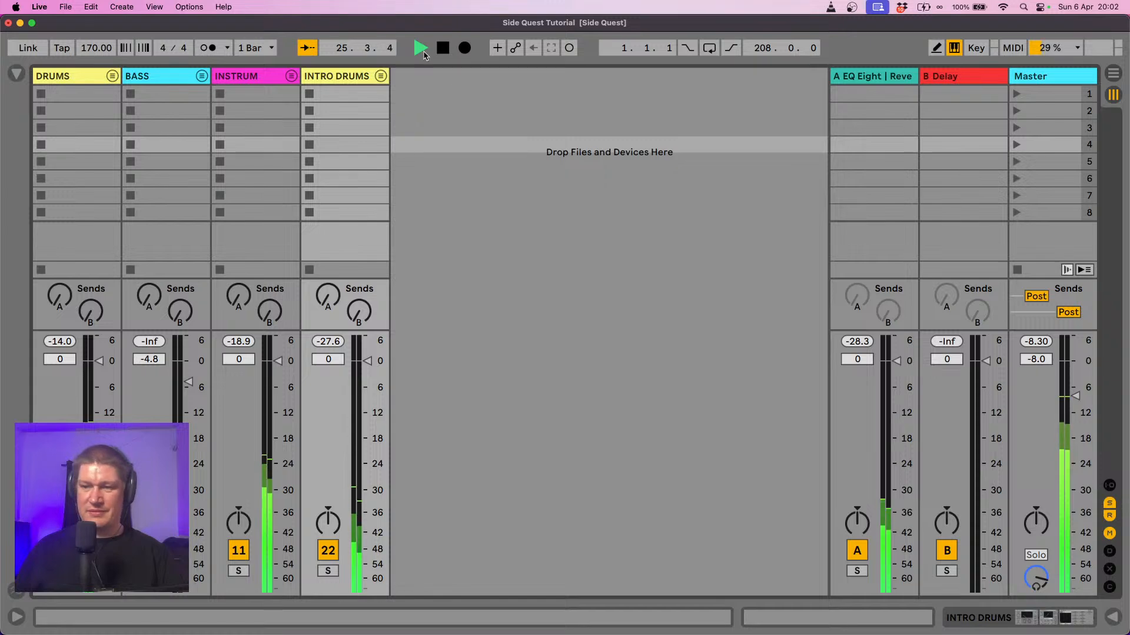
- Show the song in the Arrangement view, select the full loop range, and stop playback
{"action": "key", "text": "Tab"}
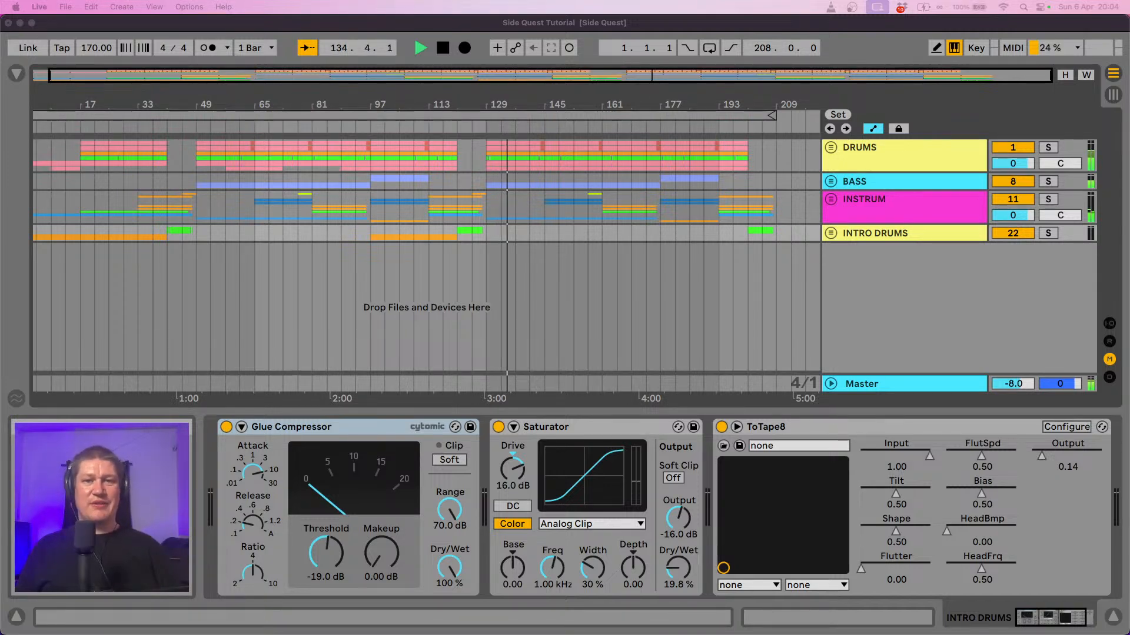
{"action": "left_click", "coordinate": [194, 116]}
{"action": "left_click", "coordinate": [194, 115]}
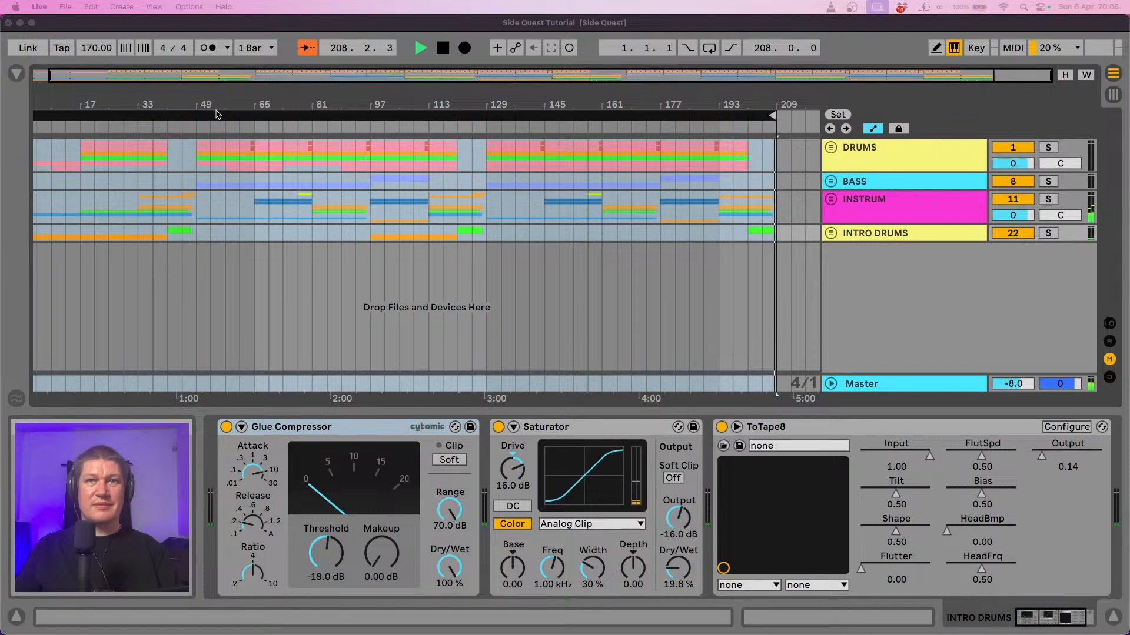
{"action": "key", "text": "space"}
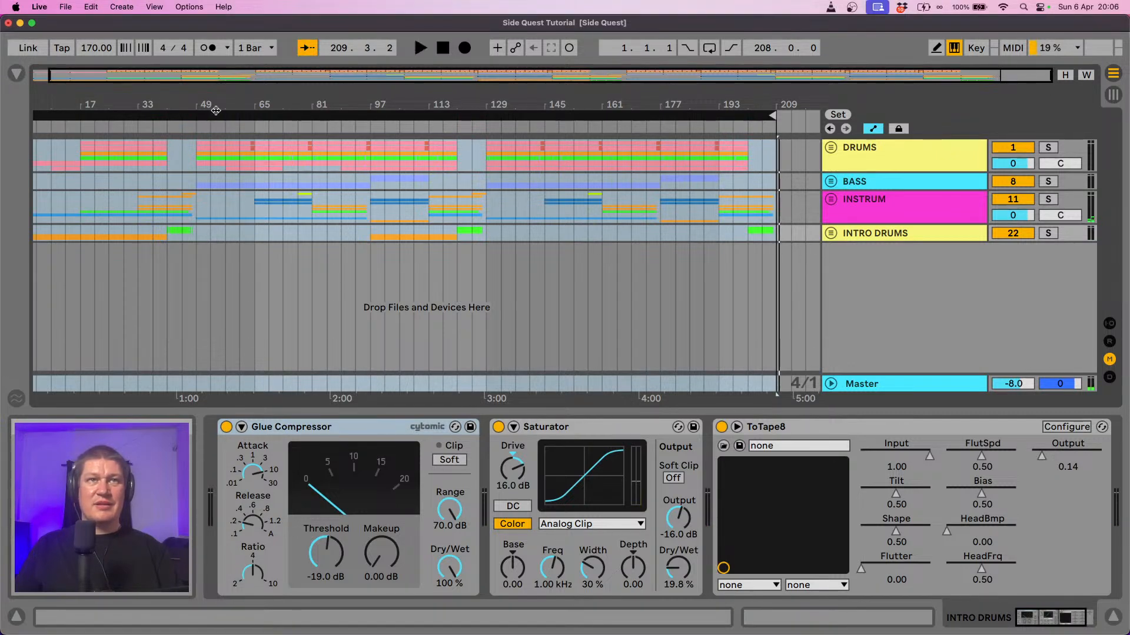
- Create a new Live Set without saving changes to Side Quest Tutorial, and make the window full screen
{"action": "left_click", "coordinate": [65, 8]}
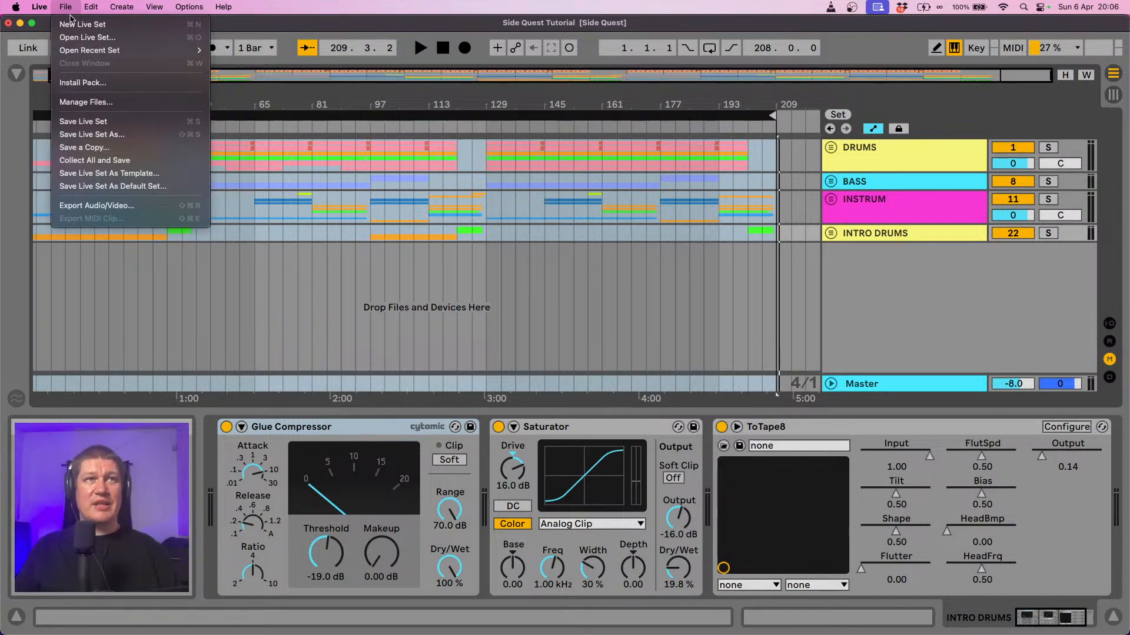
{"action": "left_click", "coordinate": [78, 23]}
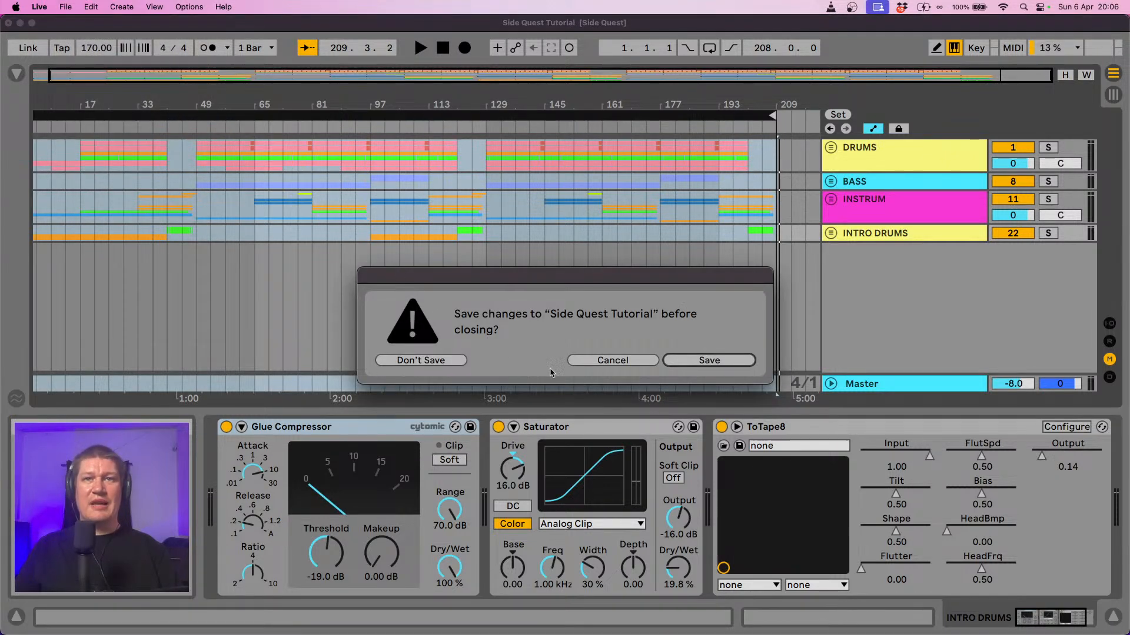
{"action": "left_click", "coordinate": [444, 360]}
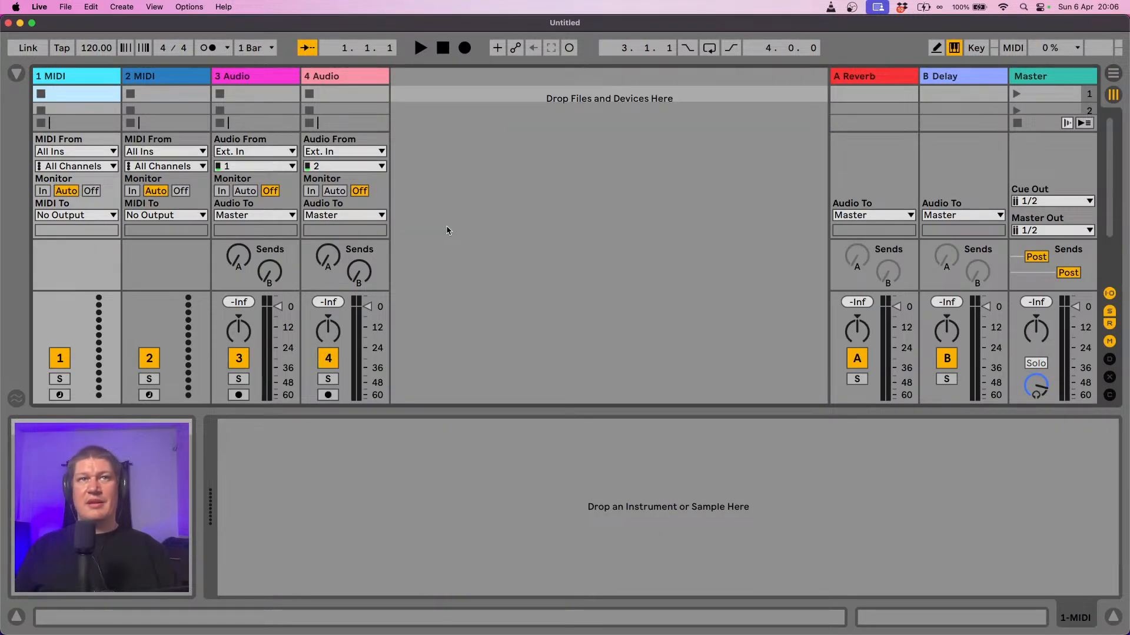
{"action": "left_click", "coordinate": [32, 24]}
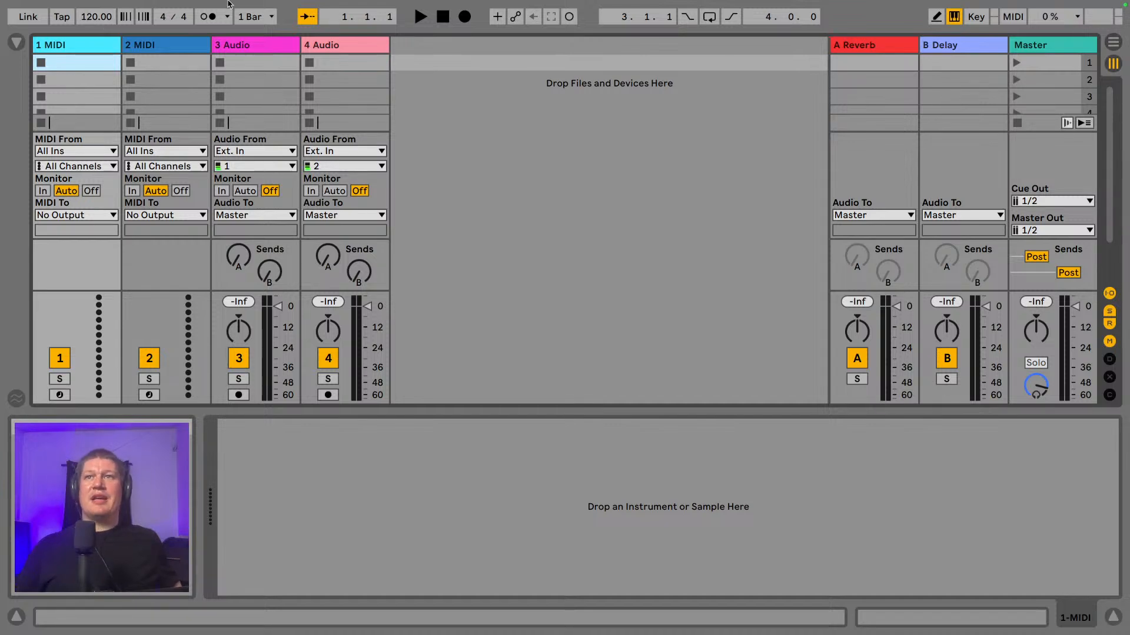
- Examine the effects on the Delay and Reverb return tracks and try out the sends on the 3 Audio track
{"action": "left_click", "coordinate": [900, 53]}
{"action": "left_click", "coordinate": [965, 52]}
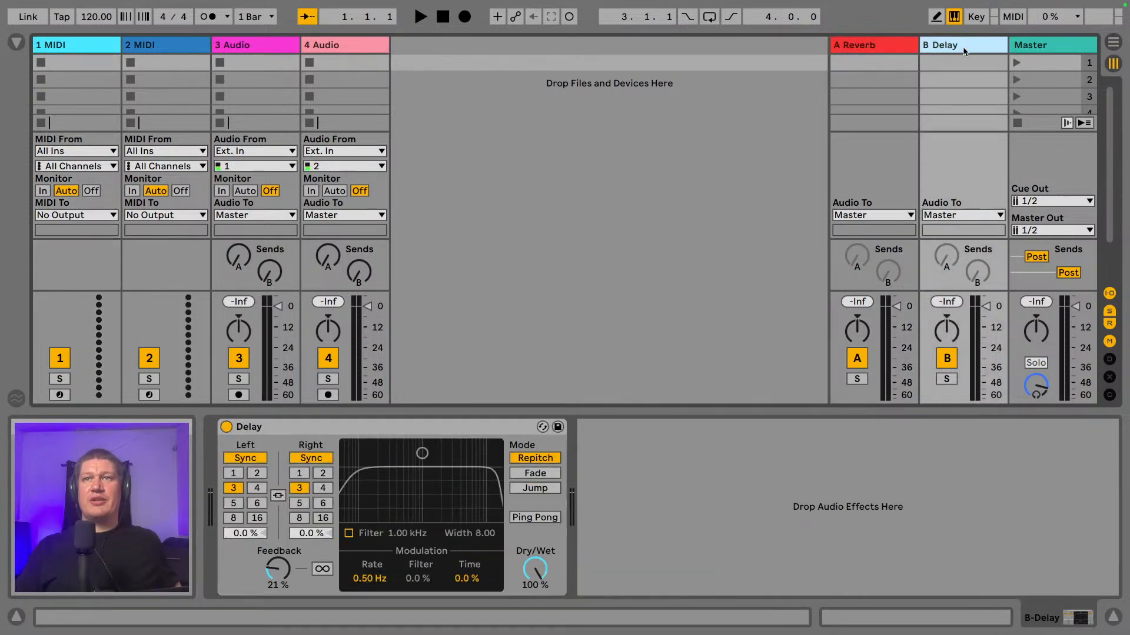
{"action": "left_click", "coordinate": [880, 52]}
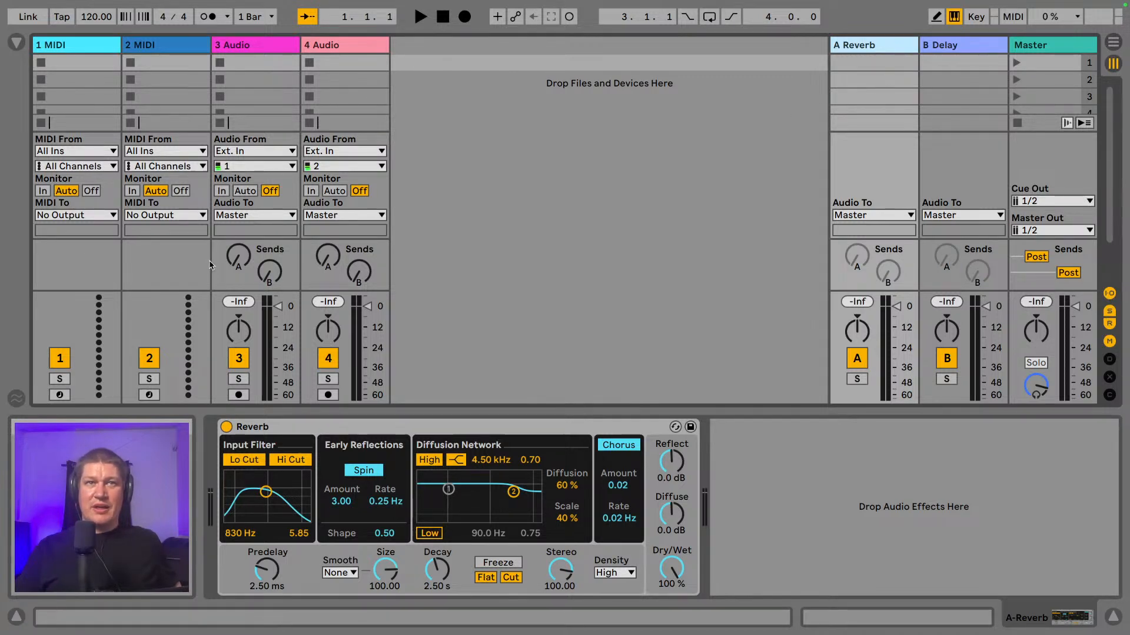
{"action": "left_click_drag", "start_coordinate": [239, 256], "coordinate": [238, 247]}
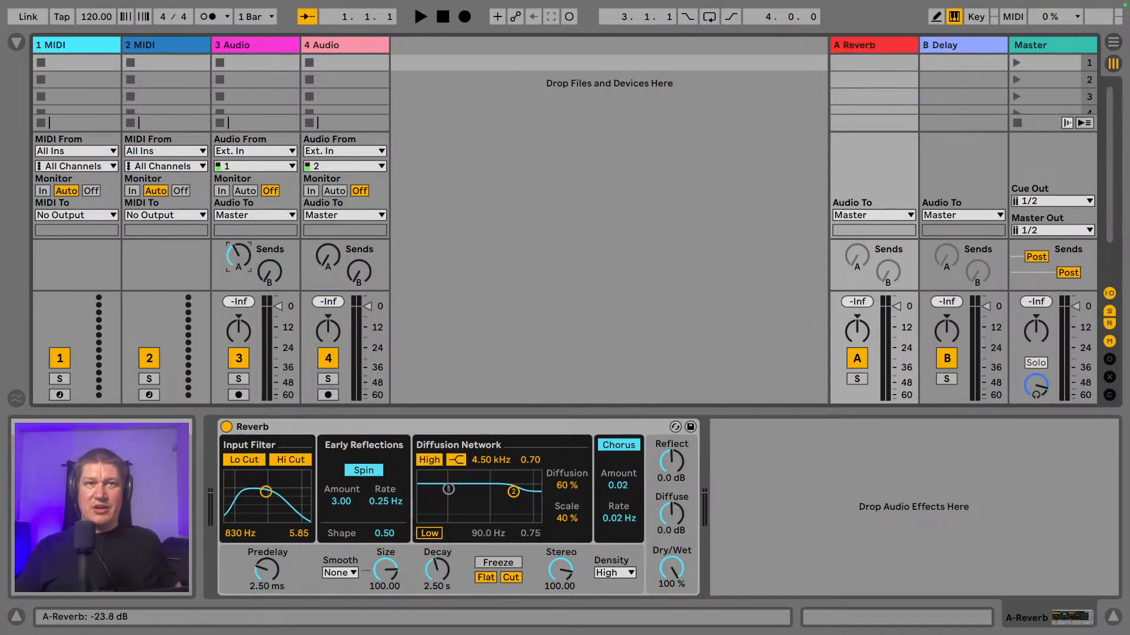
{"action": "left_click", "coordinate": [273, 269]}
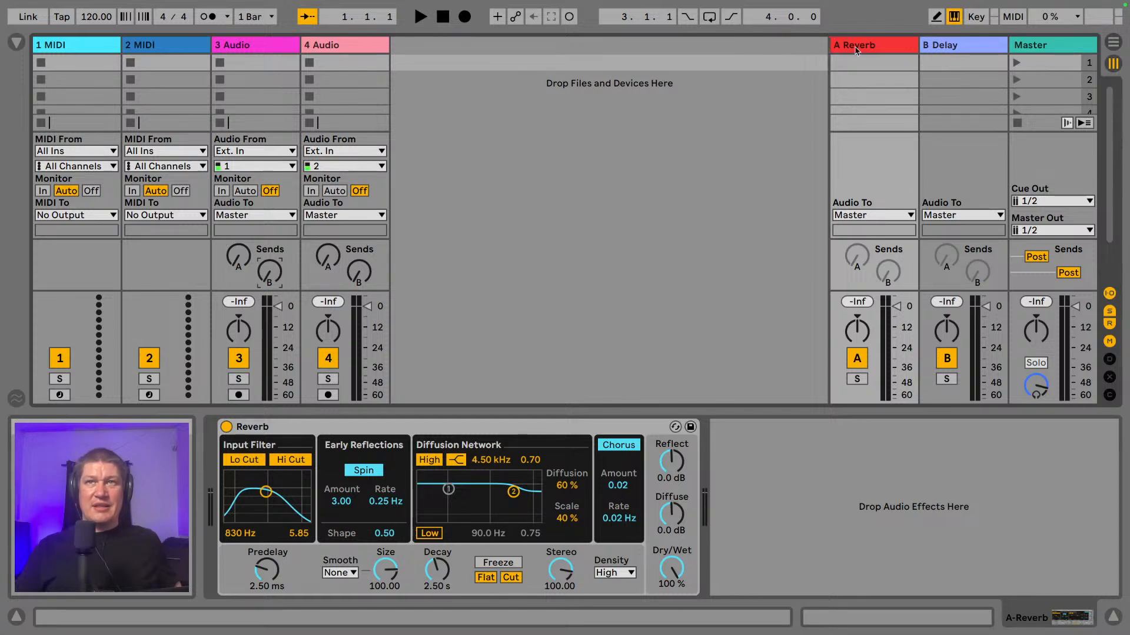
{"action": "left_click", "coordinate": [960, 50]}
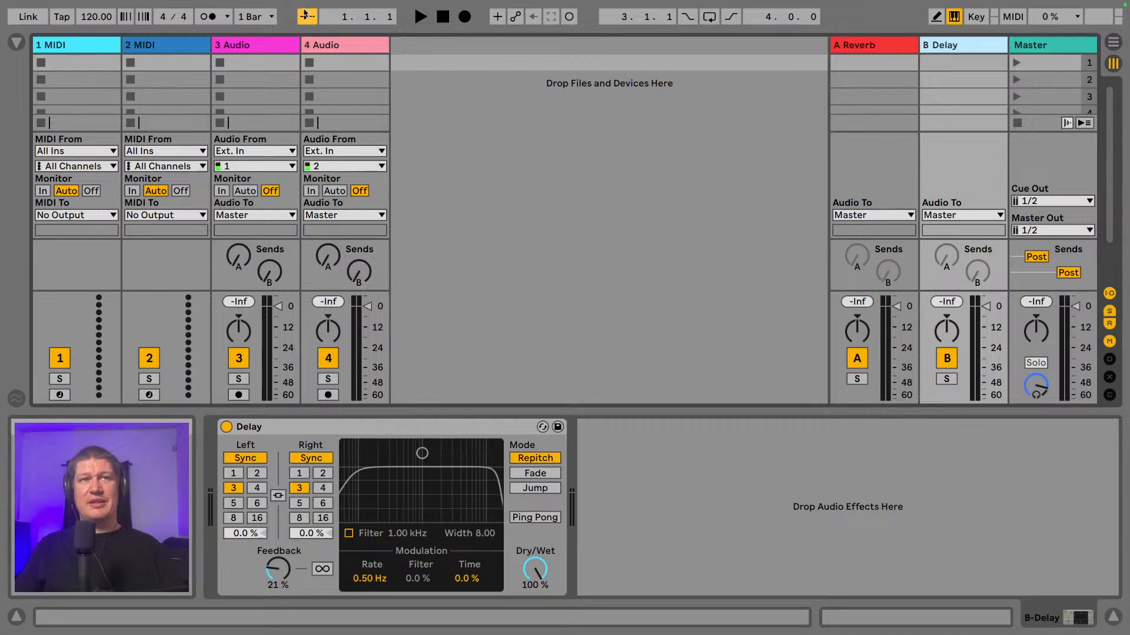
- Delete the two MIDI tracks and the 3 Audio track, and switch to the Arrangement view
{"action": "mouse_move", "coordinate": [151, 1]}
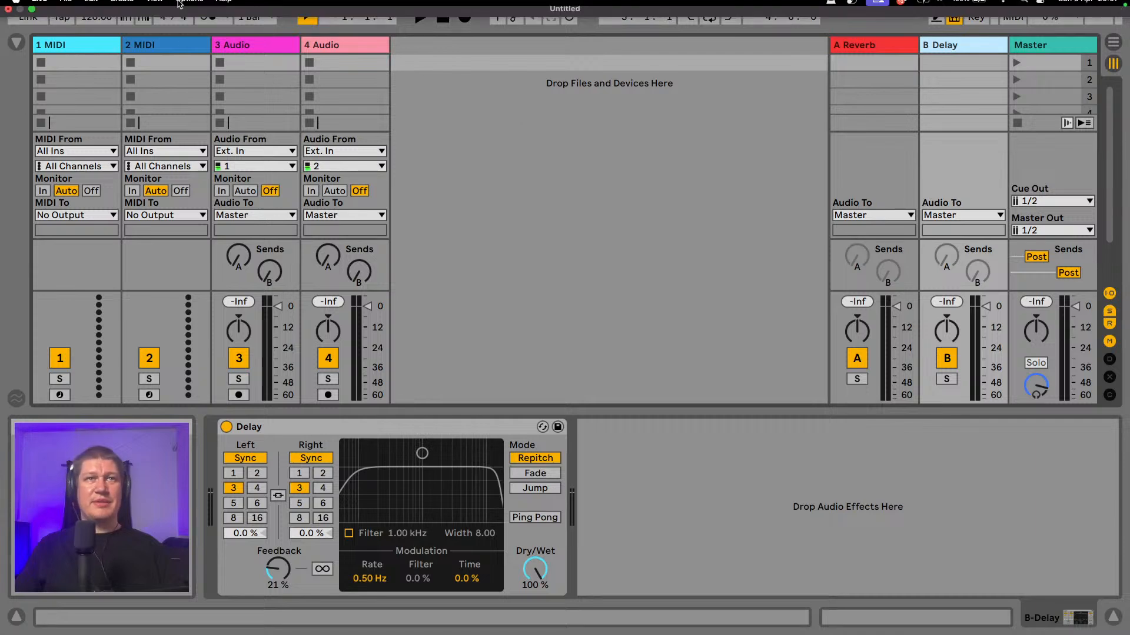
{"action": "left_click", "coordinate": [84, 47]}
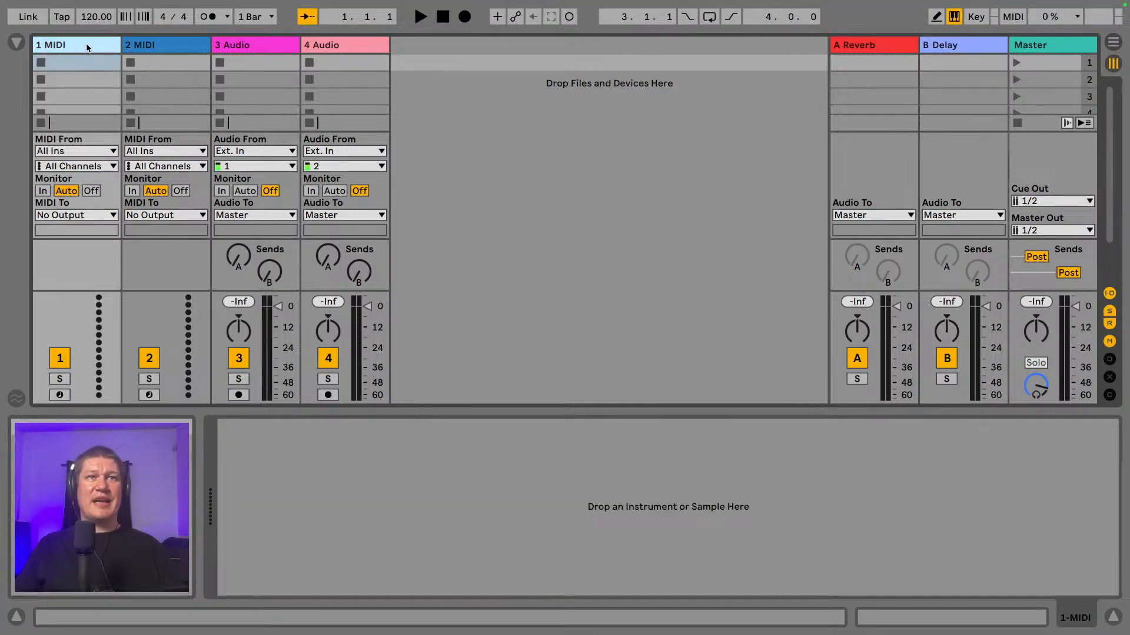
{"action": "left_click", "coordinate": [245, 47]}
{"action": "key", "text": "Delete"}
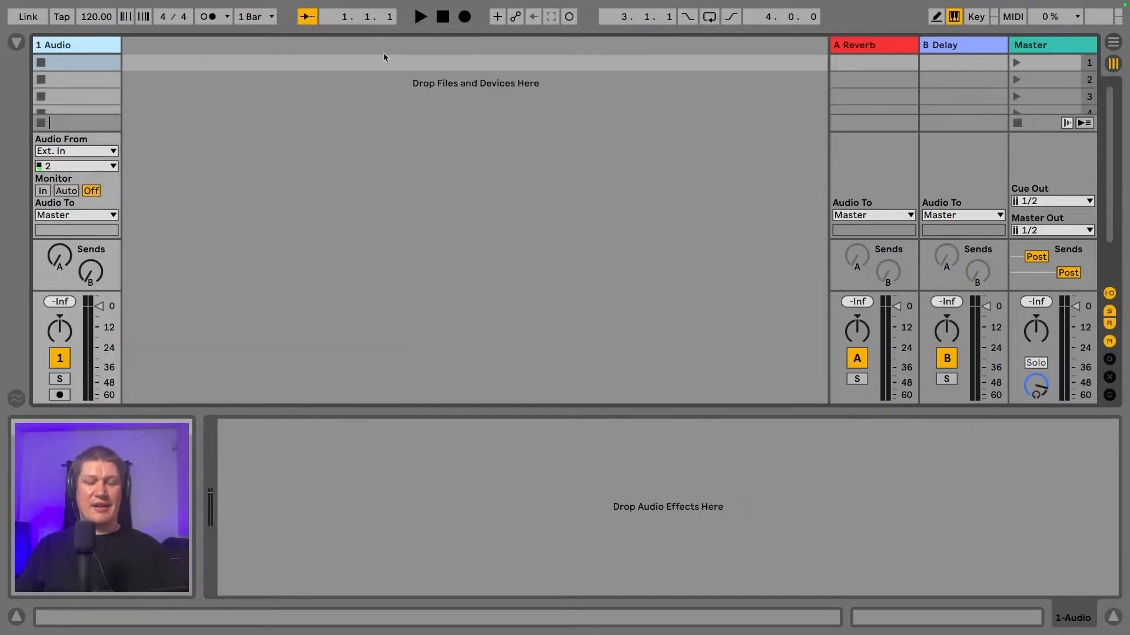
{"action": "key", "text": "Tab"}
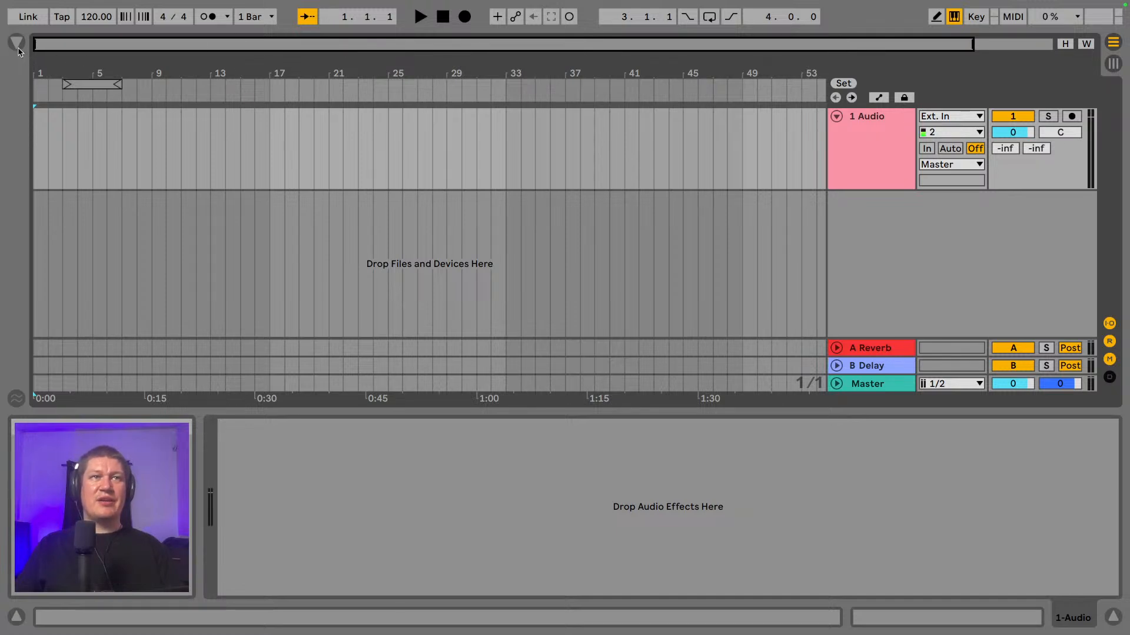
- Open the browser and look through the Instruments, Audio Effects and Plug-Ins categories
{"action": "left_click", "coordinate": [16, 43]}
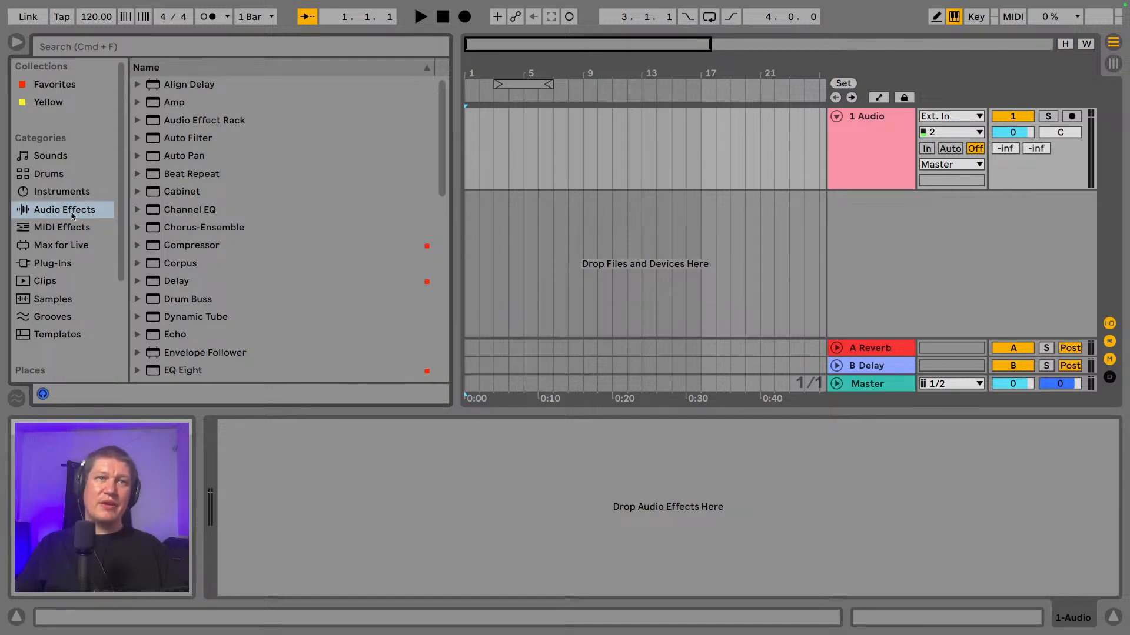
{"action": "left_click", "coordinate": [68, 199]}
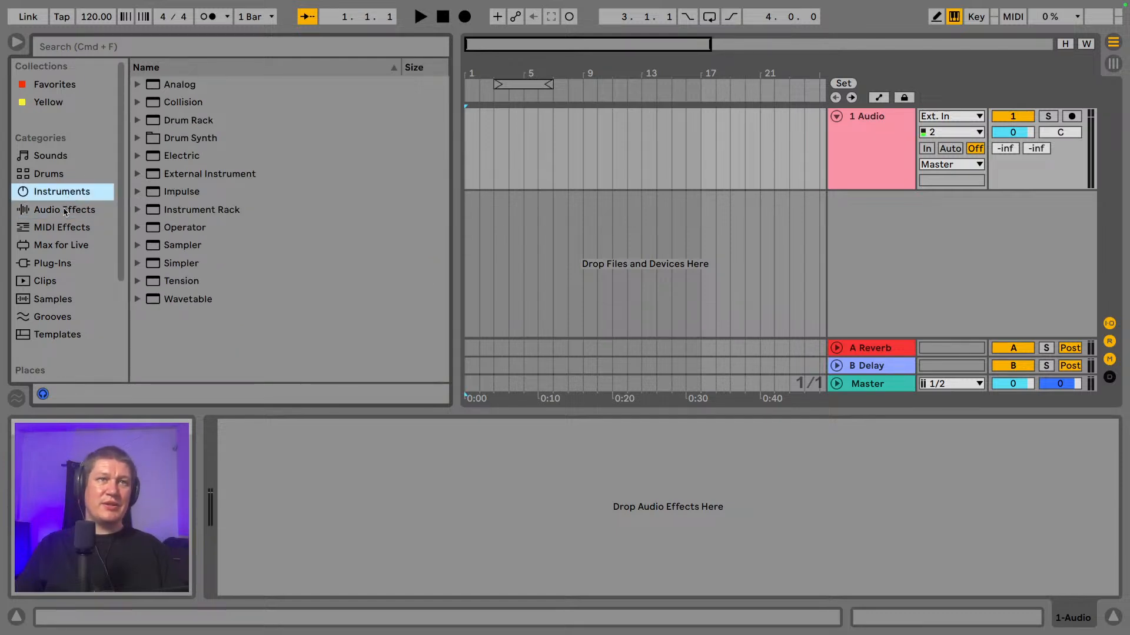
{"action": "left_click", "coordinate": [67, 210]}
{"action": "scroll", "coordinate": [65, 211], "scroll_direction": "down", "scroll_amount": 1}
{"action": "scroll", "coordinate": [66, 211], "scroll_direction": "down", "scroll_amount": 3}
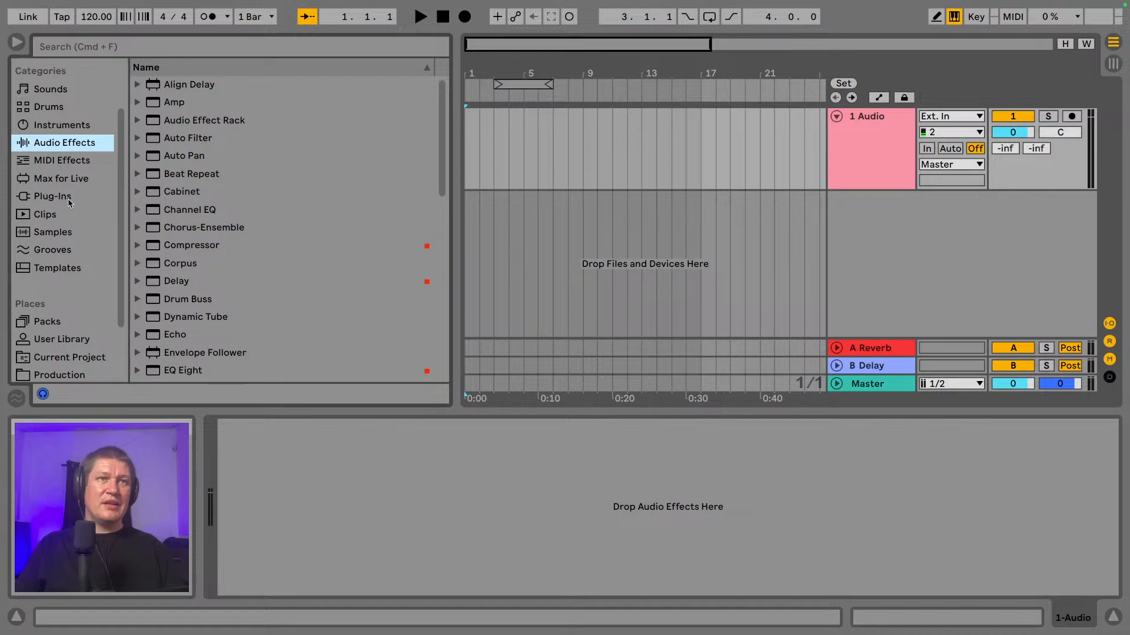
{"action": "left_click", "coordinate": [70, 199]}
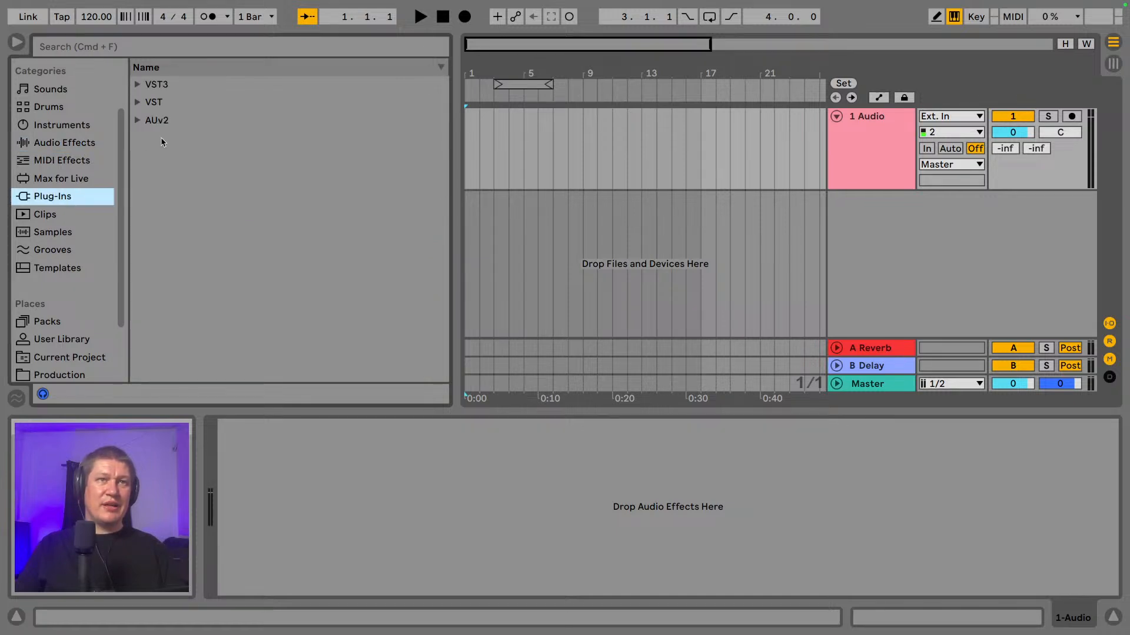
{"action": "scroll", "coordinate": [96, 187], "scroll_direction": "down", "scroll_amount": 5}
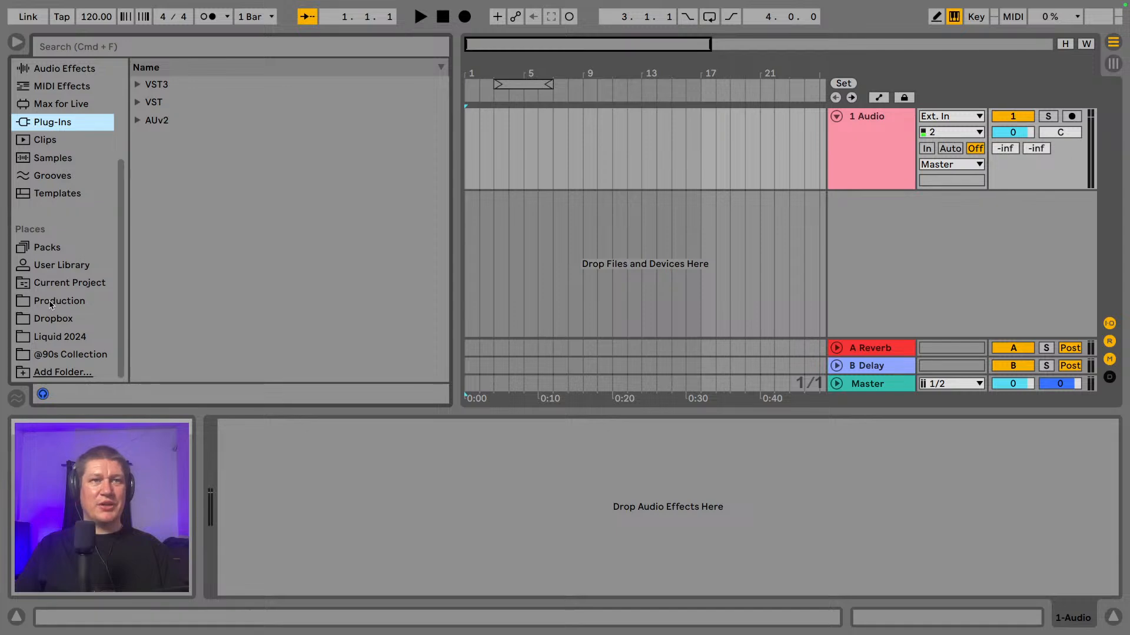
- Browse the Production folder and expand its Jungle Breaks folder to view the break samples
{"action": "left_click", "coordinate": [51, 302]}
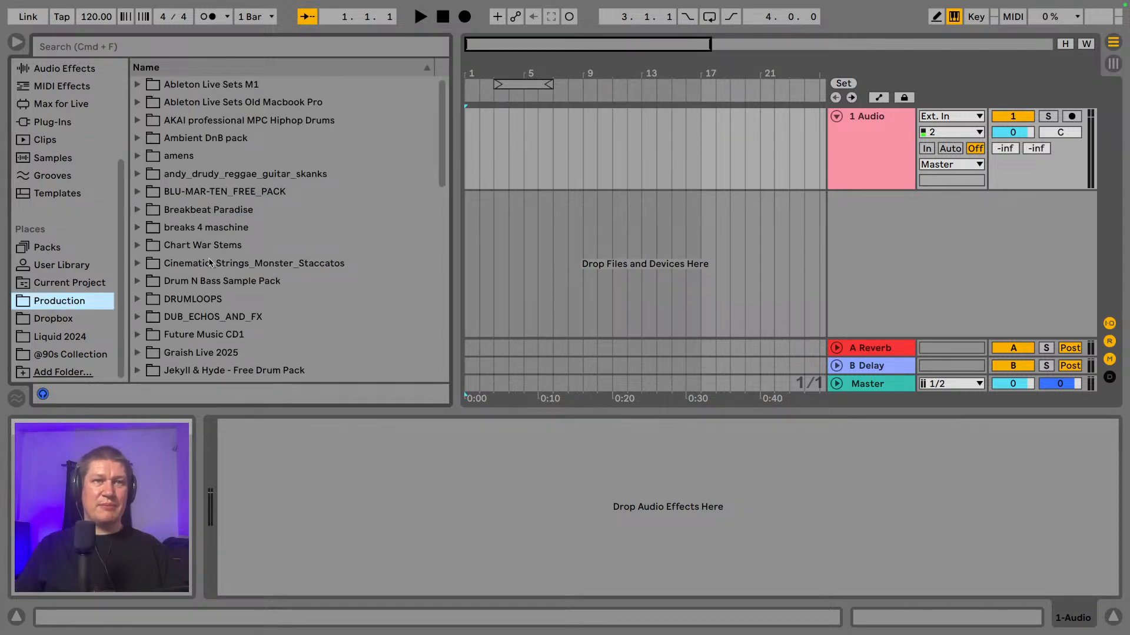
{"action": "scroll", "coordinate": [226, 252], "scroll_direction": "down", "scroll_amount": 8}
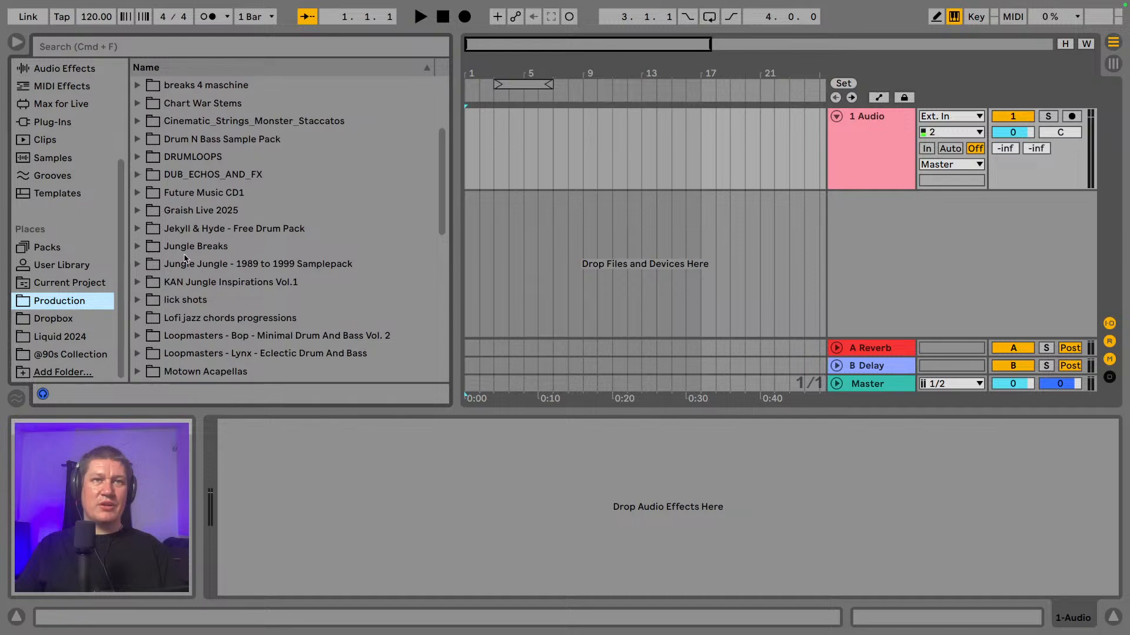
{"action": "left_click", "coordinate": [194, 247]}
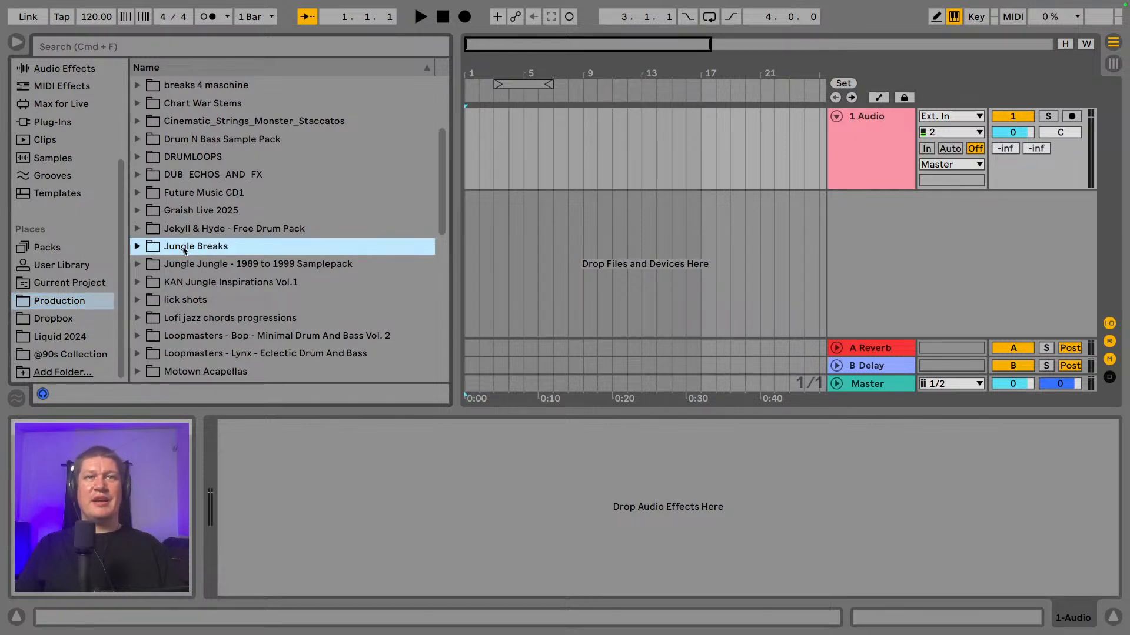
{"action": "left_click", "coordinate": [139, 247]}
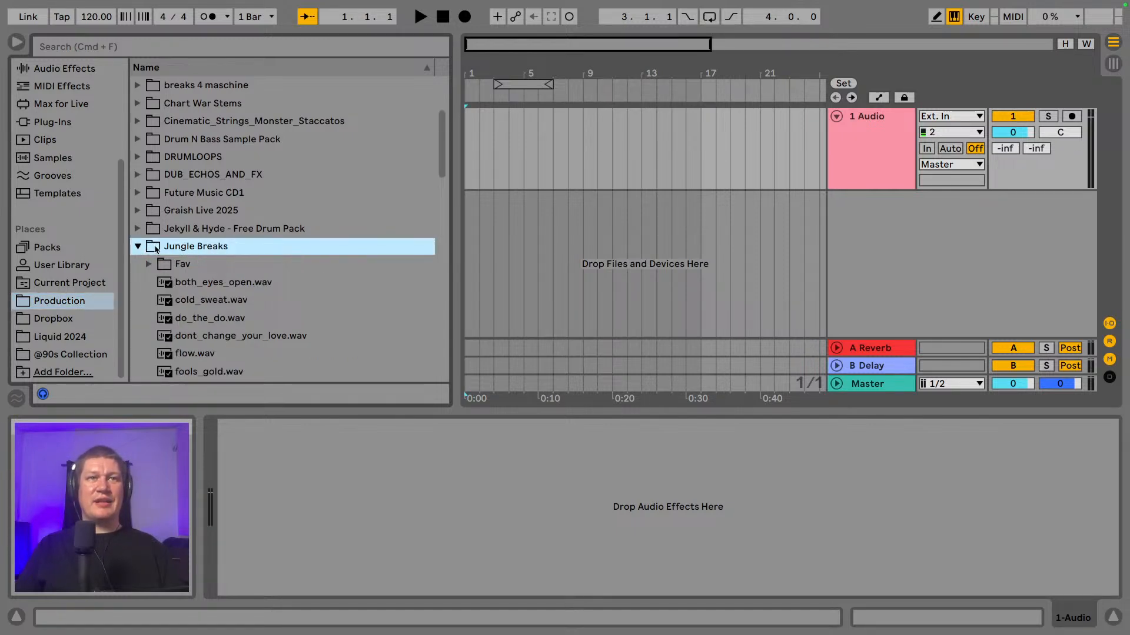
{"action": "scroll", "coordinate": [175, 252], "scroll_direction": "down", "scroll_amount": 5}
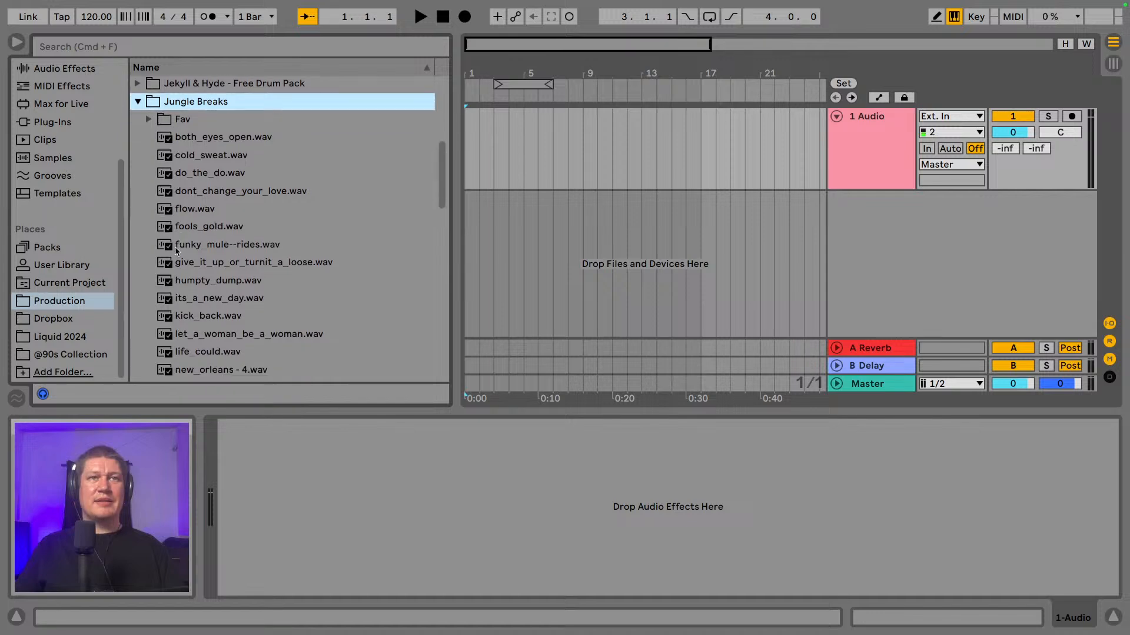
{"action": "scroll", "coordinate": [177, 251], "scroll_direction": "down", "scroll_amount": 1}
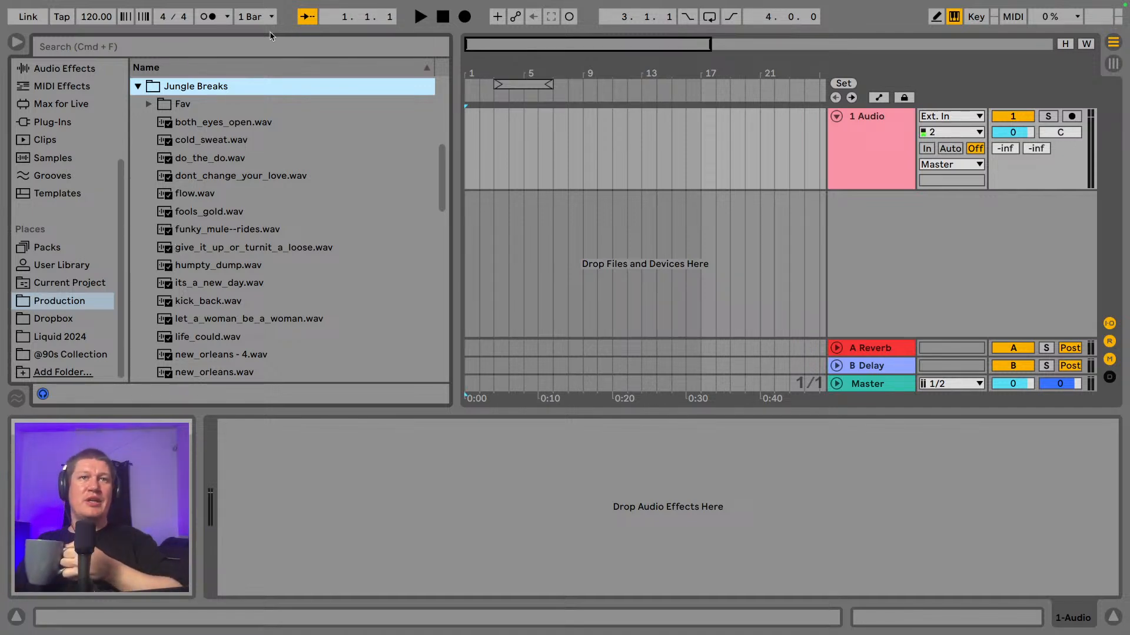
- Expand the Fav folder inside Jungle Breaks and preview hot_pants.wav
{"action": "left_click", "coordinate": [148, 106]}
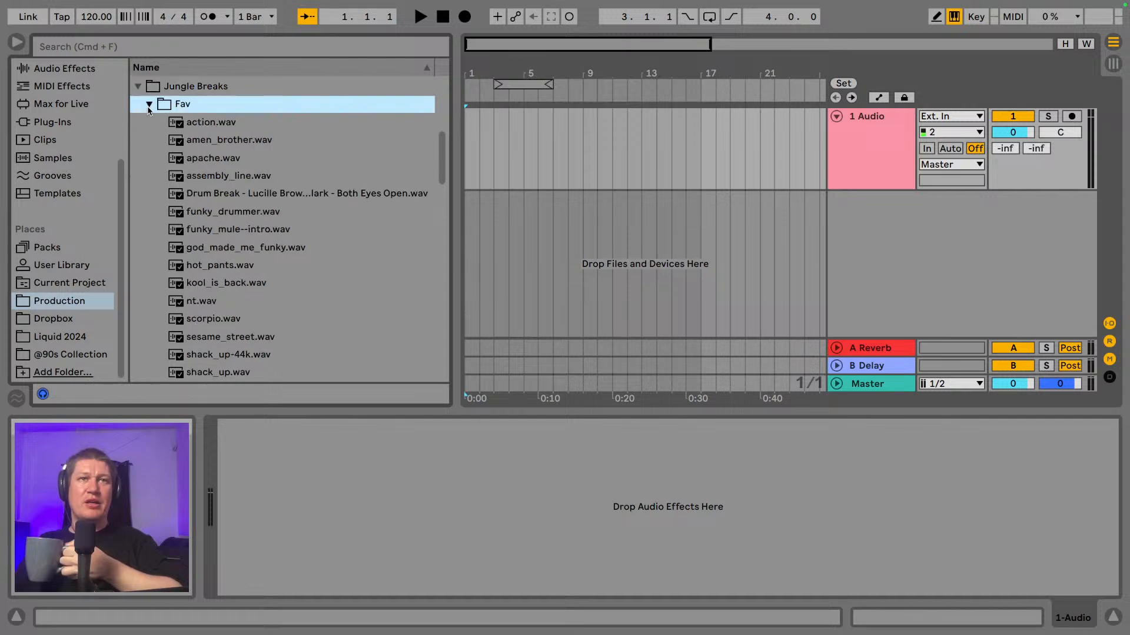
{"action": "scroll", "coordinate": [315, 202], "scroll_direction": "down", "scroll_amount": 1}
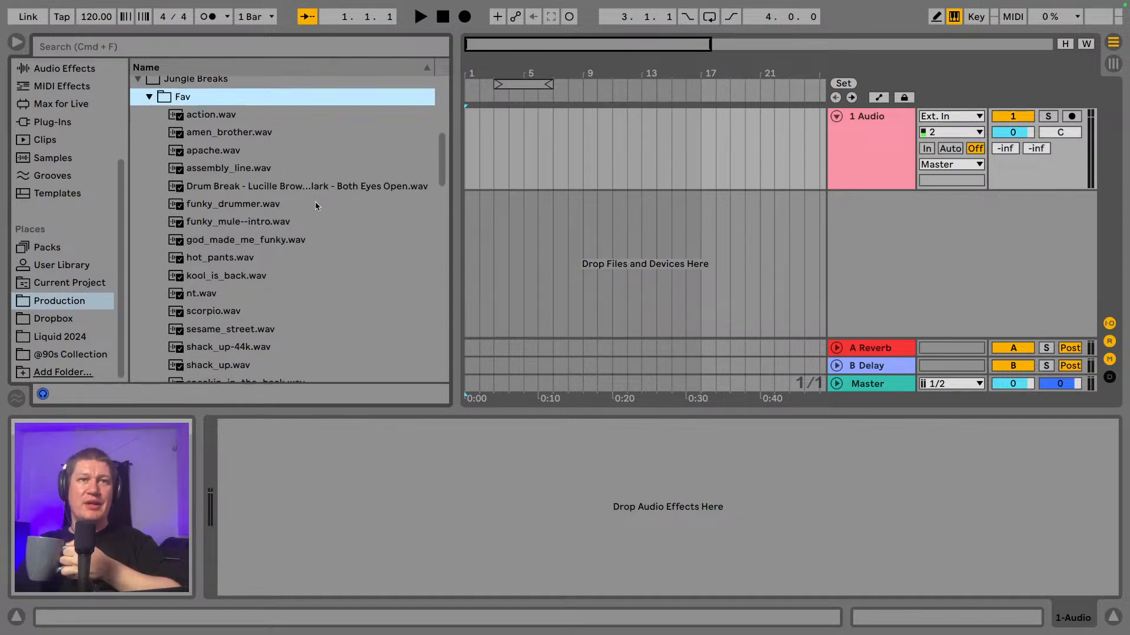
{"action": "scroll", "coordinate": [315, 202], "scroll_direction": "down", "scroll_amount": 2}
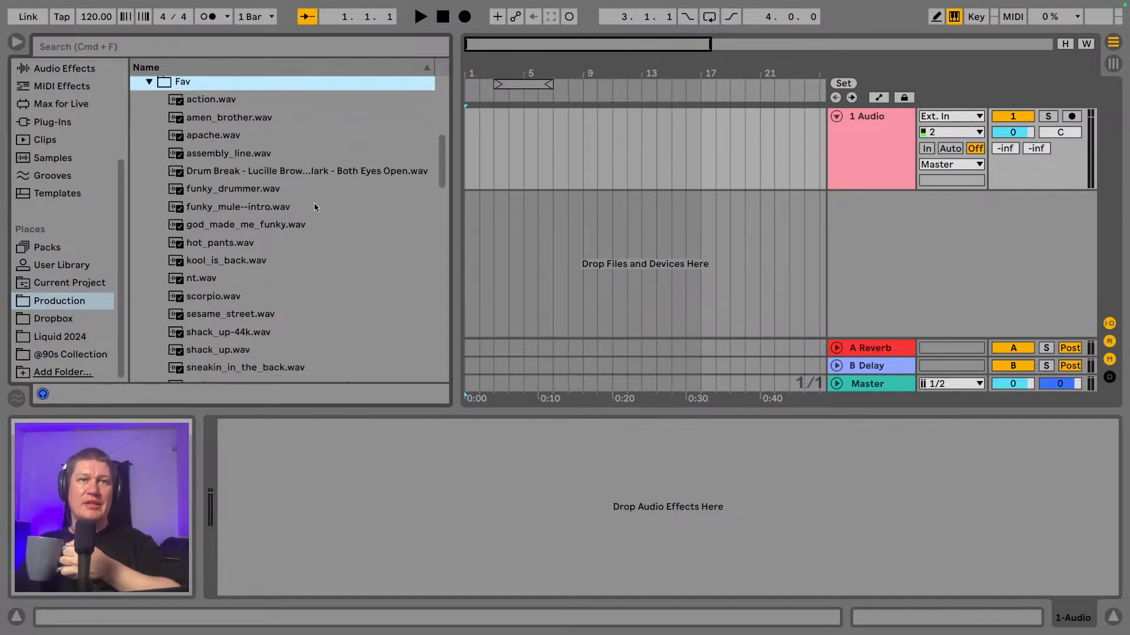
{"action": "left_click", "coordinate": [222, 244]}
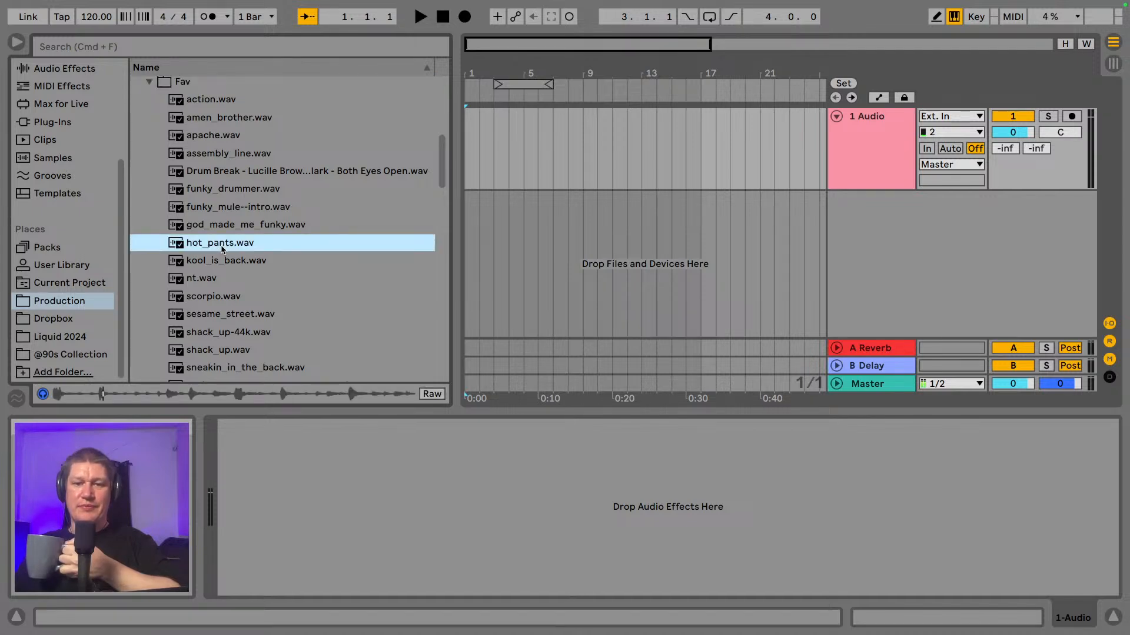
- Switch to the Session view and add a Limiter from the Audio Effects to the Master track
{"action": "left_click", "coordinate": [1112, 63]}
{"action": "left_click", "coordinate": [17, 42]}
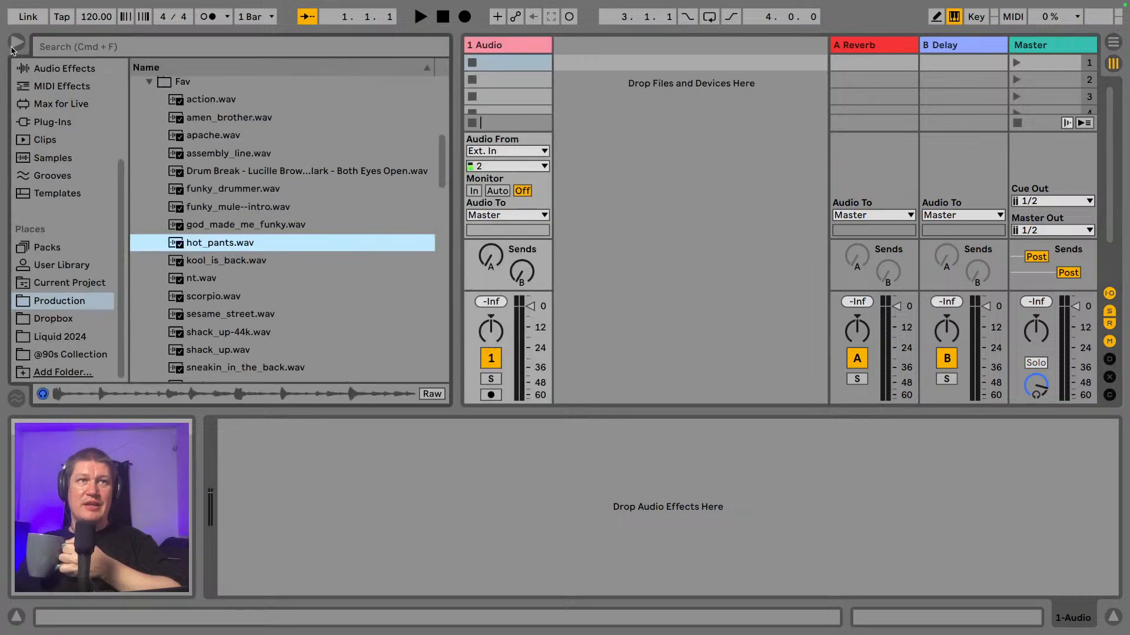
{"action": "left_click", "coordinate": [60, 69]}
{"action": "scroll", "coordinate": [202, 217], "scroll_direction": "down", "scroll_amount": 5}
{"action": "scroll", "coordinate": [201, 247], "scroll_direction": "down", "scroll_amount": 3}
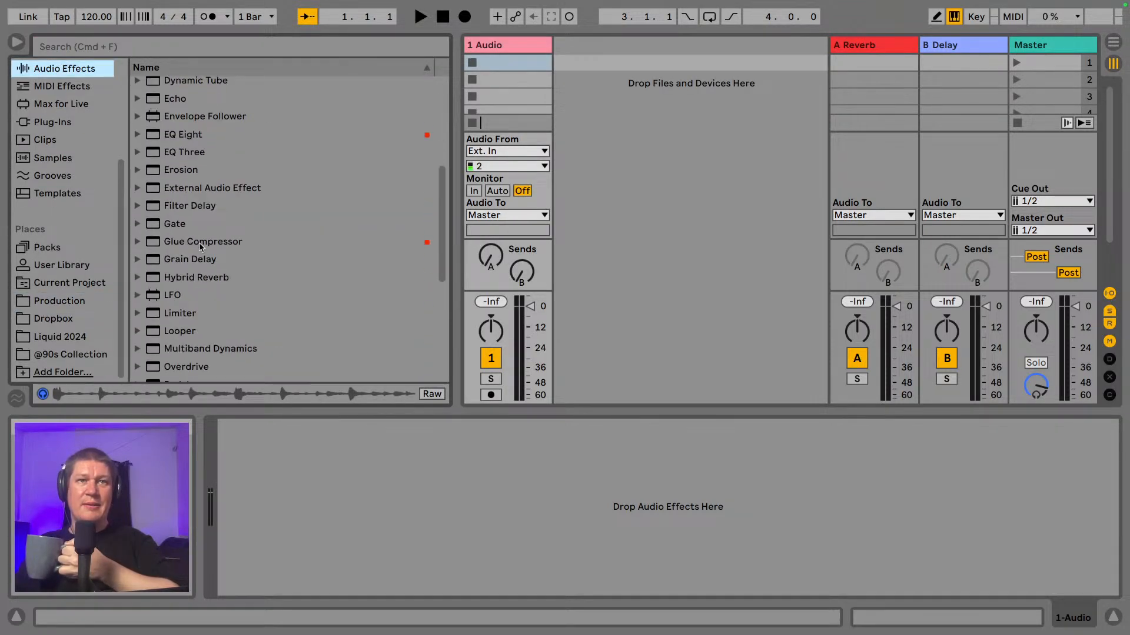
{"action": "left_click_drag", "start_coordinate": [190, 312], "coordinate": [1073, 55]}
- Set the Limiter's gain to 5.60 dB and raise the Master track's preview/cue volume
{"action": "left_click_drag", "start_coordinate": [247, 471], "coordinate": [247, 446]}
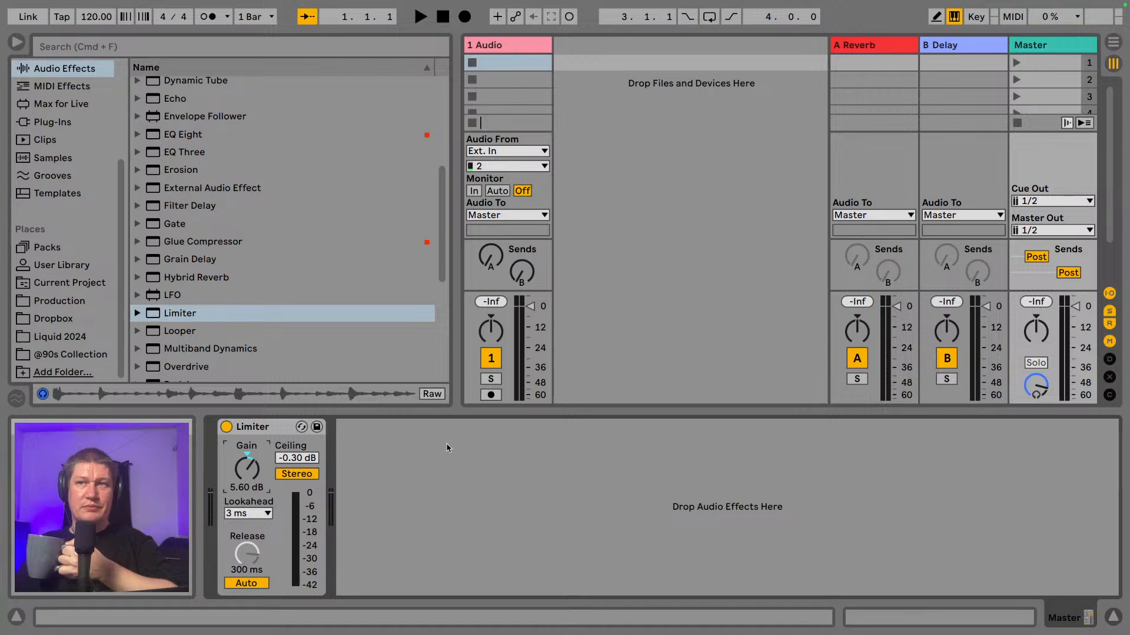
{"action": "left_click_drag", "start_coordinate": [1039, 384], "coordinate": [1038, 375]}
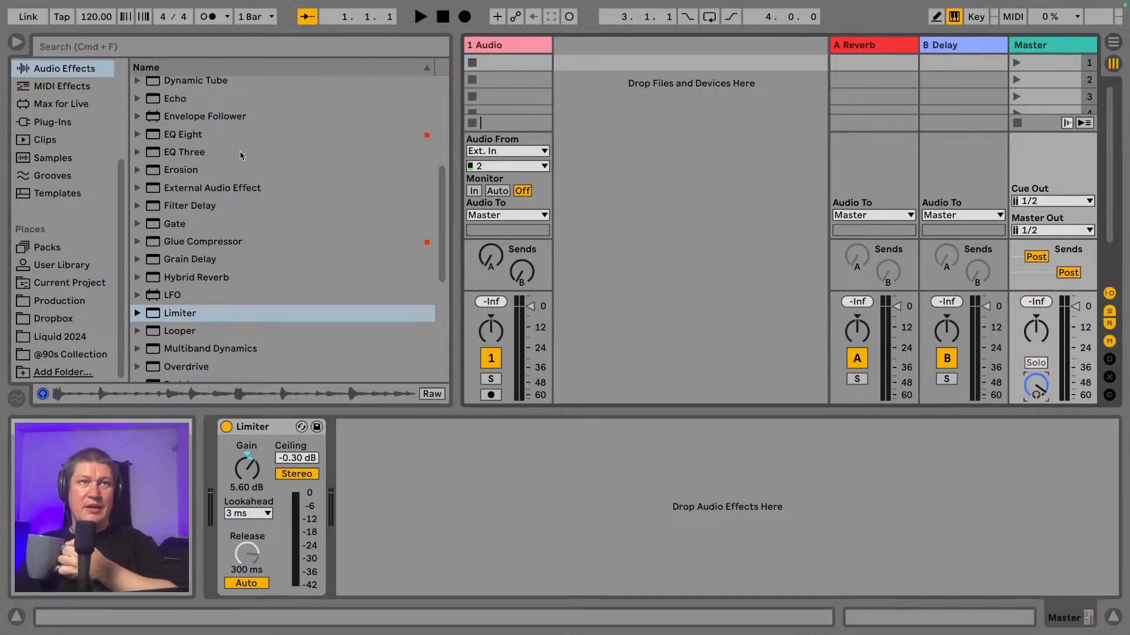
- Return to the Production folder, preview hot_pants.wav again and narrow the browser
{"action": "left_click", "coordinate": [66, 305]}
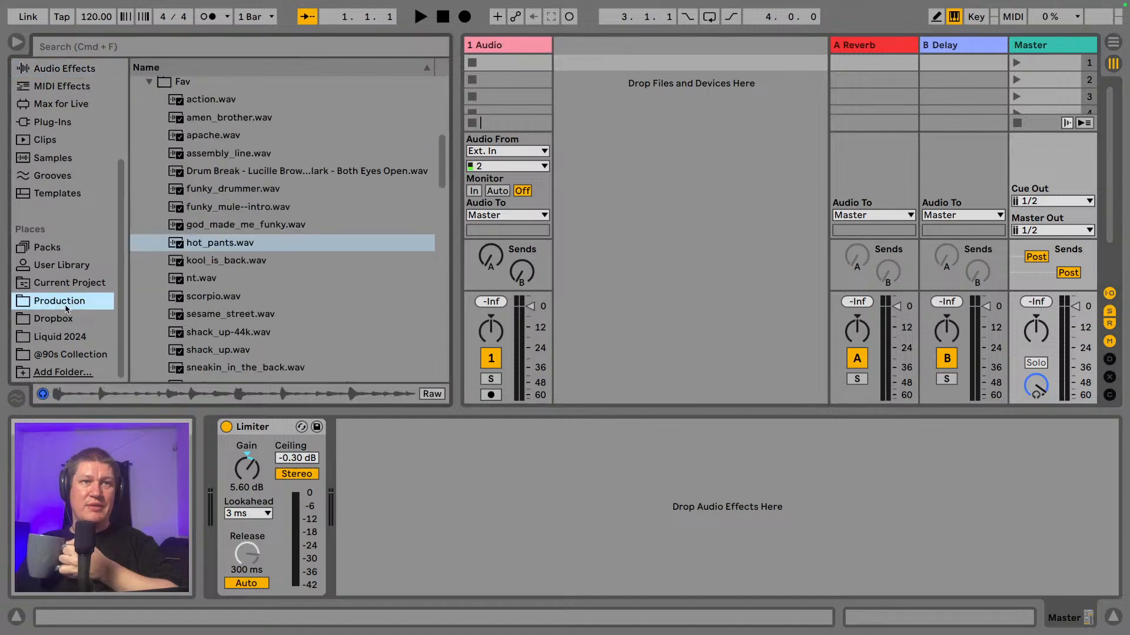
{"action": "left_click", "coordinate": [227, 247]}
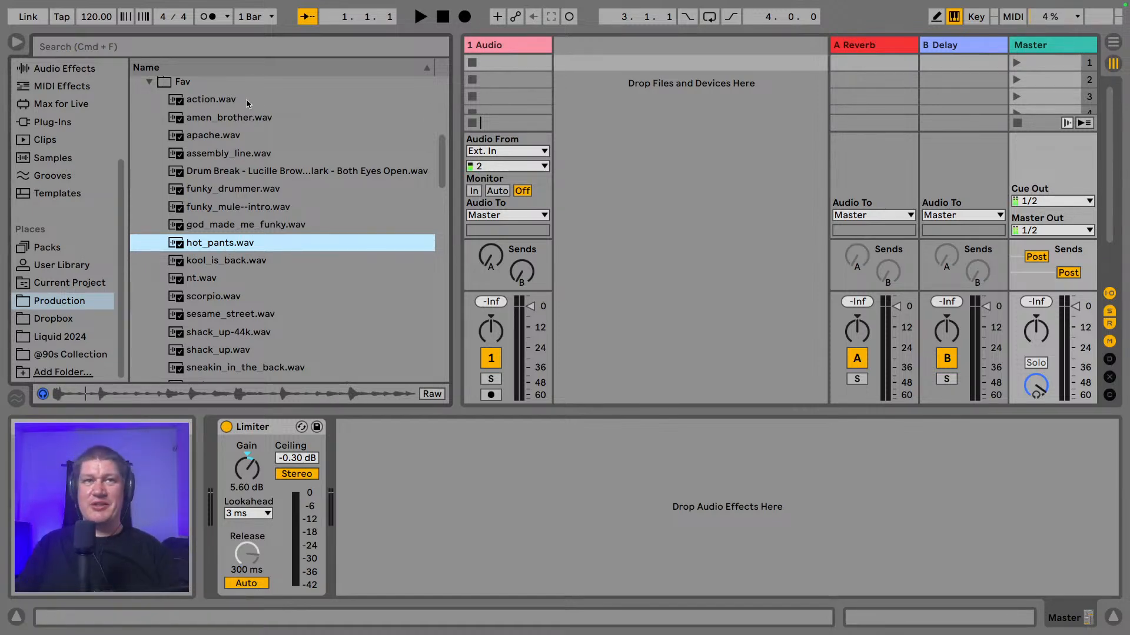
{"action": "left_click_drag", "start_coordinate": [457, 200], "coordinate": [376, 213]}
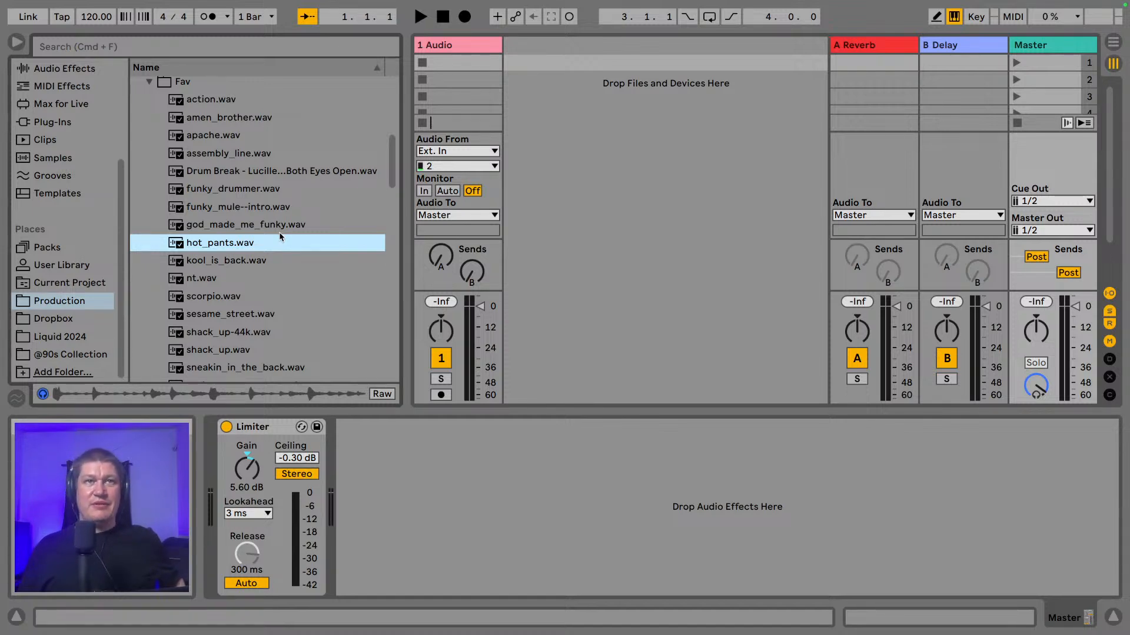
{"action": "scroll", "coordinate": [247, 200], "scroll_direction": "up", "scroll_amount": 1}
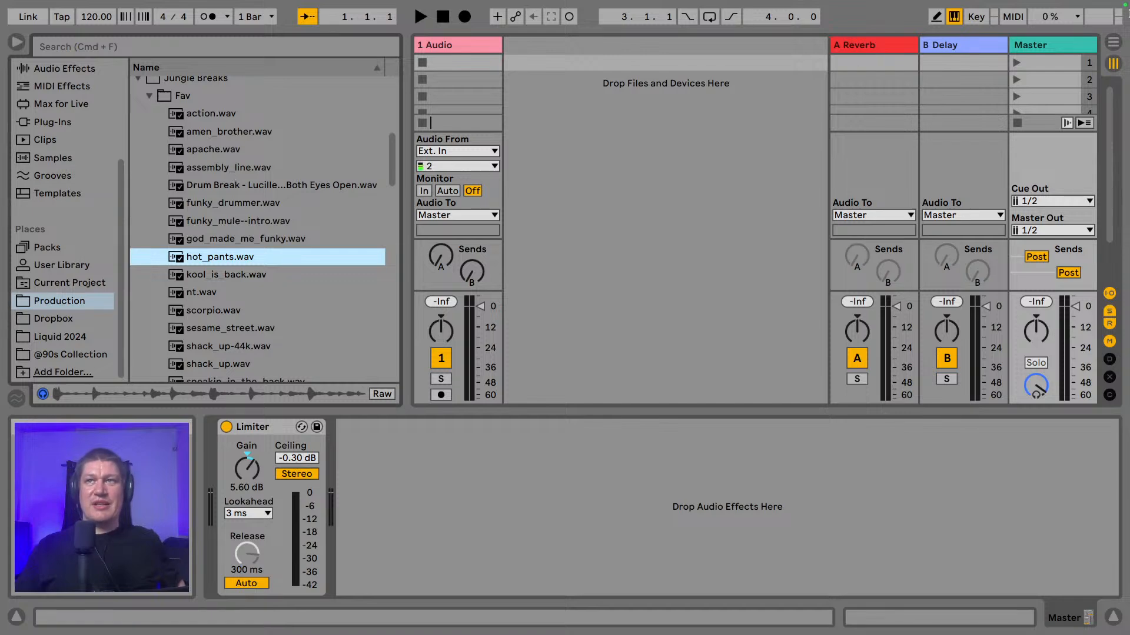
- Switch to the Arrangement view, preview amen_brother.wav and place it on the audio track at bar 11
{"action": "left_click", "coordinate": [1113, 47]}
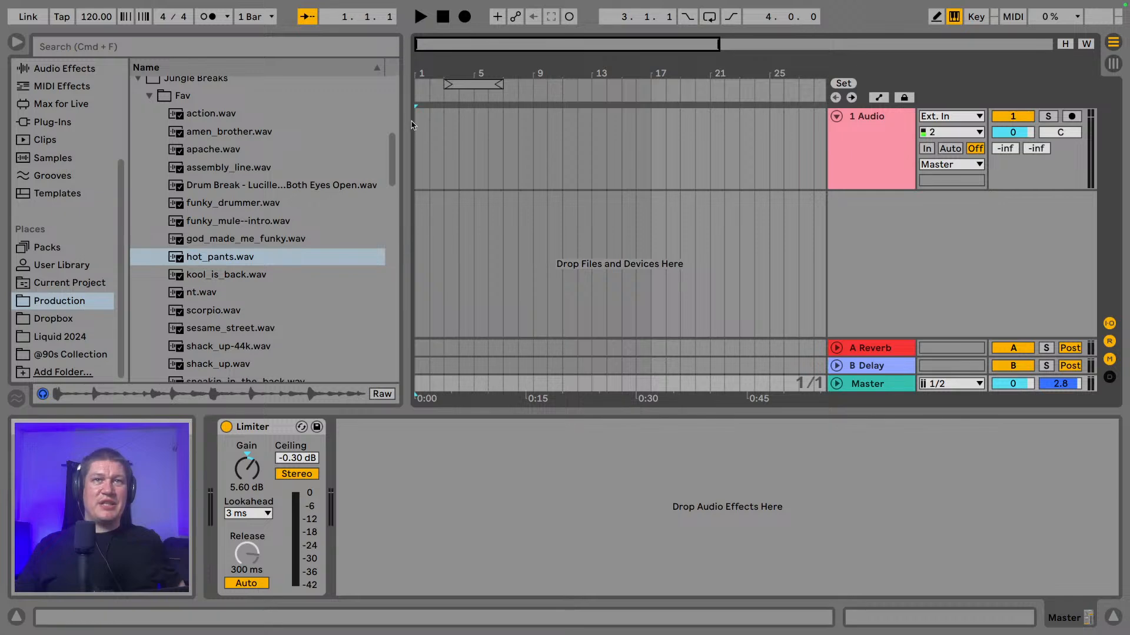
{"action": "left_click_drag", "start_coordinate": [408, 122], "coordinate": [346, 122]}
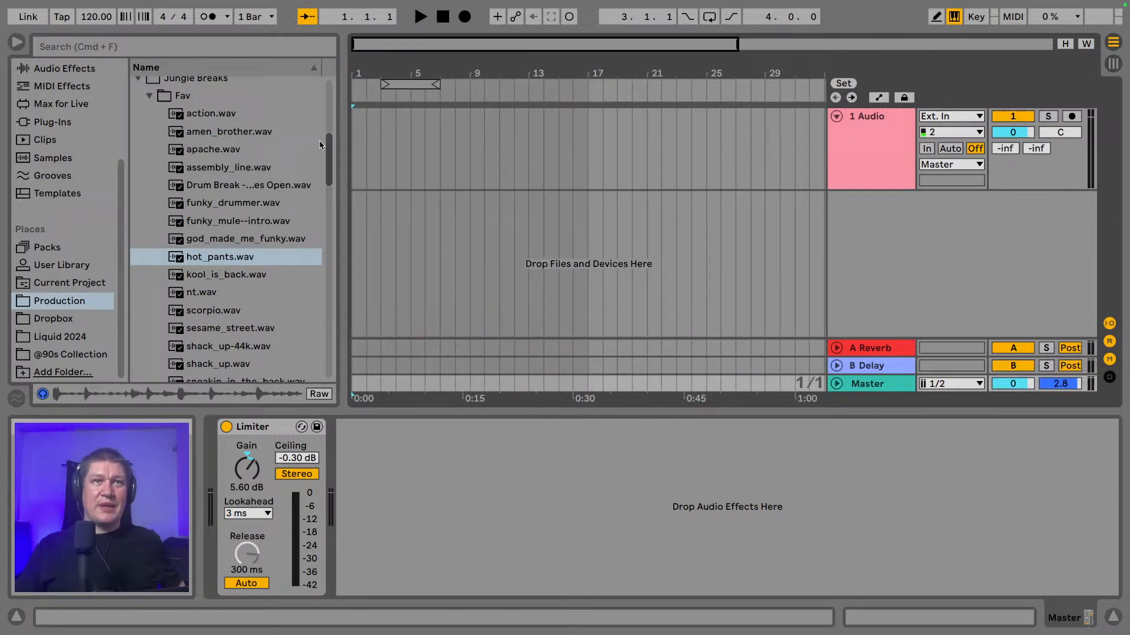
{"action": "left_click", "coordinate": [225, 131]}
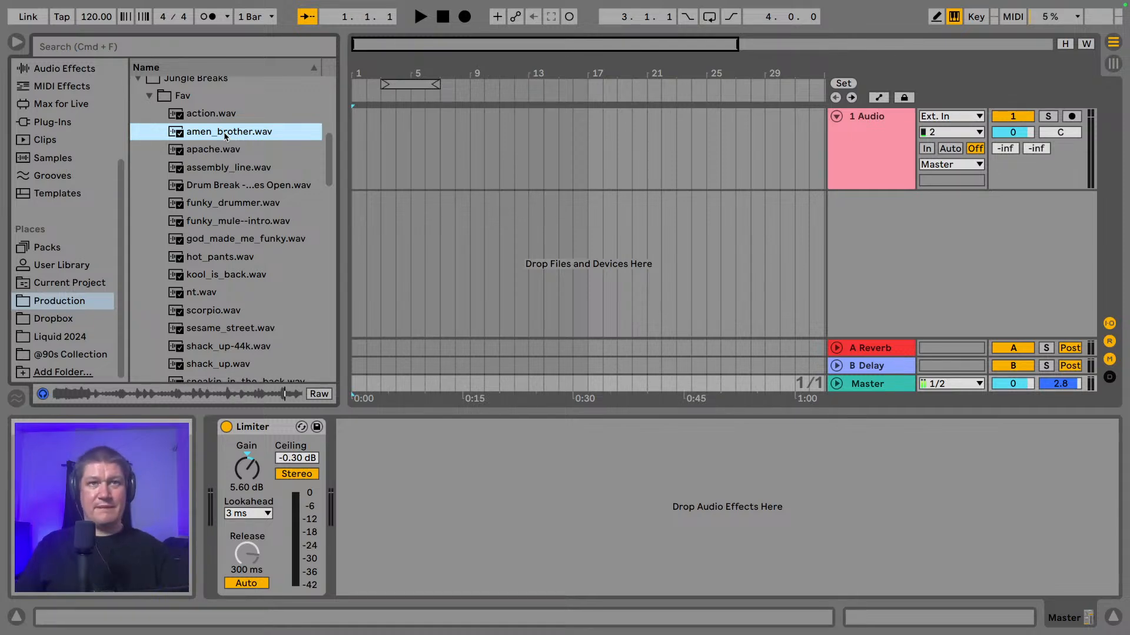
{"action": "left_click_drag", "start_coordinate": [225, 135], "coordinate": [501, 144]}
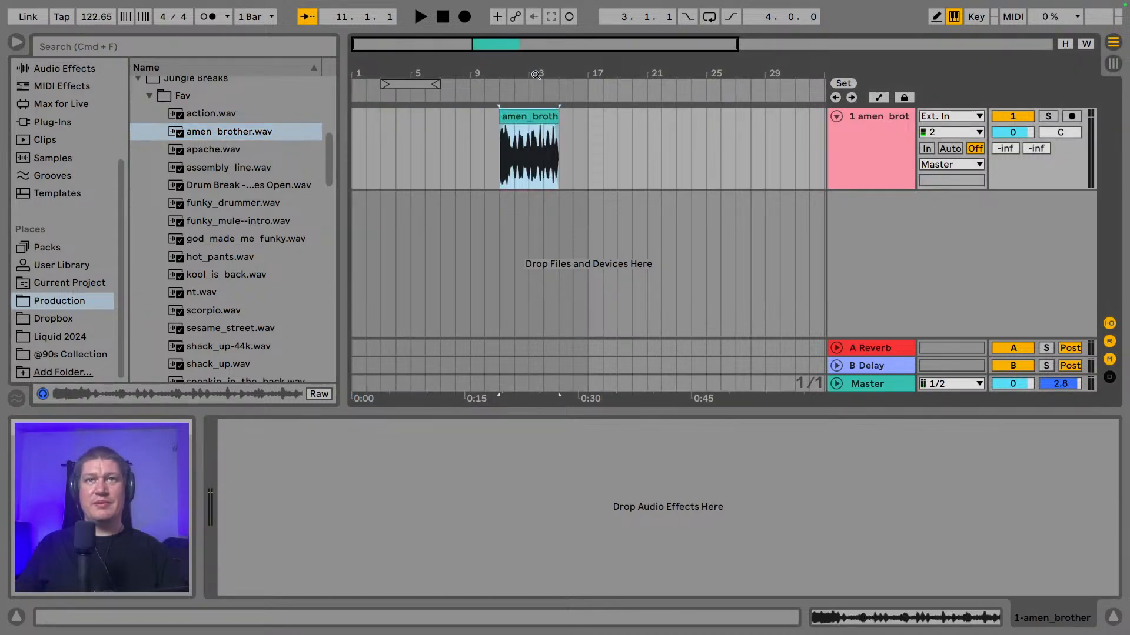
- Hide the browser and turn off Warp for the amen_brother clip
{"action": "left_click", "coordinate": [11, 45]}
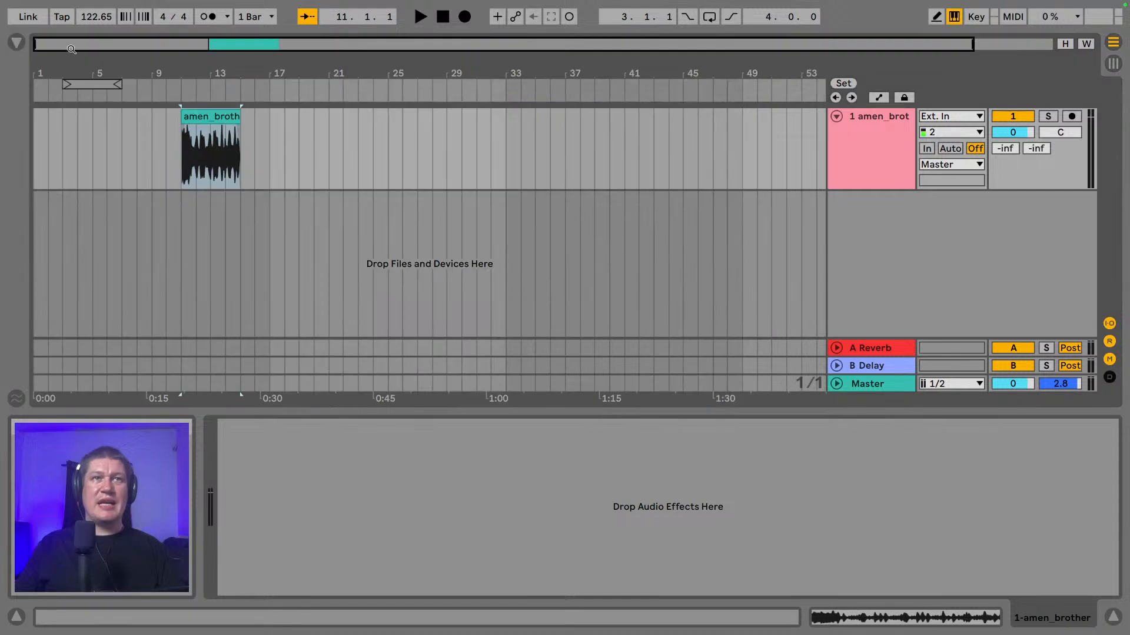
{"action": "left_click_drag", "start_coordinate": [189, 68], "coordinate": [270, 69]}
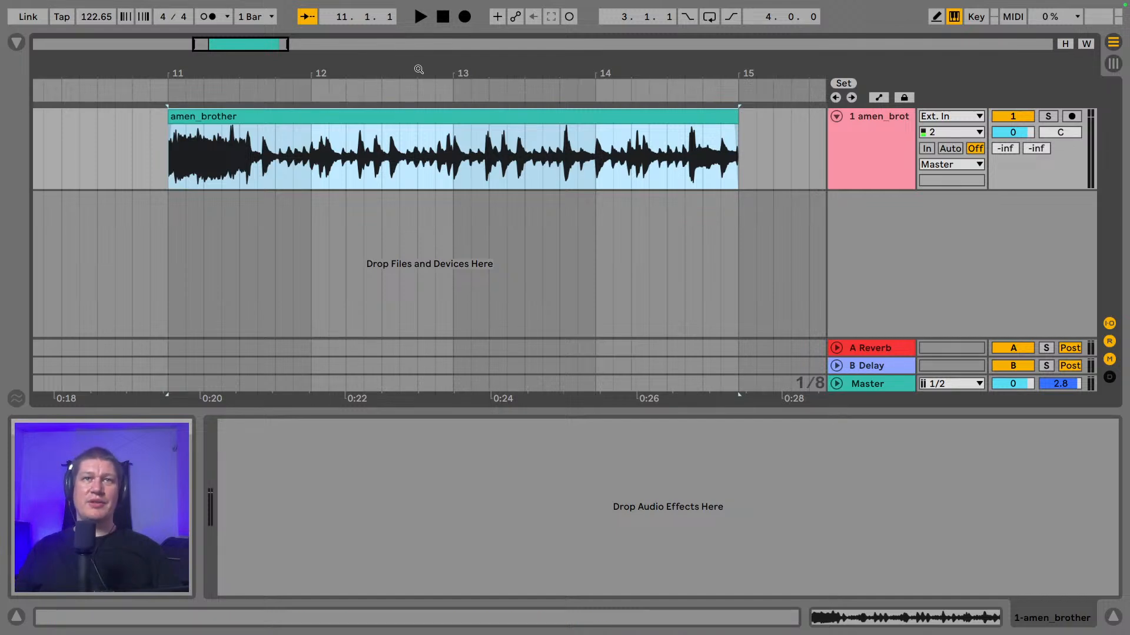
{"action": "left_click_drag", "start_coordinate": [418, 69], "coordinate": [395, 72]}
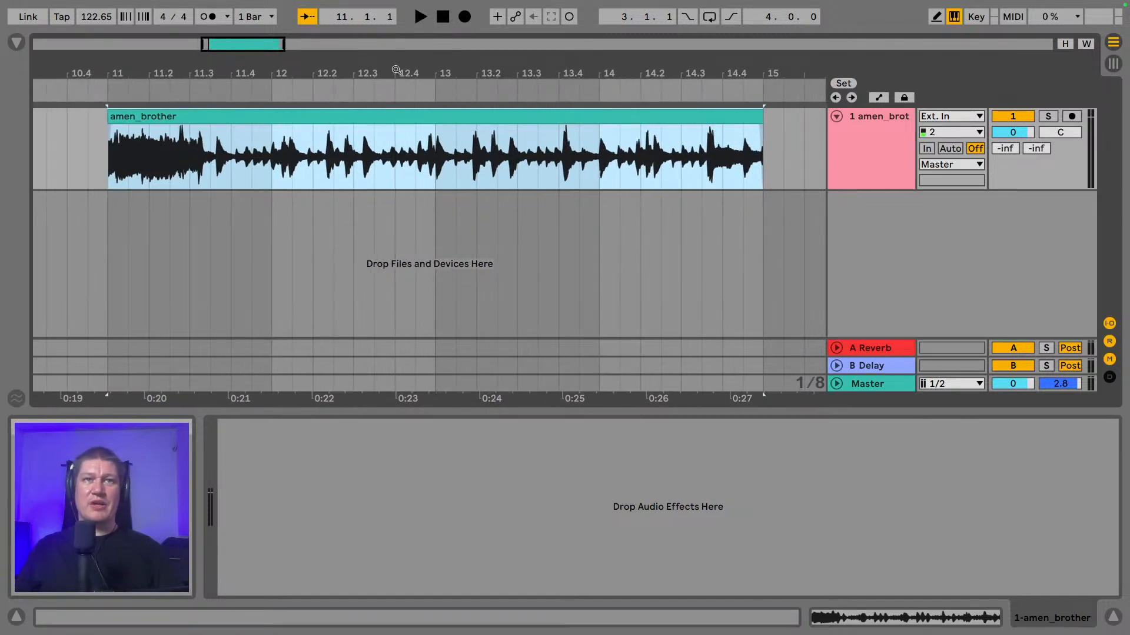
{"action": "double_click", "coordinate": [338, 119]}
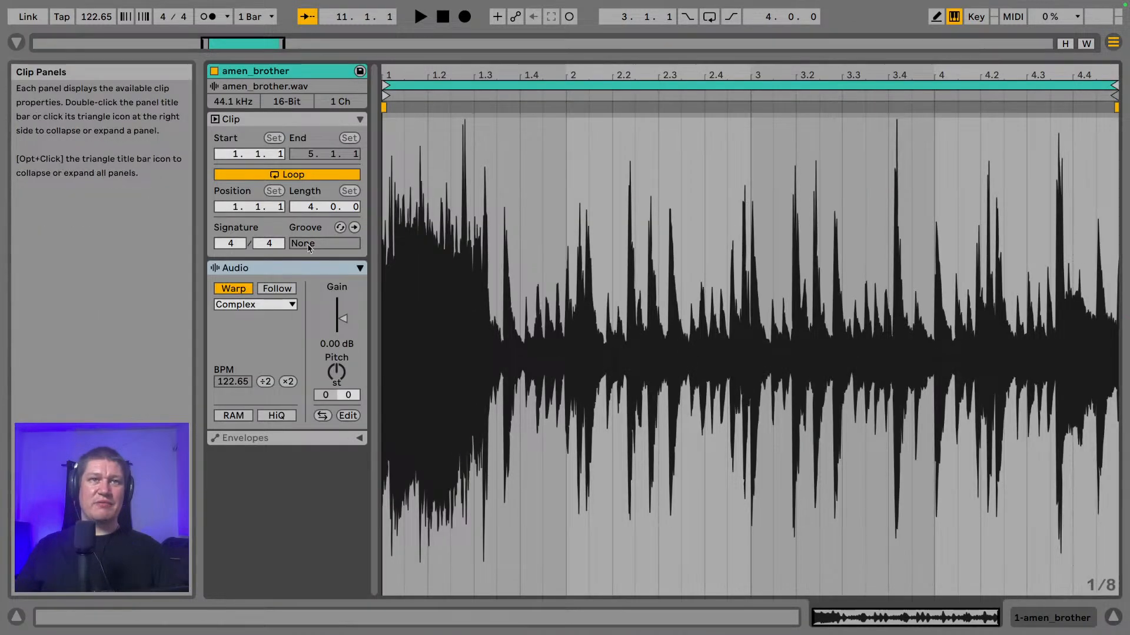
{"action": "left_click", "coordinate": [234, 289]}
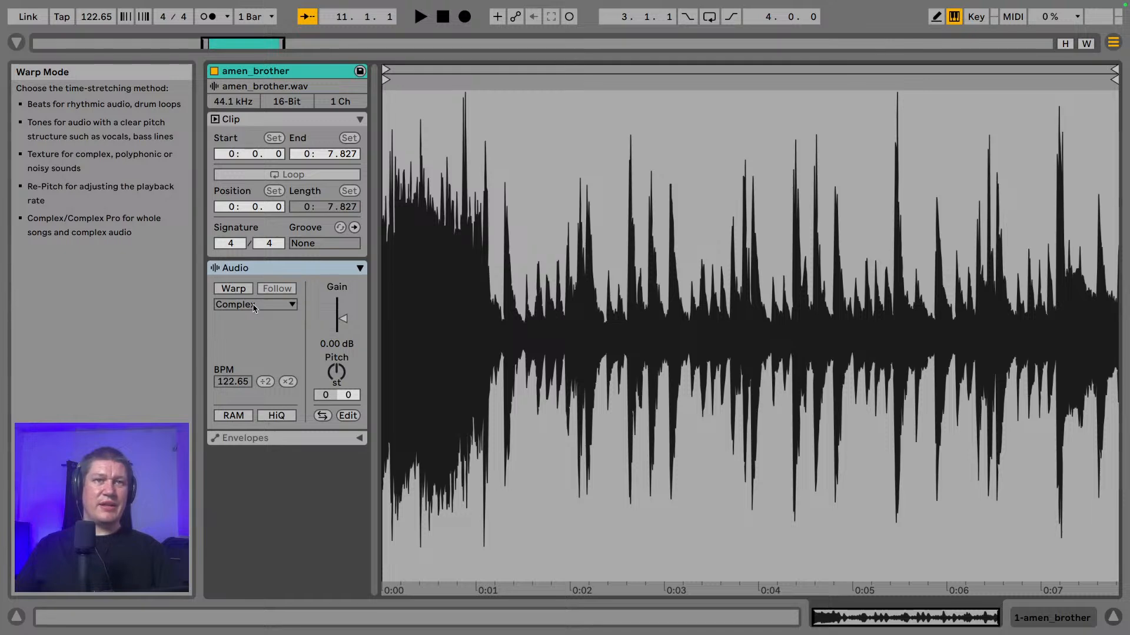
{"action": "left_click", "coordinate": [939, 612]}
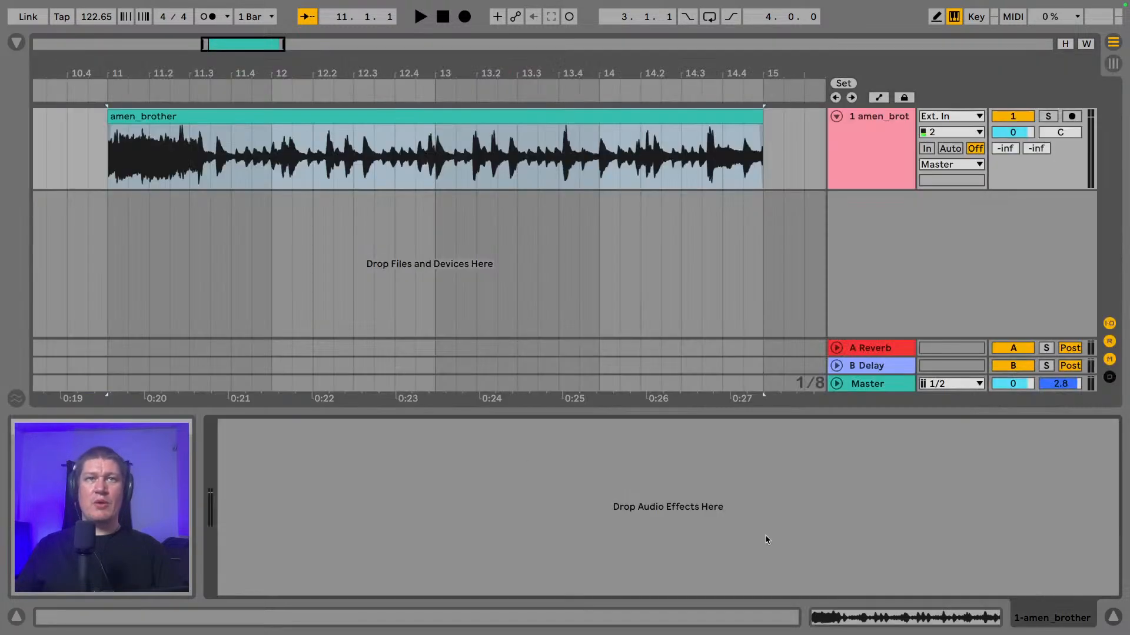
- Play back the unwarped amen_brother clip and collapse the detail view
{"action": "double_click", "coordinate": [379, 112]}
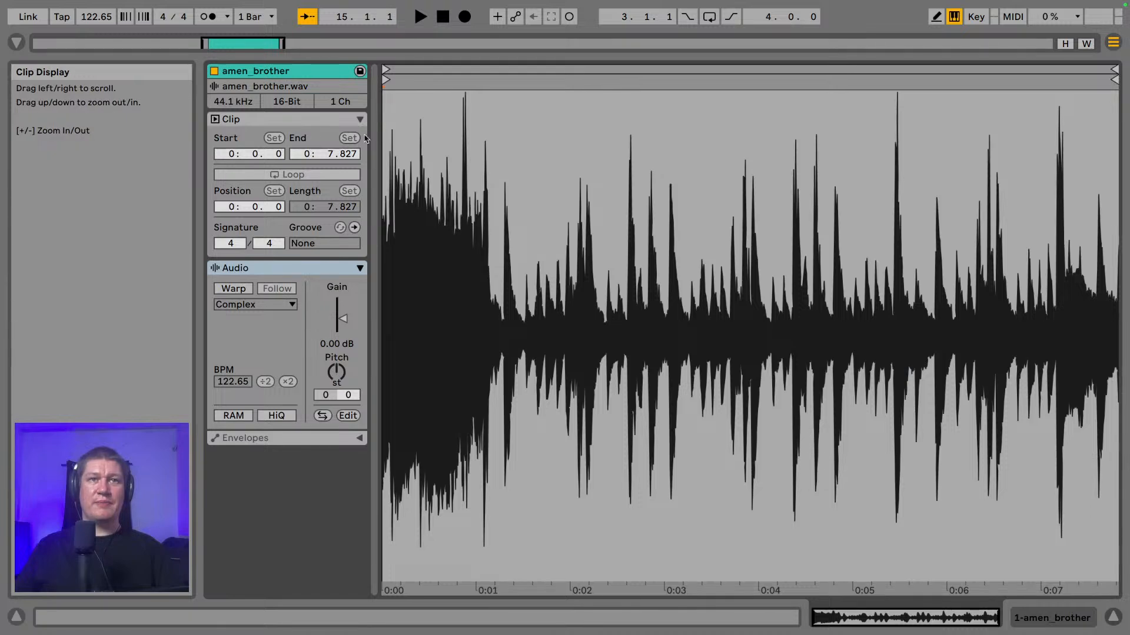
{"action": "key", "text": "space"}
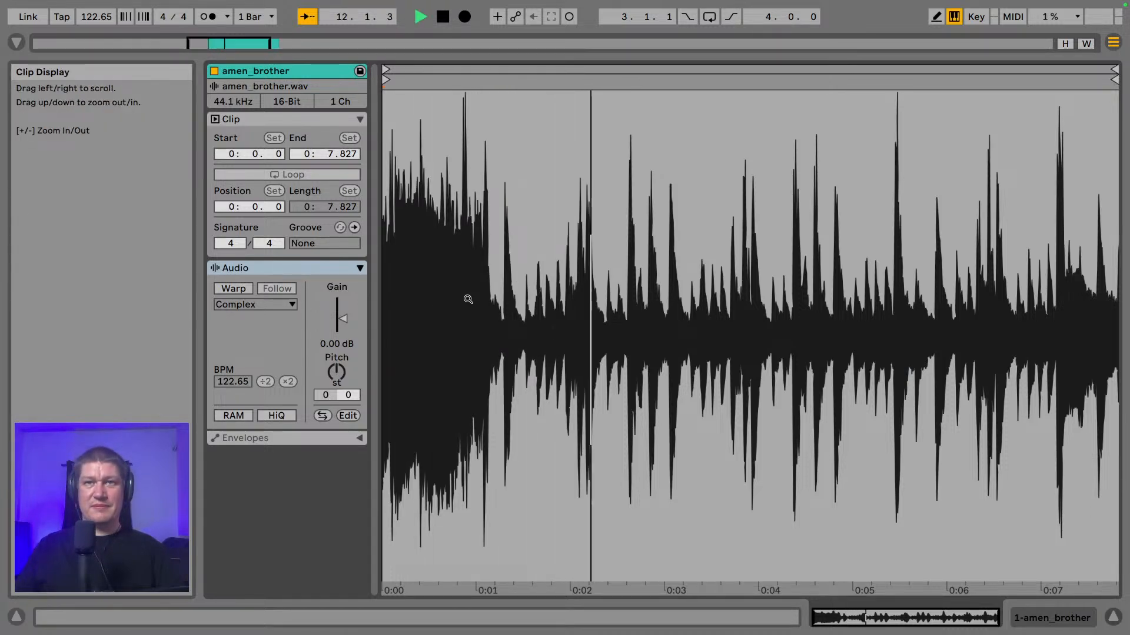
{"action": "left_click", "coordinate": [1114, 617]}
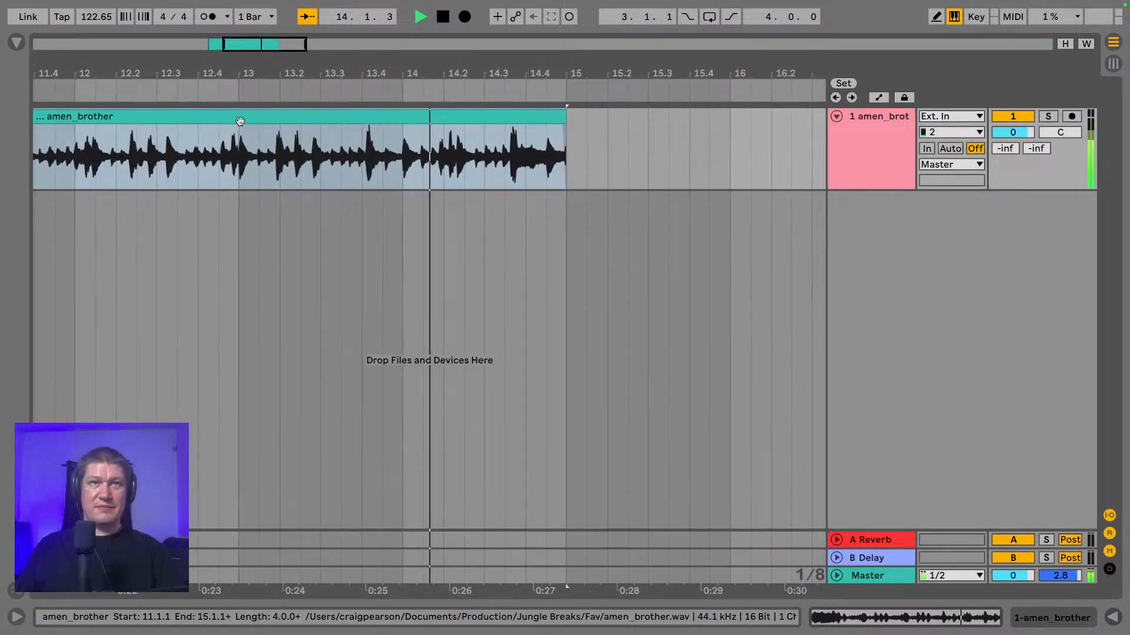
{"action": "key", "text": "space"}
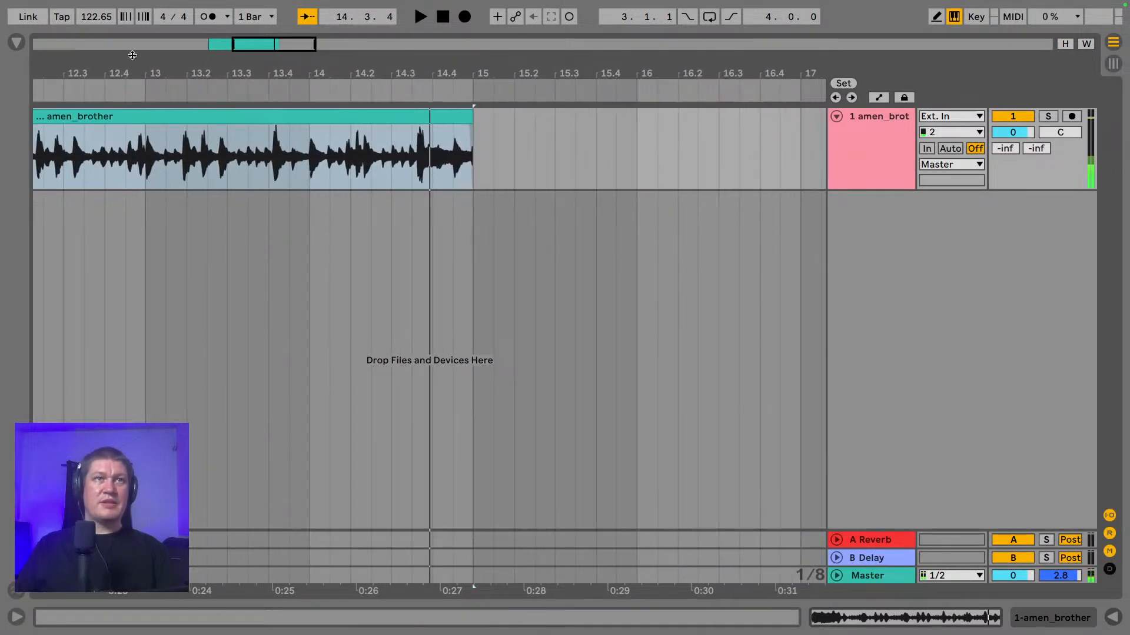
- Audition the amen_brother clip from 12.4.1 and from 12.2.4 to locate the hit where the break should start
{"action": "left_click_drag", "start_coordinate": [135, 63], "coordinate": [350, 124]}
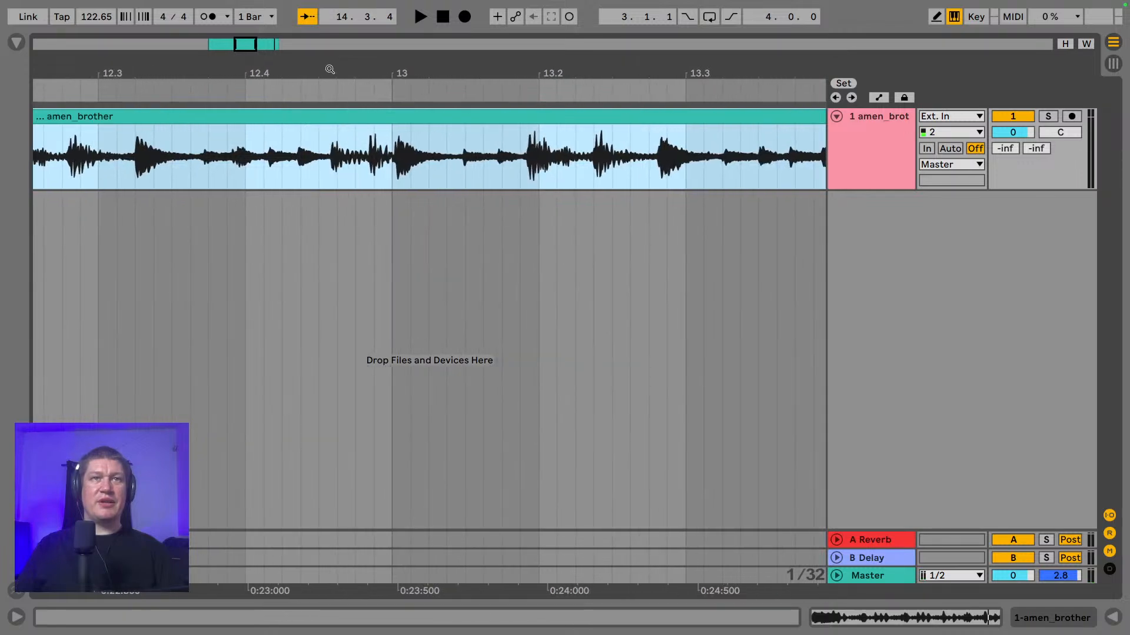
{"action": "left_click", "coordinate": [240, 179]}
{"action": "key", "text": "space"}
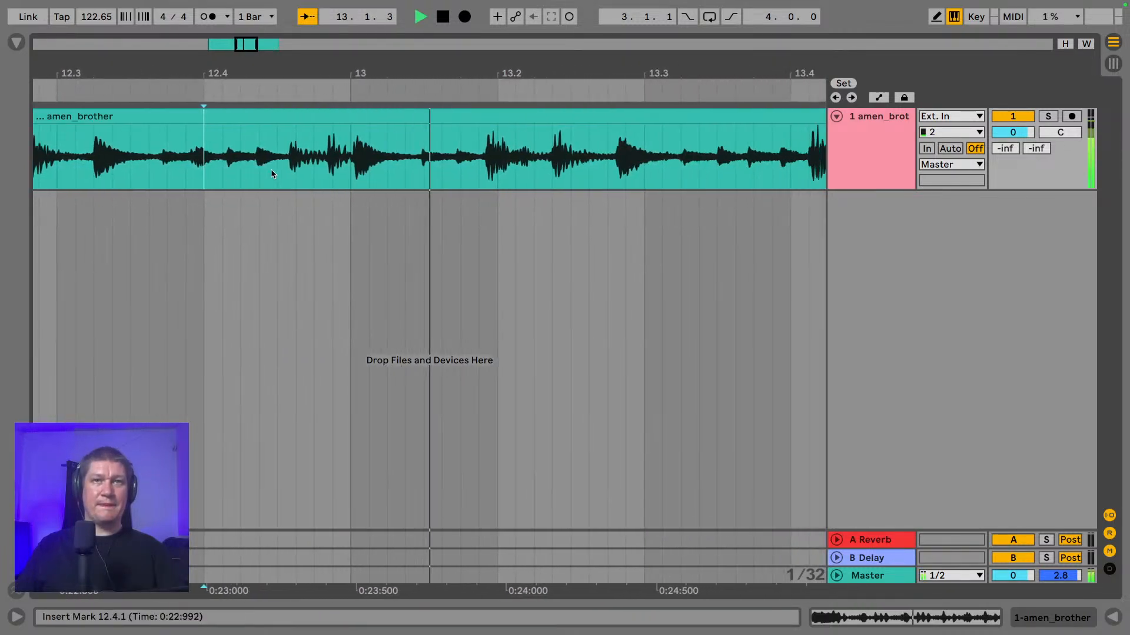
{"action": "key", "text": "space"}
{"action": "left_click_drag", "start_coordinate": [180, 72], "coordinate": [234, 35]}
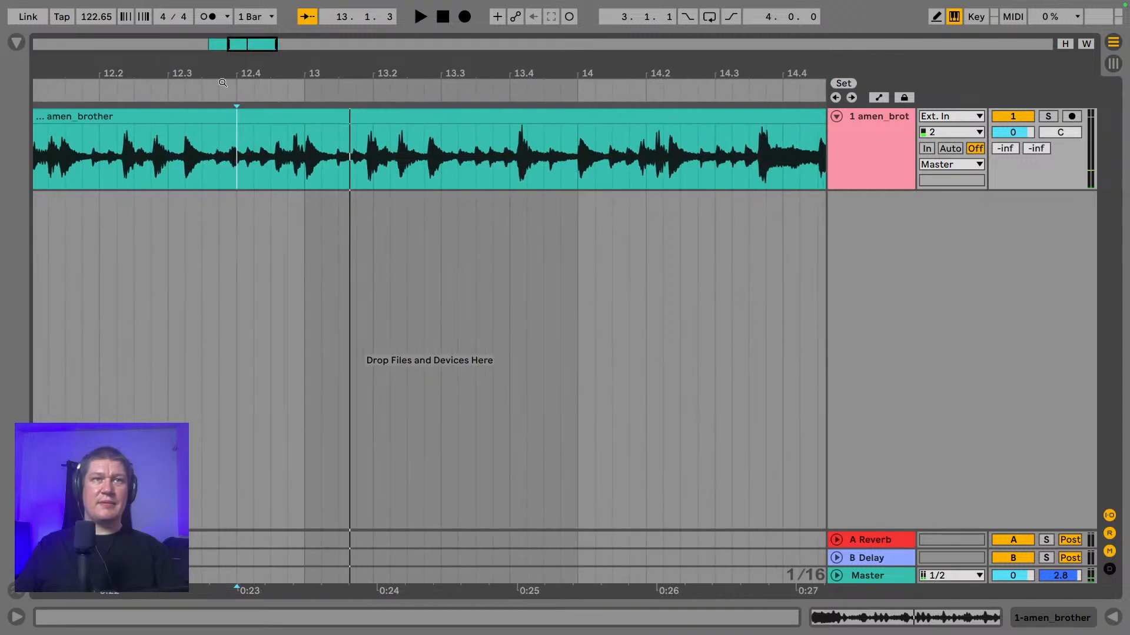
{"action": "left_click", "coordinate": [148, 157]}
{"action": "key", "text": "space"}
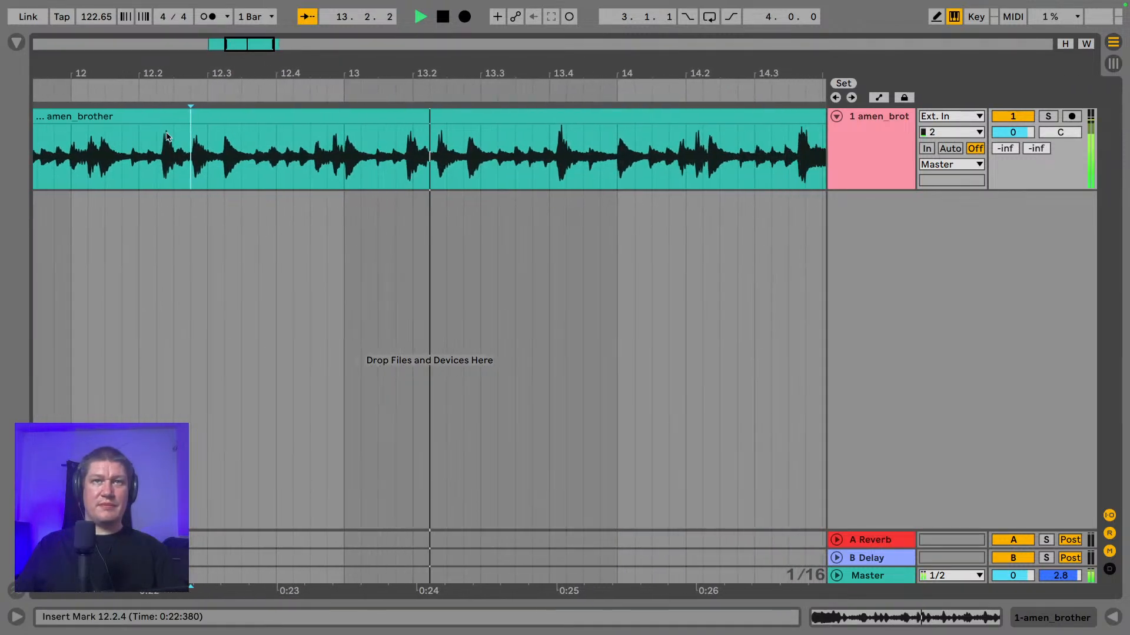
{"action": "key", "text": "space"}
- Split the amen_brother clip right before the drum hit that comes just ahead of 13.2
{"action": "left_click_drag", "start_coordinate": [383, 74], "coordinate": [383, 147]}
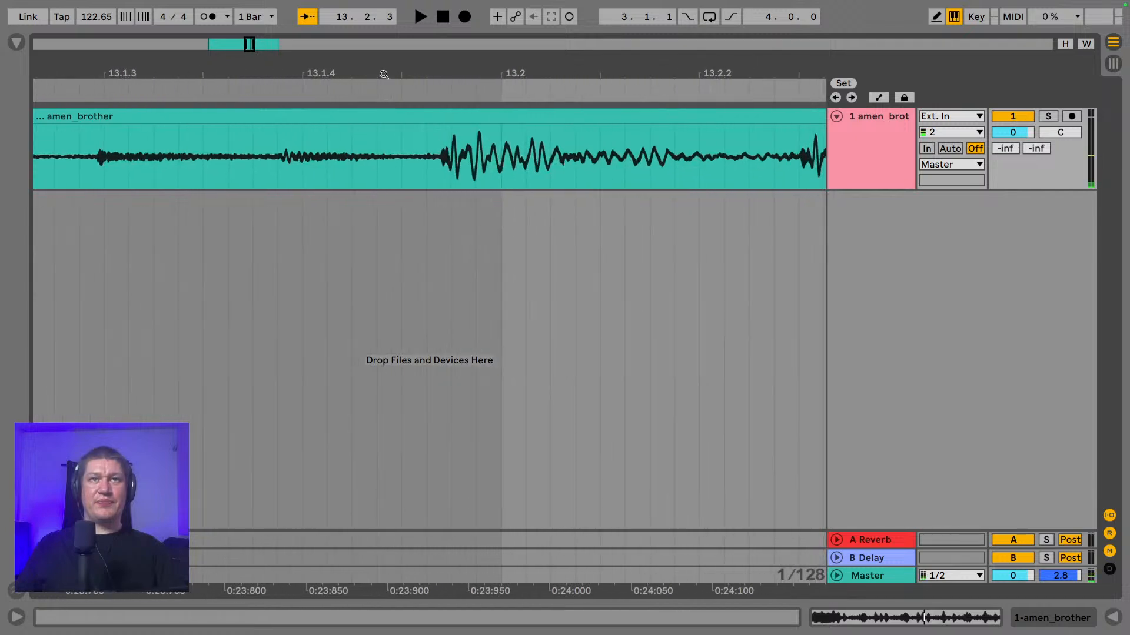
{"action": "left_click", "coordinate": [428, 168]}
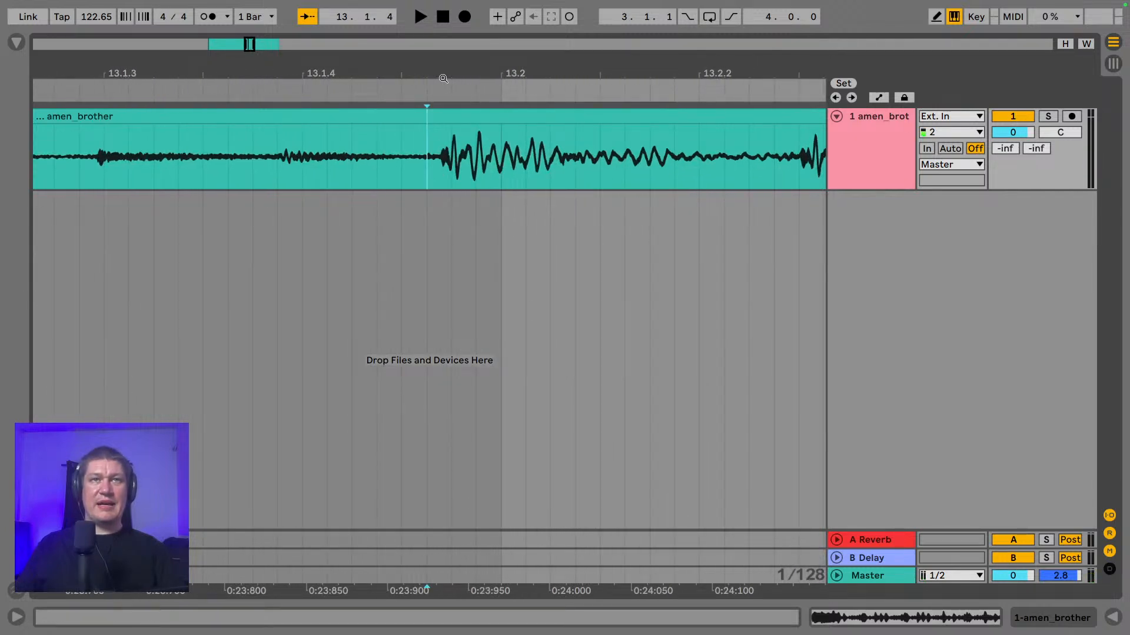
{"action": "left_click_drag", "start_coordinate": [432, 76], "coordinate": [432, 126]}
{"action": "left_click", "coordinate": [452, 167]}
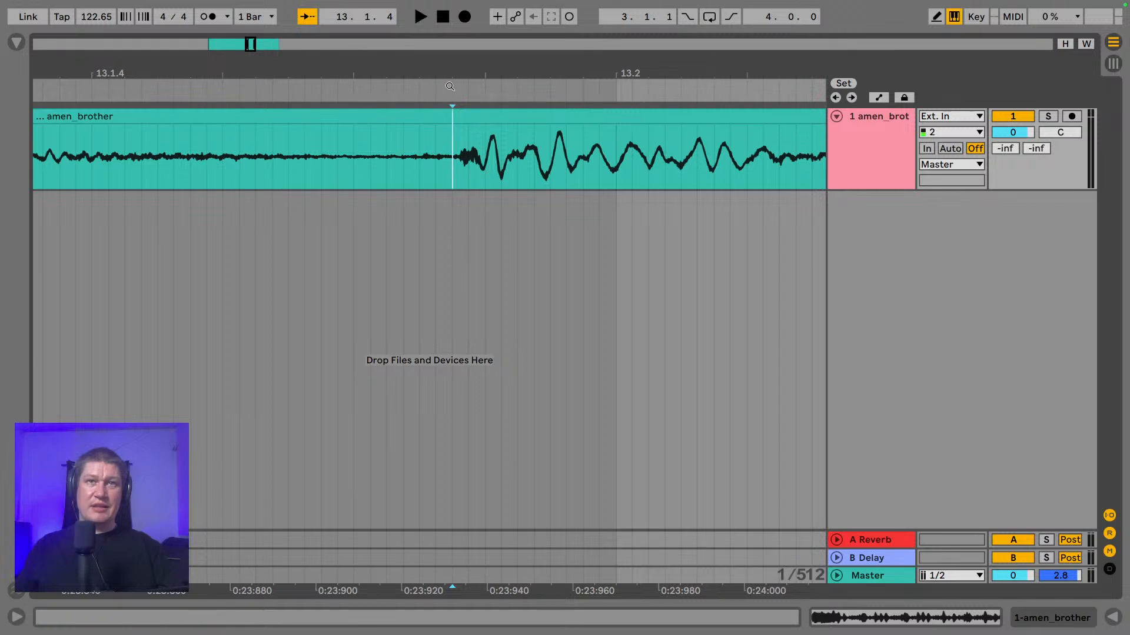
{"action": "key", "text": "ctrl+e"}
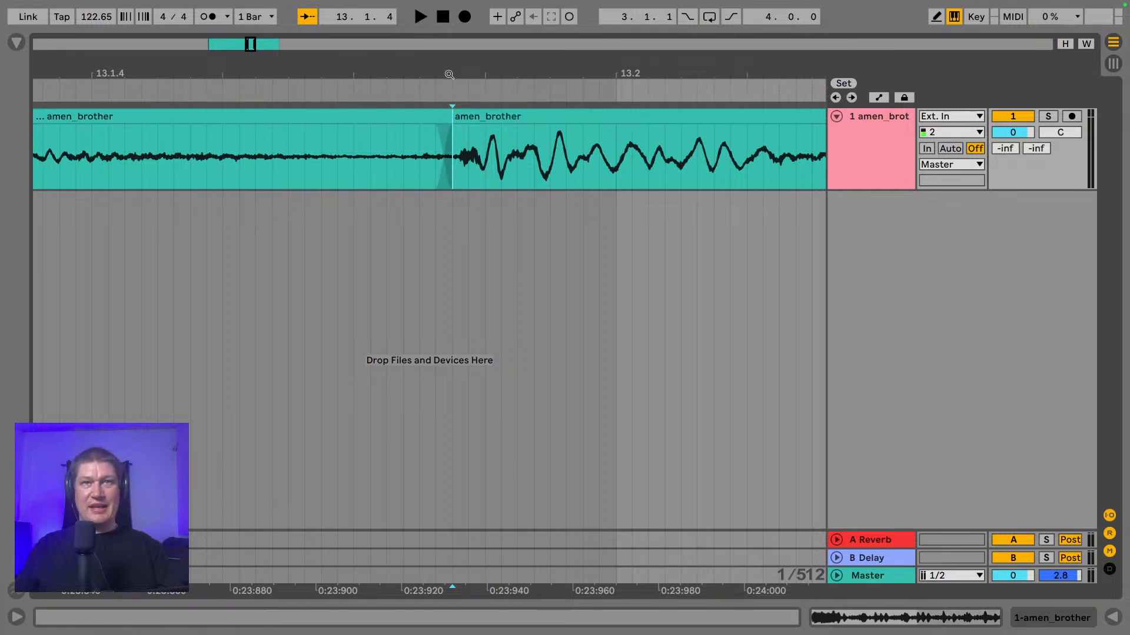
- Delete the part of the amen_brother clip before the split
{"action": "left_click", "coordinate": [408, 116]}
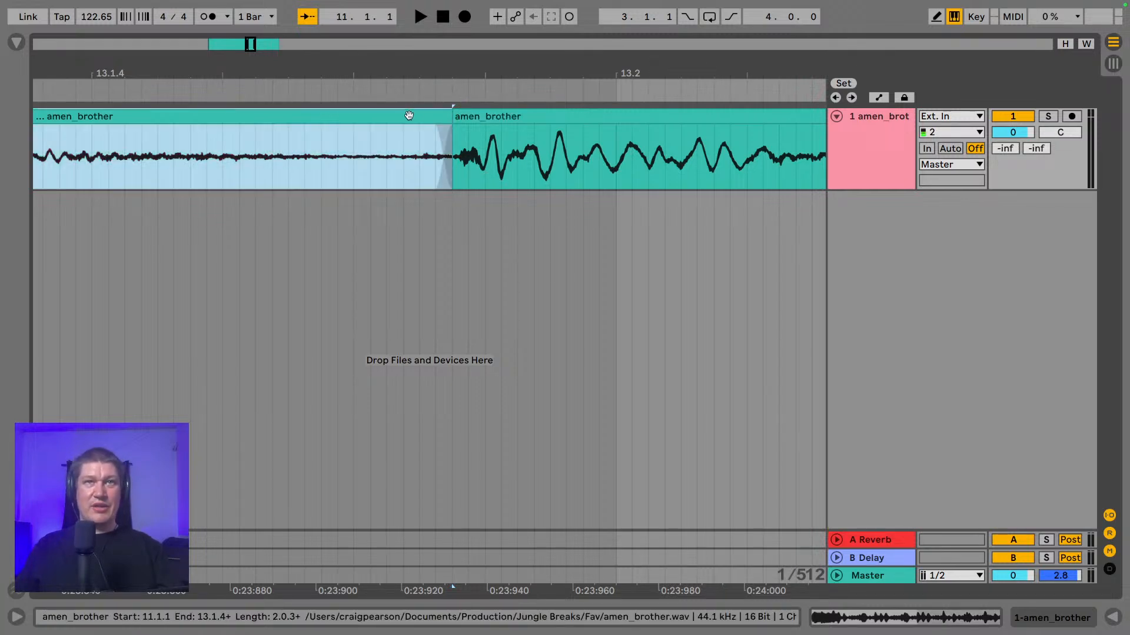
{"action": "left_click", "coordinate": [497, 119]}
{"action": "left_click", "coordinate": [424, 116]}
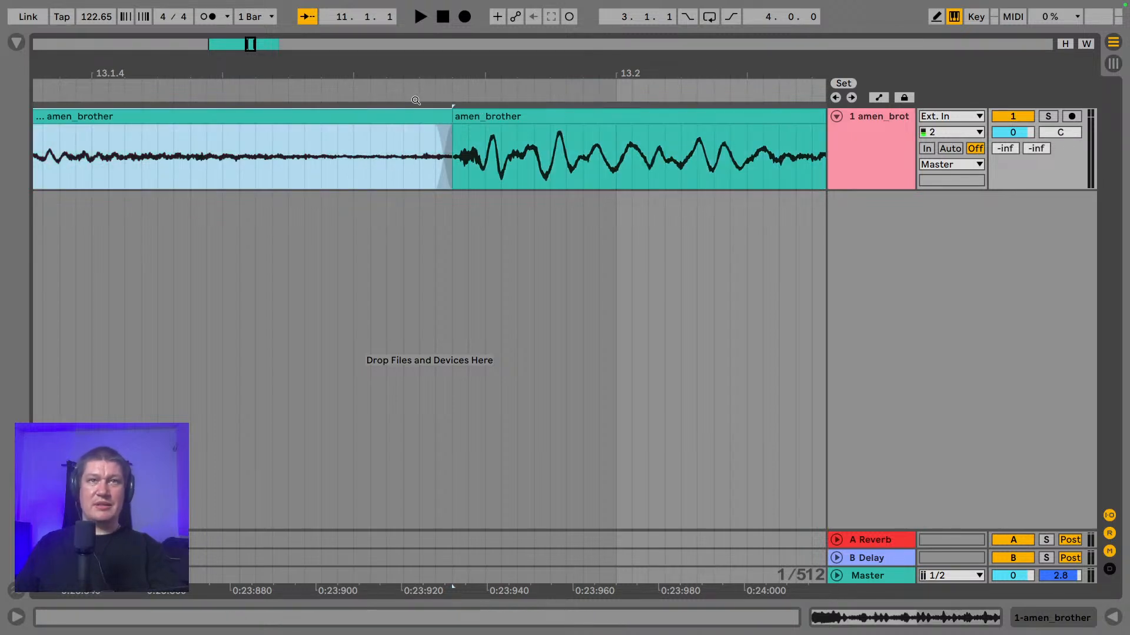
{"action": "key", "text": "Delete"}
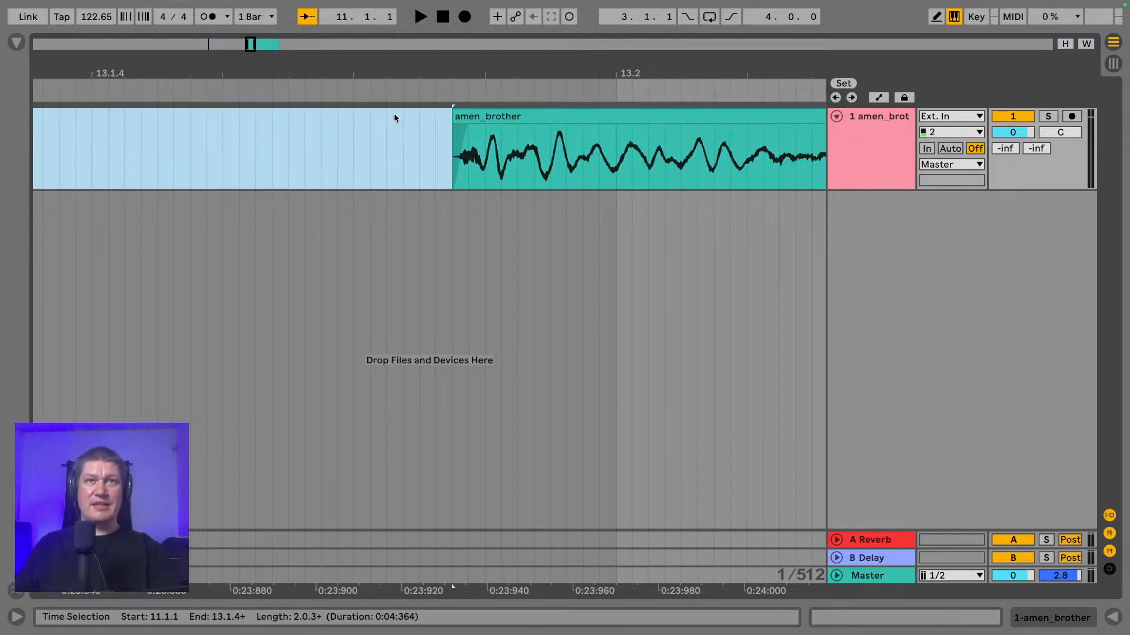
- Move the remaining amen_brother clip to start at 13.1.1 and play it back
{"action": "left_click_drag", "start_coordinate": [395, 75], "coordinate": [317, 3]}
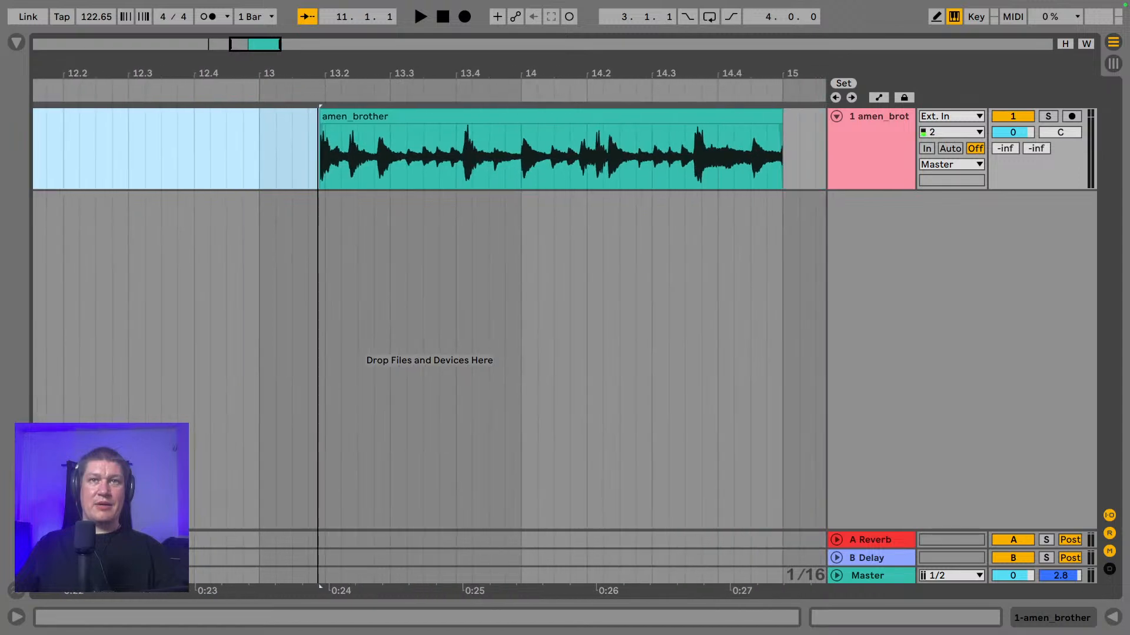
{"action": "left_click_drag", "start_coordinate": [399, 135], "coordinate": [341, 126]}
{"action": "key", "text": "space"}
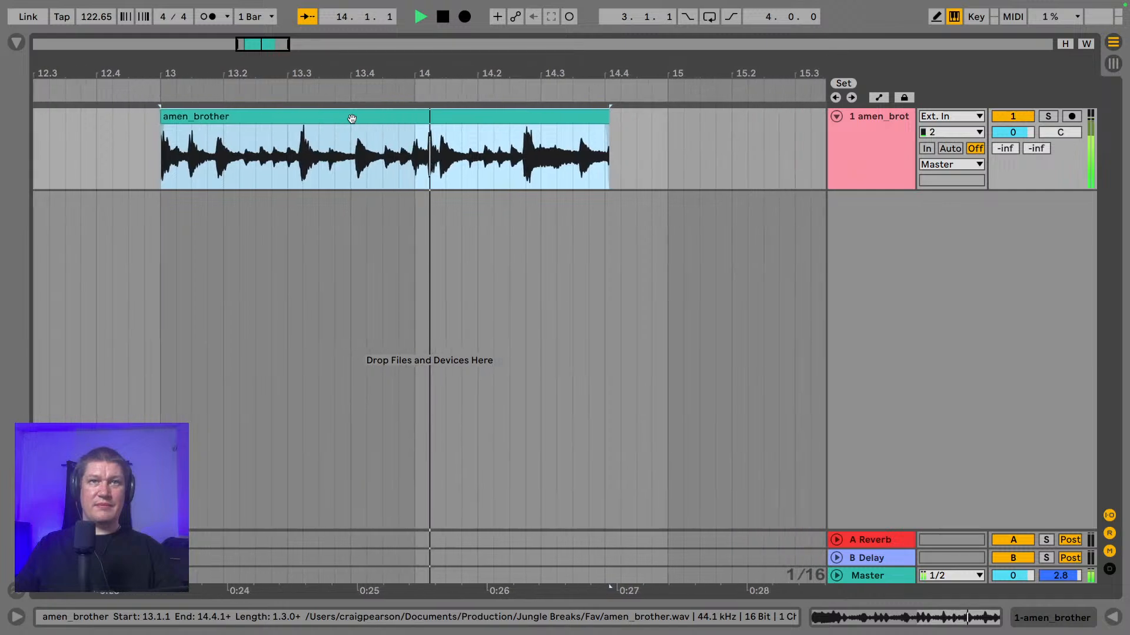
{"action": "key", "text": "space"}
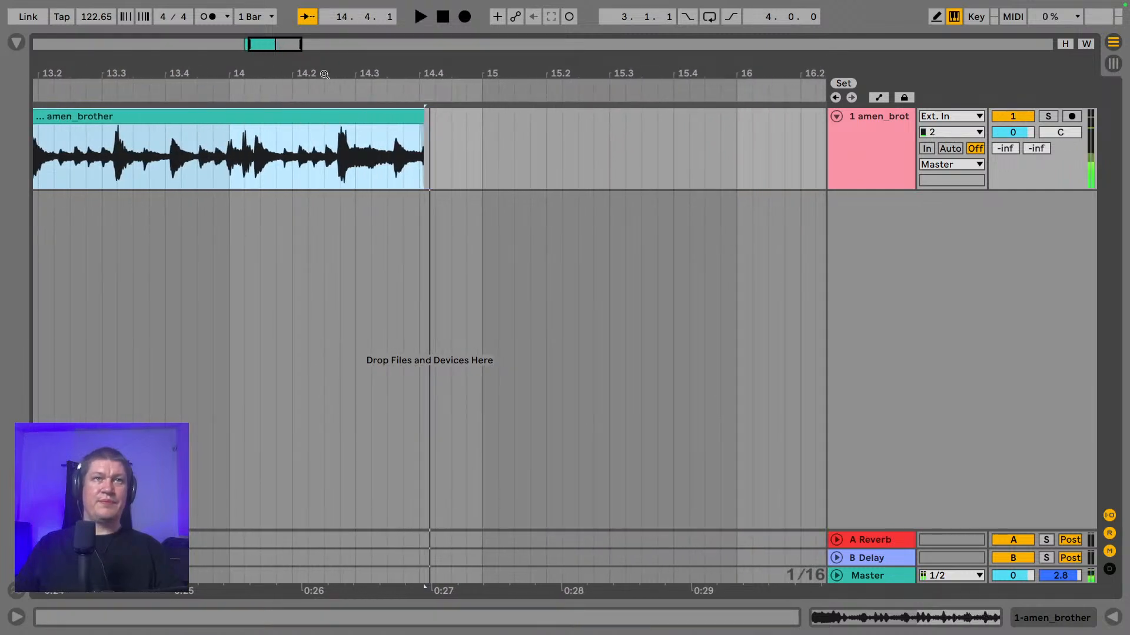
{"action": "left_click_drag", "start_coordinate": [324, 74], "coordinate": [533, 72]}
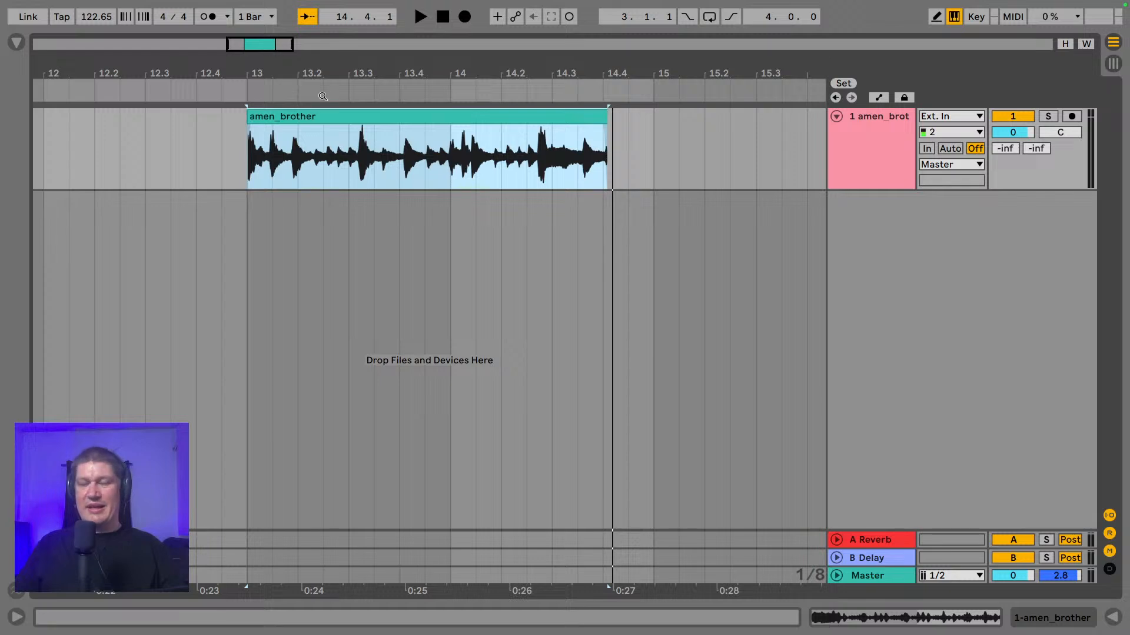
- Set the project tempo to 163 BPM
{"action": "left_click", "coordinate": [100, 23]}
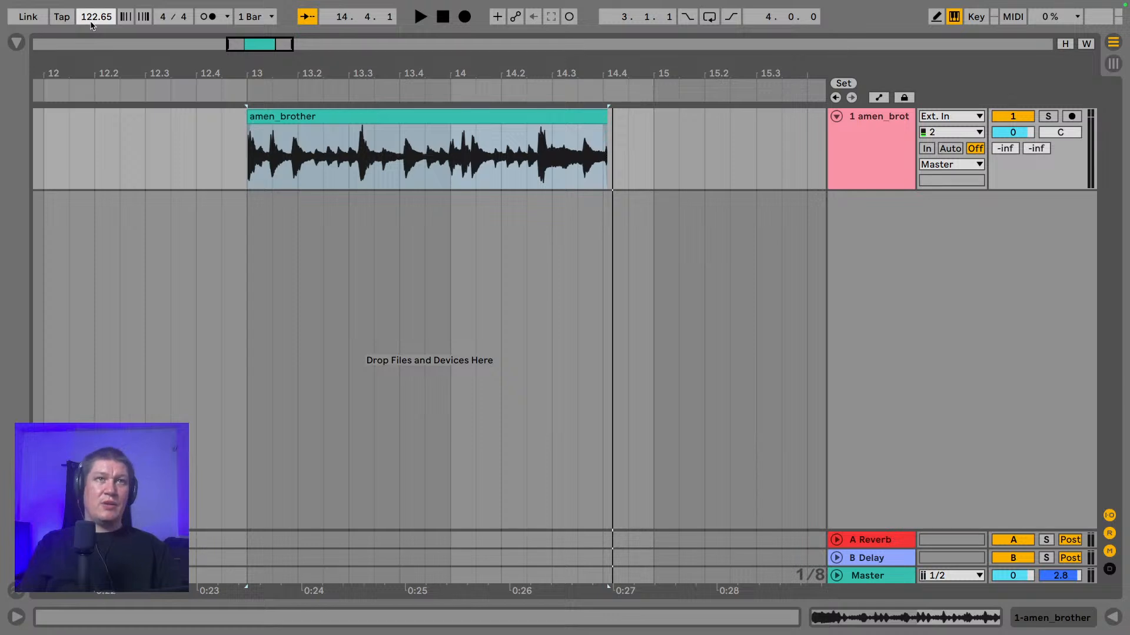
{"action": "left_click", "coordinate": [91, 17]}
{"action": "type", "text": "1"}
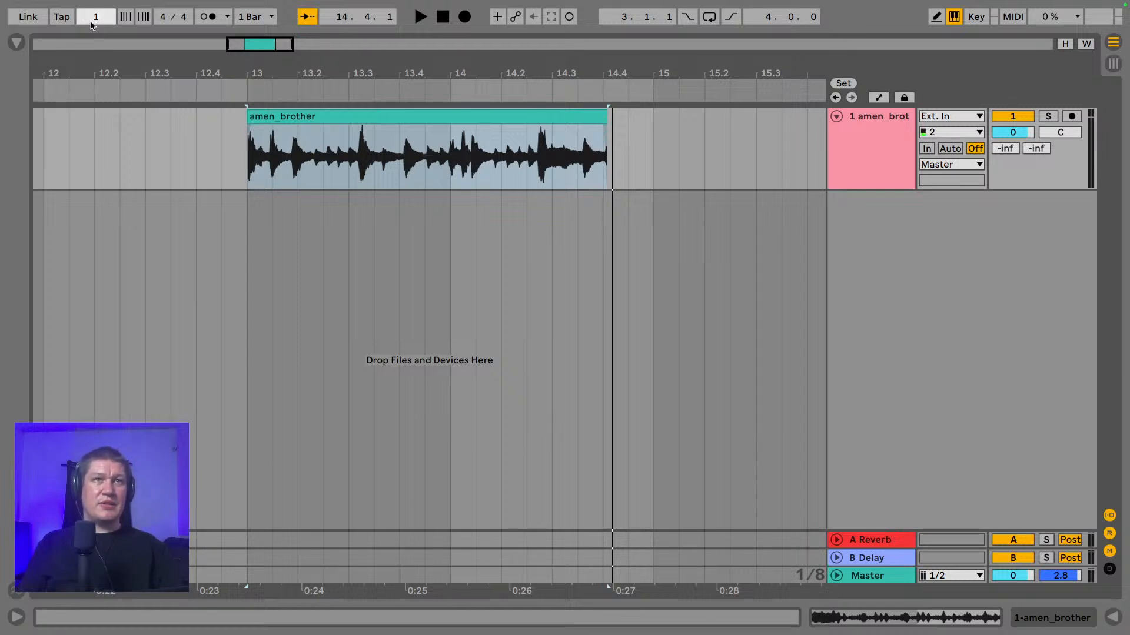
{"action": "type", "text": "63"}
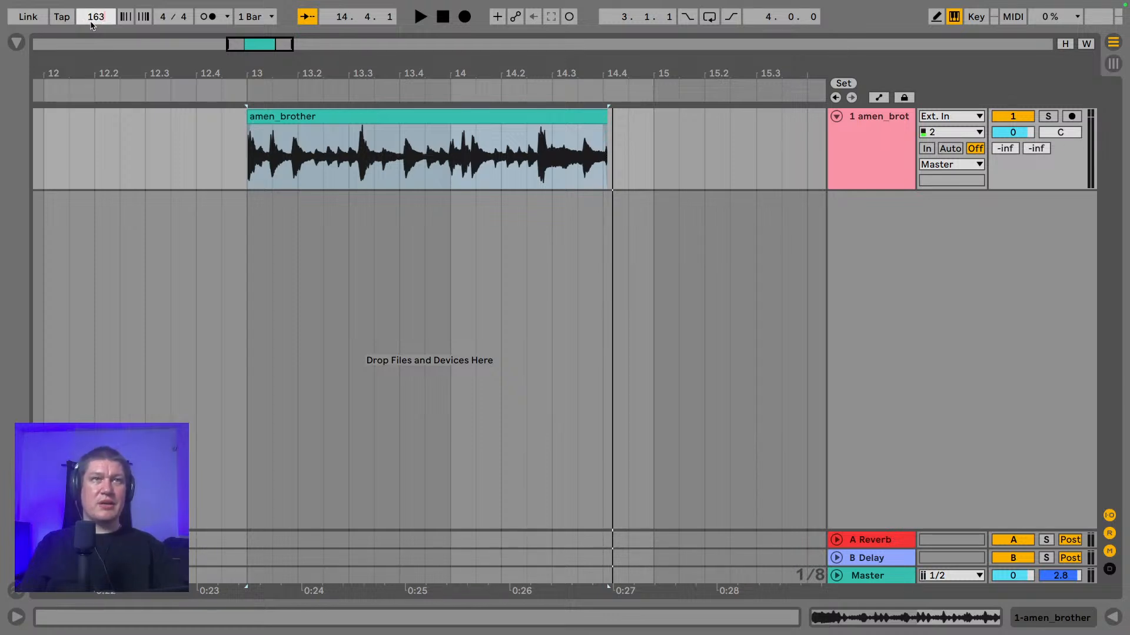
{"action": "key", "text": "Return"}
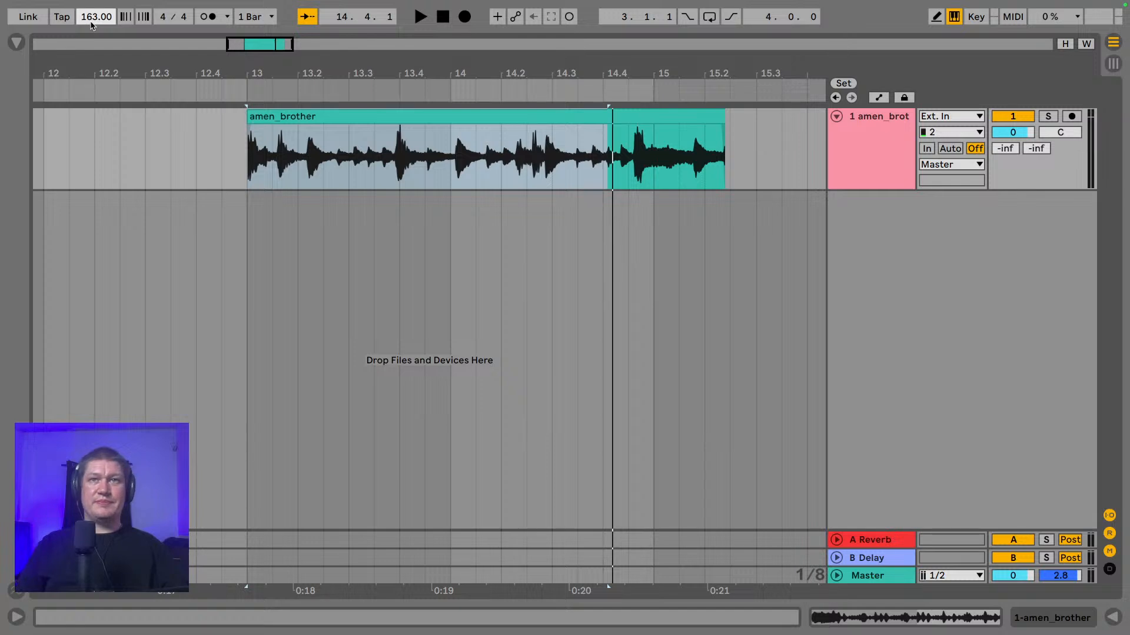
- Trim the tail of the amen_brother clip slightly, just past 15.2.2, to cut off the onset of the following hit
{"action": "left_click", "coordinate": [366, 112]}
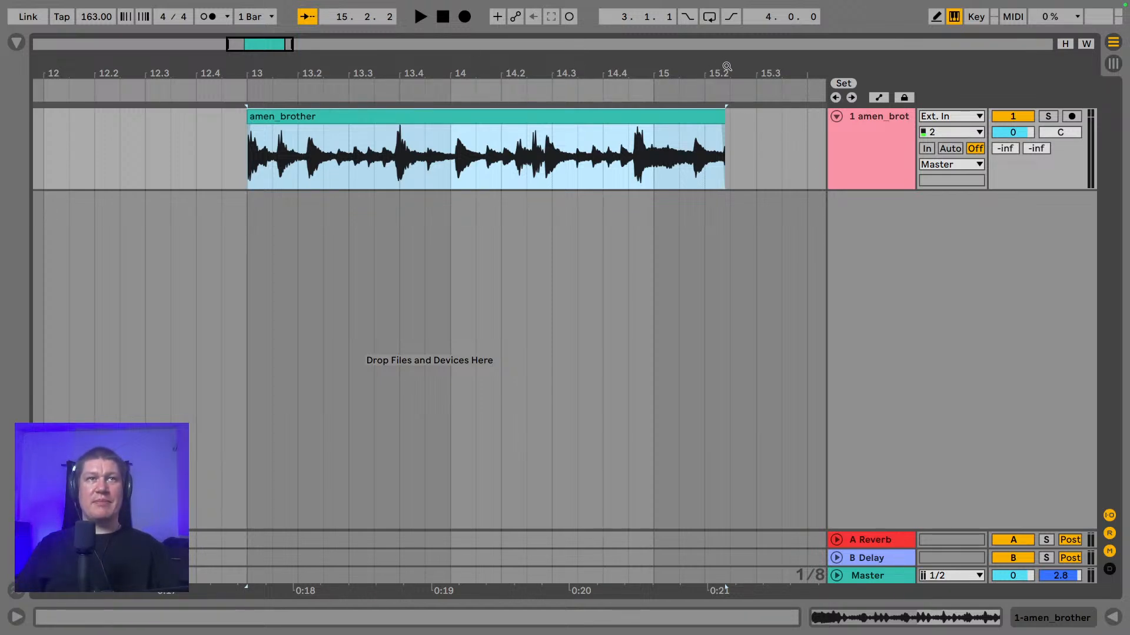
{"action": "left_click_drag", "start_coordinate": [727, 66], "coordinate": [727, 165]}
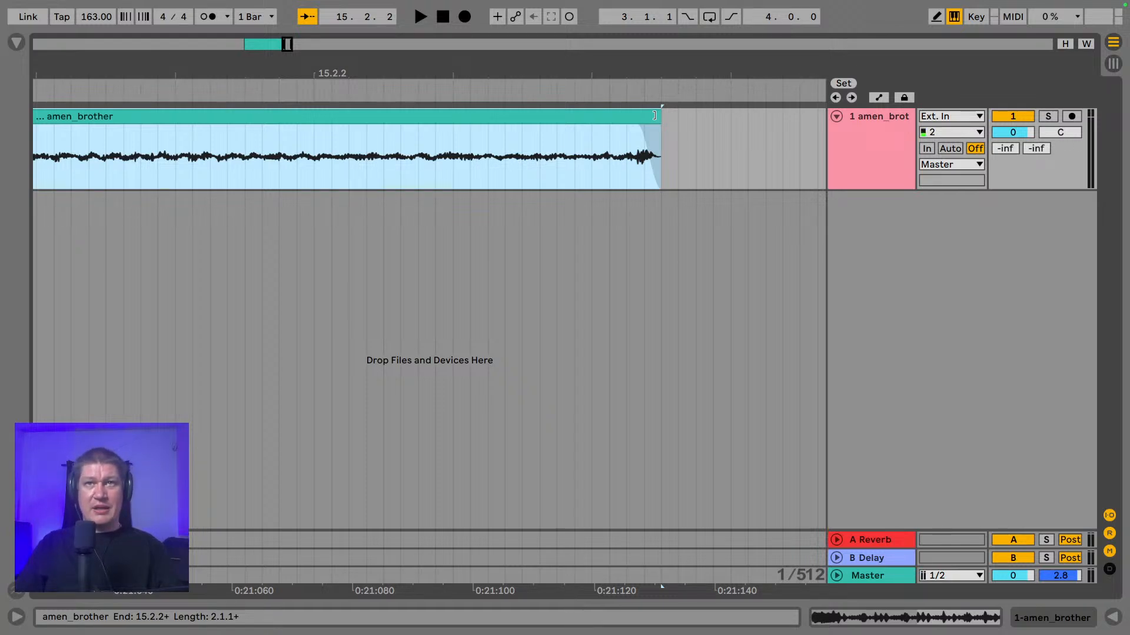
{"action": "left_click_drag", "start_coordinate": [654, 115], "coordinate": [648, 117]}
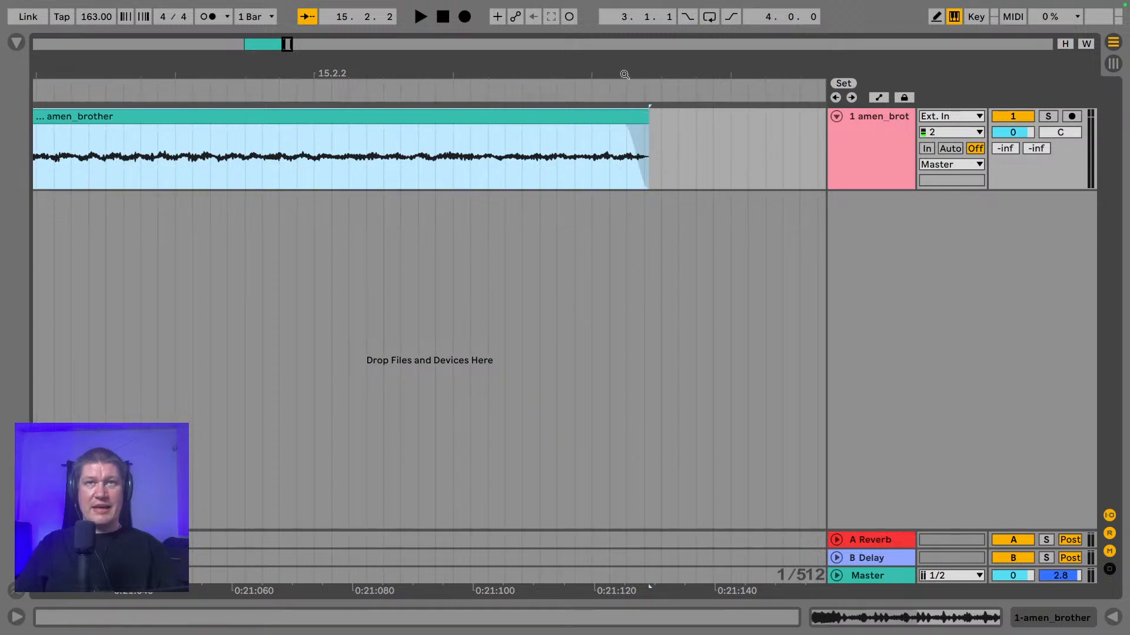
{"action": "left_click_drag", "start_coordinate": [627, 73], "coordinate": [669, 4]}
- Turn on Warp for the amen_brother clip, set its warp mode to Re-Pitch, and hide the clip details
{"action": "double_click", "coordinate": [510, 120]}
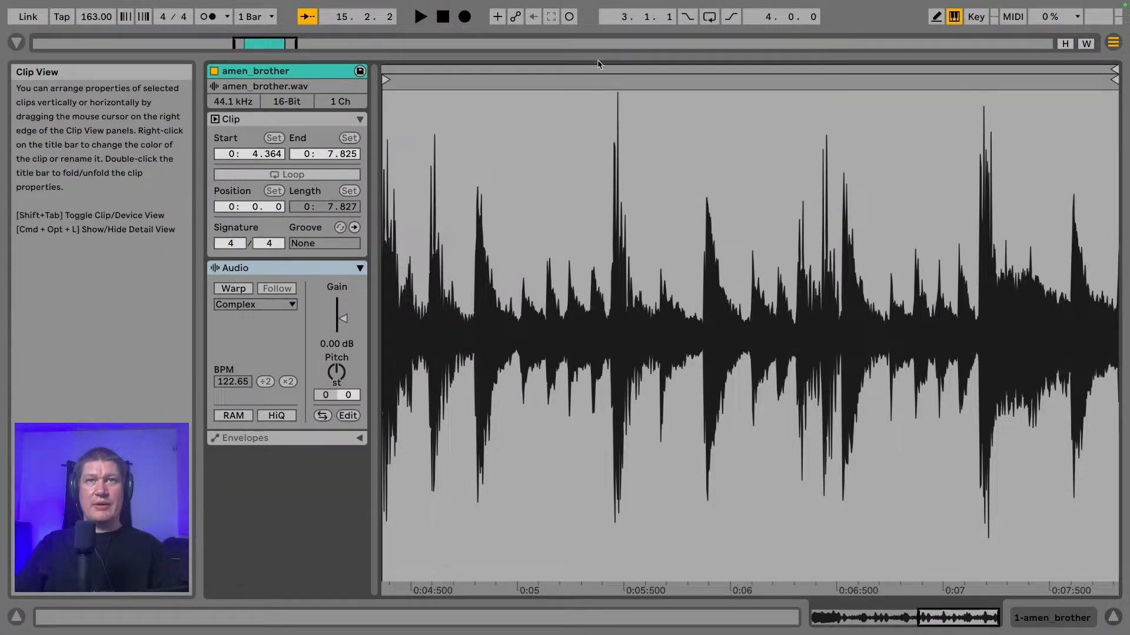
{"action": "left_click_drag", "start_coordinate": [598, 61], "coordinate": [605, 1]}
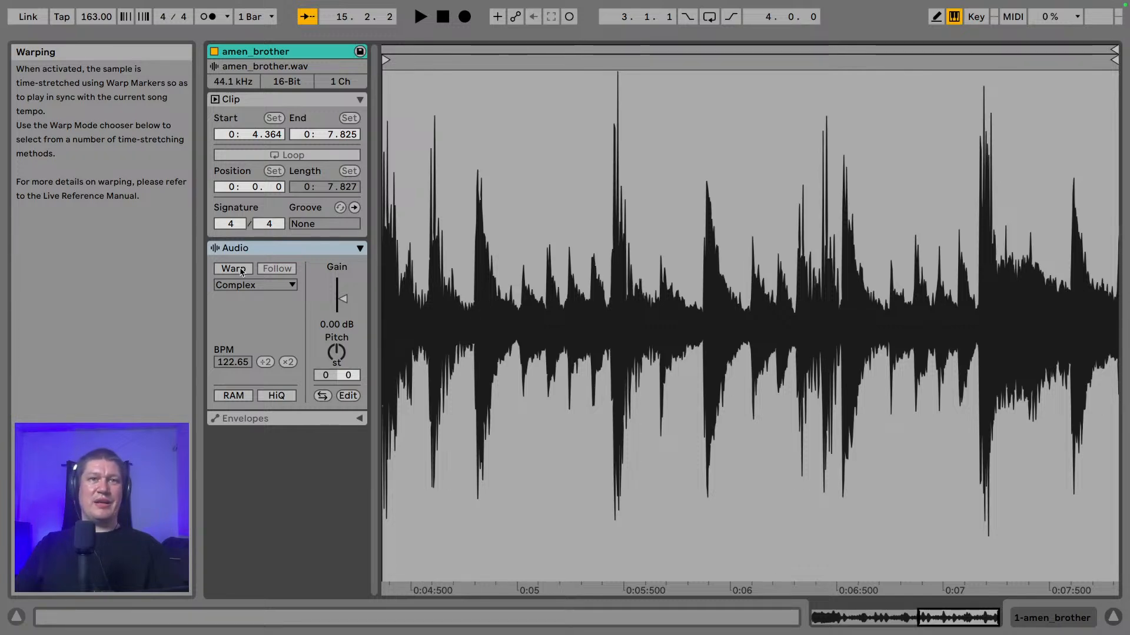
{"action": "left_click", "coordinate": [241, 270]}
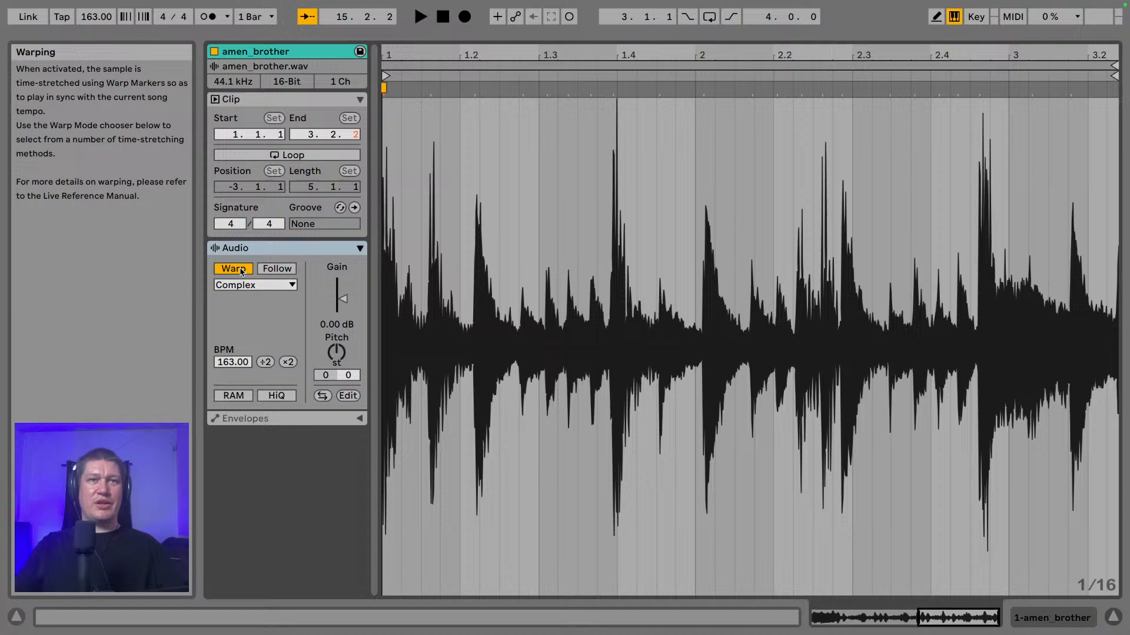
{"action": "left_click", "coordinate": [274, 287]}
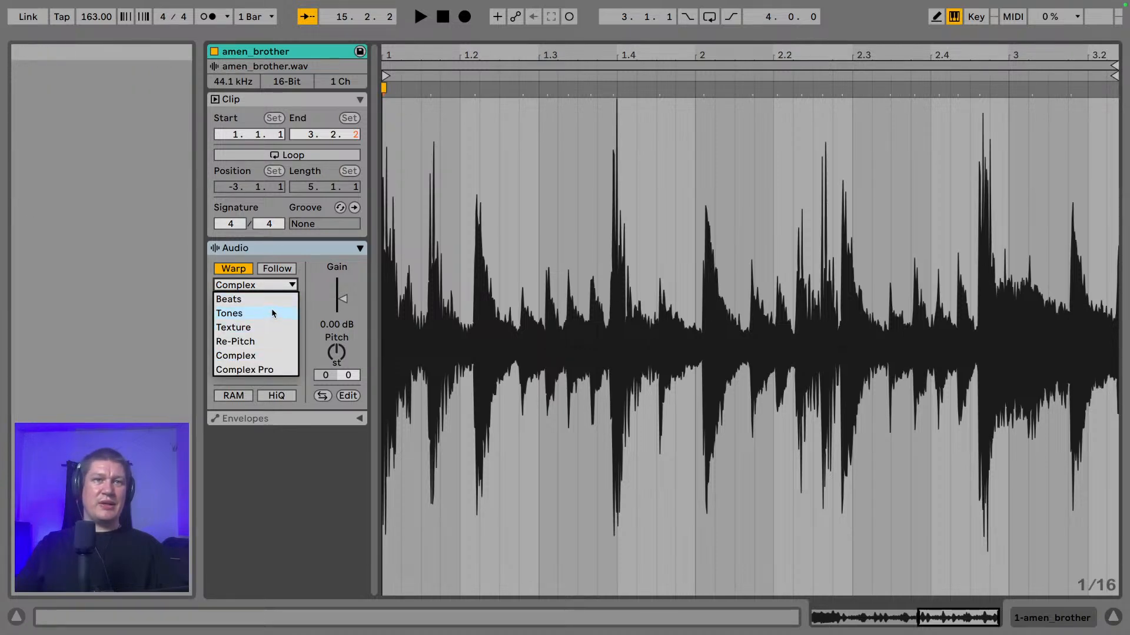
{"action": "left_click", "coordinate": [253, 341]}
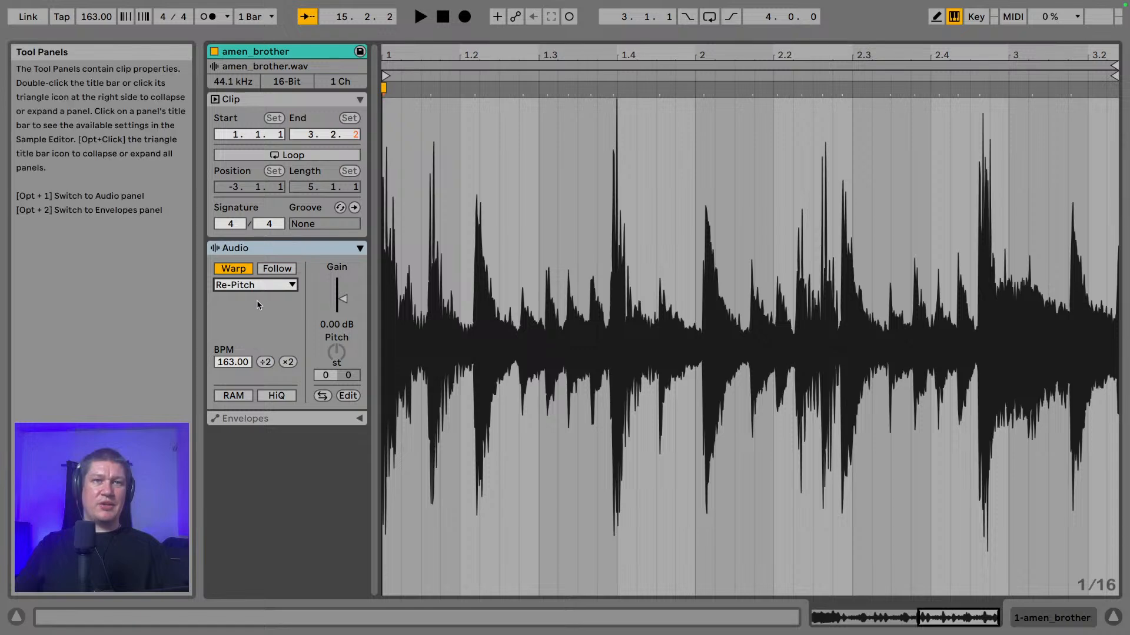
{"action": "left_click", "coordinate": [1113, 617]}
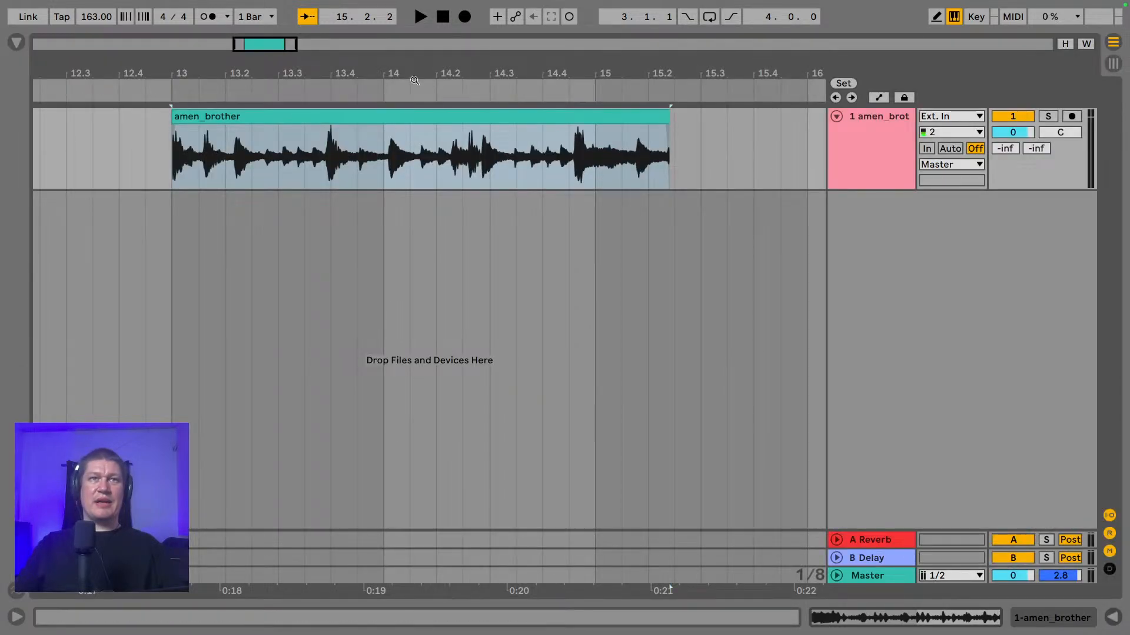
- Move the amen_brother clip to the start of the arrangement at 1.1.1
{"action": "left_click_drag", "start_coordinate": [424, 73], "coordinate": [449, 60]}
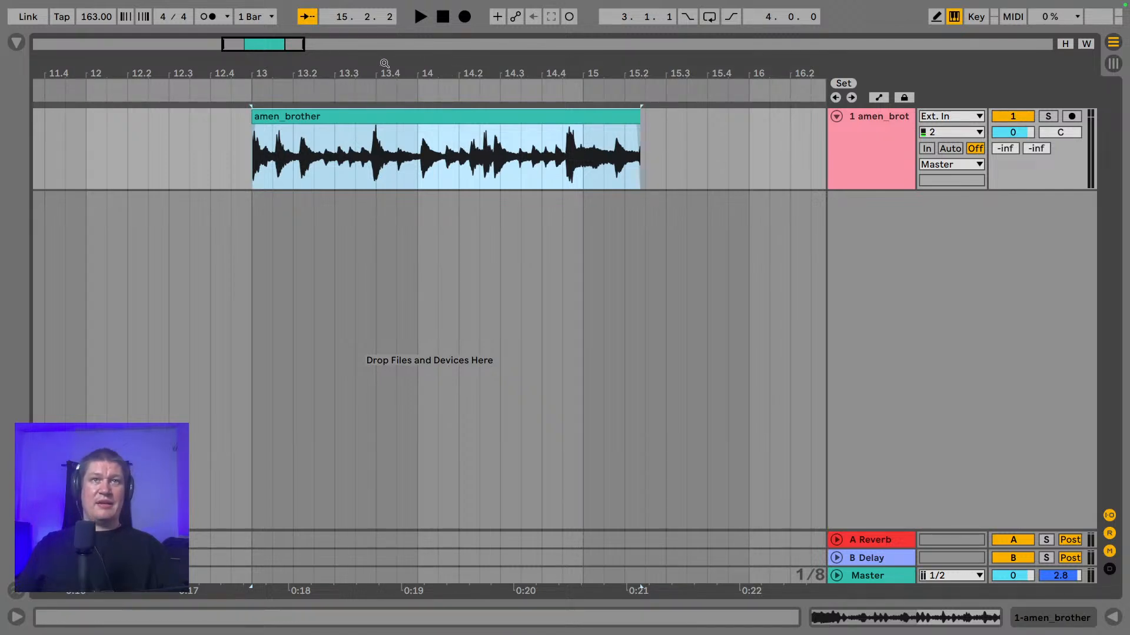
{"action": "left_click_drag", "start_coordinate": [391, 68], "coordinate": [392, 64]}
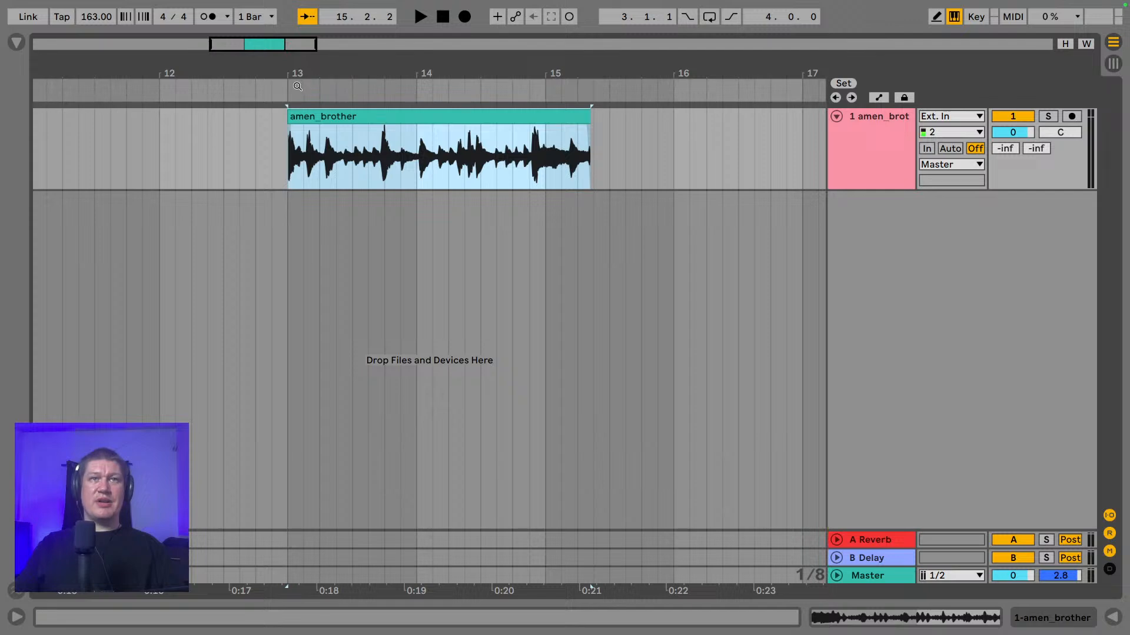
{"action": "left_click_drag", "start_coordinate": [314, 77], "coordinate": [279, 61]}
{"action": "left_click_drag", "start_coordinate": [298, 136], "coordinate": [67, 132]}
{"action": "mouse_move", "coordinate": [44, 68]}
{"action": "left_mouse_down"}
{"action": "mouse_move", "coordinate": [34, 106]}
{"action": "mouse_move", "coordinate": [34, 68]}
{"action": "left_mouse_up"}
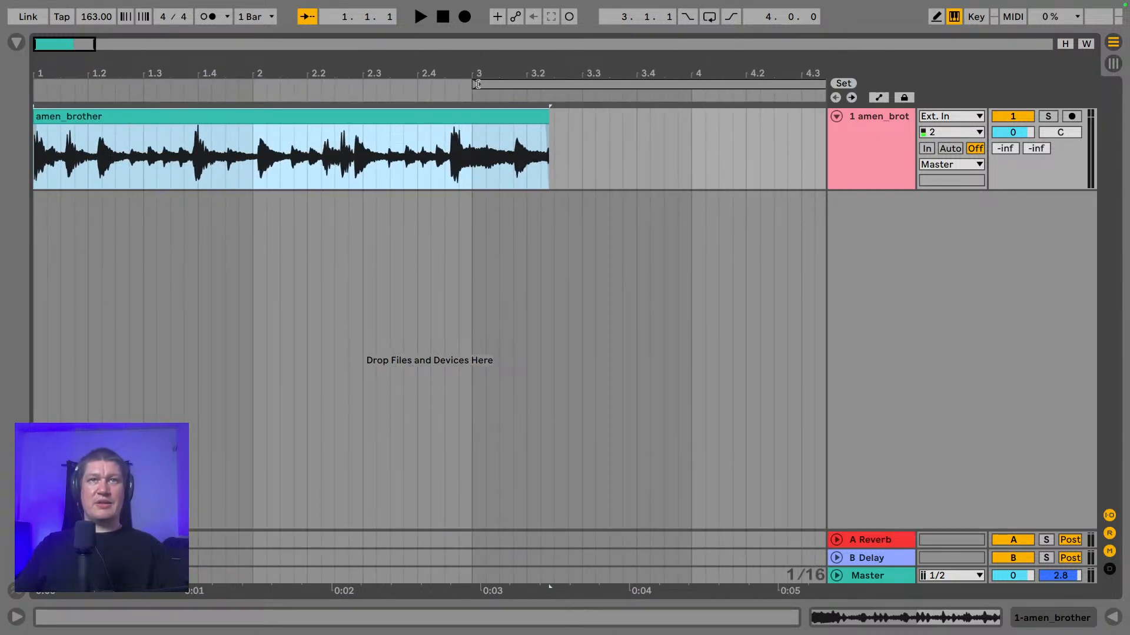
- Time-stretch the end of the amen_brother clip to 3.1.1 so the break fills exactly two bars
{"action": "left_click", "coordinate": [477, 144]}
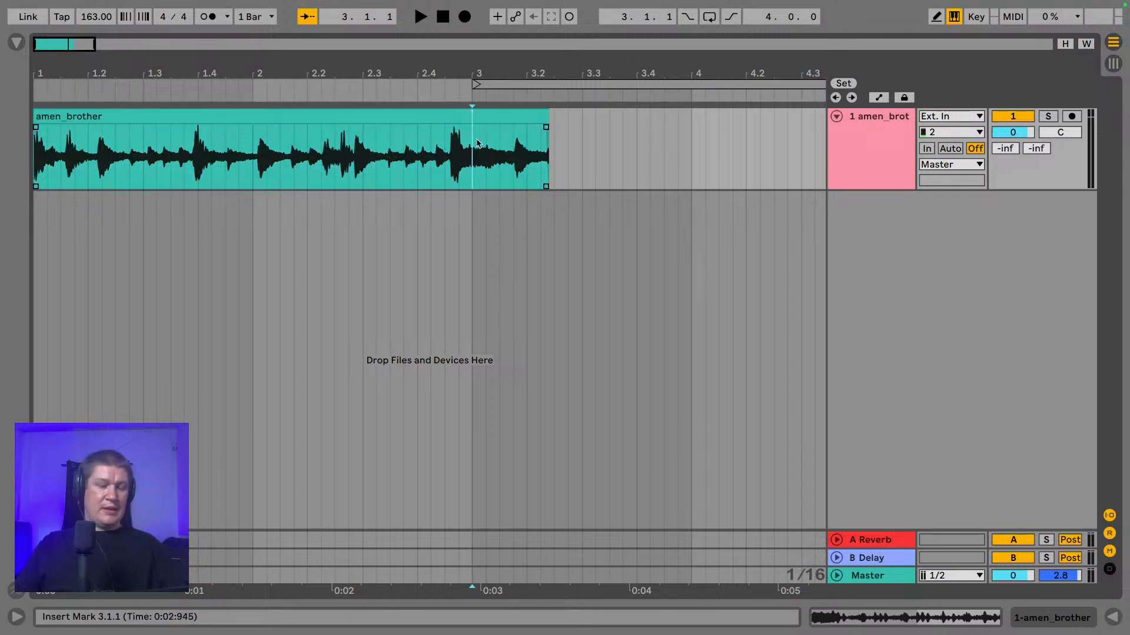
{"action": "left_click", "coordinate": [542, 116]}
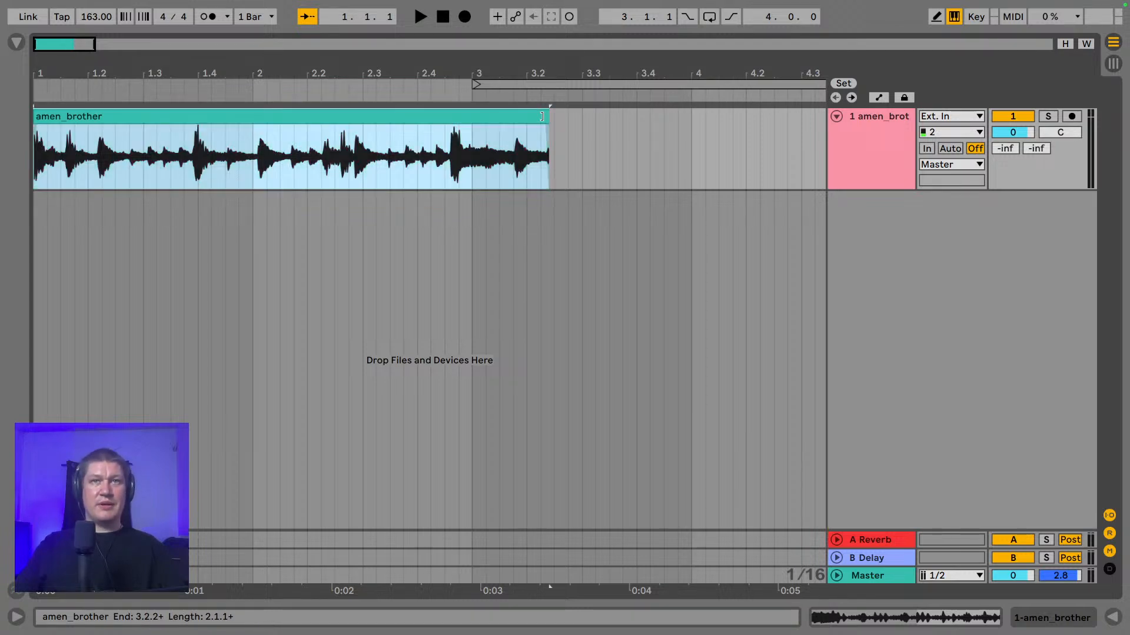
{"action": "left_click_drag", "start_coordinate": [541, 116], "coordinate": [470, 127]}
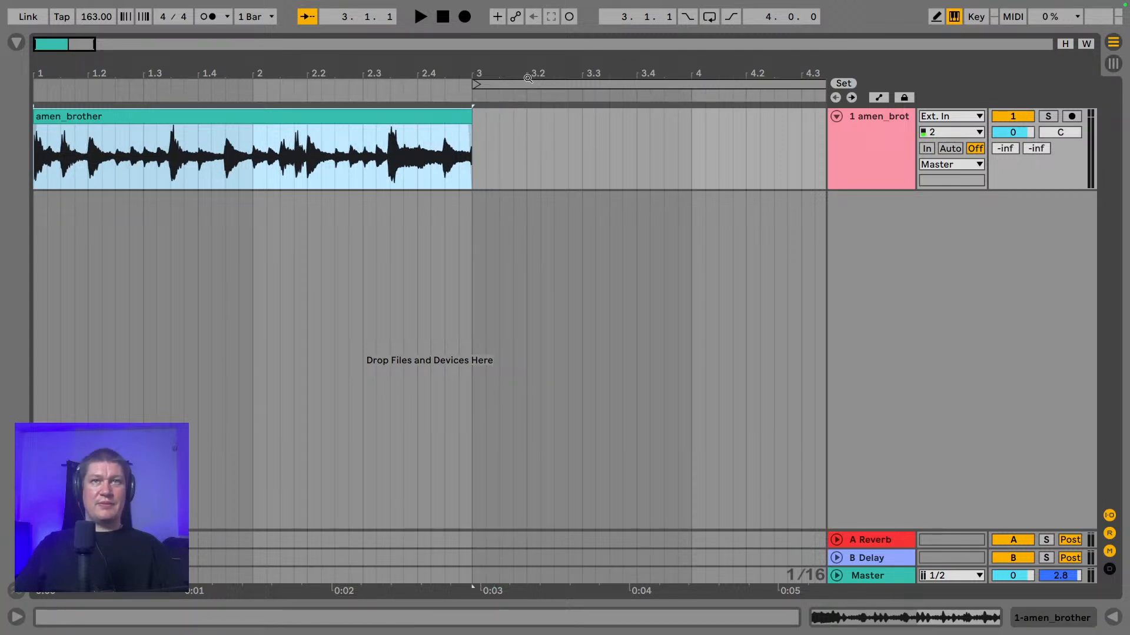
- Move the arrangement loop brace to 1.1.1 and shorten it to two bars, matching the amen_brother clip
{"action": "left_click_drag", "start_coordinate": [523, 74], "coordinate": [414, 90]}
{"action": "left_click", "coordinate": [415, 86]}
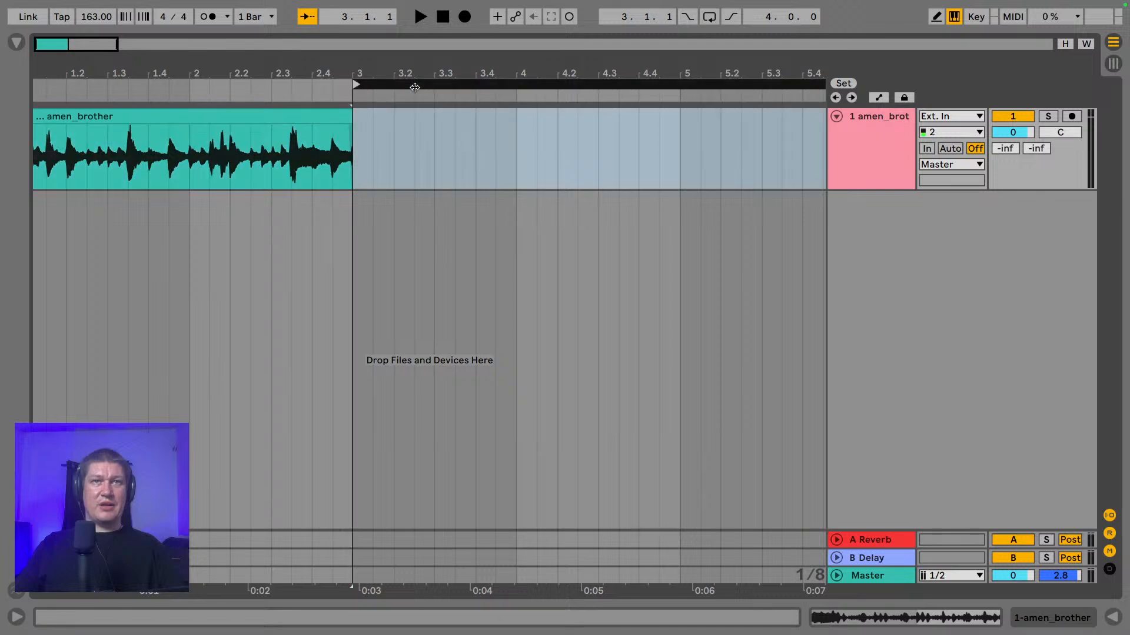
{"action": "key", "text": "Left"}
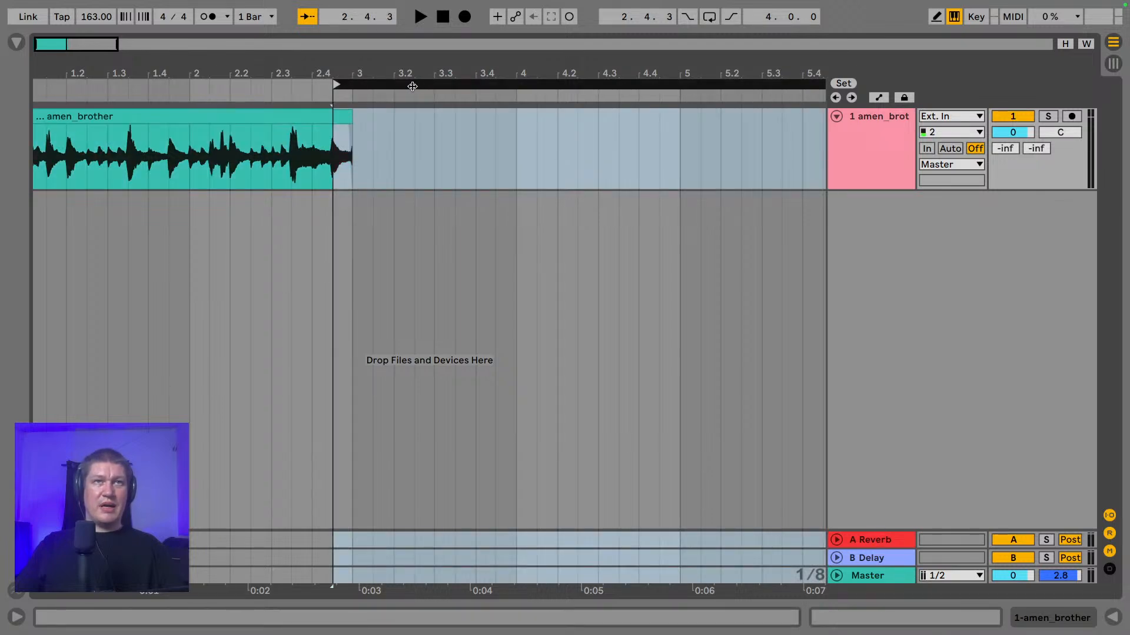
{"action": "left_click_drag", "start_coordinate": [412, 86], "coordinate": [88, 86]}
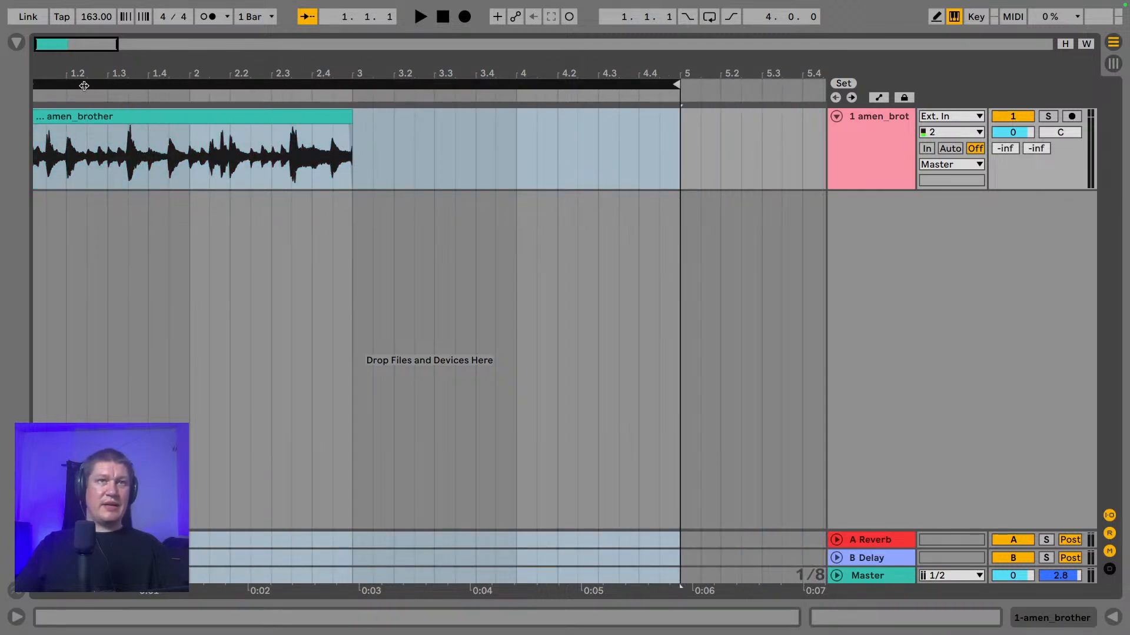
{"action": "left_click_drag", "start_coordinate": [676, 86], "coordinate": [348, 95]}
{"action": "left_click_drag", "start_coordinate": [193, 72], "coordinate": [266, 70]}
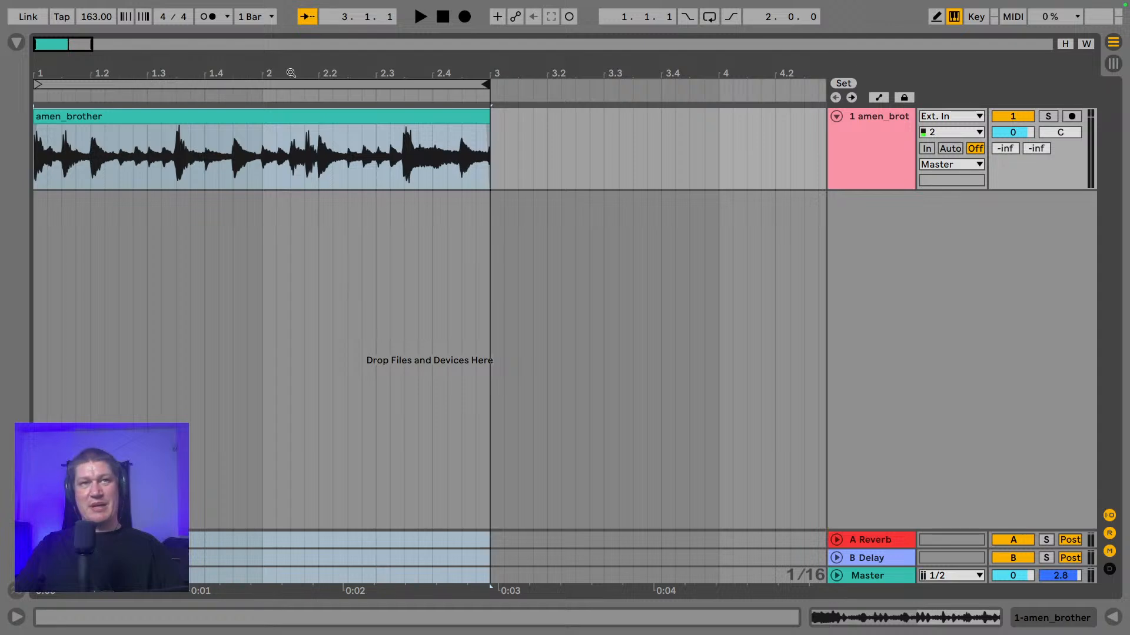
- Play back the two-bar amen_brother break from the start of the loop brace
{"action": "left_click", "coordinate": [282, 81]}
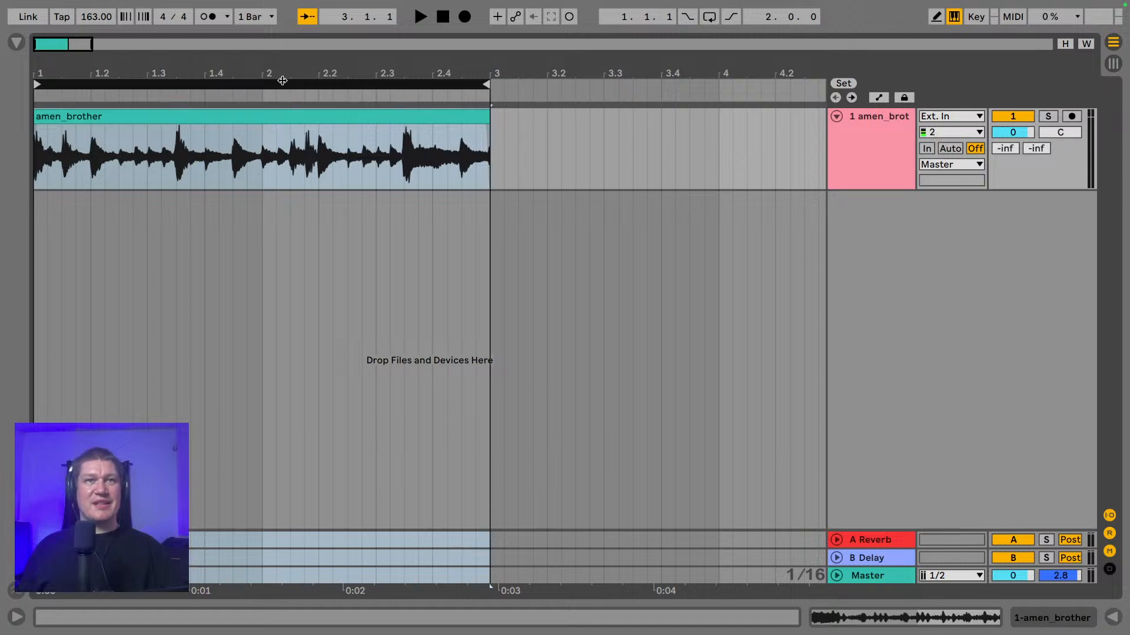
{"action": "key", "text": "space"}
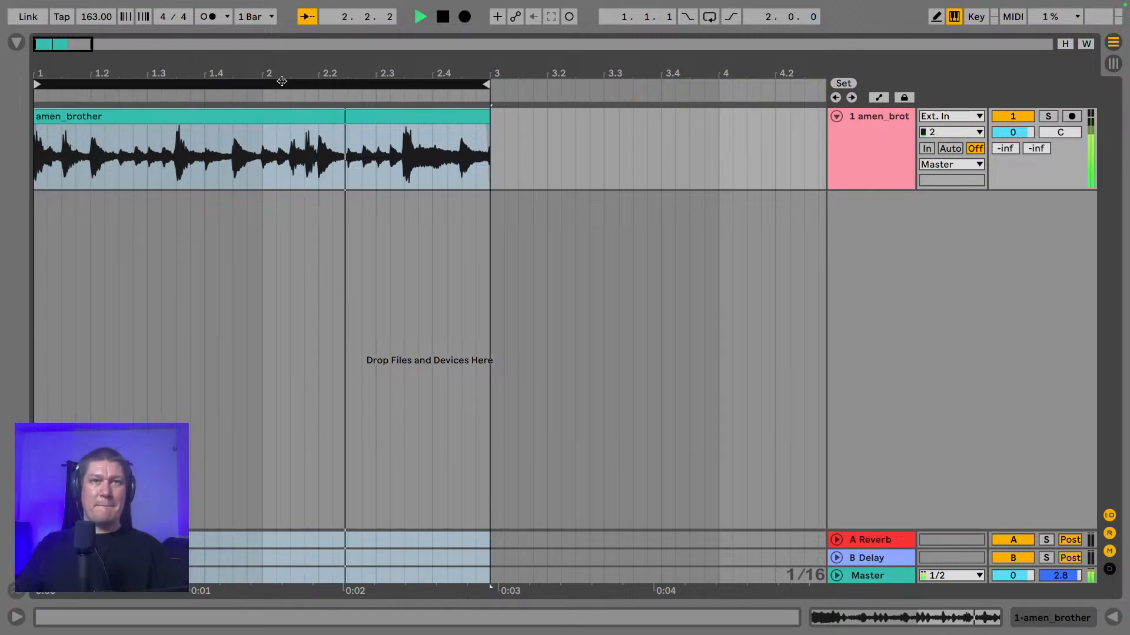
{"action": "key", "text": "space"}
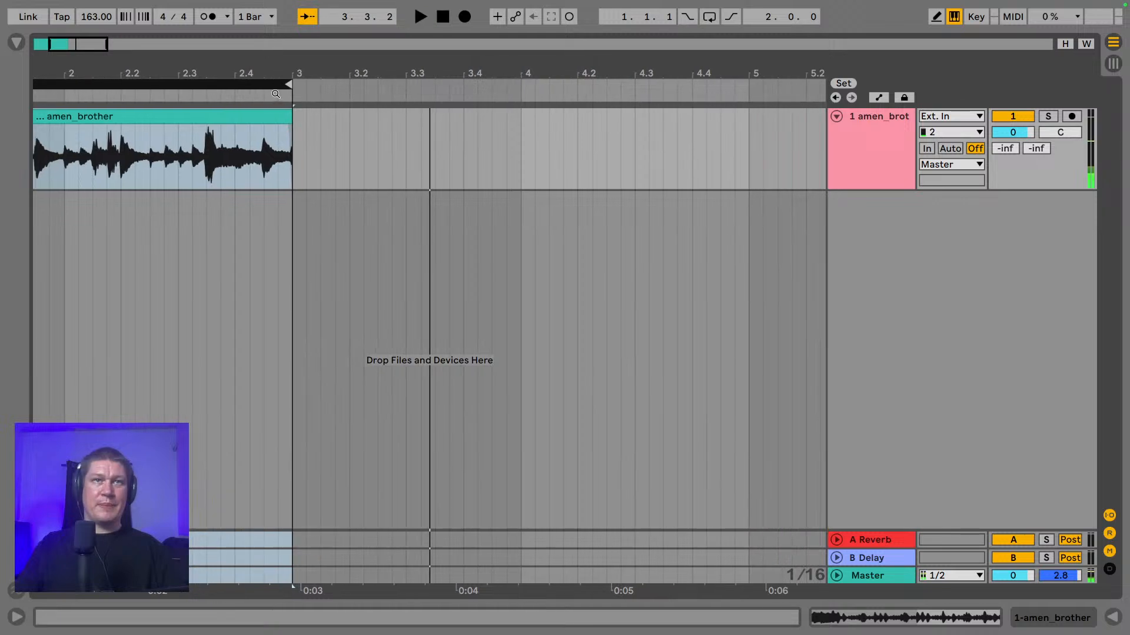
- Switch on arrangement looping over the selected amen_brother clip
{"action": "left_click", "coordinate": [254, 118]}
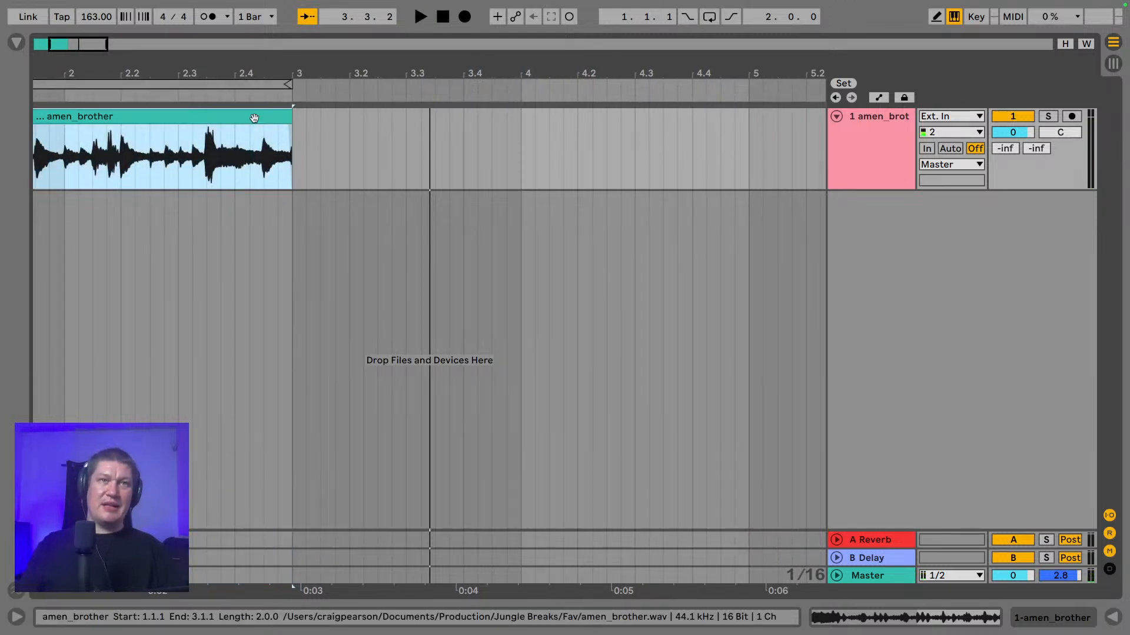
{"action": "key", "text": "super+l"}
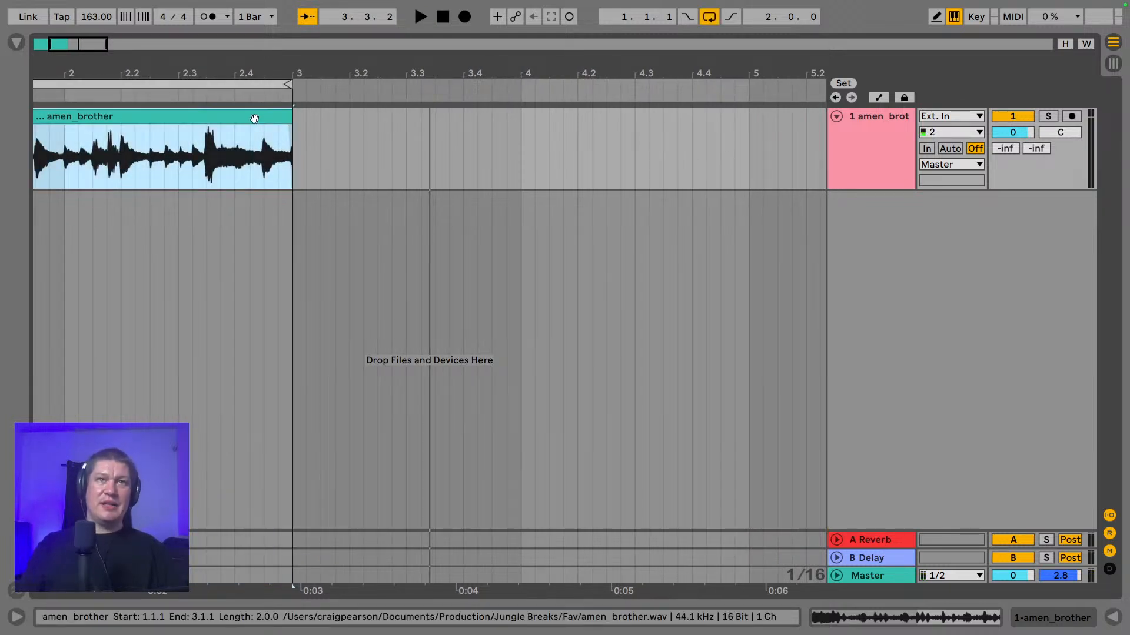
{"action": "left_click", "coordinate": [710, 20]}
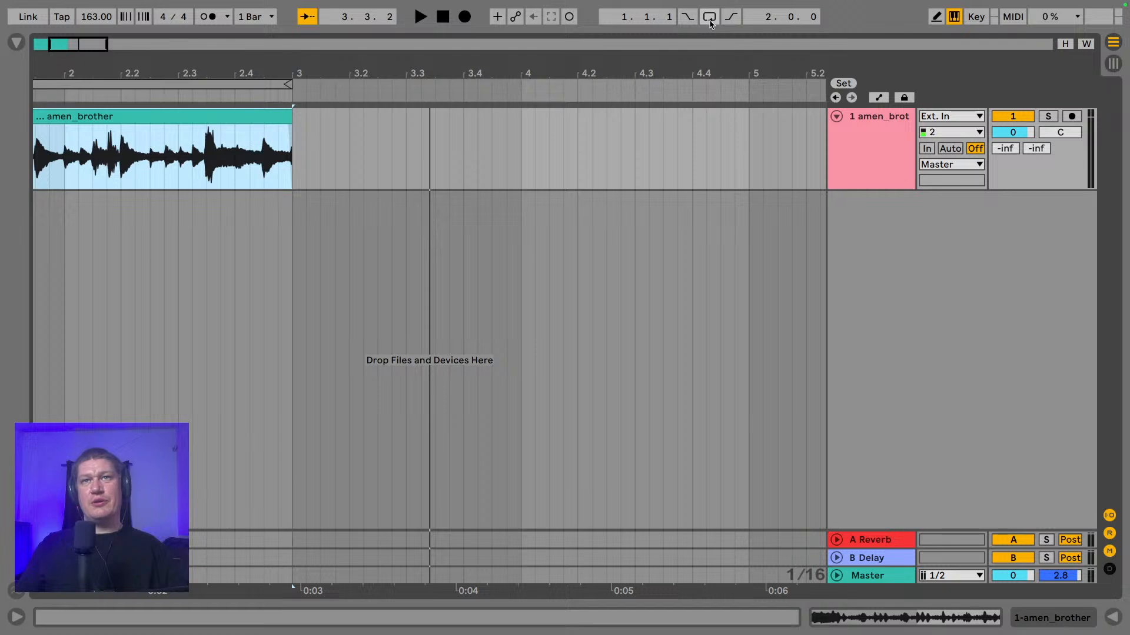
{"action": "left_click", "coordinate": [710, 21]}
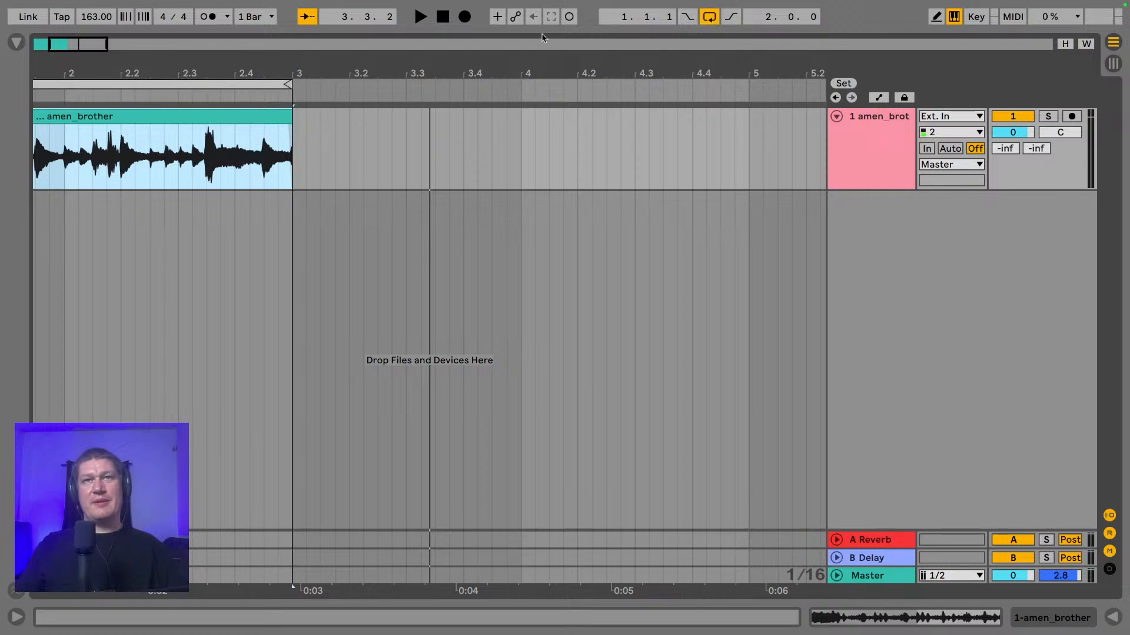
{"action": "left_click_drag", "start_coordinate": [218, 77], "coordinate": [416, 76]}
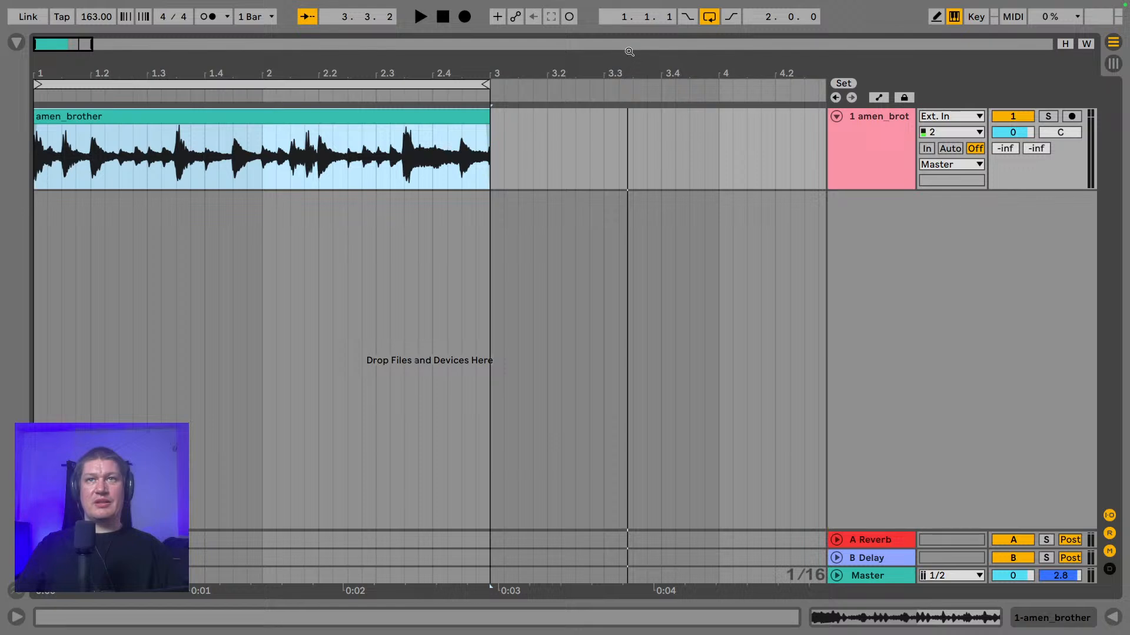
{"action": "left_click", "coordinate": [710, 22]}
{"action": "left_click", "coordinate": [710, 21]}
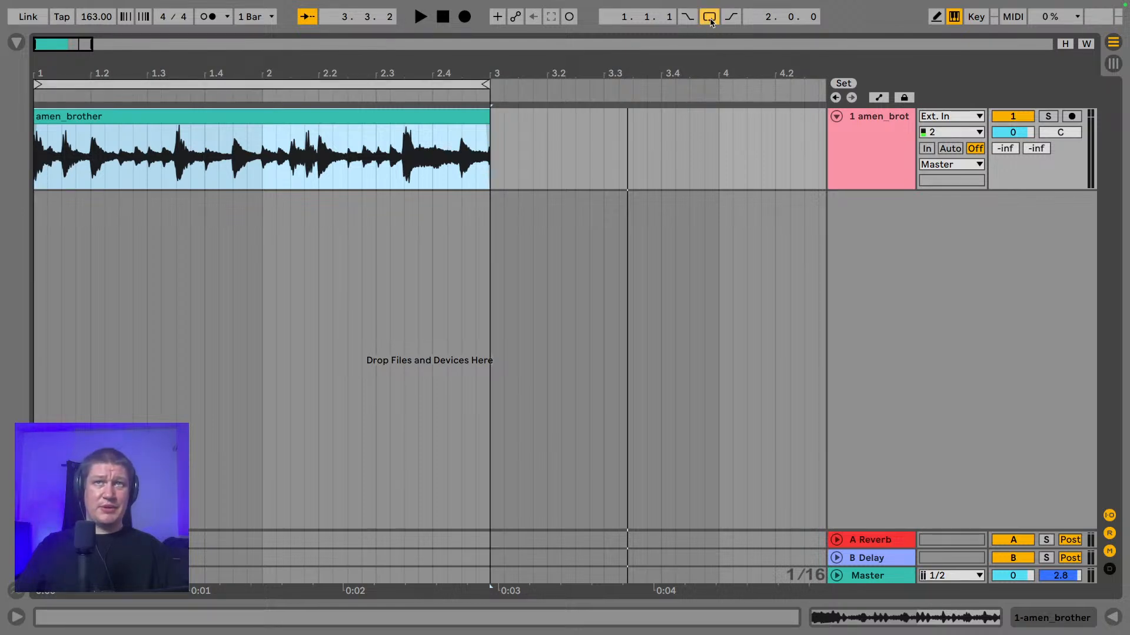
- Play the looped amen_brother break from 1.1.1 to check that it cycles cleanly, and stop playback
{"action": "left_click", "coordinate": [200, 85]}
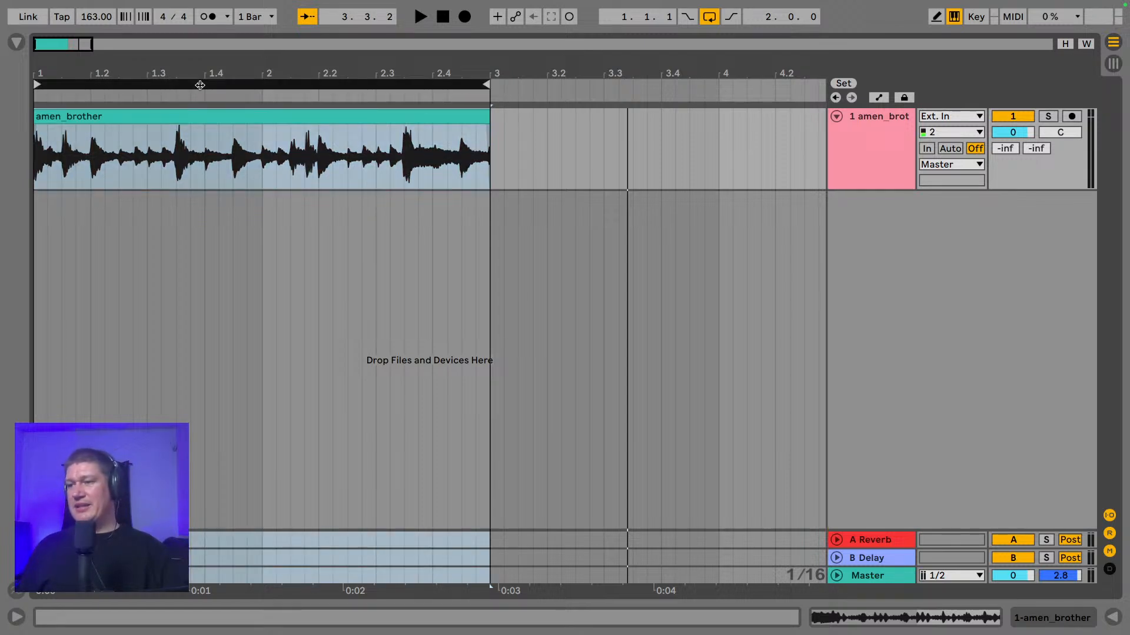
{"action": "key", "text": "space"}
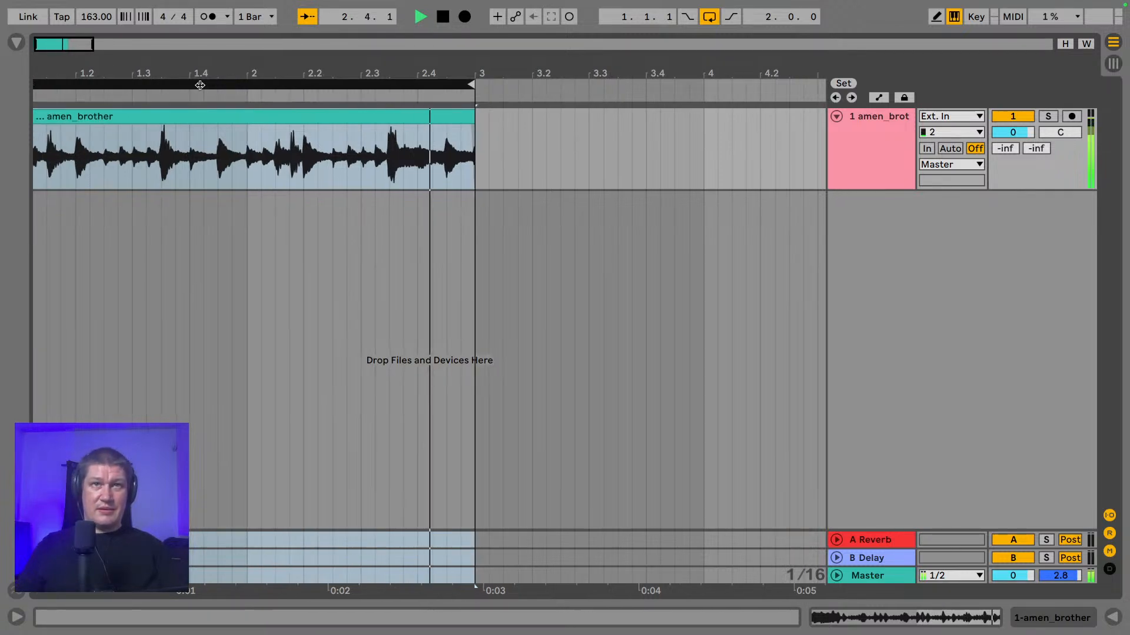
{"action": "key", "text": "space"}
{"action": "left_click_drag", "start_coordinate": [206, 68], "coordinate": [266, 68]}
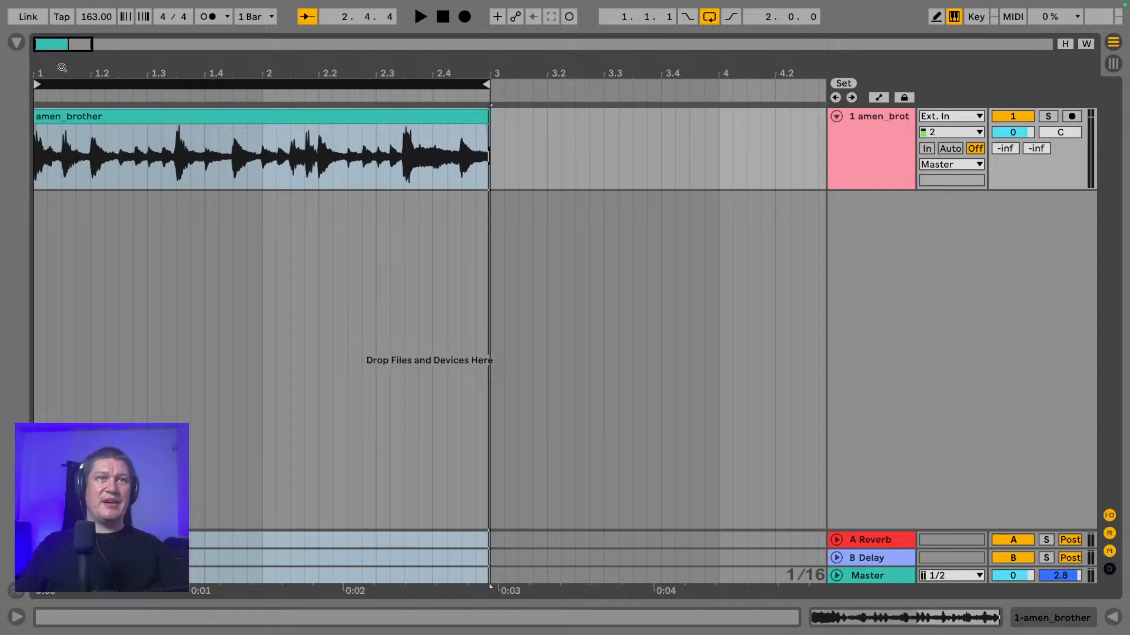
- Freeze the amen_brother track and flatten it to audio
{"action": "left_click_drag", "start_coordinate": [63, 67], "coordinate": [62, 112]}
{"action": "left_click_drag", "start_coordinate": [83, 69], "coordinate": [81, 69]}
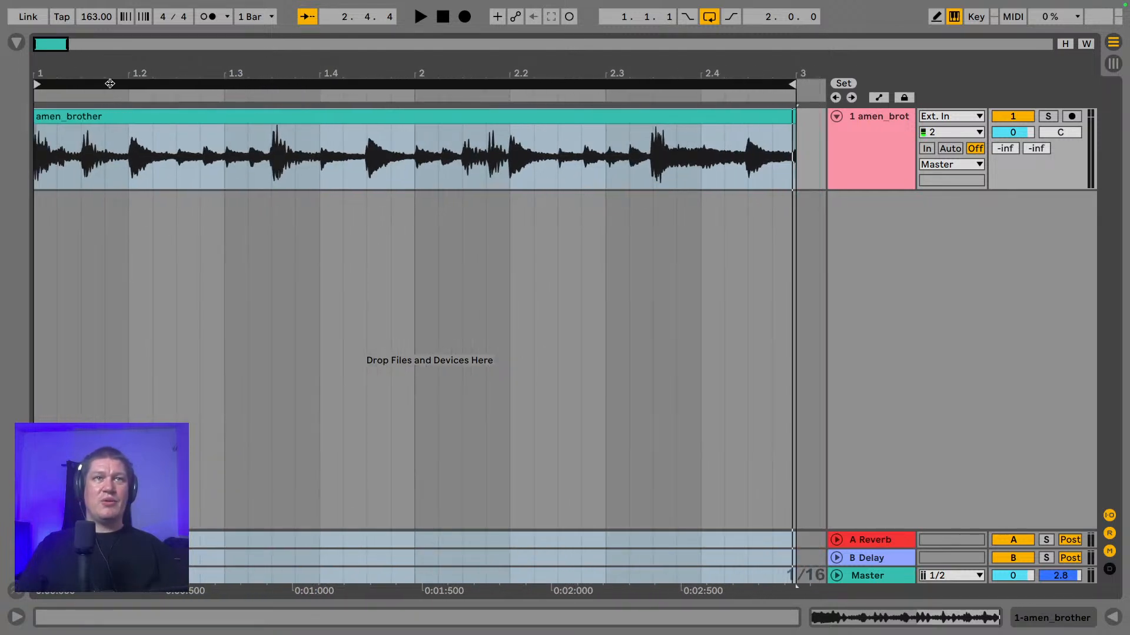
{"action": "double_click", "coordinate": [161, 116]}
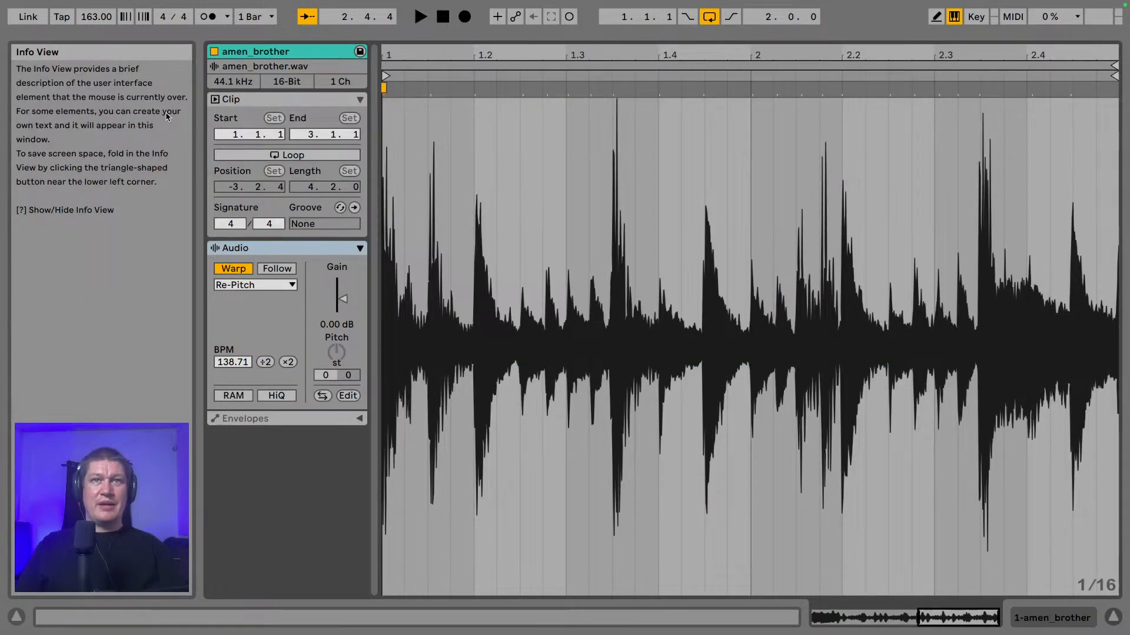
{"action": "left_click", "coordinate": [1113, 616]}
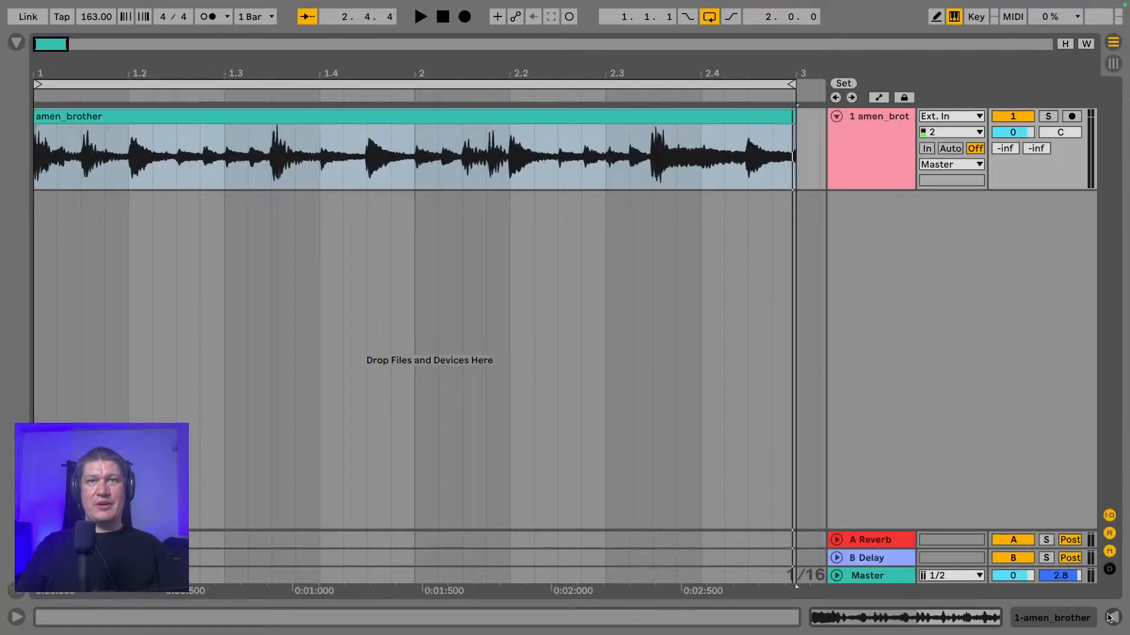
{"action": "left_click", "coordinate": [852, 121]}
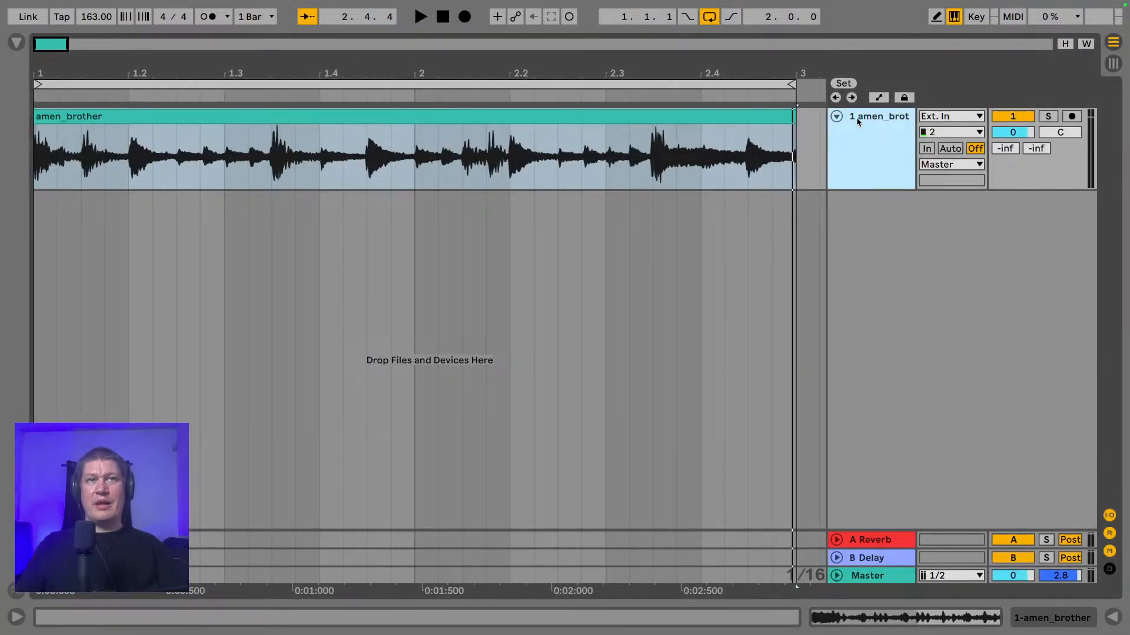
{"action": "right_click", "coordinate": [856, 121]}
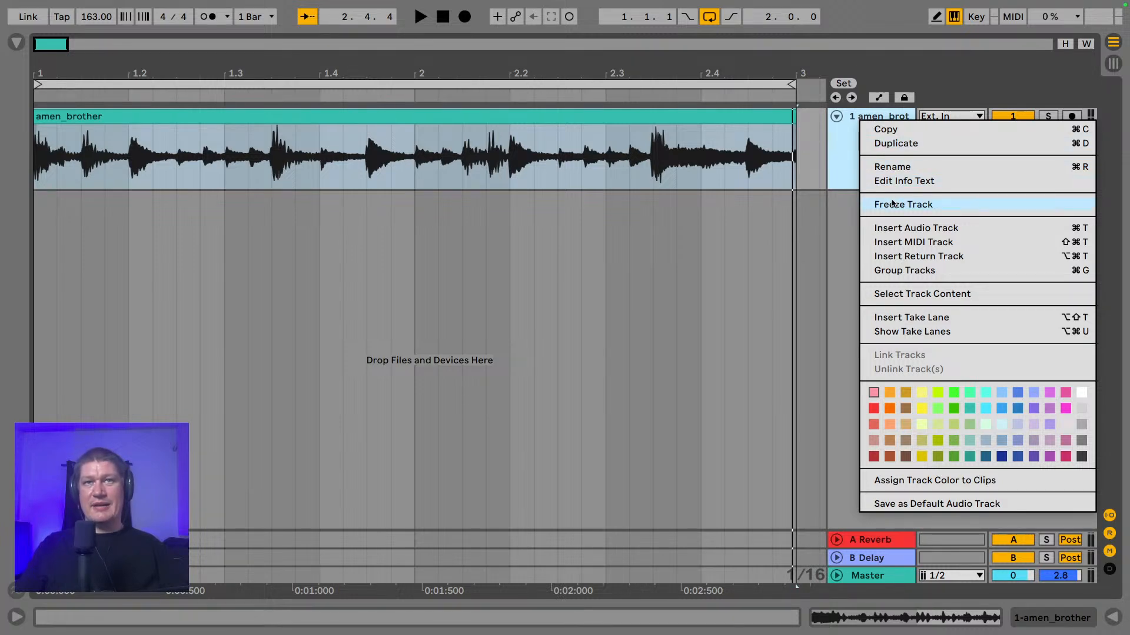
{"action": "left_click", "coordinate": [892, 203]}
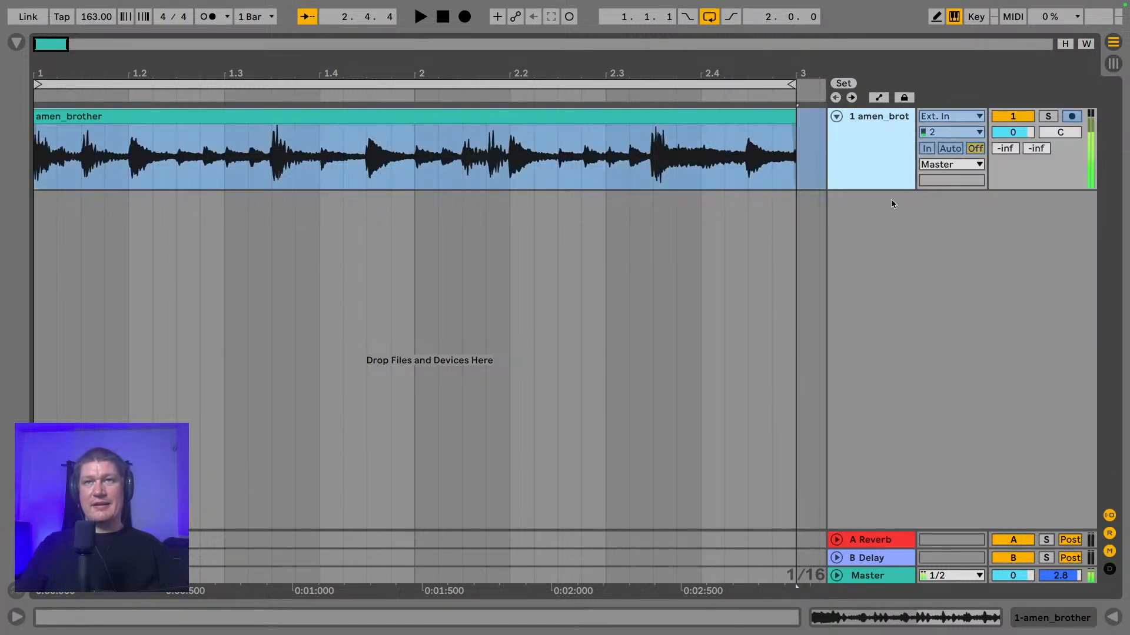
{"action": "right_click", "coordinate": [891, 117]}
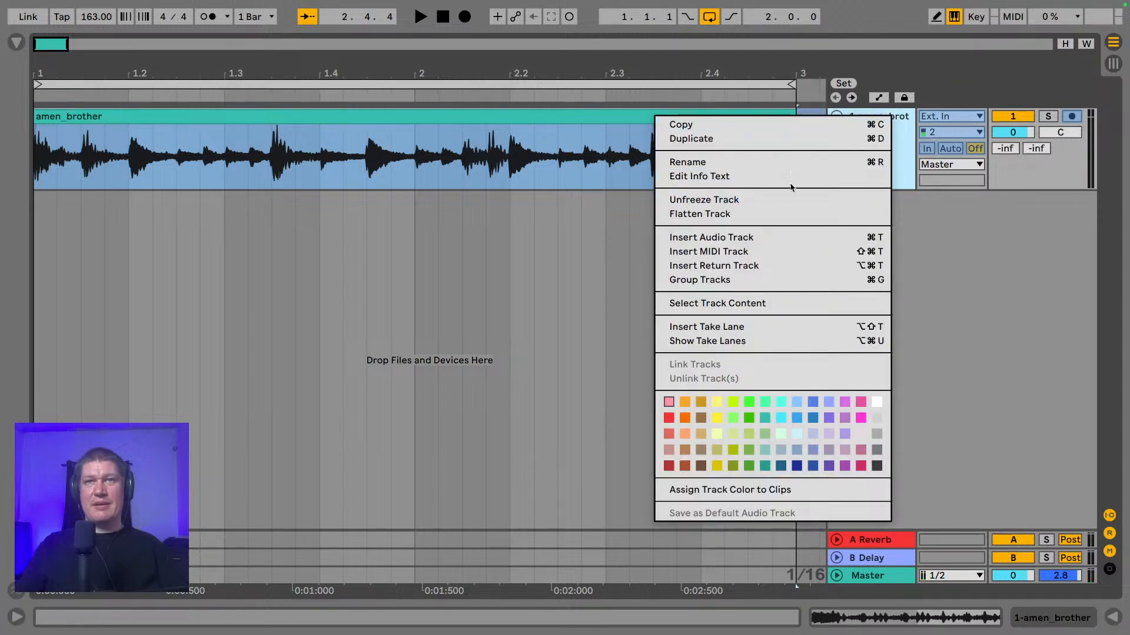
{"action": "left_click", "coordinate": [769, 214]}
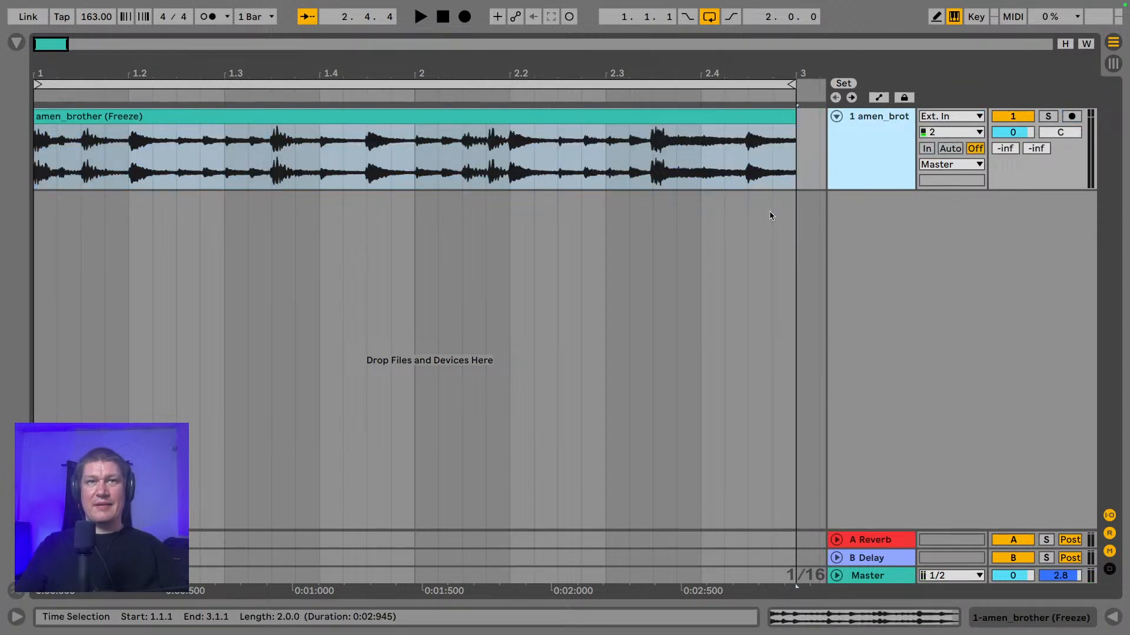
- Enlarge the height of the amen_brother track and open the flattened clip in the sample editor
{"action": "left_click_drag", "start_coordinate": [871, 188], "coordinate": [872, 363]}
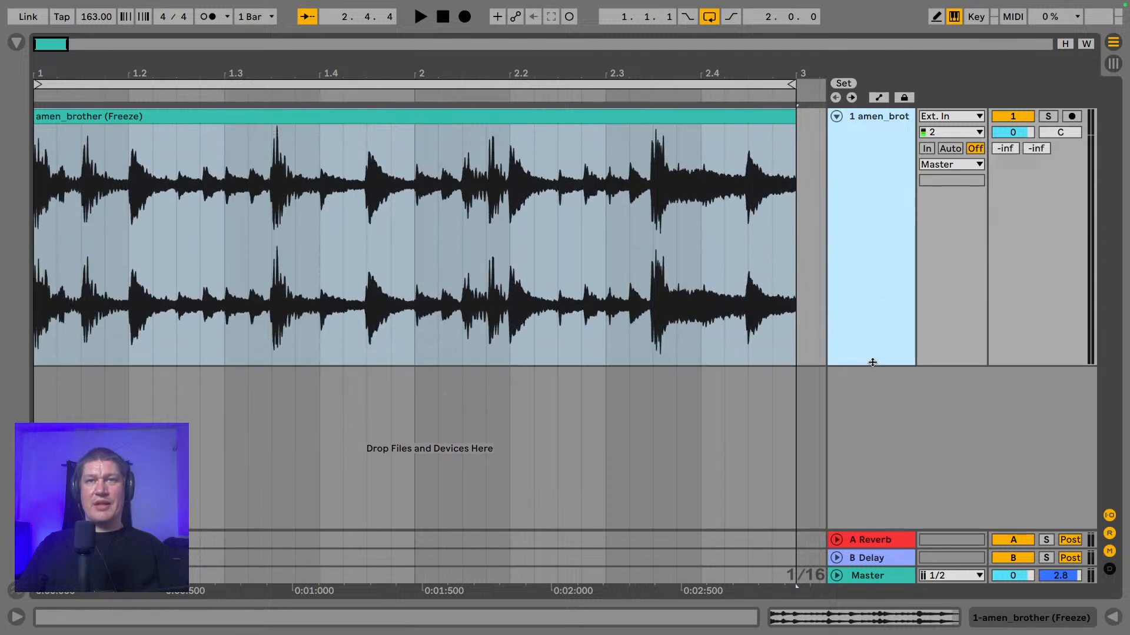
{"action": "left_click", "coordinate": [351, 116]}
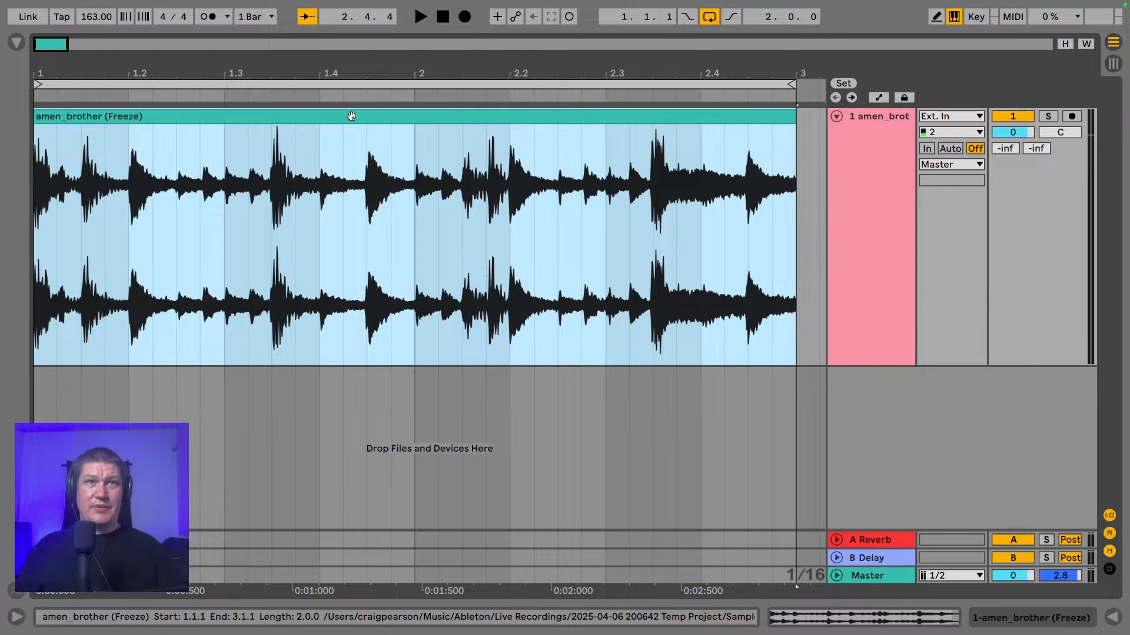
{"action": "double_click", "coordinate": [351, 116]}
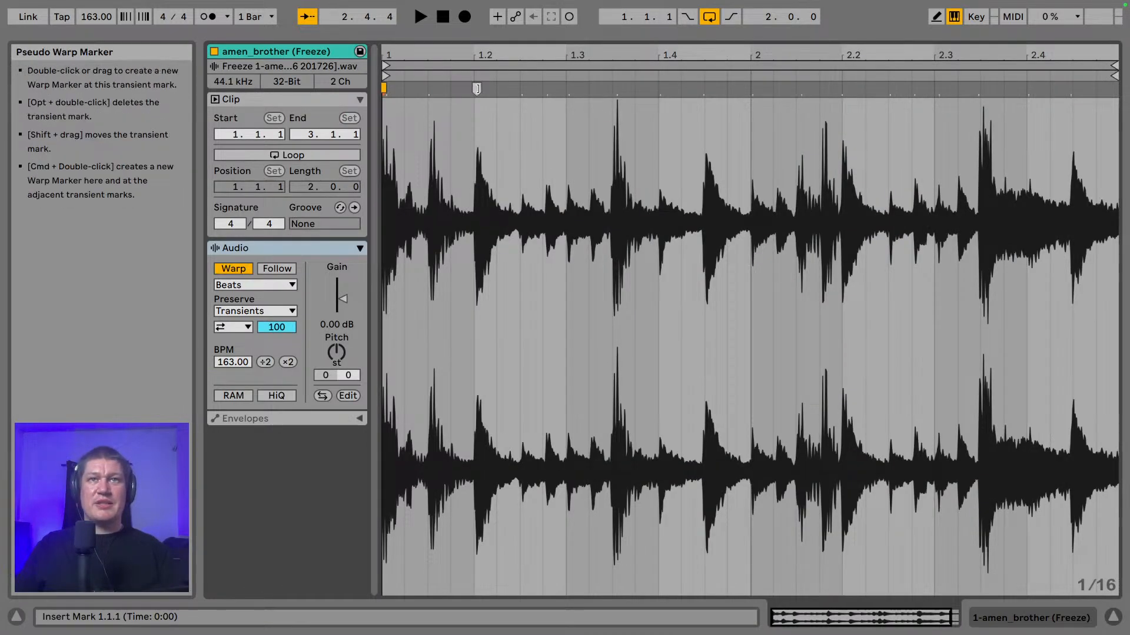
- Add warp markers on the first transient and the next two main hits, aligning the latter two to 1.1.3 and 1.2.1
{"action": "left_click", "coordinate": [476, 90]}
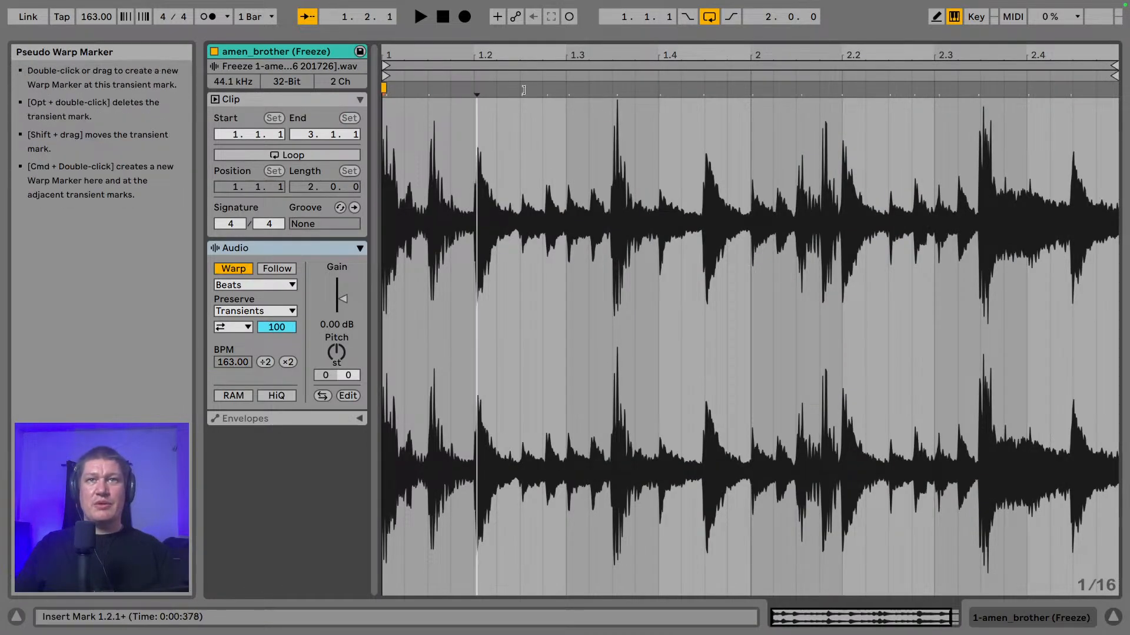
{"action": "left_click", "coordinate": [615, 88]}
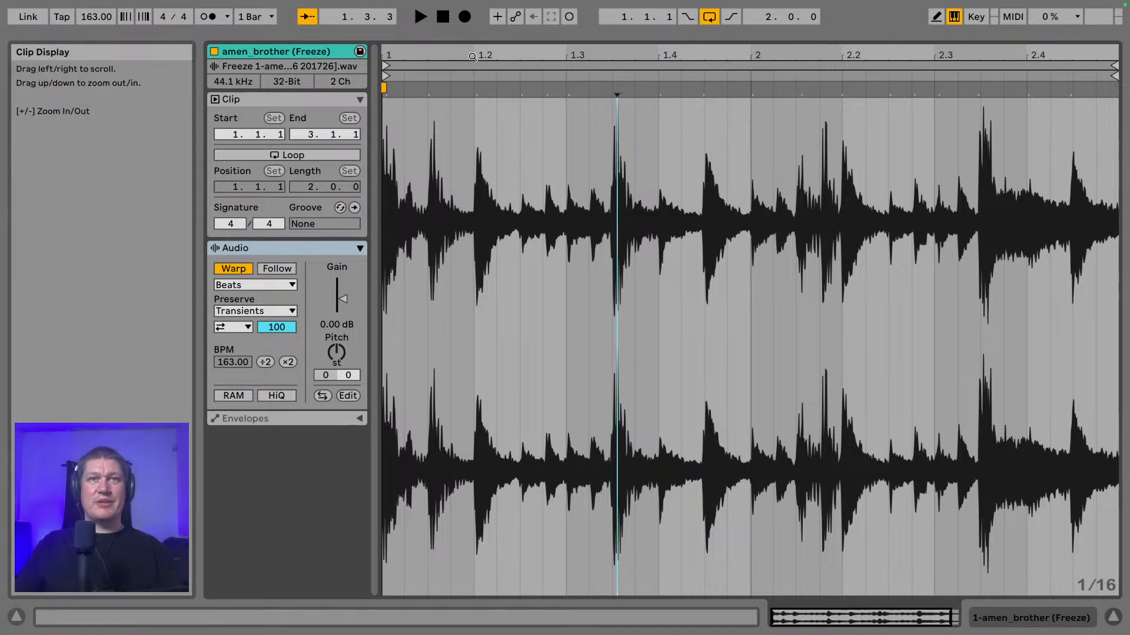
{"action": "left_click_drag", "start_coordinate": [474, 57], "coordinate": [664, 97]}
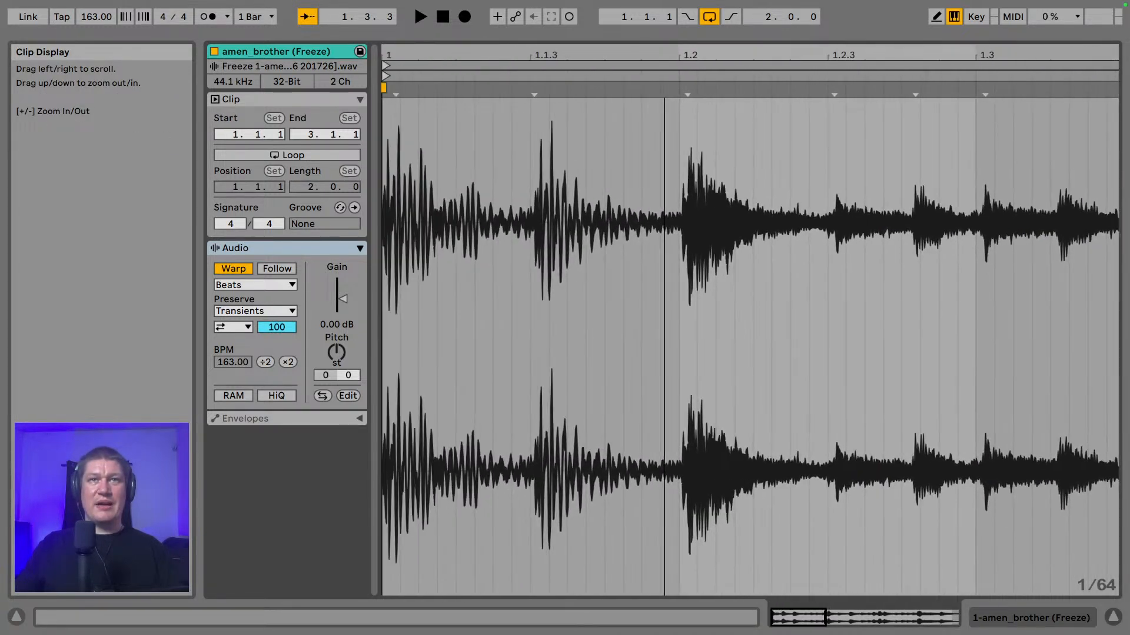
{"action": "double_click", "coordinate": [393, 89]}
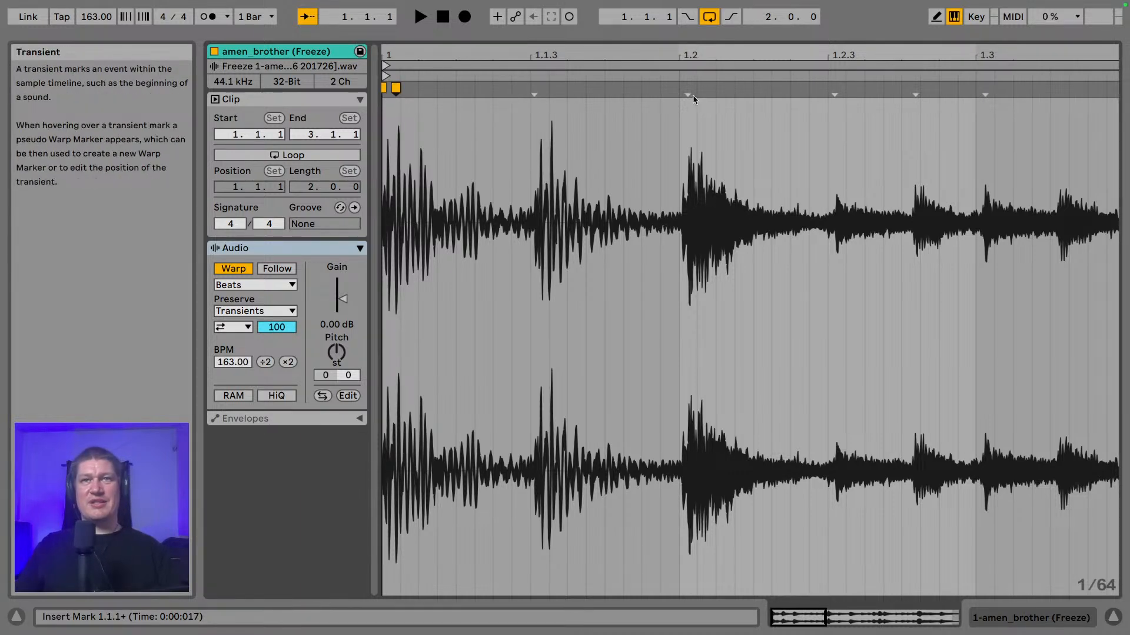
{"action": "mouse_move", "coordinate": [687, 91]}
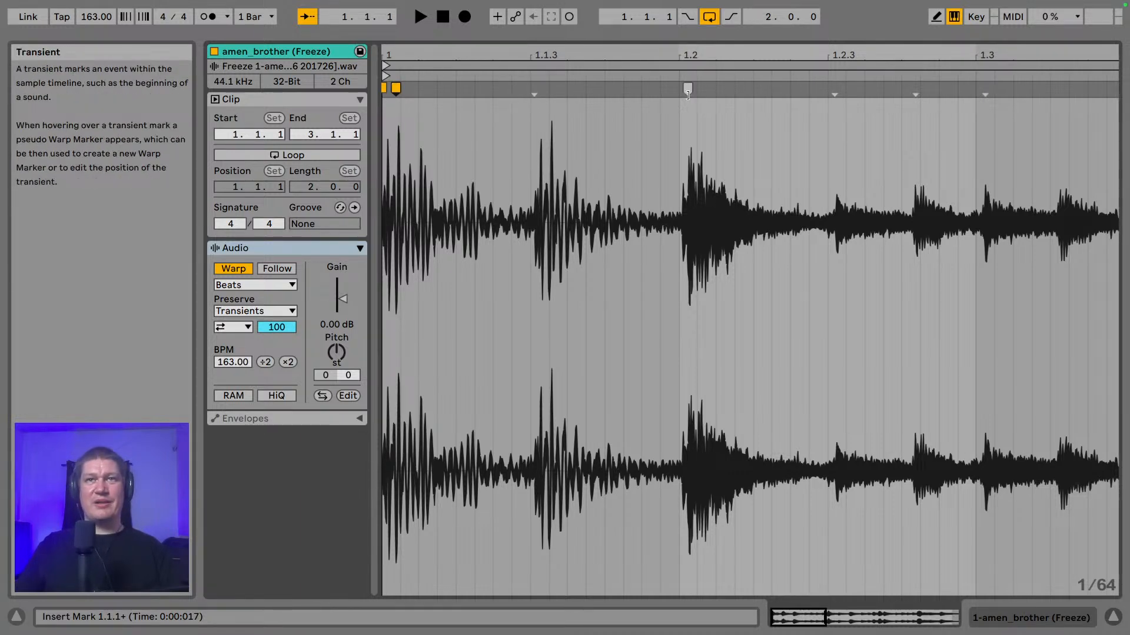
{"action": "double_click", "coordinate": [533, 90]}
{"action": "left_click_drag", "start_coordinate": [533, 90], "coordinate": [530, 91]}
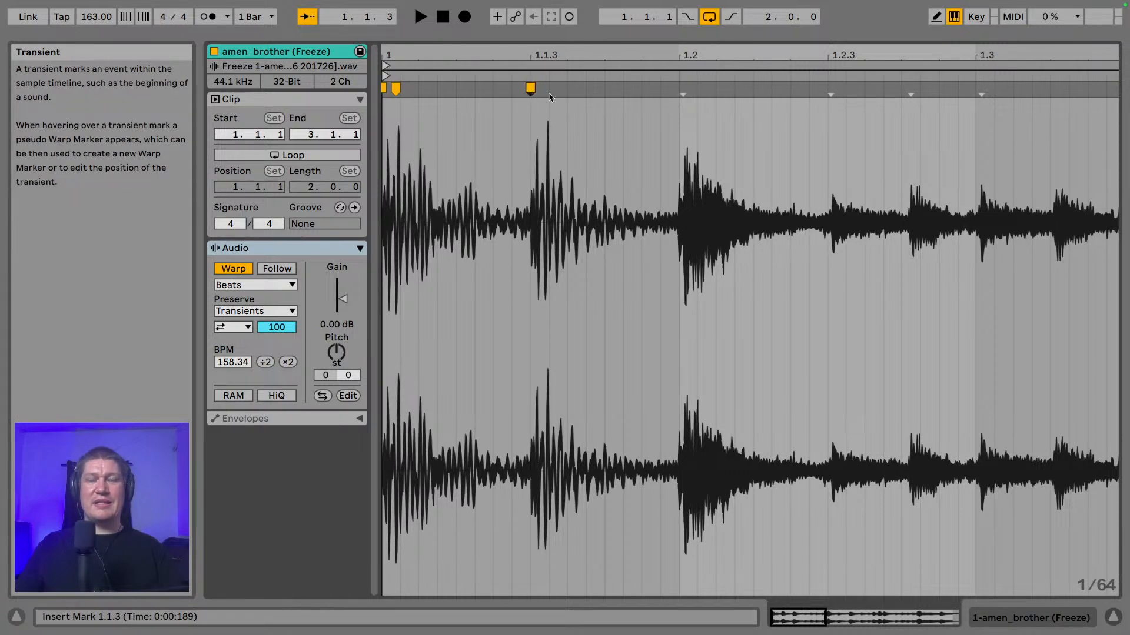
{"action": "double_click", "coordinate": [680, 90]}
{"action": "left_click_drag", "start_coordinate": [680, 90], "coordinate": [676, 93]}
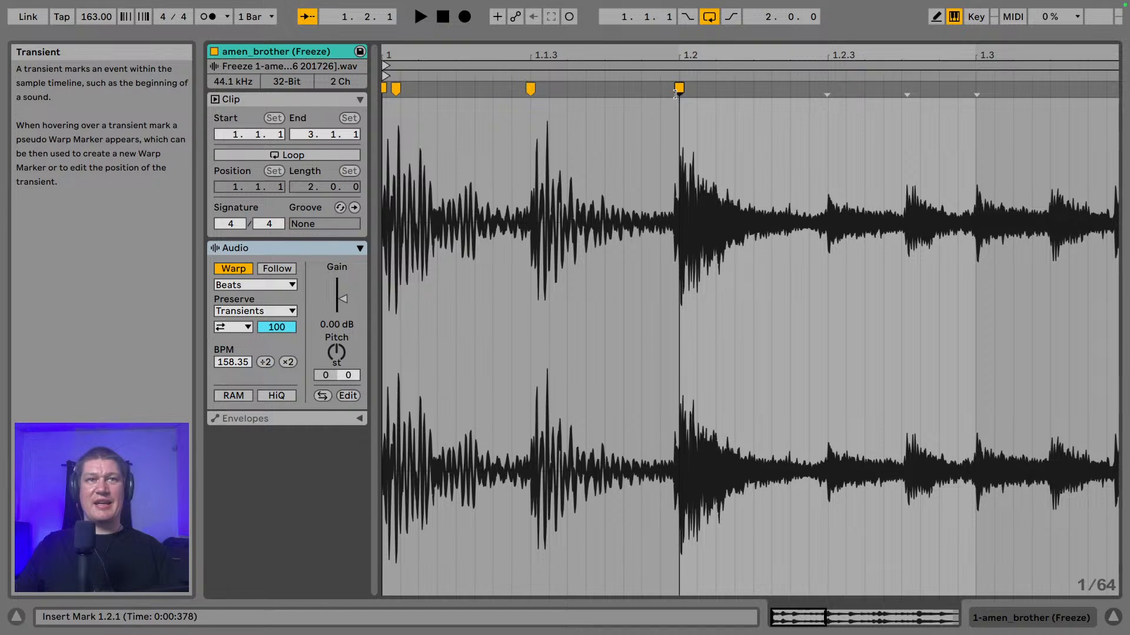
- Set the flattened clip's warp mode to Complex and add a warp marker at 1.3.1
{"action": "left_click", "coordinate": [242, 286]}
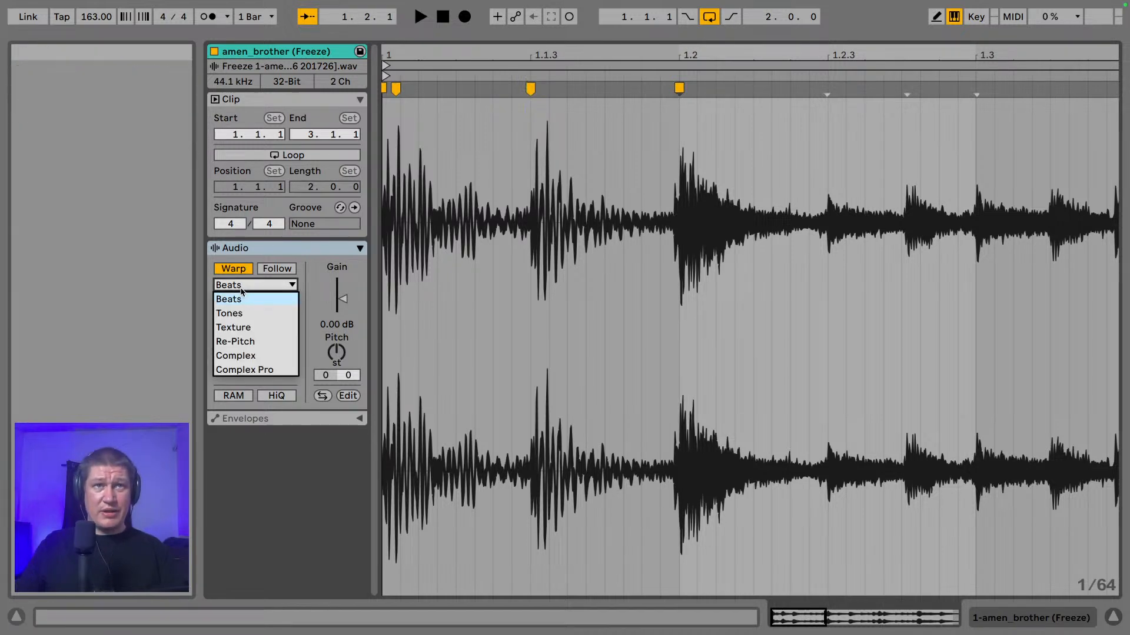
{"action": "left_click", "coordinate": [263, 356]}
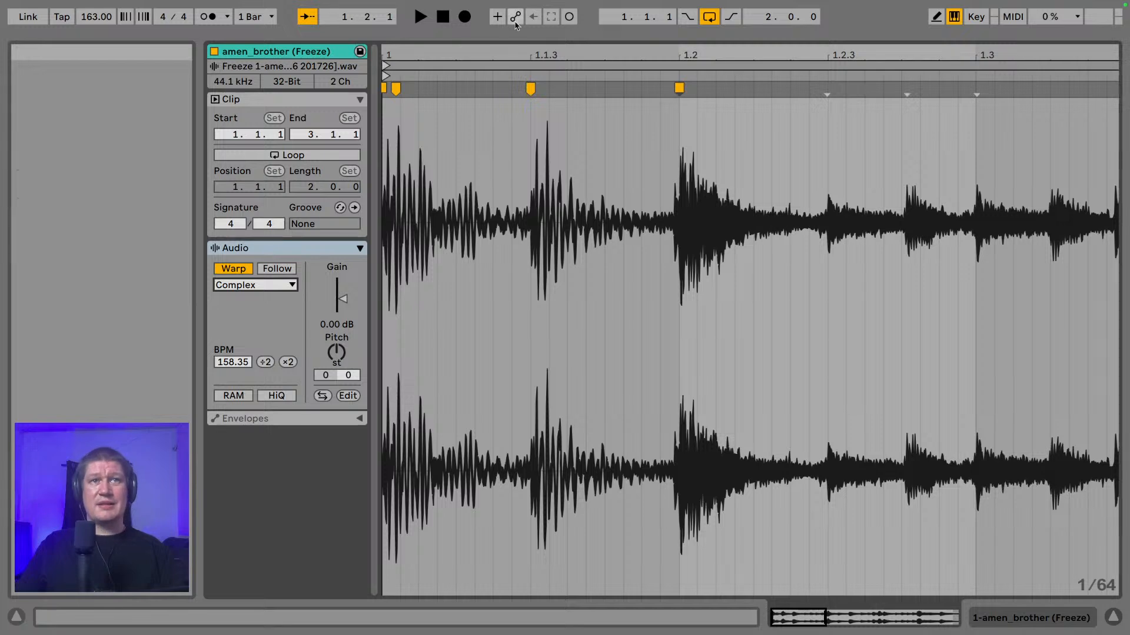
{"action": "left_click_drag", "start_coordinate": [660, 56], "coordinate": [660, 44]}
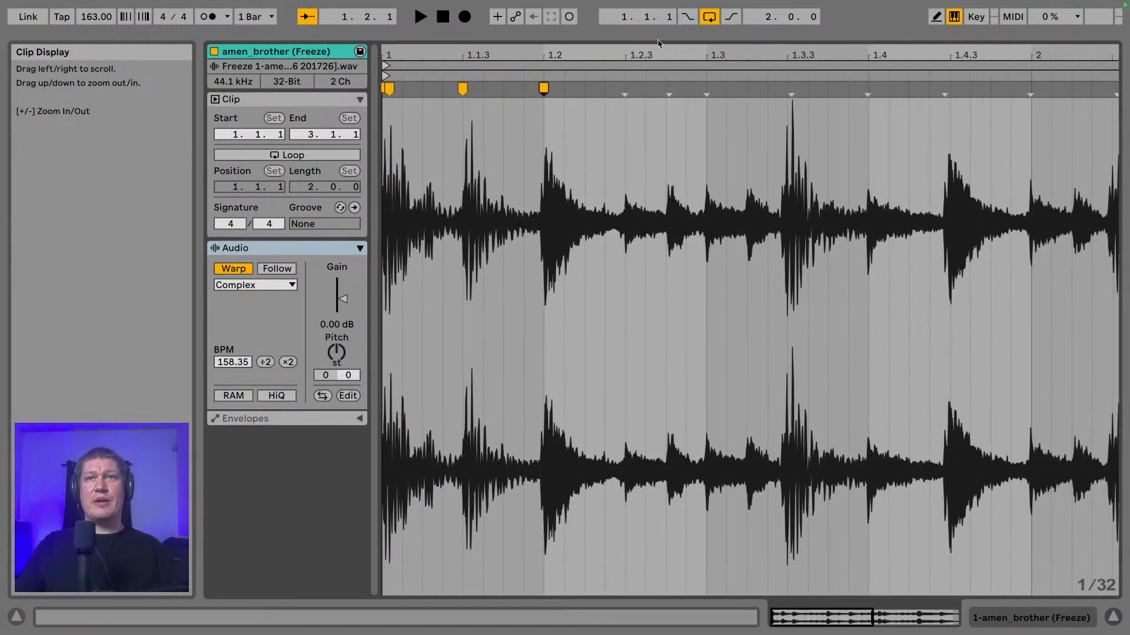
{"action": "double_click", "coordinate": [701, 94]}
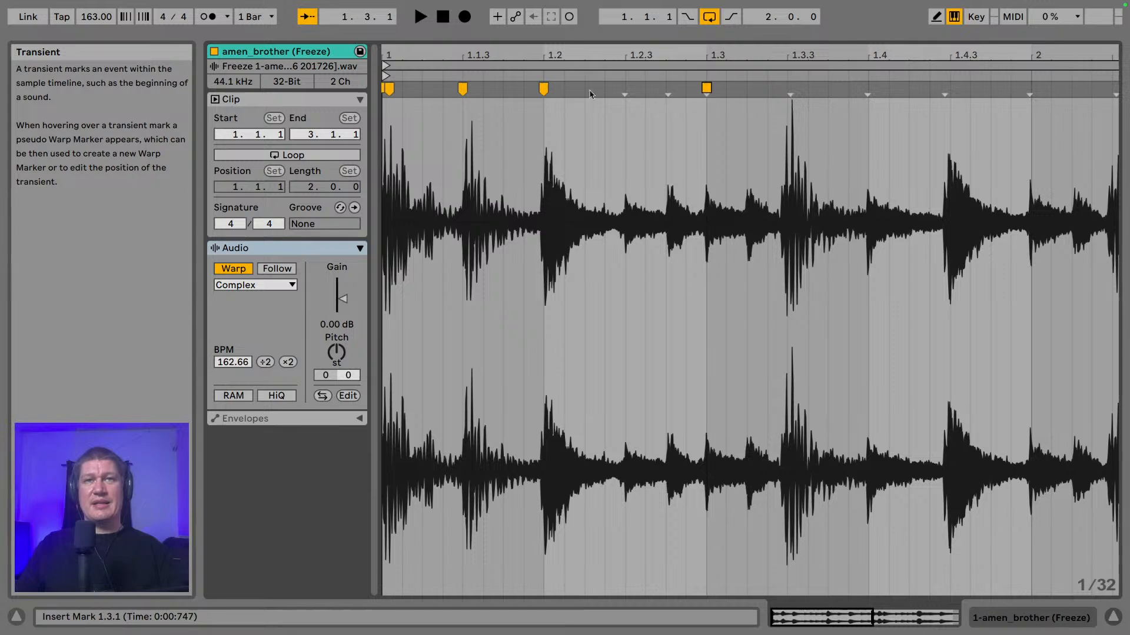
- Add a warp marker on the hit near 1.3.3 and shift it so the hit's onset starts on the 1.3.3 gridline
{"action": "left_click_drag", "start_coordinate": [463, 61], "coordinate": [461, 71]}
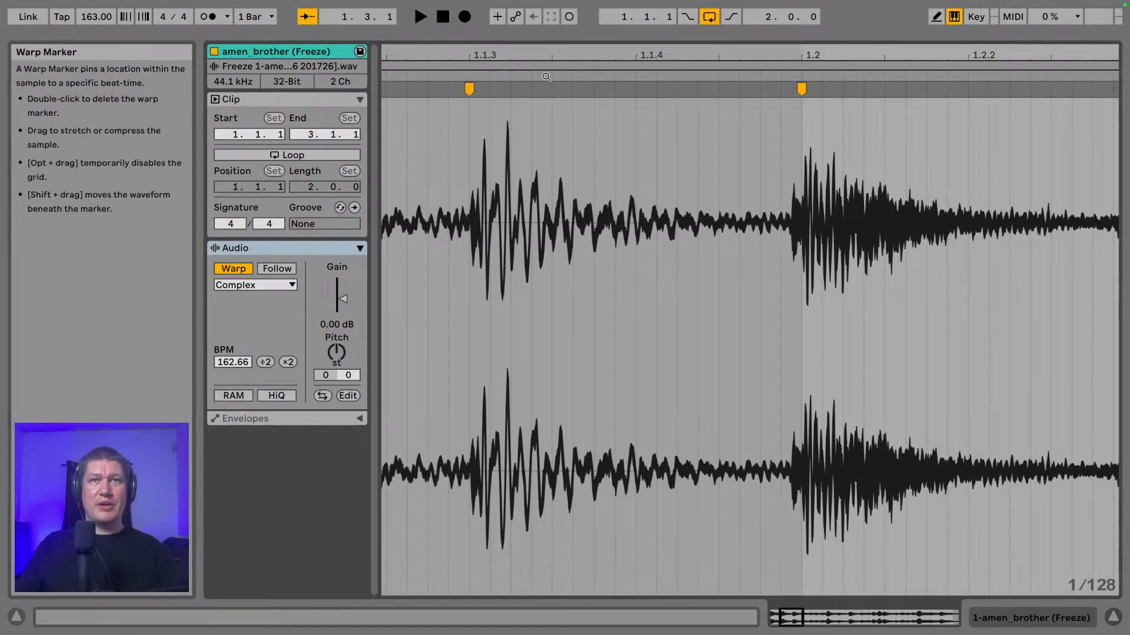
{"action": "left_click_drag", "start_coordinate": [789, 57], "coordinate": [579, 57]}
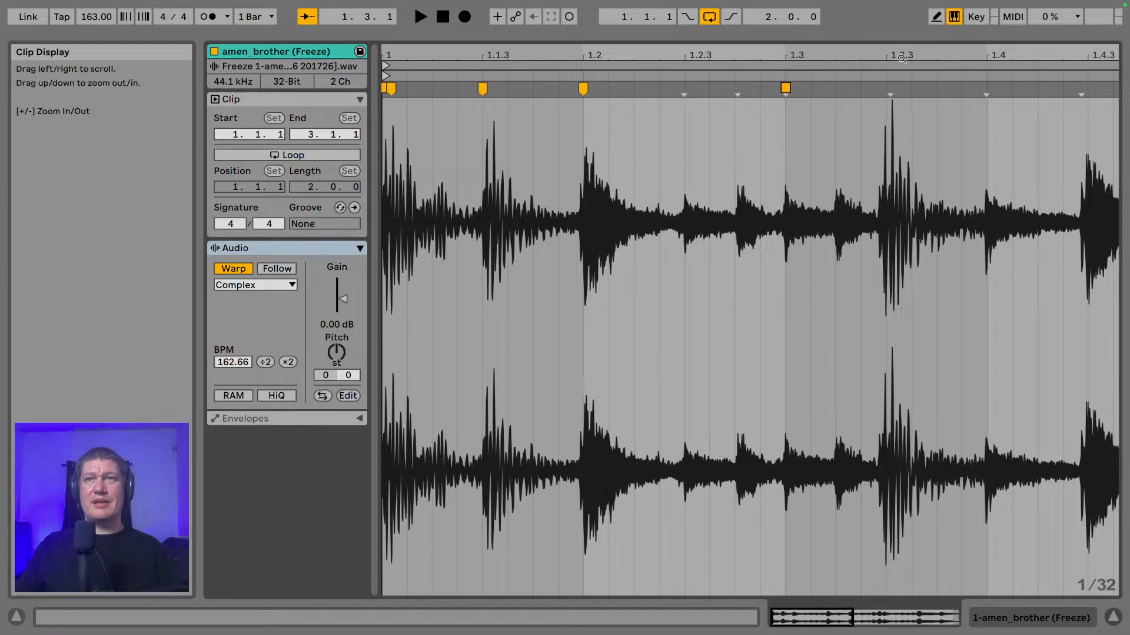
{"action": "left_click_drag", "start_coordinate": [898, 56], "coordinate": [698, 66]}
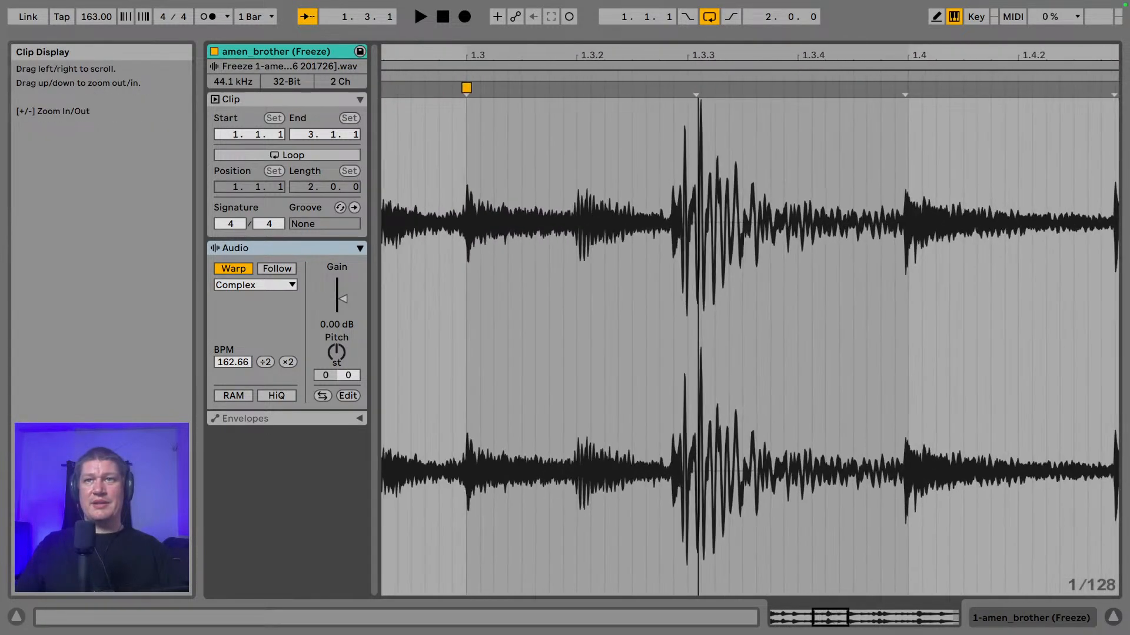
{"action": "double_click", "coordinate": [695, 91]}
{"action": "left_click_drag", "start_coordinate": [678, 64], "coordinate": [678, 88]}
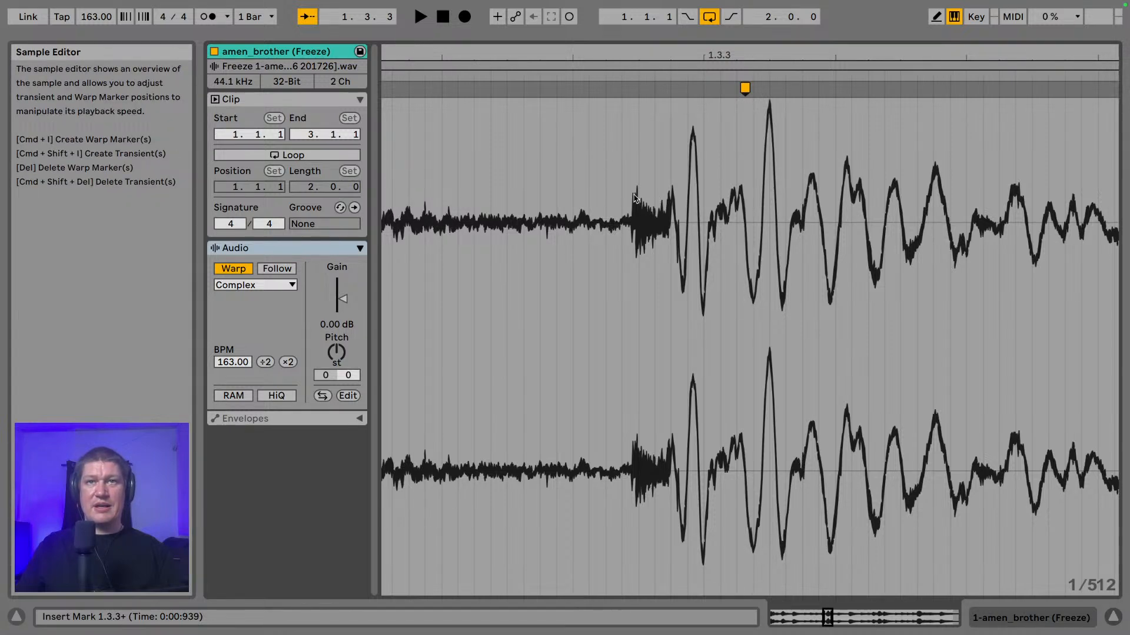
{"action": "left_click_drag", "start_coordinate": [743, 88], "coordinate": [812, 88]}
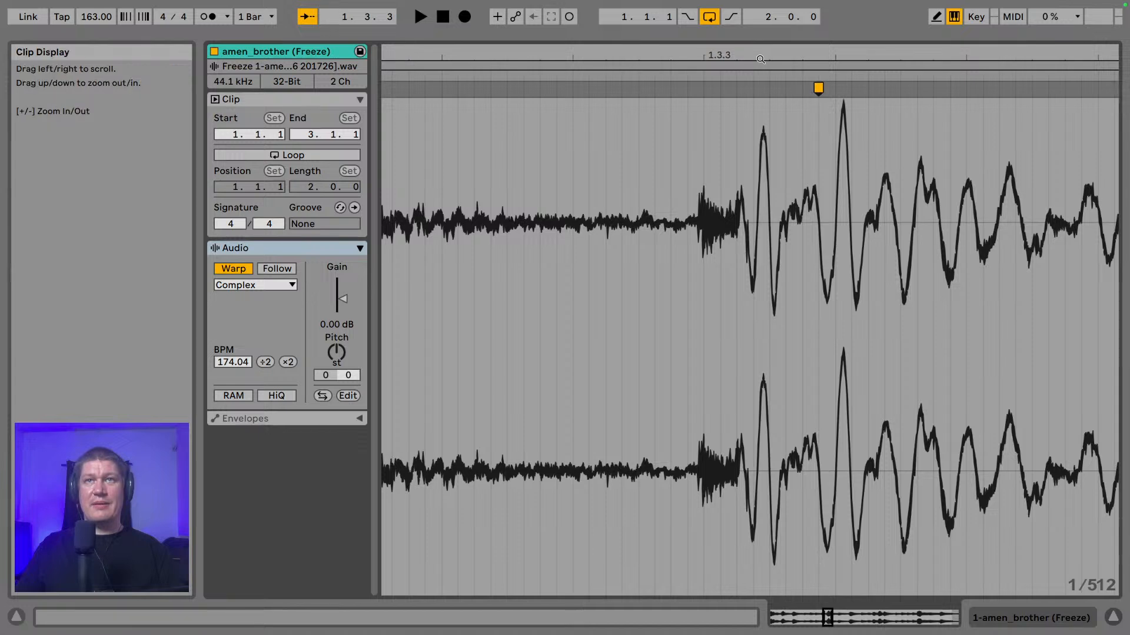
- Add warp markers on the hits at 1.4.3 and 2.2.1
{"action": "left_click_drag", "start_coordinate": [760, 59], "coordinate": [383, 50]}
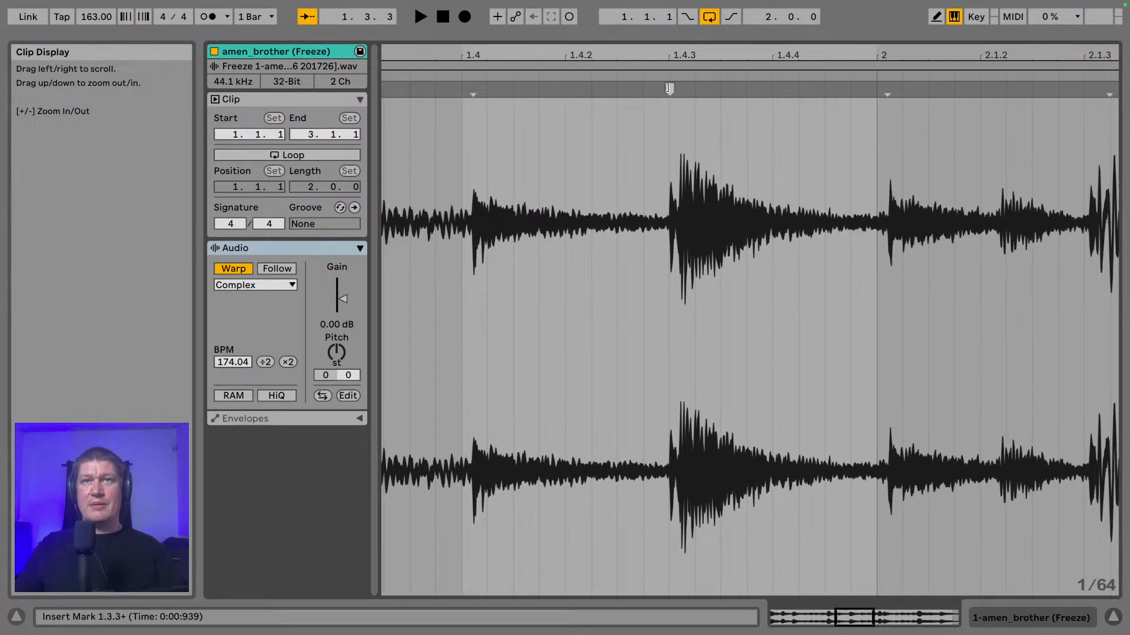
{"action": "double_click", "coordinate": [671, 95]}
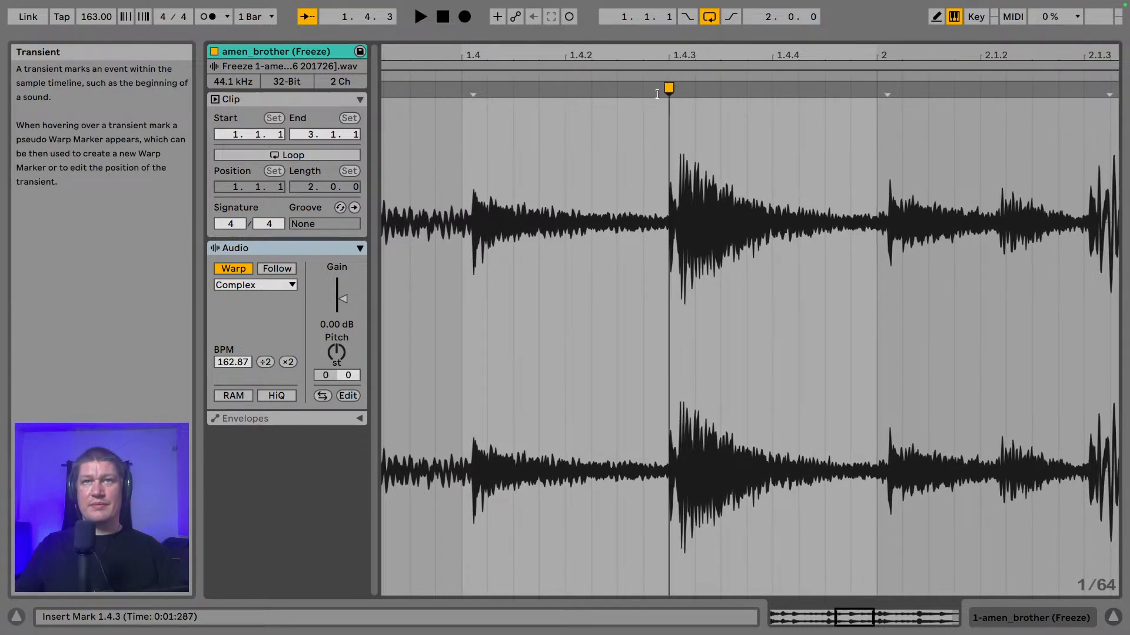
{"action": "left_click_drag", "start_coordinate": [884, 58], "coordinate": [679, 58]}
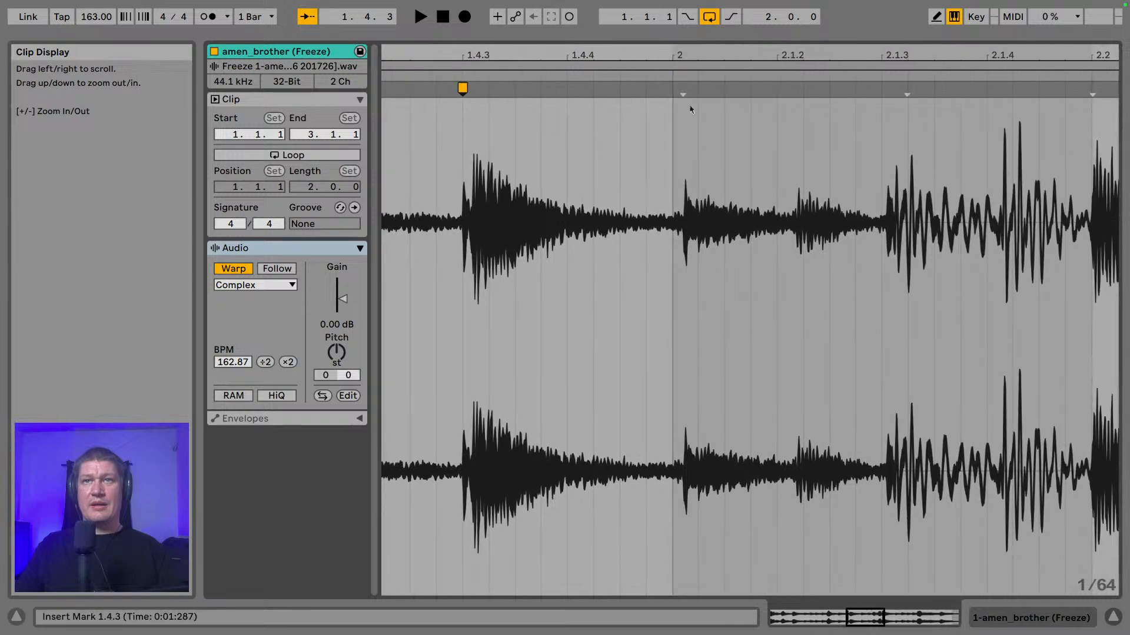
{"action": "left_click_drag", "start_coordinate": [1098, 58], "coordinate": [825, 59]}
{"action": "double_click", "coordinate": [817, 89]}
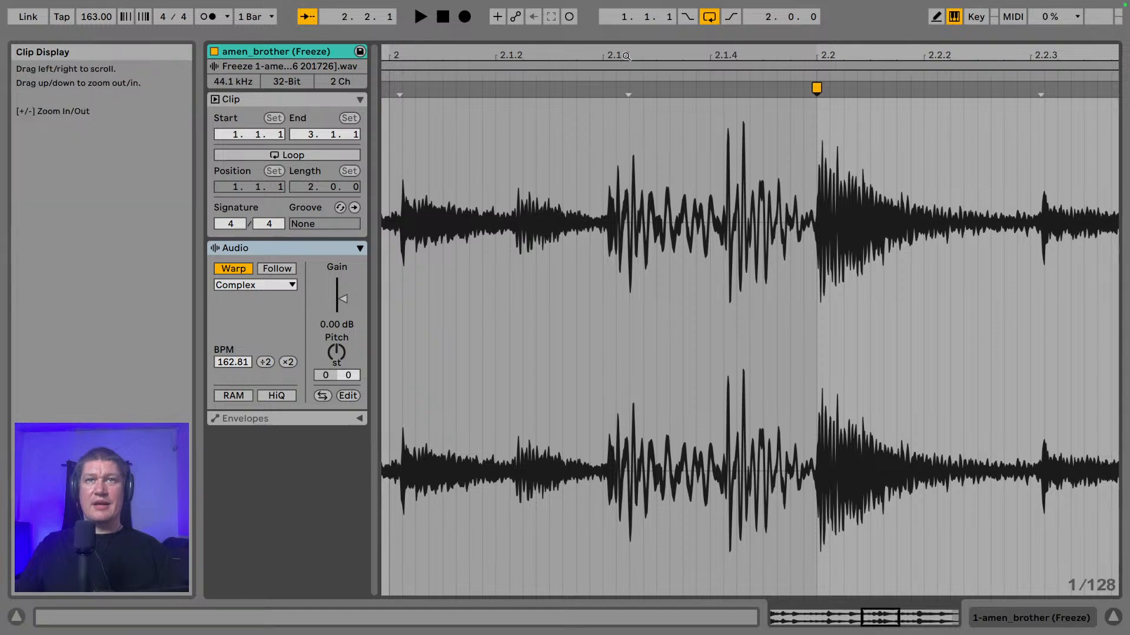
- Add warp markers on the last two main hits, at 2.3.3 and 2.4.3
{"action": "mouse_move", "coordinate": [858, 58]}
{"action": "left_mouse_down"}
{"action": "mouse_move", "coordinate": [894, 68]}
{"action": "mouse_move", "coordinate": [895, 88]}
{"action": "mouse_move", "coordinate": [915, 90]}
{"action": "mouse_move", "coordinate": [915, 29]}
{"action": "left_mouse_up"}
{"action": "double_click", "coordinate": [902, 90]}
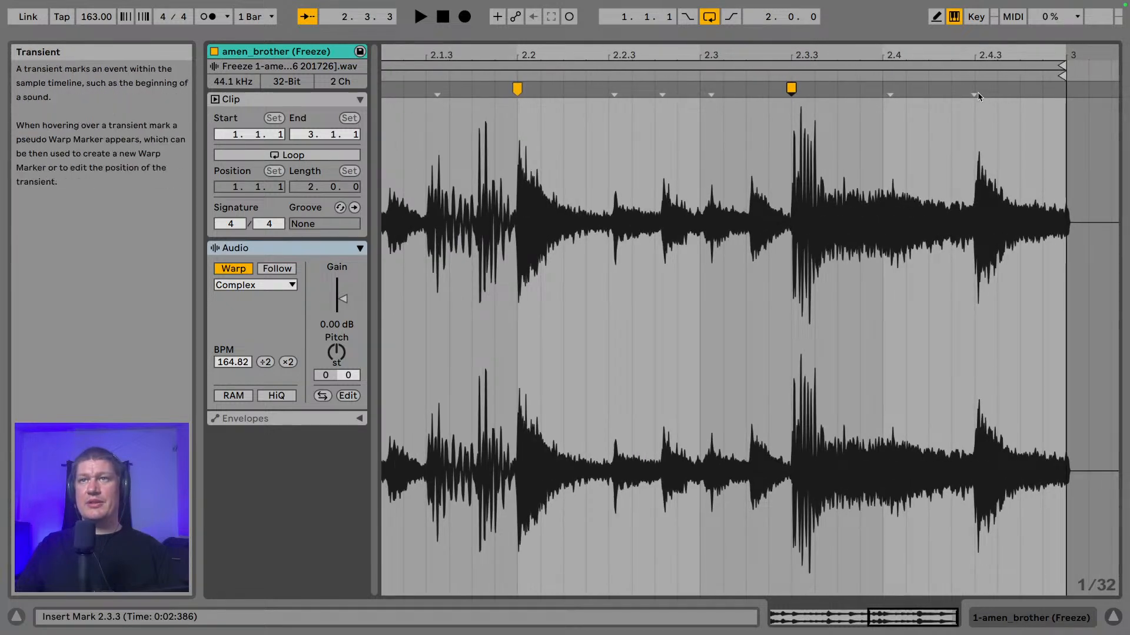
{"action": "left_click", "coordinate": [978, 91]}
{"action": "double_click", "coordinate": [975, 90]}
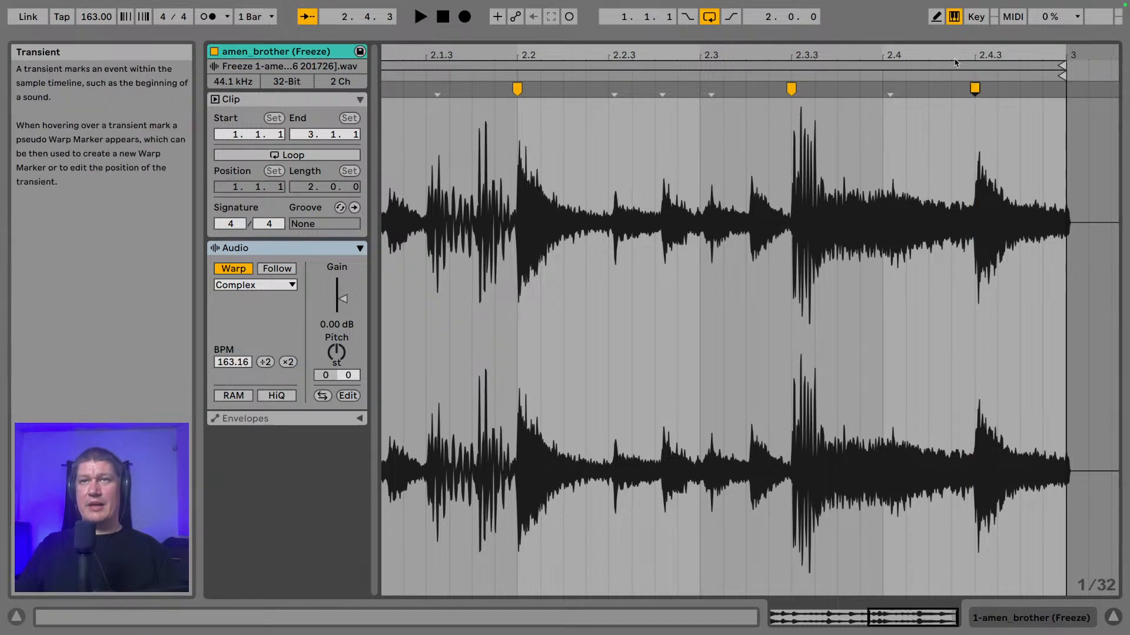
- Play the full two-bar amen_brother (Freeze) loop to check the warped timing
{"action": "left_click_drag", "start_coordinate": [953, 58], "coordinate": [952, 15]}
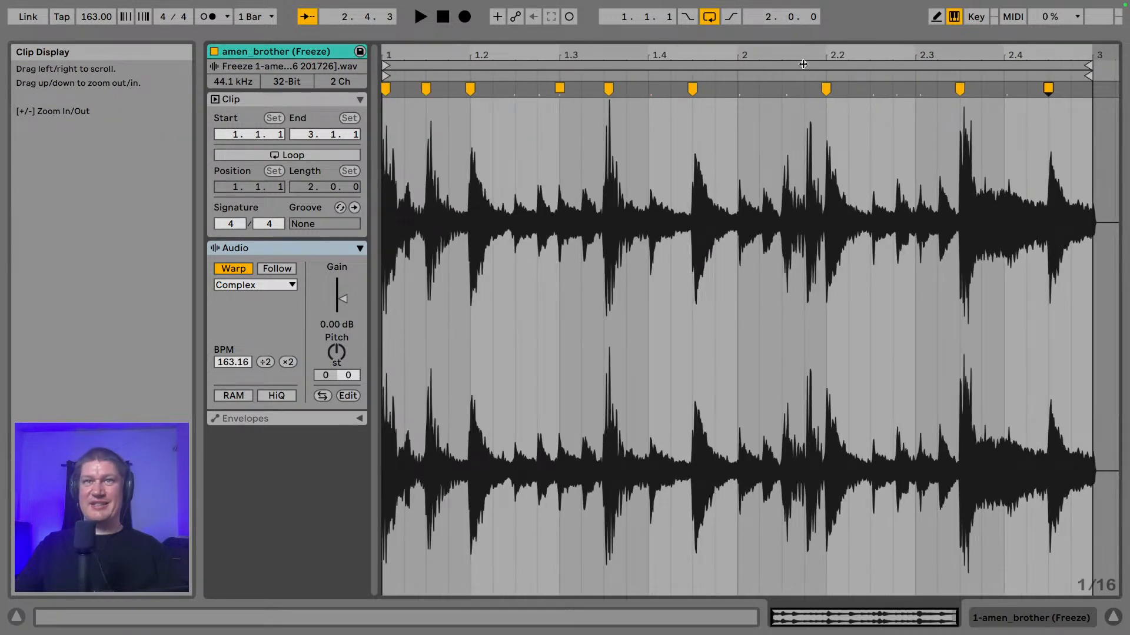
{"action": "key", "text": "space"}
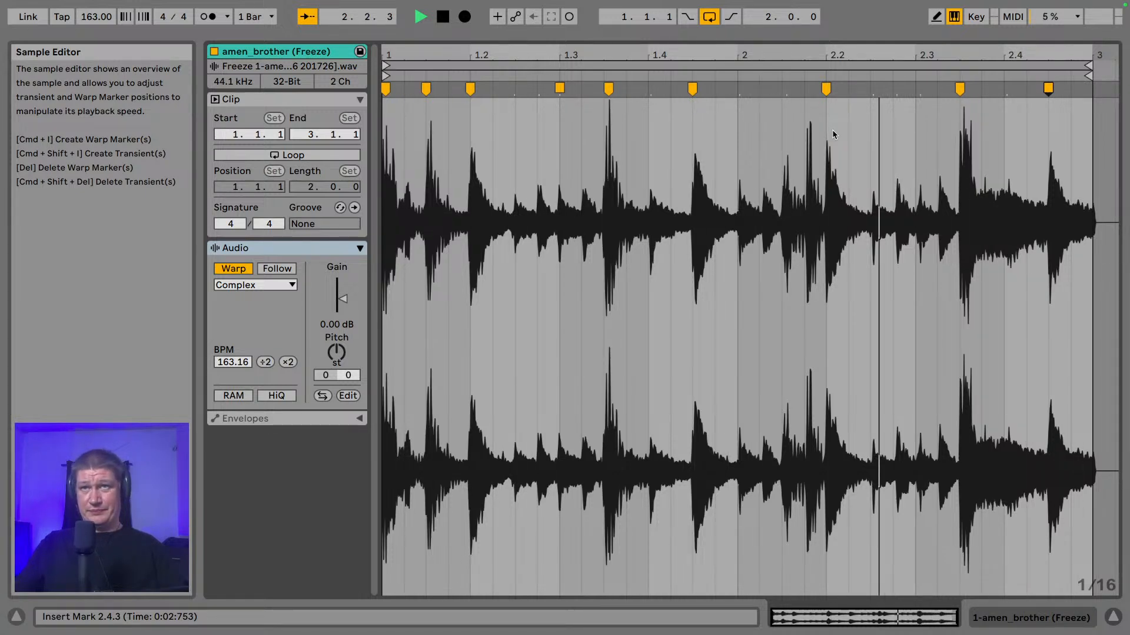
- Stop playback and shift the clip's warp marker at 1.2 so the hit's onset starts on the 1.2.1 gridline
{"action": "key", "text": "space"}
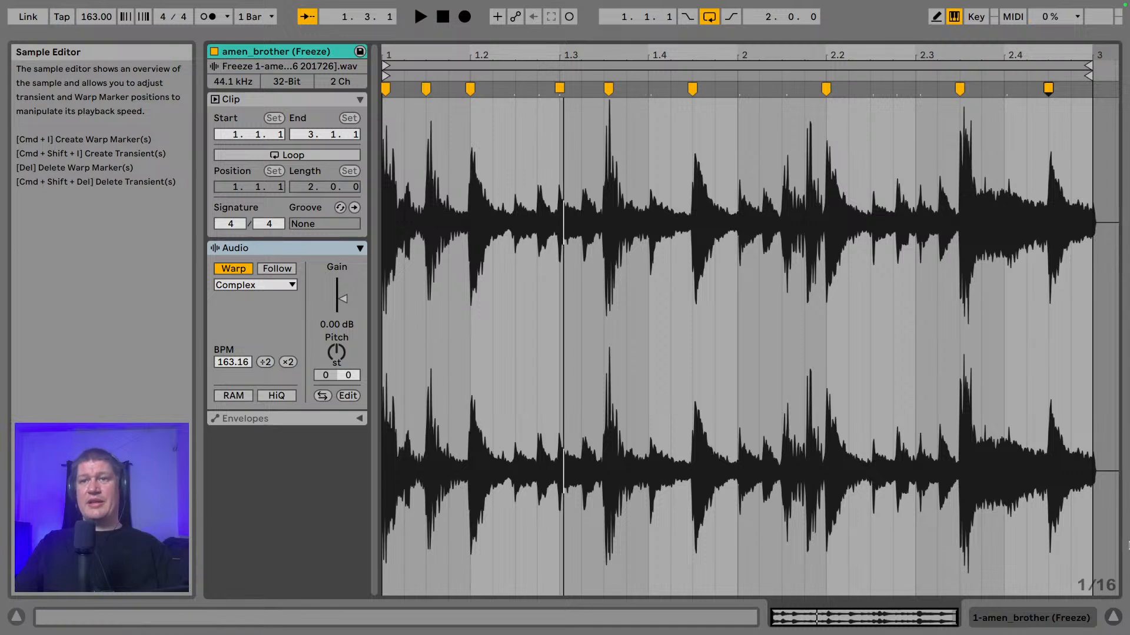
{"action": "left_click", "coordinate": [1040, 609]}
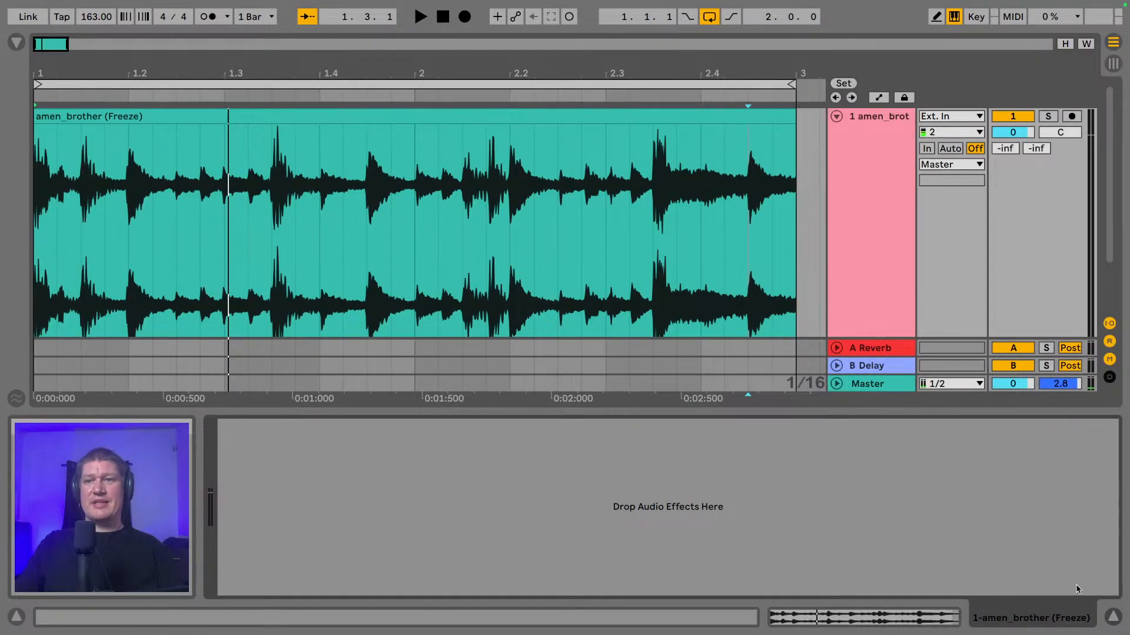
{"action": "left_click", "coordinate": [1111, 616]}
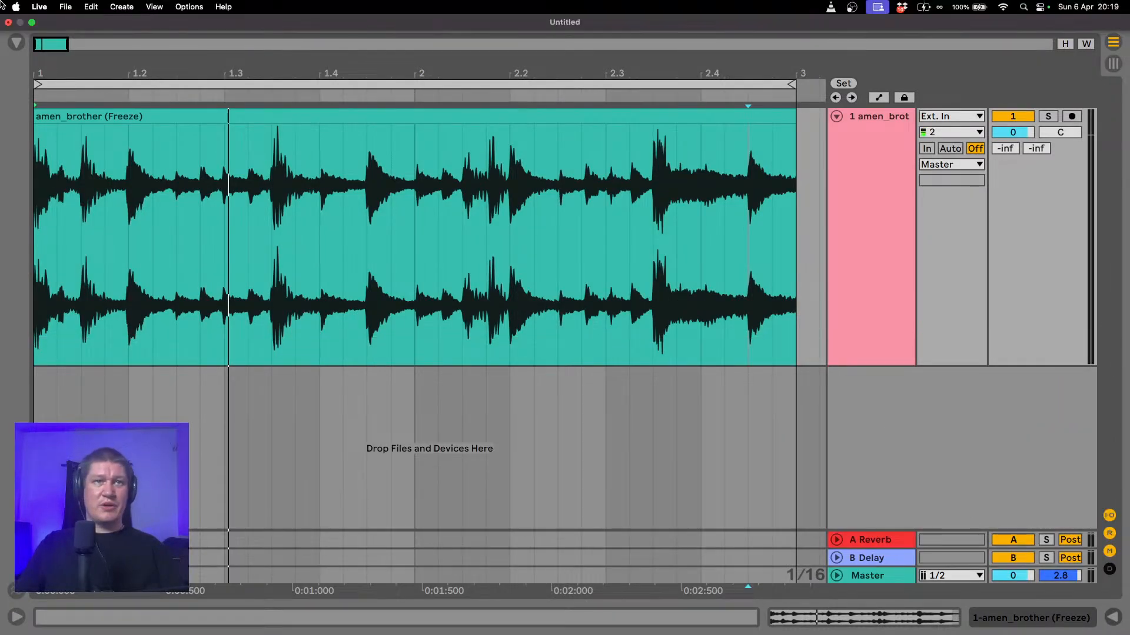
{"action": "left_click", "coordinate": [125, 144]}
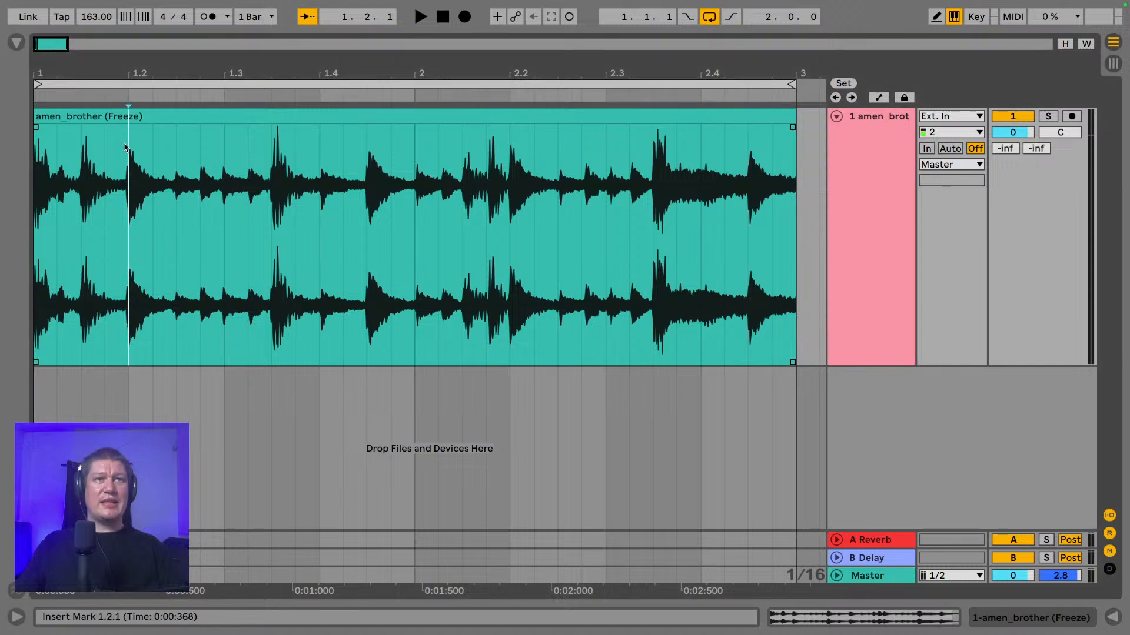
{"action": "mouse_move", "coordinate": [131, 75]}
{"action": "left_mouse_down"}
{"action": "mouse_move", "coordinate": [131, 127]}
{"action": "mouse_move", "coordinate": [118, 143]}
{"action": "left_mouse_up"}
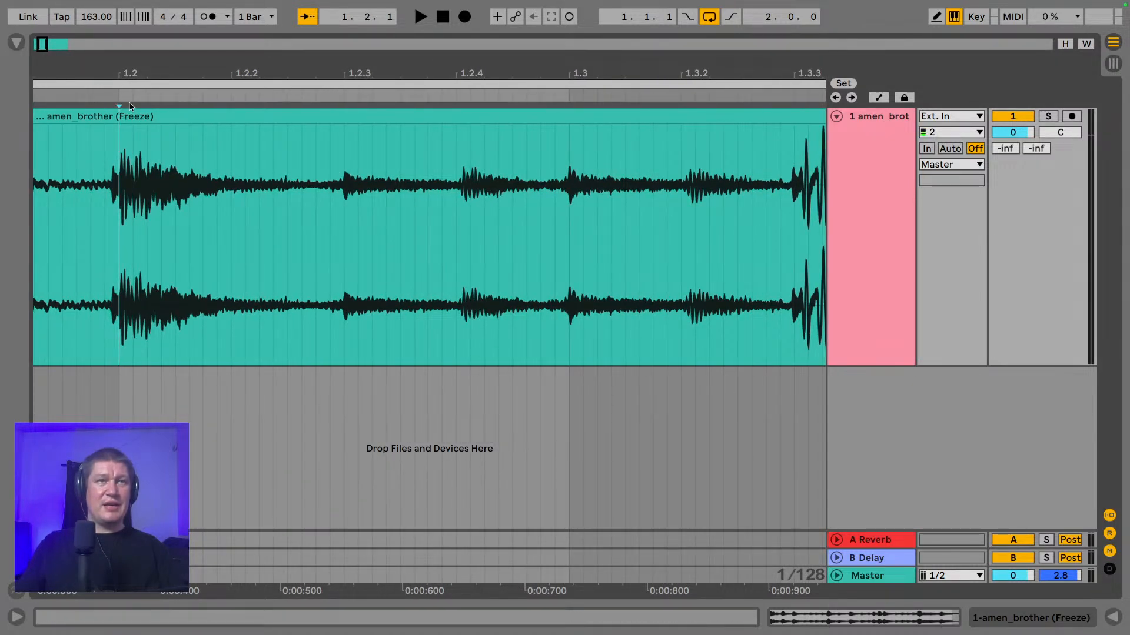
{"action": "double_click", "coordinate": [126, 117]}
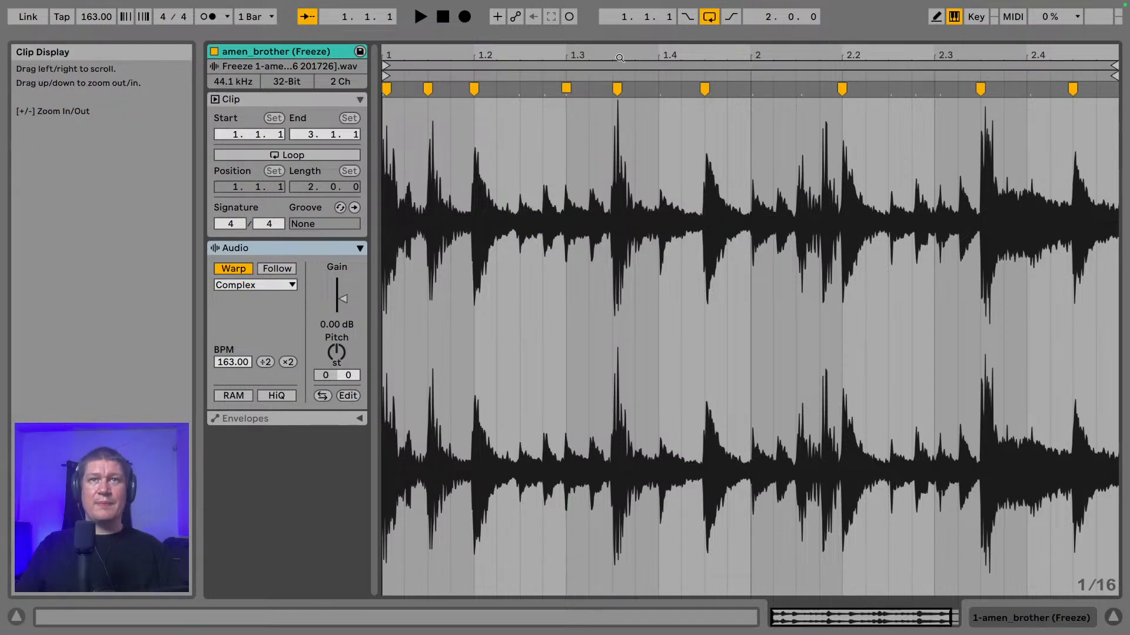
{"action": "mouse_move", "coordinate": [471, 62]}
{"action": "left_mouse_down"}
{"action": "mouse_move", "coordinate": [470, 177]}
{"action": "mouse_move", "coordinate": [492, 185]}
{"action": "left_mouse_up"}
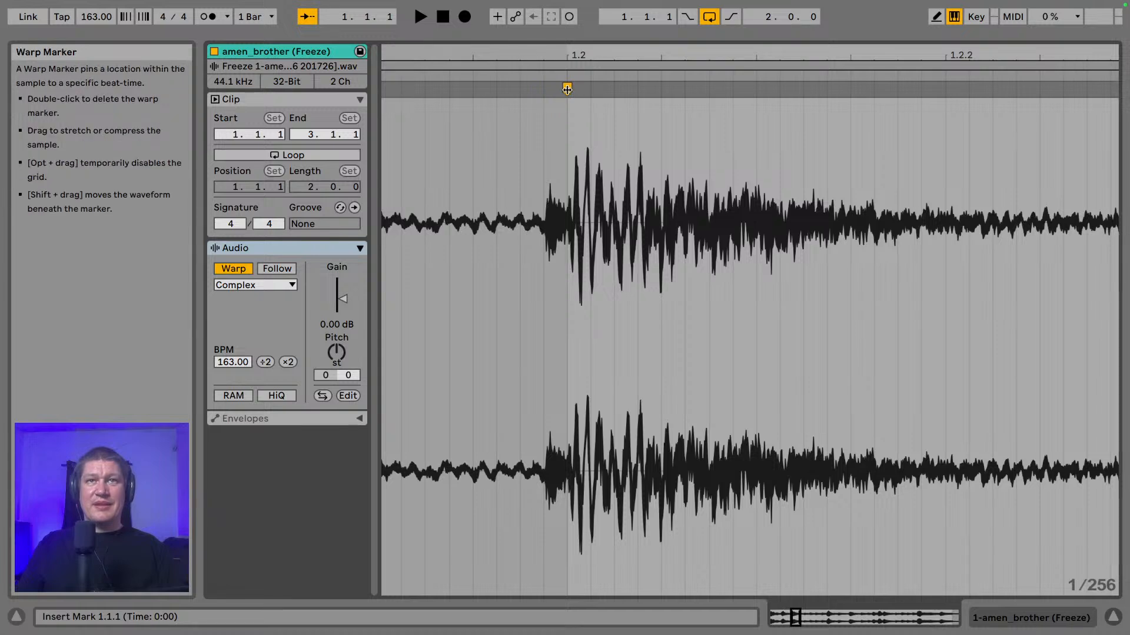
{"action": "left_click", "coordinate": [568, 90]}
{"action": "mouse_move", "coordinate": [568, 89]}
{"action": "left_mouse_down"}
{"action": "mouse_move", "coordinate": [580, 91]}
{"action": "mouse_move", "coordinate": [576, 3]}
{"action": "left_mouse_up"}
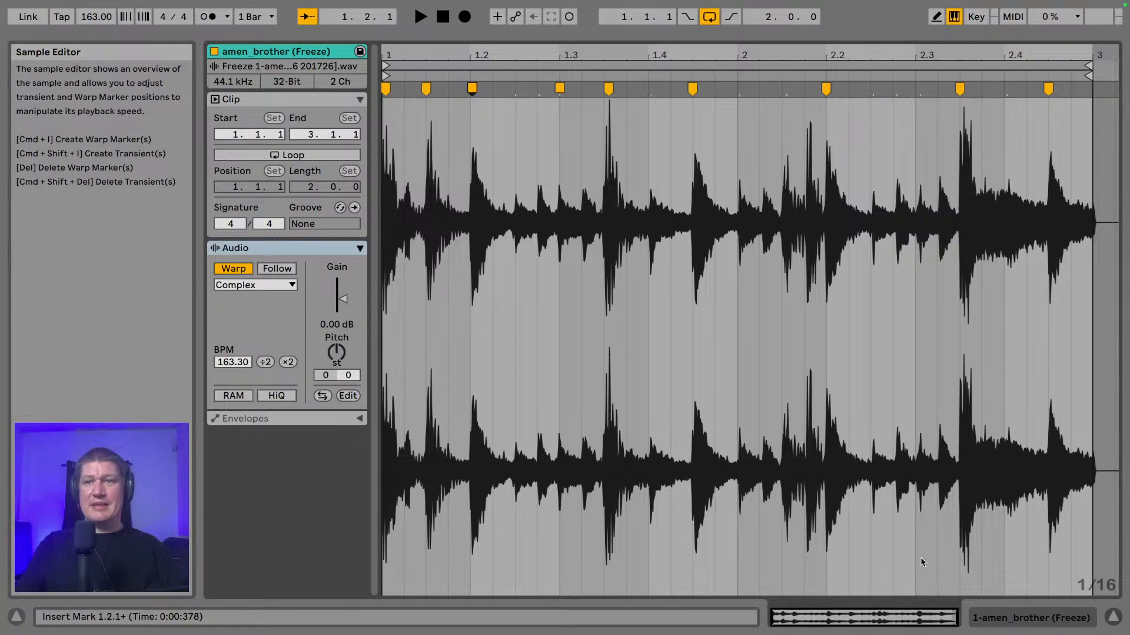
- Check the corrected onset in the arrangement and split the amen_brother (Freeze) clip at 1.2.1
{"action": "left_click", "coordinate": [1041, 619]}
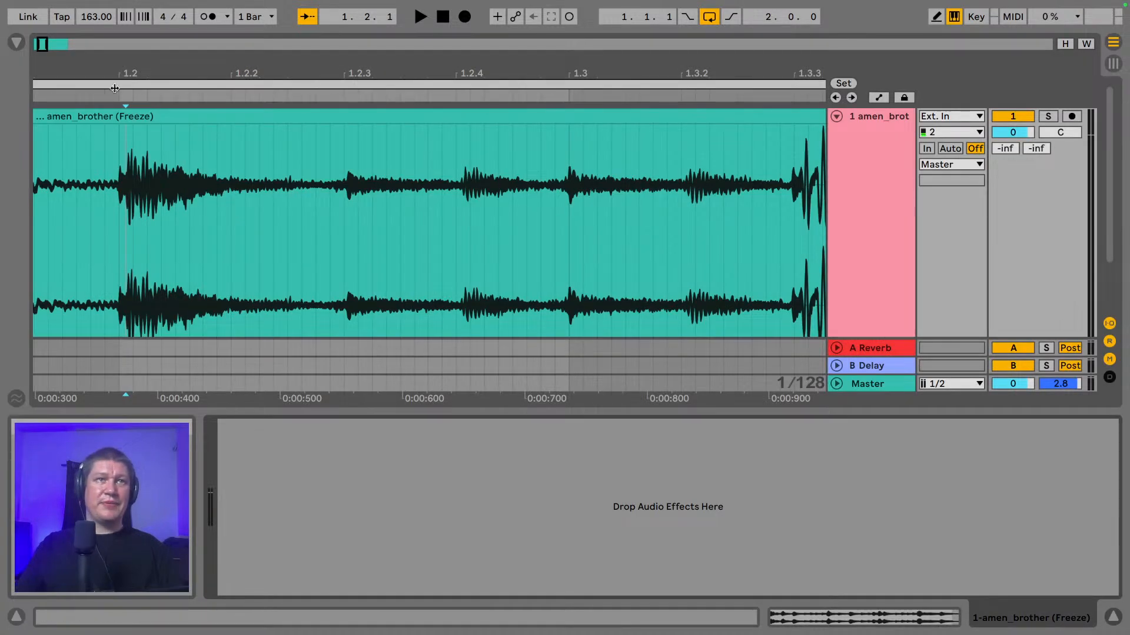
{"action": "left_click_drag", "start_coordinate": [119, 69], "coordinate": [485, 70]}
{"action": "left_click", "coordinate": [487, 151]}
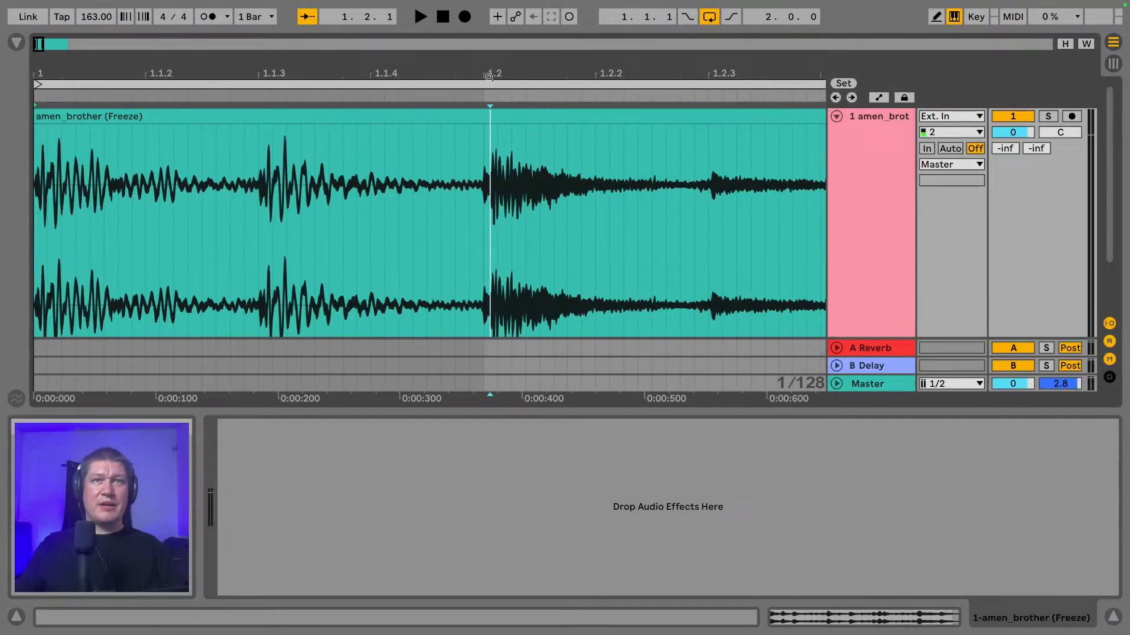
{"action": "left_click", "coordinate": [483, 144]}
{"action": "left_click_drag", "start_coordinate": [480, 77], "coordinate": [480, 58]}
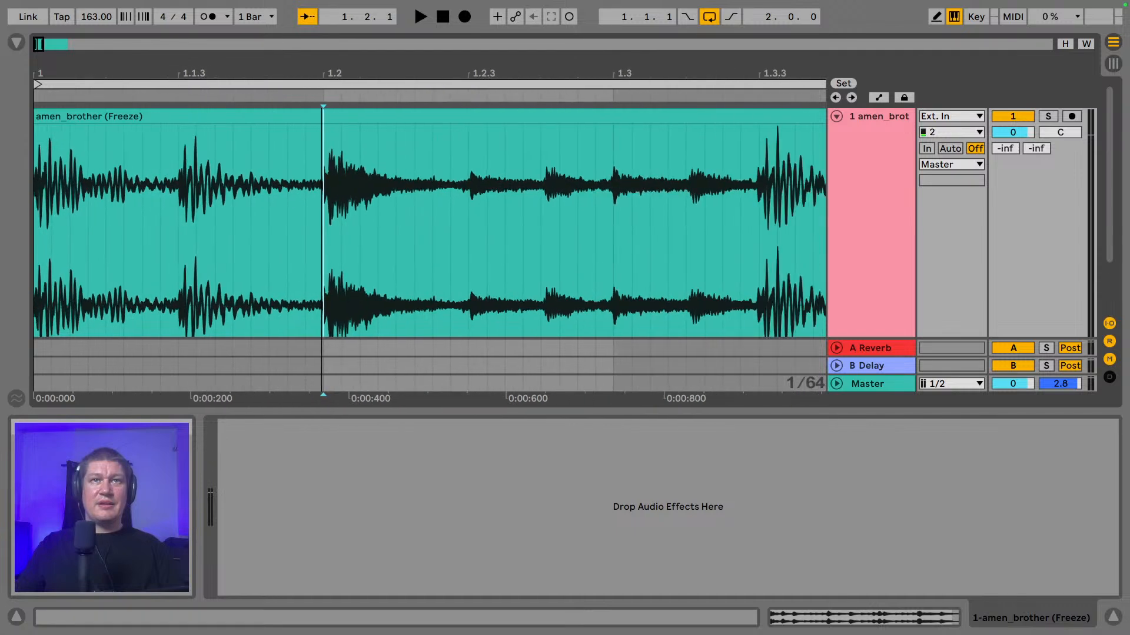
{"action": "right_click", "coordinate": [323, 142]}
{"action": "left_click", "coordinate": [325, 137]}
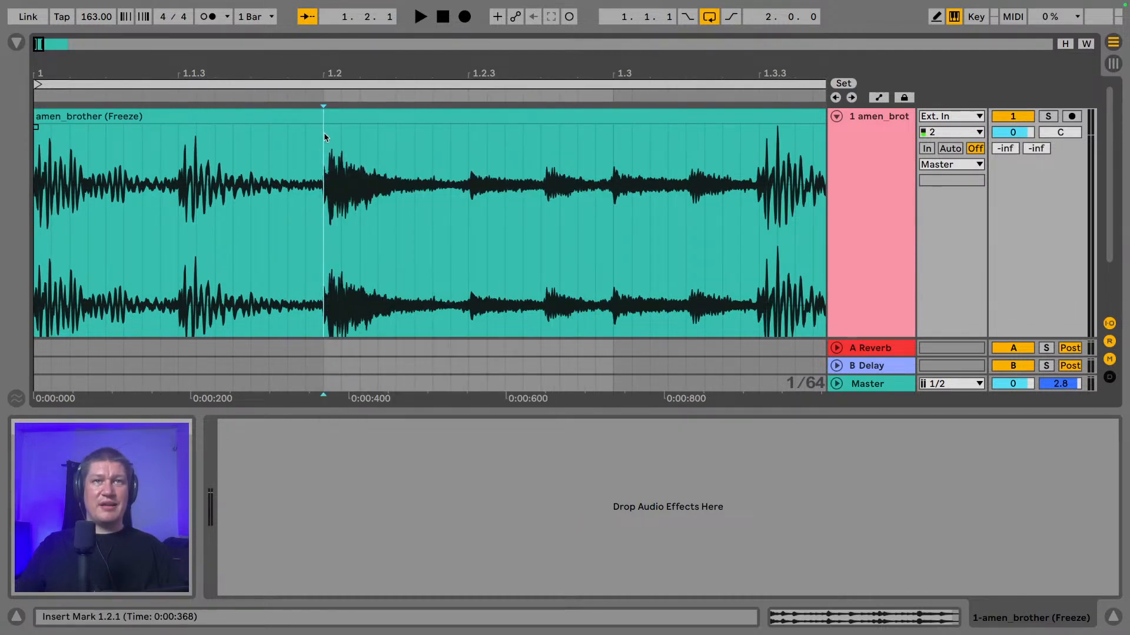
{"action": "key", "text": "super+e"}
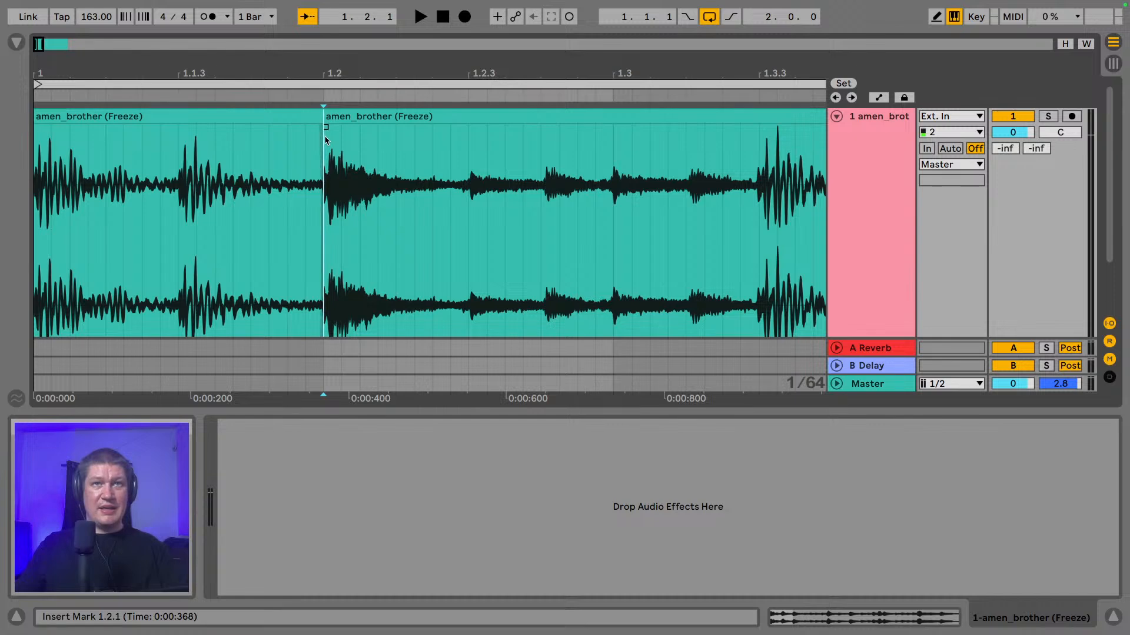
- Split the amen_brother (Freeze) clips in the arrangement at 1.1.3 and at 1.2.3
{"action": "left_click", "coordinate": [348, 112]}
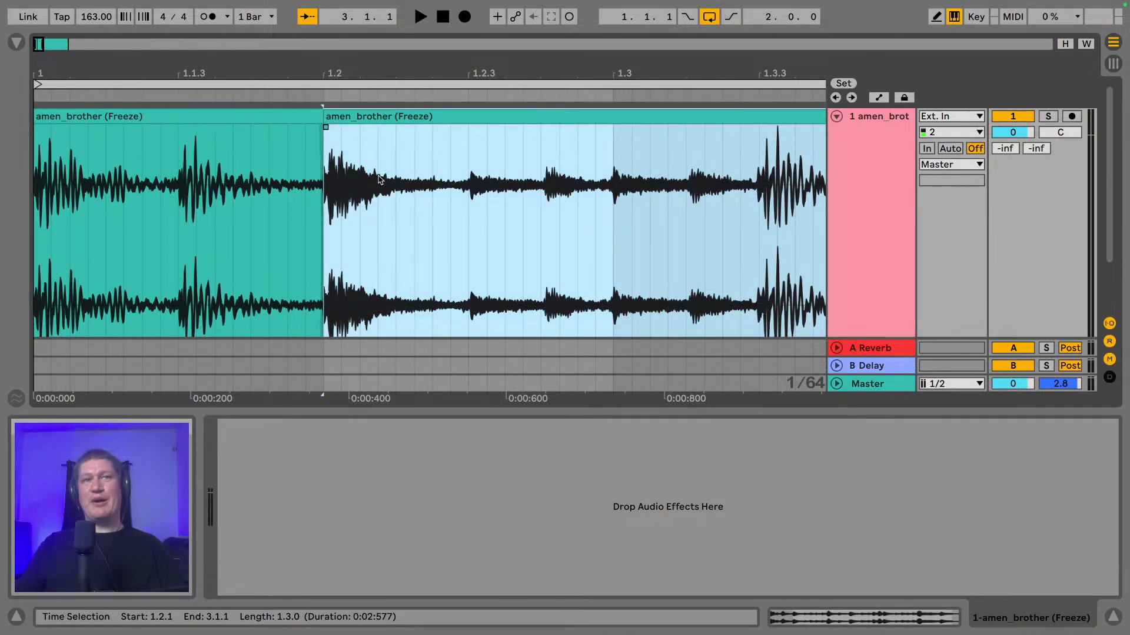
{"action": "left_click", "coordinate": [165, 172]}
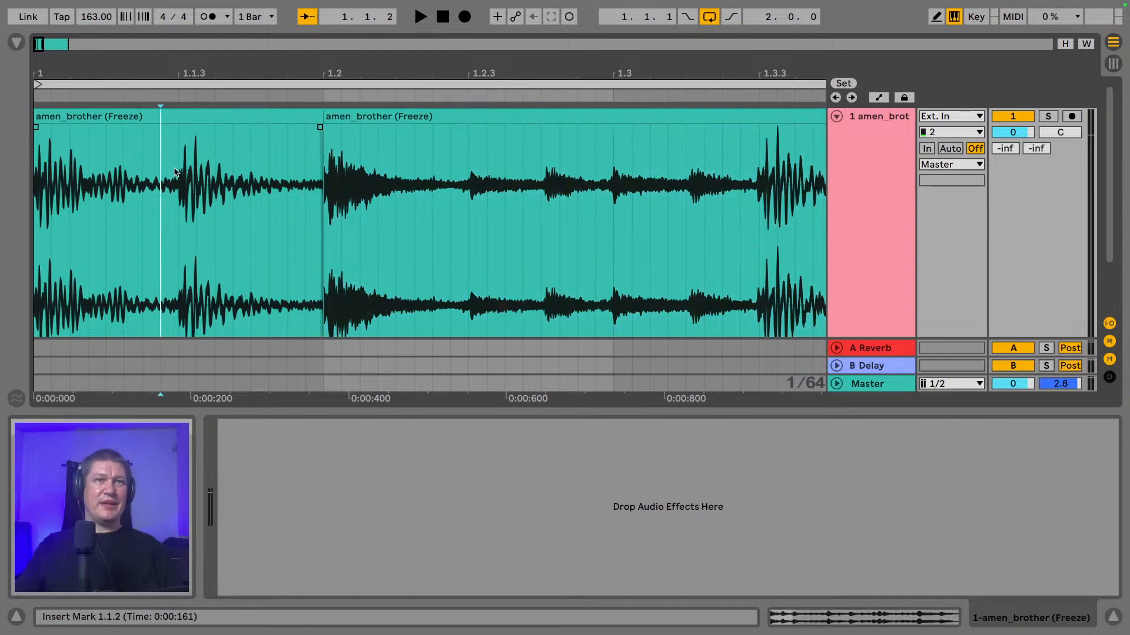
{"action": "left_click", "coordinate": [180, 171]}
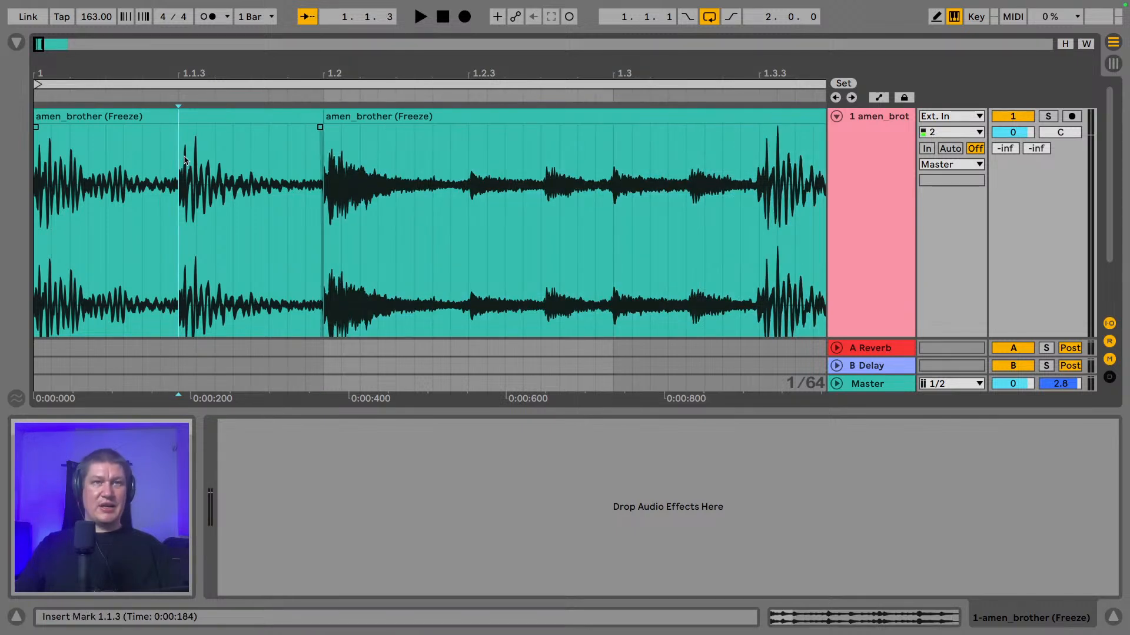
{"action": "key", "text": "ctrl+e"}
{"action": "left_click", "coordinate": [335, 116]}
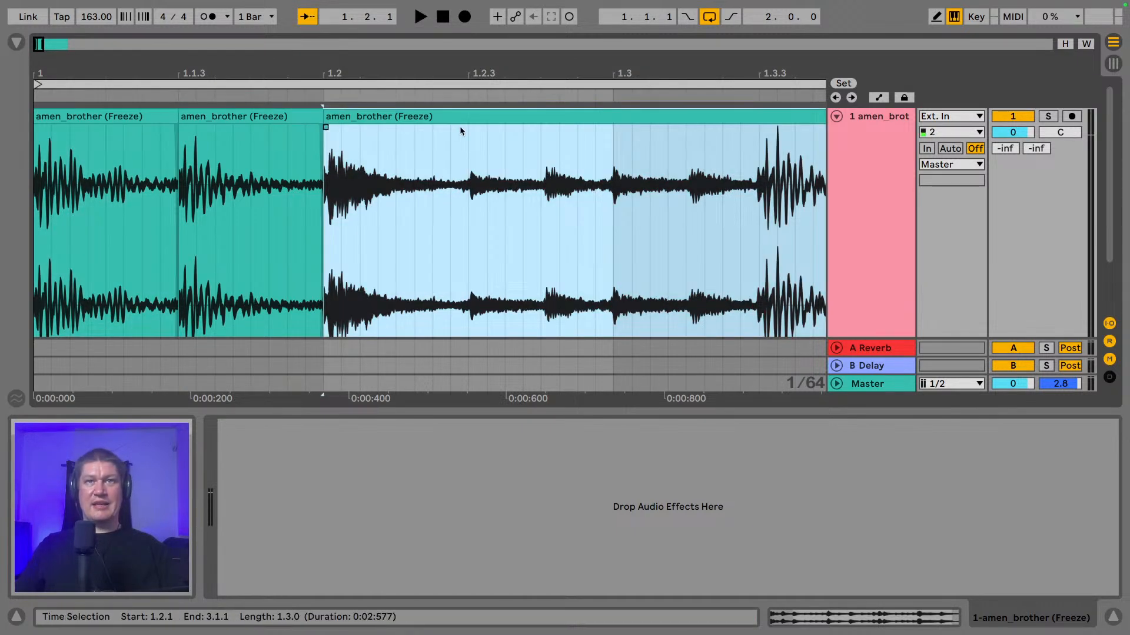
{"action": "left_click", "coordinate": [471, 149]}
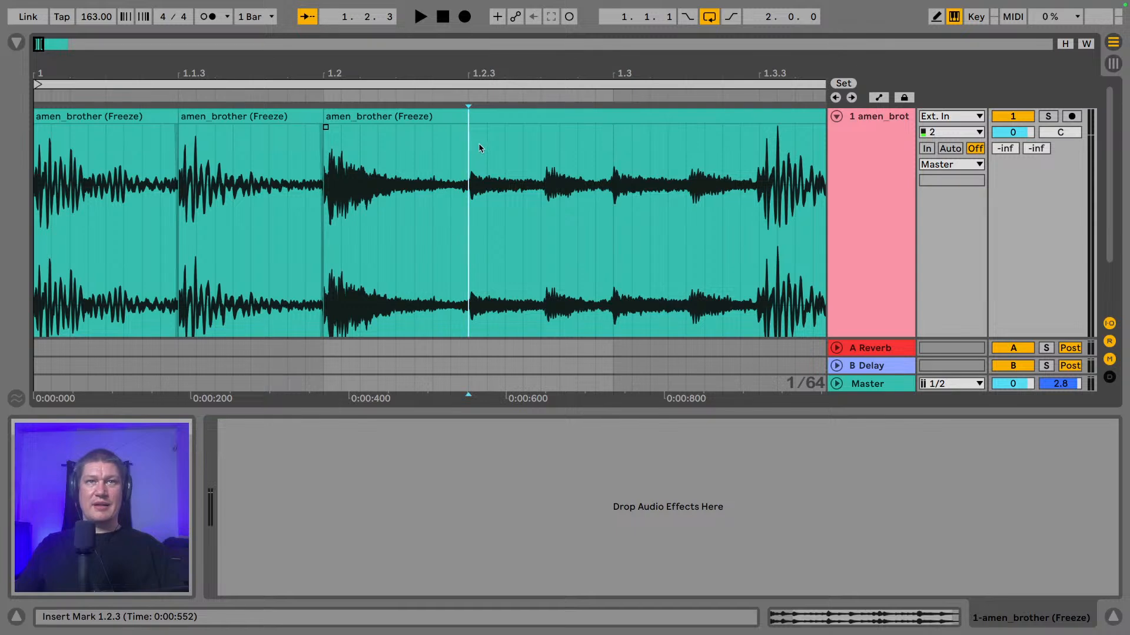
{"action": "key", "text": "ctrl+e"}
- Set the arrangement to a fixed 1/8 grid and split the break at 1.3.1 and 1.3.3
{"action": "right_click", "coordinate": [396, 172]}
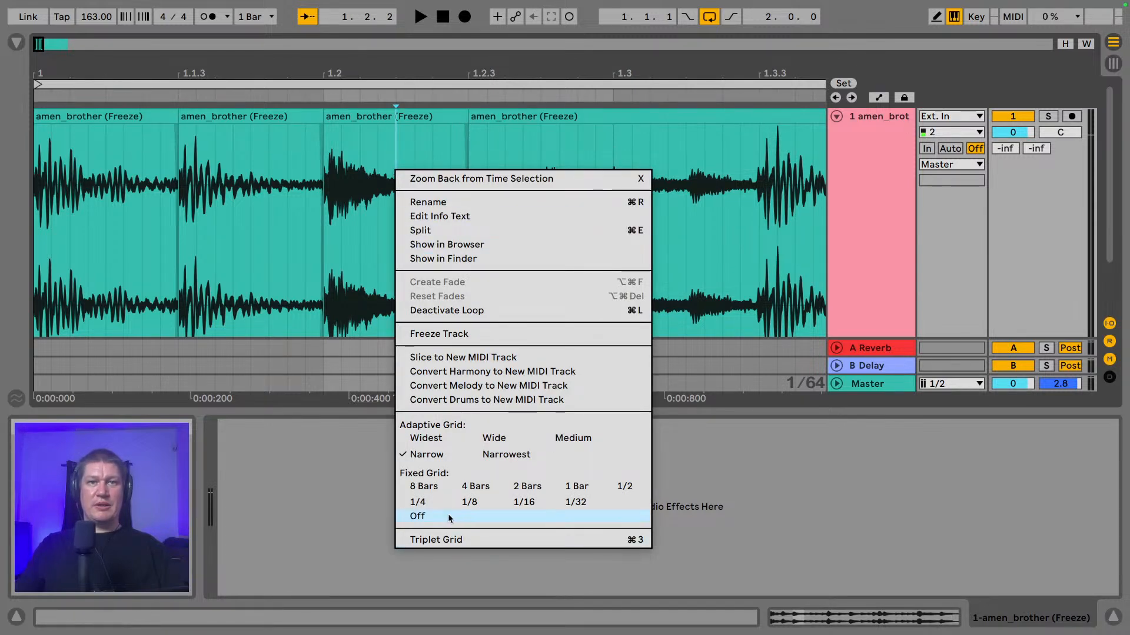
{"action": "left_click", "coordinate": [470, 509]}
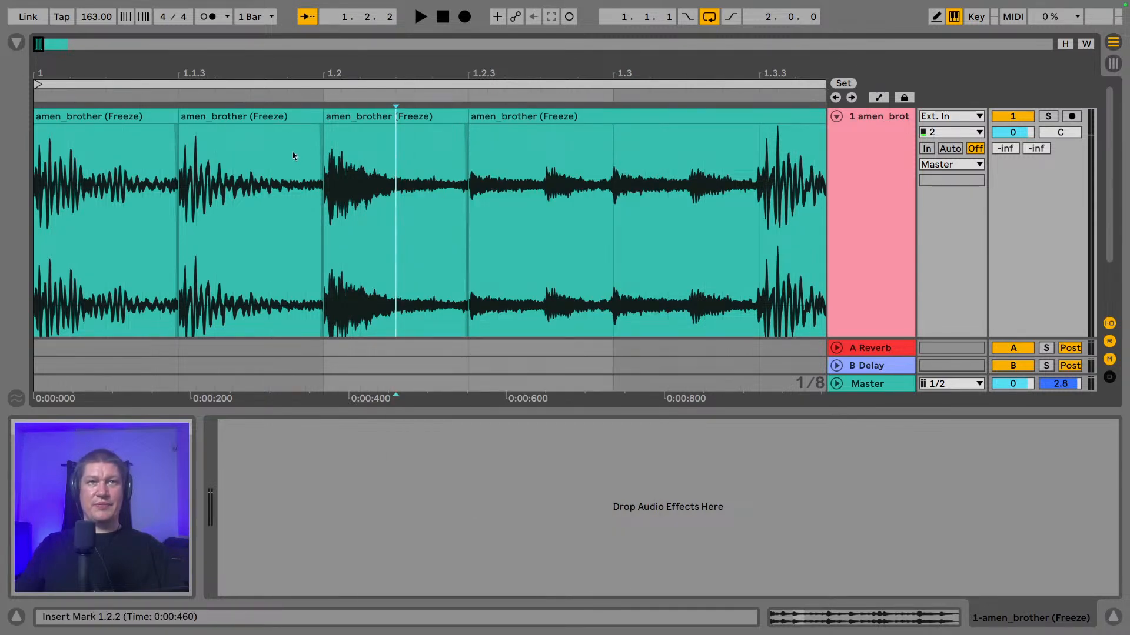
{"action": "left_click", "coordinate": [448, 203]}
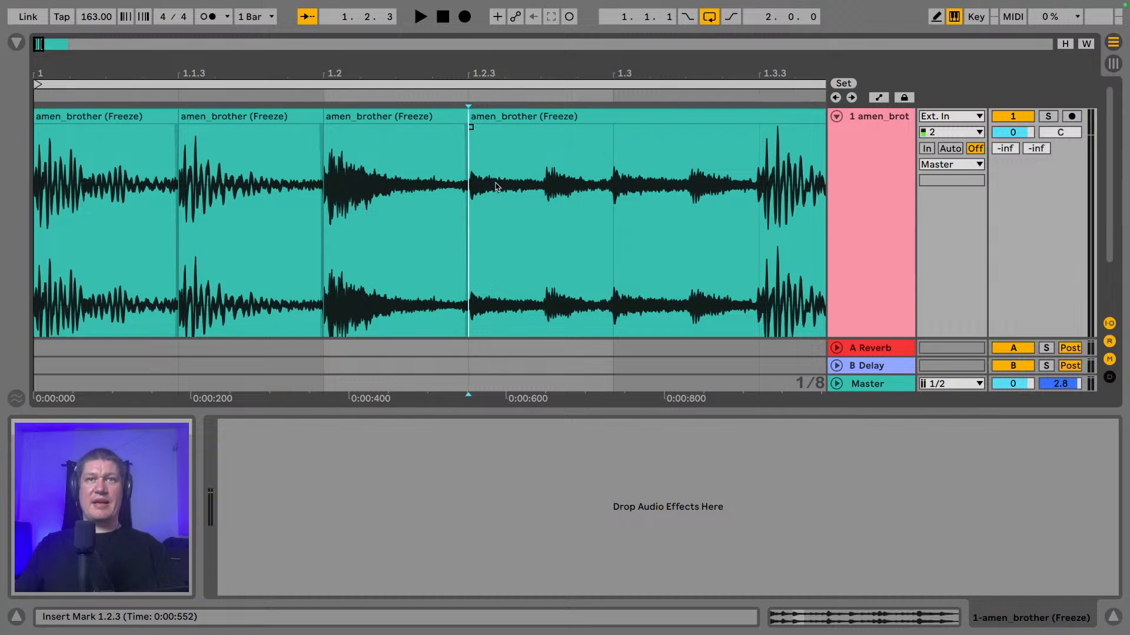
{"action": "key", "text": "Right"}
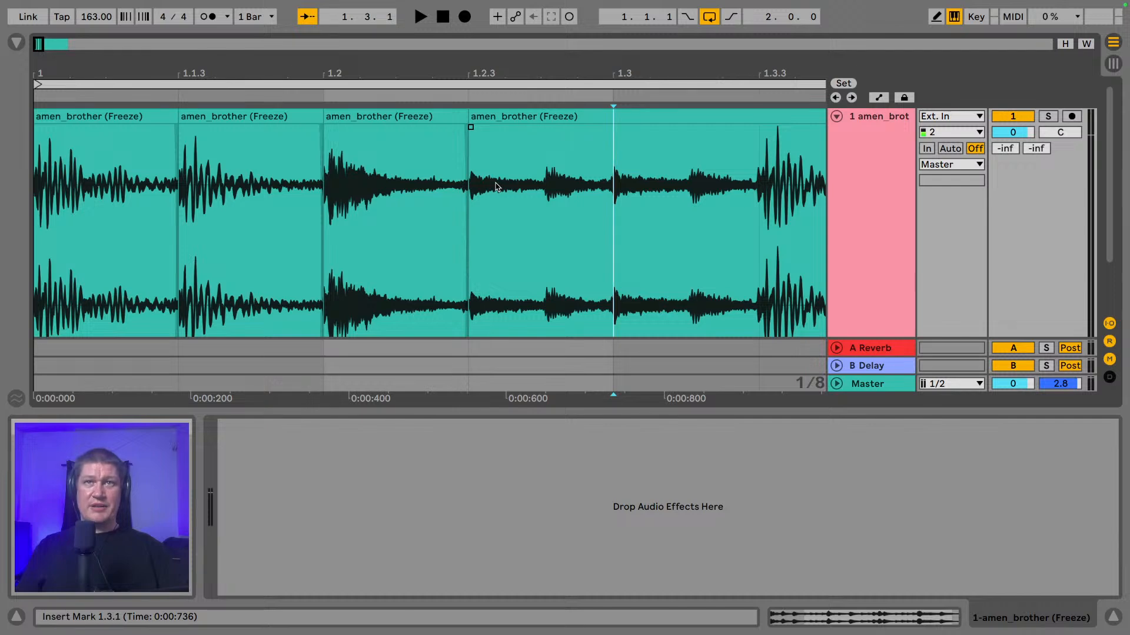
{"action": "key", "text": "ctrl+e"}
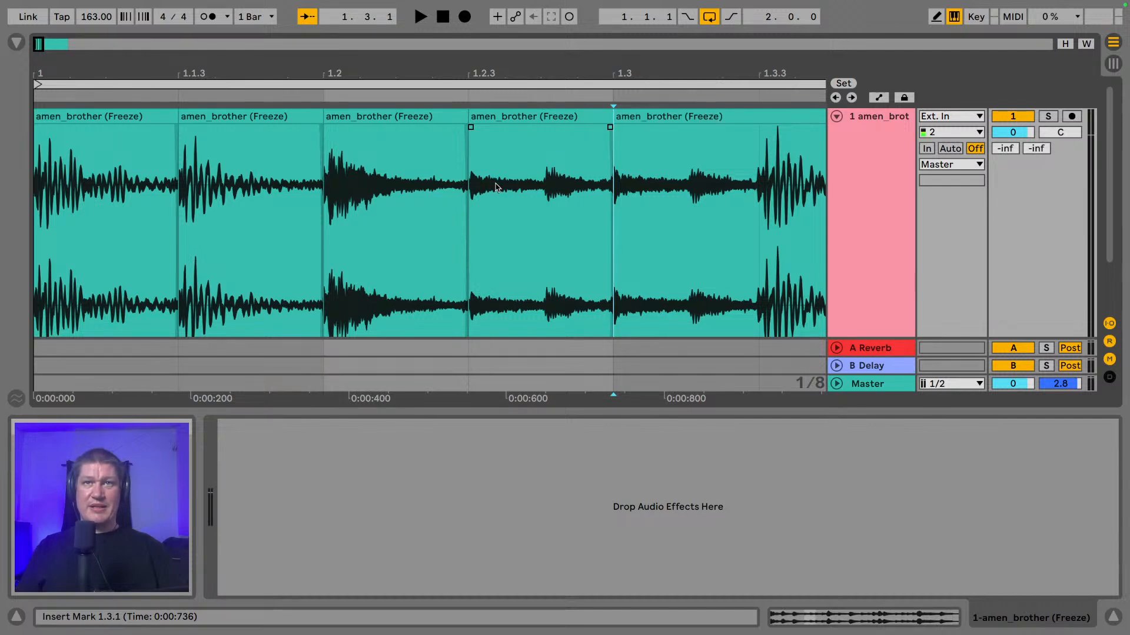
{"action": "key", "text": "Right"}
{"action": "key", "text": "ctrl+e"}
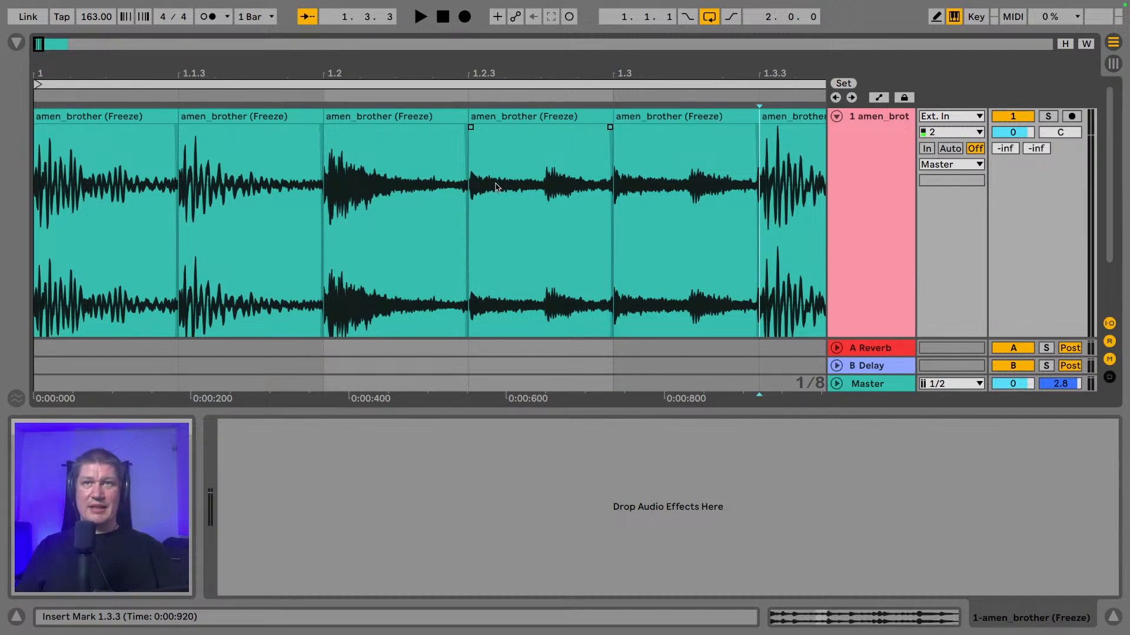
- Split the rest of the break at every 1/8 division from 1.4.1 through 2.4.3
{"action": "key", "text": "Right"}
{"action": "key", "text": "ctrl+e"}
{"action": "key", "text": "Right"}
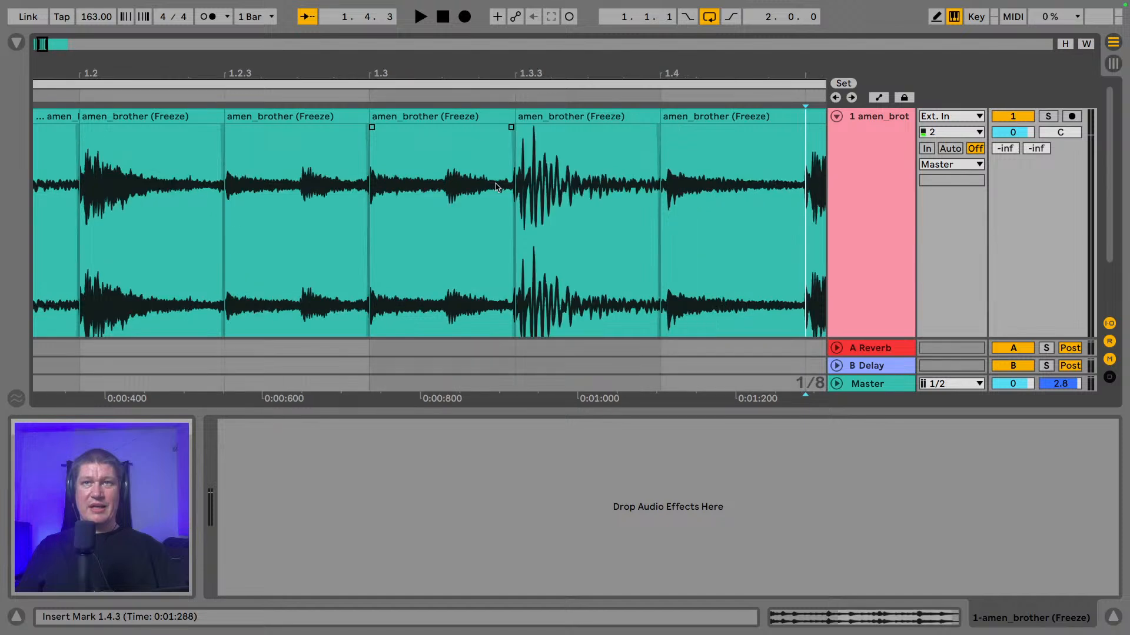
{"action": "key", "text": "ctrl+e"}
{"action": "key", "text": "Right"}
{"action": "key", "text": "ctrl+e"}
{"action": "key", "text": "Right"}
{"action": "key", "text": "ctrl+e"}
{"action": "key", "text": "Right"}
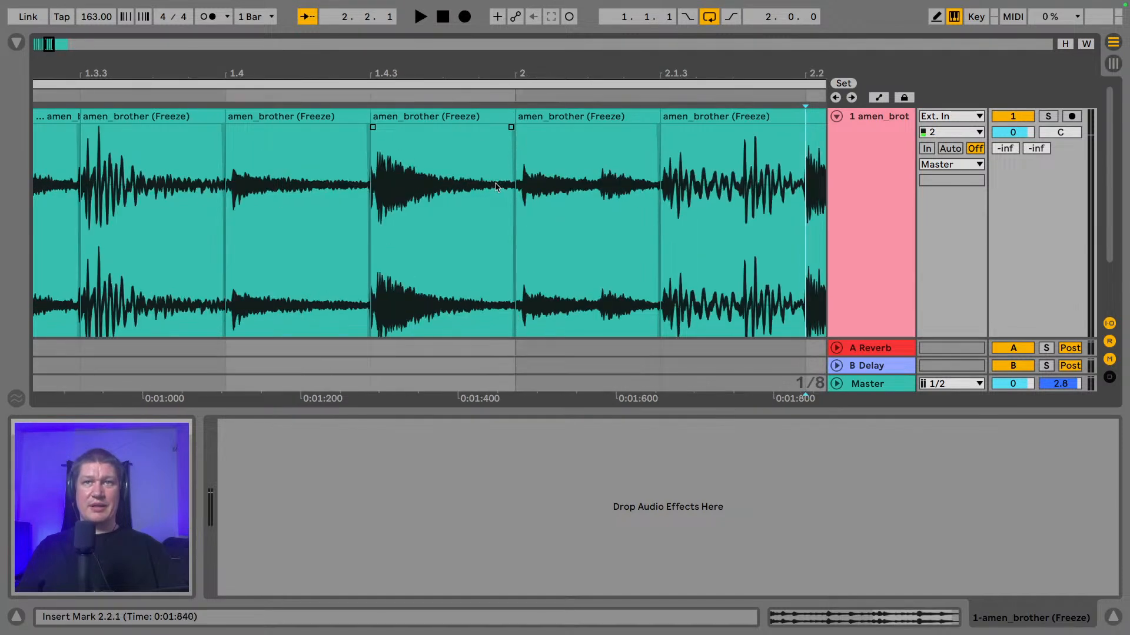
{"action": "key", "text": "ctrl+e"}
{"action": "key", "text": "Right"}
{"action": "key", "text": "ctrl+e"}
{"action": "key", "text": "Right"}
{"action": "key", "text": "ctrl+e"}
{"action": "key", "text": "Right"}
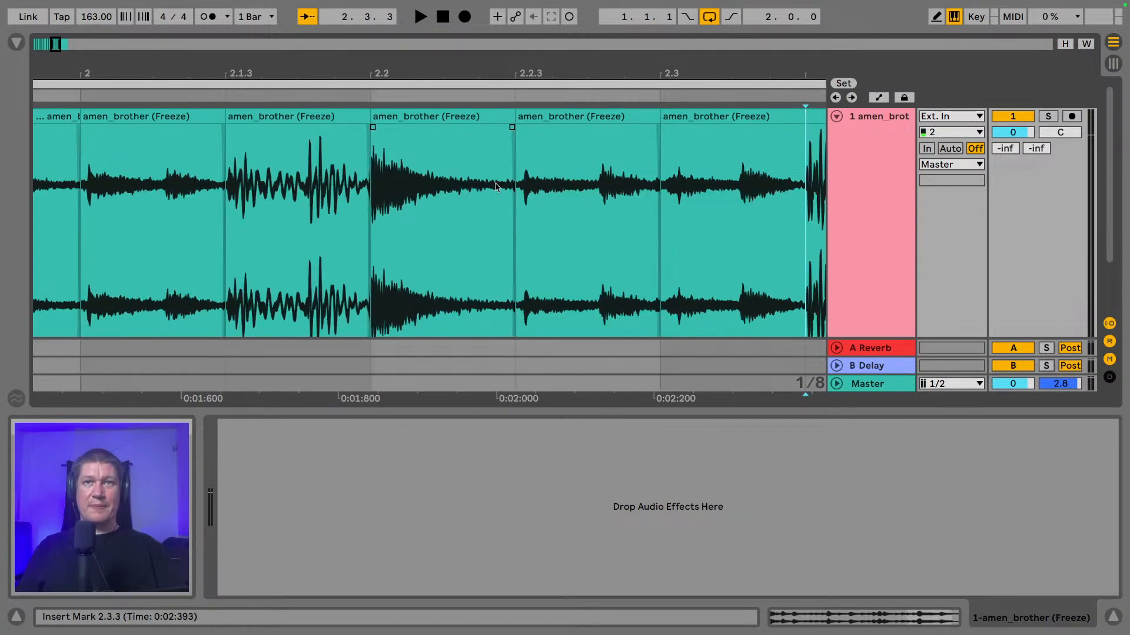
{"action": "key", "text": "ctrl+e"}
{"action": "key", "text": "Right"}
{"action": "key", "text": "ctrl+e"}
{"action": "key", "text": "Right"}
{"action": "key", "text": "ctrl+e"}
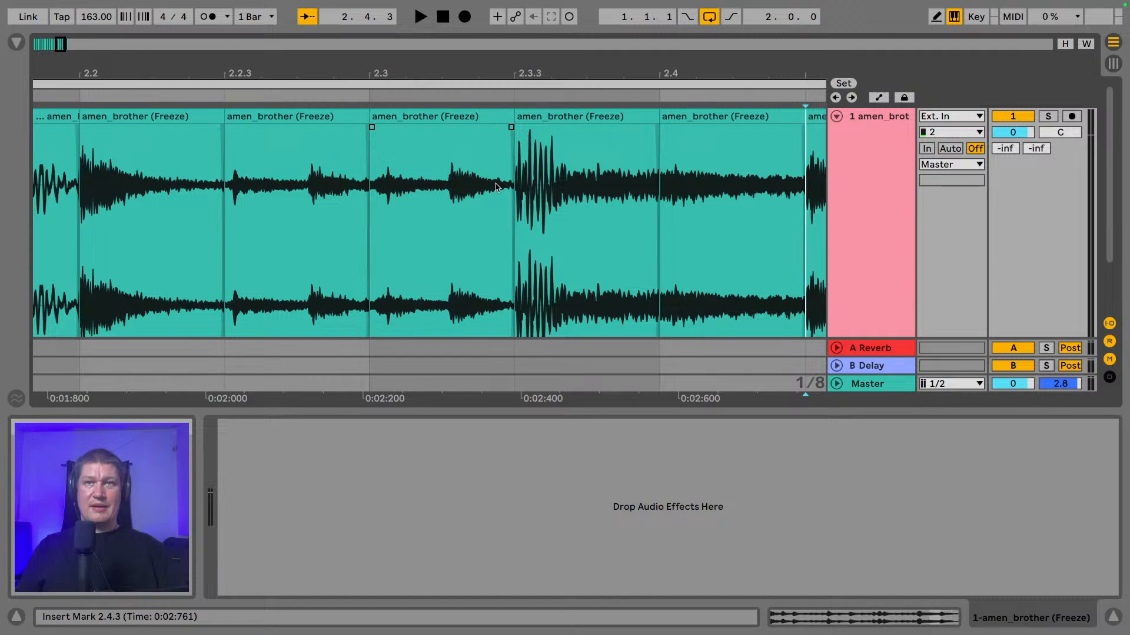
{"action": "key", "text": "Right"}
{"action": "key", "text": "ctrl+e"}
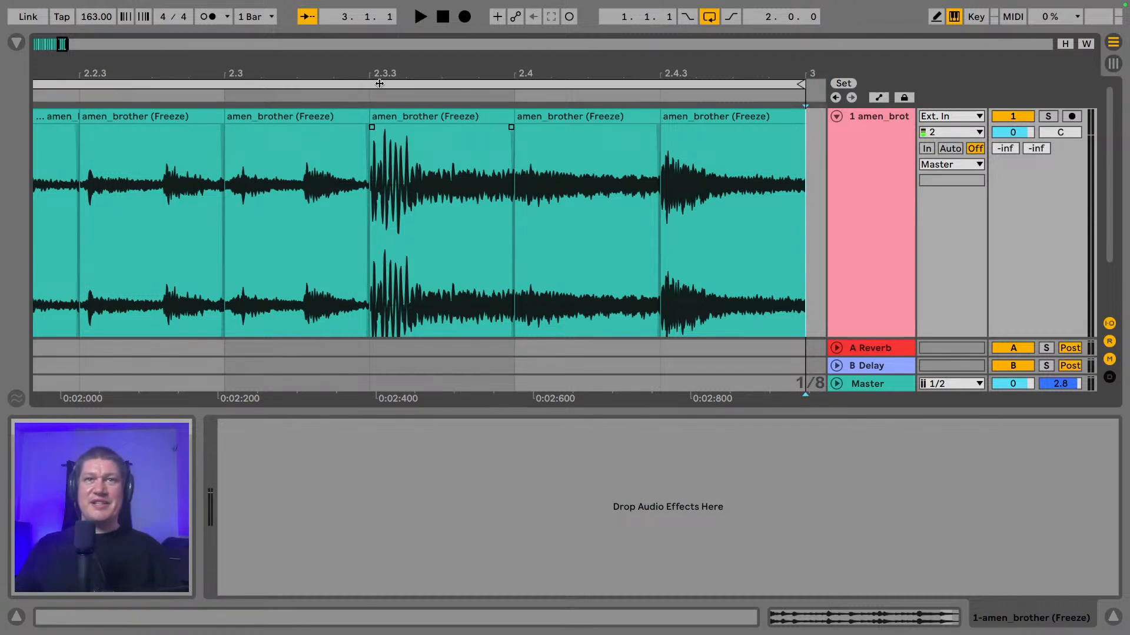
- Select the two-bar loop range, play the sliced break to check it, and hide the device view after stopping
{"action": "left_click_drag", "start_coordinate": [389, 72], "coordinate": [307, 73]}
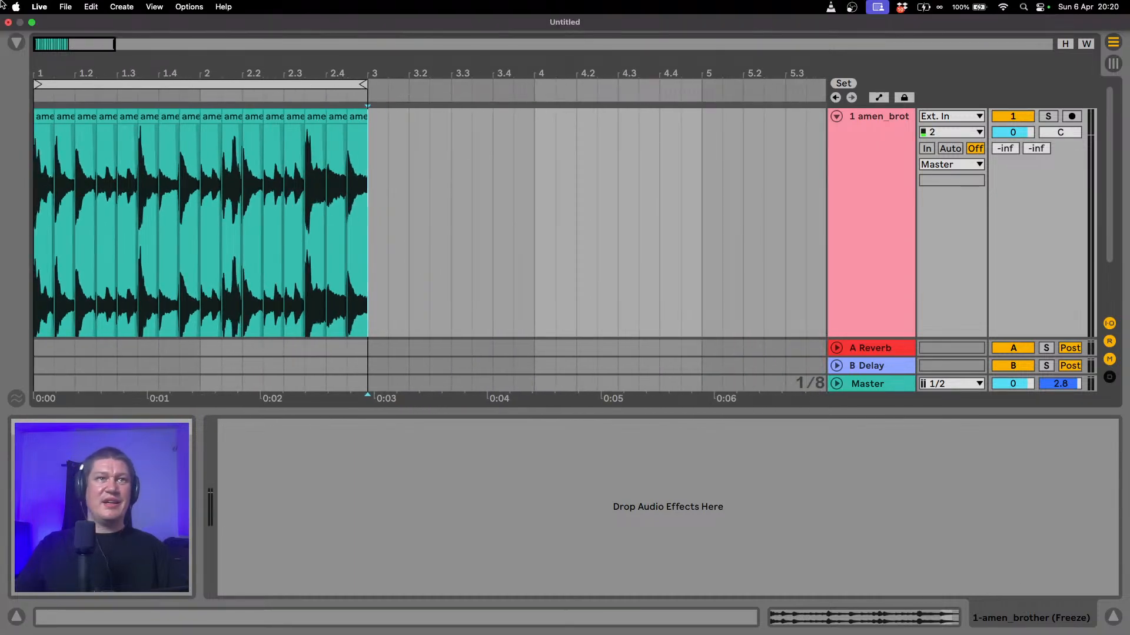
{"action": "left_click_drag", "start_coordinate": [39, 73], "coordinate": [36, 72]}
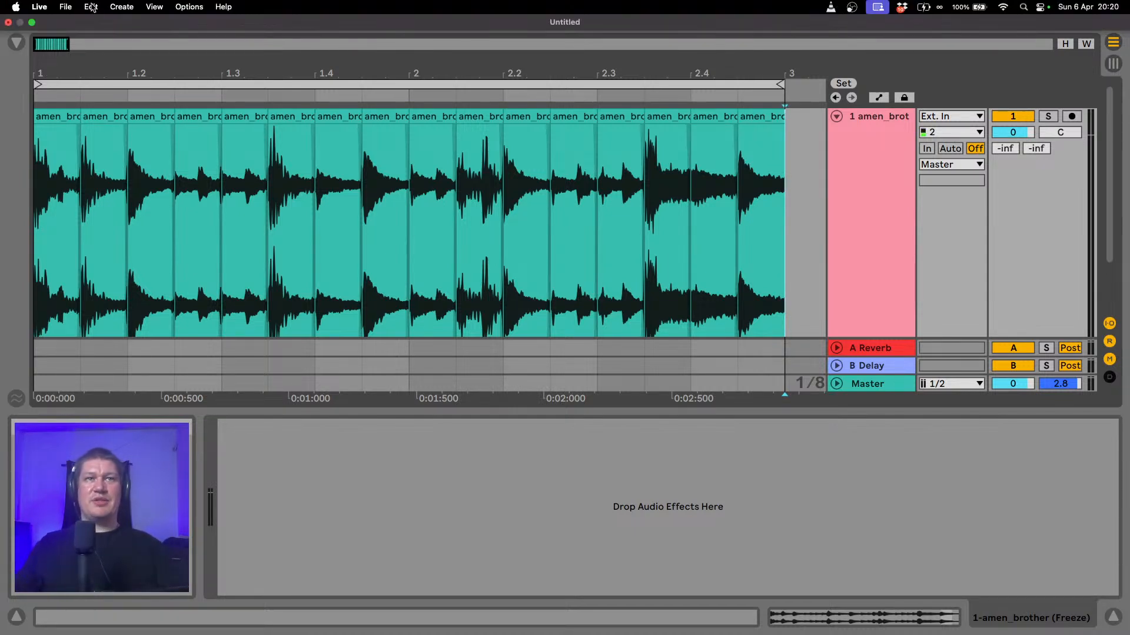
{"action": "left_click", "coordinate": [144, 83]}
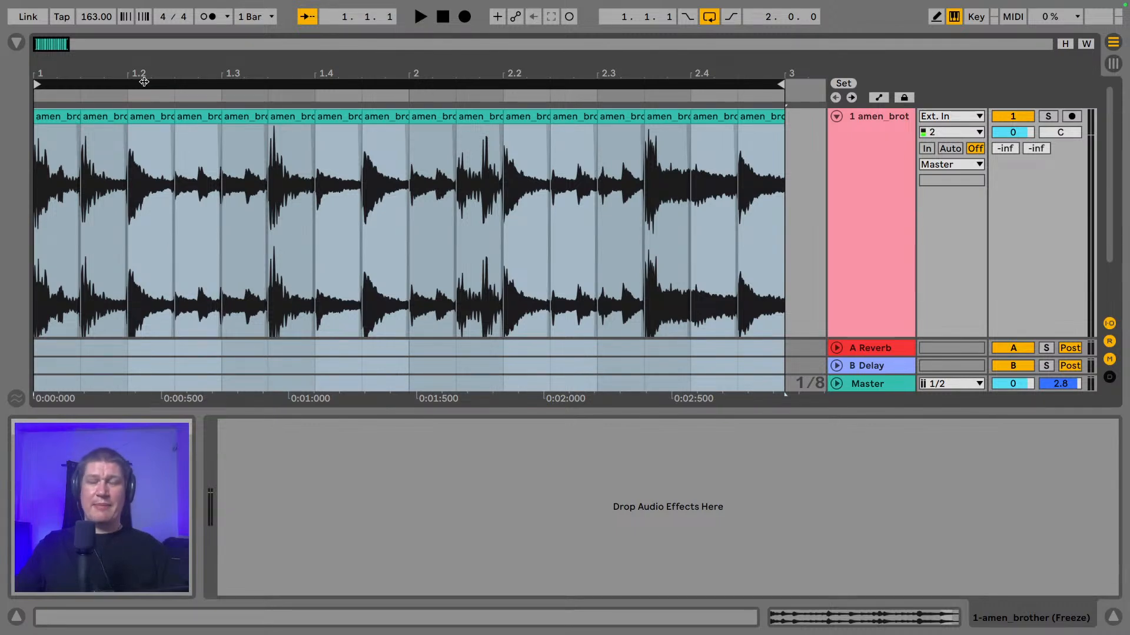
{"action": "key", "text": "space"}
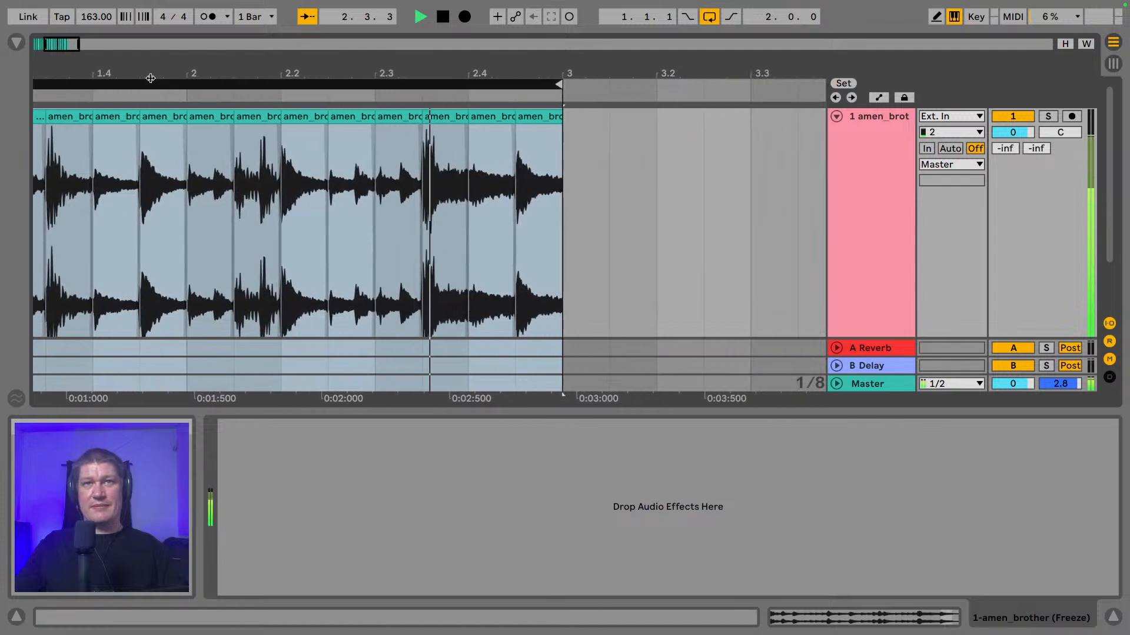
{"action": "key", "text": "space"}
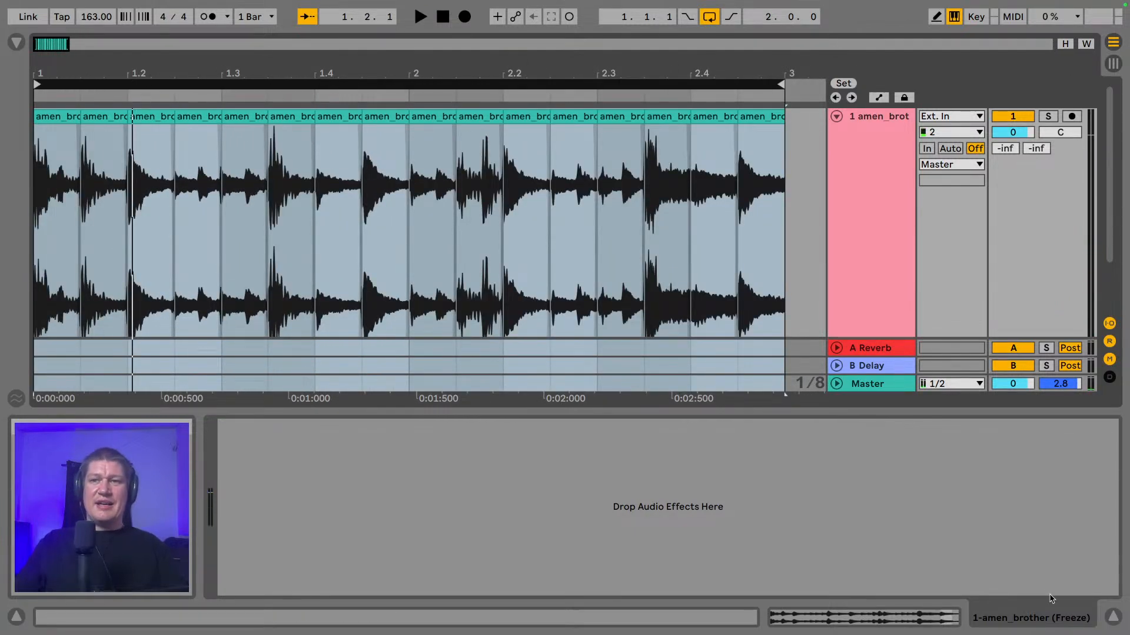
{"action": "left_click", "coordinate": [1113, 617]}
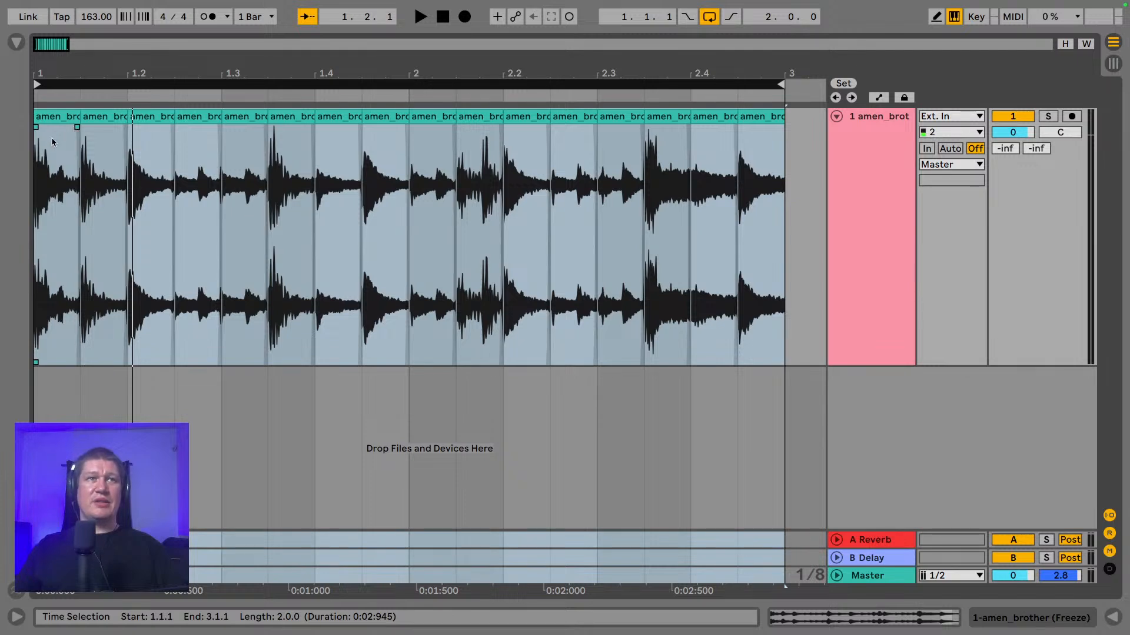
- Colour the two break slices at 1.1.1 and 1.1.3 red, and the slice at 1.2.1 yellow
{"action": "left_click", "coordinate": [49, 119]}
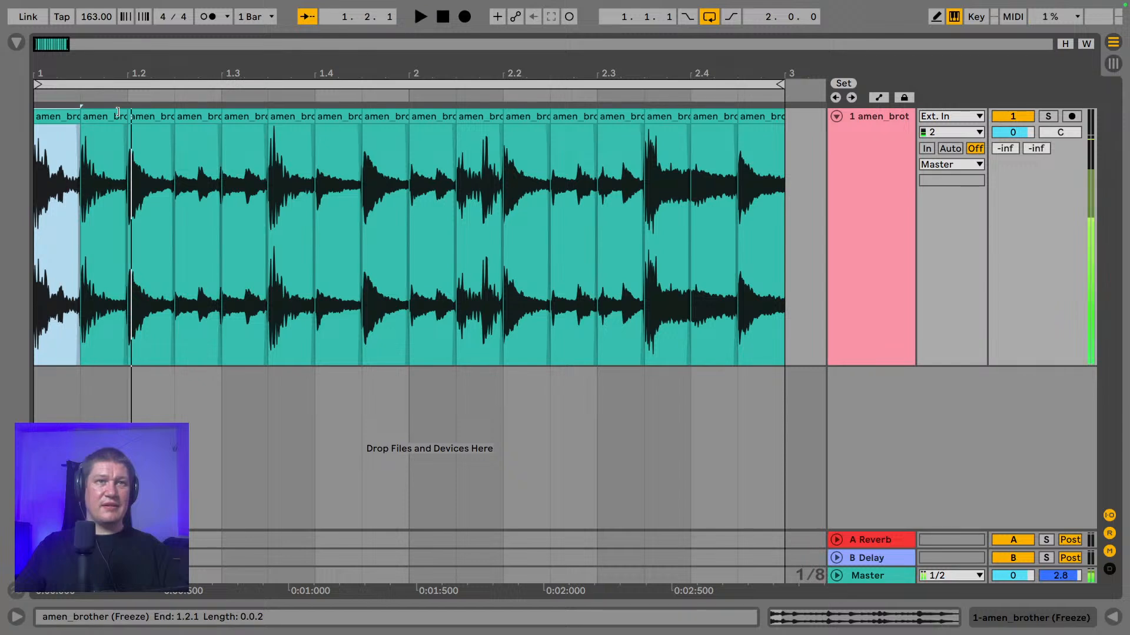
{"action": "left_click", "coordinate": [95, 116], "text": "shift"}
{"action": "right_click", "coordinate": [95, 117]}
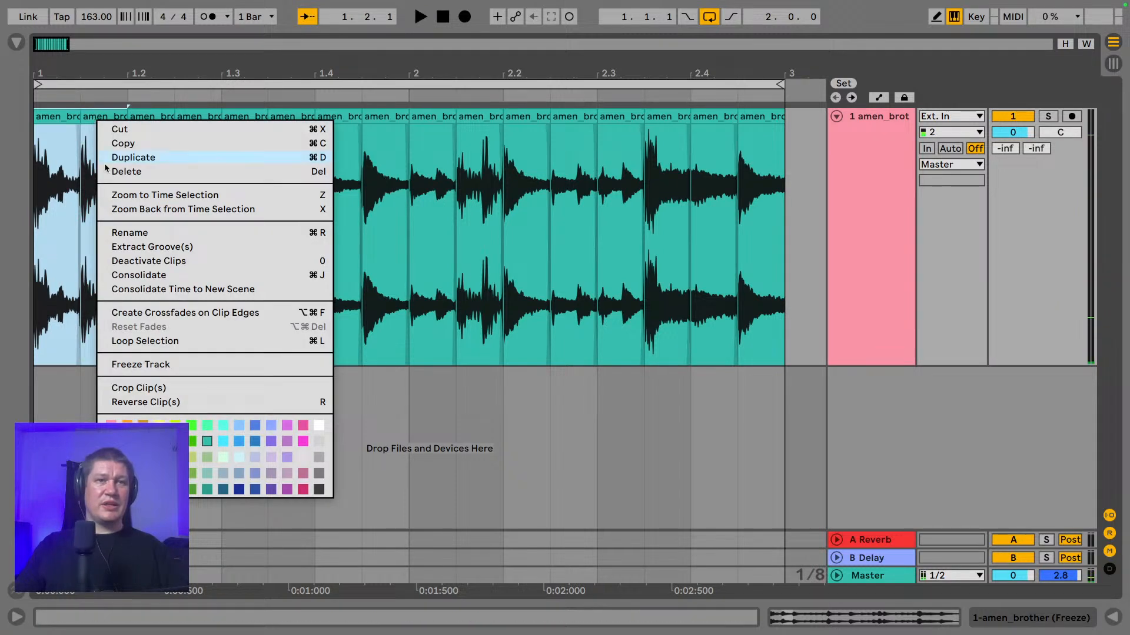
{"action": "left_click", "coordinate": [111, 441]}
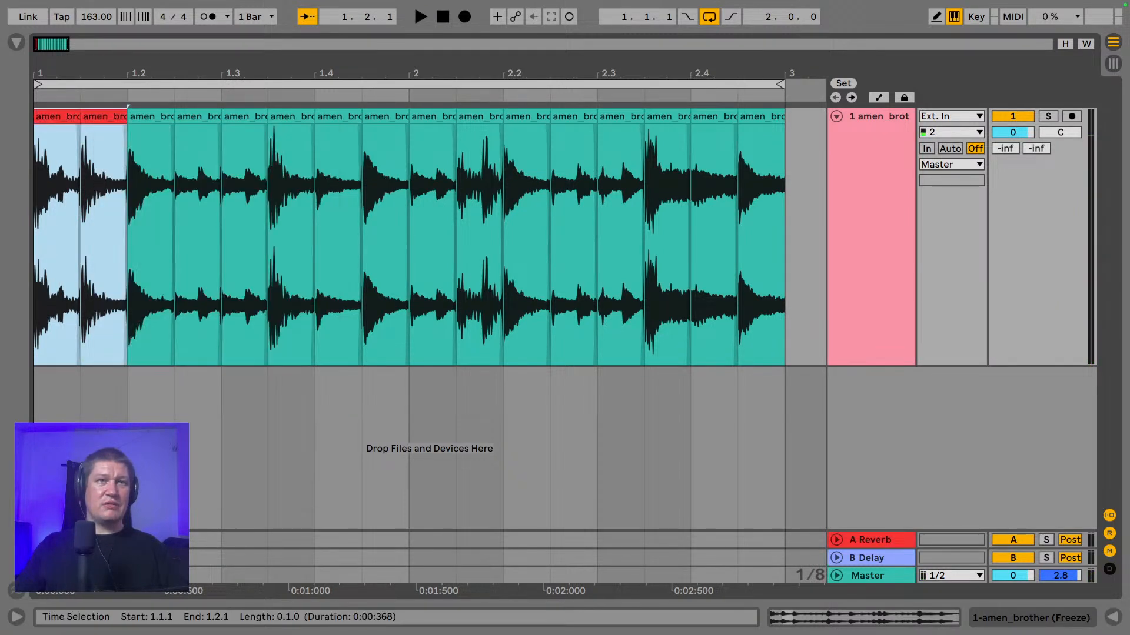
{"action": "left_click", "coordinate": [150, 124]}
{"action": "right_click", "coordinate": [149, 123]}
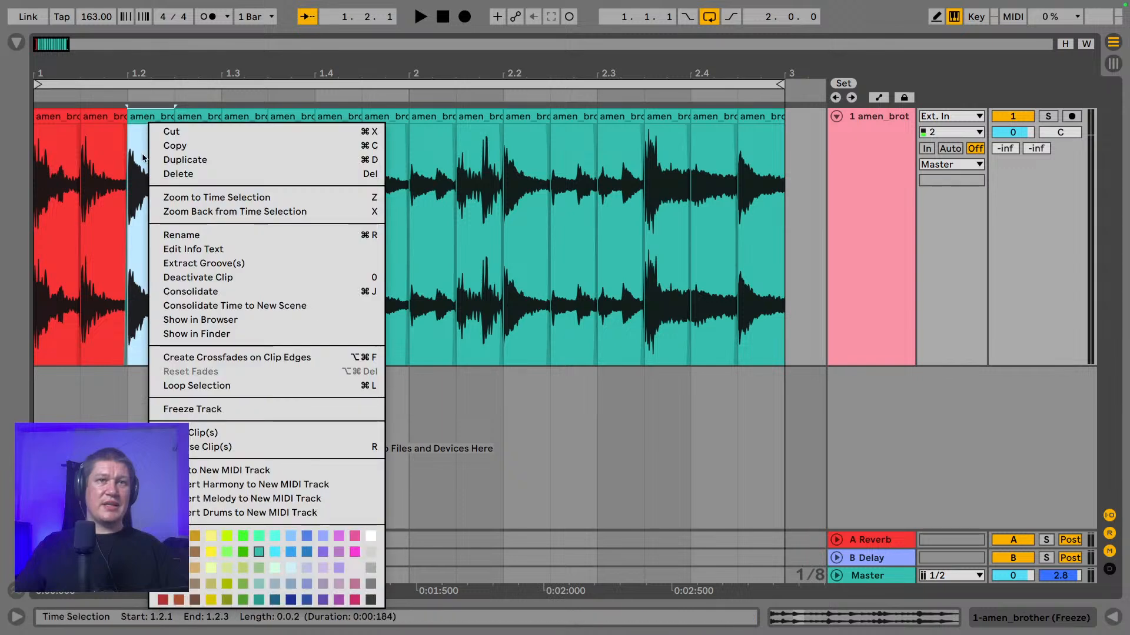
{"action": "left_click", "coordinate": [210, 549]}
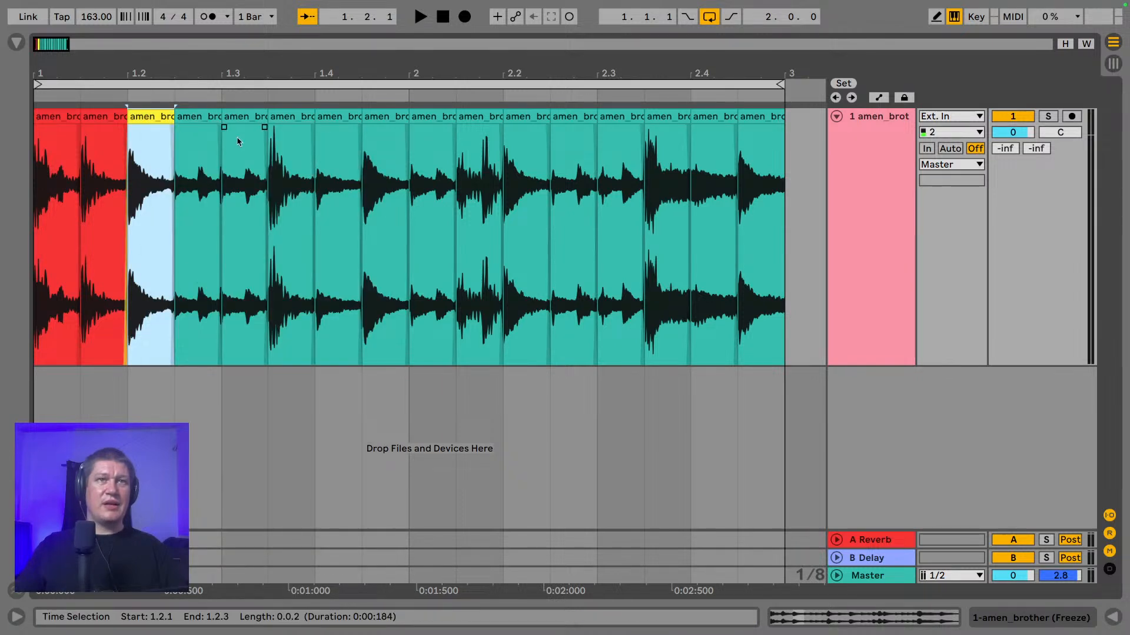
- Colour the slices at 1.2.3 and 1.3.1 bright green, and the slice at 1.3.3 red
{"action": "left_click", "coordinate": [197, 120]}
{"action": "left_click", "coordinate": [244, 121], "text": "shift"}
{"action": "right_click", "coordinate": [219, 123]}
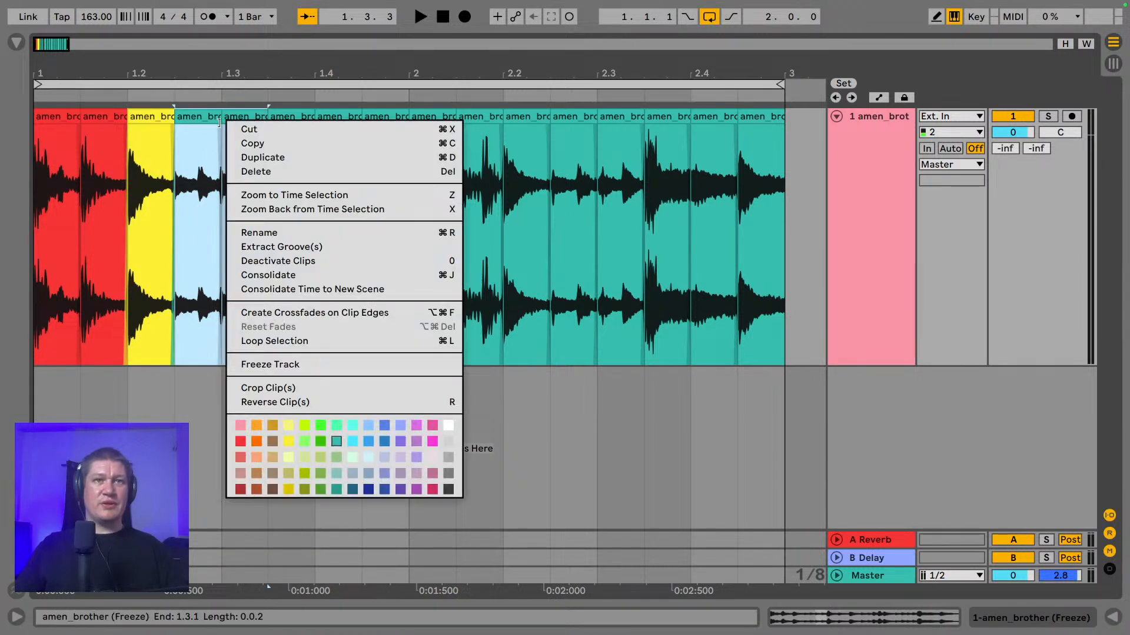
{"action": "left_click", "coordinate": [319, 426]}
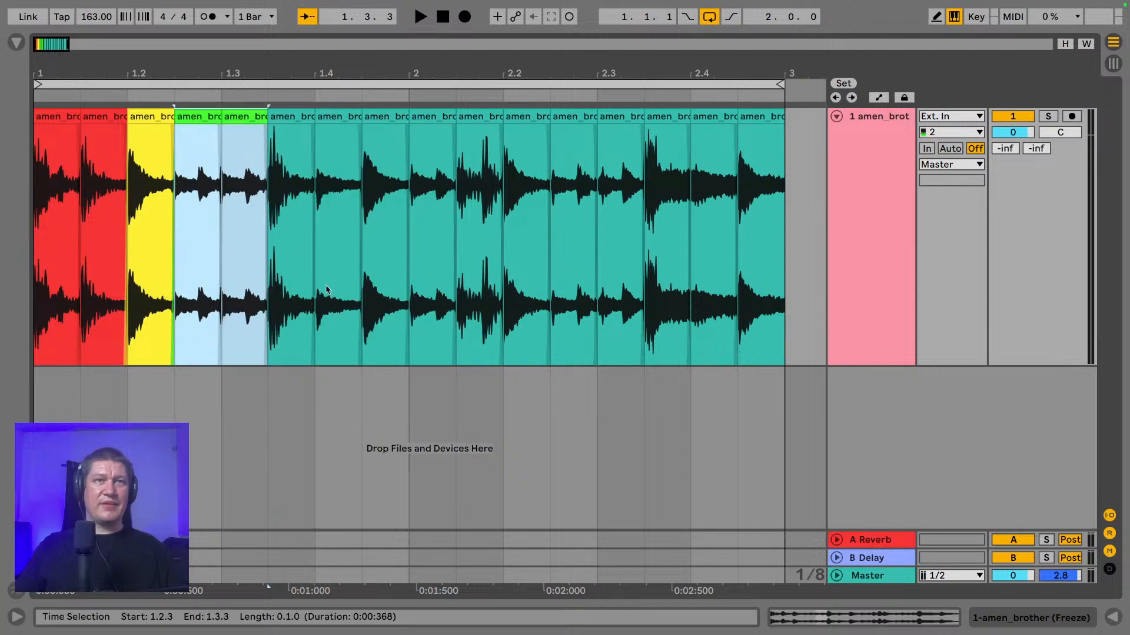
{"action": "left_click", "coordinate": [291, 122]}
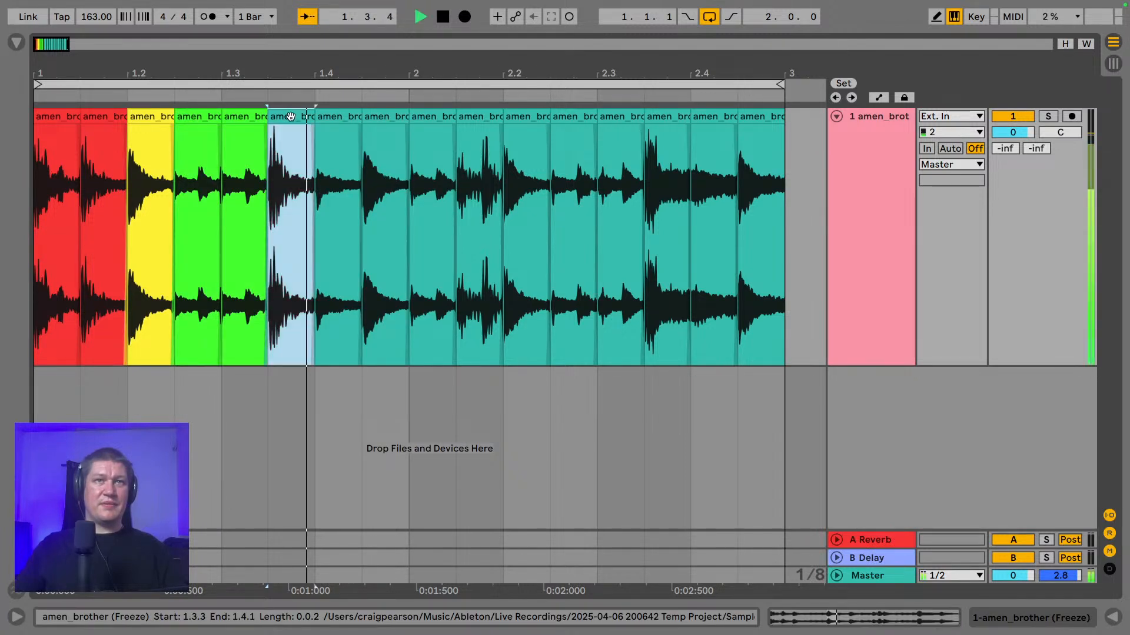
{"action": "right_click", "coordinate": [289, 119]}
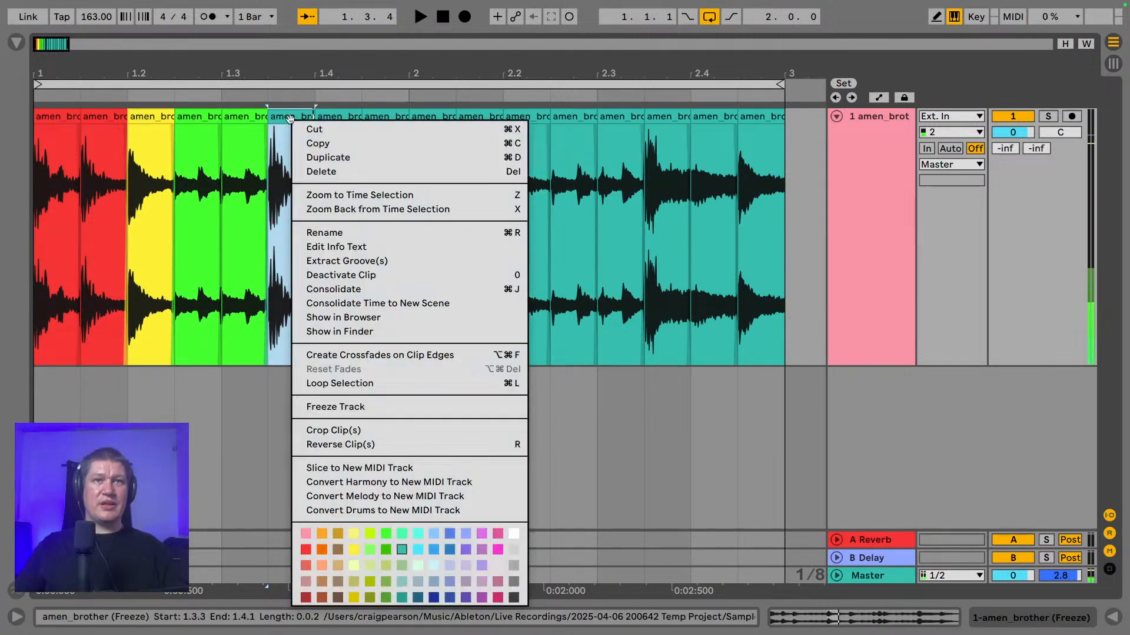
{"action": "left_click", "coordinate": [312, 550]}
- Audition the slice at 1.4.1 and colour it lime green
{"action": "left_click", "coordinate": [357, 163]}
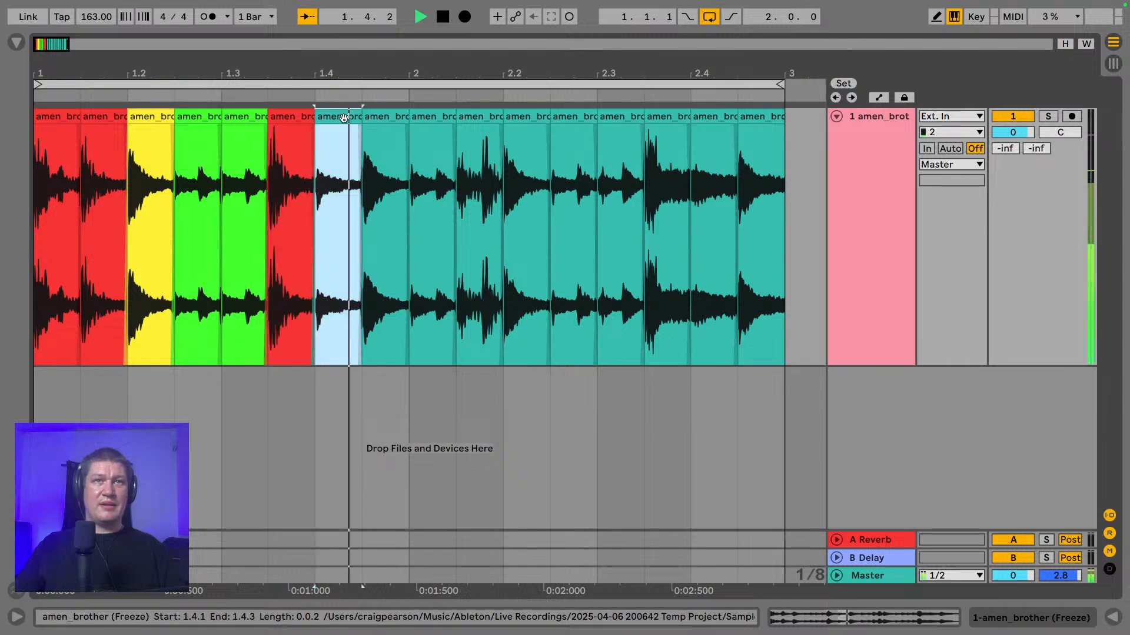
{"action": "left_click_drag", "start_coordinate": [330, 77], "coordinate": [337, 109]}
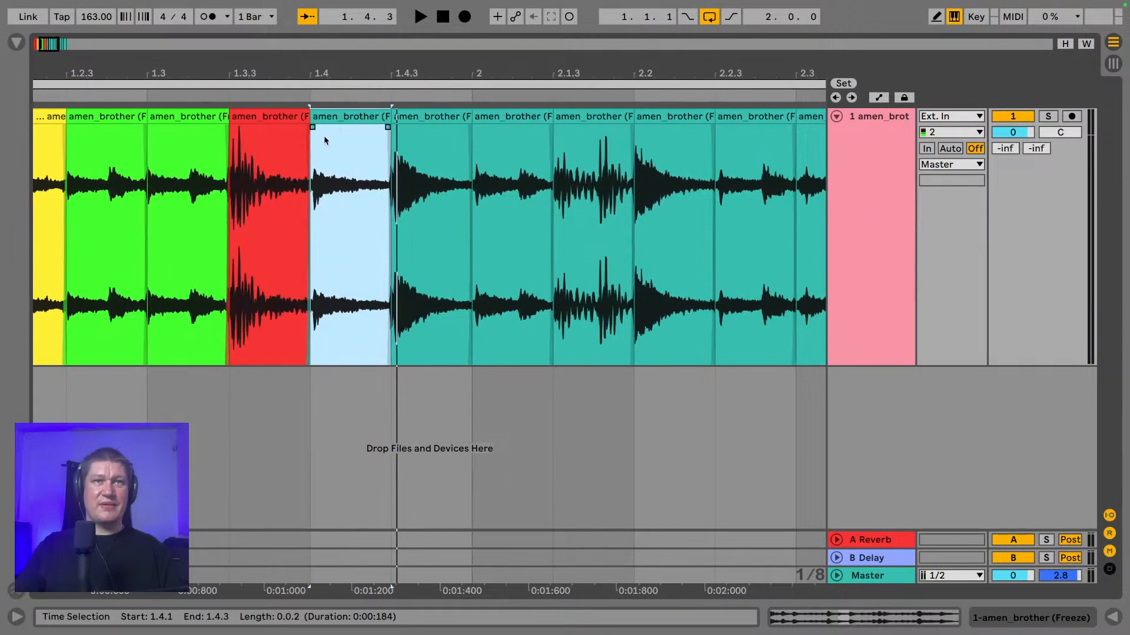
{"action": "right_click", "coordinate": [344, 117]}
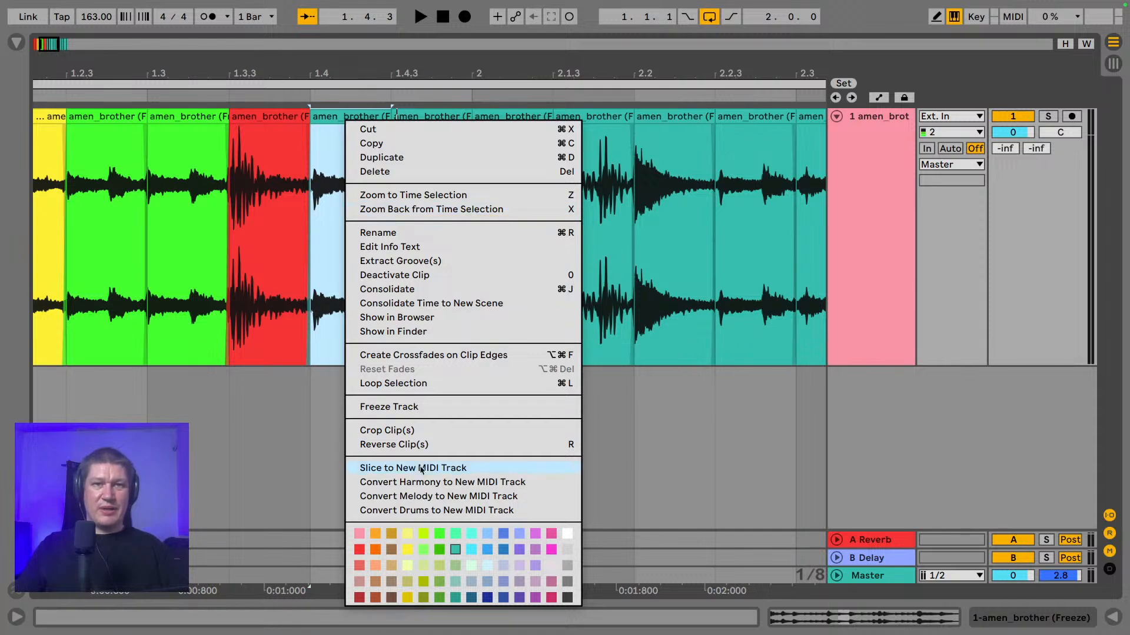
{"action": "left_click", "coordinate": [423, 534]}
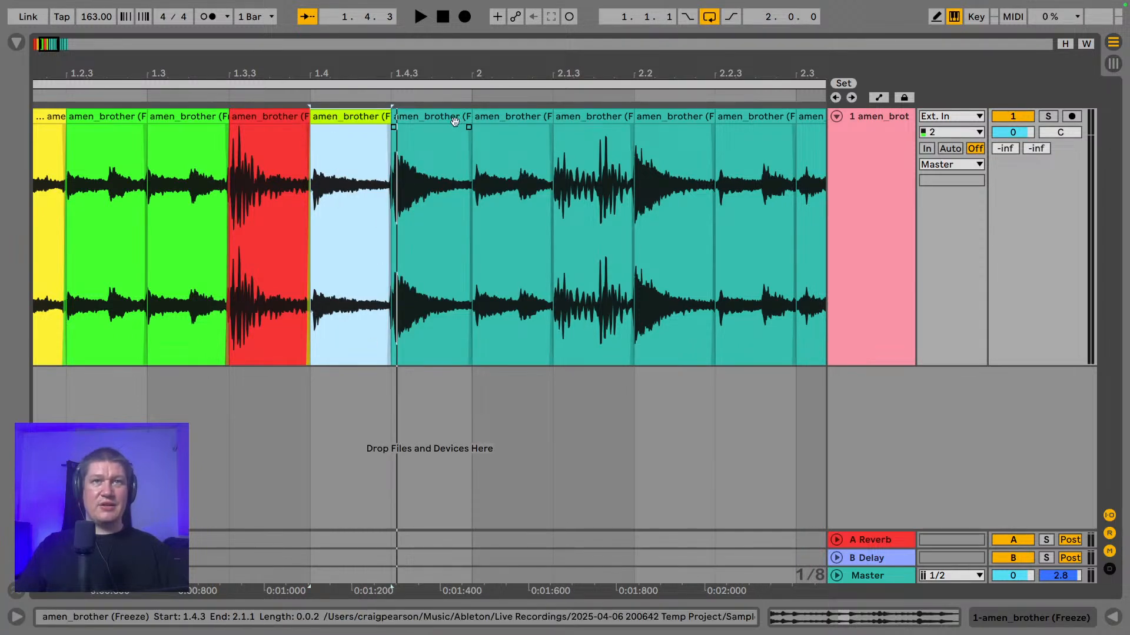
- Audition the slice at 1.4.3 and colour it the same yellow as the slice at 1.2.1
{"action": "left_click", "coordinate": [433, 116]}
{"action": "left_click", "coordinate": [433, 116]}
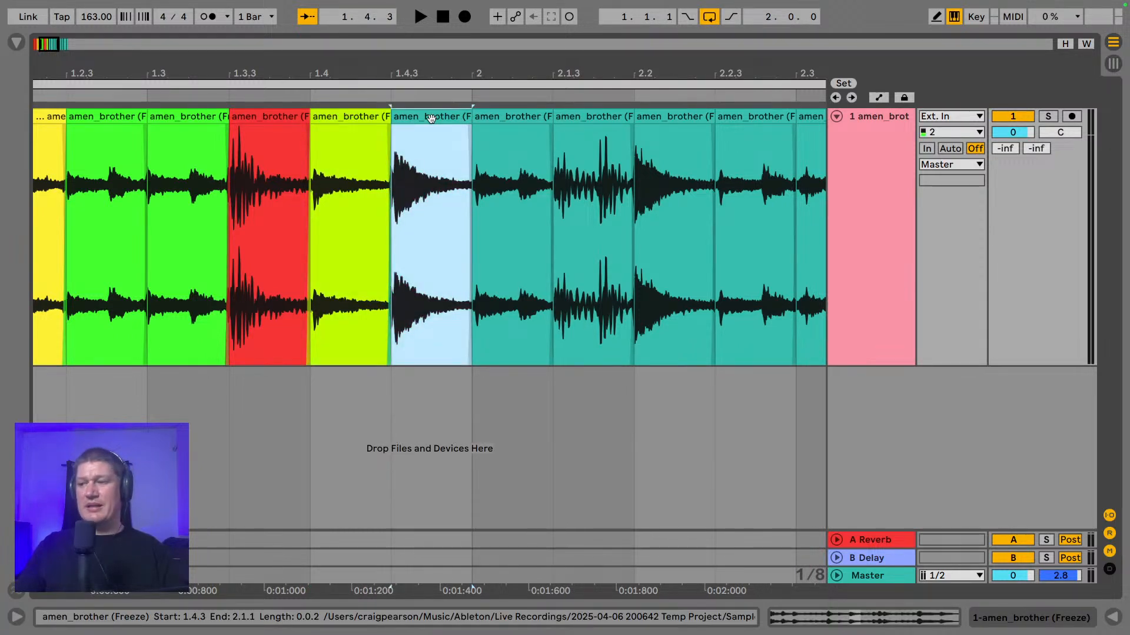
{"action": "scroll", "coordinate": [432, 119], "scroll_direction": "right", "scroll_amount": 2}
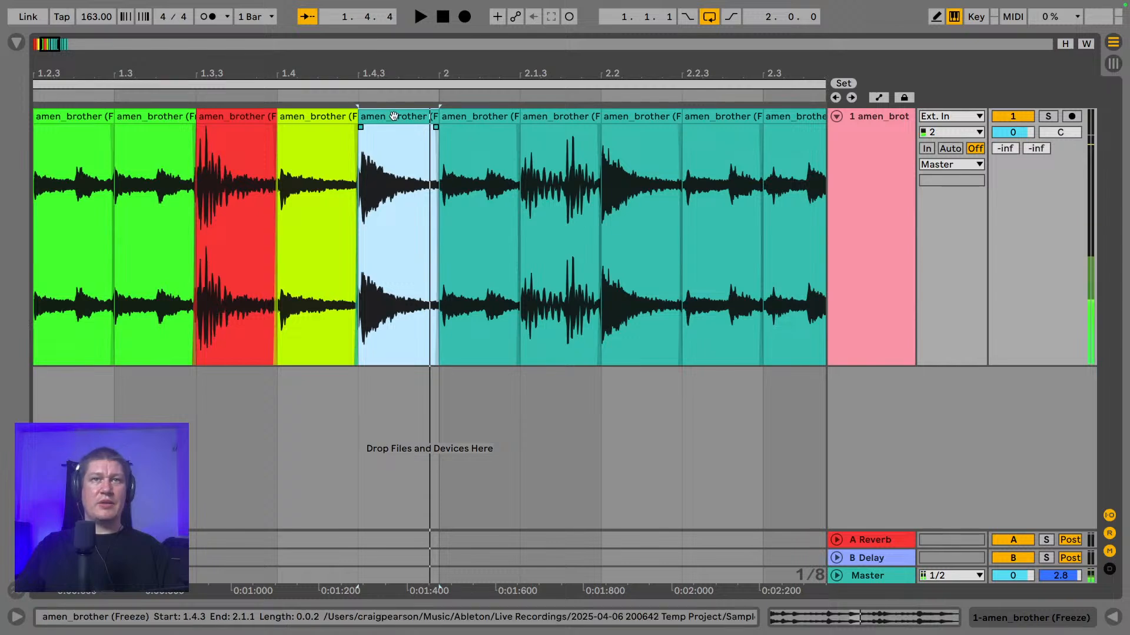
{"action": "right_click", "coordinate": [393, 116]}
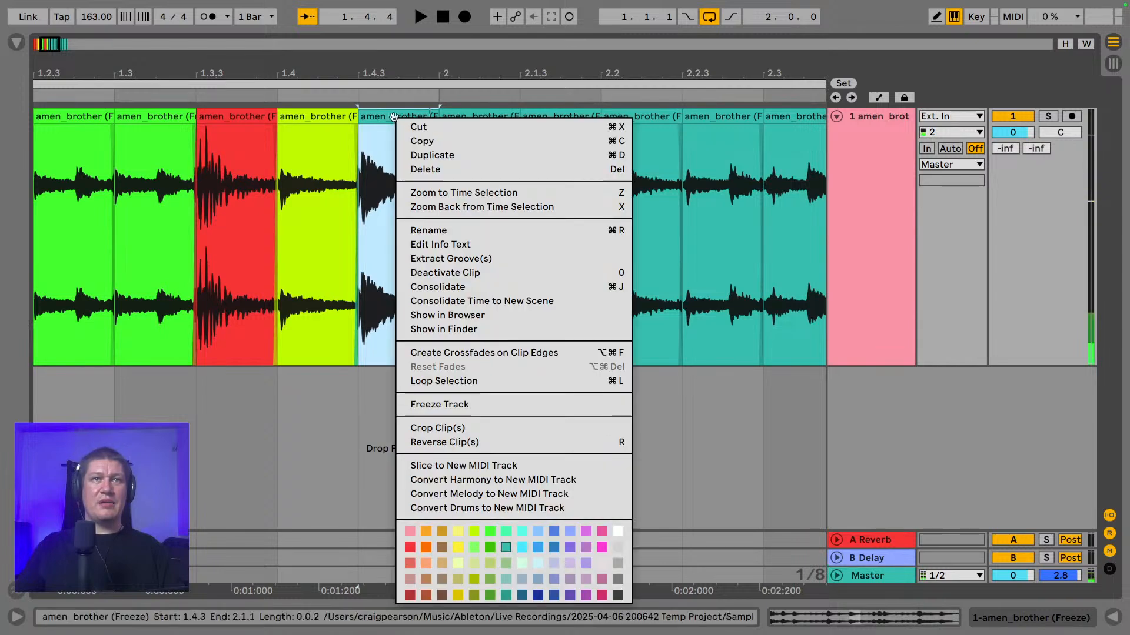
{"action": "left_click", "coordinate": [455, 540]}
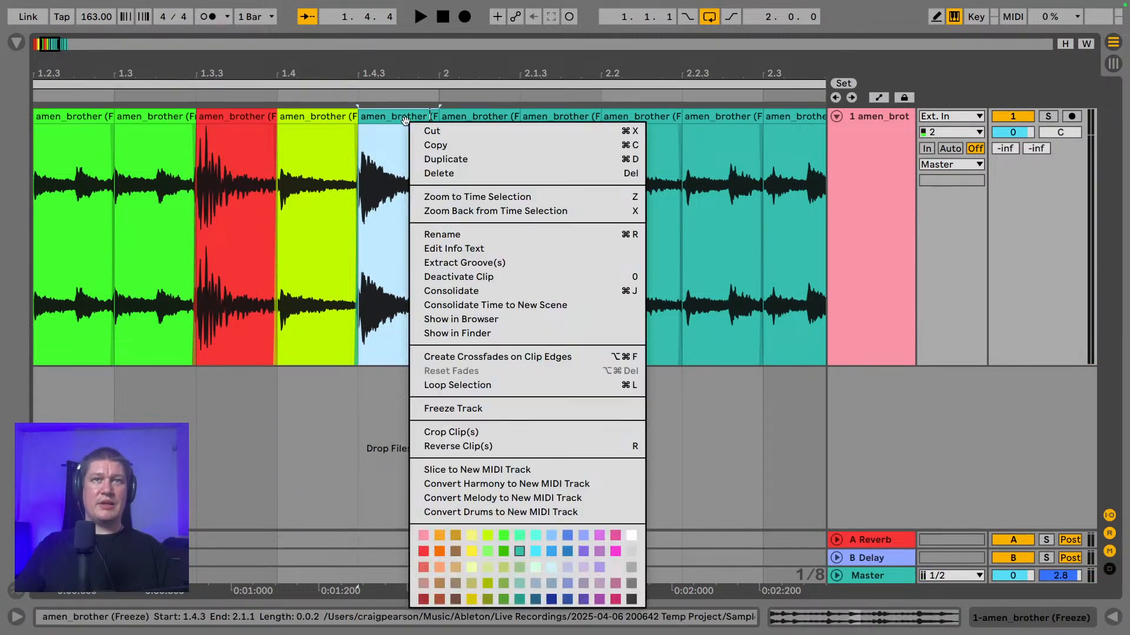
{"action": "right_click", "coordinate": [408, 122]}
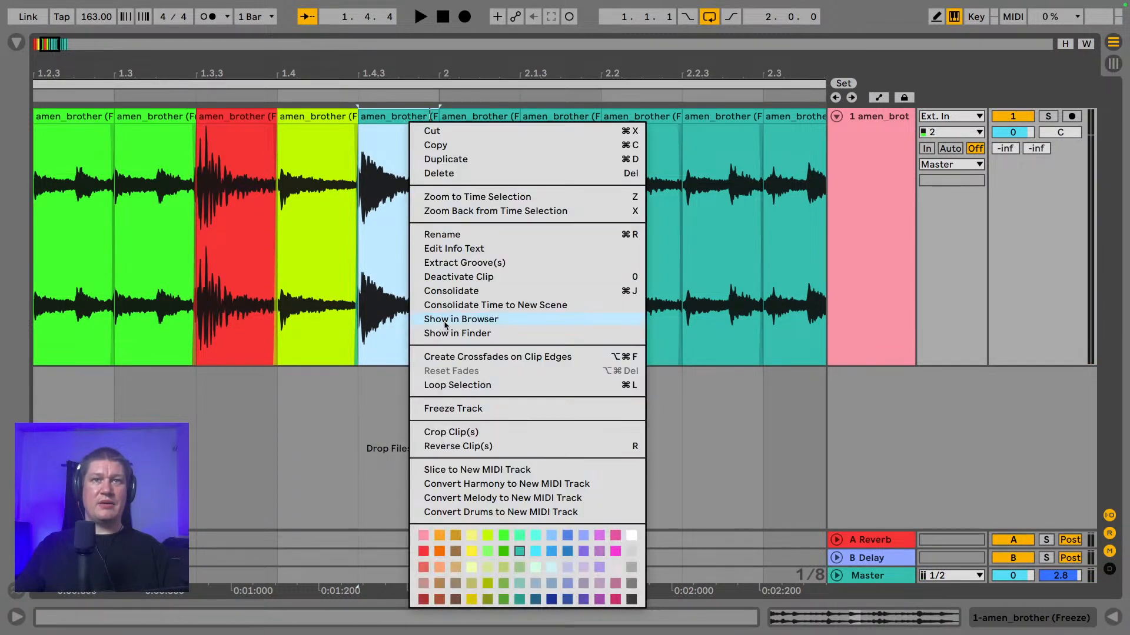
{"action": "left_click", "coordinate": [472, 553]}
- Audition the slice at 2.1.1 and colour it bright green
{"action": "left_click", "coordinate": [502, 108]}
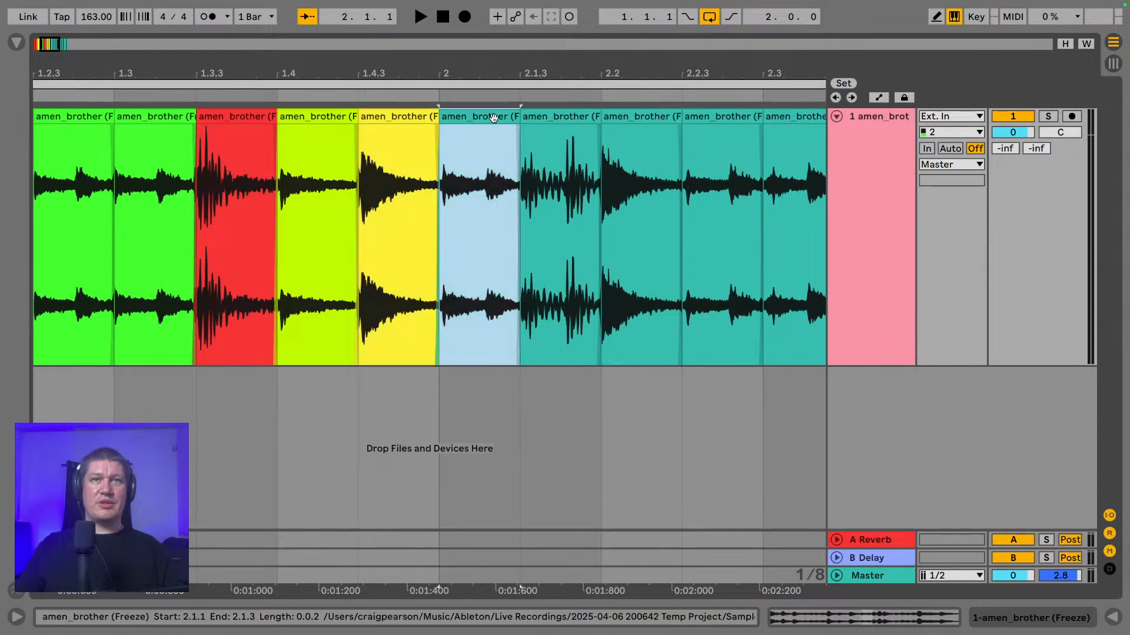
{"action": "scroll", "coordinate": [458, 112], "scroll_direction": "right", "scroll_amount": 3}
{"action": "right_click", "coordinate": [416, 116]}
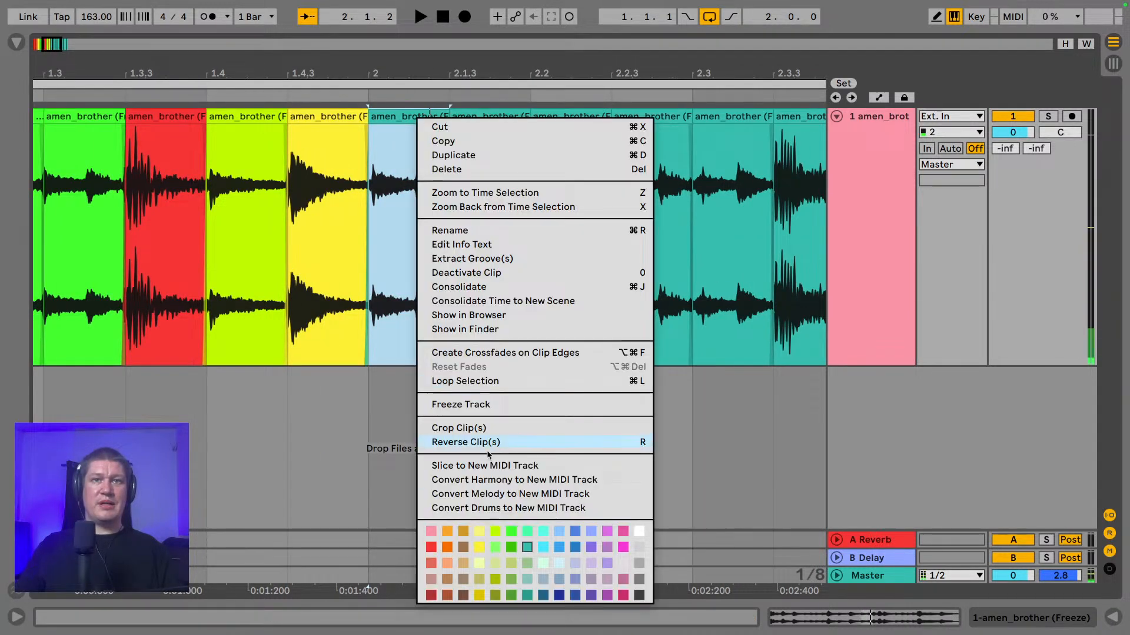
{"action": "left_click", "coordinate": [500, 536]}
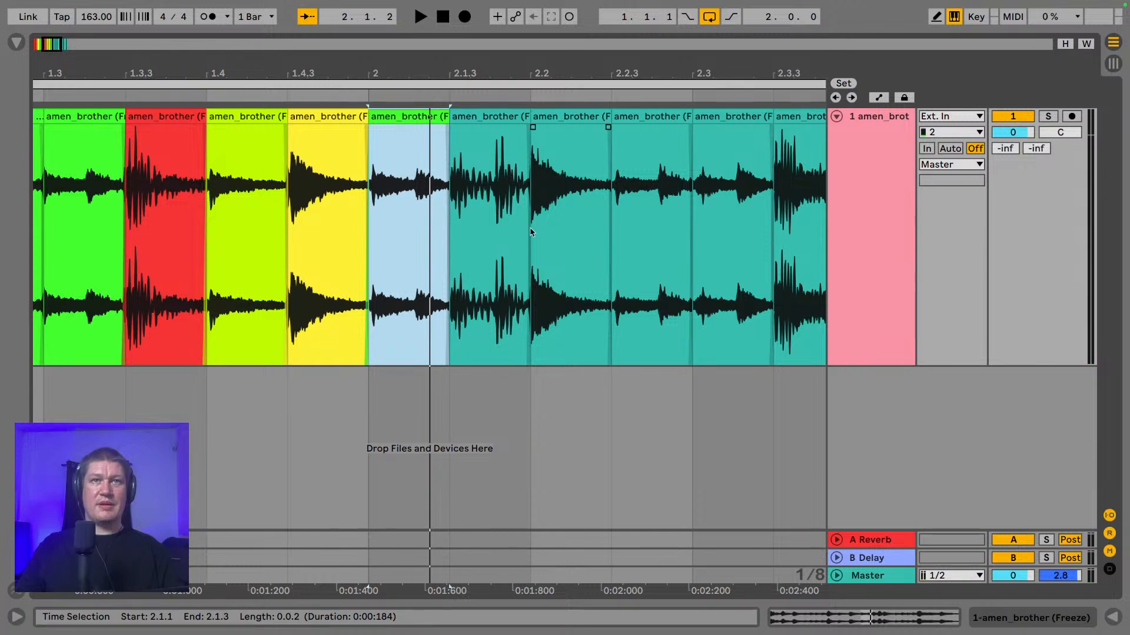
- Audition the slice at 2.1.3 and colour it dark red
{"action": "left_click", "coordinate": [518, 121]}
{"action": "scroll", "coordinate": [493, 120], "scroll_direction": "right", "scroll_amount": 3}
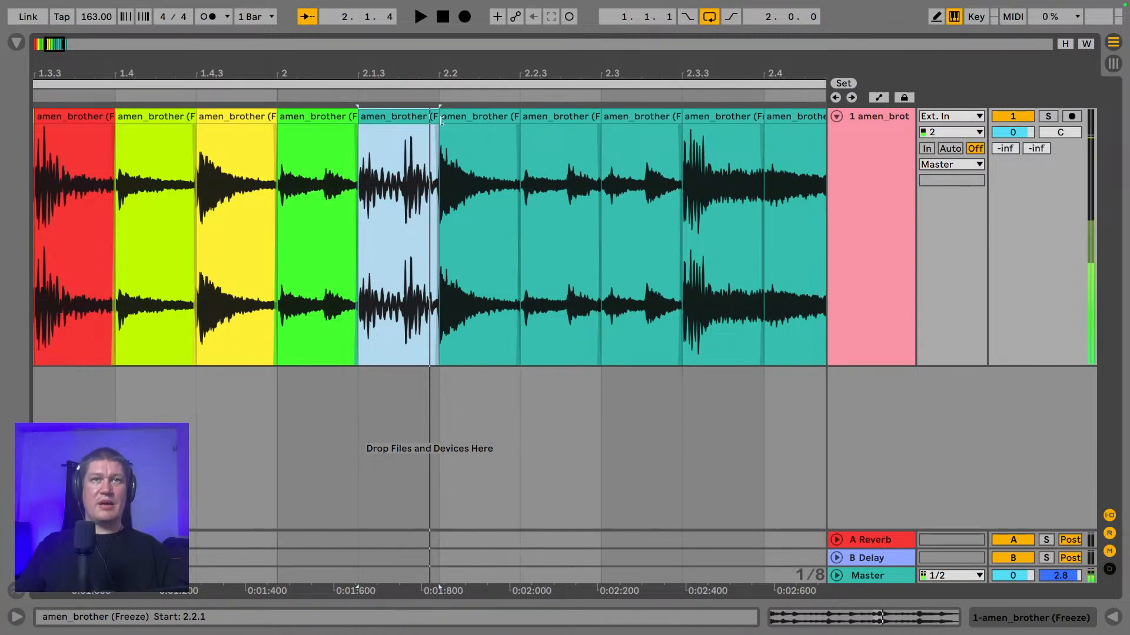
{"action": "left_click", "coordinate": [408, 116]}
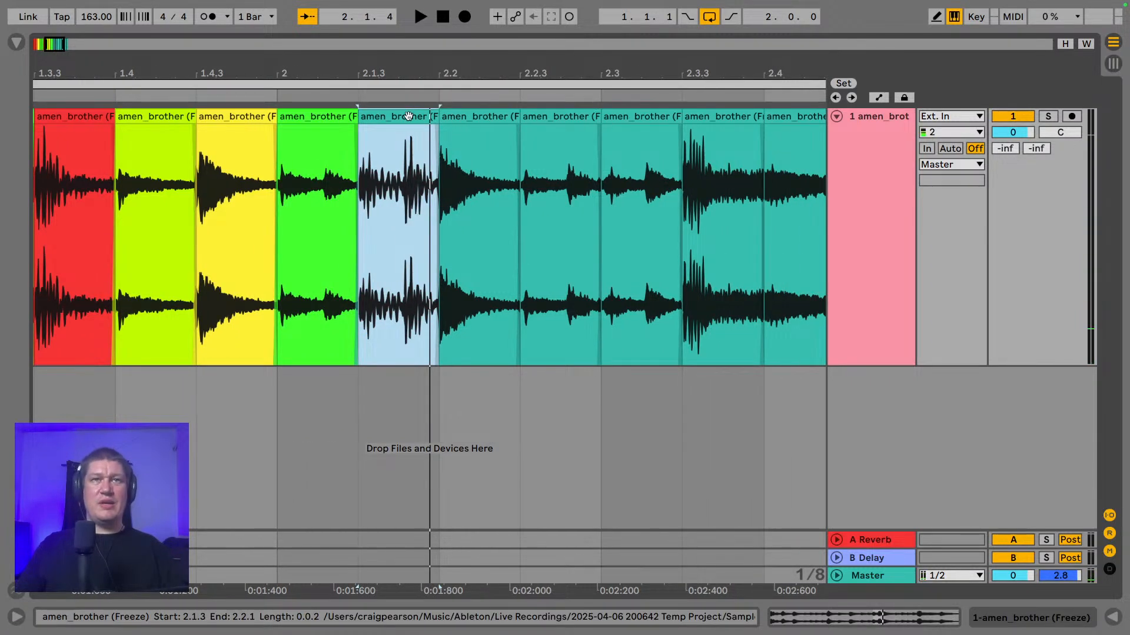
{"action": "right_click", "coordinate": [408, 116]}
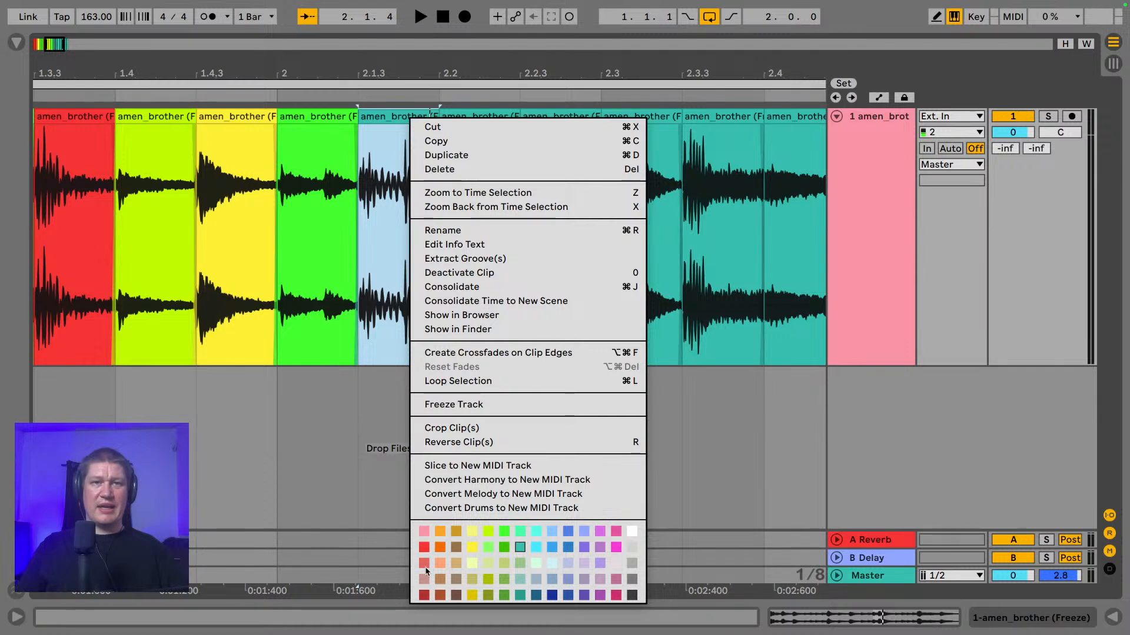
{"action": "left_click", "coordinate": [422, 595]}
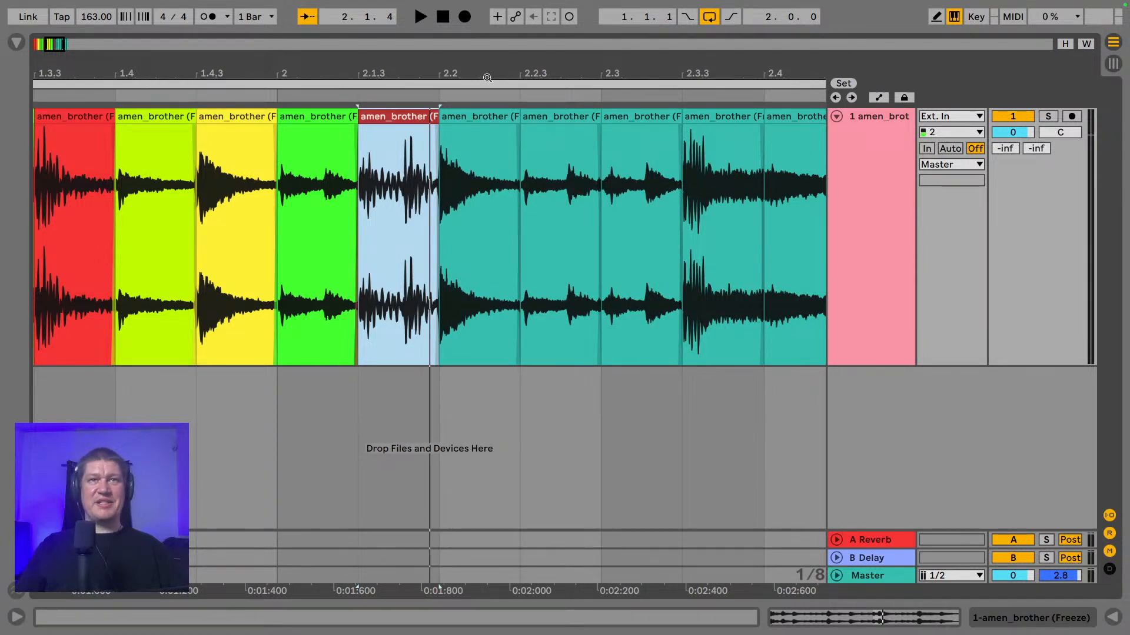
- Audition the slice at 2.2.1 and colour it yellow like the slice at 1.4.3
{"action": "left_click", "coordinate": [472, 112]}
{"action": "key", "text": "space"}
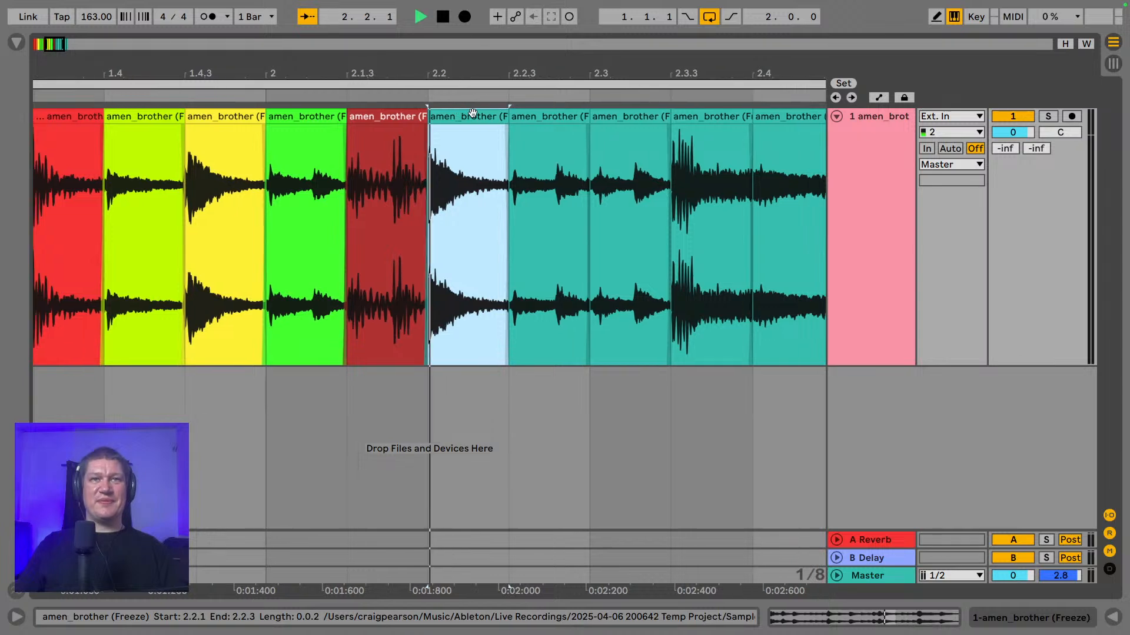
{"action": "key", "text": "space"}
{"action": "right_click", "coordinate": [391, 117]}
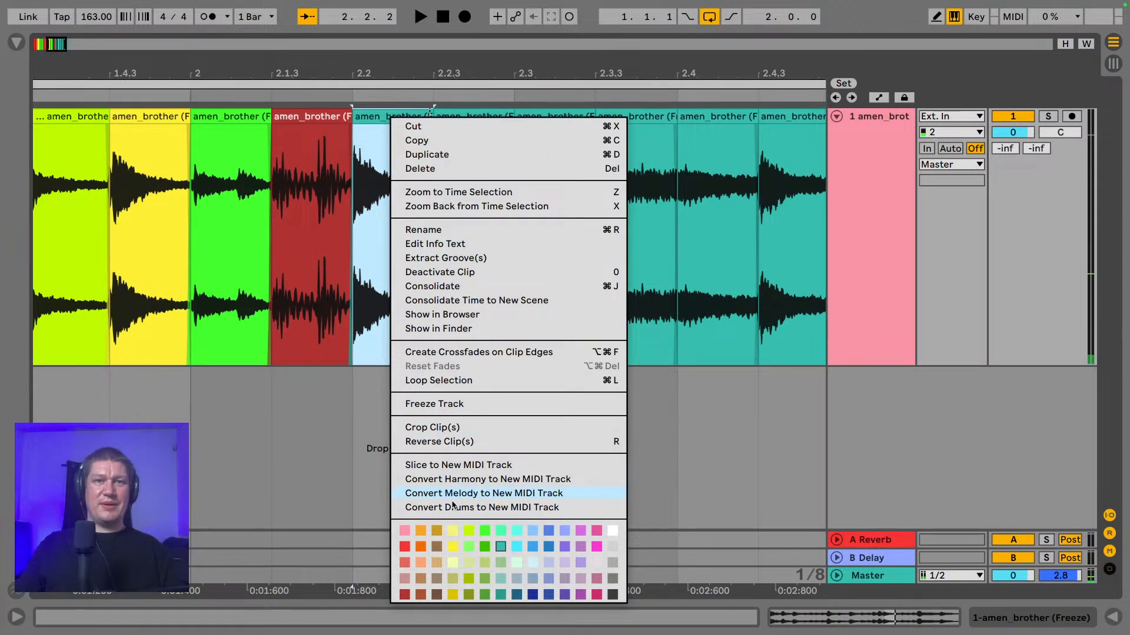
{"action": "left_click", "coordinate": [453, 547]}
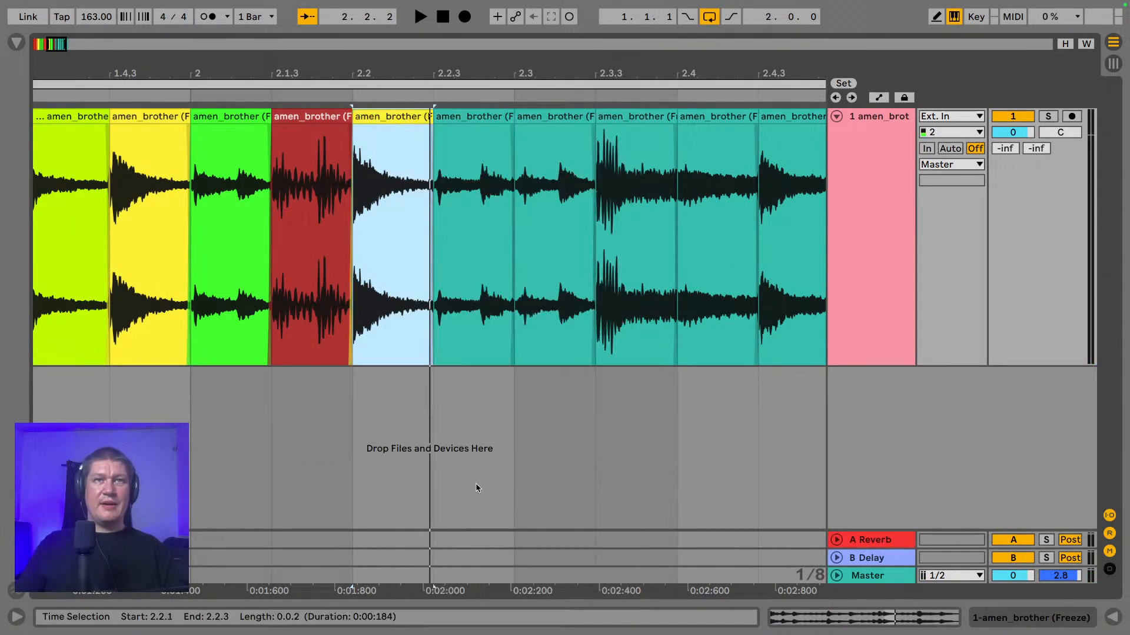
- Colour the two slices at 2.2.3 and 2.3.1 bright green together
{"action": "left_click", "coordinate": [469, 118]}
{"action": "left_click", "coordinate": [536, 119], "text": "shift"}
{"action": "right_click", "coordinate": [537, 120]}
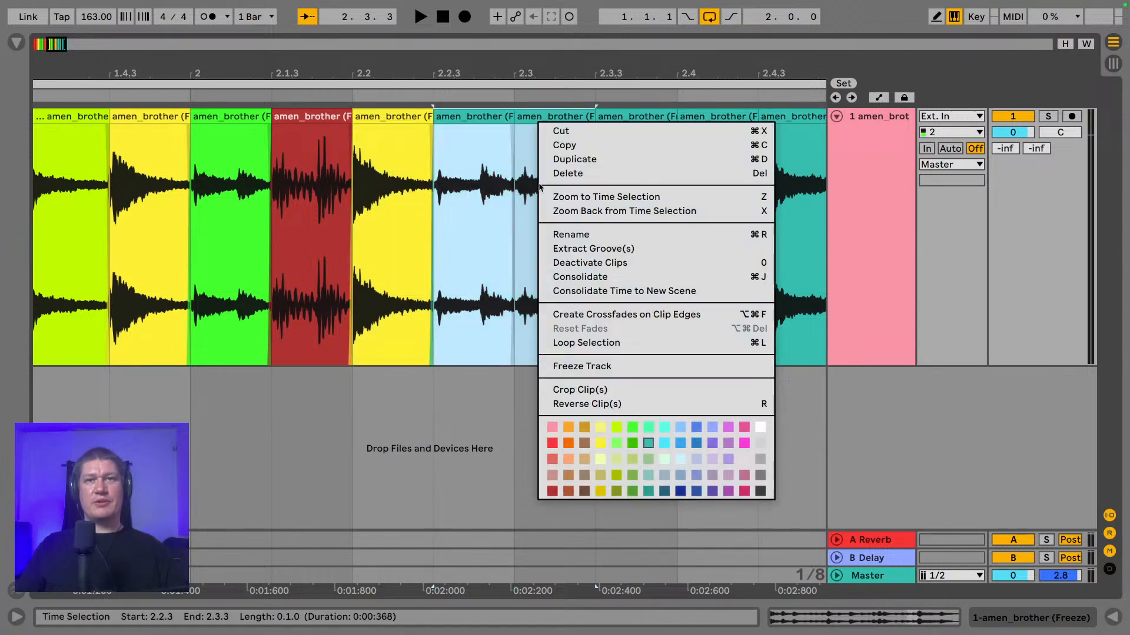
{"action": "left_click", "coordinate": [634, 427]}
- Colour the two slices at 2.3.3 and 2.4.1 pink together
{"action": "left_click_drag", "start_coordinate": [681, 72], "coordinate": [419, 75]}
{"action": "left_click", "coordinate": [409, 116]}
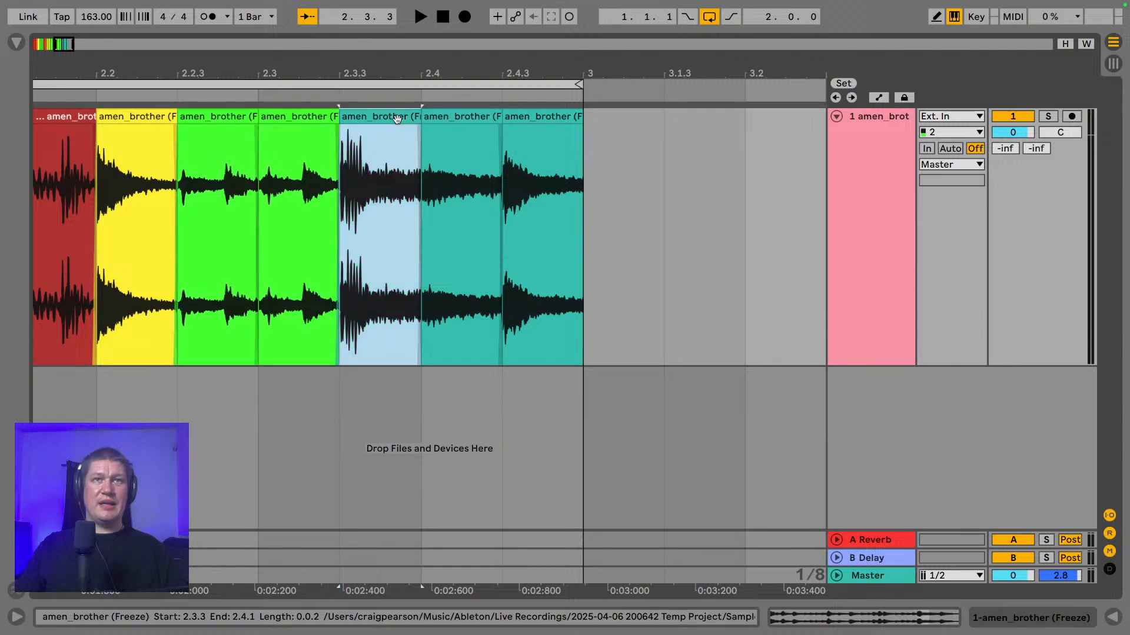
{"action": "left_click", "coordinate": [440, 117], "text": "shift"}
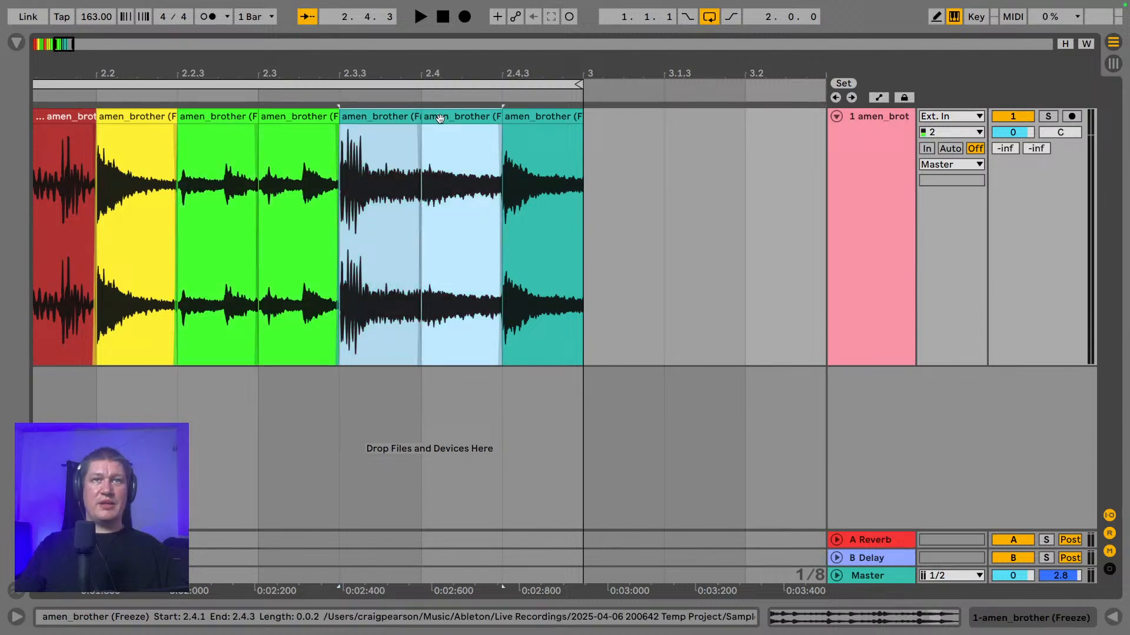
{"action": "right_click", "coordinate": [394, 116]}
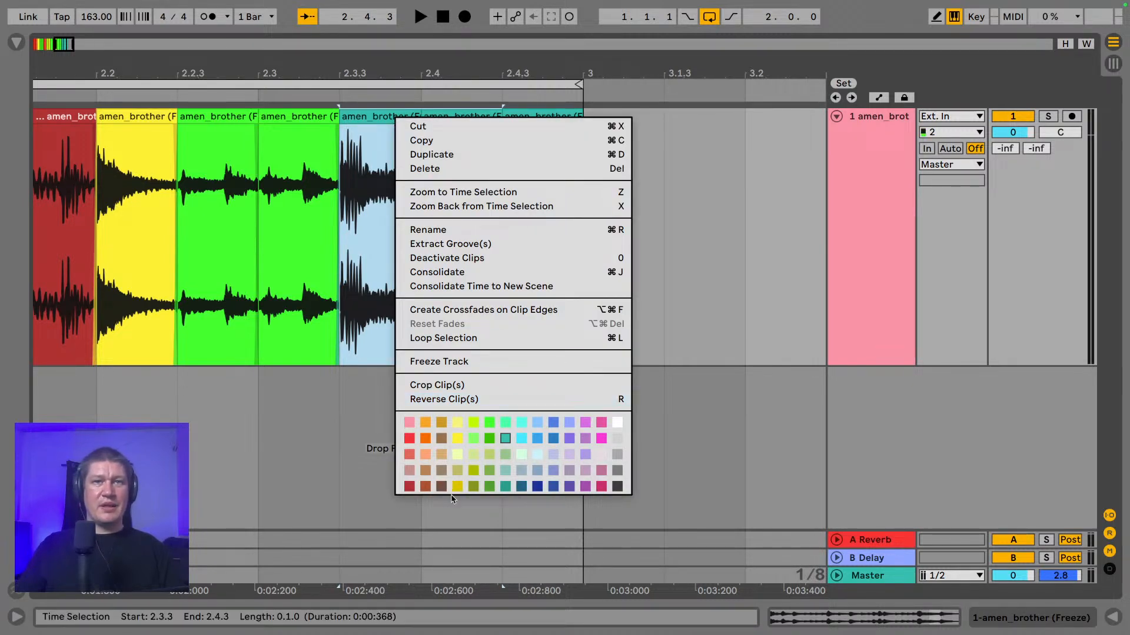
{"action": "left_click", "coordinate": [410, 424]}
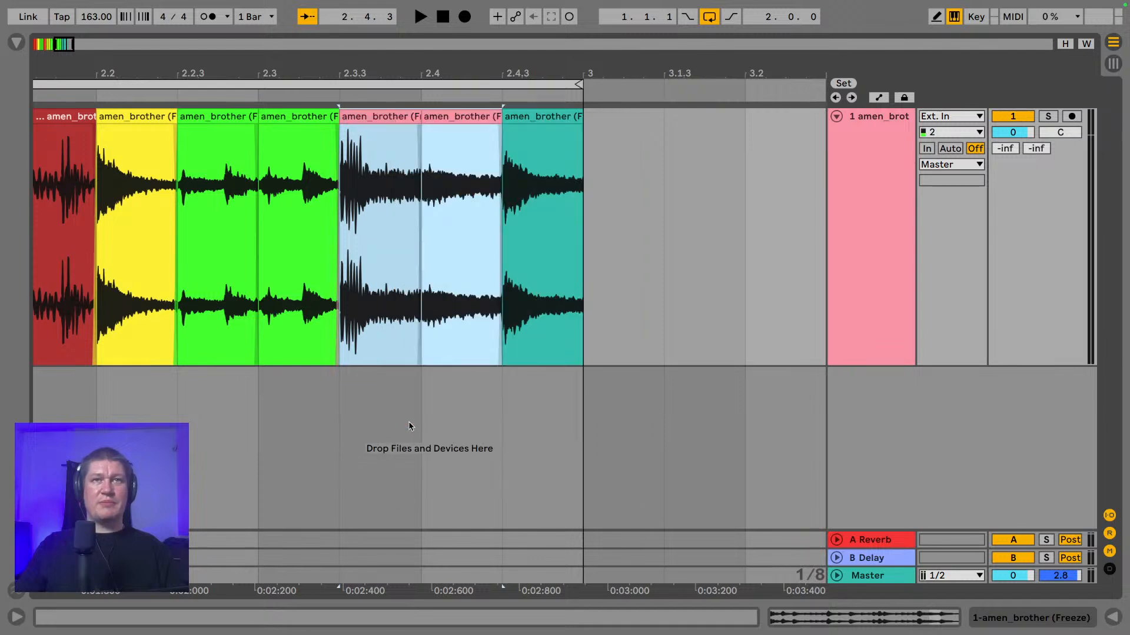
- Audition the last slice at 2.4.3 and colour it yellow like the slice at 2.2.1
{"action": "left_click", "coordinate": [548, 121]}
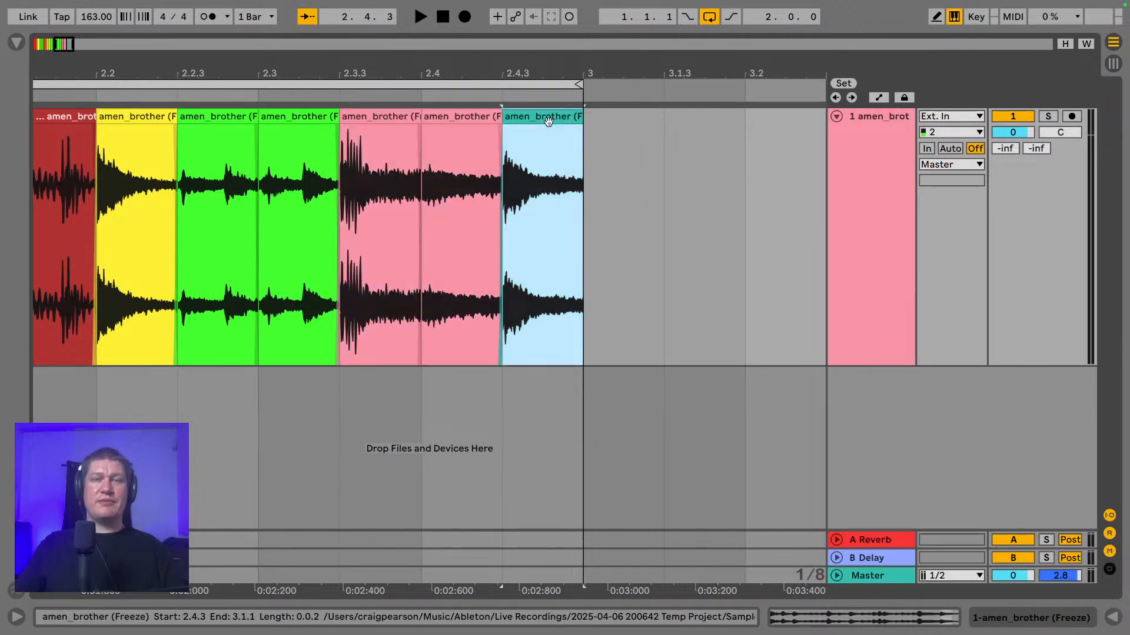
{"action": "scroll", "coordinate": [487, 126], "scroll_direction": "right", "scroll_amount": 5}
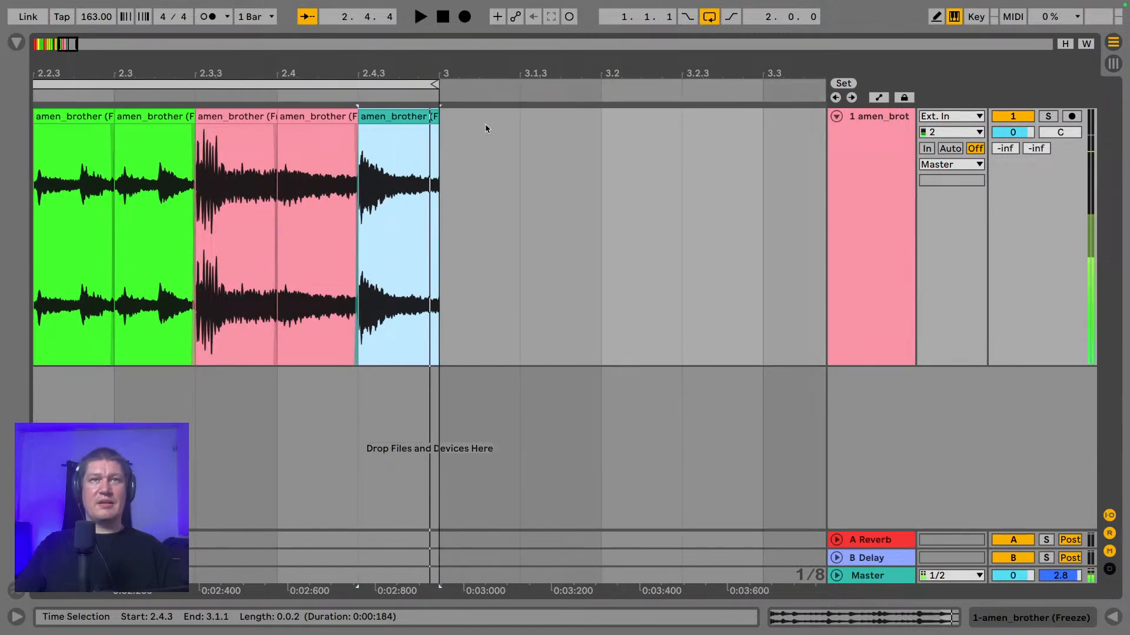
{"action": "right_click", "coordinate": [429, 121]}
{"action": "left_click", "coordinate": [491, 550]}
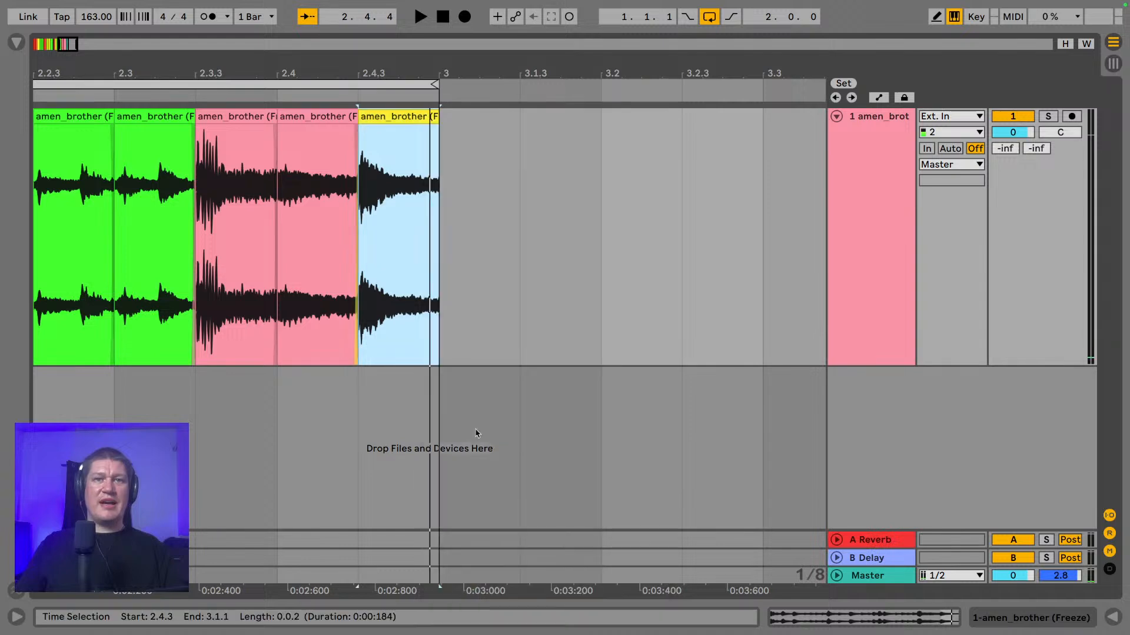
- Audition the red slice at the very start of the loop, at 1.1.1
{"action": "left_click", "coordinate": [383, 83]}
{"action": "left_click_drag", "start_coordinate": [383, 79], "coordinate": [676, 98]}
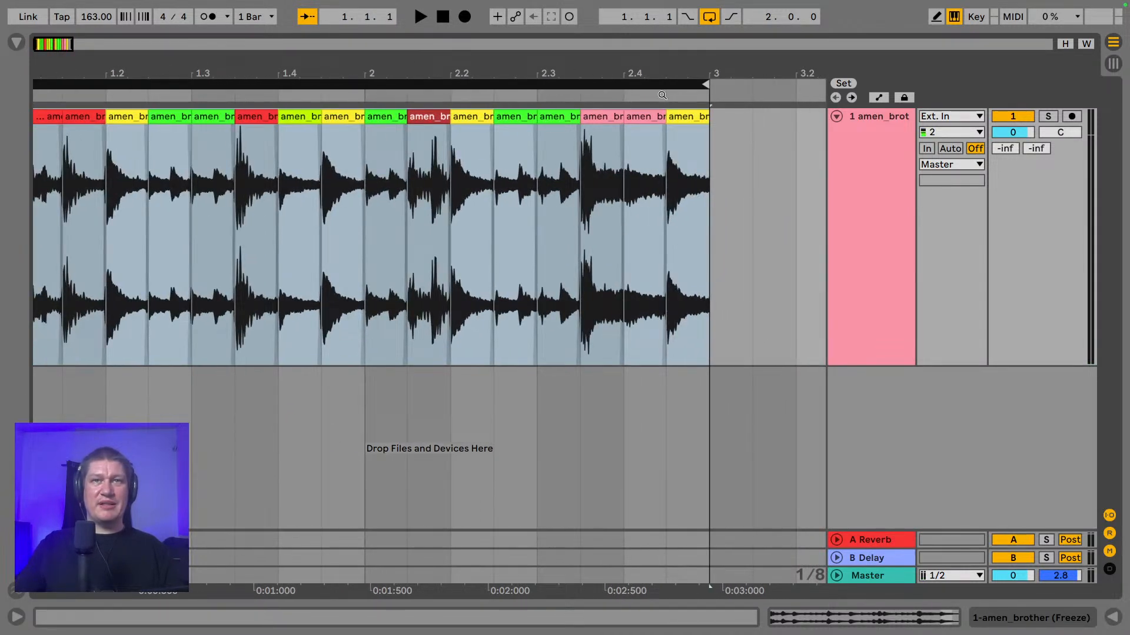
{"action": "left_click_drag", "start_coordinate": [591, 73], "coordinate": [595, 72]}
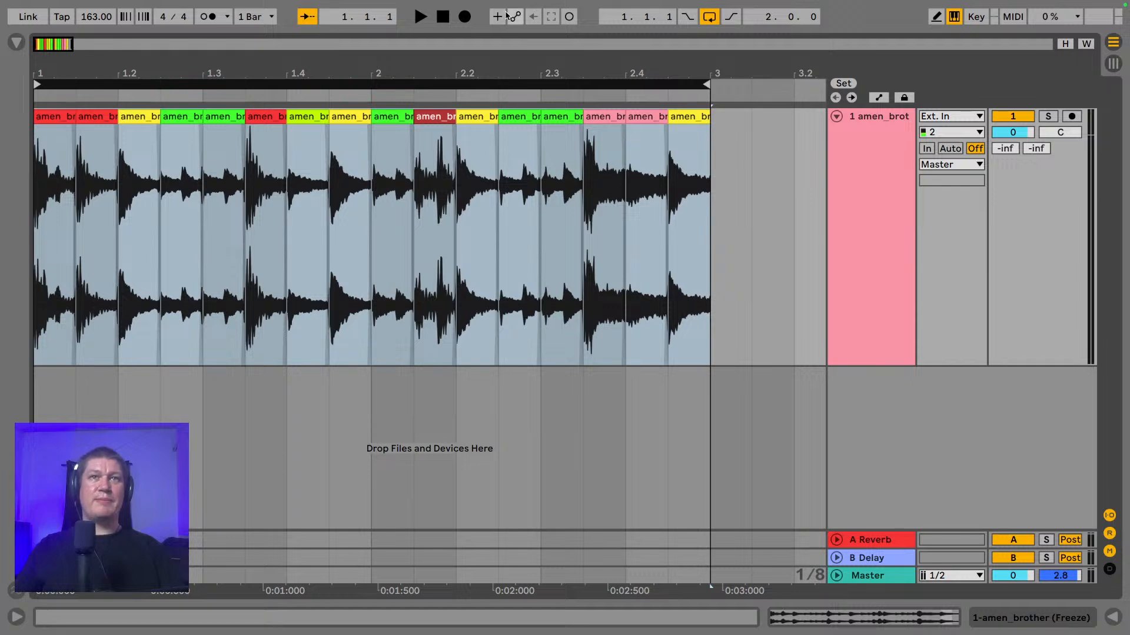
{"action": "left_click_drag", "start_coordinate": [434, 76], "coordinate": [434, 70]}
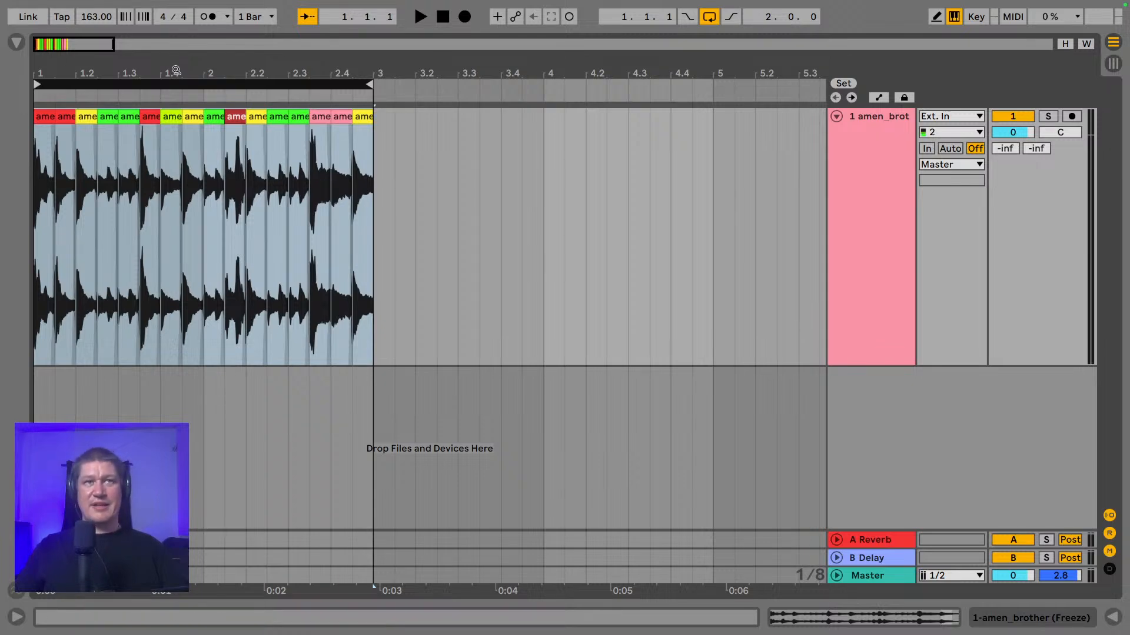
{"action": "left_click", "coordinate": [44, 119]}
{"action": "key", "text": "space"}
{"action": "key", "text": "space"}
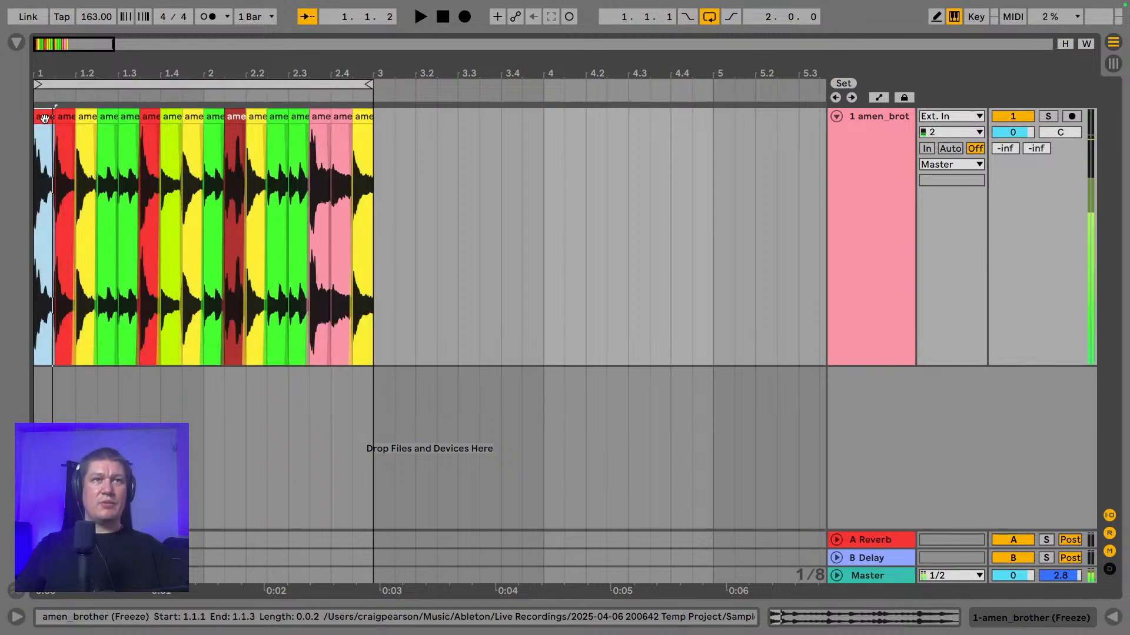
- Audition the other two red slices at 1.1.3 and 1.3.3 for comparison
{"action": "left_click_drag", "start_coordinate": [76, 73], "coordinate": [194, 138]}
{"action": "key", "text": "space"}
{"action": "key", "text": "space"}
{"action": "left_click", "coordinate": [134, 120]}
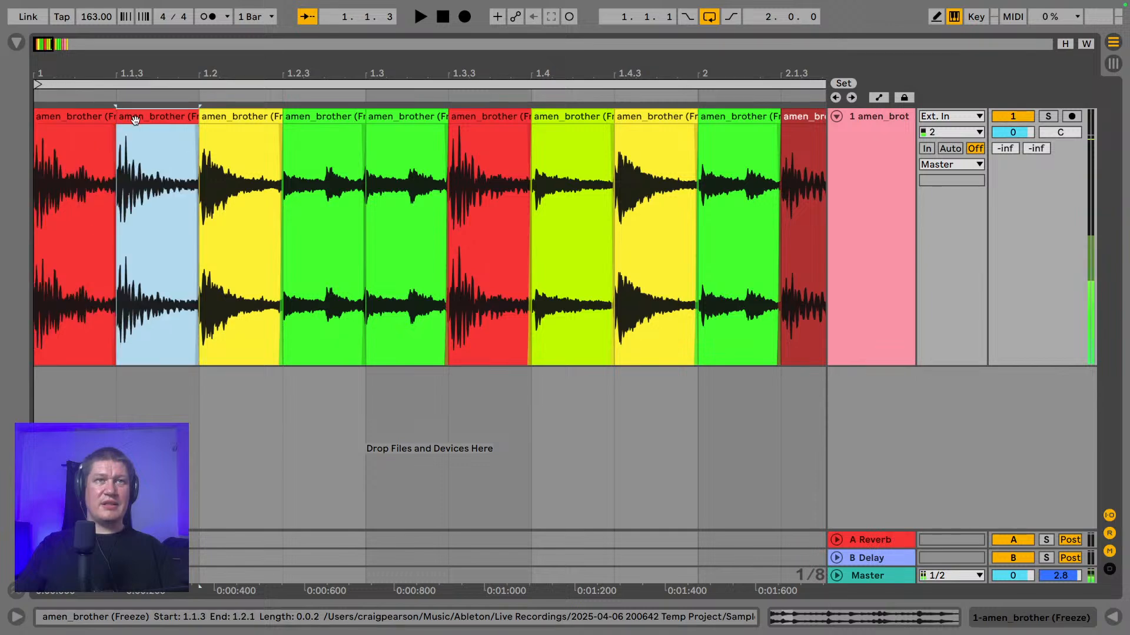
{"action": "left_click", "coordinate": [497, 119]}
{"action": "key", "text": "space"}
{"action": "key", "text": "space"}
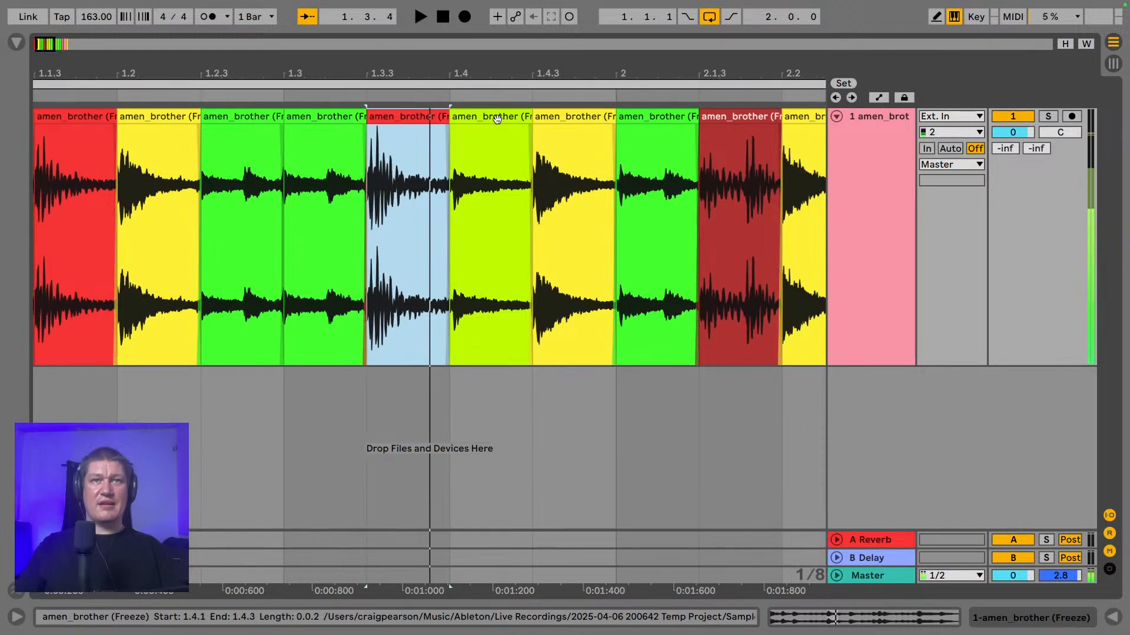
- Copy the red slice at 1.1.1 to the empty area at 4.1.1 to begin a new pattern
{"action": "left_click_drag", "start_coordinate": [224, 72], "coordinate": [175, 36]}
{"action": "left_click", "coordinate": [54, 123]}
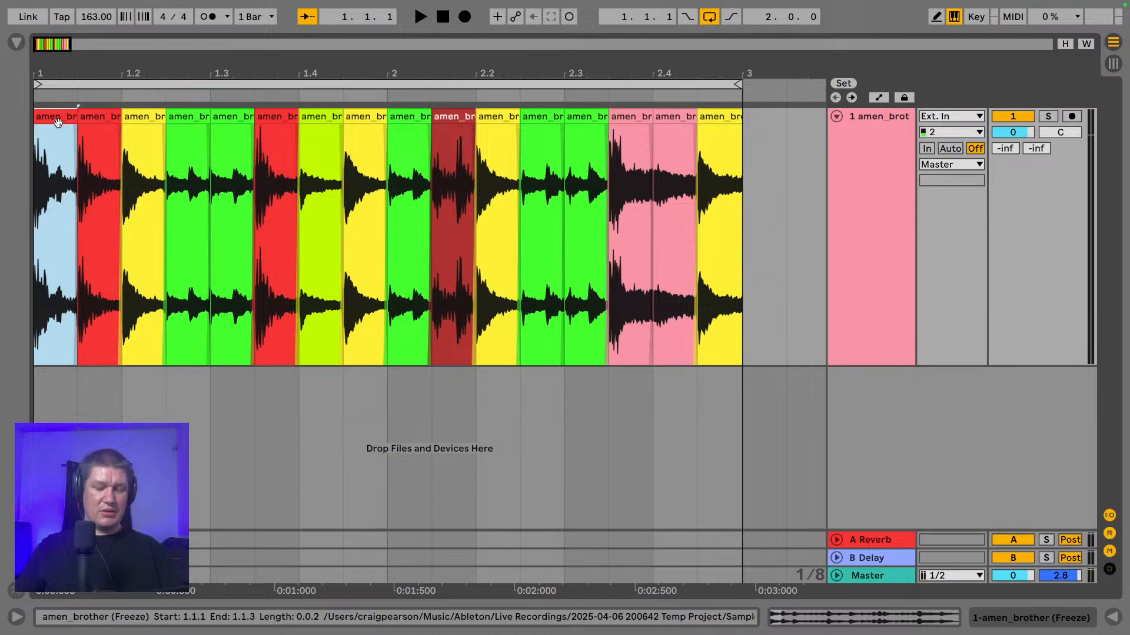
{"action": "left_click_drag", "start_coordinate": [463, 70], "coordinate": [458, 32]}
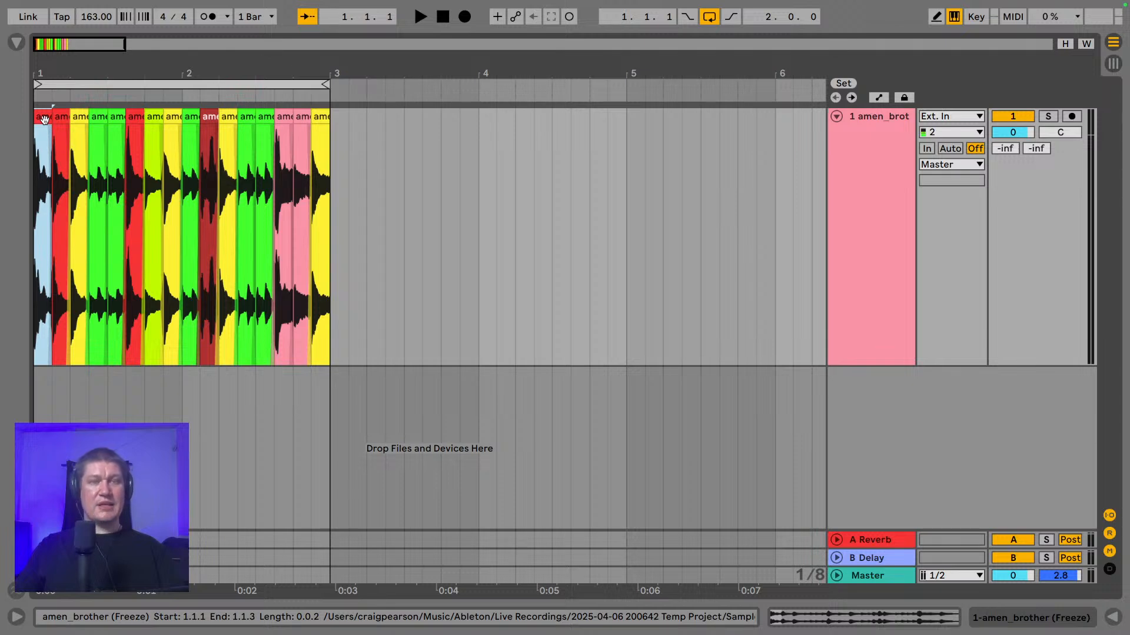
{"action": "left_click", "coordinate": [495, 190]}
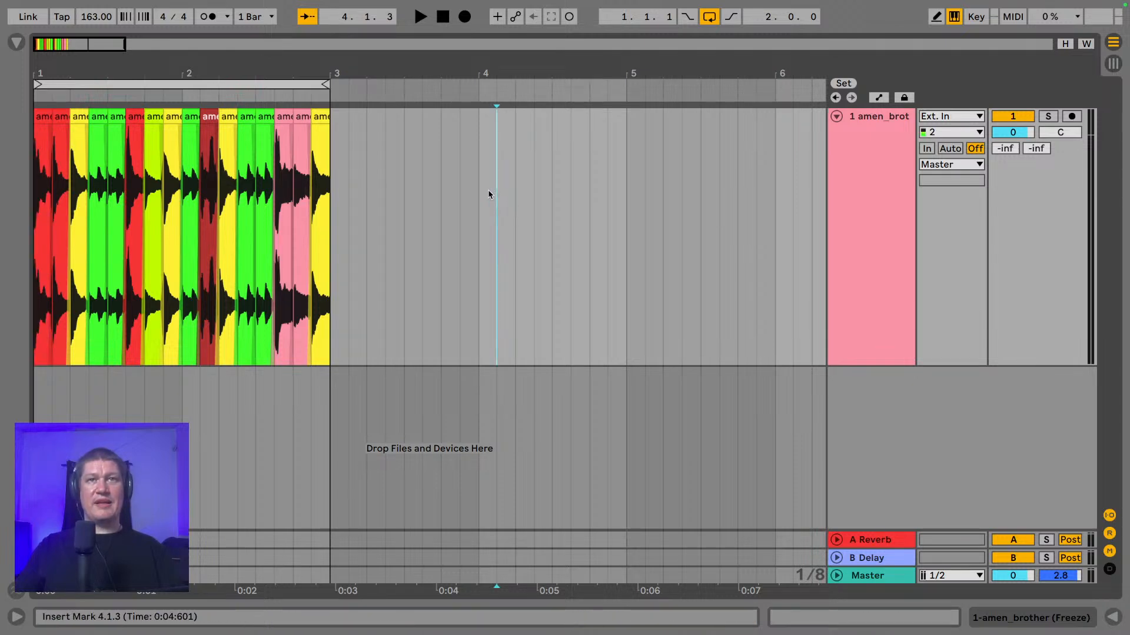
{"action": "left_click", "coordinate": [483, 191]}
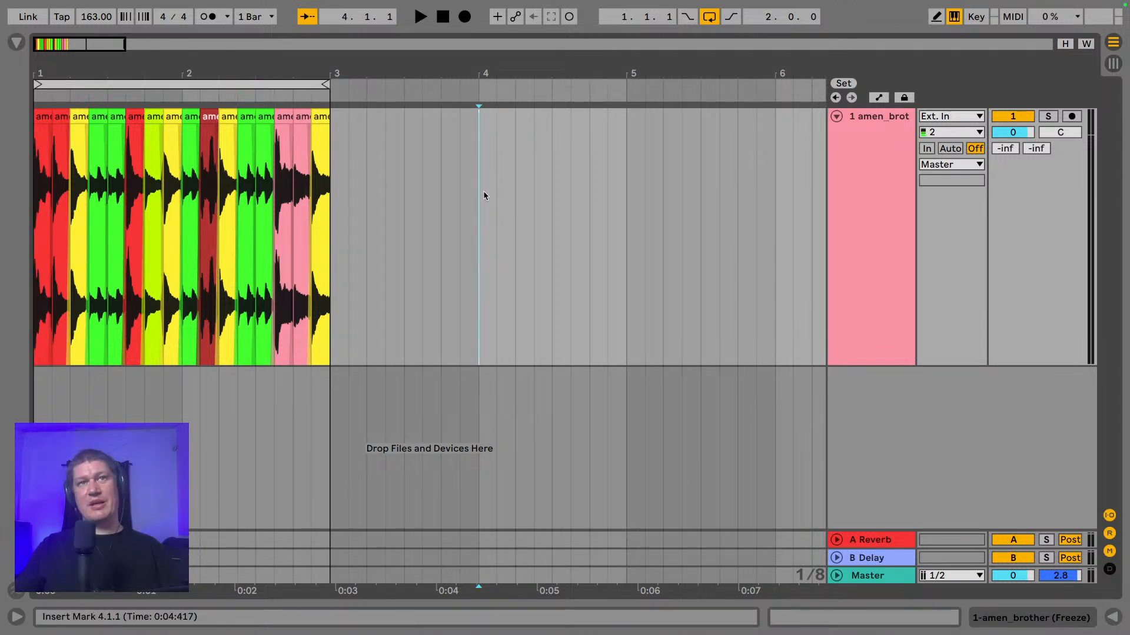
{"action": "key", "text": "super+v"}
- Copy the lime slice at 1.4.1 to 4.1.3, directly after the red slice of the new pattern
{"action": "left_click_drag", "start_coordinate": [490, 74], "coordinate": [475, 88]}
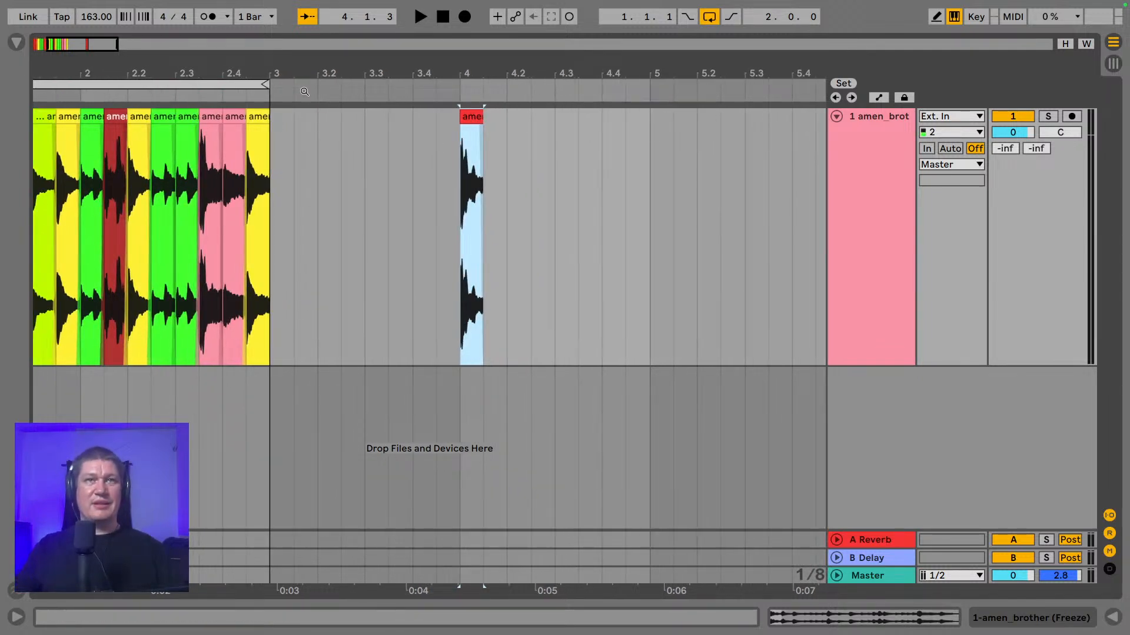
{"action": "mouse_move", "coordinate": [352, 68]}
{"action": "left_mouse_down"}
{"action": "mouse_move", "coordinate": [368, 69]}
{"action": "mouse_move", "coordinate": [355, 69]}
{"action": "left_mouse_up"}
{"action": "left_click_drag", "start_coordinate": [139, 76], "coordinate": [230, 113]}
{"action": "left_click", "coordinate": [228, 117]}
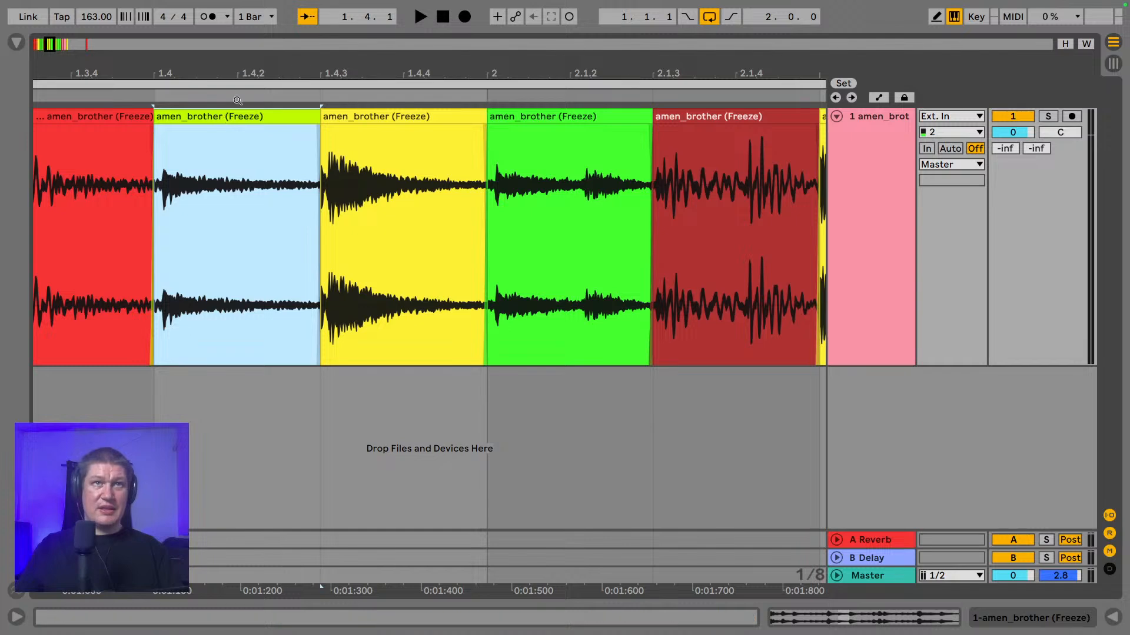
{"action": "left_click_drag", "start_coordinate": [241, 74], "coordinate": [120, 66]}
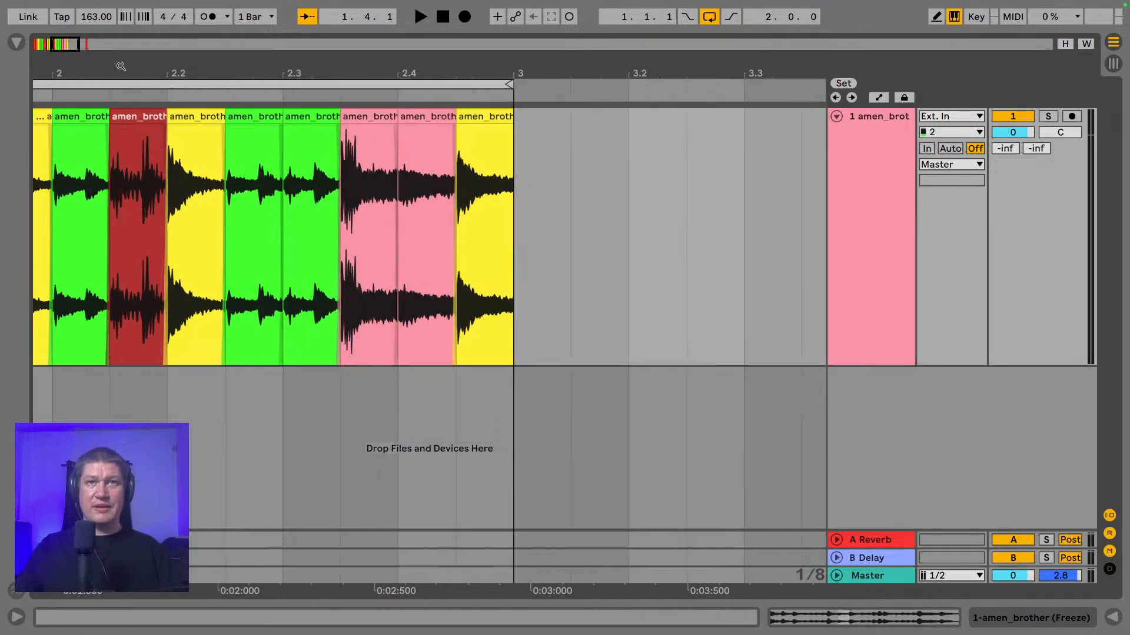
{"action": "left_click_drag", "start_coordinate": [527, 63], "coordinate": [414, 38]}
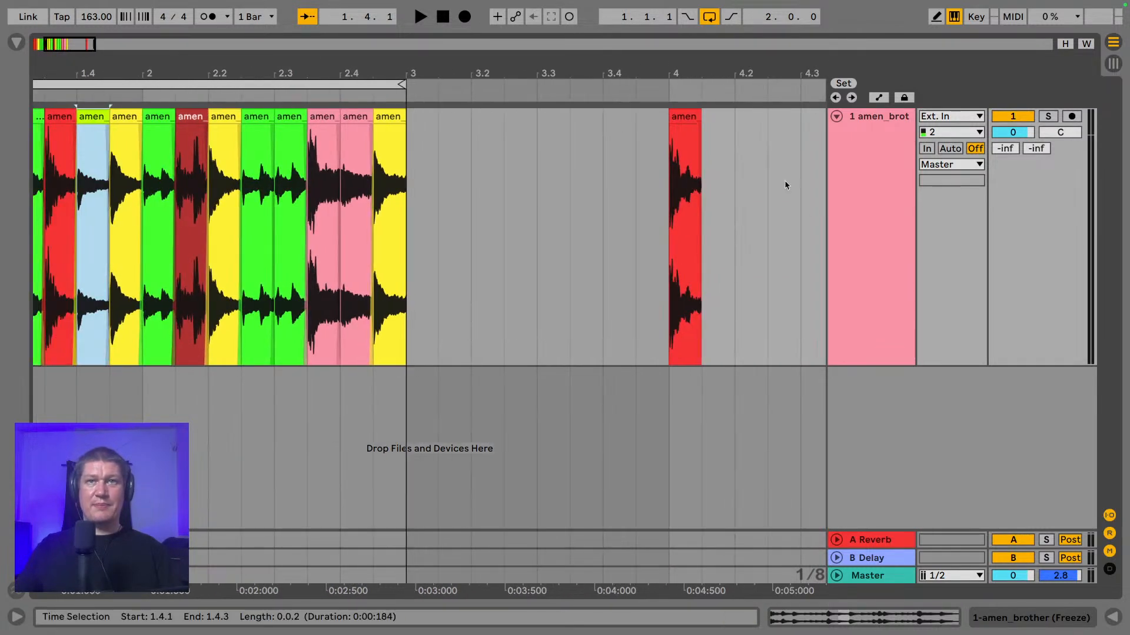
{"action": "left_click", "coordinate": [714, 205]}
{"action": "key", "text": "ctrl+v"}
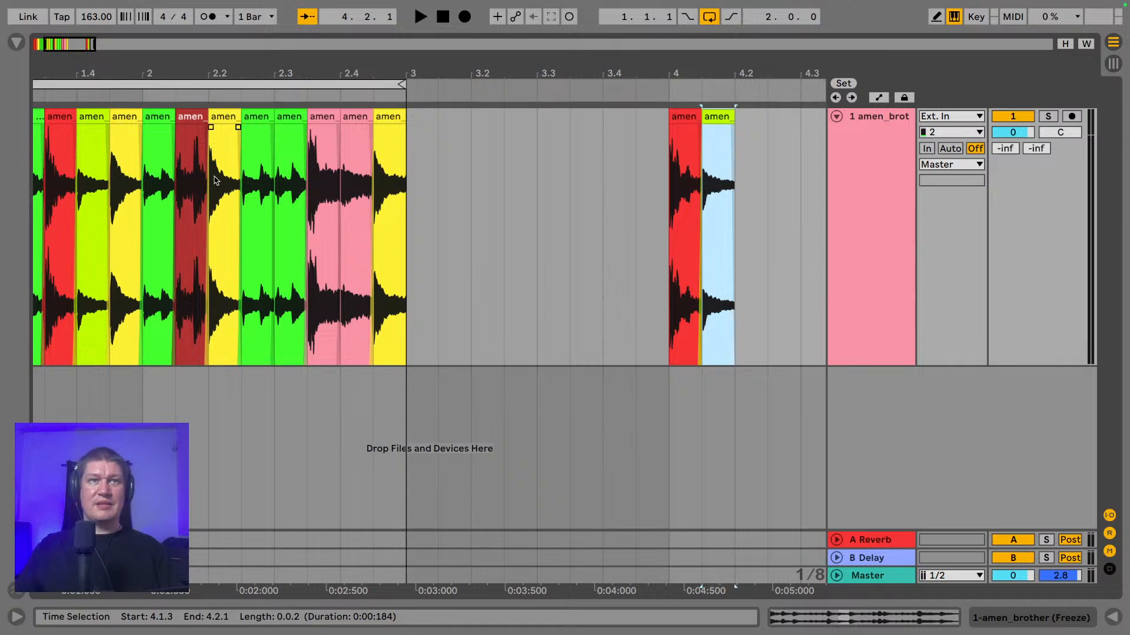
- Examine the waveform start of the green slice at 2.2.3 and audition the copied lime slice at 4.1.3
{"action": "left_click", "coordinate": [255, 122]}
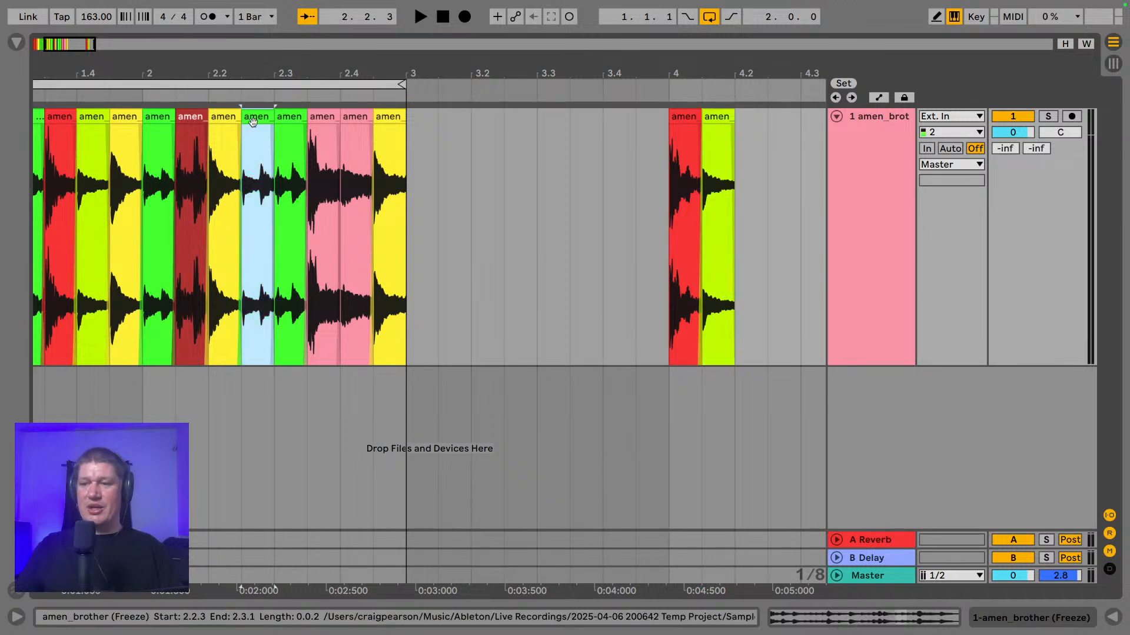
{"action": "left_click_drag", "start_coordinate": [253, 73], "coordinate": [253, 169]}
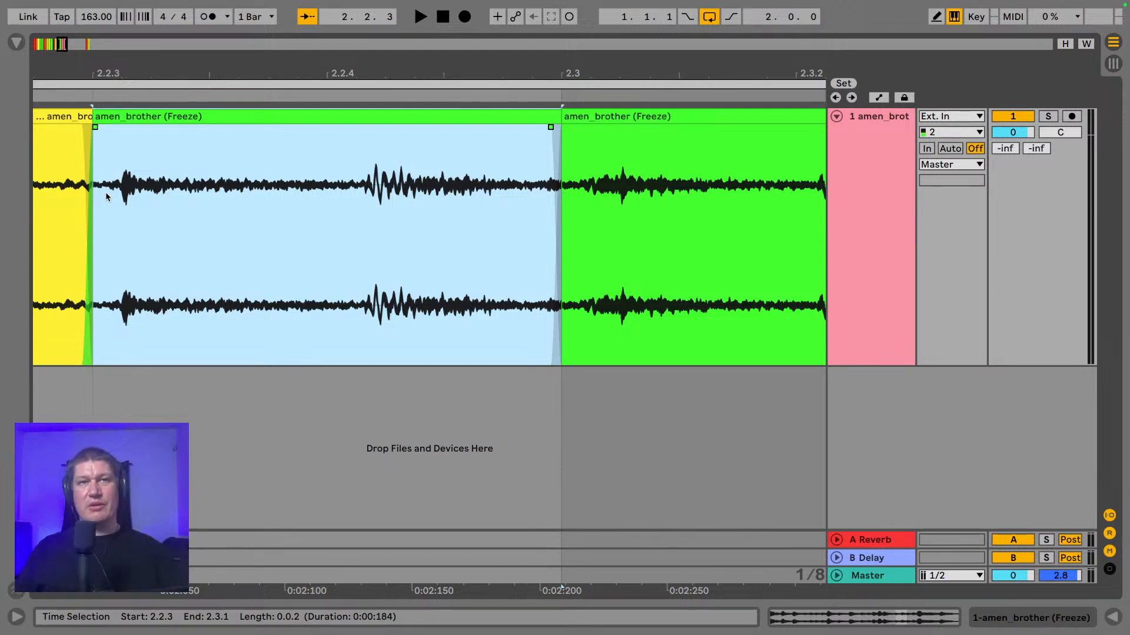
{"action": "left_click_drag", "start_coordinate": [179, 67], "coordinate": [178, 3]}
{"action": "left_click_drag", "start_coordinate": [742, 72], "coordinate": [633, 173]}
{"action": "left_click", "coordinate": [497, 119]}
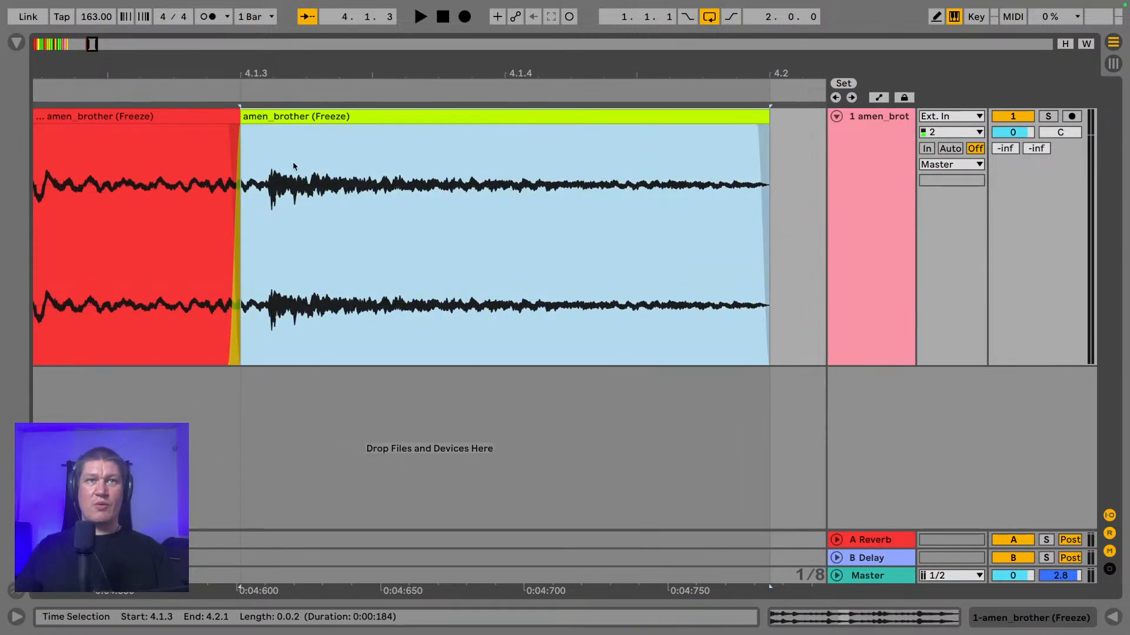
{"action": "key", "text": "space"}
{"action": "key", "text": "space"}
{"action": "key", "text": "space"}
{"action": "key", "text": "space"}
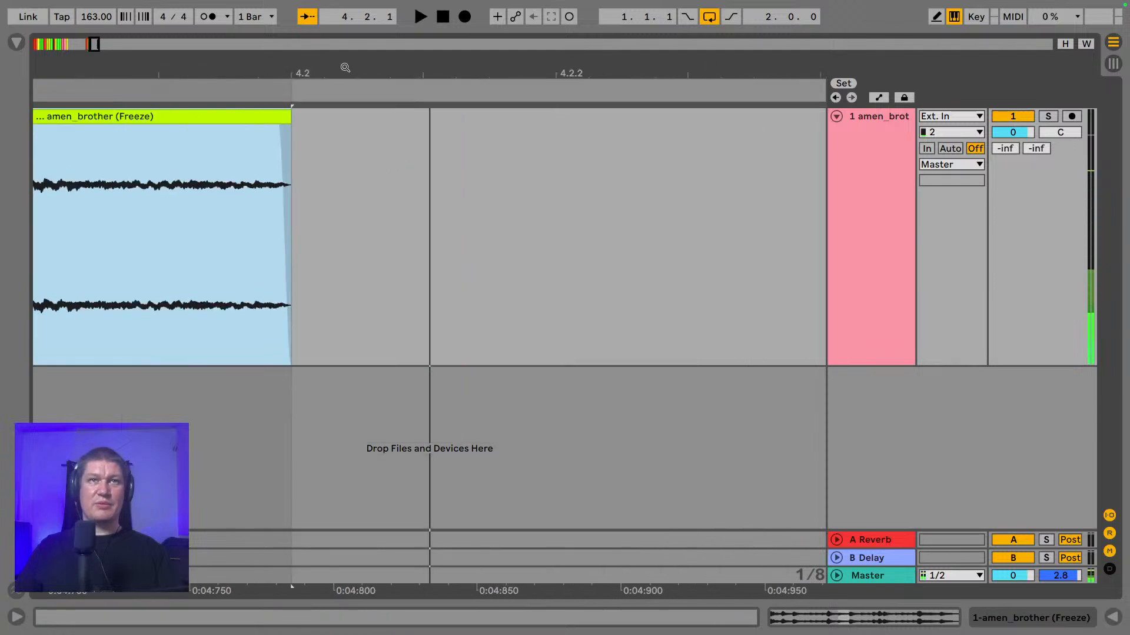
{"action": "left_click_drag", "start_coordinate": [346, 68], "coordinate": [391, 102]}
{"action": "left_click_drag", "start_coordinate": [319, 79], "coordinate": [341, 98]}
{"action": "left_click", "coordinate": [336, 117]}
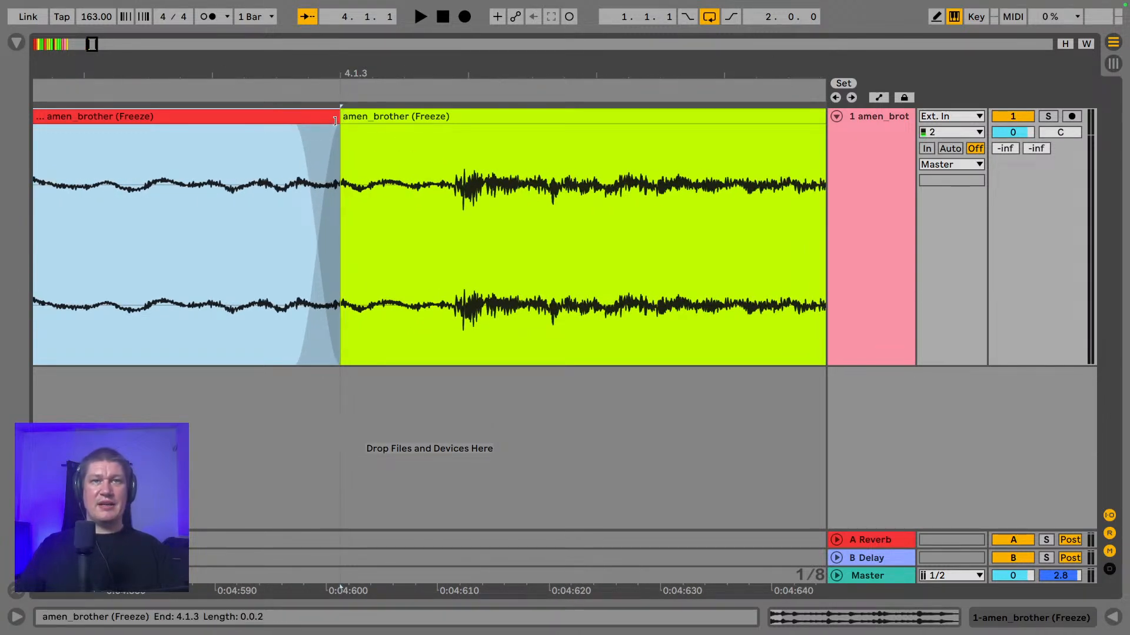
{"action": "left_click_drag", "start_coordinate": [335, 121], "coordinate": [378, 132]}
{"action": "left_click_drag", "start_coordinate": [406, 139], "coordinate": [341, 147]}
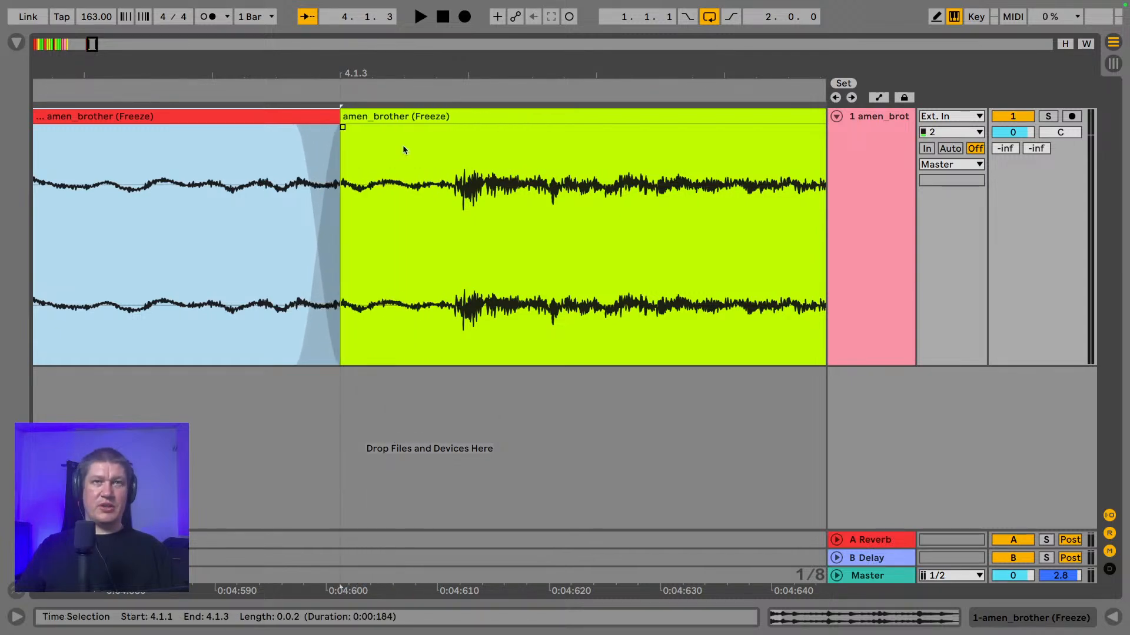
{"action": "key", "text": "Delete"}
{"action": "mouse_move", "coordinate": [131, 5]}
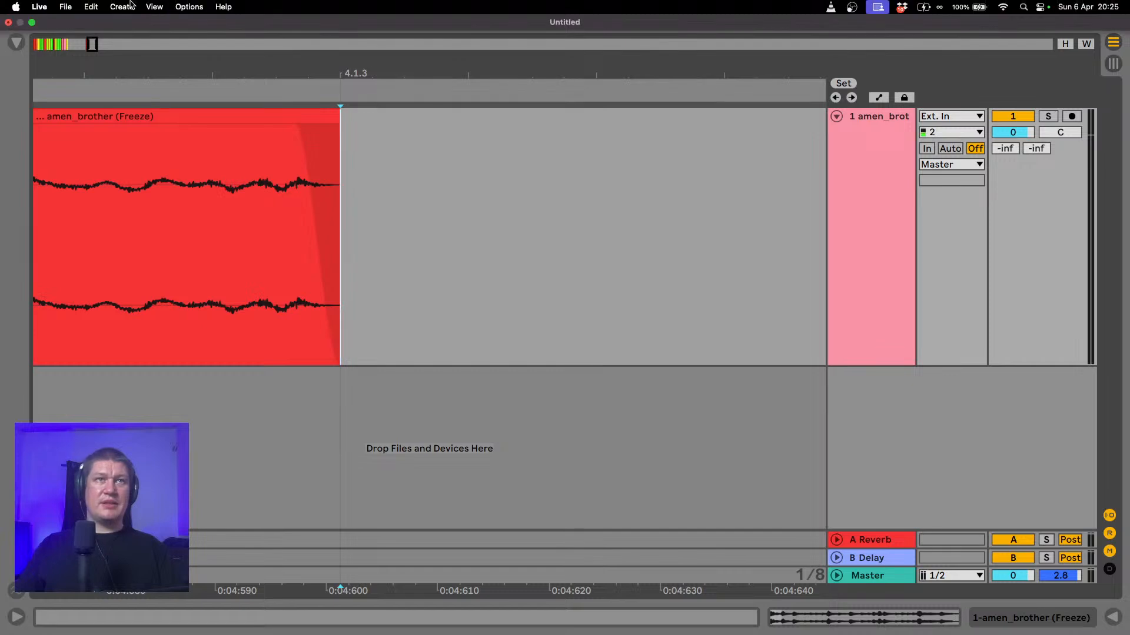
{"action": "left_click", "coordinate": [90, 7]}
{"action": "left_click", "coordinate": [126, 36]}
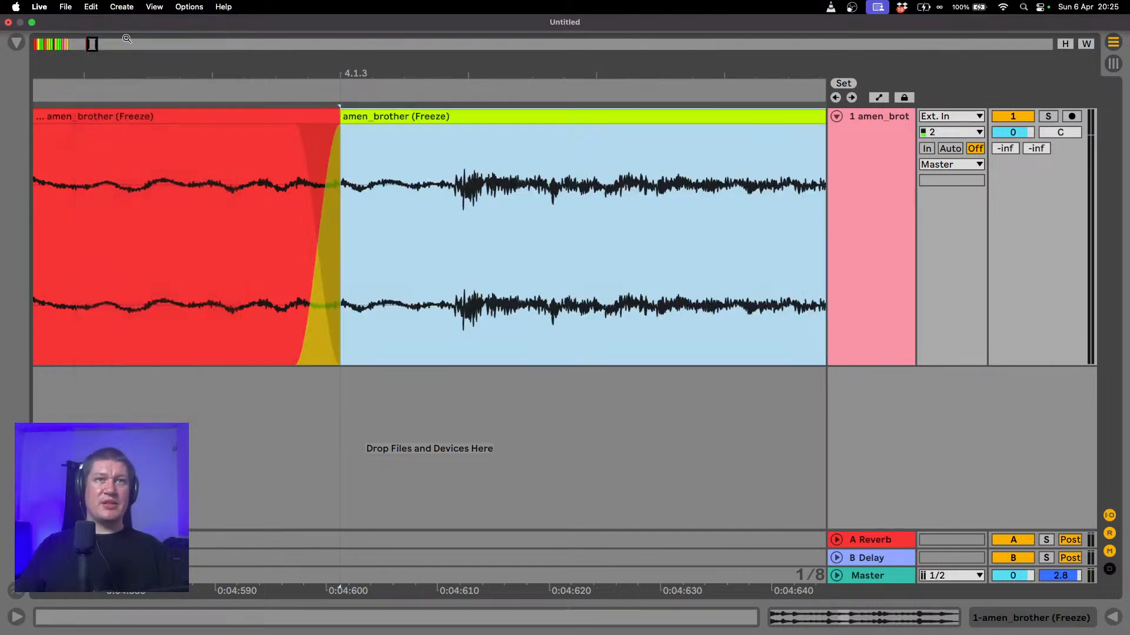
- Trim the lead-in before the hit in the lime slice, keep the clip starting at 4.1.3, and extend its end to 4.2.1
{"action": "left_click_drag", "start_coordinate": [348, 77], "coordinate": [350, 57]}
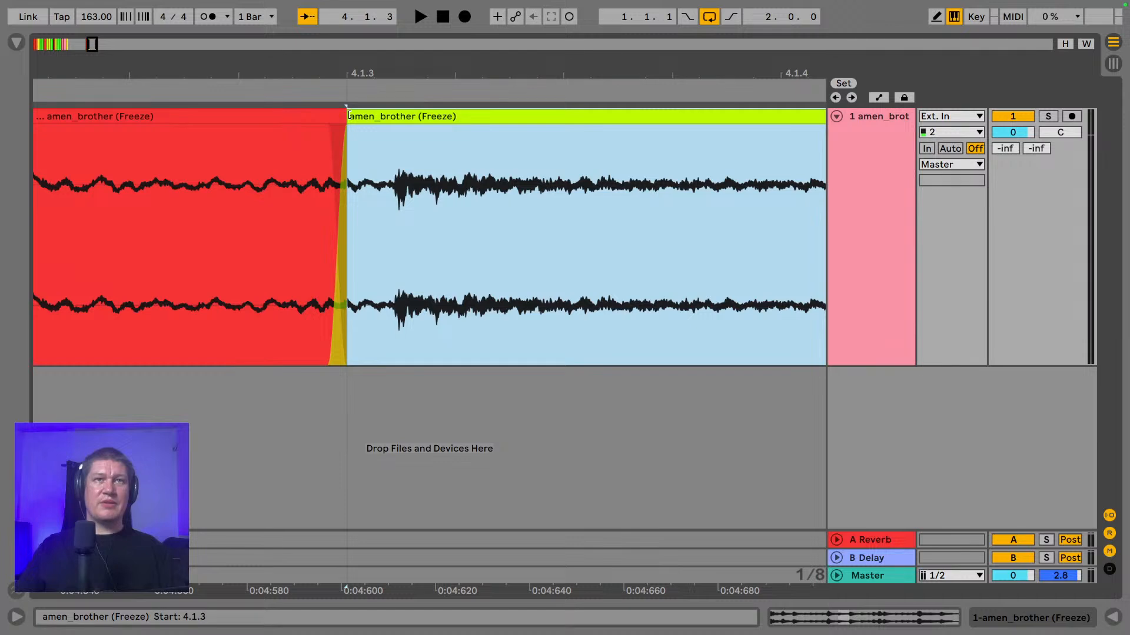
{"action": "left_click_drag", "start_coordinate": [348, 115], "coordinate": [389, 116]}
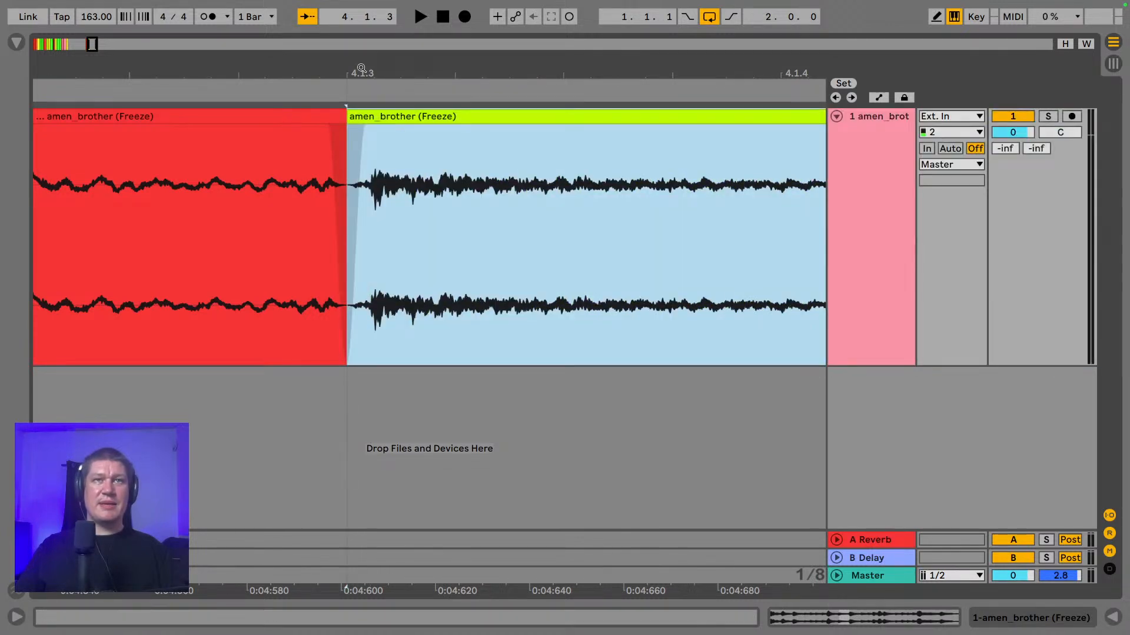
{"action": "left_click_drag", "start_coordinate": [361, 74], "coordinate": [361, 54]}
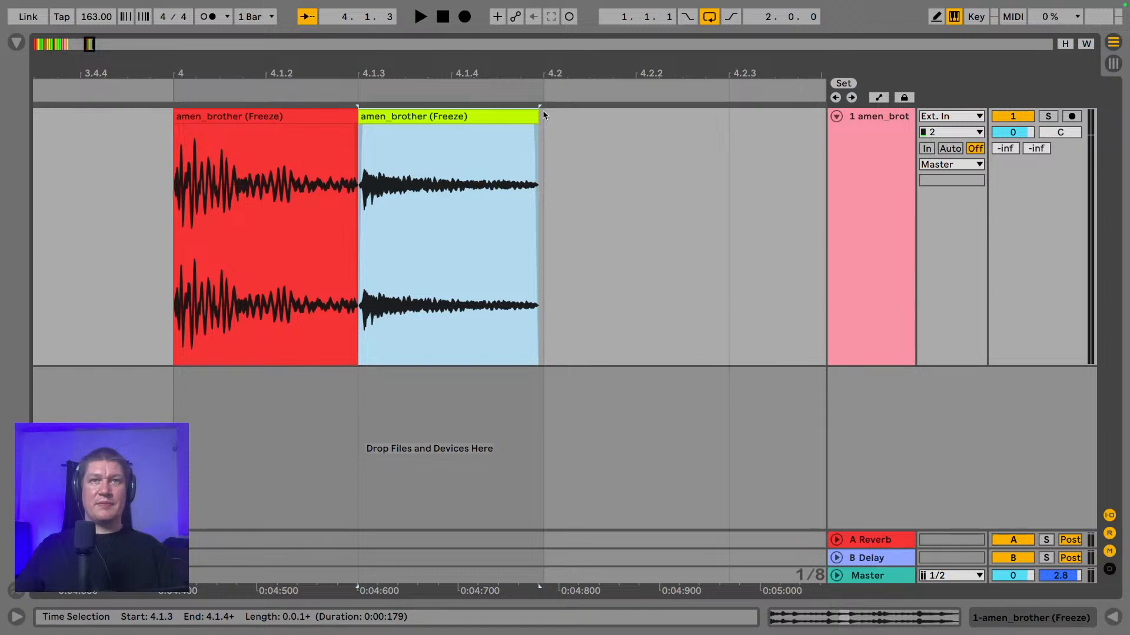
{"action": "left_click_drag", "start_coordinate": [540, 116], "coordinate": [542, 116]}
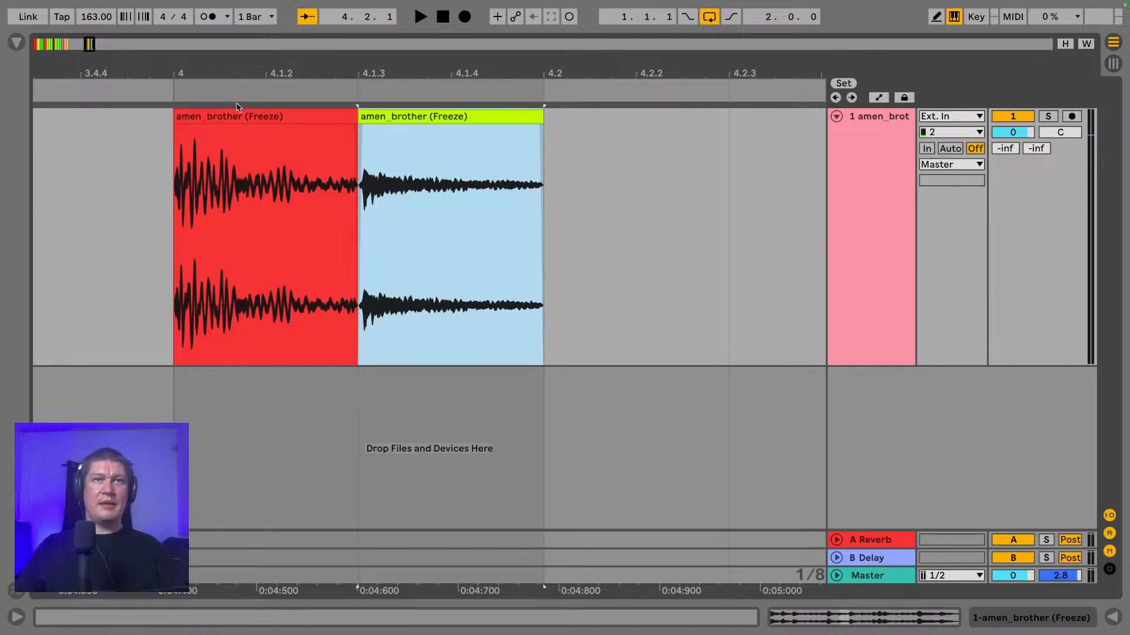
- Audition the red and lime slices together from 4.1.1
{"action": "left_click", "coordinate": [235, 117]}
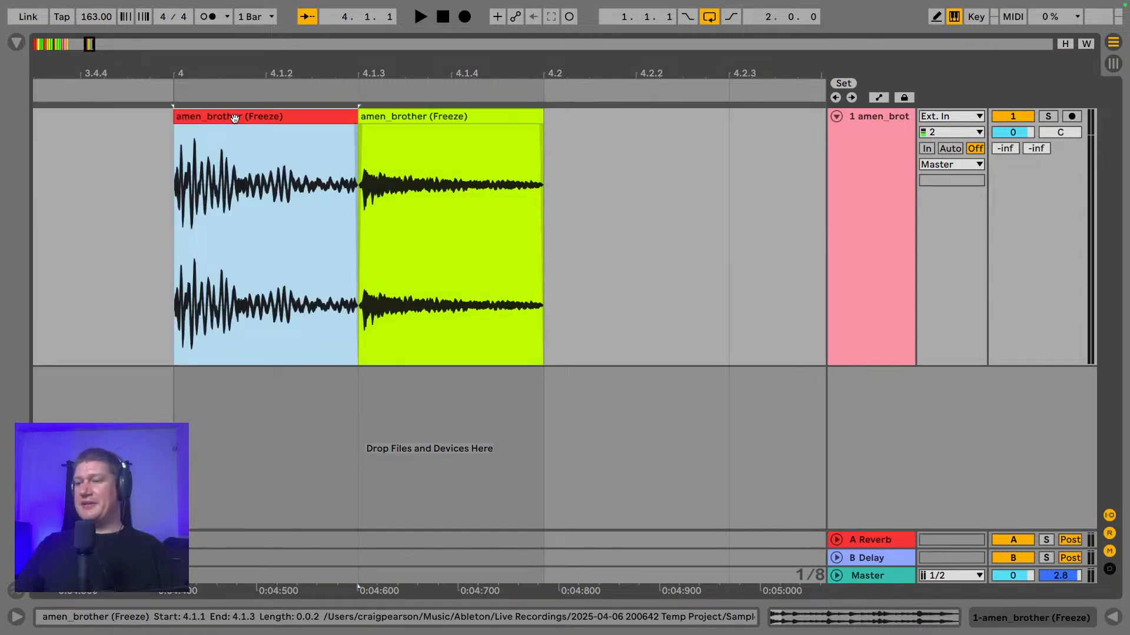
{"action": "key", "text": "space"}
{"action": "key", "text": "space"}
{"action": "key", "text": "space"}
{"action": "key", "text": "space"}
- Compare the yellow slices of the original two-bar loop by auditioning them at 1.4.3, 2.2.1 and 2.4.3
{"action": "left_click_drag", "start_coordinate": [197, 67], "coordinate": [422, 68]}
{"action": "right_click", "coordinate": [197, 68]}
{"action": "left_click", "coordinate": [418, 82]}
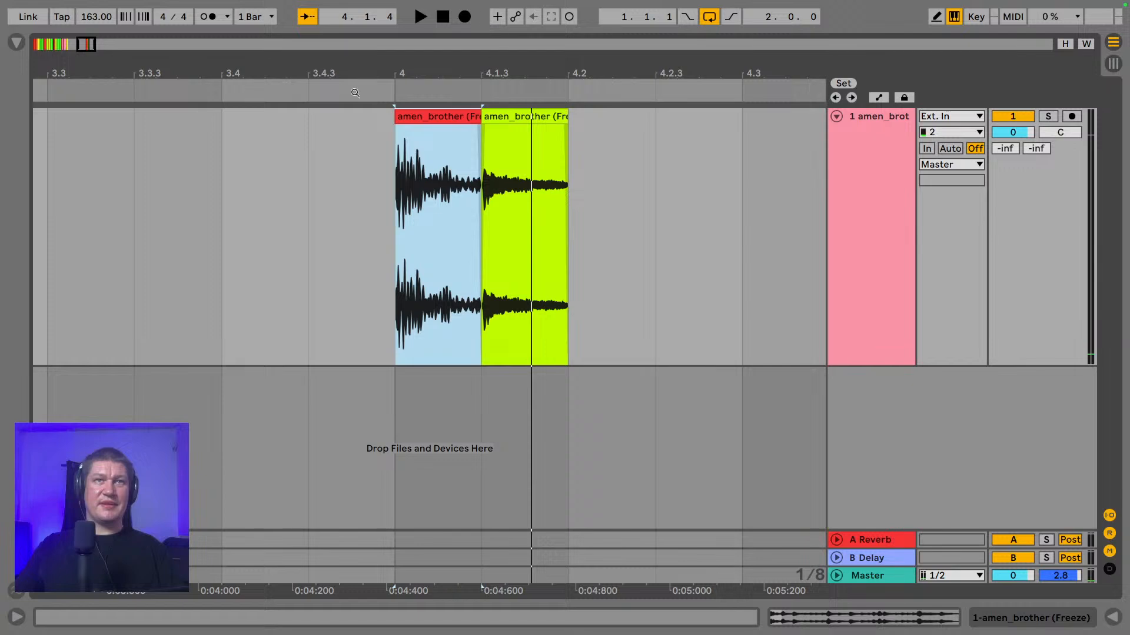
{"action": "left_click_drag", "start_coordinate": [303, 66], "coordinate": [501, 50]}
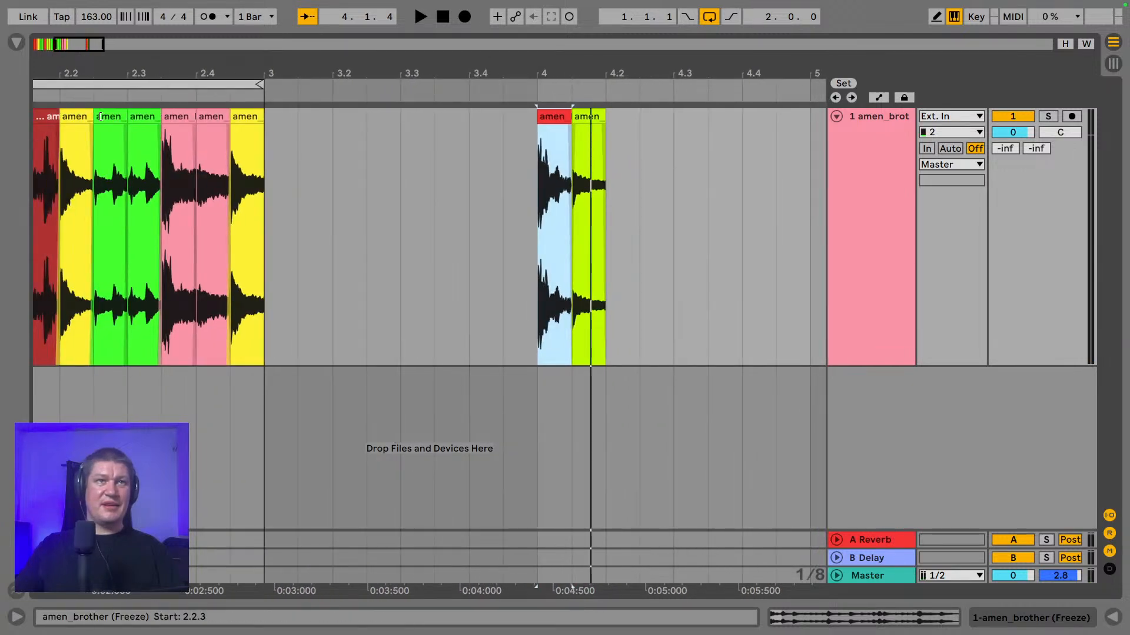
{"action": "left_click_drag", "start_coordinate": [99, 71], "coordinate": [504, 76]}
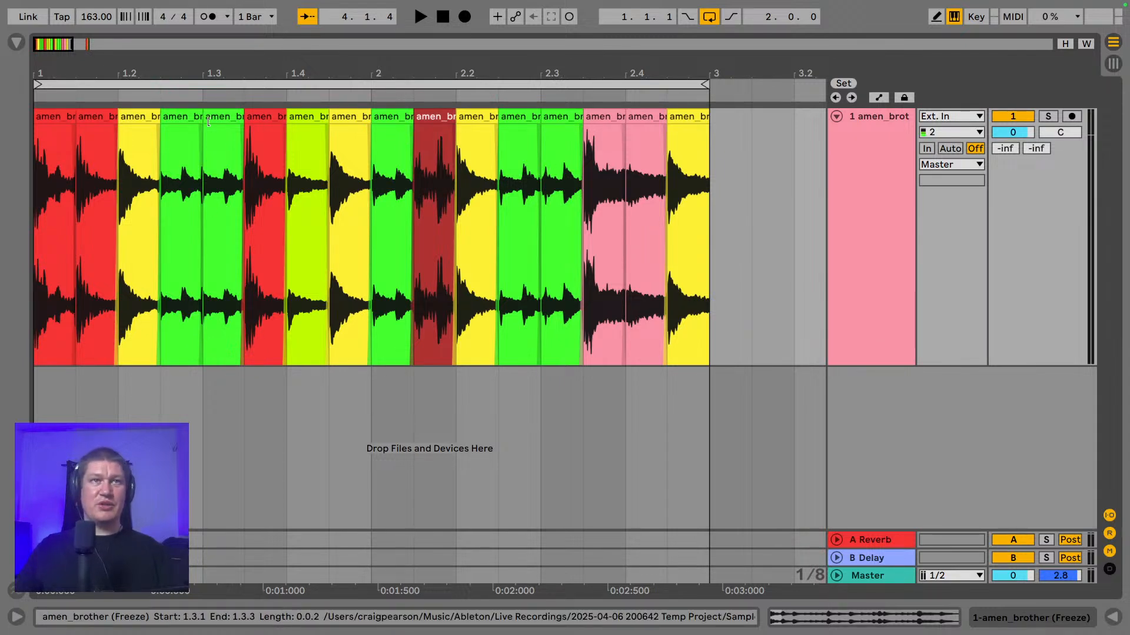
{"action": "left_click", "coordinate": [141, 116]}
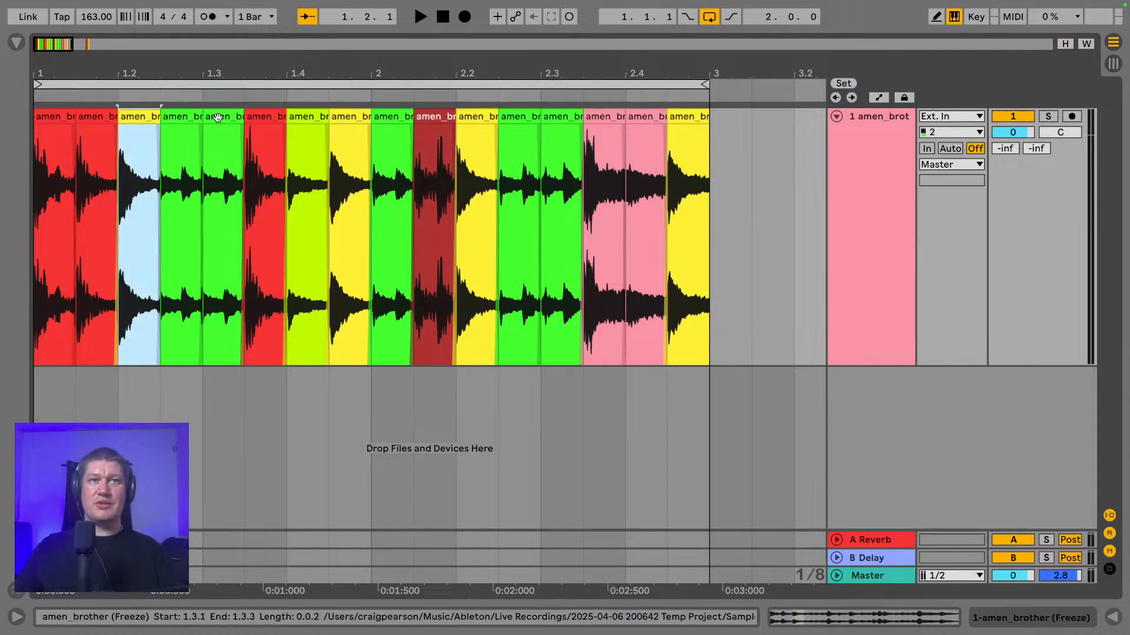
{"action": "left_click", "coordinate": [346, 116]}
{"action": "key", "text": "space"}
{"action": "left_click", "coordinate": [470, 116]}
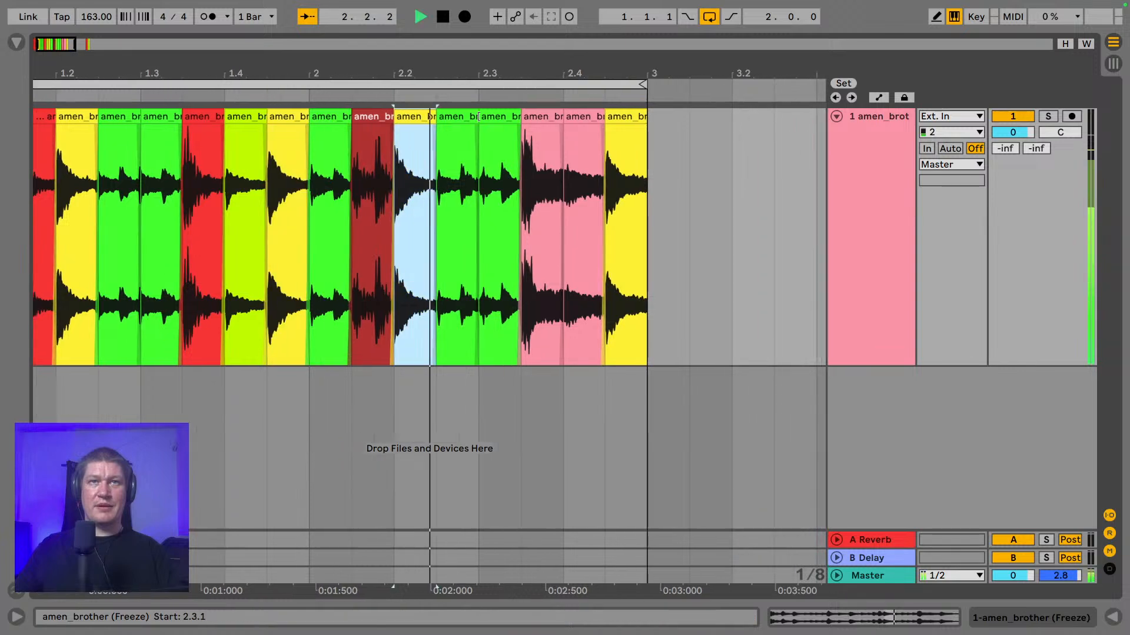
{"action": "left_click", "coordinate": [599, 115]}
- Copy the yellow slice at 1.2.1 to 4.2.1, directly after the lime slice of the new pattern
{"action": "left_click", "coordinate": [132, 116]}
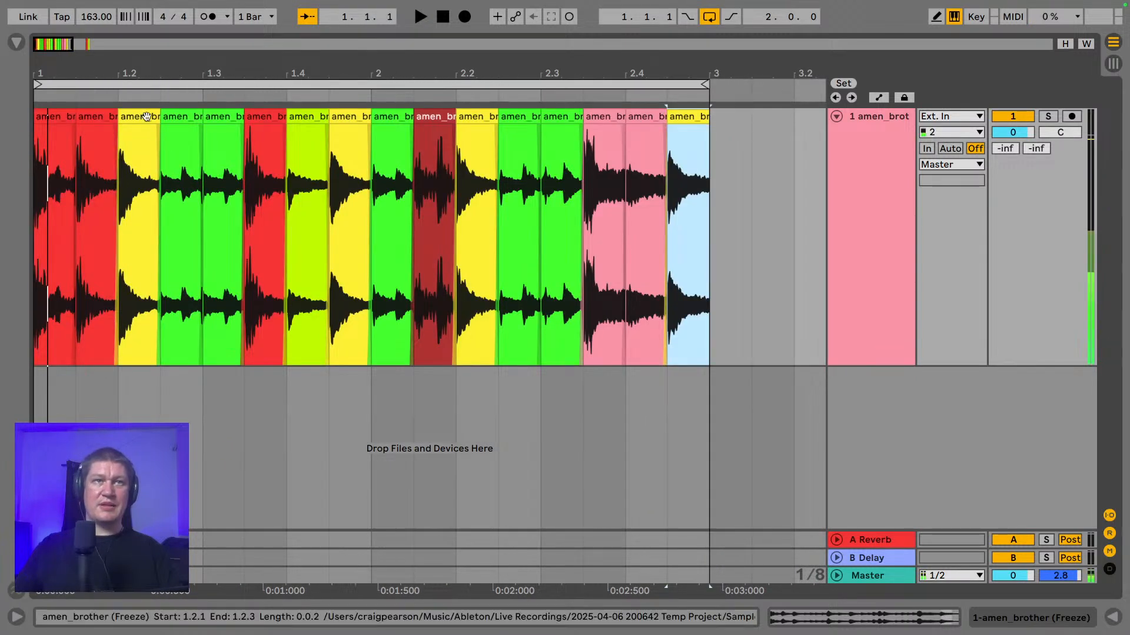
{"action": "key", "text": "space"}
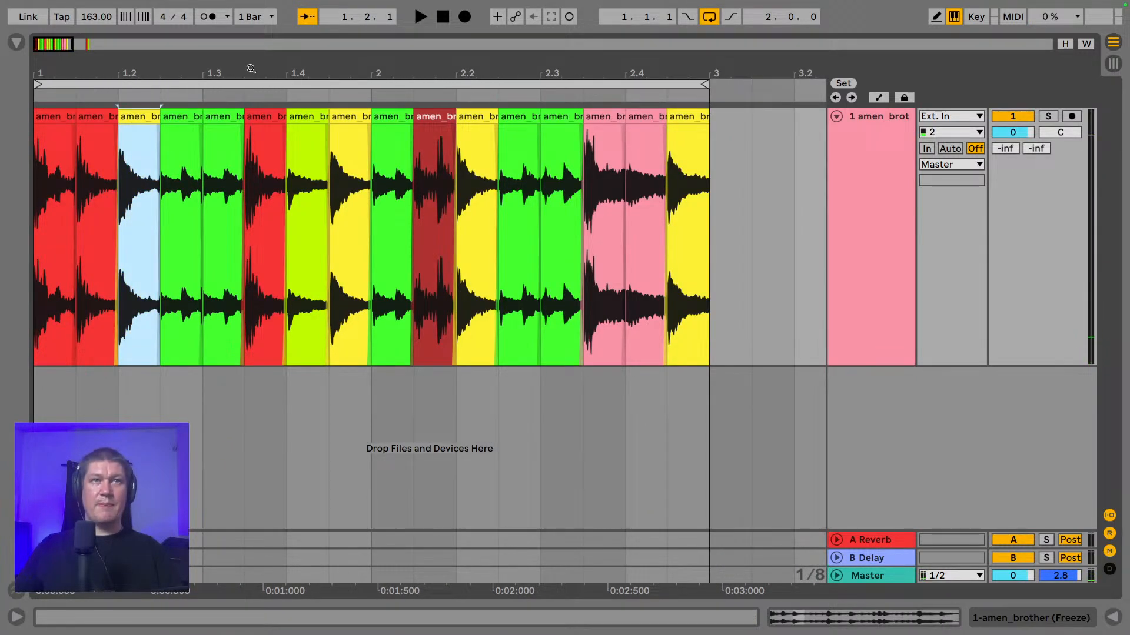
{"action": "left_click_drag", "start_coordinate": [251, 70], "coordinate": [247, 36]}
{"action": "left_click", "coordinate": [407, 169]}
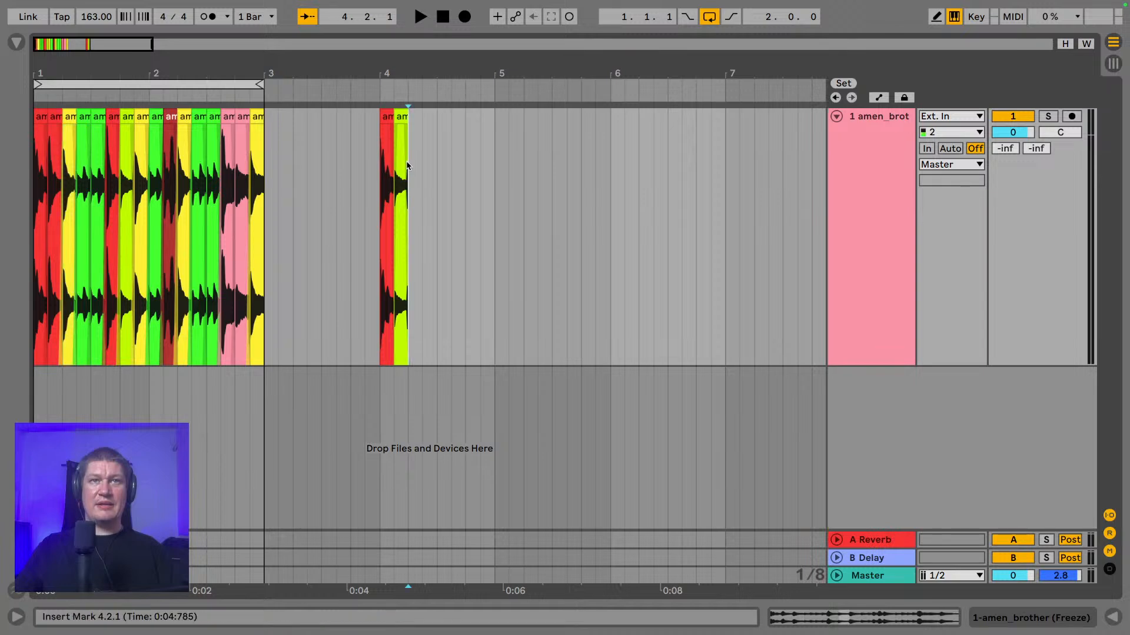
{"action": "key", "text": "ctrl+v"}
- Audition the red, lime and yellow slices of the new pattern together from 4.1.1
{"action": "left_click_drag", "start_coordinate": [412, 73], "coordinate": [412, 100]}
{"action": "left_click", "coordinate": [256, 119]}
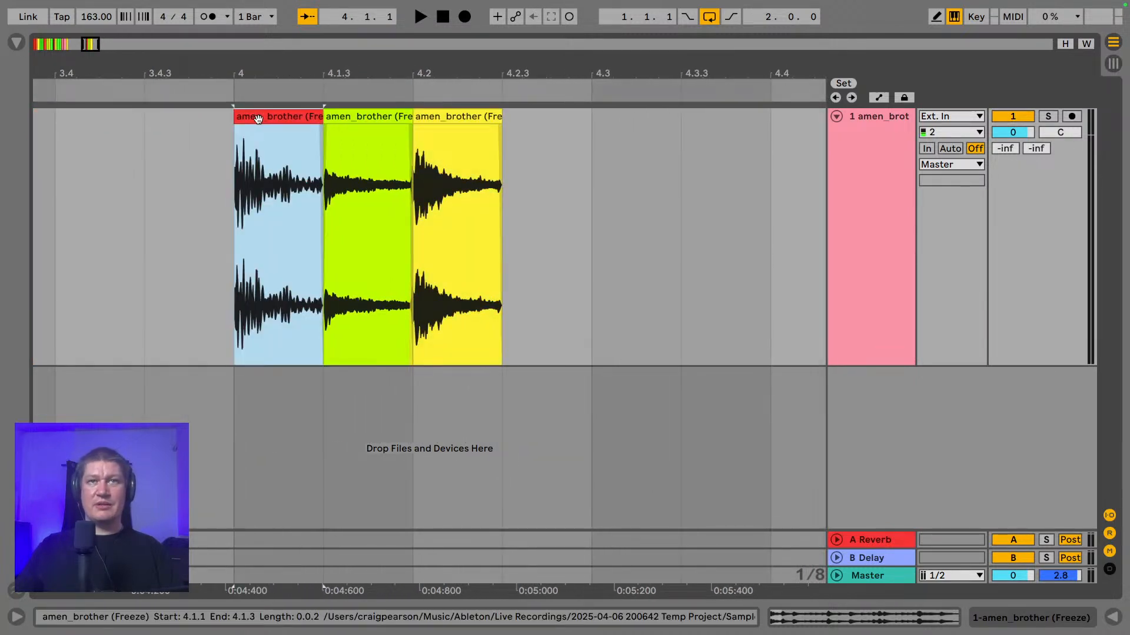
{"action": "key", "text": "space"}
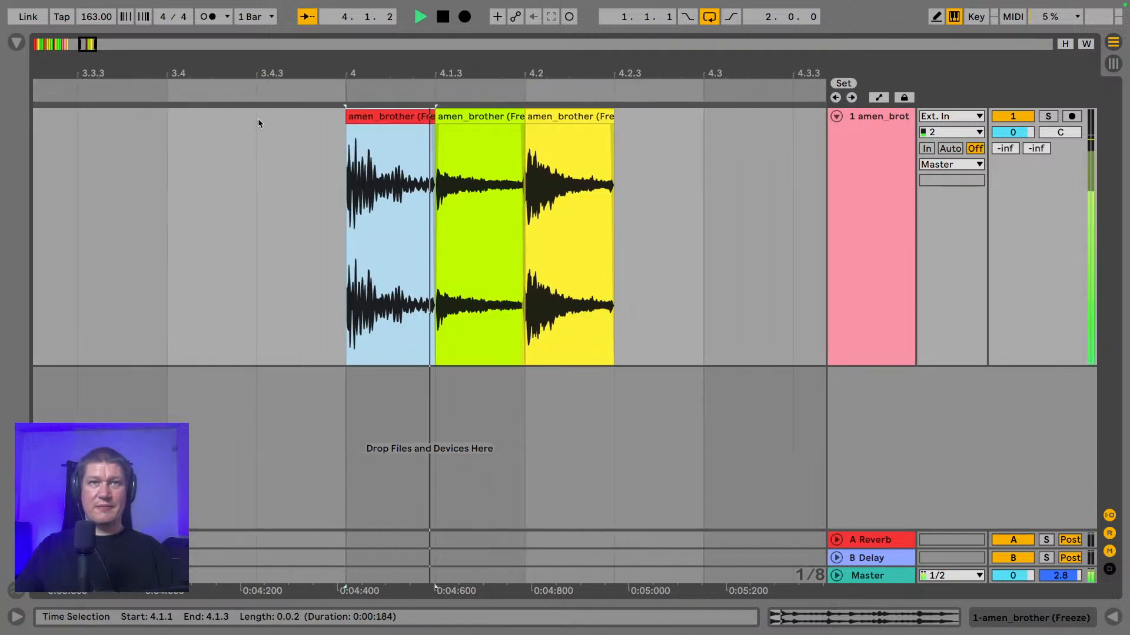
{"action": "left_click", "coordinate": [280, 116]}
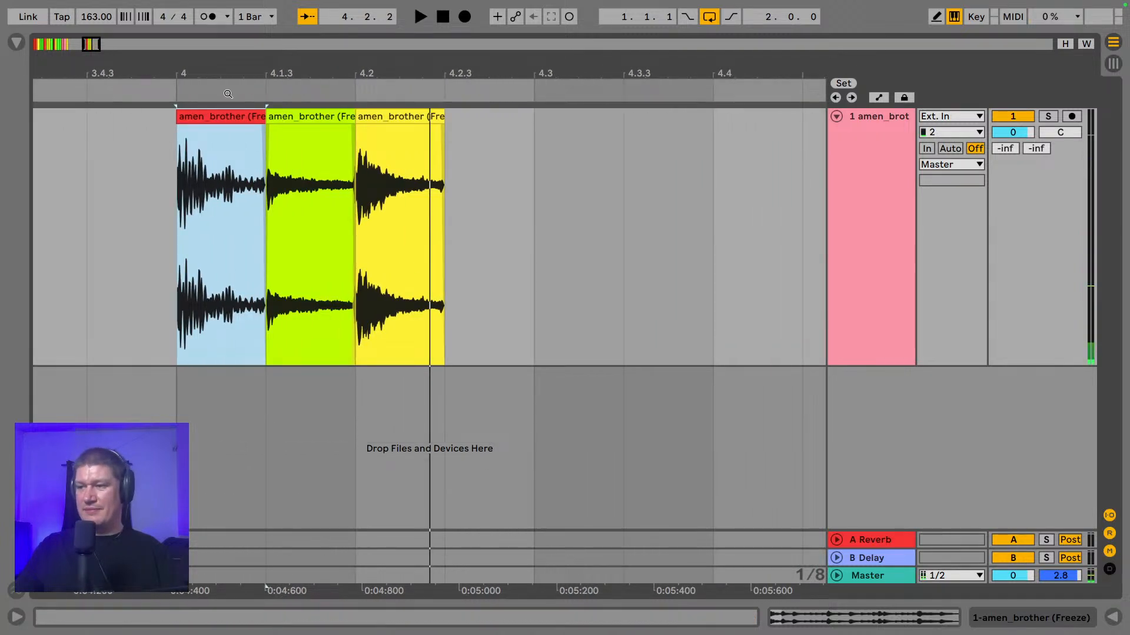
{"action": "left_click_drag", "start_coordinate": [228, 61], "coordinate": [258, 28]}
{"action": "right_click", "coordinate": [229, 67]}
{"action": "left_click", "coordinate": [258, 76]}
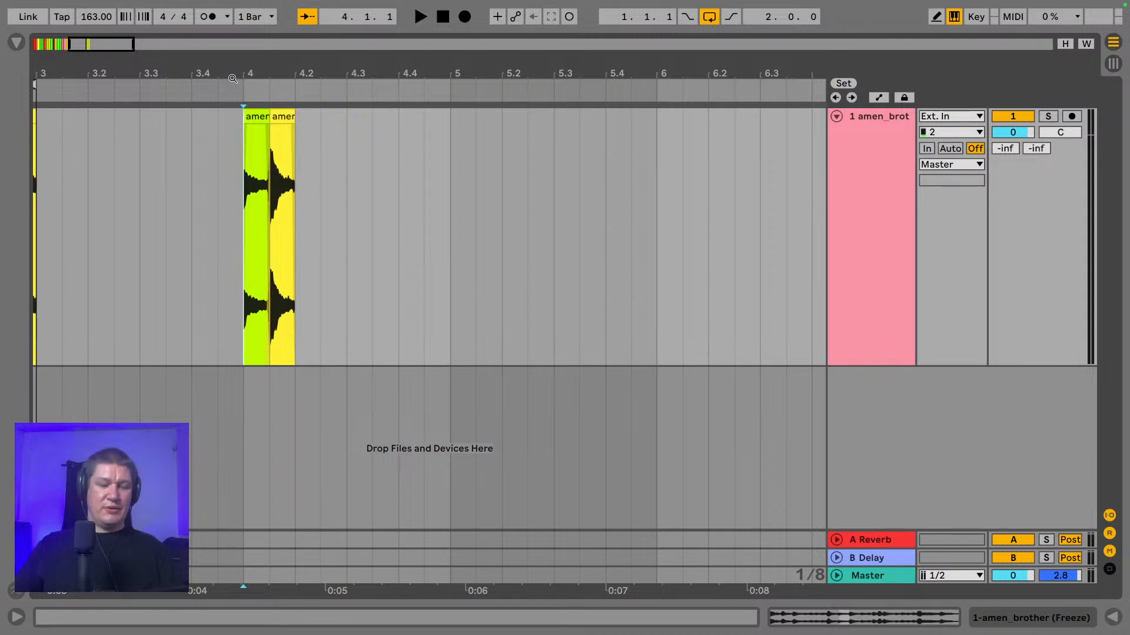
{"action": "key", "text": "super+z"}
- Save the Live Set as "Jungle Live Stream" in the Ableton Live Sets M1 folder and leave the temporary project files in place
{"action": "left_click_drag", "start_coordinate": [219, 75], "coordinate": [245, 47]}
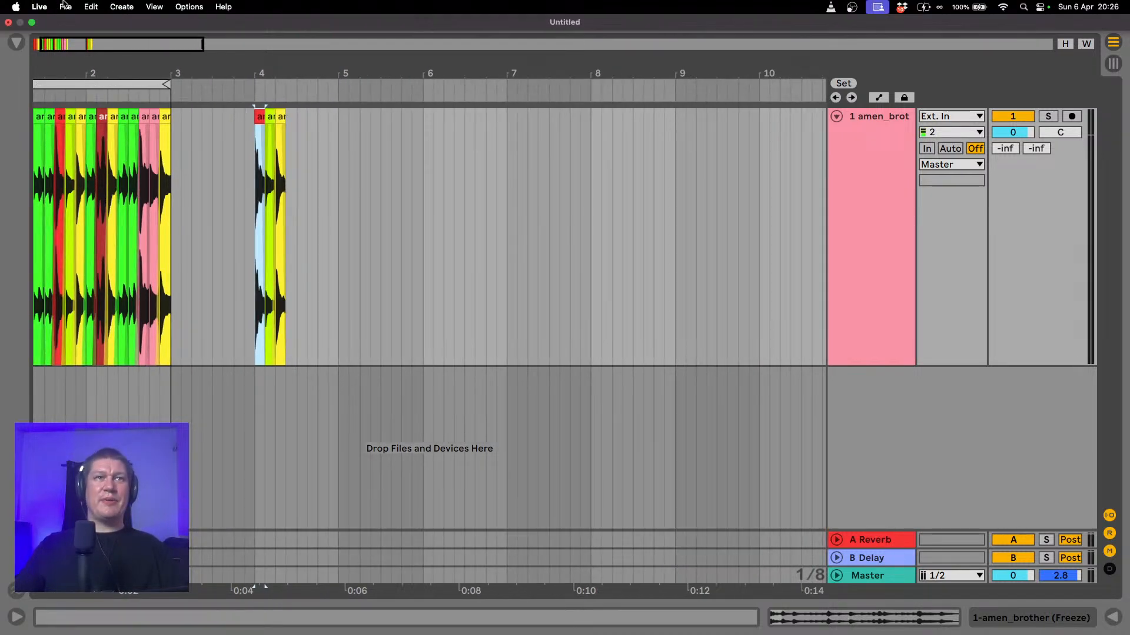
{"action": "left_click", "coordinate": [64, 6]}
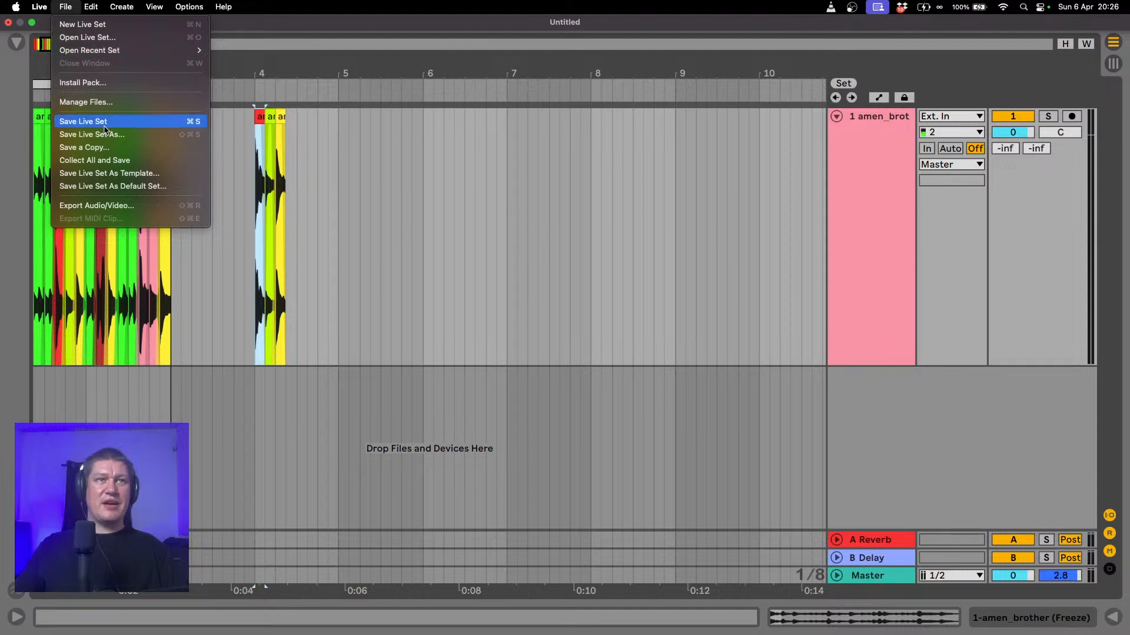
{"action": "left_click", "coordinate": [136, 132]}
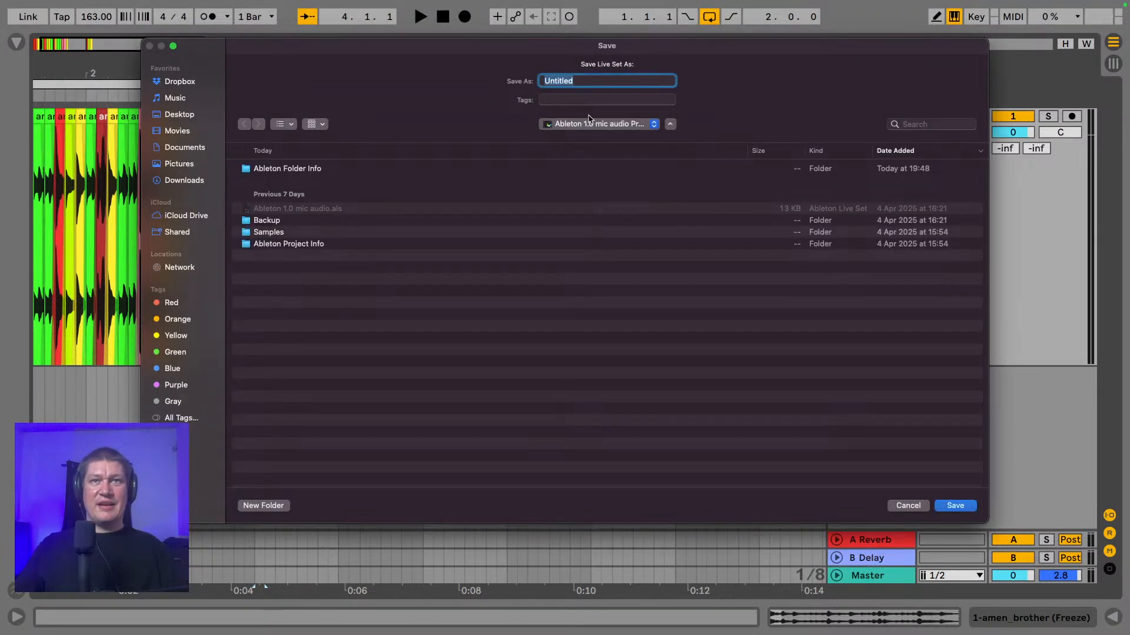
{"action": "left_click", "coordinate": [591, 124]}
{"action": "left_click", "coordinate": [592, 136]}
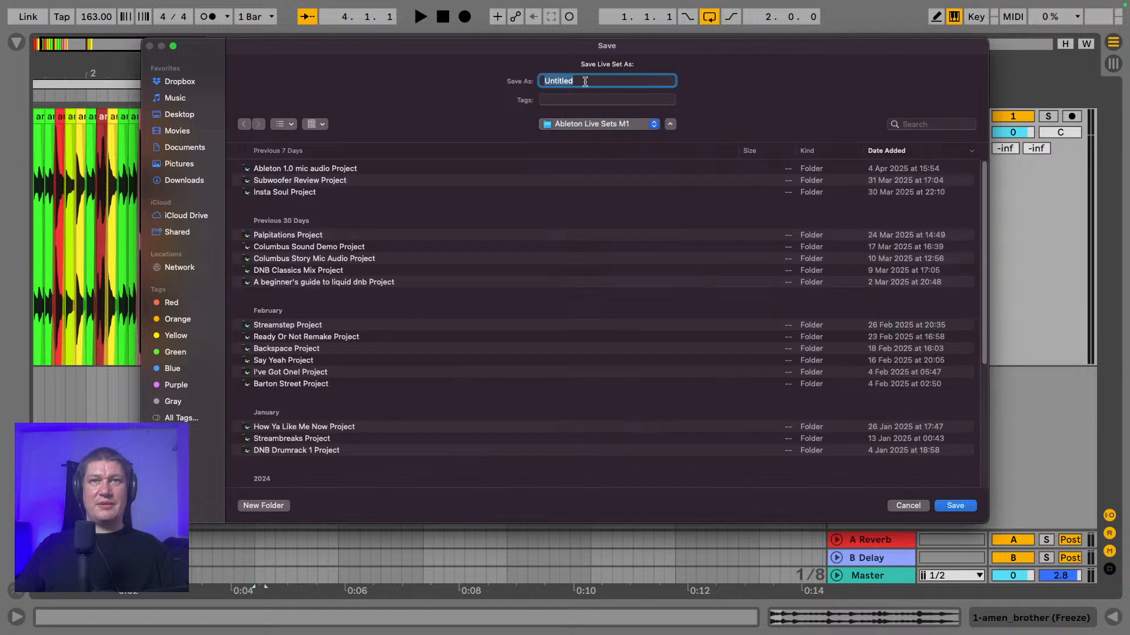
{"action": "type", "text": "Jung"}
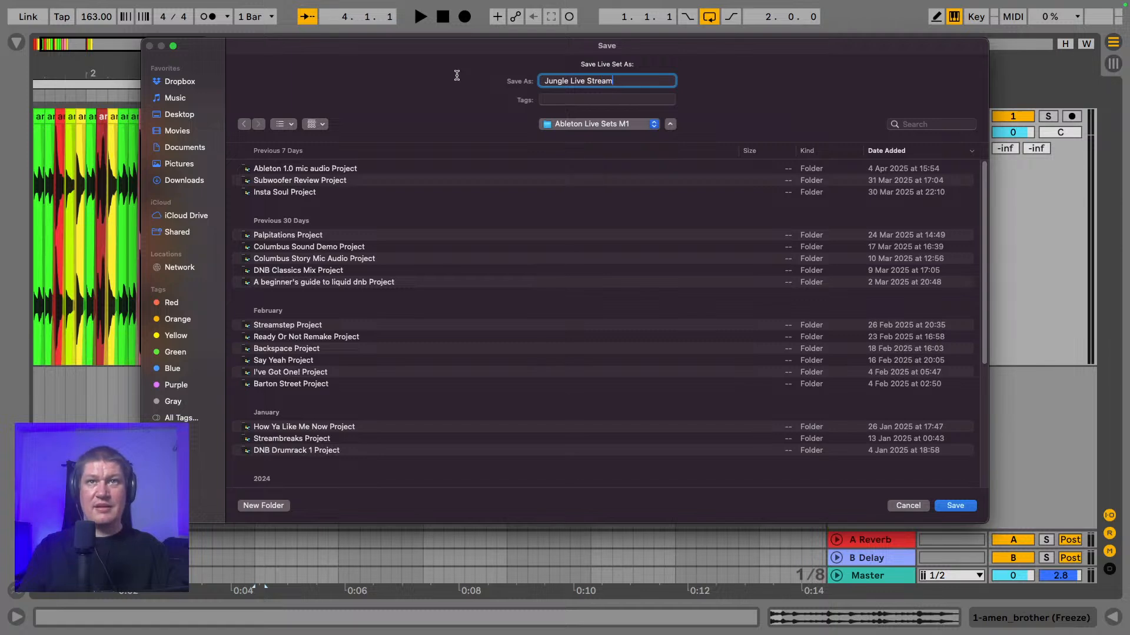
{"action": "type", "text": "le Live Stream"}
{"action": "left_click", "coordinate": [954, 506]}
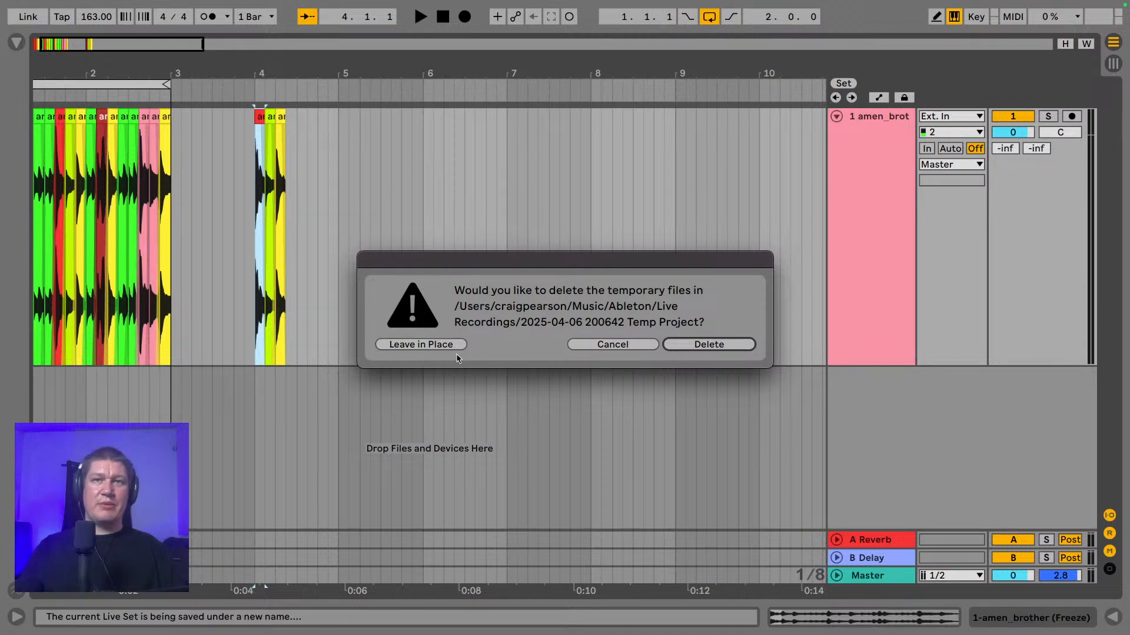
{"action": "left_click", "coordinate": [427, 345]}
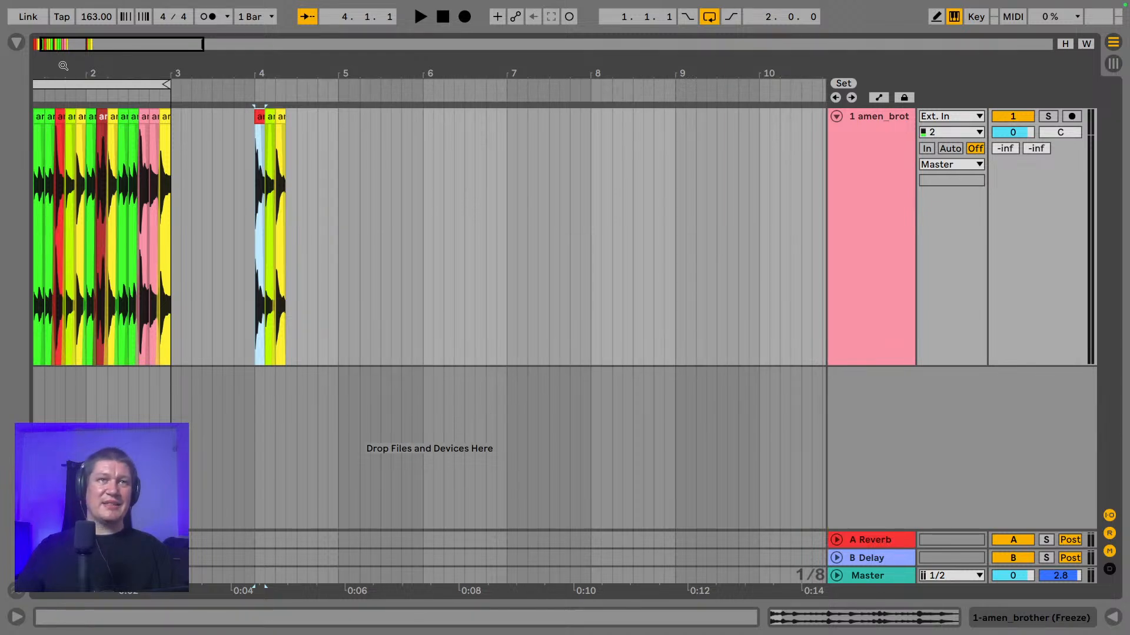
- Review the file management overview of the project that the saved Live Set belongs to, and close it
{"action": "left_click_drag", "start_coordinate": [64, 66], "coordinate": [152, 70]}
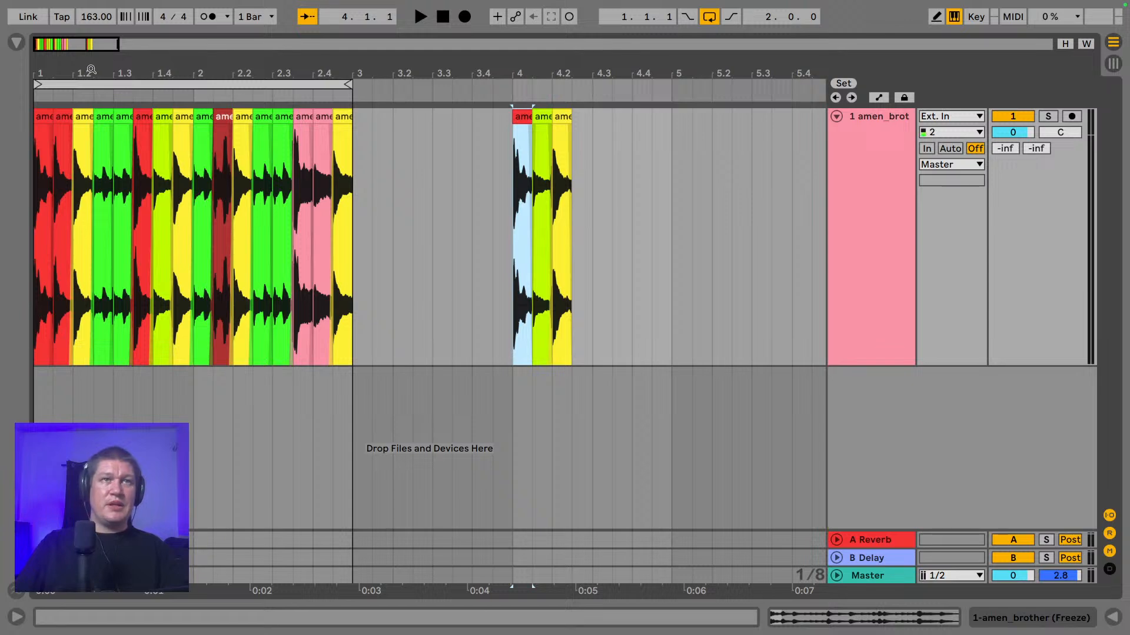
{"action": "mouse_move", "coordinate": [91, 69]}
{"action": "left_mouse_down"}
{"action": "mouse_move", "coordinate": [92, 80]}
{"action": "mouse_move", "coordinate": [110, 78]}
{"action": "left_mouse_up"}
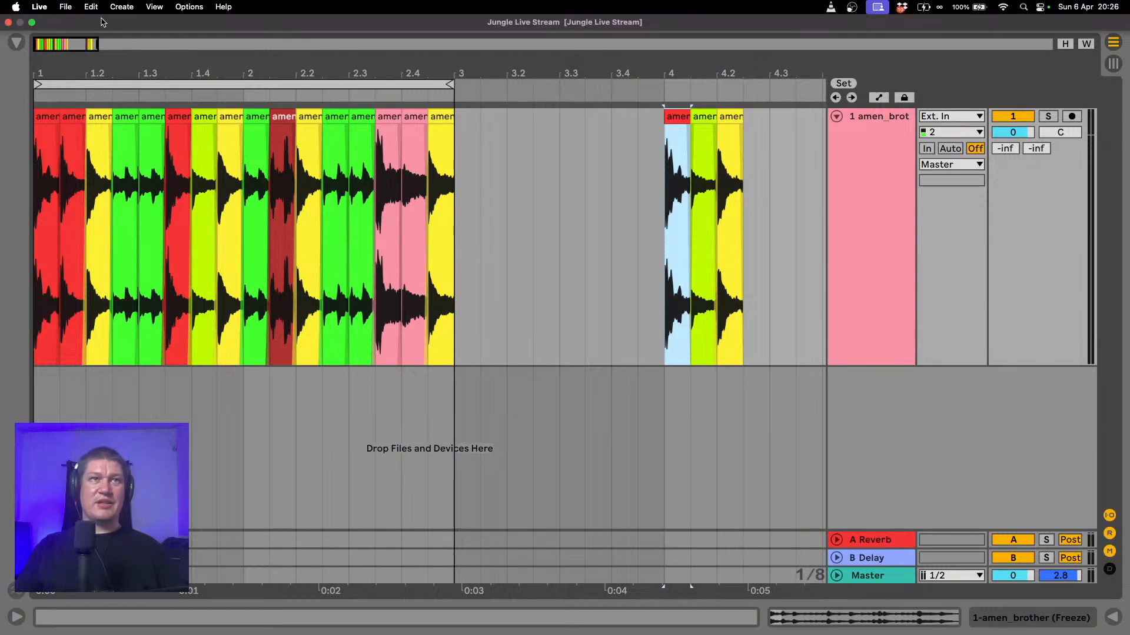
{"action": "left_click", "coordinate": [66, 7]}
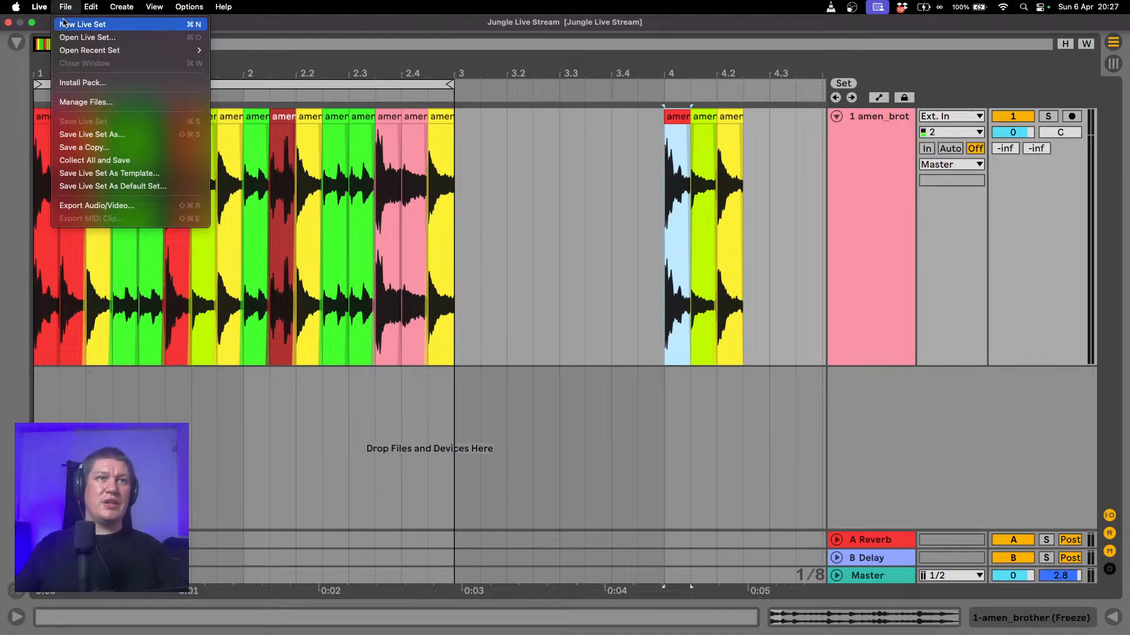
{"action": "left_click", "coordinate": [70, 102]}
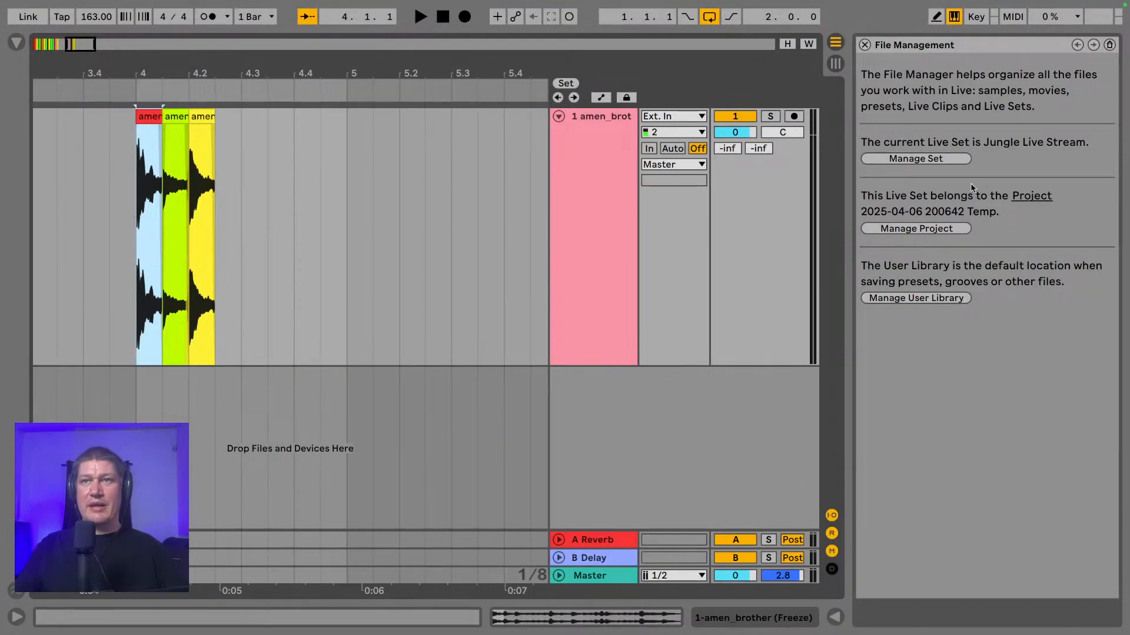
{"action": "left_click", "coordinate": [924, 233]}
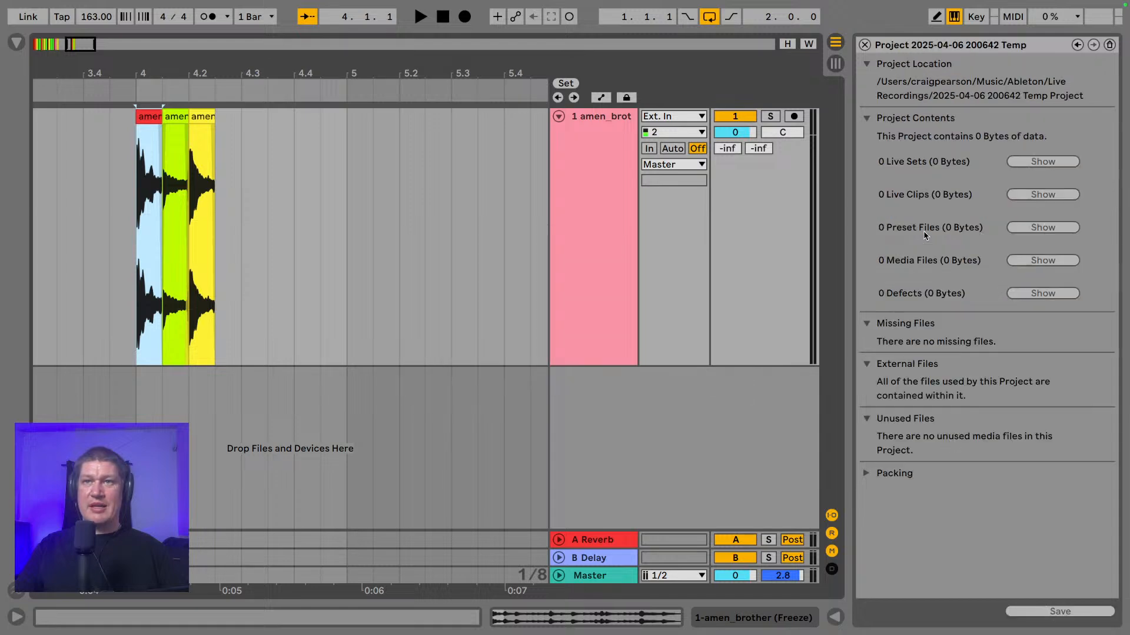
{"action": "left_click", "coordinate": [865, 118]}
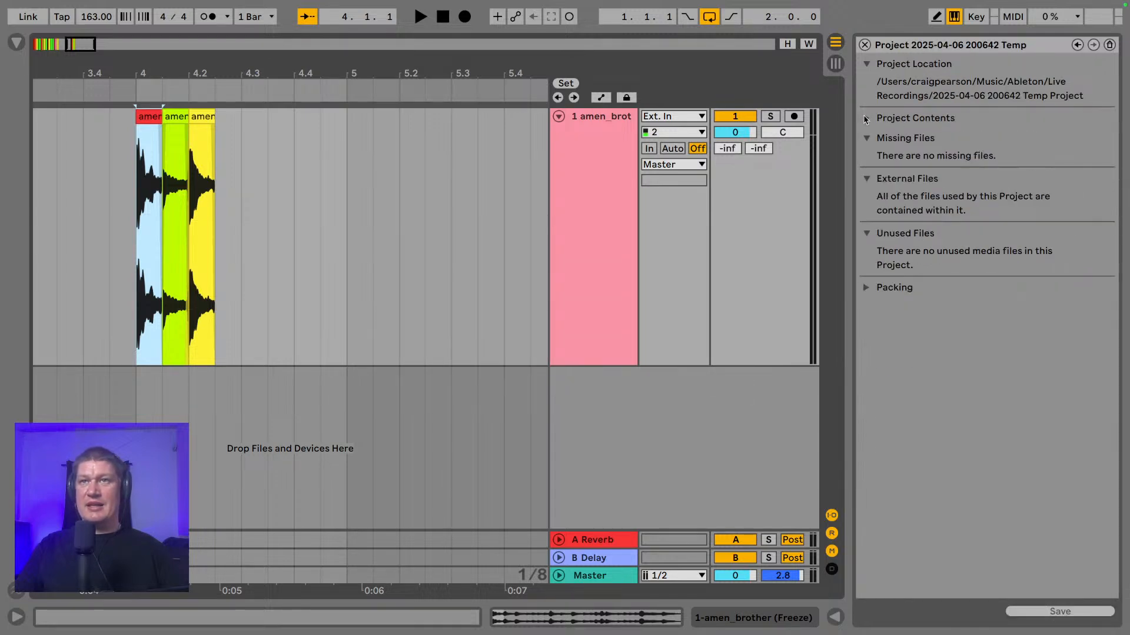
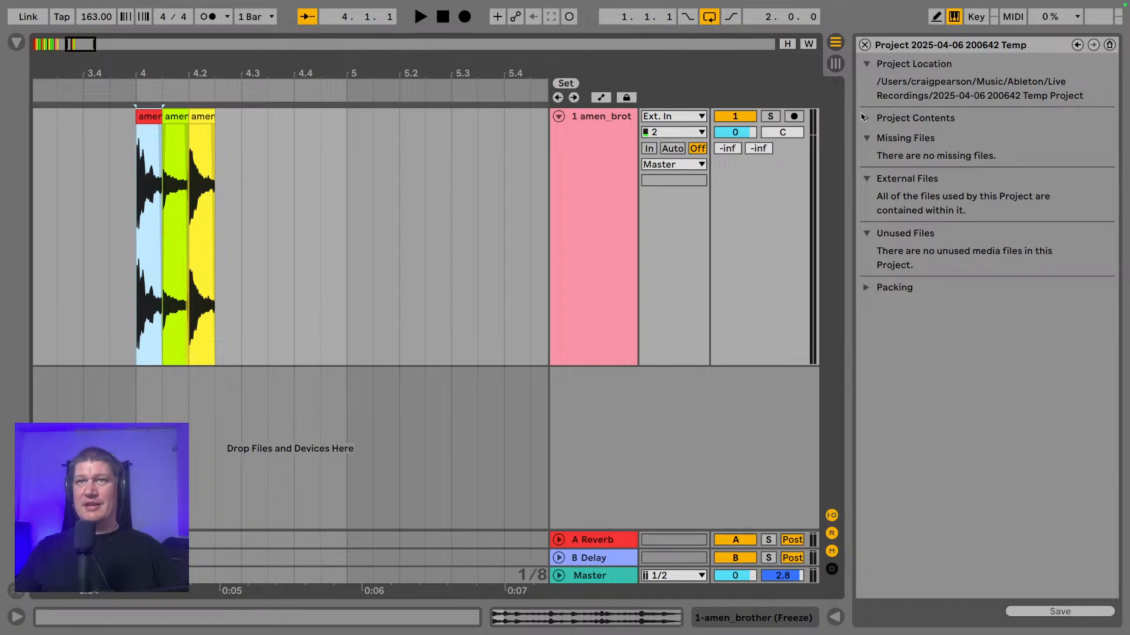
{"action": "left_click", "coordinate": [864, 47]}
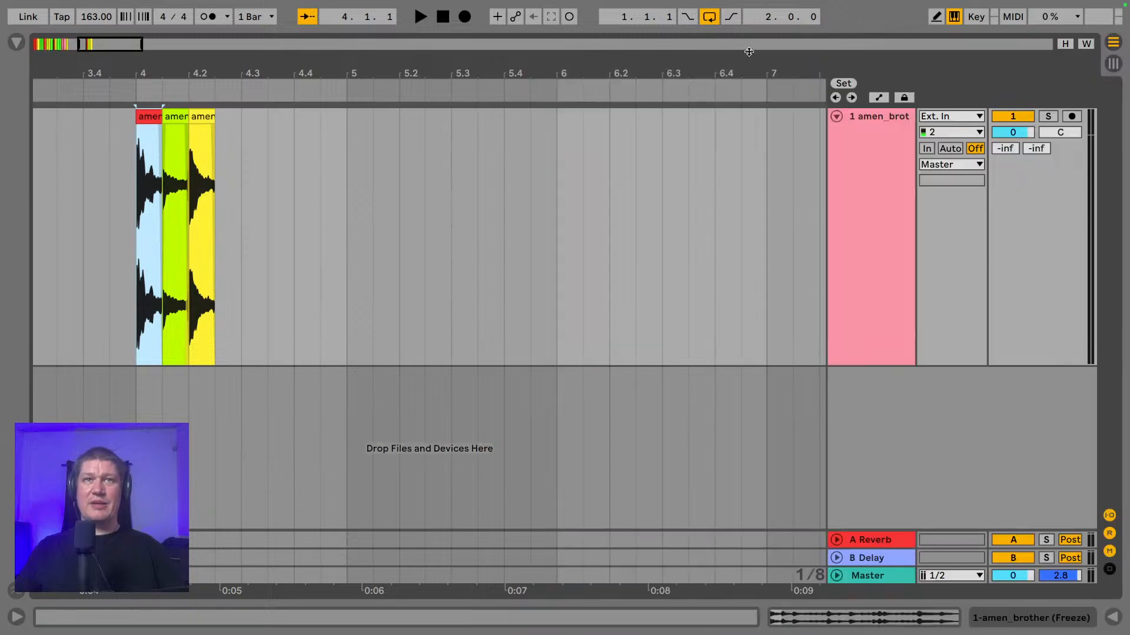
- Play the new three-slice pattern again from its start at 4.1.1
{"action": "left_click_drag", "start_coordinate": [434, 62], "coordinate": [384, 25]}
{"action": "left_click_drag", "start_coordinate": [53, 71], "coordinate": [77, 71]}
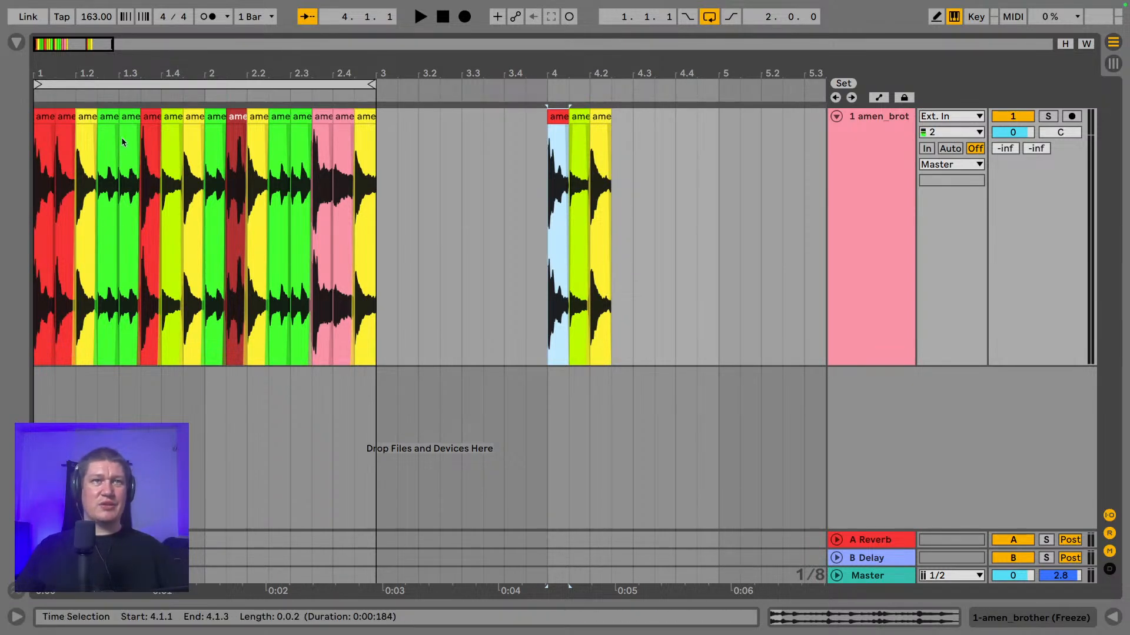
{"action": "left_click", "coordinate": [148, 119]}
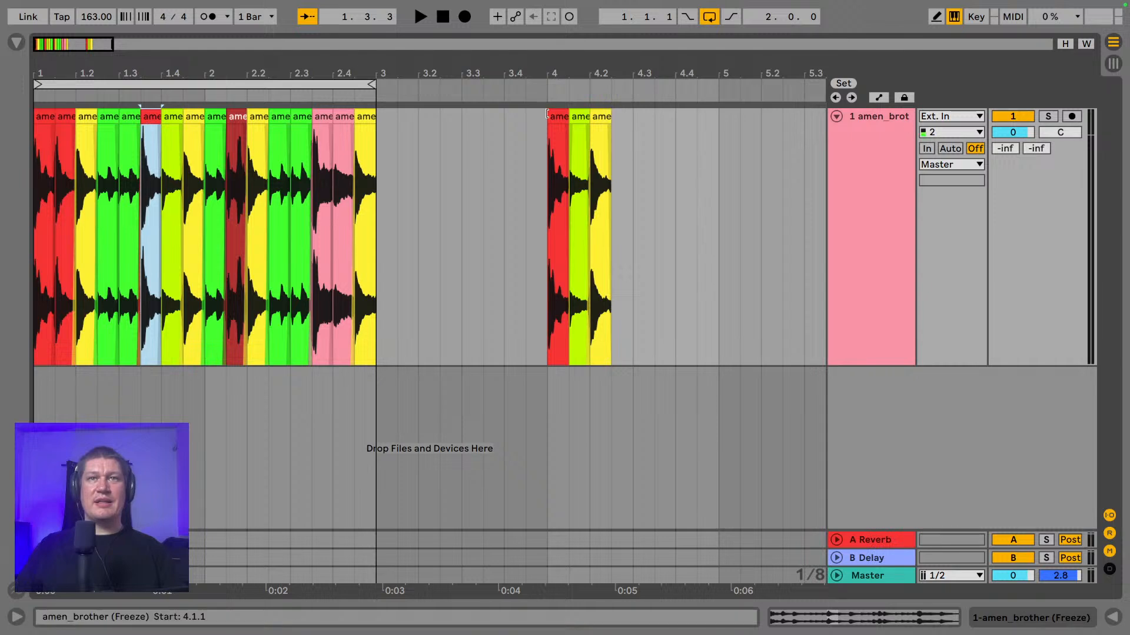
{"action": "left_click", "coordinate": [538, 139]}
{"action": "key", "text": "space"}
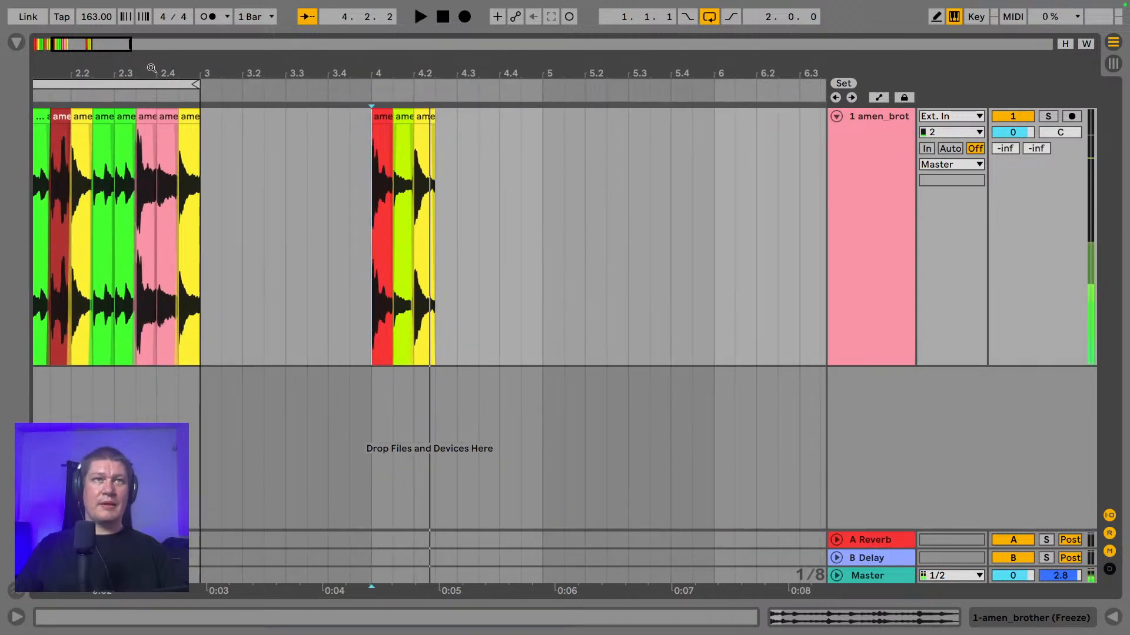
- Copy the two green slices spanning 2.2.3 to 2.3.3 to 4.2.3, directly after the yellow slice
{"action": "left_click_drag", "start_coordinate": [152, 70], "coordinate": [326, 69]}
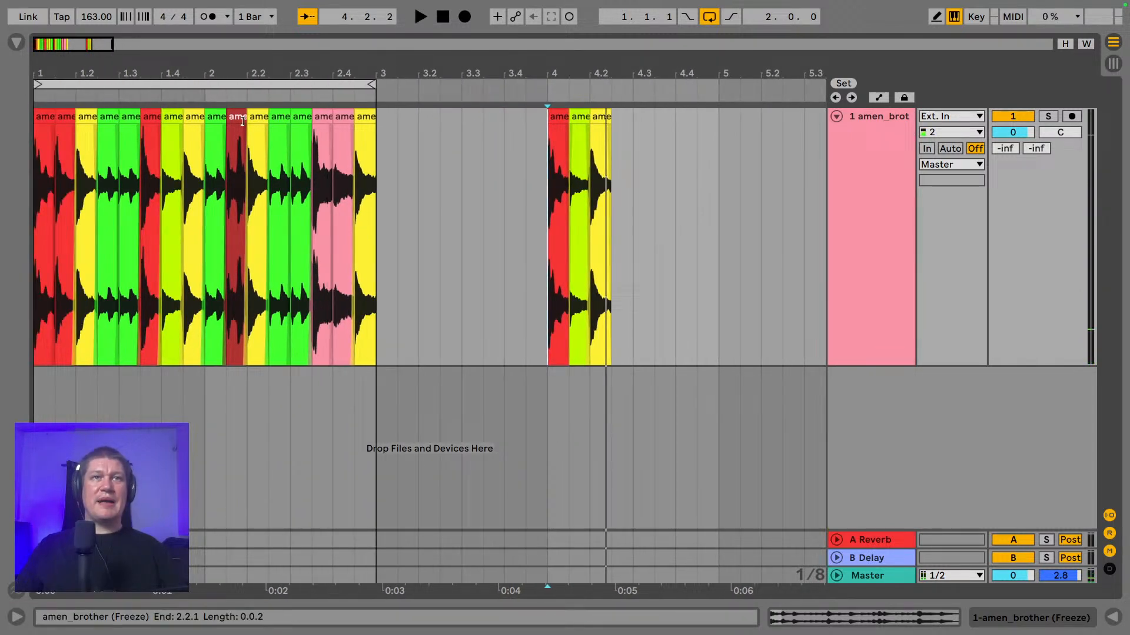
{"action": "left_click", "coordinate": [281, 117]}
{"action": "left_click", "coordinate": [302, 118], "text": "shift"}
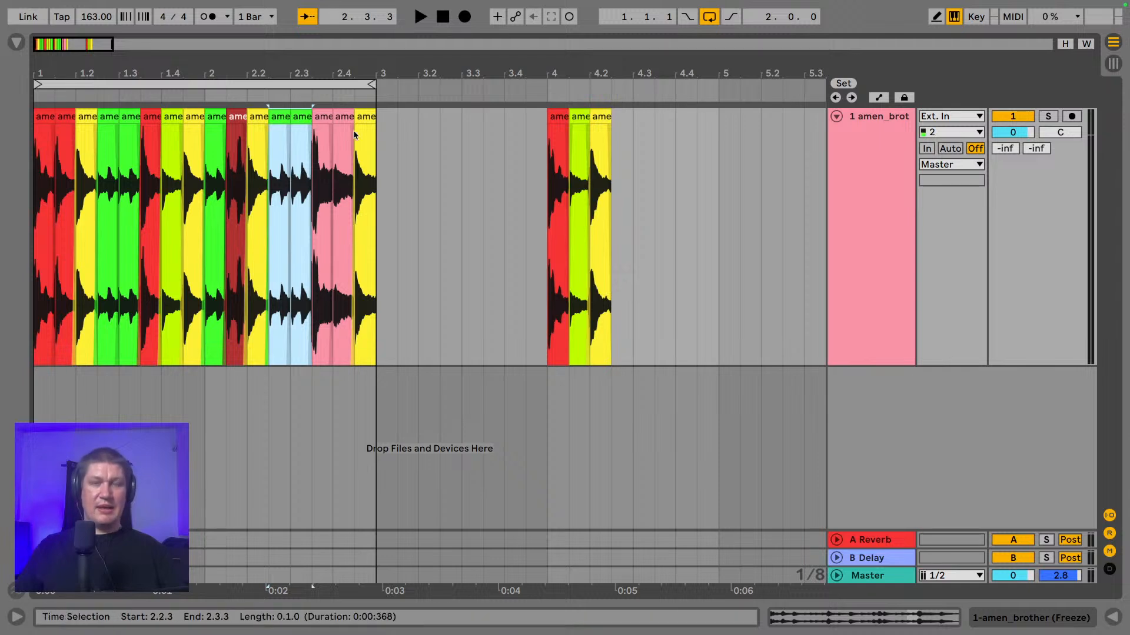
{"action": "left_click", "coordinate": [610, 164]}
{"action": "key", "text": "ctrl+v"}
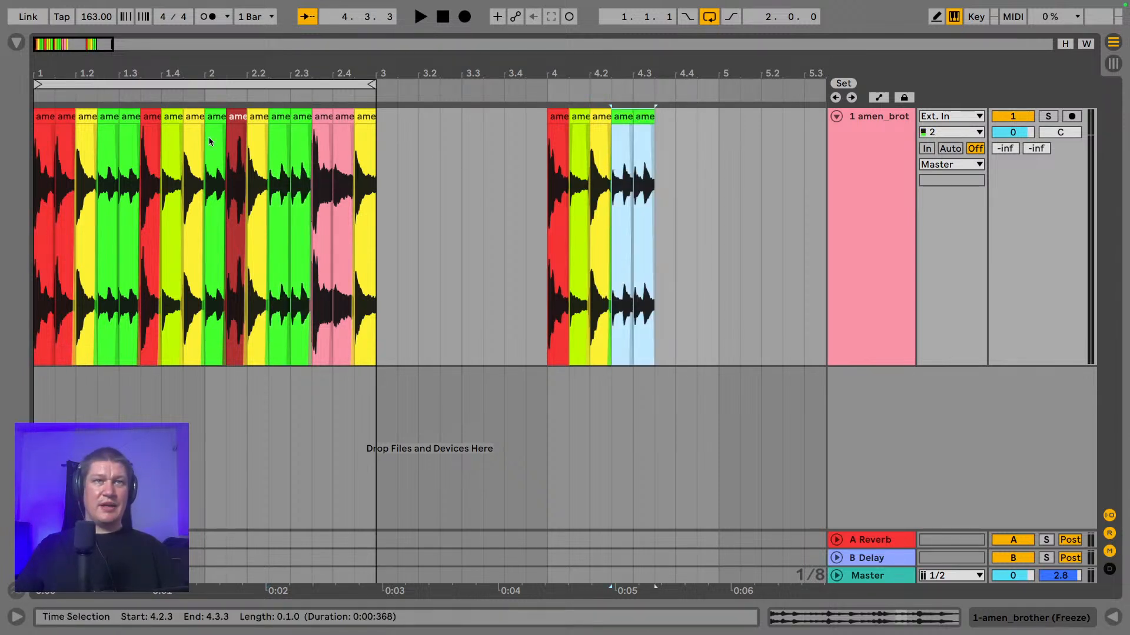
- Copy the red slice at 1.3.3 to 4.3.3, directly after the two green slices of the new pattern
{"action": "left_click", "coordinate": [155, 117]}
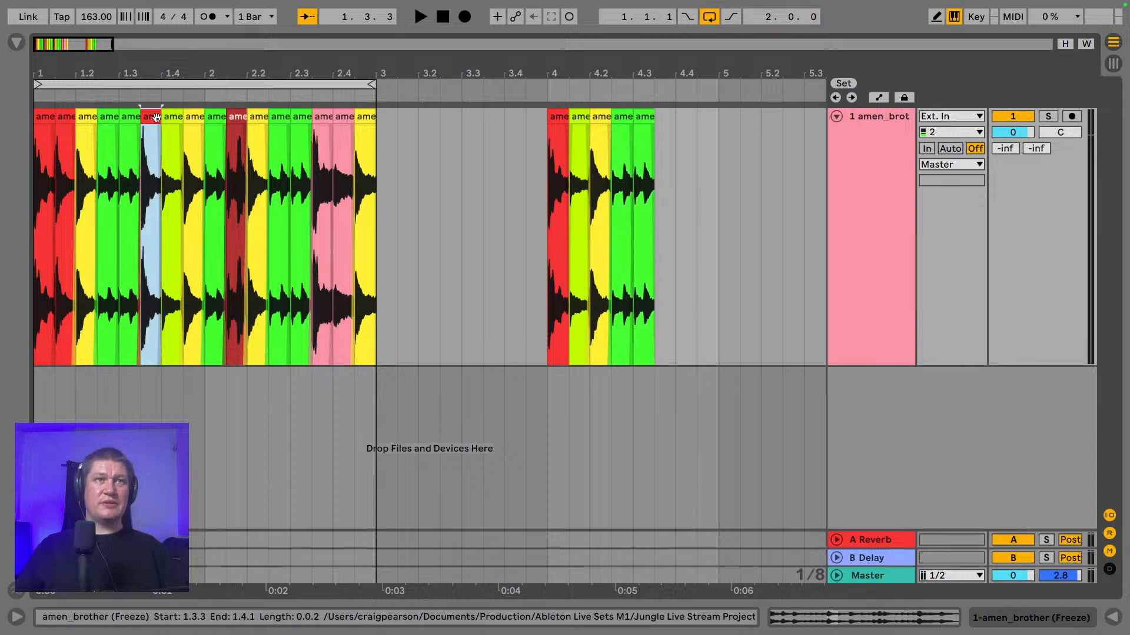
{"action": "left_click", "coordinate": [655, 176]}
{"action": "key", "text": "super+v"}
- Copy the yellow slice at 1.4.3 to 4.4.1 and the green slice at 2.1.1 to 4.4.3, filling the new bar
{"action": "left_click", "coordinate": [196, 118]}
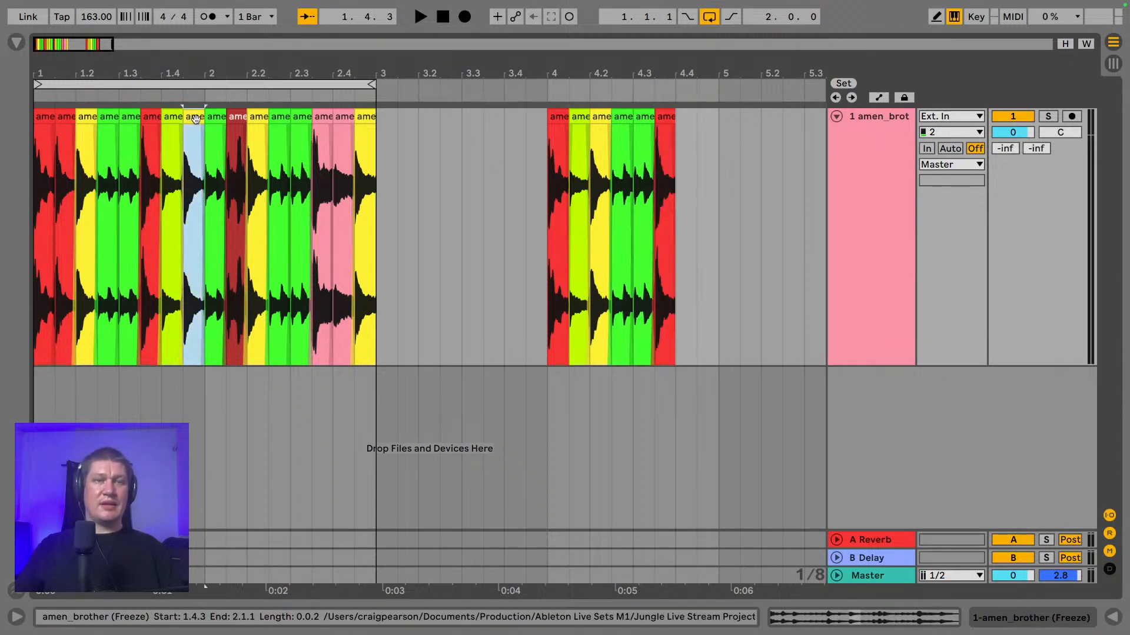
{"action": "key", "text": "super+c"}
{"action": "left_click", "coordinate": [677, 170]}
{"action": "key", "text": "super+v"}
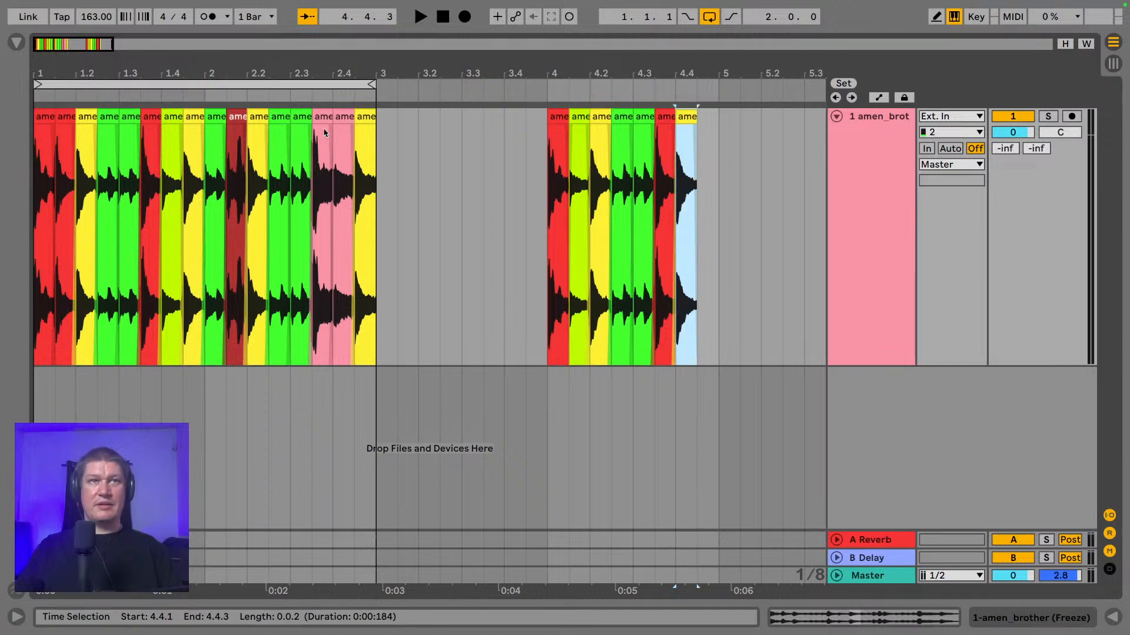
{"action": "left_click", "coordinate": [216, 117]}
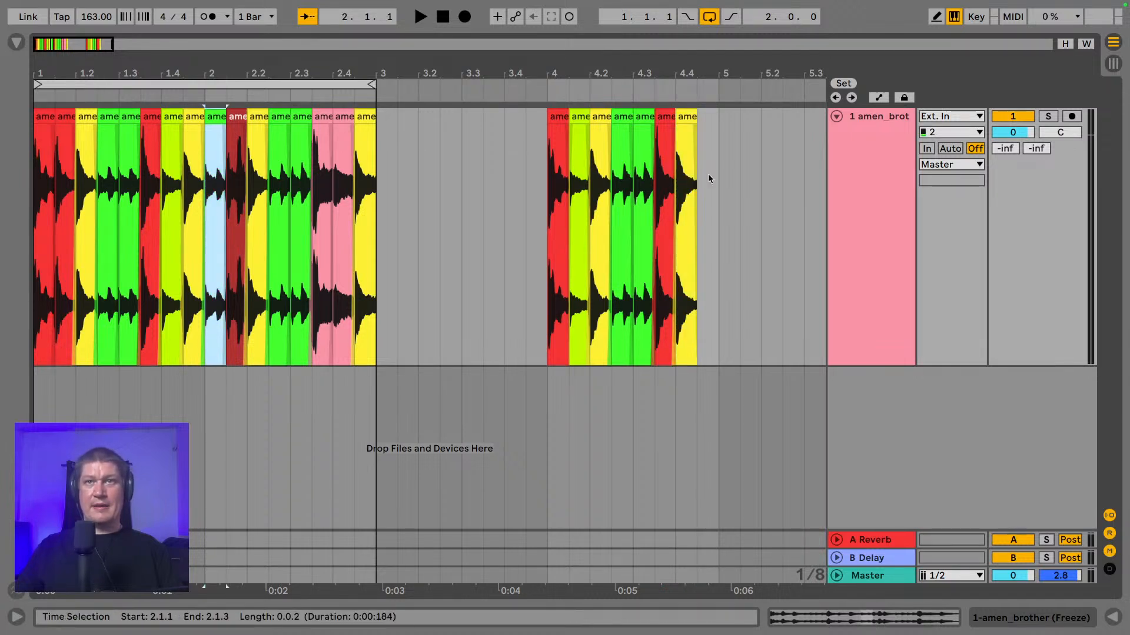
{"action": "key", "text": "super+c"}
{"action": "left_click", "coordinate": [708, 176]}
{"action": "key", "text": "super+v"}
- Loop the new one-bar pattern from 4.1.1 to 5.1.1 and play it
{"action": "left_click", "coordinate": [555, 197]}
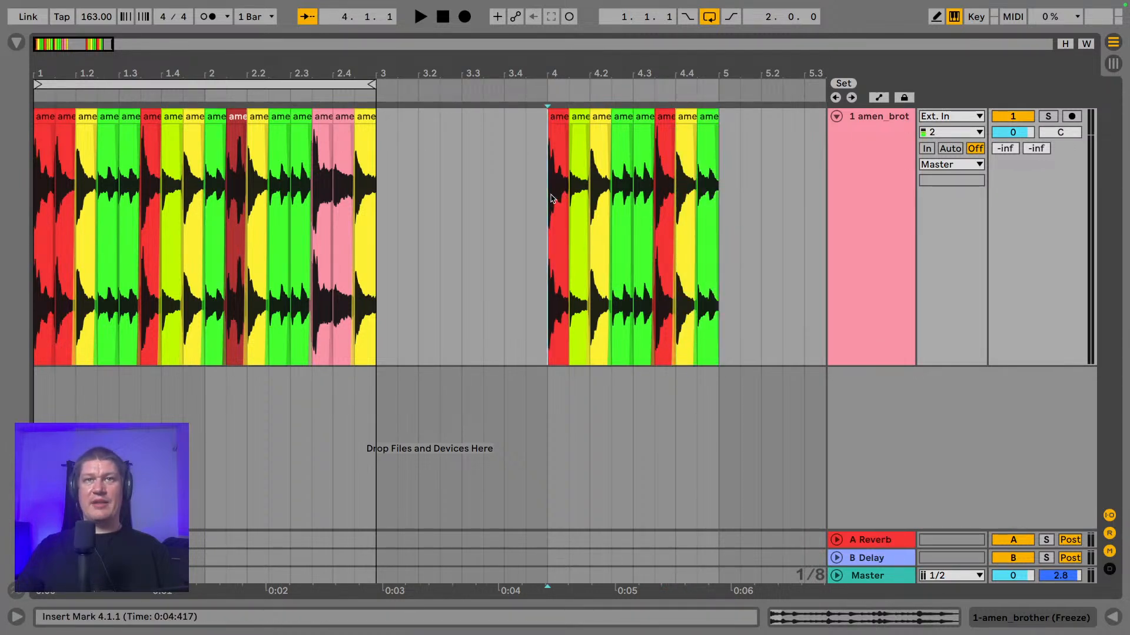
{"action": "left_click", "coordinate": [726, 204], "text": "shift"}
{"action": "key", "text": "ctrl+l"}
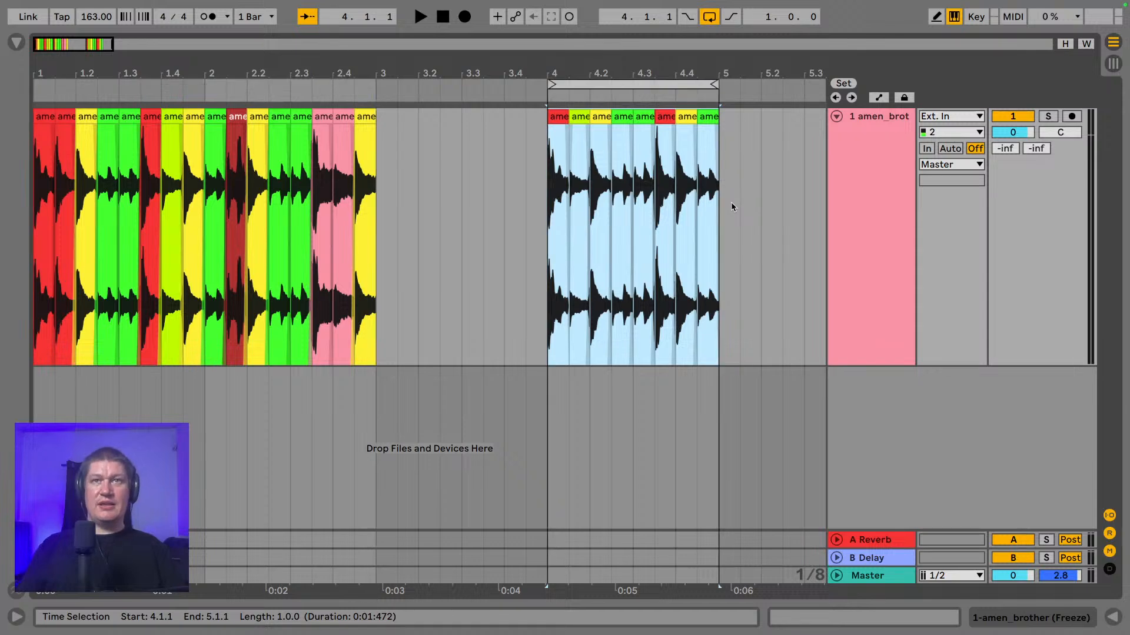
{"action": "key", "text": "space"}
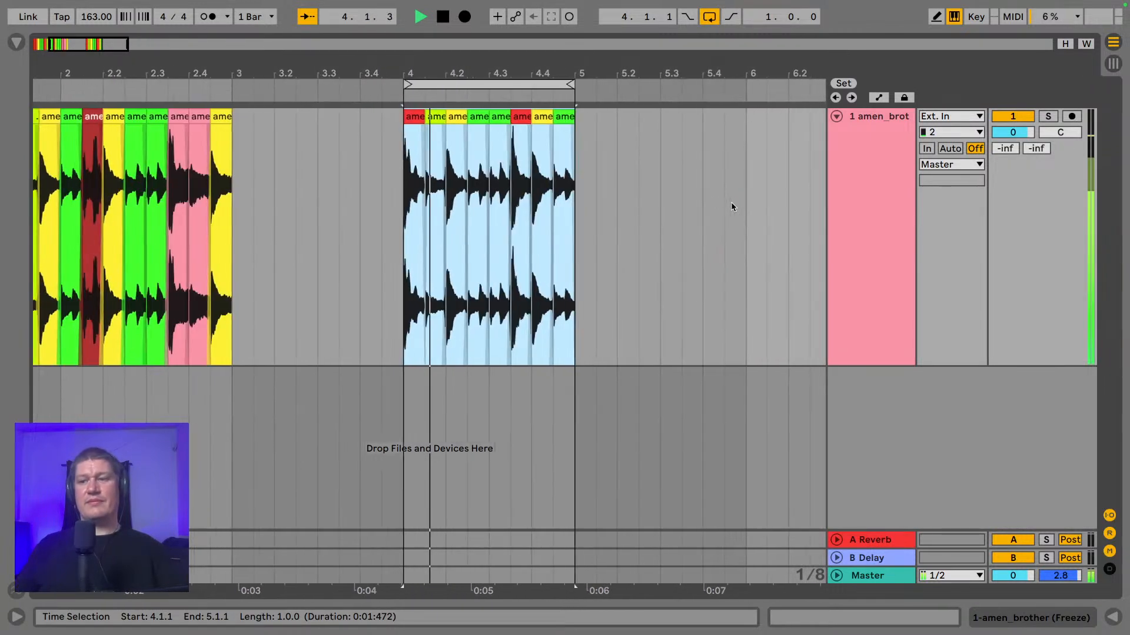
{"action": "key", "text": "space"}
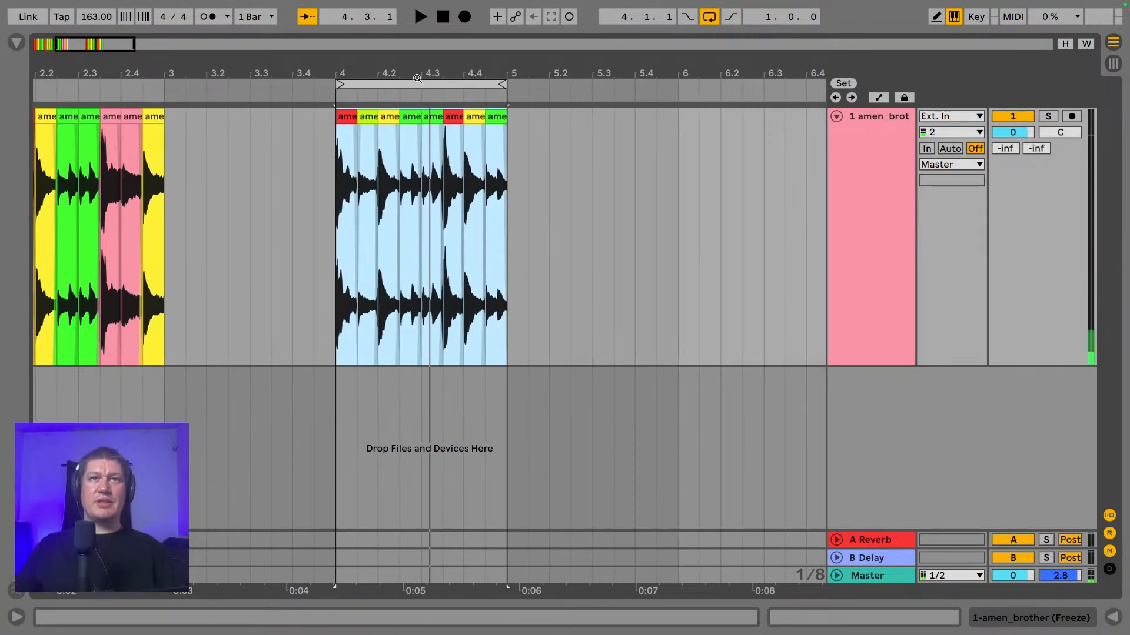
- Delete the four slices from 4.3.1 to 5.1.1 and play the remaining half bar from 3.4.3
{"action": "left_click_drag", "start_coordinate": [422, 76], "coordinate": [372, 81]}
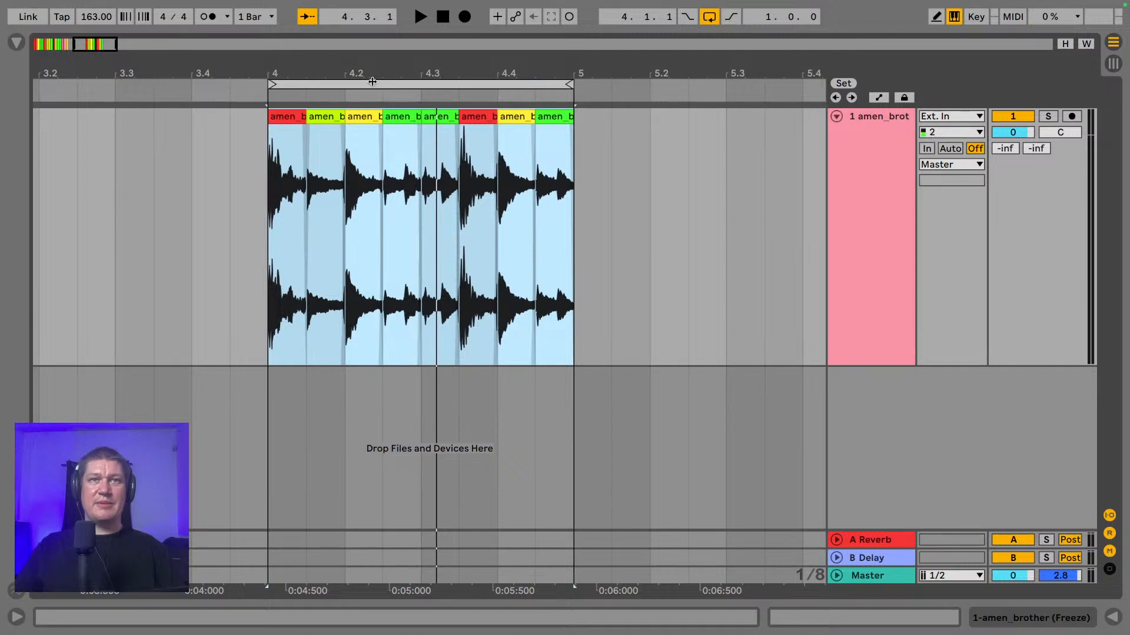
{"action": "left_click", "coordinate": [428, 115]}
{"action": "left_click", "coordinate": [562, 120], "text": "shift"}
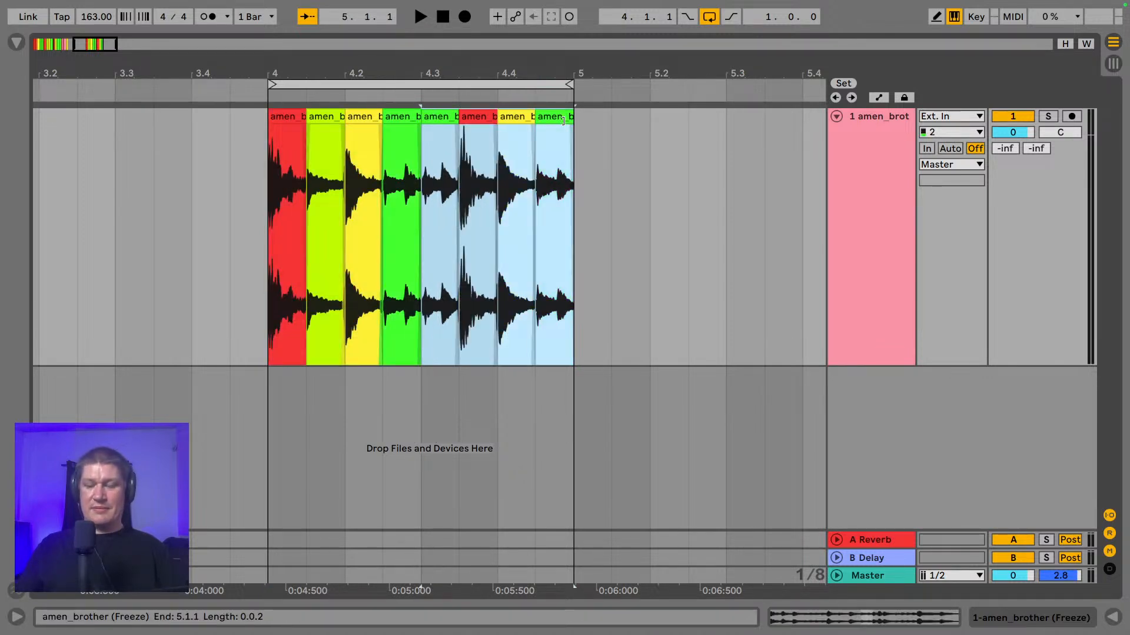
{"action": "key", "text": "Delete"}
{"action": "left_click", "coordinate": [246, 213]}
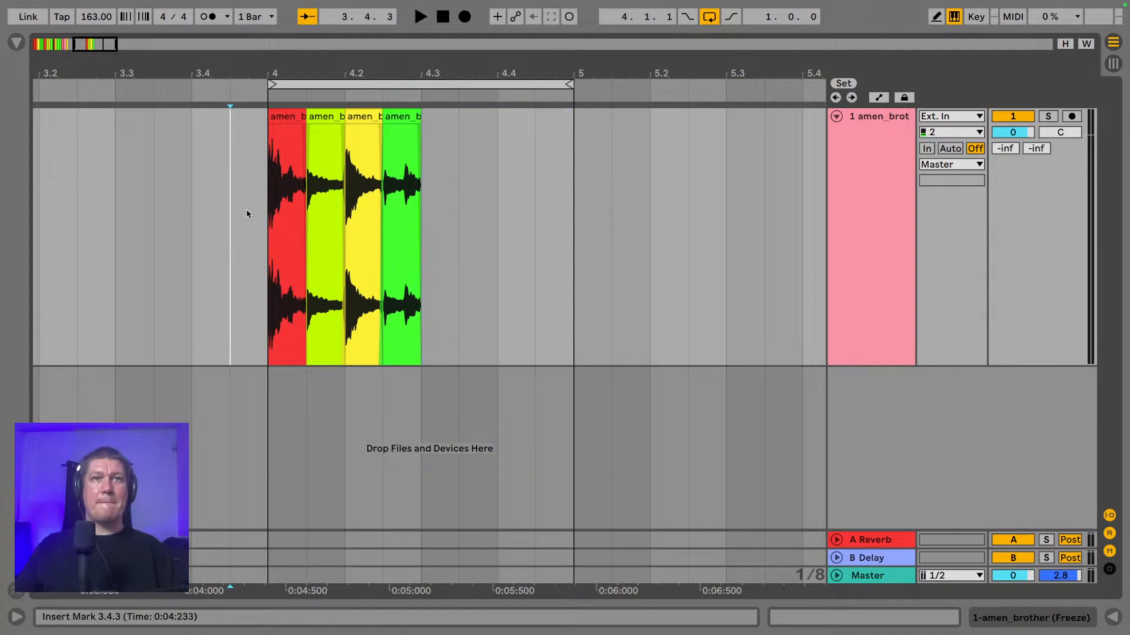
{"action": "key", "text": "space"}
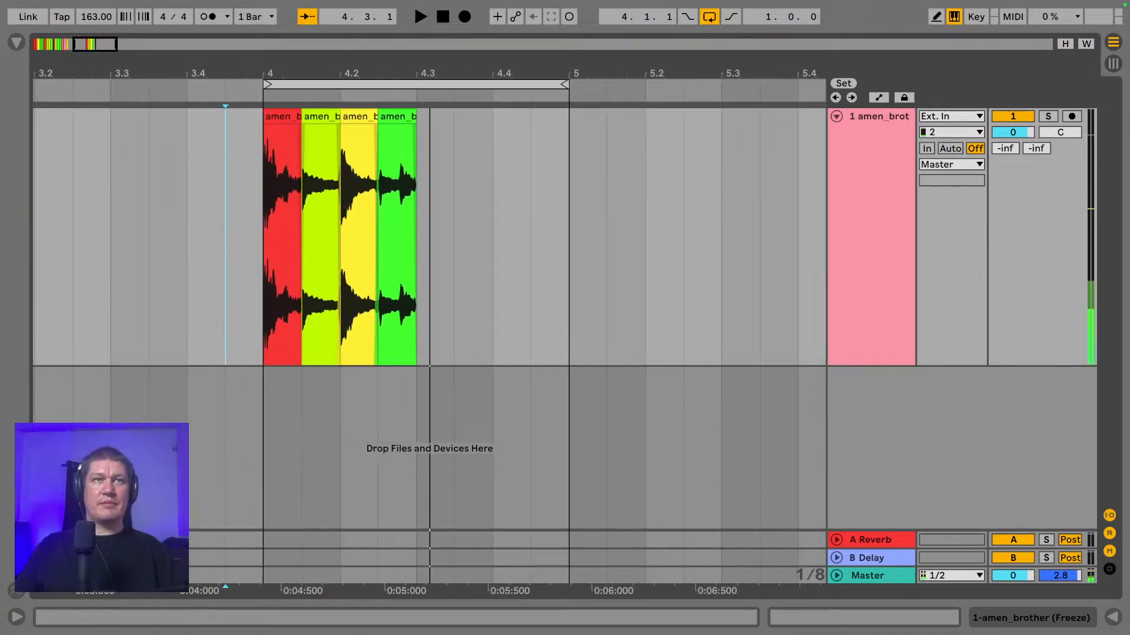
- Copy the red slice at 4.1.1 to 4.3.1, directly after the green slice of the new pattern
{"action": "left_click_drag", "start_coordinate": [189, 73], "coordinate": [345, 73]}
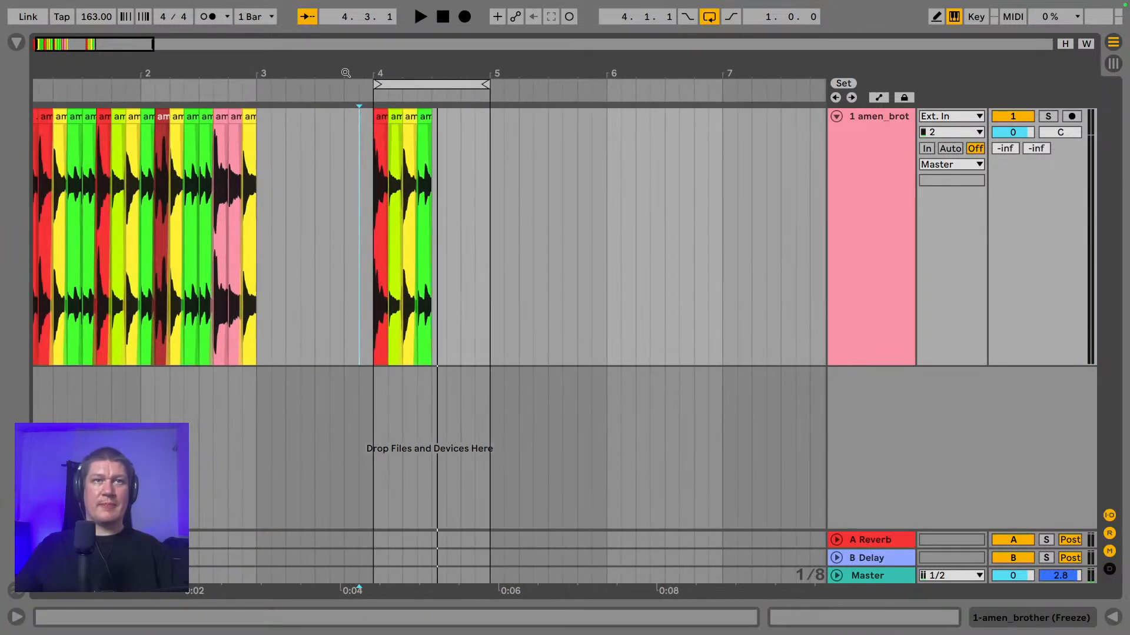
{"action": "left_click_drag", "start_coordinate": [267, 75], "coordinate": [266, 59]}
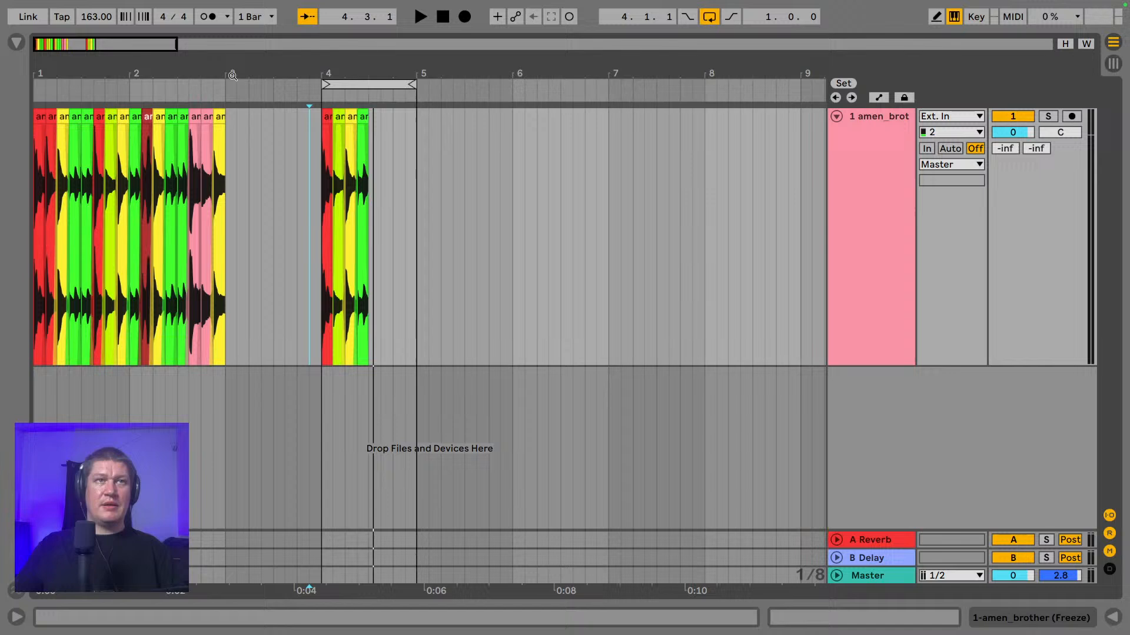
{"action": "left_click", "coordinate": [101, 116]}
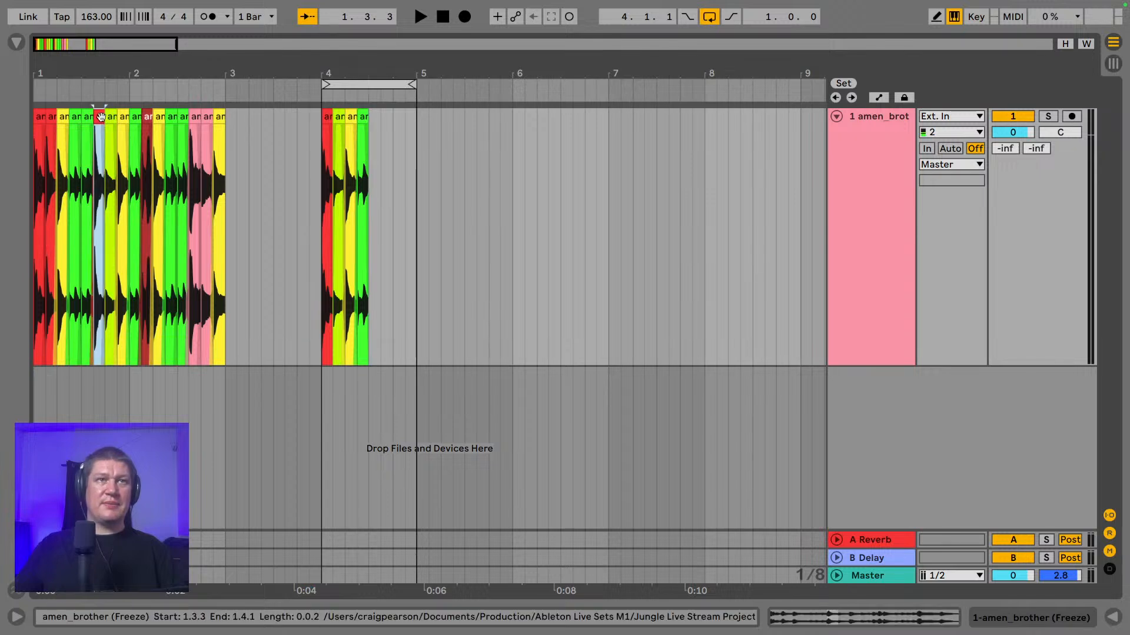
{"action": "left_click", "coordinate": [40, 116]}
{"action": "left_click_drag", "start_coordinate": [345, 67], "coordinate": [345, 94]}
{"action": "left_click", "coordinate": [295, 118]}
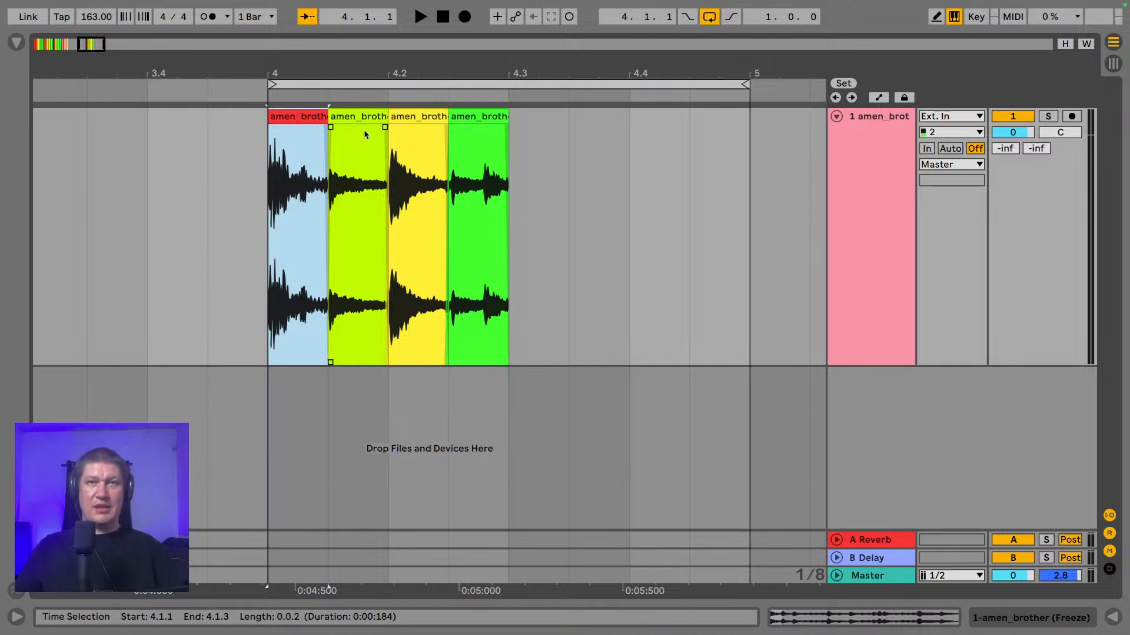
{"action": "left_click", "coordinate": [513, 157]}
{"action": "key", "text": "ctrl+v"}
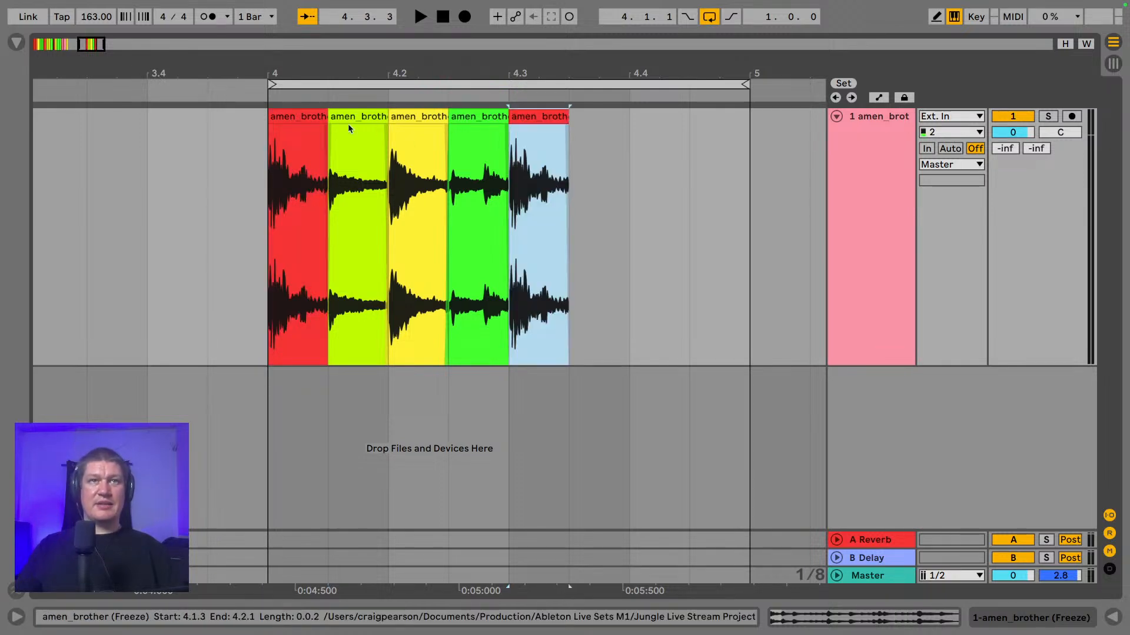
- Copy the yellow slice at 4.2.1 to both 4.3.3 and 4.4.1
{"action": "left_click", "coordinate": [410, 118]}
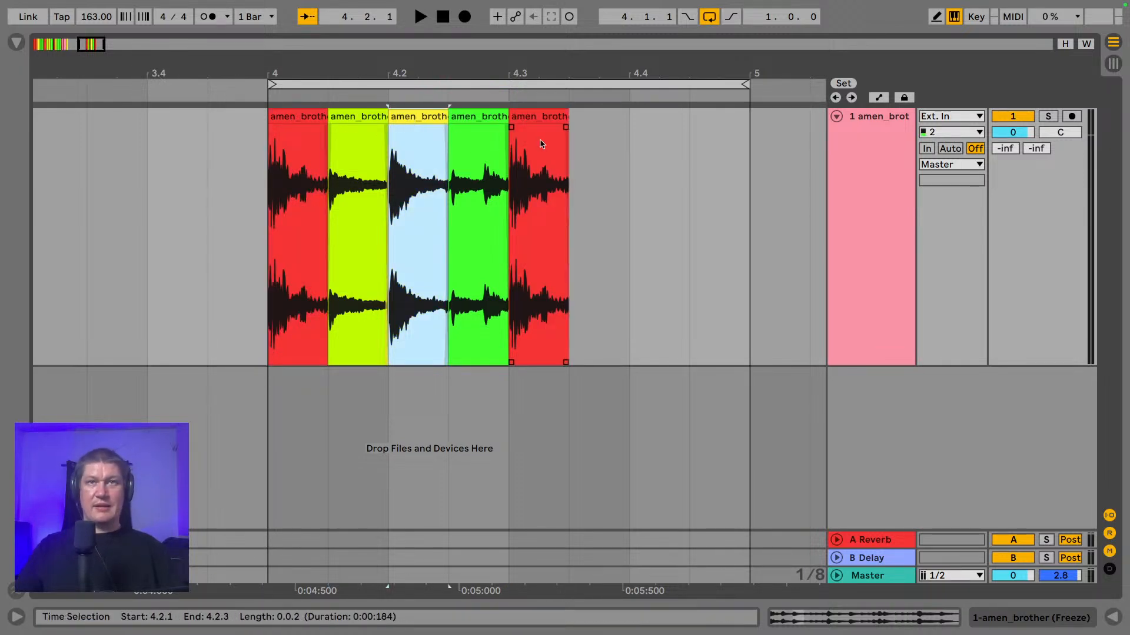
{"action": "left_click", "coordinate": [574, 153]}
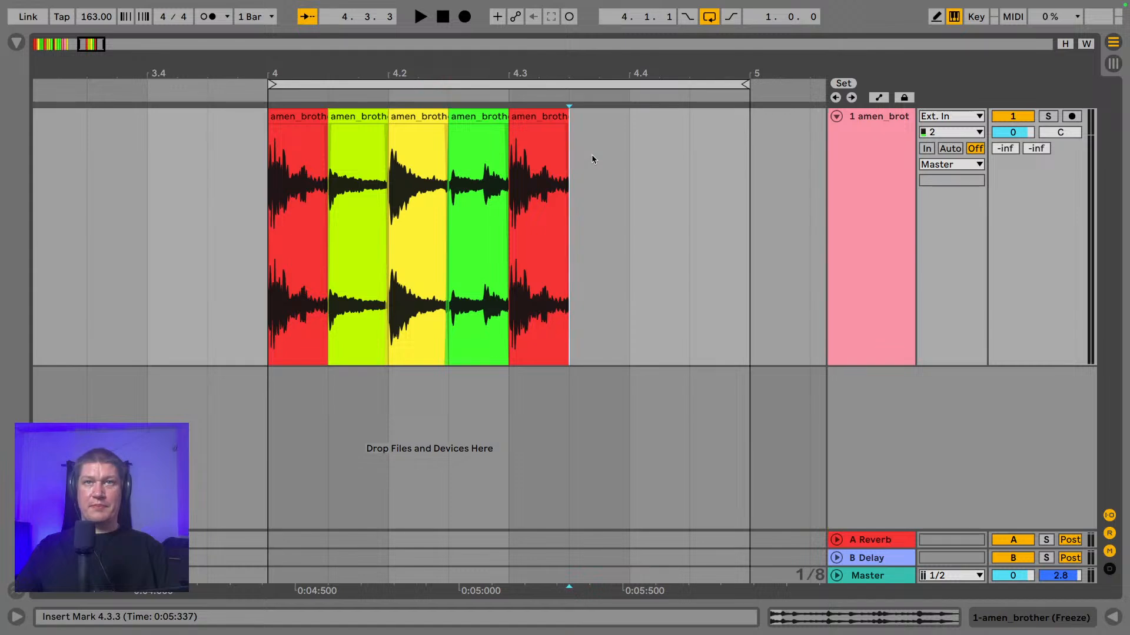
{"action": "left_click", "coordinate": [417, 118]}
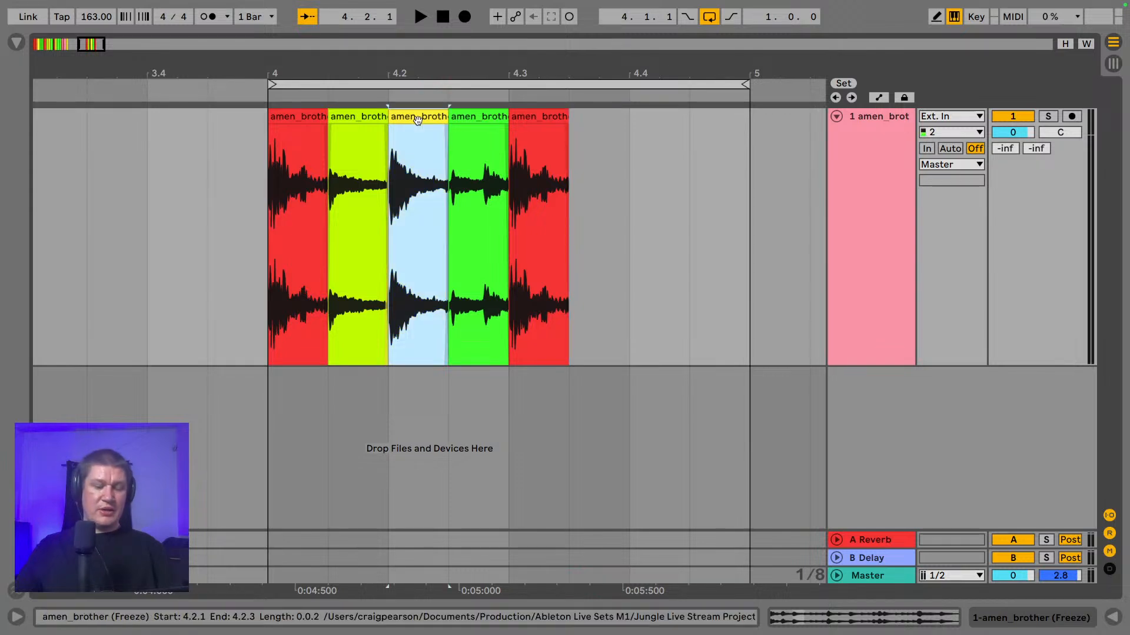
{"action": "left_click_drag", "start_coordinate": [417, 120], "coordinate": [648, 120]}
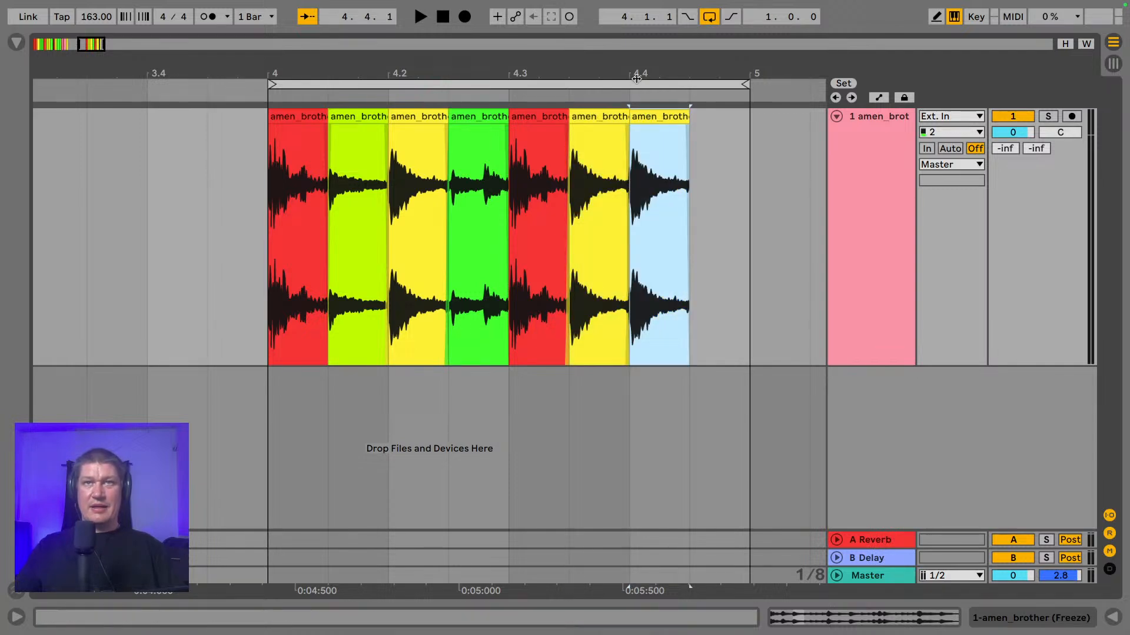
- Set the grid to 1/16 and duplicate the first half of the yellow slice at 4.3.3 onto 4.3.4
{"action": "left_click_drag", "start_coordinate": [615, 67], "coordinate": [617, 138]}
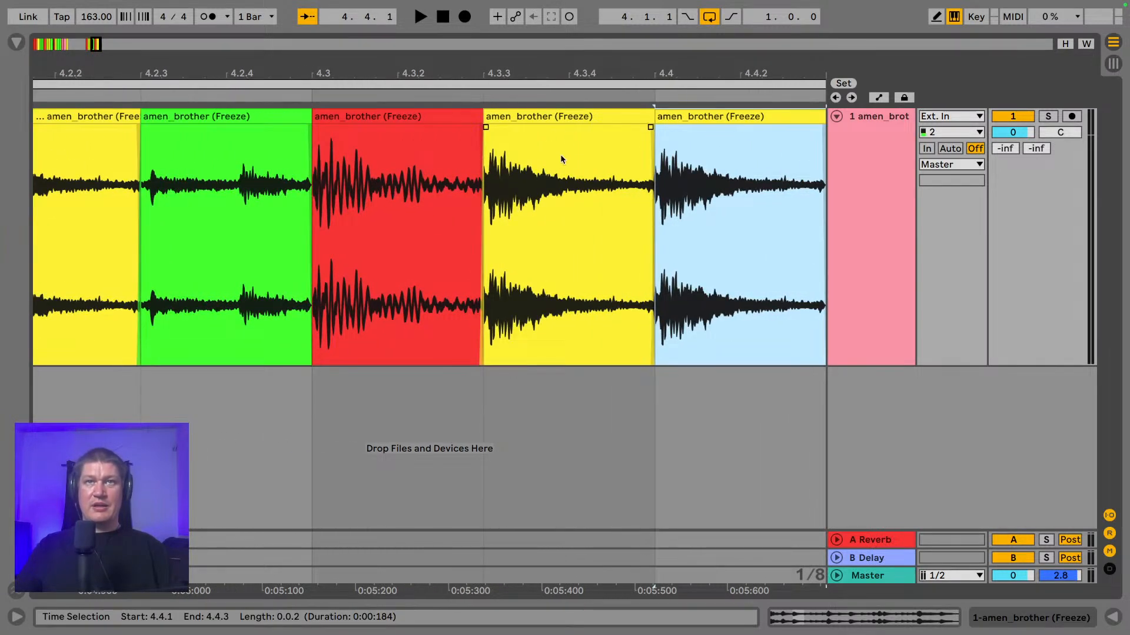
{"action": "right_click", "coordinate": [561, 159]}
{"action": "left_click", "coordinate": [697, 369]}
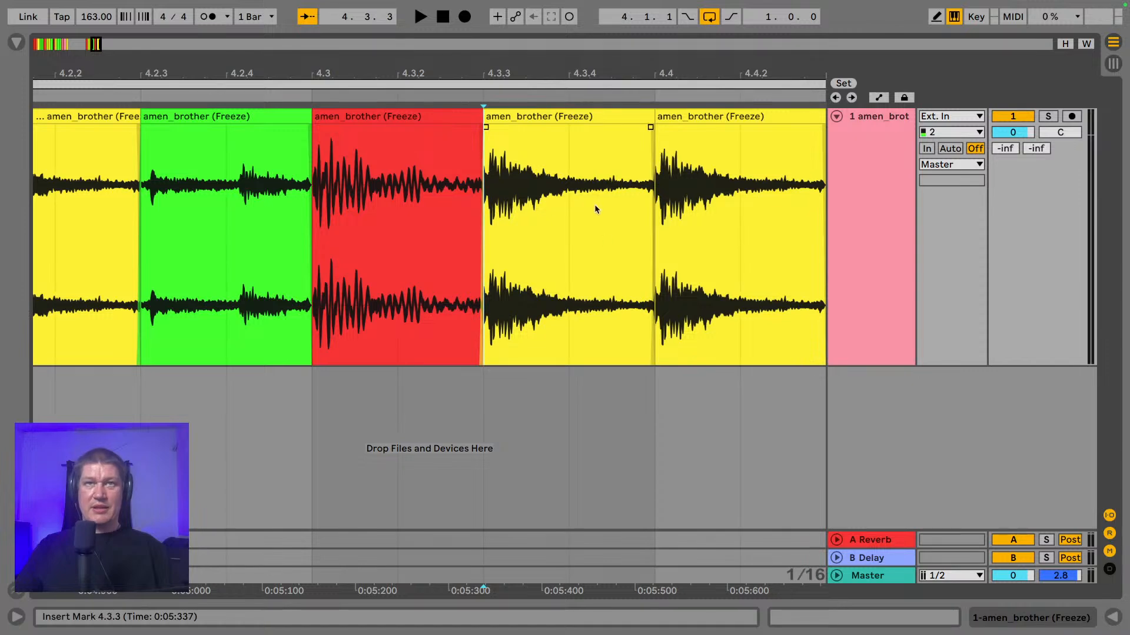
{"action": "left_click_drag", "start_coordinate": [574, 213], "coordinate": [517, 215]}
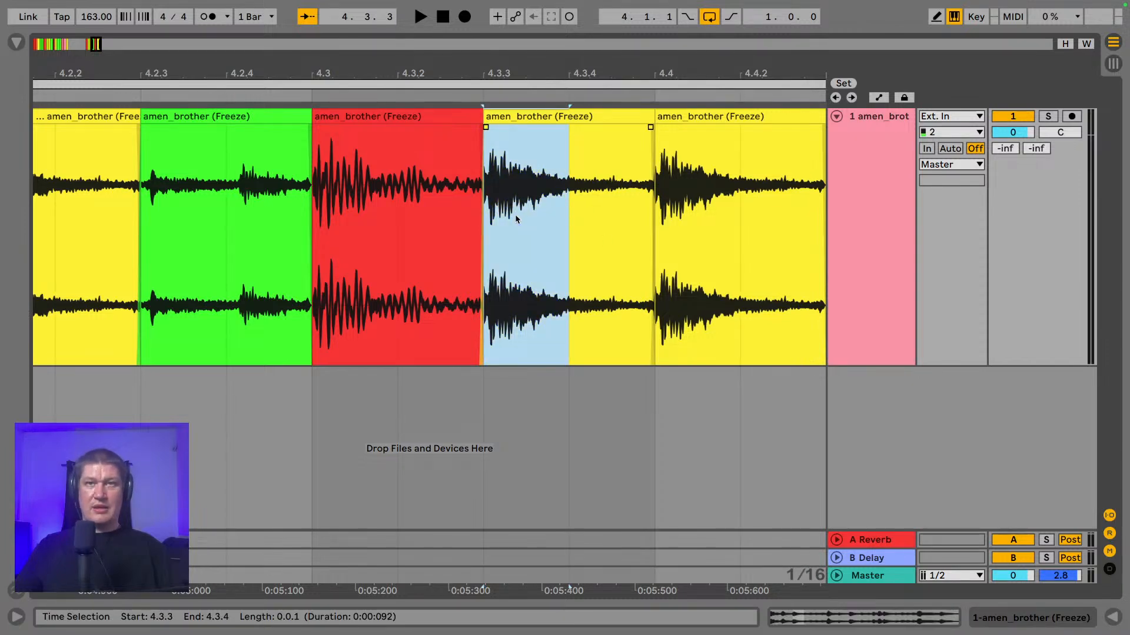
{"action": "key", "text": "ctrl+d"}
- Copy the green slice at 4.2.3 to 4.4.3, completing bar 4 of the new pattern
{"action": "left_click", "coordinate": [530, 82]}
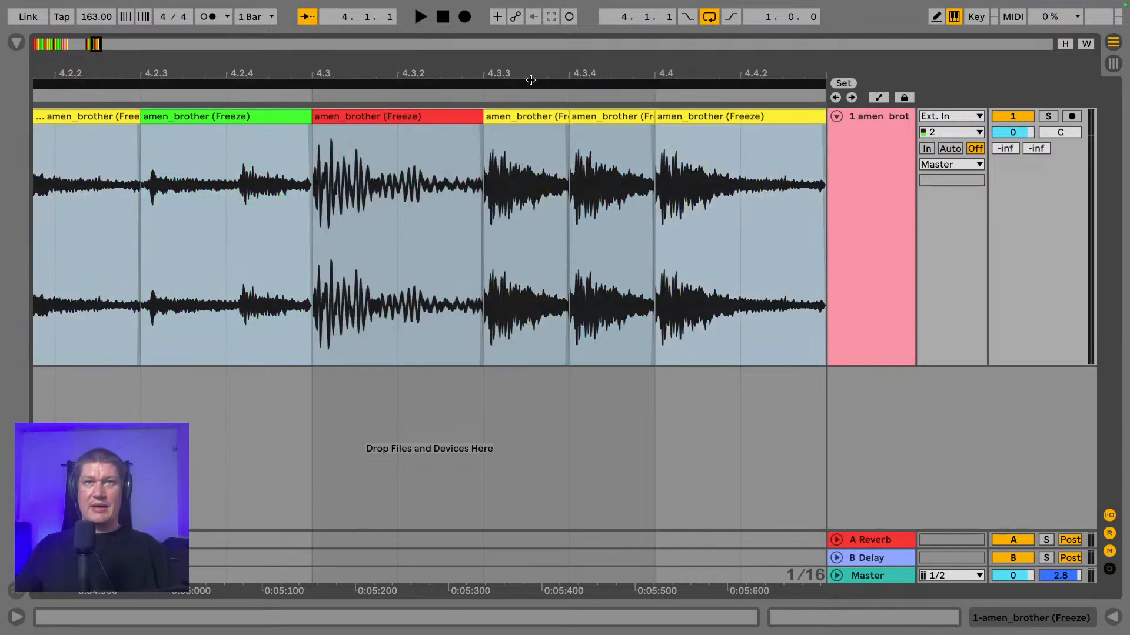
{"action": "left_click_drag", "start_coordinate": [529, 75], "coordinate": [413, 40]}
{"action": "left_click", "coordinate": [268, 117]}
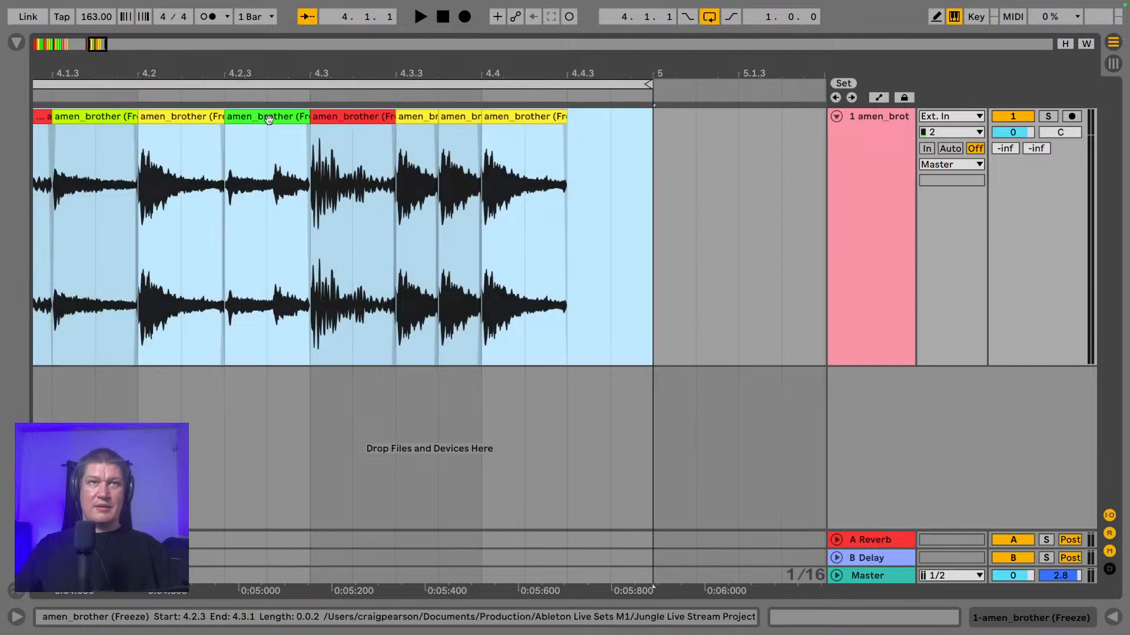
{"action": "left_click_drag", "start_coordinate": [268, 119], "coordinate": [587, 124]}
{"action": "key", "text": "super+z"}
{"action": "left_click", "coordinate": [281, 116]}
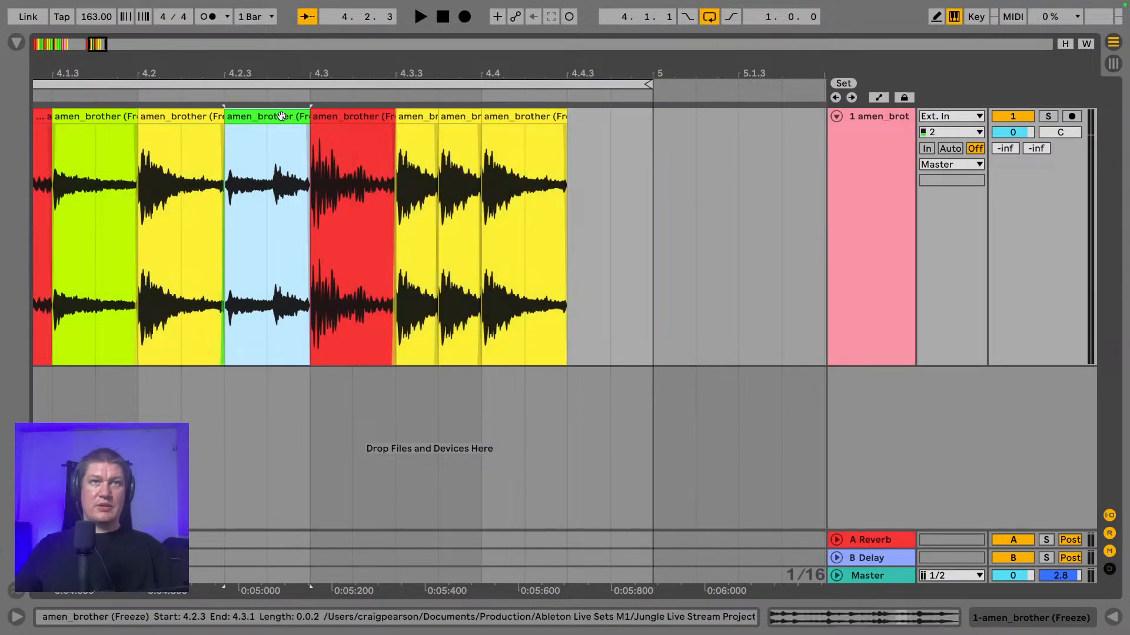
{"action": "left_click_drag", "start_coordinate": [281, 116], "coordinate": [615, 146]}
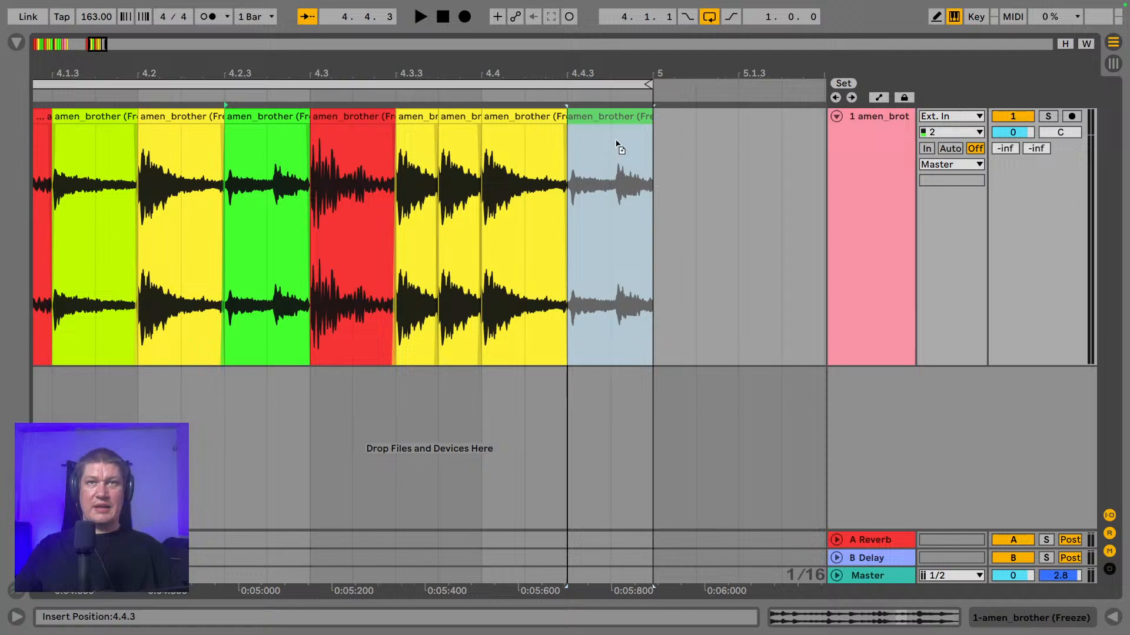
- Play the looped bar 4 pattern from its start and stop it
{"action": "left_click", "coordinate": [570, 85]}
{"action": "key", "text": "space"}
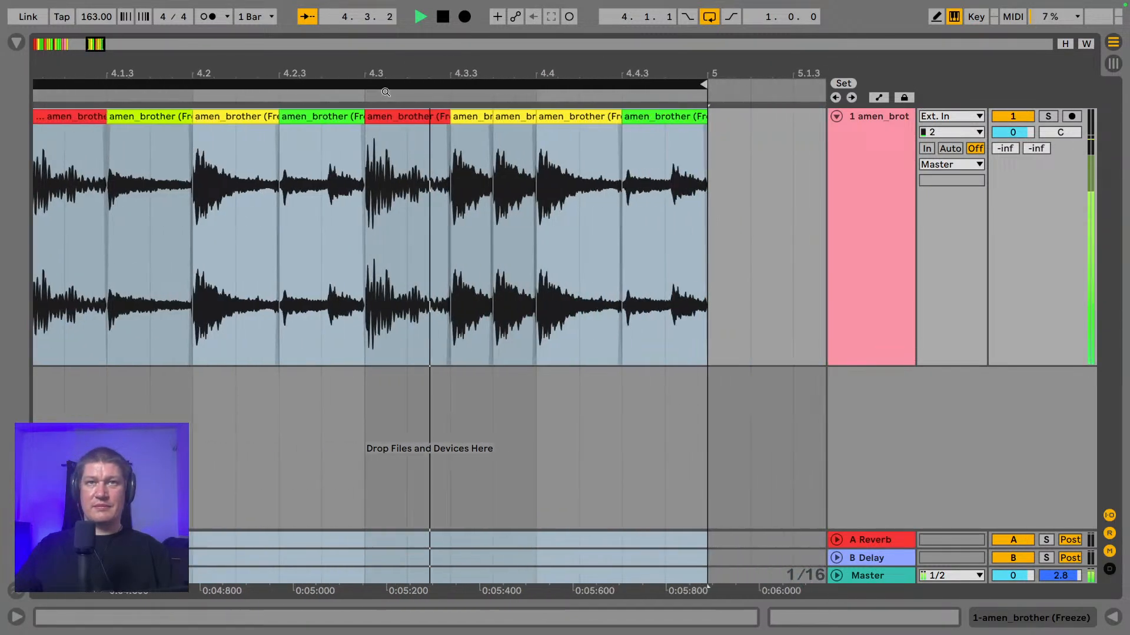
{"action": "key", "text": "space"}
{"action": "mouse_move", "coordinate": [401, 72]}
{"action": "left_mouse_down"}
{"action": "mouse_move", "coordinate": [401, 32]}
{"action": "mouse_move", "coordinate": [405, 70]}
{"action": "left_mouse_up"}
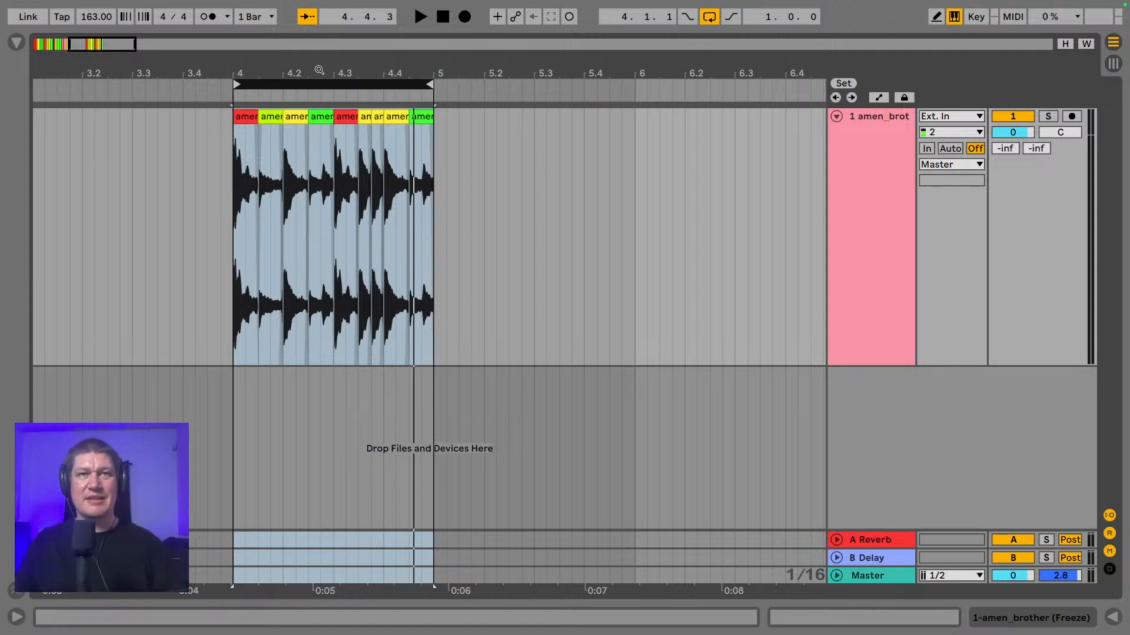
- Extend the pattern into bar 5 by copying the red slice at 4.1.1 to 5.1.1 and the green slice at 2.1.1 to 5.1.3
{"action": "left_click_drag", "start_coordinate": [313, 69], "coordinate": [313, 77]}
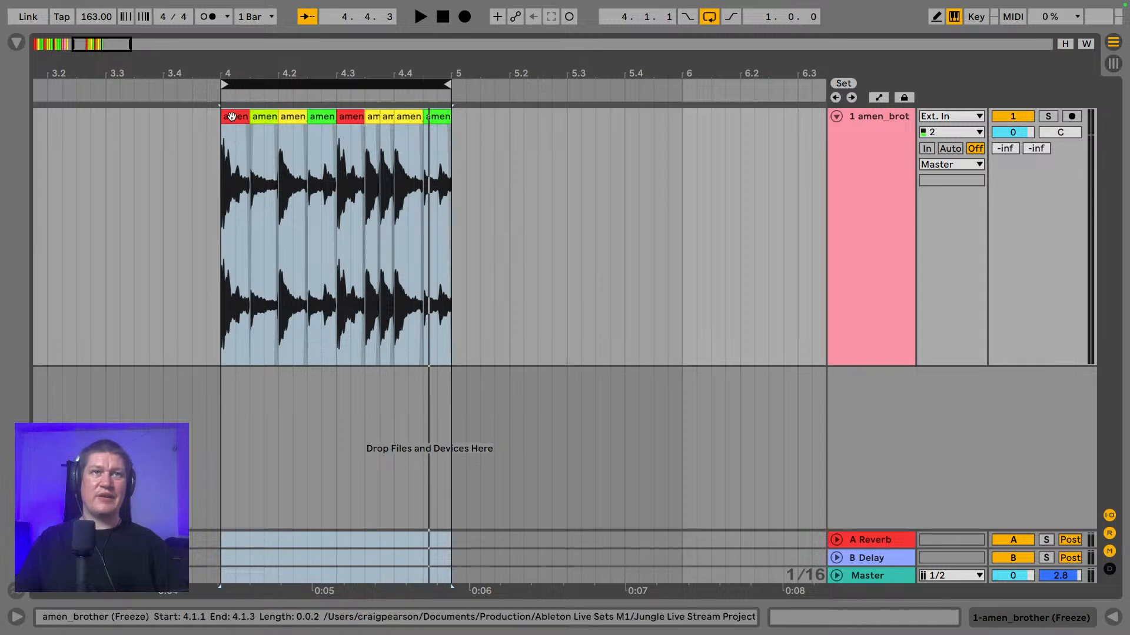
{"action": "left_click", "coordinate": [164, 125]}
{"action": "left_click", "coordinate": [230, 112]}
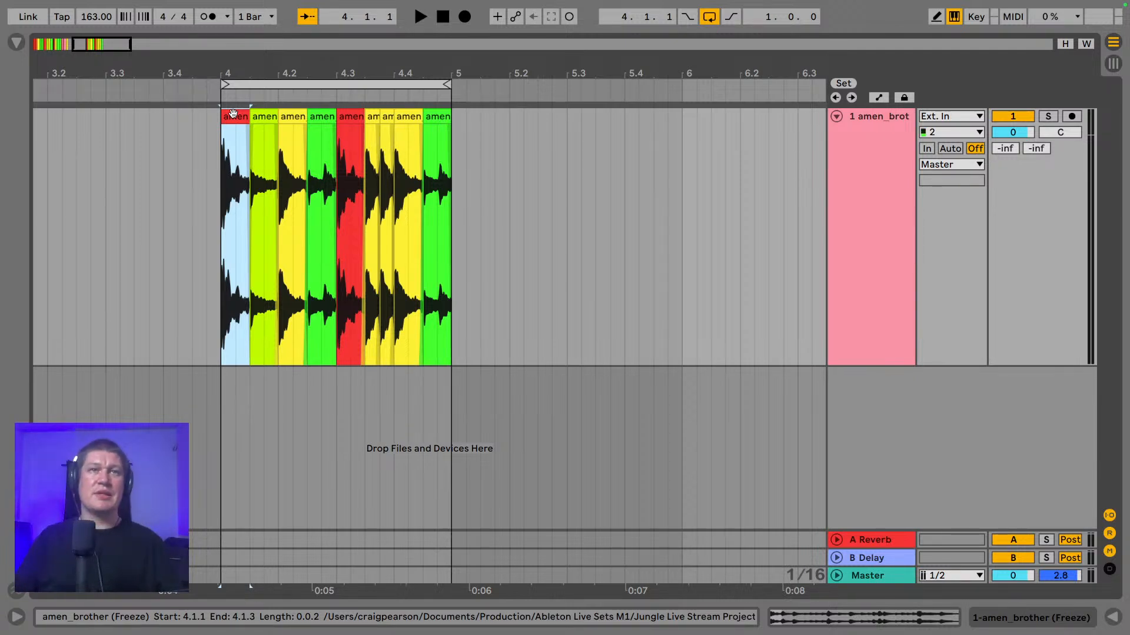
{"action": "left_click_drag", "start_coordinate": [235, 116], "coordinate": [464, 146]}
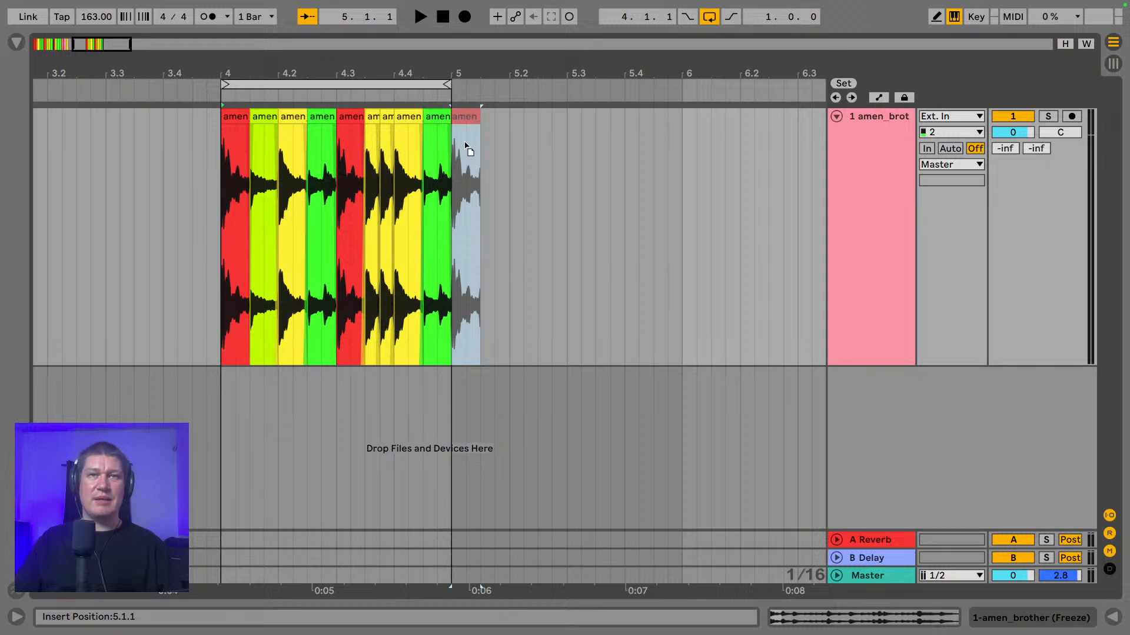
{"action": "left_click_drag", "start_coordinate": [464, 145], "coordinate": [464, 146]}
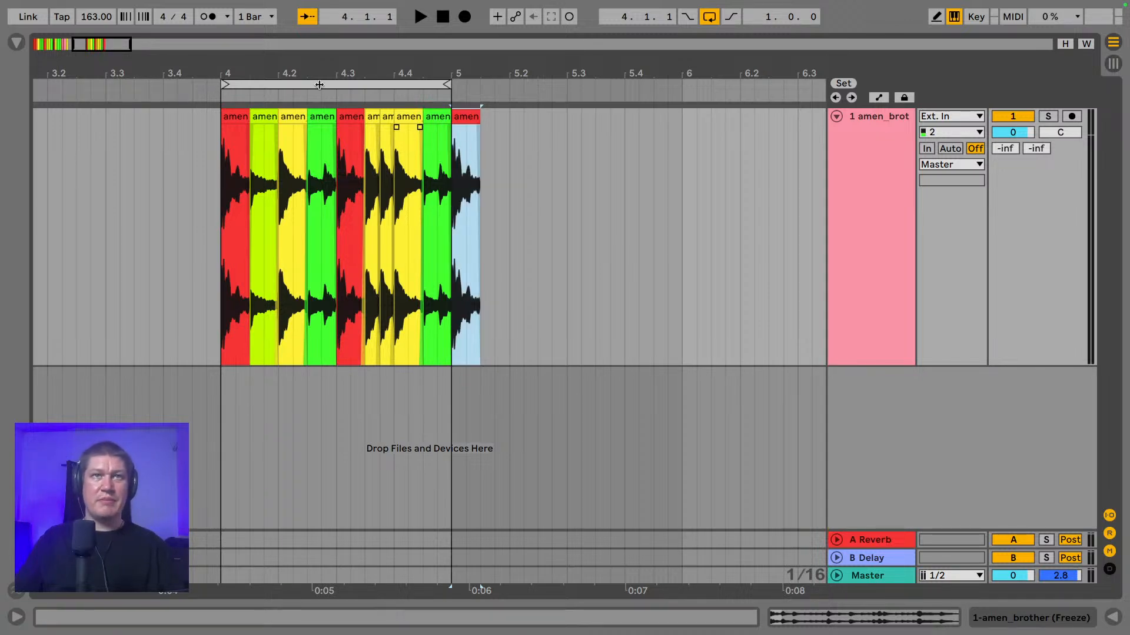
{"action": "left_click_drag", "start_coordinate": [317, 74], "coordinate": [442, 74]}
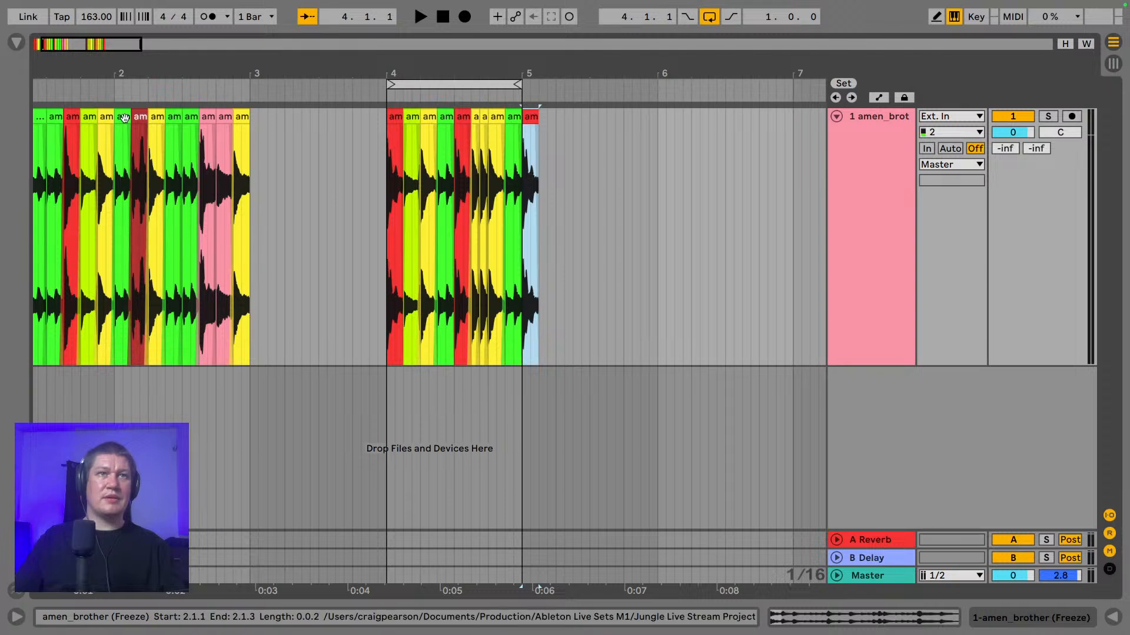
{"action": "left_click_drag", "start_coordinate": [124, 118], "coordinate": [550, 152]}
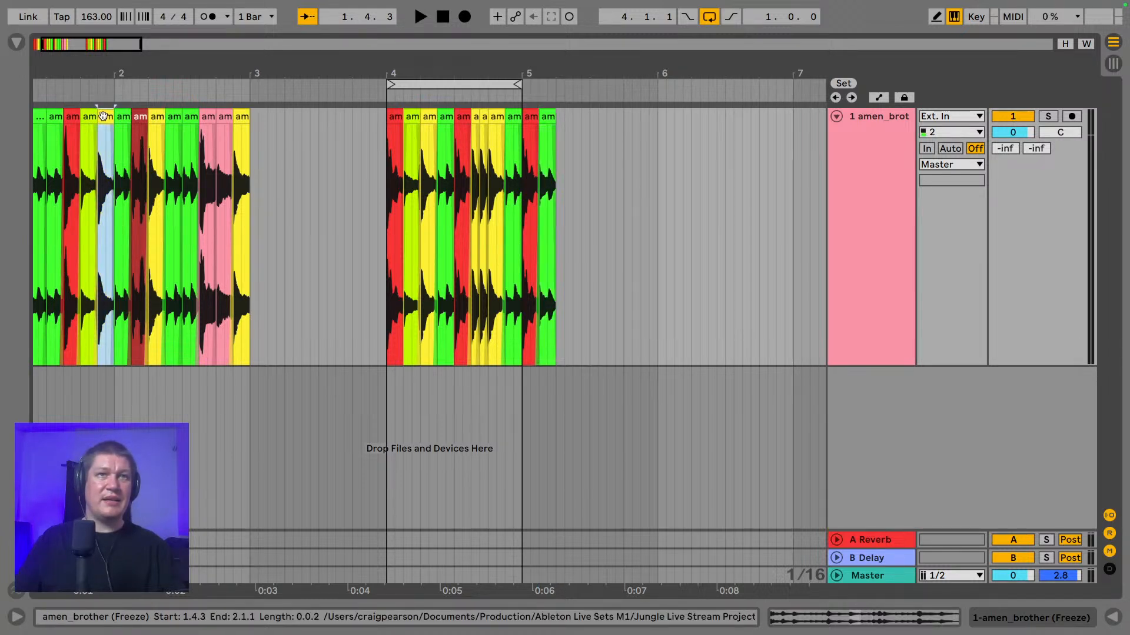
- Copy the yellow slice at 1.4.3 to 5.2.1 and audition the pattern from 5.1.1
{"action": "left_click_drag", "start_coordinate": [100, 116], "coordinate": [564, 191]}
{"action": "left_click", "coordinate": [526, 154]}
{"action": "left_click", "coordinate": [522, 154]}
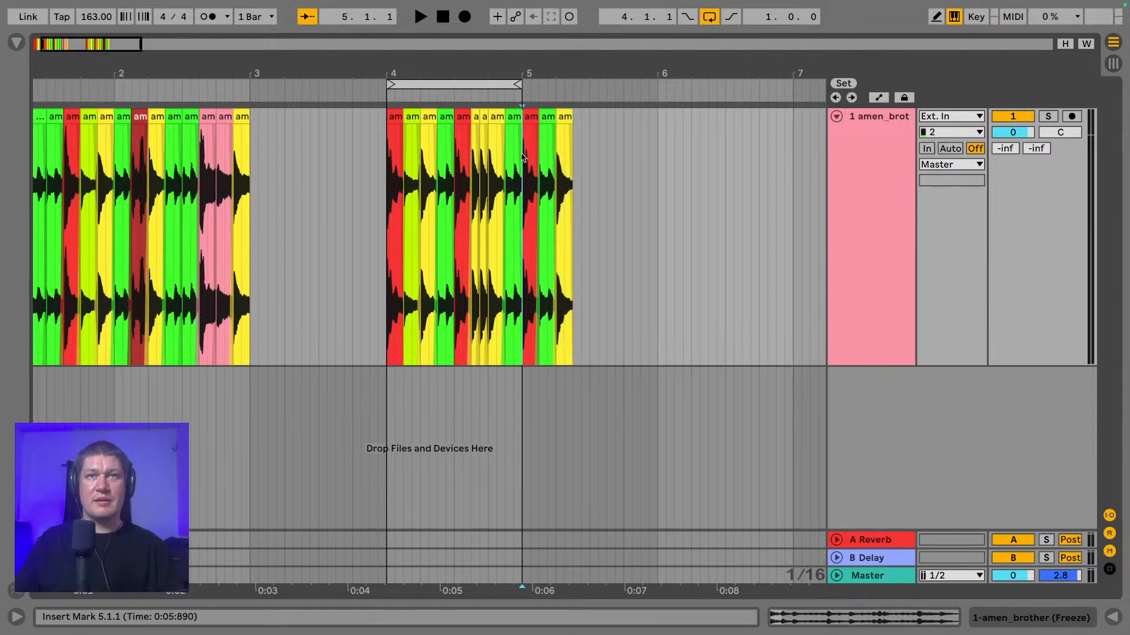
{"action": "key", "text": "space"}
{"action": "key", "text": "space"}
- Copy the two adjacent green slices at 2.2.3 and 2.3.1 to 5.2.3
{"action": "left_click_drag", "start_coordinate": [284, 64], "coordinate": [185, 125]}
{"action": "left_click", "coordinate": [183, 118]}
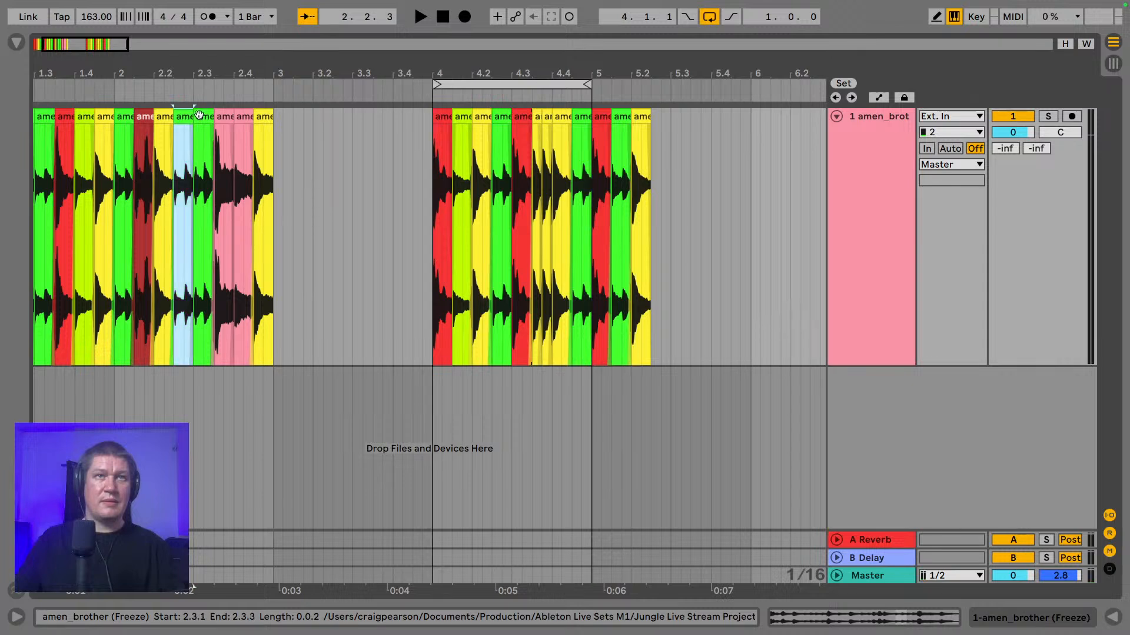
{"action": "left_click", "coordinate": [200, 116], "text": "shift"}
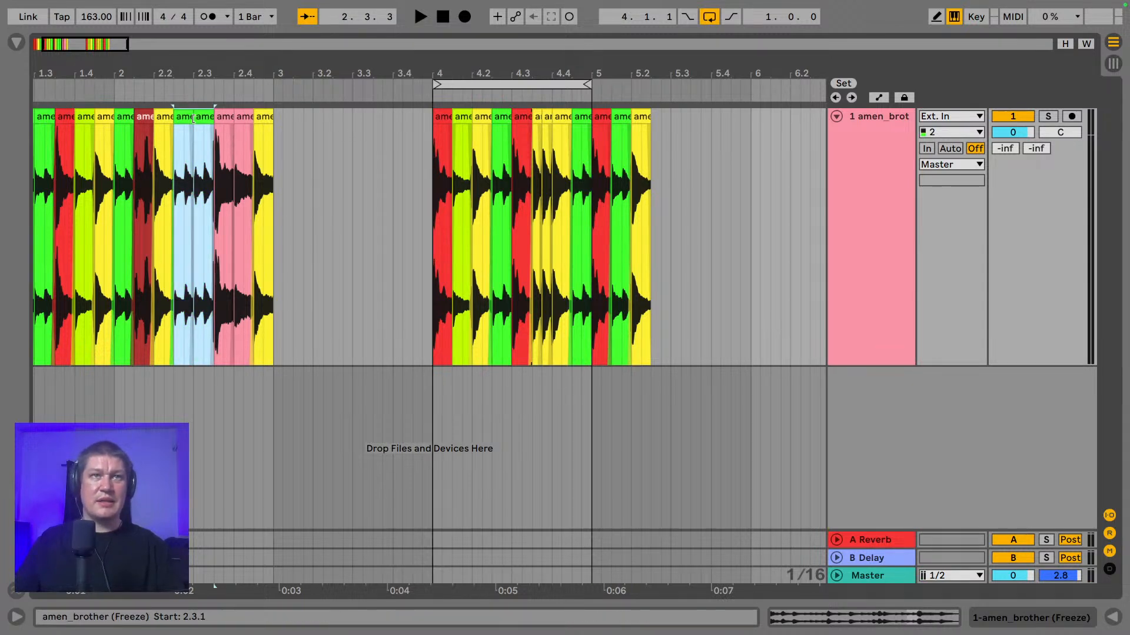
{"action": "left_click_drag", "start_coordinate": [184, 119], "coordinate": [665, 149]}
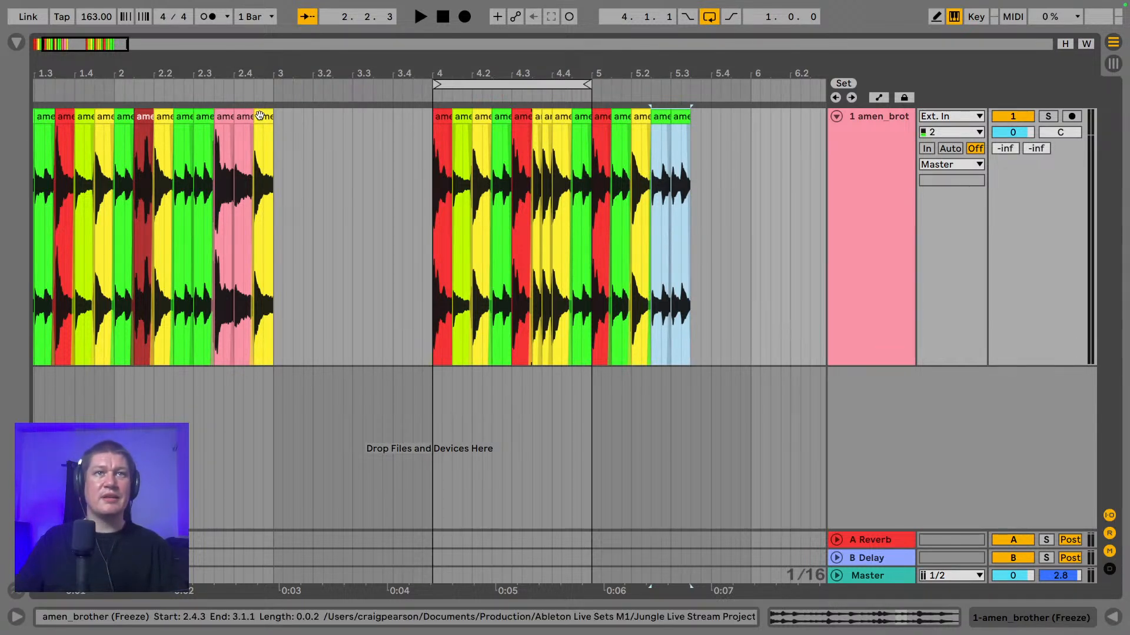
- Fill the rest of bar 5 with copies of the red slice at 1.3.3, the yellow at 2.4.3 and the green at 4.4.3
{"action": "left_click_drag", "start_coordinate": [63, 114], "coordinate": [706, 179]}
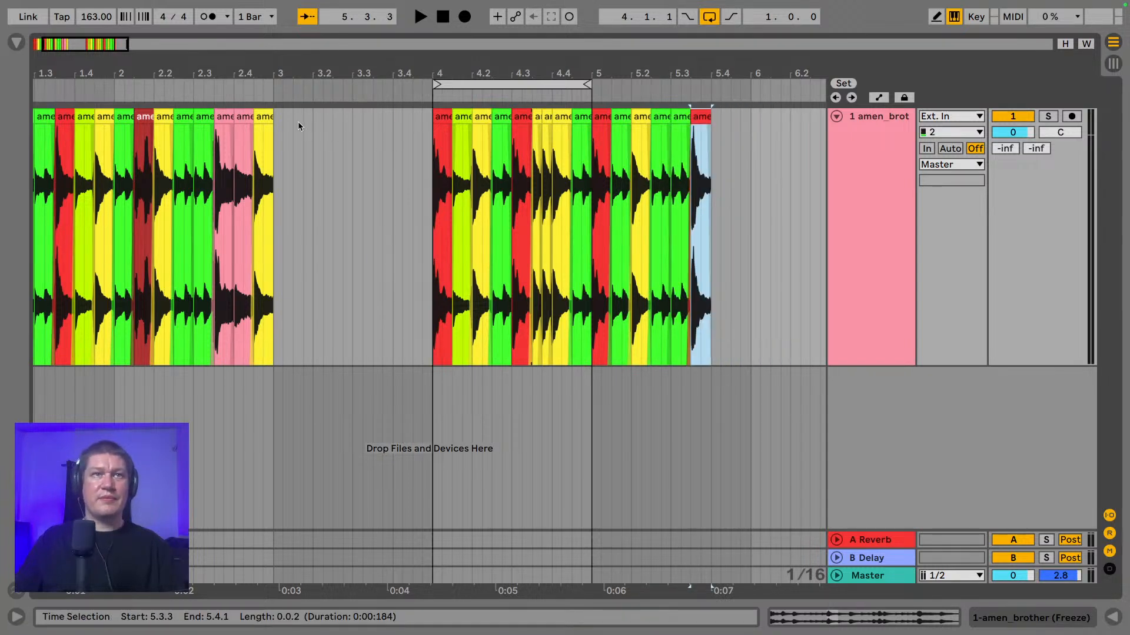
{"action": "left_click_drag", "start_coordinate": [264, 116], "coordinate": [727, 167]}
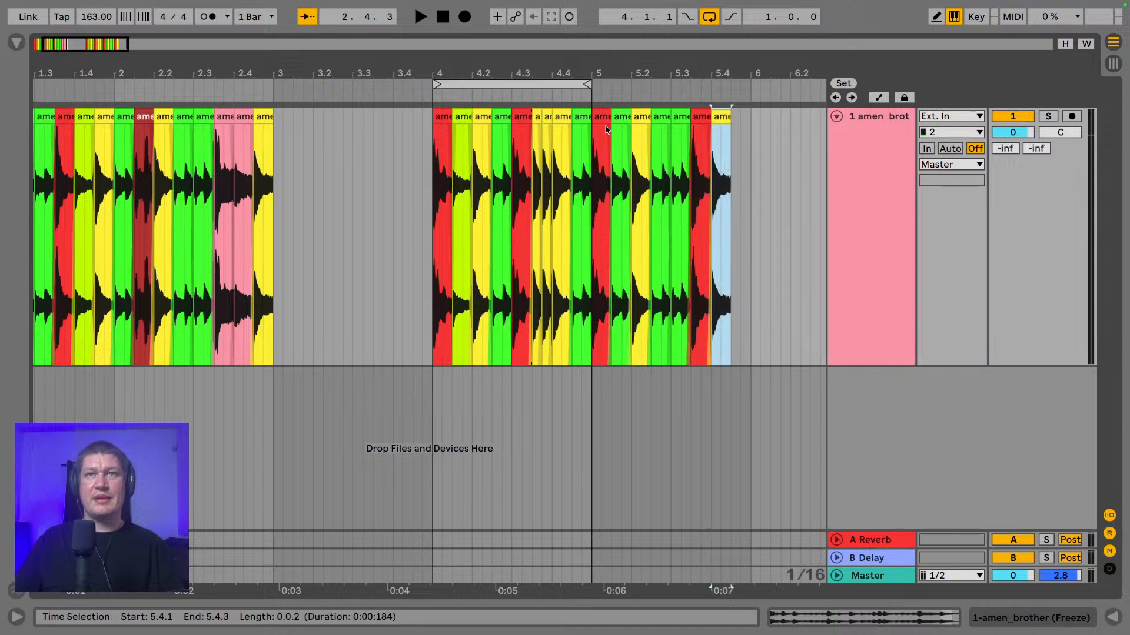
{"action": "left_click_drag", "start_coordinate": [580, 116], "coordinate": [743, 143]}
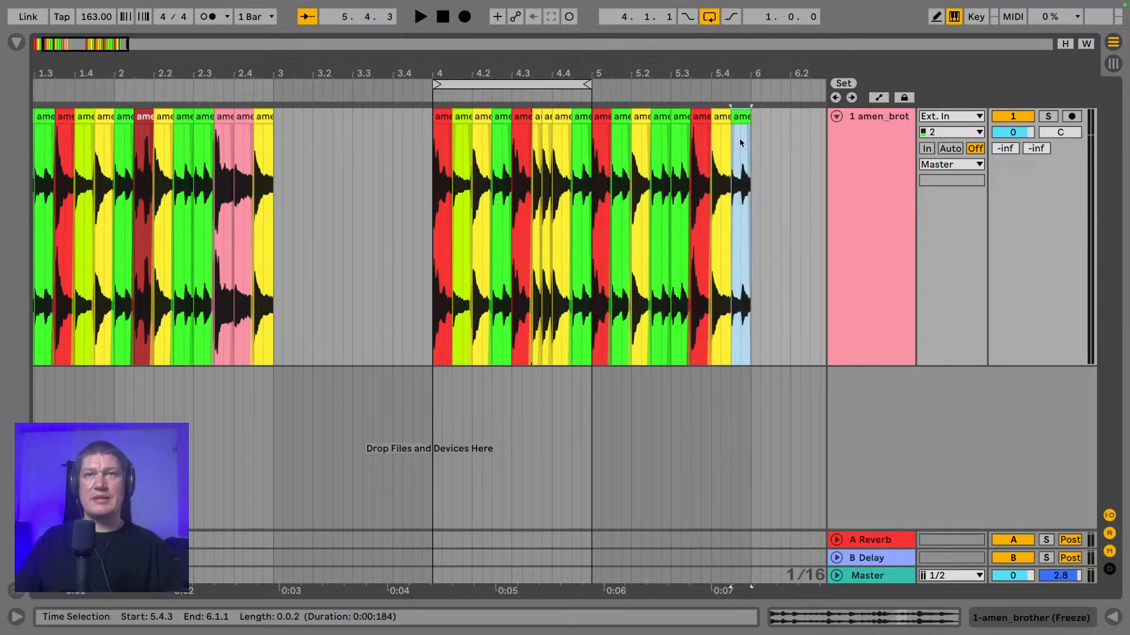
- Extend the loop to two bars, from 4.1.1 to 6.1.1, and play the looped pattern
{"action": "left_click_drag", "start_coordinate": [582, 82], "coordinate": [748, 94]}
{"action": "left_click", "coordinate": [694, 83]}
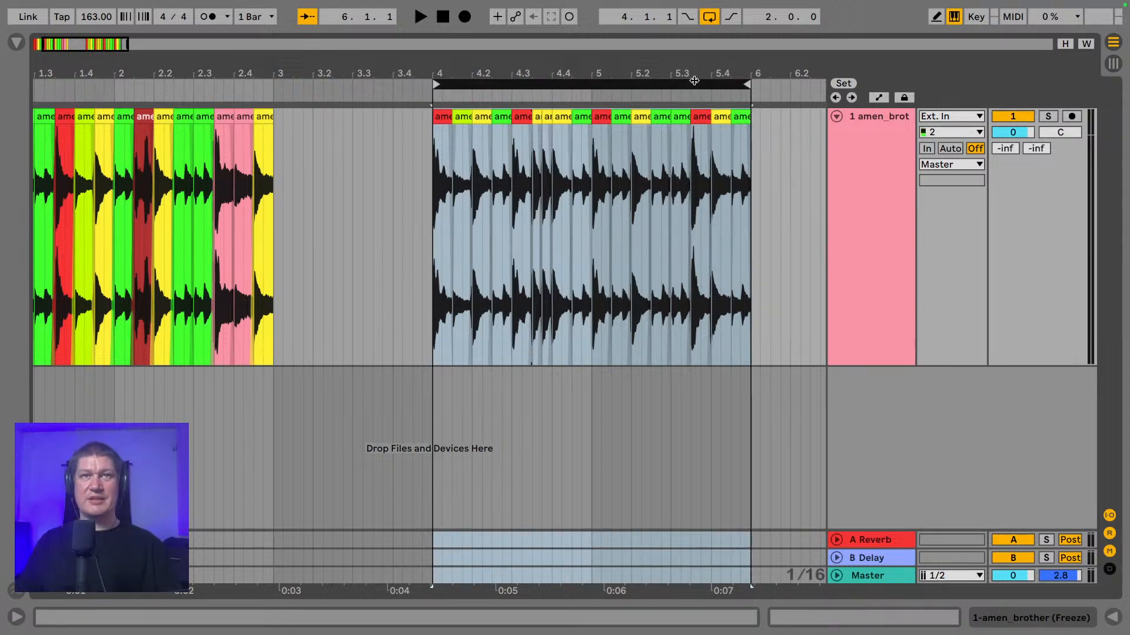
{"action": "key", "text": "space"}
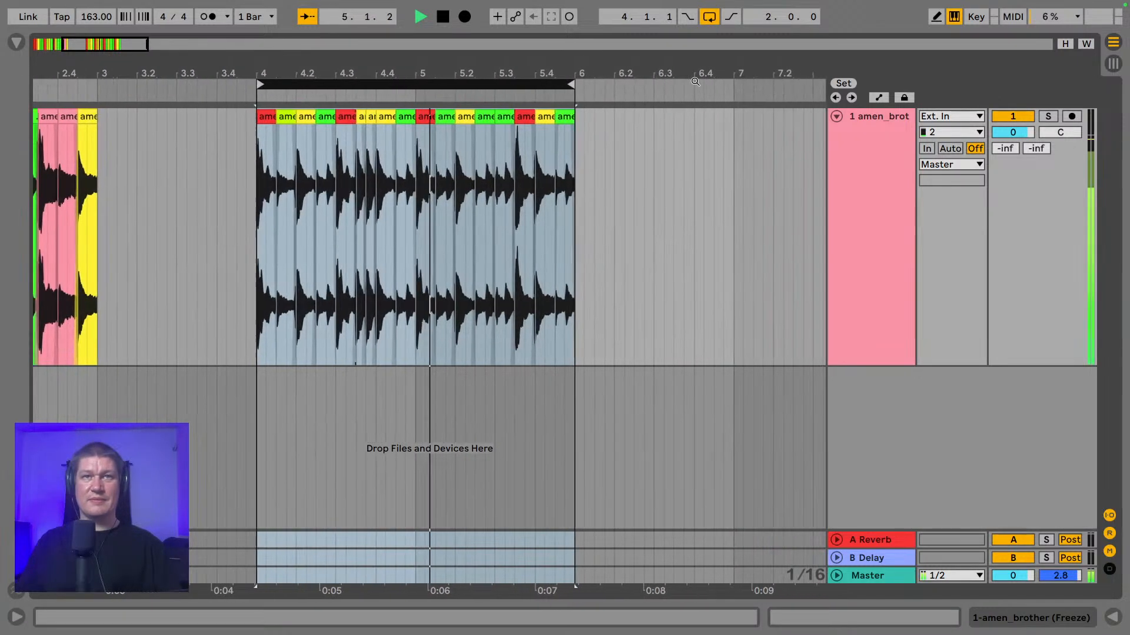
{"action": "key", "text": "space"}
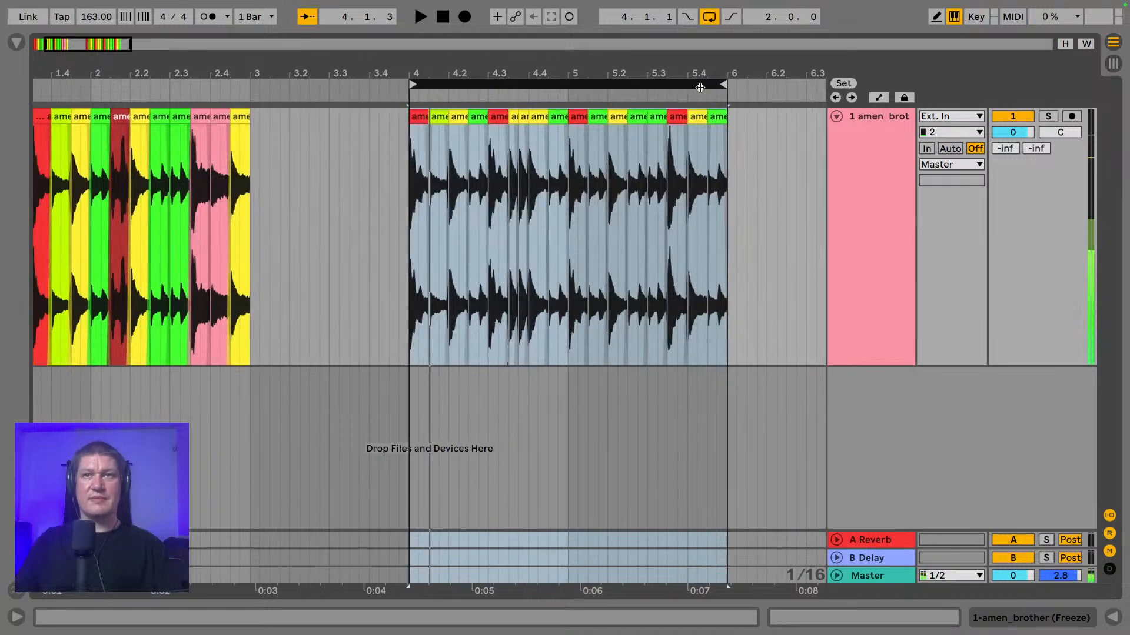
{"action": "left_click_drag", "start_coordinate": [425, 64], "coordinate": [426, 83]}
{"action": "key", "text": "space"}
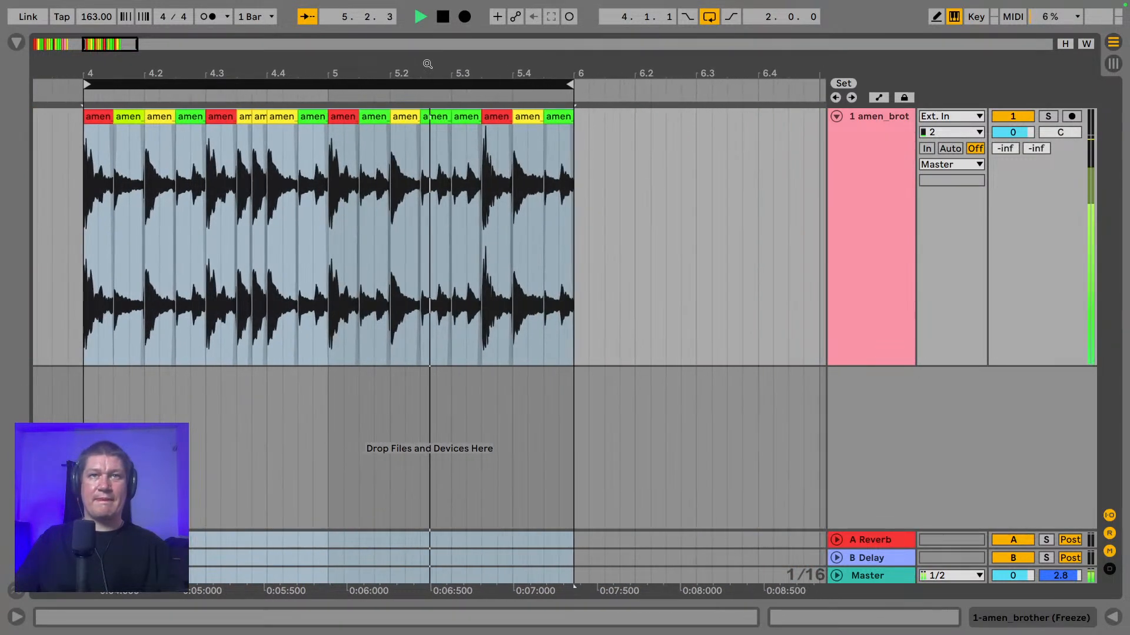
{"action": "key", "text": "space"}
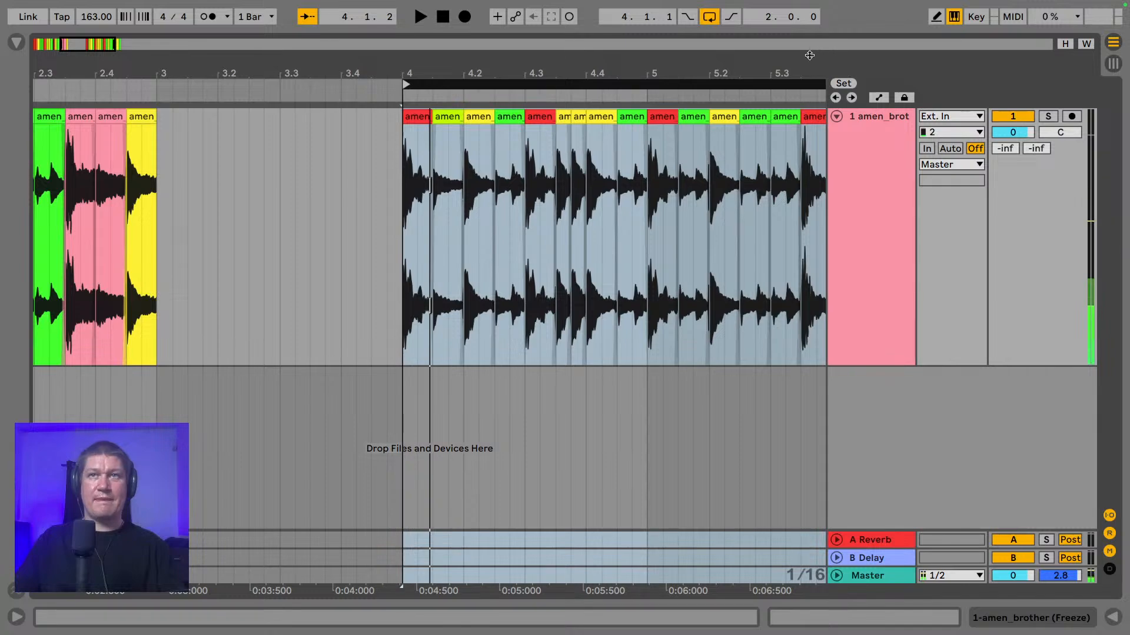
- Compare the yellow slice at 5.4.1 with the yellow slice at 4.2.1 in the new pattern
{"action": "left_click_drag", "start_coordinate": [810, 64], "coordinate": [553, 88]}
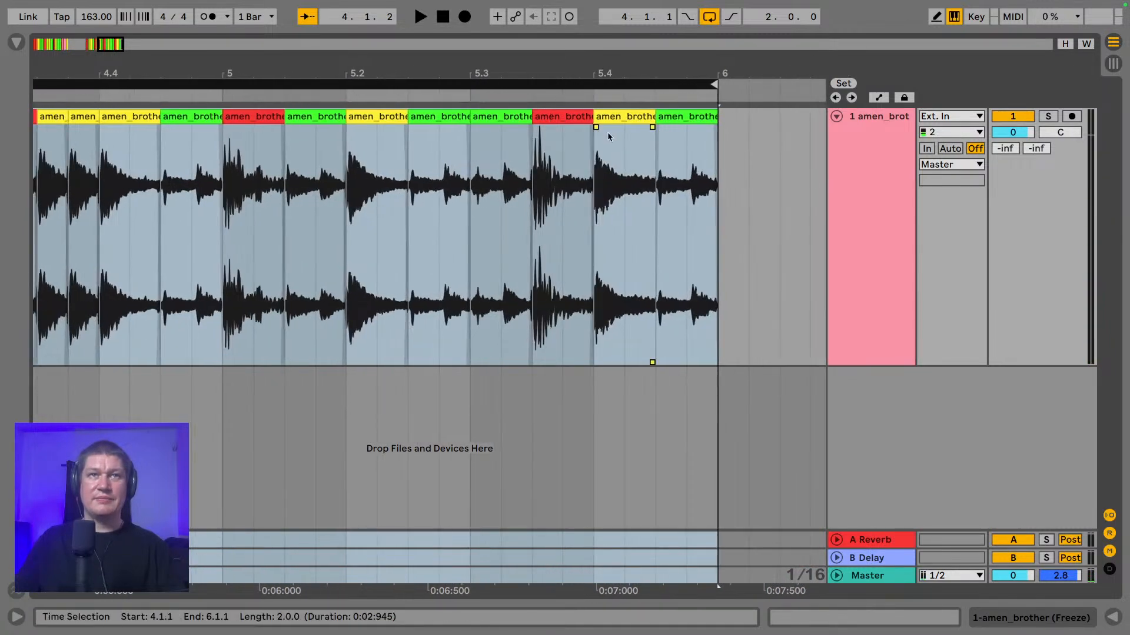
{"action": "left_click", "coordinate": [617, 118]}
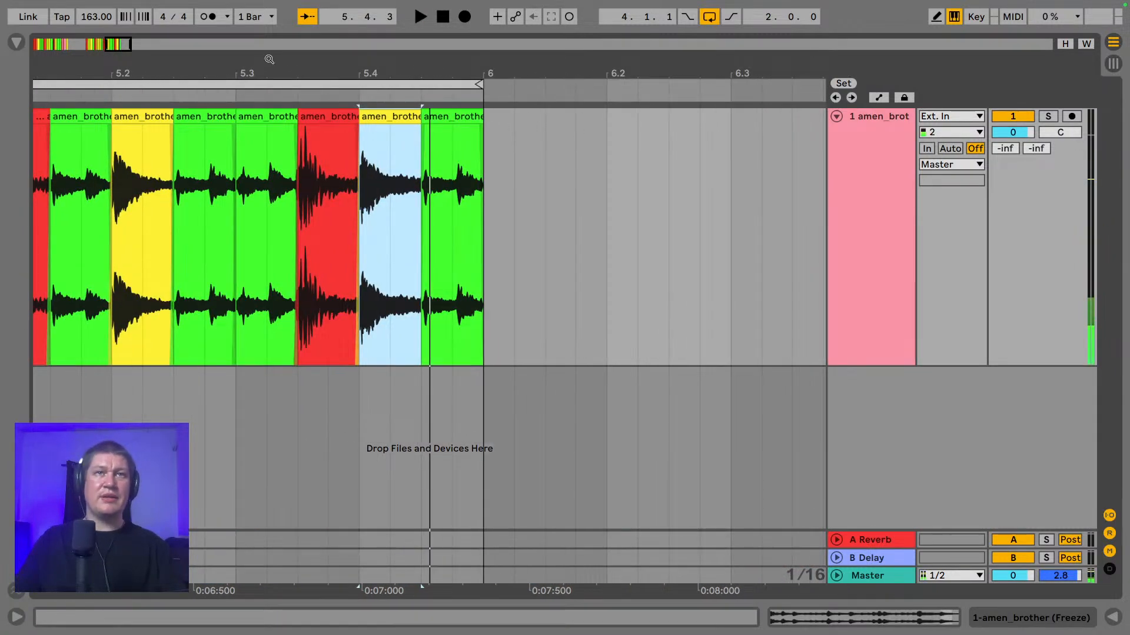
{"action": "left_click_drag", "start_coordinate": [269, 59], "coordinate": [448, 95]}
{"action": "left_click", "coordinate": [213, 117]}
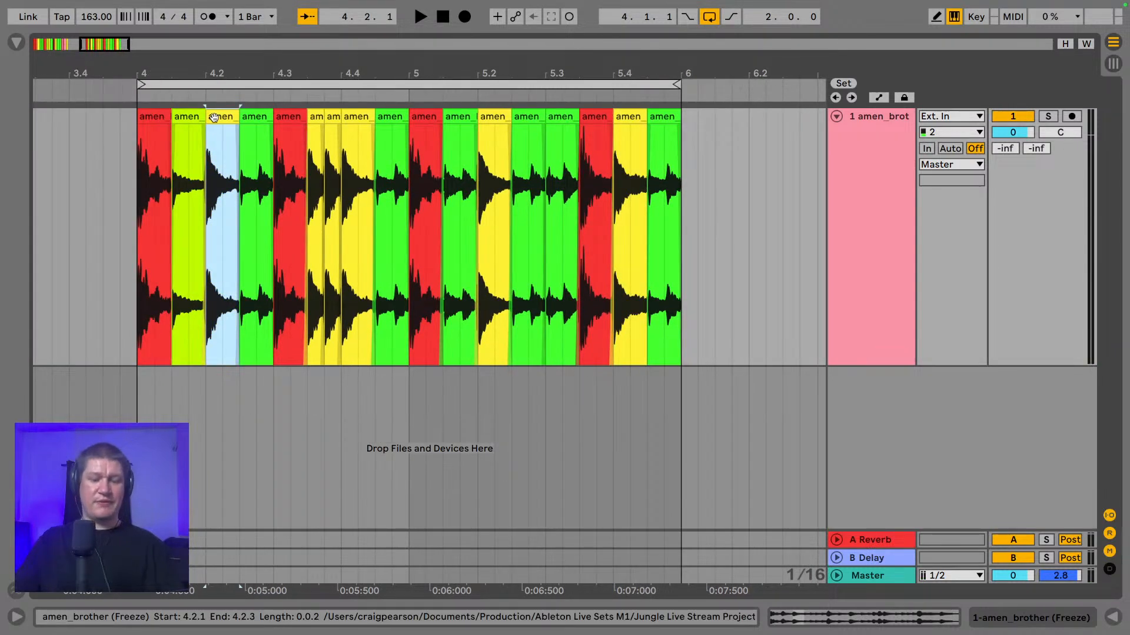
{"action": "left_click", "coordinate": [620, 118]}
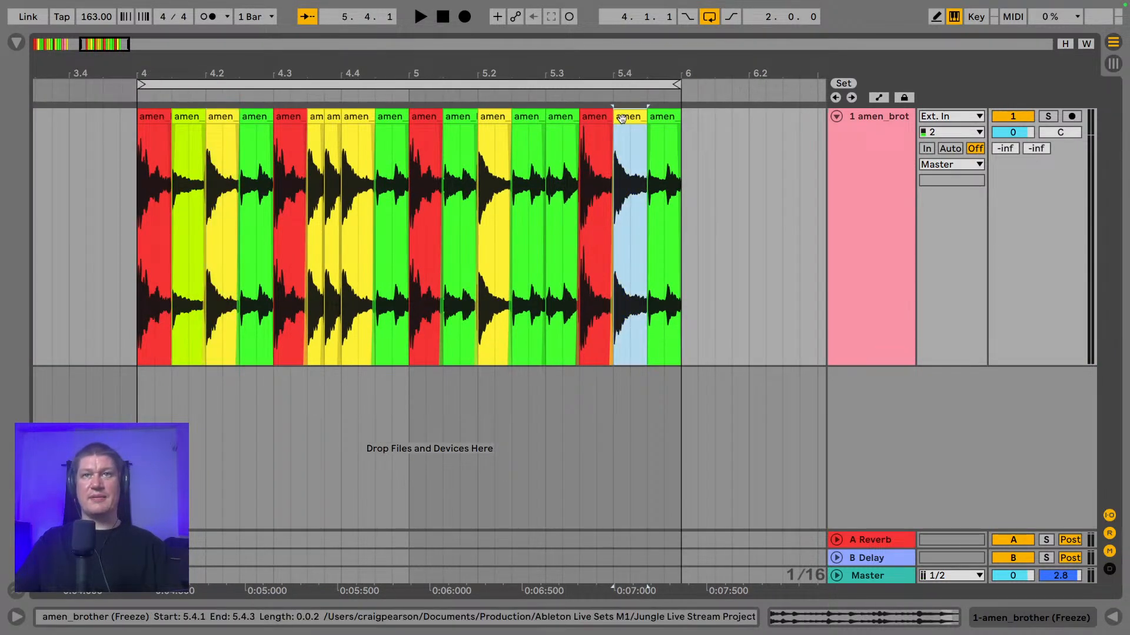
- Play the two-bar loop from 4.1.1 and stop it
{"action": "left_click", "coordinate": [134, 161]}
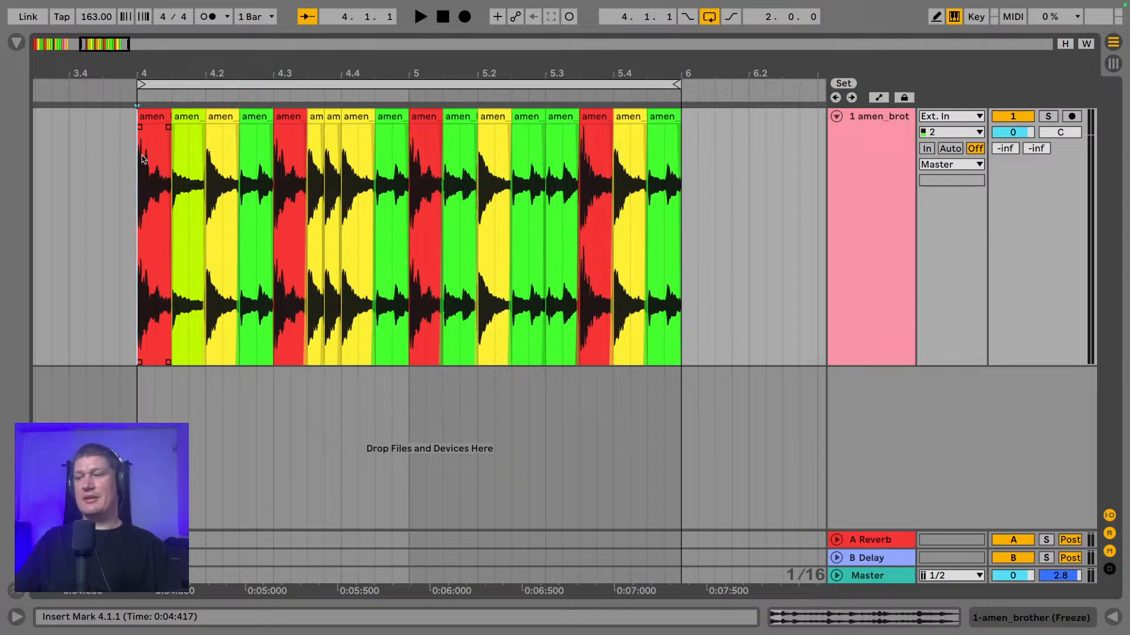
{"action": "key", "text": "space"}
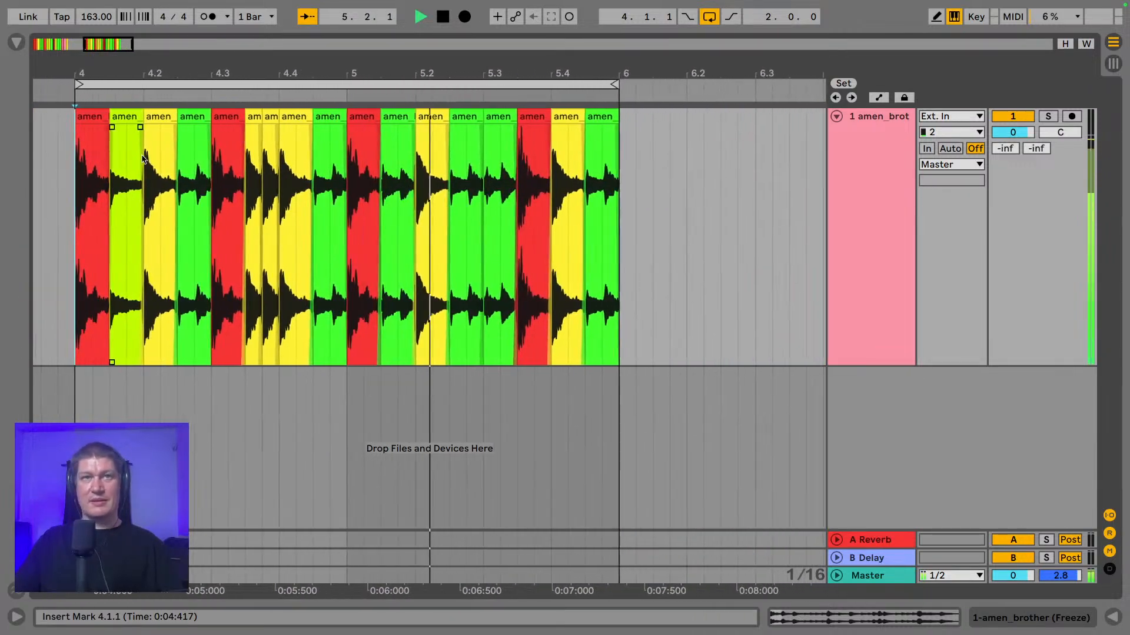
{"action": "key", "text": "space"}
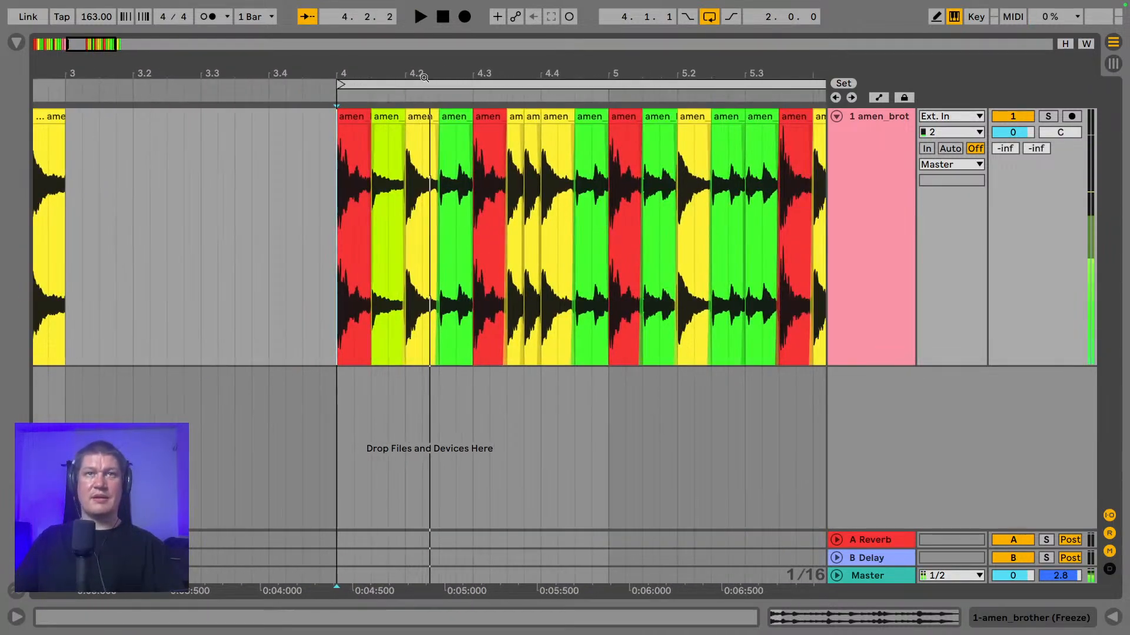
- Copy the first red slice of the original break at 1.1.1 to 6.1.1
{"action": "left_click_drag", "start_coordinate": [423, 77], "coordinate": [269, 77]}
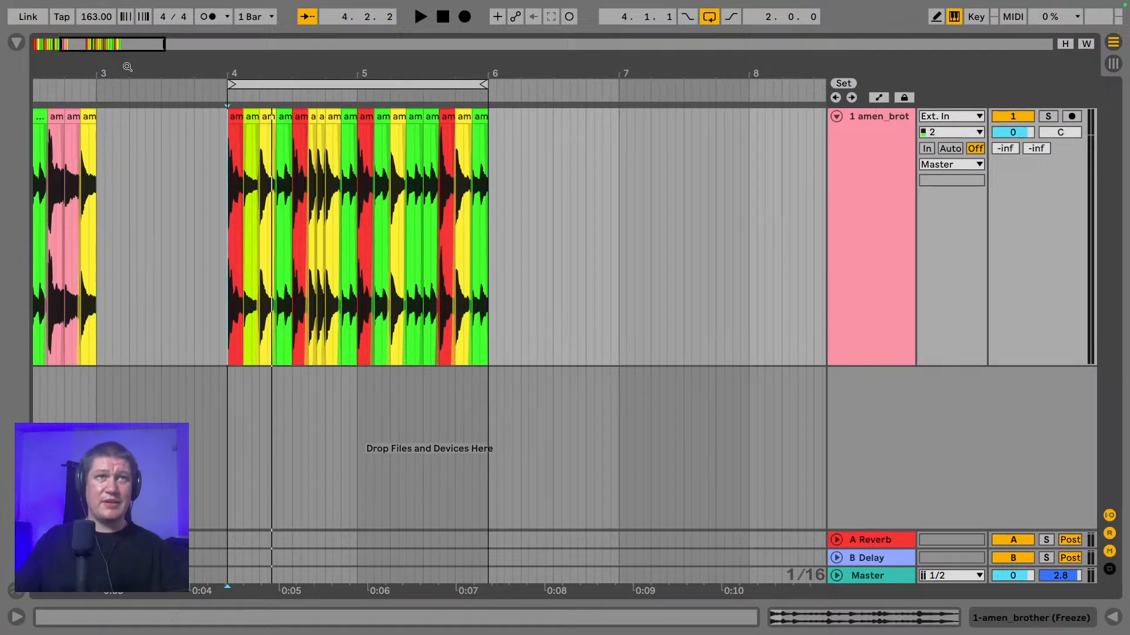
{"action": "key", "text": "minus"}
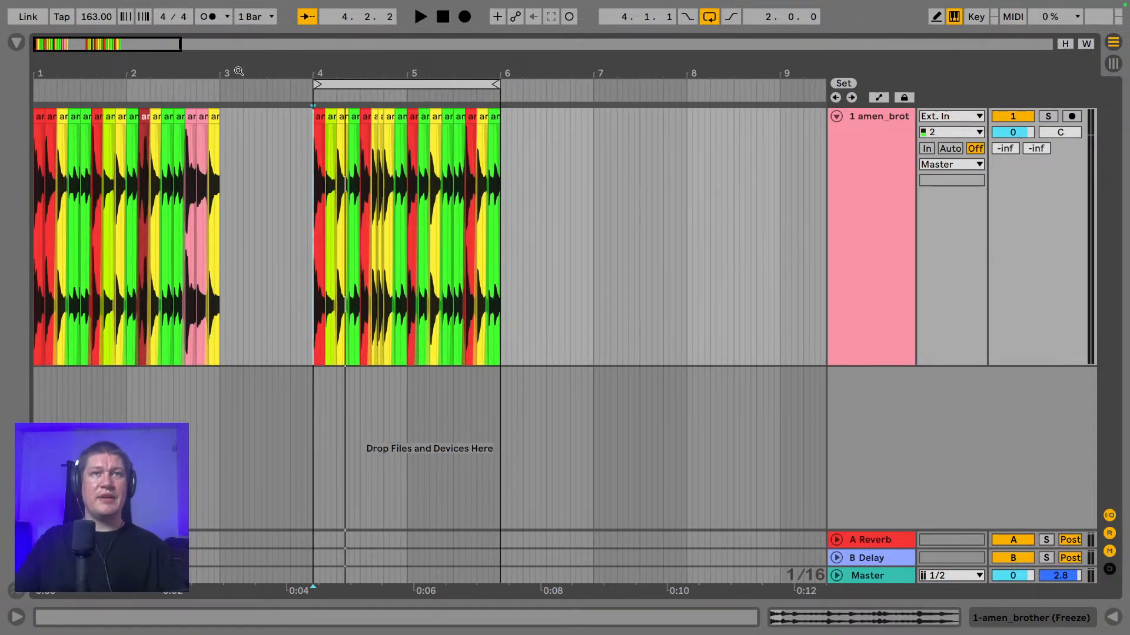
{"action": "left_click", "coordinate": [40, 116]}
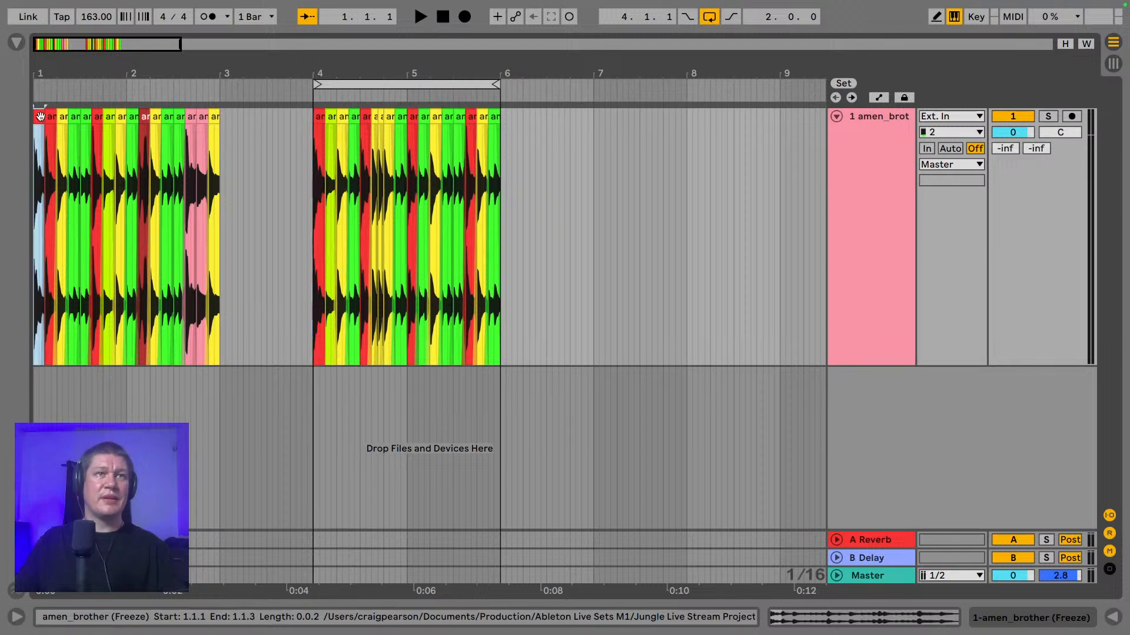
{"action": "left_click", "coordinate": [499, 159]}
{"action": "key", "text": "ctrl+v"}
{"action": "key", "text": "plus"}
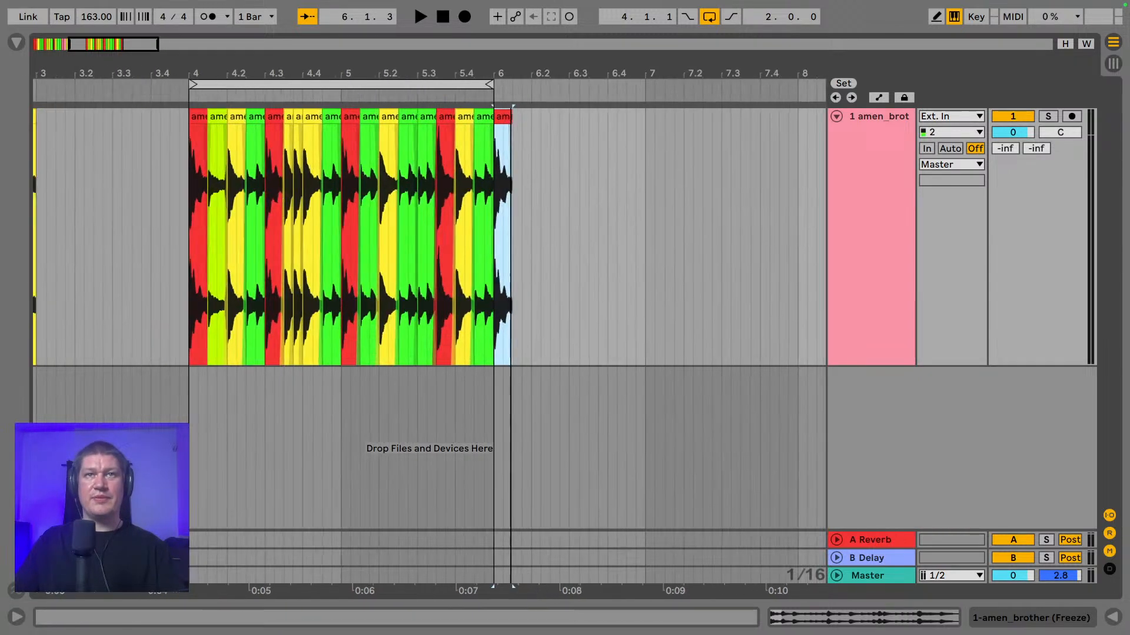
{"action": "left_click_drag", "start_coordinate": [510, 73], "coordinate": [528, 95]}
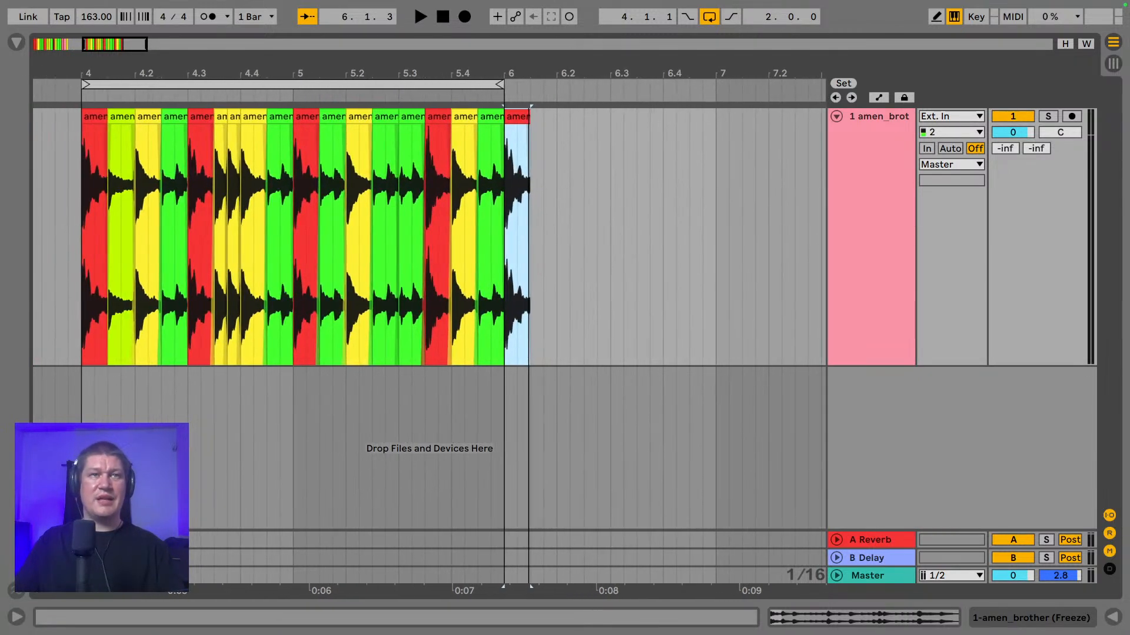
- Copy the lime slice at 4.1.3 to 6.1.3 and the yellow slice at 4.2.1 to 6.2.1
{"action": "left_click", "coordinate": [124, 116]}
{"action": "key", "text": "ctrl+c"}
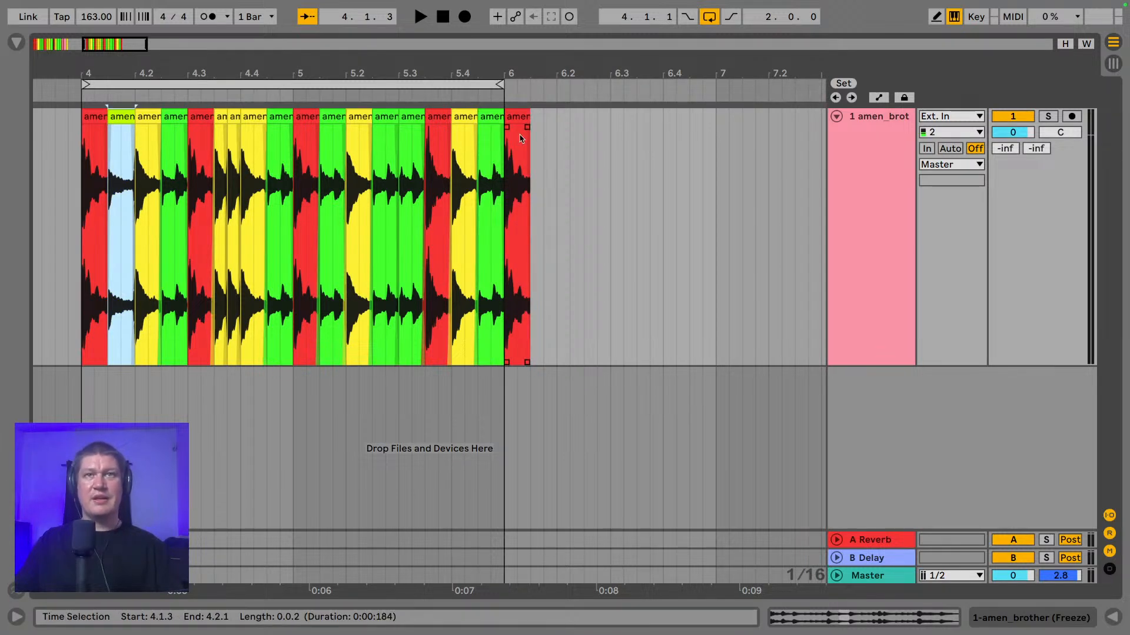
{"action": "left_click", "coordinate": [529, 141]}
{"action": "key", "text": "ctrl+v"}
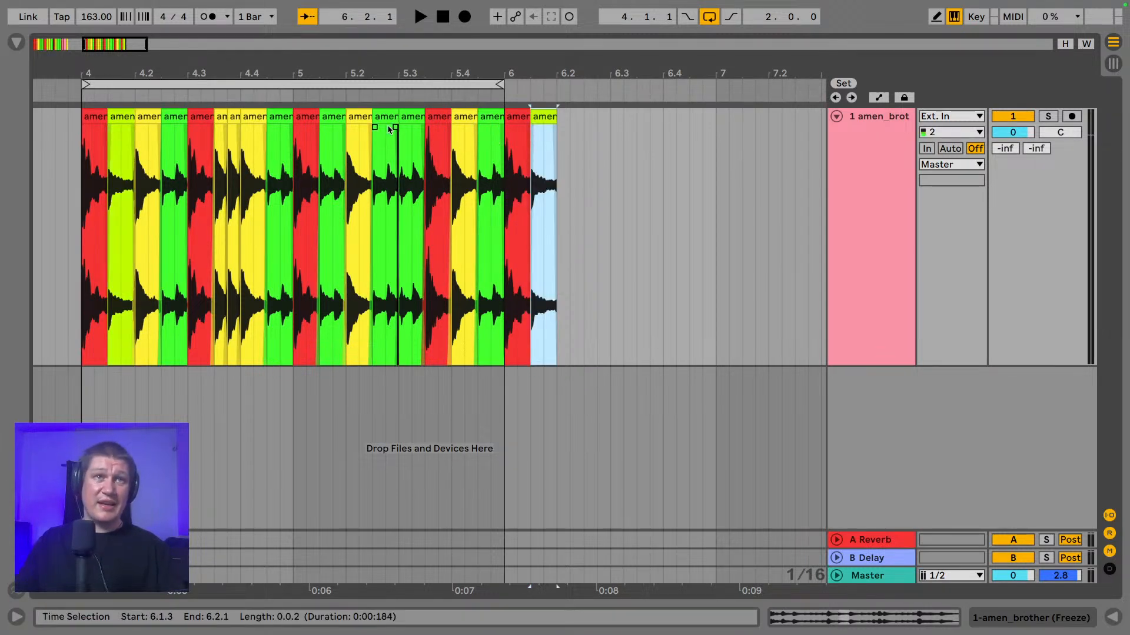
{"action": "left_click", "coordinate": [142, 120]}
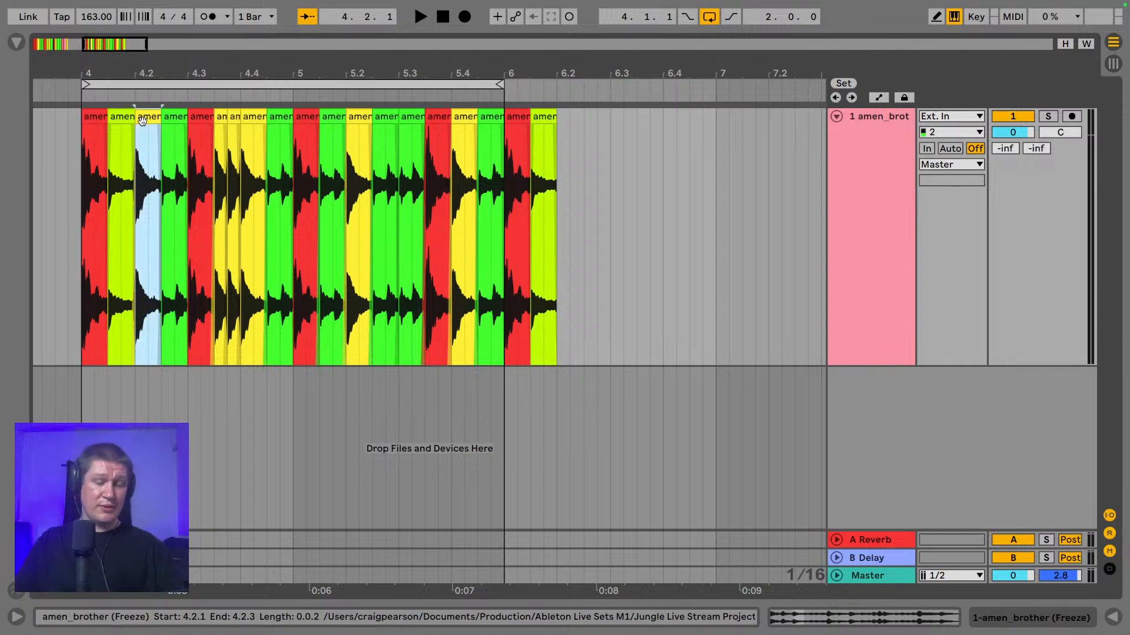
{"action": "key", "text": "ctrl+c"}
{"action": "left_click", "coordinate": [558, 136]}
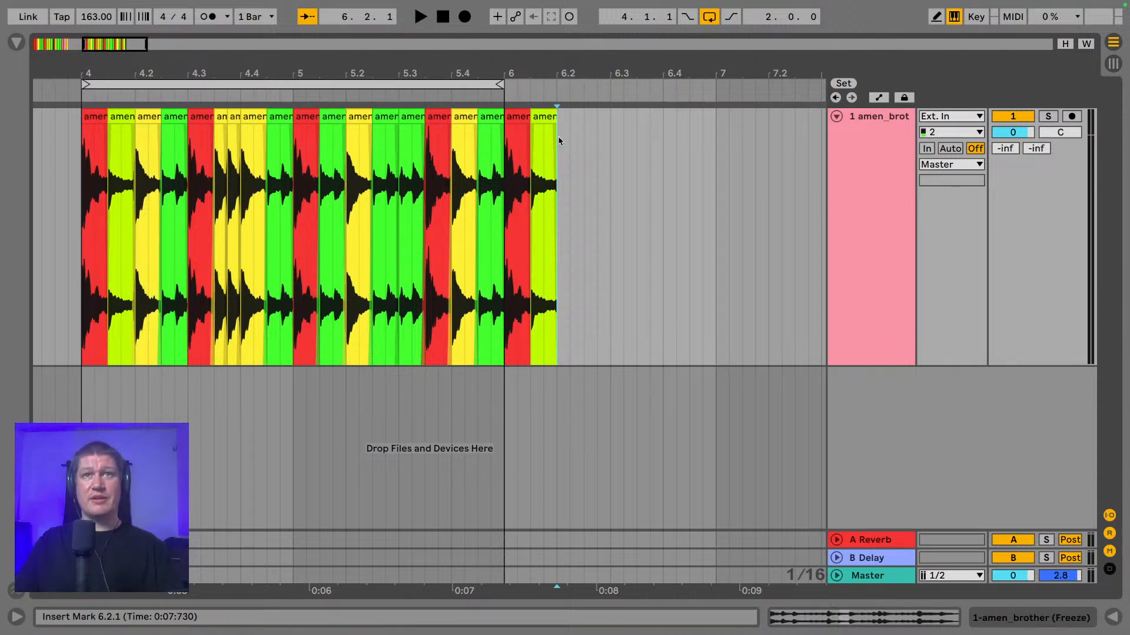
{"action": "key", "text": "ctrl+v"}
- Duplicate the red, lime and yellow slices at the start of bar 6 directly after themselves, from 6.2.3
{"action": "left_click", "coordinate": [174, 121]}
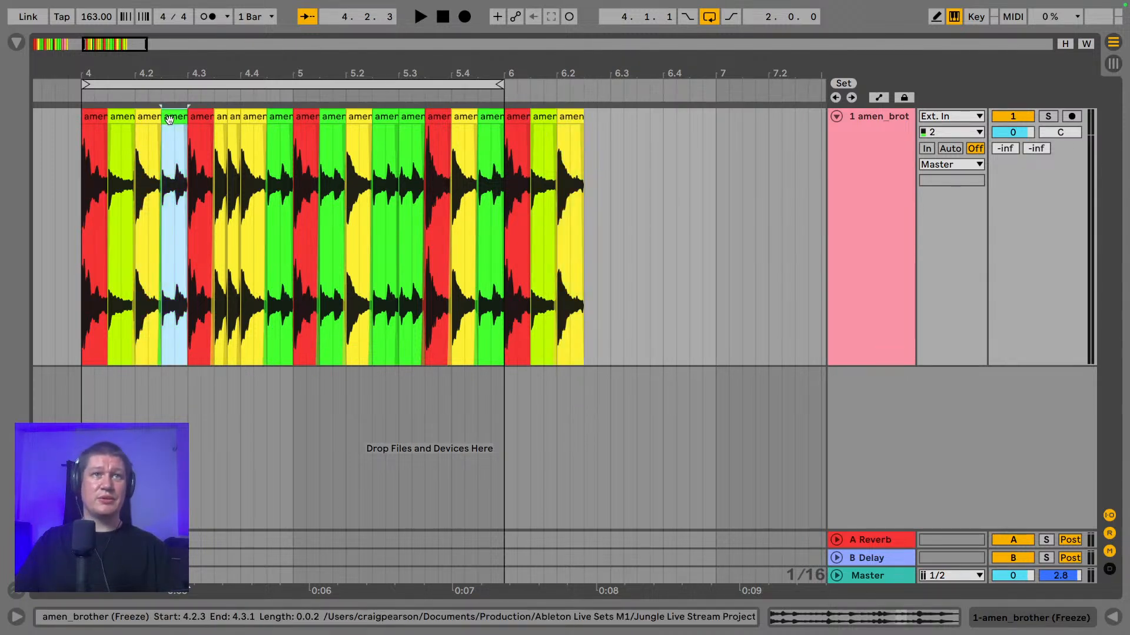
{"action": "left_click", "coordinate": [516, 114]}
{"action": "scroll", "coordinate": [516, 114], "scroll_direction": "right", "scroll_amount": 3}
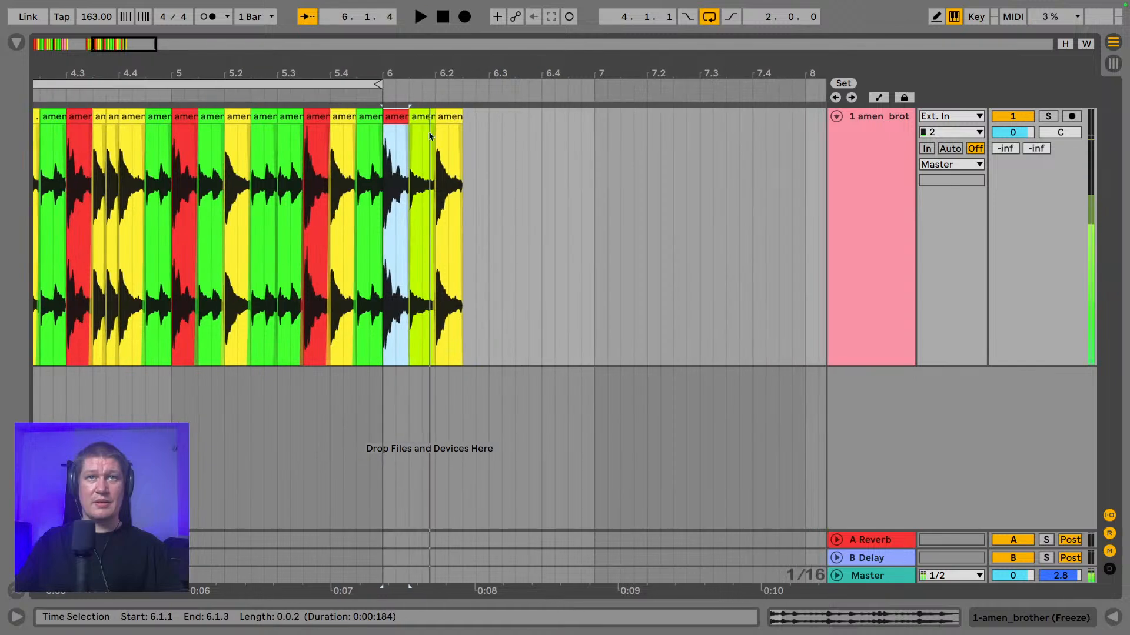
{"action": "left_click", "coordinate": [448, 117], "text": "shift"}
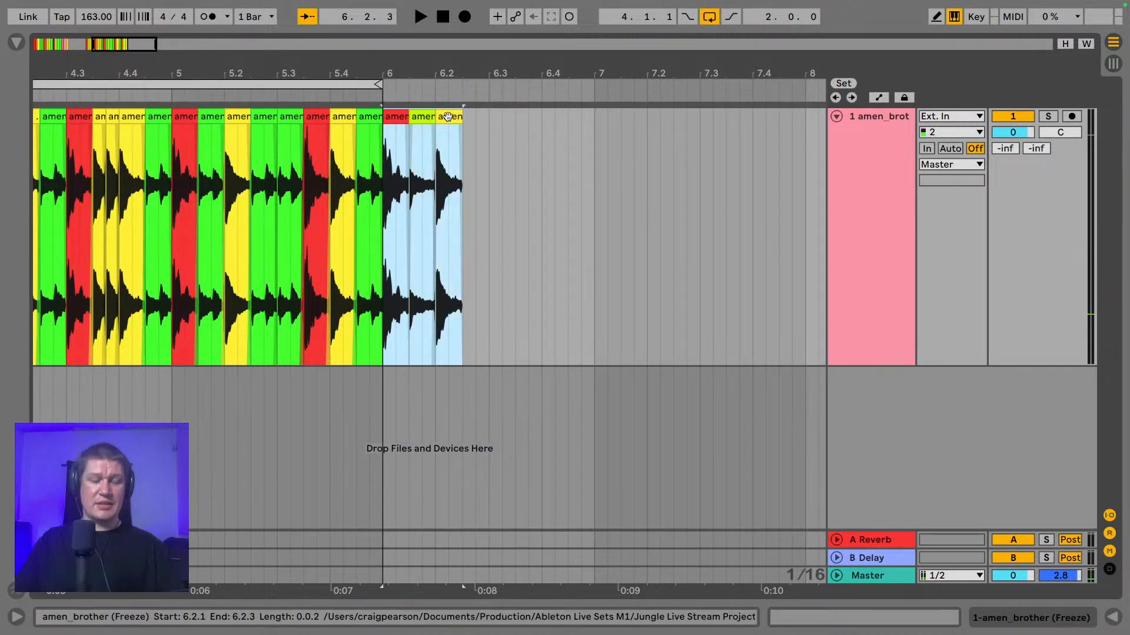
{"action": "key", "text": "ctrl+d"}
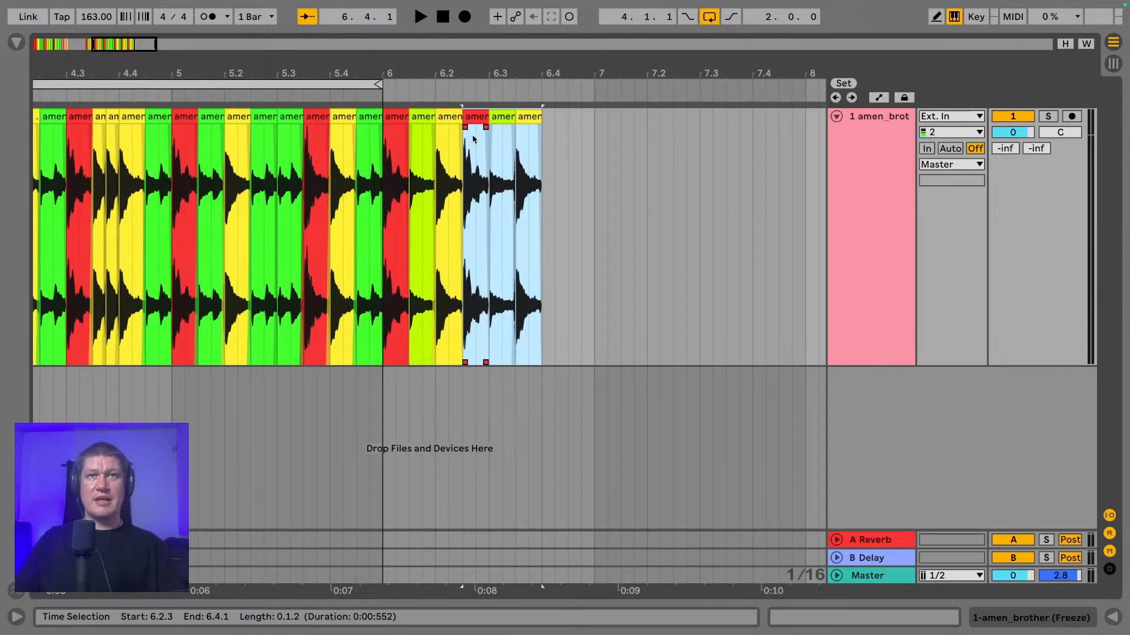
- Copy the two green slices at 5.2.3 and 5.3.1 to 6.4.1, completing bar 6
{"action": "left_click", "coordinate": [264, 116]}
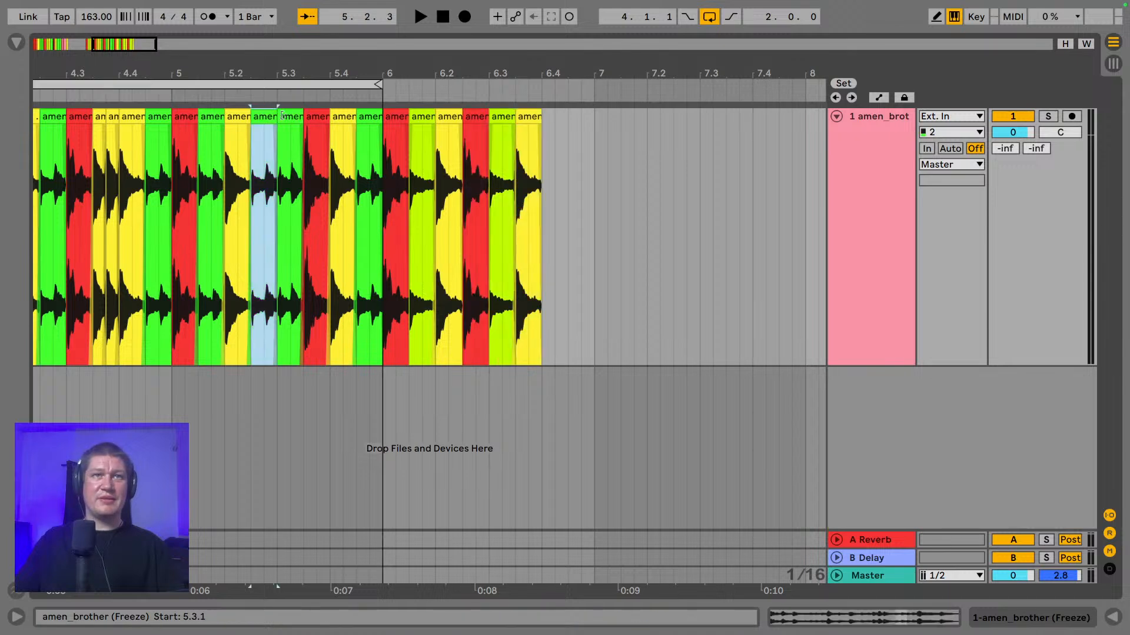
{"action": "left_click", "coordinate": [294, 117], "text": "shift"}
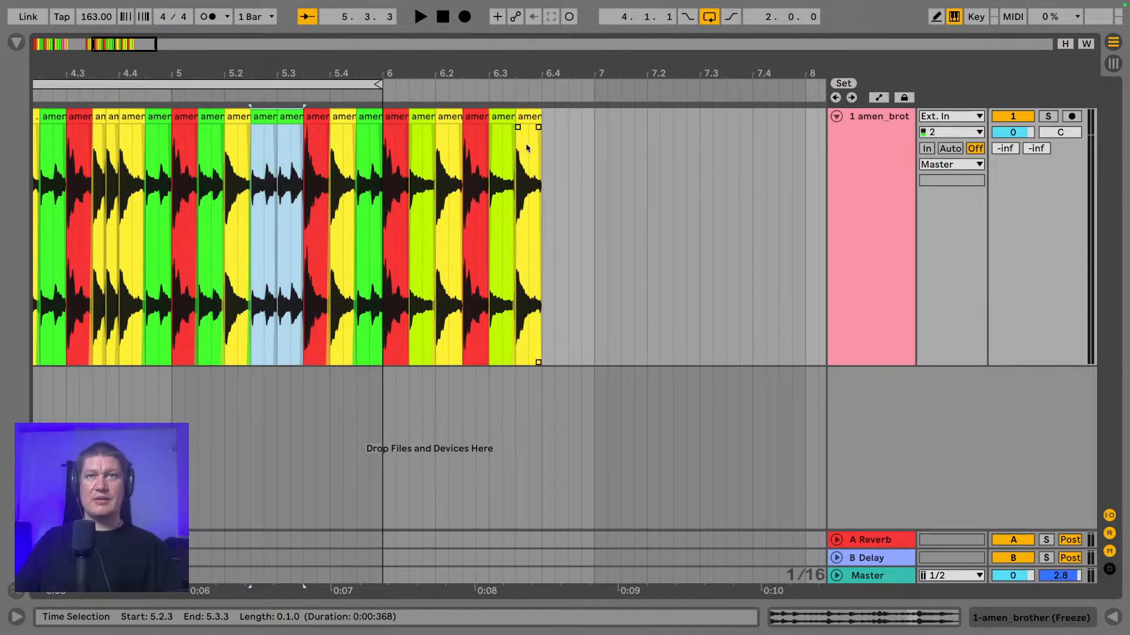
{"action": "key", "text": "ctrl+d"}
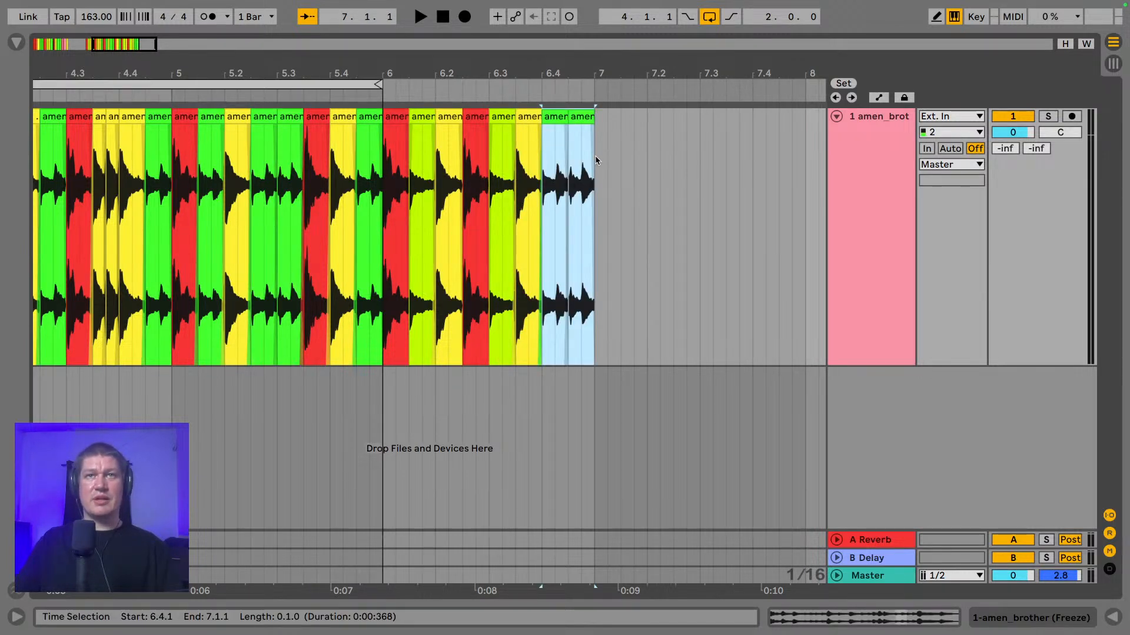
- Set the loop to bar 6, from 6.1.1 to 7.1.1, and audition it
{"action": "left_click_drag", "start_coordinate": [594, 155], "coordinate": [389, 165]}
{"action": "key", "text": "ctrl+l"}
{"action": "key", "text": "space"}
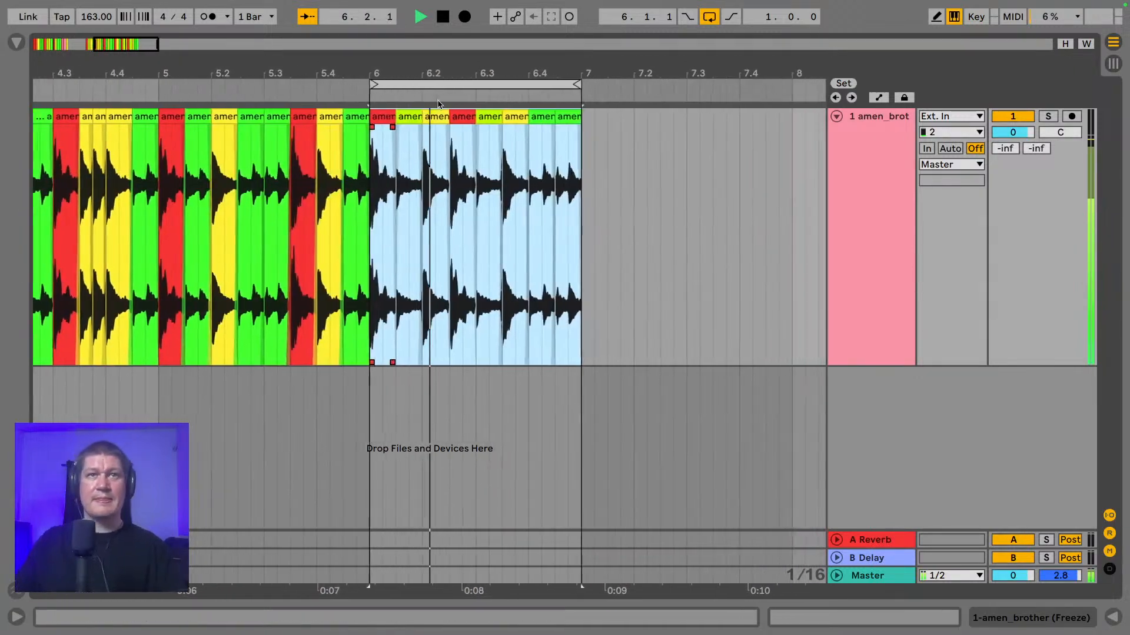
{"action": "key", "text": "space"}
{"action": "left_click_drag", "start_coordinate": [464, 71], "coordinate": [608, 73]}
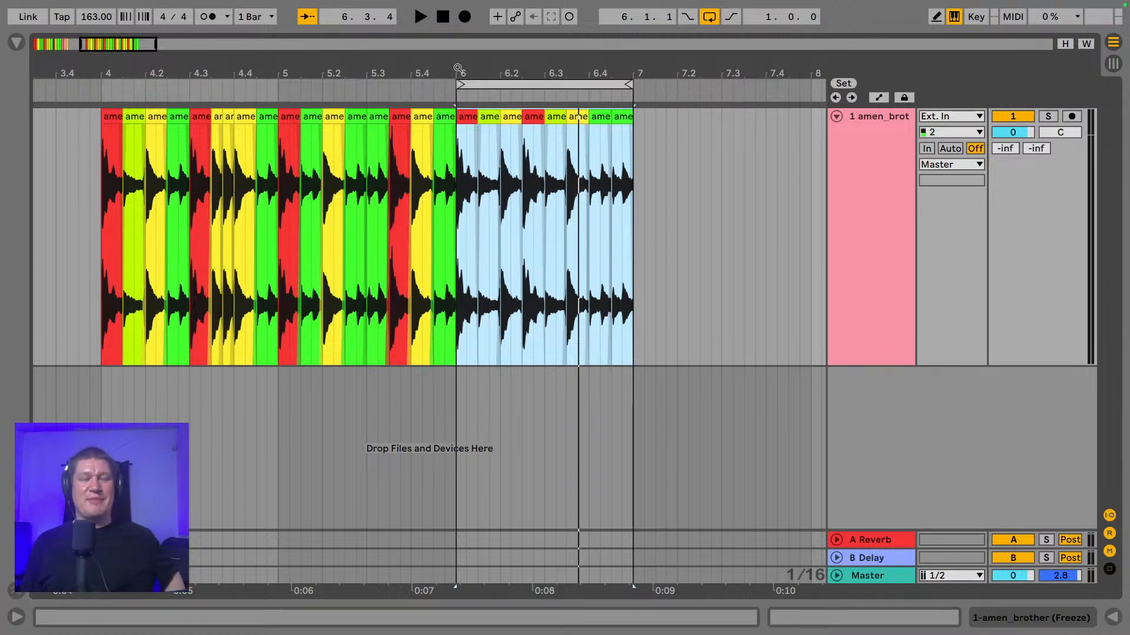
- Place the insert marker at 4.1.1 and briefly play back the loop
{"action": "mouse_move", "coordinate": [327, 31]}
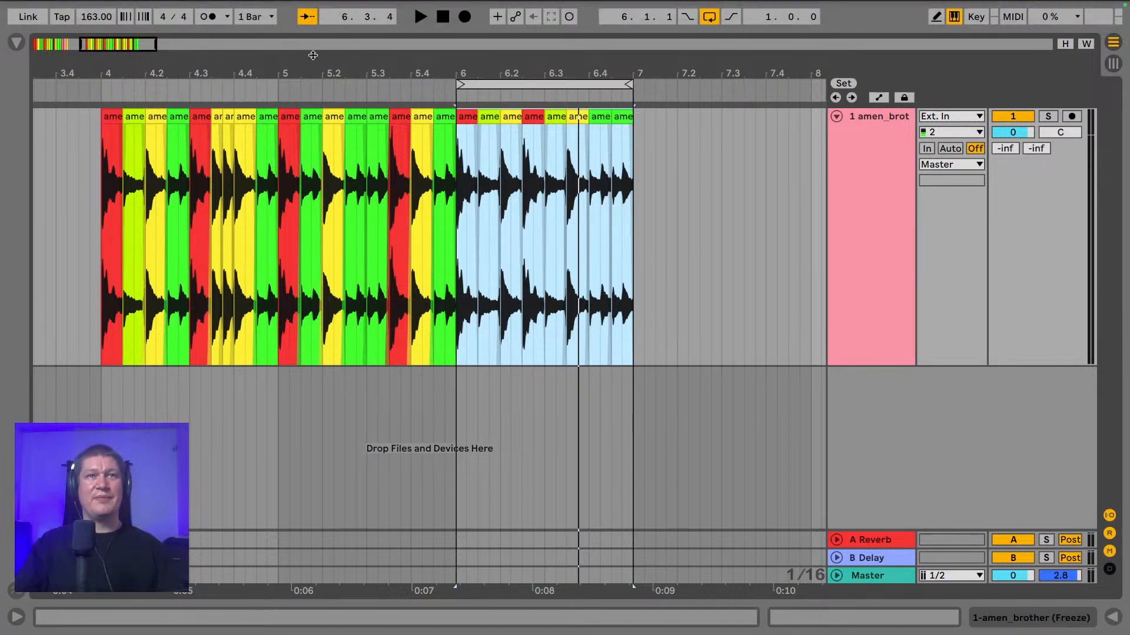
{"action": "left_click_drag", "start_coordinate": [337, 68], "coordinate": [383, 59]}
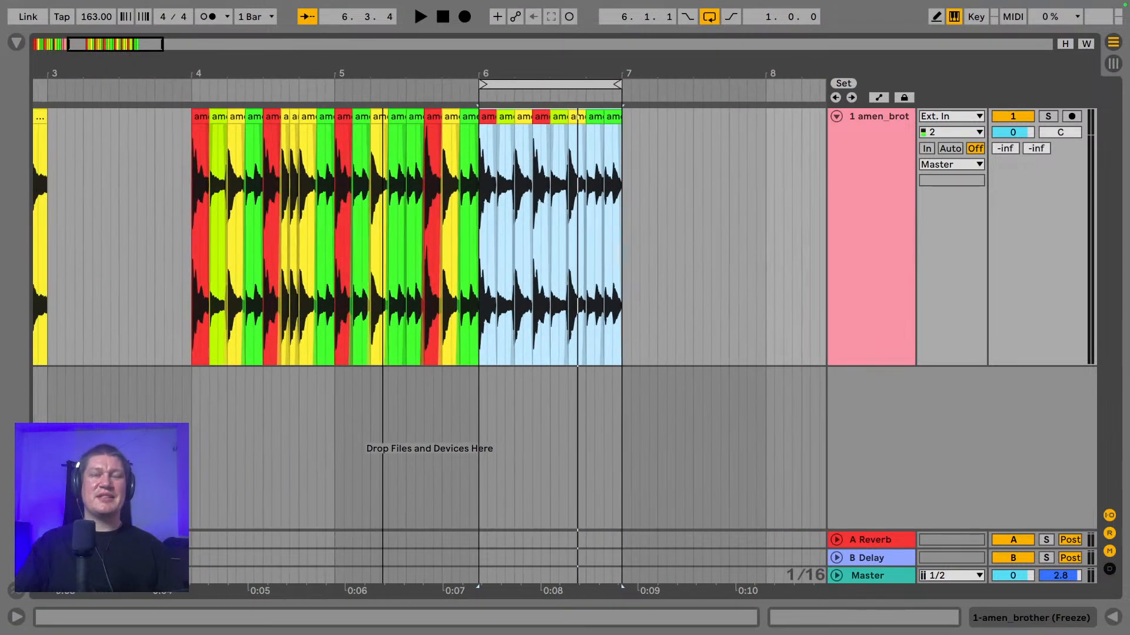
{"action": "left_click", "coordinate": [193, 150]}
{"action": "key", "text": "space"}
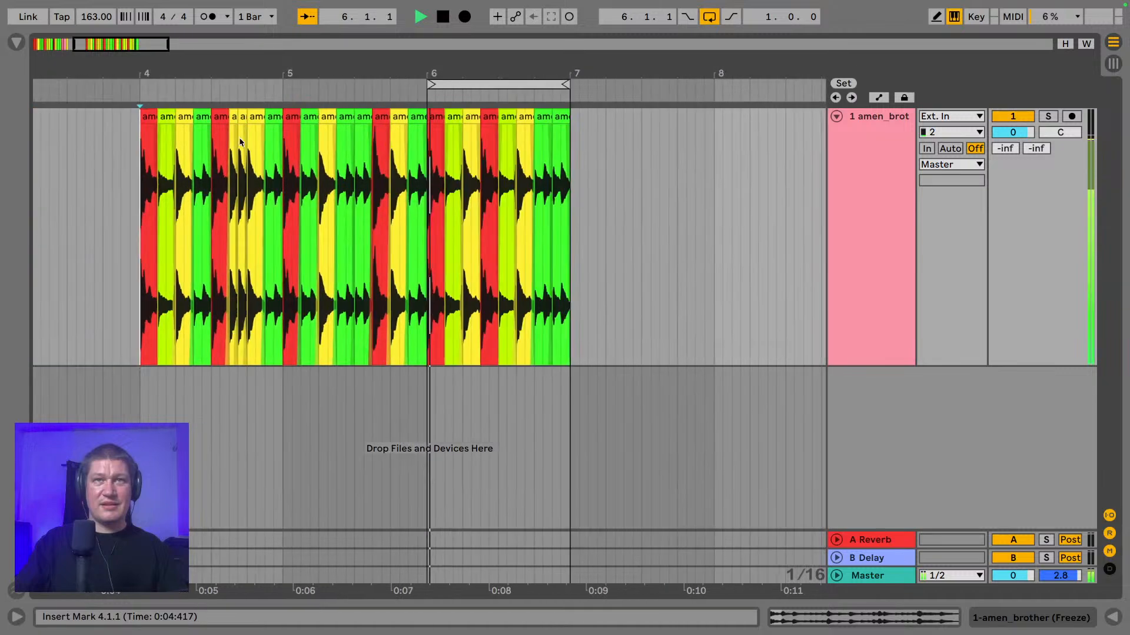
{"action": "key", "text": "space"}
{"action": "left_click_drag", "start_coordinate": [229, 74], "coordinate": [315, 69]}
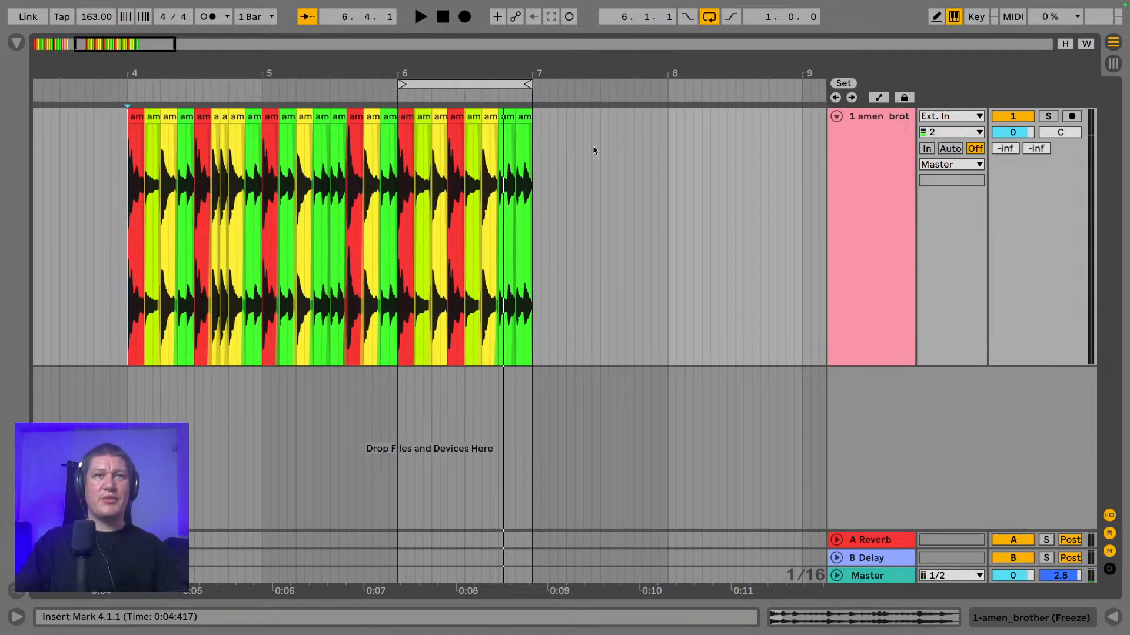
- Copy the red slice at 4.1.1, green slice at 4.2.3 and yellow slice at 4.2.1 to 7.1.1, 7.1.3 and 7.2.1 respectively
{"action": "left_click", "coordinate": [135, 121]}
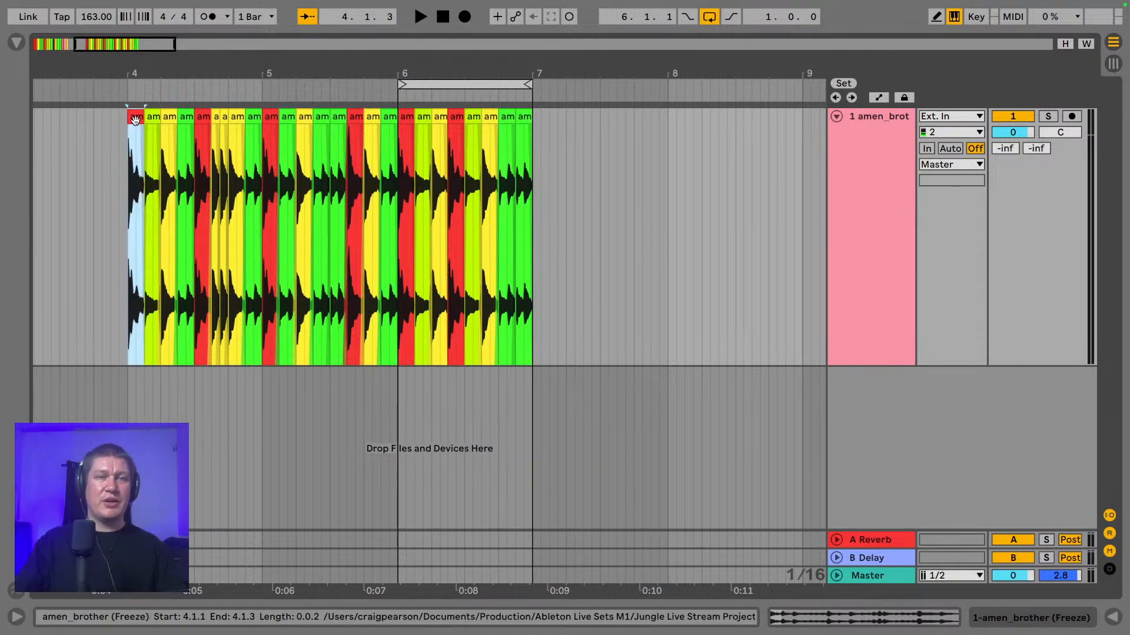
{"action": "left_click", "coordinate": [538, 178]}
{"action": "key", "text": "ctrl+v"}
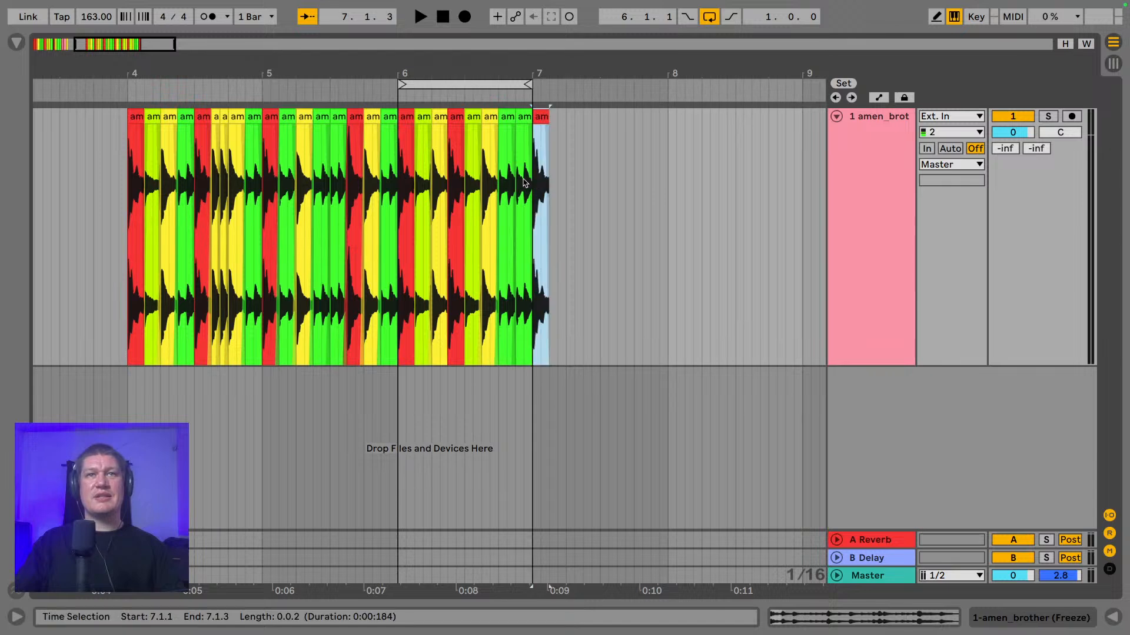
{"action": "left_click", "coordinate": [185, 116]}
{"action": "left_click_drag", "start_coordinate": [185, 116], "coordinate": [555, 143]}
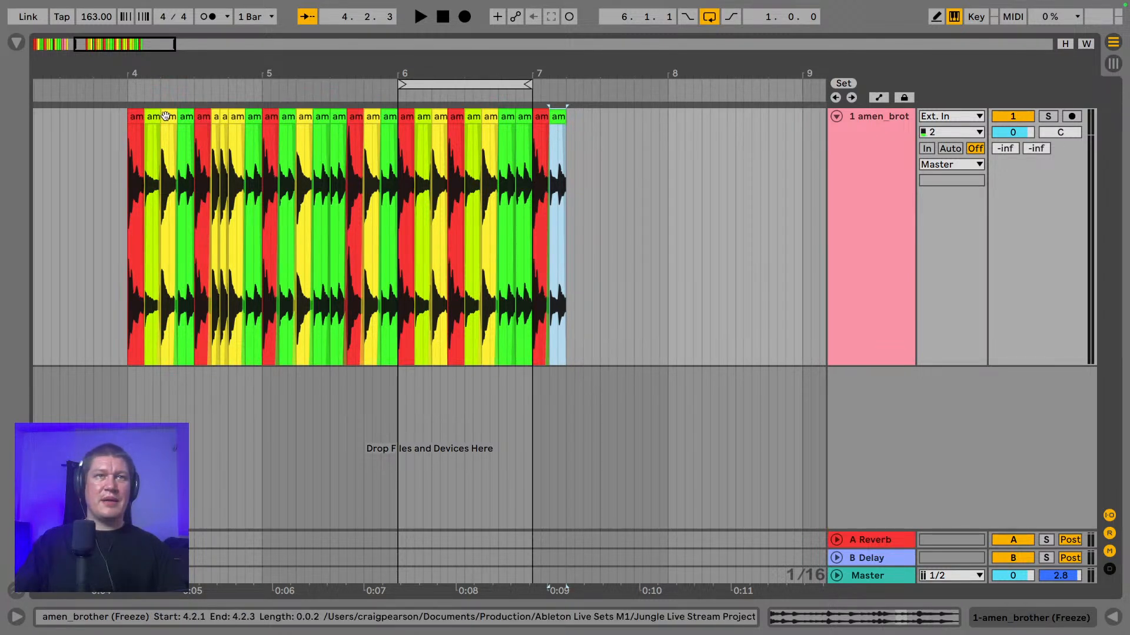
{"action": "left_click_drag", "start_coordinate": [201, 114], "coordinate": [575, 154]}
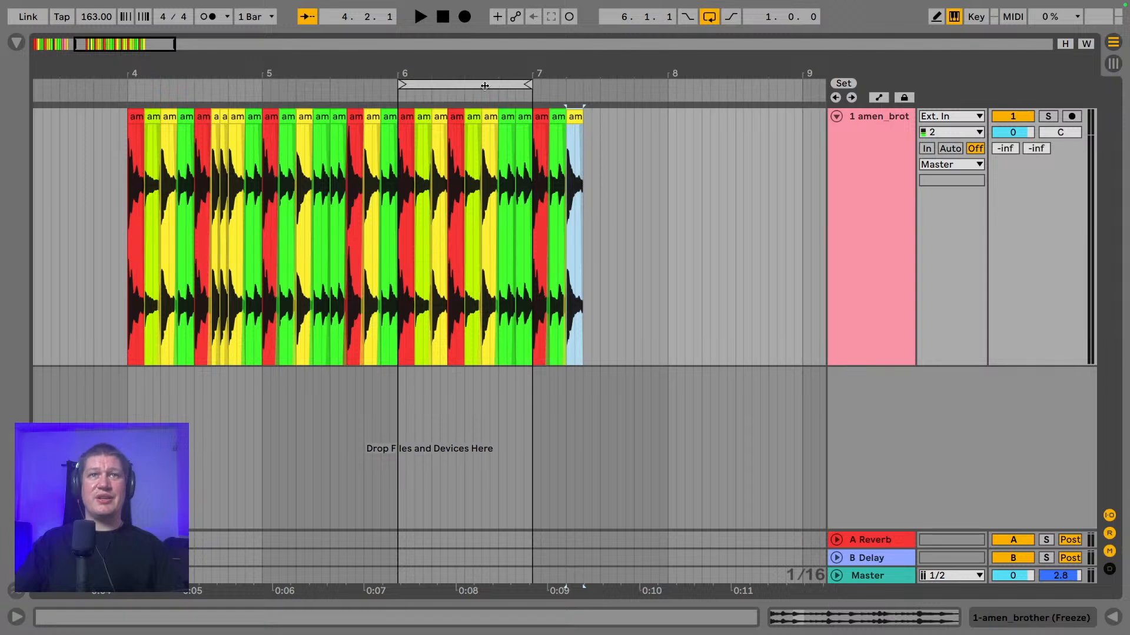
- Move the one-bar loop to bar 7 and copy the two green slices at 5.2.3 and 5.3.1 to 7.2.3
{"action": "left_click_drag", "start_coordinate": [490, 87], "coordinate": [622, 104]}
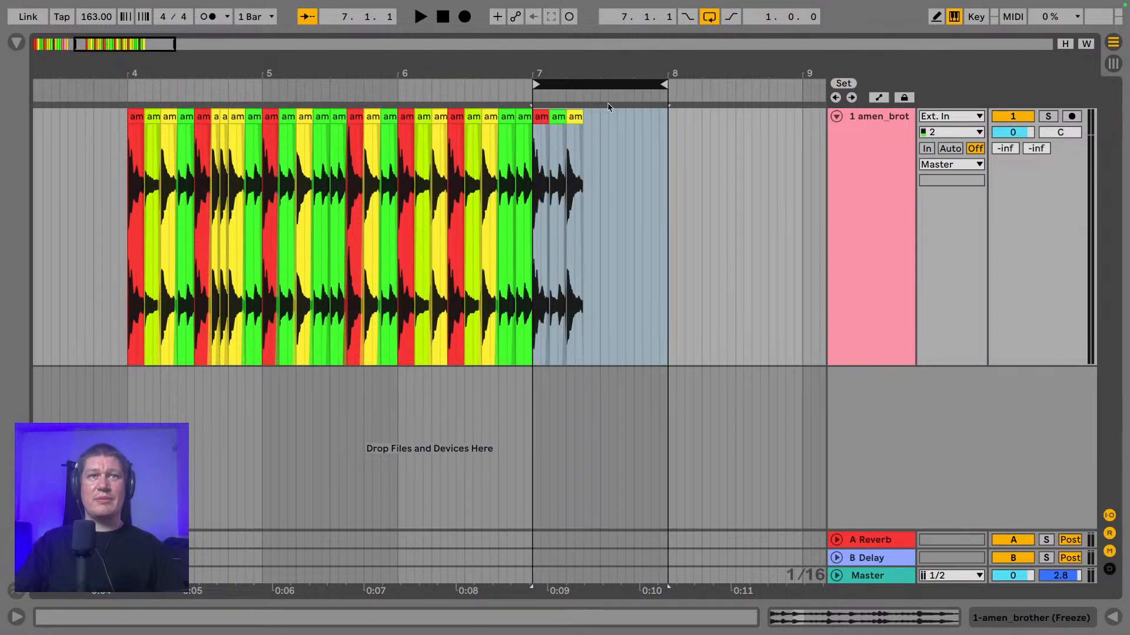
{"action": "left_click", "coordinate": [321, 117]}
{"action": "left_click", "coordinate": [336, 117], "text": "shift"}
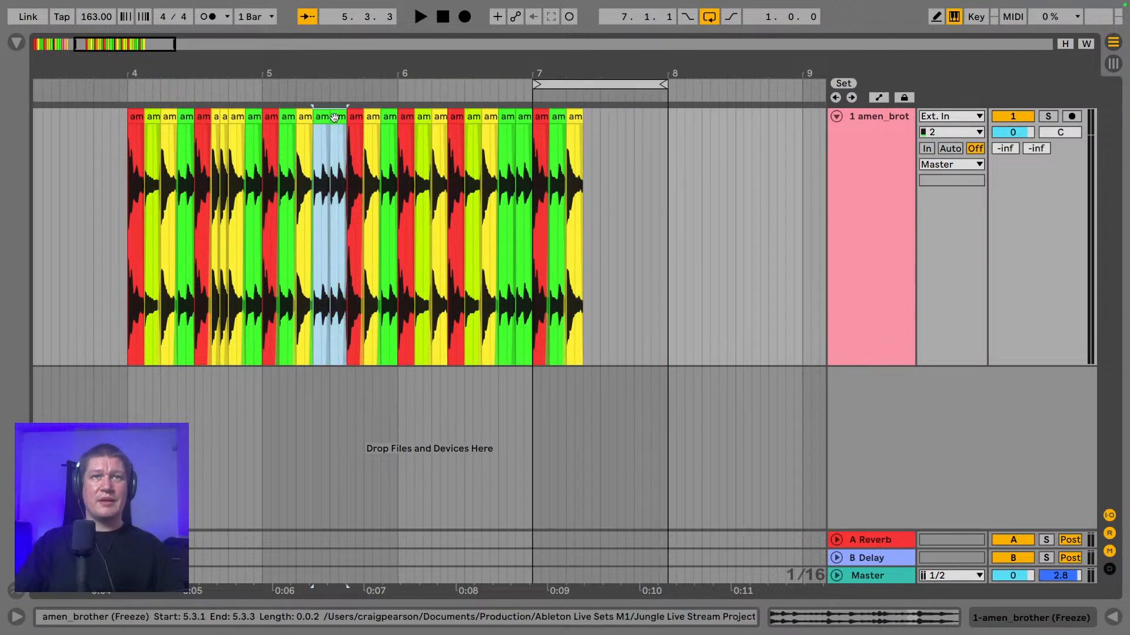
{"action": "left_click_drag", "start_coordinate": [321, 117], "coordinate": [595, 137]}
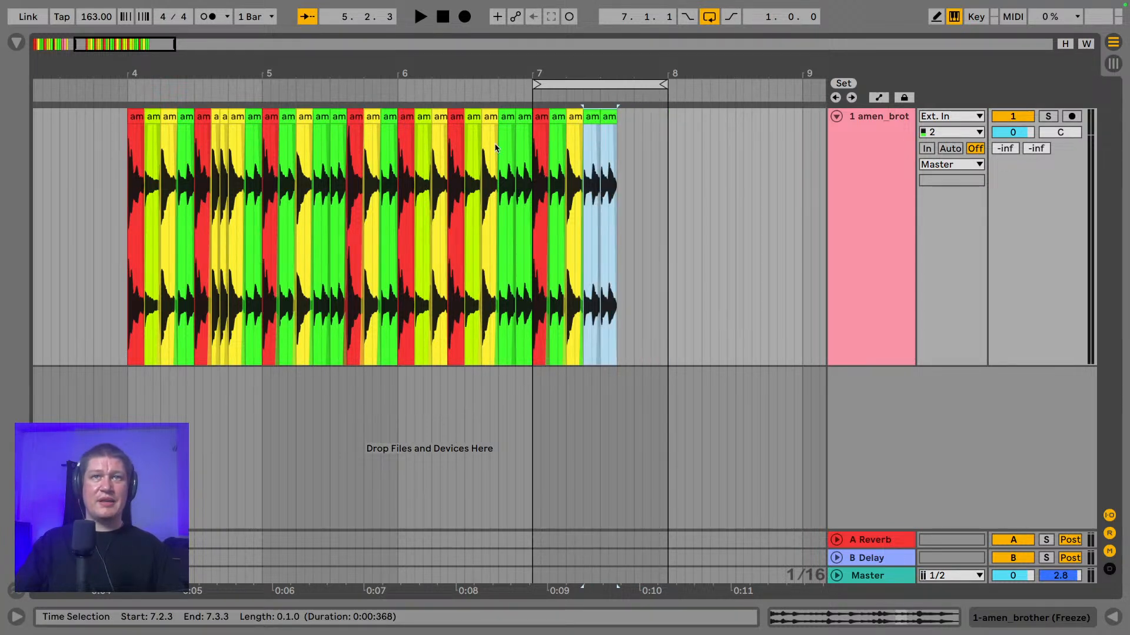
- Copy the red slice at 6.1.1 to 7.3.3 and the lime slice at 4.1.3 to 7.4.1
{"action": "left_click", "coordinate": [405, 119]}
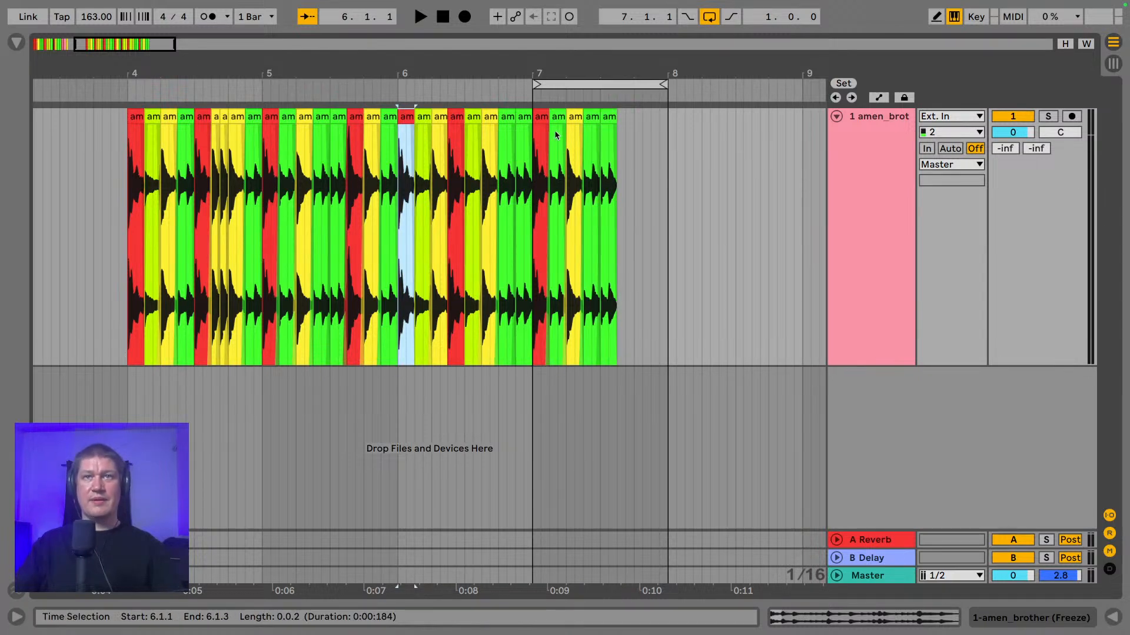
{"action": "left_click", "coordinate": [616, 133]}
{"action": "key", "text": "ctrl+v"}
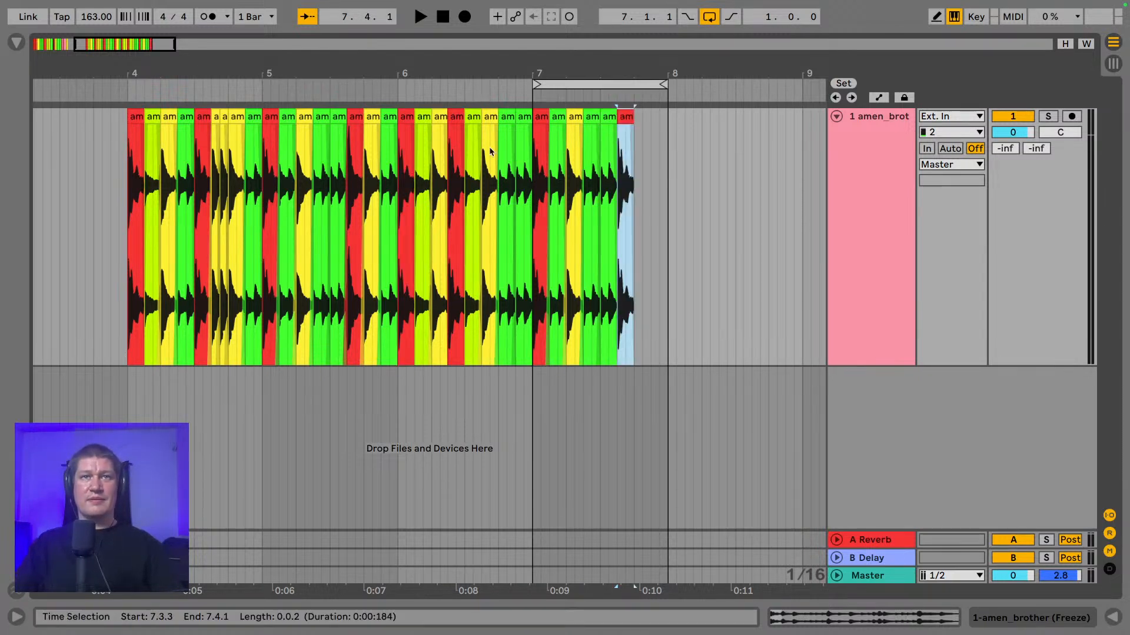
{"action": "left_click", "coordinate": [155, 117]}
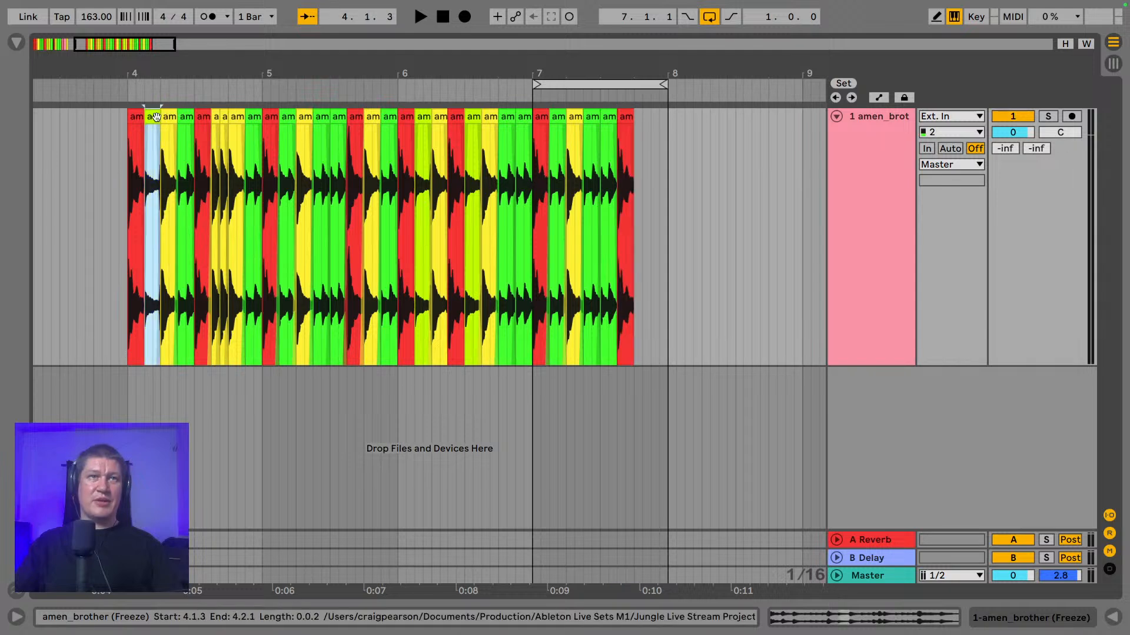
{"action": "left_click", "coordinate": [636, 150]}
{"action": "key", "text": "ctrl+v"}
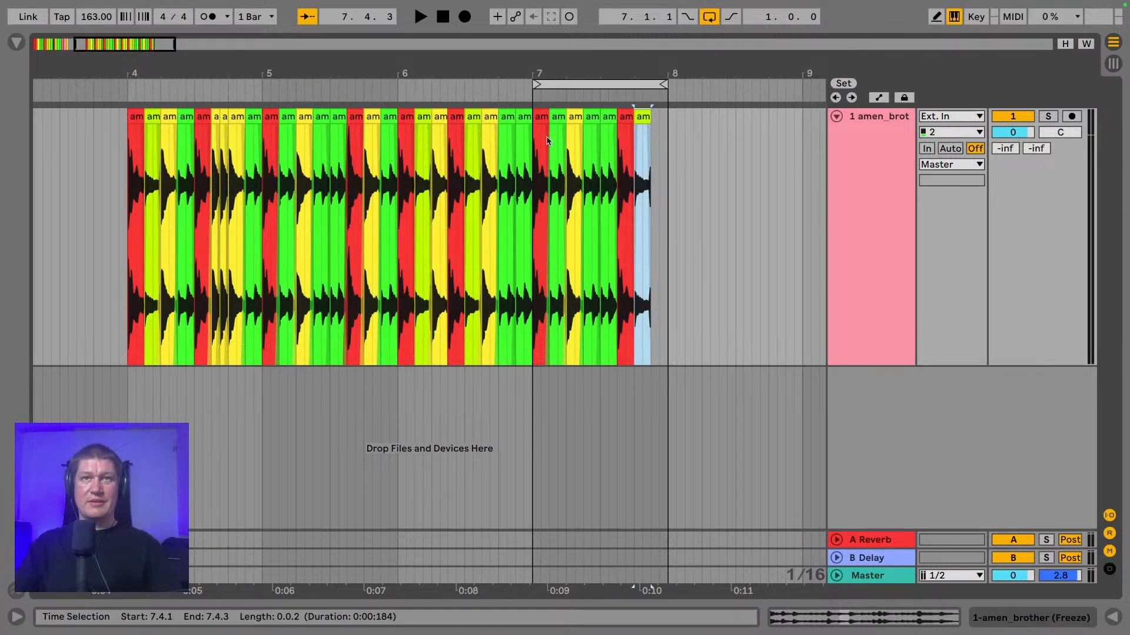
- Copy the yellow slice at 4.2.1 to 7.4.3, completing bar 7, and audition the bar
{"action": "left_click", "coordinate": [169, 117]}
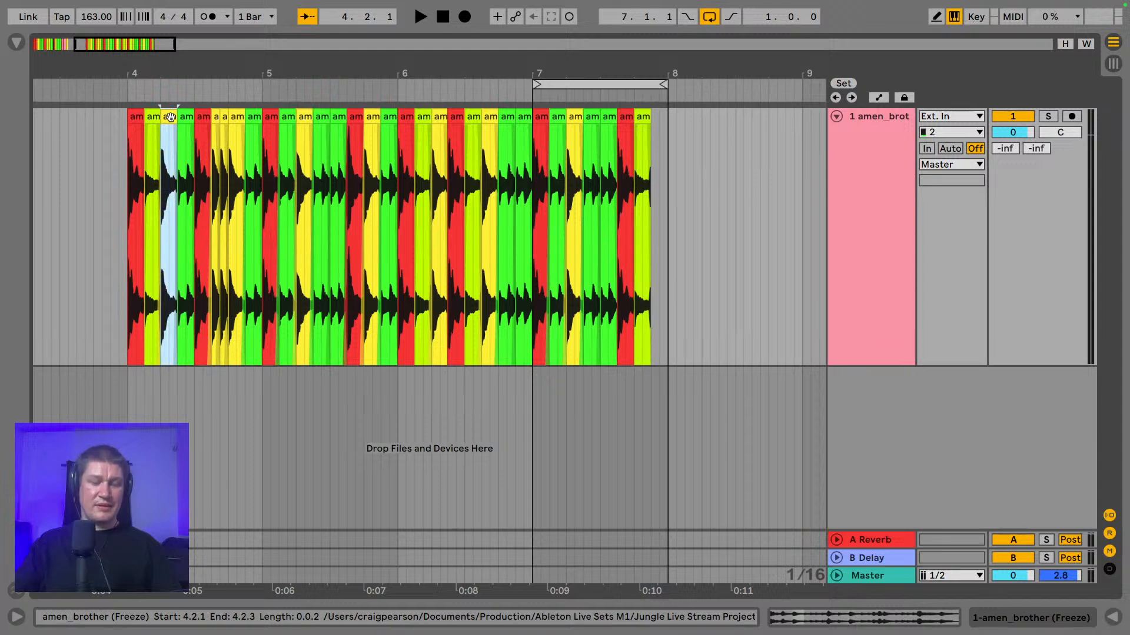
{"action": "left_click", "coordinate": [654, 158]}
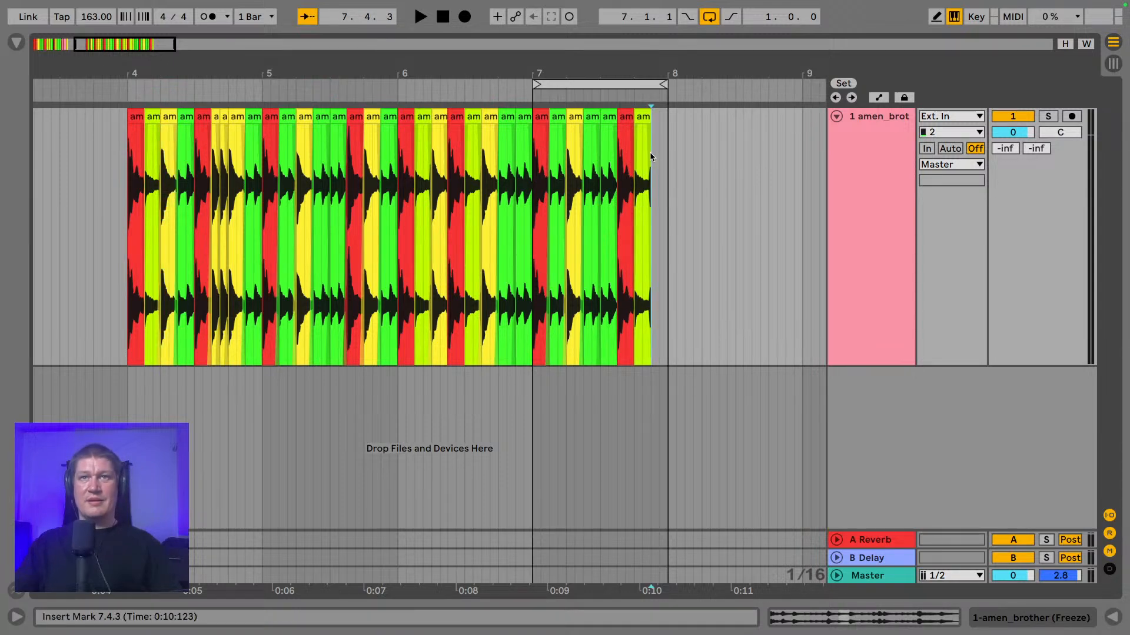
{"action": "key", "text": "ctrl+v"}
{"action": "left_click", "coordinate": [540, 118]}
{"action": "key", "text": "space"}
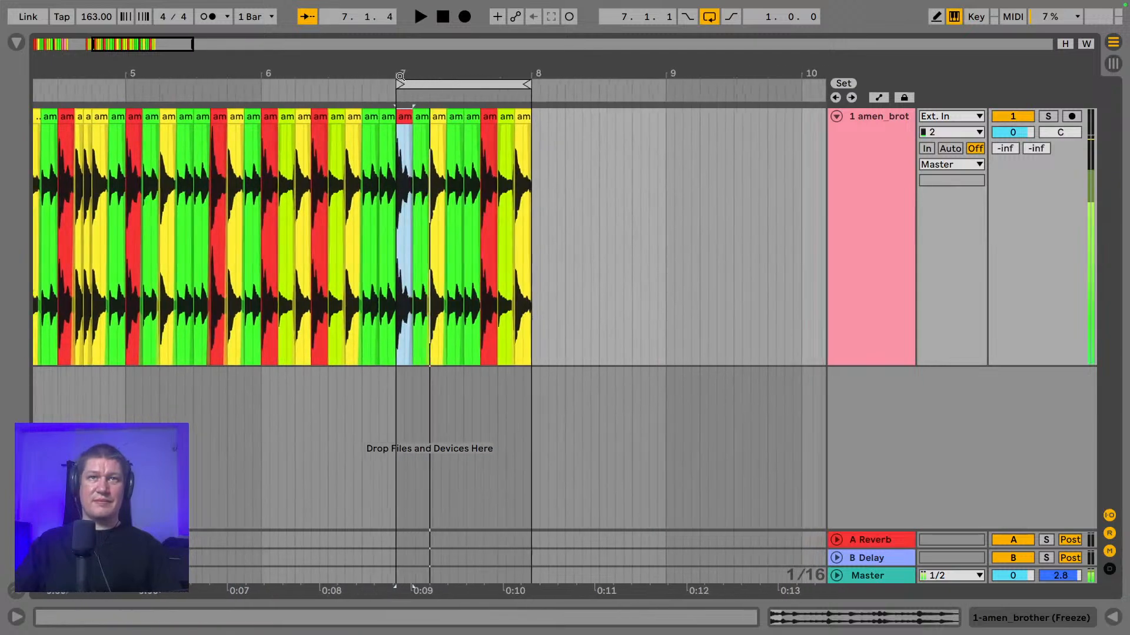
{"action": "key", "text": "space"}
- Replace the red and lime slices at 7.3.3 and 7.4.1 with copies of the original break's two pink slices from 2.3.3
{"action": "left_click_drag", "start_coordinate": [141, 44], "coordinate": [94, 27]}
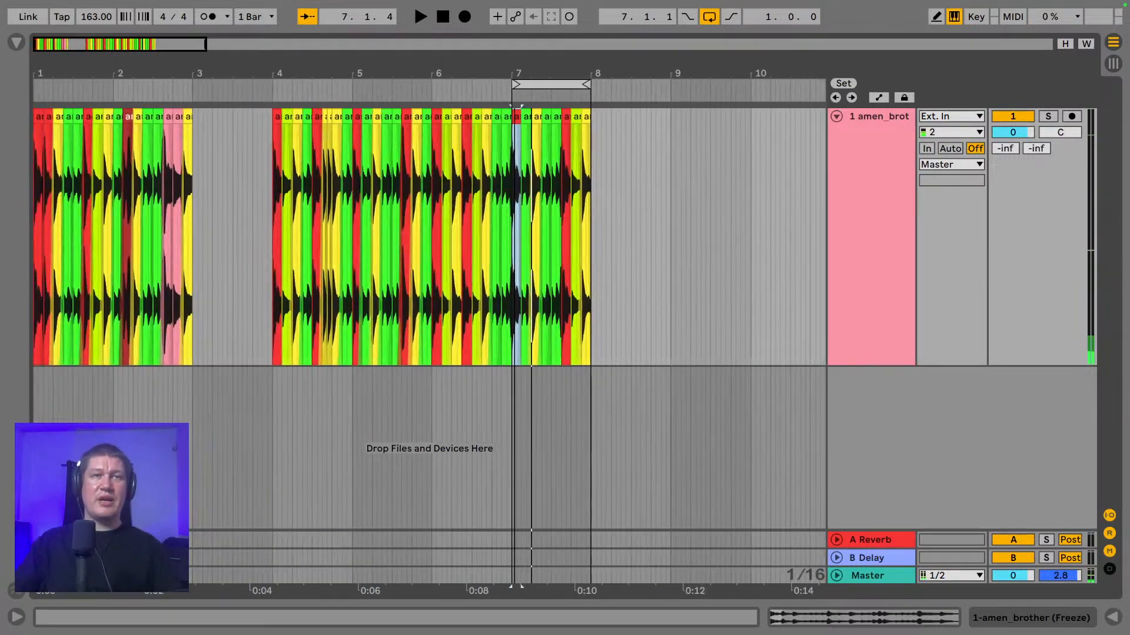
{"action": "left_click", "coordinate": [168, 115]}
{"action": "left_click", "coordinate": [176, 114], "text": "shift"}
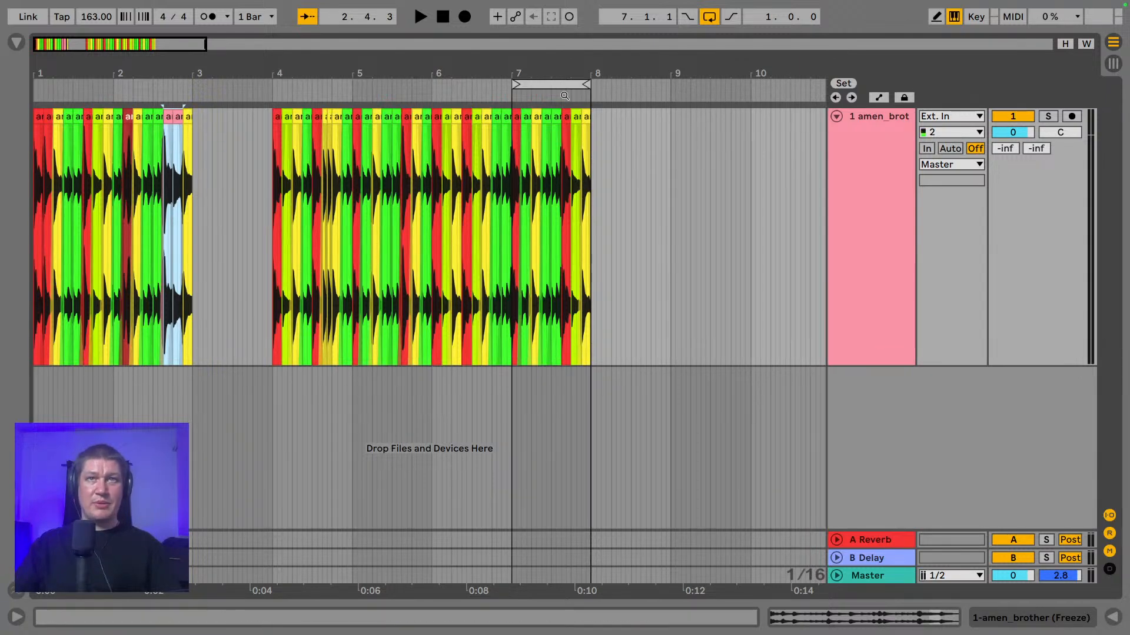
{"action": "left_click_drag", "start_coordinate": [581, 74], "coordinate": [581, 141]}
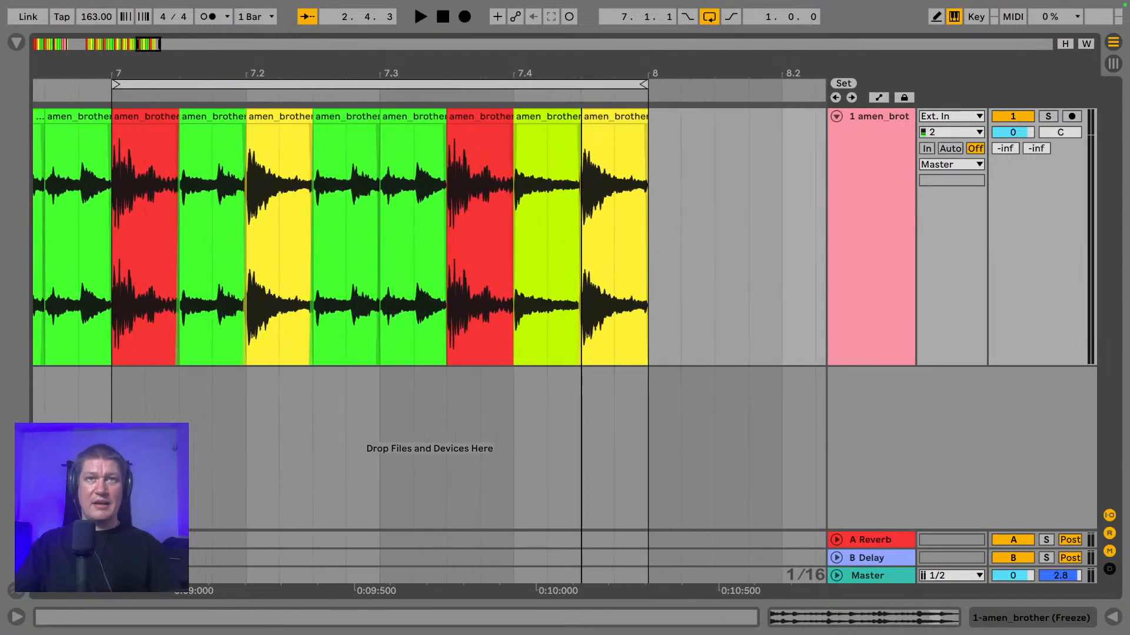
{"action": "left_click", "coordinate": [481, 111]}
{"action": "key", "text": "super+v"}
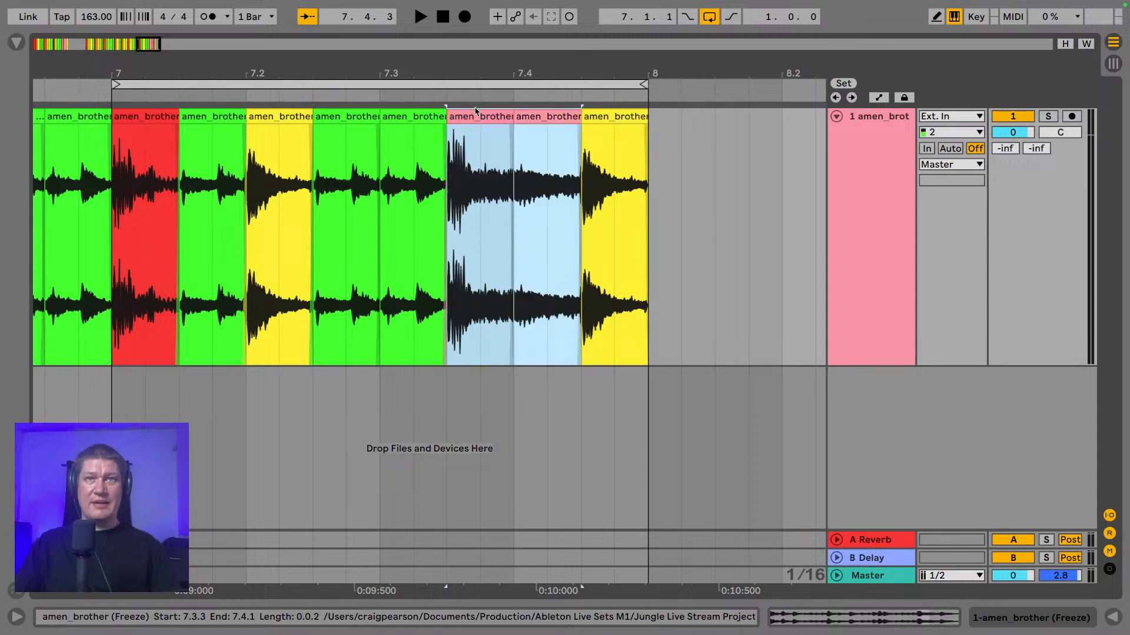
- Extend the first pink slice at 7.3.3 to 7.4.3 over the second one, and audition bar 7
{"action": "left_click_drag", "start_coordinate": [511, 116], "coordinate": [580, 117]}
{"action": "key", "text": "space"}
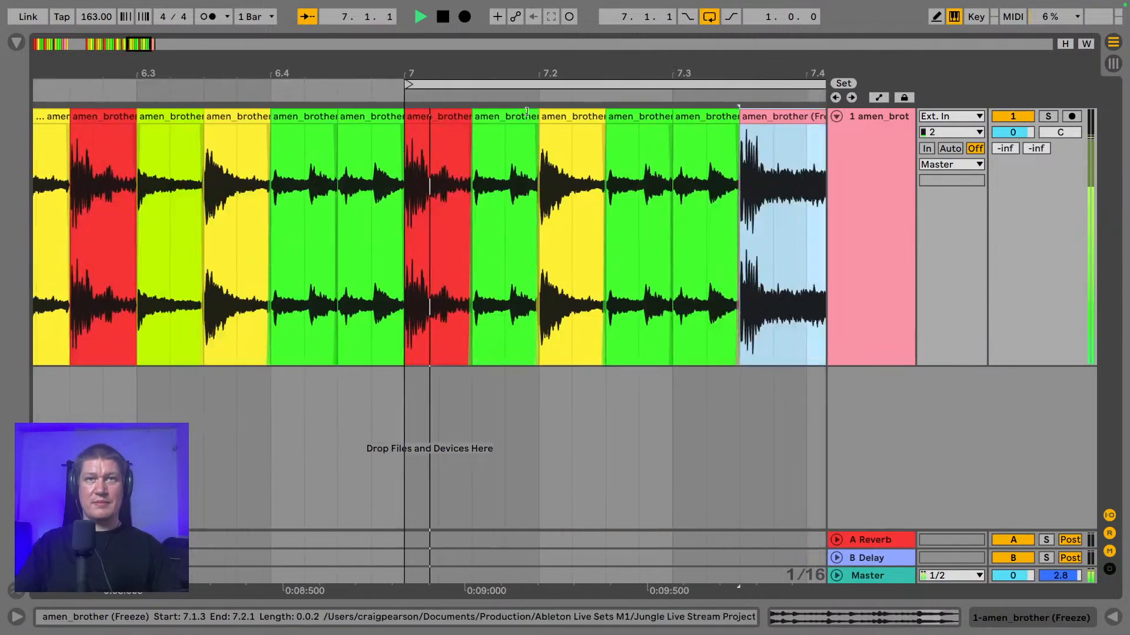
{"action": "key", "text": "space"}
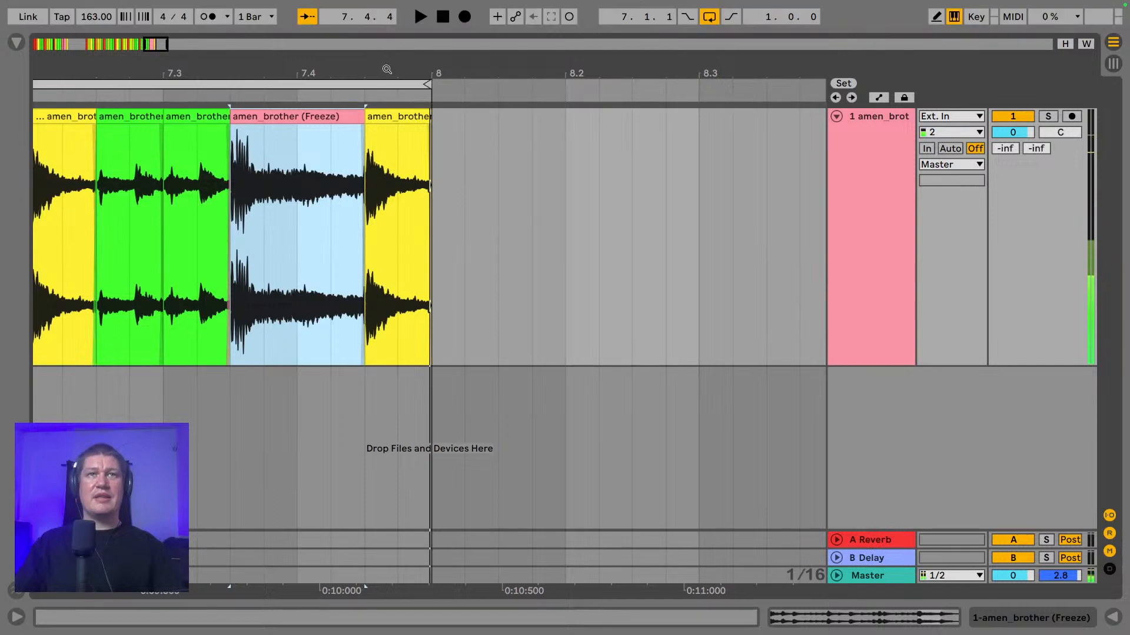
- Set the loop to the four bars from 4.1.1 and audition the pattern, replaying the start of bar 5
{"action": "left_click_drag", "start_coordinate": [386, 70], "coordinate": [647, 12]}
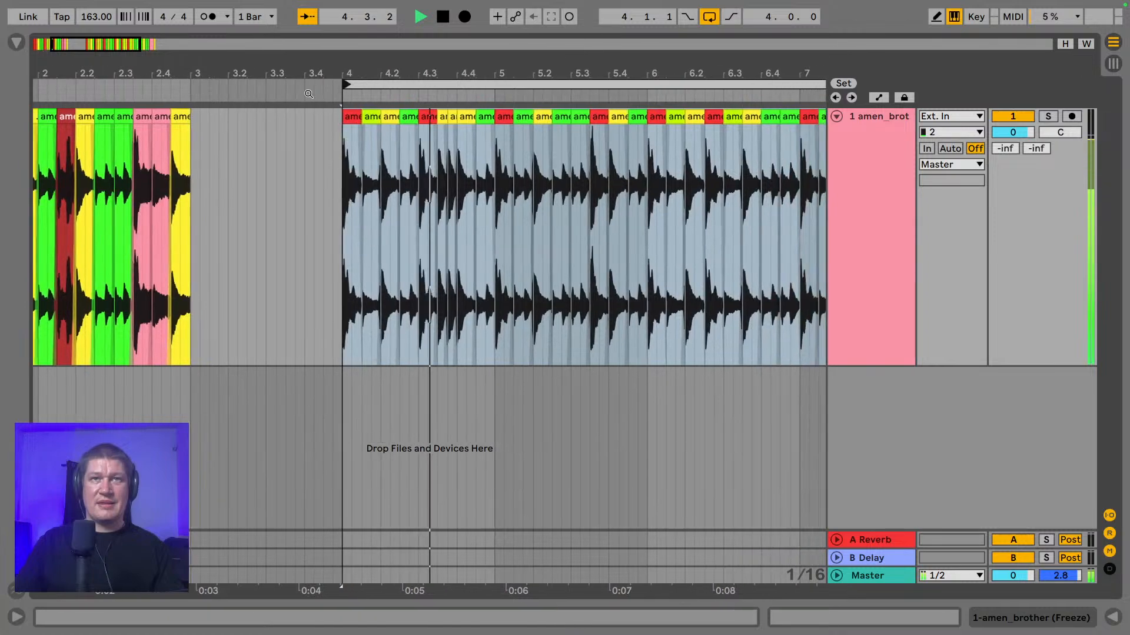
{"action": "key", "text": "space"}
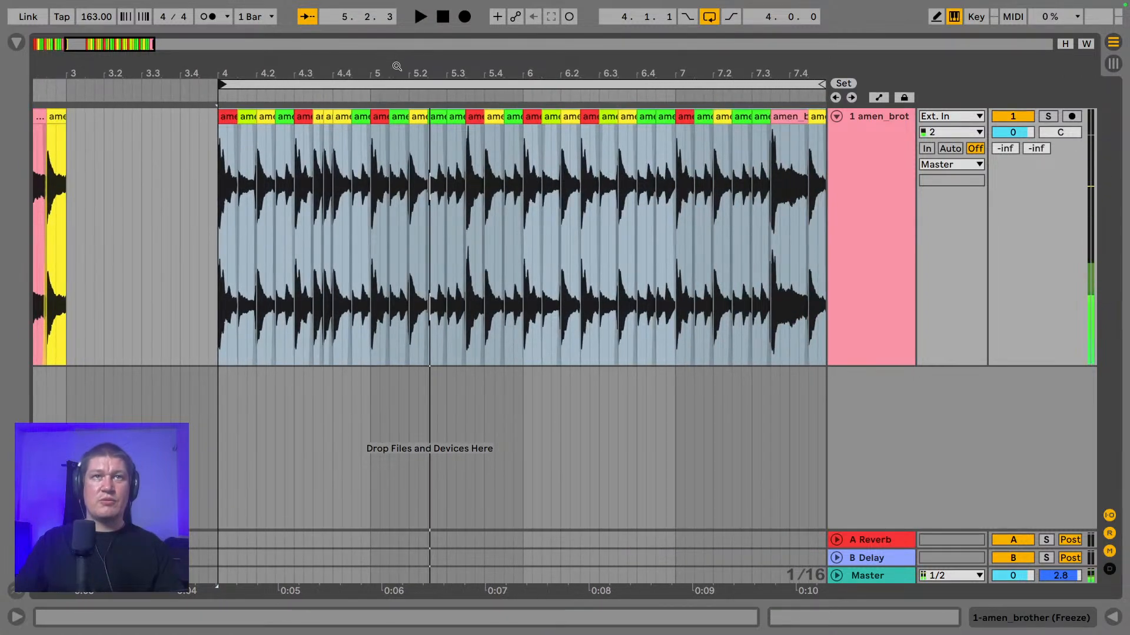
{"action": "left_click_drag", "start_coordinate": [398, 66], "coordinate": [414, 80]}
{"action": "left_click", "coordinate": [418, 113]}
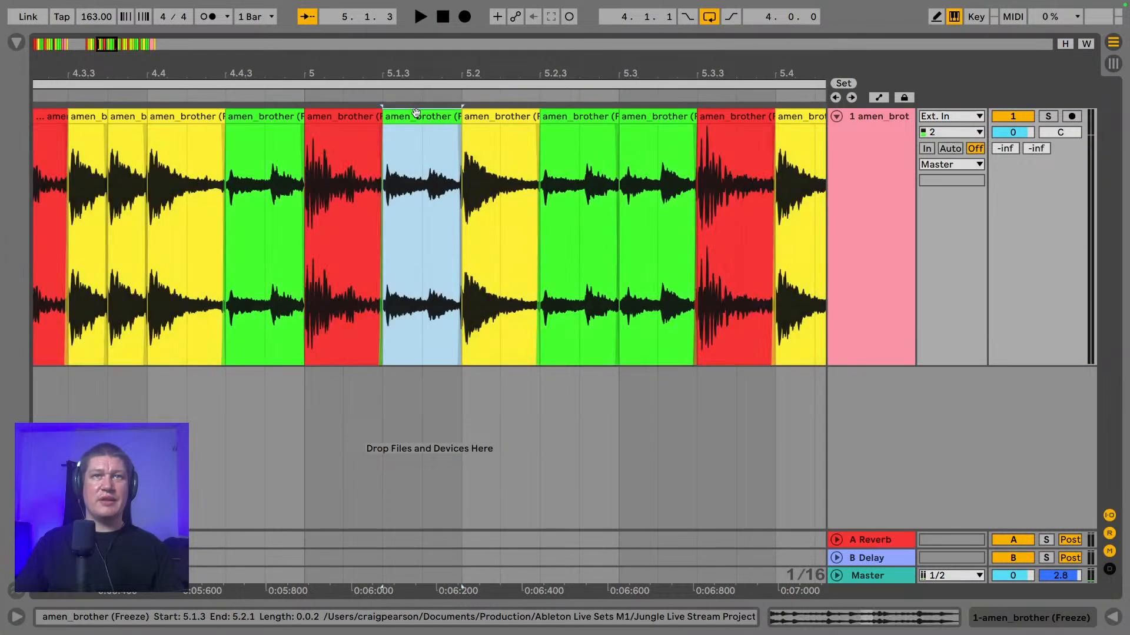
{"action": "key", "text": "space"}
{"action": "key", "text": "space"}
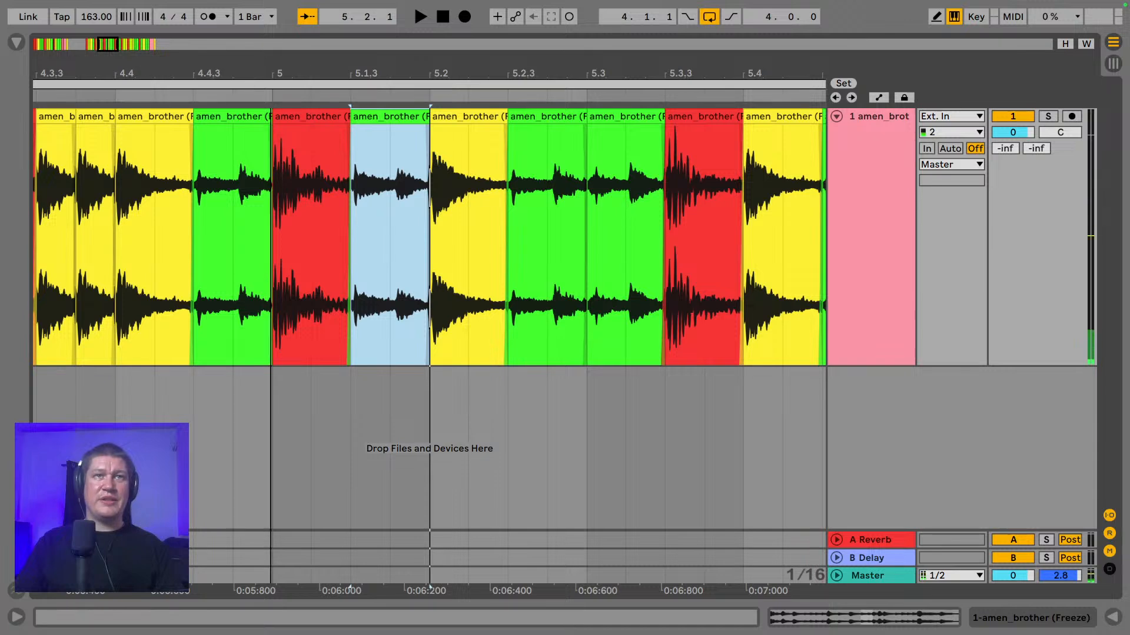
- Audition the chopped break by playing it from the start of the loop and with the green slice at 5.1.3 selected
{"action": "left_click_drag", "start_coordinate": [417, 73], "coordinate": [595, 50]}
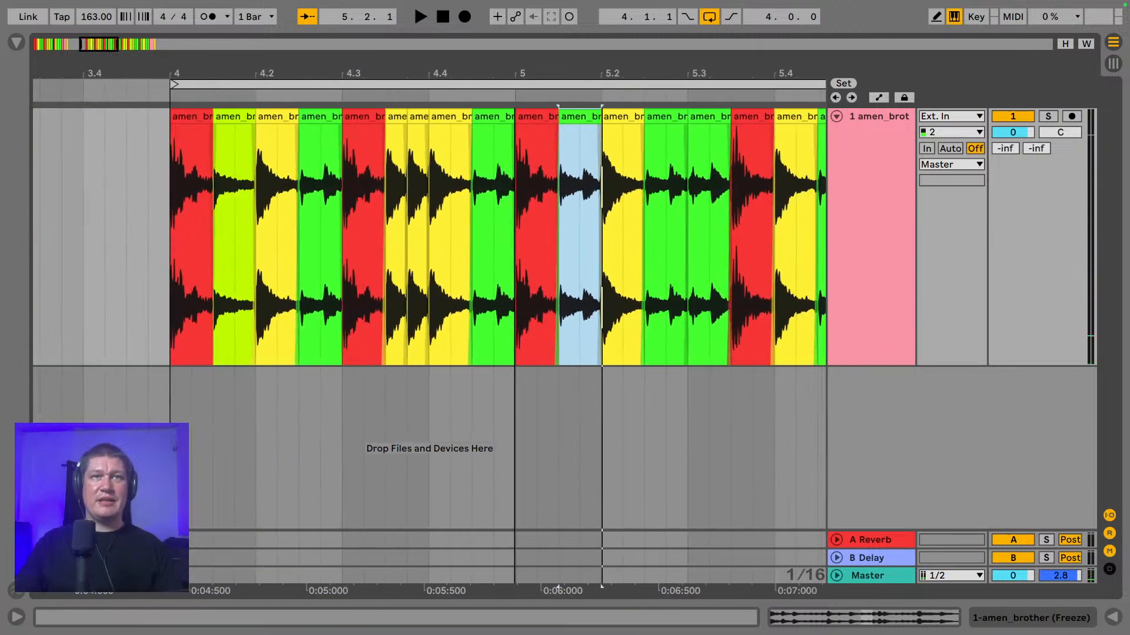
{"action": "left_click", "coordinate": [325, 116]}
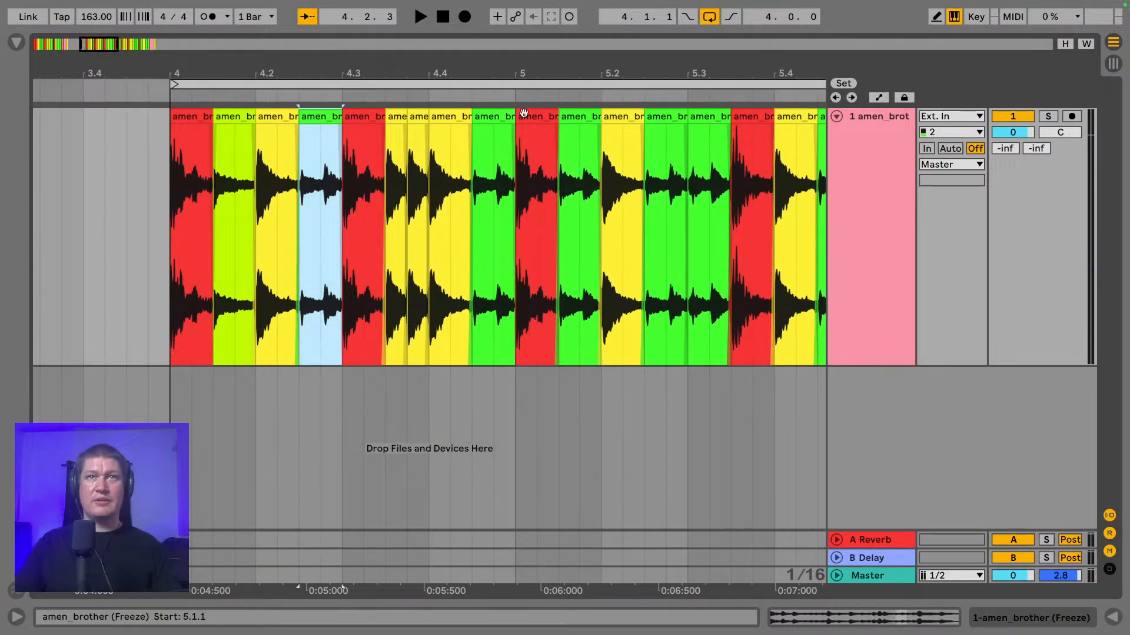
{"action": "left_click", "coordinate": [153, 158]}
{"action": "key", "text": "space"}
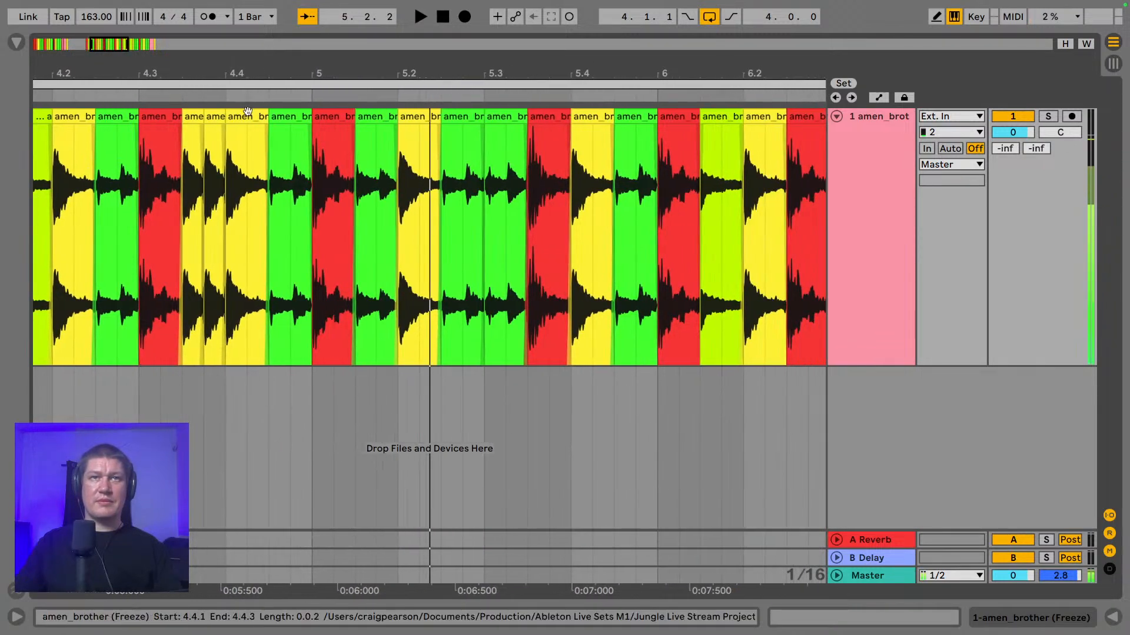
{"action": "left_click", "coordinate": [371, 115]}
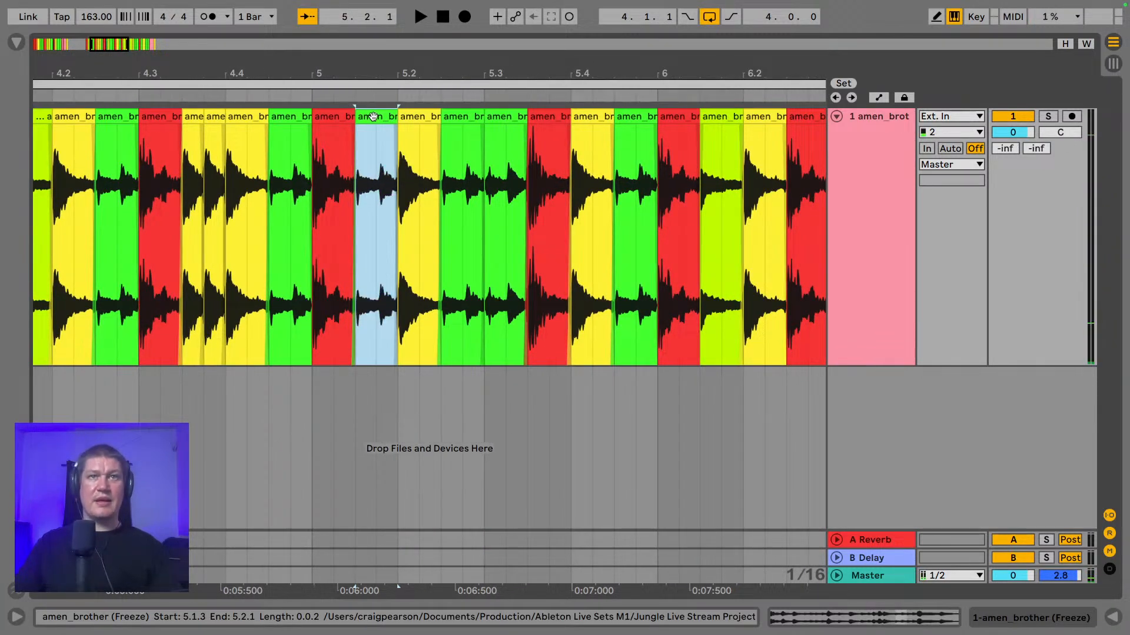
{"action": "key", "text": "space"}
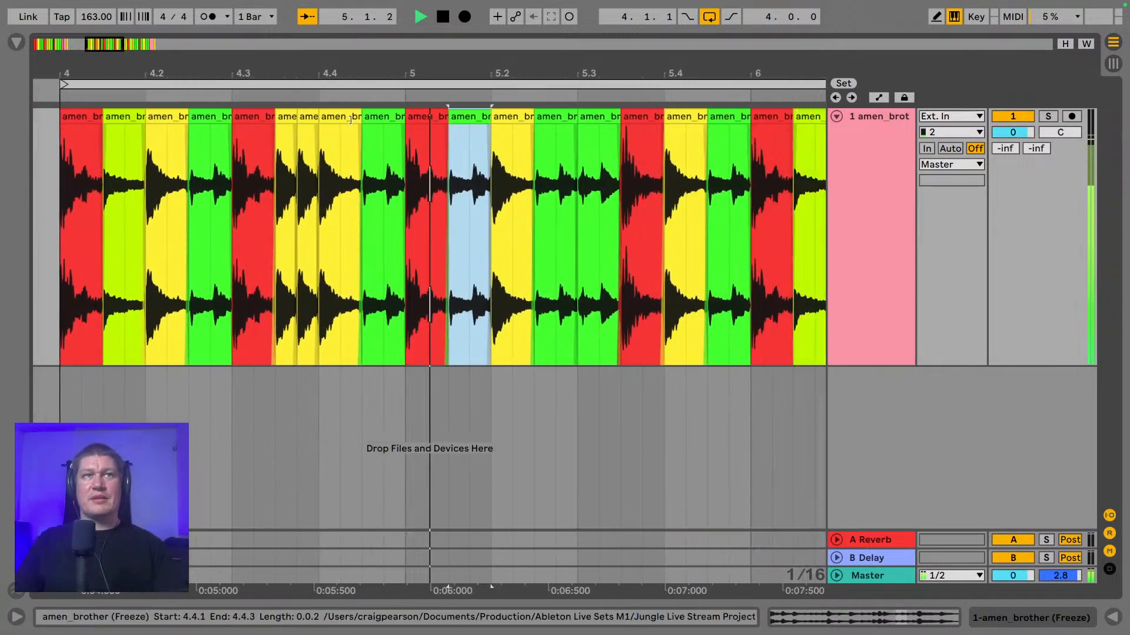
{"action": "key", "text": "space"}
- Play the break from the red slice at 4.1.1 through the slices around 4.3
{"action": "left_click_drag", "start_coordinate": [430, 73], "coordinate": [297, 43]}
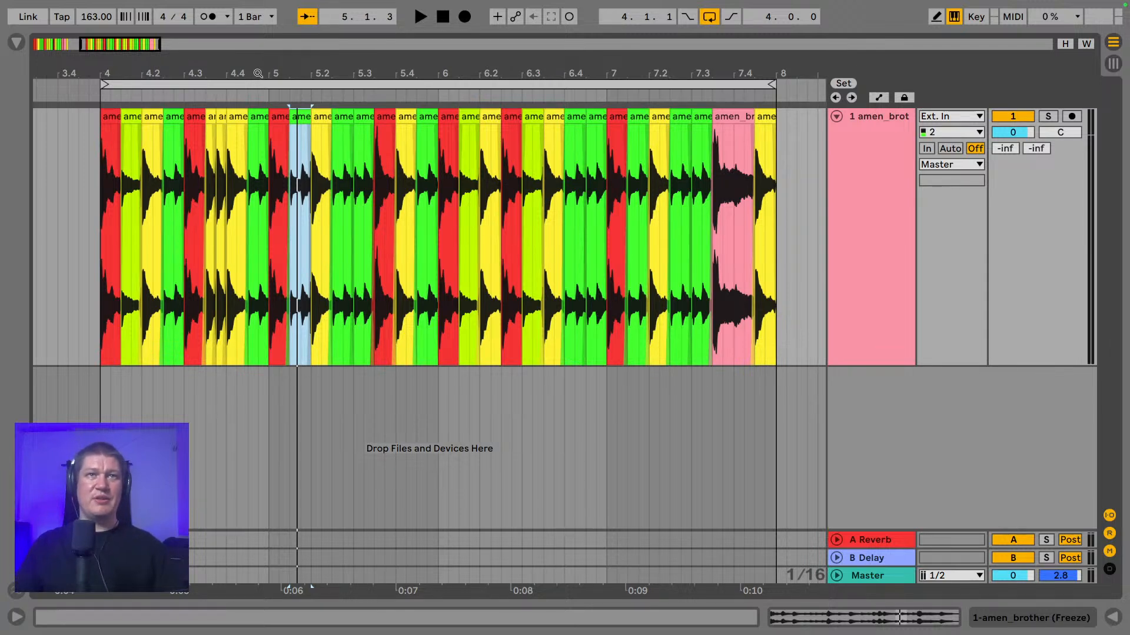
{"action": "left_click_drag", "start_coordinate": [258, 71], "coordinate": [239, 73]}
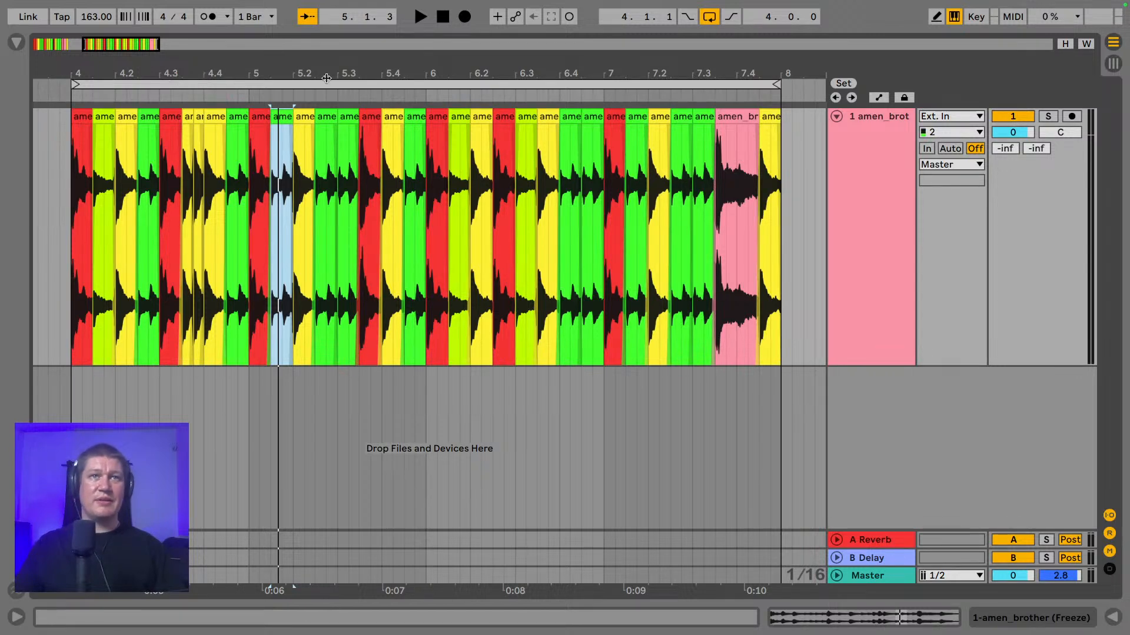
{"action": "left_click_drag", "start_coordinate": [343, 73], "coordinate": [343, 77]}
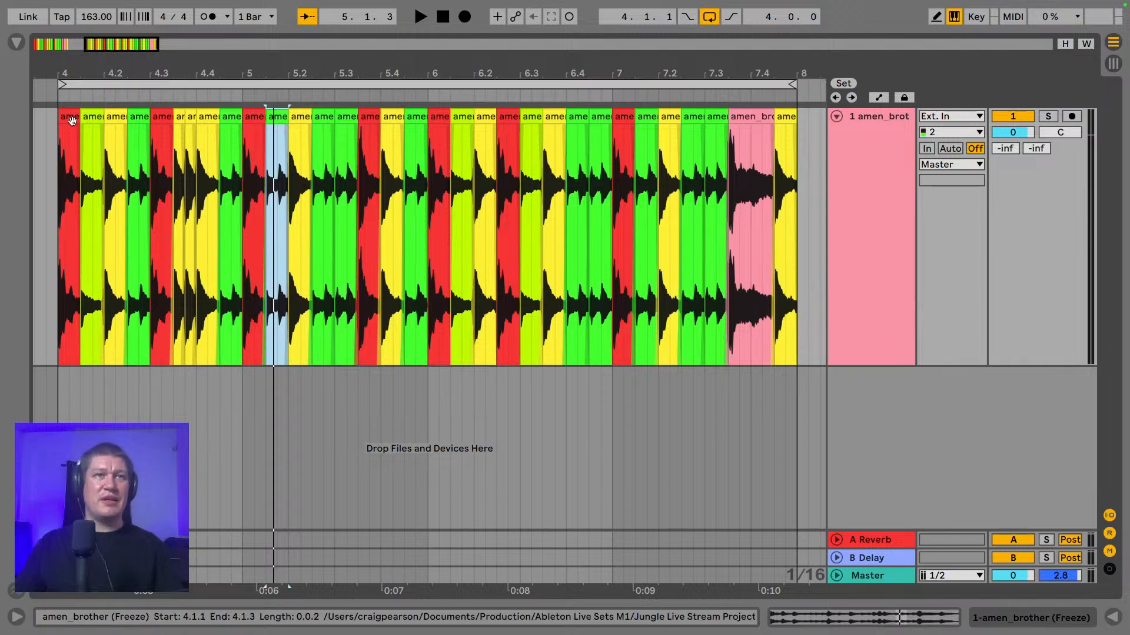
{"action": "left_click", "coordinate": [71, 120]}
{"action": "key", "text": "space"}
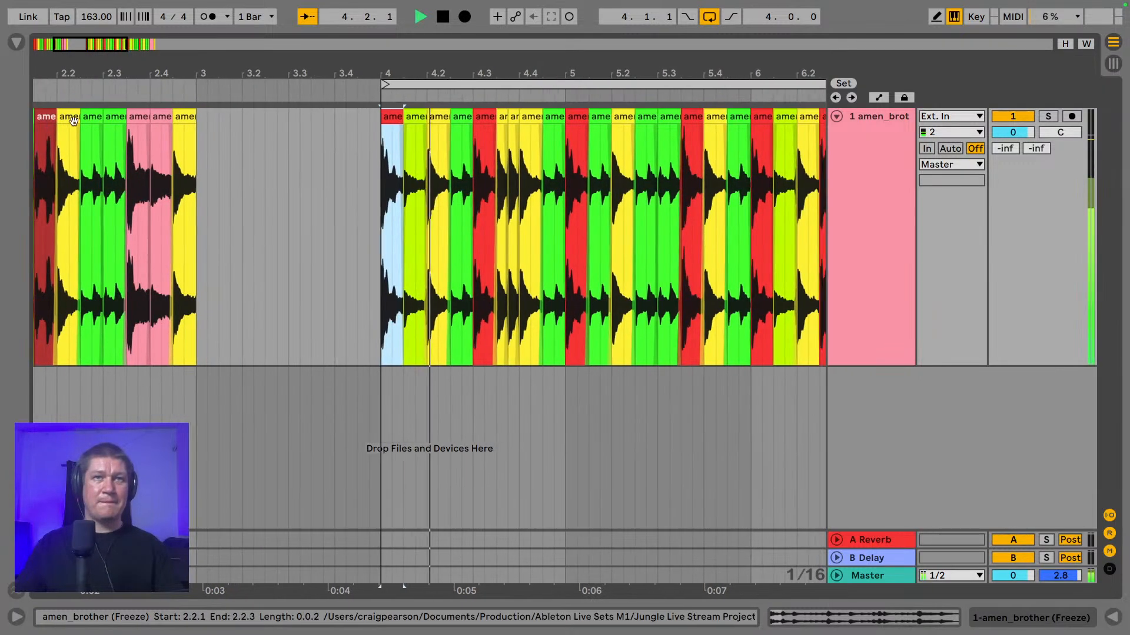
{"action": "key", "text": "space"}
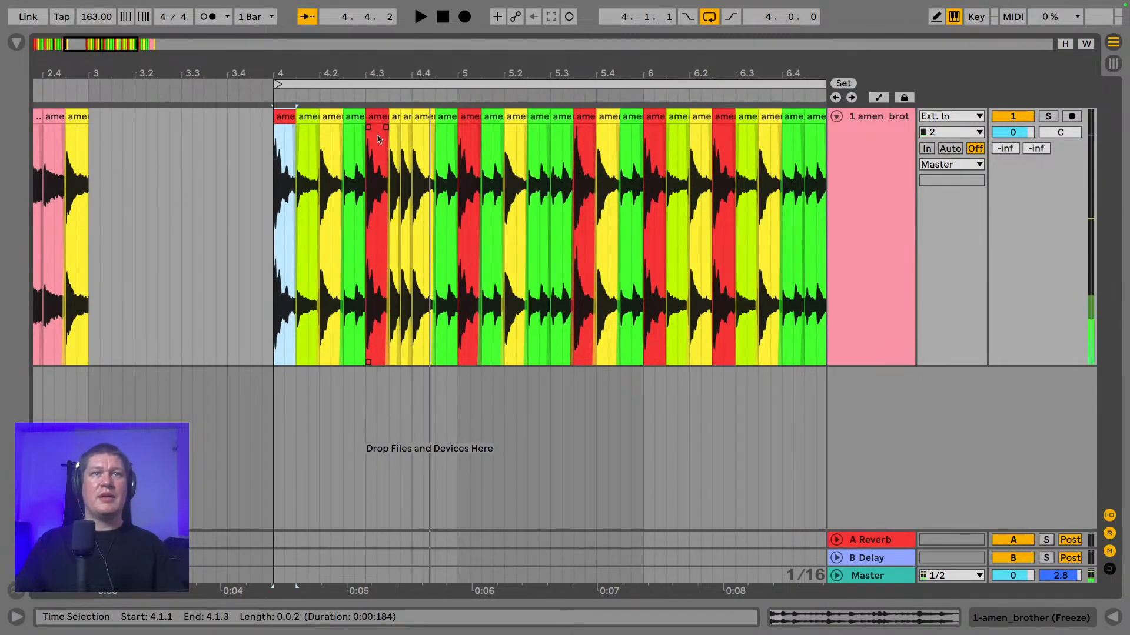
- Replace the red slice at 4.3.1 with a copy of the yellow slice from 4.2.1
{"action": "left_click", "coordinate": [332, 120]}
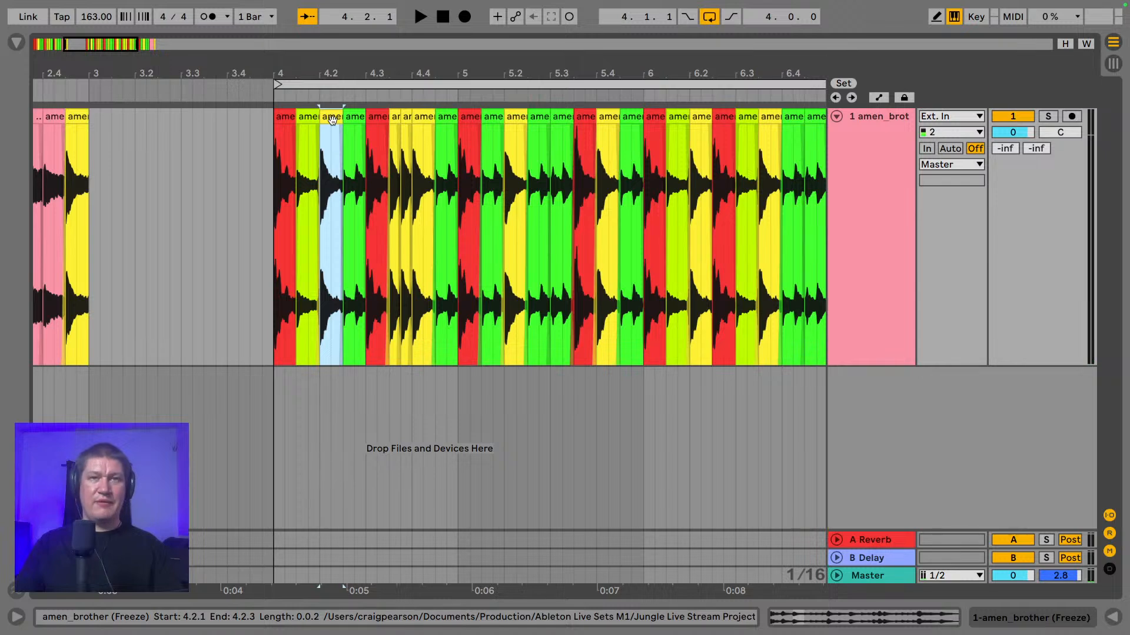
{"action": "key", "text": "super+c"}
{"action": "left_click", "coordinate": [377, 120]}
{"action": "key", "text": "super+v"}
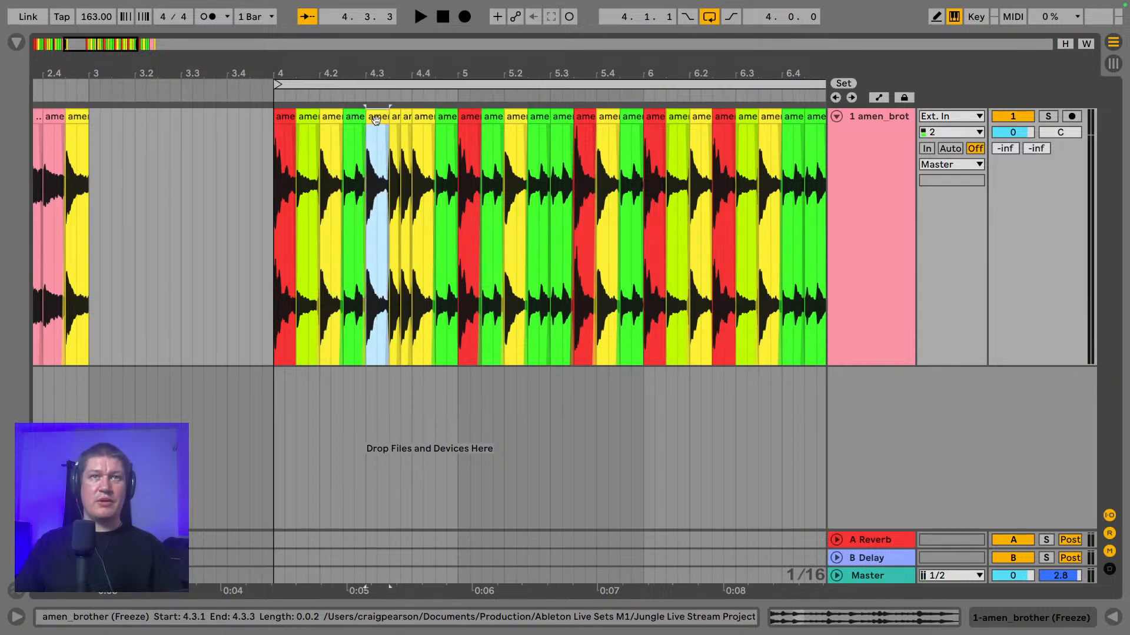
- Reverse the sample of the yellow slice at 4.3.1
{"action": "double_click", "coordinate": [376, 120]}
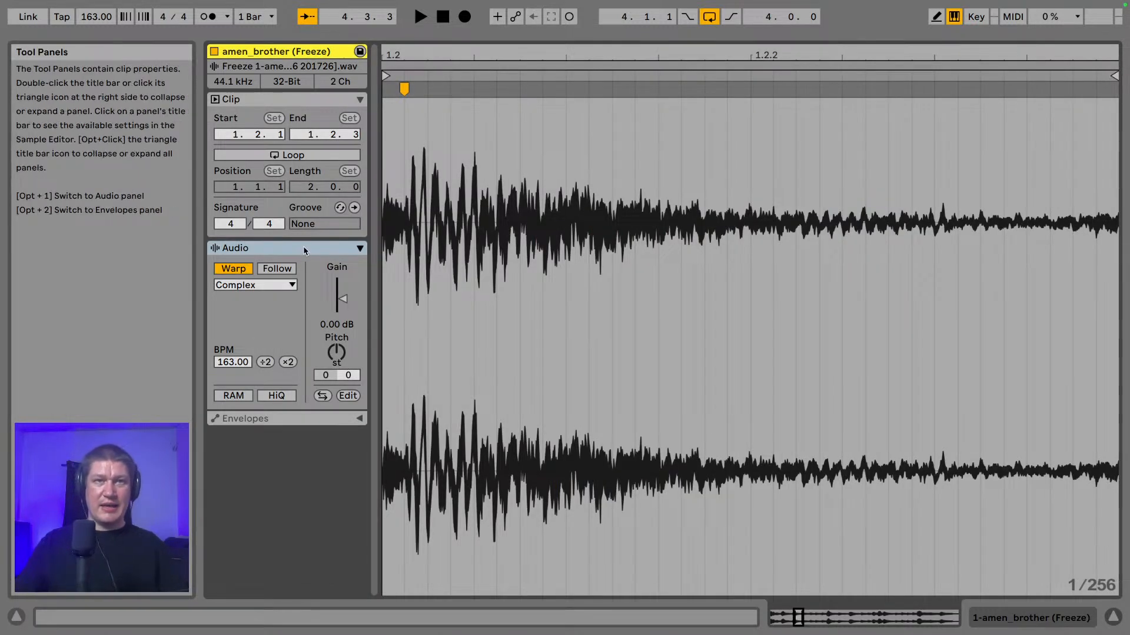
{"action": "left_click", "coordinate": [322, 396]}
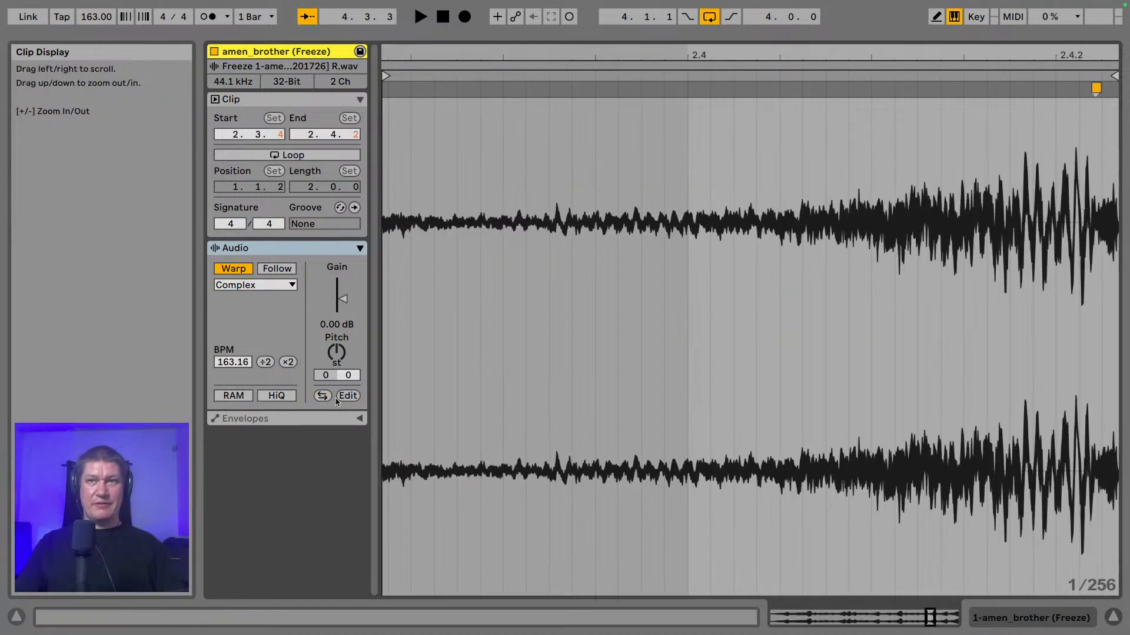
{"action": "left_click", "coordinate": [1112, 616]}
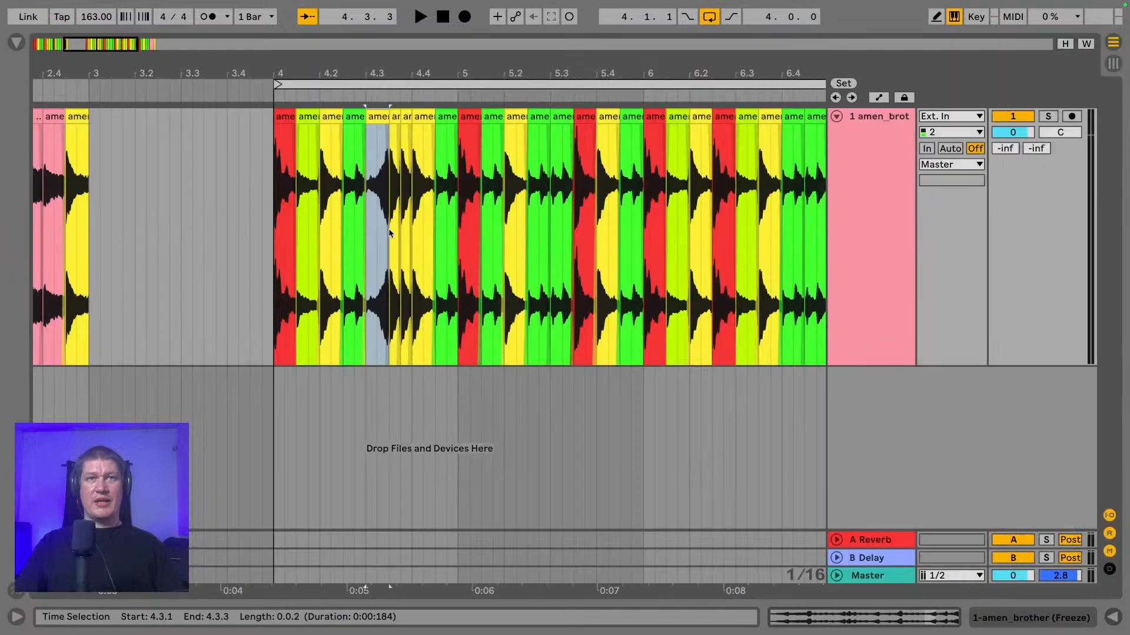
- Examine the reversed slice's waveform leading into 4.3.3 and play the loop from 4.1.1
{"action": "left_click_drag", "start_coordinate": [386, 72], "coordinate": [223, 226]}
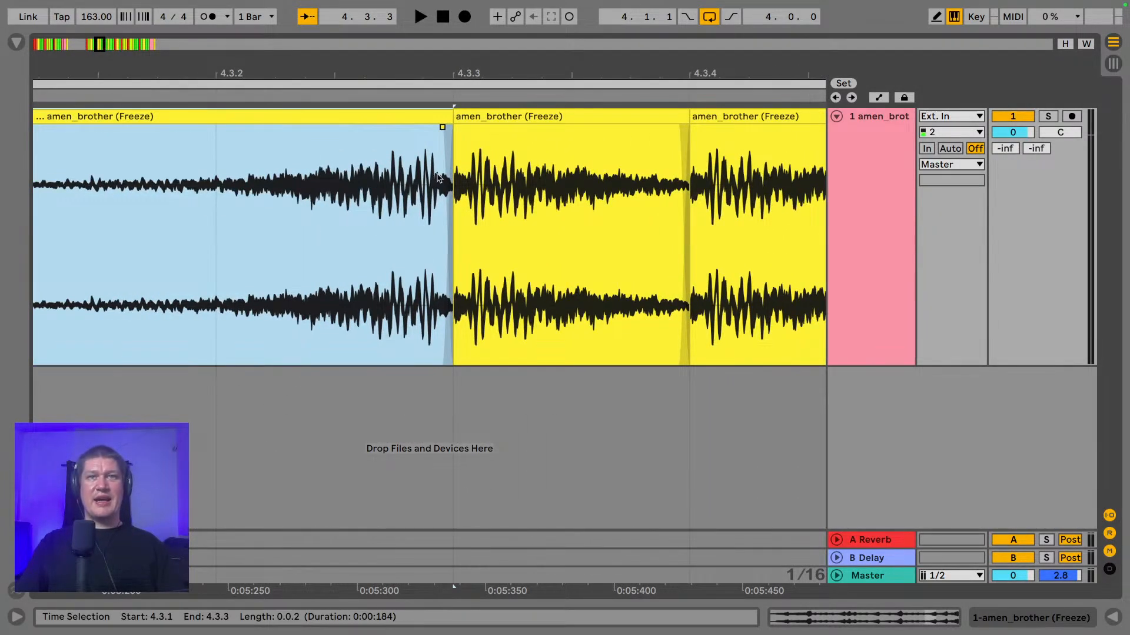
{"action": "left_click_drag", "start_coordinate": [508, 78], "coordinate": [546, 5]}
{"action": "left_click", "coordinate": [273, 220]}
{"action": "key", "text": "space"}
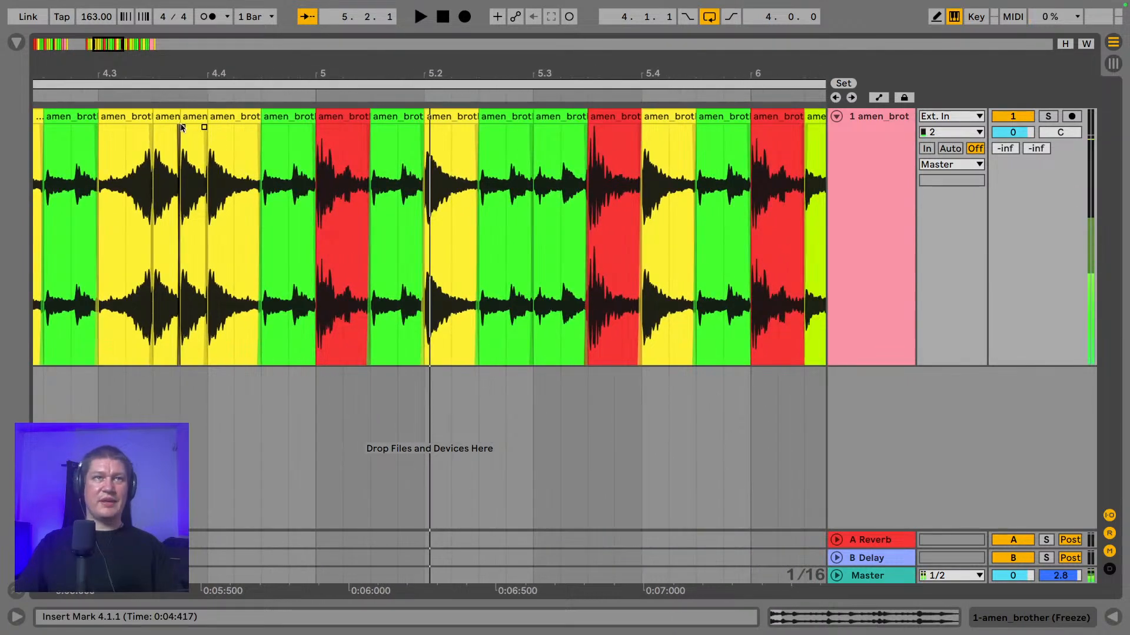
- Replace the two short yellow slices with one slice spanning 4.3.3 to 4.4.1, and audition the loop from 4.3.1 and 4.1.1
{"action": "left_click_drag", "start_coordinate": [180, 128], "coordinate": [204, 120]}
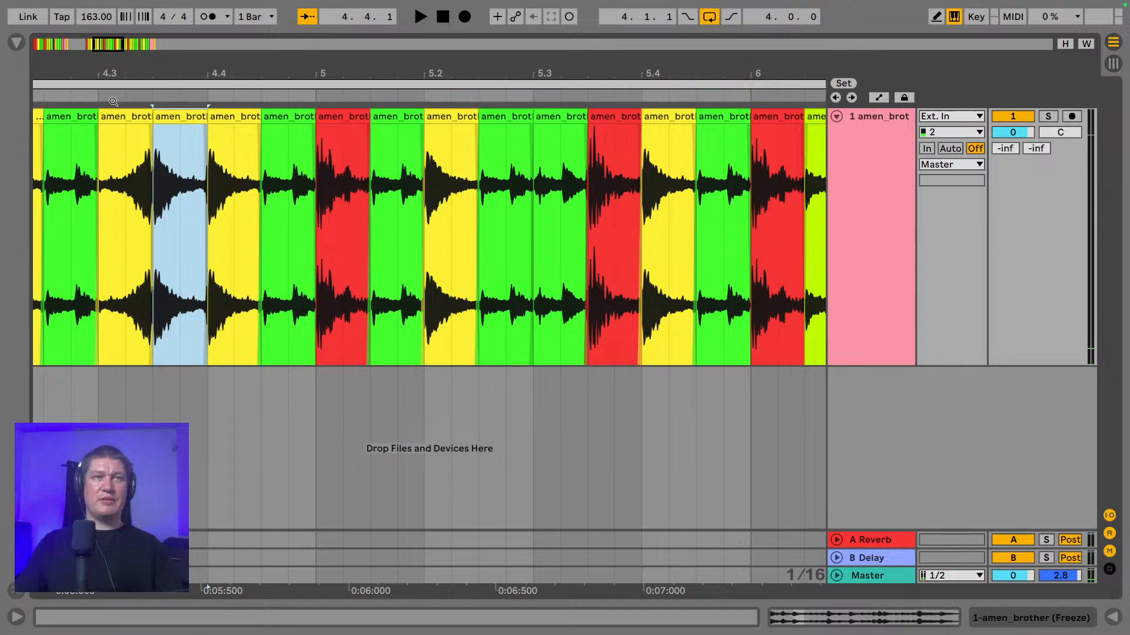
{"action": "left_click", "coordinate": [131, 117]}
{"action": "key", "text": "space"}
{"action": "key", "text": "space"}
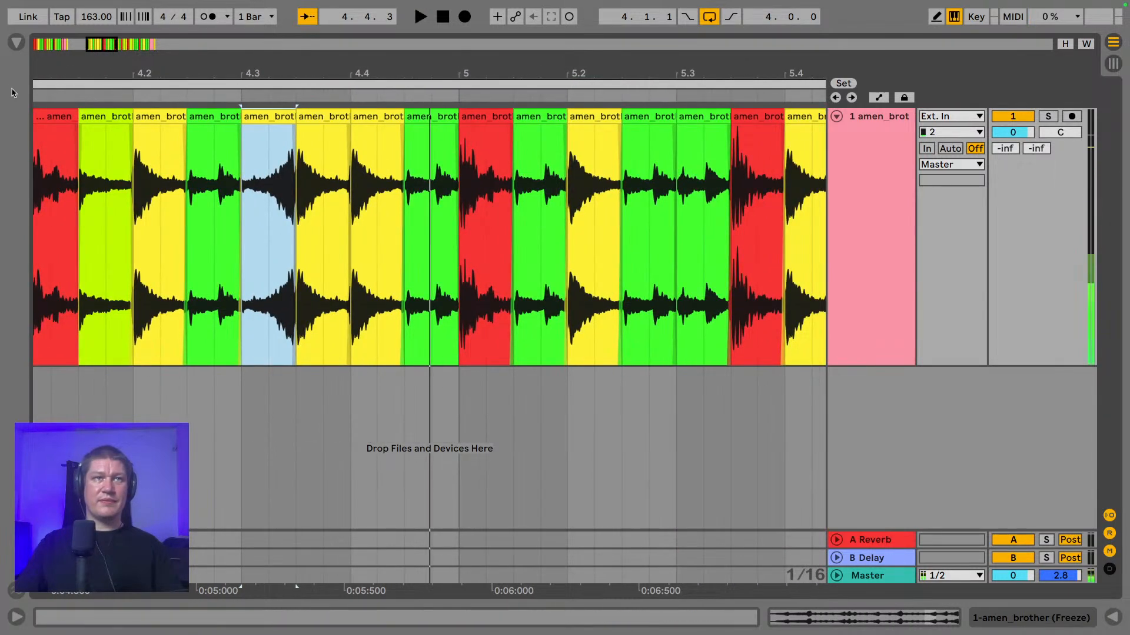
{"action": "left_click", "coordinate": [44, 113]}
{"action": "key", "text": "space"}
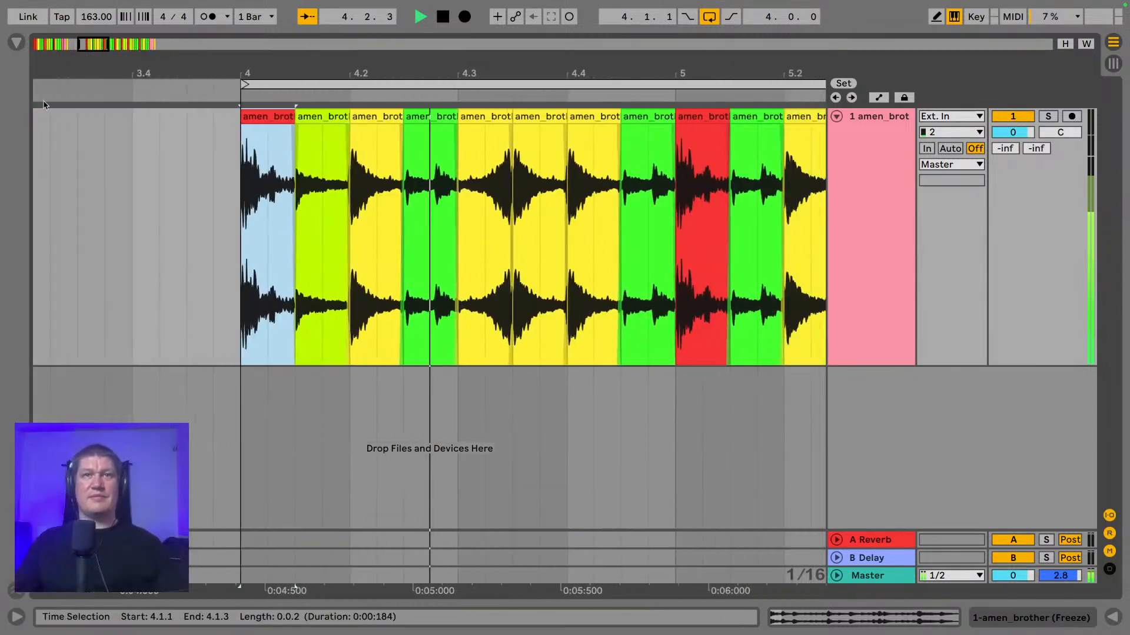
{"action": "key", "text": "space"}
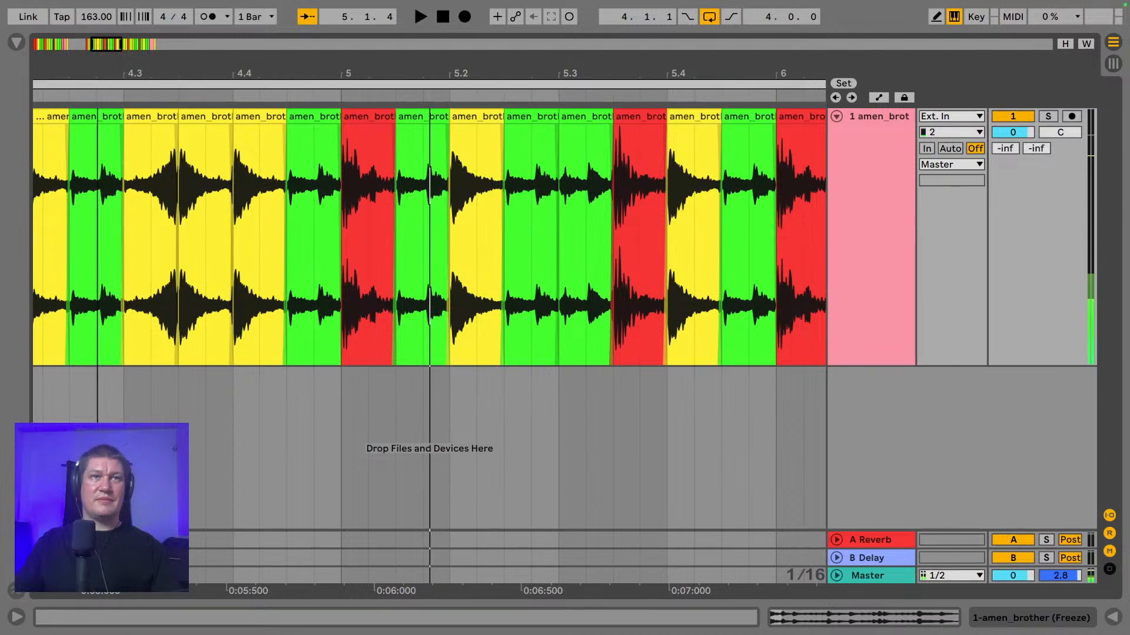
- Replace the green slice at 4.2.3 with a copy of the red slice from 4.1.1 and play the loop through
{"action": "left_click_drag", "start_coordinate": [98, 74], "coordinate": [370, 97]}
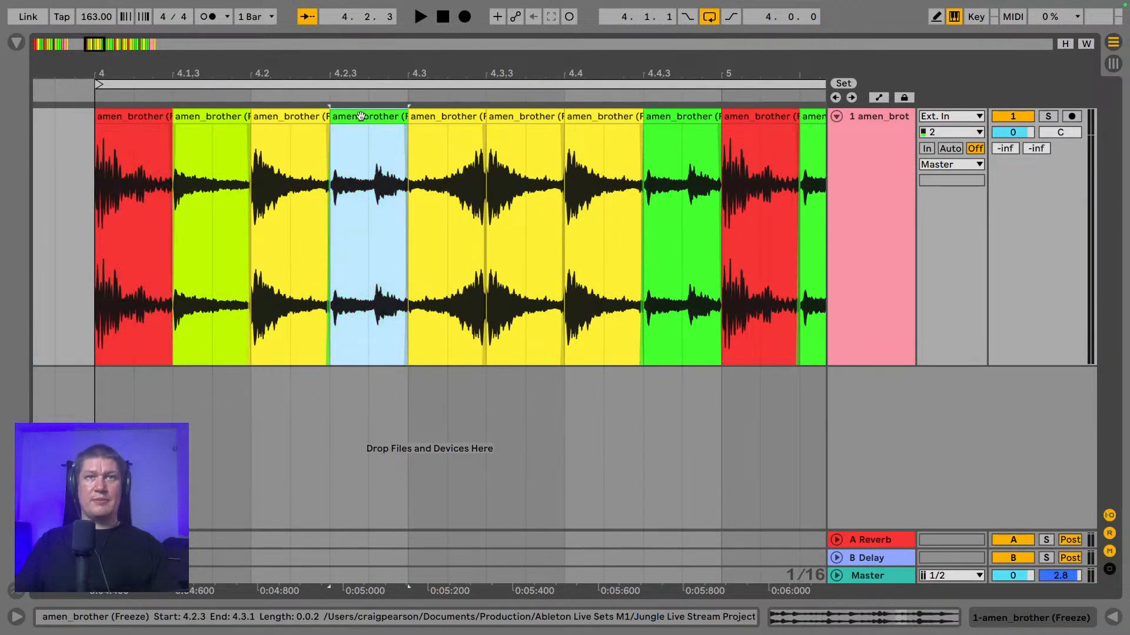
{"action": "left_click", "coordinate": [140, 117]}
{"action": "key", "text": "space"}
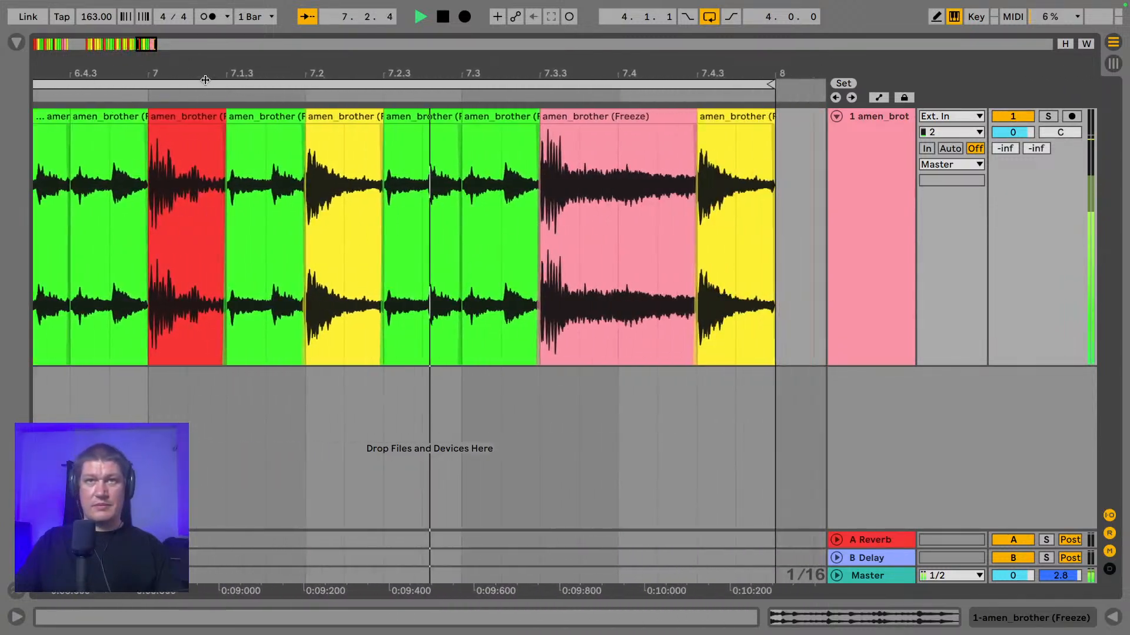
{"action": "key", "text": "space"}
- Tune the long pink slice at 7.3.3 down by ear, setting its transposition to -4 semitones
{"action": "left_click", "coordinate": [411, 129]}
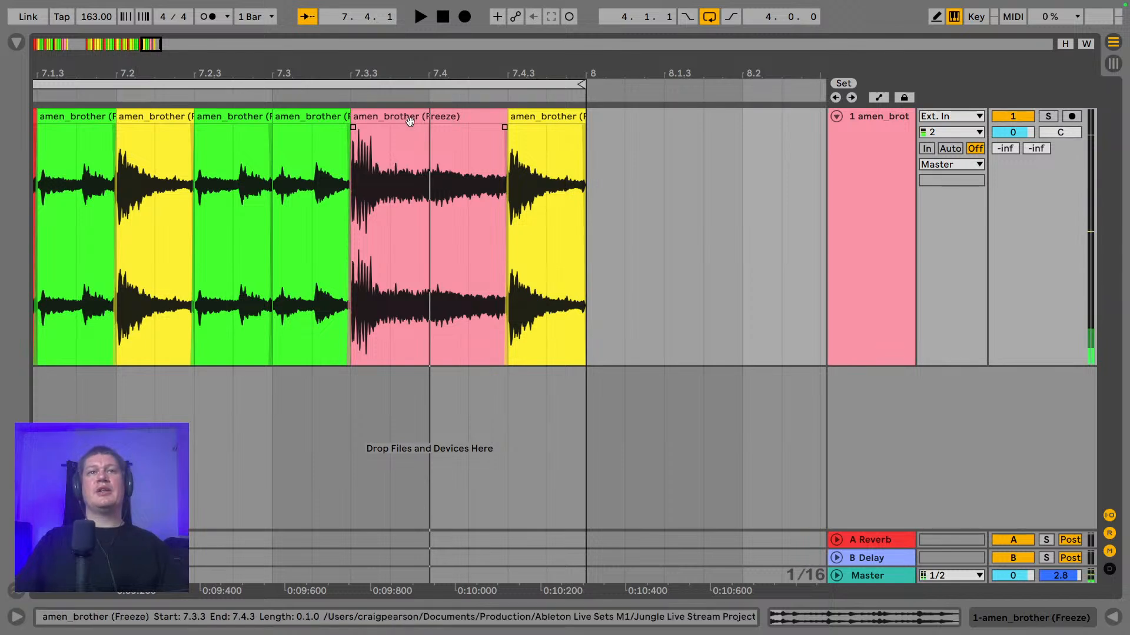
{"action": "left_click", "coordinate": [410, 121]}
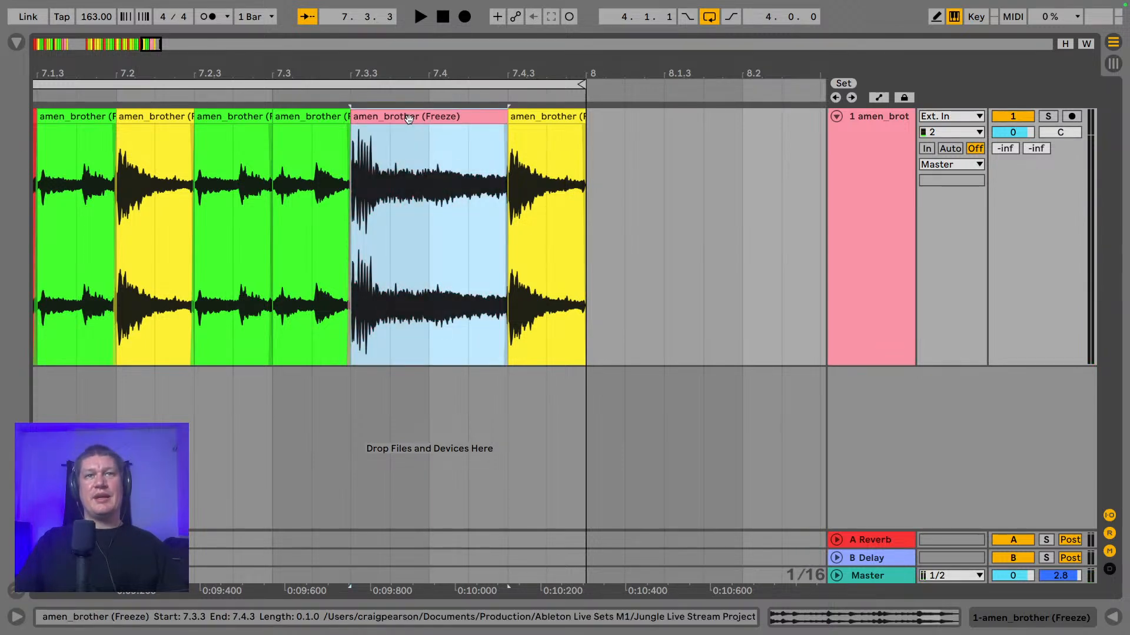
{"action": "double_click", "coordinate": [408, 118]}
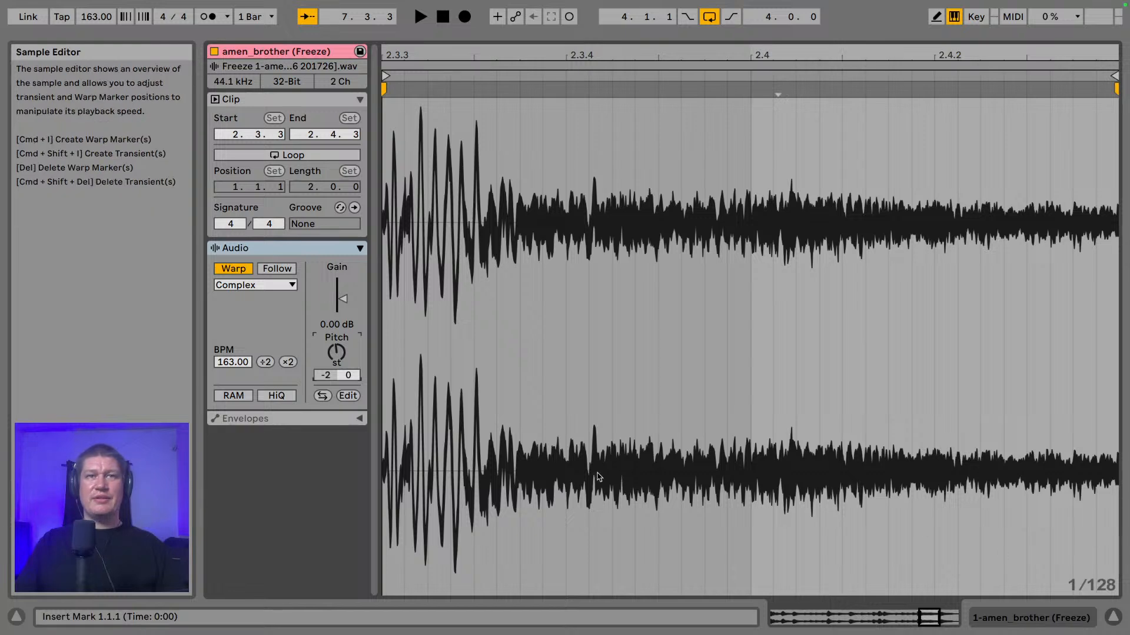
{"action": "left_click", "coordinate": [1112, 617]}
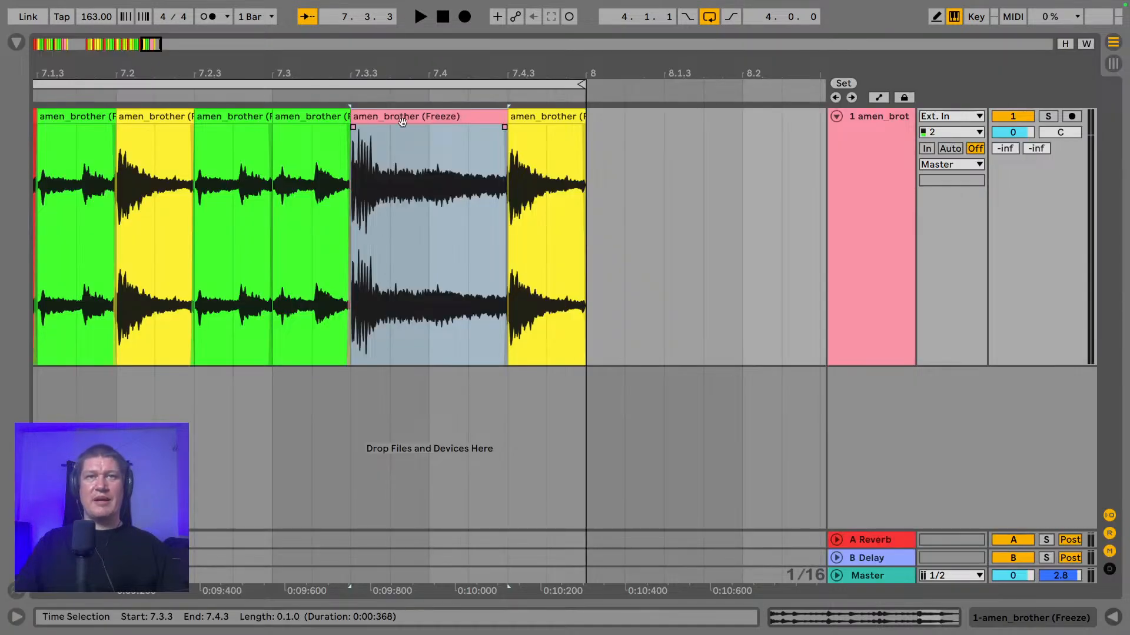
{"action": "key", "text": "space"}
{"action": "key", "text": "space"}
{"action": "double_click", "coordinate": [430, 115]}
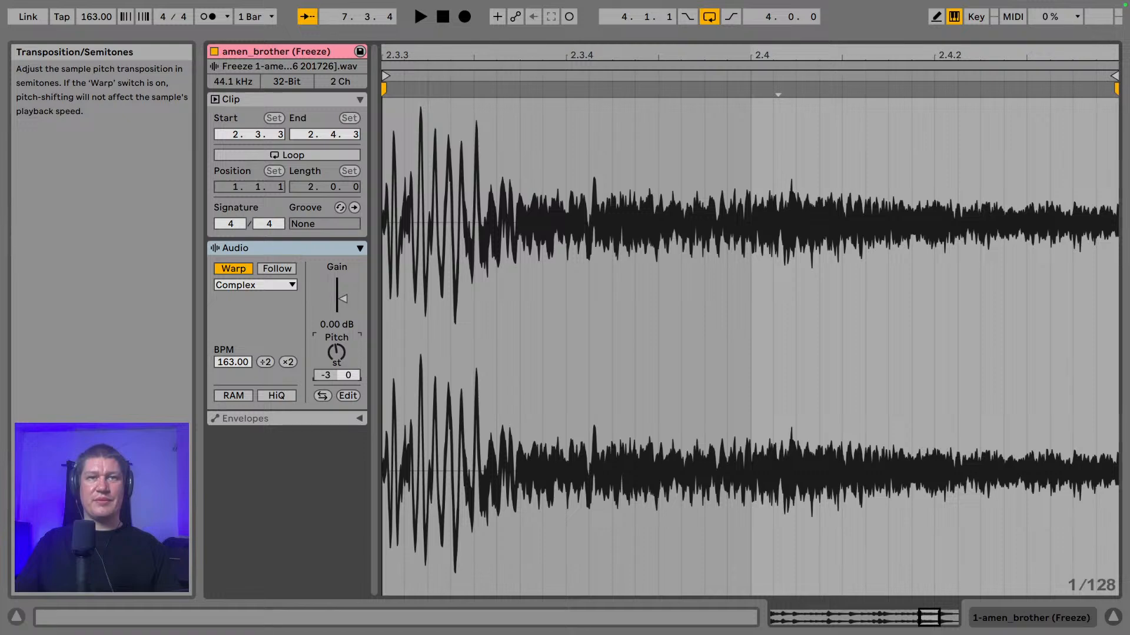
{"action": "left_click_drag", "start_coordinate": [337, 353], "coordinate": [336, 358]}
{"action": "key", "text": "space"}
{"action": "key", "text": "space"}
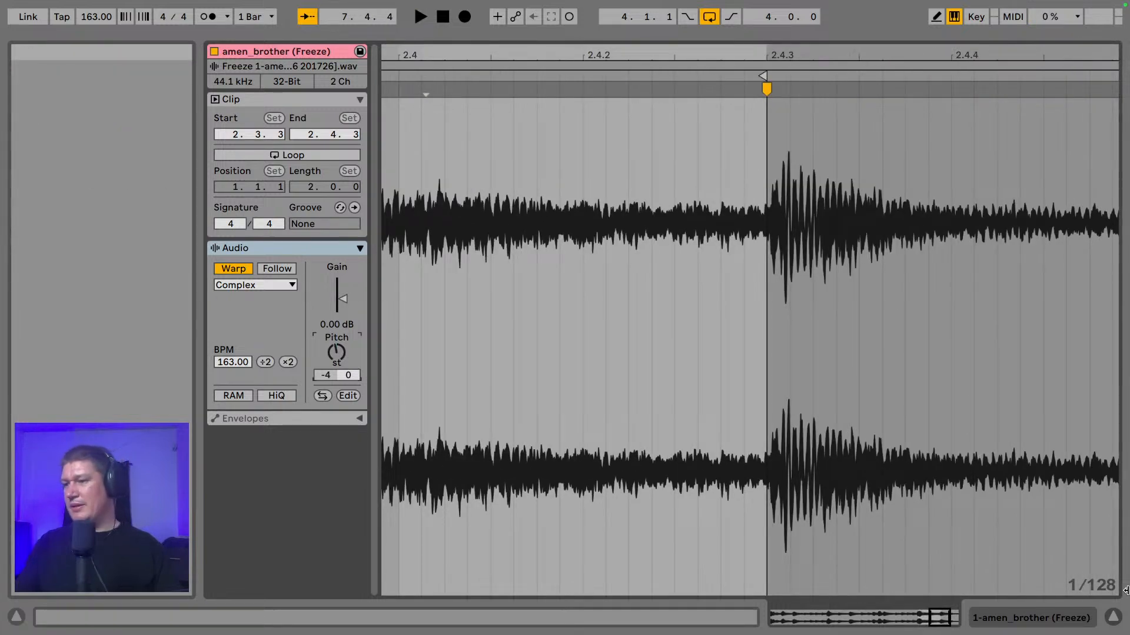
- Play back the edited loop and check the pitch setting of the pink slice at 7.3.3
{"action": "key", "text": "space"}
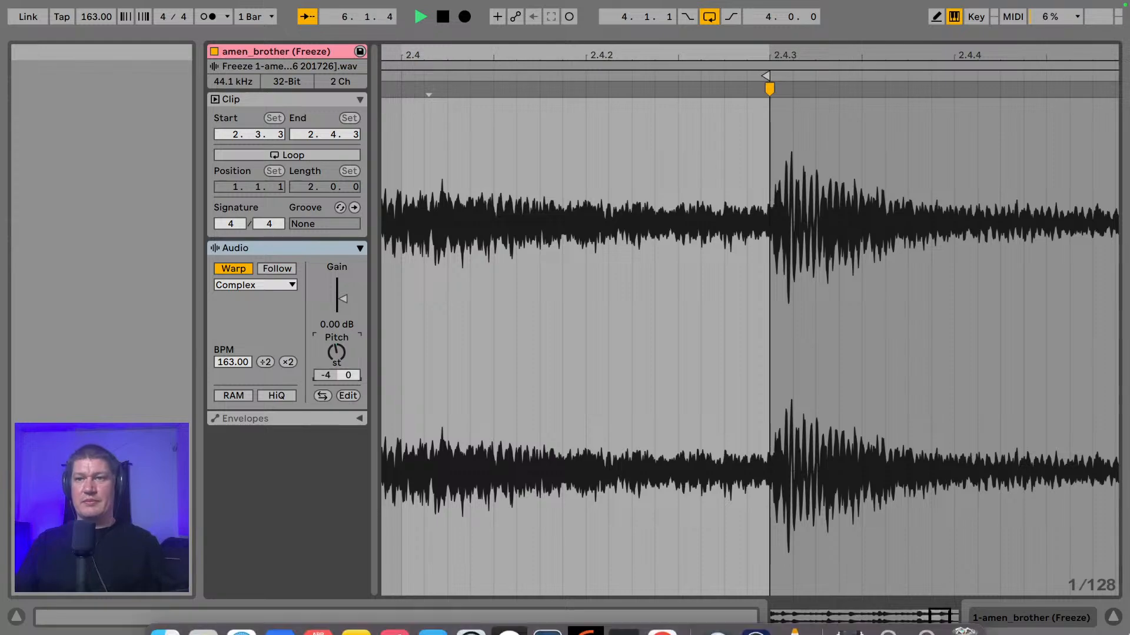
{"action": "left_click", "coordinate": [1112, 617]}
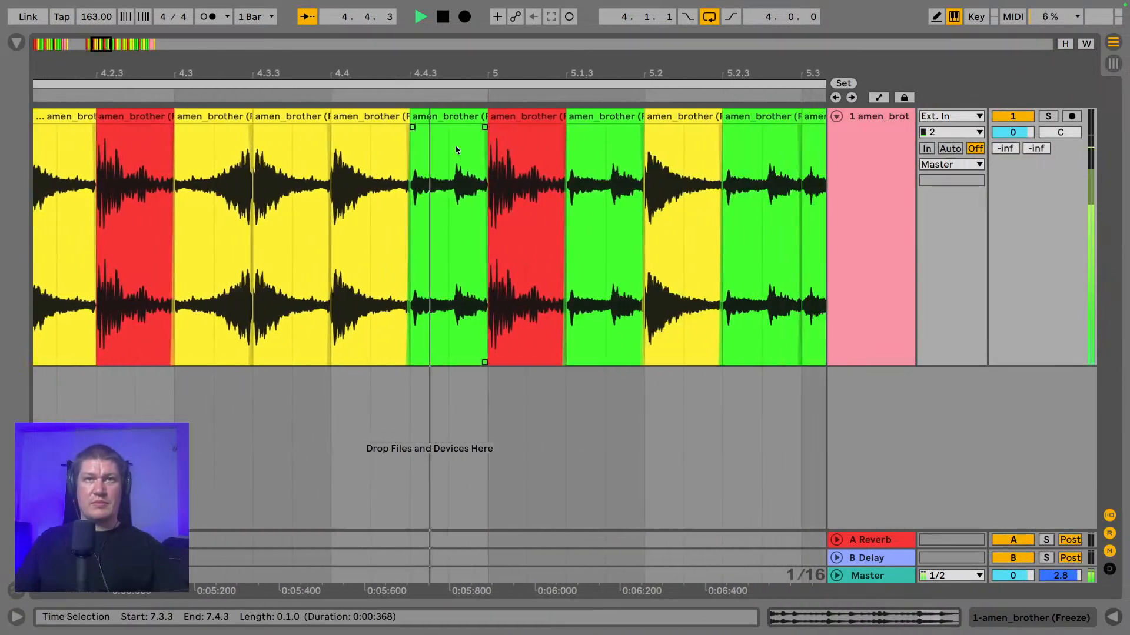
{"action": "left_click_drag", "start_coordinate": [521, 59], "coordinate": [523, 24]}
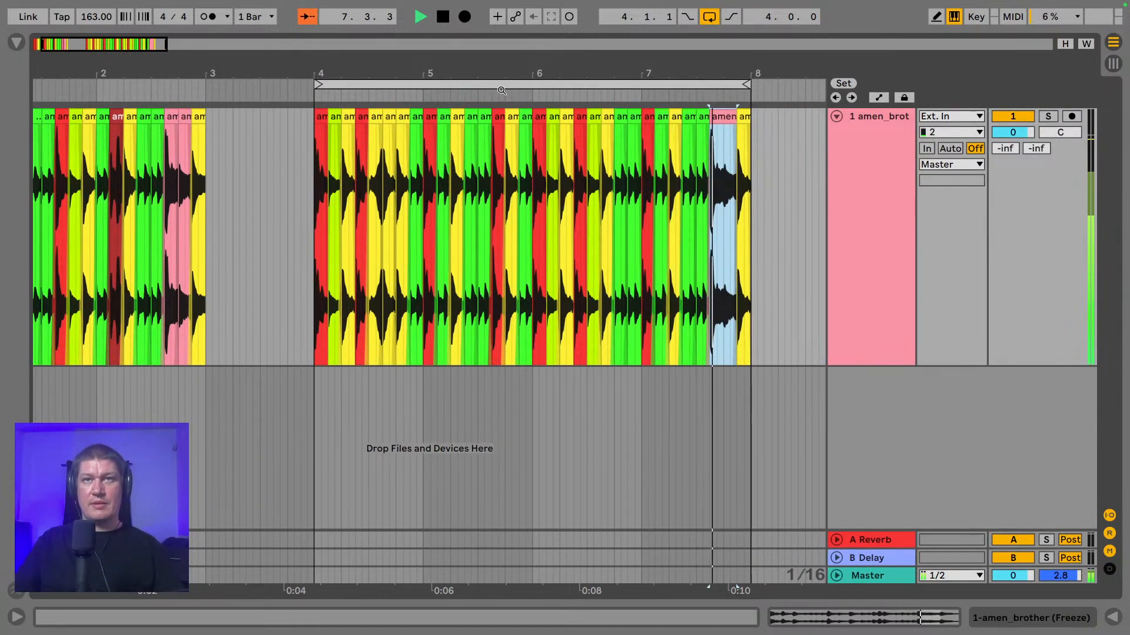
{"action": "key", "text": "space"}
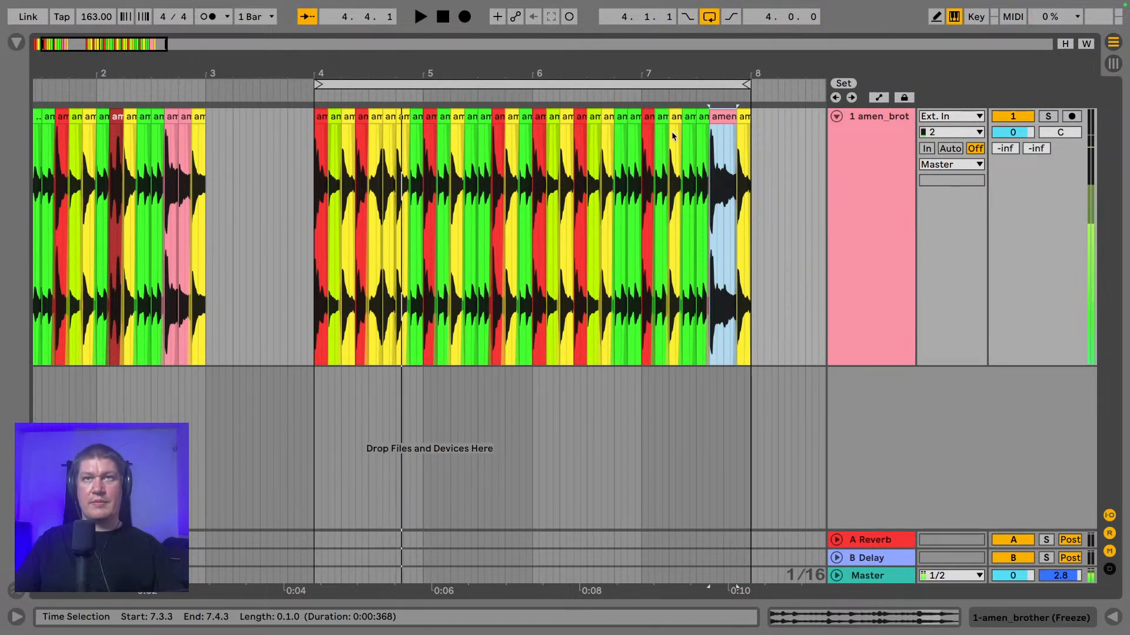
{"action": "double_click", "coordinate": [719, 114]}
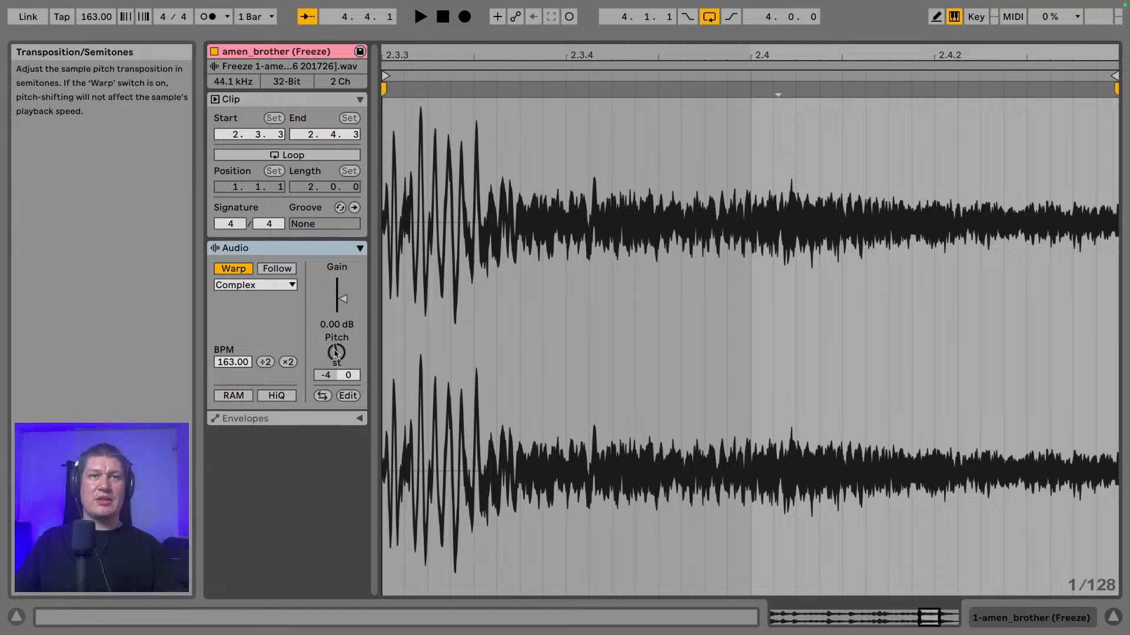
{"action": "left_click", "coordinate": [1112, 616]}
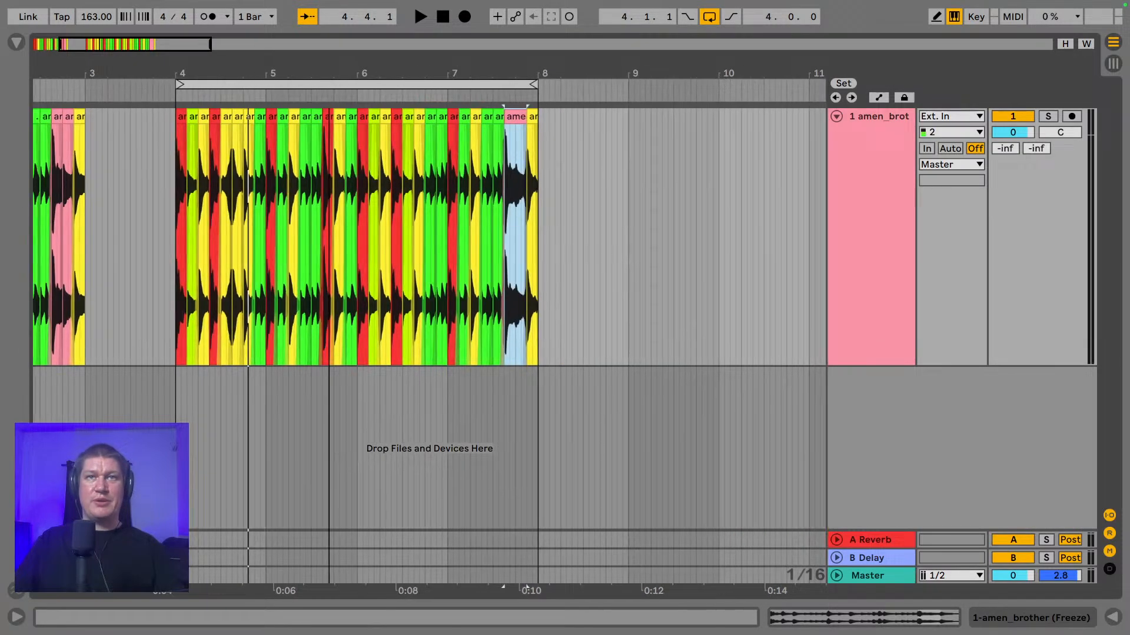
- Try splitting the long pink slice at 7.4.1 and reversing its second half
{"action": "left_click_drag", "start_coordinate": [329, 63], "coordinate": [285, 62]}
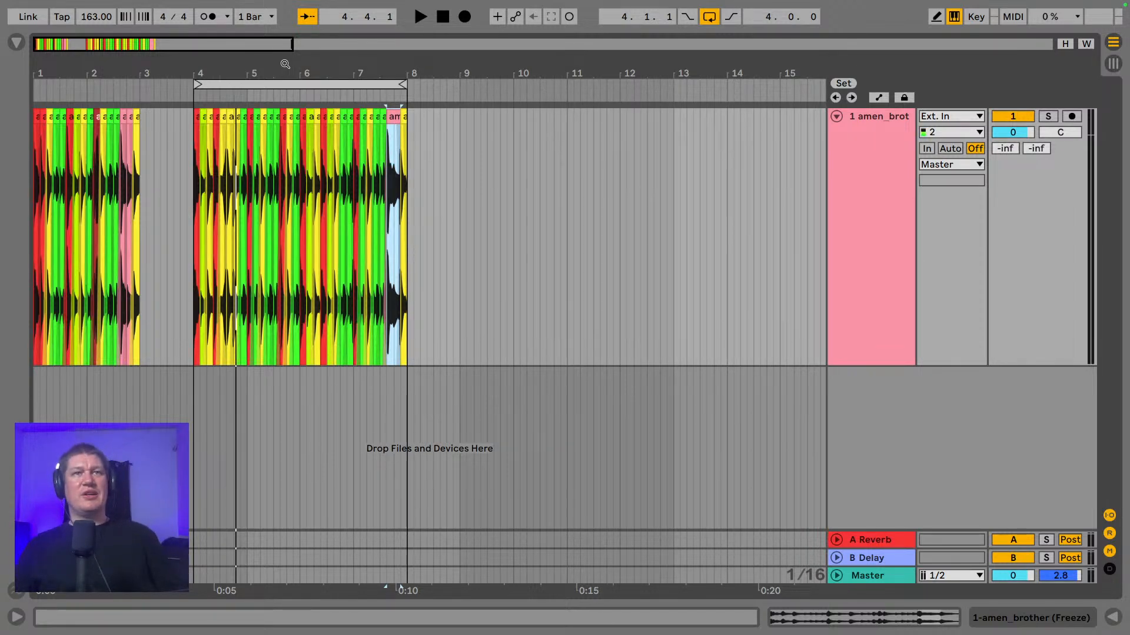
{"action": "left_click_drag", "start_coordinate": [289, 68], "coordinate": [336, 88]}
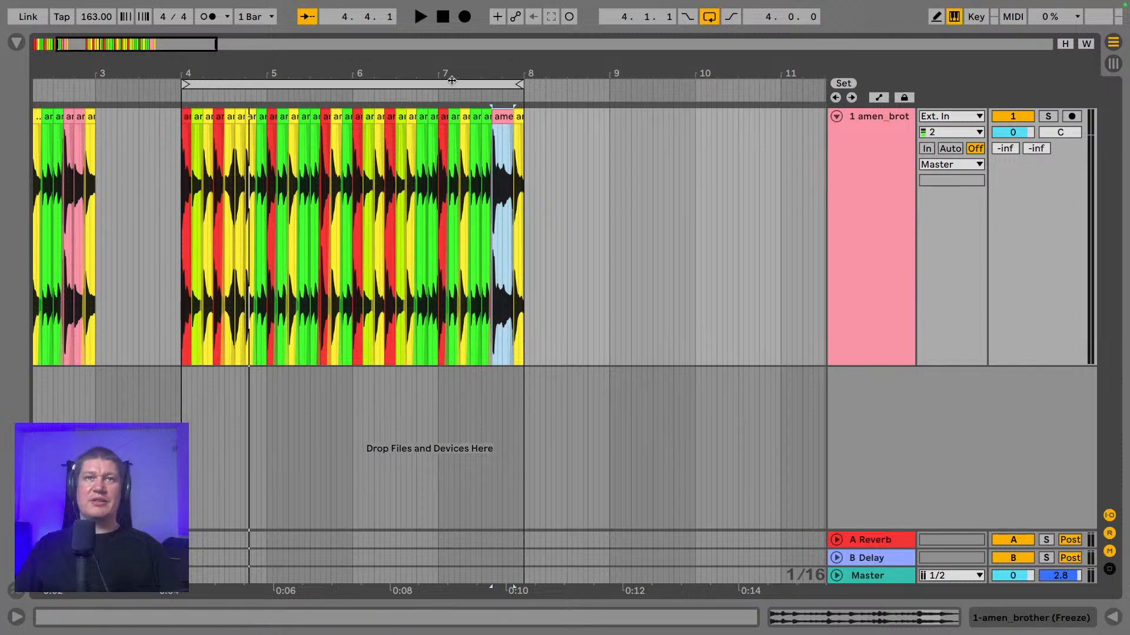
{"action": "key", "text": "z"}
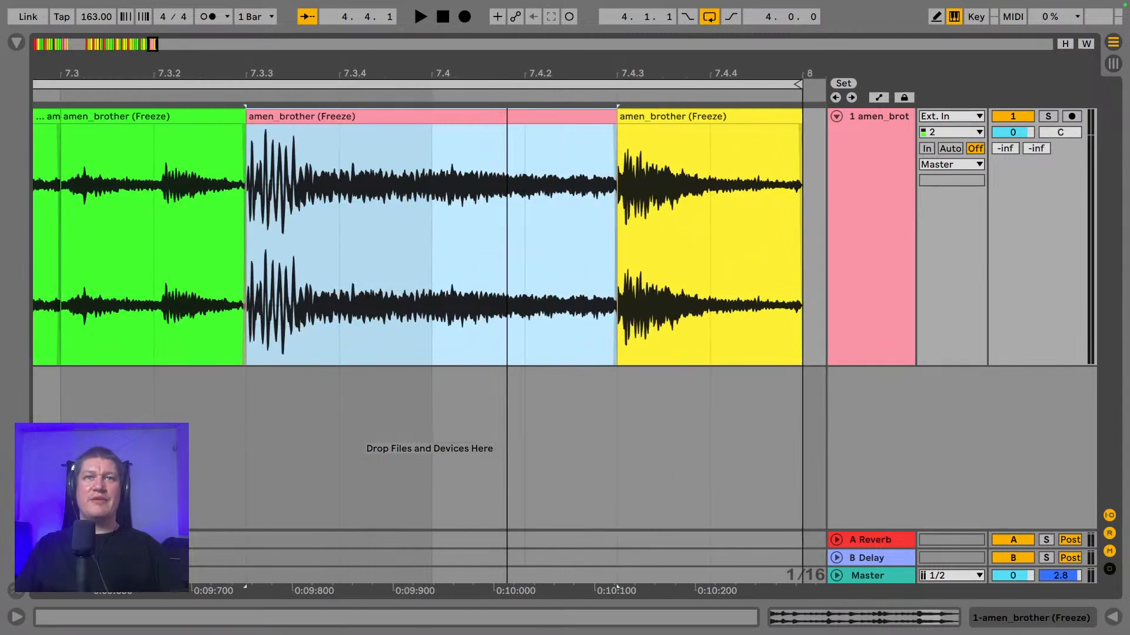
{"action": "left_click_drag", "start_coordinate": [439, 162], "coordinate": [601, 174]}
{"action": "key", "text": "super+e"}
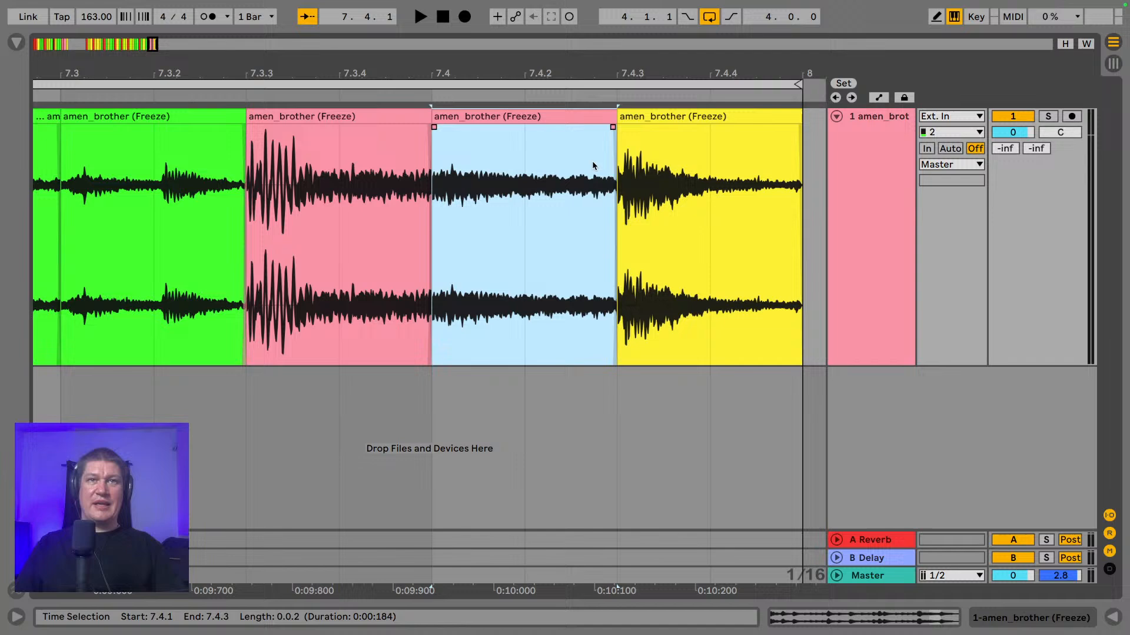
{"action": "double_click", "coordinate": [527, 119]}
{"action": "left_click", "coordinate": [322, 396]}
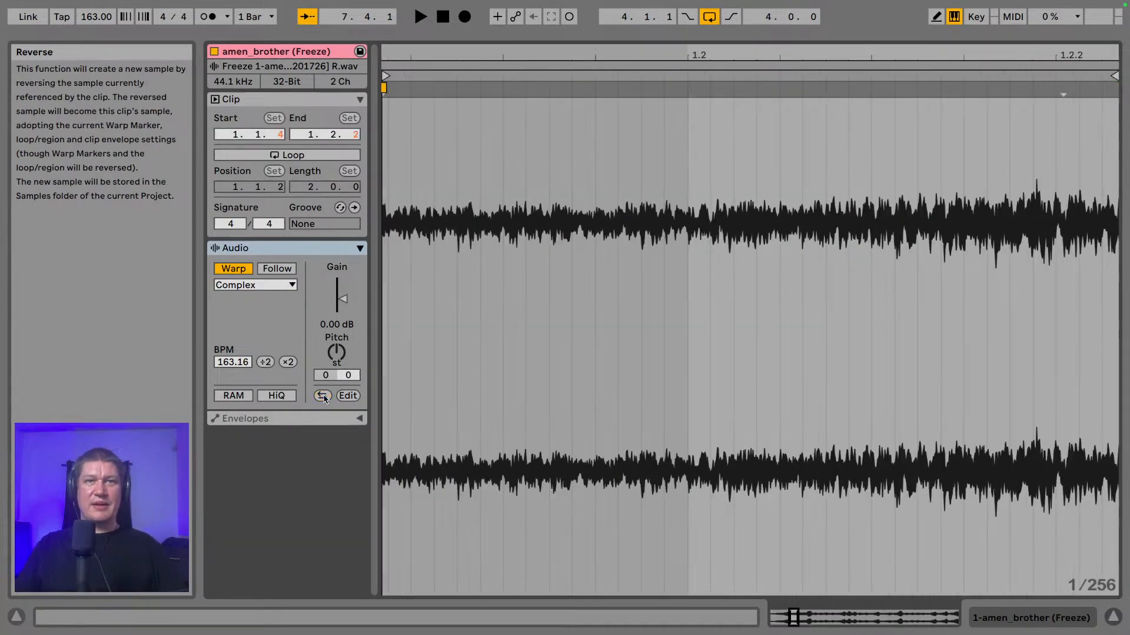
{"action": "left_click", "coordinate": [1113, 618]}
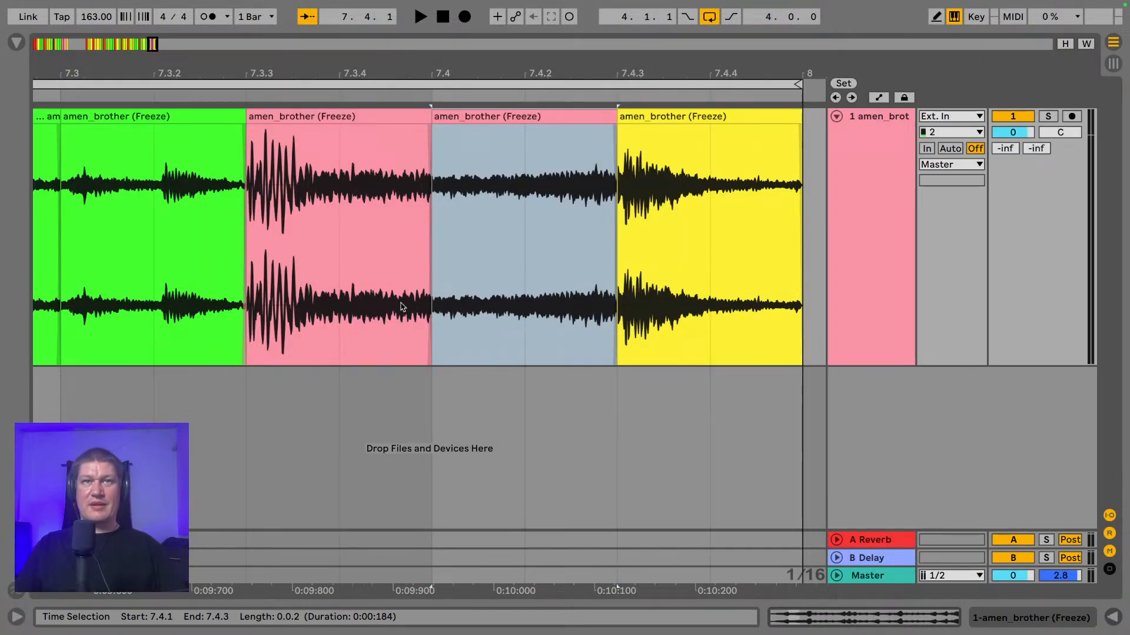
- Audition the reversed pink section from 7.3.3, and undo the split and reversal
{"action": "left_click", "coordinate": [269, 270]}
{"action": "key", "text": "space"}
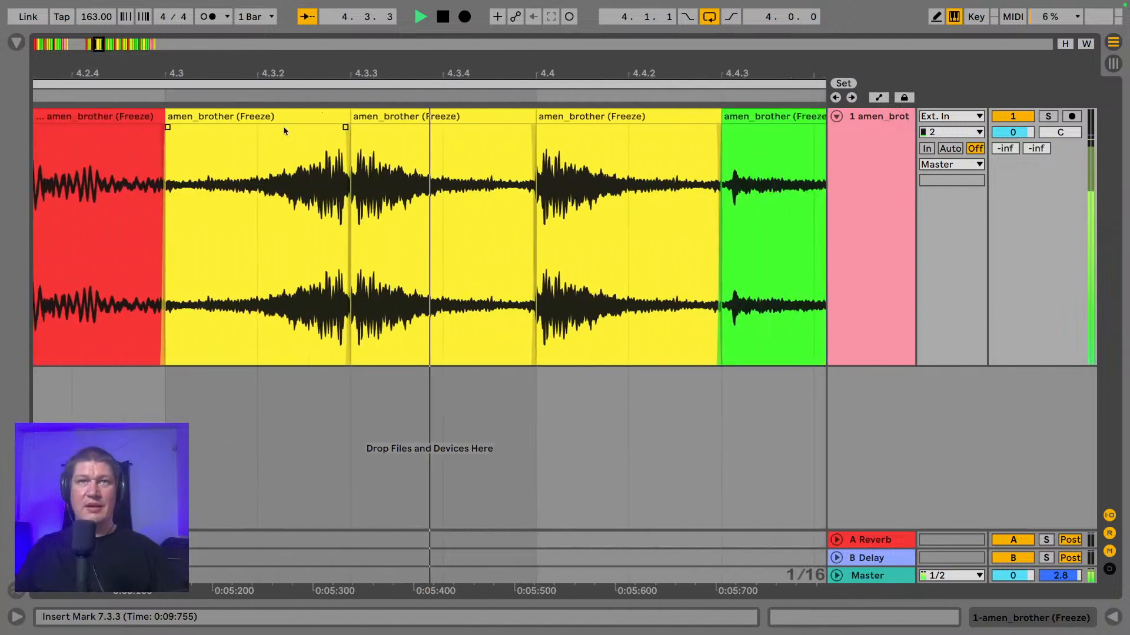
{"action": "key", "text": "space"}
{"action": "left_click_drag", "start_coordinate": [420, 76], "coordinate": [364, 62]}
{"action": "left_click_drag", "start_coordinate": [573, 76], "coordinate": [584, 126]}
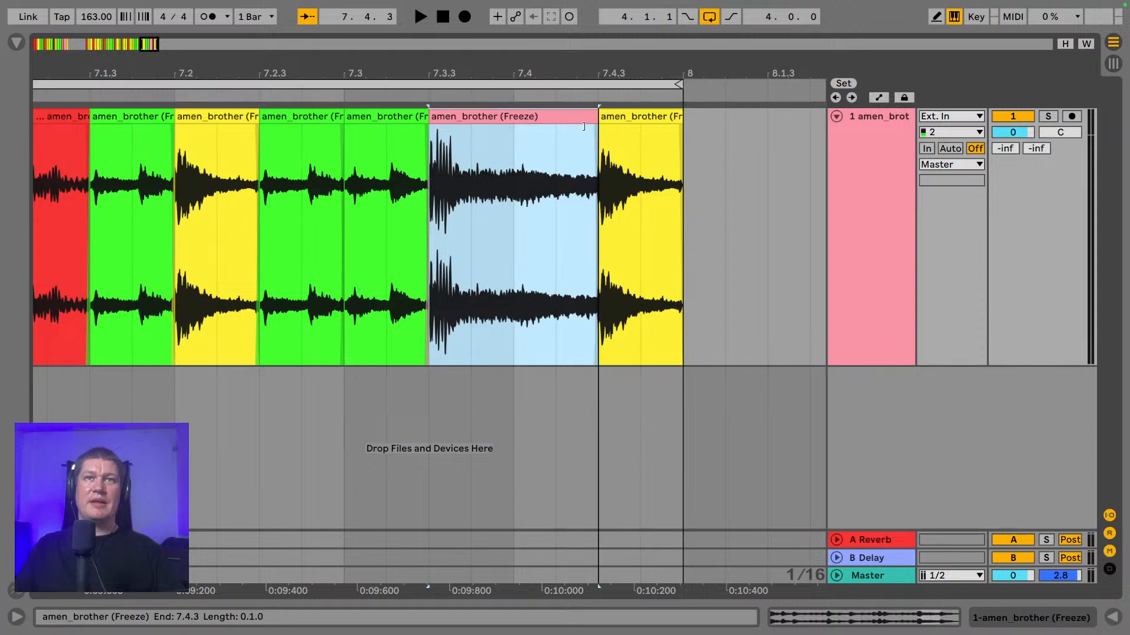
- Start a new bar with copies of the red slice from 4.1.1 at 8.1.1 and the lime slice from 4.1.3 at 8.1.3, and audition it
{"action": "left_click_drag", "start_coordinate": [559, 78], "coordinate": [558, 59]}
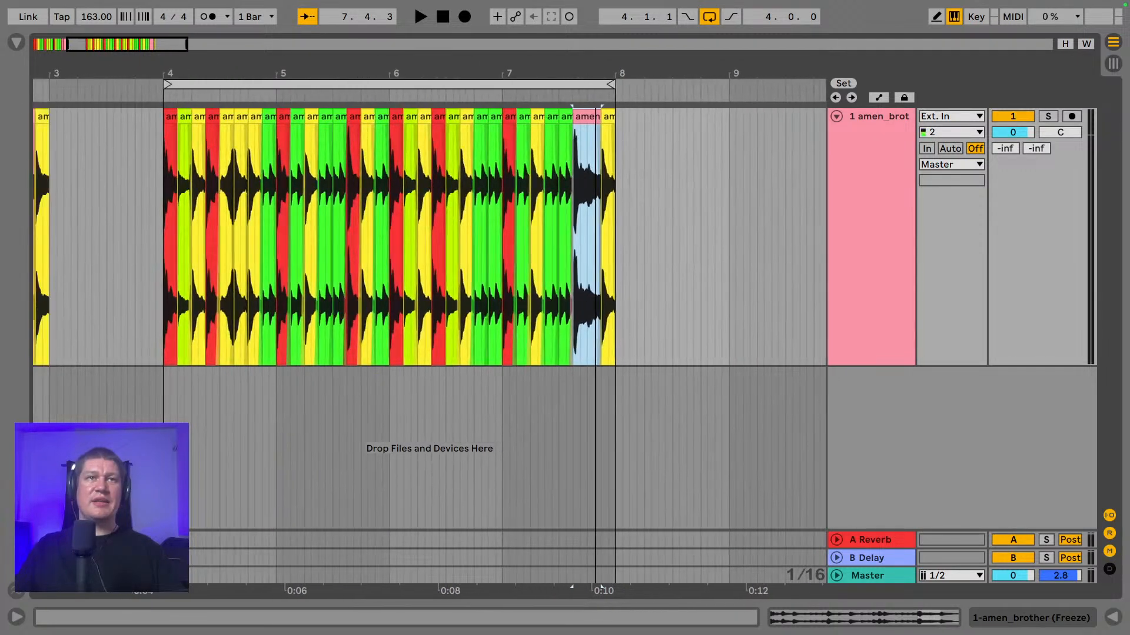
{"action": "left_click", "coordinate": [170, 114]}
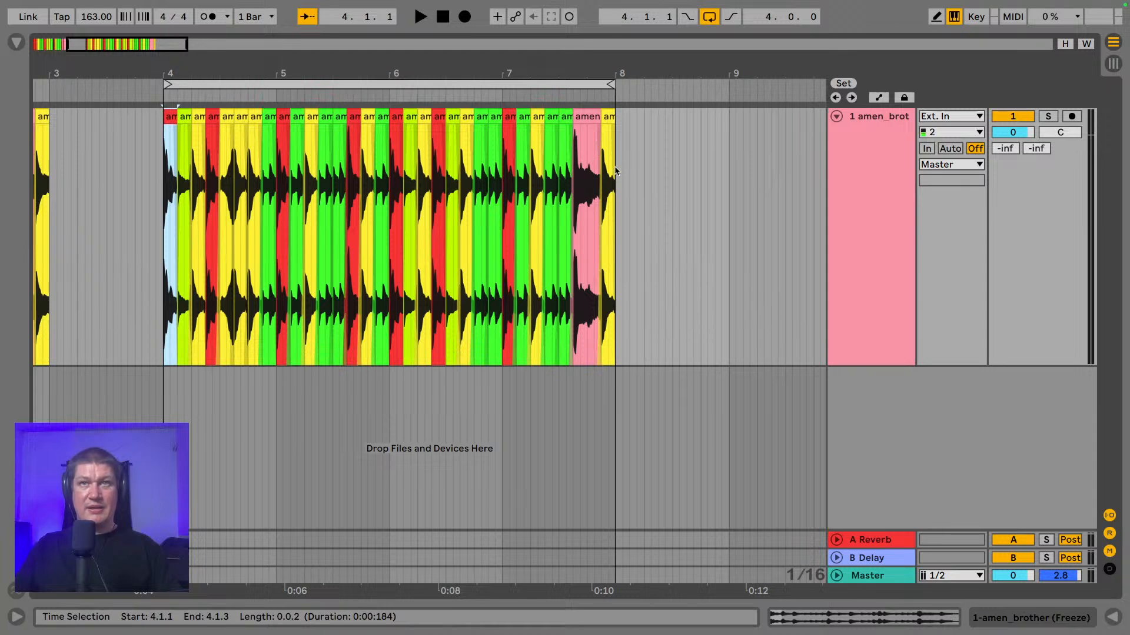
{"action": "left_click_drag", "start_coordinate": [615, 171], "coordinate": [629, 168]}
{"action": "left_click", "coordinate": [181, 116]}
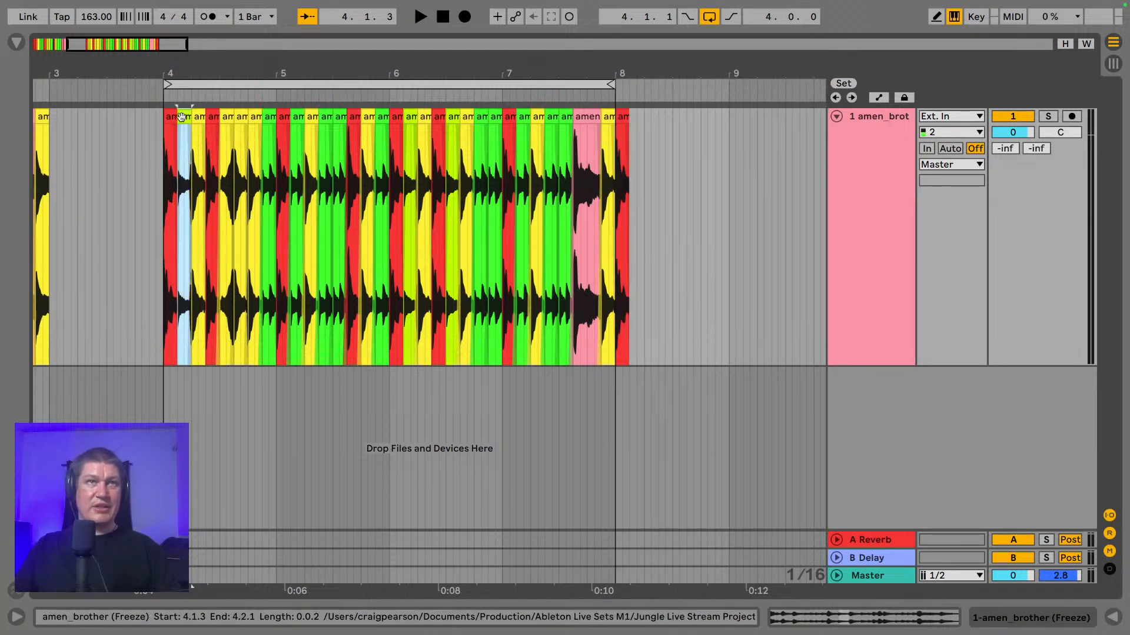
{"action": "left_click_drag", "start_coordinate": [654, 73], "coordinate": [653, 134]}
{"action": "left_click", "coordinate": [570, 154]}
{"action": "key", "text": "super+v"}
{"action": "left_click", "coordinate": [540, 116]}
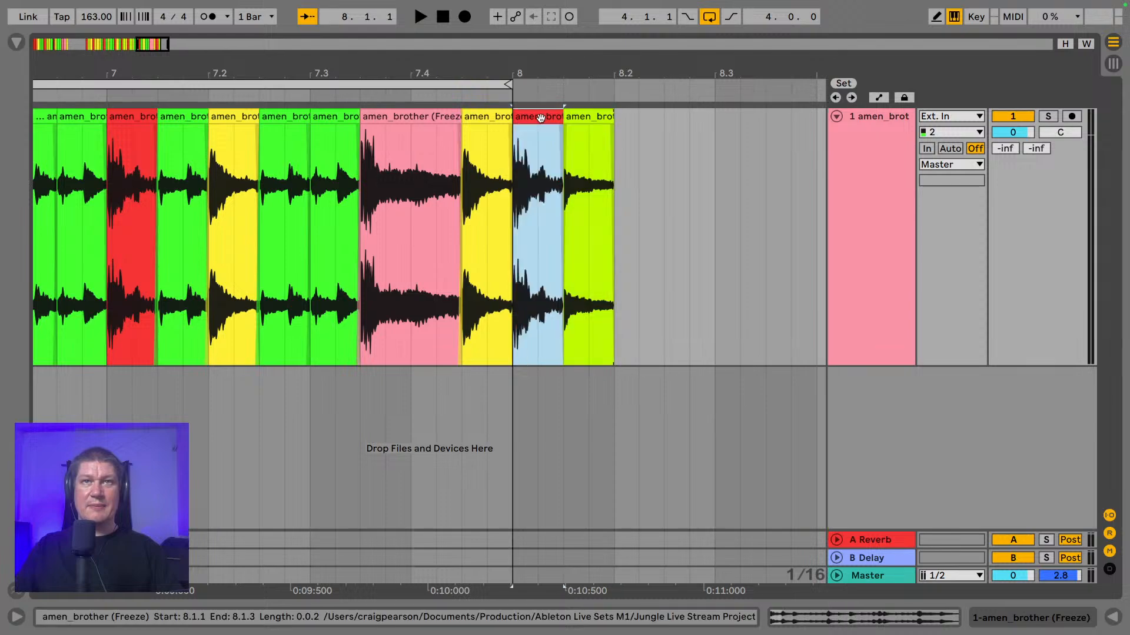
{"action": "key", "text": "space"}
- Copy the red and lime slices spanning 4.1.1 to 4.2.1 to position 8.2.1, and select the red slice at 8.1.1
{"action": "left_click_drag", "start_coordinate": [539, 74], "coordinate": [641, 14]}
{"action": "left_click", "coordinate": [154, 118]}
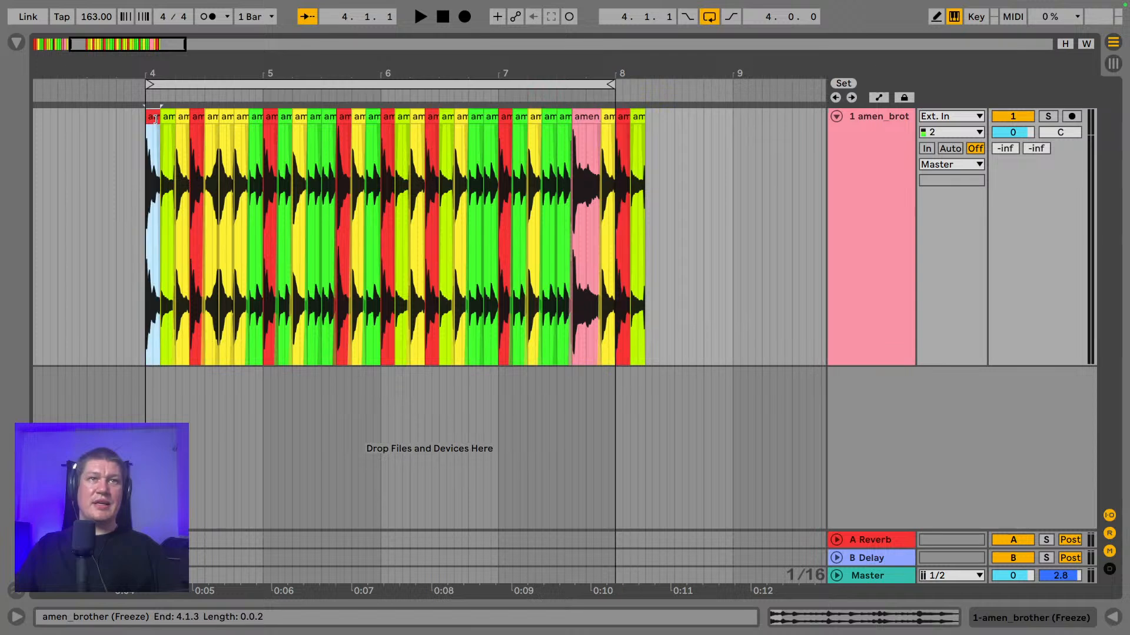
{"action": "left_click", "coordinate": [163, 118], "text": "shift"}
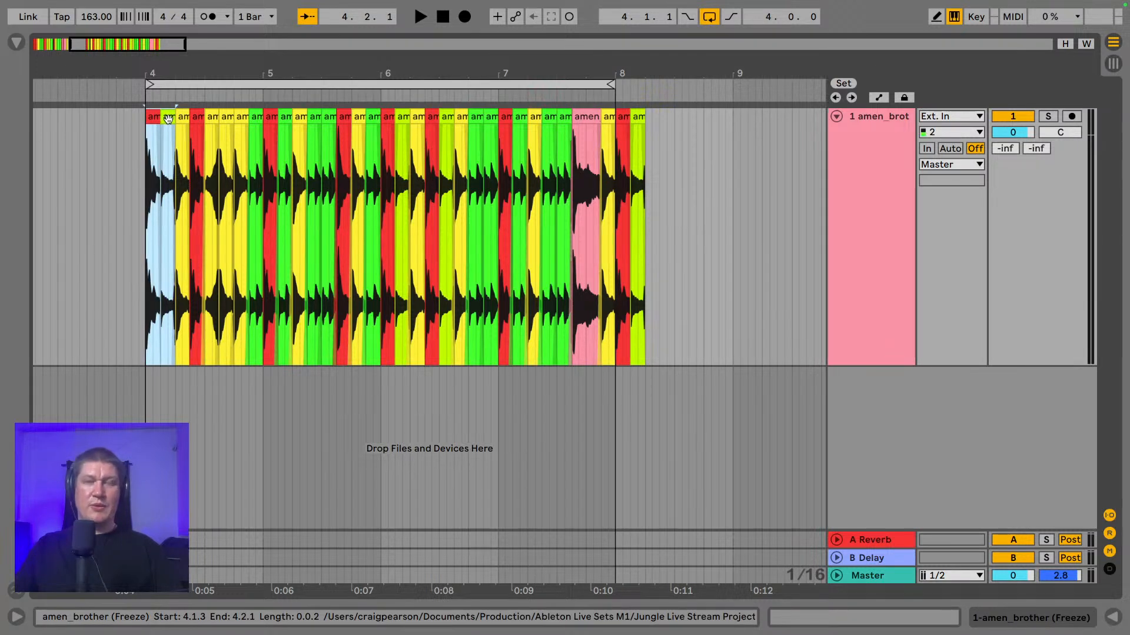
{"action": "left_click", "coordinate": [645, 132]}
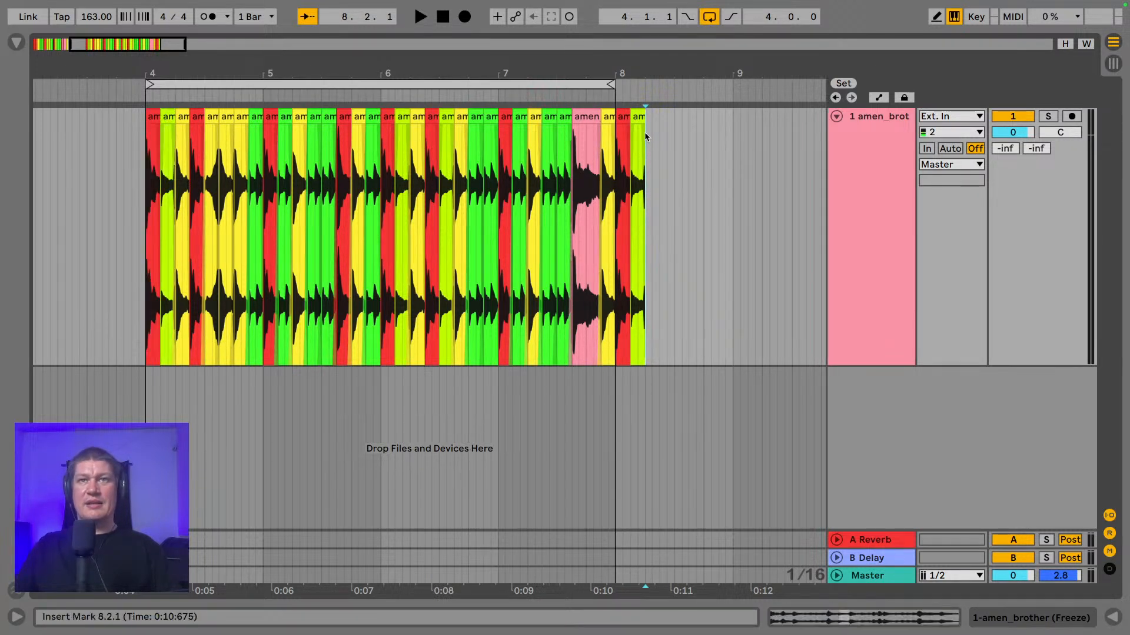
{"action": "key", "text": "ctrl+v"}
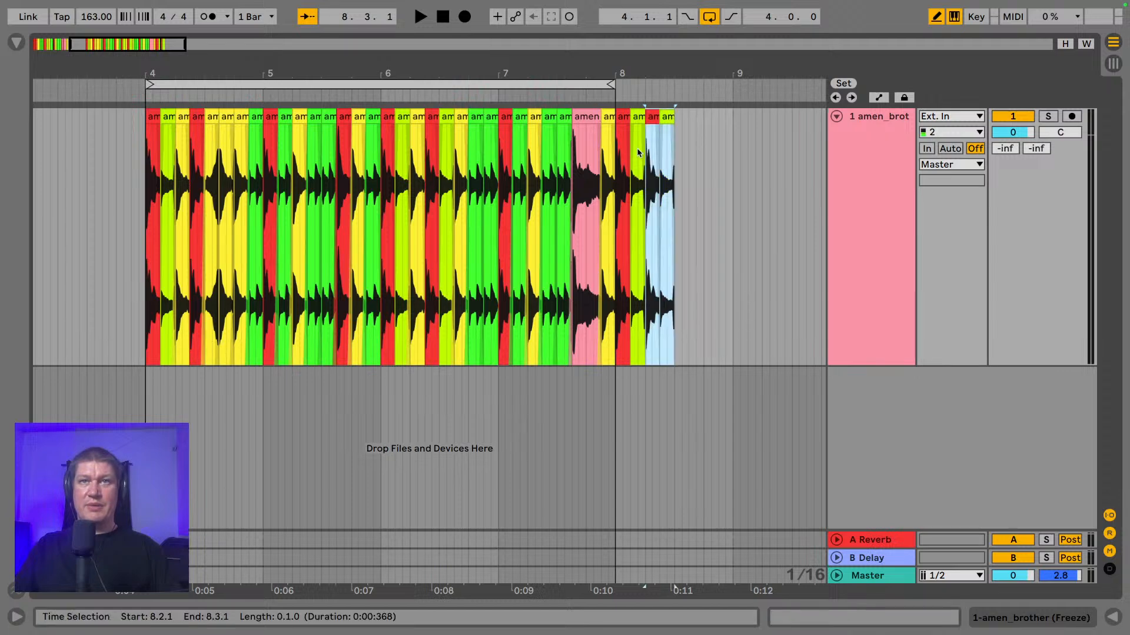
{"action": "left_click_drag", "start_coordinate": [670, 75], "coordinate": [670, 115]}
{"action": "left_click_drag", "start_coordinate": [562, 115], "coordinate": [579, 111]}
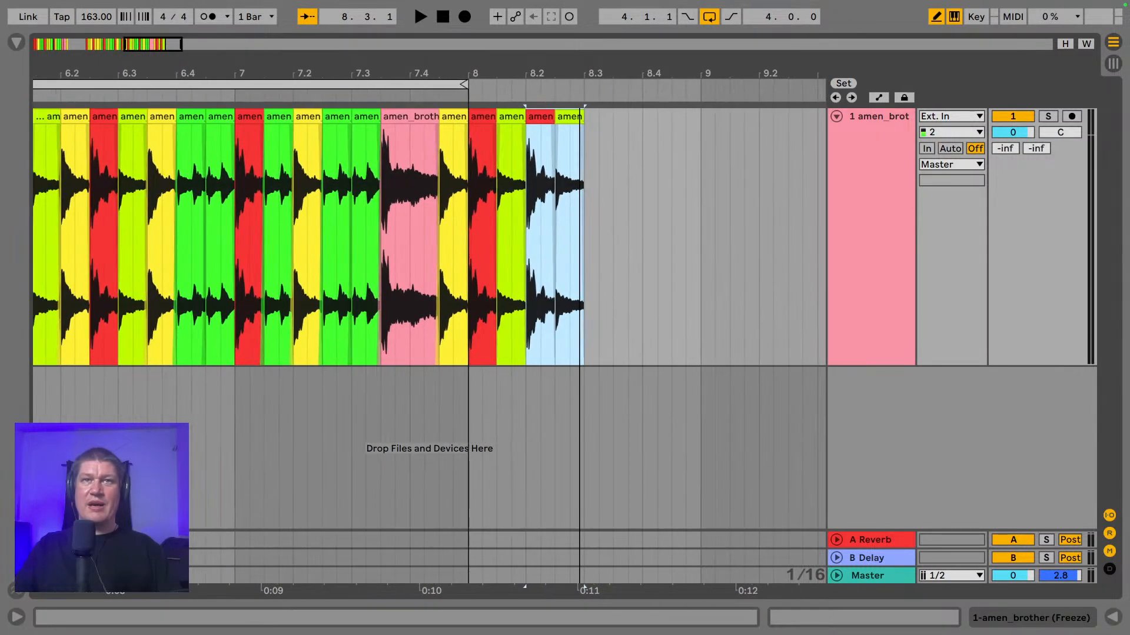
{"action": "left_click", "coordinate": [488, 117]}
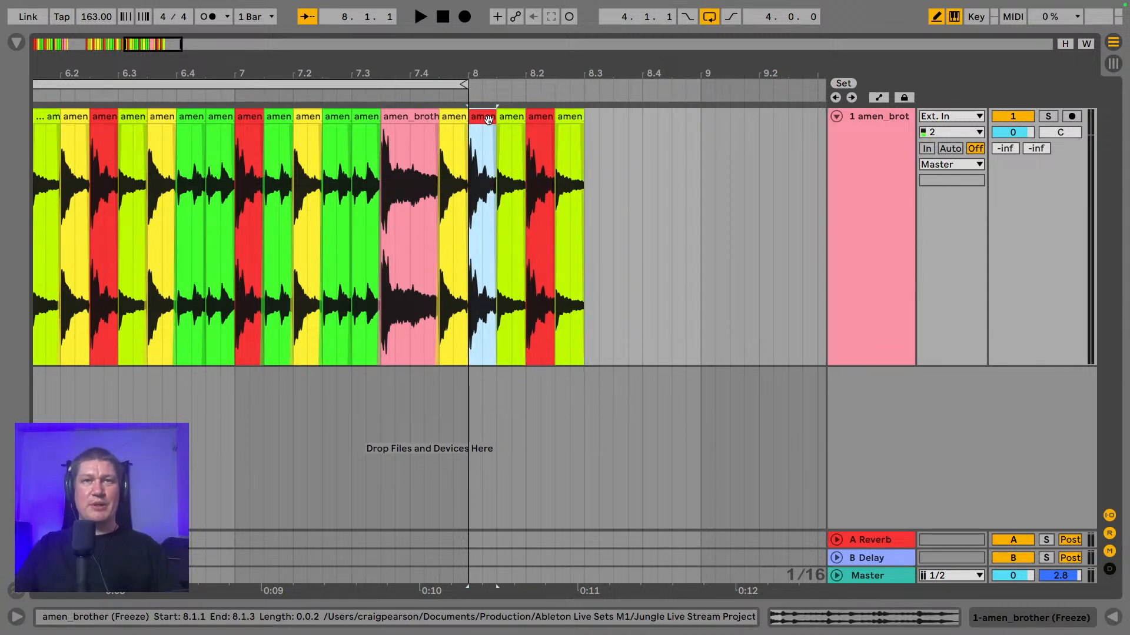
- Add a copy of the yellow slice from 4.2.1 at 8.3.1 and play the new bar from 8.1.1
{"action": "left_click_drag", "start_coordinate": [534, 73], "coordinate": [711, 55]}
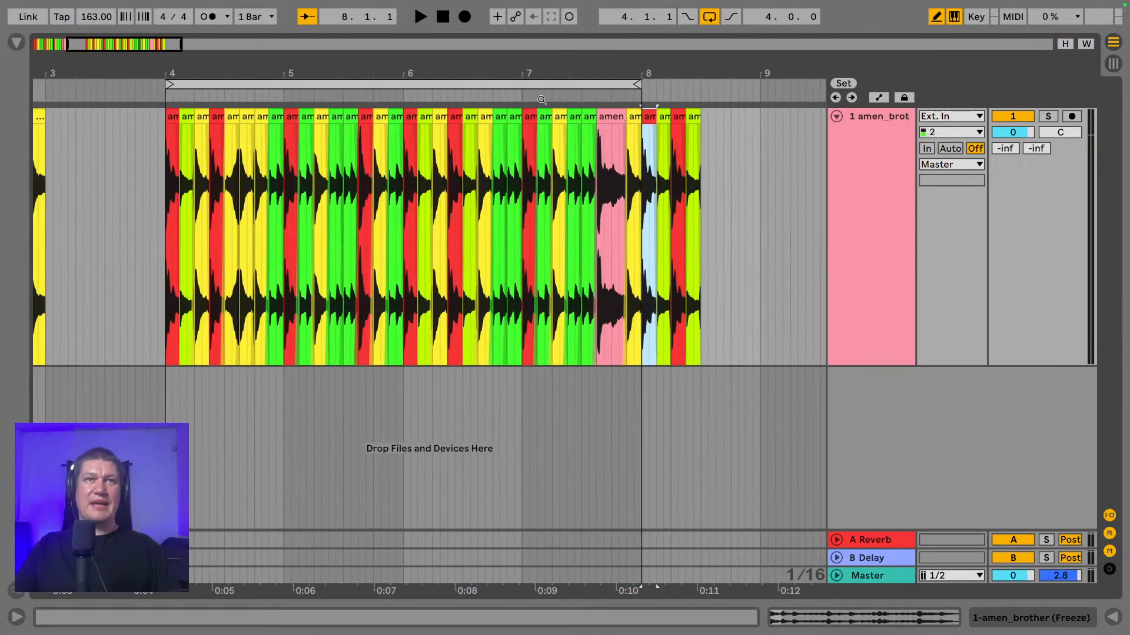
{"action": "left_click", "coordinate": [203, 117]}
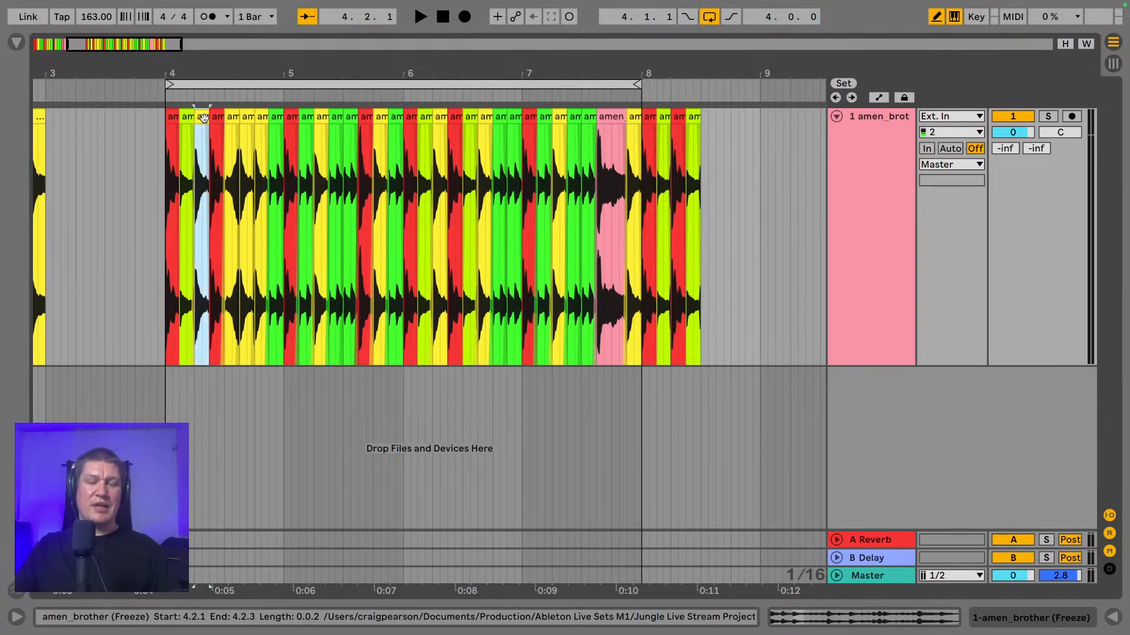
{"action": "left_click", "coordinate": [700, 148]}
{"action": "key", "text": "ctrl+v"}
{"action": "left_click_drag", "start_coordinate": [732, 70], "coordinate": [733, 103]}
{"action": "left_click", "coordinate": [314, 116]}
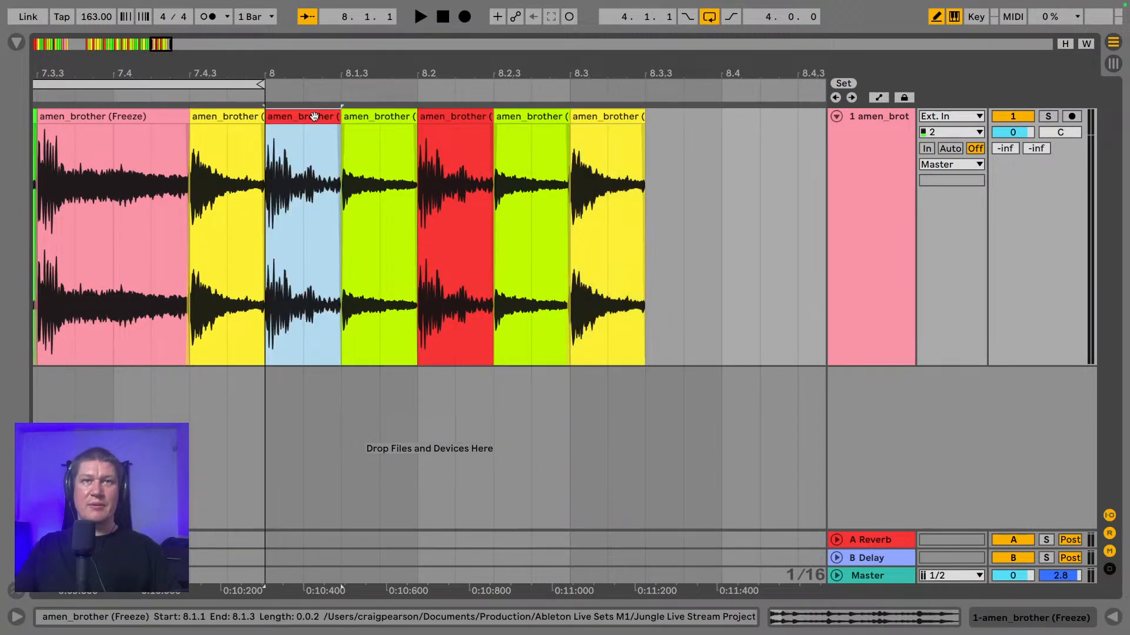
{"action": "key", "text": "space"}
{"action": "key", "text": "space"}
- Copy the two green slices spanning 5.2.3 to 5.3.3 to position 8.3.3
{"action": "left_click_drag", "start_coordinate": [587, 73], "coordinate": [679, 43]}
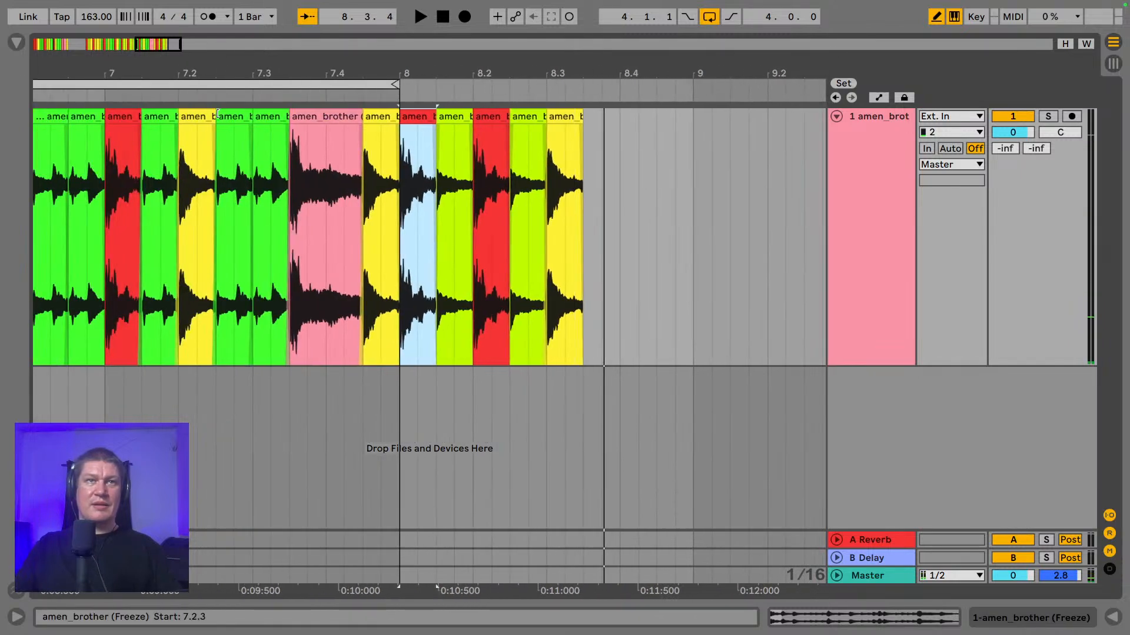
{"action": "left_click_drag", "start_coordinate": [250, 74], "coordinate": [644, 56]}
{"action": "right_click", "coordinate": [250, 73]}
{"action": "left_click", "coordinate": [411, 78]}
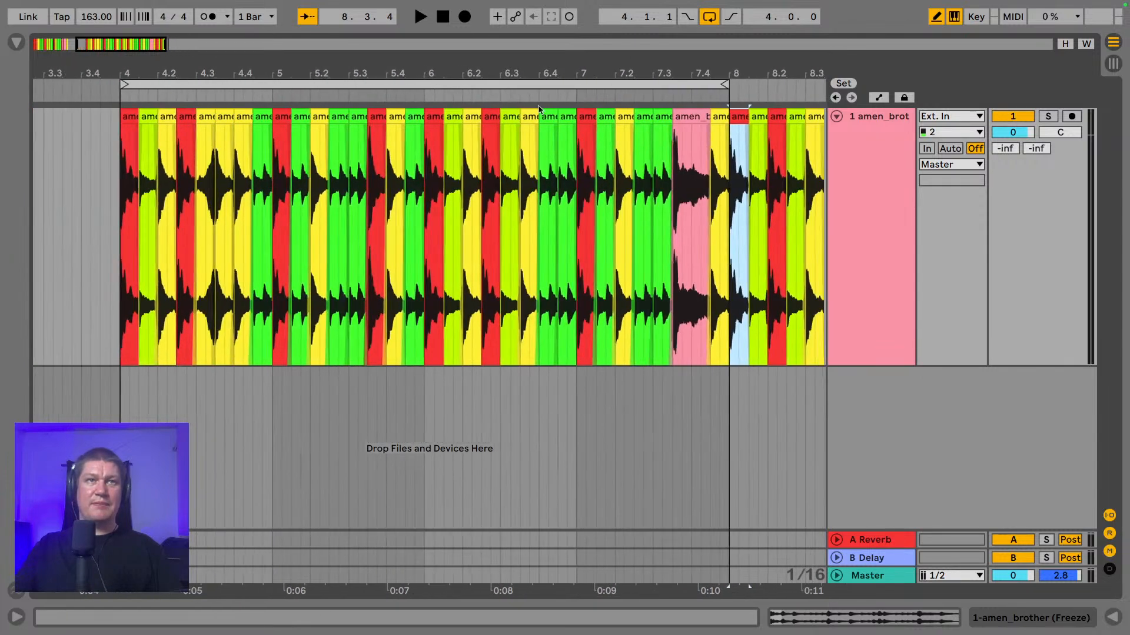
{"action": "left_click", "coordinate": [340, 111]}
{"action": "left_click", "coordinate": [353, 115], "text": "shift"}
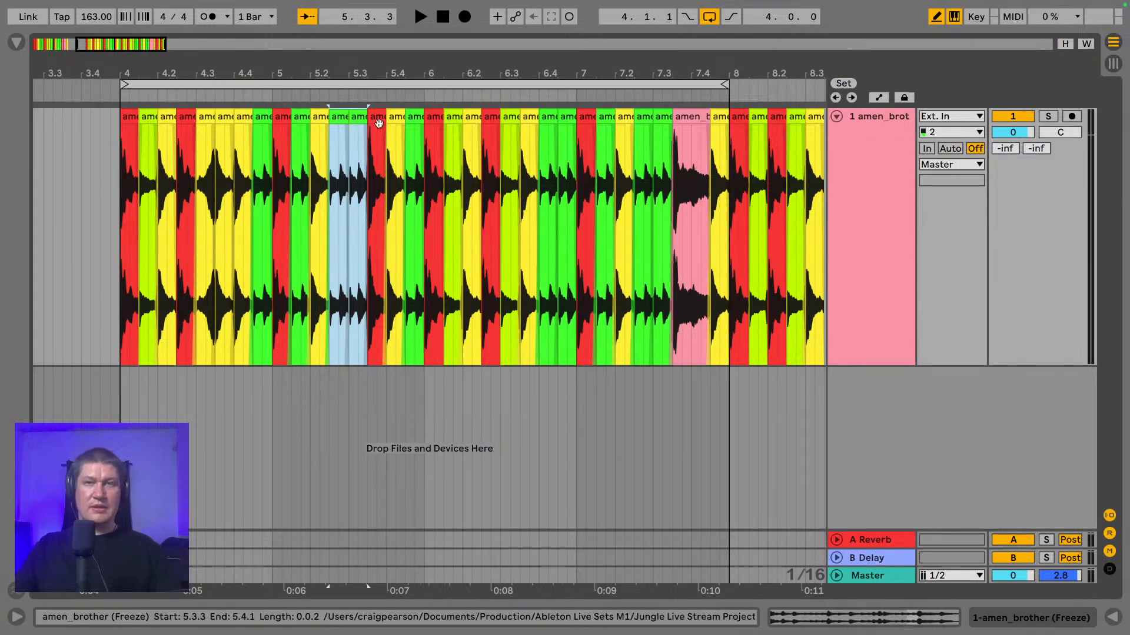
{"action": "left_click_drag", "start_coordinate": [534, 64], "coordinate": [118, 69]}
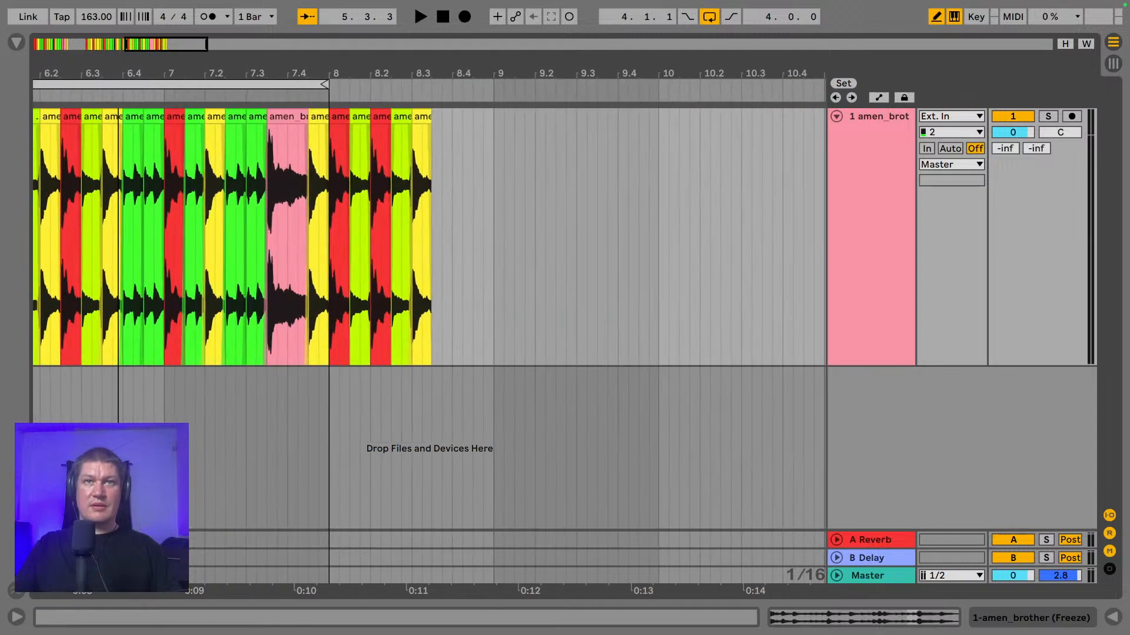
{"action": "left_click", "coordinate": [429, 190]}
{"action": "key", "text": "ctrl+v"}
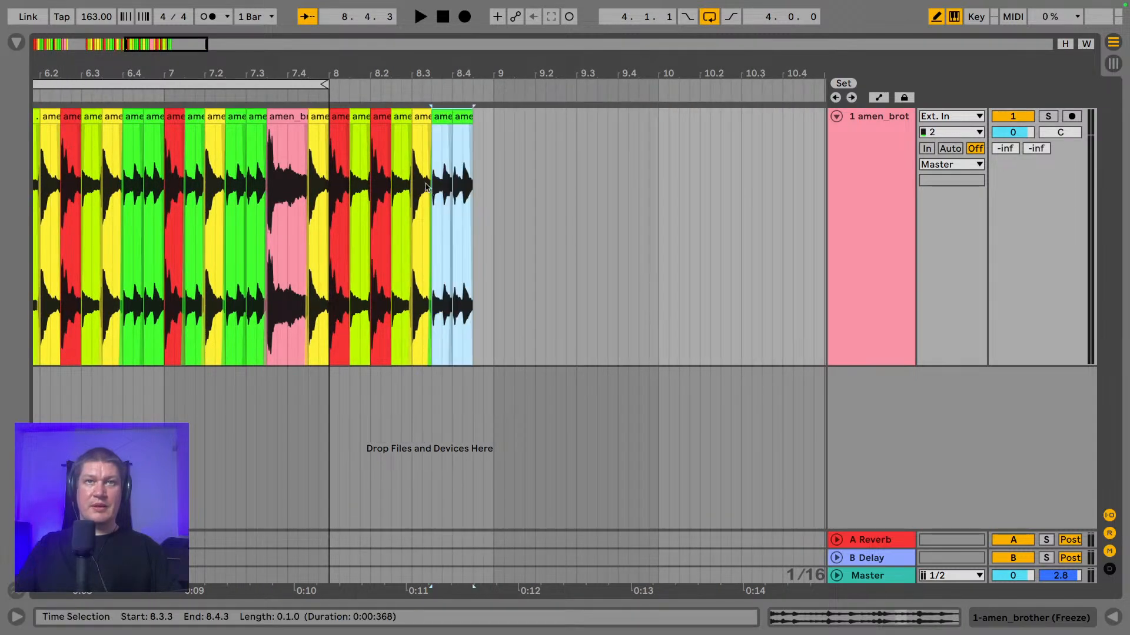
- Fill the end of the new bar with a copy of the yellow slice from 8.3.1 at 8.4.3
{"action": "left_click_drag", "start_coordinate": [450, 70], "coordinate": [499, 84]}
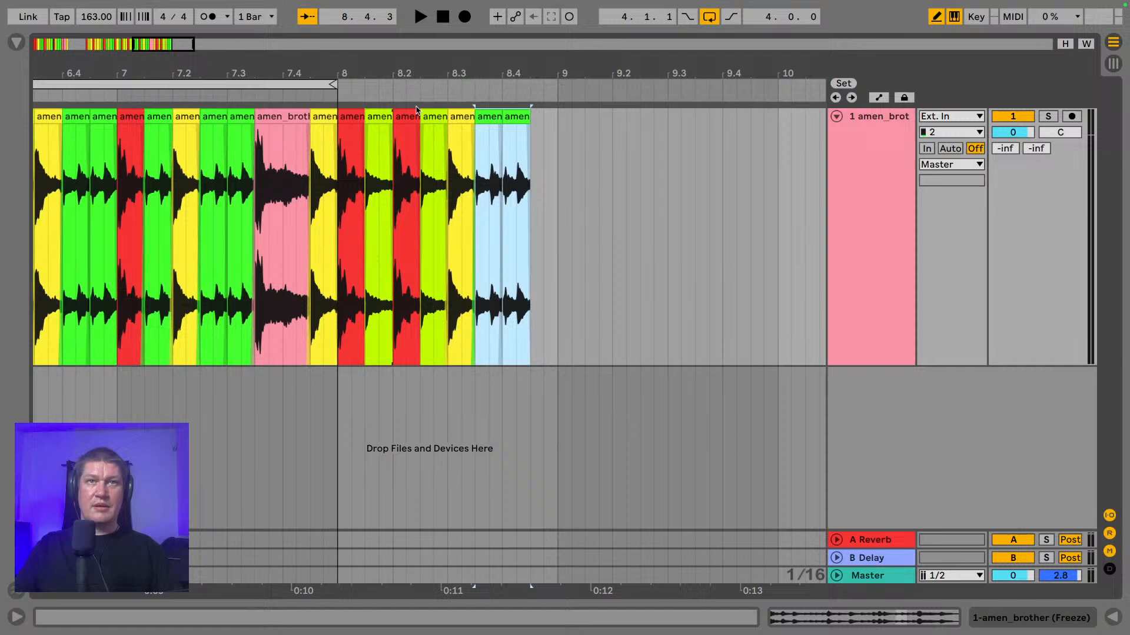
{"action": "left_click", "coordinate": [462, 119]}
{"action": "key", "text": "ctrl+c"}
{"action": "left_click", "coordinate": [535, 135]}
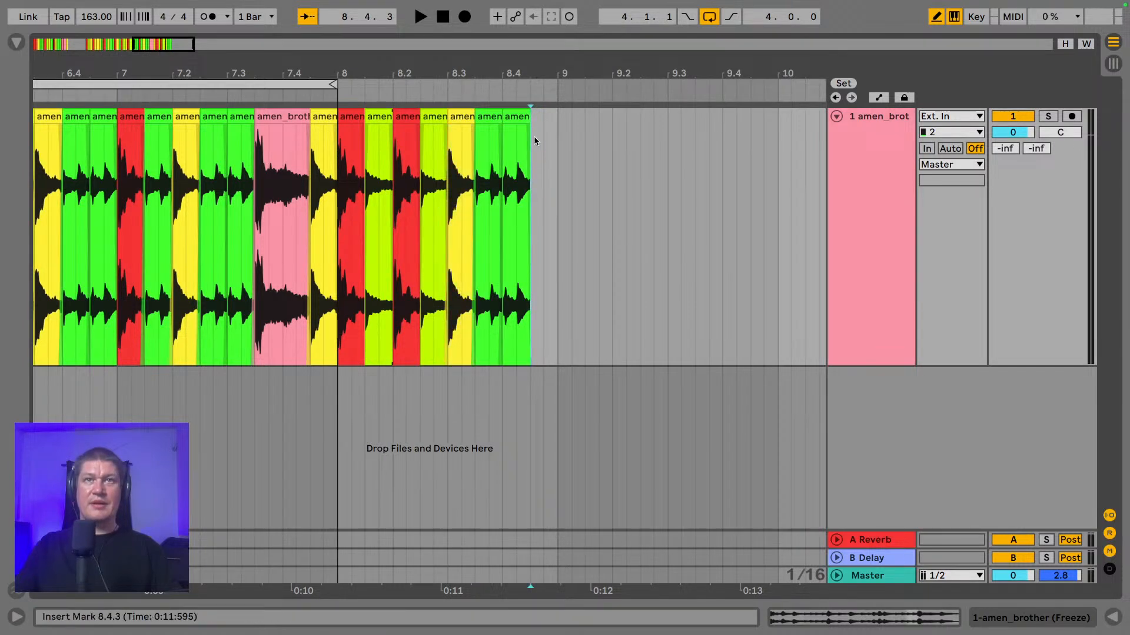
{"action": "key", "text": "ctrl+v"}
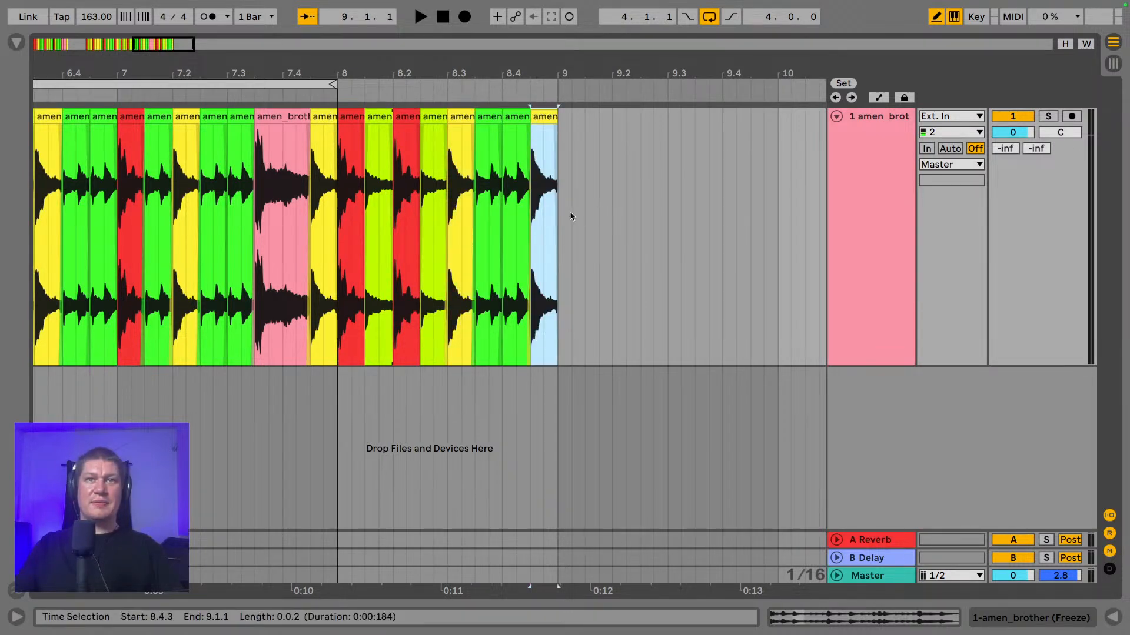
- Loop the new bar from 8.1.1 to 9.1.1 and play it back
{"action": "left_click_drag", "start_coordinate": [559, 214], "coordinate": [337, 222]}
{"action": "key", "text": "ctrl+l"}
{"action": "key", "text": "space"}
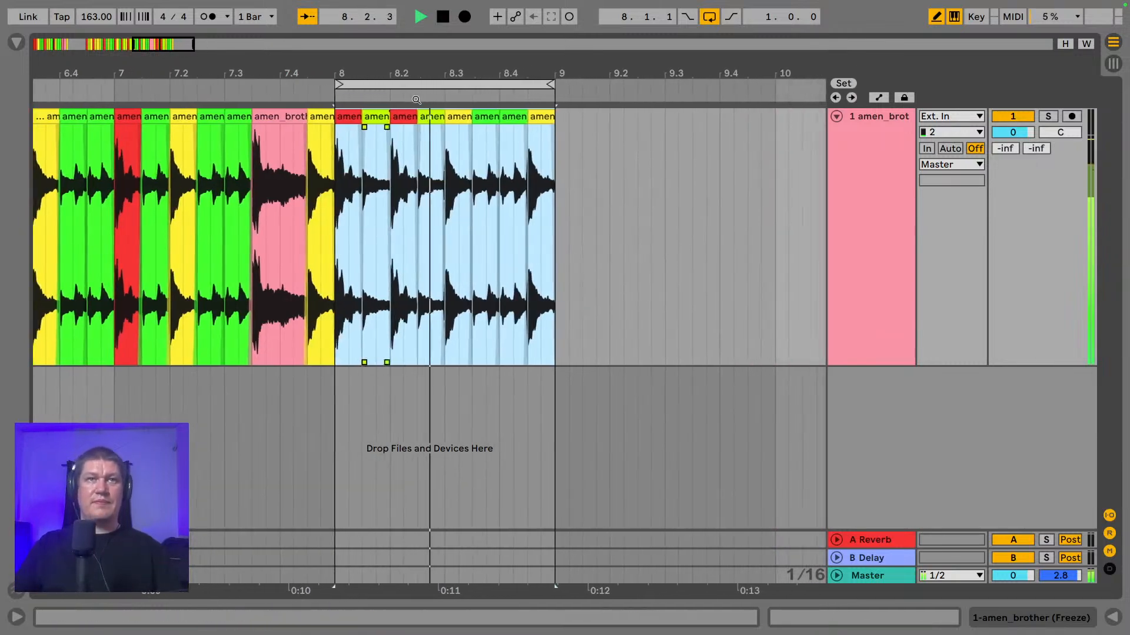
{"action": "left_click_drag", "start_coordinate": [415, 100], "coordinate": [453, 55]}
{"action": "key", "text": "space"}
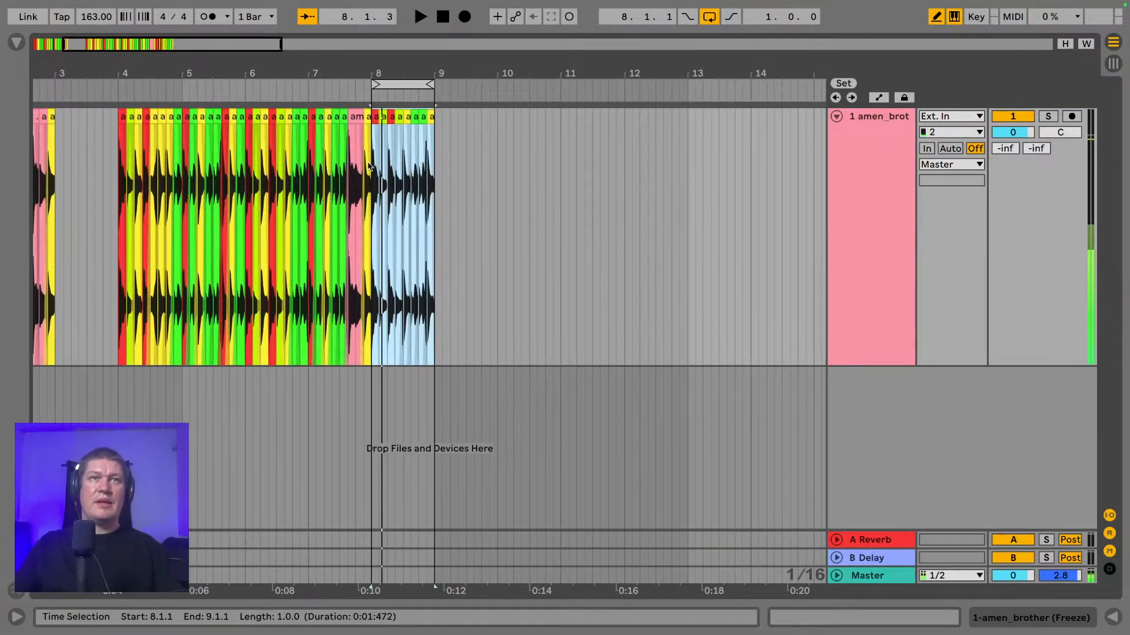
- Extend the loop start back to 4.1.1 for a five-bar loop and select the red slice at 4.1.1
{"action": "left_click_drag", "start_coordinate": [372, 81], "coordinate": [120, 77]}
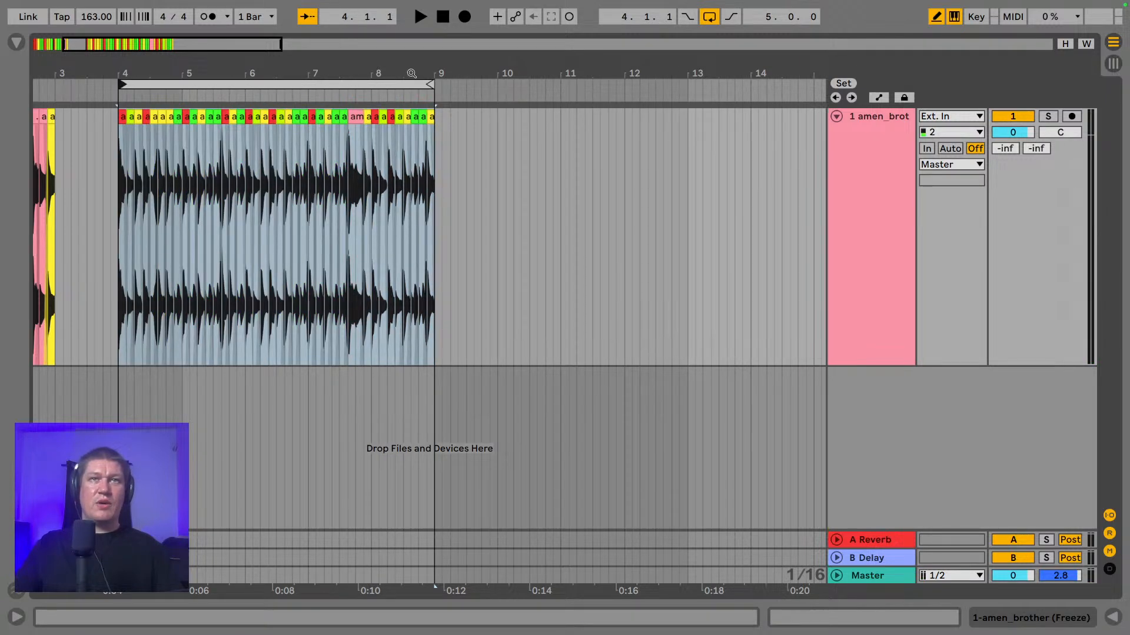
{"action": "left_click_drag", "start_coordinate": [410, 74], "coordinate": [438, 95]}
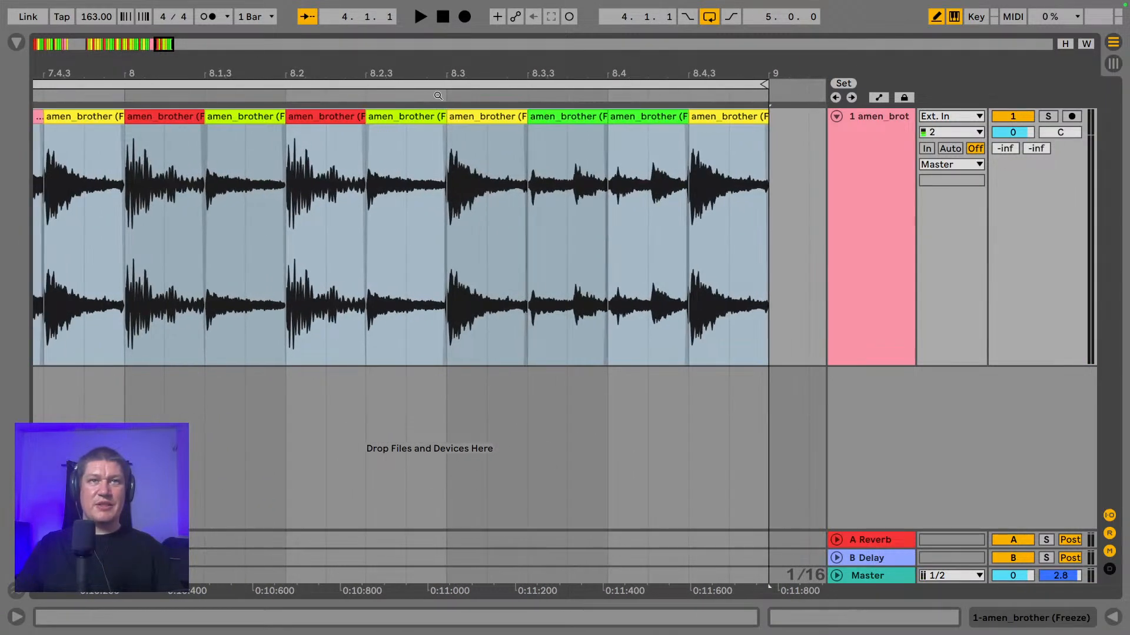
{"action": "left_click", "coordinate": [243, 119]}
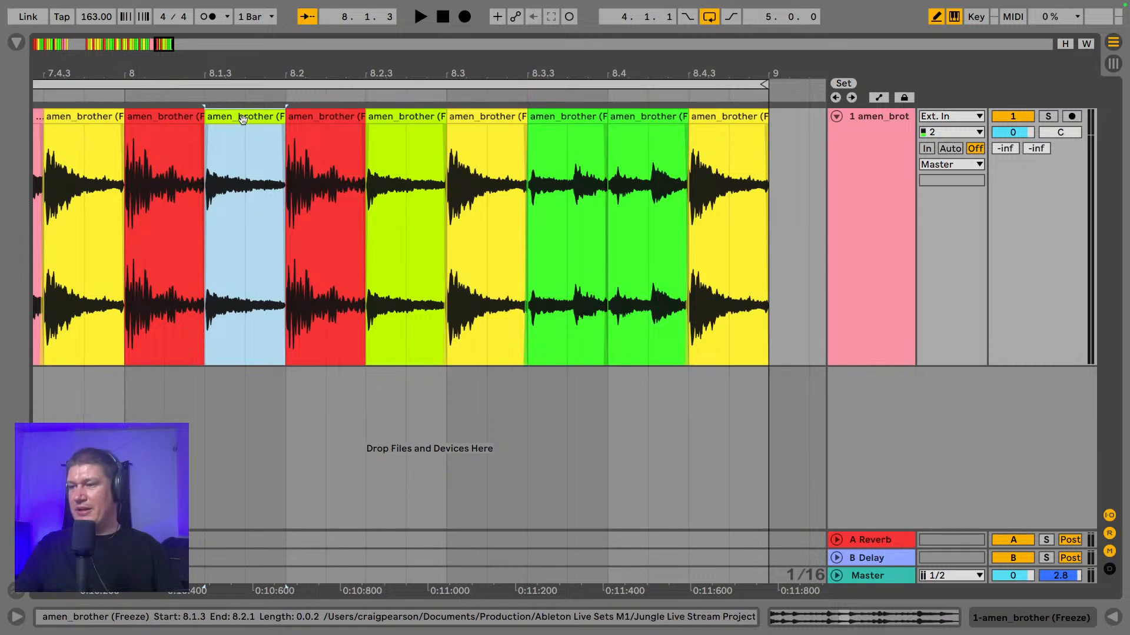
{"action": "left_click_drag", "start_coordinate": [248, 70], "coordinate": [250, 127]}
{"action": "left_click", "coordinate": [141, 117]}
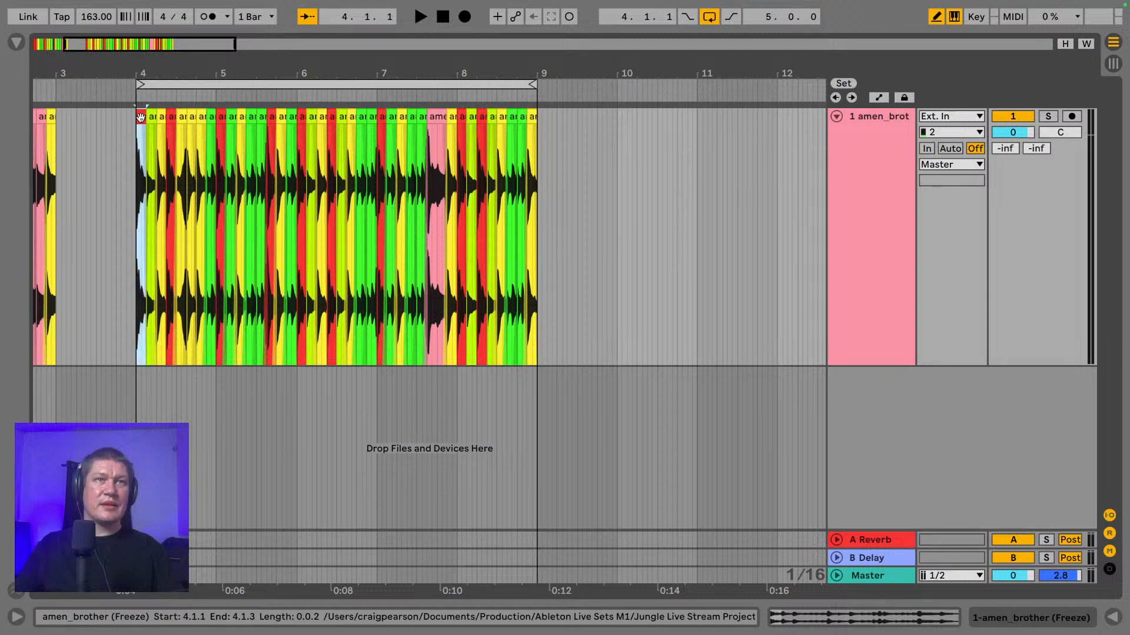
- Play back the five-bar loop from 4.1.1
{"action": "key", "text": "space"}
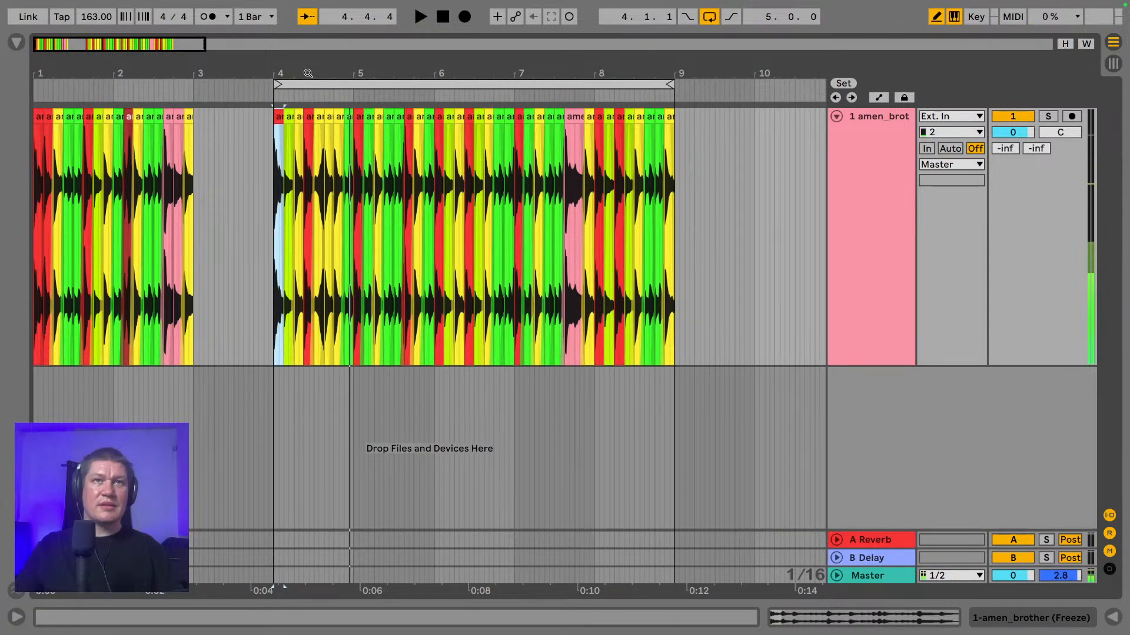
{"action": "key", "text": "space"}
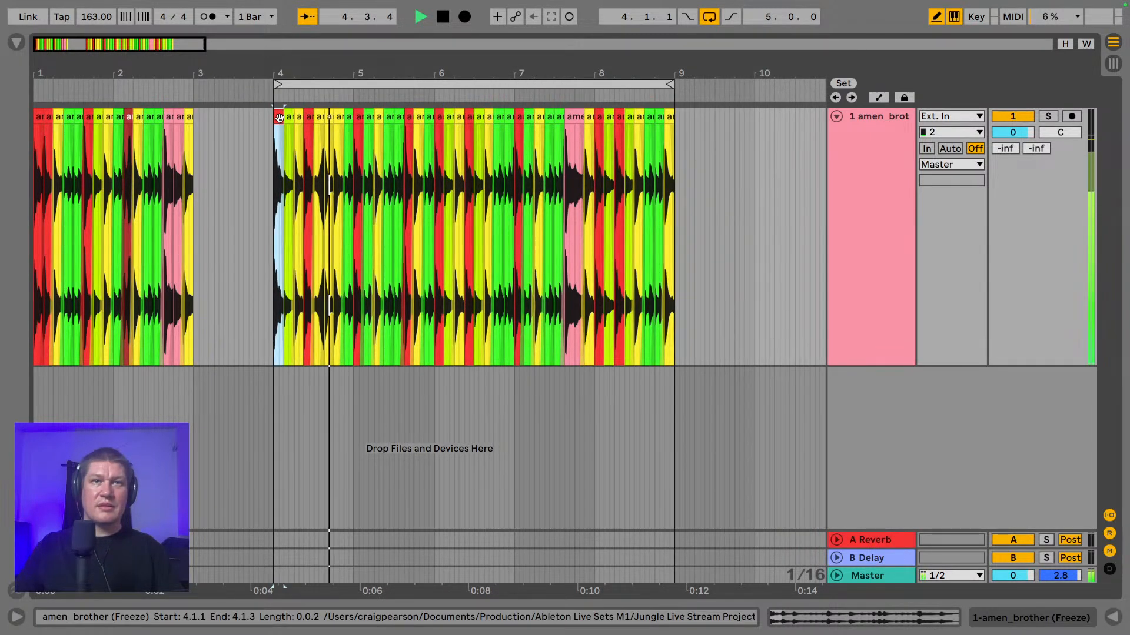
{"action": "key", "text": "space"}
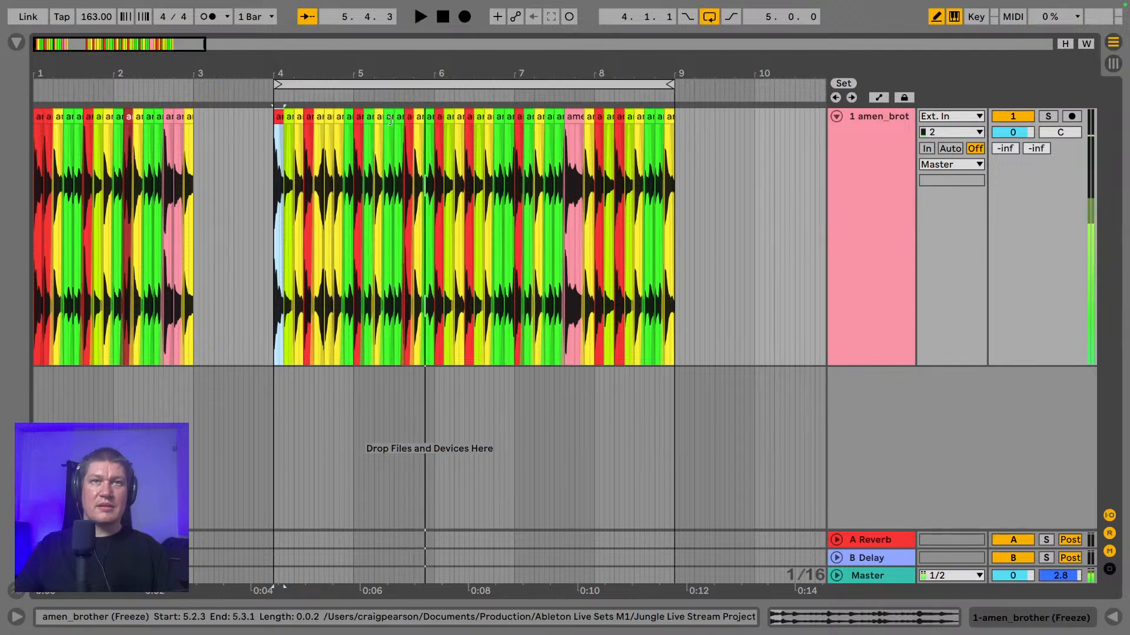
- Copy the two red slices spanning 1.1.1 to 1.2.1 to position 9.1.1
{"action": "left_click_drag", "start_coordinate": [389, 77], "coordinate": [388, 112]}
{"action": "key", "text": "minus"}
{"action": "key", "text": "minus"}
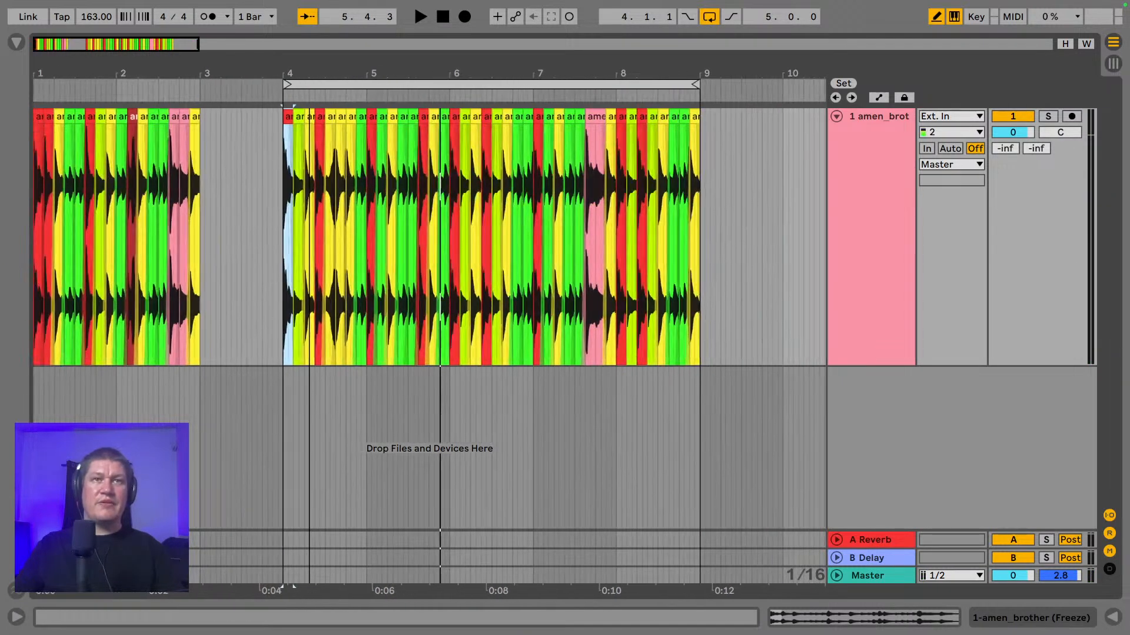
{"action": "left_click", "coordinate": [37, 117]}
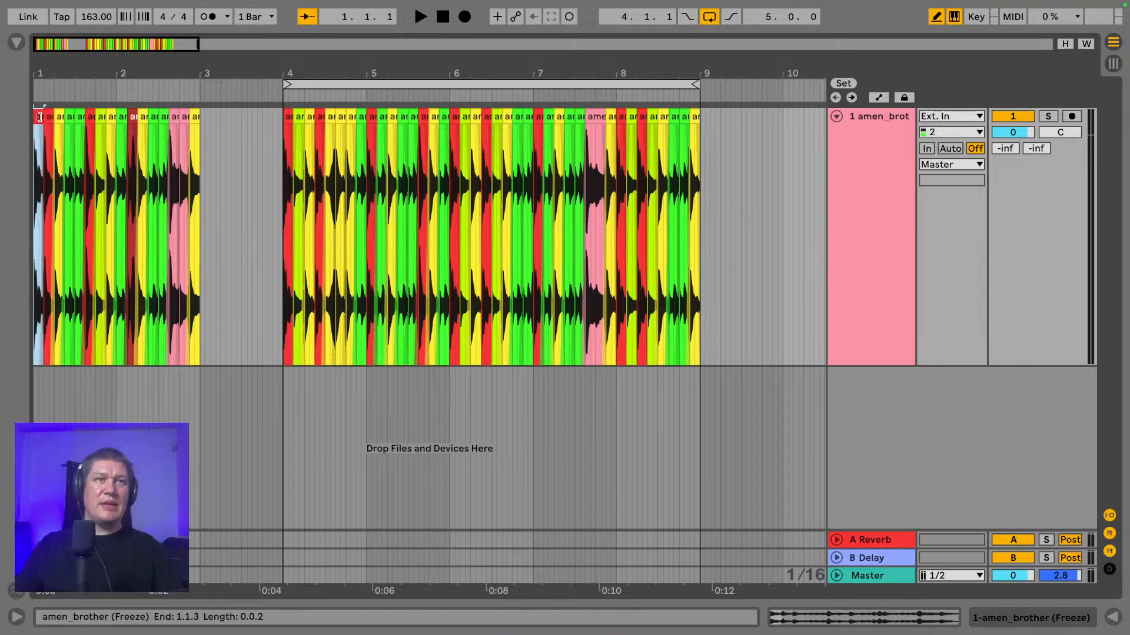
{"action": "left_click", "coordinate": [46, 117], "text": "shift"}
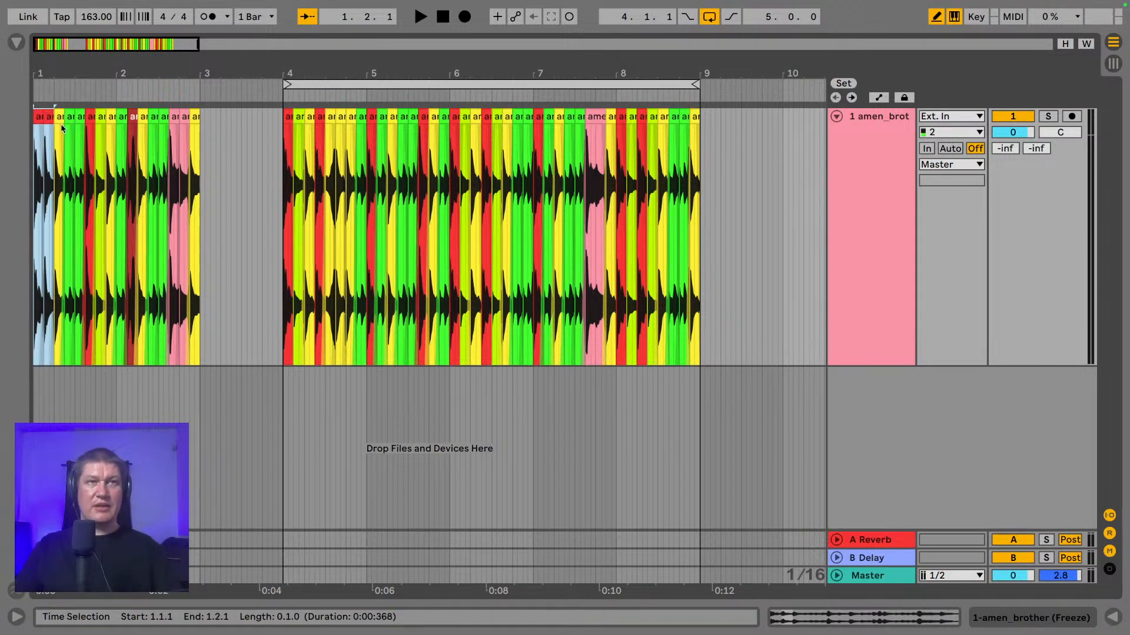
{"action": "left_click_drag", "start_coordinate": [704, 70], "coordinate": [466, 52]}
{"action": "left_click", "coordinate": [590, 162]}
{"action": "key", "text": "ctrl+v"}
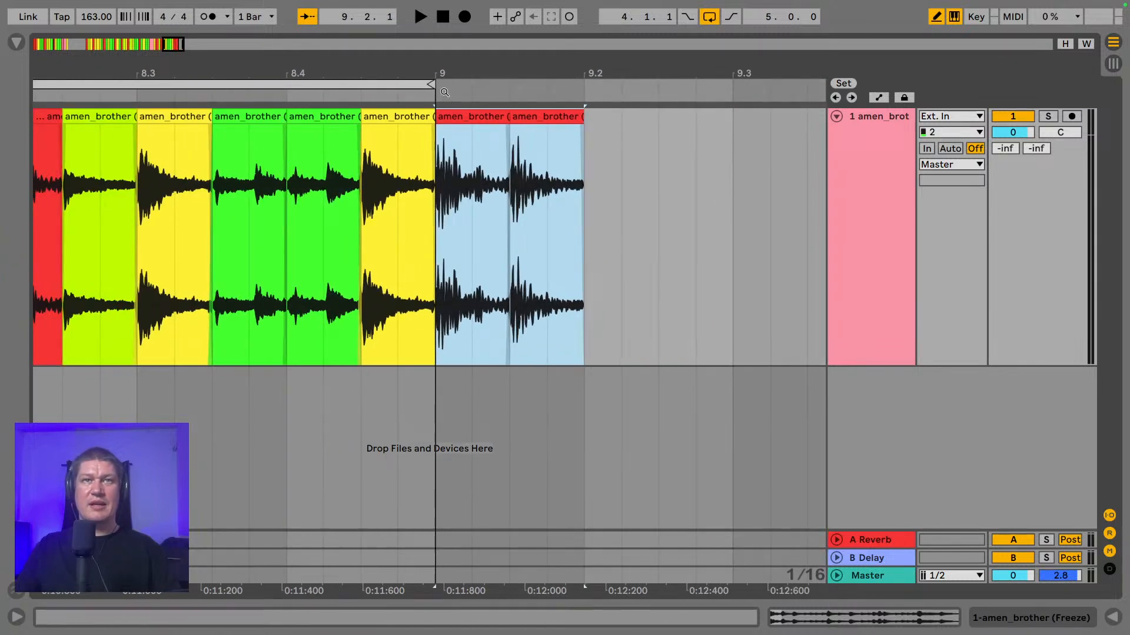
- Audition the two pasted red slices from 9.1.1
{"action": "left_click", "coordinate": [480, 115]}
{"action": "key", "text": "space"}
{"action": "key", "text": "space"}
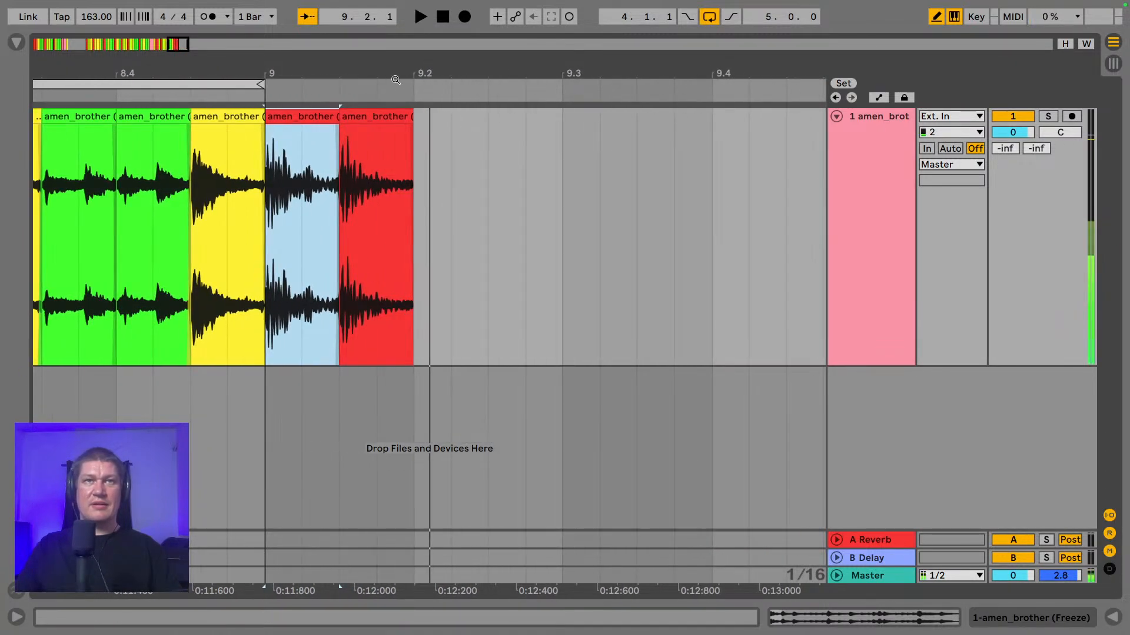
- Copy the yellow slice from 4.2.1 to 9.2.1 and play the new bar from 9.1.1
{"action": "left_click_drag", "start_coordinate": [395, 75], "coordinate": [609, 50]}
{"action": "left_click", "coordinate": [137, 113]}
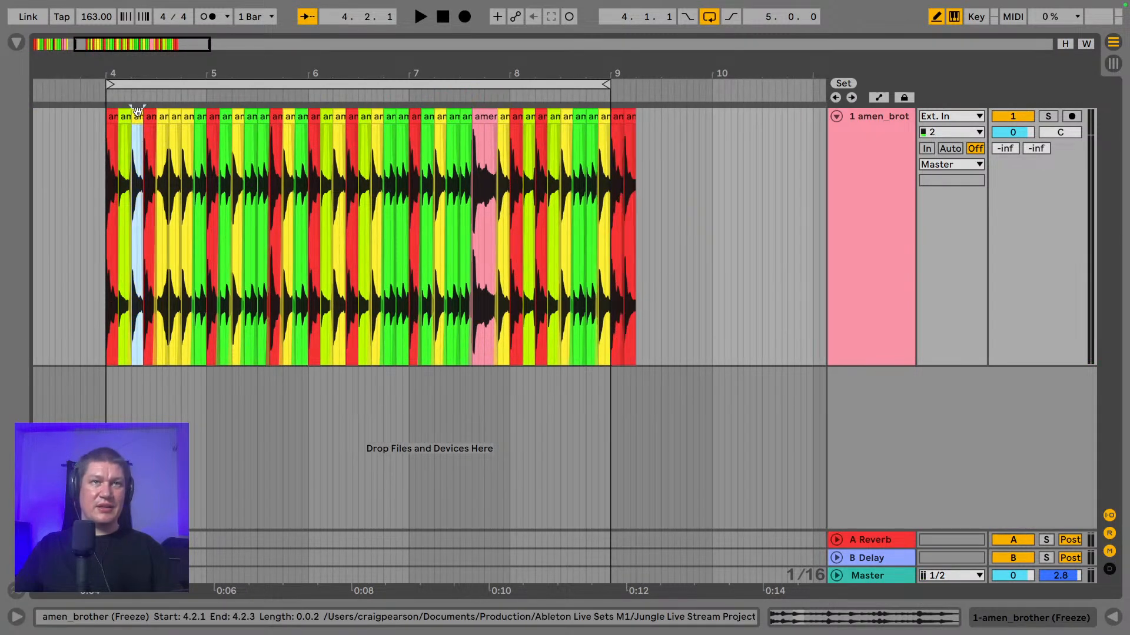
{"action": "left_click", "coordinate": [637, 175]}
{"action": "key", "text": "ctrl+v"}
{"action": "left_click_drag", "start_coordinate": [632, 74], "coordinate": [633, 97]}
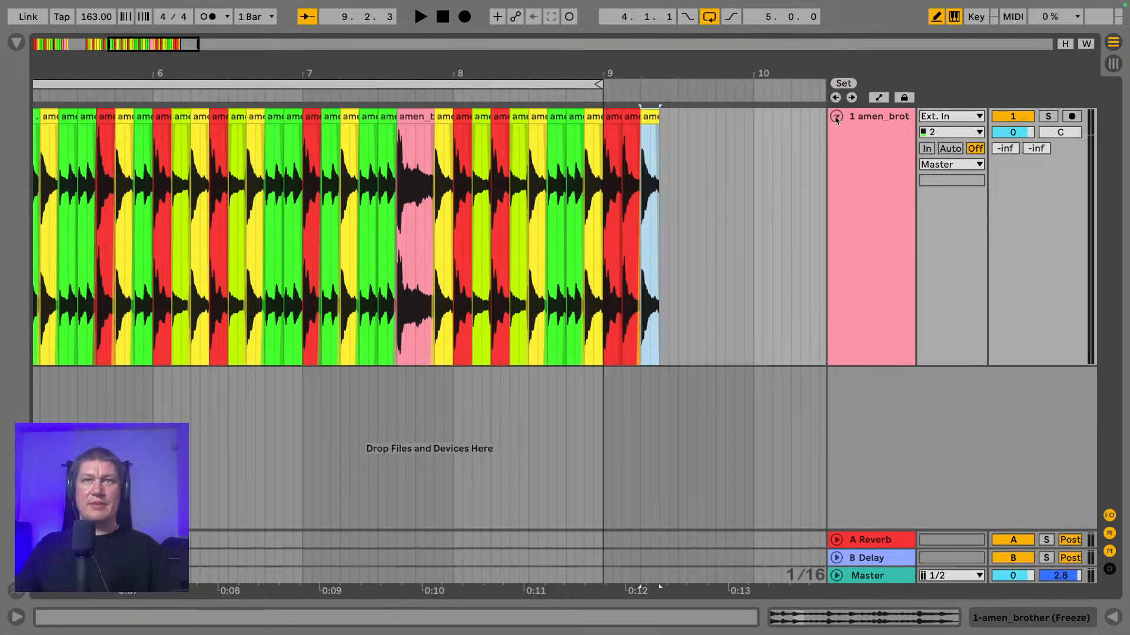
{"action": "left_click", "coordinate": [611, 117]}
{"action": "scroll", "coordinate": [612, 118], "scroll_direction": "right", "scroll_amount": 6}
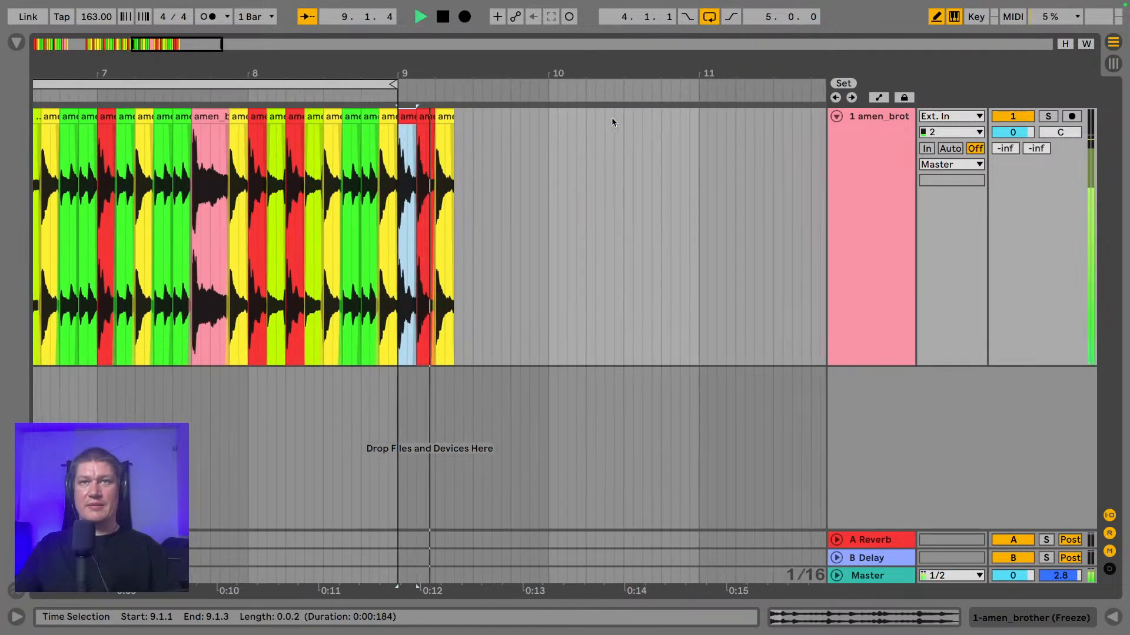
- Copy the two green slices and the yellow slice spanning 8.3.3 to 9.1.1 to position 9.2.3 and play from 9.1.1
{"action": "left_click", "coordinate": [325, 115]}
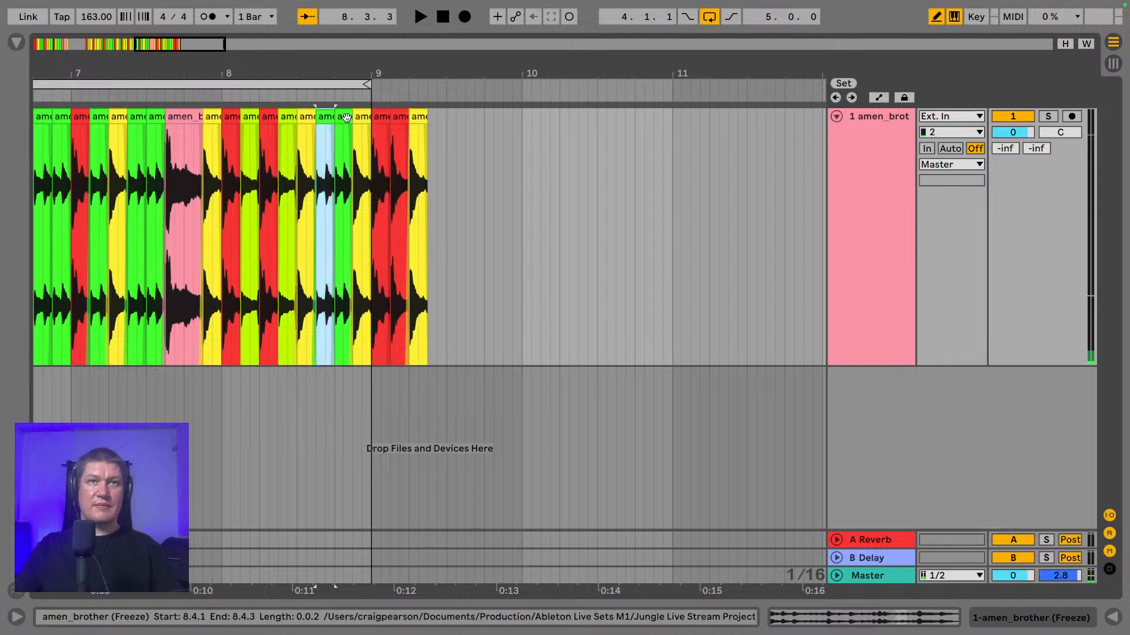
{"action": "left_click", "coordinate": [357, 116], "text": "shift"}
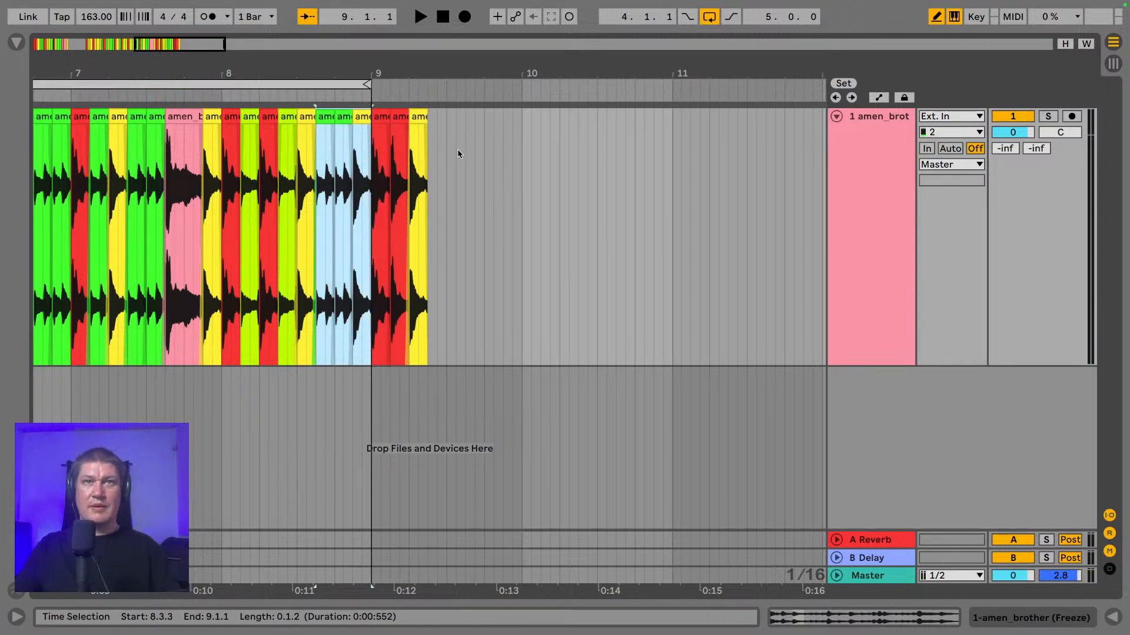
{"action": "left_click", "coordinate": [429, 157]}
{"action": "key", "text": "ctrl+v"}
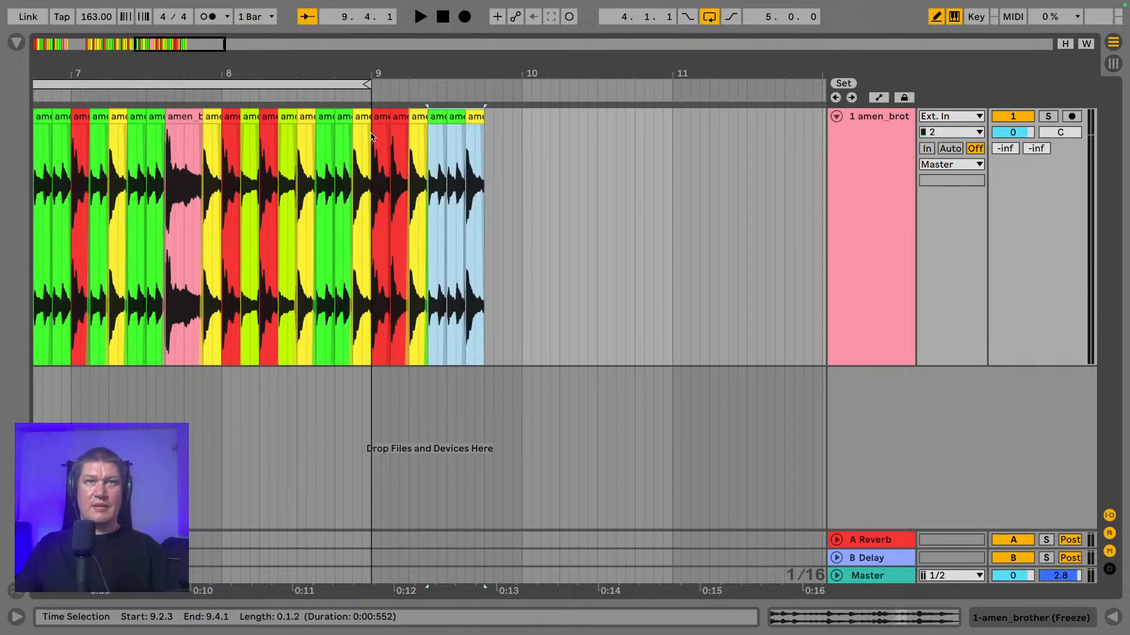
{"action": "left_click", "coordinate": [370, 138]}
{"action": "key", "text": "space"}
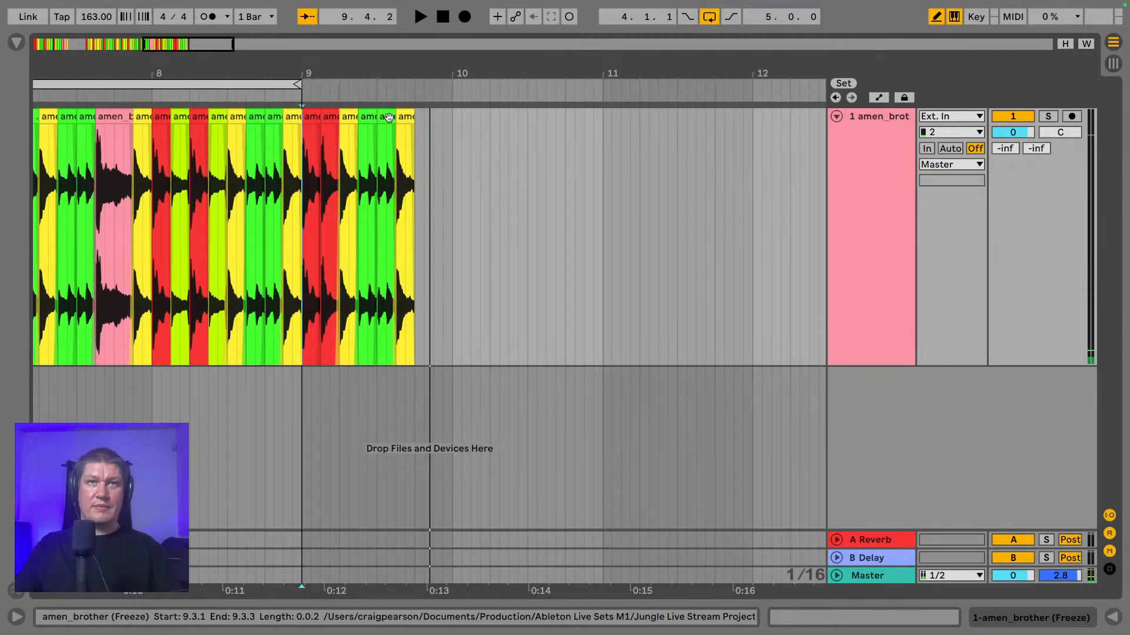
- Duplicate the green and yellow slices spanning 9.3.1 to 9.4.1 to fill bar 9, and play the bar back
{"action": "left_click_drag", "start_coordinate": [377, 112], "coordinate": [414, 112]}
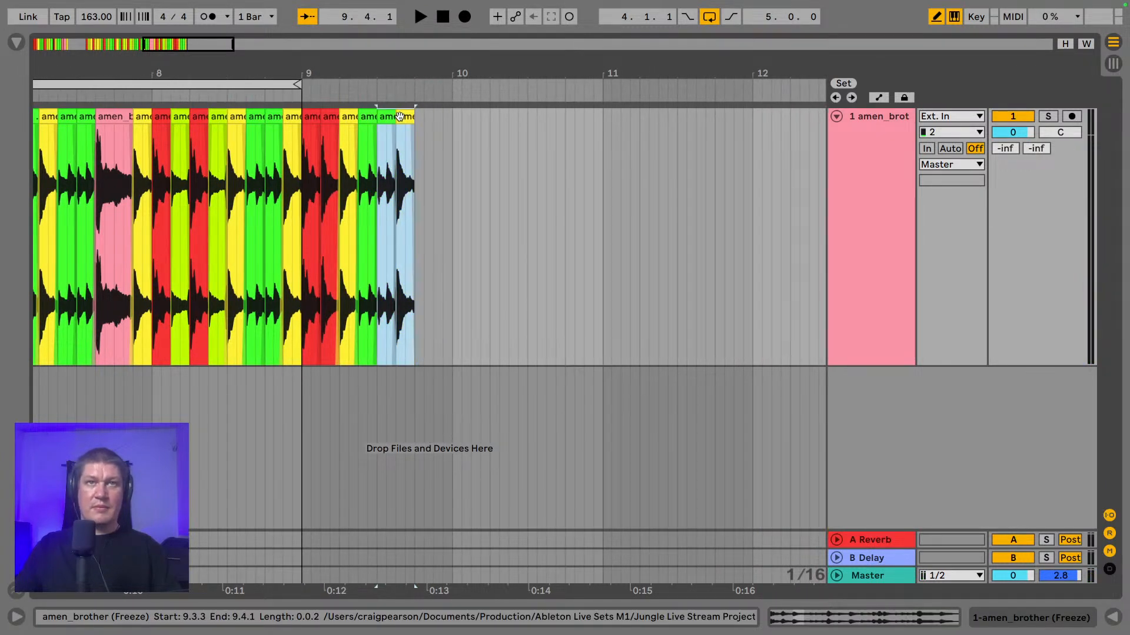
{"action": "left_click", "coordinate": [385, 116]}
{"action": "left_click", "coordinate": [408, 117], "text": "shift"}
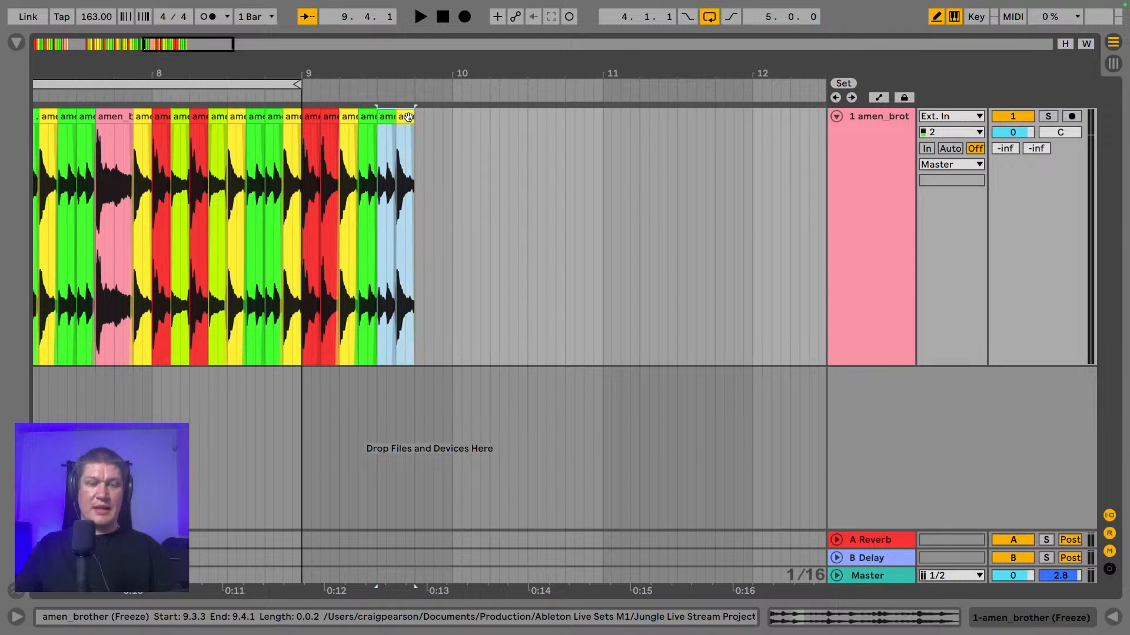
{"action": "key", "text": "ctrl+d"}
{"action": "left_click", "coordinate": [312, 116]}
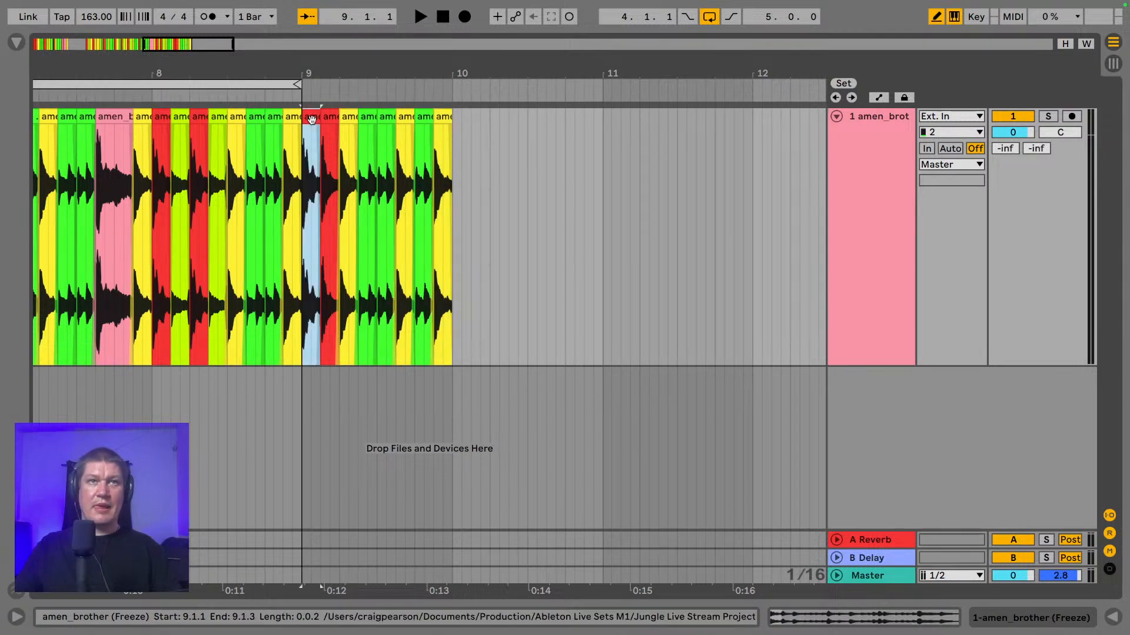
{"action": "key", "text": "space"}
{"action": "key", "text": "space"}
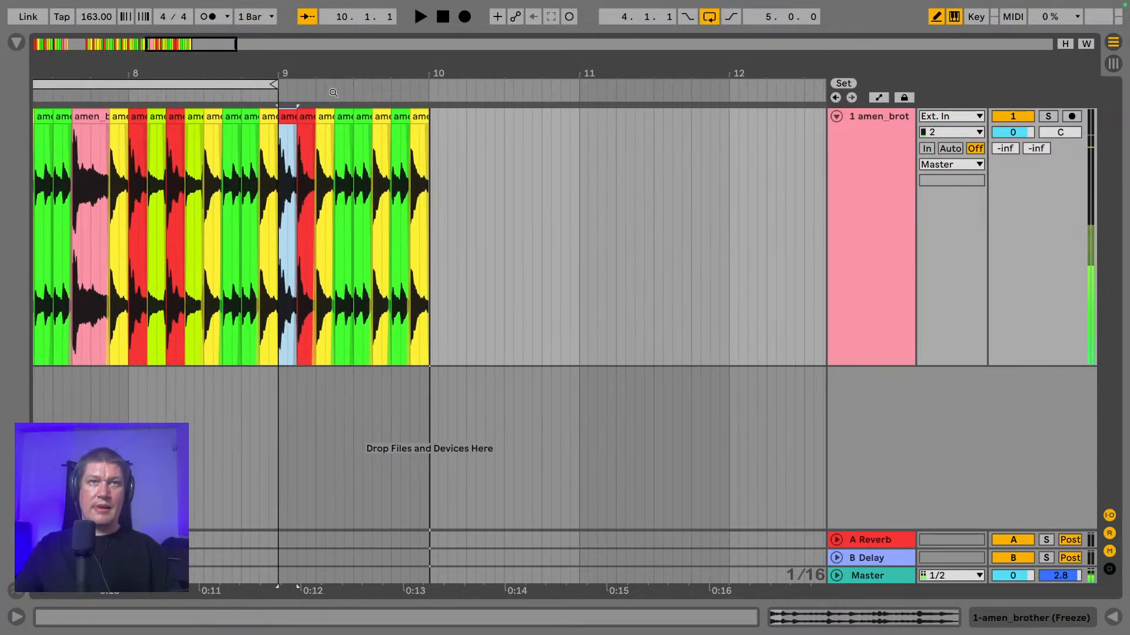
- Copy the red slice from 4.1.1 to 10.1.1 to start another bar
{"action": "left_click_drag", "start_coordinate": [312, 64], "coordinate": [596, 63]}
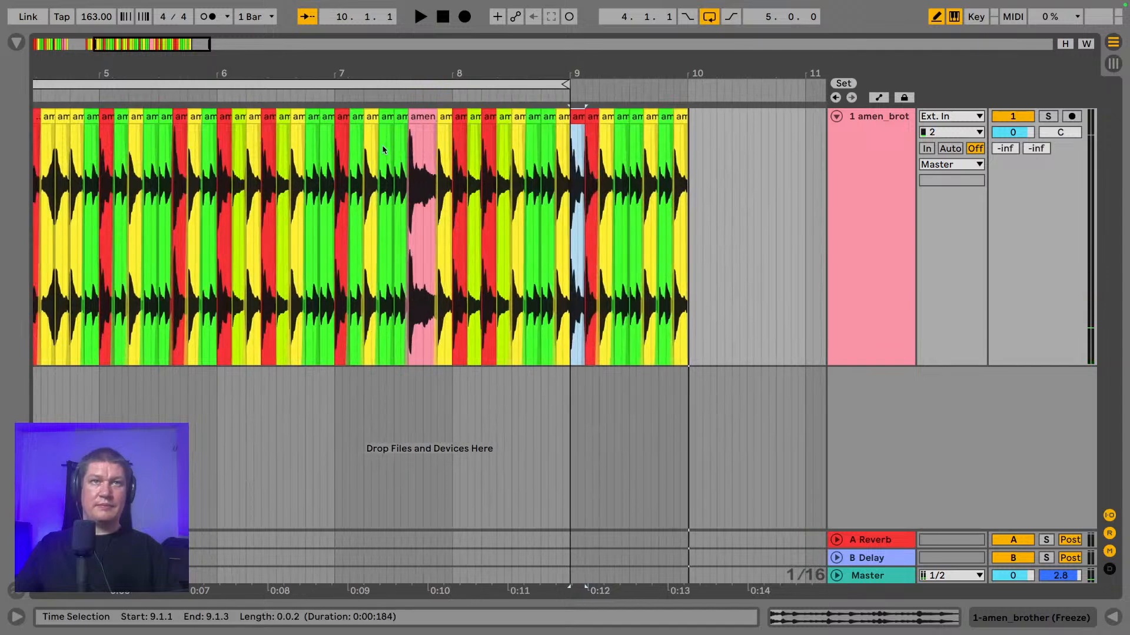
{"action": "left_click_drag", "start_coordinate": [319, 63], "coordinate": [417, 54]}
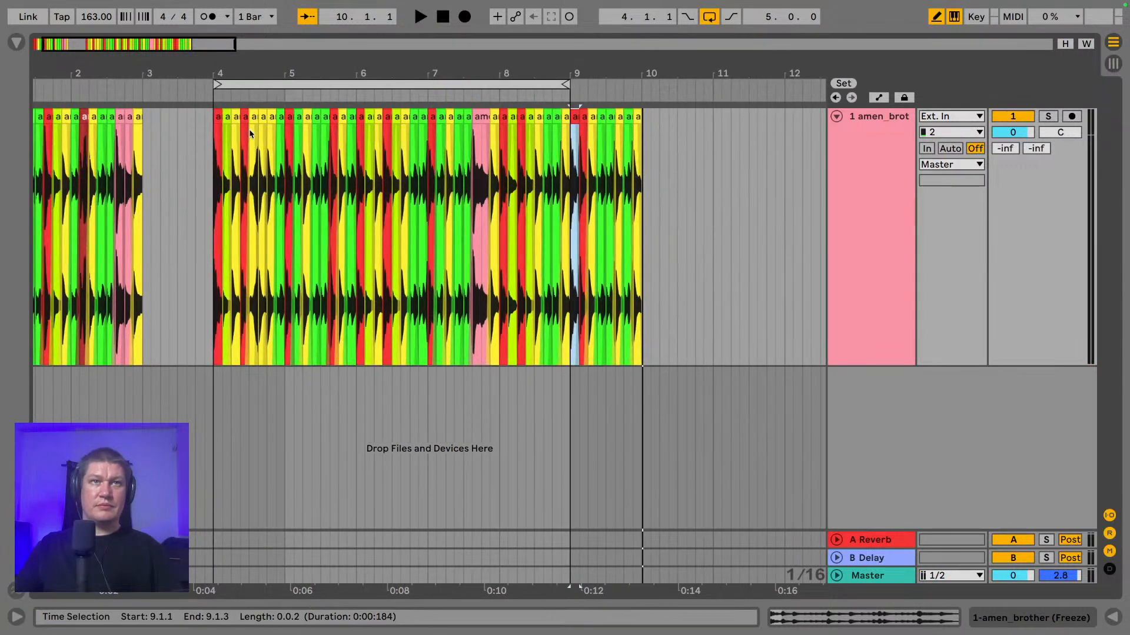
{"action": "left_click", "coordinate": [216, 115]}
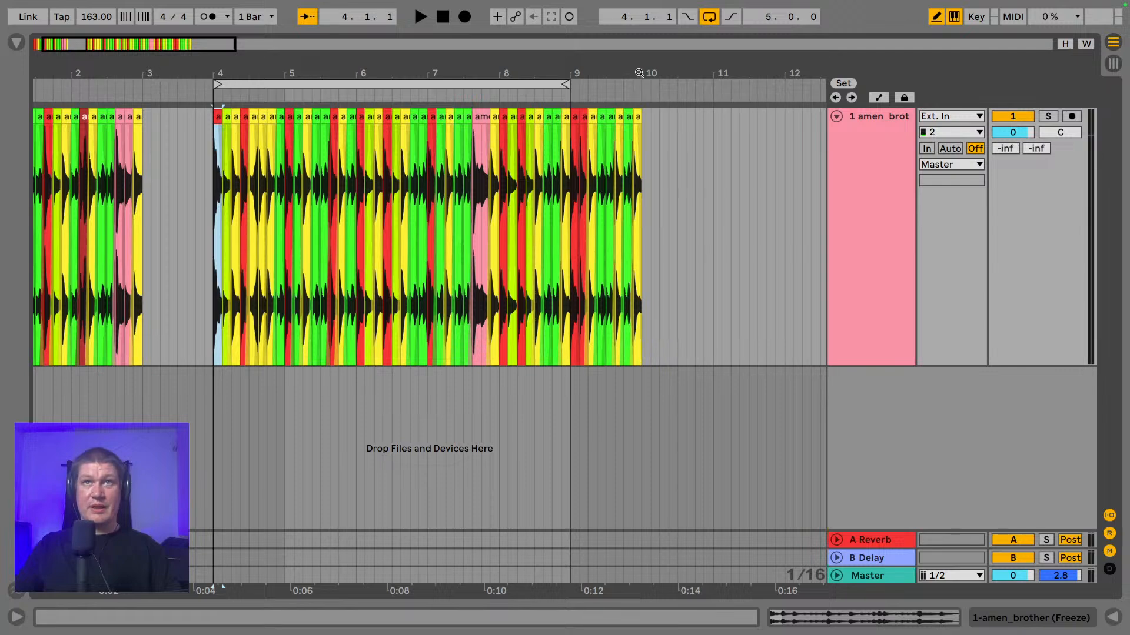
{"action": "left_click_drag", "start_coordinate": [253, 74], "coordinate": [253, 57]}
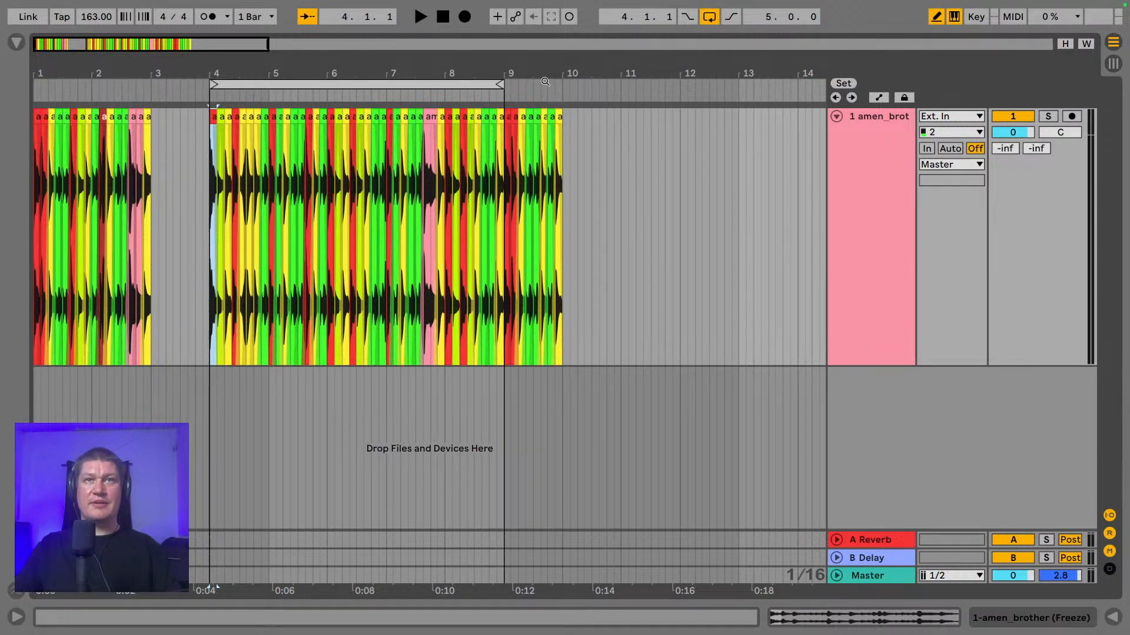
{"action": "left_click_drag", "start_coordinate": [573, 73], "coordinate": [572, 133]}
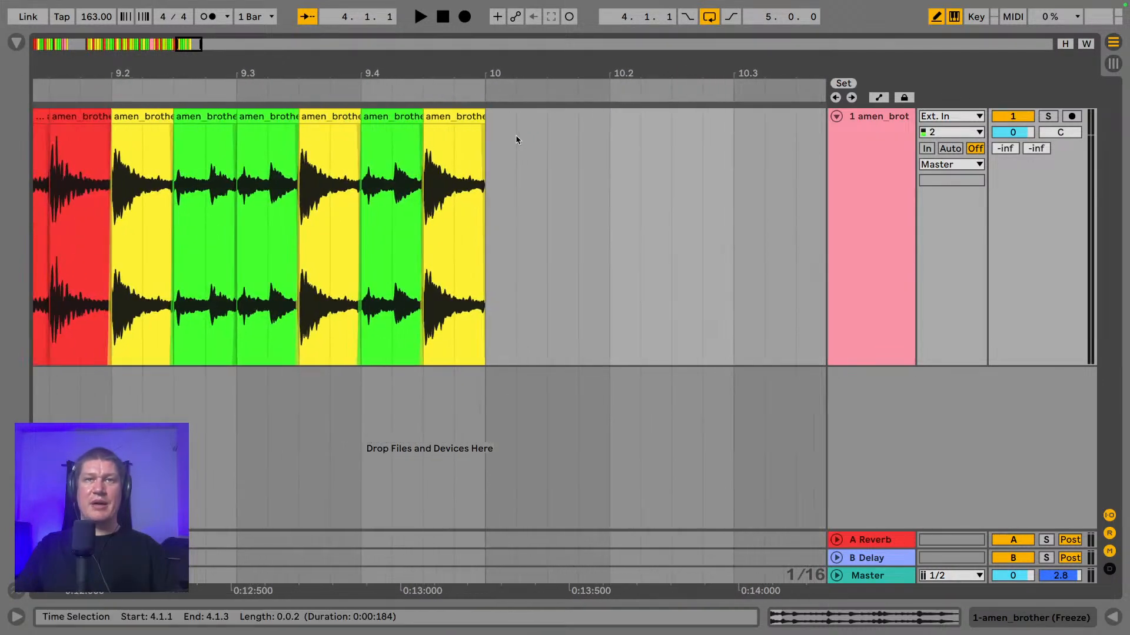
{"action": "left_click", "coordinate": [490, 173]}
{"action": "key", "text": "super+v"}
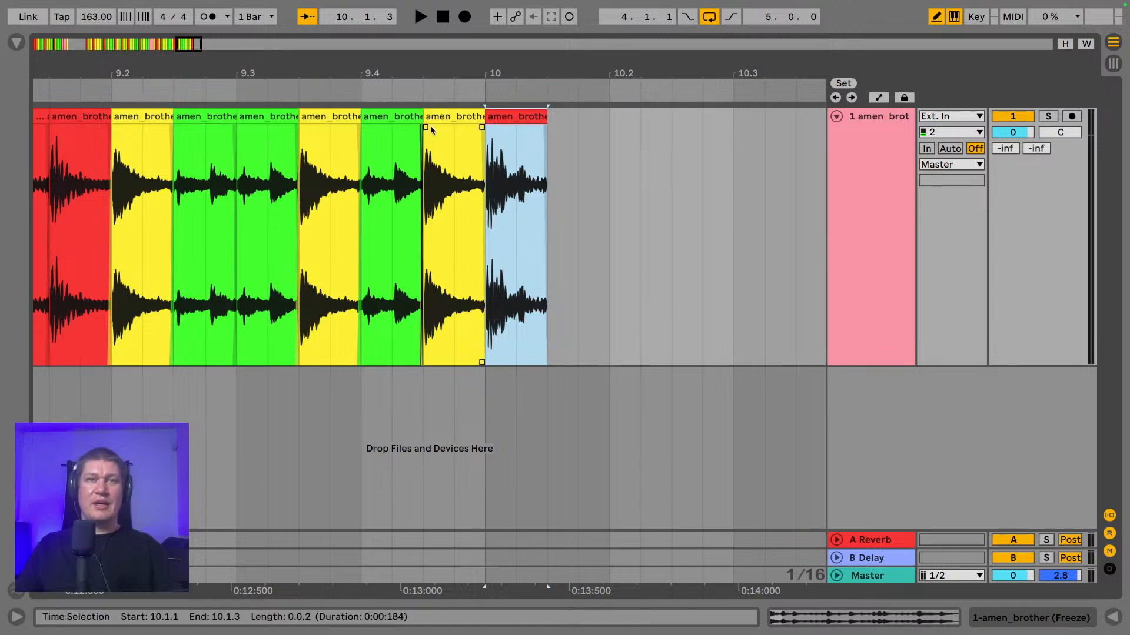
- Copy the yellow-green slice from 8.1.3 to position 10.1.3
{"action": "left_click_drag", "start_coordinate": [398, 84], "coordinate": [610, 68]}
{"action": "left_click", "coordinate": [188, 113]}
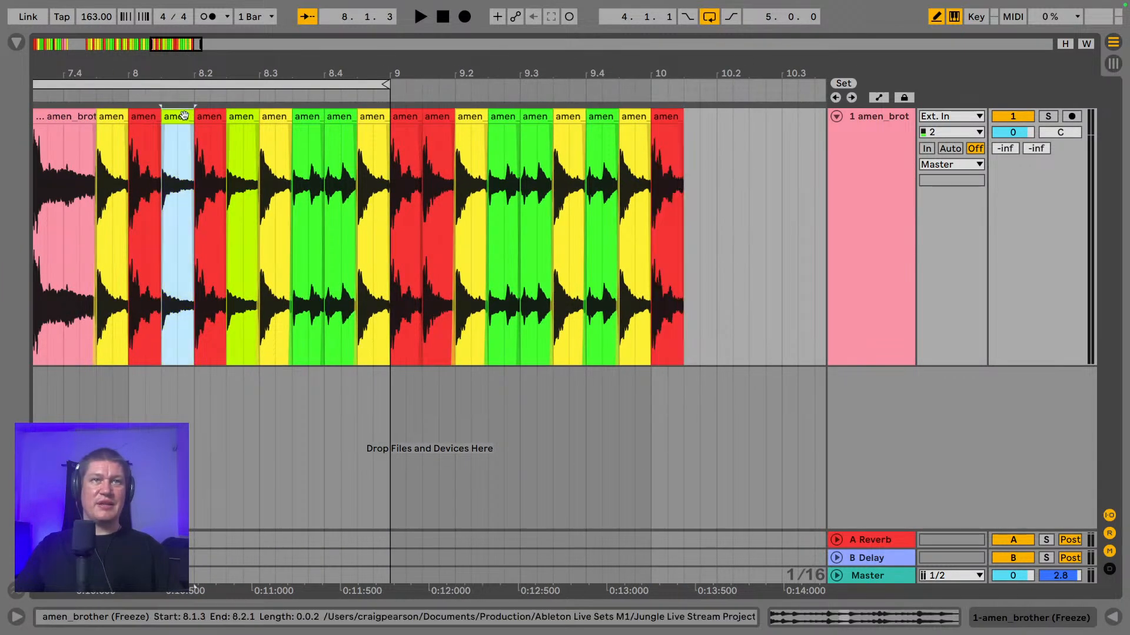
{"action": "left_click", "coordinate": [688, 172]}
{"action": "key", "text": "ctrl+v"}
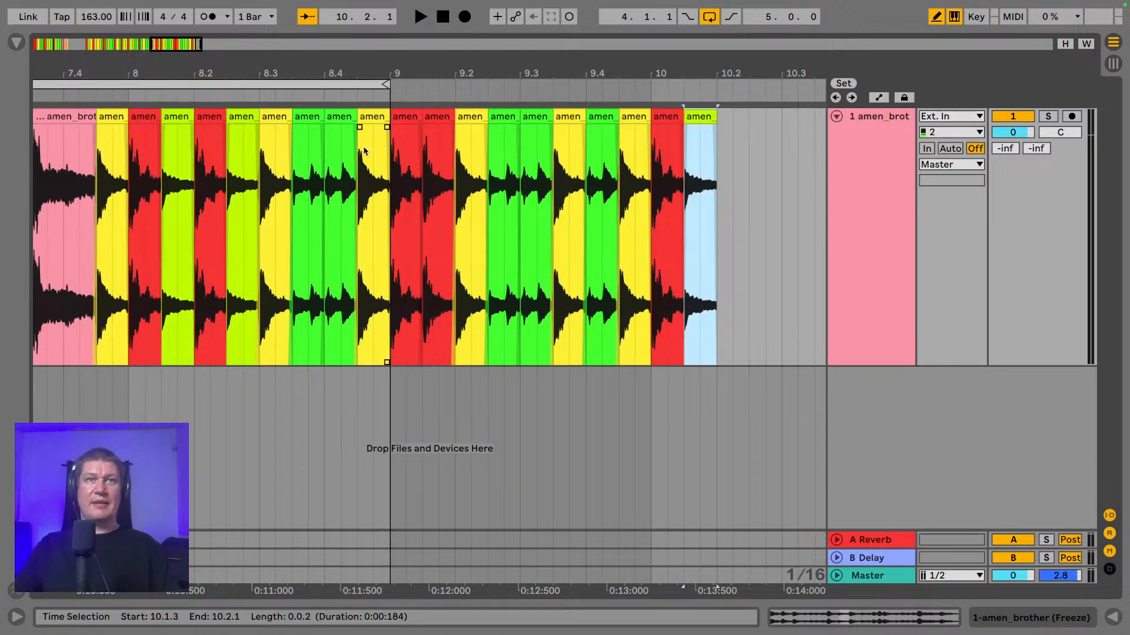
- Play back the arrangement from 9.1.1 through the new slices in bar 10
{"action": "left_click", "coordinate": [415, 117]}
{"action": "key", "text": "space"}
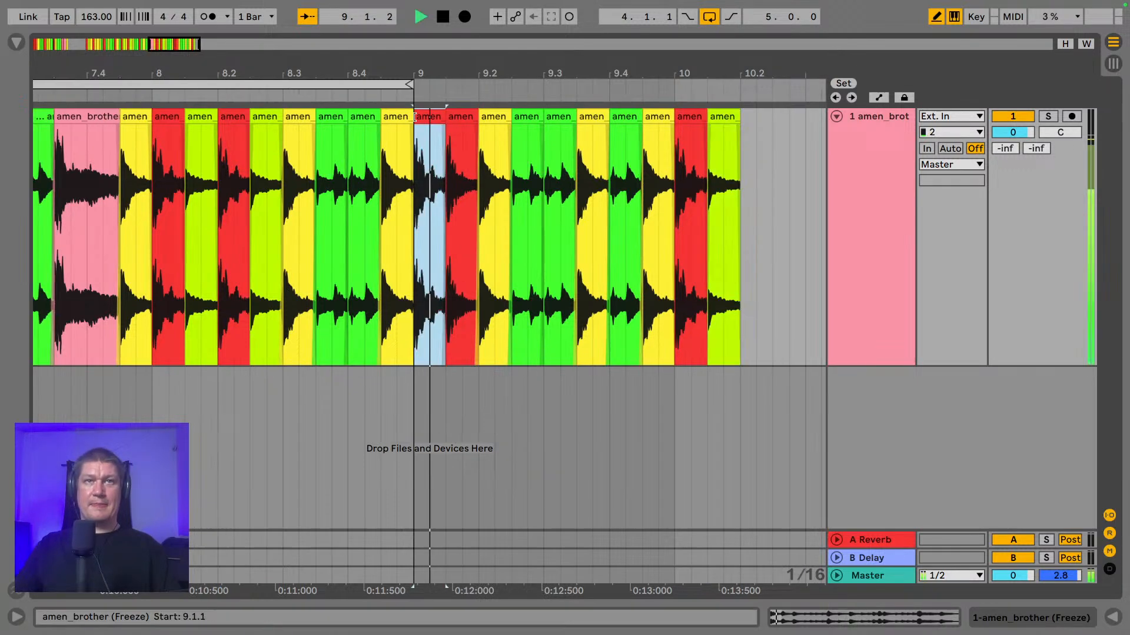
{"action": "key", "text": "space"}
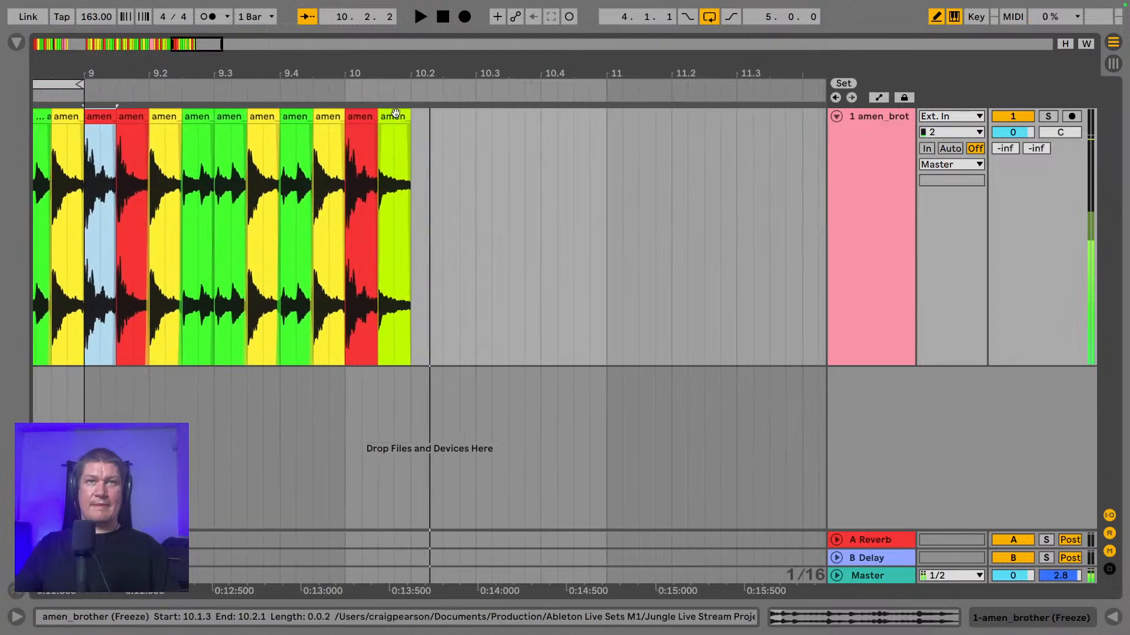
- Copy the yellow slice from 9.2.1 to position 10.2.1
{"action": "left_click_drag", "start_coordinate": [291, 75], "coordinate": [303, 51]}
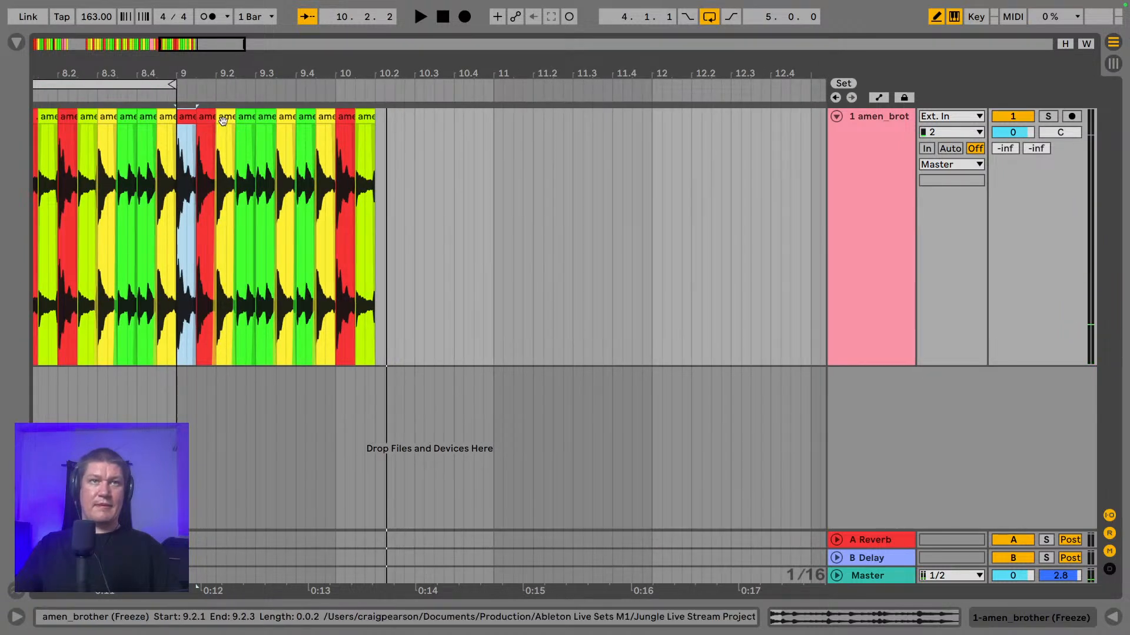
{"action": "left_click", "coordinate": [222, 120]}
{"action": "left_click", "coordinate": [376, 161]}
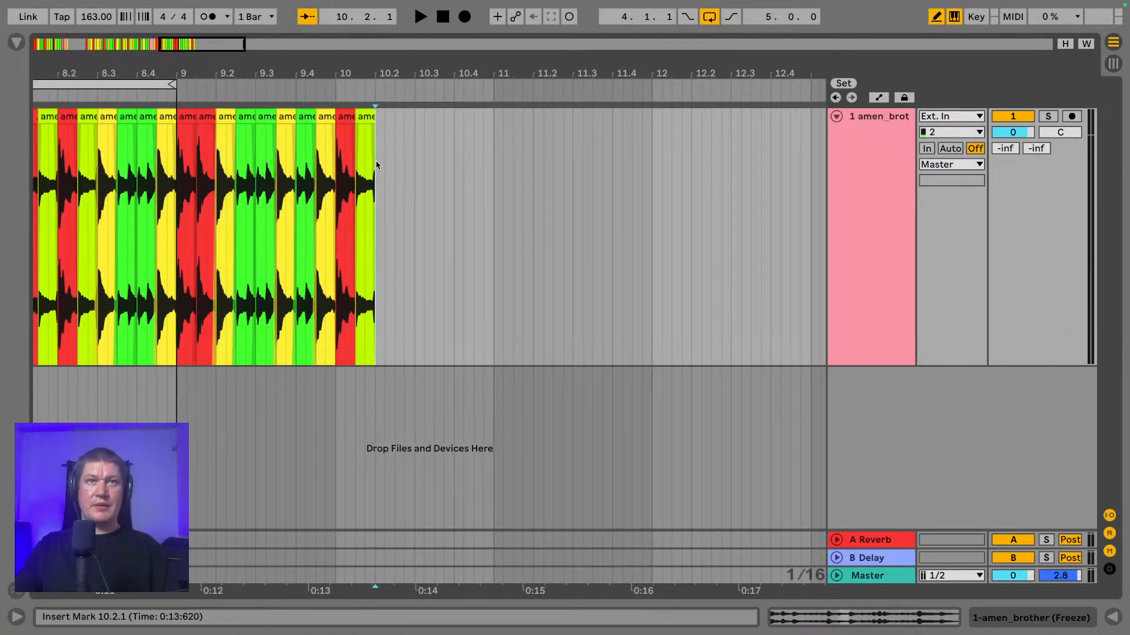
{"action": "key", "text": "super+v"}
- Copy the two green slices spanning 9.2.3 to 9.3.3 to position 10.2.3
{"action": "left_click", "coordinate": [246, 116]}
{"action": "left_click", "coordinate": [265, 116], "text": "shift"}
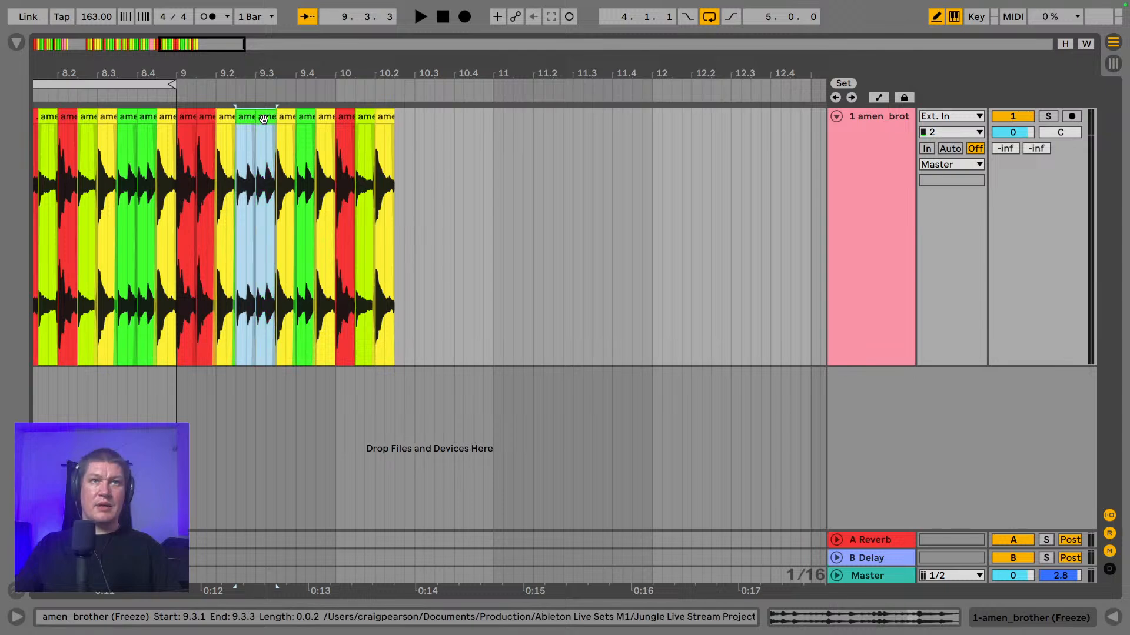
{"action": "left_click", "coordinate": [393, 133]}
{"action": "key", "text": "super+v"}
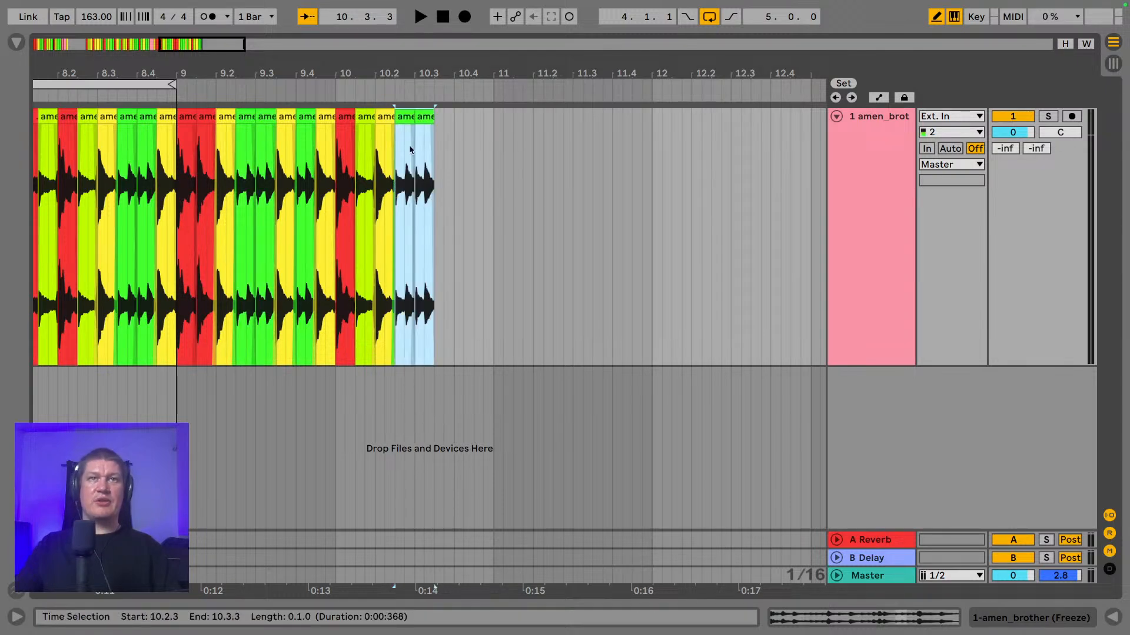
- Copy the pink slice from 7.3.3 to position 10.3.3, directly after the two green slices
{"action": "key", "text": "minus"}
{"action": "key", "text": "minus"}
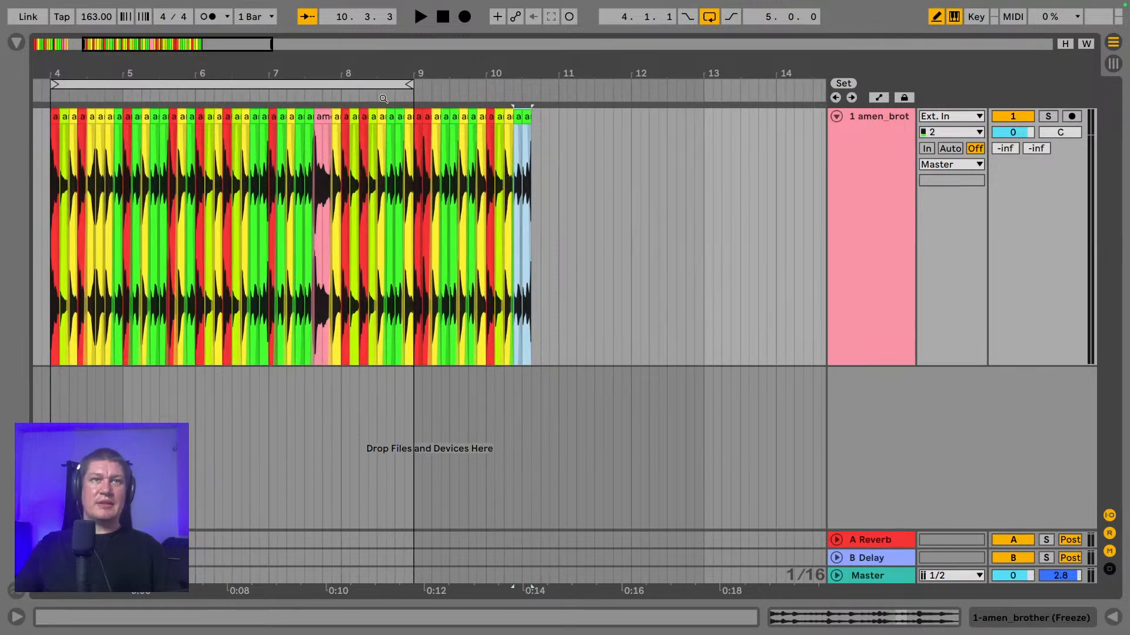
{"action": "left_click", "coordinate": [323, 114]}
{"action": "key", "text": "ctrl+d"}
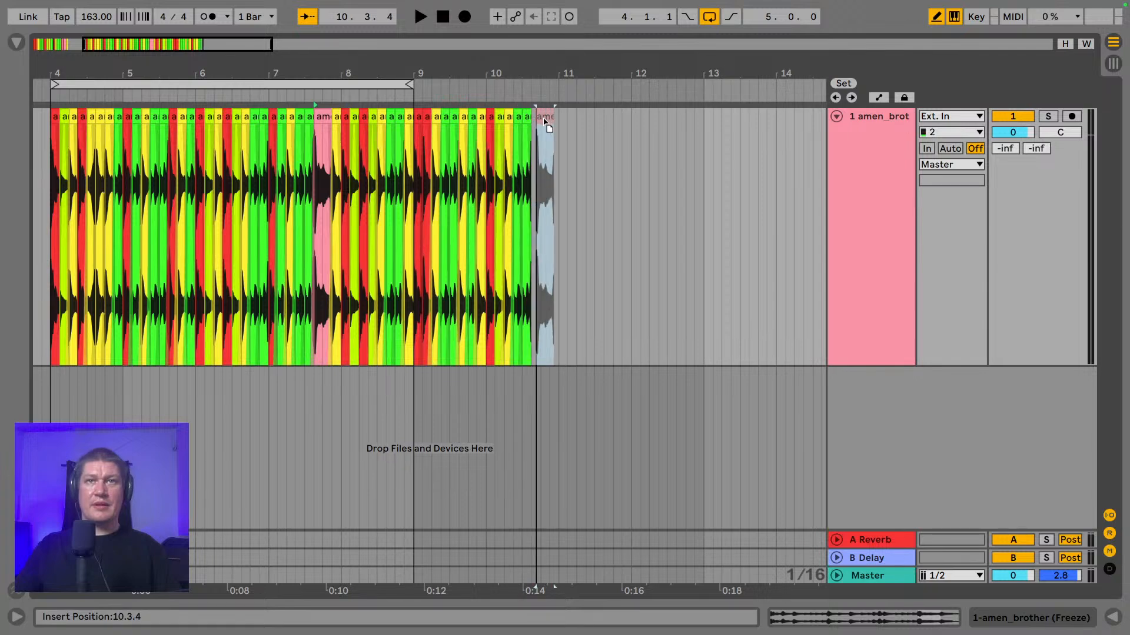
{"action": "key", "text": "Left"}
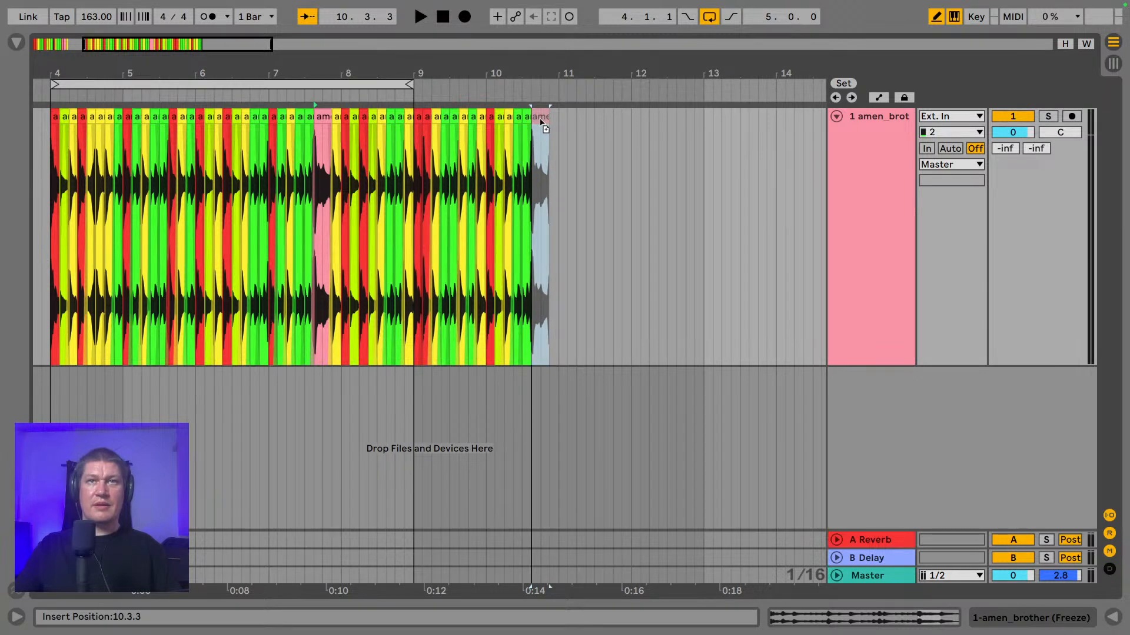
{"action": "left_click_drag", "start_coordinate": [540, 119], "coordinate": [540, 120]}
{"action": "left_click_drag", "start_coordinate": [540, 80], "coordinate": [539, 147]}
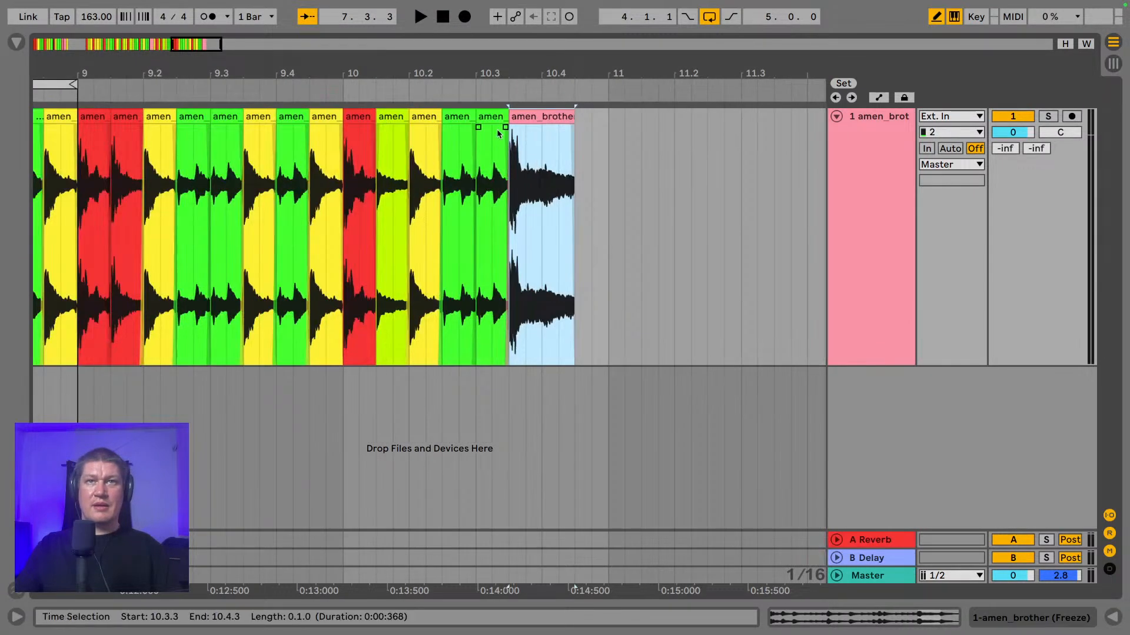
- Play back the arrangement from the green slice at 10.2.3 through the pink slice
{"action": "left_click", "coordinate": [458, 119]}
{"action": "key", "text": "space"}
{"action": "key", "text": "space"}
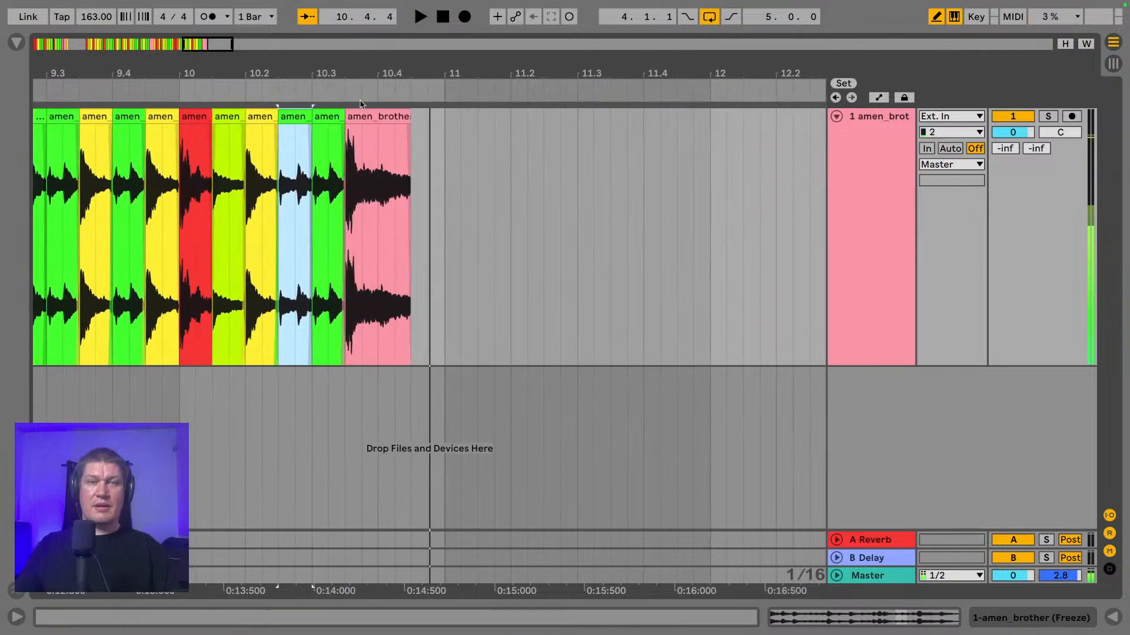
- Copy the yellow slice from 10.2.1 to position 10.4.3 to fill the end of bar 10
{"action": "left_click", "coordinate": [260, 119]}
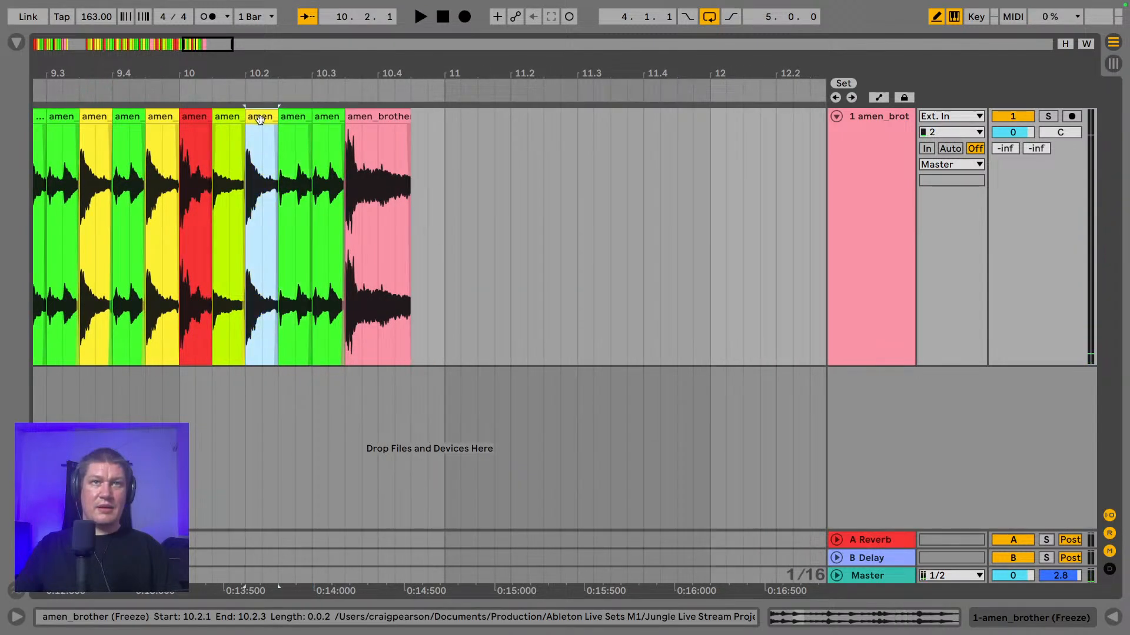
{"action": "left_click", "coordinate": [413, 128]}
{"action": "key", "text": "ctrl+v"}
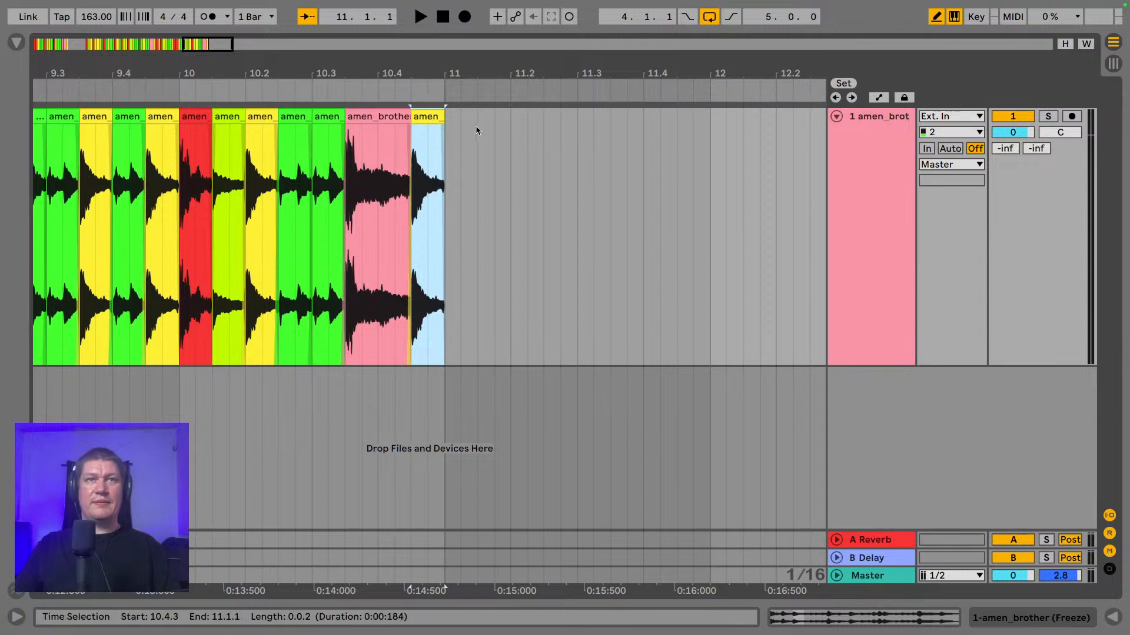
- Extend the loop to seven bars, from 4.1.1 to 11.1.1, and play back the looped arrangement
{"action": "left_click_drag", "start_coordinate": [477, 75], "coordinate": [602, 95]}
{"action": "key", "text": "space"}
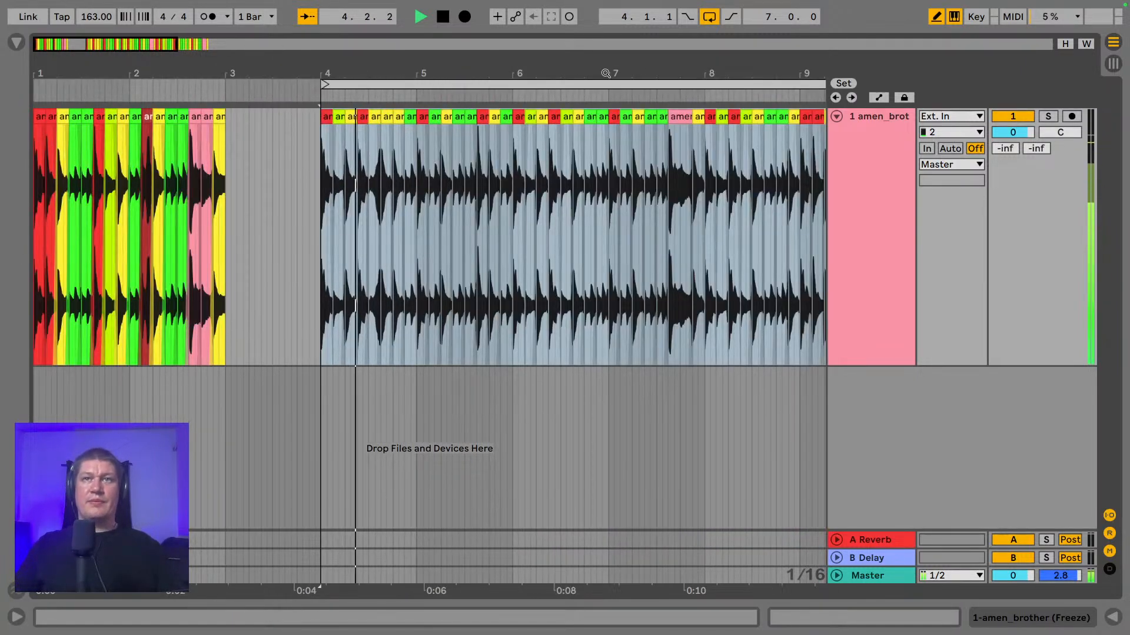
{"action": "left_click_drag", "start_coordinate": [583, 73], "coordinate": [502, 92]}
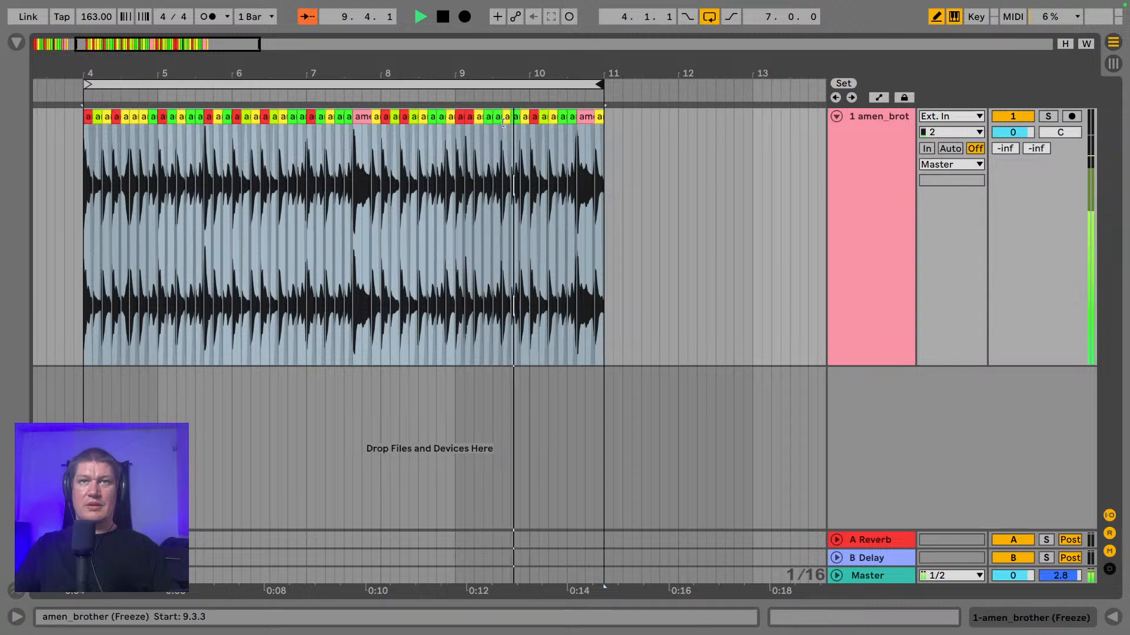
{"action": "key", "text": "space"}
- Move all the slices of bar 10 to bar 11 and extend the loop to eight bars, ending at 12.1.1
{"action": "left_click_drag", "start_coordinate": [533, 147], "coordinate": [592, 149]}
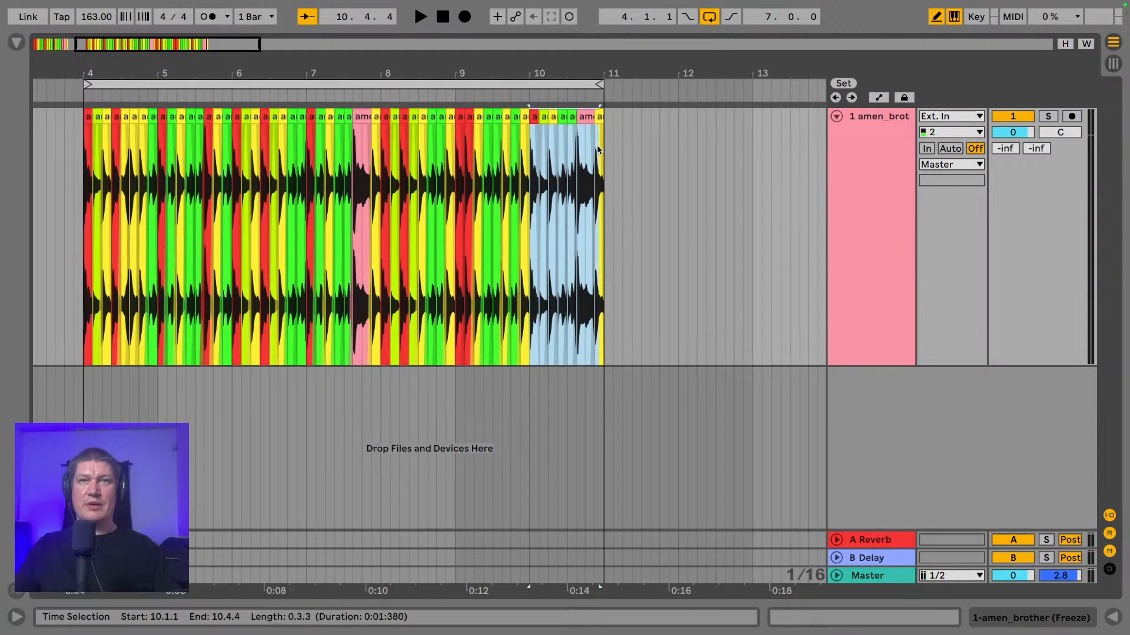
{"action": "left_click", "coordinate": [598, 148]}
{"action": "left_click_drag", "start_coordinate": [531, 141], "coordinate": [608, 133]}
{"action": "left_click_drag", "start_coordinate": [599, 84], "coordinate": [678, 85]}
- Copy the red slice from 9.1.1 to position 10.1.1
{"action": "left_click_drag", "start_coordinate": [523, 57], "coordinate": [379, 109]}
{"action": "left_click", "coordinate": [349, 119]}
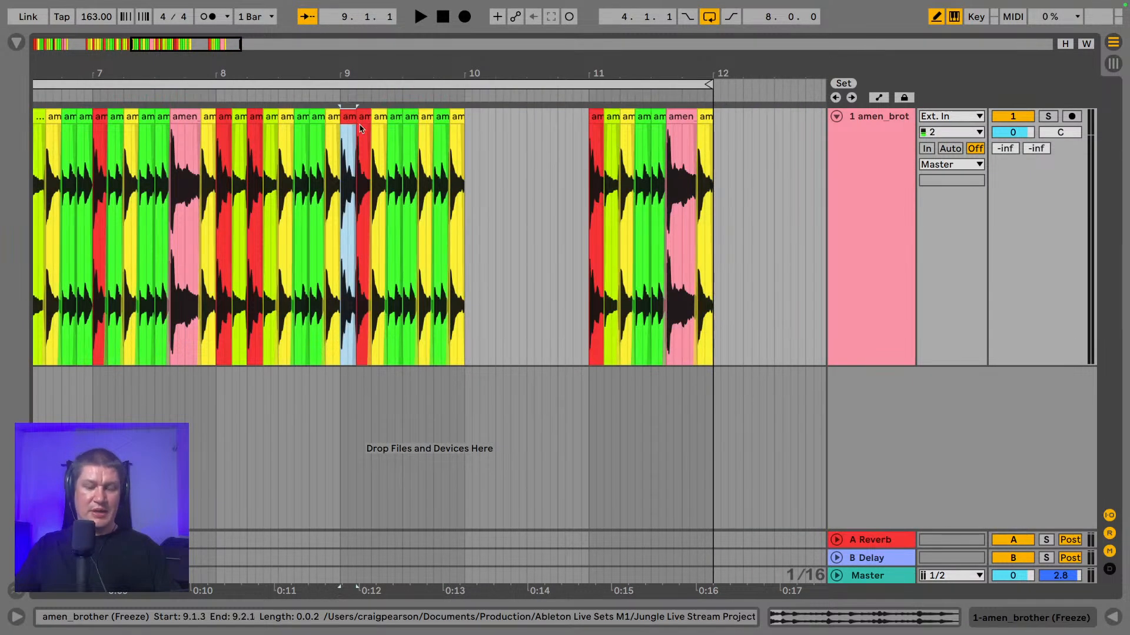
{"action": "left_click", "coordinate": [463, 159]}
{"action": "key", "text": "ctrl+v"}
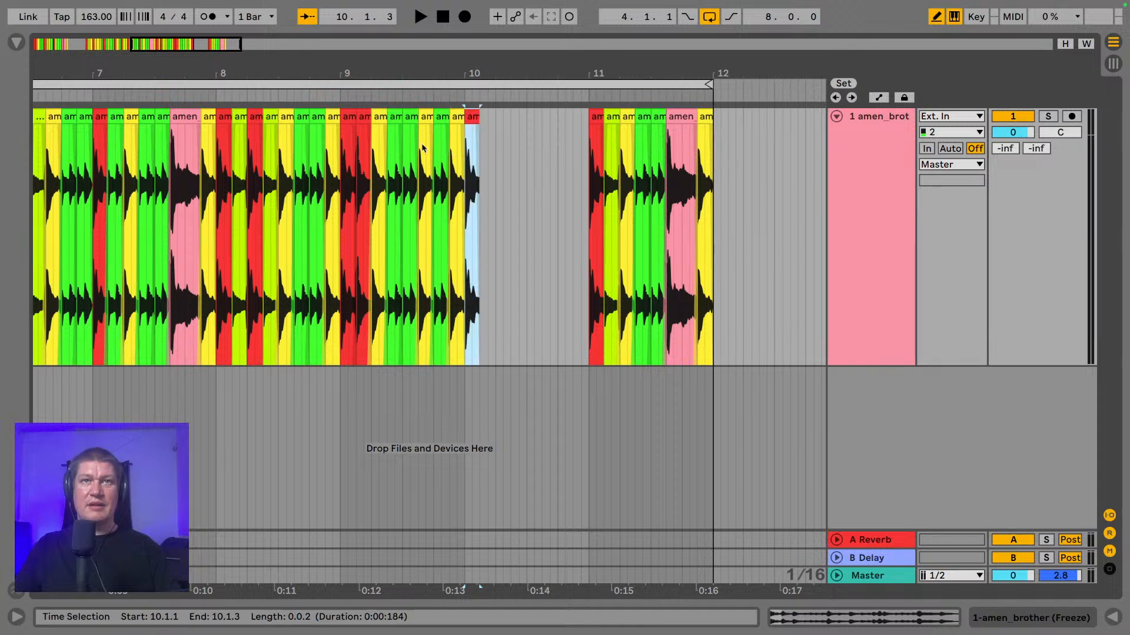
- Copy the two green slices spanning 9.2.3 to 9.3.3 to position 10.1.3
{"action": "left_click", "coordinate": [391, 119]}
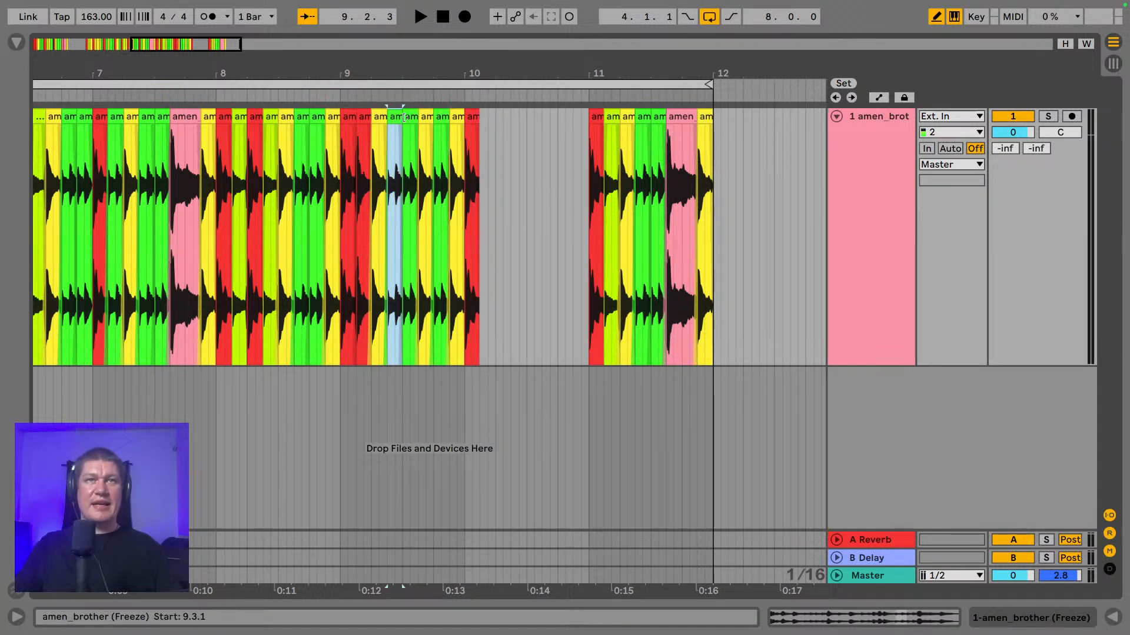
{"action": "left_click", "coordinate": [406, 119], "text": "shift"}
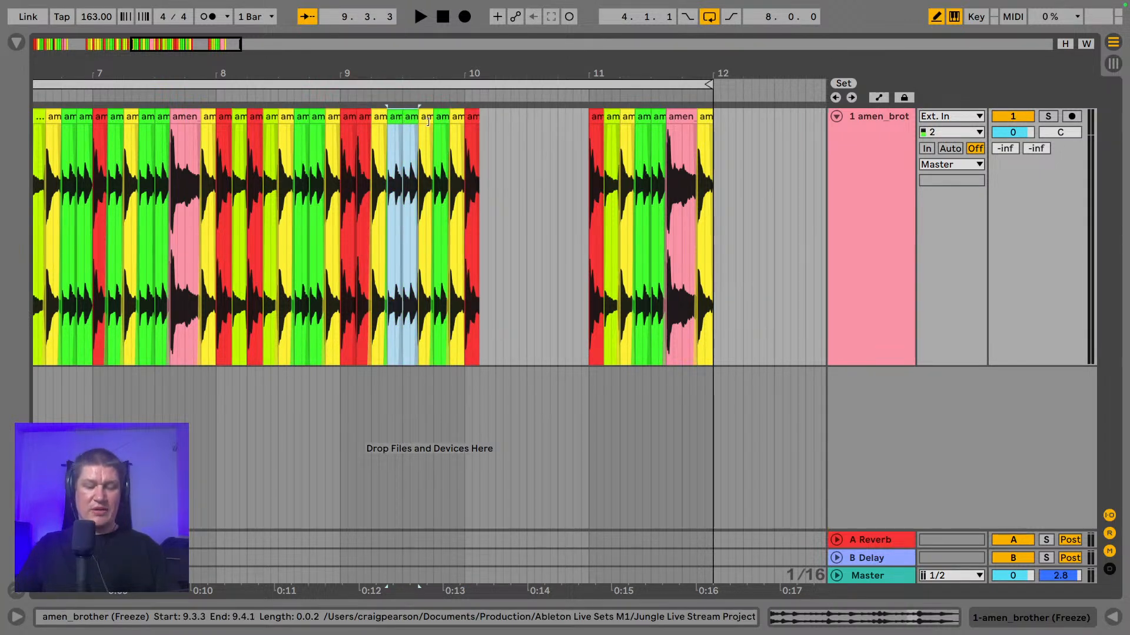
{"action": "key", "text": "ctrl+c"}
{"action": "left_click", "coordinate": [482, 136]}
{"action": "key", "text": "ctrl+v"}
- Play back the new red and green slices from 10.1.1
{"action": "left_click", "coordinate": [469, 111]}
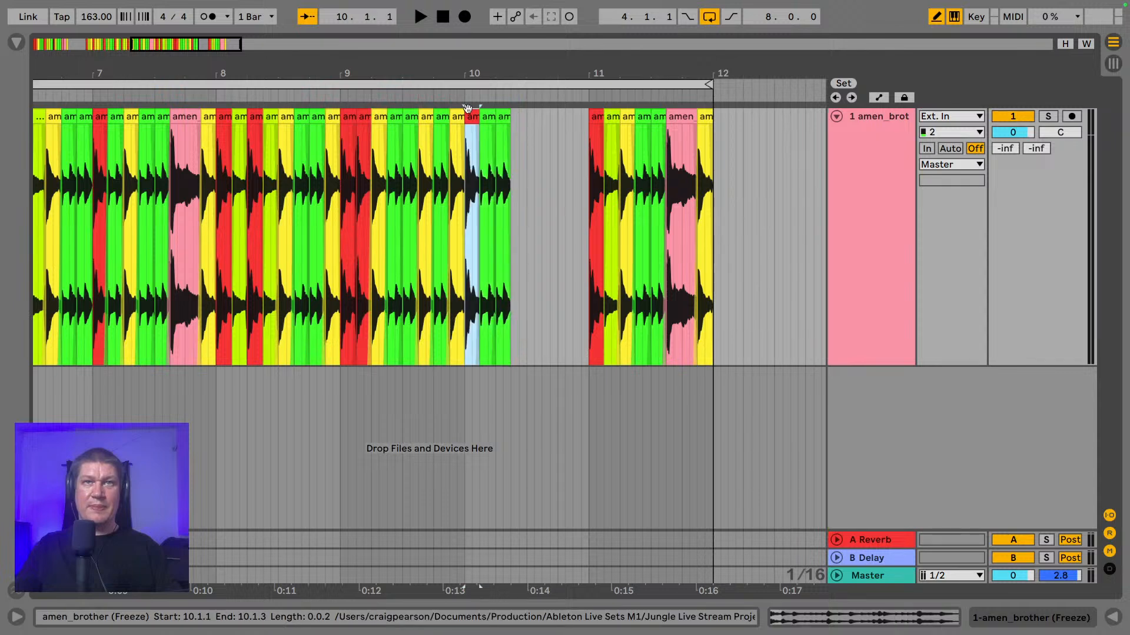
{"action": "key", "text": "space"}
{"action": "key", "text": "space"}
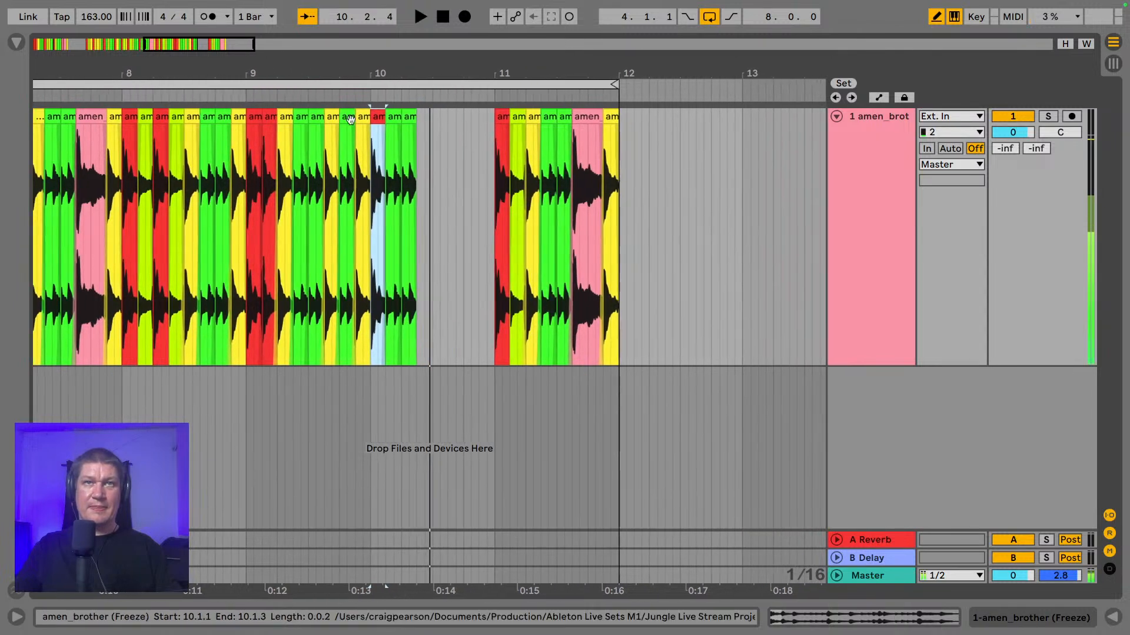
- Copy the yellow slice from 9.2.1 to position 10.2.3
{"action": "left_click", "coordinate": [289, 116]}
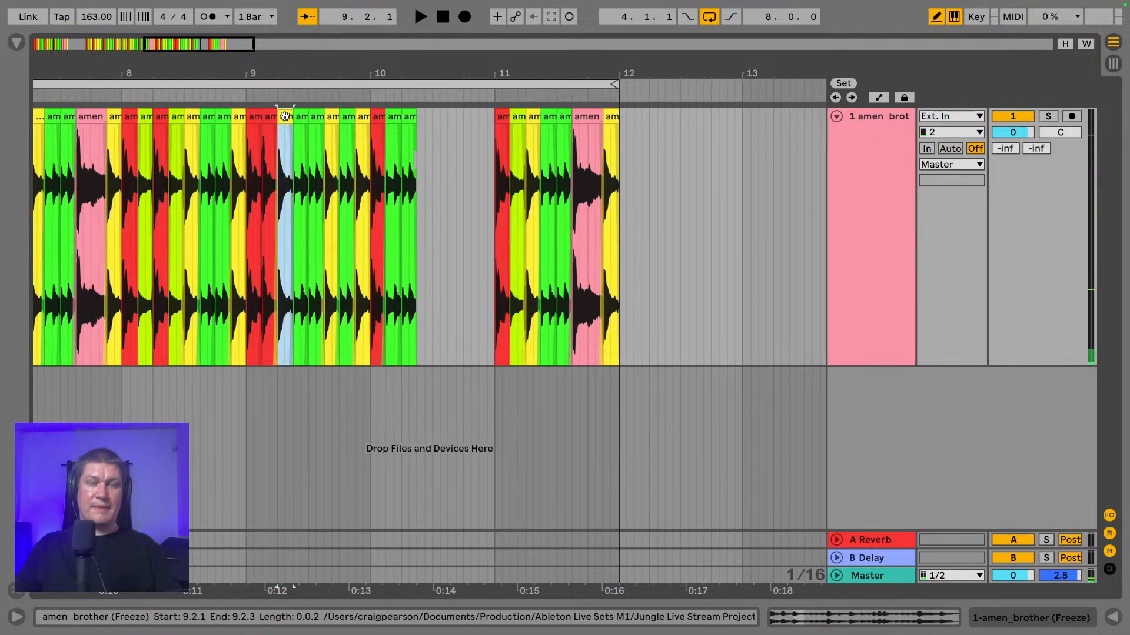
{"action": "left_click", "coordinate": [418, 157]}
{"action": "key", "text": "ctrl+v"}
- Copy the green slice from 10.1.3 to position 10.3.1
{"action": "left_click", "coordinate": [391, 132]}
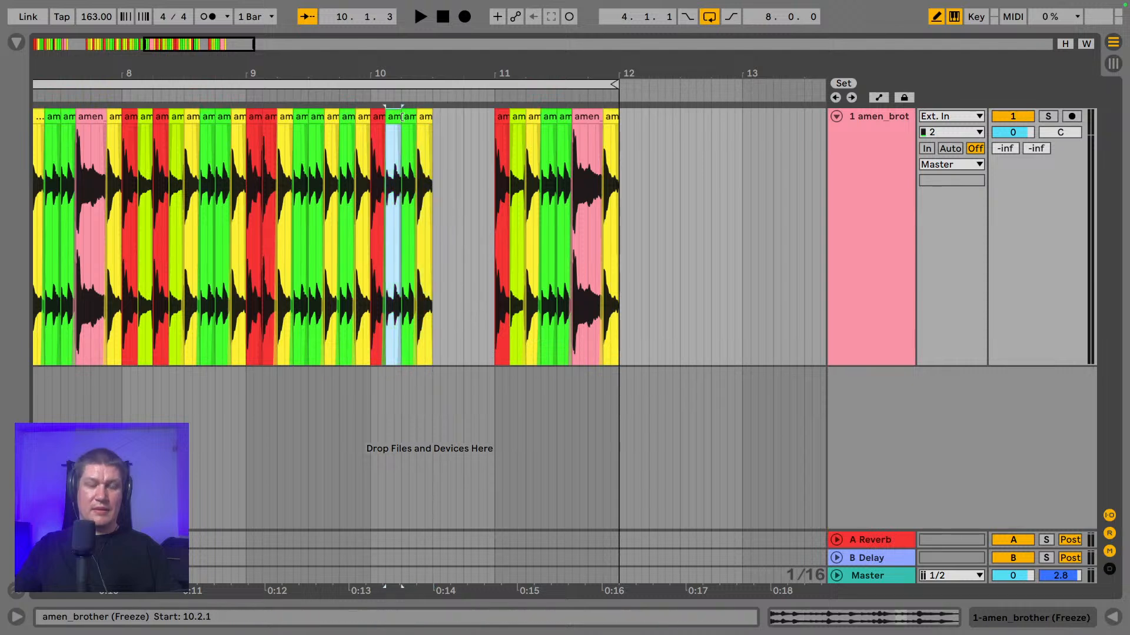
{"action": "left_click", "coordinate": [432, 146]}
{"action": "key", "text": "super+v"}
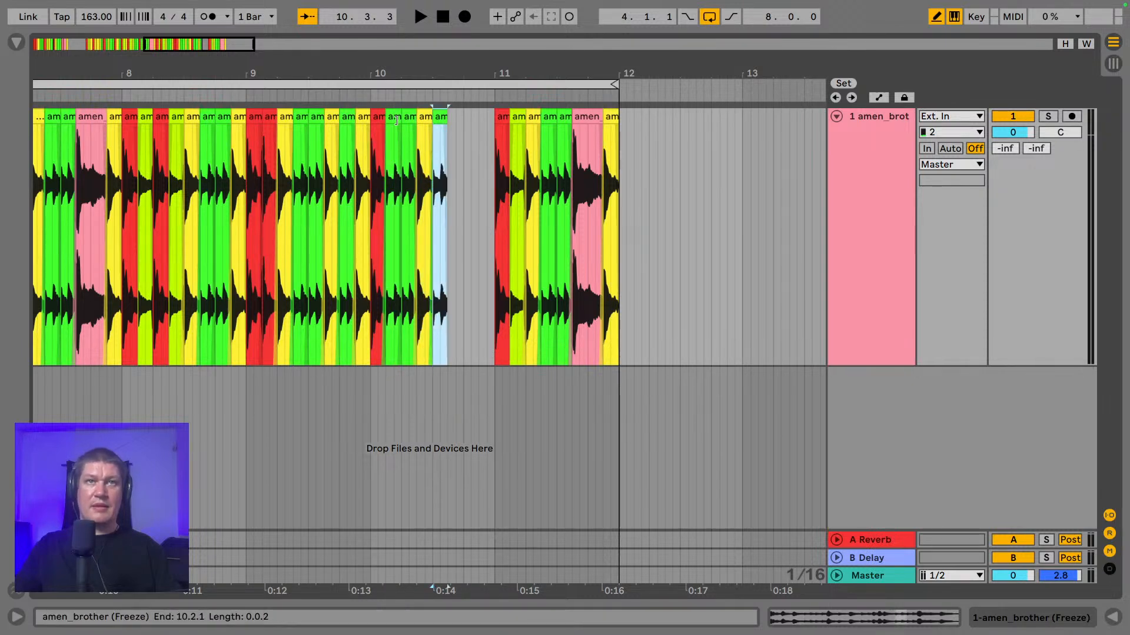
- Play back bar 10 from the red slice at 10.1.1 through the green slice at 10.3.1
{"action": "left_click", "coordinate": [387, 118]}
{"action": "left_click", "coordinate": [377, 119]}
{"action": "key", "text": "space"}
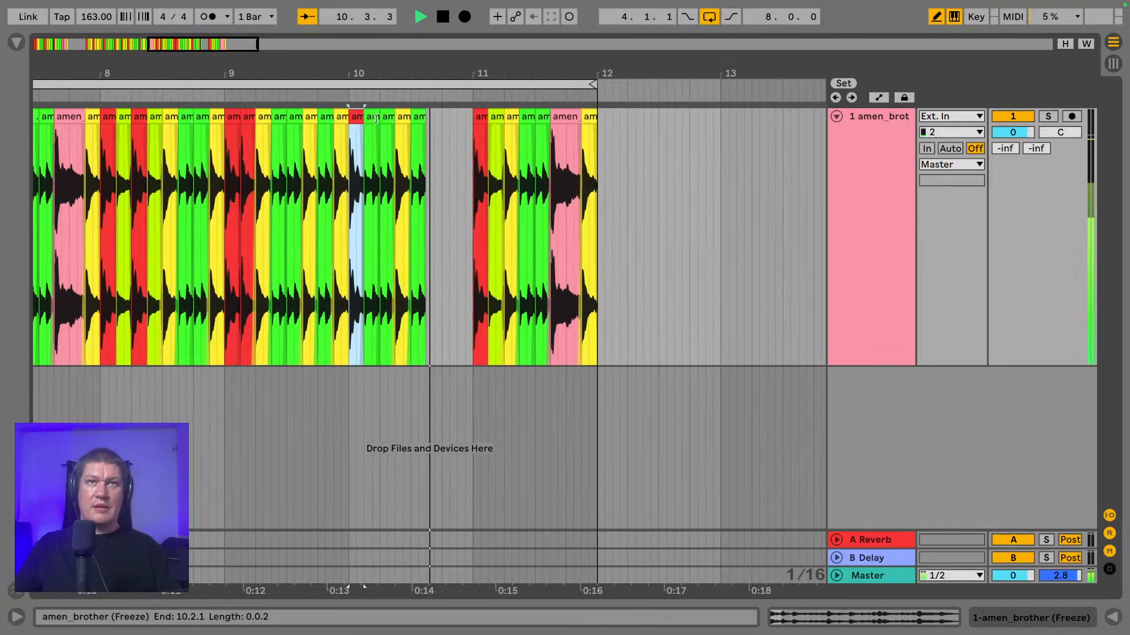
{"action": "key", "text": "space"}
- Copy the yellow slice from 10.2.3 to position 10.3.3
{"action": "left_click", "coordinate": [234, 120]}
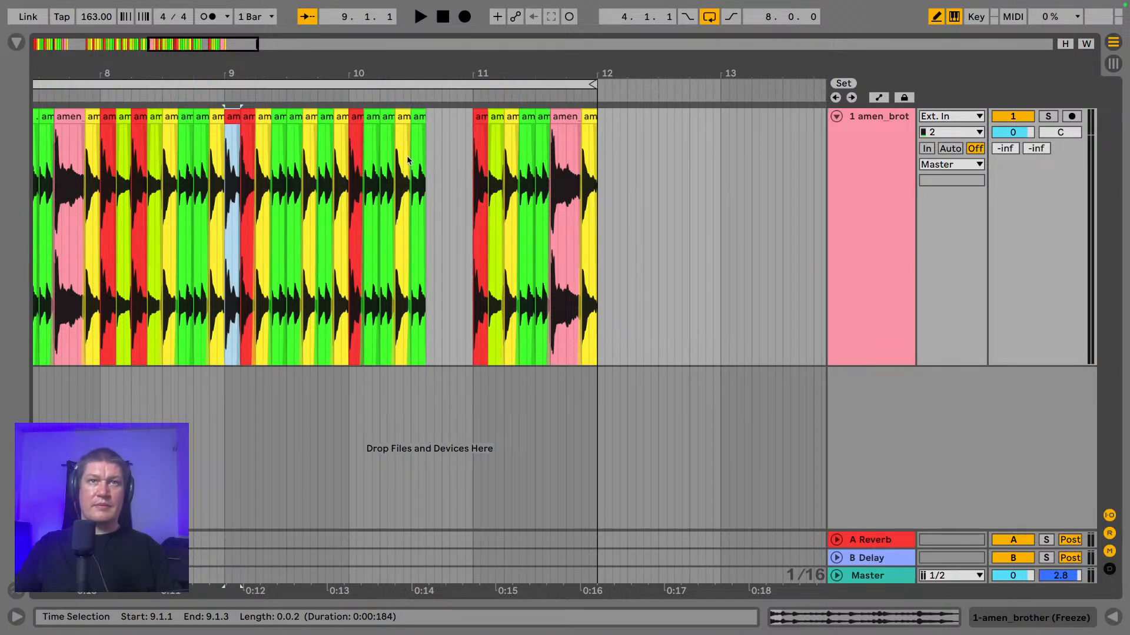
{"action": "left_click", "coordinate": [400, 121]}
{"action": "left_click_drag", "start_coordinate": [405, 118], "coordinate": [437, 133]}
- Play back bar 10 from 10.1.1 through the yellow slice at 10.3.3
{"action": "left_click", "coordinate": [352, 140]}
{"action": "key", "text": "space"}
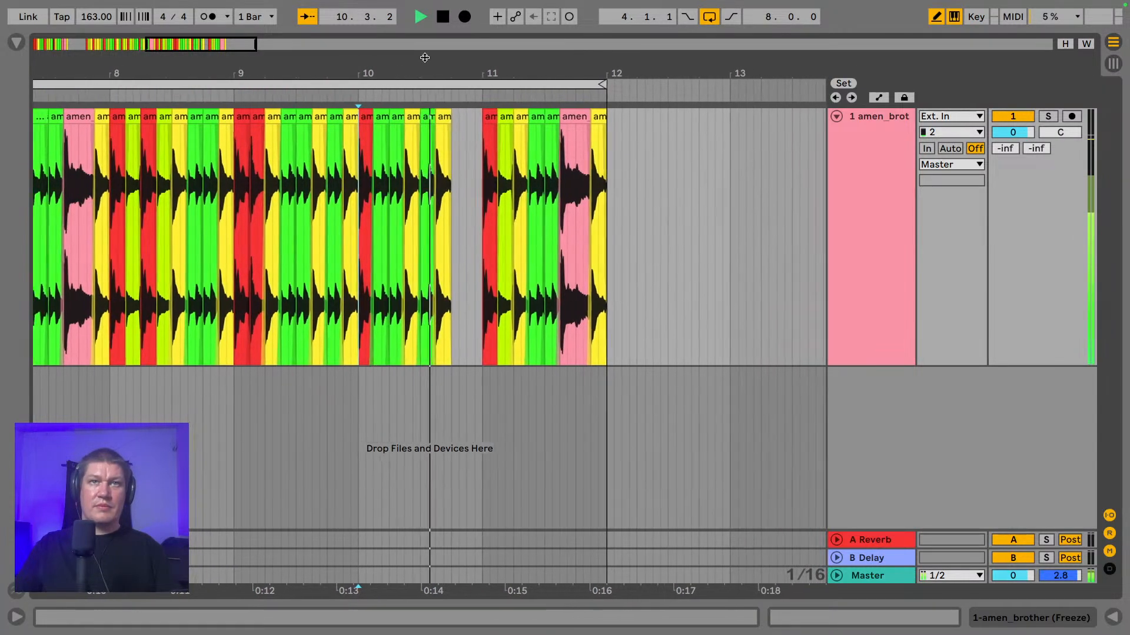
{"action": "left_click_drag", "start_coordinate": [398, 75], "coordinate": [400, 111]}
{"action": "left_click", "coordinate": [400, 110]}
{"action": "key", "text": "space"}
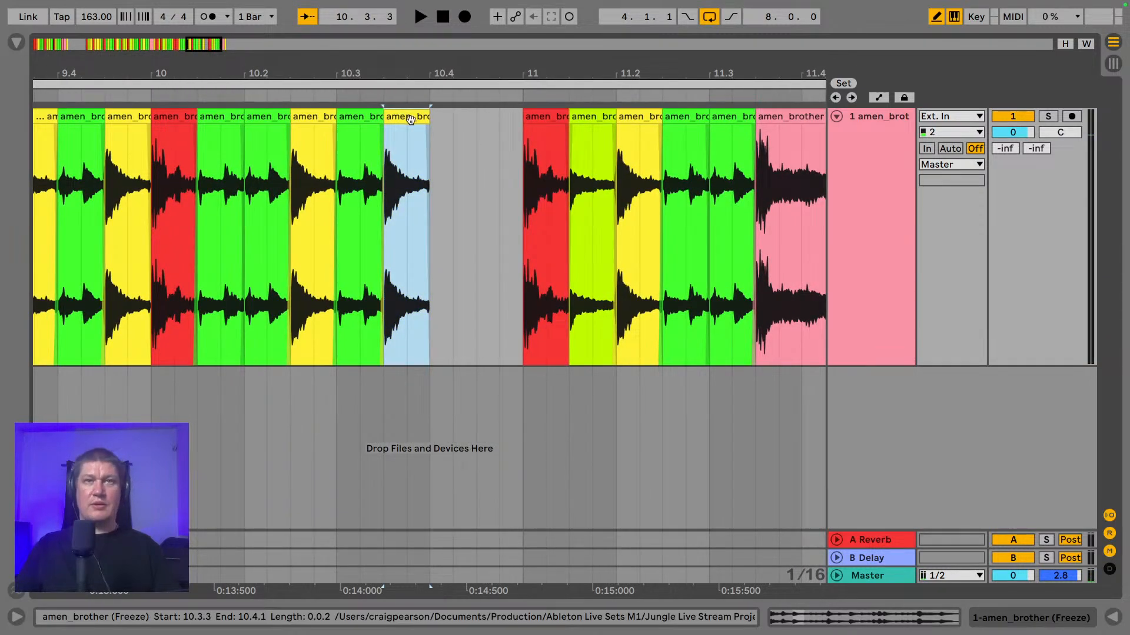
- Duplicate the yellow slice at 10.3.3 to 10.4.1, and copy the green slice from 10.3.1 to 10.4.3
{"action": "key", "text": "super+d"}
{"action": "left_click", "coordinate": [363, 117]}
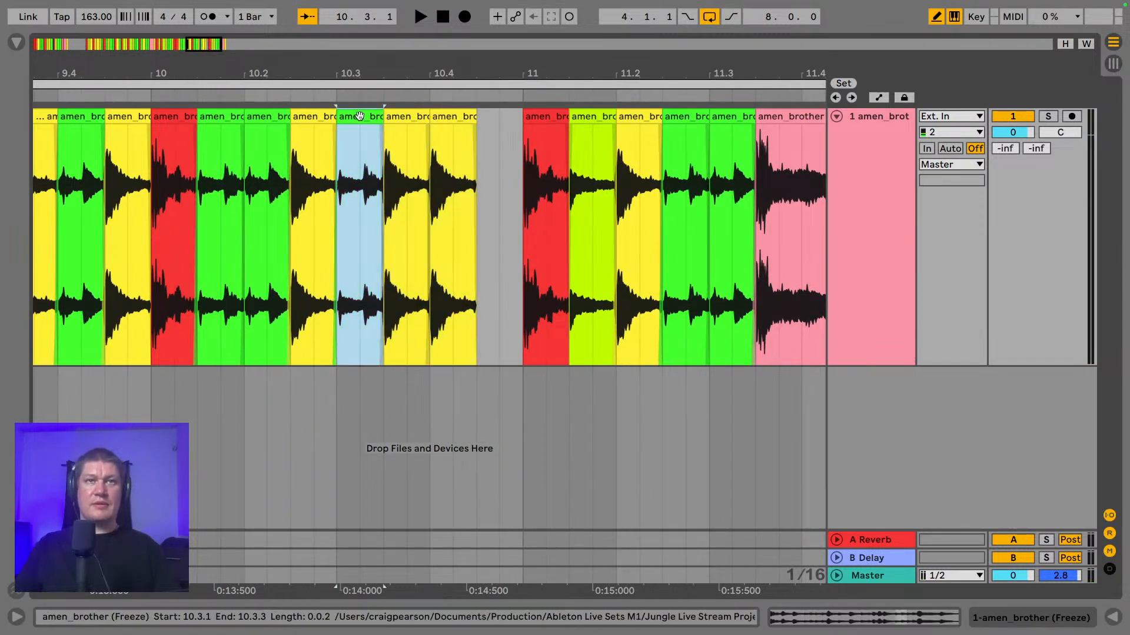
{"action": "left_click", "coordinate": [477, 158]}
{"action": "key", "text": "super+v"}
- Select the looped section and play back the completed arrangement
{"action": "left_click", "coordinate": [226, 118]}
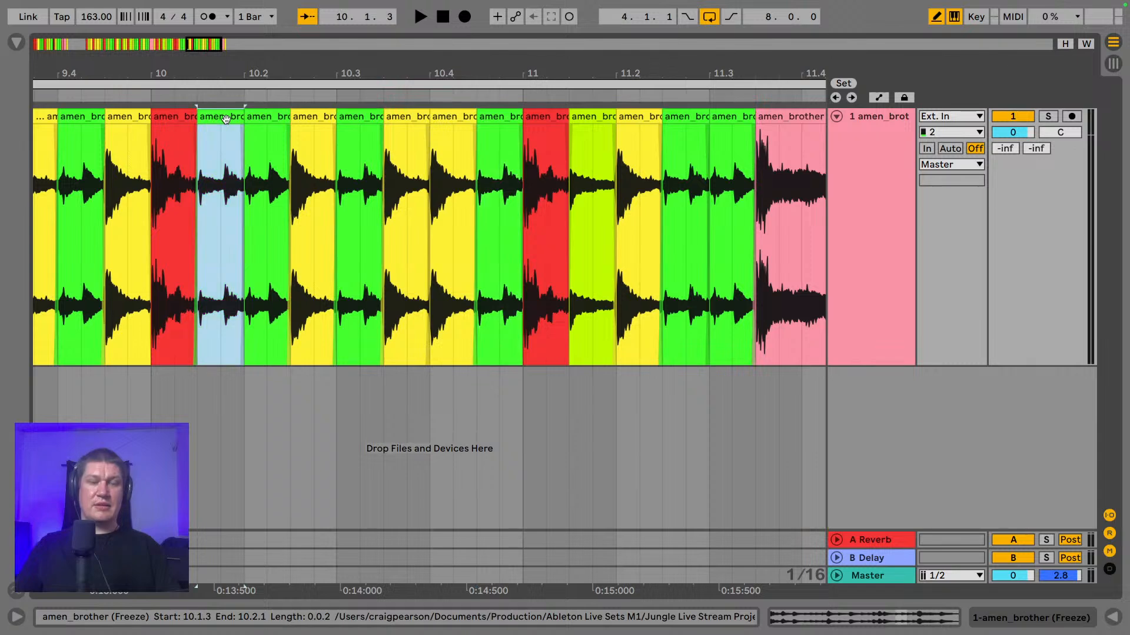
{"action": "left_click", "coordinate": [490, 118]}
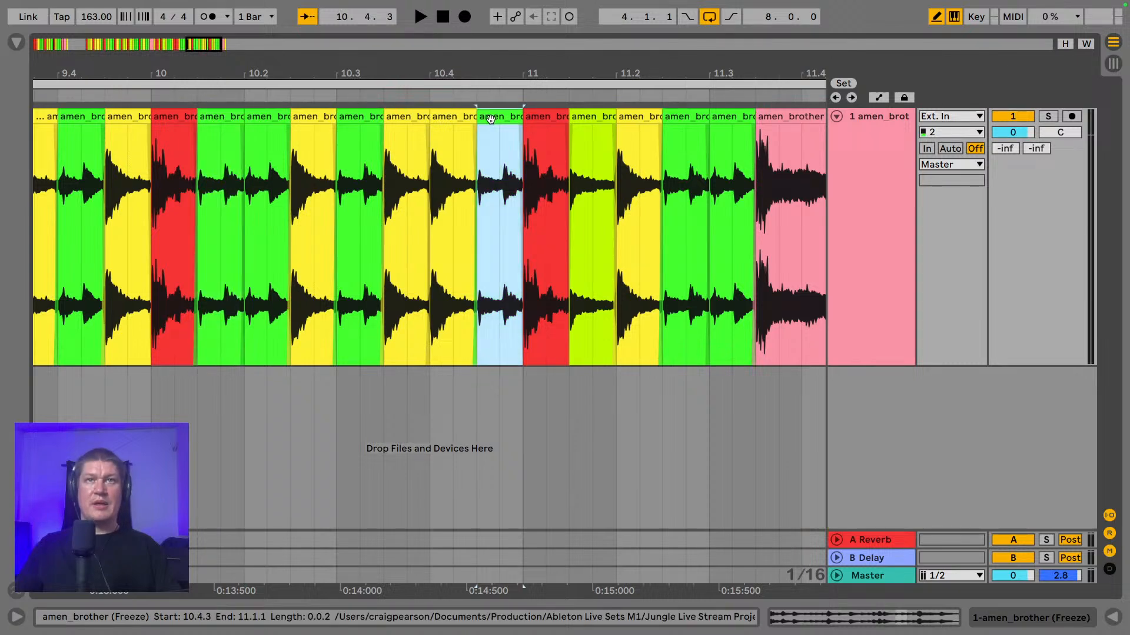
{"action": "left_click", "coordinate": [494, 85]}
{"action": "key", "text": "space"}
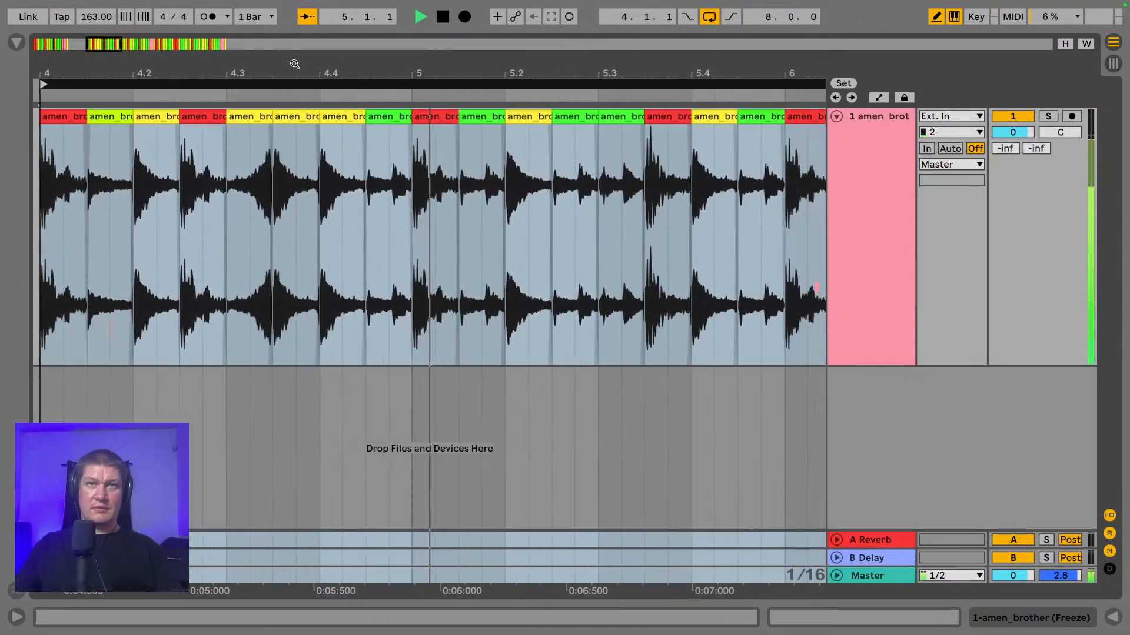
{"action": "key", "text": "space"}
- Play back the slices from the red one at 4.1.1 through bar 5
{"action": "left_click", "coordinate": [188, 121]}
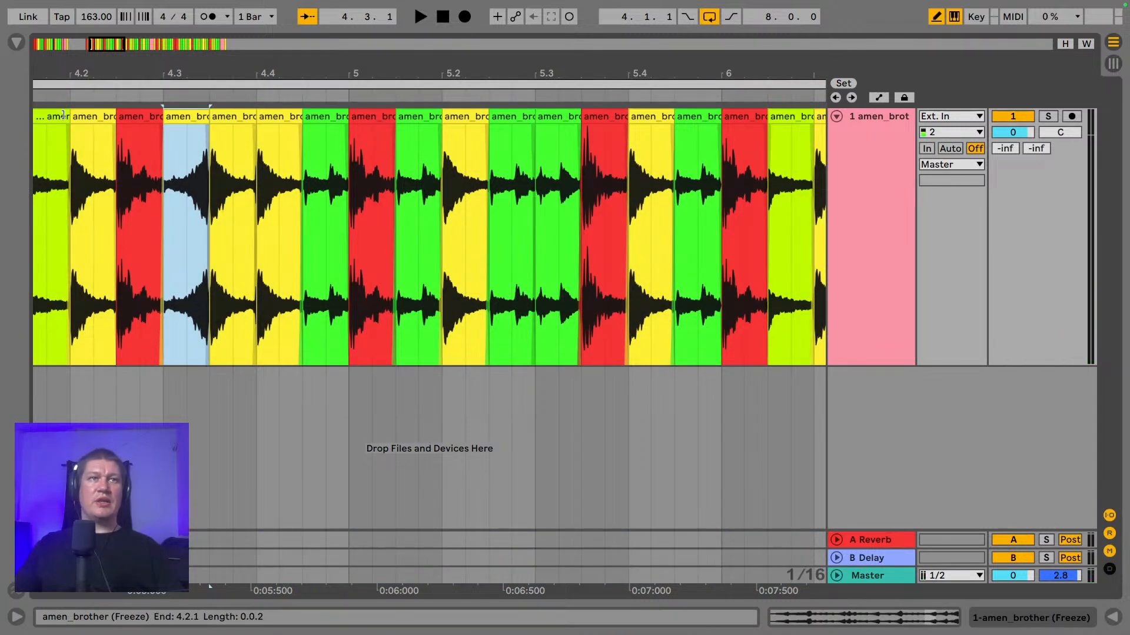
{"action": "left_click_drag", "start_coordinate": [235, 75], "coordinate": [376, 69]}
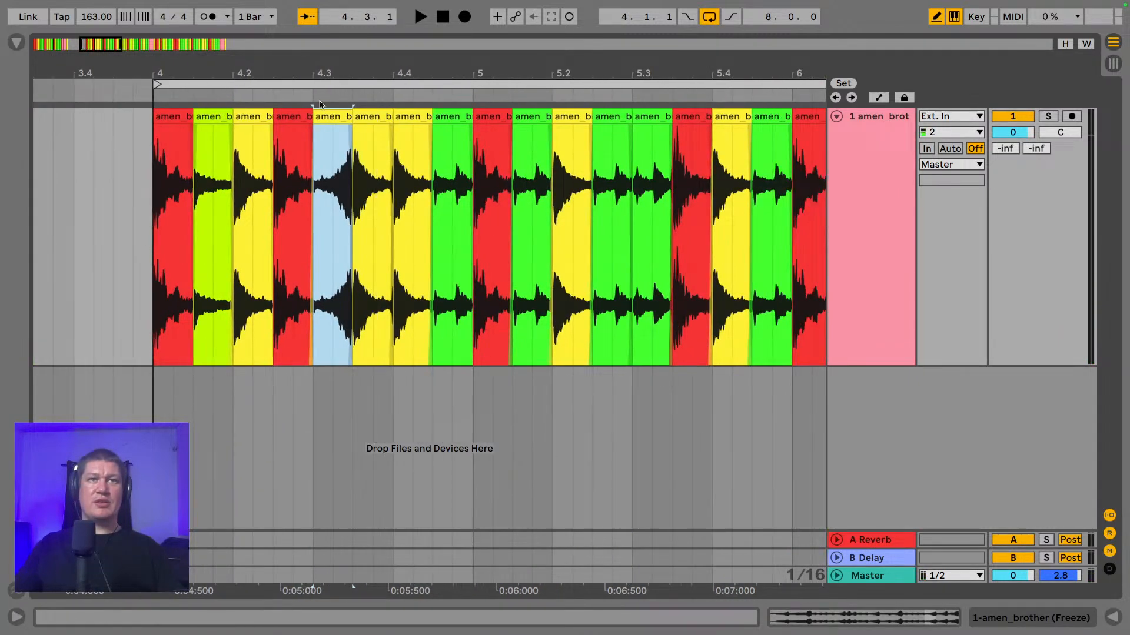
{"action": "left_click", "coordinate": [169, 120]}
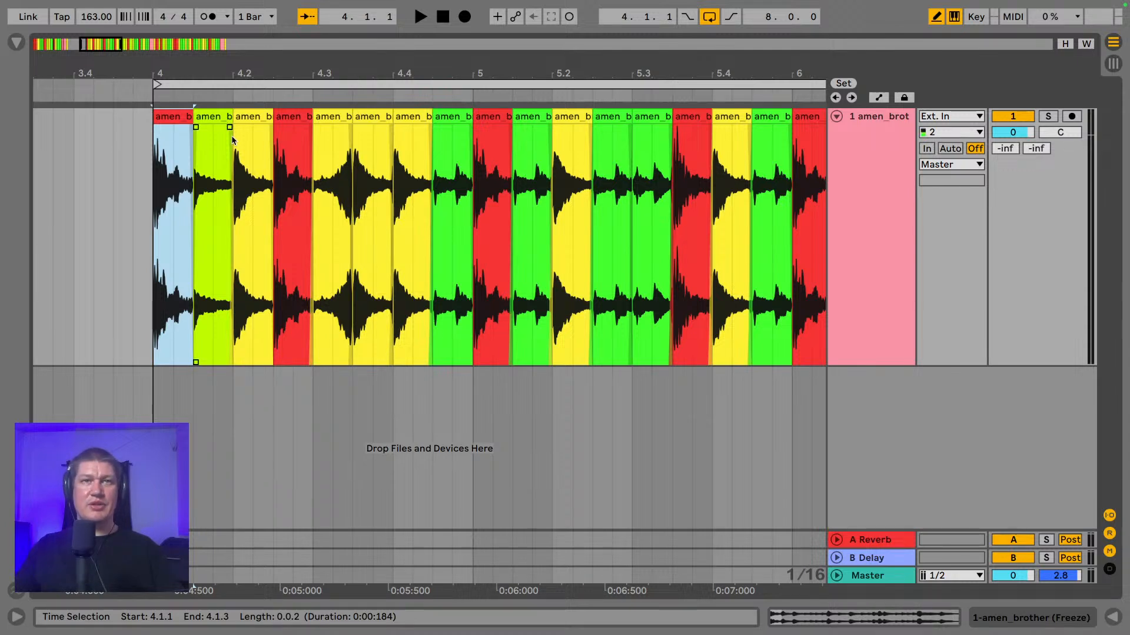
{"action": "key", "text": "space"}
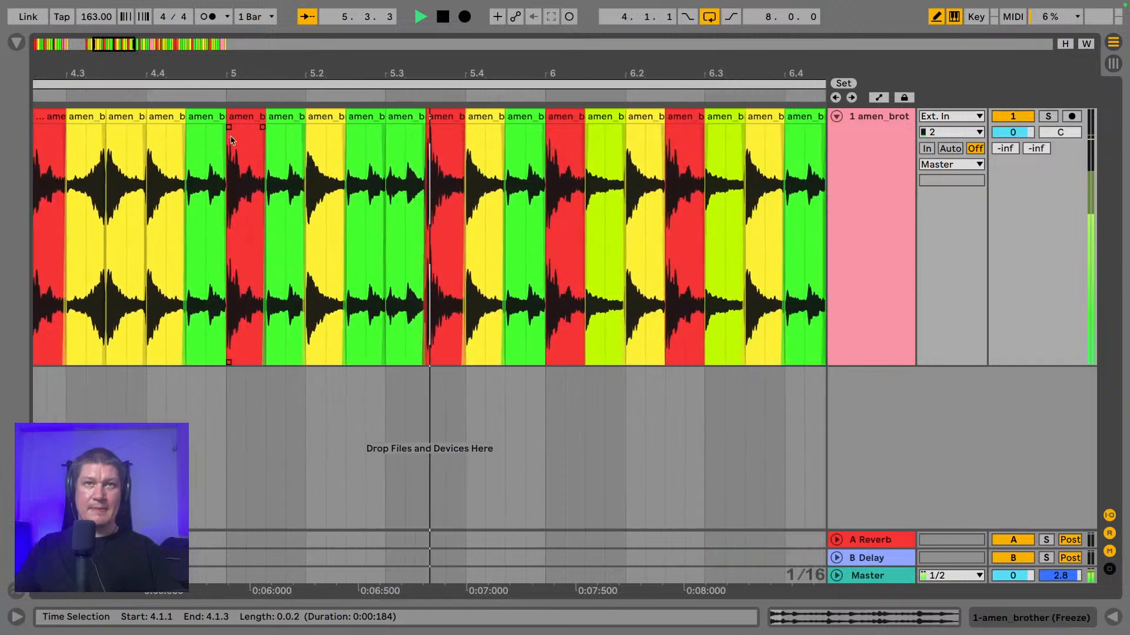
{"action": "key", "text": "space"}
- Time-stretch the yellow slice at 5.4.1 so it starts at 5.3.3, replacing the red slice there
{"action": "left_click", "coordinate": [444, 117]}
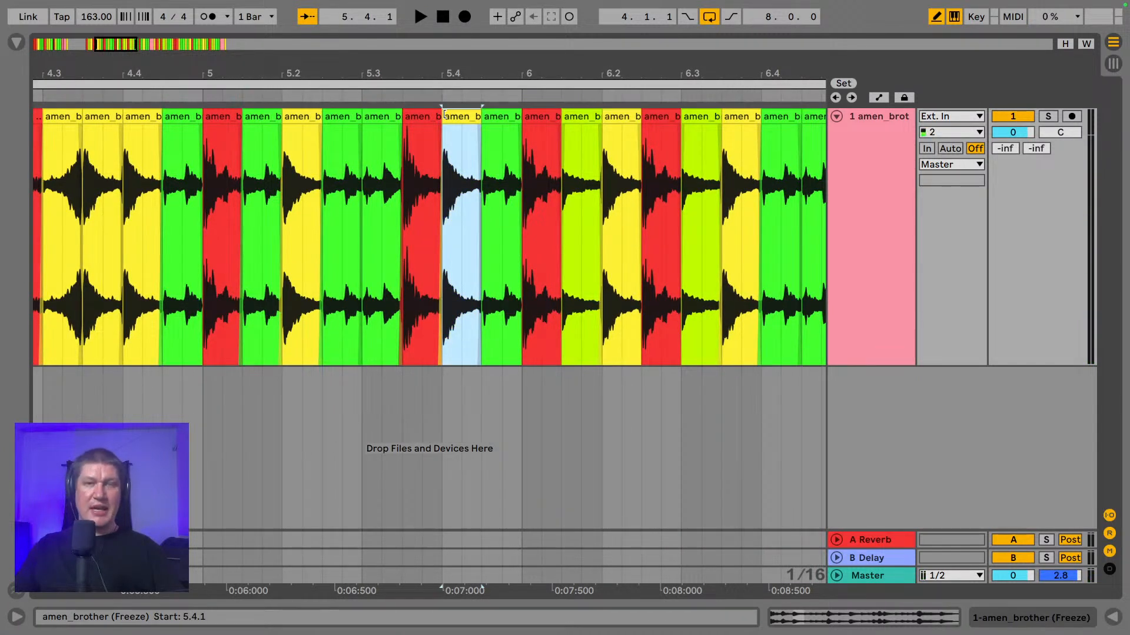
{"action": "left_click_drag", "start_coordinate": [432, 117], "coordinate": [410, 119]}
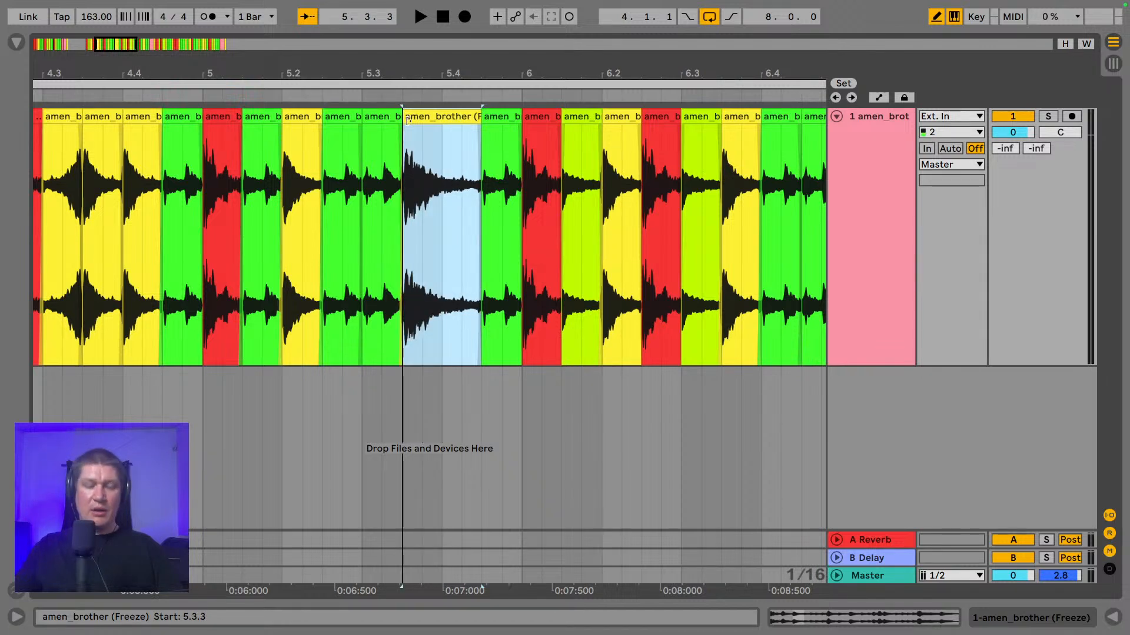
- Set the warp mode of the stretched yellow slice at 5.3.3 to Texture and audition it
{"action": "left_click_drag", "start_coordinate": [408, 120], "coordinate": [409, 120]}
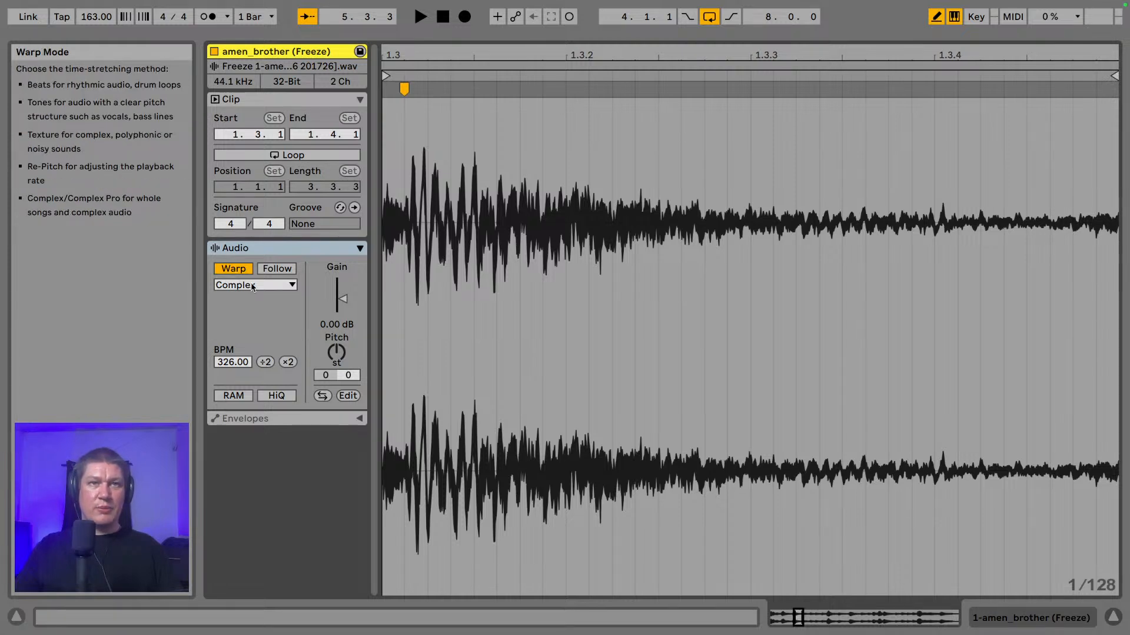
{"action": "left_click", "coordinate": [253, 286]}
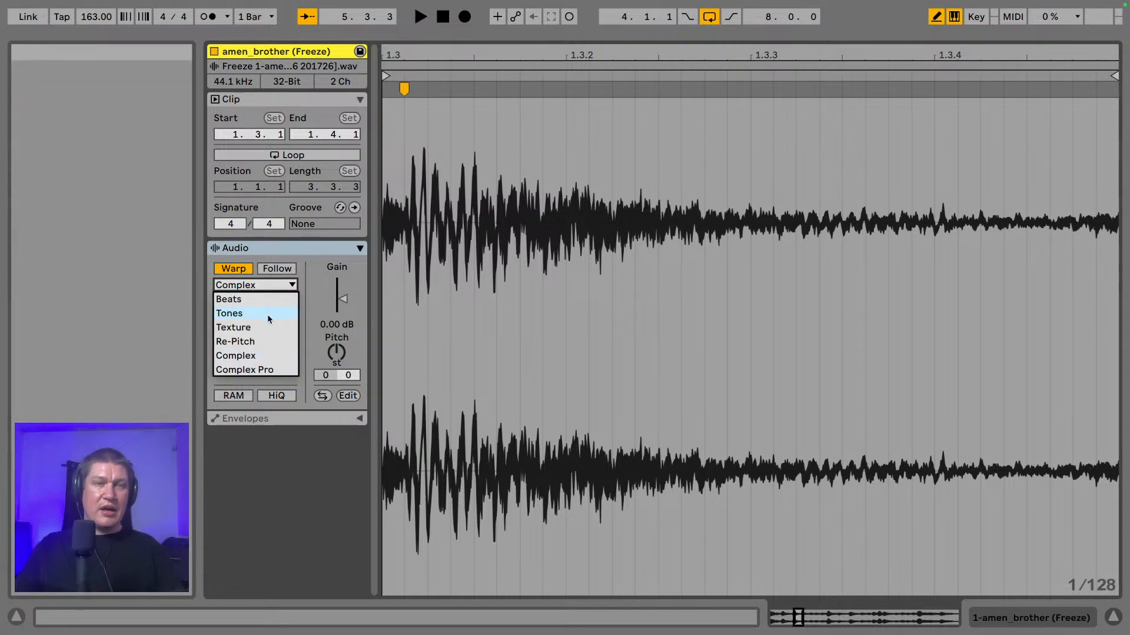
{"action": "left_click", "coordinate": [254, 325]}
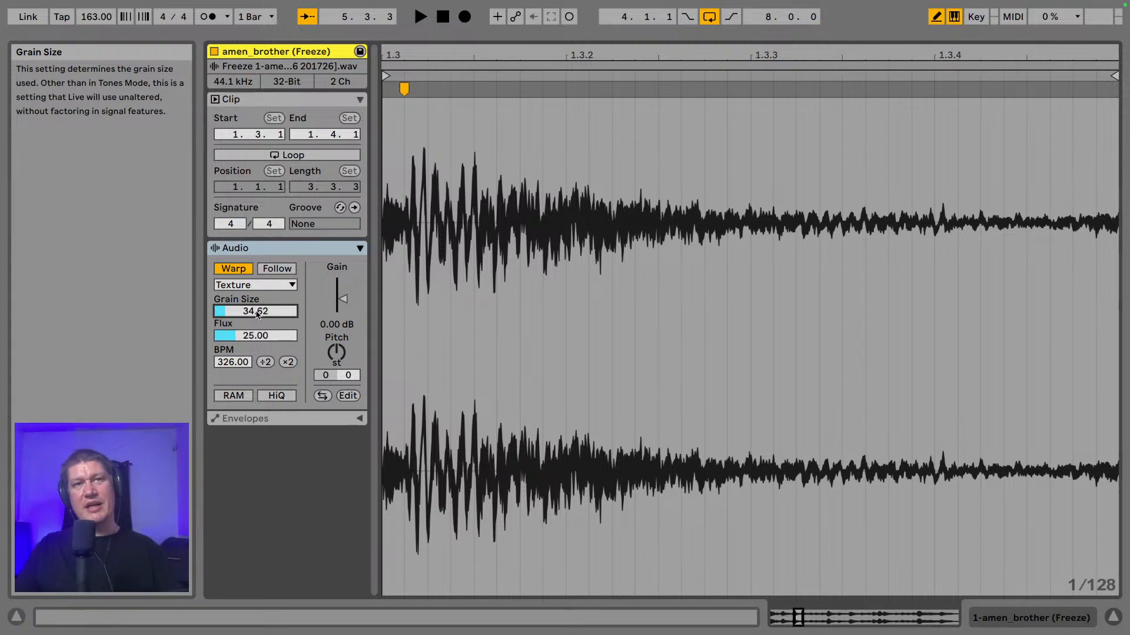
{"action": "key", "text": "space"}
{"action": "key", "text": "space"}
{"action": "key", "text": "space"}
{"action": "key", "text": "space"}
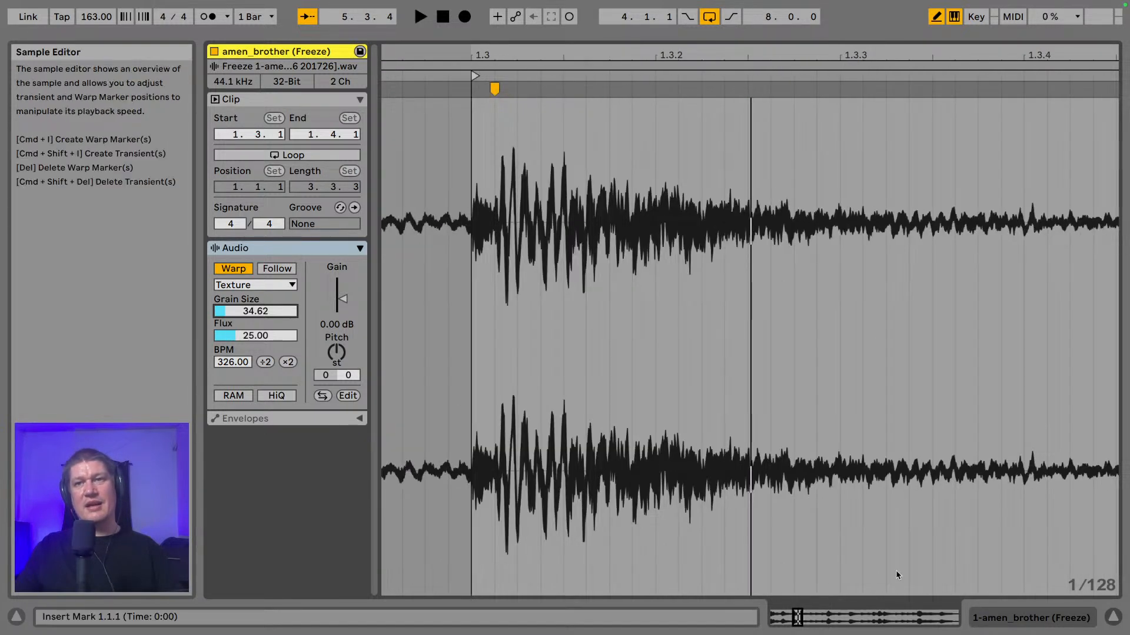
- Return to the arrangement and play back its closing bars up to bar 11
{"action": "left_click", "coordinate": [1033, 621]}
{"action": "left_click_drag", "start_coordinate": [252, 75], "coordinate": [309, 74]}
{"action": "left_click", "coordinate": [157, 195]}
{"action": "key", "text": "space"}
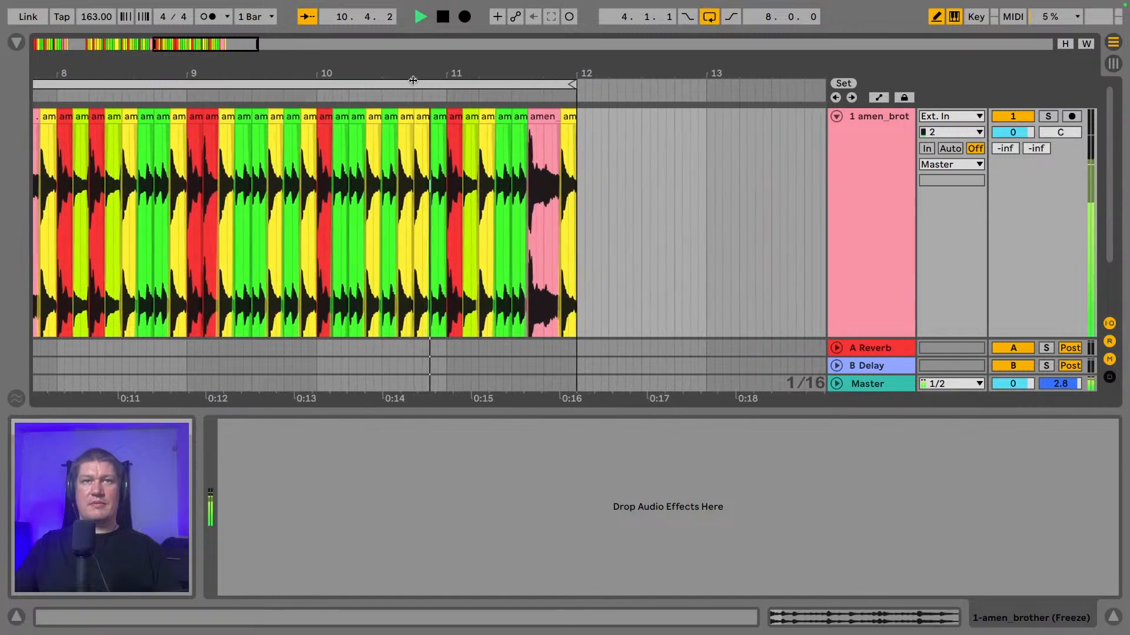
- Copy the red slice from 11.1.1 over the yellow slice at 11.2.1 and set its pitch to -2 semitones
{"action": "left_click", "coordinate": [420, 110]}
{"action": "key", "text": "space"}
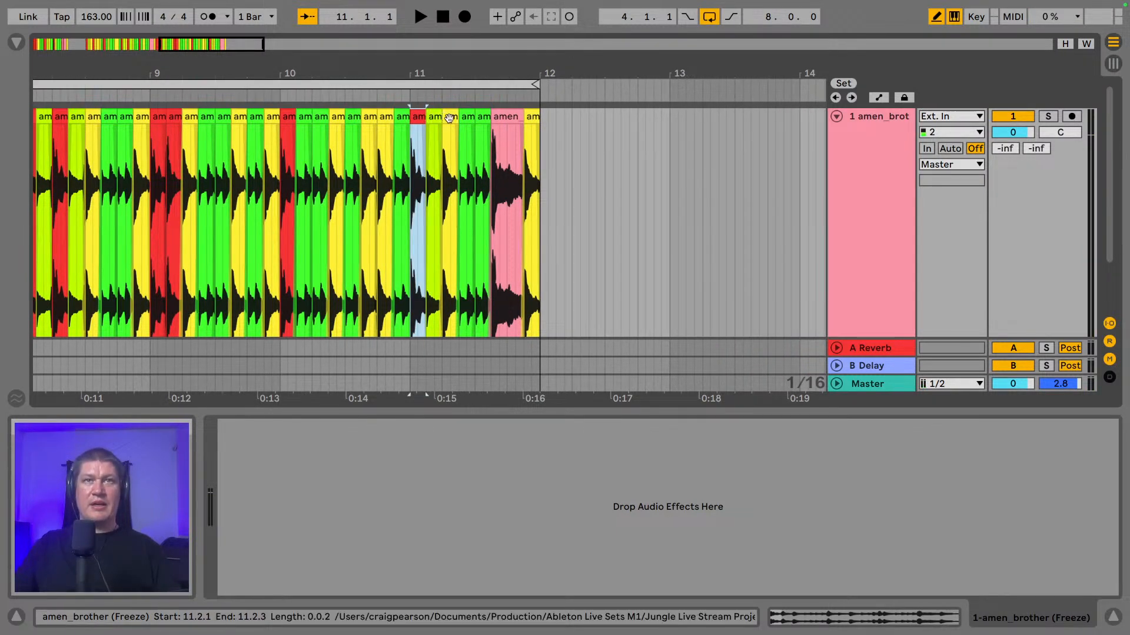
{"action": "left_click", "coordinate": [450, 117]}
{"action": "double_click", "coordinate": [448, 119]}
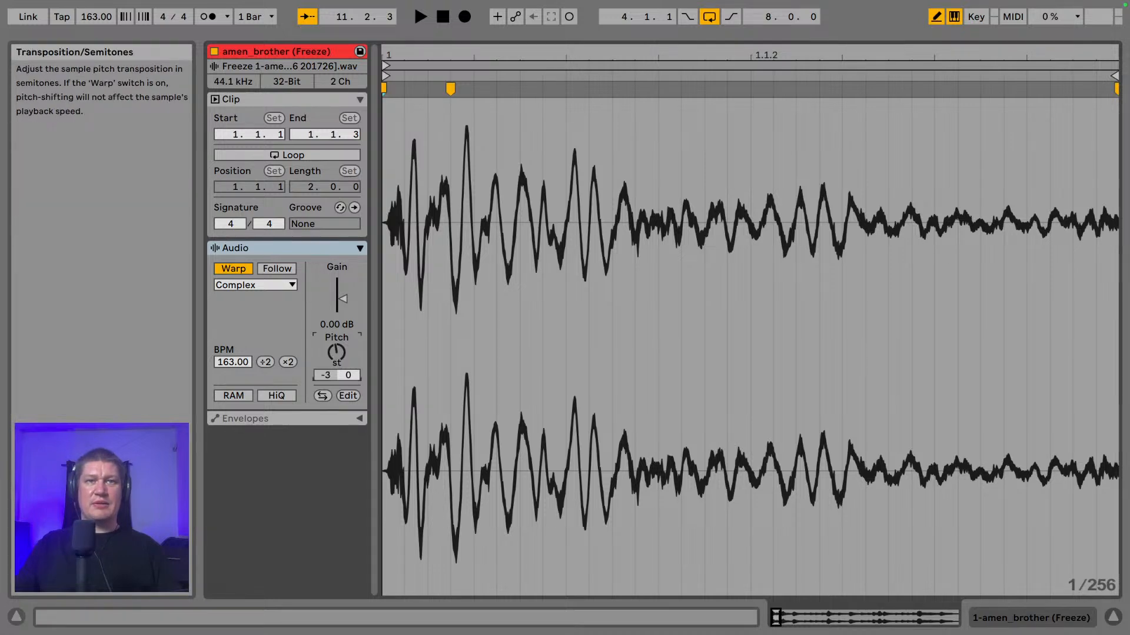
{"action": "key", "text": "space"}
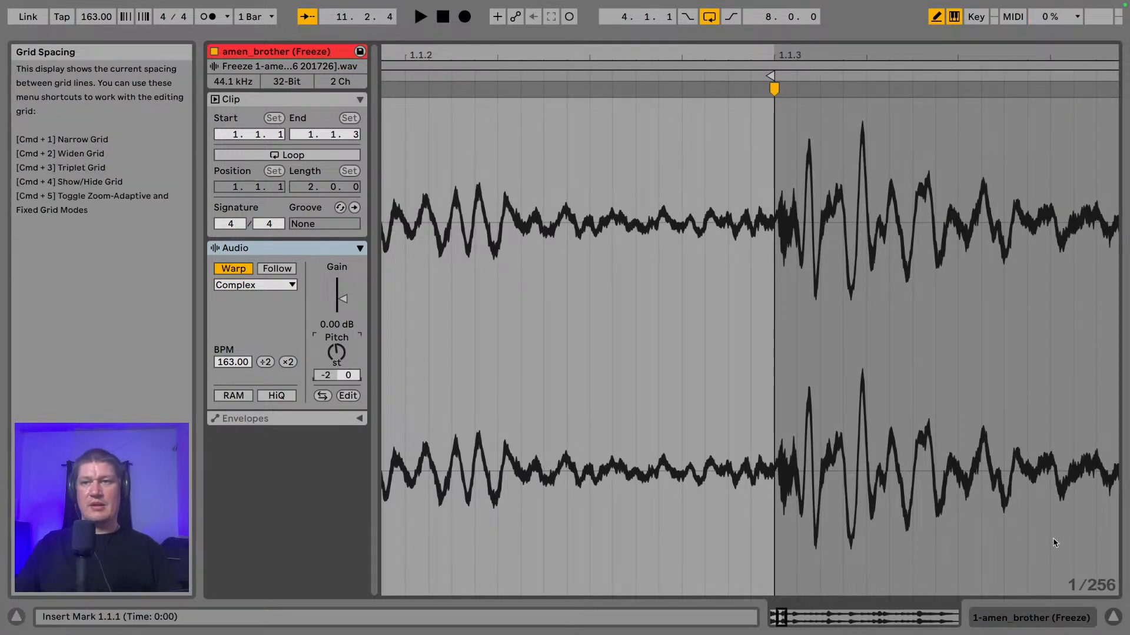
- Play back the arrangement from 10.3.1 to hear the repitched red slice
{"action": "left_click", "coordinate": [1119, 619]}
{"action": "left_click", "coordinate": [302, 195]}
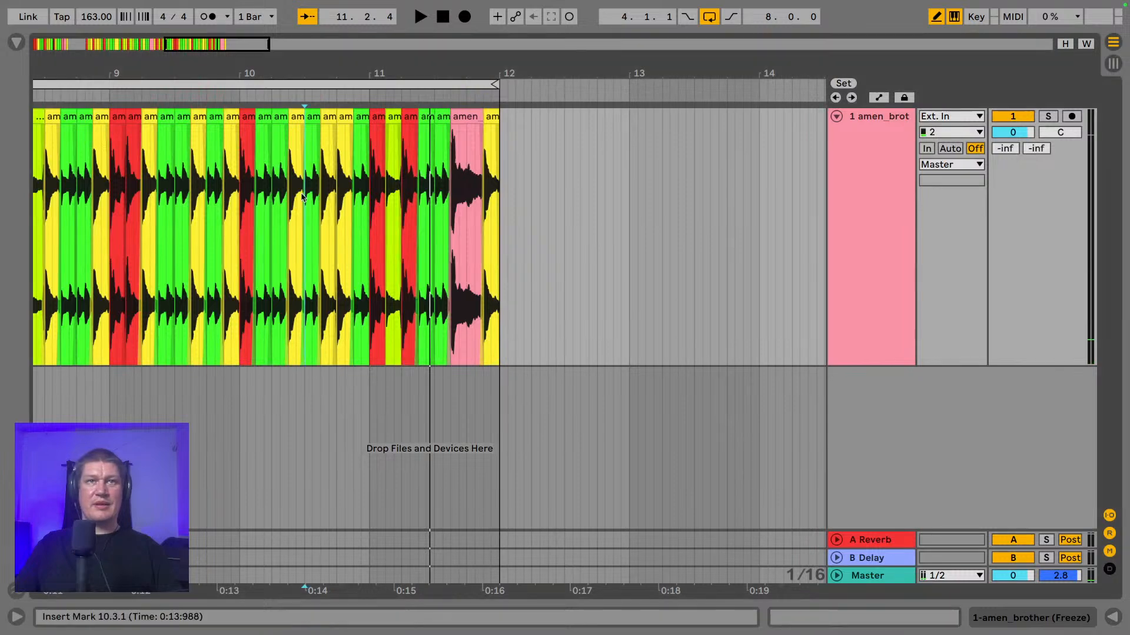
{"action": "key", "text": "space"}
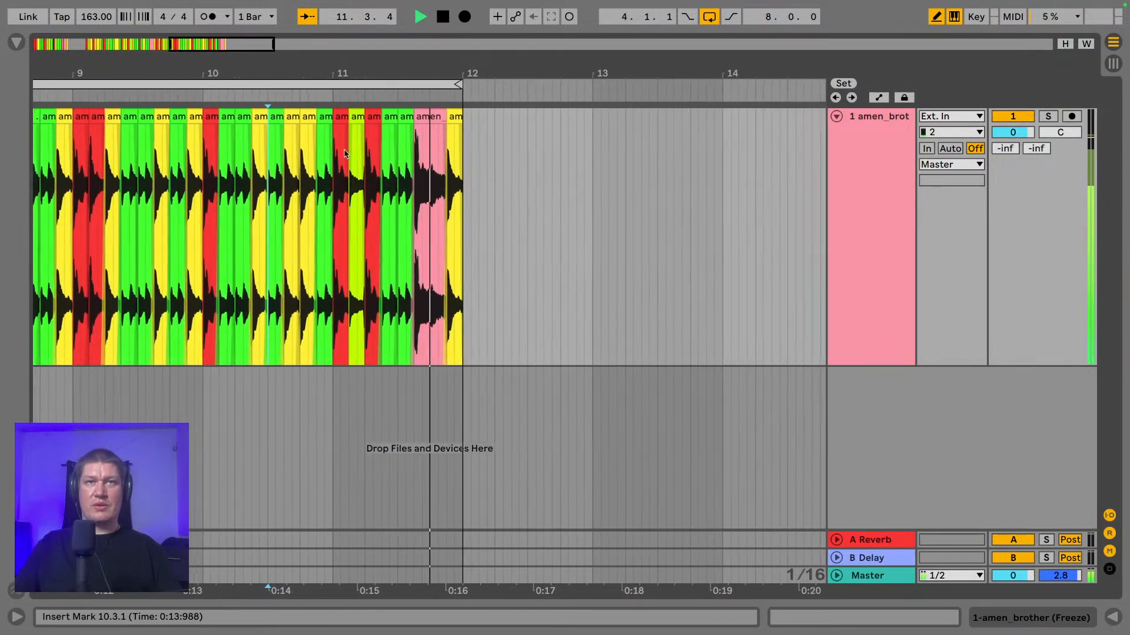
{"action": "key", "text": "space"}
- Time-stretch the red slice at 11.2.1 so it ends at 11.3.1, replacing the green slice there, and audition it
{"action": "left_click", "coordinate": [369, 112]}
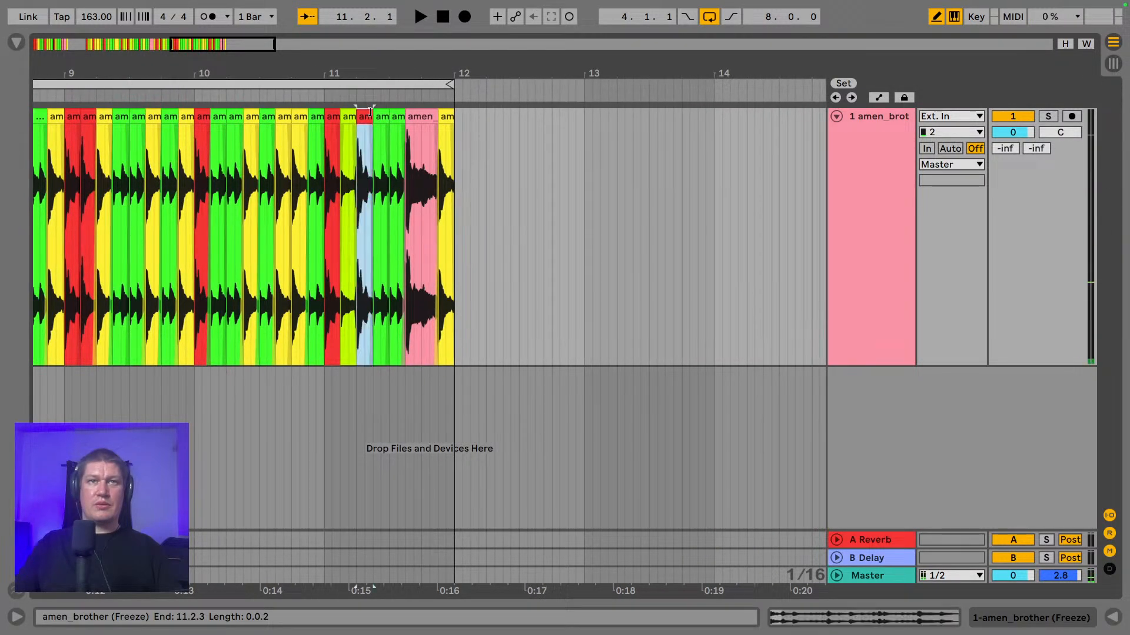
{"action": "left_click_drag", "start_coordinate": [371, 113], "coordinate": [384, 118]}
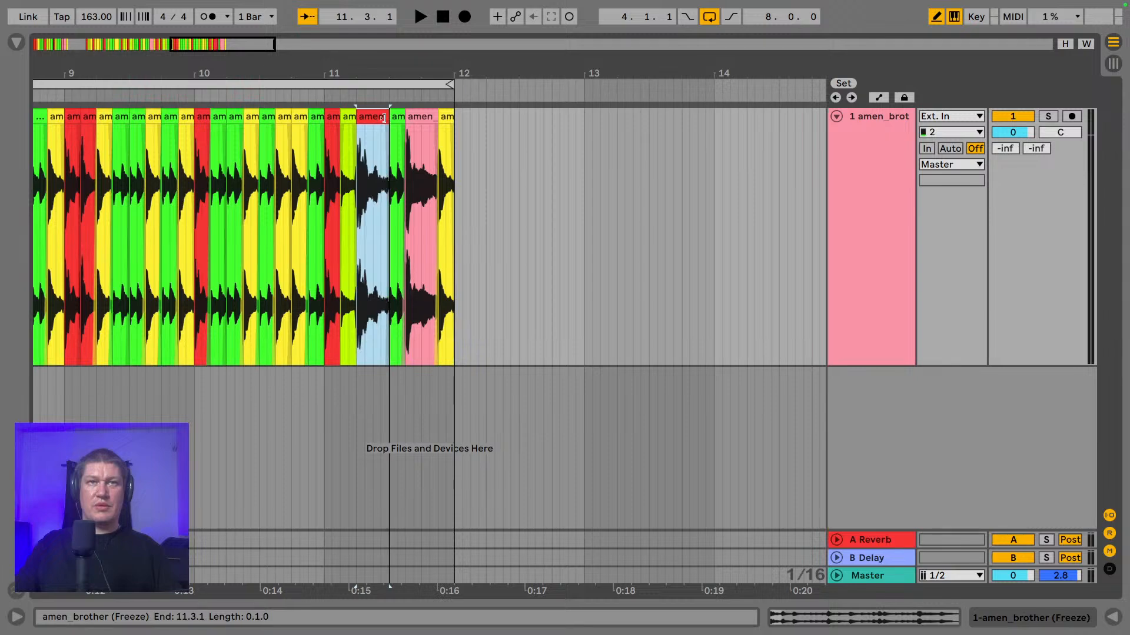
{"action": "key", "text": "space"}
{"action": "key", "text": "space"}
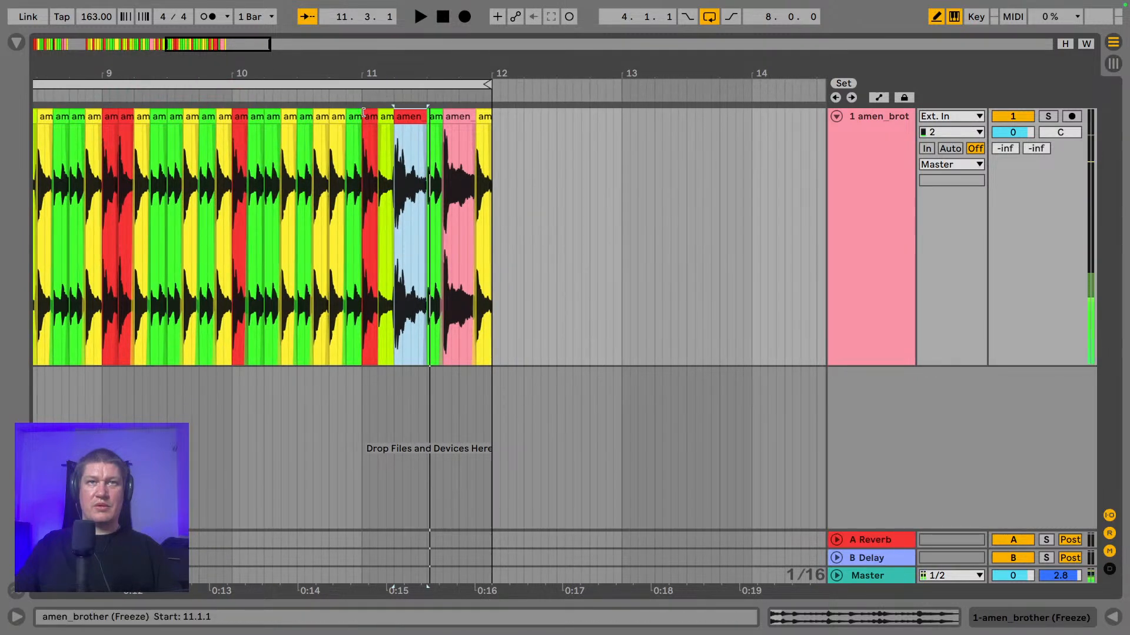
- Play back the full eight-bar loop from bar 4 to check the variations
{"action": "key", "text": "space"}
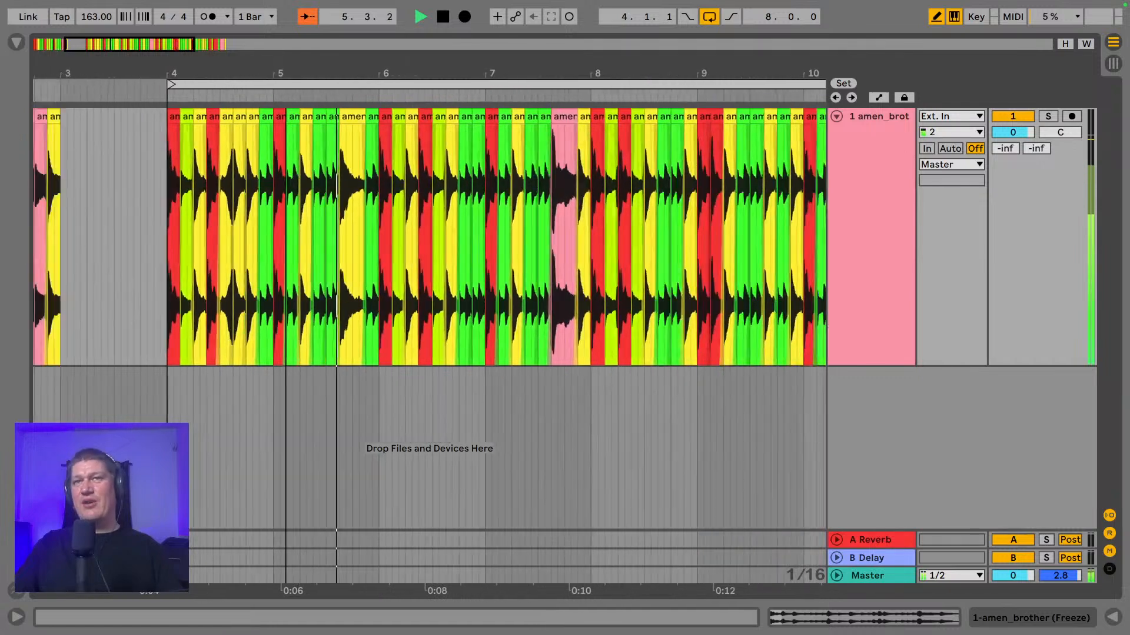
{"action": "left_click_drag", "start_coordinate": [285, 73], "coordinate": [183, 73]}
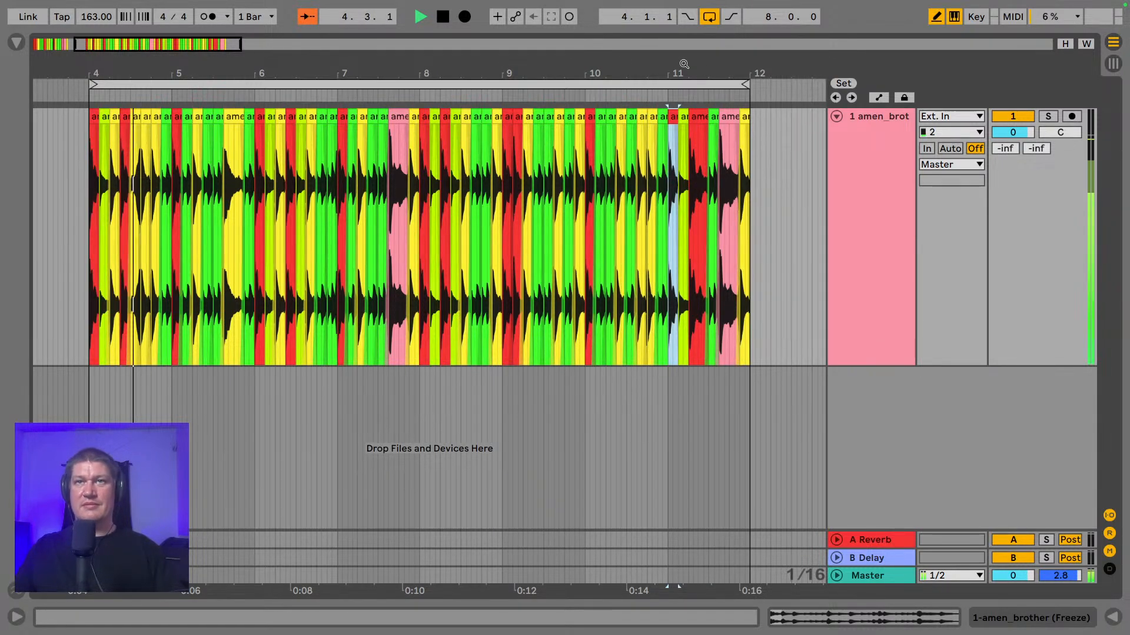
{"action": "left_click_drag", "start_coordinate": [702, 71], "coordinate": [727, 152]}
{"action": "key", "text": "space"}
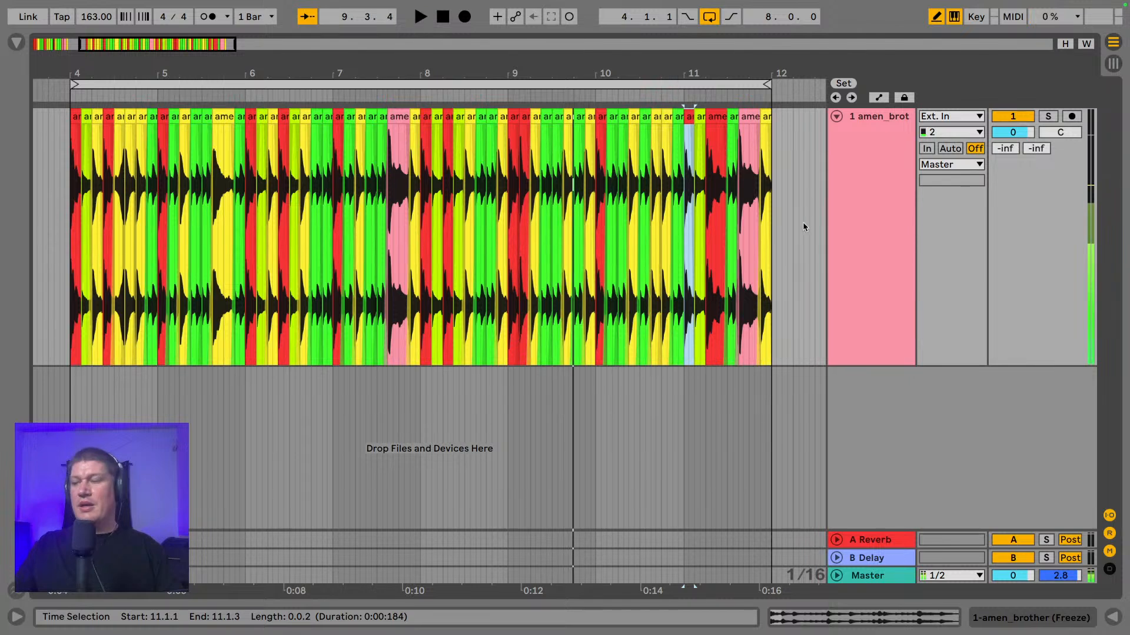
- Save the set, leaving the temporary project files in place, and reduce the Amen track's height
{"action": "key", "text": "ctrl+s"}
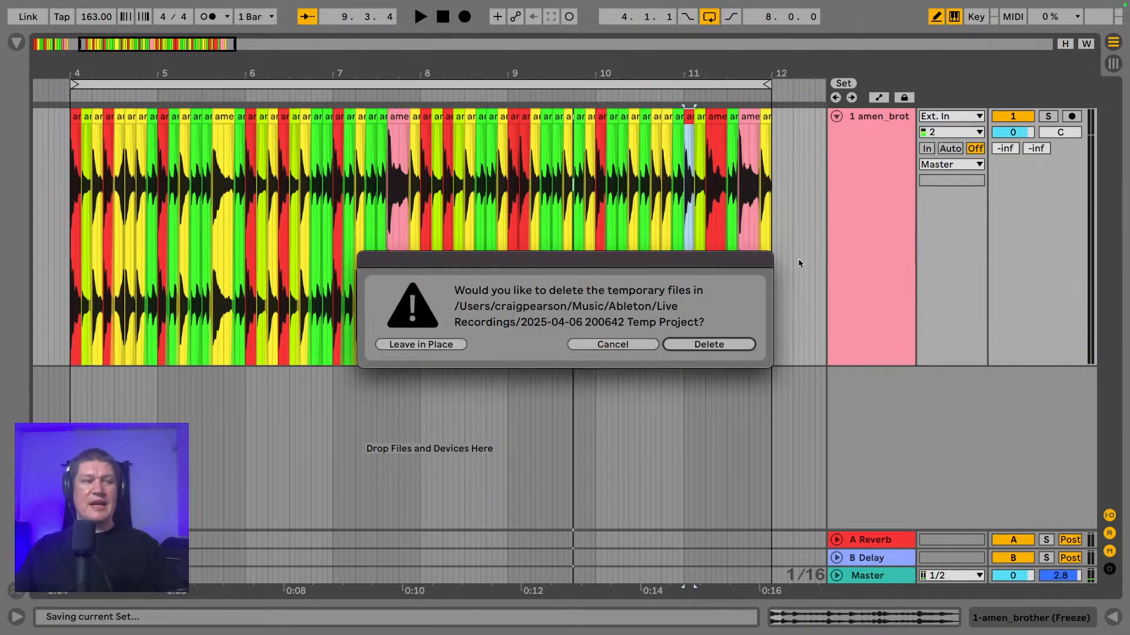
{"action": "left_click", "coordinate": [436, 345]}
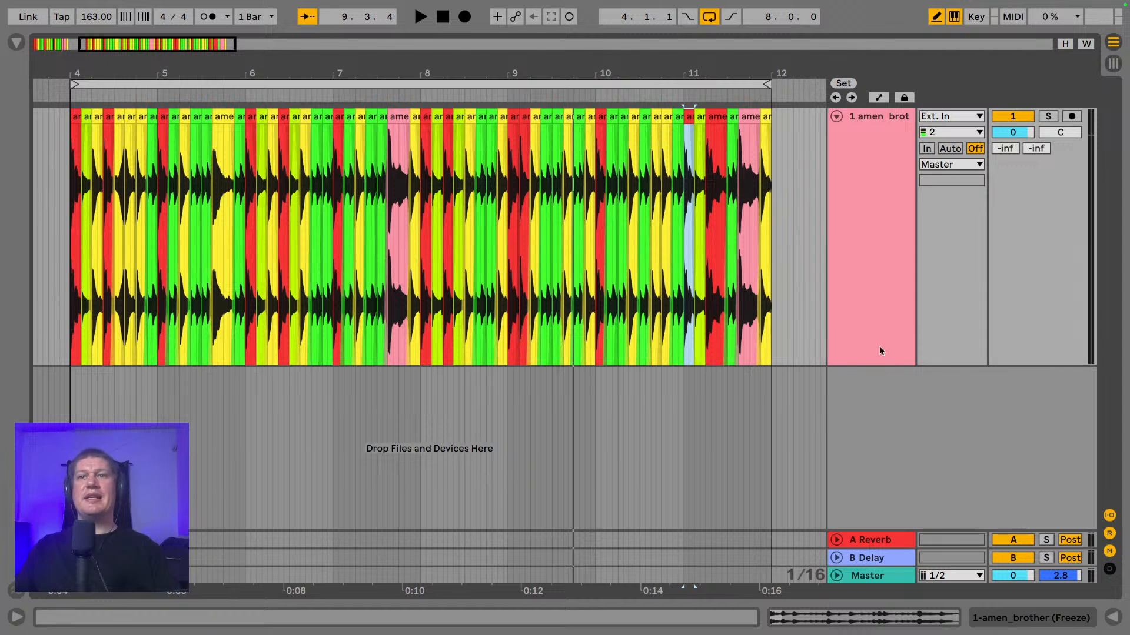
{"action": "left_click_drag", "start_coordinate": [876, 365], "coordinate": [878, 250]}
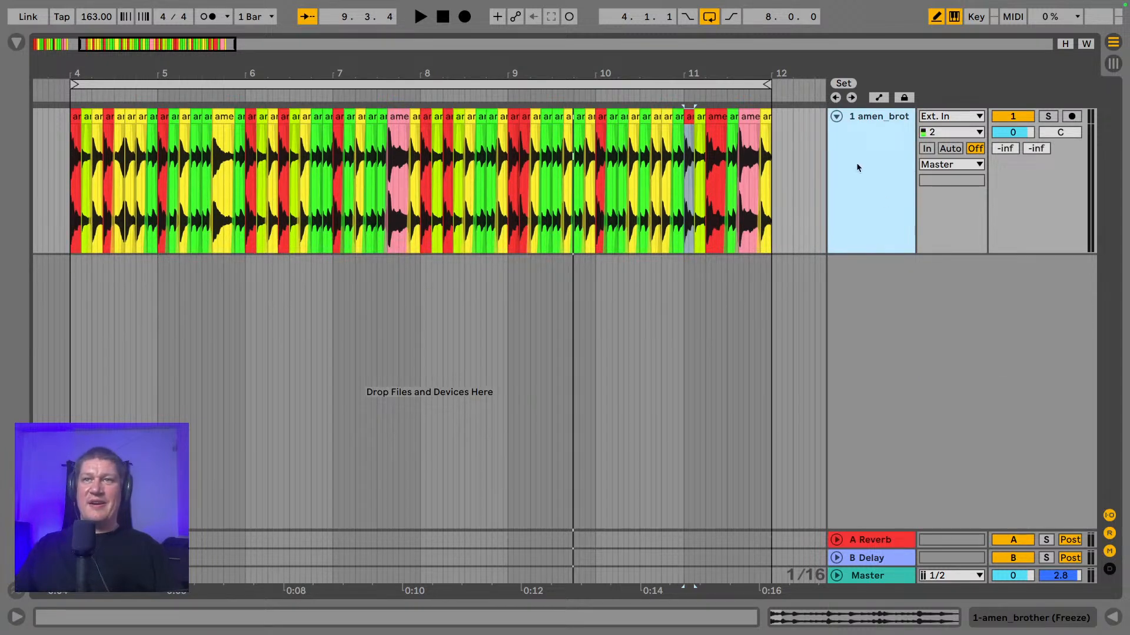
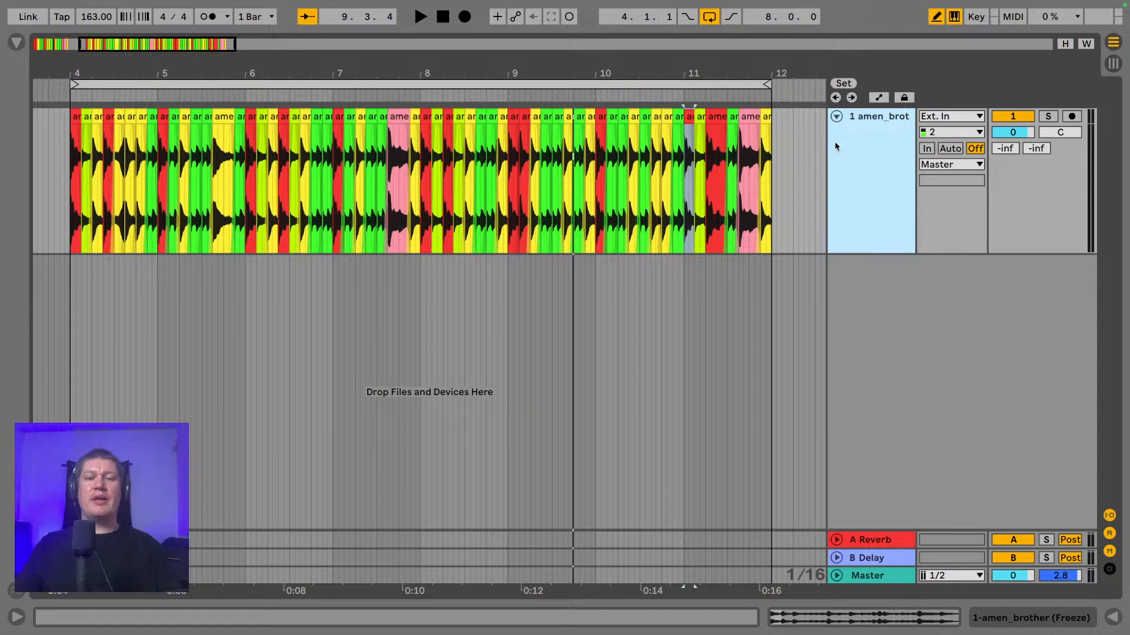
{"action": "mouse_move", "coordinate": [445, 66]}
{"action": "left_mouse_down"}
{"action": "mouse_move", "coordinate": [456, 71]}
{"action": "mouse_move", "coordinate": [445, 71]}
{"action": "left_mouse_up"}
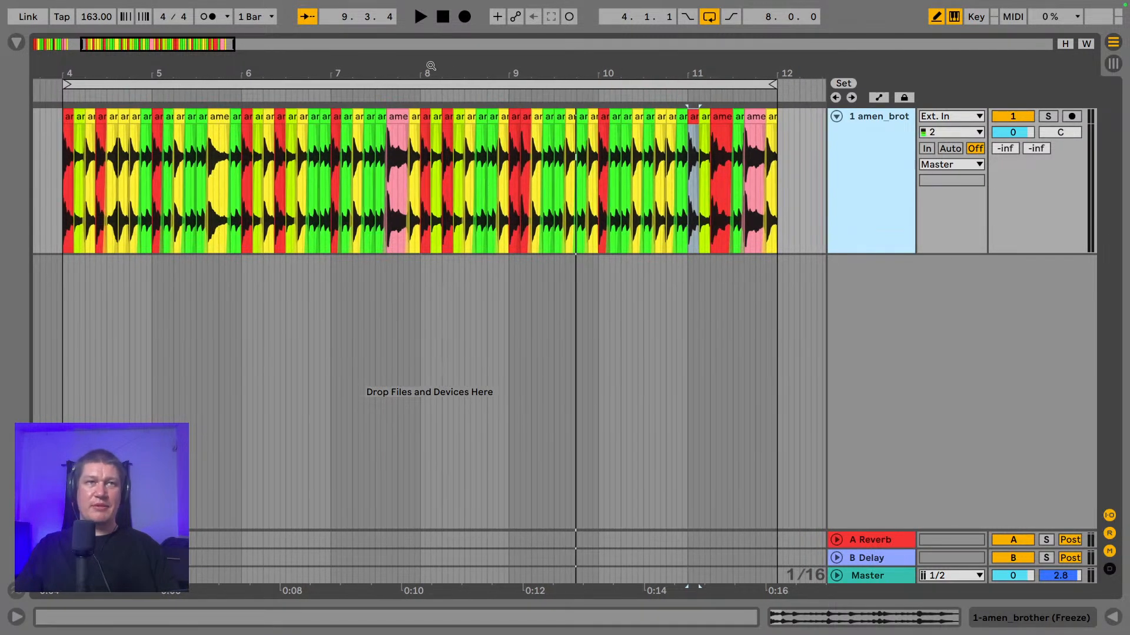
- Open the browser, collapse the Fav and Jungle Breaks folders, and look through the sample folders
{"action": "left_click", "coordinate": [14, 47]}
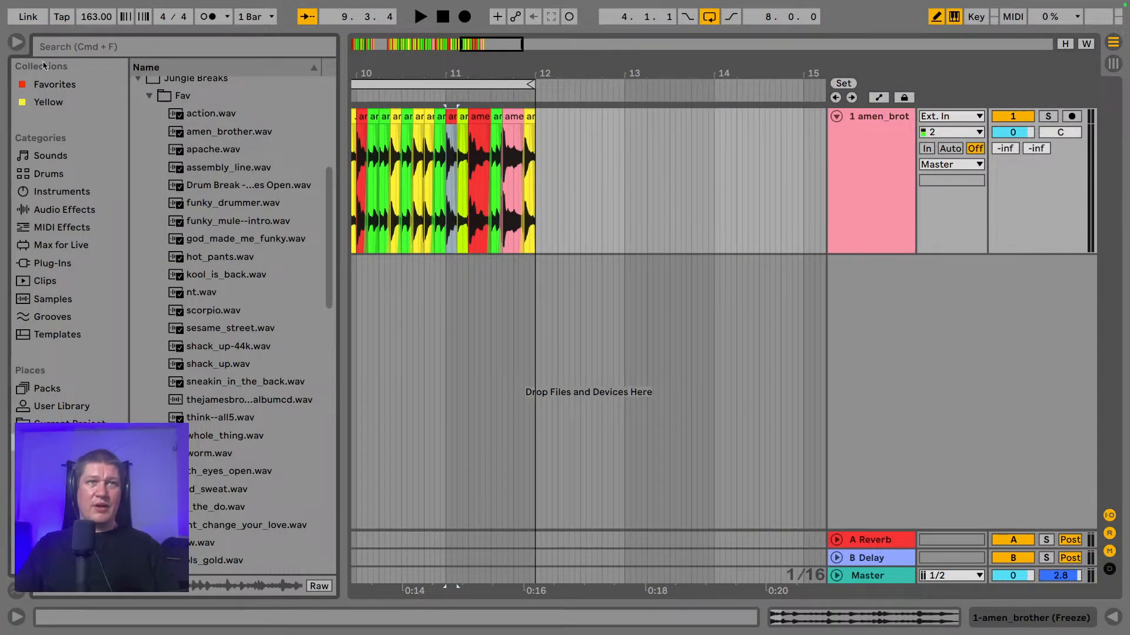
{"action": "left_click", "coordinate": [149, 97]}
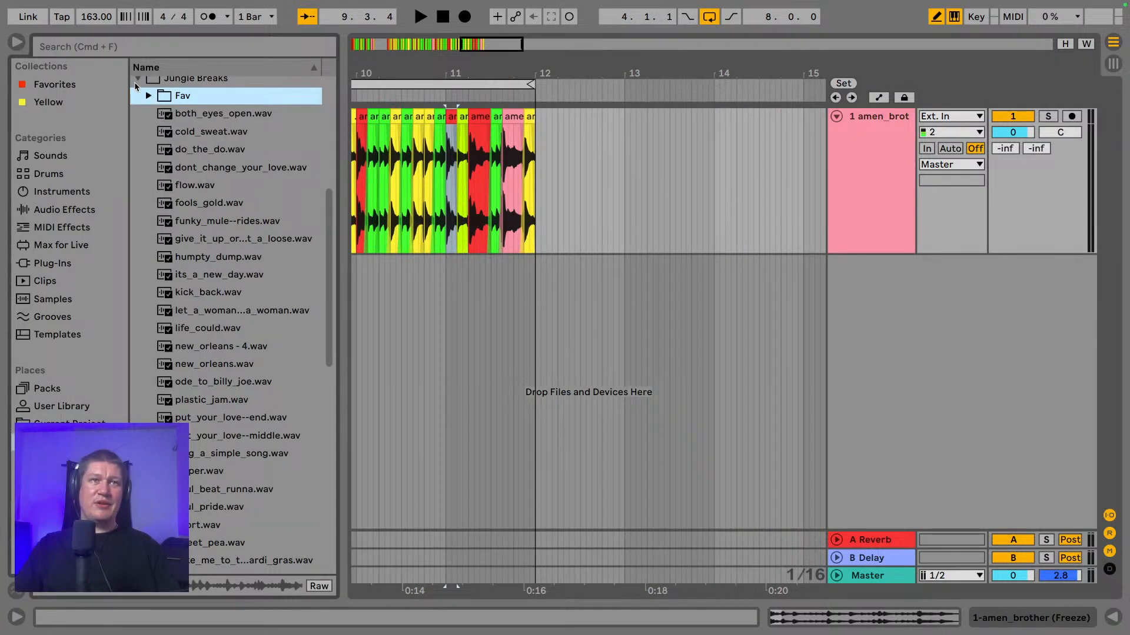
{"action": "left_click", "coordinate": [136, 83]}
{"action": "scroll", "coordinate": [202, 217], "scroll_direction": "up", "scroll_amount": 1}
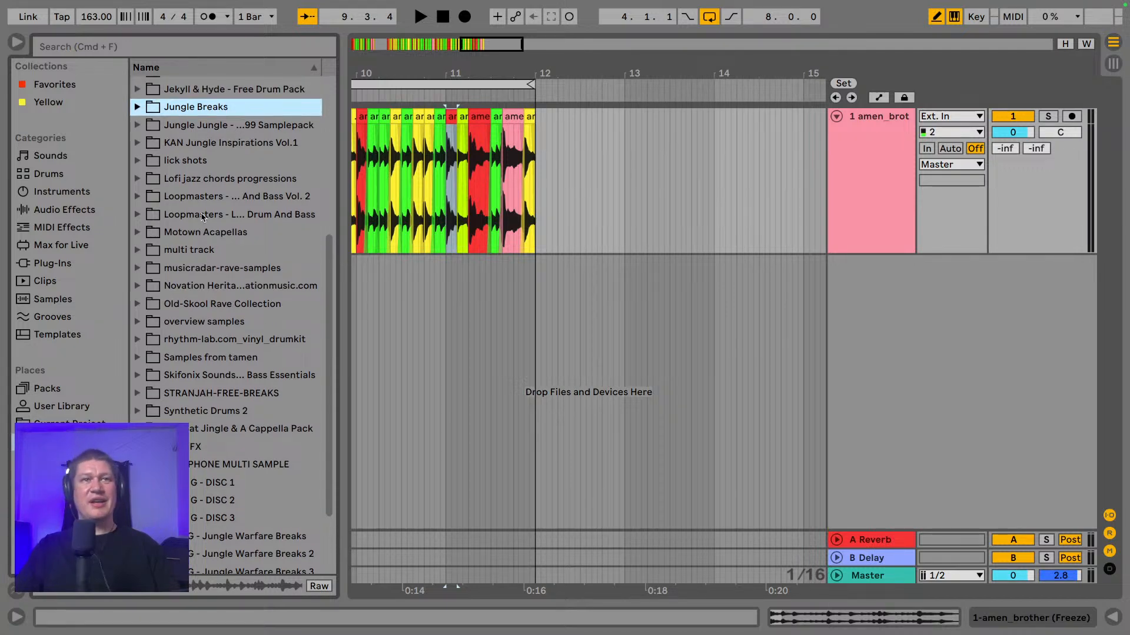
{"action": "scroll", "coordinate": [202, 217], "scroll_direction": "down", "scroll_amount": 5}
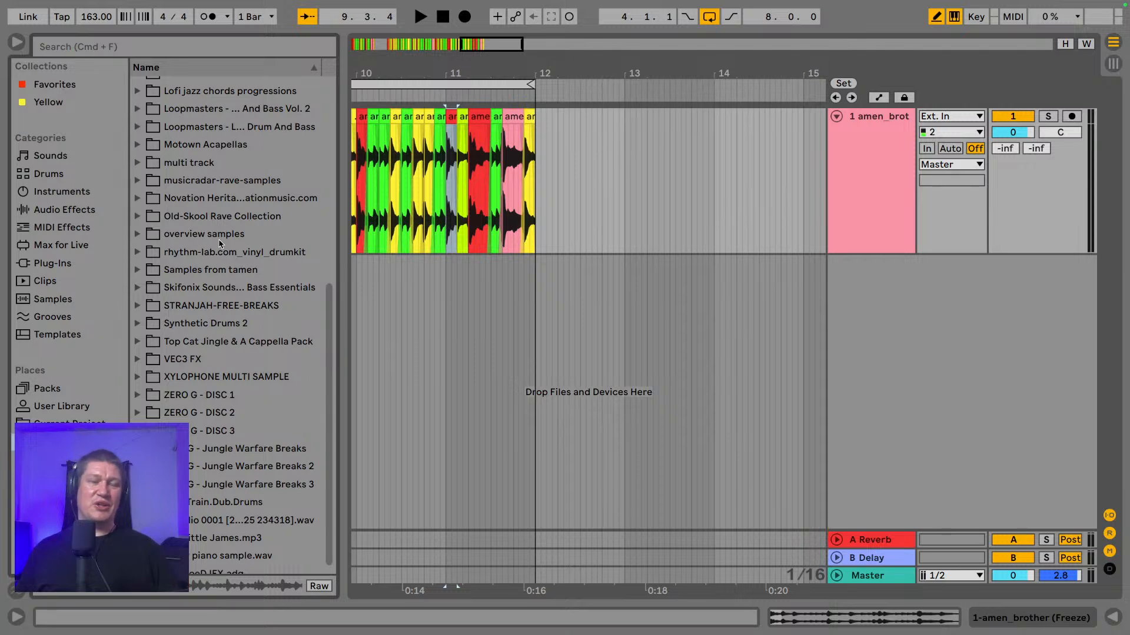
{"action": "scroll", "coordinate": [219, 243], "scroll_direction": "down", "scroll_amount": 1}
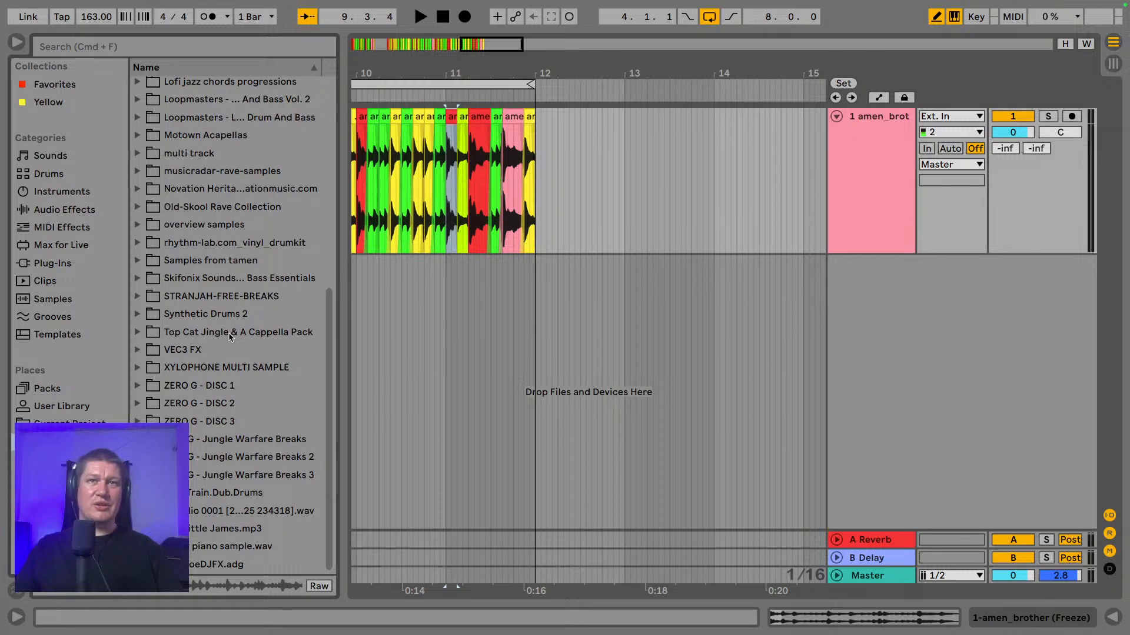
{"action": "mouse_move", "coordinate": [398, 65]}
{"action": "left_mouse_down"}
{"action": "mouse_move", "coordinate": [512, 82]}
{"action": "mouse_move", "coordinate": [699, 64]}
{"action": "left_mouse_up"}
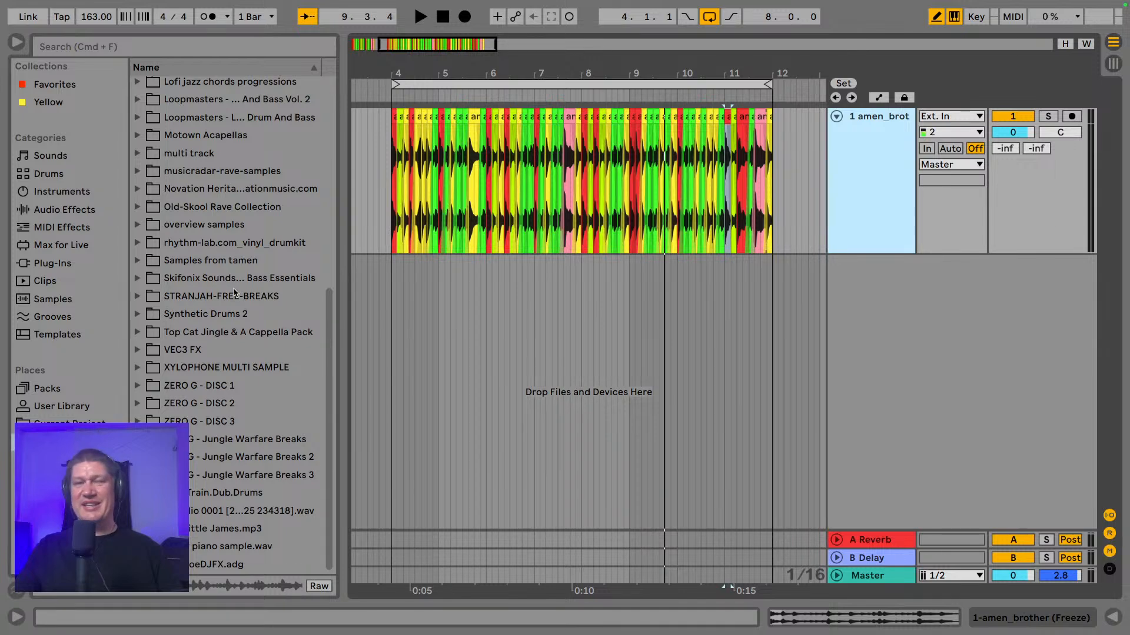
{"action": "scroll", "coordinate": [222, 308], "scroll_direction": "up", "scroll_amount": 5}
{"action": "scroll", "coordinate": [220, 302], "scroll_direction": "up", "scroll_amount": 4}
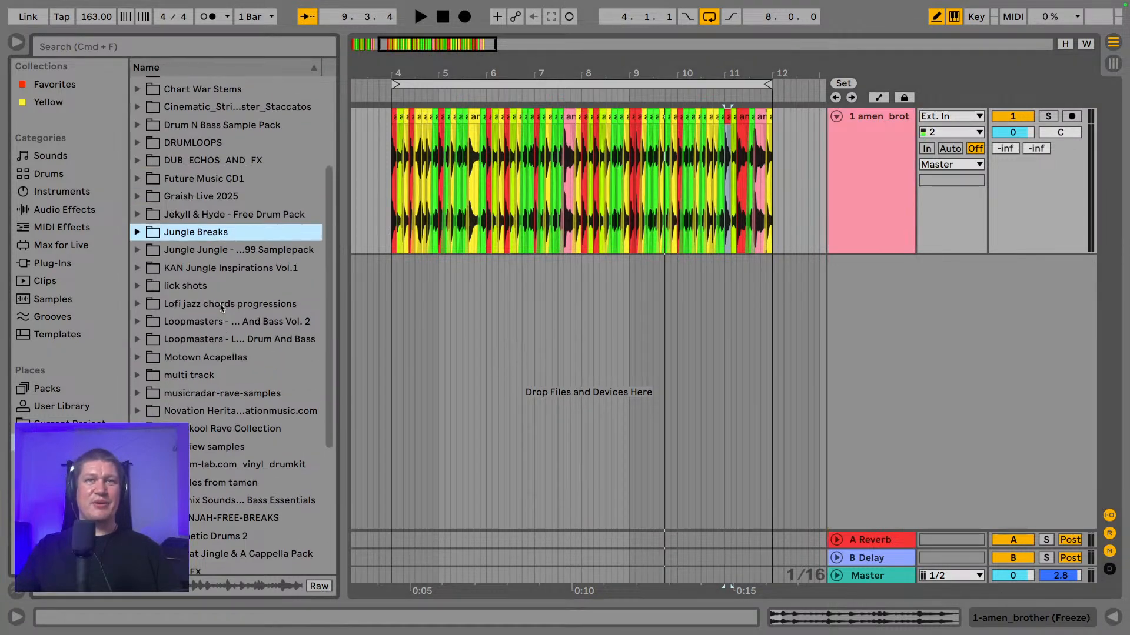
{"action": "scroll", "coordinate": [221, 306], "scroll_direction": "up", "scroll_amount": 1}
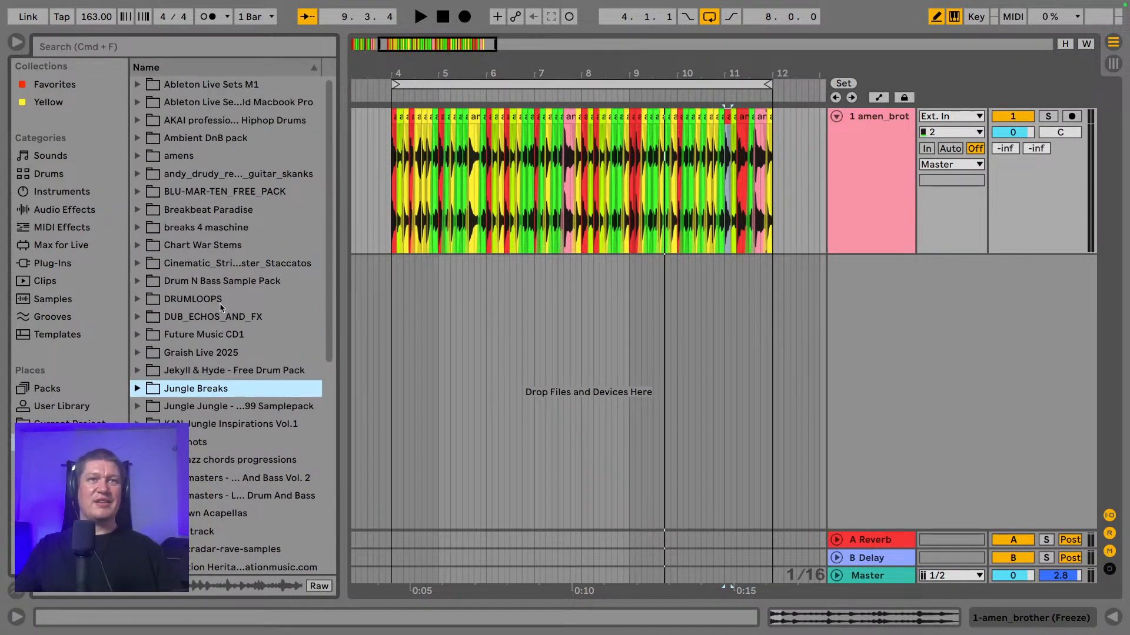
- Set the arrangement grid to a fixed 4/1 spacing
{"action": "right_click", "coordinate": [415, 322]}
{"action": "left_click", "coordinate": [512, 516]}
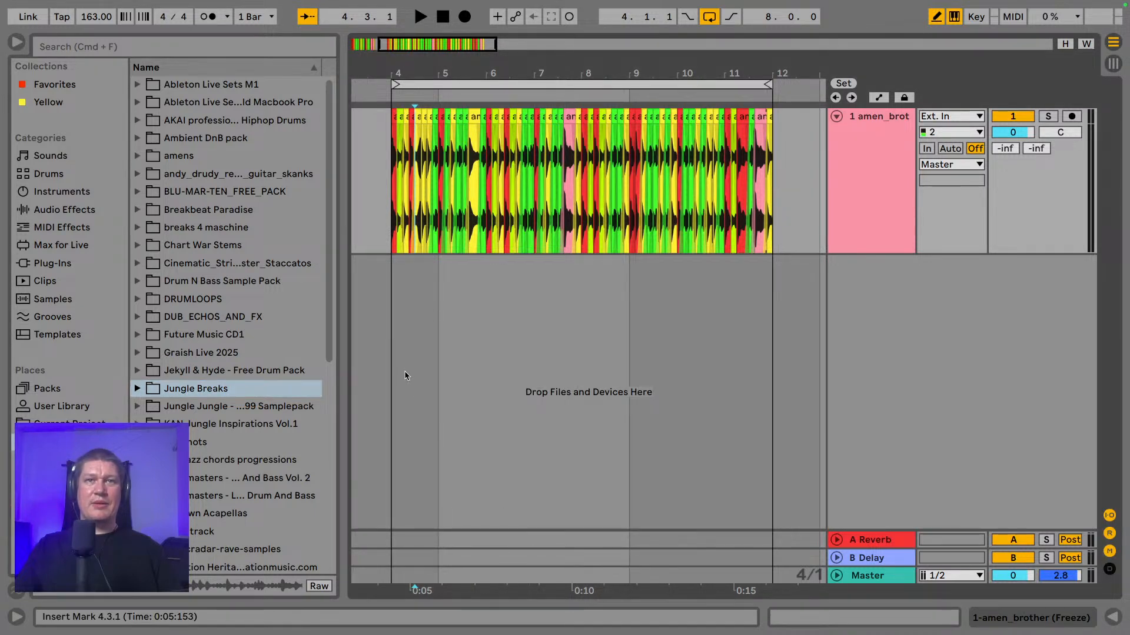
{"action": "key", "text": "minus"}
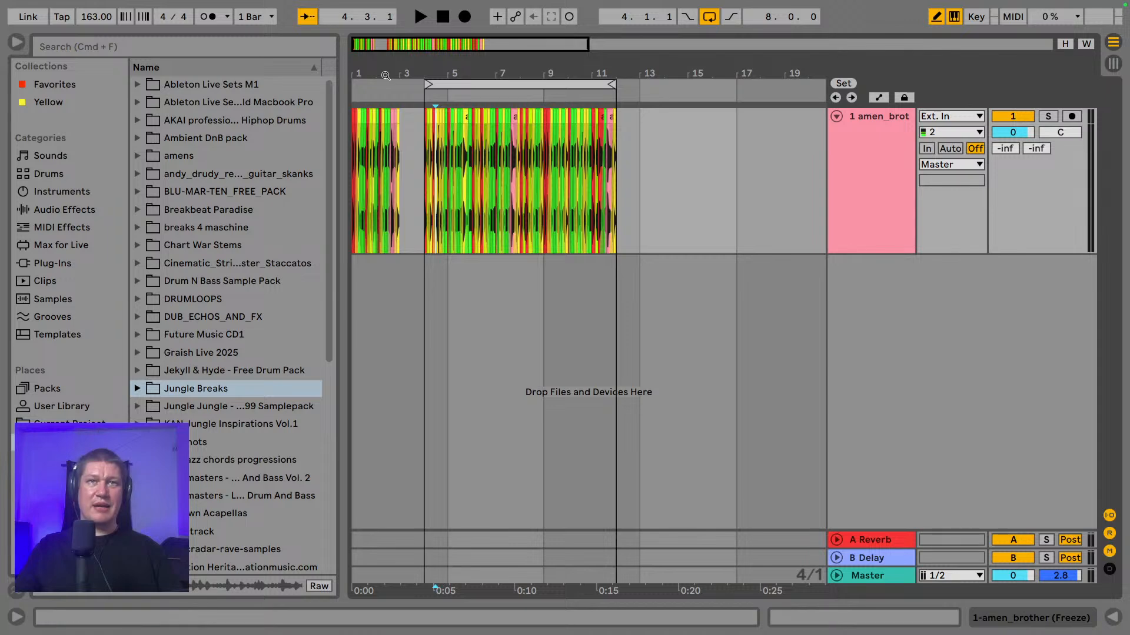
- Delete the original slices in bars 1 and 2, leaving the eight-bar section from bar 4
{"action": "left_click_drag", "start_coordinate": [387, 77], "coordinate": [387, 155]}
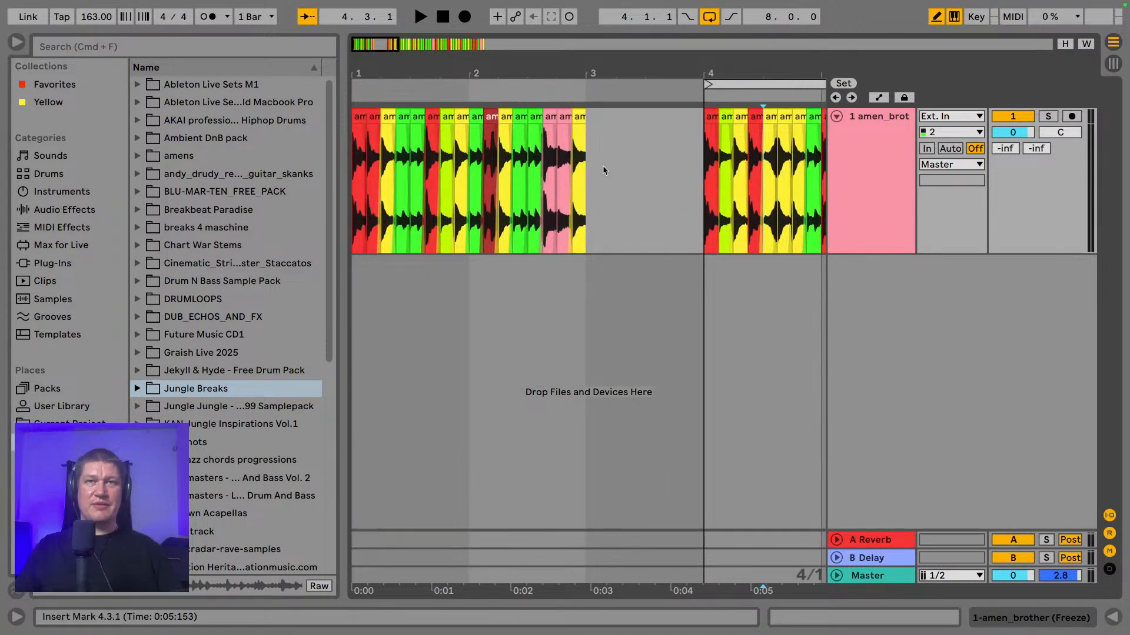
{"action": "left_click_drag", "start_coordinate": [600, 168], "coordinate": [296, 168]}
{"action": "key", "text": "Delete"}
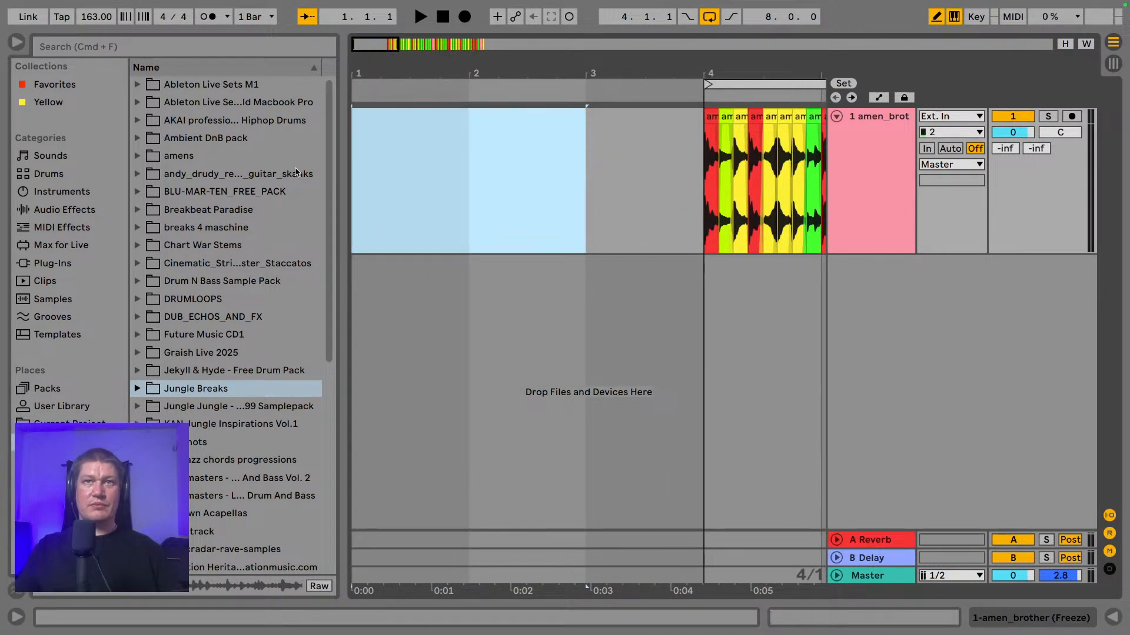
{"action": "left_click_drag", "start_coordinate": [561, 69], "coordinate": [420, 65]}
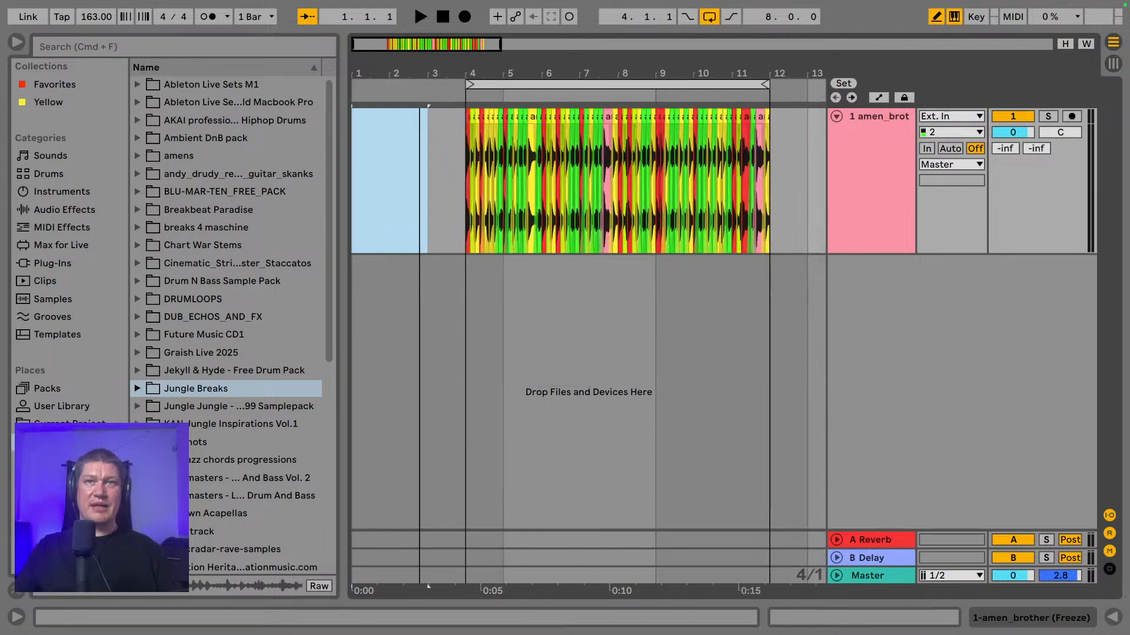
- Expand the Jungle Breaks folder and look through its breaks, then expand its Fav subfolder
{"action": "scroll", "coordinate": [193, 278], "scroll_direction": "down", "scroll_amount": 3}
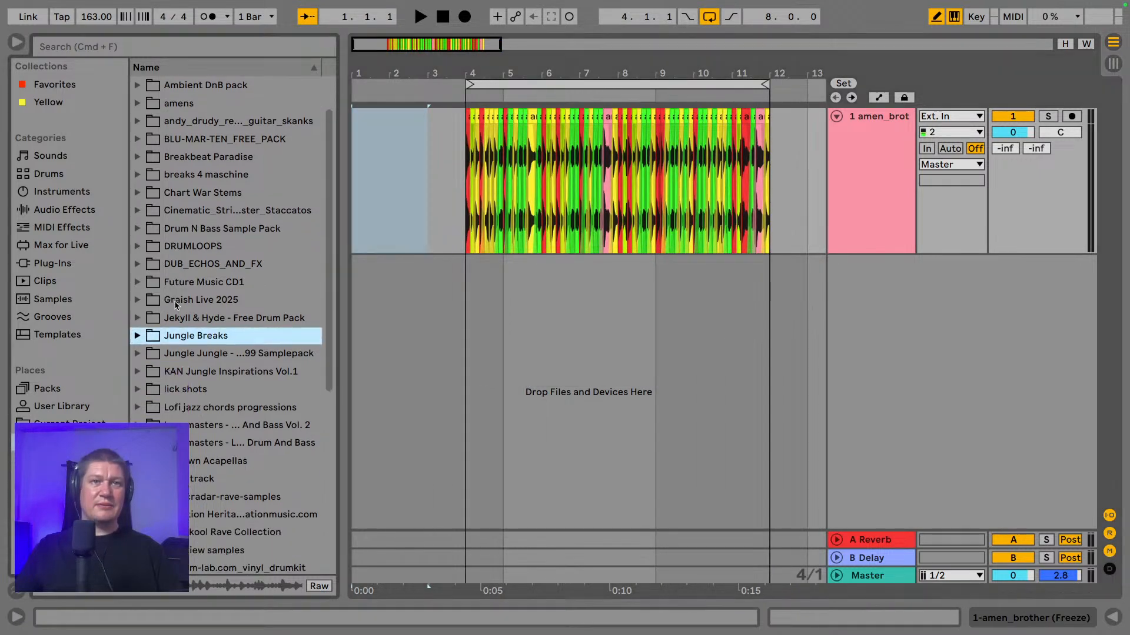
{"action": "left_click", "coordinate": [140, 334]}
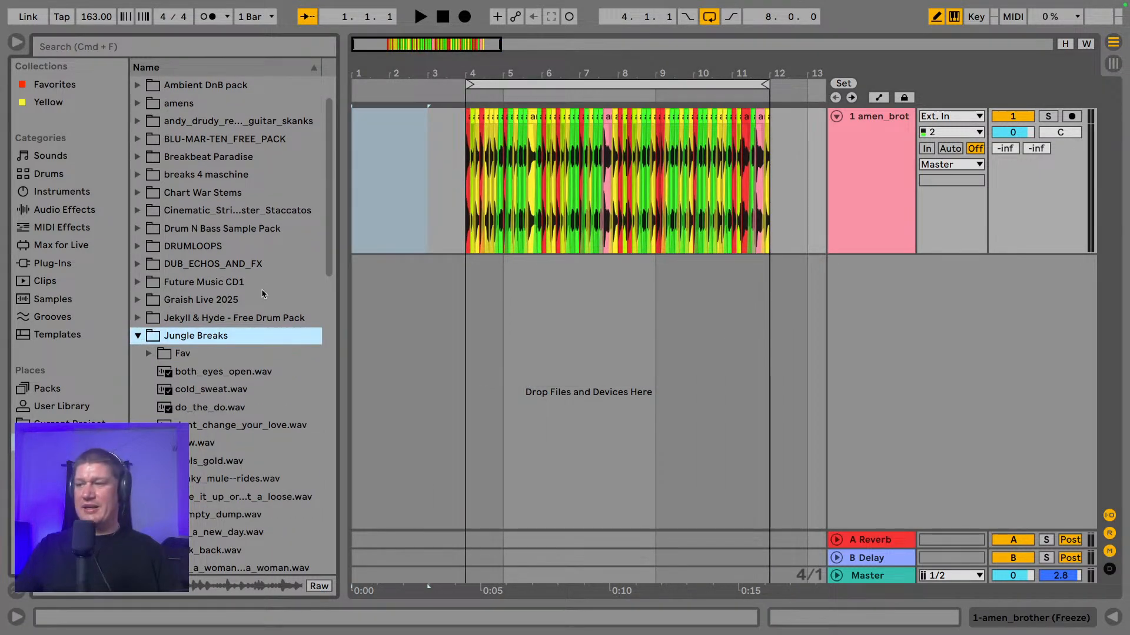
{"action": "scroll", "coordinate": [261, 288], "scroll_direction": "down", "scroll_amount": 8}
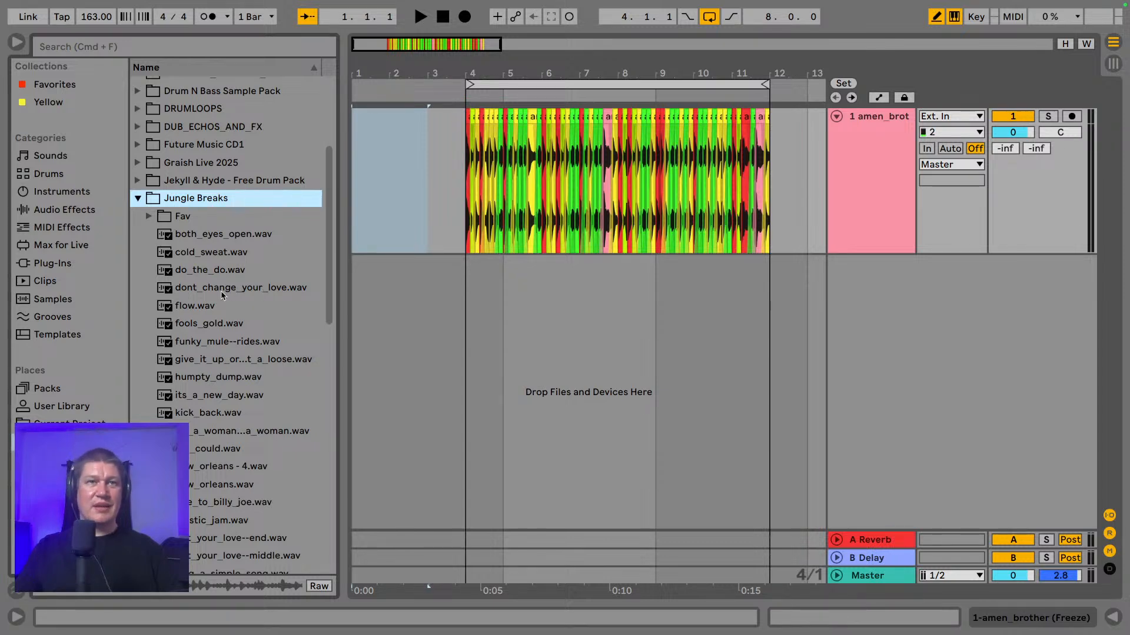
{"action": "scroll", "coordinate": [215, 296], "scroll_direction": "down", "scroll_amount": 5}
{"action": "scroll", "coordinate": [212, 295], "scroll_direction": "down", "scroll_amount": 3}
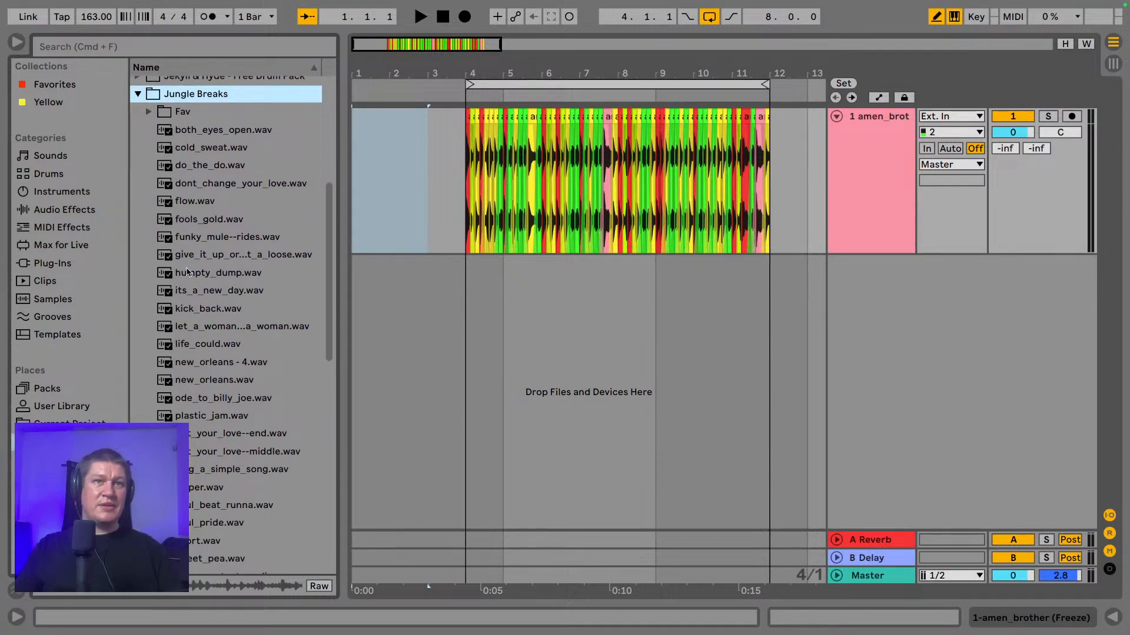
{"action": "scroll", "coordinate": [209, 299], "scroll_direction": "up", "scroll_amount": 6}
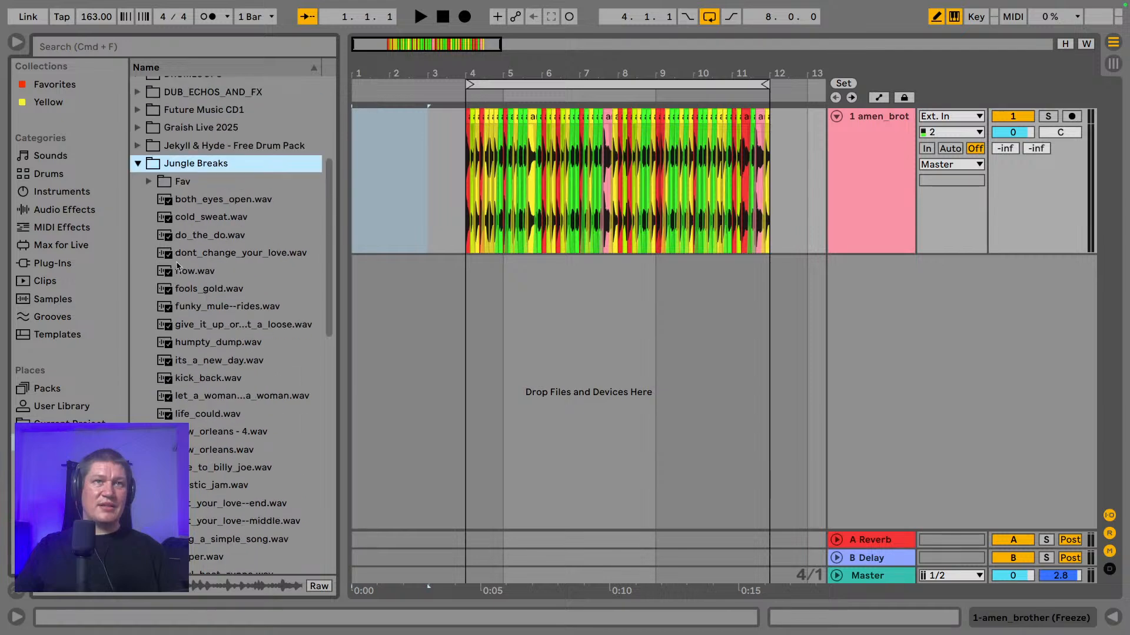
{"action": "left_click", "coordinate": [149, 181]}
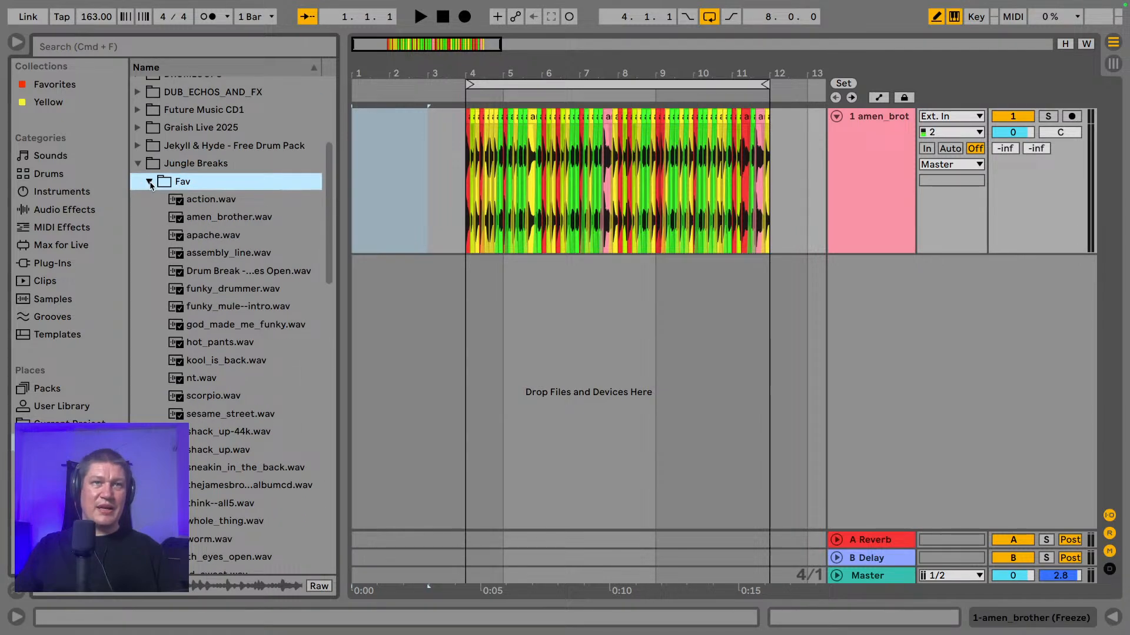
- Add hot_pants.wav from the Fav folder to a new audio track at bar 5 and close the browser
{"action": "scroll", "coordinate": [151, 186], "scroll_direction": "down", "scroll_amount": 1}
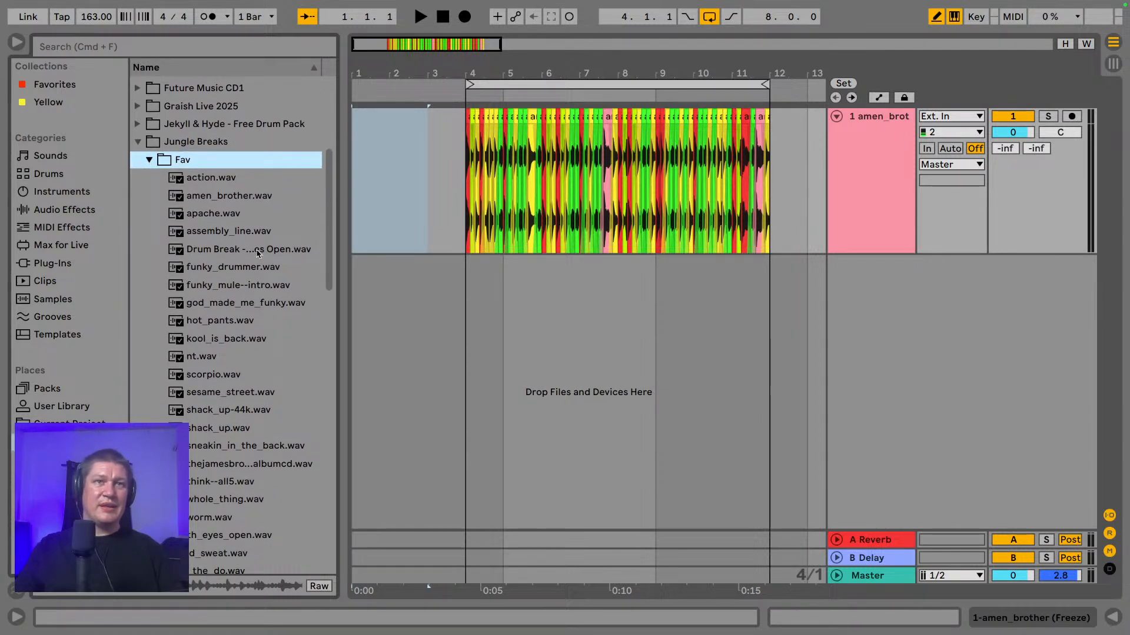
{"action": "scroll", "coordinate": [281, 254], "scroll_direction": "down", "scroll_amount": 1}
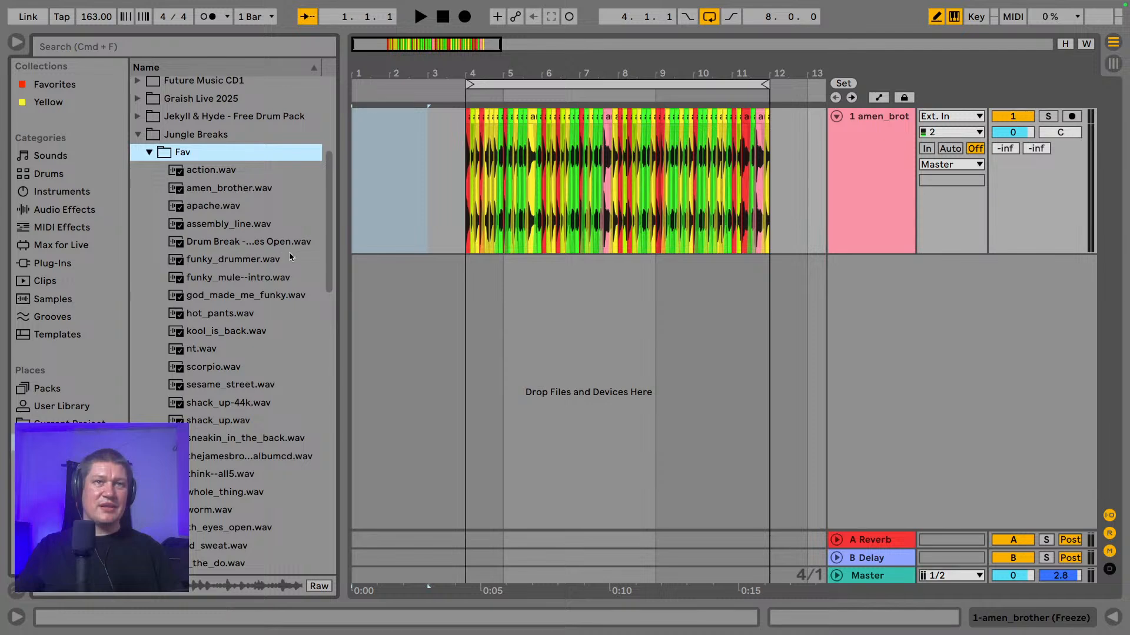
{"action": "scroll", "coordinate": [288, 261], "scroll_direction": "down", "scroll_amount": 1}
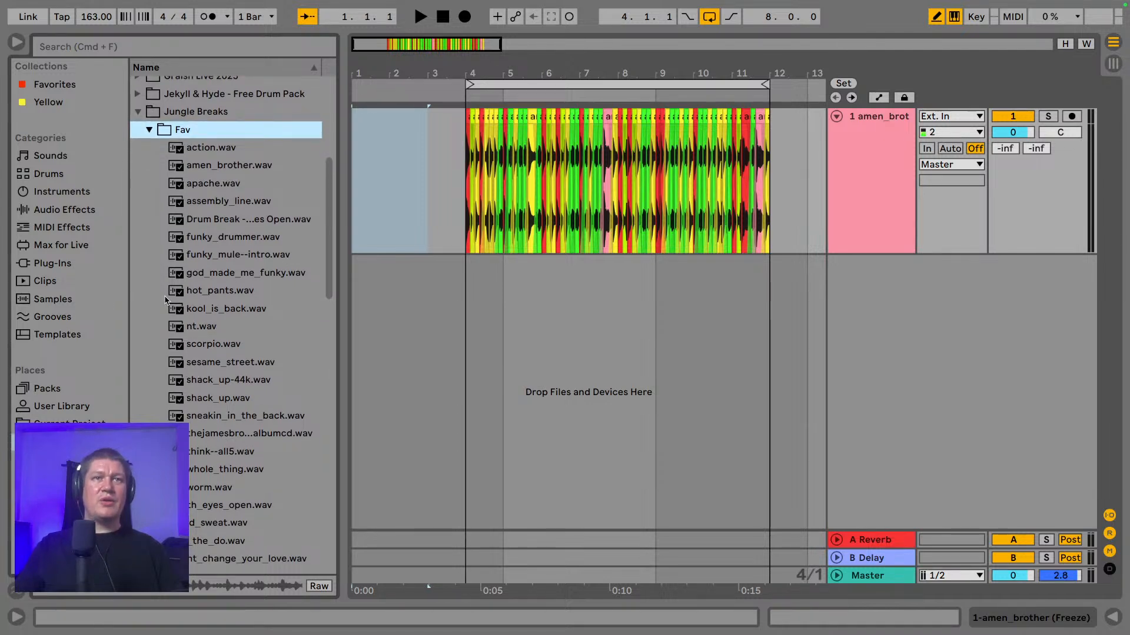
{"action": "left_click_drag", "start_coordinate": [206, 291], "coordinate": [457, 286]}
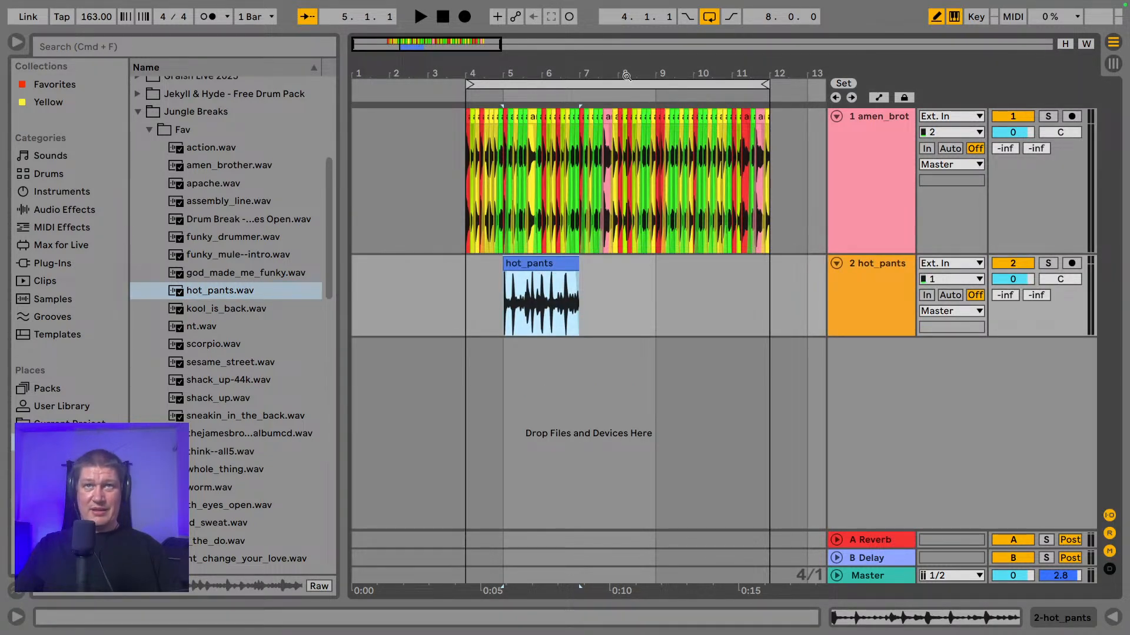
{"action": "left_click_drag", "start_coordinate": [625, 73], "coordinate": [627, 132]}
{"action": "left_click", "coordinate": [17, 42]}
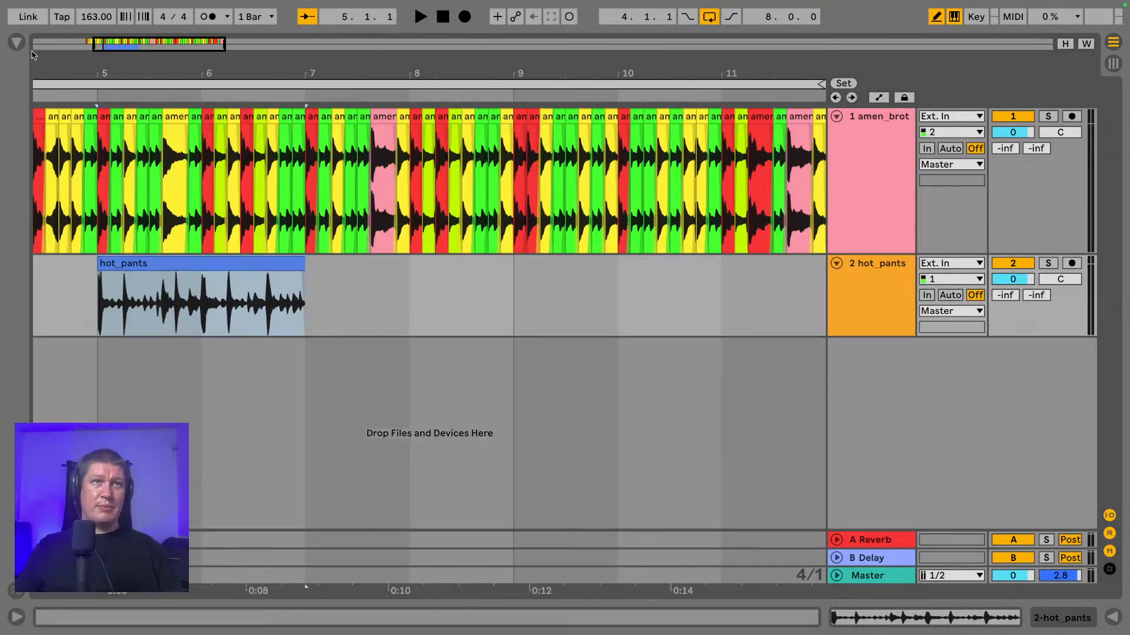
- Set the hot_pants clip's warp mode to Re-Pitch and close the clip view
{"action": "left_click", "coordinate": [199, 262]}
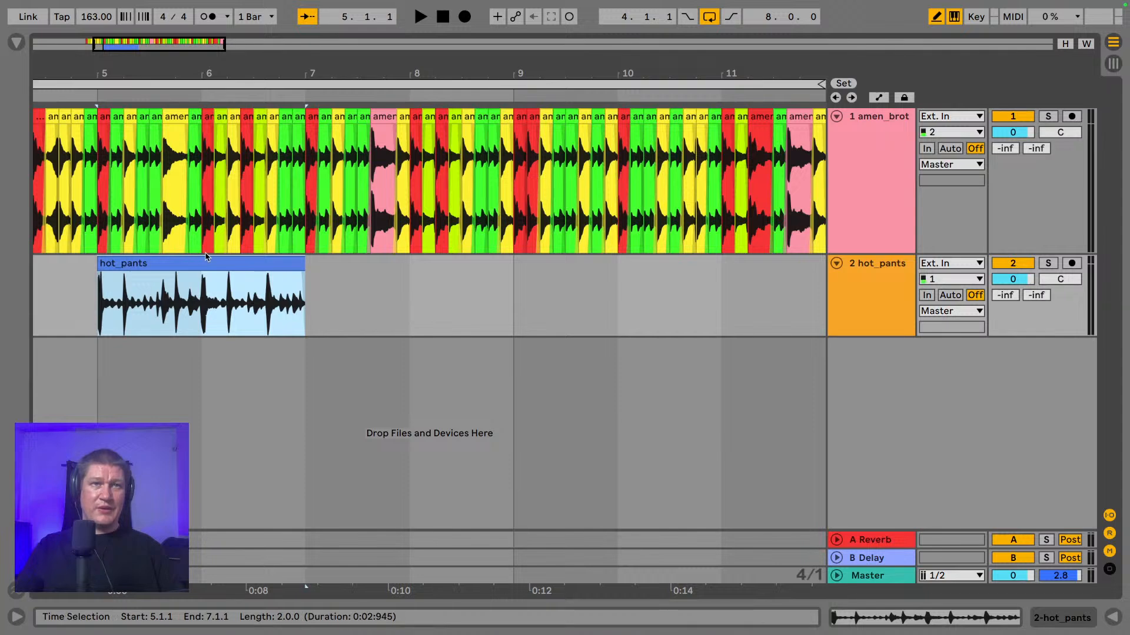
{"action": "double_click", "coordinate": [202, 259]}
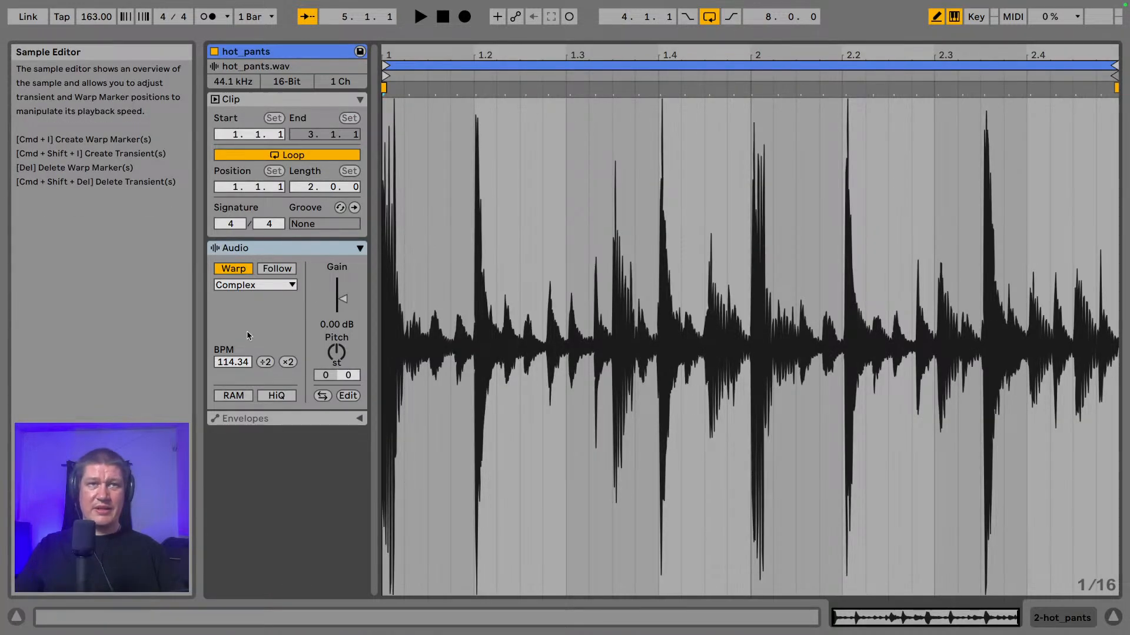
{"action": "left_click", "coordinate": [263, 288]}
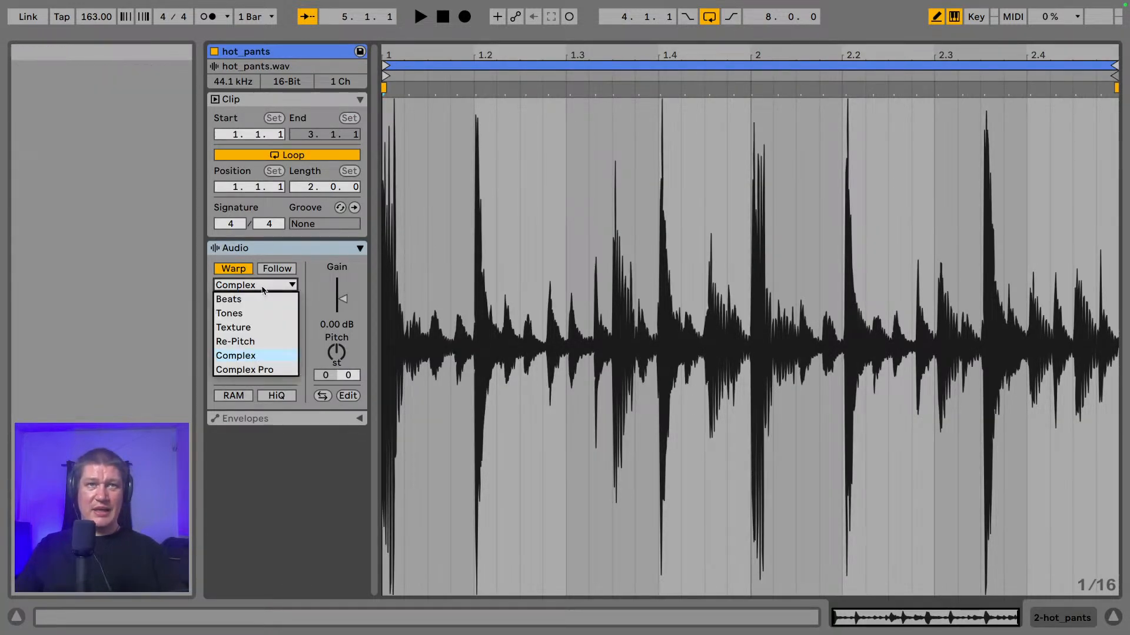
{"action": "left_click", "coordinate": [256, 342]}
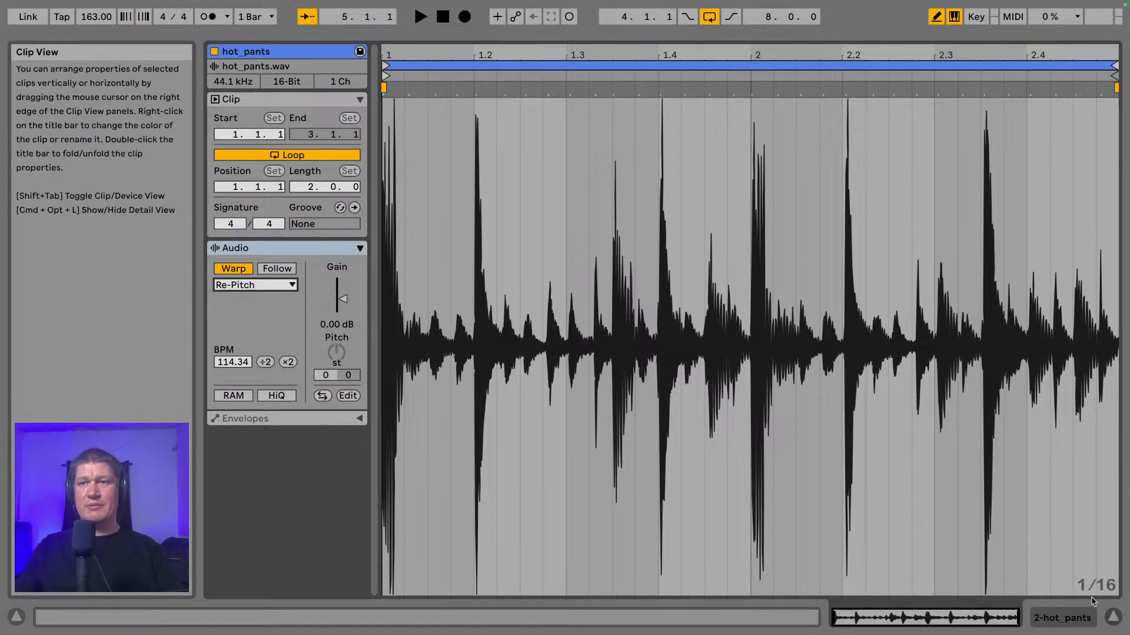
{"action": "left_click", "coordinate": [1112, 616]}
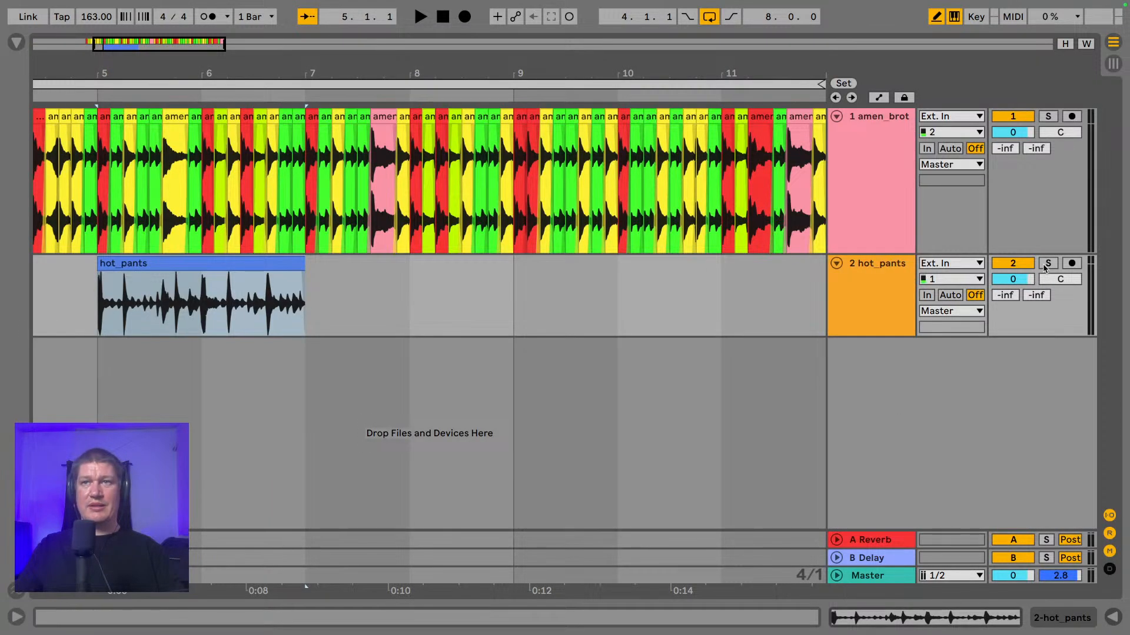
- Solo the hot_pants track and listen to the re-pitched break
{"action": "left_click", "coordinate": [1046, 264]}
{"action": "key", "text": "space"}
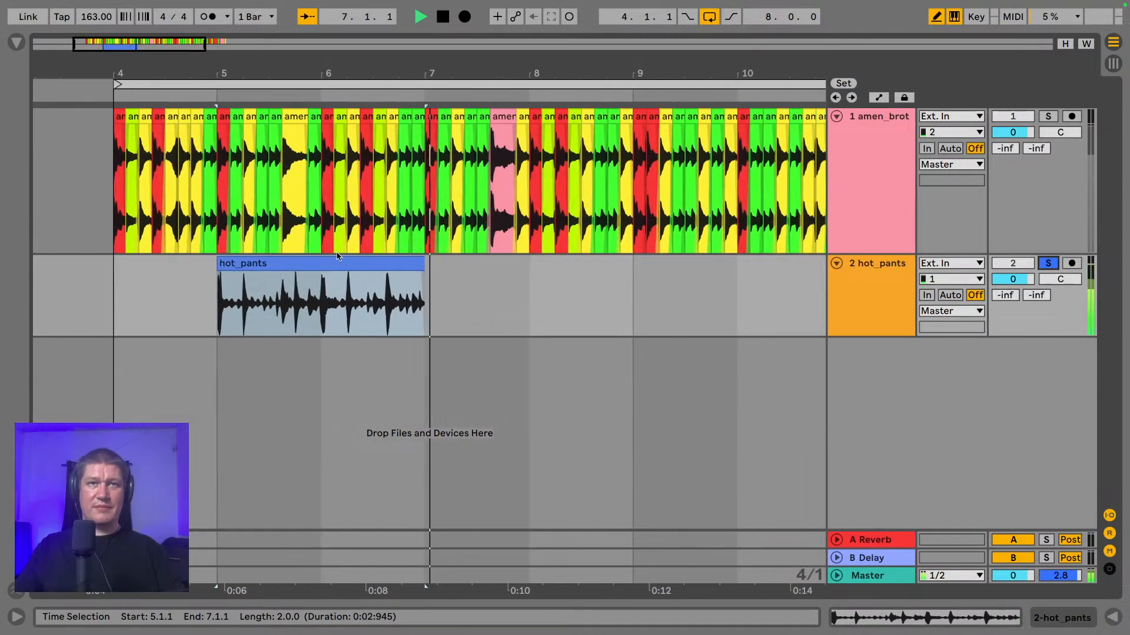
{"action": "key", "text": "space"}
- Freeze and flatten the hot_pants track
{"action": "left_click", "coordinate": [300, 261]}
{"action": "right_click", "coordinate": [880, 263]}
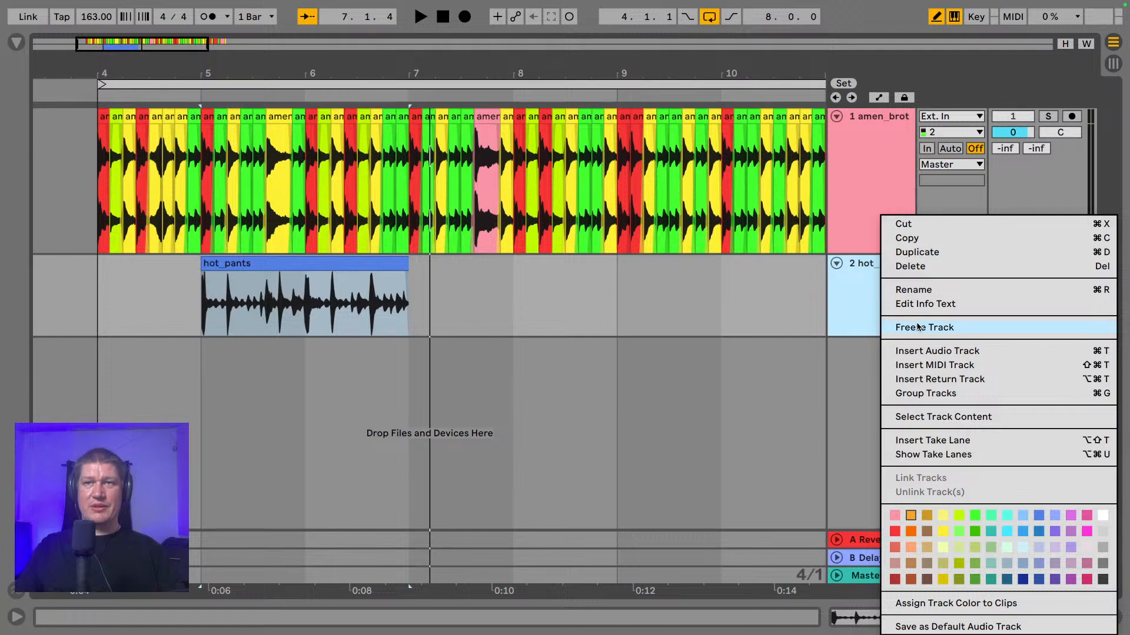
{"action": "left_click", "coordinate": [918, 328]}
{"action": "right_click", "coordinate": [872, 270]}
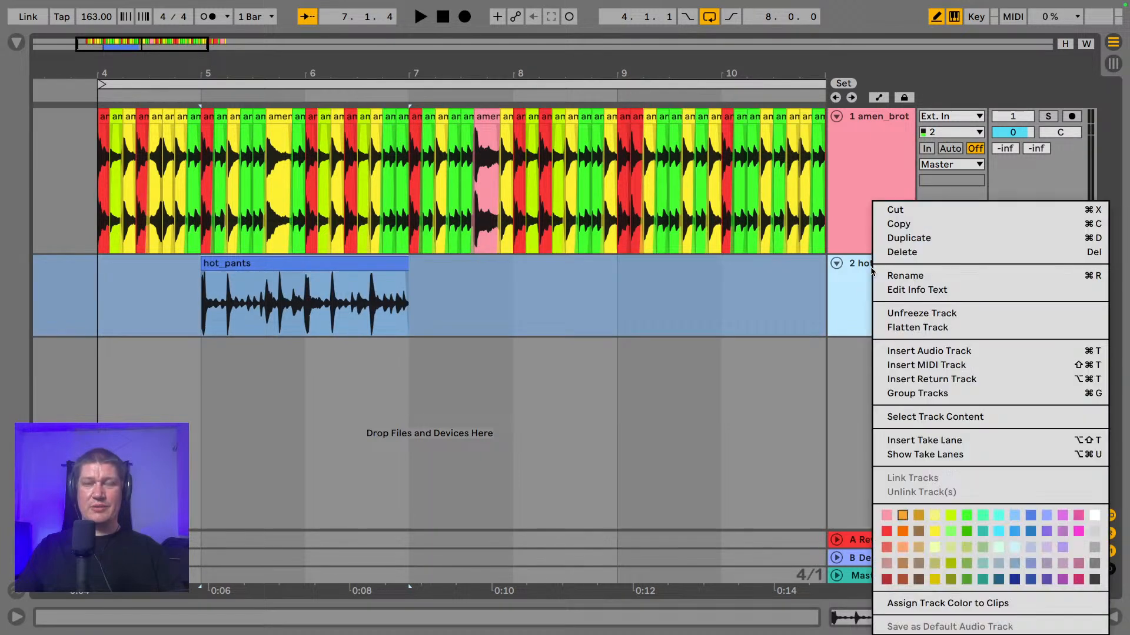
{"action": "left_click", "coordinate": [907, 328]}
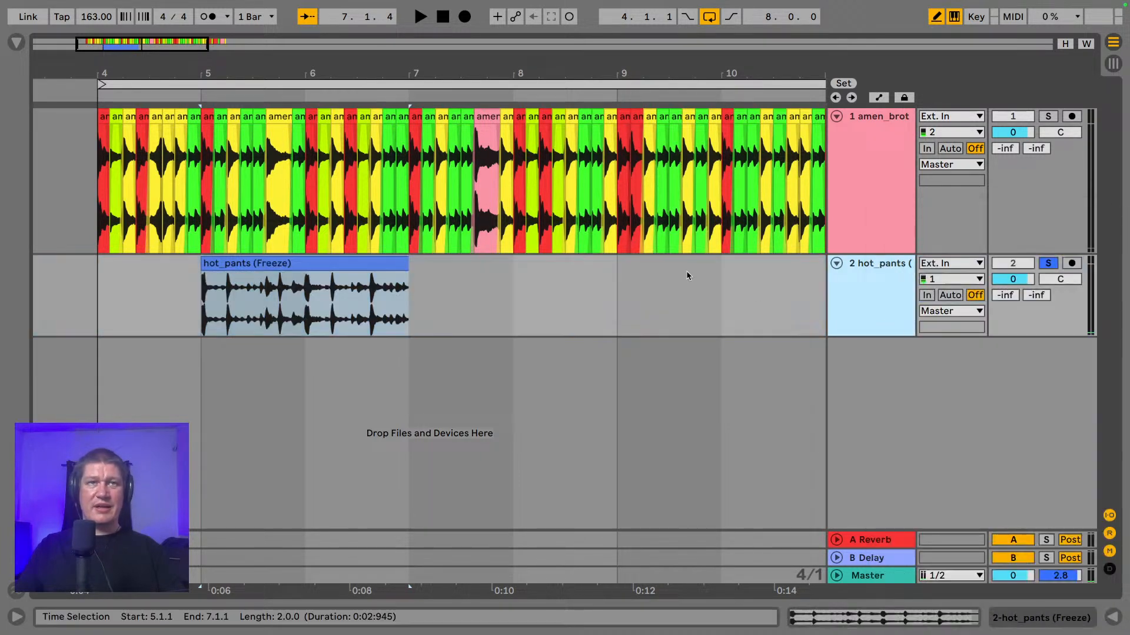
- Set the flattened hot_pants clip's warp mode to Complex
{"action": "left_click", "coordinate": [261, 265]}
{"action": "double_click", "coordinate": [274, 263]}
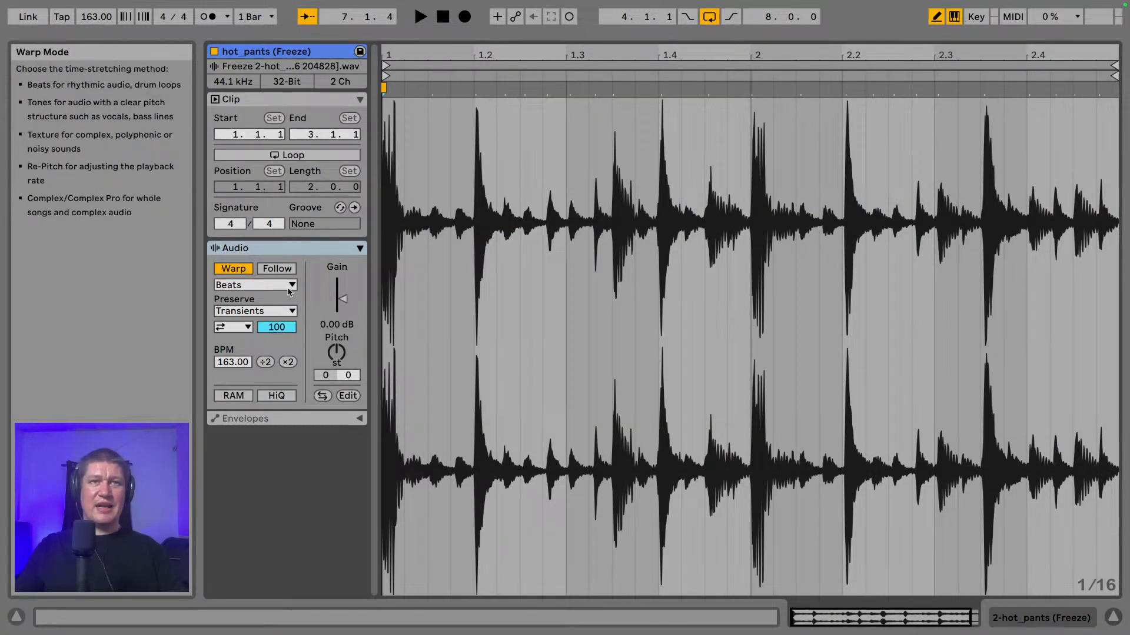
{"action": "left_click", "coordinate": [274, 285]}
{"action": "left_click", "coordinate": [257, 355]}
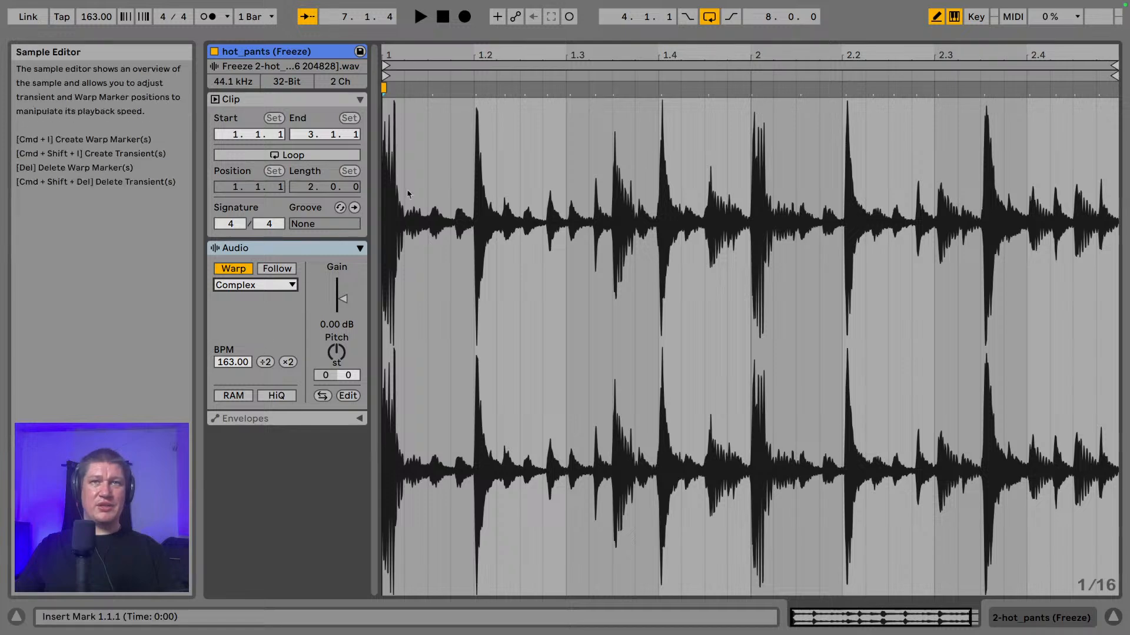
- Add warp markers on the hits at beats 1.2, 1.4 and 2 of the hot_pants clip and align them to the grid
{"action": "mouse_move", "coordinate": [476, 57]}
{"action": "left_mouse_down"}
{"action": "mouse_move", "coordinate": [482, 121]}
{"action": "mouse_move", "coordinate": [483, 90]}
{"action": "left_mouse_up"}
{"action": "double_click", "coordinate": [491, 89]}
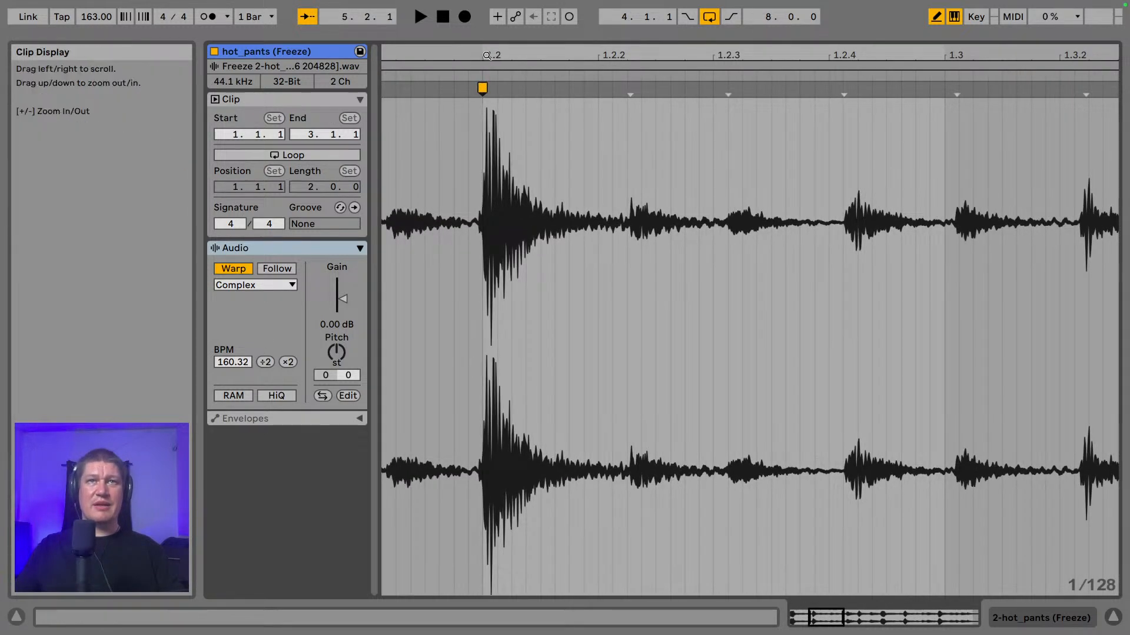
{"action": "left_click_drag", "start_coordinate": [556, 57], "coordinate": [557, 11]}
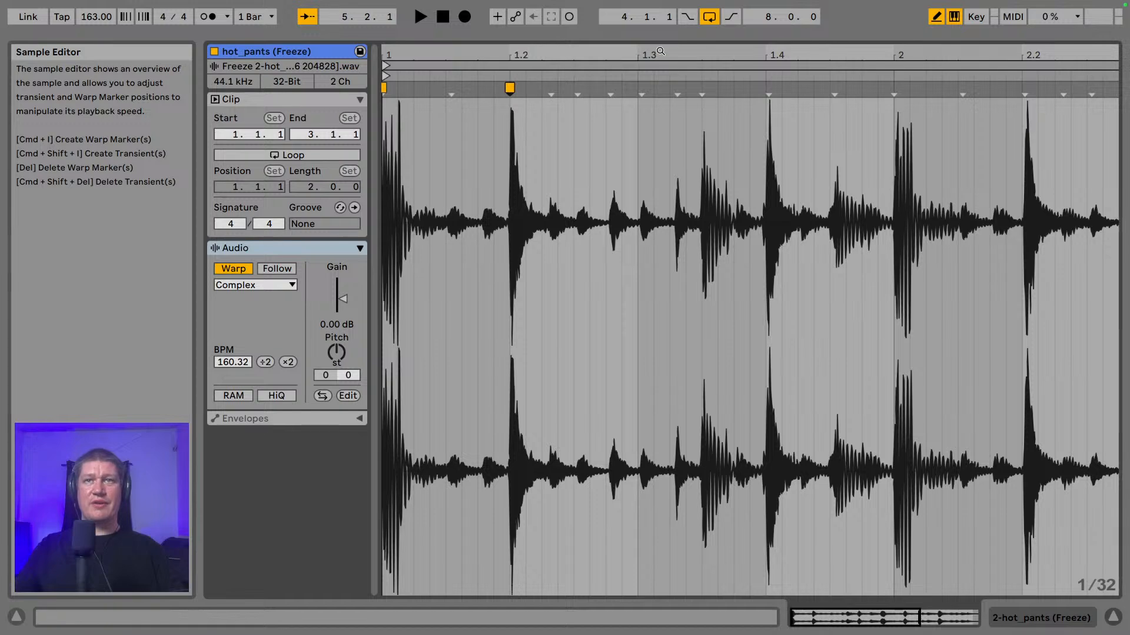
{"action": "double_click", "coordinate": [767, 90]}
{"action": "left_click_drag", "start_coordinate": [767, 90], "coordinate": [763, 90]}
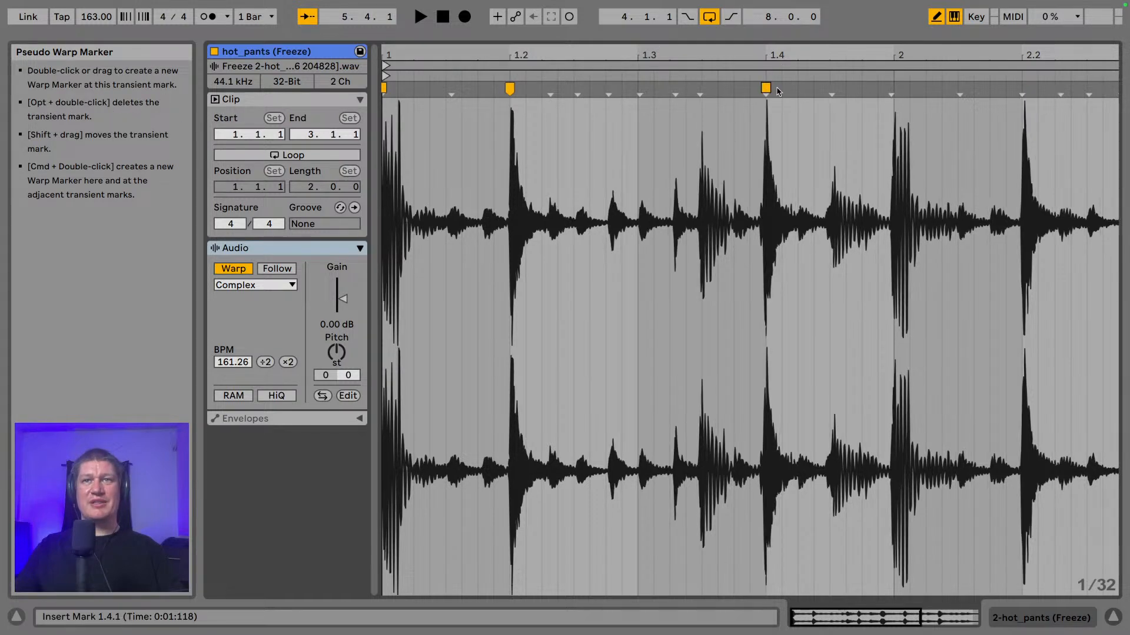
{"action": "double_click", "coordinate": [889, 87]}
{"action": "left_click_drag", "start_coordinate": [889, 87], "coordinate": [892, 87]}
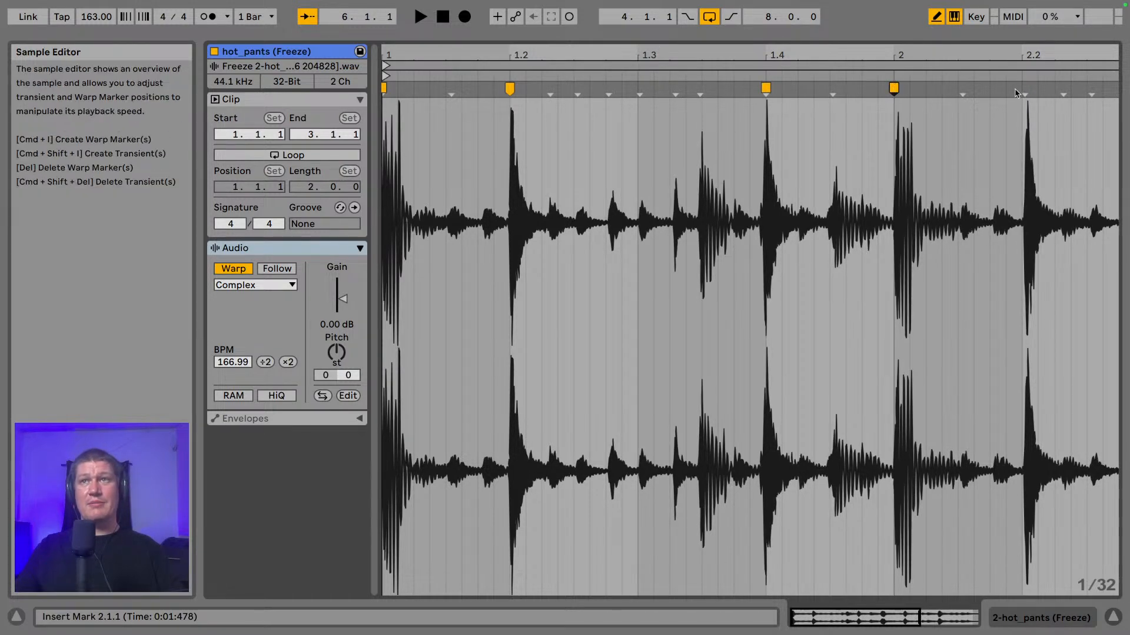
- Add warp markers on the hits at 2.2, 2.3.3 and 1.3.3 of the hot_pants clip, aligned to the grid
{"action": "double_click", "coordinate": [1023, 89]}
{"action": "left_click_drag", "start_coordinate": [1023, 89], "coordinate": [797, 45]}
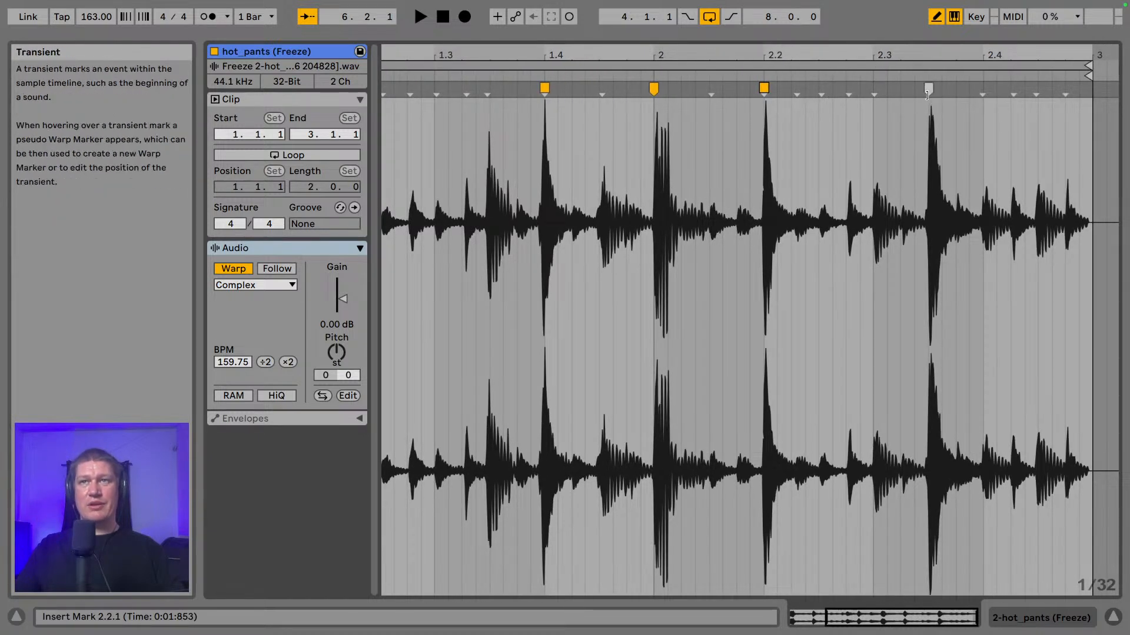
{"action": "double_click", "coordinate": [928, 93]}
{"action": "left_click_drag", "start_coordinate": [928, 93], "coordinate": [920, 94]}
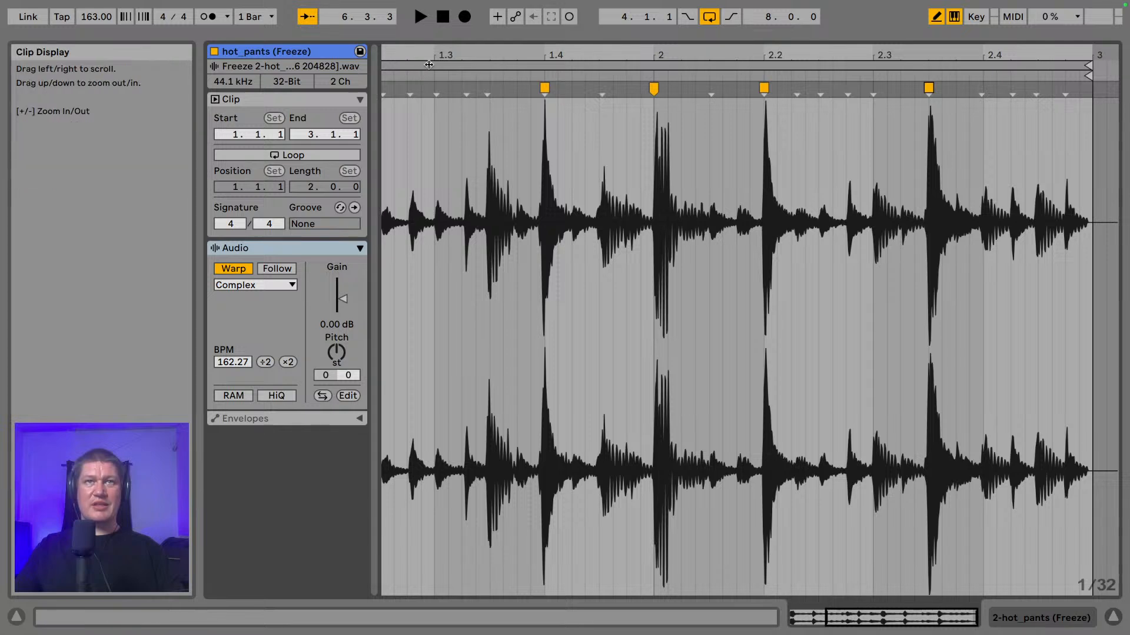
{"action": "left_click_drag", "start_coordinate": [457, 54], "coordinate": [580, 45]}
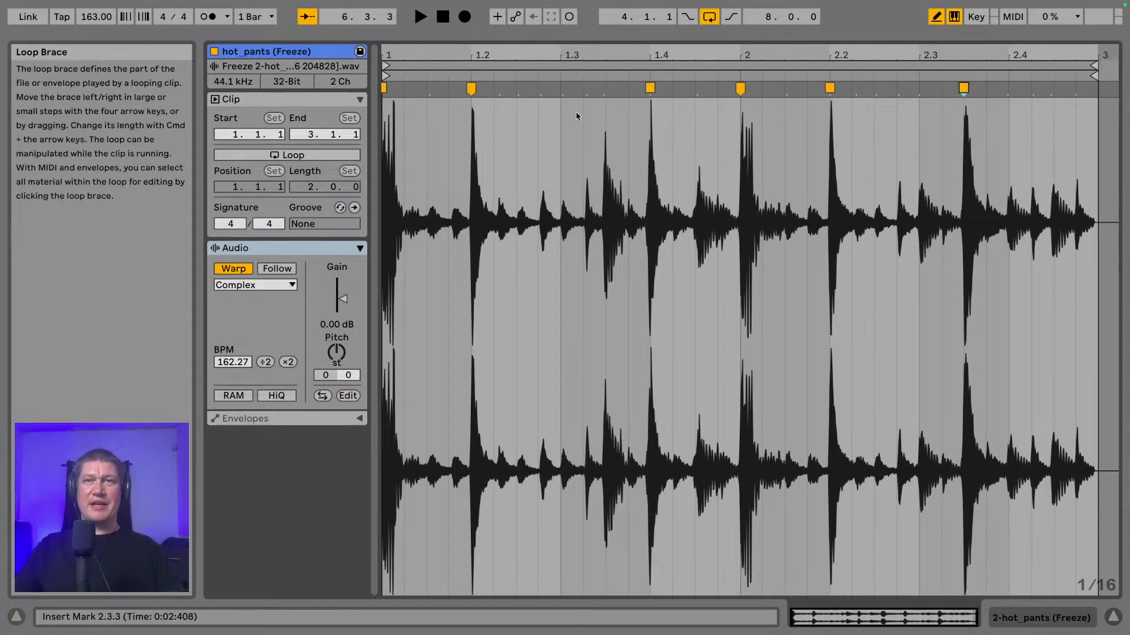
{"action": "double_click", "coordinate": [605, 88]}
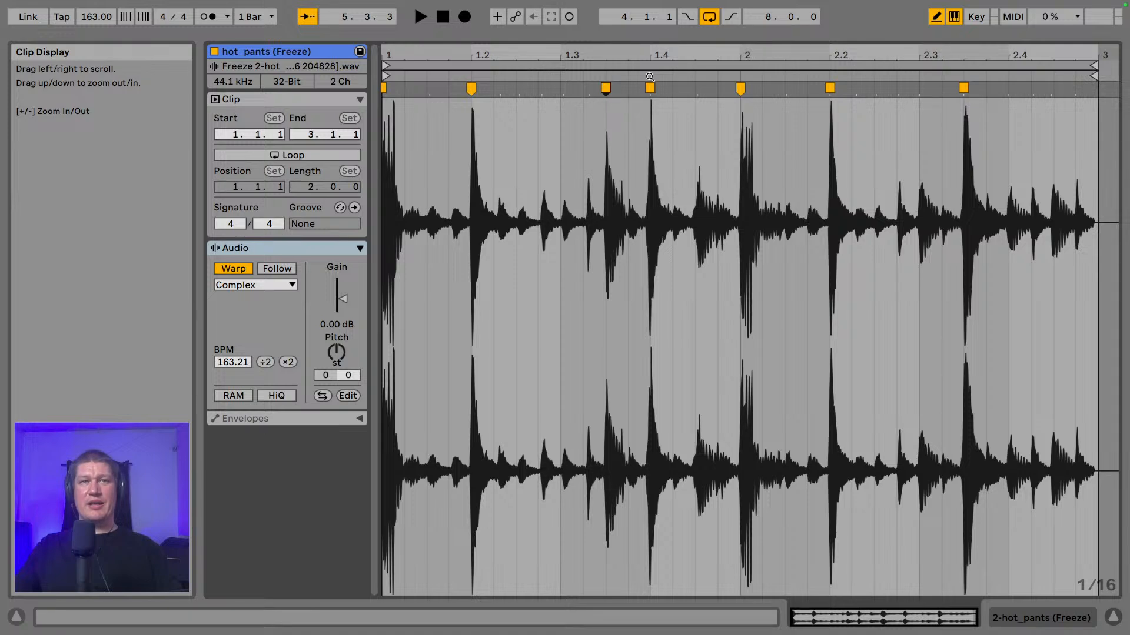
- Play back the warped hot_pants clip to check its timing
{"action": "key", "text": "space"}
{"action": "key", "text": "space"}
{"action": "key", "text": "space"}
{"action": "key", "text": "space"}
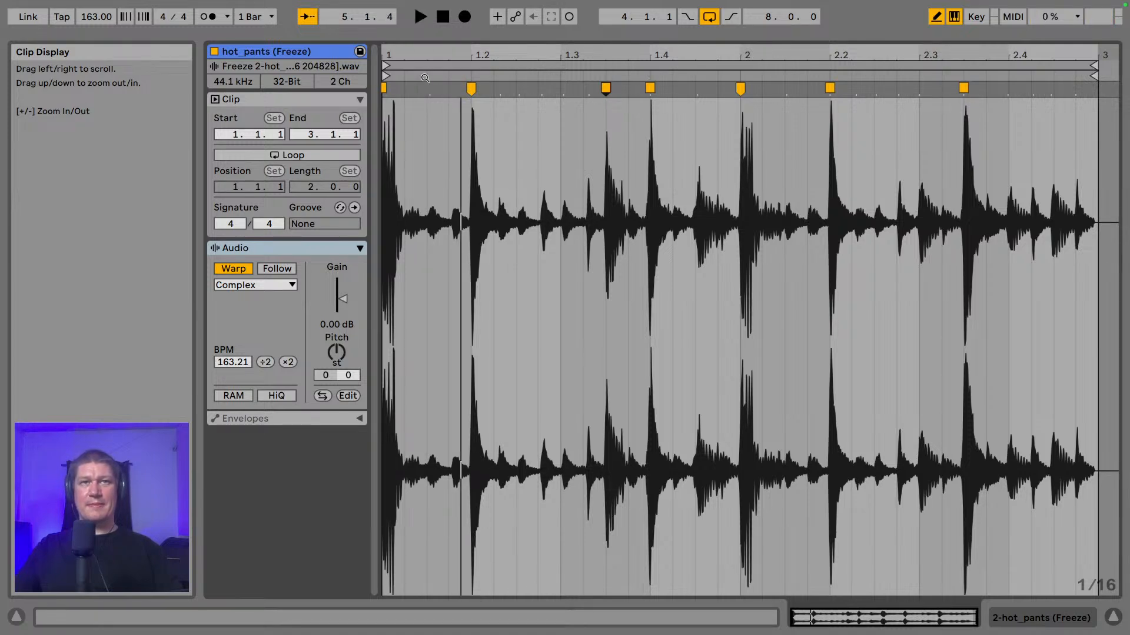
{"action": "key", "text": "space"}
{"action": "key", "text": "space"}
{"action": "key", "text": "space"}
{"action": "key", "text": "space"}
{"action": "key", "text": "space"}
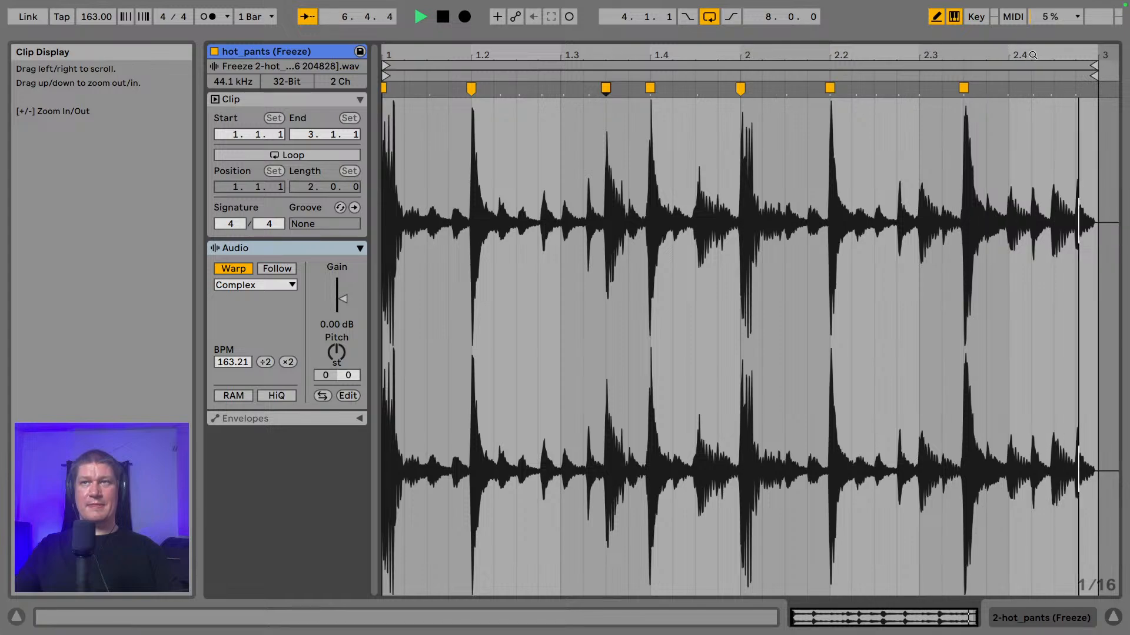
{"action": "key", "text": "space"}
{"action": "mouse_move", "coordinate": [1049, 53]}
{"action": "left_mouse_down"}
{"action": "mouse_move", "coordinate": [1049, 68]}
{"action": "mouse_move", "coordinate": [914, 70]}
{"action": "mouse_move", "coordinate": [1042, 55]}
{"action": "left_mouse_up"}
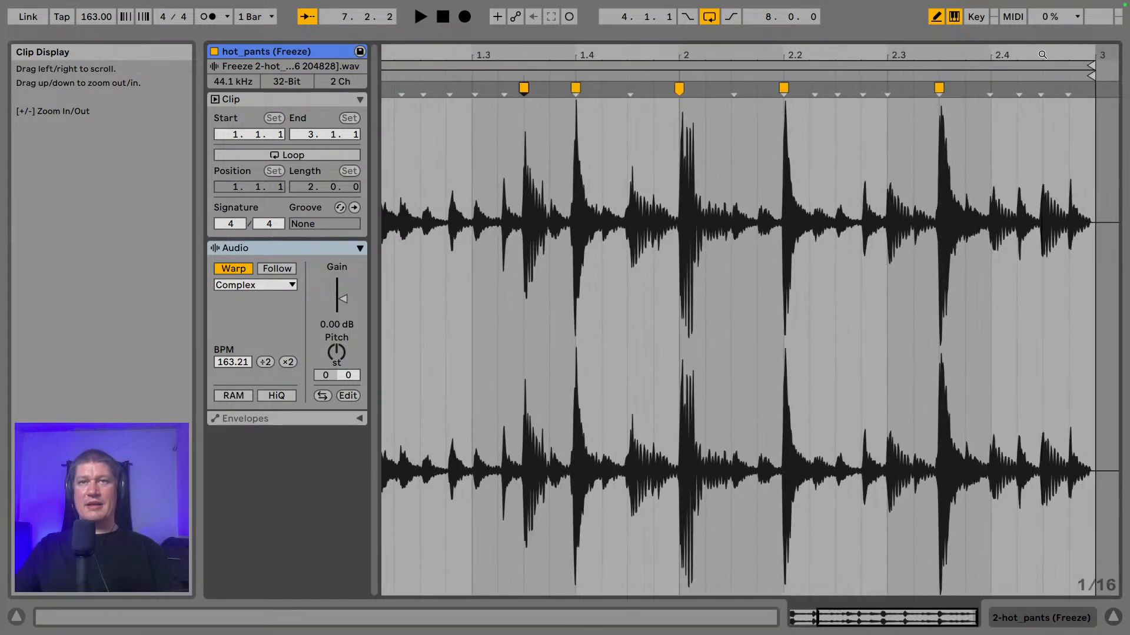
- Slice the warped hot_pants clip to a new MIDI track at one slice per 1/8 note, using the Built-in preset with warped timing preserved
{"action": "left_click", "coordinate": [1112, 616]}
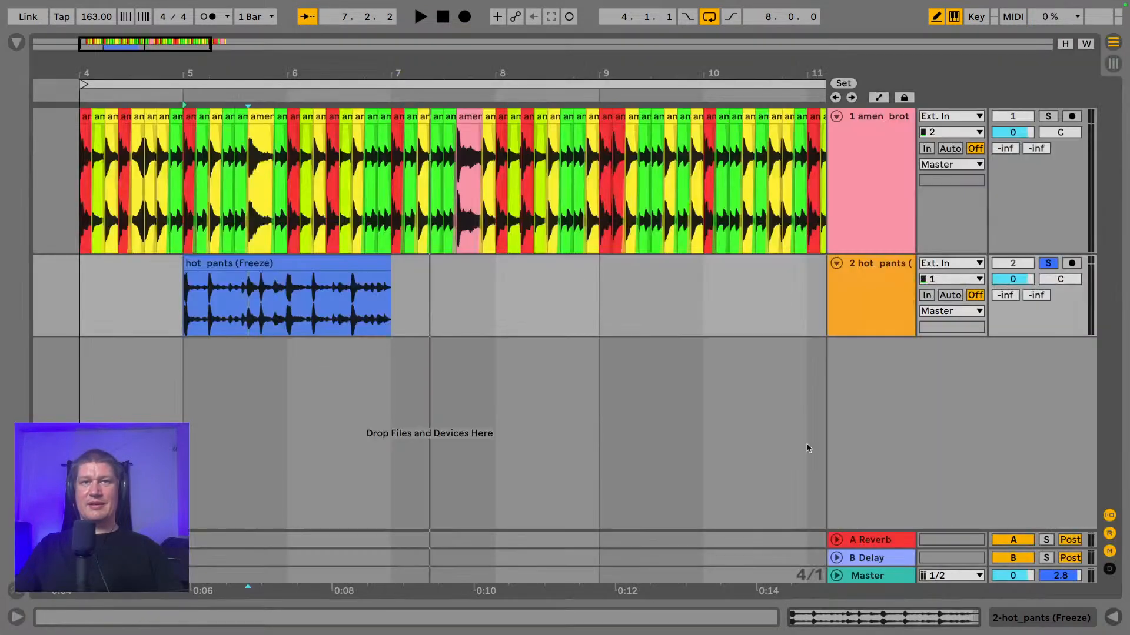
{"action": "left_click", "coordinate": [294, 265]}
{"action": "scroll", "coordinate": [295, 269], "scroll_direction": "left", "scroll_amount": 5}
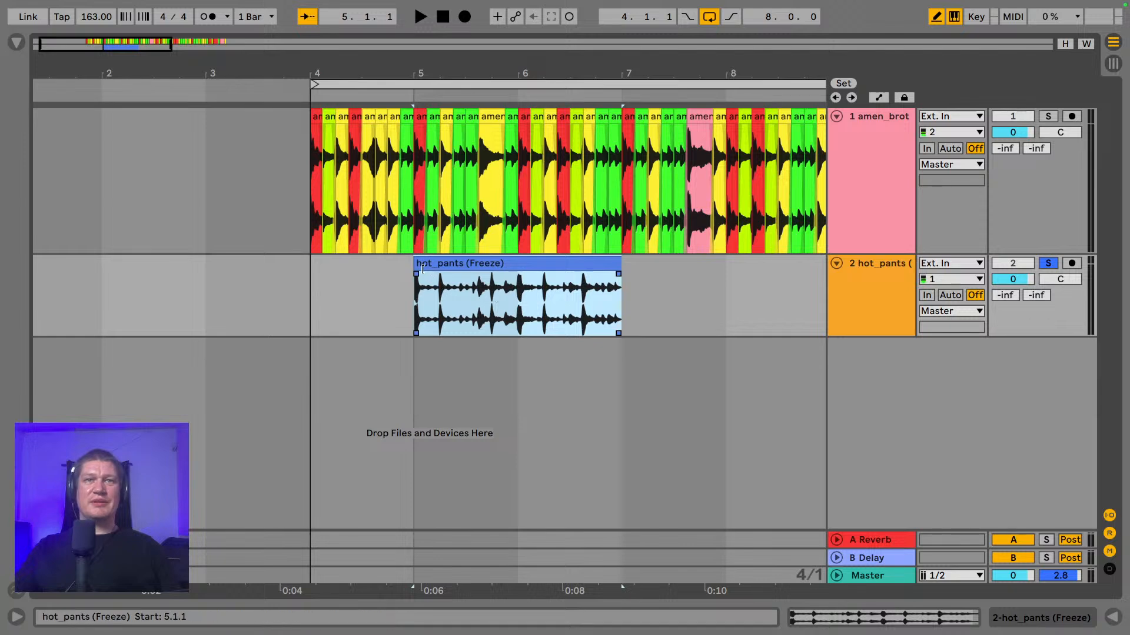
{"action": "right_click", "coordinate": [509, 264]}
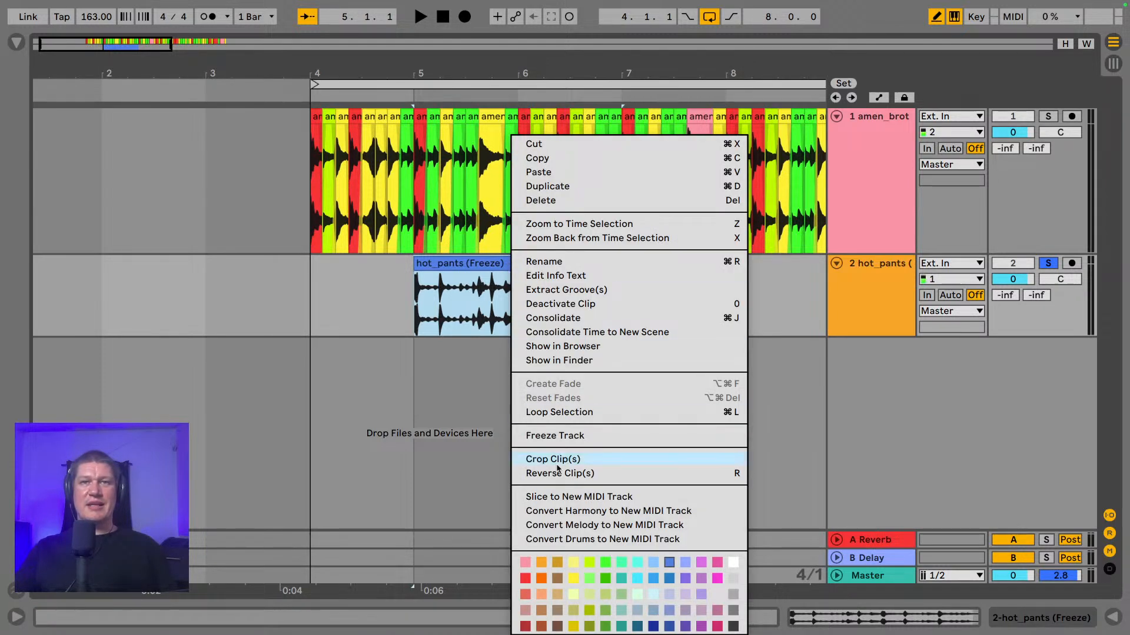
{"action": "left_click", "coordinate": [619, 498]}
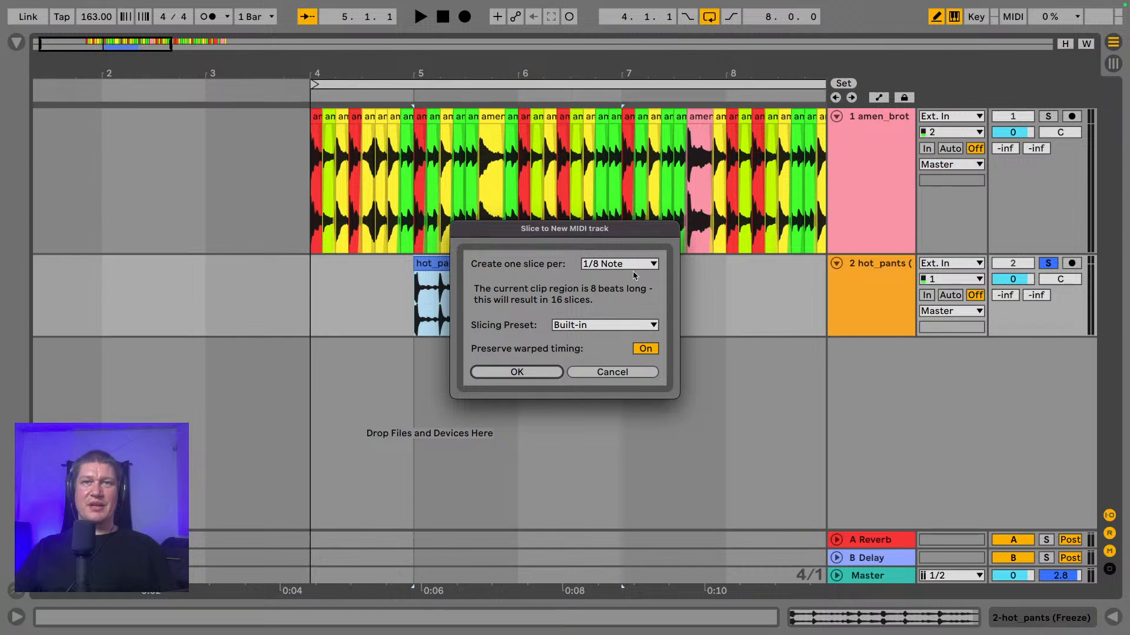
{"action": "left_click", "coordinate": [610, 329]}
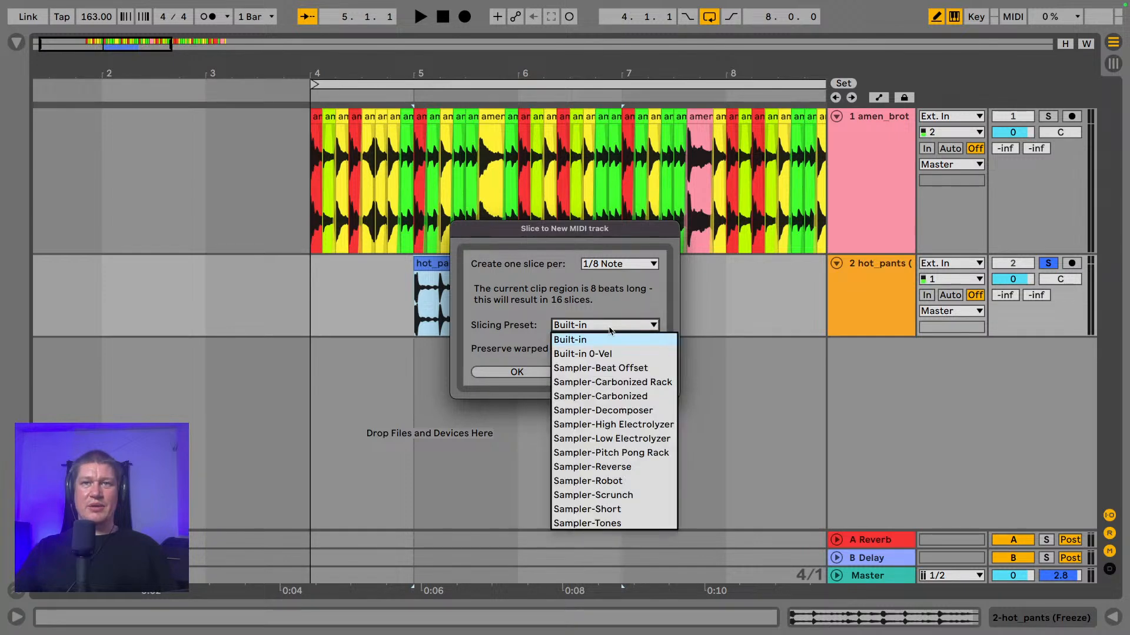
{"action": "left_click", "coordinate": [609, 330]}
{"action": "left_click", "coordinate": [653, 265]}
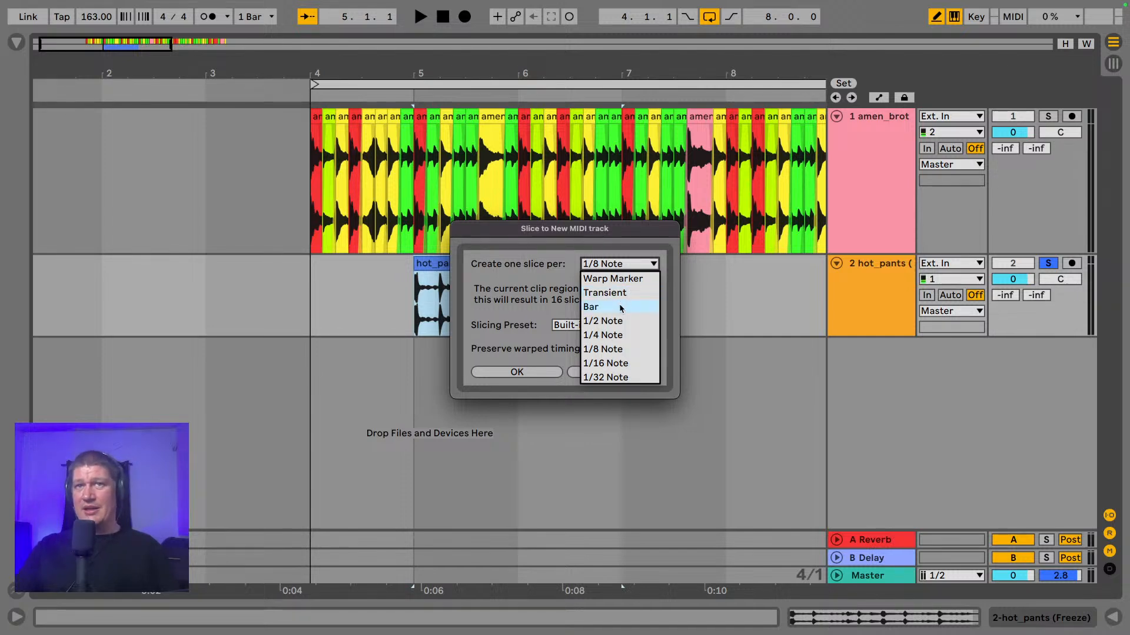
{"action": "left_click", "coordinate": [531, 302]}
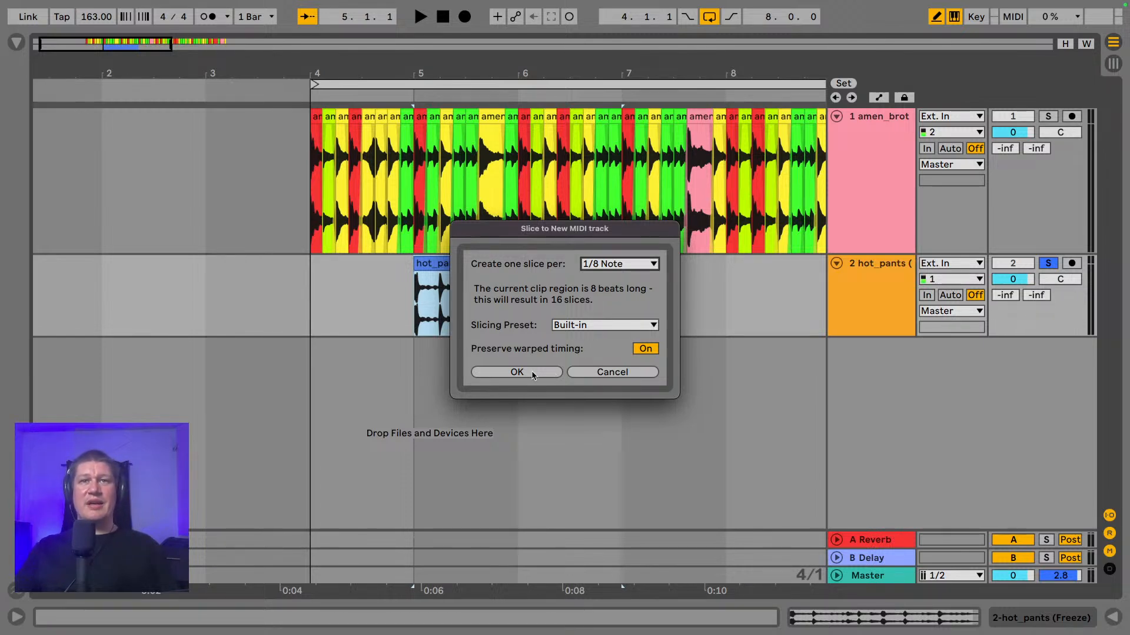
{"action": "left_click", "coordinate": [516, 373]}
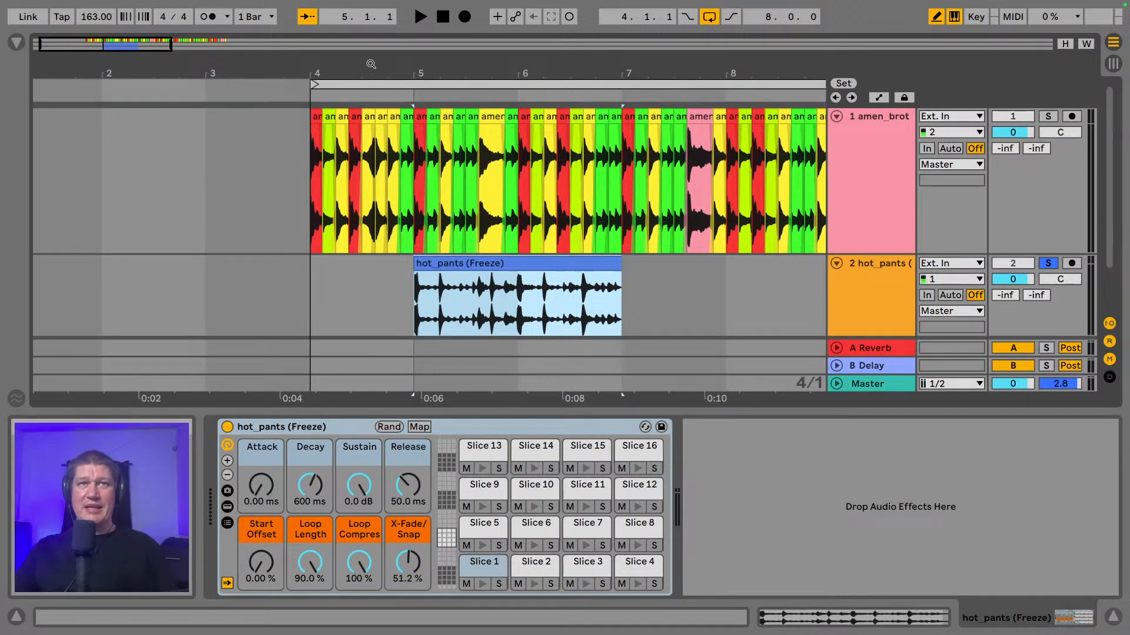
- Delete the original hot_pants audio track and unfold the new sliced hot_pants MIDI track
{"action": "left_click_drag", "start_coordinate": [345, 68], "coordinate": [383, 175]}
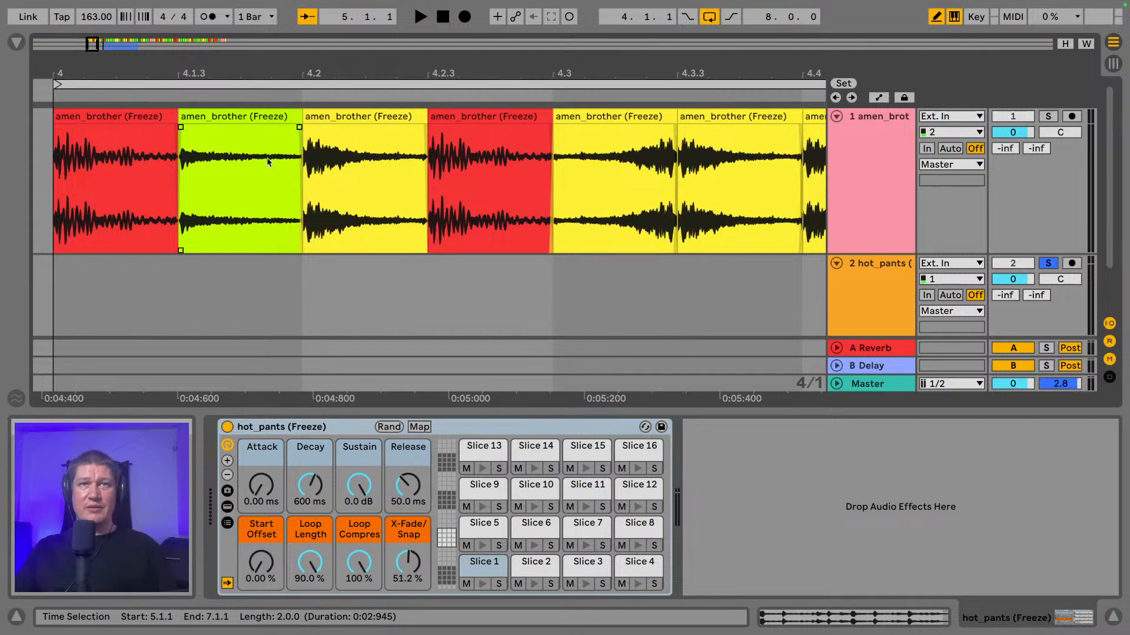
{"action": "left_click_drag", "start_coordinate": [588, 71], "coordinate": [298, 3]}
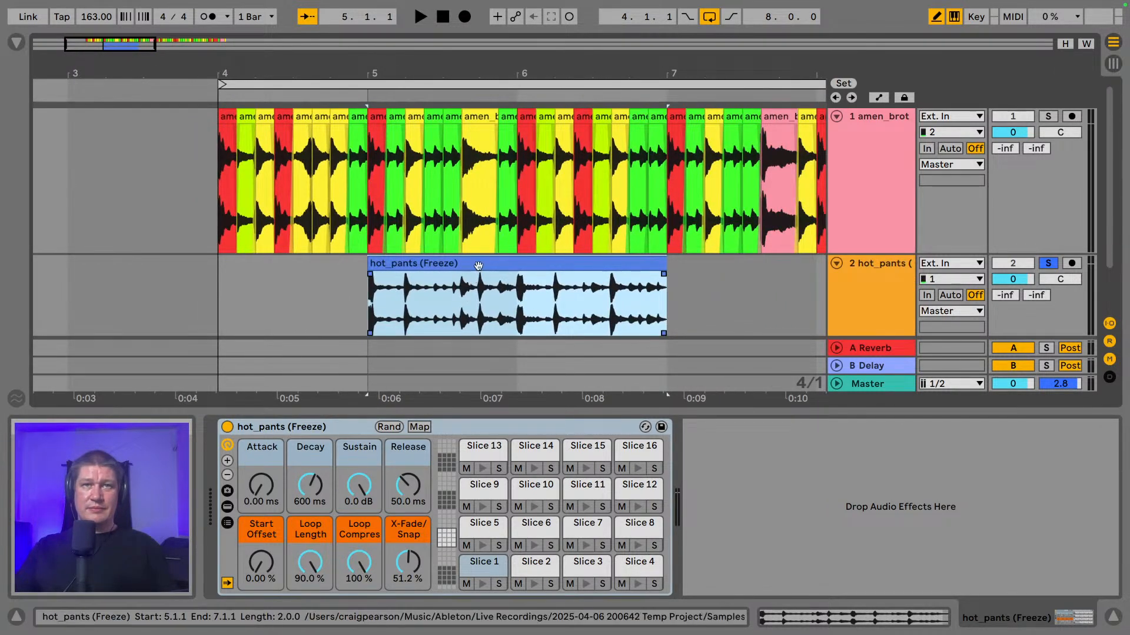
{"action": "left_click", "coordinate": [479, 265]}
{"action": "left_click", "coordinate": [863, 276]}
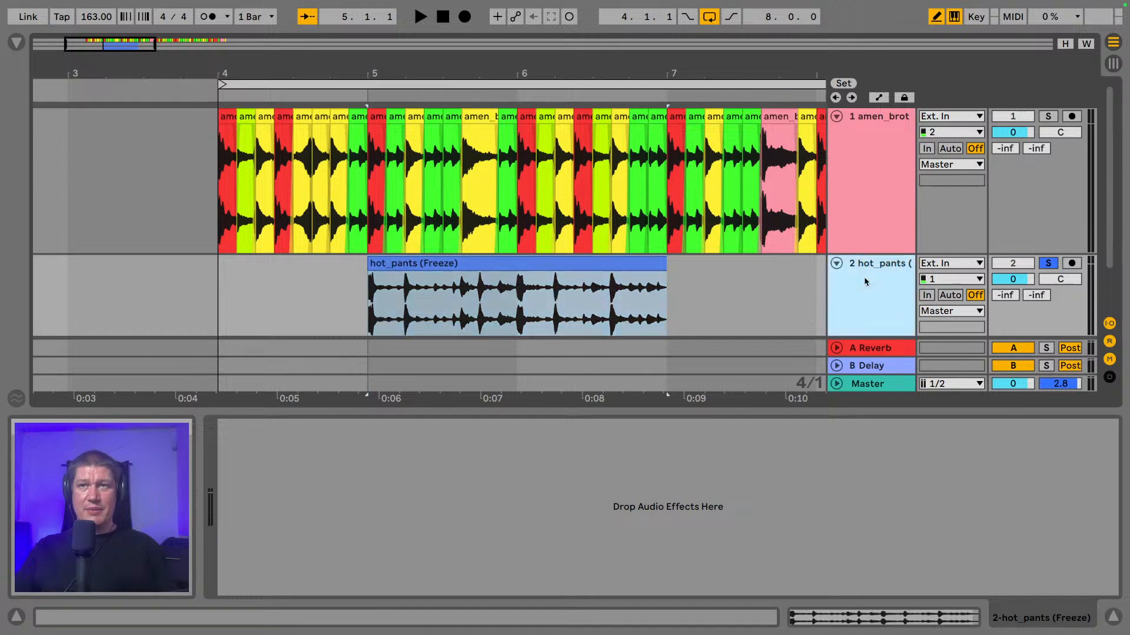
{"action": "key", "text": "ctrl+d"}
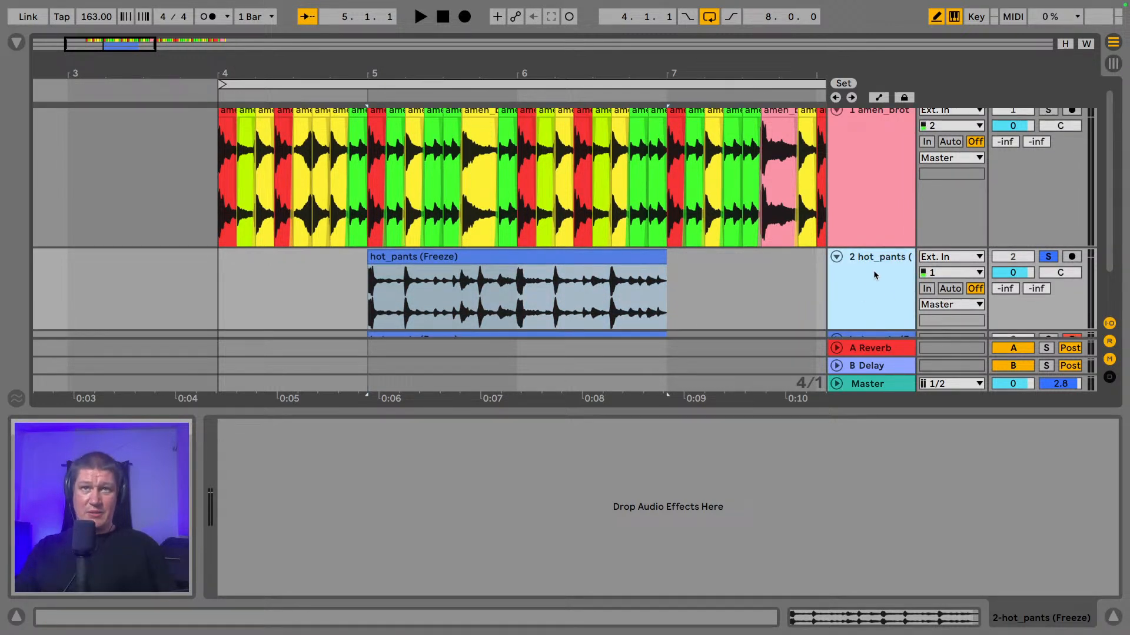
{"action": "key", "text": "Delete"}
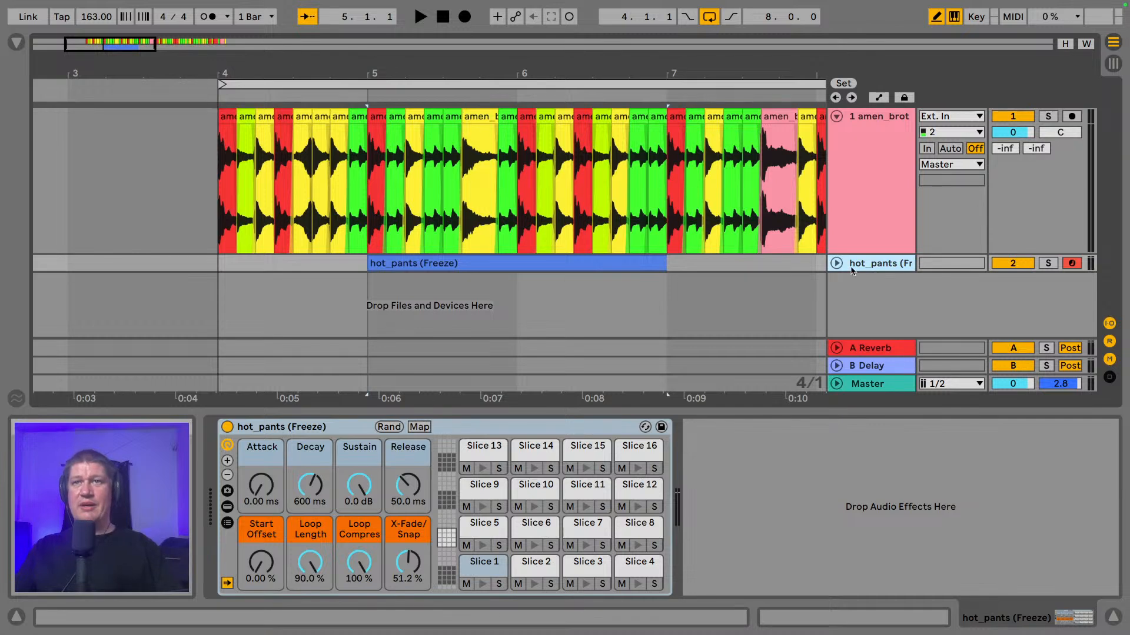
{"action": "left_click", "coordinate": [836, 263]}
{"action": "scroll", "coordinate": [765, 297], "scroll_direction": "down", "scroll_amount": 1}
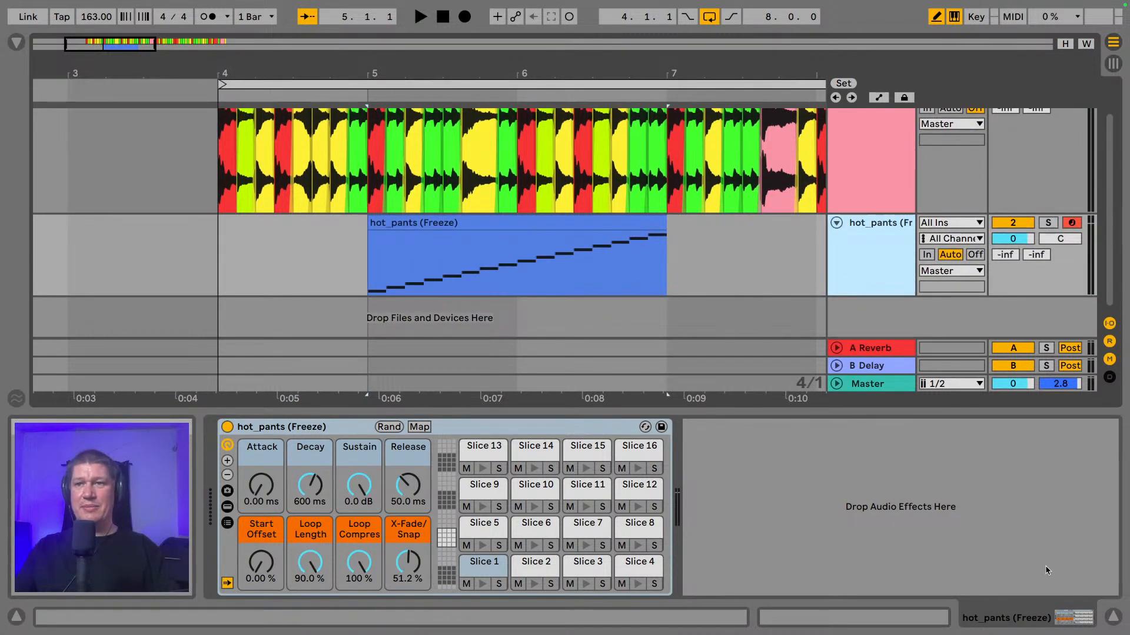
{"action": "left_click", "coordinate": [1110, 613]}
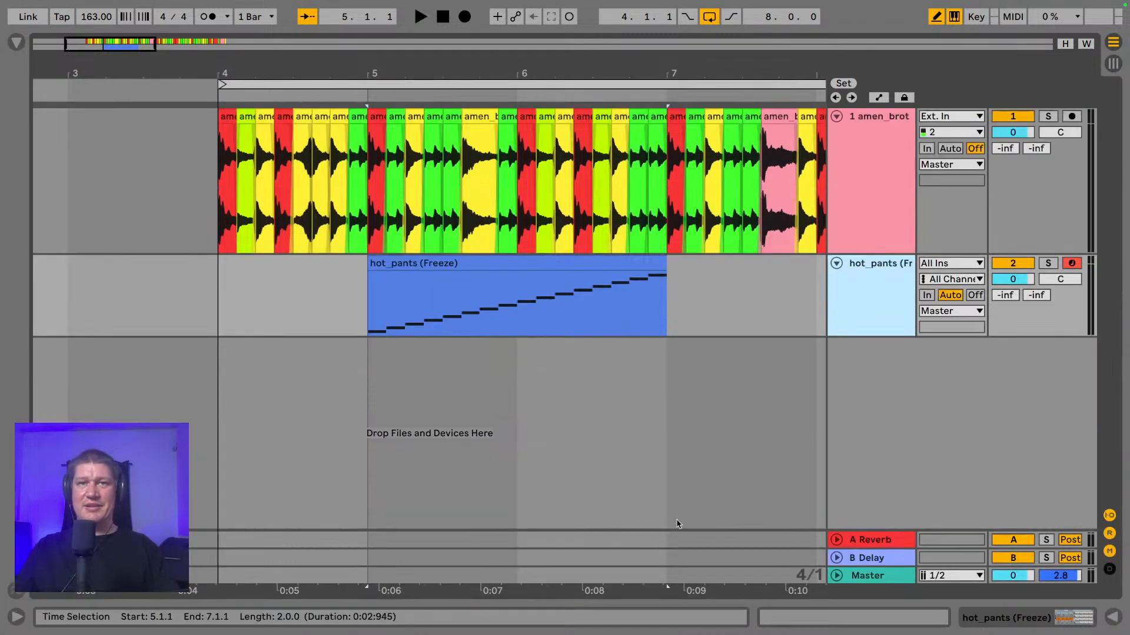
- Open the sliced hot_pants drum rack and audition Slice 1 with its sample settings displayed
{"action": "double_click", "coordinate": [876, 263]}
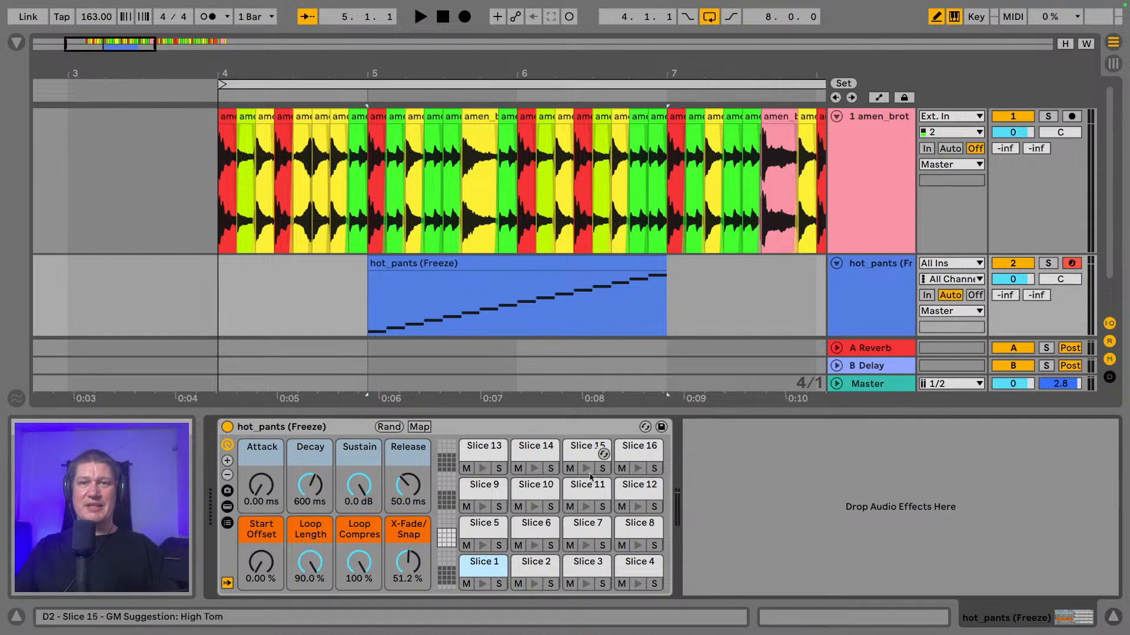
{"action": "left_click", "coordinate": [484, 570]}
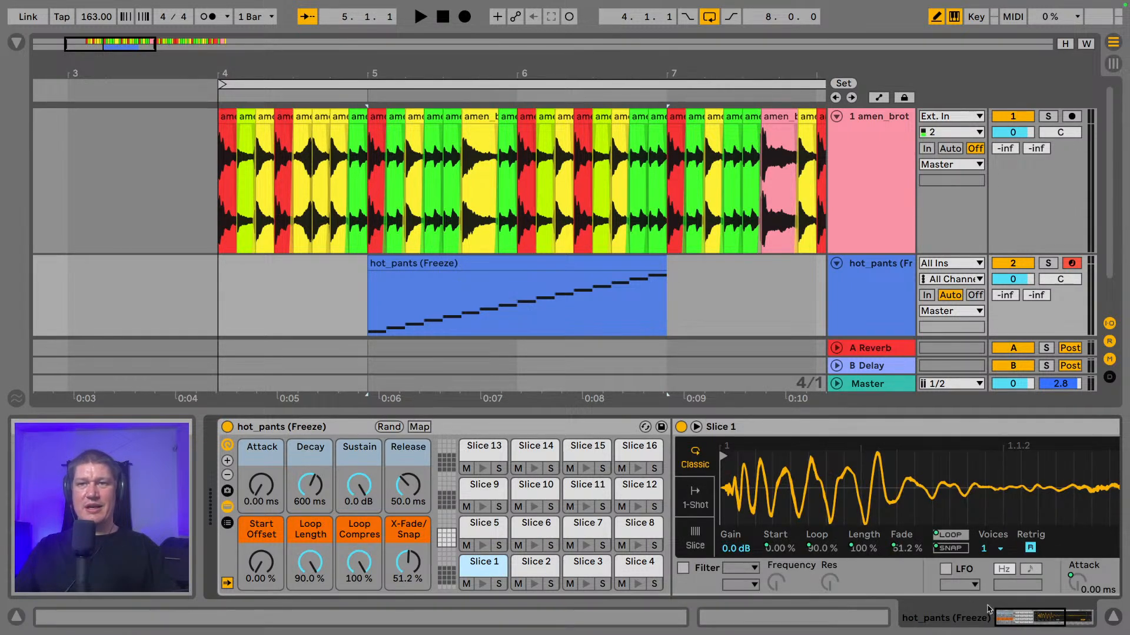
{"action": "left_click", "coordinate": [1042, 618]}
{"action": "mouse_move", "coordinate": [1043, 618]}
{"action": "left_mouse_down"}
{"action": "mouse_move", "coordinate": [1052, 618]}
{"action": "mouse_move", "coordinate": [1038, 621]}
{"action": "left_mouse_up"}
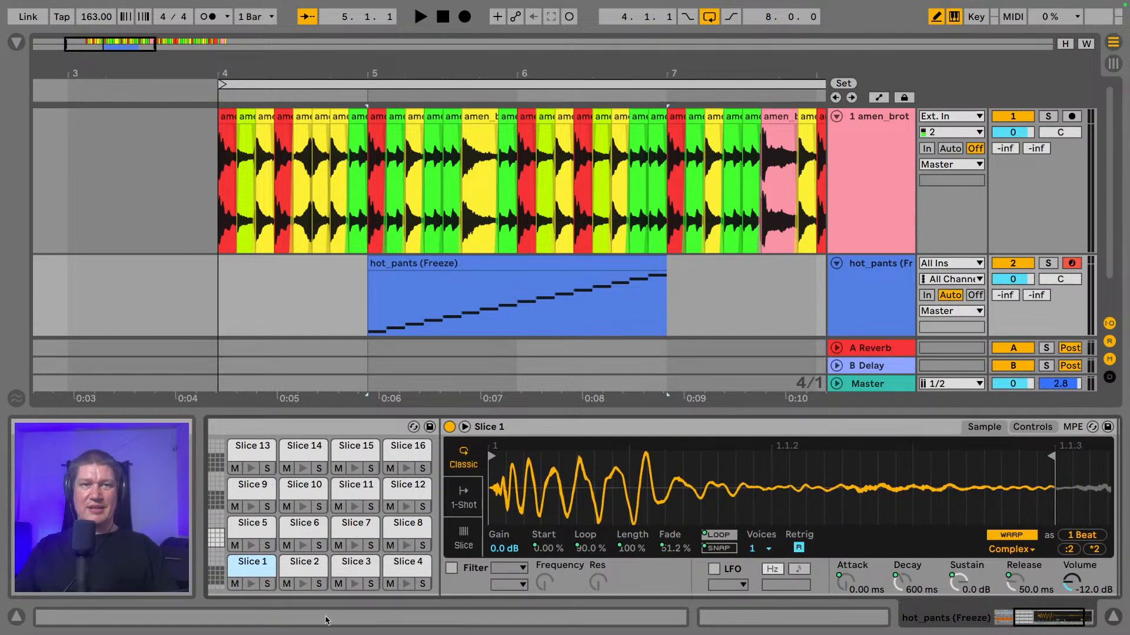
{"action": "left_click", "coordinate": [249, 587]}
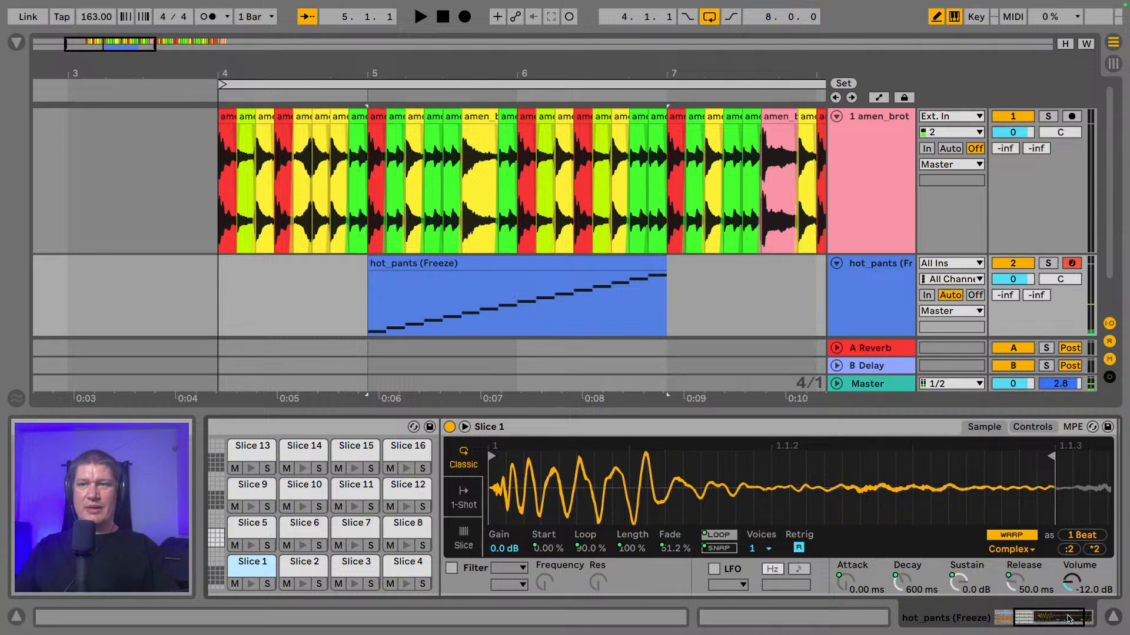
- Set the hot_pants rack's Loop Length macro to 0.00 % and audition Slice 1 again
{"action": "left_click_drag", "start_coordinate": [1072, 616], "coordinate": [1046, 618]}
{"action": "left_click_drag", "start_coordinate": [305, 558], "coordinate": [305, 591]}
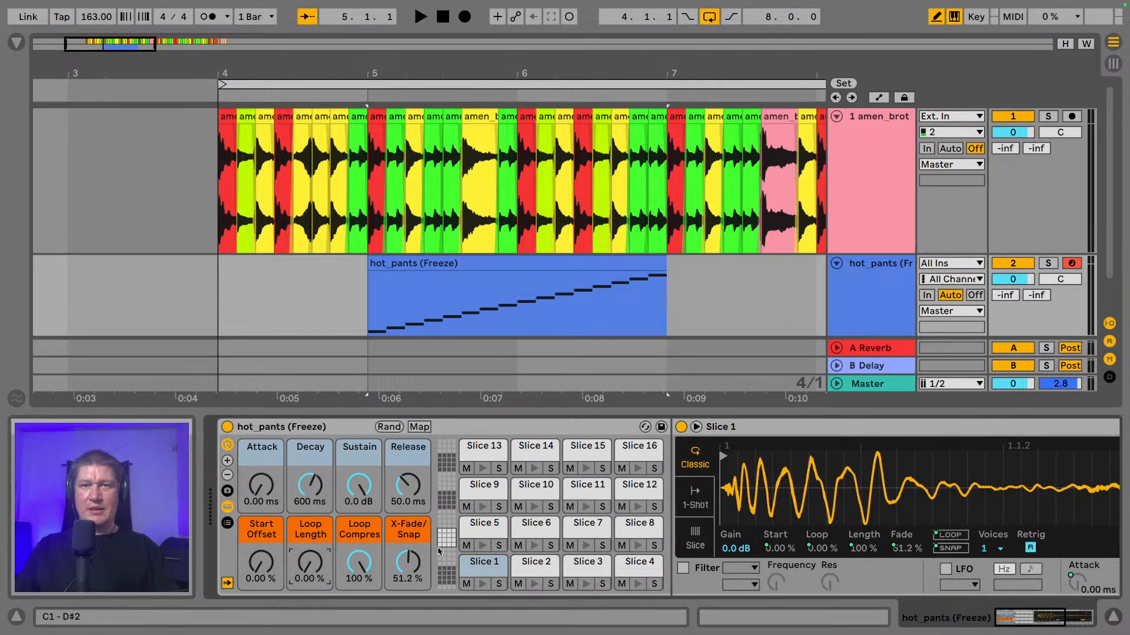
{"action": "left_click", "coordinate": [480, 584]}
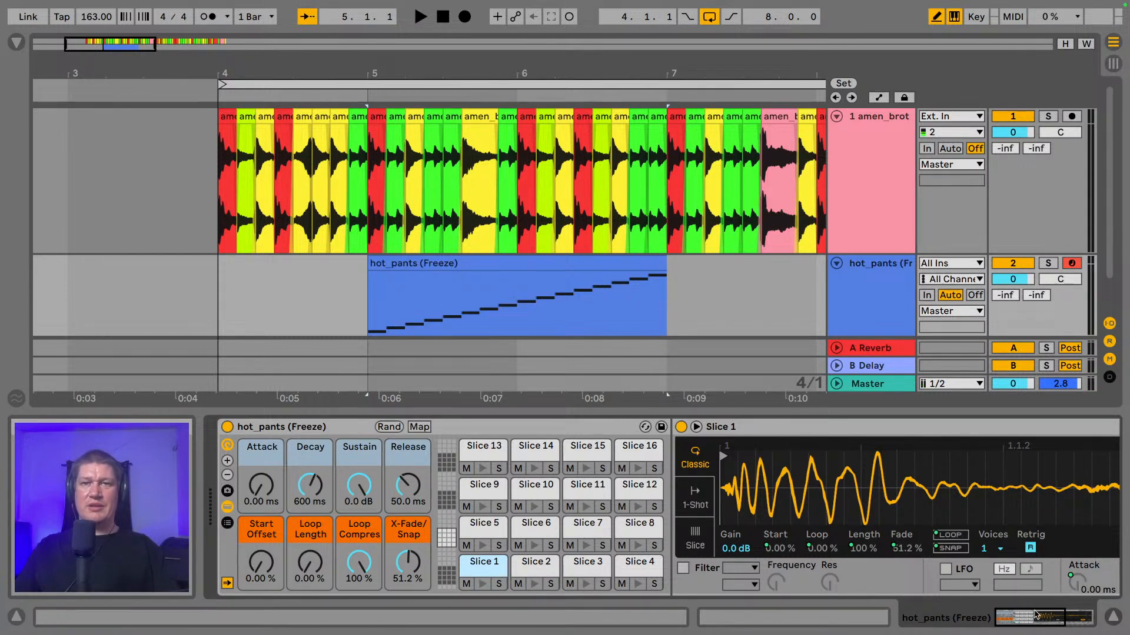
- Pull Slice 2's end point back ahead of the hit at 1.2 and audition the slice
{"action": "left_click_drag", "start_coordinate": [1036, 615], "coordinate": [1055, 618]}
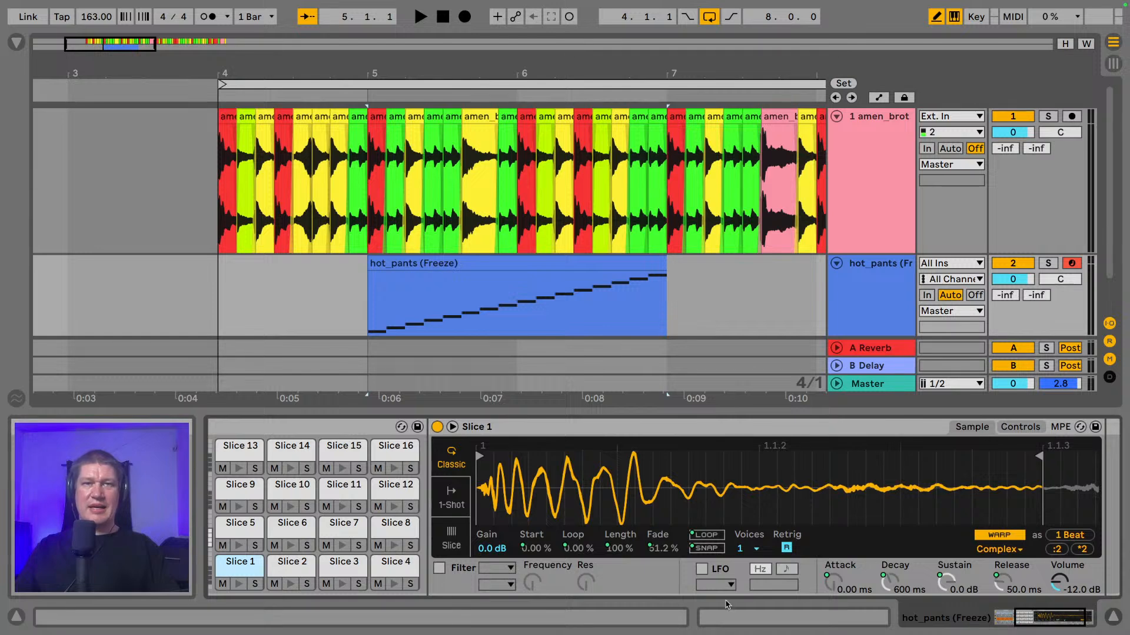
{"action": "left_click", "coordinate": [276, 568]}
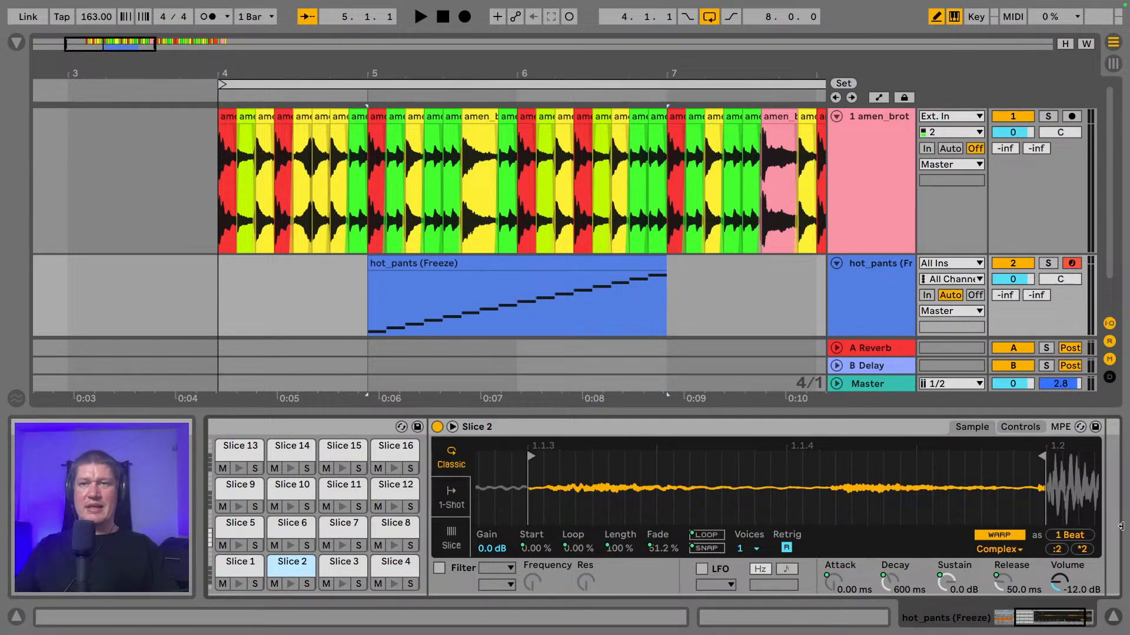
{"action": "mouse_move", "coordinate": [1052, 483]}
{"action": "left_mouse_down"}
{"action": "mouse_move", "coordinate": [930, 484]}
{"action": "mouse_move", "coordinate": [909, 457]}
{"action": "mouse_move", "coordinate": [876, 461]}
{"action": "left_mouse_up"}
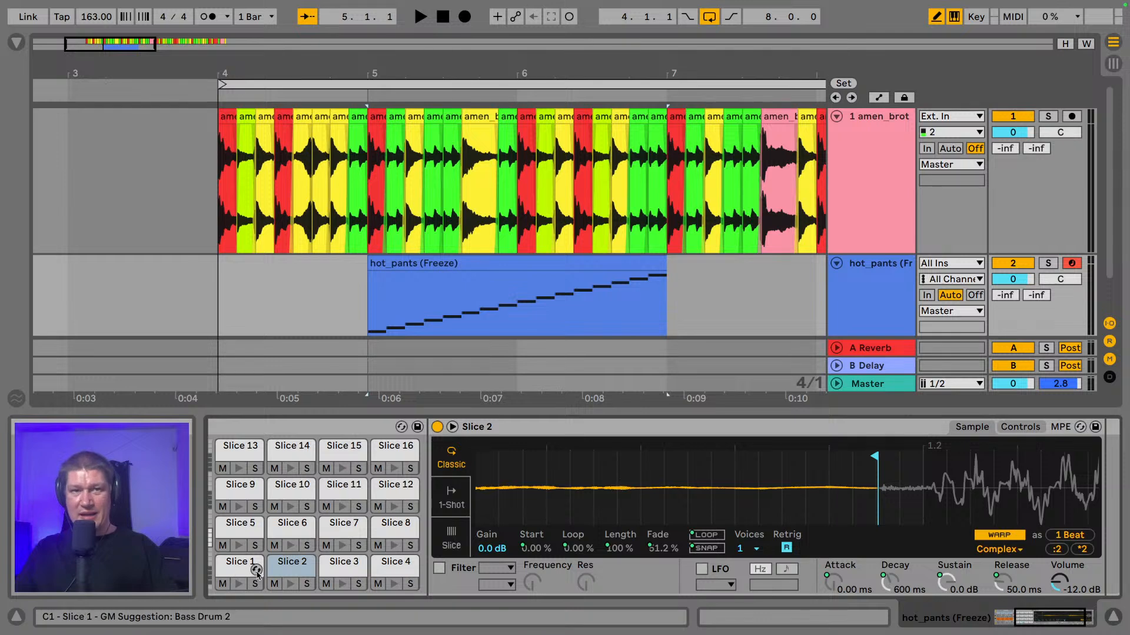
{"action": "left_click", "coordinate": [290, 585]}
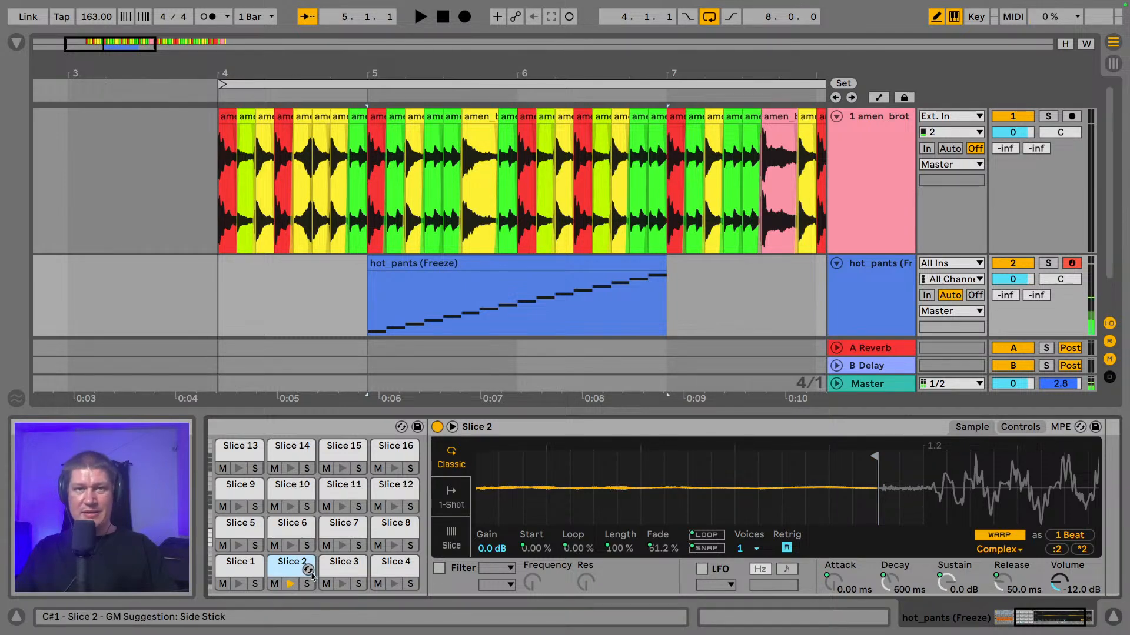
- Move Slice 3's start point slightly earlier, ahead of the hit at 1.2, and audition the slice
{"action": "left_click", "coordinate": [342, 566]}
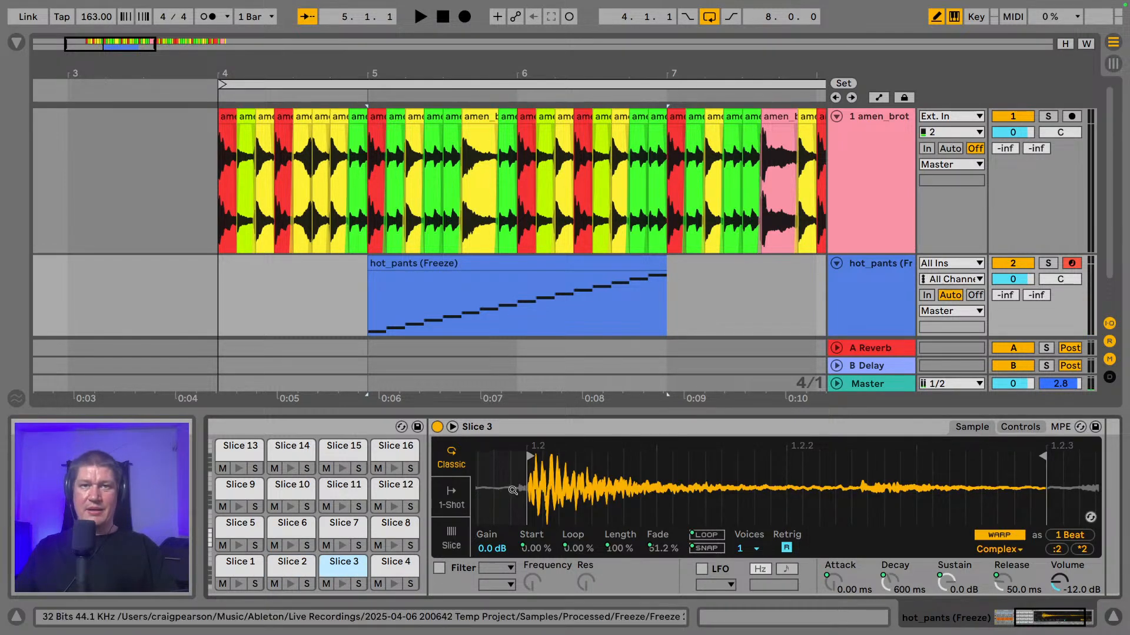
{"action": "left_click_drag", "start_coordinate": [512, 448], "coordinate": [531, 490]}
{"action": "left_click_drag", "start_coordinate": [603, 456], "coordinate": [563, 459]}
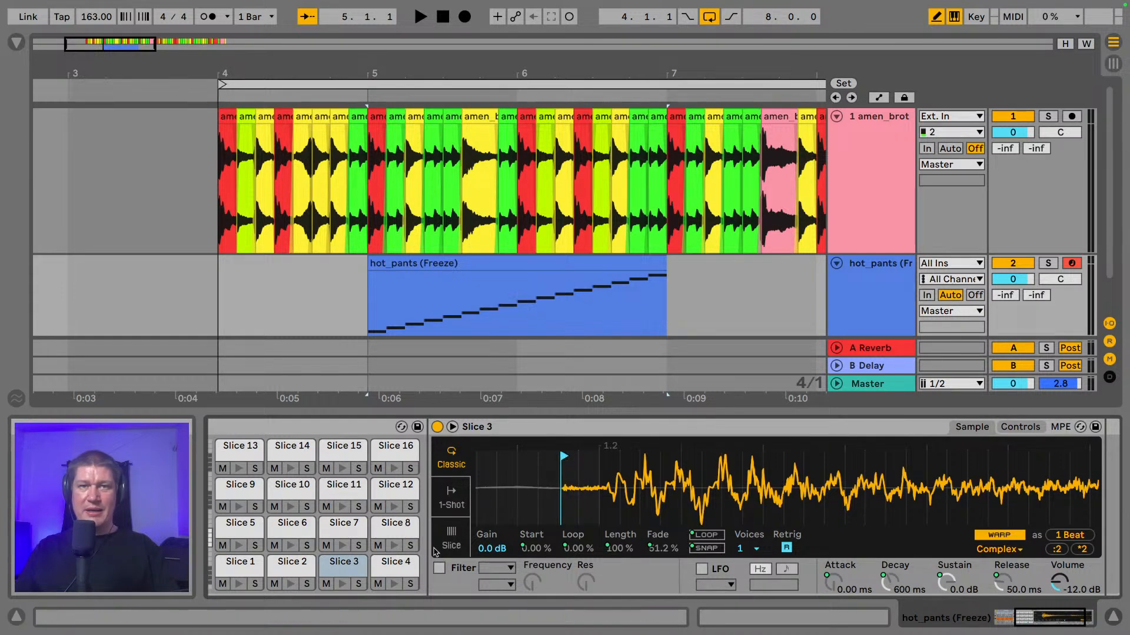
{"action": "left_click", "coordinate": [344, 580]}
- Audition Slice 4, and pull Slice 5's end point back ahead of the hit at 1.3.3
{"action": "left_click", "coordinate": [380, 571]}
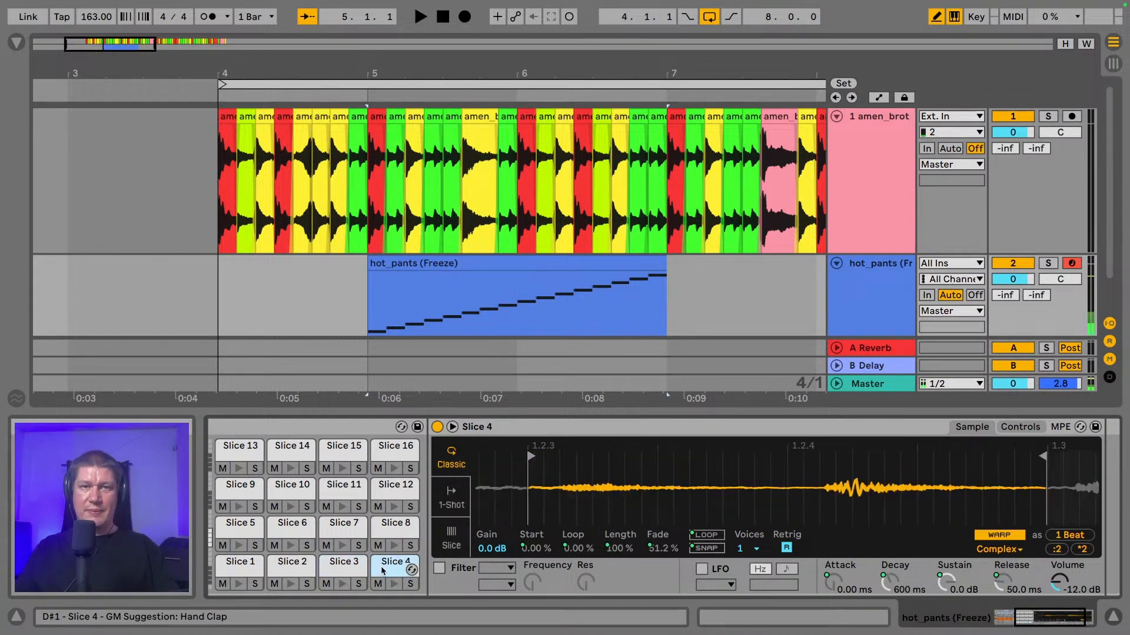
{"action": "left_click", "coordinate": [239, 534]}
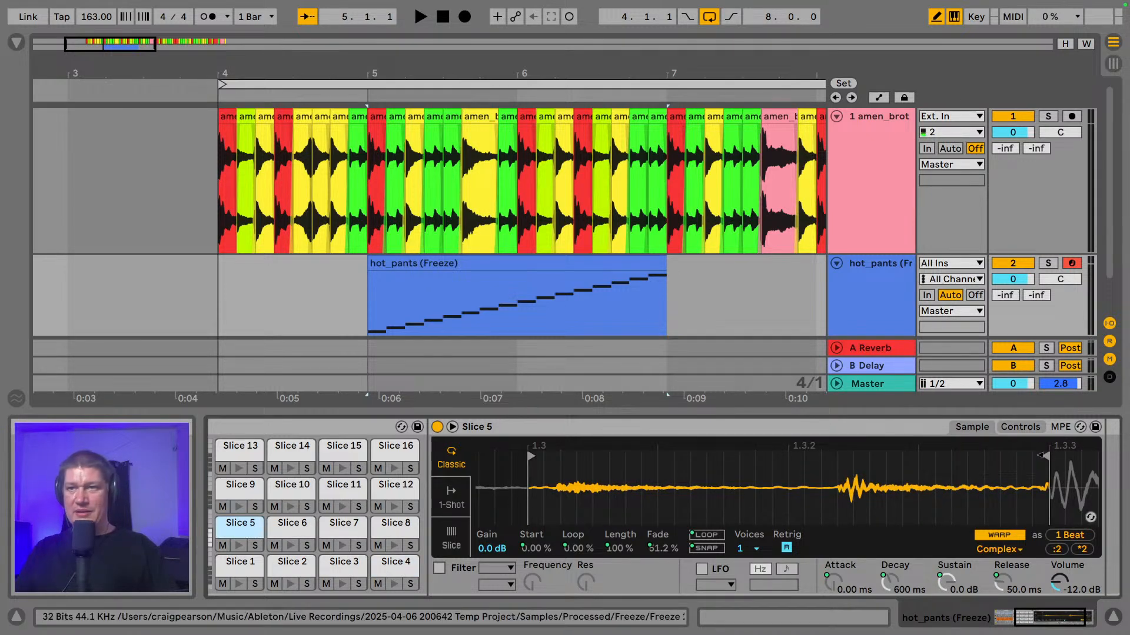
{"action": "left_click_drag", "start_coordinate": [1046, 485], "coordinate": [1046, 518]}
{"action": "left_click_drag", "start_coordinate": [1053, 456], "coordinate": [1018, 457]}
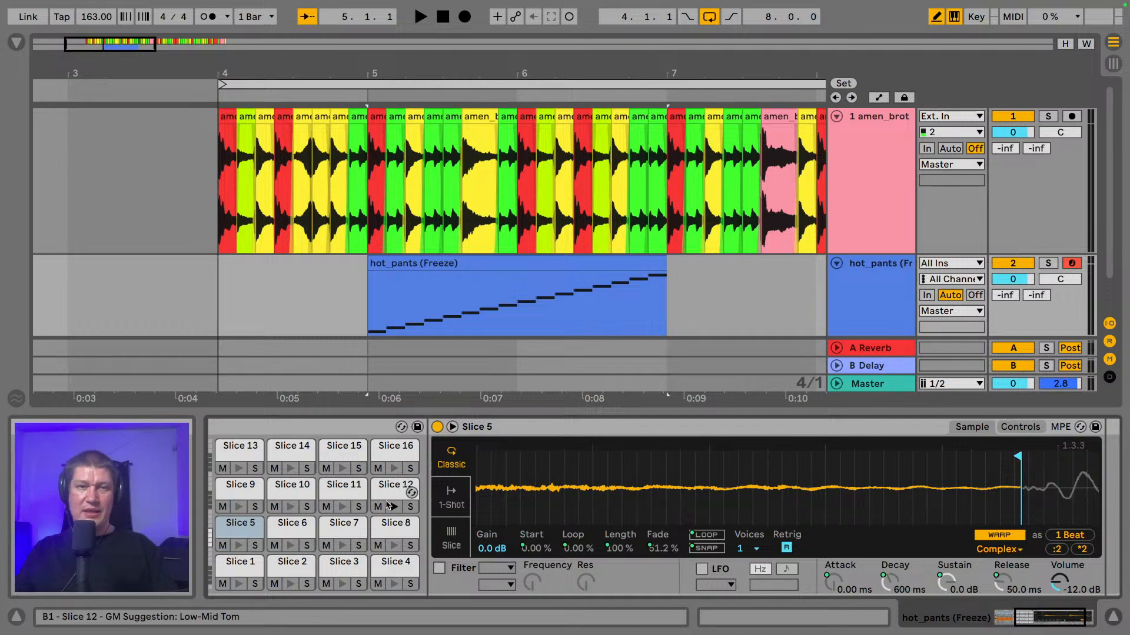
- Move Slice 6's start slightly before 1.3.3, trim its end ahead of the hit near 1.4, and audition it
{"action": "left_click", "coordinate": [293, 533]}
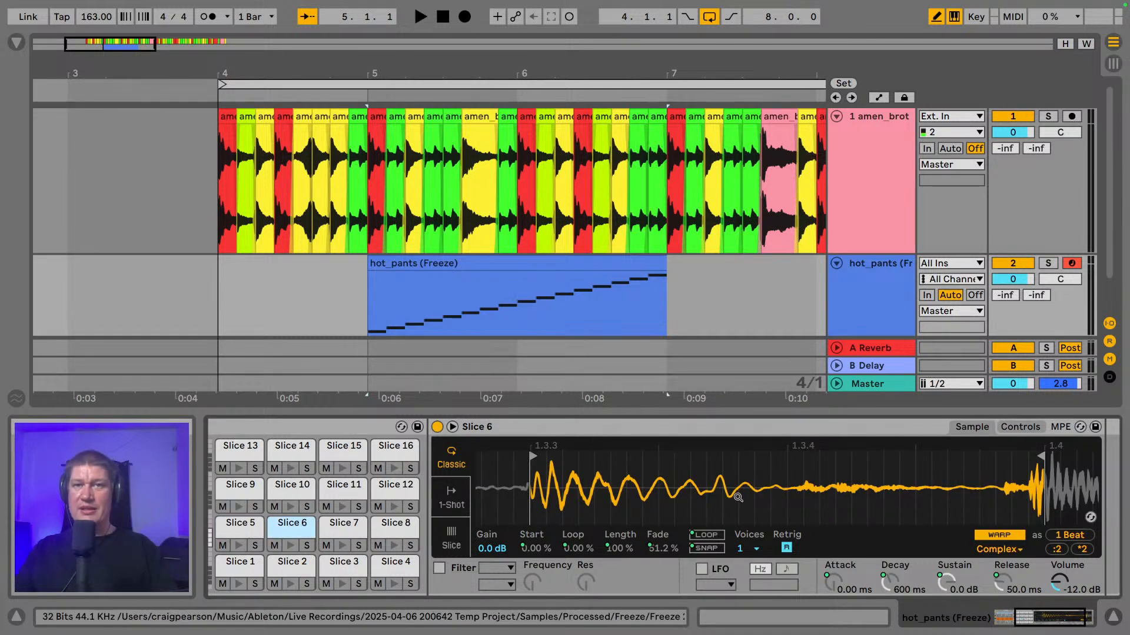
{"action": "left_click", "coordinate": [532, 455]}
{"action": "left_click_drag", "start_coordinate": [532, 456], "coordinate": [518, 456]}
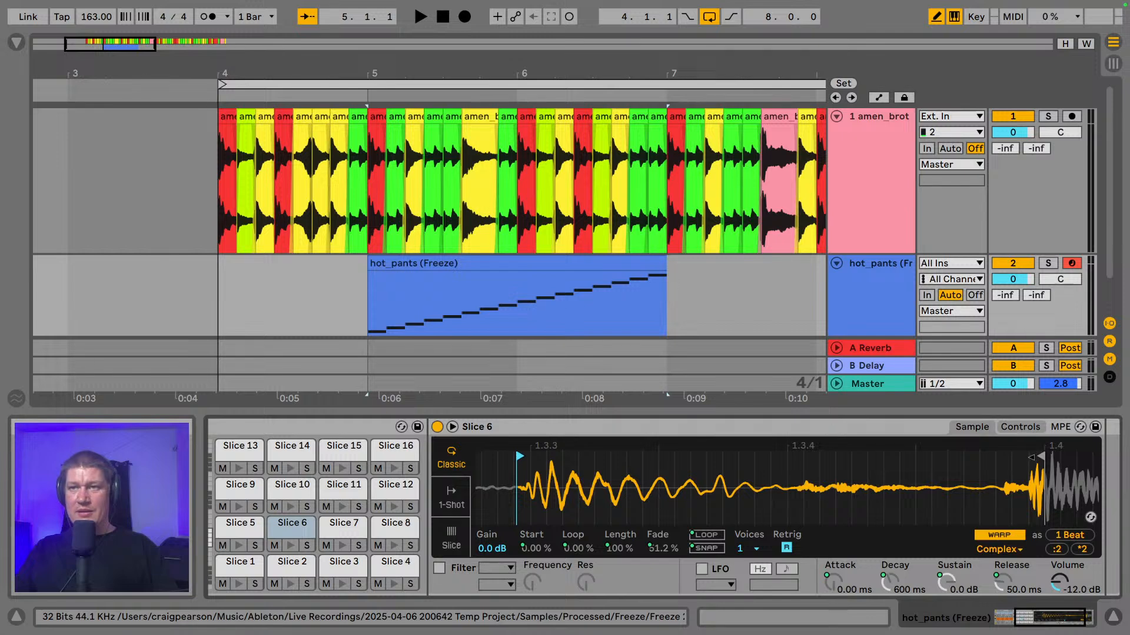
{"action": "left_click_drag", "start_coordinate": [1040, 457], "coordinate": [997, 456]}
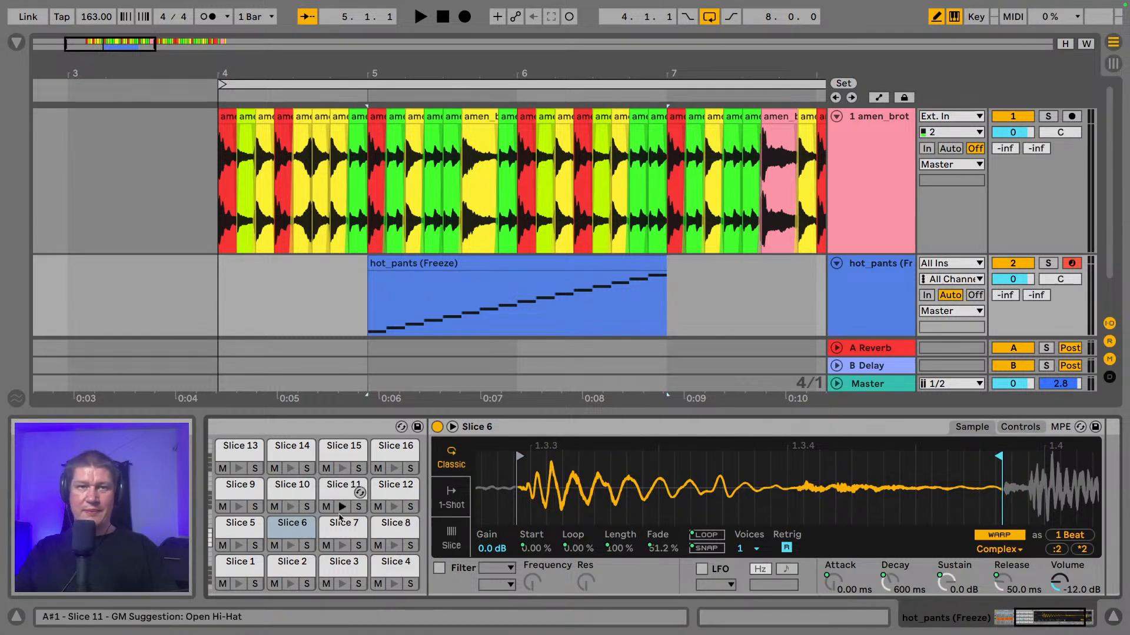
{"action": "left_click", "coordinate": [289, 547]}
- Audition Slice 7, move its start earlier ahead of the hit at 1.4, and trim its end before 1.4.3
{"action": "left_click", "coordinate": [342, 545]}
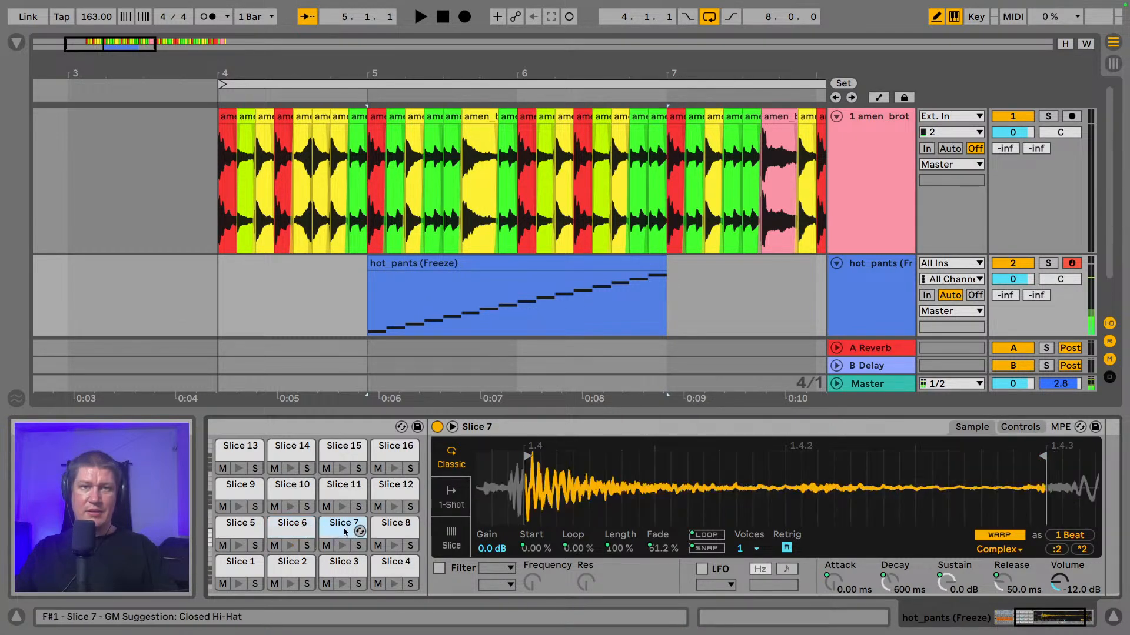
{"action": "left_click", "coordinate": [346, 546]}
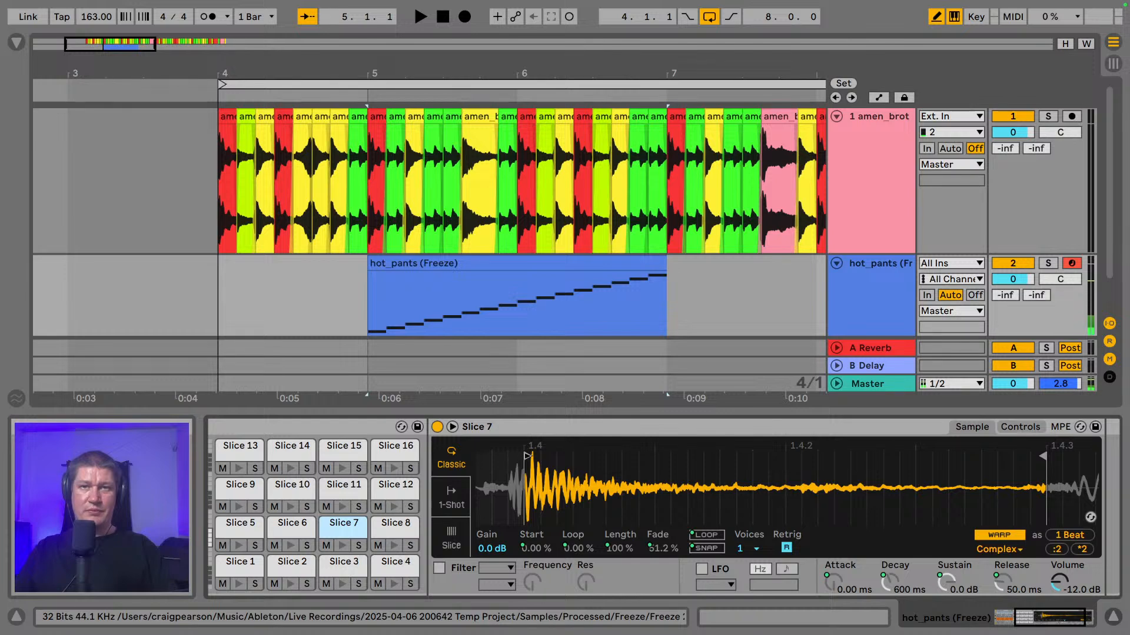
{"action": "left_click_drag", "start_coordinate": [526, 457], "coordinate": [484, 463]}
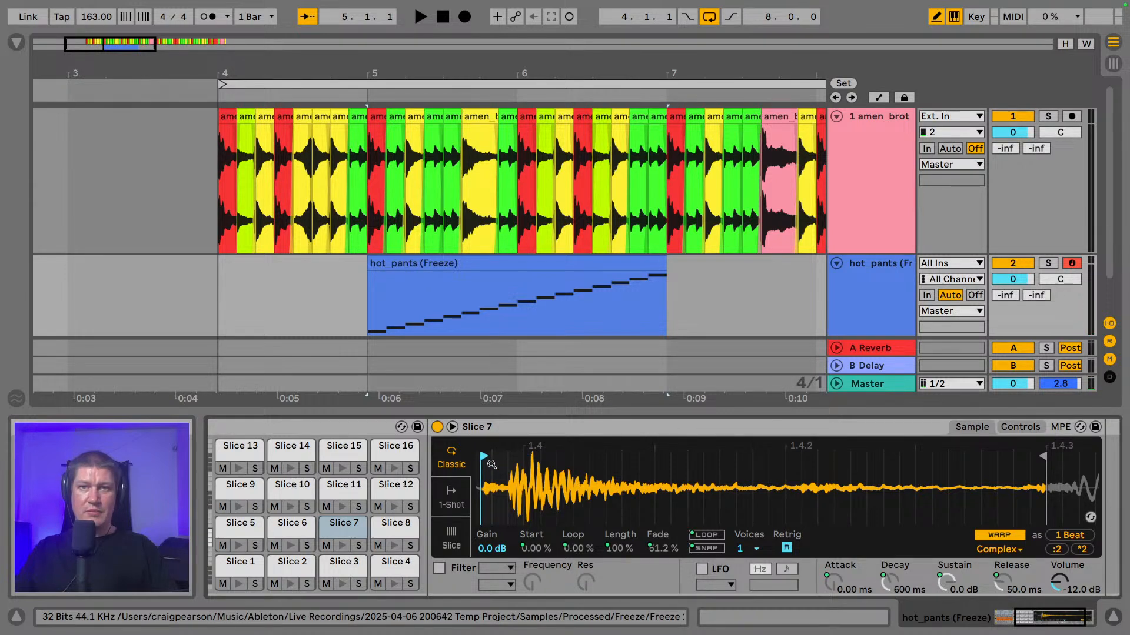
{"action": "left_click_drag", "start_coordinate": [1041, 456], "coordinate": [1030, 456]}
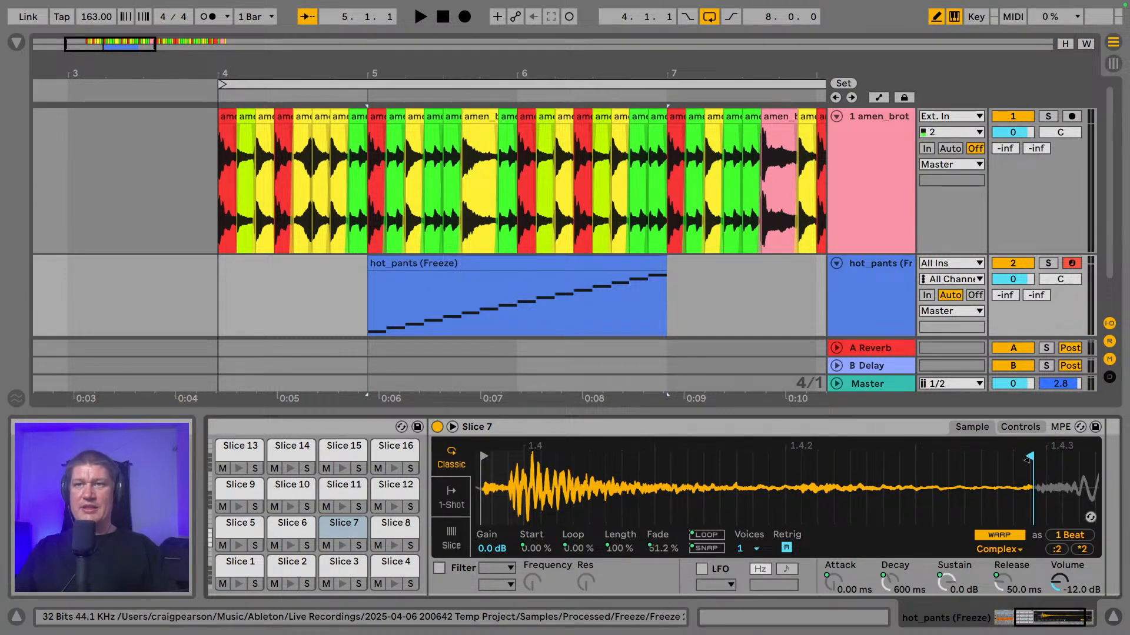
- Move Slice 8's start point slightly earlier, ahead of 1.4.3, and check Slice 9's boundaries
{"action": "left_click", "coordinate": [393, 533]}
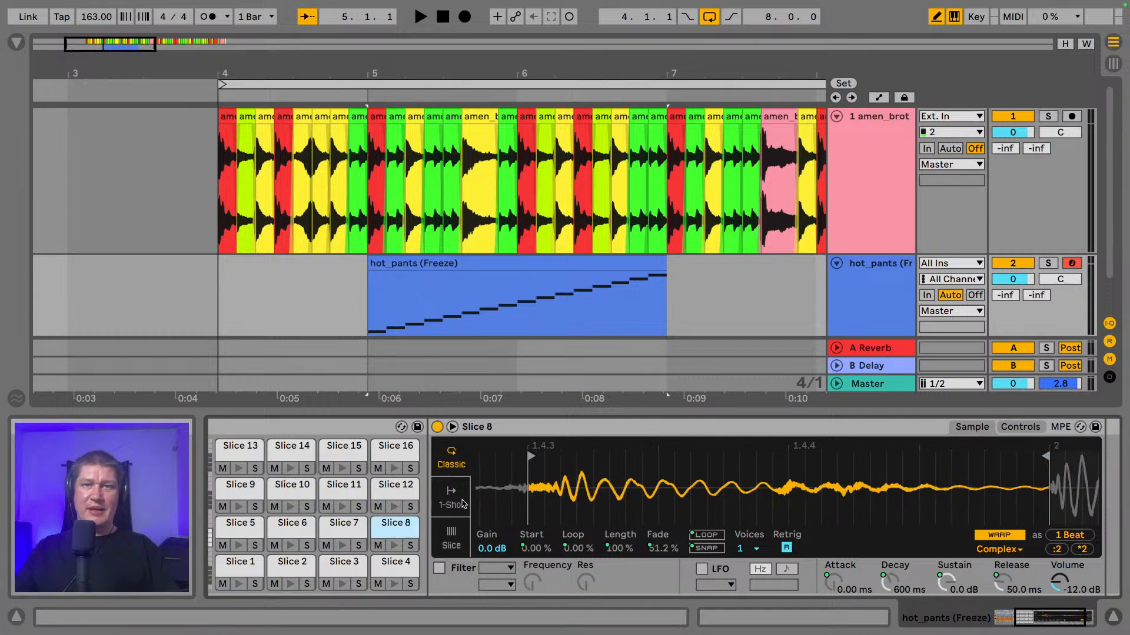
{"action": "left_click_drag", "start_coordinate": [531, 457], "coordinate": [496, 461]}
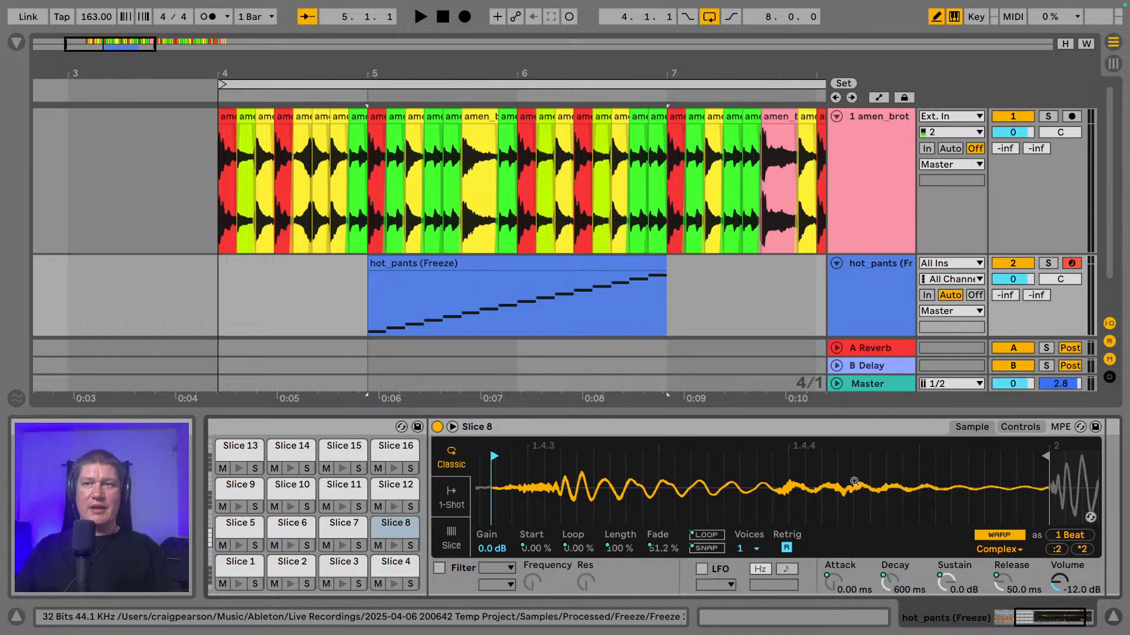
{"action": "left_click", "coordinate": [249, 506]}
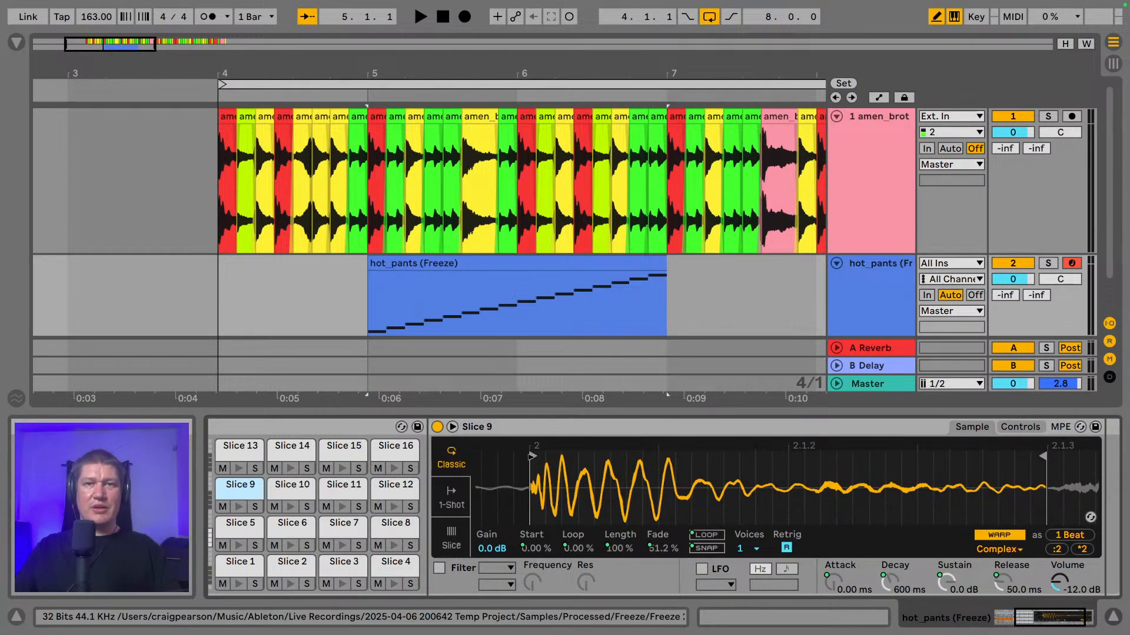
- Pull Slice 10's end point back ahead of the hit at 2.2, and check Slice 11's boundaries
{"action": "left_click", "coordinate": [292, 489]}
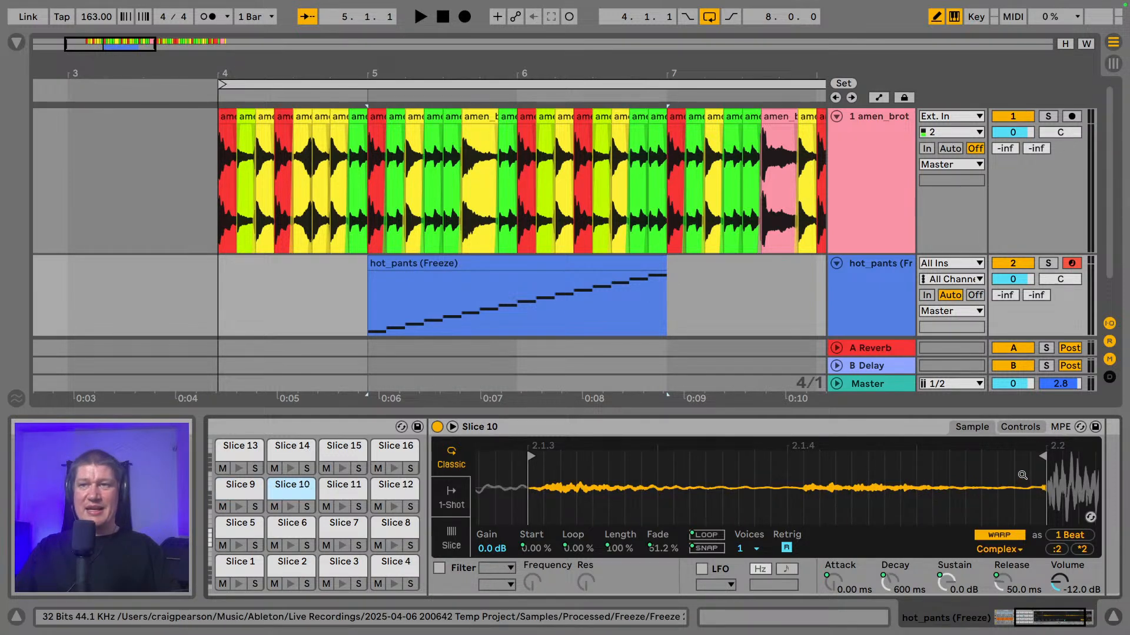
{"action": "left_click_drag", "start_coordinate": [1039, 456], "coordinate": [1032, 458]}
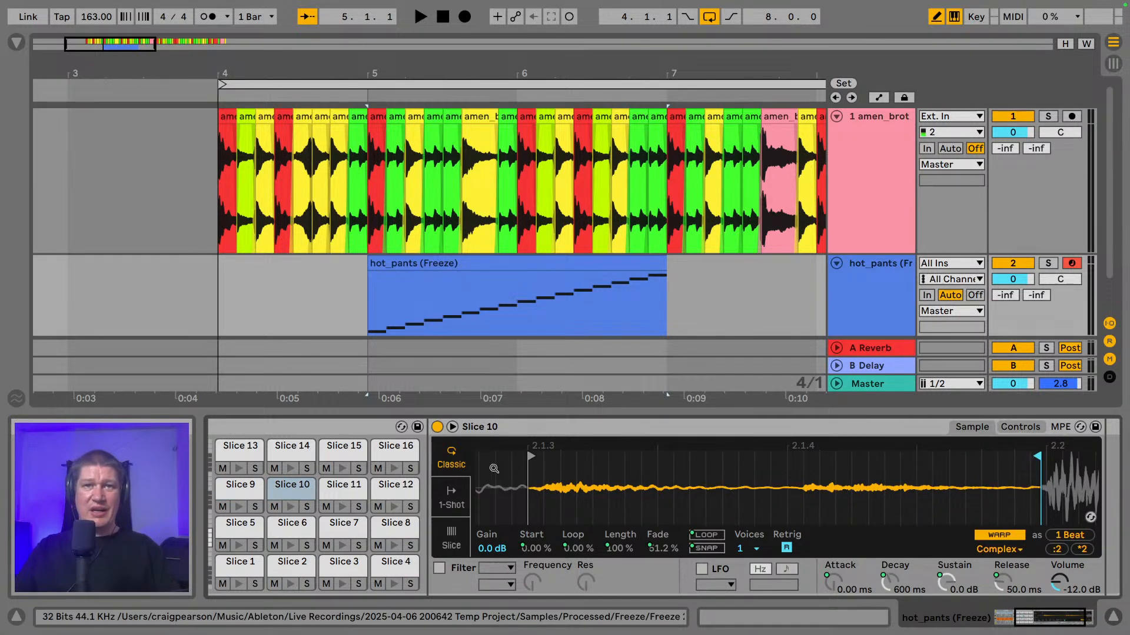
{"action": "left_click", "coordinate": [331, 497]}
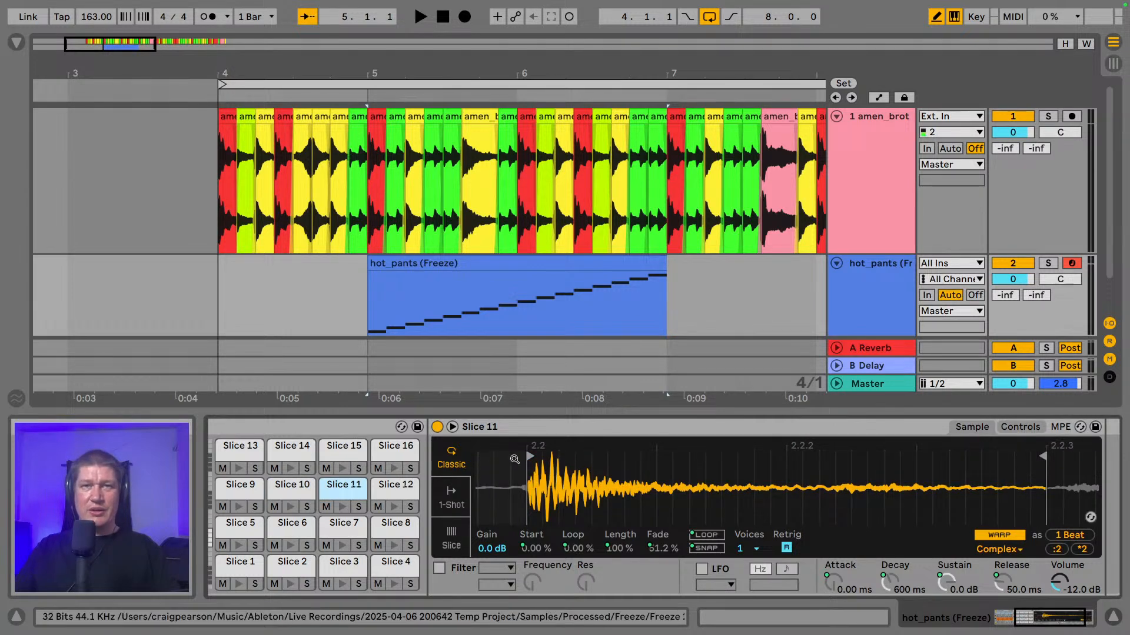
- Check Slice 12's start point and pull its end back slightly ahead of 2.3
{"action": "left_click", "coordinate": [411, 493]}
{"action": "left_click", "coordinate": [529, 455]}
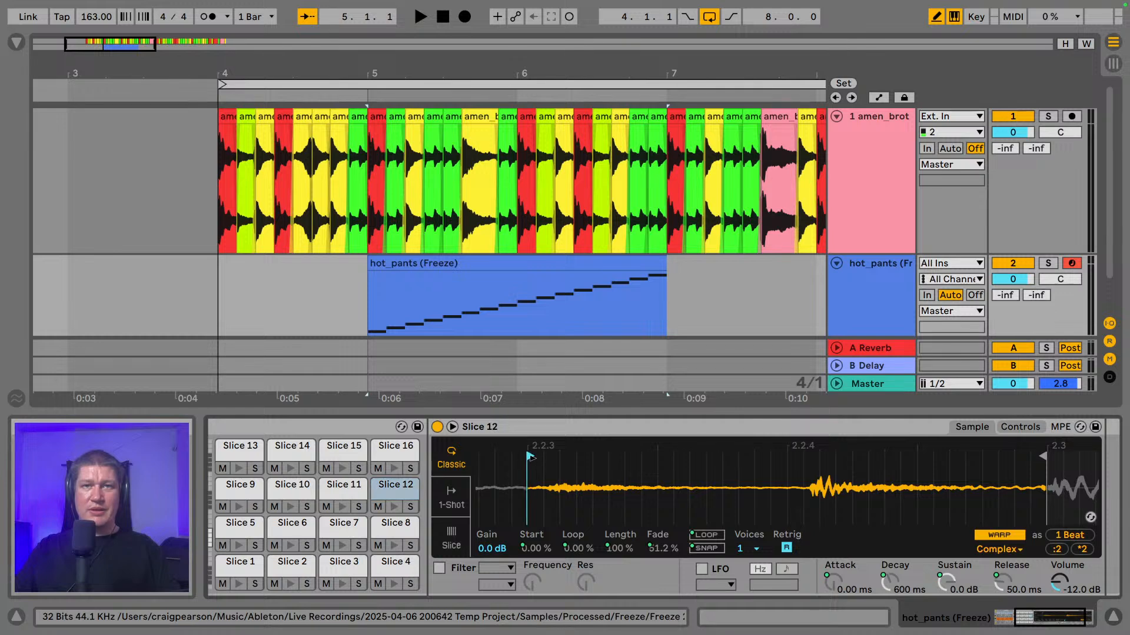
{"action": "left_click", "coordinate": [1038, 456]}
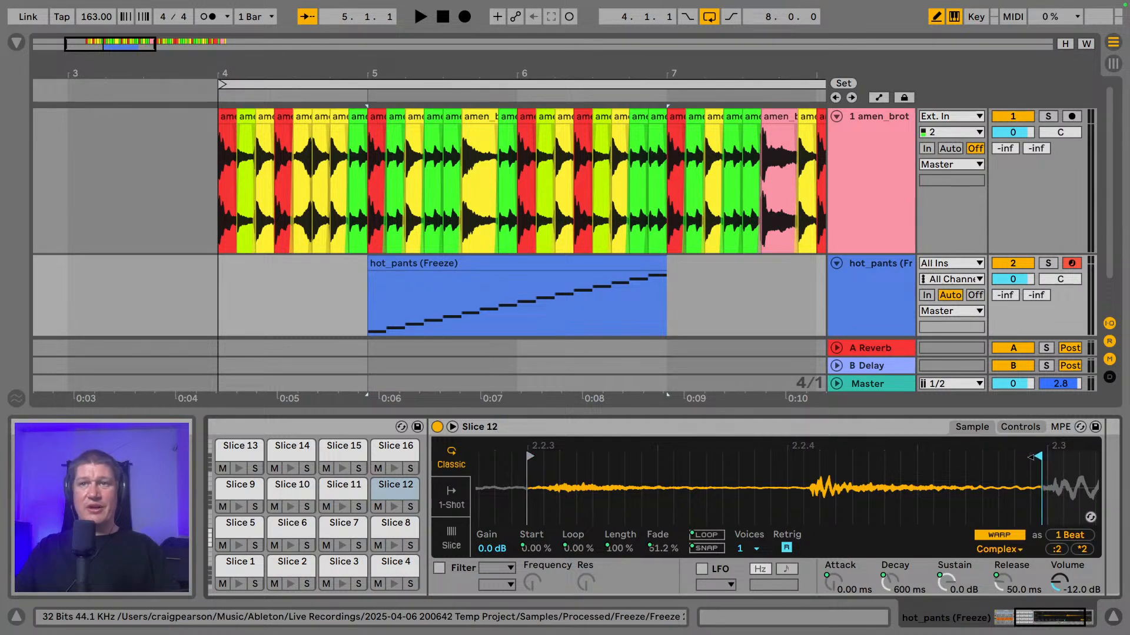
- Move Slice 13's start slightly before 2.3 and trim its end ahead of the hit at 2.3.3
{"action": "left_click", "coordinate": [238, 448]}
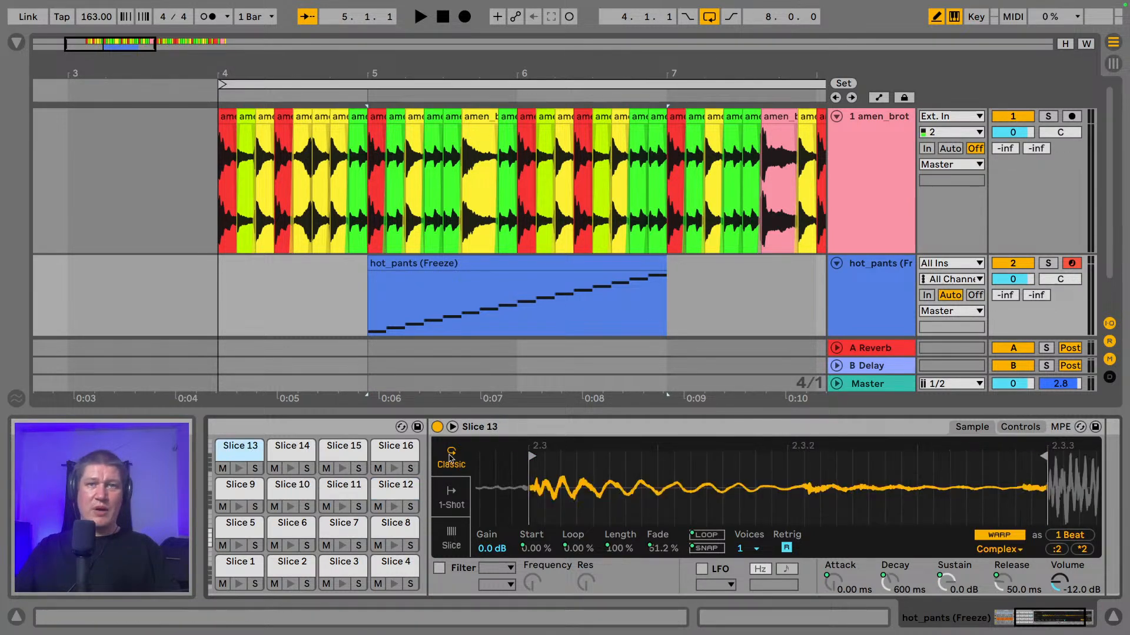
{"action": "left_click_drag", "start_coordinate": [532, 456], "coordinate": [524, 456]}
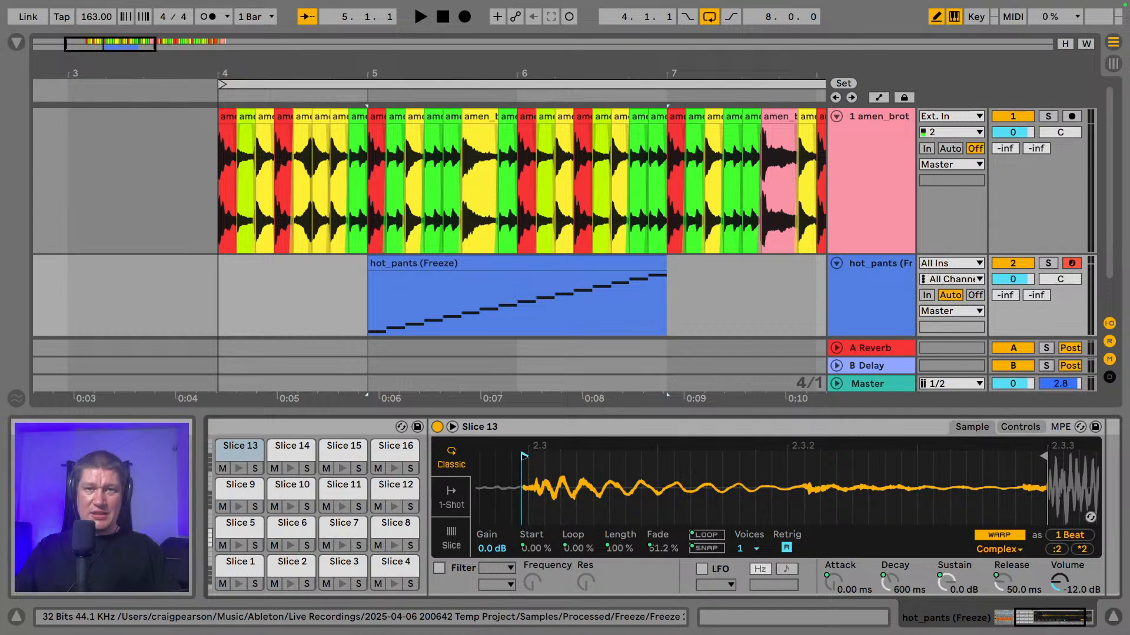
{"action": "left_click_drag", "start_coordinate": [1044, 456], "coordinate": [1016, 456]}
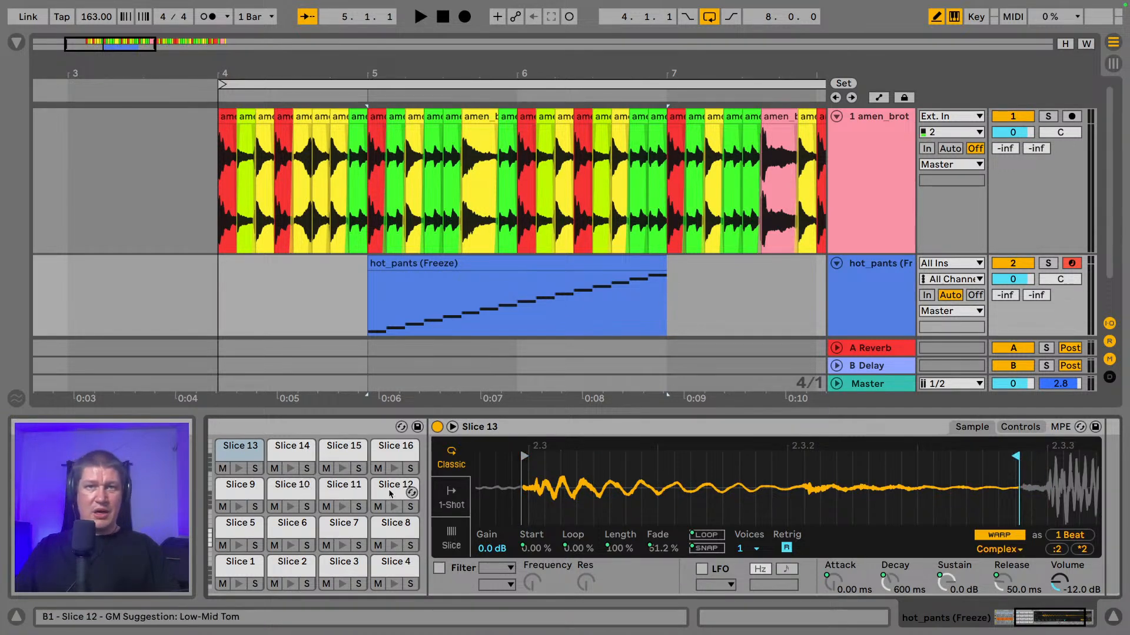
- Move the starts of Slices 14 and 15 slightly earlier, and trim their ends ahead of 2.4 and 2.4.3 respectively
{"action": "left_click", "coordinate": [293, 448]}
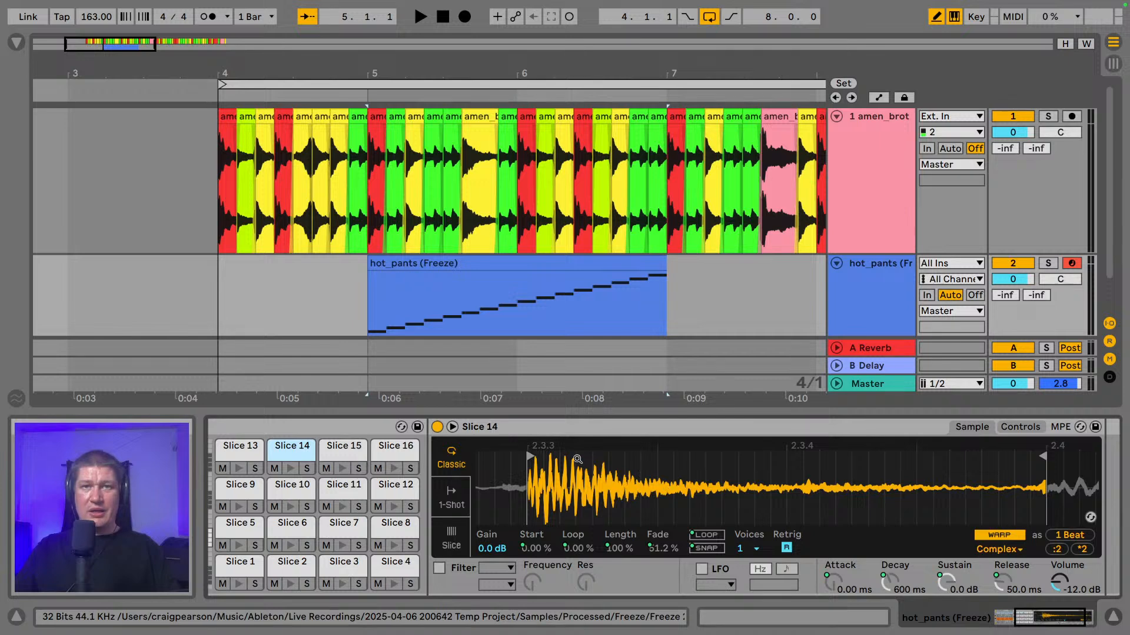
{"action": "left_click_drag", "start_coordinate": [523, 459], "coordinate": [498, 461]}
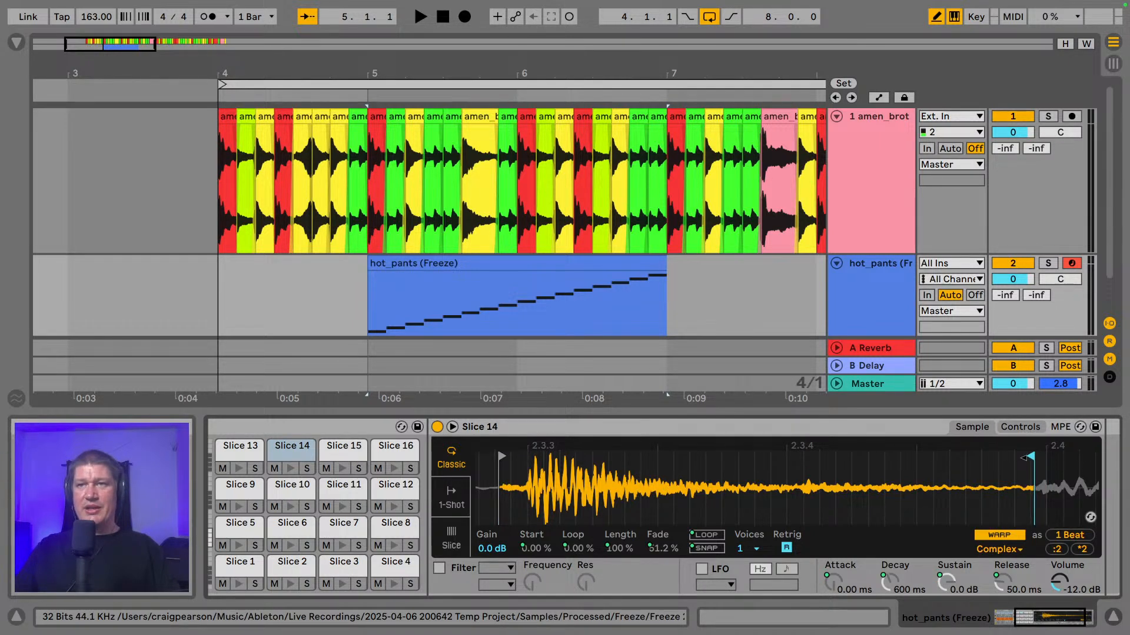
{"action": "left_click", "coordinate": [338, 452]}
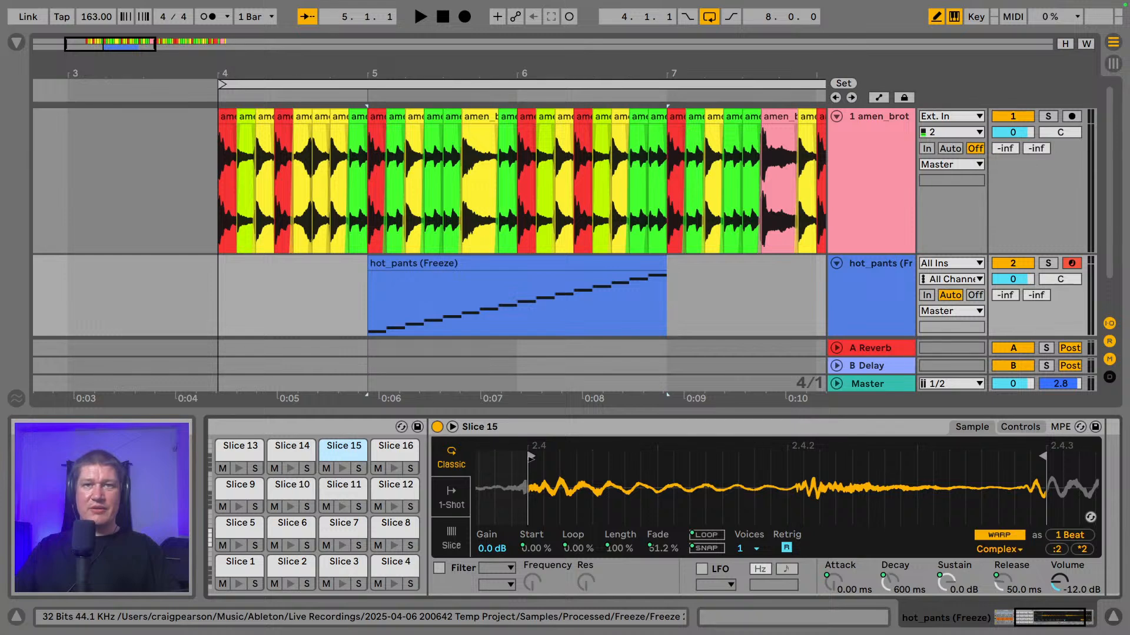
{"action": "left_click_drag", "start_coordinate": [530, 457], "coordinate": [506, 463]}
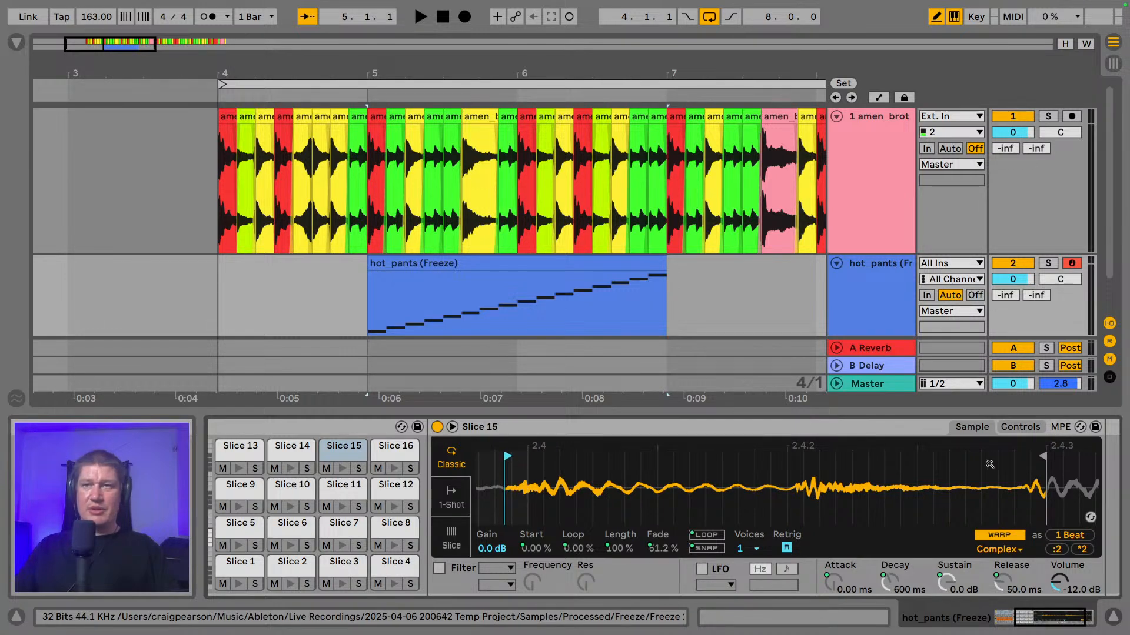
{"action": "left_click_drag", "start_coordinate": [1043, 456], "coordinate": [1022, 458]}
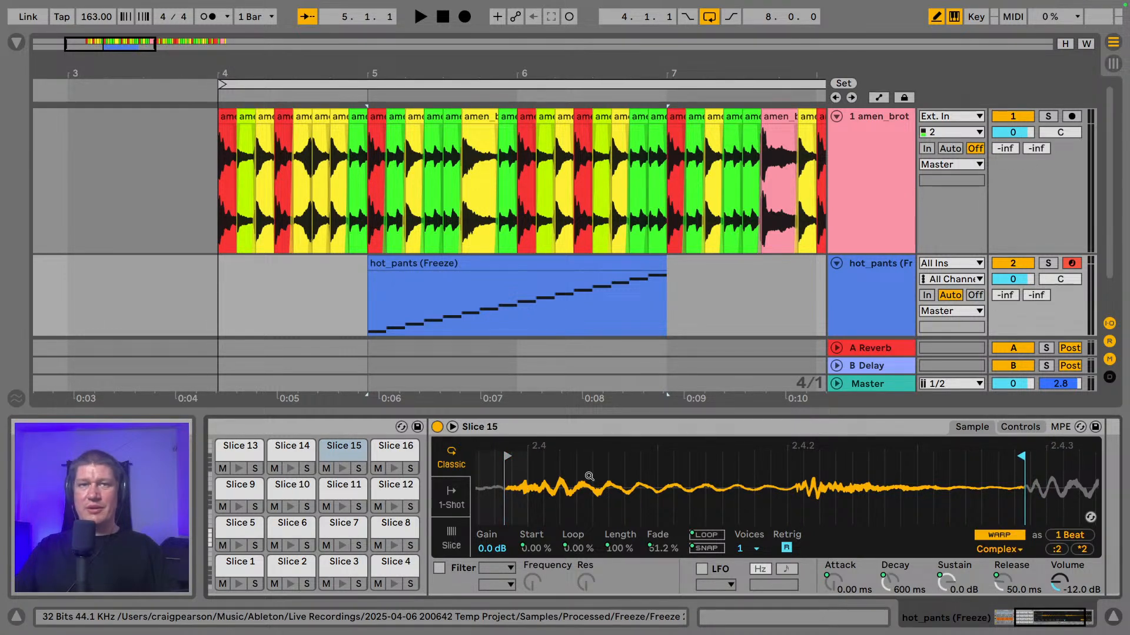
- Move Slice 16's start point slightly earlier, ahead of the hit at 2.4.3
{"action": "left_click", "coordinate": [389, 457]}
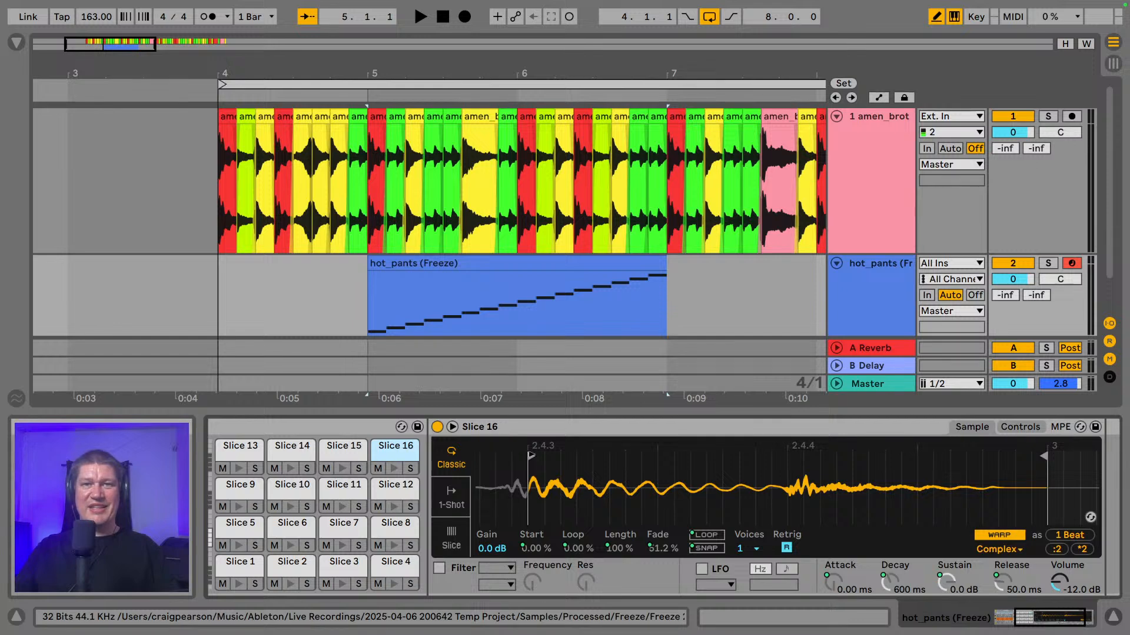
{"action": "mouse_move", "coordinate": [530, 455]}
{"action": "left_mouse_down"}
{"action": "mouse_move", "coordinate": [489, 459]}
{"action": "mouse_move", "coordinate": [503, 458]}
{"action": "left_mouse_up"}
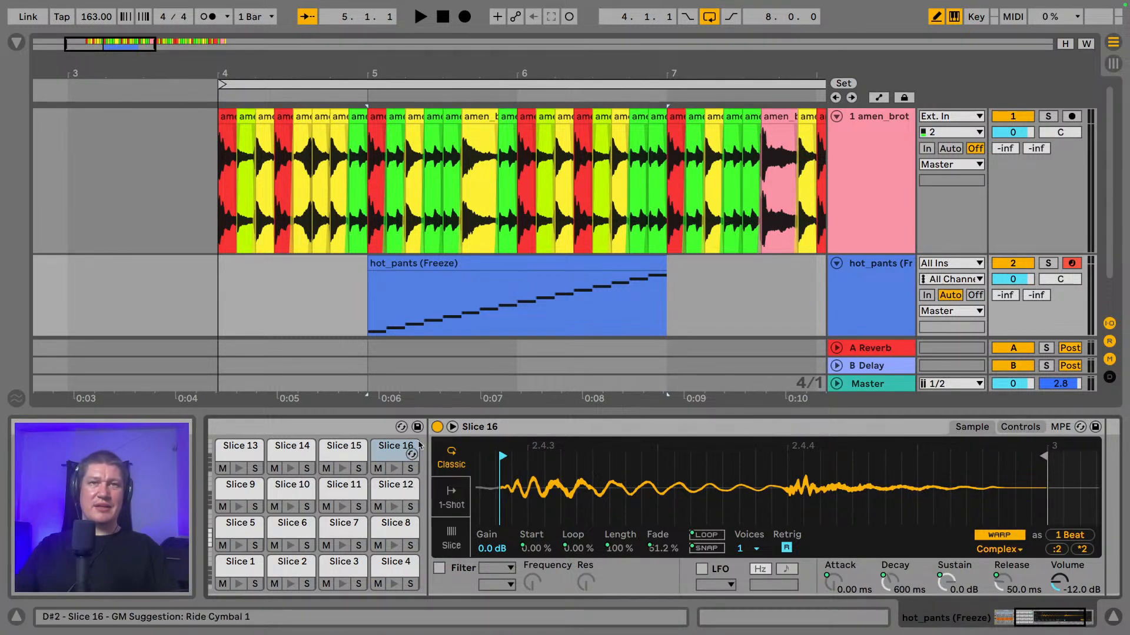
- Set the arrangement's fixed grid to 1 Bar and move the hot_pants MIDI clip to start at bar 4, aligned with the Amen break
{"action": "right_click", "coordinate": [98, 287]}
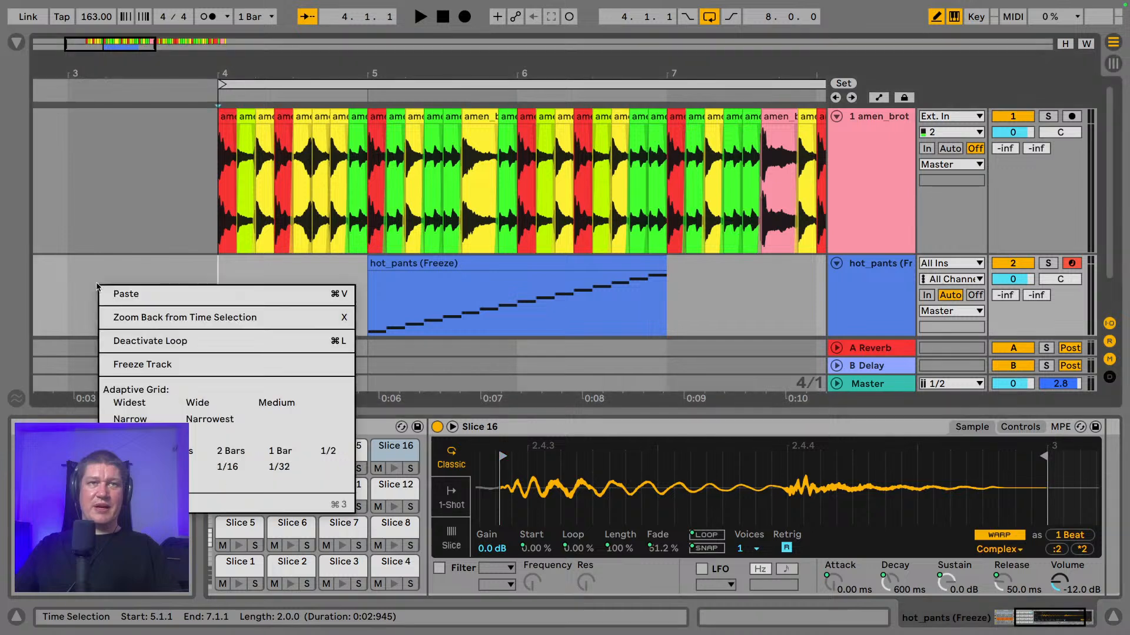
{"action": "left_click", "coordinate": [232, 456]}
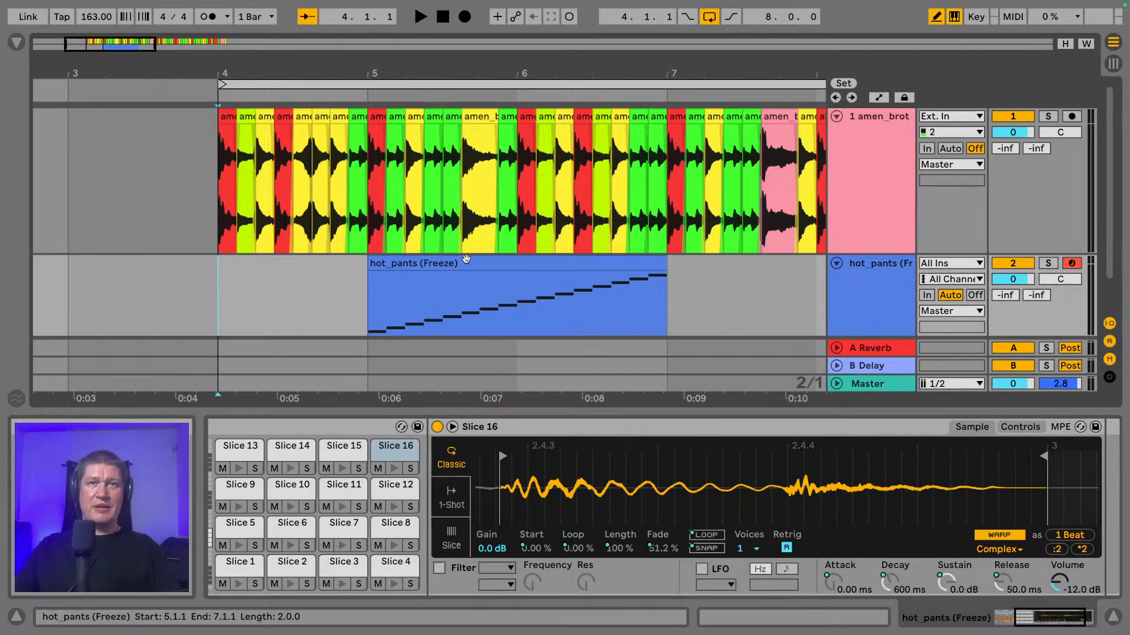
{"action": "left_click", "coordinate": [365, 274]}
{"action": "left_click_drag", "start_coordinate": [365, 274], "coordinate": [293, 273]}
{"action": "right_click", "coordinate": [446, 277]}
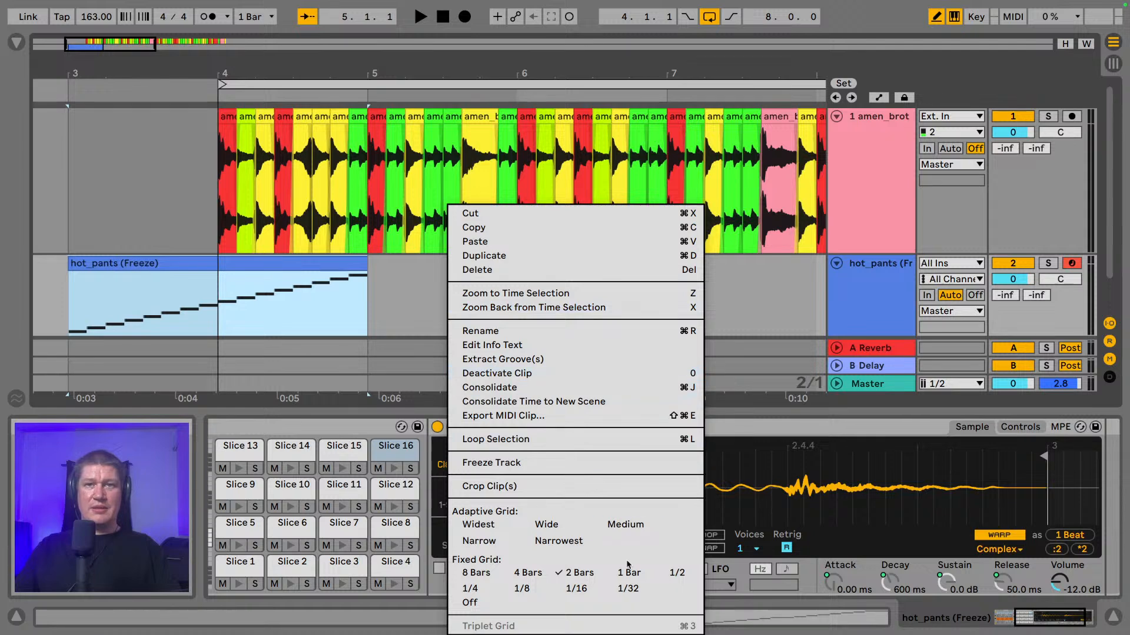
{"action": "left_click", "coordinate": [631, 579]}
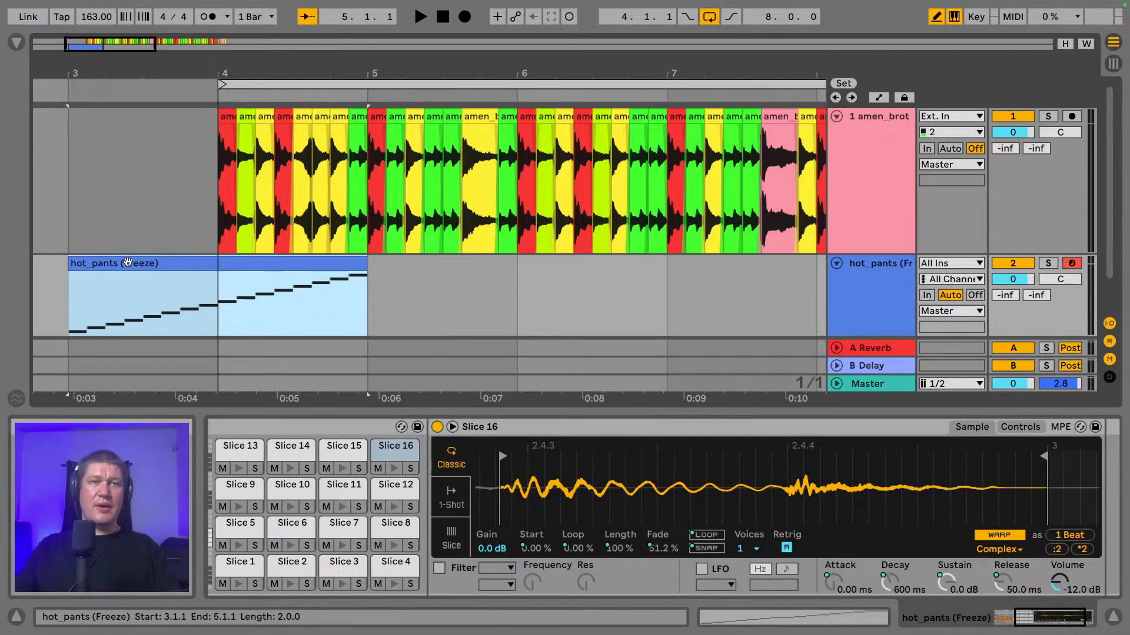
{"action": "left_click_drag", "start_coordinate": [127, 261], "coordinate": [277, 273]}
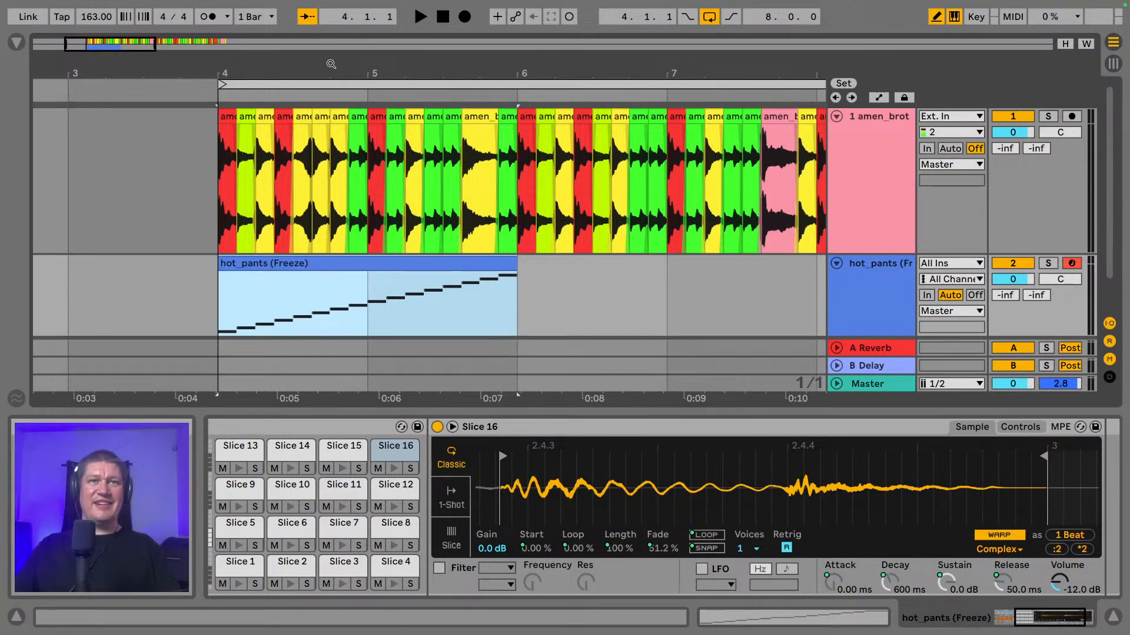
- Hide the device view, solo the hot_pants track, and play its clip looped over two bars from 4.1.1
{"action": "left_click_drag", "start_coordinate": [331, 64], "coordinate": [318, 64]}
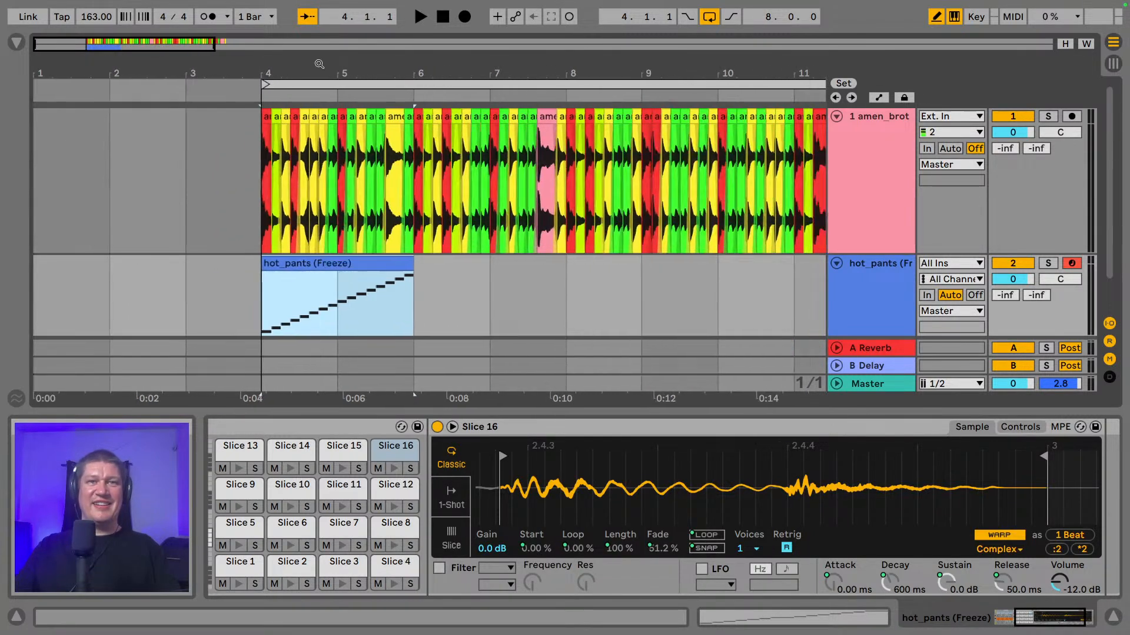
{"action": "left_click", "coordinate": [1112, 619]}
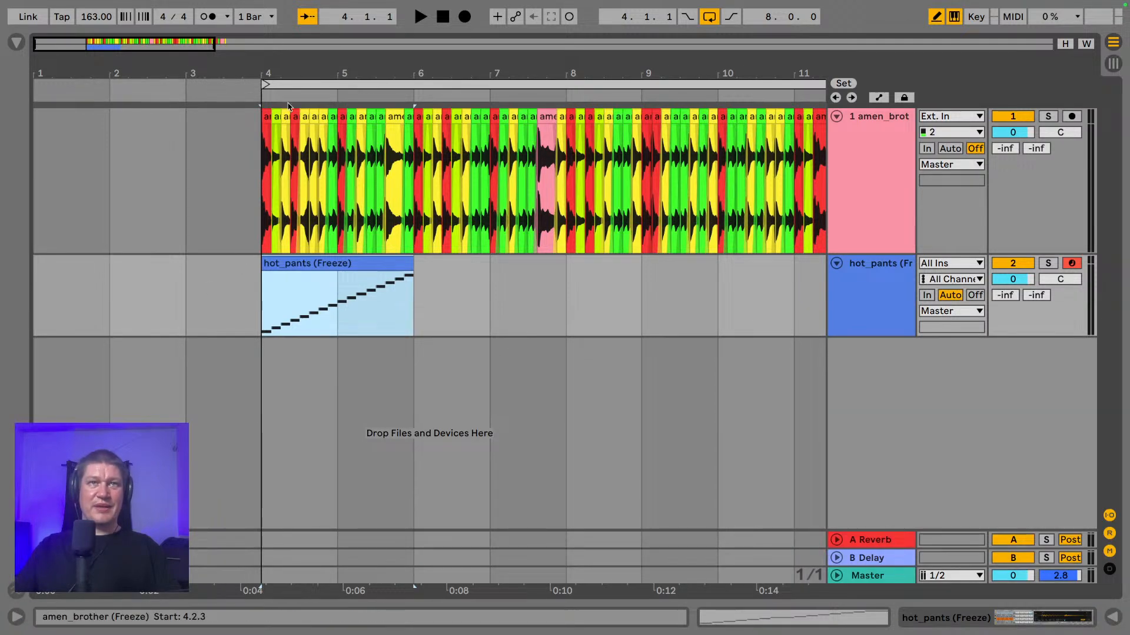
{"action": "mouse_move", "coordinate": [294, 69]}
{"action": "left_mouse_down"}
{"action": "mouse_move", "coordinate": [295, 94]}
{"action": "mouse_move", "coordinate": [237, 102]}
{"action": "left_mouse_up"}
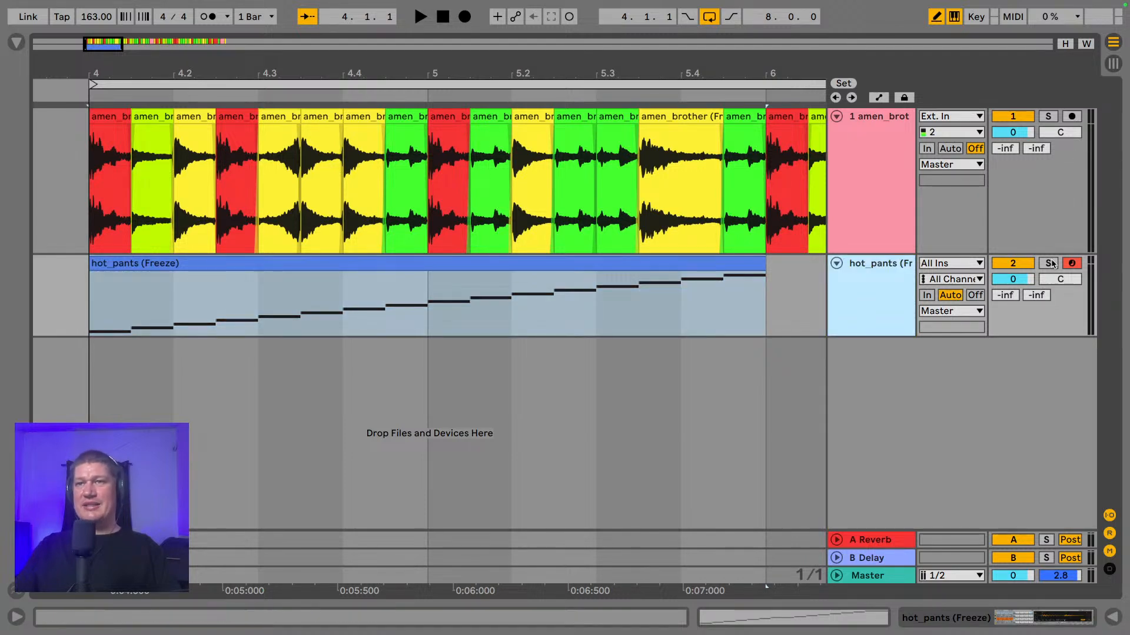
{"action": "left_click", "coordinate": [1048, 263]}
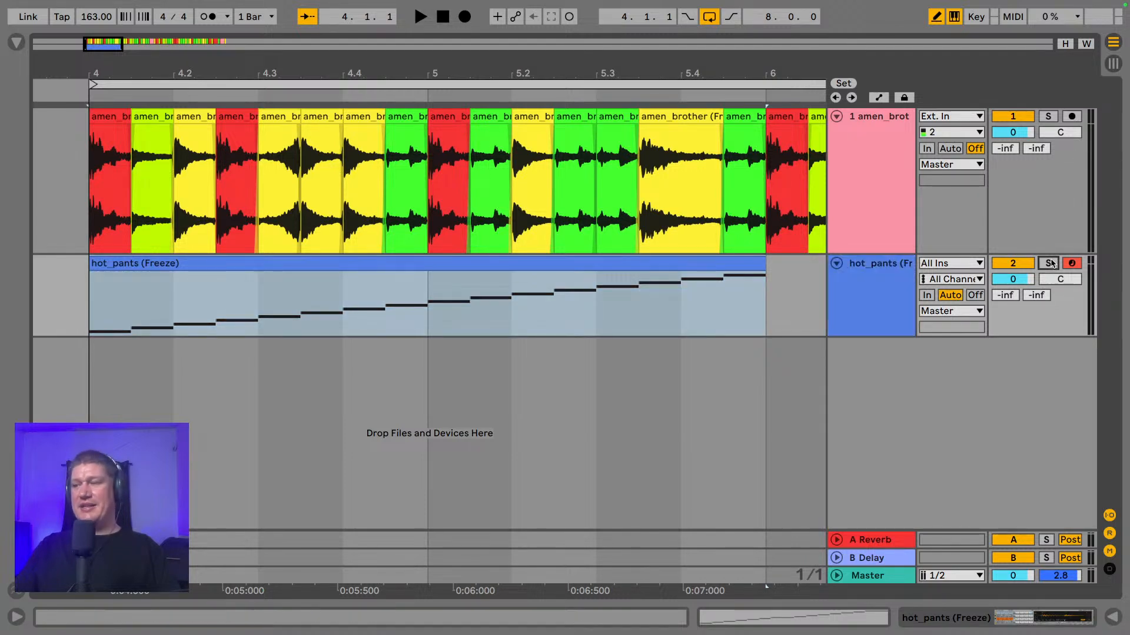
{"action": "left_click", "coordinate": [582, 266]}
{"action": "key", "text": "space"}
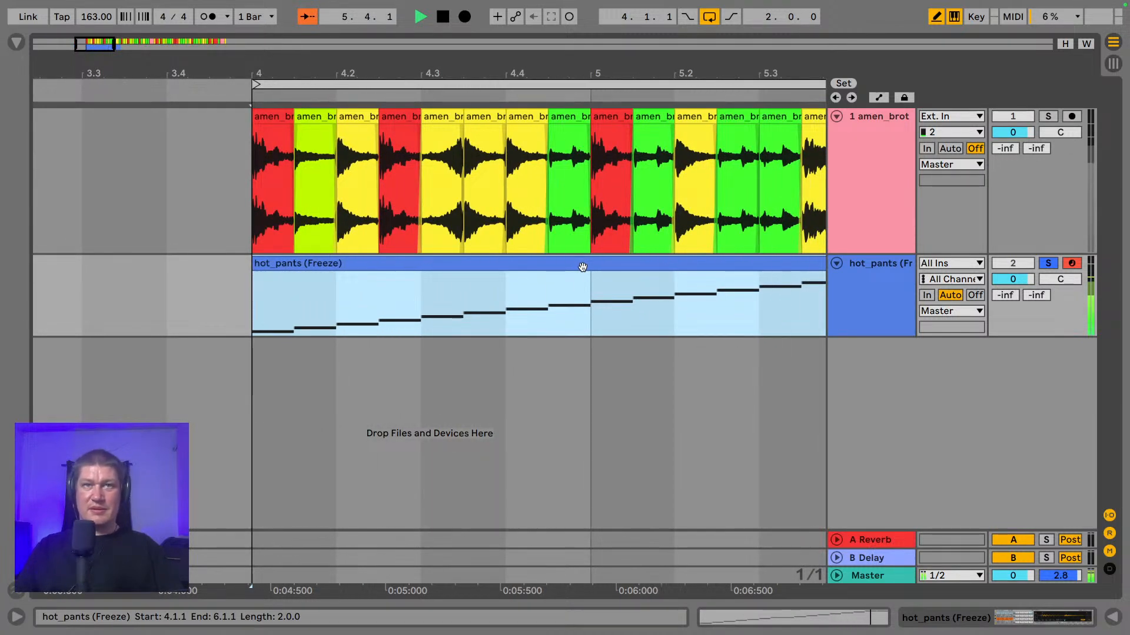
- Make the hot_pants track taller to show its notes more clearly, and stop playback
{"action": "left_click_drag", "start_coordinate": [872, 335], "coordinate": [866, 414]}
{"action": "left_click_drag", "start_coordinate": [572, 71], "coordinate": [383, 71]}
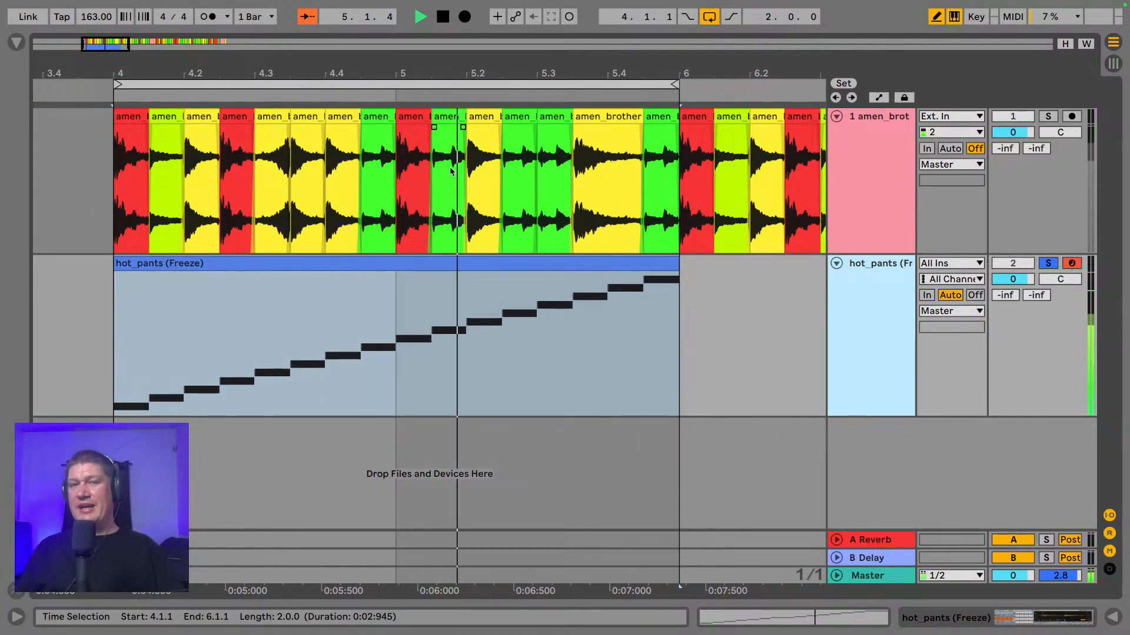
{"action": "key", "text": "space"}
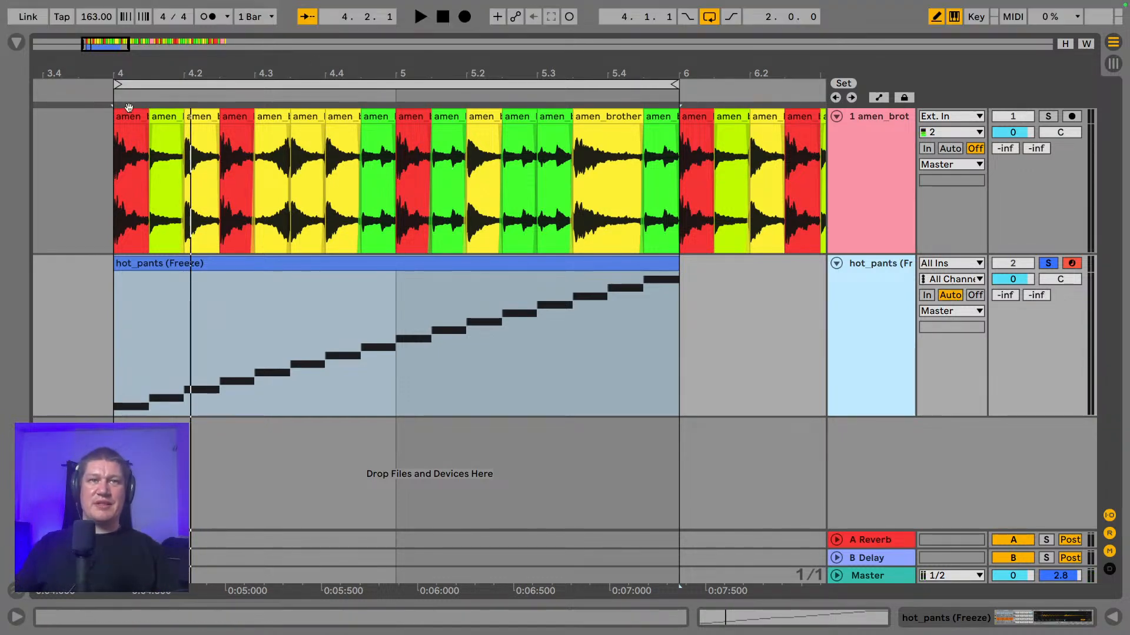
- Open the hot_pants MIDI clip in the note editor
{"action": "double_click", "coordinate": [393, 271]}
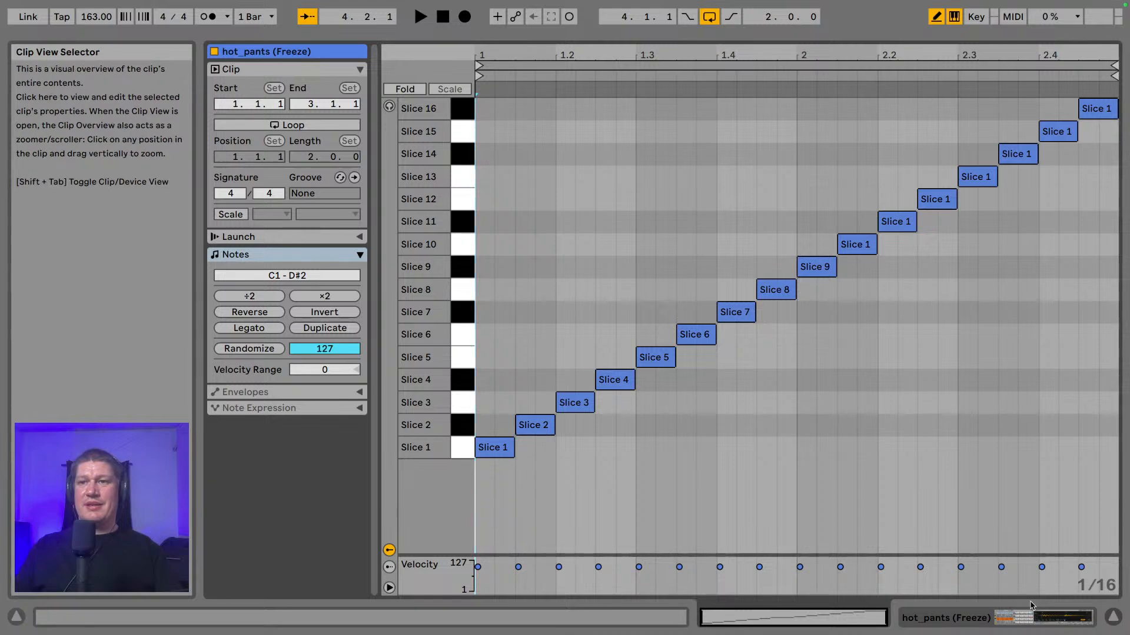
- Reopen the hot_pants clip's note editor and shrink it so the arrangement tracks show above it
{"action": "left_click", "coordinate": [1113, 618]}
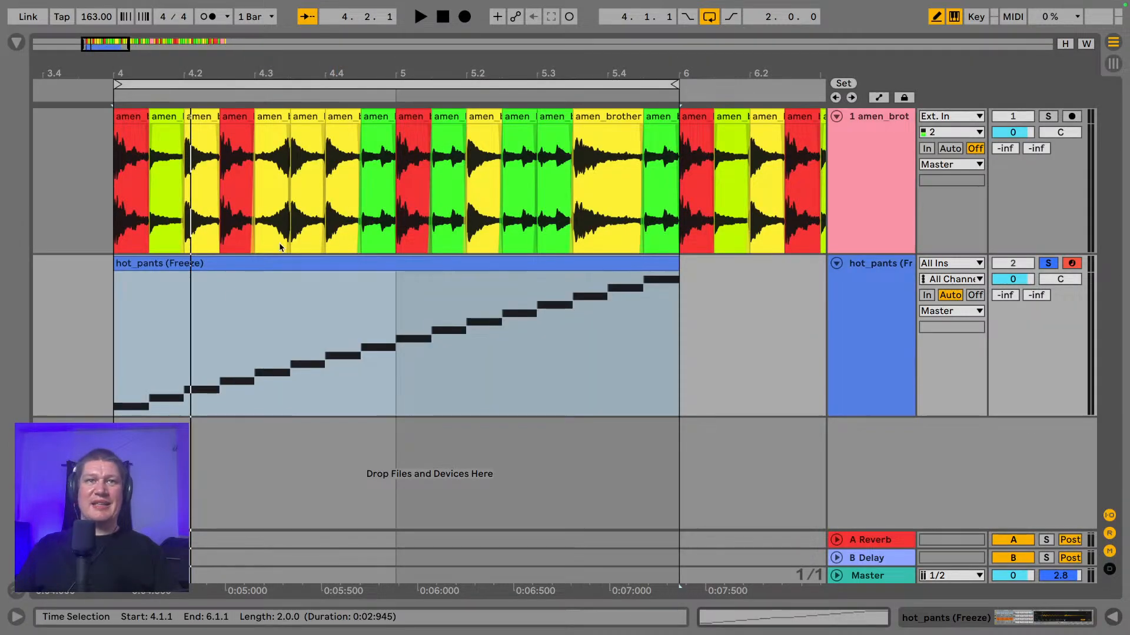
{"action": "double_click", "coordinate": [493, 268]}
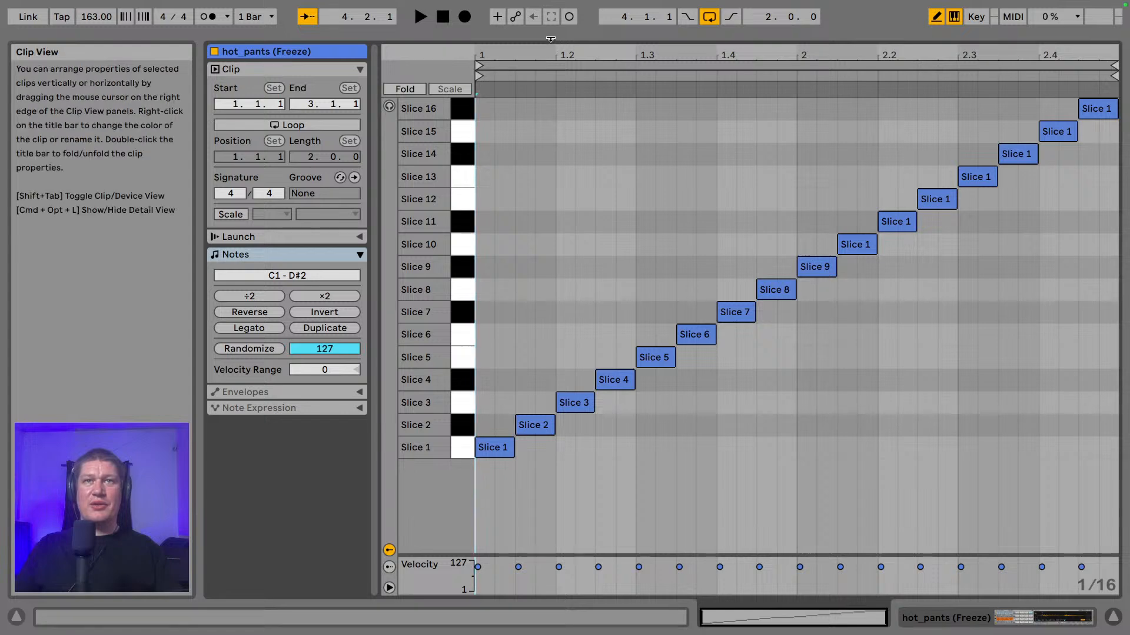
{"action": "left_click_drag", "start_coordinate": [550, 40], "coordinate": [544, 421]}
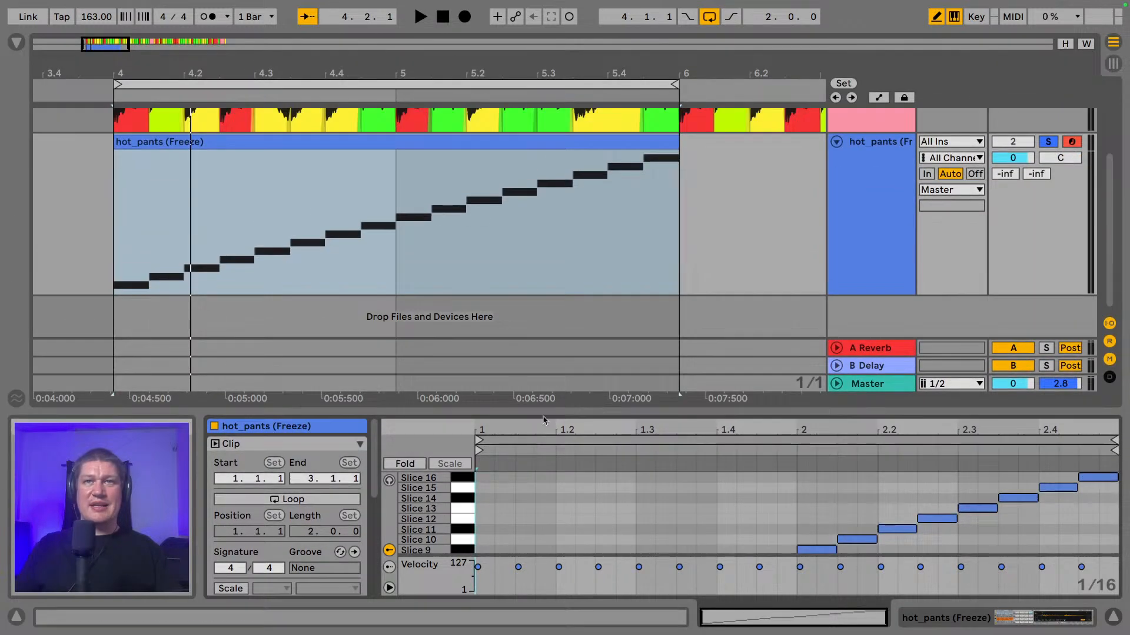
{"action": "scroll", "coordinate": [575, 263], "scroll_direction": "up", "scroll_amount": 2}
{"action": "scroll", "coordinate": [845, 250], "scroll_direction": "up", "scroll_amount": 3}
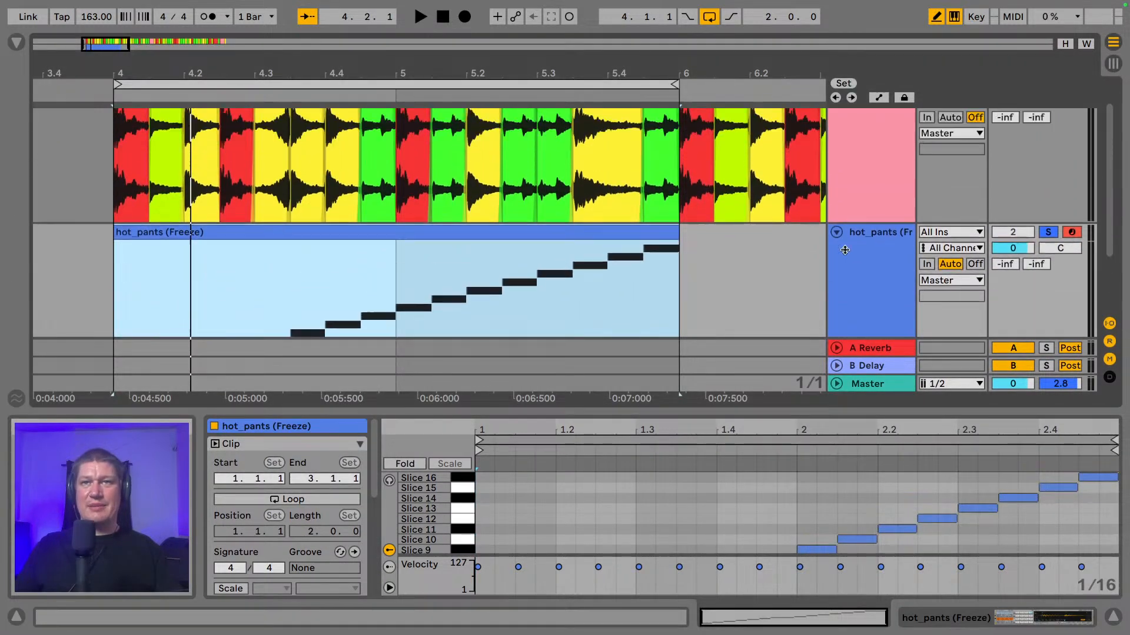
{"action": "scroll", "coordinate": [845, 250], "scroll_direction": "up", "scroll_amount": 2}
- Reduce the heights of the Amen and hot_pants tracks, and enlarge the note editor to show all 16 slice rows
{"action": "left_click_drag", "start_coordinate": [853, 255], "coordinate": [844, 172]}
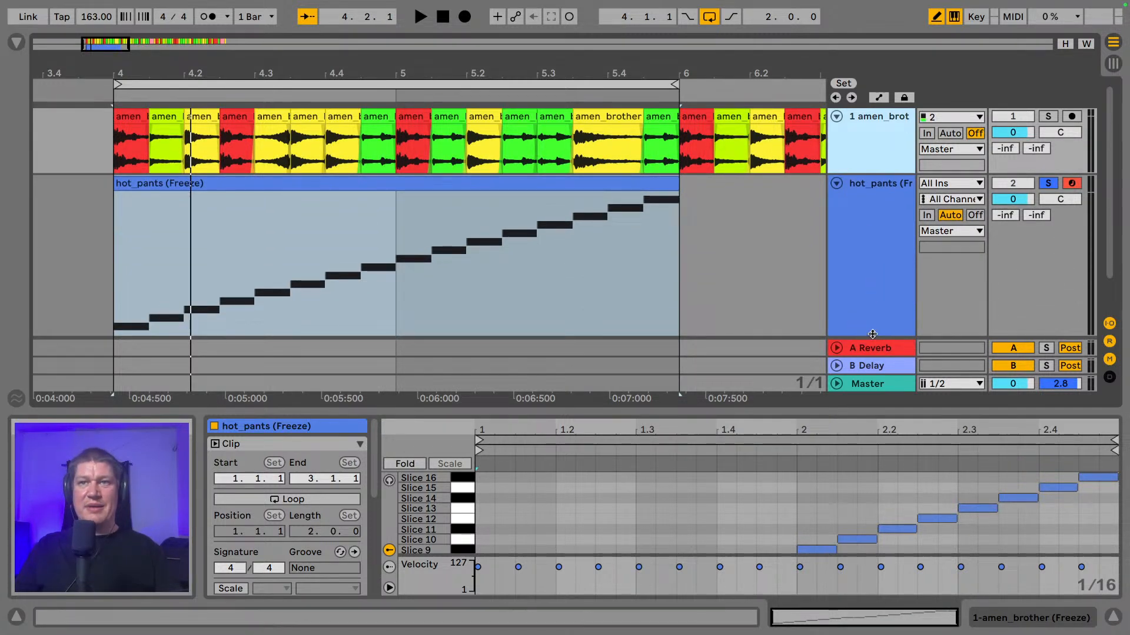
{"action": "left_click_drag", "start_coordinate": [872, 334], "coordinate": [870, 240]}
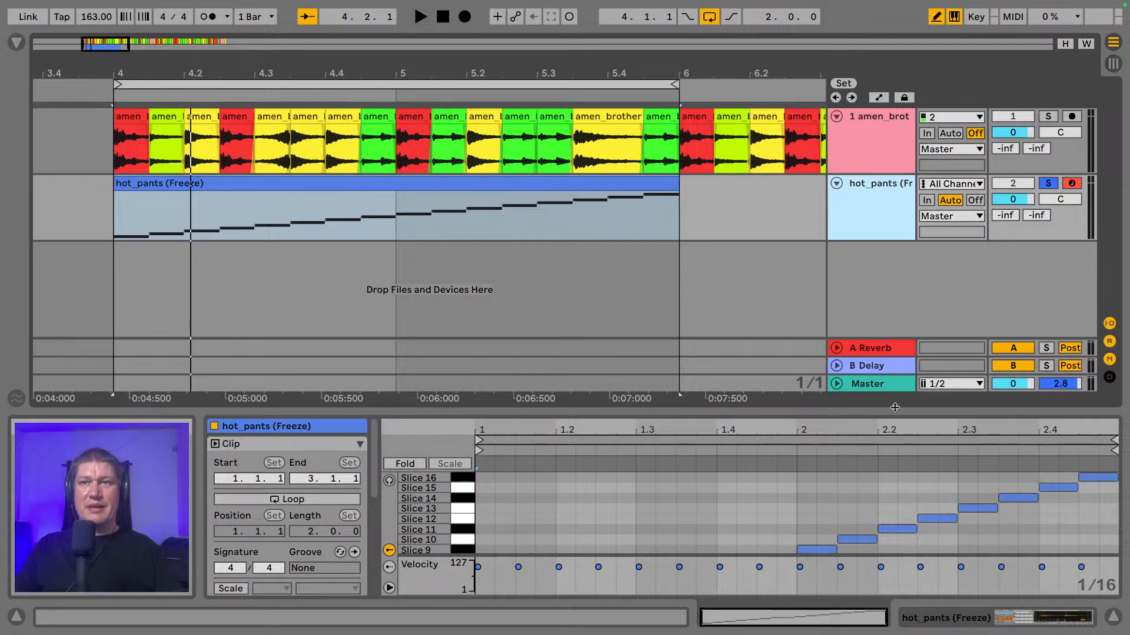
{"action": "left_click_drag", "start_coordinate": [892, 415], "coordinate": [900, 307]}
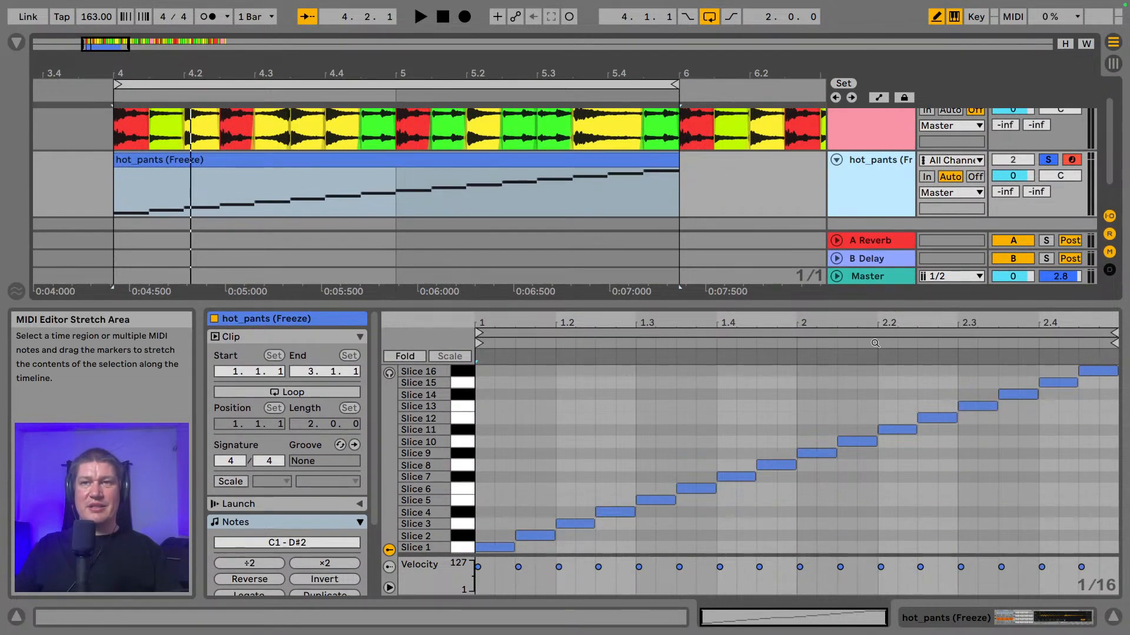
{"action": "scroll", "coordinate": [971, 237], "scroll_direction": "down", "scroll_amount": 1}
{"action": "scroll", "coordinate": [969, 236], "scroll_direction": "up", "scroll_amount": 3}
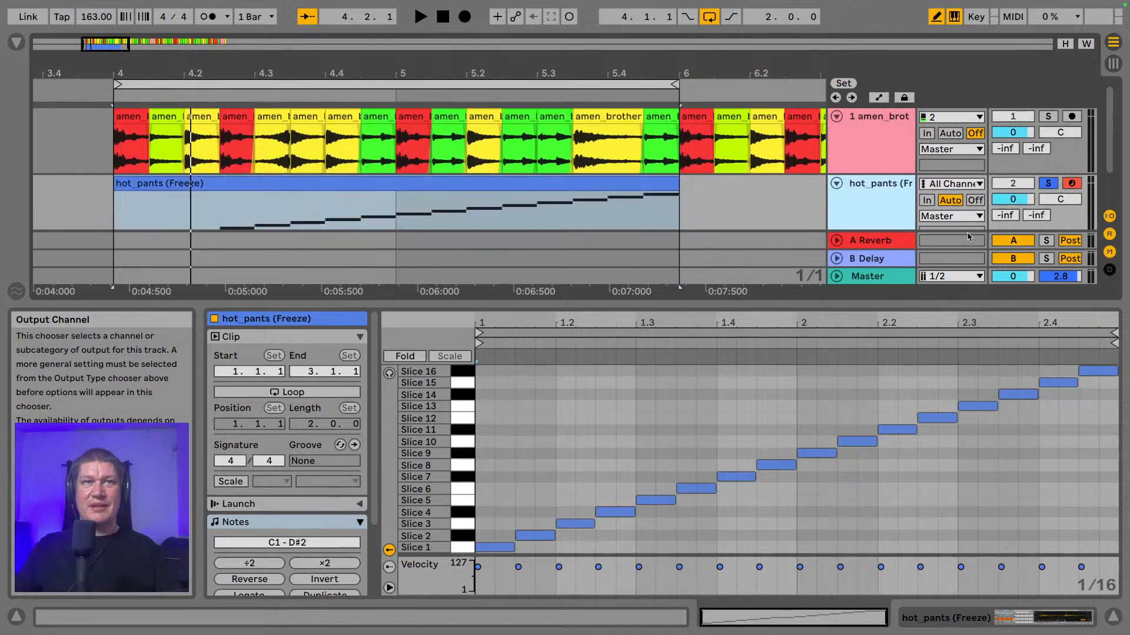
{"action": "scroll", "coordinate": [969, 236], "scroll_direction": "down", "scroll_amount": 1}
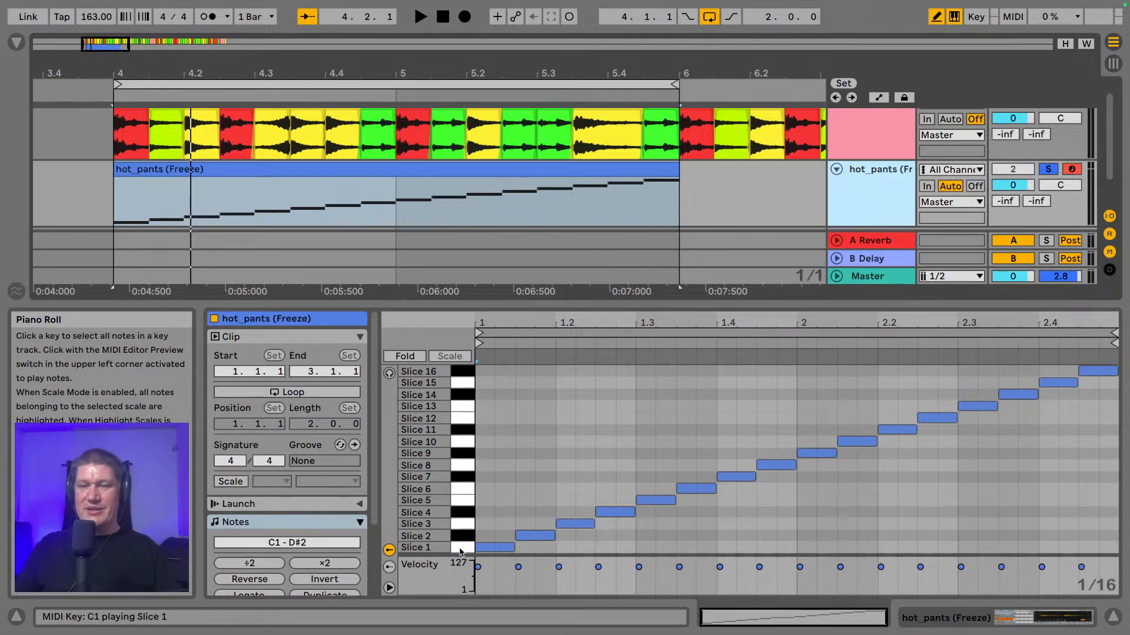
- Enable note preview in the MIDI editor and audition Slices 1, 2 and 3 from the piano roll
{"action": "left_click", "coordinate": [460, 551]}
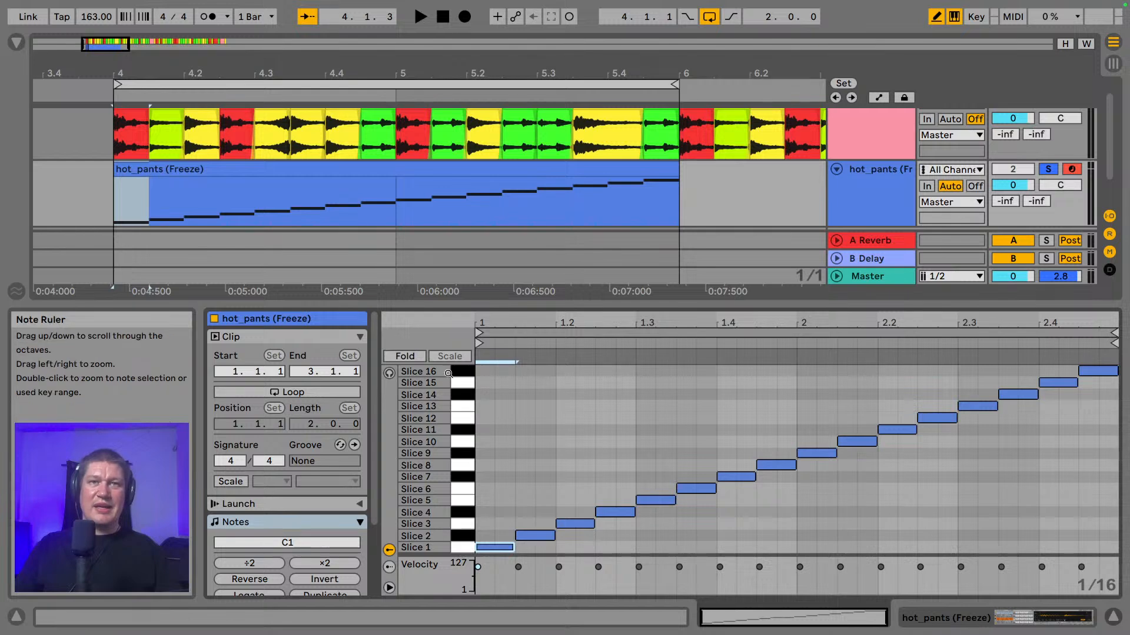
{"action": "left_click", "coordinate": [389, 375]}
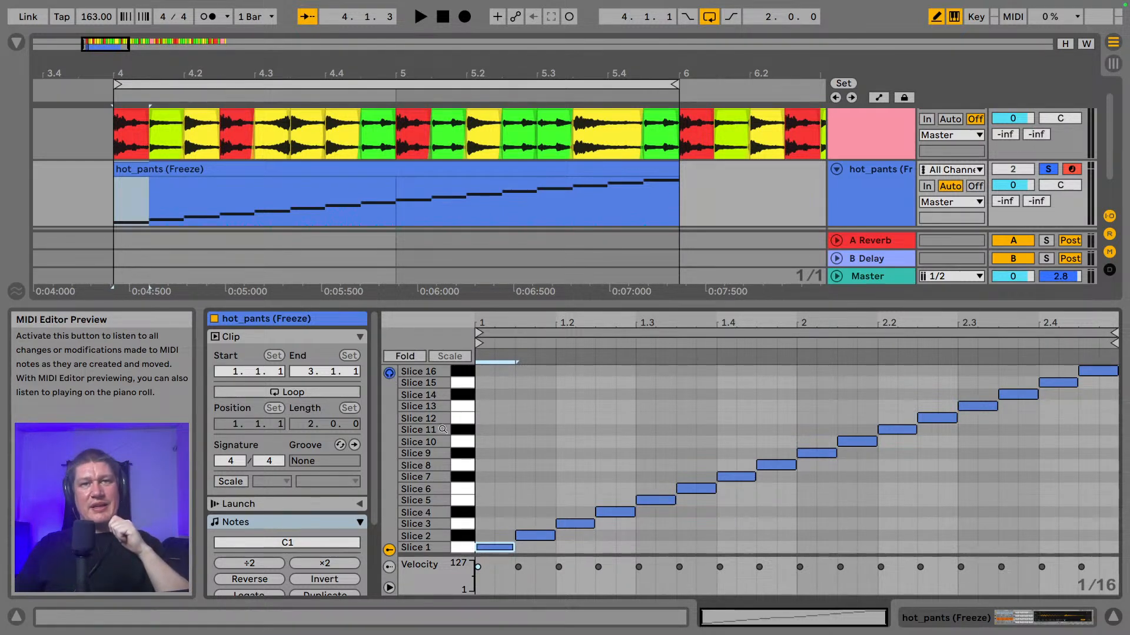
{"action": "left_click", "coordinate": [466, 550]}
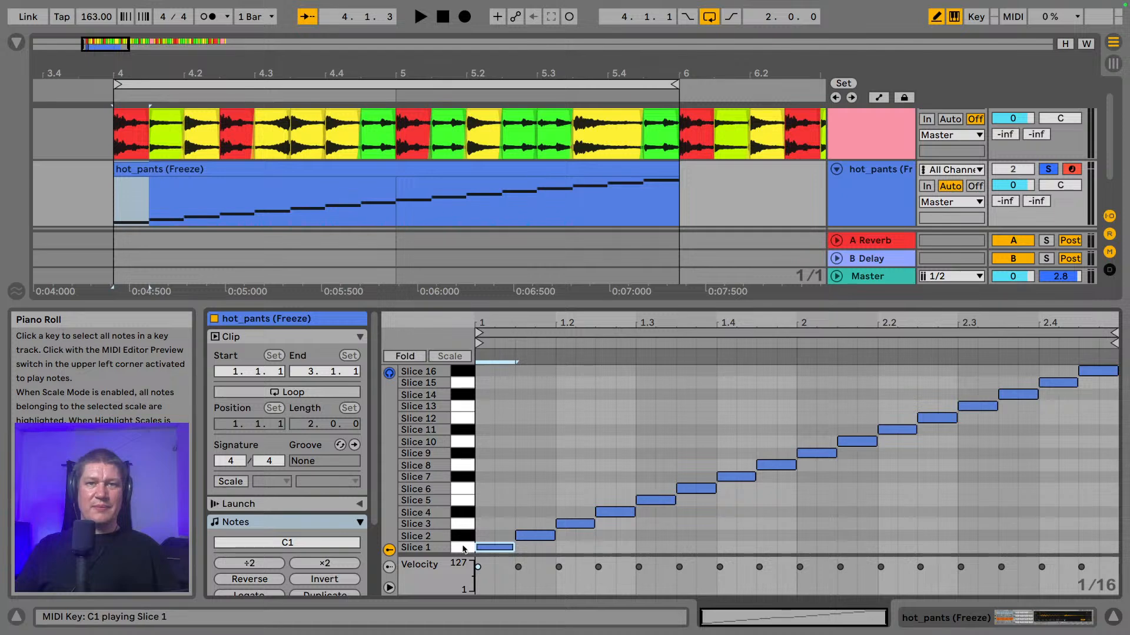
{"action": "left_click", "coordinate": [462, 547]}
{"action": "left_click", "coordinate": [462, 536]}
{"action": "left_click", "coordinate": [462, 524]}
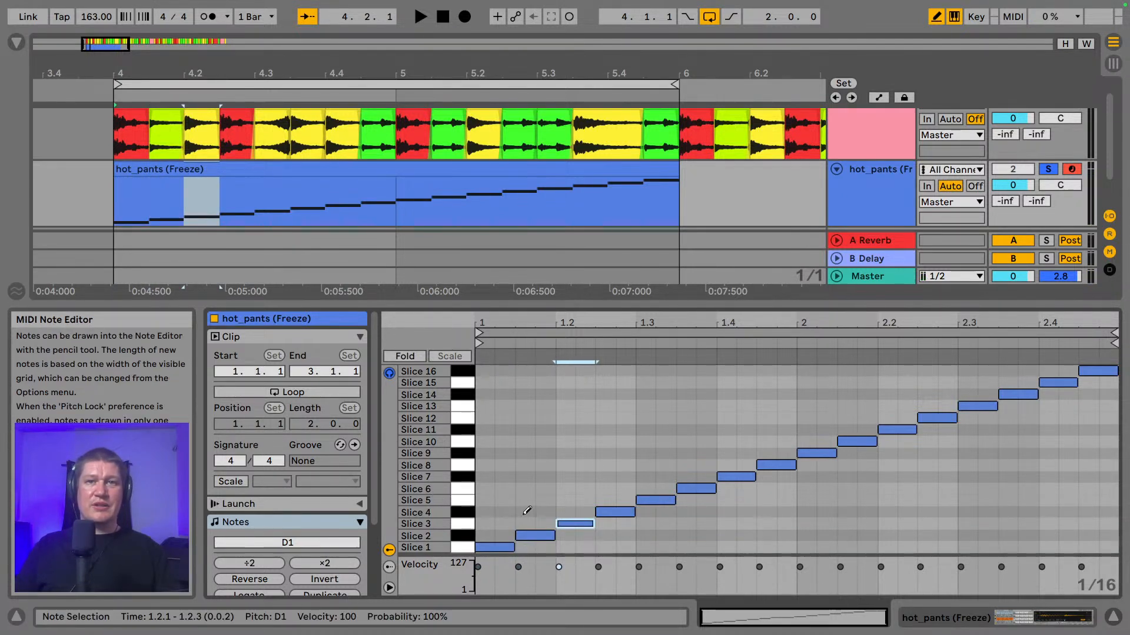
{"action": "left_click", "coordinate": [459, 548]}
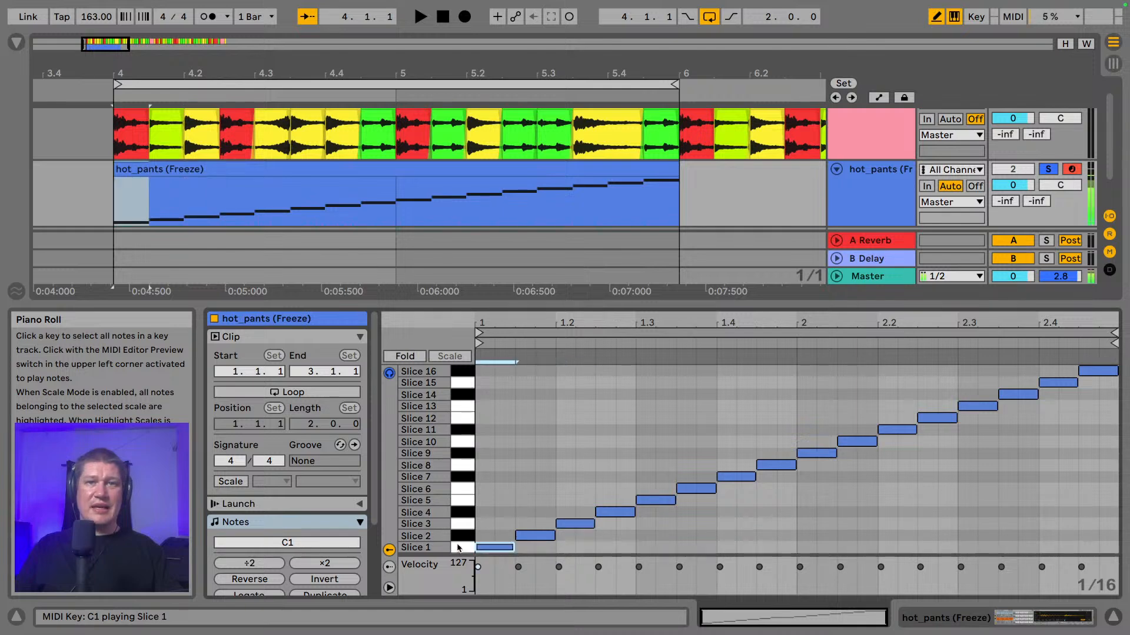
{"action": "left_click", "coordinate": [461, 537]}
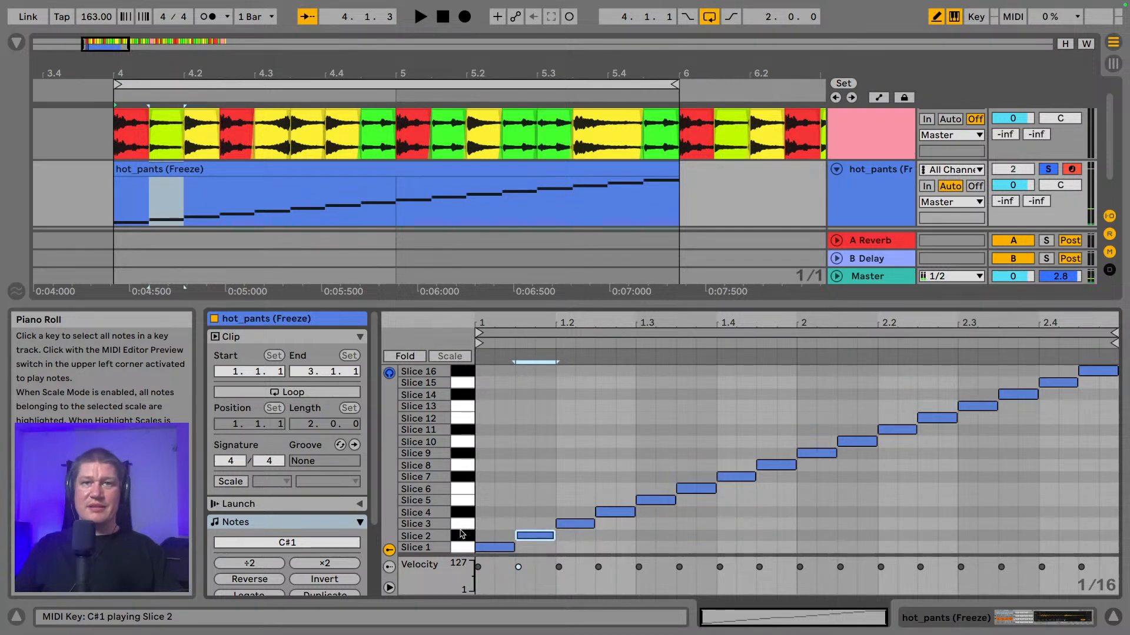
{"action": "left_click", "coordinate": [463, 527]}
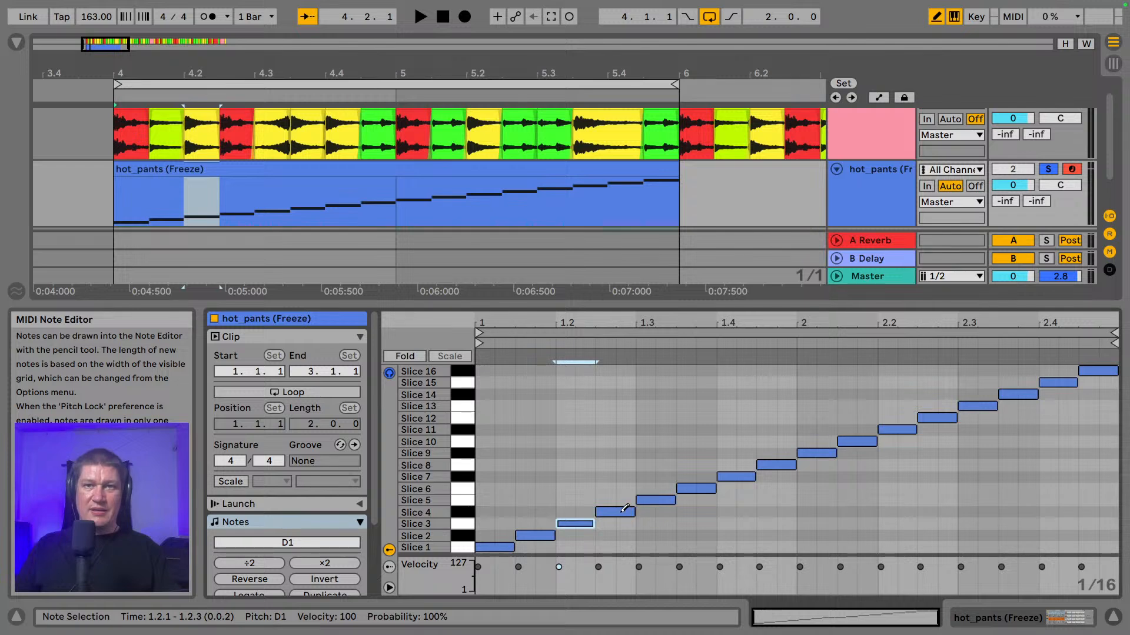
- Leave draw mode and move the Slice 4 note at 1.2.3 down to the Slice 1 row
{"action": "key", "text": "b"}
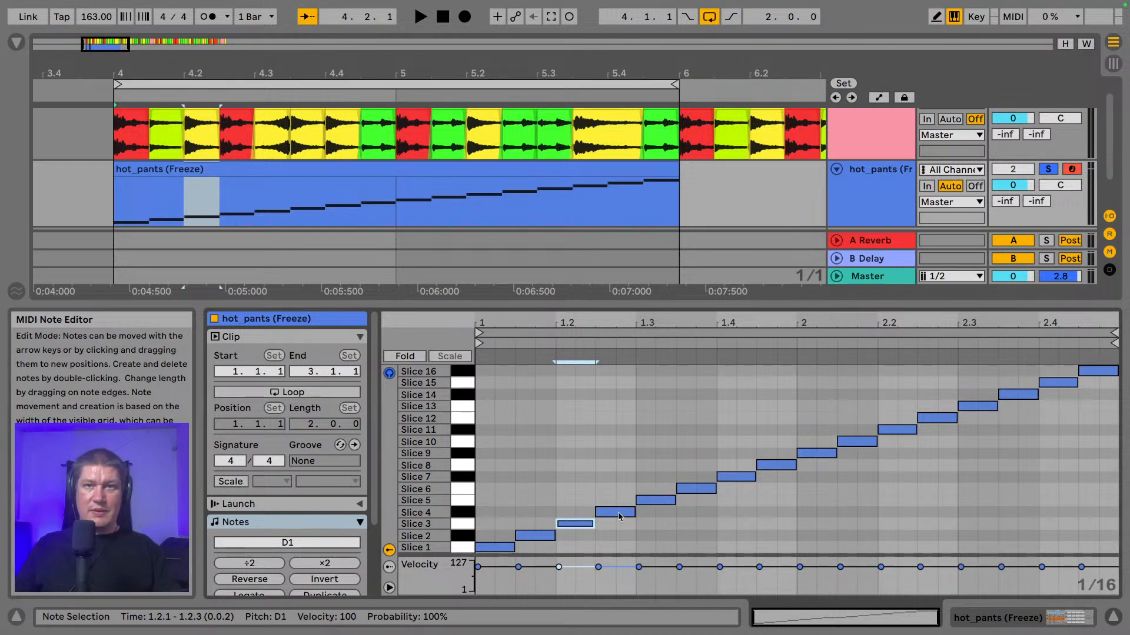
{"action": "left_click", "coordinate": [619, 515]}
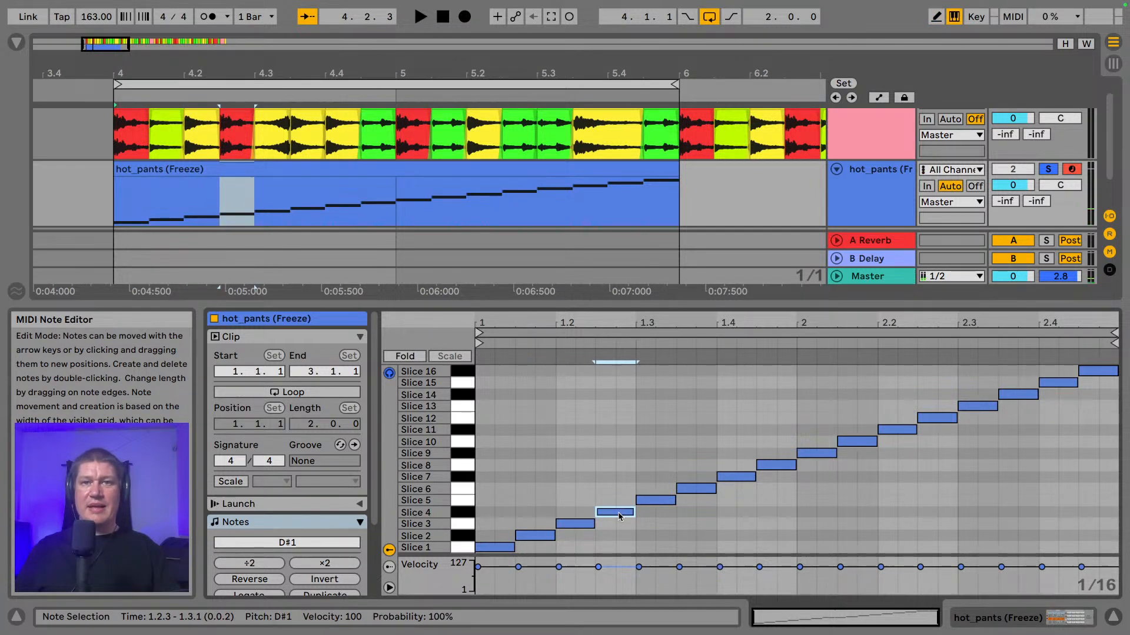
{"action": "key", "text": "Down"}
{"action": "key", "text": "Down"}
{"action": "key", "text": "Down"}
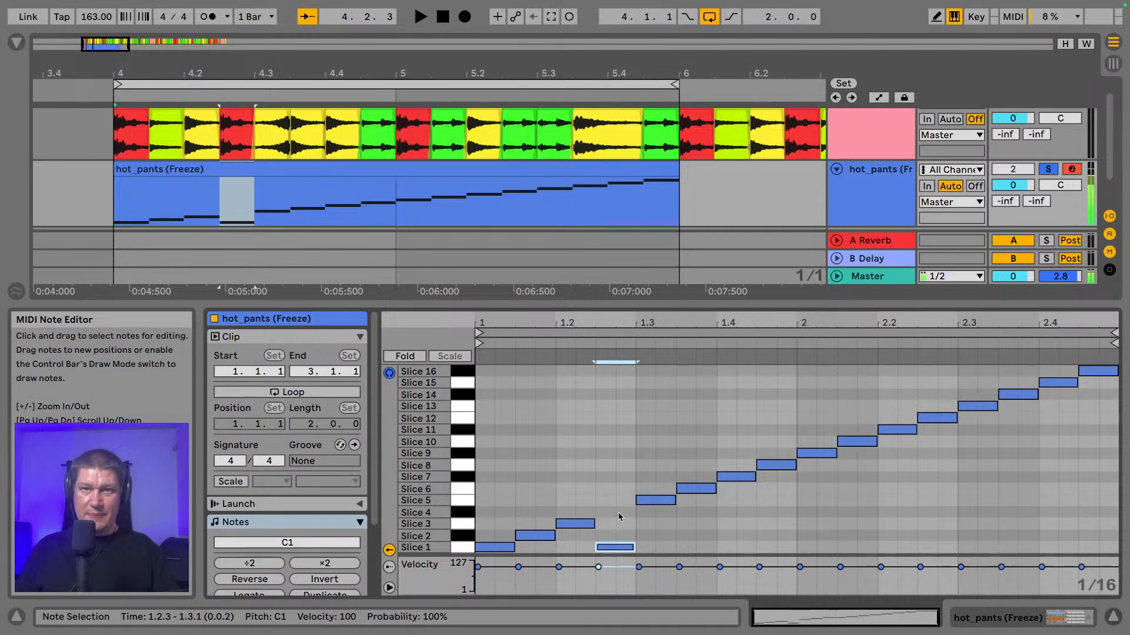
- Audition Slice 4, show the hot_pants drum rack, and rename the Slice 1 pad "kick"
{"action": "left_click", "coordinate": [466, 513]}
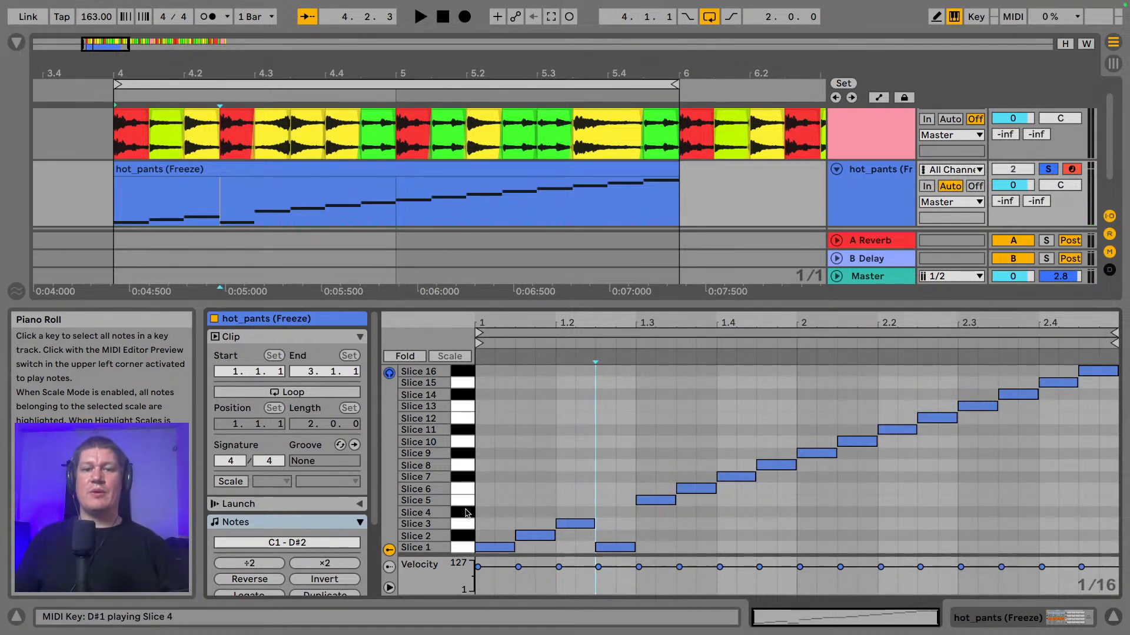
{"action": "left_click", "coordinate": [987, 627]}
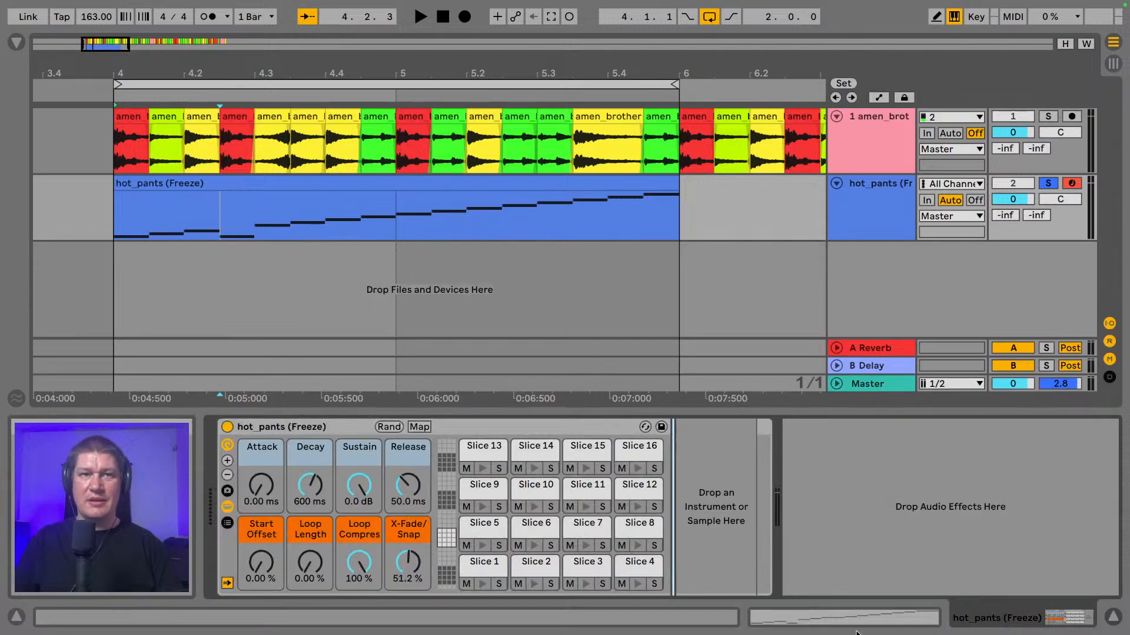
{"action": "left_click", "coordinate": [477, 569]}
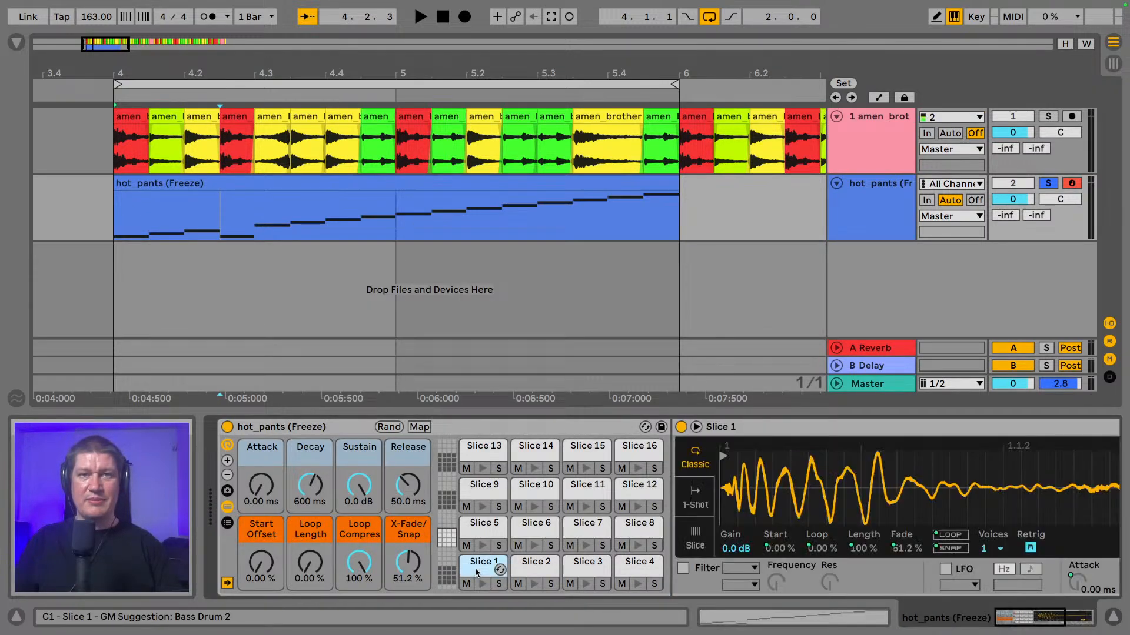
{"action": "key", "text": "ctrl+r"}
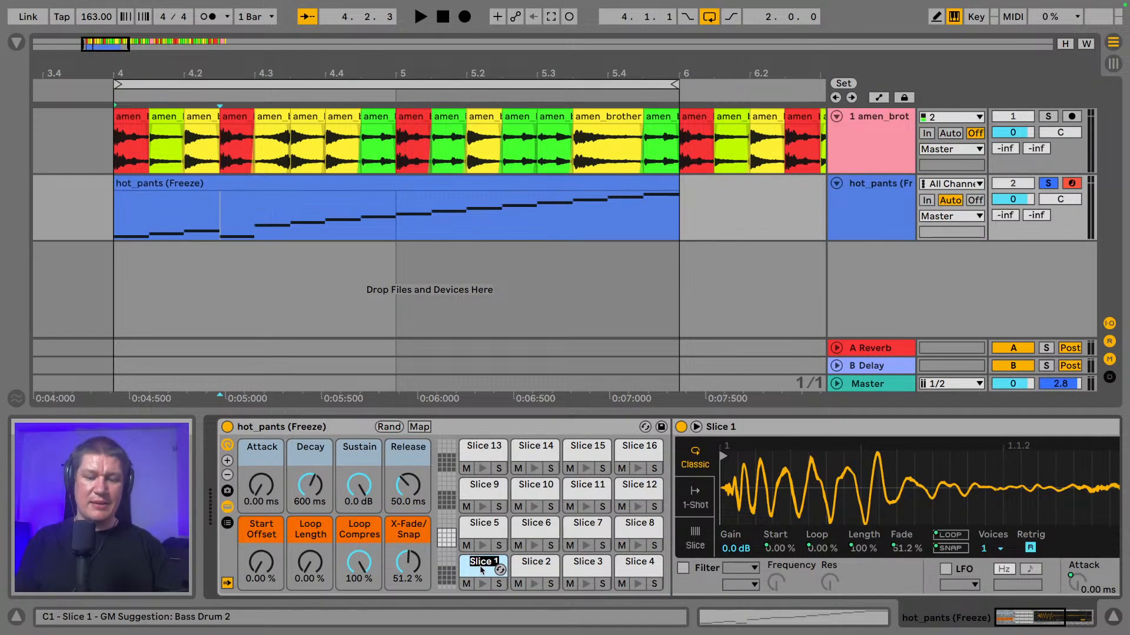
{"action": "type", "text": "kick"}
{"action": "key", "text": "Return"}
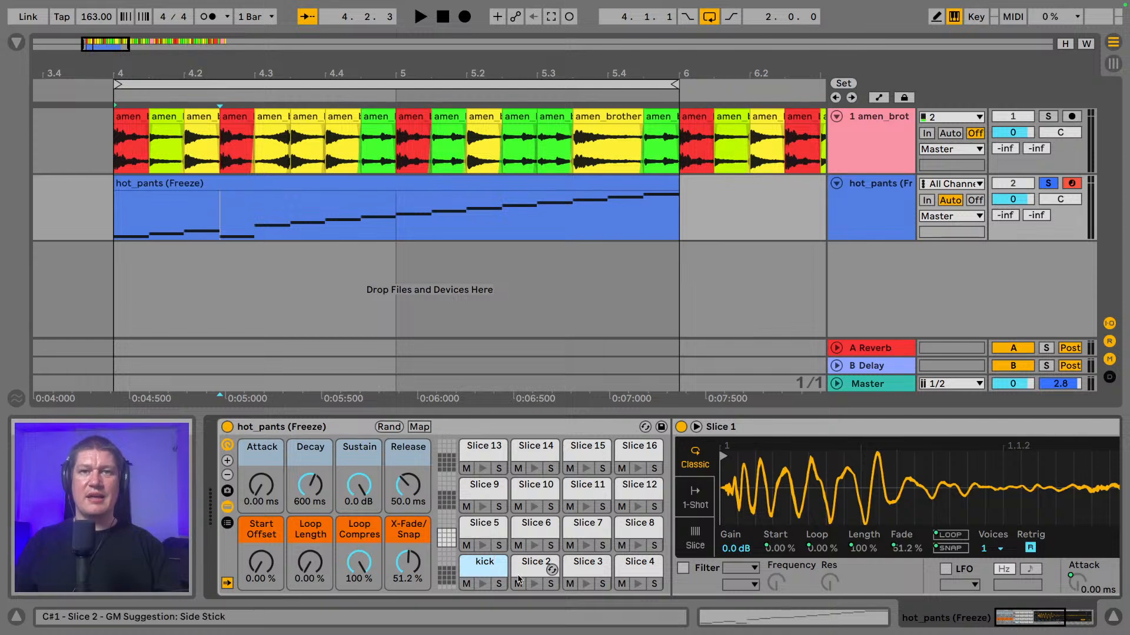
- Rename the Slice 2 pad "hat" and the Slice 3 pad "snare"
{"action": "left_click", "coordinate": [530, 569]}
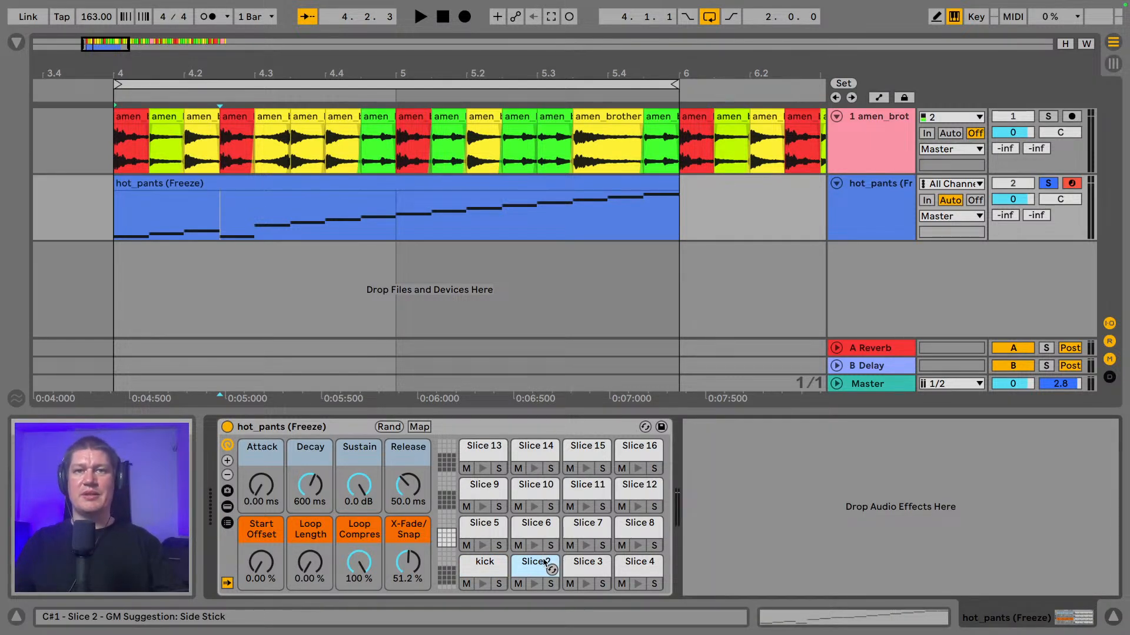
{"action": "double_click", "coordinate": [545, 563]}
{"action": "key", "text": "ctrl+r"}
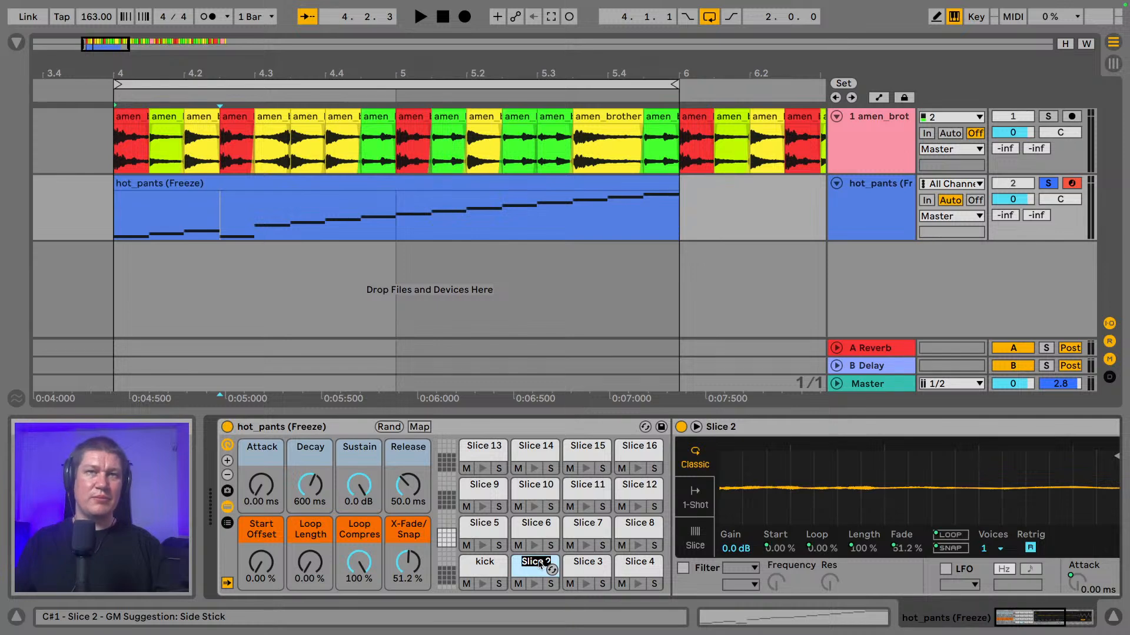
{"action": "key", "text": "BackSpace"}
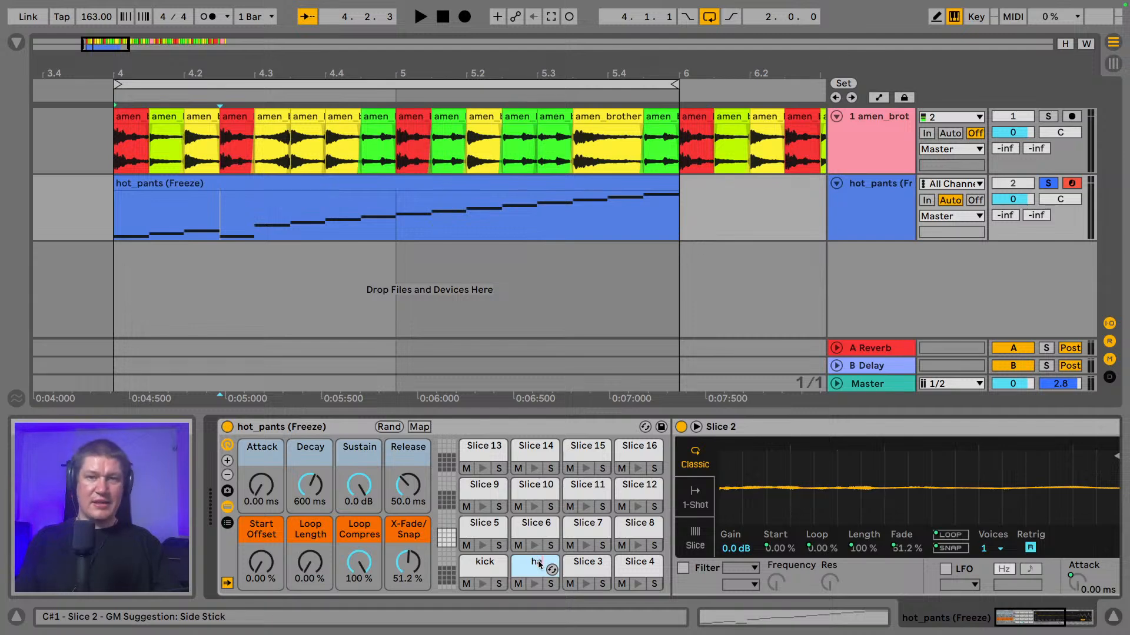
{"action": "left_click", "coordinate": [565, 564]}
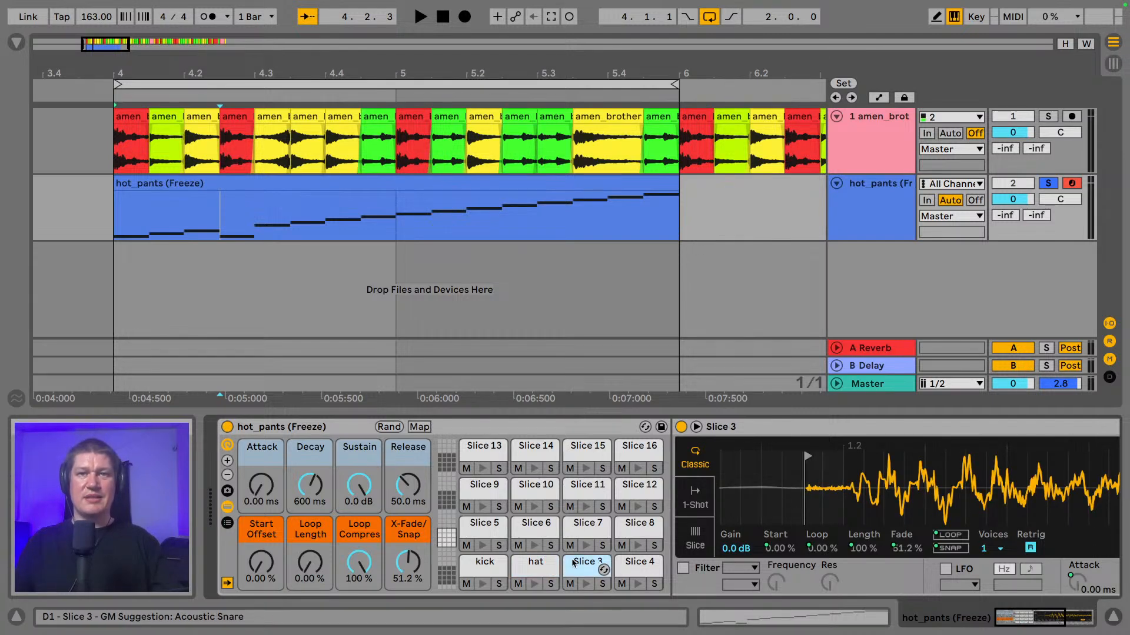
{"action": "key", "text": "ctrl+r"}
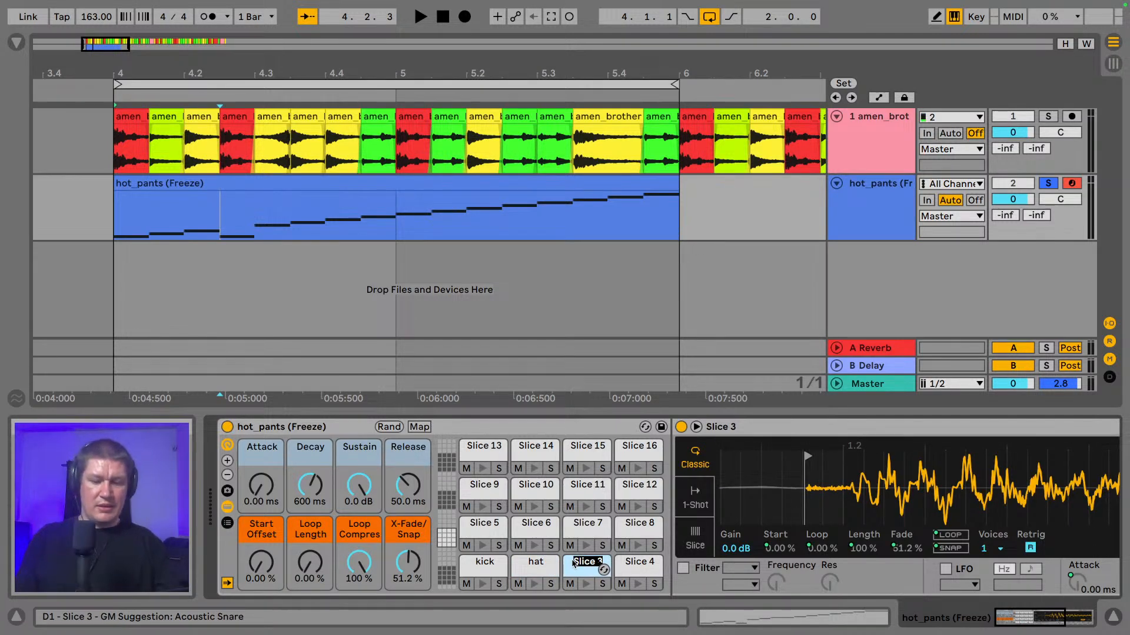
{"action": "type", "text": "snare"}
- Audition the Slice 4 pad and rename it "shuffle 1"
{"action": "left_click", "coordinate": [630, 561]}
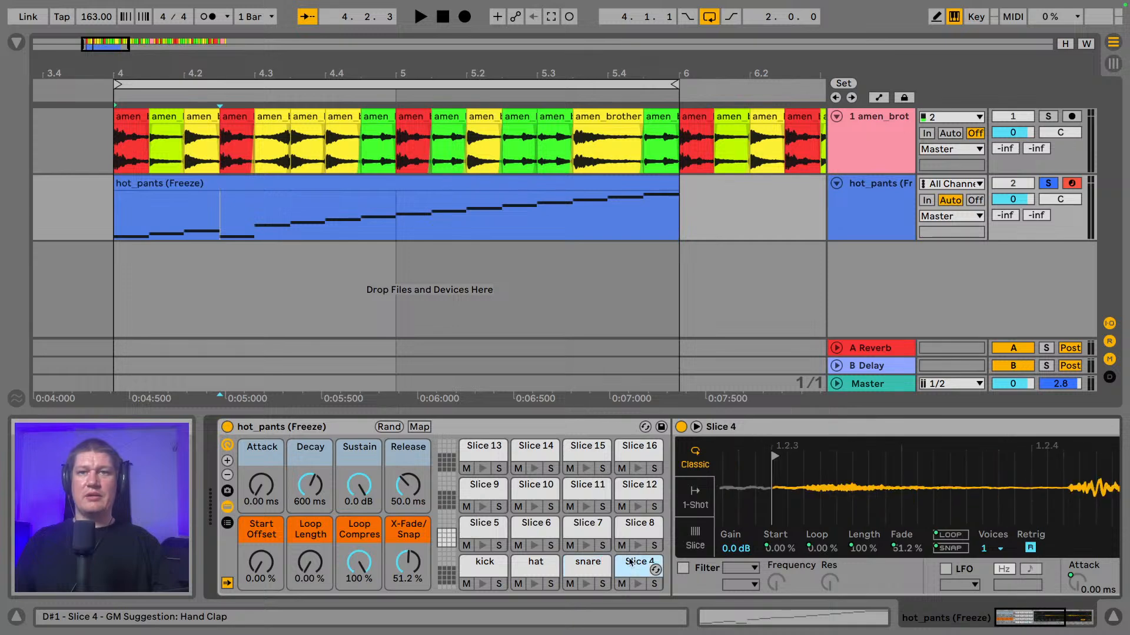
{"action": "left_click", "coordinate": [639, 584]}
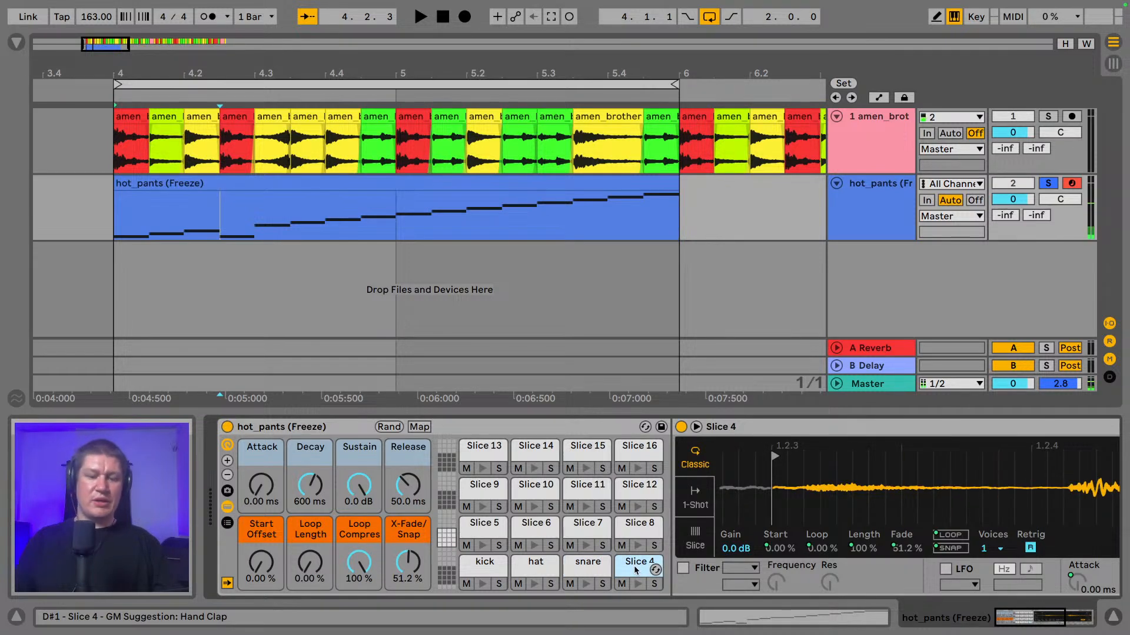
{"action": "key", "text": "ctrl+r"}
{"action": "type", "text": "shuffle 1"}
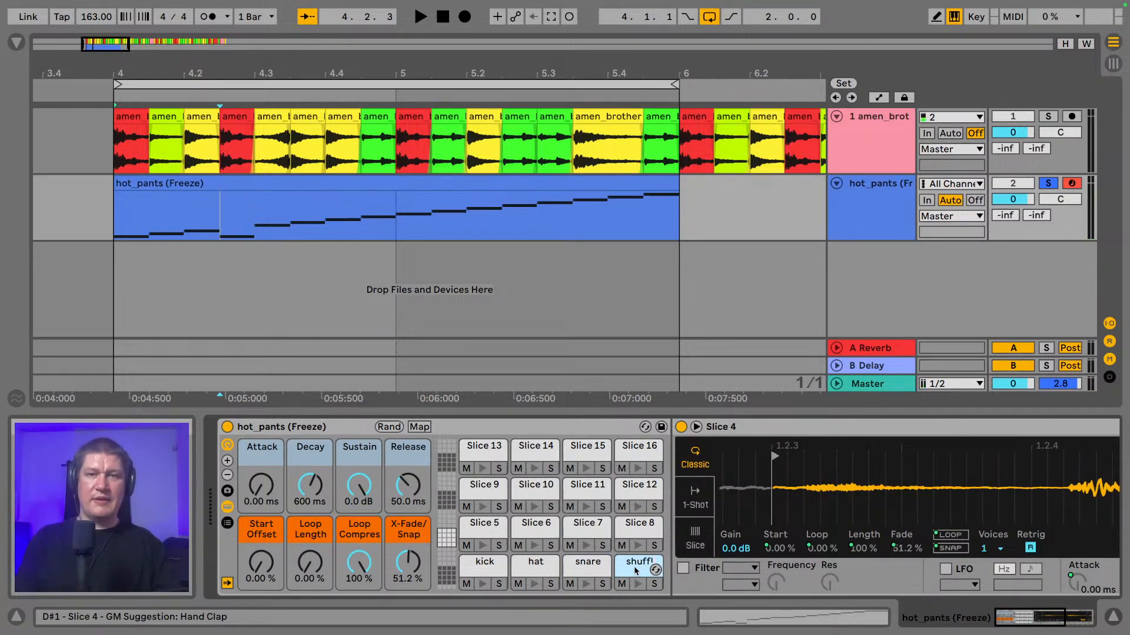
- Audition the Slice 5 pad and rename it "shuffle 2"
{"action": "left_click", "coordinate": [489, 535]}
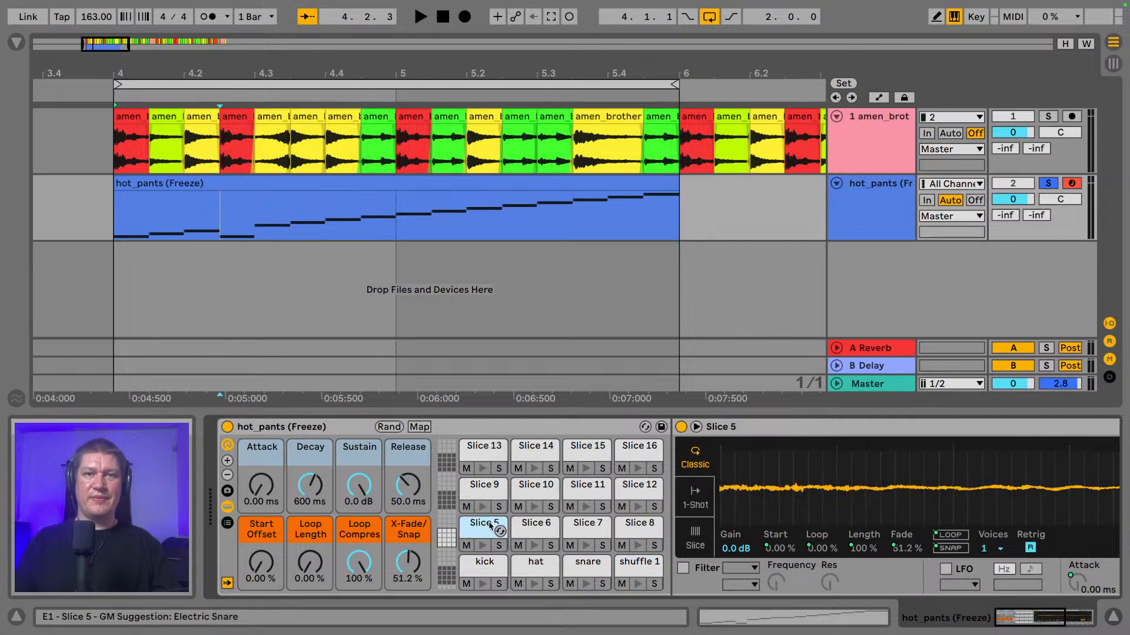
{"action": "left_click", "coordinate": [483, 545]}
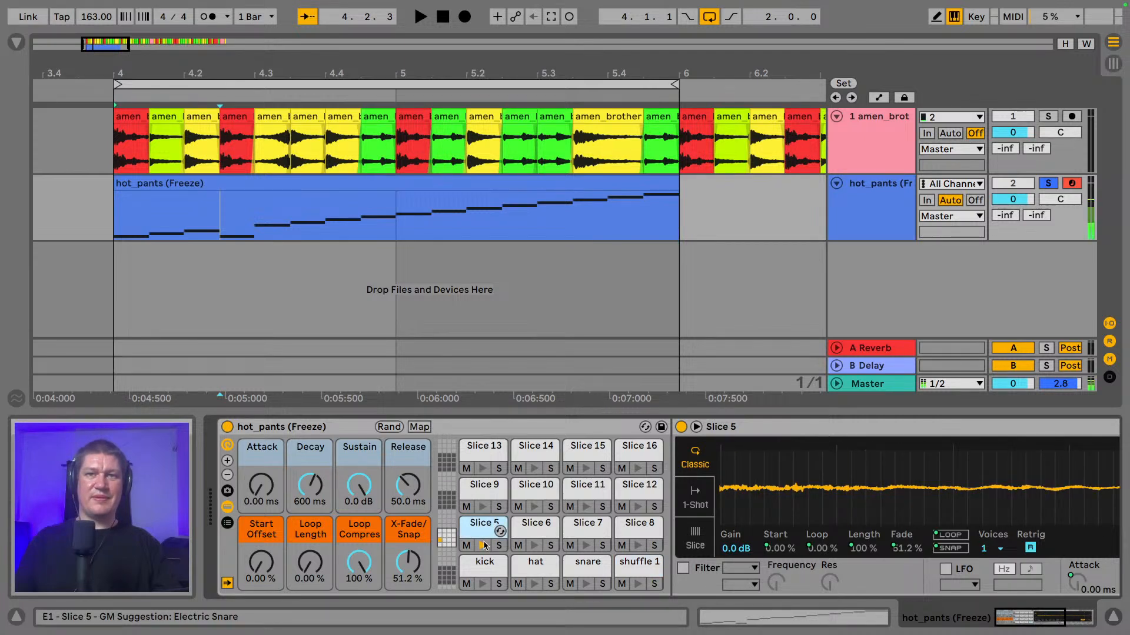
{"action": "key", "text": "ctrl+r"}
{"action": "type", "text": "shuf"}
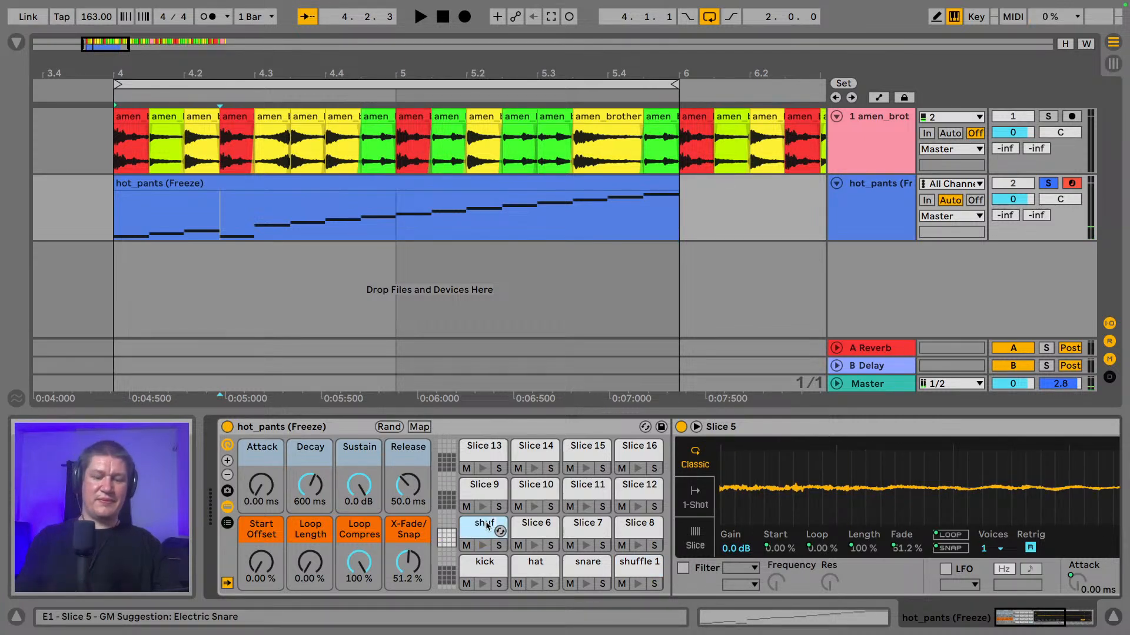
{"action": "type", "text": "fle 2"}
{"action": "key", "text": "Return"}
- Audition the next two pads, renaming Slice 6 "kick 2" and Slice 7 "snare 2"
{"action": "left_click", "coordinate": [536, 531]}
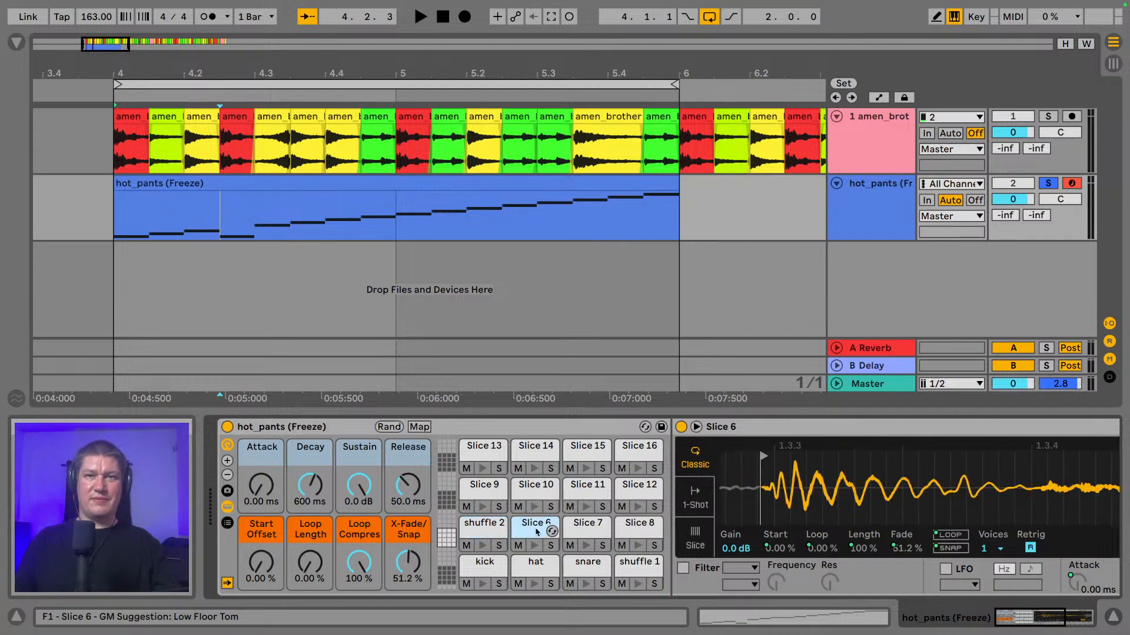
{"action": "left_click", "coordinate": [534, 545]}
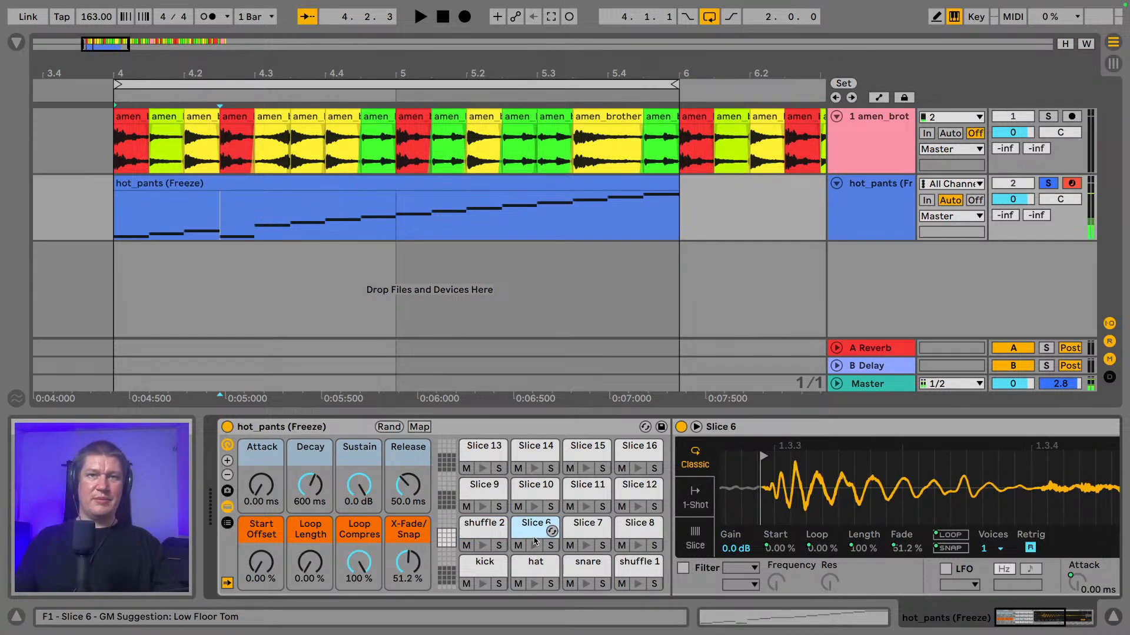
{"action": "key", "text": "ctrl+r"}
{"action": "type", "text": "kick"}
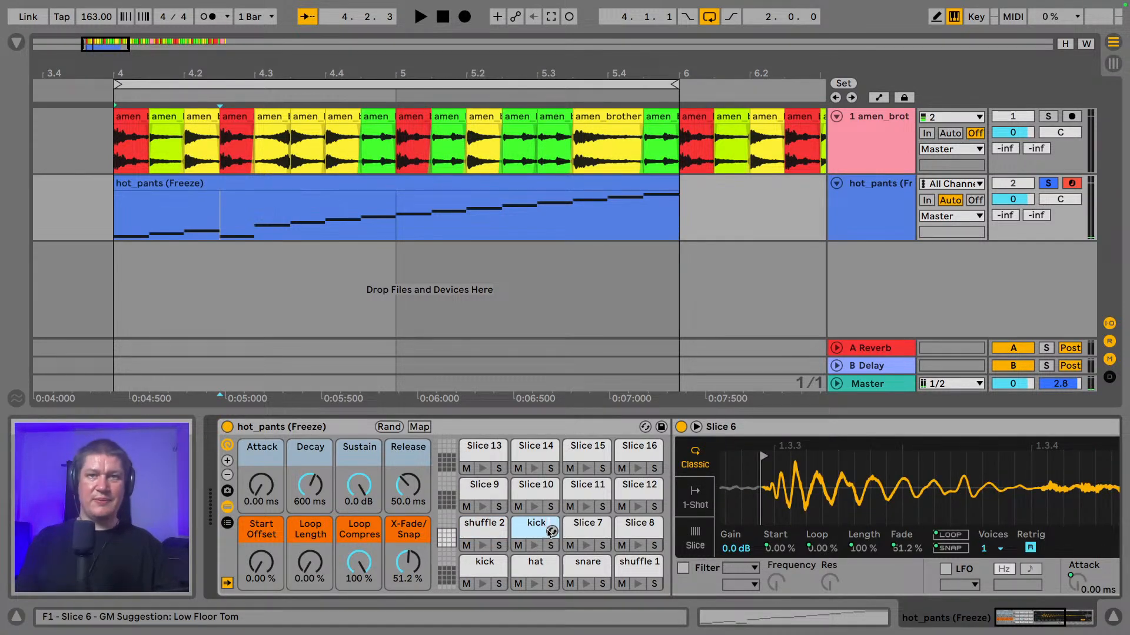
{"action": "type", "text": " 2"}
{"action": "left_click", "coordinate": [587, 546]}
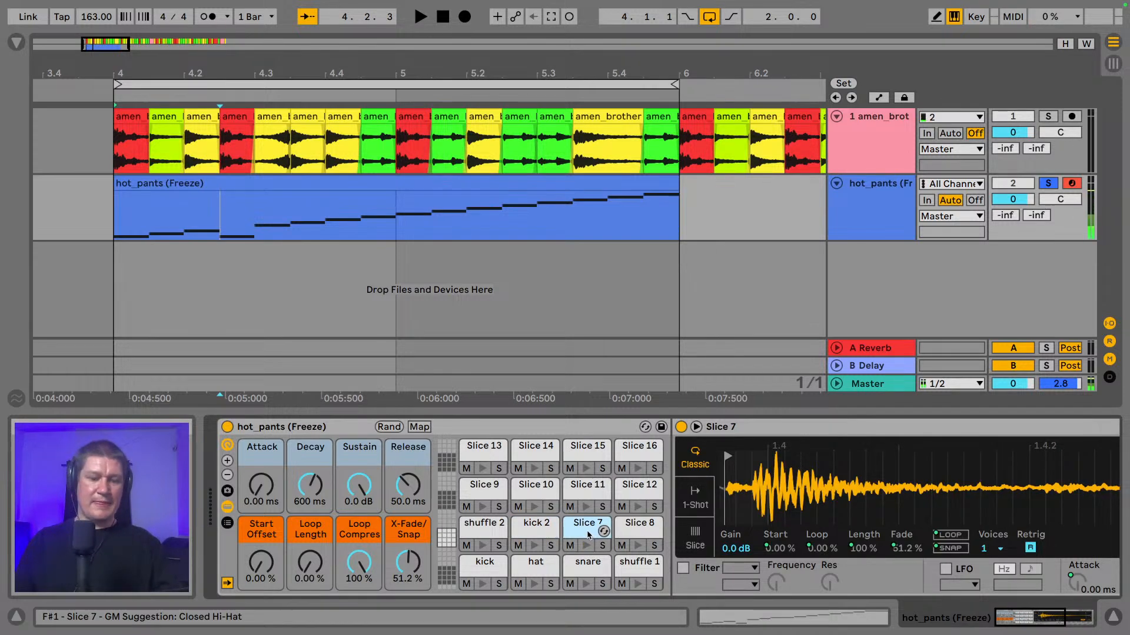
{"action": "key", "text": "ctrl+r"}
{"action": "type", "text": "snare 2"}
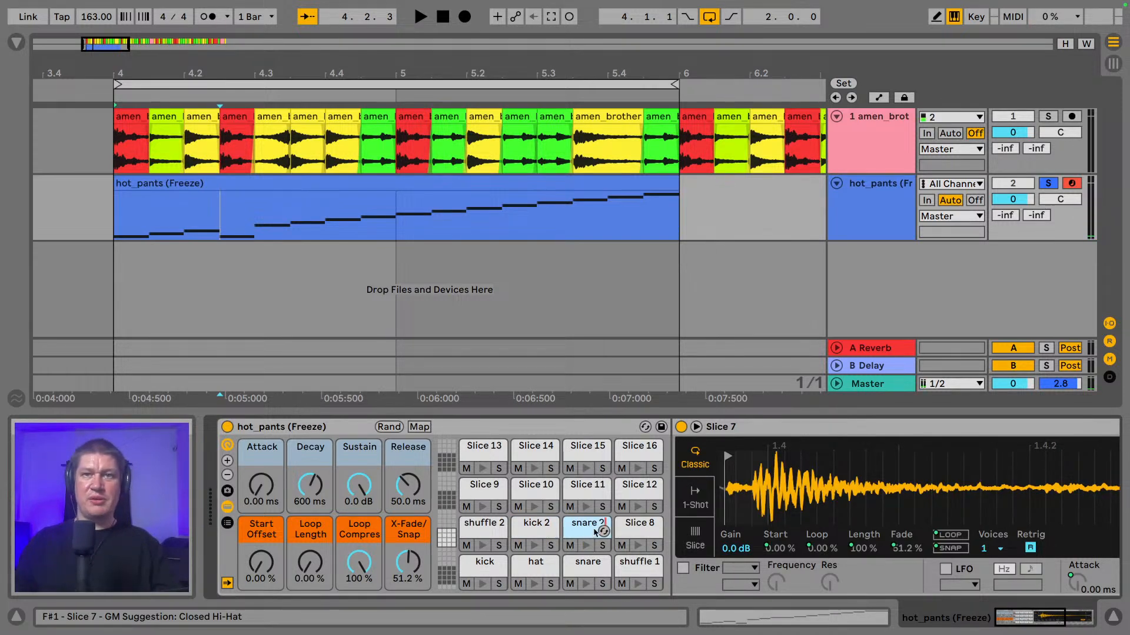
- Audition the Slice 8 pad and rename it "kerfuffle"
{"action": "left_click", "coordinate": [623, 526]}
{"action": "left_click", "coordinate": [639, 547]}
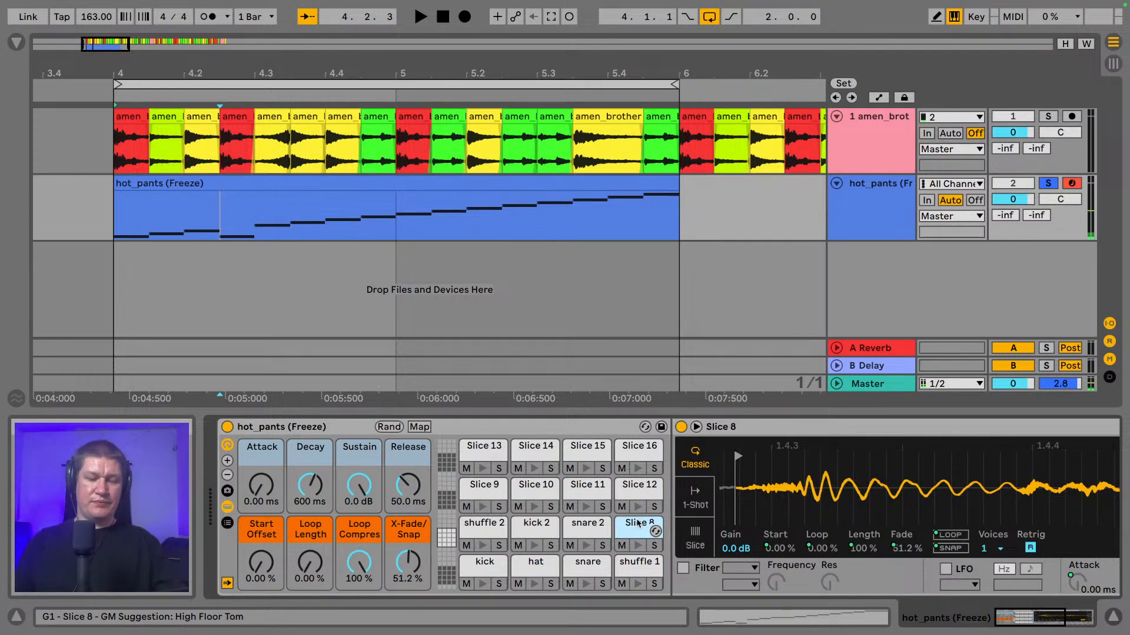
{"action": "left_click", "coordinate": [642, 535]}
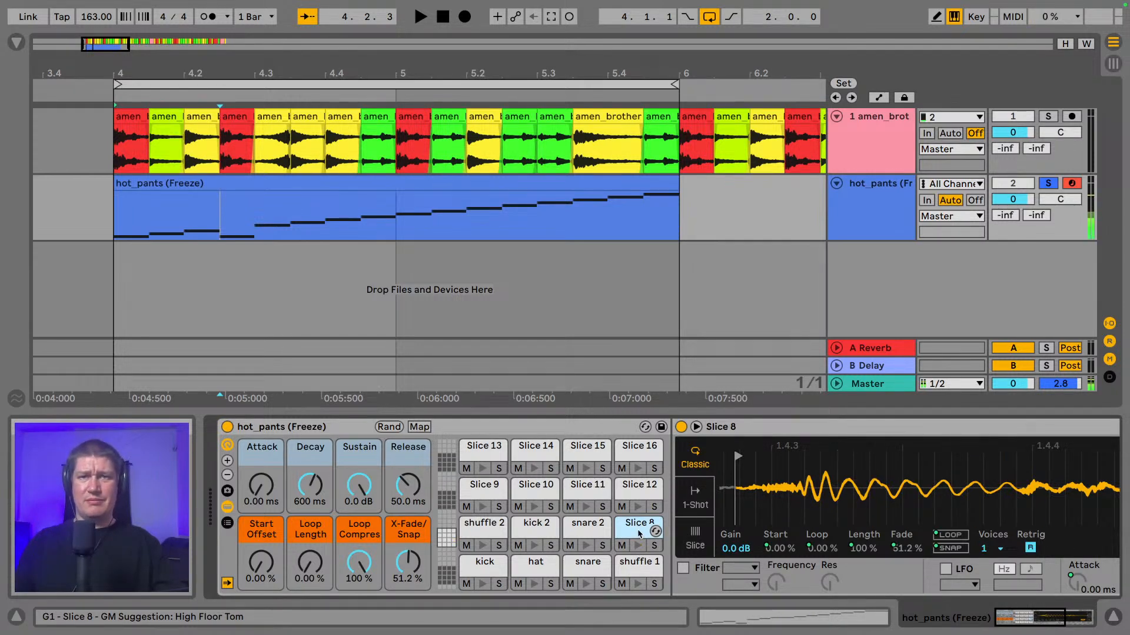
{"action": "key", "text": "ctrl+r"}
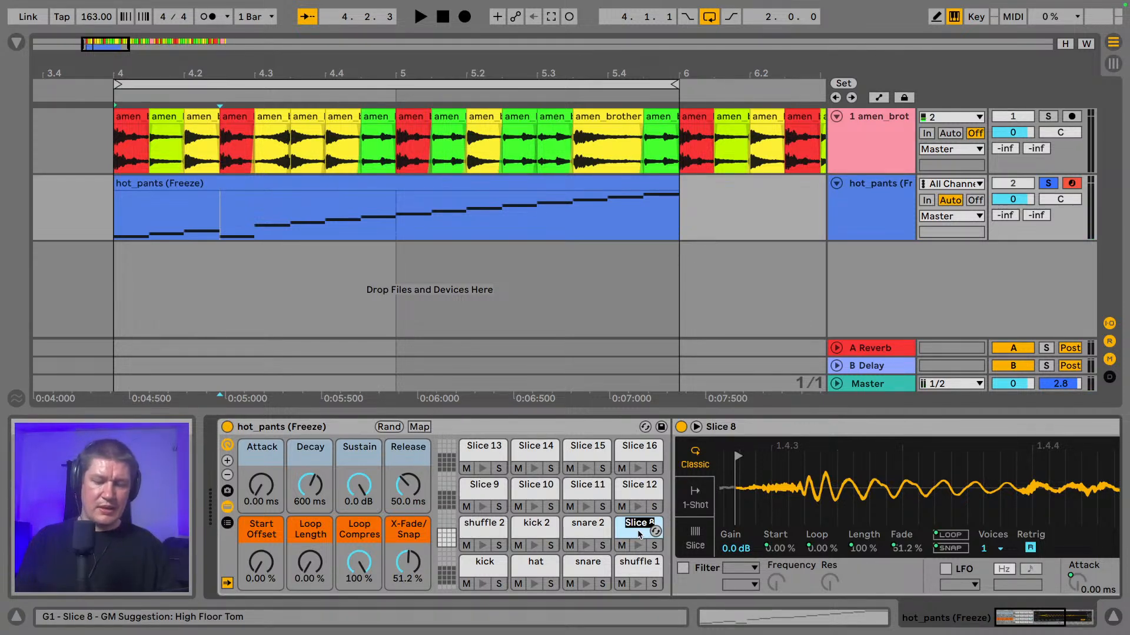
{"action": "type", "text": "kerfuffle"}
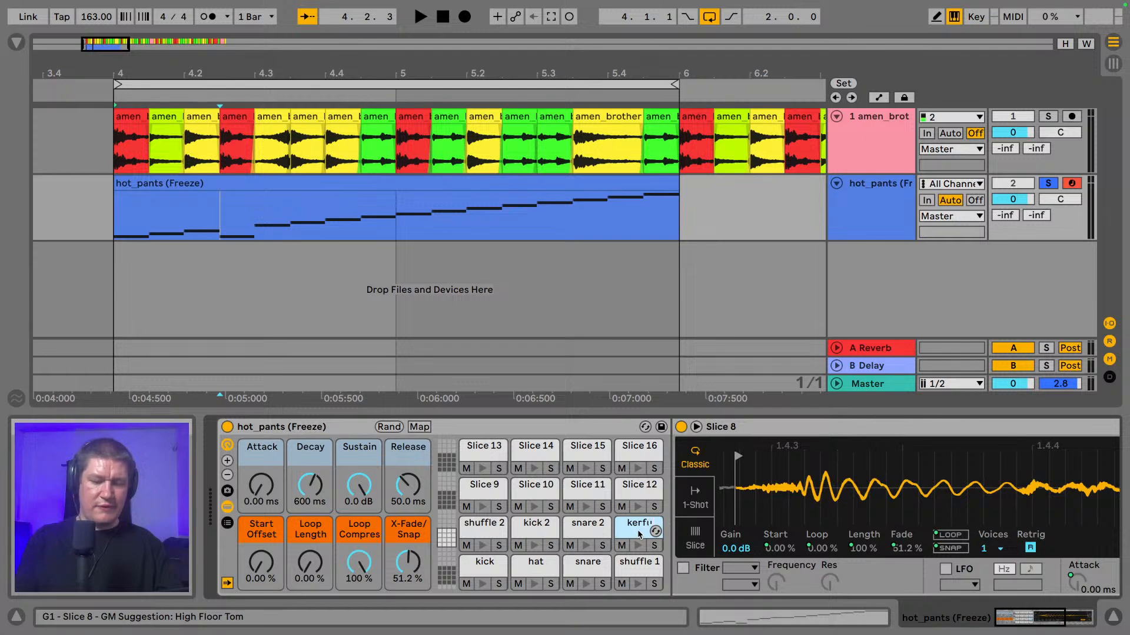
{"action": "key", "text": "Return"}
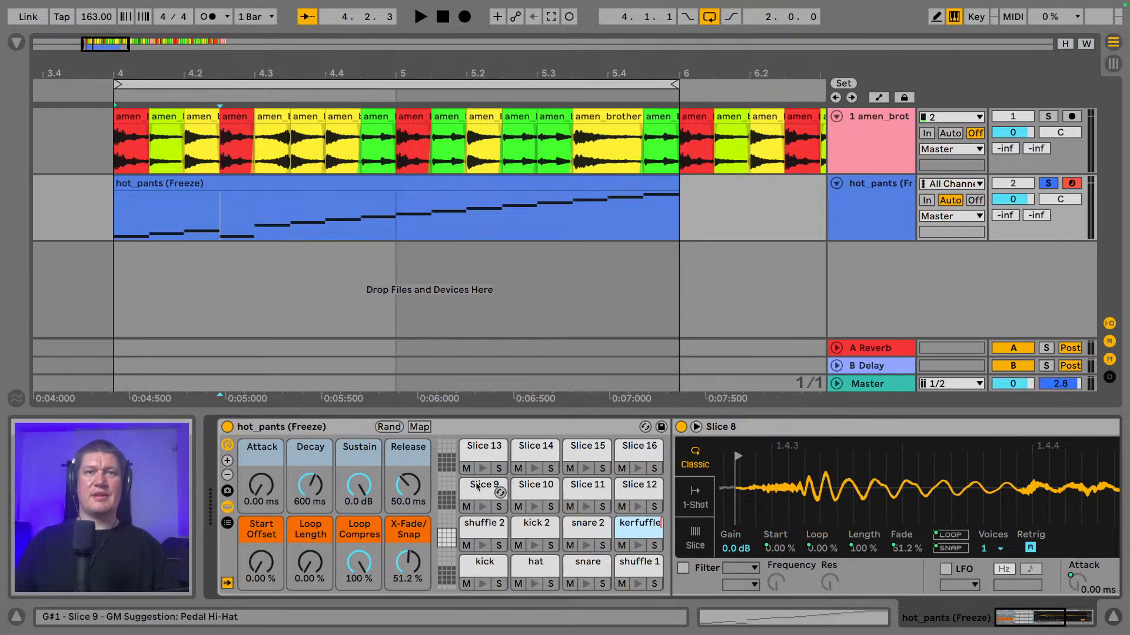
- Audition the Slice 9 and Slice 10 pads and rename them "kick3" and "hat 2"
{"action": "left_click", "coordinate": [482, 507]}
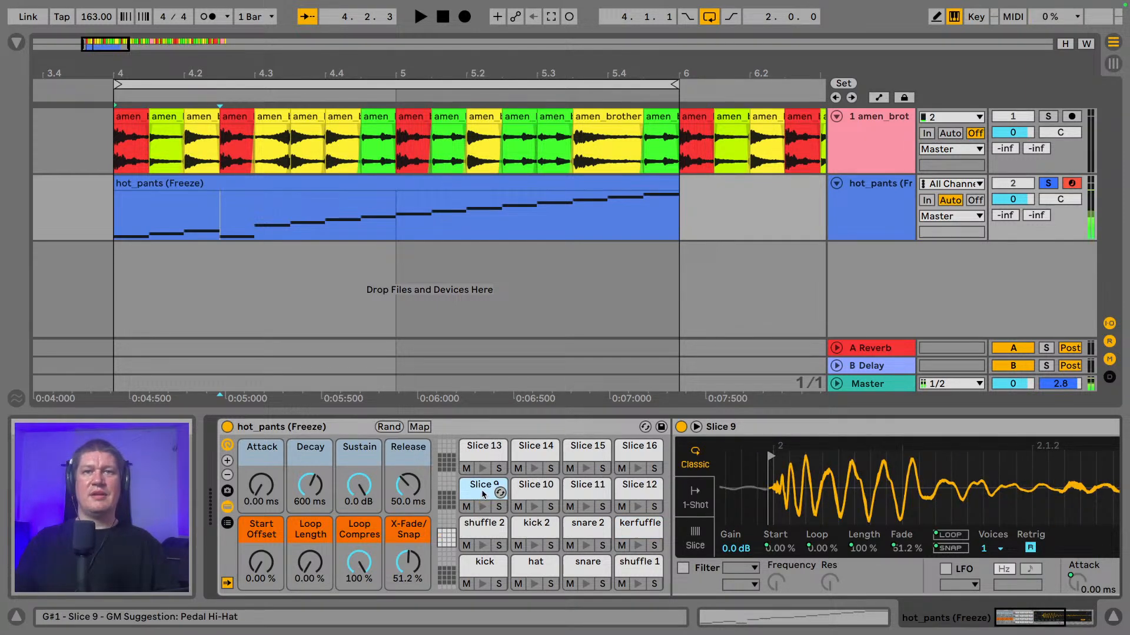
{"action": "key", "text": "ctrl+r"}
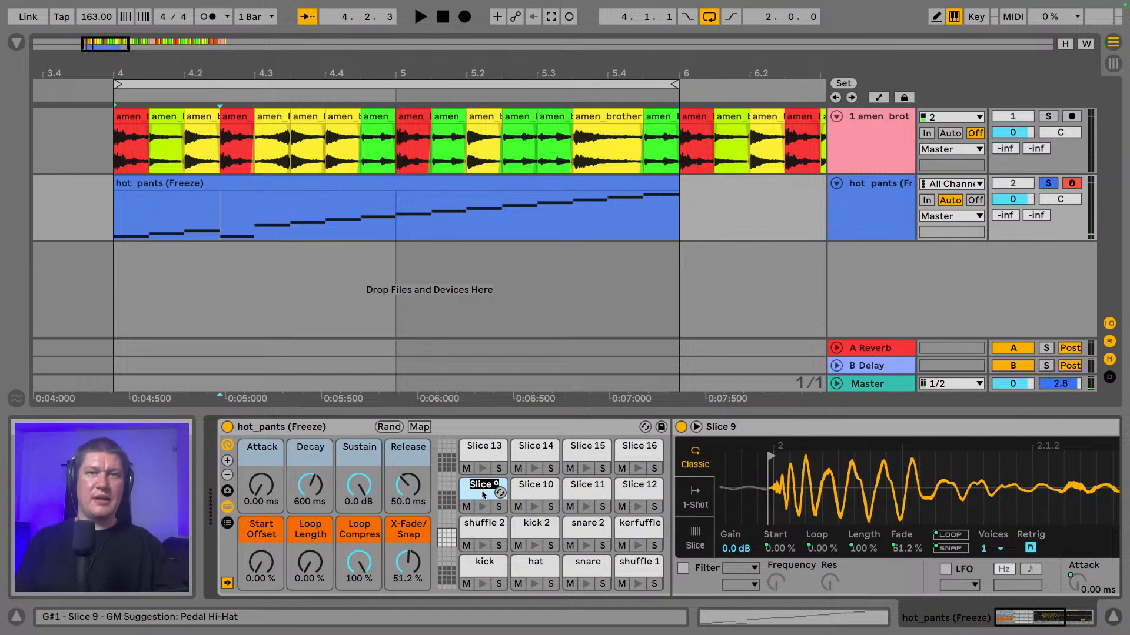
{"action": "type", "text": "kick3"}
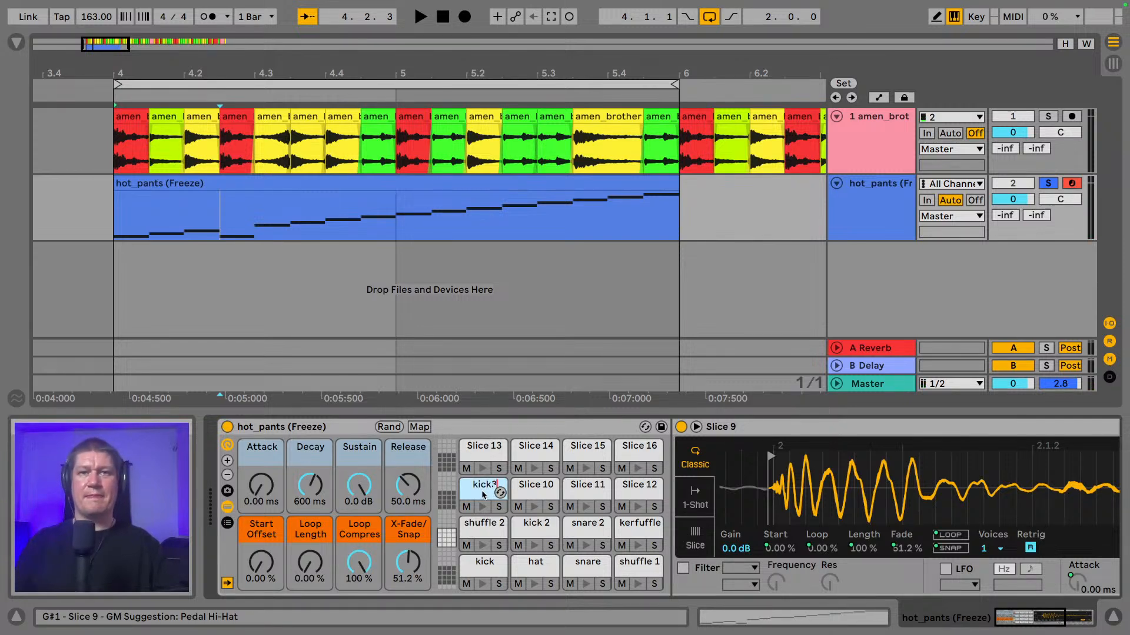
{"action": "left_click", "coordinate": [530, 492]}
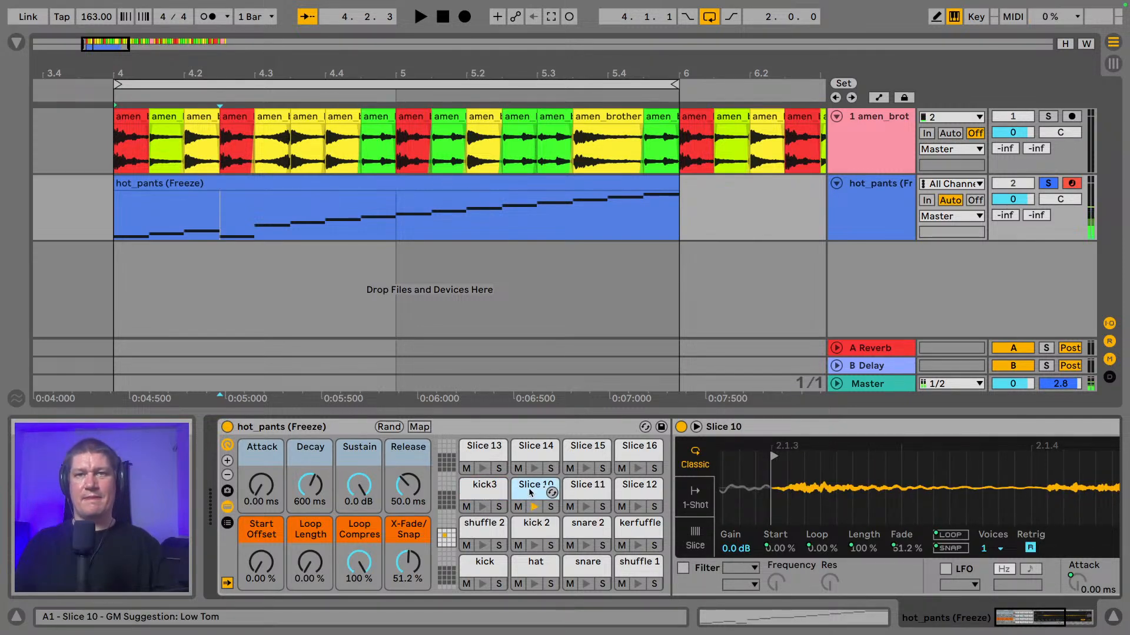
{"action": "key", "text": "ctrl+r"}
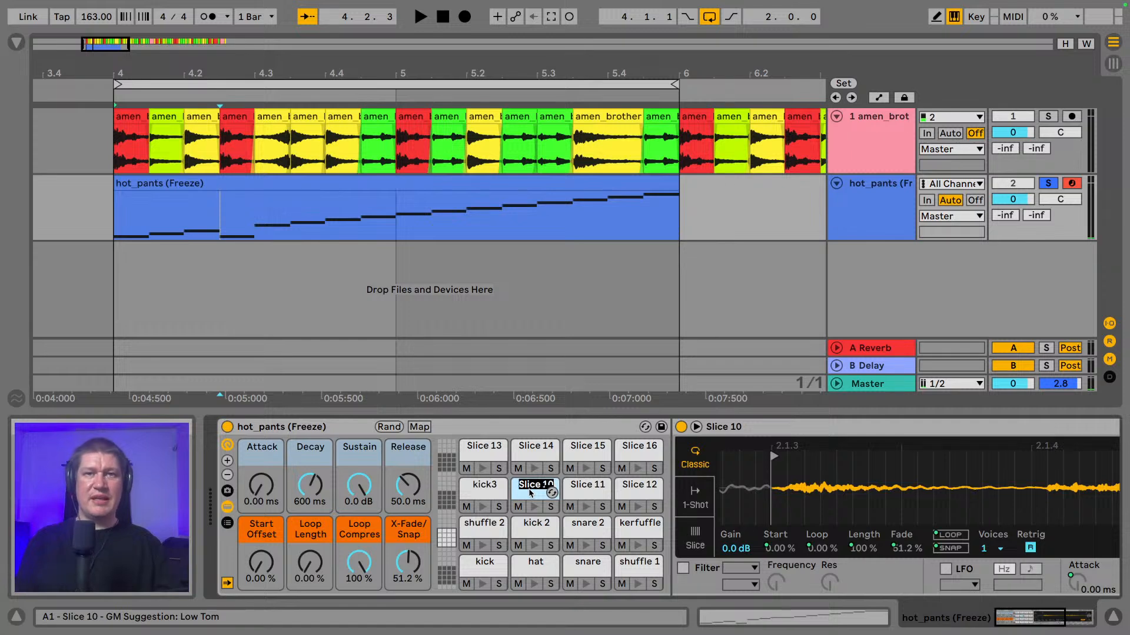
{"action": "type", "text": "hat 2"}
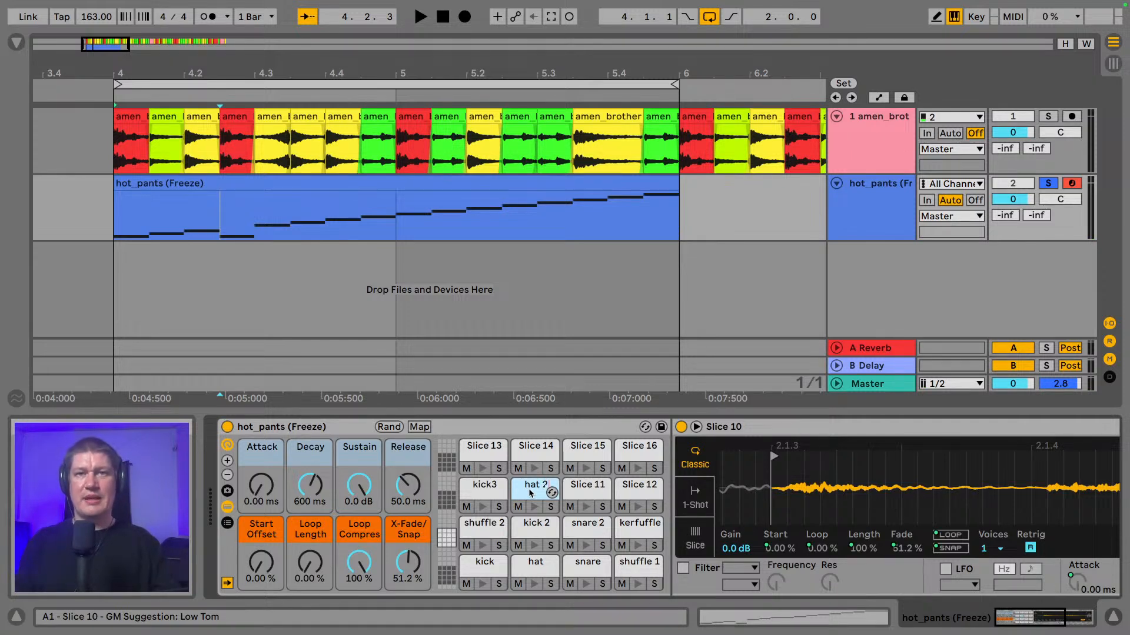
- Audition the Slice 11 pad and rename it "snare 3"
{"action": "left_click", "coordinate": [587, 494]}
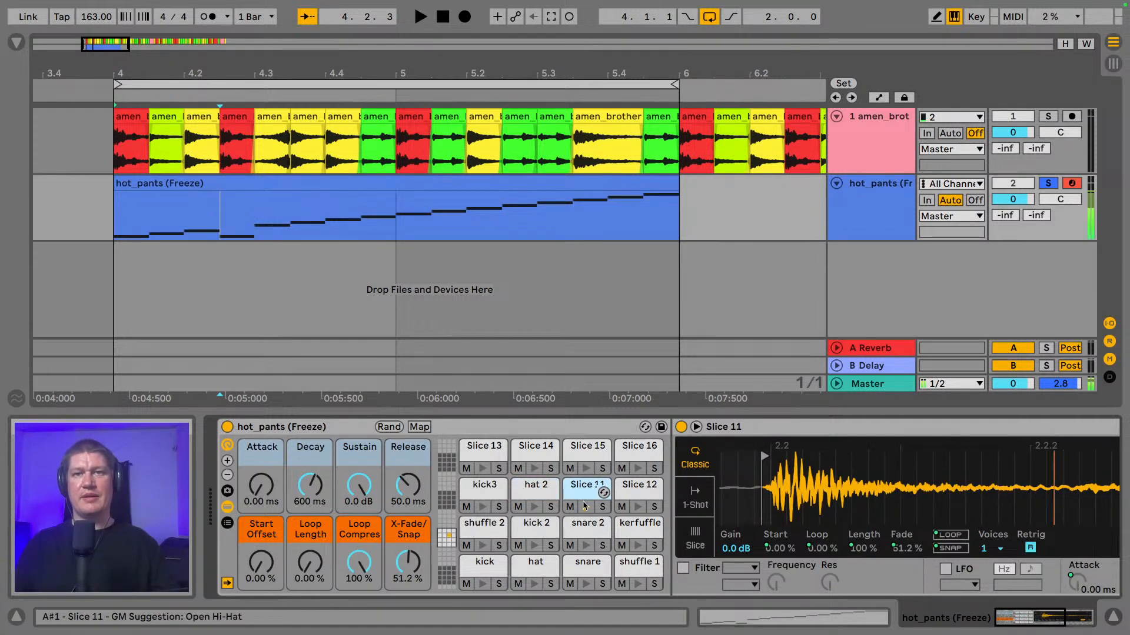
{"action": "key", "text": "ctrl+r"}
{"action": "type", "text": "snare"}
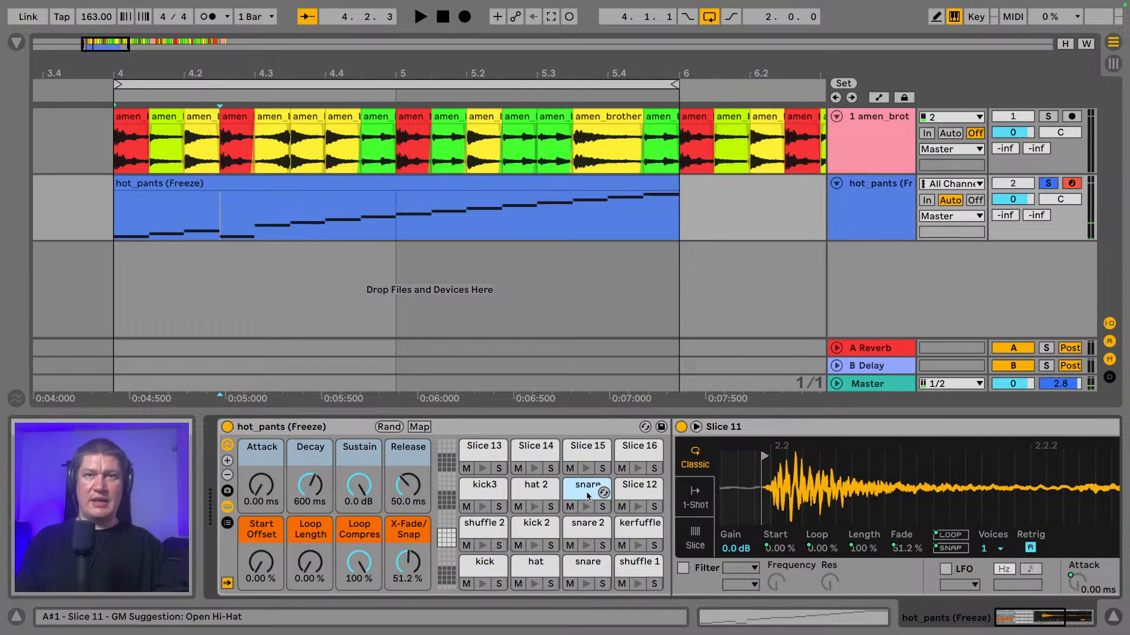
{"action": "type", "text": " 4"}
{"action": "key", "text": "BackSpace"}
{"action": "type", "text": "3"}
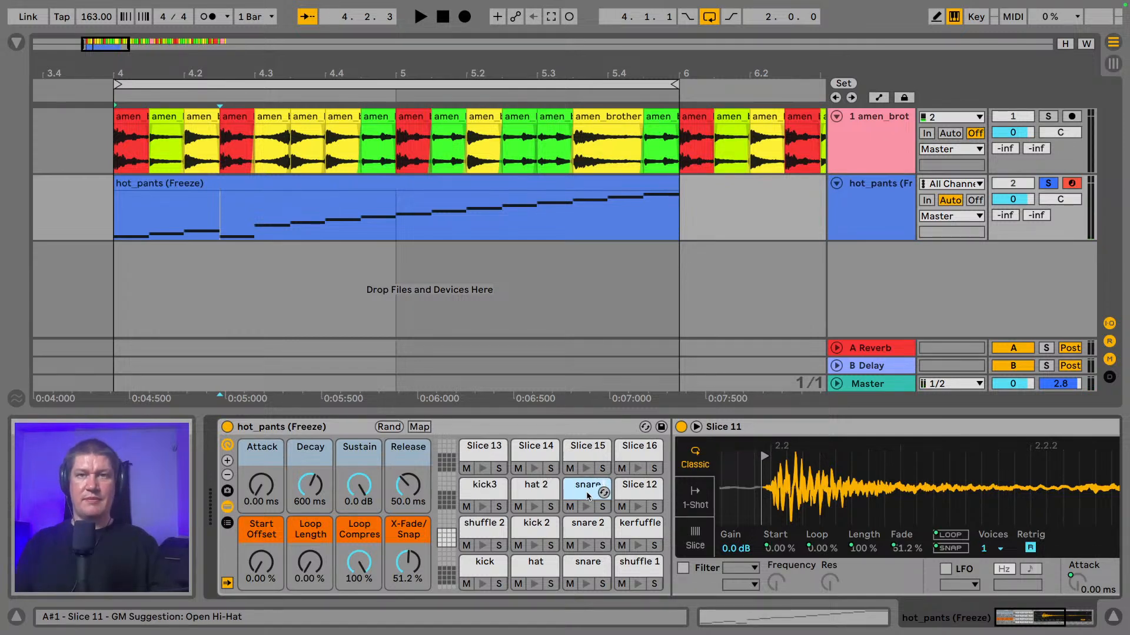
- Audition the Slice 12 pad and rename it "shuffle 3"
{"action": "left_click", "coordinate": [639, 506]}
{"action": "left_click", "coordinate": [638, 507]}
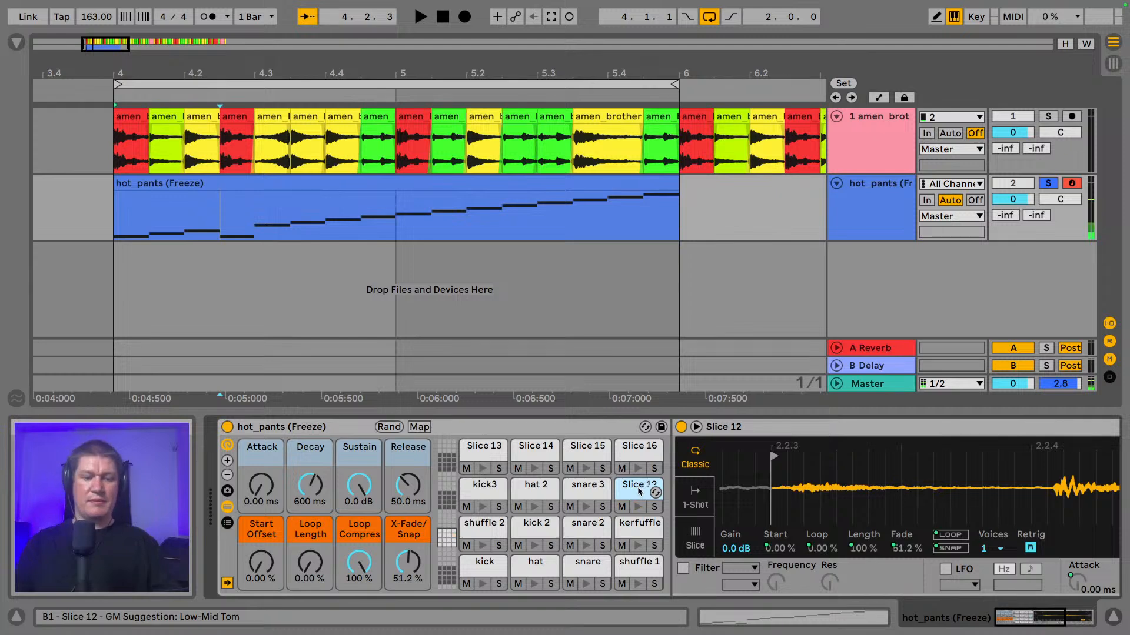
{"action": "key", "text": "ctrl+r"}
{"action": "type", "text": "shufflee"}
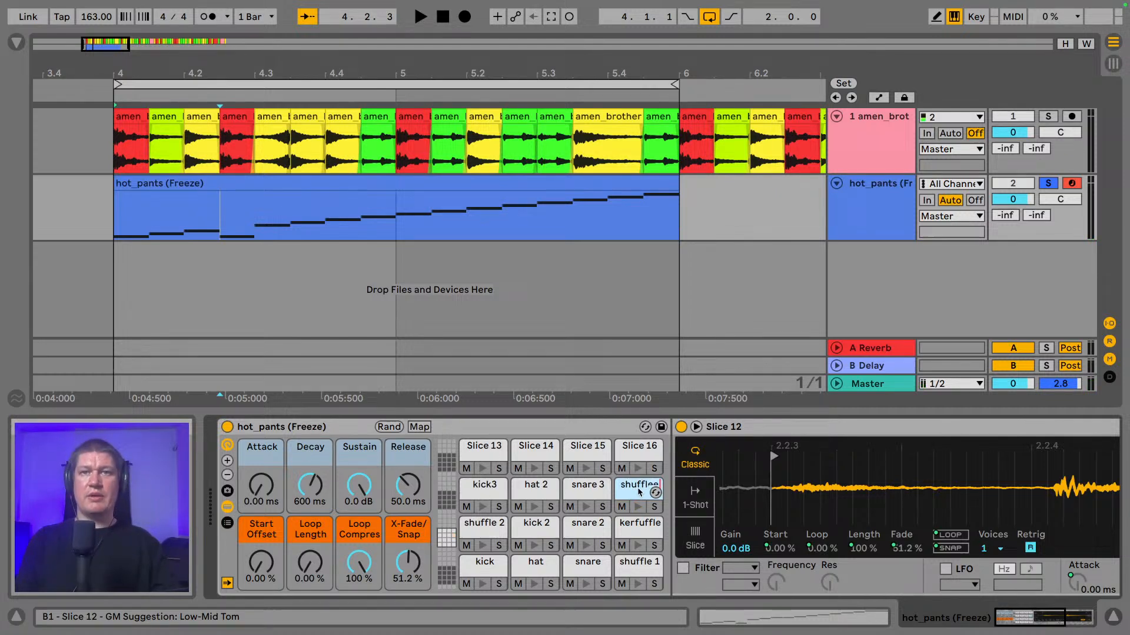
{"action": "key", "text": "BackSpace"}
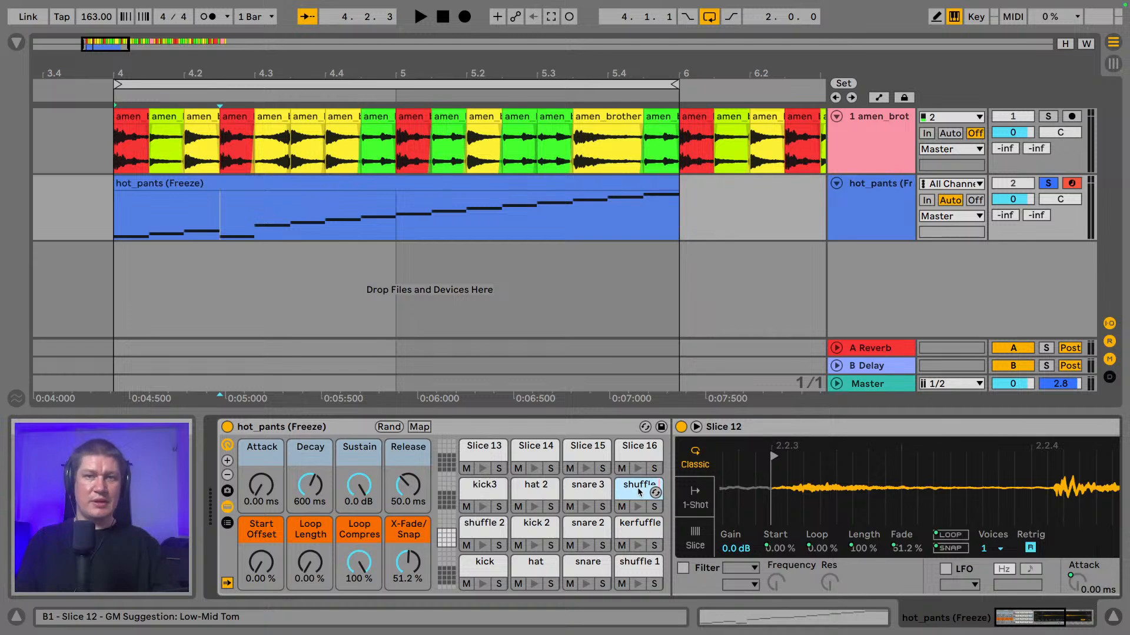
{"action": "type", "text": "3"}
{"action": "key", "text": "Return"}
- Audition the Slice 13 pad and rename it "kerfuff2"
{"action": "left_click", "coordinate": [484, 469]}
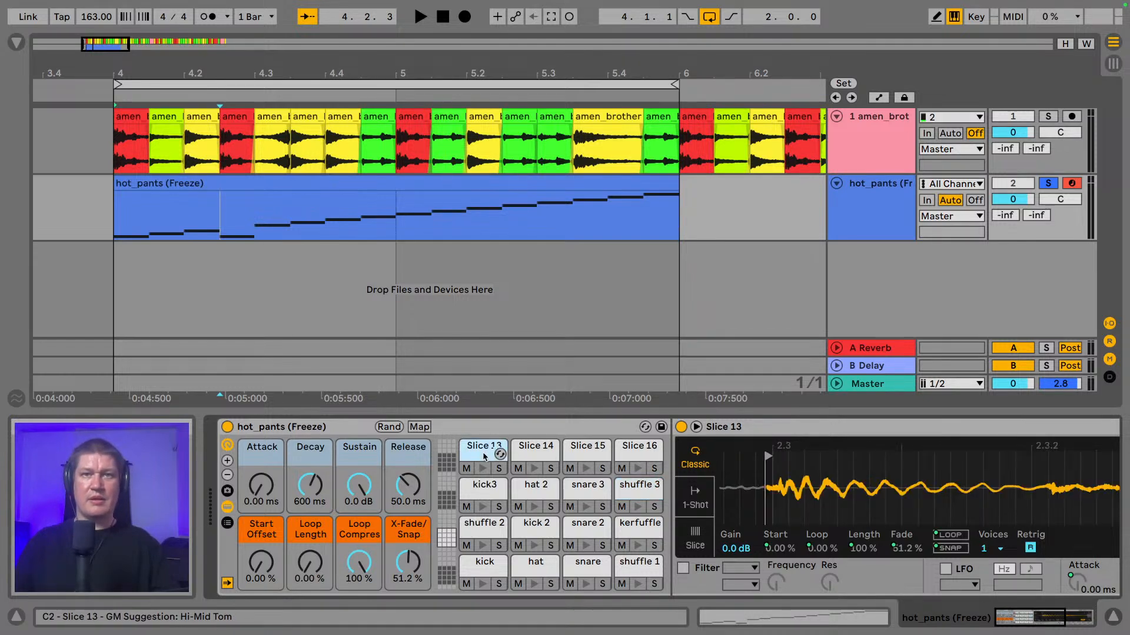
{"action": "left_click", "coordinate": [484, 469]}
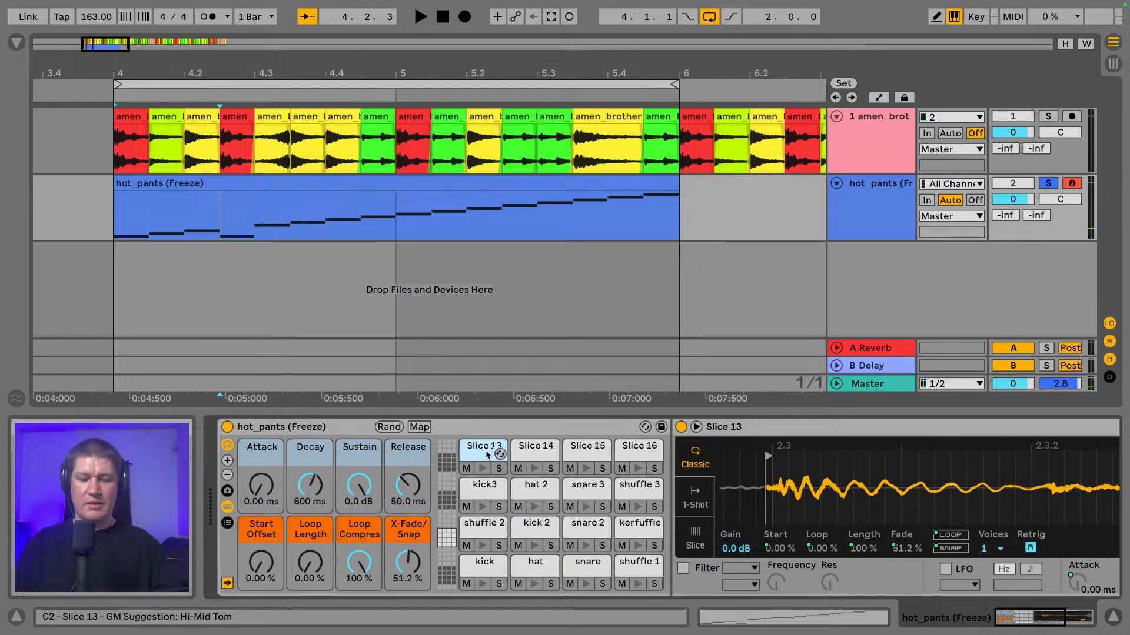
{"action": "key", "text": "ctrl+r"}
{"action": "type", "text": "ker"}
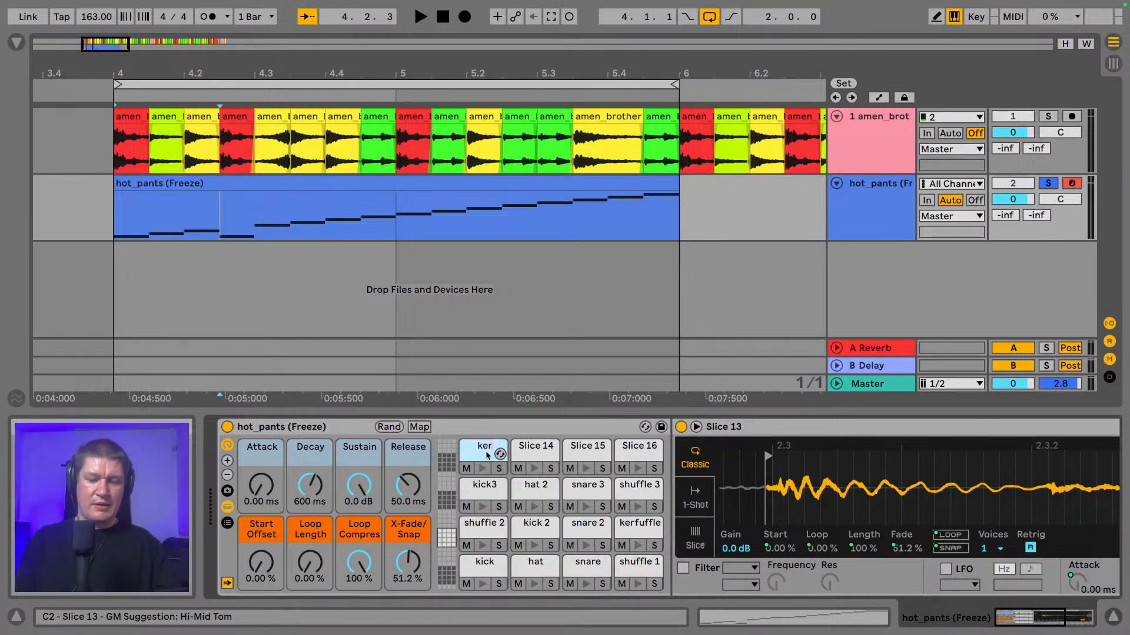
{"action": "type", "text": "fuff2"}
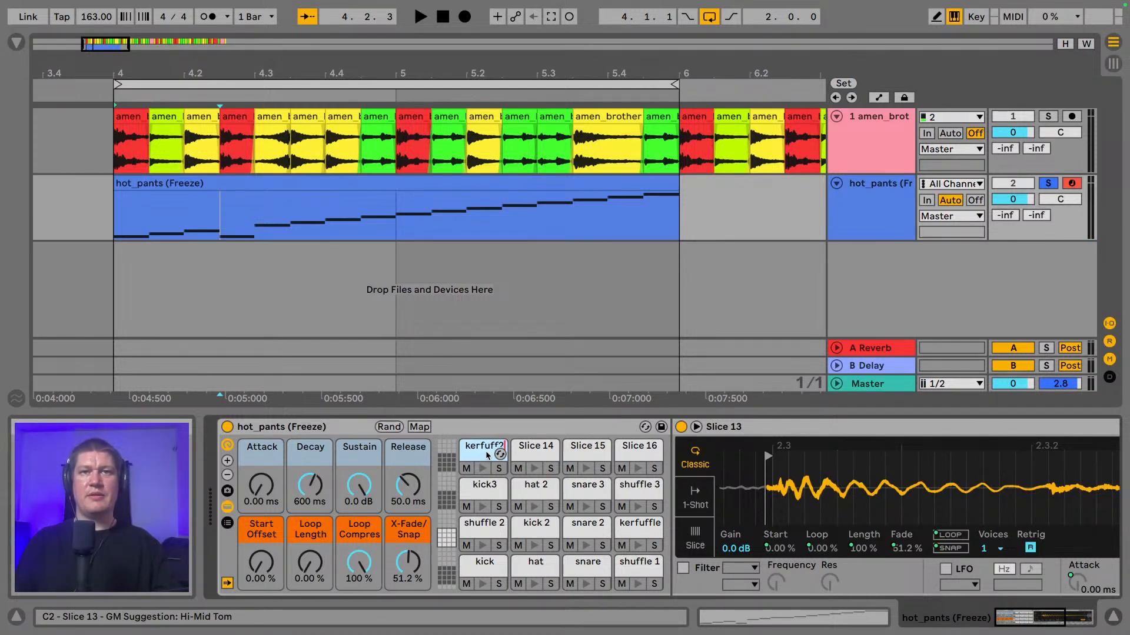
{"action": "key", "text": "Return"}
- Audition the Slice 14 pad and rename it "snare 4"
{"action": "left_click", "coordinate": [538, 458]}
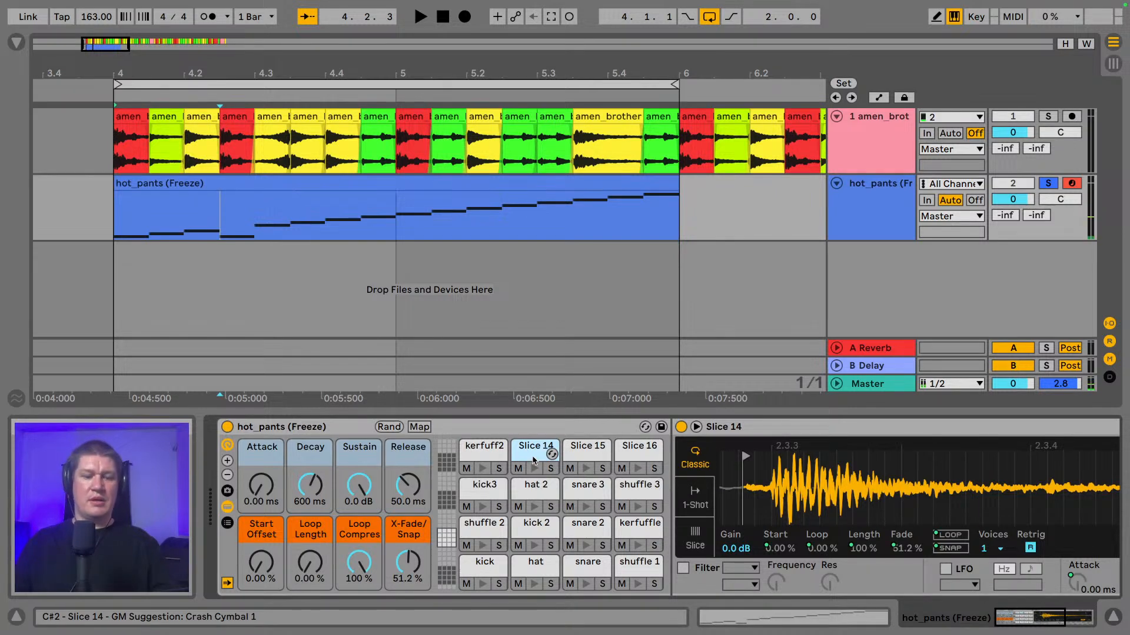
{"action": "key", "text": "ctrl+r"}
{"action": "type", "text": "snare 4"}
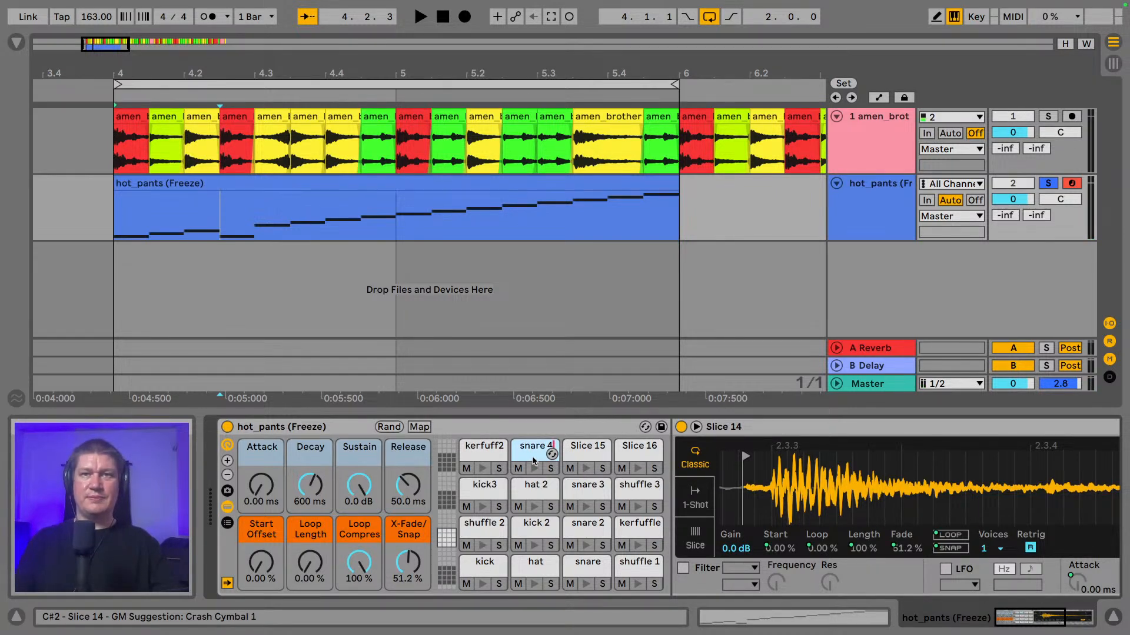
{"action": "key", "text": "Return"}
- Audition the Slice 15 pad and rename it "kerfuffle 3"
{"action": "left_click", "coordinate": [585, 456]}
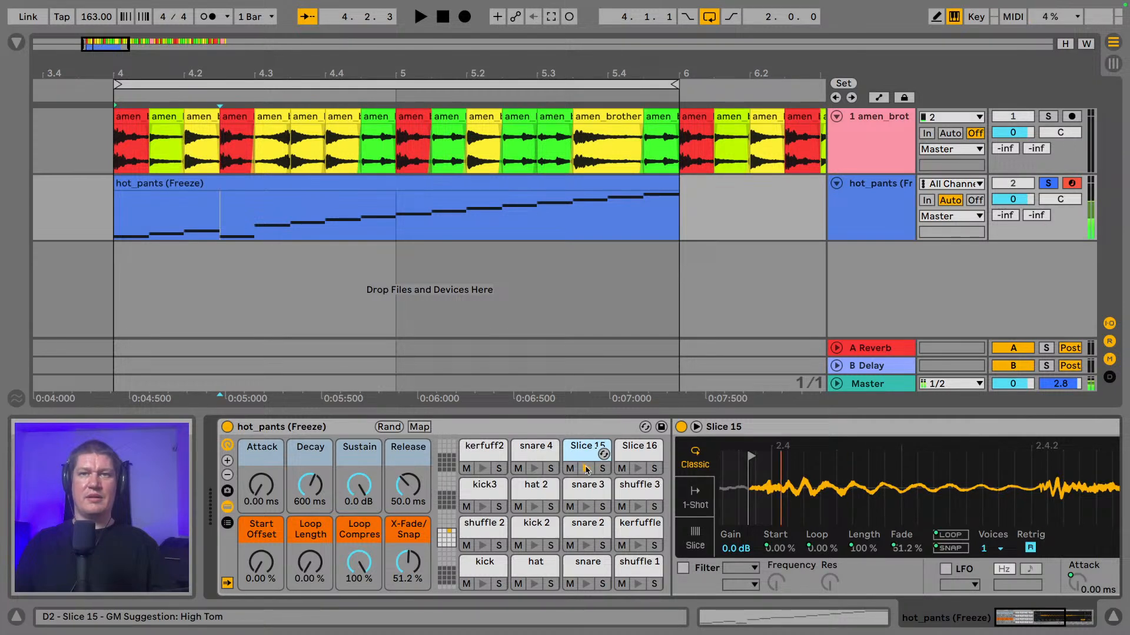
{"action": "key", "text": "ctrl+r"}
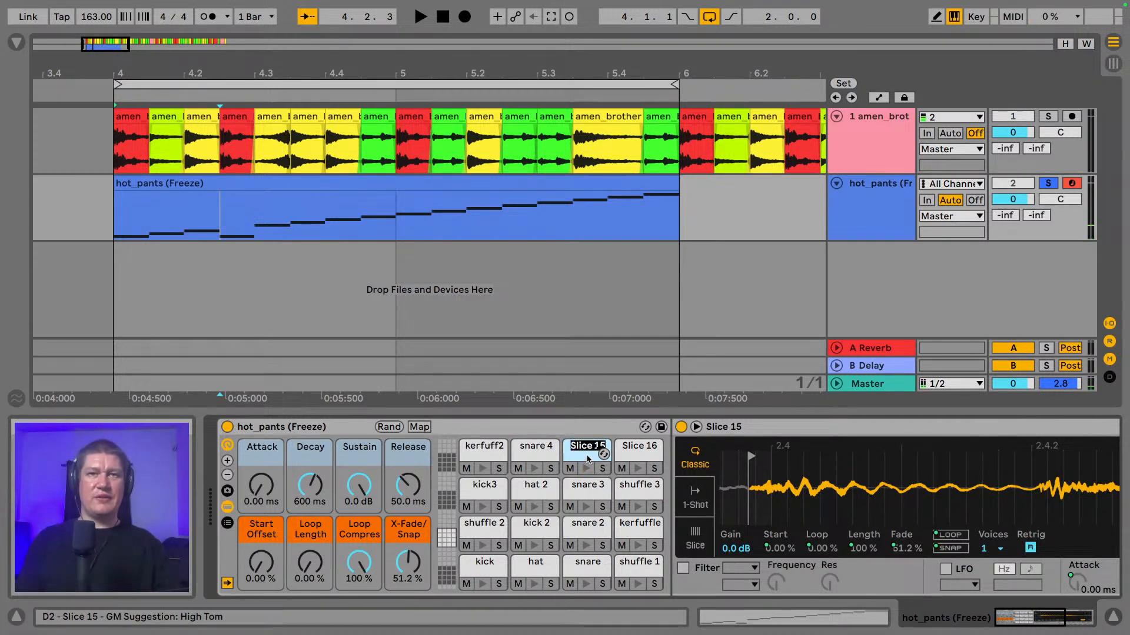
{"action": "type", "text": "ker"}
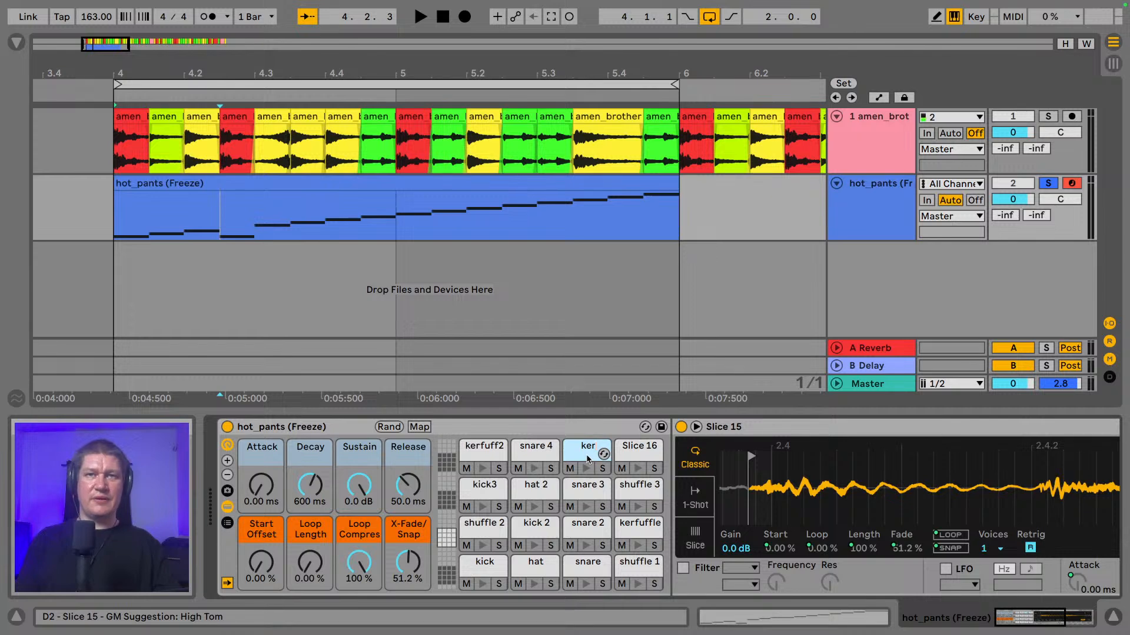
{"action": "type", "text": "fu"}
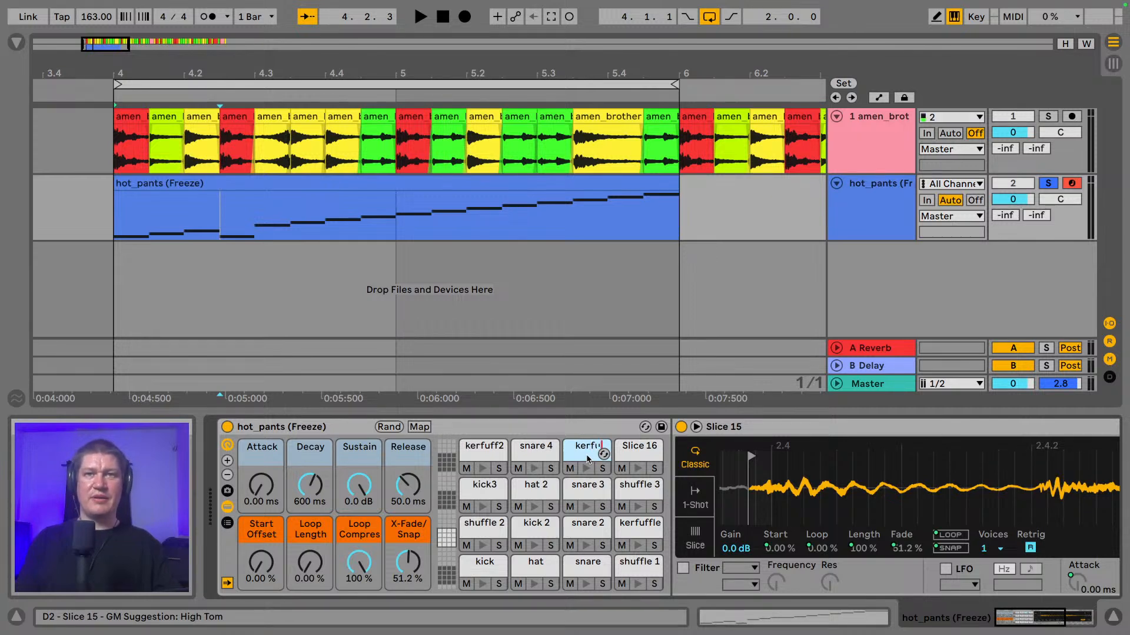
{"action": "type", "text": "ffle 2"}
{"action": "key", "text": "BackSpace"}
{"action": "type", "text": "1"}
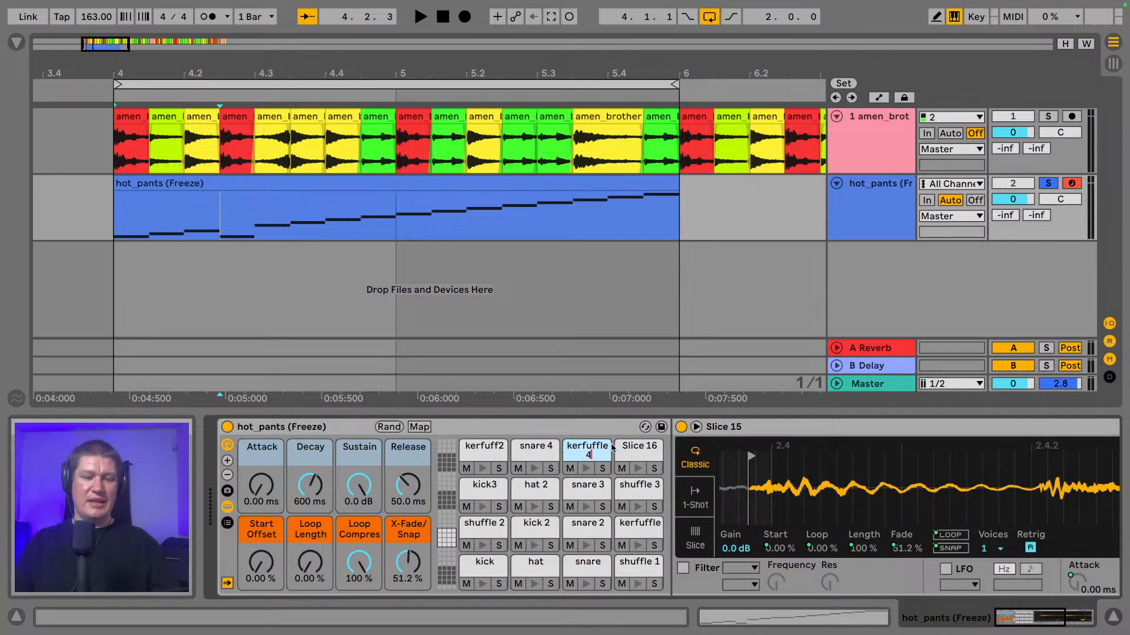
{"action": "key", "text": "BackSpace"}
{"action": "type", "text": "3"}
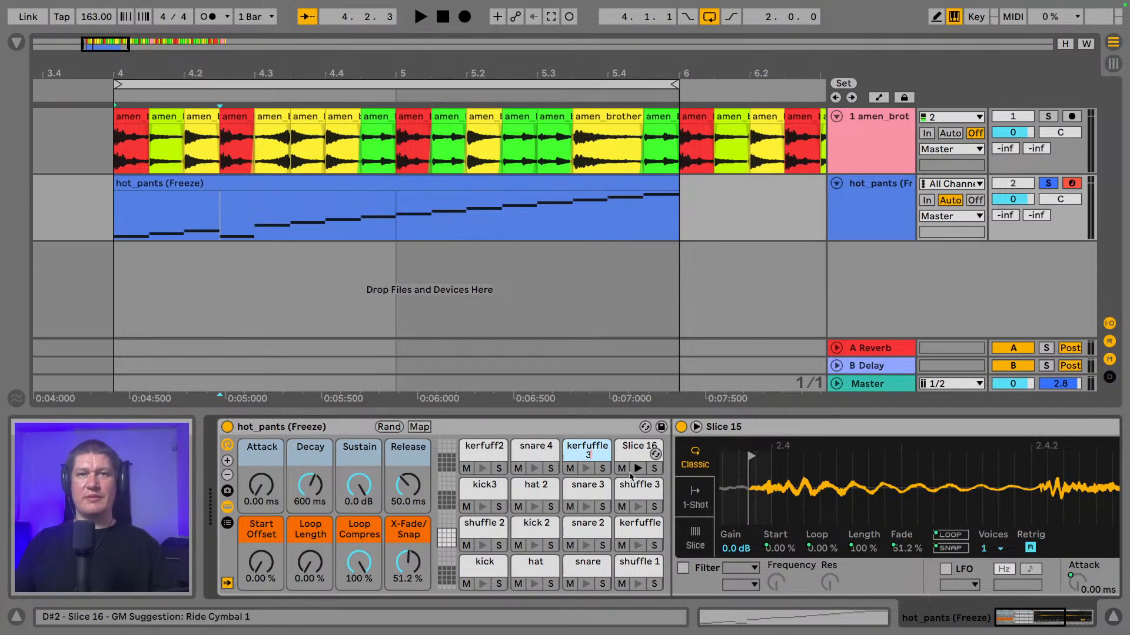
- Audition the Slice 16 pad and rename it "kerfuffle 4"
{"action": "left_click", "coordinate": [633, 460]}
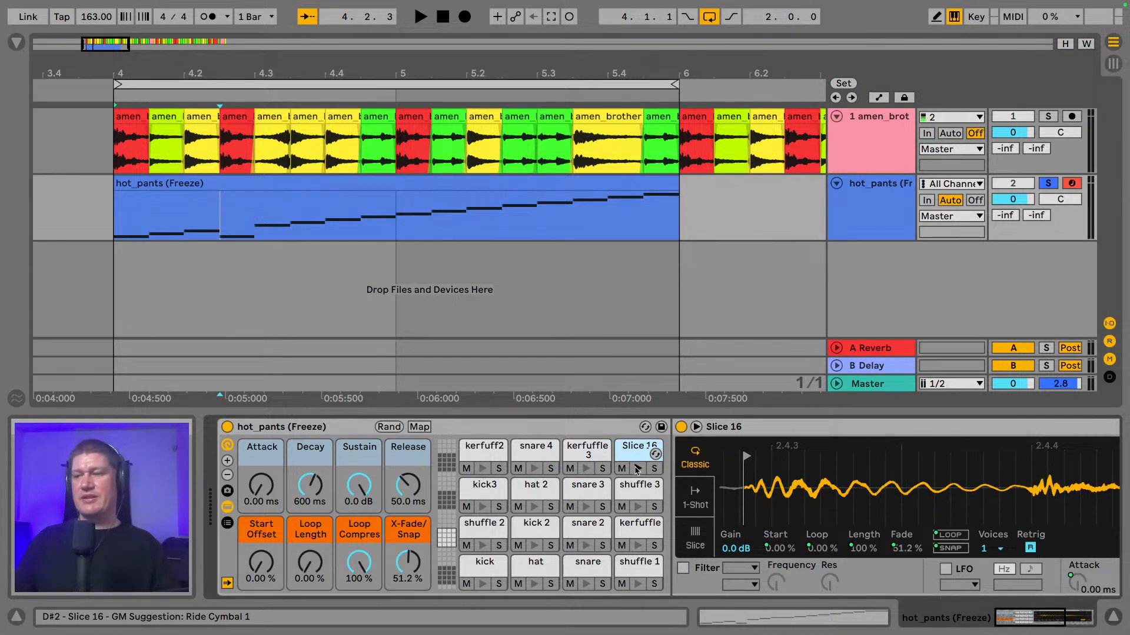
{"action": "left_click", "coordinate": [637, 468]}
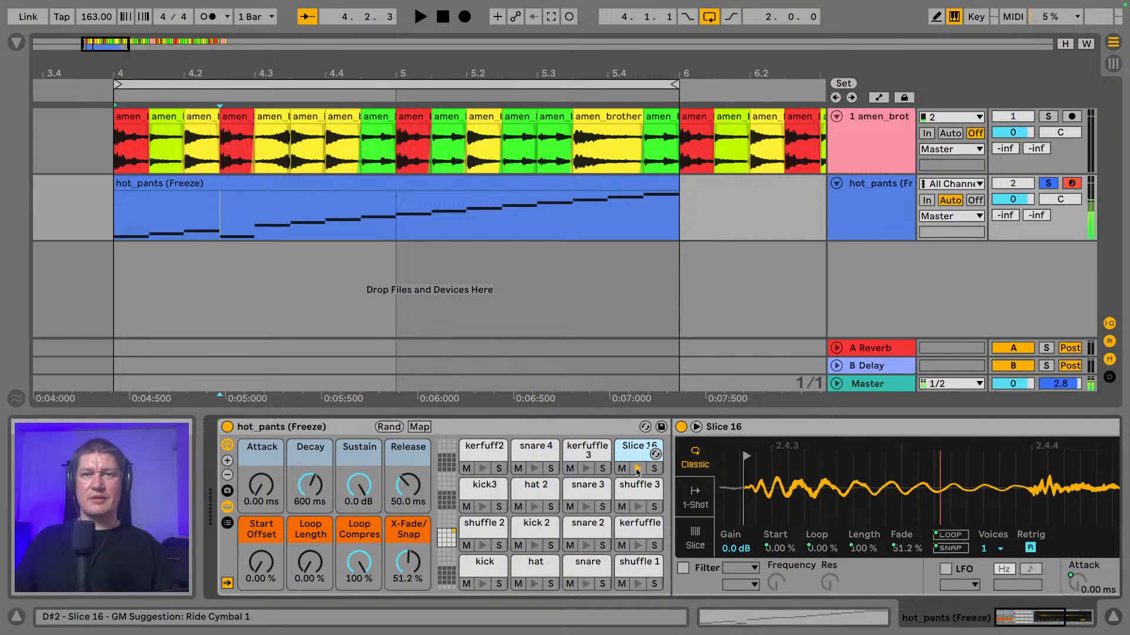
{"action": "key", "text": "ctrl+r"}
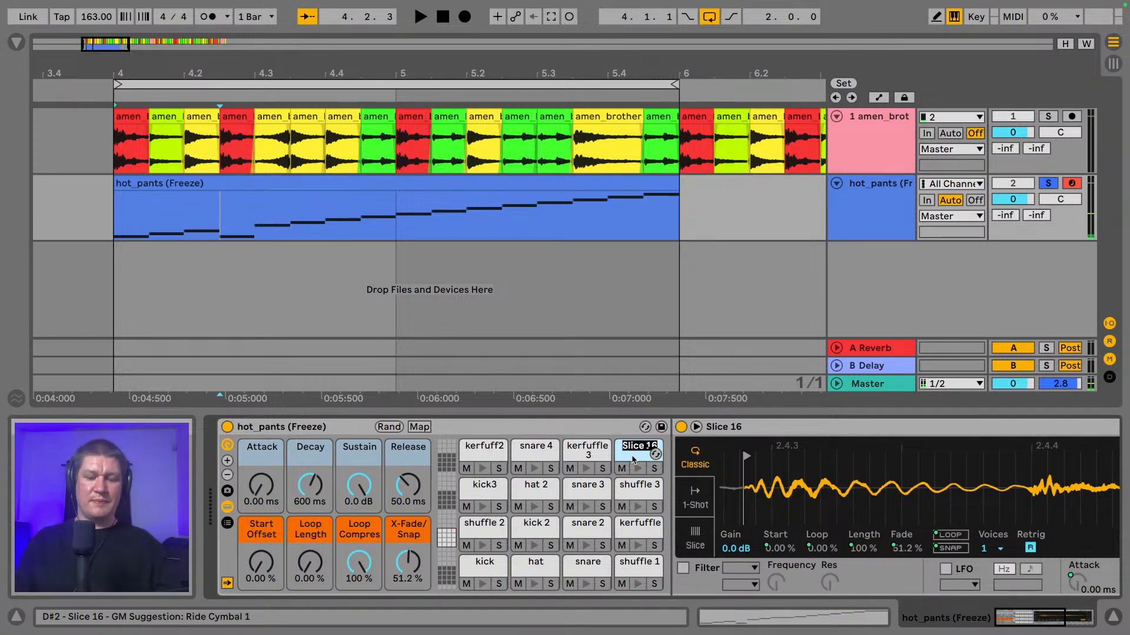
{"action": "type", "text": "kerfuffle 4"}
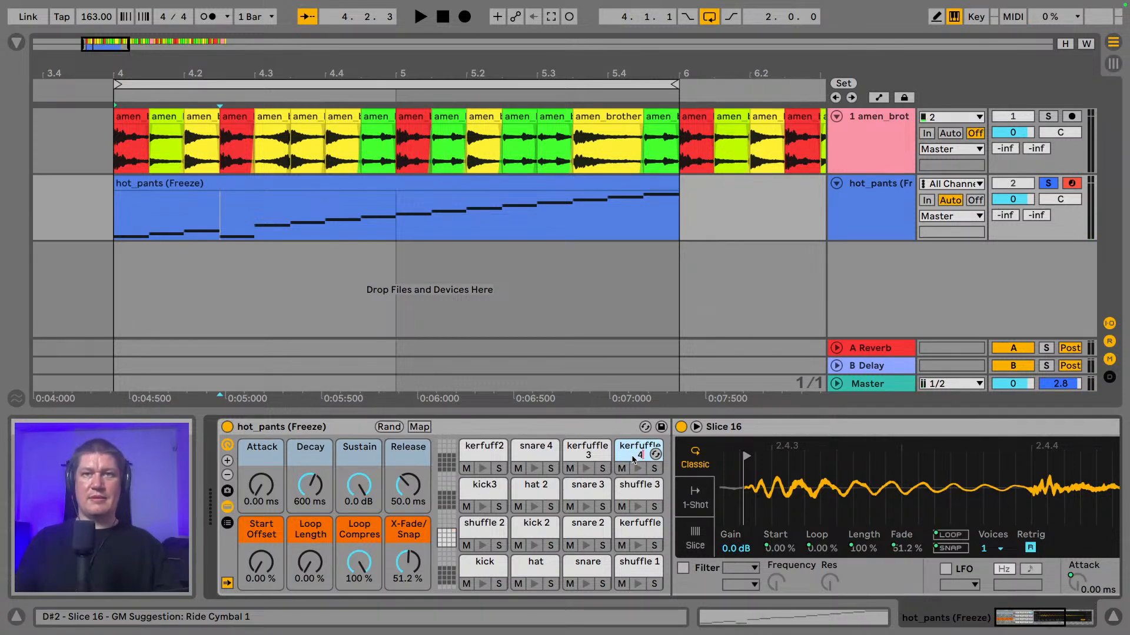
{"action": "key", "text": "Return"}
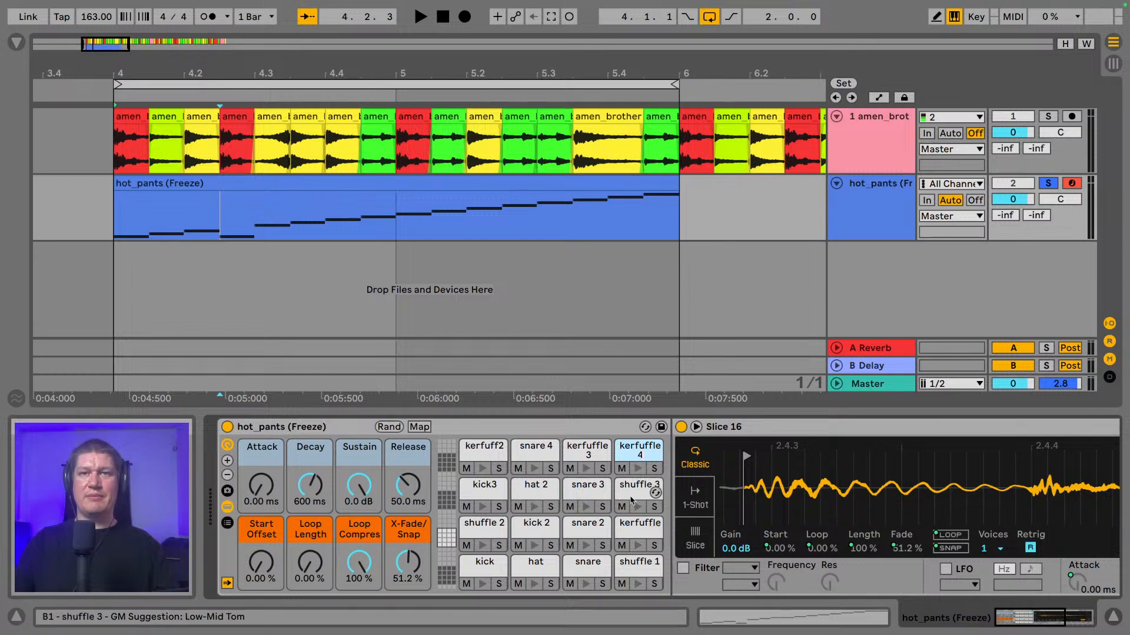
- Audition the three shuffle pads and the kerfuff2 pad to compare their sounds
{"action": "left_click", "coordinate": [633, 493]}
{"action": "left_click", "coordinate": [634, 581]}
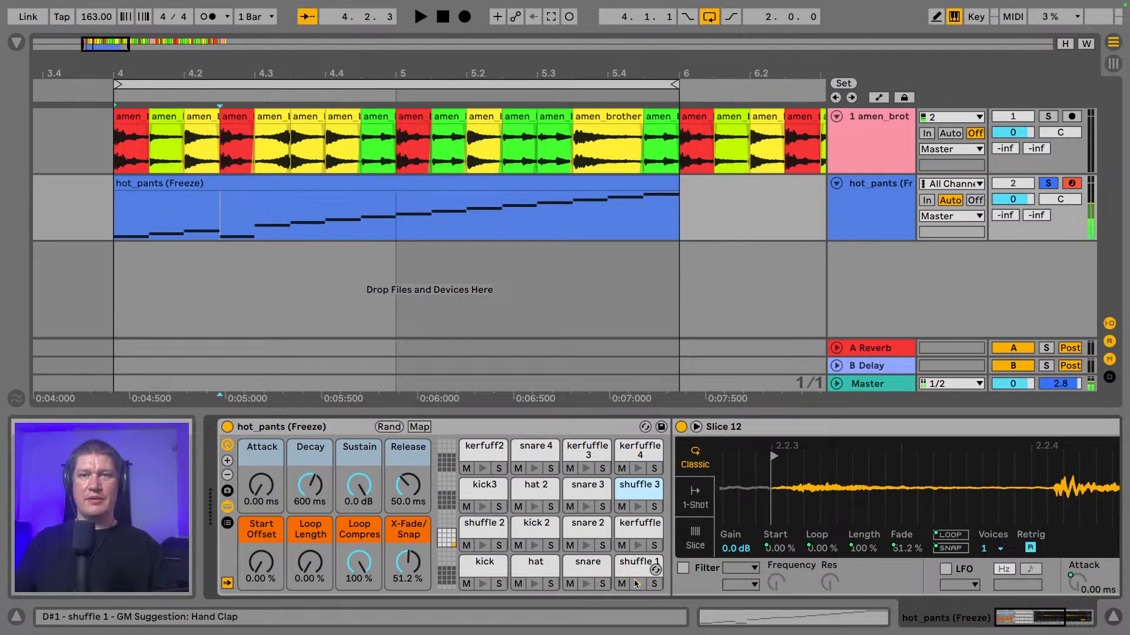
{"action": "left_click", "coordinate": [483, 547]}
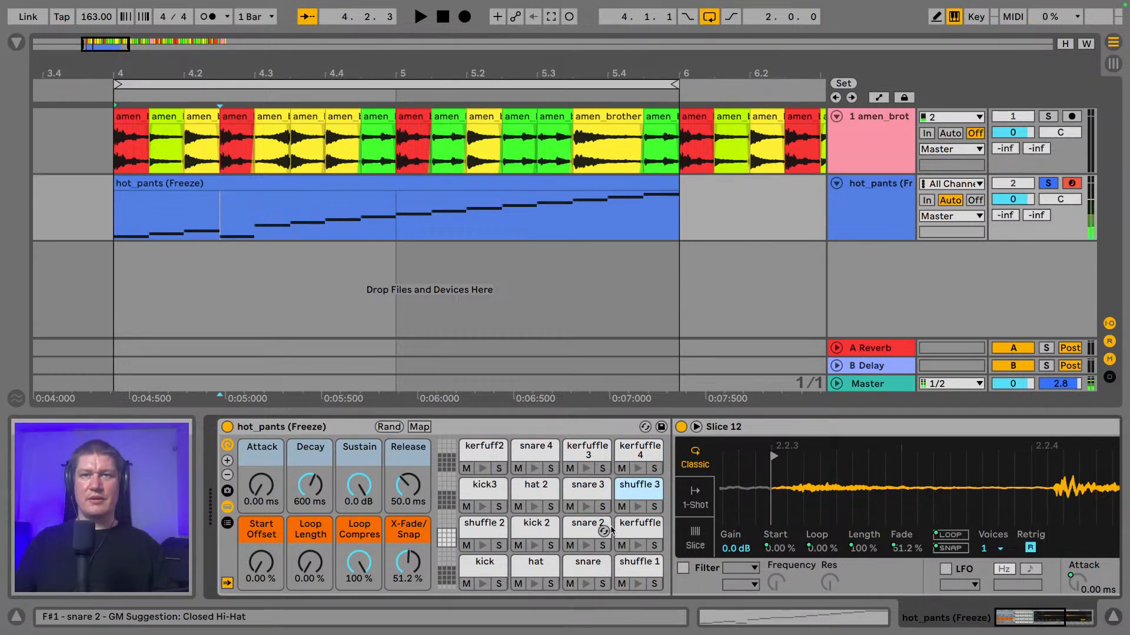
{"action": "left_click", "coordinate": [637, 506]}
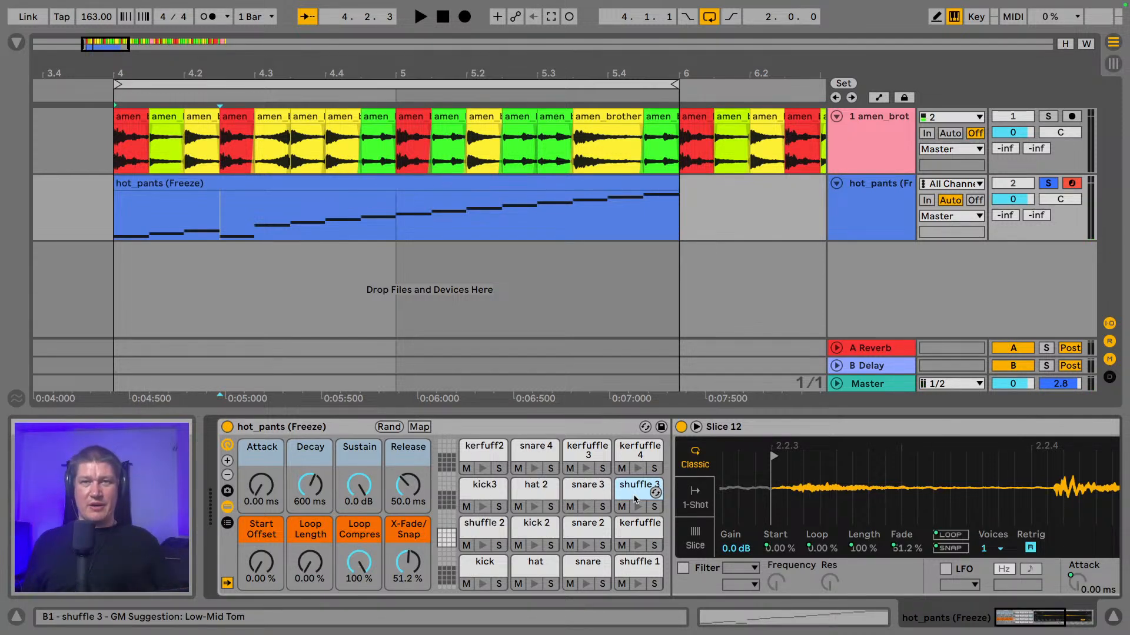
{"action": "left_click", "coordinate": [482, 468]}
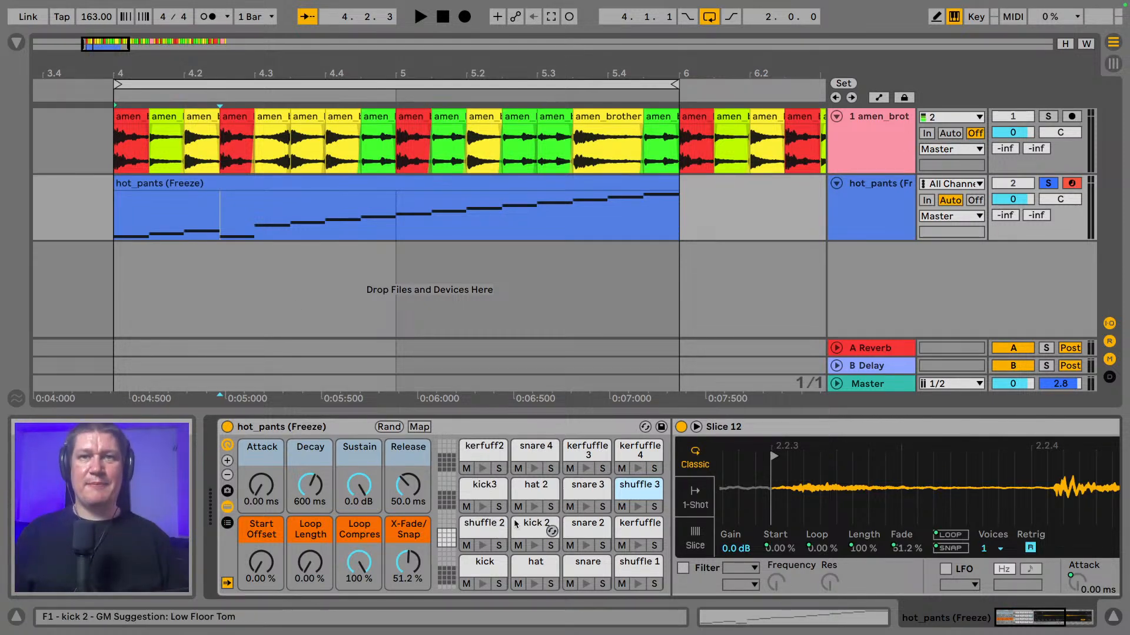
- Audition the snare, snare 2 and snare 3 pads to compare the snare hits
{"action": "left_click", "coordinate": [583, 584]}
{"action": "left_click", "coordinate": [587, 546]}
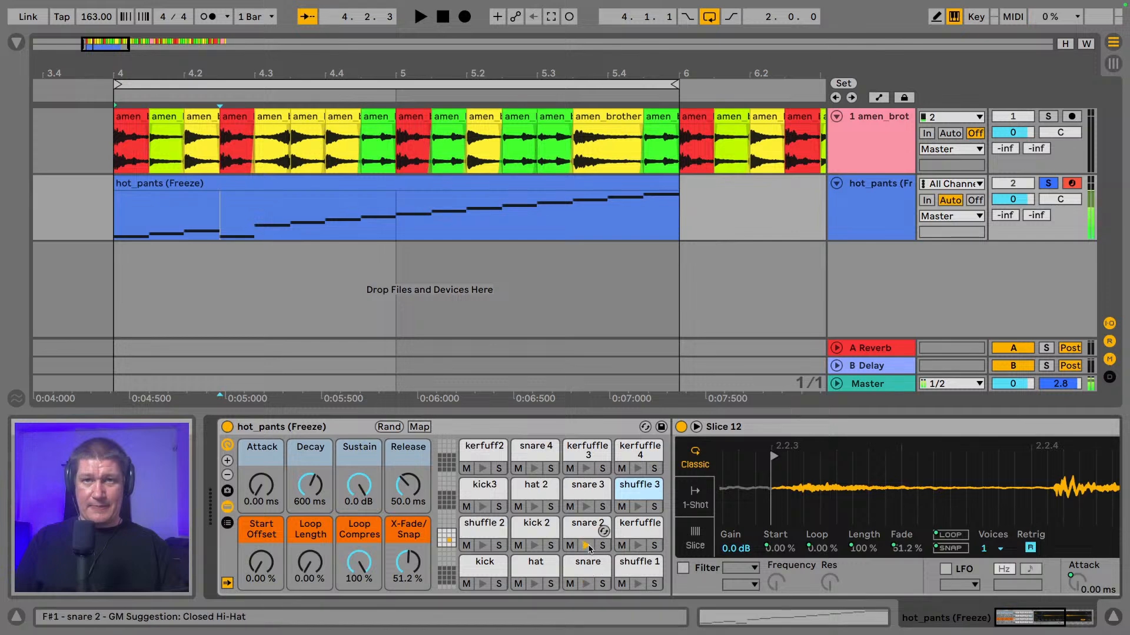
{"action": "left_click", "coordinate": [587, 509]}
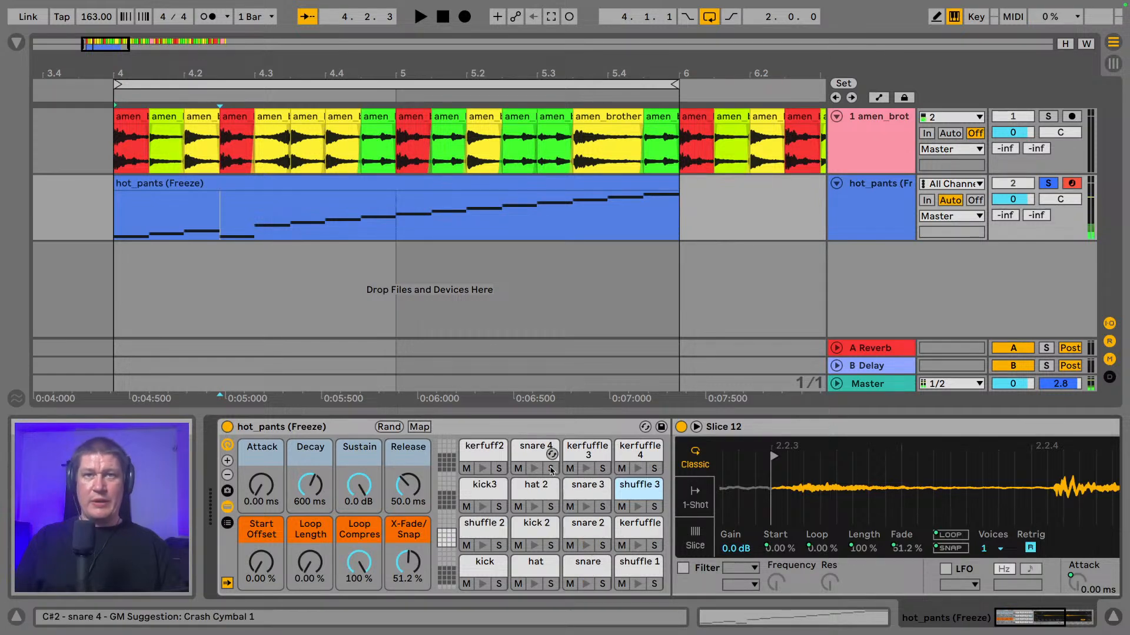
- Switch the snare 3 pad's Simpler to 1-Shot mode and show its Controls view
{"action": "left_click", "coordinate": [589, 495]}
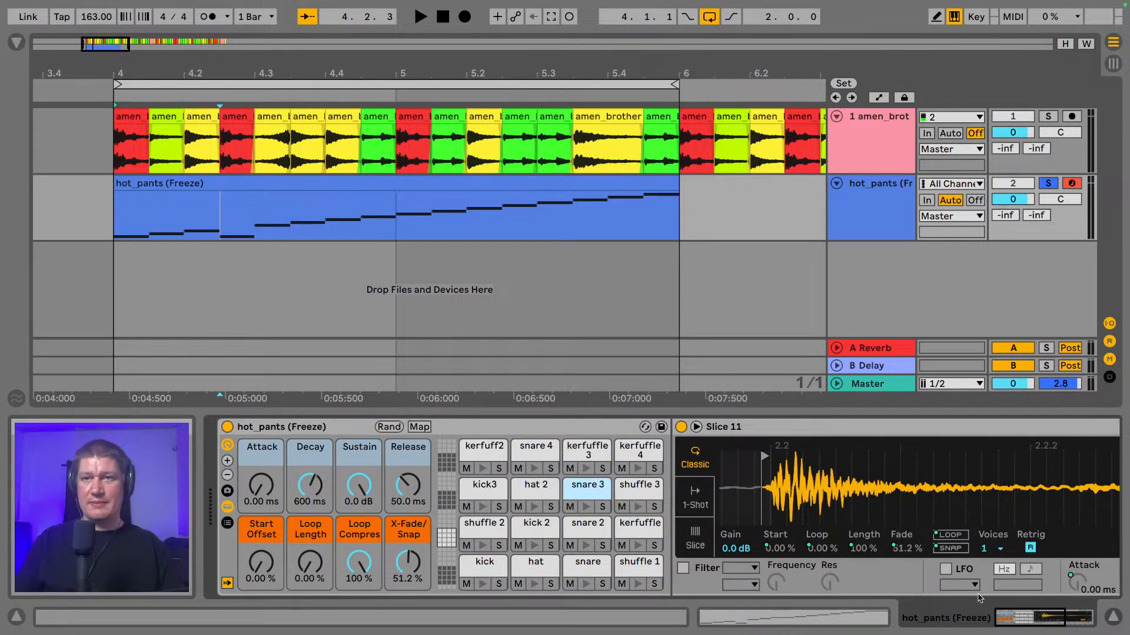
{"action": "mouse_move", "coordinate": [1008, 613]}
{"action": "left_mouse_down"}
{"action": "mouse_move", "coordinate": [1039, 618]}
{"action": "mouse_move", "coordinate": [1029, 622]}
{"action": "left_mouse_up"}
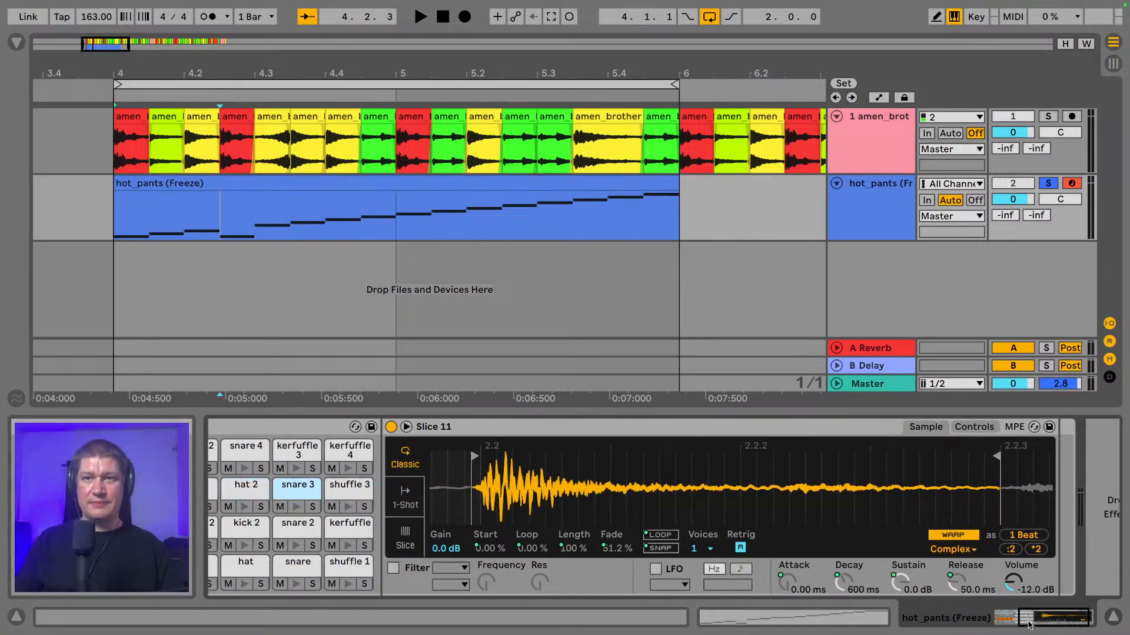
{"action": "left_click", "coordinate": [969, 431]}
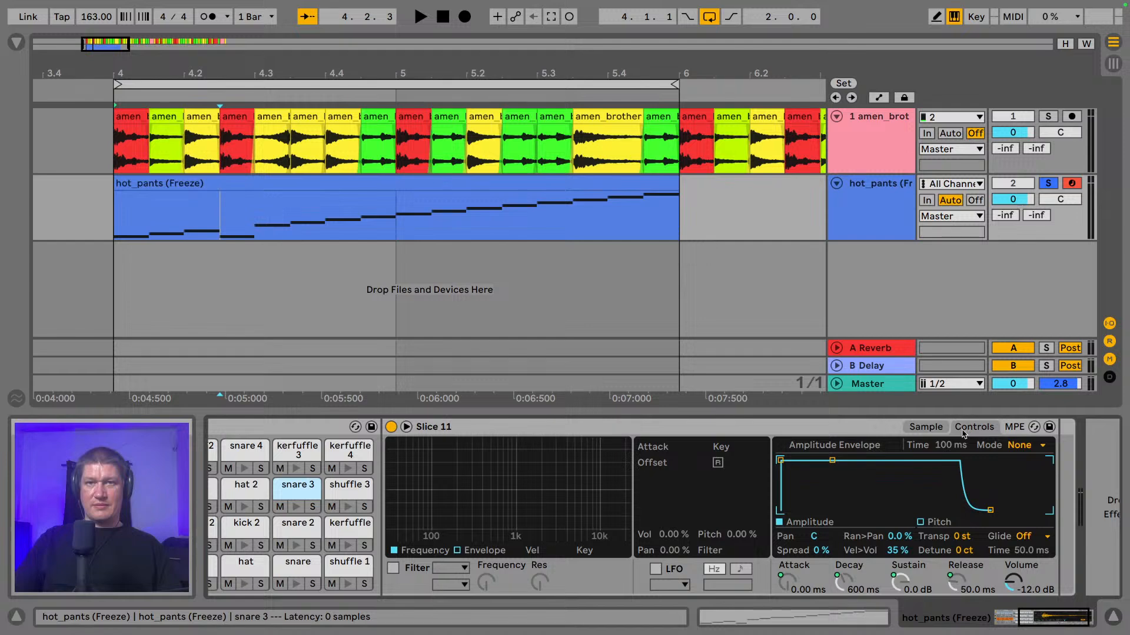
{"action": "left_click", "coordinate": [926, 427]}
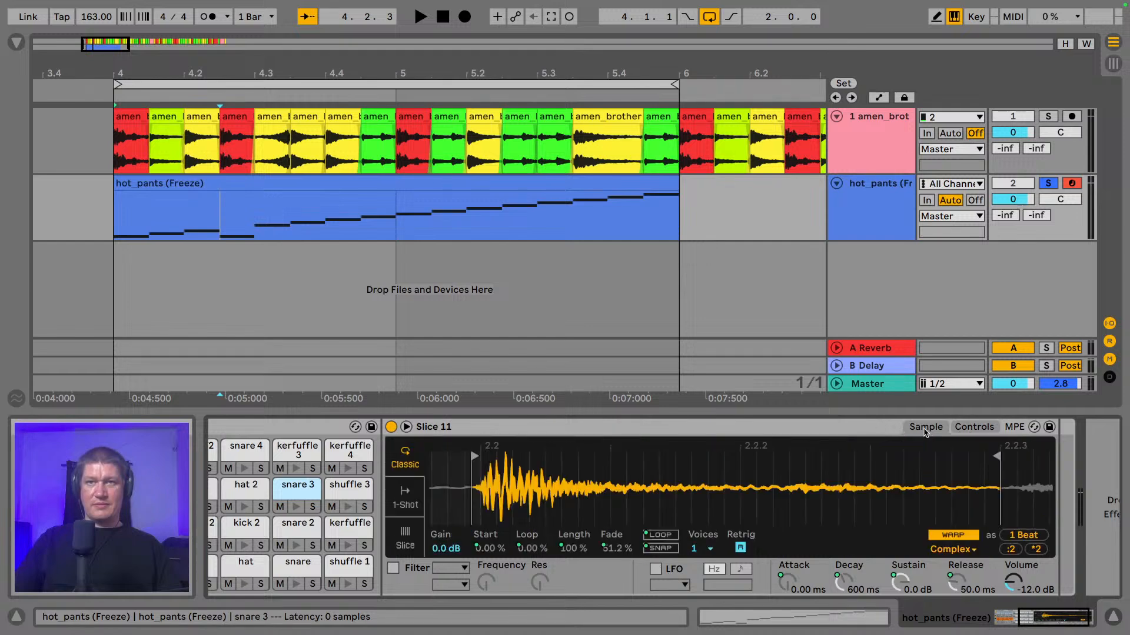
{"action": "left_click", "coordinate": [405, 500]}
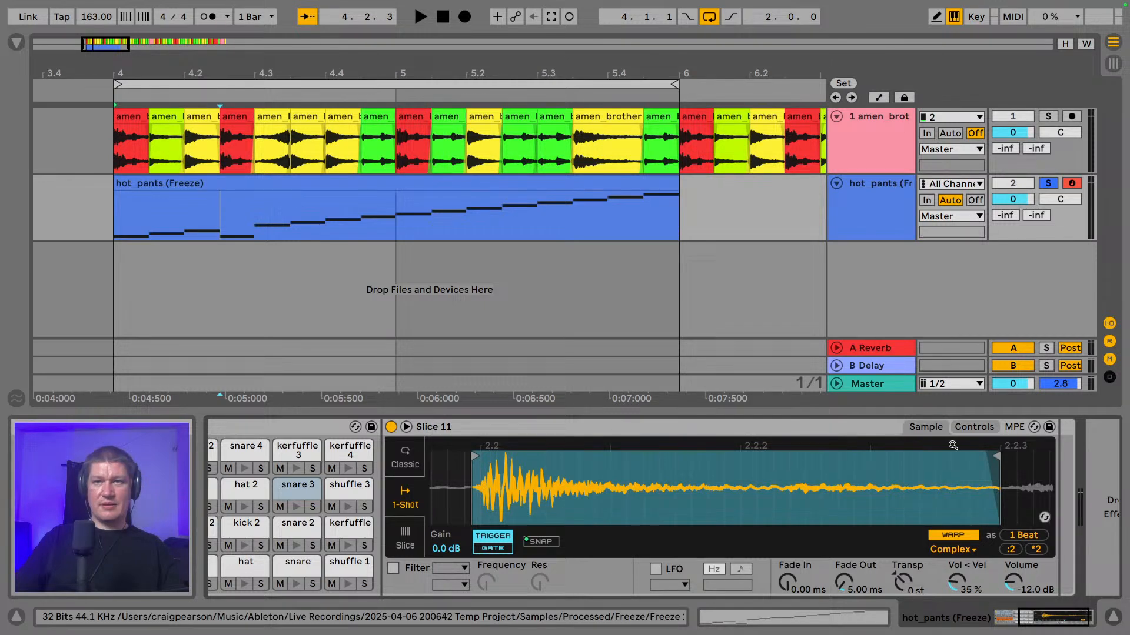
{"action": "left_click", "coordinate": [973, 428]}
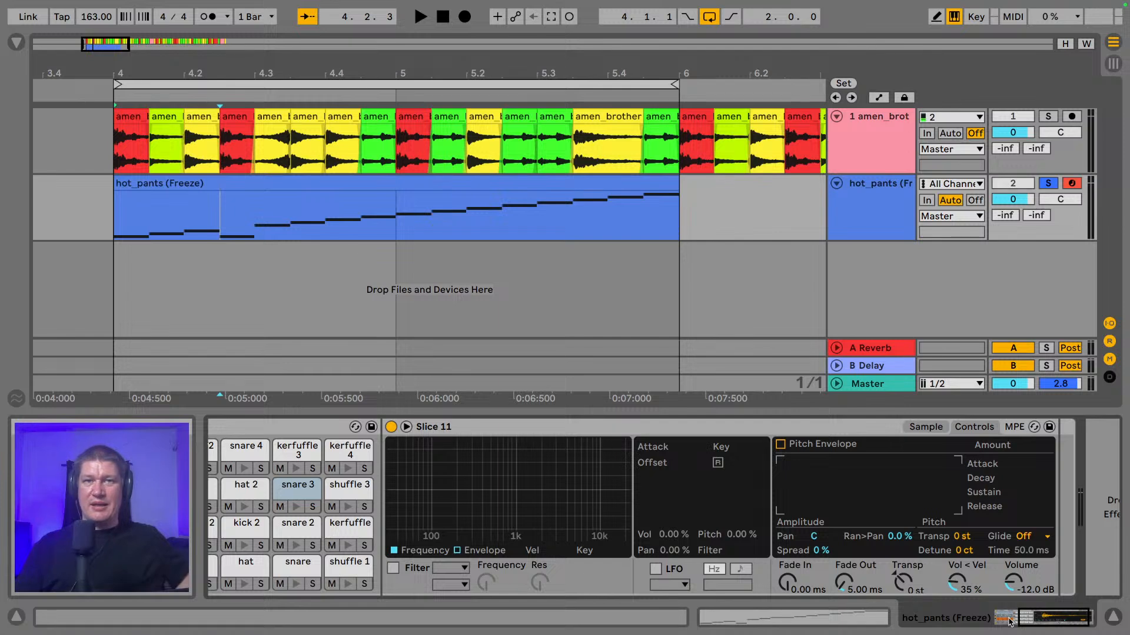
- Select the hat pad in the drum rack and inspect its Simpler's sample view and envelope settings
{"action": "left_click_drag", "start_coordinate": [1039, 614], "coordinate": [1021, 617]}
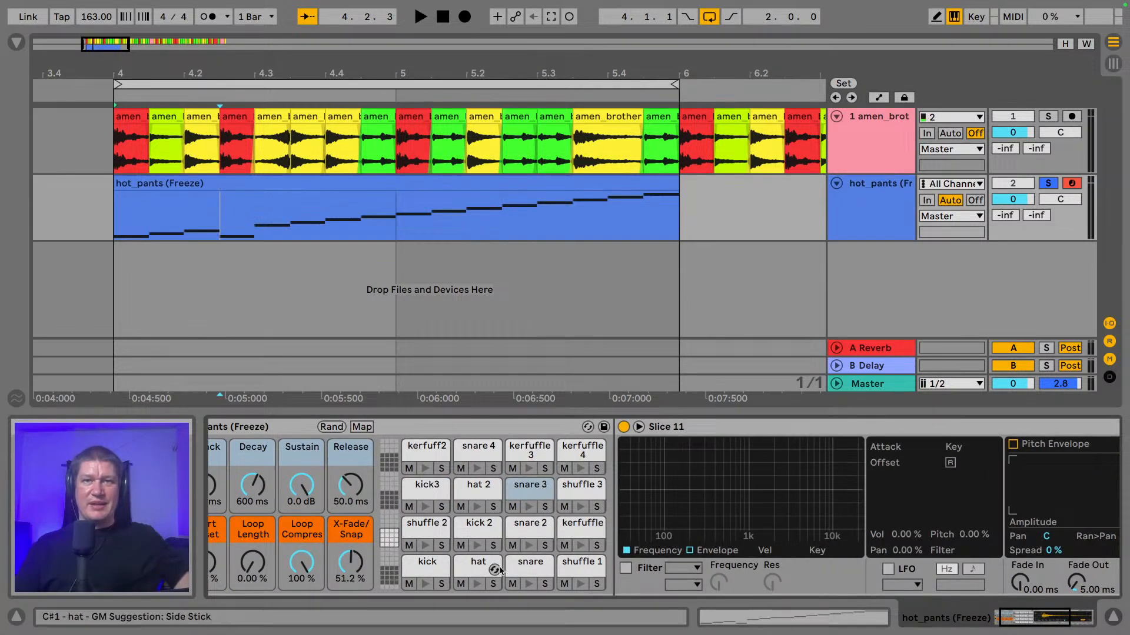
{"action": "left_click", "coordinate": [428, 566]}
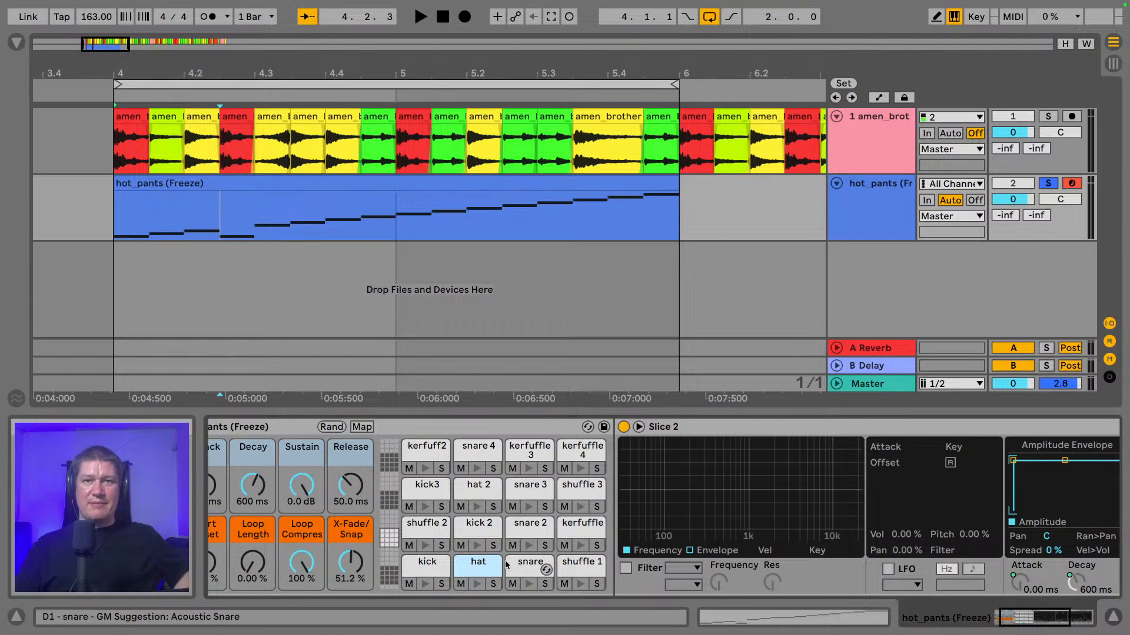
{"action": "double_click", "coordinate": [475, 572]}
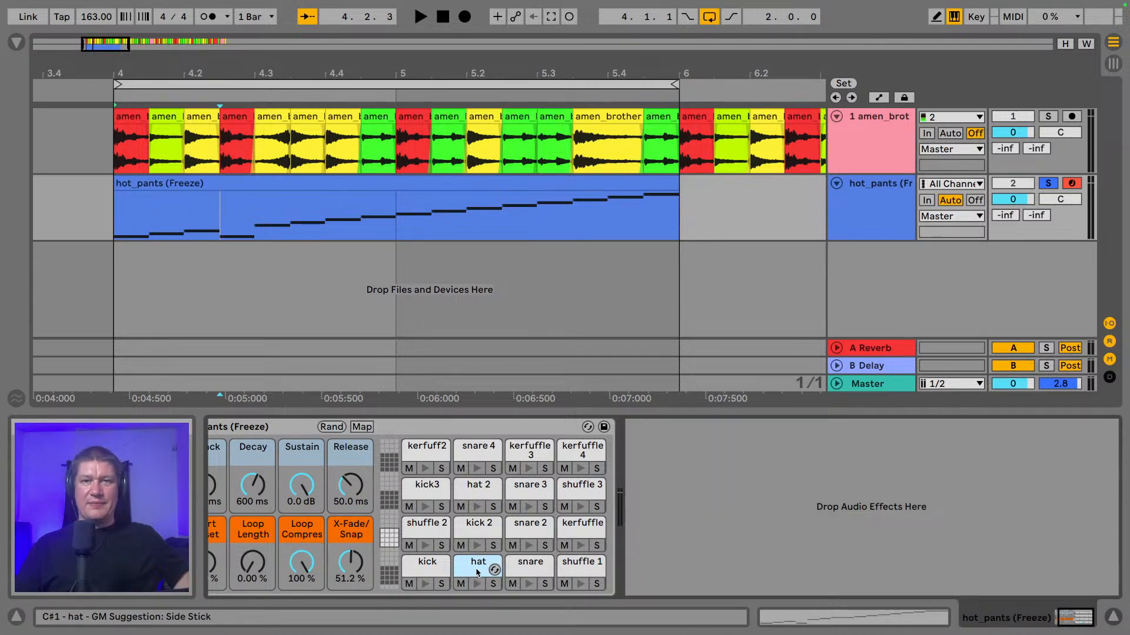
{"action": "left_click", "coordinate": [476, 573]}
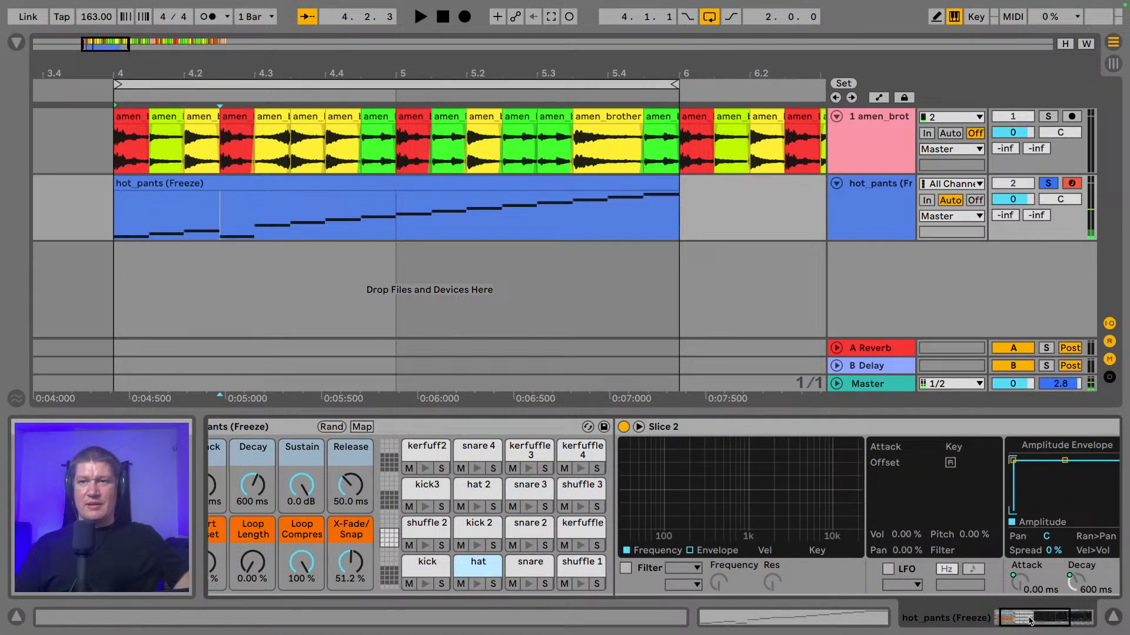
{"action": "left_click_drag", "start_coordinate": [1014, 618], "coordinate": [1040, 615]}
{"action": "left_click", "coordinate": [867, 428]}
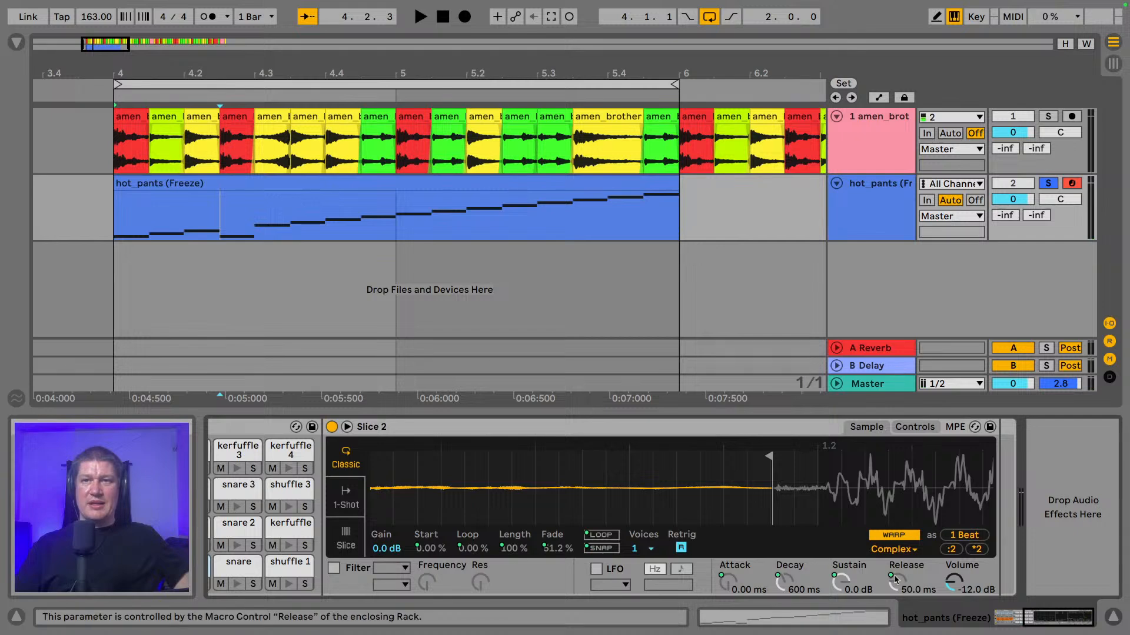
{"action": "left_click_drag", "start_coordinate": [1036, 615], "coordinate": [1024, 615]}
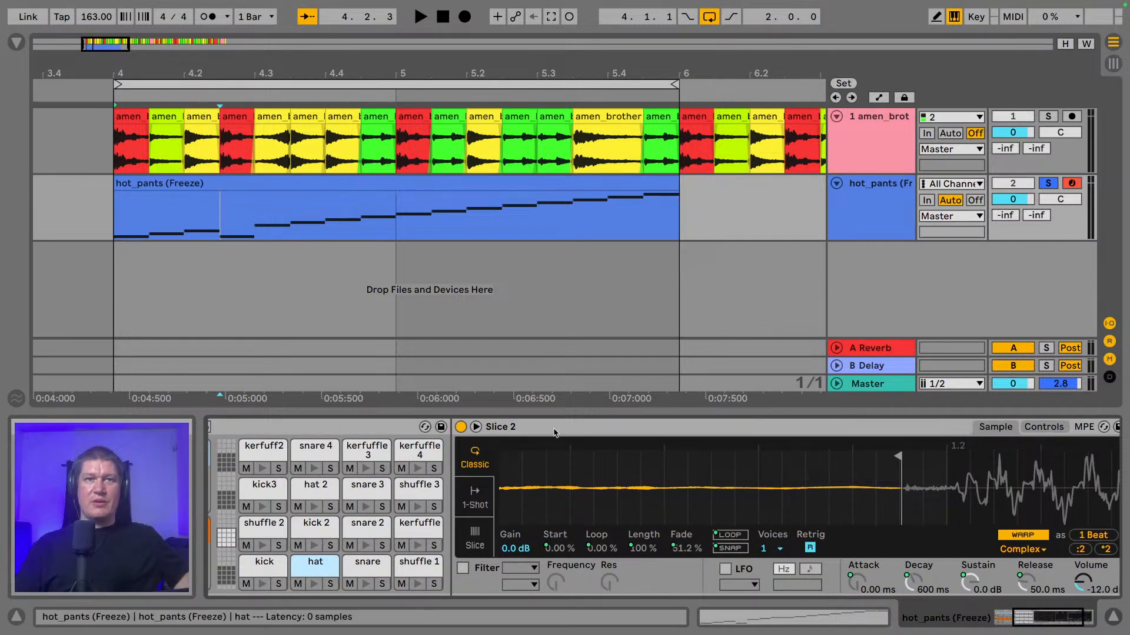
- Add an EQ Eight audio effect after the hot_pants drum rack and briefly play the loop through it
{"action": "left_click", "coordinate": [16, 41]}
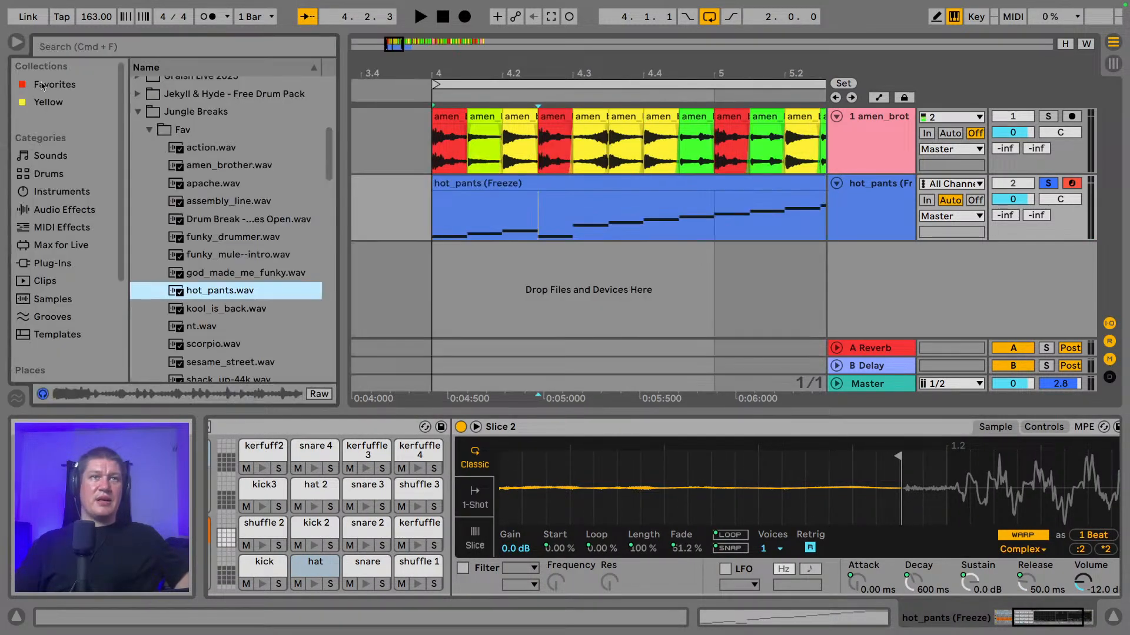
{"action": "left_click", "coordinate": [136, 112]}
{"action": "left_click", "coordinate": [61, 191]}
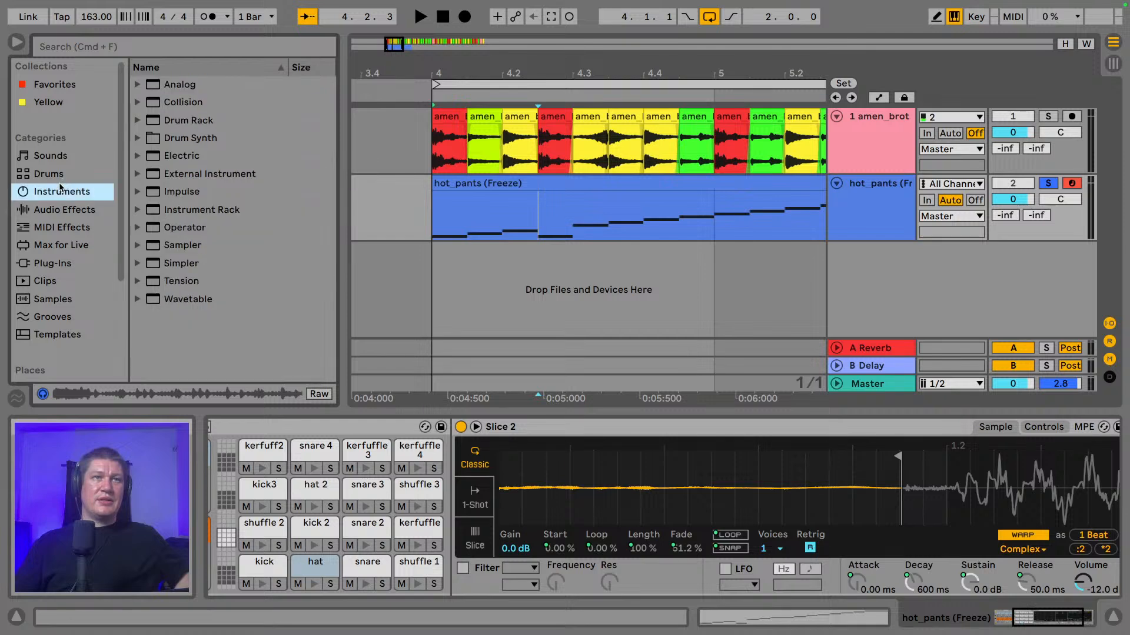
{"action": "left_click", "coordinate": [59, 210]}
{"action": "scroll", "coordinate": [148, 205], "scroll_direction": "up", "scroll_amount": 1}
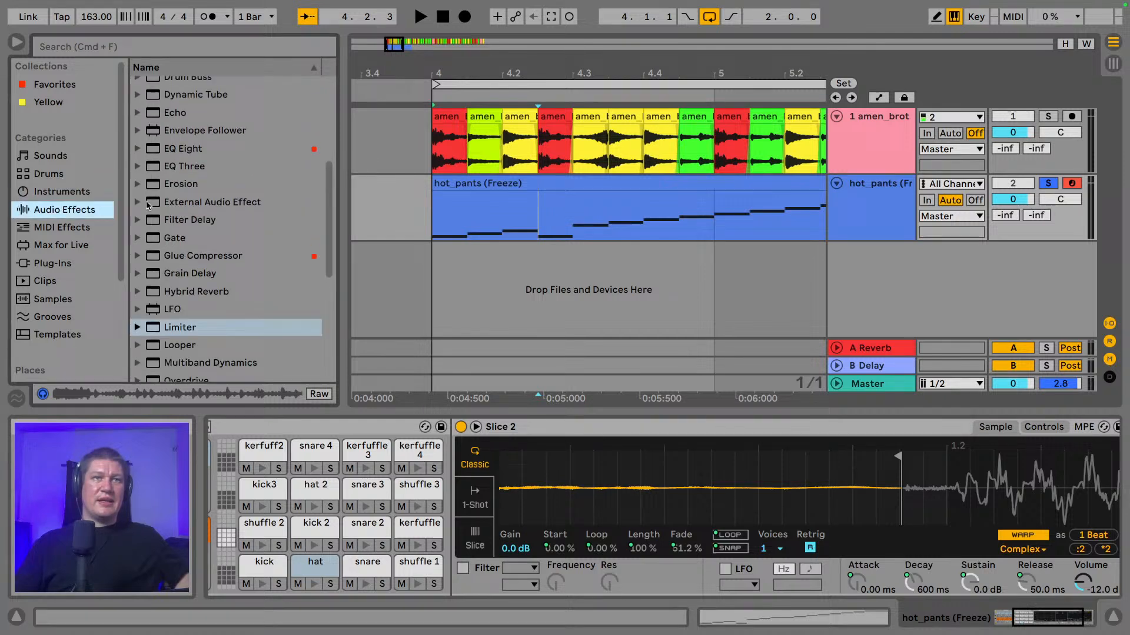
{"action": "scroll", "coordinate": [175, 217], "scroll_direction": "up", "scroll_amount": 3}
{"action": "left_click", "coordinate": [186, 205]}
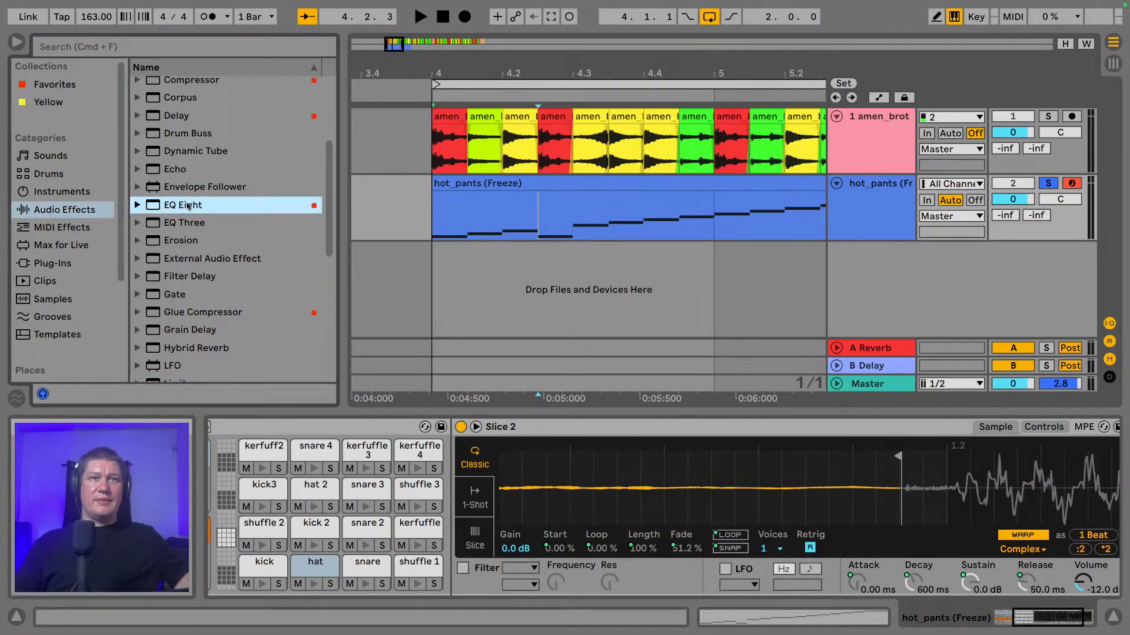
{"action": "left_click_drag", "start_coordinate": [199, 212], "coordinate": [327, 567]}
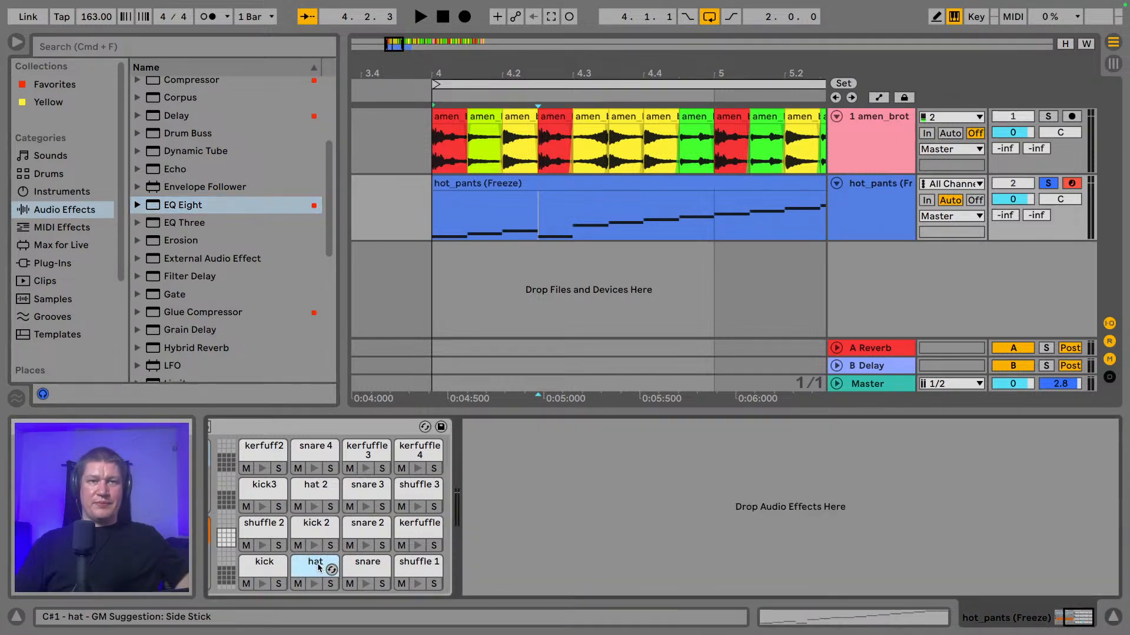
{"action": "left_click_drag", "start_coordinate": [193, 206], "coordinate": [550, 481]}
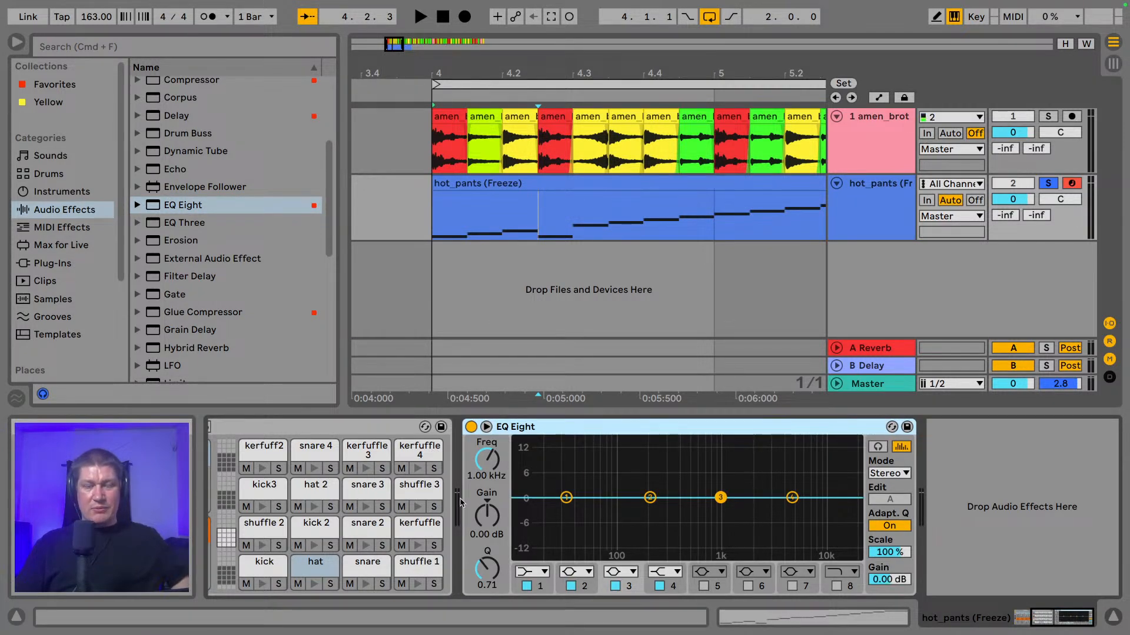
{"action": "key", "text": "space"}
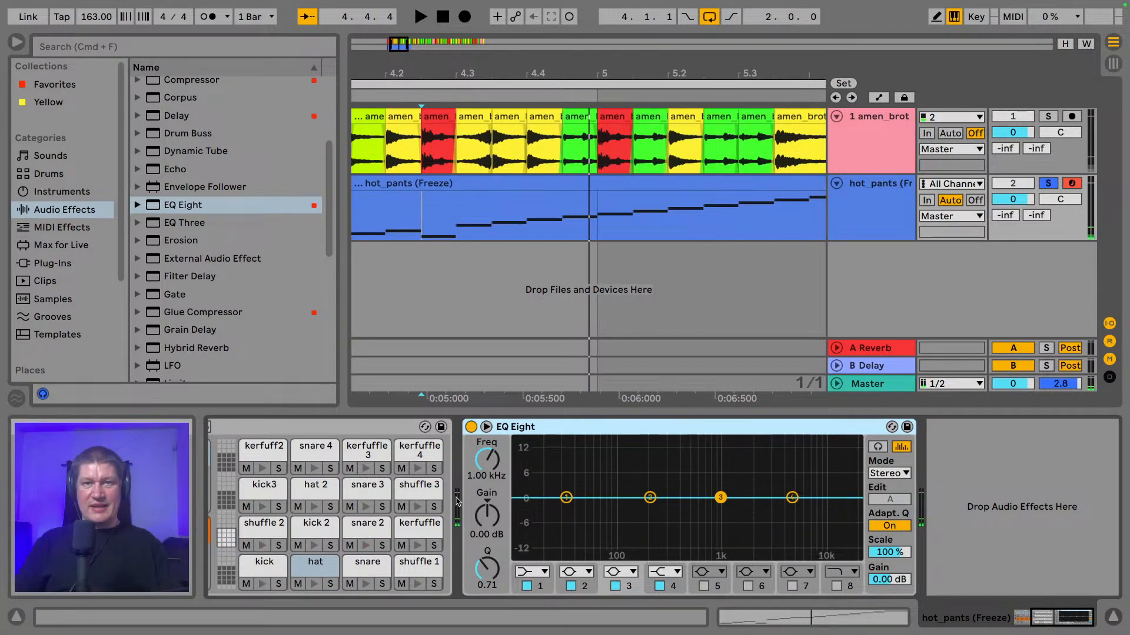
{"action": "key", "text": "space"}
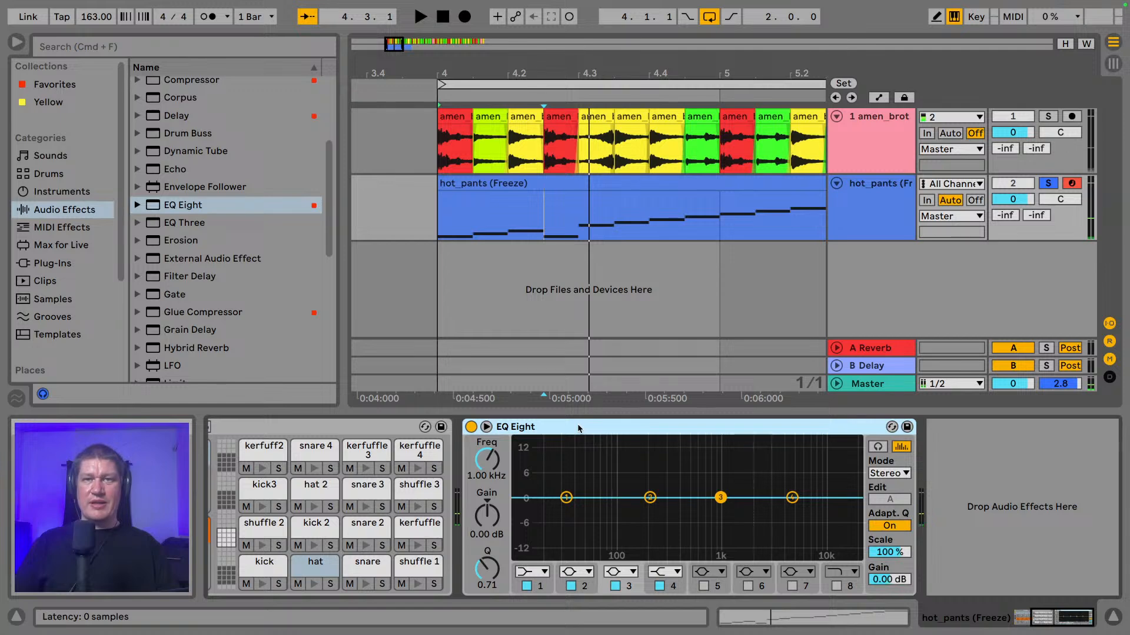
- Select the hat pad and examine its Simpler slice and the EQ Eight that follows in its chain
{"action": "left_click", "coordinate": [322, 575]}
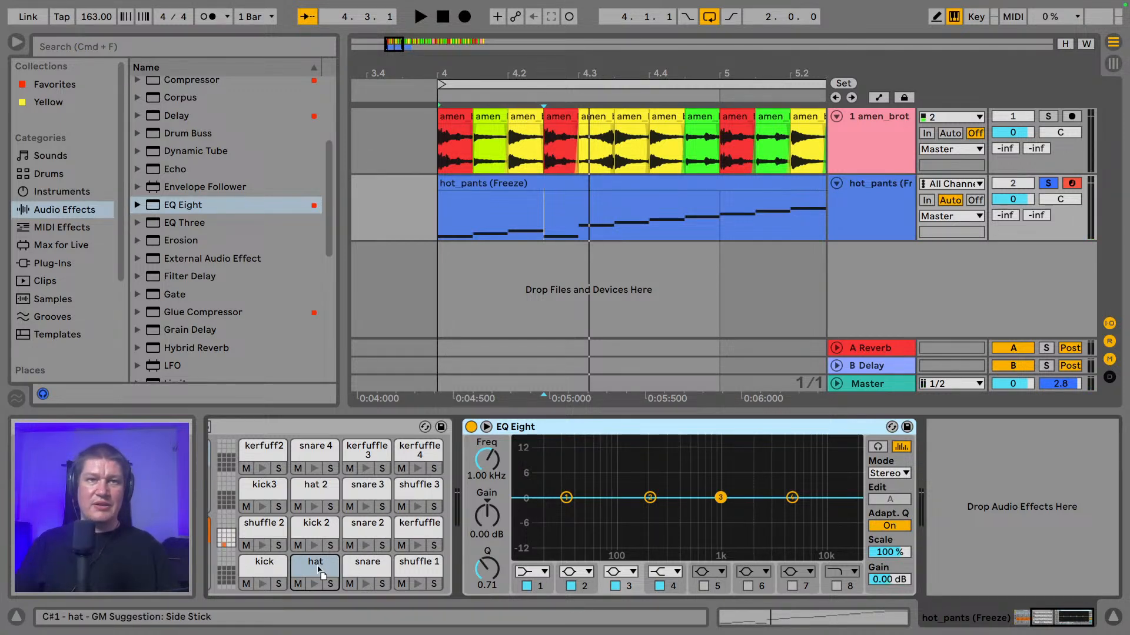
{"action": "left_click", "coordinate": [318, 569]}
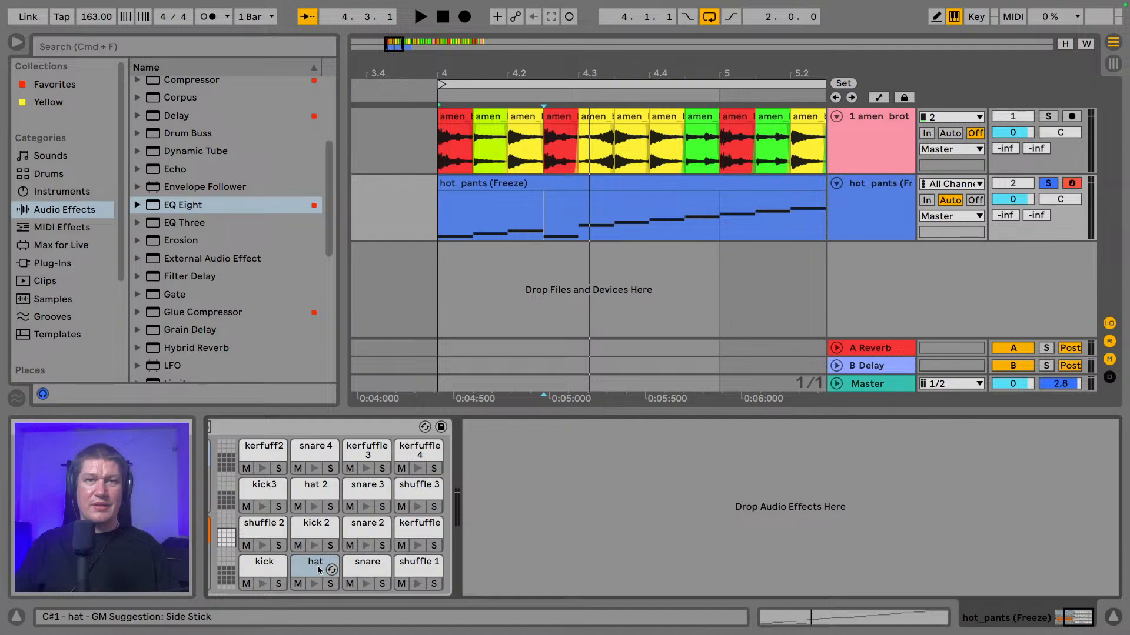
{"action": "left_click", "coordinate": [316, 566]}
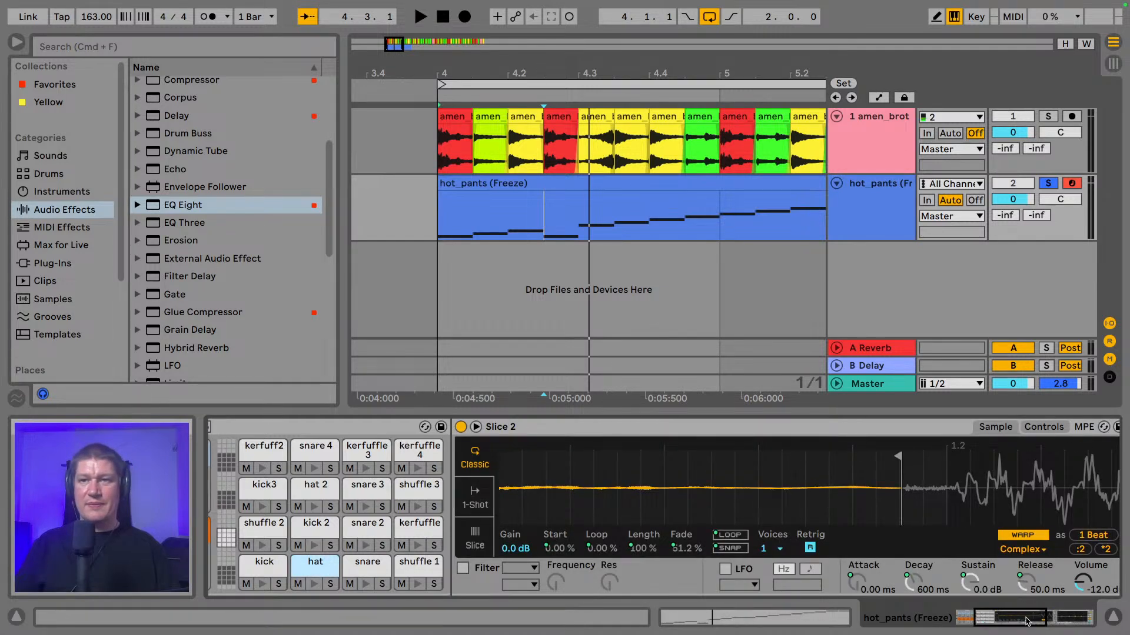
{"action": "left_click_drag", "start_coordinate": [1027, 622], "coordinate": [1075, 625]}
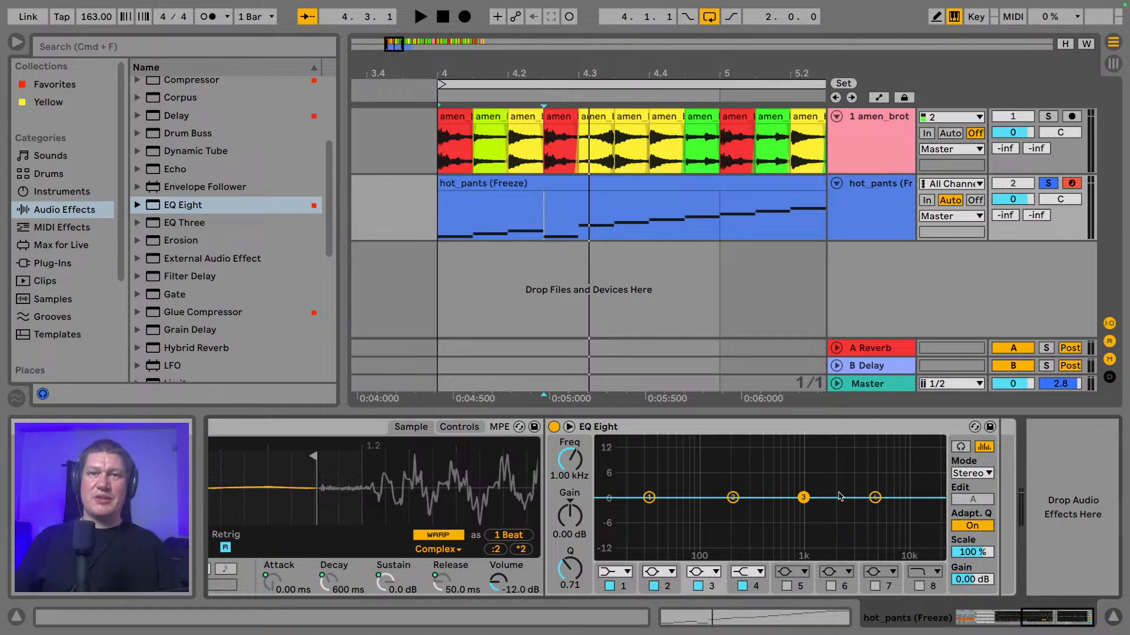
{"action": "left_click", "coordinate": [605, 429]}
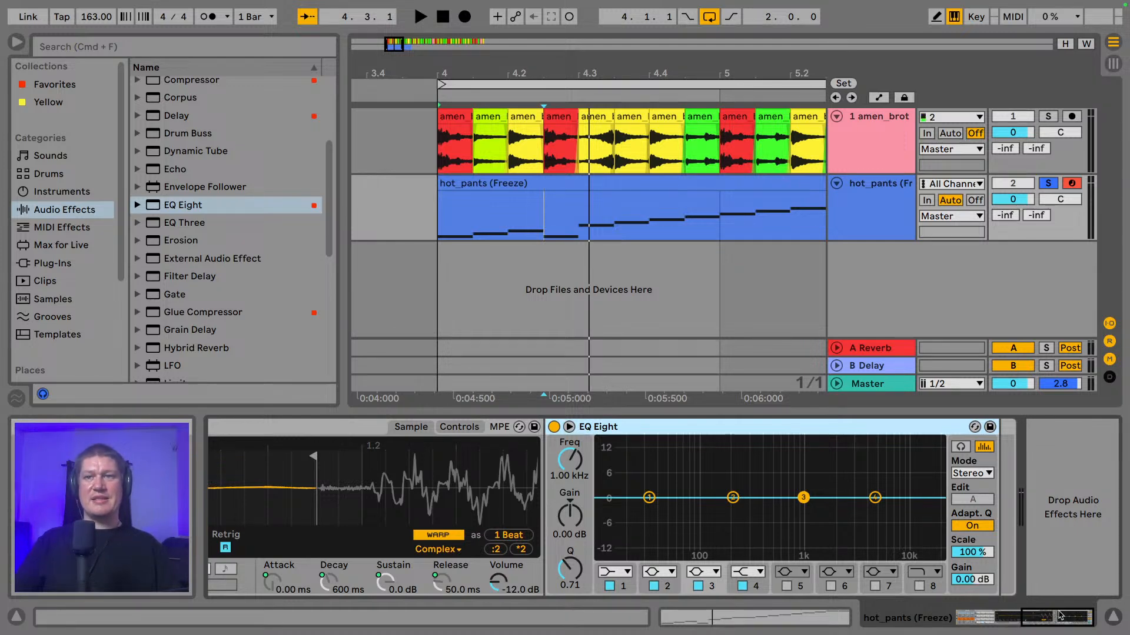
{"action": "left_click_drag", "start_coordinate": [1059, 617], "coordinate": [1015, 626]}
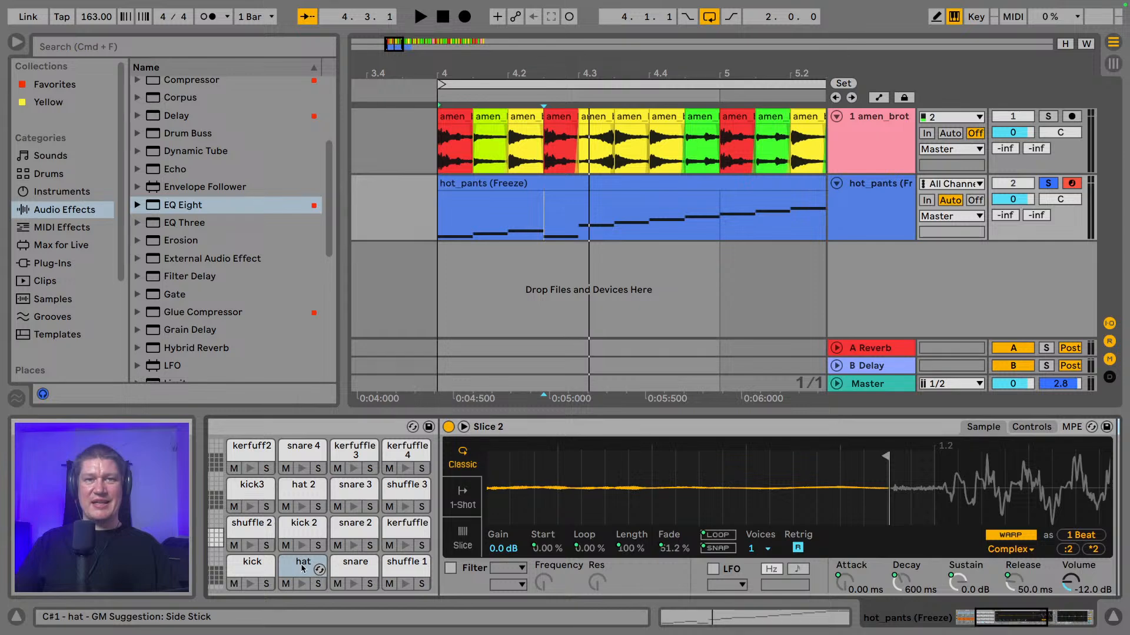
{"action": "left_click_drag", "start_coordinate": [1007, 615], "coordinate": [1024, 625]}
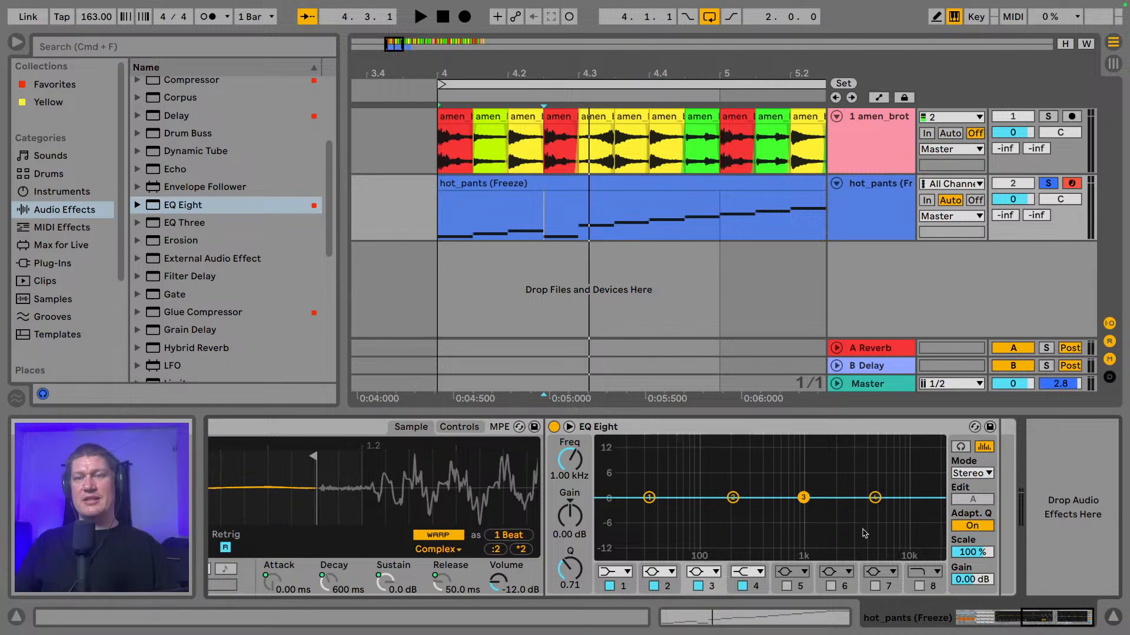
- Turn band 2 of the hat's EQ Eight into a low cut at 637 Hz while auditioning the loop
{"action": "key", "text": "space"}
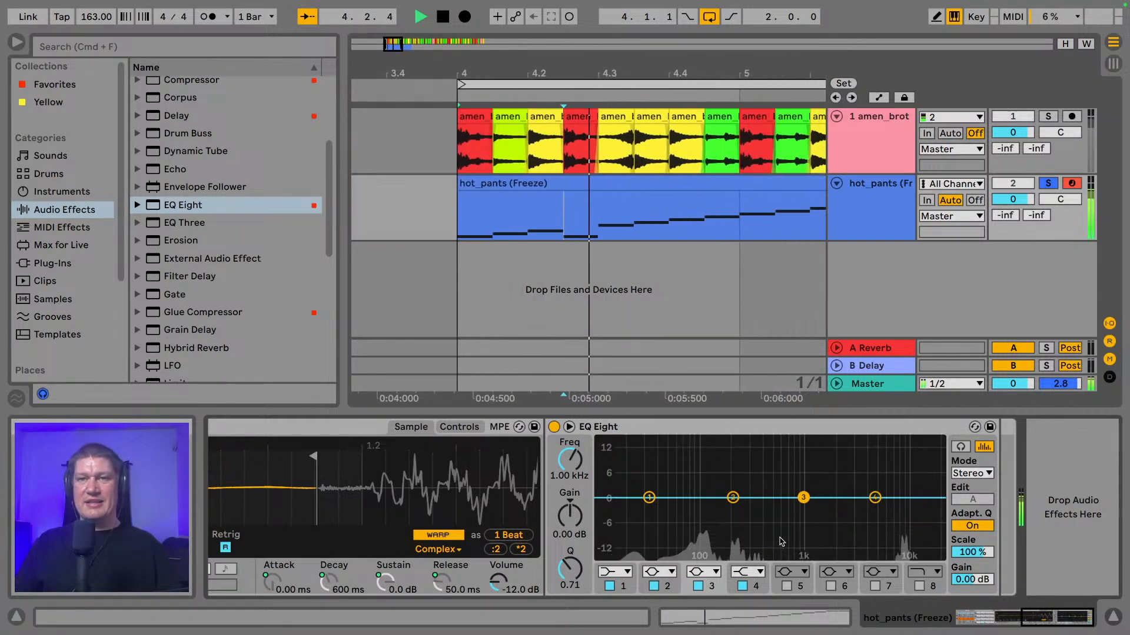
{"action": "left_click", "coordinate": [669, 572]}
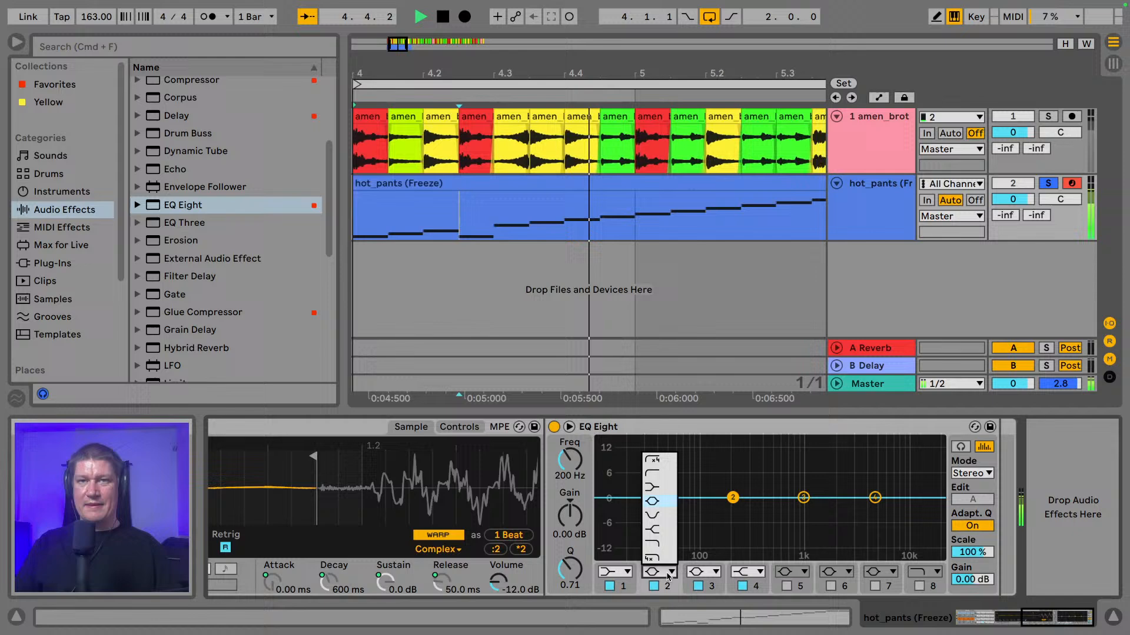
{"action": "left_click", "coordinate": [660, 483]}
{"action": "left_click_drag", "start_coordinate": [732, 511], "coordinate": [793, 511]}
{"action": "mouse_move", "coordinate": [578, 467]}
{"action": "left_mouse_down"}
{"action": "mouse_move", "coordinate": [578, 458]}
{"action": "mouse_move", "coordinate": [578, 477]}
{"action": "left_mouse_up"}
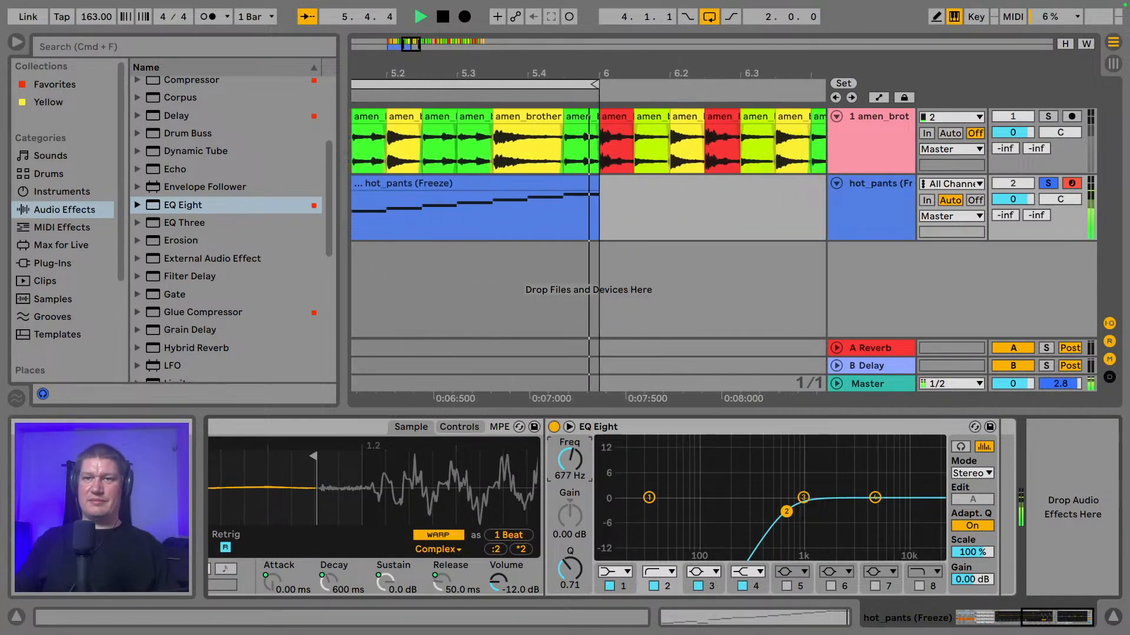
{"action": "left_click_drag", "start_coordinate": [579, 469], "coordinate": [578, 471]}
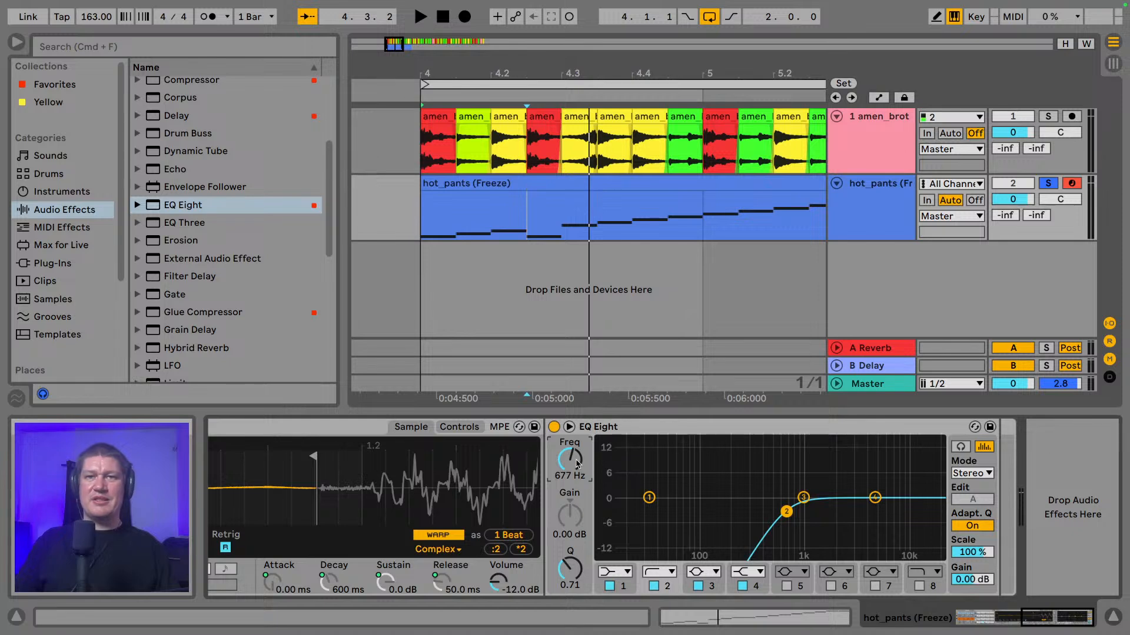
{"action": "left_click_drag", "start_coordinate": [578, 469], "coordinate": [578, 471]}
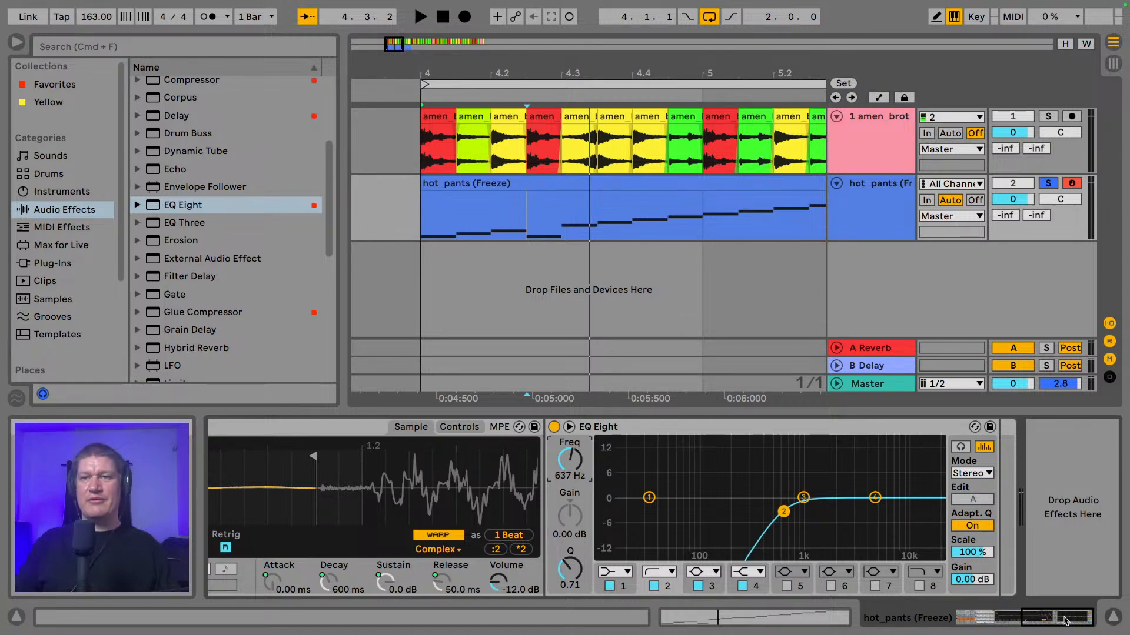
- Select the snare pad and add an EQ Eight after its Simpler
{"action": "left_click_drag", "start_coordinate": [1066, 620], "coordinate": [926, 628]}
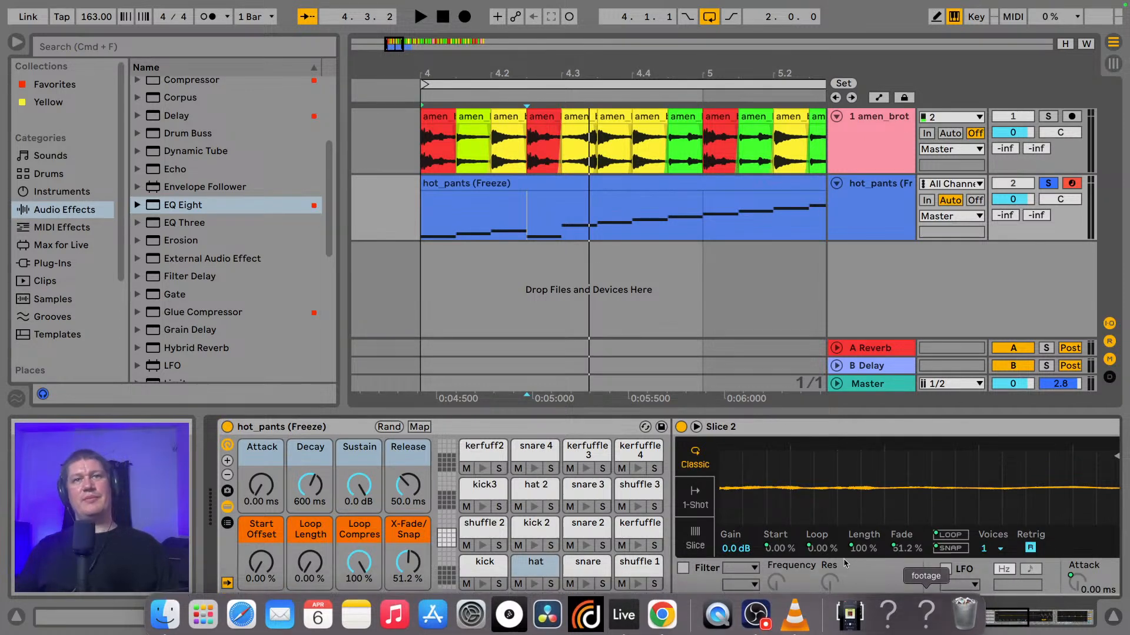
{"action": "left_click", "coordinate": [486, 570]}
{"action": "left_click", "coordinate": [522, 569]}
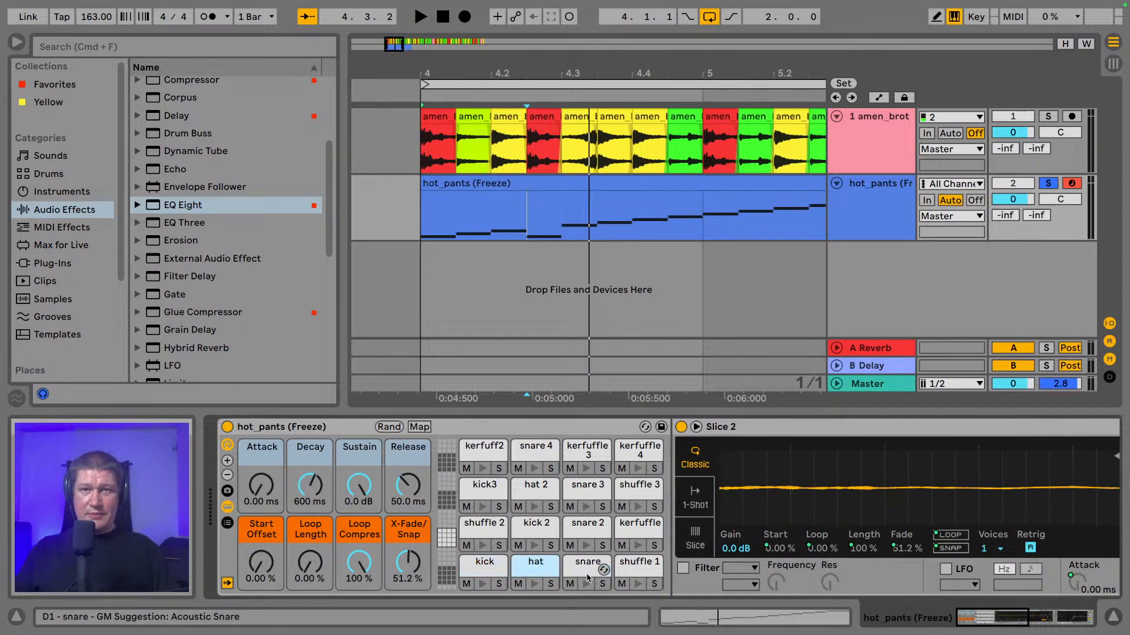
{"action": "left_click", "coordinate": [587, 576]}
{"action": "left_click", "coordinate": [1021, 618]}
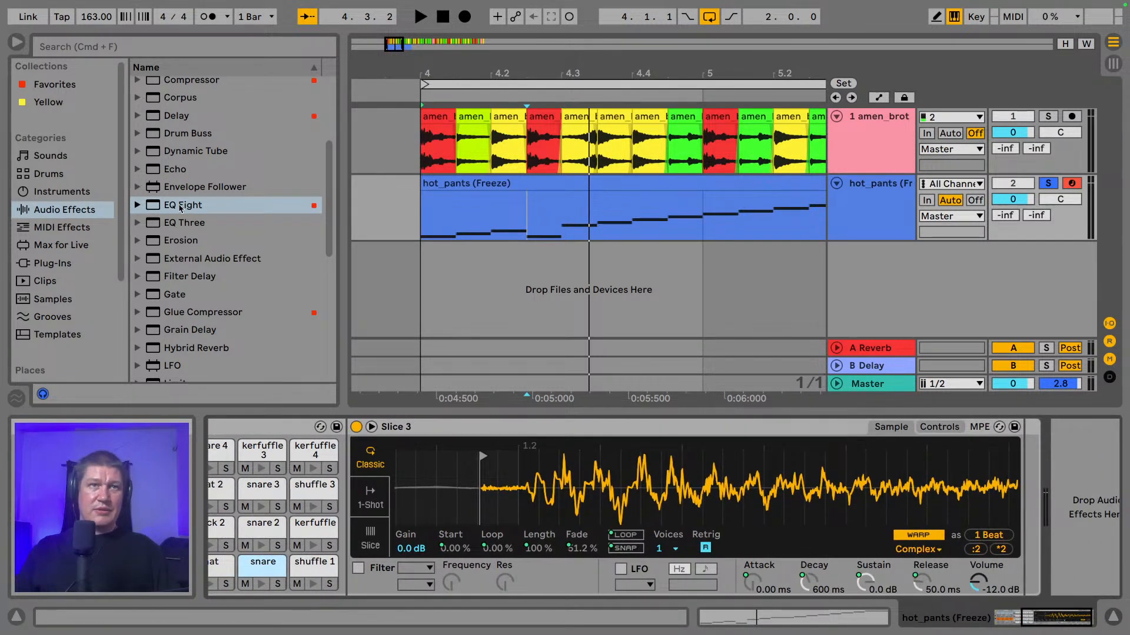
{"action": "left_click_drag", "start_coordinate": [181, 207], "coordinate": [261, 574]}
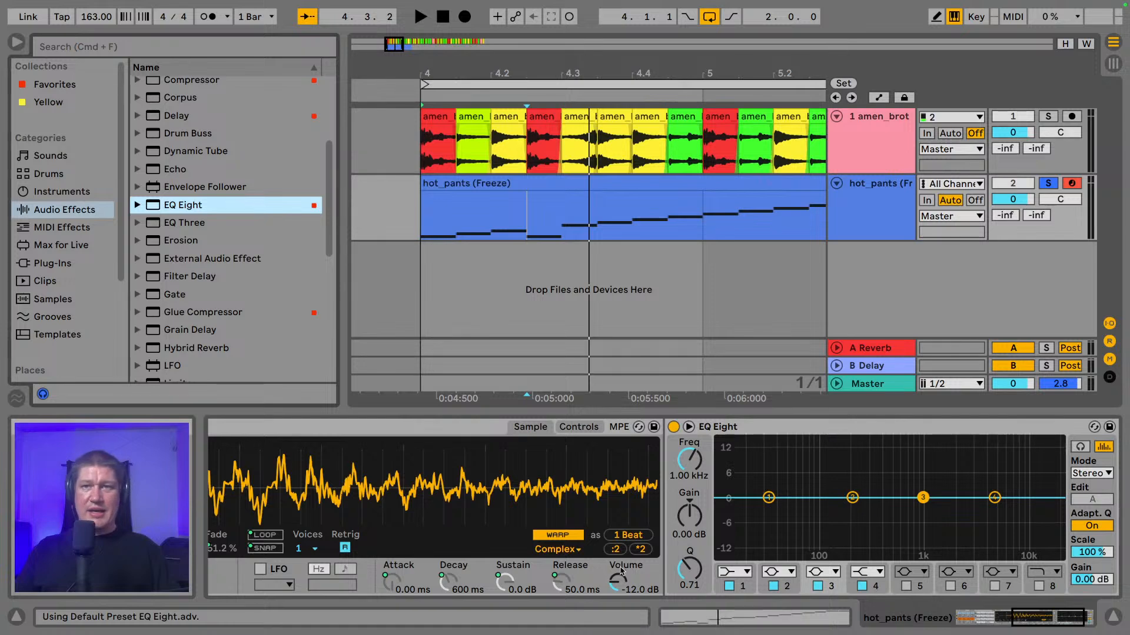
- Turn band 2 of the snare's EQ Eight into a low cut at 199 Hz and audition the loop
{"action": "left_click", "coordinate": [785, 576]}
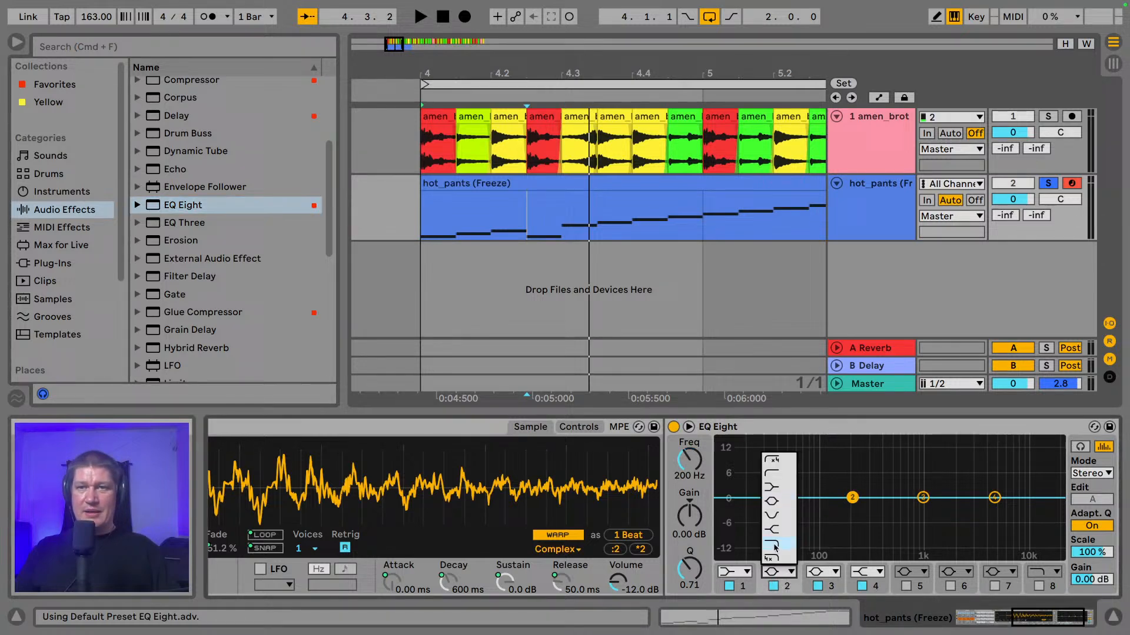
{"action": "left_click", "coordinate": [773, 474]}
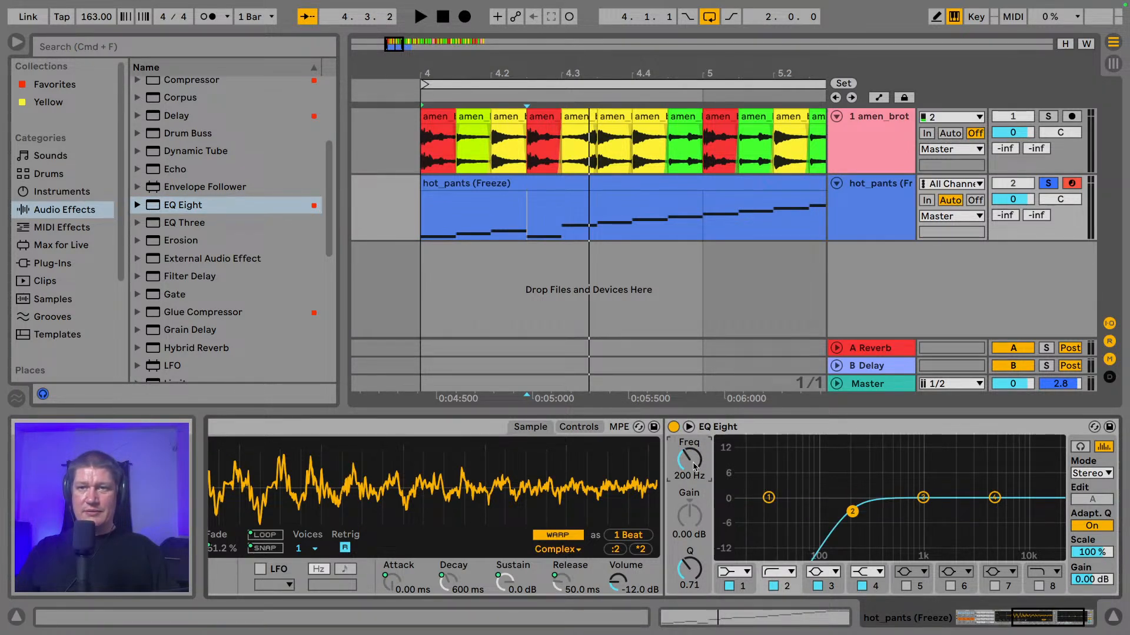
{"action": "left_click_drag", "start_coordinate": [694, 467], "coordinate": [694, 463]}
{"action": "key", "text": "space"}
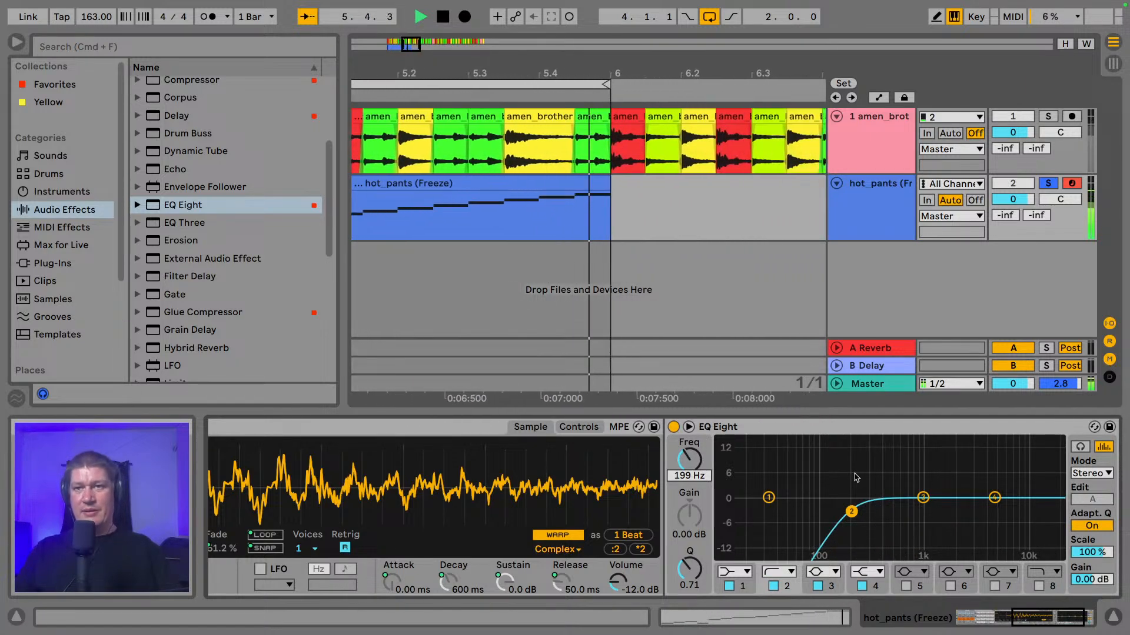
{"action": "key", "text": "space"}
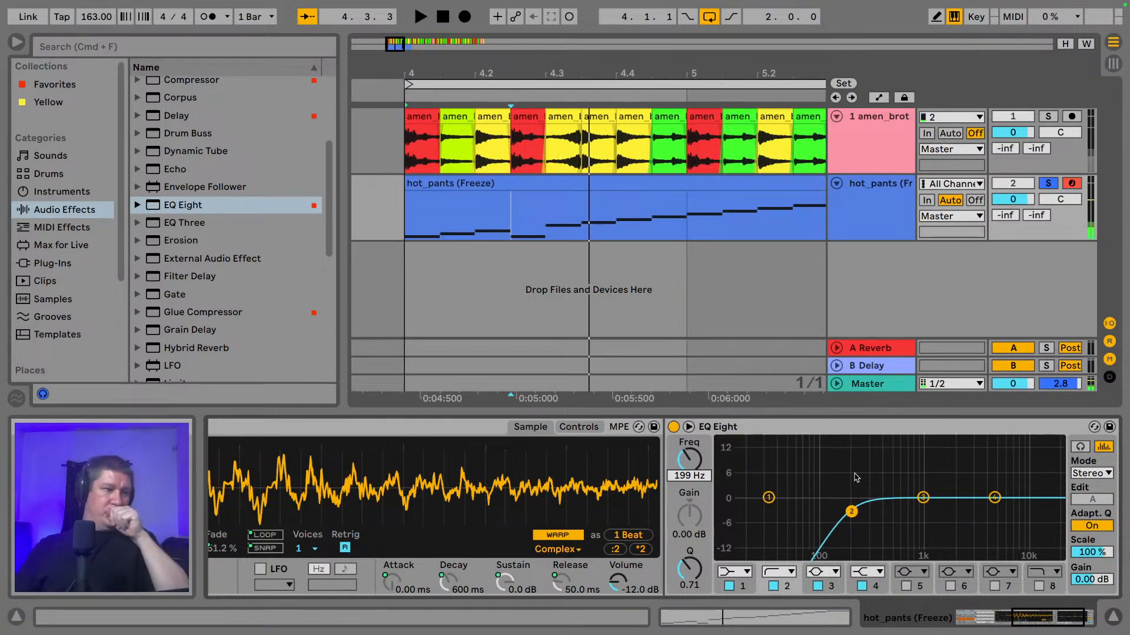
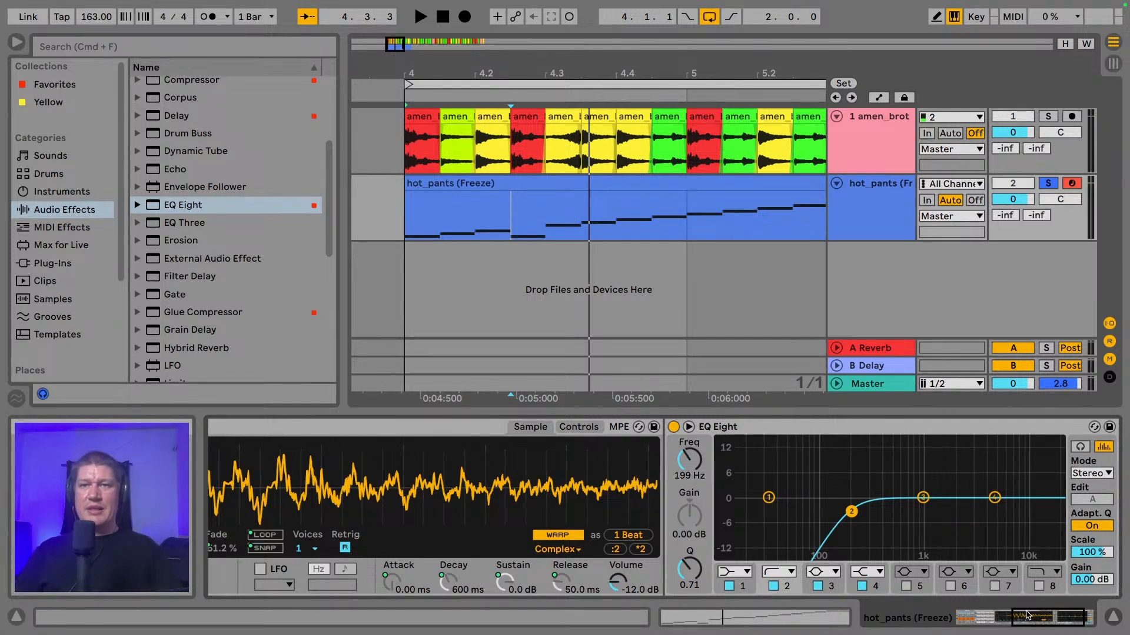
- Delete the EQ Eight from the snare pad's chain
{"action": "left_click_drag", "start_coordinate": [1029, 615], "coordinate": [1044, 617]}
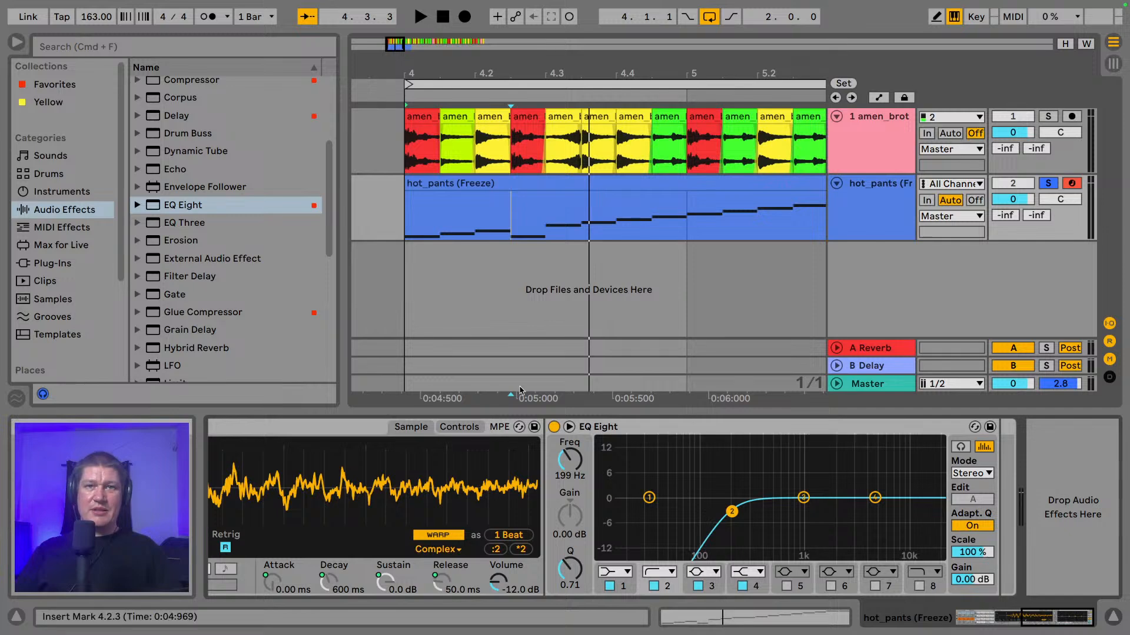
{"action": "left_click", "coordinate": [635, 431]}
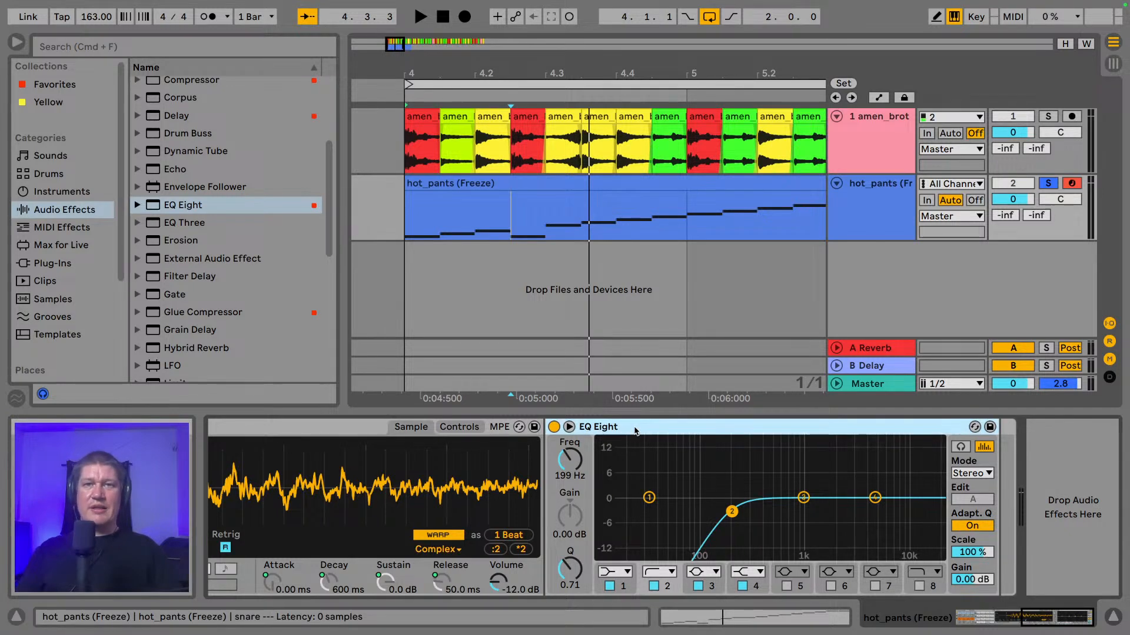
{"action": "key", "text": "Delete"}
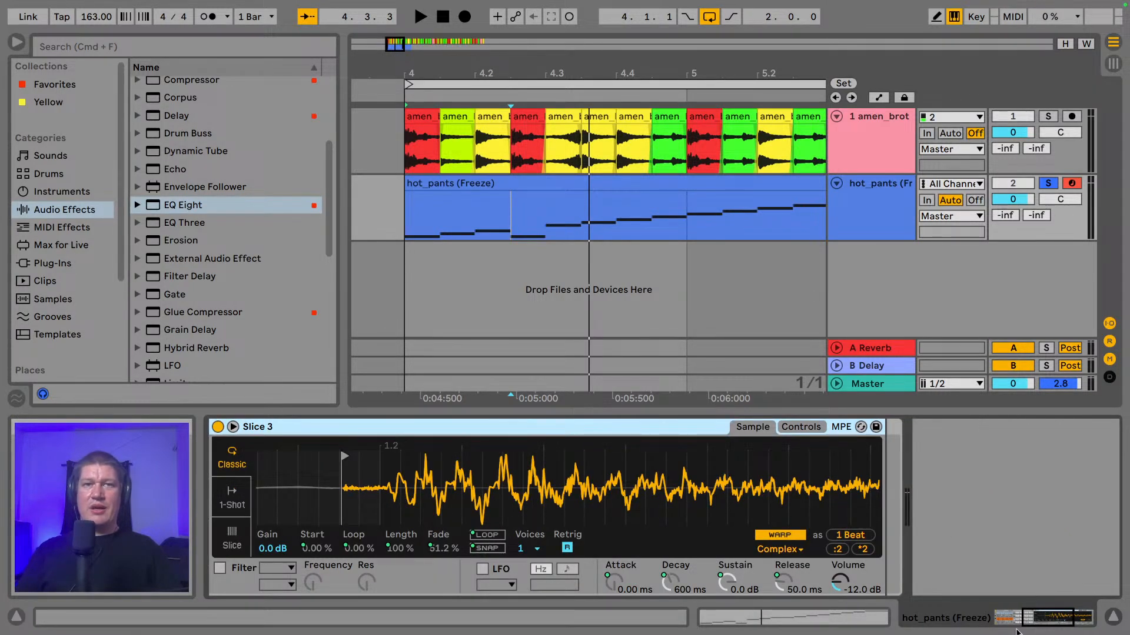
- Look at the snare's Simpler and locate Simpler among the browser's instruments
{"action": "left_click_drag", "start_coordinate": [1061, 622], "coordinate": [1047, 624]}
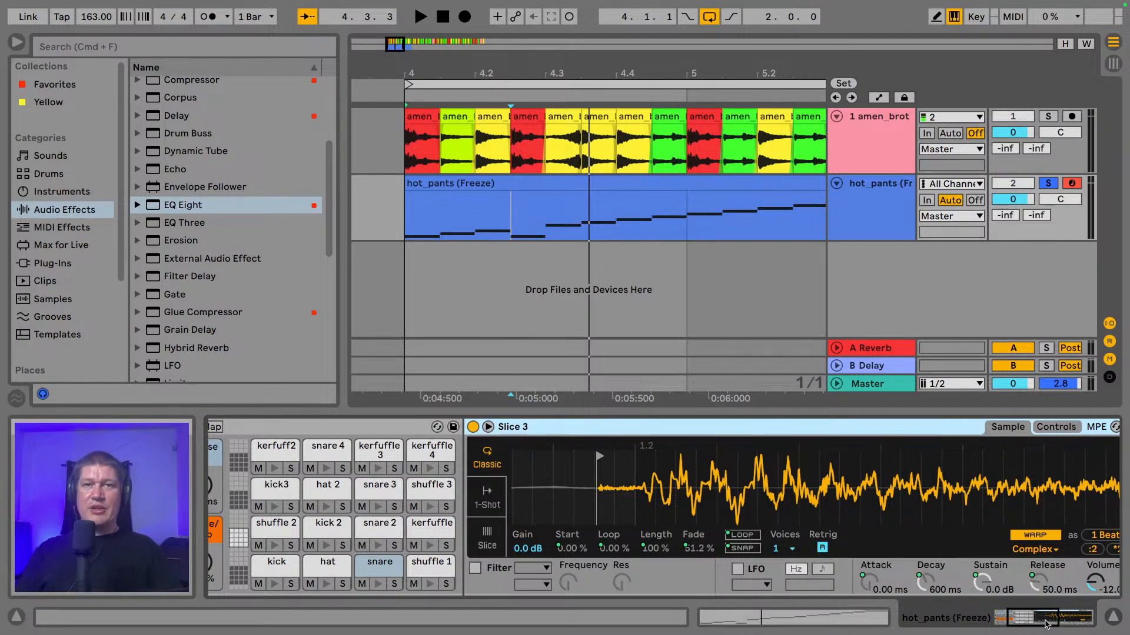
{"action": "left_click_drag", "start_coordinate": [1046, 624], "coordinate": [1040, 625]}
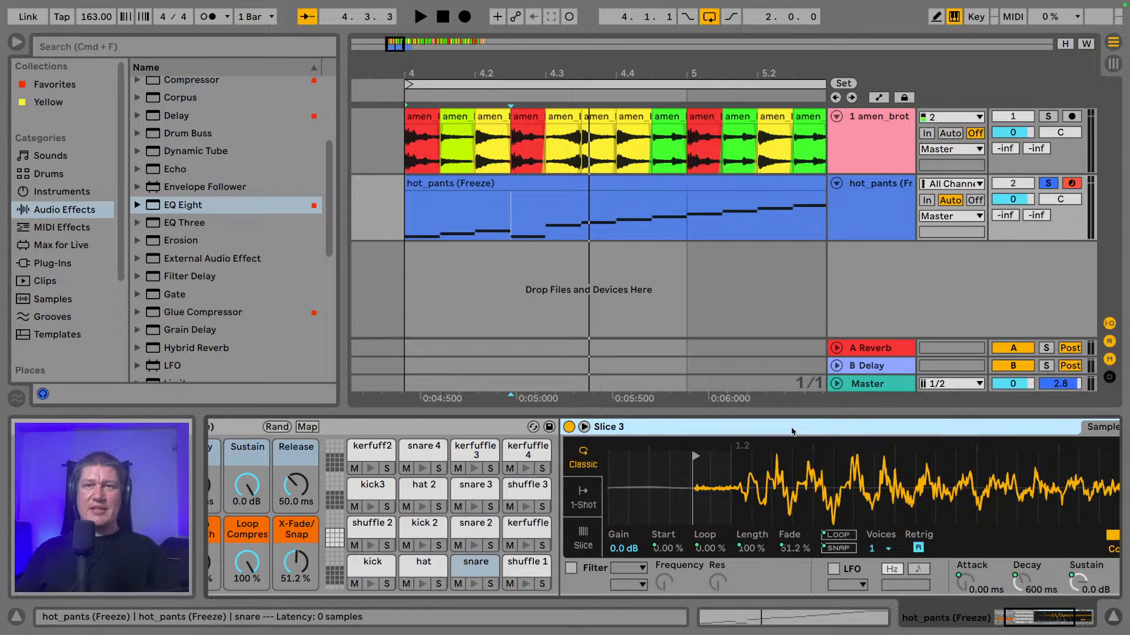
{"action": "left_click", "coordinate": [62, 192]}
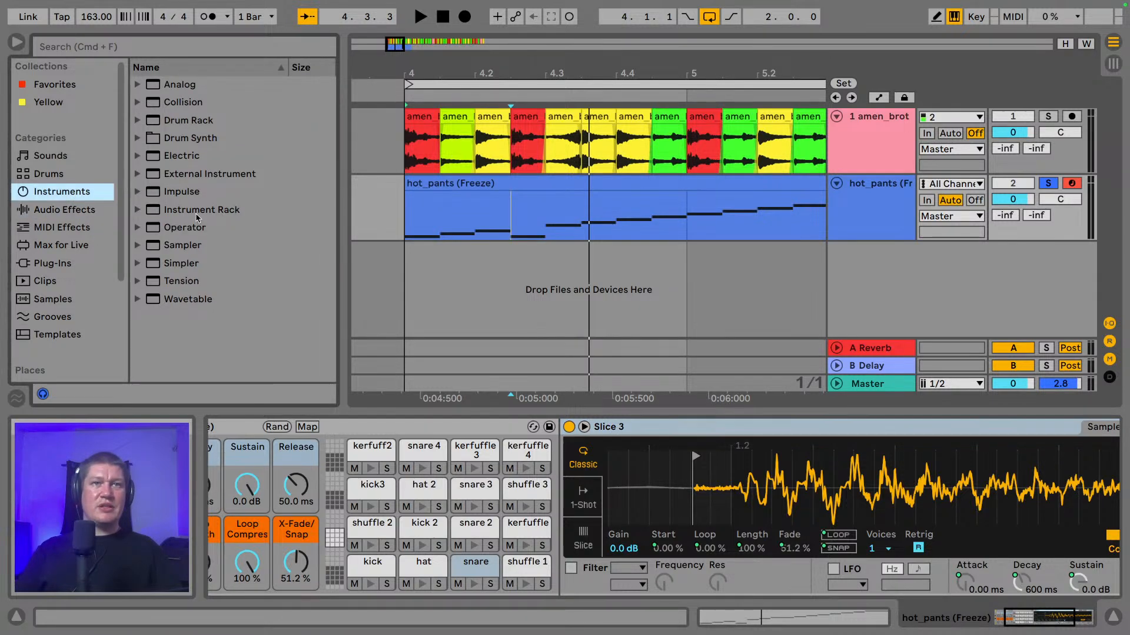
{"action": "left_click", "coordinate": [171, 266]}
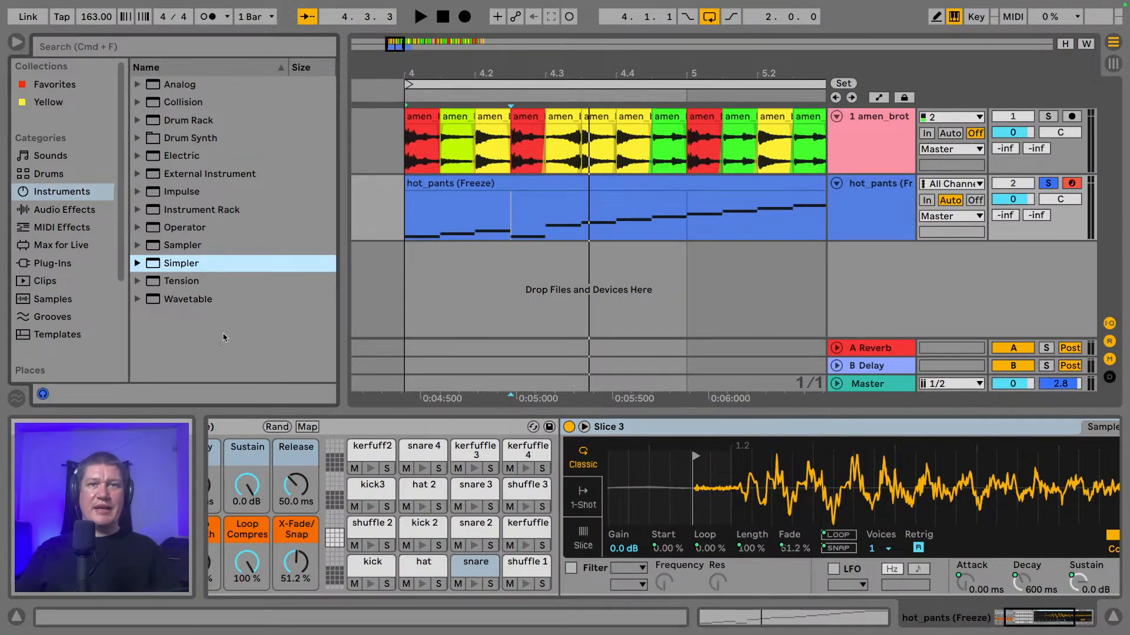
- Try the built-in filter of the hat's Simpler as a high-pass at 3.17 kHz and switch the filter back off
{"action": "left_click", "coordinate": [422, 567]}
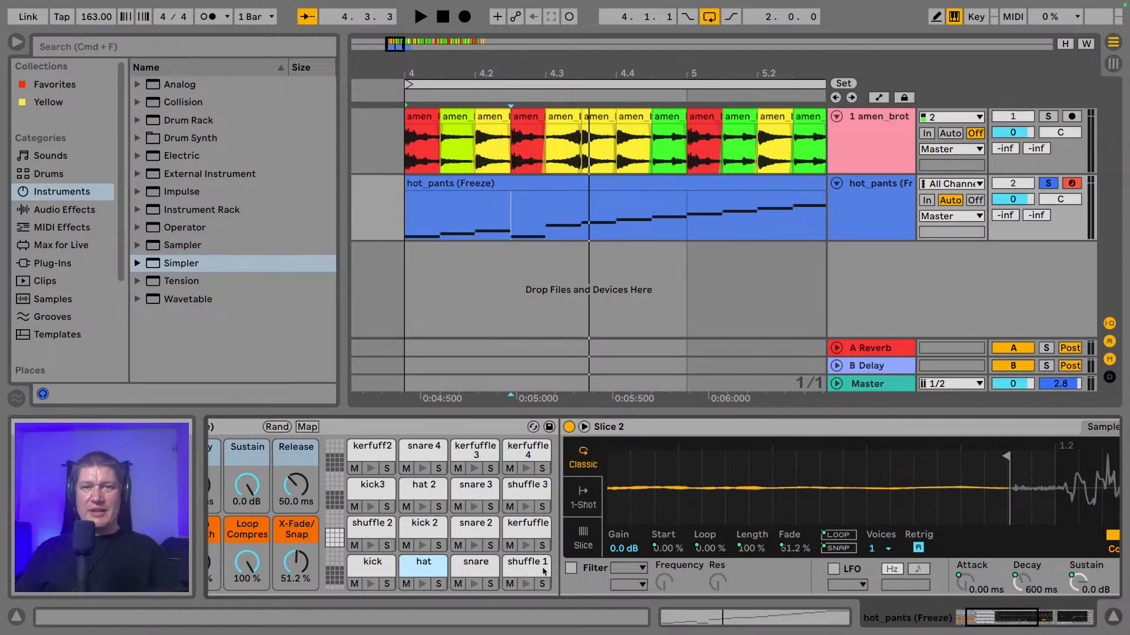
{"action": "left_click", "coordinate": [571, 569]}
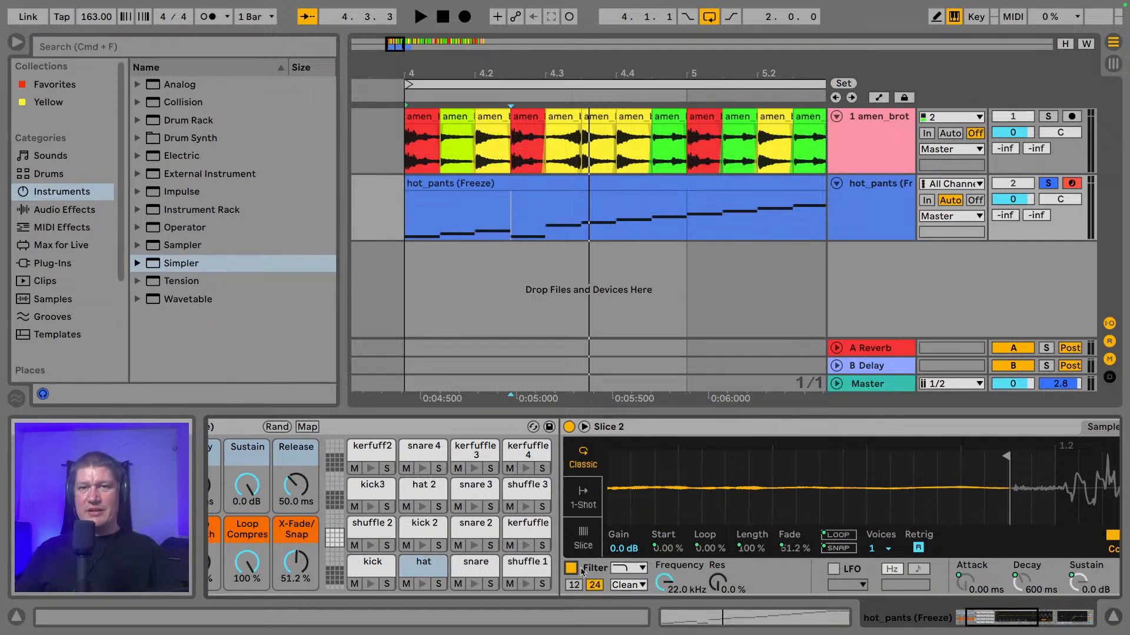
{"action": "left_click", "coordinate": [633, 571]}
{"action": "left_click", "coordinate": [624, 518]}
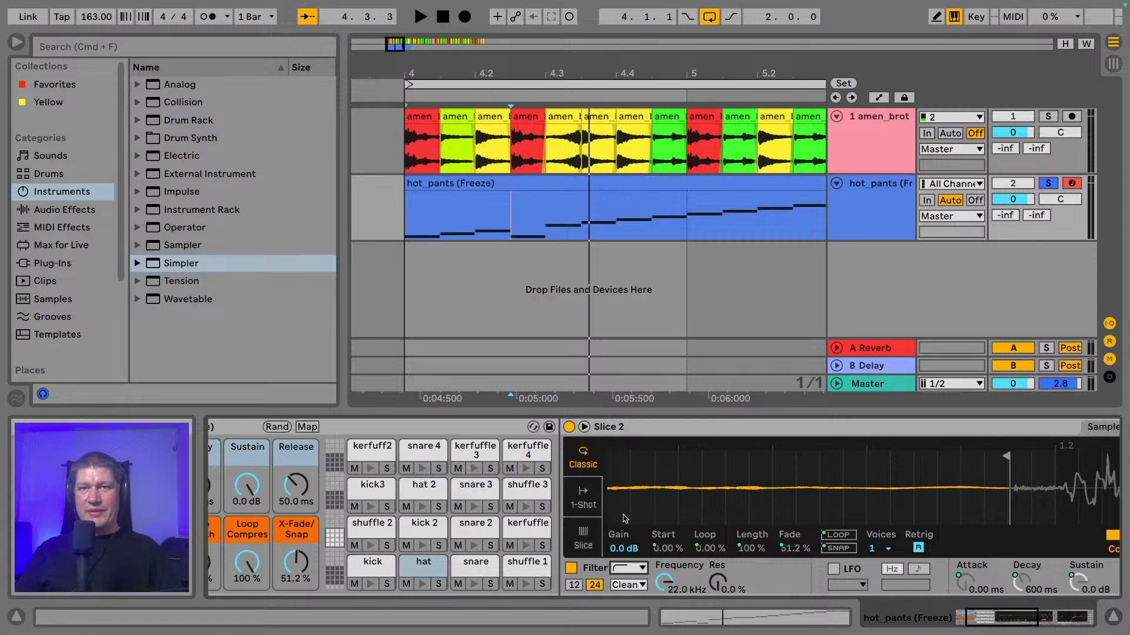
{"action": "left_click_drag", "start_coordinate": [666, 591], "coordinate": [665, 606]}
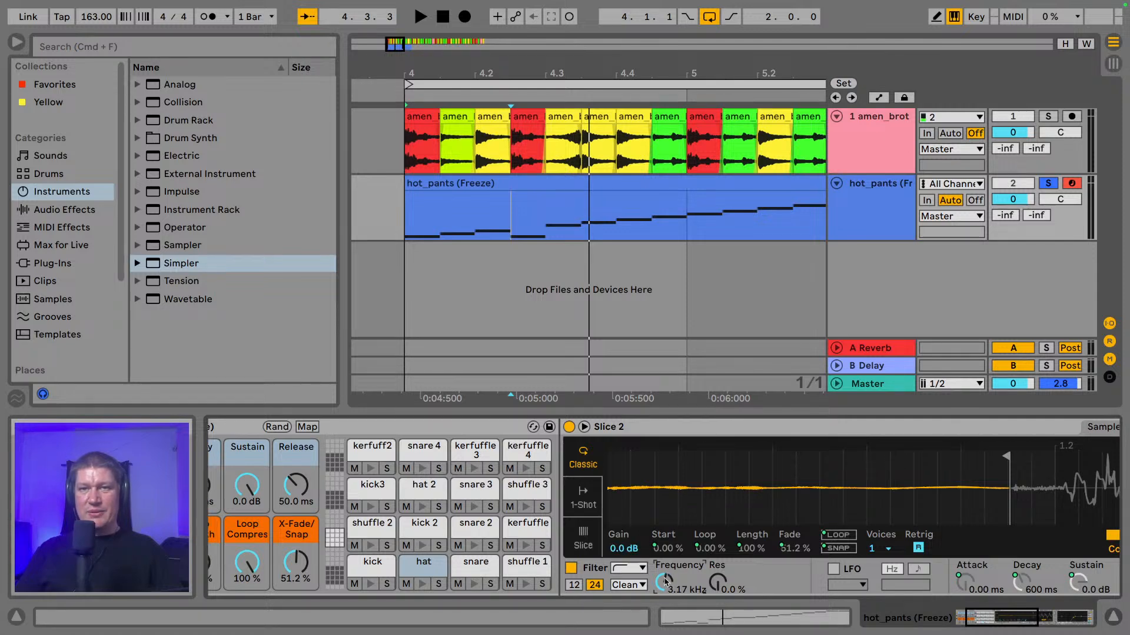
{"action": "left_click", "coordinate": [570, 569]}
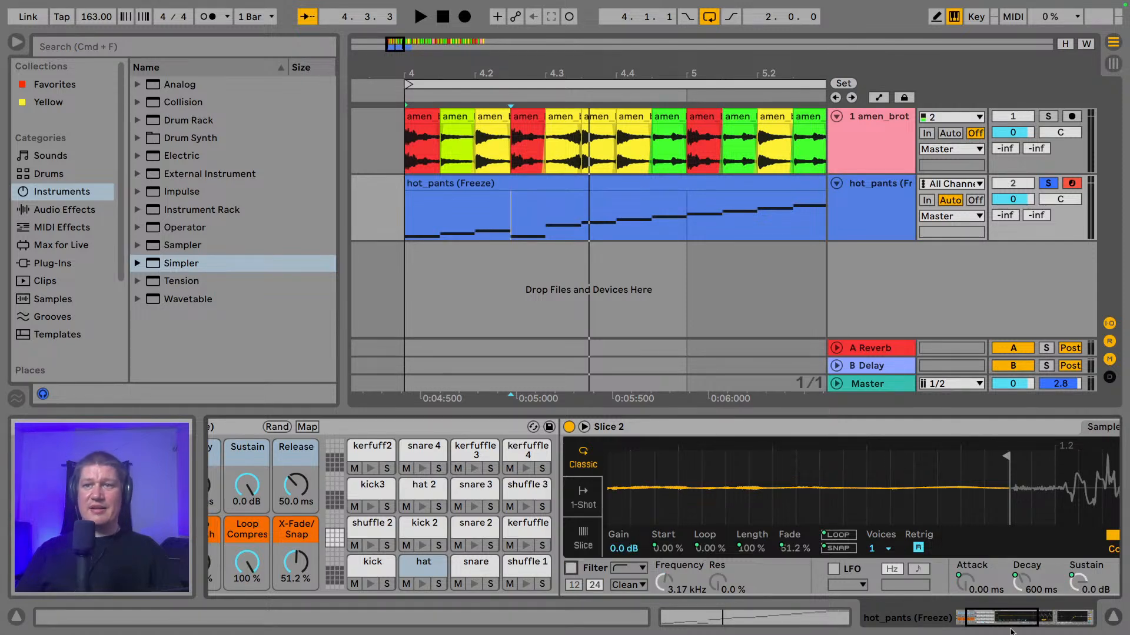
- Delete the EQ Eight from the hat pad's chain
{"action": "left_click_drag", "start_coordinate": [1012, 623], "coordinate": [1054, 623]}
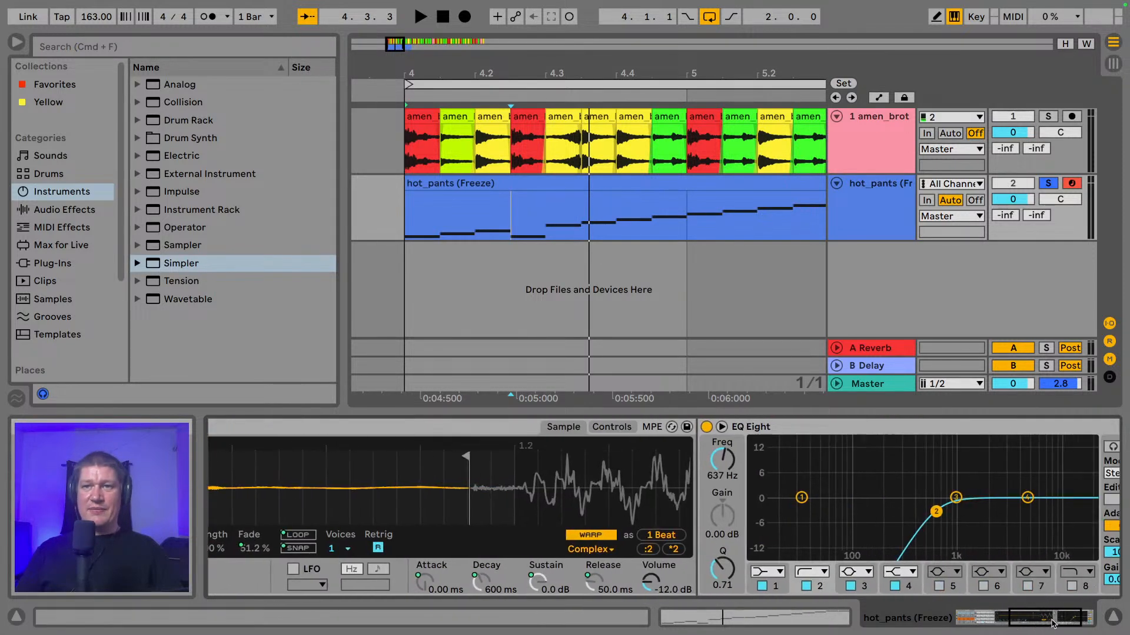
{"action": "left_click", "coordinate": [888, 434]}
{"action": "key", "text": "Delete"}
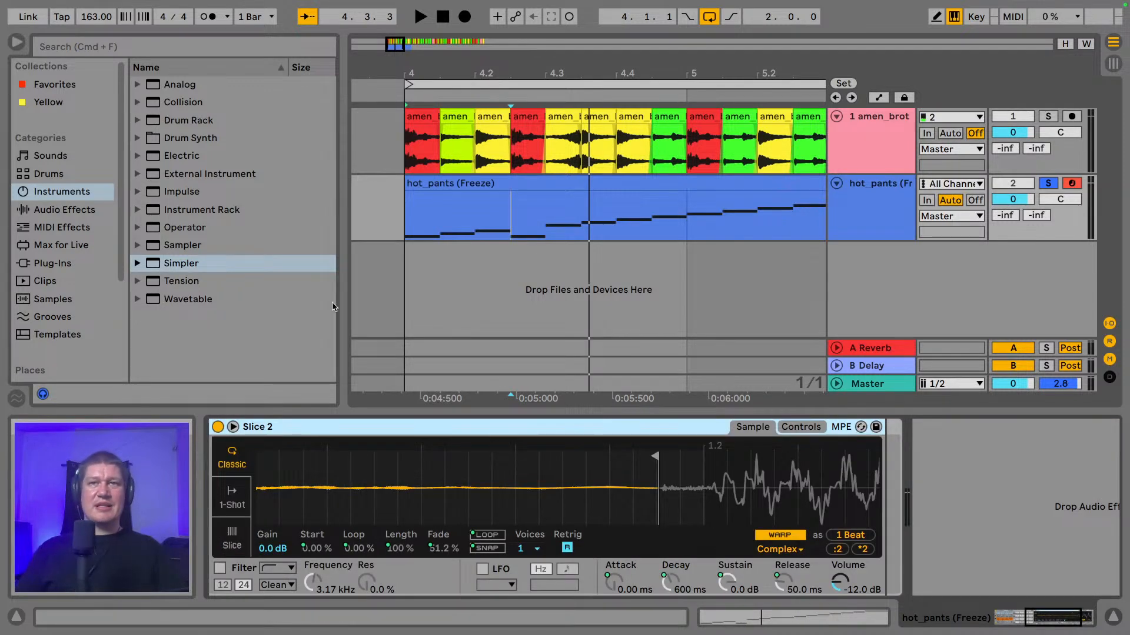
- Look at the MIDI notes of the hot_pants clip and return to the track's devices
{"action": "mouse_move", "coordinate": [502, 76]}
{"action": "left_mouse_down"}
{"action": "mouse_move", "coordinate": [401, 76]}
{"action": "mouse_move", "coordinate": [489, 76]}
{"action": "left_mouse_up"}
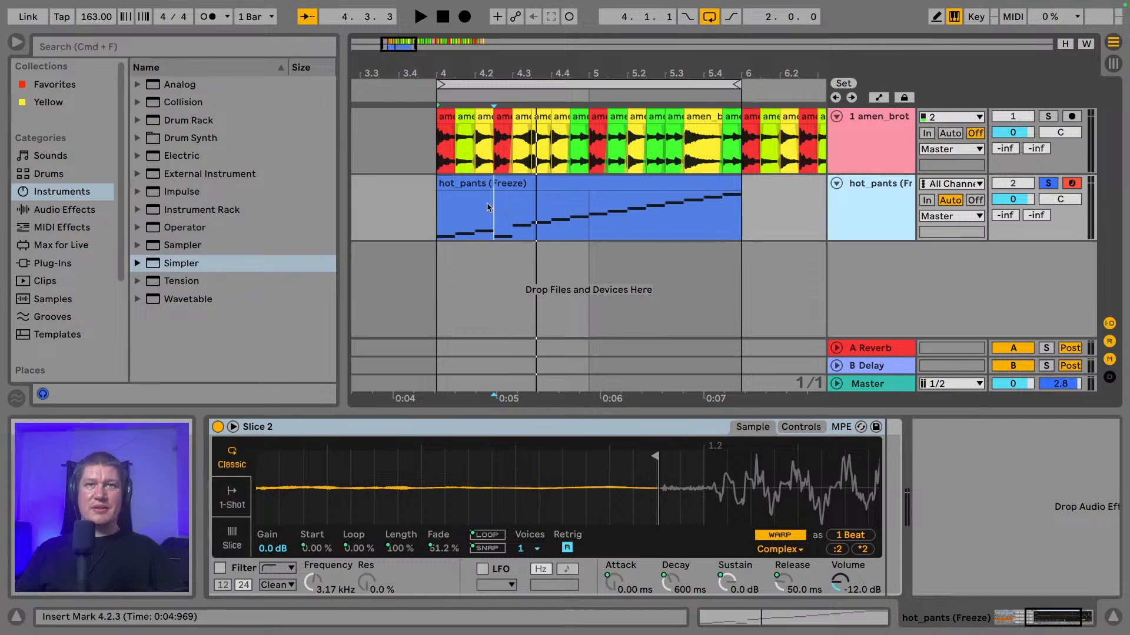
{"action": "double_click", "coordinate": [546, 183]}
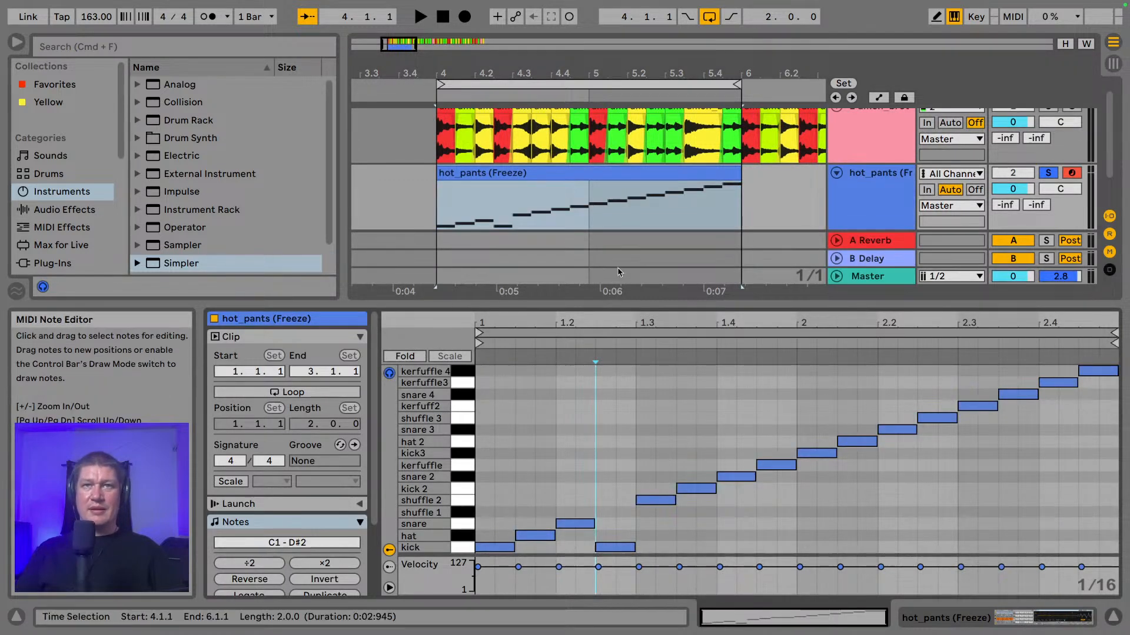
{"action": "left_click", "coordinate": [946, 623]}
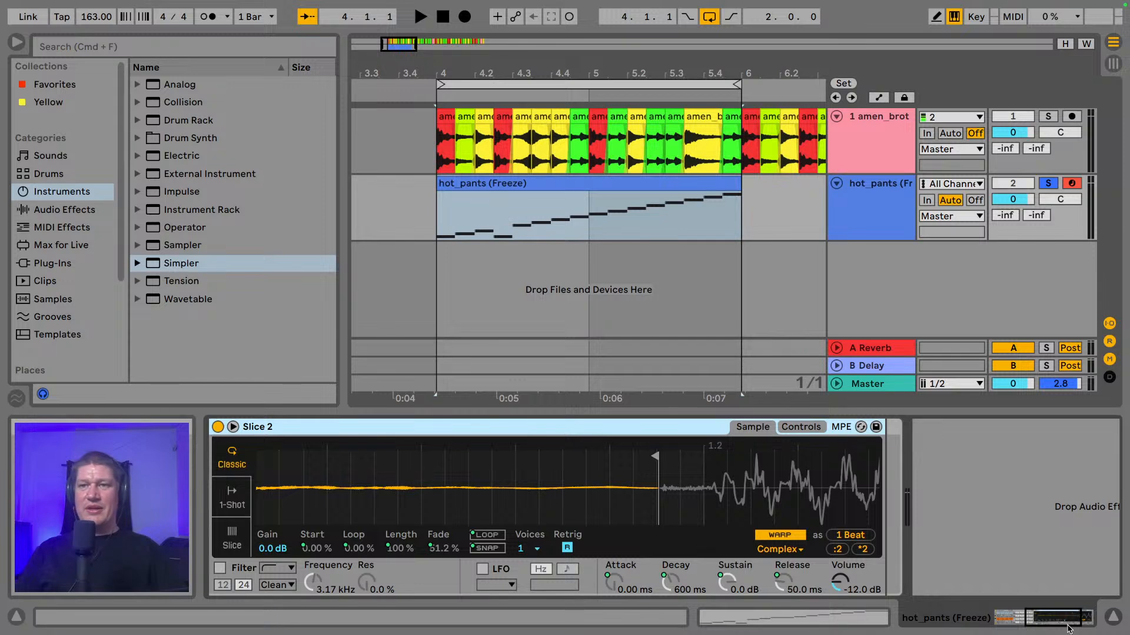
- Examine the snare 3 pad's Simpler, including its enlarged waveform and its Sample and Controls pages
{"action": "left_click_drag", "start_coordinate": [1065, 629], "coordinate": [1046, 631]}
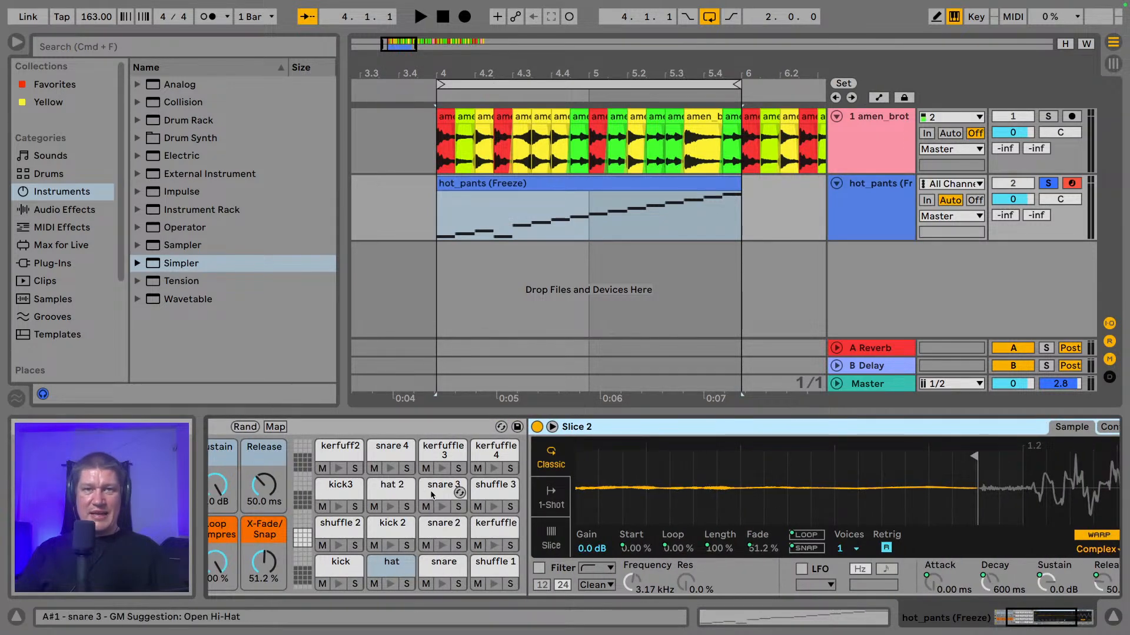
{"action": "left_click", "coordinate": [433, 494]}
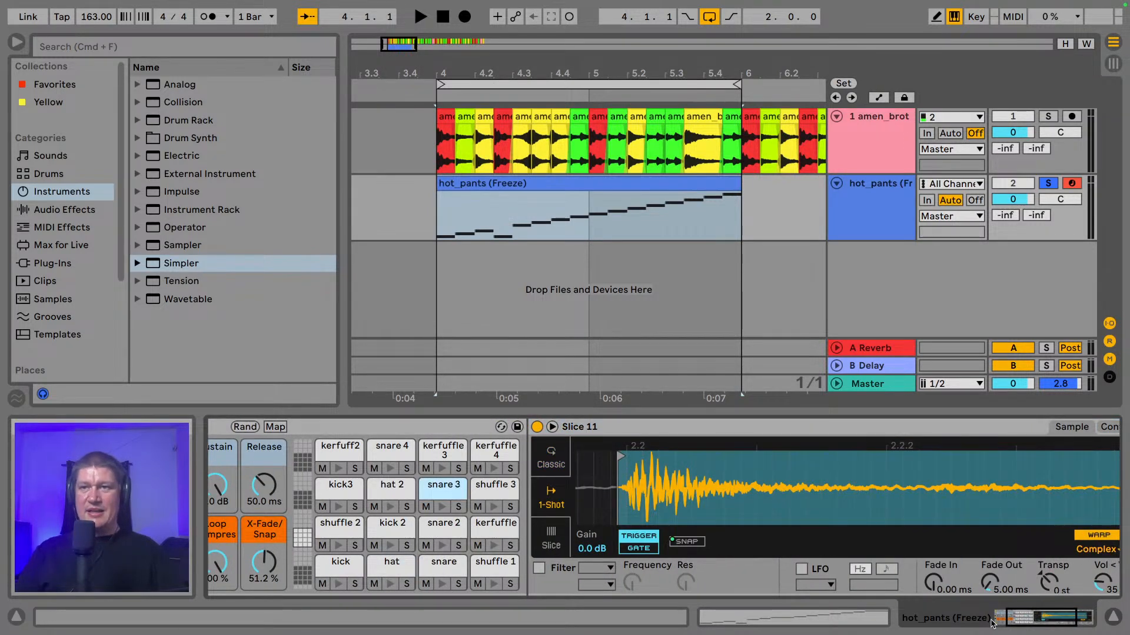
{"action": "left_click_drag", "start_coordinate": [1053, 631], "coordinate": [1077, 630]}
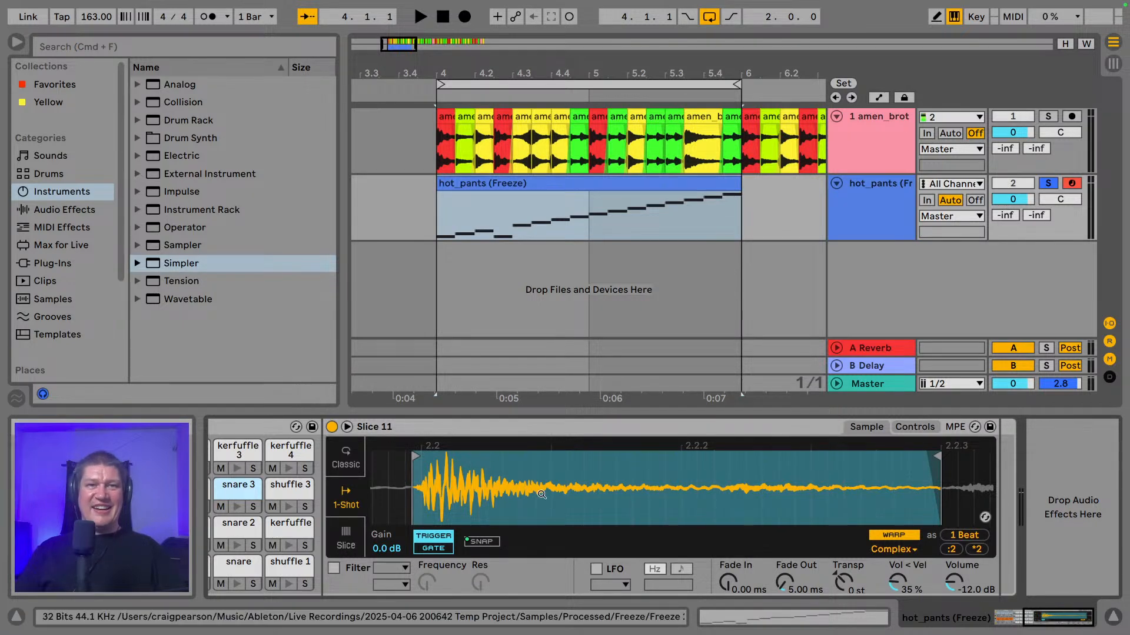
{"action": "left_click", "coordinate": [347, 427]}
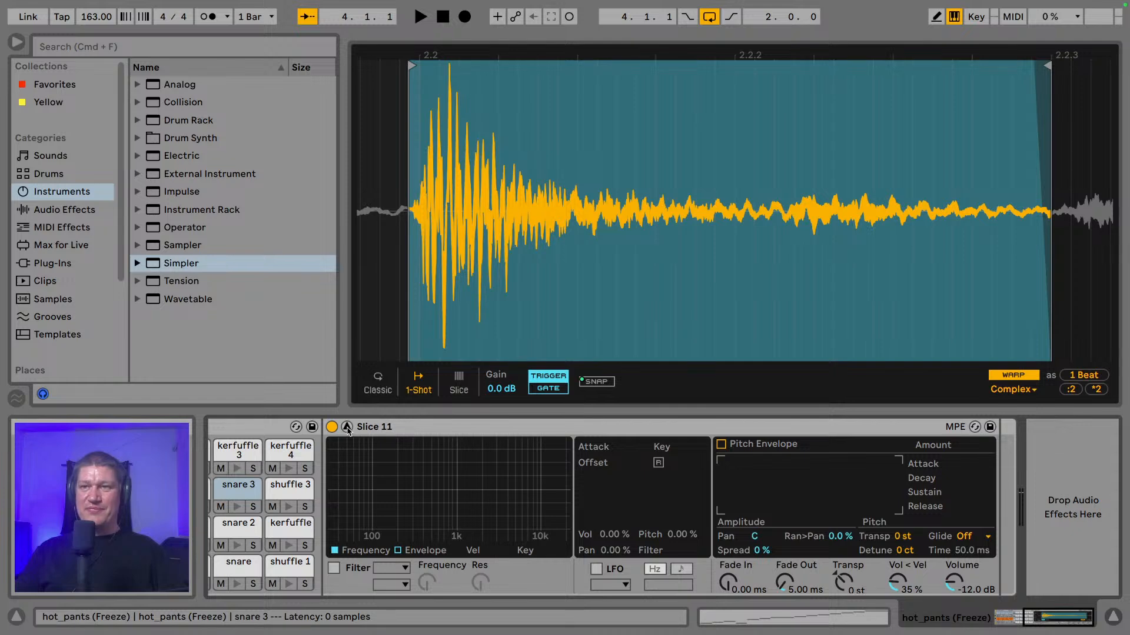
{"action": "left_click", "coordinate": [346, 427]}
{"action": "left_click", "coordinate": [913, 429]}
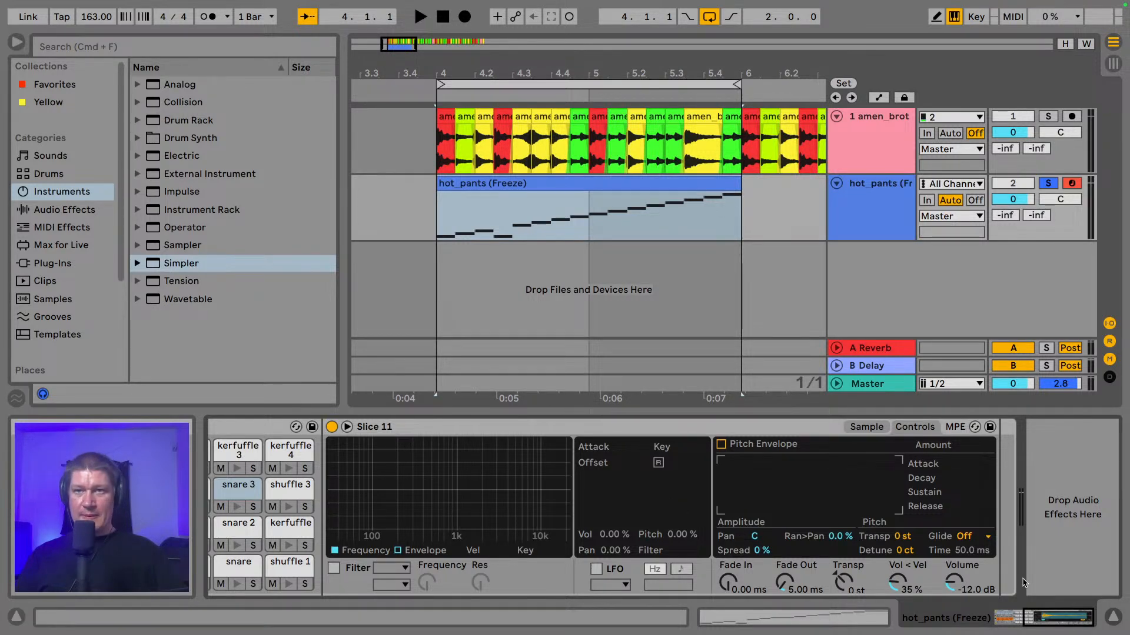
{"action": "left_click_drag", "start_coordinate": [1046, 617], "coordinate": [1023, 617]}
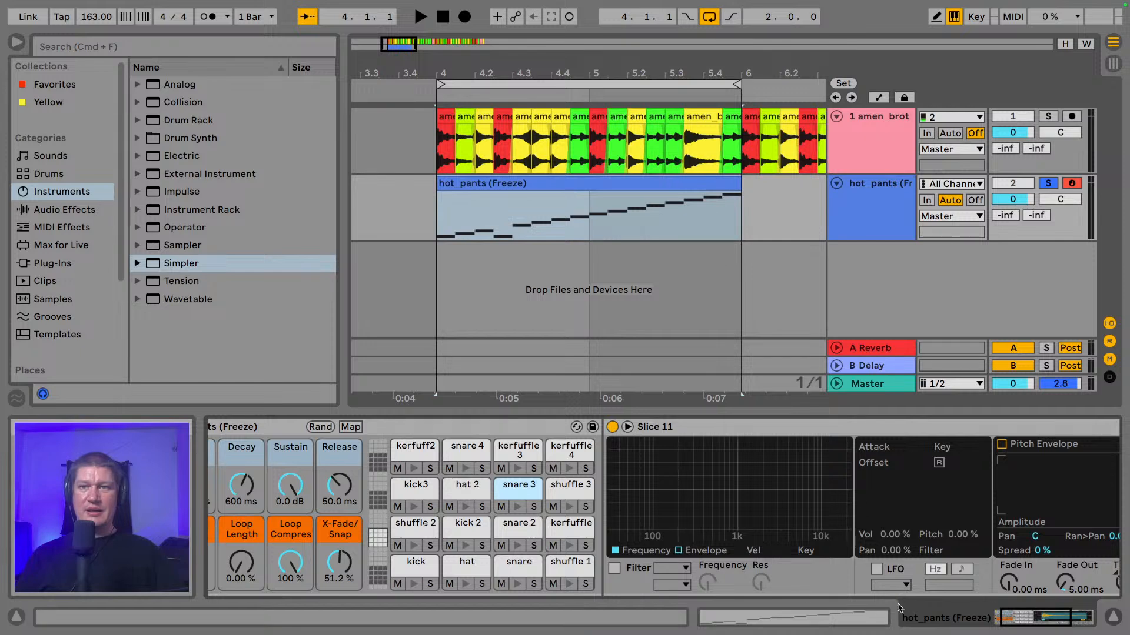
{"action": "left_click_drag", "start_coordinate": [1032, 614], "coordinate": [1062, 615]}
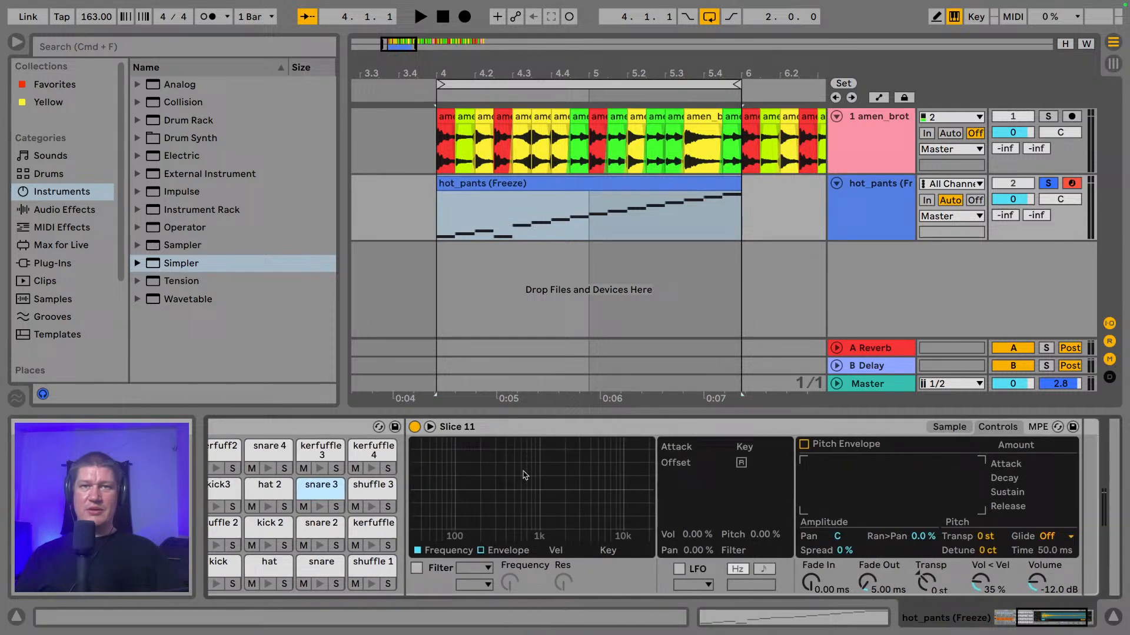
{"action": "left_click", "coordinate": [430, 426]}
{"action": "left_click", "coordinate": [430, 427]}
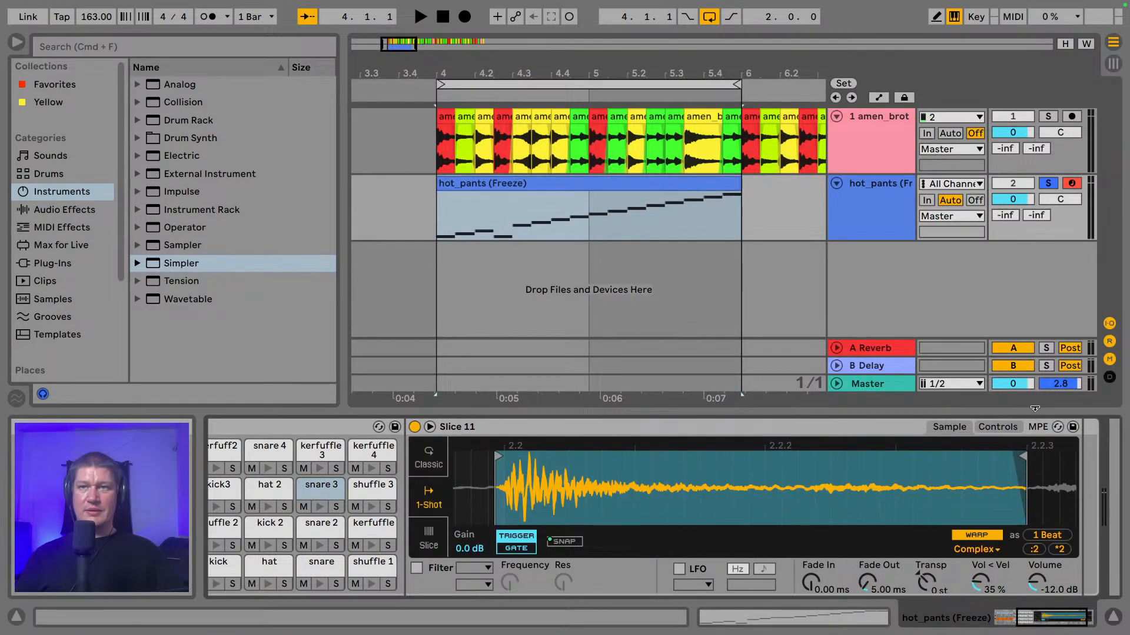
{"action": "left_click", "coordinate": [997, 428]}
{"action": "left_click", "coordinate": [940, 431]}
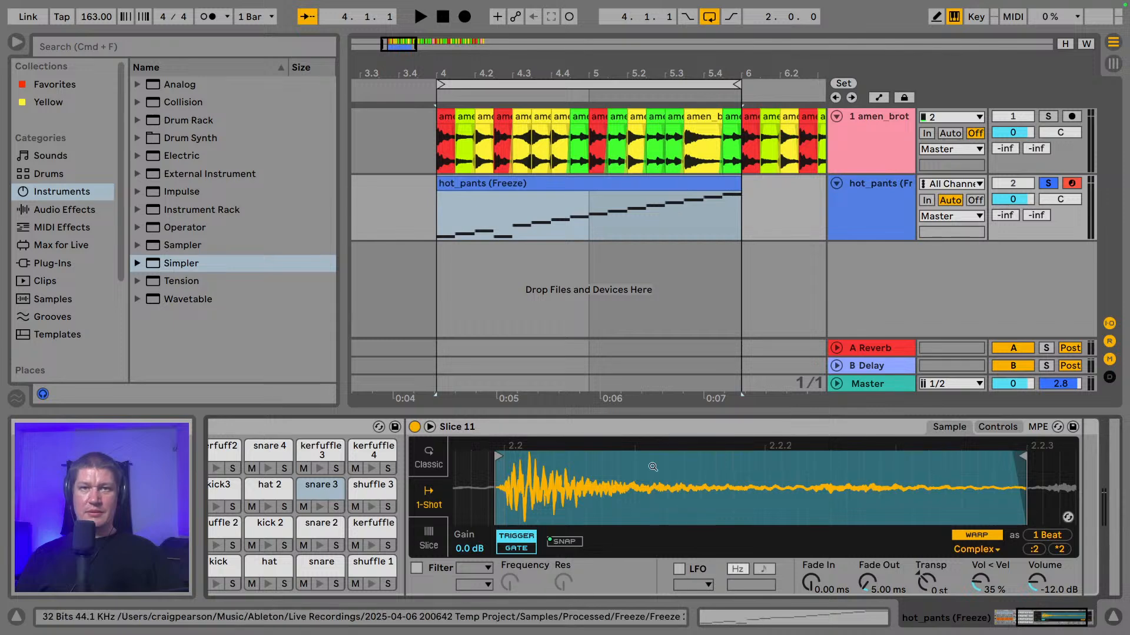
- Try Slice mode in snare 3's Simpler, settle on Classic mode and show its Controls page
{"action": "left_click", "coordinate": [417, 462]}
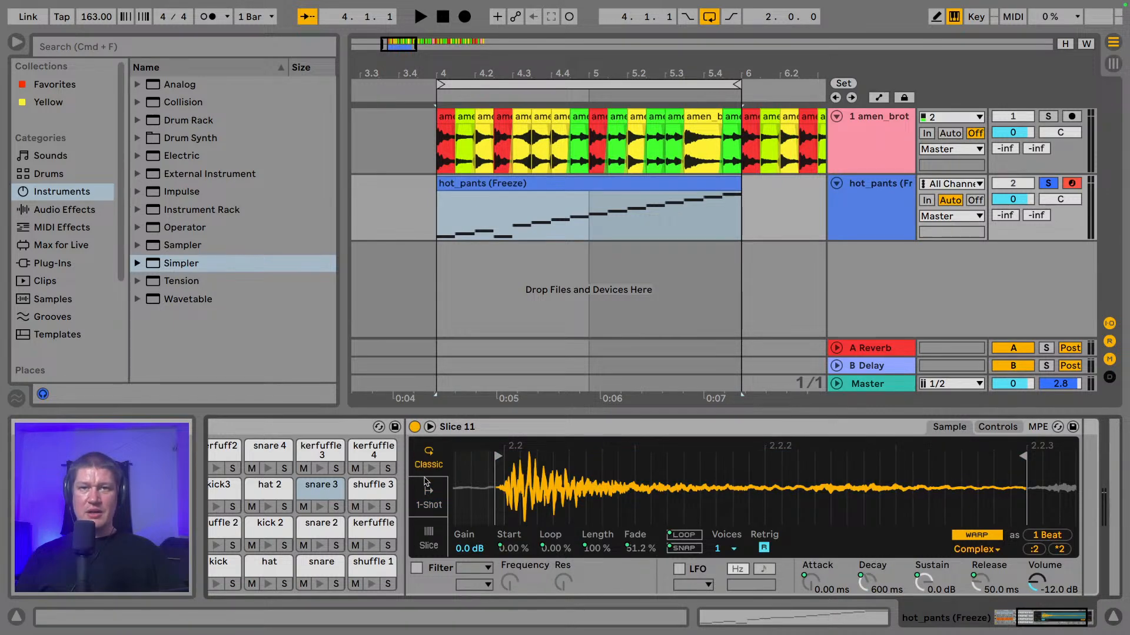
{"action": "left_click", "coordinate": [428, 538]}
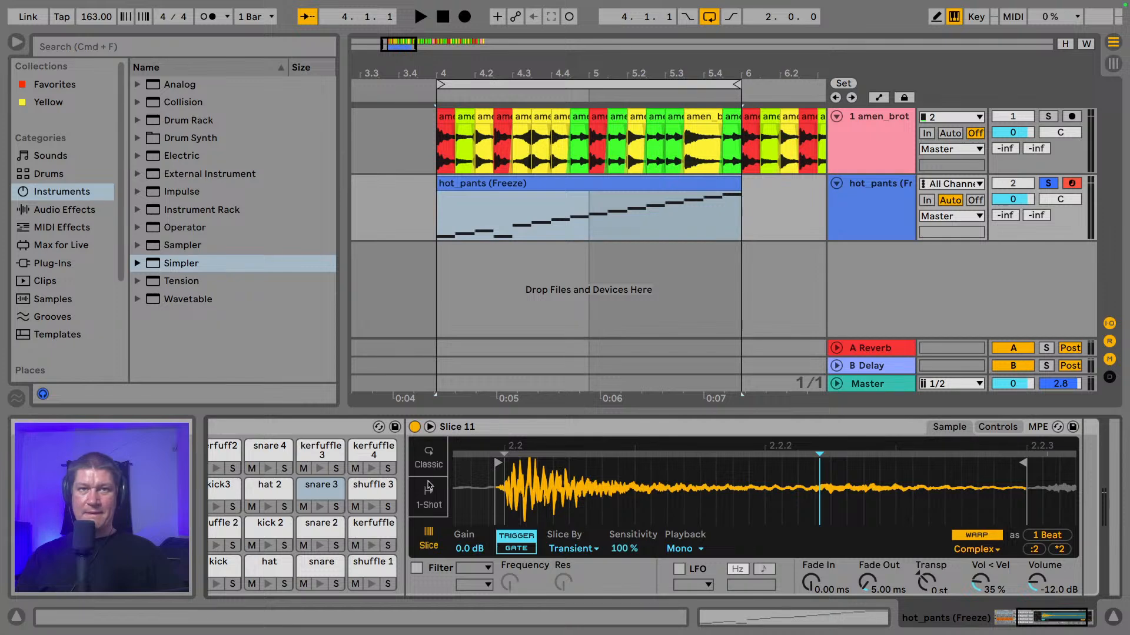
{"action": "left_click", "coordinate": [427, 460]}
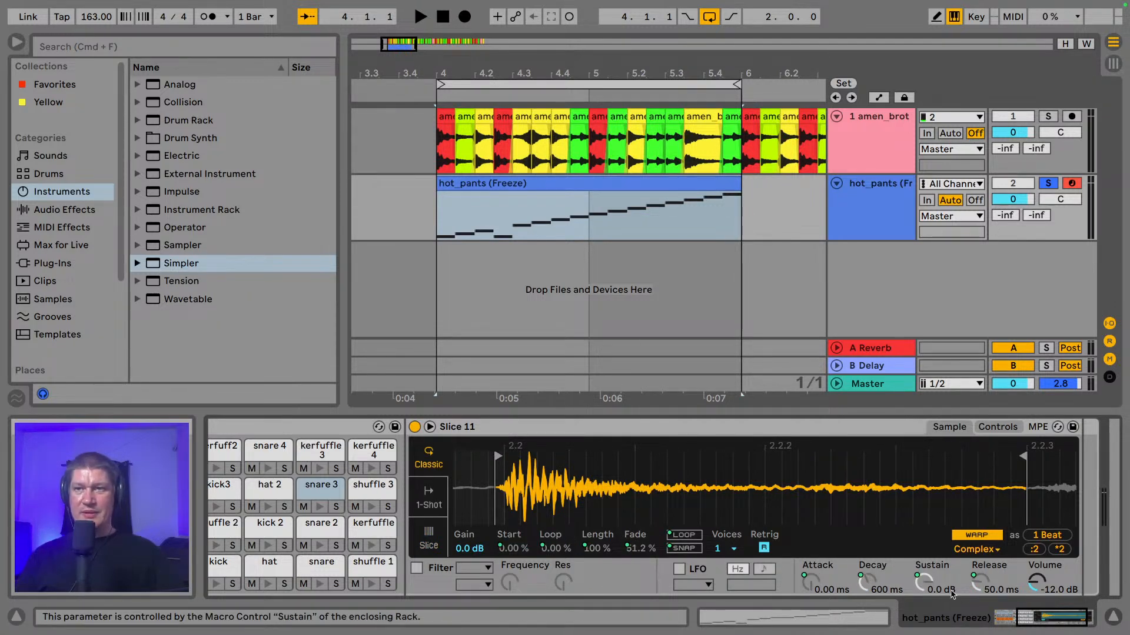
{"action": "left_click_drag", "start_coordinate": [1028, 611], "coordinate": [1028, 611]}
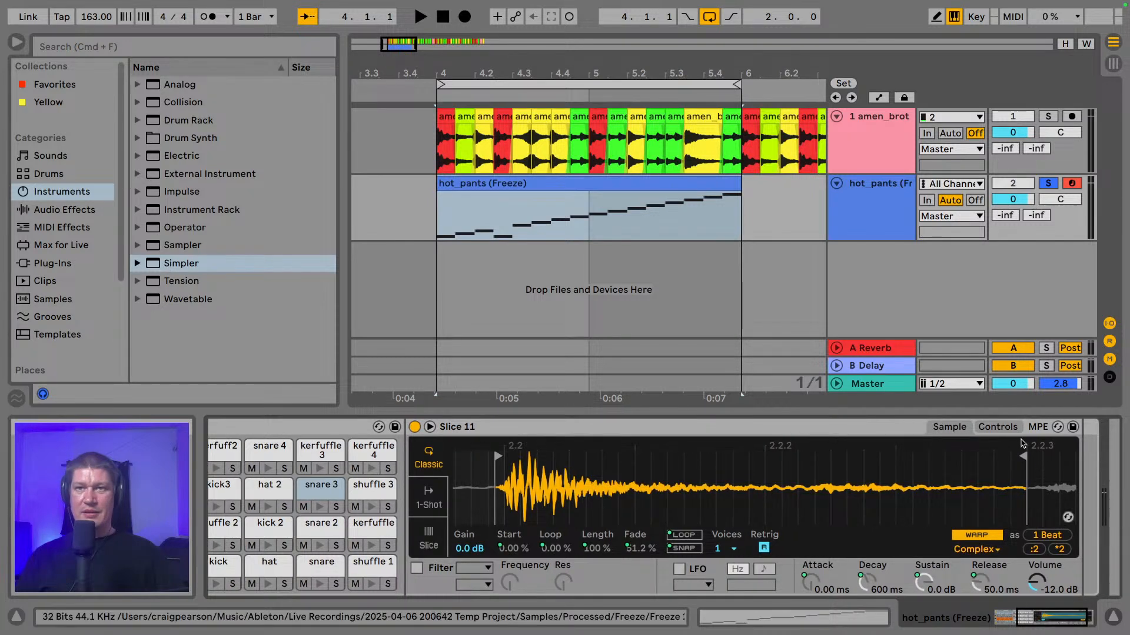
{"action": "left_click", "coordinate": [996, 429]}
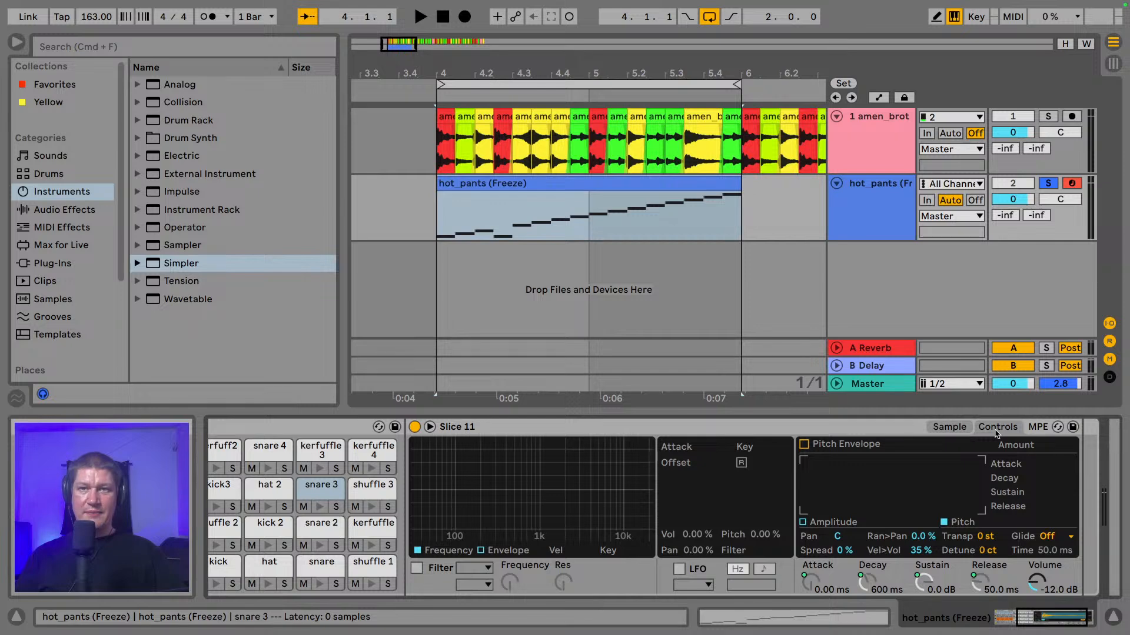
- Listen to the soloed hot_pants loop with the clip's MIDI notes open
{"action": "key", "text": "space"}
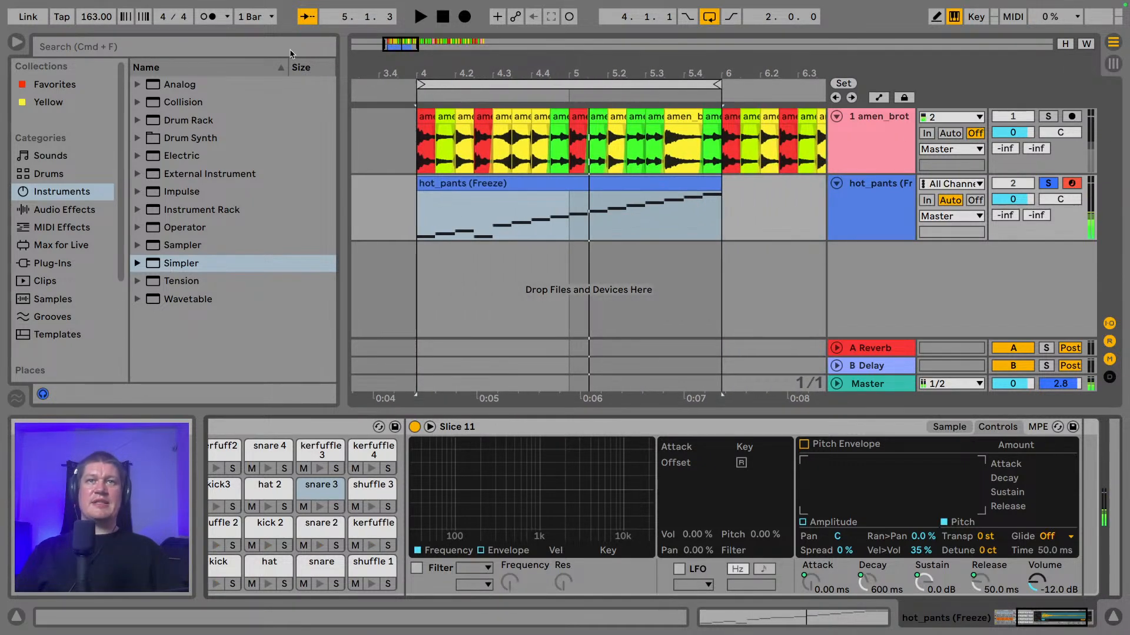
{"action": "left_click", "coordinate": [550, 222]}
{"action": "double_click", "coordinate": [550, 212]}
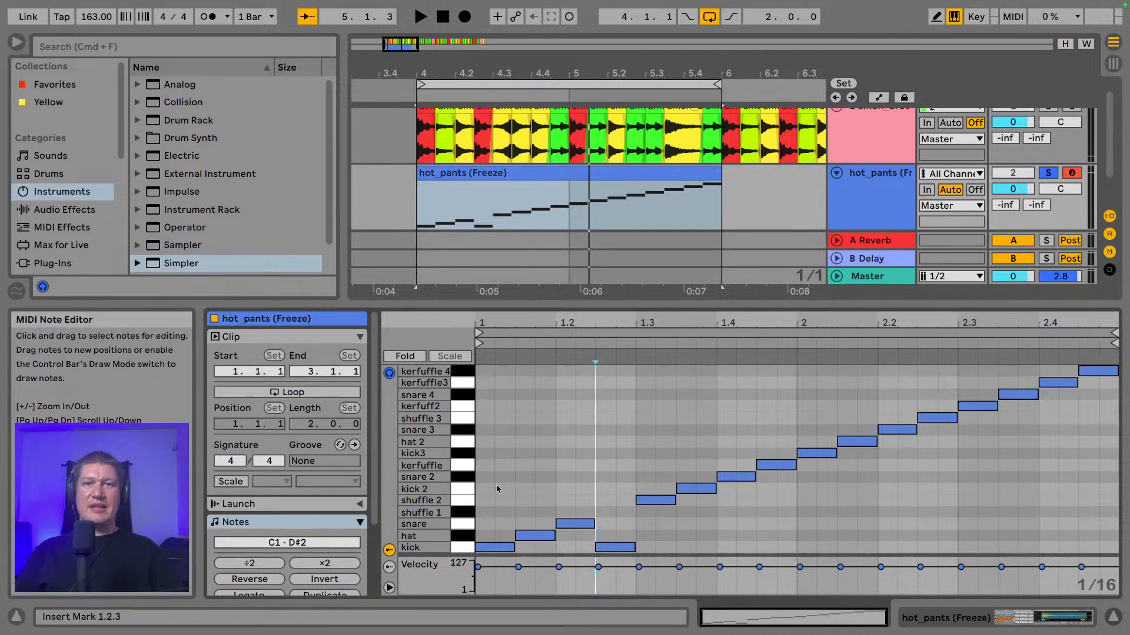
{"action": "key", "text": "space"}
{"action": "key", "text": "space"}
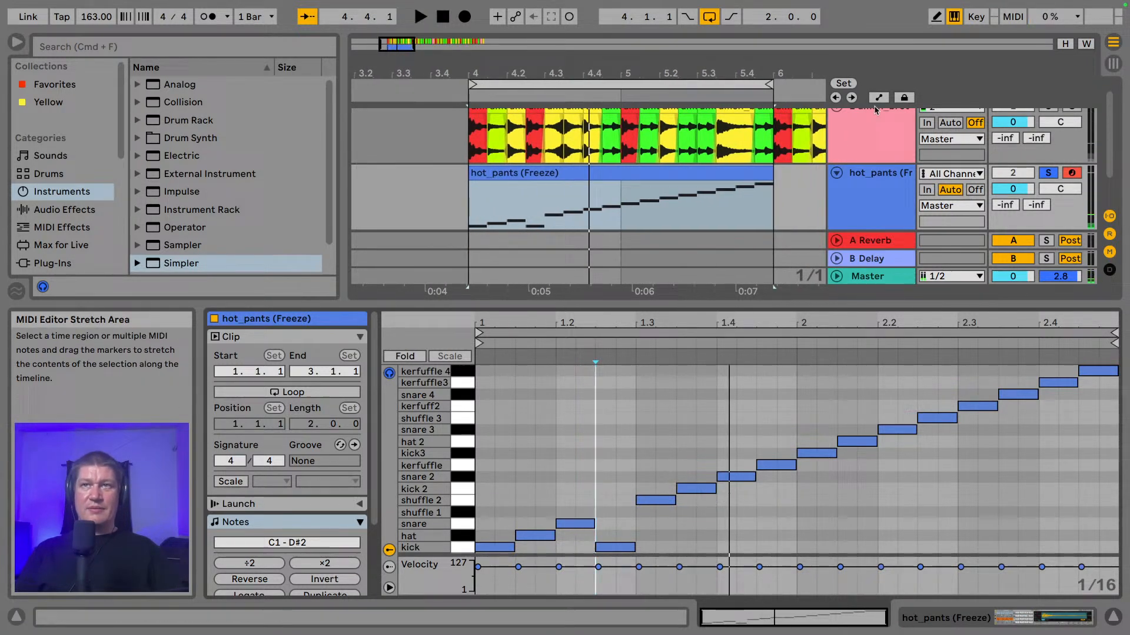
- Unsolo the hot_pants track and play it together with the amen_brother track
{"action": "scroll", "coordinate": [941, 147], "scroll_direction": "up", "scroll_amount": 1}
{"action": "left_click", "coordinate": [1050, 180]}
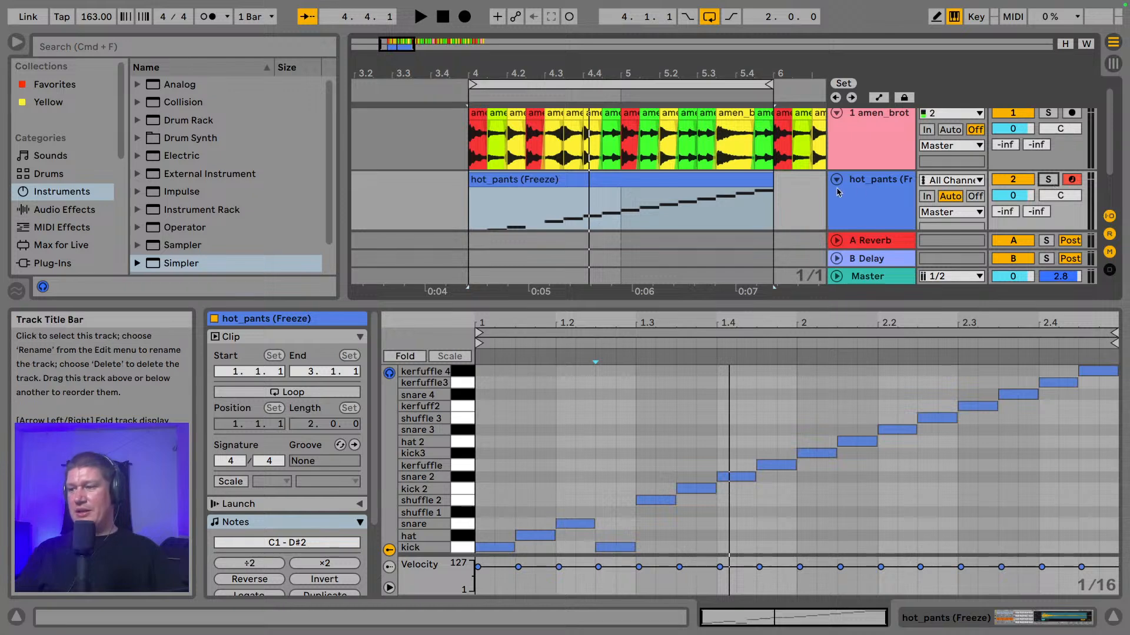
{"action": "key", "text": "space"}
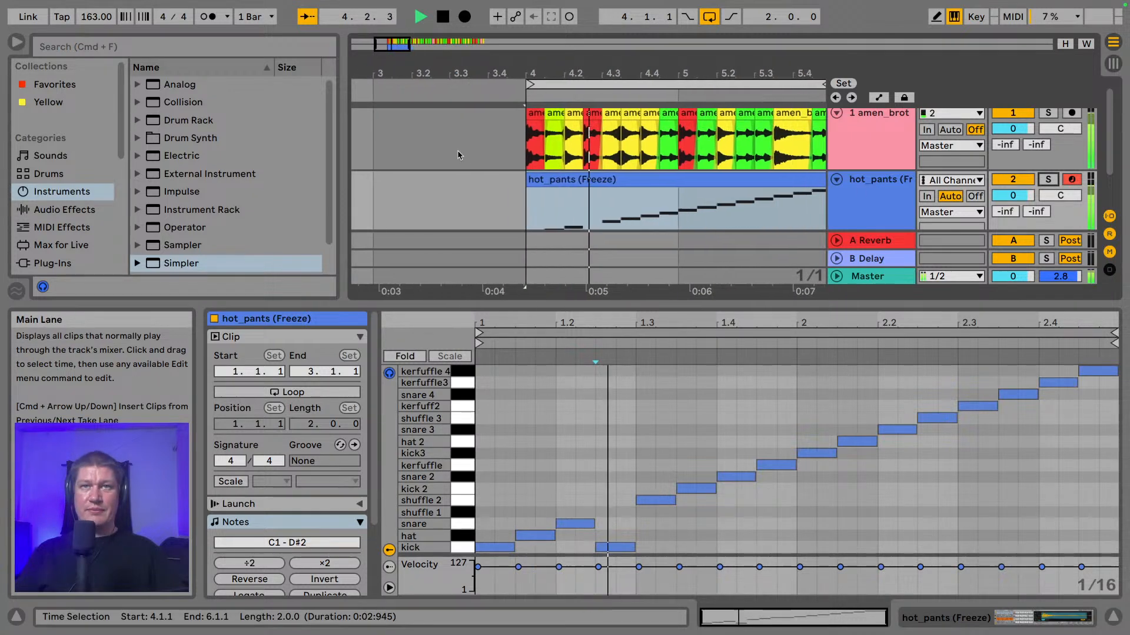
{"action": "key", "text": "space"}
- Enlarge the mixer in Session View so that the tracks' volume meters have full scales
{"action": "key", "text": "Tab"}
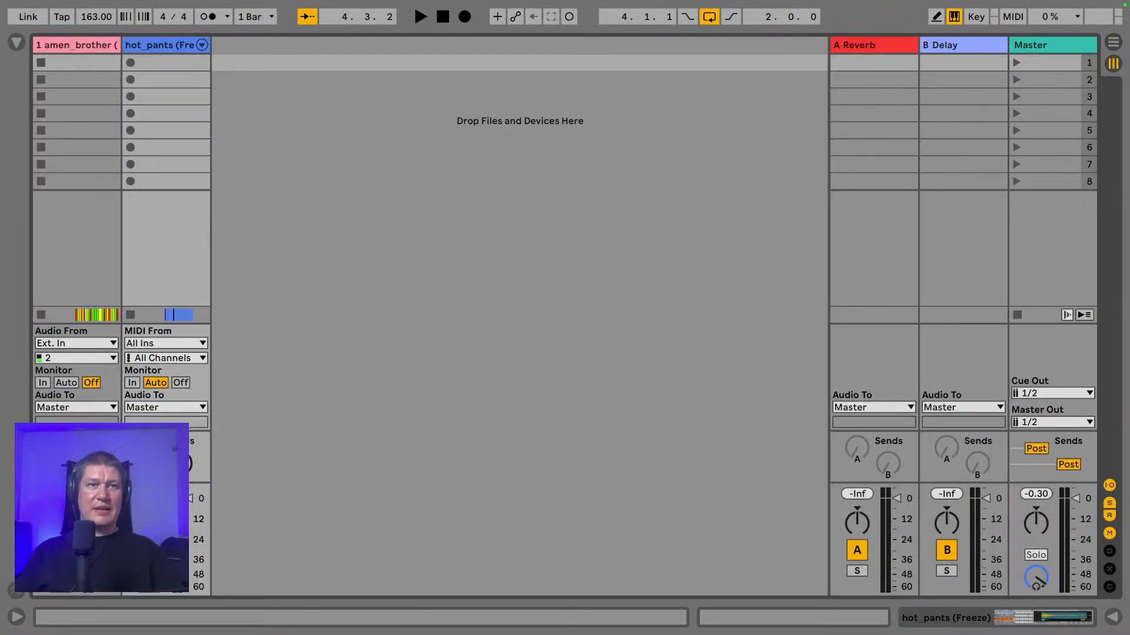
{"action": "left_click_drag", "start_coordinate": [180, 483], "coordinate": [180, 237]}
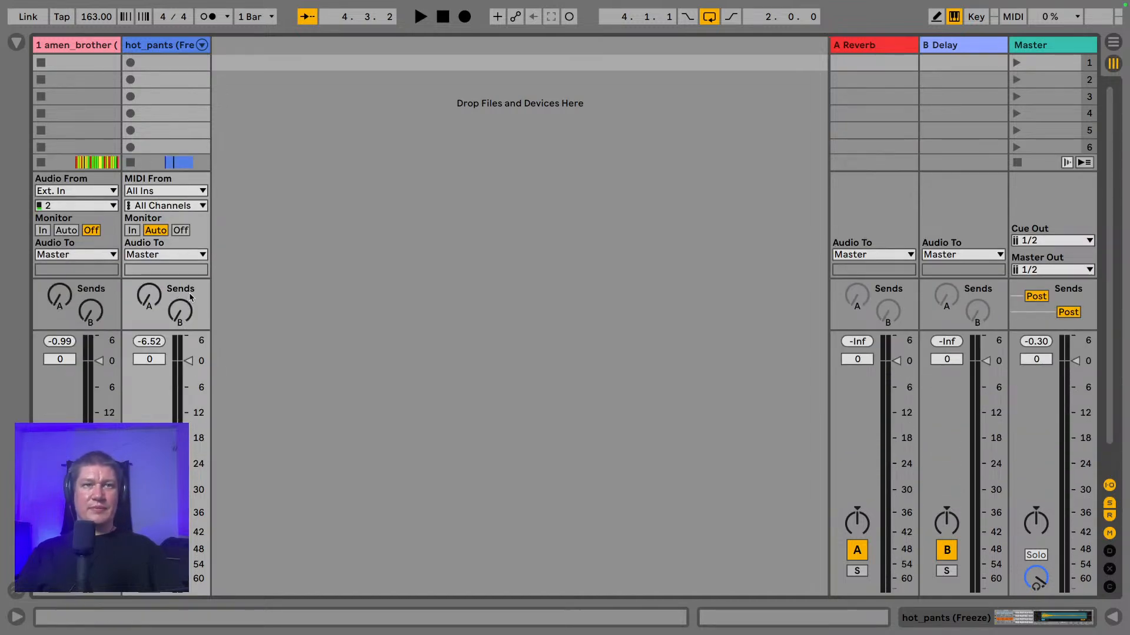
{"action": "key", "text": "Tab"}
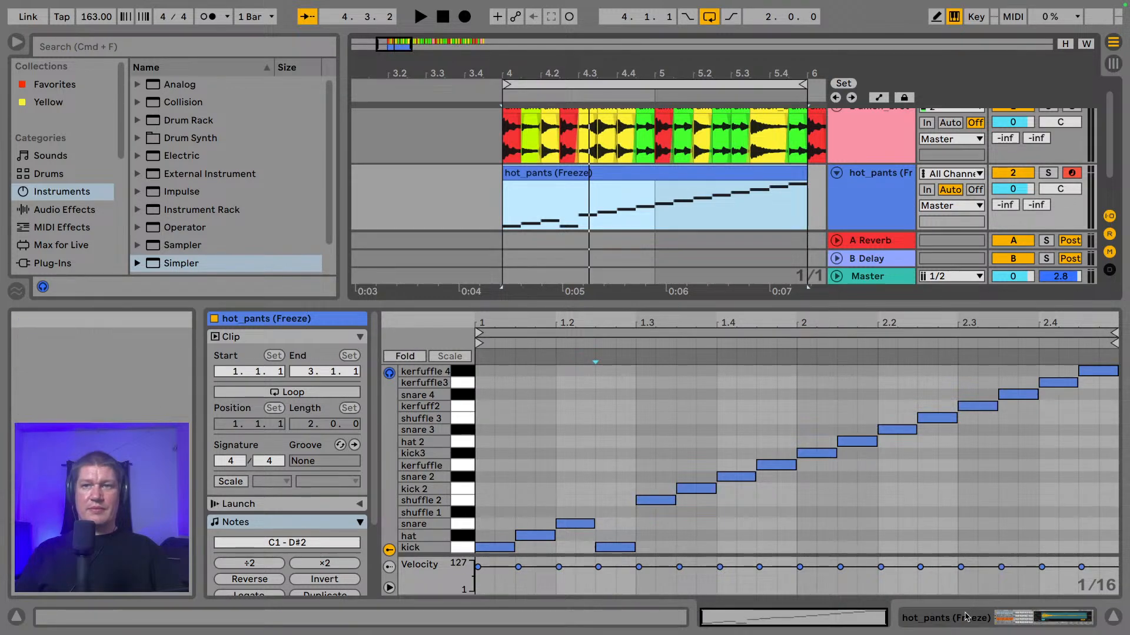
{"action": "key", "text": "shift+Tab"}
{"action": "key", "text": "Tab"}
- Raise the hot_pants track's volume to 5.1 dB and listen to both breaks together
{"action": "mouse_move", "coordinate": [163, 365]}
{"action": "left_mouse_down"}
{"action": "mouse_move", "coordinate": [163, 329]}
{"action": "mouse_move", "coordinate": [152, 360]}
{"action": "left_mouse_up"}
{"action": "key", "text": "space"}
{"action": "key", "text": "space"}
{"action": "key", "text": "space"}
{"action": "key", "text": "space"}
{"action": "key", "text": "Tab"}
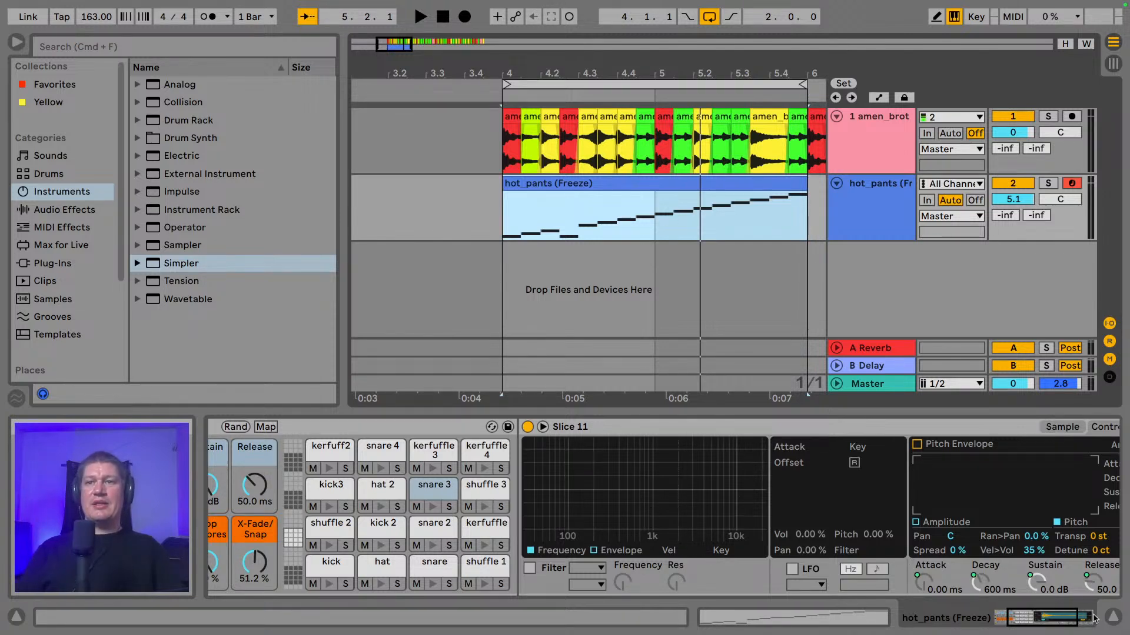
- Reopen the hot_pants clip's notes and play both breaks to judge their balance
{"action": "mouse_move", "coordinate": [1063, 621]}
{"action": "left_mouse_down"}
{"action": "mouse_move", "coordinate": [1075, 623]}
{"action": "mouse_move", "coordinate": [1065, 623]}
{"action": "left_mouse_up"}
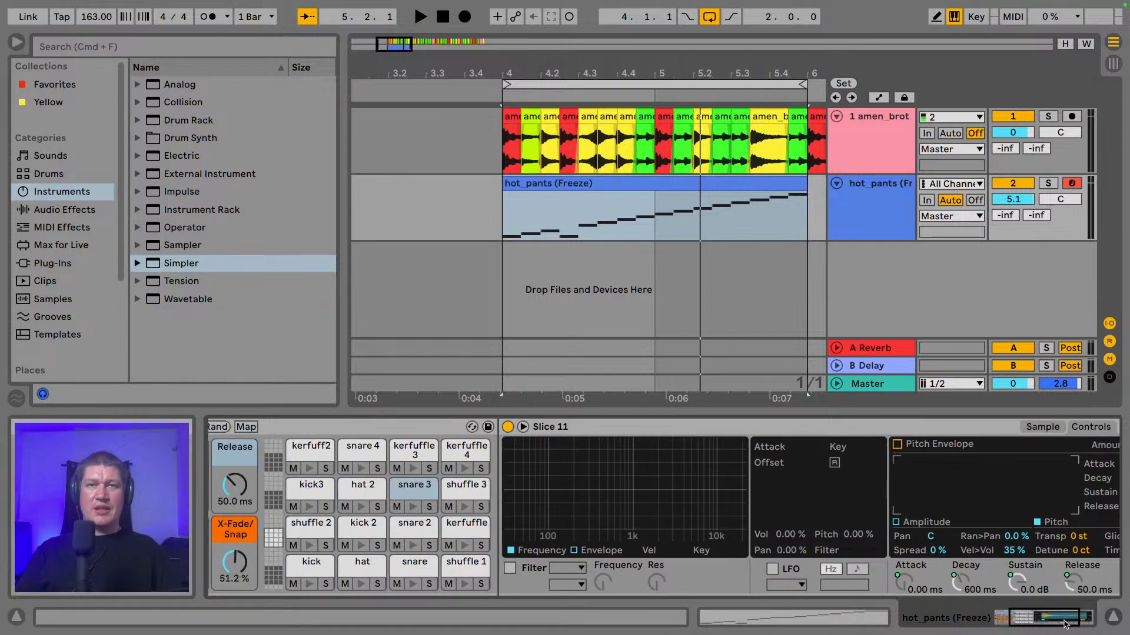
{"action": "double_click", "coordinate": [684, 184]}
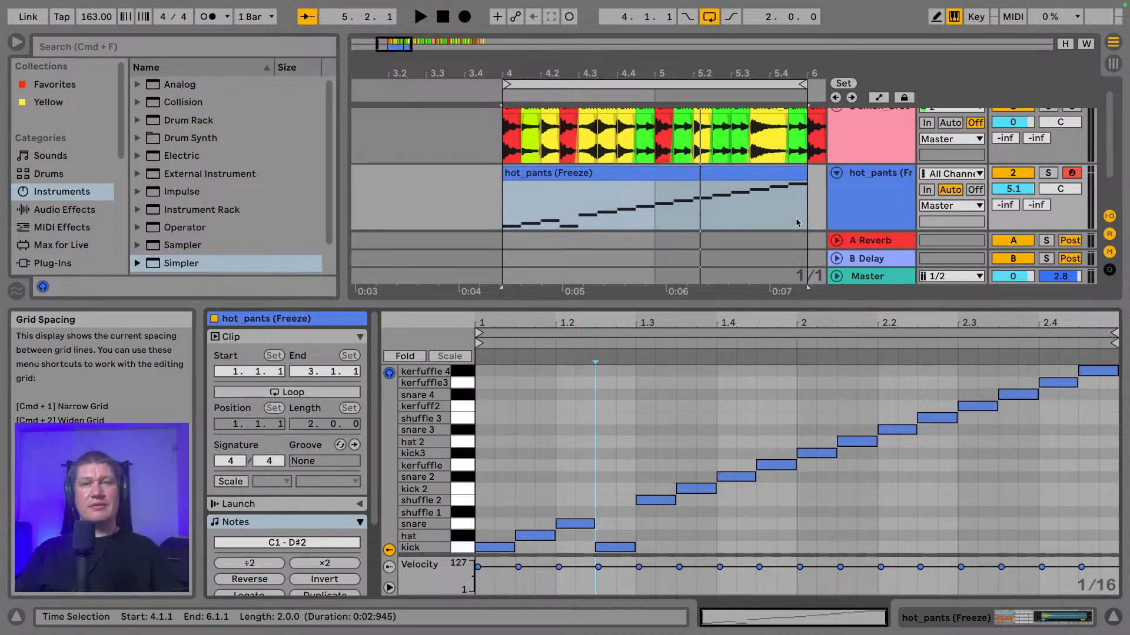
{"action": "key", "text": "space"}
{"action": "key", "text": "space"}
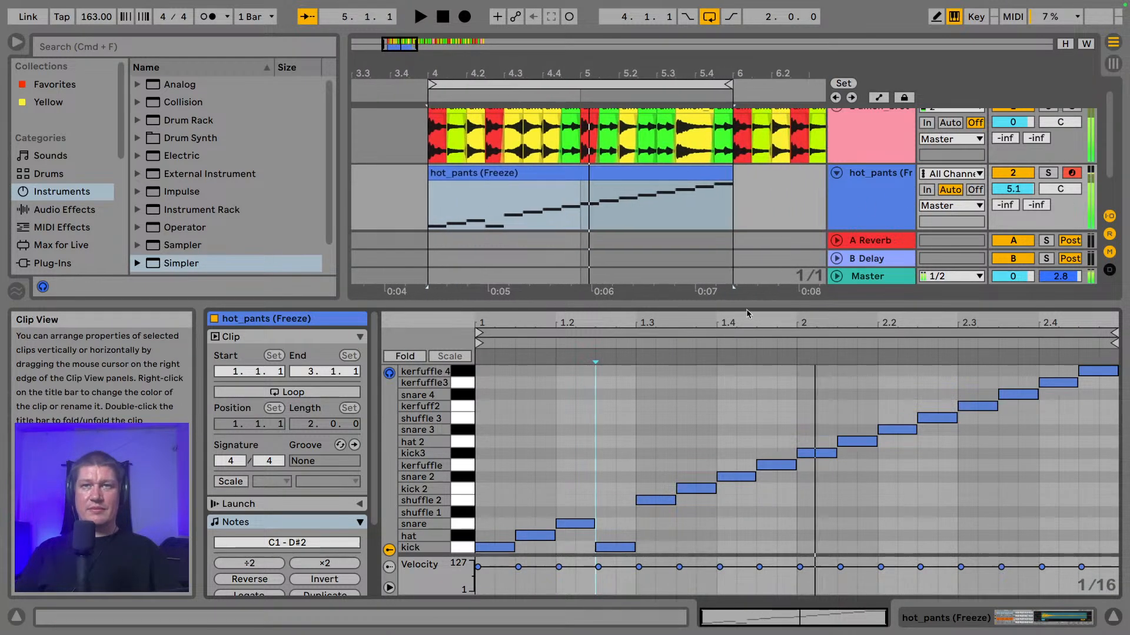
- Lower the amen_brother track's volume to -10.5 dB and play both breaks
{"action": "key", "text": "Tab"}
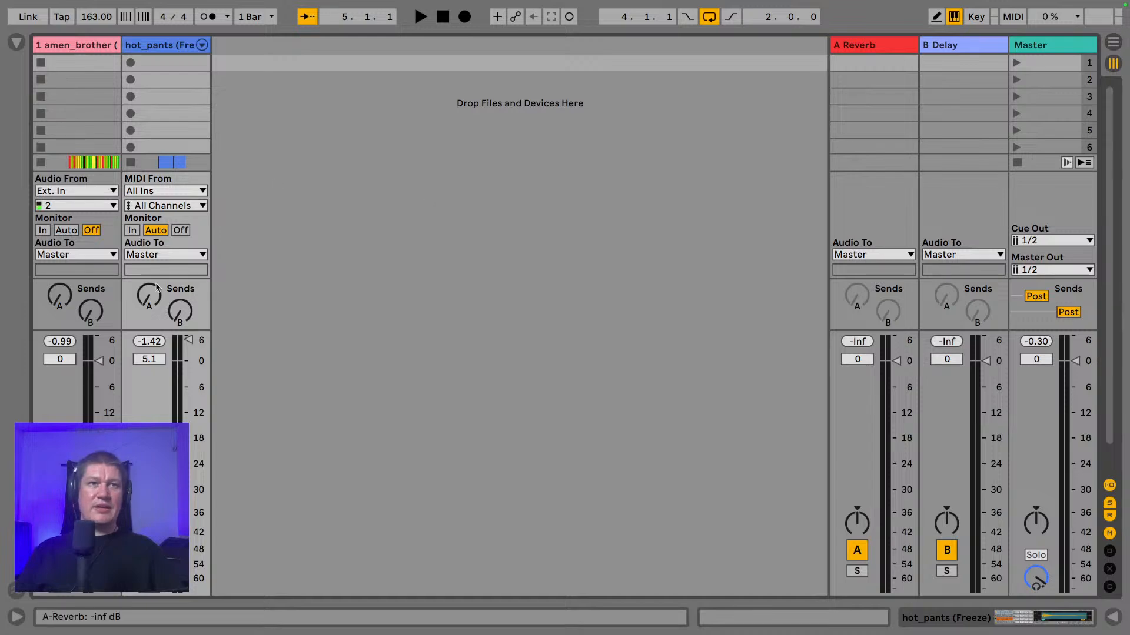
{"action": "left_click_drag", "start_coordinate": [98, 396], "coordinate": [94, 412]}
{"action": "key", "text": "Tab"}
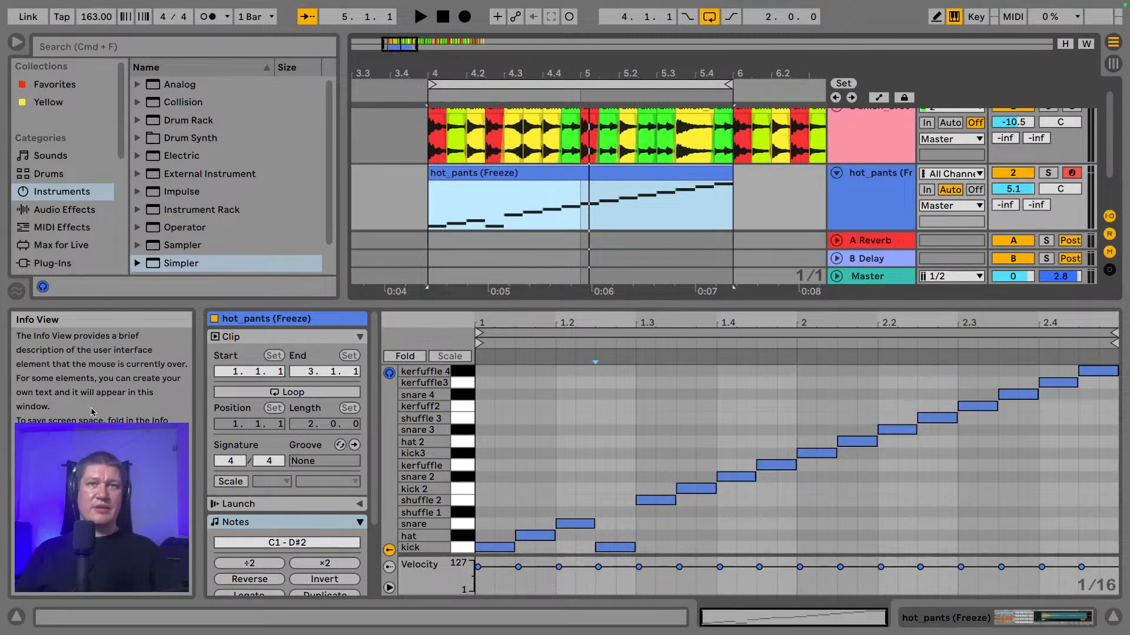
{"action": "key", "text": "Tab"}
{"action": "key", "text": "Tab"}
{"action": "key", "text": "space"}
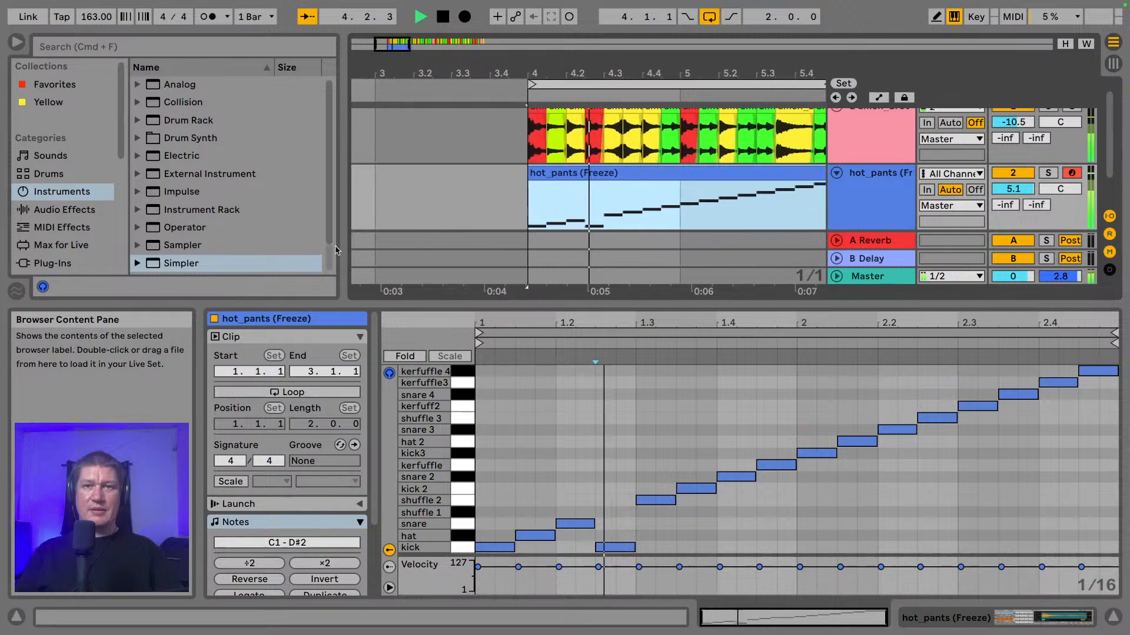
{"action": "key", "text": "space"}
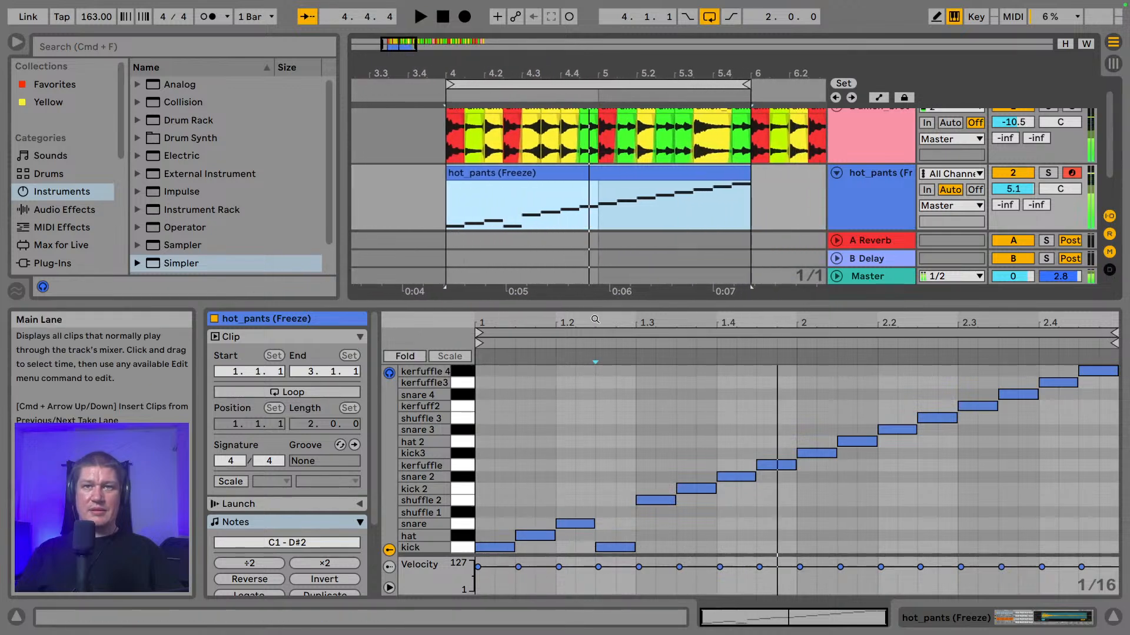
- Audition the kick, hat and snare slices and compare the hot_pants notes around 1.2.3 with the amen_brother slices
{"action": "left_click", "coordinate": [663, 498]}
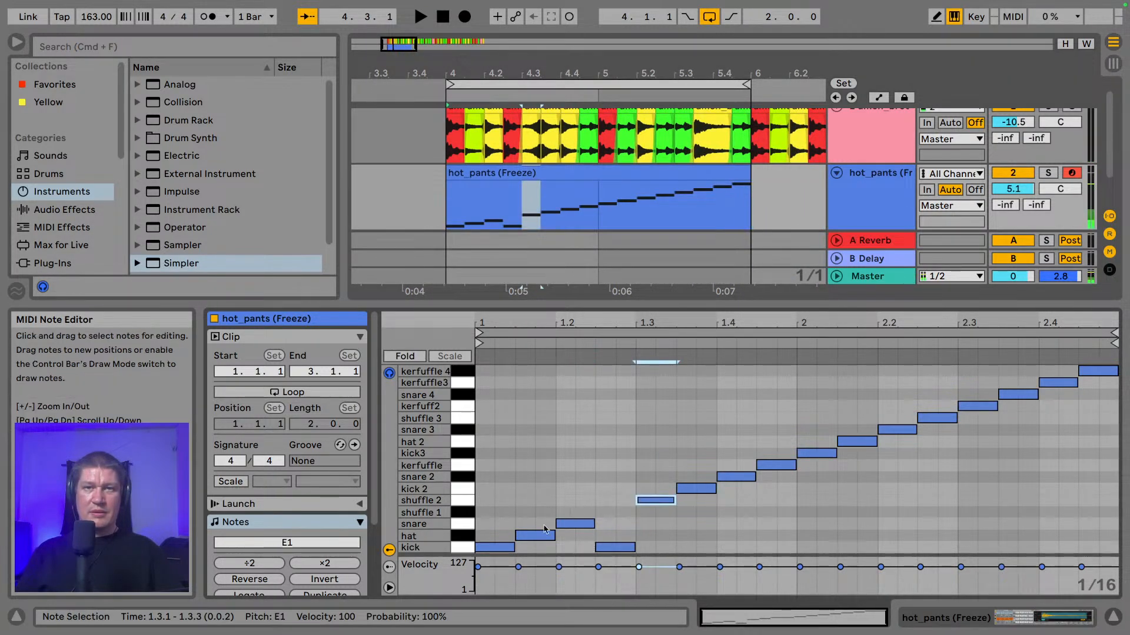
{"action": "left_click", "coordinate": [461, 547]}
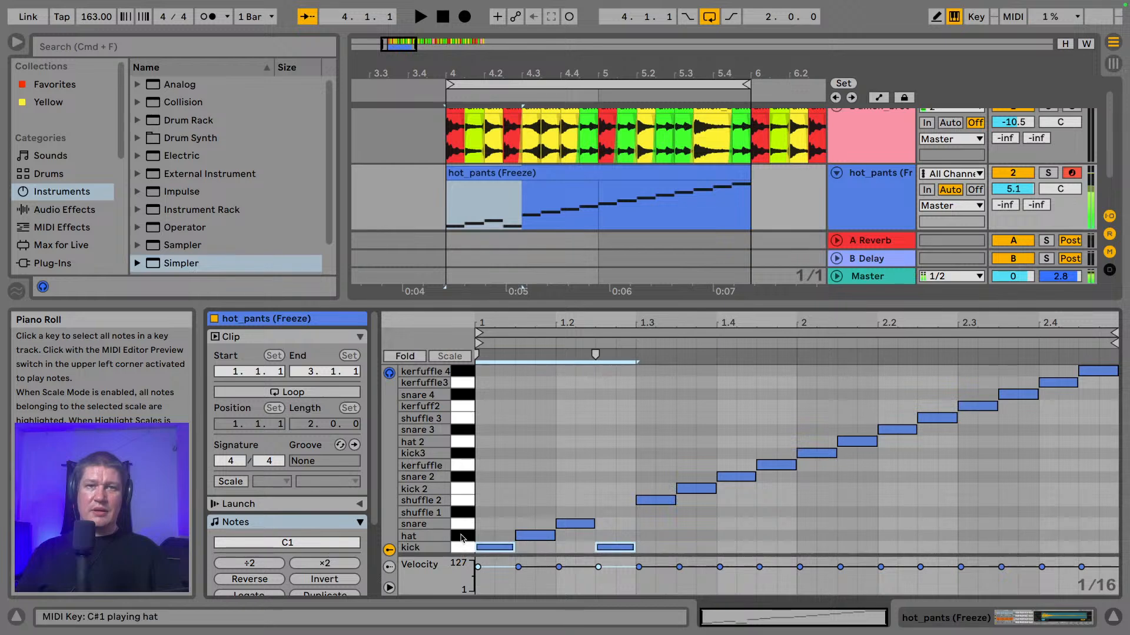
{"action": "left_click", "coordinate": [462, 537]}
{"action": "left_click", "coordinate": [462, 526]}
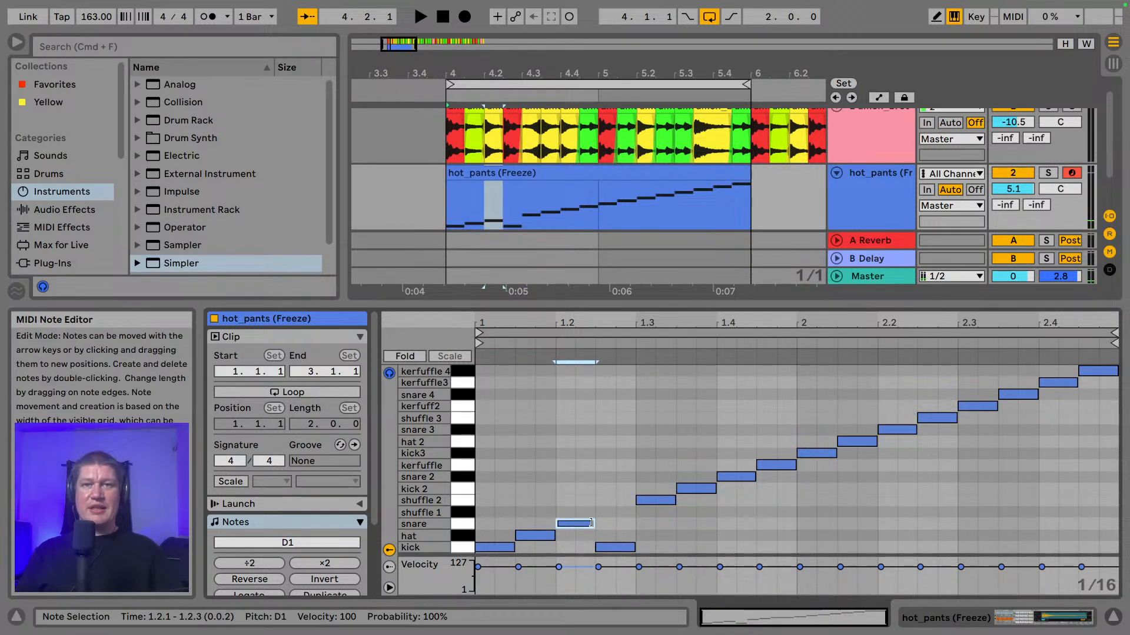
{"action": "left_click", "coordinate": [615, 547]}
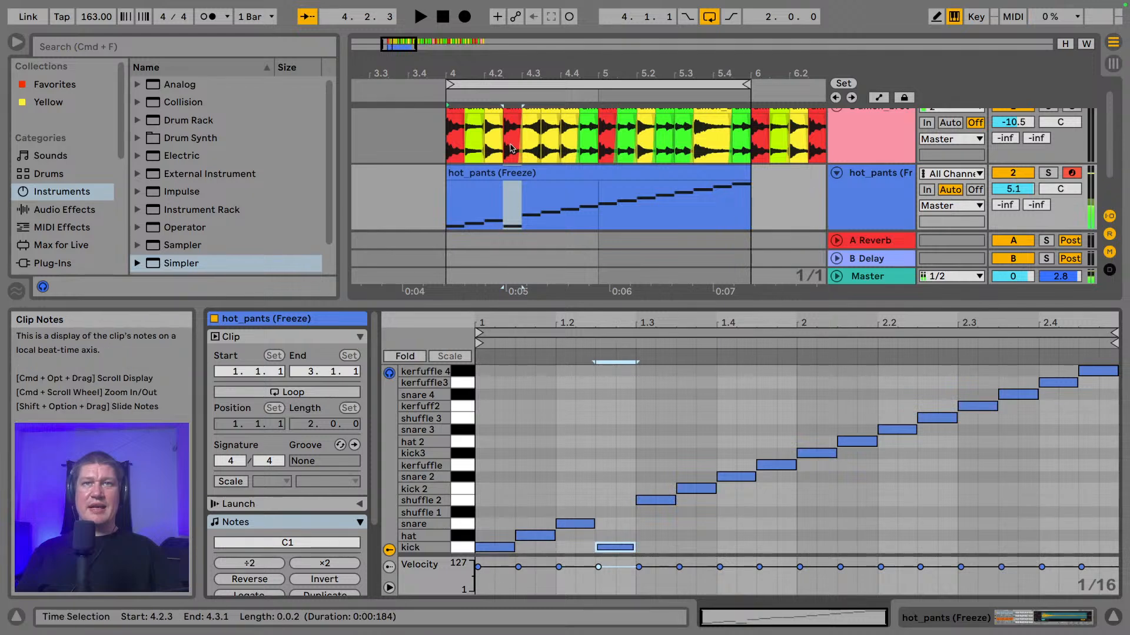
{"action": "left_click_drag", "start_coordinate": [507, 73], "coordinate": [445, 116]}
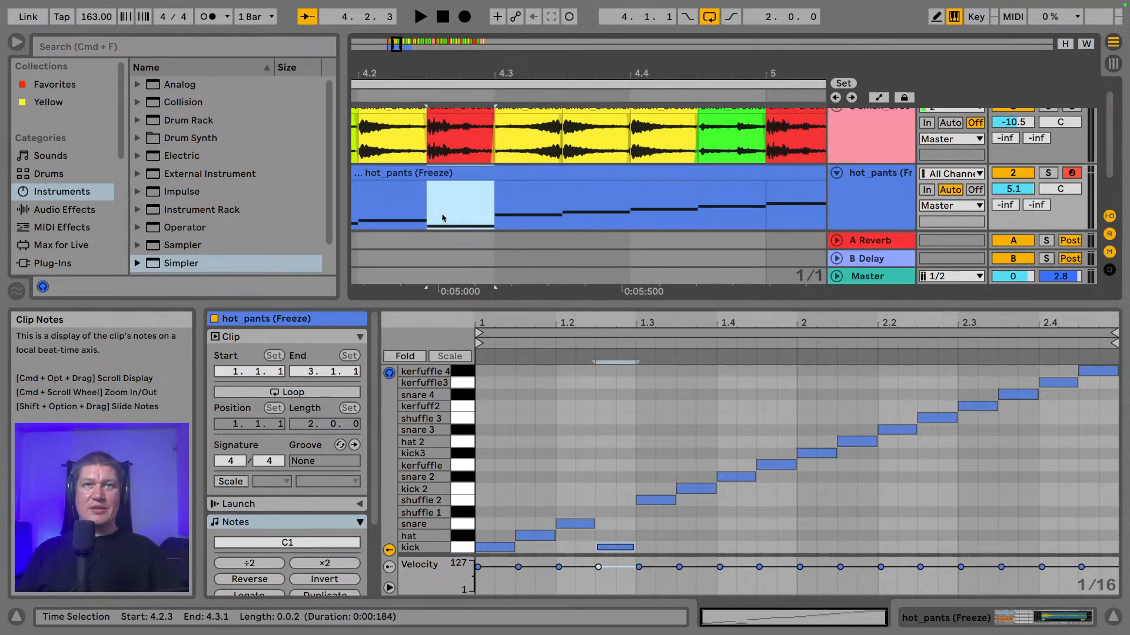
- Delete the shuffle 2 note at 1.3 and lower the kick 2 note at 1.3.3 to the snare slice
{"action": "left_click", "coordinate": [652, 505]}
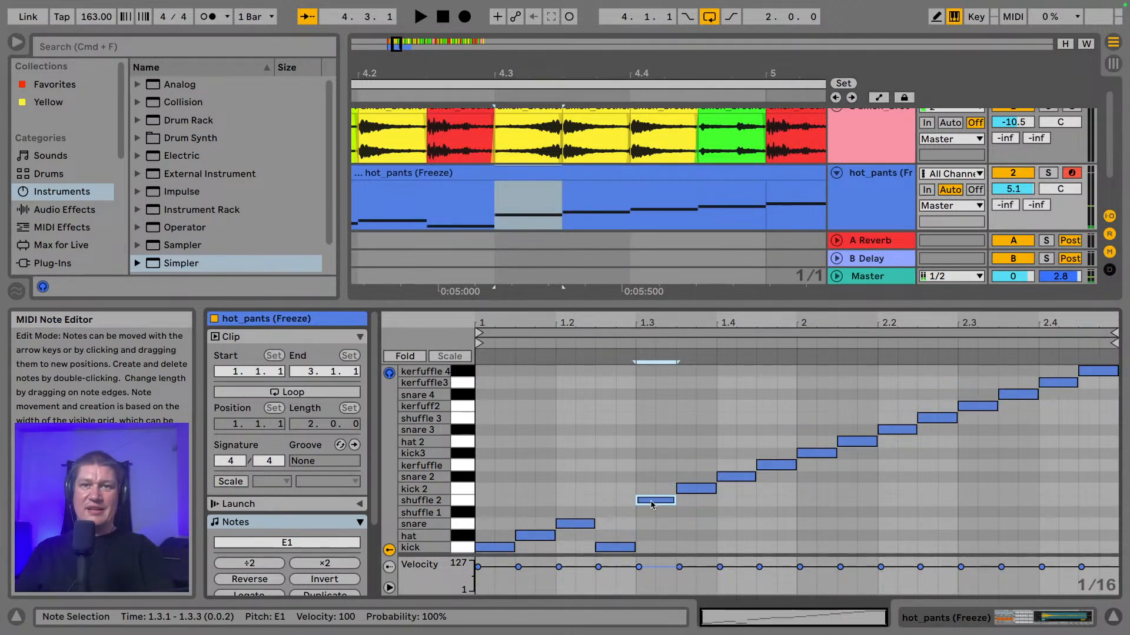
{"action": "double_click", "coordinate": [651, 505]}
{"action": "left_click", "coordinate": [694, 488]}
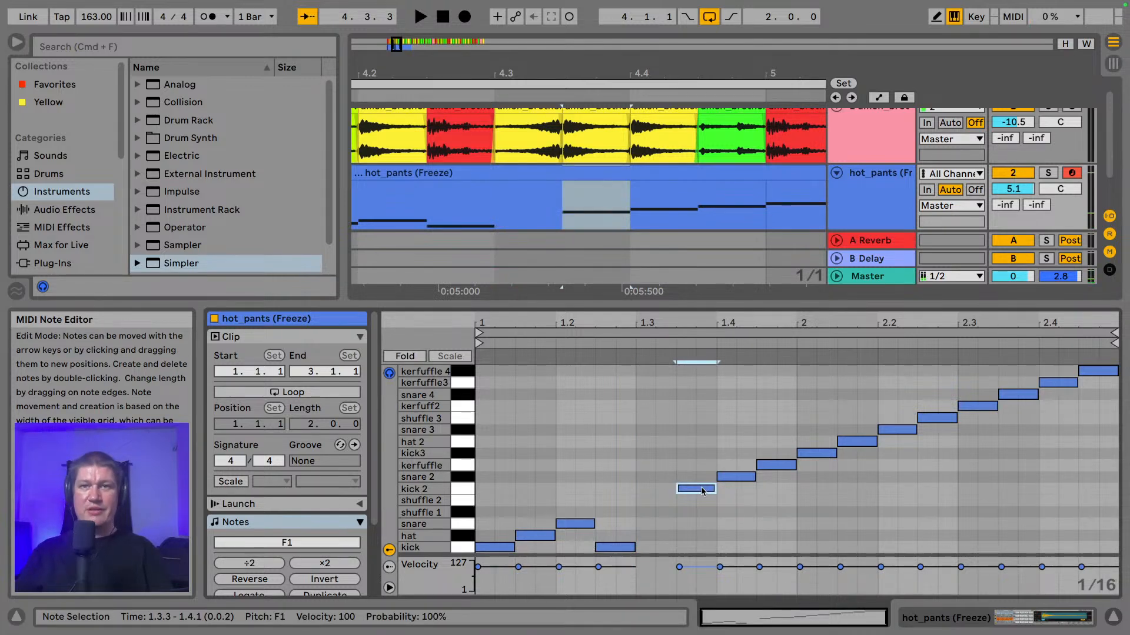
{"action": "key", "text": "Down"}
{"action": "key", "text": "Down"}
{"action": "key", "text": "Down"}
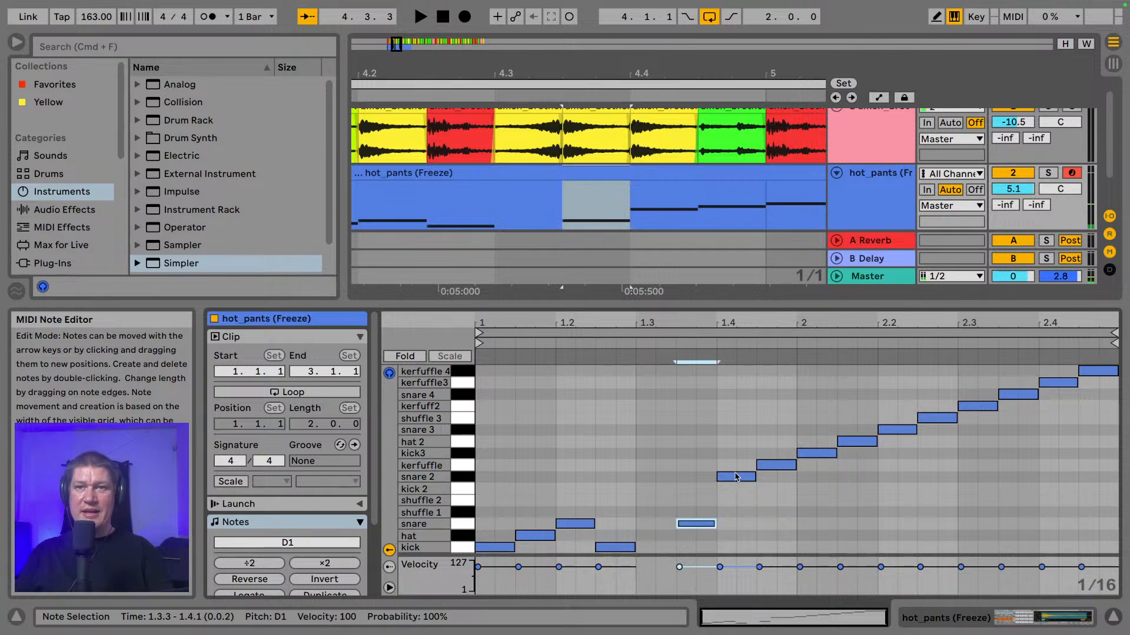
- Lower the snare 2 note at 1.4 to snare and the kerfuffle note at 1.4.3 to shuffle 1
{"action": "left_click_drag", "start_coordinate": [733, 478], "coordinate": [733, 525]}
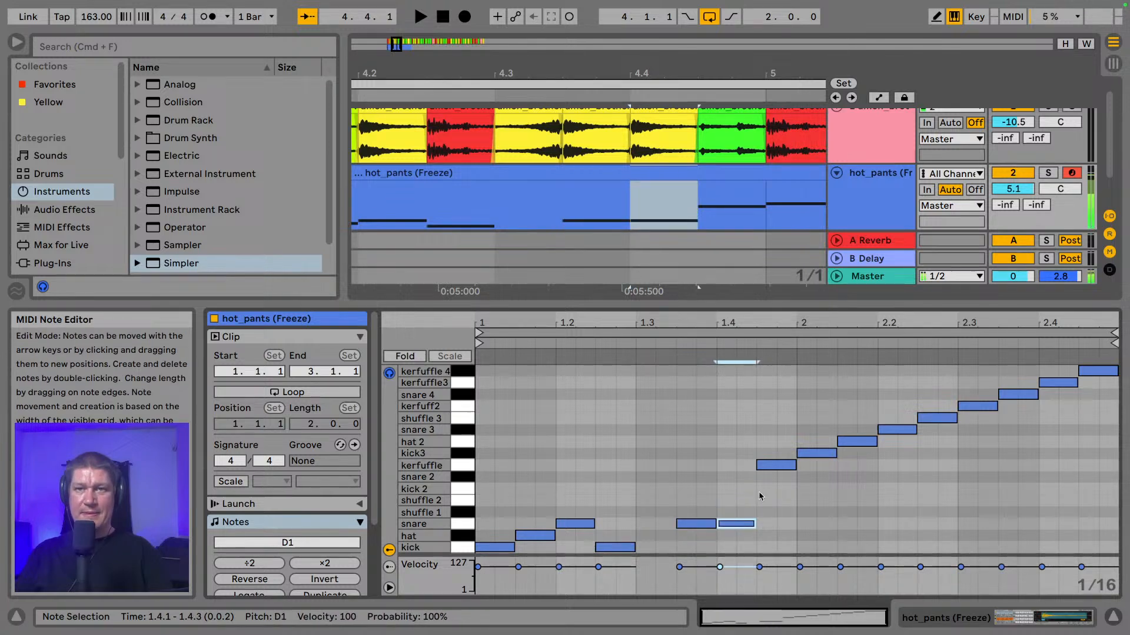
{"action": "left_click", "coordinate": [786, 466]}
{"action": "key", "text": "Down"}
{"action": "key", "text": "Down"}
{"action": "key", "text": "Down"}
{"action": "key", "text": "Down"}
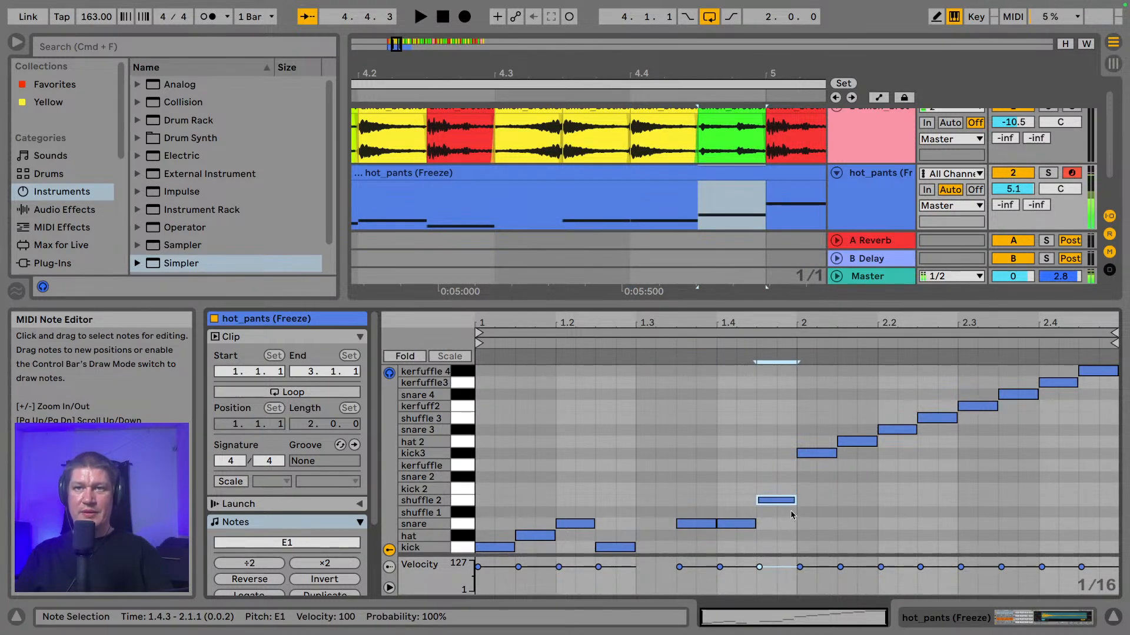
- Lower the kick3 note at 2.1 to the kick slice
{"action": "left_click", "coordinate": [815, 453]}
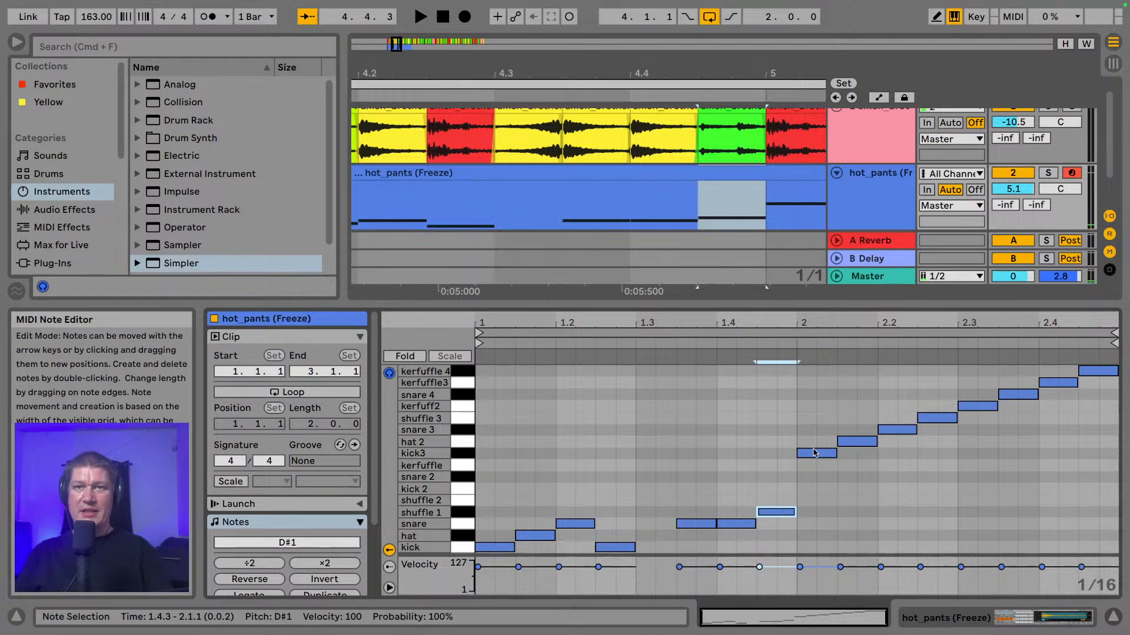
{"action": "key", "text": "Down"}
{"action": "key", "text": "Down"}
{"action": "key", "text": "Down"}
{"action": "key", "text": "Down"}
{"action": "key", "text": "Down"}
{"action": "key", "text": "Down"}
{"action": "key", "text": "Down"}
{"action": "key", "text": "Down"}
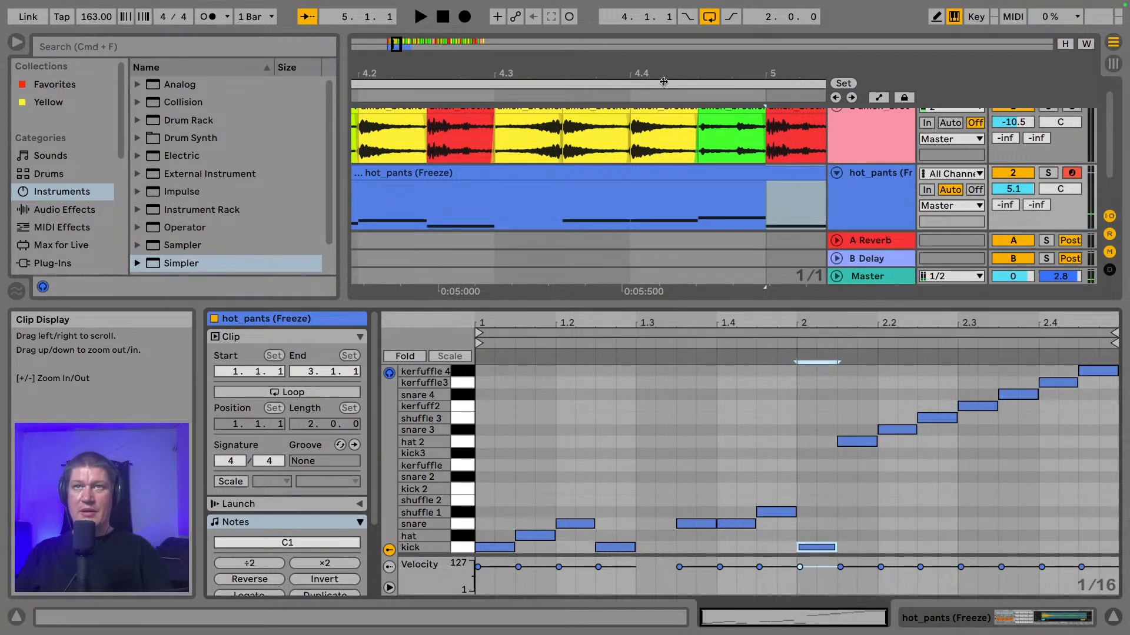
- Hide the browser and lower the hat 2 note at 2.1.3 to the shuffle 1 slice
{"action": "left_click", "coordinate": [16, 41]}
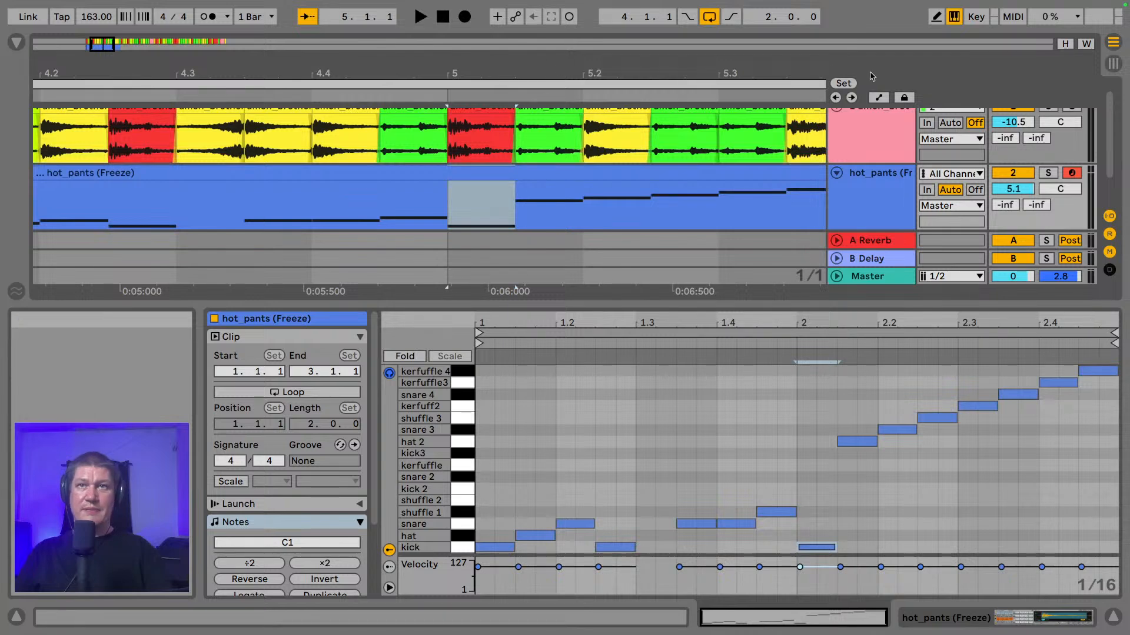
{"action": "left_click_drag", "start_coordinate": [795, 62], "coordinate": [760, 63]}
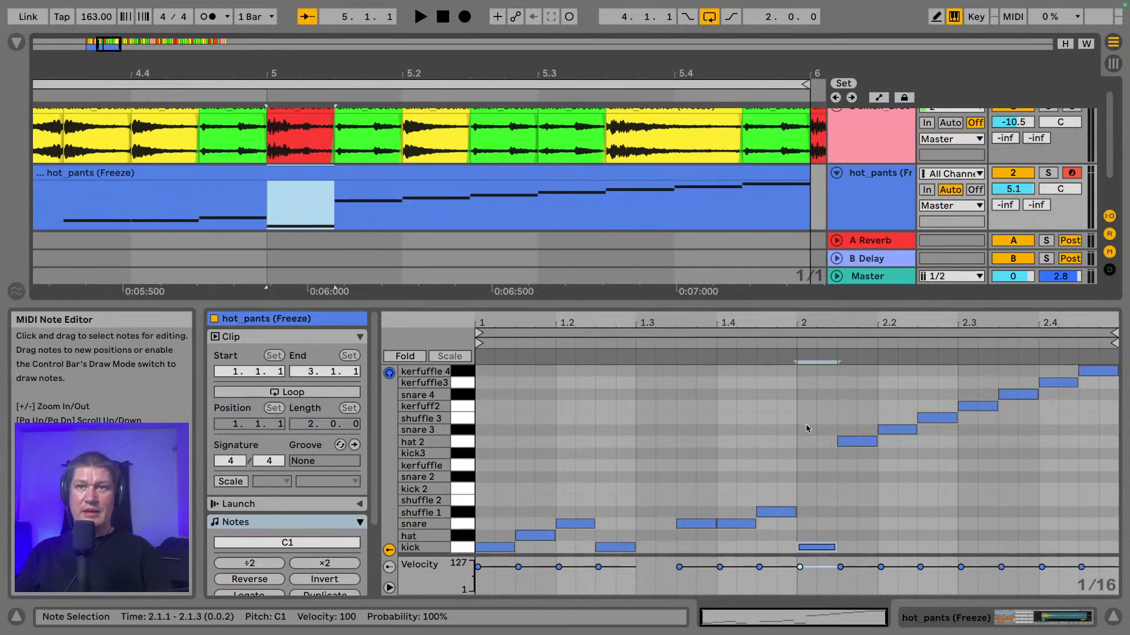
{"action": "left_click", "coordinate": [860, 442]}
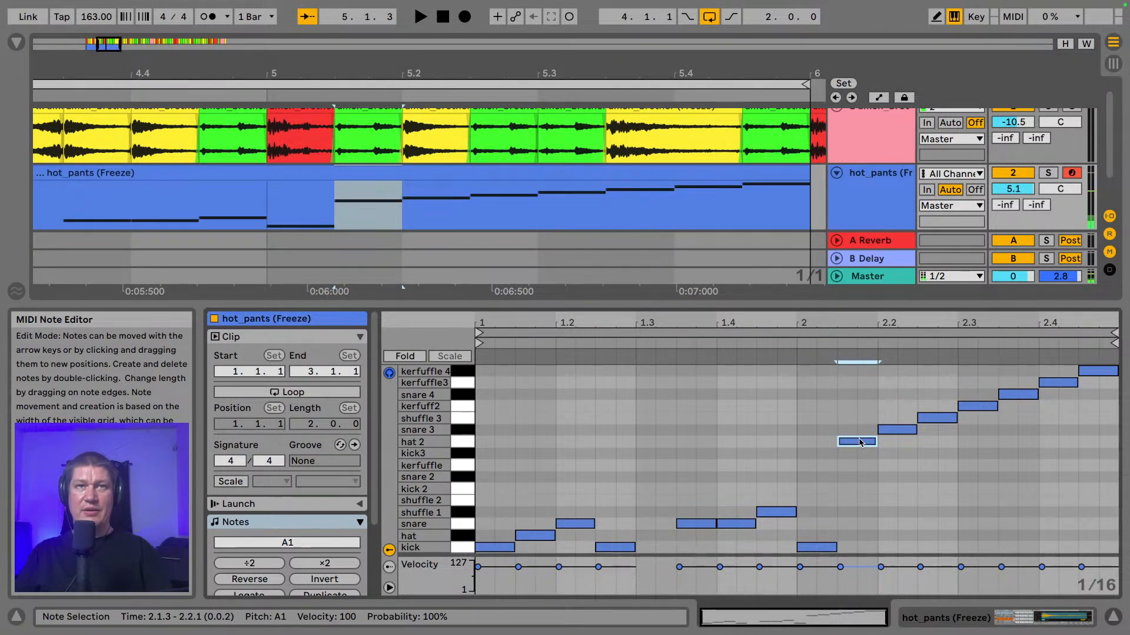
{"action": "key", "text": "Down"}
{"action": "key", "text": "Down"}
{"action": "key", "text": "Down"}
{"action": "key", "text": "Down"}
{"action": "key", "text": "Down"}
{"action": "key", "text": "Down"}
{"action": "key", "text": "Down"}
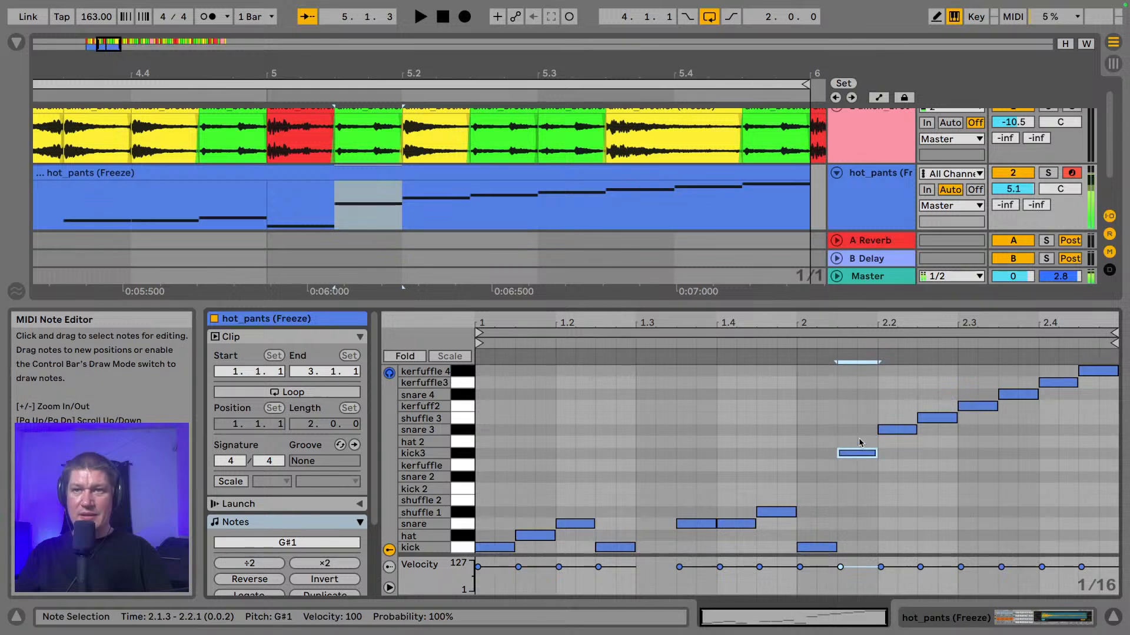
{"action": "key", "text": "Up"}
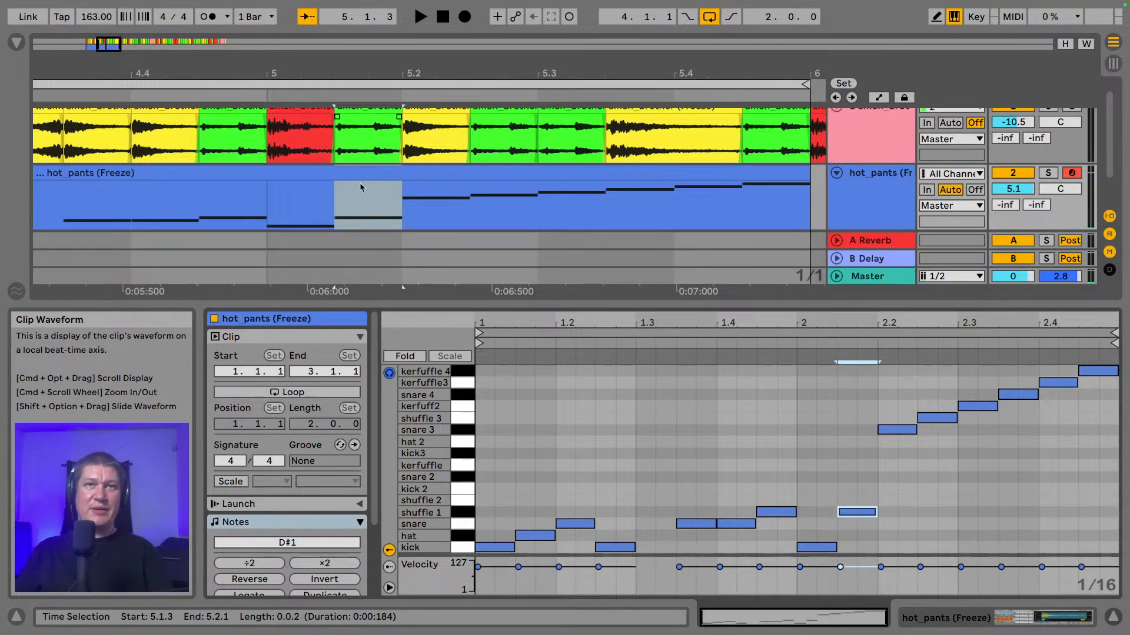
- Lower the snare 3 note at 2.2 to the snare slice
{"action": "left_click", "coordinate": [896, 430]}
{"action": "key", "text": "Down"}
{"action": "key", "text": "Down"}
{"action": "key", "text": "Down"}
{"action": "key", "text": "Down"}
{"action": "key", "text": "Down"}
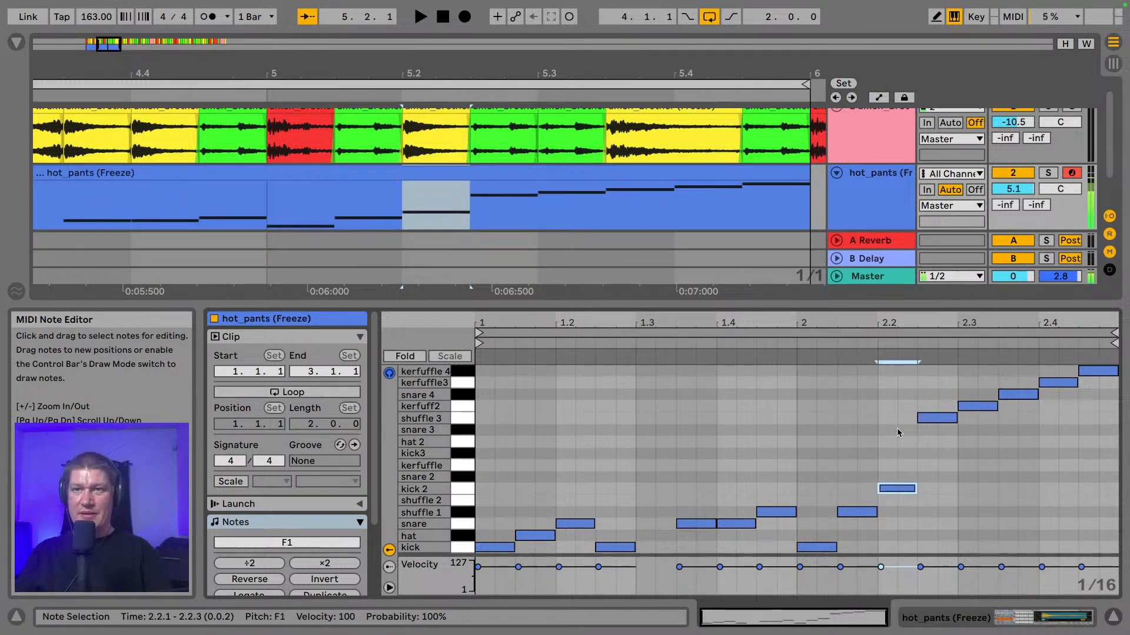
{"action": "key", "text": "Down"}
{"action": "key", "text": "Down"}
{"action": "key", "text": "Down"}
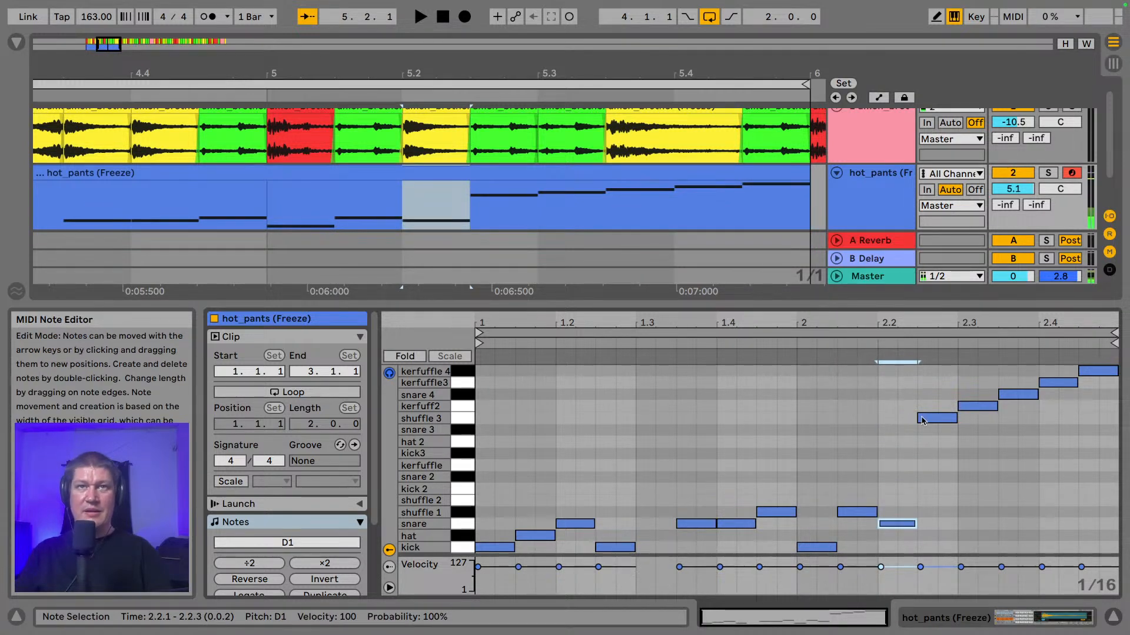
- Lower the shuffle 3 note at 2.2.3 to the snare slice
{"action": "left_click", "coordinate": [921, 419]}
{"action": "key", "text": "Down"}
{"action": "key", "text": "Down"}
{"action": "key", "text": "Down"}
{"action": "key", "text": "Down"}
{"action": "key", "text": "Down"}
{"action": "key", "text": "Down"}
{"action": "key", "text": "Down"}
{"action": "key", "text": "Down"}
{"action": "key", "text": "Down"}
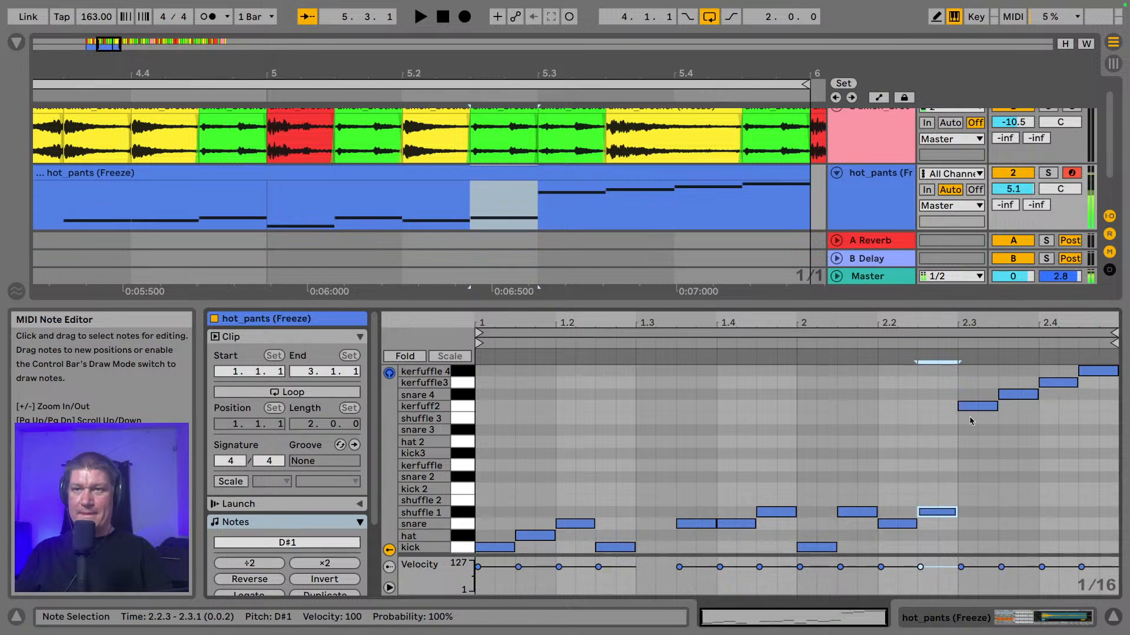
- Lower the kerfuff2 note at 2.3 to the snare slice
{"action": "left_click", "coordinate": [979, 405]}
{"action": "key", "text": "Down"}
{"action": "key", "text": "Down"}
{"action": "key", "text": "Down"}
{"action": "key", "text": "Down"}
{"action": "key", "text": "Down"}
{"action": "key", "text": "Down"}
{"action": "key", "text": "Down"}
{"action": "key", "text": "Down"}
{"action": "key", "text": "Down"}
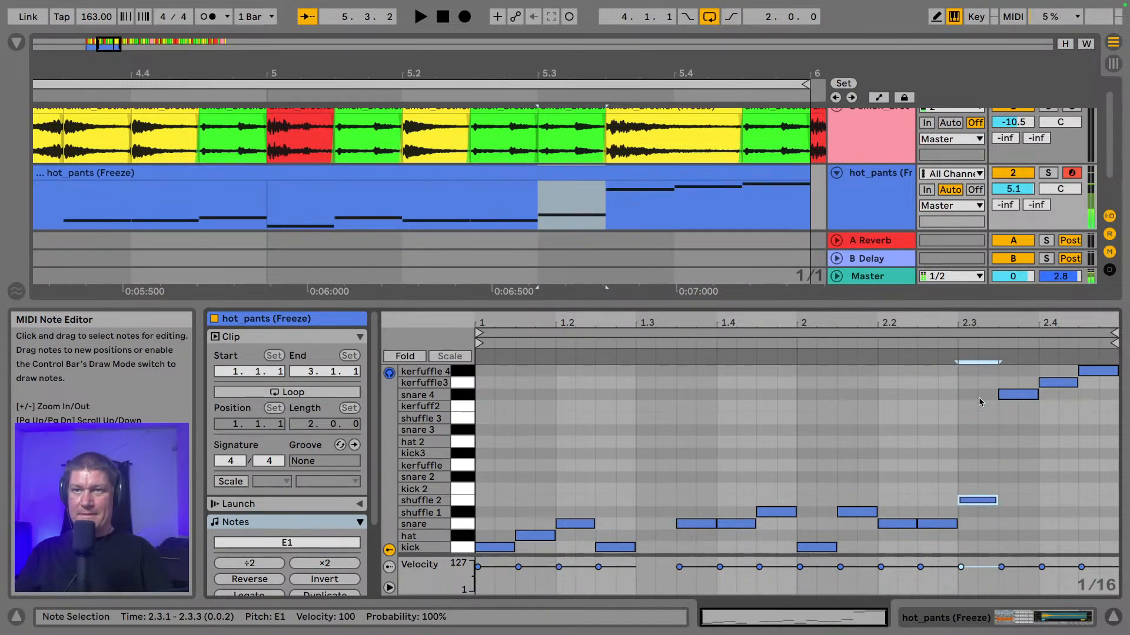
{"action": "key", "text": "Down"}
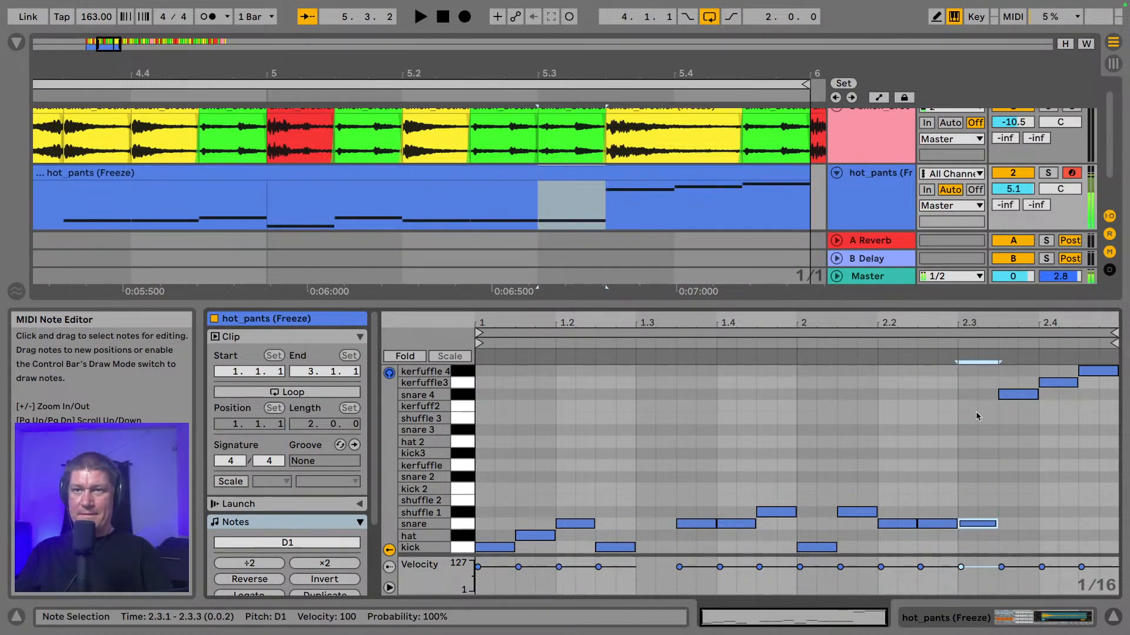
- Raise the snare note at 2.2.3 to shuffle 1 and the one at 2.3 to shuffle 2
{"action": "left_click", "coordinate": [936, 523]}
{"action": "key", "text": "Up"}
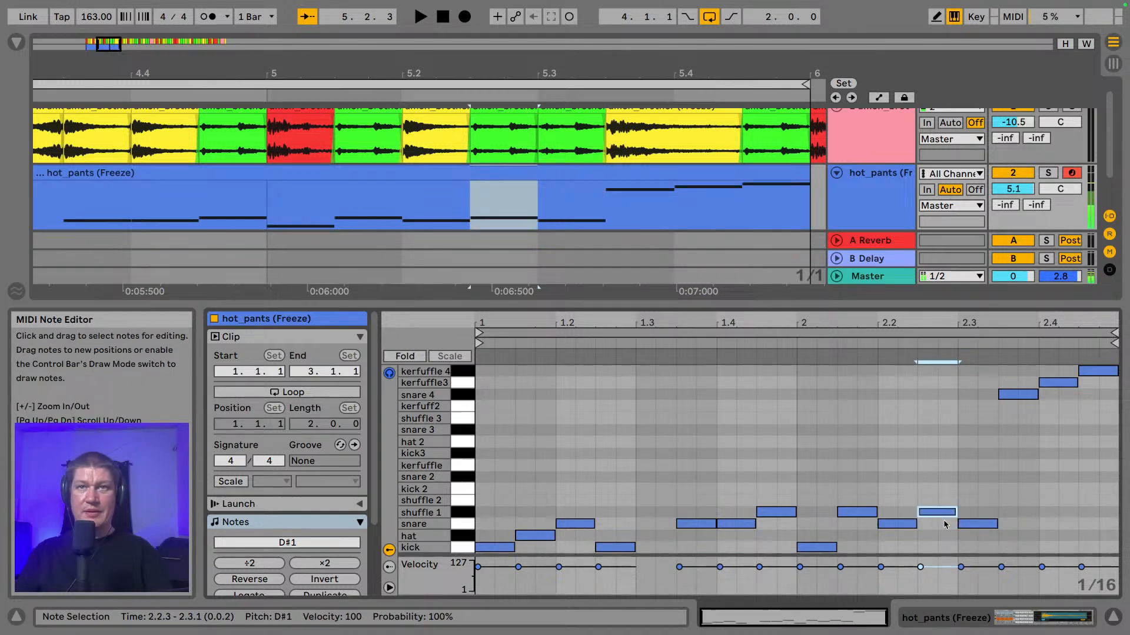
{"action": "left_click", "coordinate": [977, 523]}
{"action": "key", "text": "Up"}
{"action": "key", "text": "Up"}
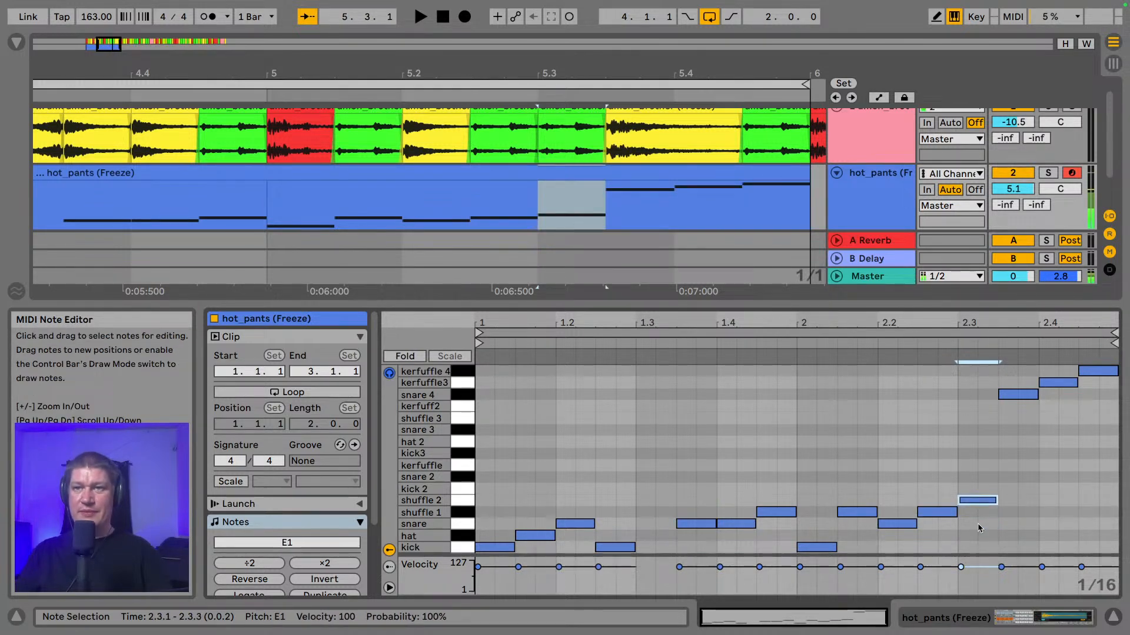
- Try lower slices for the snare 4 note at 2.3.3 and settle it on the snare slice
{"action": "left_click", "coordinate": [1020, 395]}
{"action": "key", "text": "Down"}
{"action": "key", "text": "Down"}
{"action": "key", "text": "Down"}
{"action": "key", "text": "Down"}
{"action": "key", "text": "Down"}
{"action": "key", "text": "Down"}
{"action": "key", "text": "Down"}
{"action": "key", "text": "Down"}
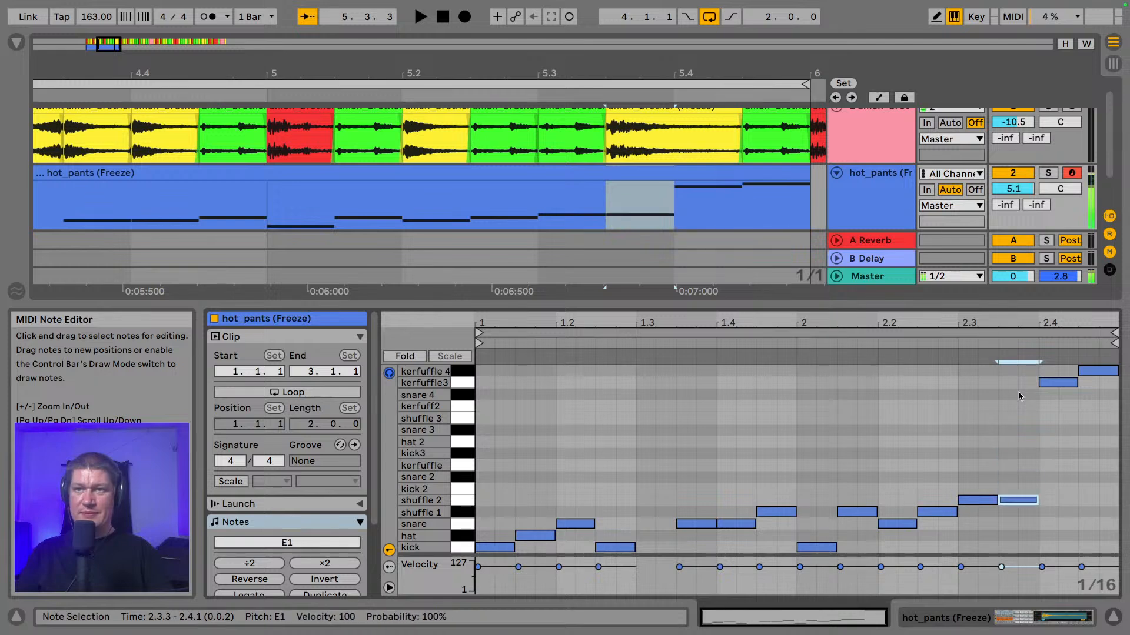
{"action": "key", "text": "Up"}
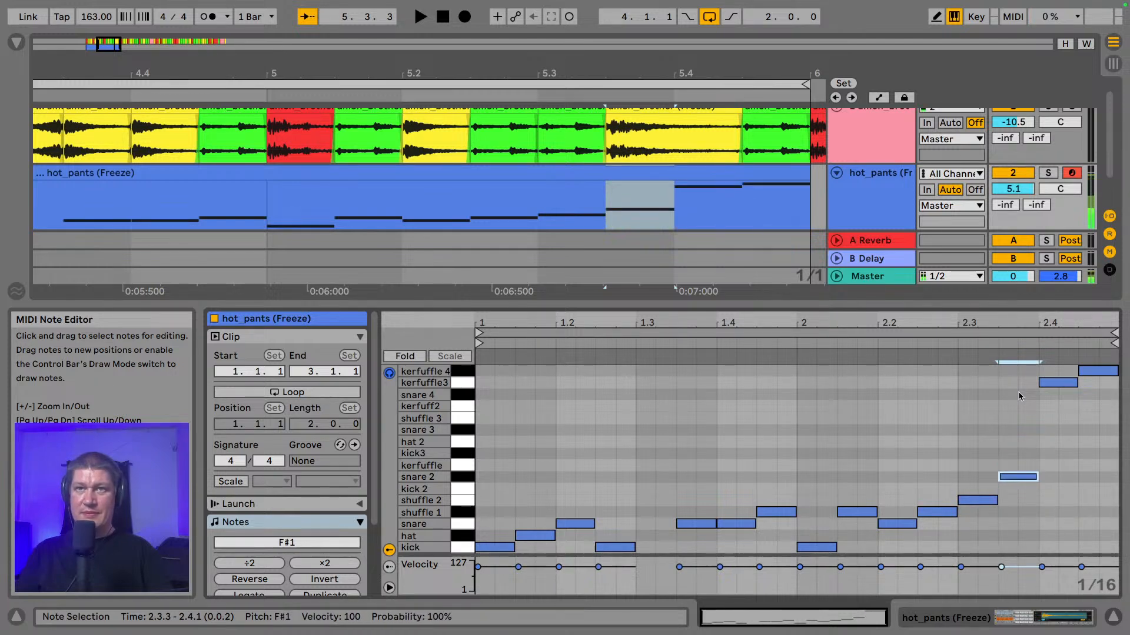
{"action": "key", "text": "Down"}
{"action": "key", "text": "Down"}
{"action": "key", "text": "Down"}
{"action": "key", "text": "Down"}
- Delete the kerfuffle3 note at 2.4 and lower the kerfuffle 4 note at 2.4.3 to shuffle 1
{"action": "left_click", "coordinate": [1060, 385]}
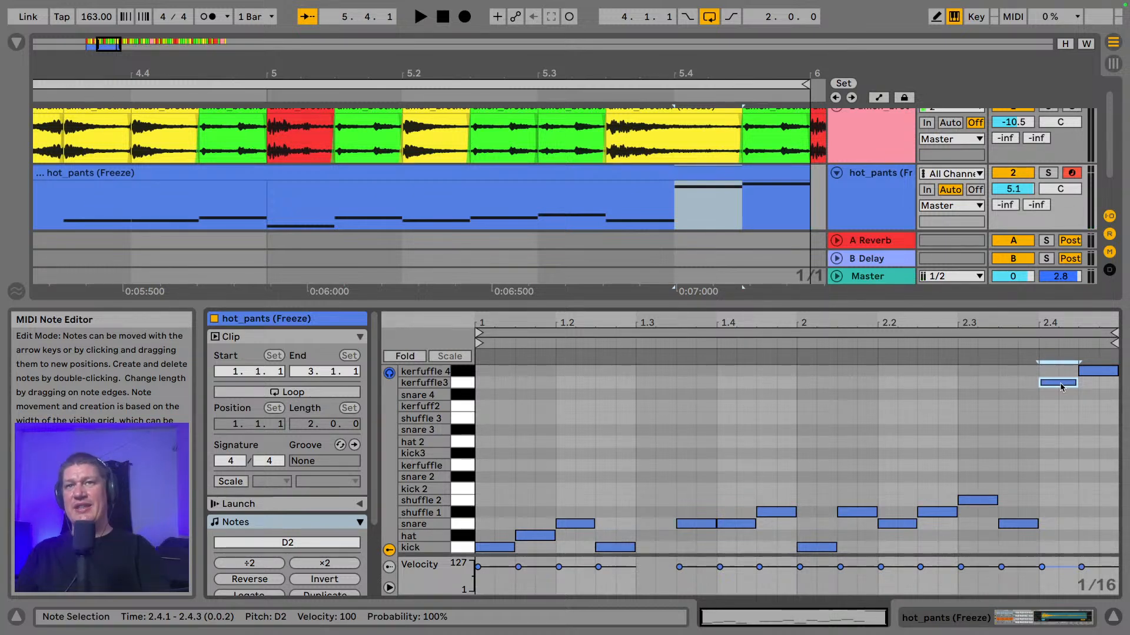
{"action": "double_click", "coordinate": [1061, 385]}
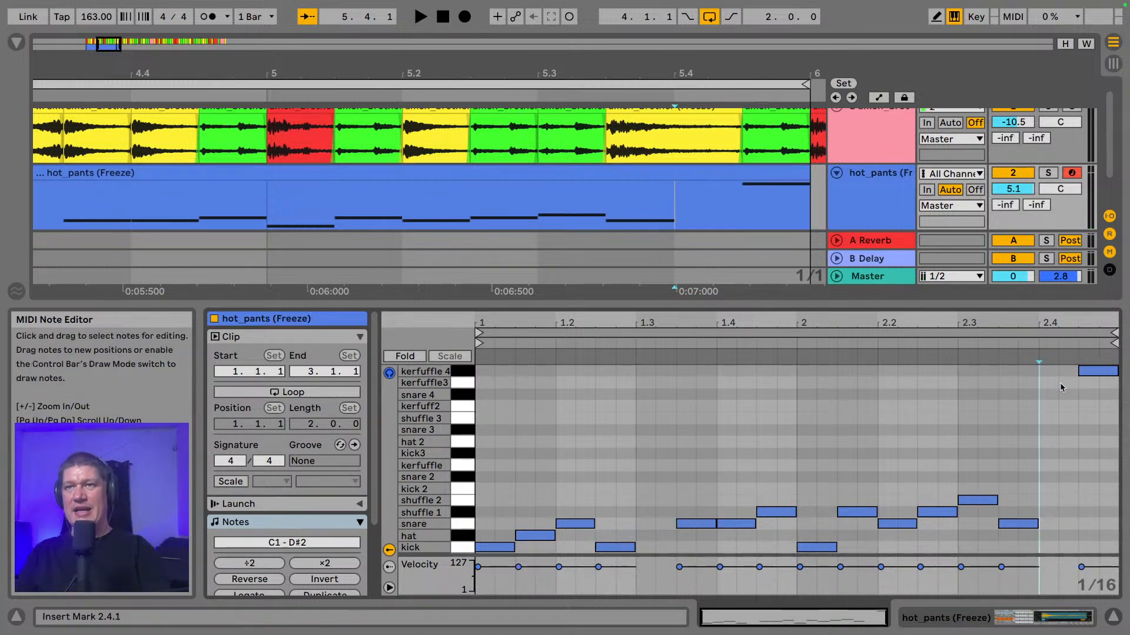
{"action": "left_click", "coordinate": [1092, 373]}
{"action": "key", "text": "Down"}
{"action": "key", "text": "Down"}
{"action": "key", "text": "Down"}
{"action": "key", "text": "Down"}
{"action": "key", "text": "Down"}
{"action": "key", "text": "Down"}
{"action": "key", "text": "Down"}
{"action": "key", "text": "Down"}
{"action": "key", "text": "Down"}
{"action": "key", "text": "Down"}
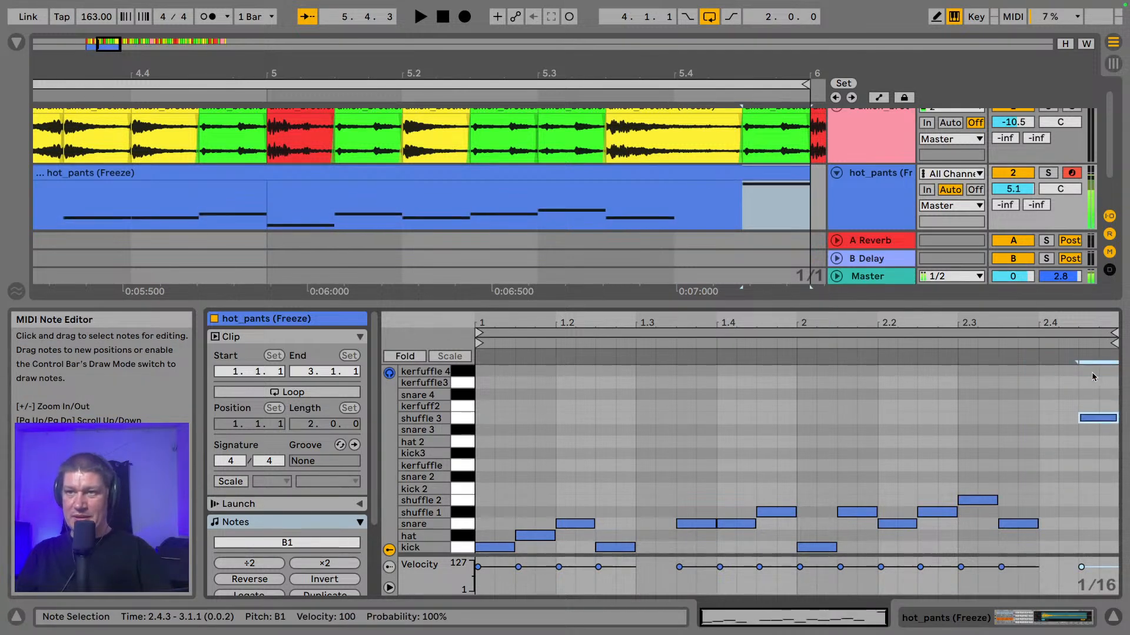
{"action": "key", "text": "Down"}
{"action": "key", "text": "Down"}
{"action": "key", "text": "Down"}
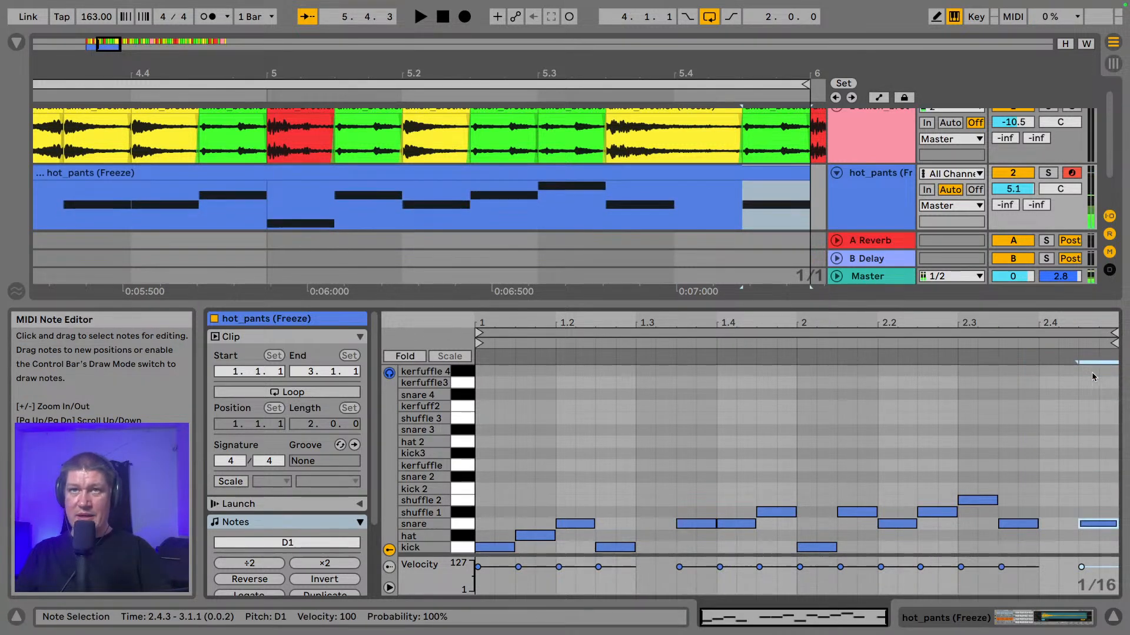
{"action": "key", "text": "Up"}
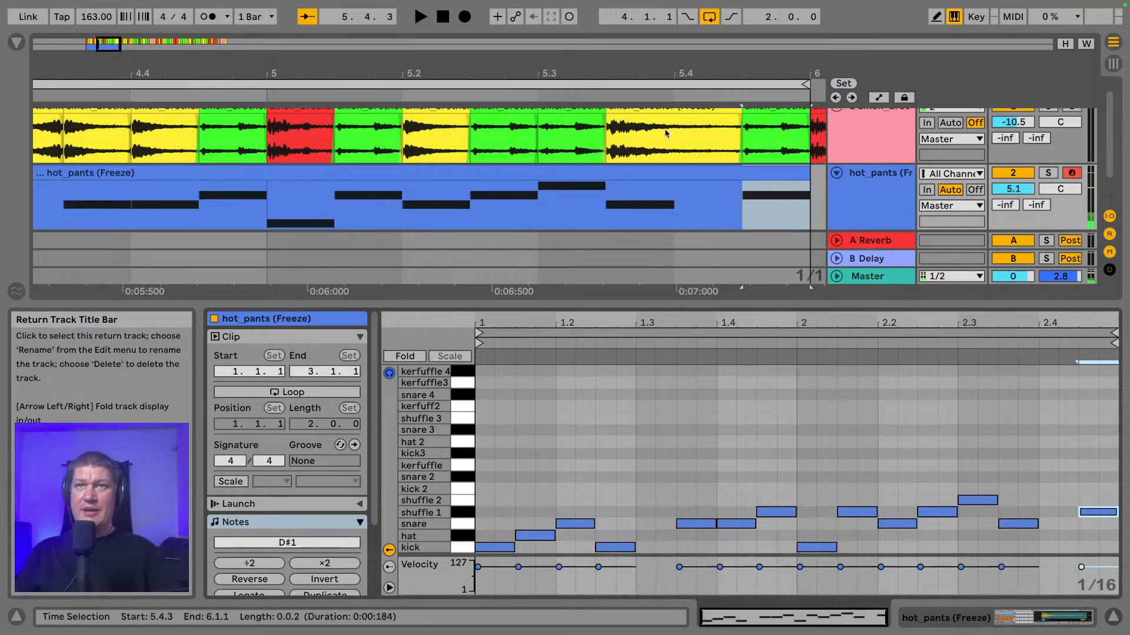
- Select the time range from bar 4 to bar 12 on the hot_pants track
{"action": "left_click_drag", "start_coordinate": [576, 59], "coordinate": [576, 15]}
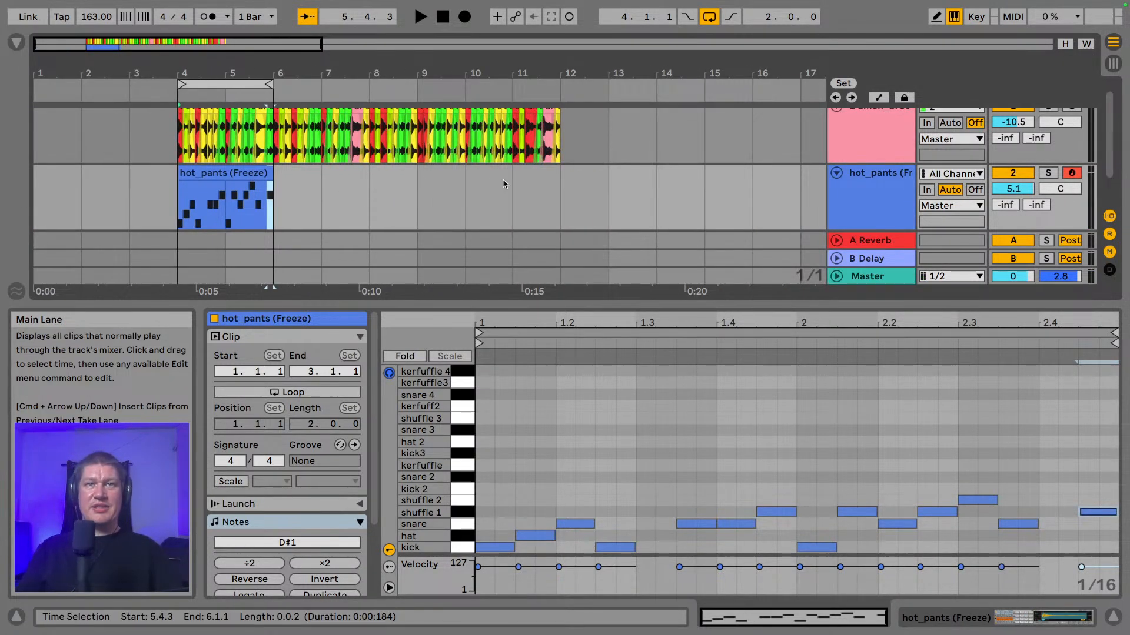
{"action": "left_click_drag", "start_coordinate": [560, 195], "coordinate": [188, 207]}
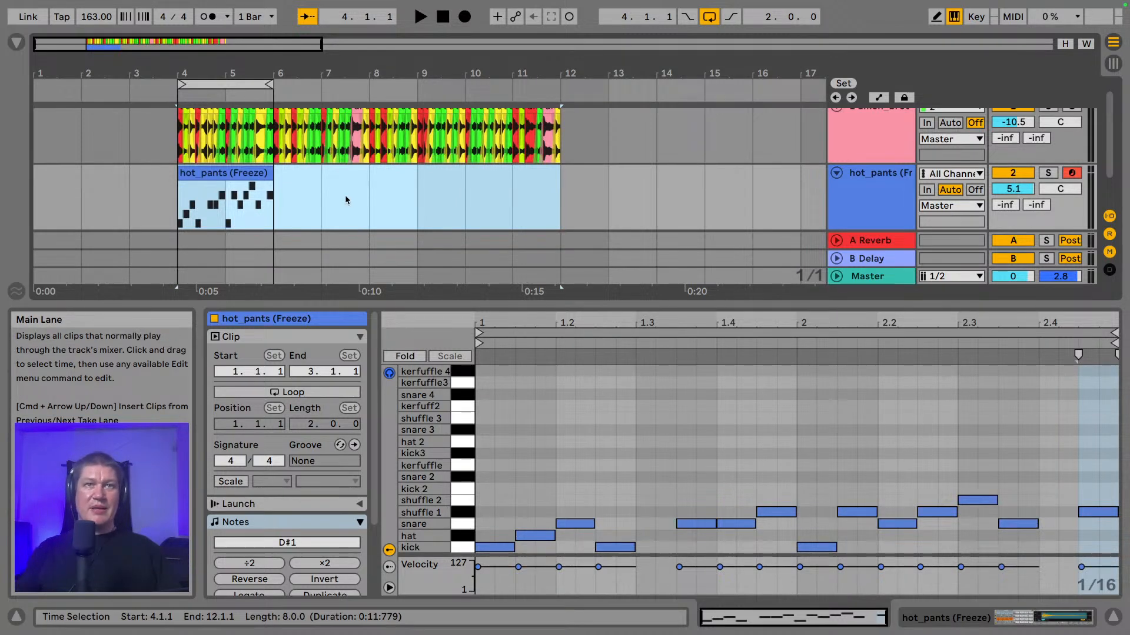
{"action": "left_click", "coordinate": [537, 201]}
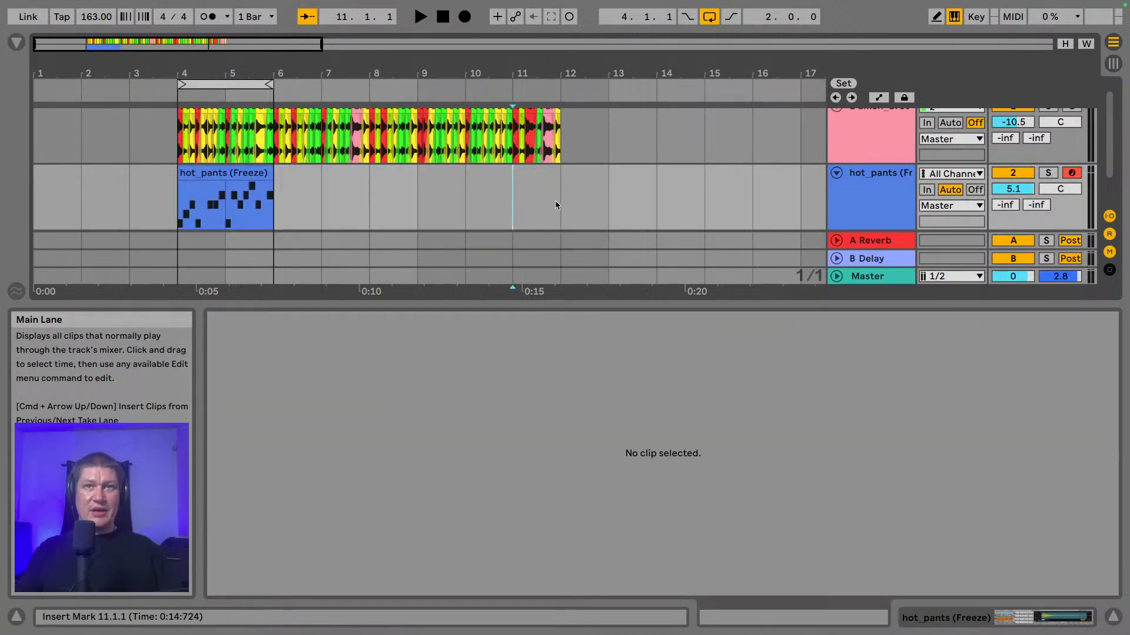
{"action": "left_click_drag", "start_coordinate": [555, 200], "coordinate": [190, 204]}
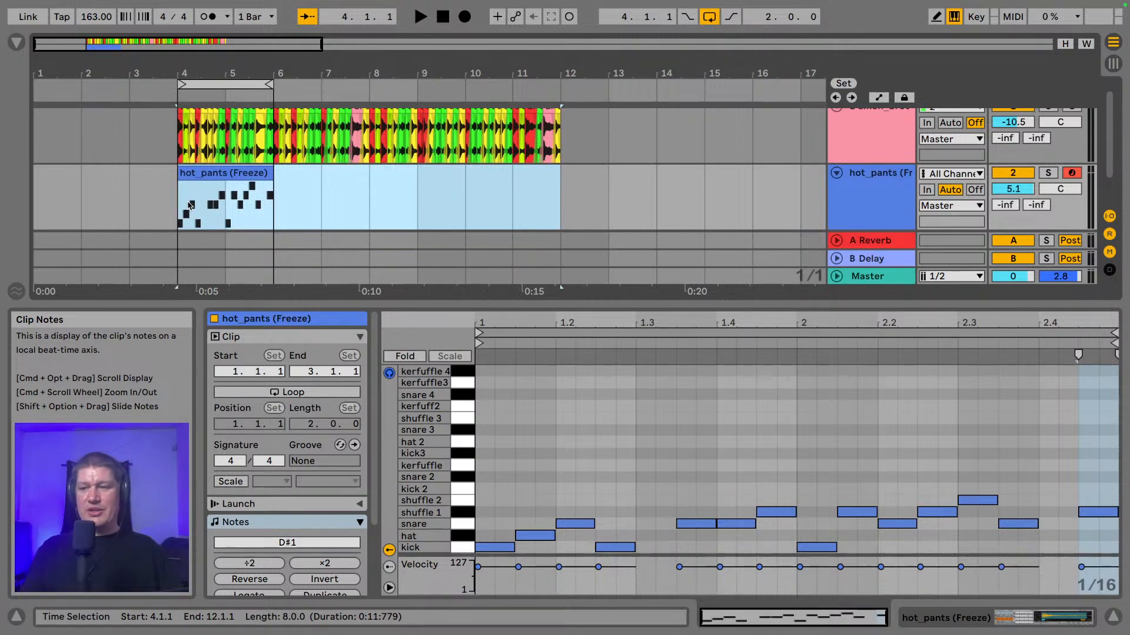
- Consolidate the hot_pants selection into one eight-bar clip and move the arrangement loop to bars 6 to 8
{"action": "key", "text": "super+j"}
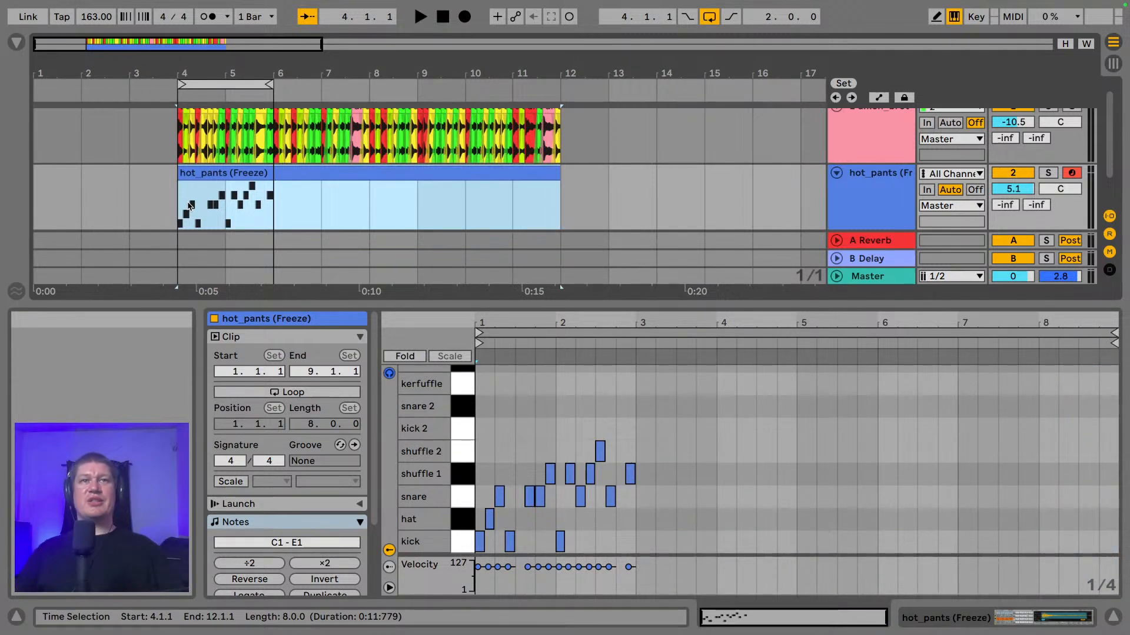
{"action": "left_click", "coordinate": [251, 84]}
{"action": "left_click_drag", "start_coordinate": [252, 84], "coordinate": [353, 176]}
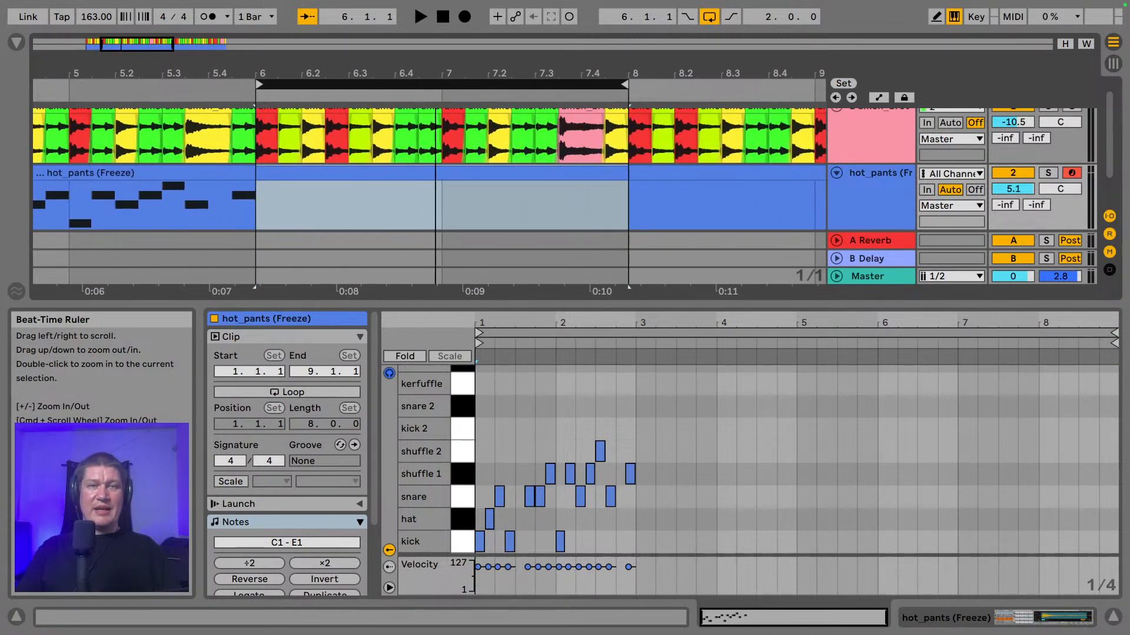
{"action": "left_click", "coordinate": [367, 173]}
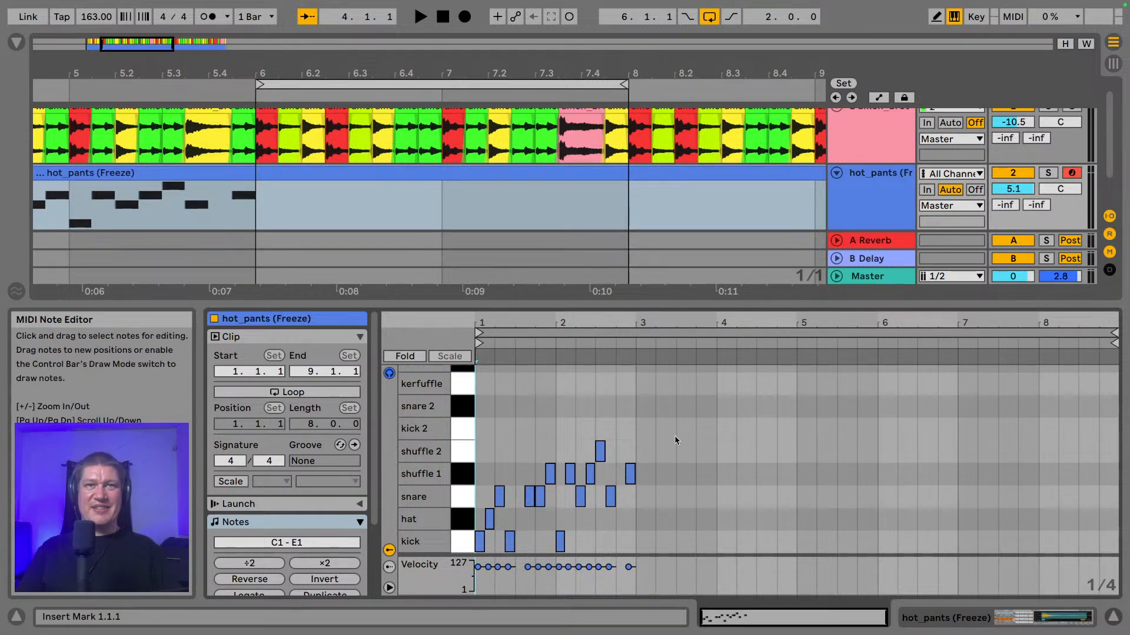
{"action": "left_click_drag", "start_coordinate": [673, 443], "coordinate": [635, 457]}
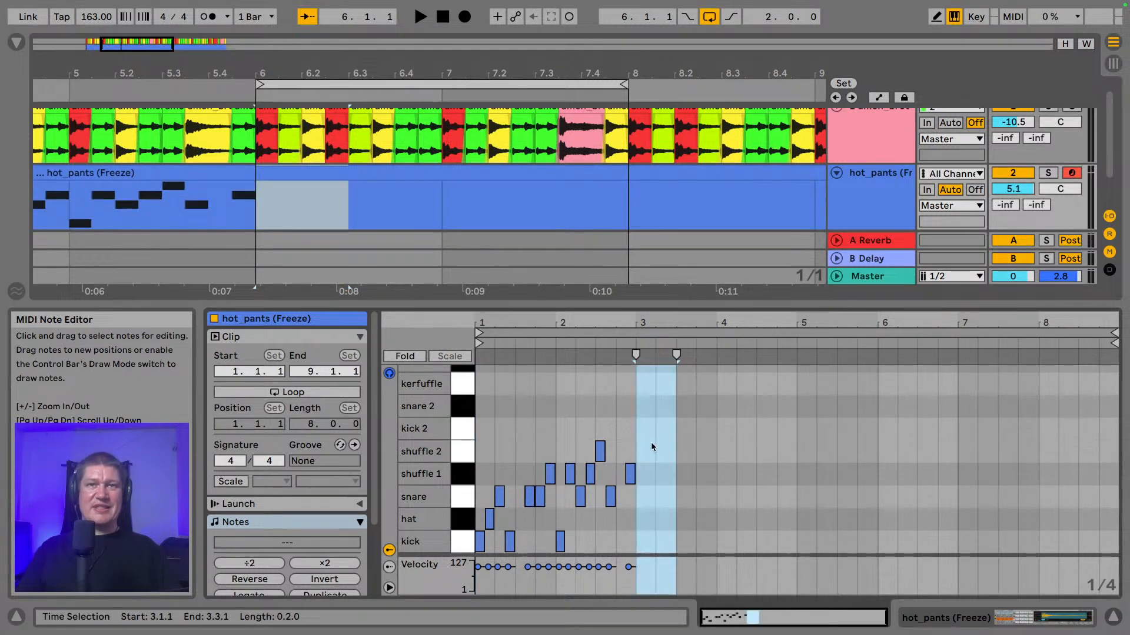
- Play the hot_pants clip from its start, compare it soloed and layered with the amen break, and leave solo off
{"action": "left_click", "coordinate": [349, 171]}
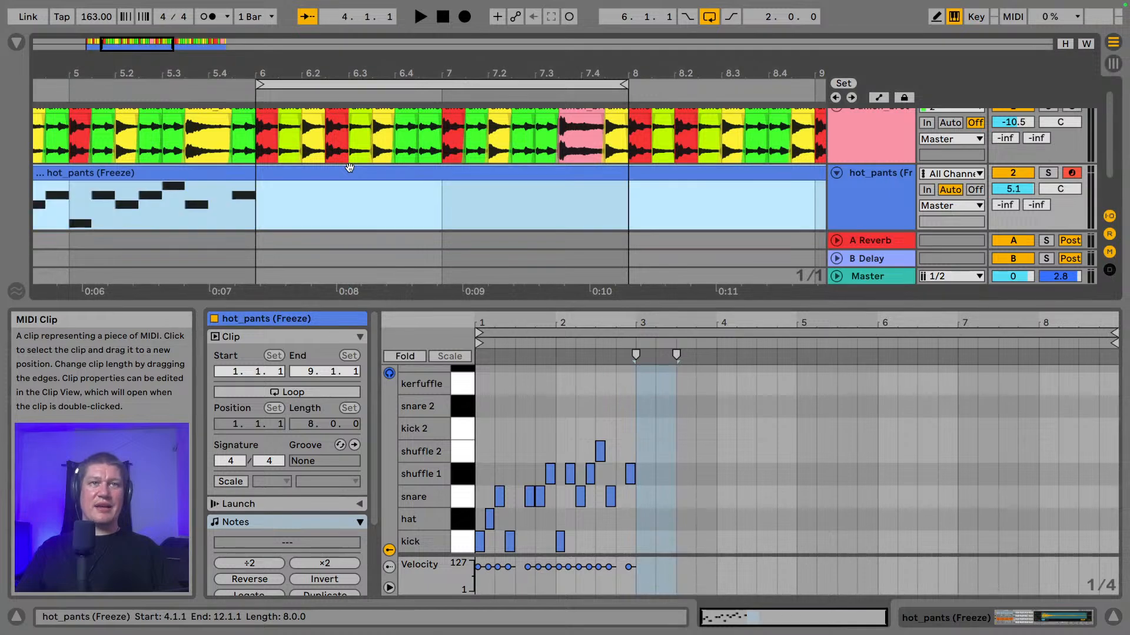
{"action": "key", "text": "space"}
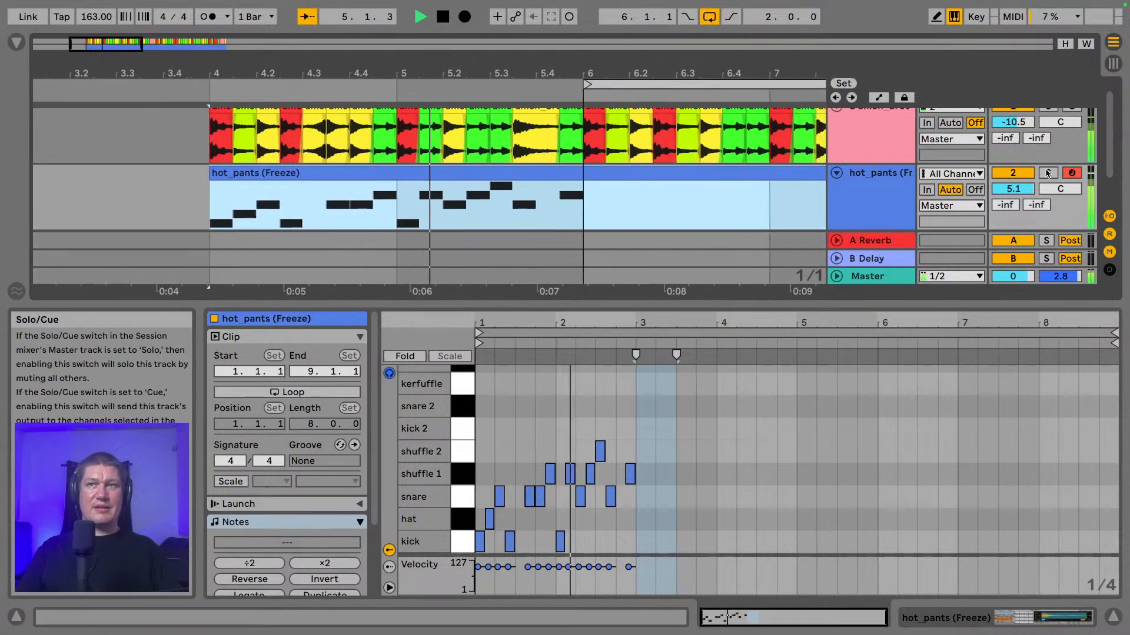
{"action": "key", "text": "space"}
{"action": "left_click", "coordinate": [1047, 173]}
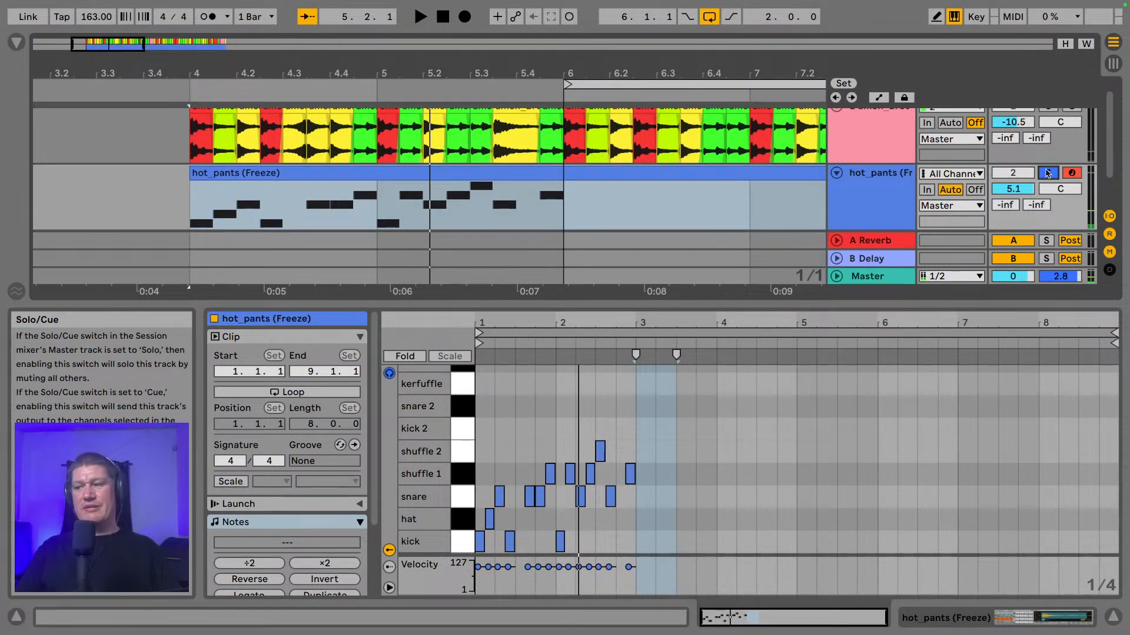
{"action": "key", "text": "space"}
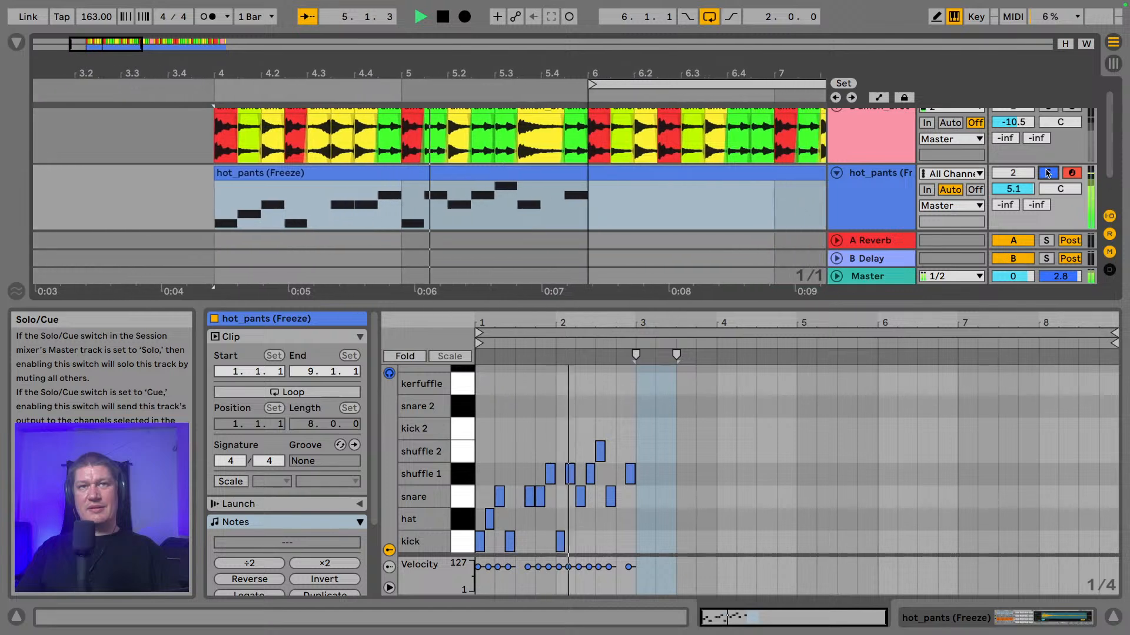
{"action": "key", "text": "space"}
{"action": "left_click", "coordinate": [1047, 173]}
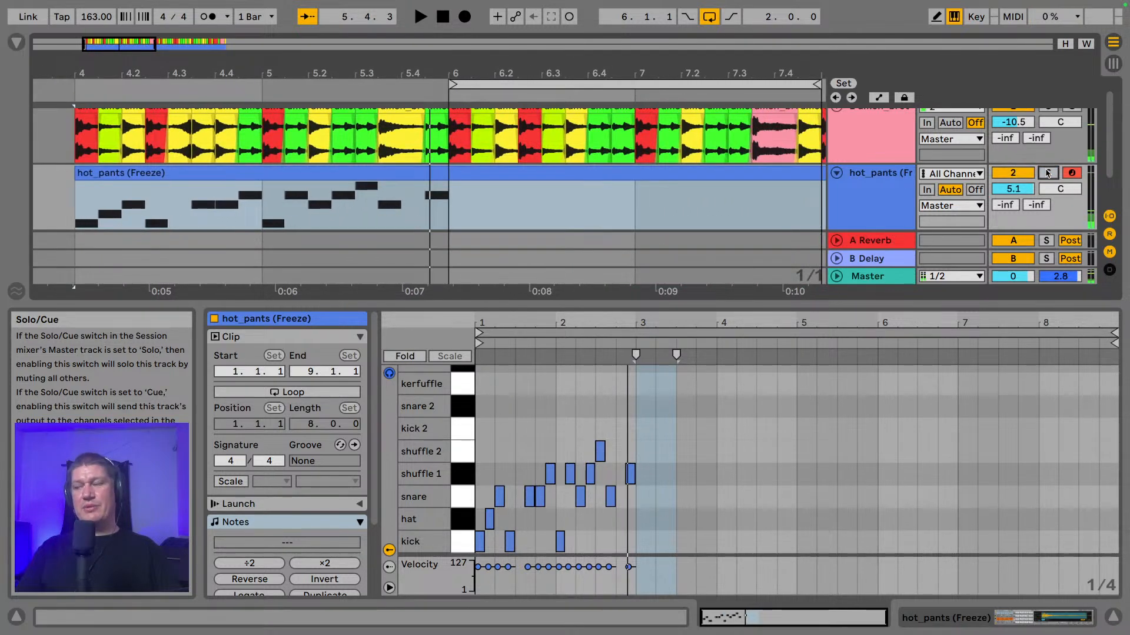
{"action": "key", "text": "space"}
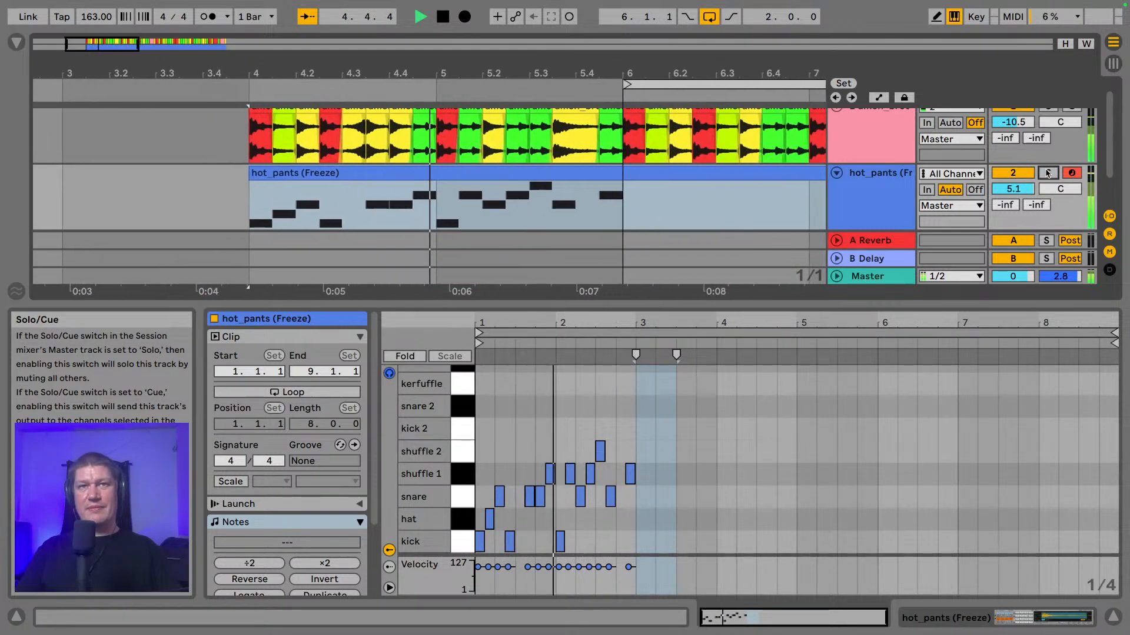
{"action": "key", "text": "space"}
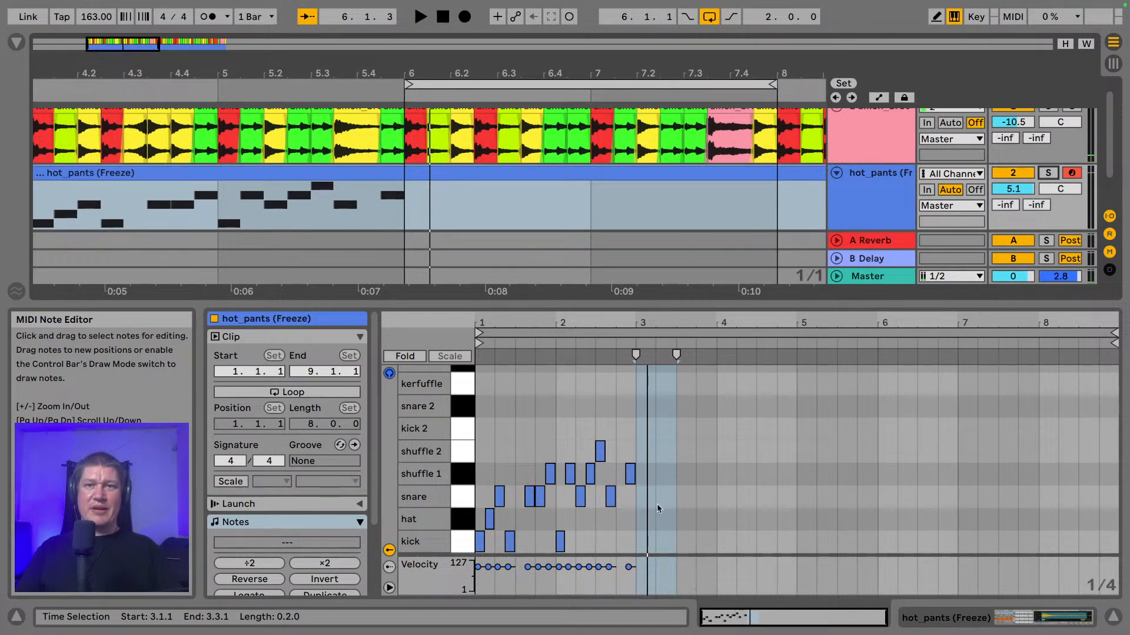
- Duplicate the shuffle 1 note at 2.4.3 across the first half of clip bar 3 as kick, hat, snare and kick
{"action": "left_click", "coordinate": [630, 474]}
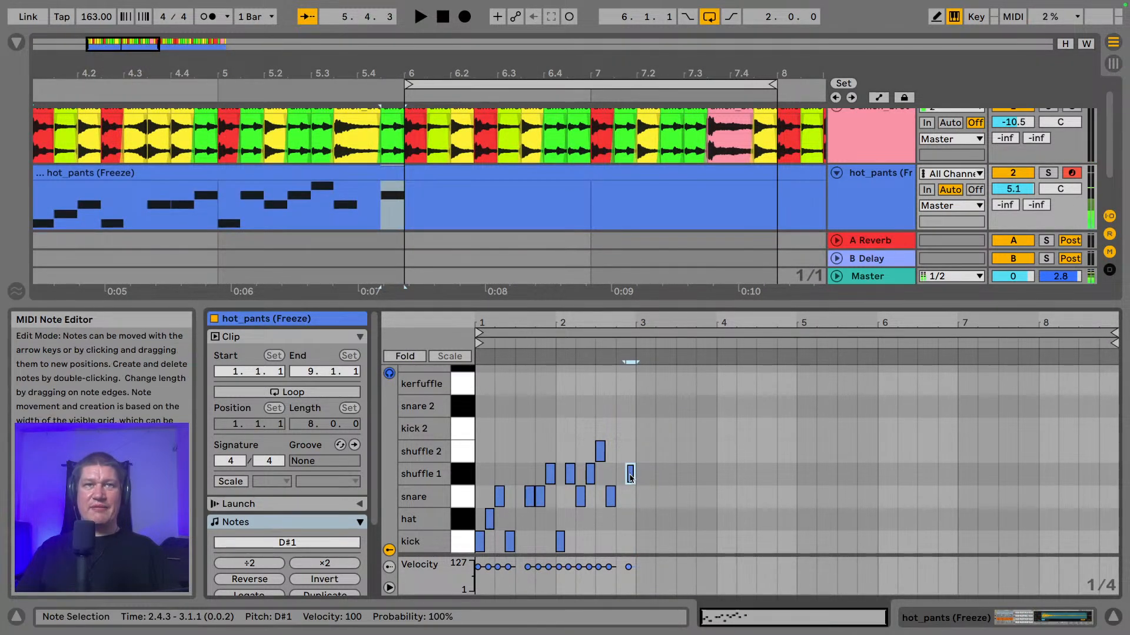
{"action": "key", "text": "ctrl+d"}
{"action": "key", "text": "Down"}
{"action": "key", "text": "Down"}
{"action": "key", "text": "Down"}
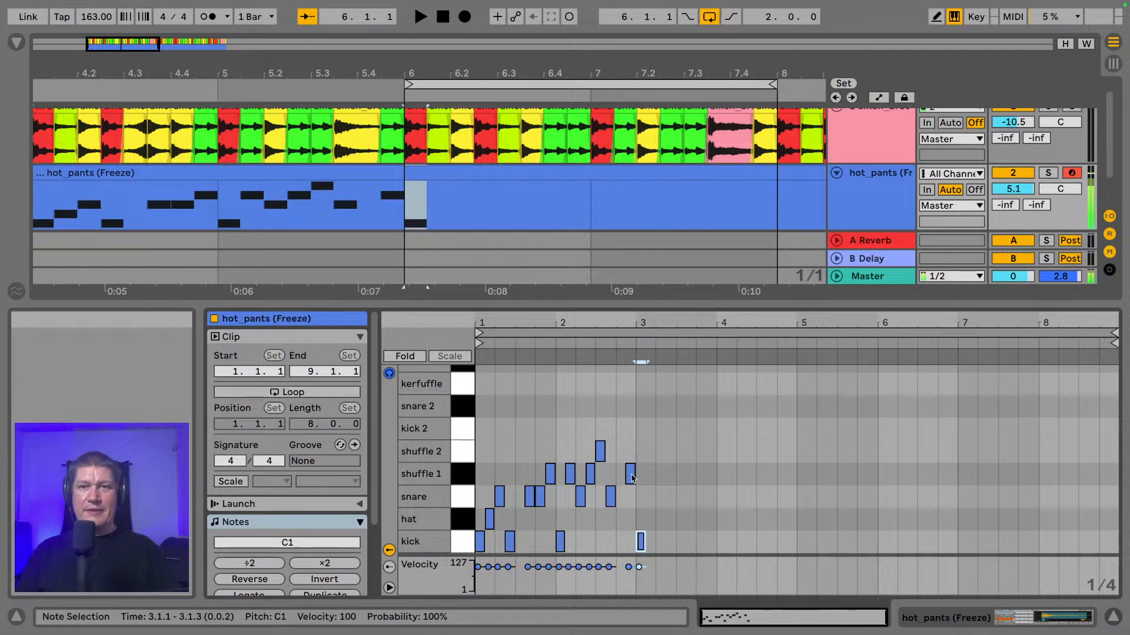
{"action": "key", "text": "ctrl+d"}
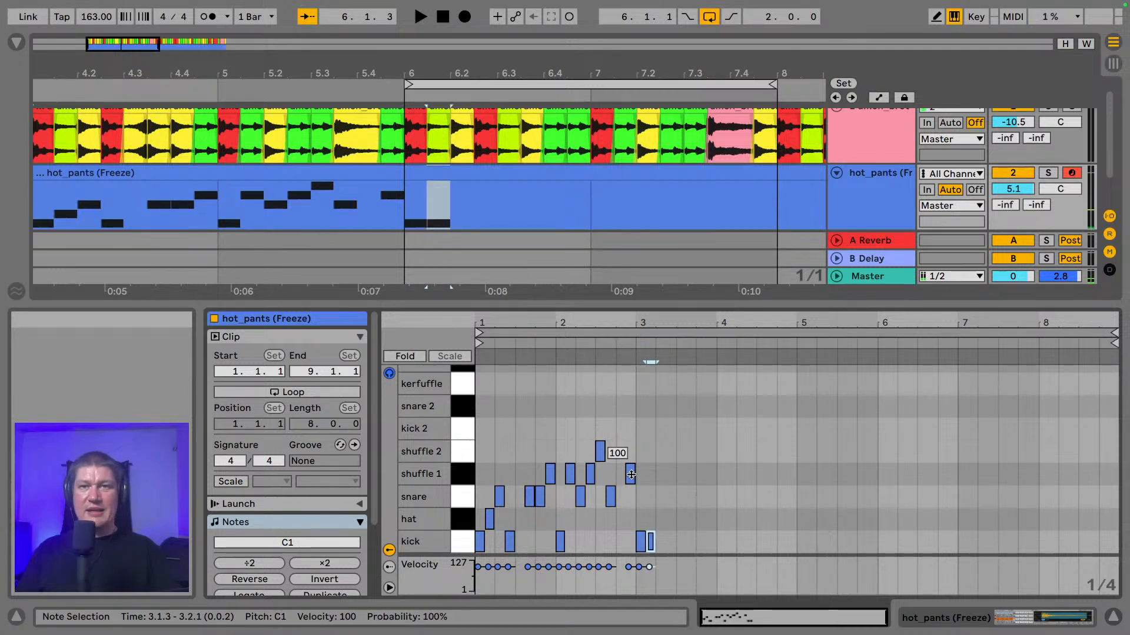
{"action": "key", "text": "Up"}
{"action": "key", "text": "ctrl+d"}
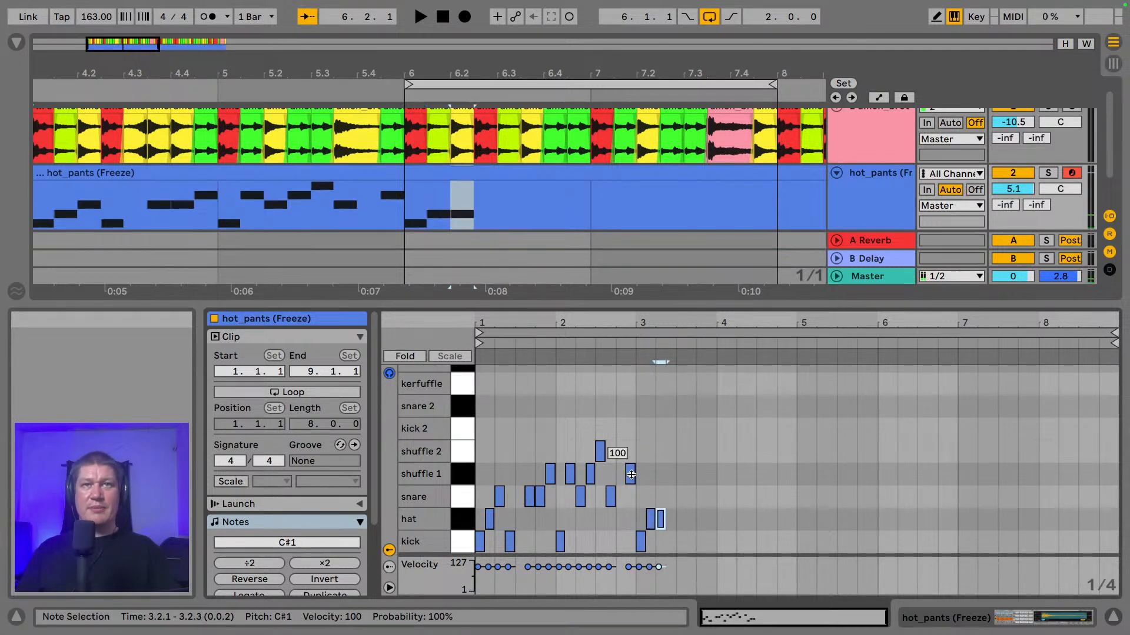
{"action": "key", "text": "Up"}
{"action": "key", "text": "ctrl+d"}
{"action": "key", "text": "Down"}
{"action": "key", "text": "Down"}
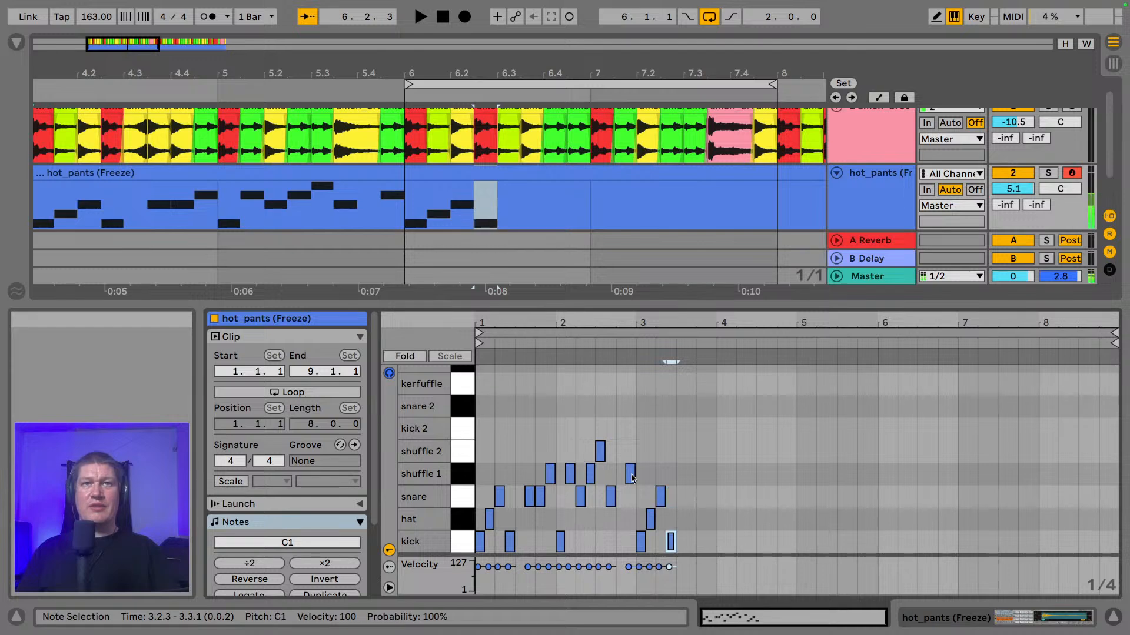
- Fill the second half of clip bar 3 with duplicated notes pitched as hat, snare, shuffle 1 and shuffle 2
{"action": "key", "text": "ctrl+d"}
{"action": "key", "text": "Up"}
{"action": "key", "text": "ctrl+d"}
{"action": "key", "text": "Up"}
{"action": "key", "text": "ctrl+d"}
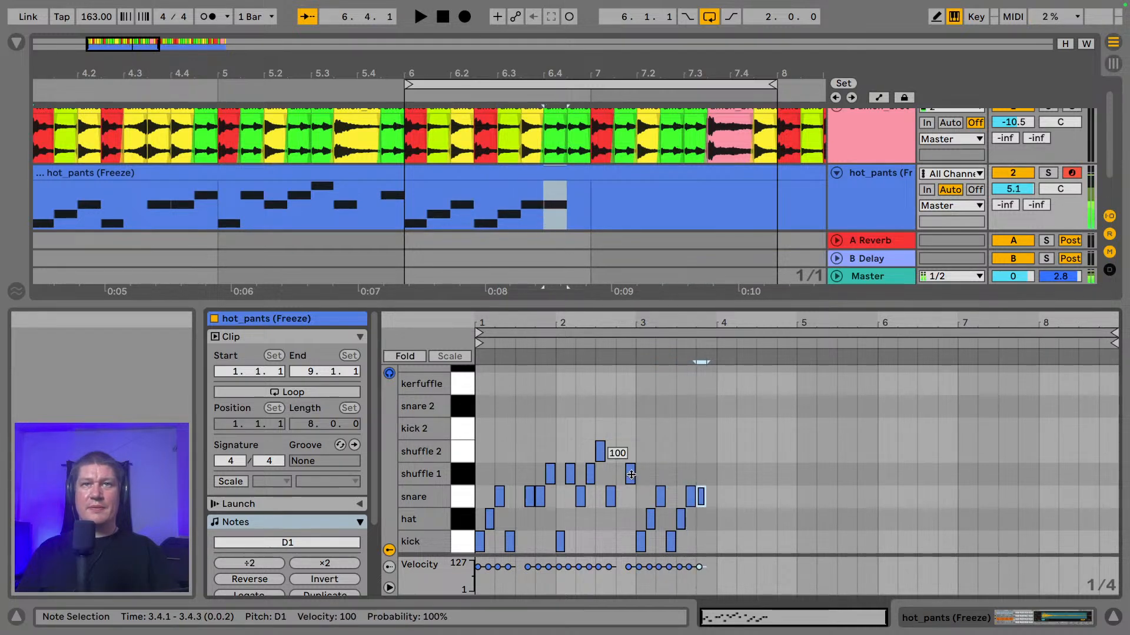
{"action": "key", "text": "Up"}
{"action": "key", "text": "ctrl+d"}
{"action": "key", "text": "Up"}
- Start clip bar 4 with duplicated notes, a kick at 4.1 and a shuffle 1 at 4.1.3
{"action": "key", "text": "ctrl+d"}
{"action": "key", "text": "Down"}
{"action": "key", "text": "Down"}
{"action": "key", "text": "Down"}
{"action": "key", "text": "Down"}
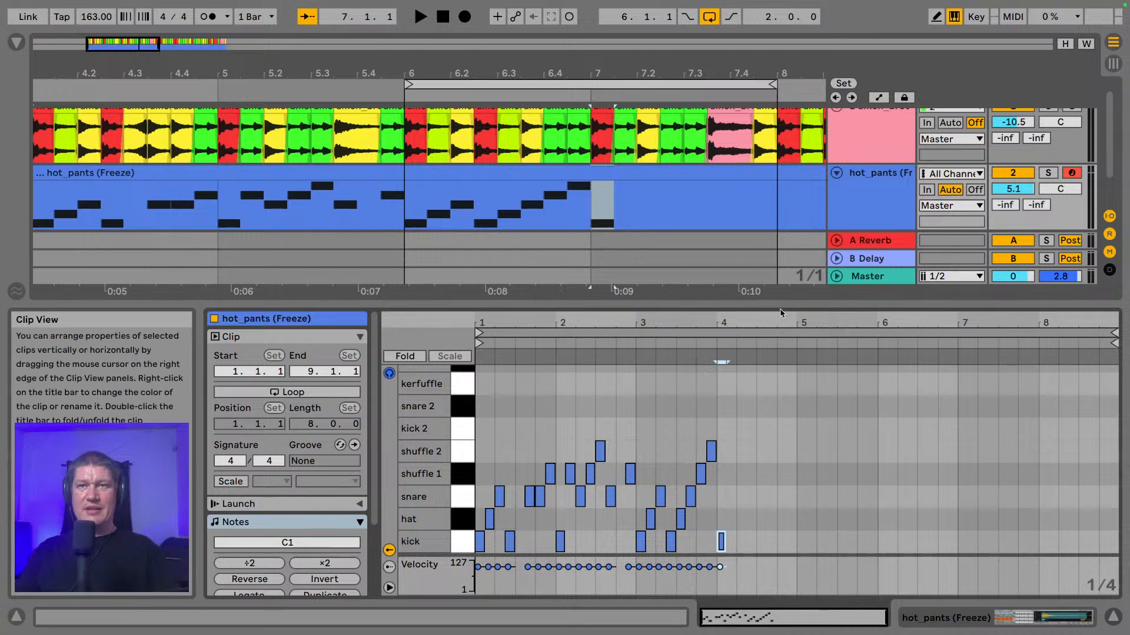
{"action": "left_click_drag", "start_coordinate": [779, 323], "coordinate": [871, 364]}
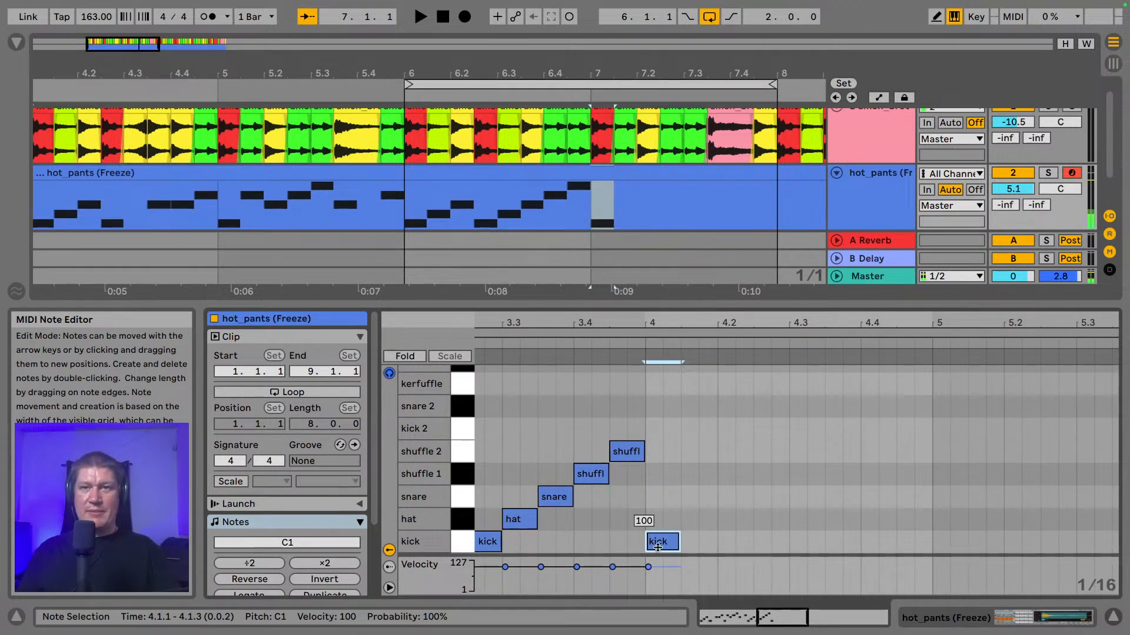
{"action": "key", "text": "ctrl+d"}
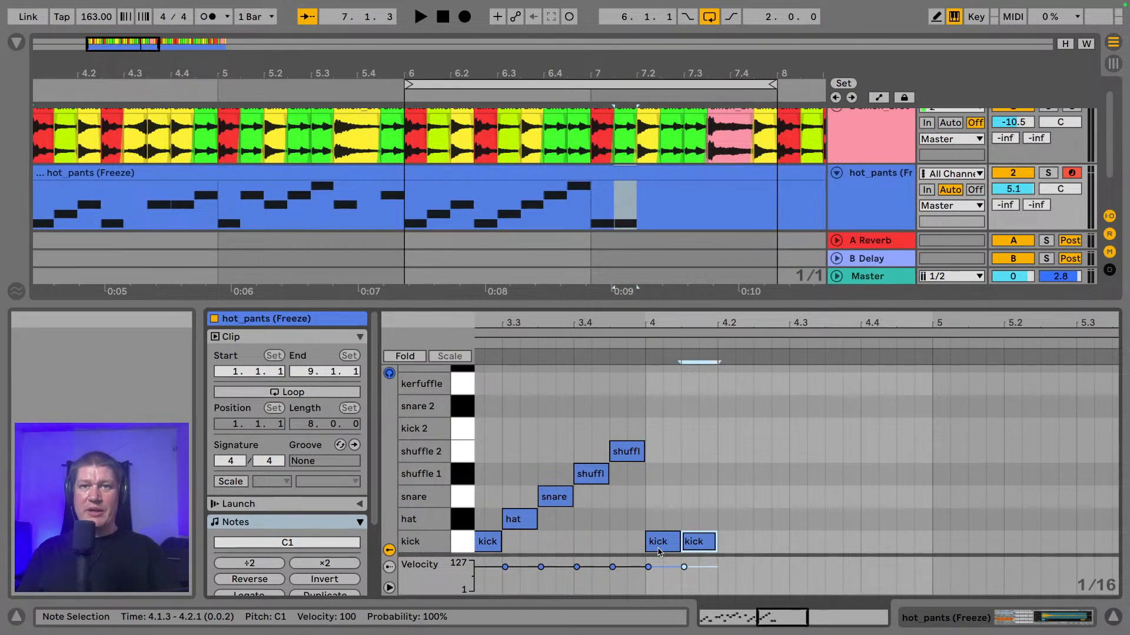
{"action": "key", "text": "Up"}
{"action": "key", "text": "Up"}
{"action": "key", "text": "Up"}
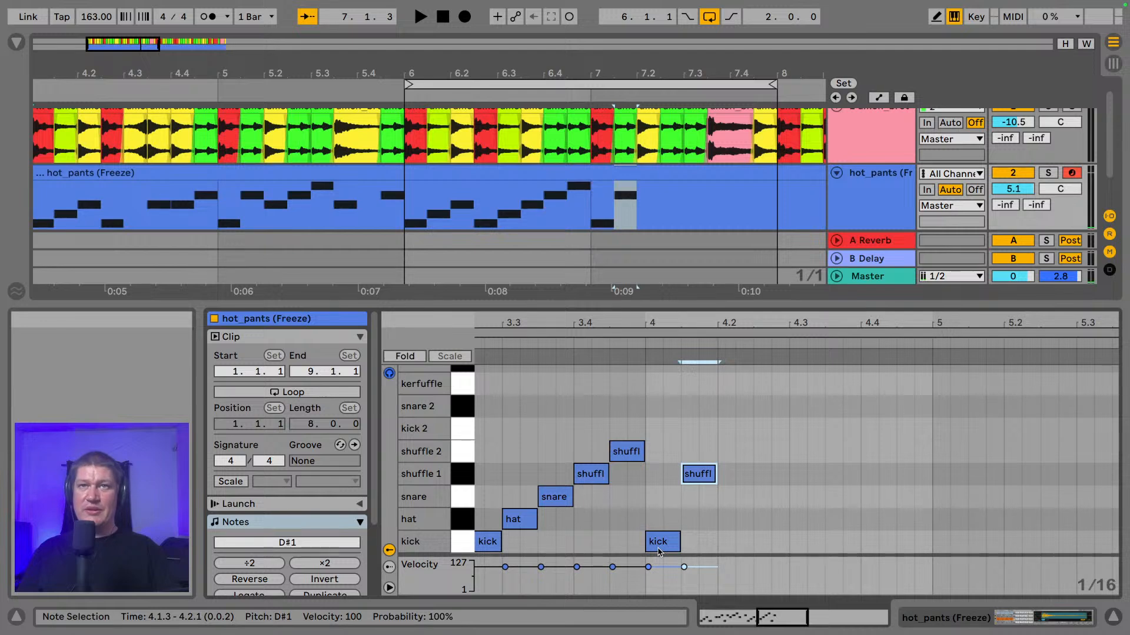
- Continue clip bar 4 with duplicates for a snare at 4.2, shuffle 1 at 4.2.3 and shuffle 2 at 4.3
{"action": "key", "text": "ctrl+d"}
{"action": "key", "text": "Down"}
{"action": "key", "text": "ctrl+d"}
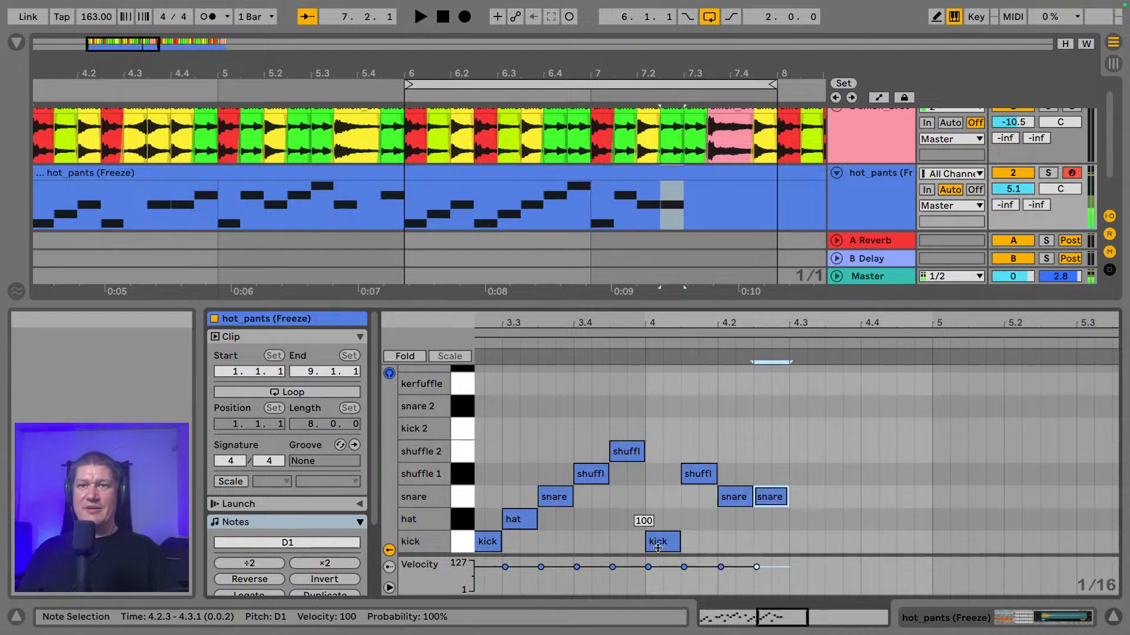
{"action": "key", "text": "Up"}
{"action": "key", "text": "ctrl+d"}
{"action": "key", "text": "Up"}
- Add a duplicated kick at 4.3.3 and a snare at 4.4.3, leaving a gap at 4.4
{"action": "key", "text": "ctrl+d"}
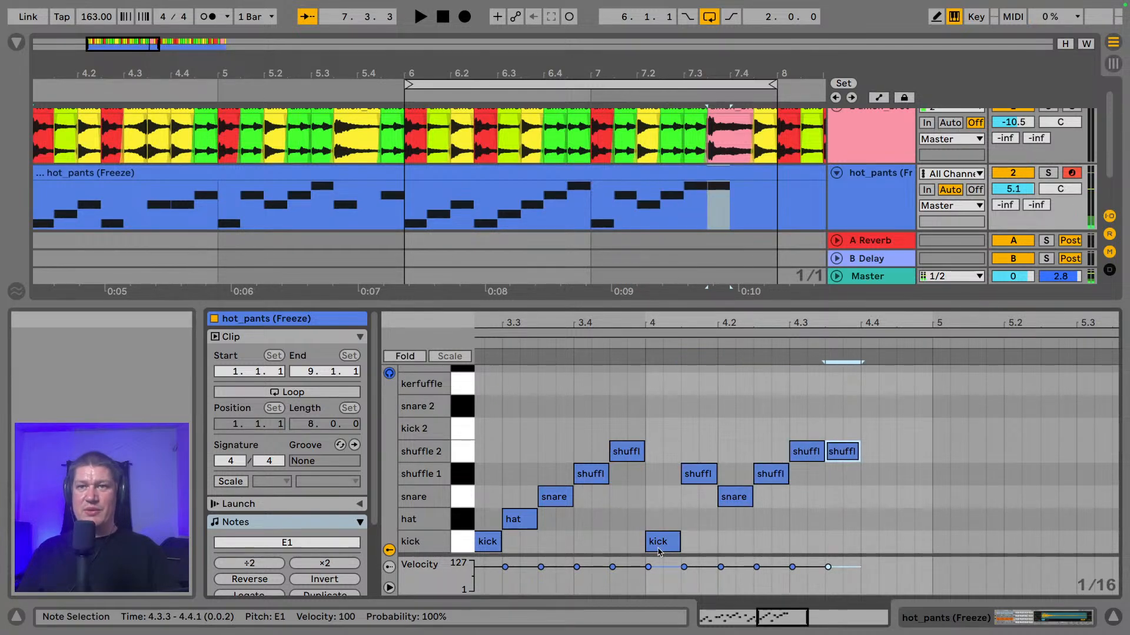
{"action": "key", "text": "Down"}
{"action": "key", "text": "Down"}
{"action": "key", "text": "Down"}
{"action": "key", "text": "Down"}
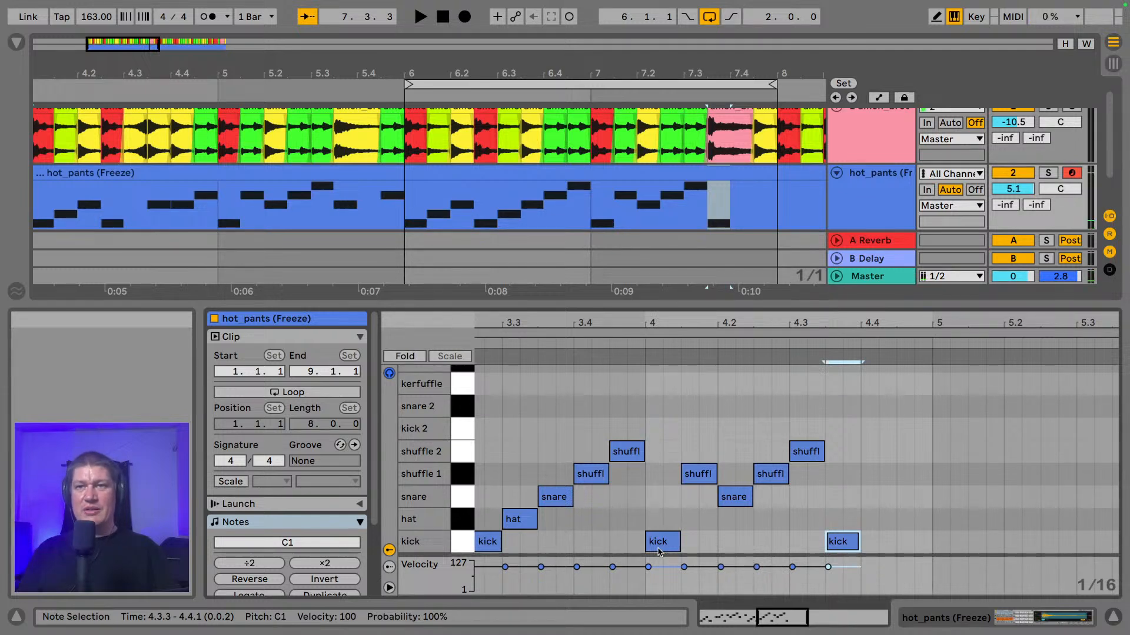
{"action": "key", "text": "ctrl+d"}
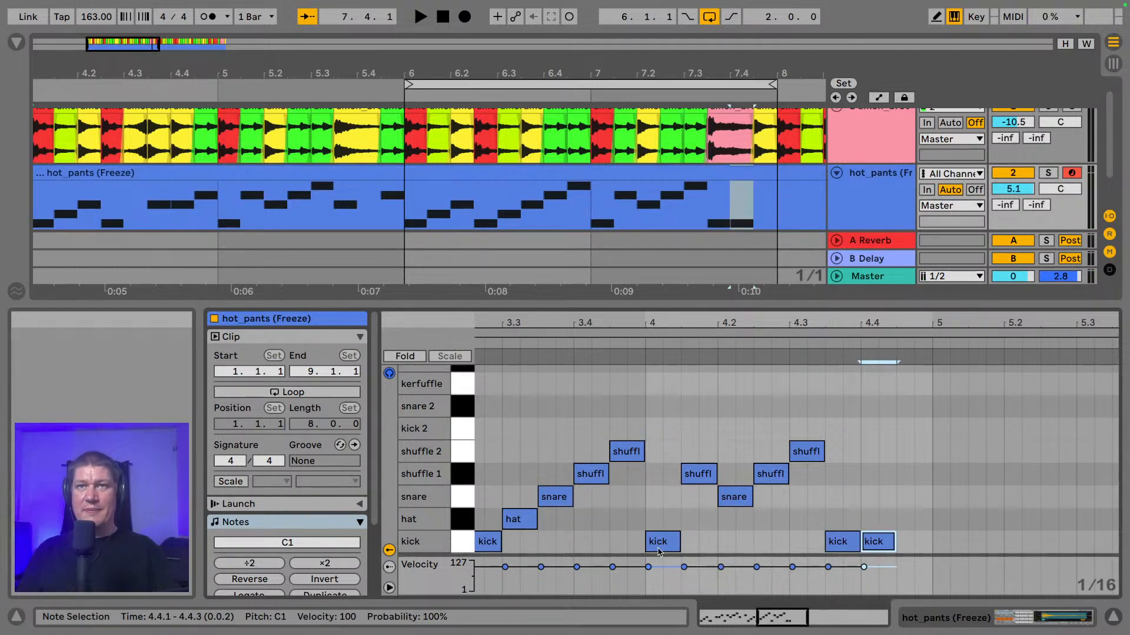
{"action": "key", "text": "Right"}
{"action": "key", "text": "Right"}
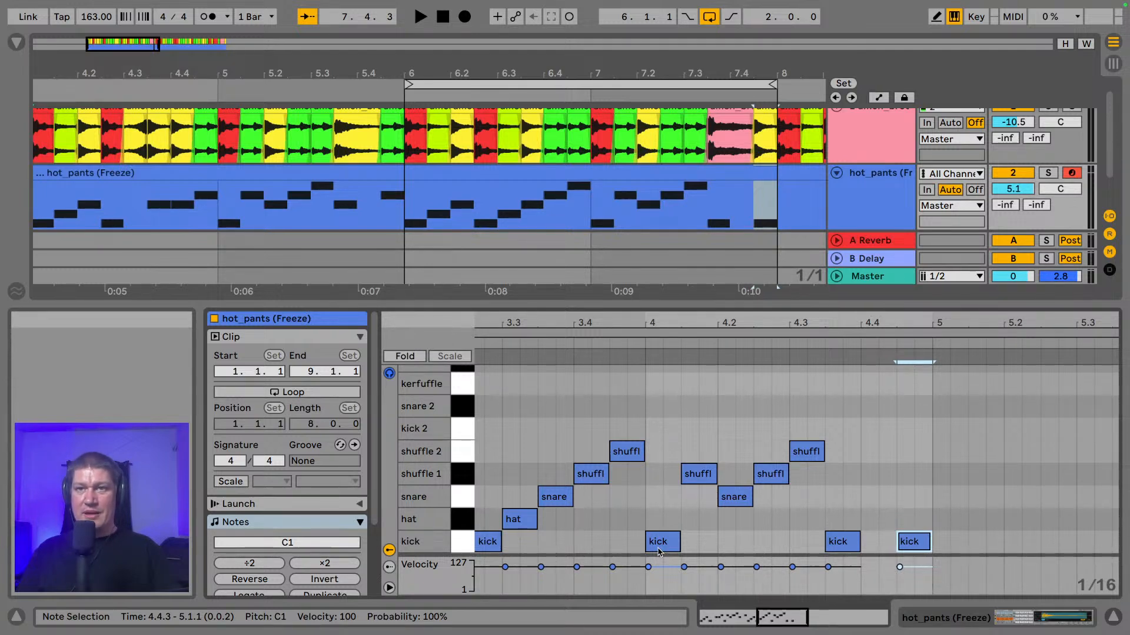
{"action": "key", "text": "Up"}
{"action": "key", "text": "Up"}
- Duplicate the snare at 4.4.3 to 5.1 and lower the copy to kick
{"action": "key", "text": "ctrl+d"}
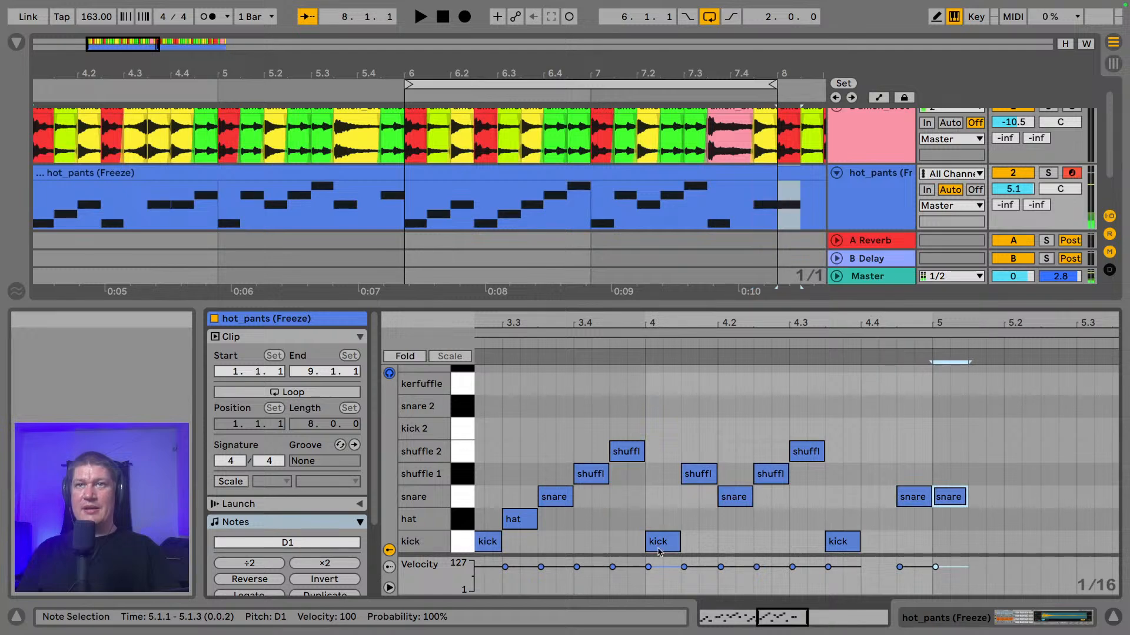
{"action": "key", "text": "Down"}
{"action": "key", "text": "Down"}
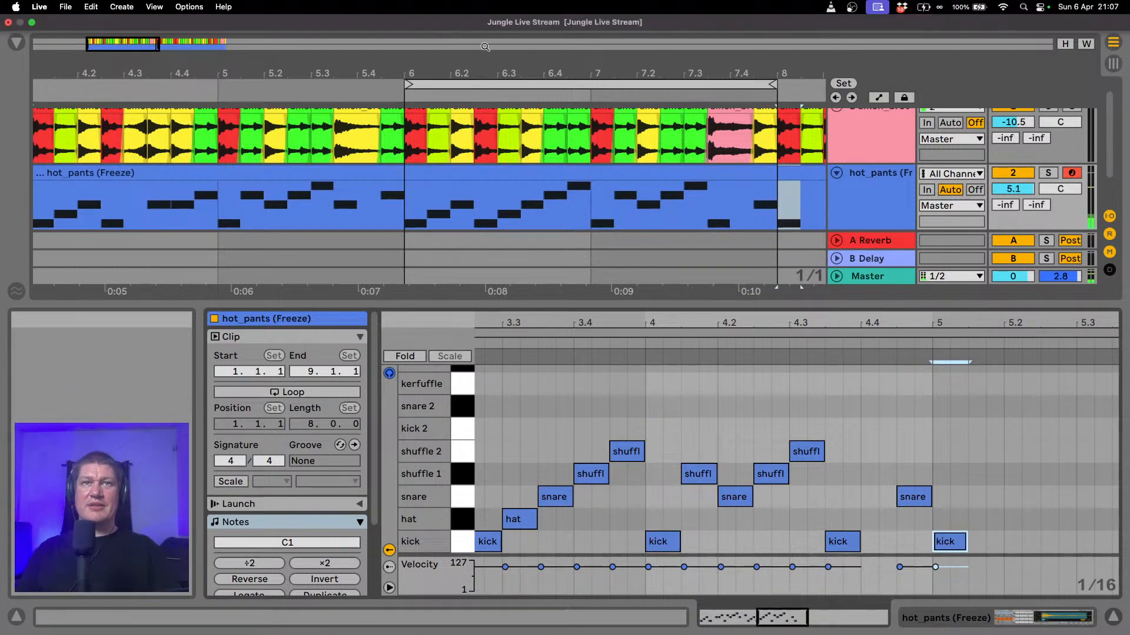
- Move the arrangement loop to bars 8 to 10 and select the kick note at 5.1
{"action": "left_click_drag", "start_coordinate": [498, 72], "coordinate": [296, 34]}
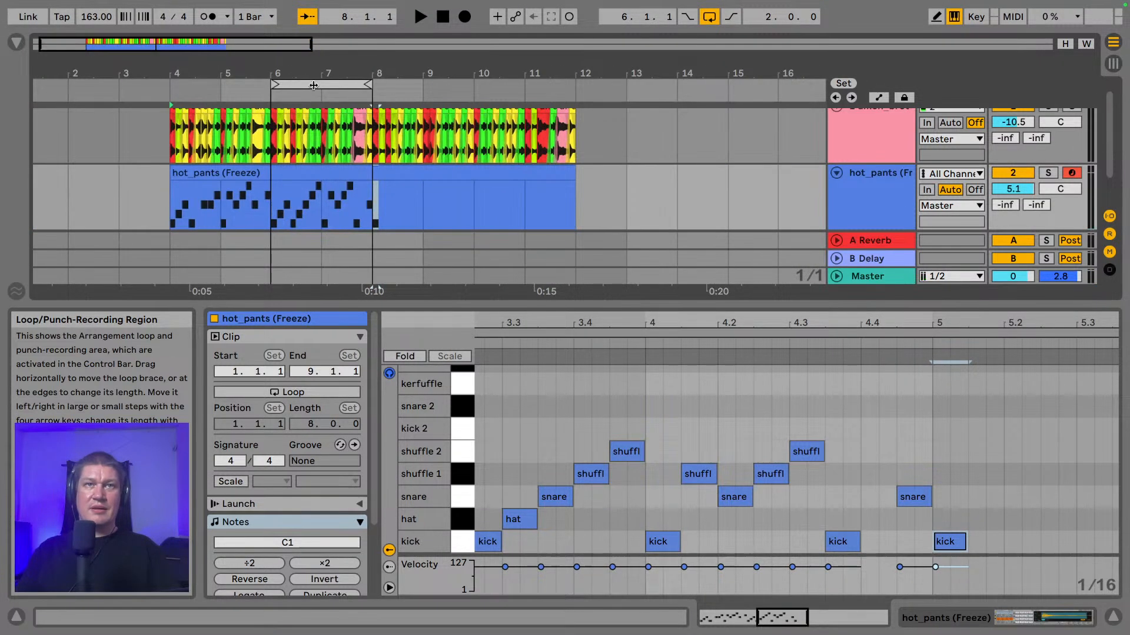
{"action": "left_click_drag", "start_coordinate": [313, 86], "coordinate": [415, 86]}
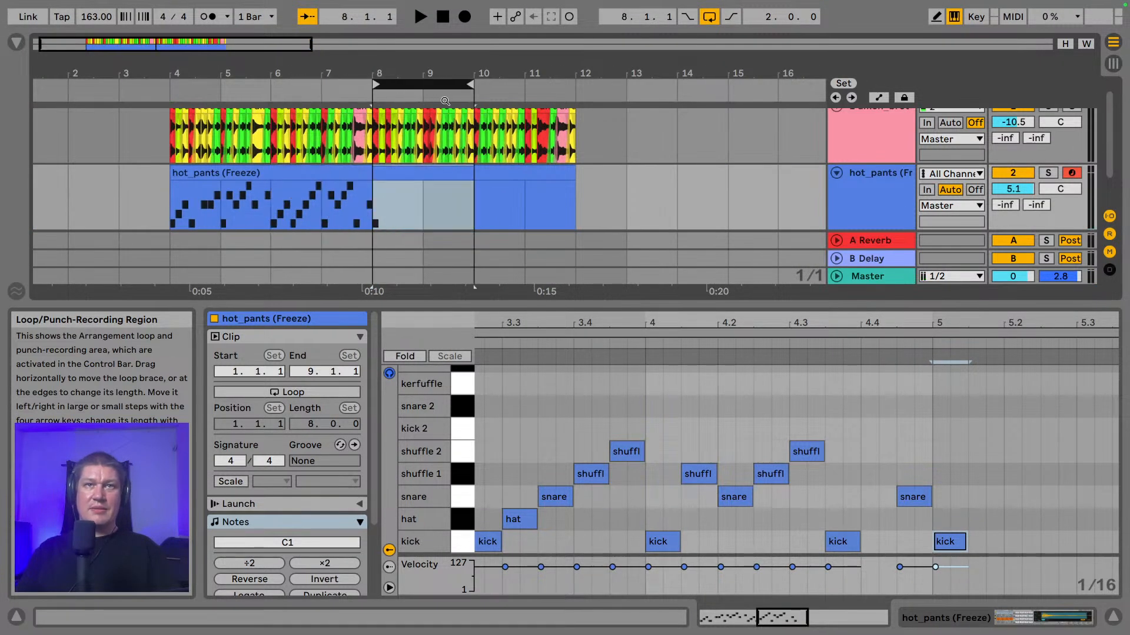
{"action": "double_click", "coordinate": [385, 73]}
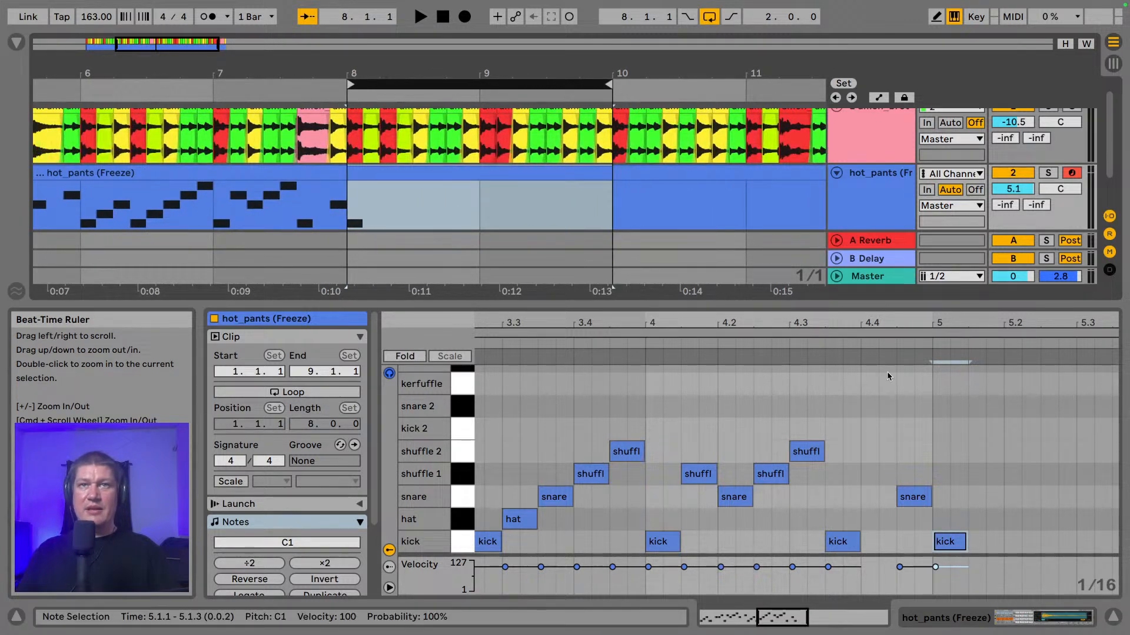
{"action": "left_click", "coordinate": [940, 535]}
{"action": "key", "text": "space"}
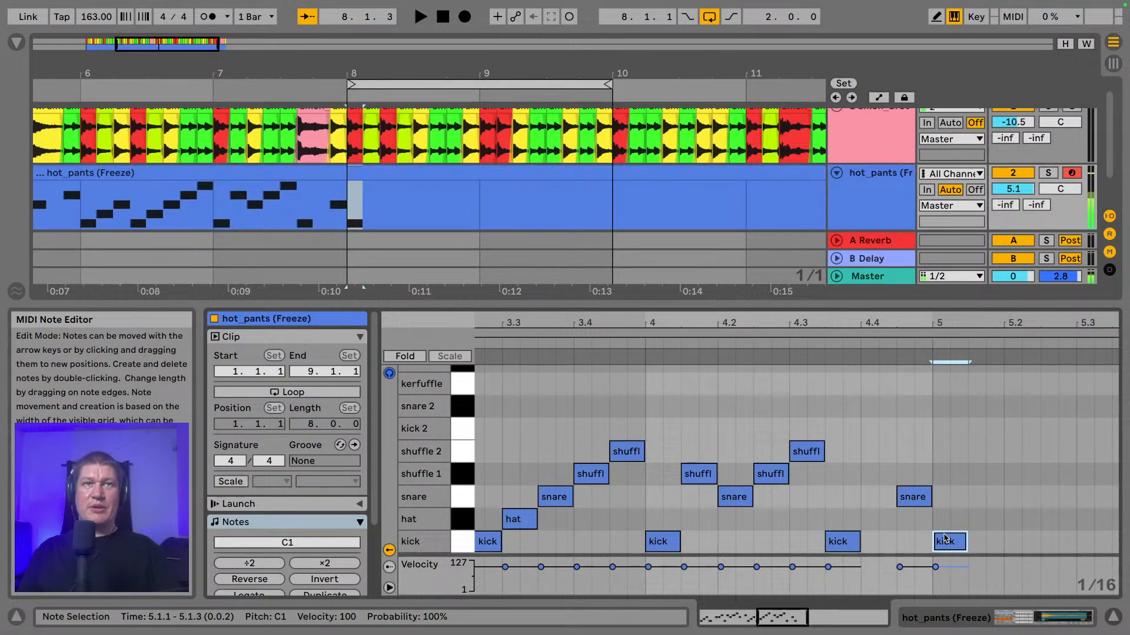
- Duplicate the kick onward as a hat at 5.1.3, a kick at 5.2 and a hat at 5.2.3
{"action": "key", "text": "ctrl+d"}
{"action": "key", "text": "Up"}
{"action": "key", "text": "ctrl+d"}
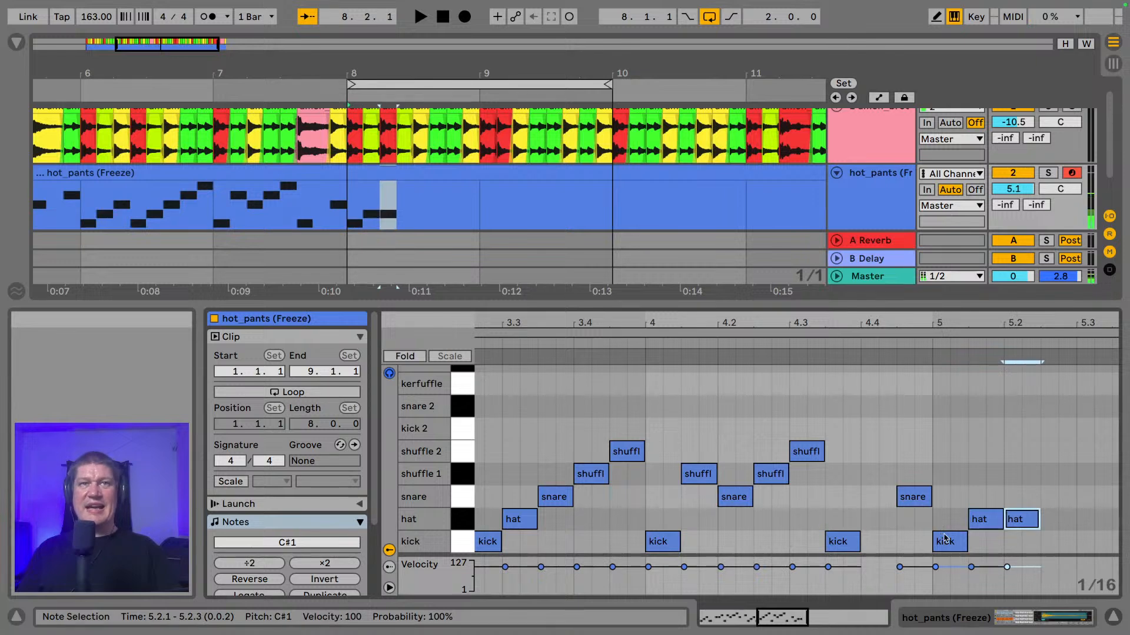
{"action": "key", "text": "Down"}
{"action": "key", "text": "ctrl+d"}
{"action": "key", "text": "Up"}
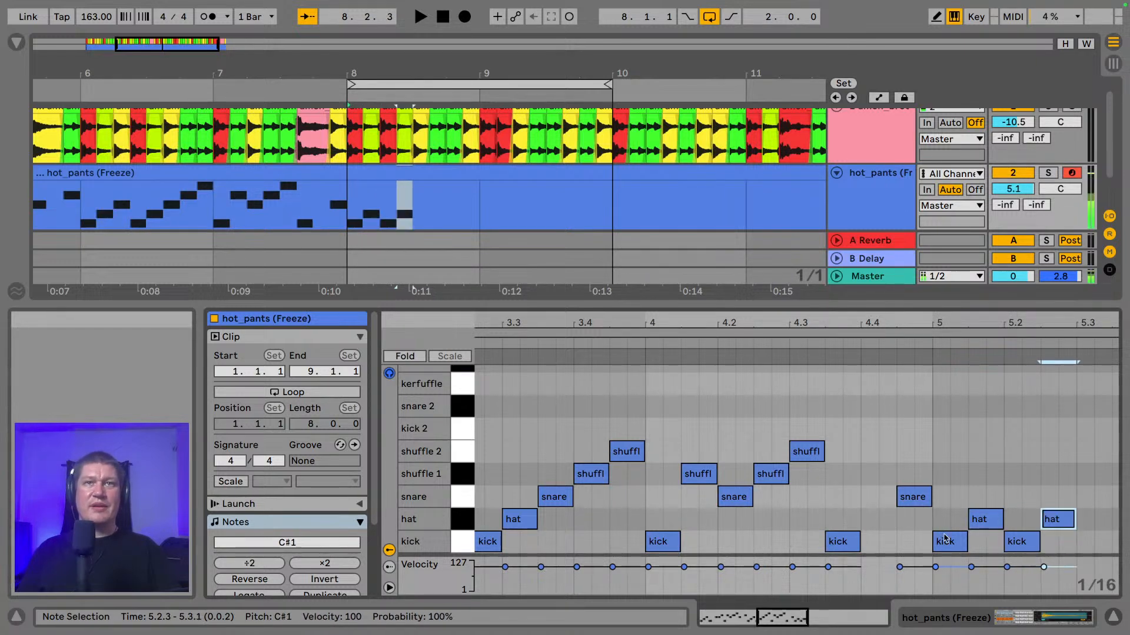
- Fill the second half of clip bar 5 with duplicated notes pitched as snare, shuffle 1, shuffle 2 and shuffle 1
{"action": "key", "text": "ctrl+d"}
{"action": "key", "text": "Up"}
{"action": "key", "text": "ctrl+d"}
{"action": "key", "text": "Up"}
{"action": "key", "text": "ctrl+d"}
{"action": "key", "text": "Up"}
{"action": "key", "text": "ctrl+d"}
{"action": "key", "text": "Down"}
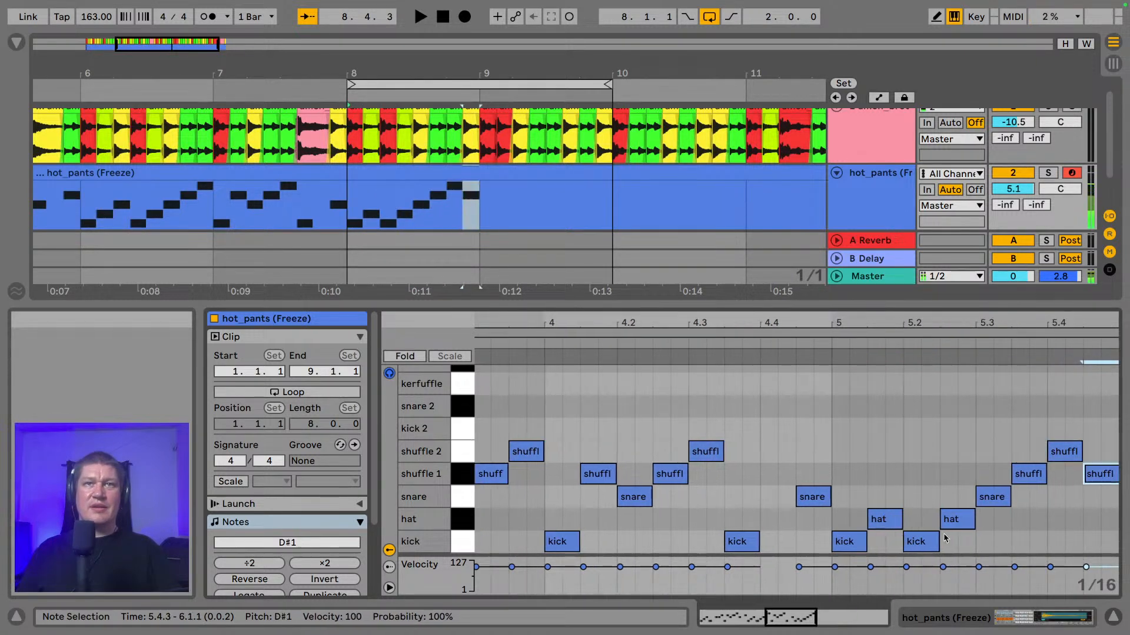
- Lower the 5.4.3 note to snare, and duplicate it onward as kicks at 6.1 and 6.1.3 and a snare at 6.2
{"action": "key", "text": "Down"}
{"action": "key", "text": "ctrl+d"}
{"action": "key", "text": "Down"}
{"action": "key", "text": "Down"}
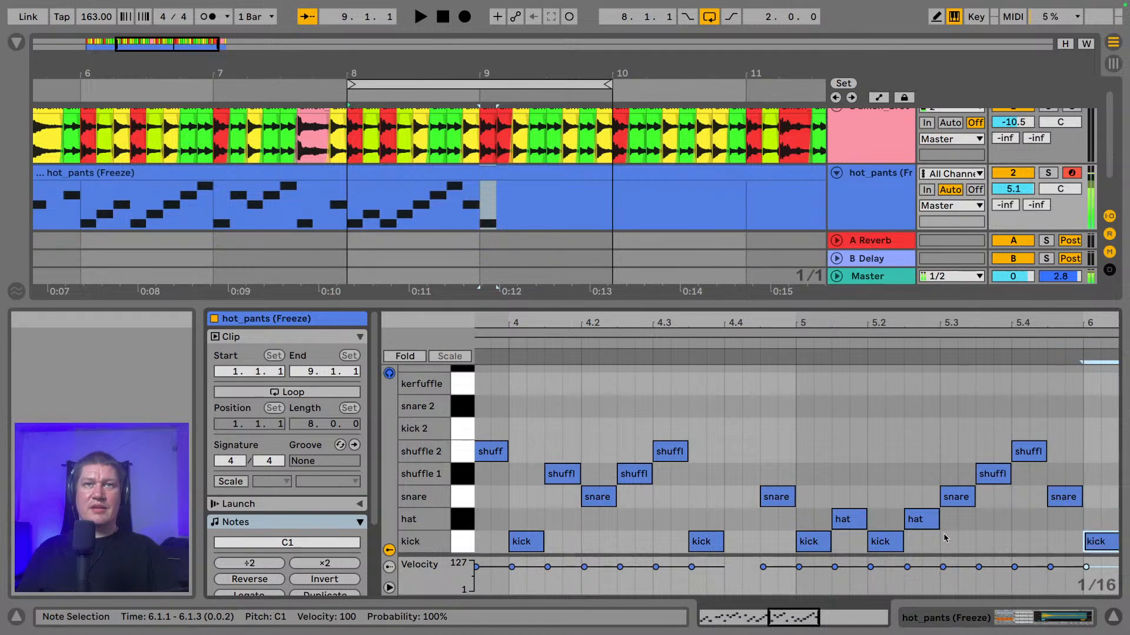
{"action": "key", "text": "ctrl+d"}
{"action": "key", "text": "ctrl+d"}
{"action": "key", "text": "Up"}
{"action": "key", "text": "Up"}
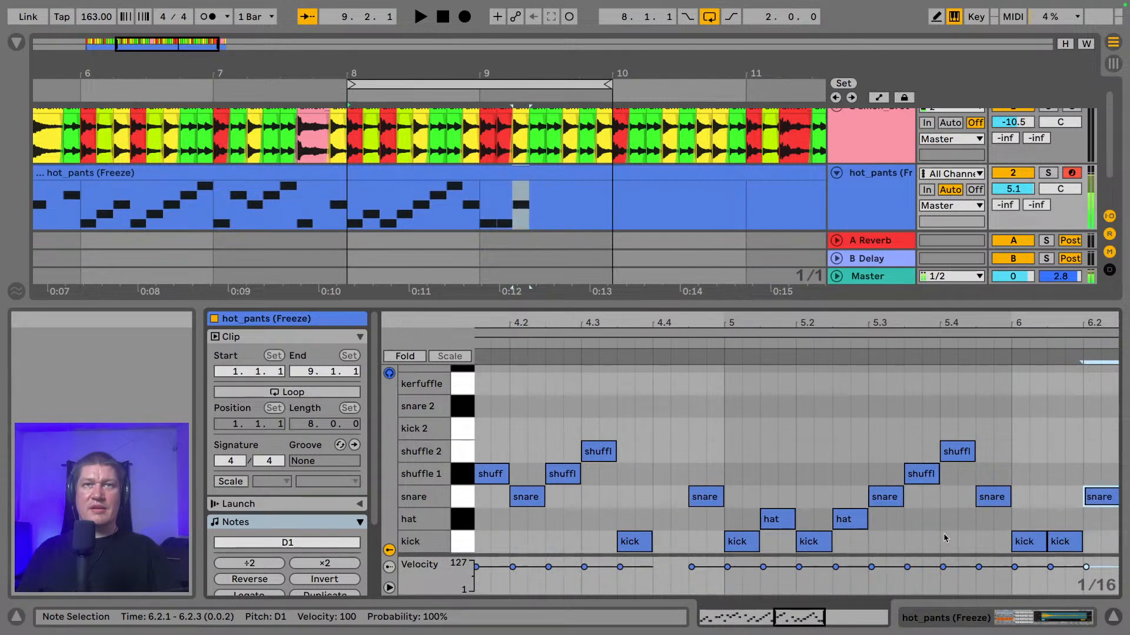
- Continue clip bar 6 with duplicated notes pitched as shuffle 1 at 6.2.3, shuffle 2 at 6.3 and snare at 6.3.3
{"action": "key", "text": "ctrl+d"}
{"action": "key", "text": "Up"}
{"action": "key", "text": "ctrl+d"}
{"action": "key", "text": "Up"}
{"action": "key", "text": "ctrl+d"}
{"action": "key", "text": "Down"}
{"action": "key", "text": "Down"}
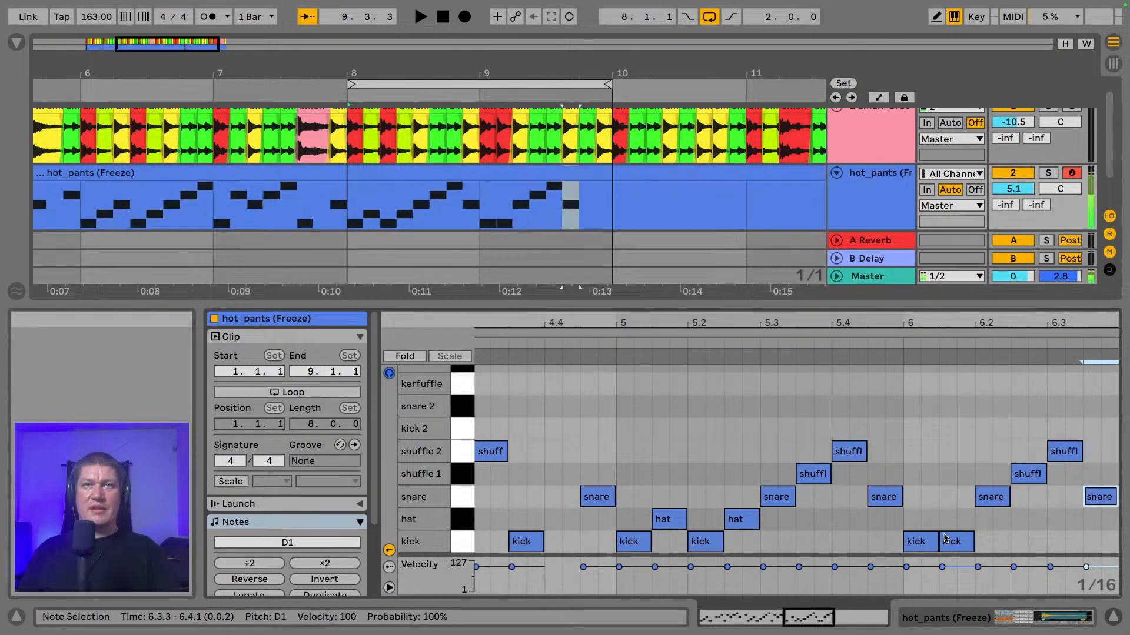
- Duplicate the snare onward as shuffle 1 at 6.4, a snare at 6.4.3 and a kick at 7.1
{"action": "key", "text": "Down"}
{"action": "key", "text": "Up"}
{"action": "key", "text": "ctrl+d"}
{"action": "key", "text": "Up"}
{"action": "key", "text": "ctrl+d"}
{"action": "key", "text": "Down"}
{"action": "key", "text": "ctrl+d"}
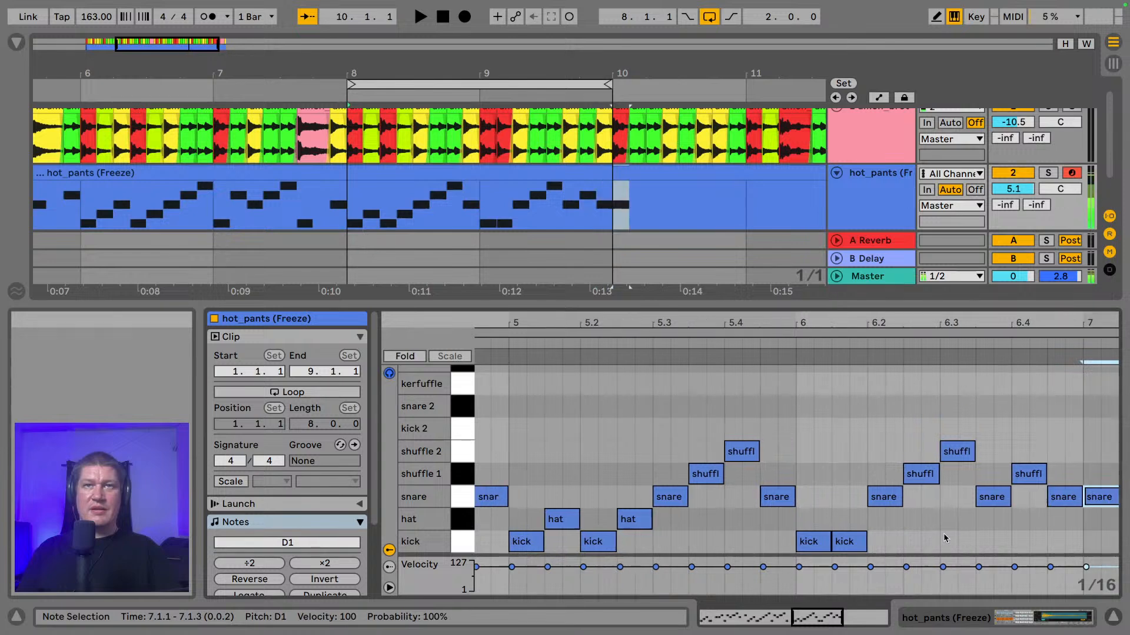
{"action": "key", "text": "Down"}
{"action": "key", "text": "Down"}
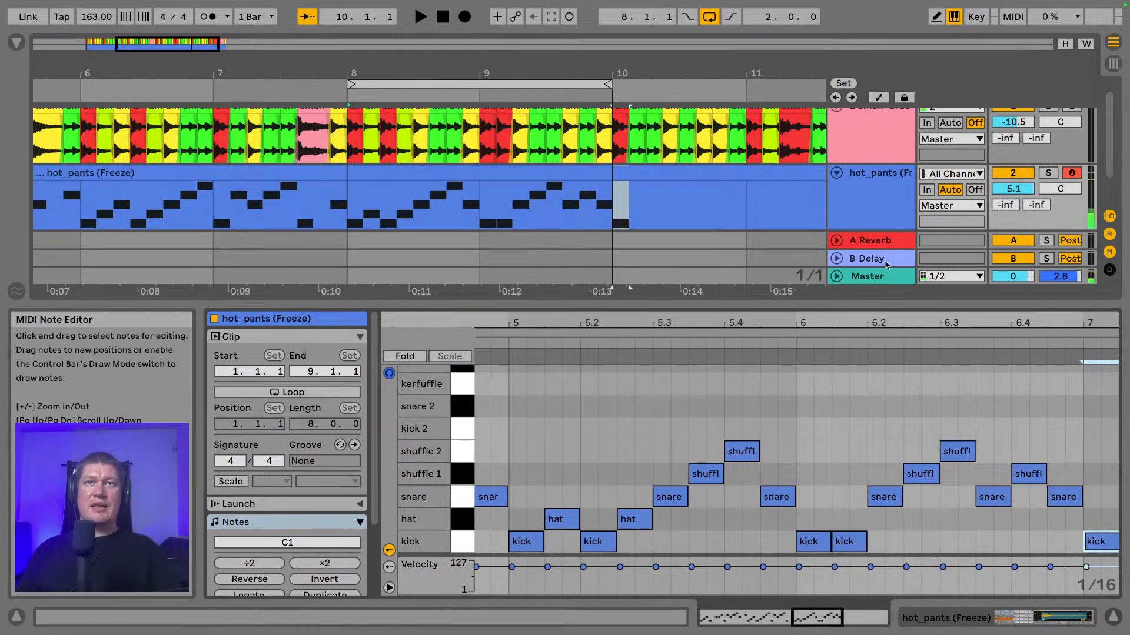
- Move the arrangement loop to bars 10 to 12 and bring the clip's last two bars into view in the note editor
{"action": "left_click_drag", "start_coordinate": [590, 74], "coordinate": [505, 42]}
{"action": "left_click_drag", "start_coordinate": [483, 84], "coordinate": [540, 129]}
{"action": "left_click_drag", "start_coordinate": [1018, 323], "coordinate": [670, 306]}
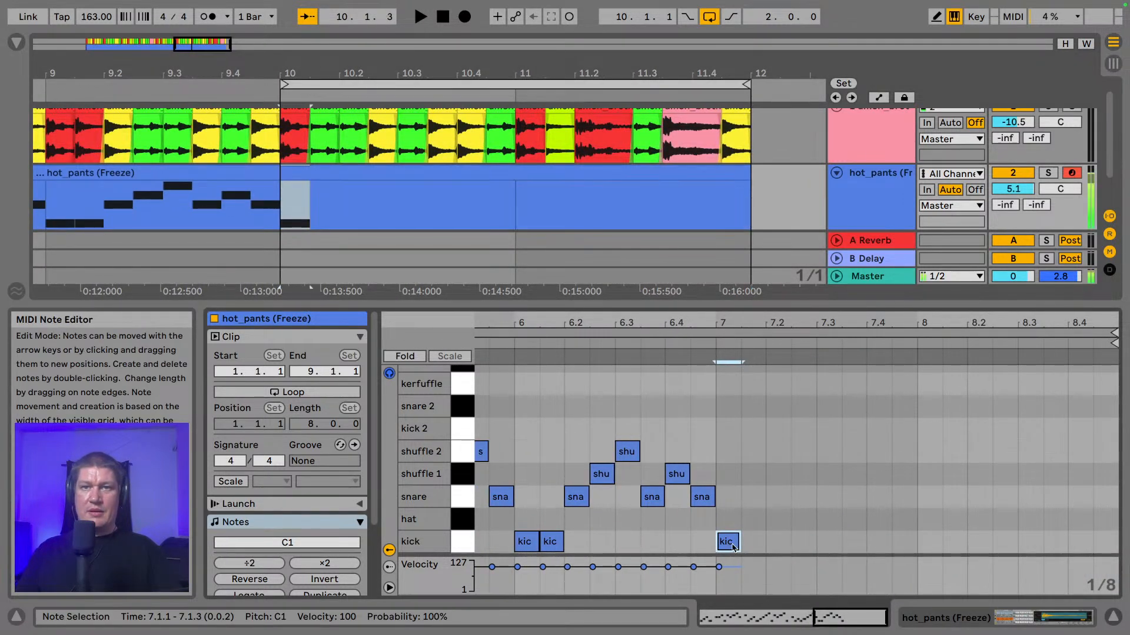
- Duplicate the 7.1 kick onward as shuffle 1 at 7.1.3, shuffle 2 at 7.2, snare at 7.2.3 and shuffle 1 at 7.3
{"action": "key", "text": "ctrl+d"}
{"action": "key", "text": "Up"}
{"action": "key", "text": "Up"}
{"action": "key", "text": "Up"}
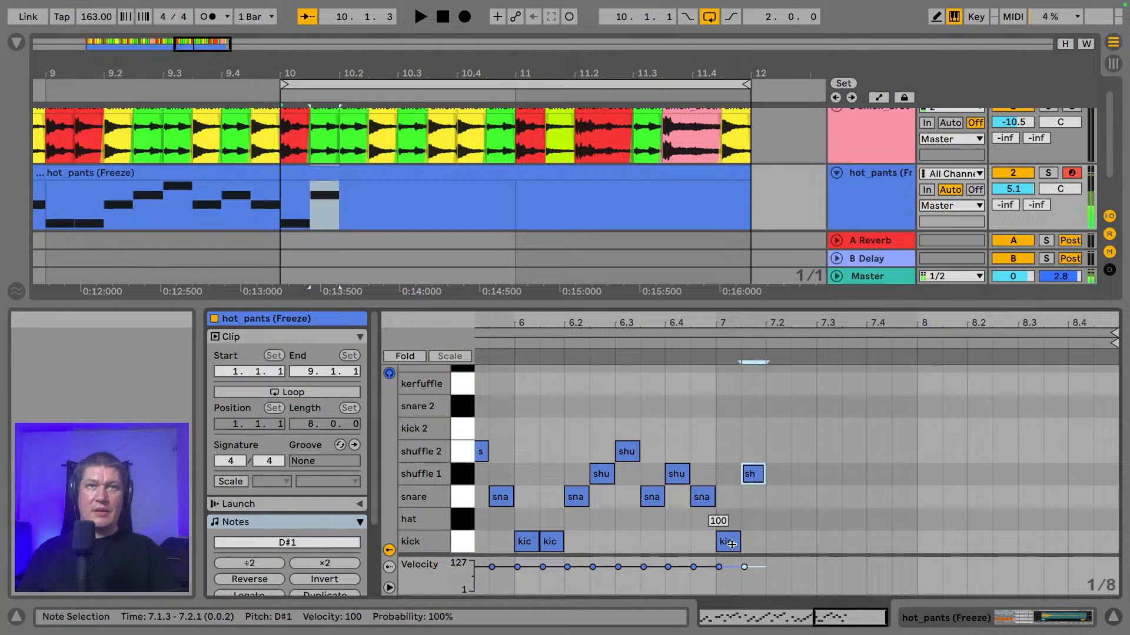
{"action": "key", "text": "ctrl+d"}
{"action": "key", "text": "Up"}
{"action": "key", "text": "ctrl+d"}
{"action": "key", "text": "Down"}
{"action": "key", "text": "Down"}
{"action": "key", "text": "ctrl+d"}
{"action": "key", "text": "Up"}
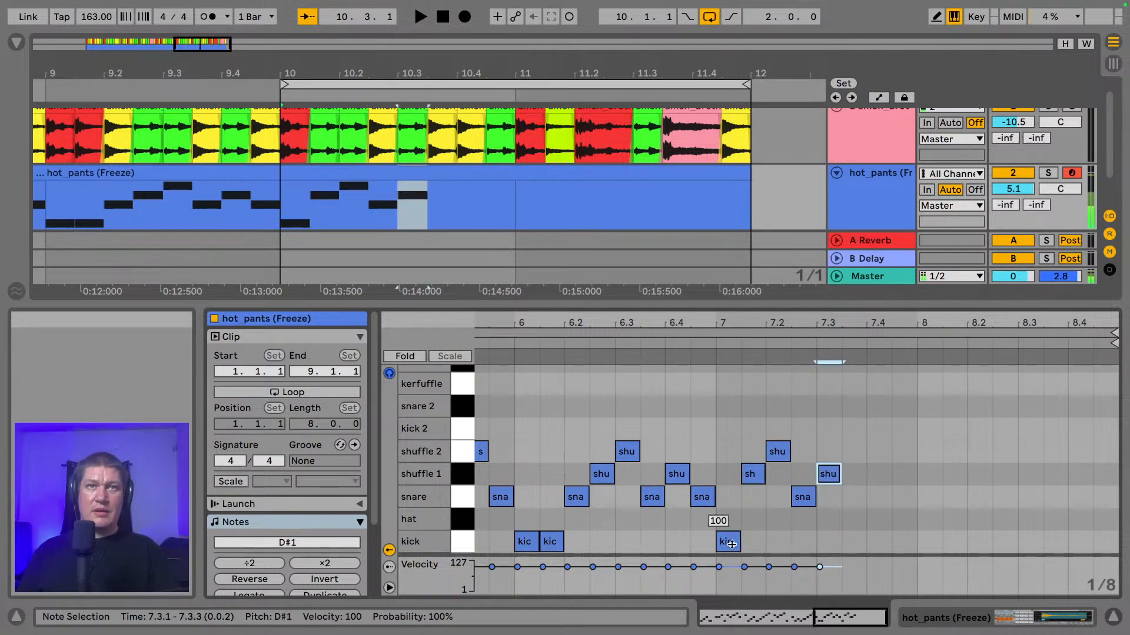
- Finish clip bar 7 with duplicated snares at 7.3.3 and 7.4 and a shuffle 1 at 7.4.3
{"action": "key", "text": "ctrl+d"}
{"action": "key", "text": "Down"}
{"action": "key", "text": "ctrl+d"}
{"action": "key", "text": "ctrl+d"}
{"action": "key", "text": "Up"}
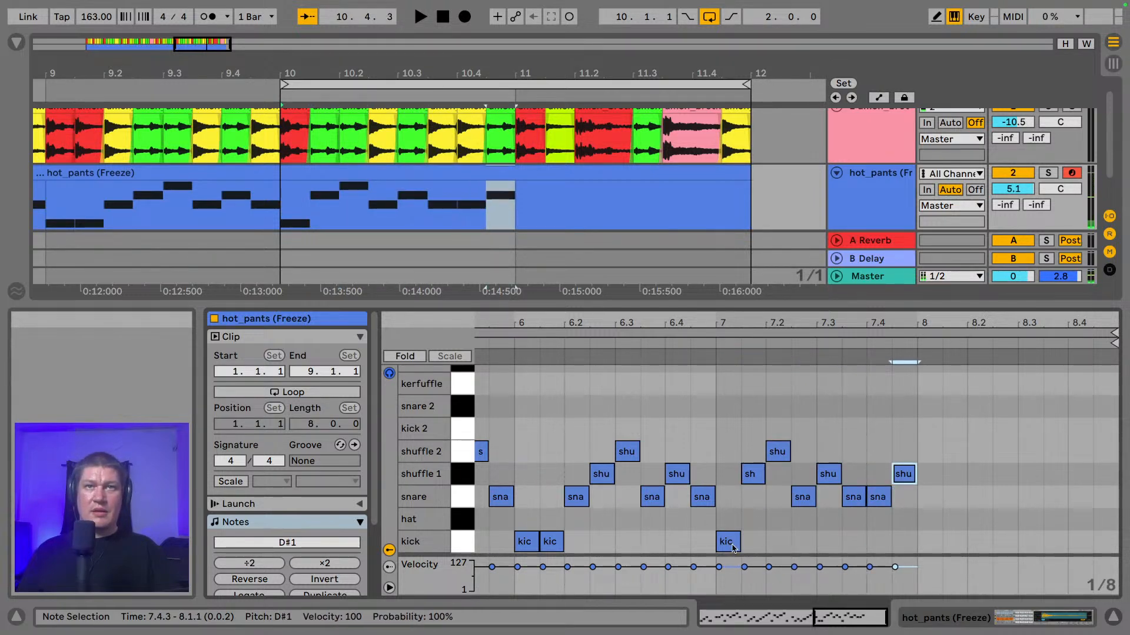
- Start clip bar 8 with duplicated notes pitched as kick at 8.1, hat at 8.1.3 and kick at 8.2
{"action": "key", "text": "ctrl+d"}
{"action": "key", "text": "Down"}
{"action": "key", "text": "Down"}
{"action": "key", "text": "ctrl+d"}
{"action": "key", "text": "Up"}
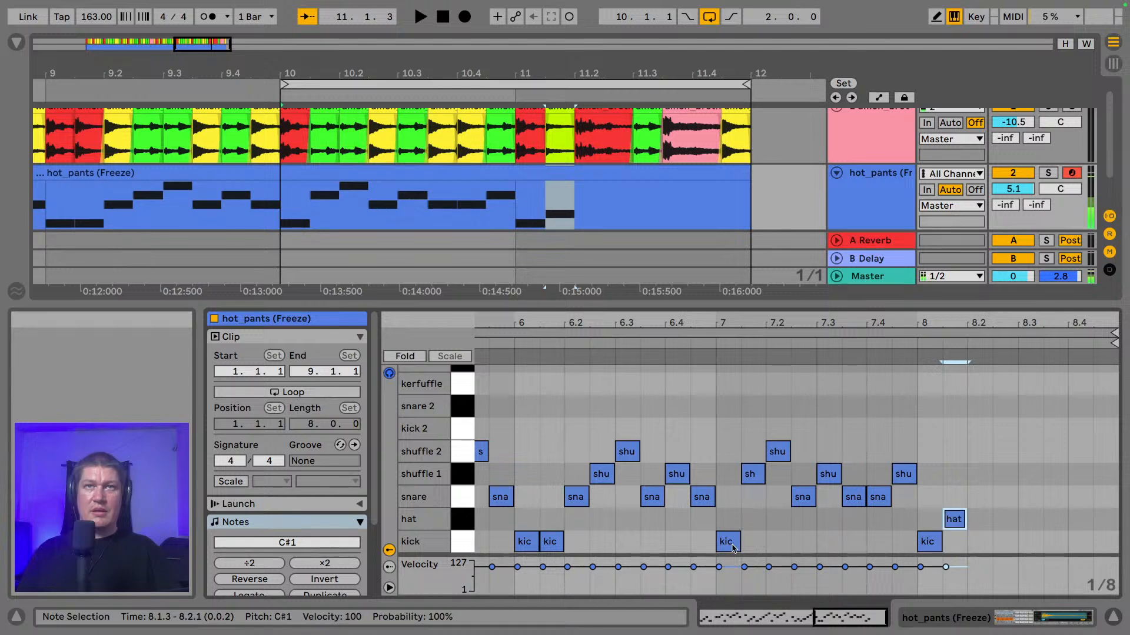
{"action": "key", "text": "ctrl+d"}
{"action": "key", "text": "Down"}
- Duplicate the 8.2 kick, shift the copy to 8.3 and raise it to shuffle 1
{"action": "key", "text": "ctrl+d"}
{"action": "key", "text": "Right"}
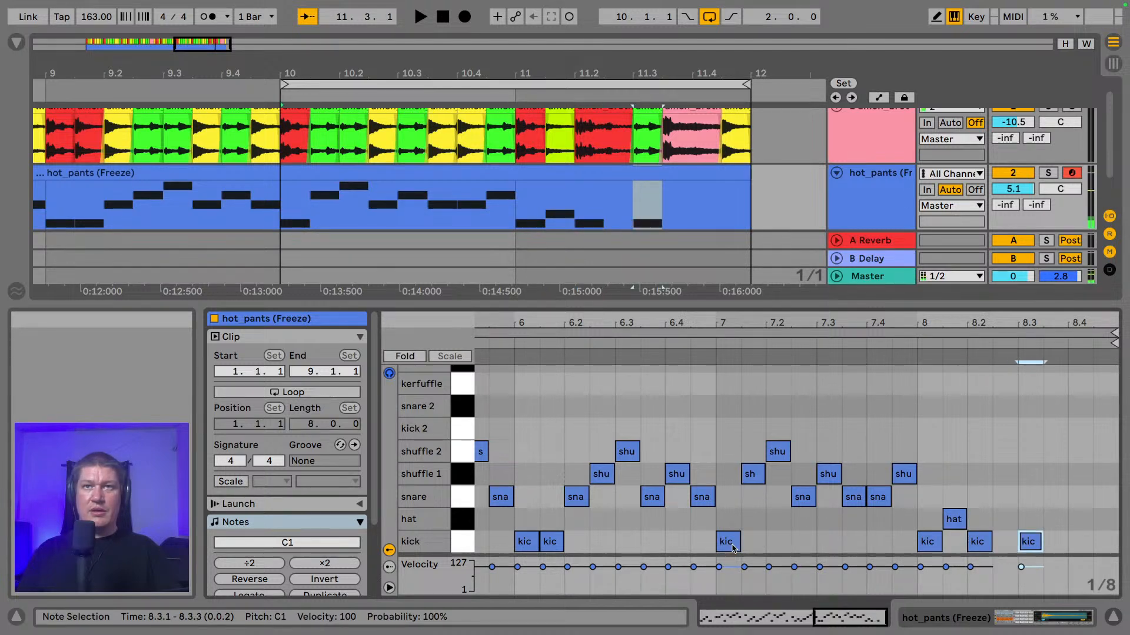
{"action": "key", "text": "Up"}
{"action": "key", "text": "Up"}
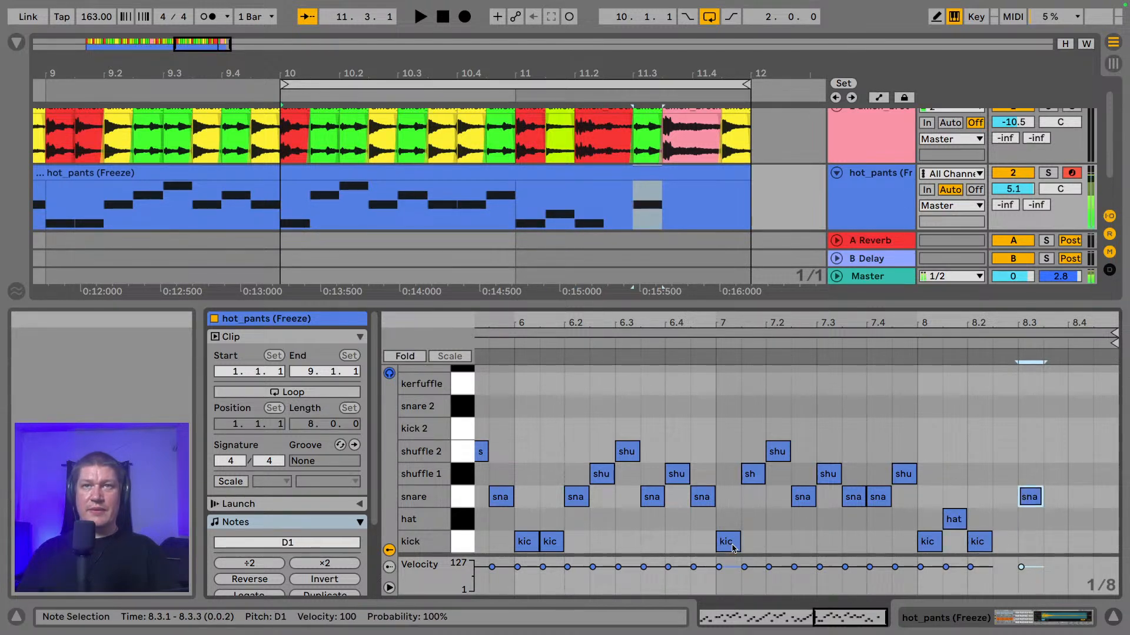
{"action": "key", "text": "Up"}
- Complete clip bar 8 with a duplicated kick at 8.3.3 and a snare at 8.4.3, leaving 8.4 empty
{"action": "key", "text": "ctrl+d"}
{"action": "key", "text": "Down"}
{"action": "key", "text": "Down"}
{"action": "key", "text": "Down"}
{"action": "key", "text": "ctrl+d"}
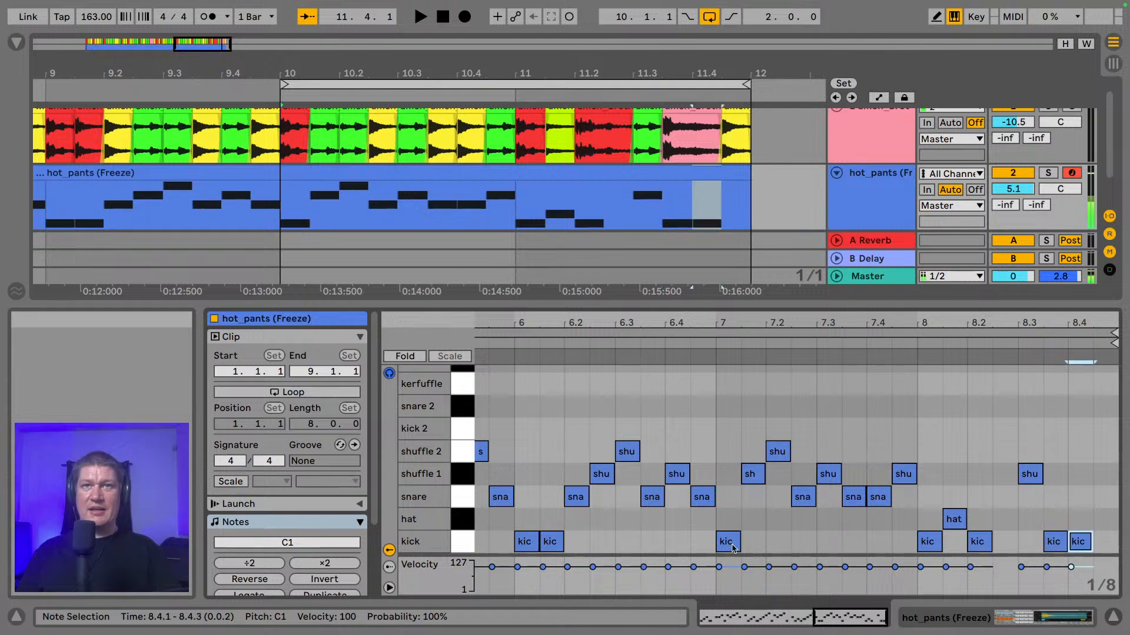
{"action": "key", "text": "Right"}
{"action": "key", "text": "Up"}
{"action": "key", "text": "Up"}
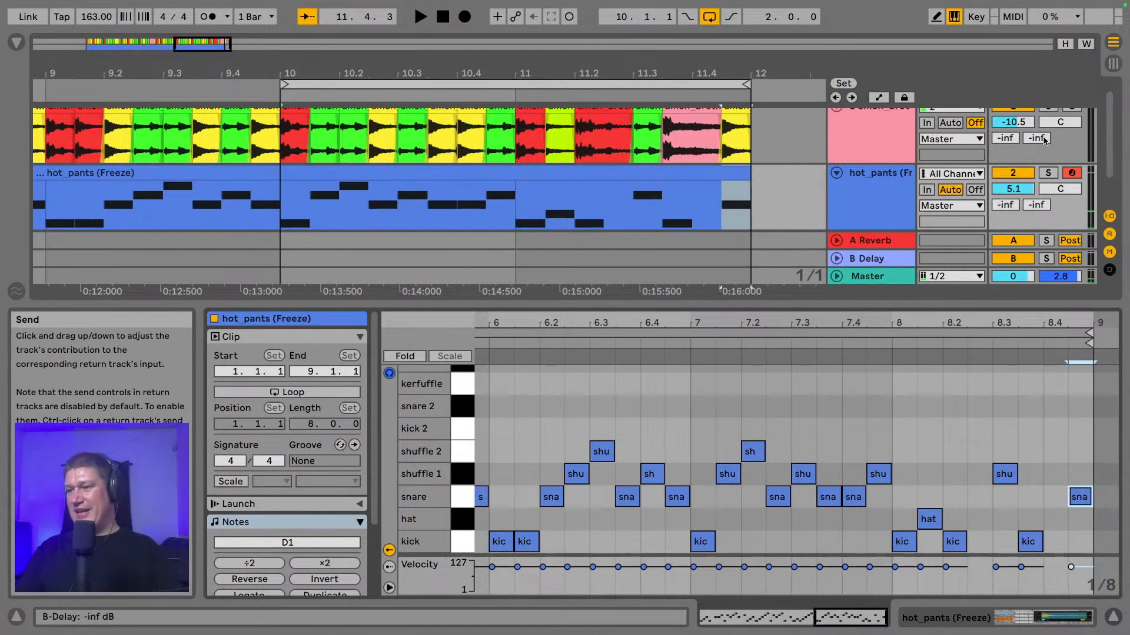
- Extend the arrangement loop to bars 4 to 12 during playback, and hide the clip's note editor
{"action": "key", "text": "space"}
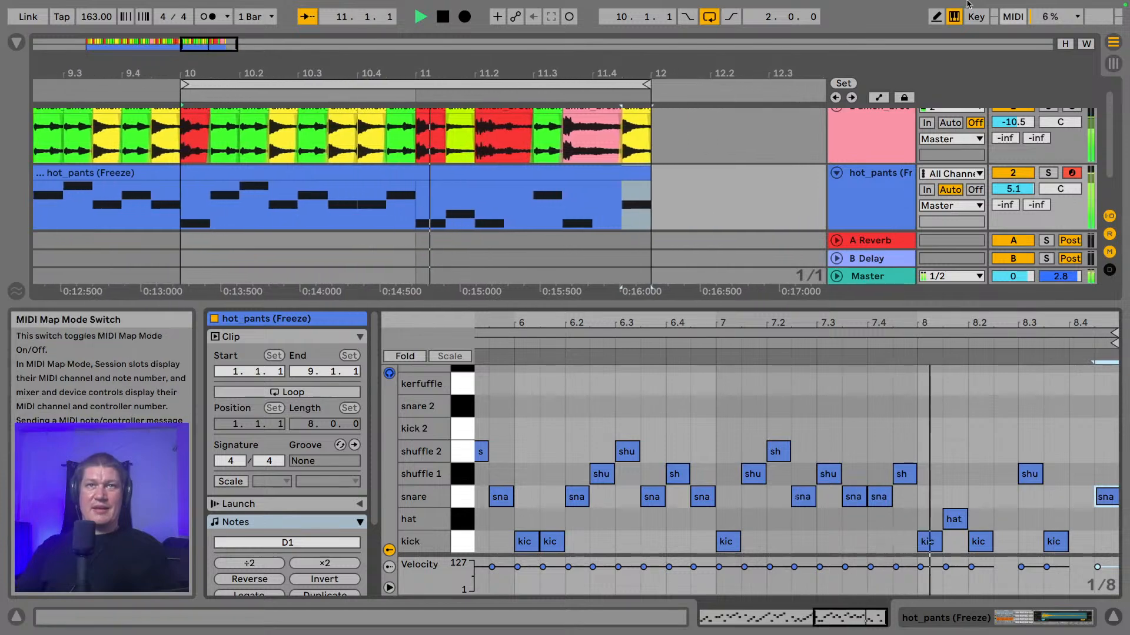
{"action": "left_click_drag", "start_coordinate": [733, 68], "coordinate": [733, 18]}
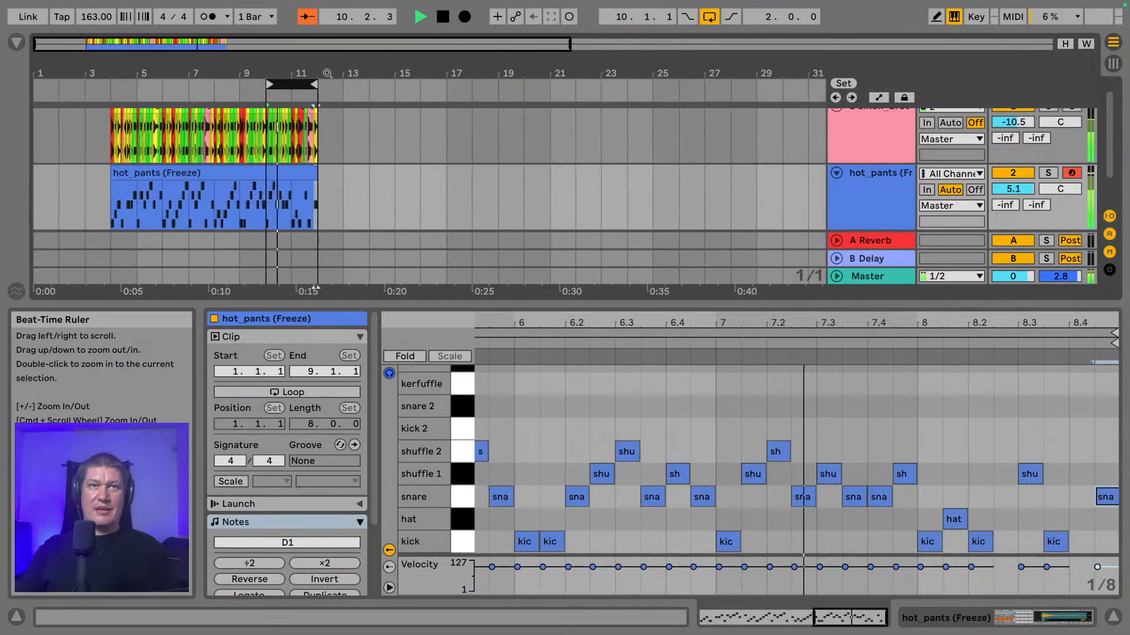
{"action": "left_click_drag", "start_coordinate": [268, 84], "coordinate": [107, 95]}
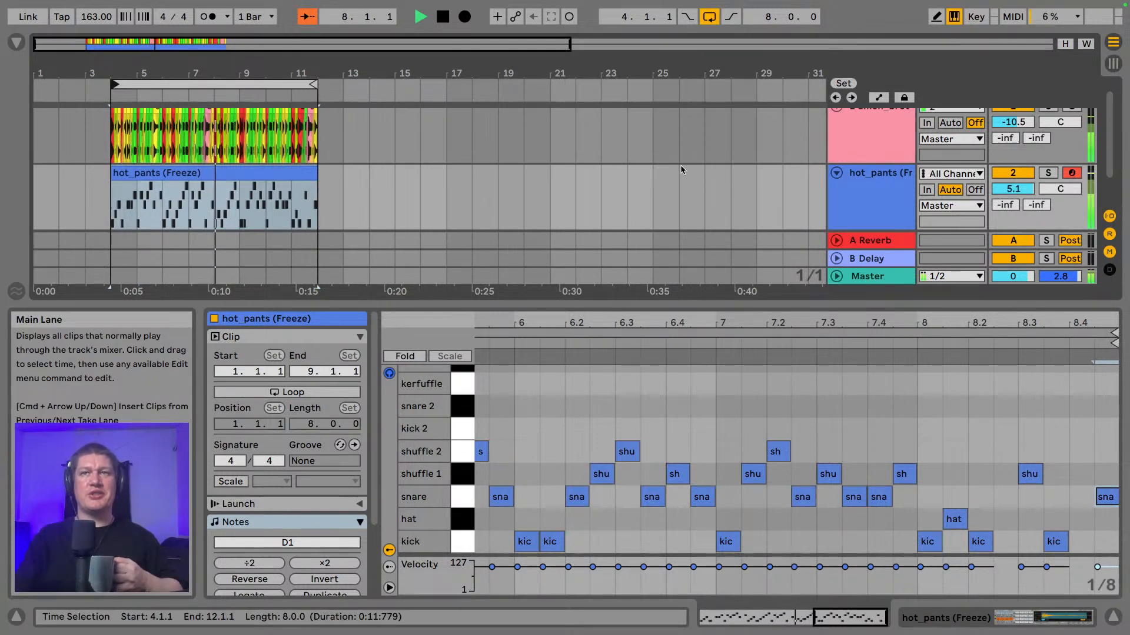
{"action": "left_click", "coordinate": [1113, 617]}
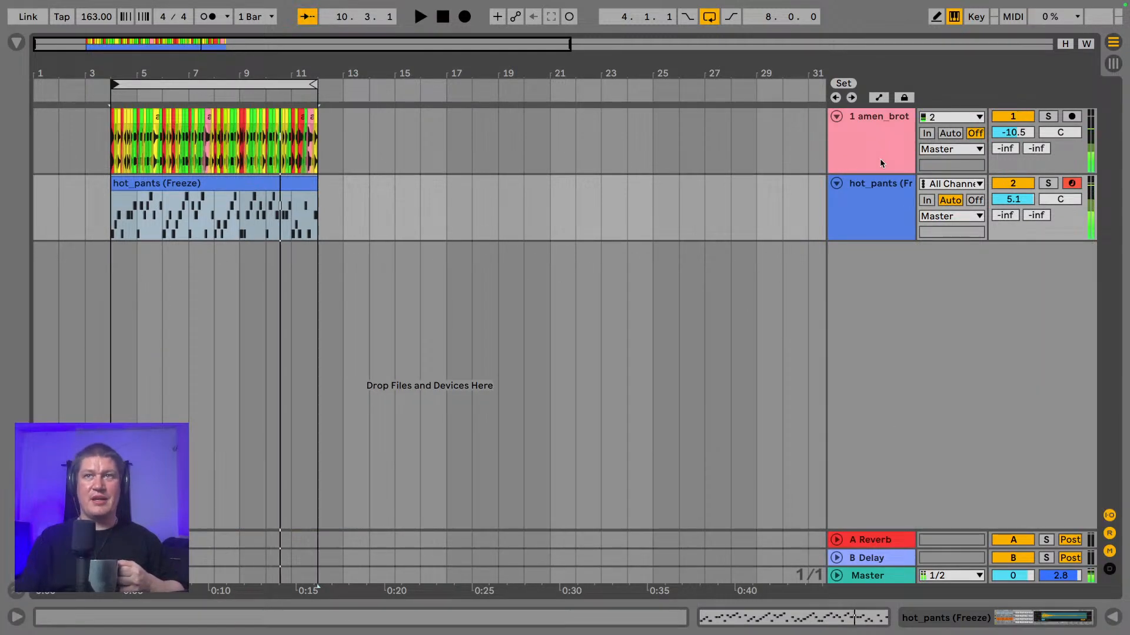
{"action": "mouse_move", "coordinate": [1092, 19]}
{"action": "left_click_drag", "start_coordinate": [180, 72], "coordinate": [263, 121]}
{"action": "left_click_drag", "start_coordinate": [263, 73], "coordinate": [332, 70]}
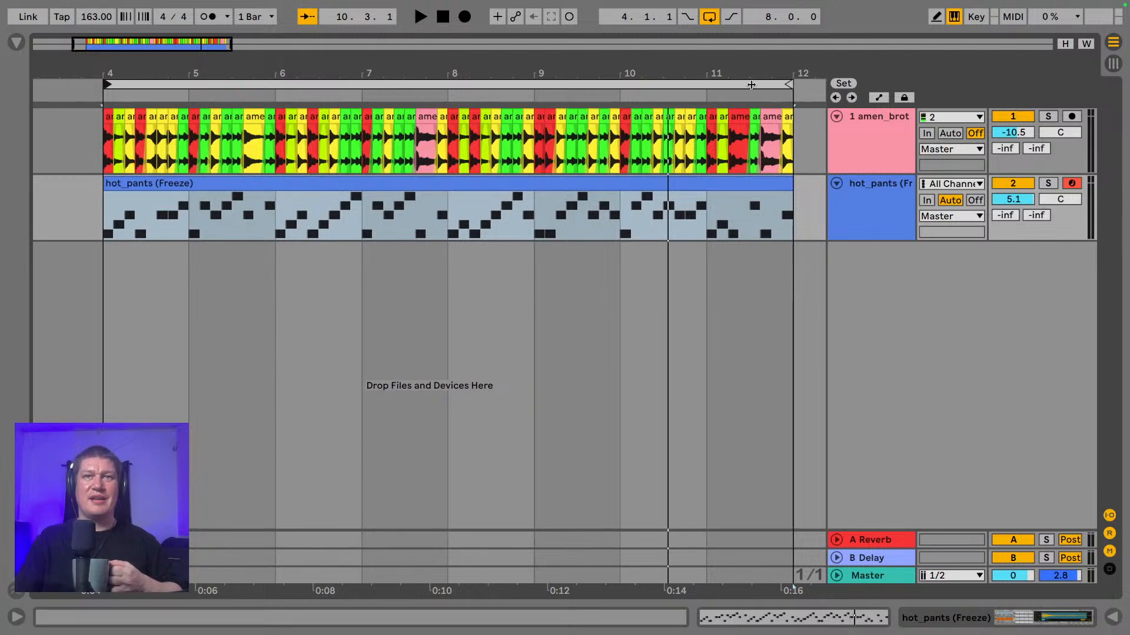
- Solo the amen_brother track and listen to it over the eight-bar loop
{"action": "left_click", "coordinate": [1045, 116]}
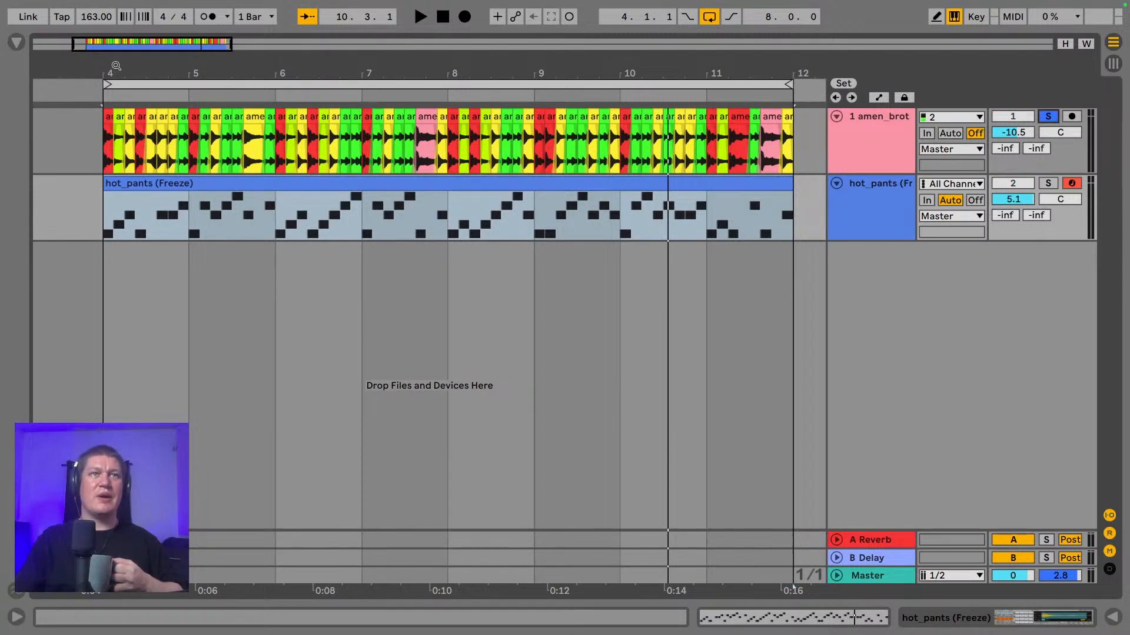
{"action": "left_click_drag", "start_coordinate": [116, 66], "coordinate": [223, 87]}
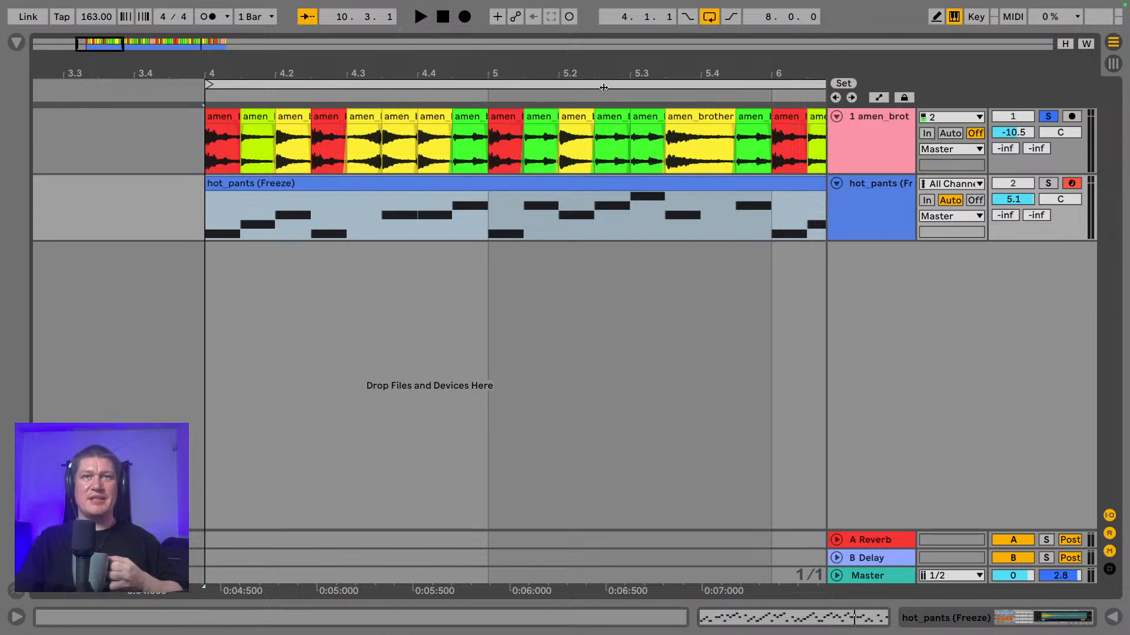
{"action": "left_click_drag", "start_coordinate": [611, 73], "coordinate": [194, 74]}
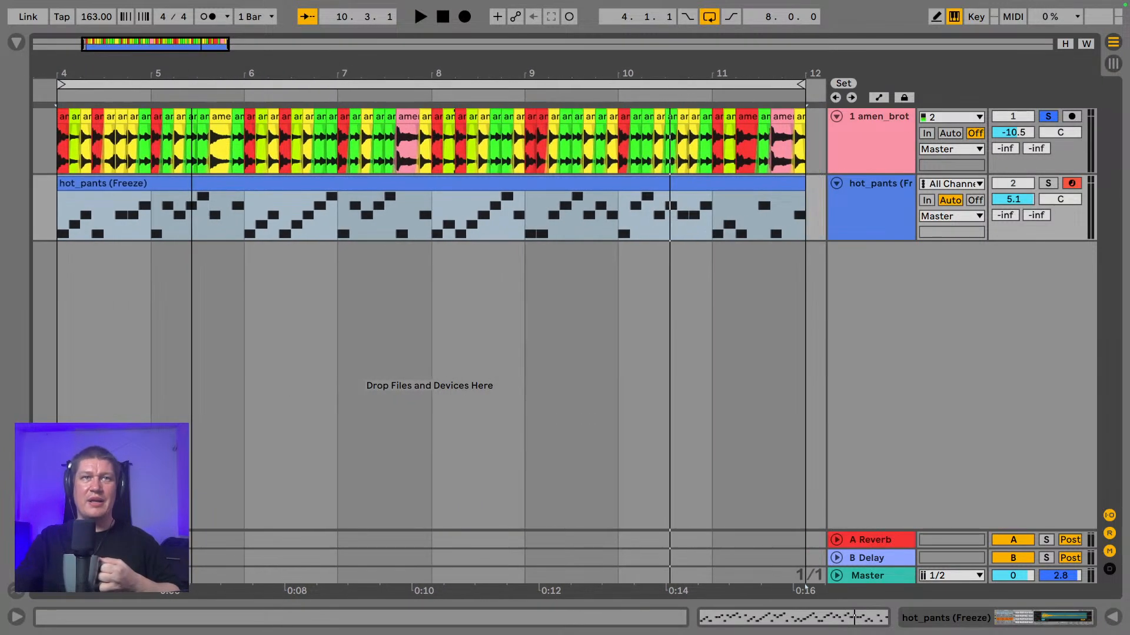
{"action": "left_click", "coordinate": [224, 83]}
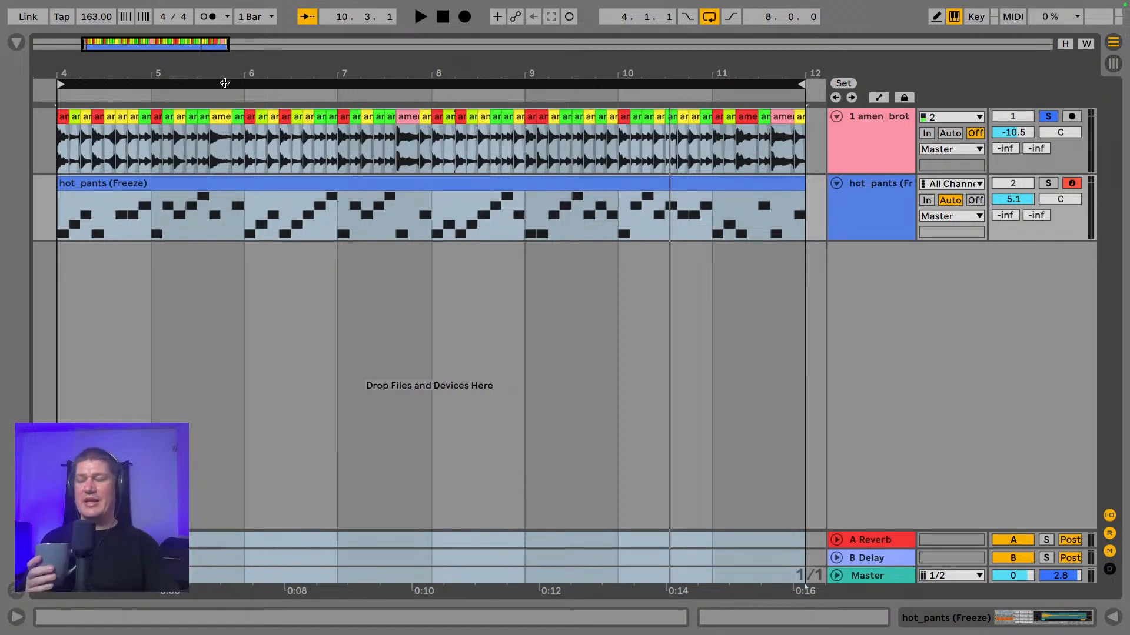
{"action": "key", "text": "space"}
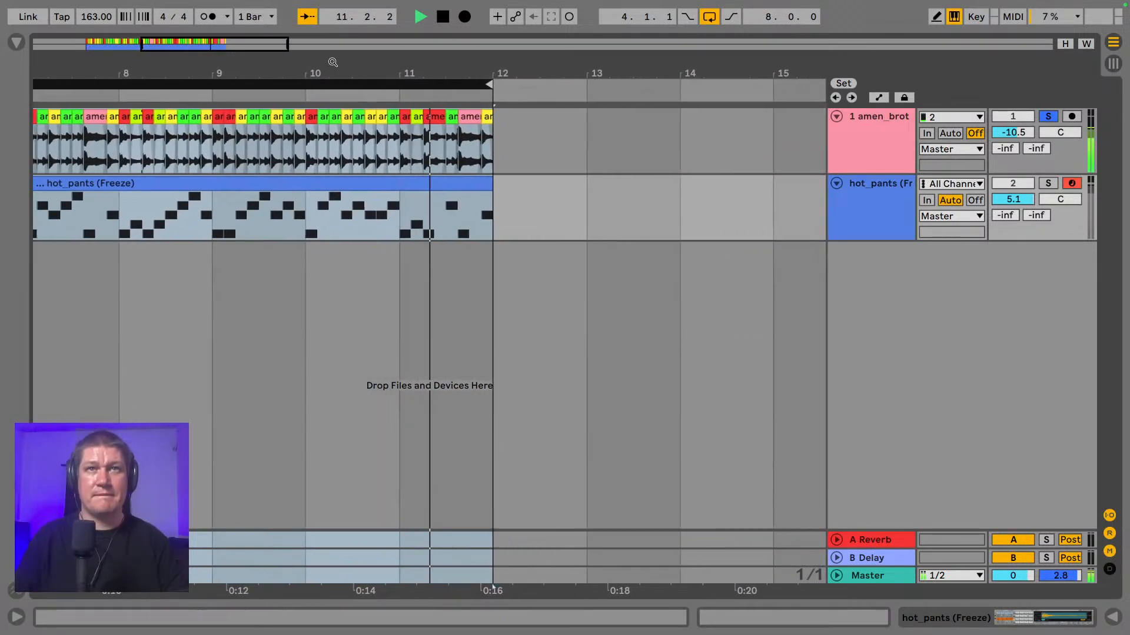
{"action": "key", "text": "space"}
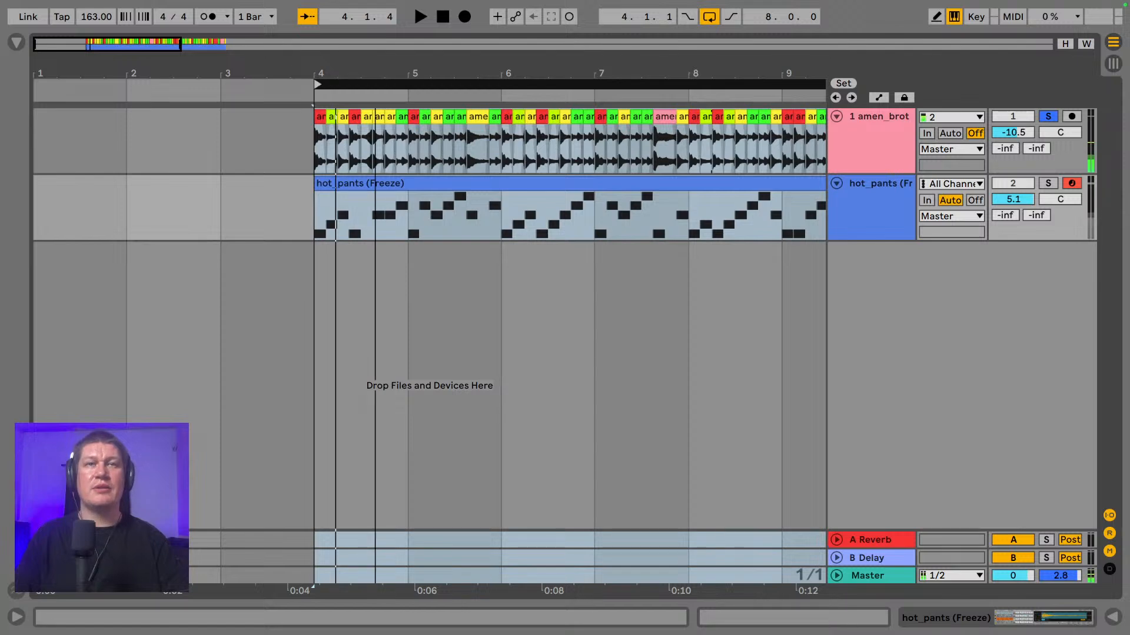
{"action": "left_click_drag", "start_coordinate": [351, 63], "coordinate": [231, 41]}
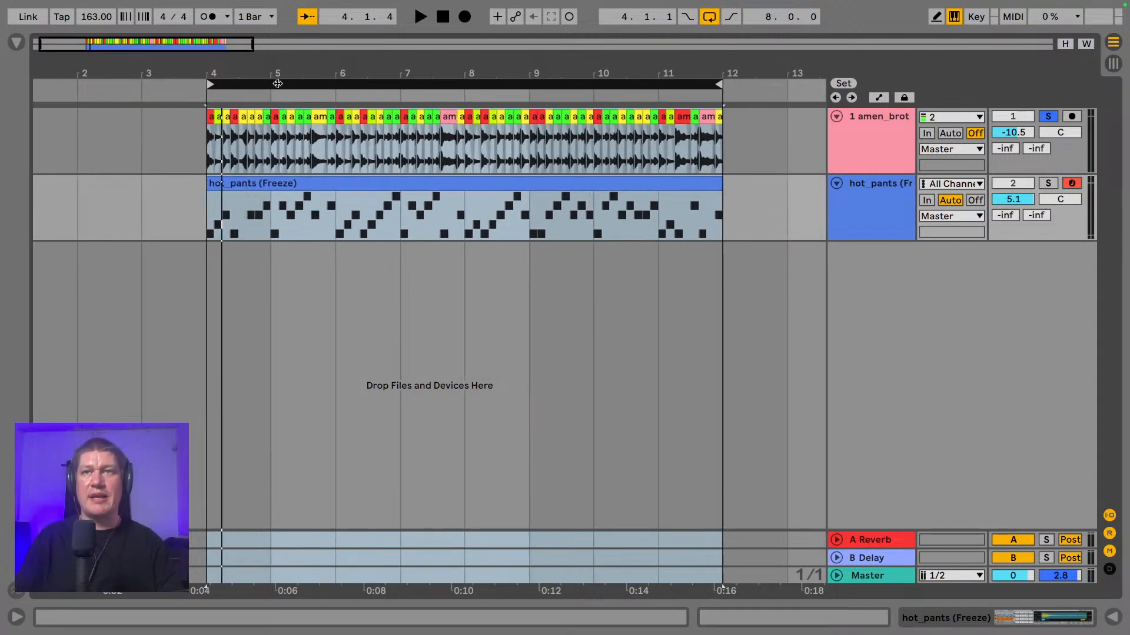
- Reopen the hot_pants clip in the note editor and shrink the editor's height
{"action": "left_click", "coordinate": [852, 207]}
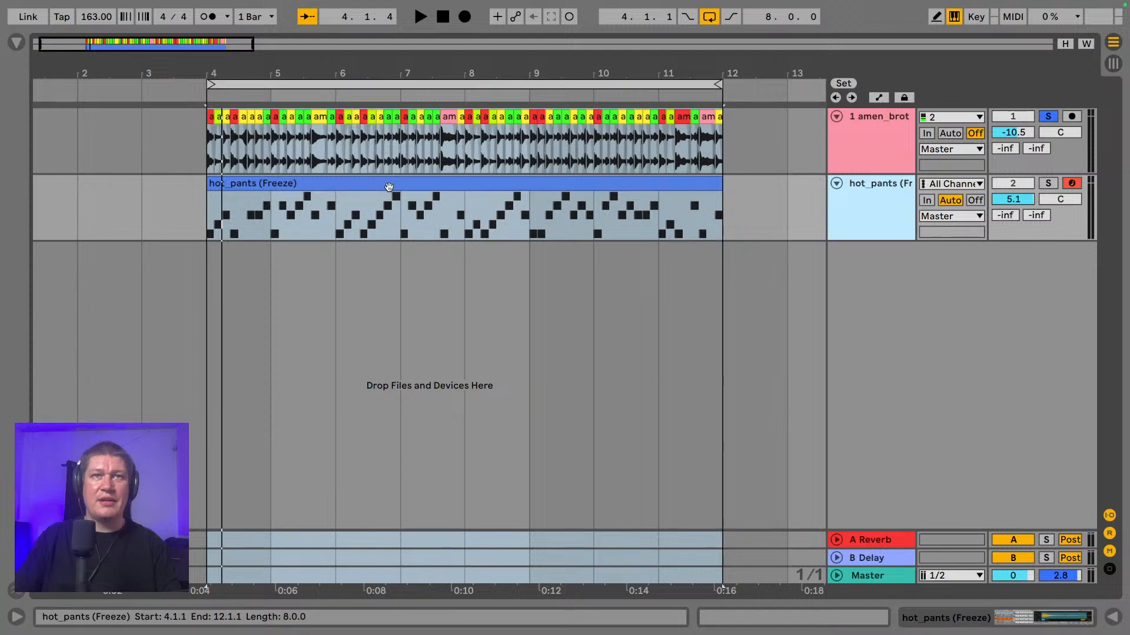
{"action": "double_click", "coordinate": [360, 192]}
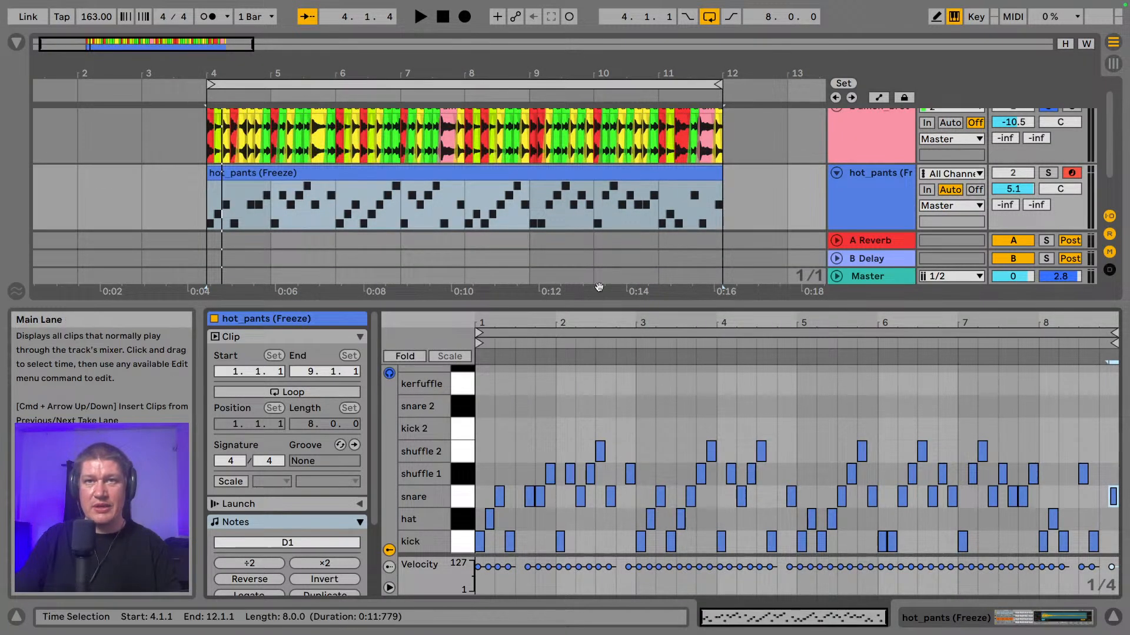
{"action": "left_click_drag", "start_coordinate": [609, 311], "coordinate": [618, 406]}
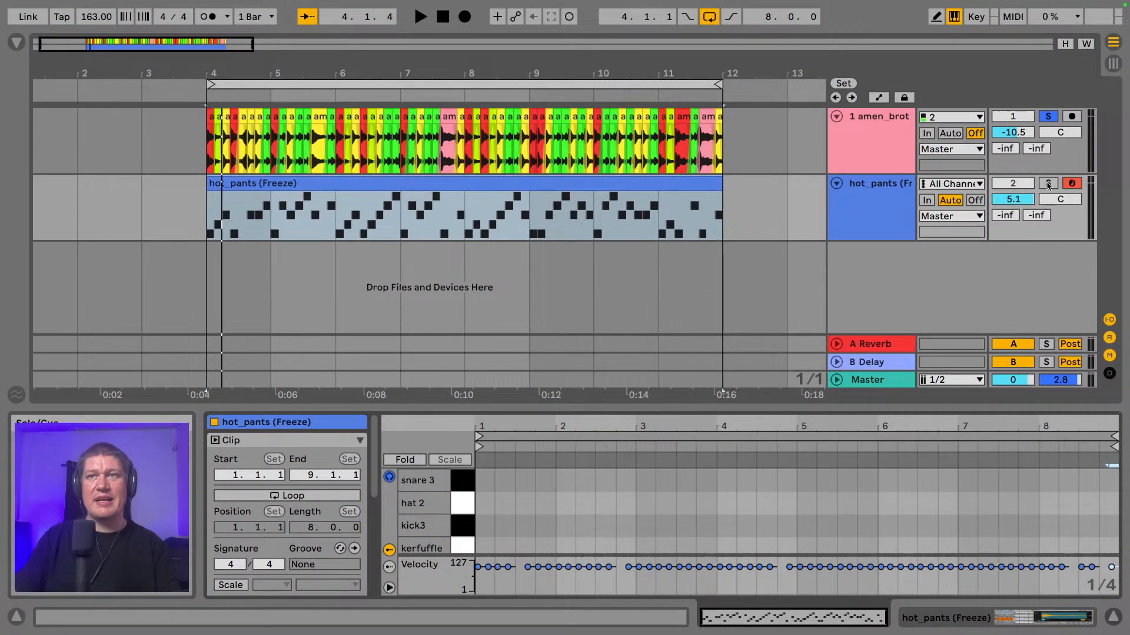
- Solo the hot_pants track for playback of the loop, and unsolo it to hear both breaks together
{"action": "left_click", "coordinate": [1048, 183]}
{"action": "key", "text": "space"}
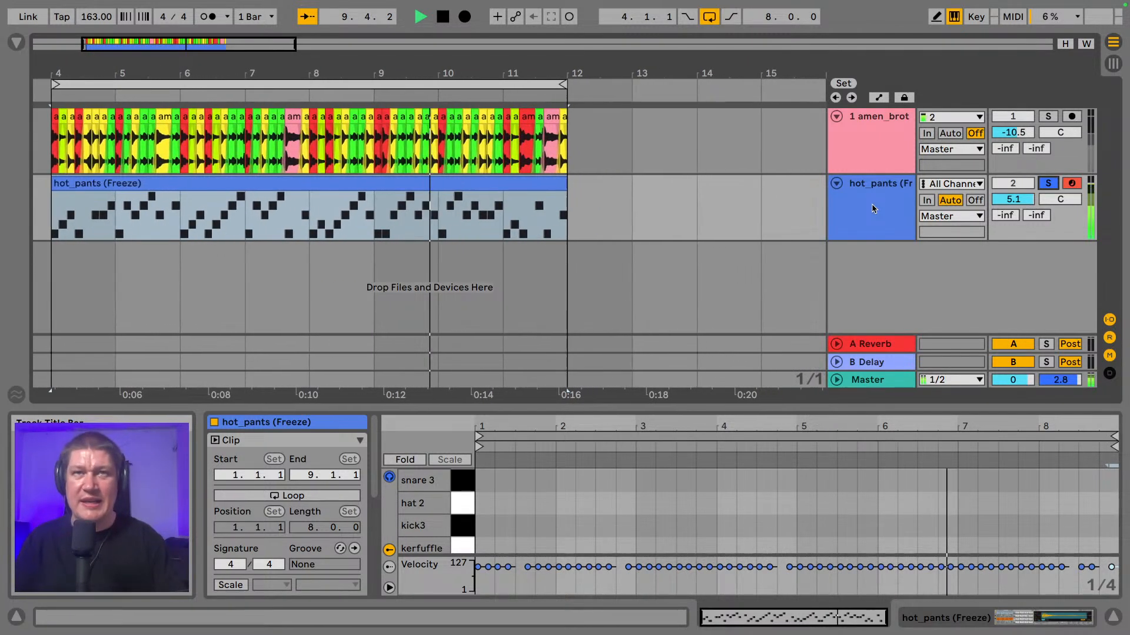
{"action": "left_click", "coordinate": [1046, 183]}
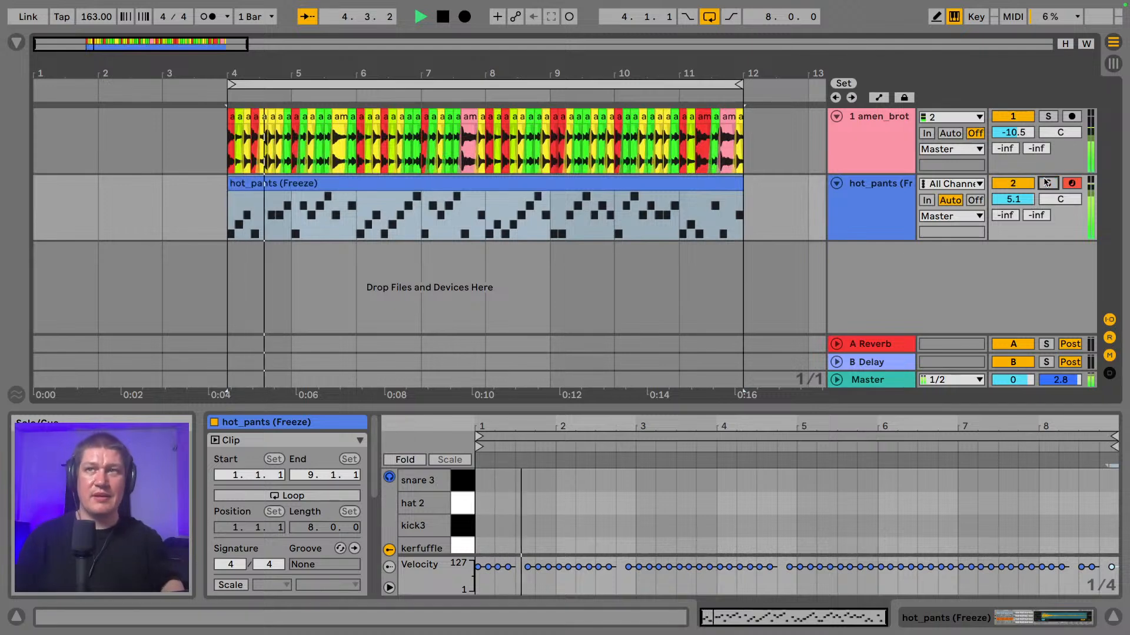
- In the Session View mixer, set the amen_brother volume to -4.0 dB and the hot_pants volume to 2.3 dB
{"action": "key", "text": "Tab"}
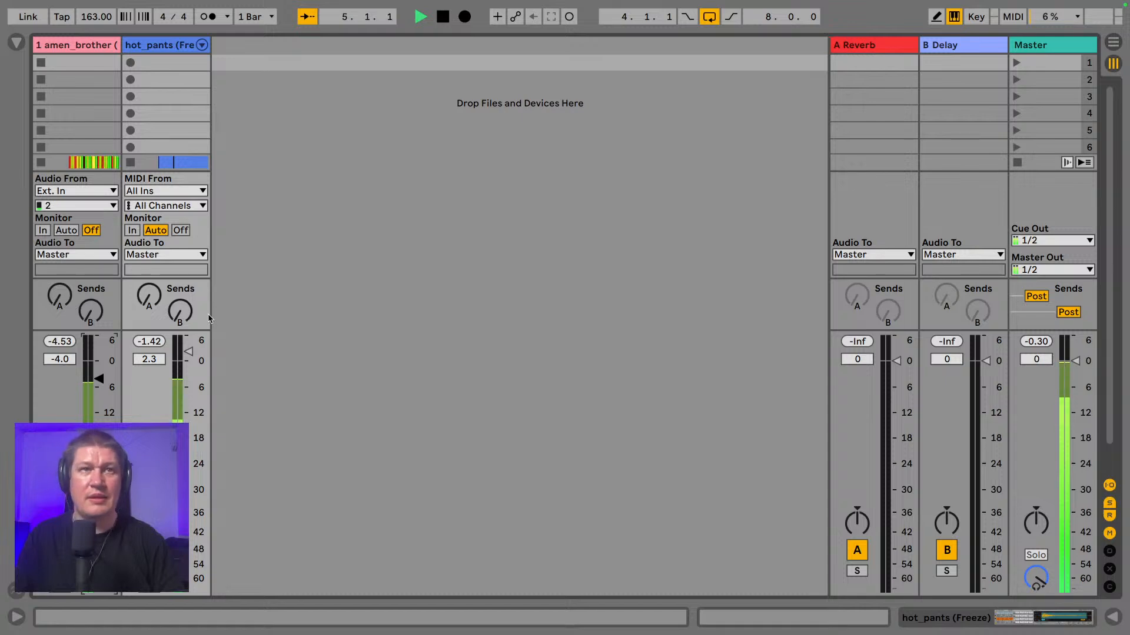
{"action": "key", "text": "Tab"}
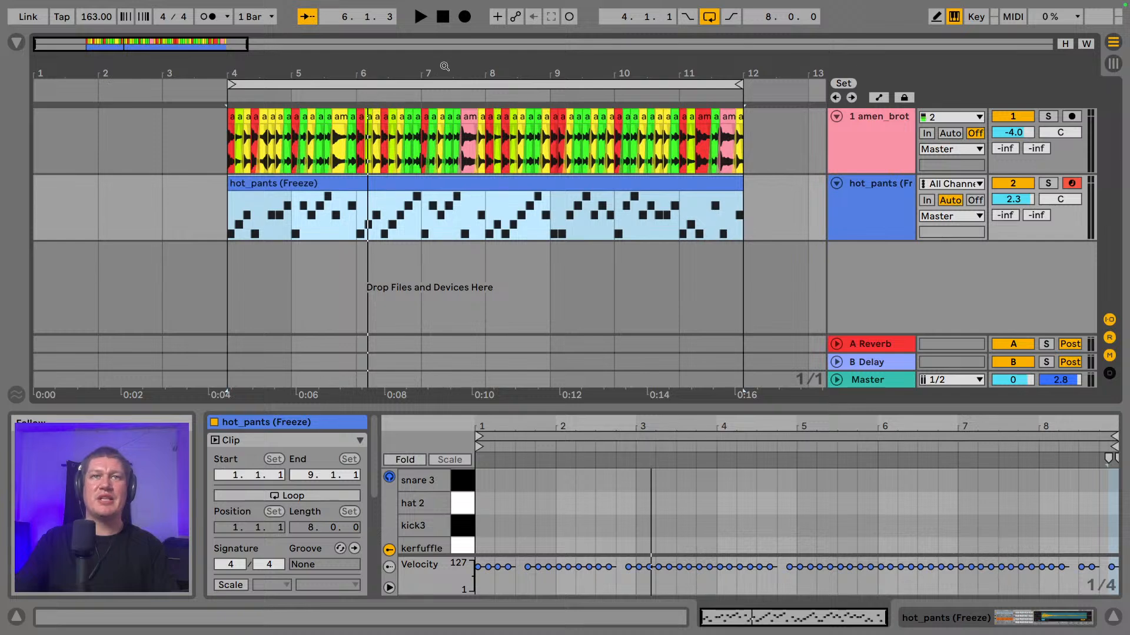
- Show the browser and add a Simpler instrument on a new MIDI track below hot_pants
{"action": "left_click_drag", "start_coordinate": [445, 67], "coordinate": [370, 67]}
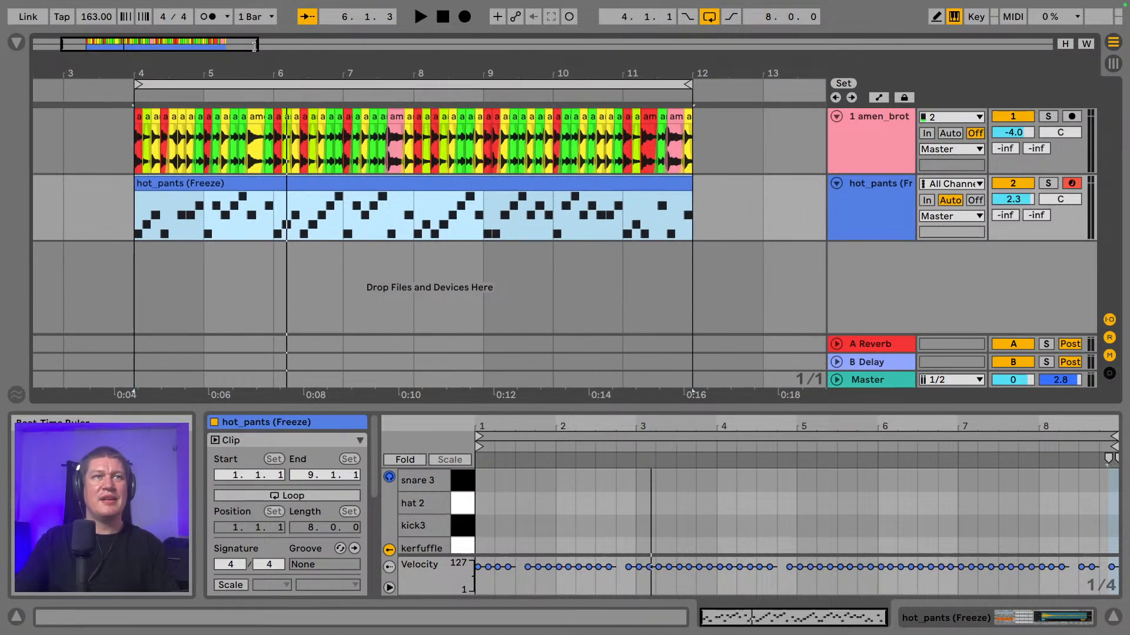
{"action": "left_click", "coordinate": [14, 41]}
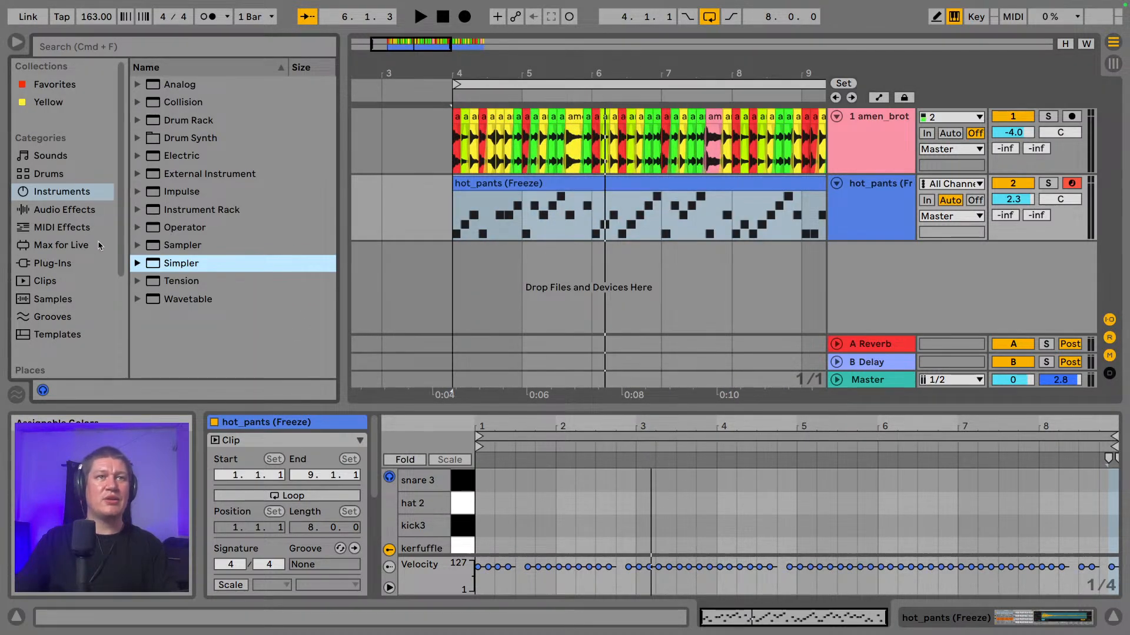
{"action": "scroll", "coordinate": [100, 246], "scroll_direction": "down", "scroll_amount": 2}
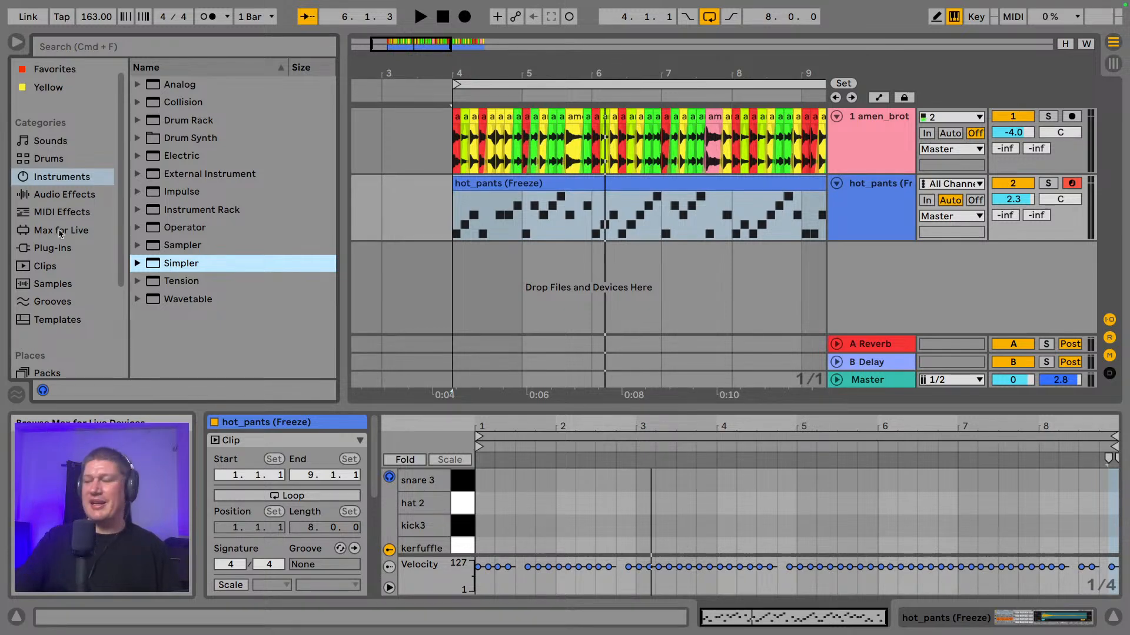
{"action": "scroll", "coordinate": [61, 233], "scroll_direction": "down", "scroll_amount": 1}
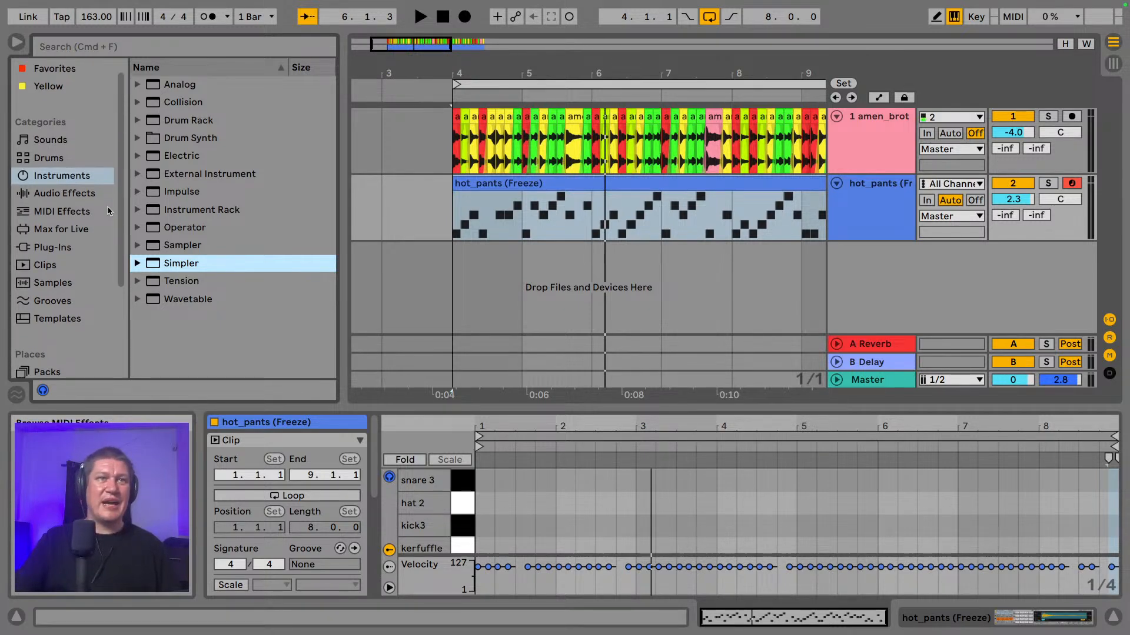
{"action": "scroll", "coordinate": [94, 215], "scroll_direction": "up", "scroll_amount": 2}
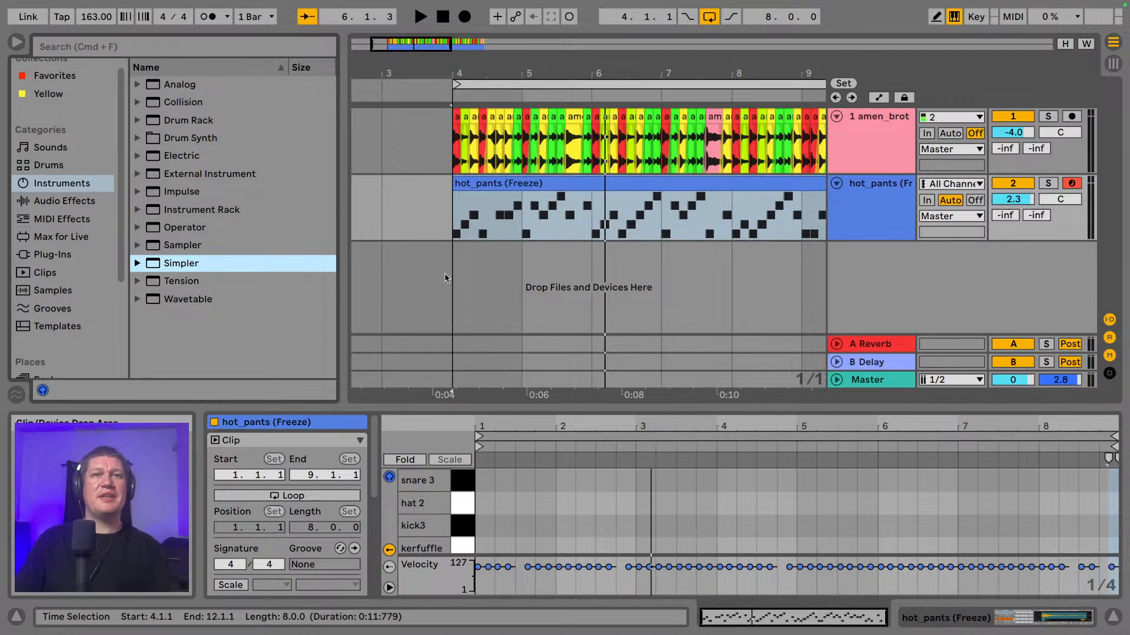
{"action": "left_click", "coordinate": [459, 232]}
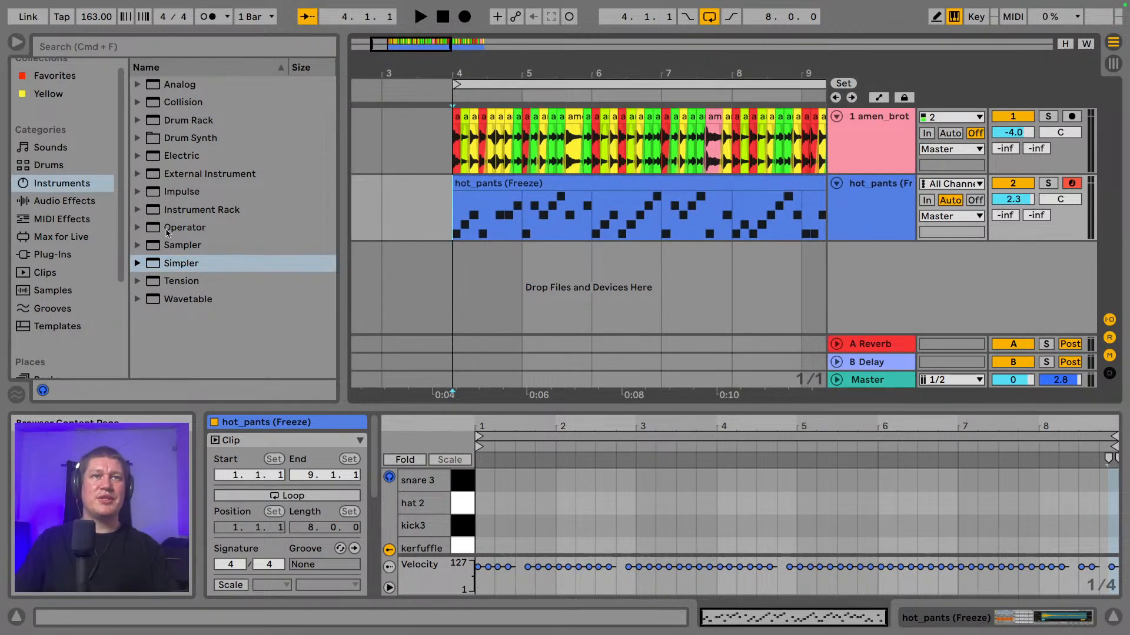
{"action": "left_click", "coordinate": [46, 204]}
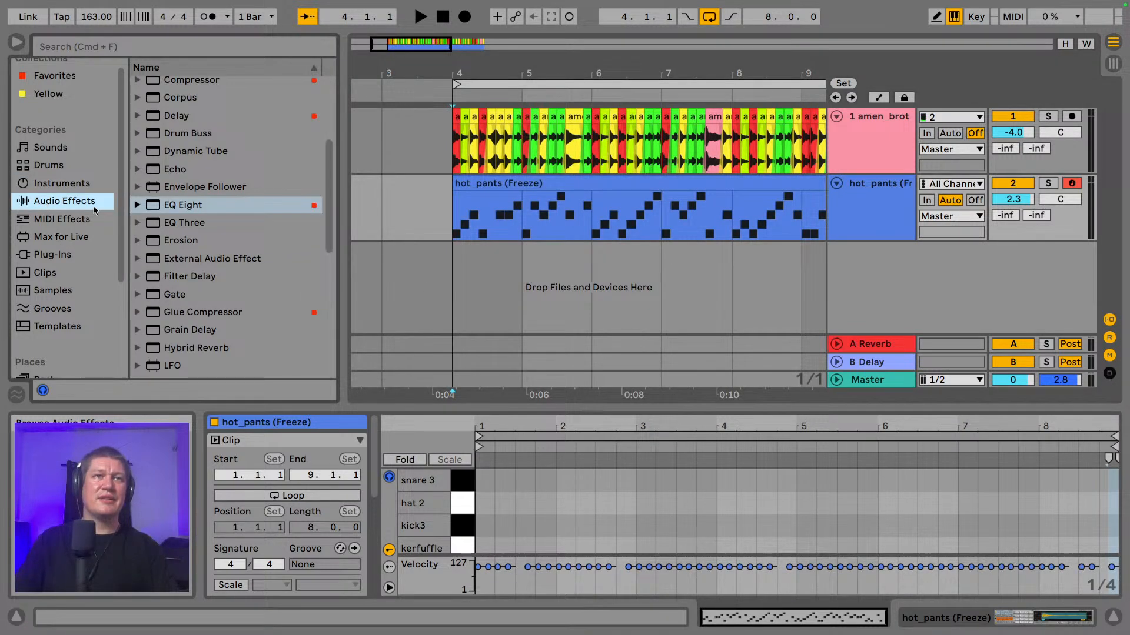
{"action": "left_click", "coordinate": [62, 185]}
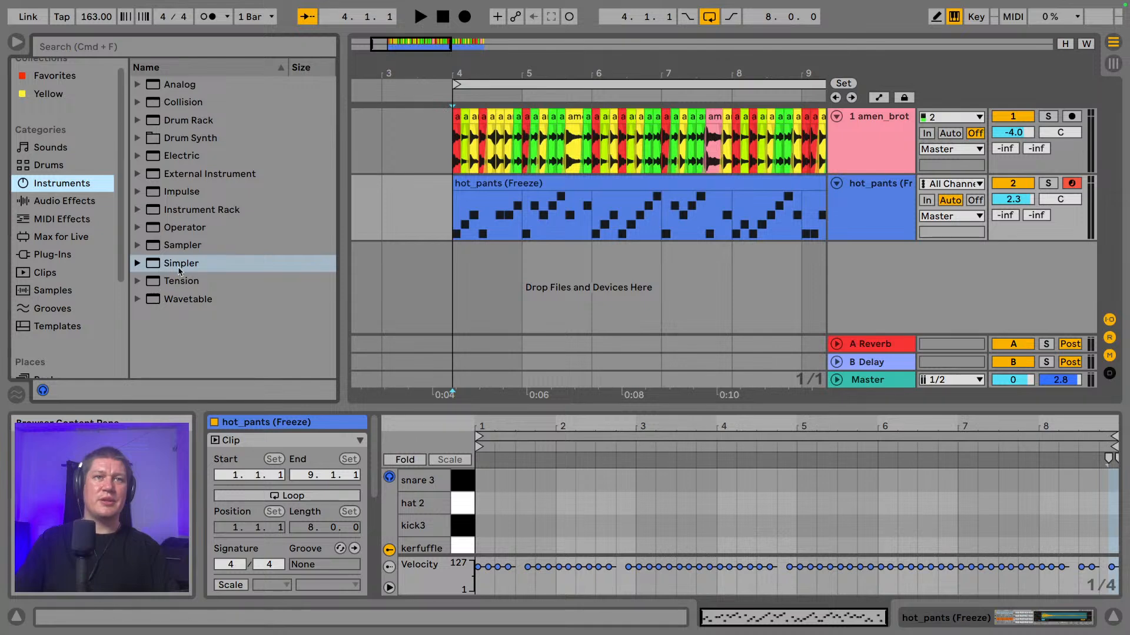
{"action": "left_click_drag", "start_coordinate": [180, 271], "coordinate": [522, 288]}
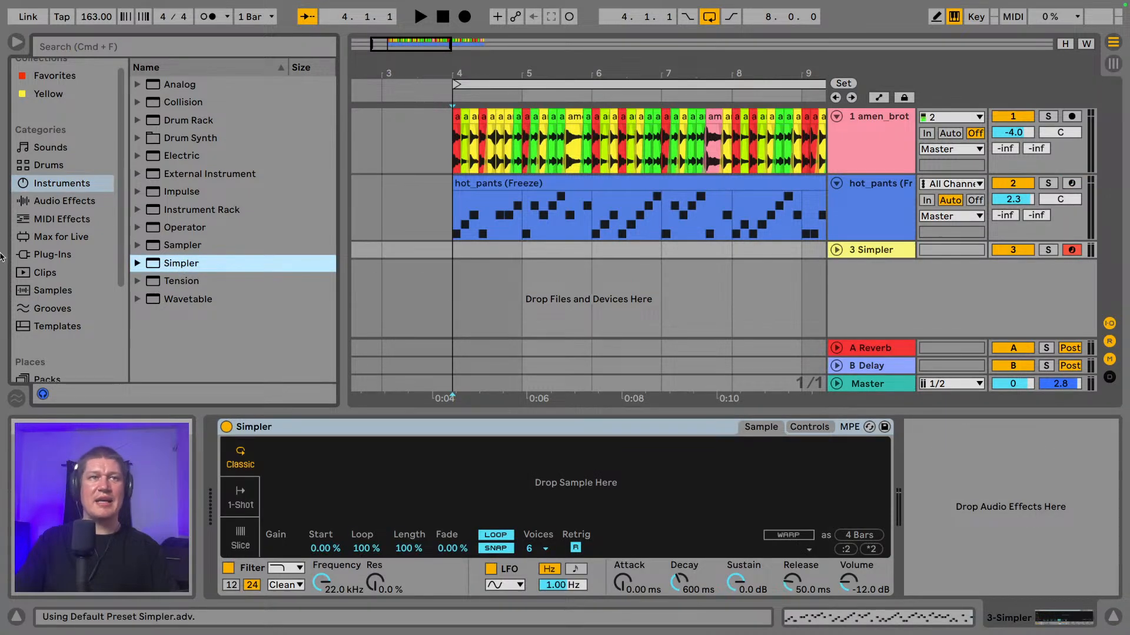
- In the Production place of the browser, open the Breakbeat Paradise folder, its Drums subfolder and the 808 folder inside
{"action": "scroll", "coordinate": [59, 259], "scroll_direction": "down", "scroll_amount": 5}
{"action": "left_click", "coordinate": [54, 299]}
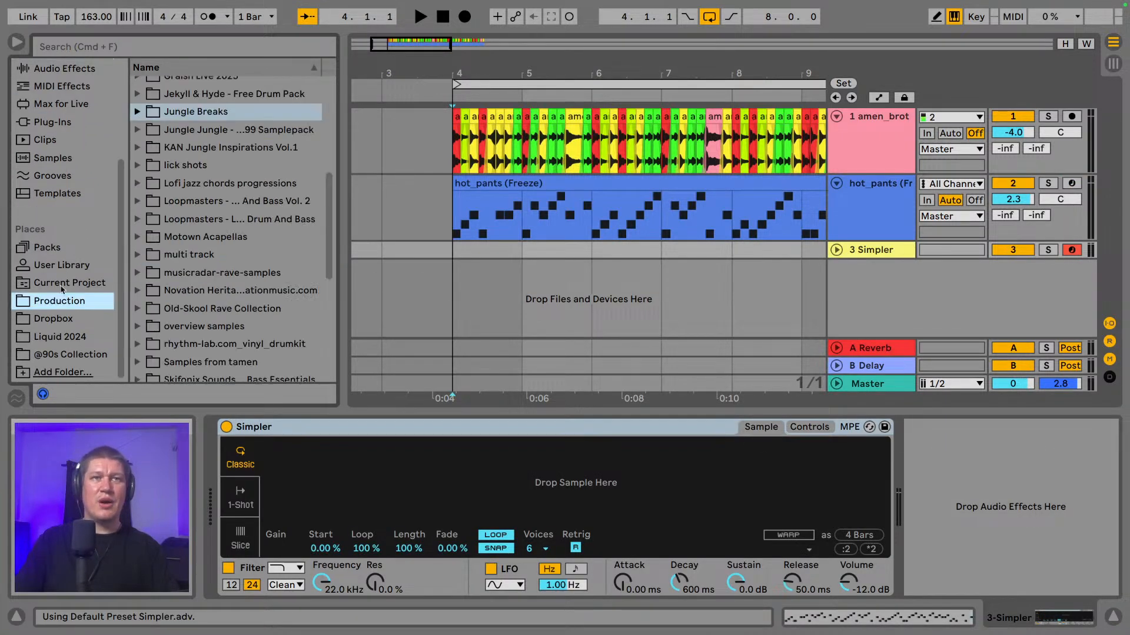
{"action": "scroll", "coordinate": [150, 186], "scroll_direction": "up", "scroll_amount": 8}
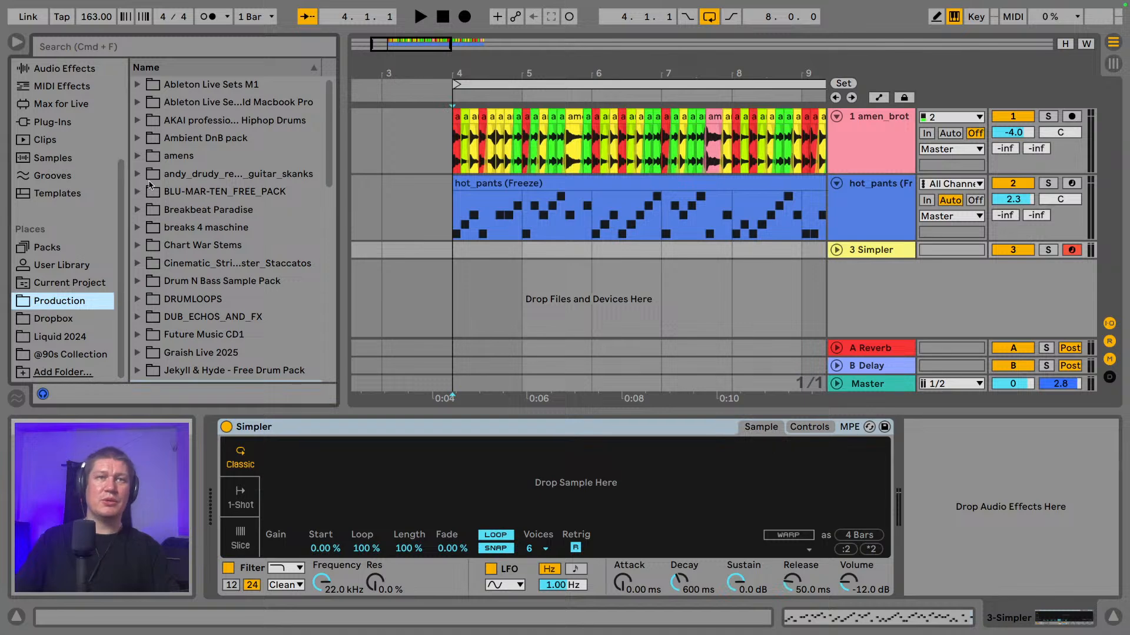
{"action": "scroll", "coordinate": [229, 194], "scroll_direction": "down", "scroll_amount": 1}
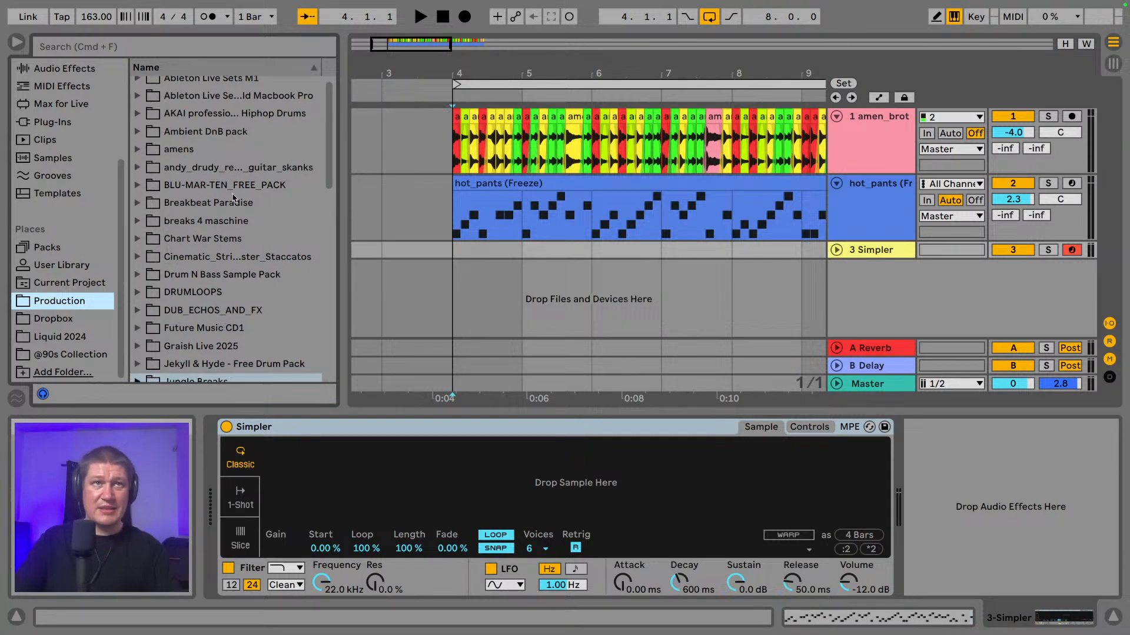
{"action": "scroll", "coordinate": [232, 198], "scroll_direction": "up", "scroll_amount": 1}
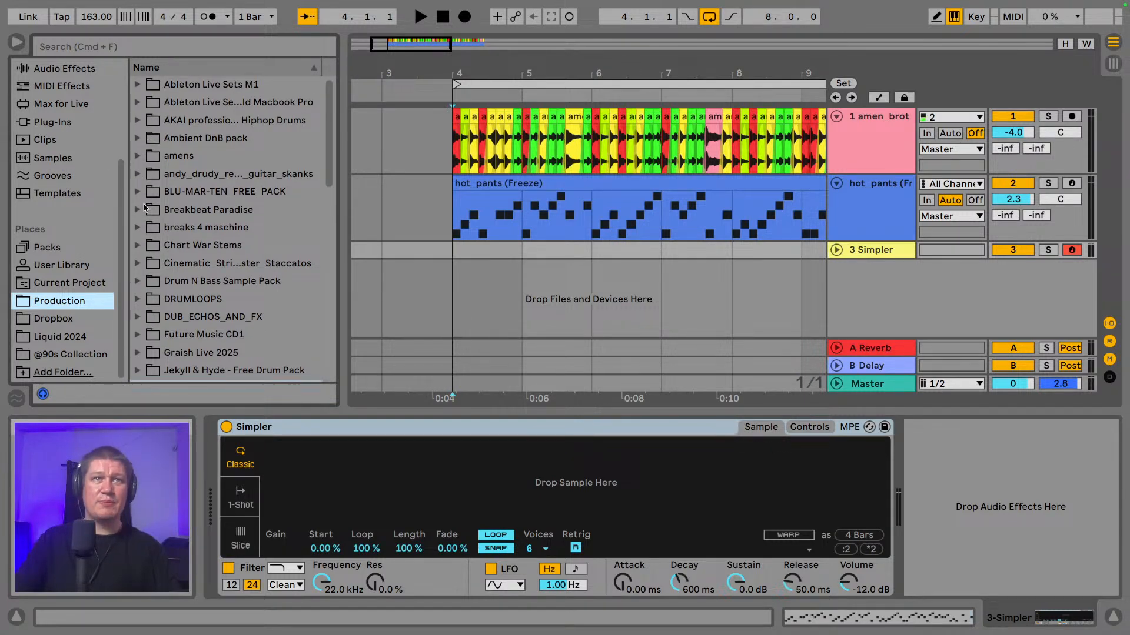
{"action": "scroll", "coordinate": [201, 218], "scroll_direction": "down", "scroll_amount": 2}
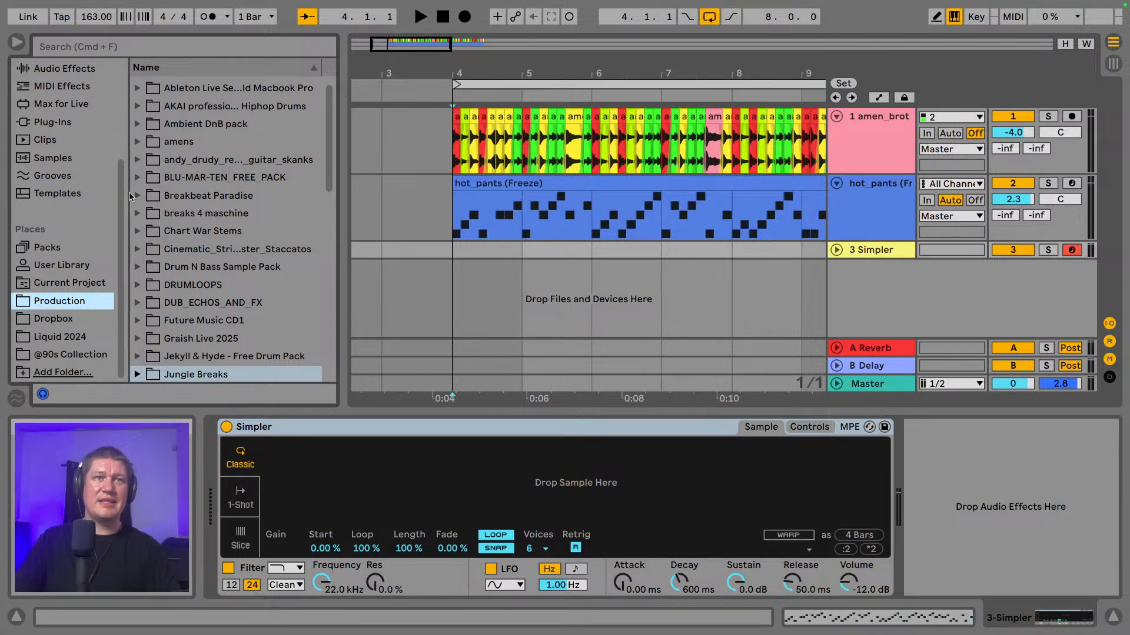
{"action": "left_click", "coordinate": [137, 196]}
{"action": "scroll", "coordinate": [181, 203], "scroll_direction": "down", "scroll_amount": 3}
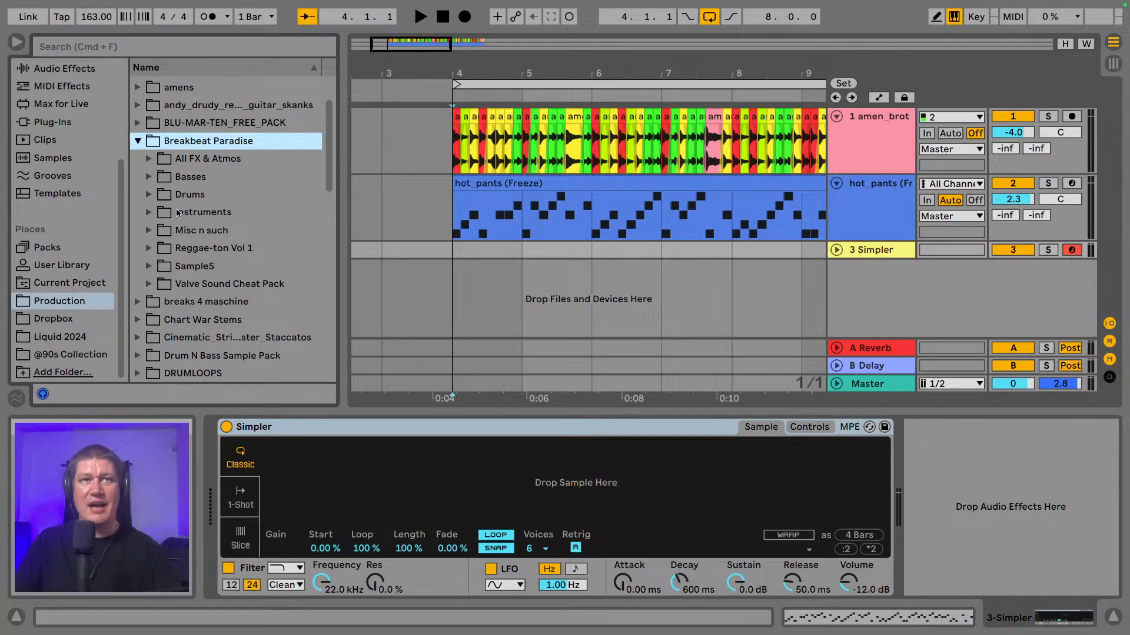
{"action": "left_click", "coordinate": [167, 198]}
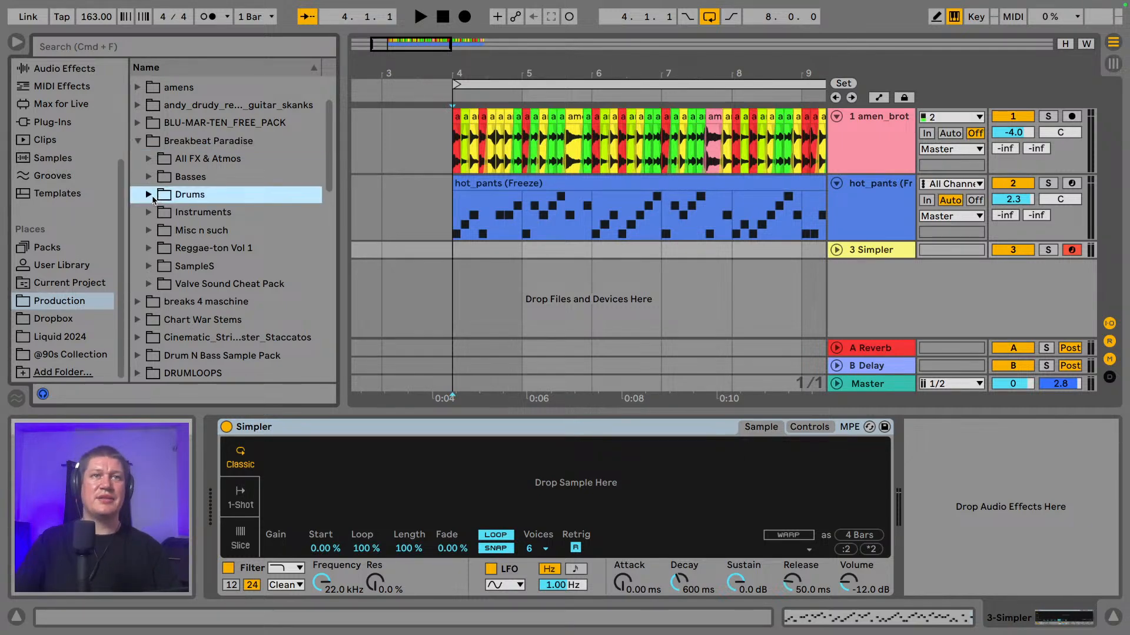
{"action": "left_click", "coordinate": [152, 197]}
{"action": "scroll", "coordinate": [167, 205], "scroll_direction": "down", "scroll_amount": 2}
{"action": "left_click", "coordinate": [160, 226]}
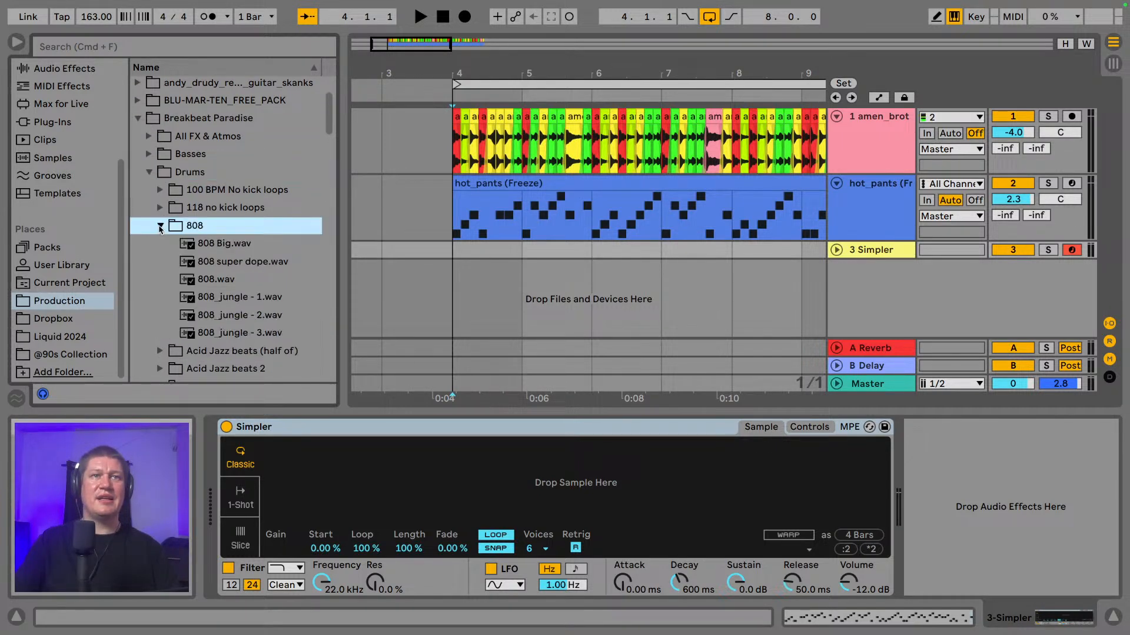
- Load the sample 808 super dope.wav into the Simpler and audition it with a note
{"action": "scroll", "coordinate": [187, 231], "scroll_direction": "down", "scroll_amount": 1}
{"action": "left_click_drag", "start_coordinate": [237, 251], "coordinate": [519, 487]}
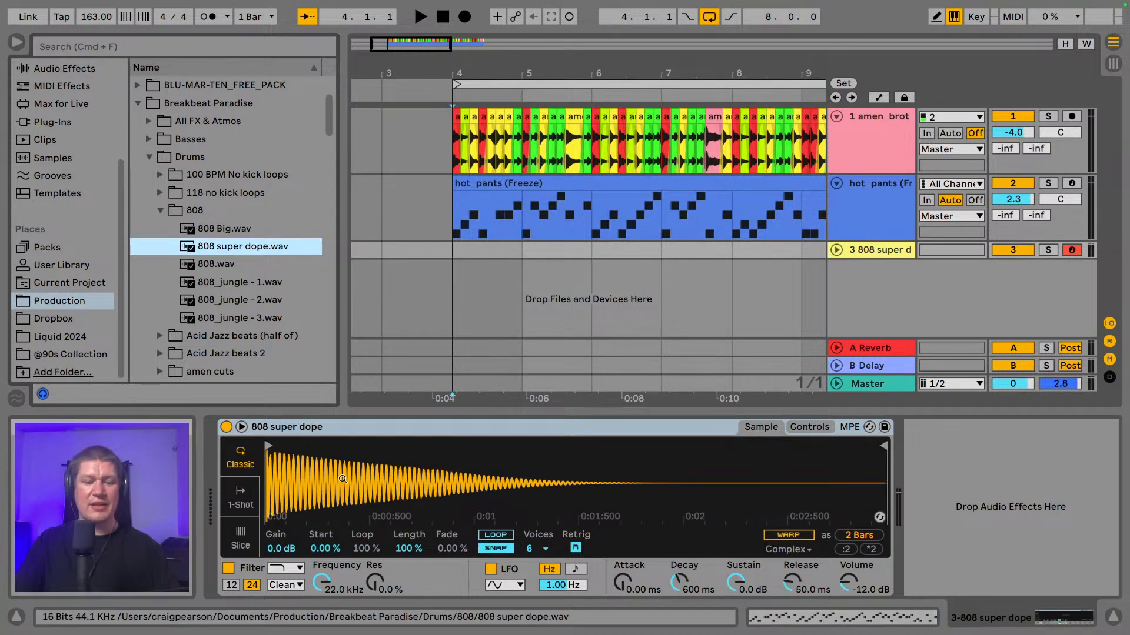
{"action": "key", "text": "a"}
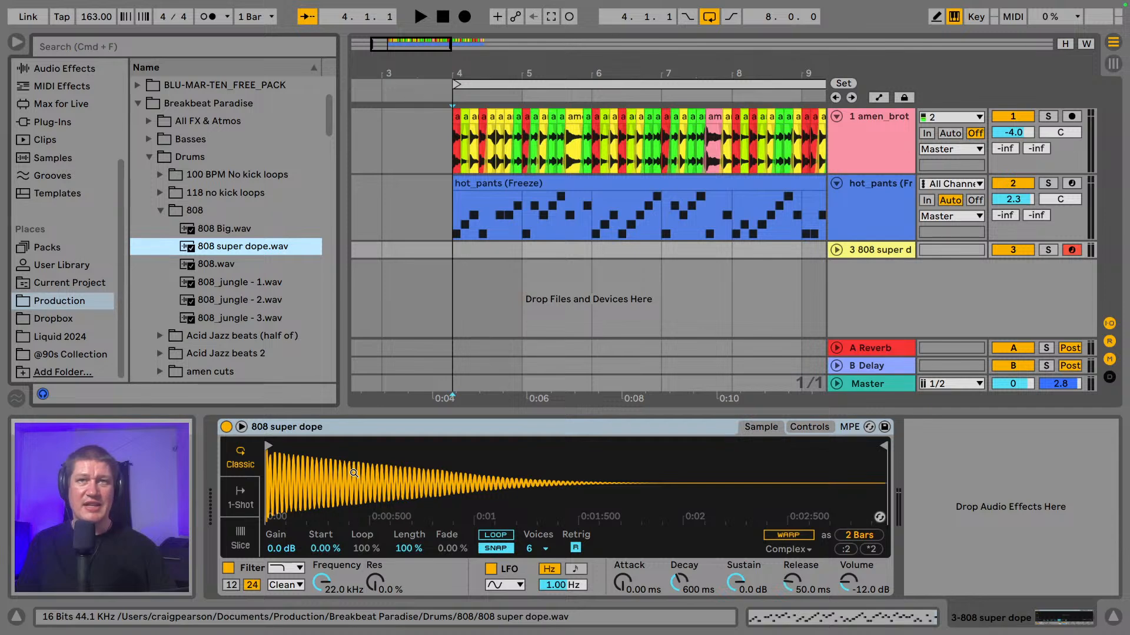
{"action": "key", "text": "a"}
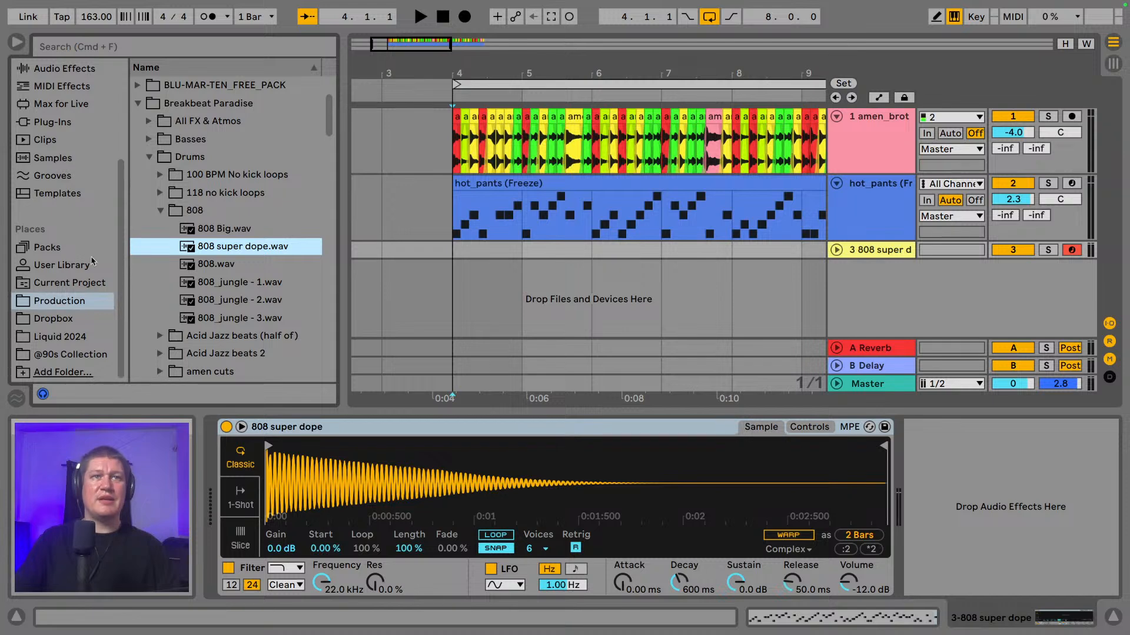
- Try replacing the 808 super dope Simpler with a Sampler from the Instruments category, and undo the replacement
{"action": "left_click", "coordinate": [159, 210]}
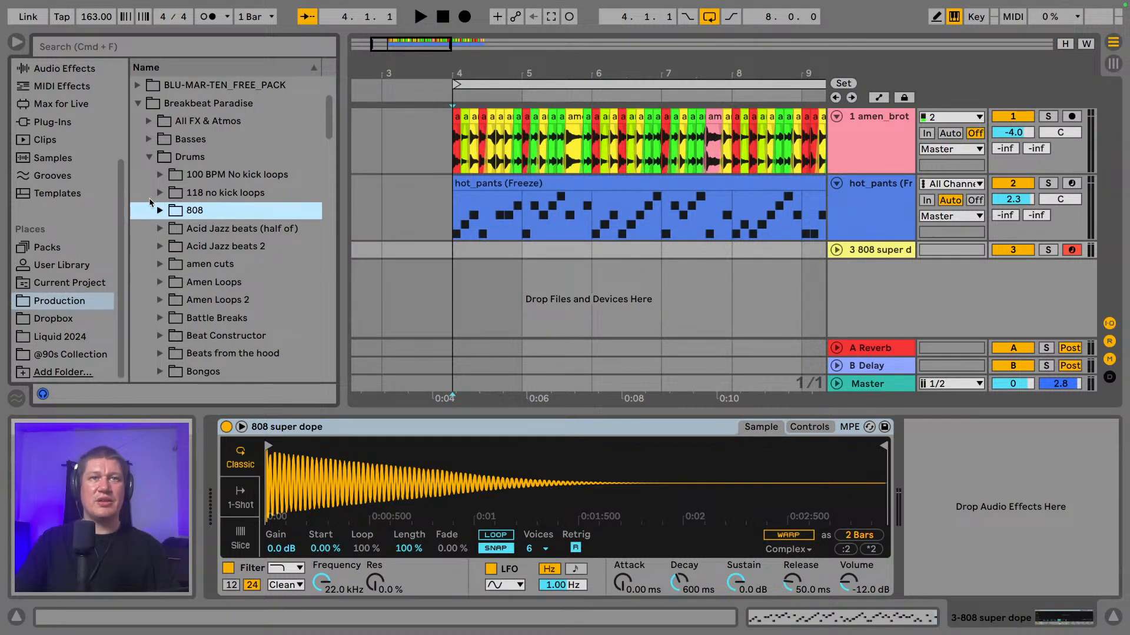
{"action": "scroll", "coordinate": [280, 251], "scroll_direction": "up", "scroll_amount": 1}
{"action": "scroll", "coordinate": [283, 265], "scroll_direction": "down", "scroll_amount": 2}
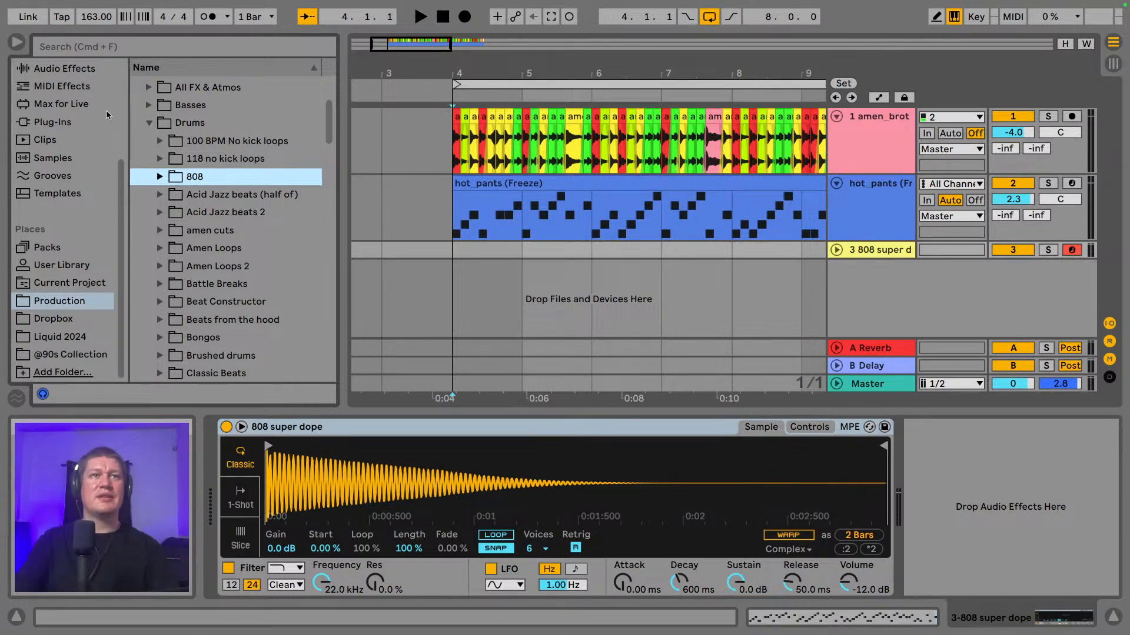
{"action": "scroll", "coordinate": [60, 159], "scroll_direction": "up", "scroll_amount": 5}
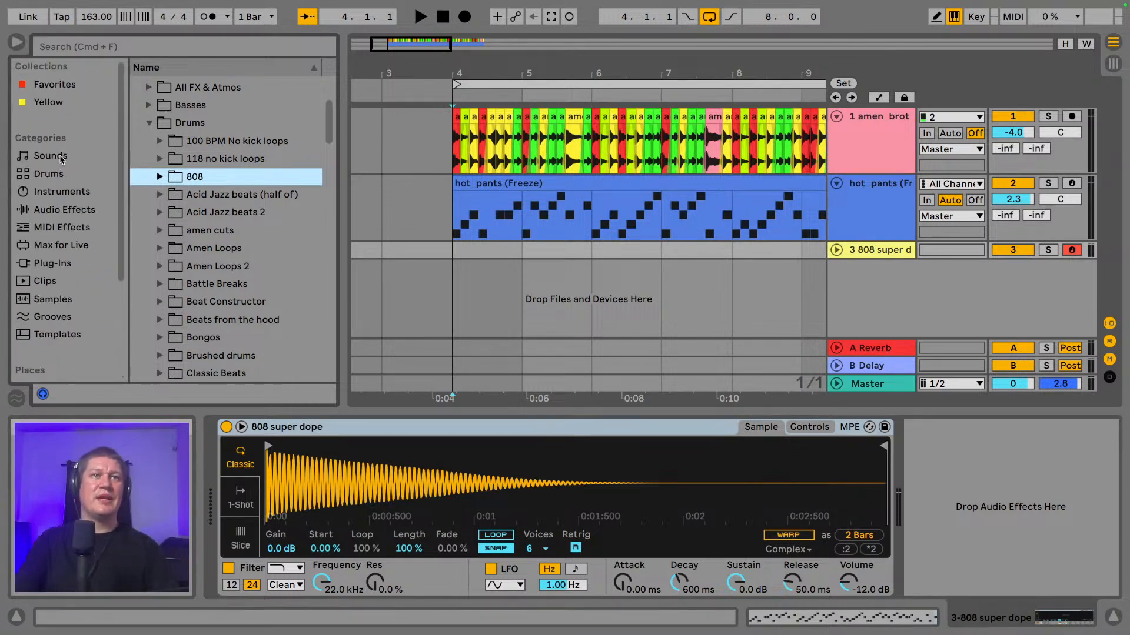
{"action": "left_click", "coordinate": [74, 197]}
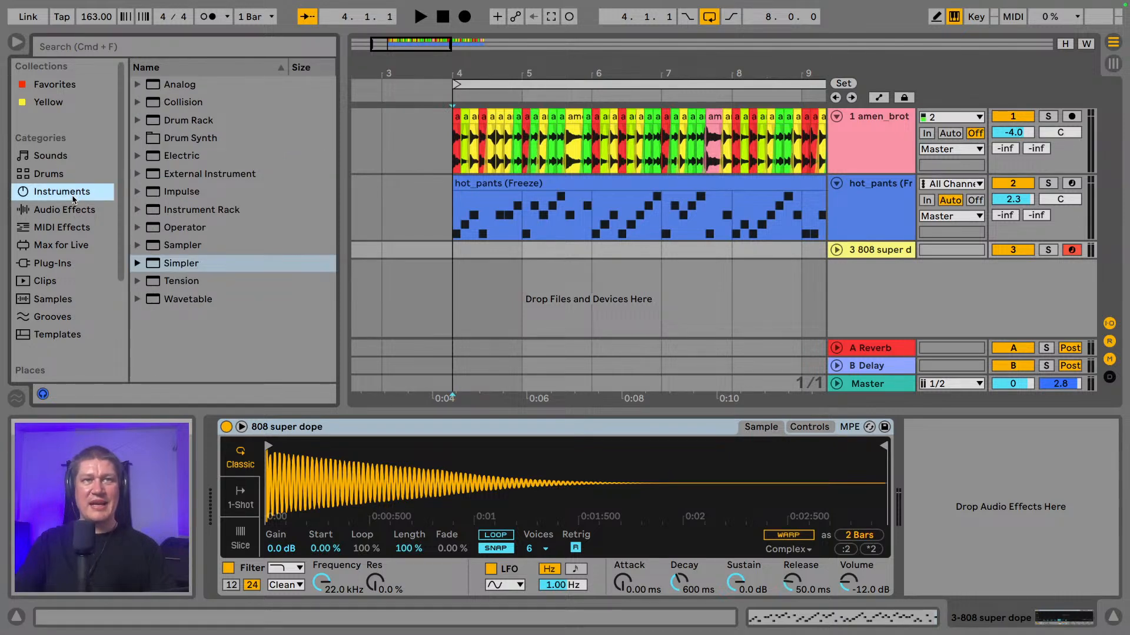
{"action": "left_click", "coordinate": [174, 246]}
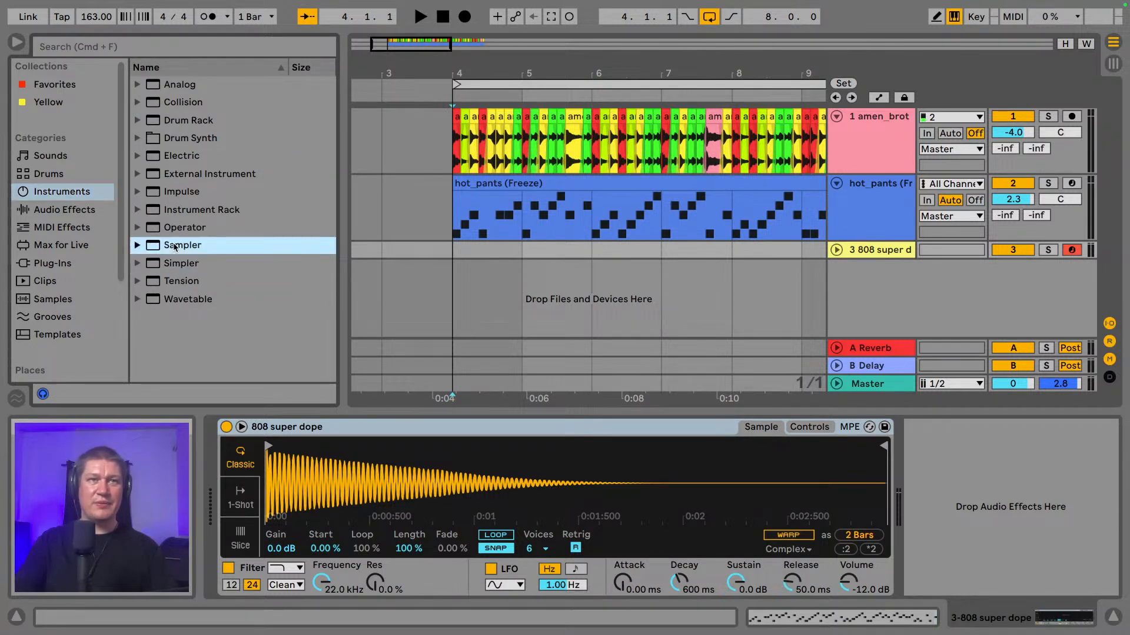
{"action": "left_click_drag", "start_coordinate": [175, 246], "coordinate": [931, 466]}
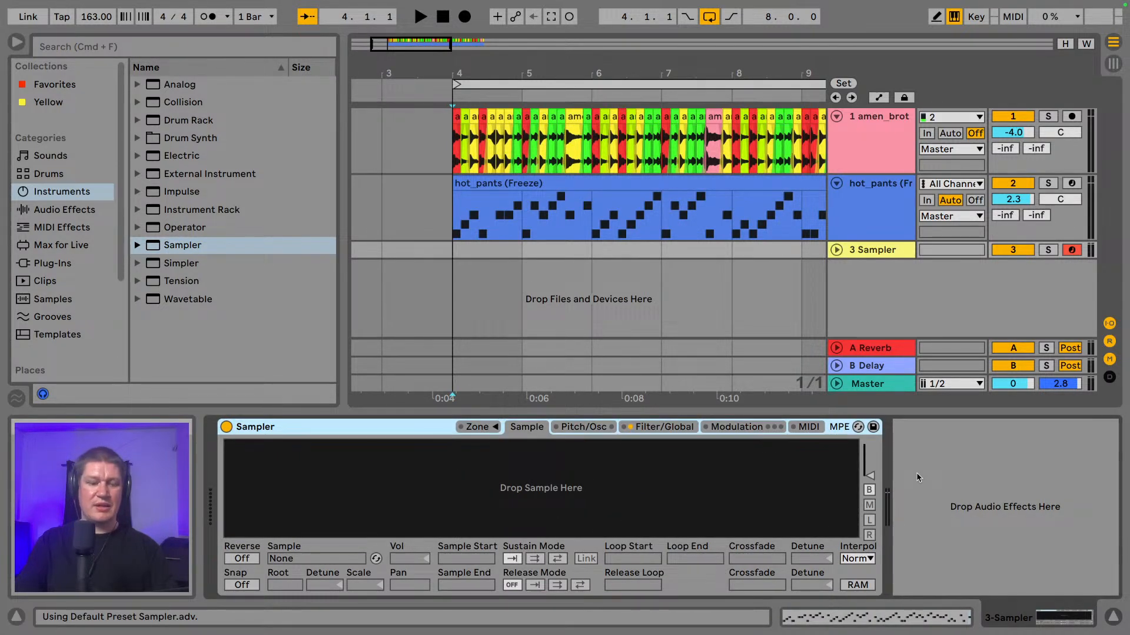
{"action": "key", "text": "super+z"}
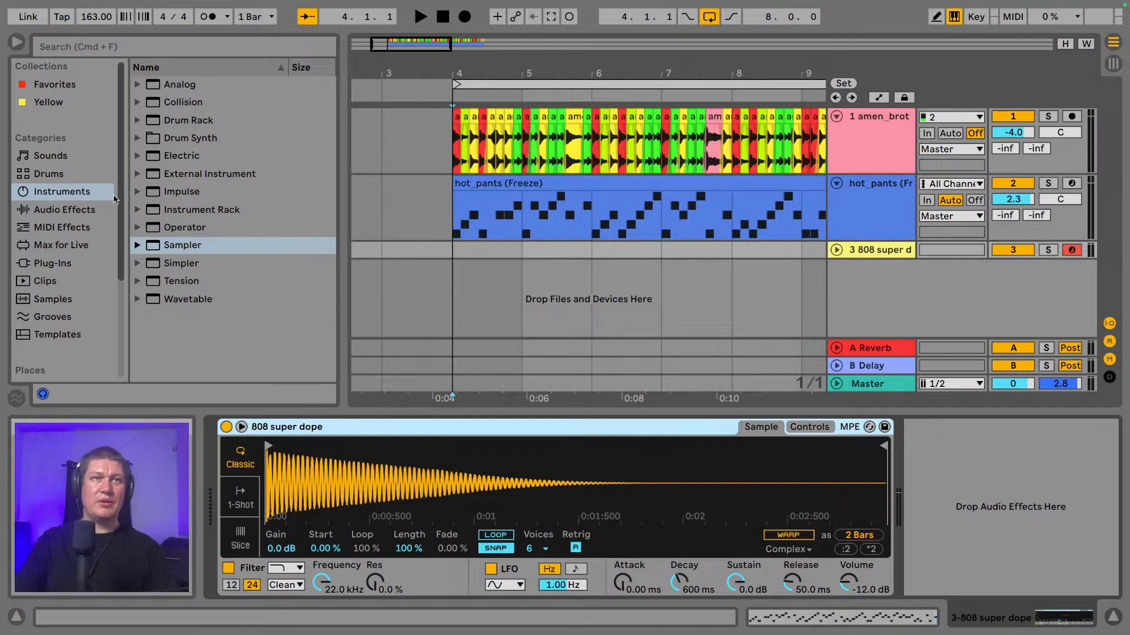
- Add the Tuner audio effect after the Simpler on the 808 super dope track
{"action": "left_click", "coordinate": [82, 212]}
{"action": "scroll", "coordinate": [250, 256], "scroll_direction": "down", "scroll_amount": 3}
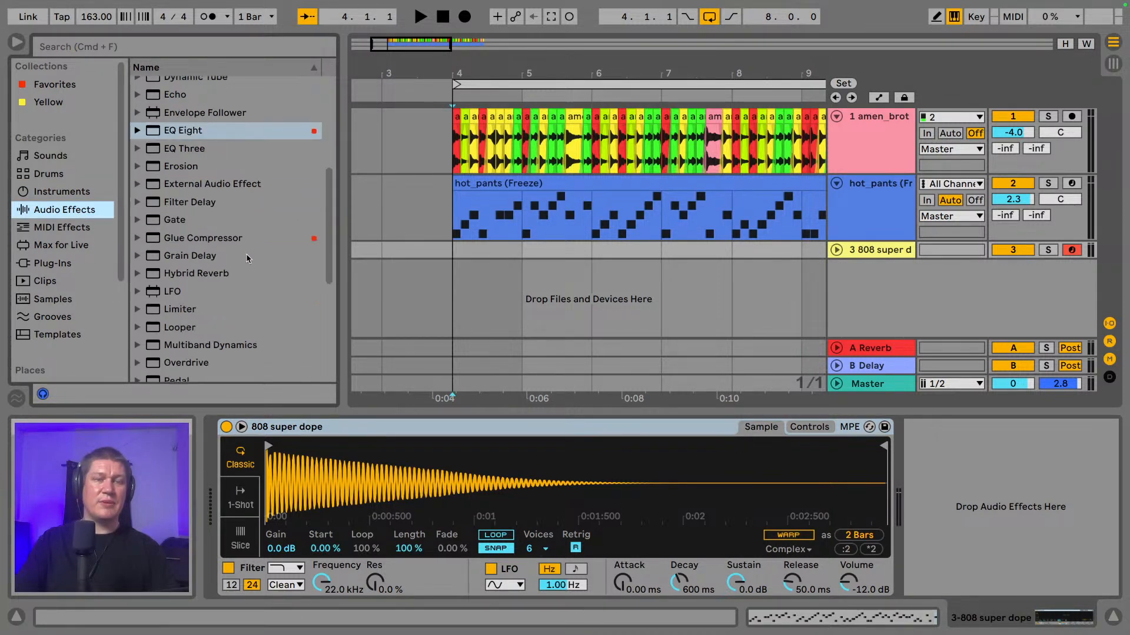
{"action": "scroll", "coordinate": [247, 258], "scroll_direction": "down", "scroll_amount": 5}
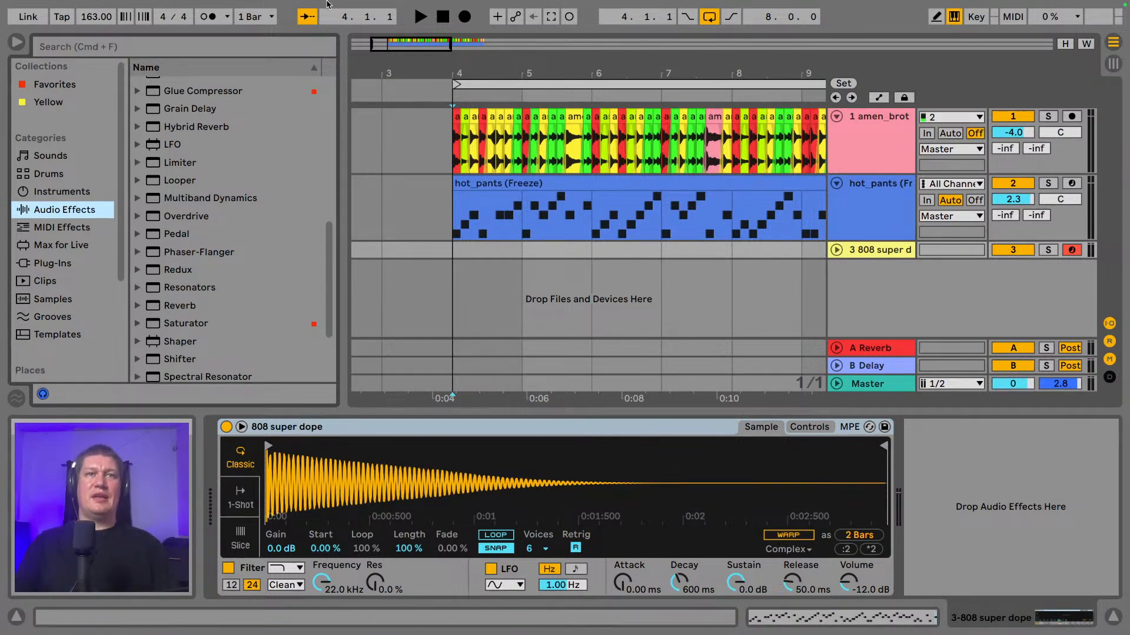
{"action": "scroll", "coordinate": [238, 275], "scroll_direction": "down", "scroll_amount": 6}
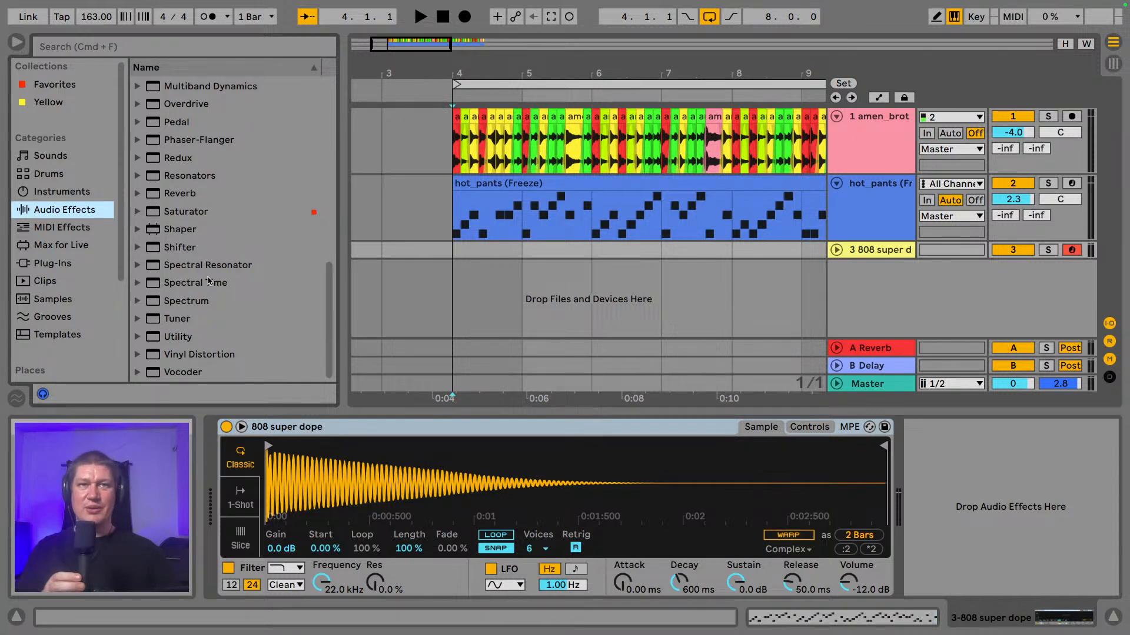
{"action": "left_click", "coordinate": [180, 317]}
{"action": "left_click_drag", "start_coordinate": [180, 318], "coordinate": [918, 454]}
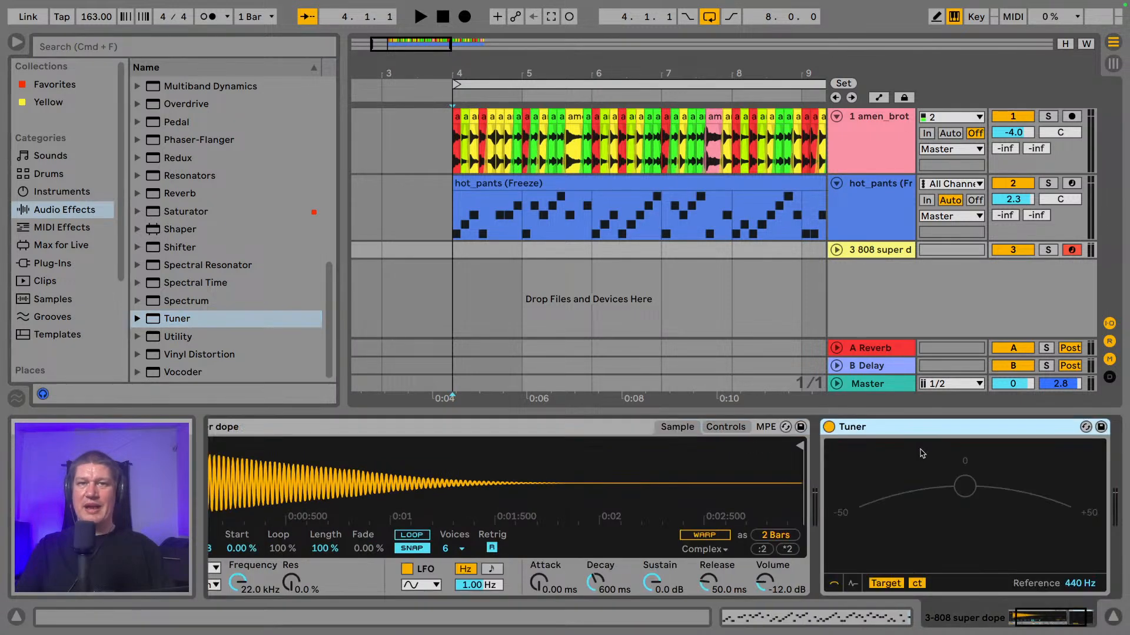
- Play a note of the 808 through the Tuner and set the Simpler's transposition to +6 st
{"action": "left_click", "coordinate": [1055, 619]}
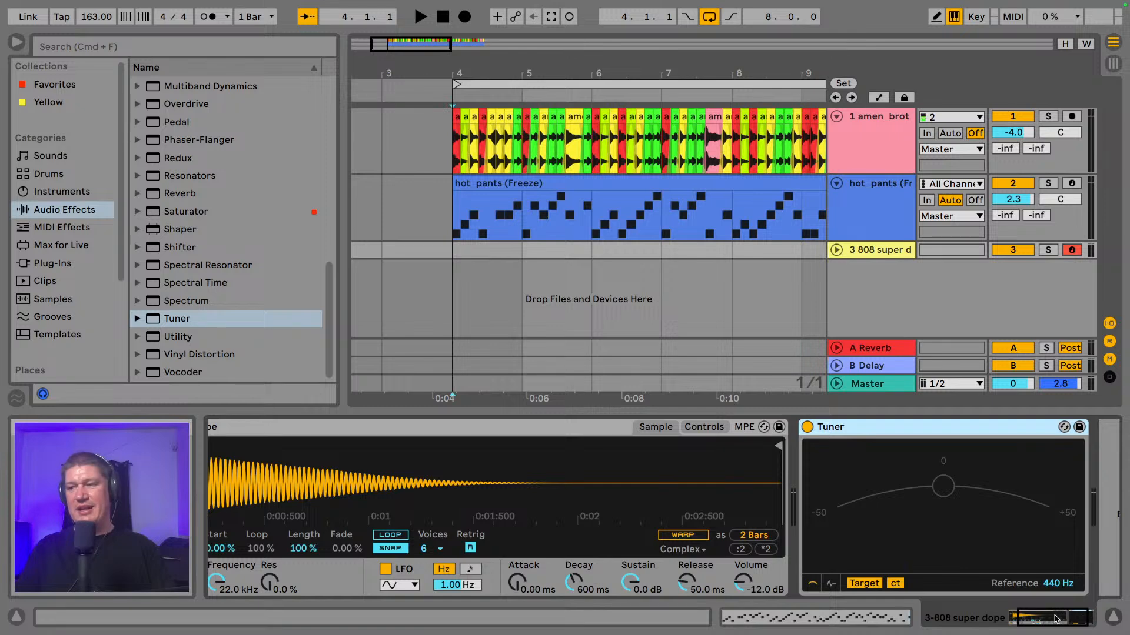
{"action": "key", "text": "a"}
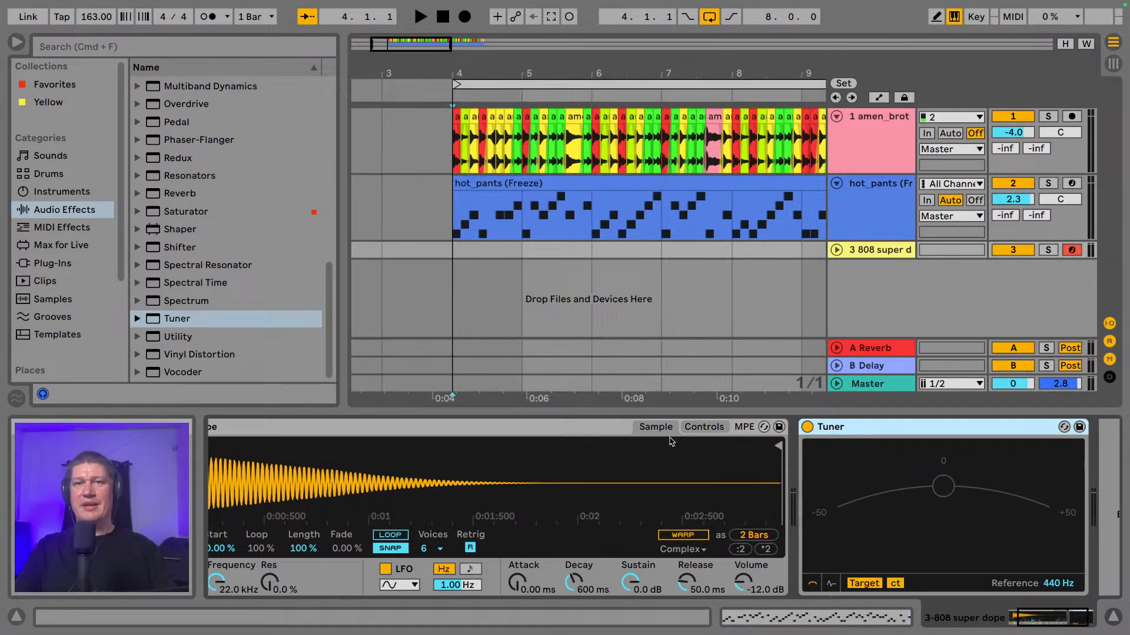
{"action": "left_click", "coordinate": [695, 431]}
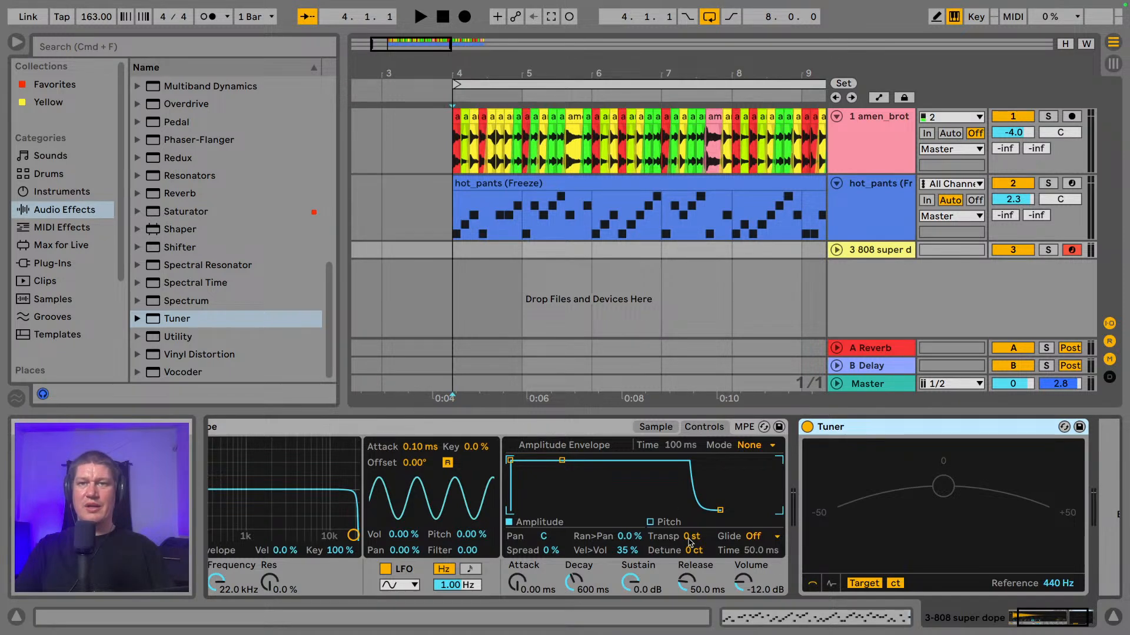
{"action": "left_click_drag", "start_coordinate": [689, 541], "coordinate": [690, 536]}
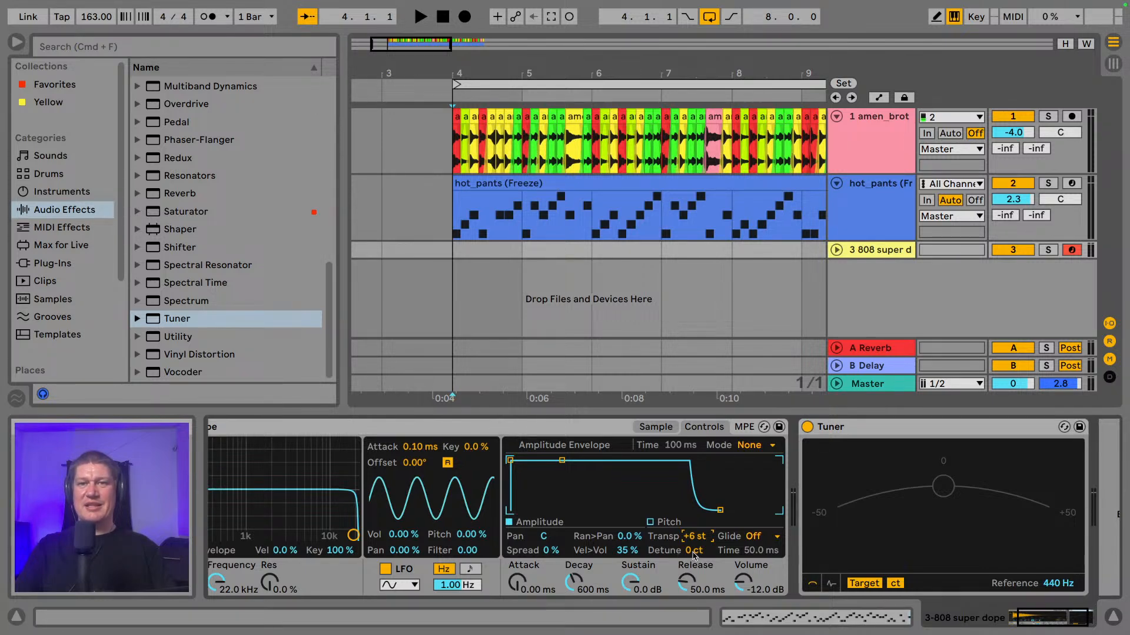
- Set the Simpler's detune to +47 ct while auditioning the 808 note through the Tuner
{"action": "left_click", "coordinate": [695, 551]}
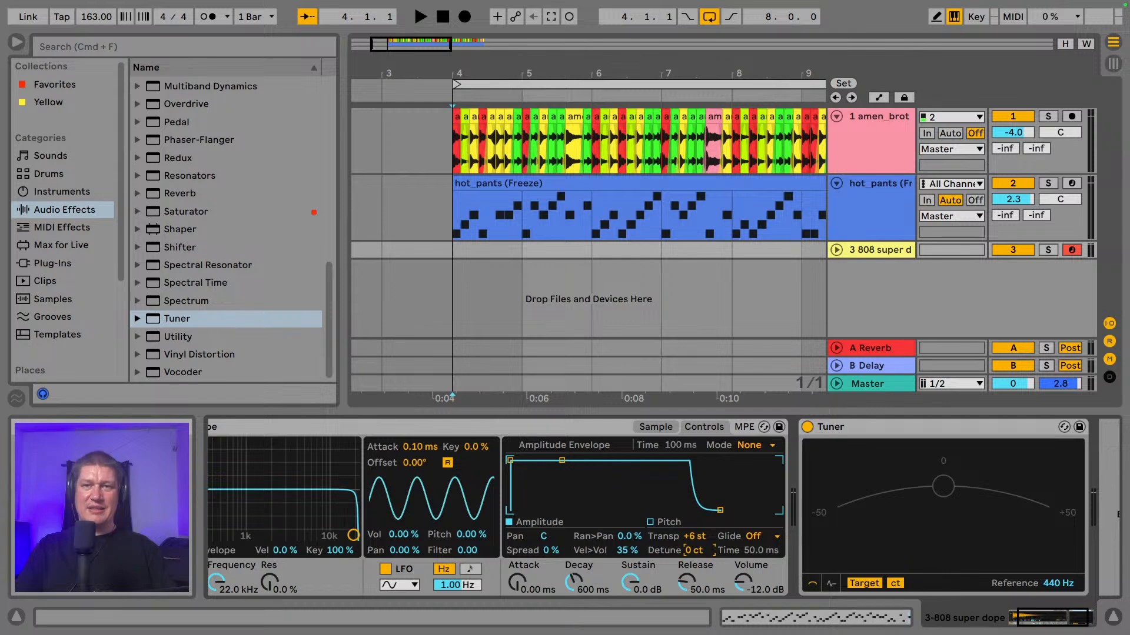
{"action": "left_click_drag", "start_coordinate": [695, 551], "coordinate": [694, 530]}
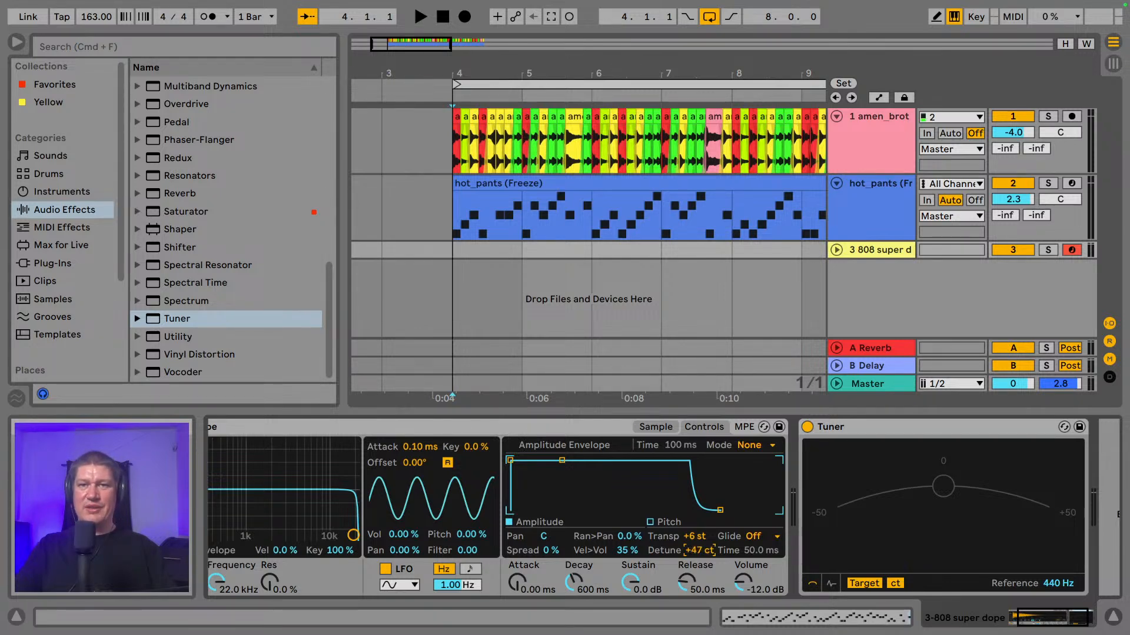
{"action": "key", "text": "a"}
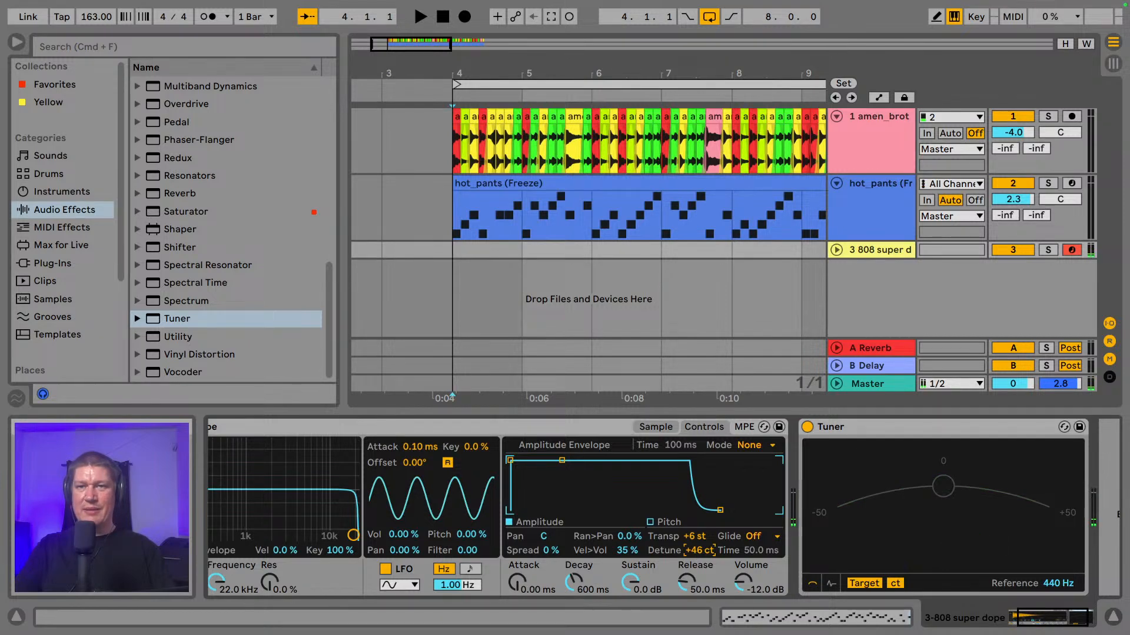
{"action": "left_click_drag", "start_coordinate": [695, 556], "coordinate": [695, 554]}
{"action": "key", "text": "a"}
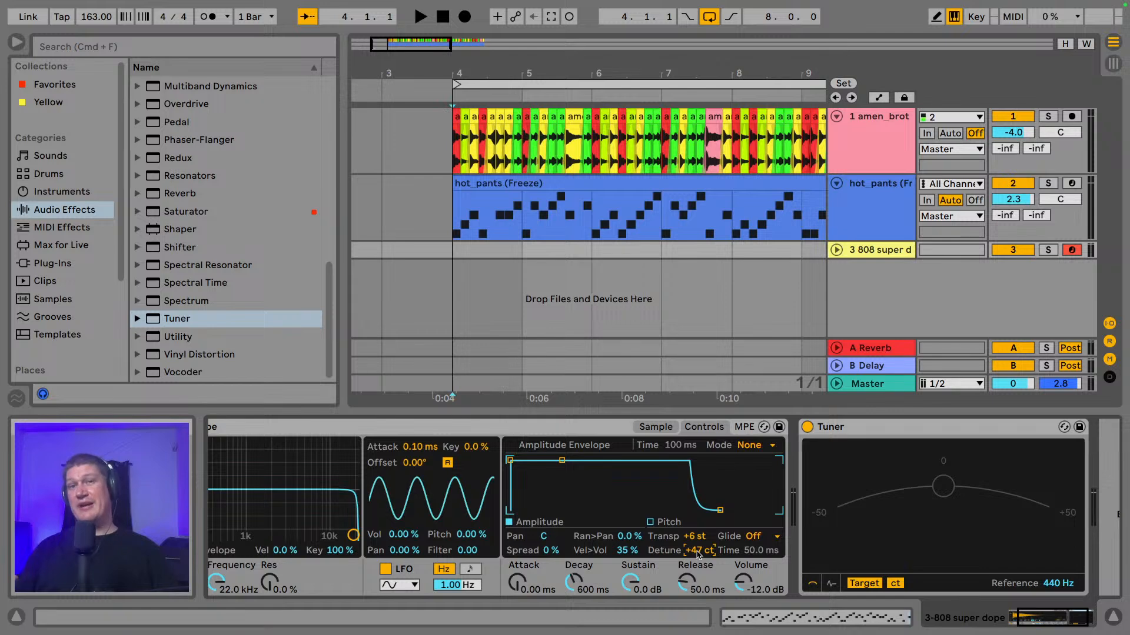
- Remove the Tuner from the 808 track, set the Simpler's amplitude attack to 33.4 ms and audition a note
{"action": "left_click", "coordinate": [915, 428]}
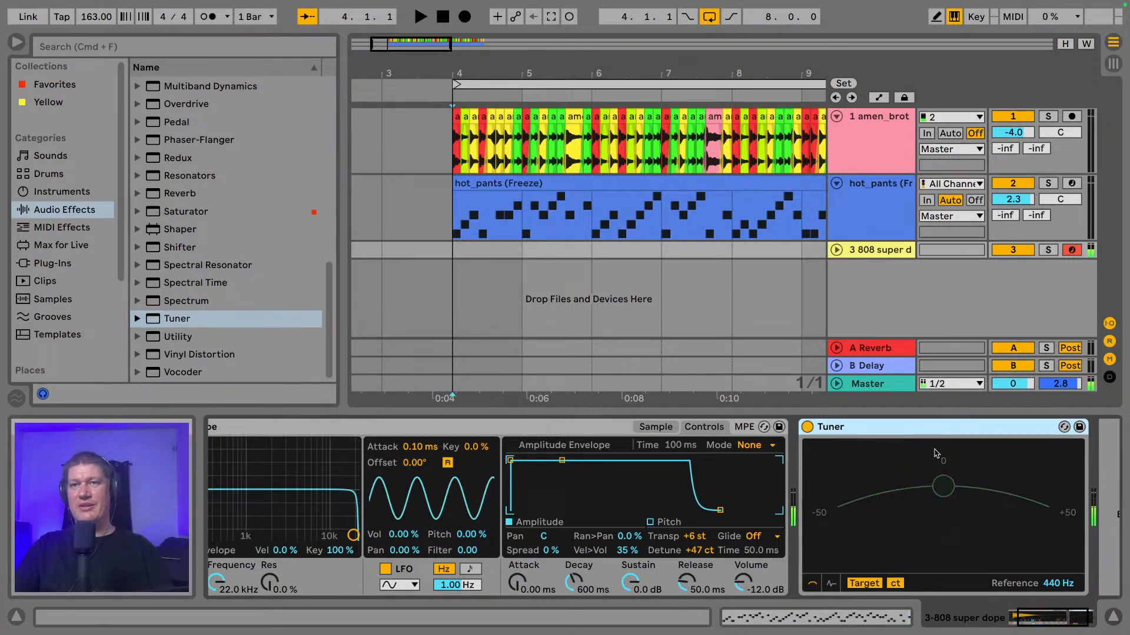
{"action": "key", "text": "Delete"}
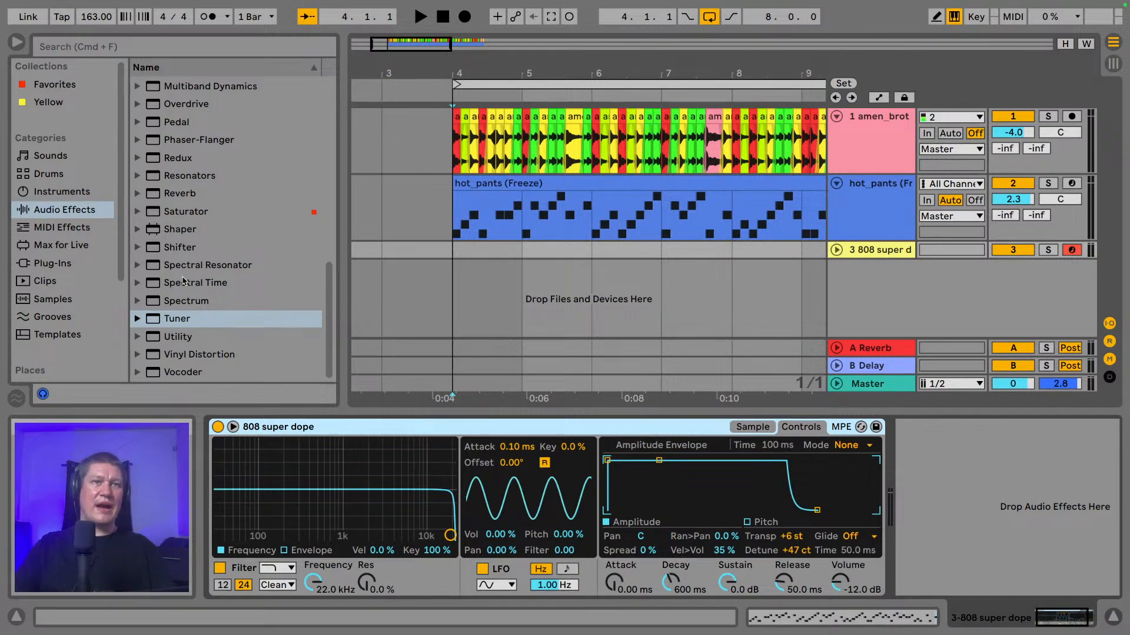
{"action": "left_click", "coordinate": [210, 302]}
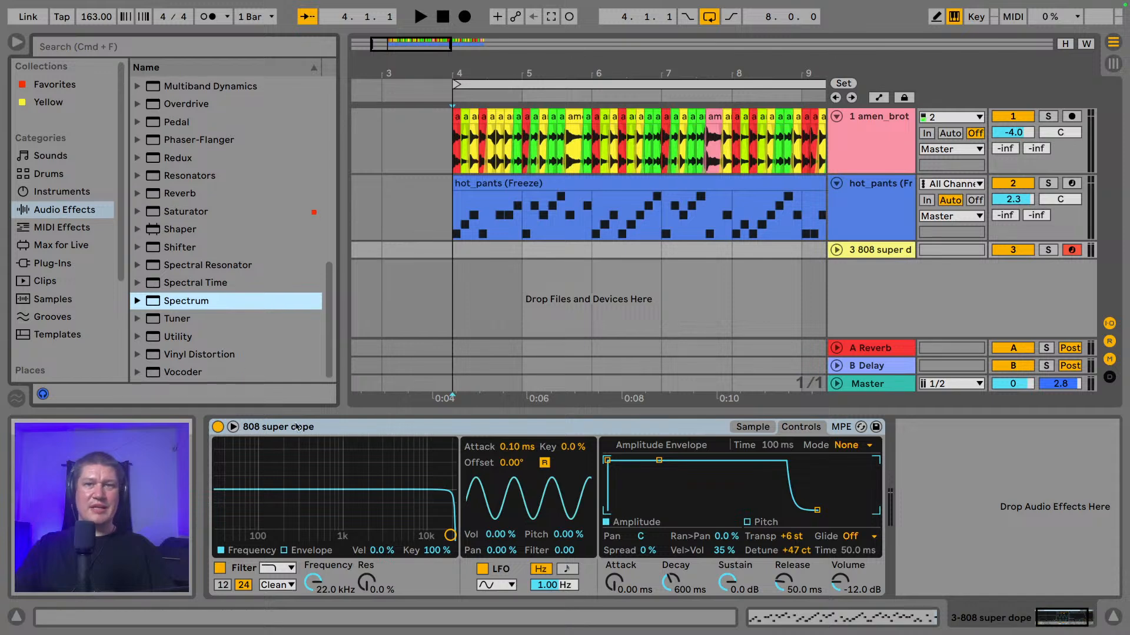
{"action": "left_click_drag", "start_coordinate": [614, 582], "coordinate": [614, 558]}
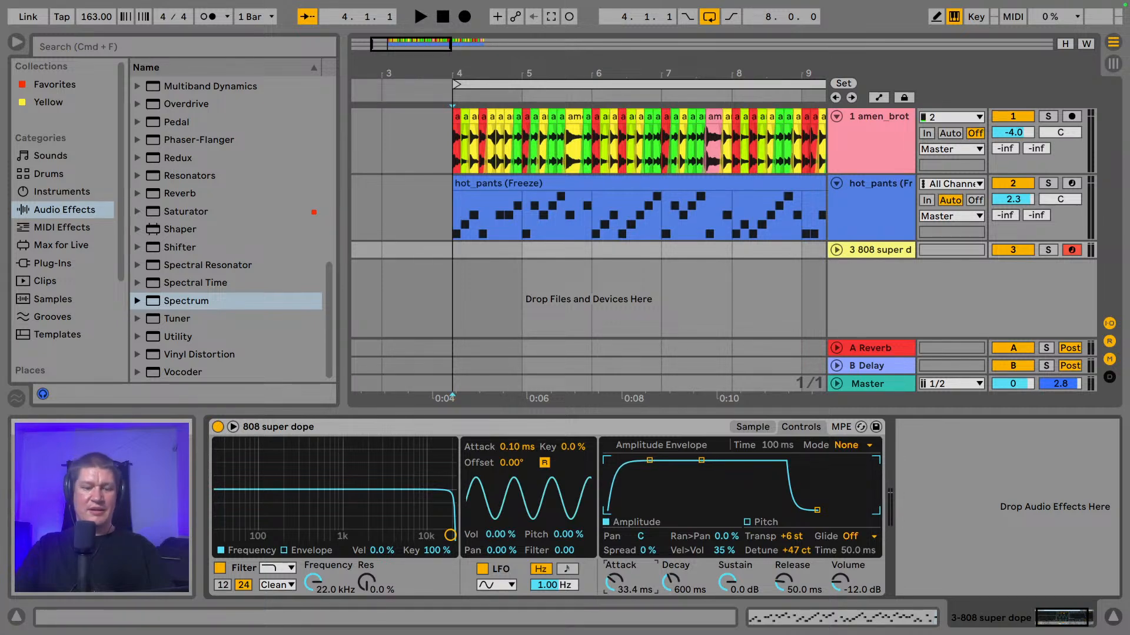
{"action": "key", "text": "a"}
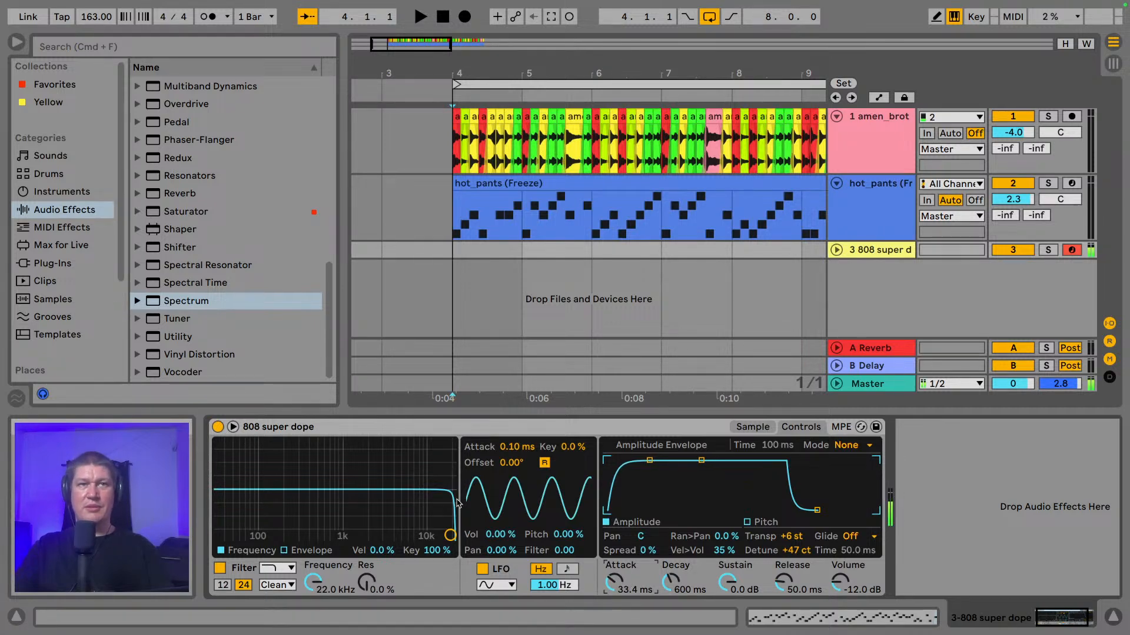
- Add a Saturator after the 808 Simpler and set its drive to 14.9 dB and output to -14.9 dB
{"action": "left_click_drag", "start_coordinate": [180, 217], "coordinate": [952, 550]}
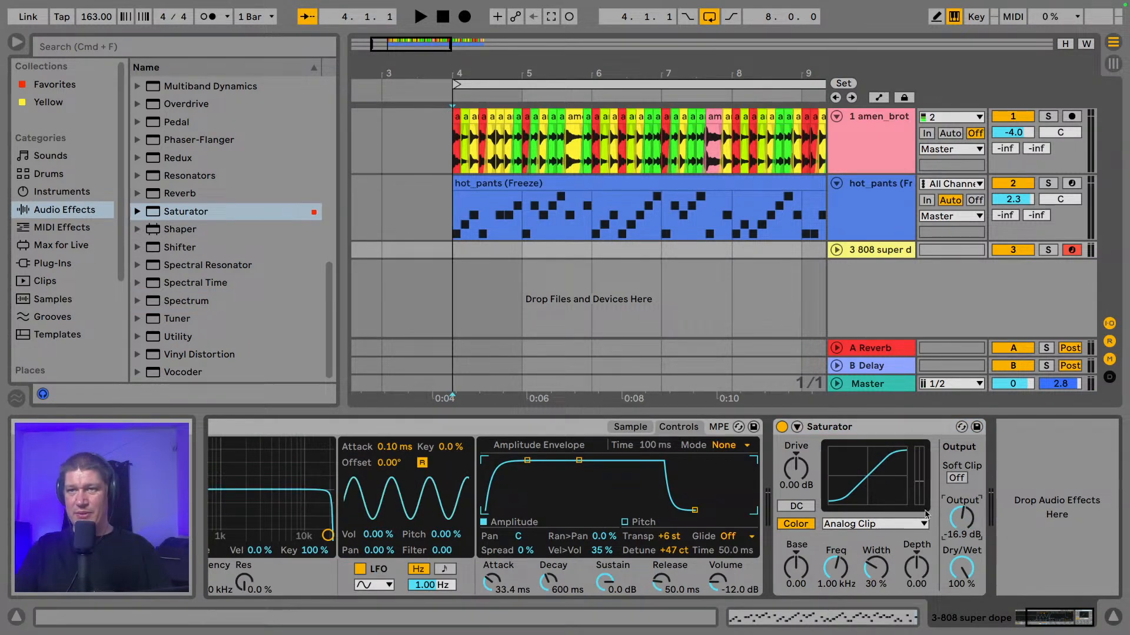
{"action": "left_click_drag", "start_coordinate": [796, 478], "coordinate": [795, 451]}
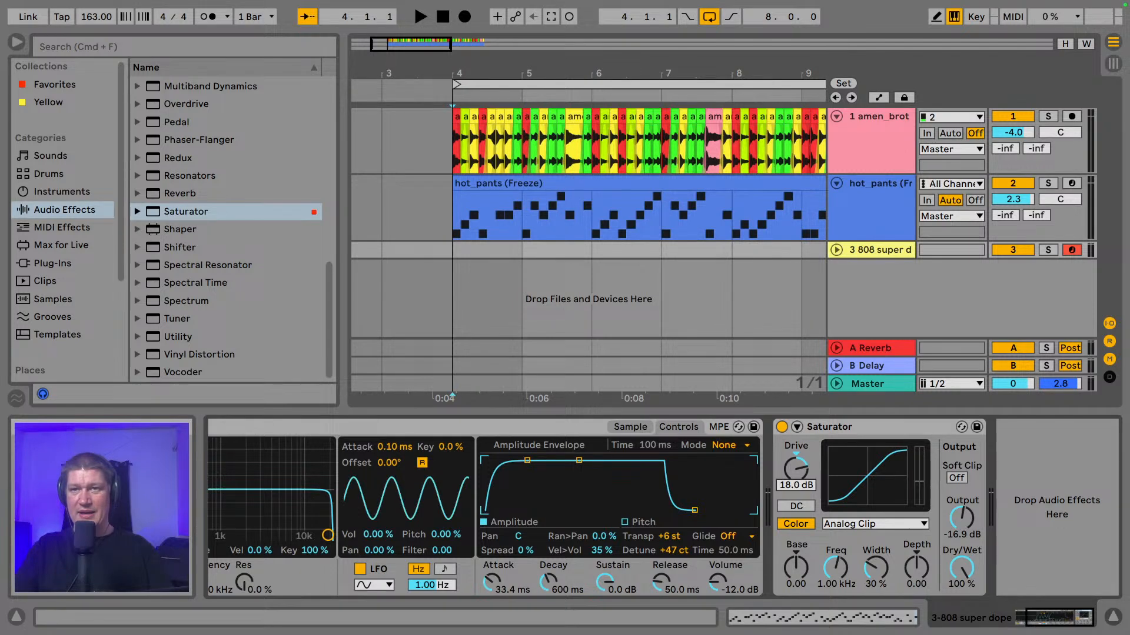
{"action": "left_click_drag", "start_coordinate": [796, 469], "coordinate": [795, 470]}
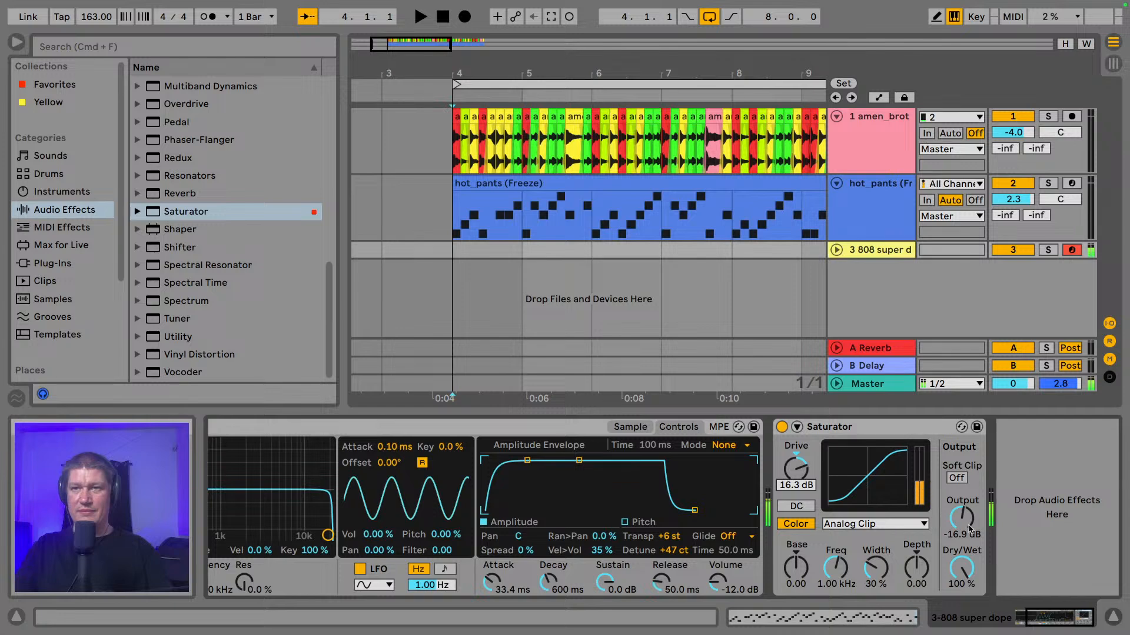
{"action": "left_click_drag", "start_coordinate": [970, 529], "coordinate": [966, 525]}
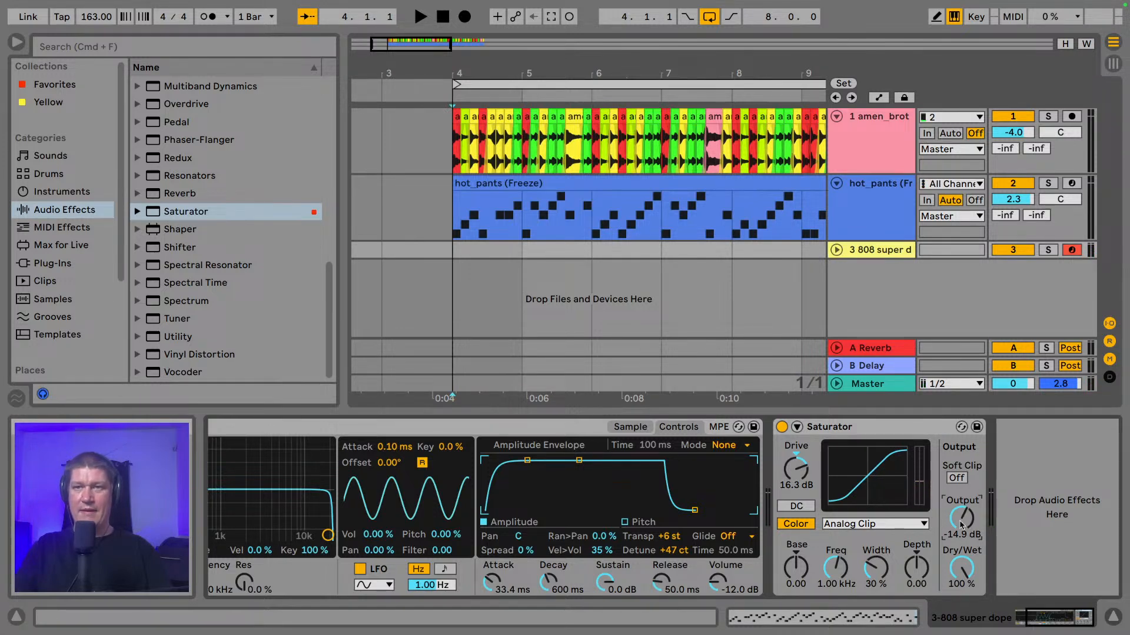
{"action": "left_click_drag", "start_coordinate": [797, 471], "coordinate": [796, 474]}
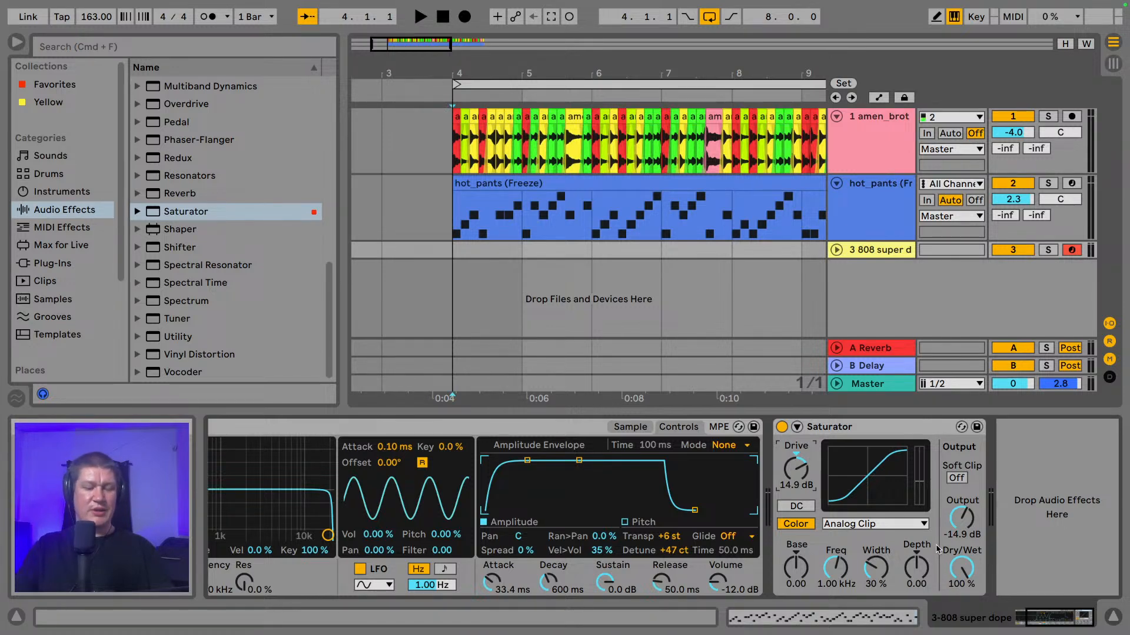
- Hide the browser and listen to the looped amen_brother and hot_pants breaks from bar 4
{"action": "left_click", "coordinate": [9, 42]}
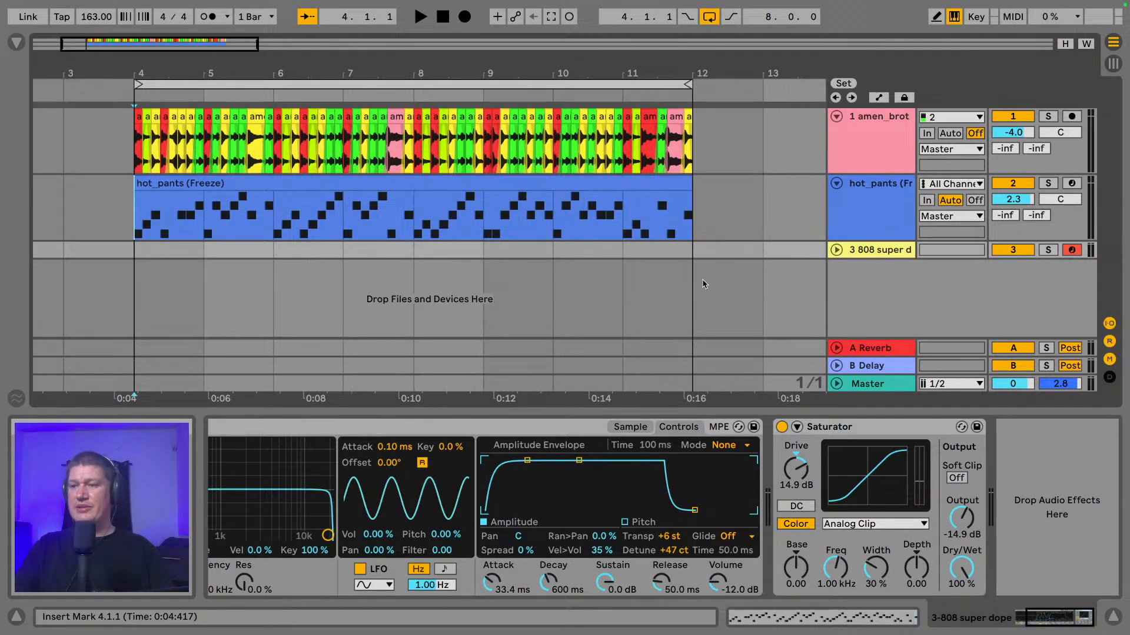
{"action": "key", "text": "space"}
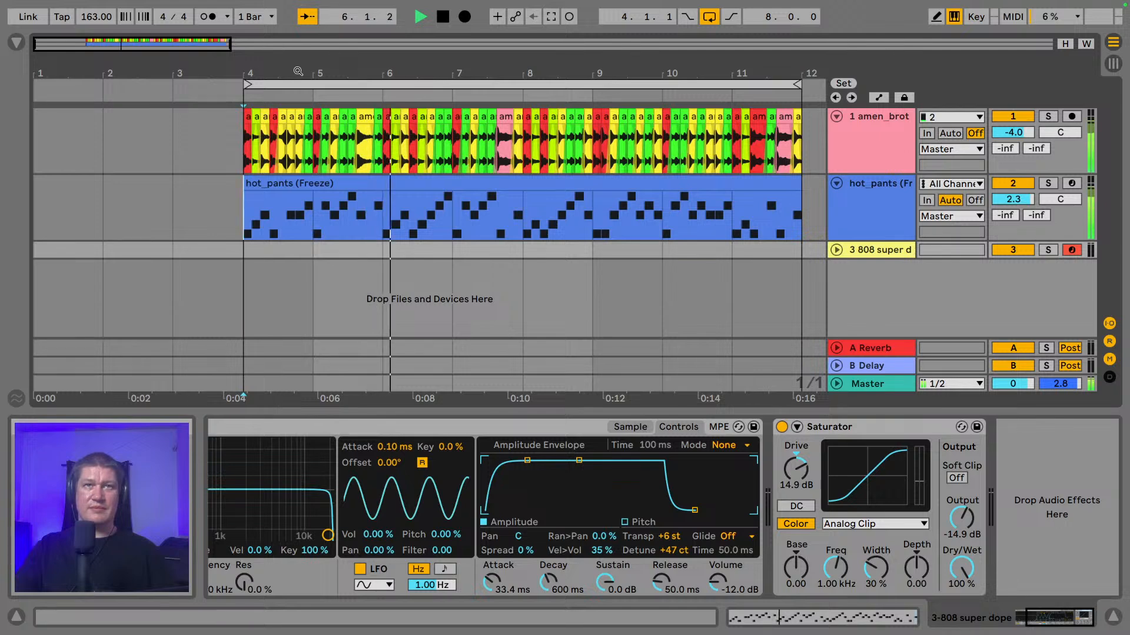
{"action": "left_click_drag", "start_coordinate": [306, 72], "coordinate": [364, 69]}
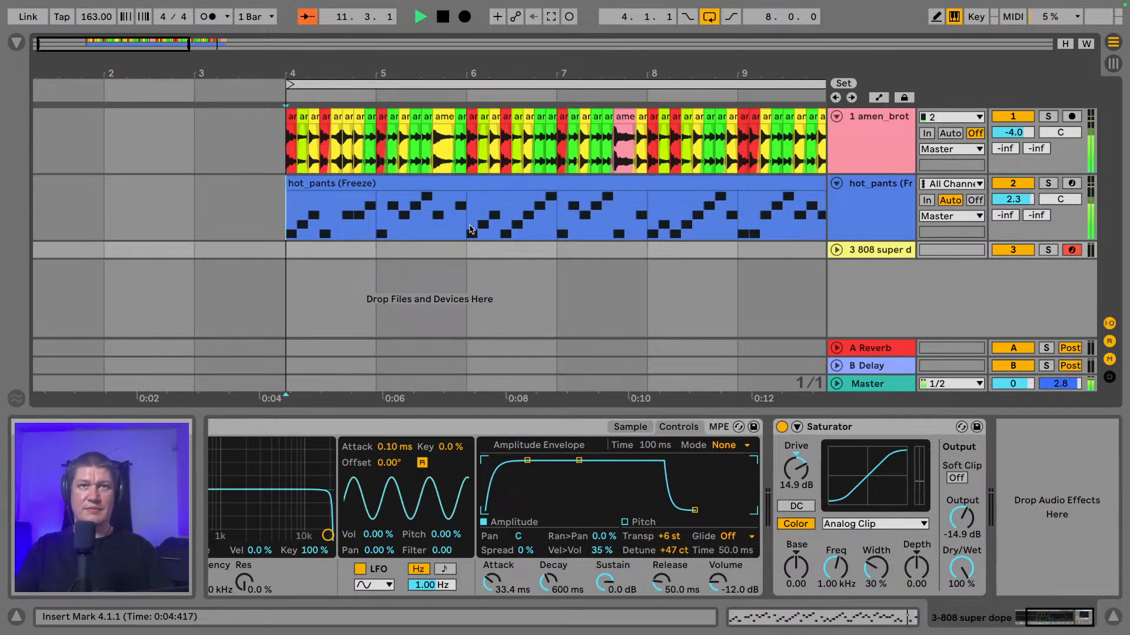
{"action": "key", "text": "space"}
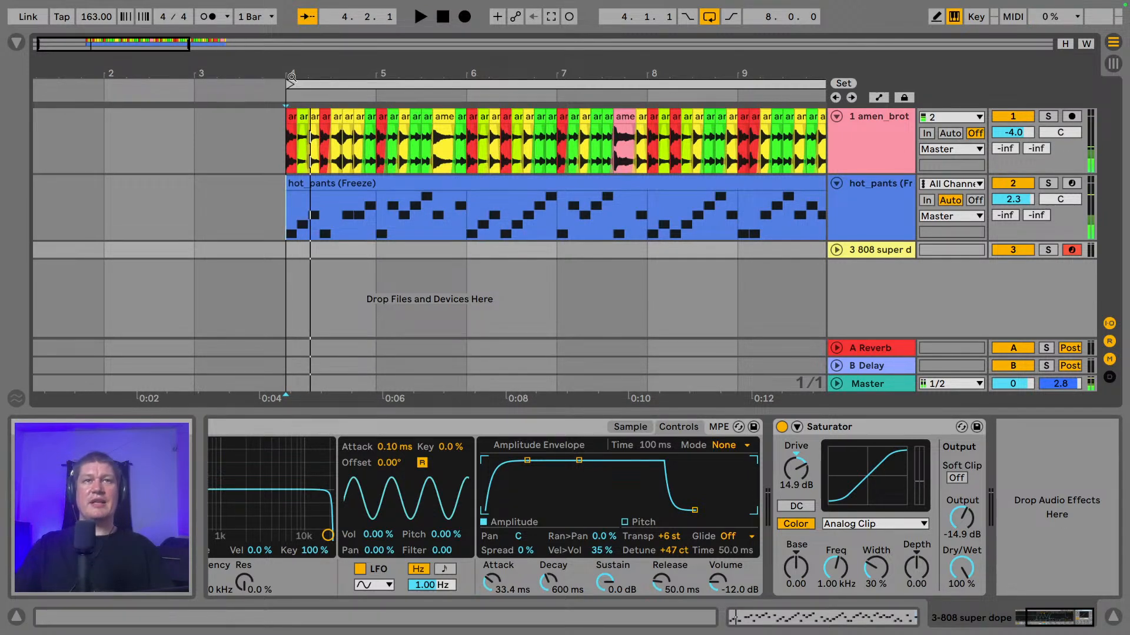
- Insert an empty eight-bar MIDI clip on the 808 super dope track from bar 4 to bar 12 and enlarge its note editor
{"action": "left_click_drag", "start_coordinate": [312, 77], "coordinate": [311, 112]}
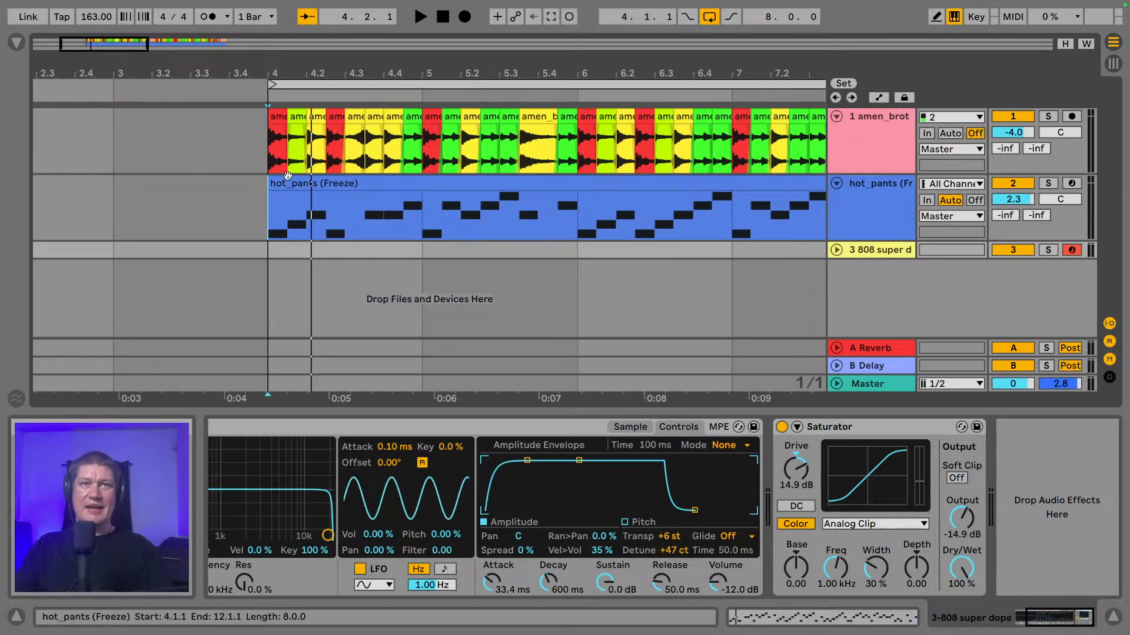
{"action": "left_click_drag", "start_coordinate": [268, 249], "coordinate": [529, 270]}
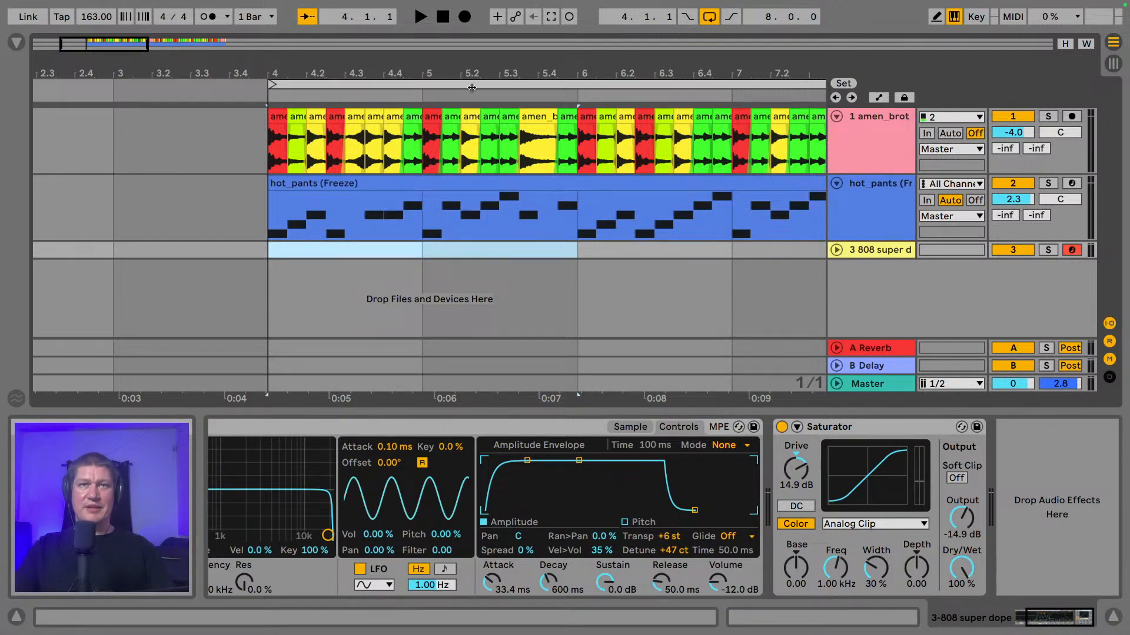
{"action": "left_click_drag", "start_coordinate": [459, 65], "coordinate": [324, 69]}
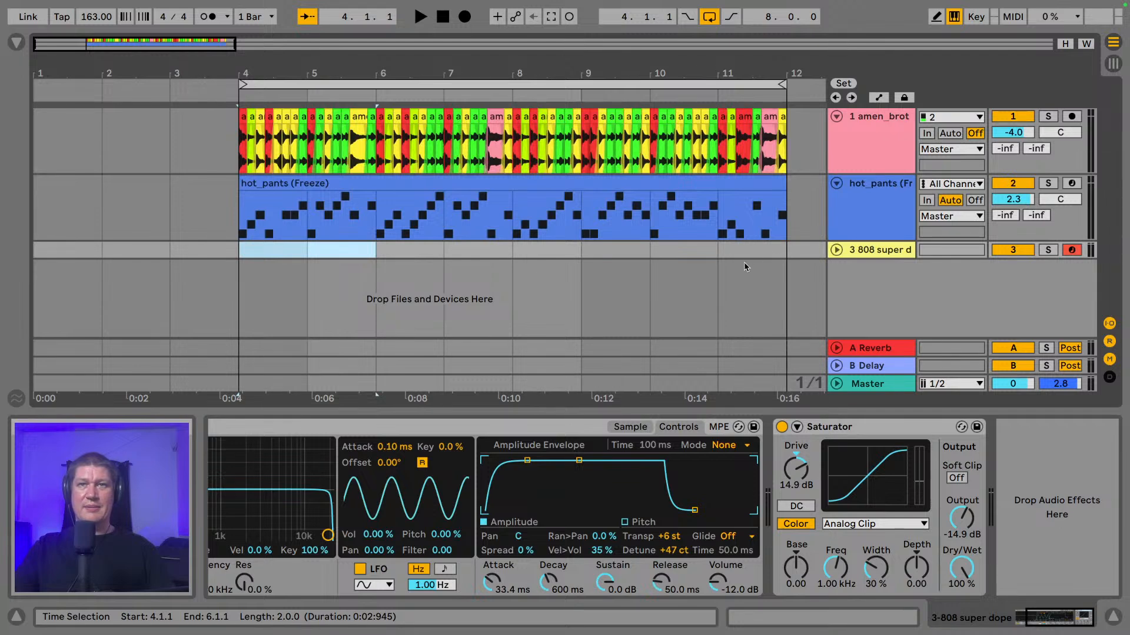
{"action": "left_click_drag", "start_coordinate": [774, 259], "coordinate": [264, 259]}
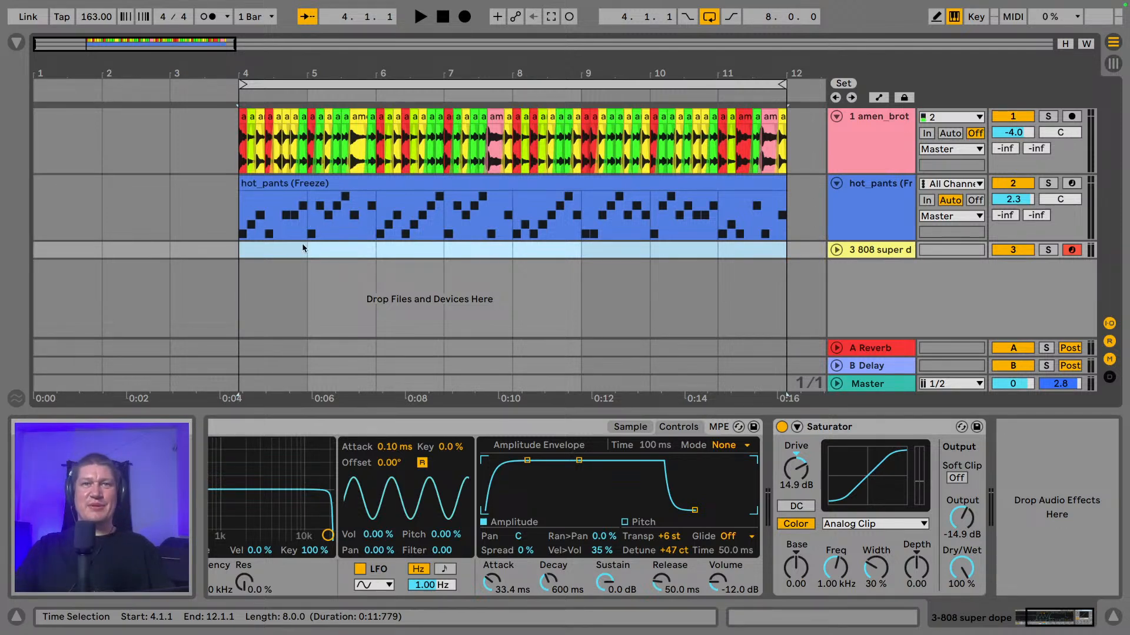
{"action": "left_click_drag", "start_coordinate": [263, 253], "coordinate": [778, 267]}
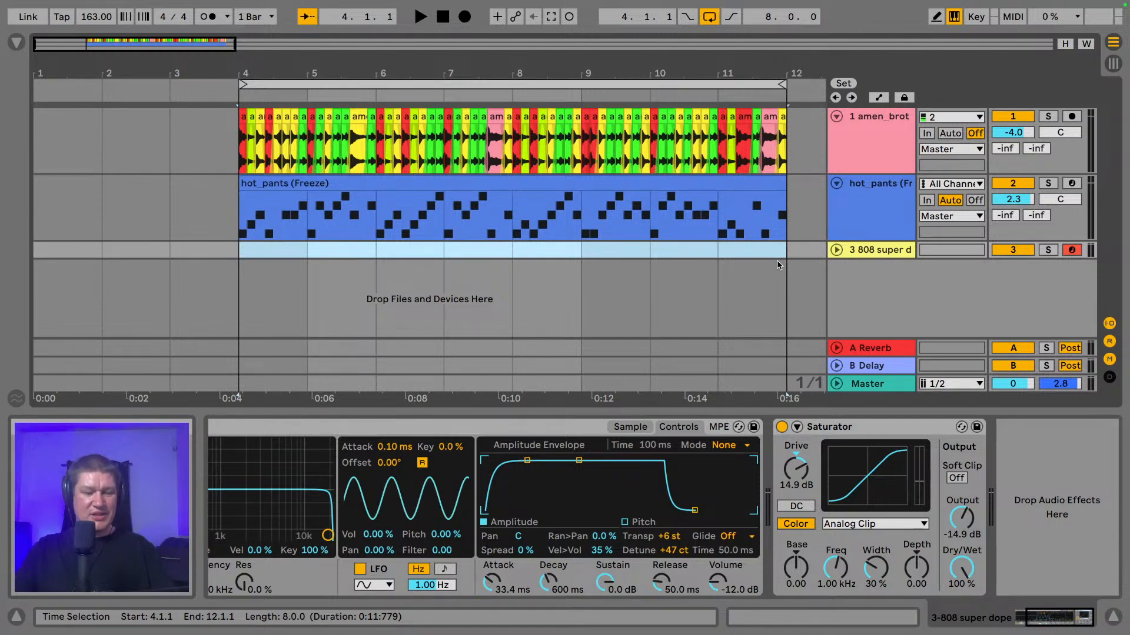
{"action": "key", "text": "ctrl+shift+m"}
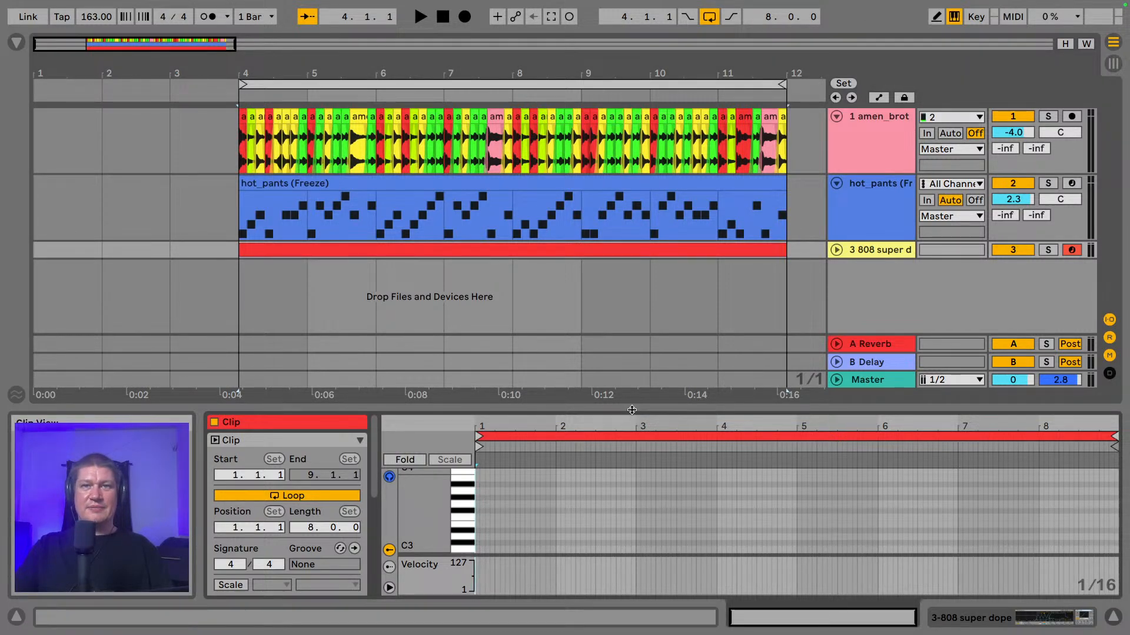
{"action": "left_click_drag", "start_coordinate": [631, 410], "coordinate": [631, 202]}
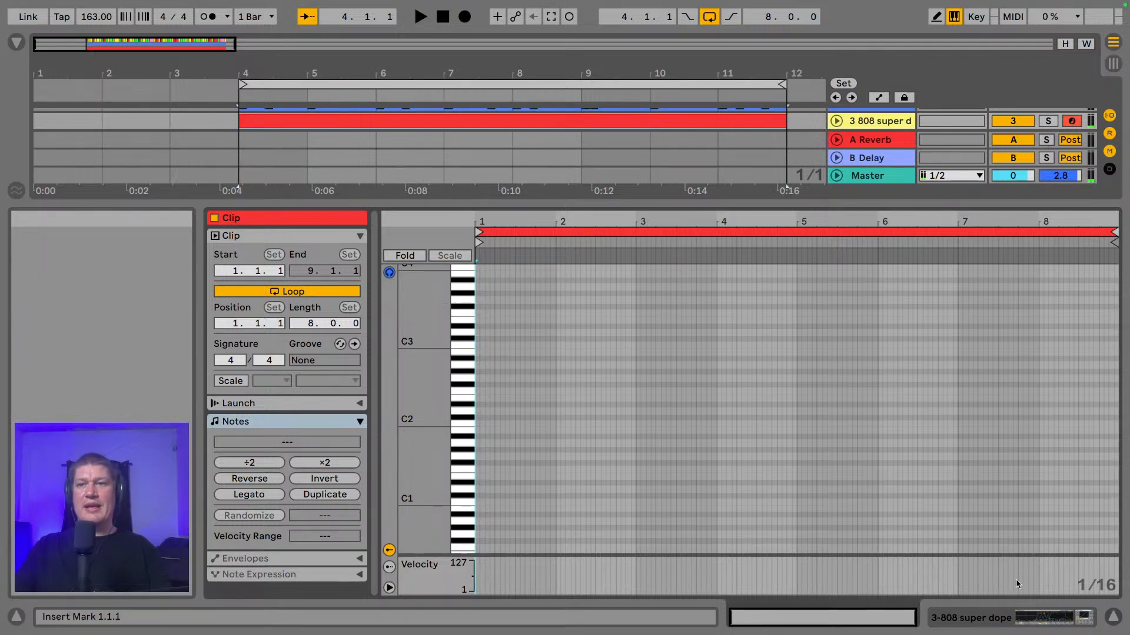
- Add the Spectrum device from the audio effects to the Master track and place it before the Limiter
{"action": "left_click", "coordinate": [997, 623]}
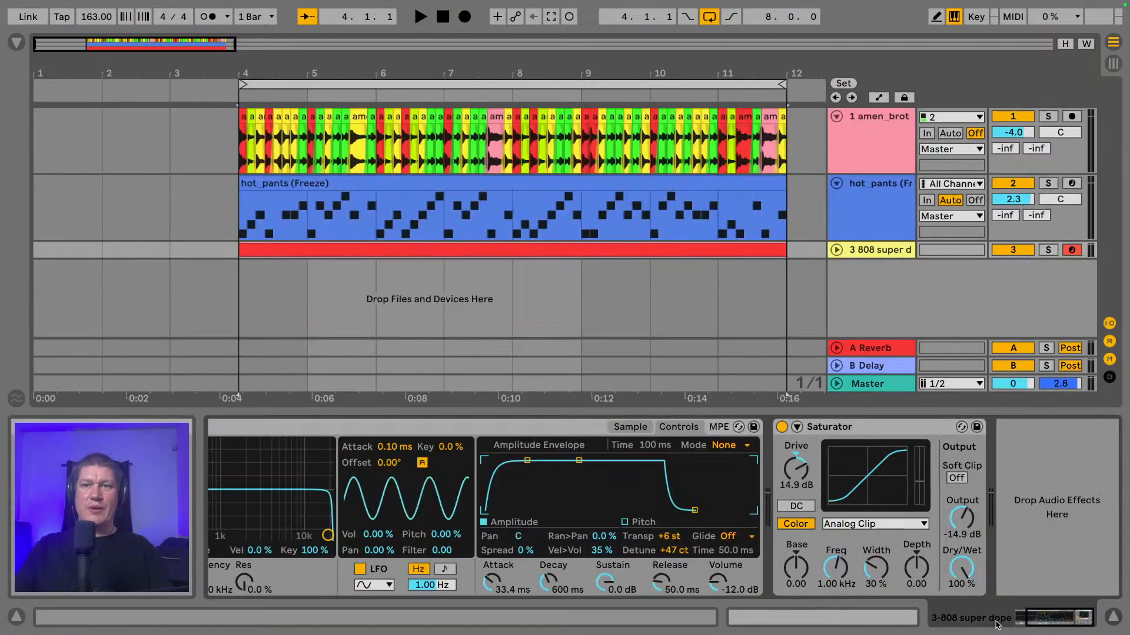
{"action": "left_click", "coordinate": [17, 41]}
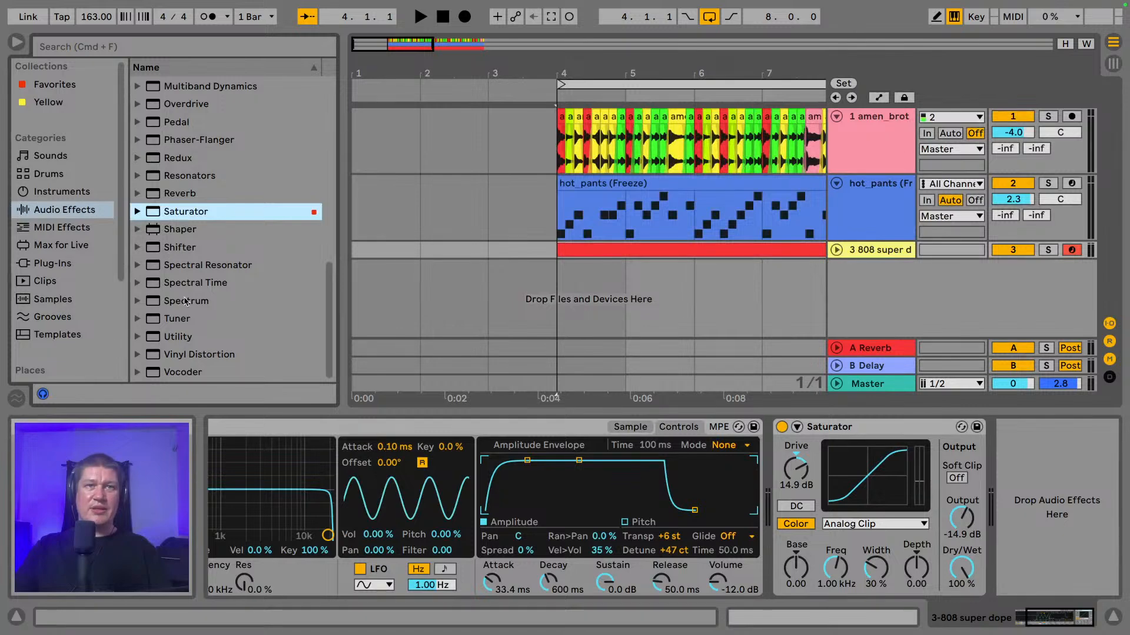
{"action": "left_click_drag", "start_coordinate": [186, 302], "coordinate": [893, 385]}
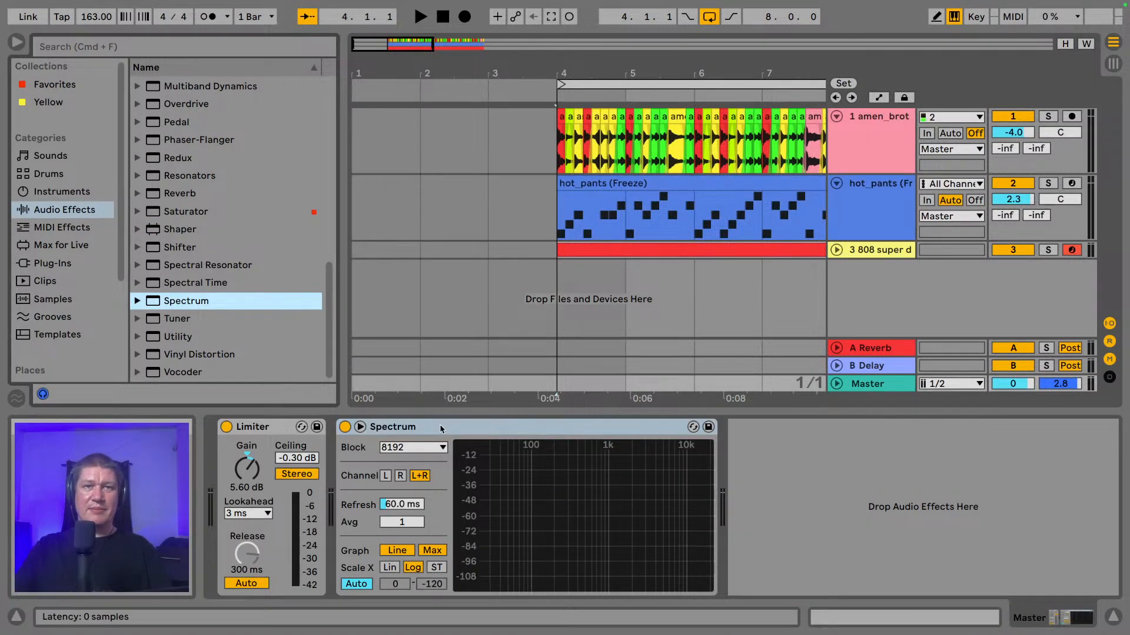
{"action": "left_click_drag", "start_coordinate": [441, 429], "coordinate": [228, 425]}
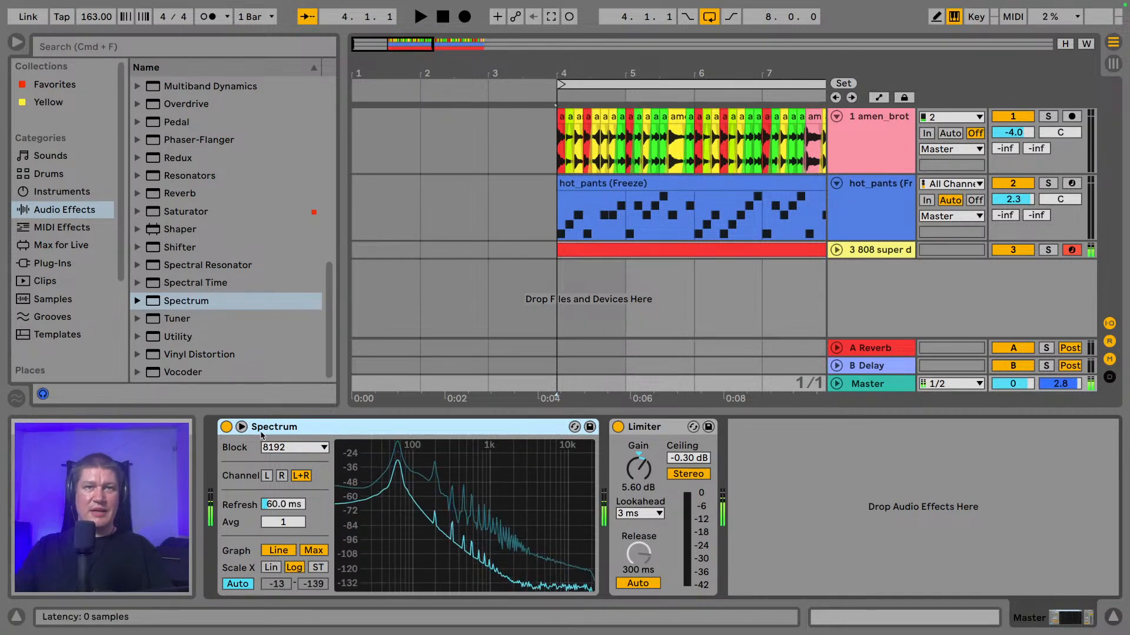
- Examine the low-frequency range in Spectrum's expanded display, hide the browser and return to the arrangement
{"action": "left_click", "coordinate": [241, 428]}
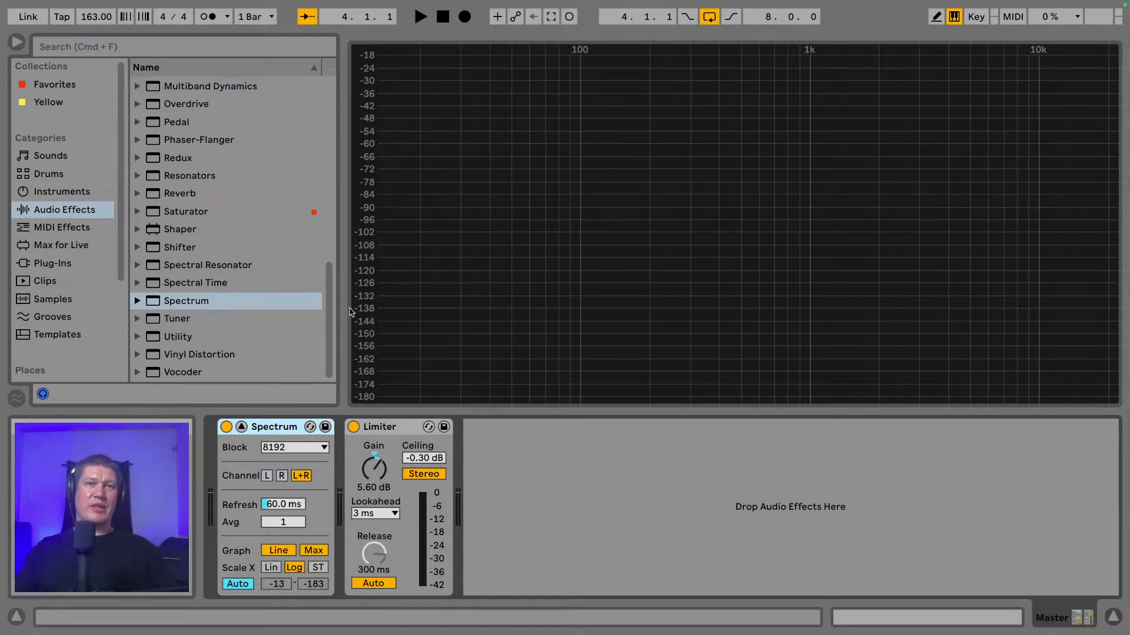
{"action": "left_click_drag", "start_coordinate": [342, 317], "coordinate": [316, 323]}
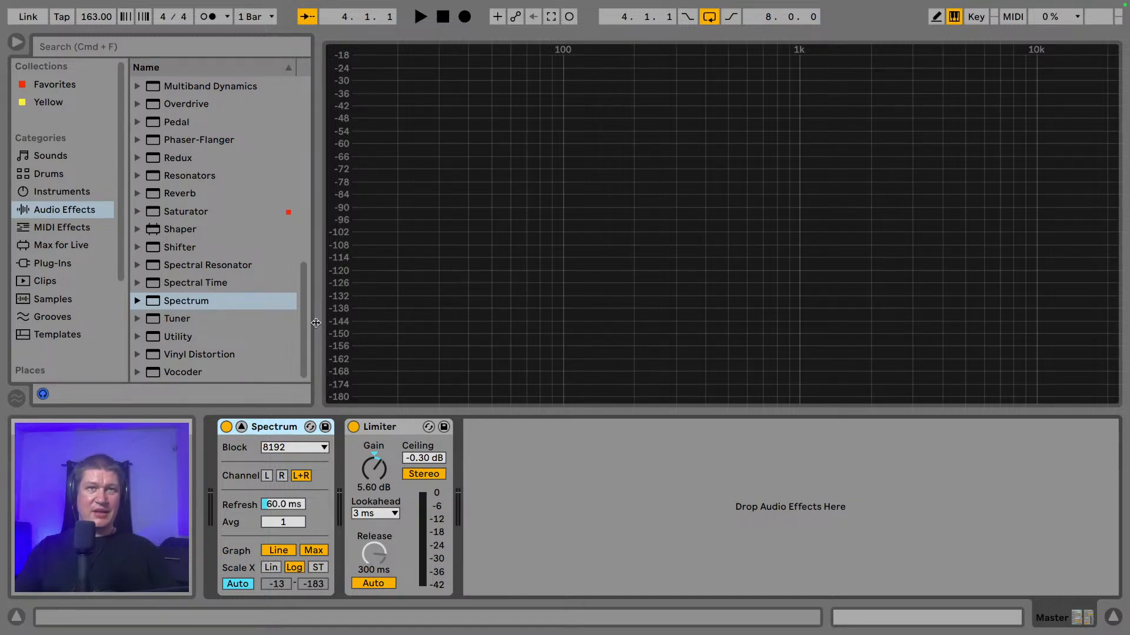
{"action": "left_click_drag", "start_coordinate": [316, 323], "coordinate": [335, 326]}
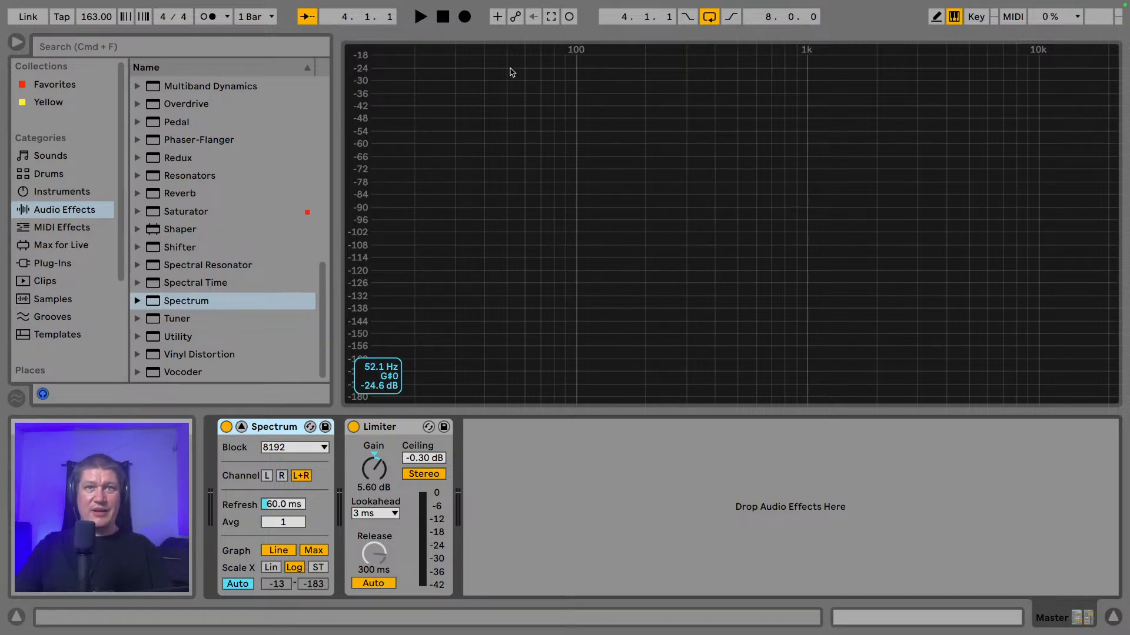
{"action": "left_click", "coordinate": [16, 41]}
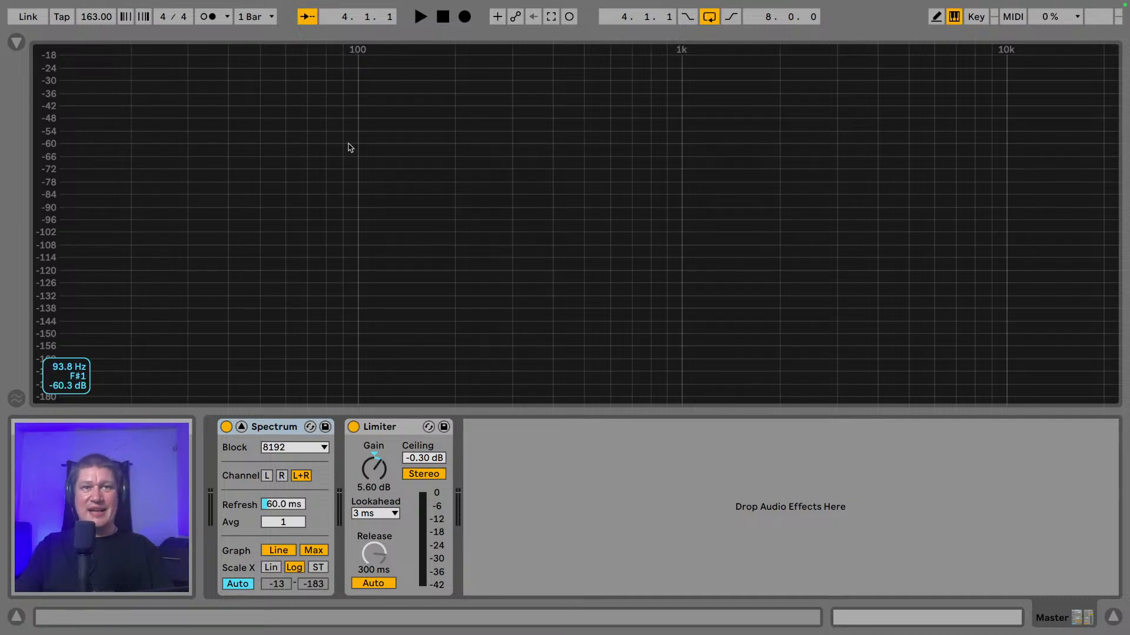
{"action": "left_click", "coordinate": [240, 430]}
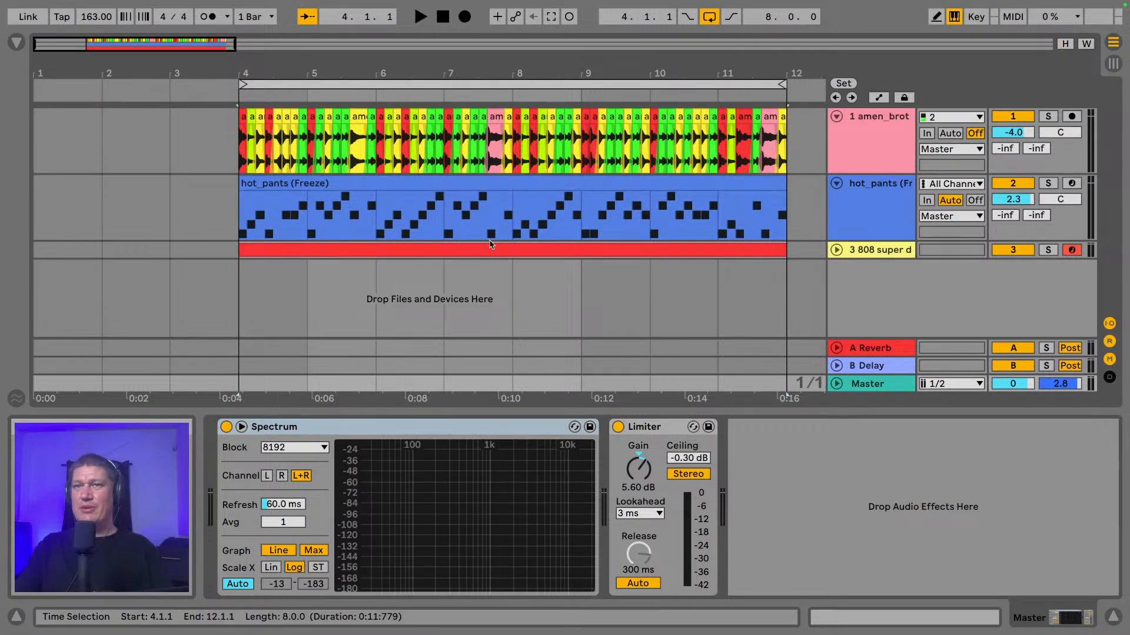
{"action": "mouse_move", "coordinate": [134, 5]}
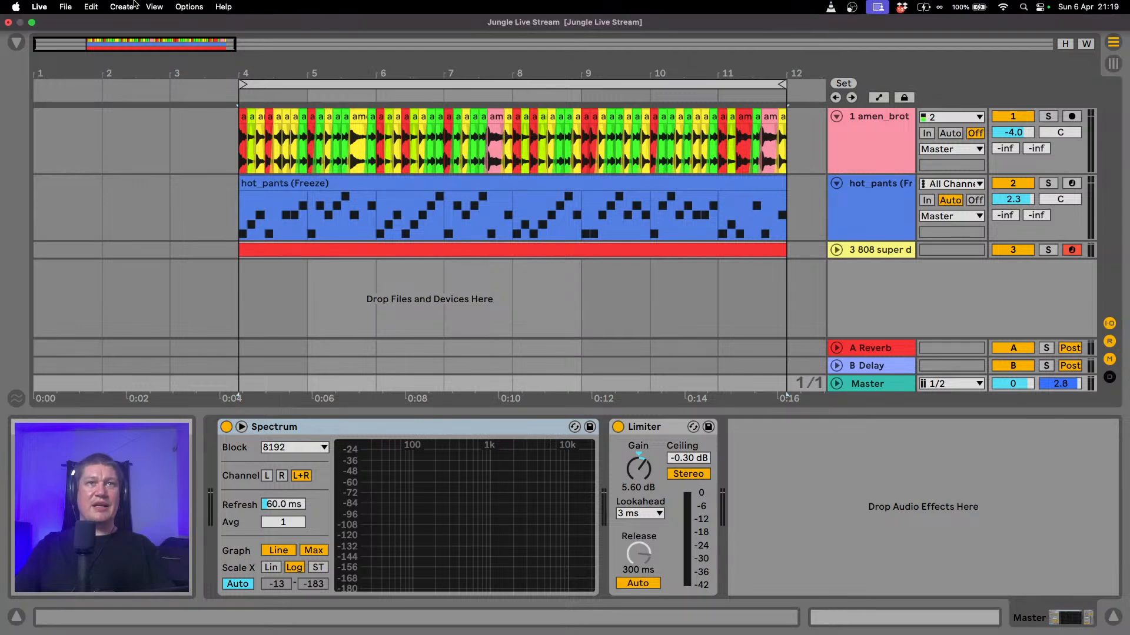
- Audition an 808 note against the Spectrum display and play the looped breaks from bar 4
{"action": "left_click", "coordinate": [186, 7]}
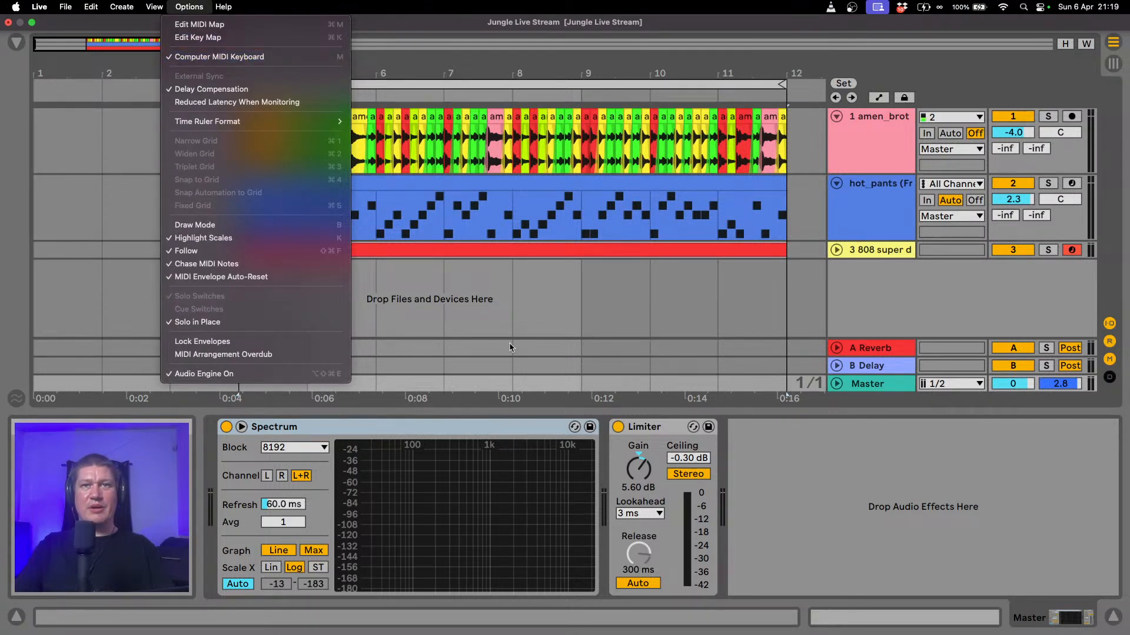
{"action": "left_click", "coordinate": [499, 259]}
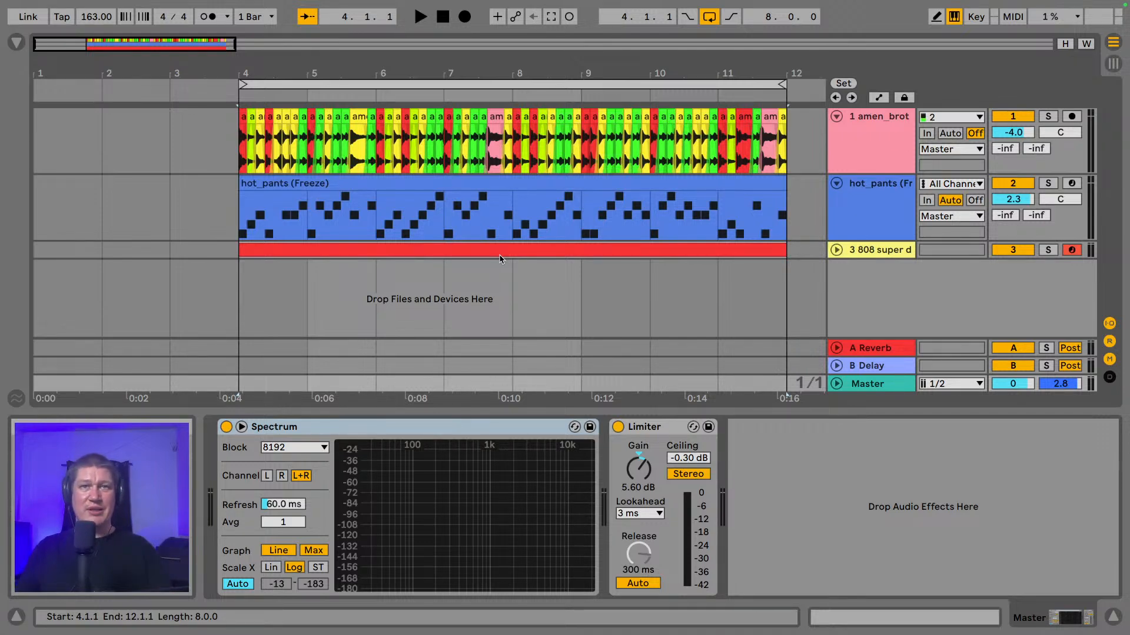
{"action": "key", "text": "f"}
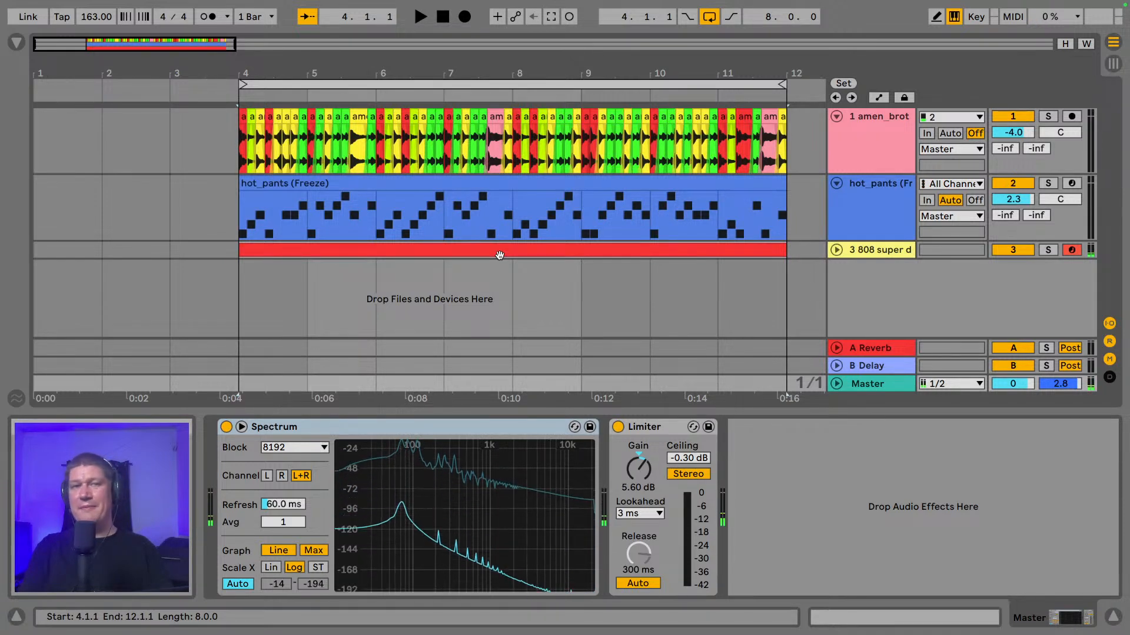
{"action": "key", "text": "space"}
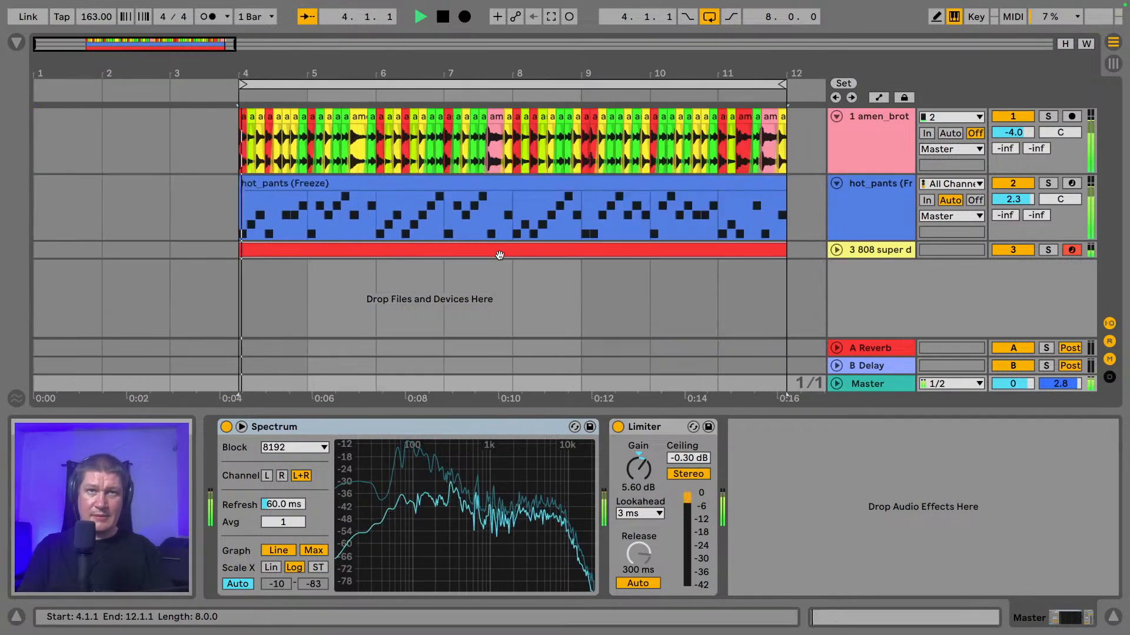
{"action": "key", "text": "space"}
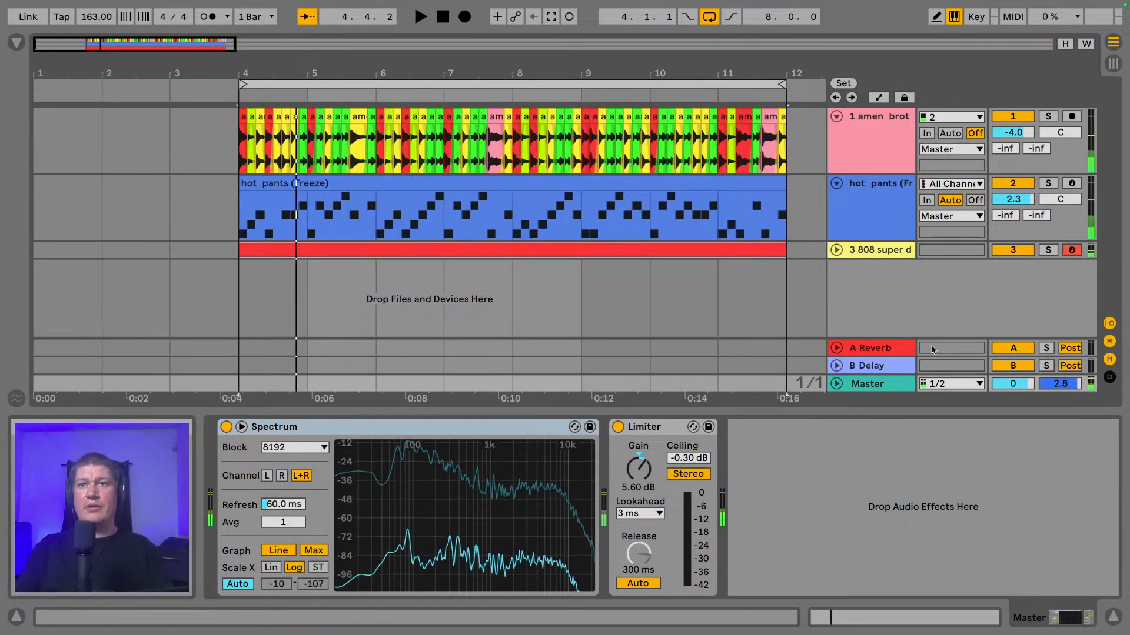
- Open the 808 super dope clip in the note editor and enlarge the piano roll around F3
{"action": "left_click", "coordinate": [847, 249]}
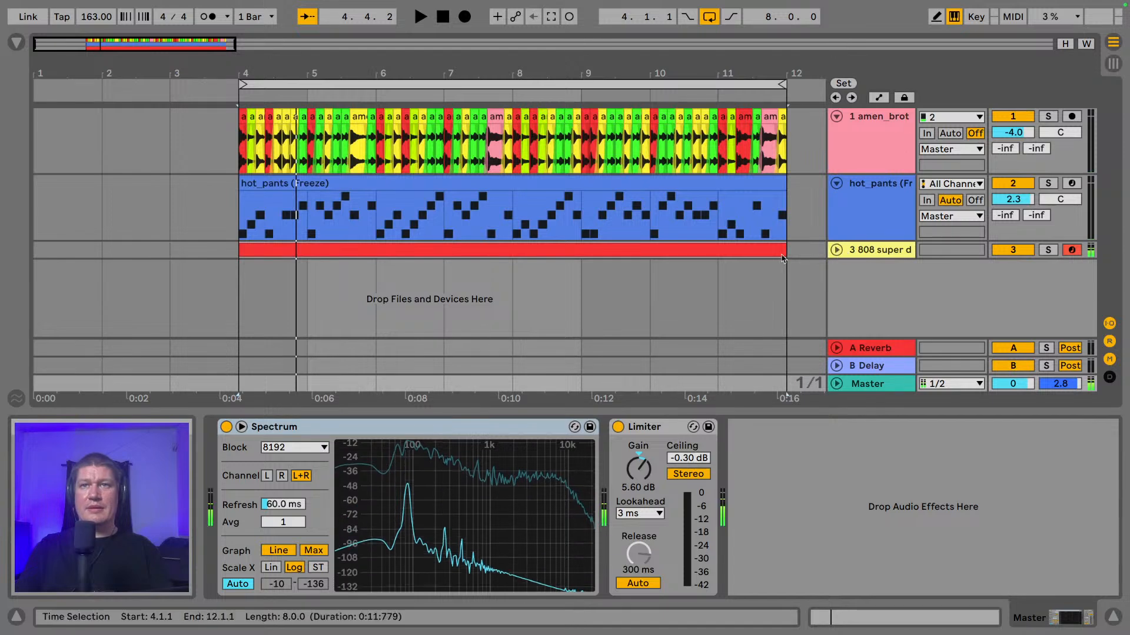
{"action": "key", "text": "ctrl+d"}
{"action": "key", "text": "ctrl+z"}
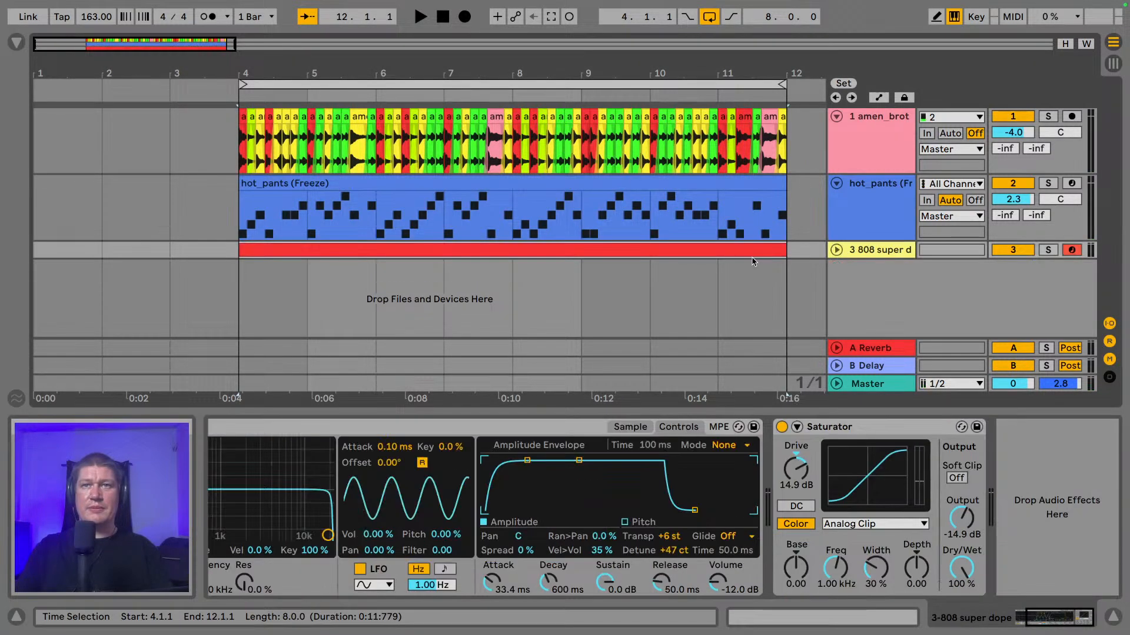
{"action": "double_click", "coordinate": [748, 249]}
{"action": "key", "text": "f"}
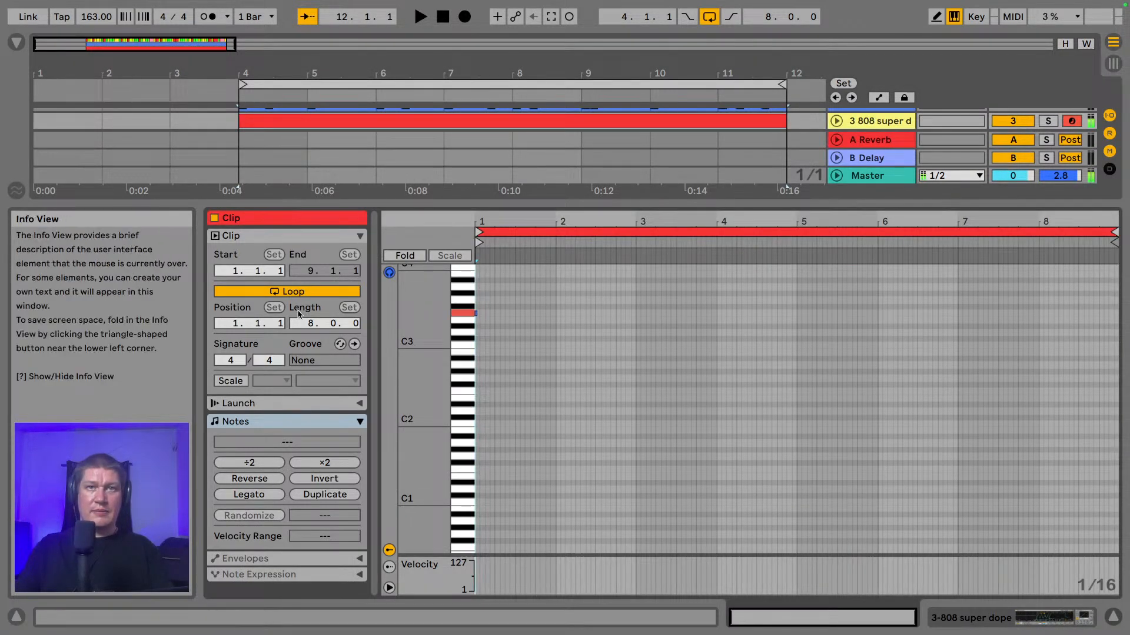
{"action": "left_click_drag", "start_coordinate": [424, 314], "coordinate": [484, 354]}
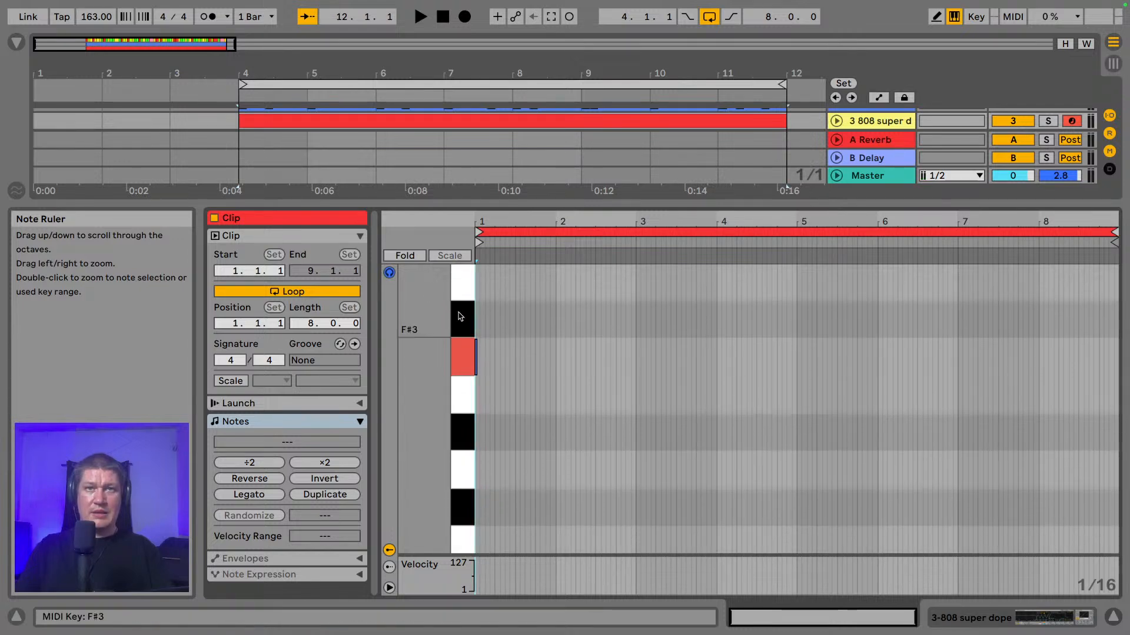
- Audition F3 repeatedly on the 808 and locate its key in the piano roll
{"action": "left_click", "coordinate": [463, 352]}
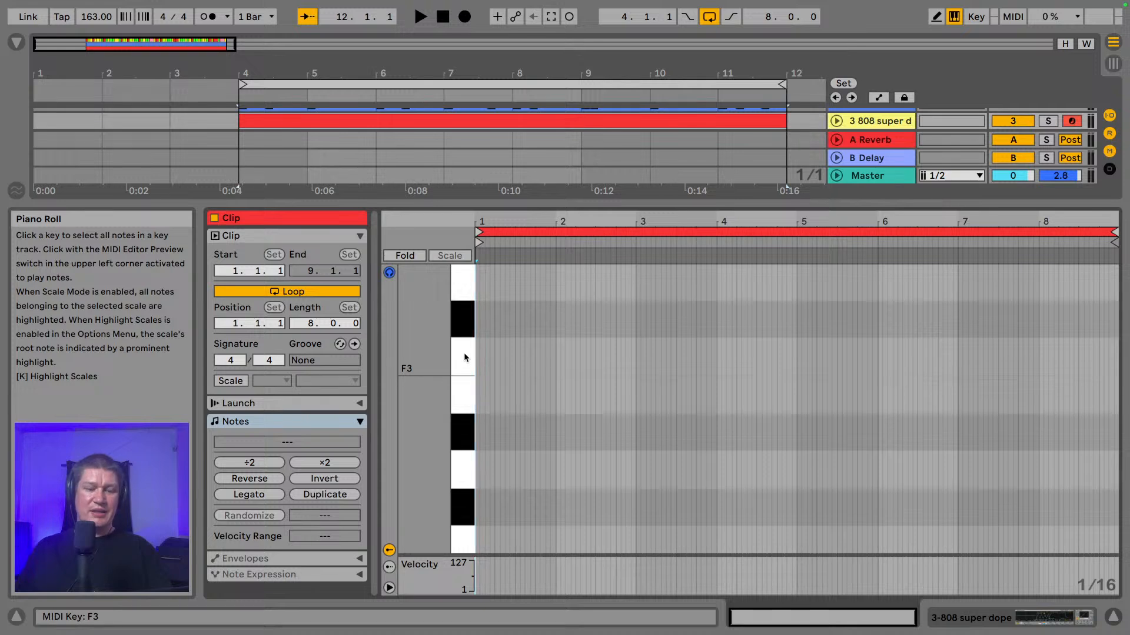
{"action": "left_click", "coordinate": [465, 355]}
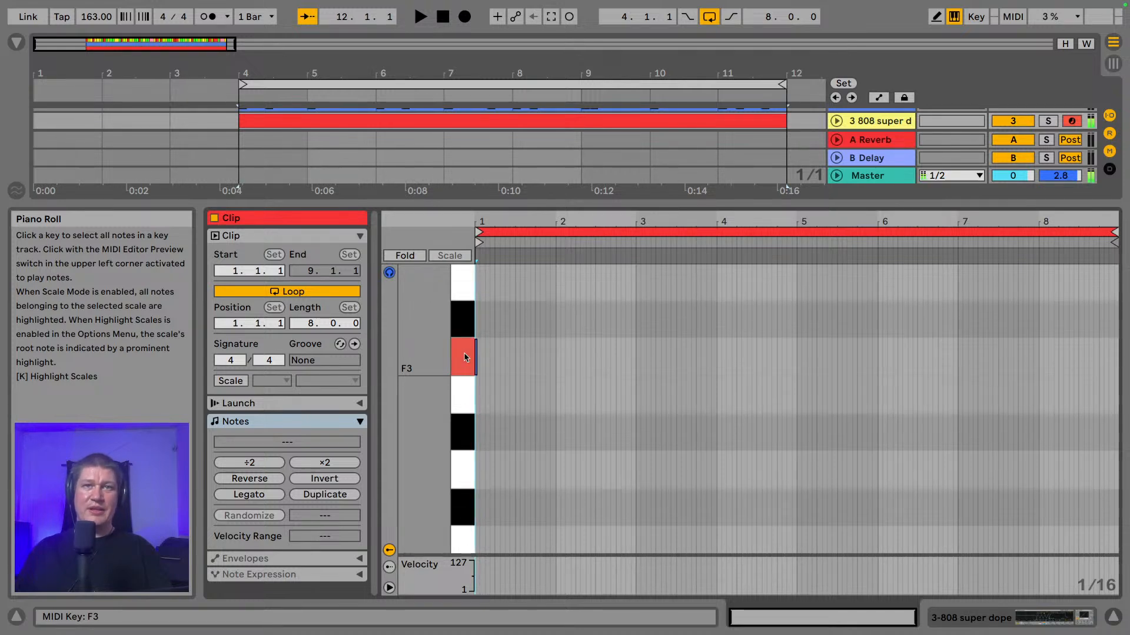
{"action": "mouse_move", "coordinate": [427, 357]}
{"action": "left_mouse_down"}
{"action": "mouse_move", "coordinate": [377, 357]}
{"action": "mouse_move", "coordinate": [412, 357]}
{"action": "left_mouse_up"}
{"action": "left_click", "coordinate": [462, 357]}
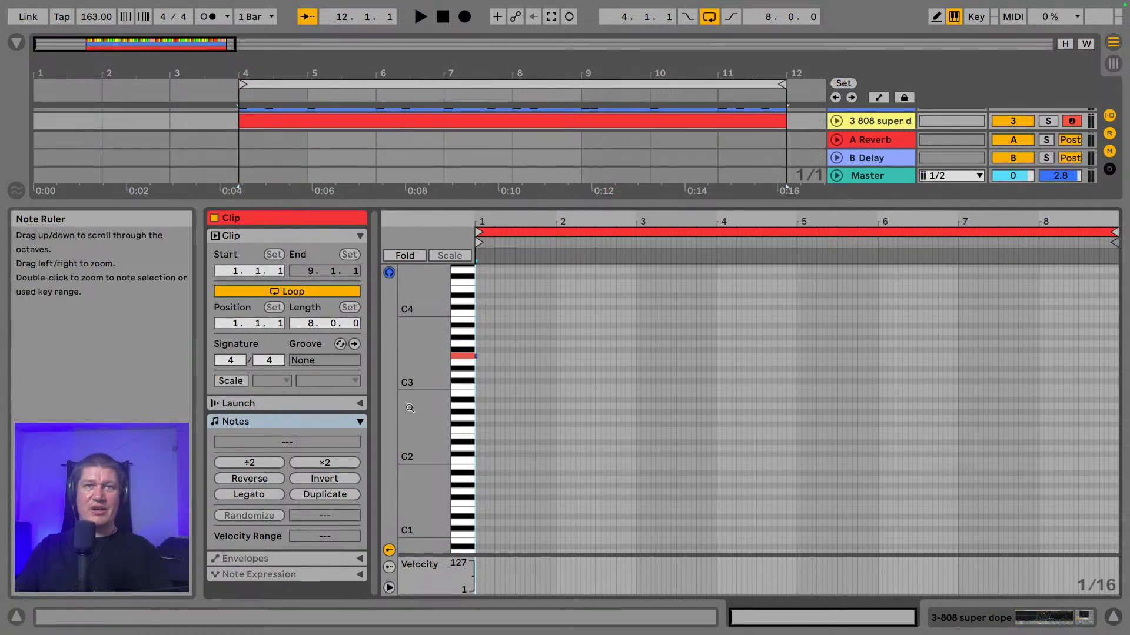
{"action": "left_click_drag", "start_coordinate": [430, 356], "coordinate": [466, 358]}
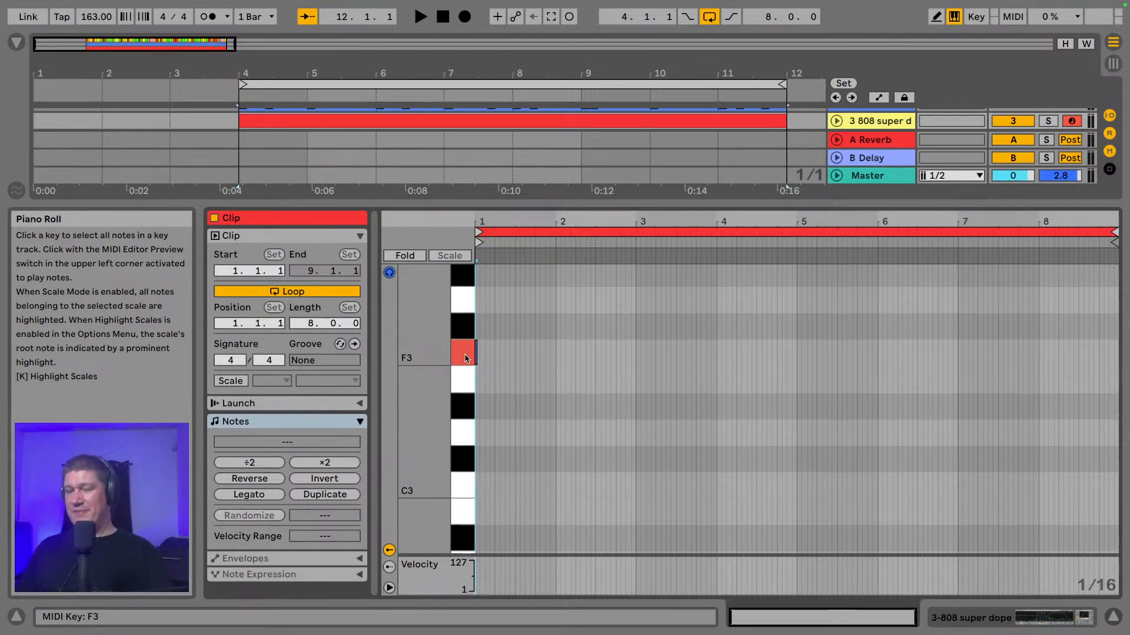
{"action": "key", "text": "f"}
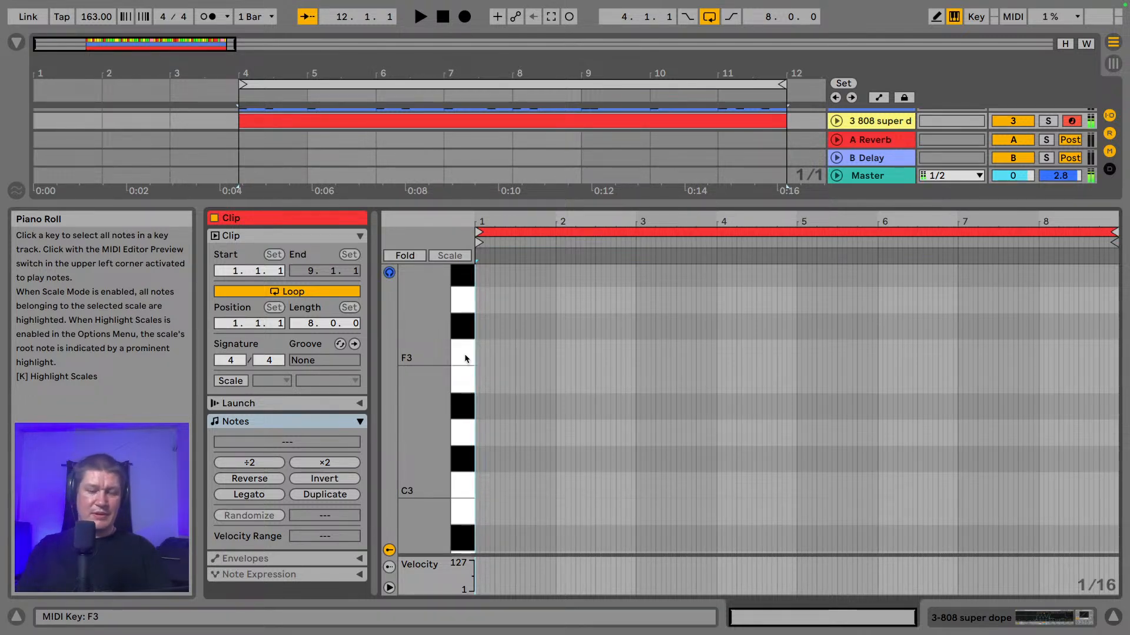
{"action": "key", "text": "f"}
{"action": "key", "text": "a"}
{"action": "key", "text": "f"}
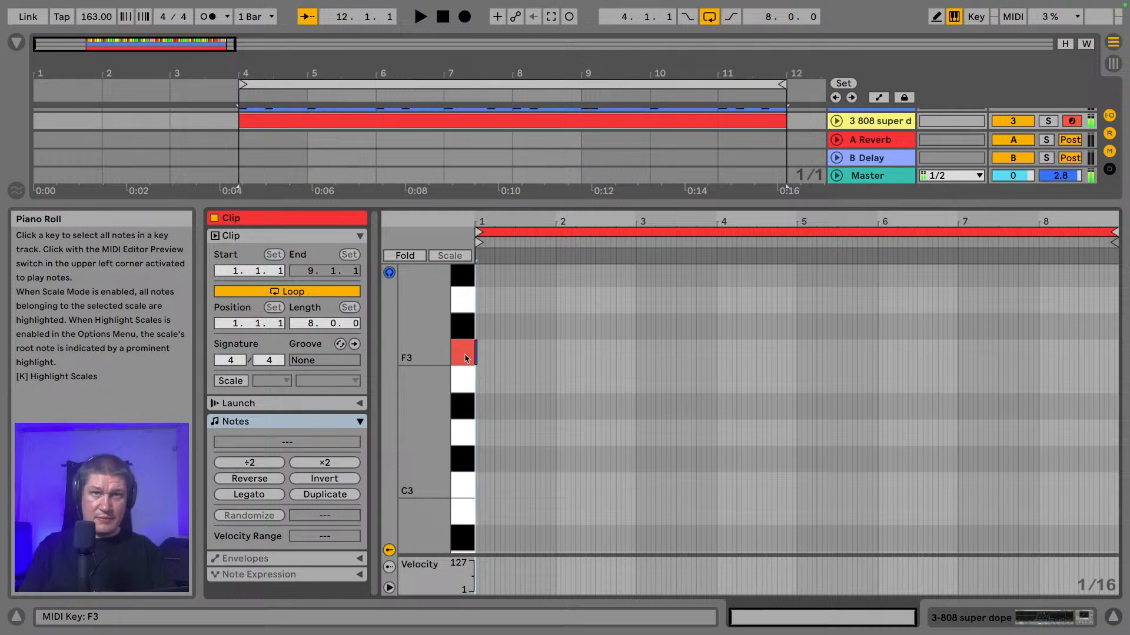
{"action": "key", "text": "f"}
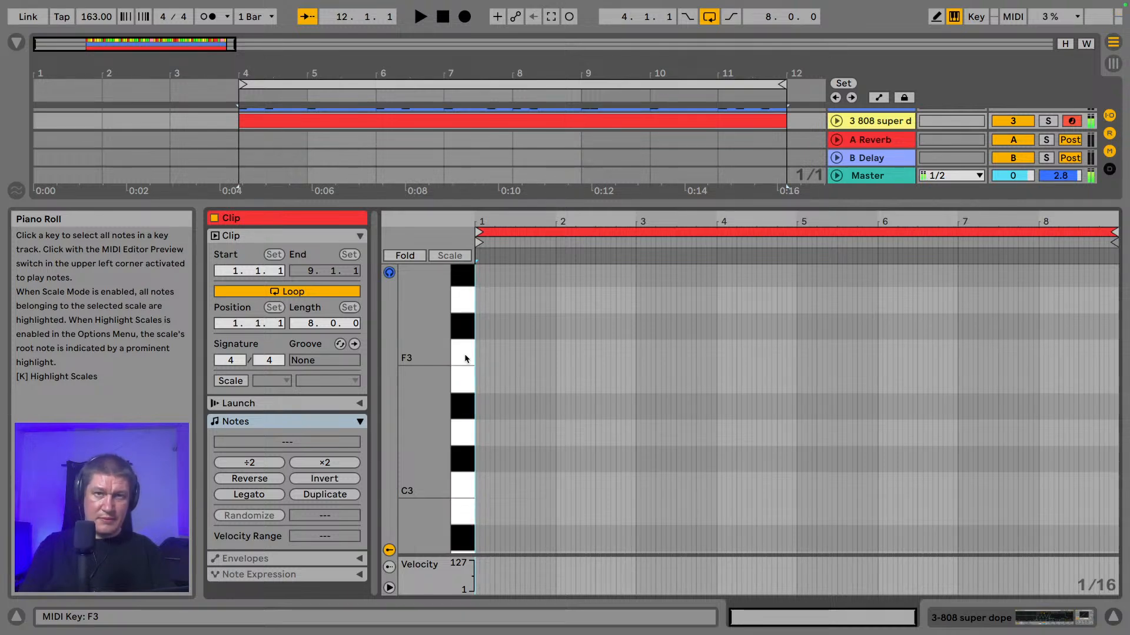
{"action": "key", "text": "f"}
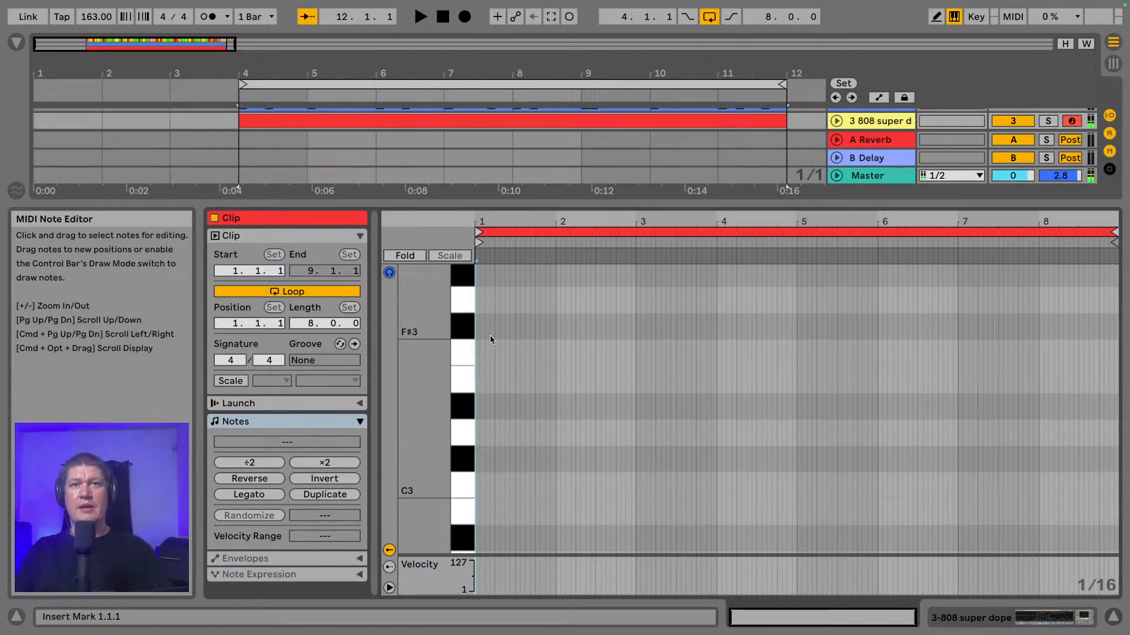
- Set the note grid to 1/4 and add a one-bar F3 note at the start of the 808 clip
{"action": "right_click", "coordinate": [486, 351]}
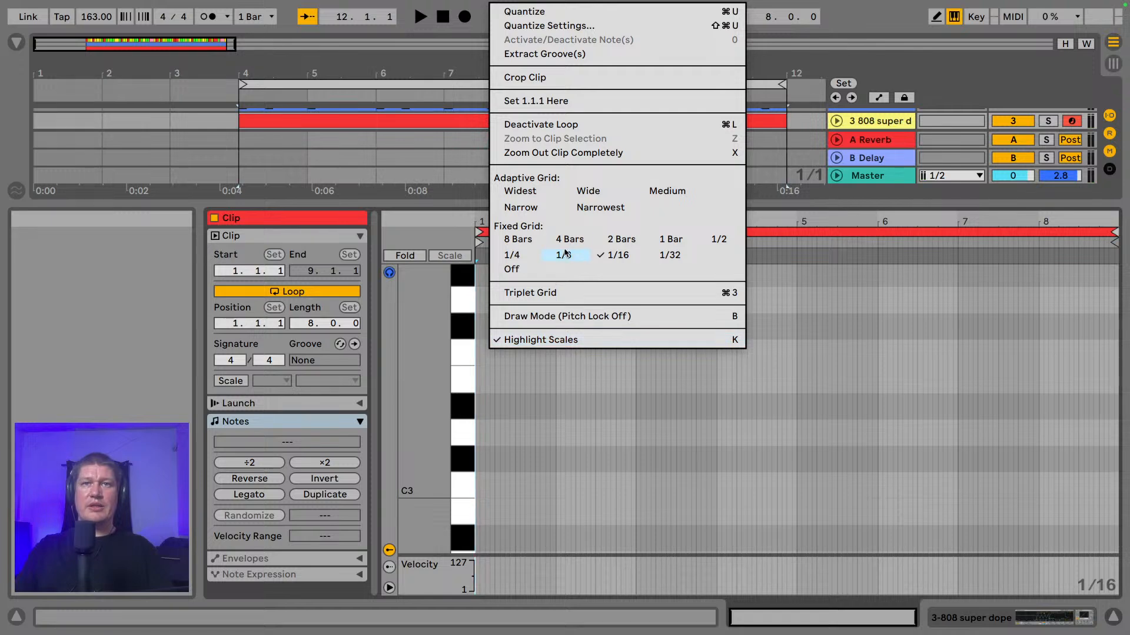
{"action": "left_click", "coordinate": [524, 255]}
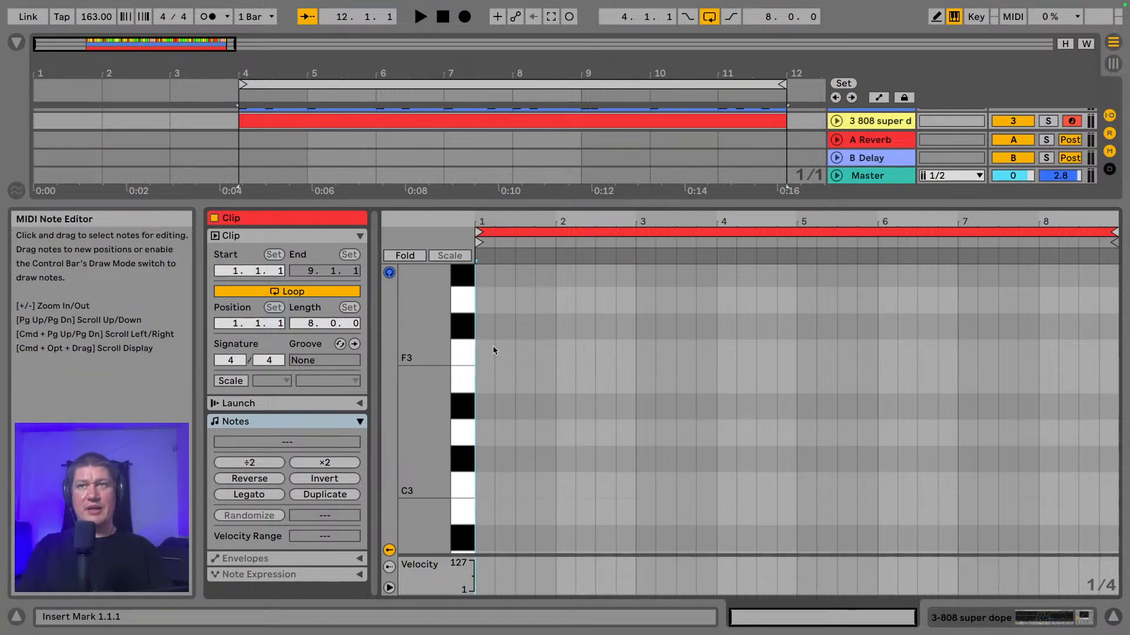
{"action": "key", "text": "f"}
{"action": "key", "text": "a"}
{"action": "key", "text": "a"}
{"action": "key", "text": "f"}
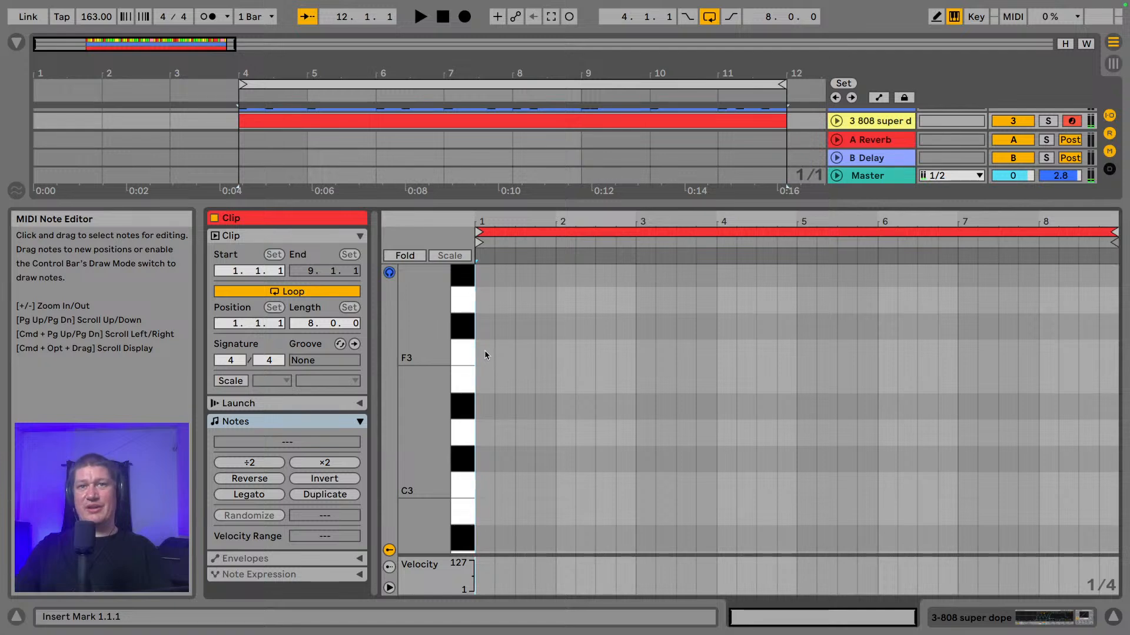
{"action": "double_click", "coordinate": [486, 351]}
{"action": "left_click_drag", "start_coordinate": [492, 353], "coordinate": [554, 353]}
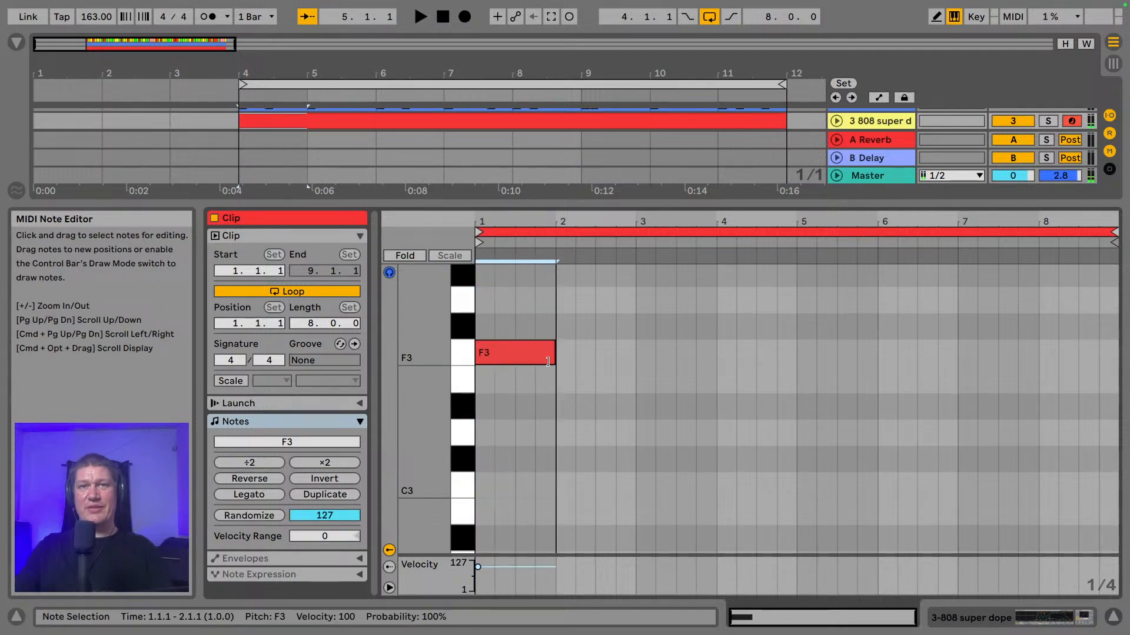
- Nudge the F3 note slightly later than 1.1.1 and listen to its timing with the breaks
{"action": "left_click_drag", "start_coordinate": [474, 216], "coordinate": [475, 290]}
{"action": "key", "text": "space"}
{"action": "key", "text": "space"}
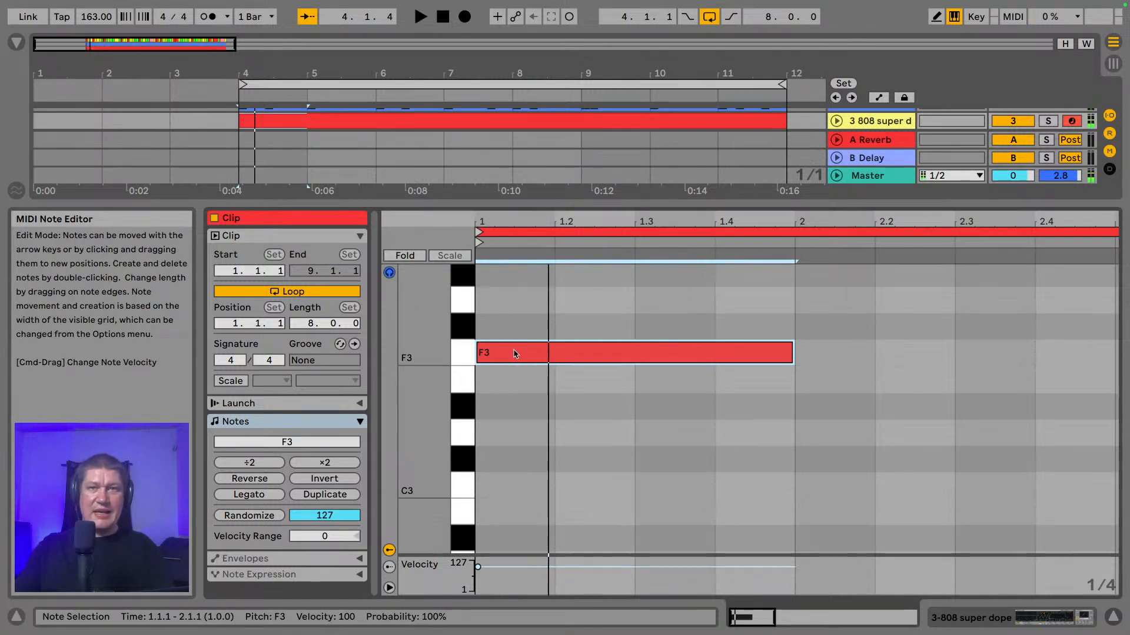
{"action": "left_click_drag", "start_coordinate": [513, 353], "coordinate": [521, 356]}
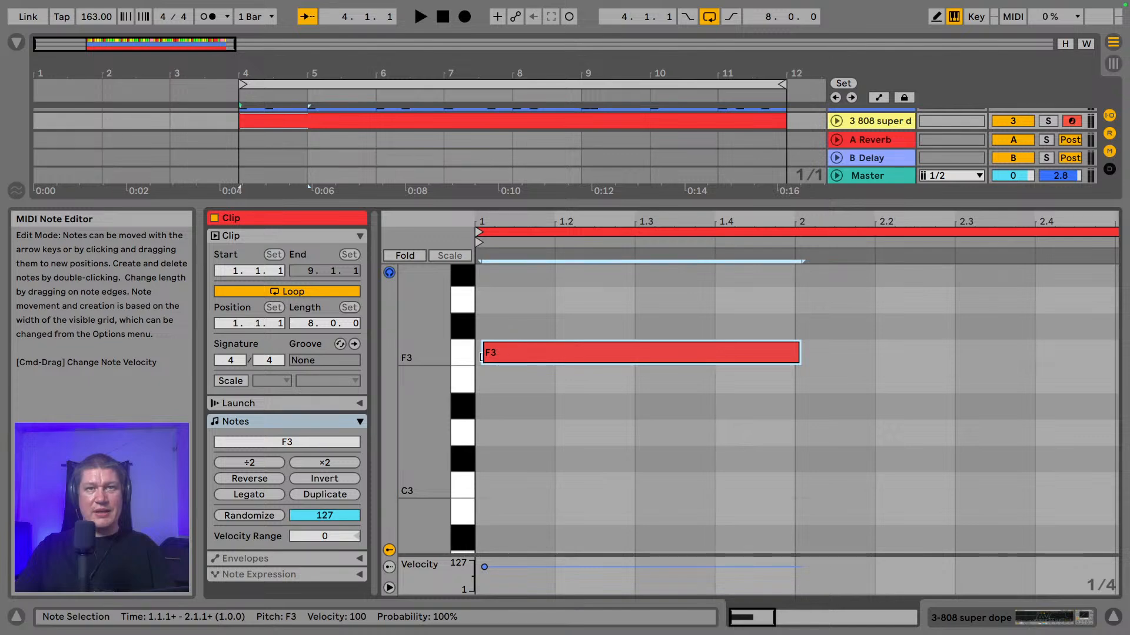
{"action": "key", "text": "space"}
{"action": "key", "text": "space"}
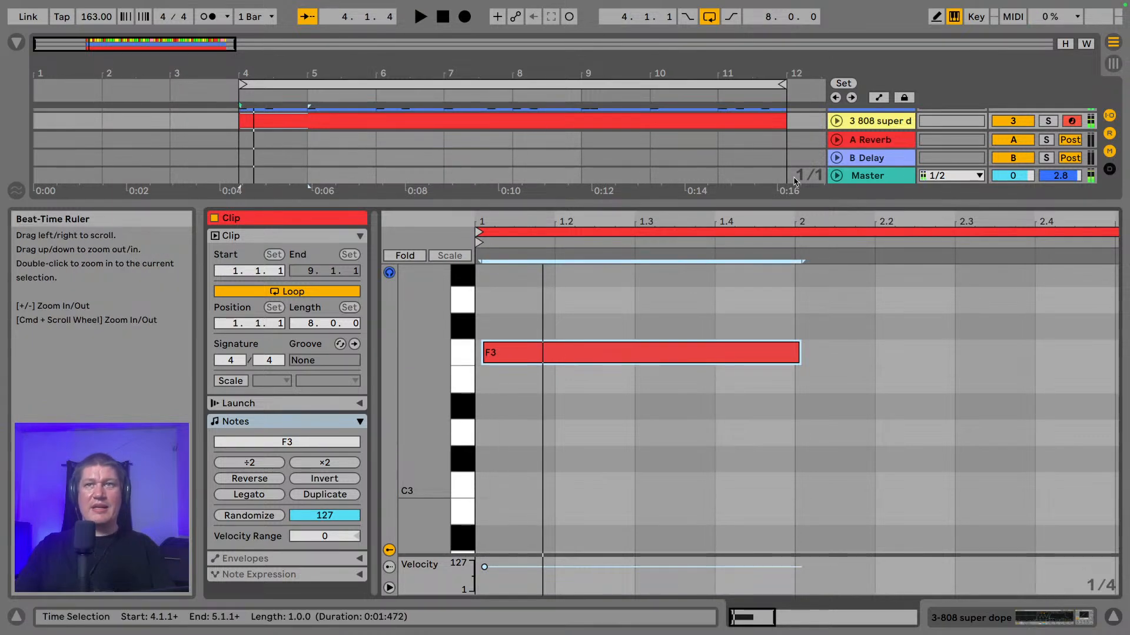
- Enlarge the arrangement area and compare the F3 note's start with the first amen_brother and hot_pants hits at bar 4
{"action": "left_click_drag", "start_coordinate": [743, 204], "coordinate": [726, 373]}
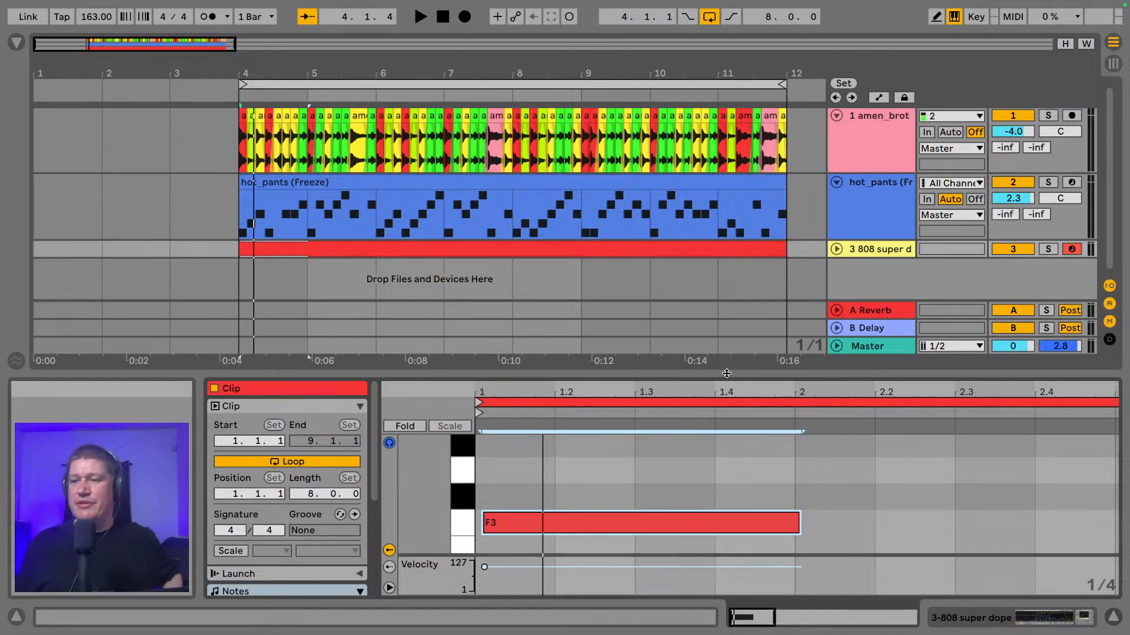
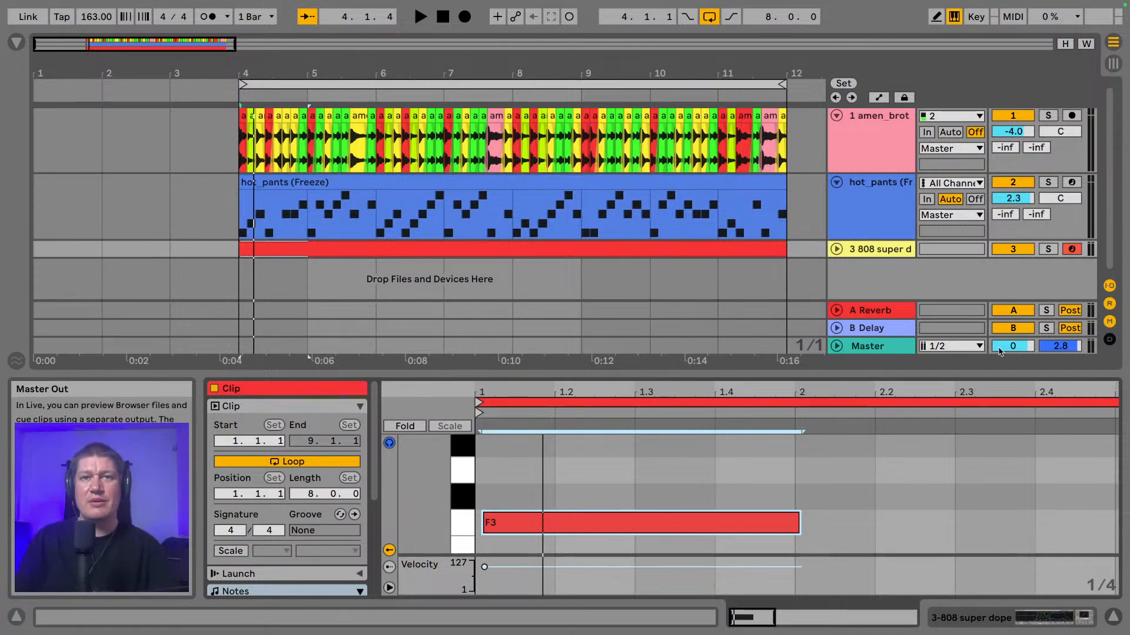
{"action": "left_click_drag", "start_coordinate": [480, 390], "coordinate": [485, 470]}
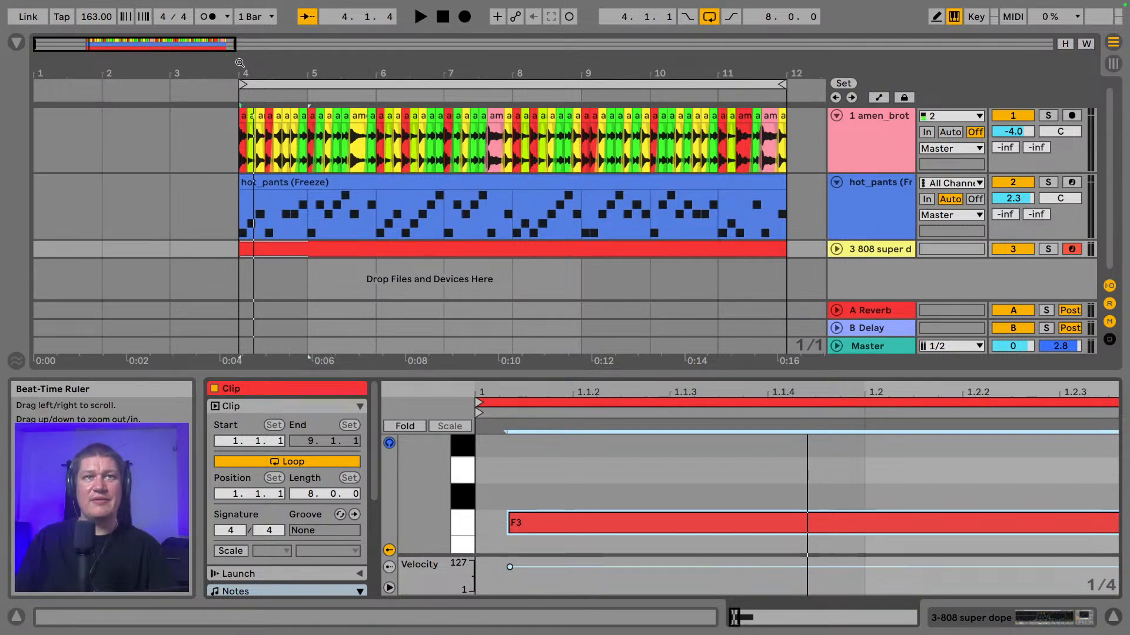
{"action": "left_click_drag", "start_coordinate": [226, 59], "coordinate": [270, 115]}
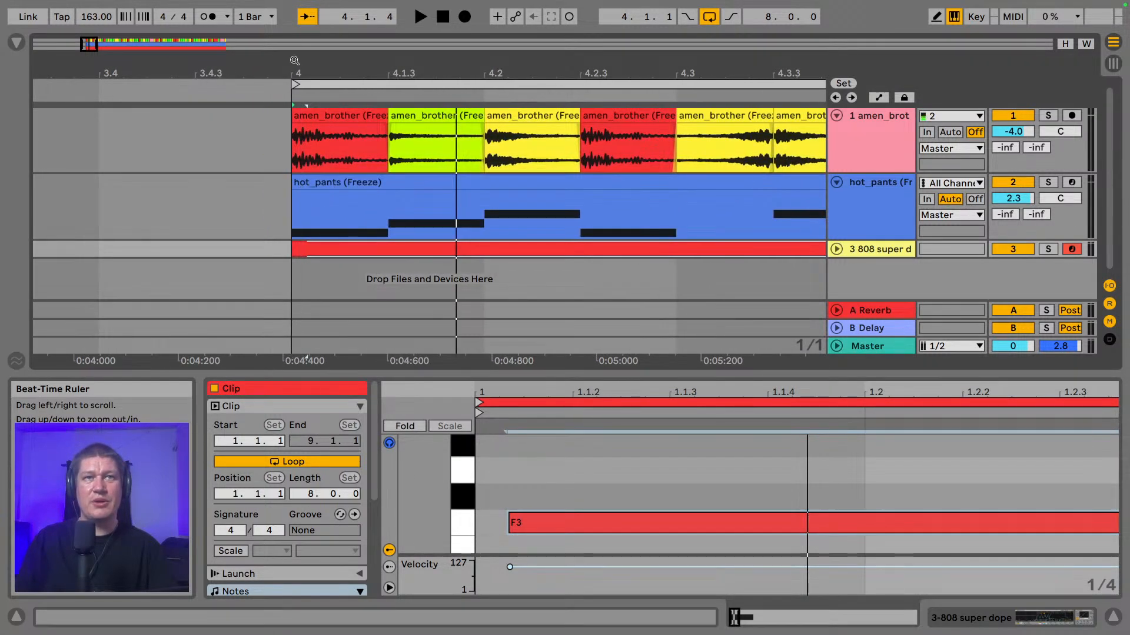
{"action": "left_click", "coordinate": [315, 152]}
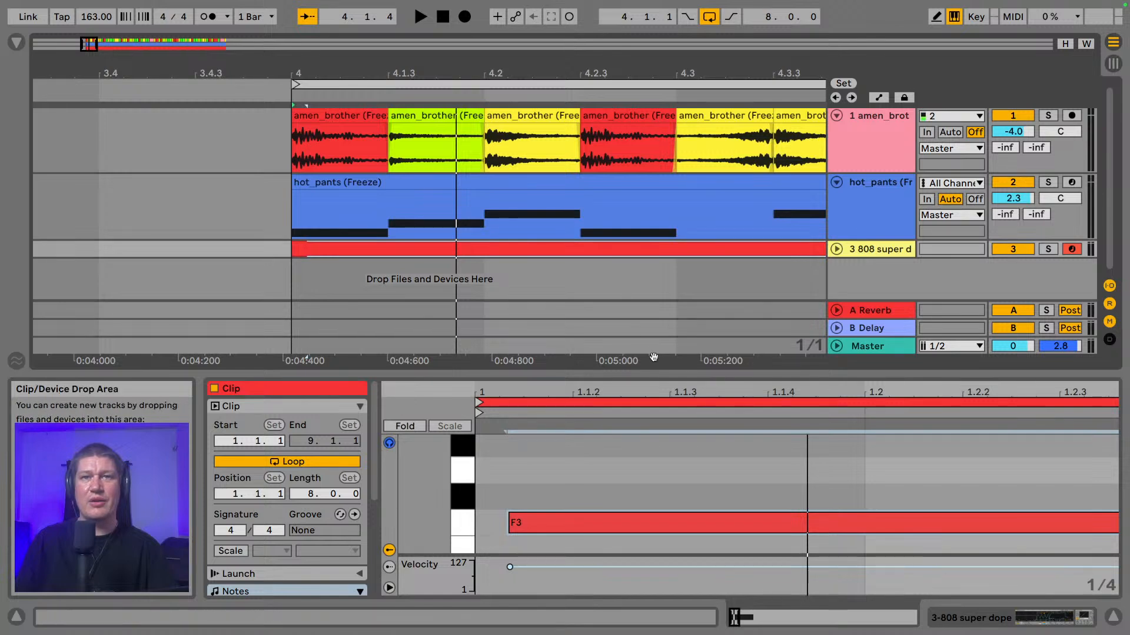
- Shorten the F3 note to end at 1.3.1 and duplicate it directly after itself
{"action": "left_click_drag", "start_coordinate": [658, 391], "coordinate": [658, 348]}
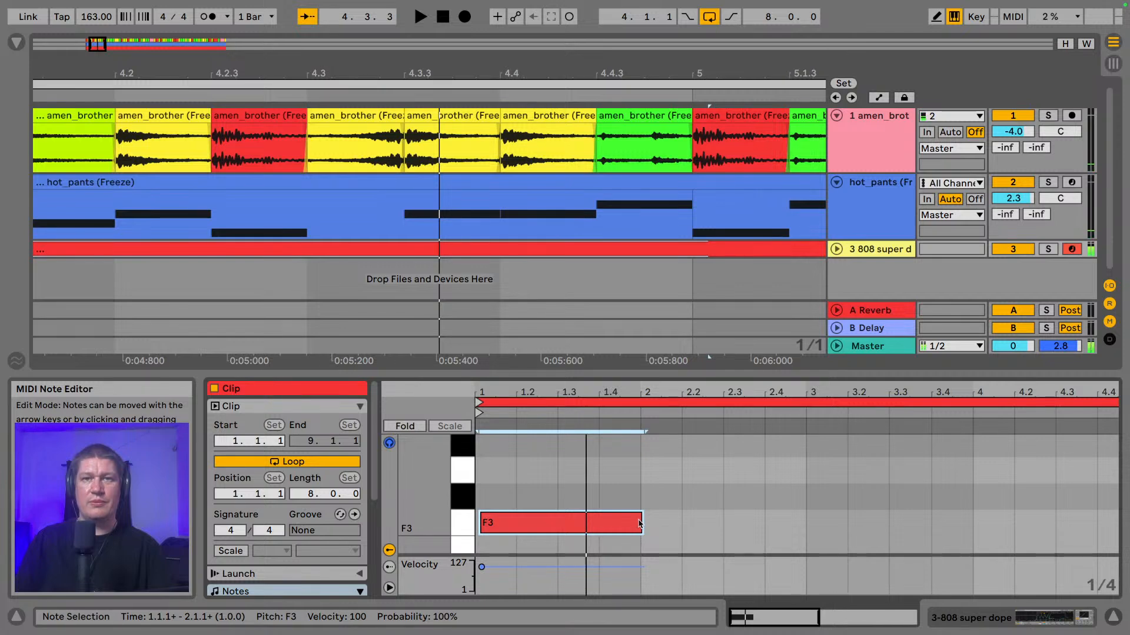
{"action": "left_click_drag", "start_coordinate": [639, 519], "coordinate": [553, 520]}
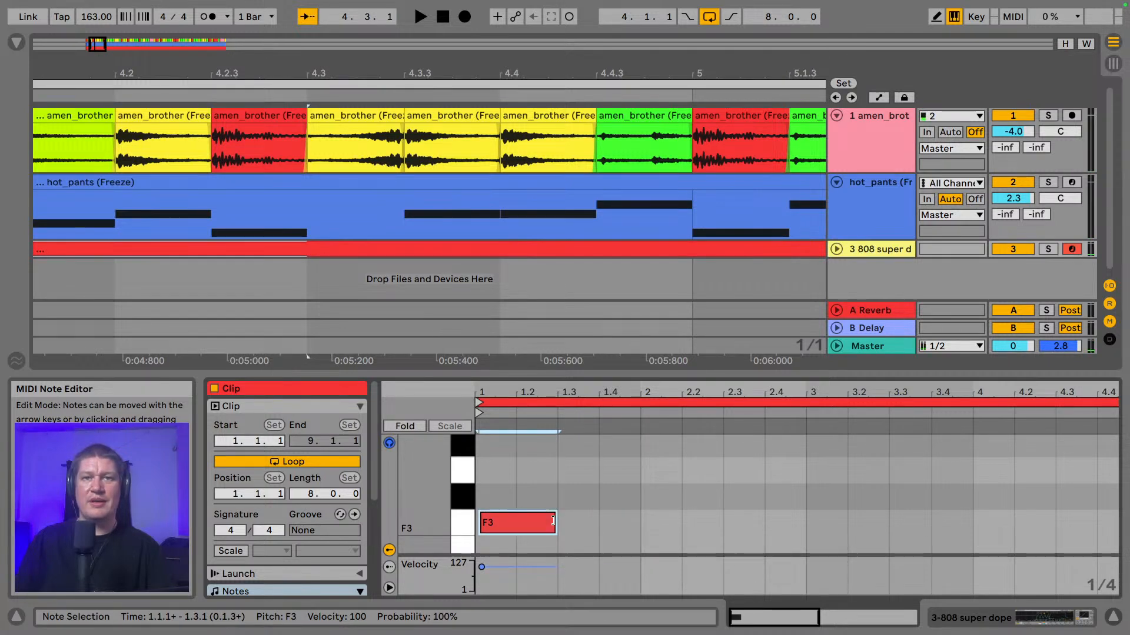
{"action": "key", "text": "ctrl+d"}
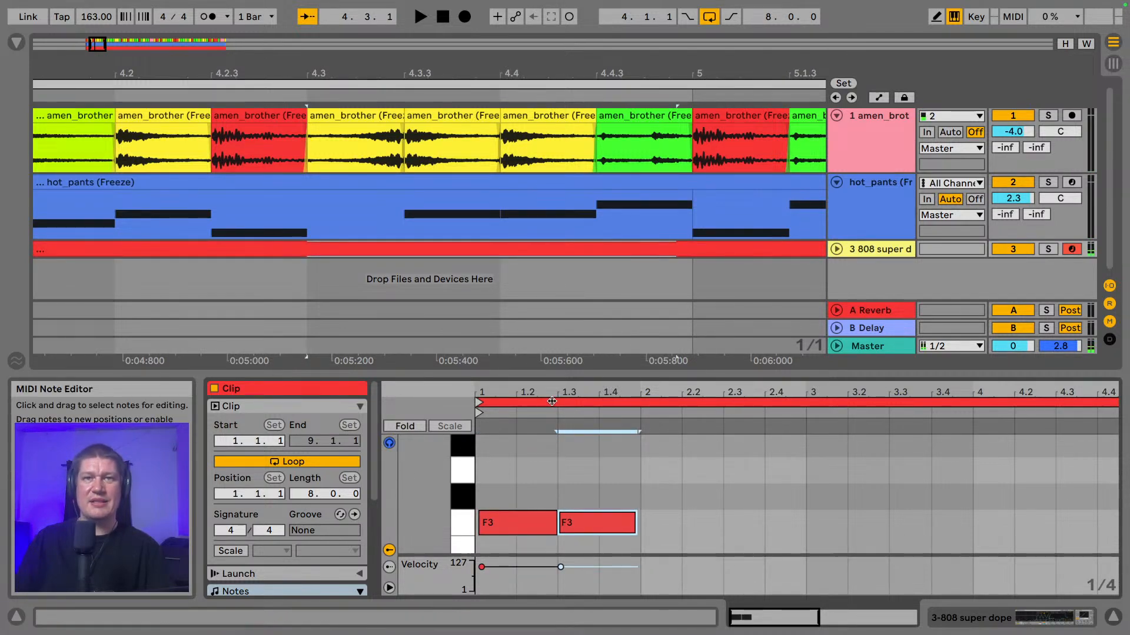
- Nudge the second F3 note slightly later than 1.3.1, keeping its velocity at 100, and check it with the breaks
{"action": "left_click_drag", "start_coordinate": [569, 392], "coordinate": [569, 434]}
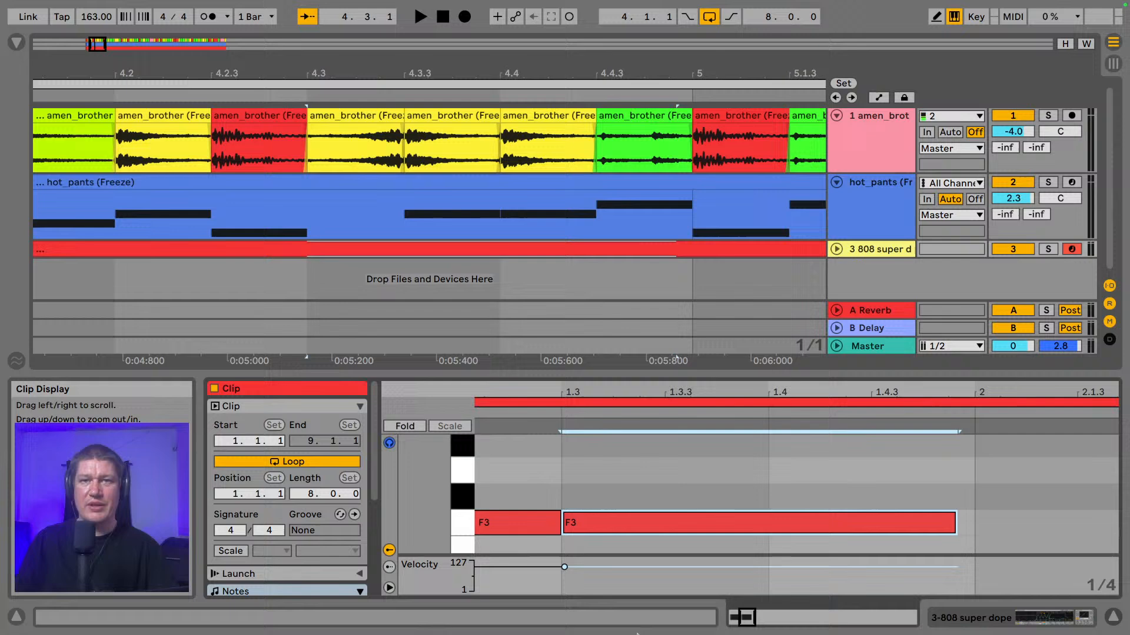
{"action": "key", "text": "space"}
{"action": "left_click", "coordinate": [630, 532]}
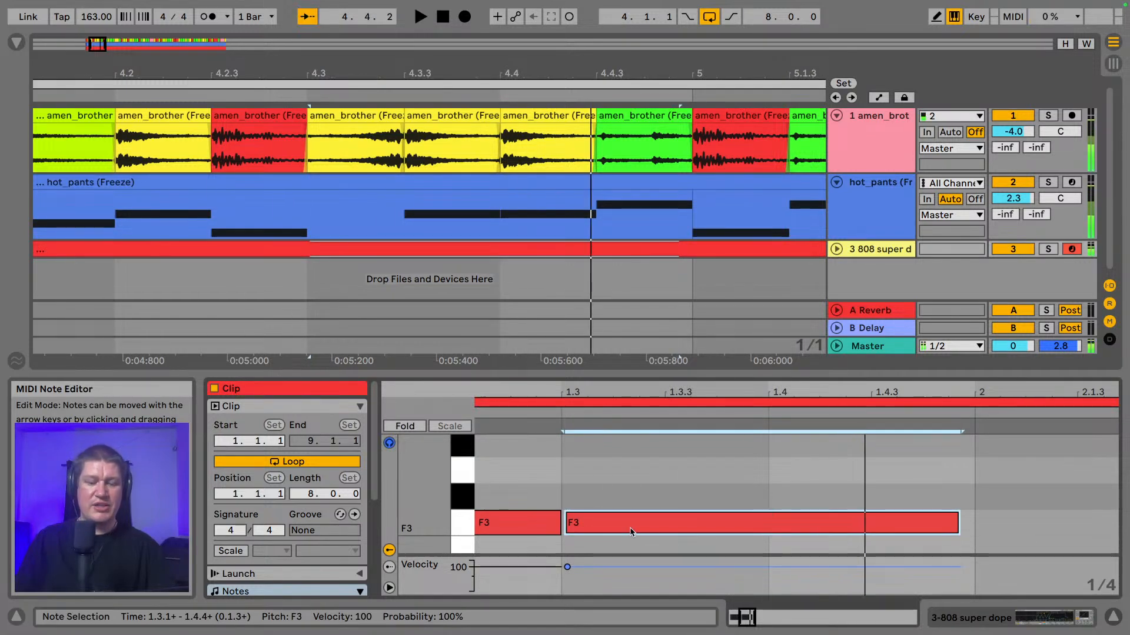
{"action": "left_click_drag", "start_coordinate": [630, 532], "coordinate": [631, 530]}
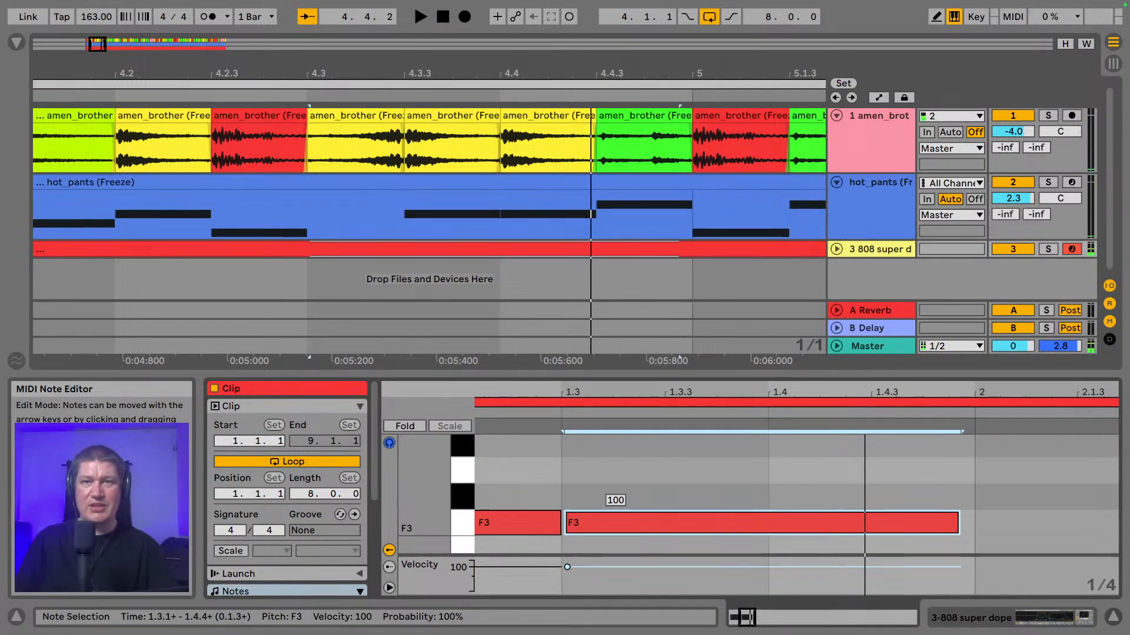
- Play back the two F3 notes together with the breaks to check the rhythm
{"action": "left_click_drag", "start_coordinate": [590, 392], "coordinate": [664, 360]}
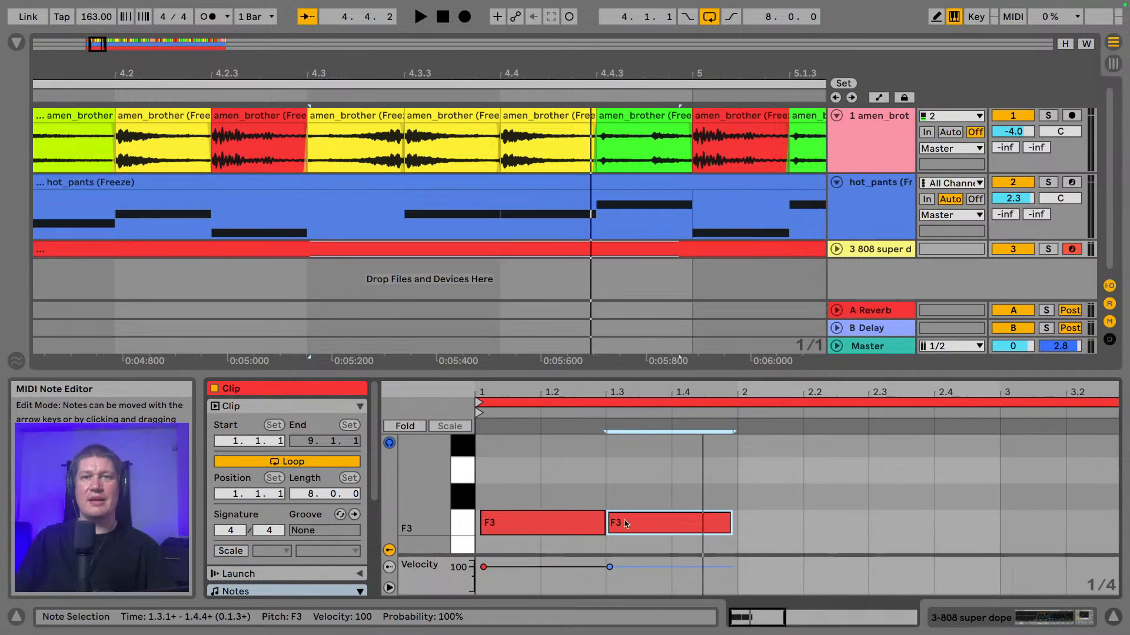
{"action": "left_click", "coordinate": [580, 523]}
{"action": "key", "text": "space"}
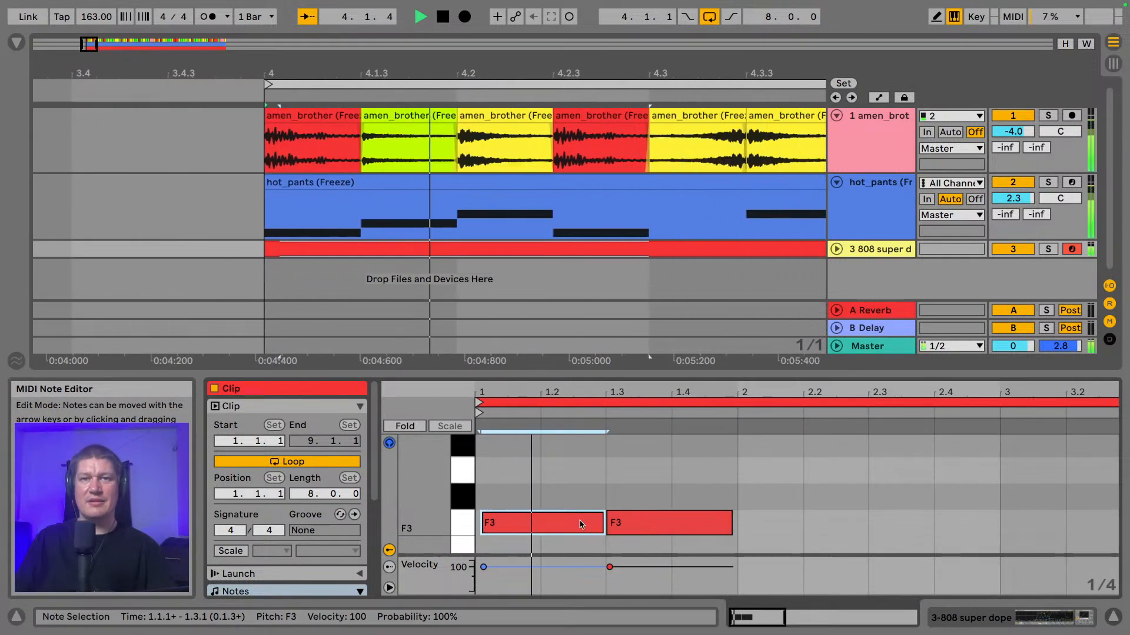
{"action": "key", "text": "space"}
- Set the note grid to 1/8, shorten the first F3 to end before 1.2.3, and move the second F3 to start slightly after 1.2.3
{"action": "left_click_drag", "start_coordinate": [572, 393], "coordinate": [571, 429]}
{"action": "right_click", "coordinate": [612, 472]}
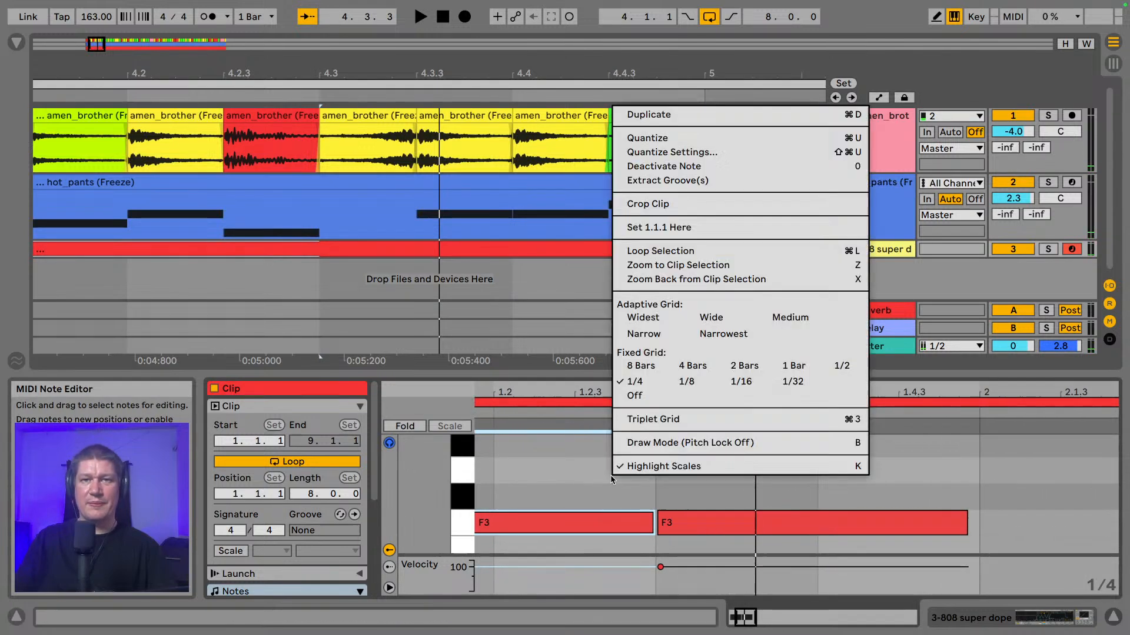
{"action": "left_click", "coordinate": [687, 382]}
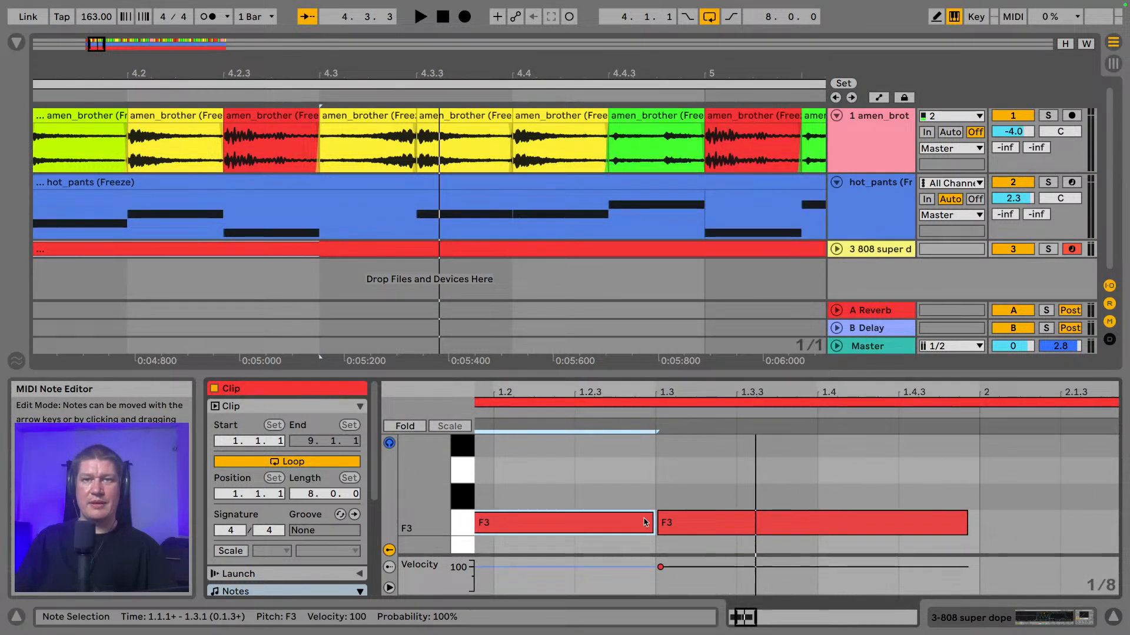
{"action": "left_click_drag", "start_coordinate": [650, 520], "coordinate": [562, 532]}
{"action": "left_click_drag", "start_coordinate": [694, 526], "coordinate": [654, 528]}
{"action": "left_click", "coordinate": [654, 526]}
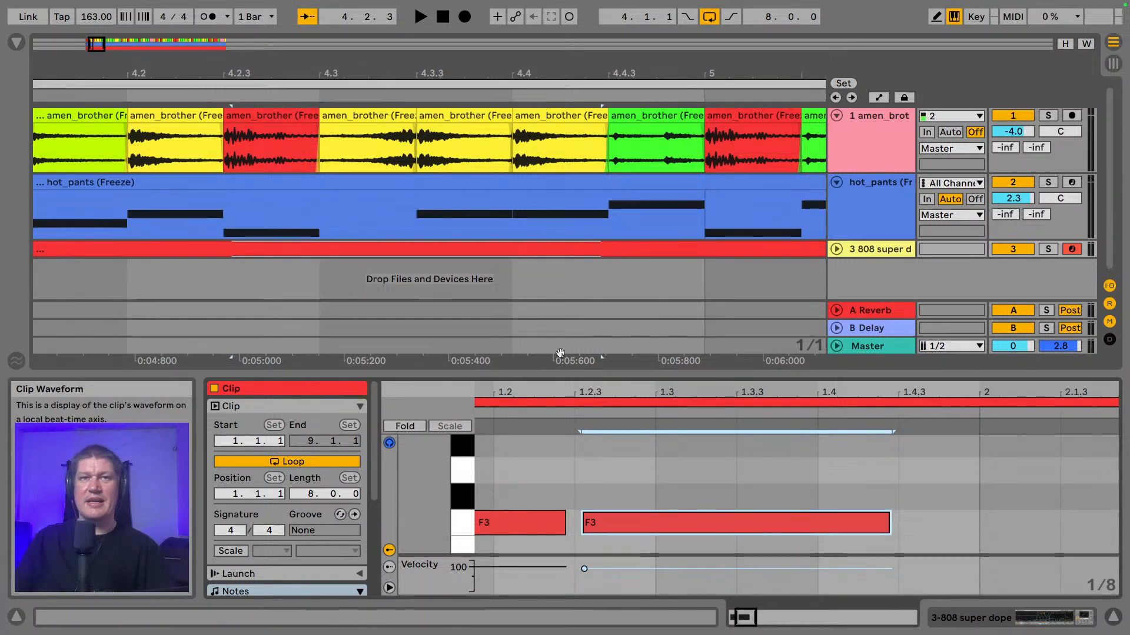
- Listen to the shortened first F3 and the earlier second F3 against the breaks
{"action": "left_click_drag", "start_coordinate": [569, 386], "coordinate": [569, 341]}
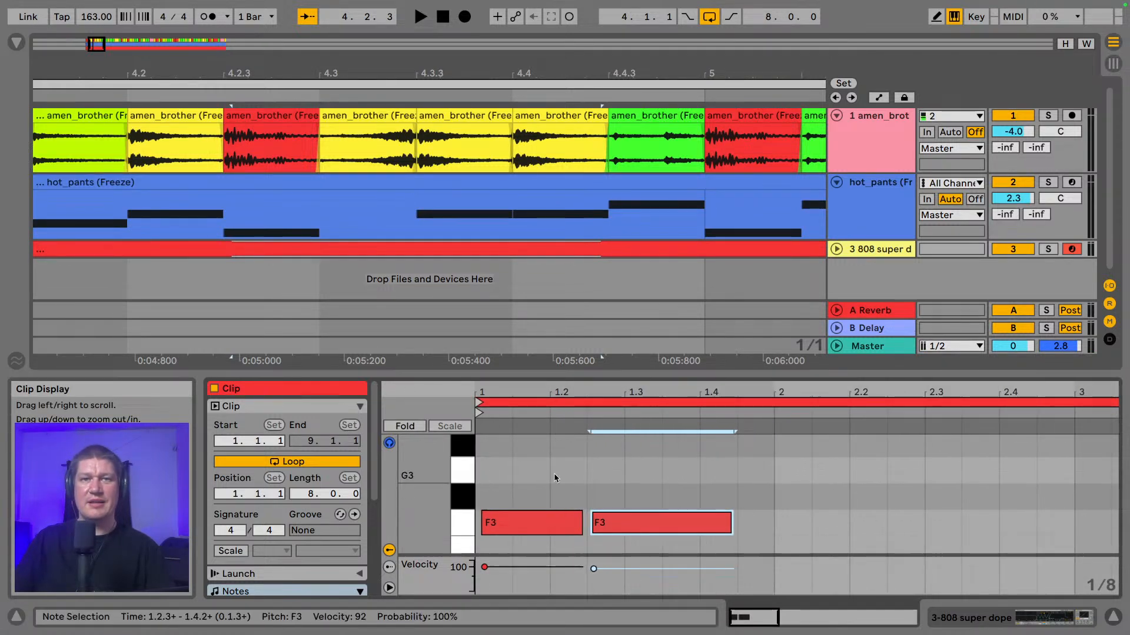
{"action": "left_click", "coordinate": [520, 521]}
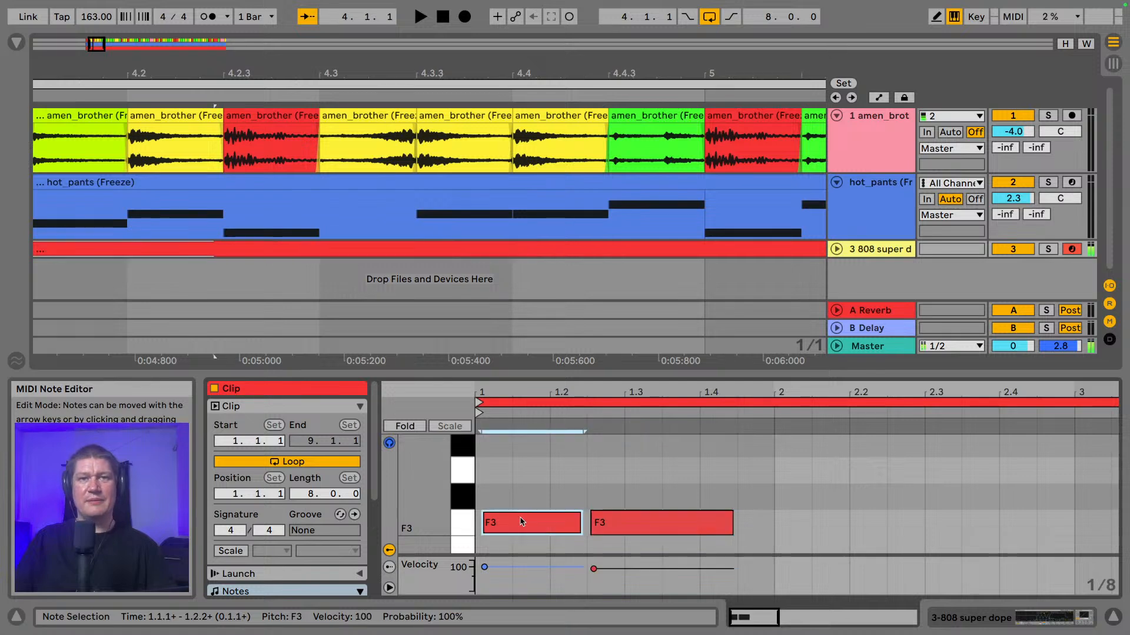
{"action": "key", "text": "space"}
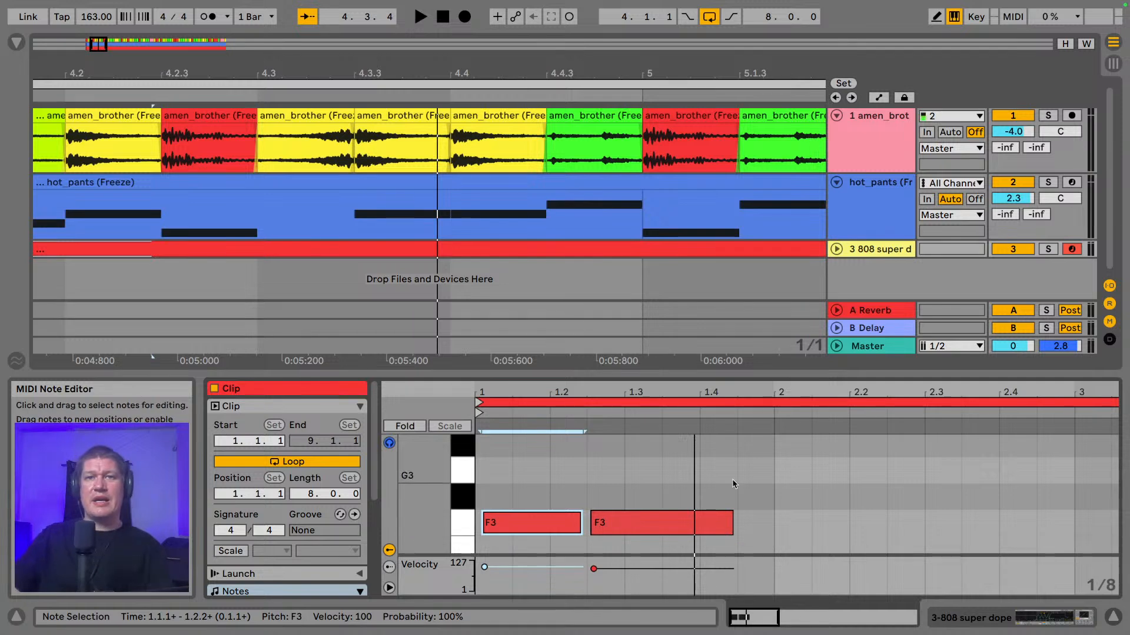
{"action": "scroll", "coordinate": [736, 479], "scroll_direction": "down", "scroll_amount": 3}
{"action": "scroll", "coordinate": [769, 482], "scroll_direction": "up", "scroll_amount": 3}
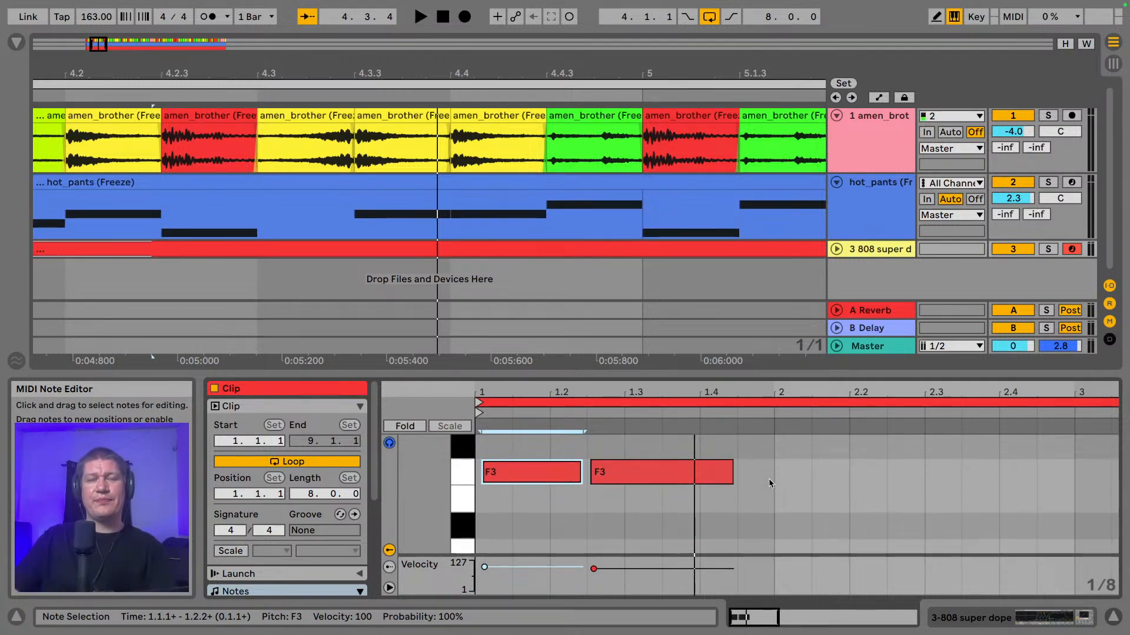
{"action": "scroll", "coordinate": [505, 438], "scroll_direction": "up", "scroll_amount": 1}
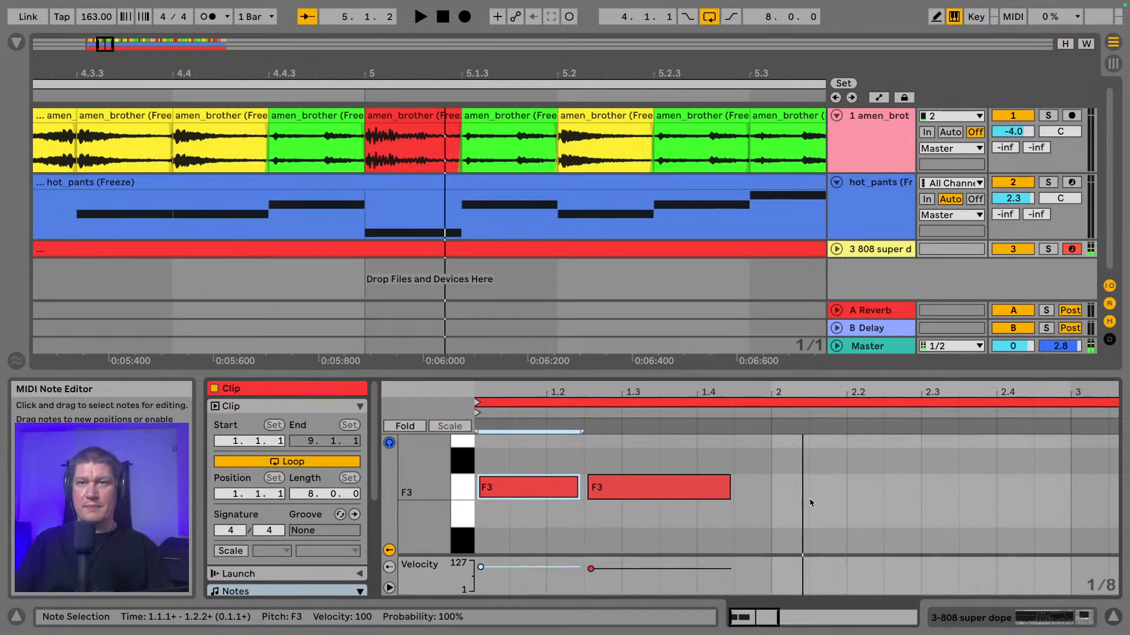
- Paste a copy of the first F3 note at bar 2, starting slightly after 2.1.1, and play it with the breaks
{"action": "left_click", "coordinate": [775, 484]}
{"action": "key", "text": "ctrl+v"}
{"action": "mouse_move", "coordinate": [775, 383]}
{"action": "left_mouse_down"}
{"action": "mouse_move", "coordinate": [783, 493]}
{"action": "mouse_move", "coordinate": [795, 492]}
{"action": "left_mouse_up"}
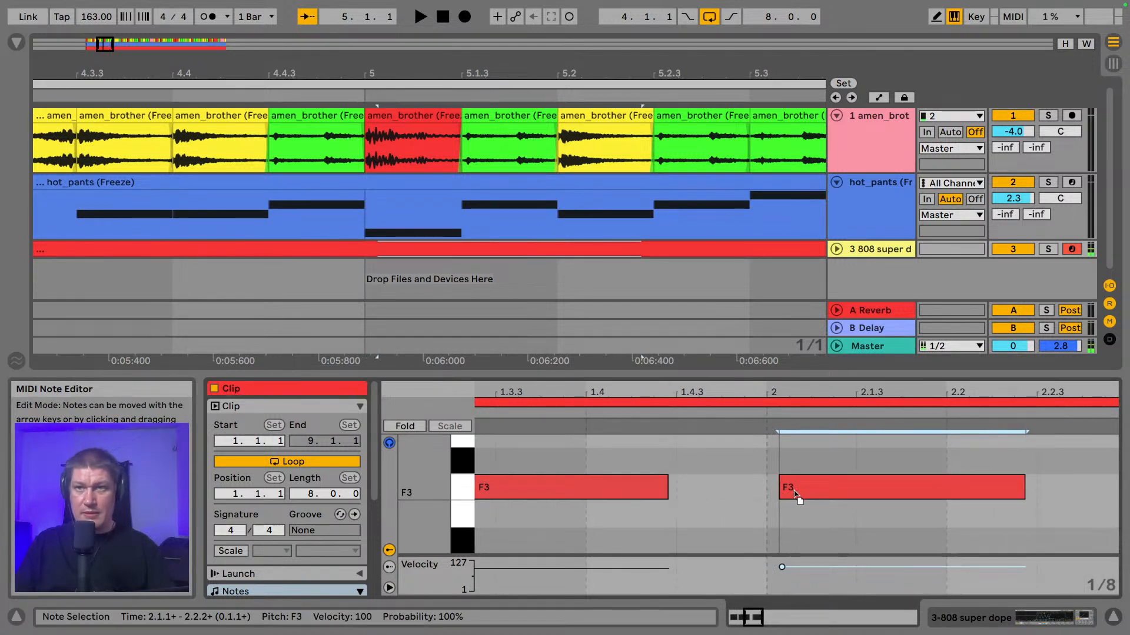
{"action": "key", "text": "space"}
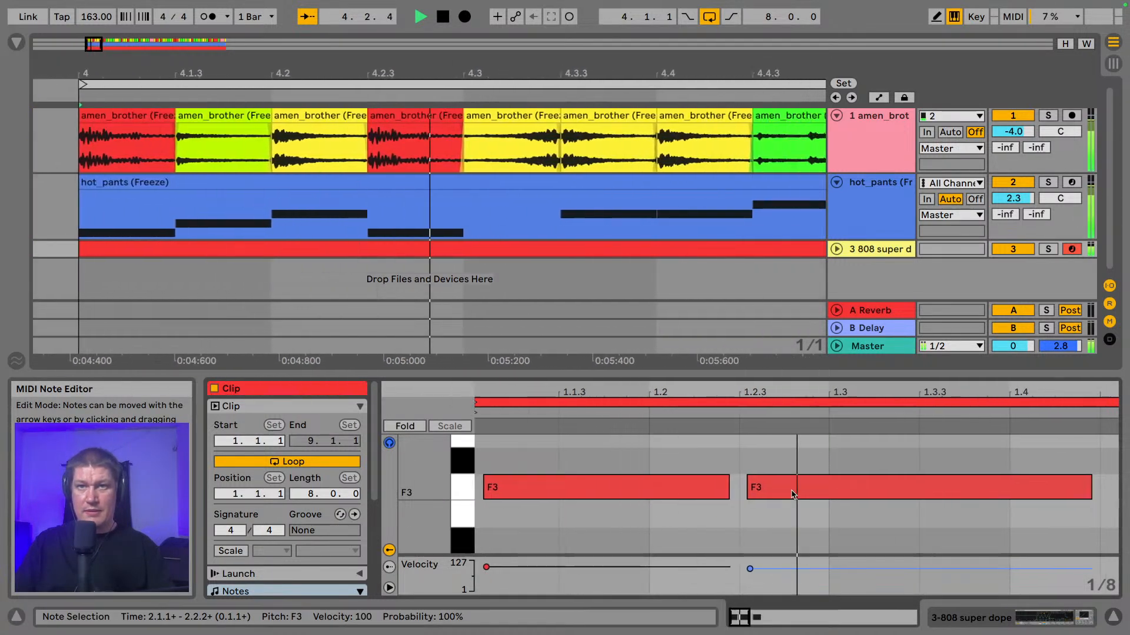
{"action": "key", "text": "space"}
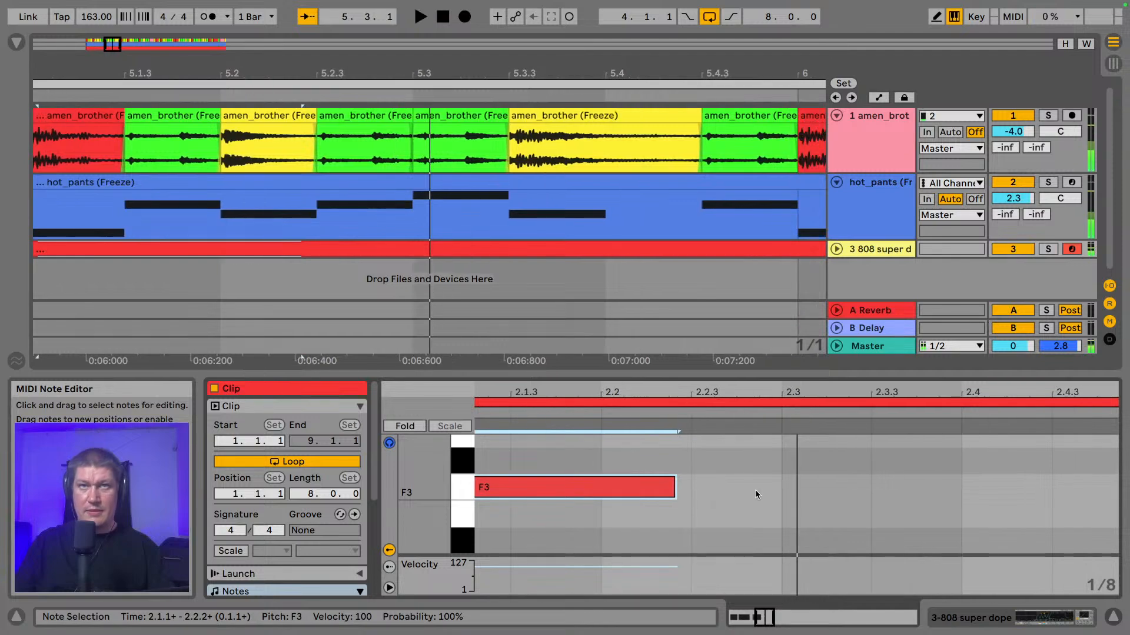
- Enlarge the note editor and audition the F3, C#3 and C3 keys as pitches for the end of bar 2
{"action": "scroll", "coordinate": [738, 485], "scroll_direction": "down", "scroll_amount": 1}
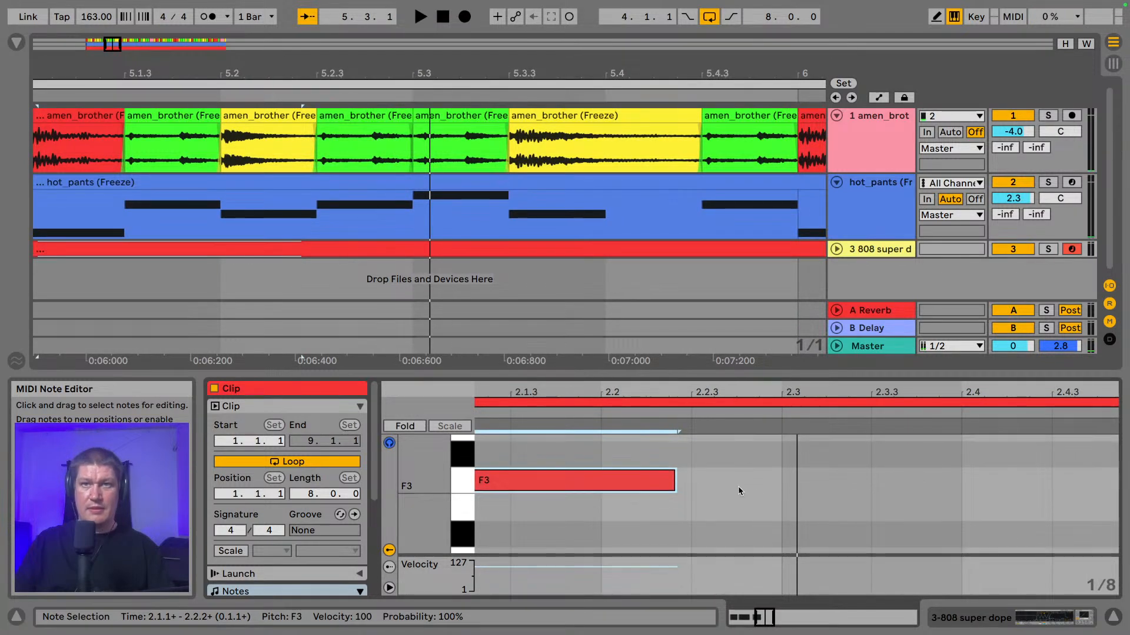
{"action": "left_click_drag", "start_coordinate": [639, 373], "coordinate": [641, 169]}
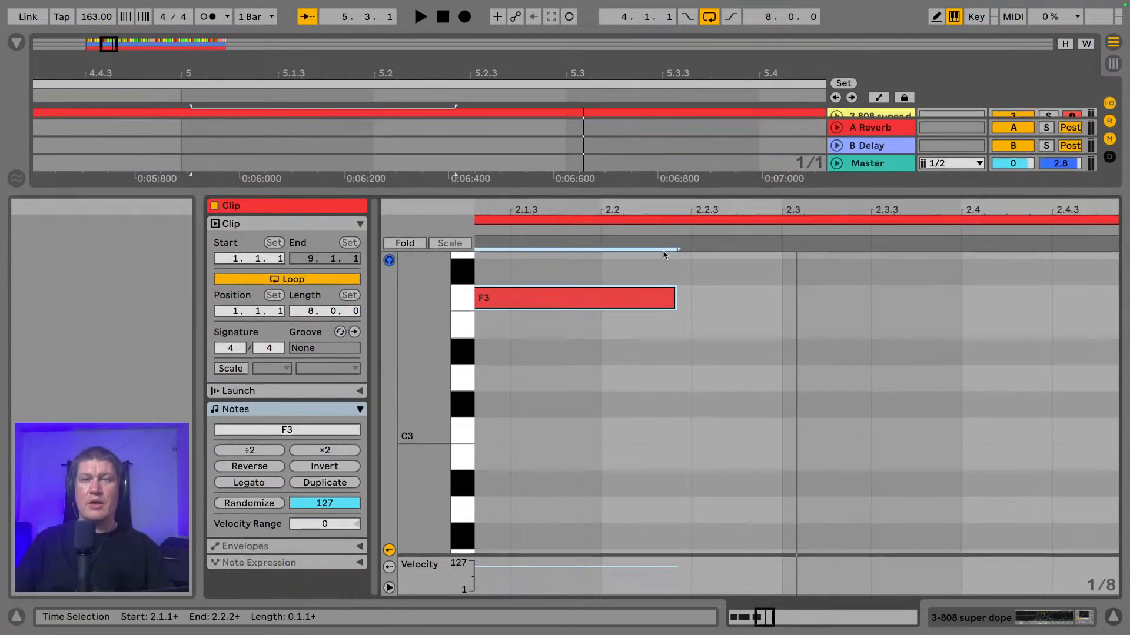
{"action": "left_click", "coordinate": [465, 296]}
{"action": "left_click", "coordinate": [478, 401]}
{"action": "left_click", "coordinate": [465, 406]}
{"action": "left_click", "coordinate": [464, 430]}
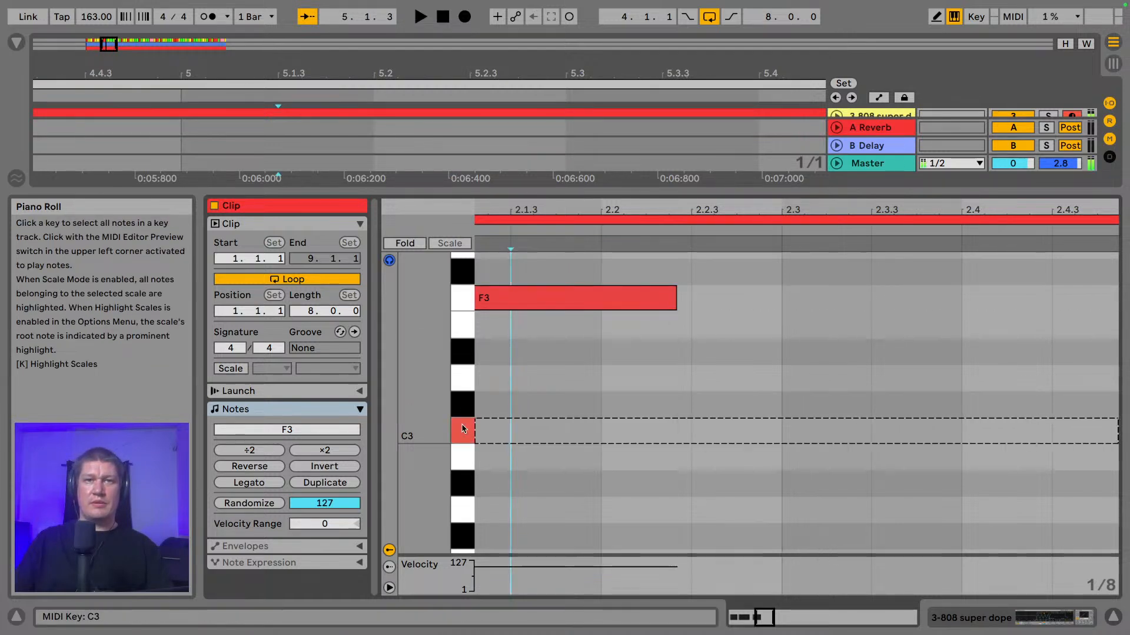
- Add an eighth-length C3 note at 2.3.1 and a D#3 note of the same length at 2.4.1
{"action": "left_click", "coordinate": [788, 430]}
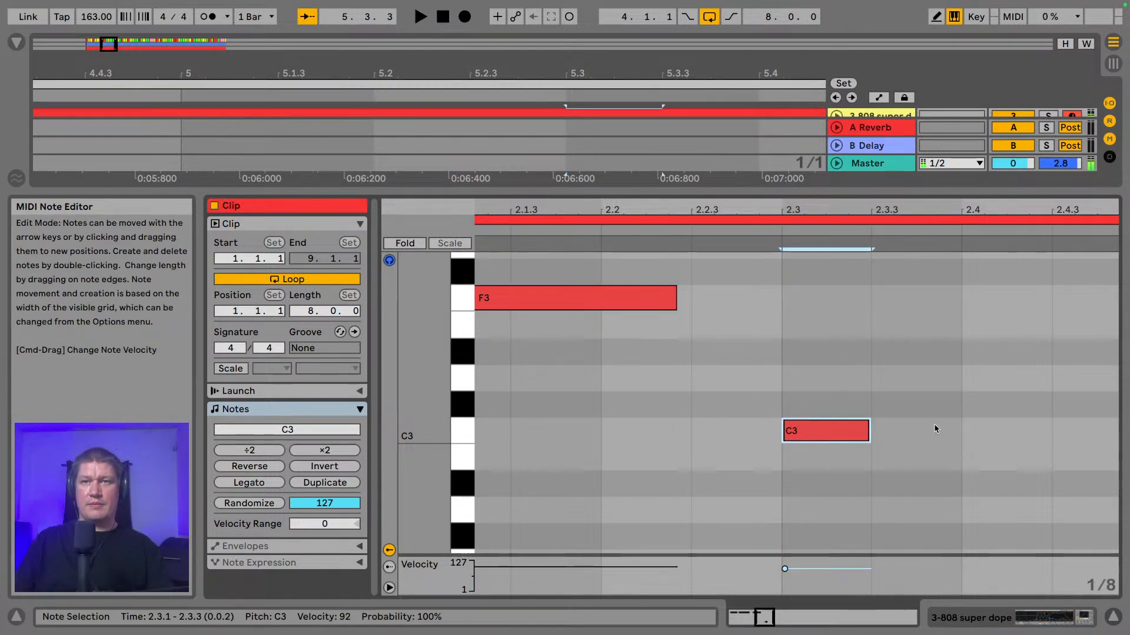
{"action": "left_click", "coordinate": [978, 403]}
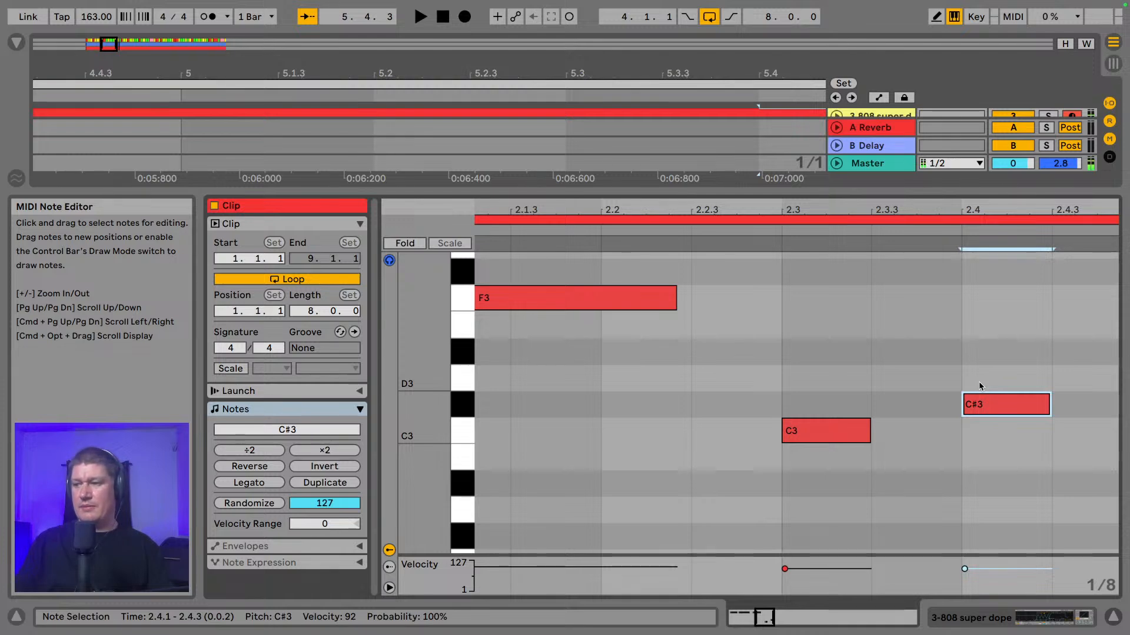
{"action": "key", "text": "Up"}
{"action": "key", "text": "Up"}
{"action": "key", "text": "Up"}
{"action": "key", "text": "Down"}
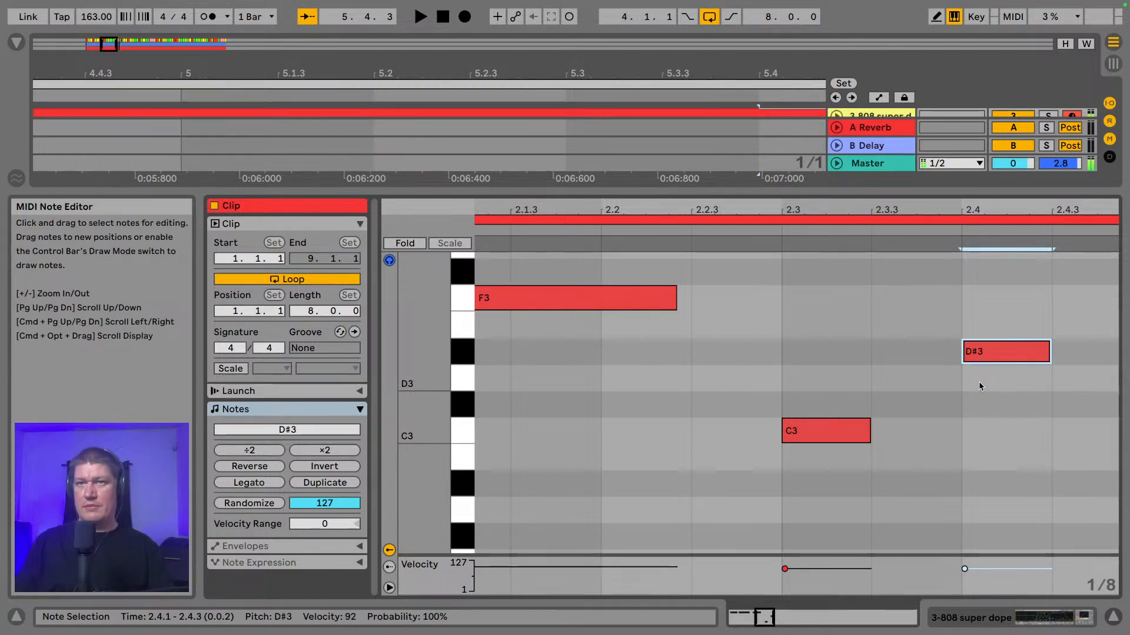
- Lengthen the C3 and D#3 notes to nearly a beat each, starting slightly after 2.3.1 and 2.4.1, and play the line
{"action": "left_click_drag", "start_coordinate": [751, 322], "coordinate": [1044, 432]}
{"action": "left_click_drag", "start_coordinate": [850, 434], "coordinate": [958, 443]}
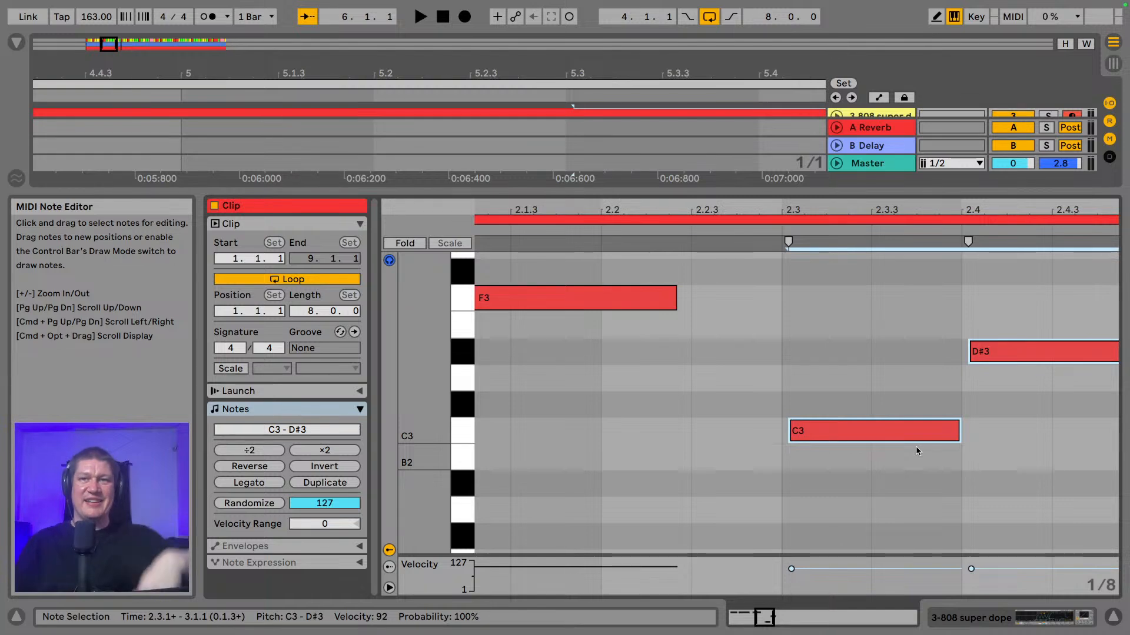
{"action": "left_click_drag", "start_coordinate": [647, 211], "coordinate": [677, 202]}
{"action": "key", "text": "space"}
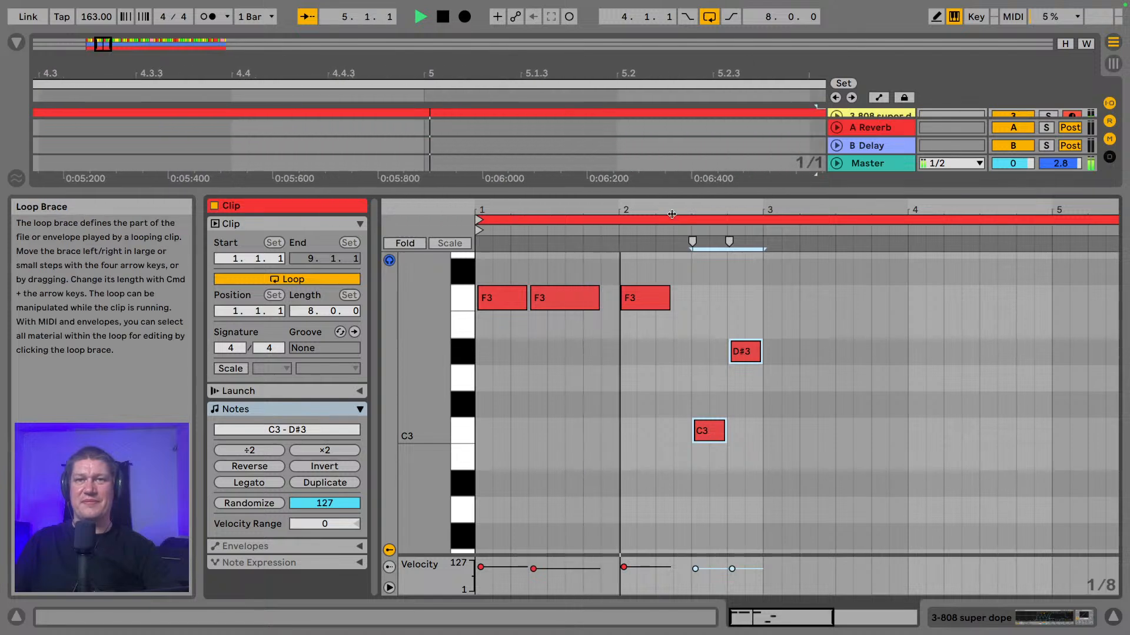
{"action": "key", "text": "space"}
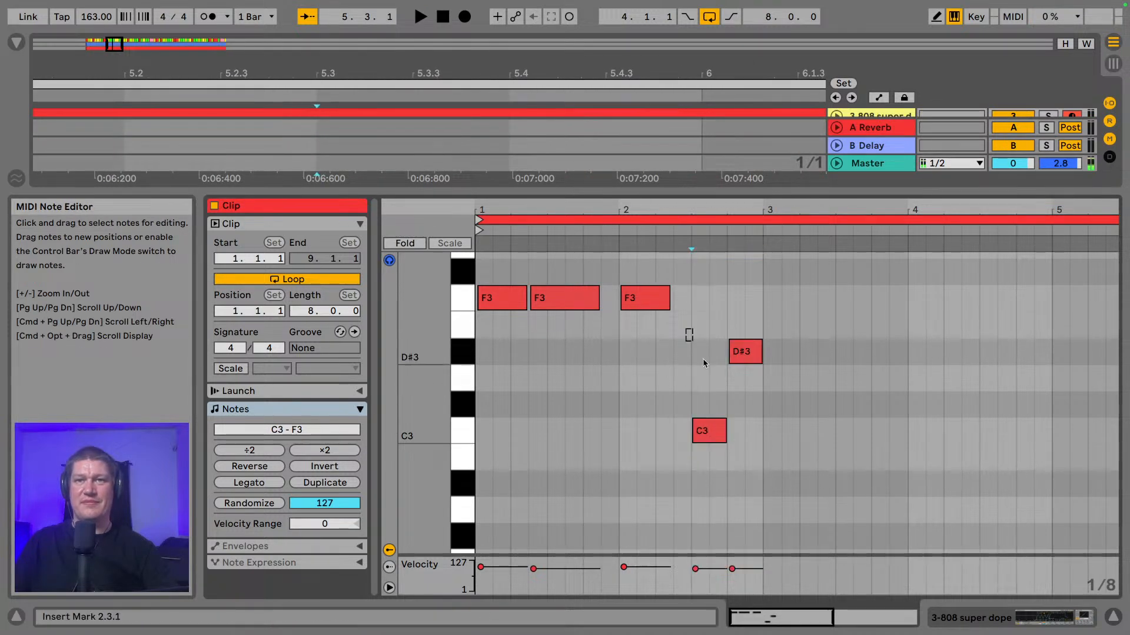
- Move the C3 and D#3 notes an eighth earlier, to slightly after 2.2.3 and 2.3.3, and listen to the line
{"action": "left_click_drag", "start_coordinate": [705, 440], "coordinate": [695, 441]}
{"action": "key", "text": "space"}
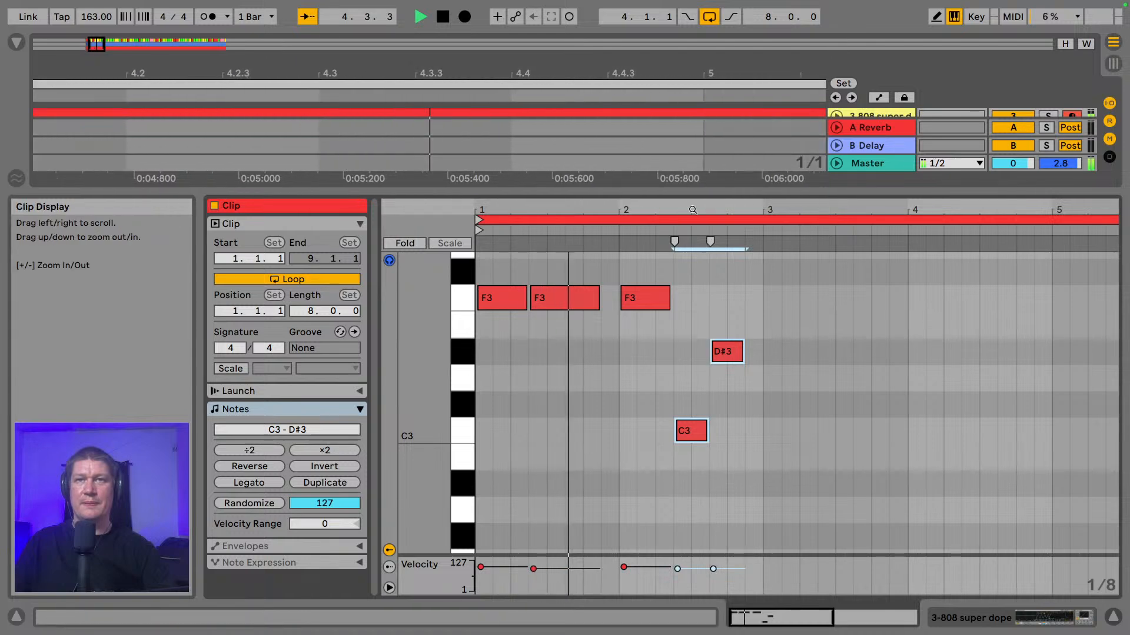
{"action": "left_click_drag", "start_coordinate": [694, 211], "coordinate": [684, 290]}
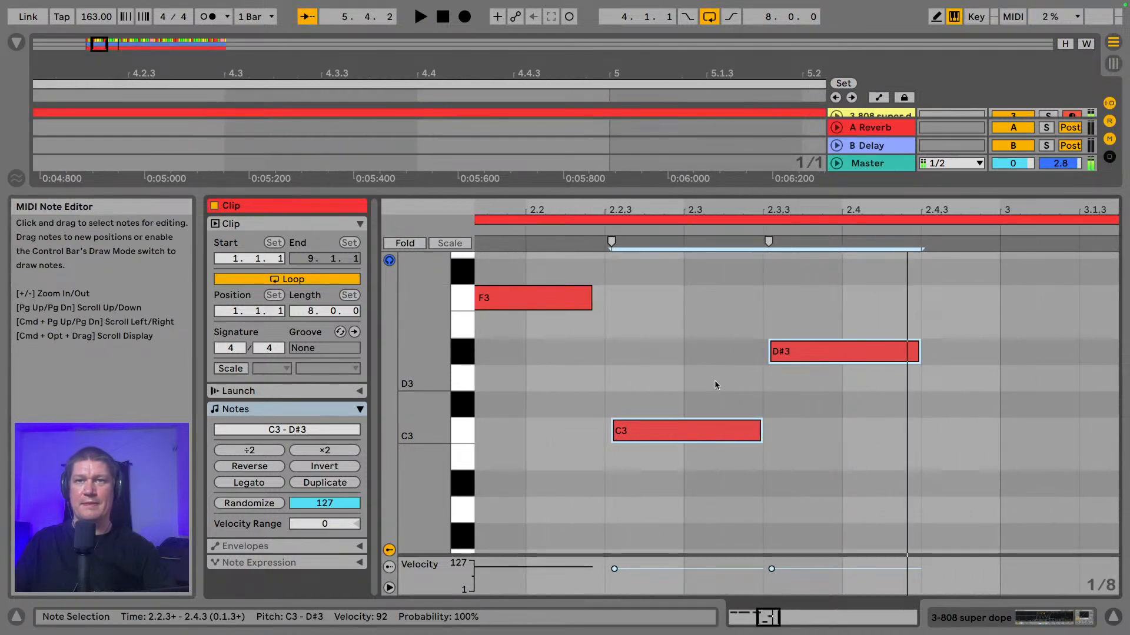
- Raise the C3 note to C#3, move the D#3 note to slightly after 2.4.1, and play the line
{"action": "left_click", "coordinate": [669, 435]}
{"action": "mouse_move", "coordinate": [669, 435]}
{"action": "left_mouse_down"}
{"action": "mouse_move", "coordinate": [671, 456]}
{"action": "mouse_move", "coordinate": [673, 414]}
{"action": "left_mouse_up"}
{"action": "left_click", "coordinate": [809, 348]}
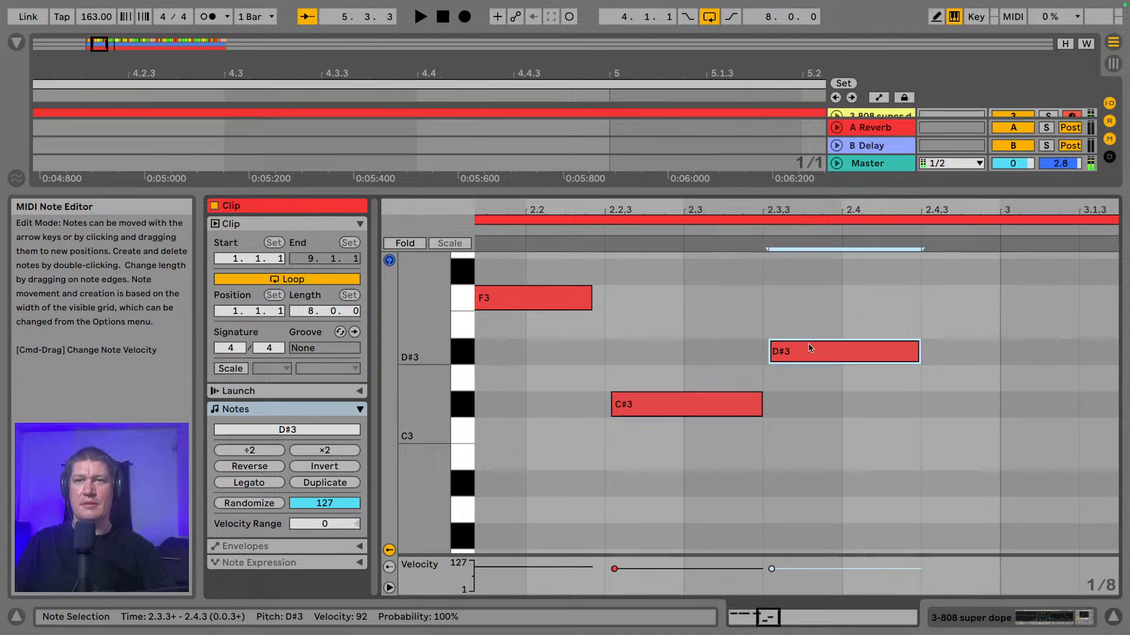
{"action": "left_click_drag", "start_coordinate": [810, 348], "coordinate": [897, 353]}
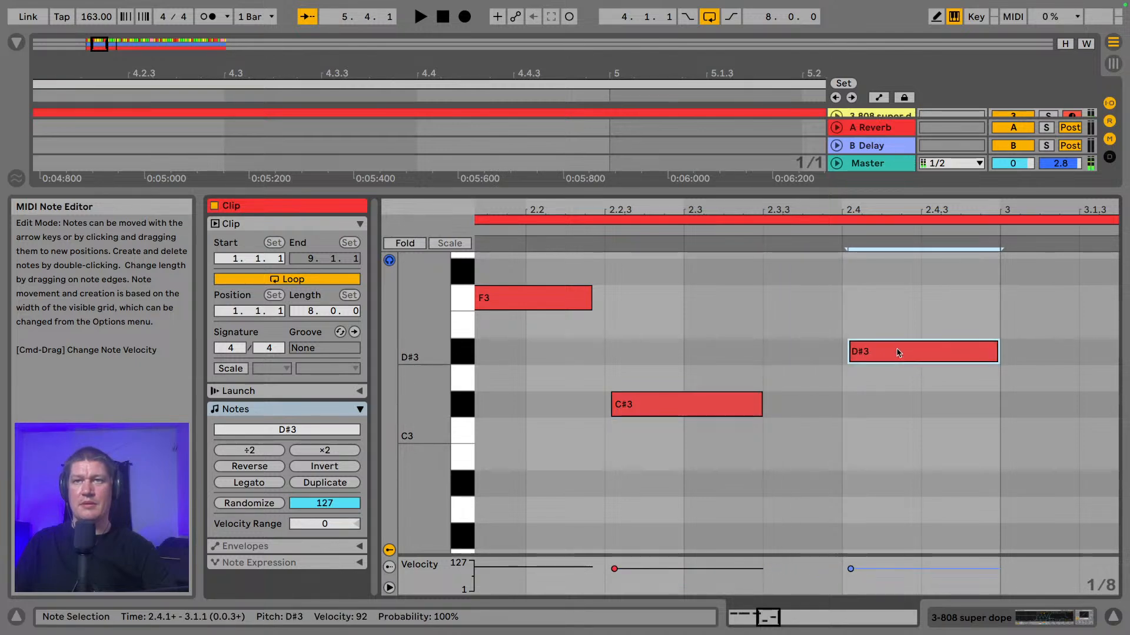
{"action": "key", "text": "space"}
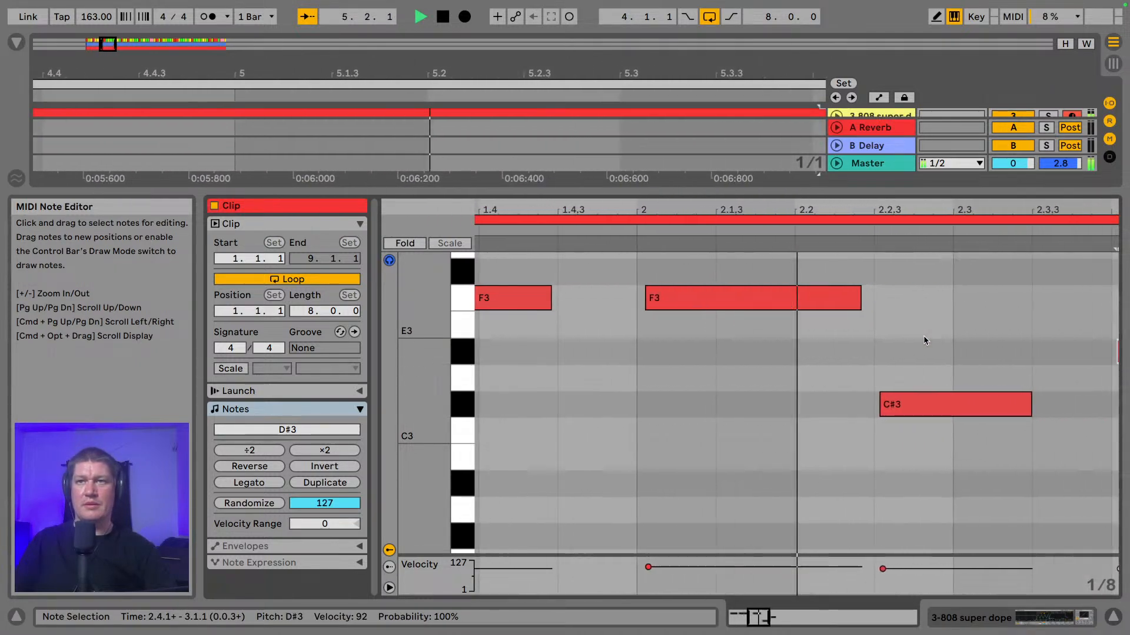
{"action": "key", "text": "space"}
- Extend the C#3 note so it starts at 2.2.3 and ends at 2.4.1, listening to the line between adjustments
{"action": "left_click_drag", "start_coordinate": [584, 210], "coordinate": [818, 204]}
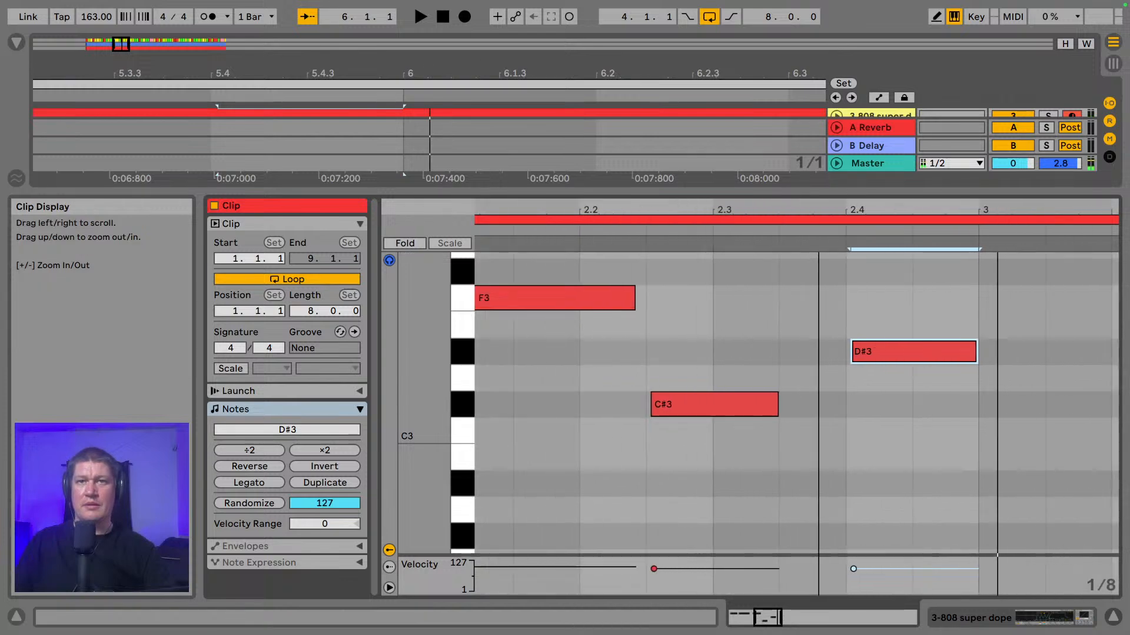
{"action": "left_click", "coordinate": [652, 404]}
{"action": "key", "text": "space"}
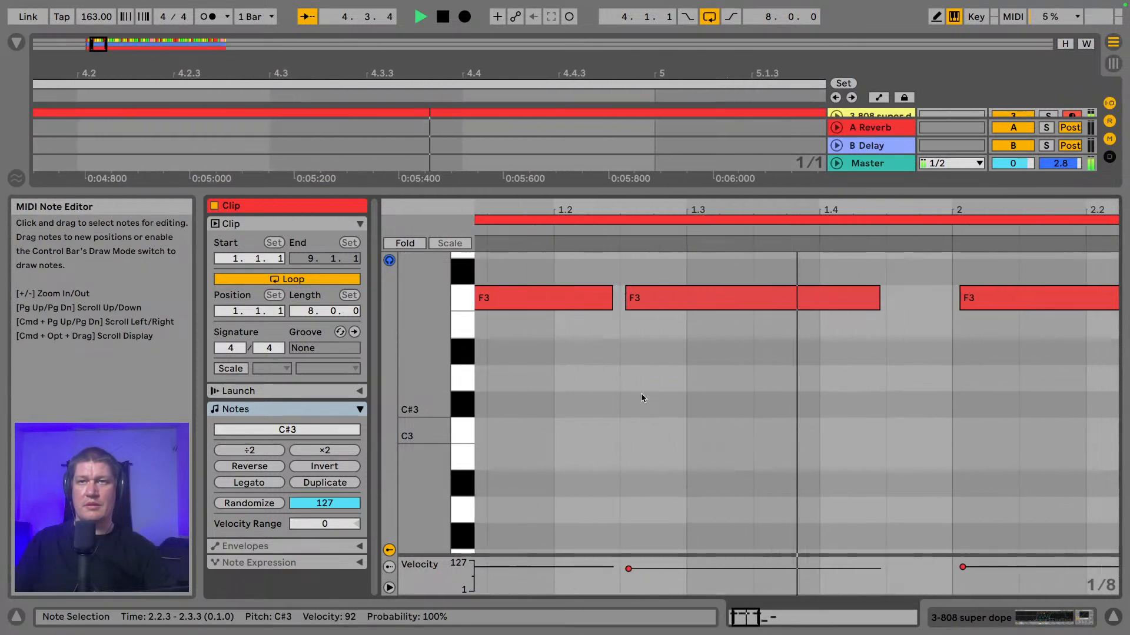
{"action": "key", "text": "space"}
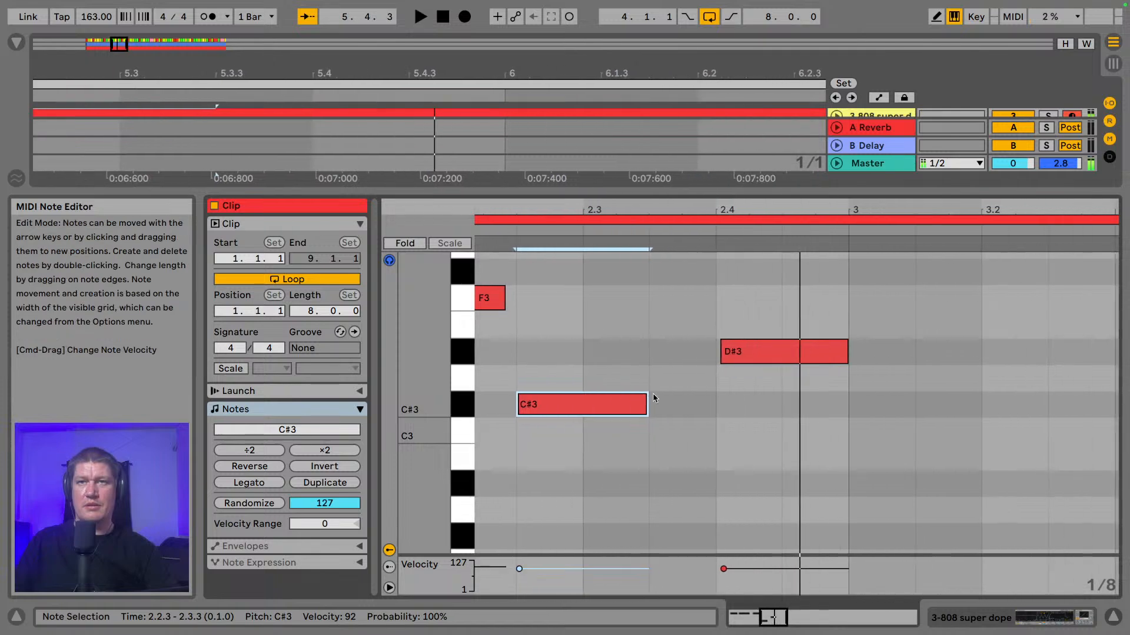
{"action": "left_click_drag", "start_coordinate": [645, 411], "coordinate": [713, 414]}
{"action": "left_click", "coordinate": [801, 355]}
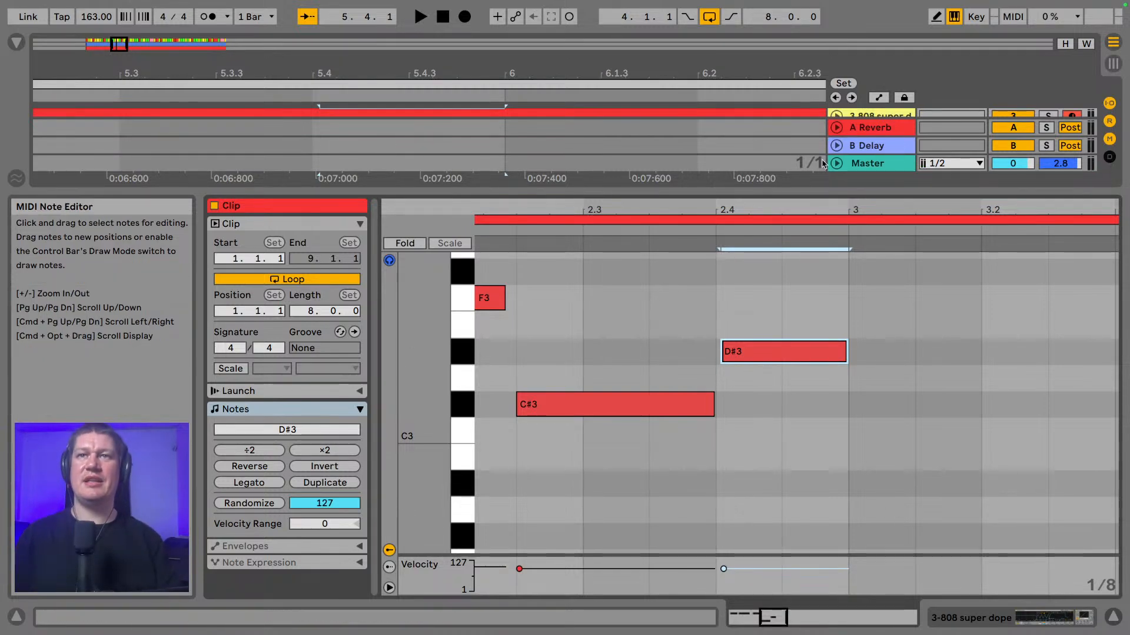
- Enlarge the arrangement area to show the break tracks and solo the 808 super dope track
{"action": "left_click_drag", "start_coordinate": [633, 227], "coordinate": [633, 156]}
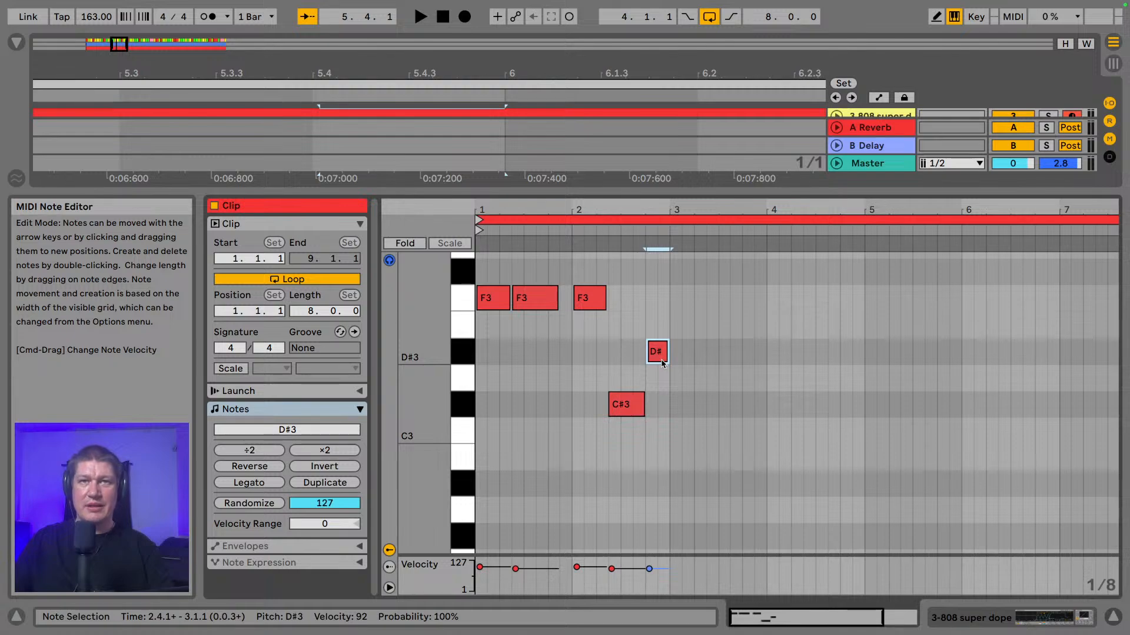
{"action": "key", "text": "space"}
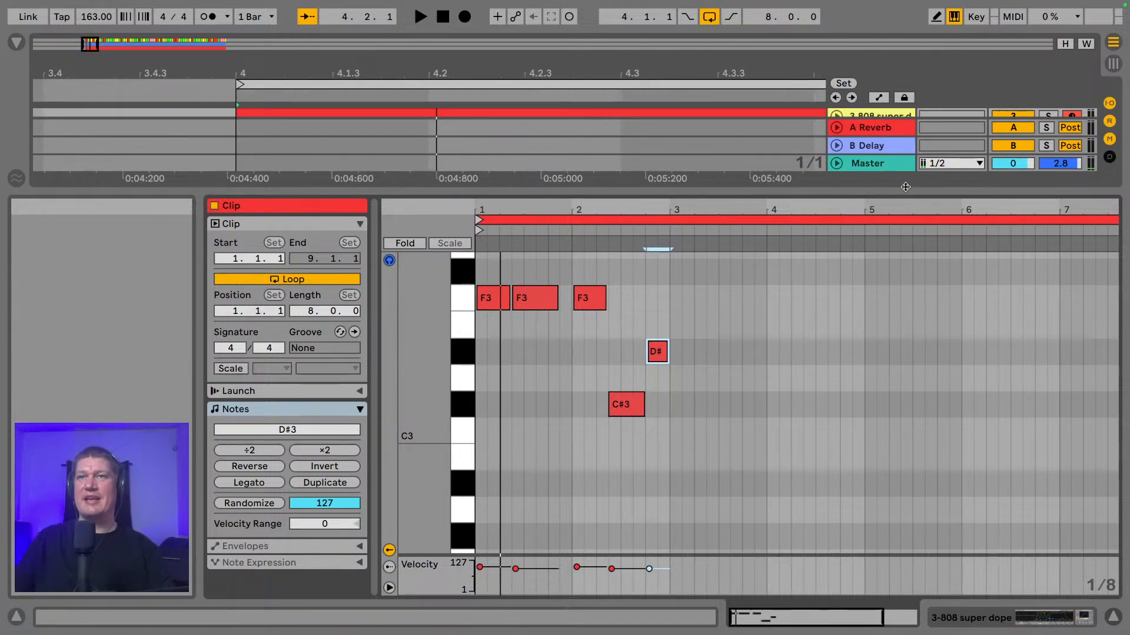
{"action": "left_click_drag", "start_coordinate": [904, 187], "coordinate": [906, 390]}
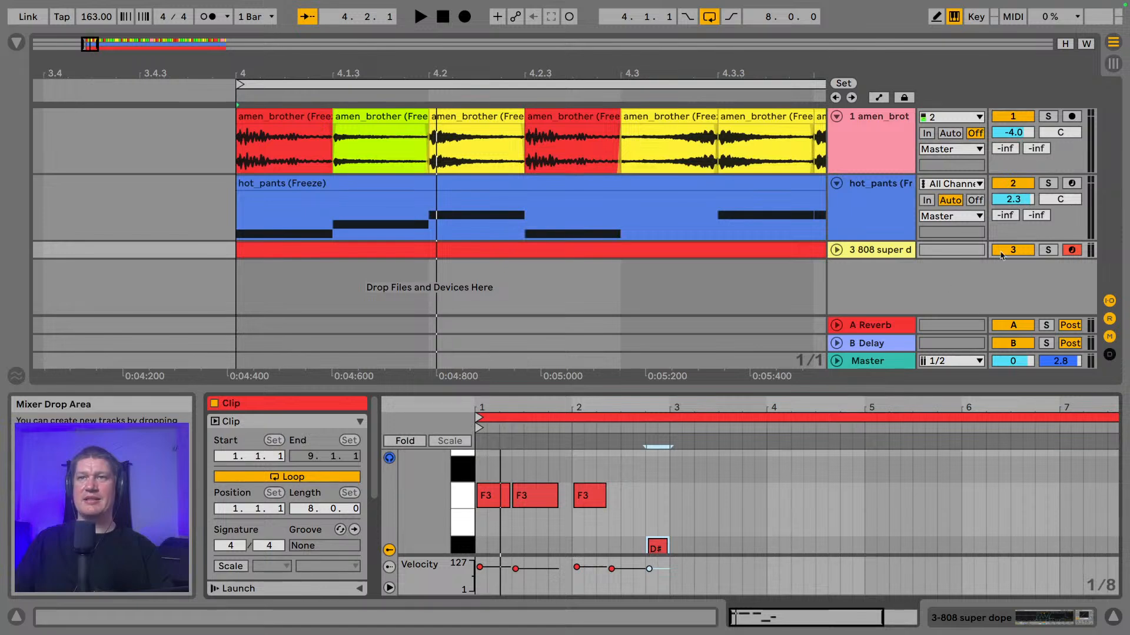
{"action": "left_click", "coordinate": [1048, 250]}
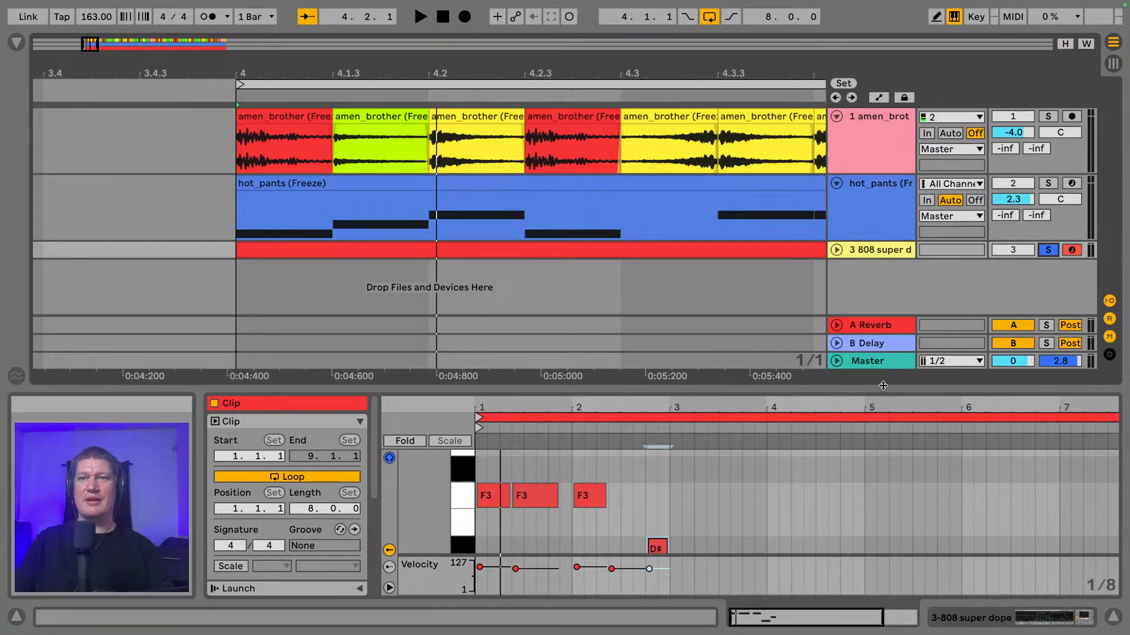
- Show the Master track's devices with the Spectrum display expanded and play the soloed 808 line to examine its low frequencies
{"action": "left_click", "coordinate": [891, 362]}
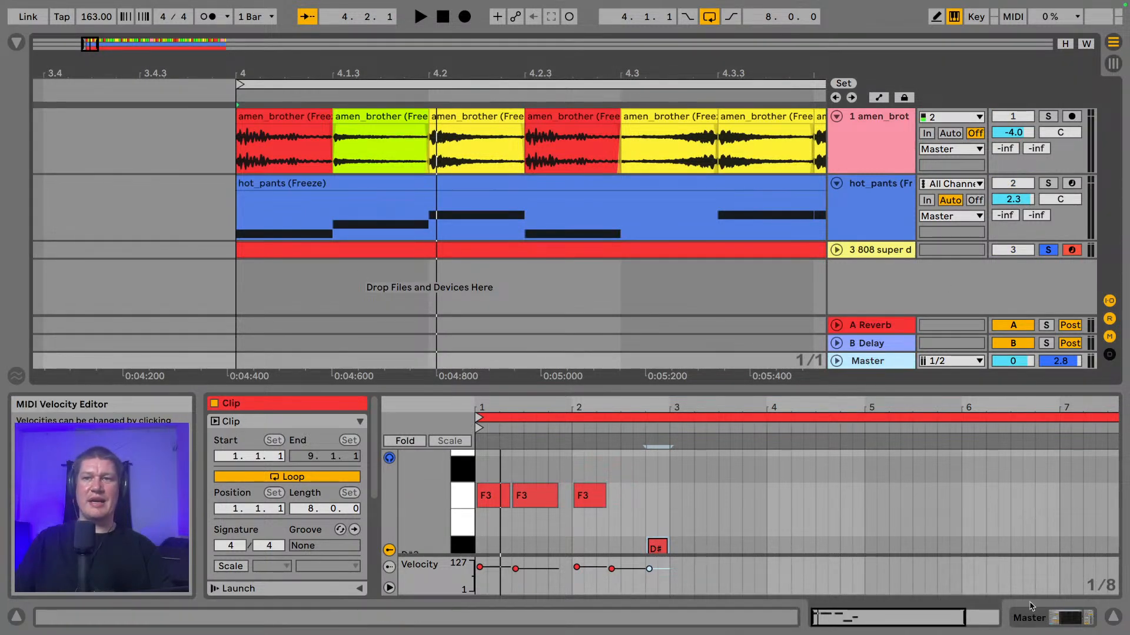
{"action": "key", "text": "shift+Tab"}
{"action": "left_click", "coordinate": [241, 426]}
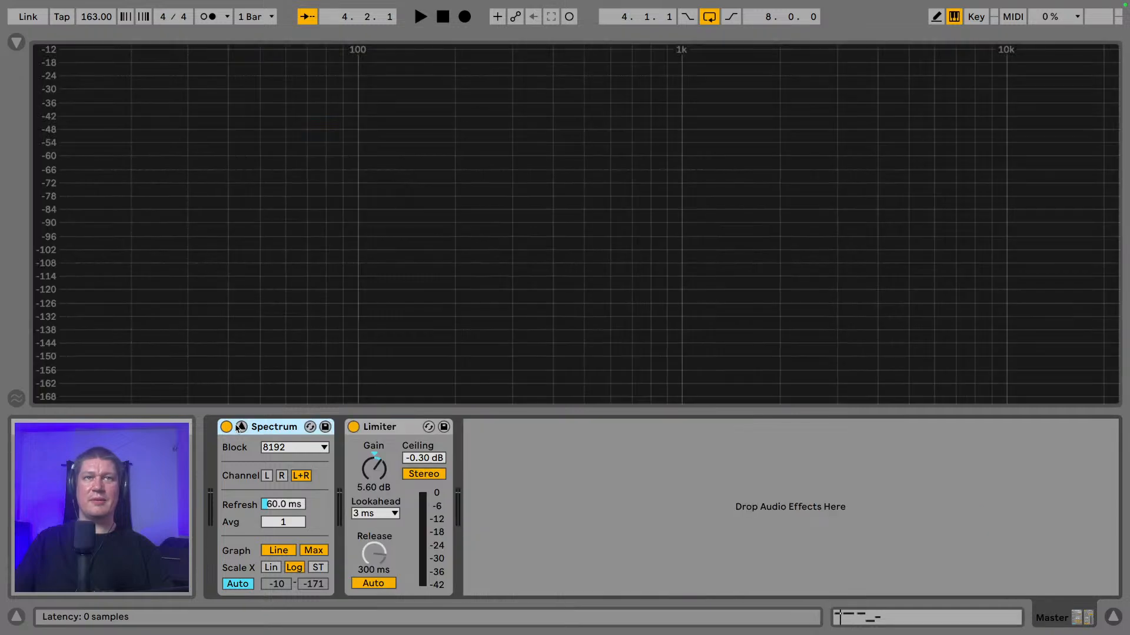
{"action": "key", "text": "space"}
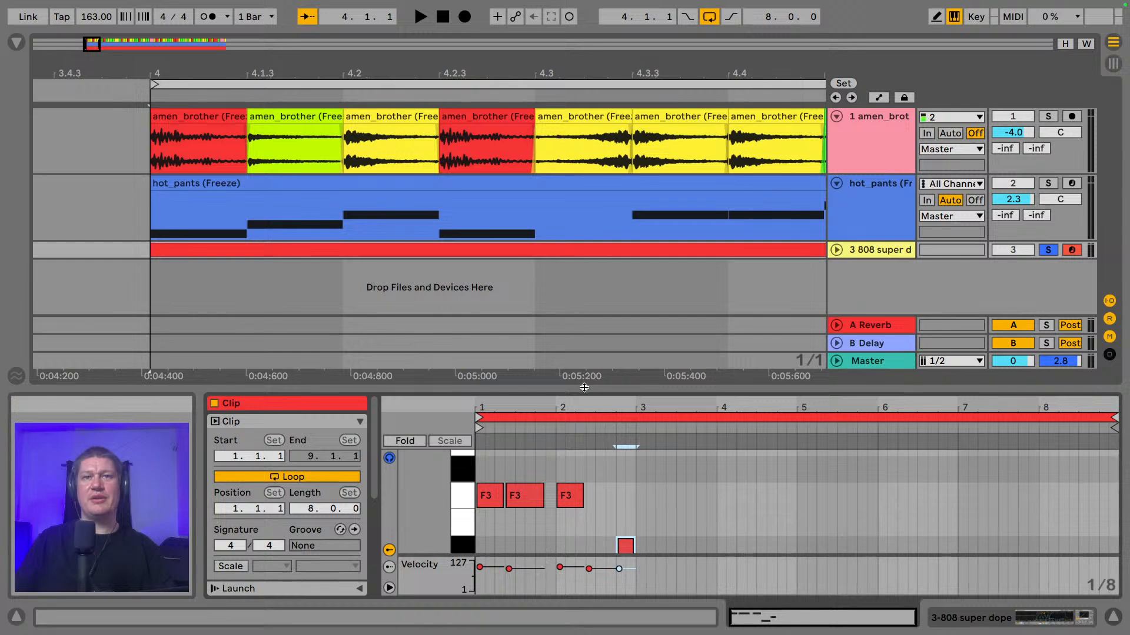
- Transpose all notes in the 808 clip down one octave and check the line in the Master track's Spectrum display
{"action": "left_click_drag", "start_coordinate": [583, 387], "coordinate": [584, 42]}
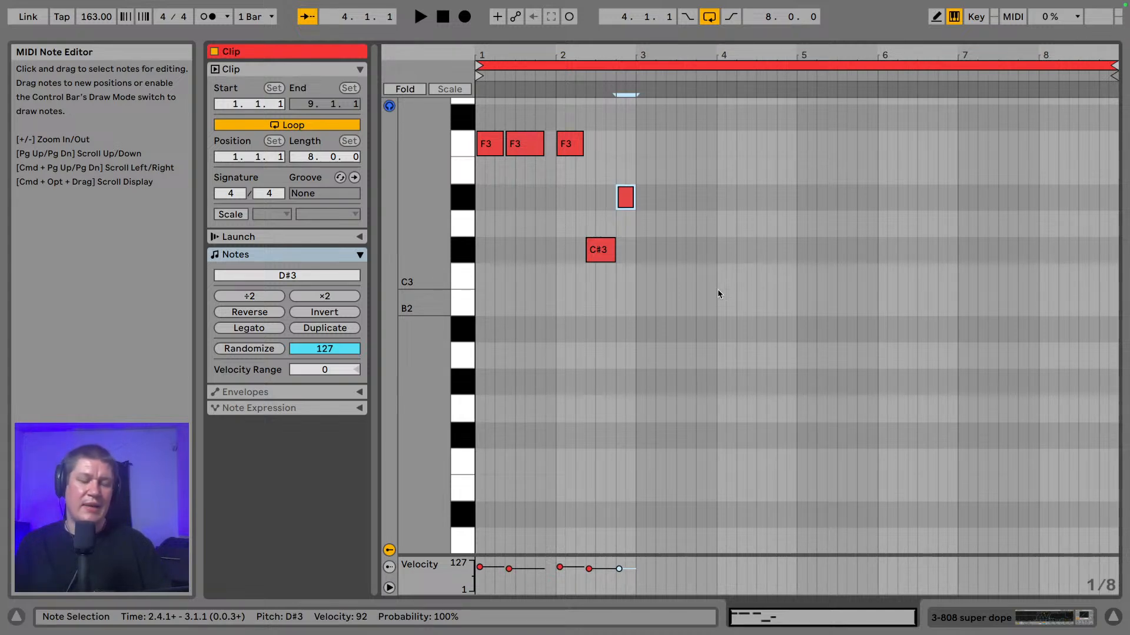
{"action": "key", "text": "super+a"}
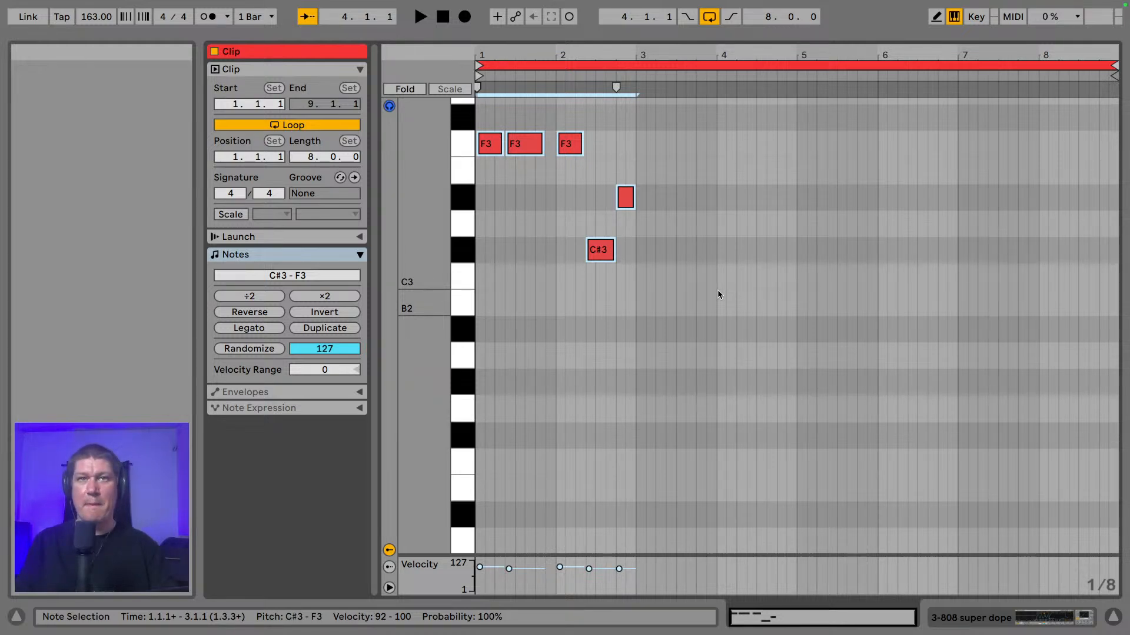
{"action": "key", "text": "shift+Down"}
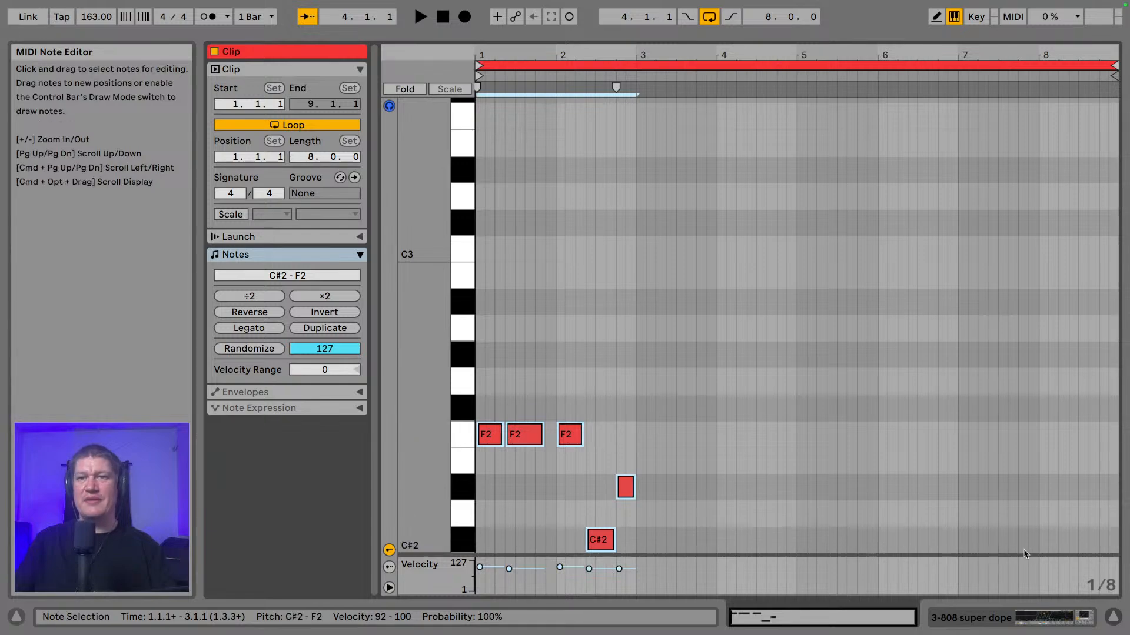
{"action": "scroll", "coordinate": [928, 518], "scroll_direction": "down", "scroll_amount": 4}
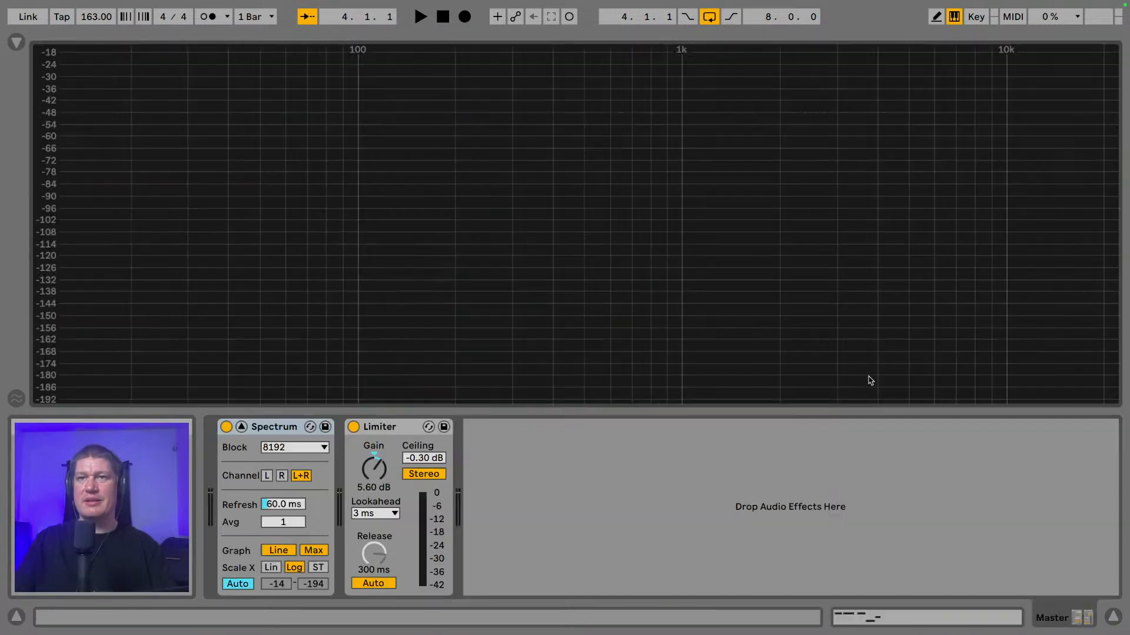
{"action": "key", "text": "space"}
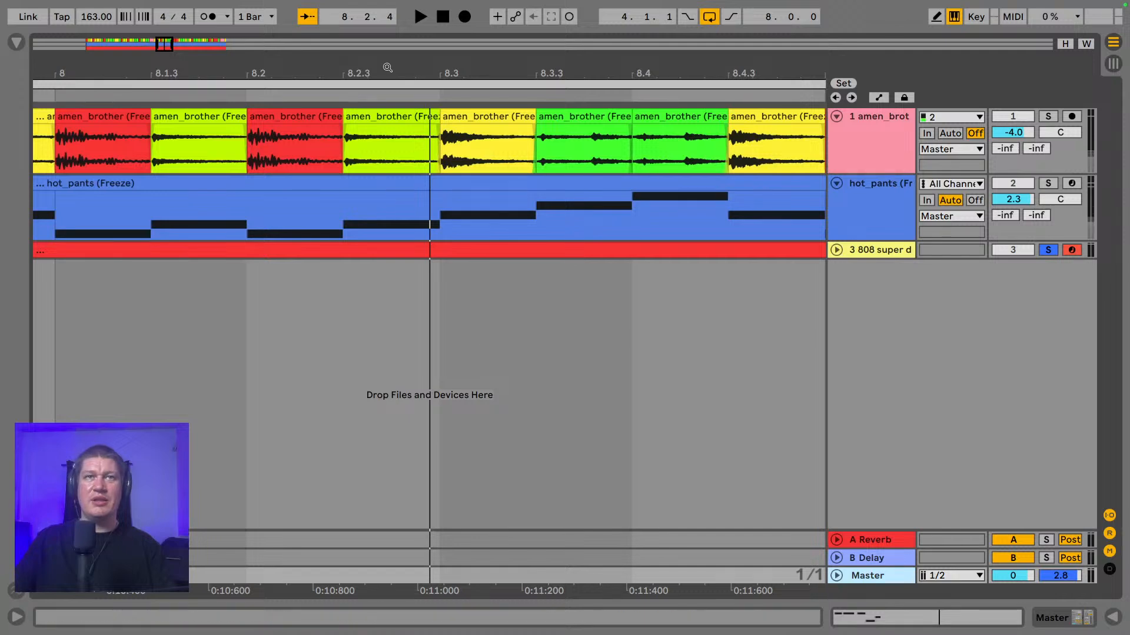
- Reopen the 808 clip's notes and raise only the C#2 and D#2 notes one octave to C#3 and D#3
{"action": "left_click_drag", "start_coordinate": [386, 67], "coordinate": [396, 27]}
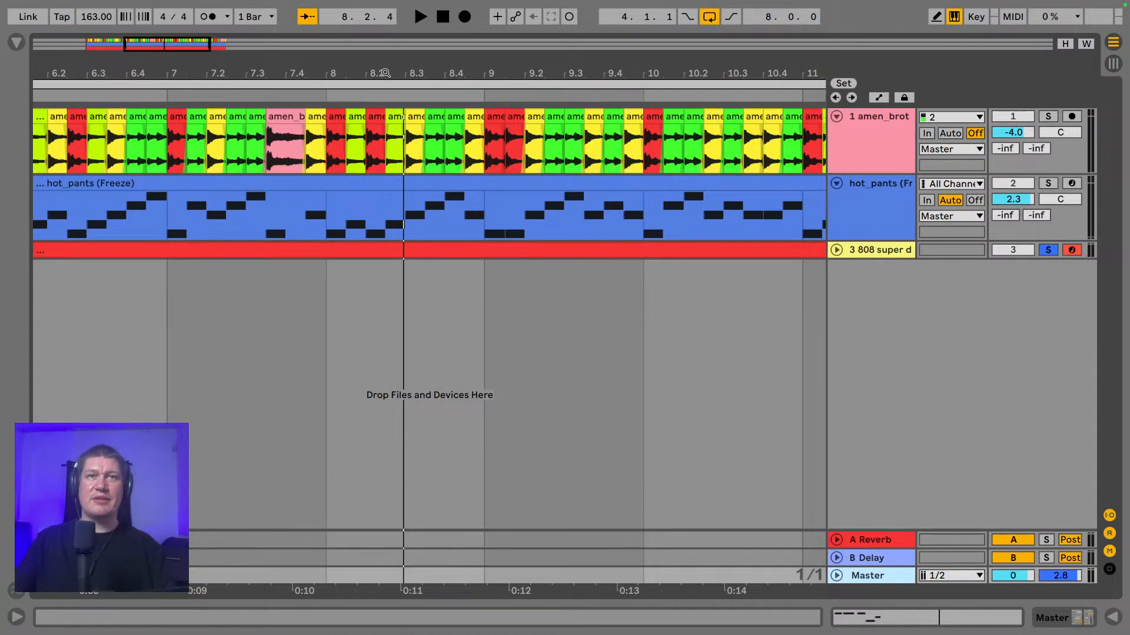
{"action": "left_click_drag", "start_coordinate": [386, 72], "coordinate": [389, 27]}
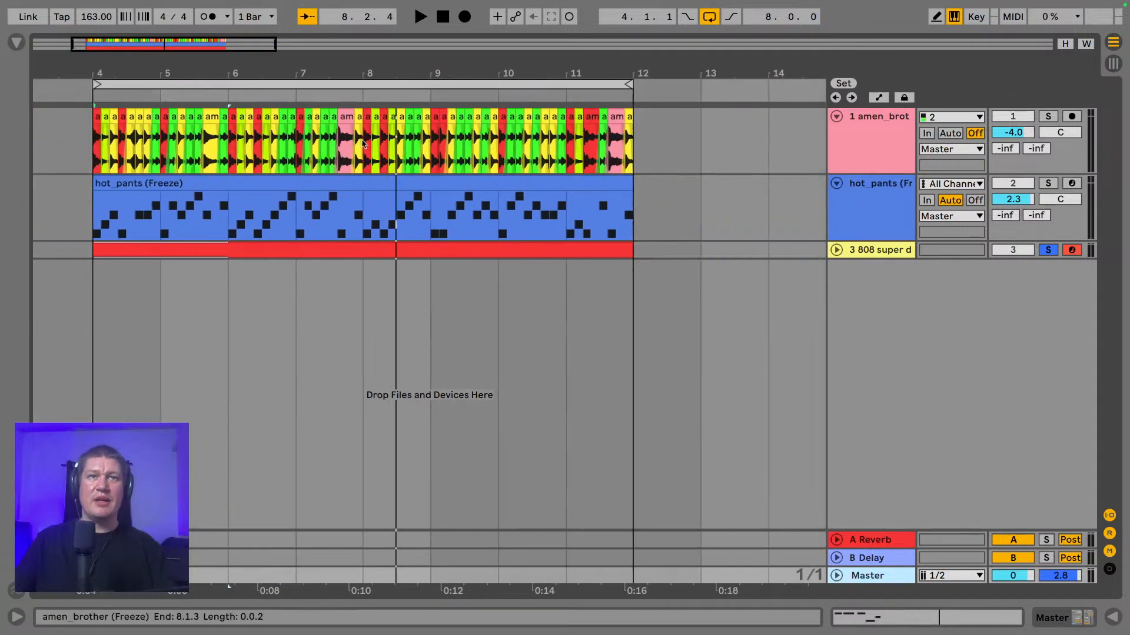
{"action": "double_click", "coordinate": [318, 250]}
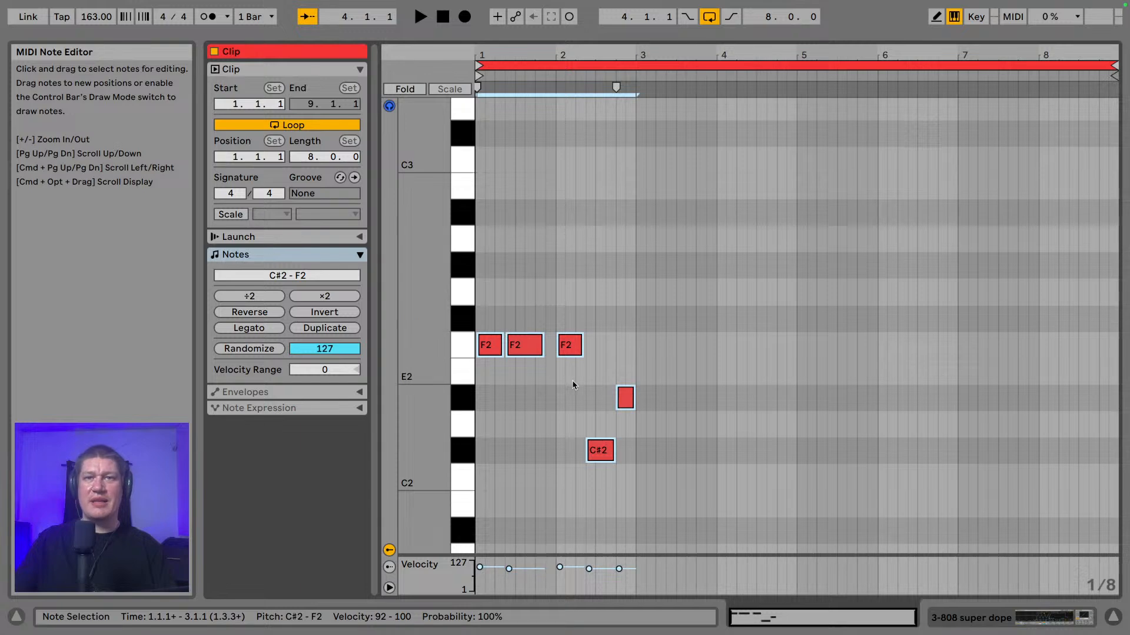
{"action": "left_click_drag", "start_coordinate": [572, 382], "coordinate": [669, 471]}
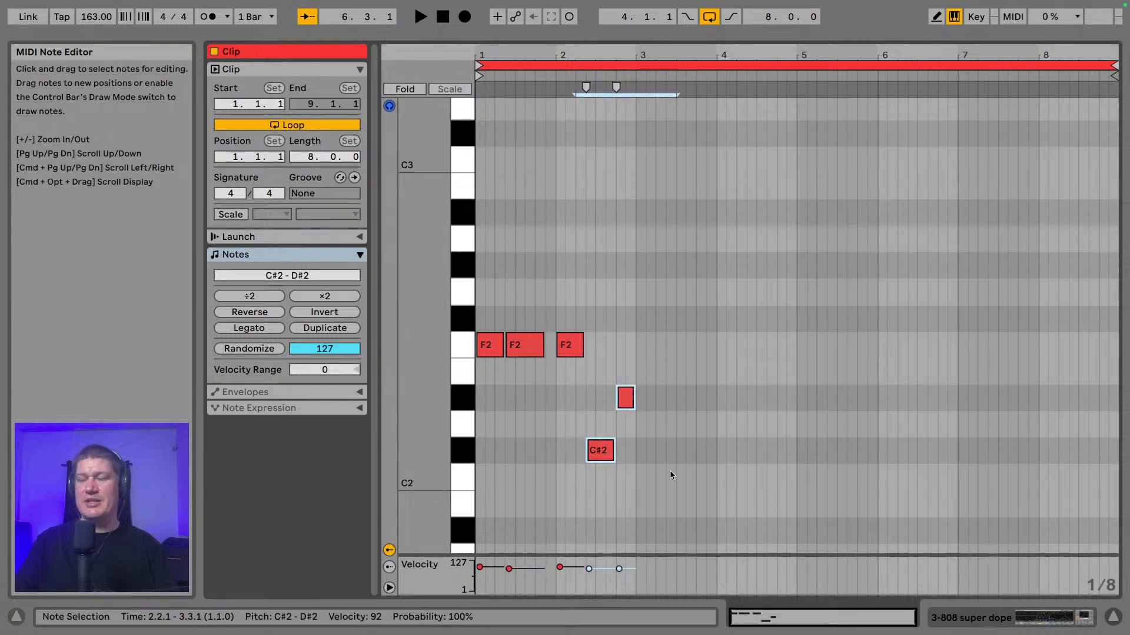
{"action": "key", "text": "shift+Up"}
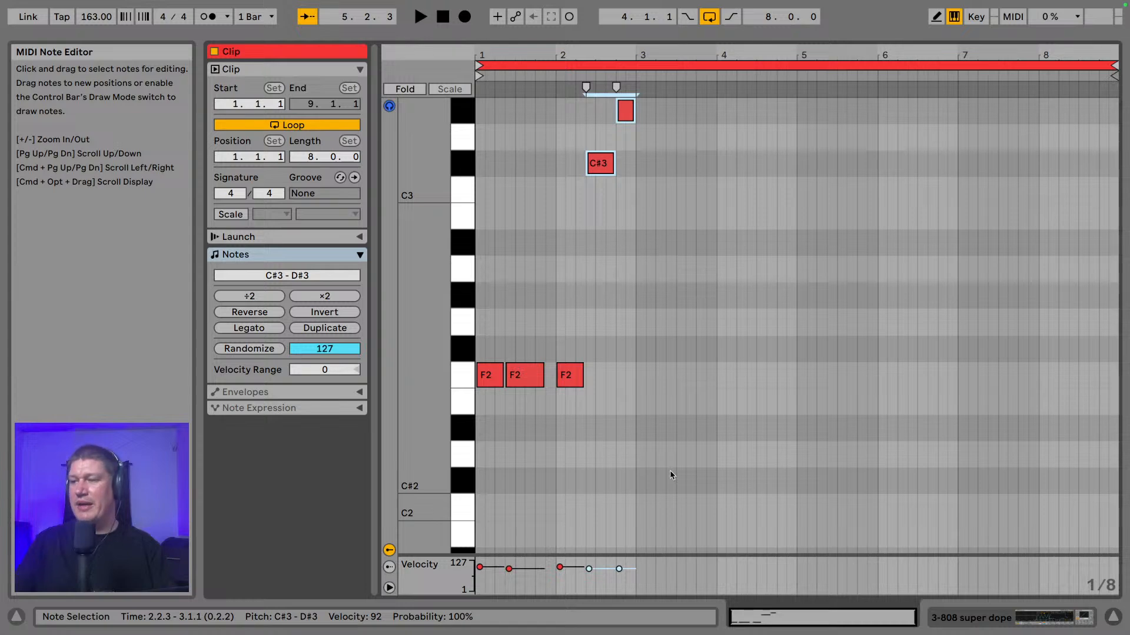
- Play the two-bar 808 line to judge the leap from the F2 notes up to C#3 and D#3
{"action": "left_click_drag", "start_coordinate": [590, 55], "coordinate": [793, 117]}
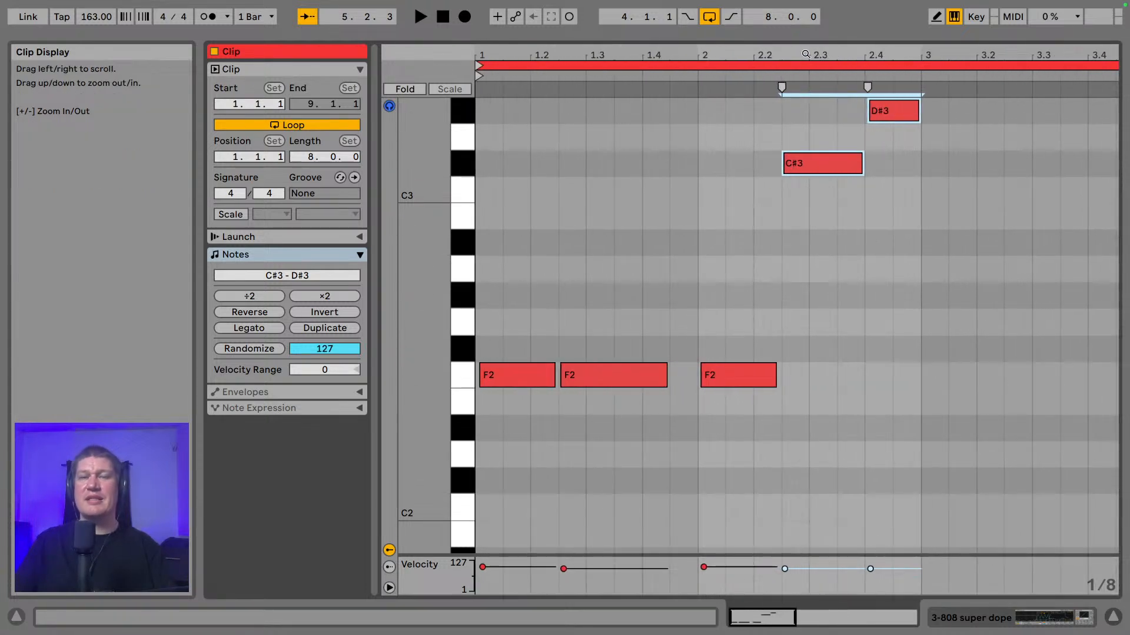
{"action": "key", "text": "space"}
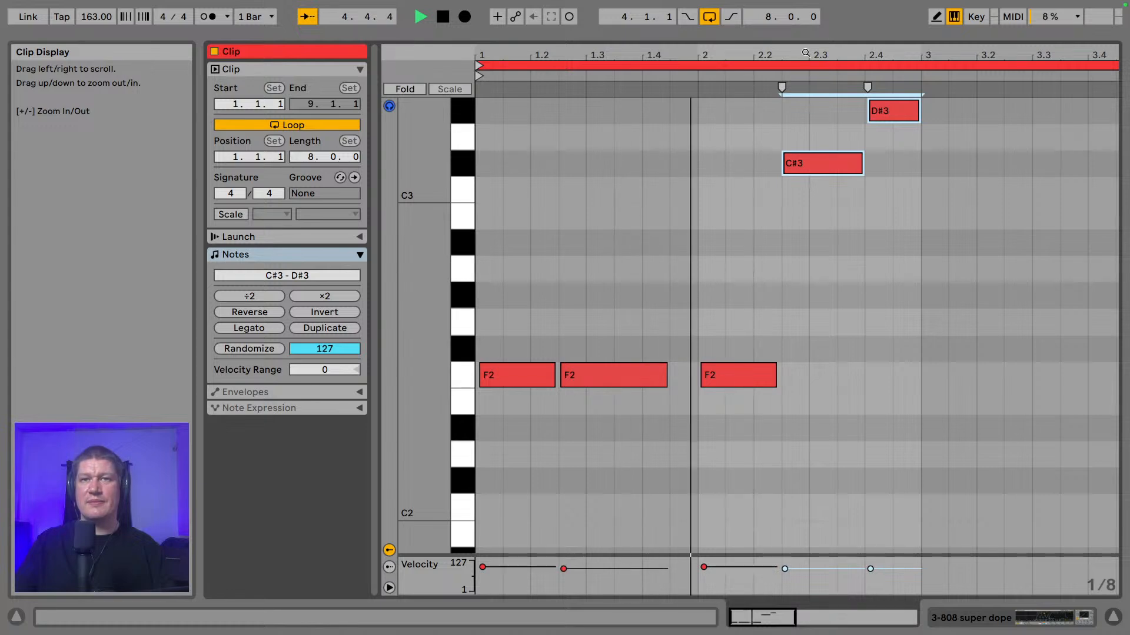
{"action": "left_click_drag", "start_coordinate": [805, 53], "coordinate": [772, 52]}
{"action": "key", "text": "space"}
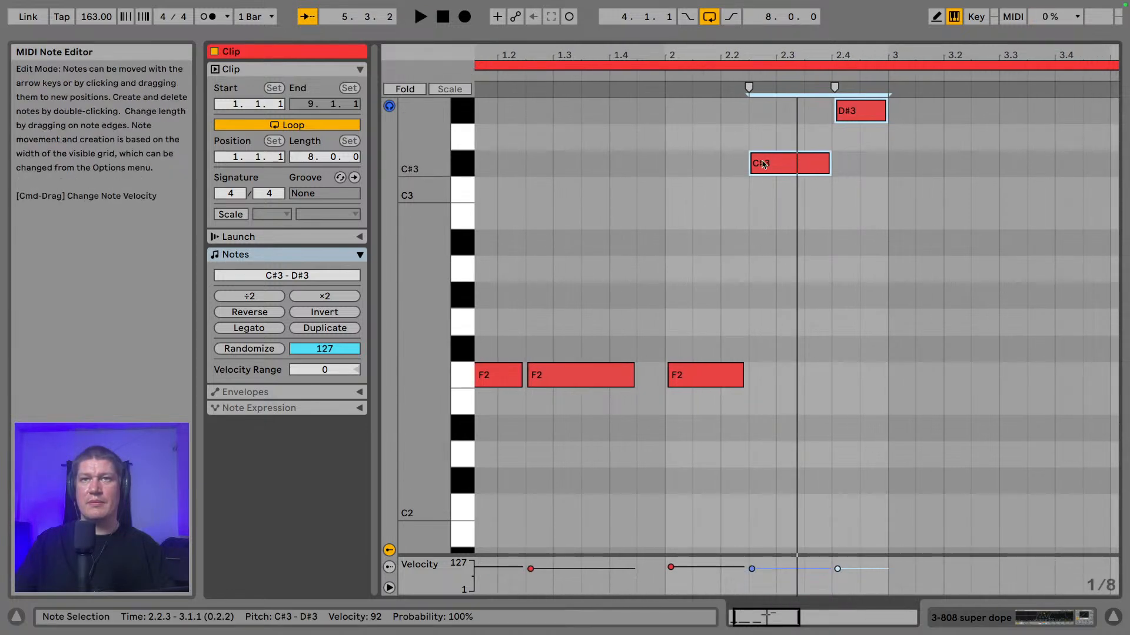
{"action": "left_click", "coordinate": [785, 154]}
{"action": "left_click", "coordinate": [846, 115]}
{"action": "key", "text": "space"}
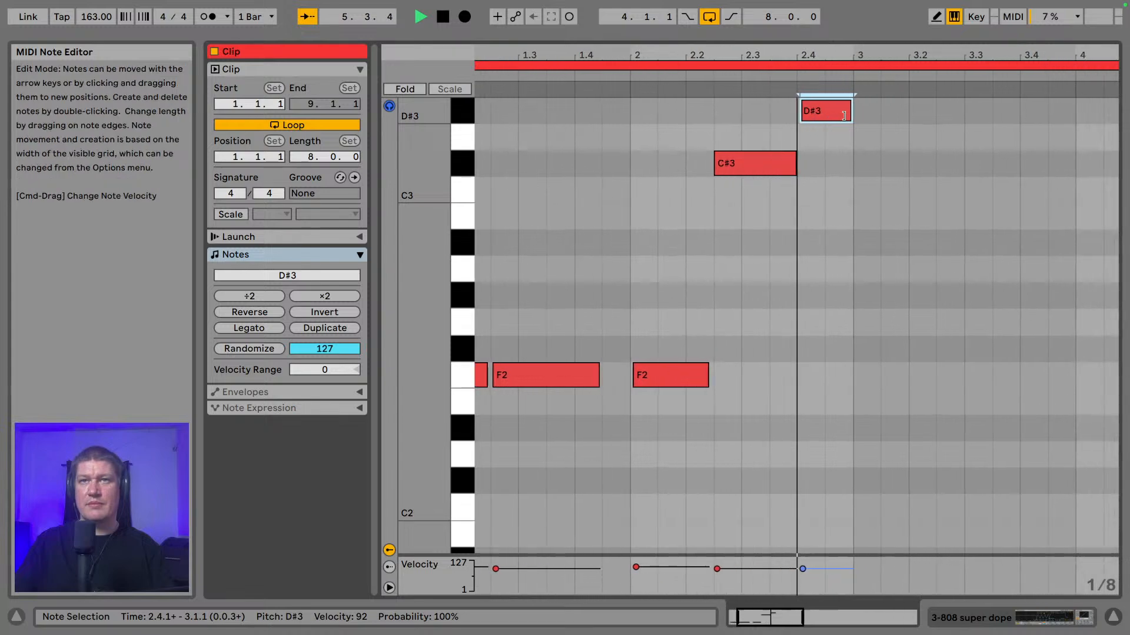
{"action": "key", "text": "space"}
- Duplicate the phrase from the second F2 note through D#3 and shift the copy earlier to start slightly after 3.1.1
{"action": "left_click_drag", "start_coordinate": [911, 394], "coordinate": [470, 88]}
{"action": "key", "text": "ctrl+d"}
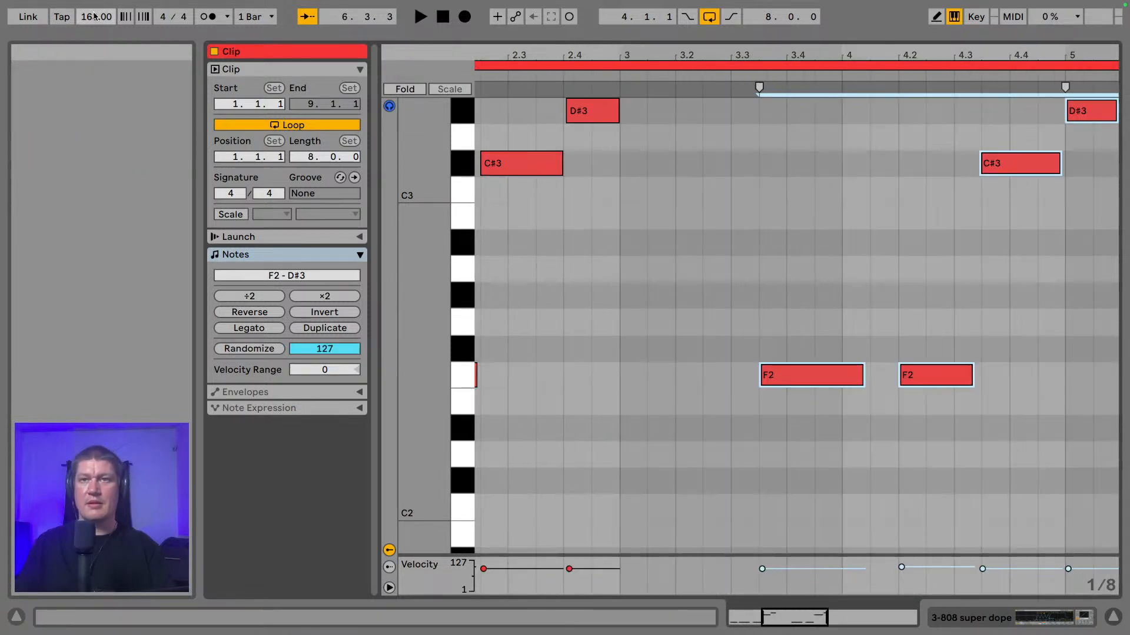
{"action": "key", "text": "Left"}
{"action": "key", "text": "Left"}
{"action": "key", "text": "Left"}
{"action": "key", "text": "Left"}
{"action": "key", "text": "Left"}
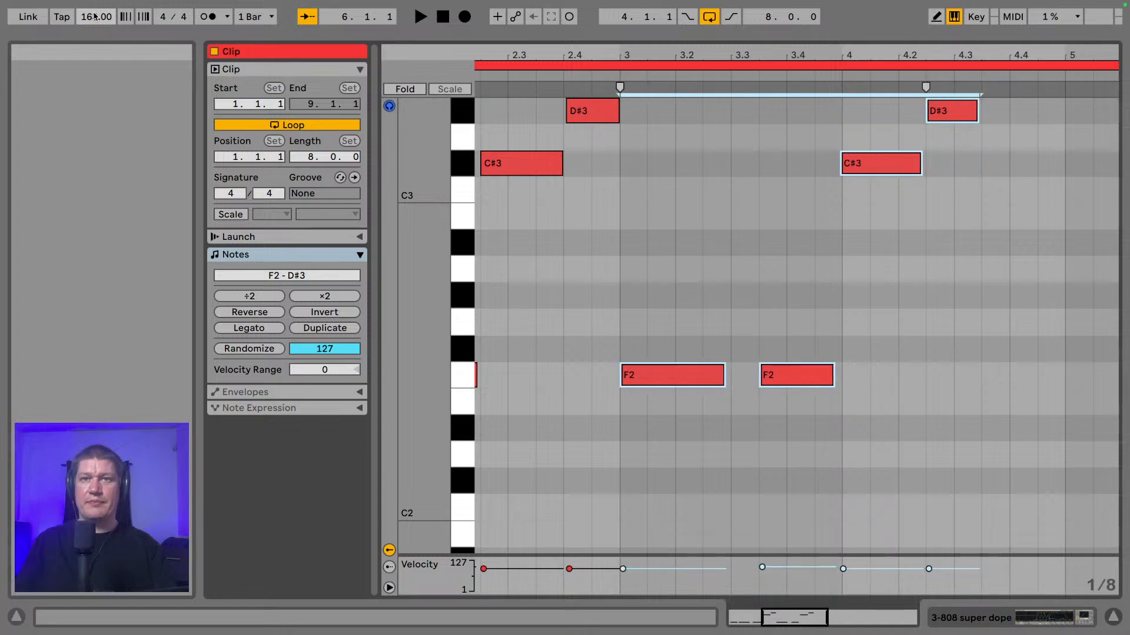
{"action": "left_click_drag", "start_coordinate": [94, 16], "coordinate": [127, 2]}
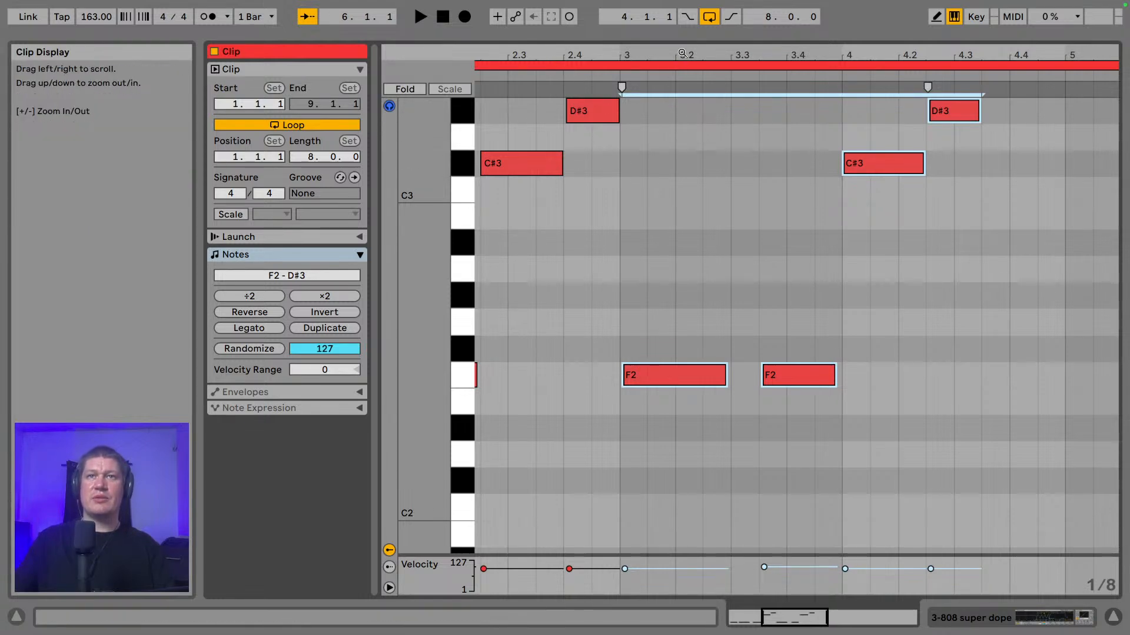
{"action": "left_click_drag", "start_coordinate": [682, 55], "coordinate": [682, 6]}
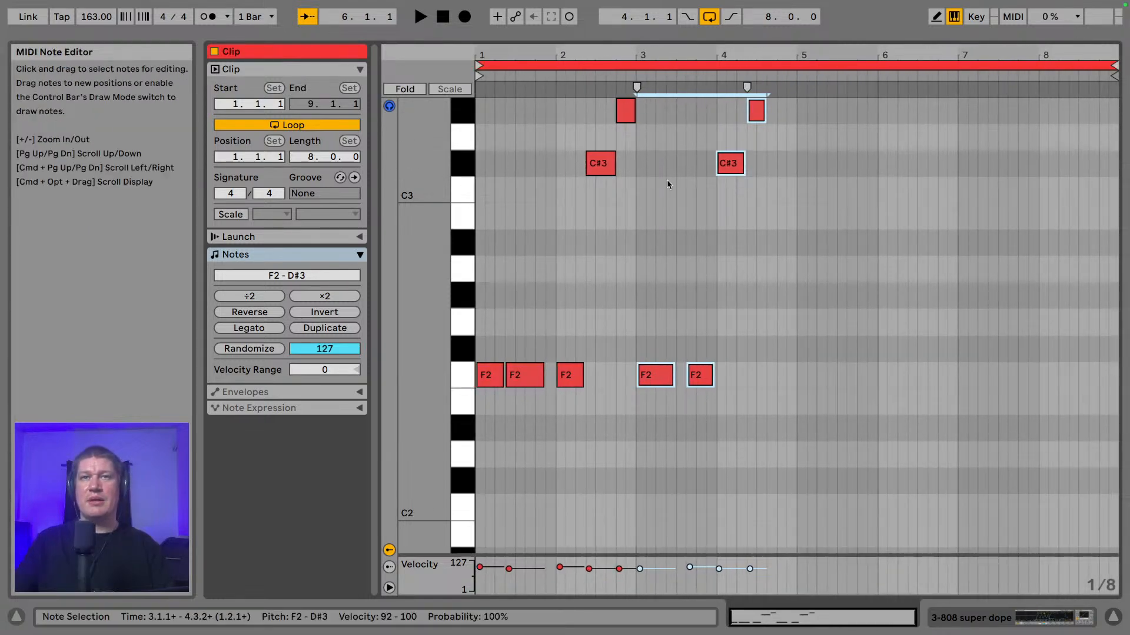
{"action": "left_click", "coordinate": [652, 233]}
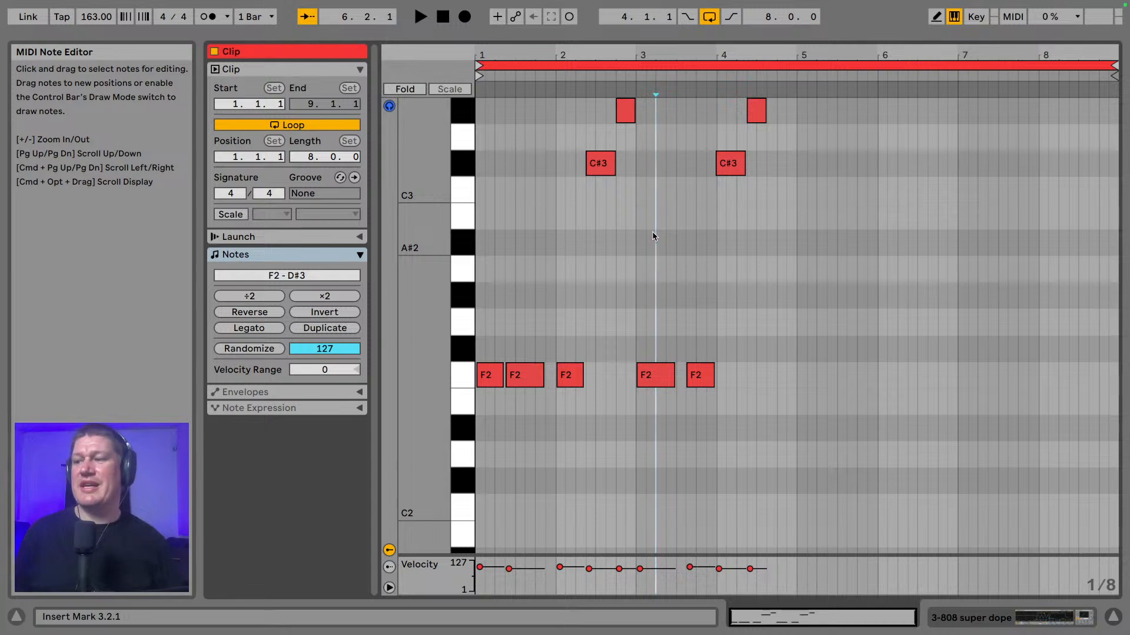
- Play the 808 line into bar 3 to hear how the duplicated phrase continues
{"action": "mouse_move", "coordinate": [624, 24]}
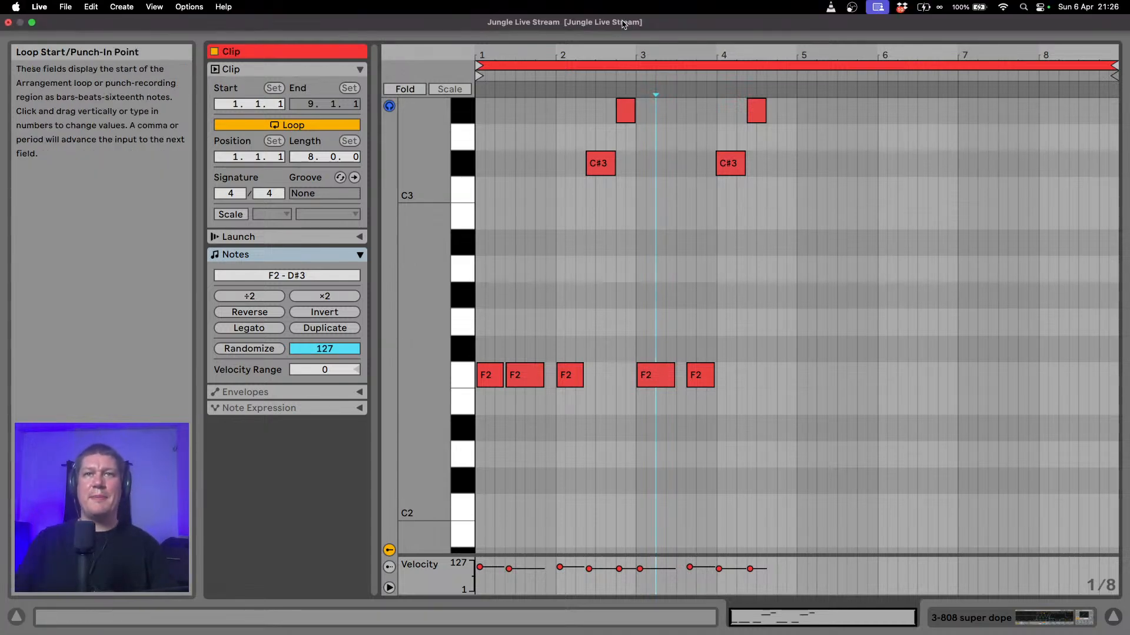
{"action": "left_click_drag", "start_coordinate": [580, 48], "coordinate": [663, 46]}
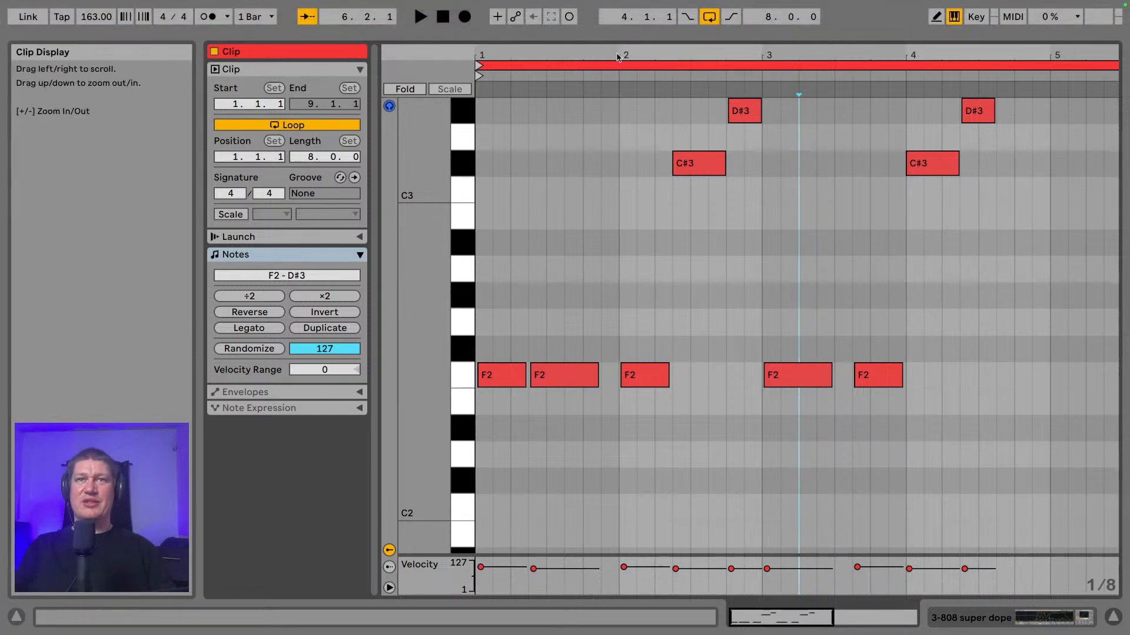
{"action": "left_click_drag", "start_coordinate": [618, 57], "coordinate": [569, 55]}
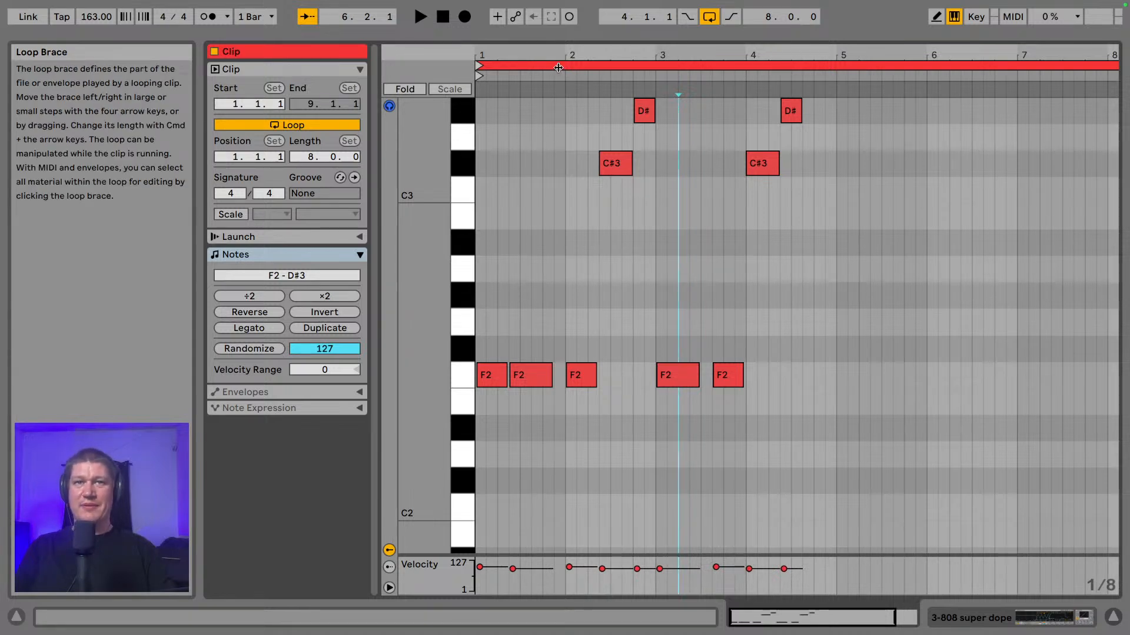
{"action": "key", "text": "space"}
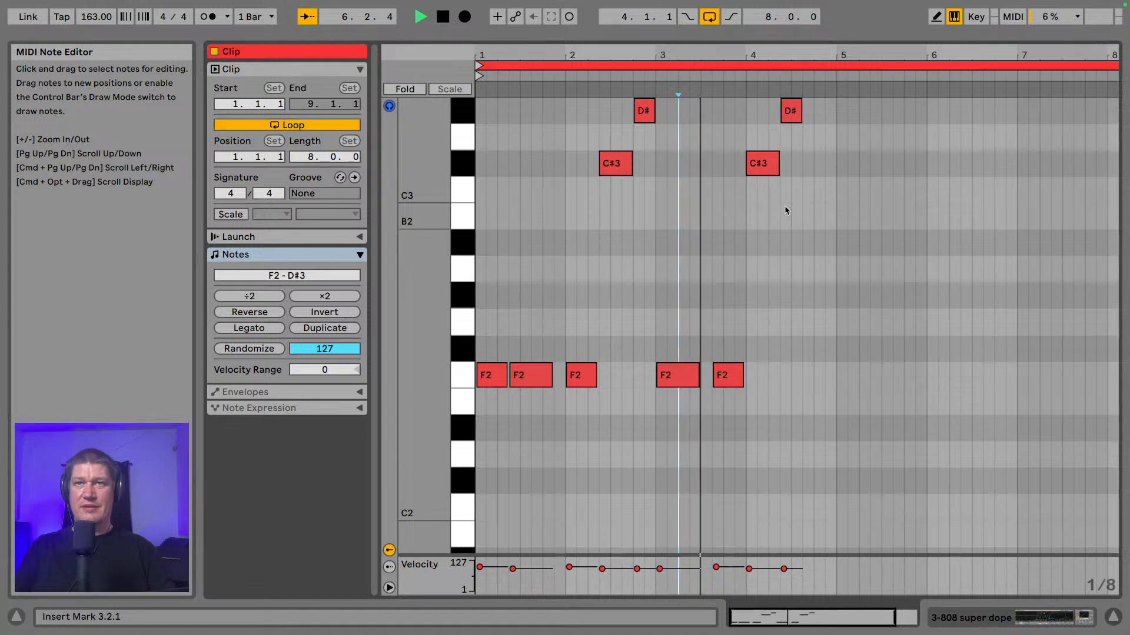
{"action": "key", "text": "space"}
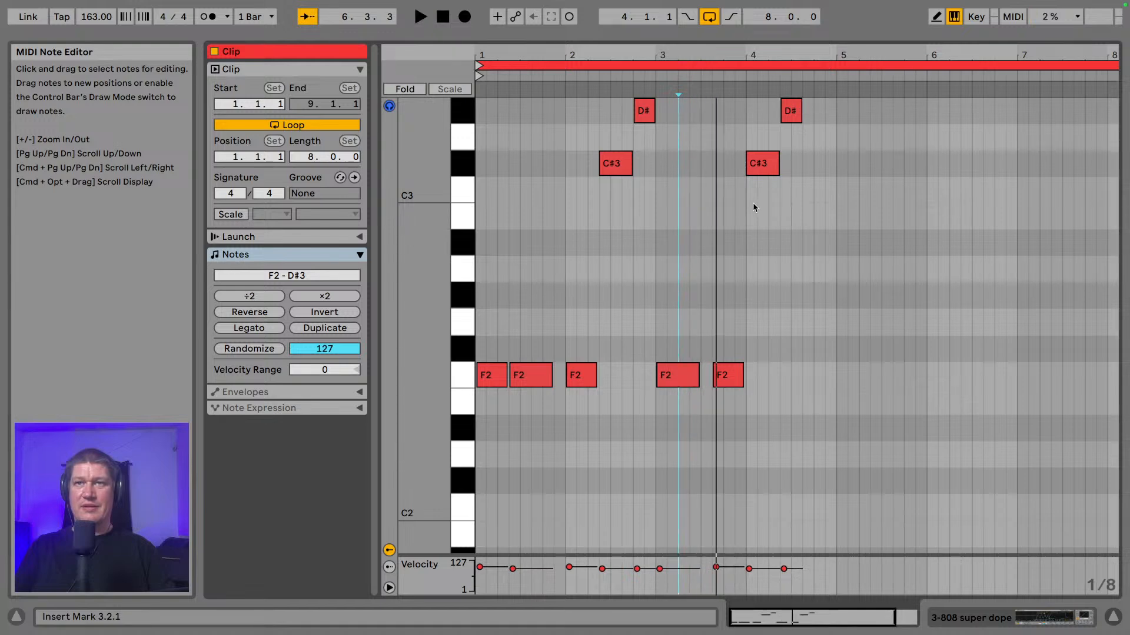
- Delete the duplicated F2 note at 3.3.3 and the duplicated C#3 and D#3 notes in bar 4
{"action": "left_click", "coordinate": [723, 374]}
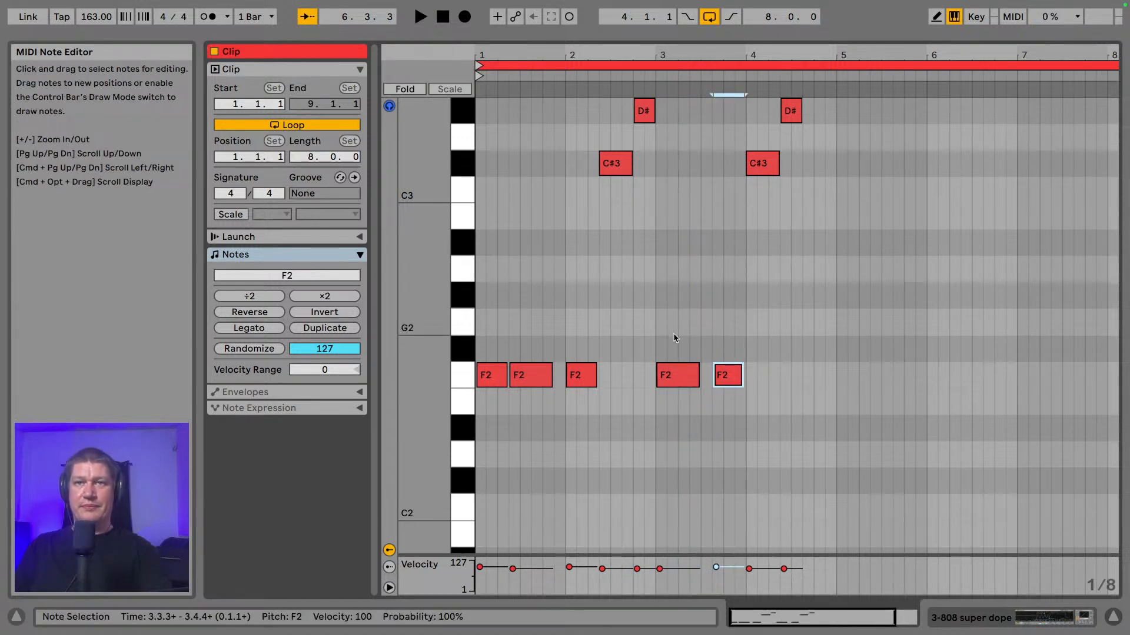
{"action": "key", "text": "Delete"}
{"action": "left_click_drag", "start_coordinate": [740, 213], "coordinate": [818, 97]}
{"action": "key", "text": "Delete"}
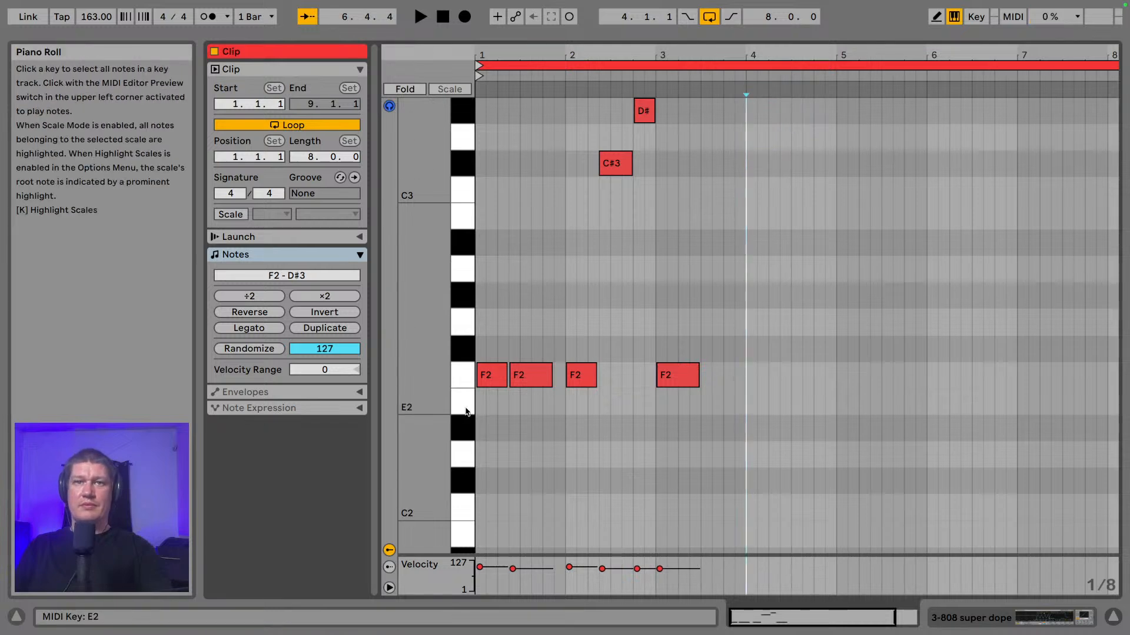
- Place a copy of bar 1's second F2 note slightly after 3.3.1, keeping the original, and listen to the line
{"action": "mouse_move", "coordinate": [533, 382]}
{"action": "left_mouse_down"}
{"action": "mouse_move", "coordinate": [759, 389]}
{"action": "mouse_move", "coordinate": [724, 388]}
{"action": "left_mouse_up"}
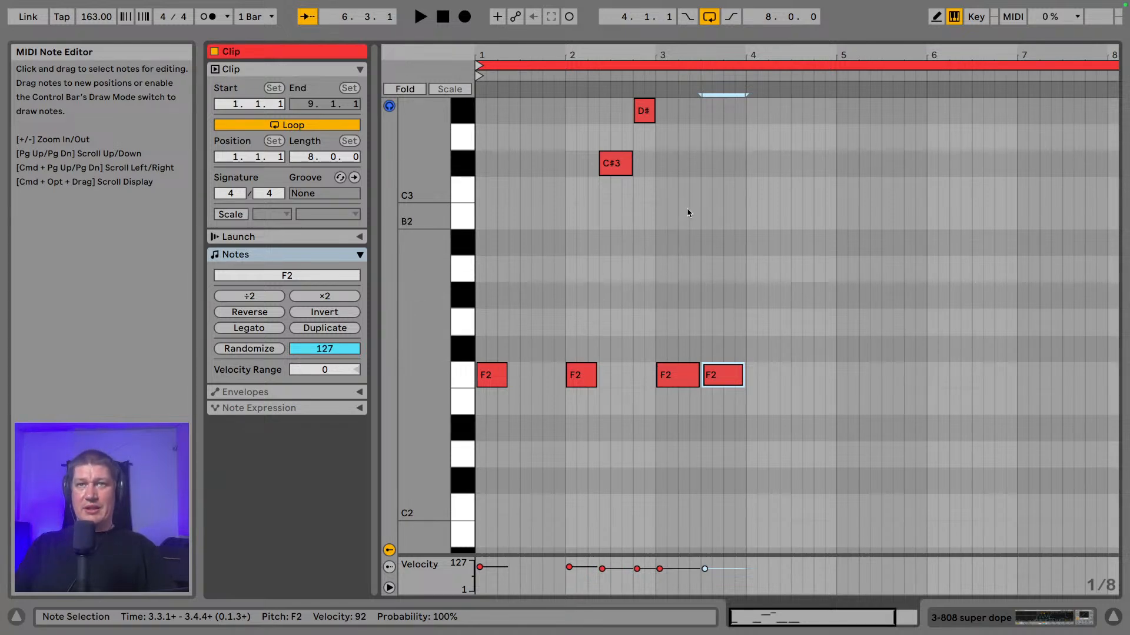
{"action": "left_click_drag", "start_coordinate": [688, 213], "coordinate": [601, 113]}
{"action": "key", "text": "space"}
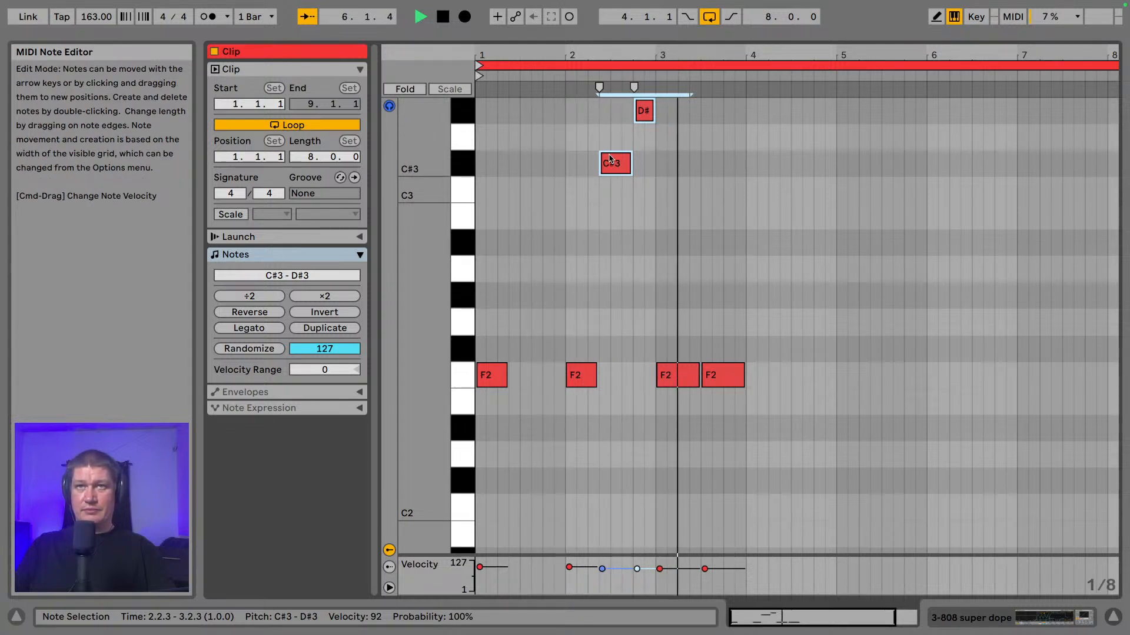
{"action": "key", "text": "space"}
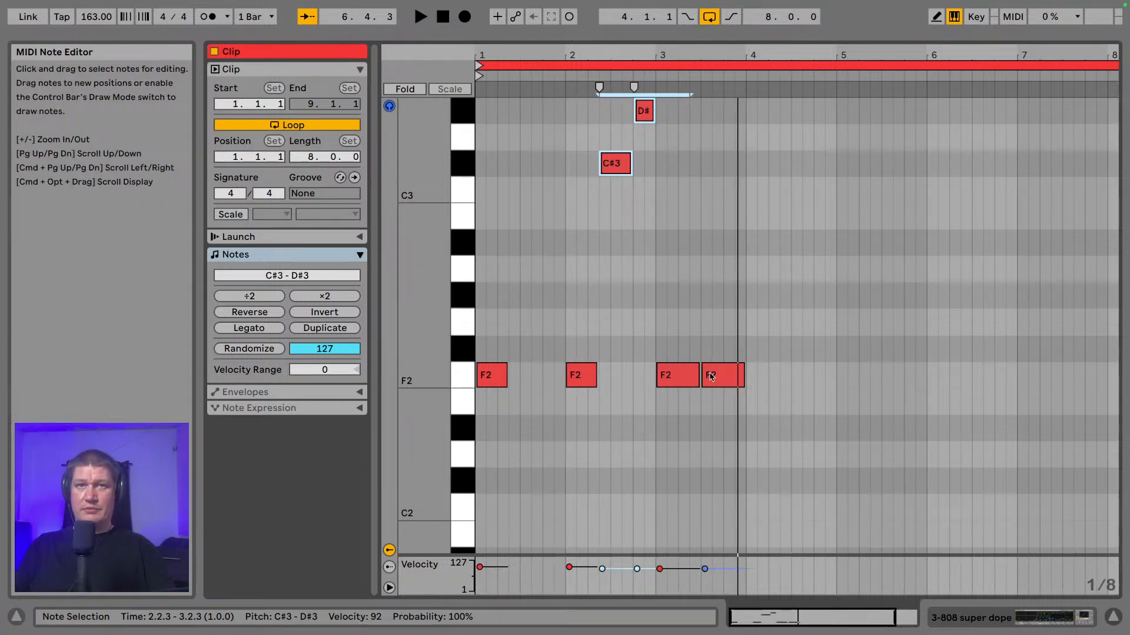
{"action": "mouse_move", "coordinate": [711, 377]}
{"action": "left_mouse_down"}
{"action": "mouse_move", "coordinate": [521, 377]}
{"action": "mouse_move", "coordinate": [716, 399]}
{"action": "mouse_move", "coordinate": [736, 383]}
{"action": "mouse_move", "coordinate": [720, 380]}
{"action": "left_mouse_up"}
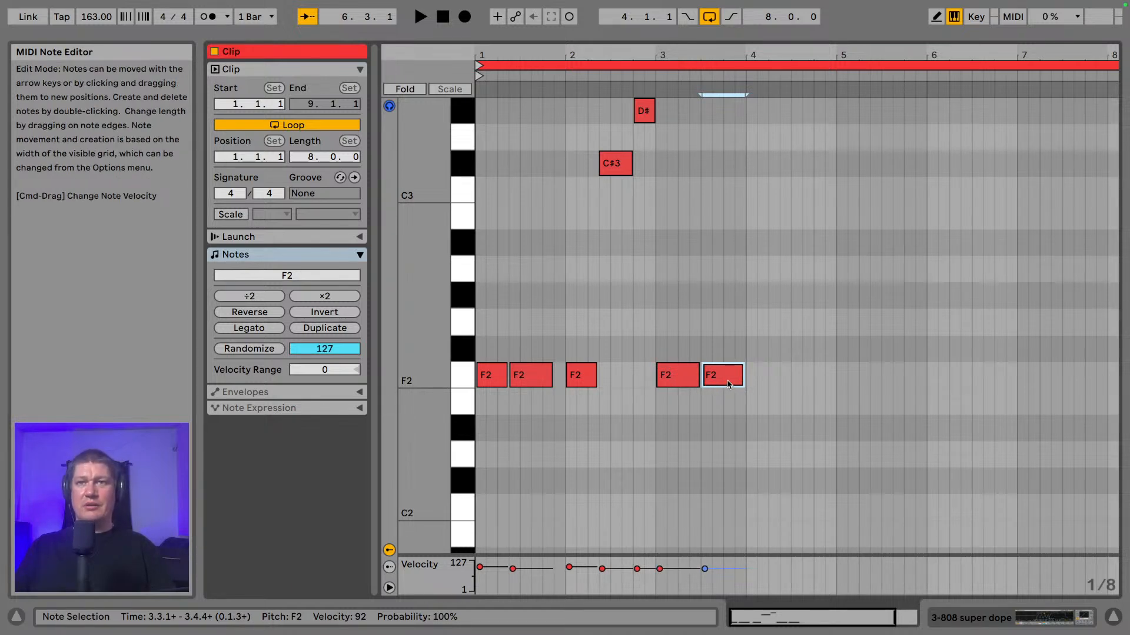
- Copy bar 2's F2 note to slightly after 4.1.1 and play the line
{"action": "left_click", "coordinate": [585, 375]}
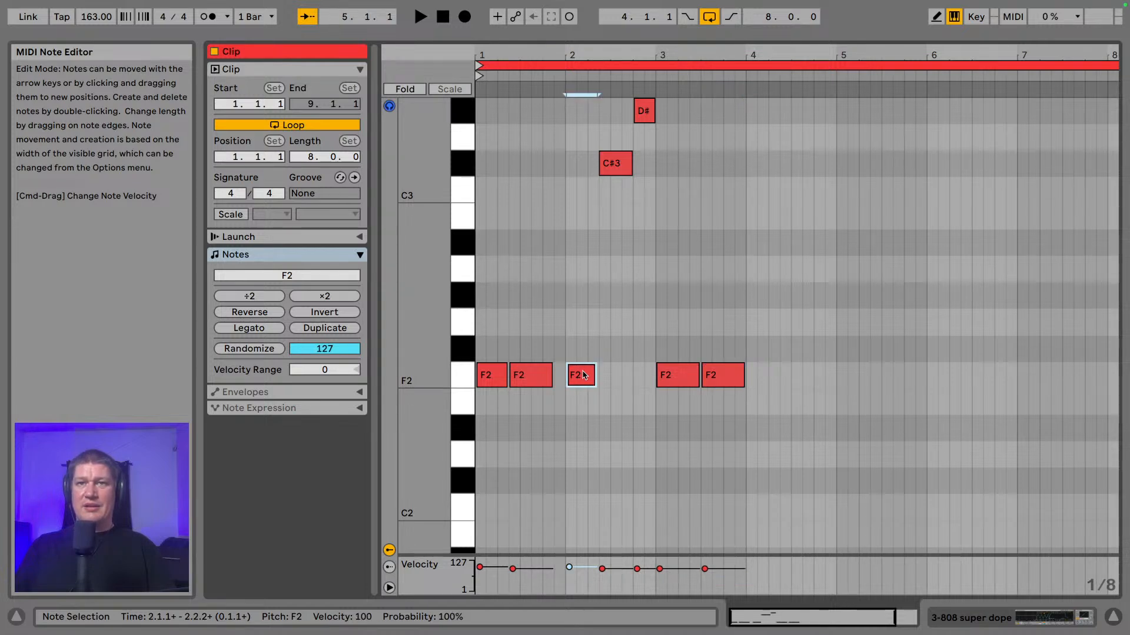
{"action": "left_click_drag", "start_coordinate": [584, 375], "coordinate": [768, 381]}
{"action": "key", "text": "space"}
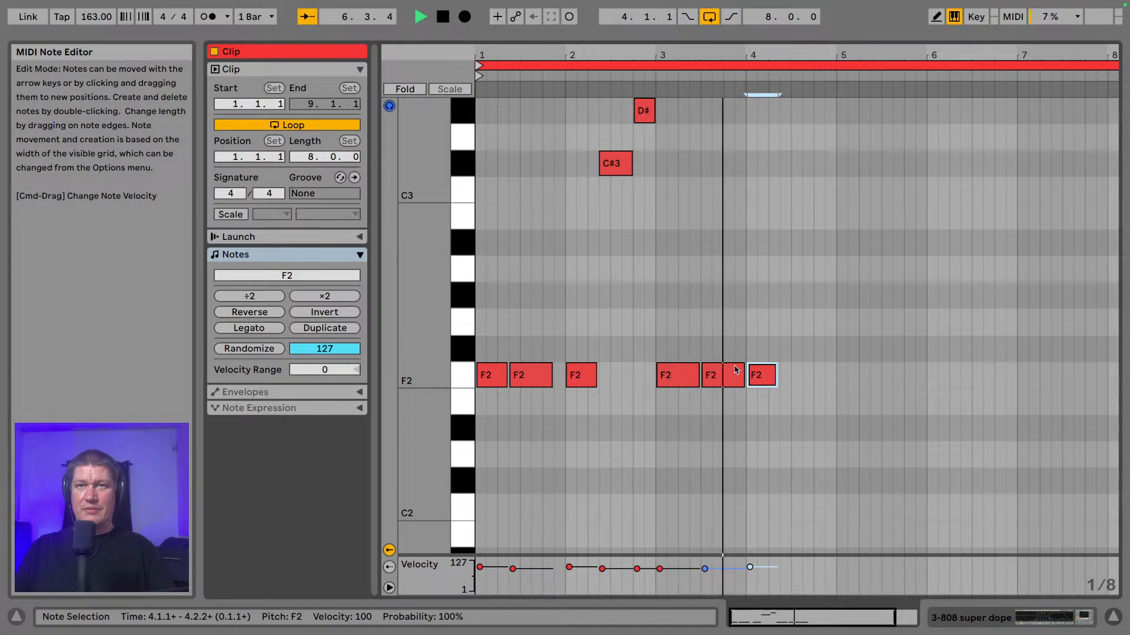
- Replace bar 3's two F2 notes with copies of bar 1's two F2 notes starting at 3.1.1, and play the line
{"action": "key", "text": "space"}
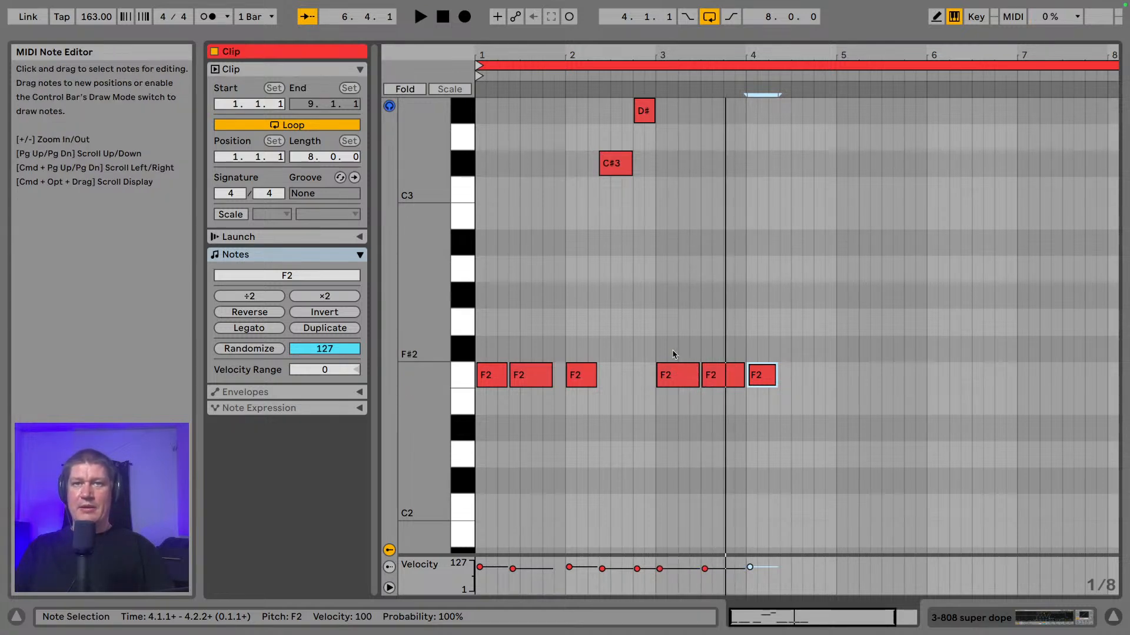
{"action": "left_click_drag", "start_coordinate": [673, 351], "coordinate": [702, 388]}
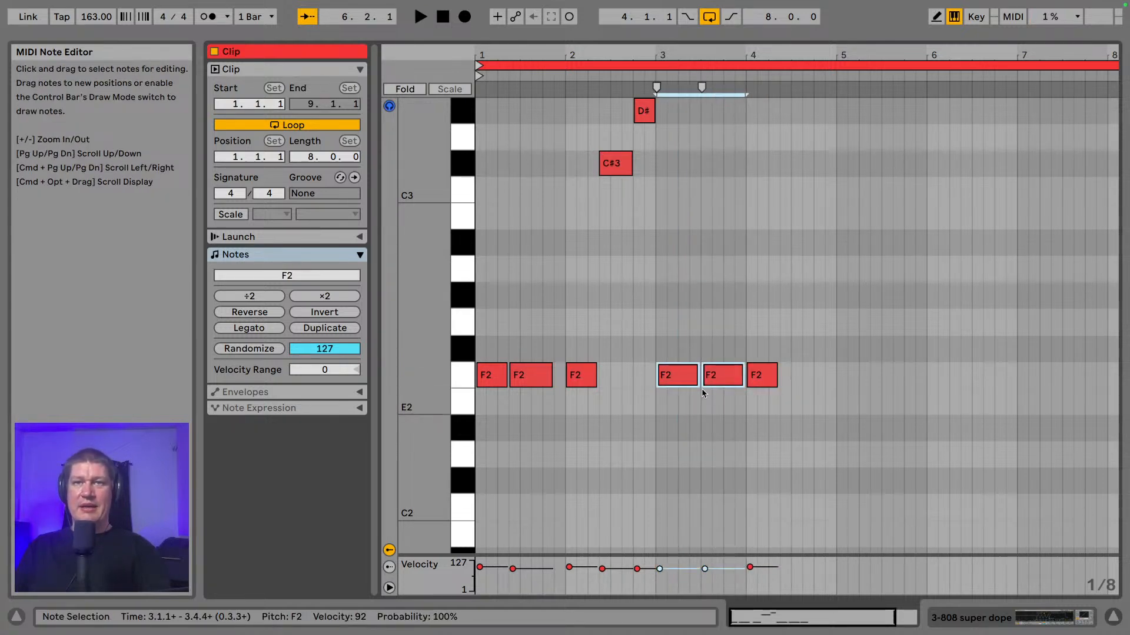
{"action": "key", "text": "Delete"}
{"action": "left_click_drag", "start_coordinate": [539, 410], "coordinate": [494, 379]}
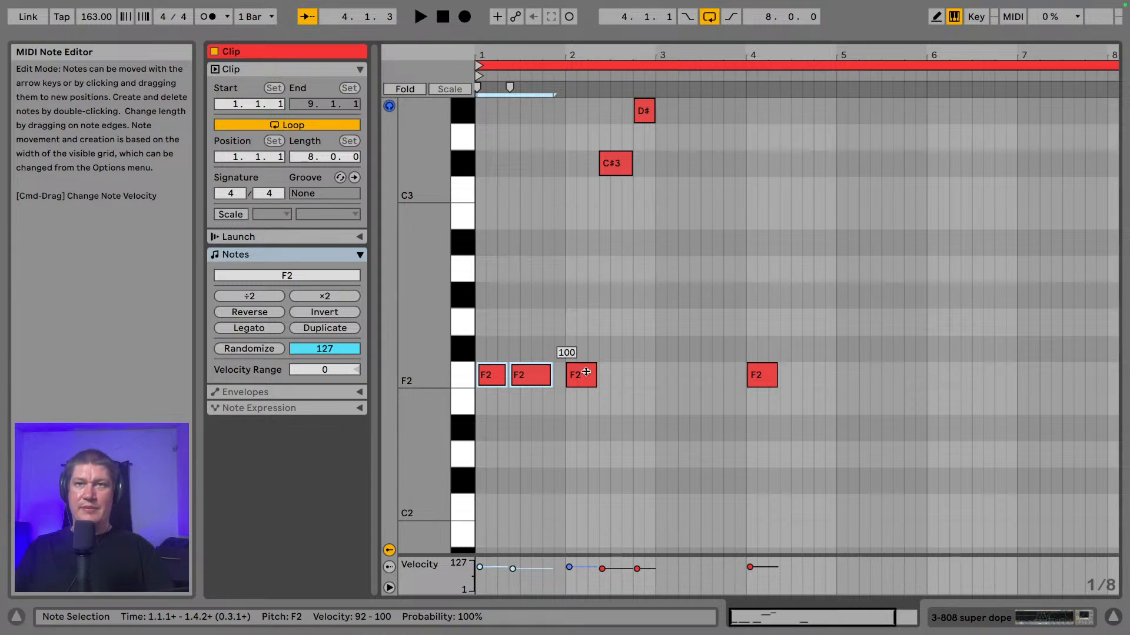
{"action": "left_click", "coordinate": [648, 382]}
{"action": "key", "text": "ctrl+z"}
{"action": "key", "text": "space"}
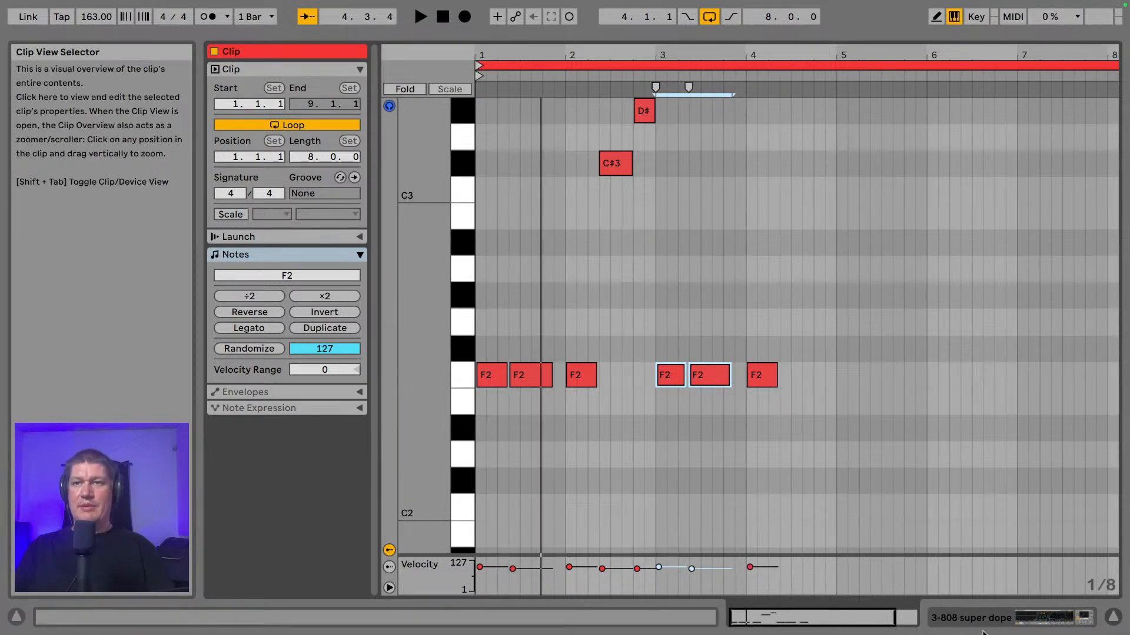
- Turn off solo on the 808 super dope track, reopen its MIDI clip and listen to the bass with the breaks
{"action": "left_click", "coordinate": [1046, 617]}
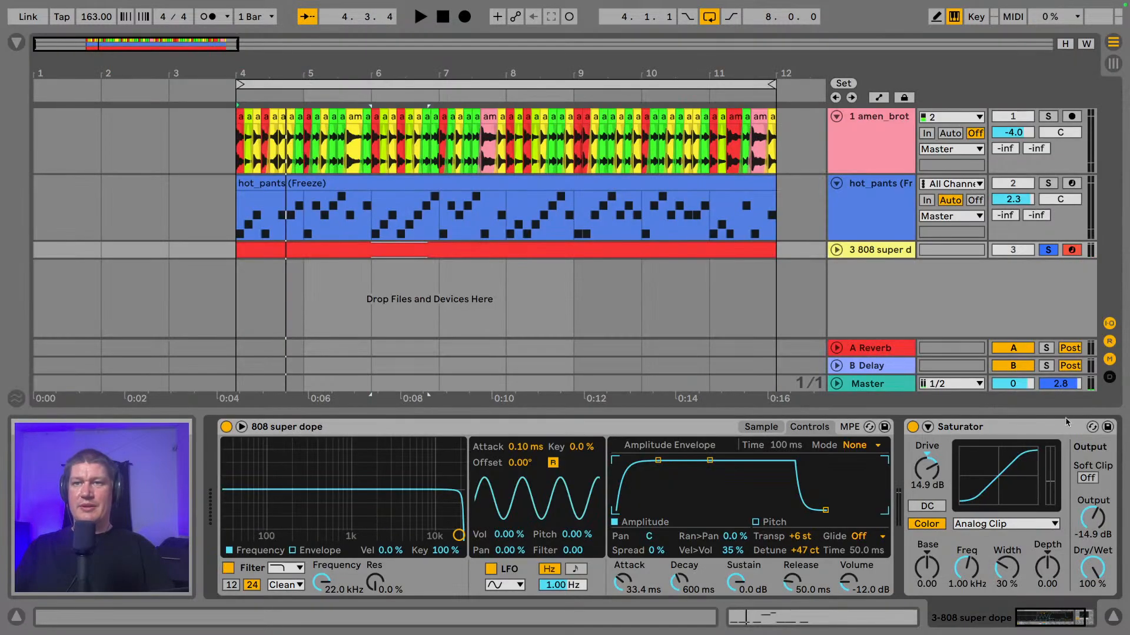
{"action": "left_click", "coordinate": [1056, 251]}
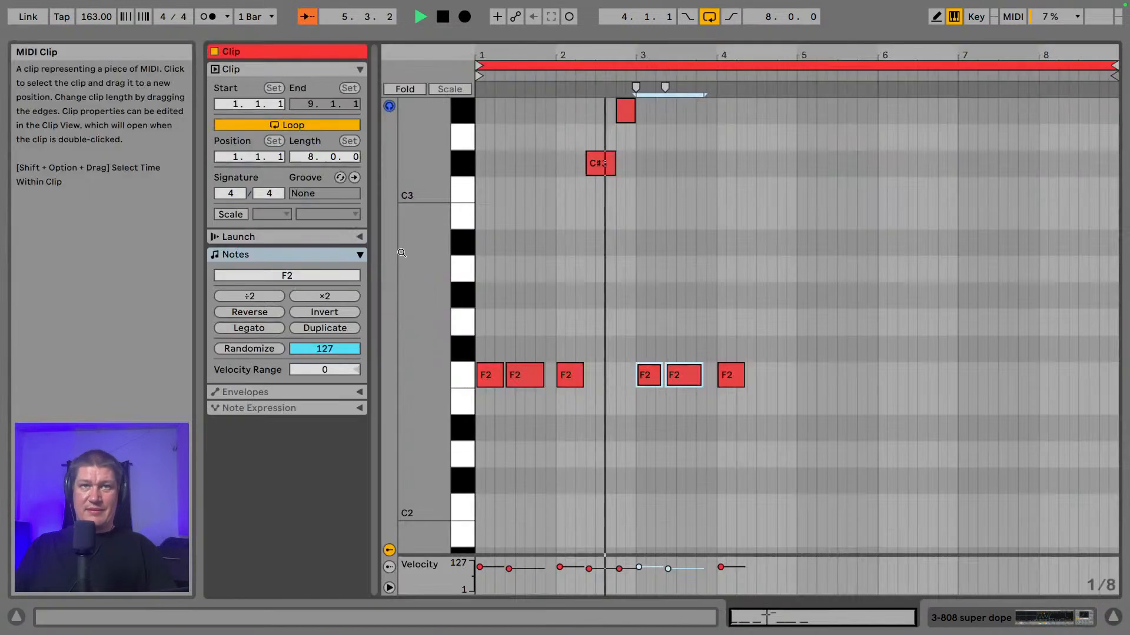
{"action": "double_click", "coordinate": [428, 246]}
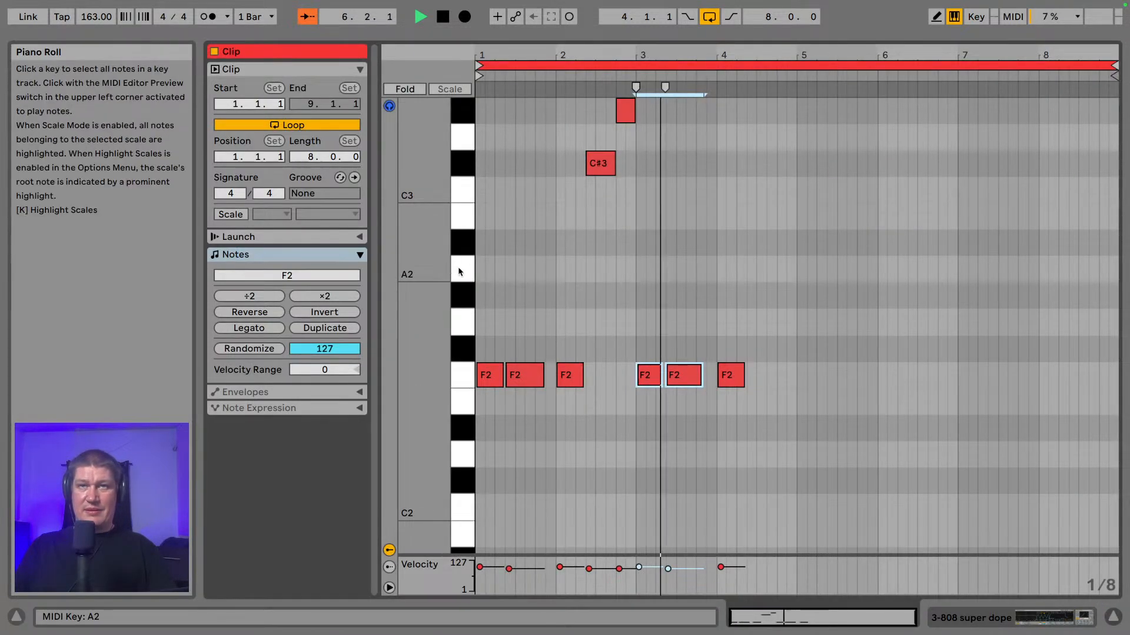
{"action": "key", "text": "space"}
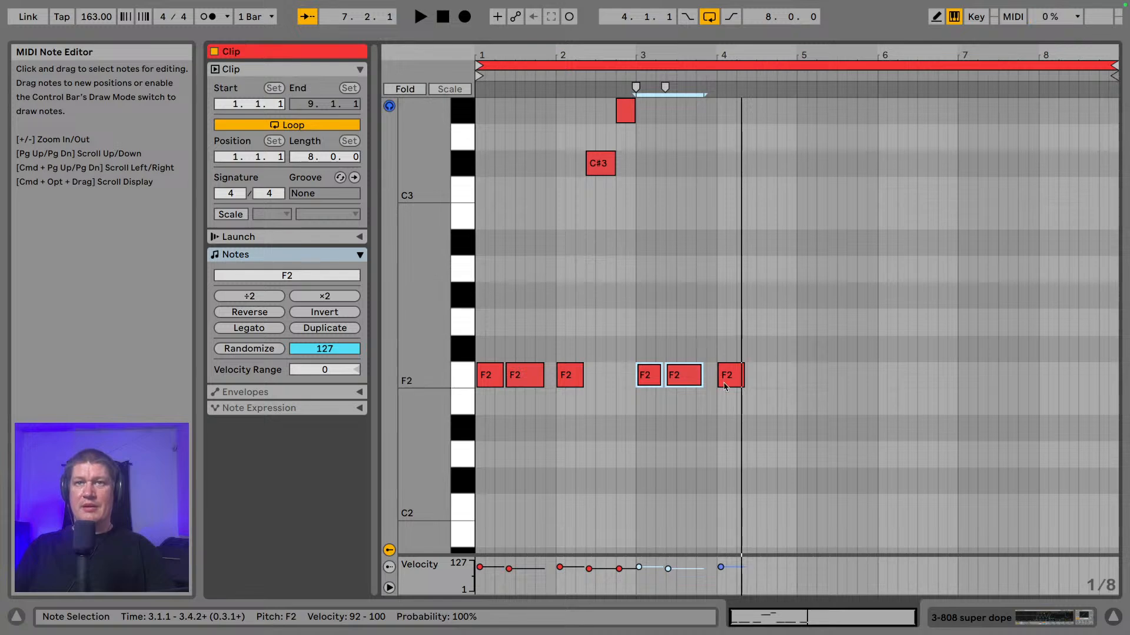
- Transpose bar 4's F2 note up an octave to F3 and play the line
{"action": "left_click", "coordinate": [726, 385]}
{"action": "key", "text": "shift+Up"}
{"action": "key", "text": "space"}
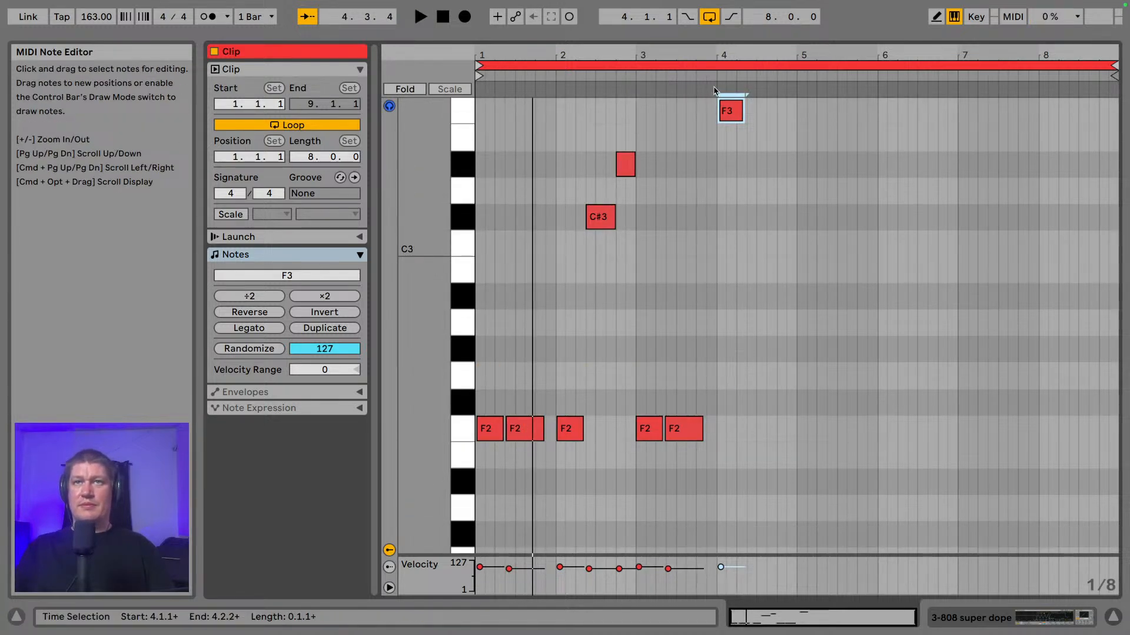
- Duplicate bar 2's C#3 and D#3 notes into bar 4, starting the copies at 4.2.3, and listen to the line
{"action": "left_click_drag", "start_coordinate": [562, 165], "coordinate": [628, 207]}
{"action": "left_click", "coordinate": [627, 206]}
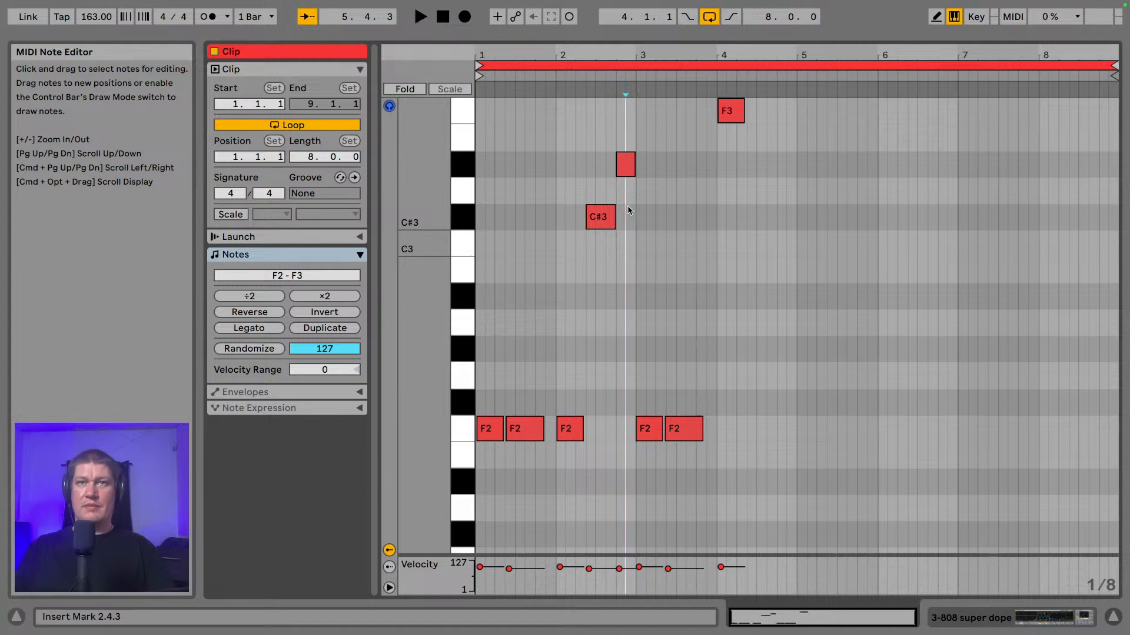
{"action": "left_click_drag", "start_coordinate": [543, 158], "coordinate": [673, 220]}
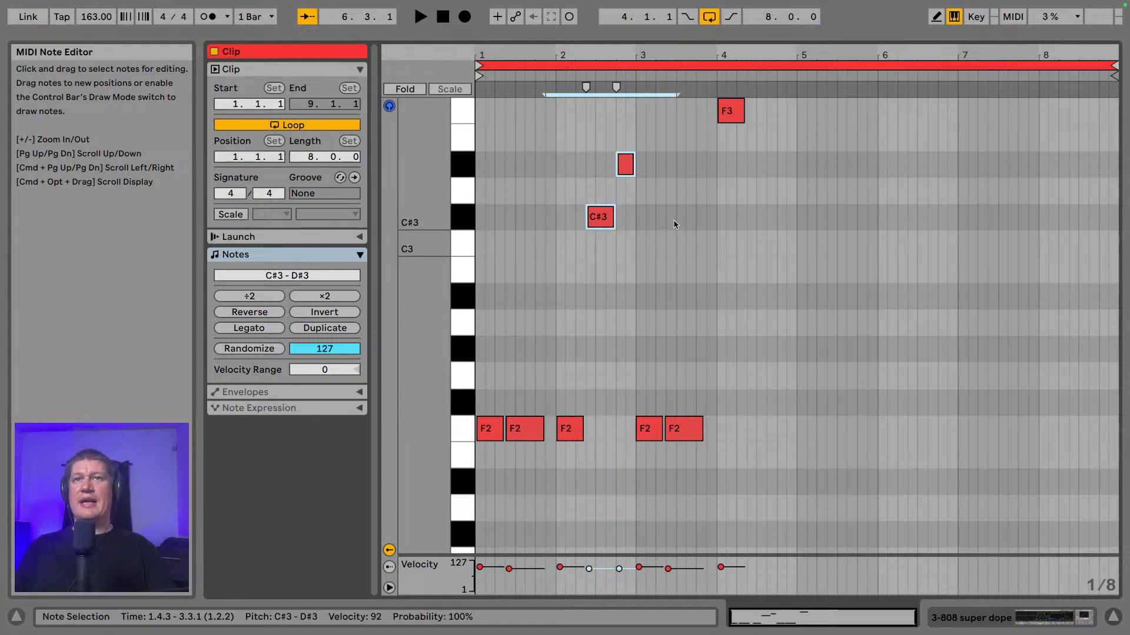
{"action": "key", "text": "super+d"}
{"action": "key", "text": "Right"}
{"action": "key", "text": "Right"}
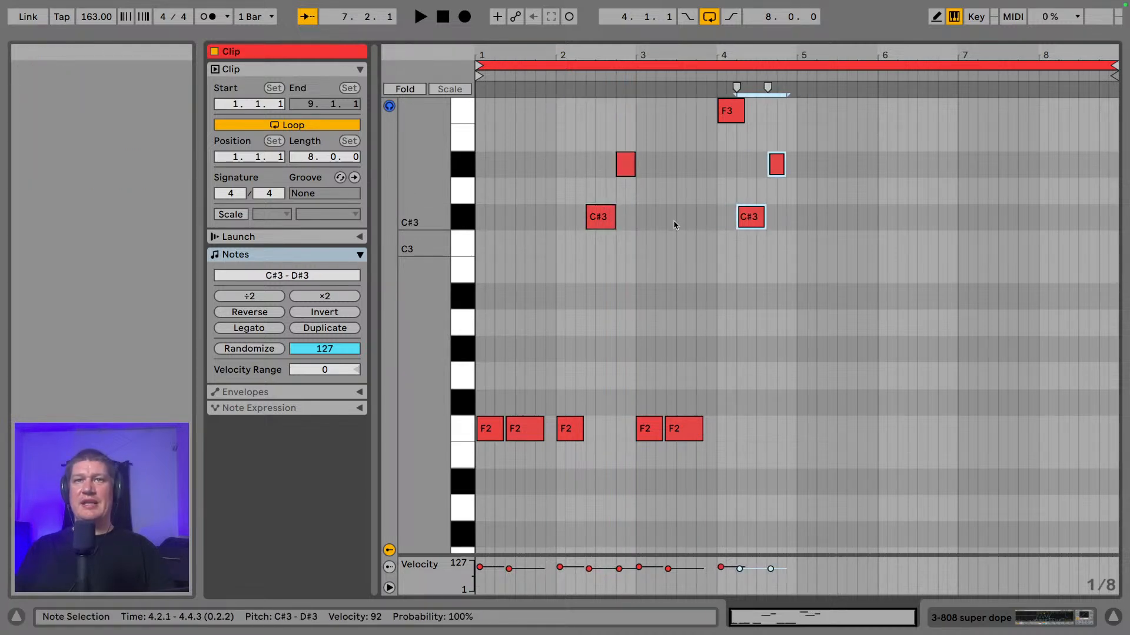
{"action": "key", "text": "Right"}
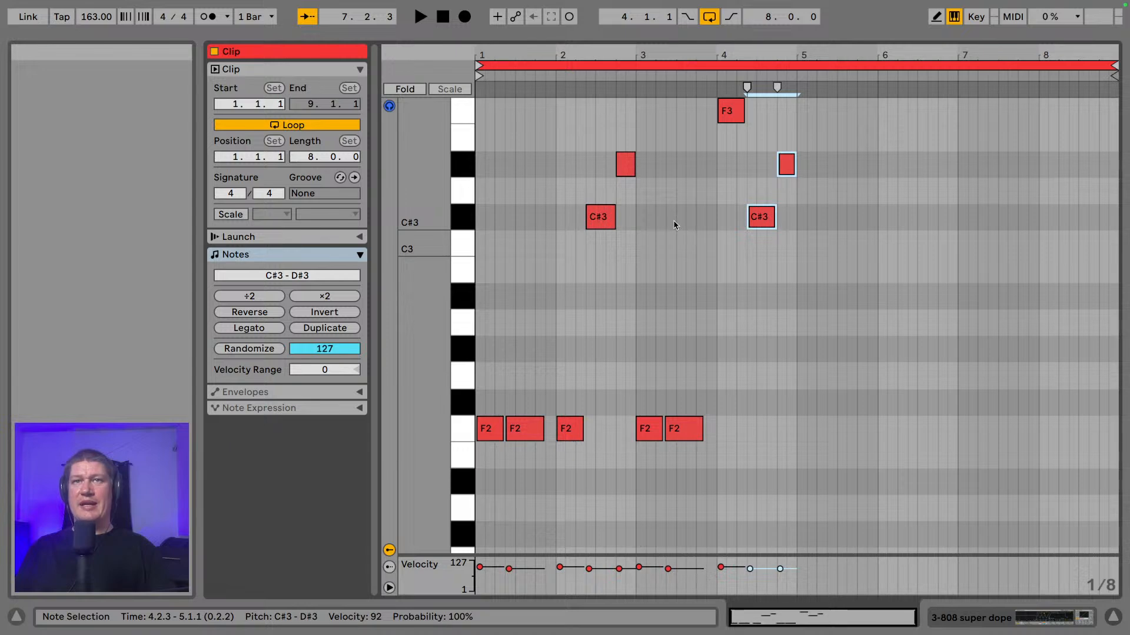
{"action": "key", "text": "space"}
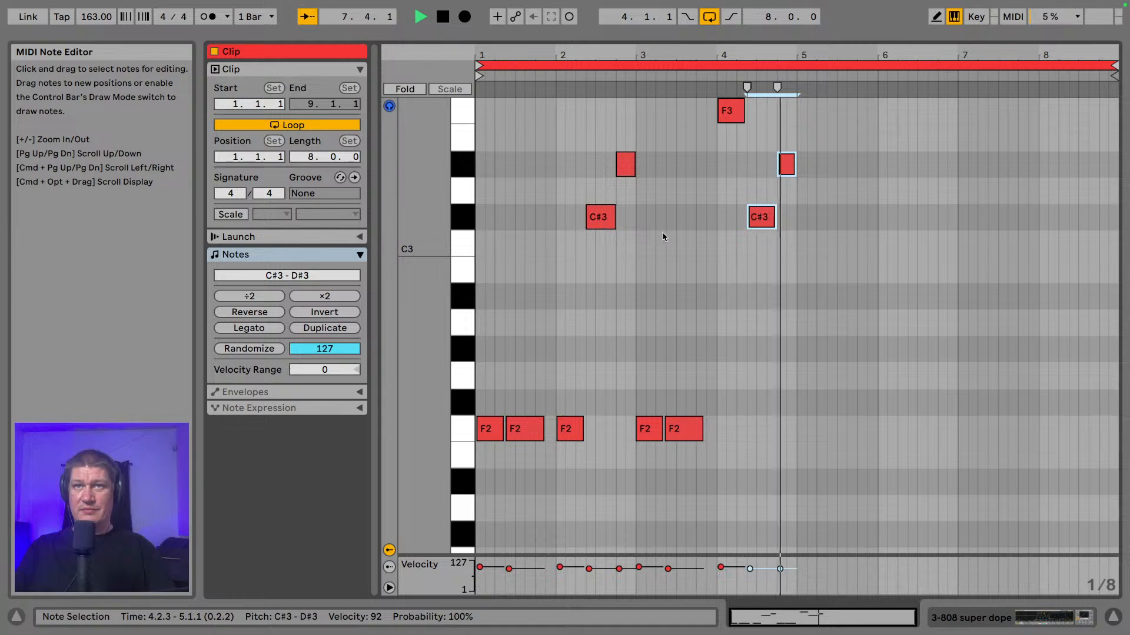
{"action": "left_click", "coordinate": [762, 215]}
{"action": "key", "text": "space"}
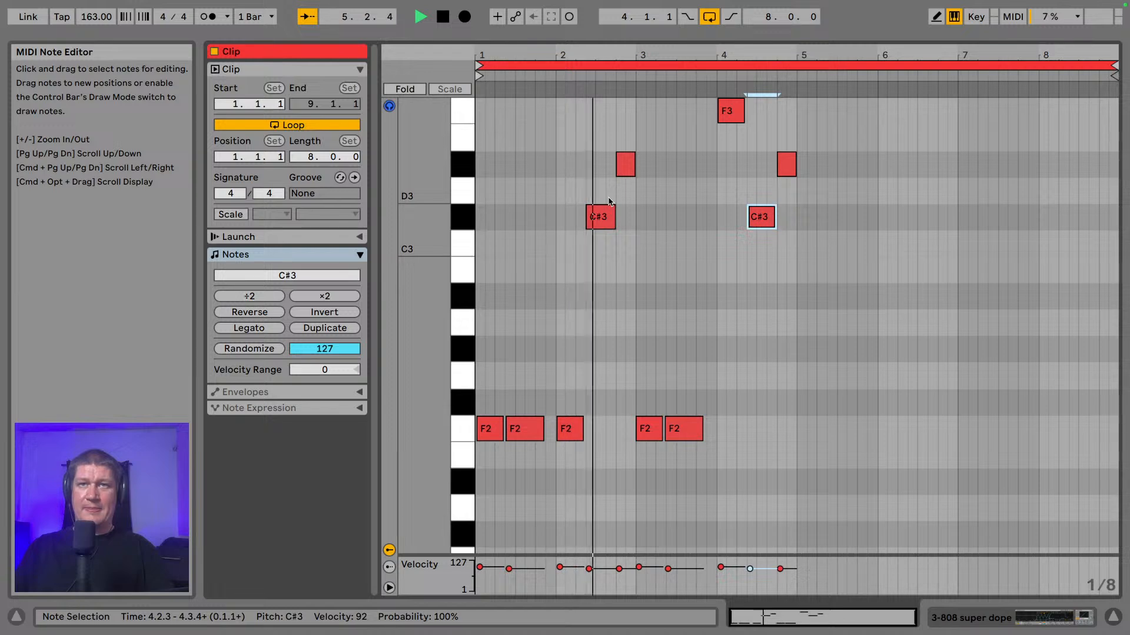
- Lower the D#3 note at the end of bar 2 to C3 and play the line
{"action": "left_click", "coordinate": [631, 164]}
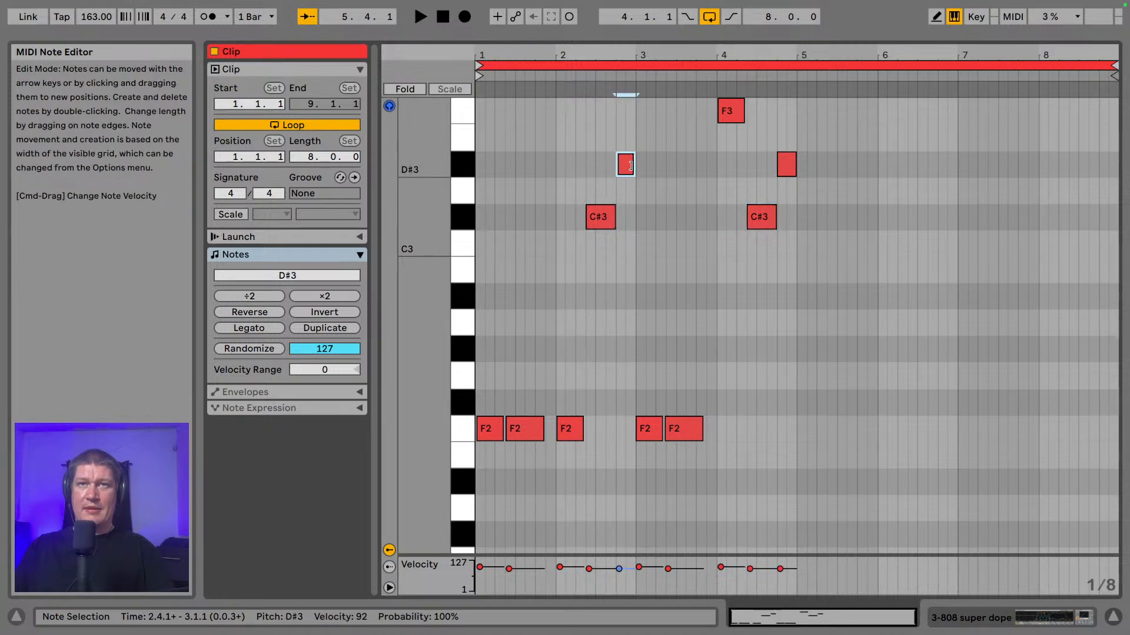
{"action": "key", "text": "Down"}
{"action": "key", "text": "Down"}
{"action": "key", "text": "Down"}
{"action": "key", "text": "Up"}
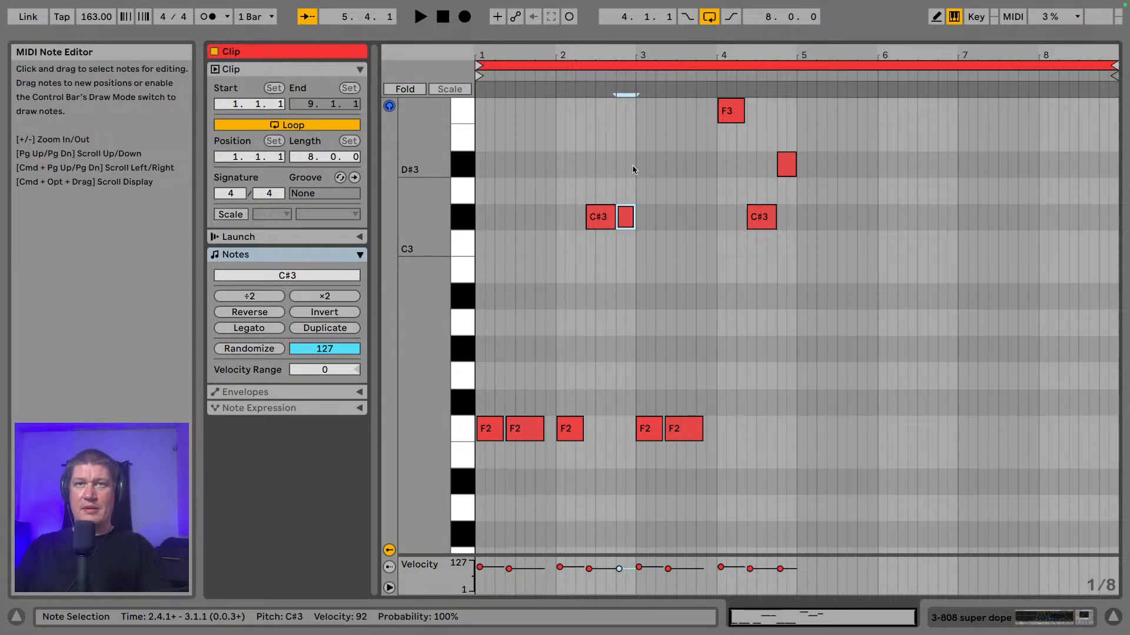
{"action": "key", "text": "Down"}
{"action": "key", "text": "space"}
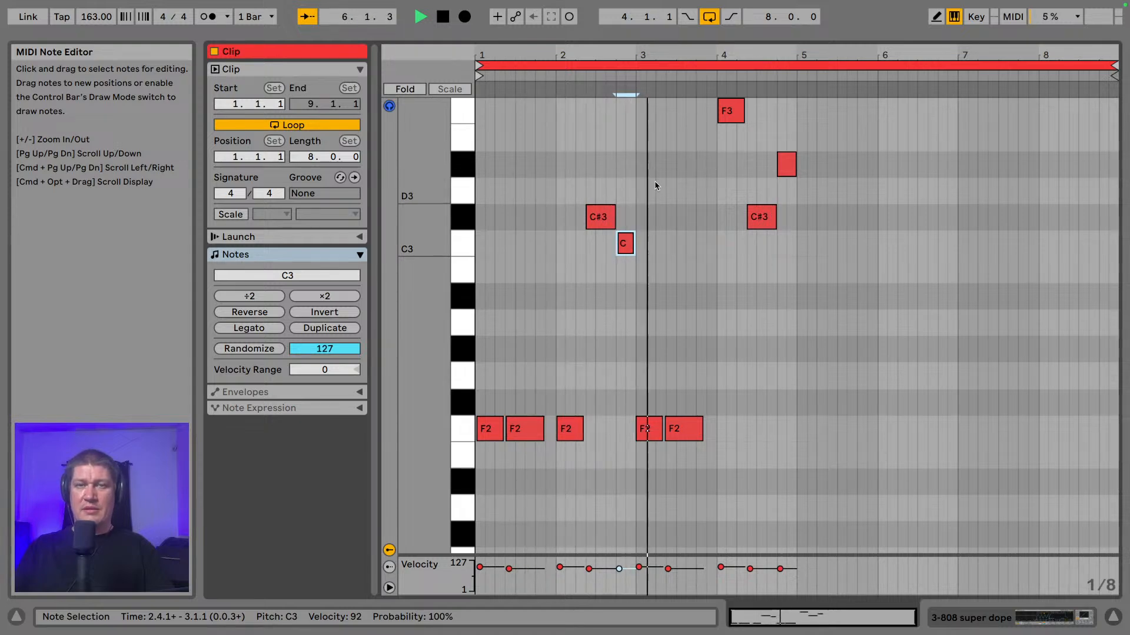
{"action": "key", "text": "space"}
- Delete the C#3 note in bar 2, keeping the C3 note after it
{"action": "left_click", "coordinate": [607, 224]}
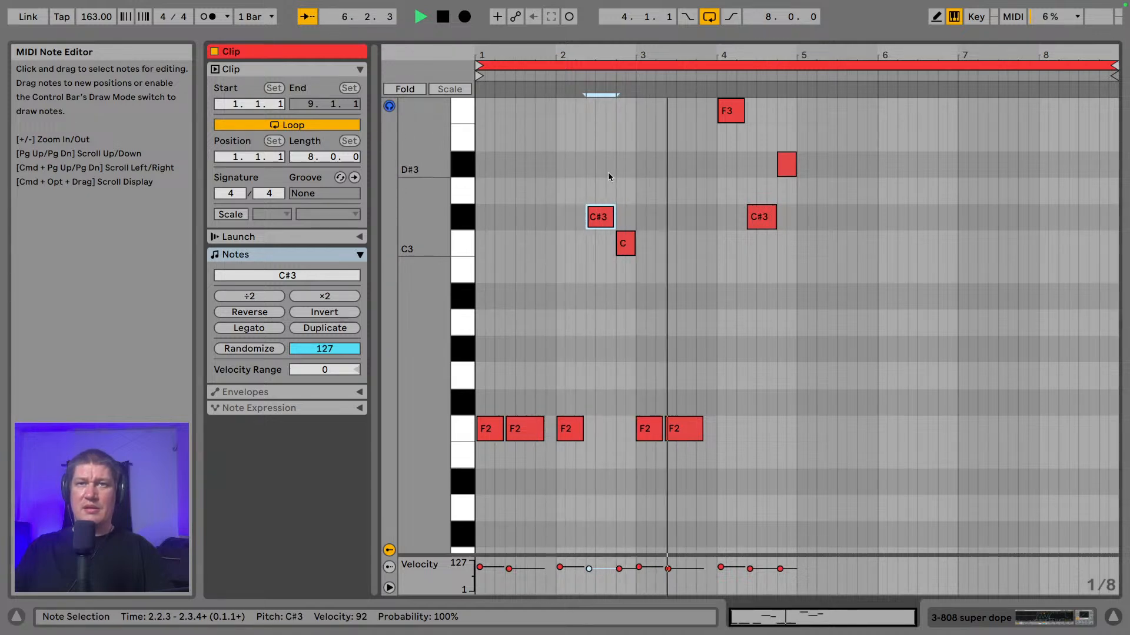
{"action": "key", "text": "space"}
{"action": "left_click", "coordinate": [626, 242]}
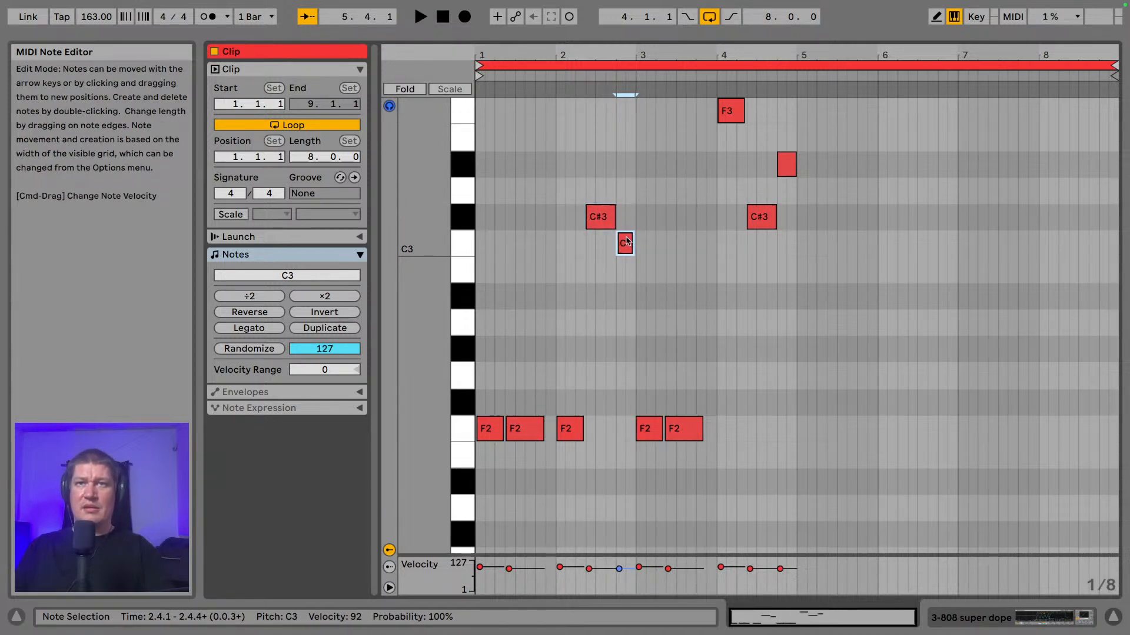
{"action": "left_click", "coordinate": [605, 219]}
{"action": "double_click", "coordinate": [605, 219]}
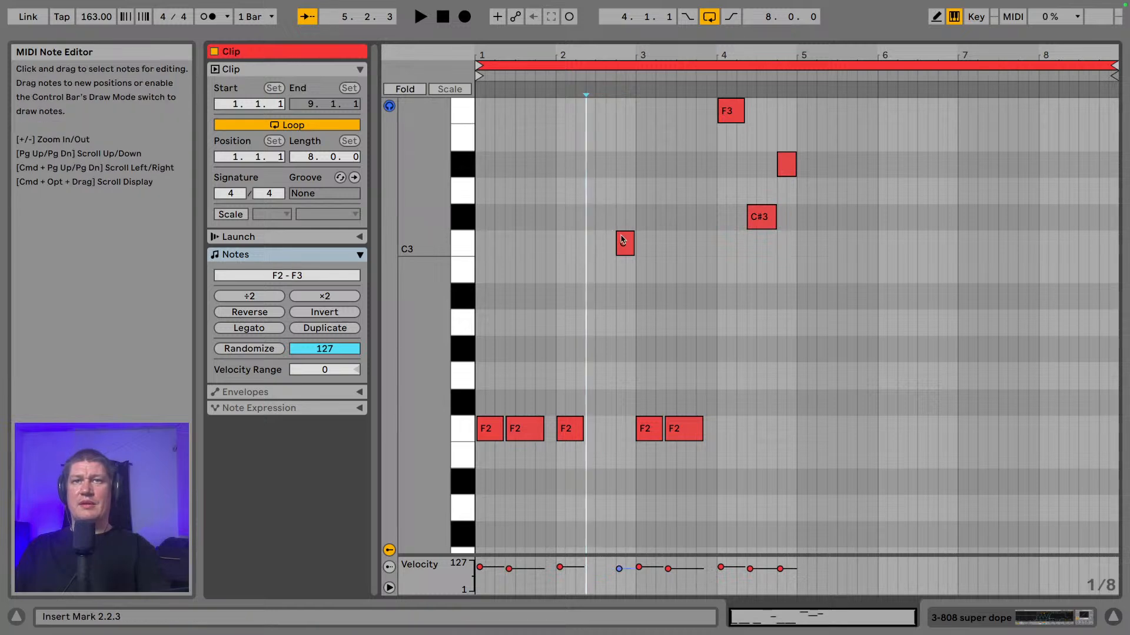
- Lengthen bar 2's C3 note backwards to start at 2.3.3, raise it to C#3 and play the line
{"action": "left_click", "coordinate": [624, 240]}
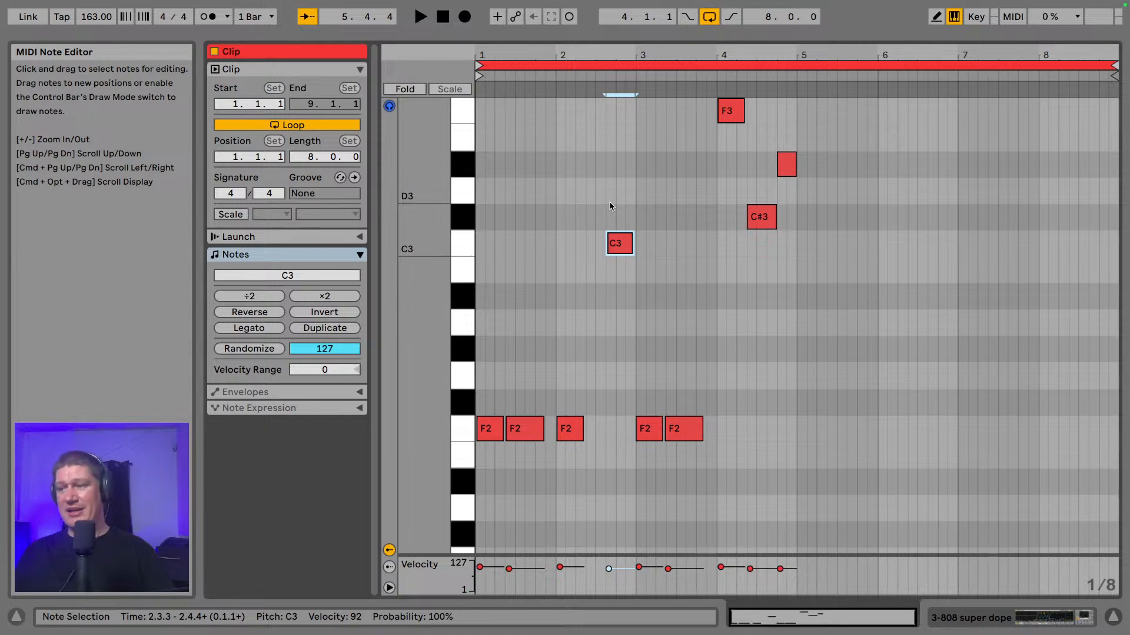
{"action": "key", "text": "space"}
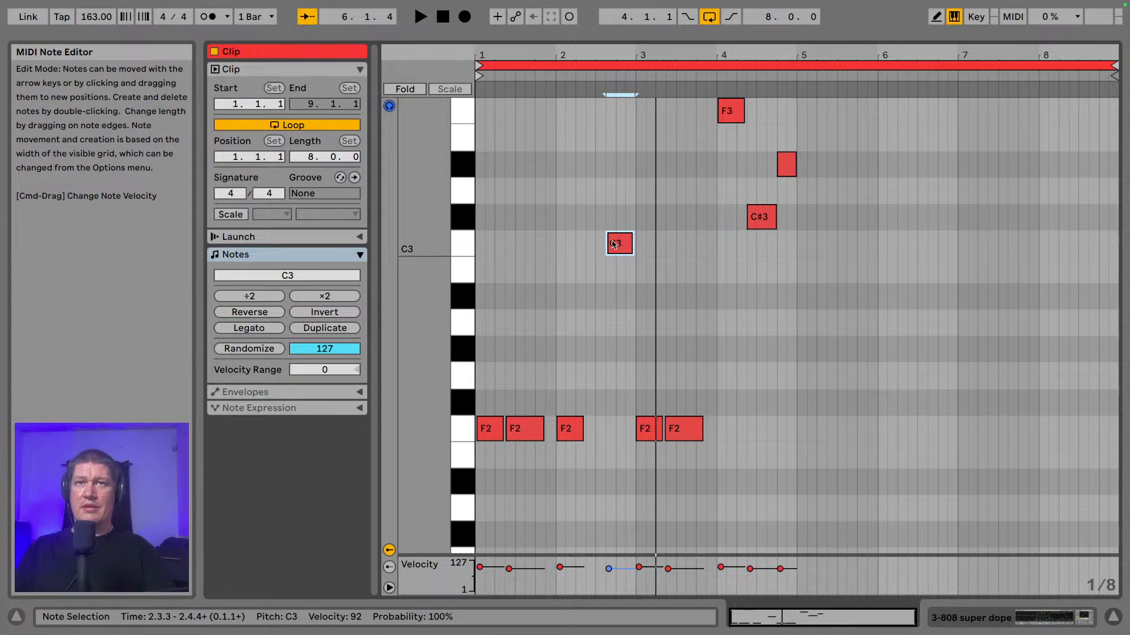
{"action": "key", "text": "space"}
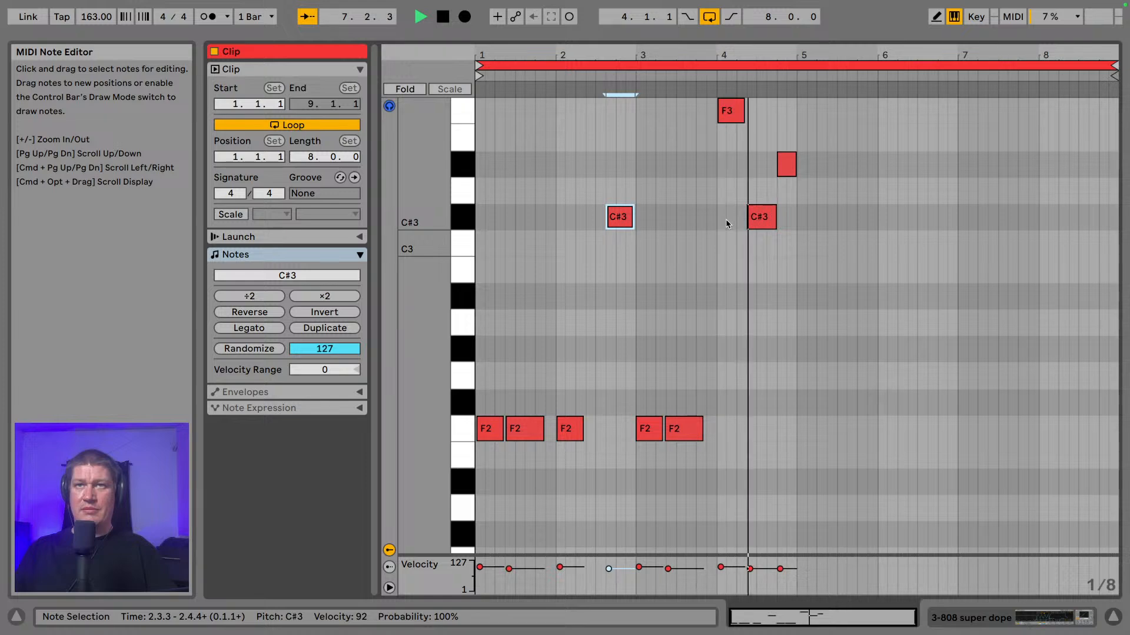
- Lower the short last note of bar 4 by three semitones to C3 and play back the phrase
{"action": "key", "text": "space"}
{"action": "left_click", "coordinate": [760, 218]}
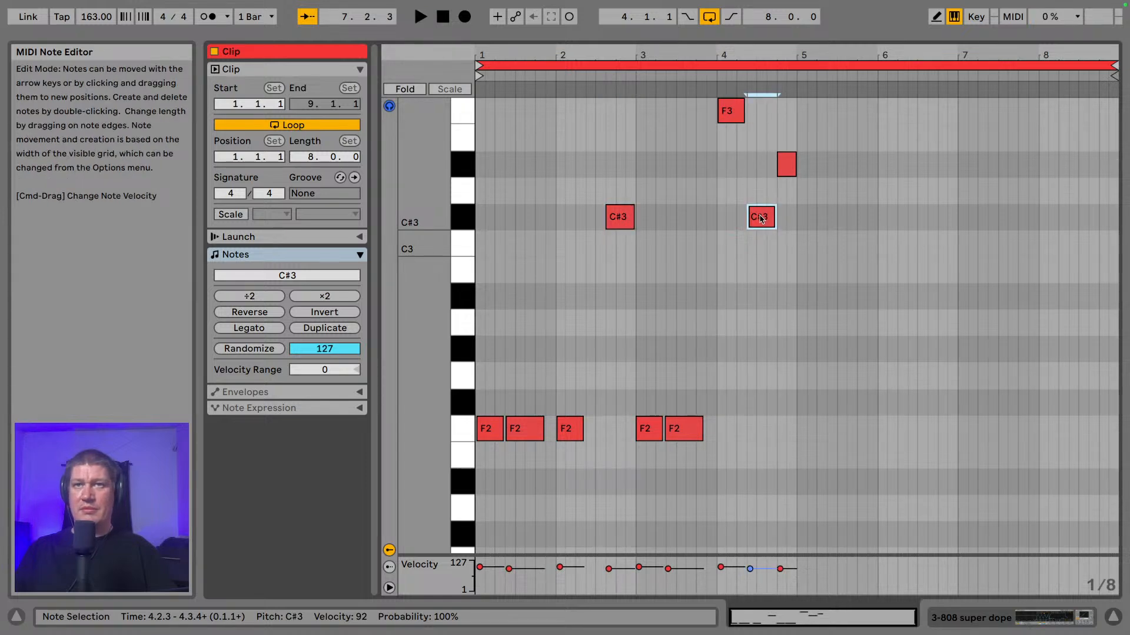
{"action": "left_click", "coordinate": [788, 173]}
{"action": "key", "text": "Down"}
{"action": "key", "text": "Down"}
{"action": "key", "text": "Down"}
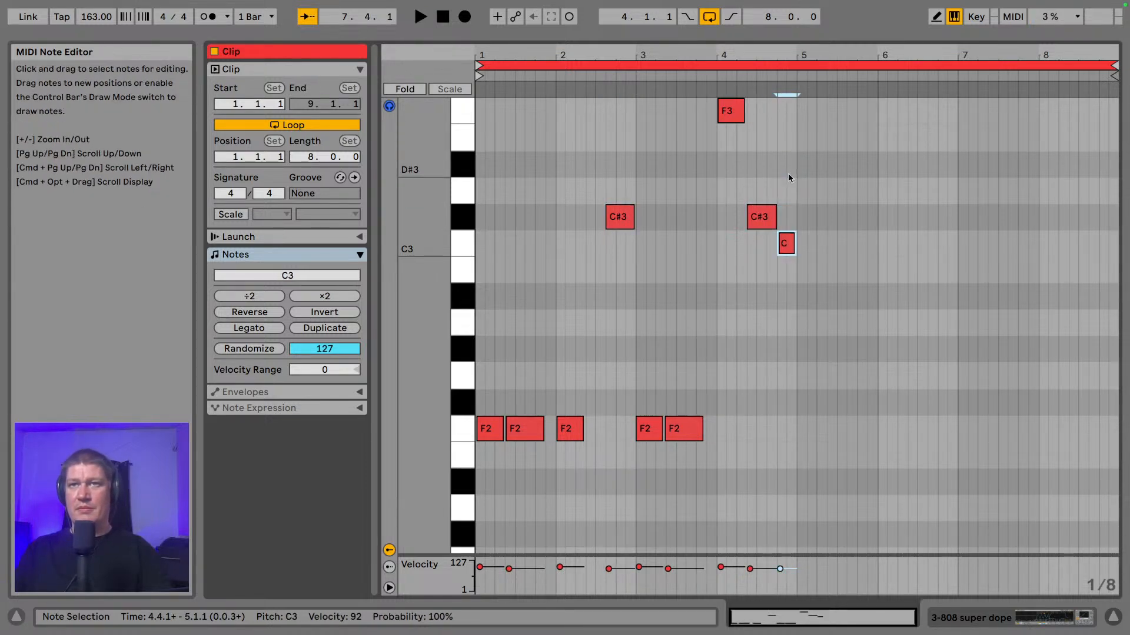
{"action": "key", "text": "Down"}
{"action": "key", "text": "Up"}
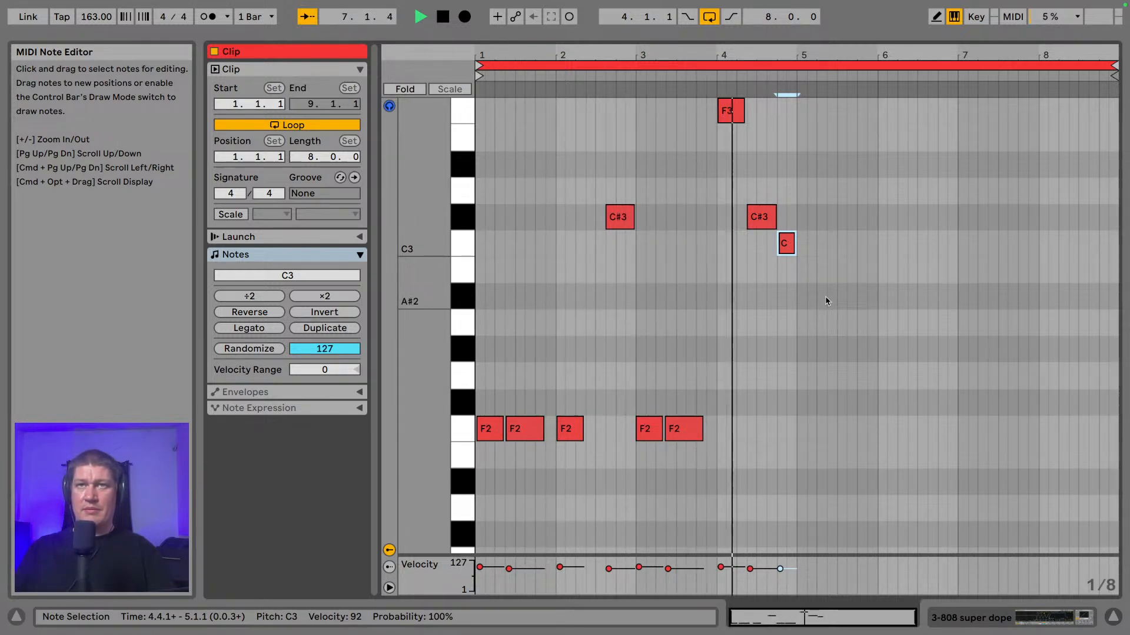
{"action": "key", "text": "space"}
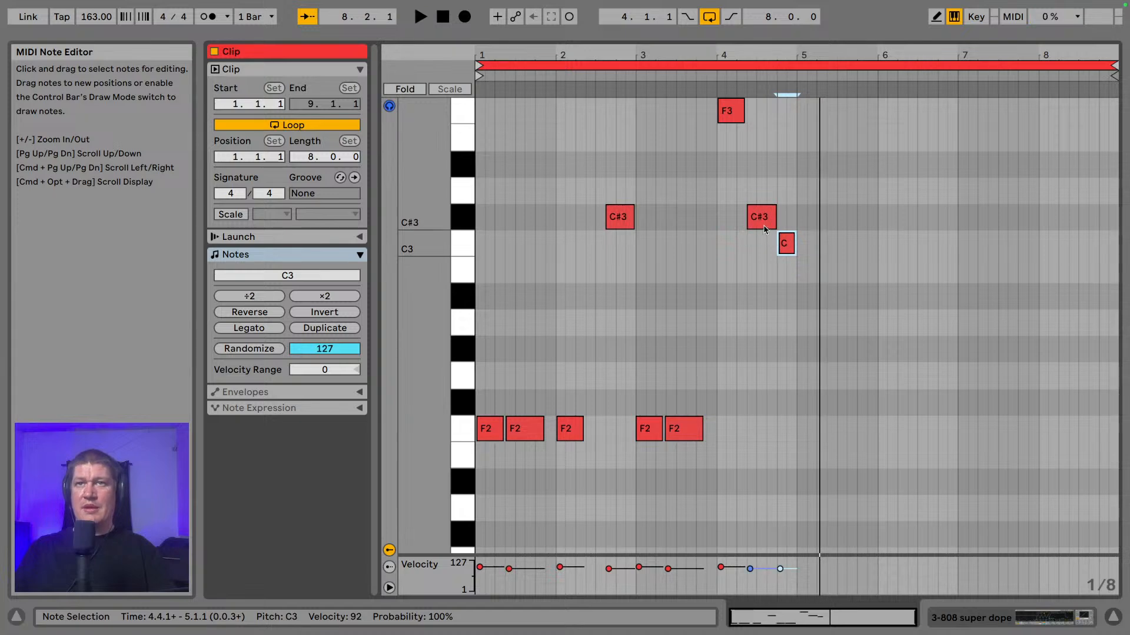
- Delete the short C3 note at the end of bar 4 and move the preceding C#3 note to start at 4.3.1
{"action": "left_click", "coordinate": [768, 226]}
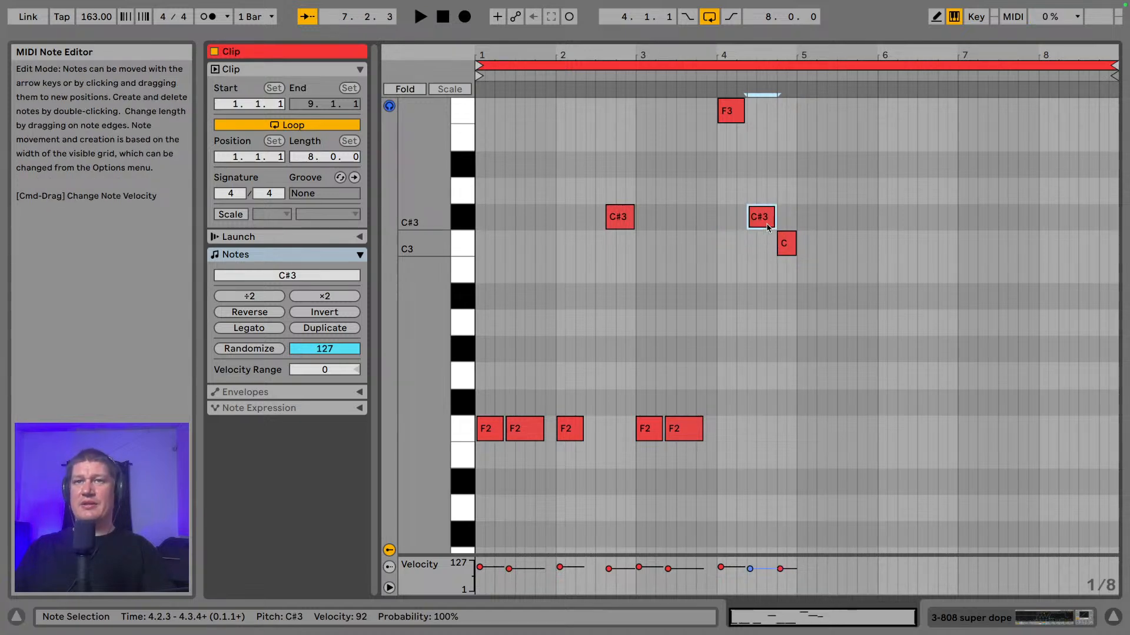
{"action": "double_click", "coordinate": [788, 246]}
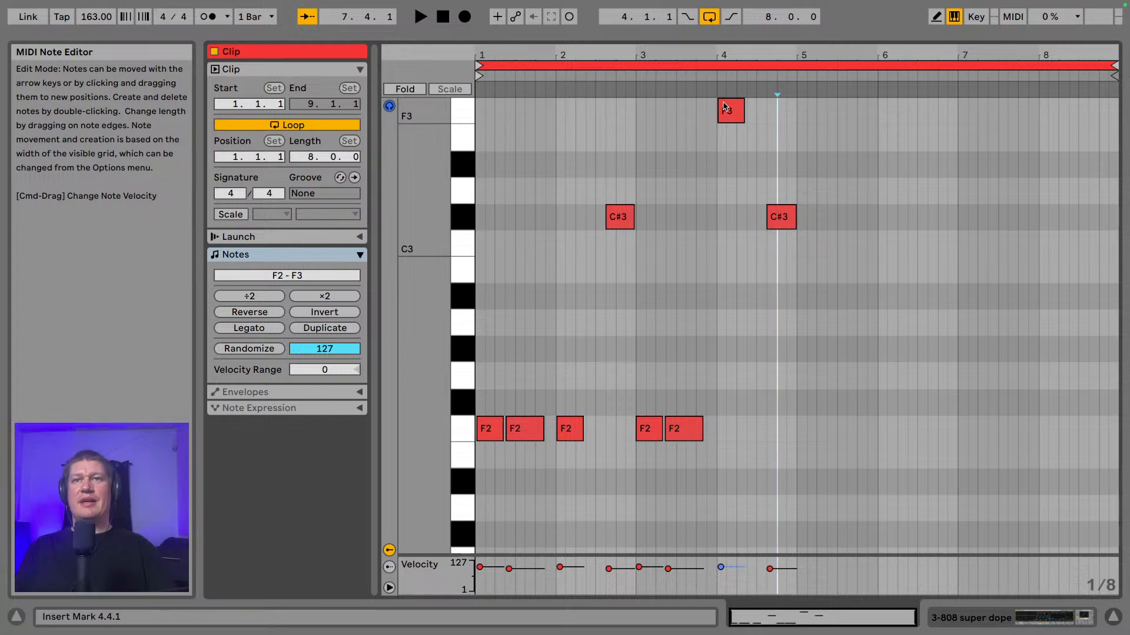
{"action": "left_click", "coordinate": [780, 212]}
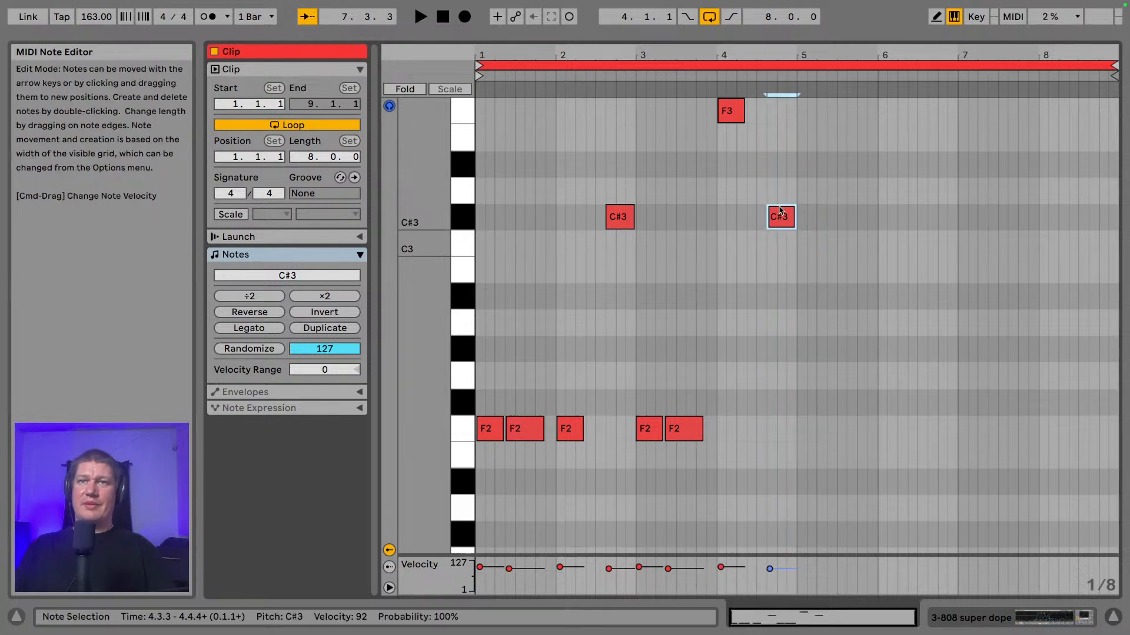
{"action": "key", "text": "space"}
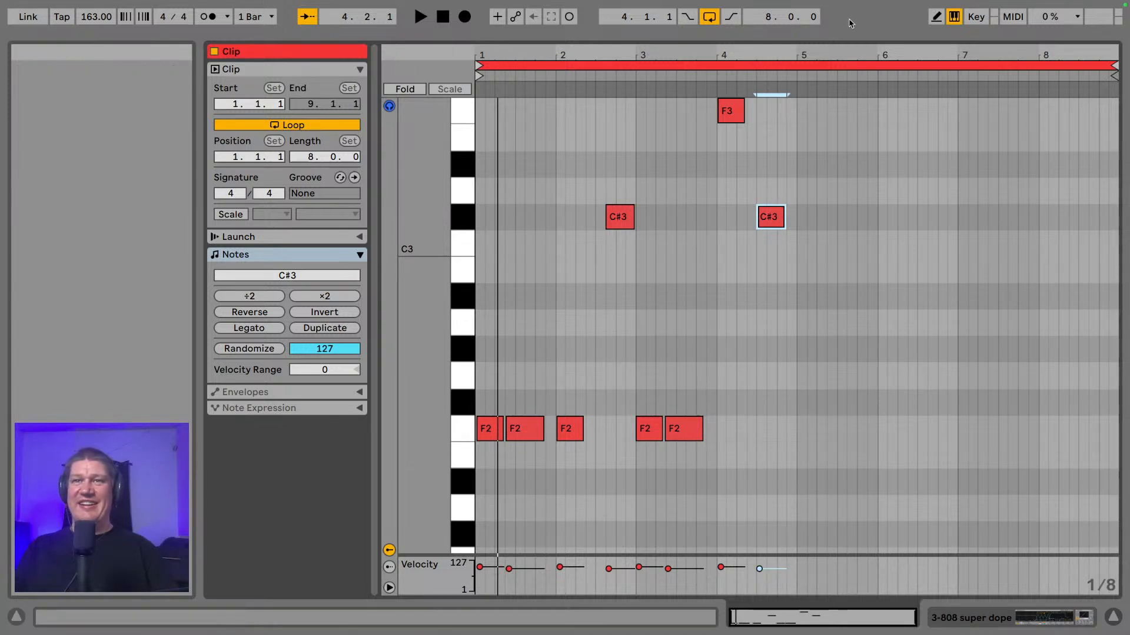
- Lengthen the C#3 note in bar 4 to about 0.1.3, move it to start at 4.2.3 and play it back
{"action": "left_click_drag", "start_coordinate": [785, 216], "coordinate": [790, 217]}
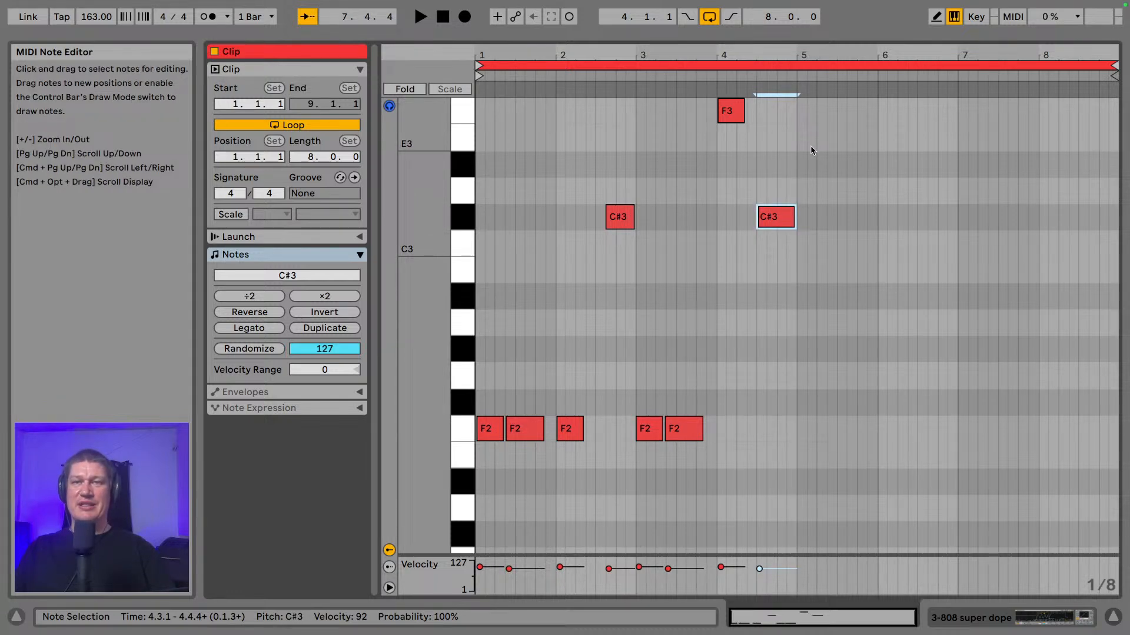
{"action": "key", "text": "space"}
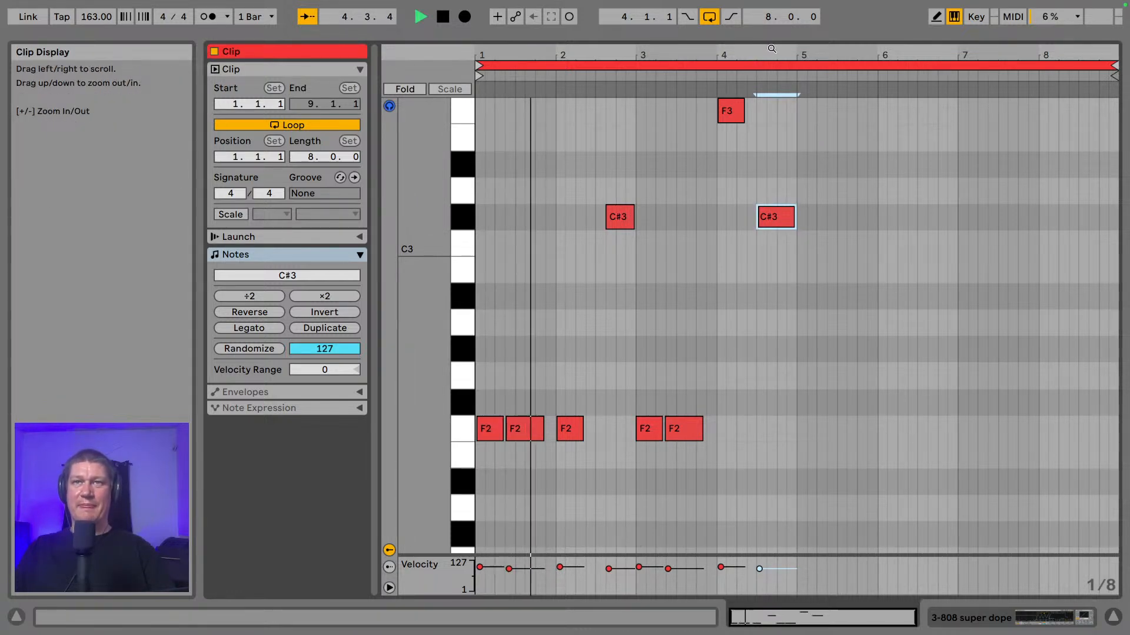
{"action": "left_click_drag", "start_coordinate": [778, 56], "coordinate": [774, 94]}
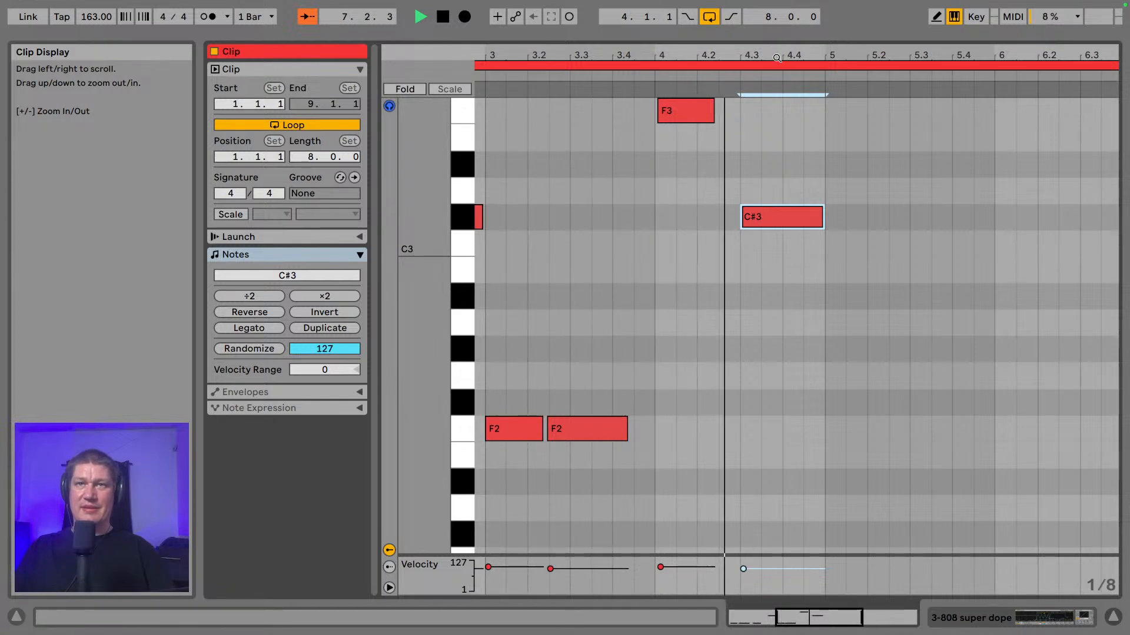
{"action": "key", "text": "space"}
{"action": "left_click_drag", "start_coordinate": [775, 214], "coordinate": [753, 210]}
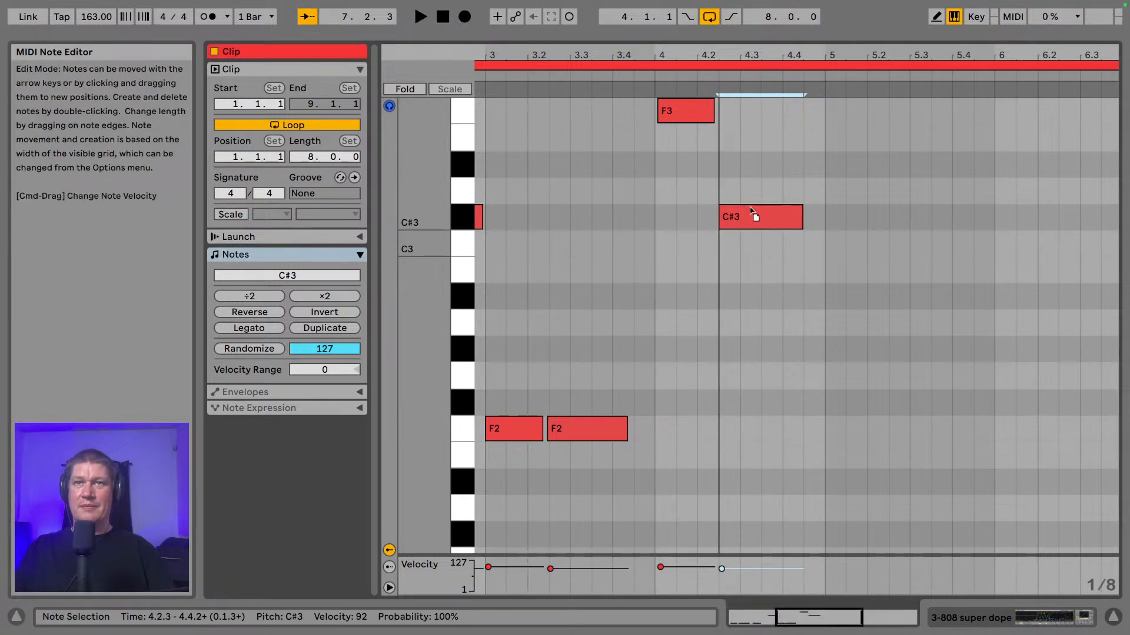
{"action": "key", "text": "space"}
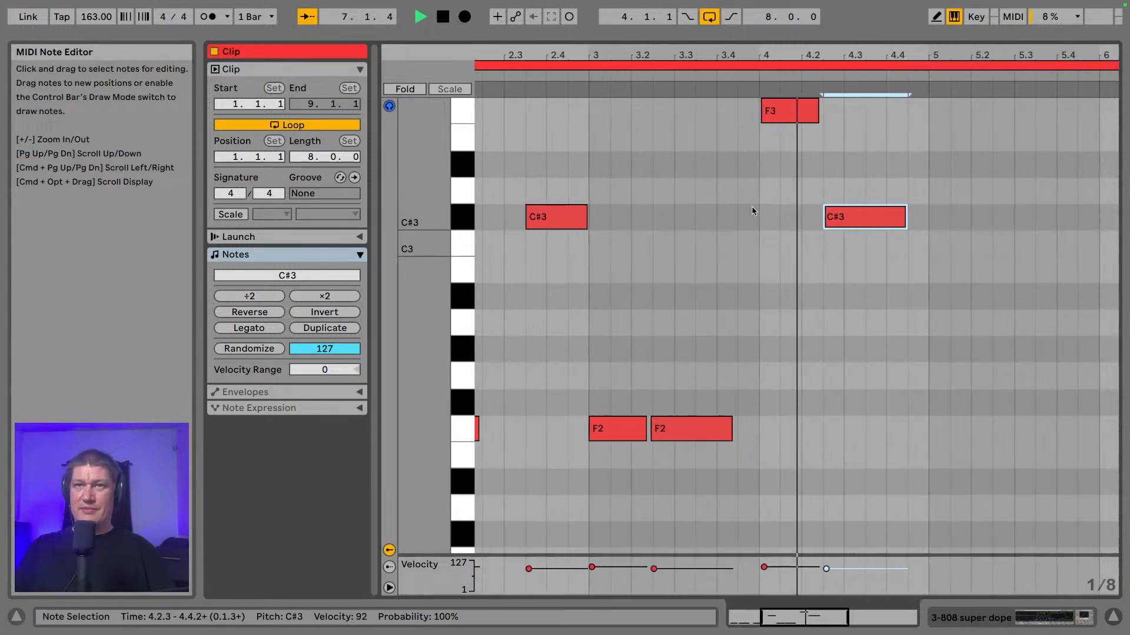
{"action": "key", "text": "space"}
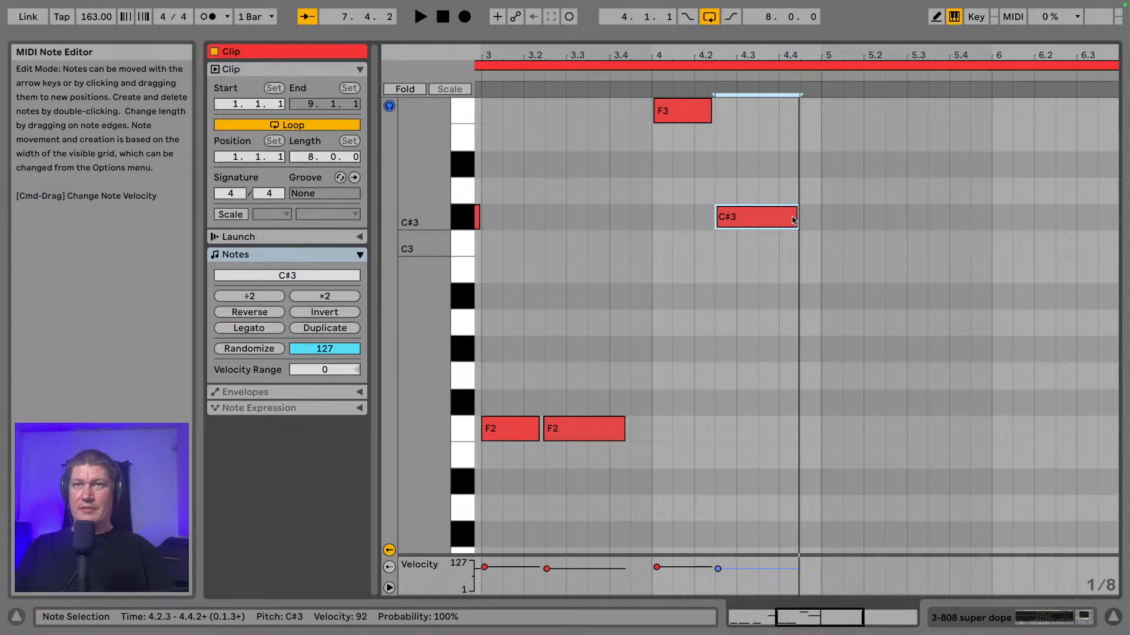
- Shorten the bar 4 C#3 note to about 0.1.1 and duplicate it as a C3 note trimmed to the bar's end
{"action": "left_click_drag", "start_coordinate": [793, 214], "coordinate": [772, 218]}
{"action": "key", "text": "super+d"}
{"action": "key", "text": "Down"}
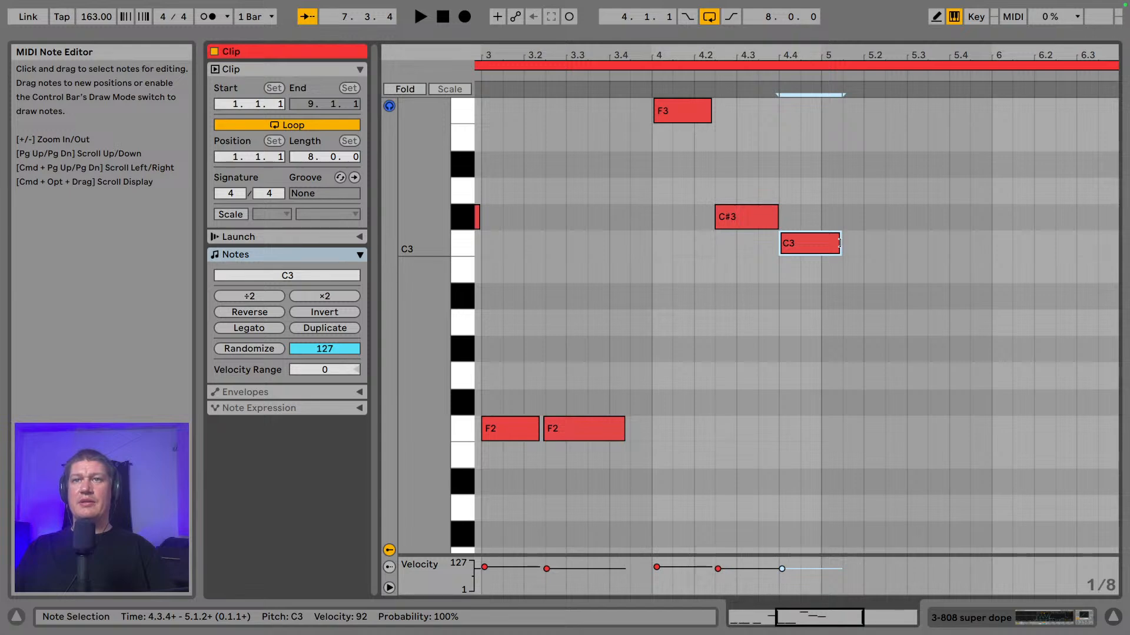
{"action": "left_click_drag", "start_coordinate": [840, 243], "coordinate": [819, 244]}
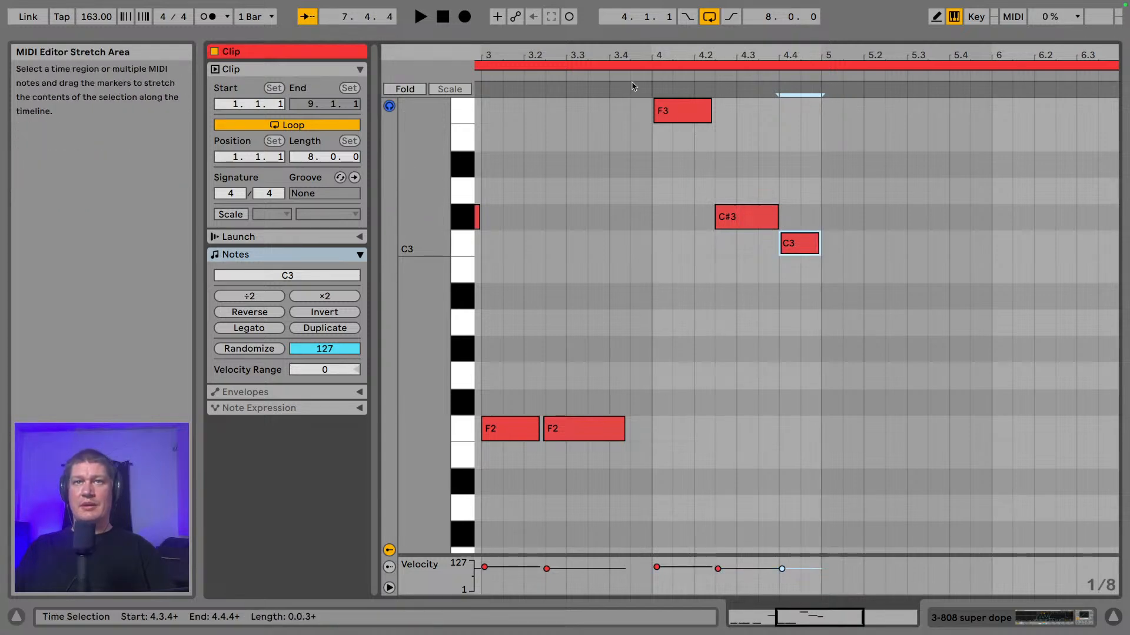
- Shrink the note editor to reveal the arrangement and unfold the 808 track to show its bass notes
{"action": "left_click", "coordinate": [654, 129]}
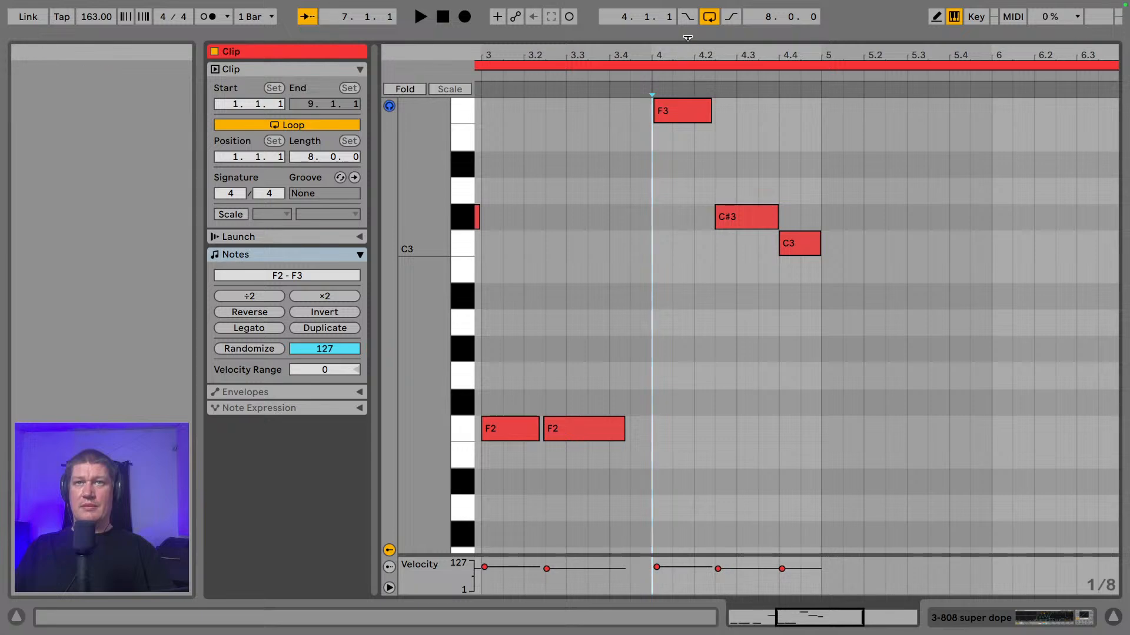
{"action": "left_click_drag", "start_coordinate": [687, 39], "coordinate": [761, 407]}
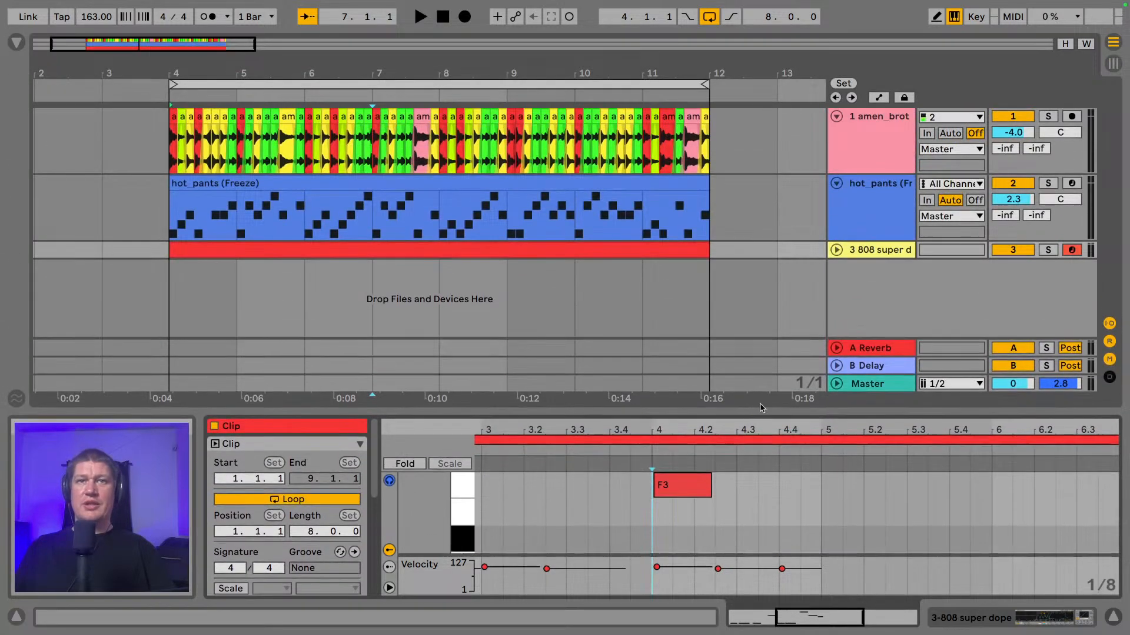
{"action": "left_click", "coordinate": [836, 250]}
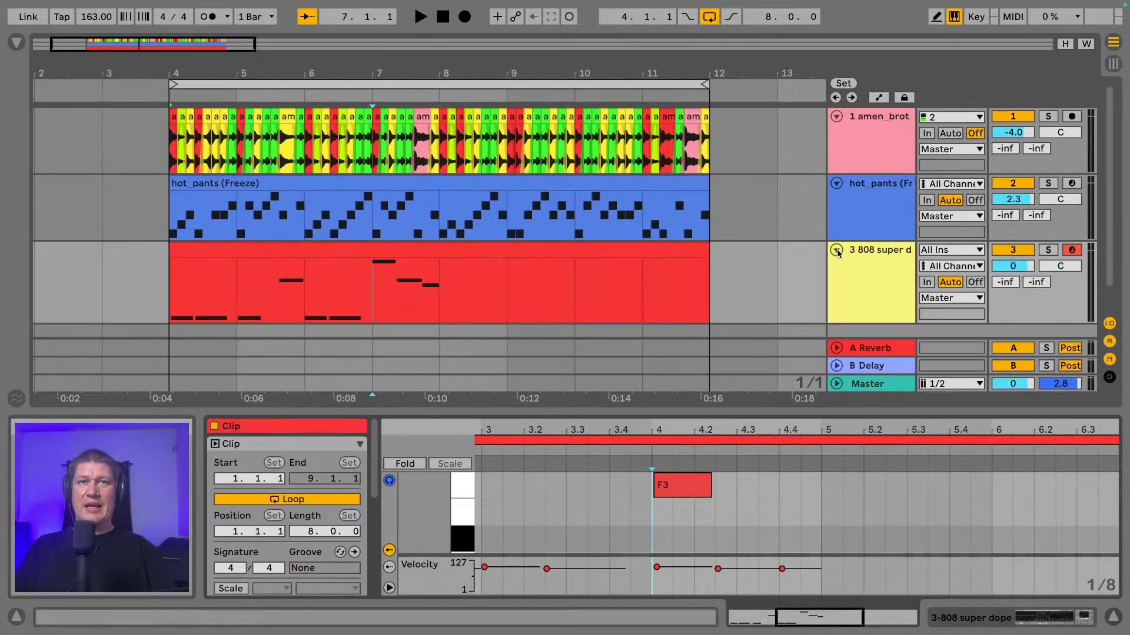
{"action": "scroll", "coordinate": [819, 218], "scroll_direction": "down", "scroll_amount": 2}
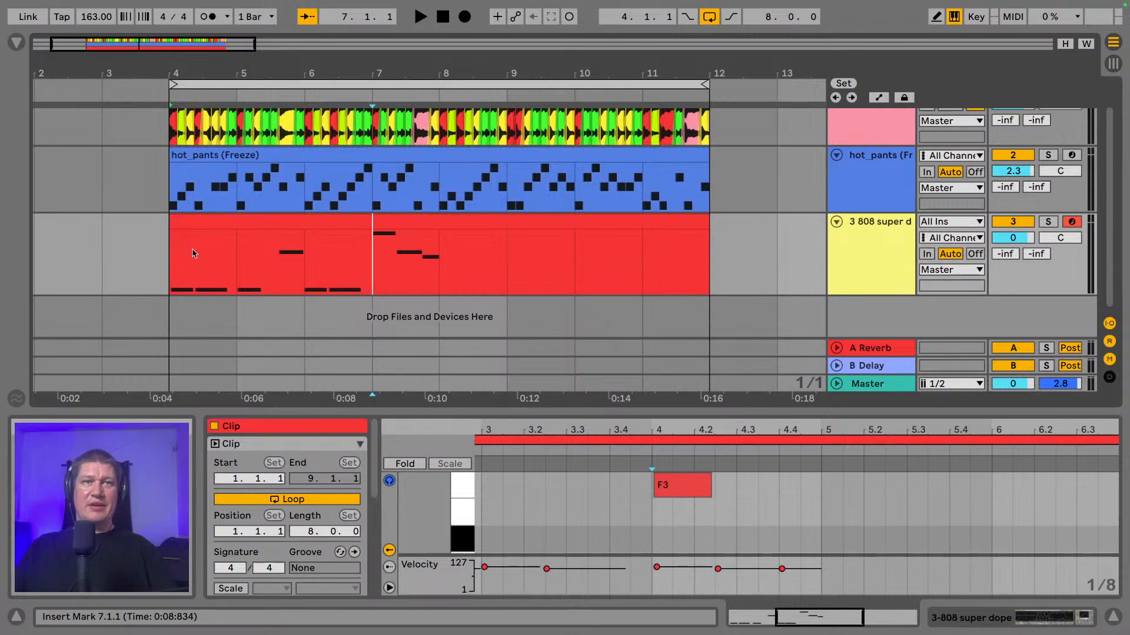
- Split the eight-bar 808 clip into two-bar clips at bars 6, 8 and 10, and select the bars 6–8 clip
{"action": "left_click", "coordinate": [300, 267]}
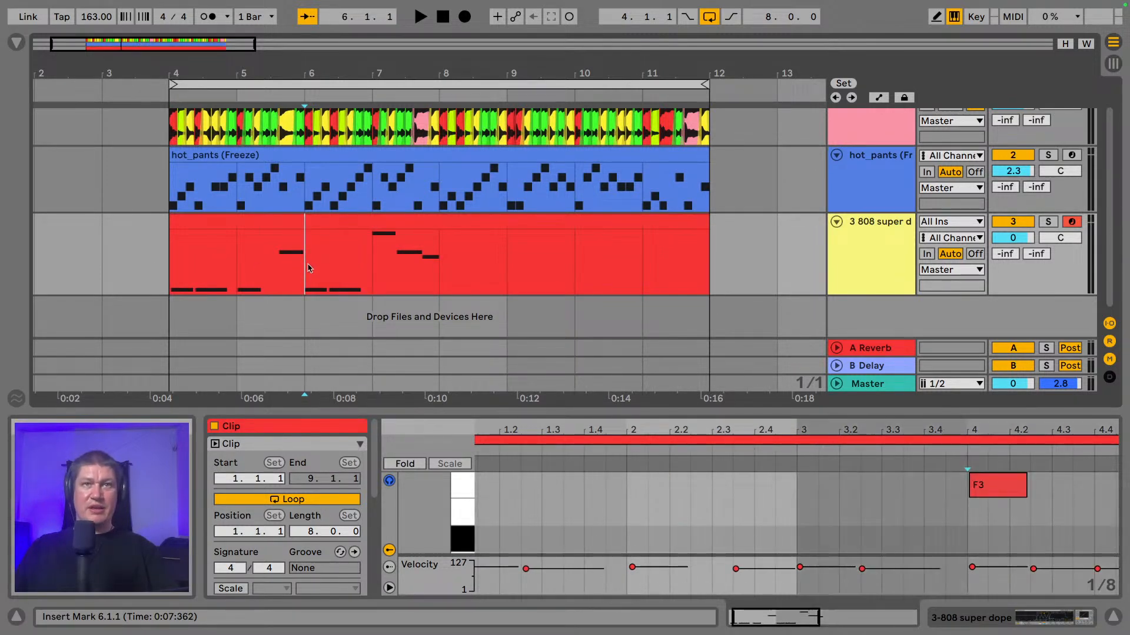
{"action": "left_click", "coordinate": [149, 253]}
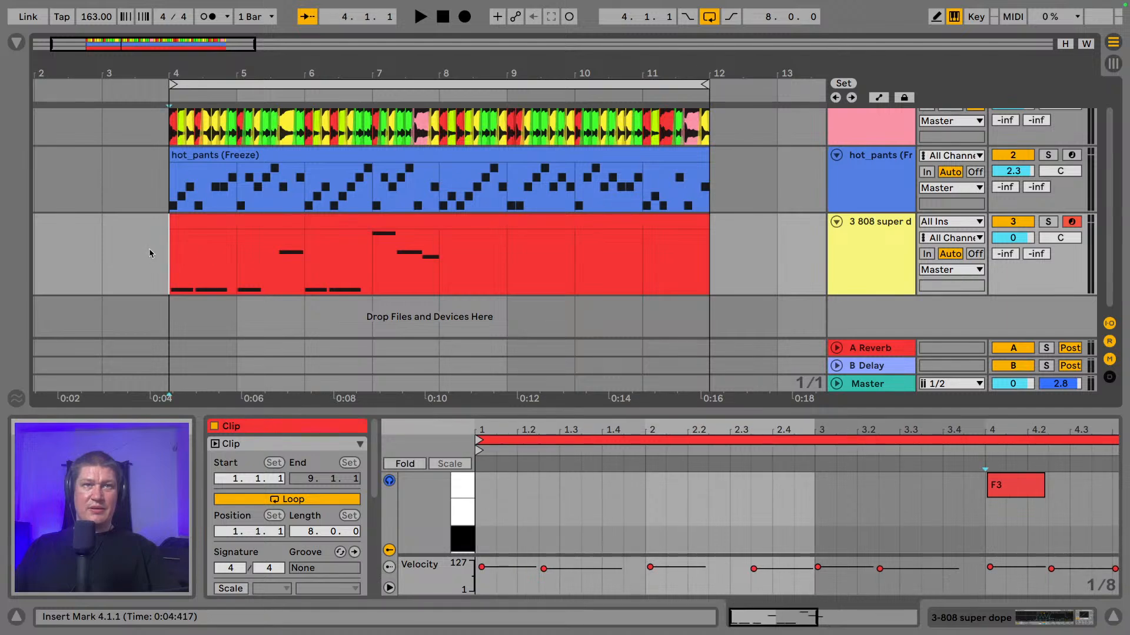
{"action": "left_click_drag", "start_coordinate": [304, 250], "coordinate": [429, 243]}
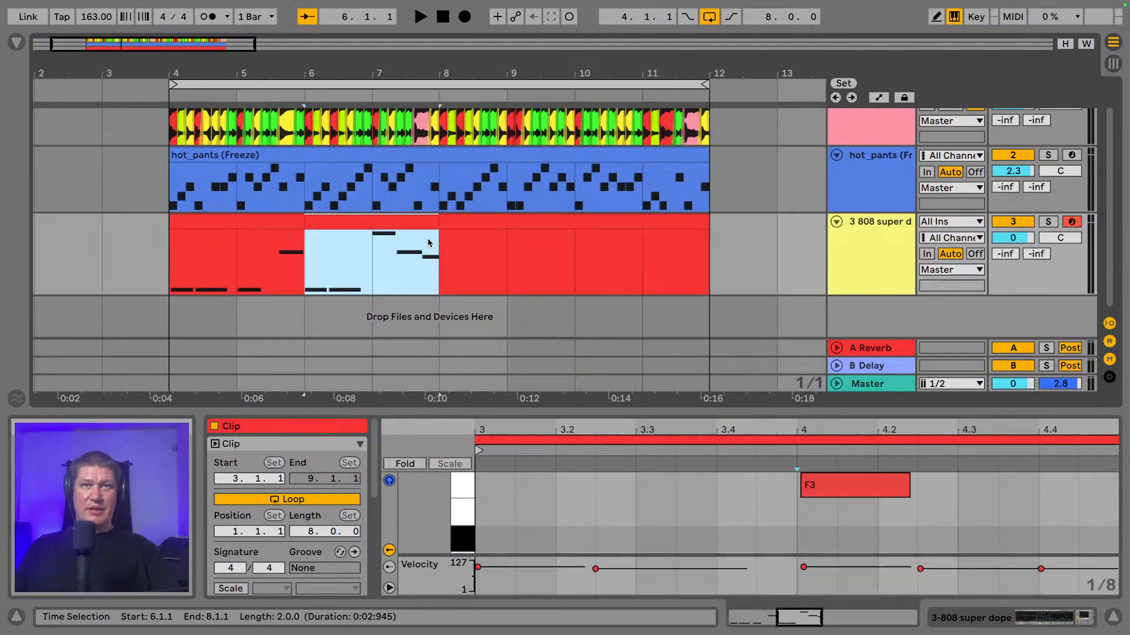
{"action": "left_click_drag", "start_coordinate": [574, 247], "coordinate": [704, 253]}
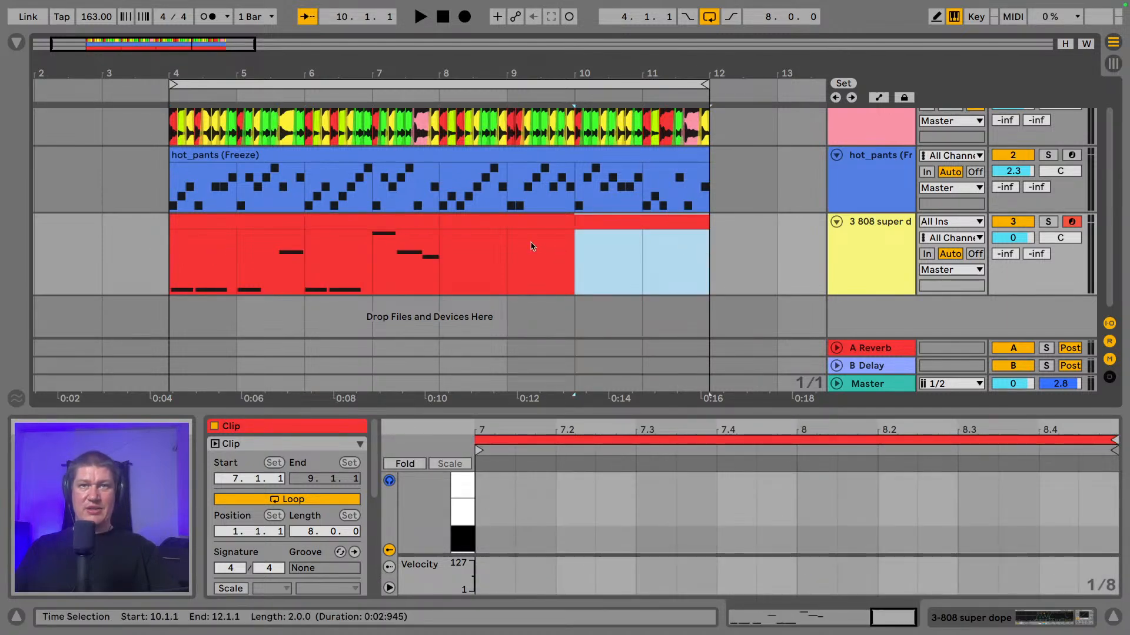
{"action": "left_click", "coordinate": [268, 223]}
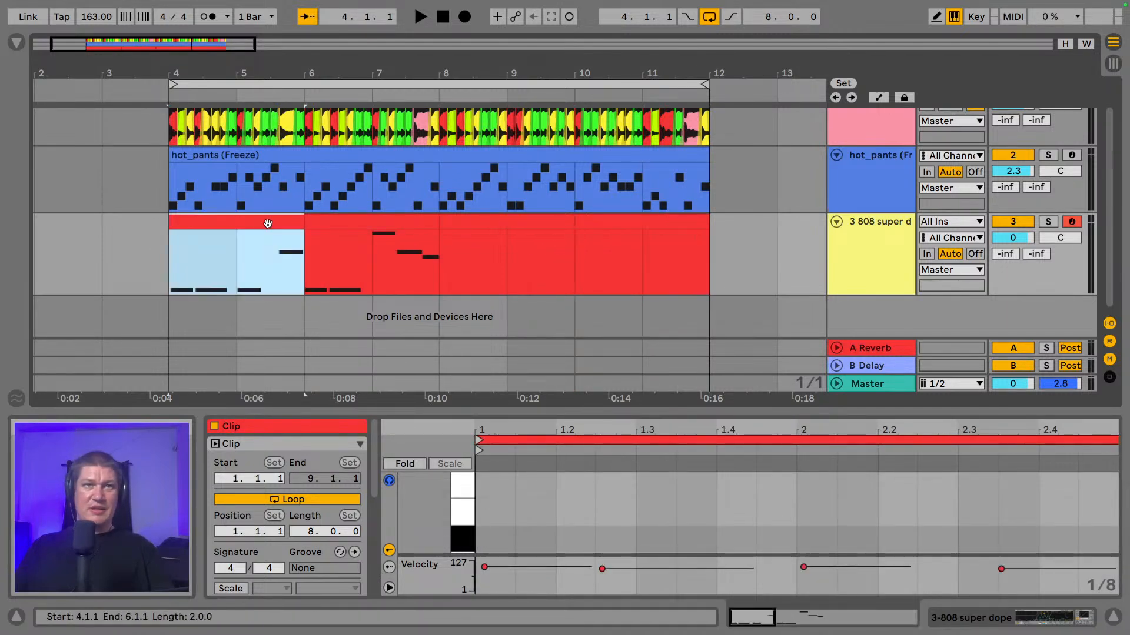
{"action": "left_click", "coordinate": [353, 222]}
- Play back the 808 clip spanning bars 6 to 8 against the drum breaks
{"action": "key", "text": "space"}
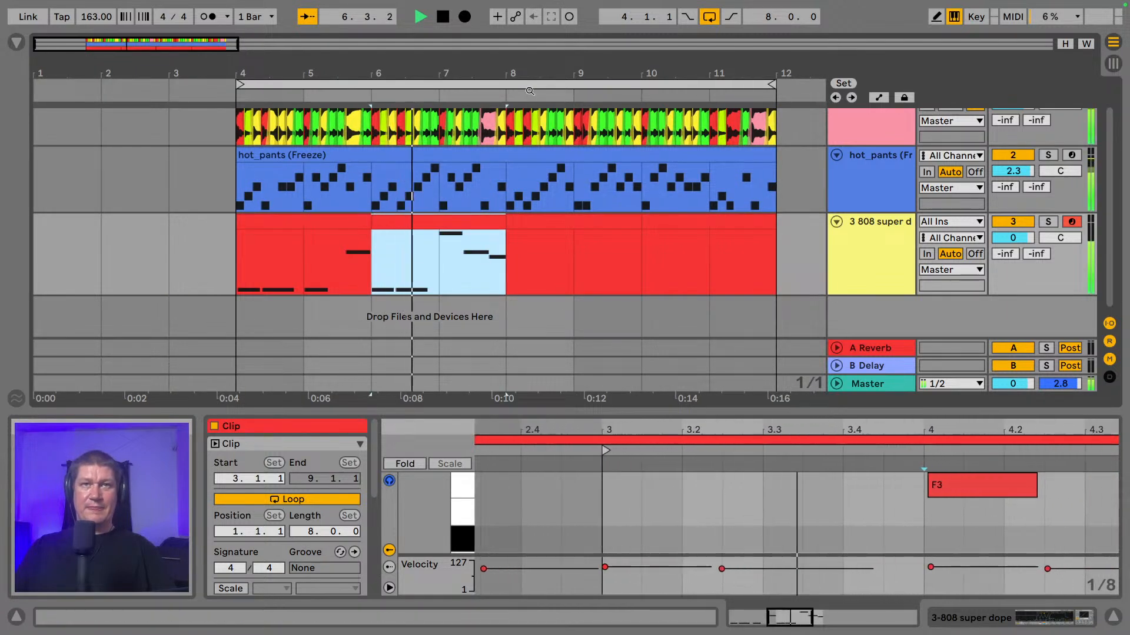
{"action": "left_click_drag", "start_coordinate": [572, 71], "coordinate": [574, 112]}
{"action": "key", "text": "space"}
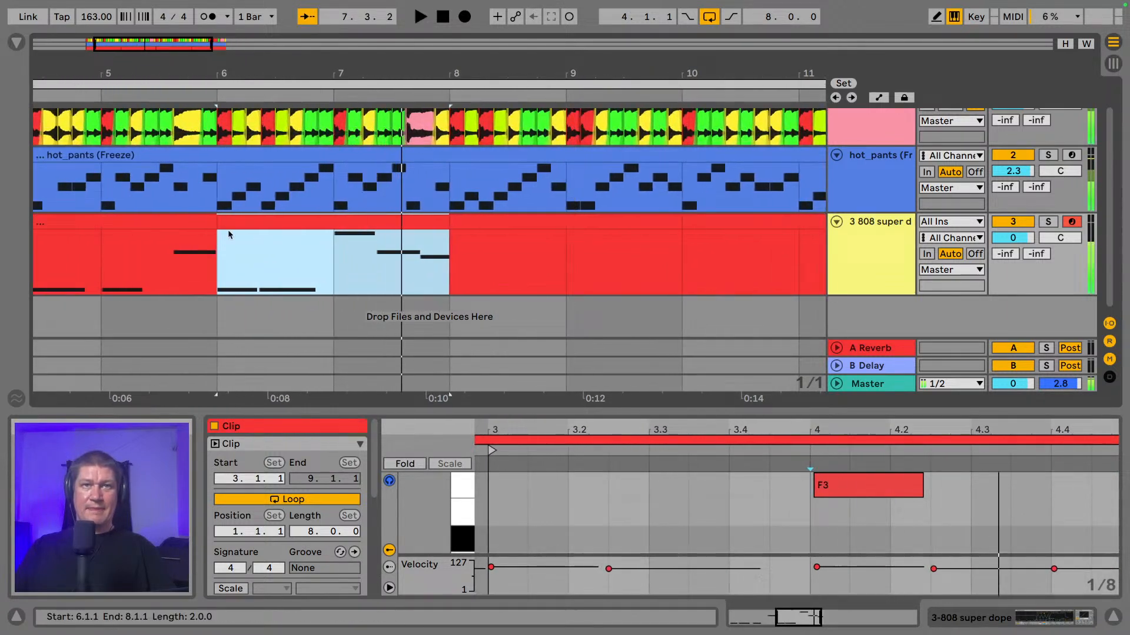
{"action": "double_click", "coordinate": [341, 220]}
{"action": "key", "text": "space"}
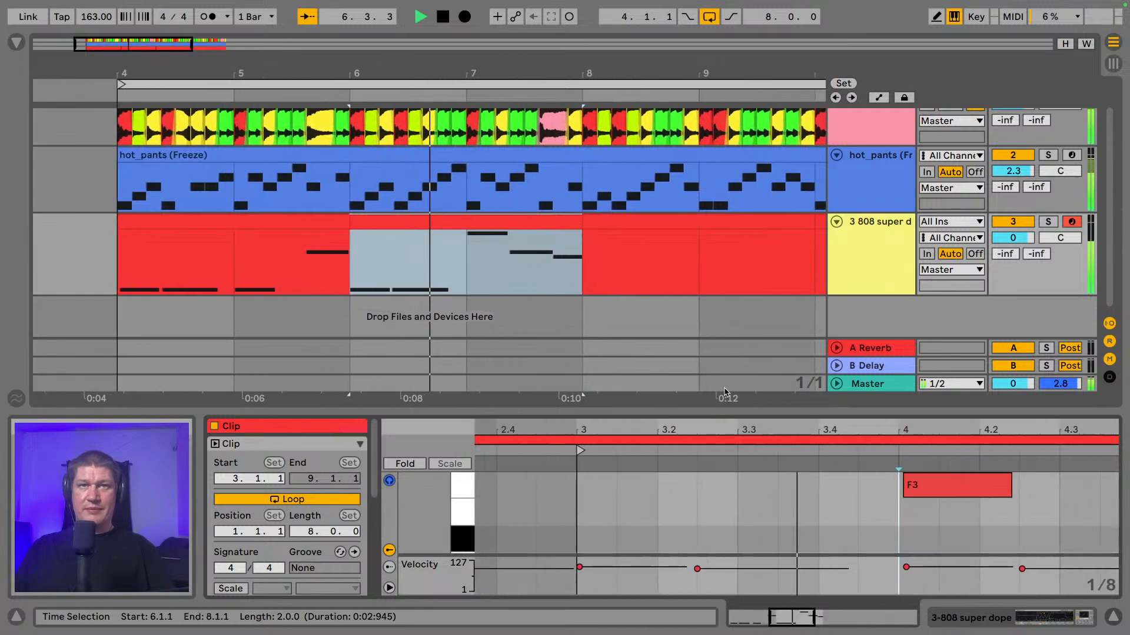
{"action": "key", "text": "space"}
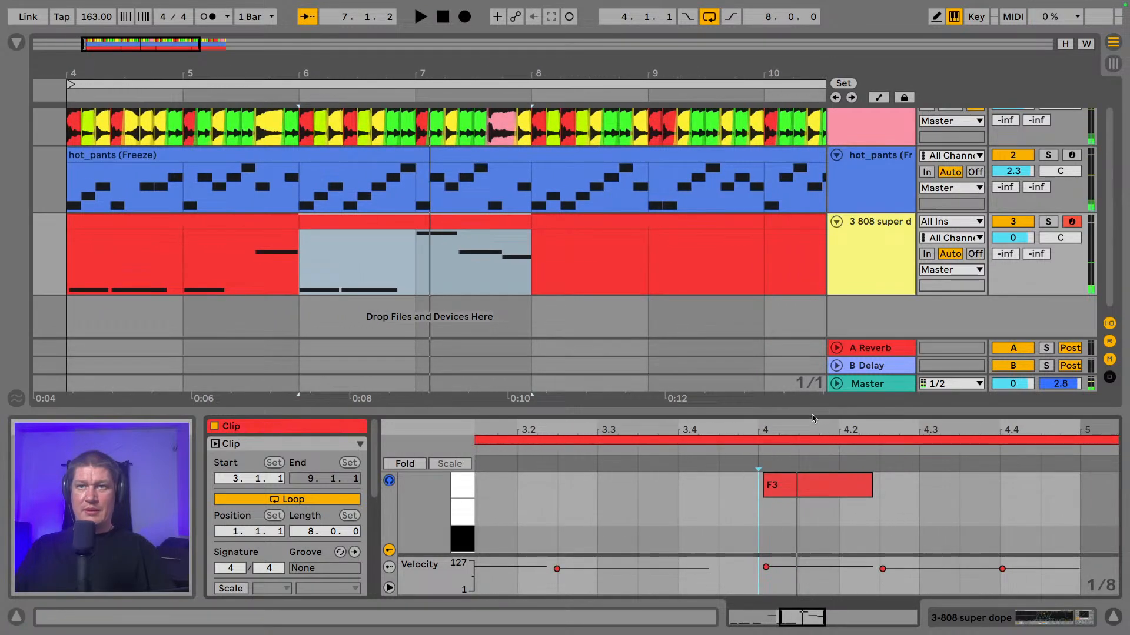
- Enlarge the note editor, move the F3 note to start exactly at 4.1.1 and play back the phrase
{"action": "left_click_drag", "start_coordinate": [811, 411], "coordinate": [765, 84]}
{"action": "key", "text": "space"}
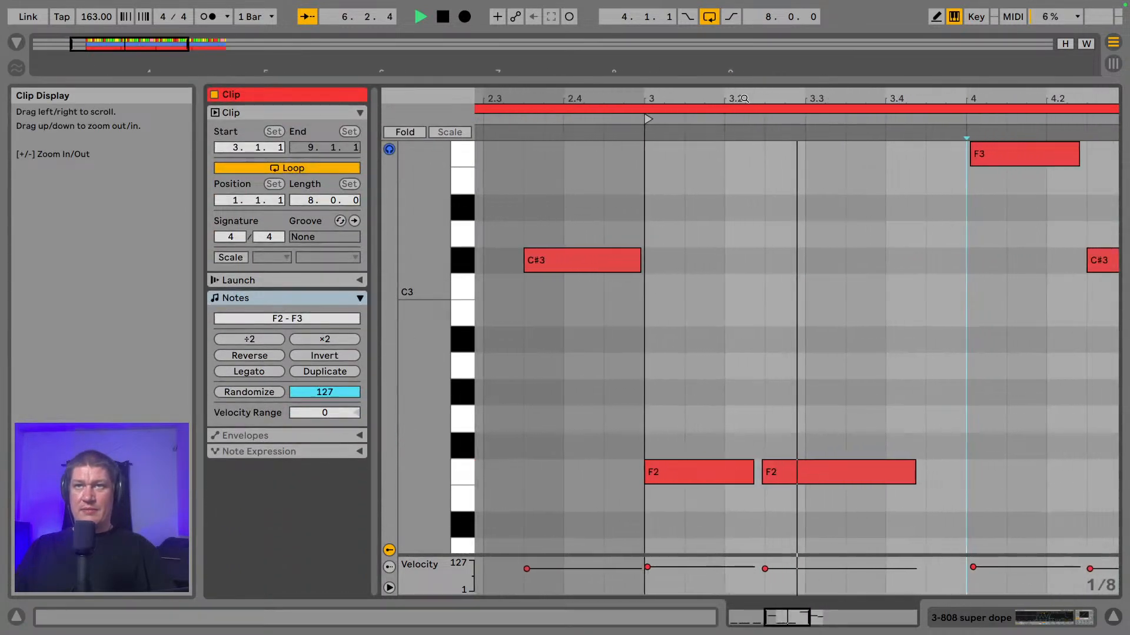
{"action": "key", "text": "space"}
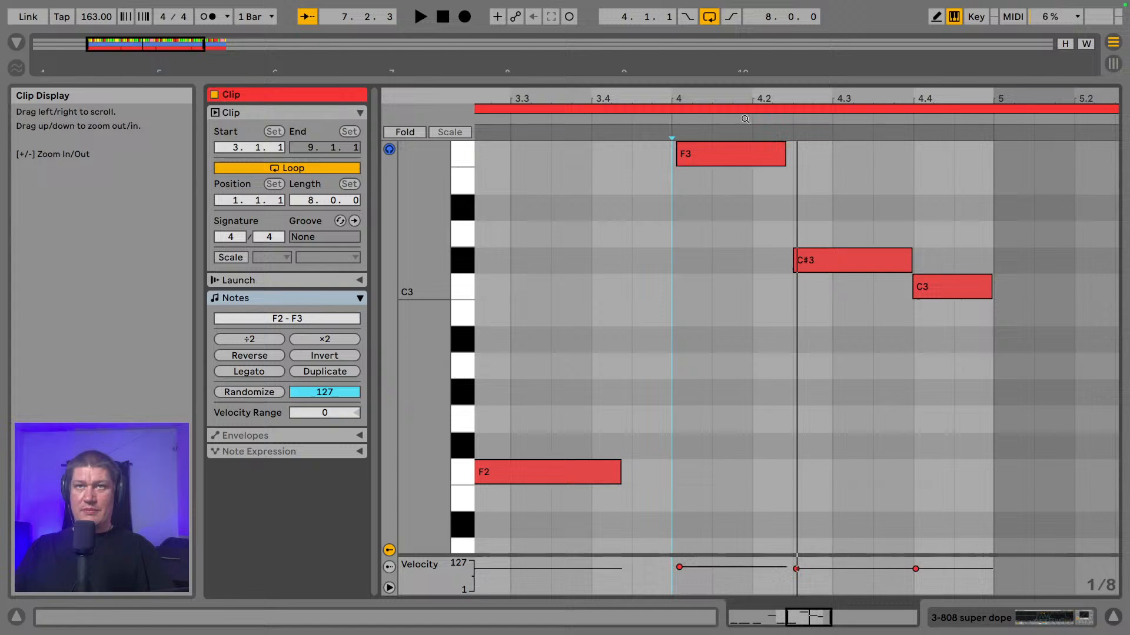
{"action": "left_click", "coordinate": [726, 147]}
{"action": "left_click_drag", "start_coordinate": [722, 152], "coordinate": [706, 152]}
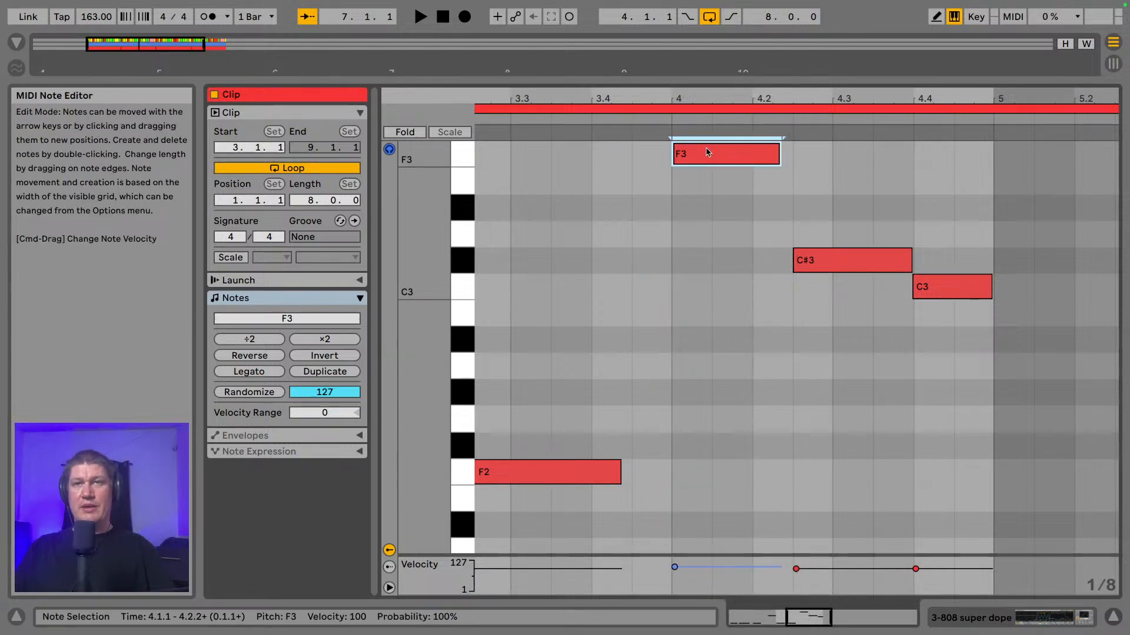
{"action": "key", "text": "space"}
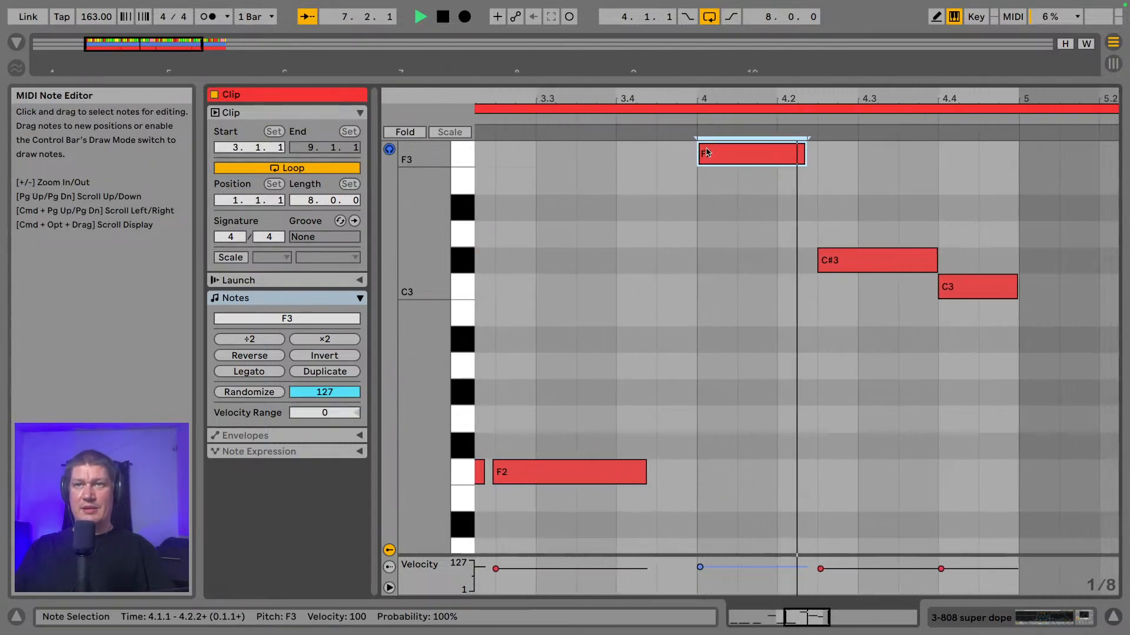
{"action": "left_click", "coordinate": [672, 261]}
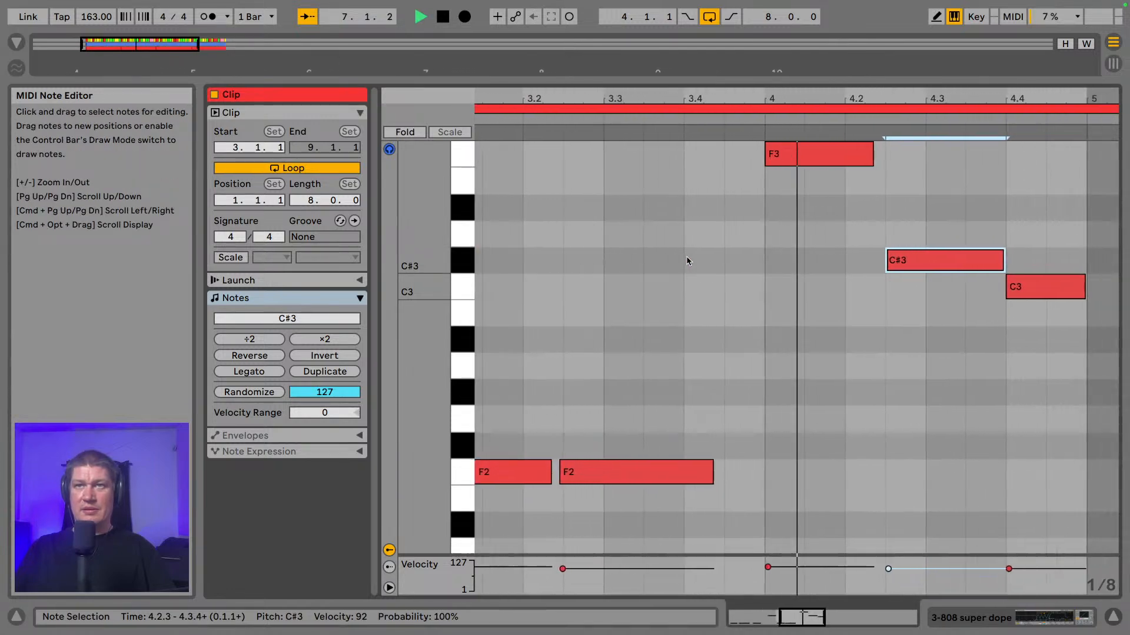
{"action": "key", "text": "space"}
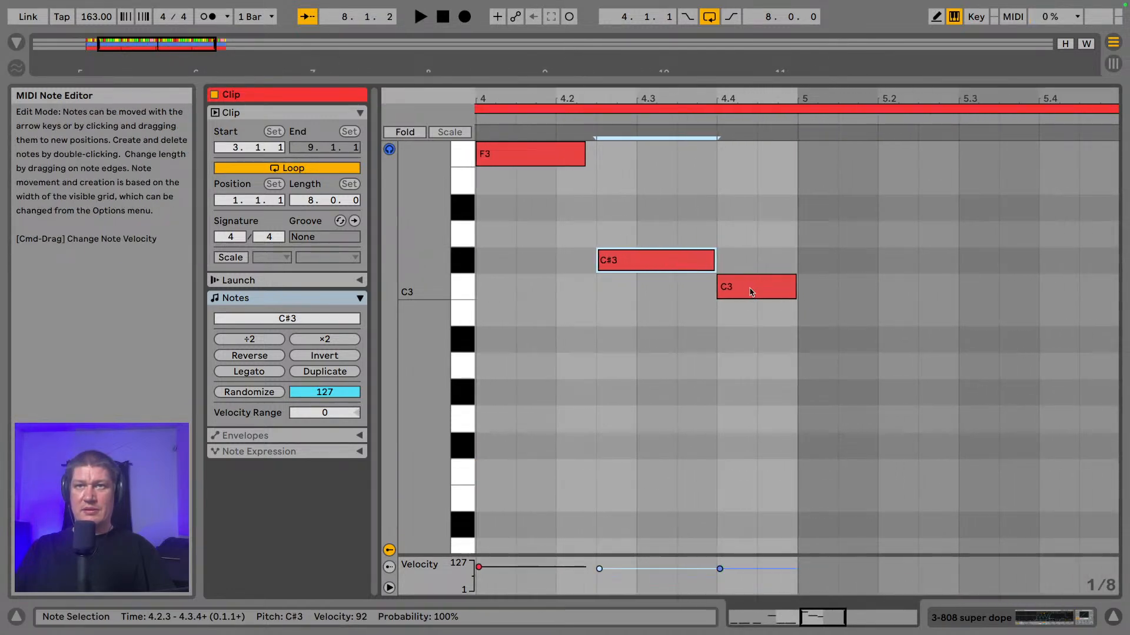
- Try to move the C3 note to start at 4.3.3, extend it to the end of bar 4 and play it back
{"action": "left_click_drag", "start_coordinate": [749, 289], "coordinate": [677, 254]}
{"action": "right_click", "coordinate": [680, 314]}
{"action": "left_click", "coordinate": [809, 541]}
{"action": "left_click", "coordinate": [756, 280]}
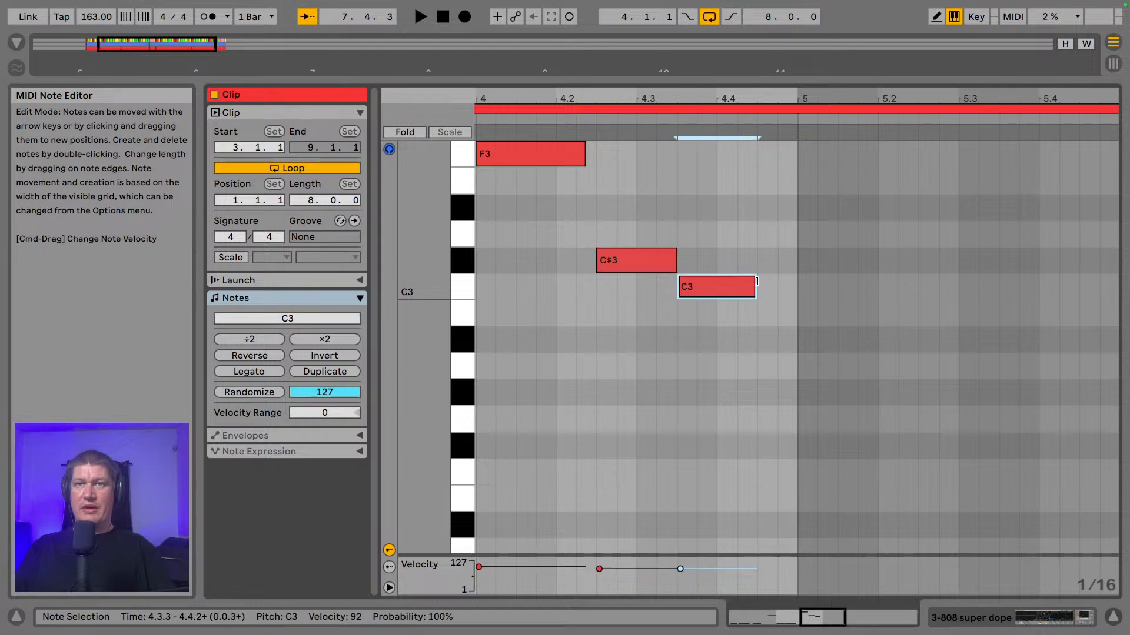
{"action": "left_click_drag", "start_coordinate": [756, 280], "coordinate": [792, 287]}
{"action": "key", "text": "space"}
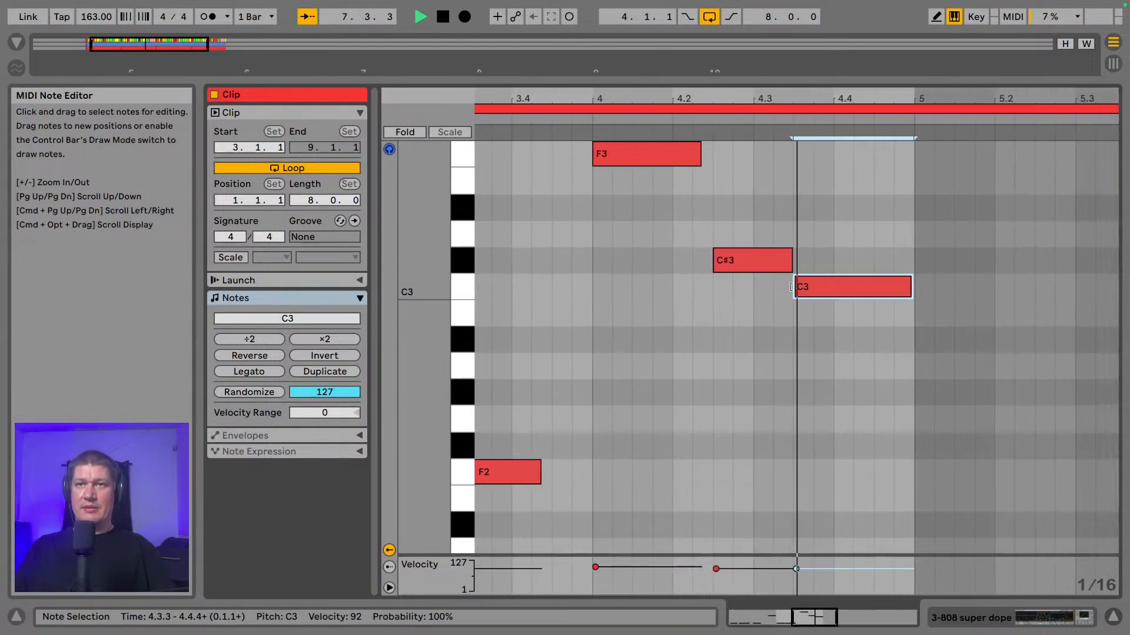
{"action": "key", "text": "space"}
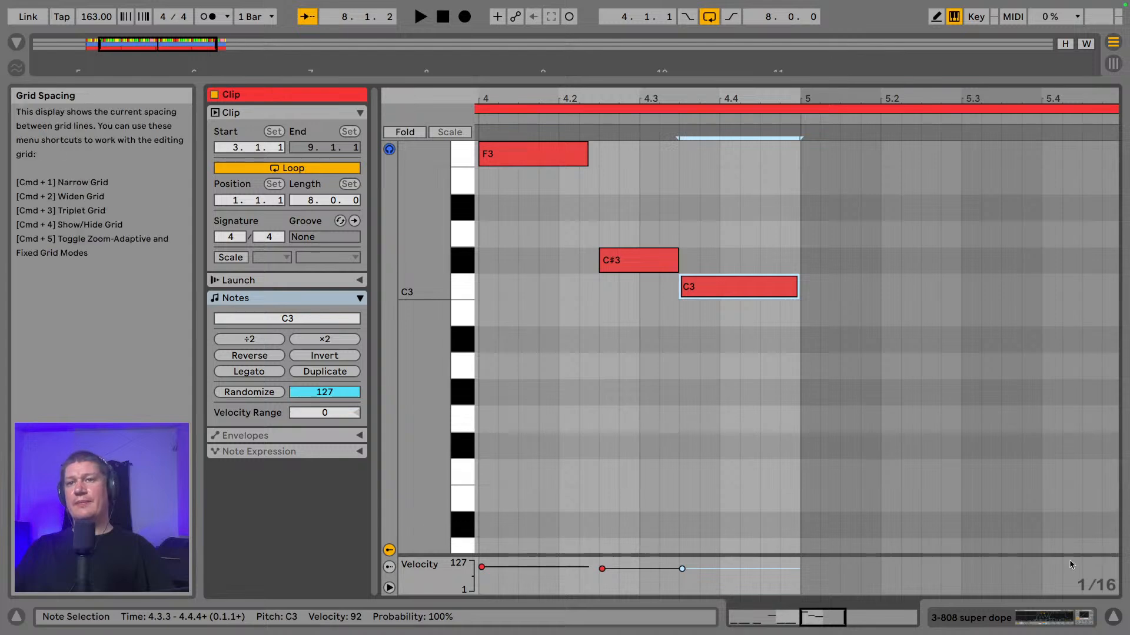
- Return to the arrangement, select the 808 clip spanning bars 8 to 10 and play it back
{"action": "left_click", "coordinate": [765, 617]}
{"action": "left_click", "coordinate": [278, 221]}
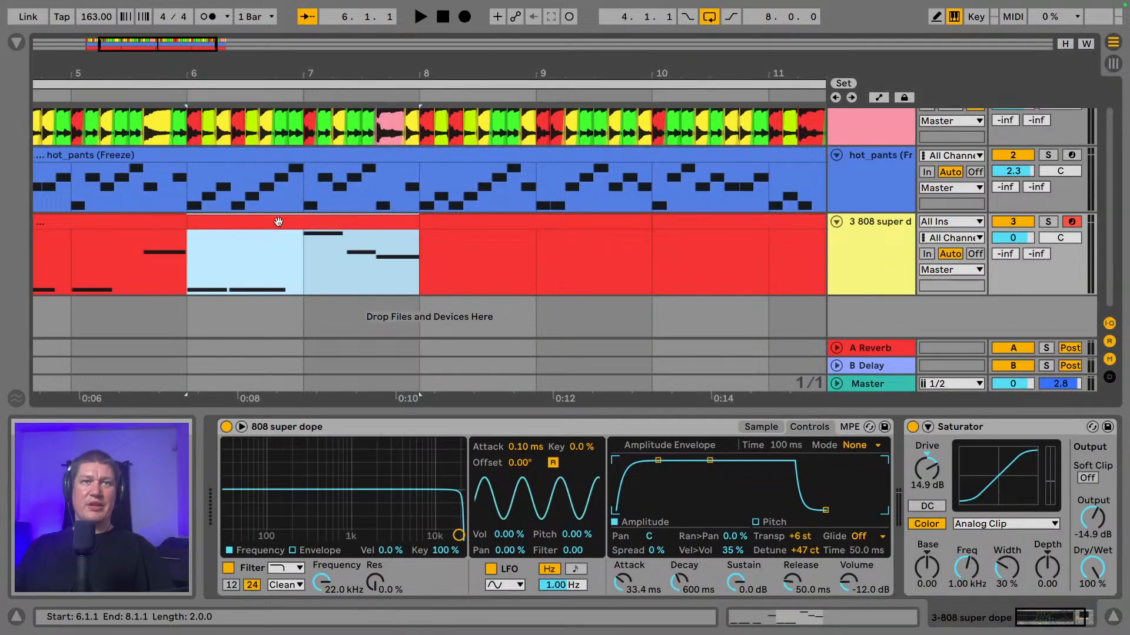
{"action": "left_click", "coordinate": [513, 224]}
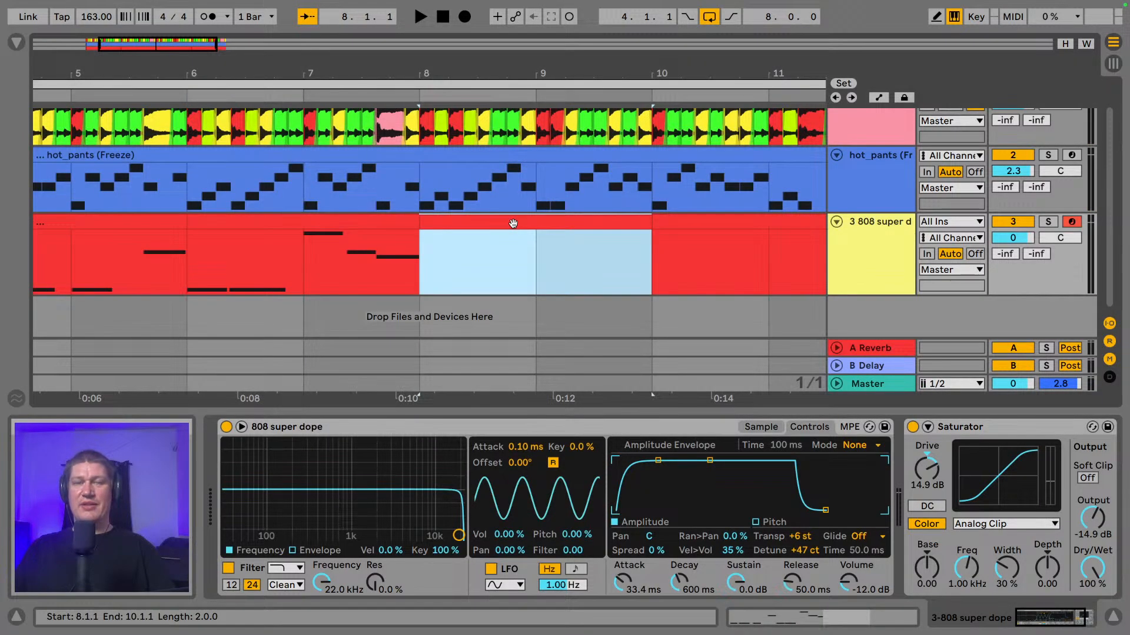
{"action": "key", "text": "space"}
{"action": "key", "text": "space"}
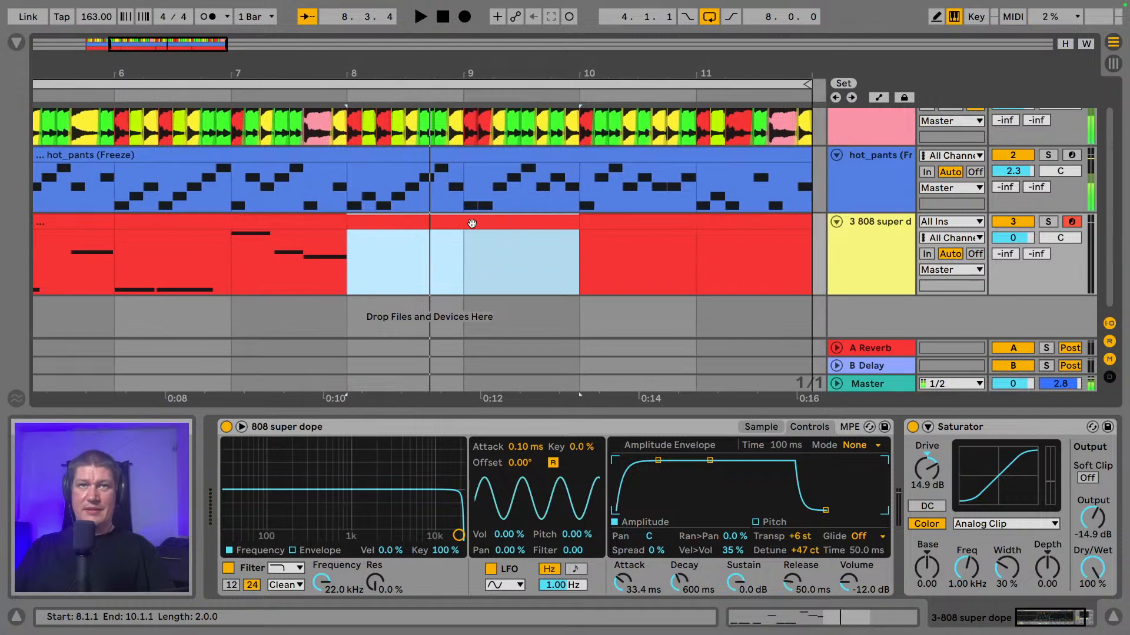
- Open the bars 8–10 clip's notes and add eighth-length F2 notes at 5.1.1 and 5.2.1
{"action": "double_click", "coordinate": [472, 224]}
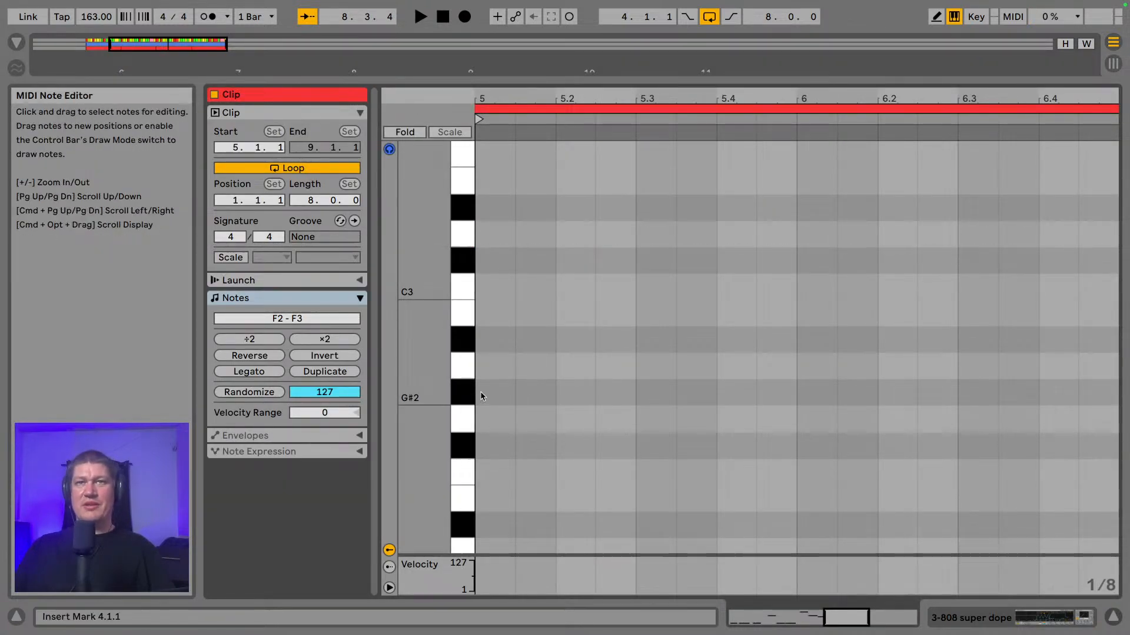
{"action": "scroll", "coordinate": [481, 396], "scroll_direction": "left", "scroll_amount": 5}
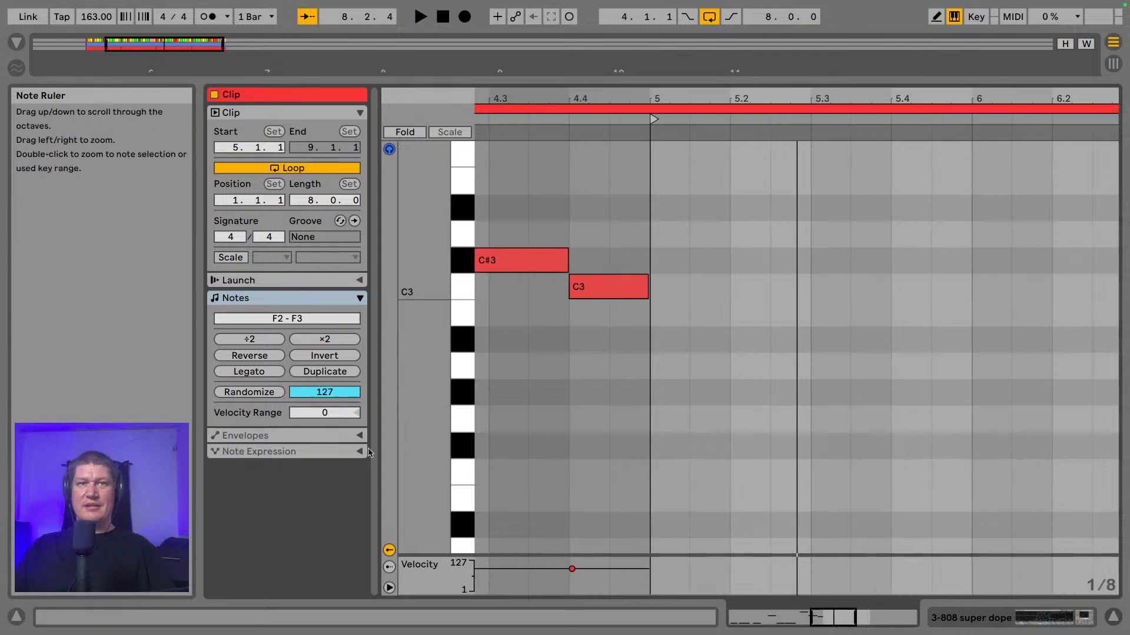
{"action": "scroll", "coordinate": [500, 318], "scroll_direction": "left", "scroll_amount": 2}
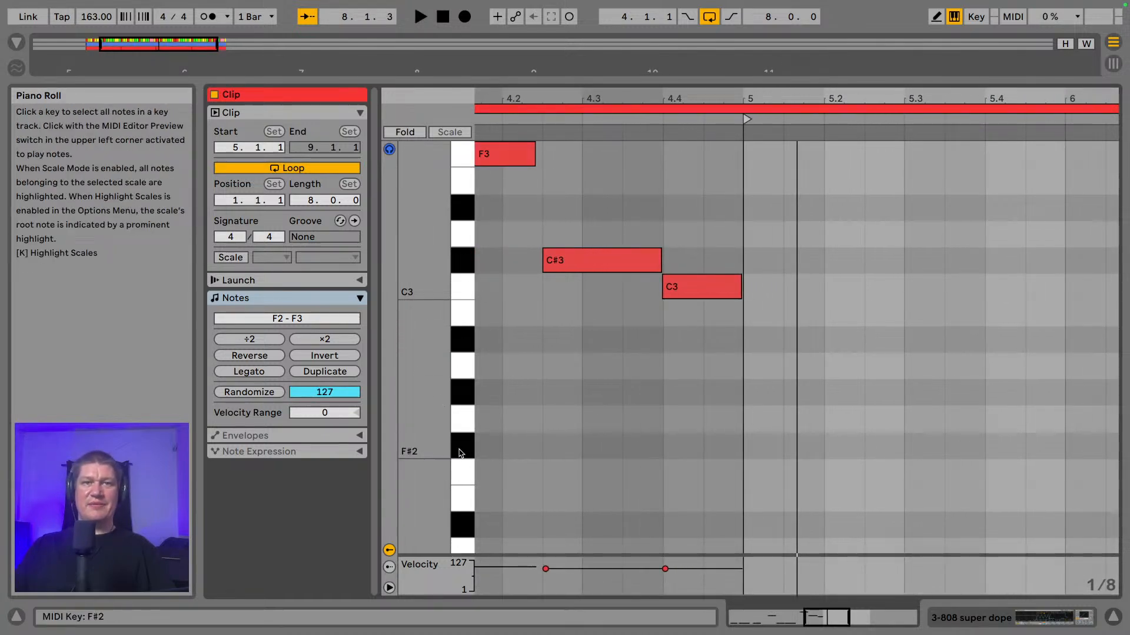
{"action": "double_click", "coordinate": [776, 471]}
{"action": "double_click", "coordinate": [830, 470]}
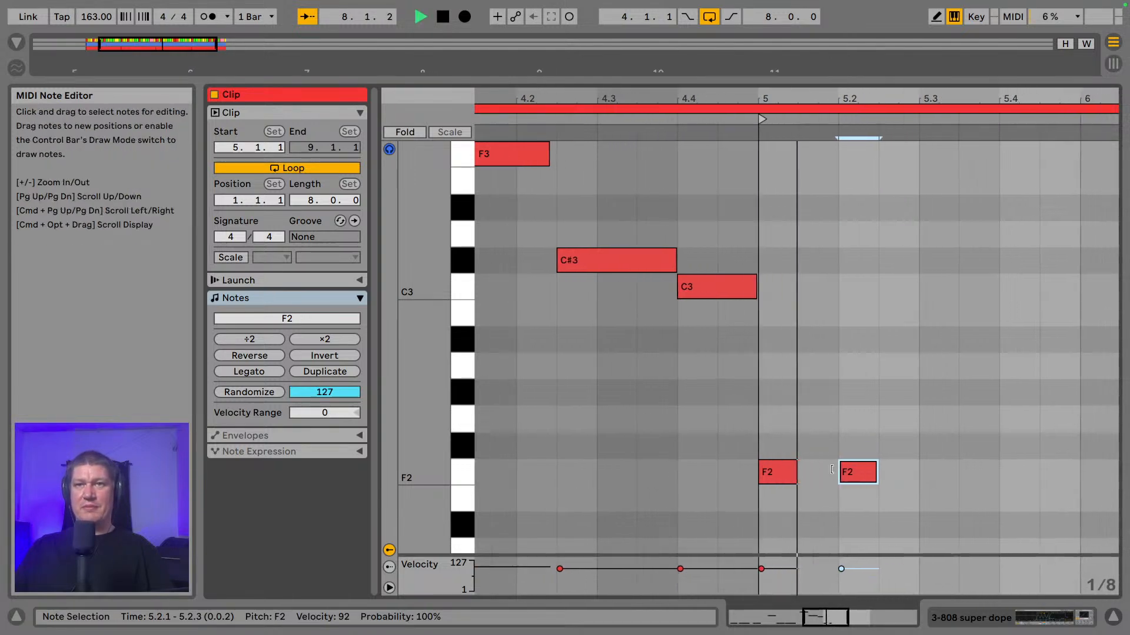
- Lengthen the F2 notes at 5.1.1 and 5.2.1 to one beat each, select both and play them back
{"action": "scroll", "coordinate": [765, 453], "scroll_direction": "right", "scroll_amount": 2}
{"action": "left_click", "coordinate": [703, 449]}
{"action": "left_click_drag", "start_coordinate": [703, 448], "coordinate": [824, 472]}
{"action": "key", "text": "space"}
{"action": "key", "text": "space"}
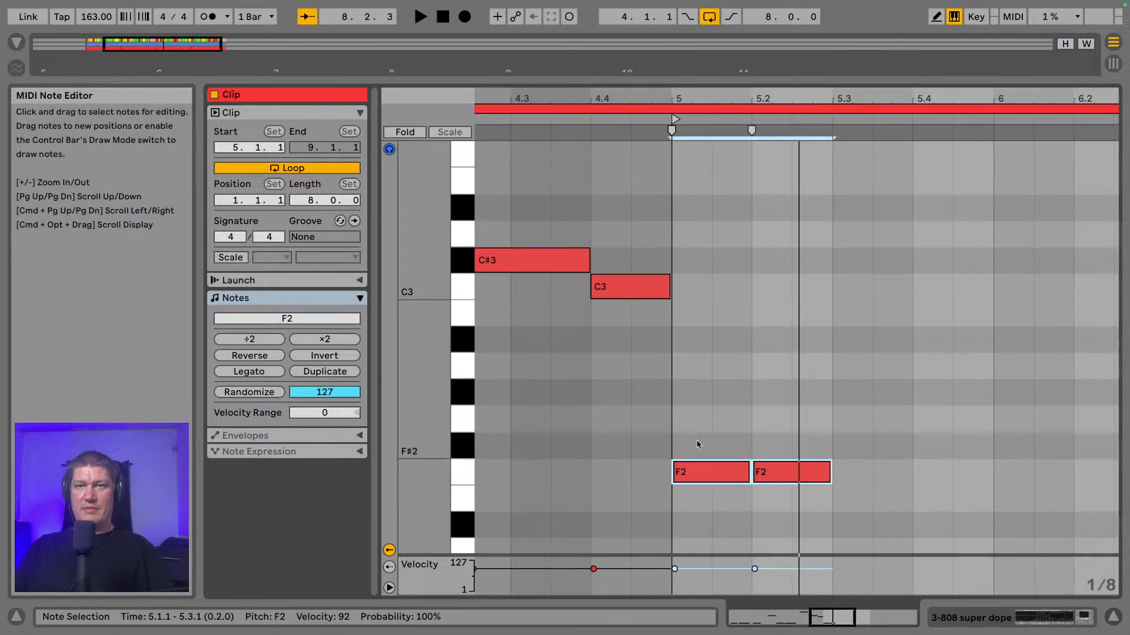
- Trim both F2 notes so they start slightly after 5.1.1 and 5.2.1, and play the phrase back
{"action": "left_click_drag", "start_coordinate": [740, 98], "coordinate": [773, 165]}
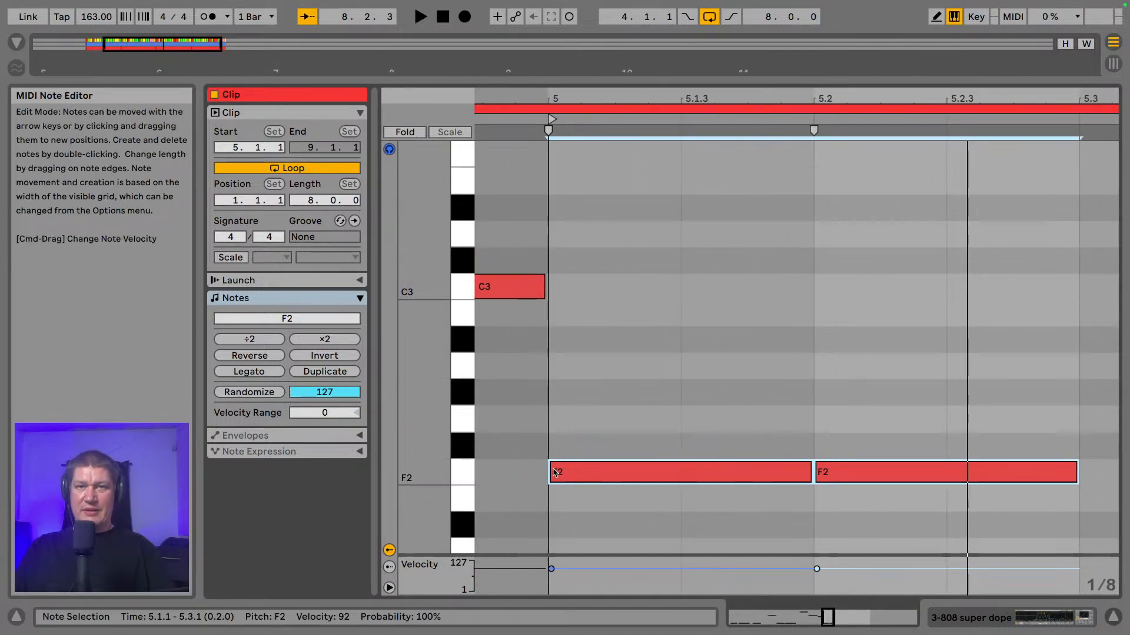
{"action": "left_click_drag", "start_coordinate": [551, 471], "coordinate": [559, 474]}
{"action": "key", "text": "space"}
{"action": "key", "text": "space"}
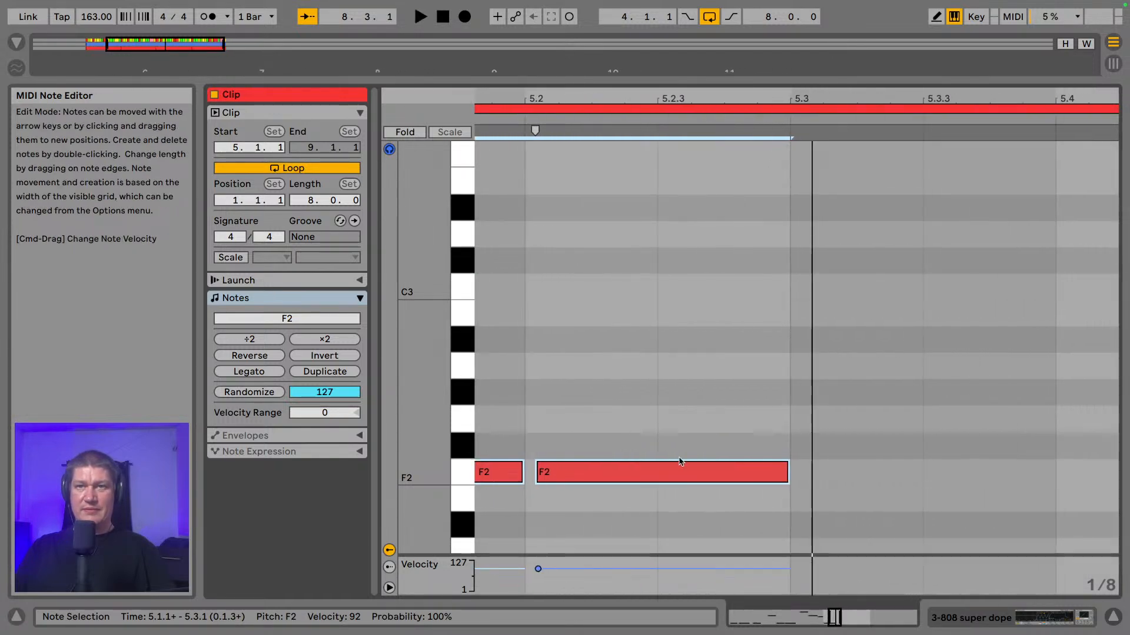
{"action": "left_click", "coordinate": [832, 462]}
{"action": "key", "text": "space"}
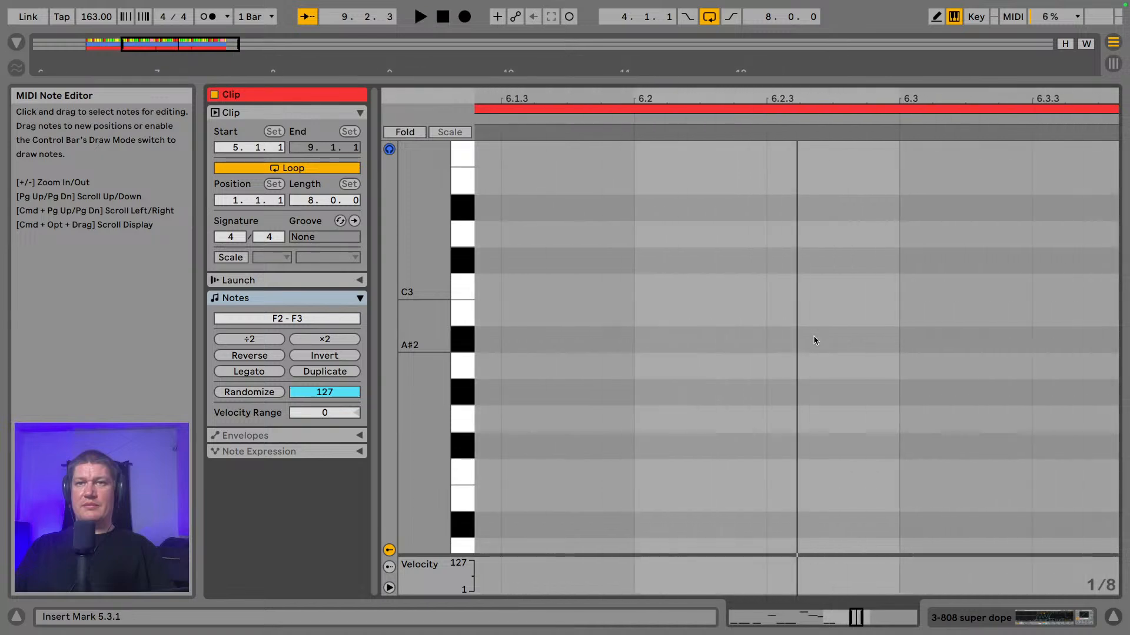
- Add an eighth-length note at 6.2.3, raise it from A2 to C#3 and play the phrase back
{"action": "left_click", "coordinate": [808, 365]}
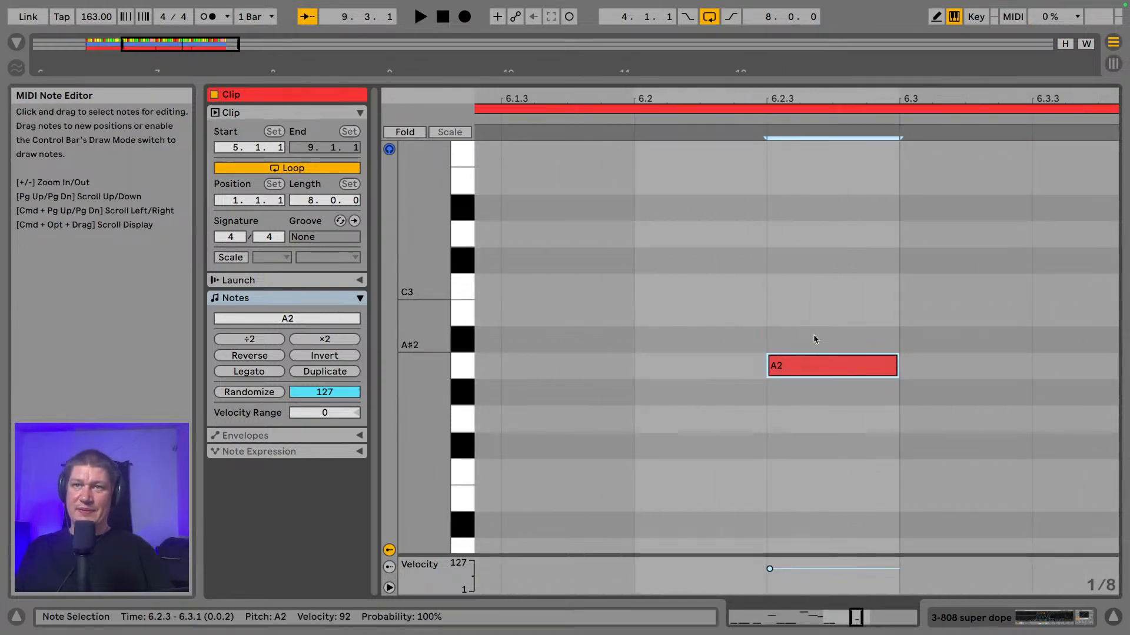
{"action": "key", "text": "Up"}
{"action": "key", "text": "Up"}
{"action": "key", "text": "Up"}
{"action": "key", "text": "Up"}
{"action": "key", "text": "space"}
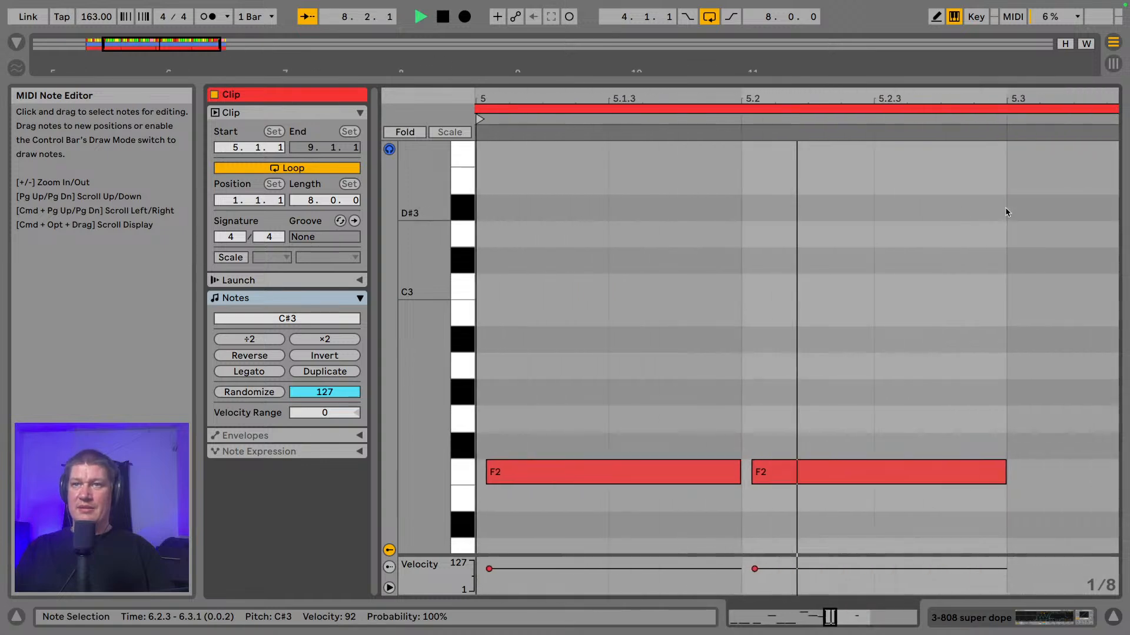
{"action": "key", "text": "space"}
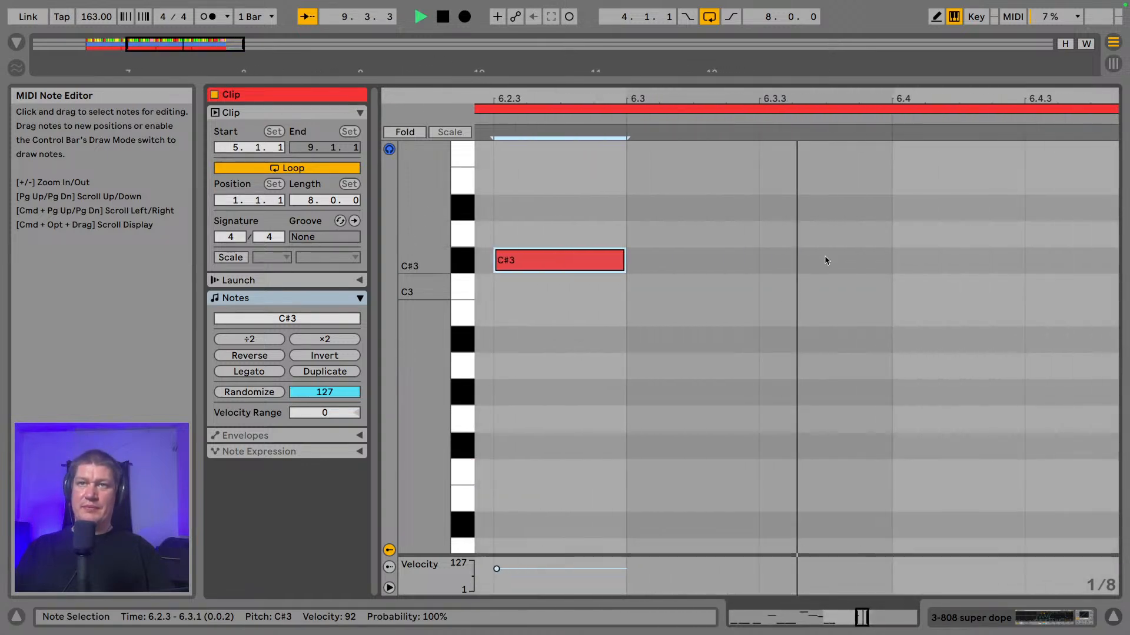
- Lengthen the C#3 note in bar 6 to end at 6.4.3 and play the phrase back
{"action": "left_click_drag", "start_coordinate": [617, 260], "coordinate": [1016, 262]}
{"action": "double_click", "coordinate": [845, 95]}
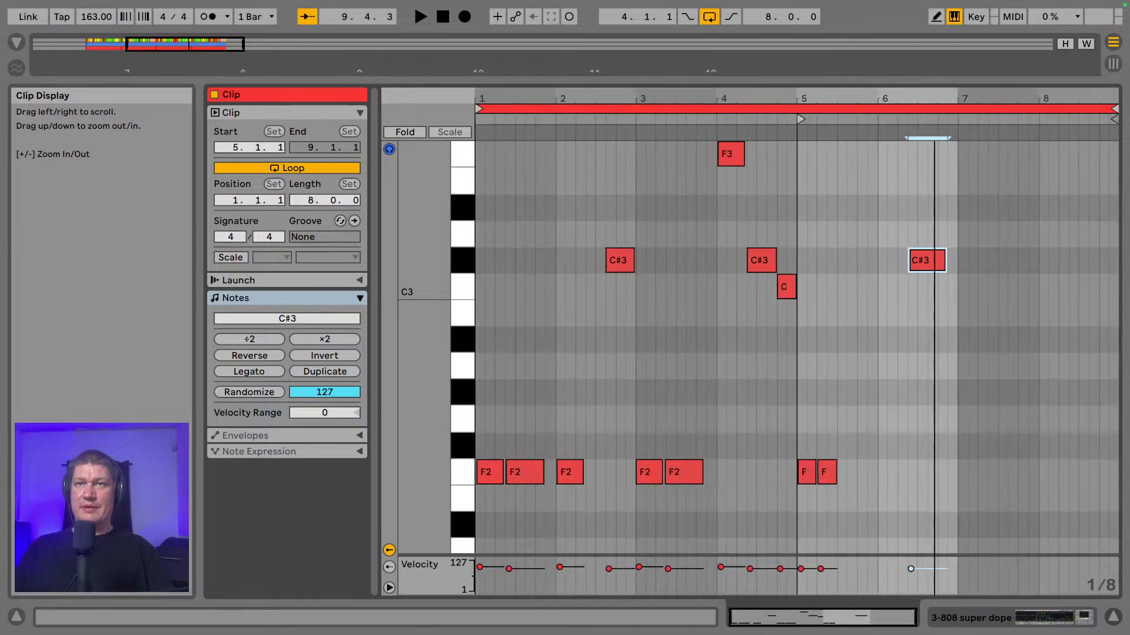
{"action": "key", "text": "space"}
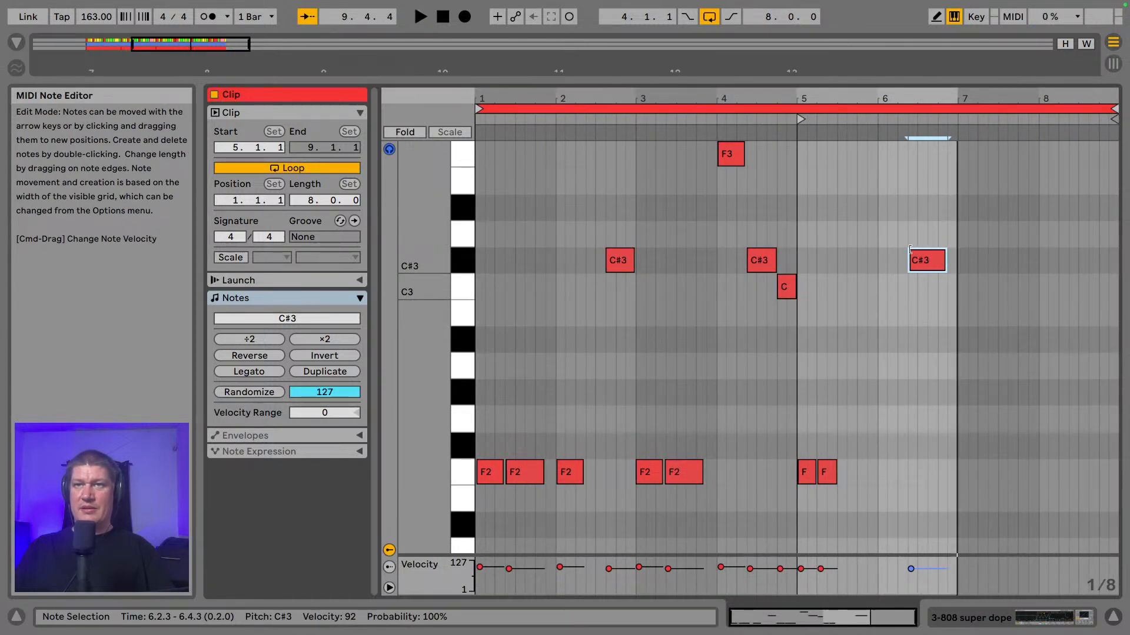
{"action": "key", "text": "space"}
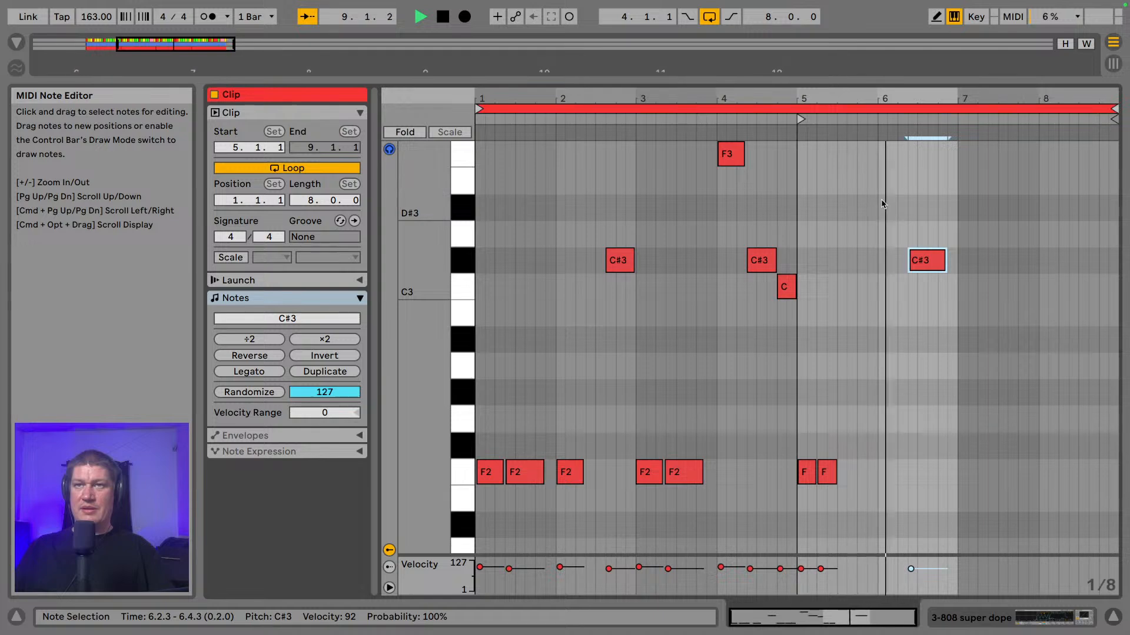
{"action": "key", "text": "space"}
- Change the bar 6 C#3 note to run from 6.1.1 to 6.1.3 and play the phrase back
{"action": "left_click_drag", "start_coordinate": [914, 262], "coordinate": [887, 262]}
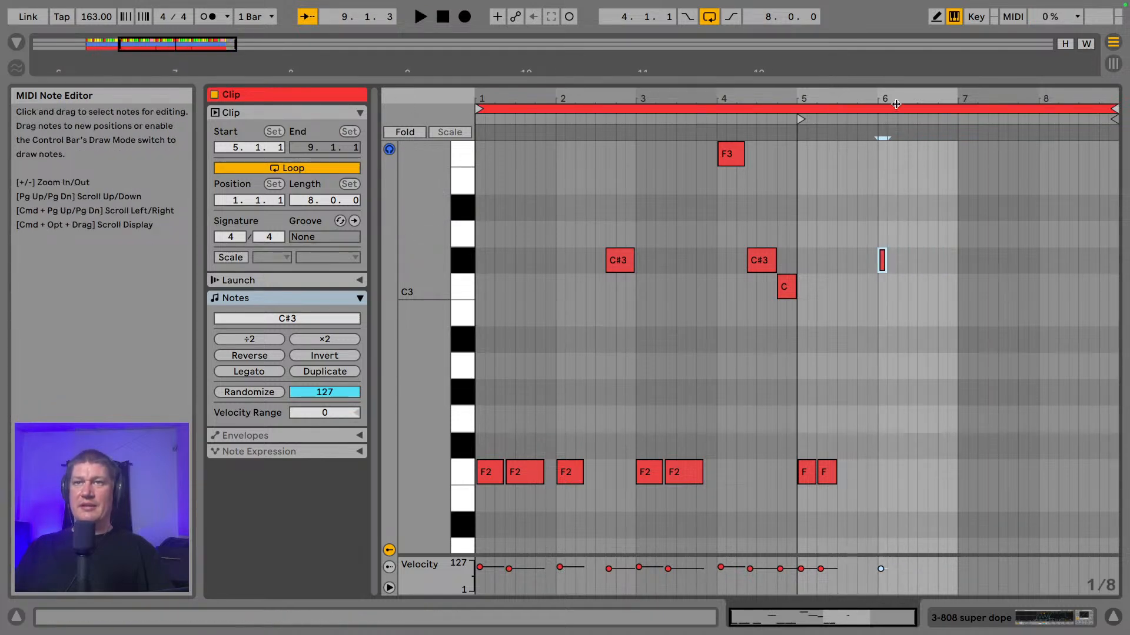
{"action": "left_click_drag", "start_coordinate": [887, 98], "coordinate": [867, 191]}
{"action": "key", "text": "space"}
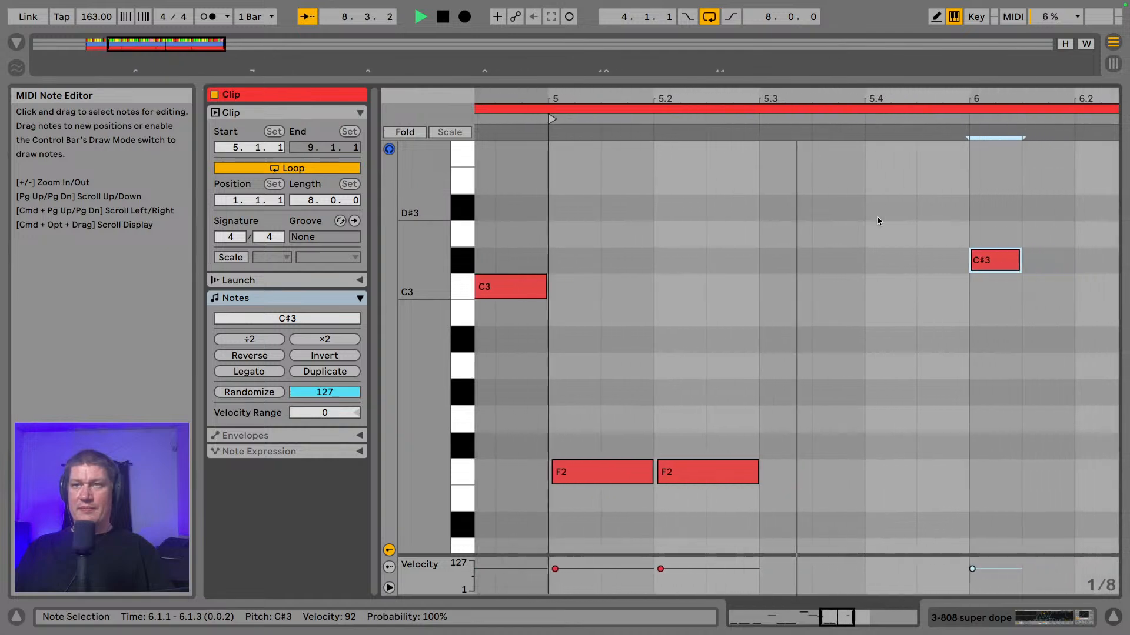
{"action": "key", "text": "space"}
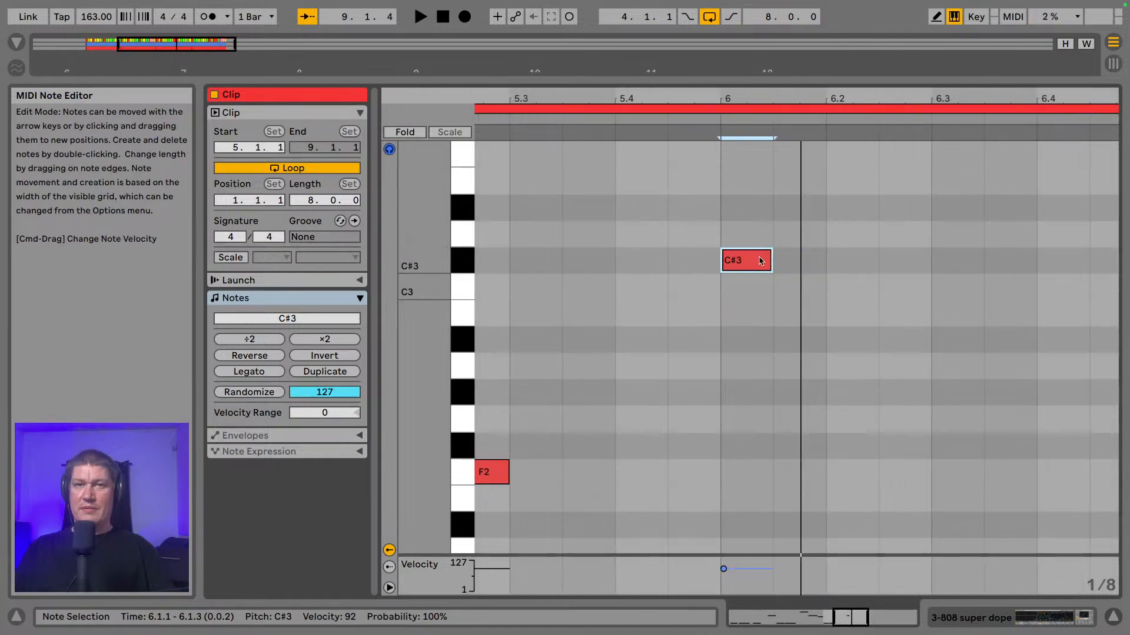
- Lower the note at 6.1.1 to F2, duplicate it to 6.1.3 and play both notes back
{"action": "left_click_drag", "start_coordinate": [761, 260], "coordinate": [735, 473]}
{"action": "key", "text": "super+d"}
{"action": "key", "text": "space"}
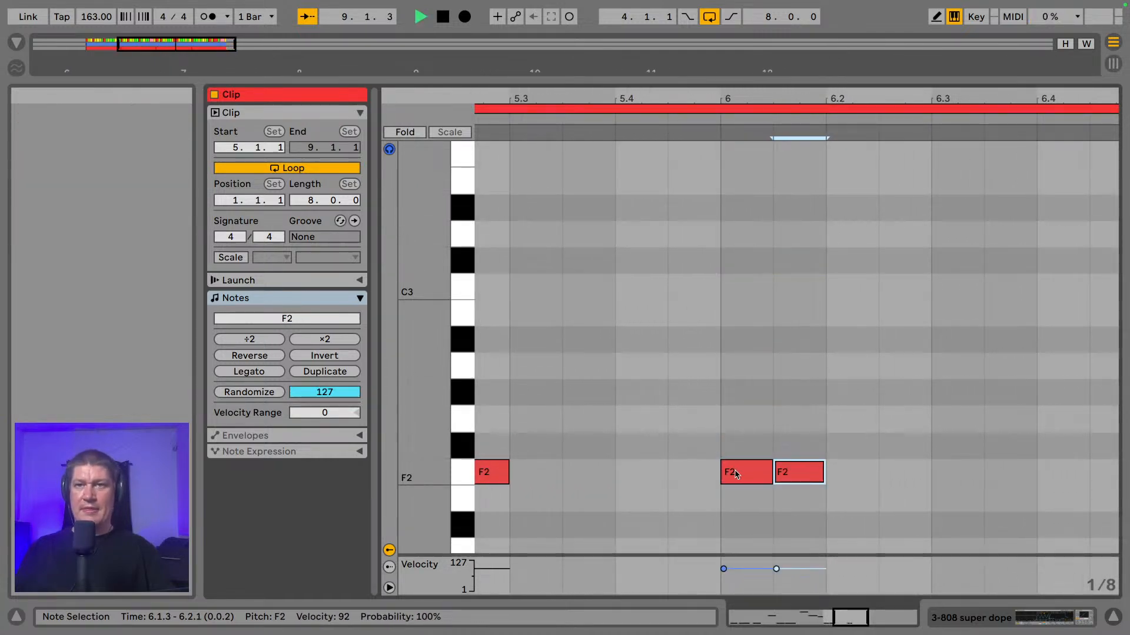
{"action": "key", "text": "space"}
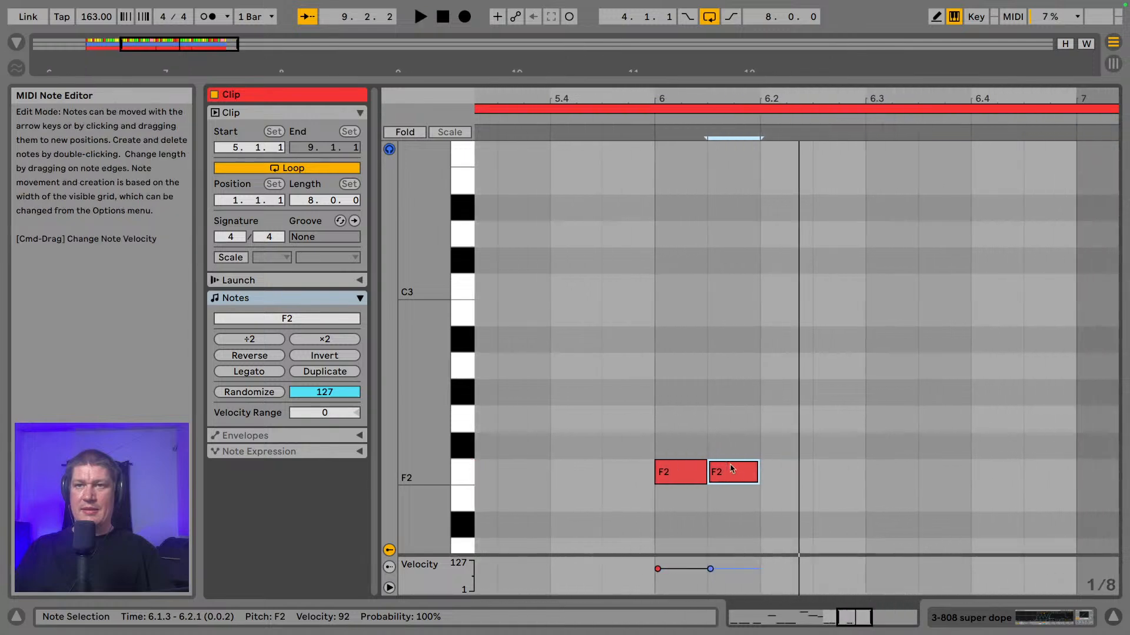
- Duplicate the F2 note at 6.1.3, place the copy at 6.3.1 on C#3 and play it back
{"action": "key", "text": "super+d"}
{"action": "key", "text": "Right"}
{"action": "key", "text": "Right"}
{"action": "key", "text": "Up"}
{"action": "key", "text": "Up"}
{"action": "key", "text": "Up"}
{"action": "key", "text": "Up"}
{"action": "key", "text": "Up"}
{"action": "key", "text": "Up"}
{"action": "key", "text": "Up"}
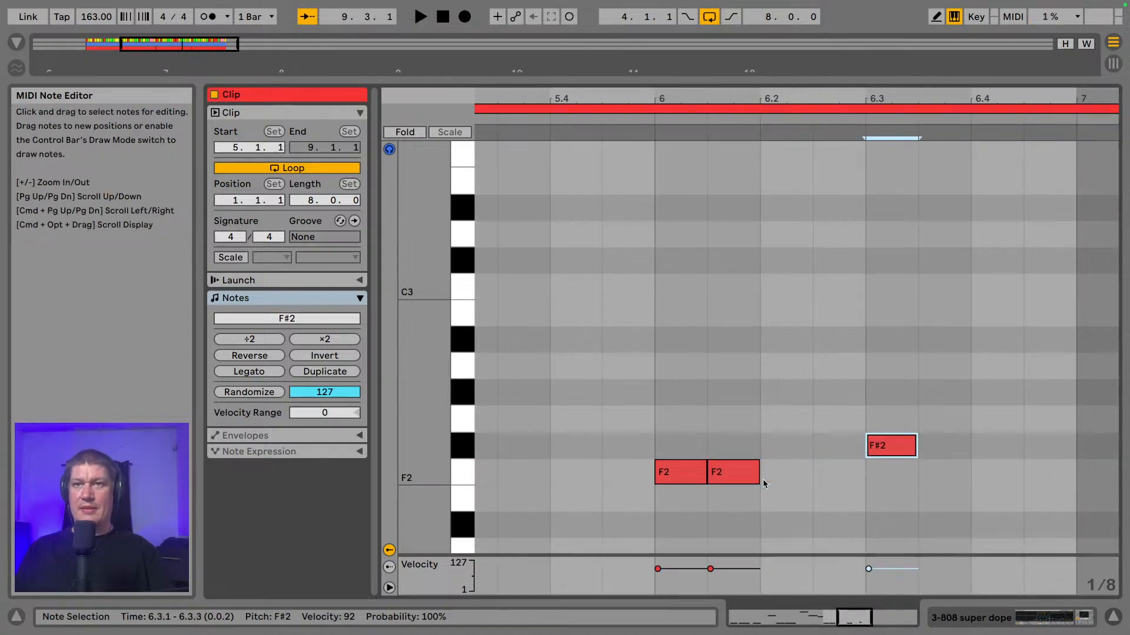
{"action": "key", "text": "Up"}
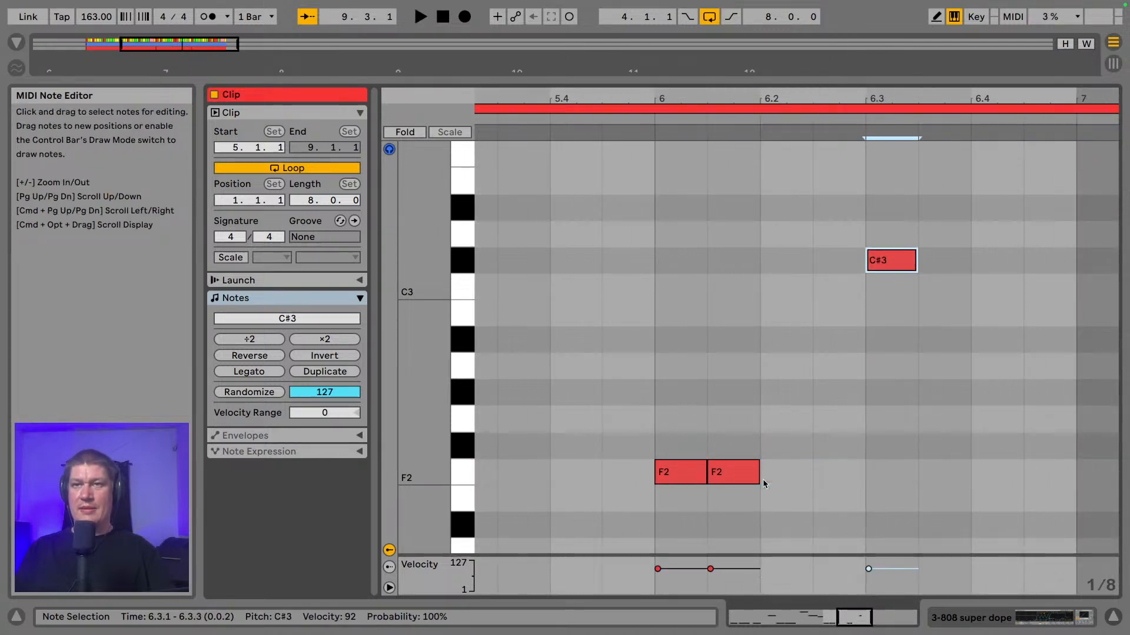
{"action": "key", "text": "space"}
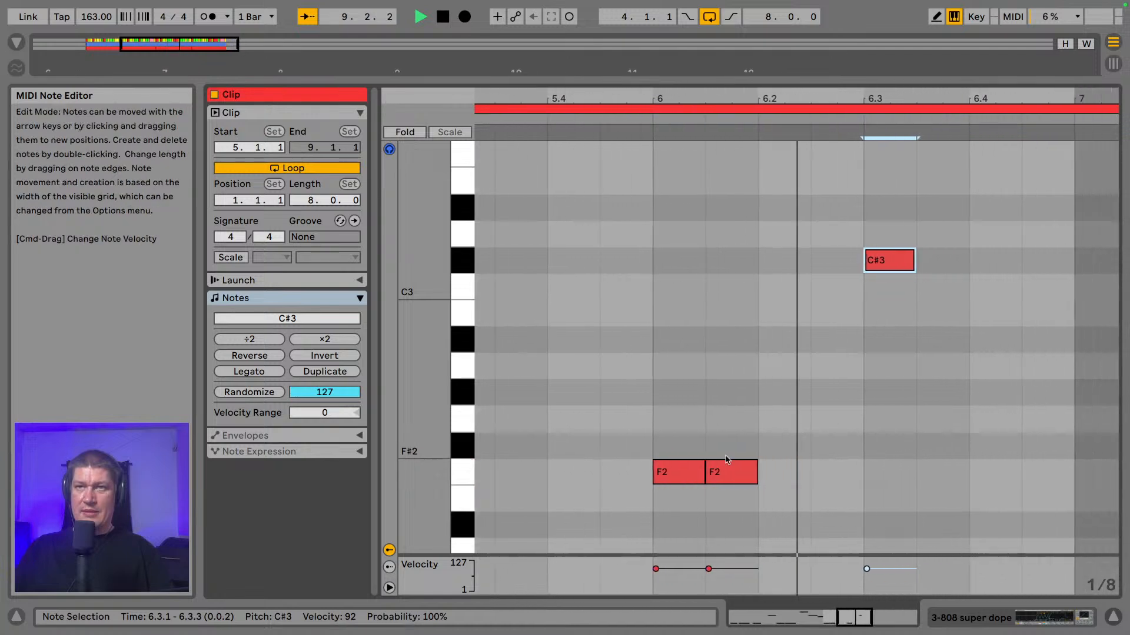
{"action": "key", "text": "space"}
- Move the C#3 note to 6.2.3, lengthen it to end at 7.1.1 and play the phrase back
{"action": "key", "text": "Left"}
{"action": "key", "text": "space"}
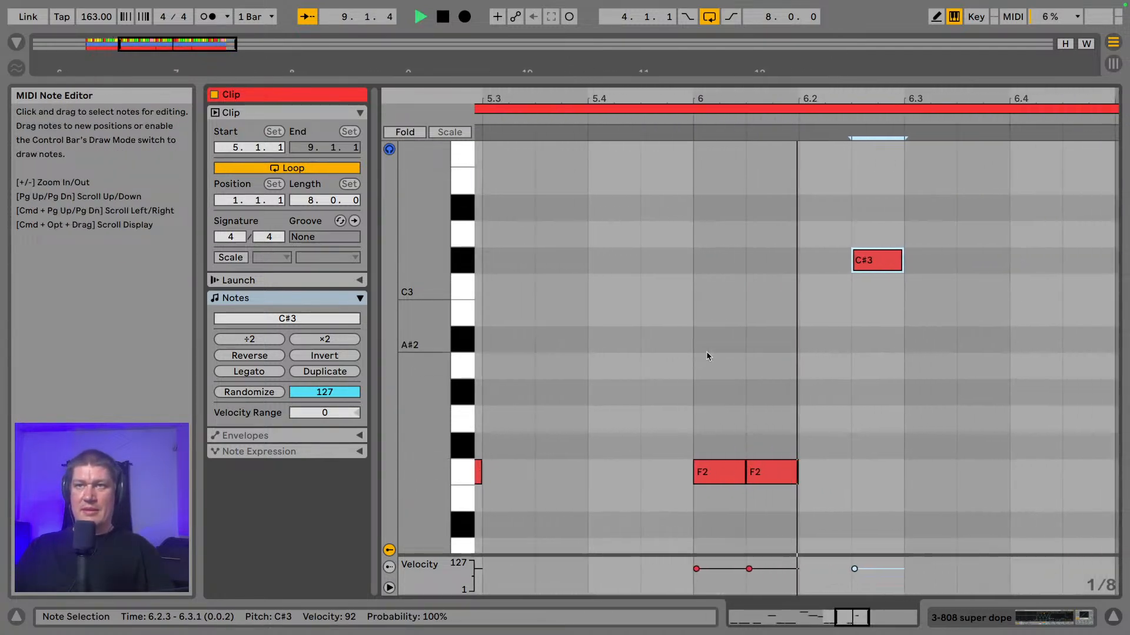
{"action": "key", "text": "space"}
{"action": "left_click_drag", "start_coordinate": [729, 258], "coordinate": [948, 295]}
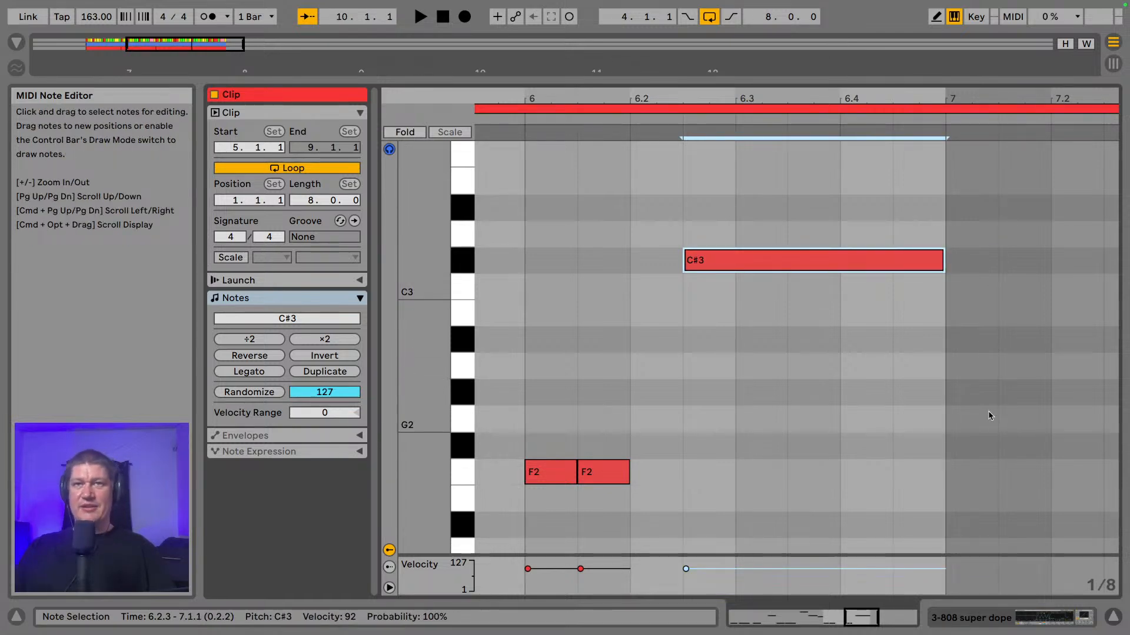
{"action": "key", "text": "space"}
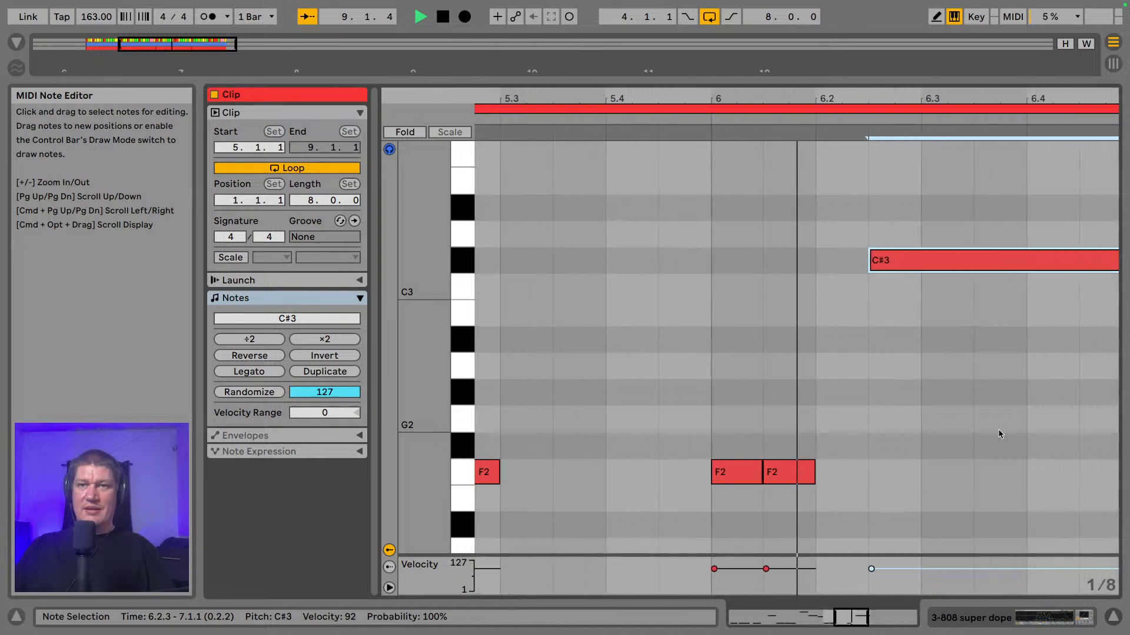
{"action": "key", "text": "space"}
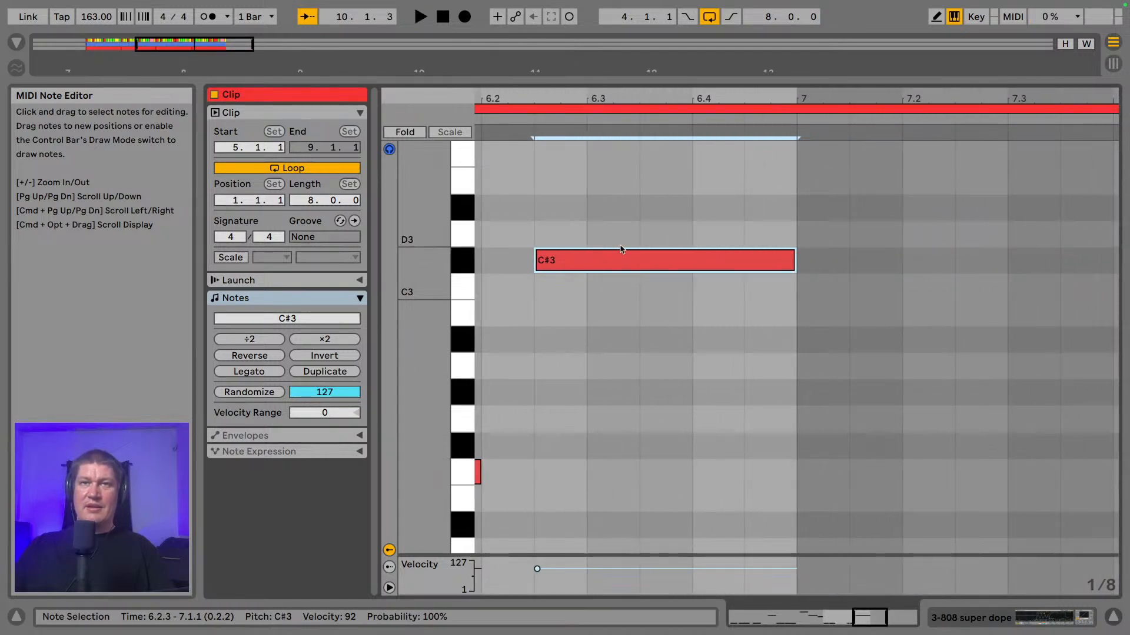
- Trim the starts and ends of the two bar 6 F2 notes slightly to leave a small gap between them
{"action": "left_click_drag", "start_coordinate": [518, 91], "coordinate": [1117, 162]}
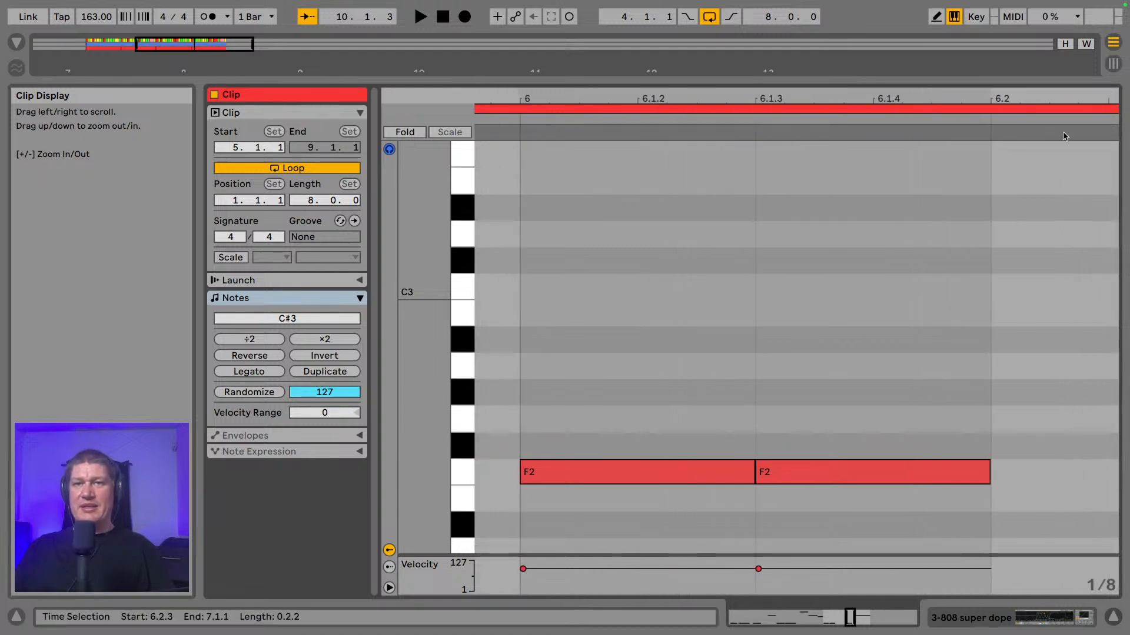
{"action": "left_click", "coordinate": [736, 474]}
{"action": "left_click", "coordinate": [783, 475], "text": "shift"}
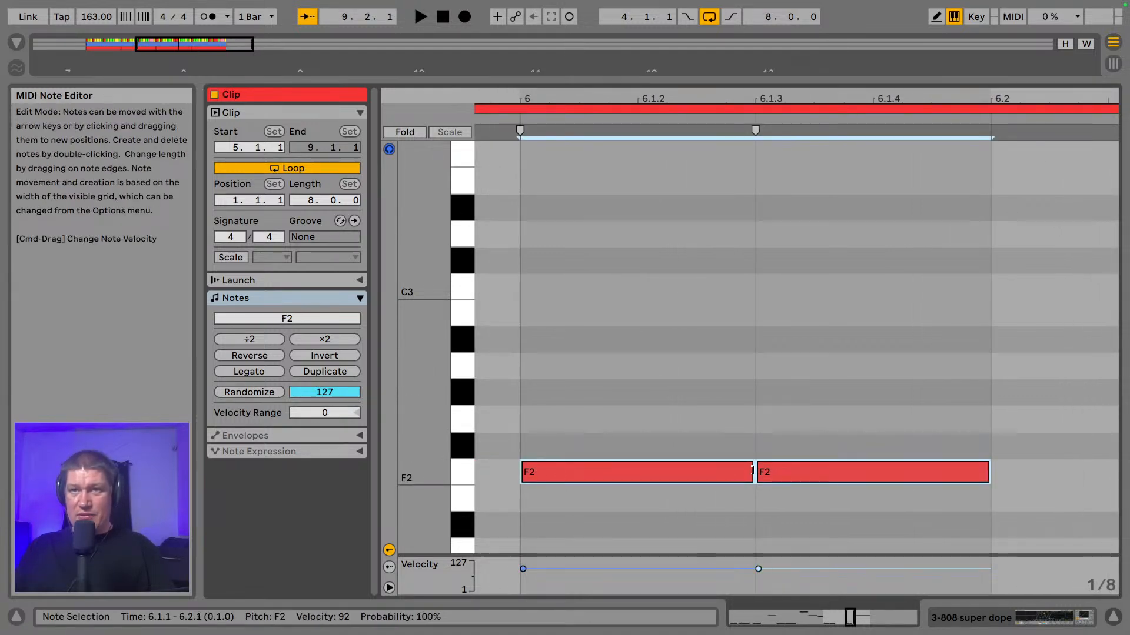
{"action": "left_click_drag", "start_coordinate": [755, 96], "coordinate": [749, 106]}
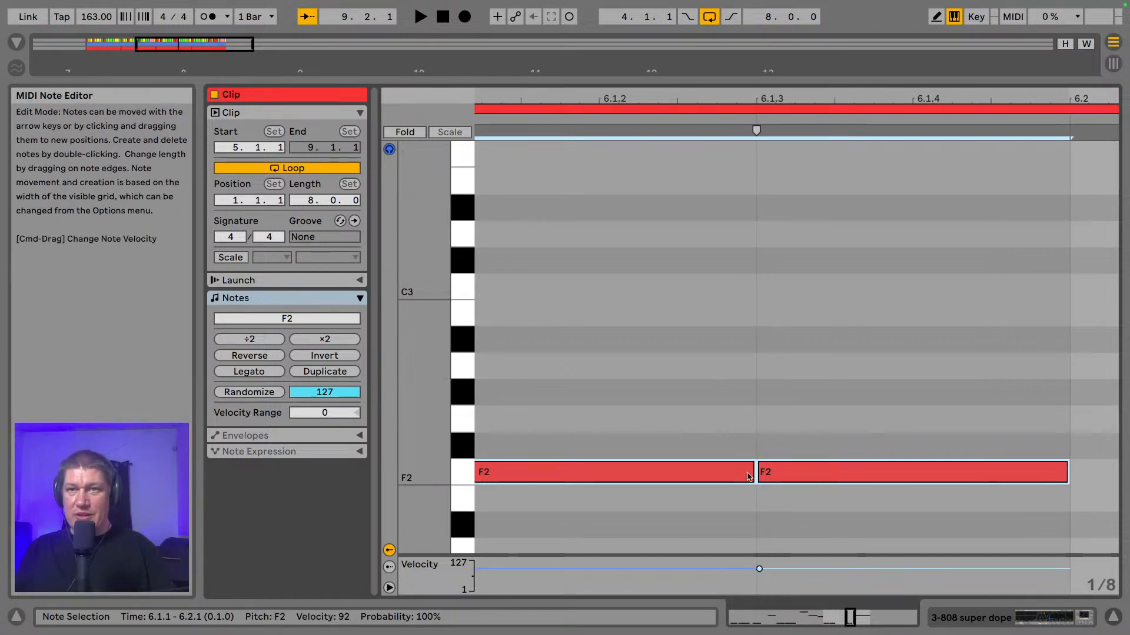
{"action": "left_click_drag", "start_coordinate": [752, 471], "coordinate": [747, 474]}
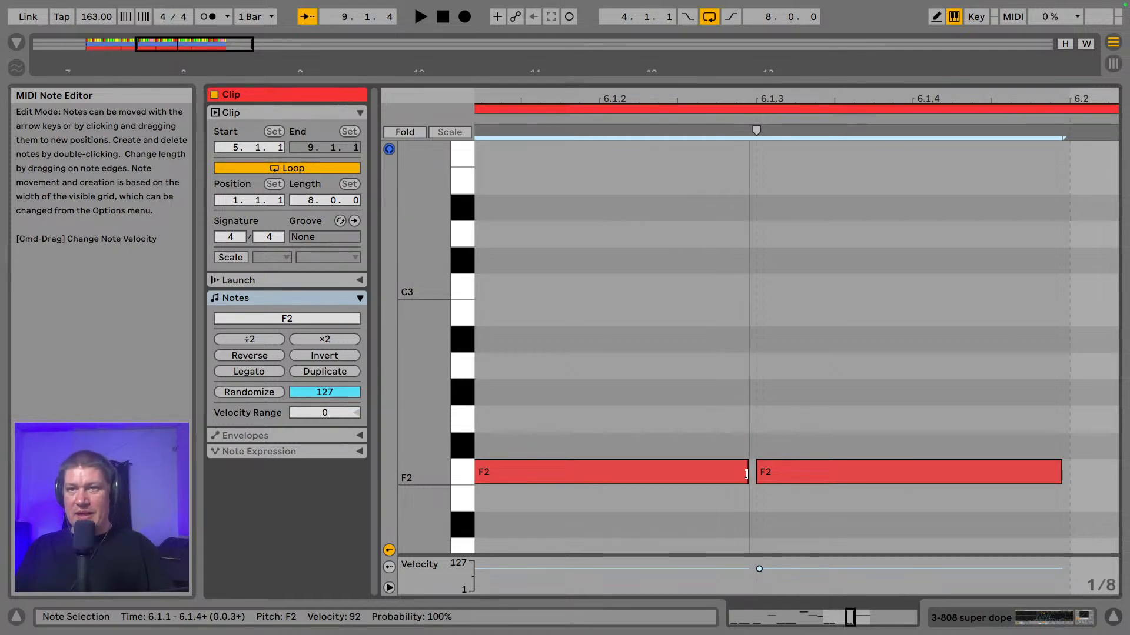
{"action": "left_click_drag", "start_coordinate": [746, 474], "coordinate": [746, 474]}
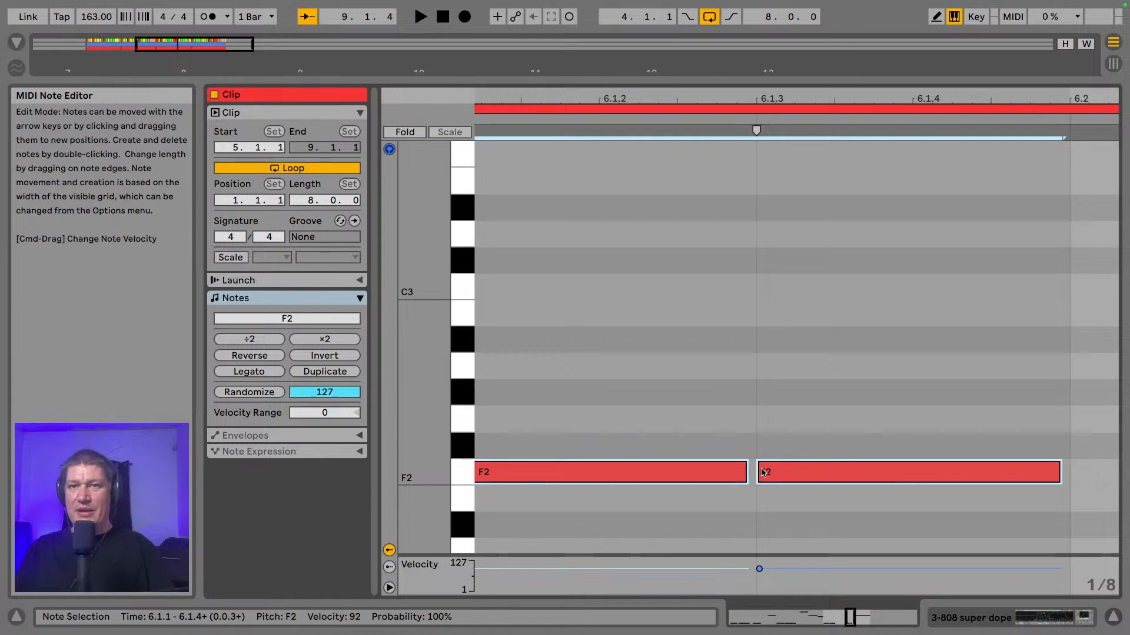
{"action": "left_click_drag", "start_coordinate": [757, 471], "coordinate": [765, 472]}
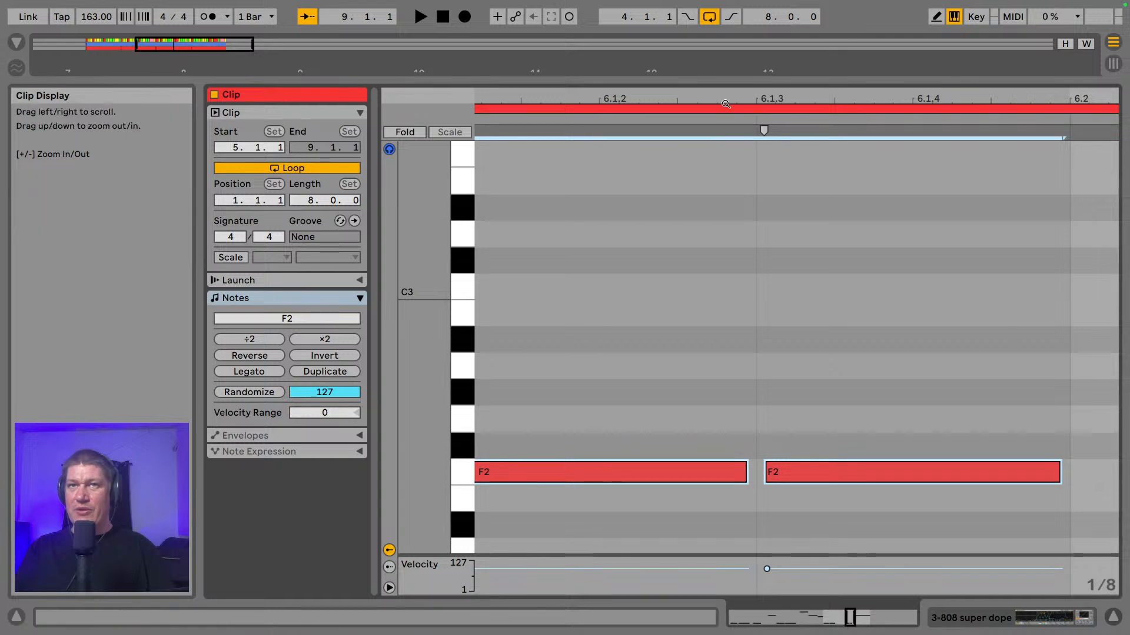
{"action": "left_click_drag", "start_coordinate": [764, 131], "coordinate": [766, 156]}
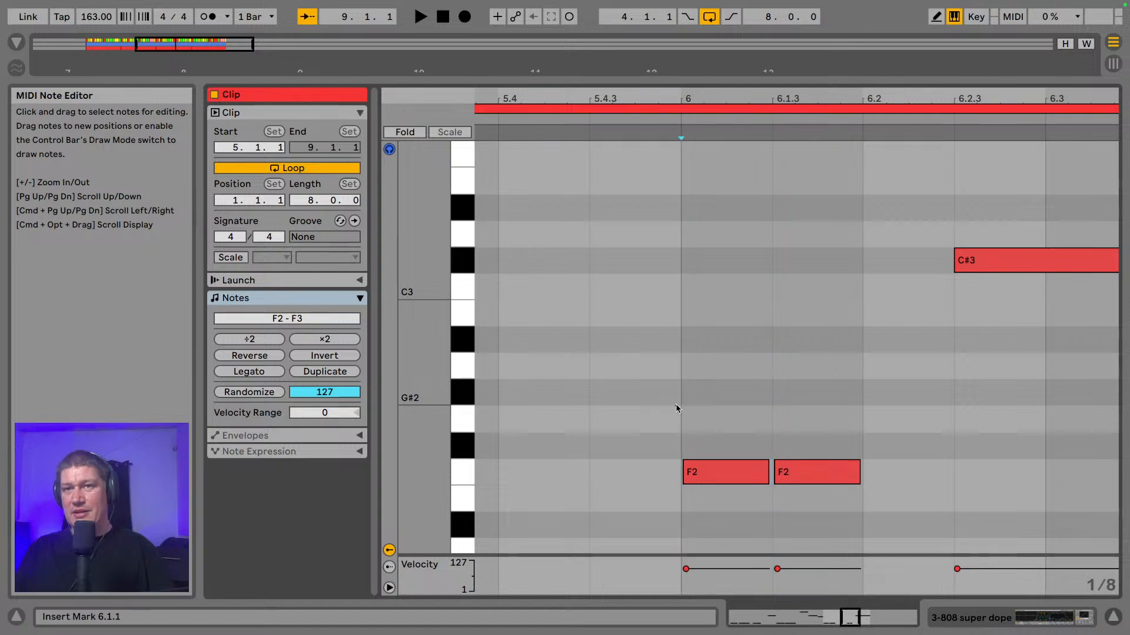
- Examine the spacing between the bassline notes across bars 4 to 6, including the gap between the bar 6 F2 notes
{"action": "left_click_drag", "start_coordinate": [675, 405], "coordinate": [821, 522]}
{"action": "left_click_drag", "start_coordinate": [905, 512], "coordinate": [642, 458]}
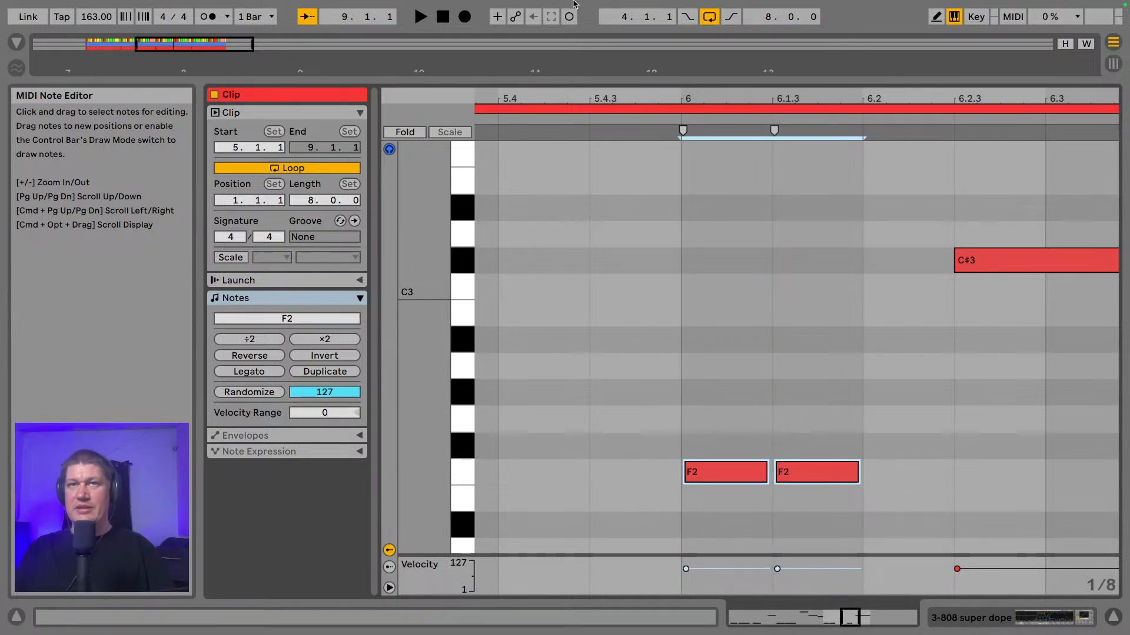
{"action": "left_click_drag", "start_coordinate": [576, 101], "coordinate": [808, 32]}
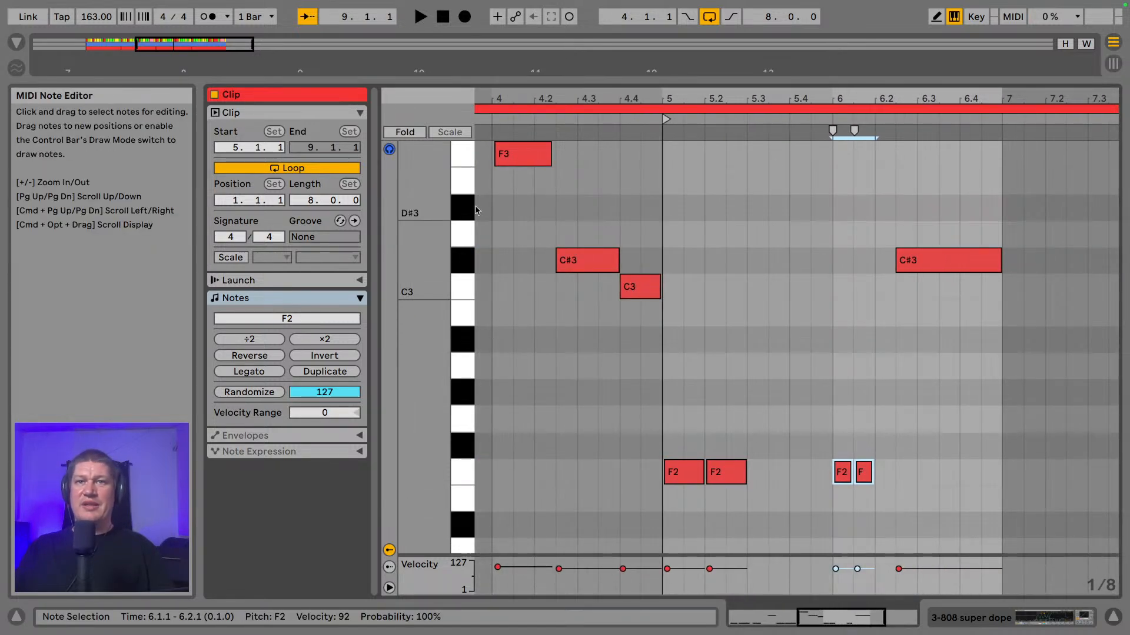
{"action": "left_click_drag", "start_coordinate": [509, 222], "coordinate": [926, 530]}
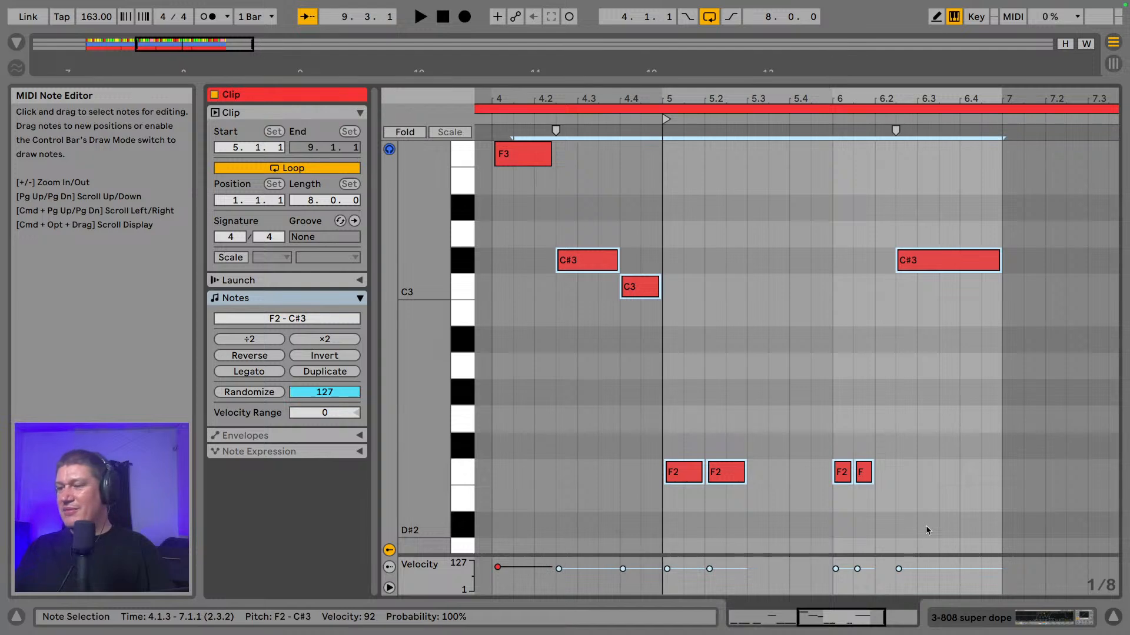
{"action": "left_click", "coordinate": [516, 230]}
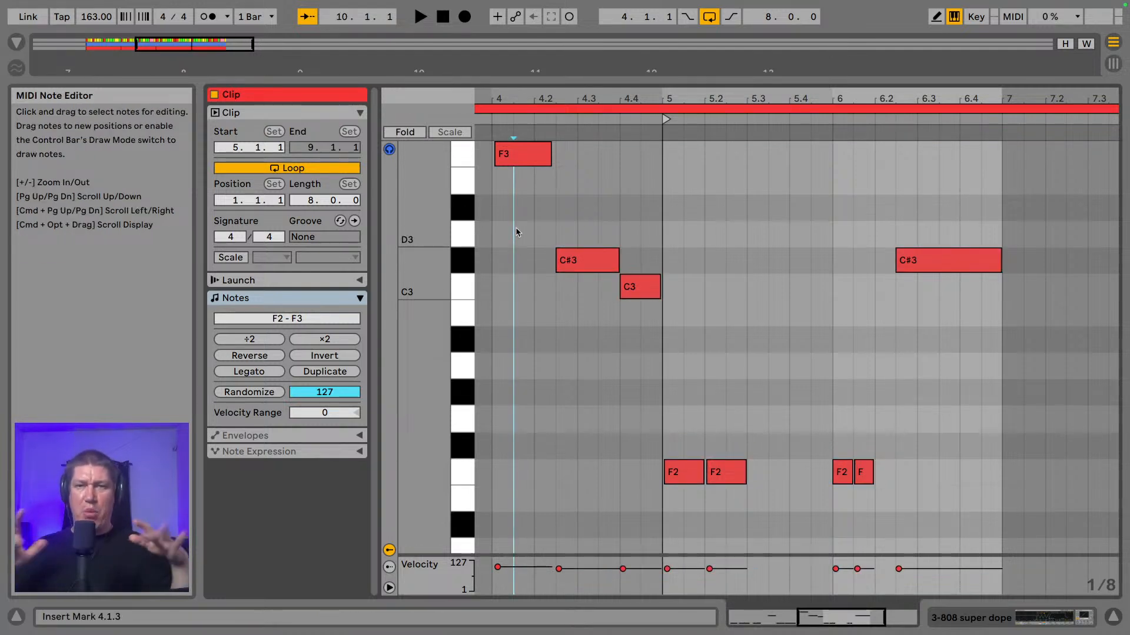
{"action": "left_click_drag", "start_coordinate": [516, 231], "coordinate": [864, 523]}
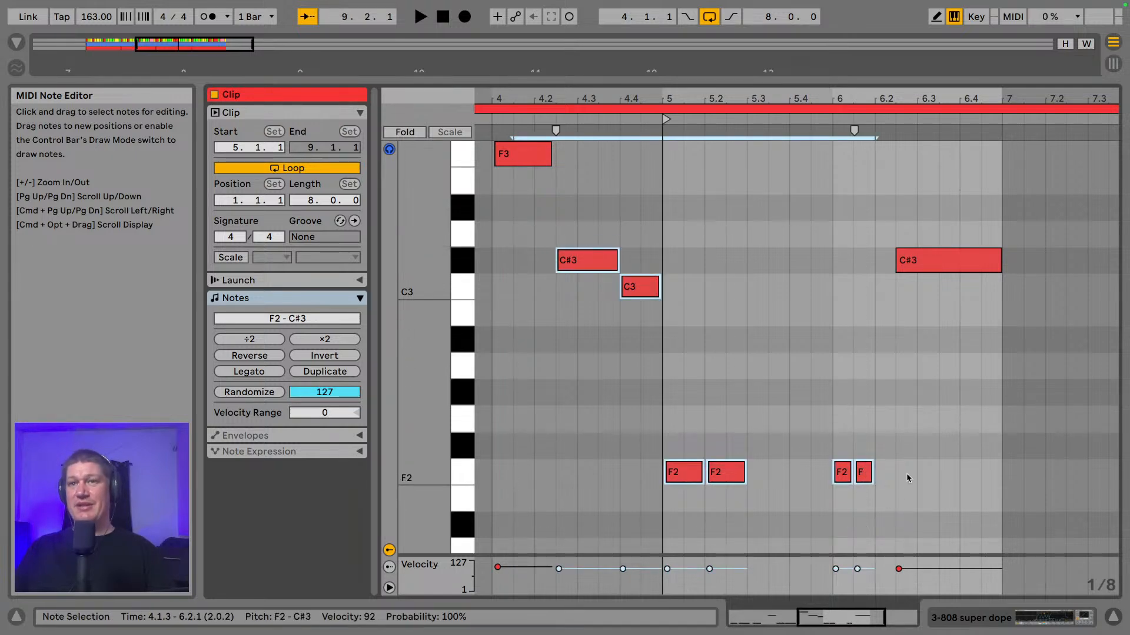
{"action": "left_click", "coordinate": [668, 517]}
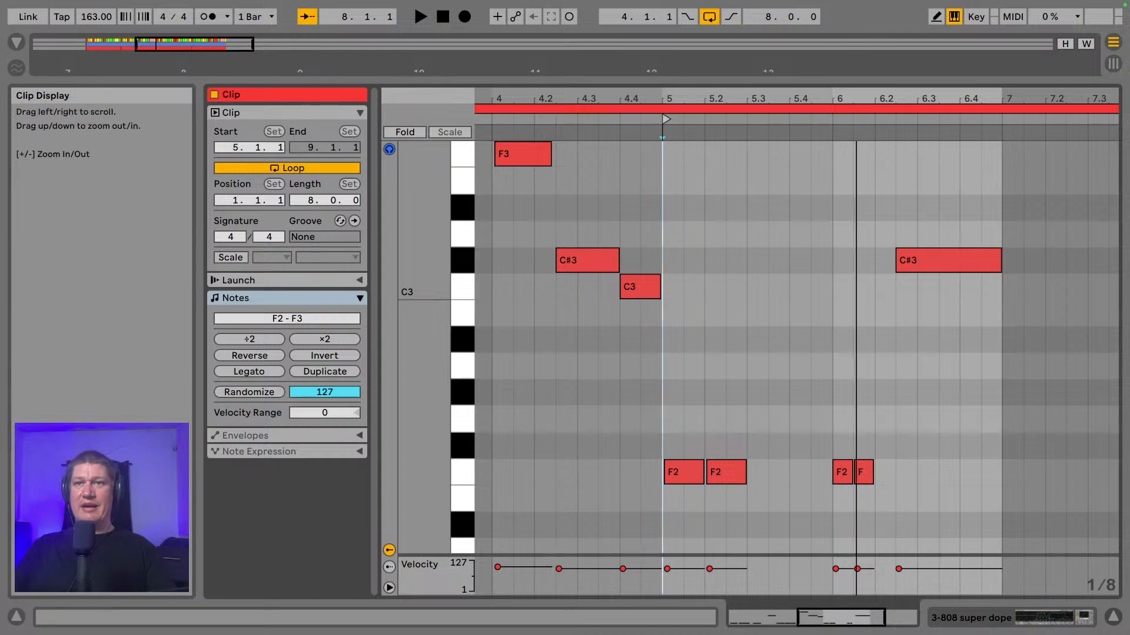
{"action": "left_click_drag", "start_coordinate": [856, 99], "coordinate": [814, 188]}
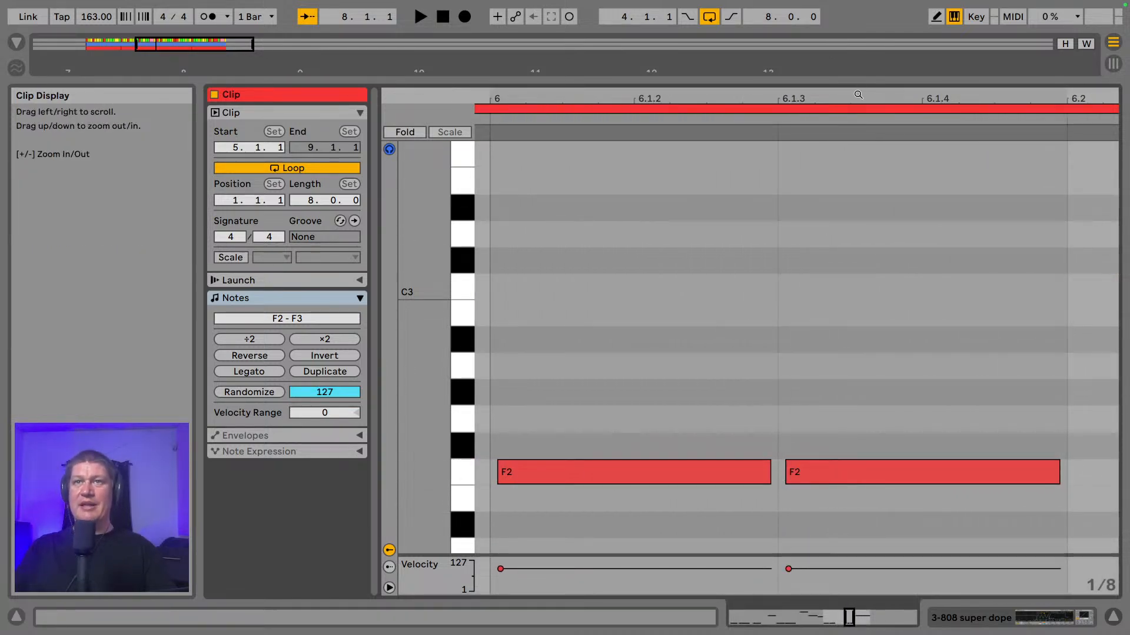
{"action": "left_click_drag", "start_coordinate": [858, 94], "coordinate": [889, 26]}
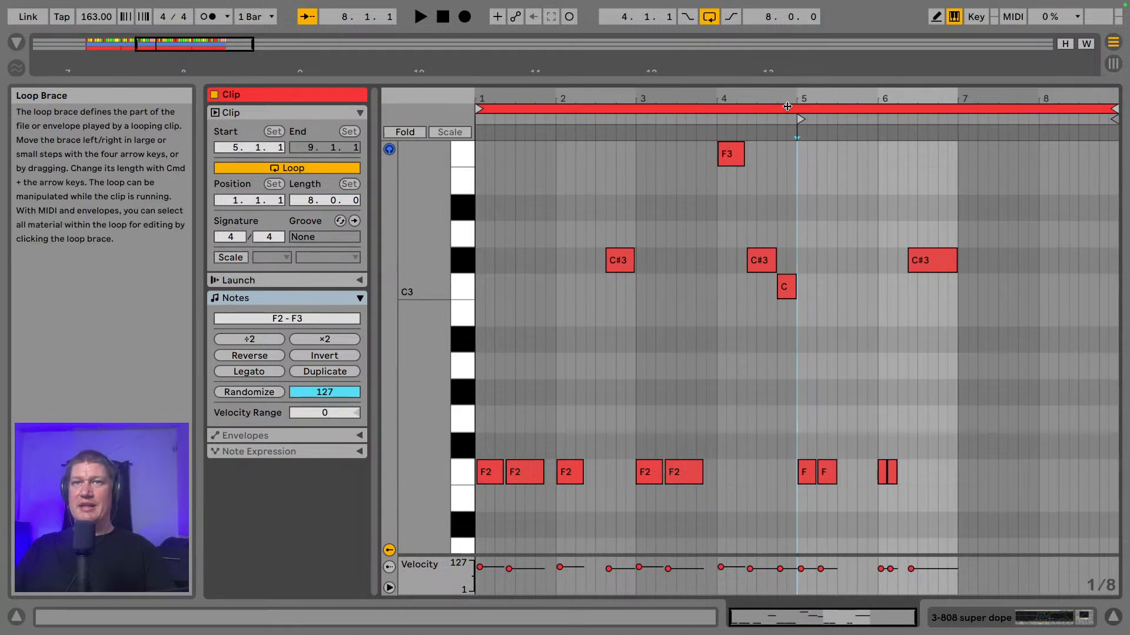
- Place the insert marker at 5.1.1 and play back the phrase
{"action": "left_click", "coordinate": [803, 253]}
{"action": "key", "text": "space"}
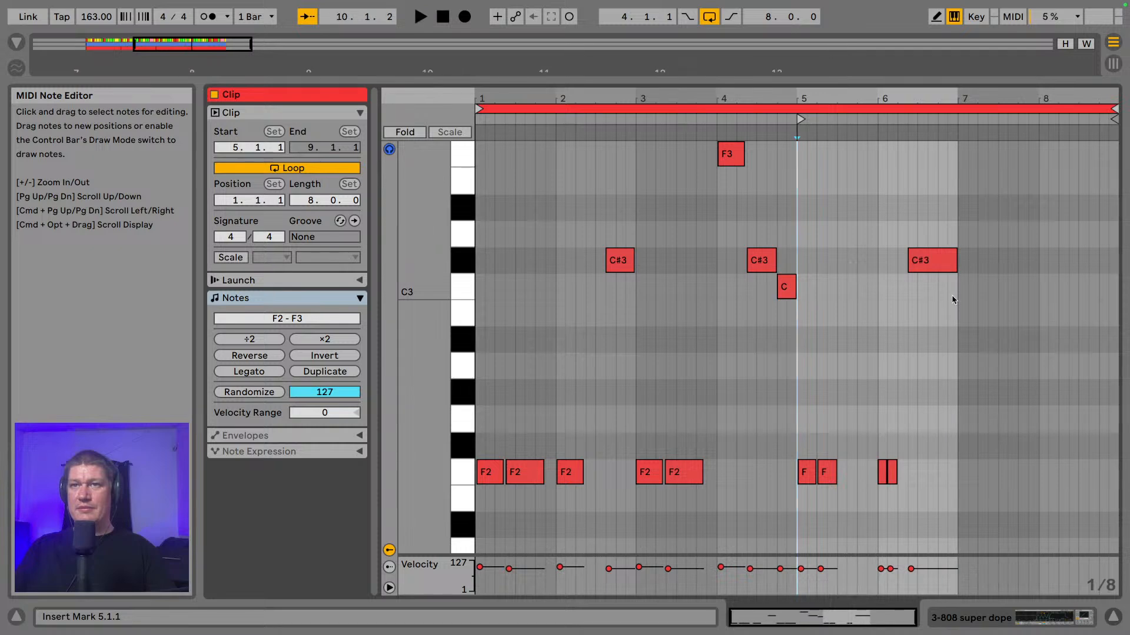
{"action": "key", "text": "space"}
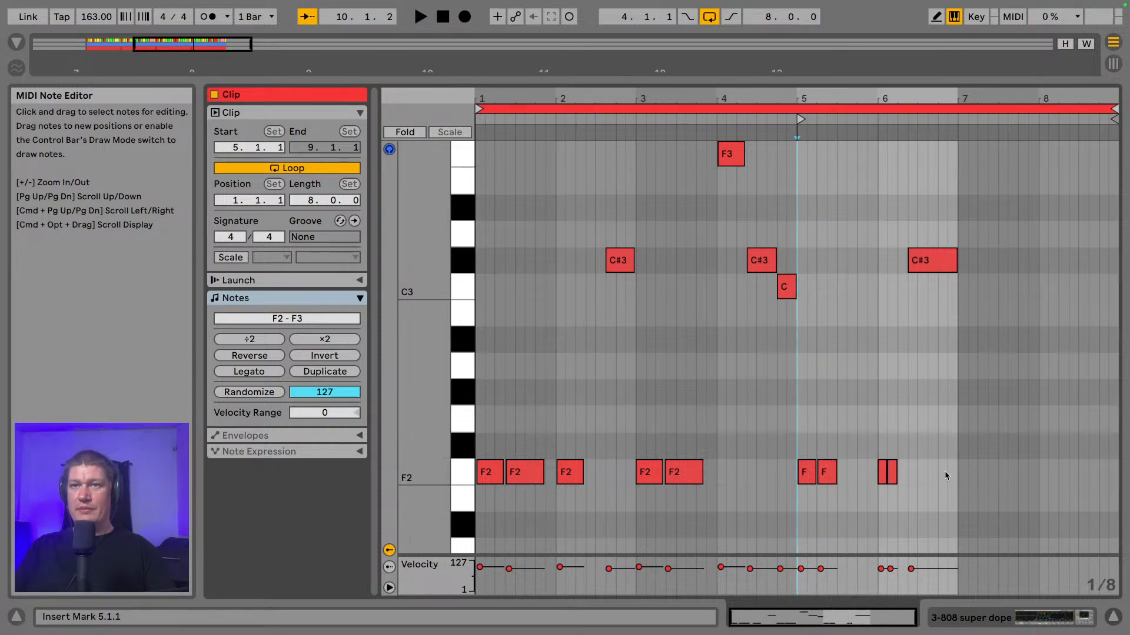
- Open the empty last two-bar 808 clip, starting at 7.1.1, for note editing and play the passage
{"action": "left_click", "coordinate": [1065, 630]}
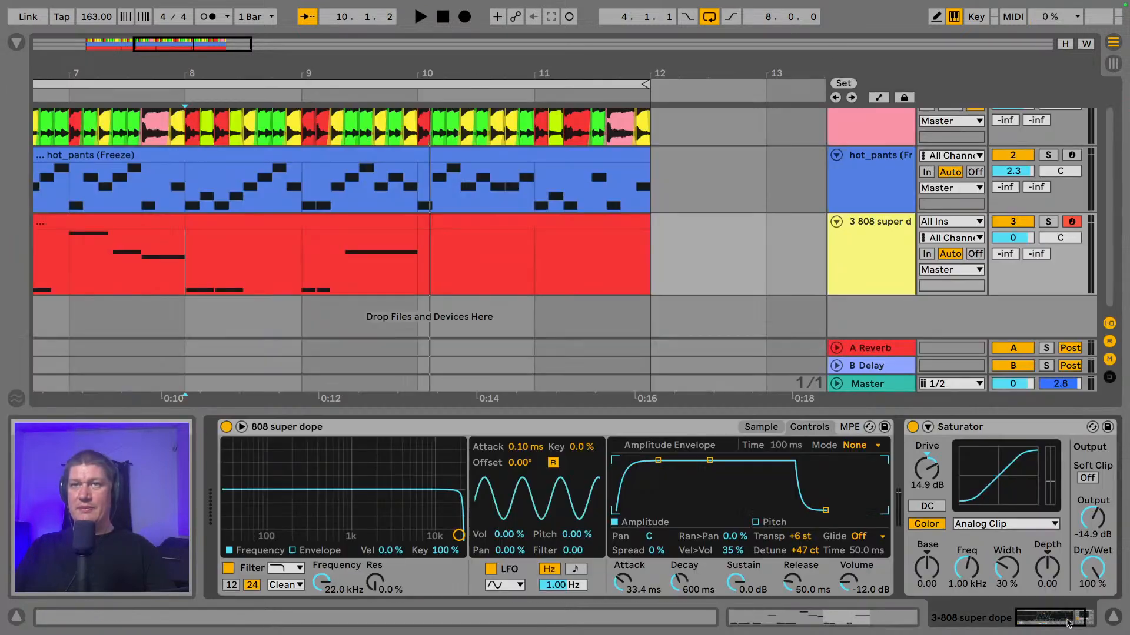
{"action": "left_click", "coordinate": [513, 225]}
{"action": "double_click", "coordinate": [513, 225]}
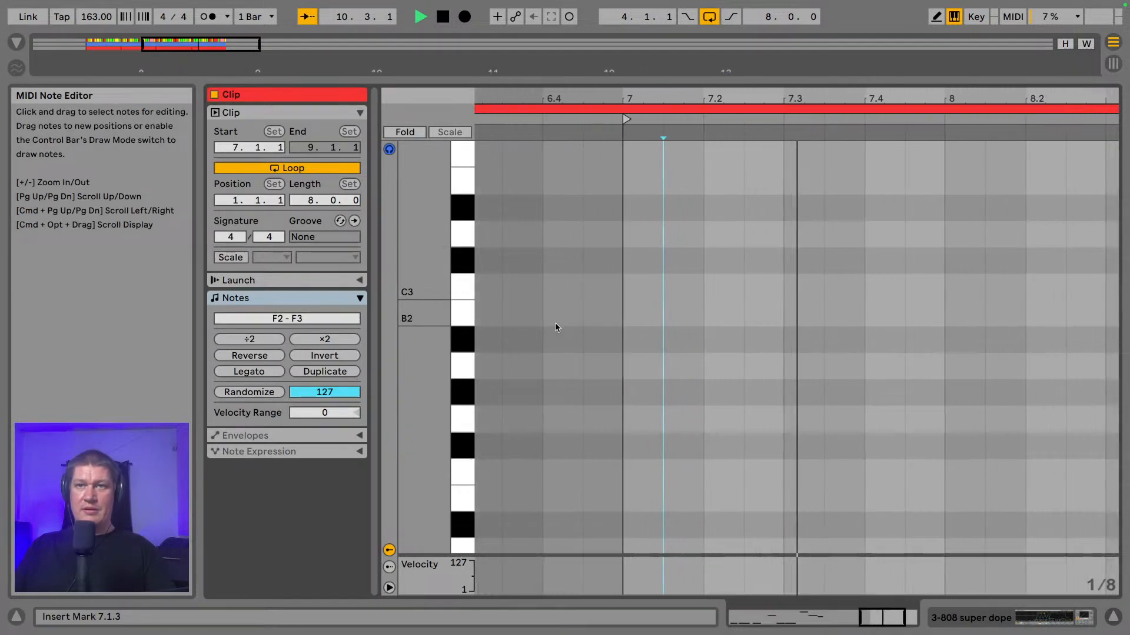
{"action": "left_click", "coordinate": [576, 406]}
{"action": "key", "text": "space"}
{"action": "key", "text": "space"}
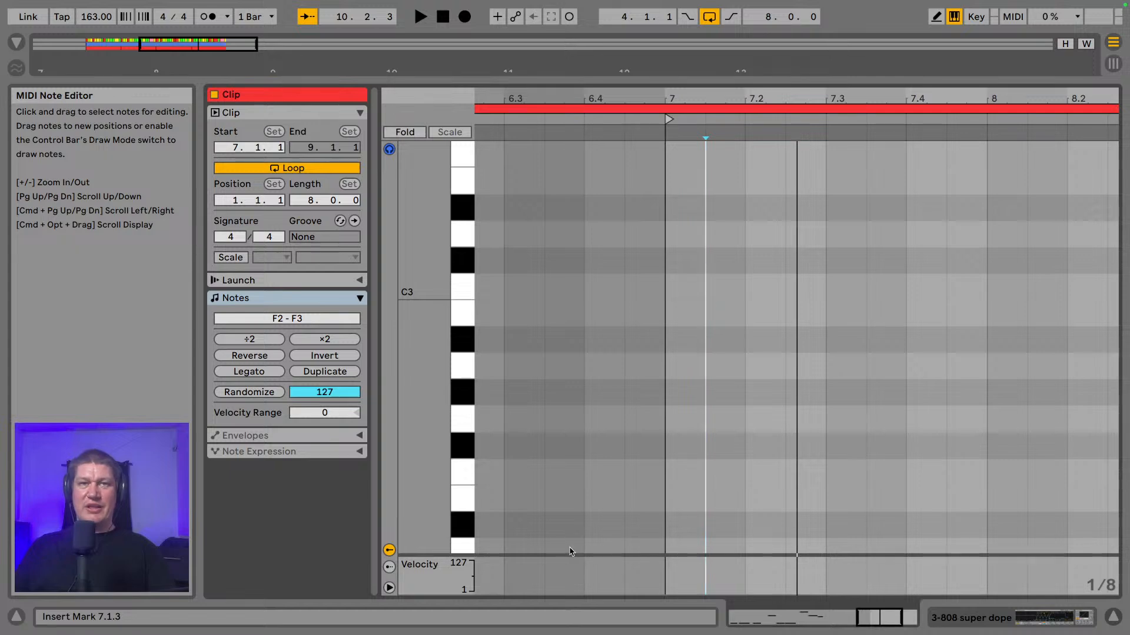
- Preview the F2 key, add an eighth-note F2 at 7.1.1 and play it back
{"action": "scroll", "coordinate": [798, 416], "scroll_direction": "down", "scroll_amount": 1}
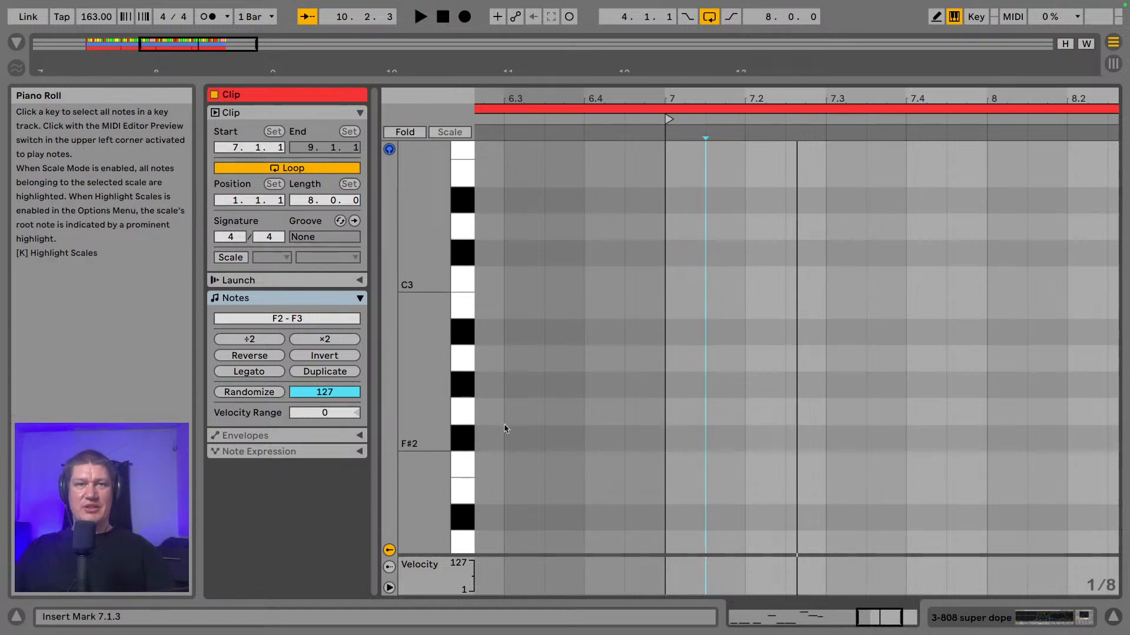
{"action": "scroll", "coordinate": [505, 429], "scroll_direction": "down", "scroll_amount": 2}
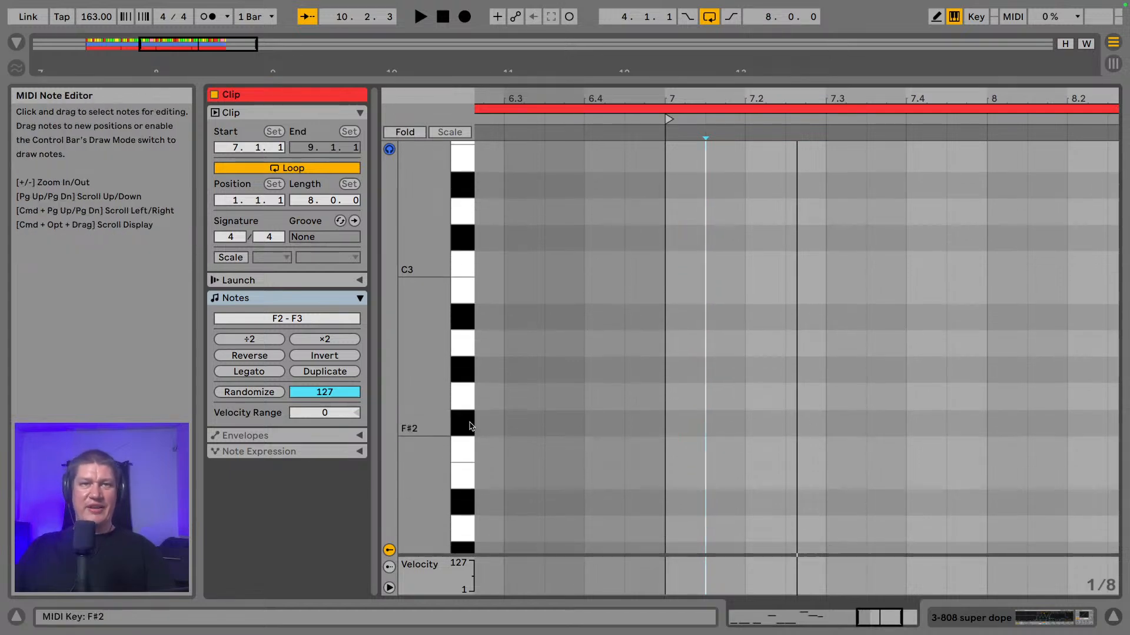
{"action": "left_click", "coordinate": [464, 451]}
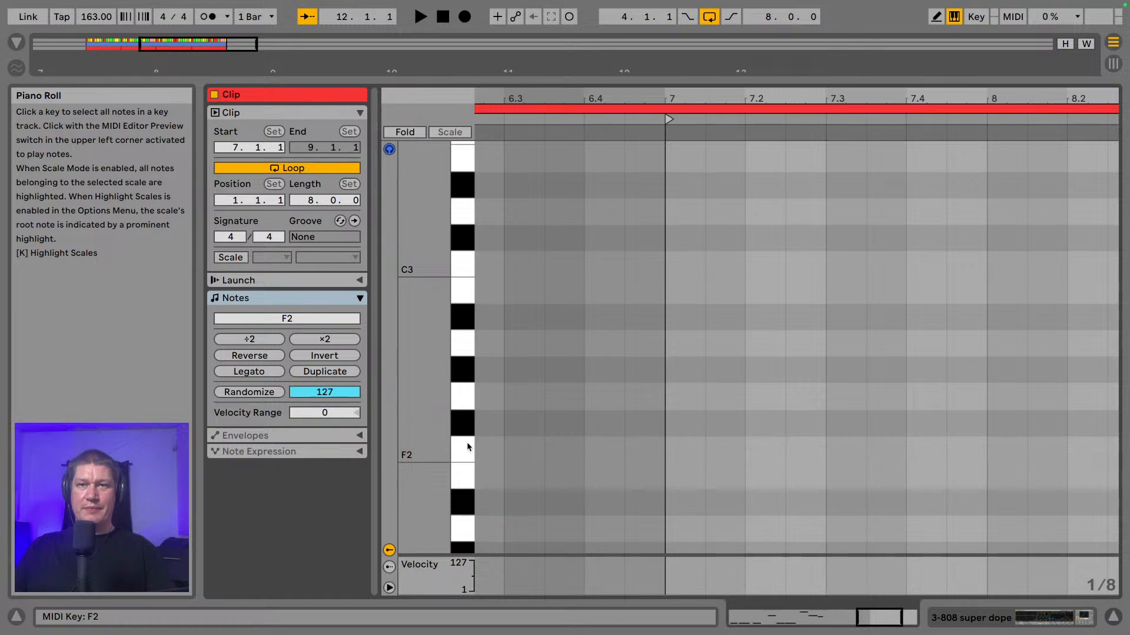
{"action": "left_click", "coordinate": [678, 453]}
{"action": "double_click", "coordinate": [677, 456]}
{"action": "scroll", "coordinate": [705, 453], "scroll_direction": "left", "scroll_amount": 2}
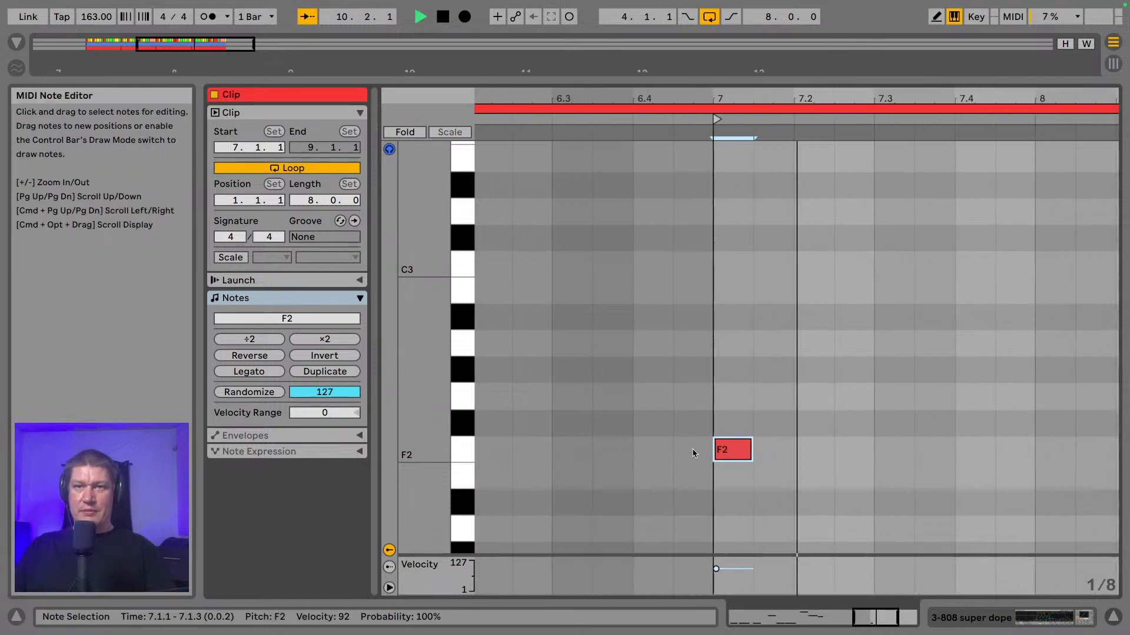
{"action": "scroll", "coordinate": [751, 445], "scroll_direction": "right", "scroll_amount": 5}
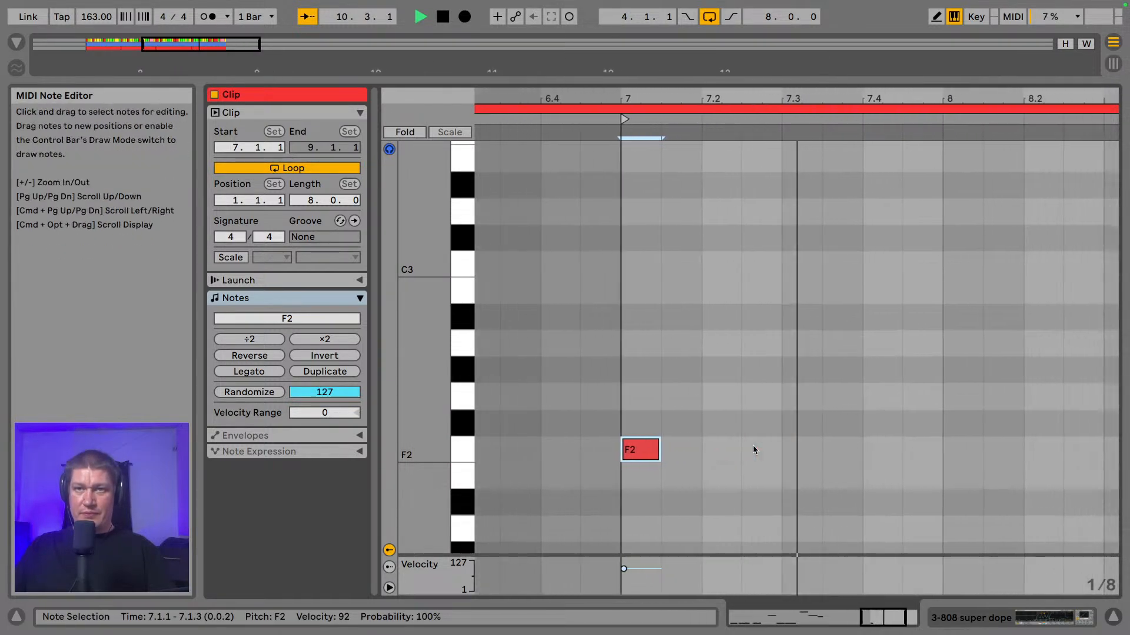
- Add an eighth-note at 7.3.1 and raise its pitch to C#3
{"action": "double_click", "coordinate": [685, 401]}
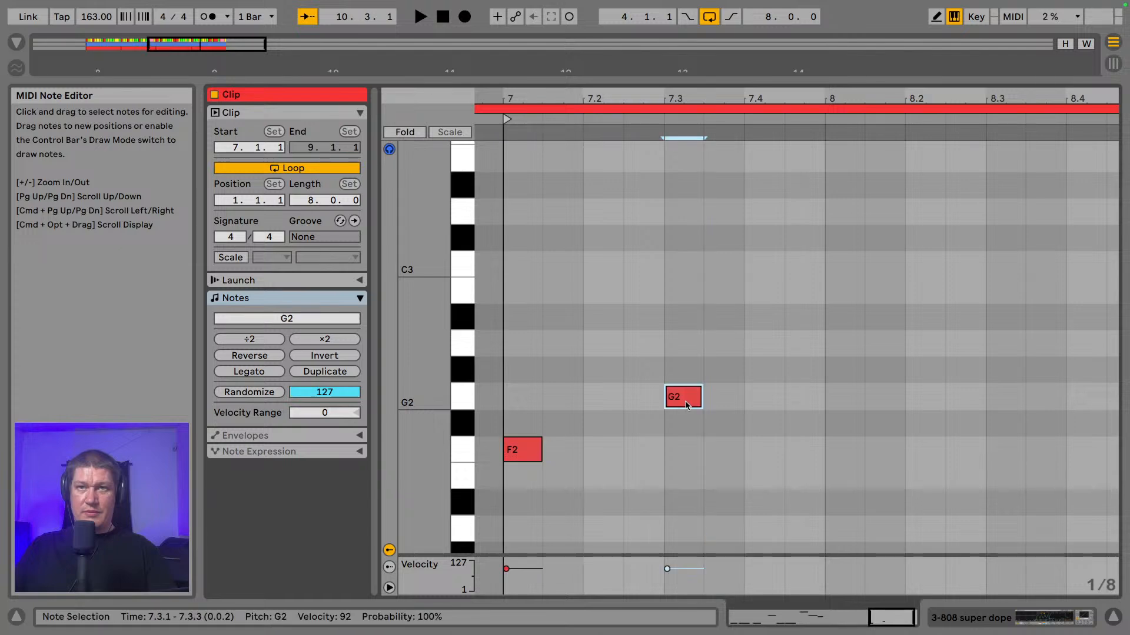
{"action": "key", "text": "Up"}
{"action": "key", "text": "Up"}
{"action": "key", "text": "Up"}
{"action": "key", "text": "Up"}
{"action": "key", "text": "Up"}
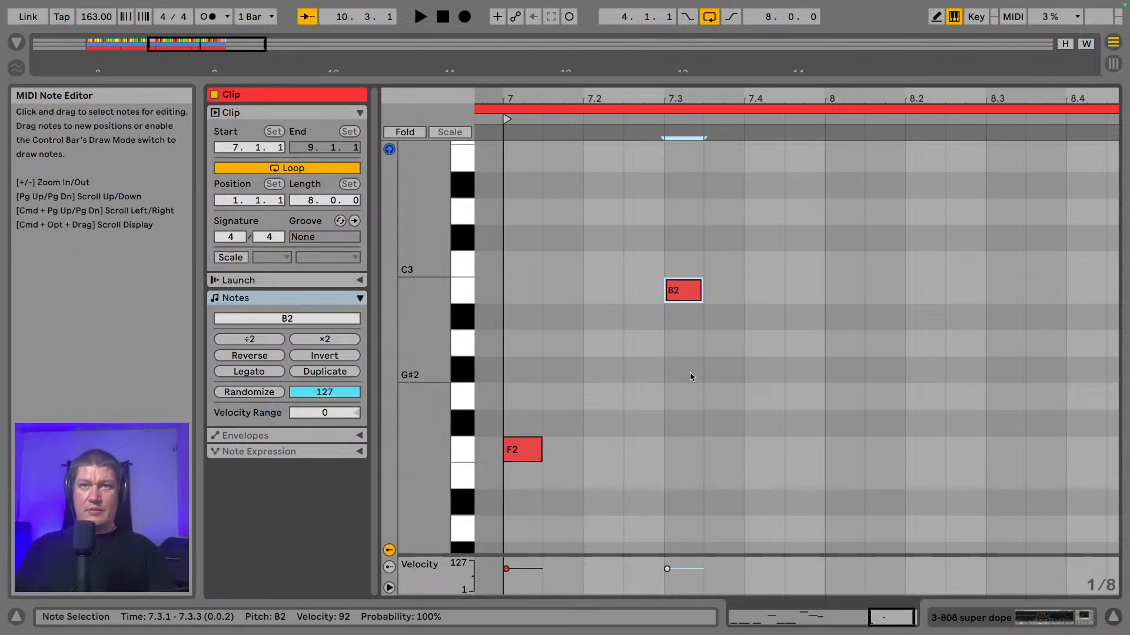
{"action": "key", "text": "Up"}
- Duplicate the C#3 note, place the copy at 7.3.3 and play the phrase back
{"action": "key", "text": "super+d"}
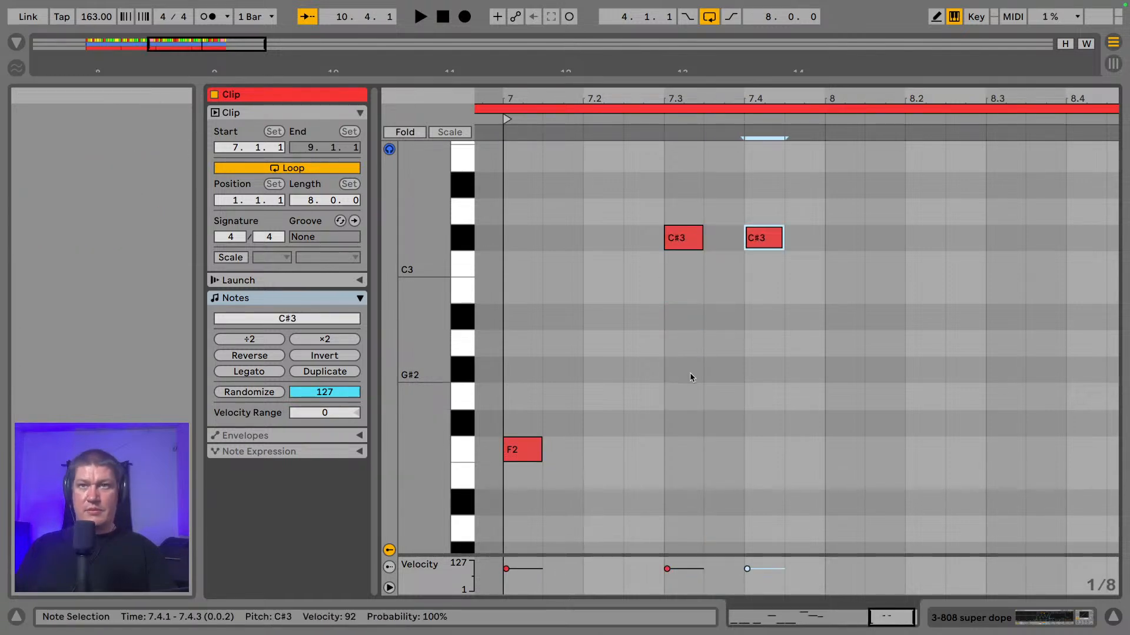
{"action": "key", "text": "Left"}
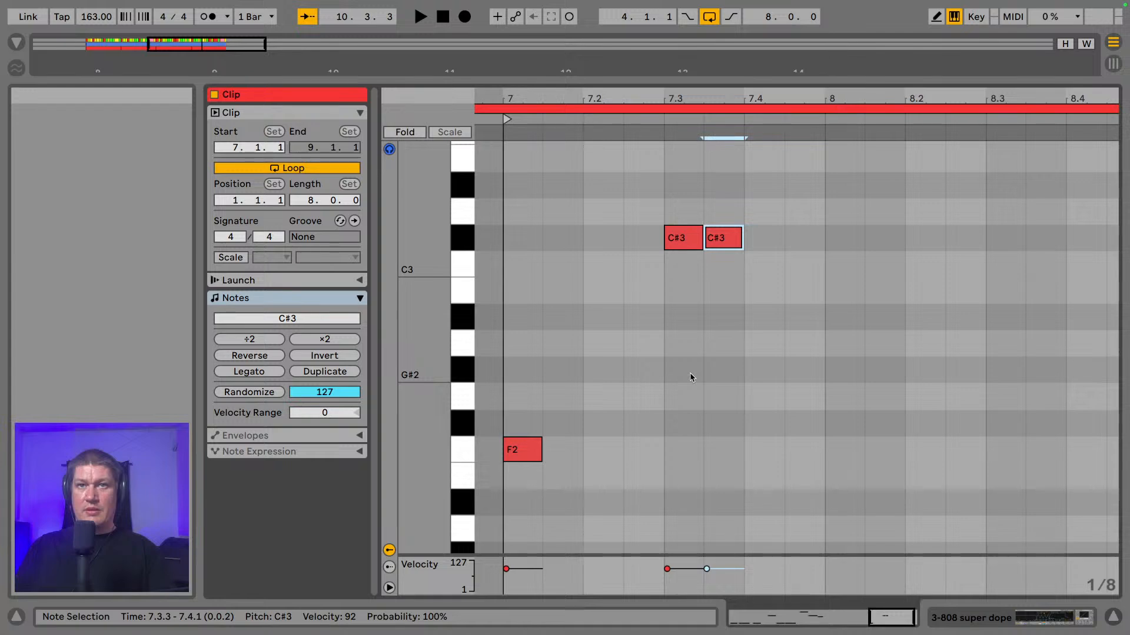
{"action": "key", "text": "space"}
{"action": "key", "text": "space"}
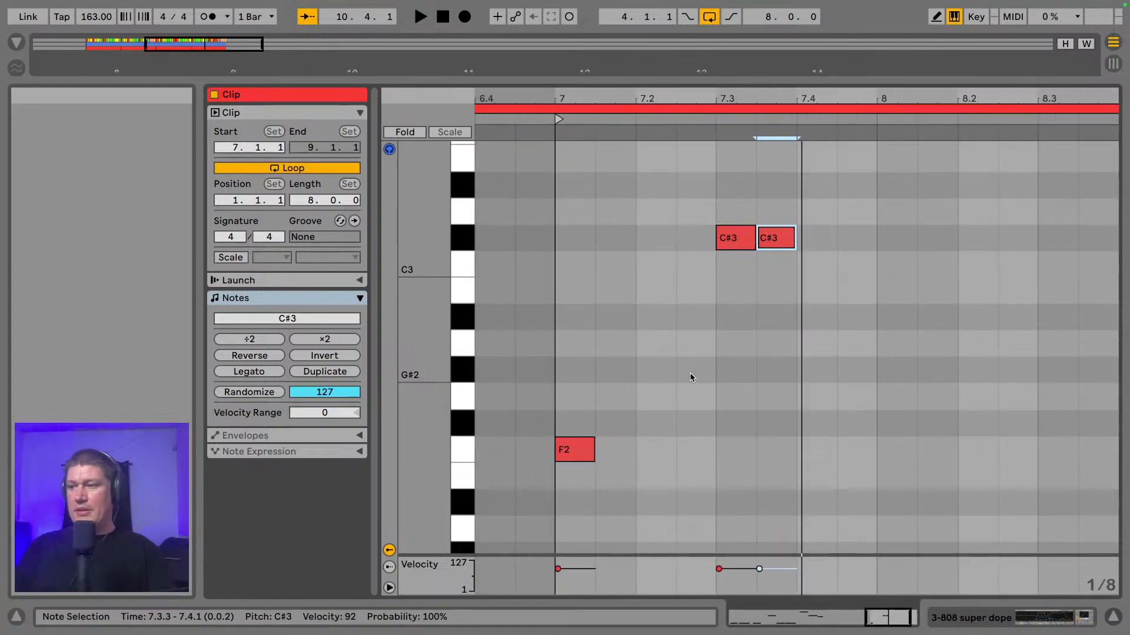
{"action": "key", "text": "space"}
{"action": "key", "text": "space"}
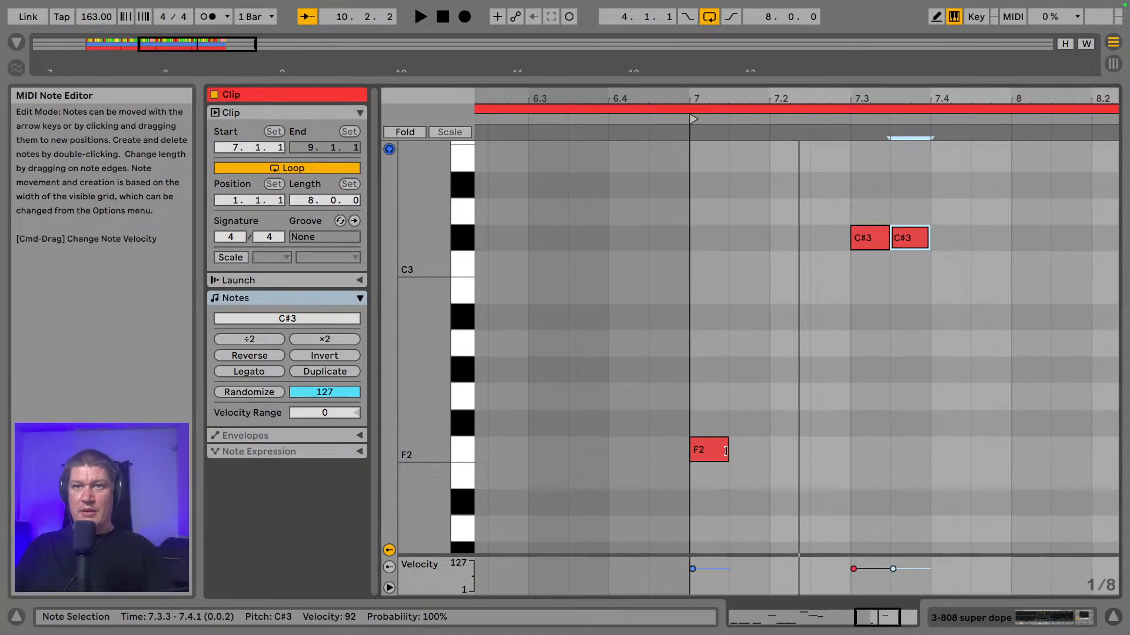
- Lengthen the F2 note at 7.1.1 to end at 7.2.3 and play the phrase back
{"action": "left_click_drag", "start_coordinate": [726, 451], "coordinate": [806, 450]}
{"action": "key", "text": "space"}
{"action": "key", "text": "space"}
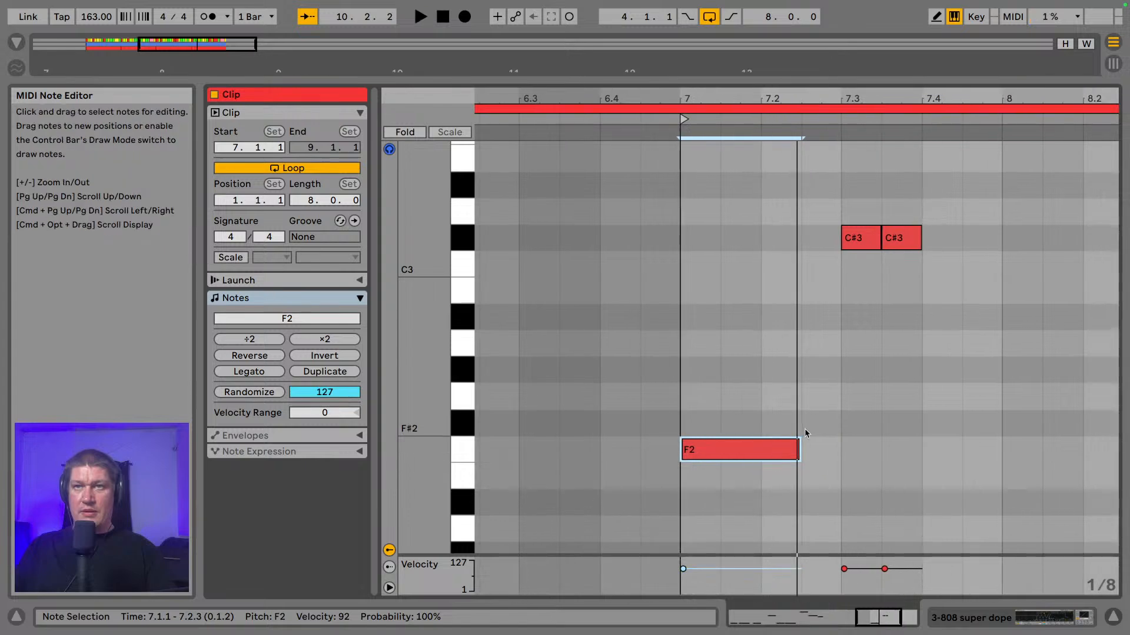
{"action": "key", "text": "space"}
{"action": "key", "text": "space"}
- Move both C#3 notes in bar 7 earlier to start at 7.2.3 and play the phrase back
{"action": "left_click_drag", "start_coordinate": [720, 216], "coordinate": [779, 246]}
{"action": "key", "text": "Left"}
{"action": "key", "text": "space"}
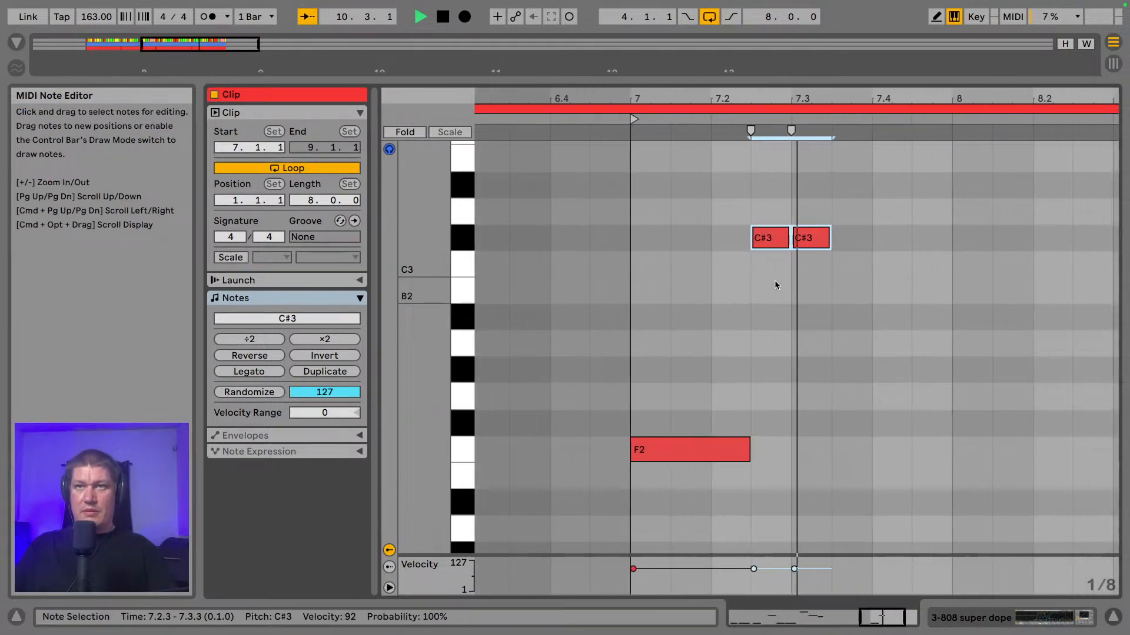
{"action": "key", "text": "space"}
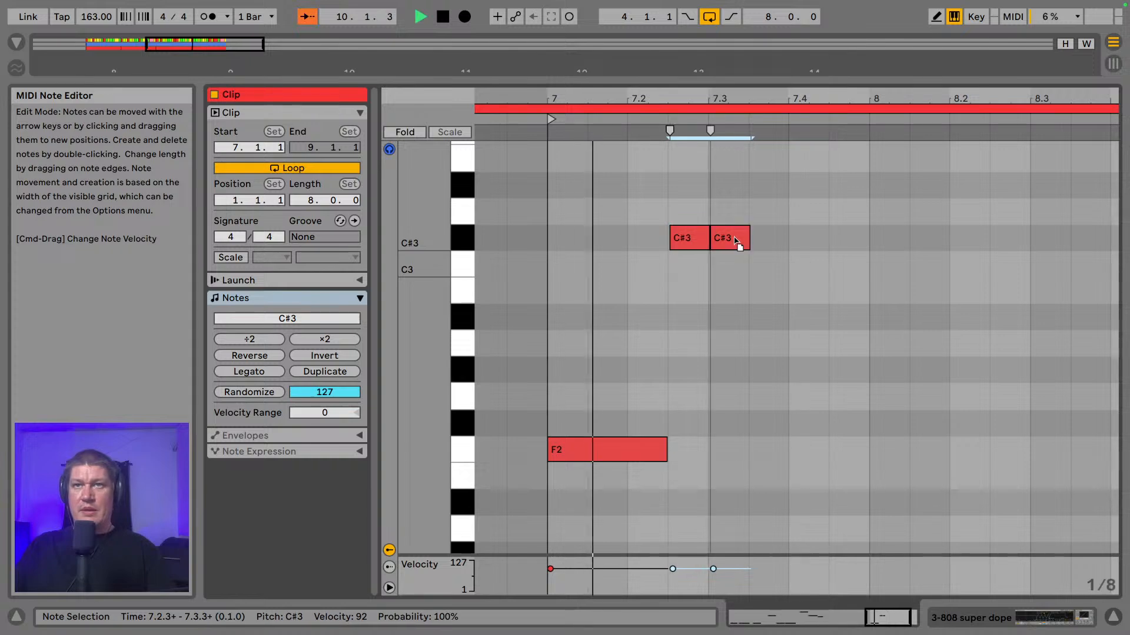
- Set the note grid to 1/16, move the second C#3 note to start at 7.3.2 and play the phrase back
{"action": "right_click", "coordinate": [762, 298]}
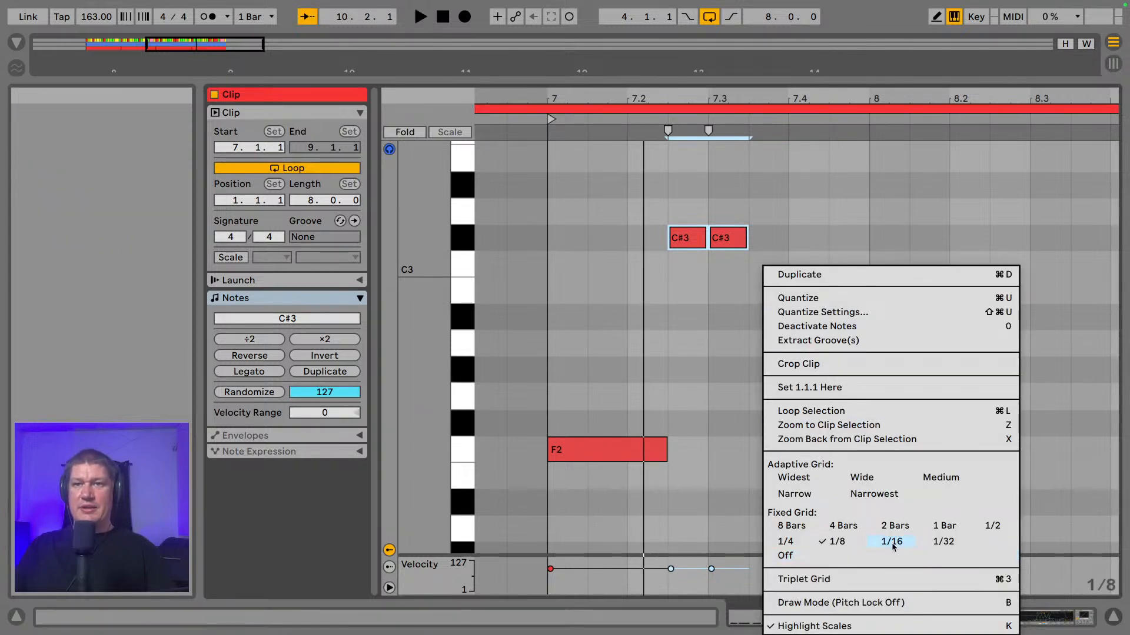
{"action": "left_click", "coordinate": [891, 543]}
{"action": "left_click_drag", "start_coordinate": [732, 207], "coordinate": [736, 285]}
{"action": "key", "text": "Right"}
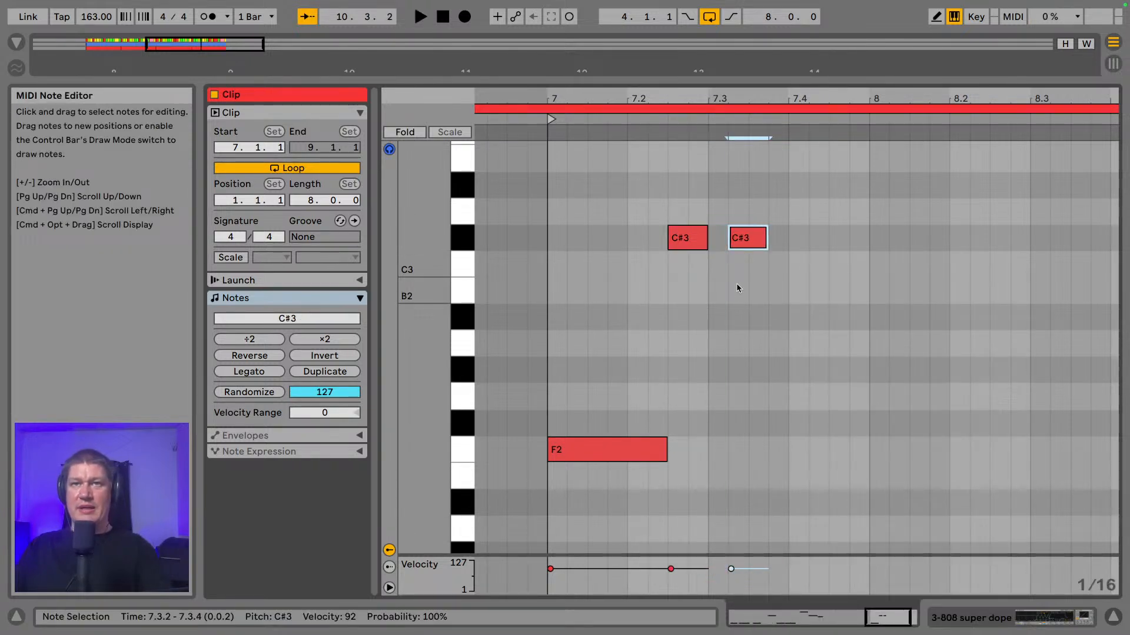
{"action": "key", "text": "space"}
{"action": "key", "text": "space"}
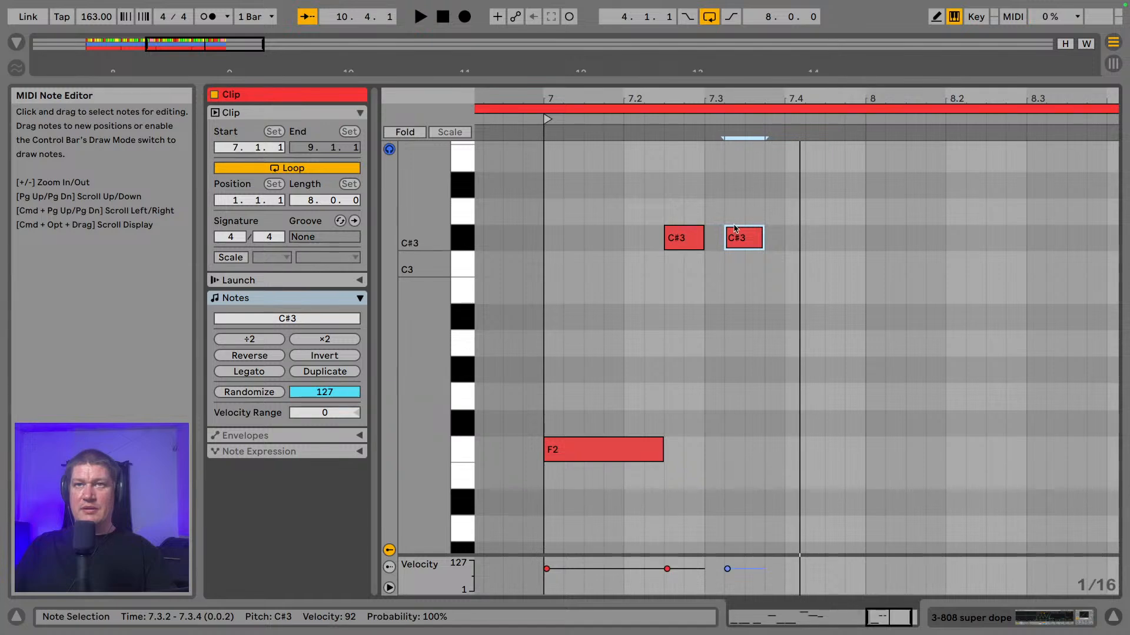
- Lengthen both C#3 notes slightly so the second ends just after 7.3.4, and play the phrase back
{"action": "left_click", "coordinate": [684, 238], "text": "shift"}
{"action": "left_click_drag", "start_coordinate": [764, 232], "coordinate": [778, 232]}
{"action": "key", "text": "space"}
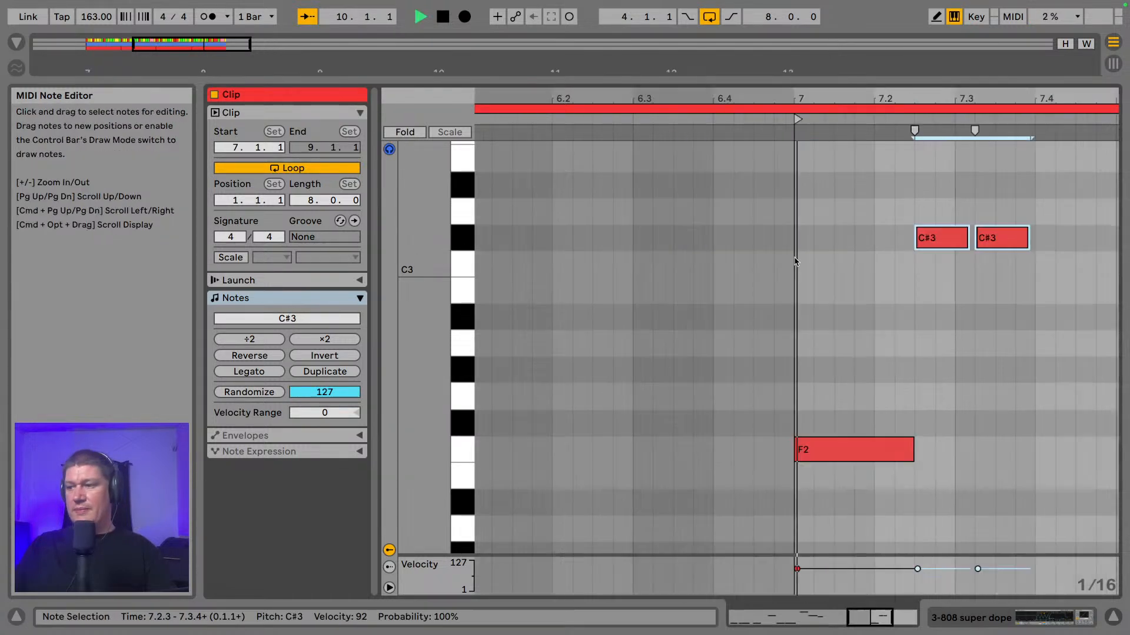
{"action": "key", "text": "space"}
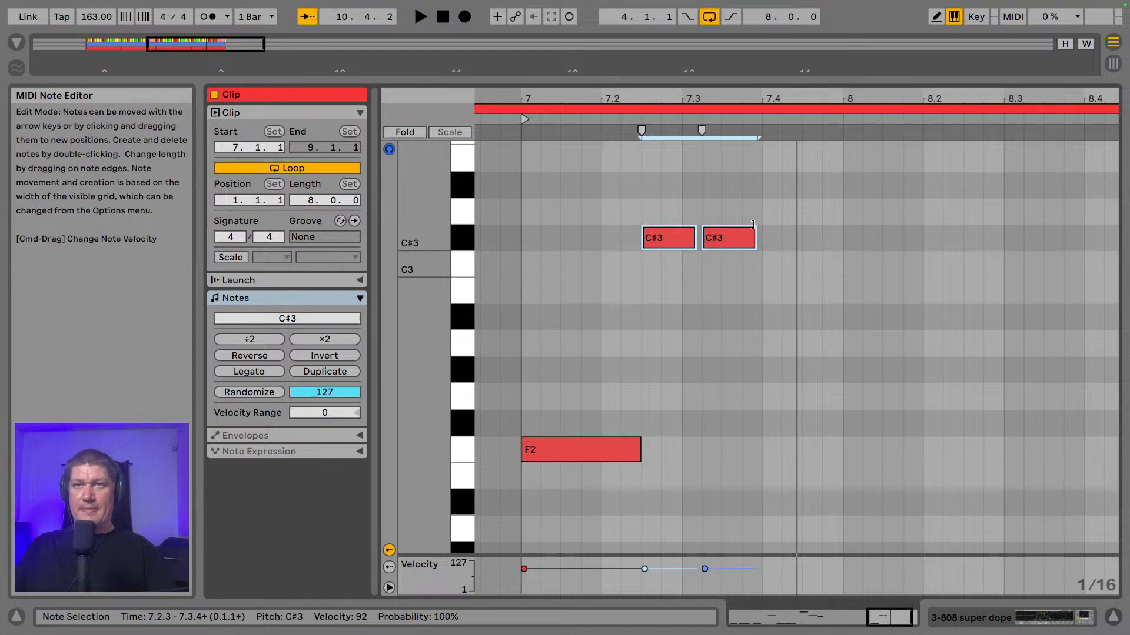
- Duplicate the second C#3 note, place the copy at 7.4.1 and play the phrase back
{"action": "left_click", "coordinate": [739, 237]}
{"action": "key", "text": "super+d"}
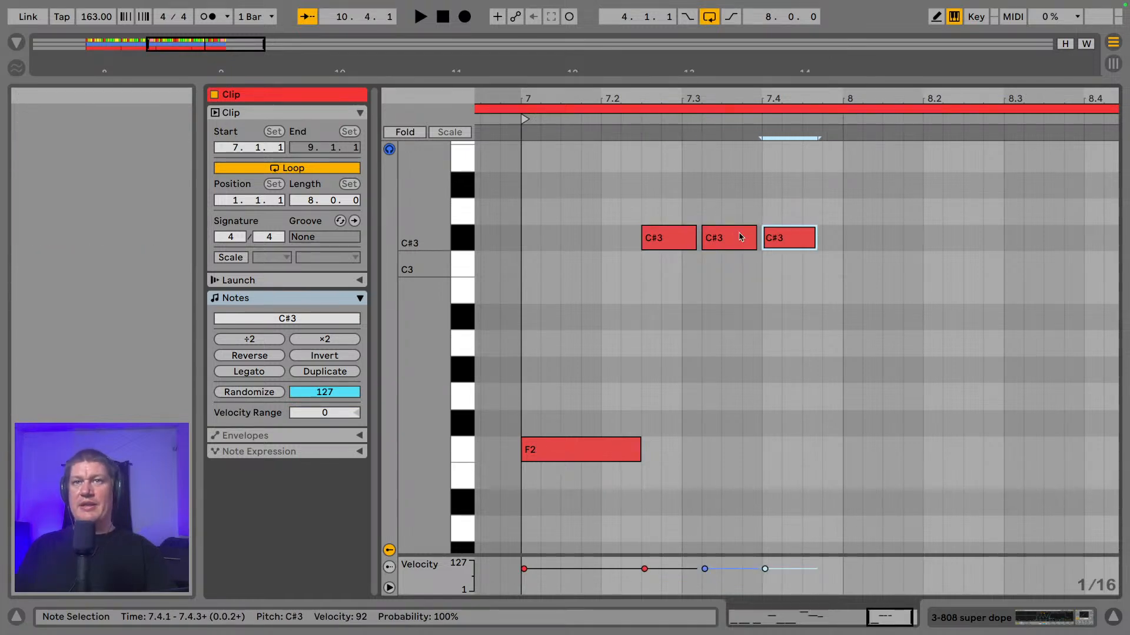
{"action": "key", "text": "space"}
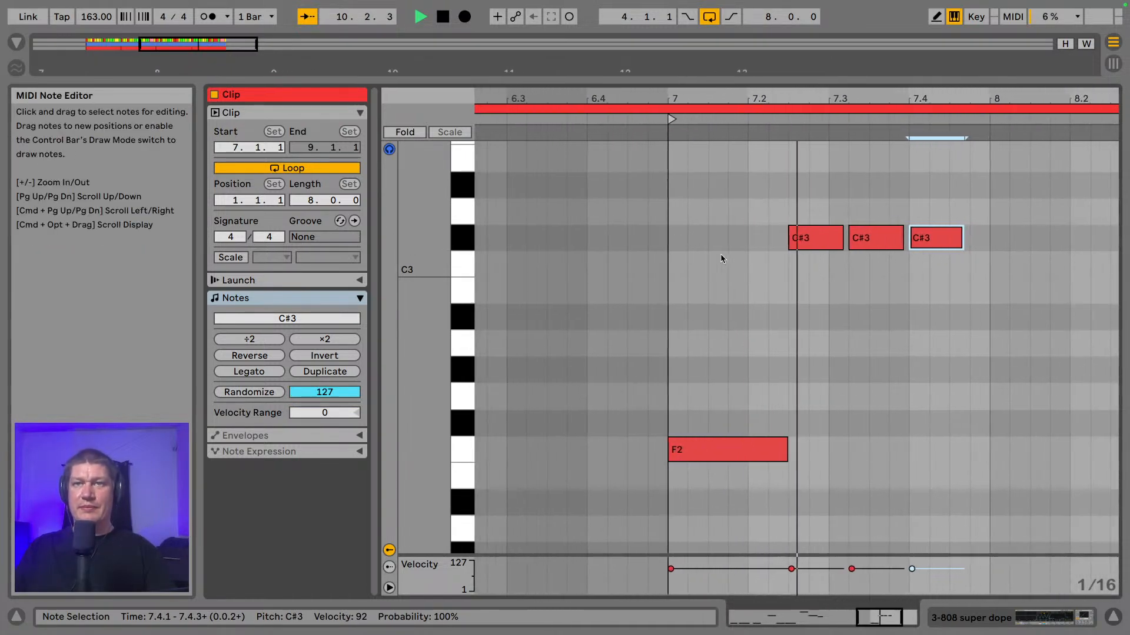
{"action": "key", "text": "space"}
- Shorten the F2 note at 7.1.1 to end just before the first C#3 note and play the phrase back
{"action": "left_click_drag", "start_coordinate": [636, 448], "coordinate": [628, 450]}
{"action": "key", "text": "space"}
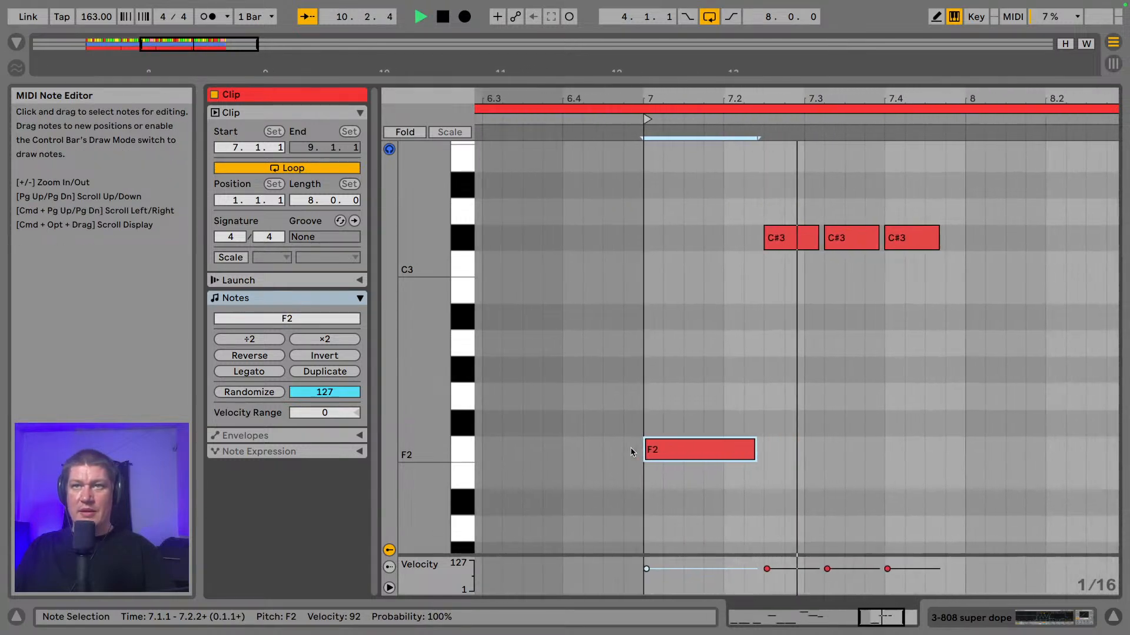
{"action": "key", "text": "space"}
{"action": "key", "text": "space"}
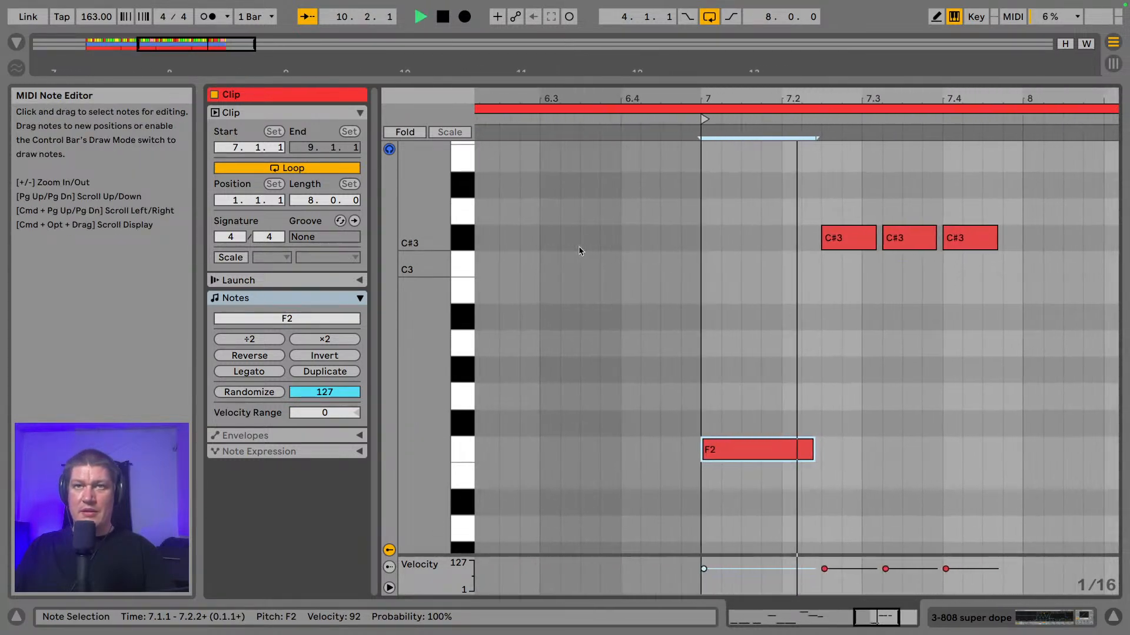
{"action": "key", "text": "space"}
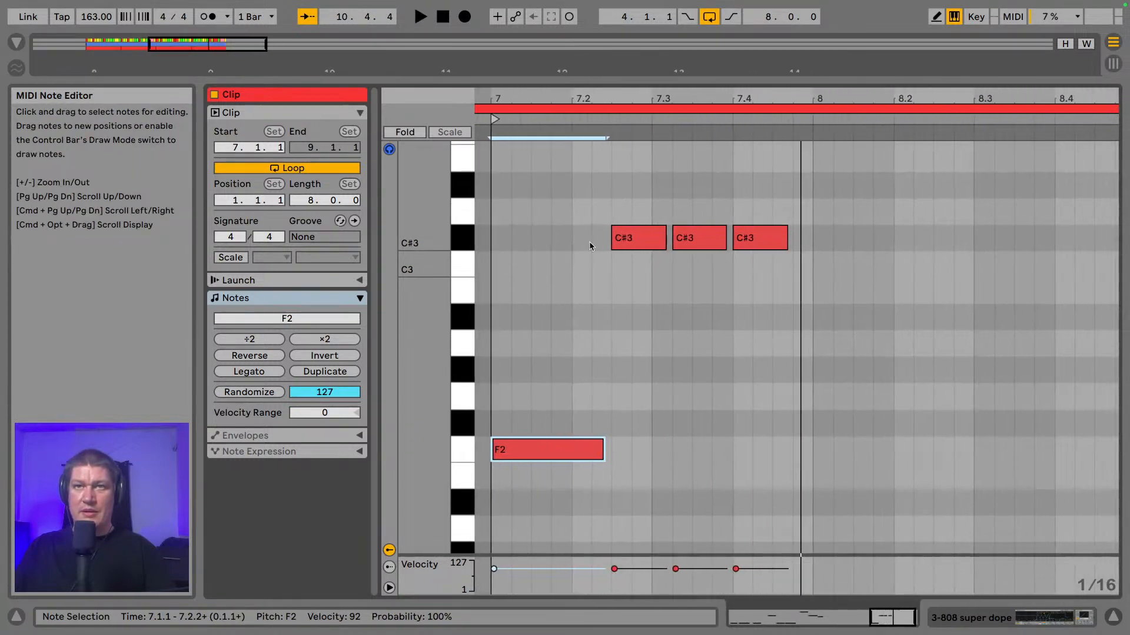
- Trim the middle C#3 note to start at 7.3.3, keeping its end, and play the phrase back
{"action": "left_click", "coordinate": [689, 243]}
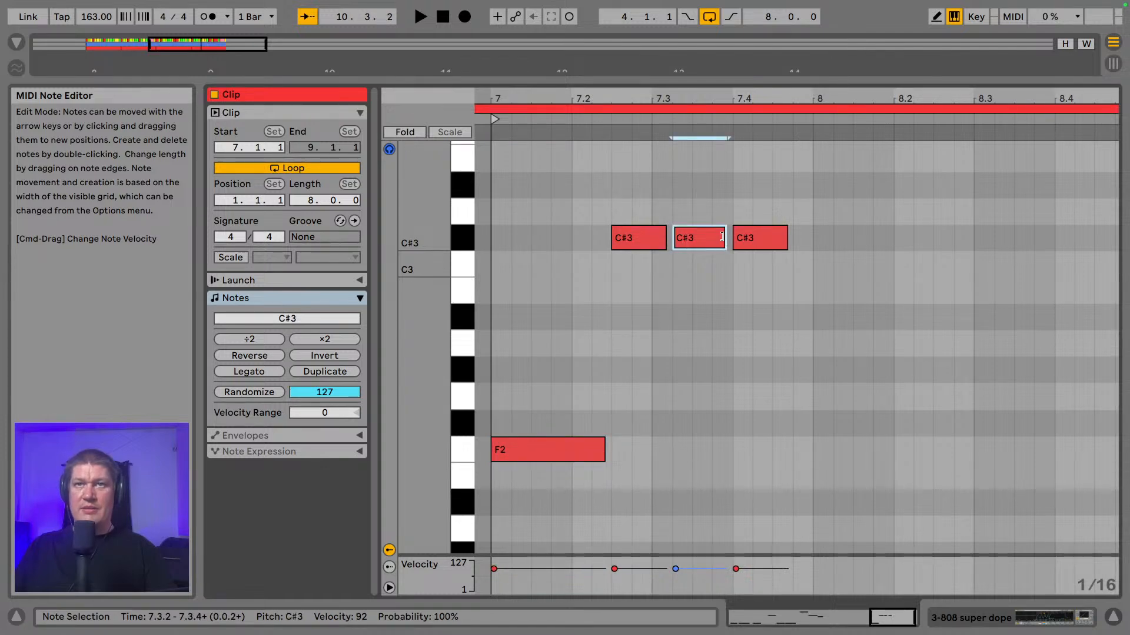
{"action": "mouse_move", "coordinate": [718, 236]}
{"action": "left_mouse_down"}
{"action": "mouse_move", "coordinate": [688, 237]}
{"action": "mouse_move", "coordinate": [700, 238]}
{"action": "left_mouse_up"}
{"action": "key", "text": "space"}
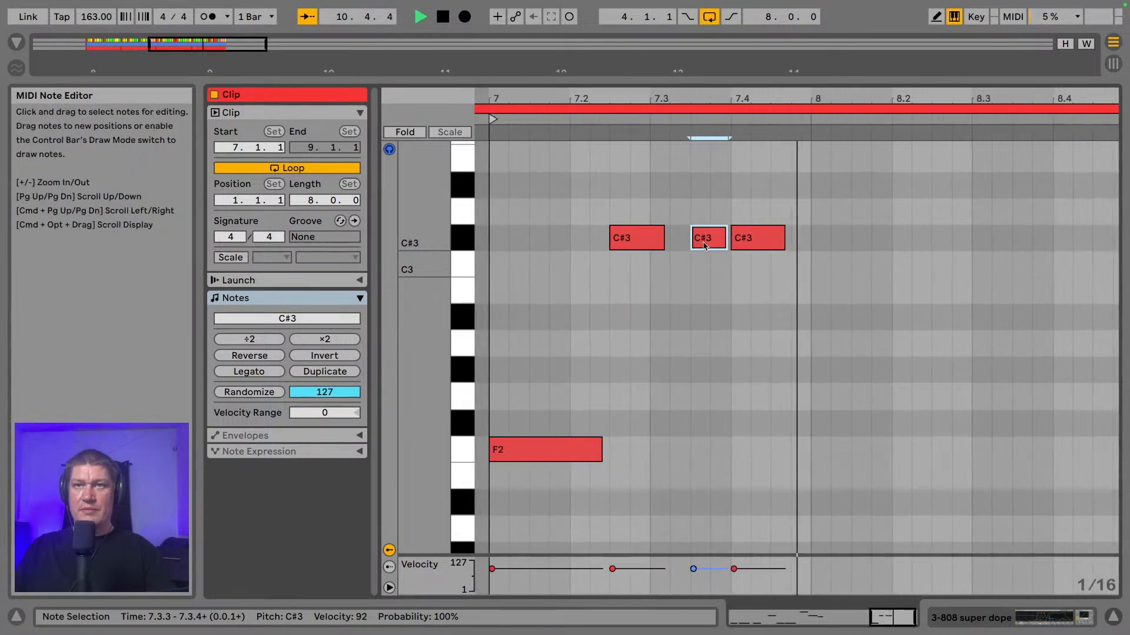
{"action": "key", "text": "space"}
{"action": "key", "text": "space"}
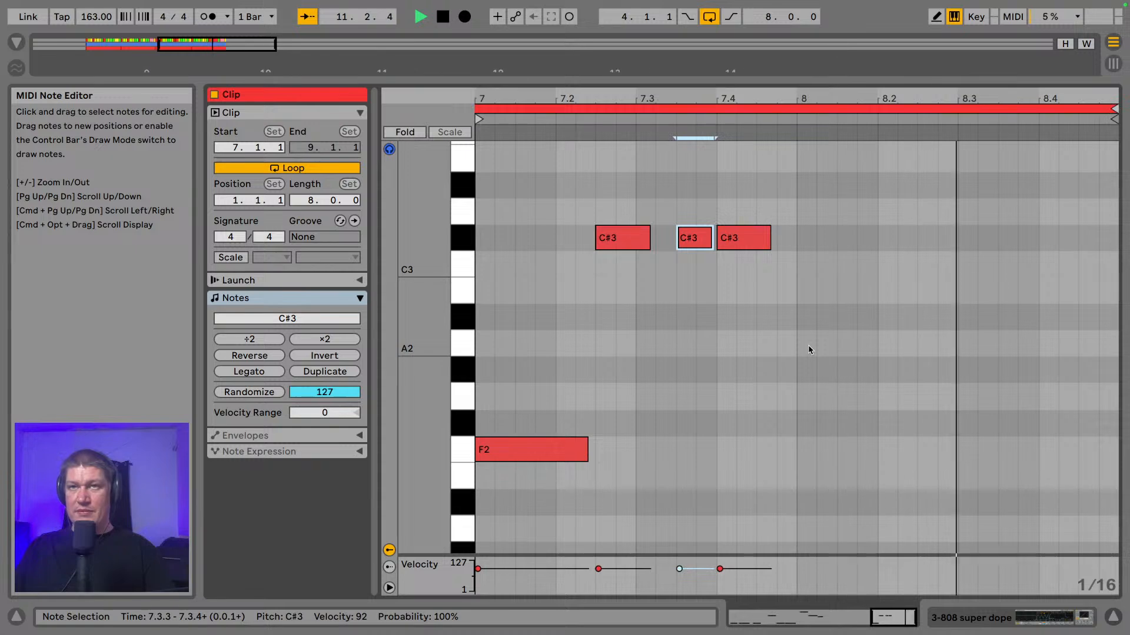
{"action": "key", "text": "space"}
- Add a C#3 note in bar 8, check its timing in playback and make it span 8.1.1 to 8.1.4
{"action": "double_click", "coordinate": [866, 237]}
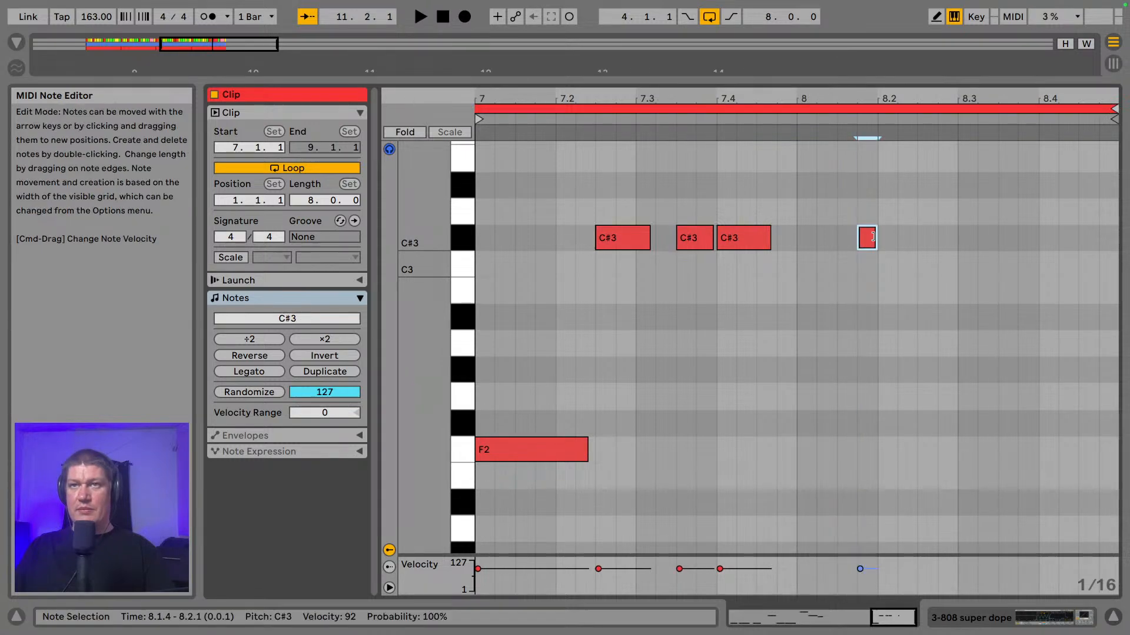
{"action": "left_click_drag", "start_coordinate": [870, 240], "coordinate": [873, 240]}
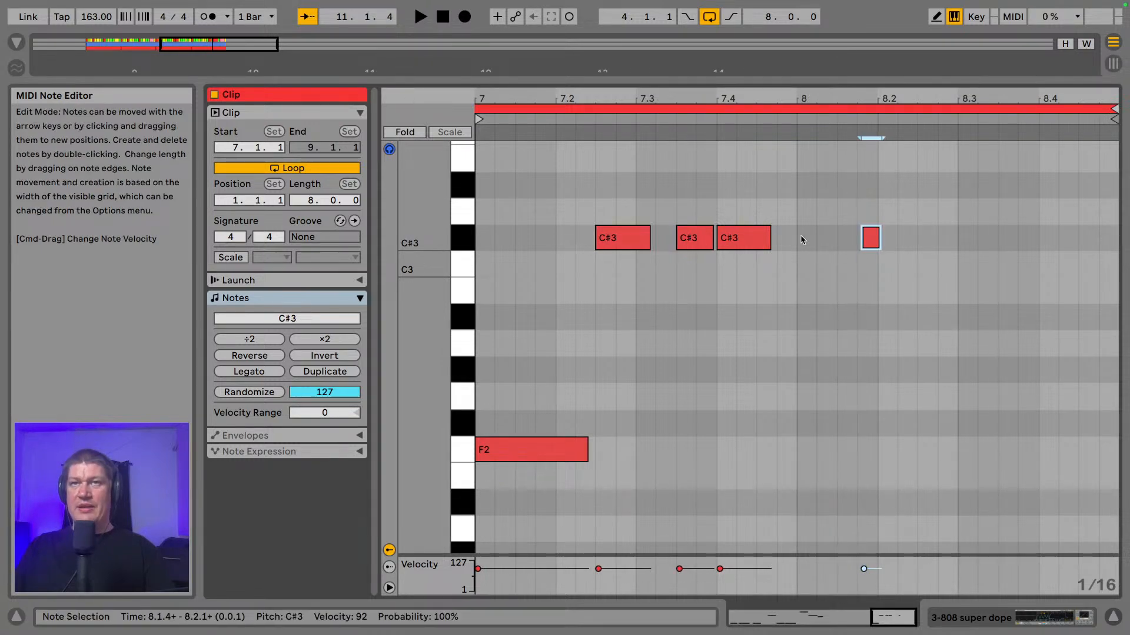
{"action": "key", "text": "space"}
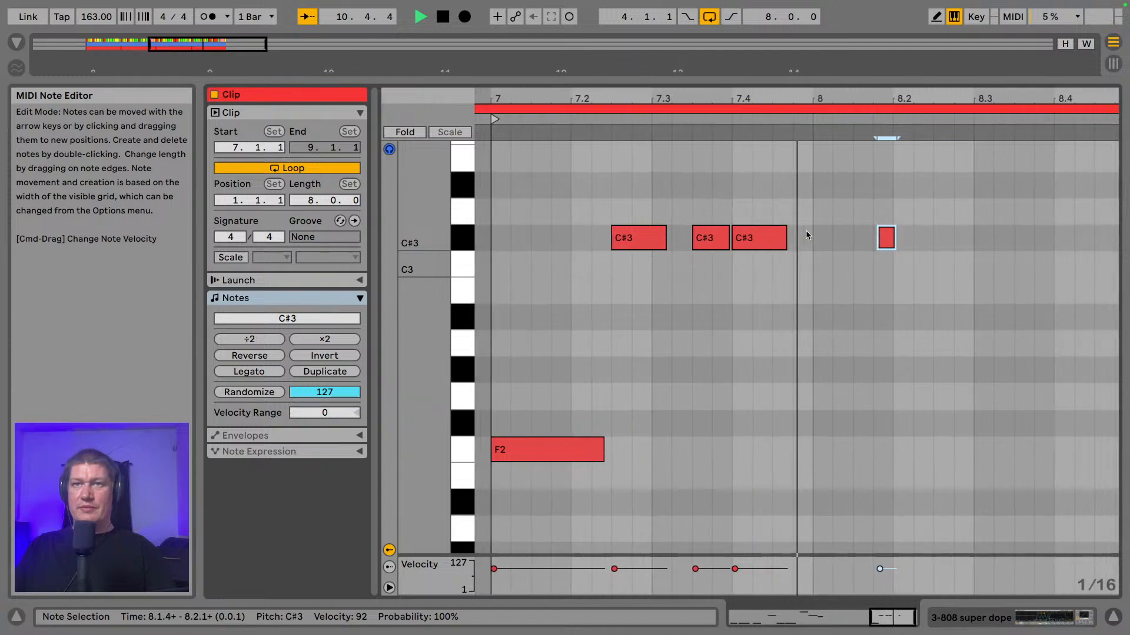
{"action": "key", "text": "space"}
{"action": "mouse_move", "coordinate": [872, 238]}
{"action": "left_mouse_down"}
{"action": "mouse_move", "coordinate": [807, 244]}
{"action": "mouse_move", "coordinate": [850, 238]}
{"action": "left_mouse_up"}
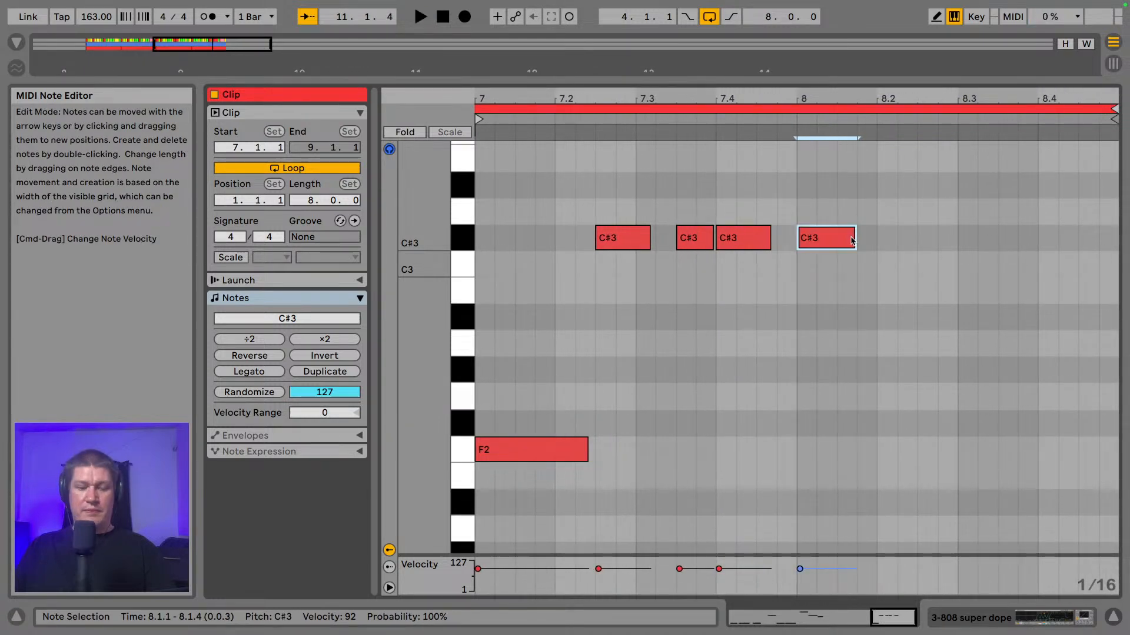
- Duplicate the bar 8 C#3 note to 8.2.1, lower the copy to C3 and play the phrase back
{"action": "key", "text": "super+d"}
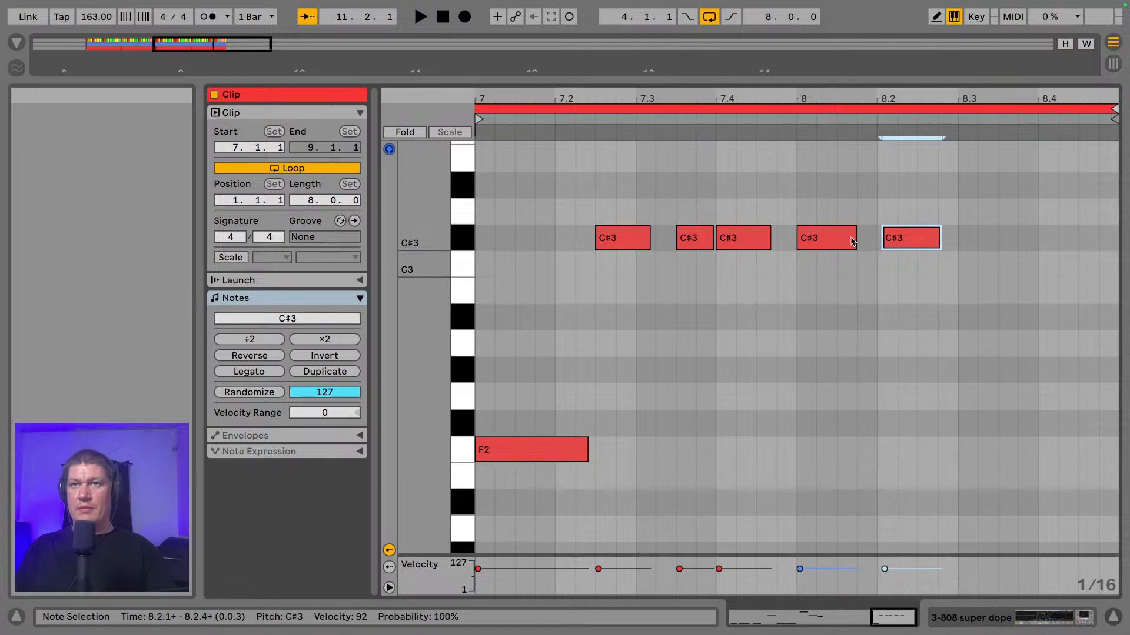
{"action": "key", "text": "Down"}
{"action": "key", "text": "space"}
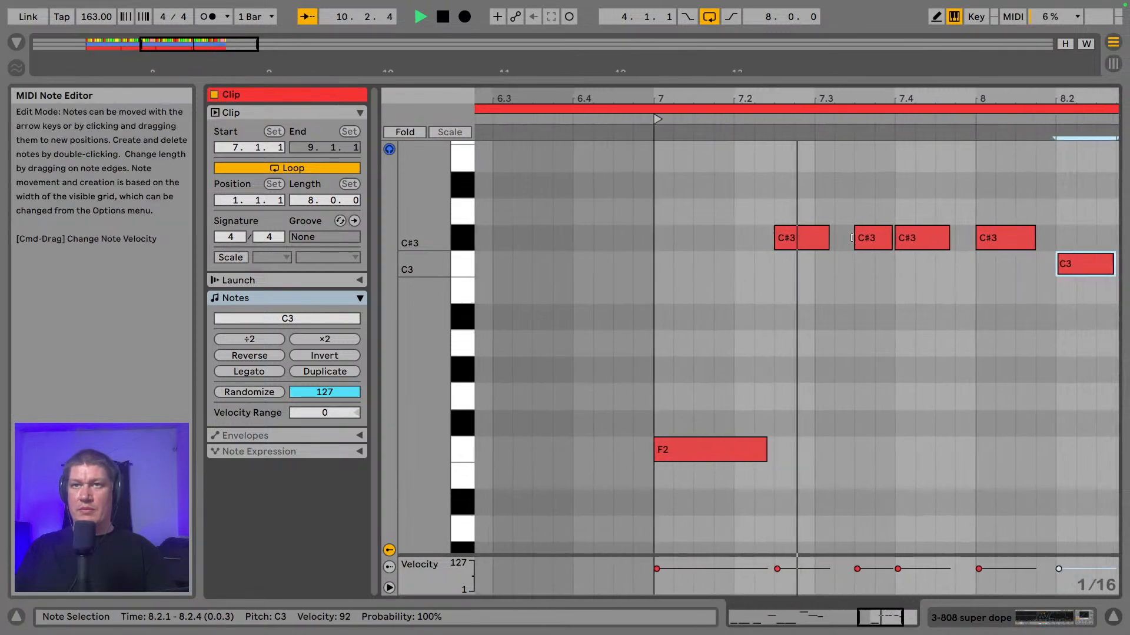
{"action": "key", "text": "space"}
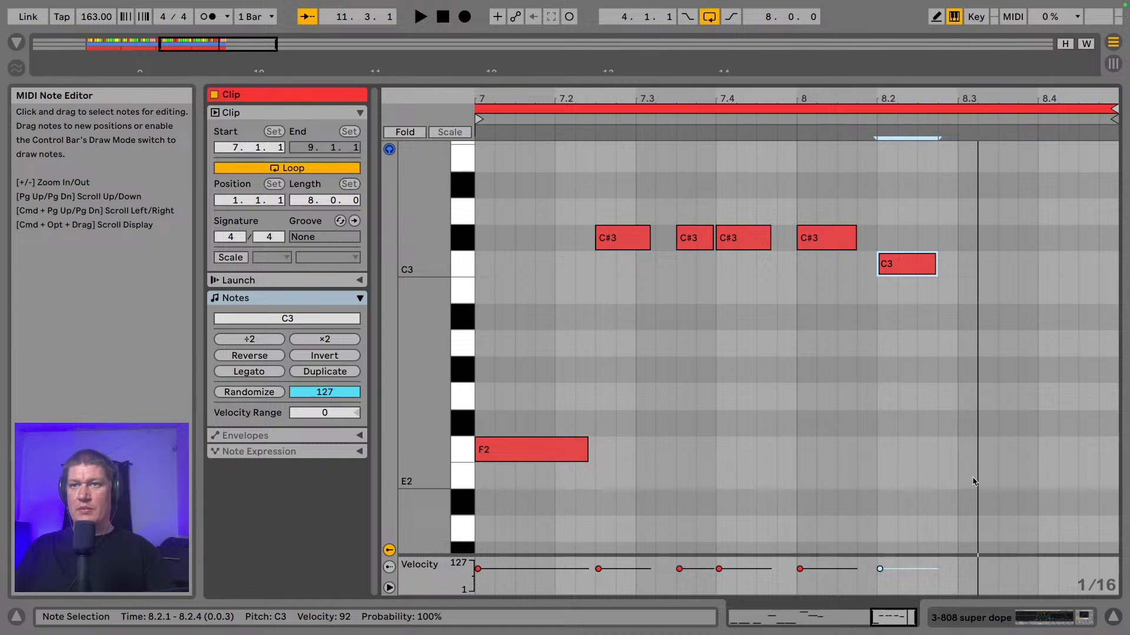
{"action": "key", "text": "space"}
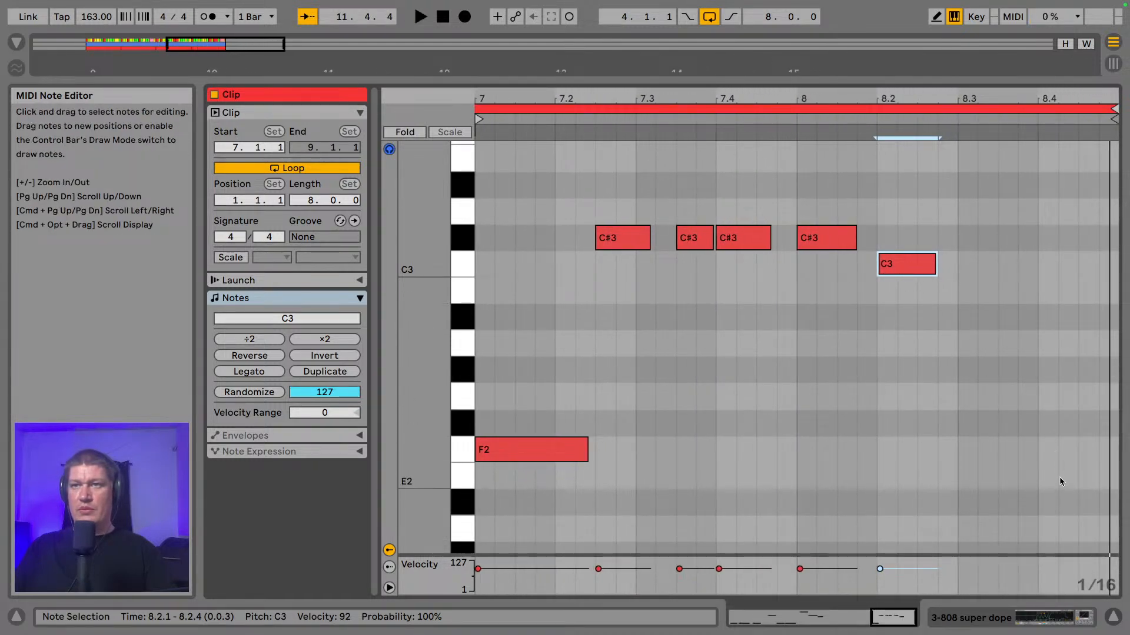
- Add an E2 note from 8.4.1 to the clip's end at 9.1.1 and trim its start slightly later
{"action": "double_click", "coordinate": [1049, 477]}
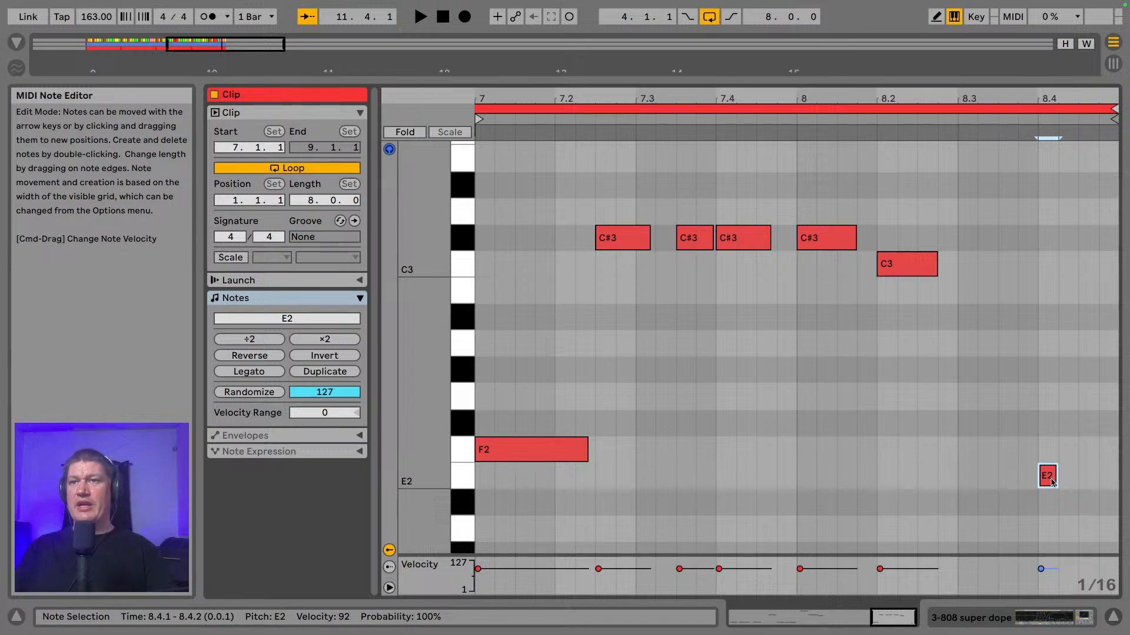
{"action": "left_click_drag", "start_coordinate": [1055, 476], "coordinate": [1105, 477]}
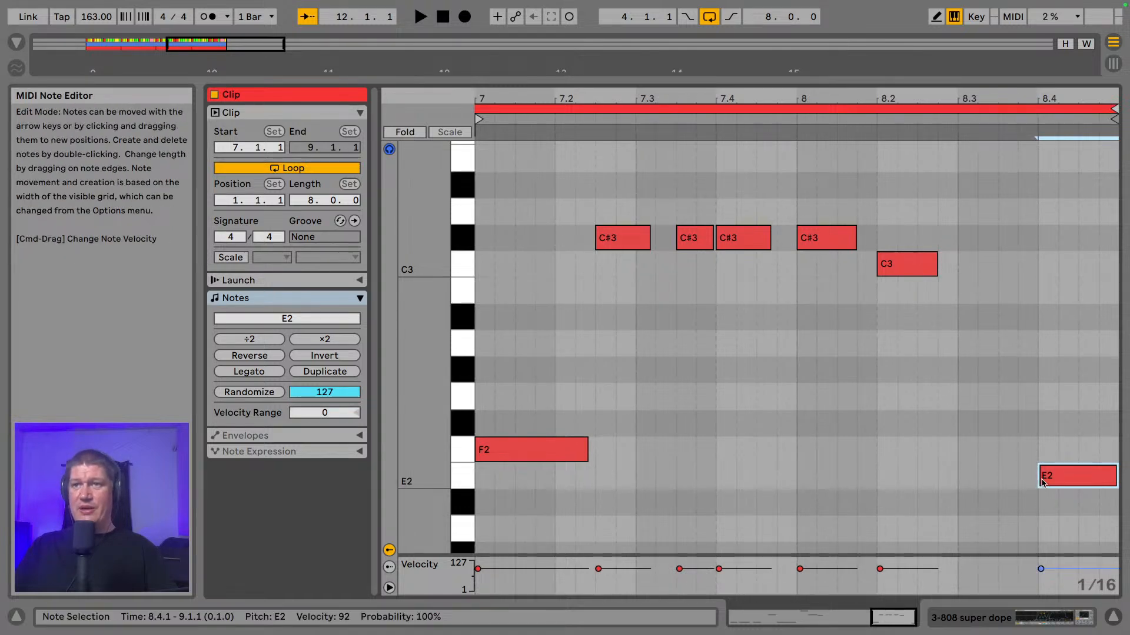
{"action": "left_click_drag", "start_coordinate": [1038, 476], "coordinate": [1043, 476]}
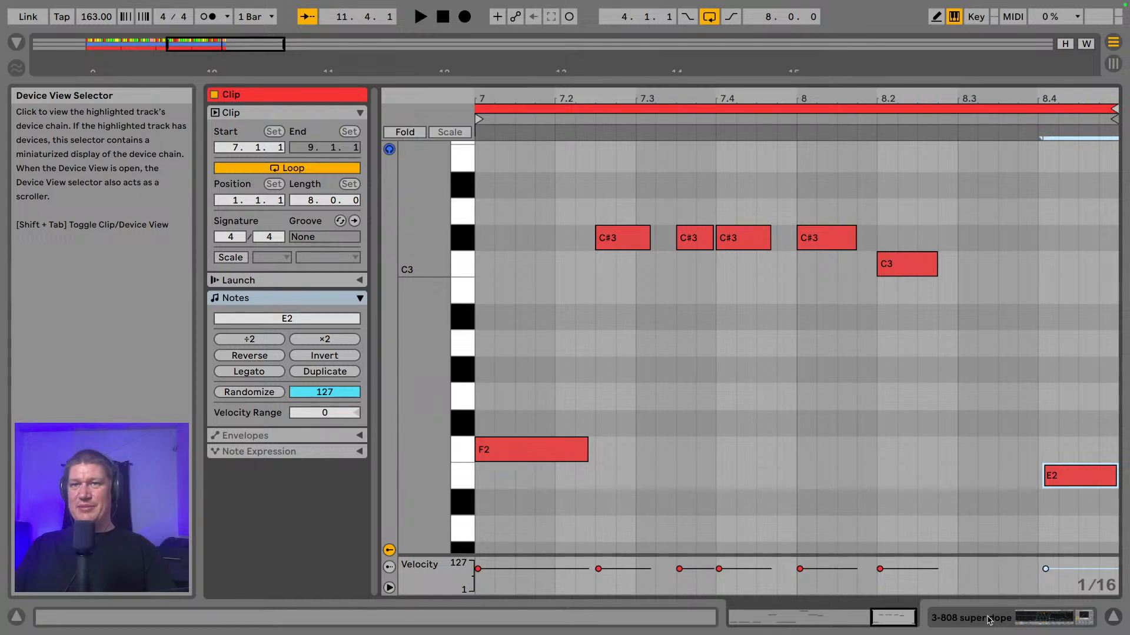
- Show the master track's Spectrum analyzer and play the loop to examine the bass's low-frequency peaks
{"action": "left_click", "coordinate": [989, 617]}
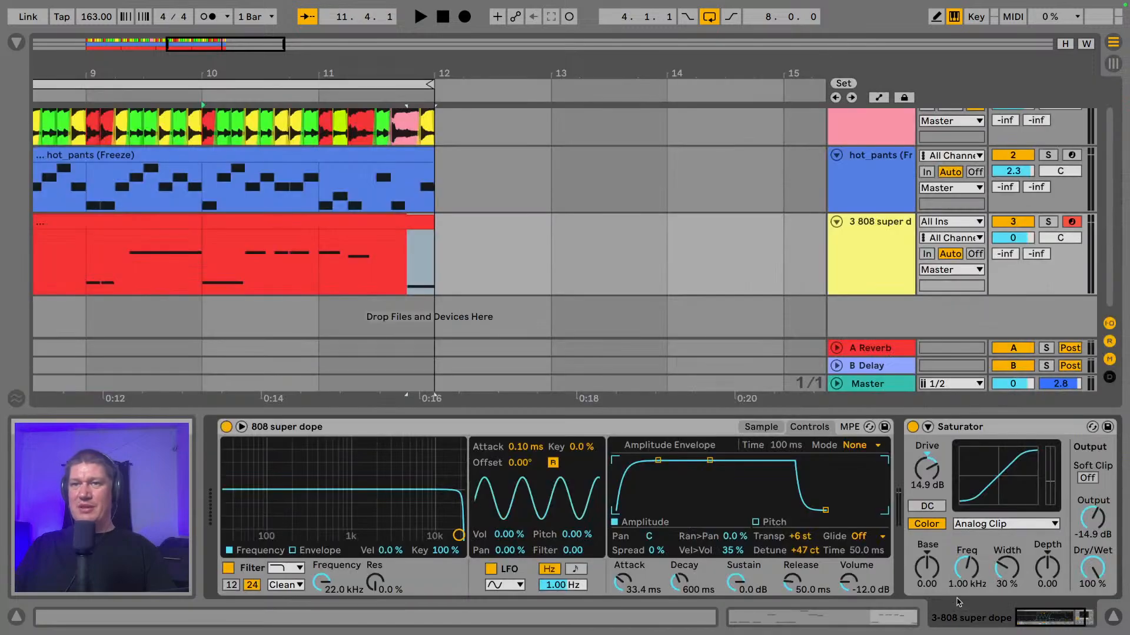
{"action": "left_click", "coordinate": [903, 383]}
{"action": "key", "text": "space"}
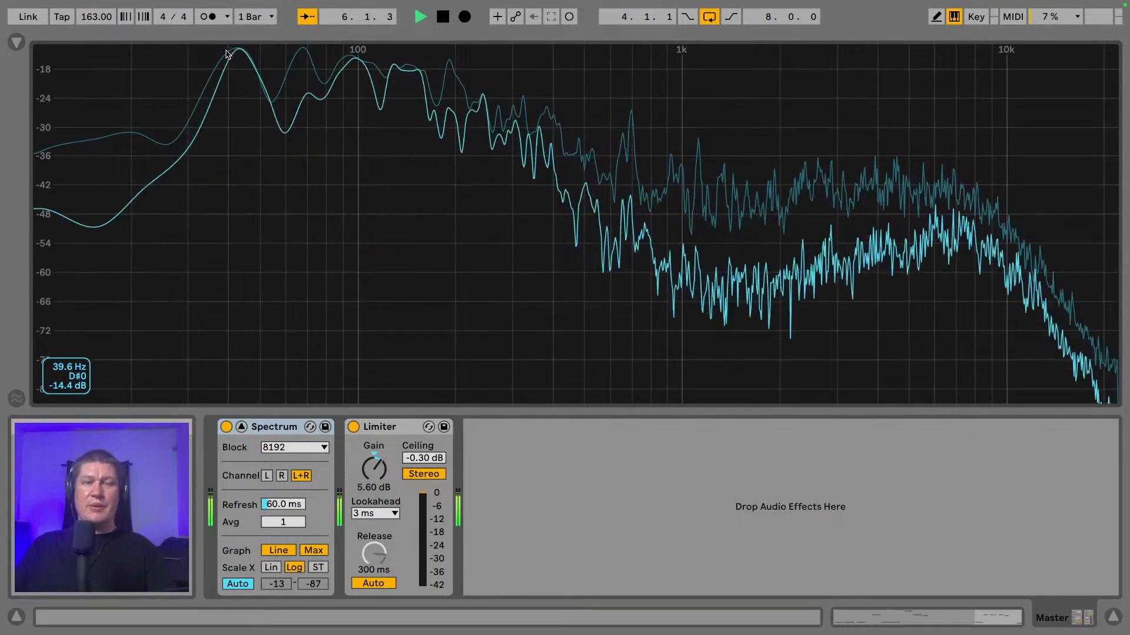
{"action": "key", "text": "space"}
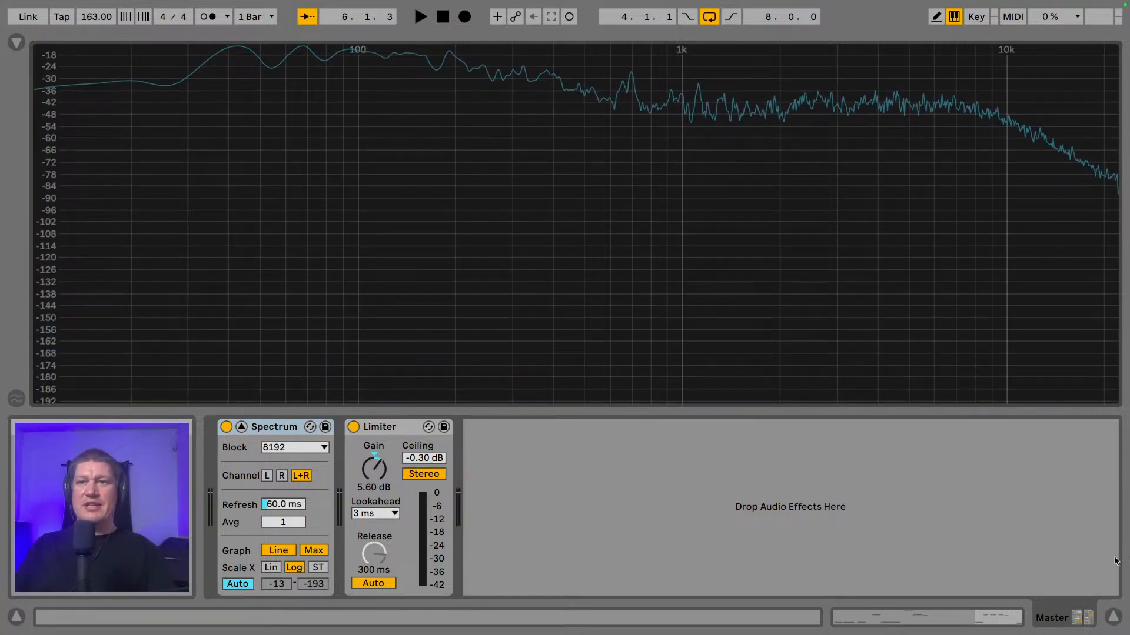
- Return to the arrangement, select the whole 808 part from bar 4 to 12 and play the full loop back
{"action": "left_click", "coordinate": [1001, 623]}
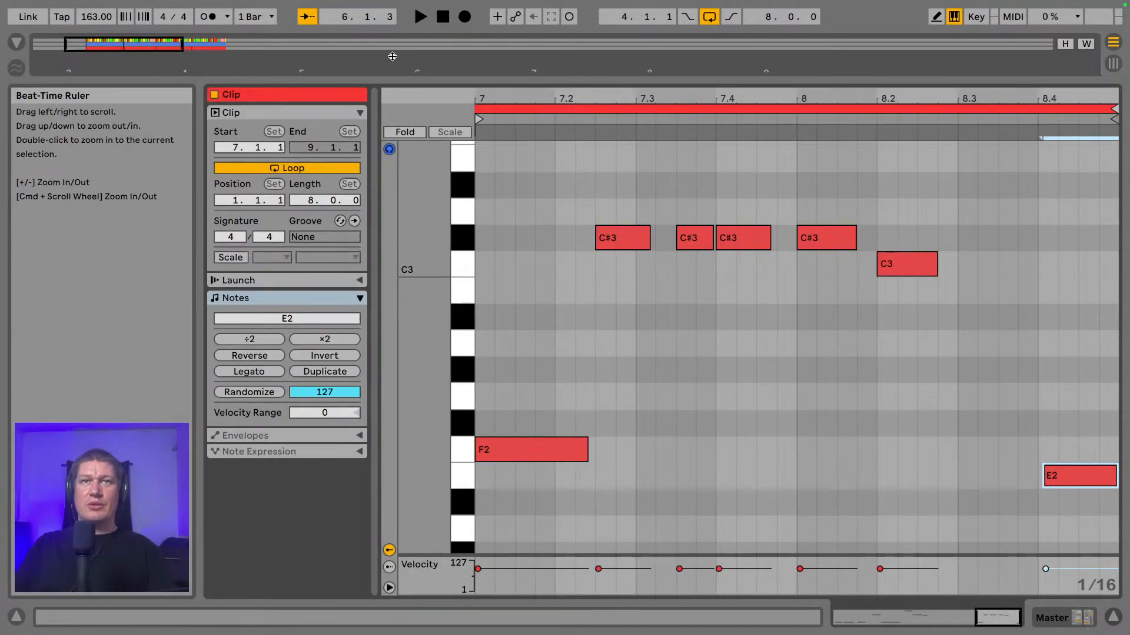
{"action": "left_click_drag", "start_coordinate": [387, 83], "coordinate": [418, 569]}
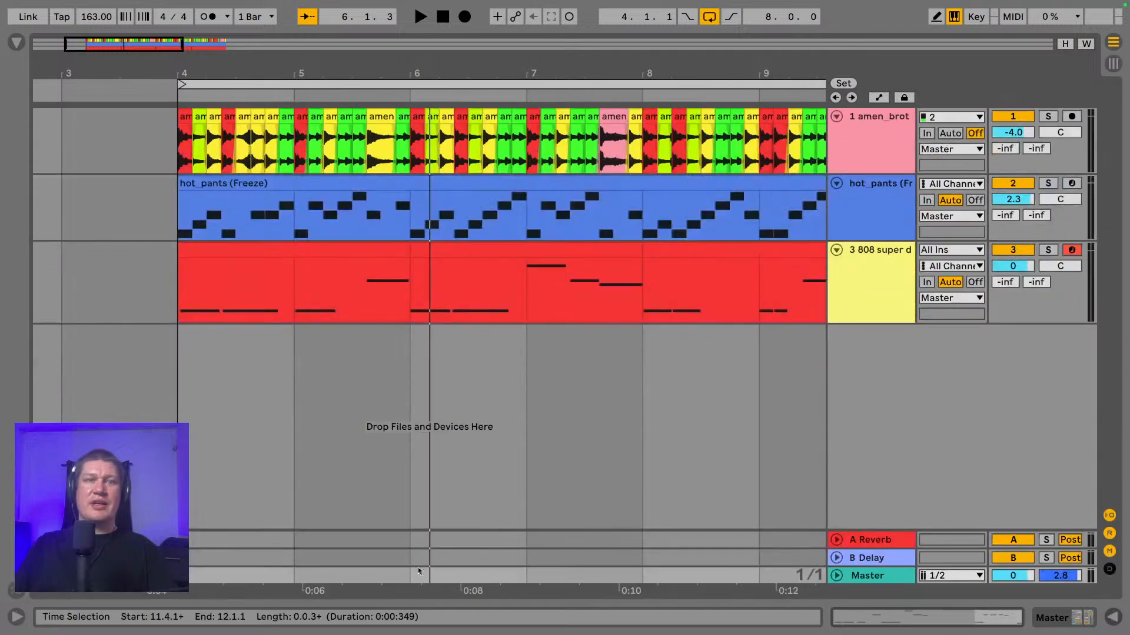
{"action": "left_click_drag", "start_coordinate": [359, 67], "coordinate": [193, 36]}
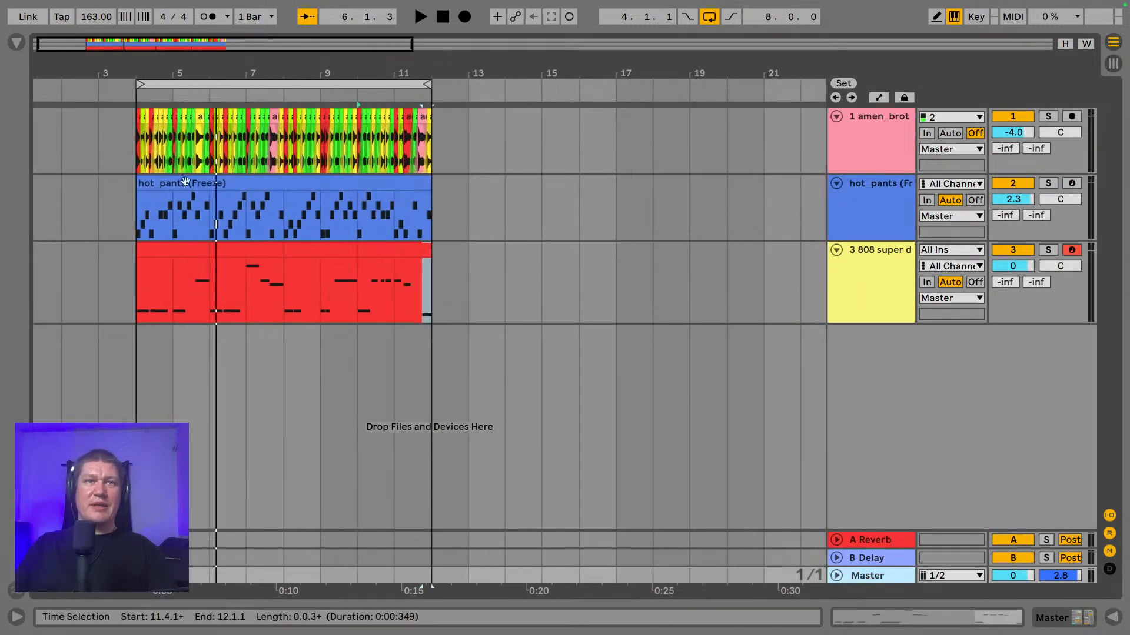
{"action": "left_click_drag", "start_coordinate": [146, 285], "coordinate": [431, 307]}
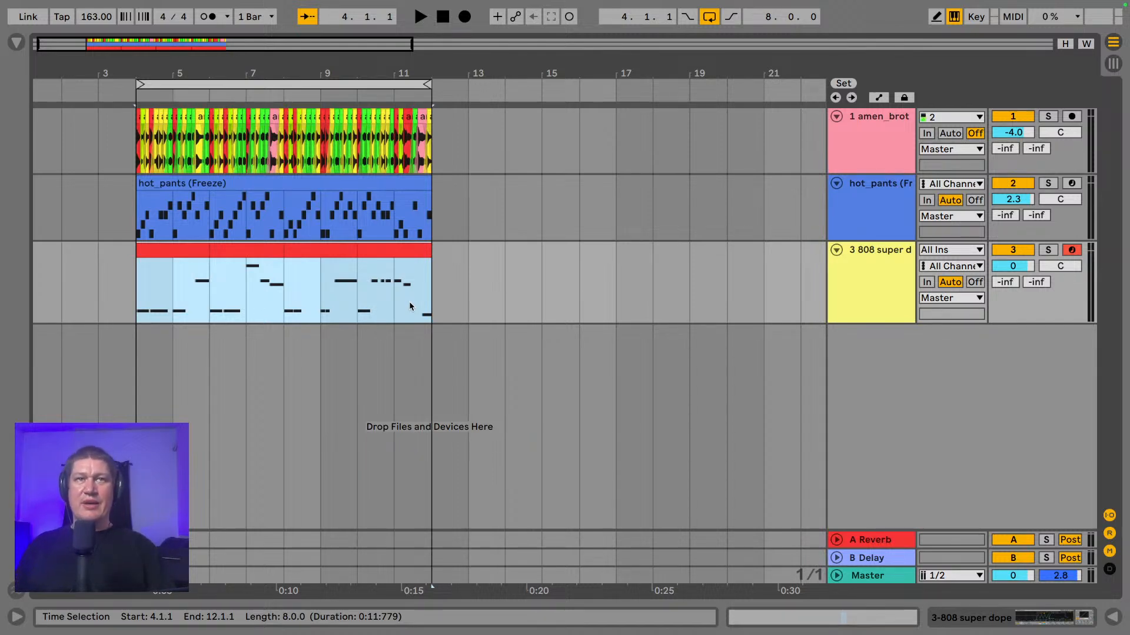
{"action": "key", "text": "space"}
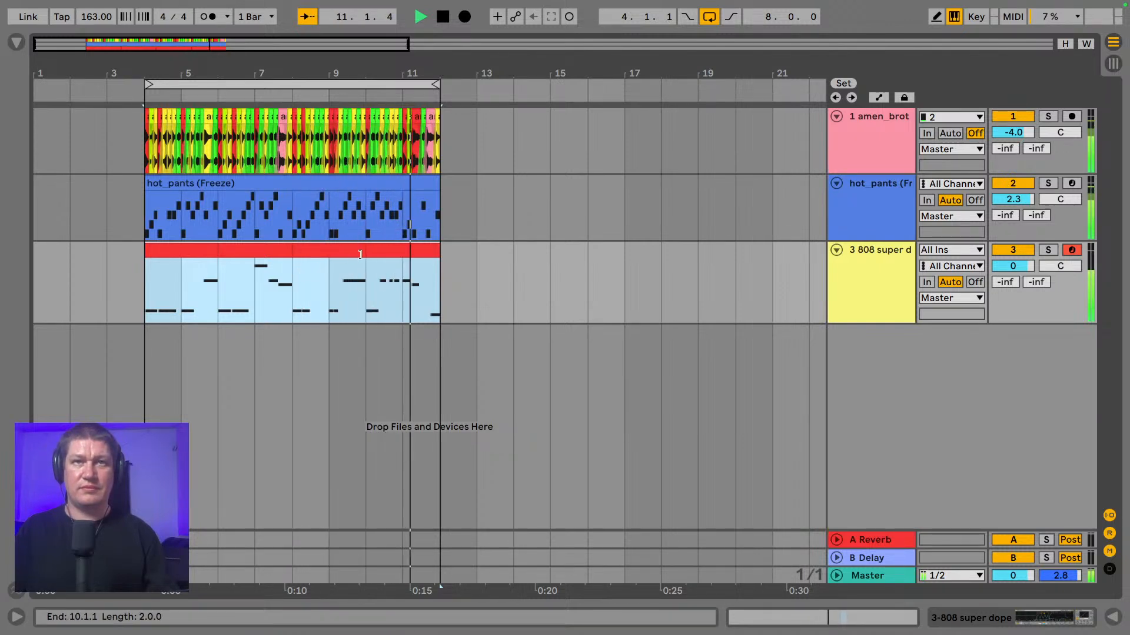
- Open the last two-bar 808 clip, starting at bar 10, in an enlarged note editor
{"action": "double_click", "coordinate": [383, 251]}
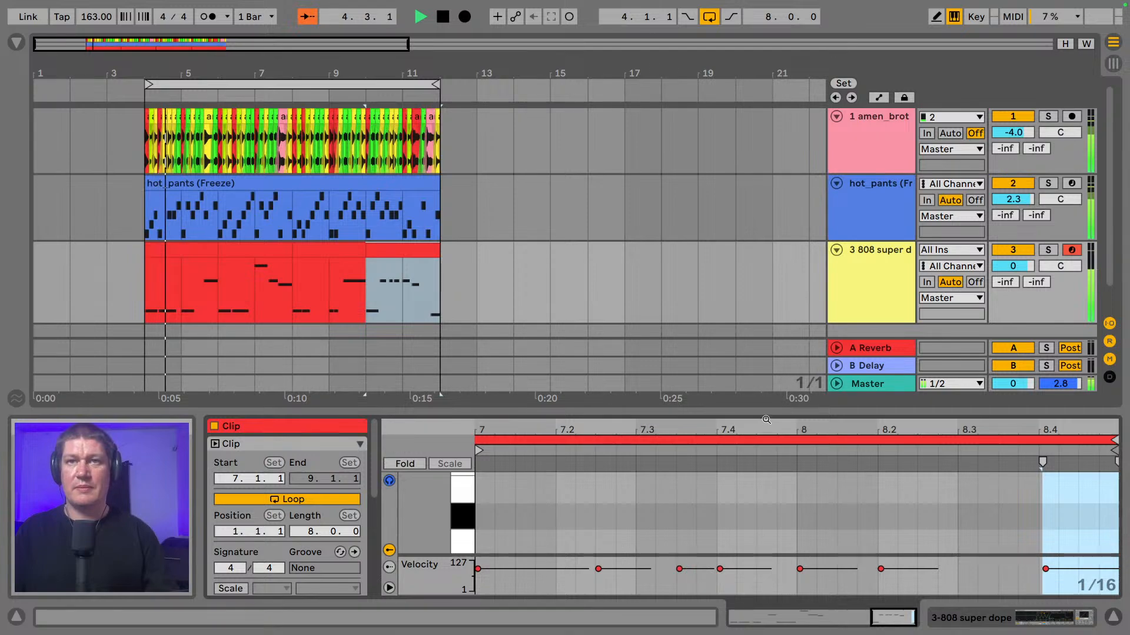
{"action": "left_click_drag", "start_coordinate": [766, 413], "coordinate": [765, 228]}
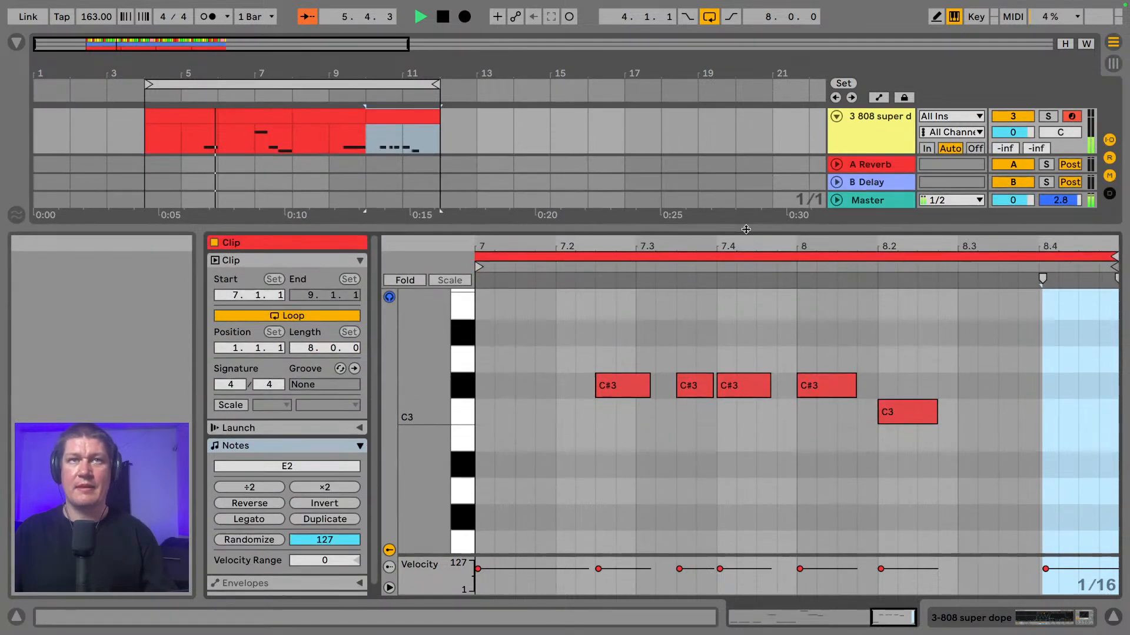
{"action": "scroll", "coordinate": [740, 333], "scroll_direction": "down", "scroll_amount": 1}
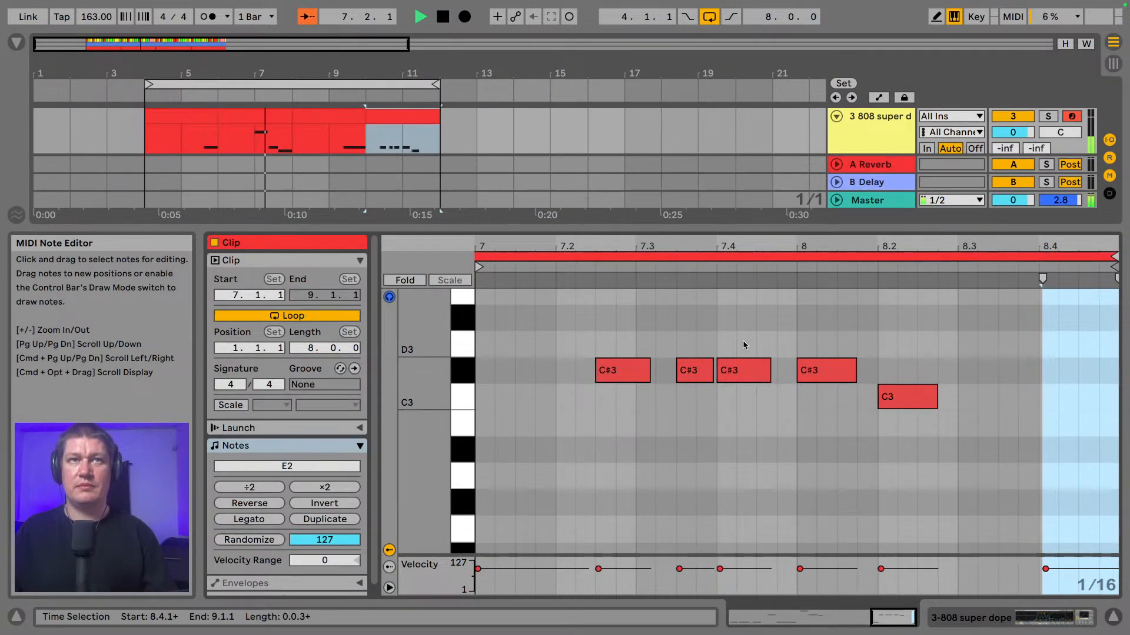
- Consolidate all the 808 clips from bar 4 to 12 into a single eight-bar clip
{"action": "left_click", "coordinate": [194, 114]}
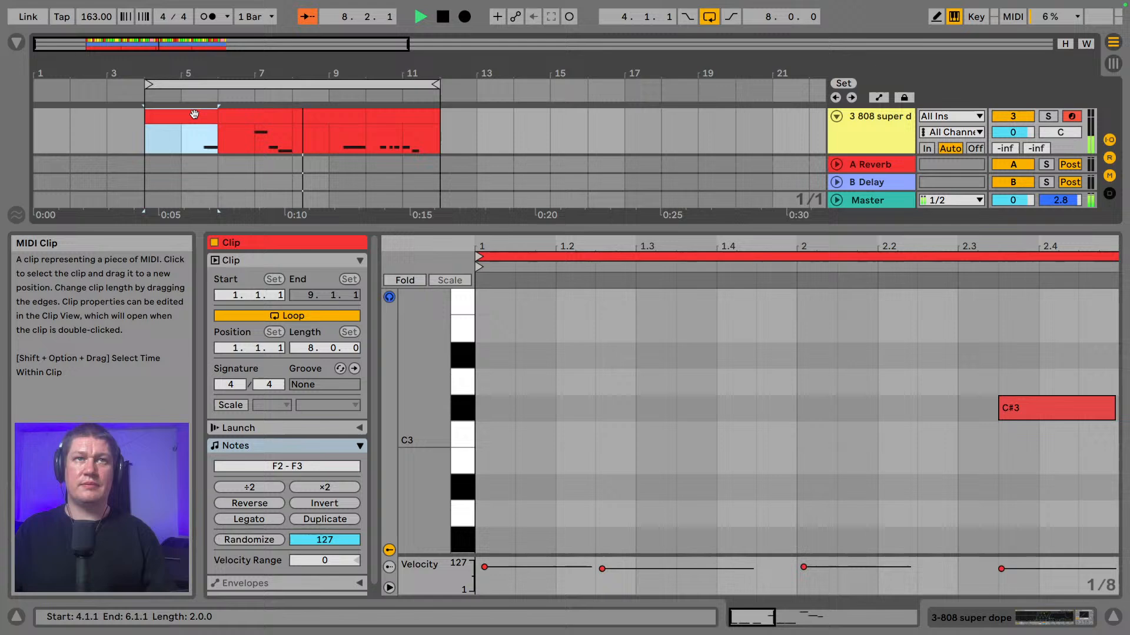
{"action": "left_click", "coordinate": [391, 112], "text": "shift"}
{"action": "key", "text": "super+j"}
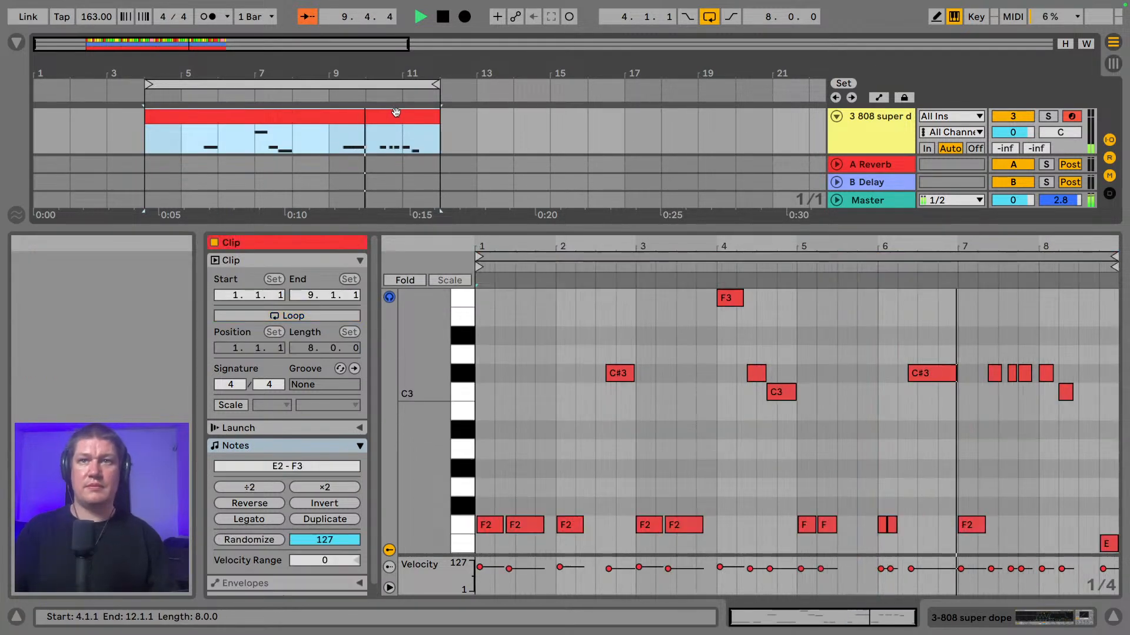
{"action": "key", "text": "space"}
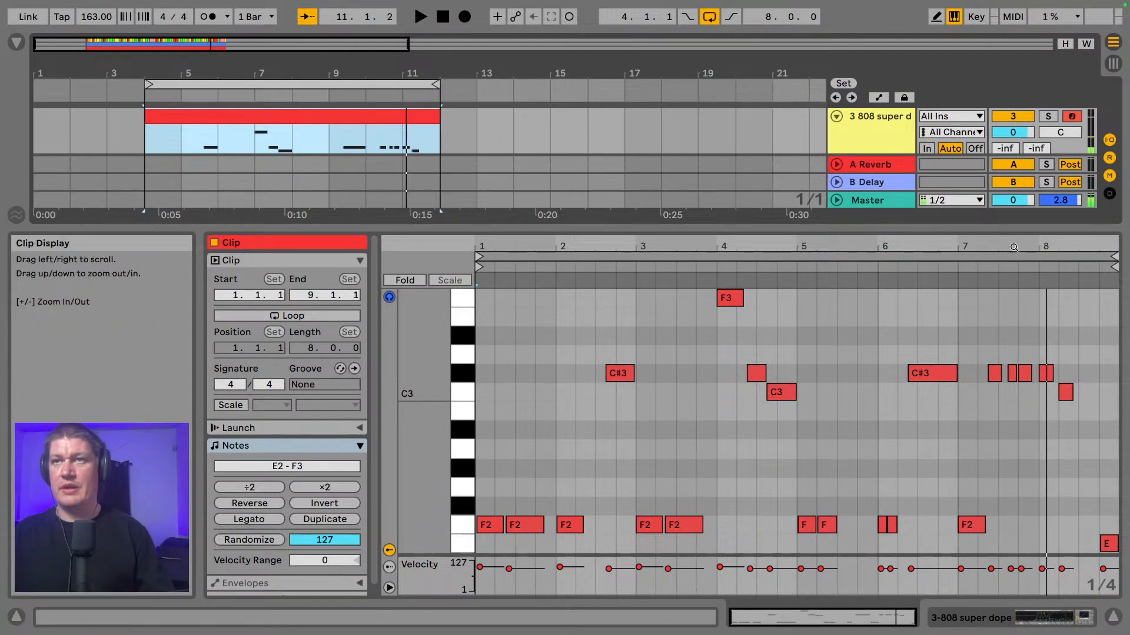
- Lengthen the C#3 notes at 7.2.3 and 7.4.1 to end just before their following notes, and check them in playback
{"action": "left_click_drag", "start_coordinate": [1015, 246], "coordinate": [688, 329]}
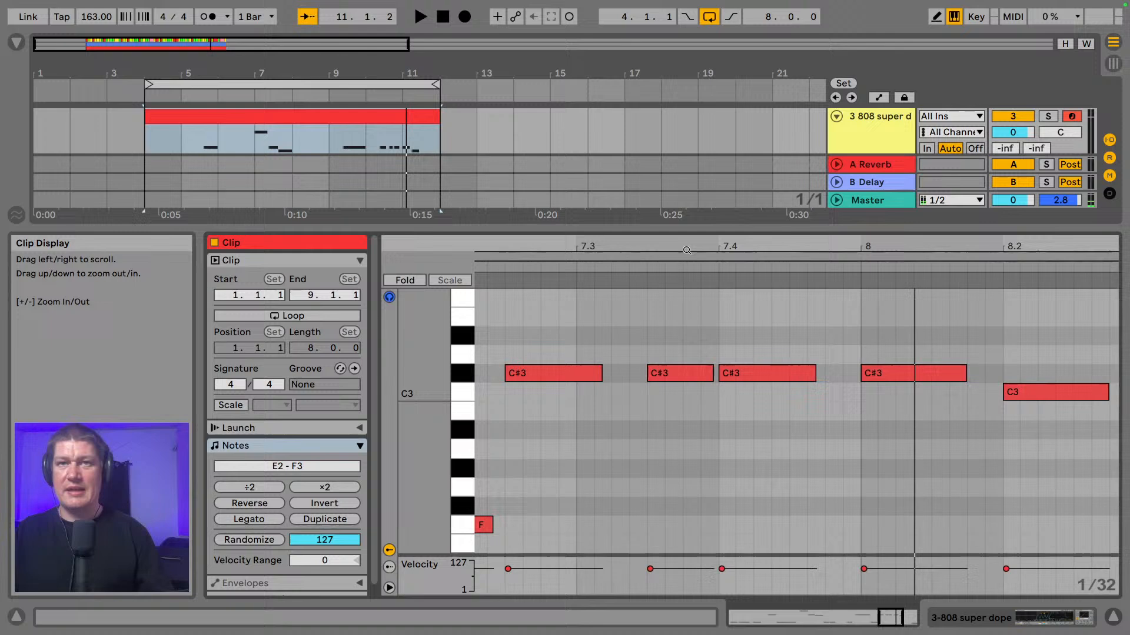
{"action": "left_click", "coordinate": [605, 377]}
{"action": "left_click_drag", "start_coordinate": [605, 377], "coordinate": [640, 389]}
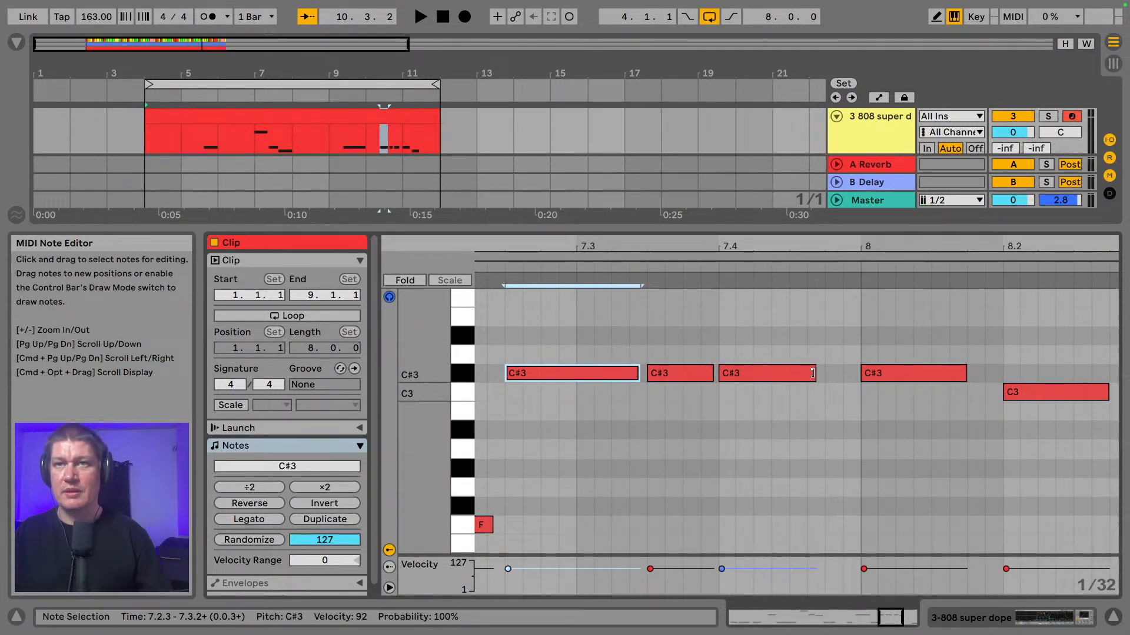
{"action": "left_click_drag", "start_coordinate": [812, 373], "coordinate": [818, 373]}
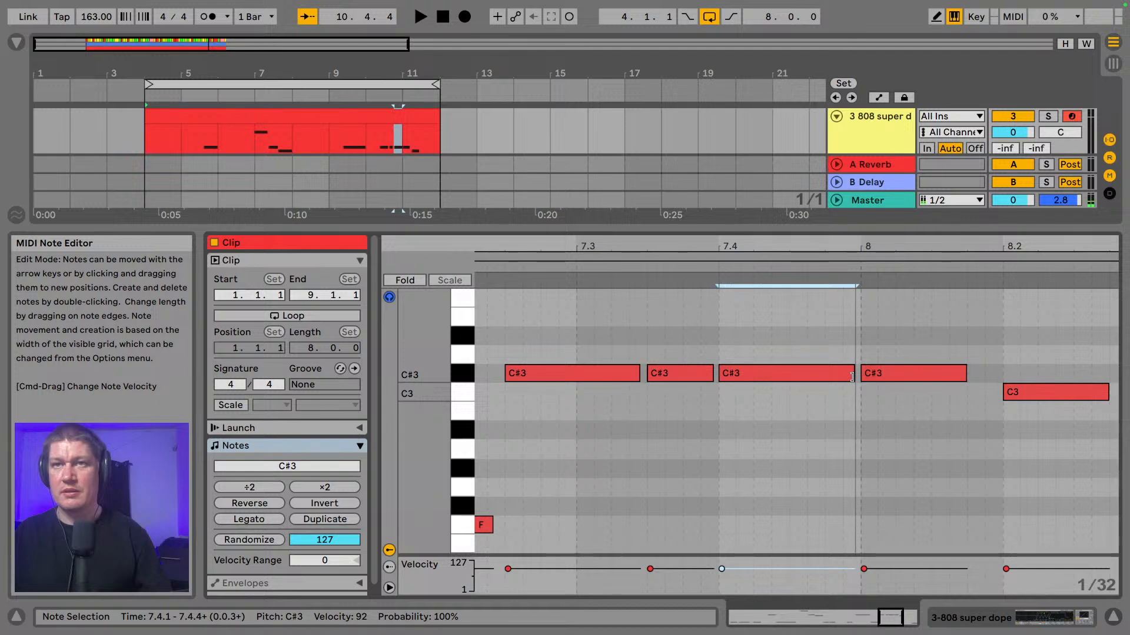
{"action": "key", "text": "space"}
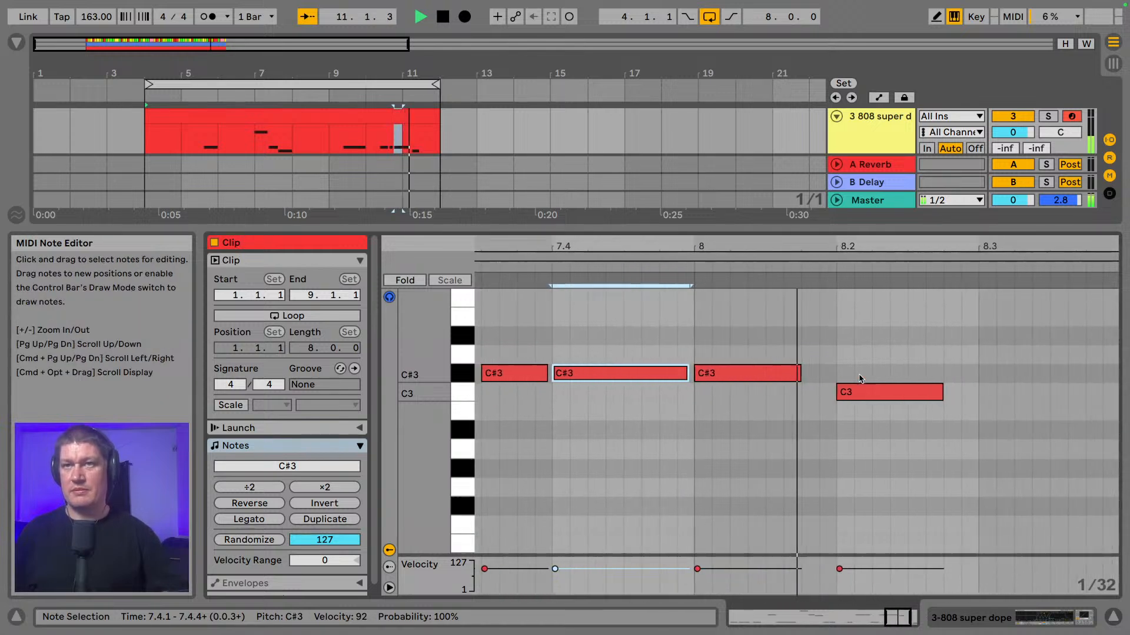
{"action": "key", "text": "space"}
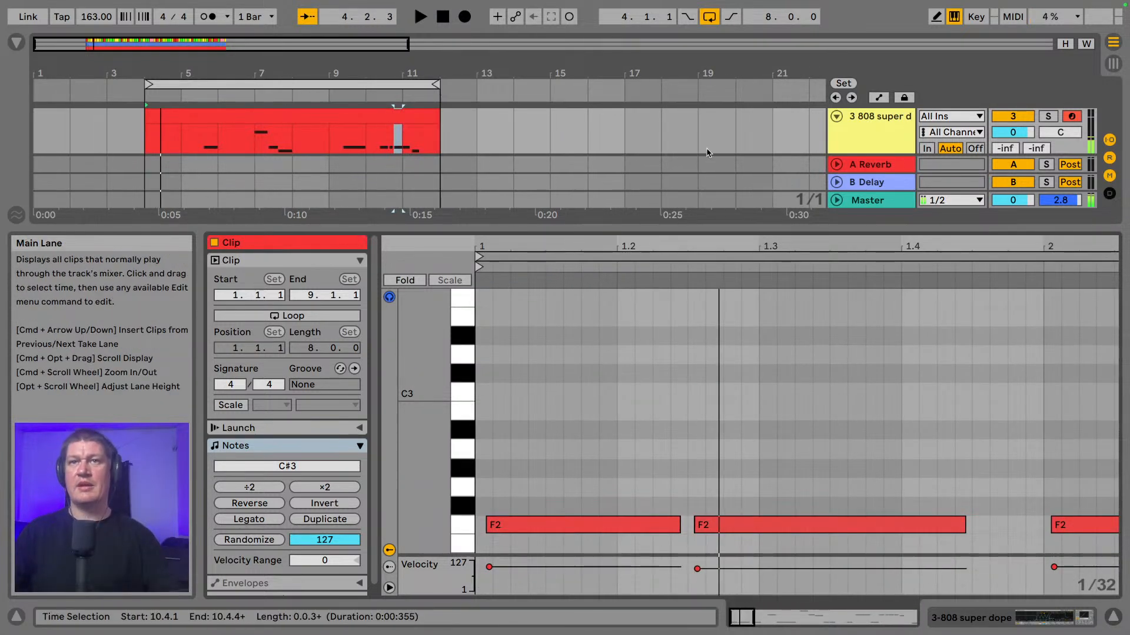
- Extend the C3 note at 8.2.1 to just before the final E2 note and play the loop
{"action": "left_click_drag", "start_coordinate": [700, 244], "coordinate": [701, 159]}
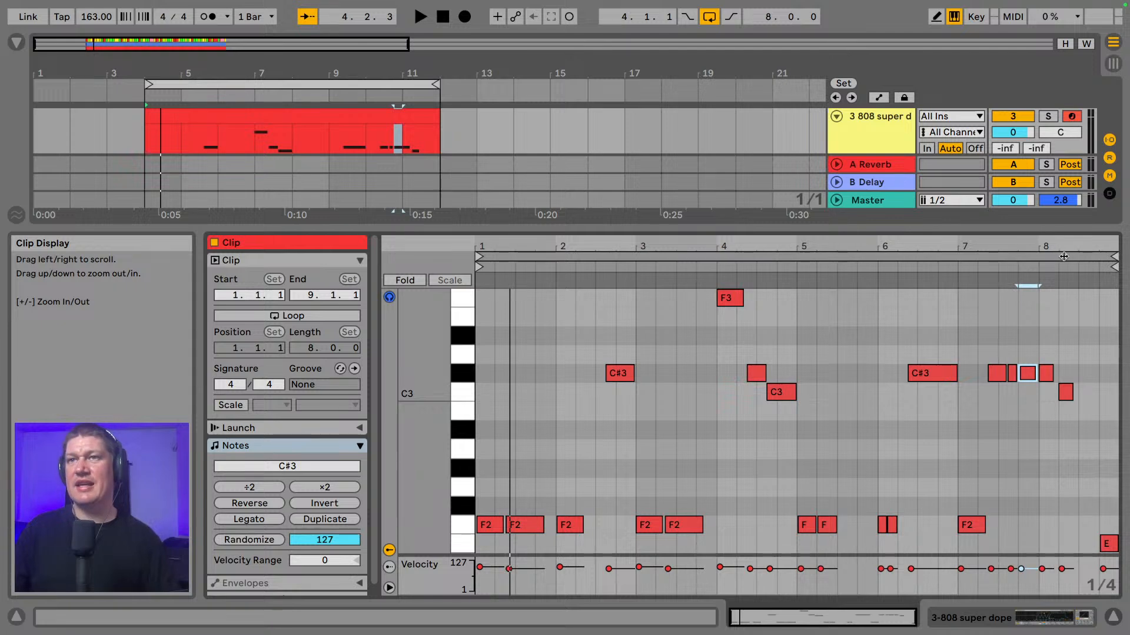
{"action": "left_click_drag", "start_coordinate": [1064, 257], "coordinate": [1034, 338]}
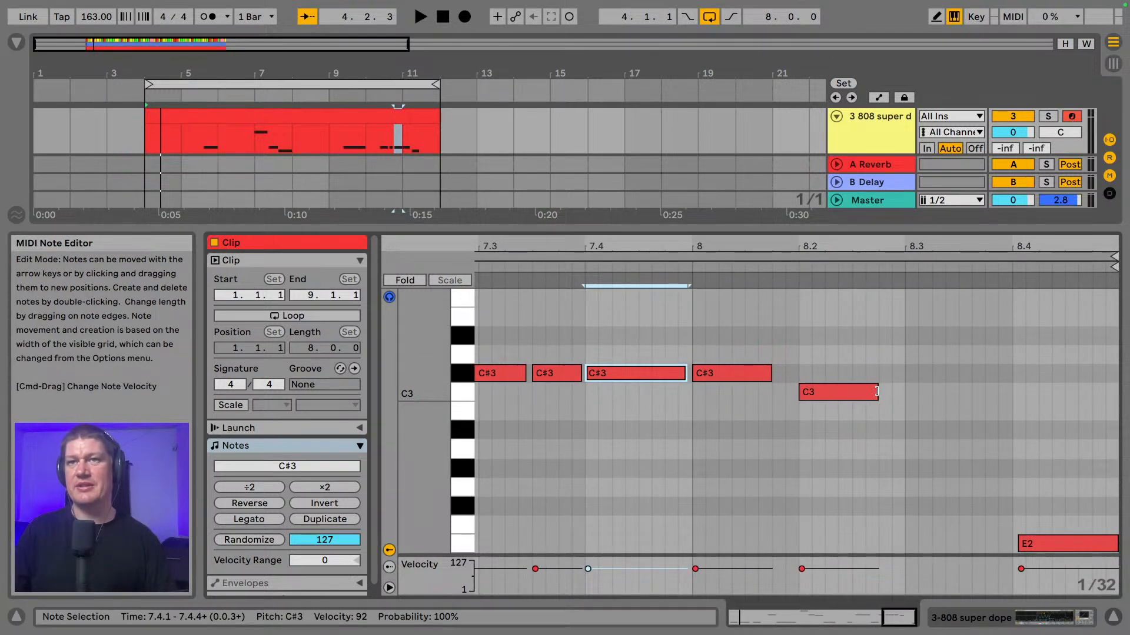
{"action": "left_click_drag", "start_coordinate": [876, 391], "coordinate": [1009, 403]}
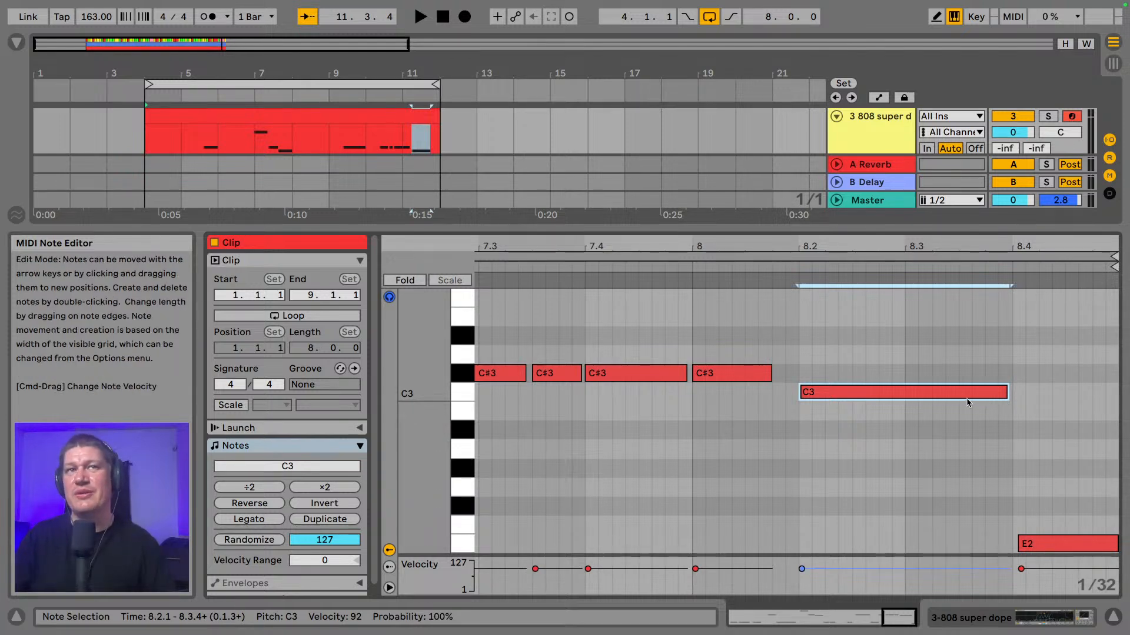
{"action": "left_click_drag", "start_coordinate": [640, 250], "coordinate": [641, 223]}
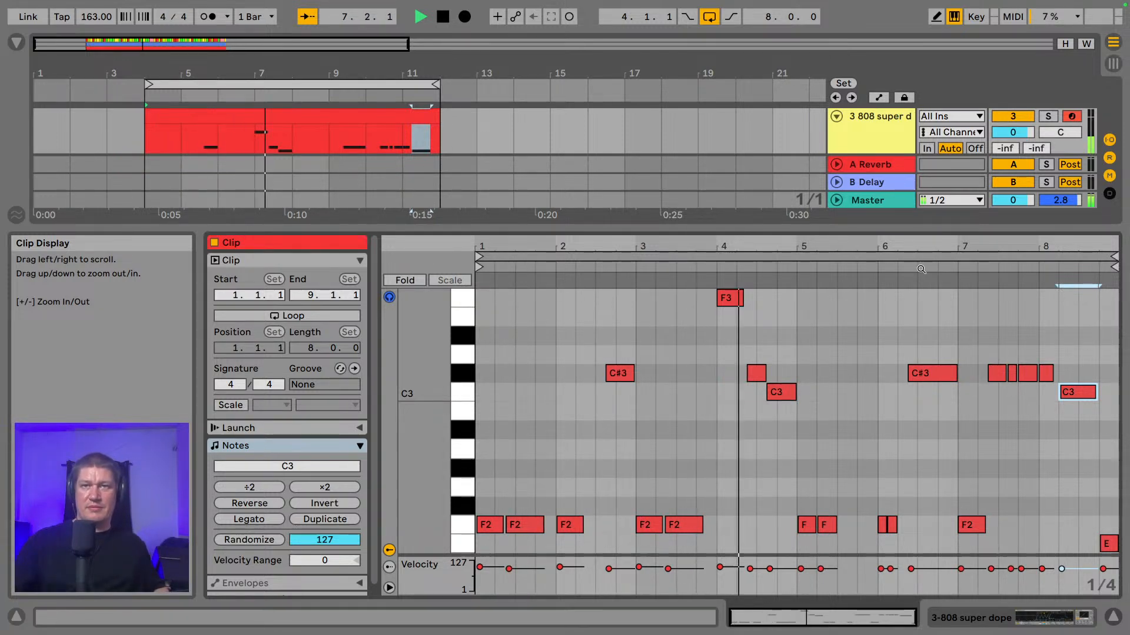
{"action": "key", "text": "space"}
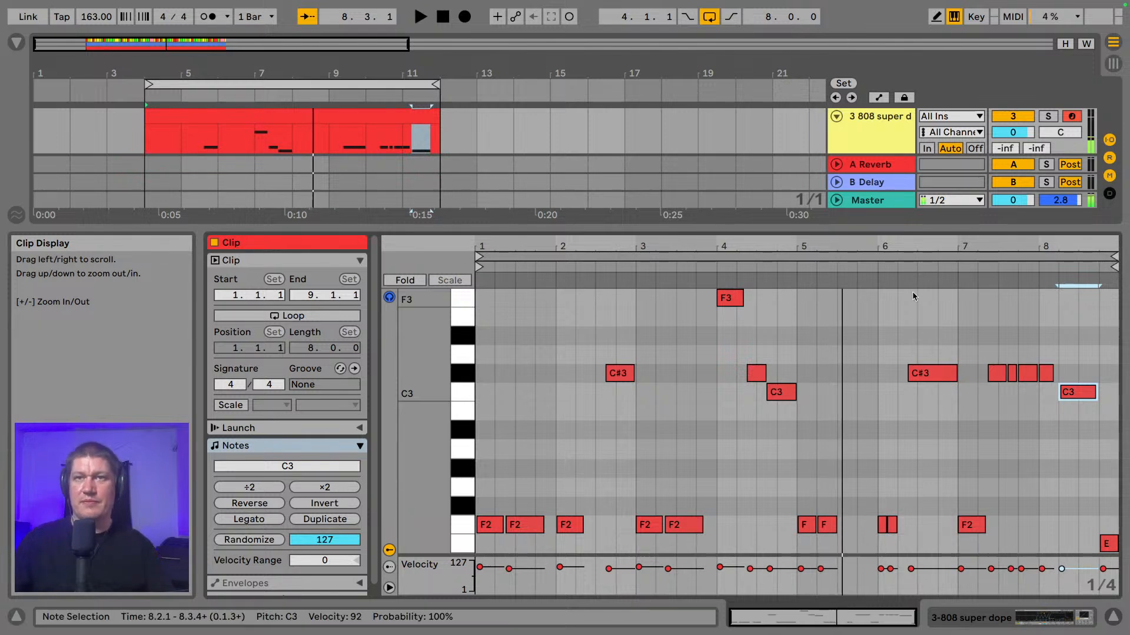
- In bar 4 of the clip, move the C3 note earlier to 4.3.1, delete the C#3 note before it, and listen back
{"action": "left_click_drag", "start_coordinate": [753, 239], "coordinate": [973, 239]}
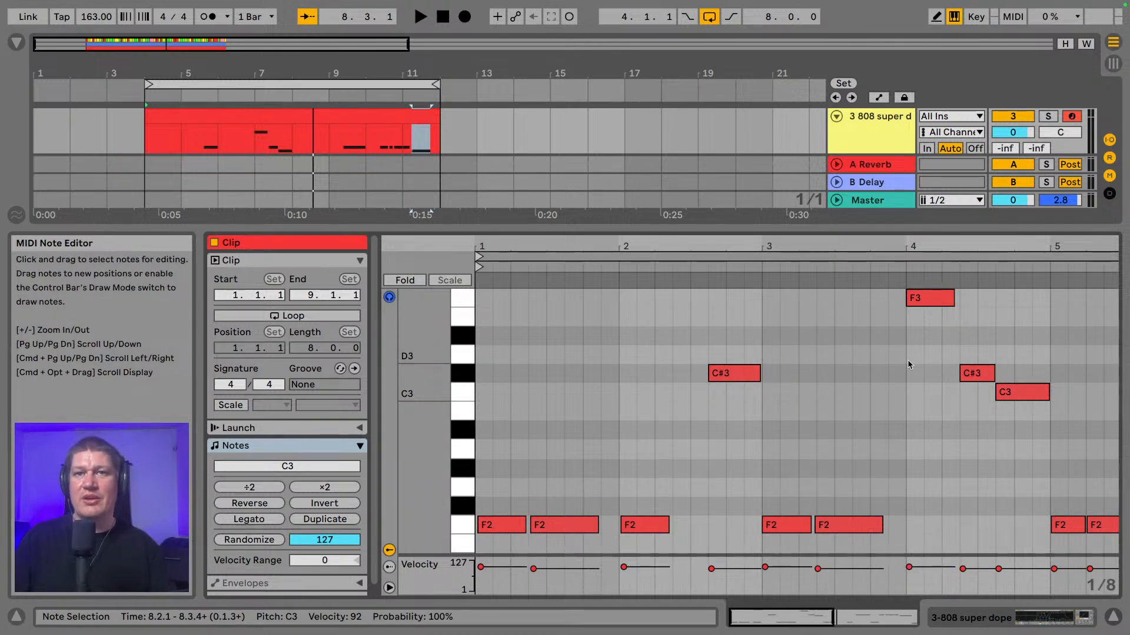
{"action": "scroll", "coordinate": [907, 361], "scroll_direction": "down", "scroll_amount": 1}
{"action": "scroll", "coordinate": [908, 364], "scroll_direction": "up", "scroll_amount": 1}
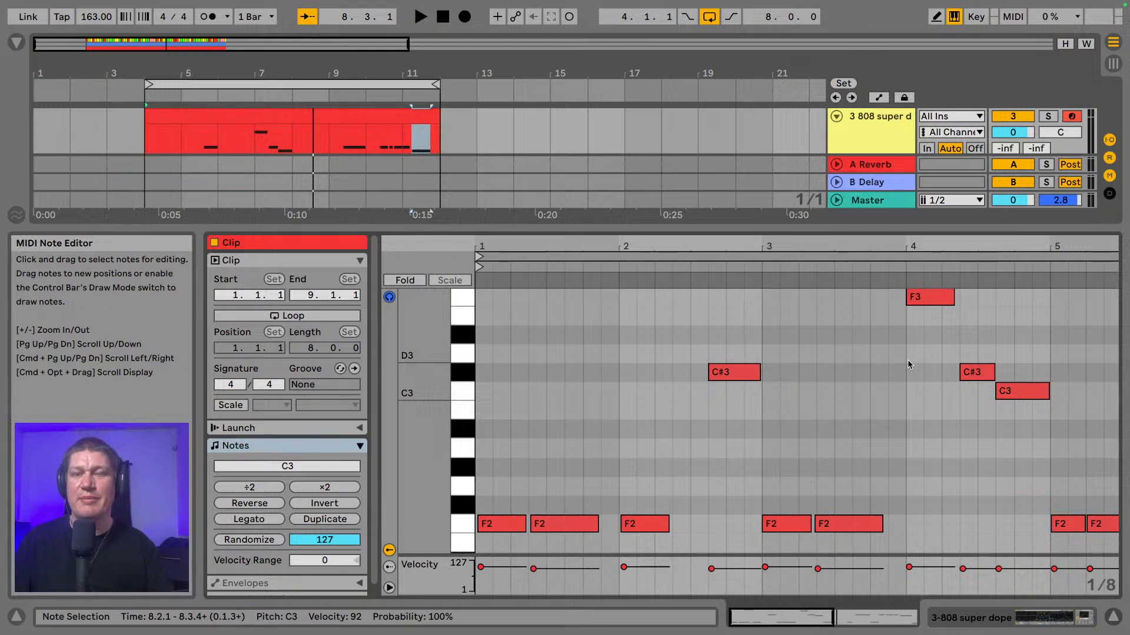
{"action": "key", "text": "space"}
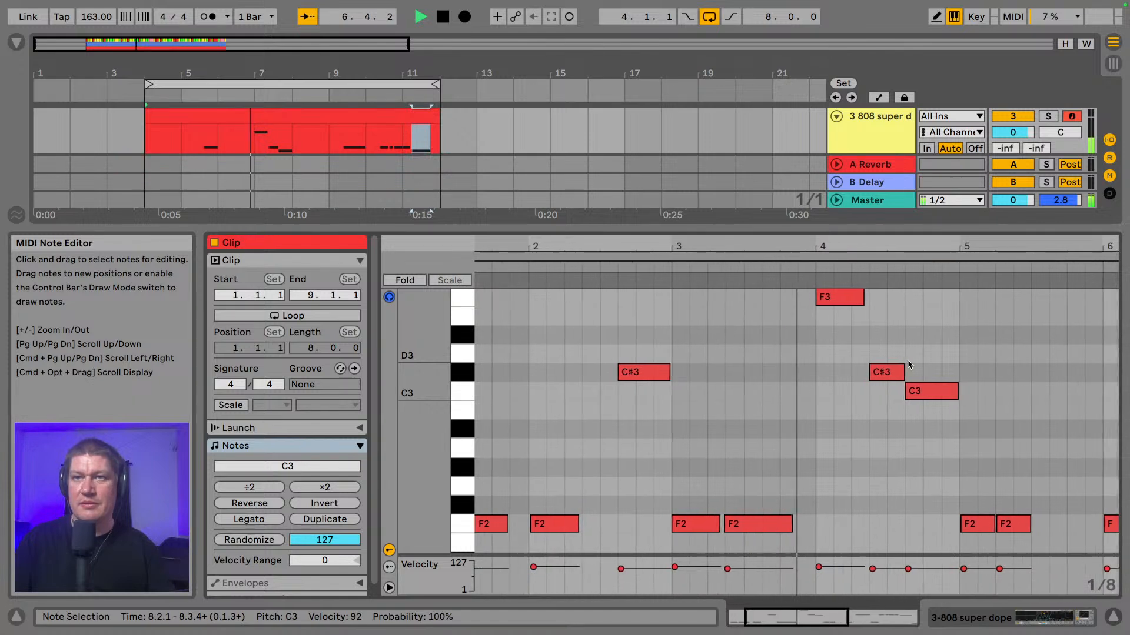
{"action": "left_click", "coordinate": [728, 373]}
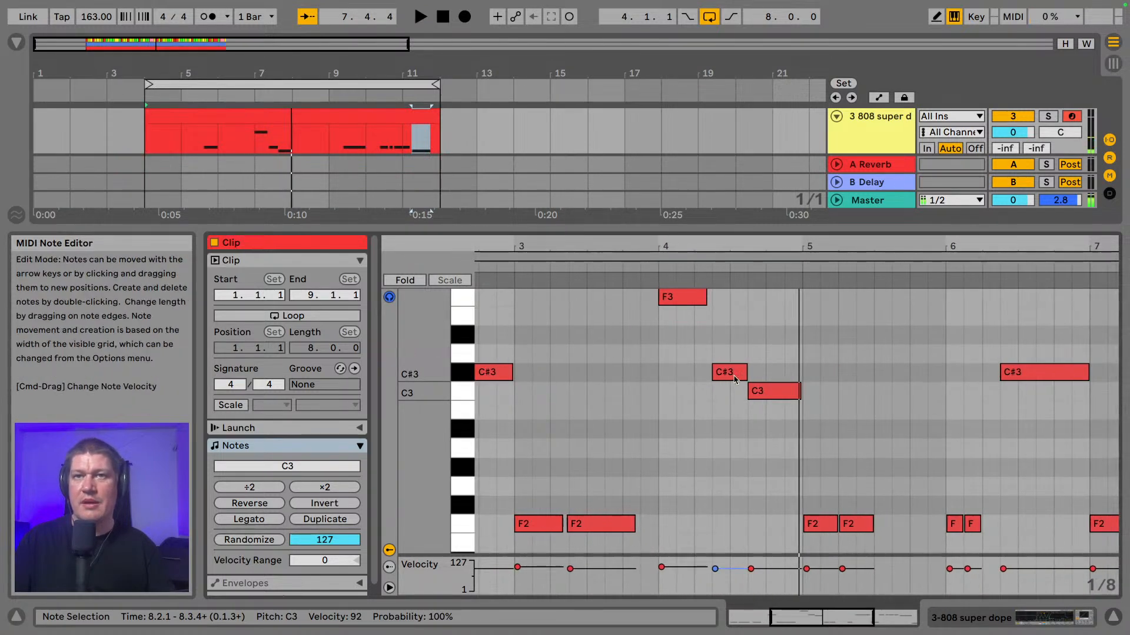
{"action": "key", "text": "space"}
{"action": "left_click", "coordinate": [776, 390]}
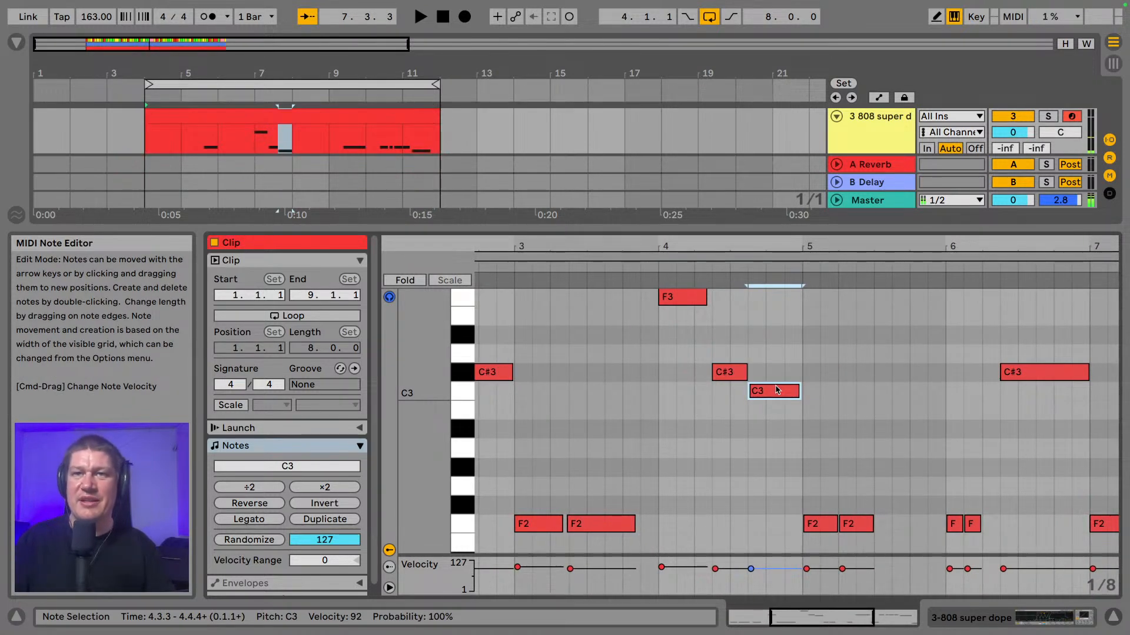
{"action": "left_click_drag", "start_coordinate": [776, 389], "coordinate": [758, 390]}
{"action": "left_click", "coordinate": [740, 377]}
{"action": "key", "text": "Delete"}
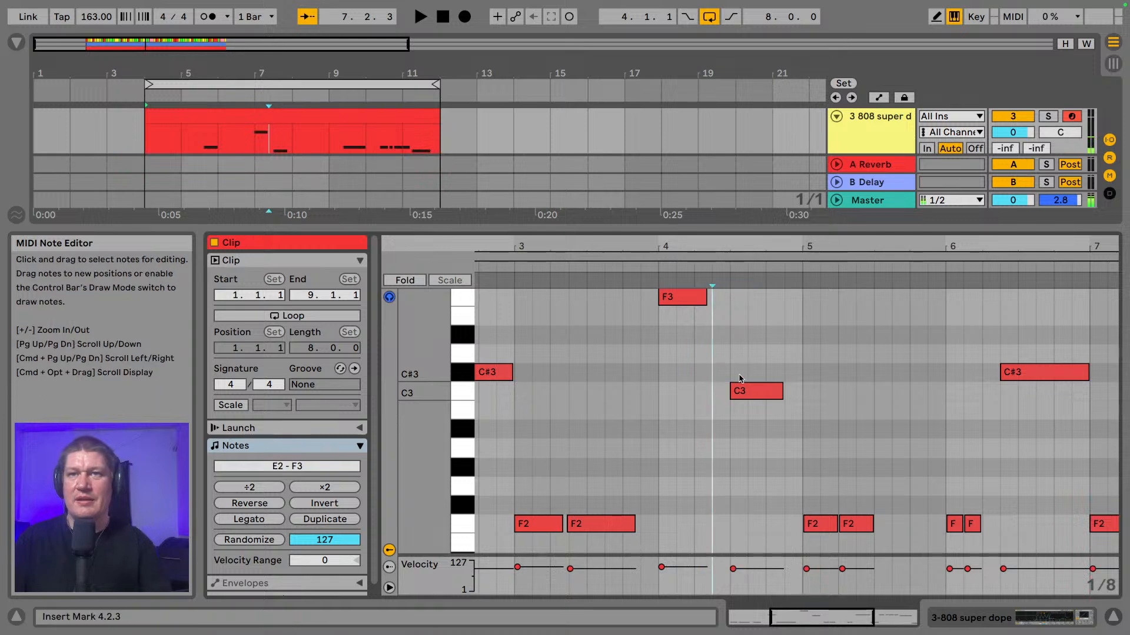
{"action": "key", "text": "space"}
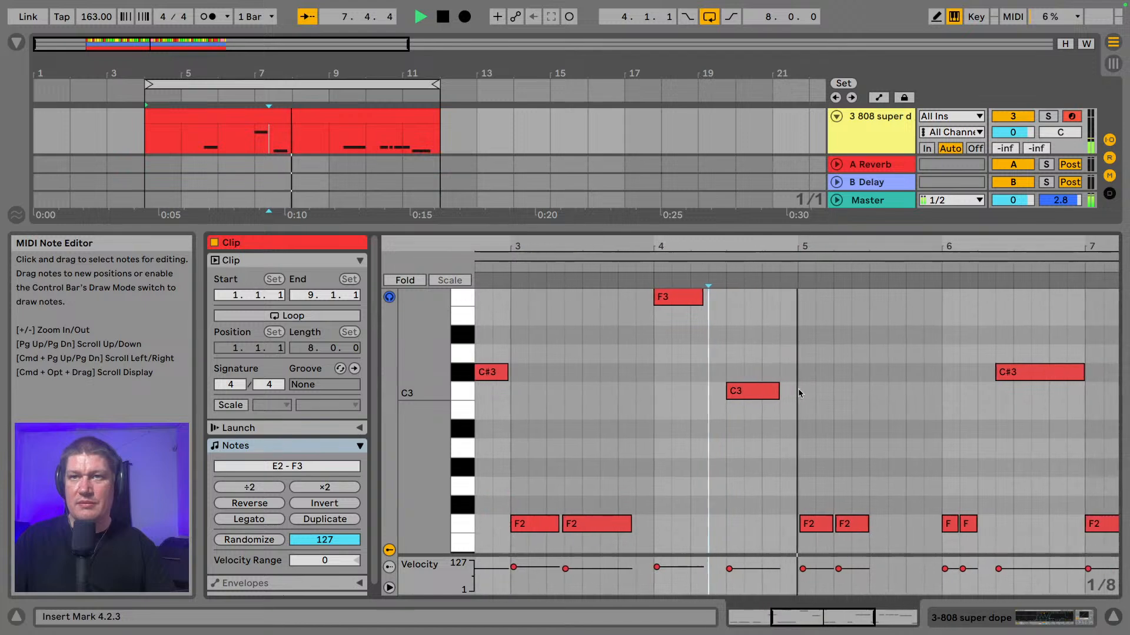
{"action": "key", "text": "space"}
- Move bar 4's C3 note to 4.4.1 and trim its end to 5.1.1, auditioning the change
{"action": "left_click", "coordinate": [758, 395]}
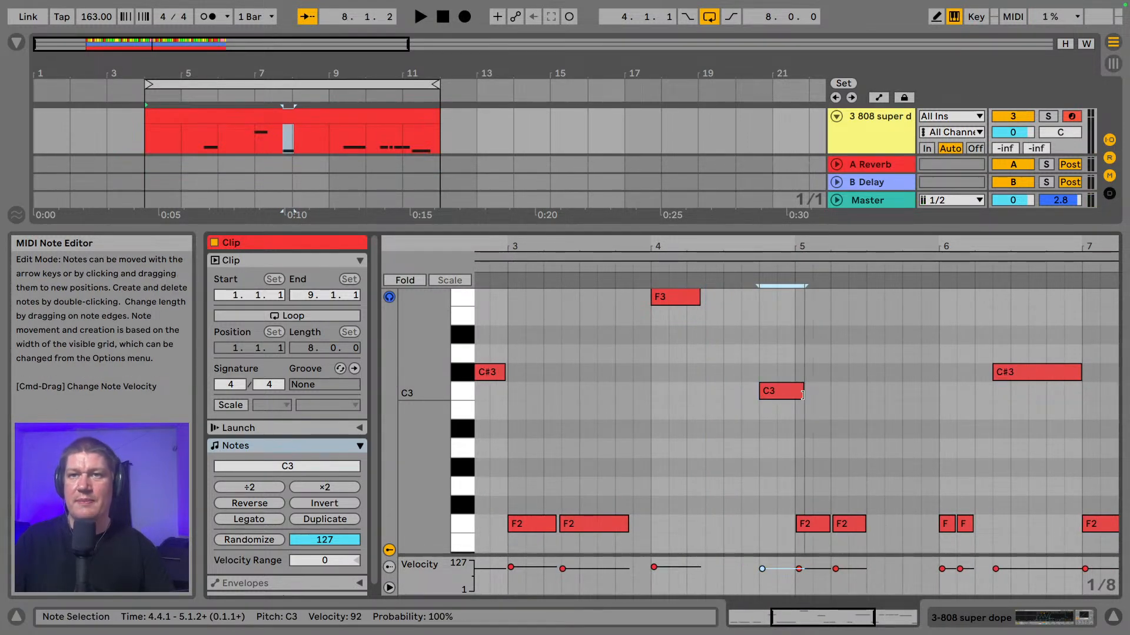
{"action": "left_click_drag", "start_coordinate": [802, 395], "coordinate": [793, 396]}
{"action": "key", "text": "space"}
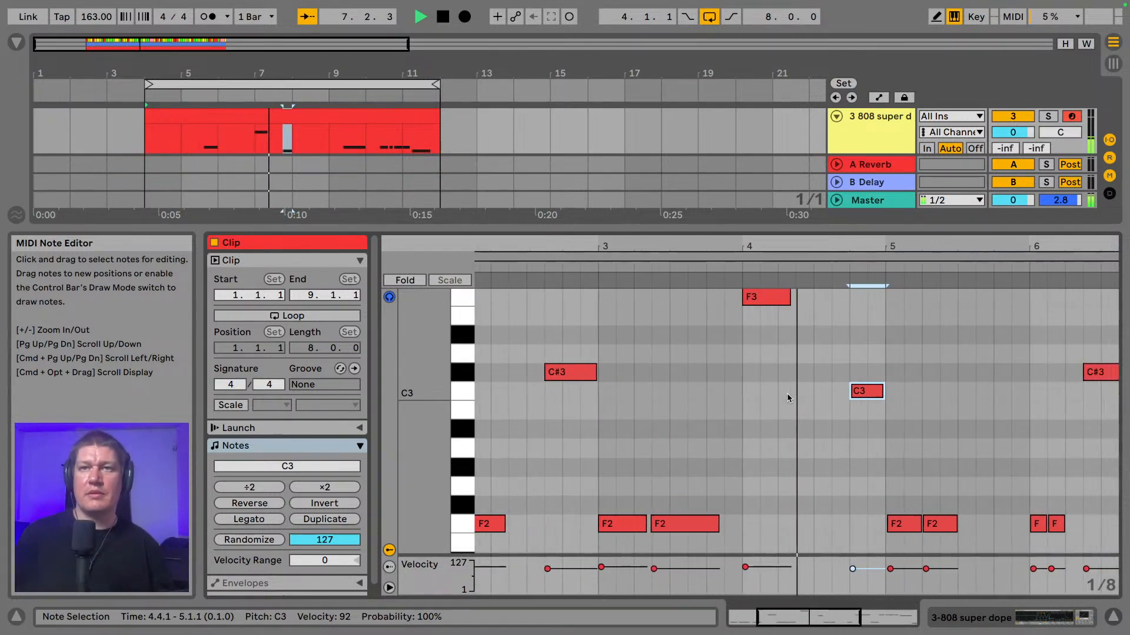
- Shift the shortened C3 note in bar 4 to start at 4.3.3 and audition its timing
{"action": "key", "text": "Left"}
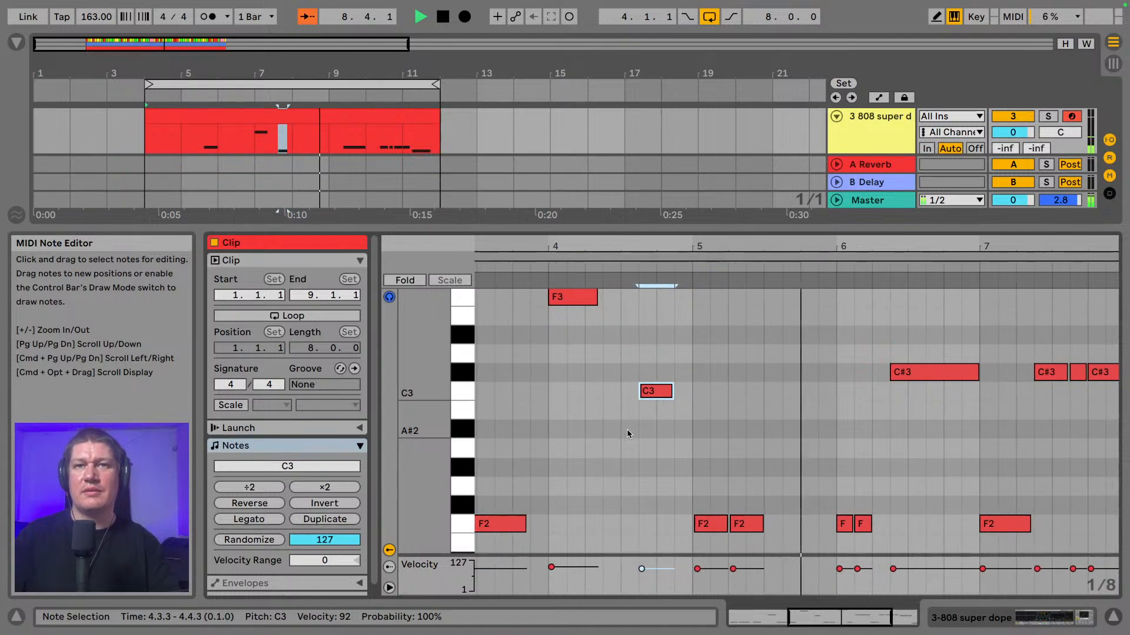
{"action": "key", "text": "space"}
{"action": "key", "text": "Left"}
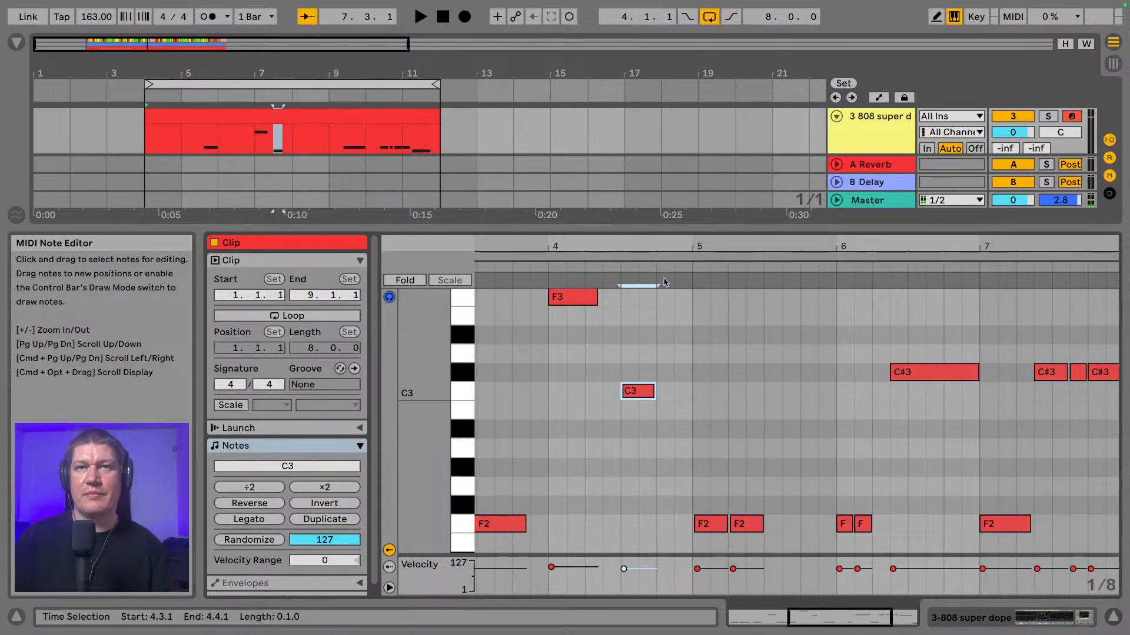
{"action": "left_click_drag", "start_coordinate": [643, 243], "coordinate": [643, 252]}
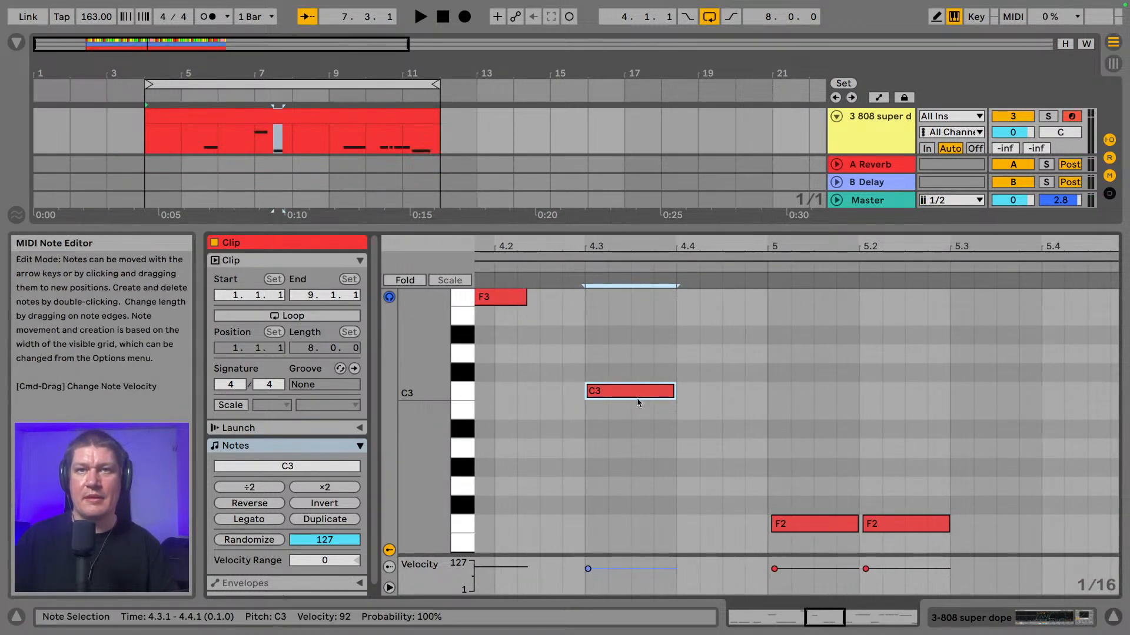
{"action": "key", "text": "Right"}
{"action": "key", "text": "Right"}
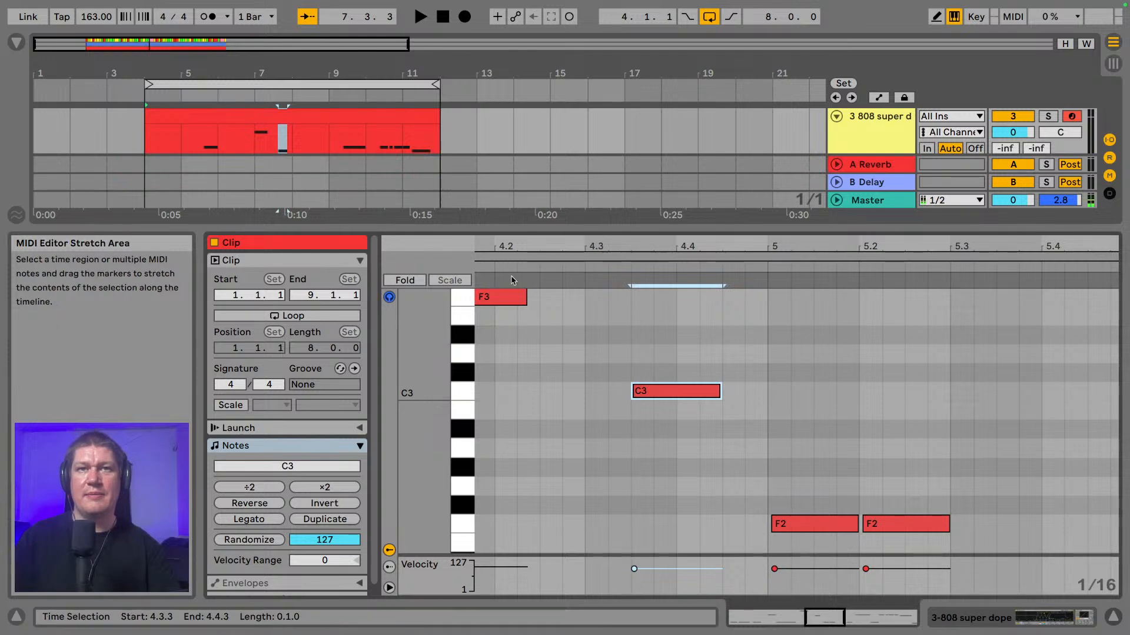
{"action": "key", "text": "space"}
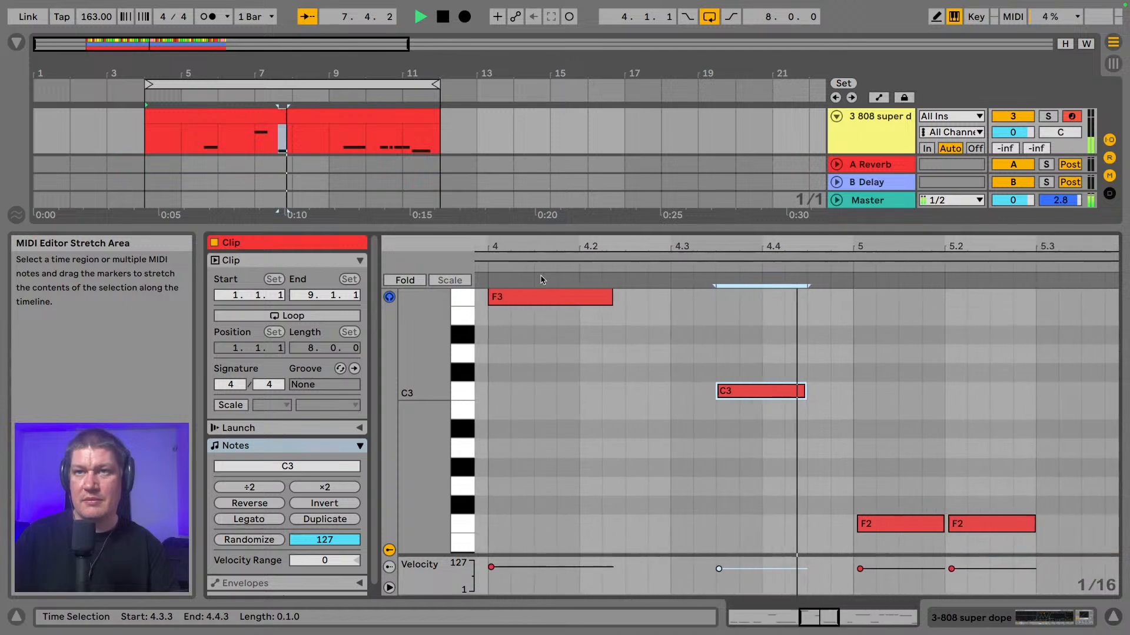
{"action": "key", "text": "space"}
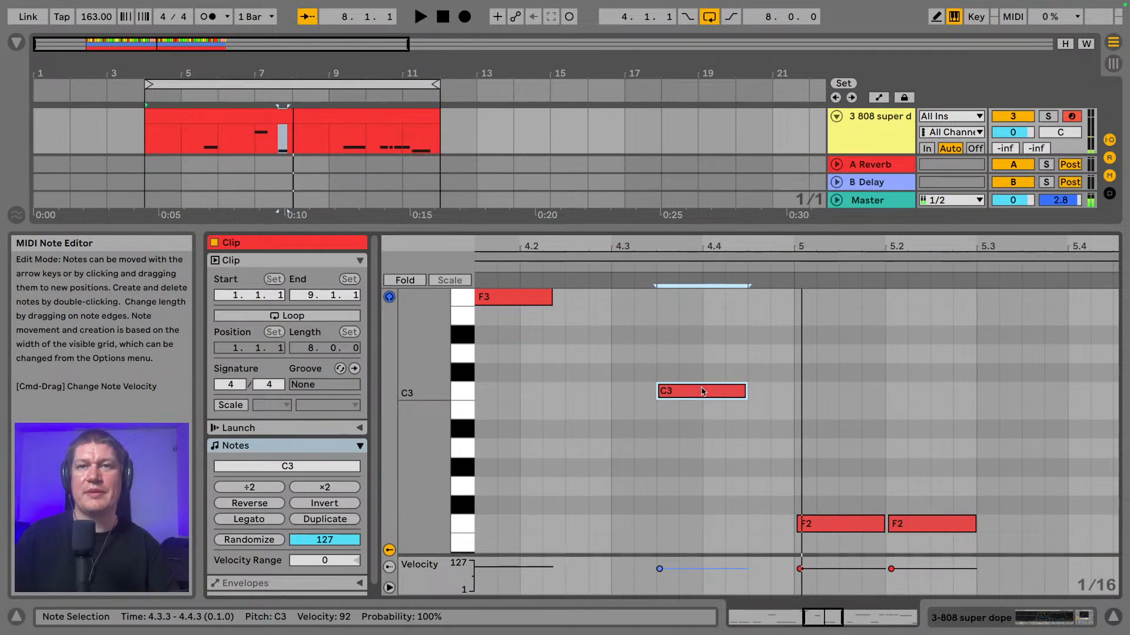
- Raise the note at 4.3.3 to C#3, lengthen it to just before bar 5, and play the loop
{"action": "key", "text": "Up"}
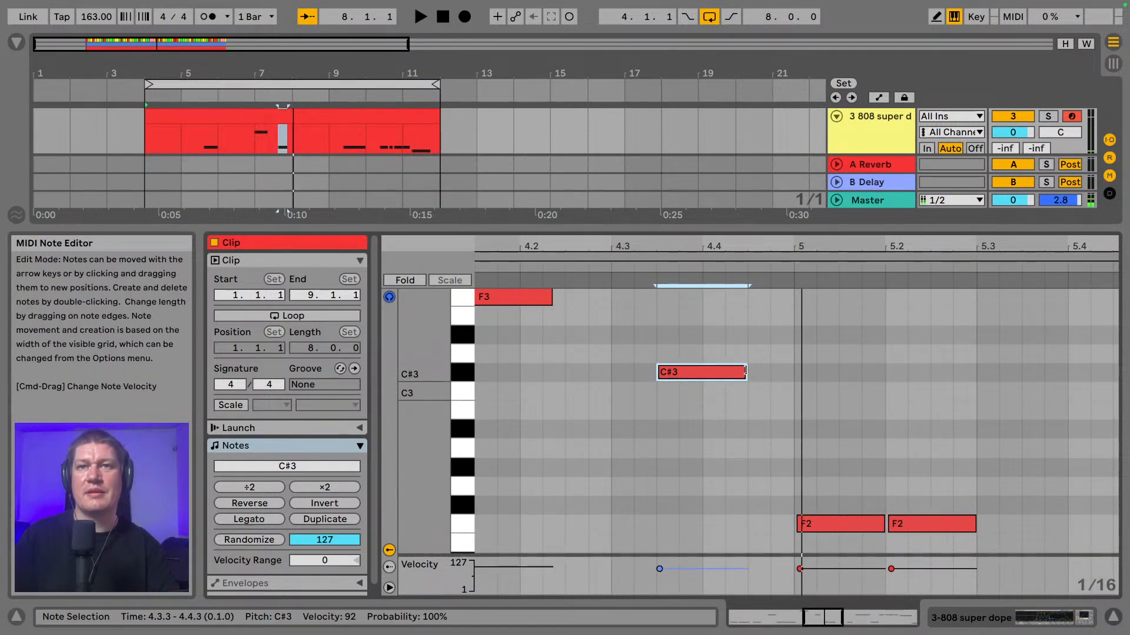
{"action": "left_click_drag", "start_coordinate": [749, 369], "coordinate": [789, 370]}
{"action": "key", "text": "space"}
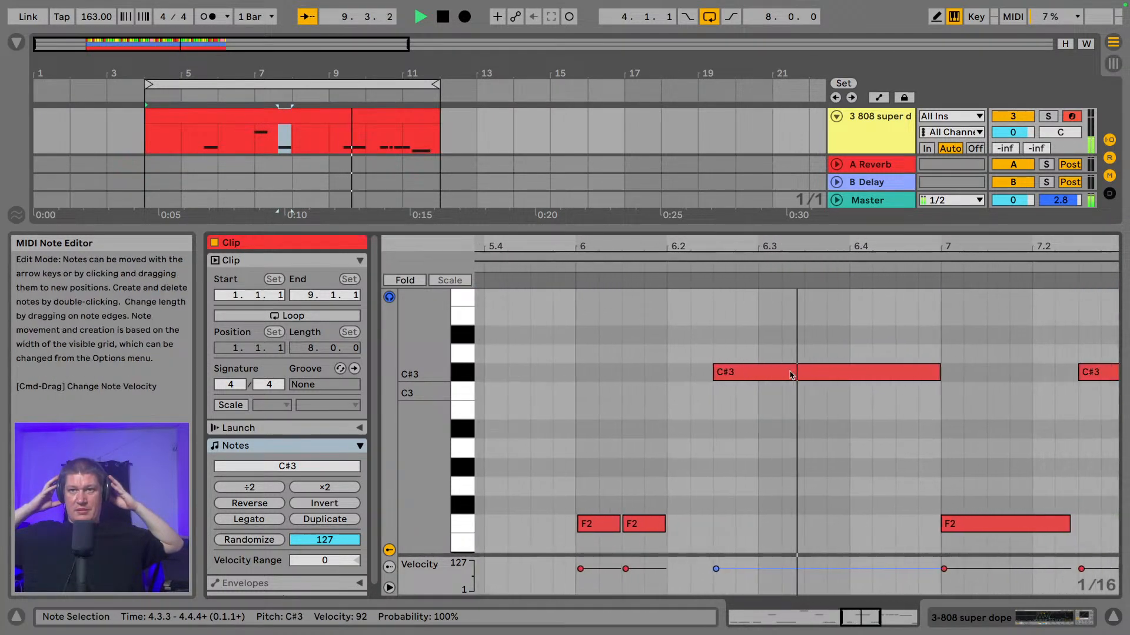
{"action": "key", "text": "space"}
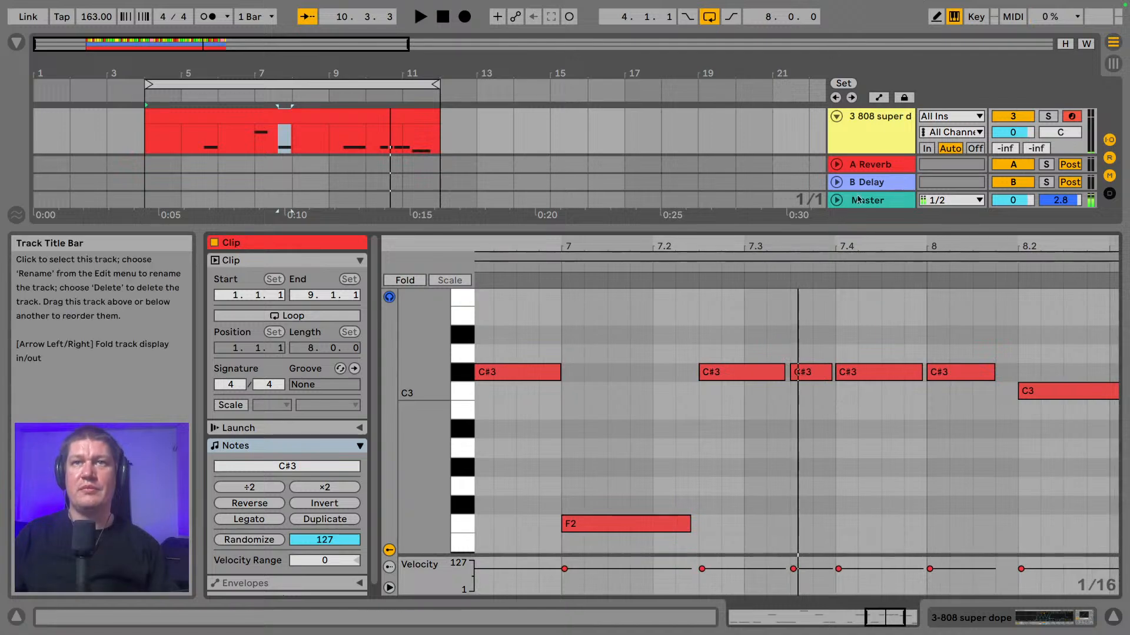
- Enlarge the arrangement area and play from bar 7 to hear the 808 line against the drum breaks
{"action": "left_click_drag", "start_coordinate": [745, 246], "coordinate": [944, 230]}
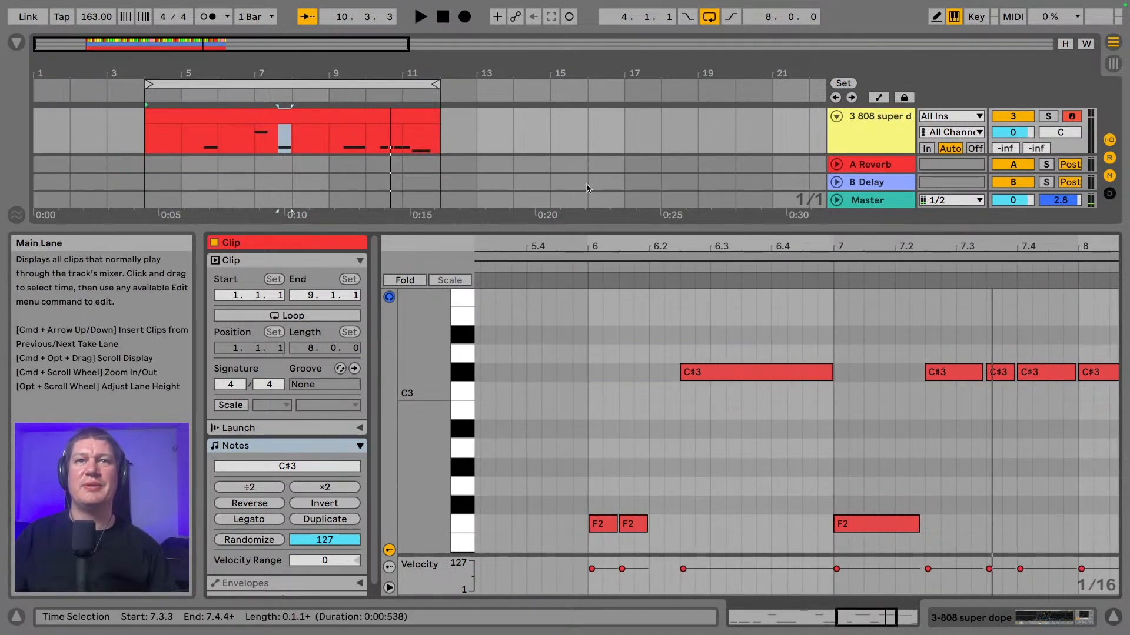
{"action": "left_click_drag", "start_coordinate": [574, 226], "coordinate": [574, 380]}
{"action": "left_click", "coordinate": [255, 279]}
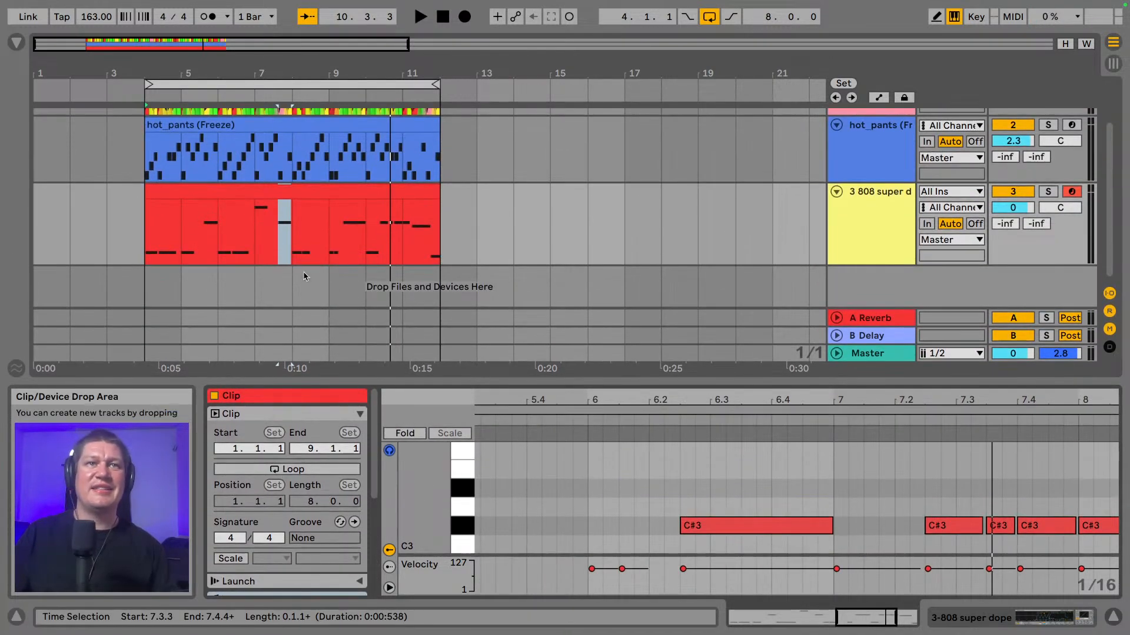
{"action": "key", "text": "space"}
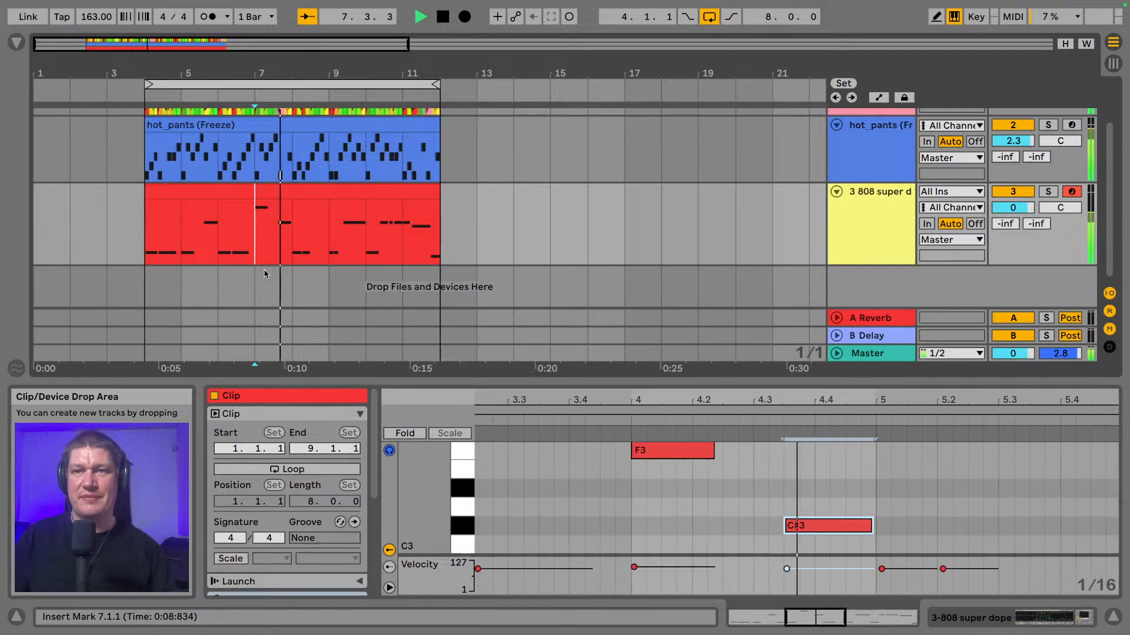
{"action": "scroll", "coordinate": [769, 493], "scroll_direction": "down", "scroll_amount": 1}
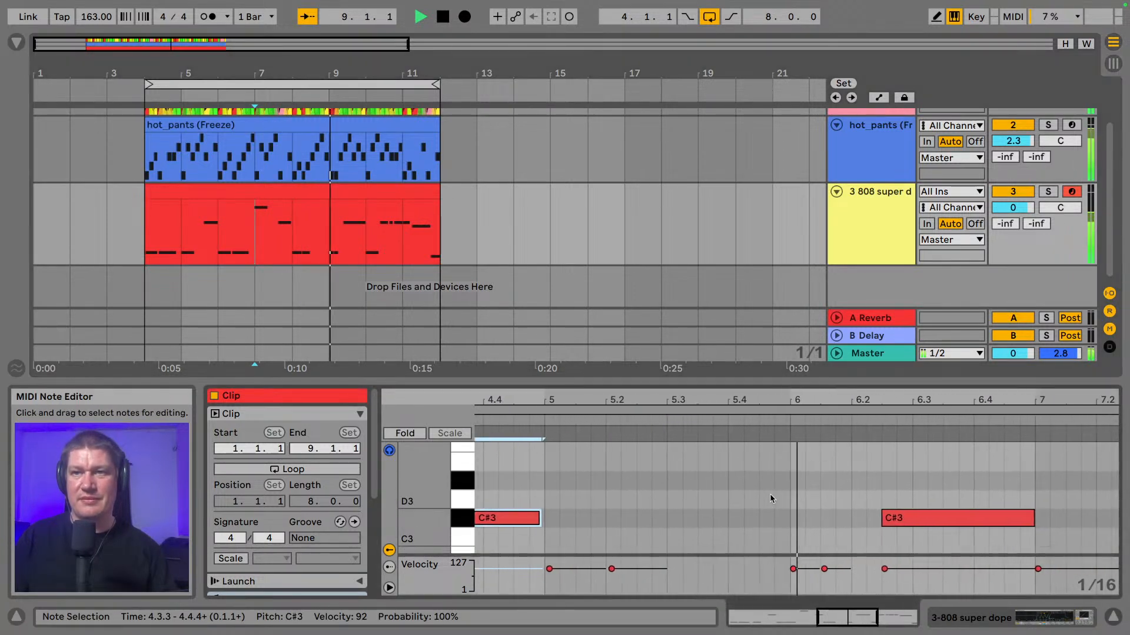
- Trim the start of bar 6's C#3 note to 6.3.1 and audition the change
{"action": "key", "text": "space"}
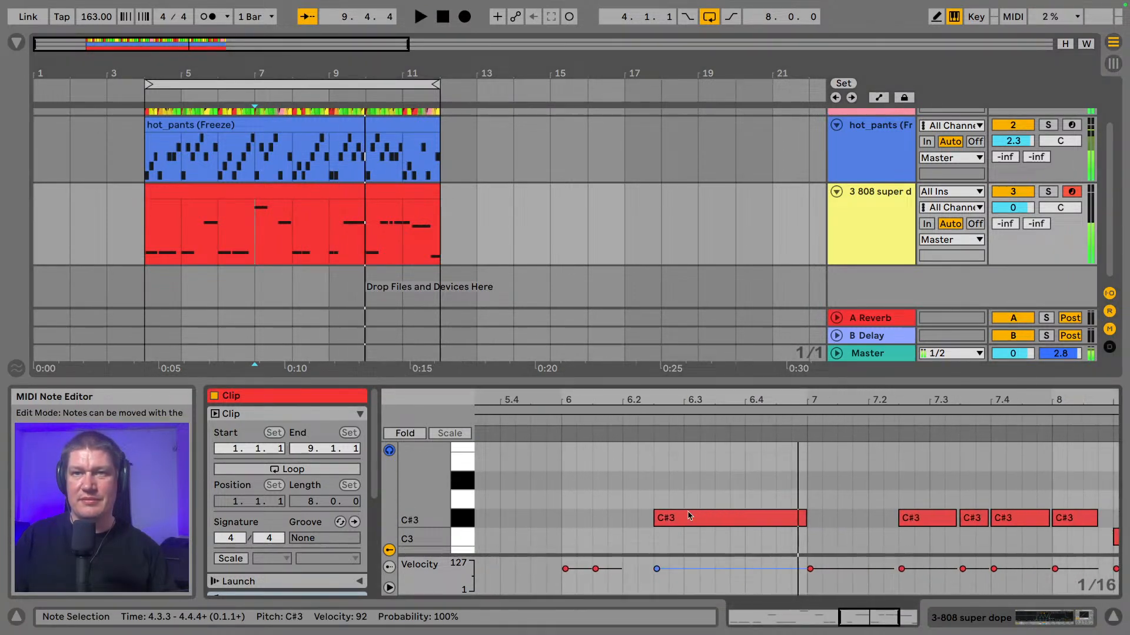
{"action": "left_click", "coordinate": [654, 517]}
{"action": "left_click_drag", "start_coordinate": [655, 516], "coordinate": [679, 517]}
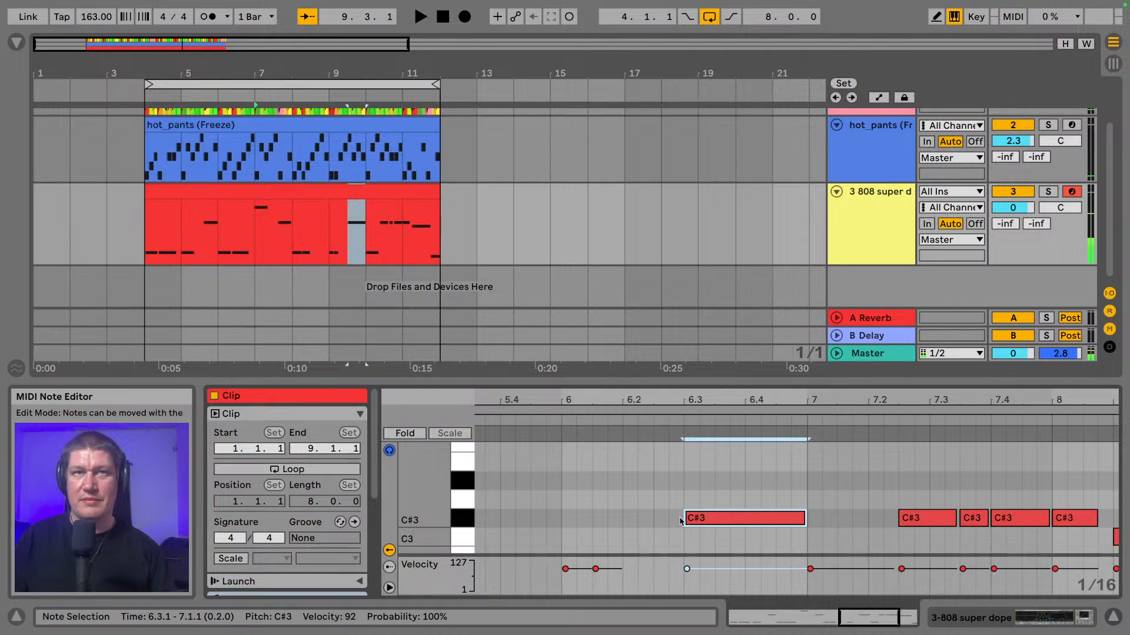
{"action": "key", "text": "space"}
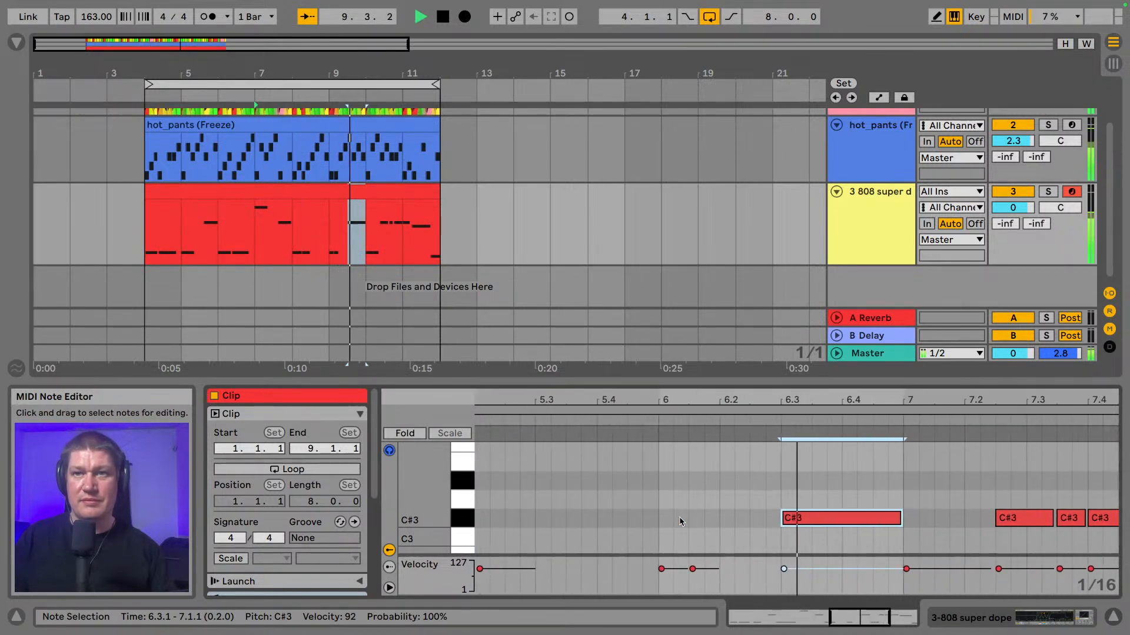
- Shorten the same C#3 note further so it starts at 6.3.3, and audition it with the breaks
{"action": "key", "text": "space"}
{"action": "left_click_drag", "start_coordinate": [742, 519], "coordinate": [768, 519]}
{"action": "key", "text": "space"}
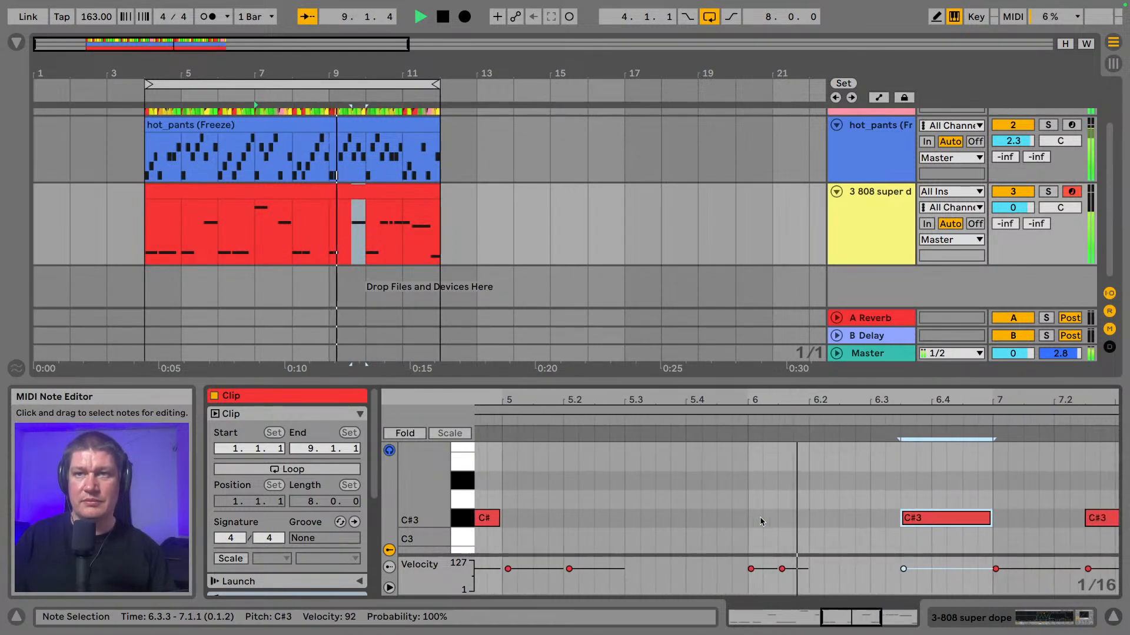
{"action": "key", "text": "space"}
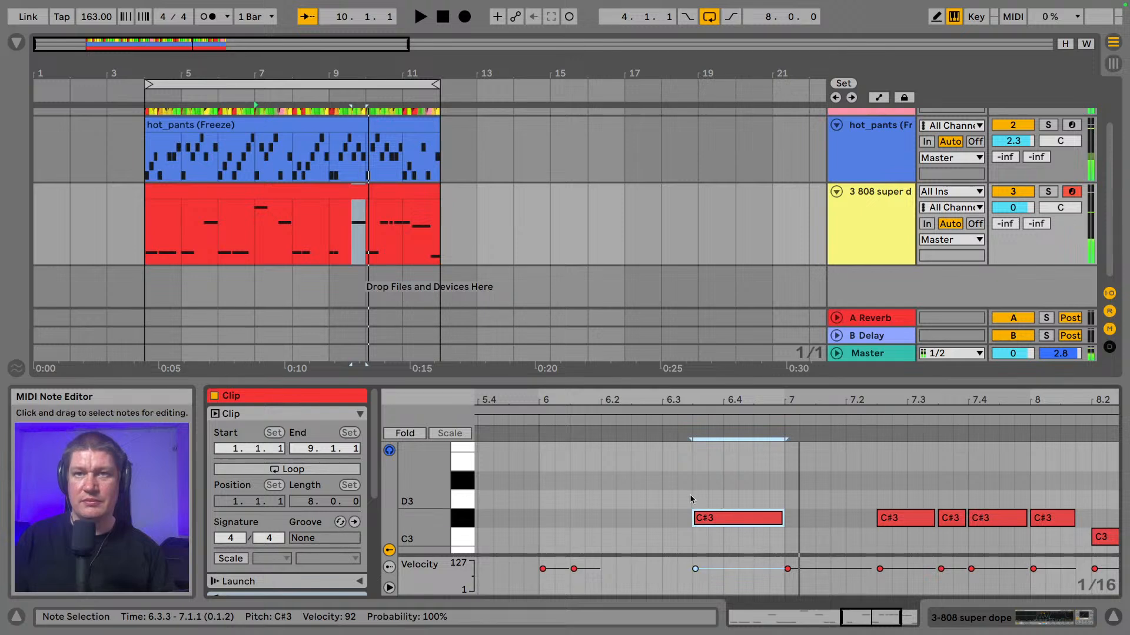
- Play the arrangement from bar 9 to check the edited 808 line, and hide the clip details
{"action": "left_click", "coordinate": [331, 228]}
{"action": "key", "text": "space"}
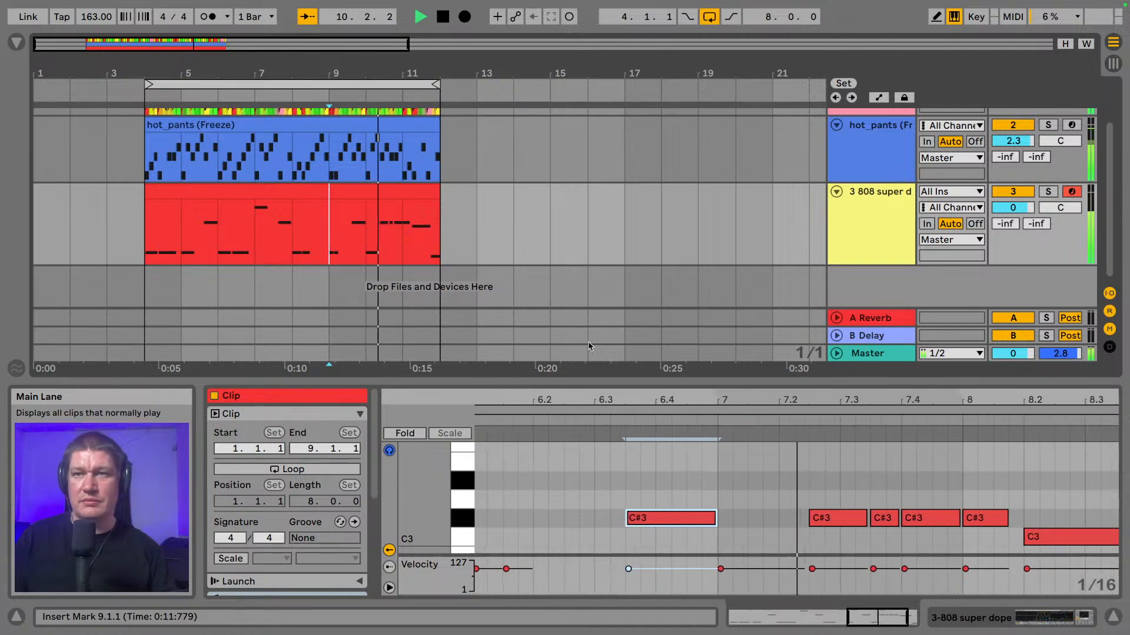
{"action": "left_click", "coordinate": [1111, 616]}
{"action": "key", "text": "space"}
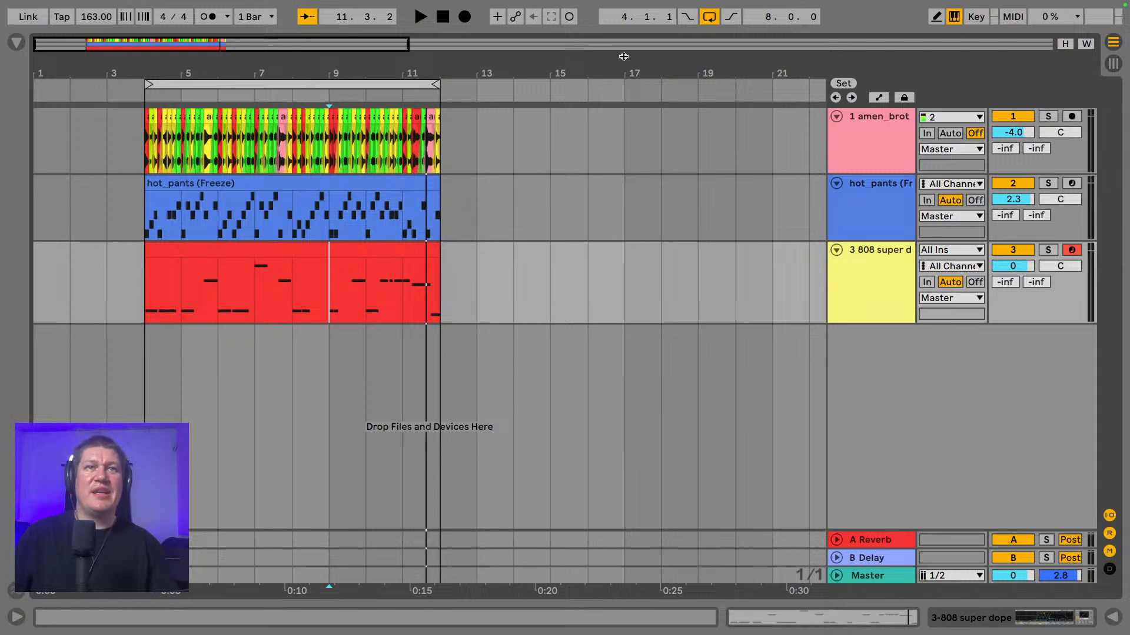
- Import RPReplay_Final1743937009.MP4 as audio on a new track below the 808, starting at bar 2
{"action": "left_click_drag", "start_coordinate": [338, 69], "coordinate": [527, 68]}
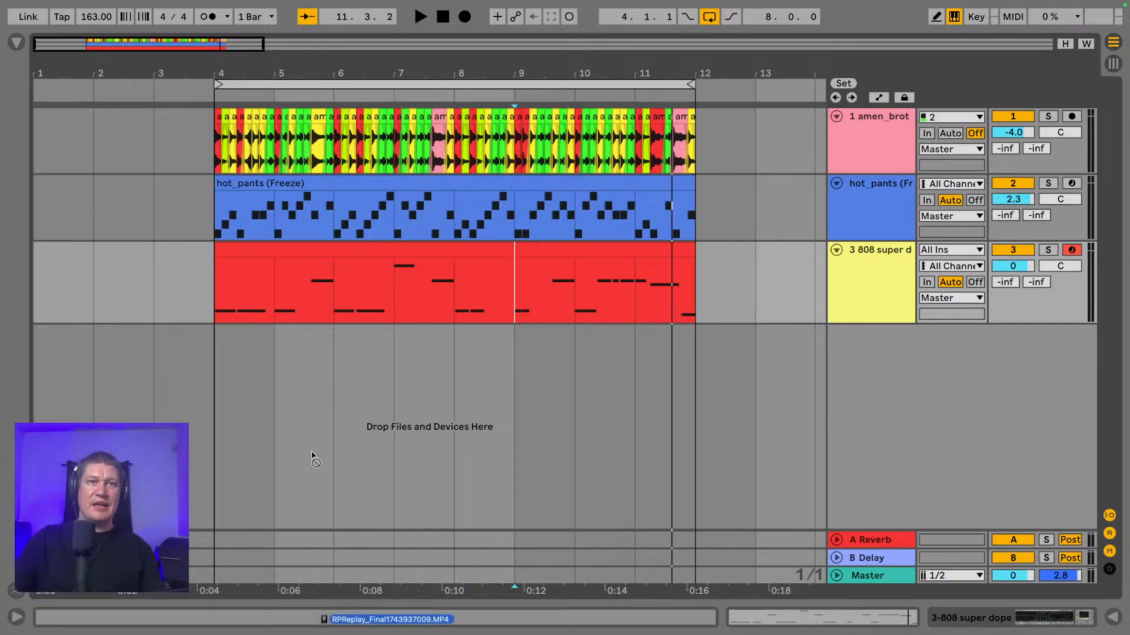
{"action": "left_click_drag", "start_coordinate": [310, 453], "coordinate": [118, 389]}
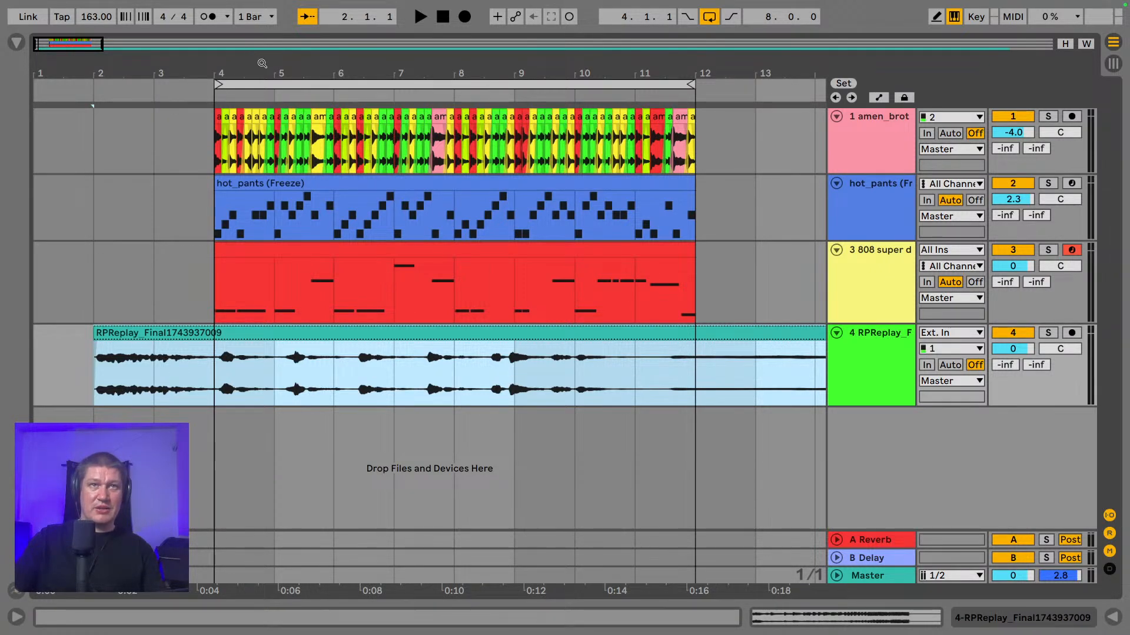
{"action": "left_click_drag", "start_coordinate": [261, 63], "coordinate": [262, 0]}
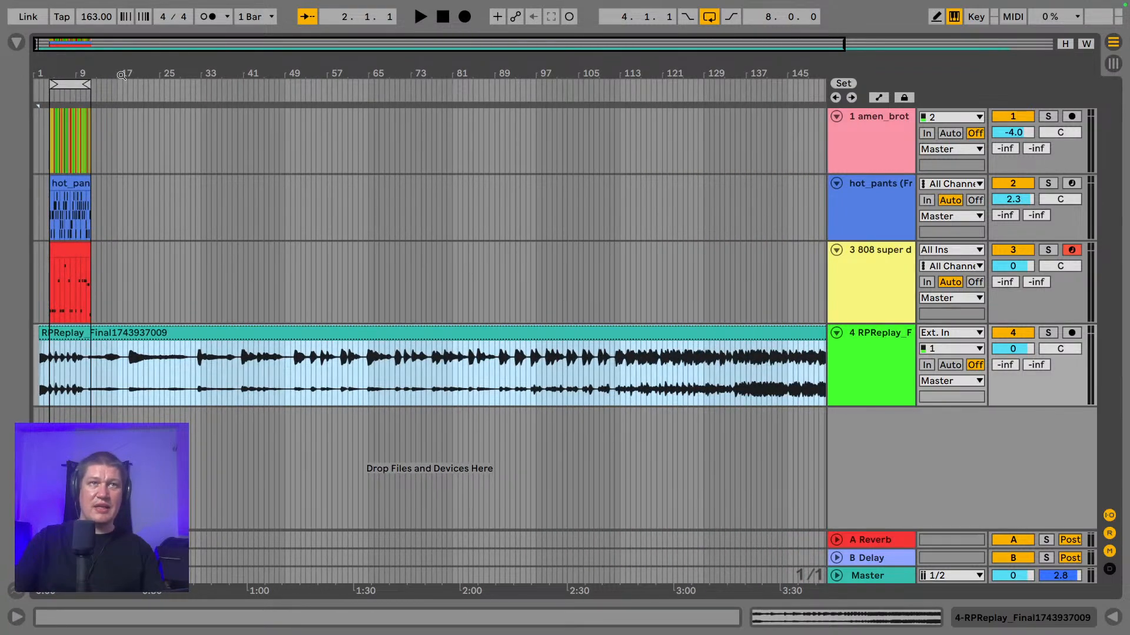
{"action": "left_click_drag", "start_coordinate": [139, 68], "coordinate": [140, 35]}
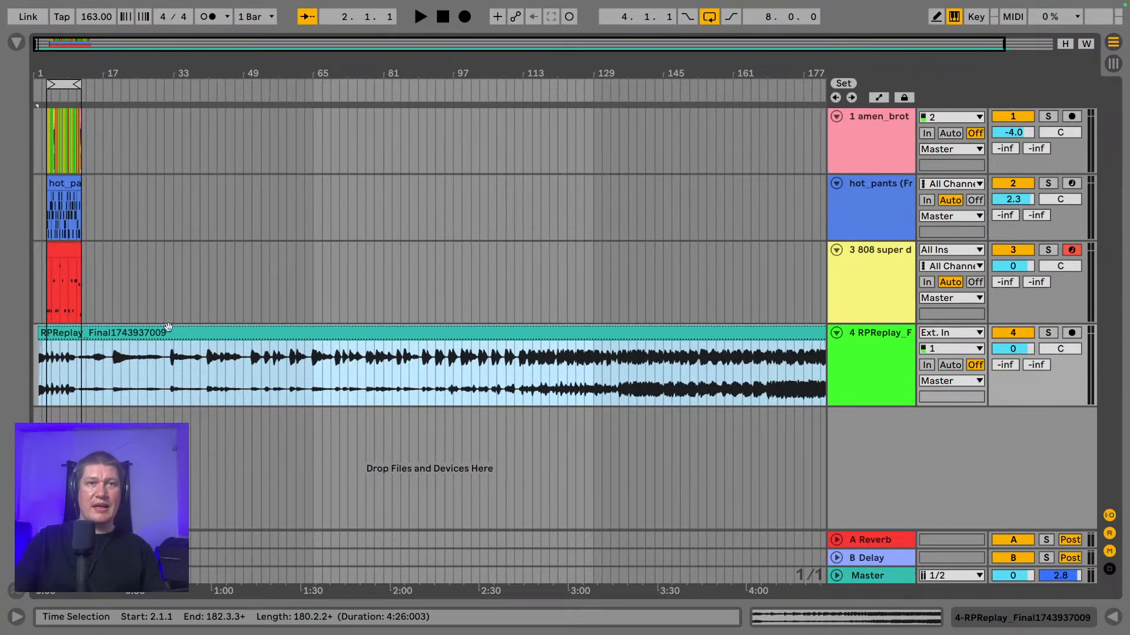
- Inspect the imported recording's audio settings and waveform, and audition it from bar 32
{"action": "double_click", "coordinate": [270, 336]}
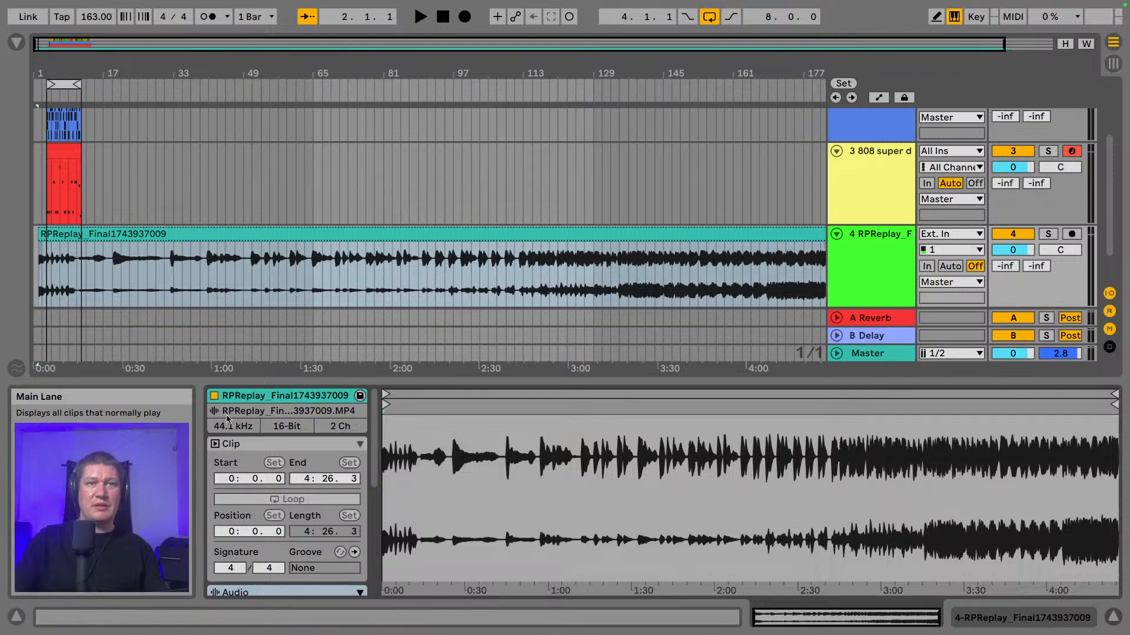
{"action": "scroll", "coordinate": [283, 512], "scroll_direction": "down", "scroll_amount": 5}
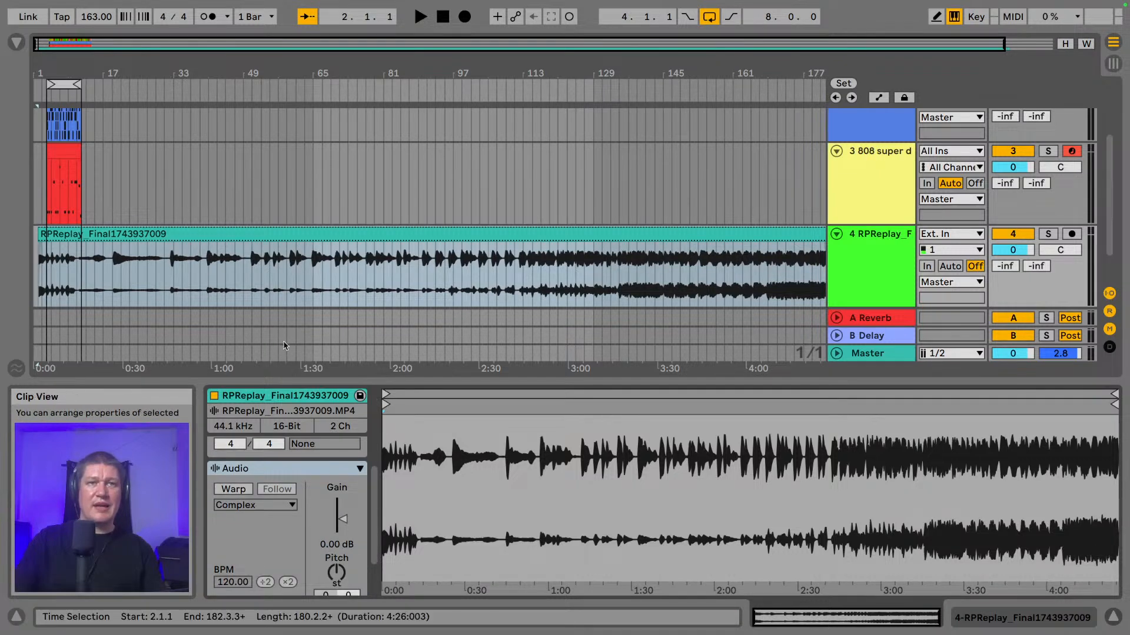
{"action": "left_click", "coordinate": [170, 275]}
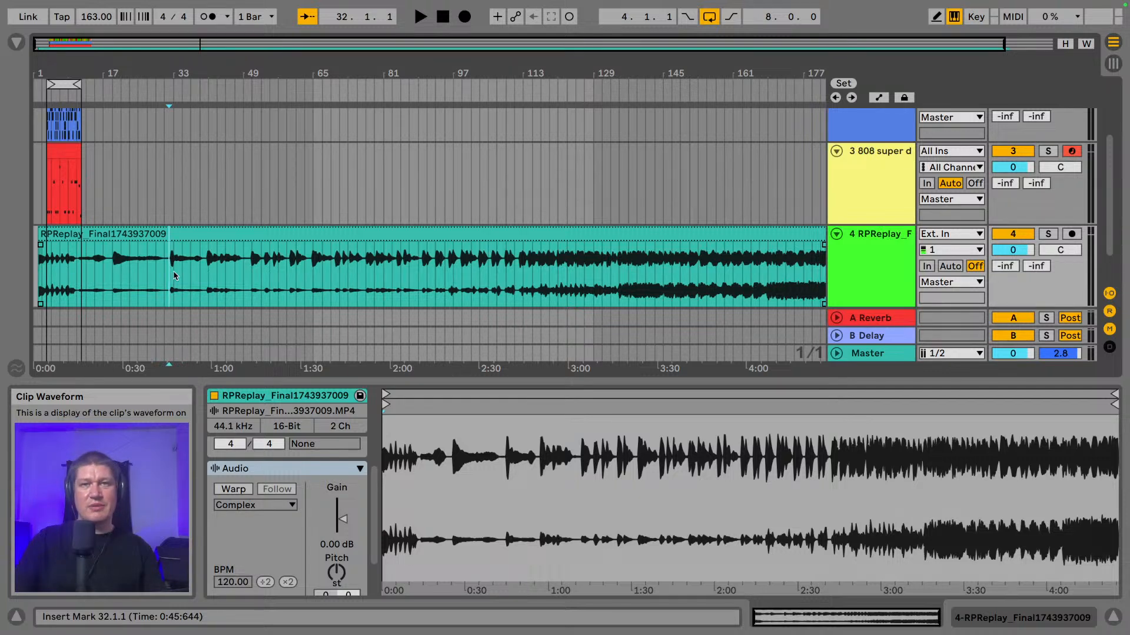
{"action": "scroll", "coordinate": [257, 278], "scroll_direction": "down", "scroll_amount": 2}
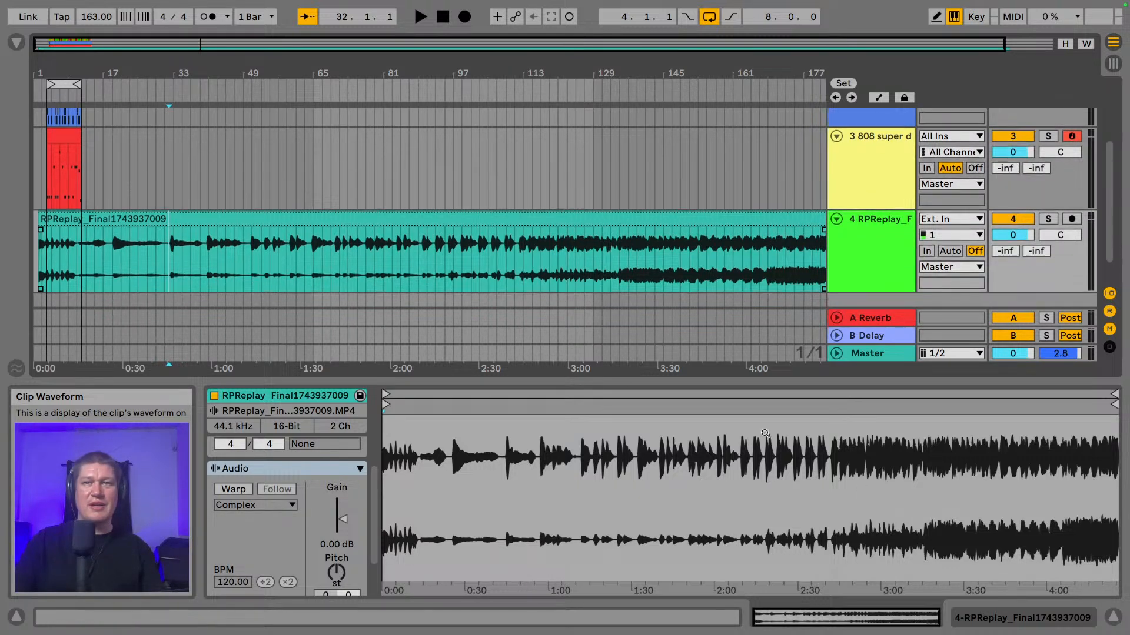
{"action": "left_click", "coordinate": [1115, 625]}
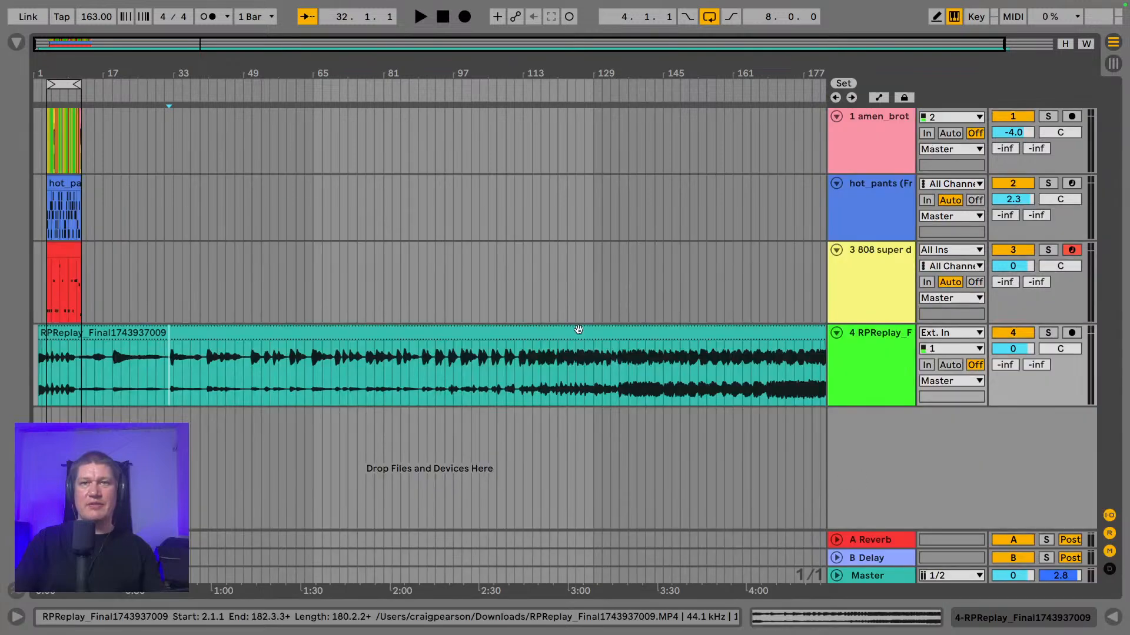
{"action": "left_click", "coordinate": [880, 366]}
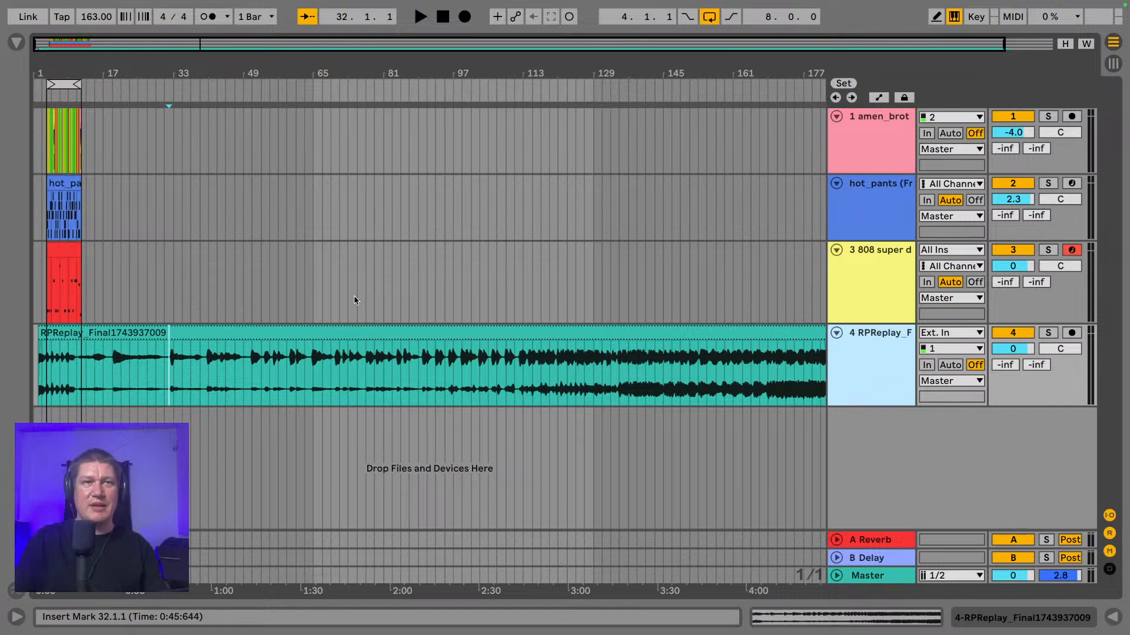
{"action": "key", "text": "space"}
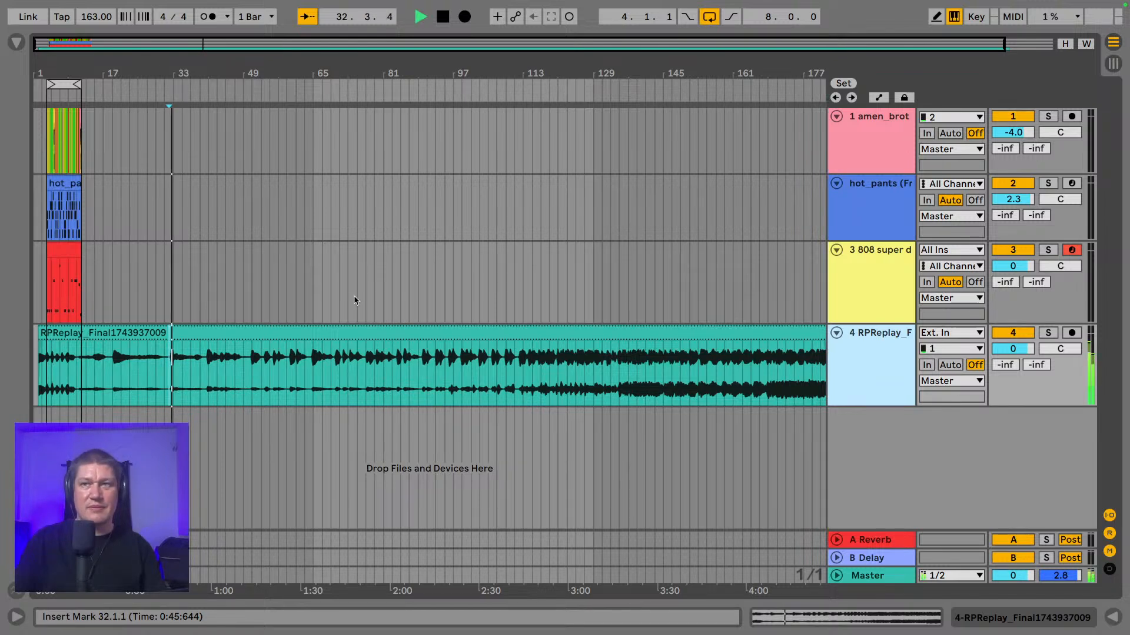
{"action": "key", "text": "space"}
- Delete the imported recording and place RPReplay_Final1743937748.MP4 on the same audio track, starting at bar 18
{"action": "left_click", "coordinate": [374, 335]}
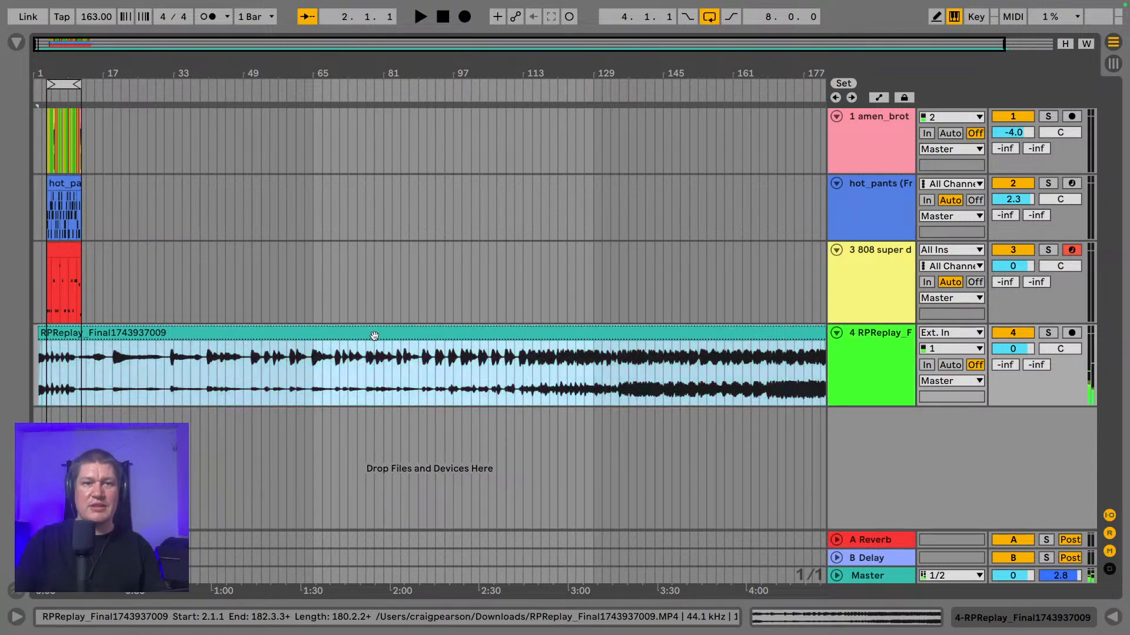
{"action": "key", "text": "Delete"}
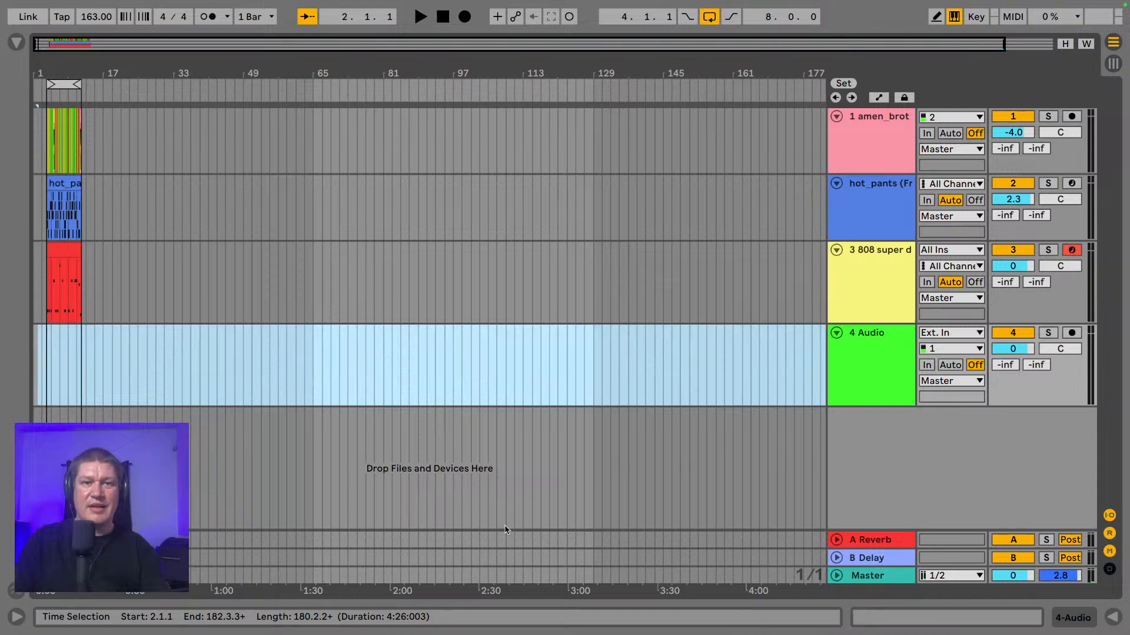
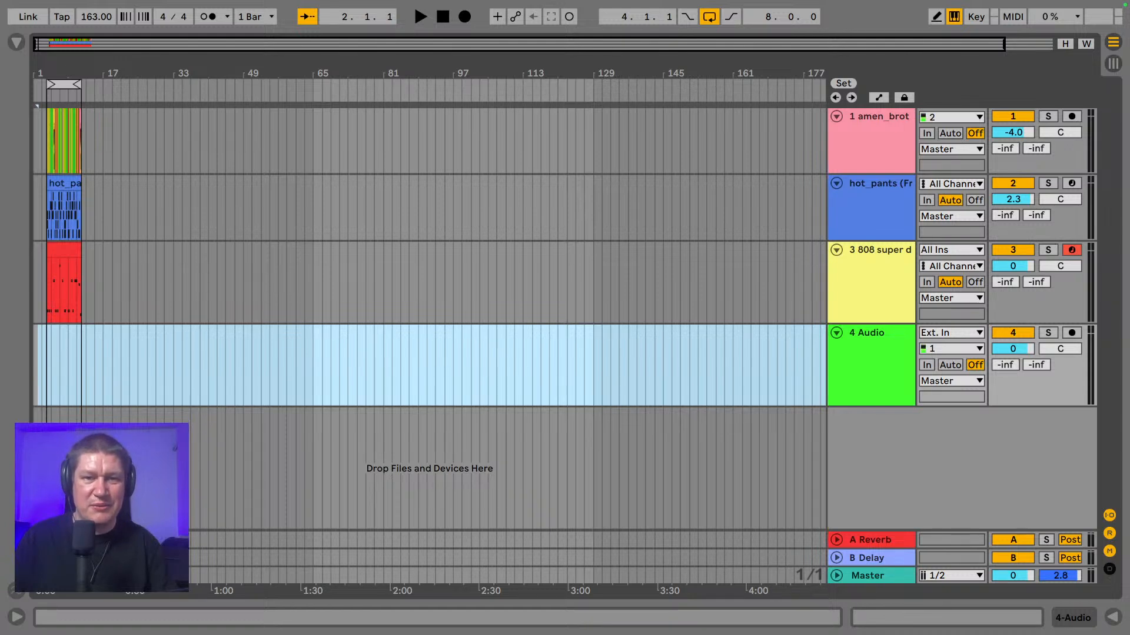
{"action": "left_click_drag", "start_coordinate": [382, 541], "coordinate": [106, 364]}
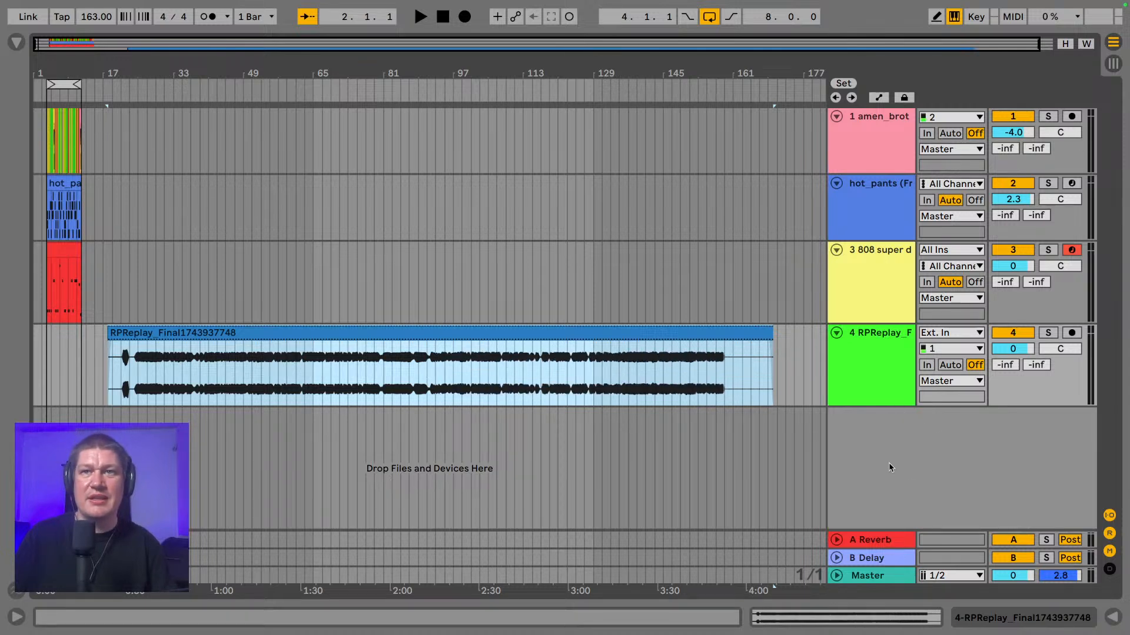
- Open the new recording's clip details and audition it from bar 25
{"action": "left_click", "coordinate": [134, 385]}
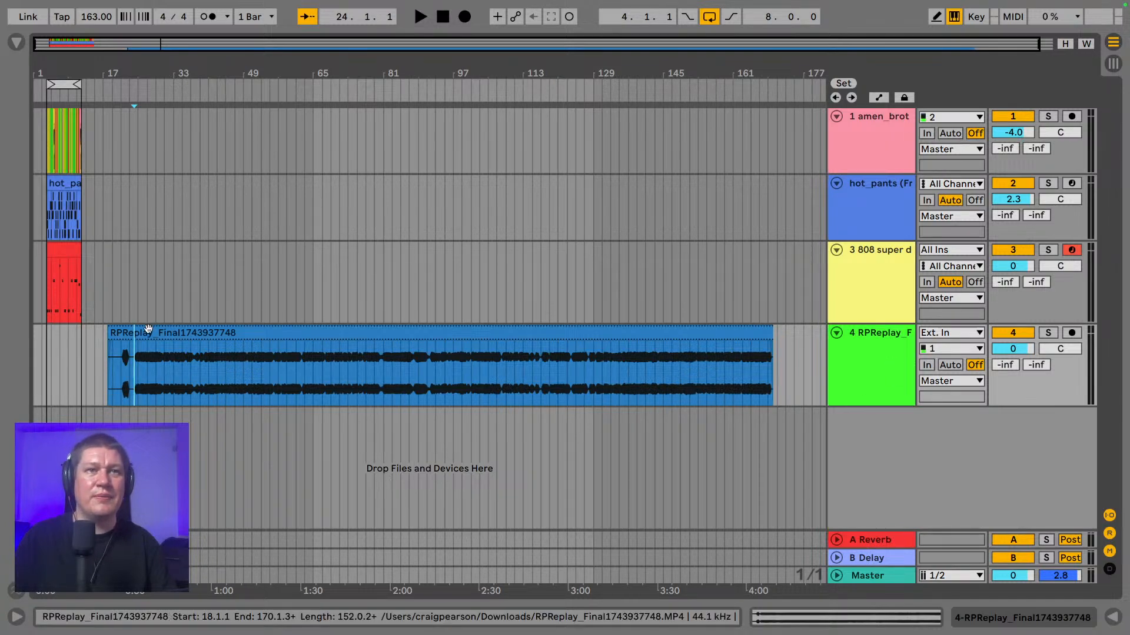
{"action": "double_click", "coordinate": [263, 328]}
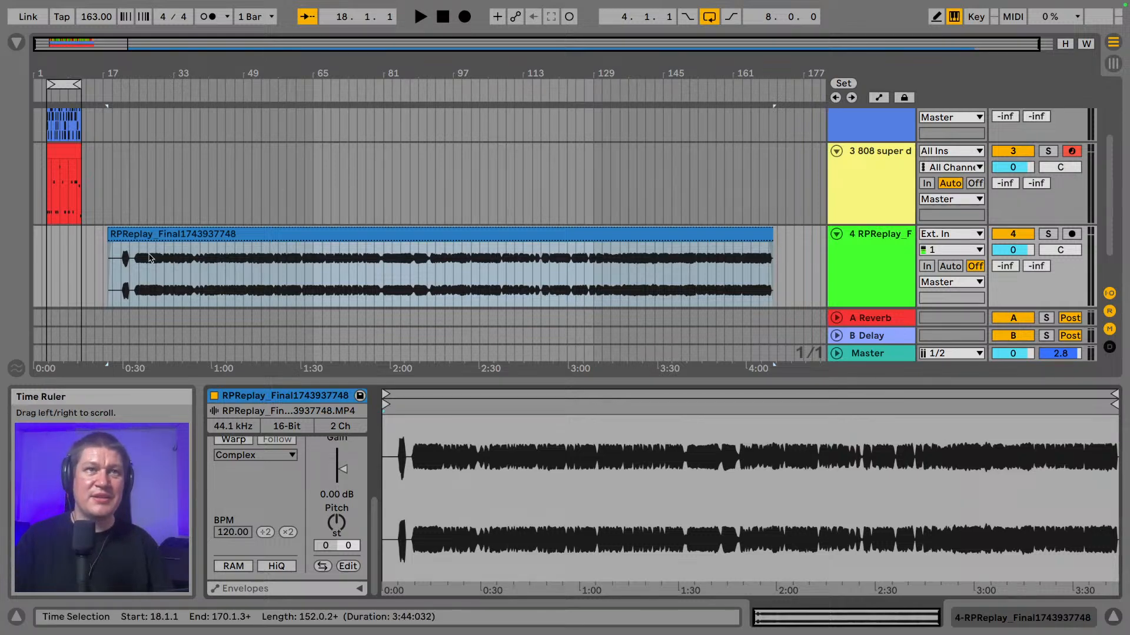
{"action": "left_click_drag", "start_coordinate": [134, 77], "coordinate": [130, 299]}
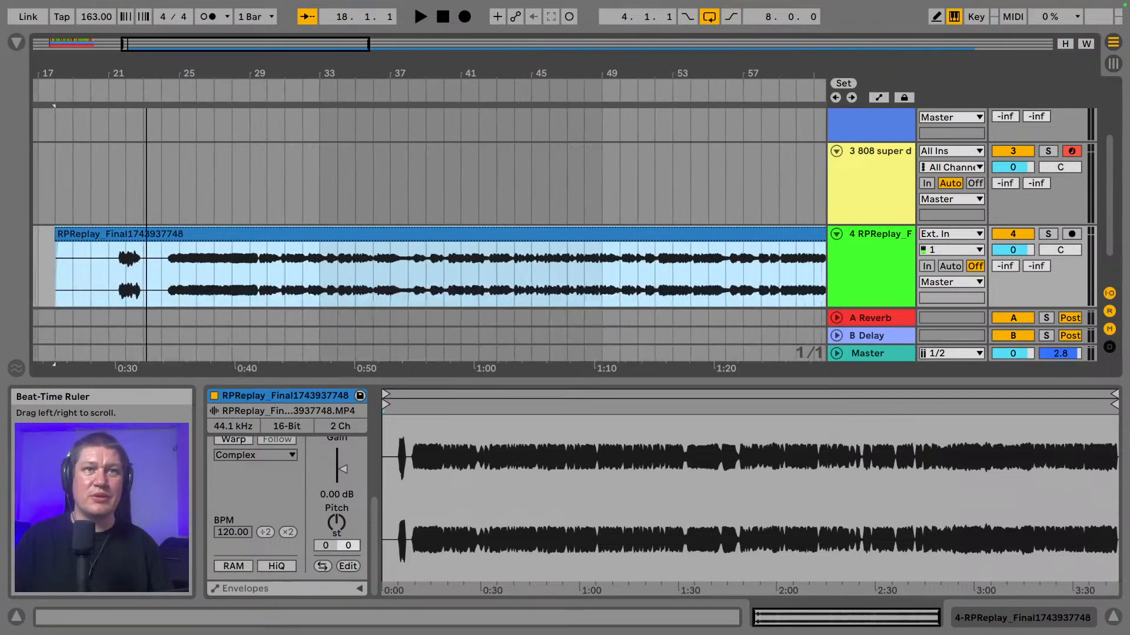
{"action": "left_click", "coordinate": [172, 290]}
{"action": "key", "text": "space"}
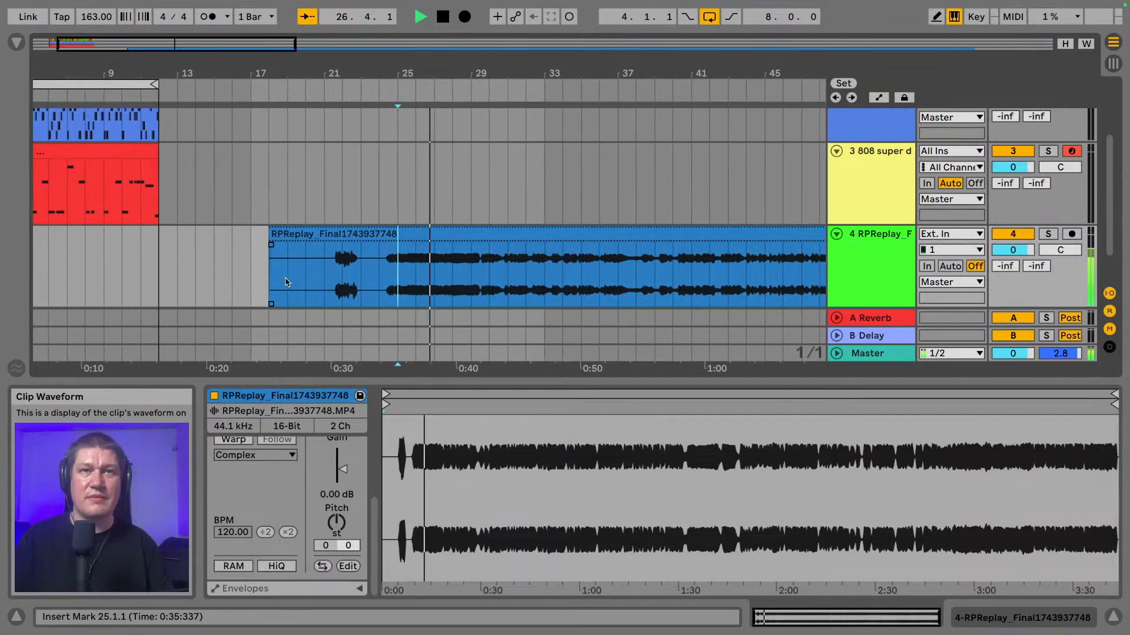
{"action": "key", "text": "space"}
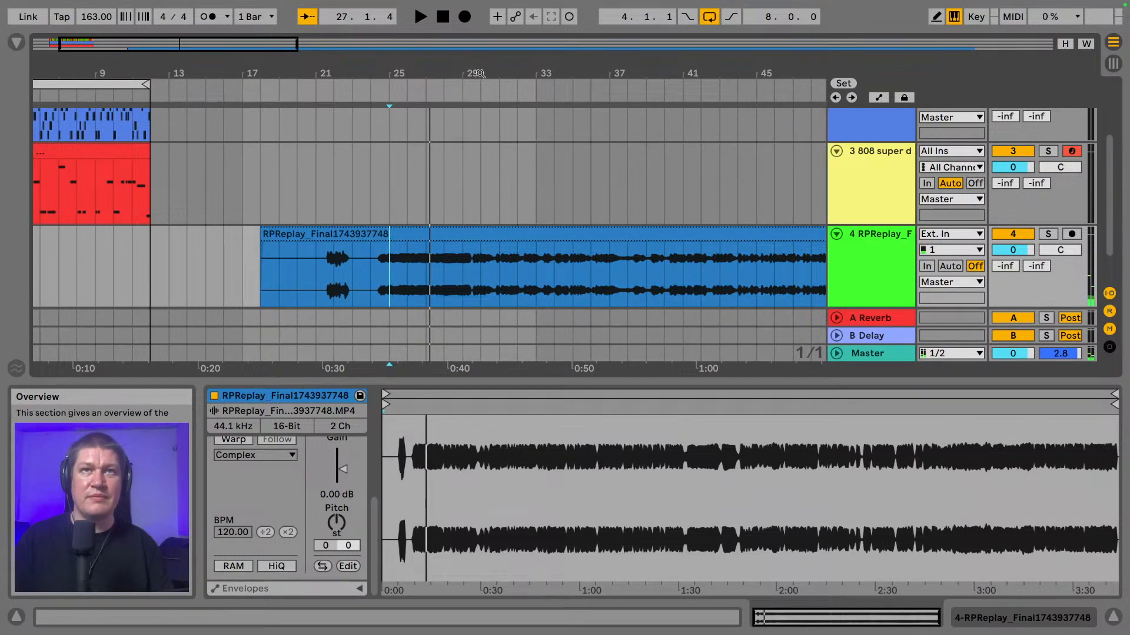
- Audition the recording from bars 22, 42 and 51 to find a usable sample passage
{"action": "left_click_drag", "start_coordinate": [479, 72], "coordinate": [247, 6]}
{"action": "left_click", "coordinate": [151, 270]}
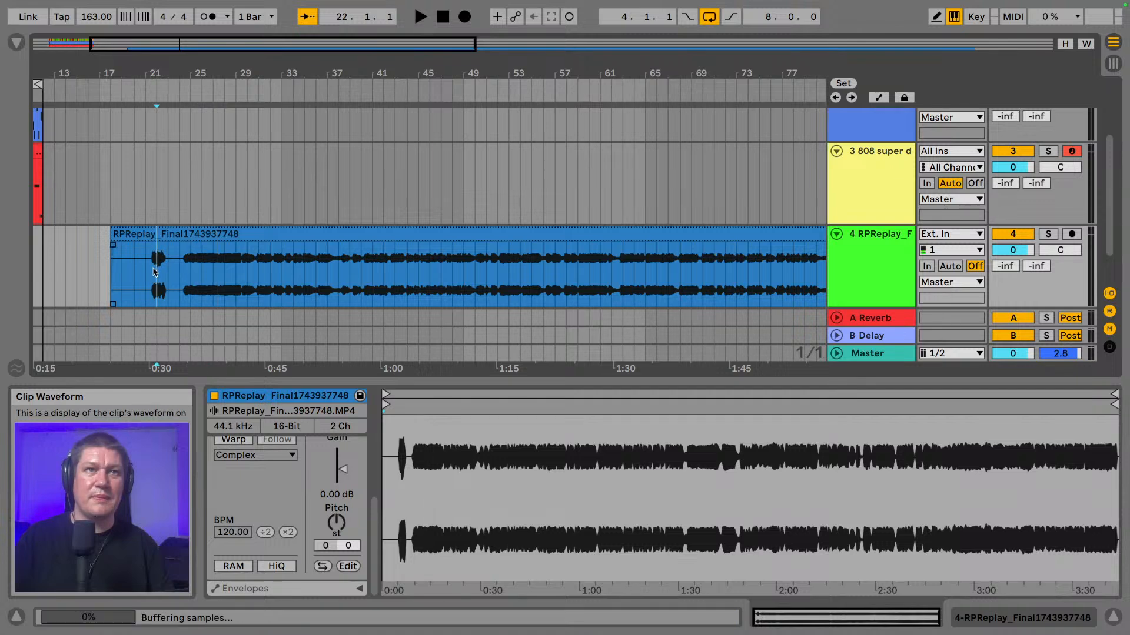
{"action": "key", "text": "space"}
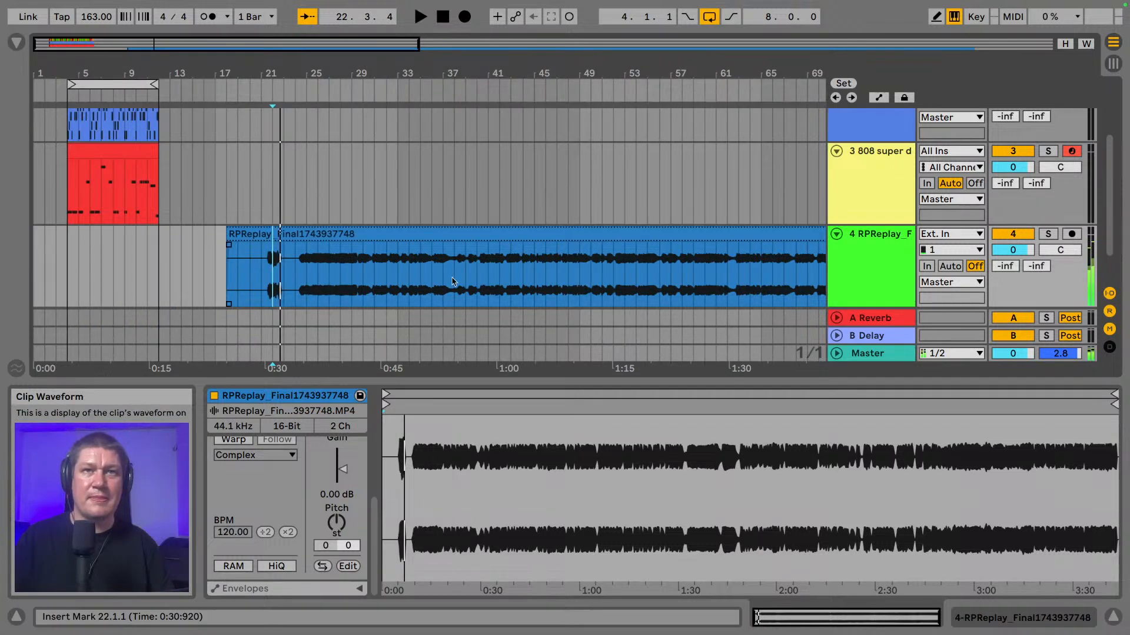
{"action": "left_click", "coordinate": [501, 279]}
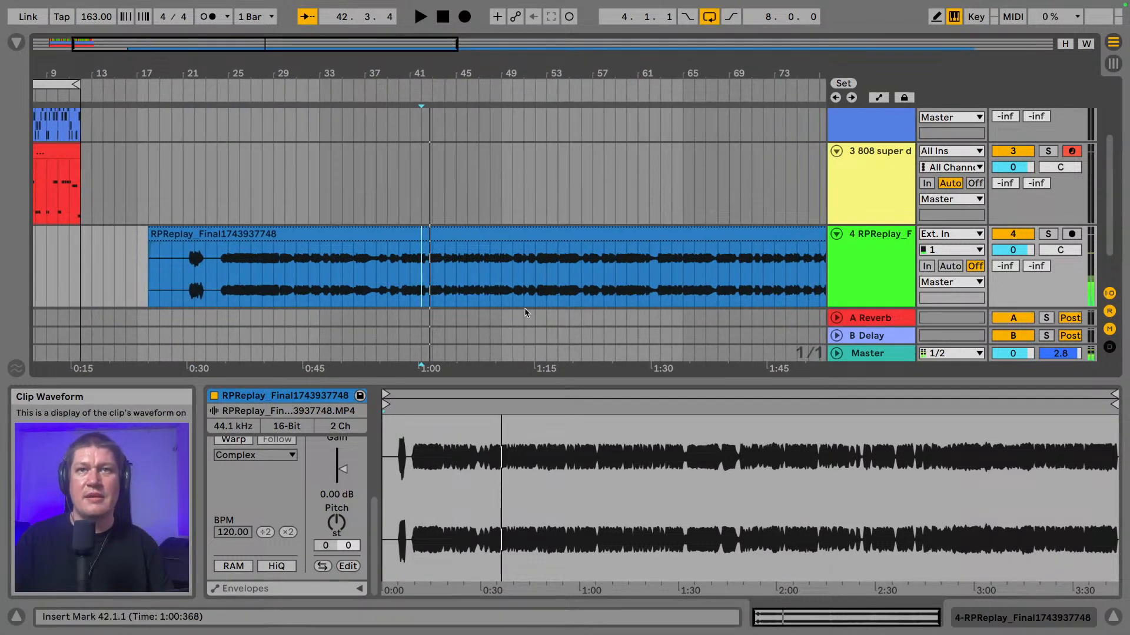
{"action": "left_click", "coordinate": [533, 288]}
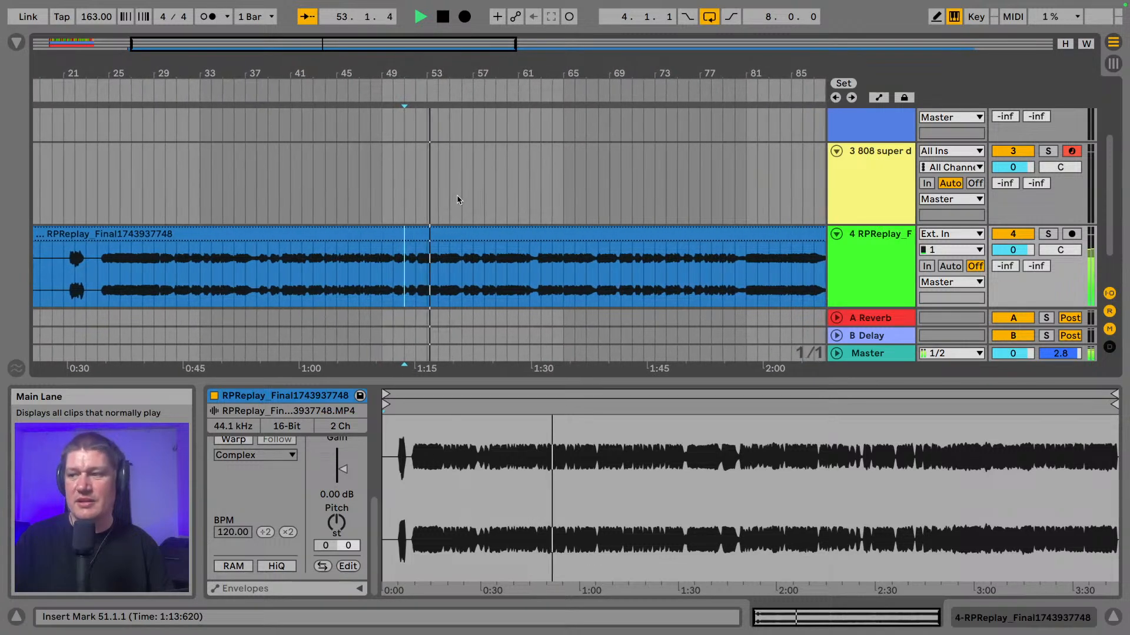
{"action": "key", "text": "space"}
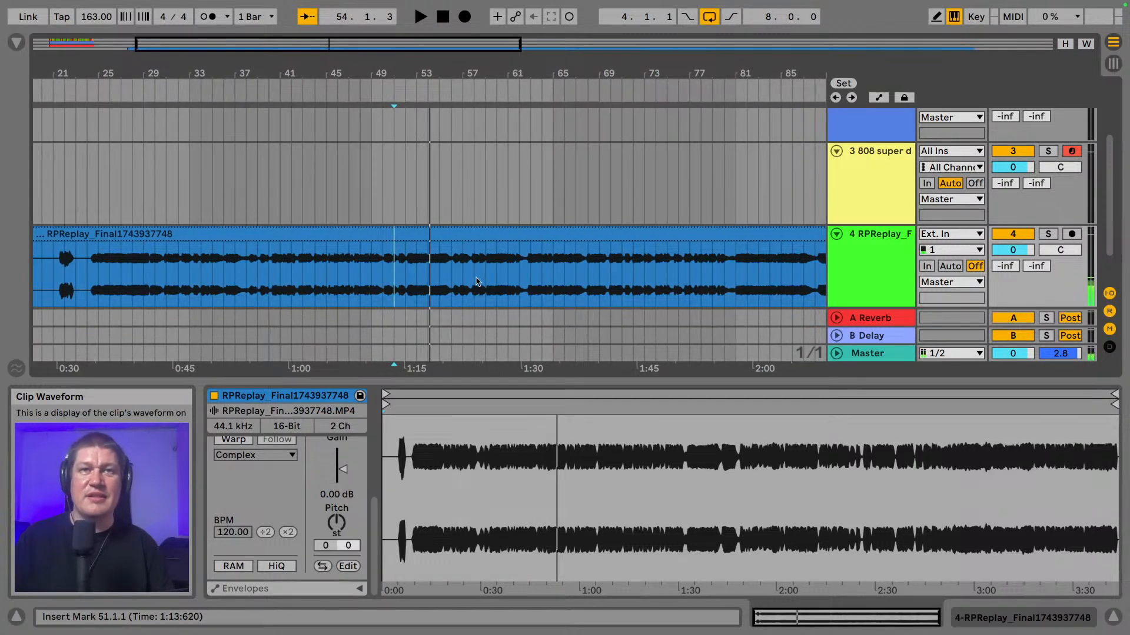
- Play the recording from bar 58 to audition that passage up close
{"action": "left_click", "coordinate": [477, 280]}
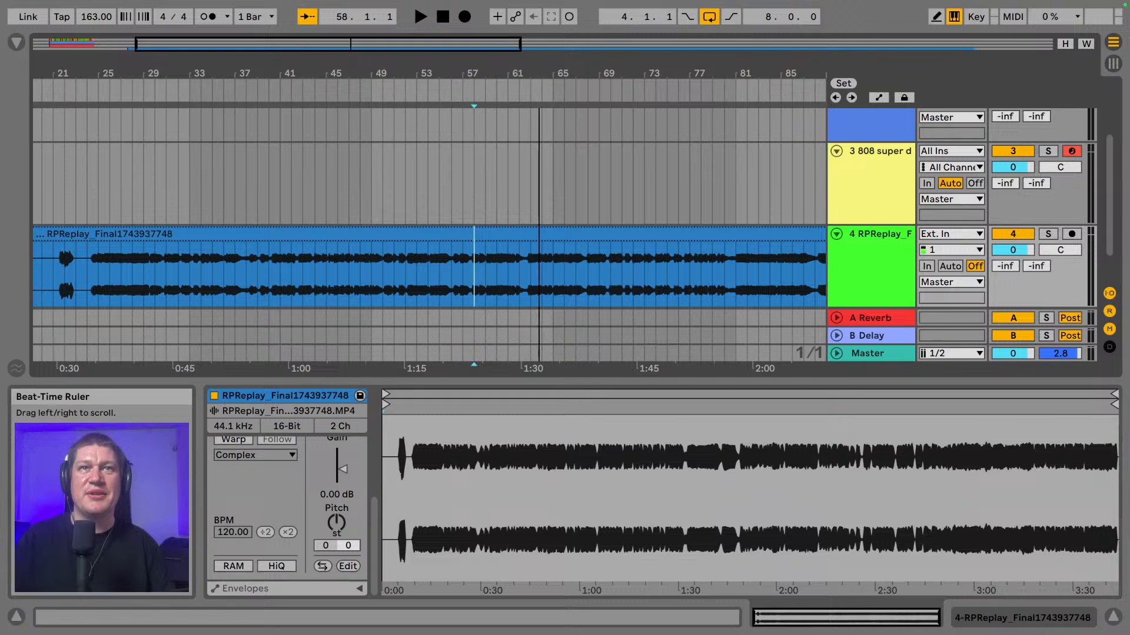
{"action": "left_click_drag", "start_coordinate": [535, 88], "coordinate": [535, 141]}
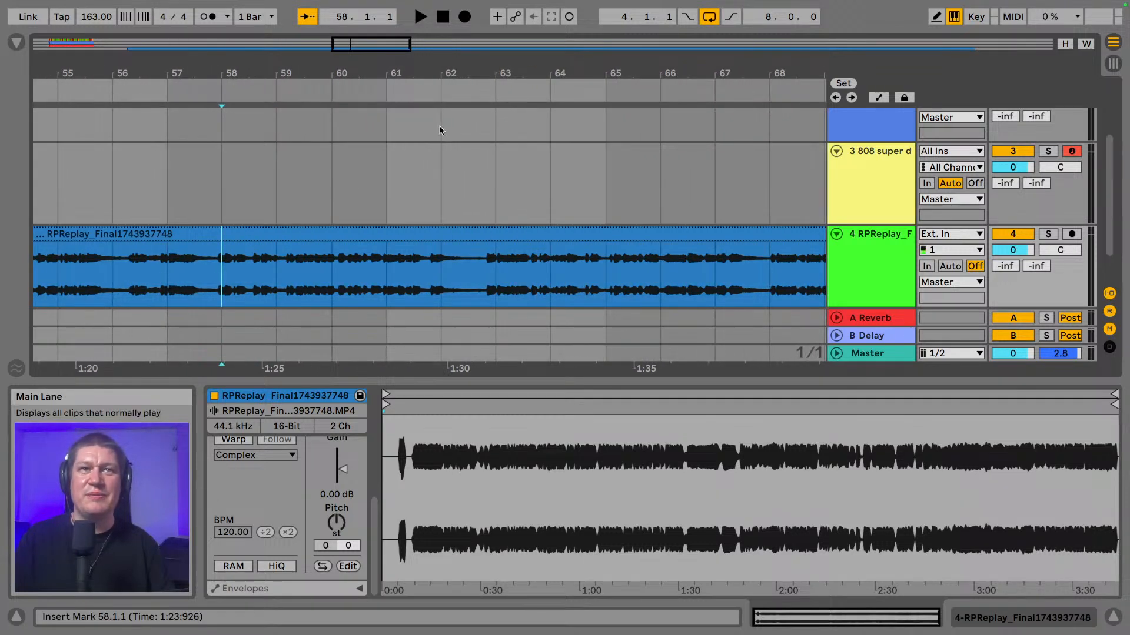
{"action": "key", "text": "space"}
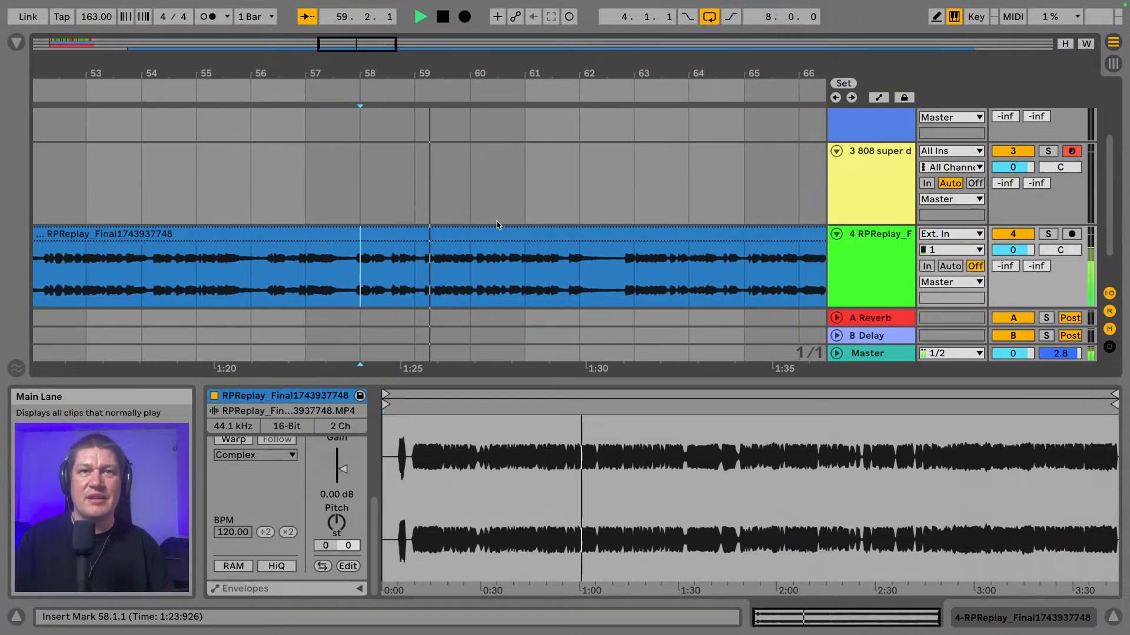
- Audition the recording from bar 63 and examine that passage up close
{"action": "left_click", "coordinate": [531, 274]}
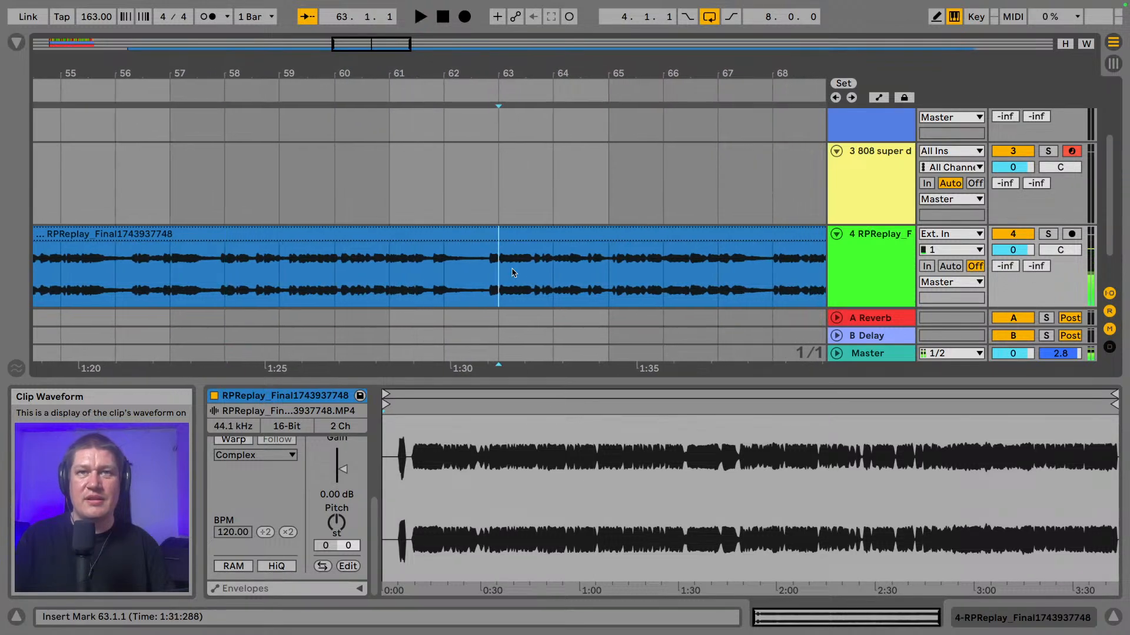
{"action": "key", "text": "space"}
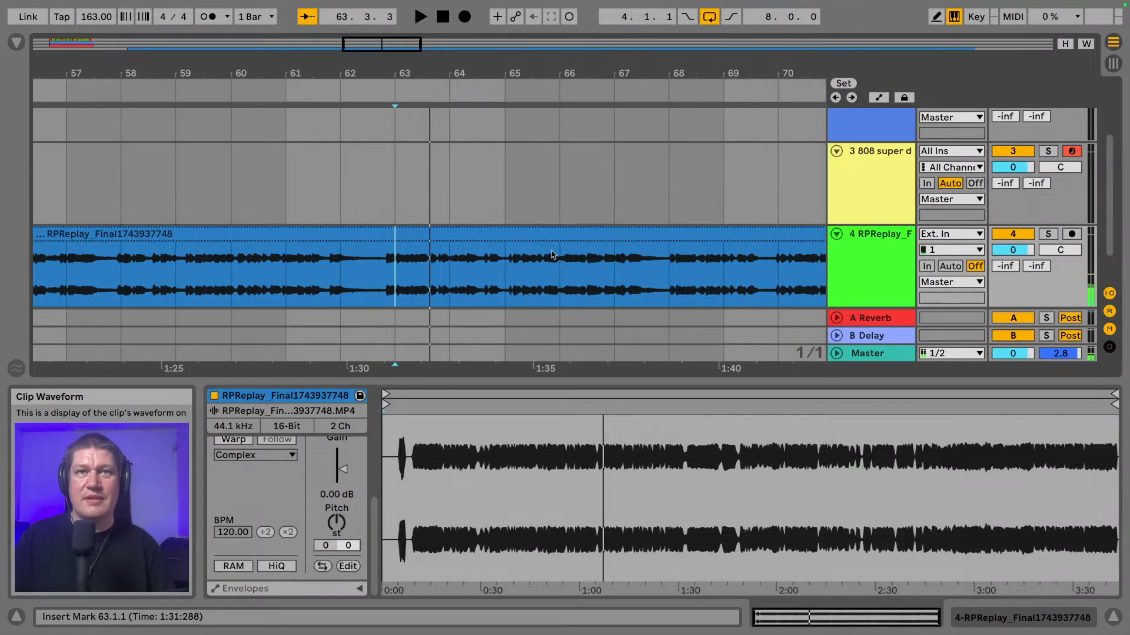
{"action": "mouse_move", "coordinate": [427, 68]}
{"action": "left_mouse_down"}
{"action": "mouse_move", "coordinate": [428, 94]}
{"action": "mouse_move", "coordinate": [428, 69]}
{"action": "left_mouse_up"}
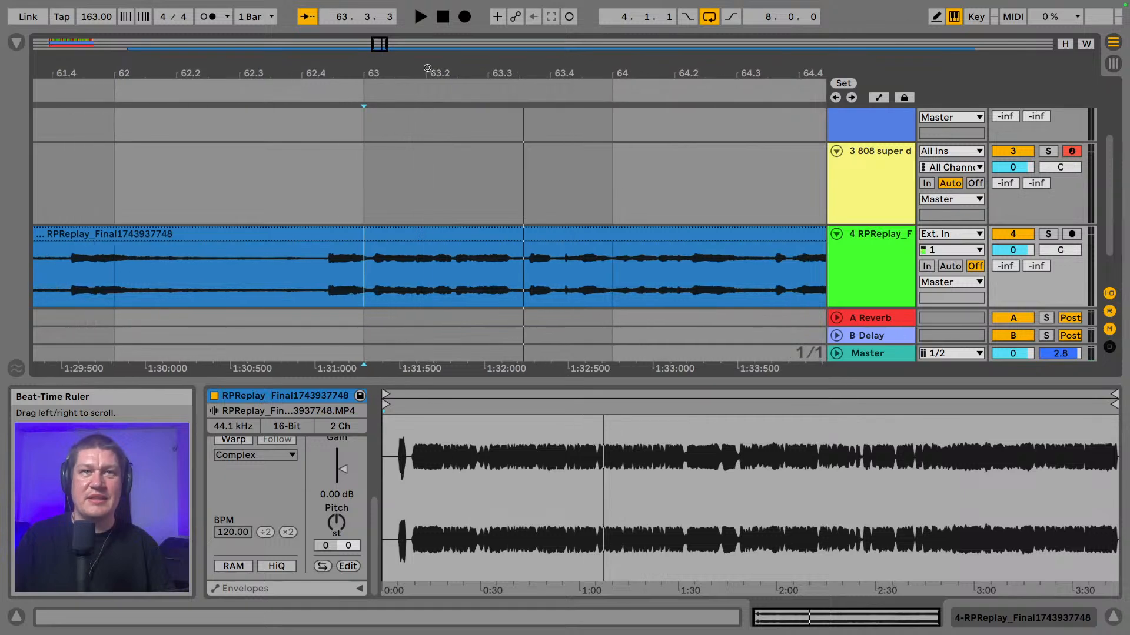
- Turn off the arrangement's grid snapping and play the recording's phrase from 62.4.2, just before bar 63
{"action": "right_click", "coordinate": [392, 172]}
{"action": "left_click", "coordinate": [419, 344]}
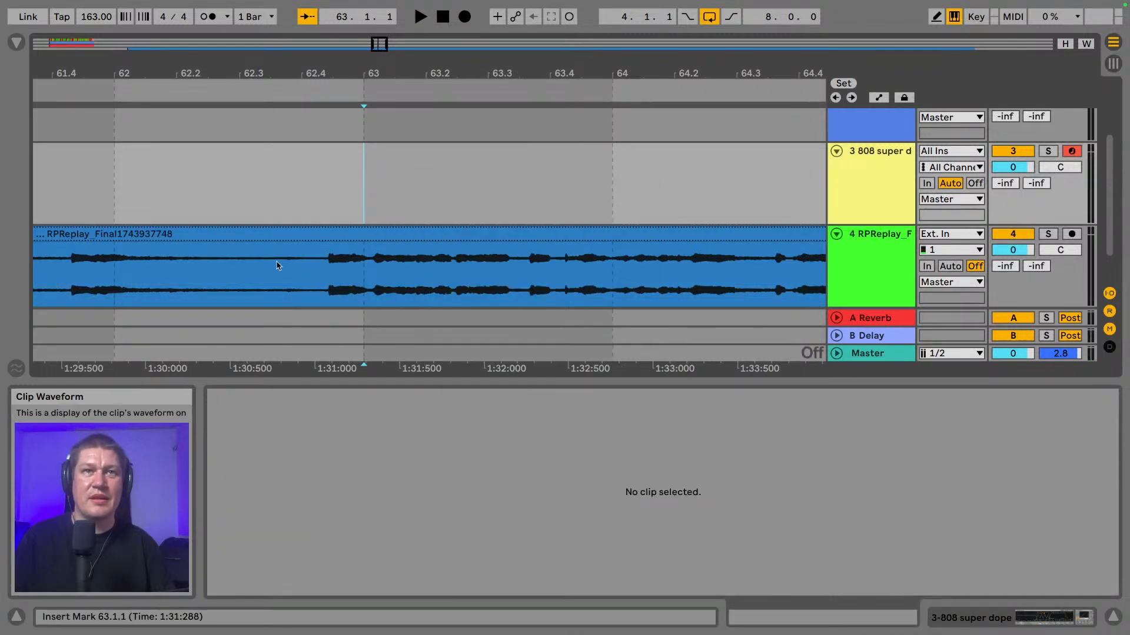
{"action": "left_click", "coordinate": [326, 272]}
{"action": "key", "text": "space"}
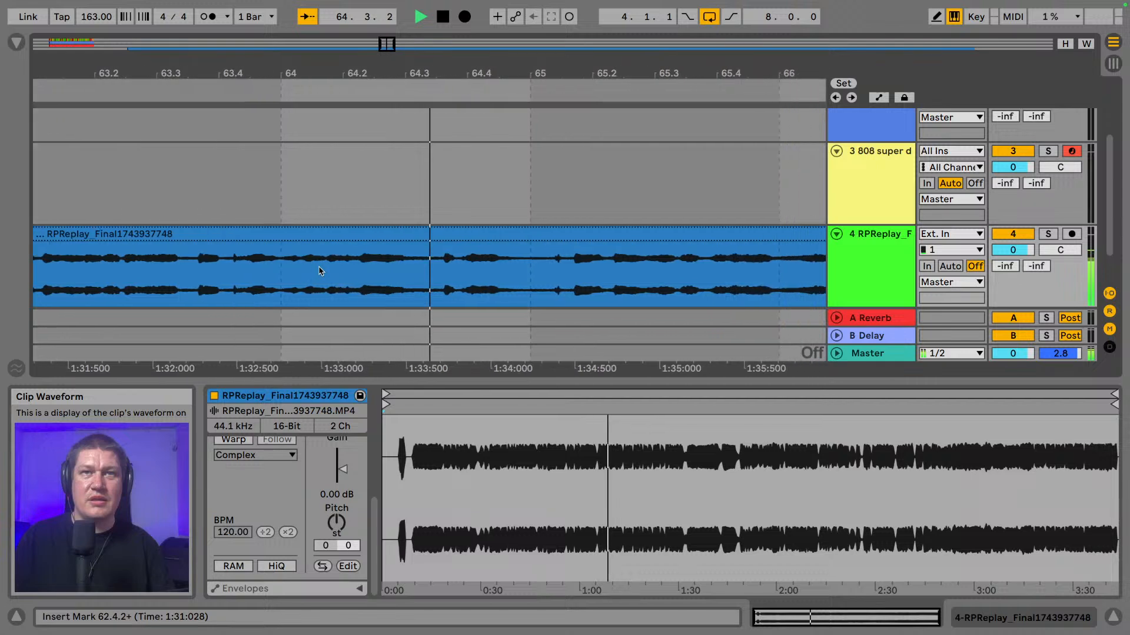
{"action": "key", "text": "space"}
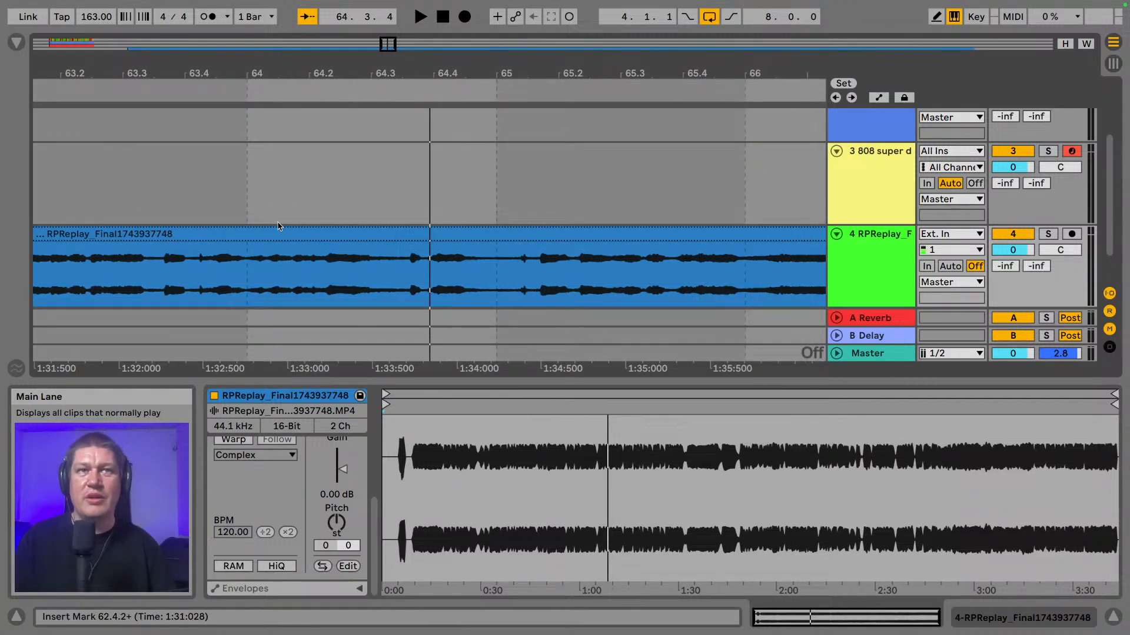
{"action": "key", "text": "space"}
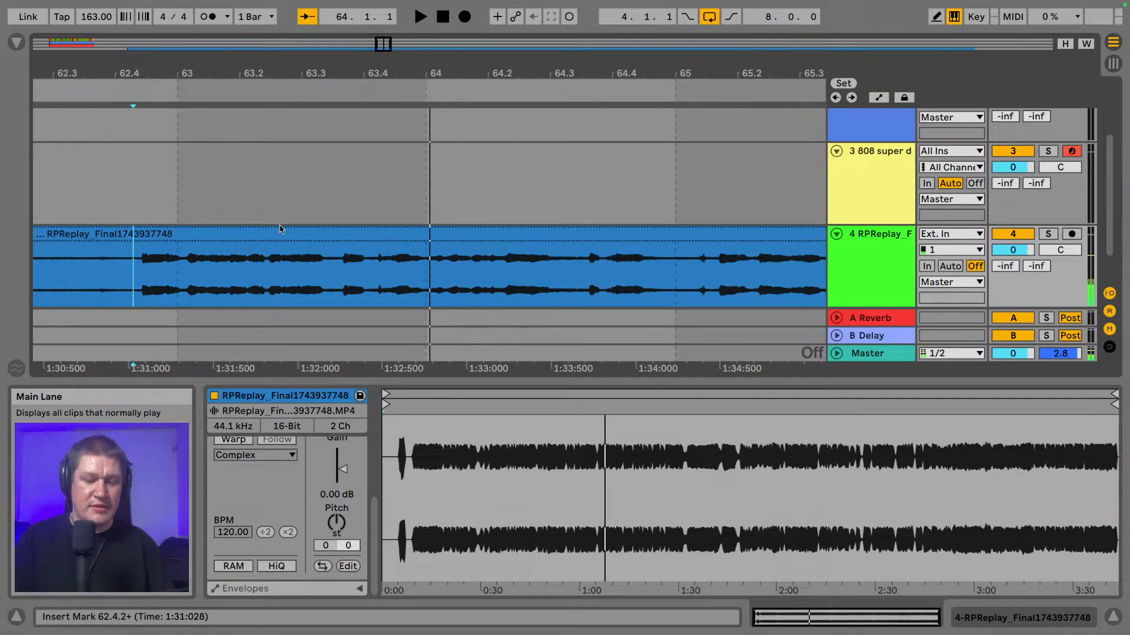
- Split the recording just after bar 64 and at 62.4.2 to isolate the phrase as its own clip
{"action": "left_click", "coordinate": [445, 269]}
{"action": "key", "text": "ctrl+e"}
{"action": "left_click", "coordinate": [141, 285]}
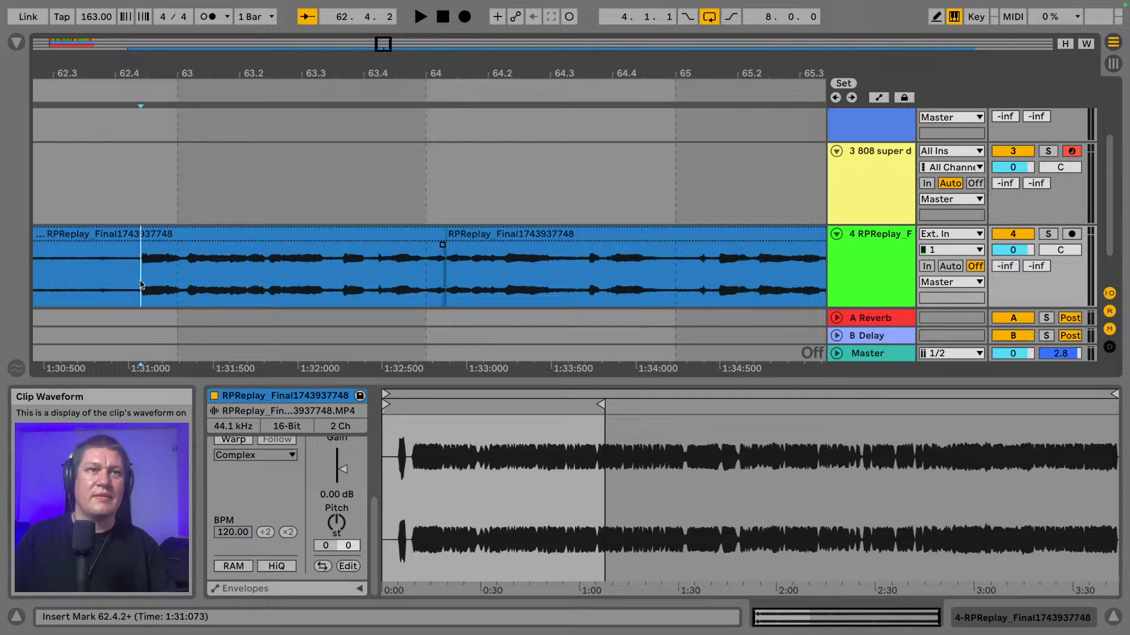
{"action": "key", "text": "ctrl+e"}
{"action": "left_click", "coordinate": [121, 235]}
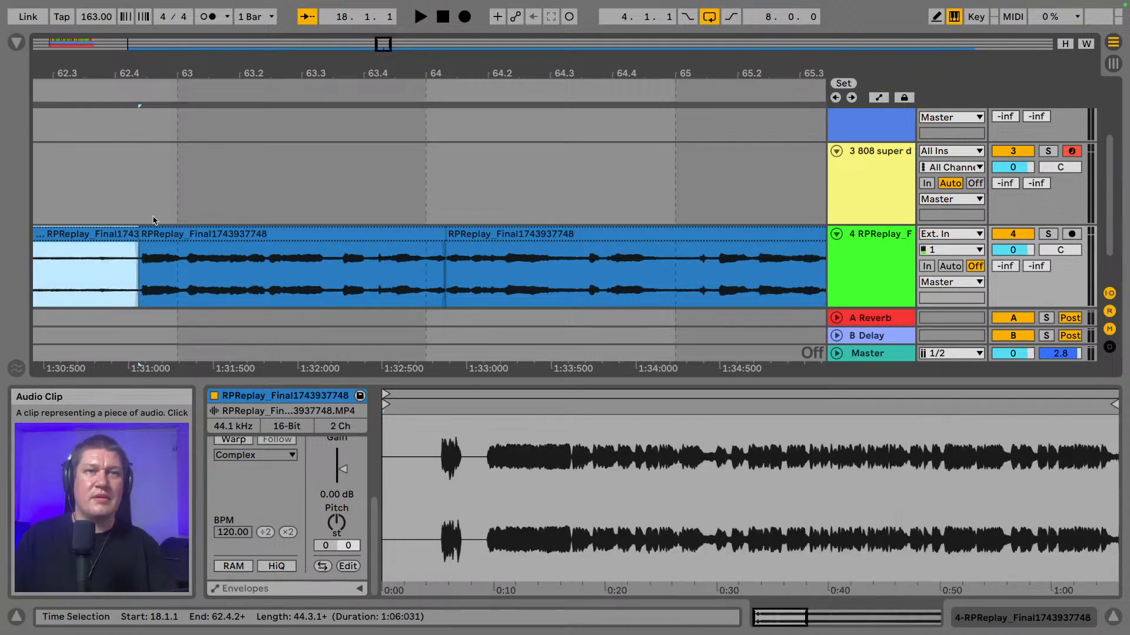
- Audition the remaining recording from just after bar 64, then from around bars 65, 68 and 70, for another usable phrase
{"action": "left_click_drag", "start_coordinate": [289, 63], "coordinate": [351, 184]}
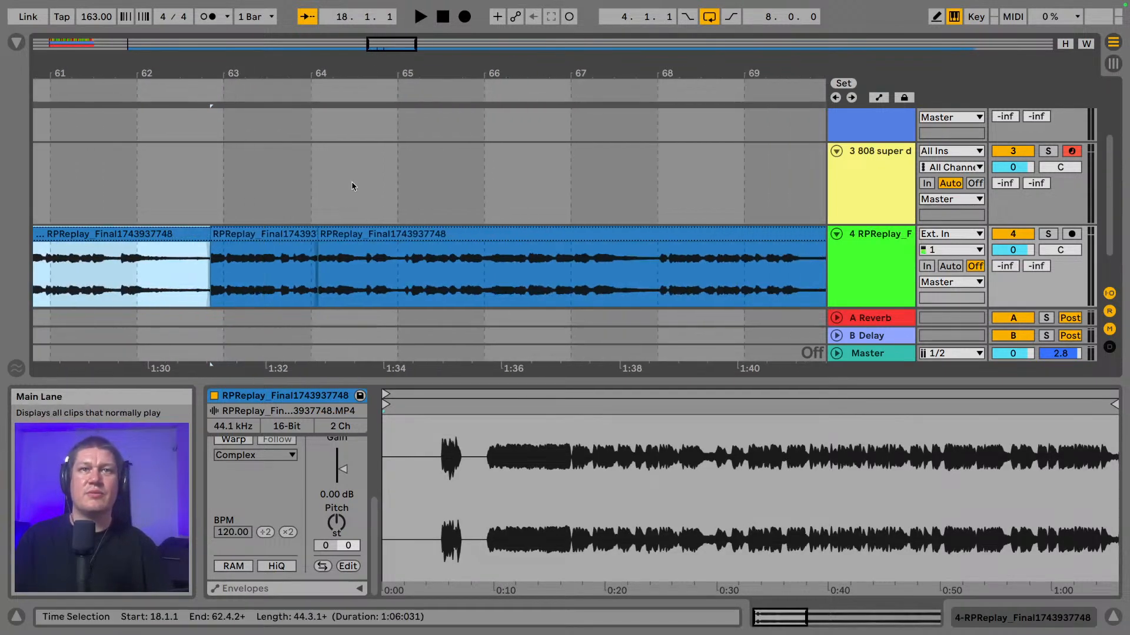
{"action": "left_click", "coordinate": [361, 233]}
{"action": "key", "text": "space"}
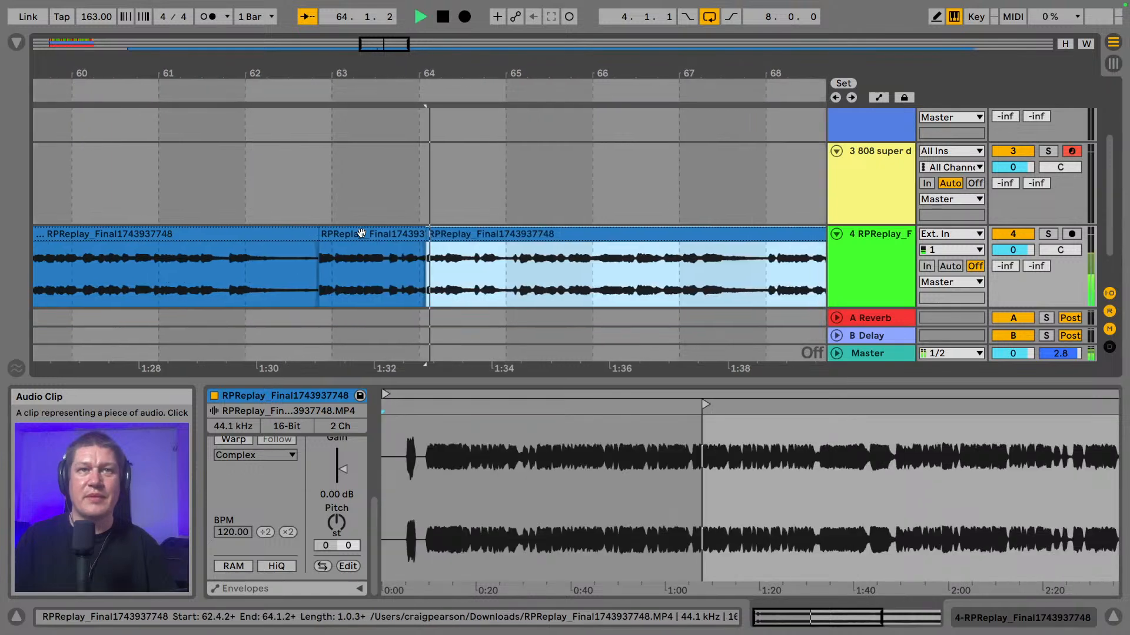
{"action": "left_click", "coordinate": [476, 259]}
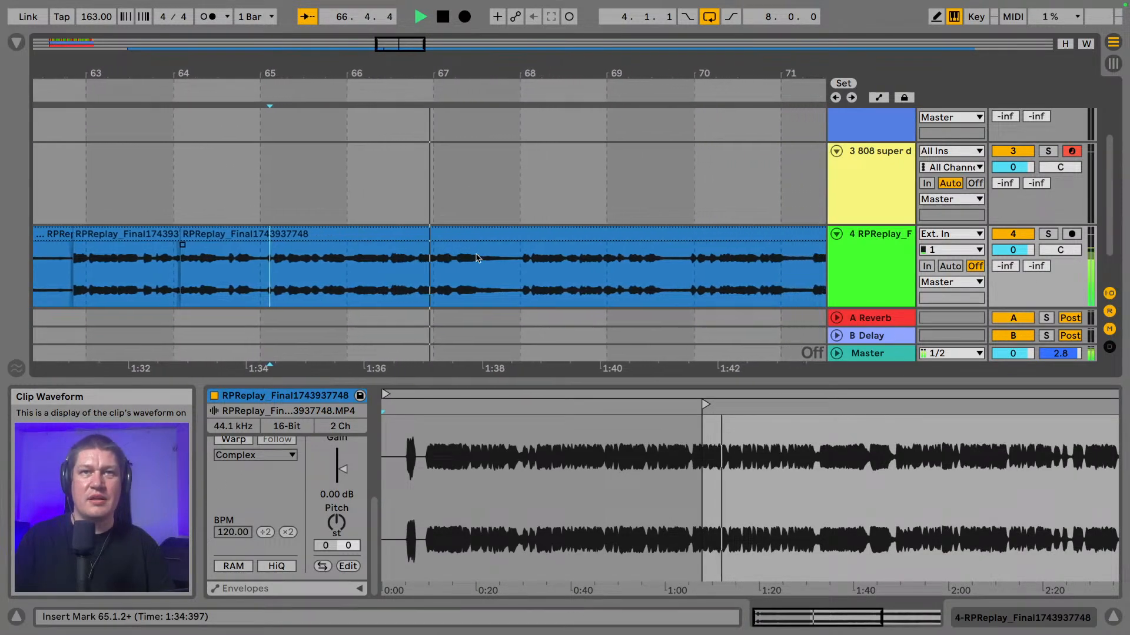
{"action": "key", "text": "space"}
{"action": "left_click", "coordinate": [493, 272]}
{"action": "key", "text": "space"}
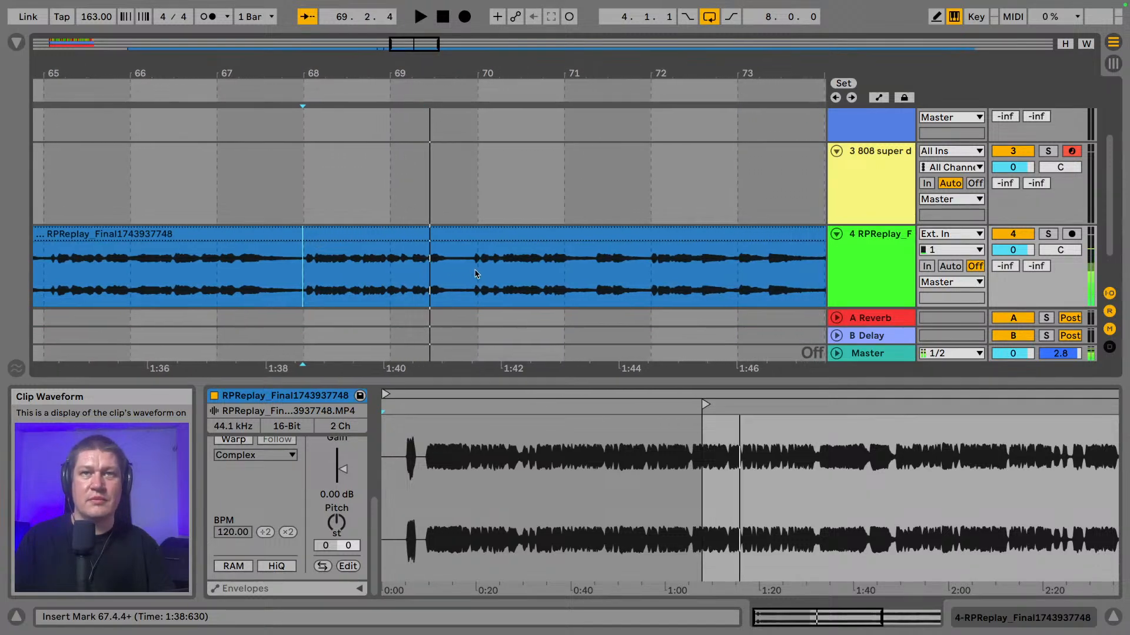
{"action": "left_click", "coordinate": [480, 272]}
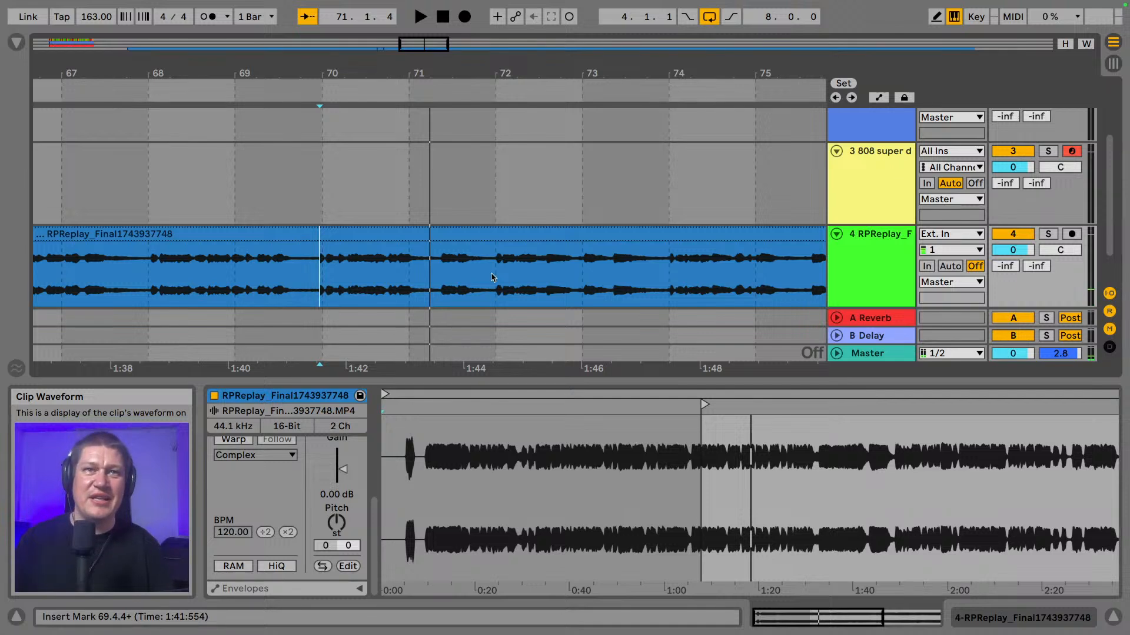
{"action": "key", "text": "space"}
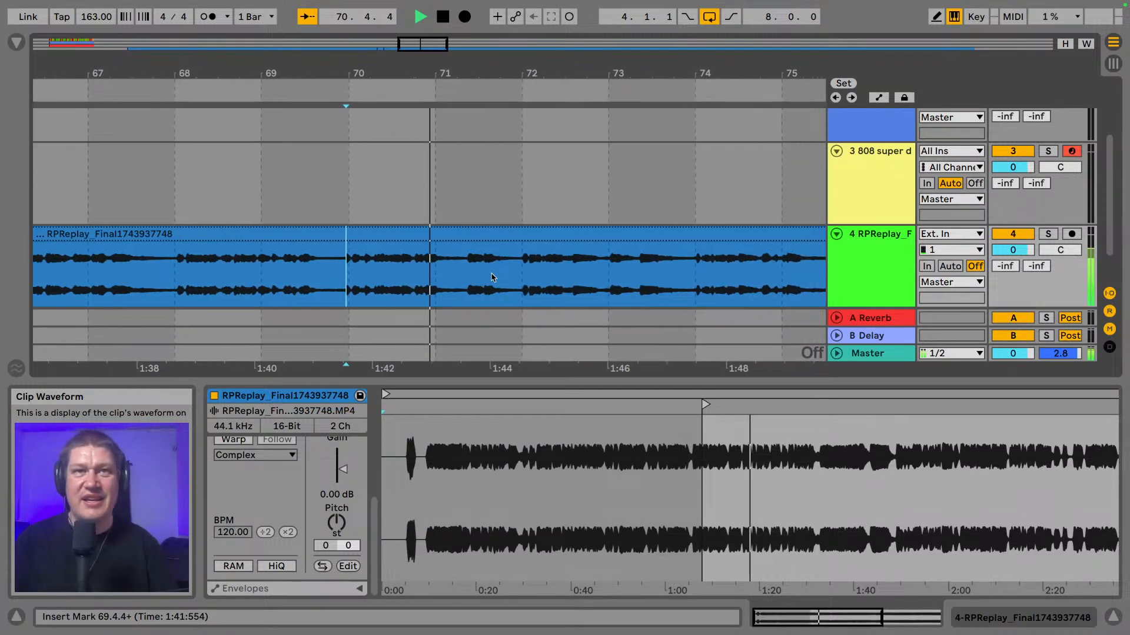
{"action": "key", "text": "space"}
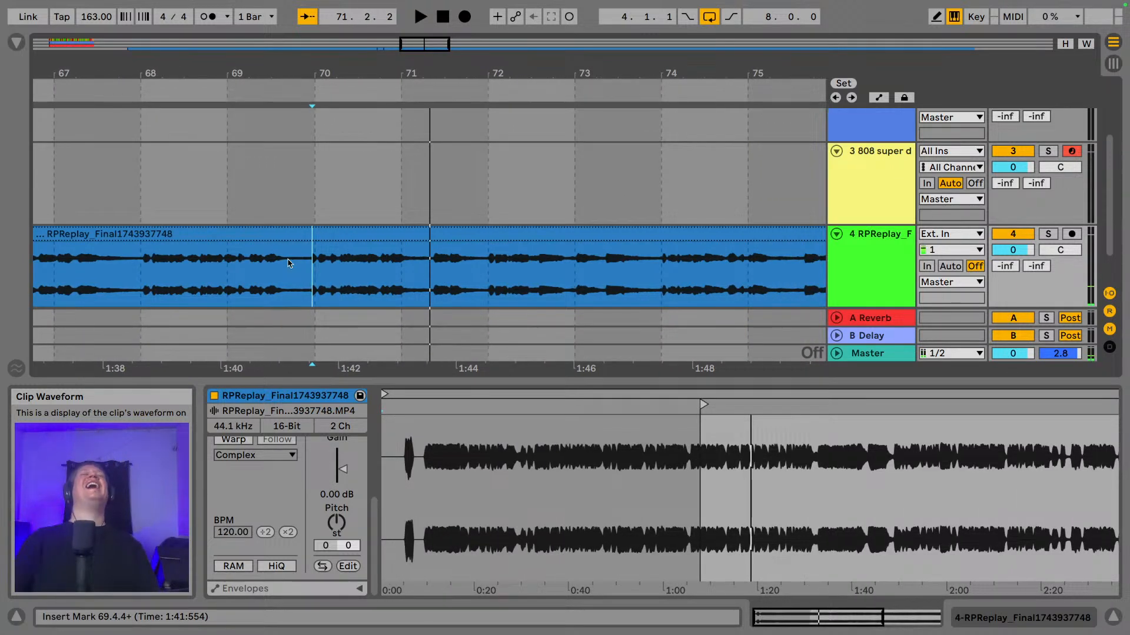
- Split the recording at 69.4.4, in the quiet gap just before bar 70
{"action": "left_click", "coordinate": [299, 269]}
{"action": "left_click", "coordinate": [307, 267]}
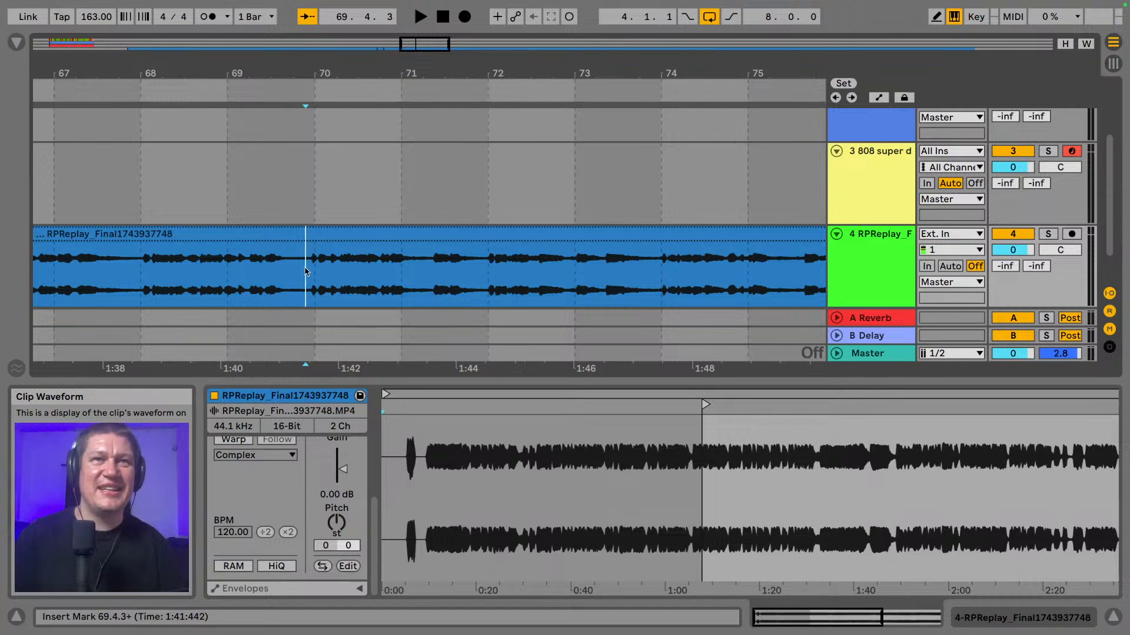
{"action": "left_click", "coordinate": [309, 267]}
{"action": "key", "text": "ctrl+e"}
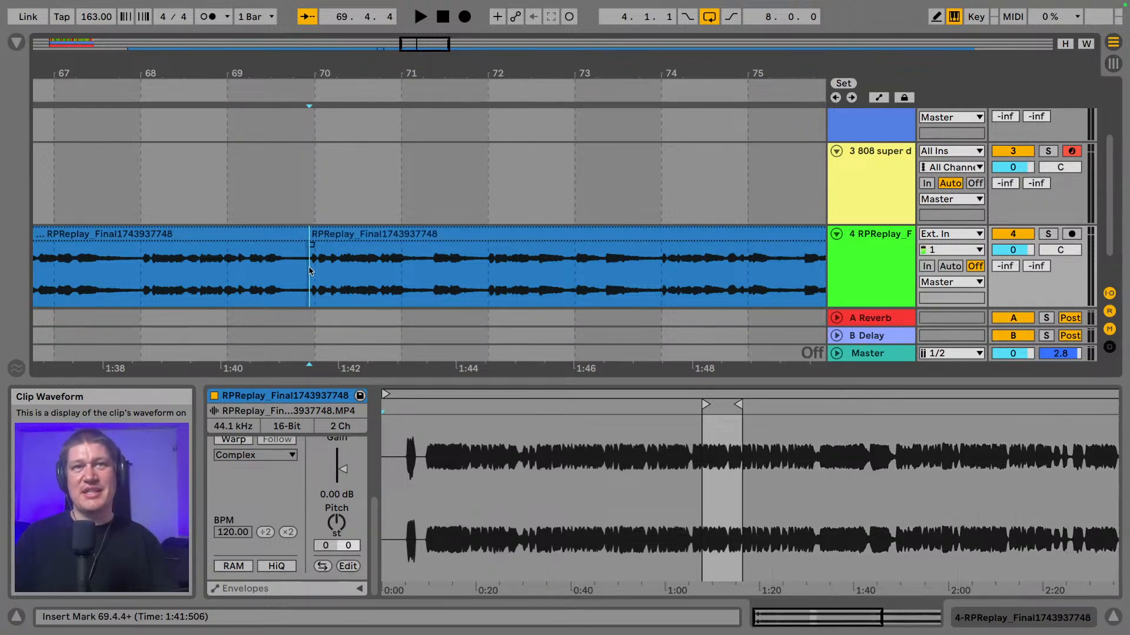
- Play the clip starting at 69.4.4 to find where its phrase ends, and split it at 71.2.2
{"action": "left_click", "coordinate": [377, 235]}
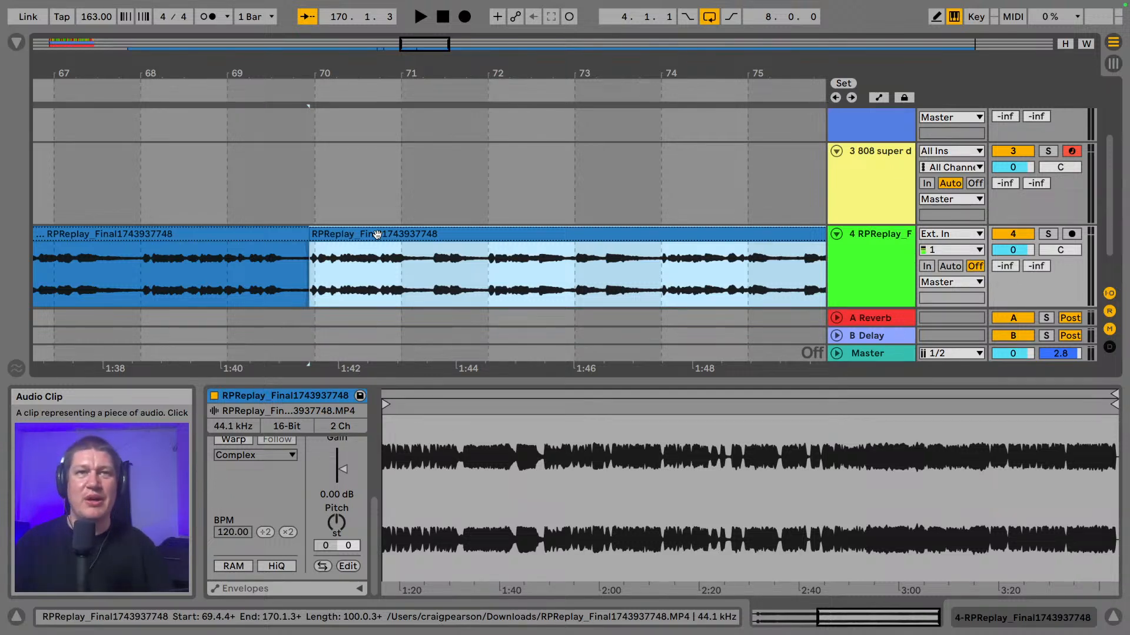
{"action": "key", "text": "space"}
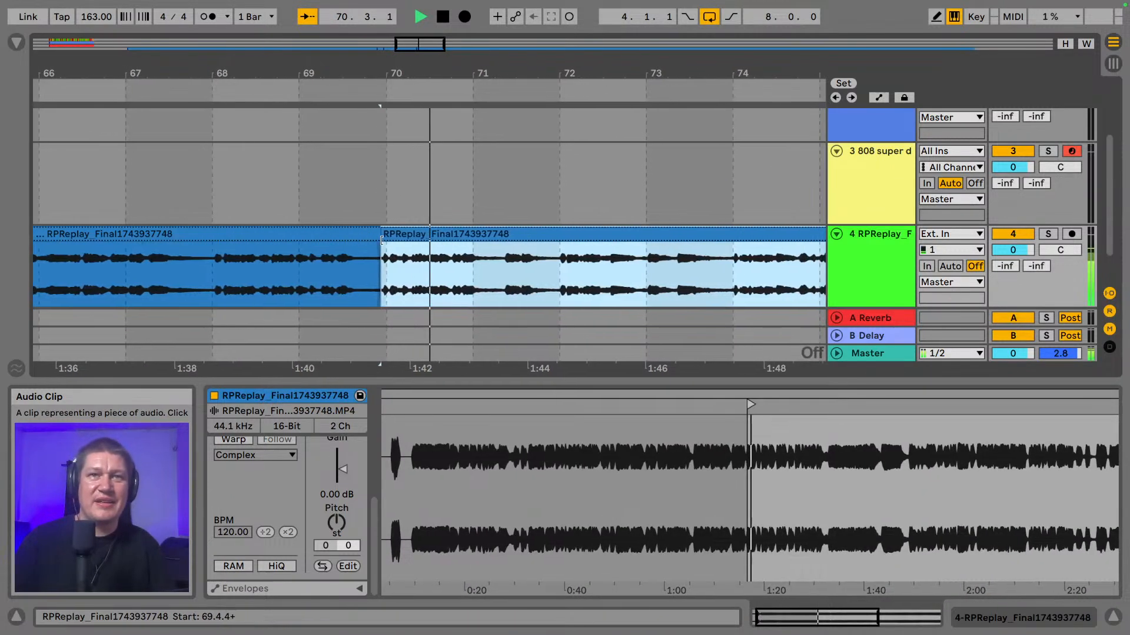
{"action": "key", "text": "space"}
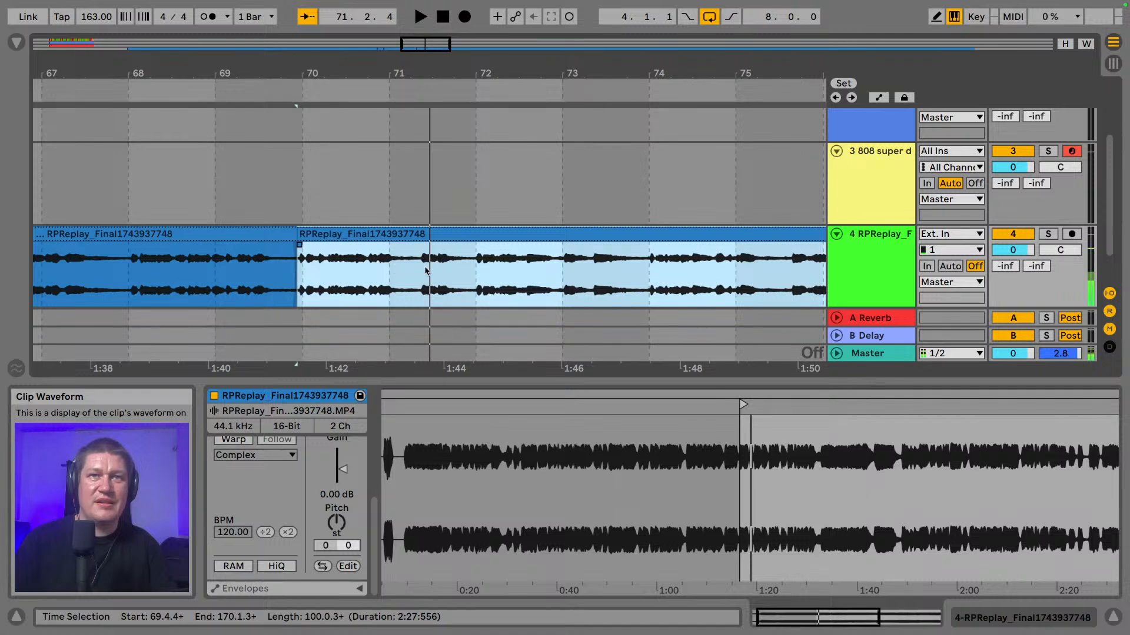
{"action": "left_click", "coordinate": [410, 276]}
{"action": "left_click", "coordinate": [420, 276]}
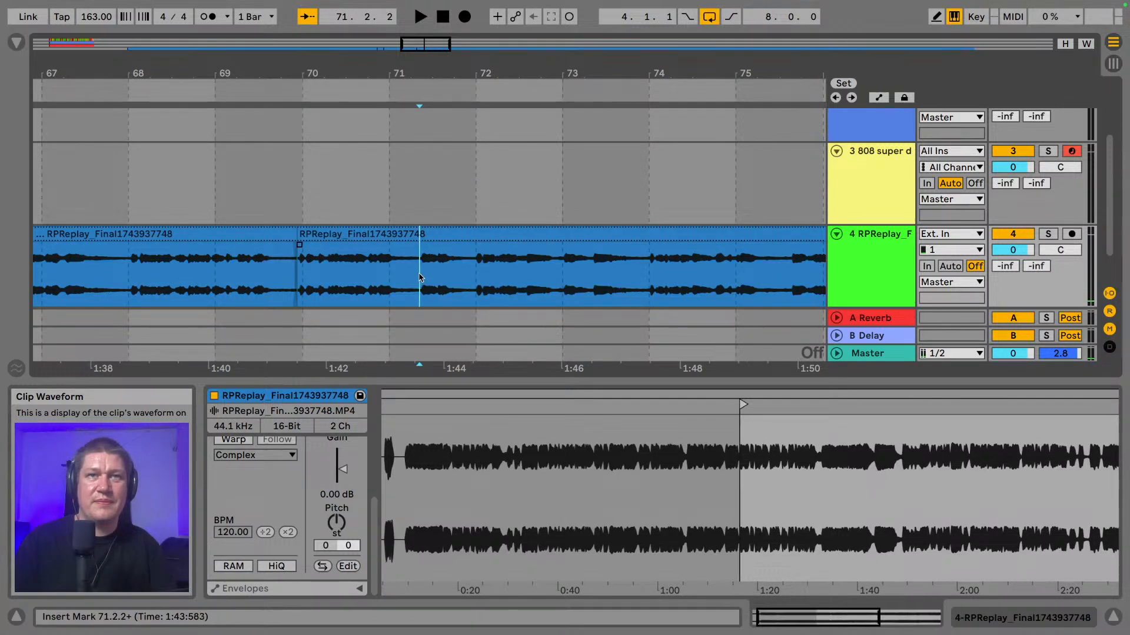
{"action": "key", "text": "ctrl+e"}
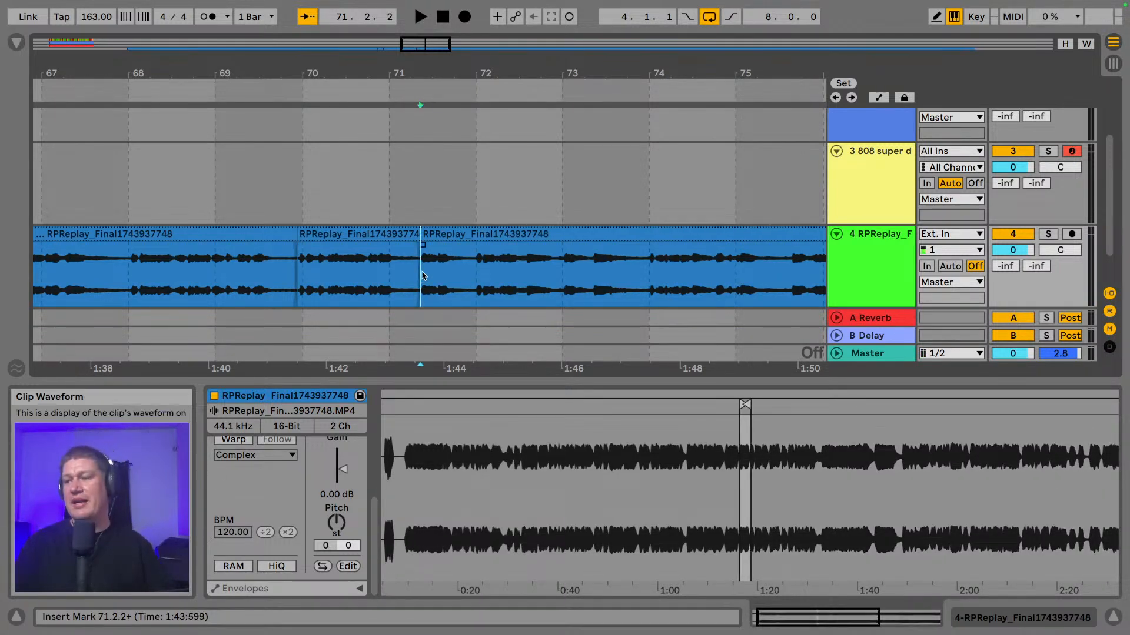
{"action": "right_click", "coordinate": [392, 164]}
{"action": "left_click", "coordinate": [417, 335]}
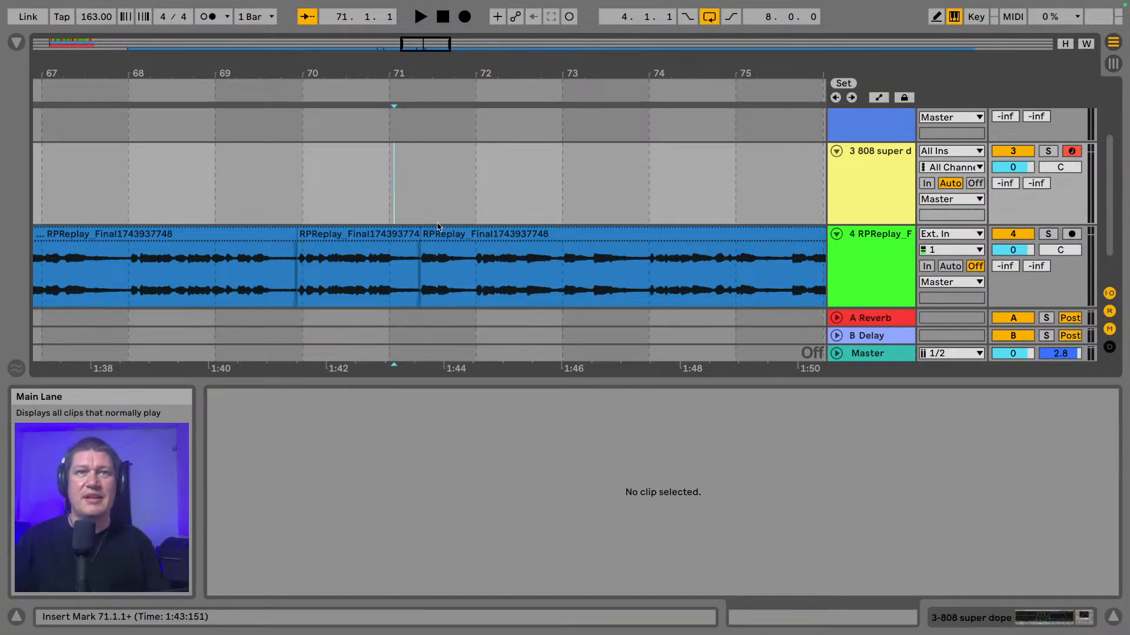
{"action": "left_click", "coordinate": [445, 234]}
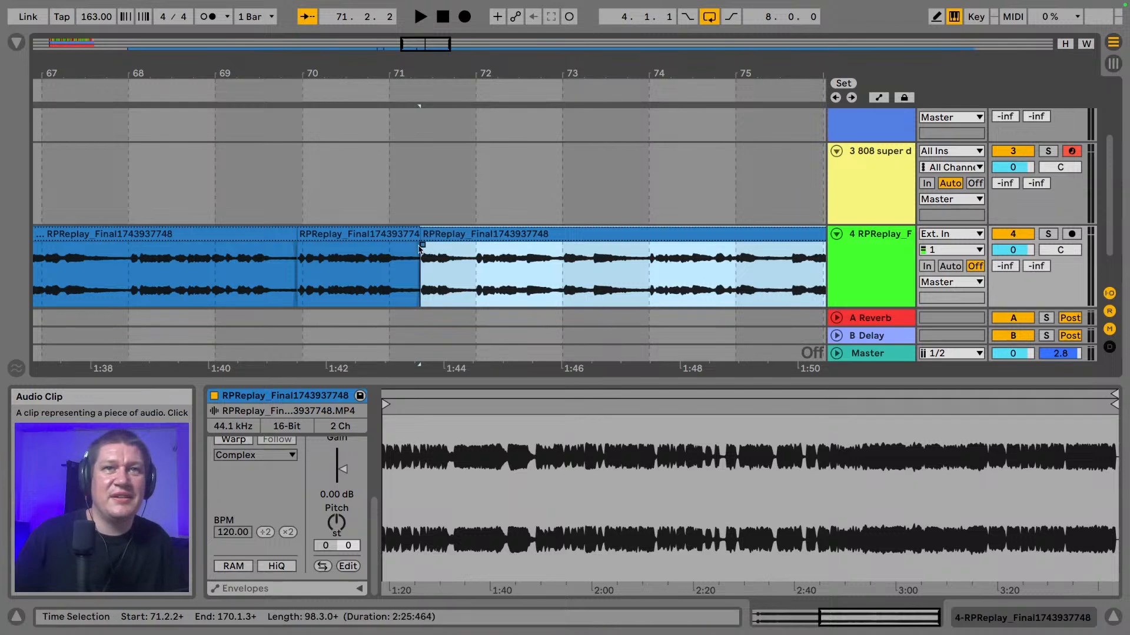
{"action": "left_click", "coordinate": [585, 268]}
{"action": "left_click", "coordinate": [498, 269]}
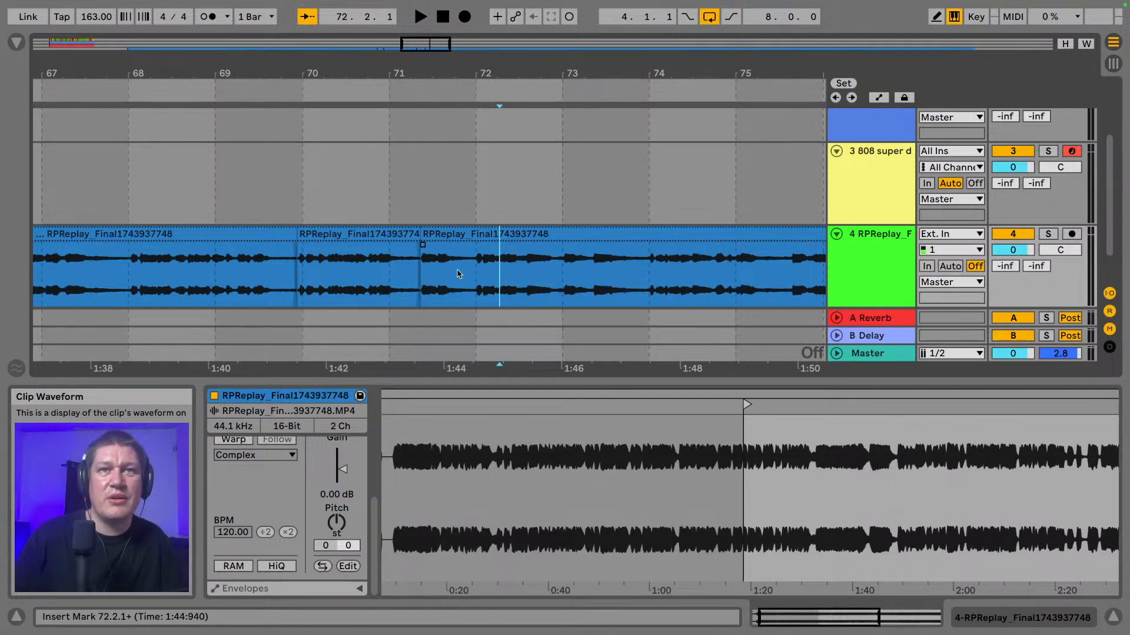
{"action": "left_click", "coordinate": [433, 270]}
{"action": "left_click", "coordinate": [381, 271]}
{"action": "left_click", "coordinate": [446, 258]}
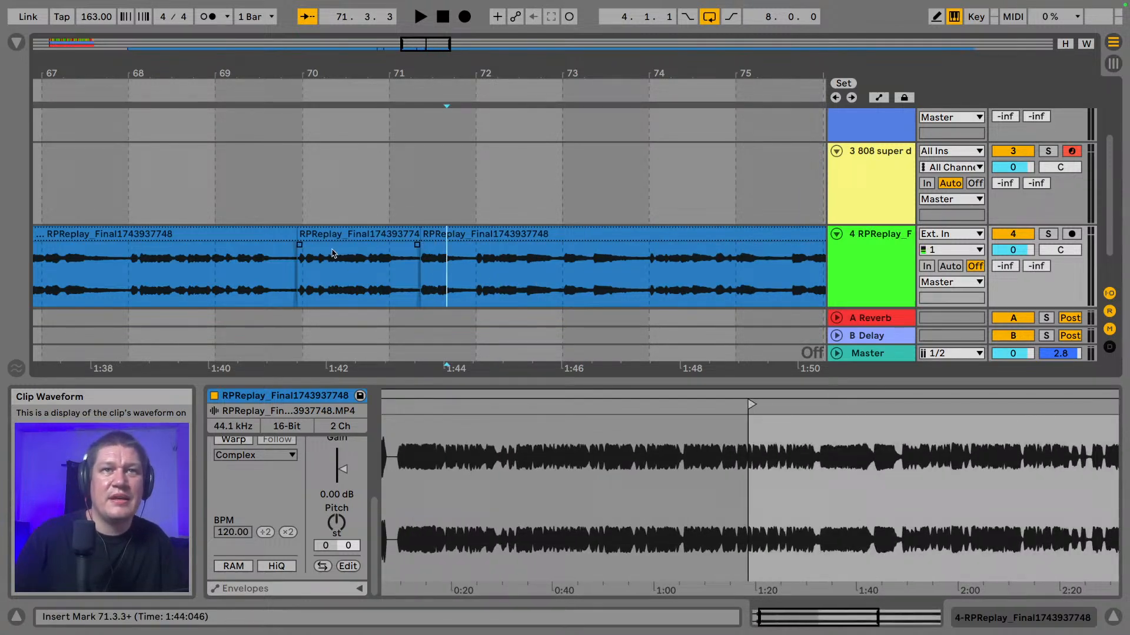
- Examine the start of the short clip between 69.4.4 and 71.2.2 up close and play it through
{"action": "left_click", "coordinate": [297, 269]}
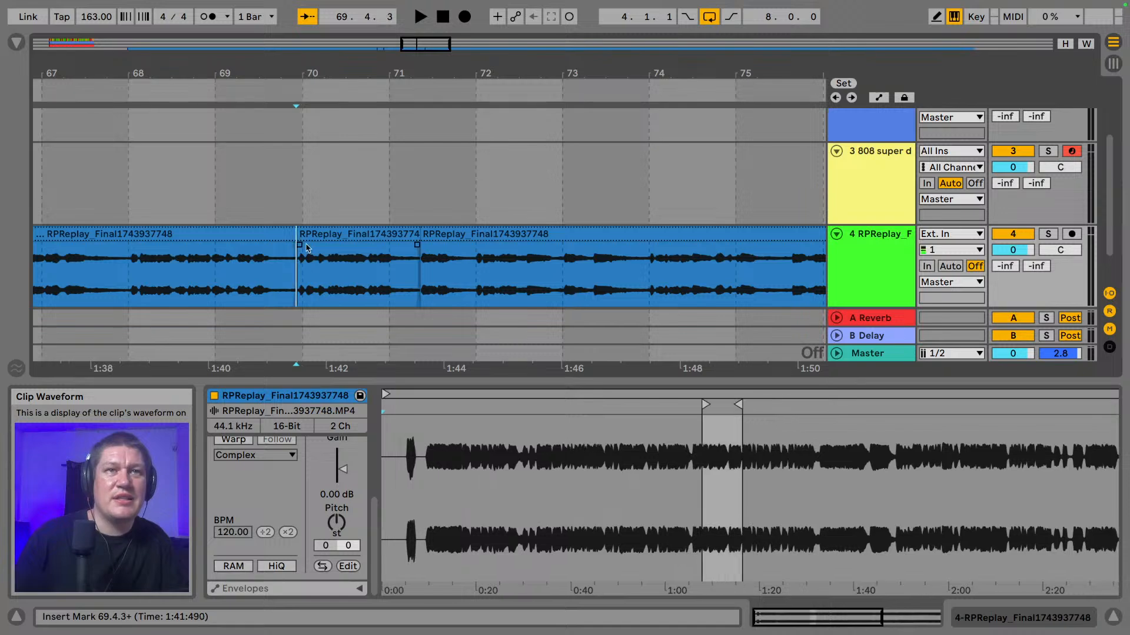
{"action": "left_click_drag", "start_coordinate": [303, 75], "coordinate": [308, 148]}
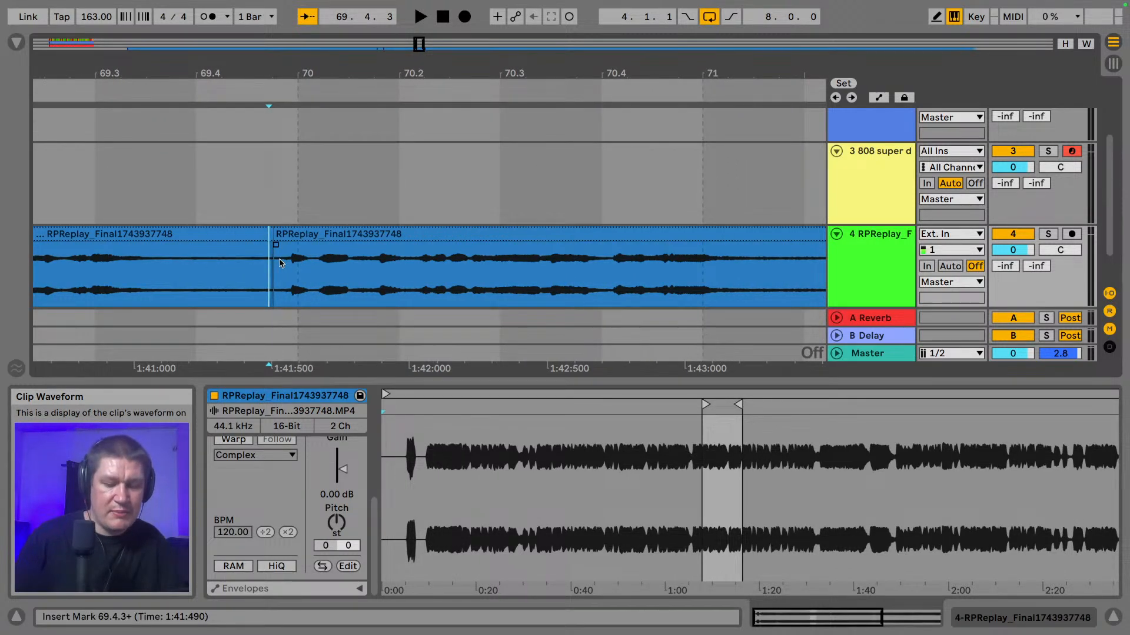
{"action": "left_click", "coordinate": [351, 234]}
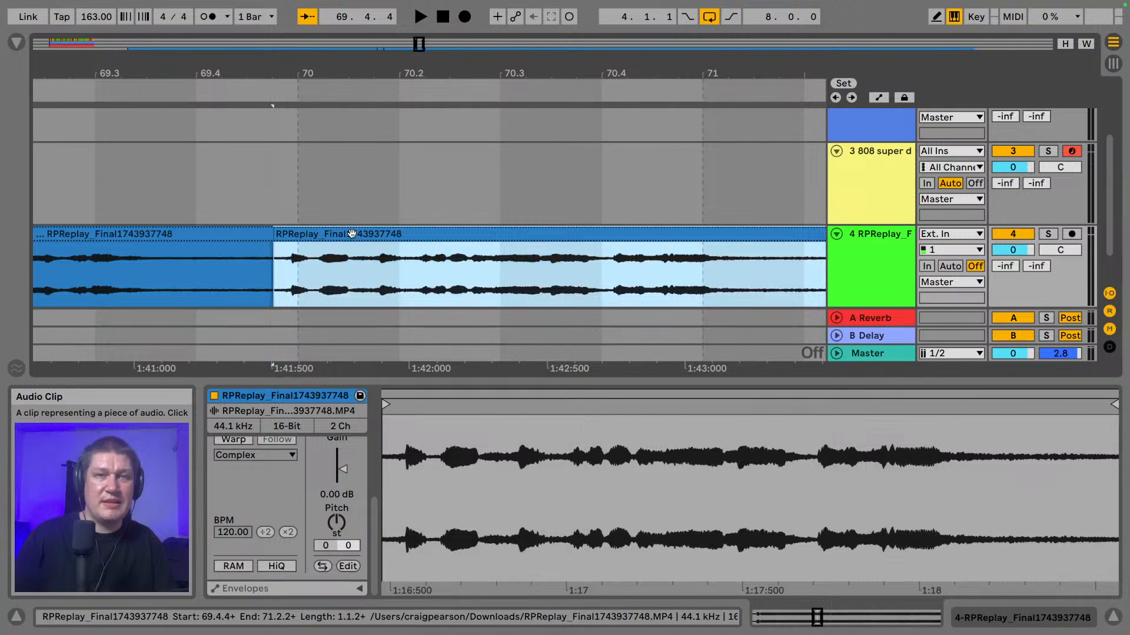
{"action": "key", "text": "space"}
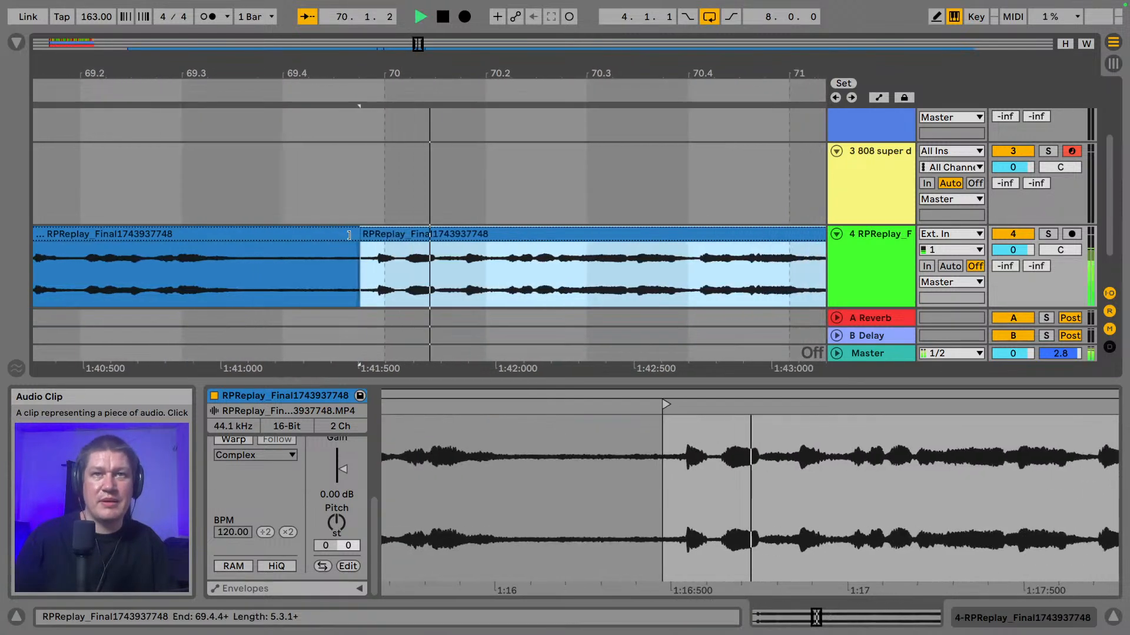
{"action": "key", "text": "space"}
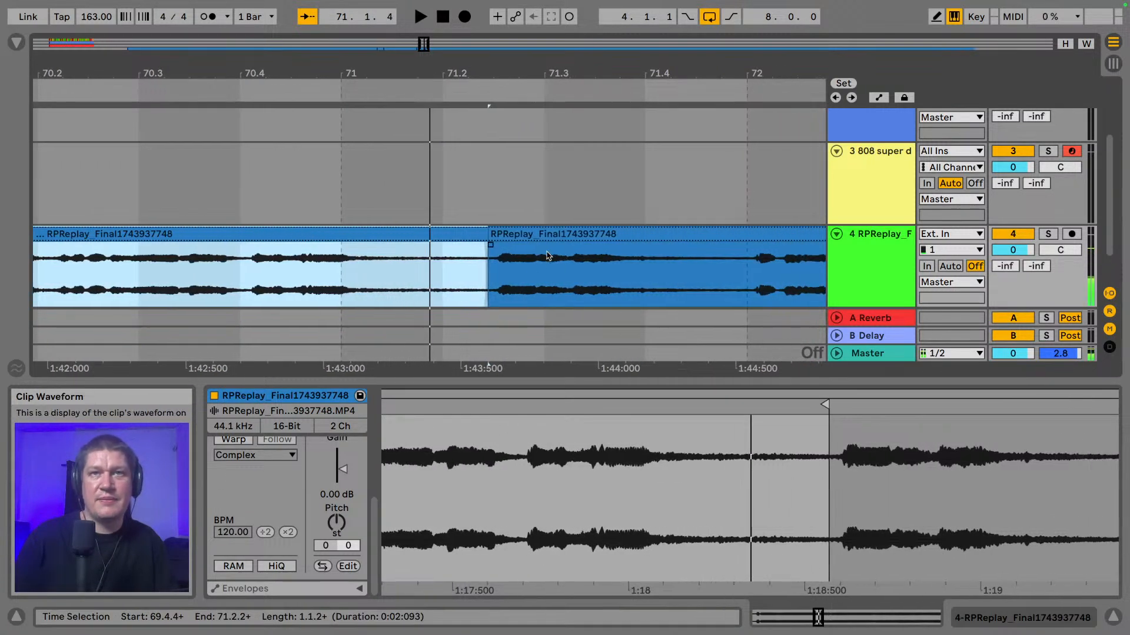
- Audition the remaining recording from 71.2.2 and bar 72, and place the insert marker at bar 74
{"action": "left_click", "coordinate": [554, 236]}
{"action": "left_click_drag", "start_coordinate": [621, 69], "coordinate": [351, 66]}
{"action": "key", "text": "space"}
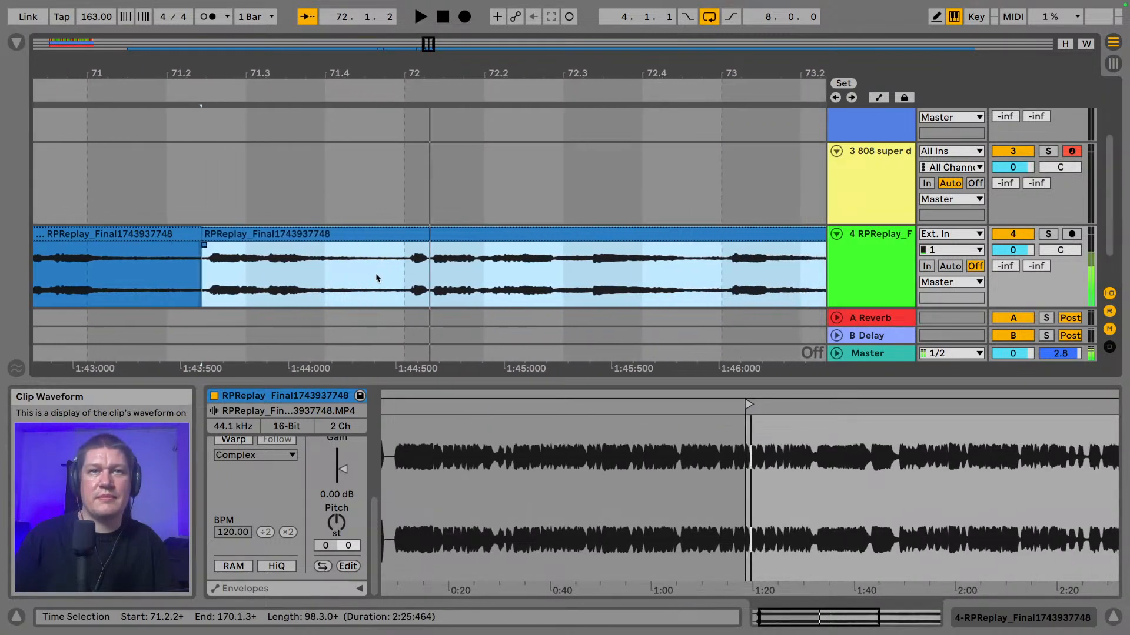
{"action": "left_click", "coordinate": [409, 282]}
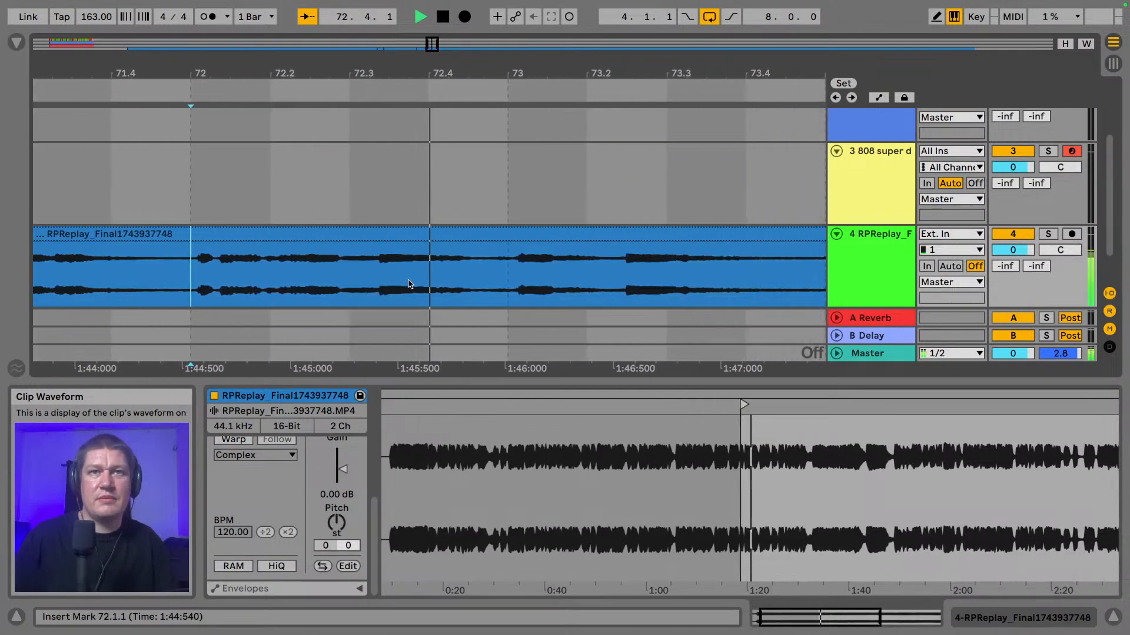
{"action": "left_click", "coordinate": [443, 283]}
{"action": "key", "text": "space"}
{"action": "left_click", "coordinate": [446, 283]}
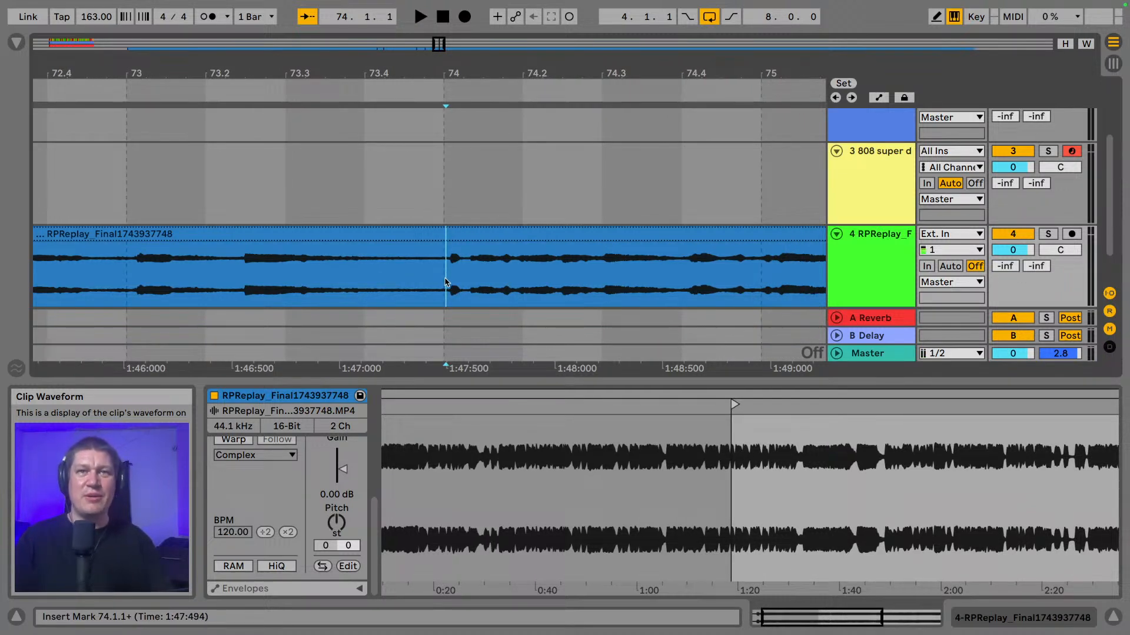
- Split the recording at bars 74 and 72, and select the resulting two-bar clip
{"action": "key", "text": "super+e"}
{"action": "mouse_move", "coordinate": [534, 67]}
{"action": "left_mouse_down"}
{"action": "mouse_move", "coordinate": [701, 67]}
{"action": "mouse_move", "coordinate": [729, 52]}
{"action": "left_mouse_up"}
{"action": "left_click", "coordinate": [268, 283]}
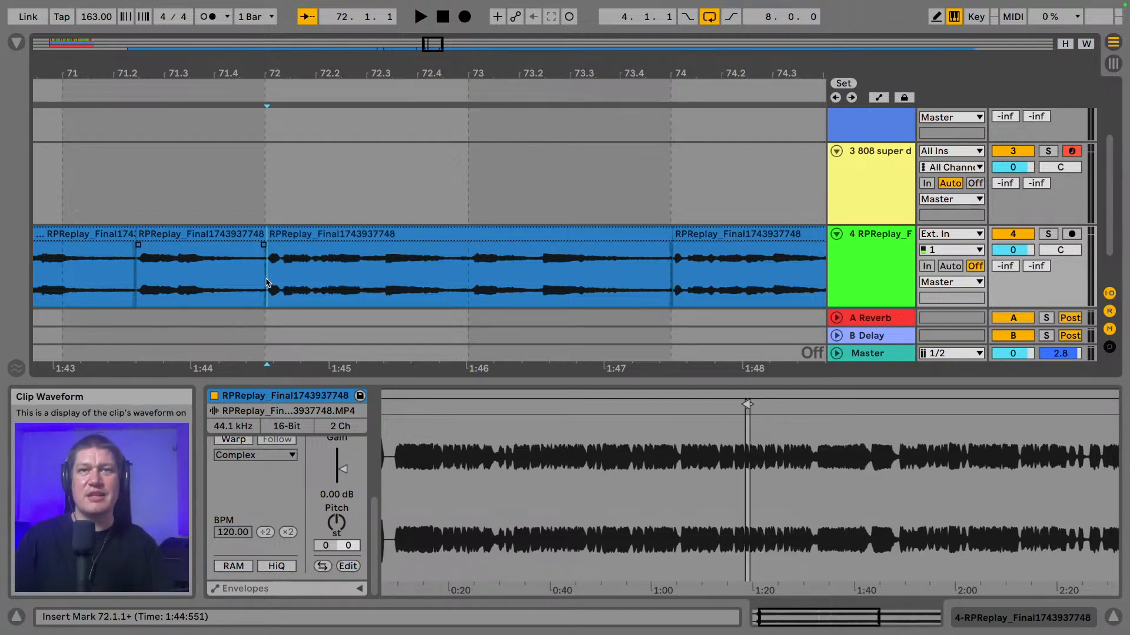
{"action": "left_click", "coordinate": [318, 230]}
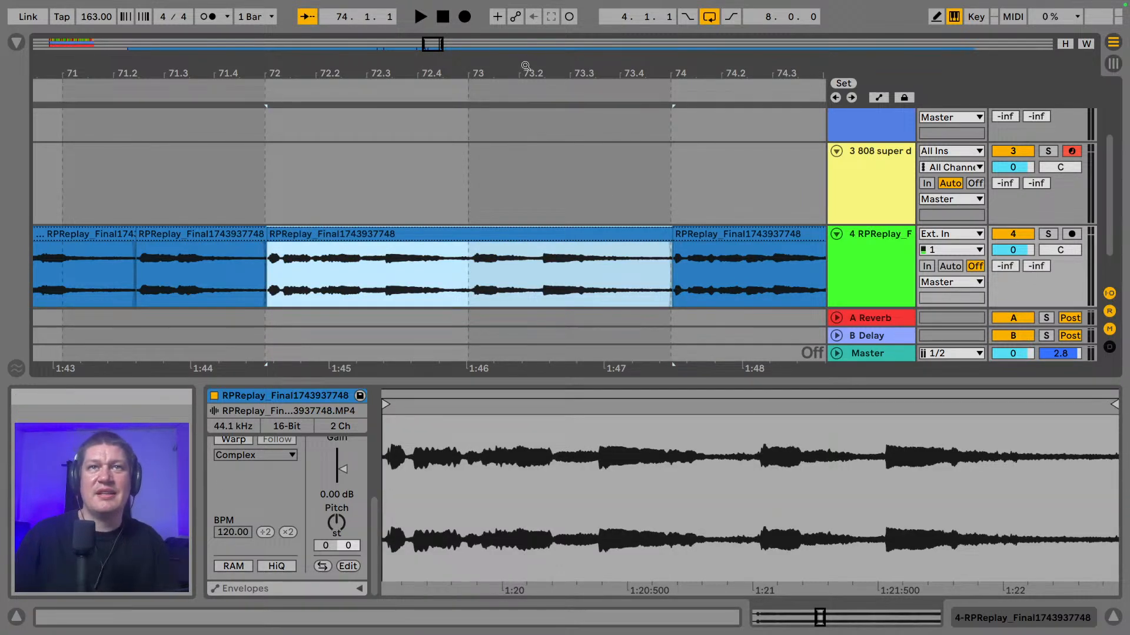
- Audition the remaining recording from bar 74 and from bar 81
{"action": "left_click_drag", "start_coordinate": [525, 67], "coordinate": [232, 36]}
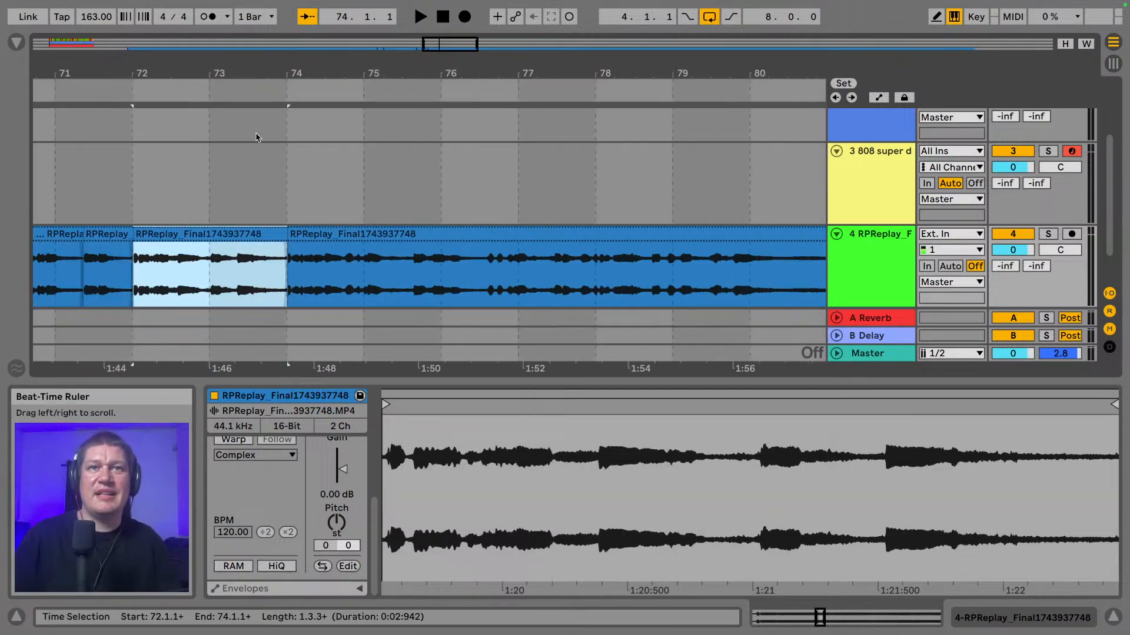
{"action": "left_click", "coordinate": [411, 234]}
{"action": "key", "text": "space"}
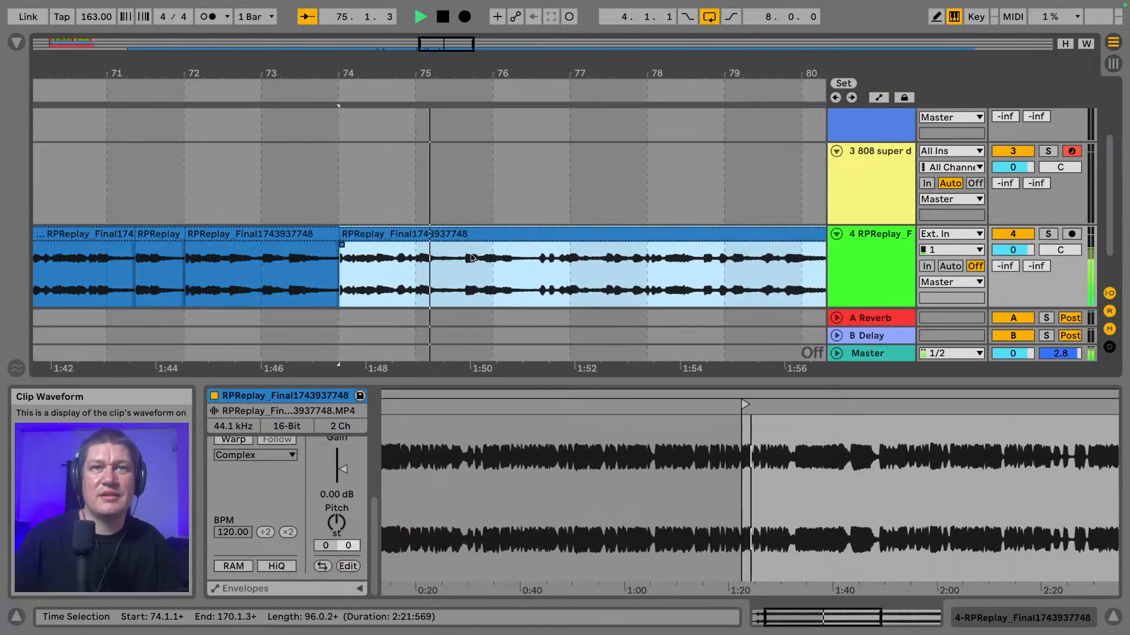
{"action": "left_click", "coordinate": [436, 277]}
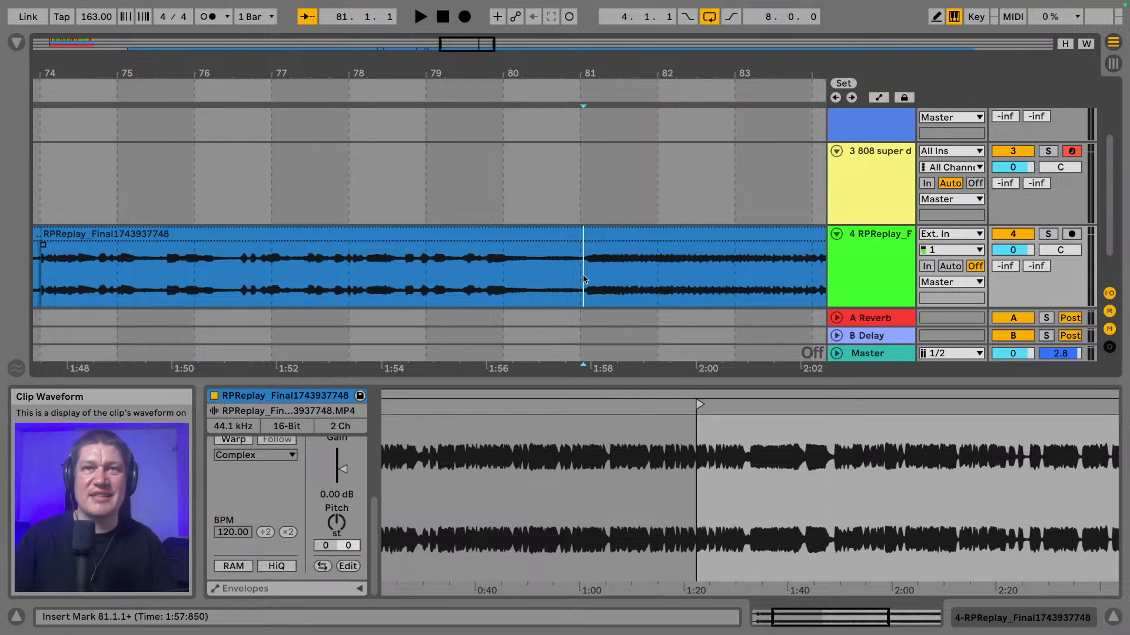
{"action": "key", "text": "space"}
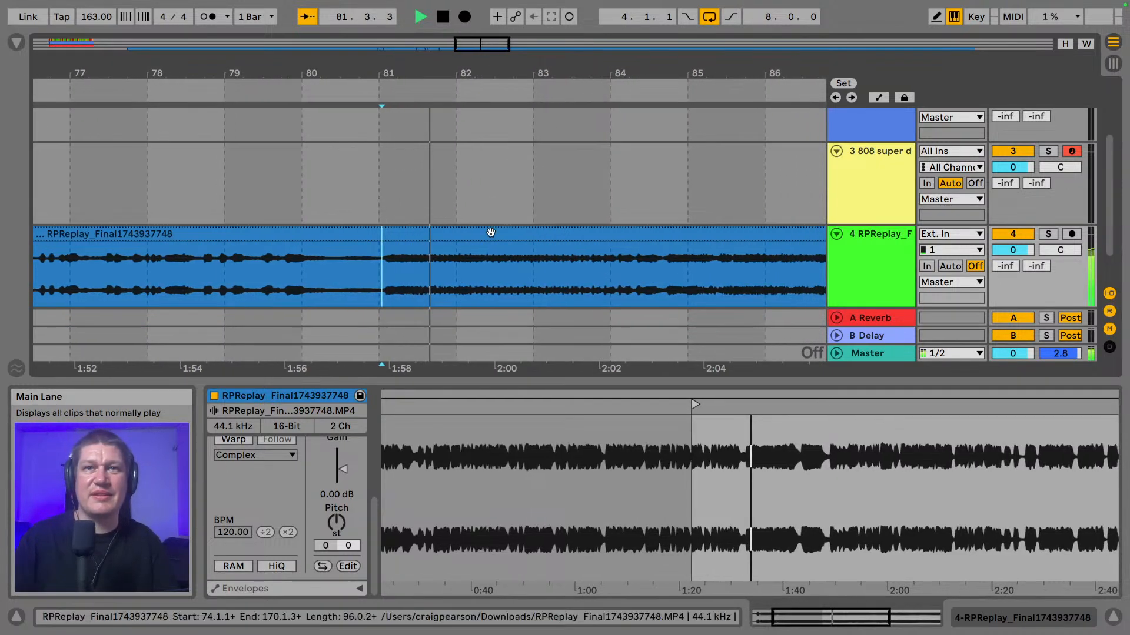
{"action": "key", "text": "space"}
- Skim the recording for usable phrases by playing from 92.1.1, 100.3.4, 103.4.3, 108.2.2 and 110.4.4
{"action": "left_click_drag", "start_coordinate": [481, 73], "coordinate": [328, 47]}
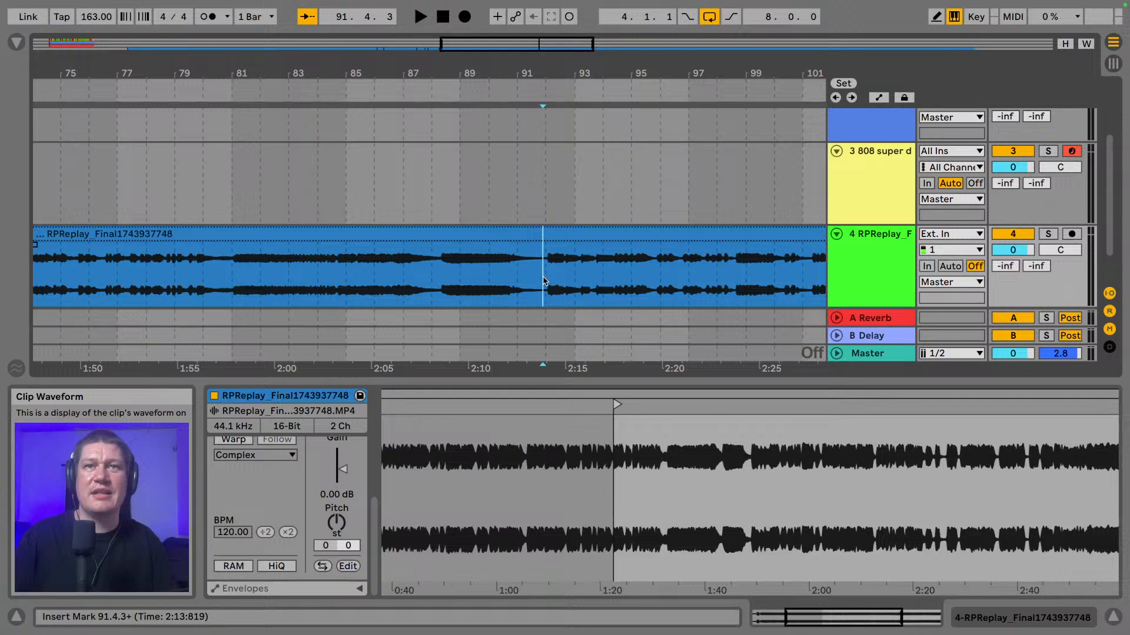
{"action": "key", "text": "space"}
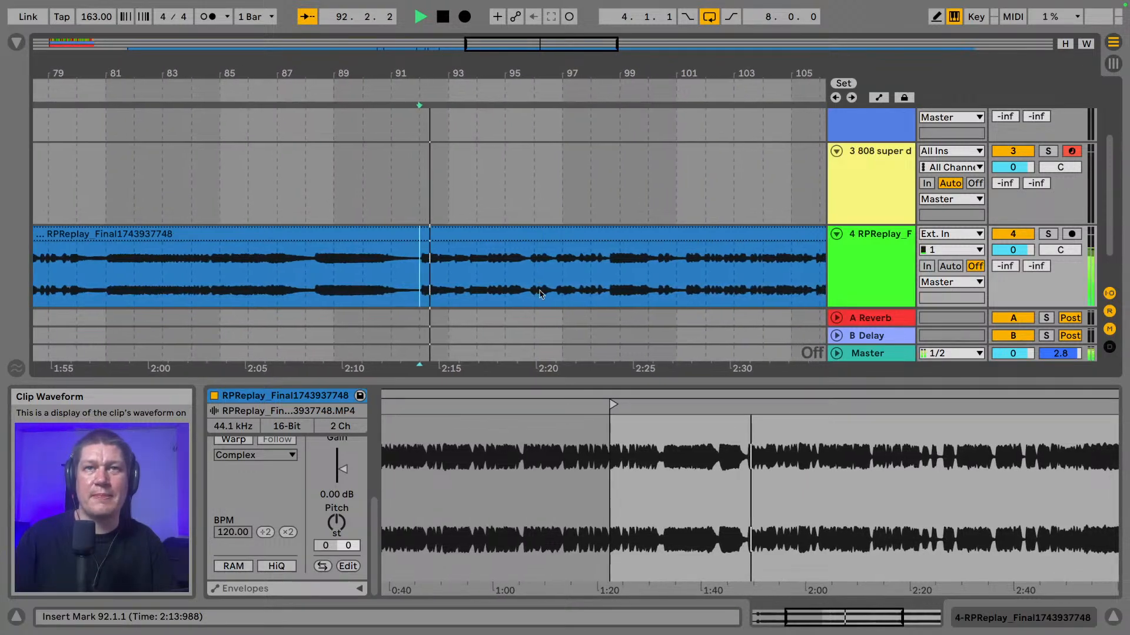
{"action": "key", "text": "space"}
{"action": "left_click", "coordinate": [538, 282]}
{"action": "key", "text": "space"}
{"action": "key", "text": "space"}
{"action": "left_click", "coordinate": [533, 280]}
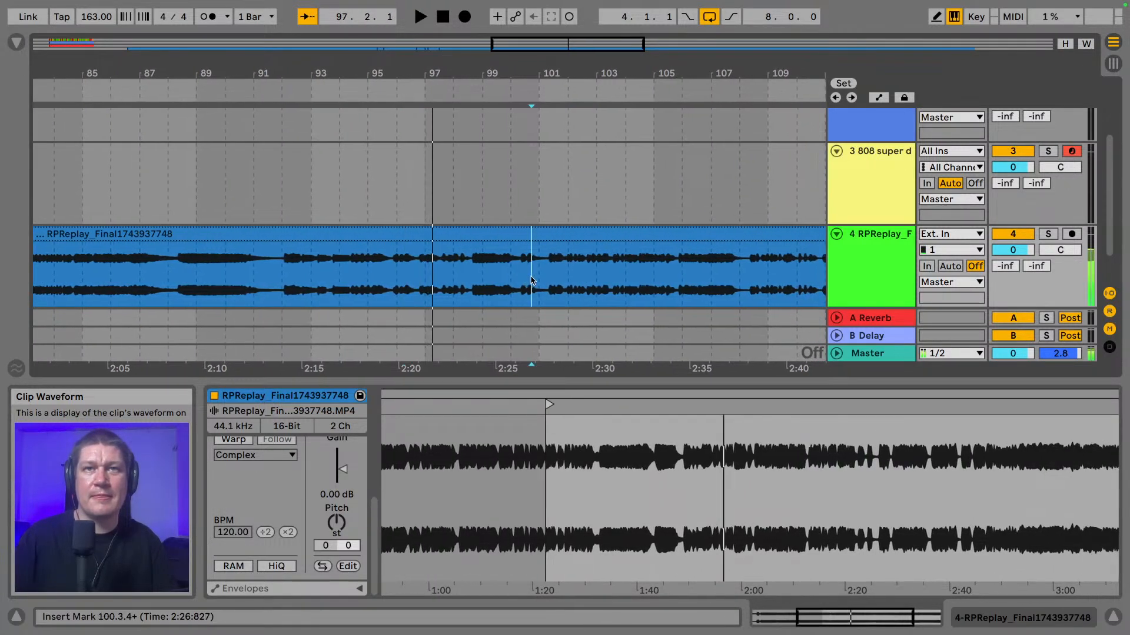
{"action": "key", "text": "space"}
{"action": "key", "text": "space"}
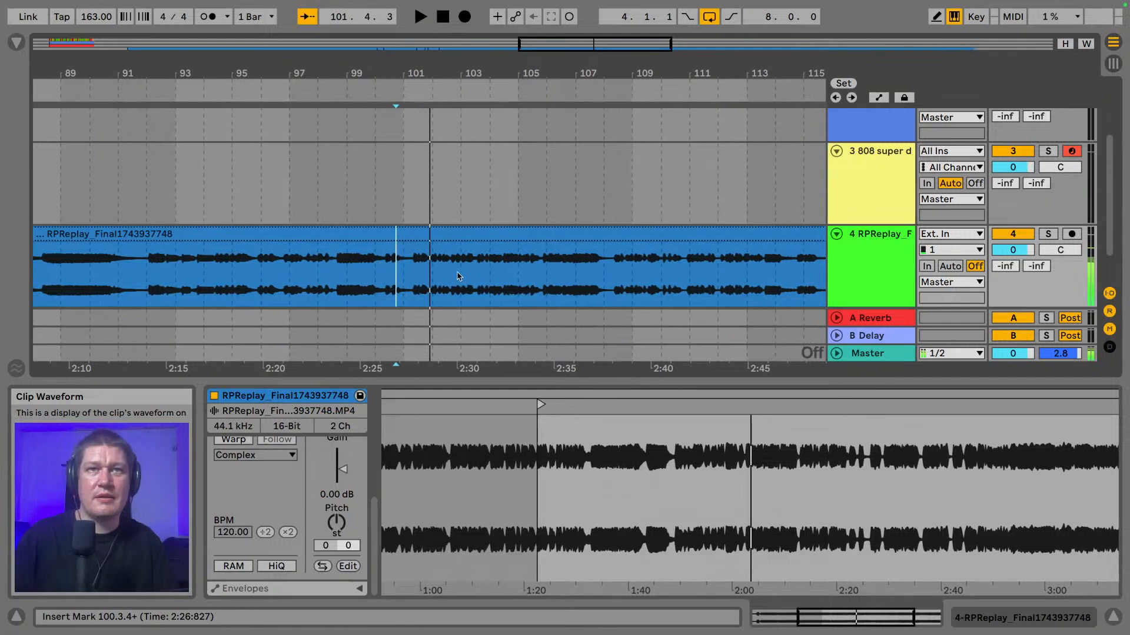
{"action": "key", "text": "space"}
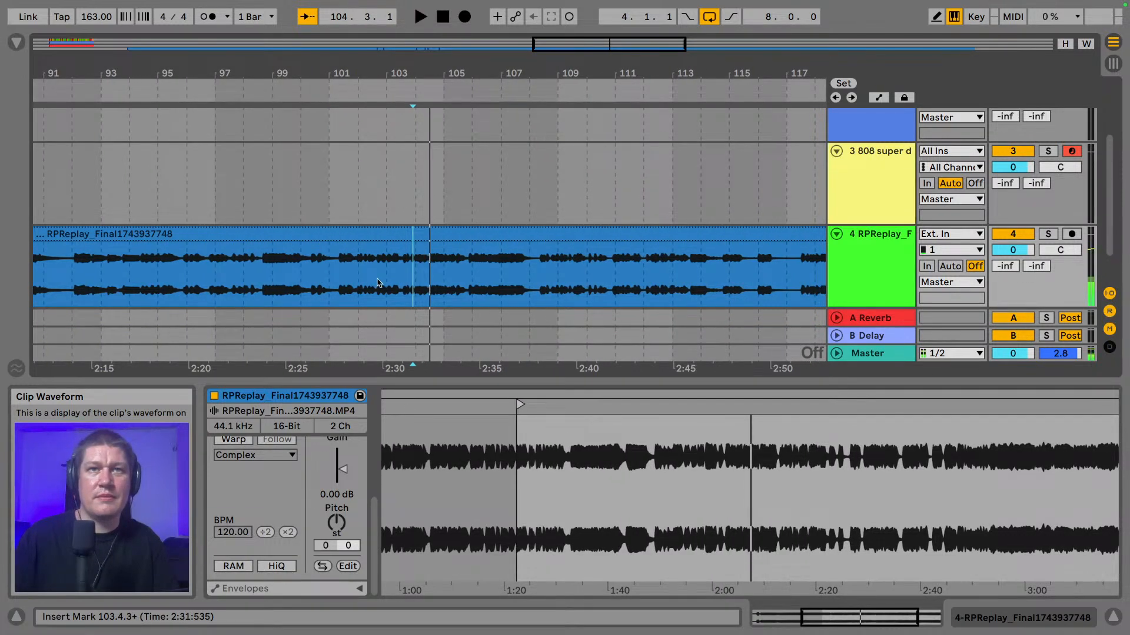
{"action": "key", "text": "space"}
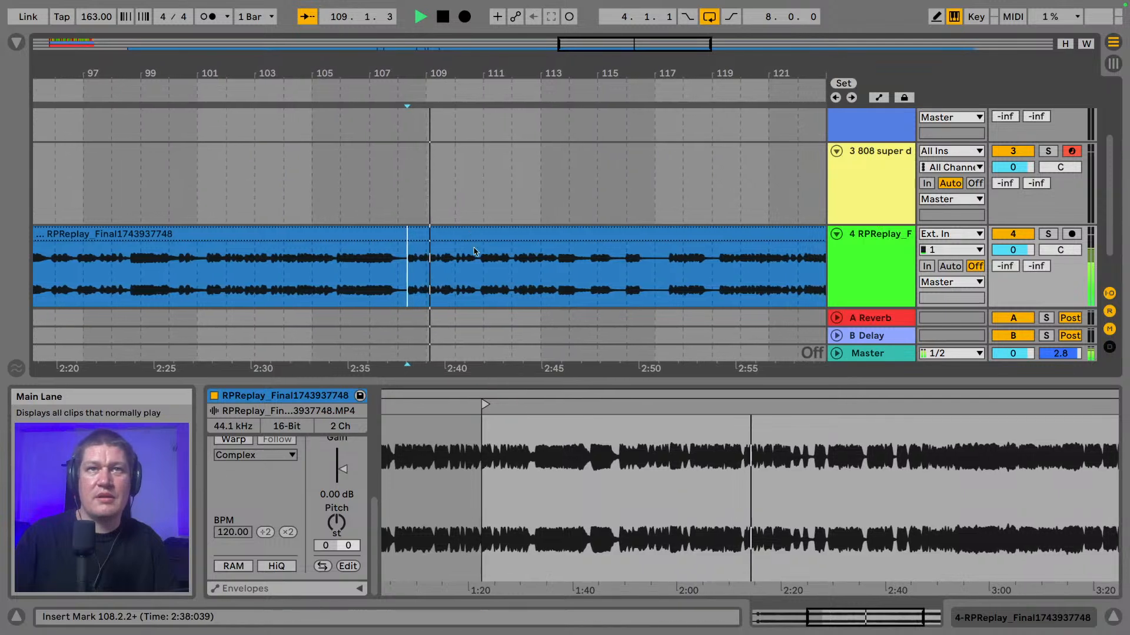
{"action": "key", "text": "space"}
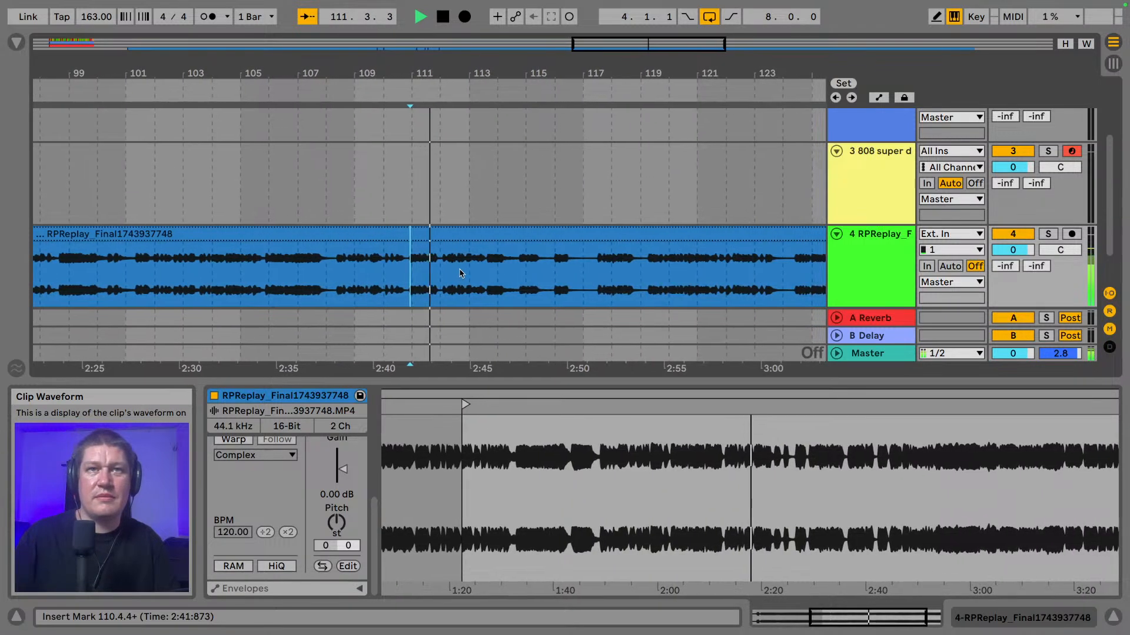
- Play the phrase from 108.2.3 to find its end, and isolate it with splits at 113.3.3 and 108.2.3
{"action": "left_click_drag", "start_coordinate": [415, 62], "coordinate": [462, 165]}
{"action": "left_click", "coordinate": [340, 281]}
{"action": "key", "text": "space"}
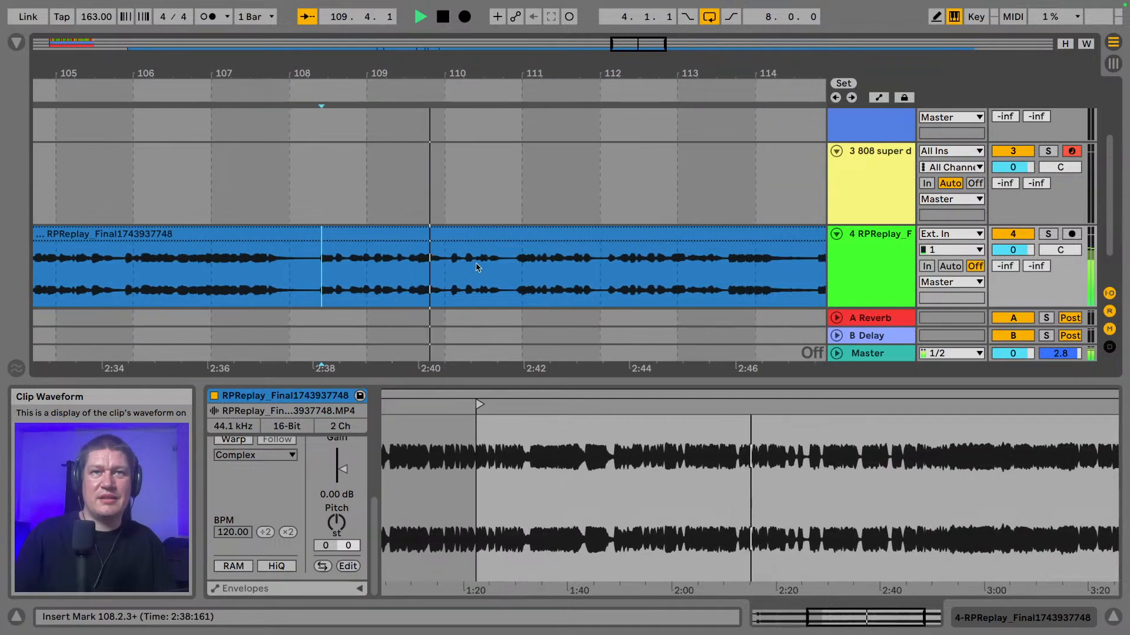
{"action": "left_click", "coordinate": [423, 275]}
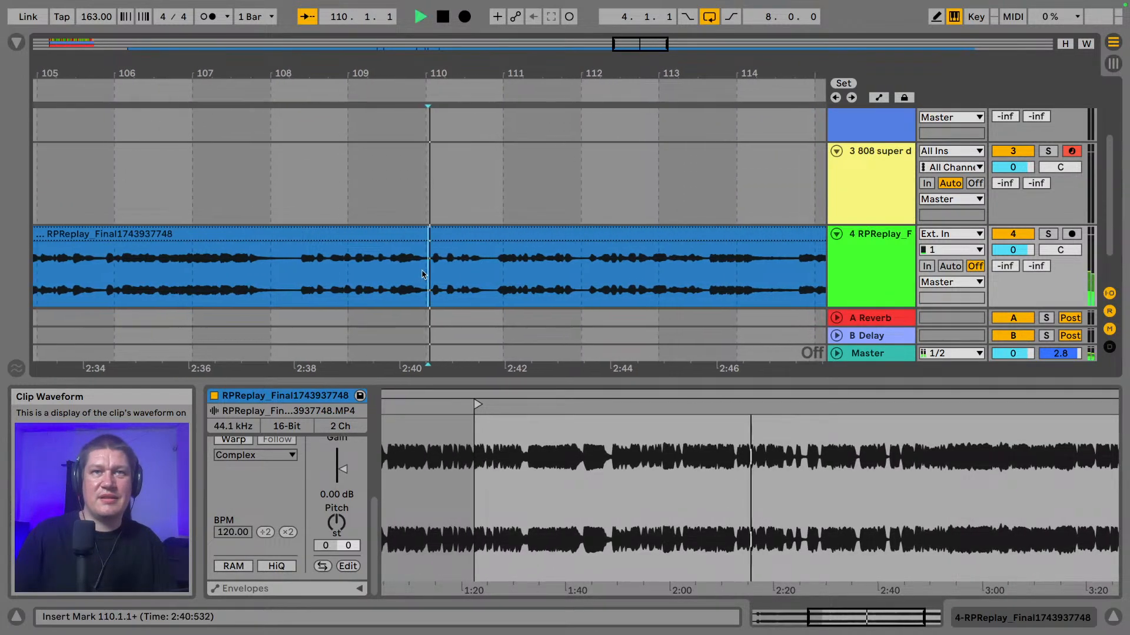
{"action": "left_click", "coordinate": [442, 274]}
{"action": "key", "text": "space"}
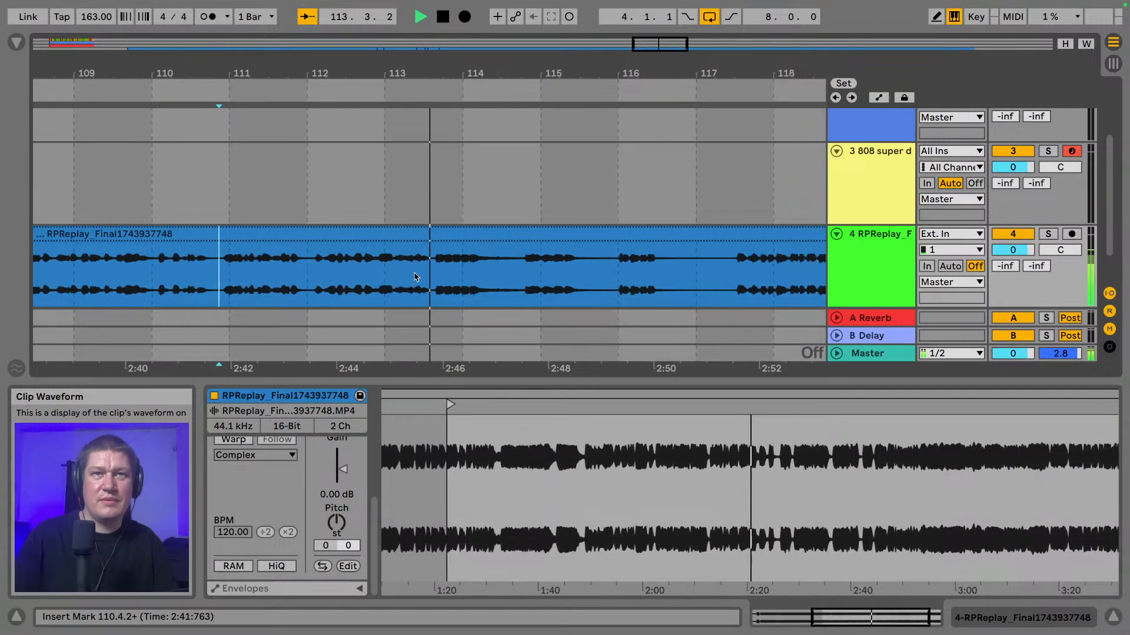
{"action": "key", "text": "space"}
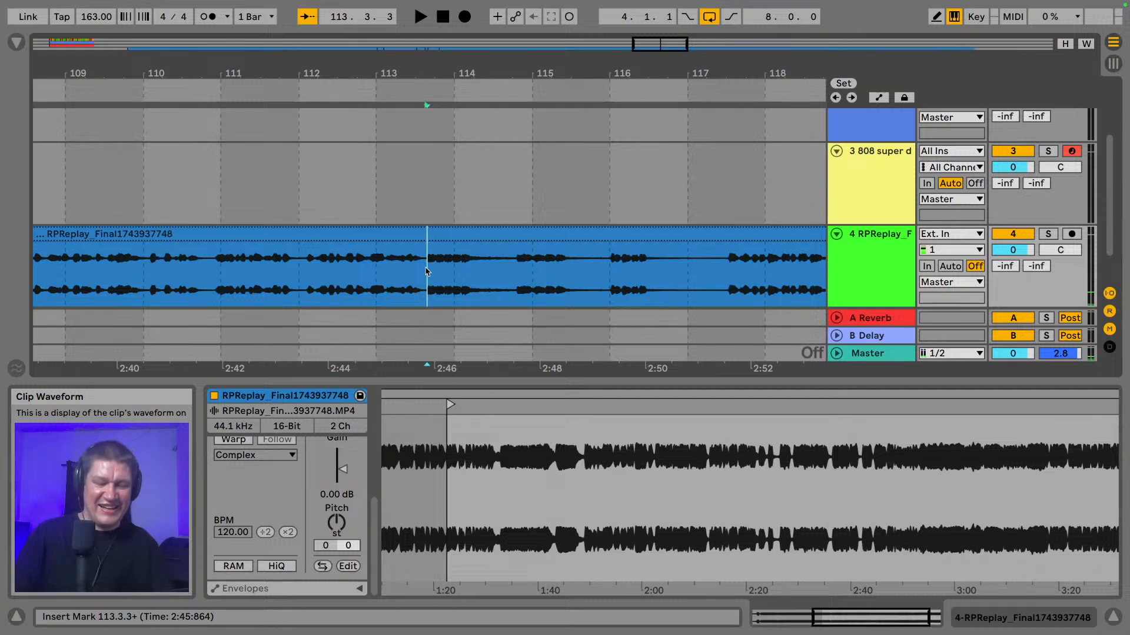
{"action": "key", "text": "super+e"}
{"action": "left_click_drag", "start_coordinate": [219, 66], "coordinate": [419, 59]}
{"action": "left_click", "coordinate": [255, 276]}
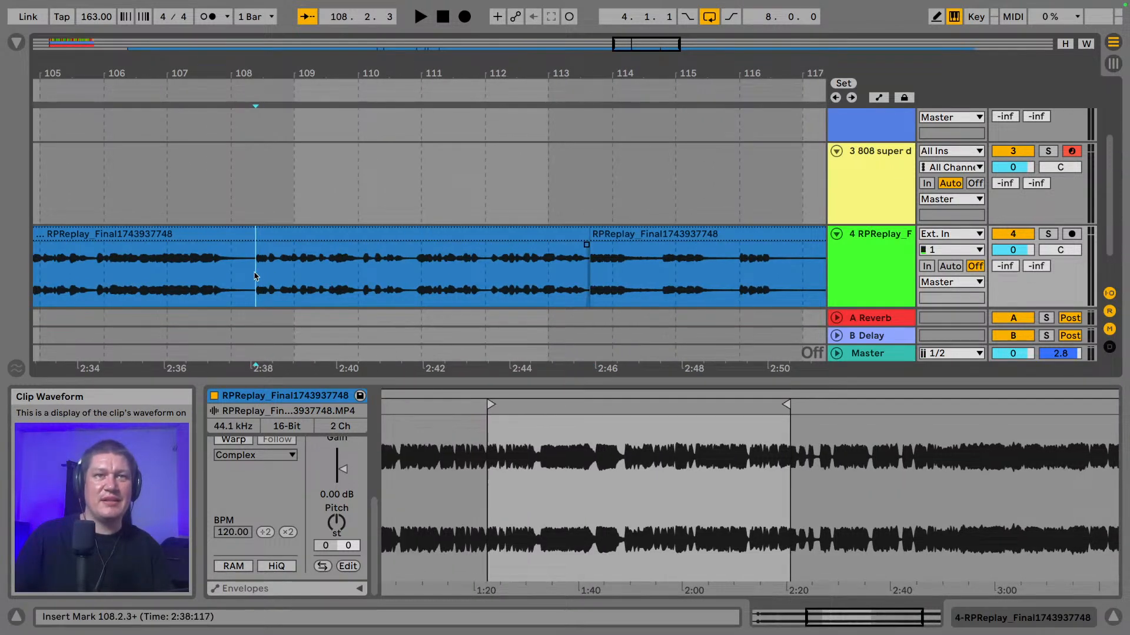
- Play the clip starting at 113.3.3 to find where its first phrase ends, and split it at 114.4.1
{"action": "left_click", "coordinate": [631, 233]}
{"action": "key", "text": "space"}
{"action": "key", "text": "space"}
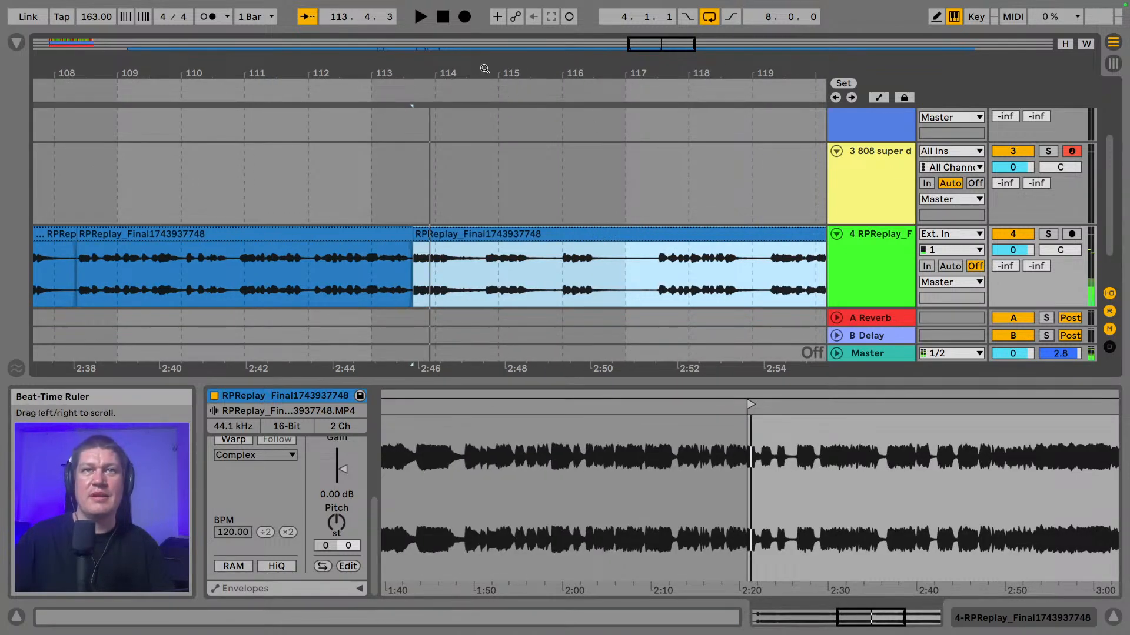
{"action": "left_click_drag", "start_coordinate": [484, 66], "coordinate": [368, 70]}
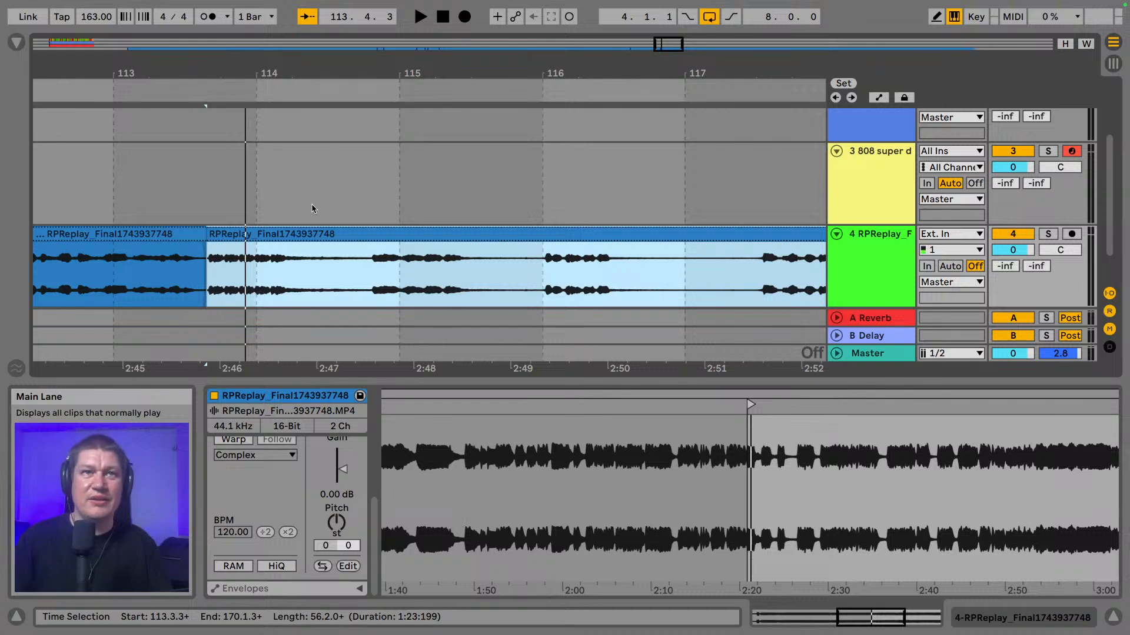
{"action": "left_click", "coordinate": [332, 235]}
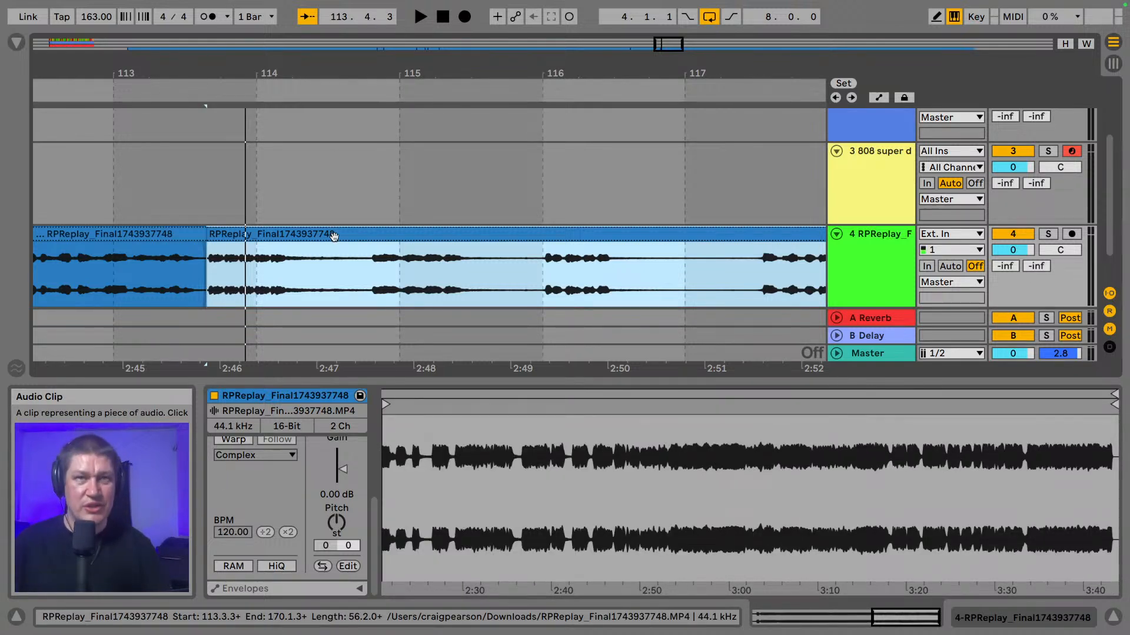
{"action": "key", "text": "space"}
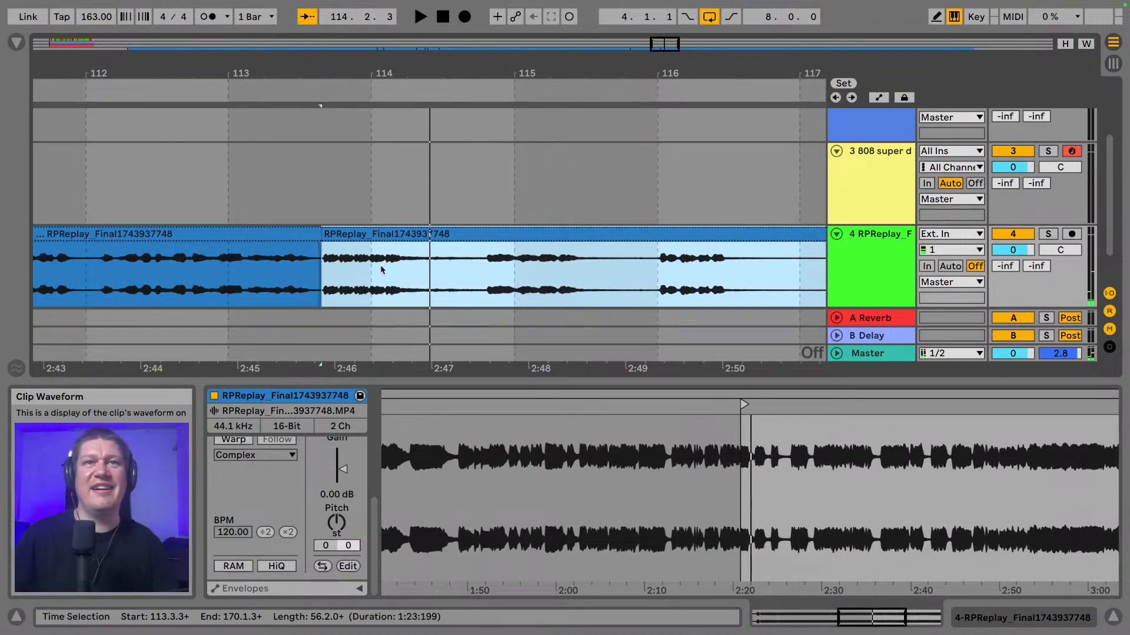
{"action": "left_click", "coordinate": [482, 278]}
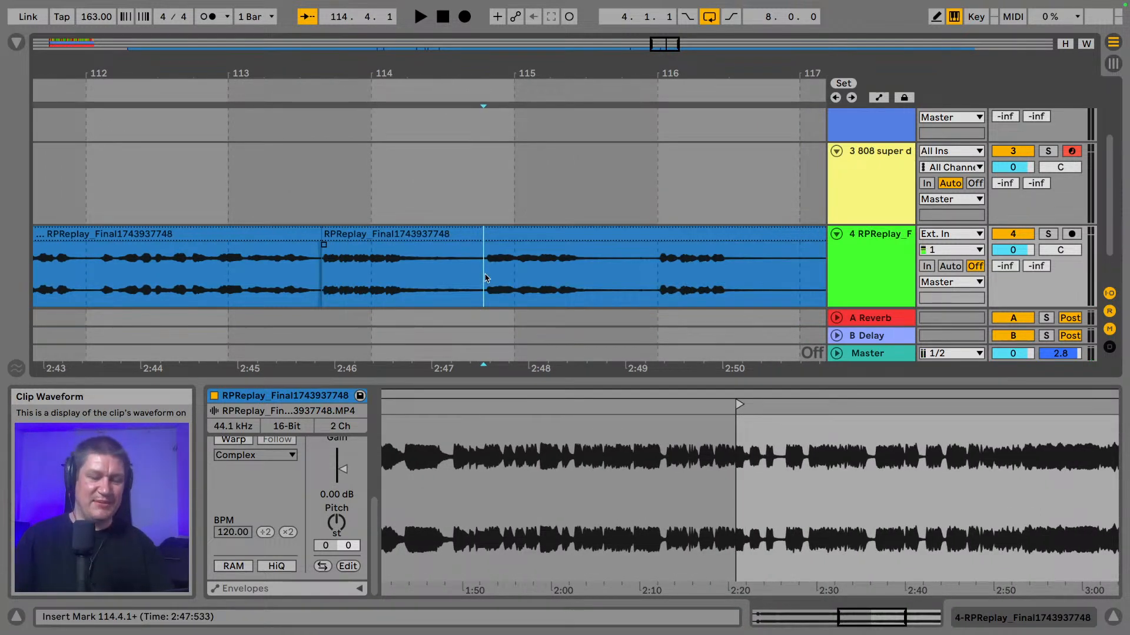
{"action": "key", "text": "ctrl+e"}
- Play the clip starting at 114.4.1 and split it at bar 116, just before the next phrase
{"action": "left_click", "coordinate": [486, 270]}
{"action": "key", "text": "space"}
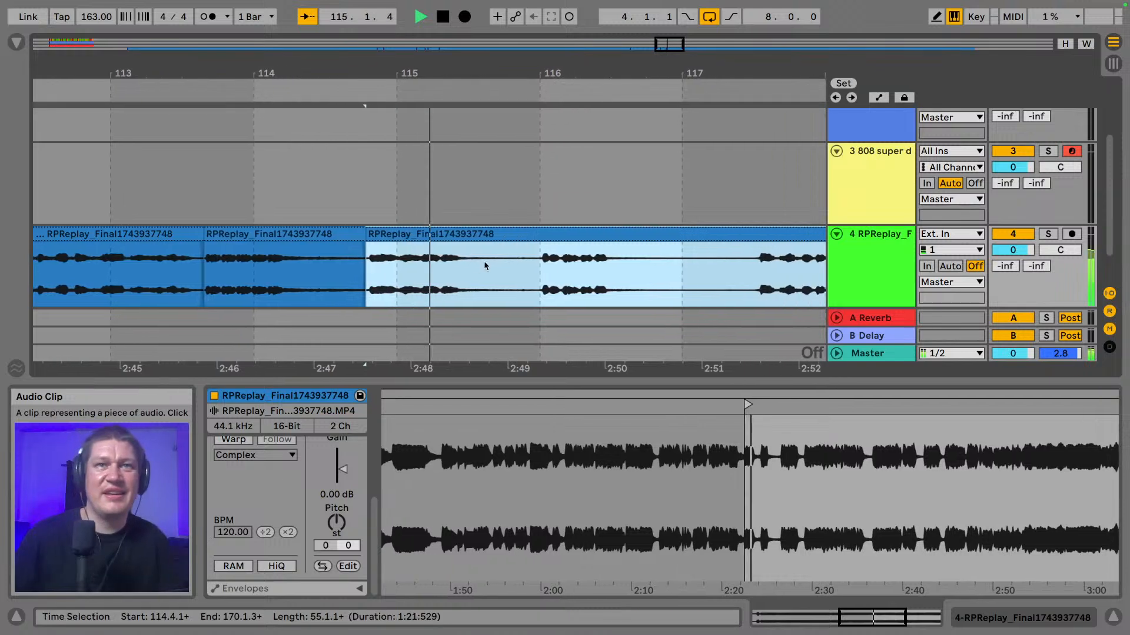
{"action": "left_click", "coordinate": [494, 271]}
{"action": "key", "text": "space"}
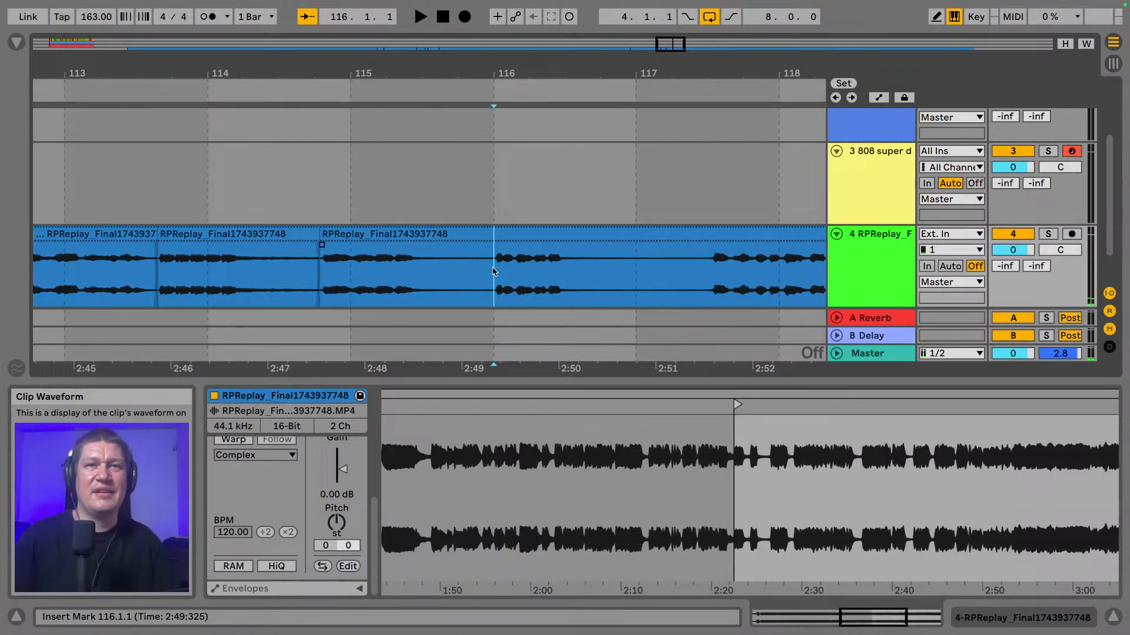
{"action": "key", "text": "ctrl+e"}
- Play the clip starting at bar 116 and split it at 117.2.4, in the gap after its short phrase
{"action": "left_click", "coordinate": [517, 245]}
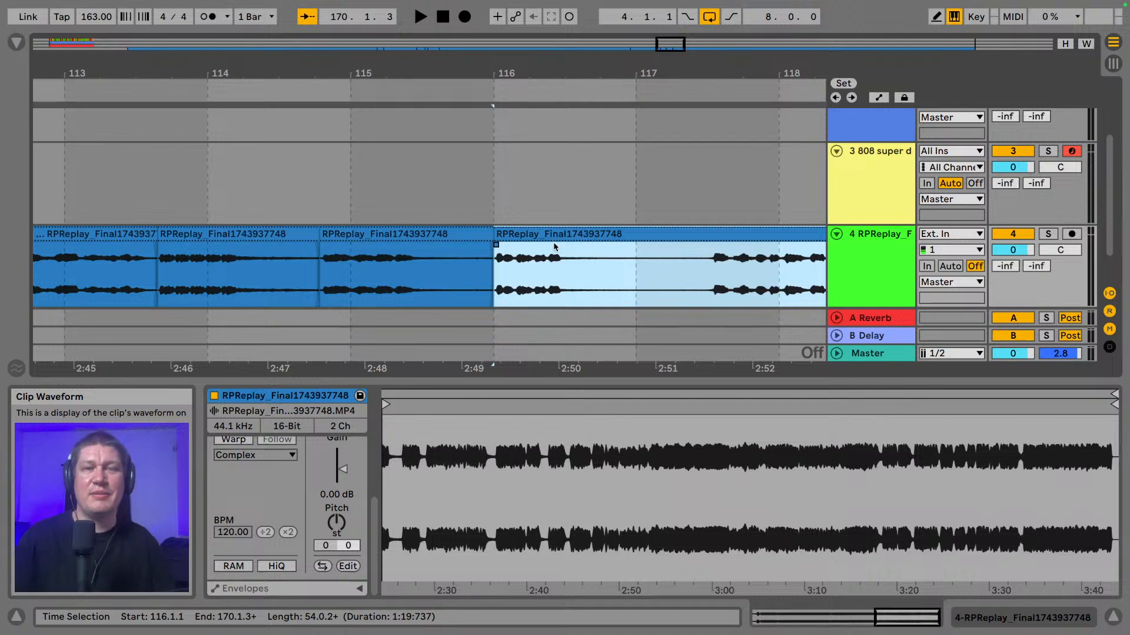
{"action": "scroll", "coordinate": [577, 242], "scroll_direction": "right", "scroll_amount": 5}
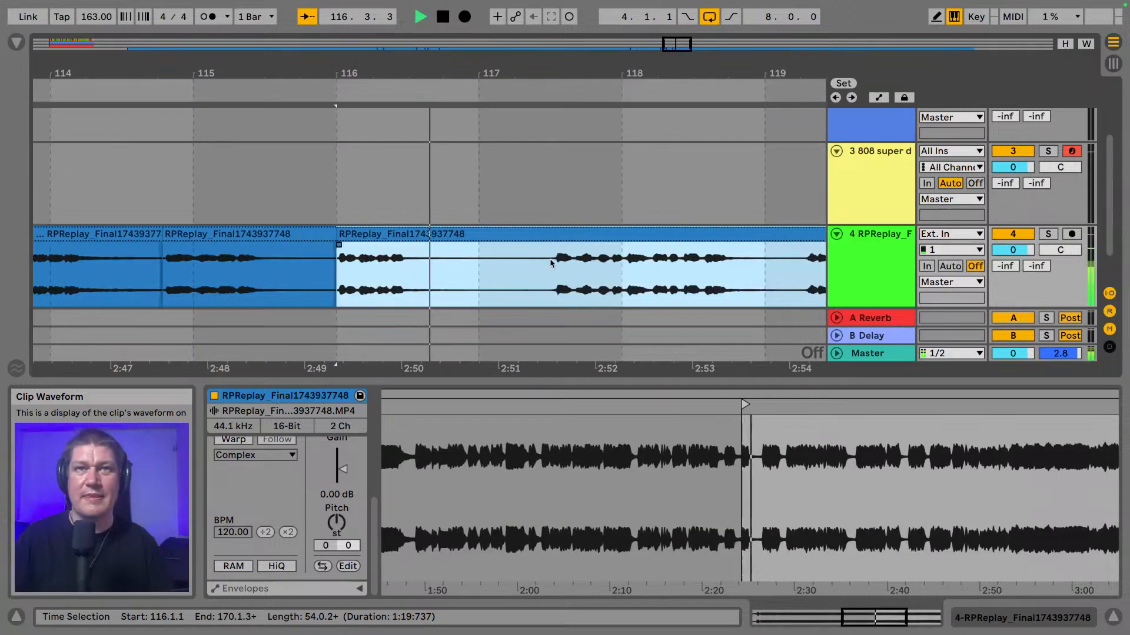
{"action": "left_click", "coordinate": [549, 272]}
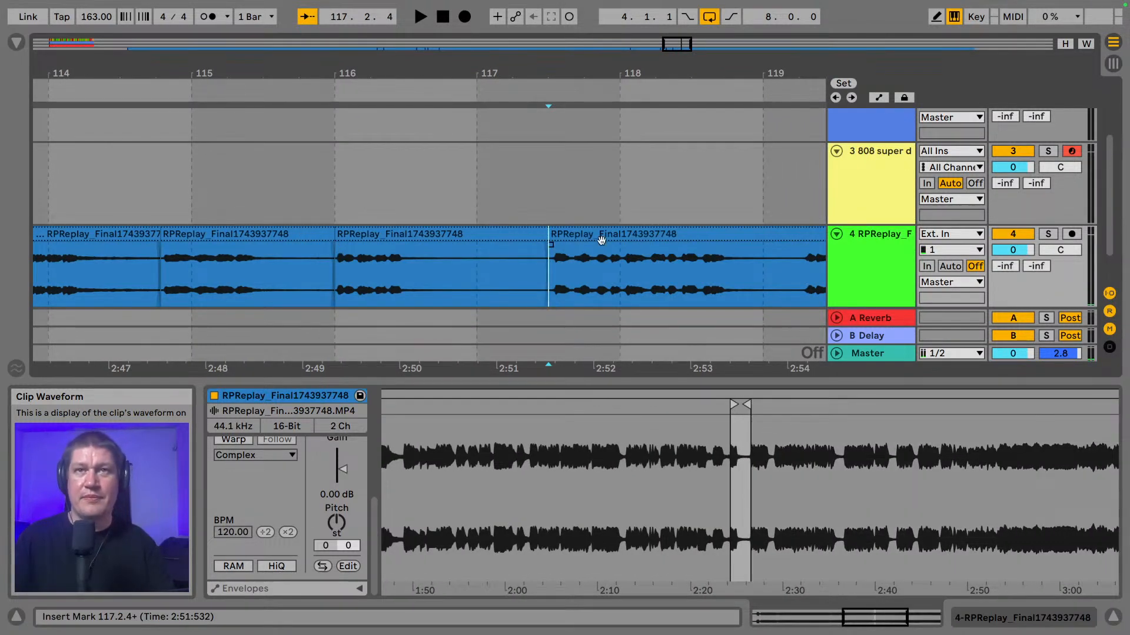
{"action": "key", "text": "ctrl+e"}
- Play the clip starting at 117.2.4 and split it at 119.2.1, where the next phrase begins
{"action": "key", "text": "space"}
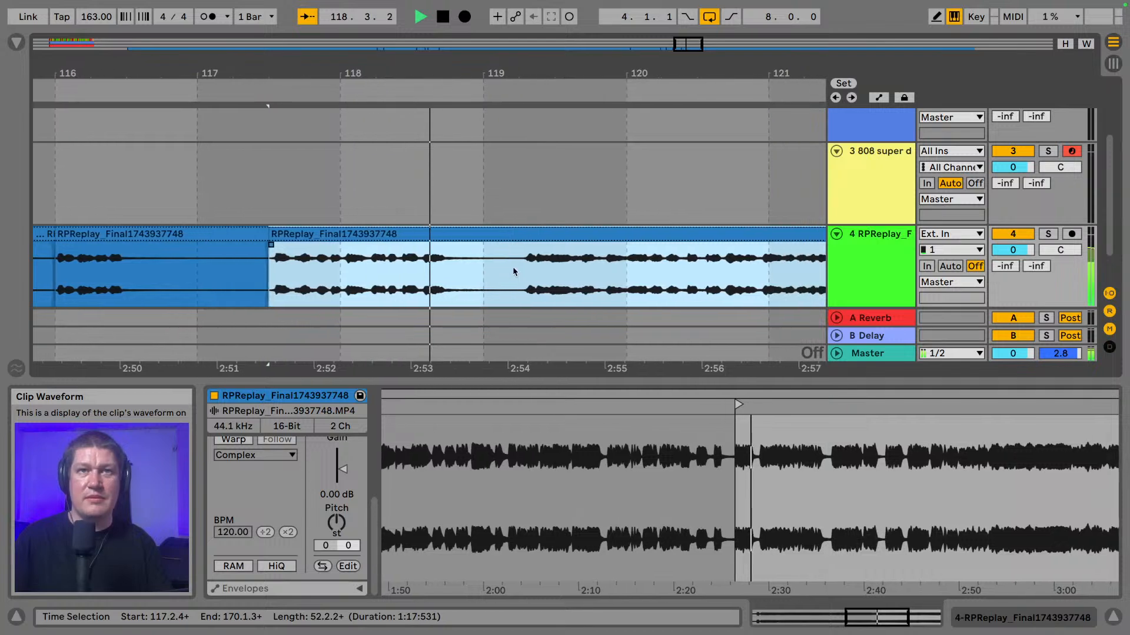
{"action": "left_click", "coordinate": [469, 274]}
{"action": "key", "text": "space"}
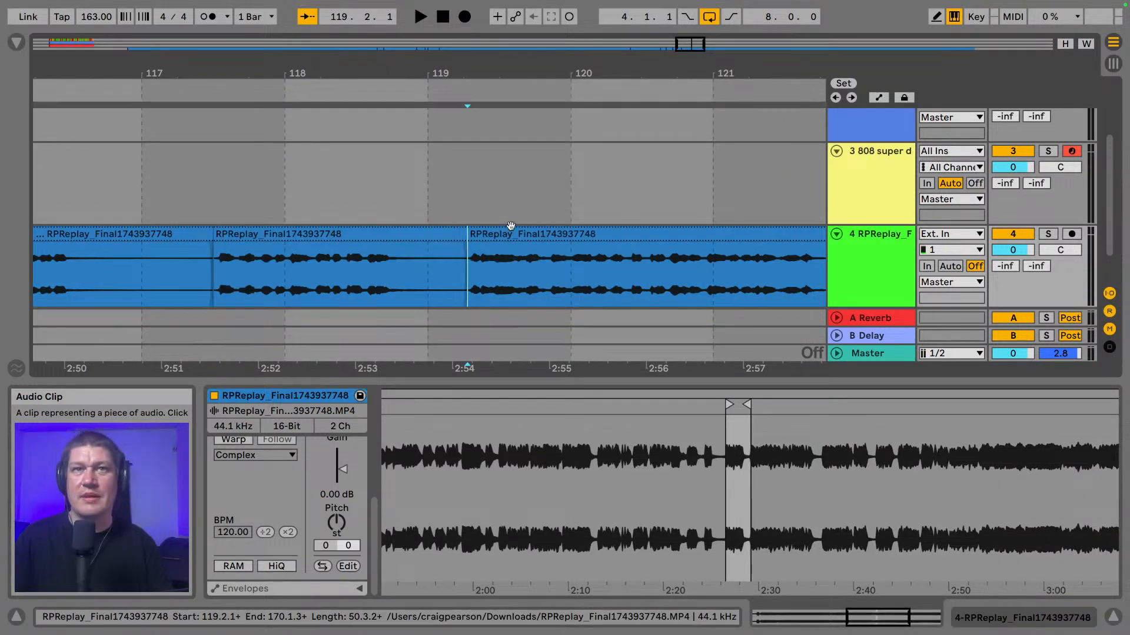
{"action": "key", "text": "ctrl+e"}
- Audition the remaining recording from 119.2.1, 124.2.3 and 128.1.4, and place the insert marker at 128.2.1
{"action": "key", "text": "space"}
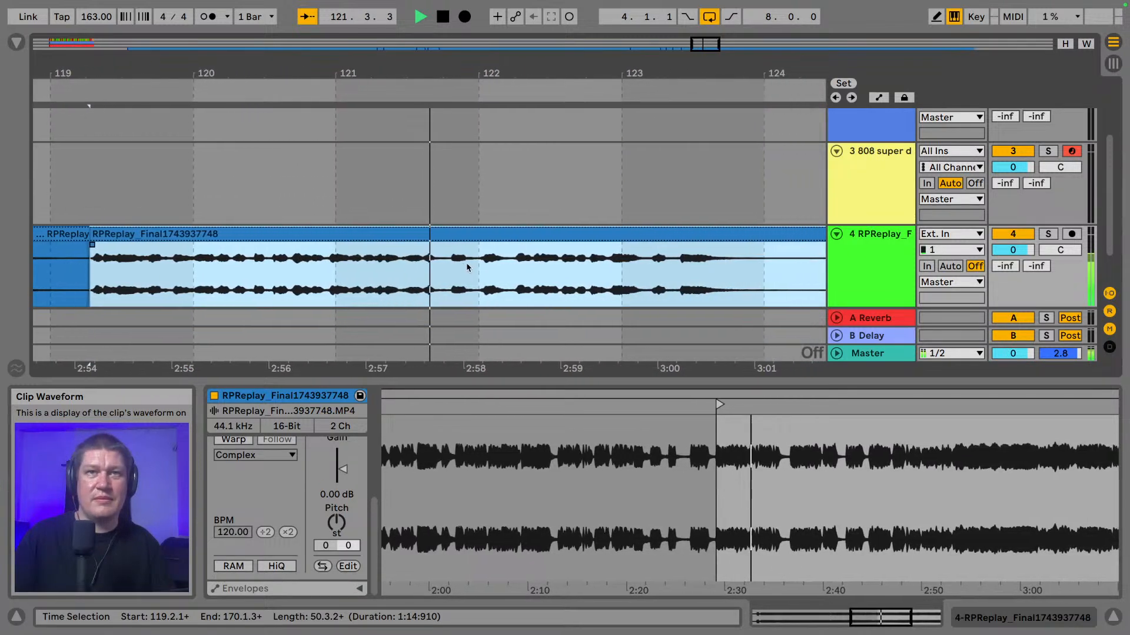
{"action": "left_click", "coordinate": [775, 278]}
{"action": "key", "text": "space"}
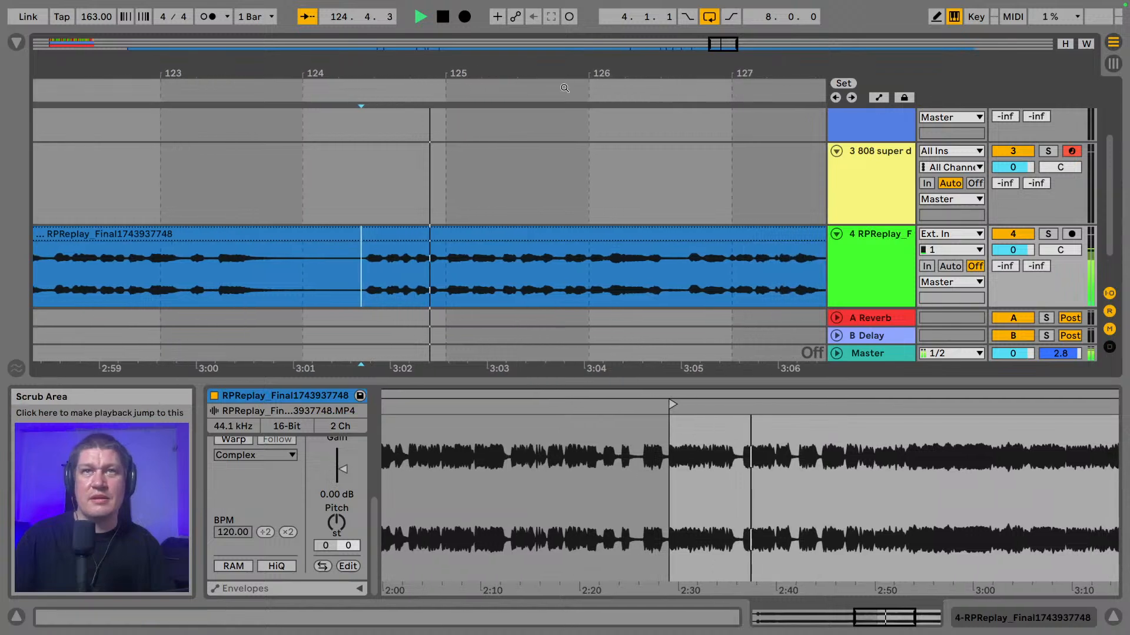
{"action": "left_click_drag", "start_coordinate": [563, 73], "coordinate": [317, 70]}
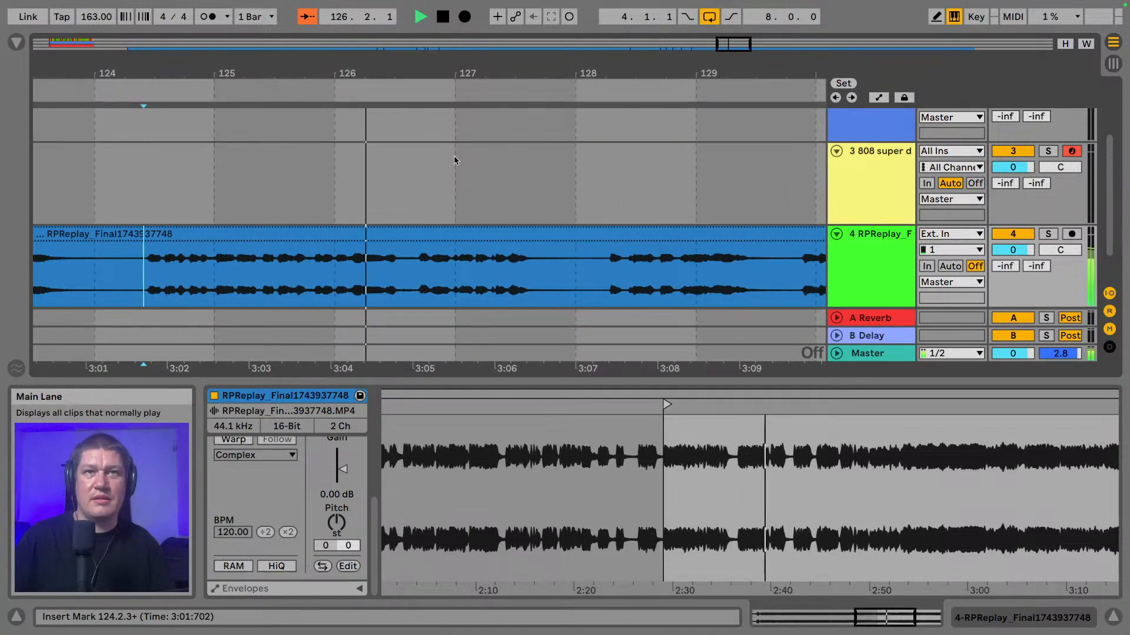
{"action": "key", "text": "space"}
{"action": "left_click", "coordinate": [602, 278]}
{"action": "key", "text": "space"}
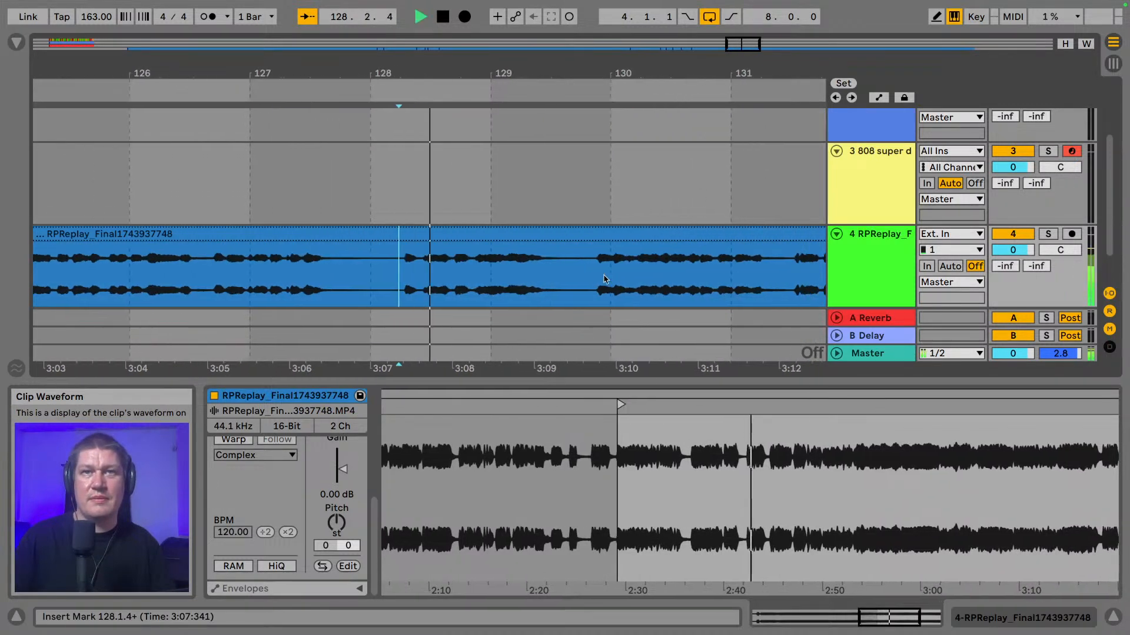
{"action": "key", "text": "space"}
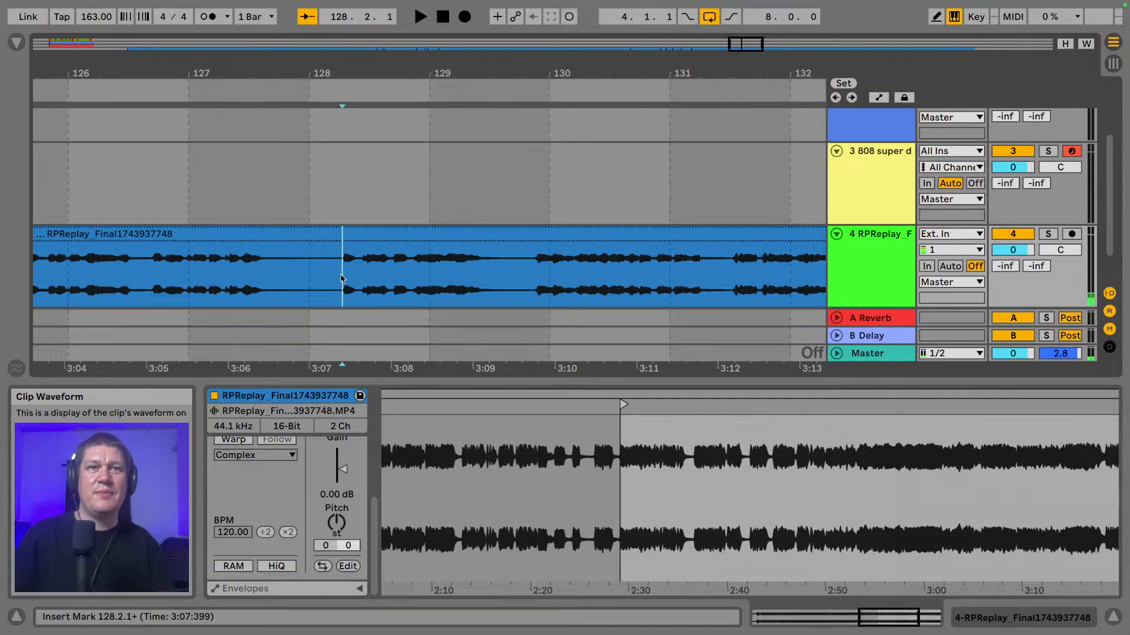
- Split the recording at 128.1.4, just before the phrase, and play it from 127.4.2
{"action": "left_click", "coordinate": [338, 280]}
{"action": "key", "text": "ctrl+e"}
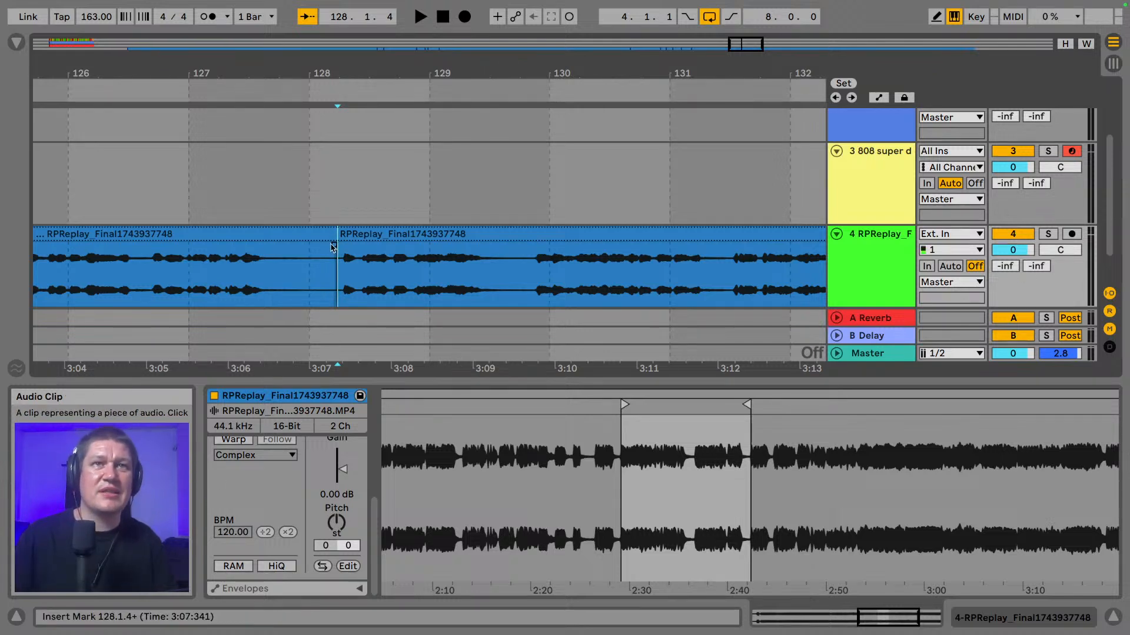
{"action": "left_click", "coordinate": [288, 254]}
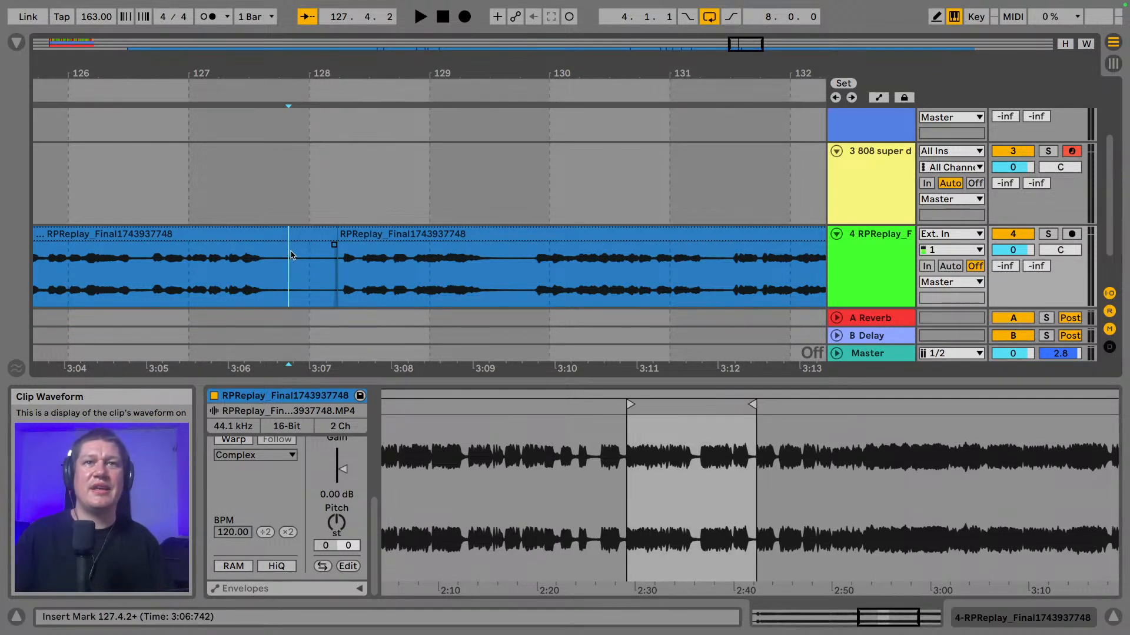
{"action": "key", "text": "space"}
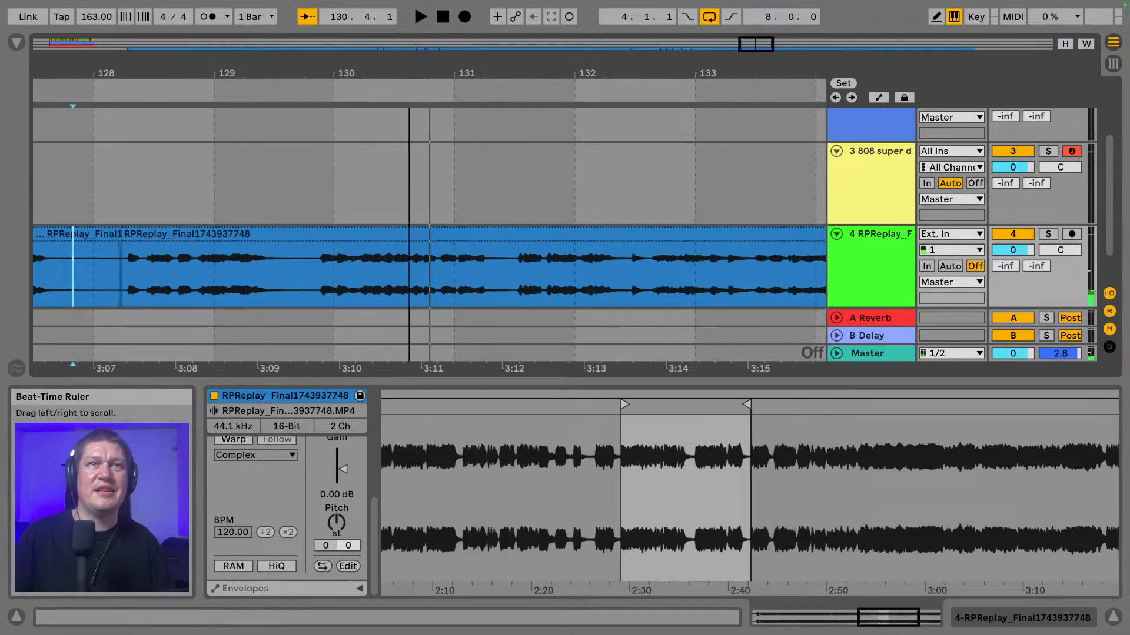
- Audition the phrase from 130.2.2 and split the recording at 130.3.3, where that phrase ends
{"action": "left_click_drag", "start_coordinate": [408, 73], "coordinate": [409, 116]}
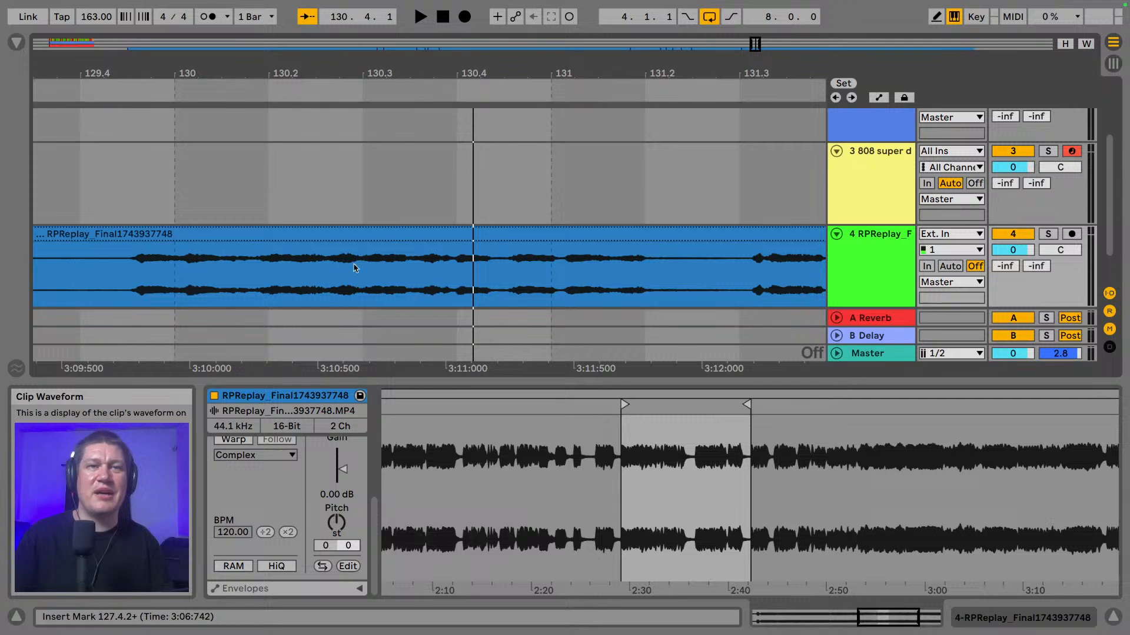
{"action": "left_click", "coordinate": [295, 270]}
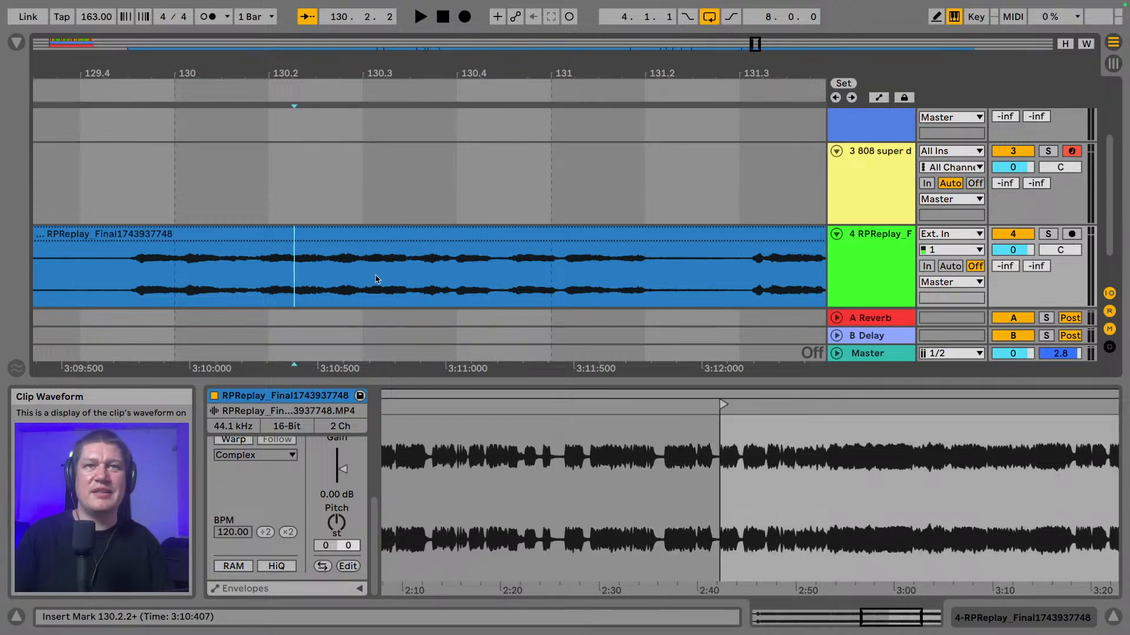
{"action": "key", "text": "space"}
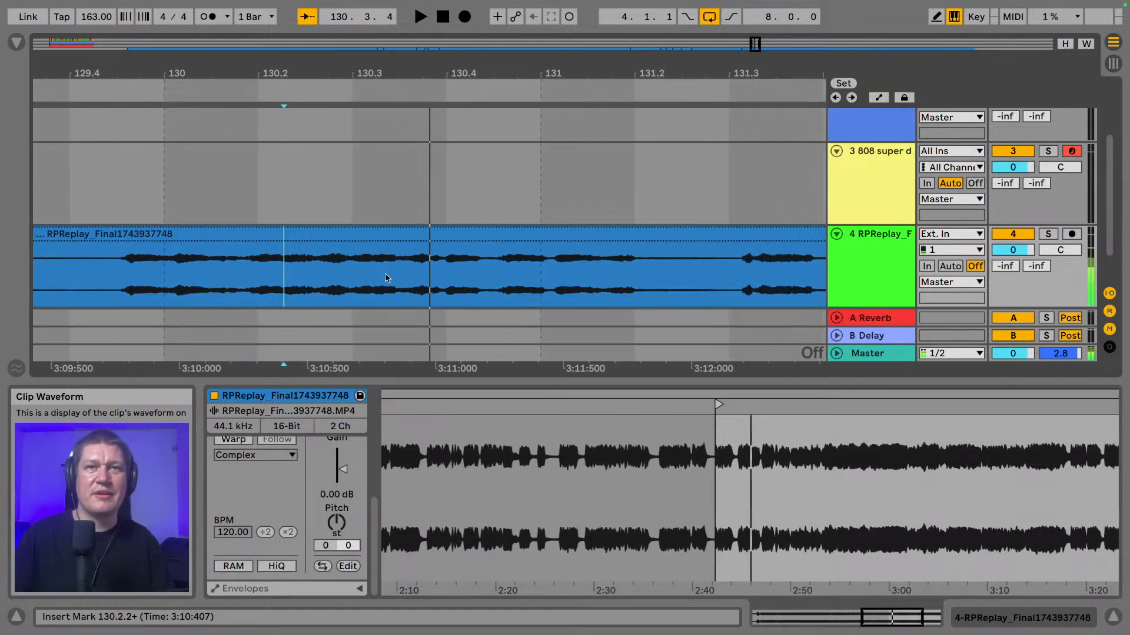
{"action": "key", "text": "space"}
{"action": "left_click", "coordinate": [412, 279]}
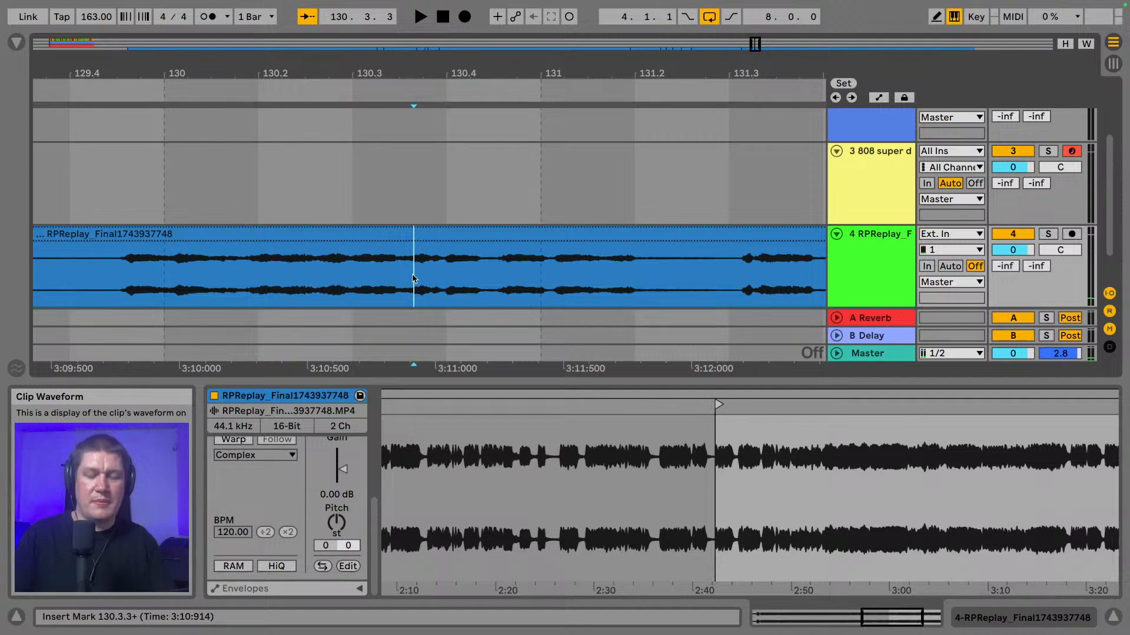
{"action": "key", "text": "ctrl+e"}
- Audition the remaining recording after 130.3.3, including from 131.3, and delete that whole remaining clip
{"action": "left_click", "coordinate": [465, 231]}
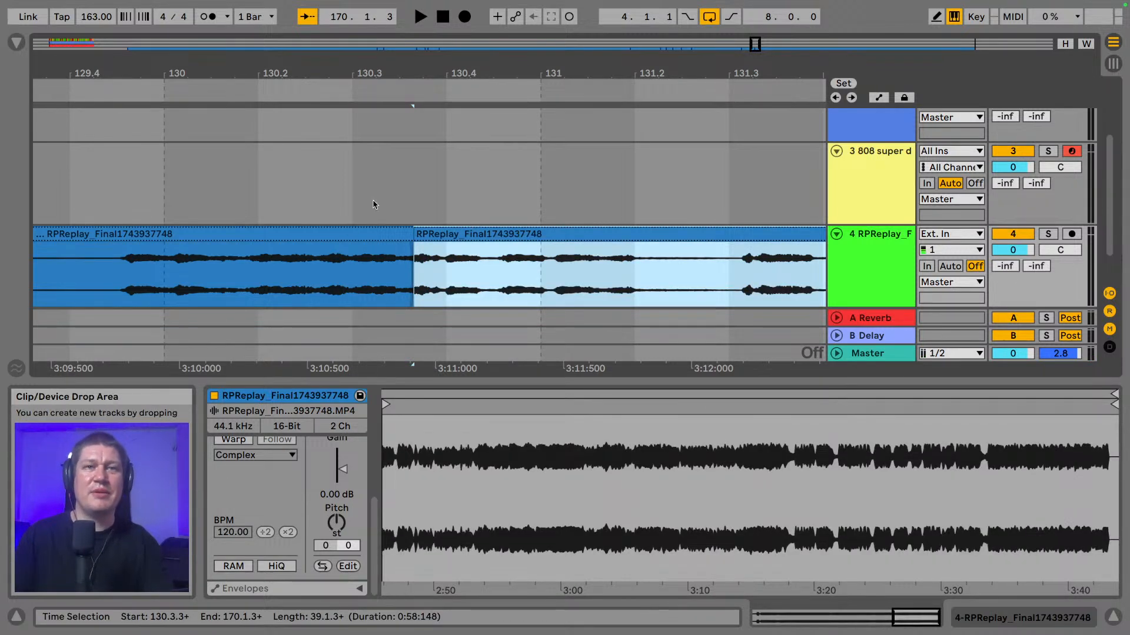
{"action": "left_click_drag", "start_coordinate": [388, 71], "coordinate": [442, 30]}
{"action": "key", "text": "space"}
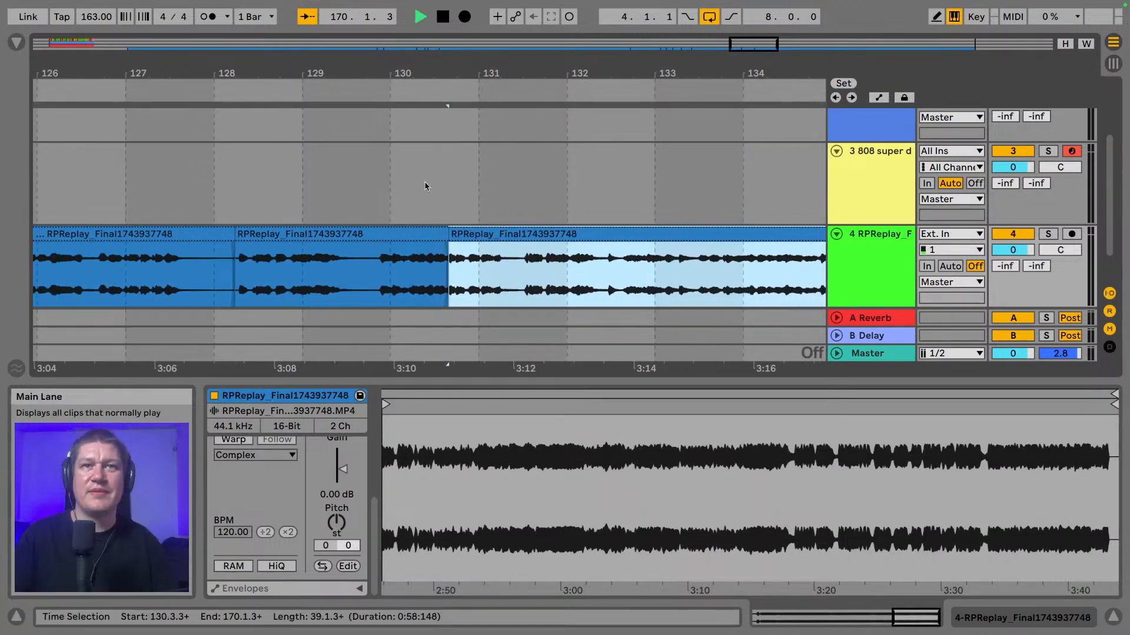
{"action": "key", "text": "space"}
{"action": "left_click", "coordinate": [438, 279]}
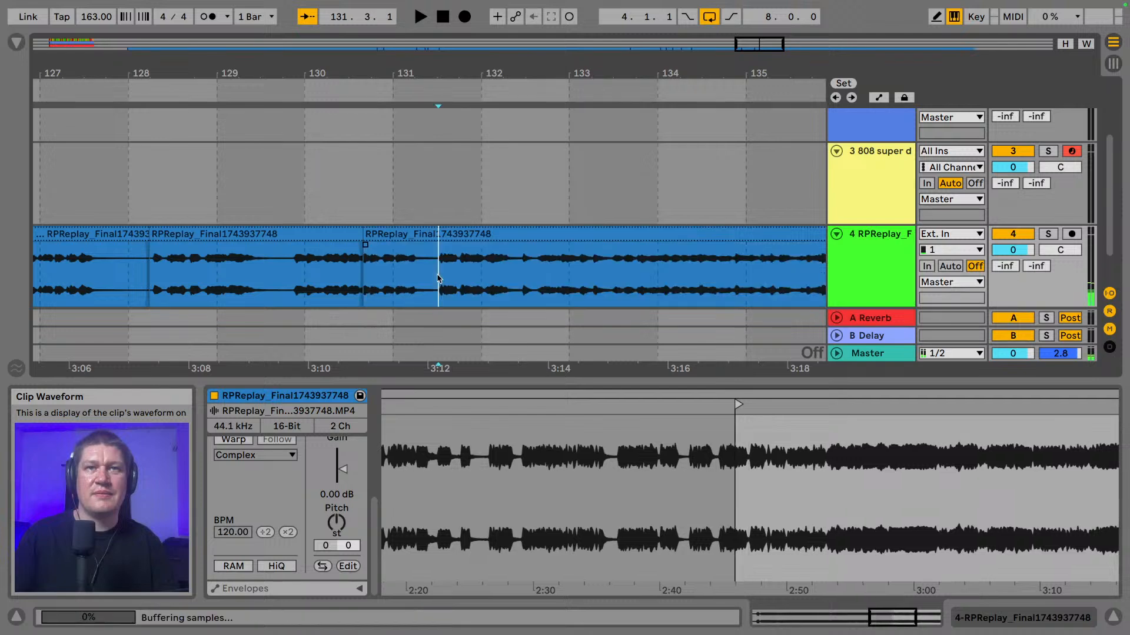
{"action": "key", "text": "space"}
{"action": "key", "text": "space"}
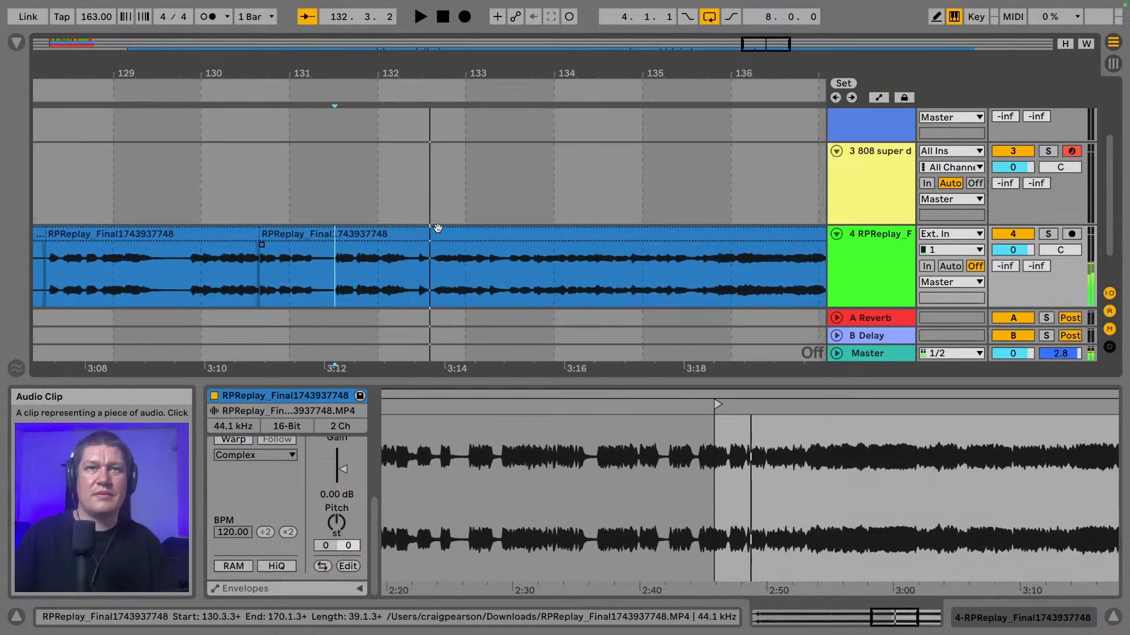
{"action": "left_click", "coordinate": [431, 237]}
{"action": "key", "text": "Delete"}
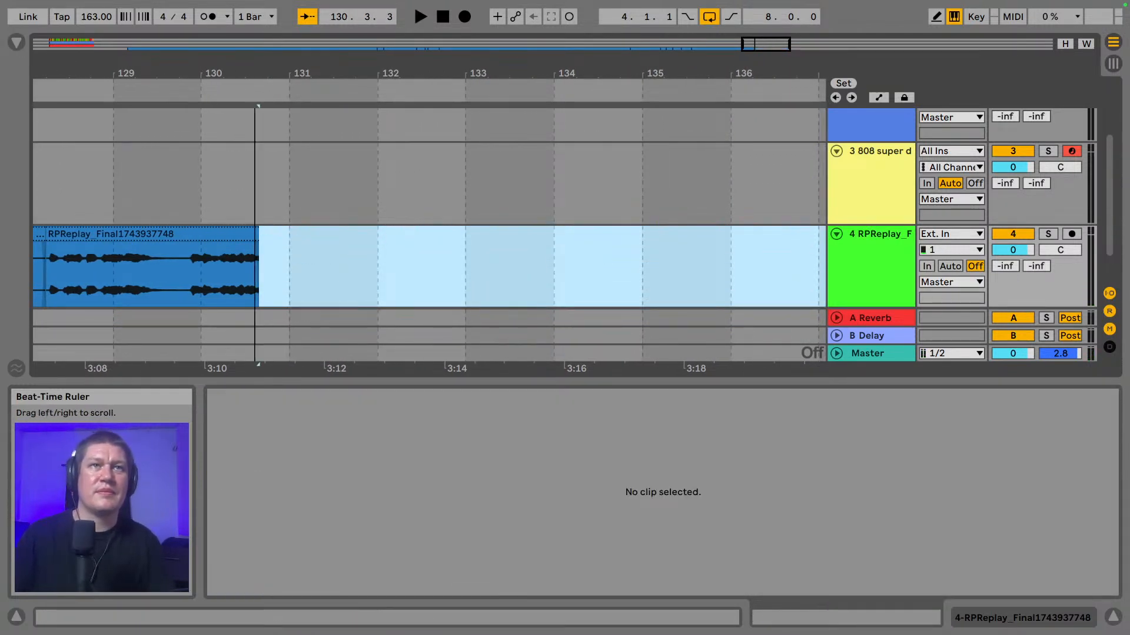
- Play the last clip from 128.1.4, and listen to its second phrase from 129.4.1
{"action": "left_click_drag", "start_coordinate": [254, 73], "coordinate": [544, 66]}
{"action": "left_click", "coordinate": [478, 237]}
{"action": "key", "text": "space"}
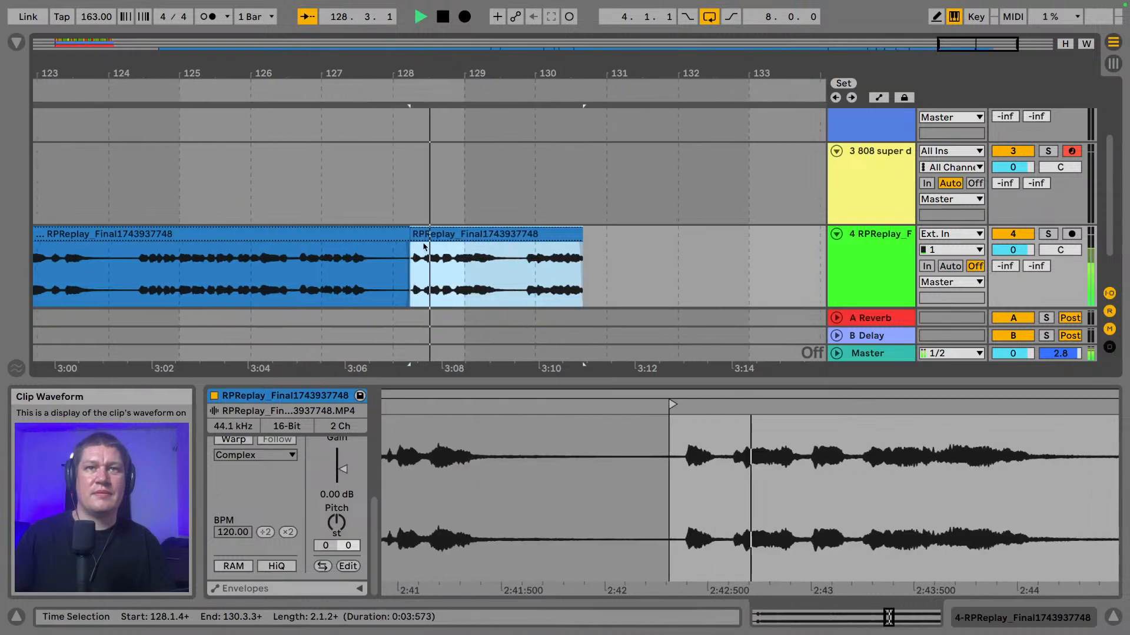
{"action": "key", "text": "space"}
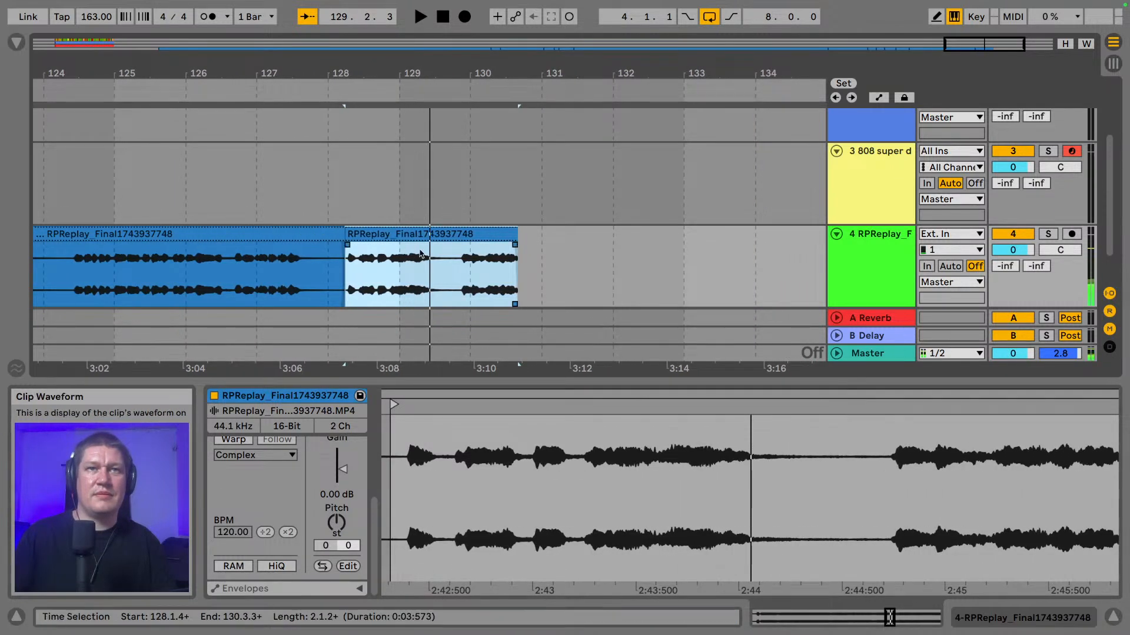
{"action": "left_click", "coordinate": [457, 278]}
{"action": "key", "text": "space"}
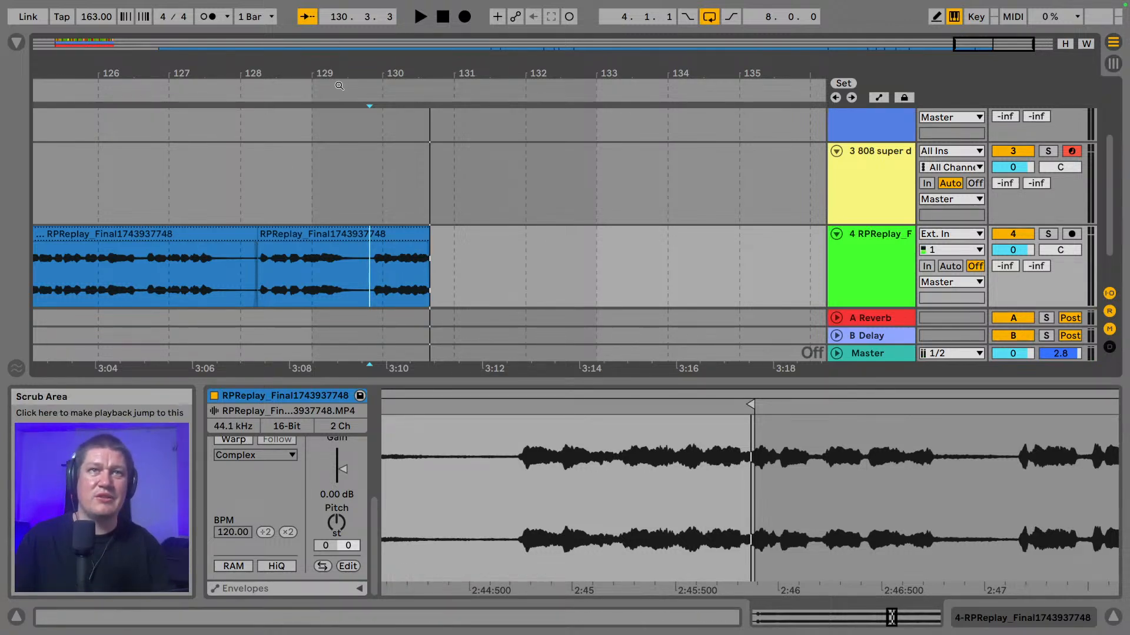
- Audition the clip starting at 64.1.2 and delete the long unused recording clip spanning 18.1.1 to 62.4.2
{"action": "left_click_drag", "start_coordinate": [340, 86], "coordinate": [339, 29]}
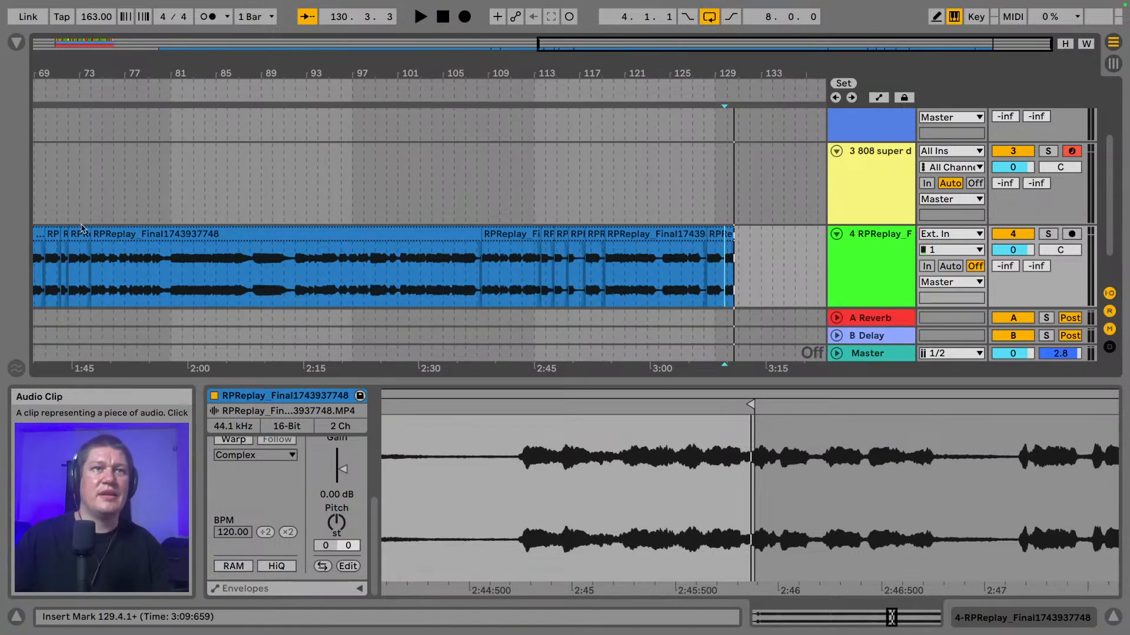
{"action": "left_click", "coordinate": [37, 231]}
{"action": "key", "text": "space"}
{"action": "key", "text": "space"}
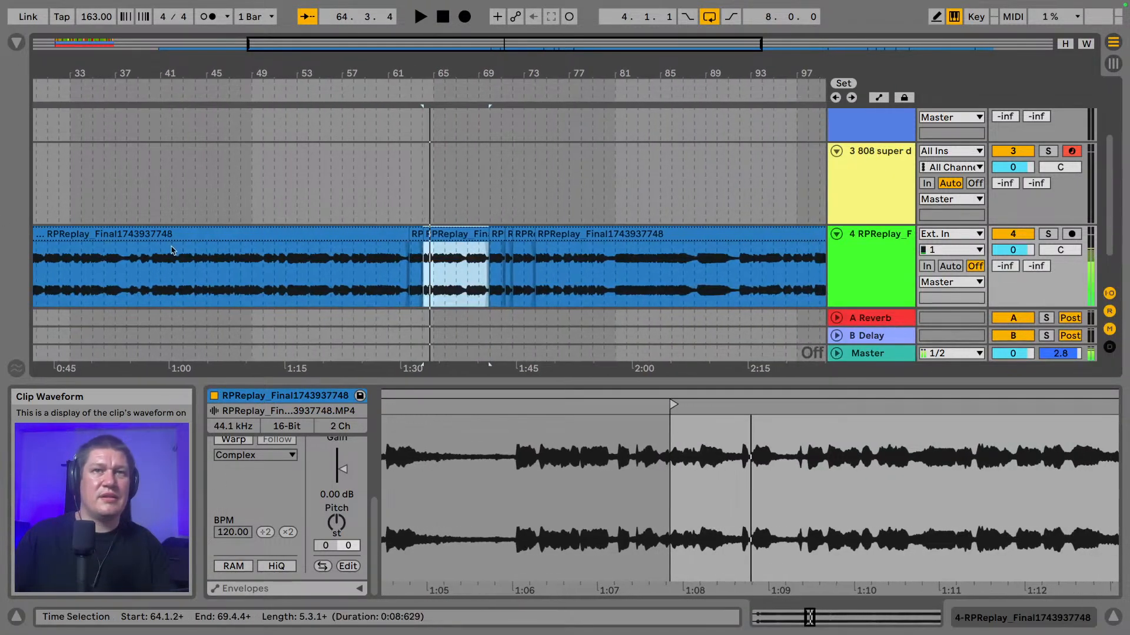
{"action": "left_click", "coordinate": [174, 233]}
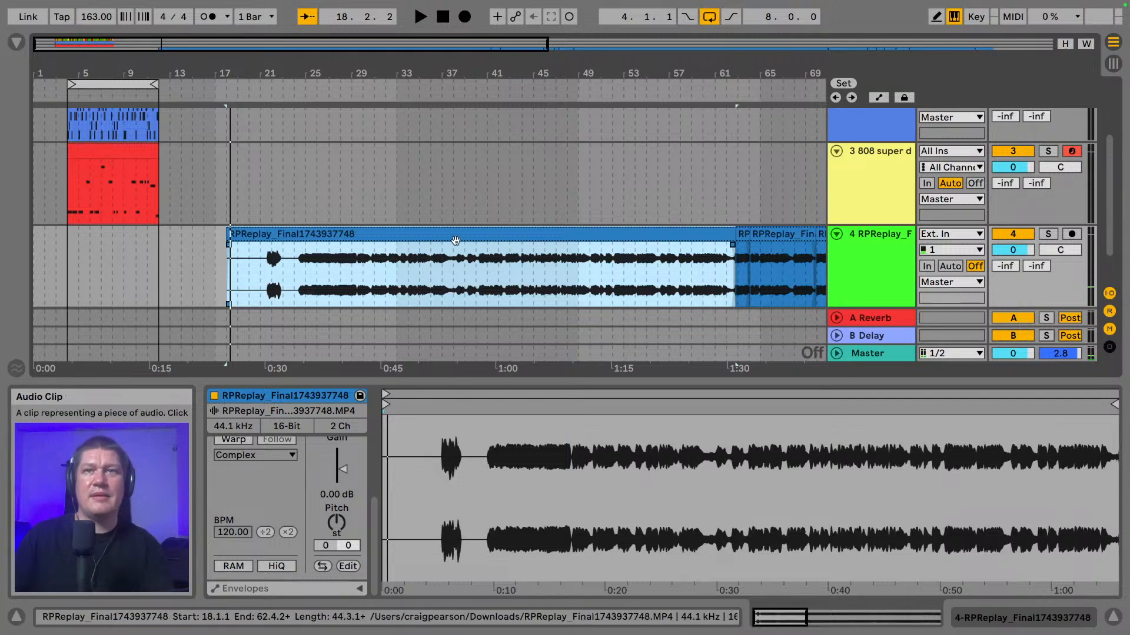
{"action": "key", "text": "Delete"}
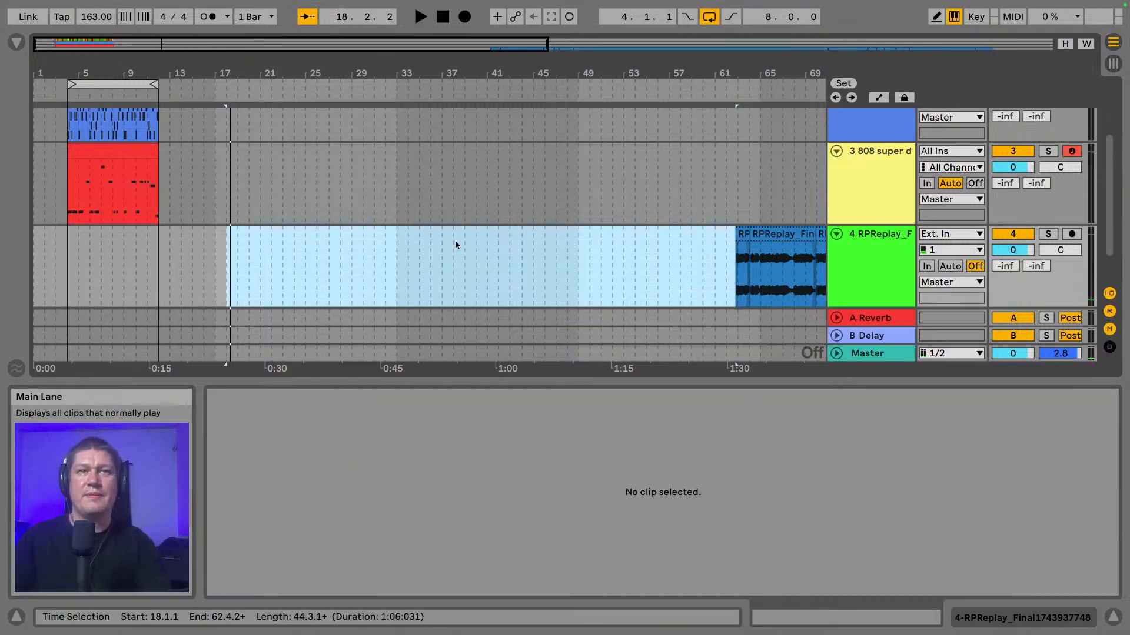
- Play the eight-bar loop of breaks and bass from 4.1.1 and hide the clip detail view
{"action": "left_click", "coordinate": [106, 81]}
{"action": "key", "text": "space"}
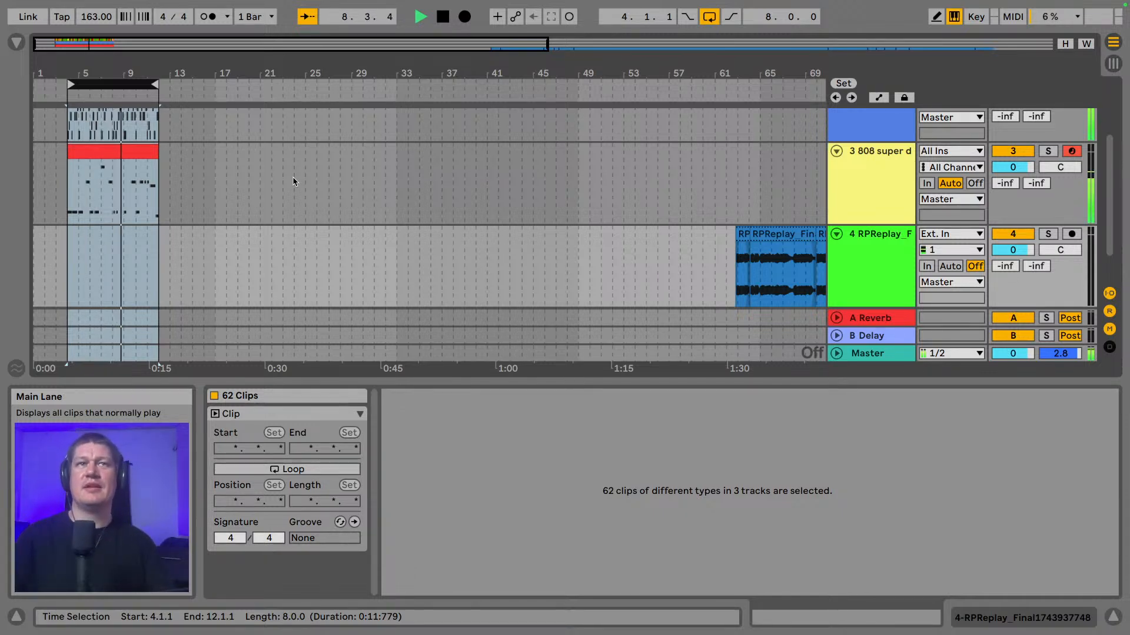
{"action": "left_click", "coordinate": [1111, 619]}
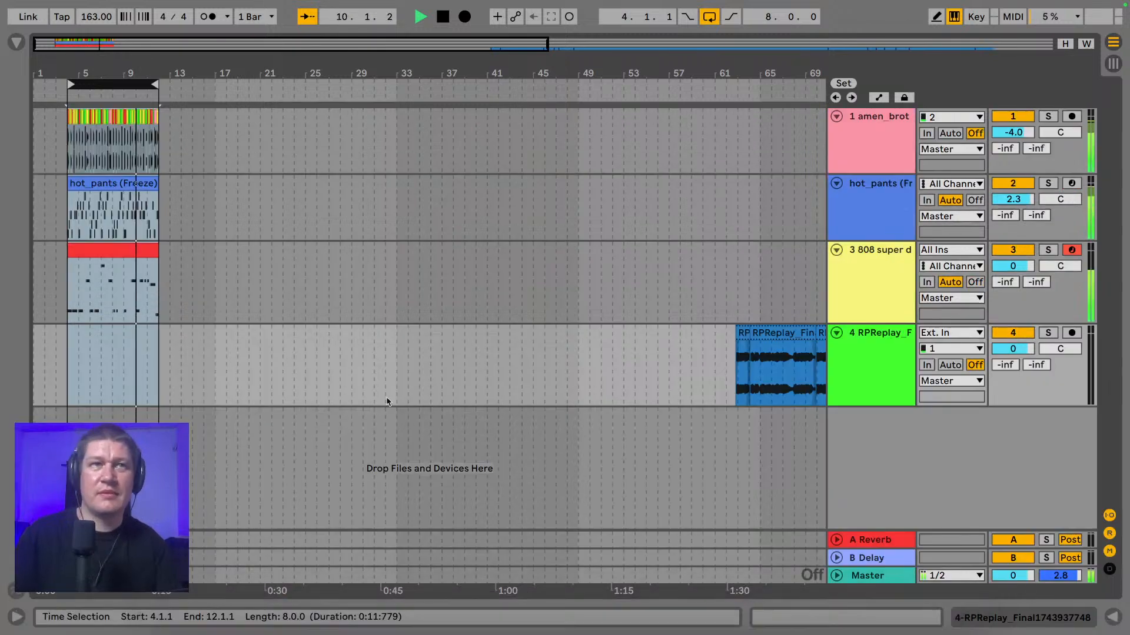
- Fold the amen break, hot_pants, 808 and RPReplay tracks to their minimum height in the arrangement
{"action": "left_click_drag", "start_coordinate": [104, 73], "coordinate": [346, 93]}
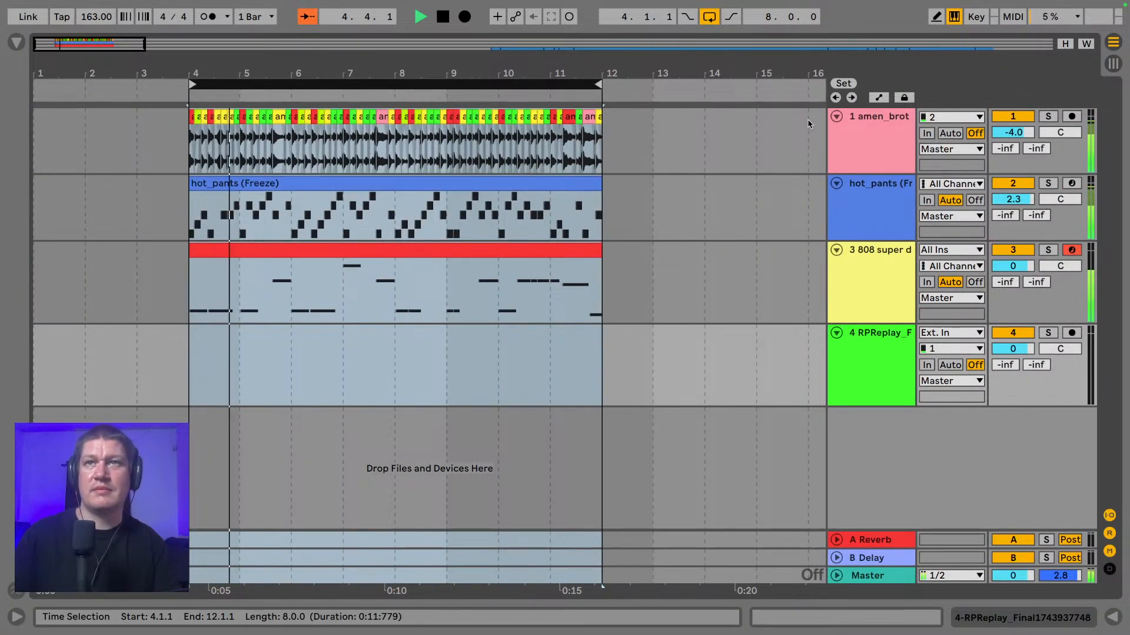
{"action": "left_click", "coordinate": [835, 117]}
{"action": "left_click", "coordinate": [837, 135]}
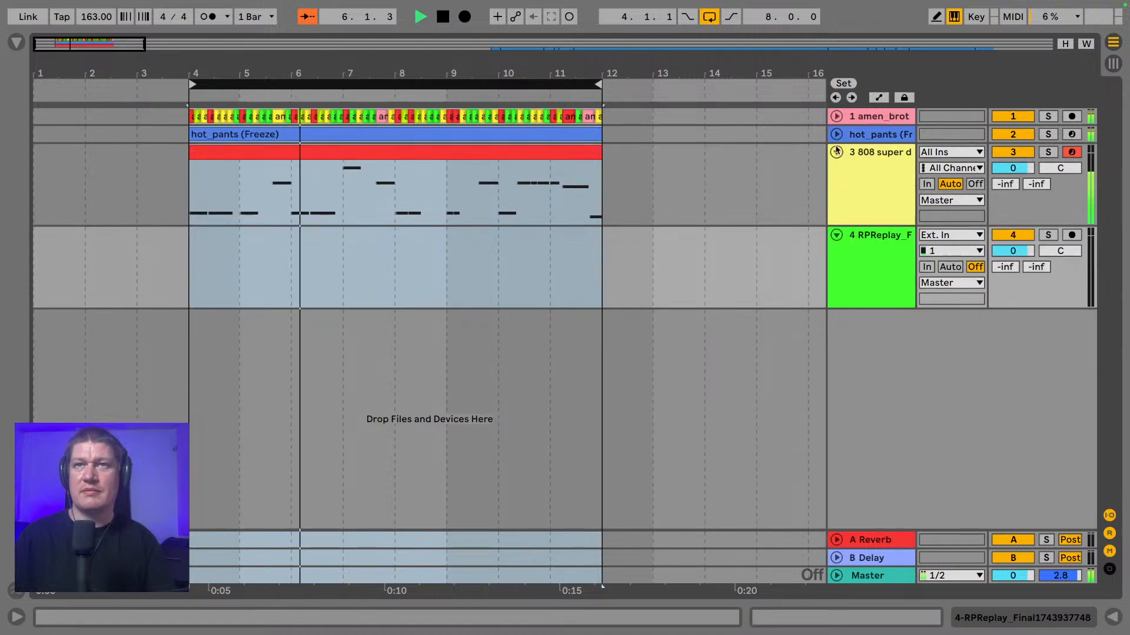
{"action": "left_click", "coordinate": [836, 152]}
{"action": "left_click", "coordinate": [836, 170]}
- Set the fixed grid to 4 bars and try to select the loop's contents across all four tracks
{"action": "right_click", "coordinate": [850, 213]}
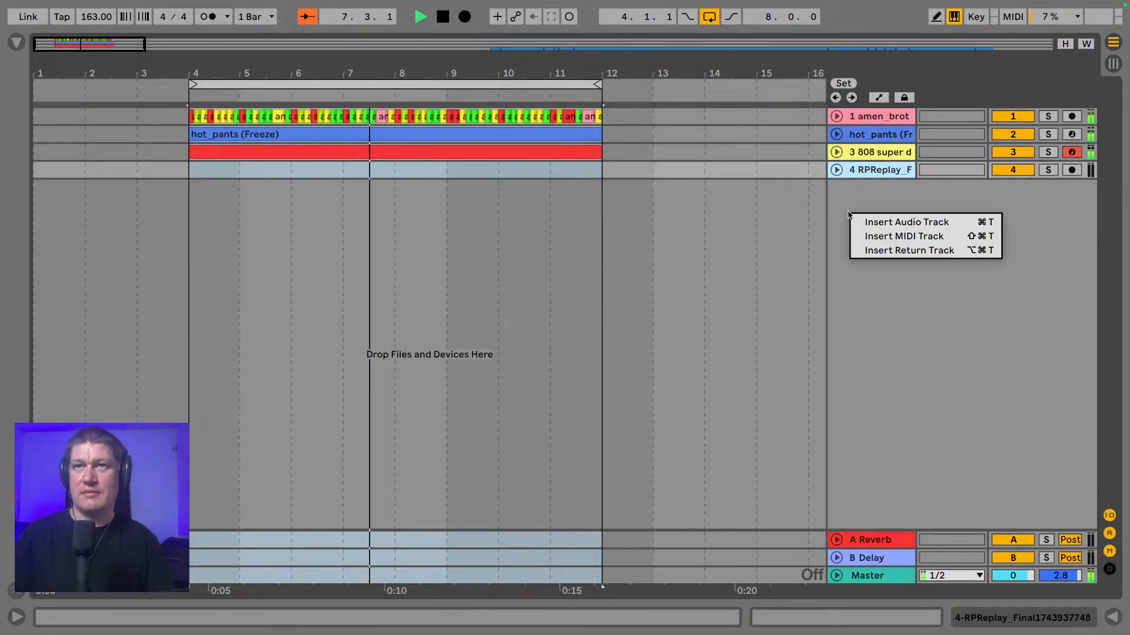
{"action": "right_click", "coordinate": [771, 269]}
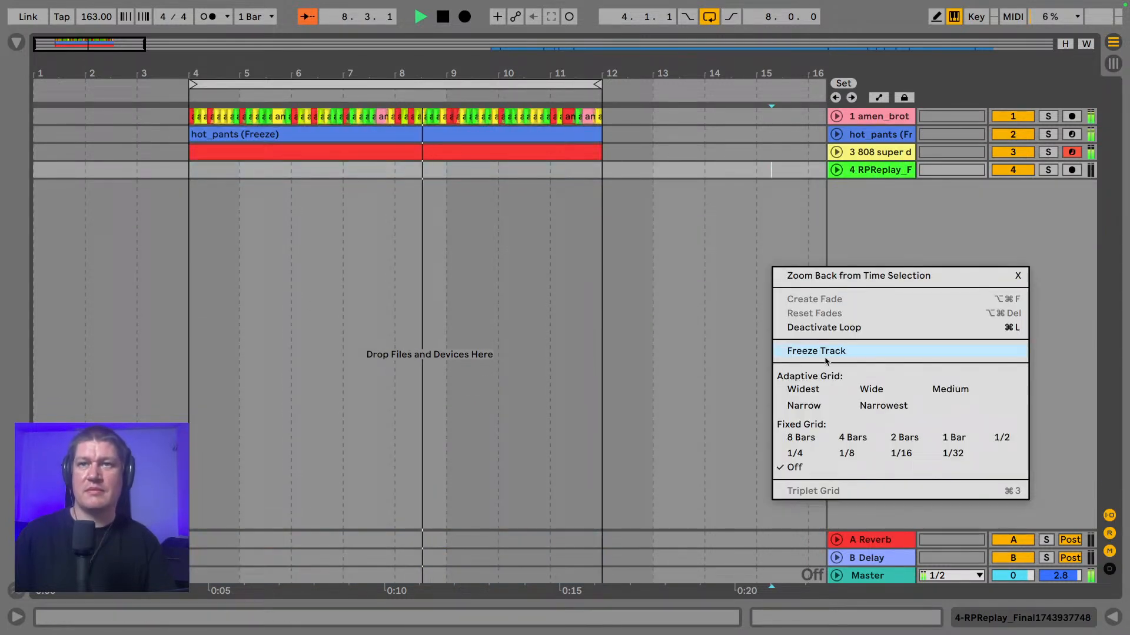
{"action": "left_click", "coordinate": [851, 434]}
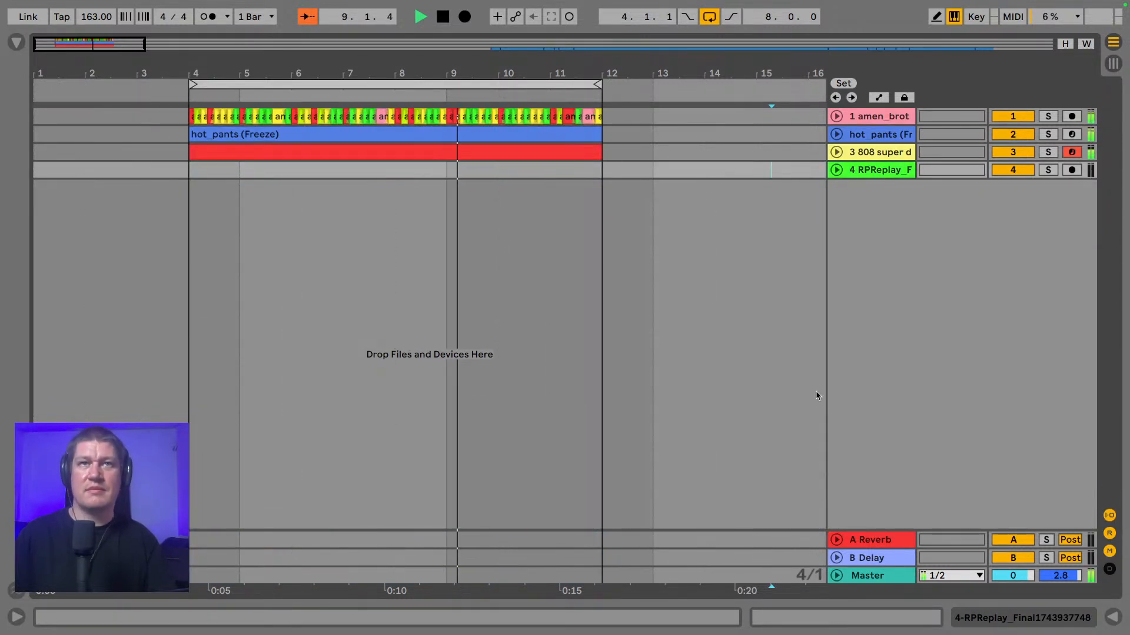
{"action": "left_click", "coordinate": [570, 154]}
{"action": "left_click_drag", "start_coordinate": [600, 170], "coordinate": [272, 108]}
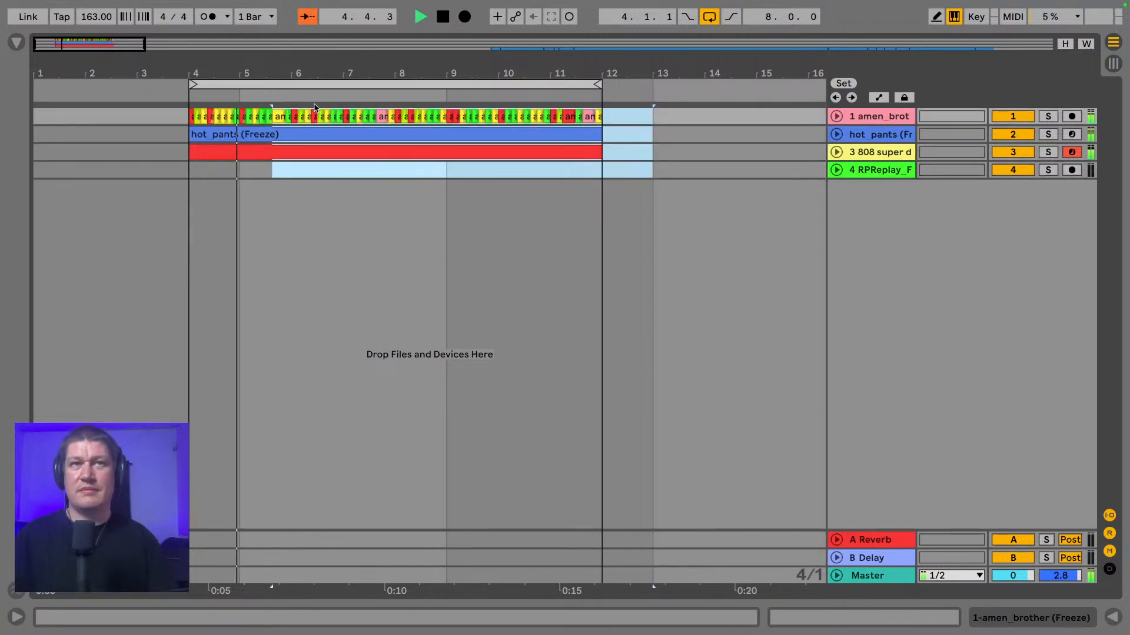
- Set the fixed grid to 1 bar and move the eight-bar loop with all its clips to start at 5.1.1
{"action": "right_click", "coordinate": [304, 234]}
{"action": "left_click", "coordinate": [478, 407]}
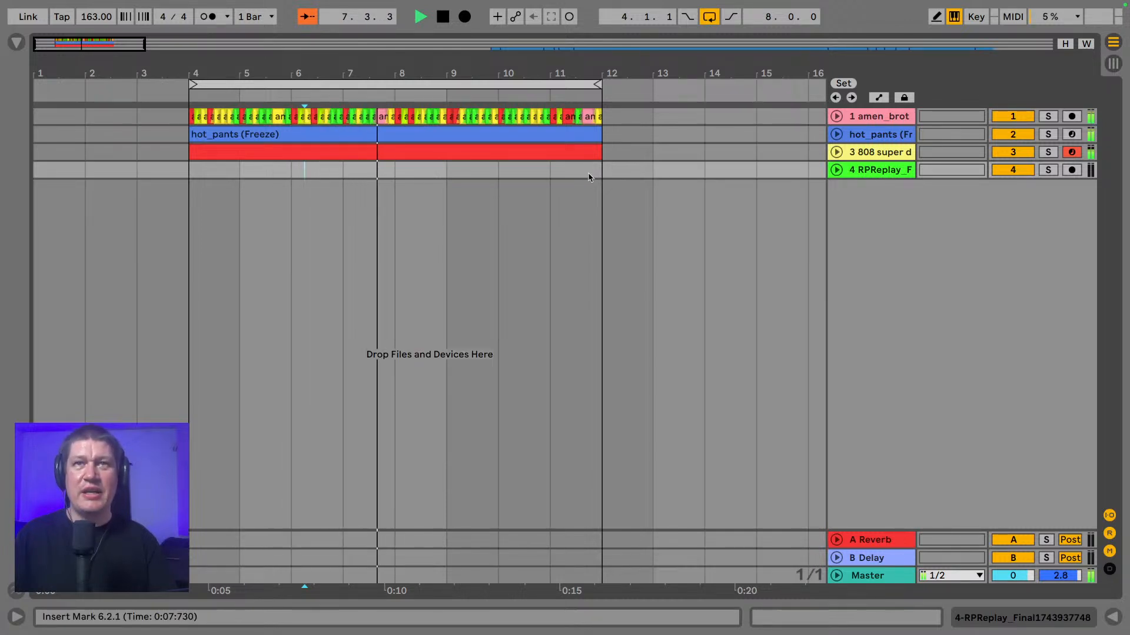
{"action": "left_click_drag", "start_coordinate": [599, 171], "coordinate": [277, 156]}
{"action": "left_click_drag", "start_coordinate": [282, 87], "coordinate": [333, 88]}
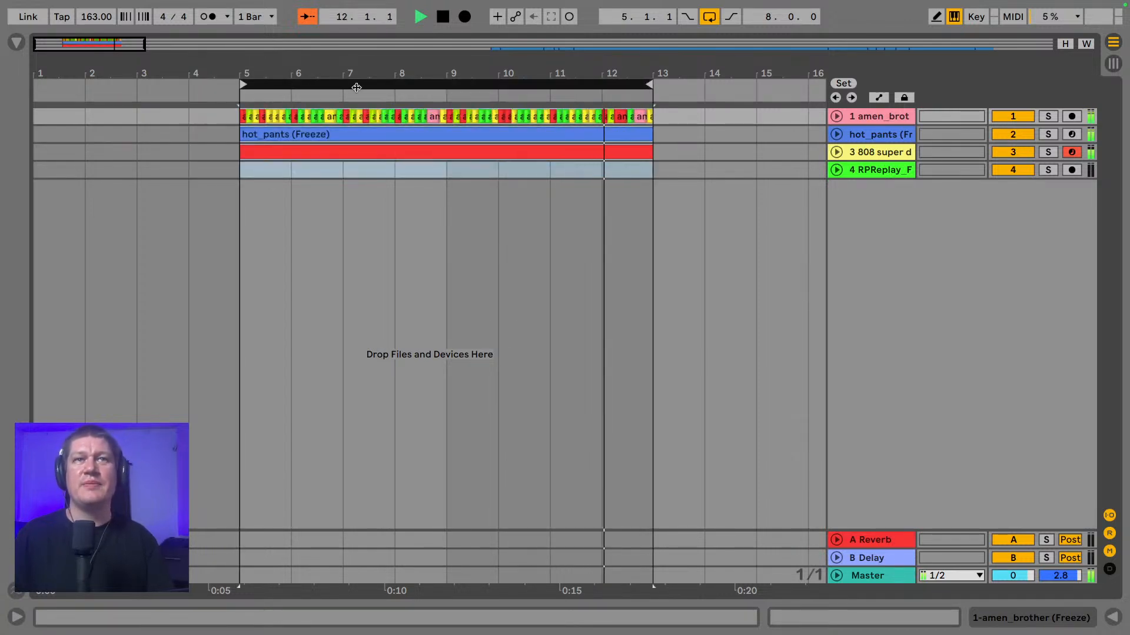
- Listen to the amen break and hot_pants tracks soloed in turn, and restore playback of all tracks
{"action": "left_click", "coordinate": [1048, 117]}
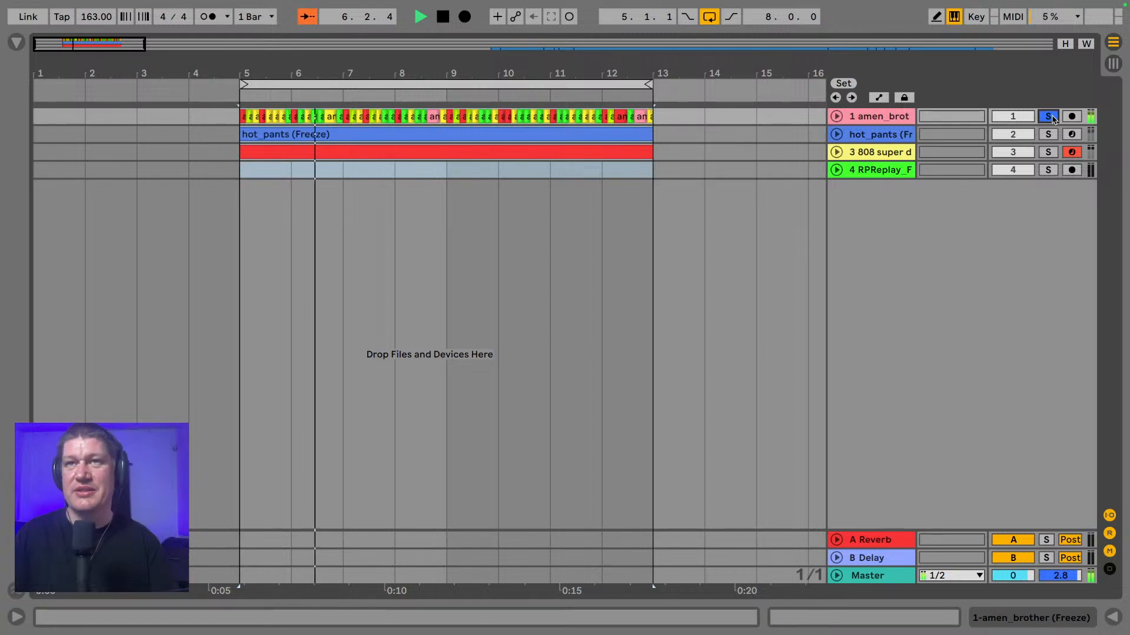
{"action": "left_click", "coordinate": [1047, 134]}
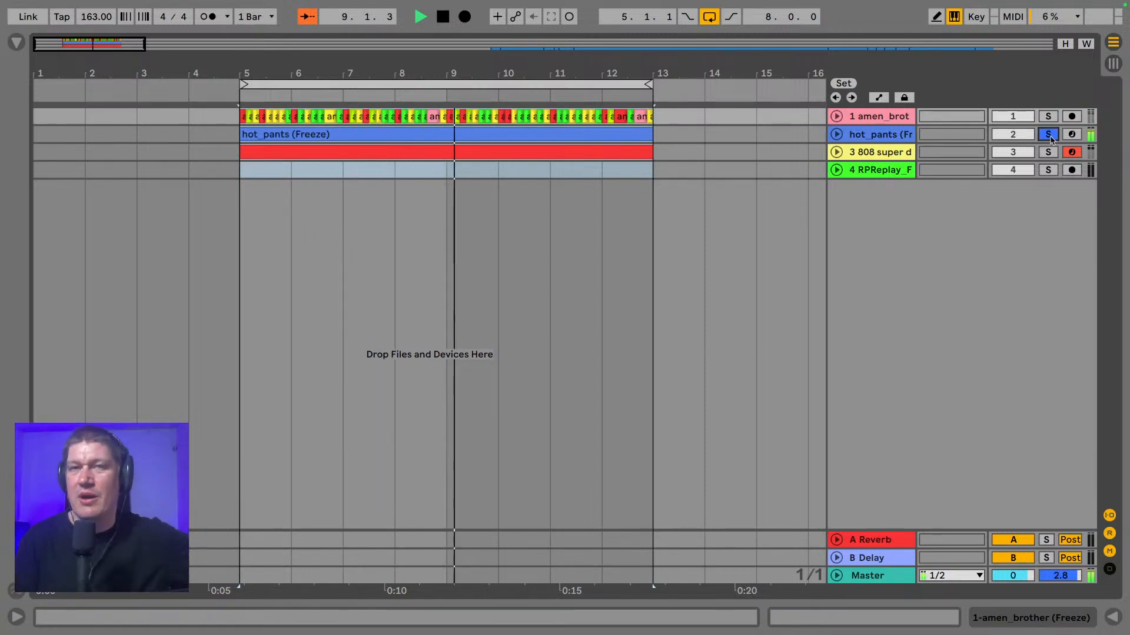
{"action": "left_click", "coordinate": [1048, 134]}
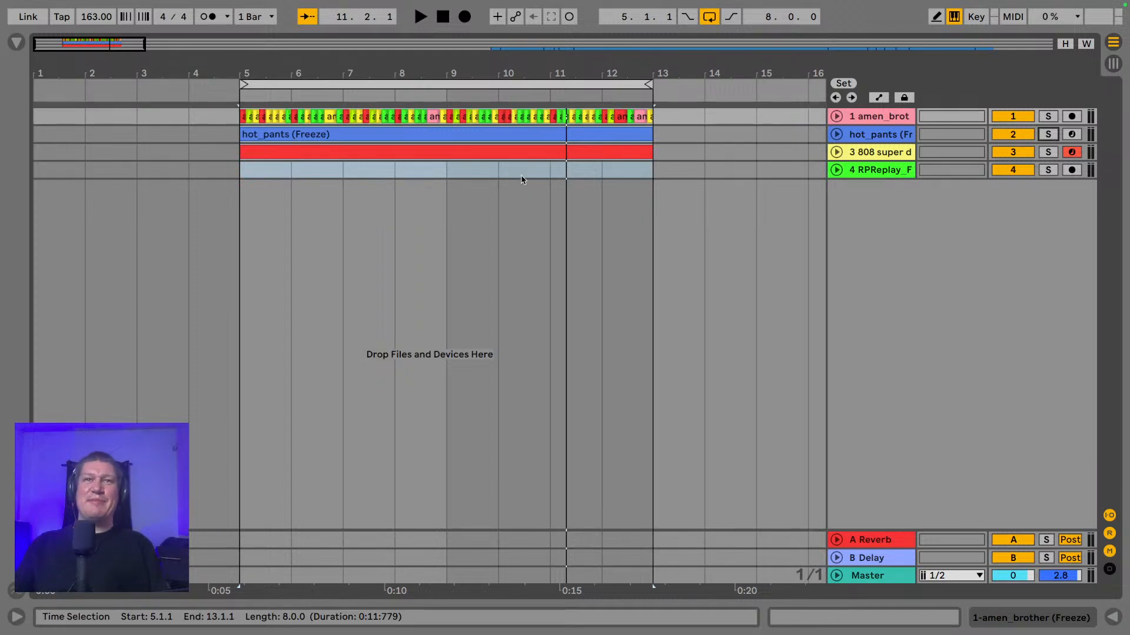
- Place the insert marker at 5.1.1 on the RPReplay track and play the loop from there
{"action": "left_click_drag", "start_coordinate": [308, 68], "coordinate": [324, 65]}
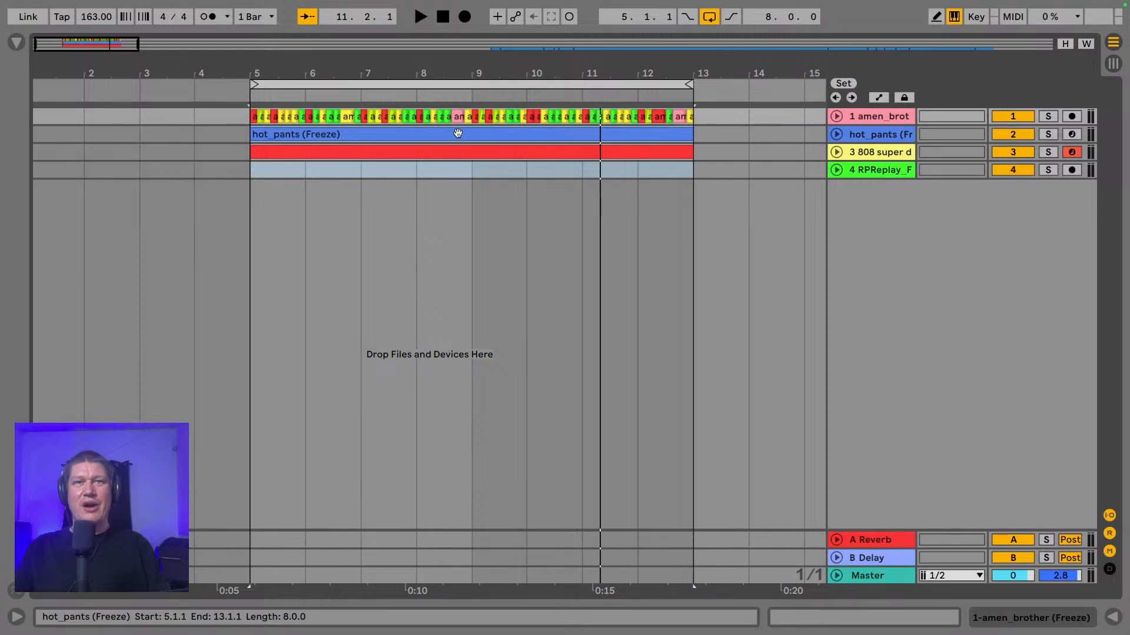
{"action": "left_click", "coordinate": [241, 175]}
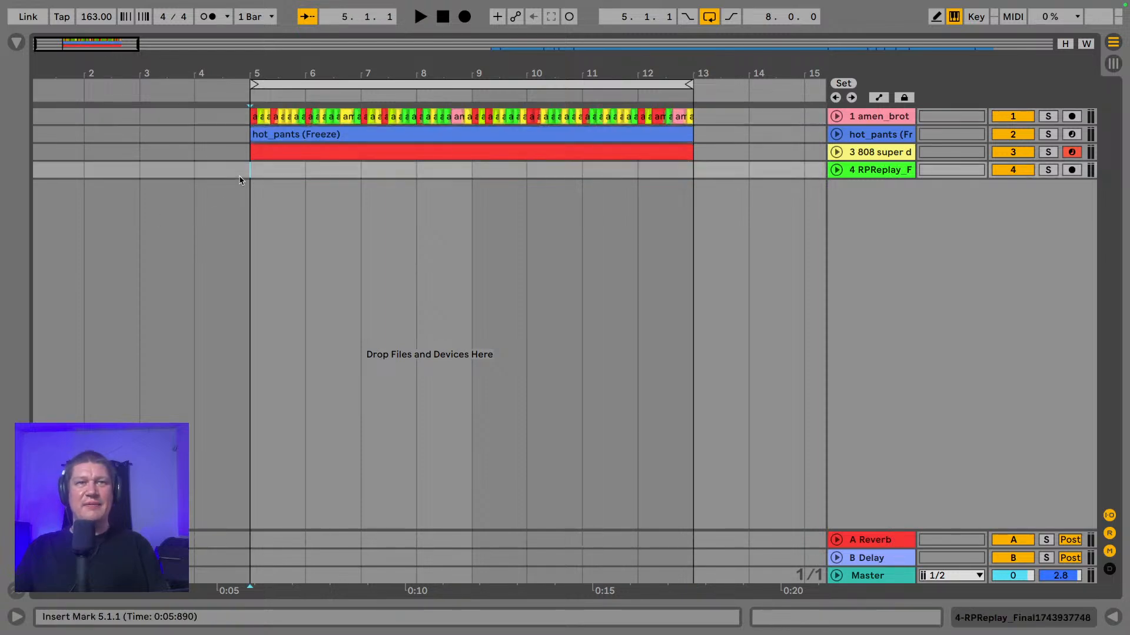
{"action": "key", "text": "space"}
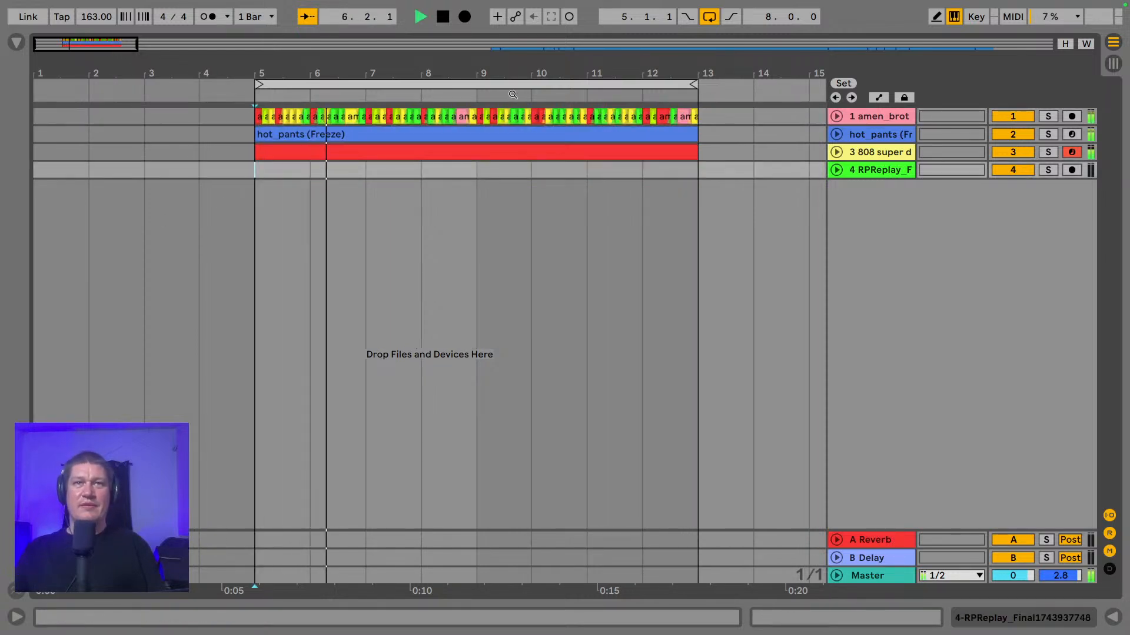
- Open the 808 bassline clip's notes for editing during playback and enlarge the note editor
{"action": "left_click_drag", "start_coordinate": [569, 74], "coordinate": [568, 17]}
{"action": "left_click_drag", "start_coordinate": [138, 73], "coordinate": [138, 38]}
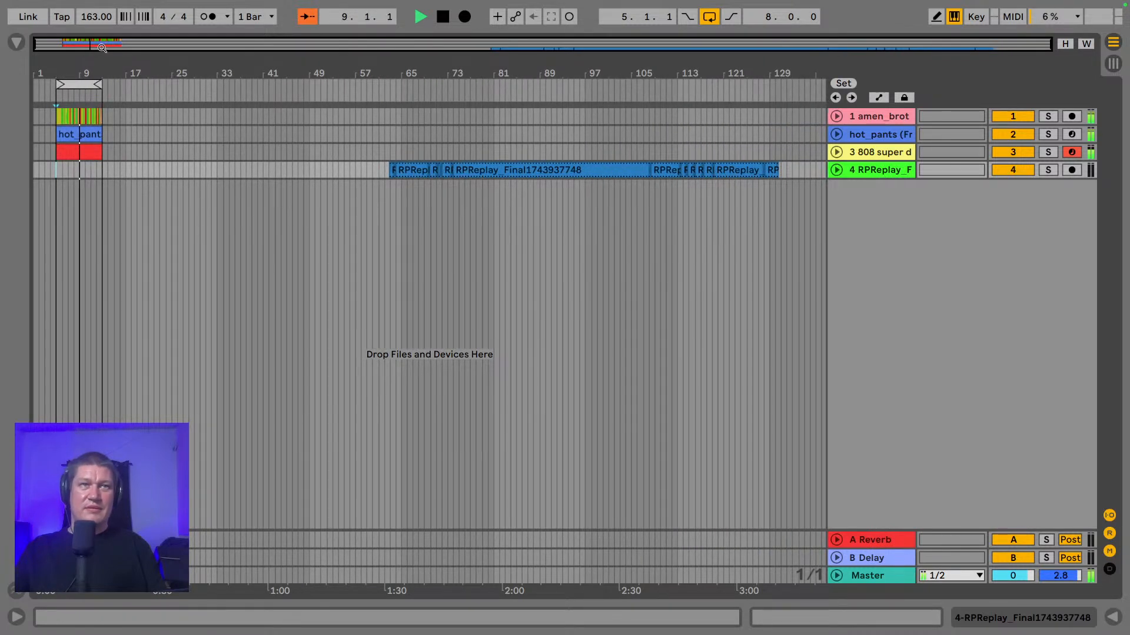
{"action": "left_click_drag", "start_coordinate": [75, 71], "coordinate": [75, 117]}
{"action": "left_click_drag", "start_coordinate": [204, 118], "coordinate": [356, 141]}
{"action": "double_click", "coordinate": [397, 155]}
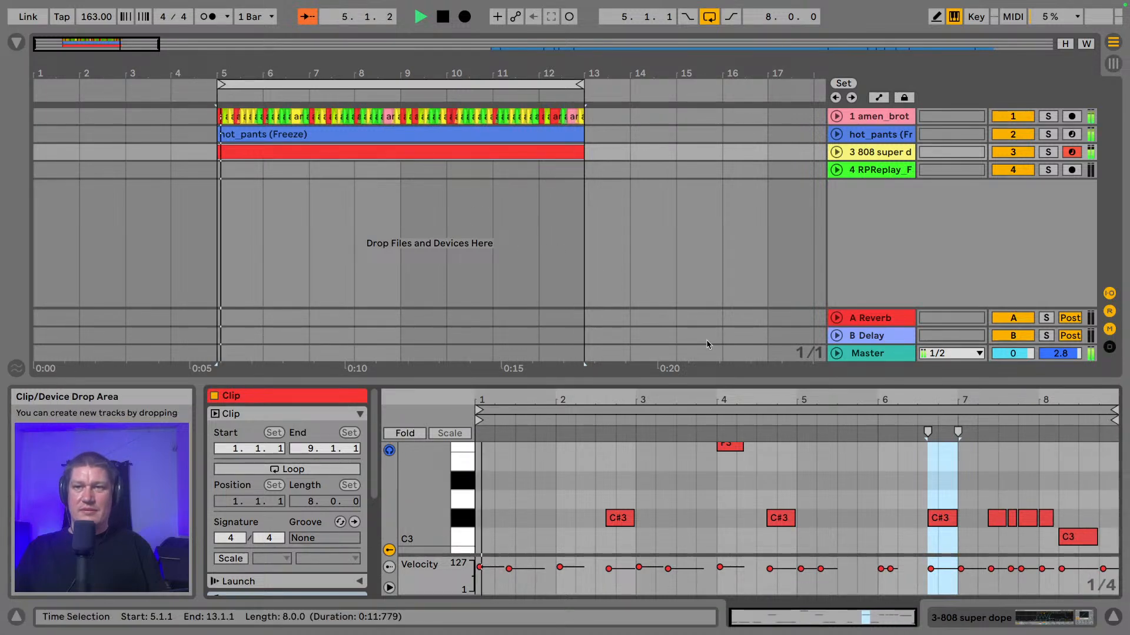
{"action": "left_click_drag", "start_coordinate": [723, 379], "coordinate": [723, 260]}
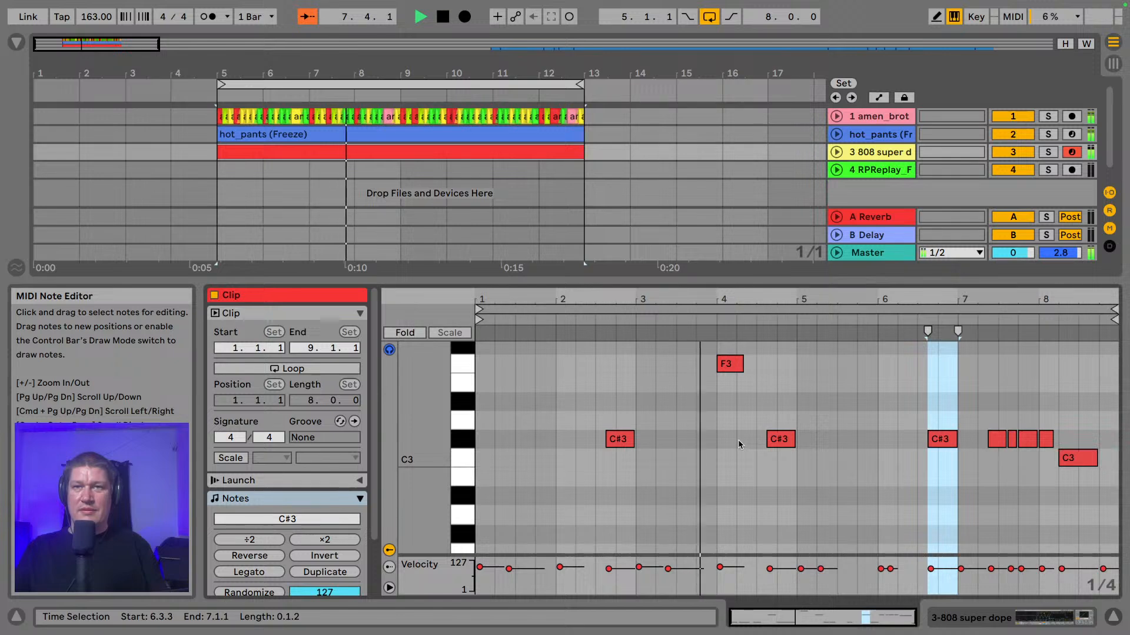
- Nudge the F3 note at bar 4 of the bassline clip slightly later, off the grid, and stop playback
{"action": "left_click_drag", "start_coordinate": [734, 299], "coordinate": [697, 362]}
{"action": "left_click", "coordinate": [696, 364]}
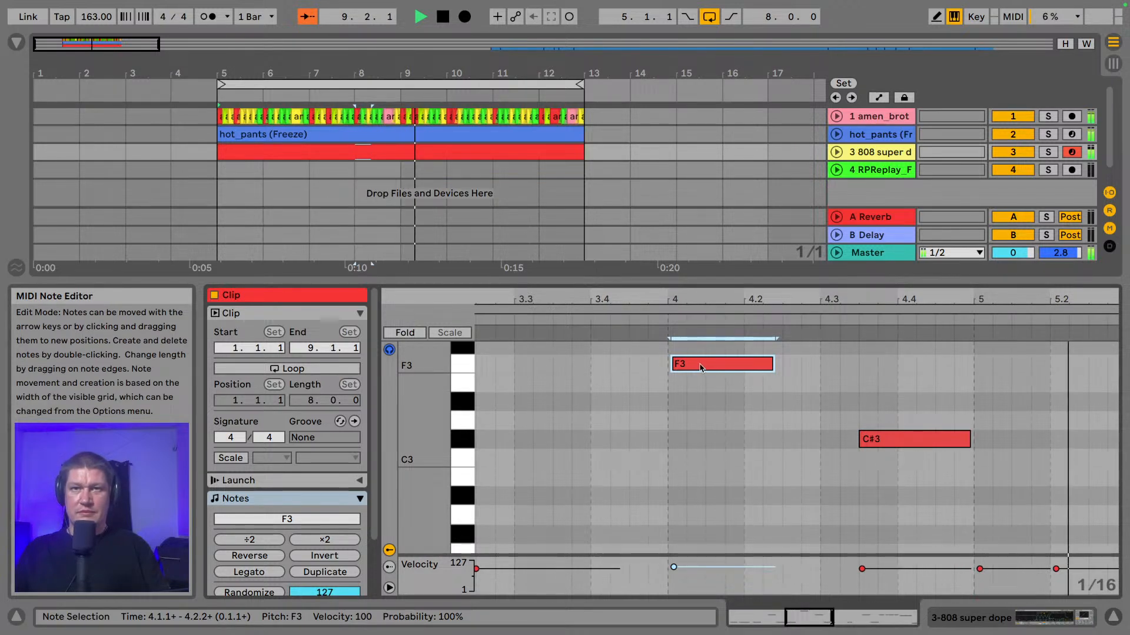
{"action": "left_click_drag", "start_coordinate": [701, 367], "coordinate": [703, 365]}
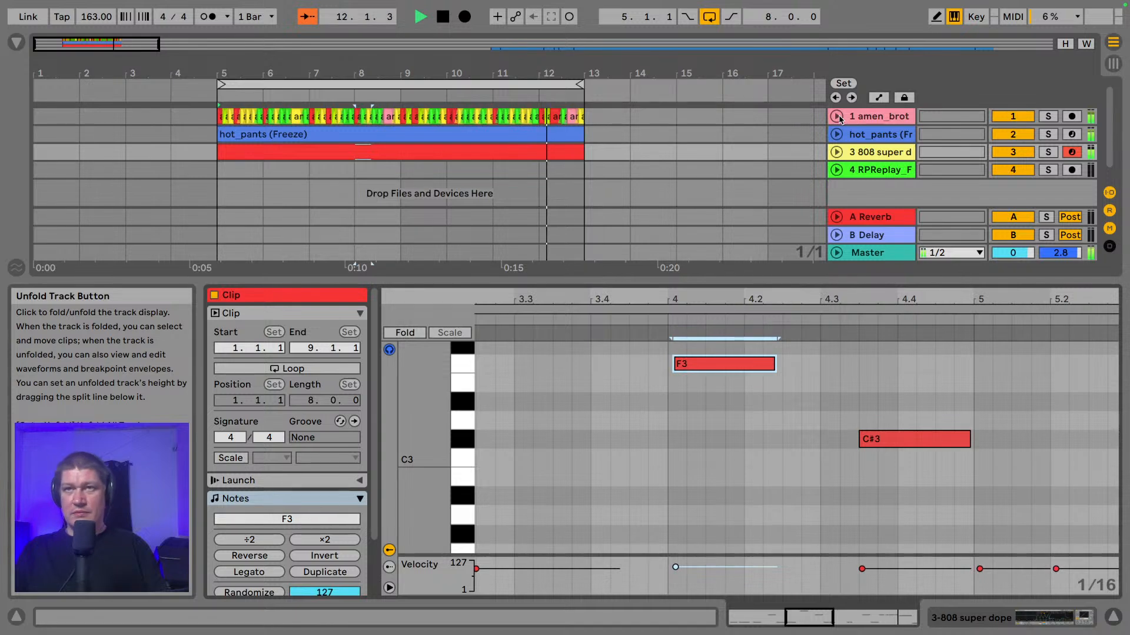
{"action": "key", "text": "space"}
- Show the browser with more room and look through the Production folder for old sample packs
{"action": "left_click", "coordinate": [16, 41]}
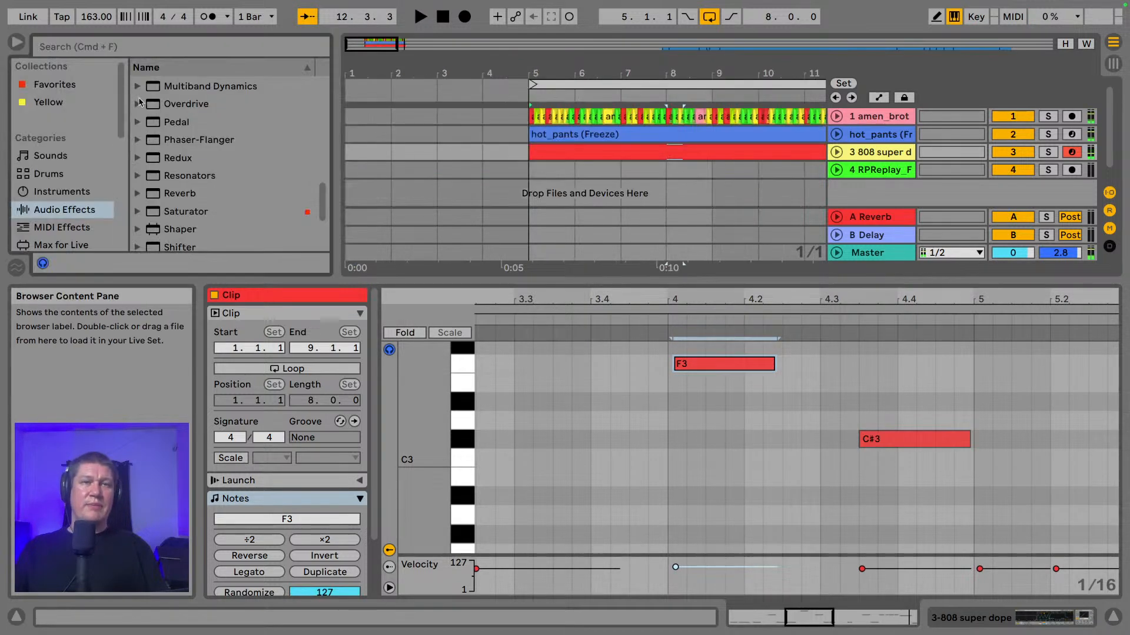
{"action": "left_click_drag", "start_coordinate": [587, 282], "coordinate": [587, 412]}
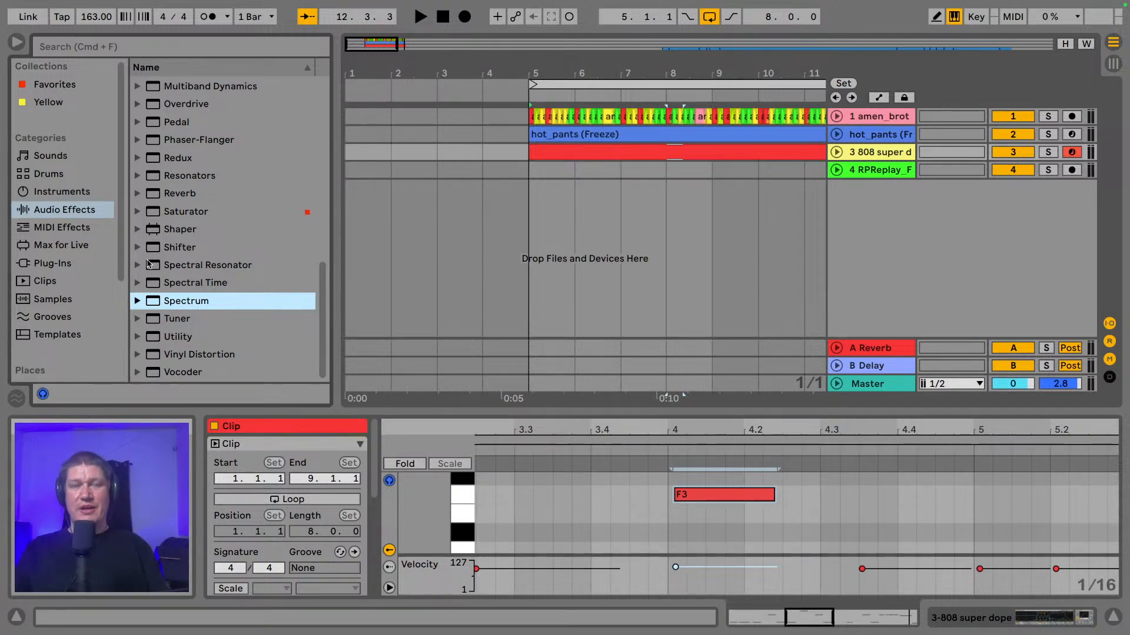
{"action": "scroll", "coordinate": [145, 260], "scroll_direction": "up", "scroll_amount": 3}
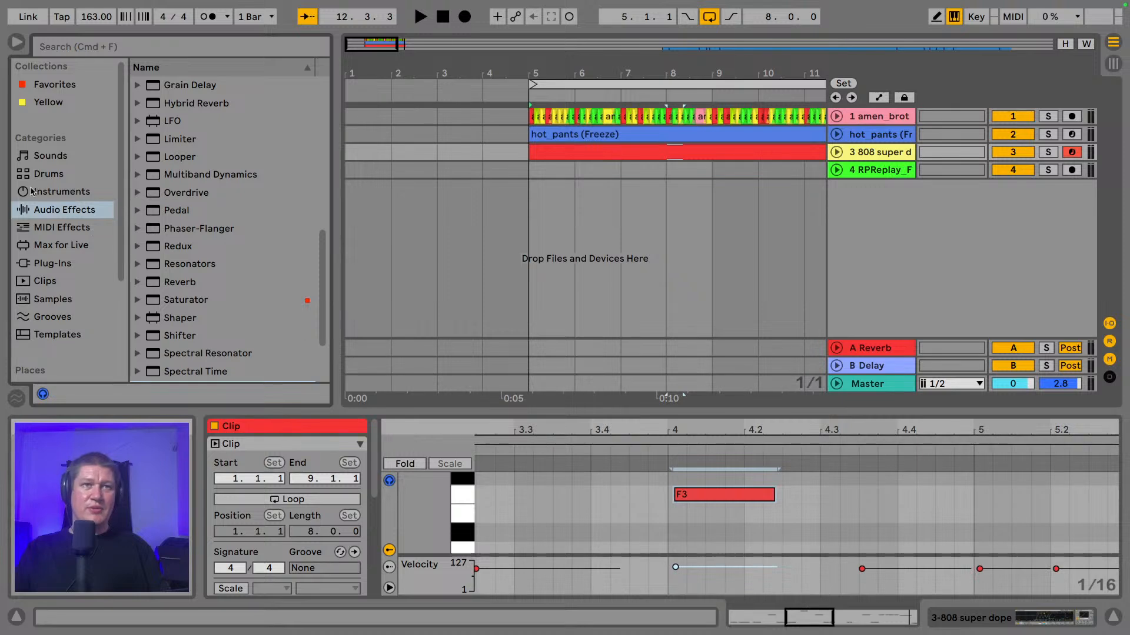
{"action": "scroll", "coordinate": [253, 217], "scroll_direction": "down", "scroll_amount": 3}
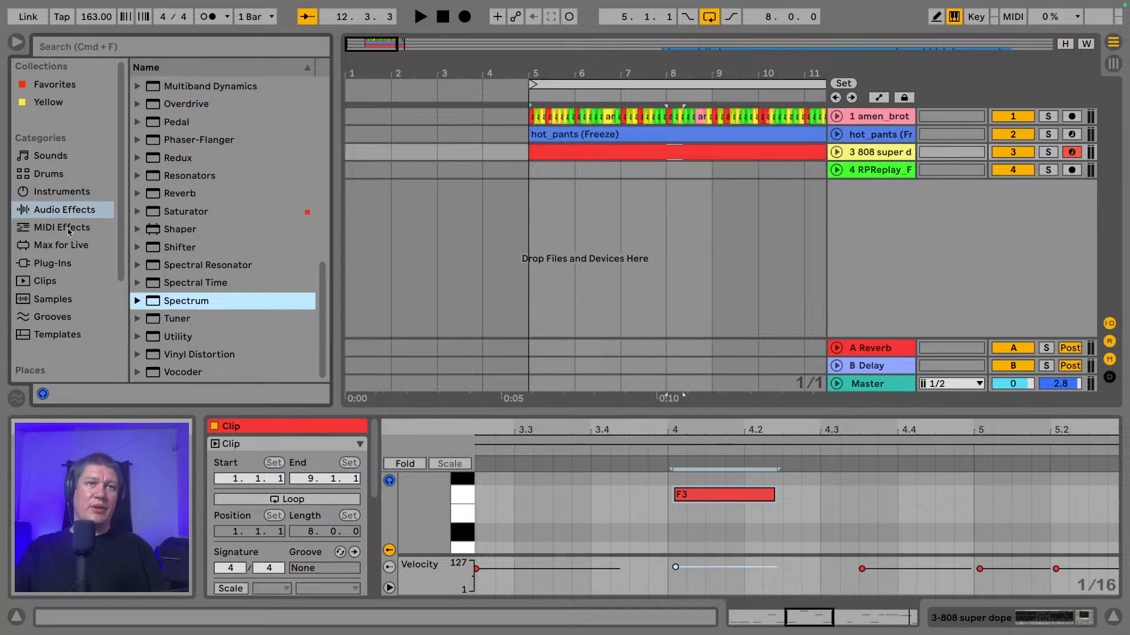
{"action": "scroll", "coordinate": [59, 264], "scroll_direction": "down", "scroll_amount": 5}
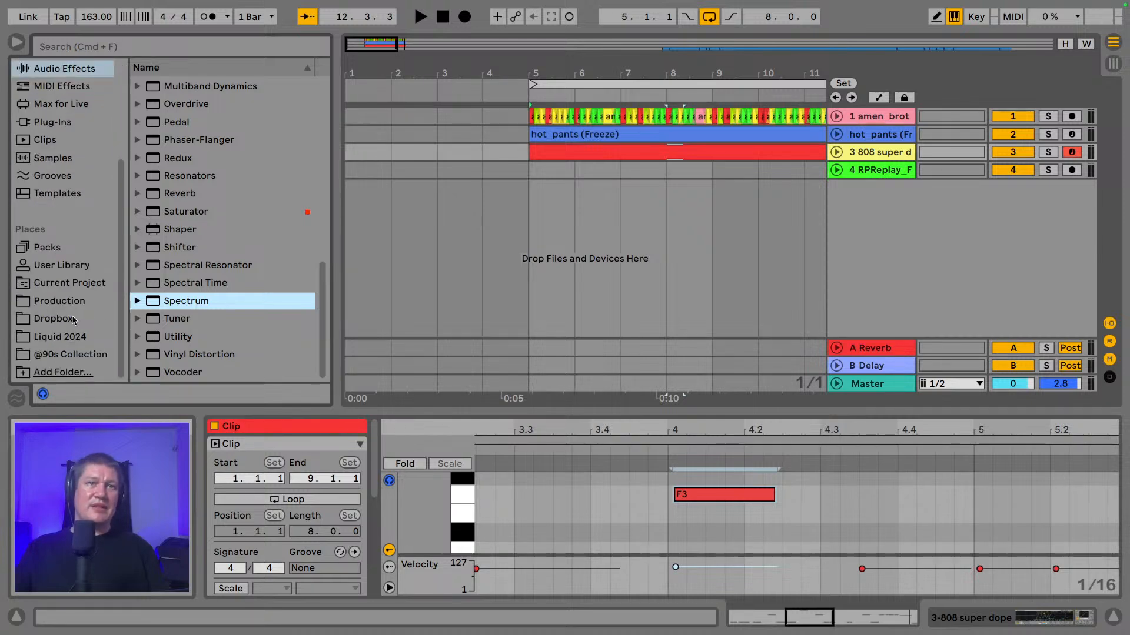
{"action": "left_click", "coordinate": [59, 300]}
{"action": "scroll", "coordinate": [187, 251], "scroll_direction": "down", "scroll_amount": 5}
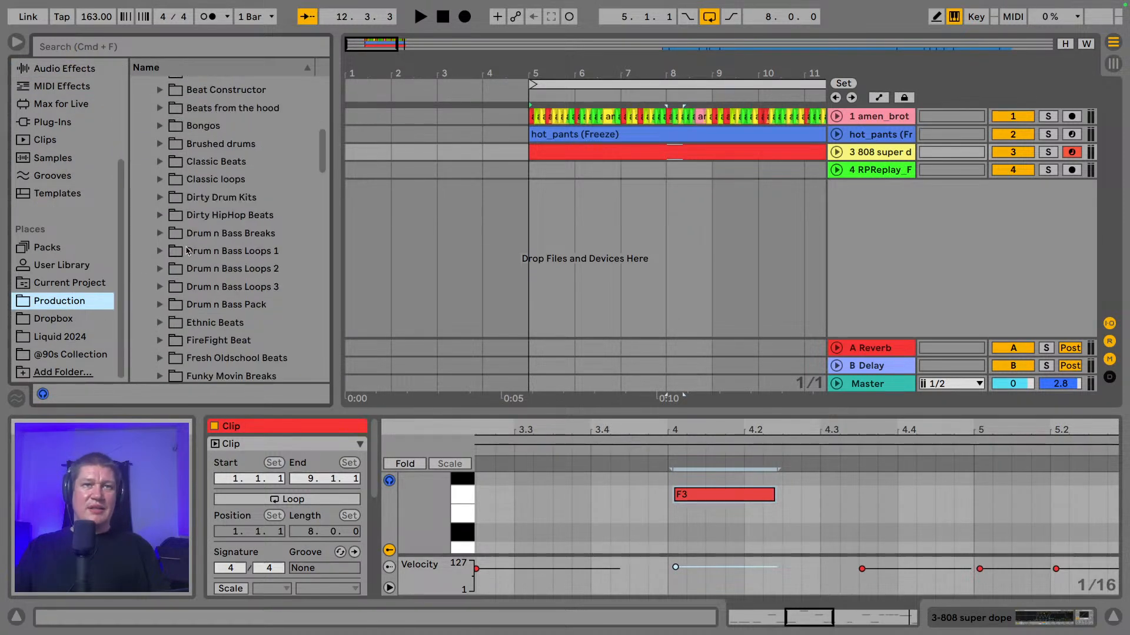
{"action": "scroll", "coordinate": [187, 251], "scroll_direction": "down", "scroll_amount": 3}
{"action": "scroll", "coordinate": [187, 250], "scroll_direction": "down", "scroll_amount": 15}
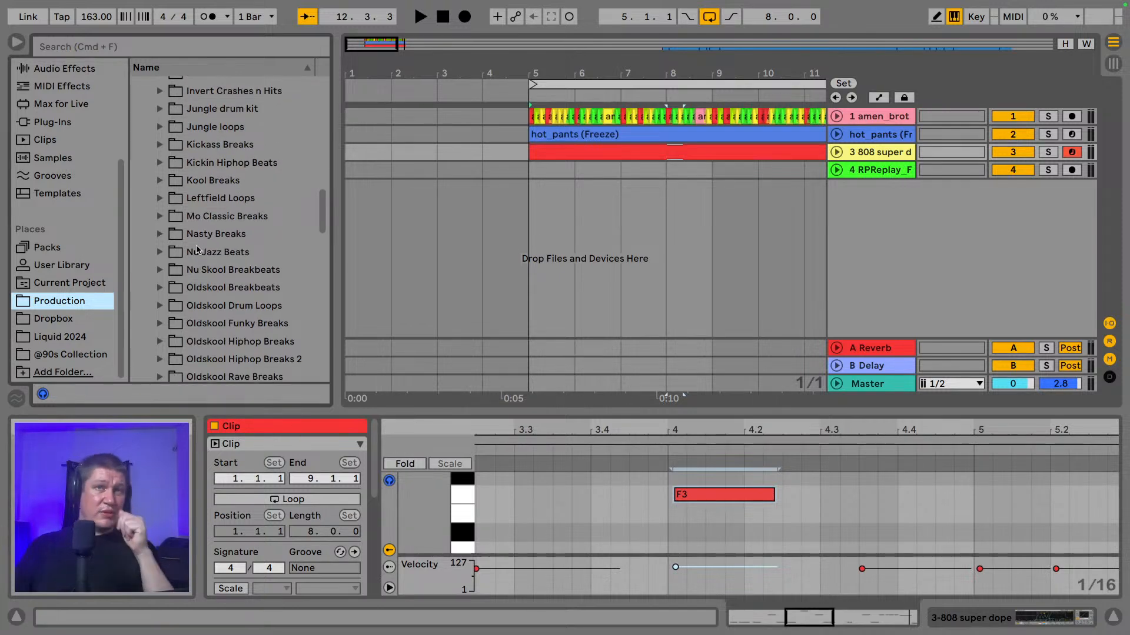
{"action": "scroll", "coordinate": [254, 224], "scroll_direction": "down", "scroll_amount": 3}
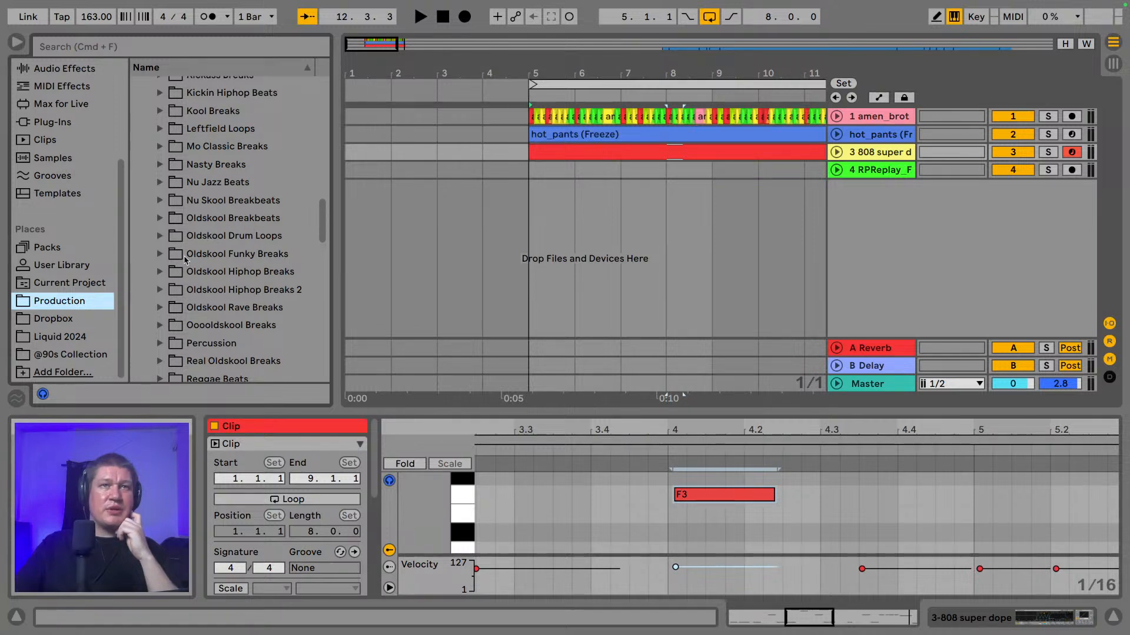
{"action": "scroll", "coordinate": [271, 224], "scroll_direction": "down", "scroll_amount": 12}
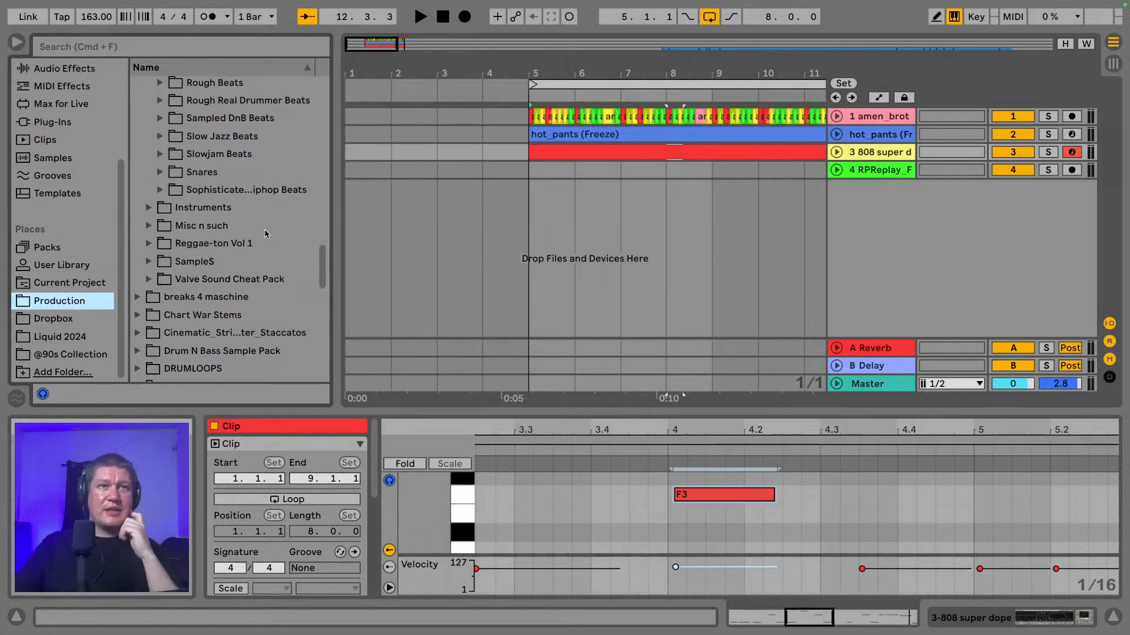
{"action": "scroll", "coordinate": [265, 233], "scroll_direction": "down", "scroll_amount": 20}
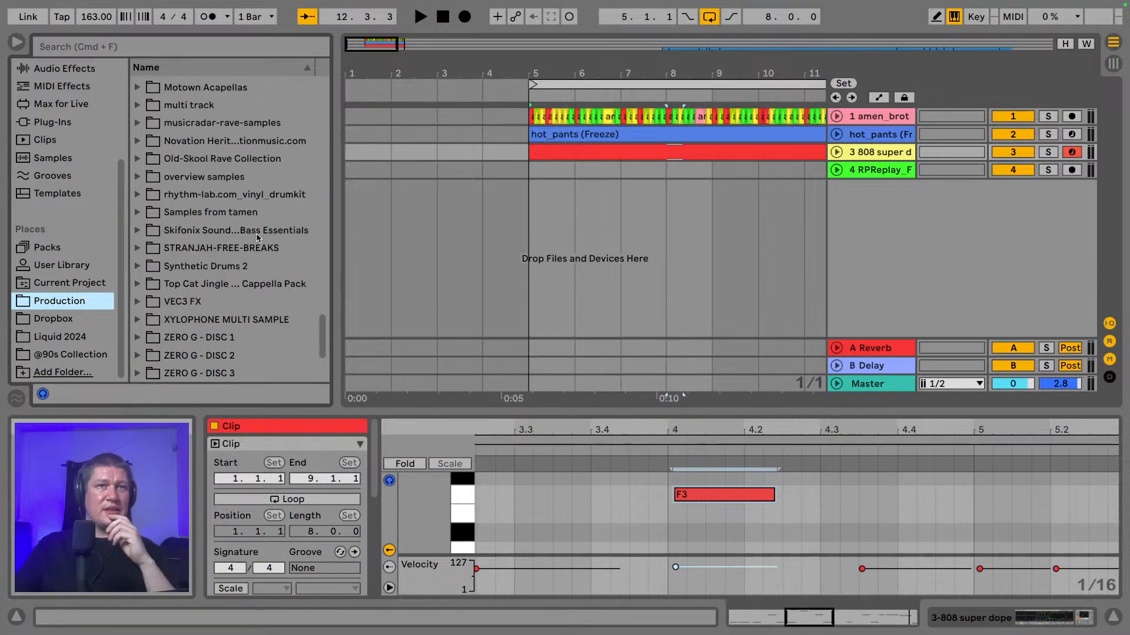
{"action": "scroll", "coordinate": [257, 238], "scroll_direction": "down", "scroll_amount": 5}
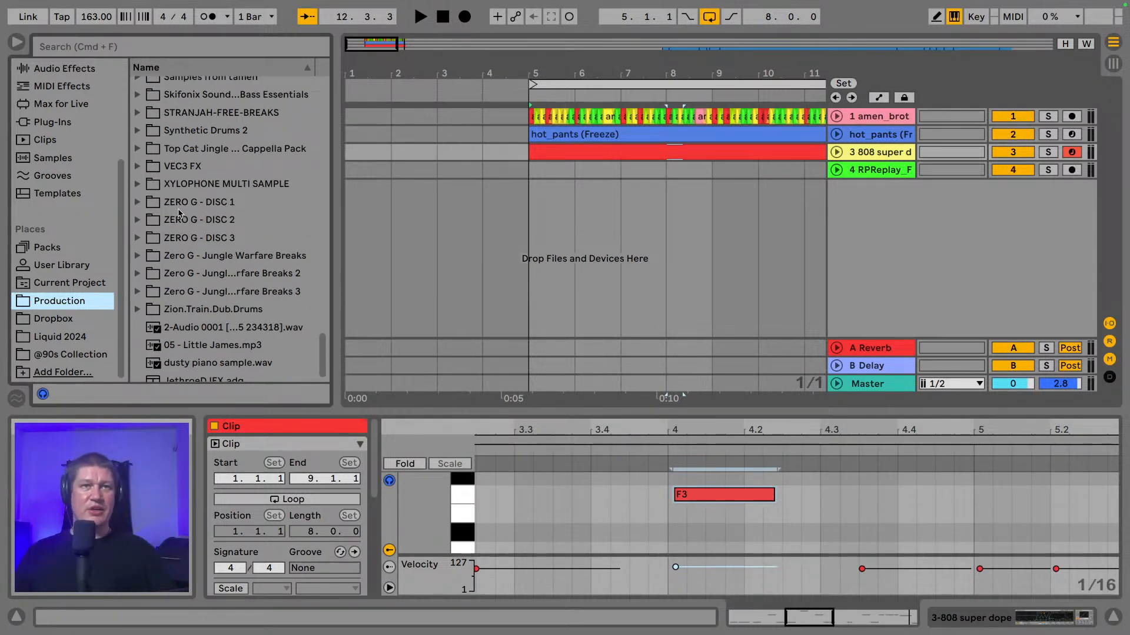
{"action": "scroll", "coordinate": [189, 228], "scroll_direction": "down", "scroll_amount": 1}
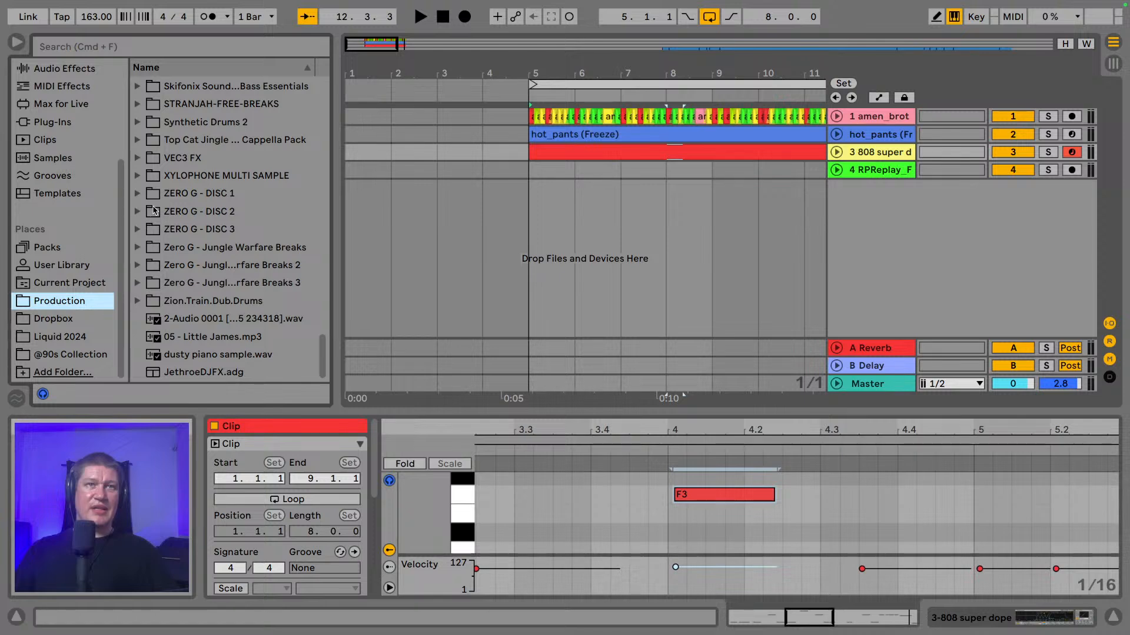
- Expand the ZERO G - DISC 1 folder and examine its sample categories
{"action": "left_click", "coordinate": [196, 192]}
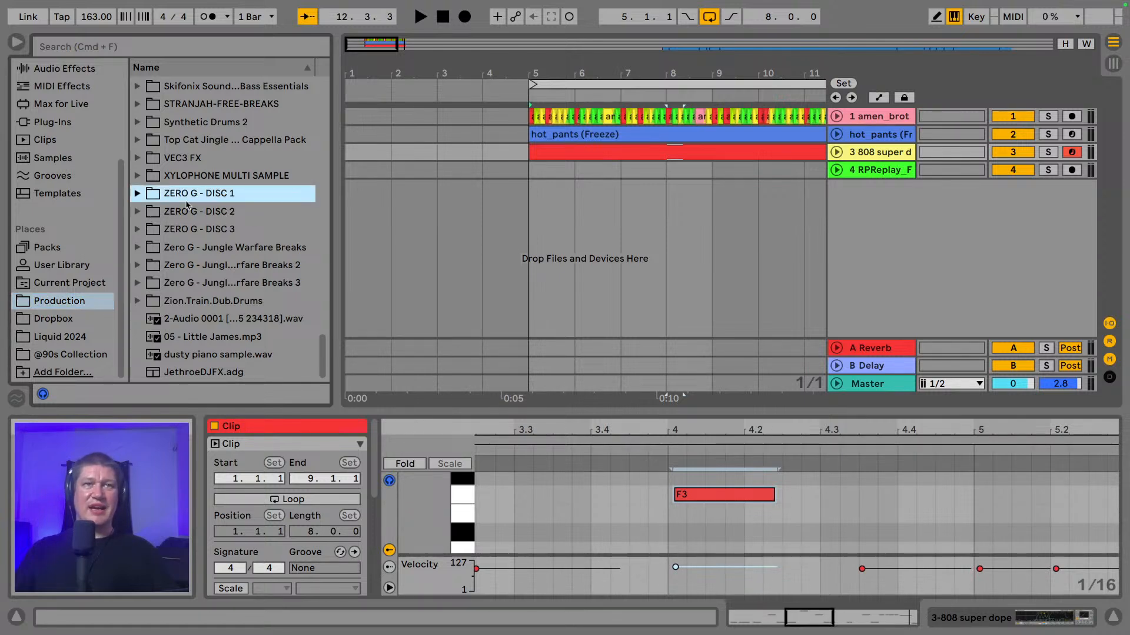
{"action": "left_click", "coordinate": [137, 193]}
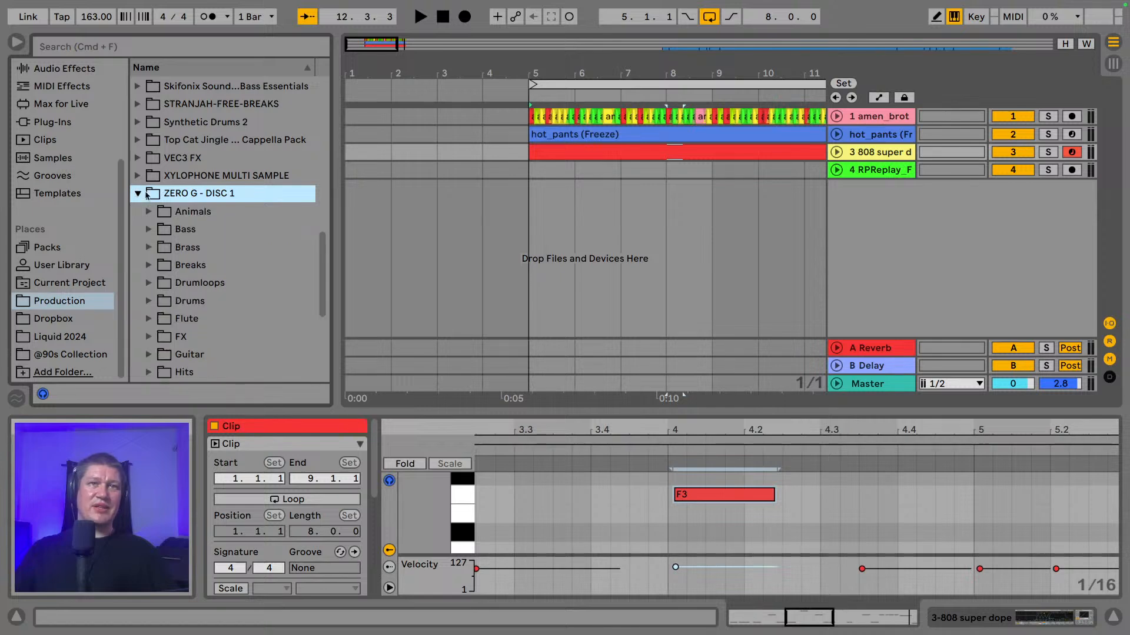
{"action": "scroll", "coordinate": [240, 206], "scroll_direction": "down", "scroll_amount": 3}
{"action": "scroll", "coordinate": [240, 208], "scroll_direction": "up", "scroll_amount": 3}
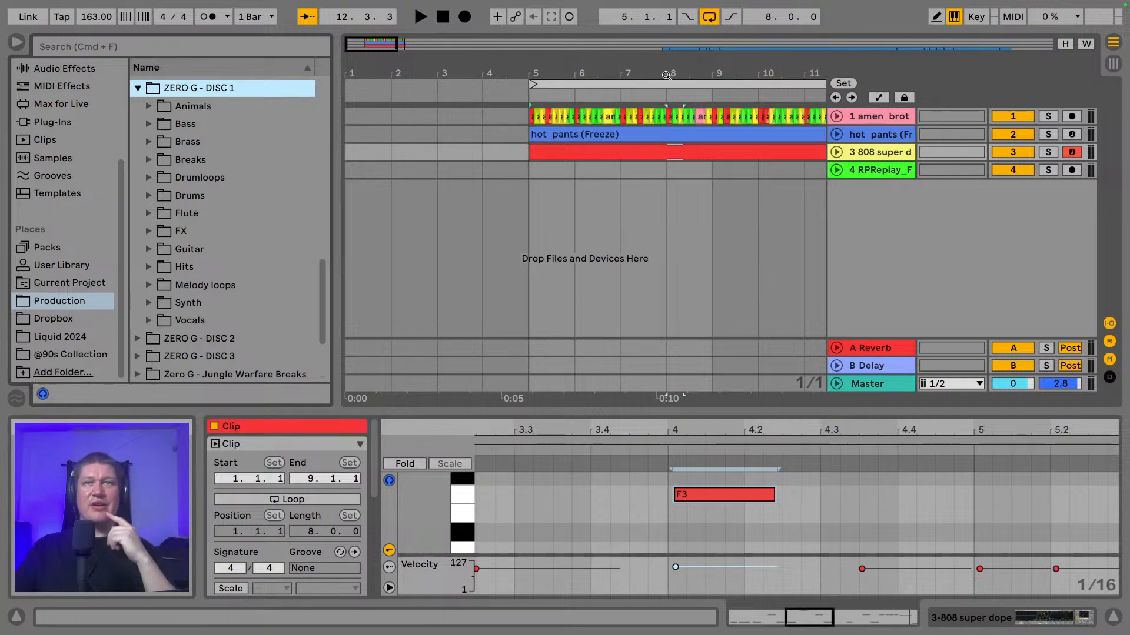
- Solo the amen break track, play it from 5.1.1 and hide the browser while listening
{"action": "left_click_drag", "start_coordinate": [667, 76], "coordinate": [506, 75]}
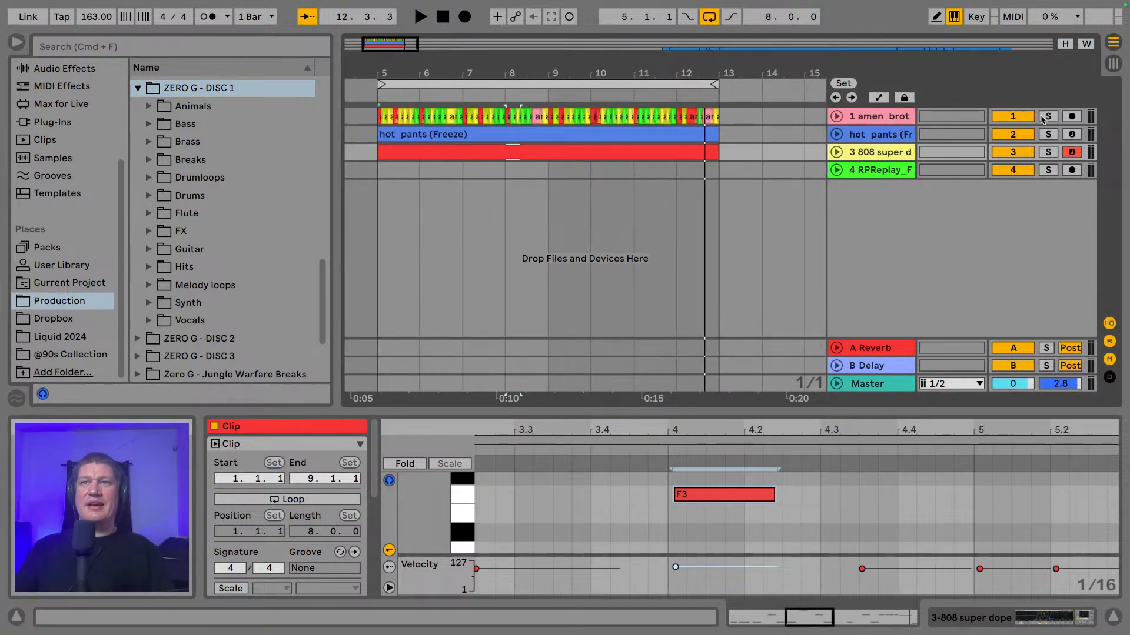
{"action": "left_click", "coordinate": [1047, 117]}
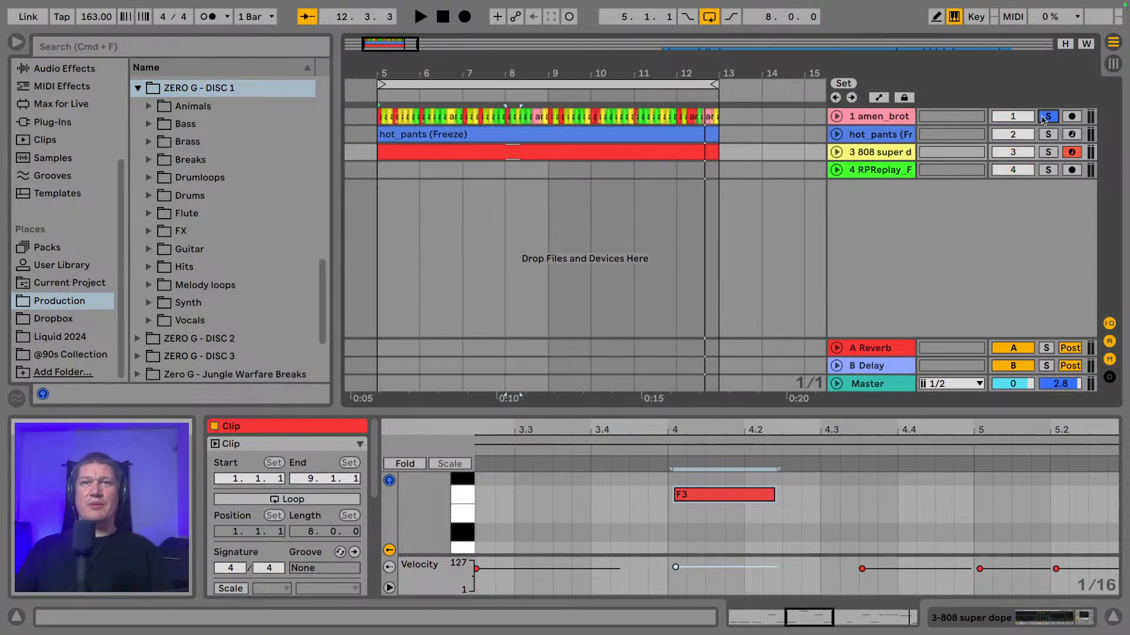
{"action": "left_click", "coordinate": [378, 182]}
{"action": "mouse_move", "coordinate": [398, 63]}
{"action": "left_mouse_down"}
{"action": "mouse_move", "coordinate": [397, 100]}
{"action": "mouse_move", "coordinate": [548, 118]}
{"action": "left_mouse_up"}
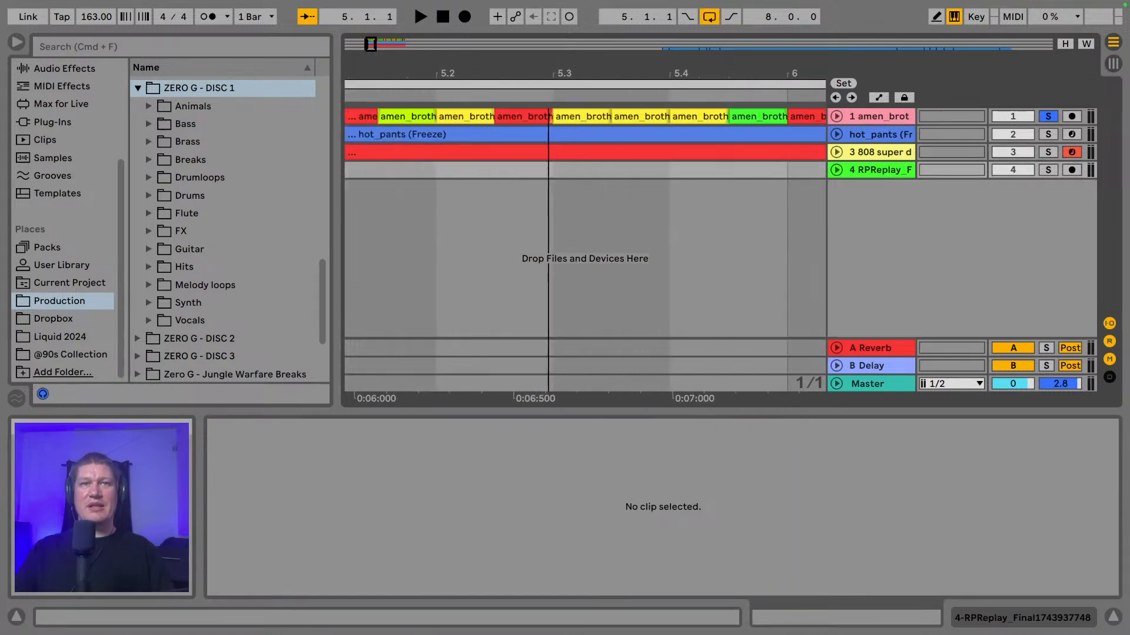
{"action": "key", "text": "space"}
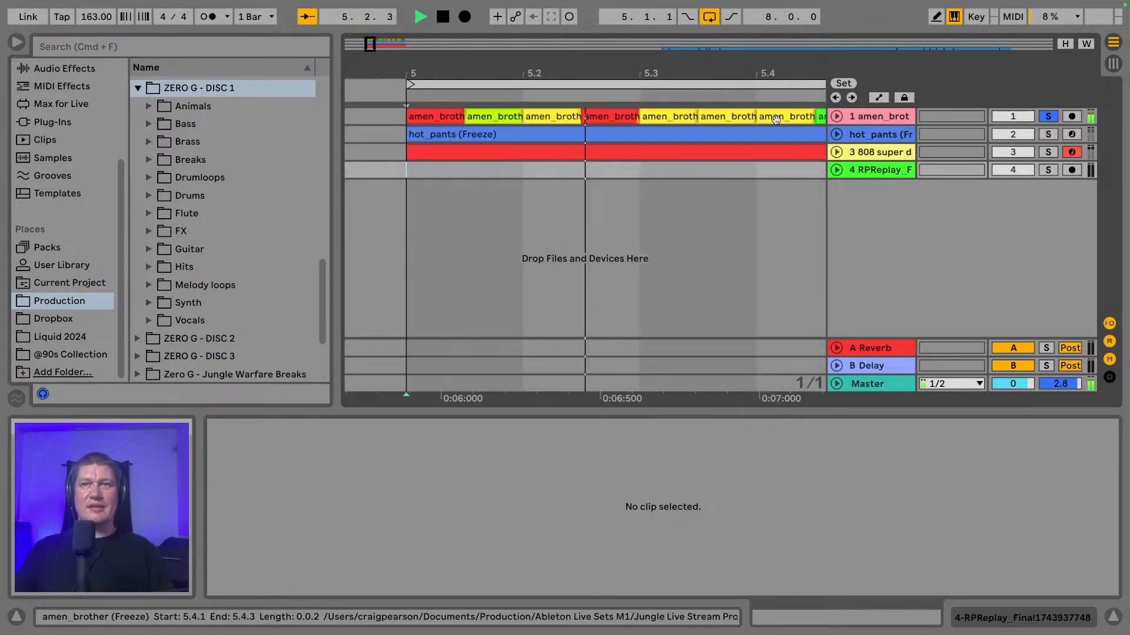
{"action": "left_click", "coordinate": [17, 44]}
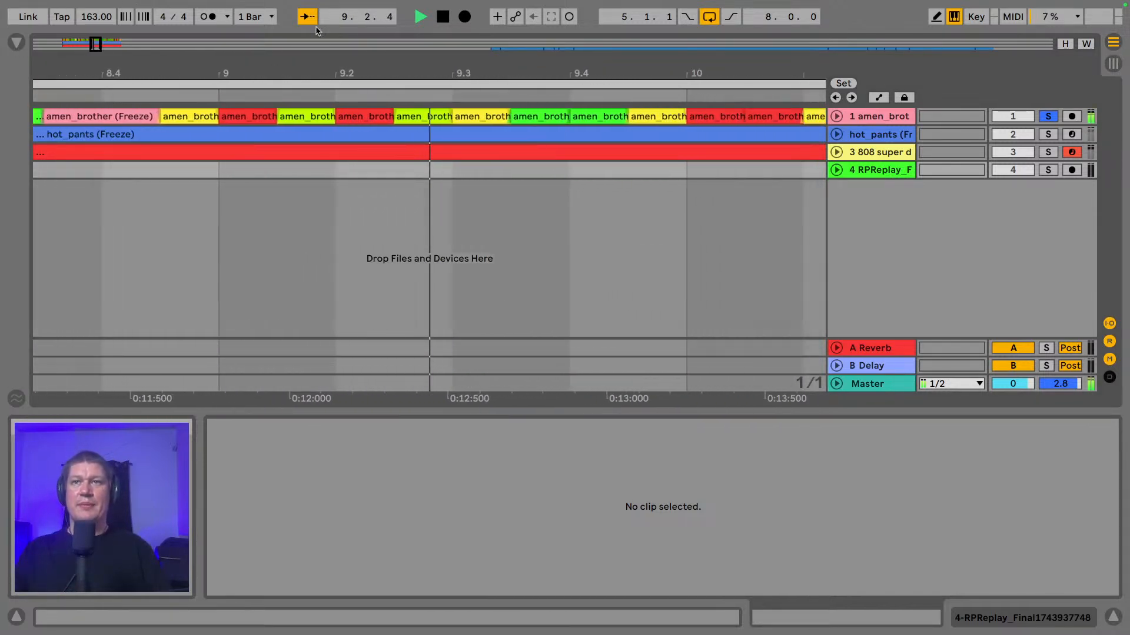
{"action": "left_click", "coordinate": [836, 116]}
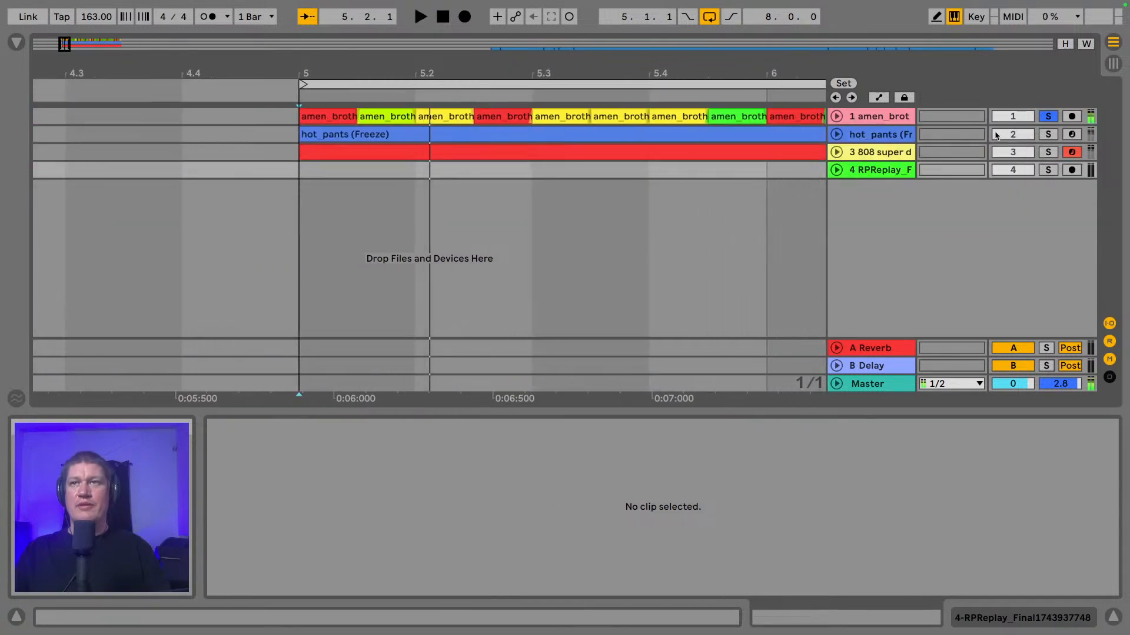
- Solo and enlarge the hot_pants track, listen to it alone and together with the amen break, and clear the solos
{"action": "left_click", "coordinate": [1049, 136]}
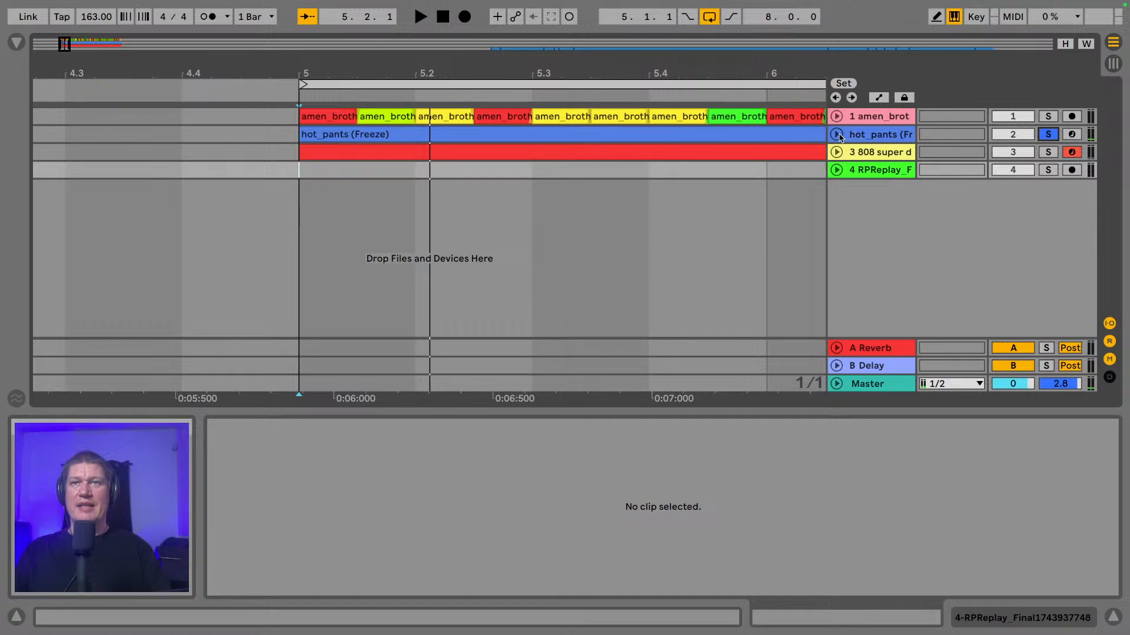
{"action": "left_click", "coordinate": [836, 135]}
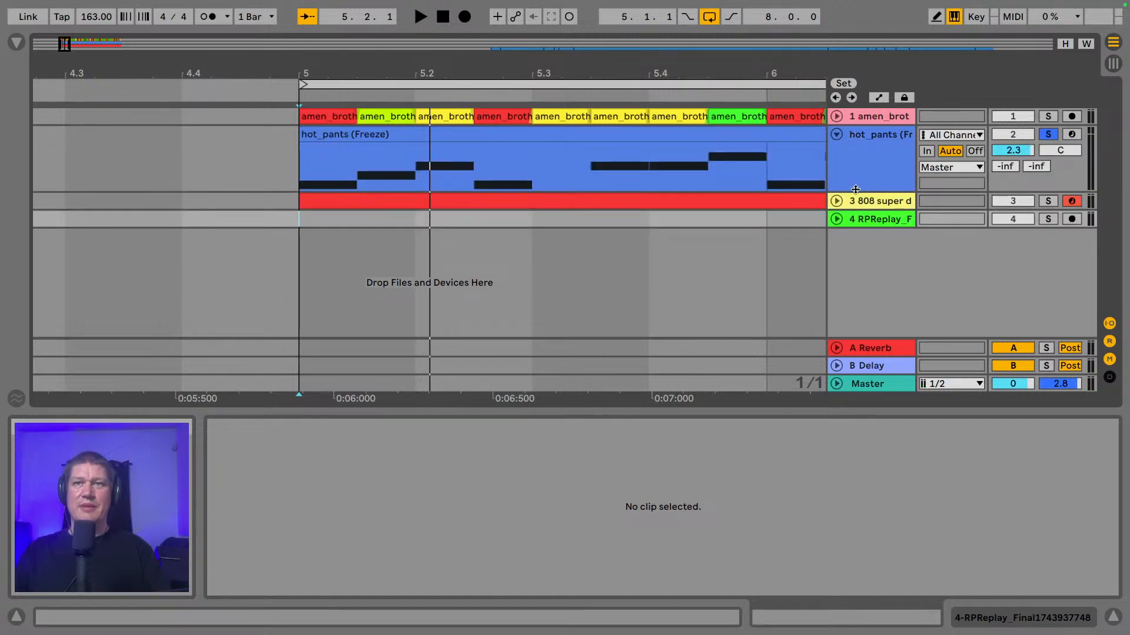
{"action": "left_click_drag", "start_coordinate": [856, 189], "coordinate": [855, 288]}
{"action": "key", "text": "space"}
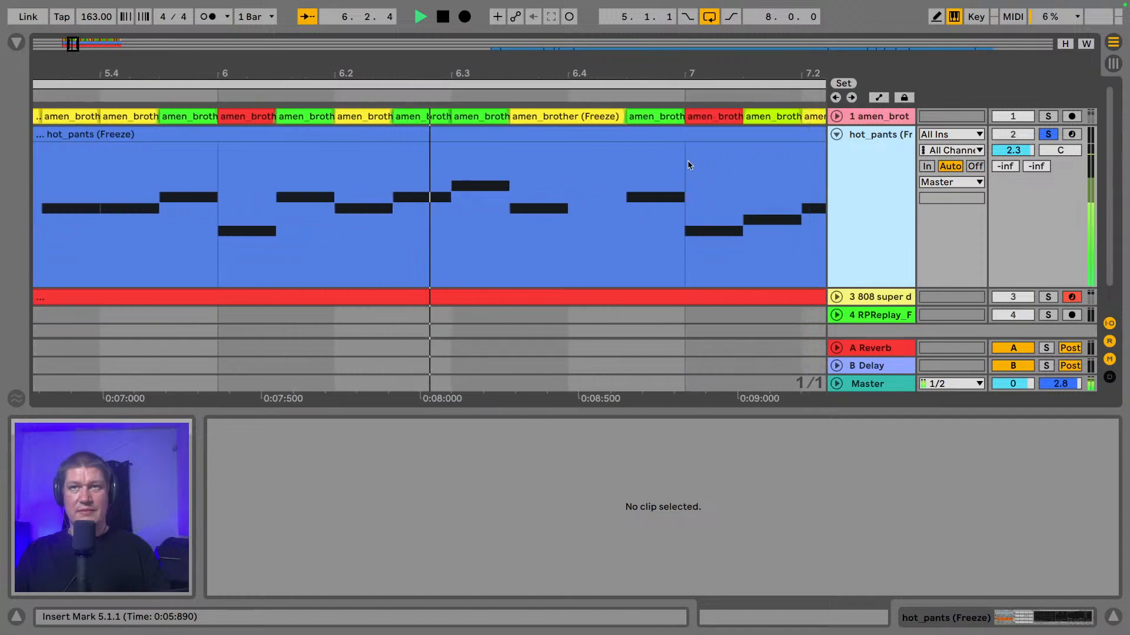
{"action": "left_click", "coordinate": [1048, 117]}
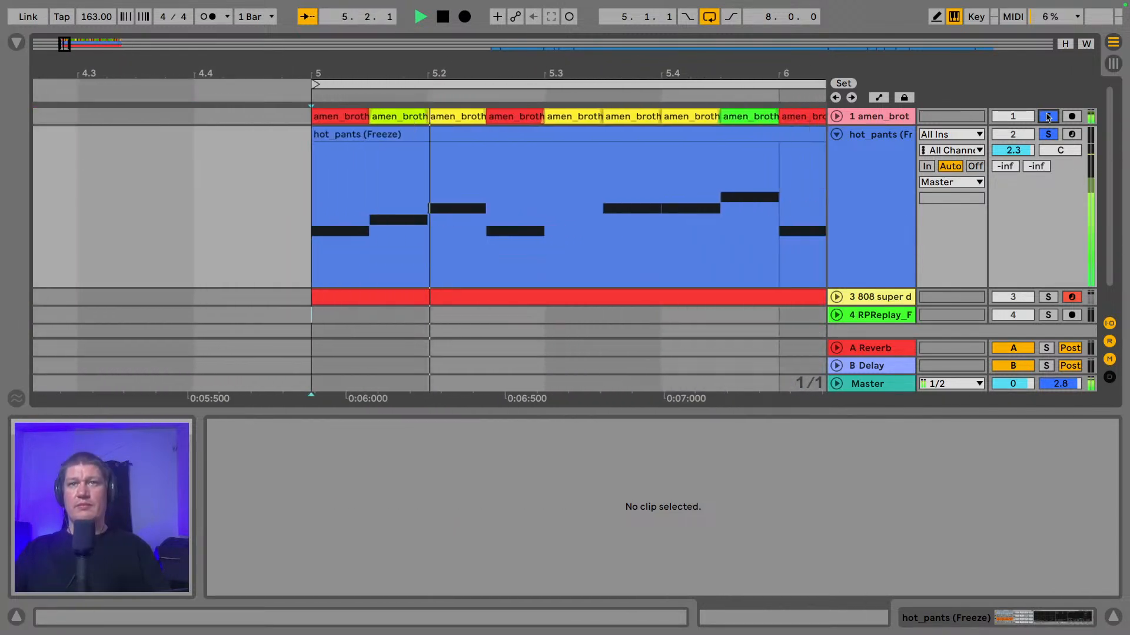
{"action": "key", "text": "space"}
{"action": "left_click", "coordinate": [1047, 117]}
- Solo the 808 bass track, select its bassline clip and display the track's instrument and Saturator devices
{"action": "scroll", "coordinate": [872, 296], "scroll_direction": "down", "scroll_amount": 1}
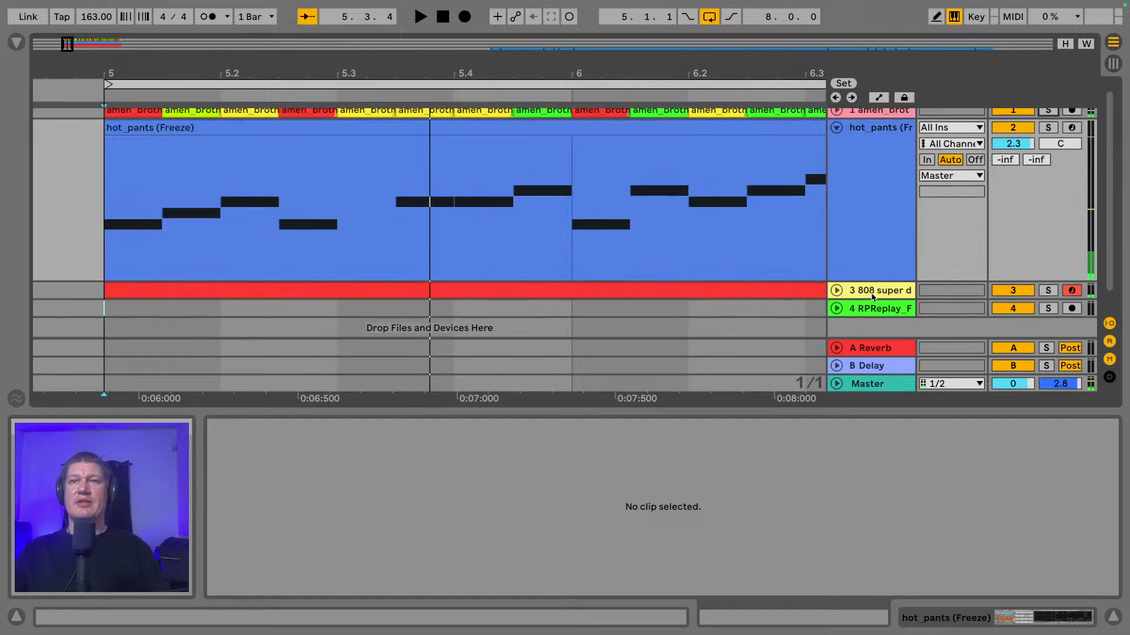
{"action": "left_click", "coordinate": [872, 295]}
{"action": "left_click", "coordinate": [1047, 291]}
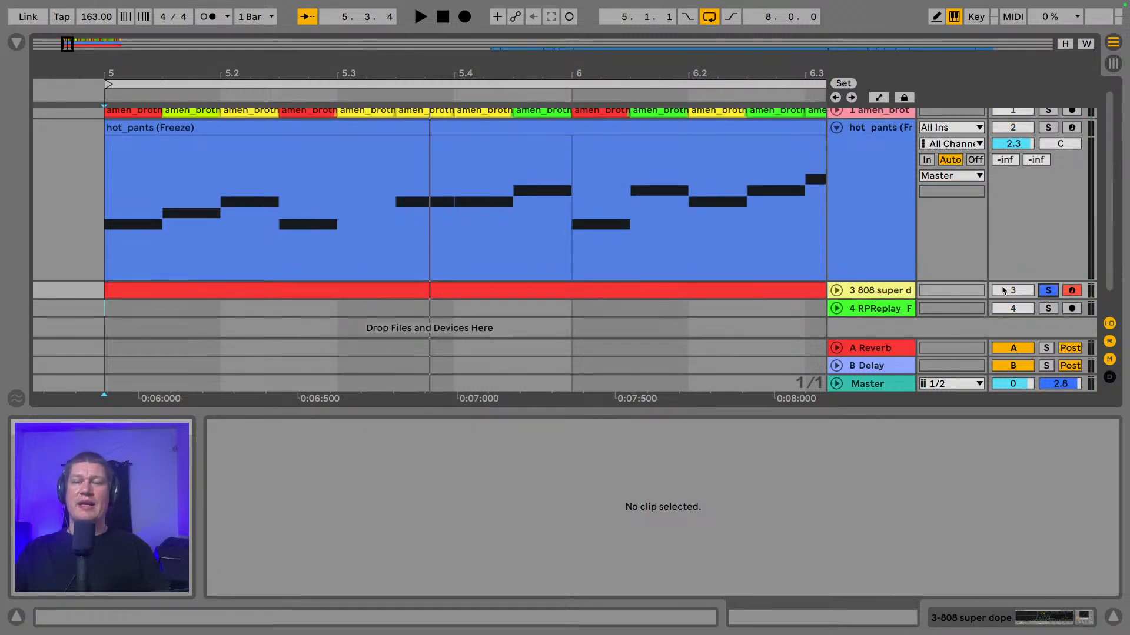
{"action": "left_click", "coordinate": [871, 288]}
{"action": "left_click_drag", "start_coordinate": [545, 69], "coordinate": [484, 29]}
{"action": "left_click_drag", "start_coordinate": [484, 68], "coordinate": [251, 57]}
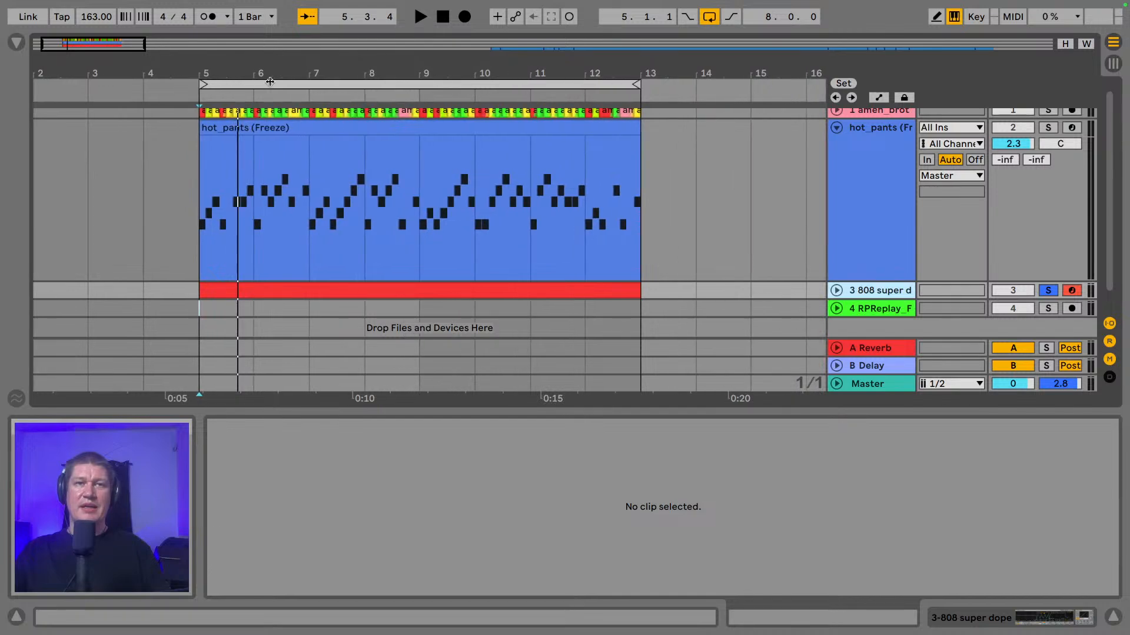
{"action": "left_click", "coordinate": [454, 291]}
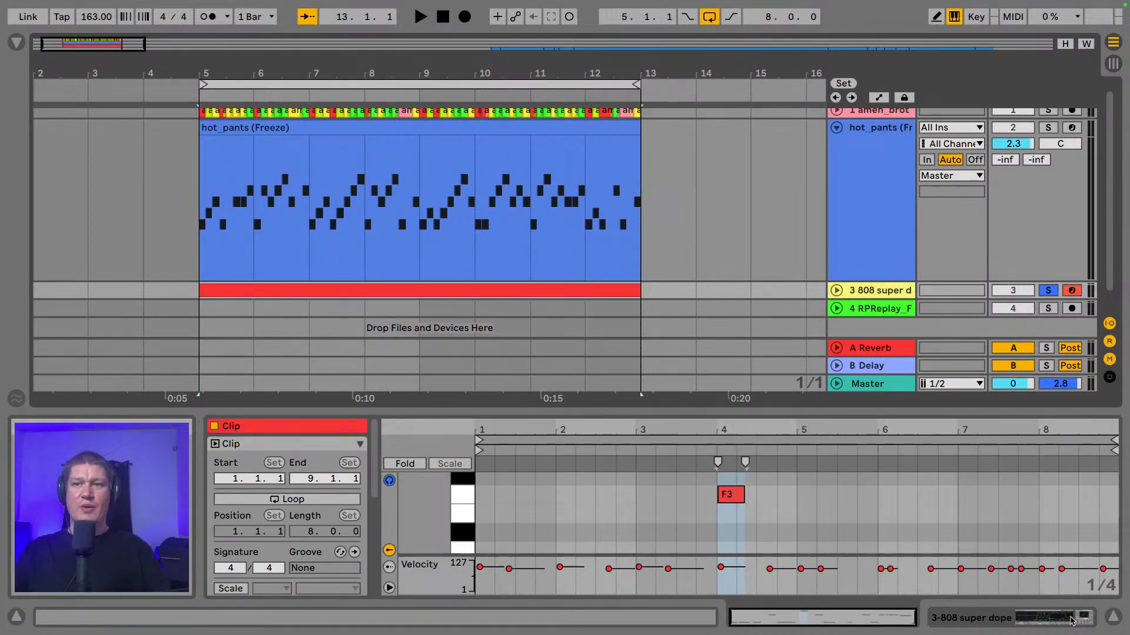
{"action": "left_click", "coordinate": [1046, 621]}
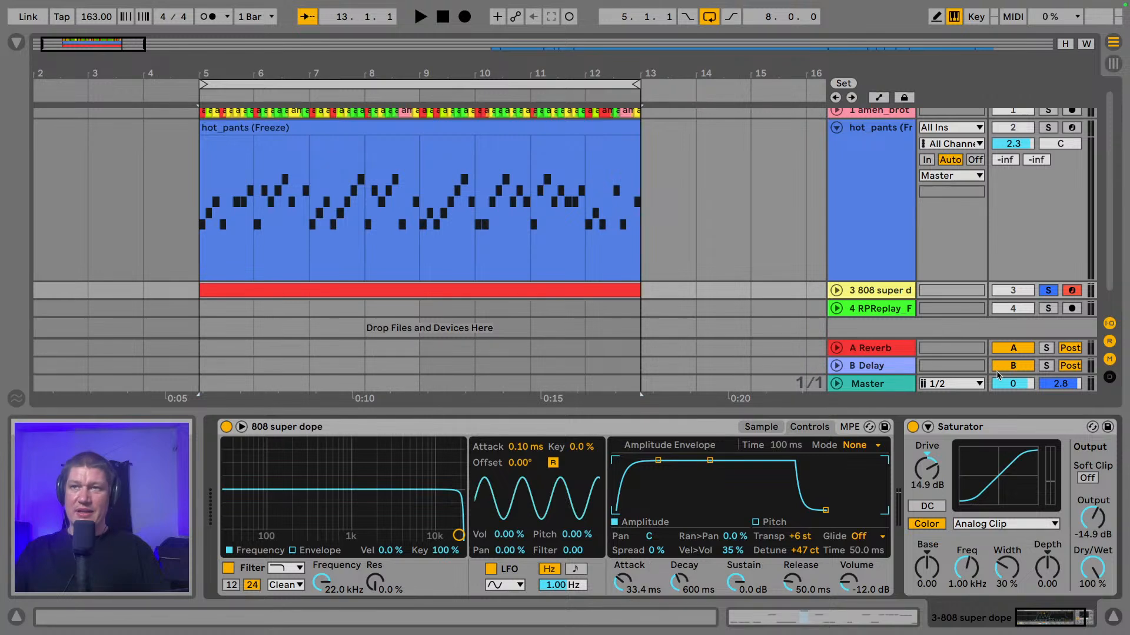
- Listen to the 808 bassline alone and together with the breaks, clearing its solo, and fold the hot_pants track
{"action": "key", "text": "space"}
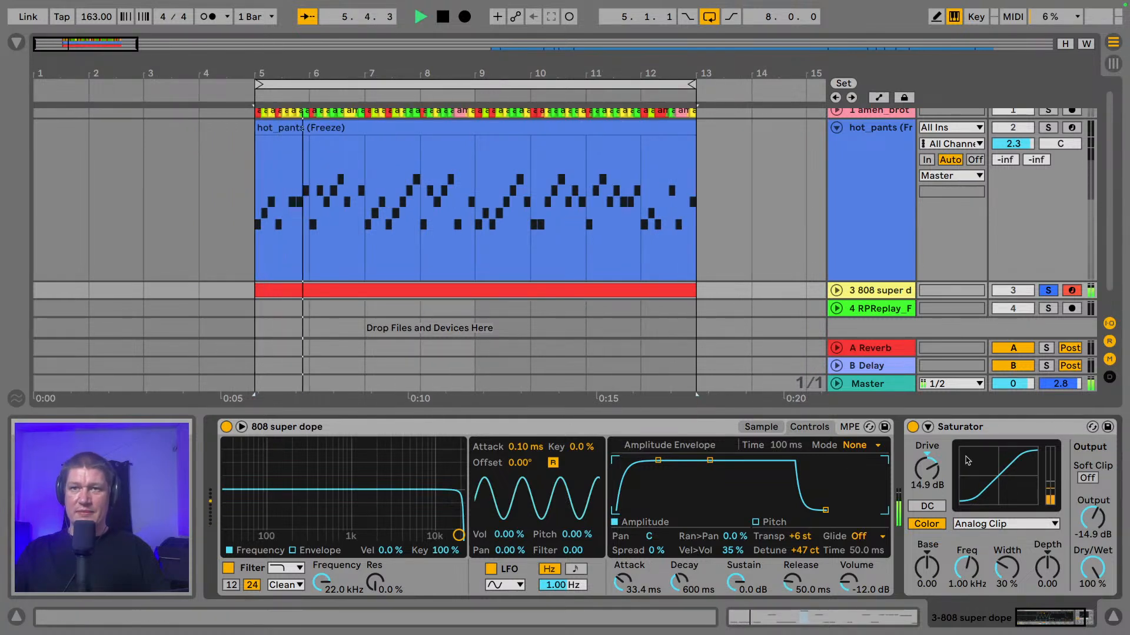
{"action": "left_click", "coordinate": [1030, 616]}
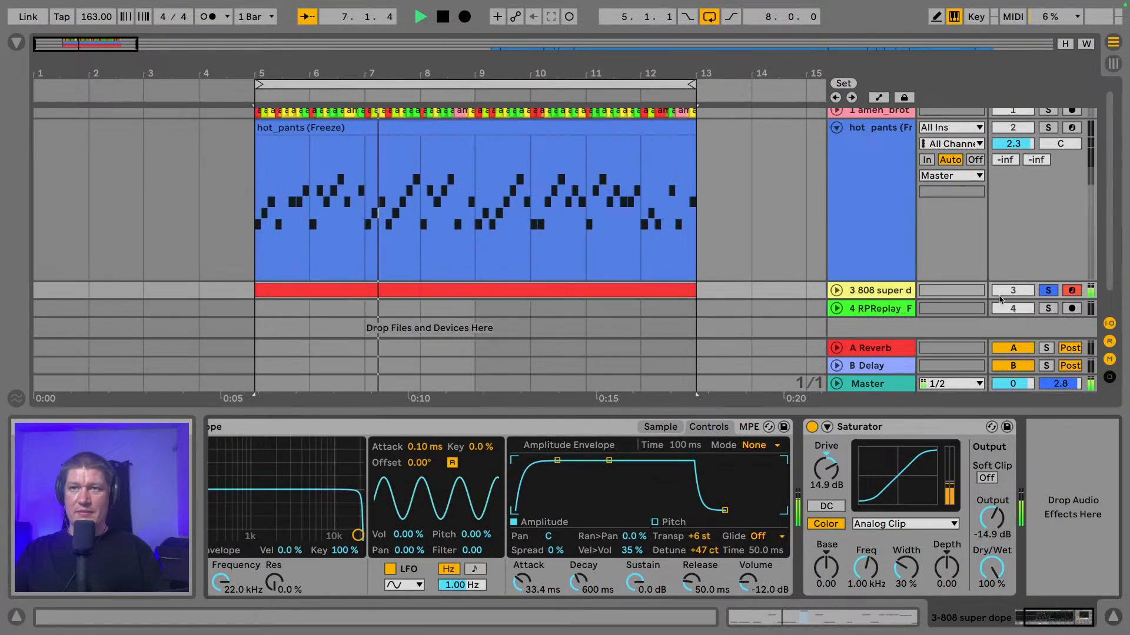
{"action": "left_click", "coordinate": [1047, 293]}
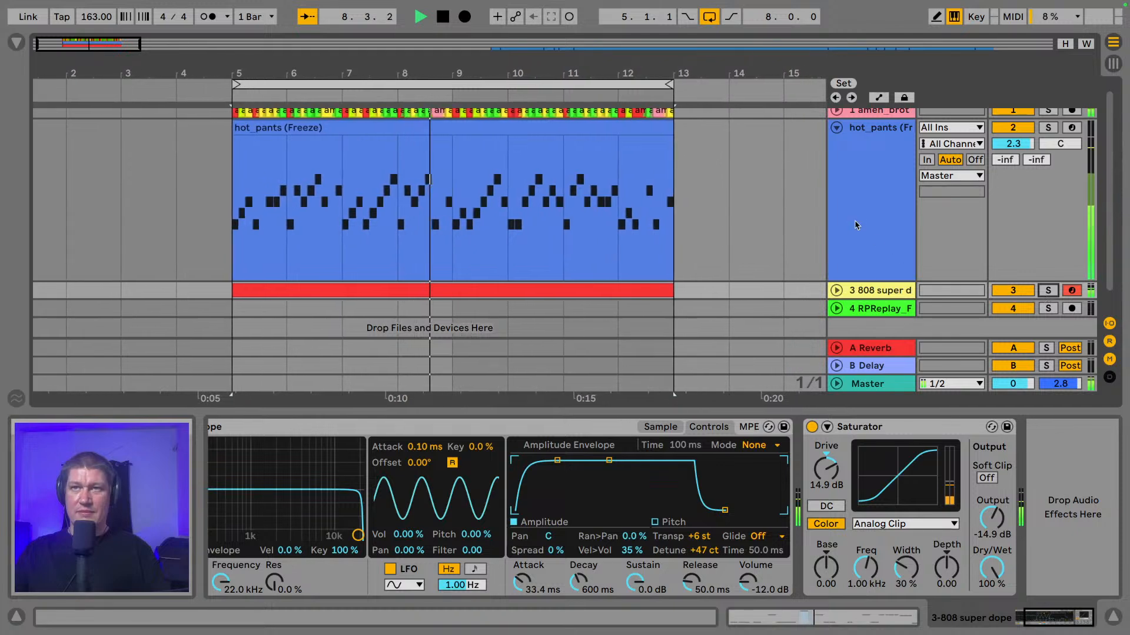
{"action": "left_click", "coordinate": [837, 127]}
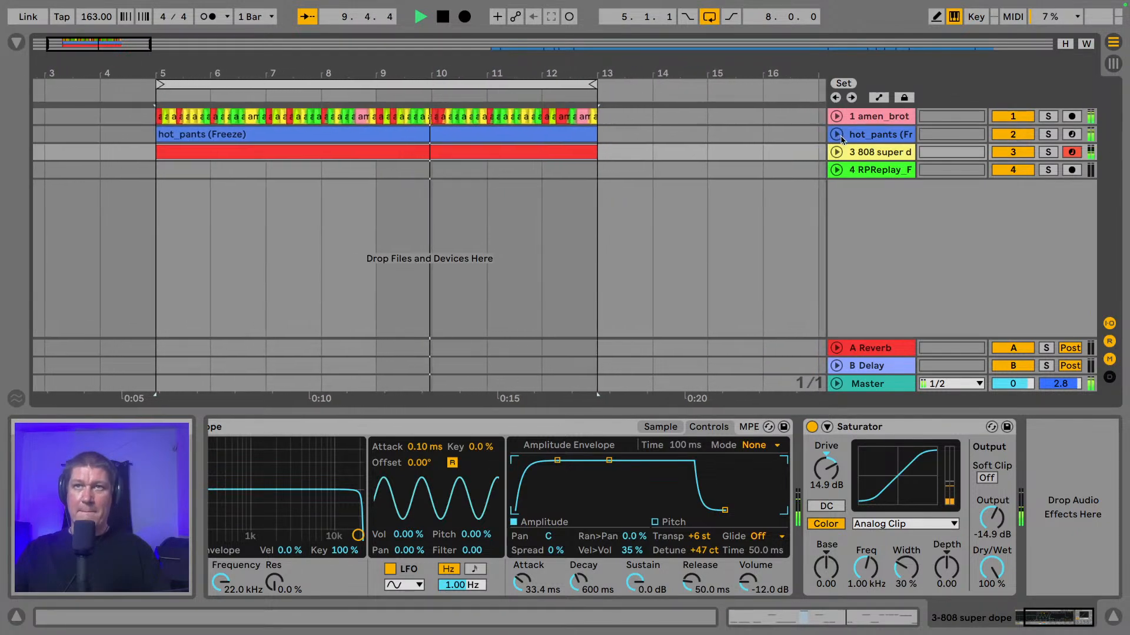
{"action": "left_click_drag", "start_coordinate": [649, 73], "coordinate": [674, 32]}
{"action": "left_click_drag", "start_coordinate": [225, 75], "coordinate": [225, 47]}
{"action": "left_click_drag", "start_coordinate": [138, 72], "coordinate": [120, 62]}
{"action": "key", "text": "space"}
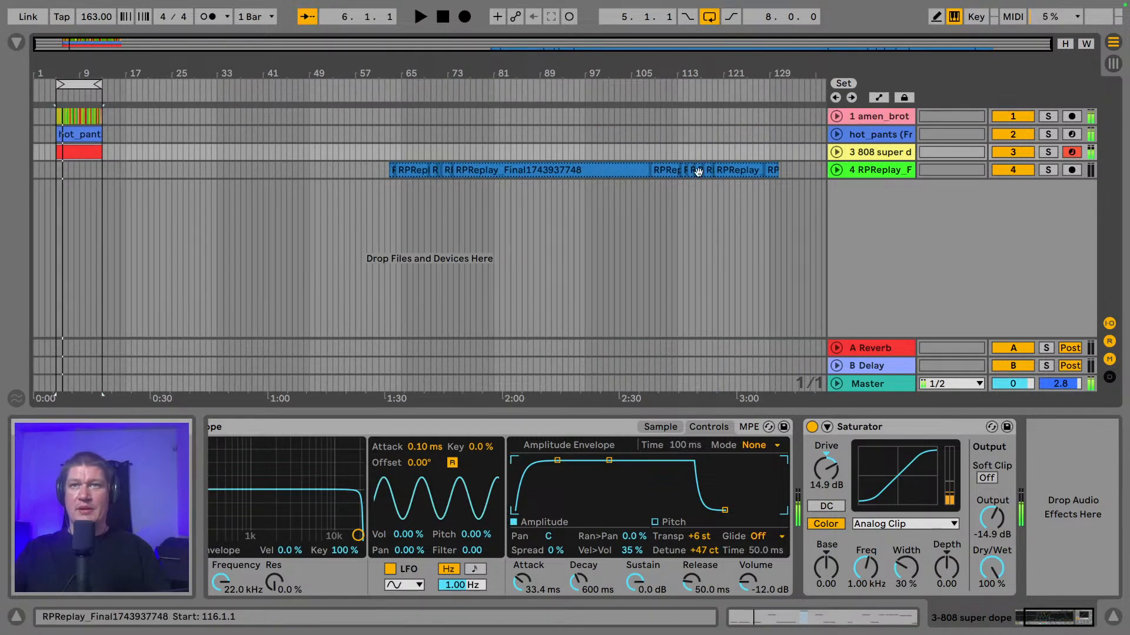
- Unfold and solo the RPReplay recording track and listen to its phrase clip starting at 117.2.4
{"action": "left_click", "coordinate": [836, 169]}
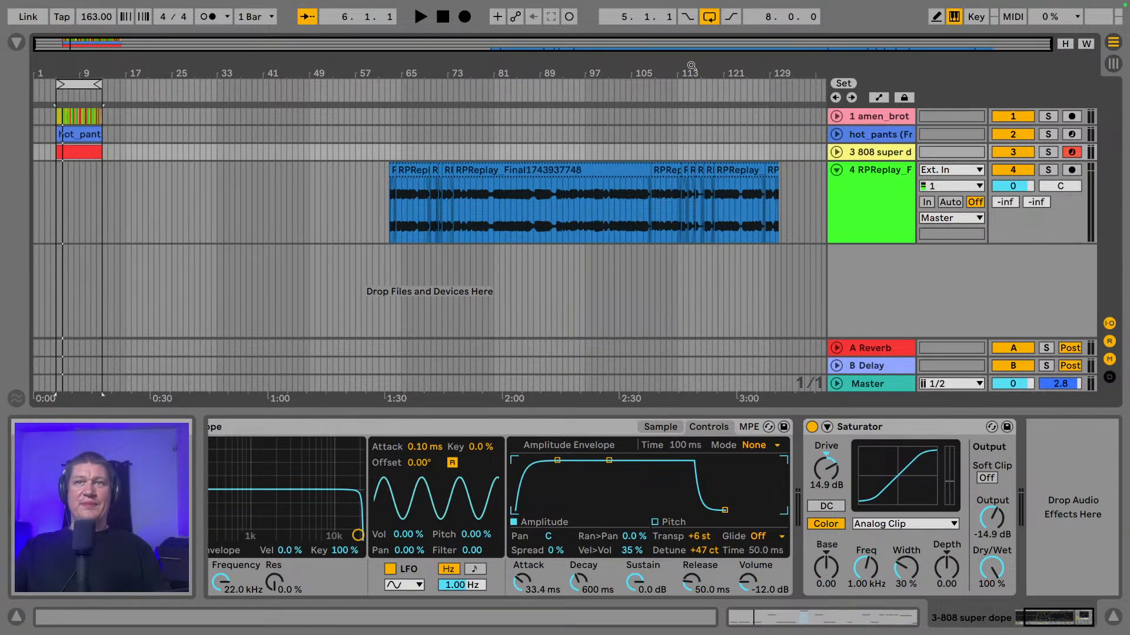
{"action": "left_click_drag", "start_coordinate": [699, 67], "coordinate": [694, 141]}
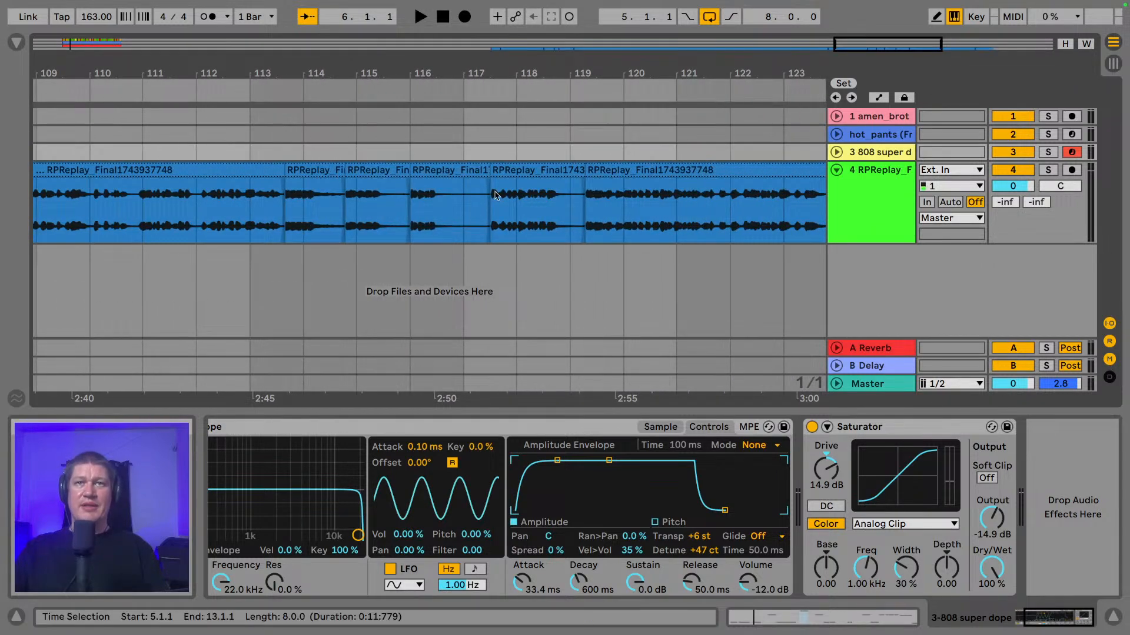
{"action": "left_click", "coordinate": [520, 183]}
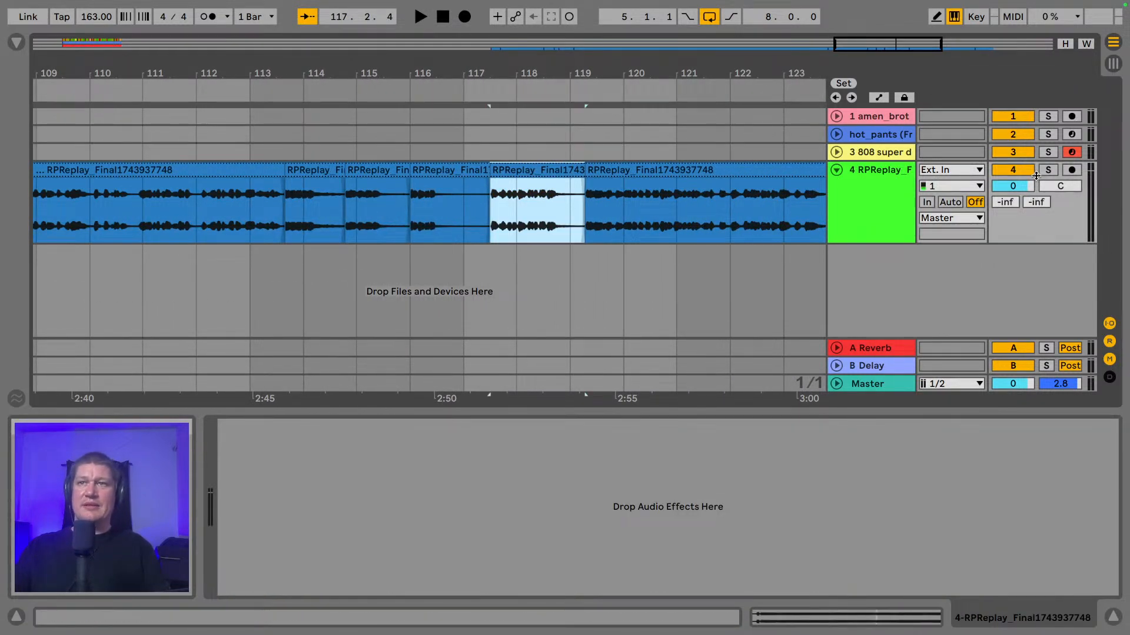
{"action": "left_click", "coordinate": [1045, 172]}
{"action": "key", "text": "space"}
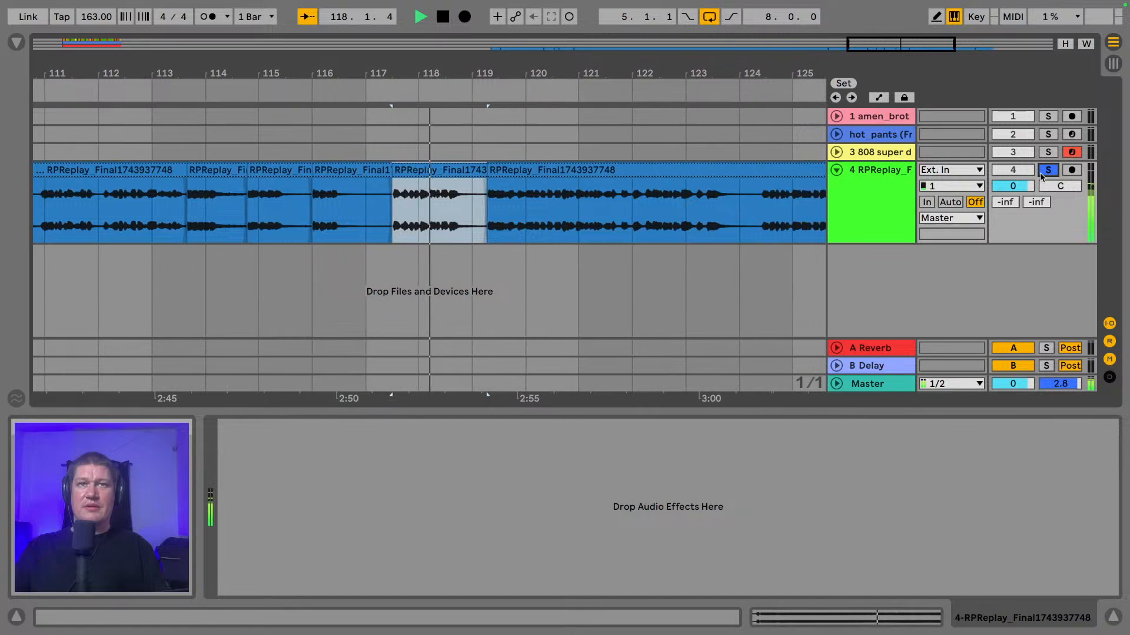
{"action": "key", "text": "space"}
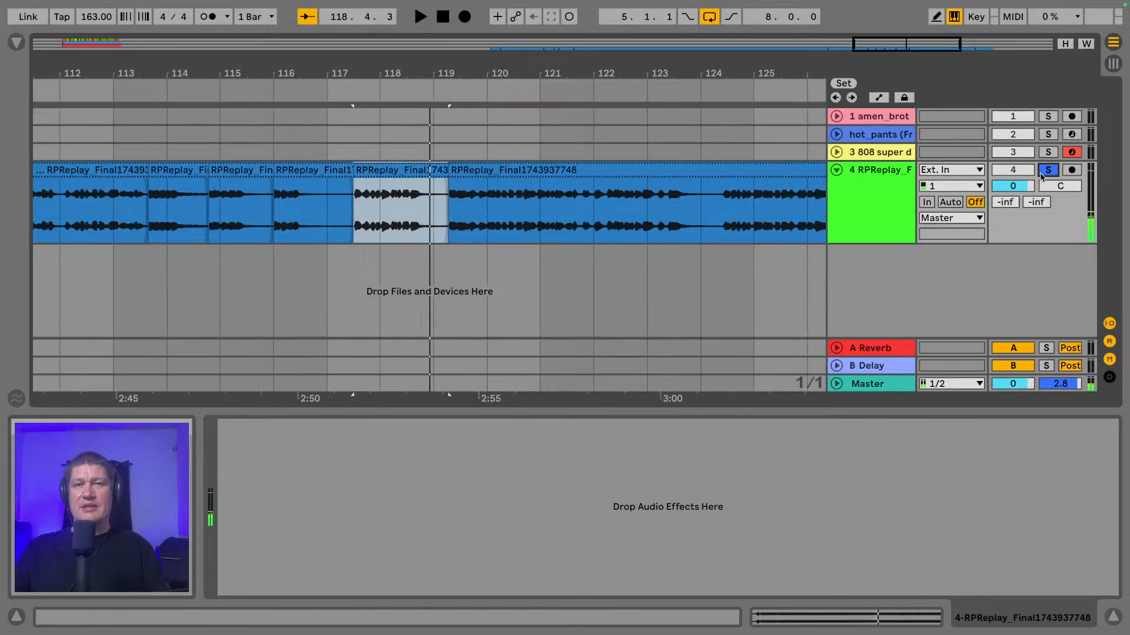
- Colour the phrase clip at bar 117 and the final phrase clip at bar 128 aqua
{"action": "right_click", "coordinate": [393, 173]}
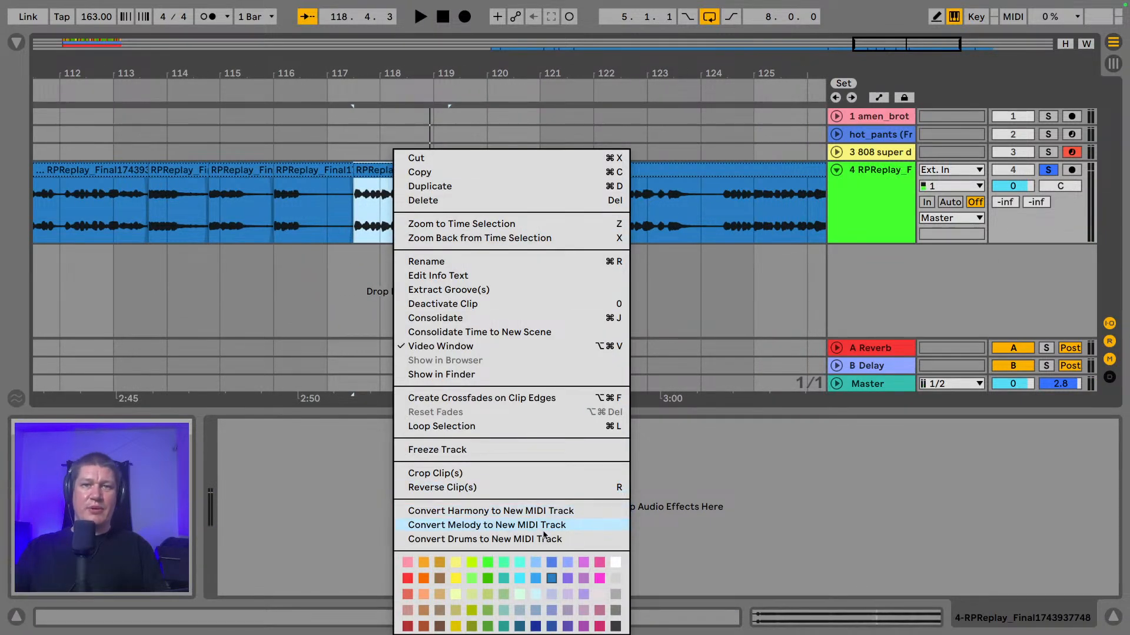
{"action": "left_click", "coordinate": [518, 560]}
{"action": "left_click_drag", "start_coordinate": [627, 69], "coordinate": [421, 47]}
{"action": "left_click", "coordinate": [642, 170]}
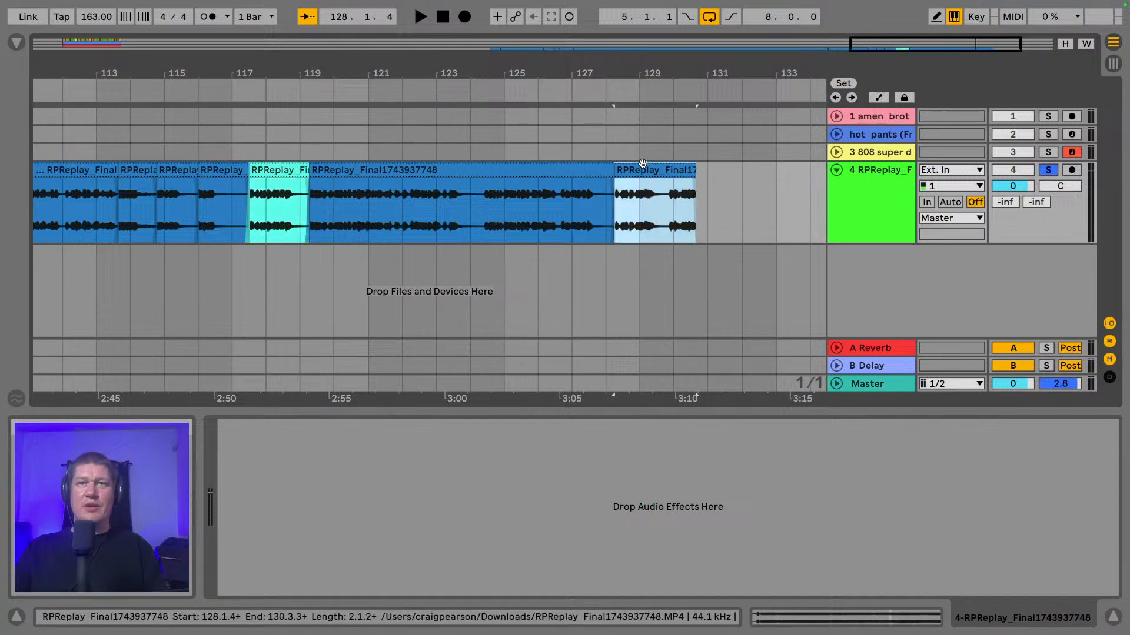
{"action": "right_click", "coordinate": [644, 167]}
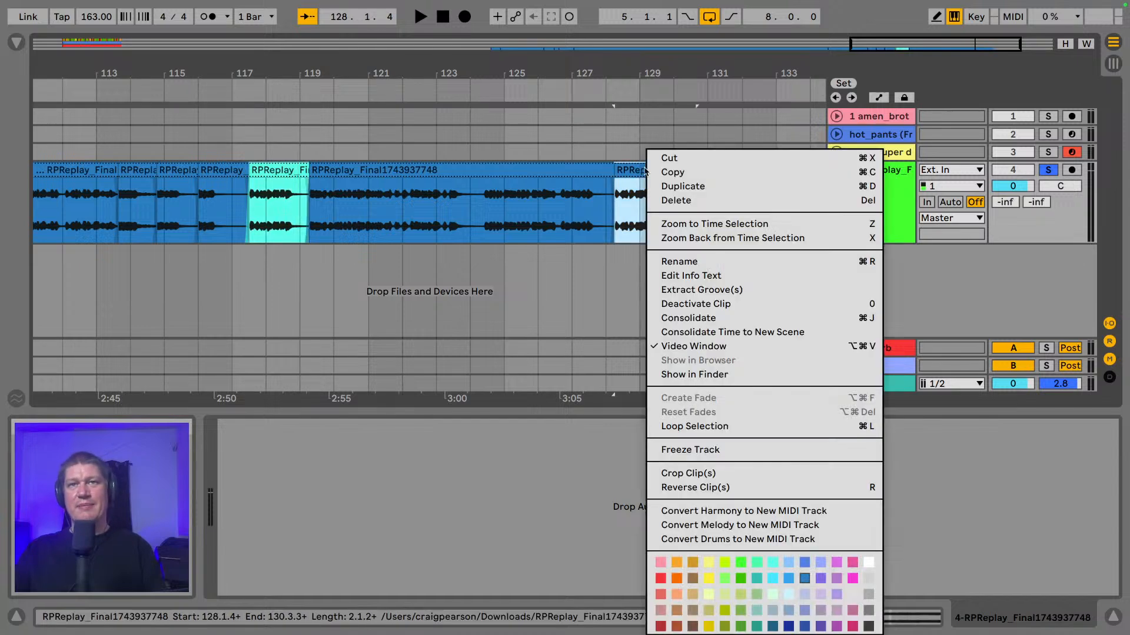
{"action": "left_click", "coordinate": [773, 562]}
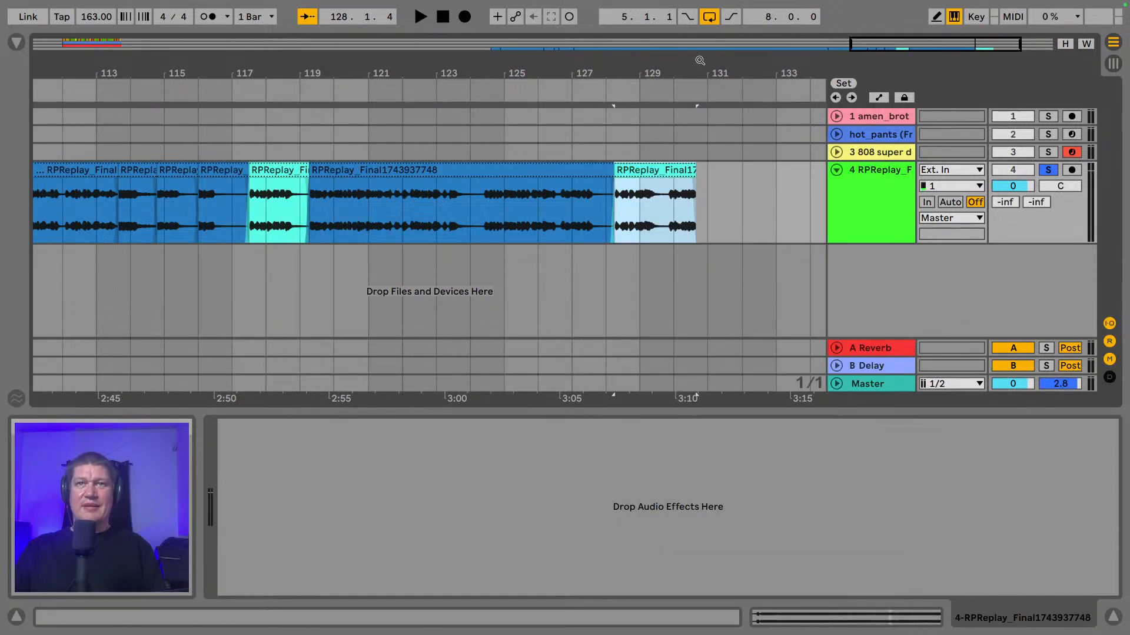
- Listen to the final aqua phrase clip starting at 128.1.4
{"action": "left_click_drag", "start_coordinate": [699, 60], "coordinate": [575, 116]}
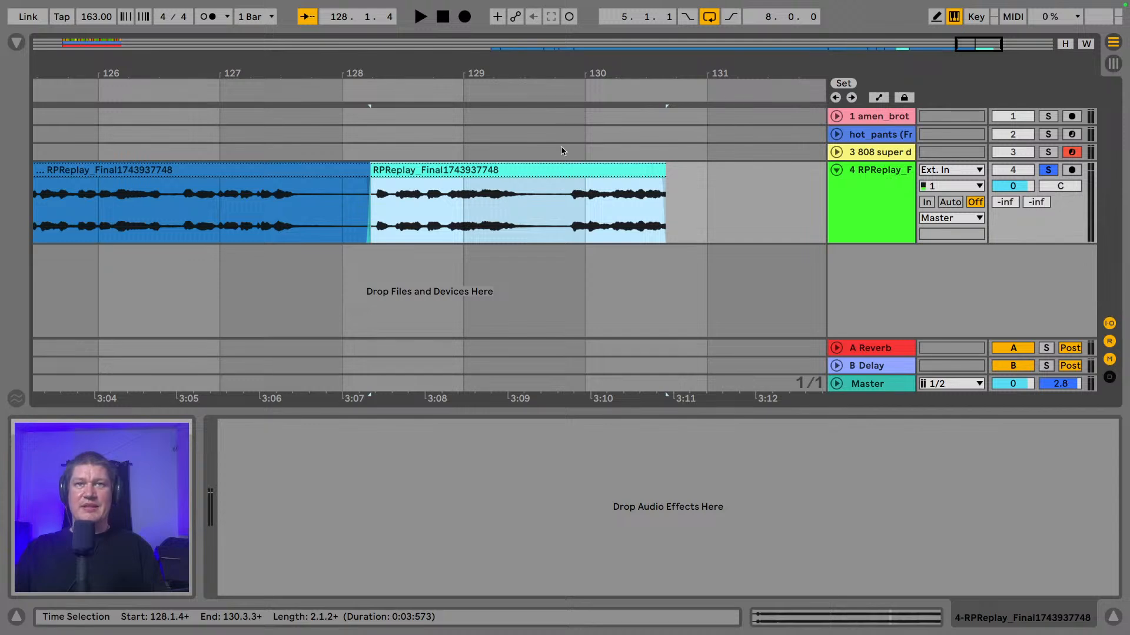
{"action": "key", "text": "space"}
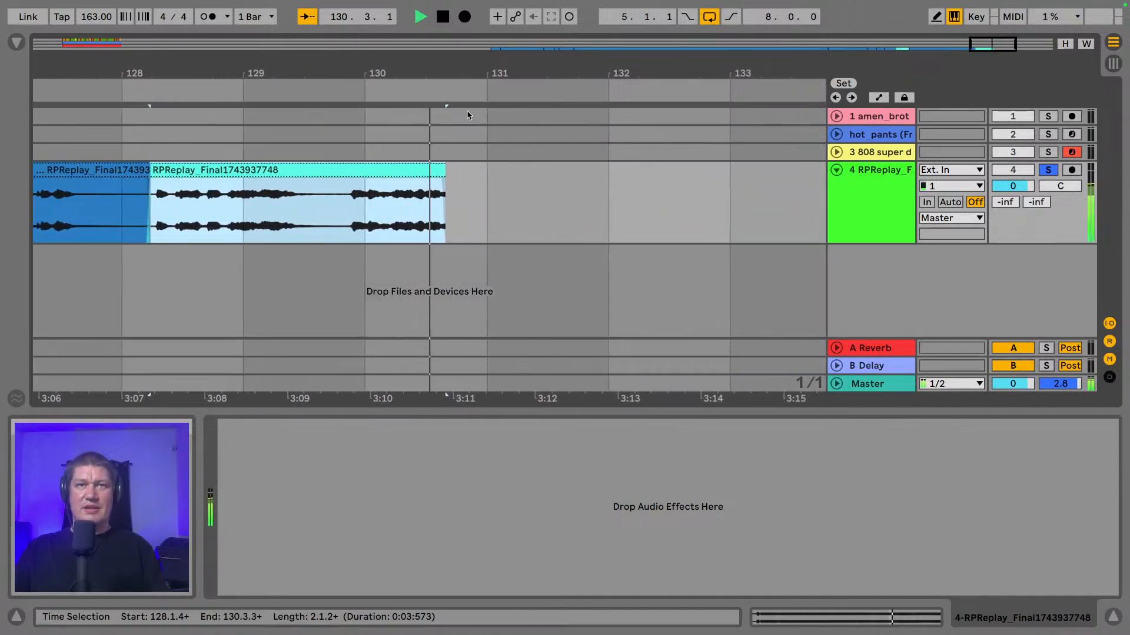
{"action": "key", "text": "space"}
- Select the loop region from bar 5 to bar 13 and fit it to the arrangement view
{"action": "left_click_drag", "start_coordinate": [381, 66], "coordinate": [763, 6]}
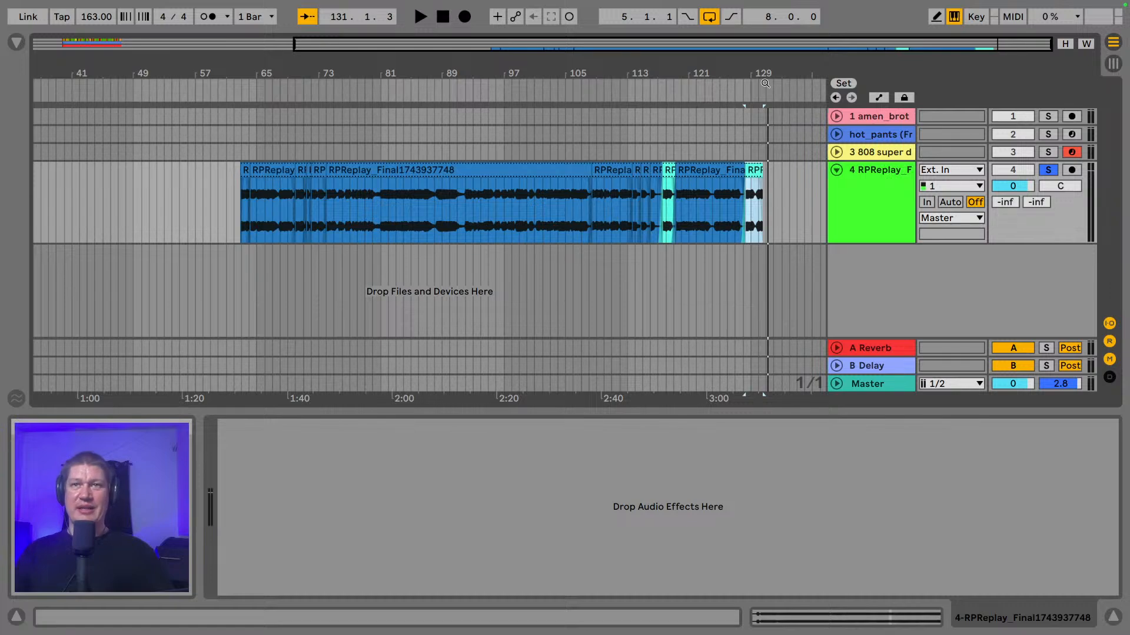
{"action": "left_click_drag", "start_coordinate": [708, 62], "coordinate": [737, 35]}
{"action": "left_click", "coordinate": [86, 84]}
{"action": "key", "text": "z"}
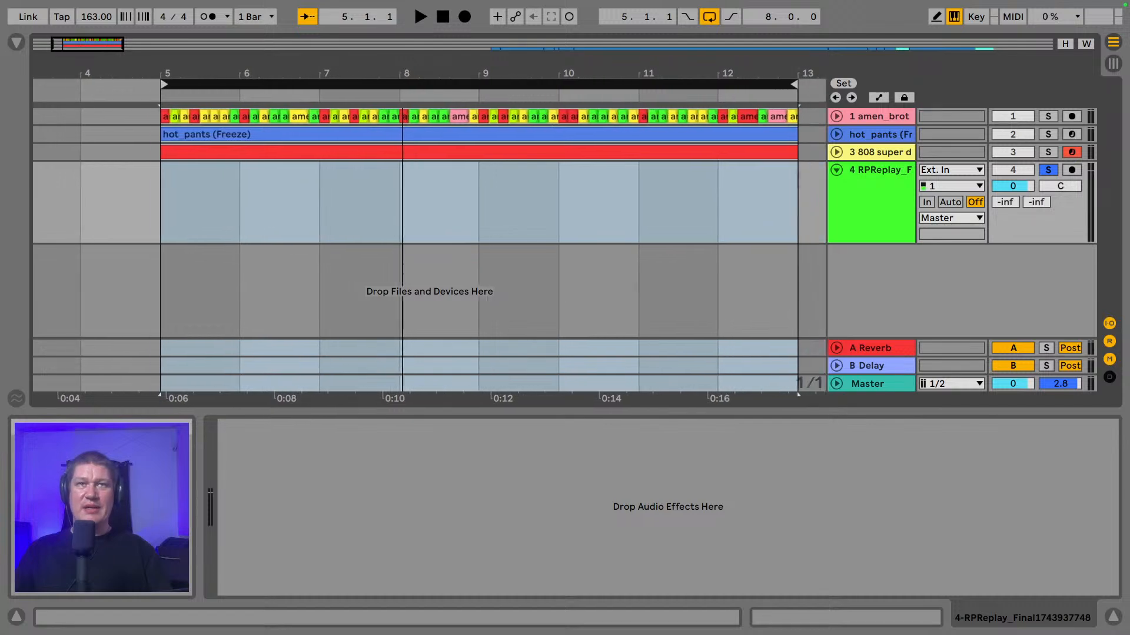
{"action": "left_click_drag", "start_coordinate": [388, 73], "coordinate": [363, 69]}
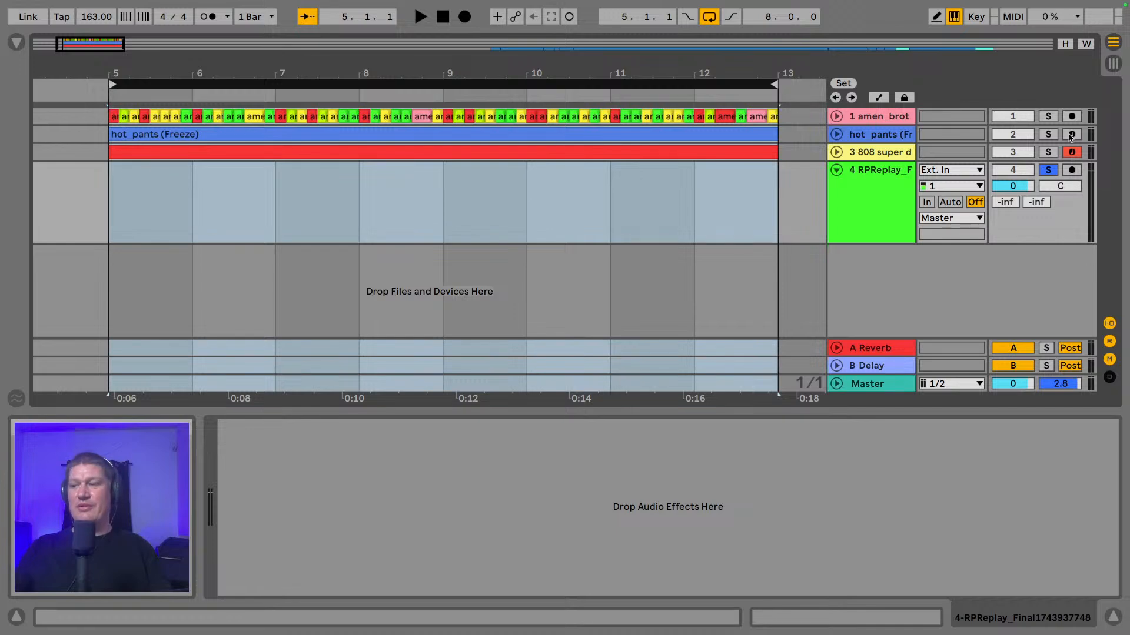
- Clear the RPReplay track's solo and place the insert marker at 5.1.1 on that track
{"action": "left_click", "coordinate": [904, 184]}
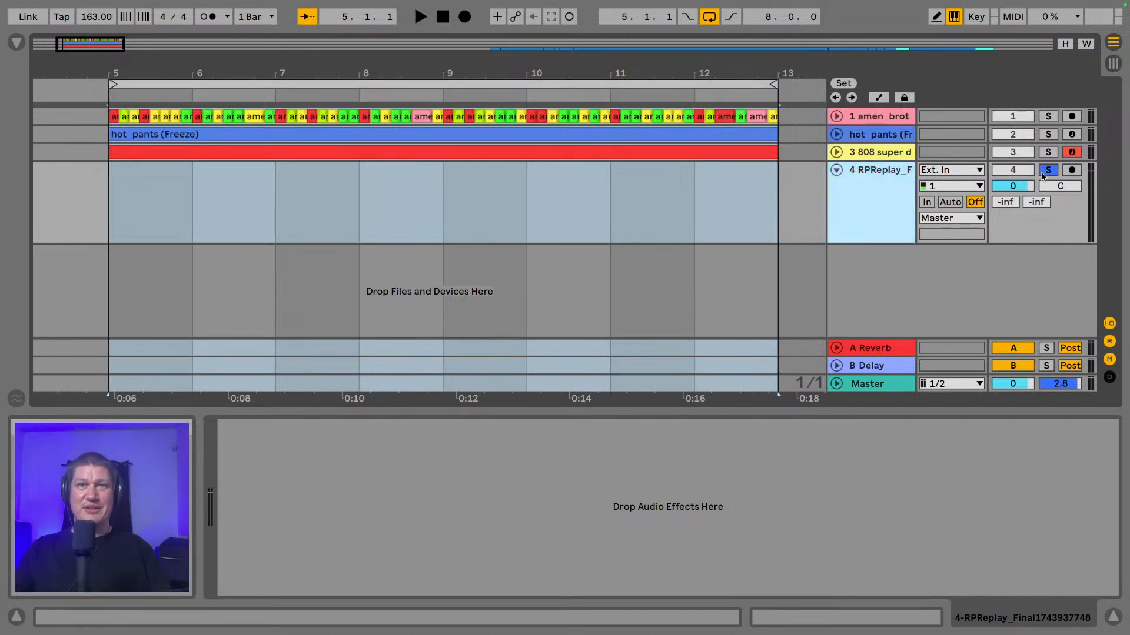
{"action": "left_click", "coordinate": [1047, 170]}
{"action": "left_click", "coordinate": [135, 209]}
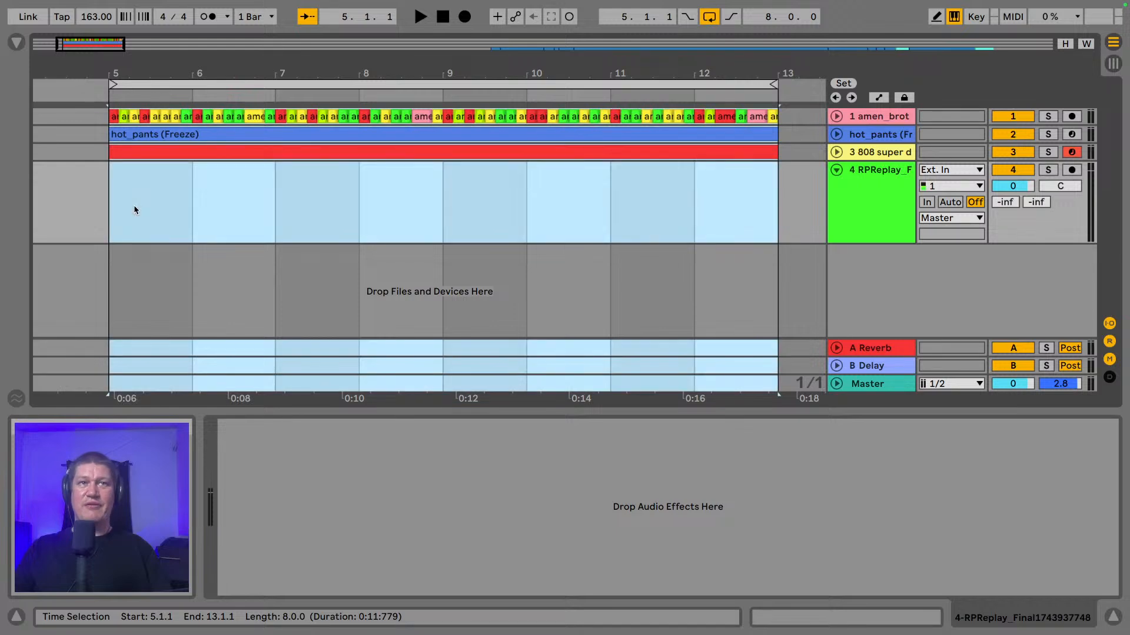
{"action": "left_click", "coordinate": [135, 209]}
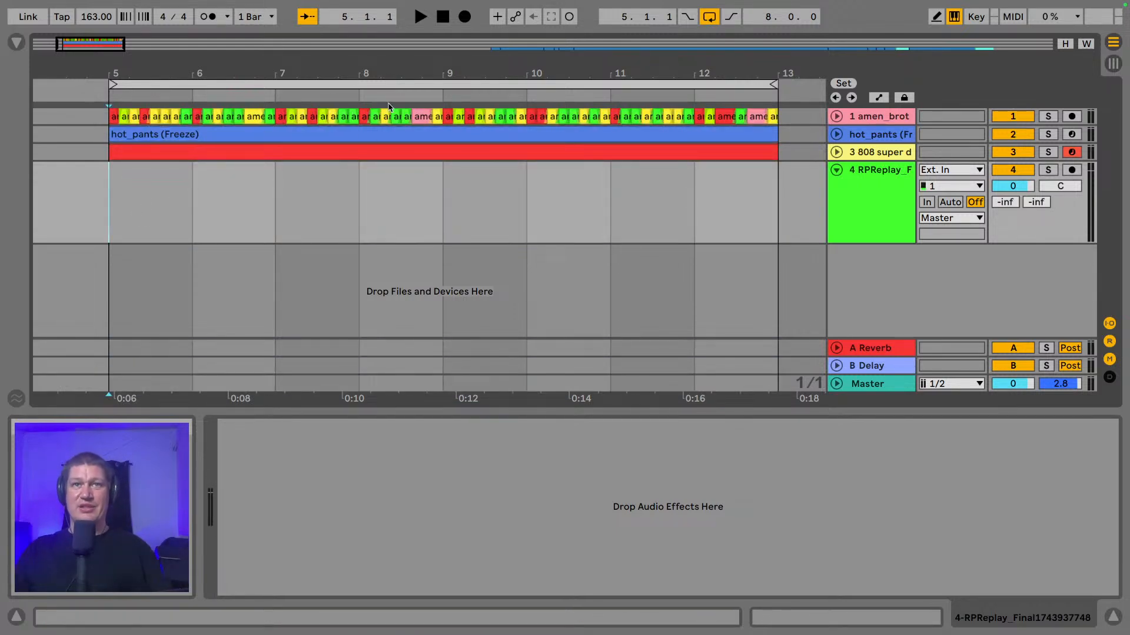
- Play the full drum and bass loop from 5.1.1 with all tracks audible
{"action": "left_click_drag", "start_coordinate": [355, 75], "coordinate": [357, 57]}
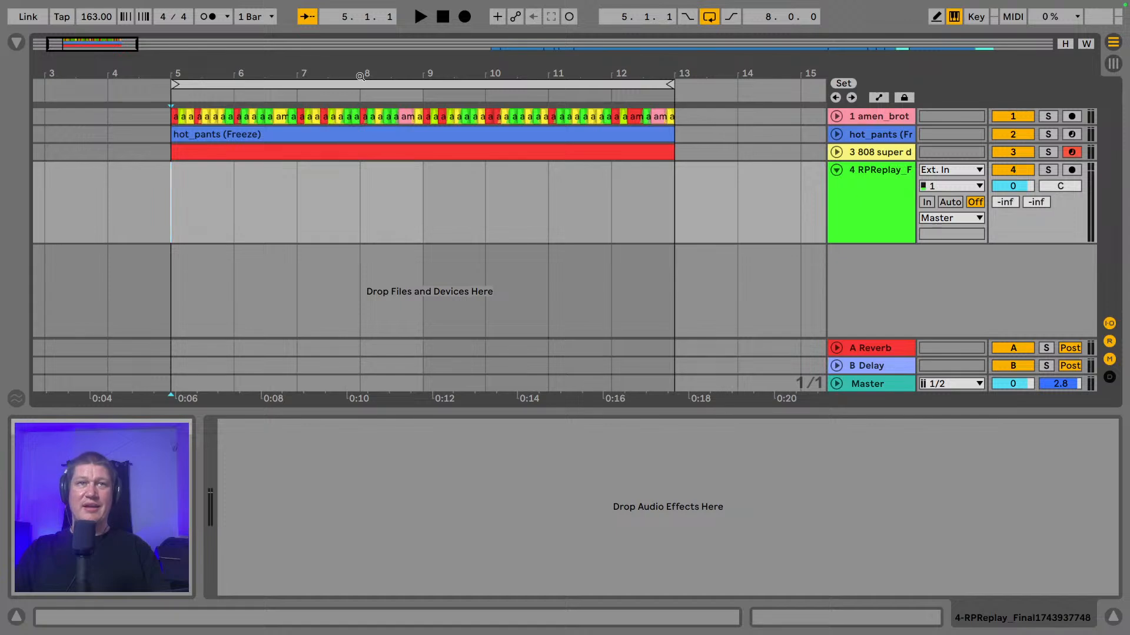
{"action": "key", "text": "space"}
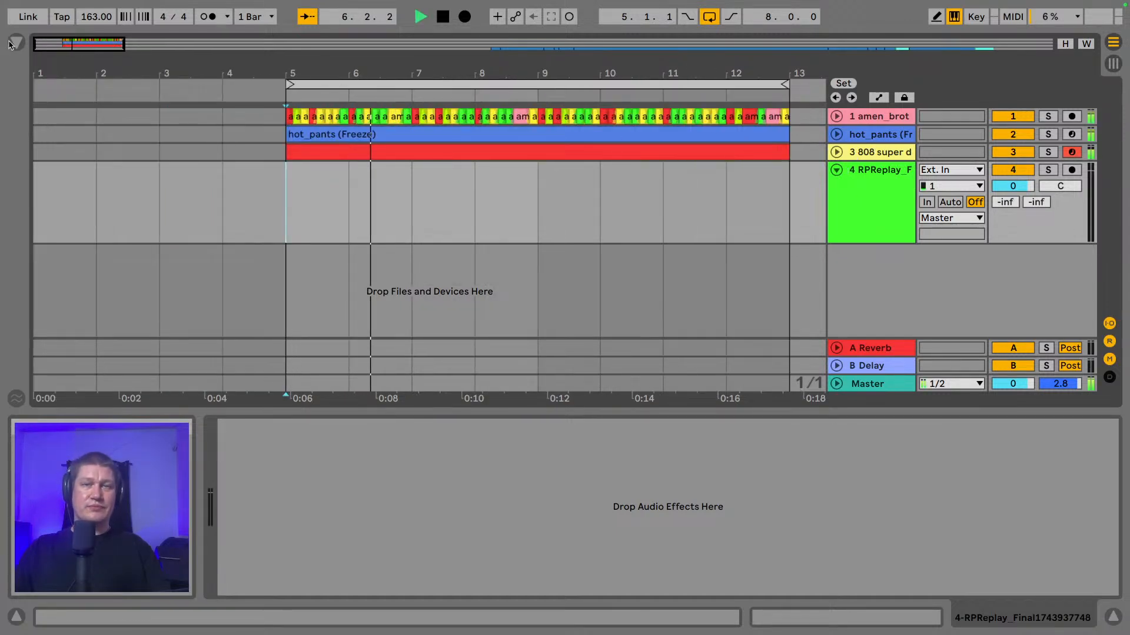
{"action": "left_click_drag", "start_coordinate": [582, 71], "coordinate": [470, 71]}
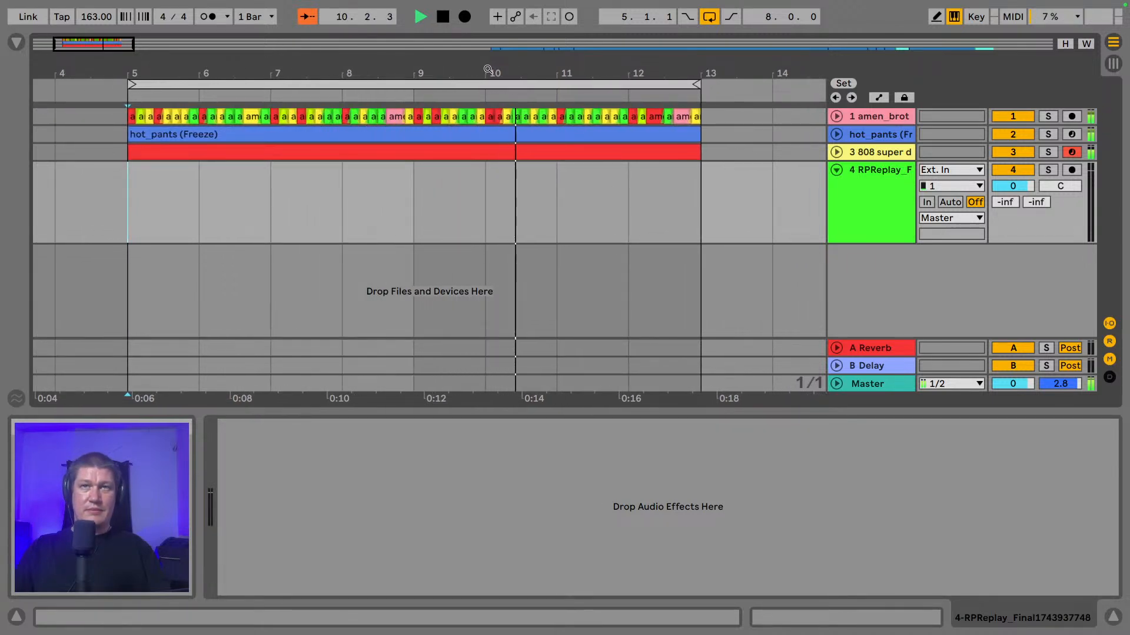
- Restart playback of the loop and expand the Synth folder among the Production samples in the browser
{"action": "key", "text": "space"}
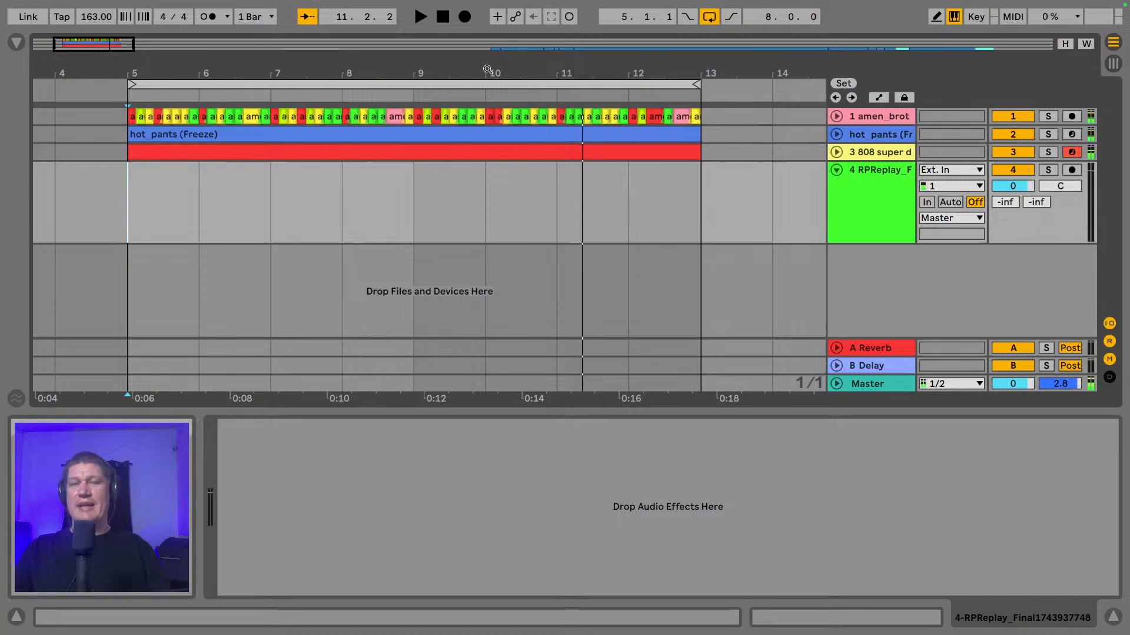
{"action": "key", "text": "space"}
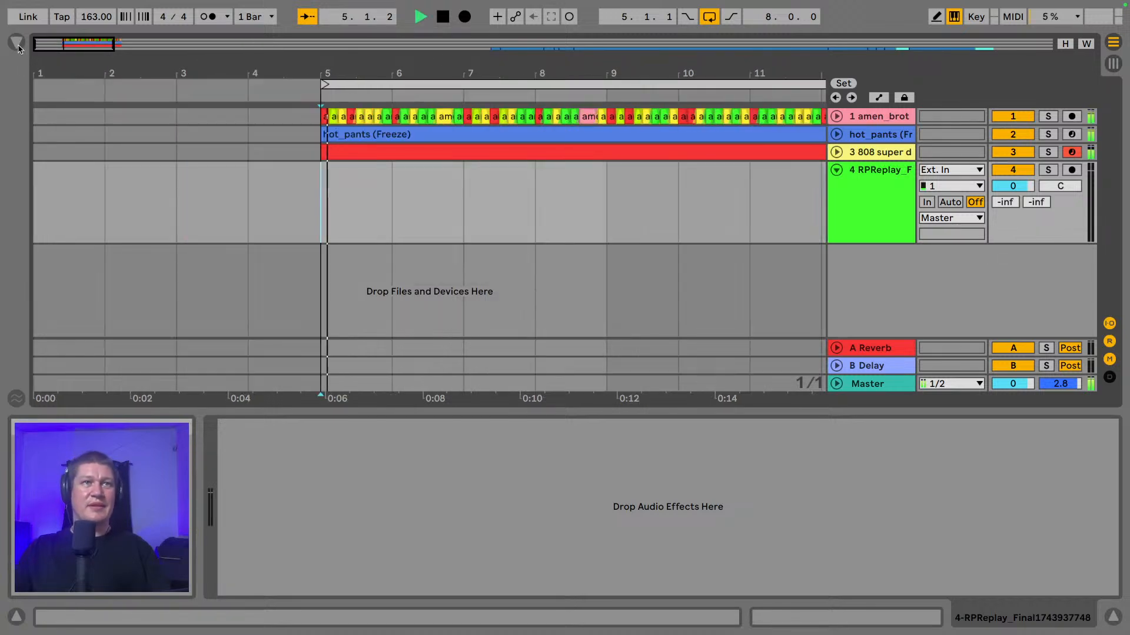
{"action": "left_click", "coordinate": [17, 42]}
{"action": "scroll", "coordinate": [197, 180], "scroll_direction": "down", "scroll_amount": 4}
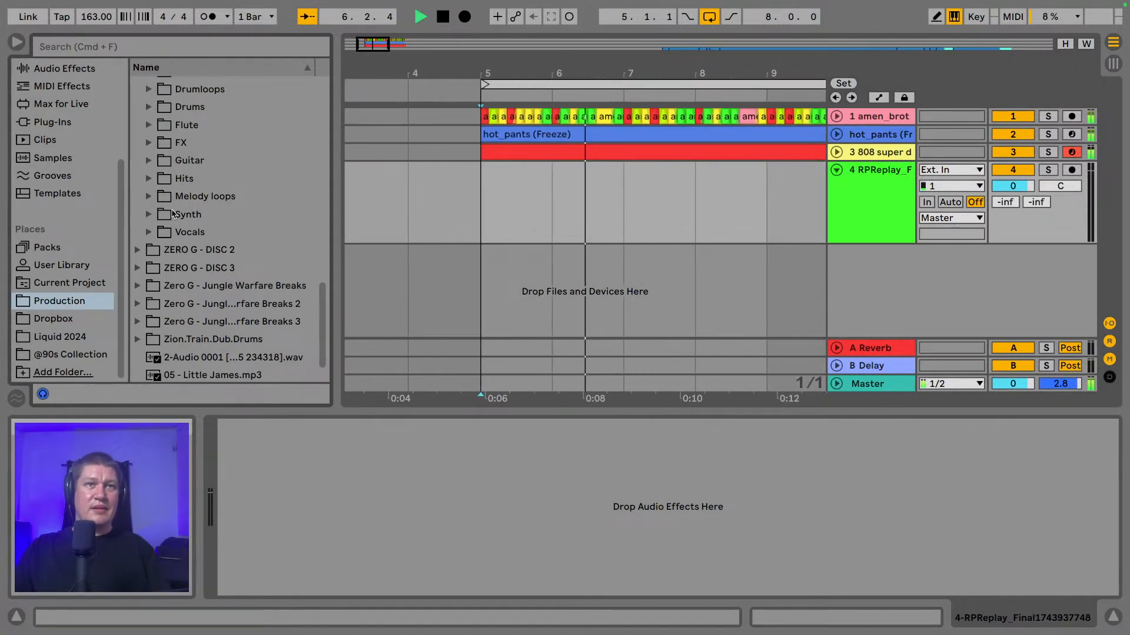
{"action": "scroll", "coordinate": [255, 169], "scroll_direction": "up", "scroll_amount": 2}
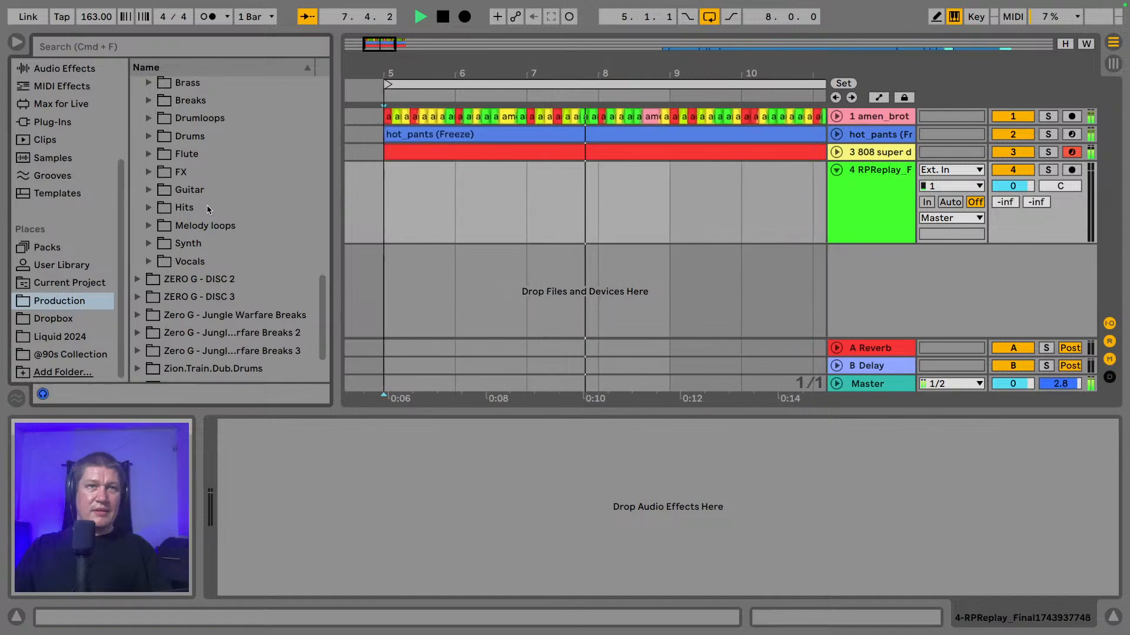
{"action": "scroll", "coordinate": [172, 217], "scroll_direction": "down", "scroll_amount": 3}
{"action": "left_click", "coordinate": [187, 197]}
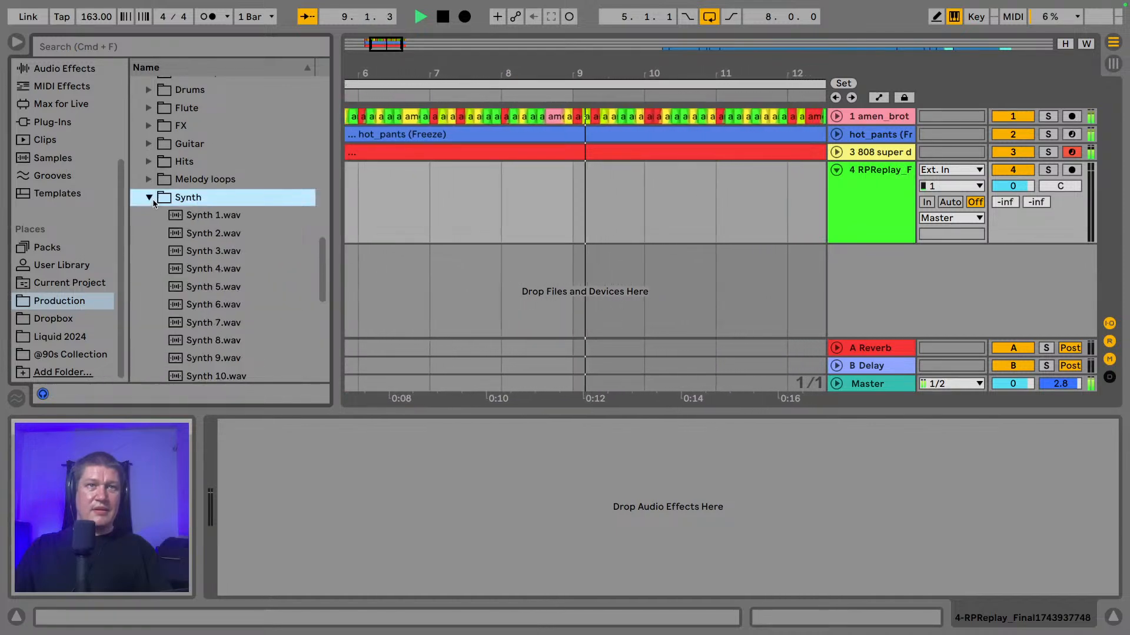
{"action": "scroll", "coordinate": [229, 200], "scroll_direction": "down", "scroll_amount": 1}
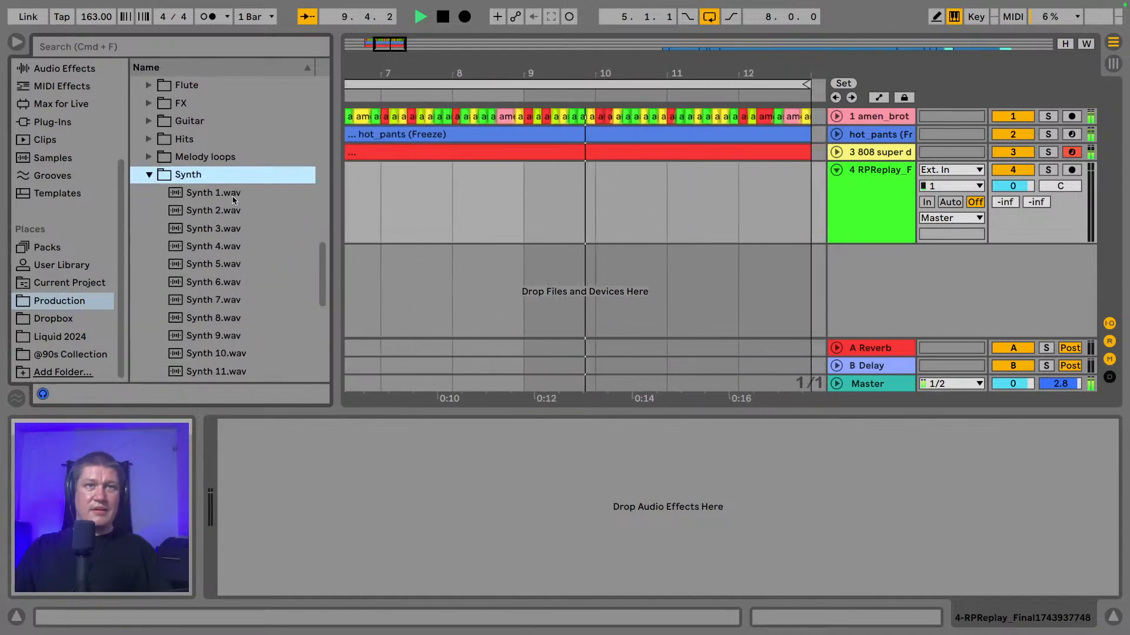
- Stop playback and preview the samples Synth 1.wav through Synth 4.wav
{"action": "key", "text": "space"}
{"action": "left_click", "coordinate": [203, 194]}
{"action": "scroll", "coordinate": [200, 194], "scroll_direction": "down", "scroll_amount": 1}
{"action": "left_click", "coordinate": [201, 196]}
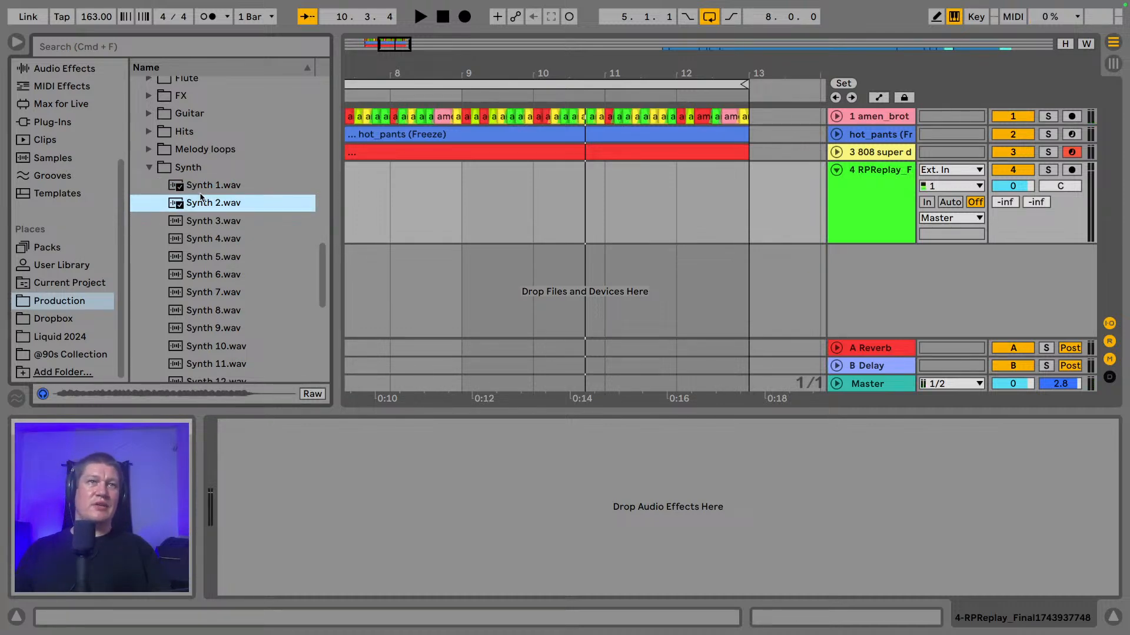
{"action": "scroll", "coordinate": [247, 194], "scroll_direction": "down", "scroll_amount": 3}
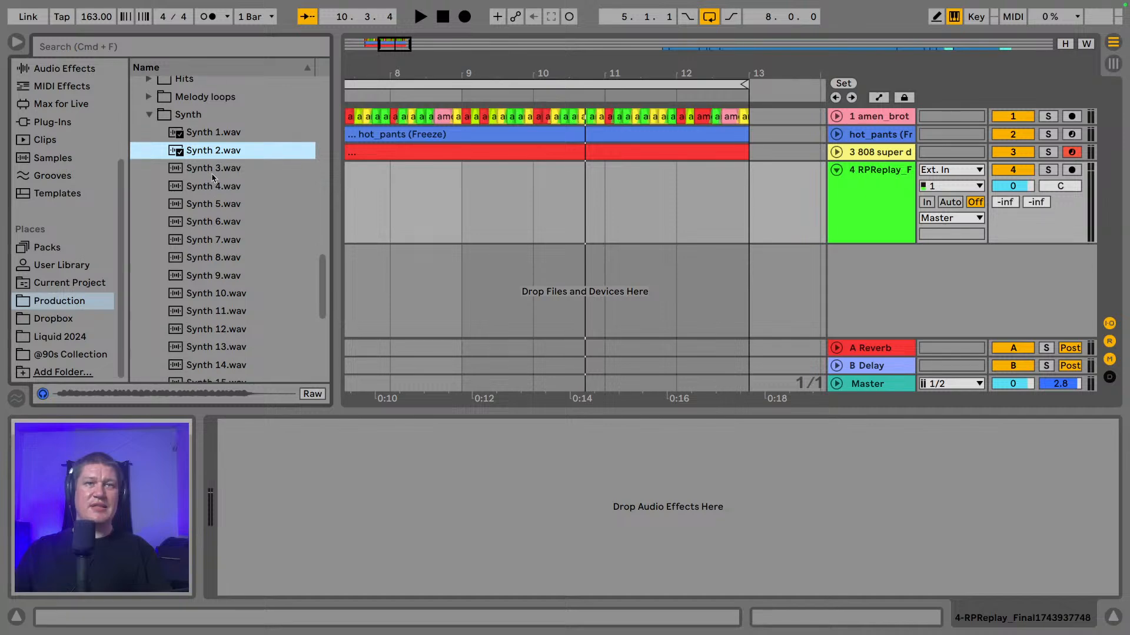
{"action": "left_click", "coordinate": [211, 174]}
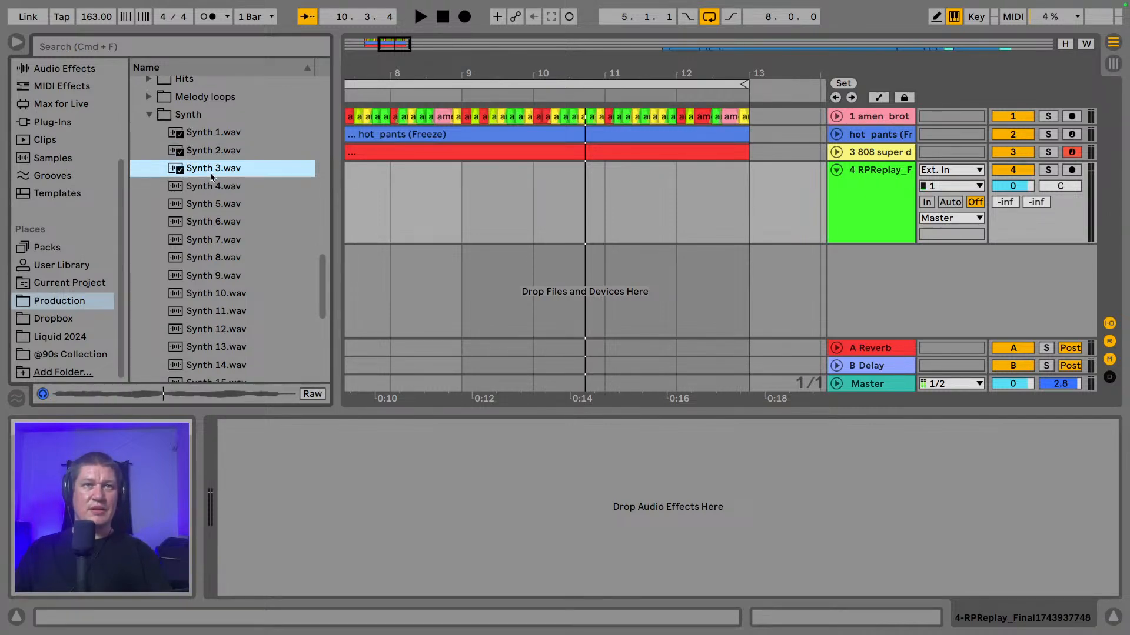
{"action": "left_click", "coordinate": [211, 186]}
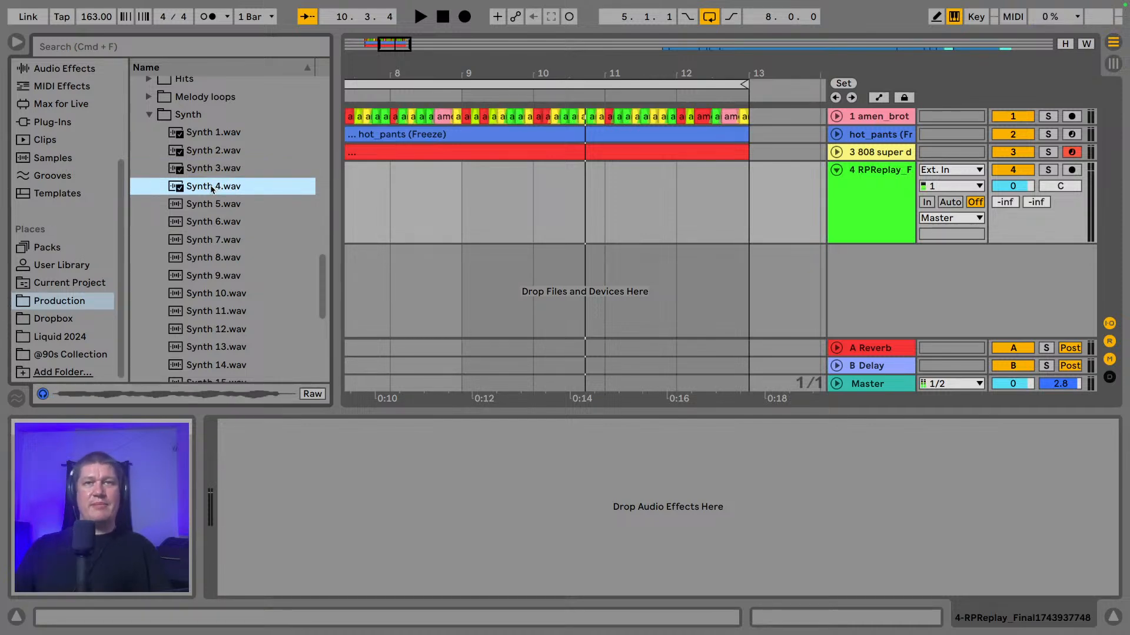
{"action": "scroll", "coordinate": [220, 193], "scroll_direction": "down", "scroll_amount": 2}
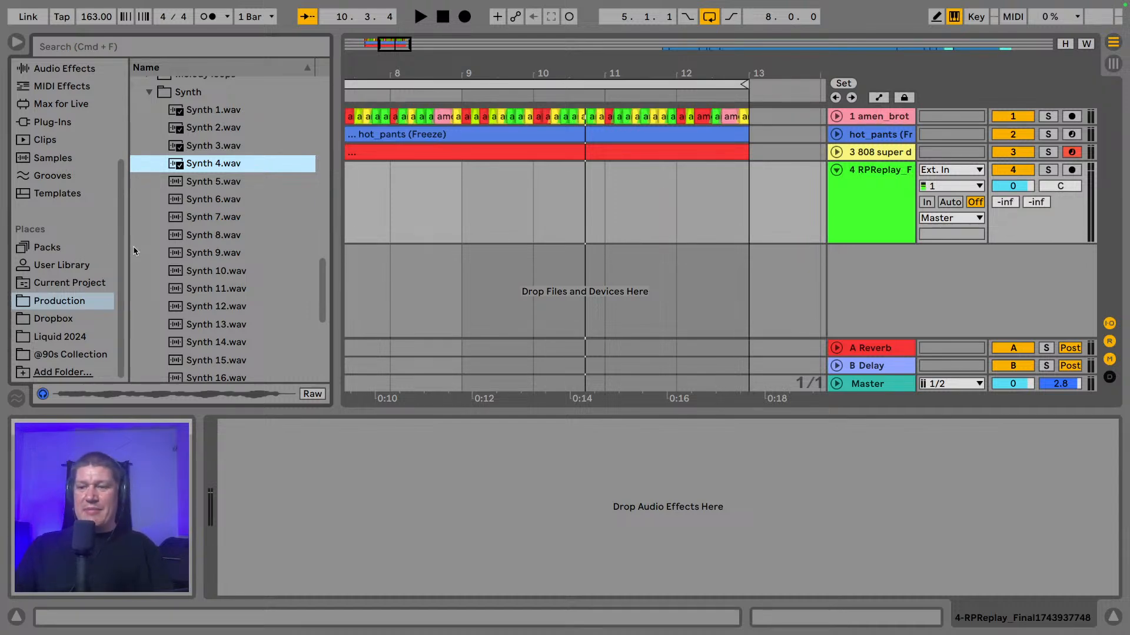
- Preview the samples Synth 5.wav through Synth 9.wav in the Synth folder
{"action": "left_click", "coordinate": [217, 181]}
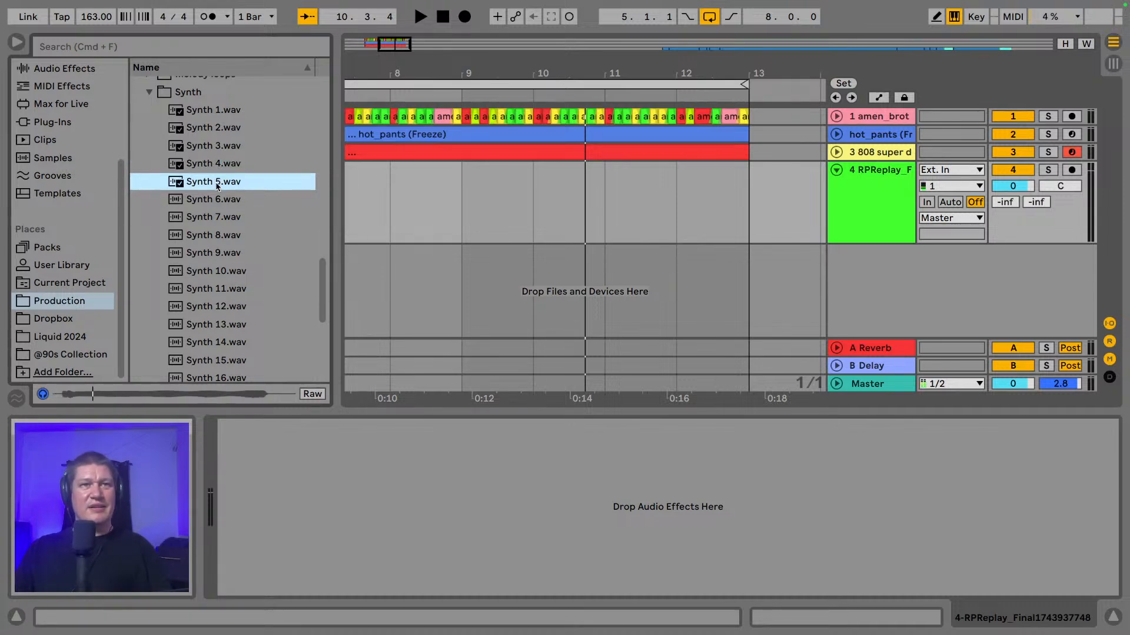
{"action": "scroll", "coordinate": [217, 187], "scroll_direction": "down", "scroll_amount": 1}
{"action": "left_click", "coordinate": [217, 187]}
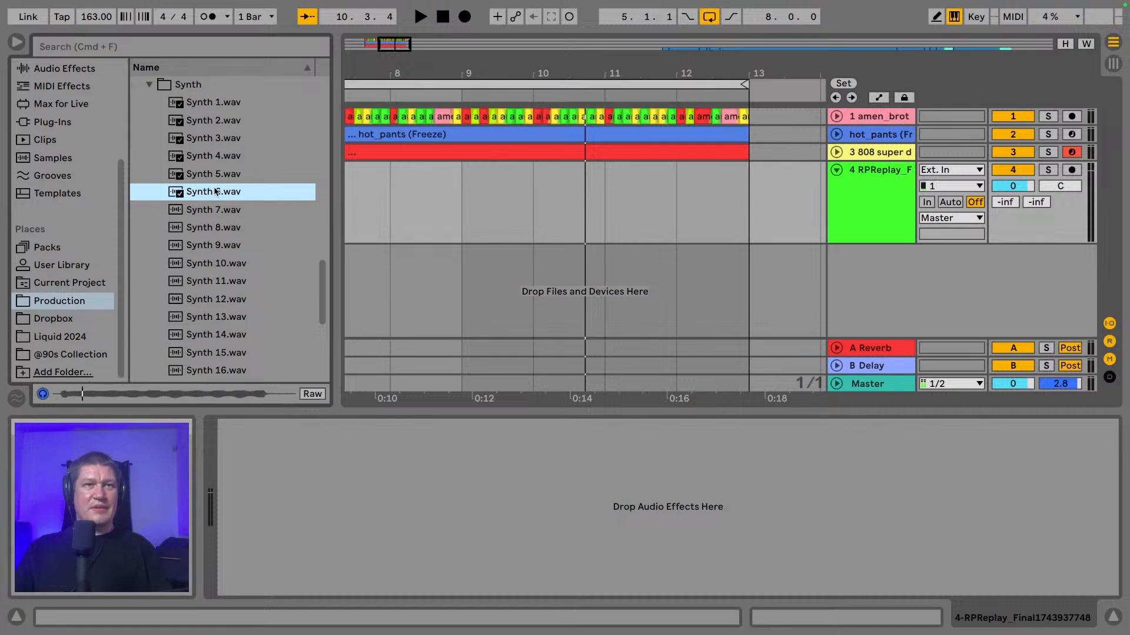
{"action": "scroll", "coordinate": [218, 177], "scroll_direction": "down", "scroll_amount": 3}
{"action": "left_click", "coordinate": [222, 154]}
{"action": "scroll", "coordinate": [224, 156], "scroll_direction": "down", "scroll_amount": 1}
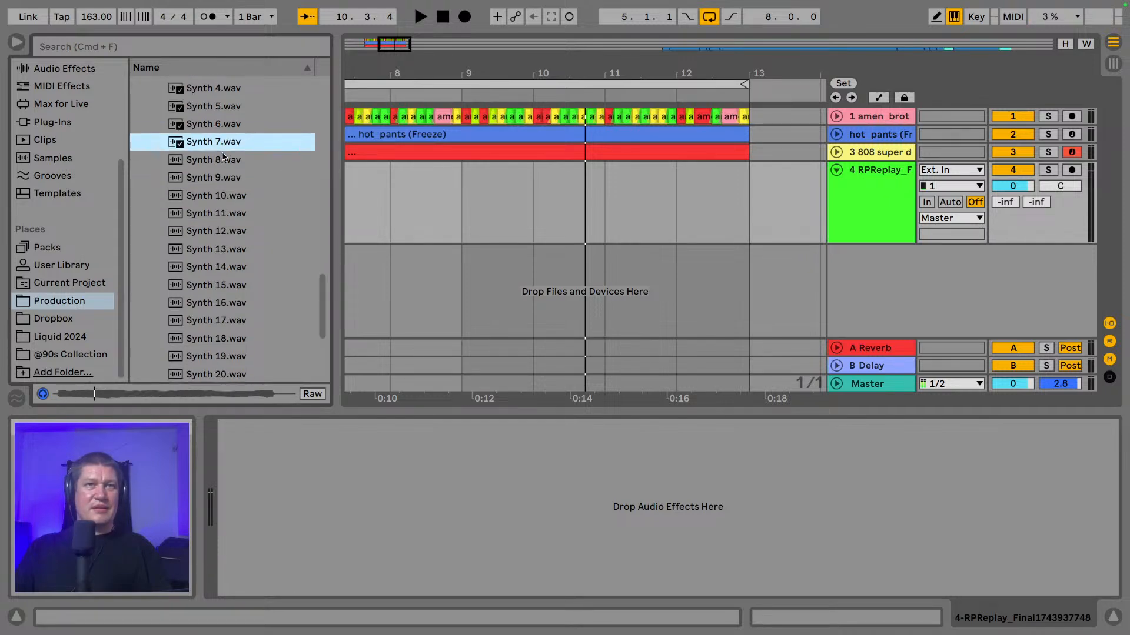
{"action": "left_click", "coordinate": [222, 161]}
{"action": "scroll", "coordinate": [223, 162], "scroll_direction": "down", "scroll_amount": 1}
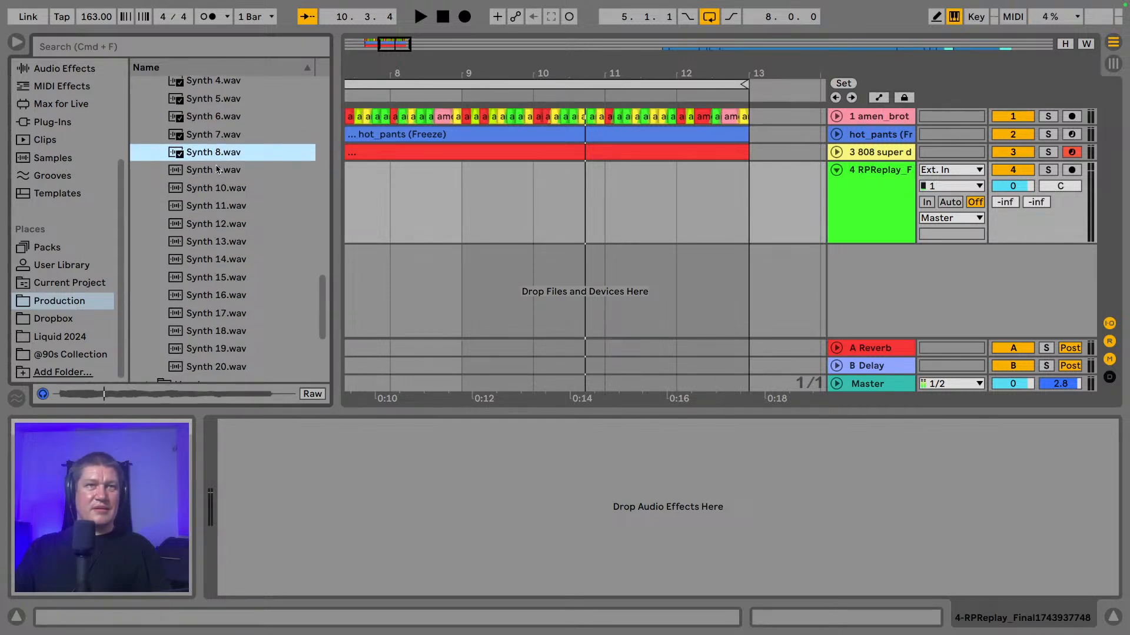
{"action": "left_click", "coordinate": [215, 171]}
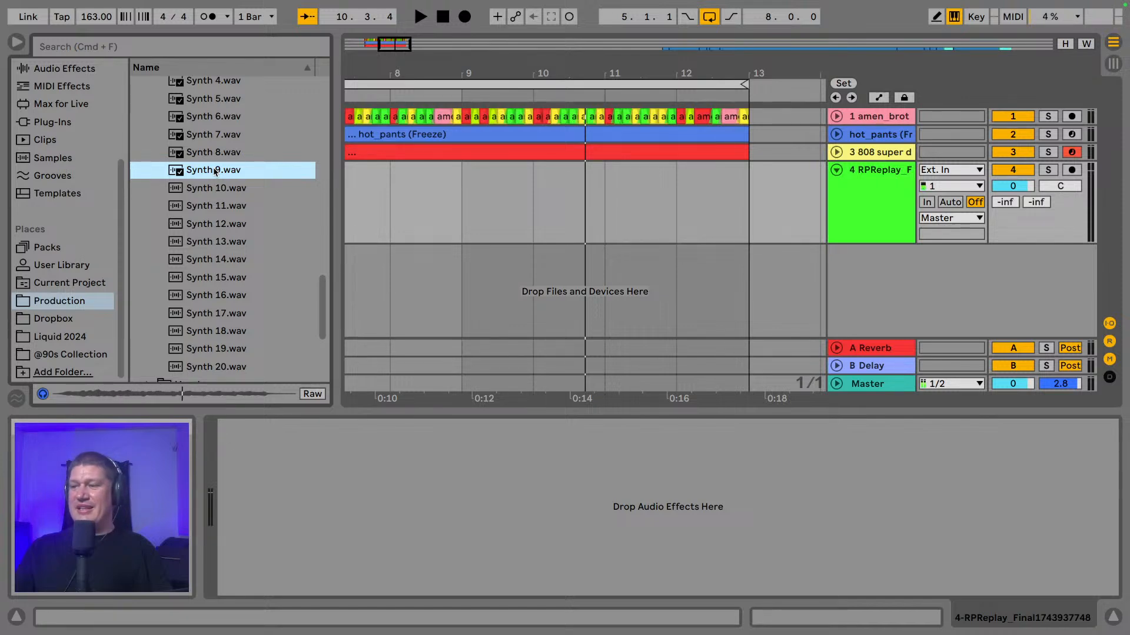
- Preview Synth 9.wav through Synth 13.wav, listening again to Synth 10.wav and Synth 11.wav for comparison
{"action": "left_click_drag", "start_coordinate": [540, 75], "coordinate": [626, 54]}
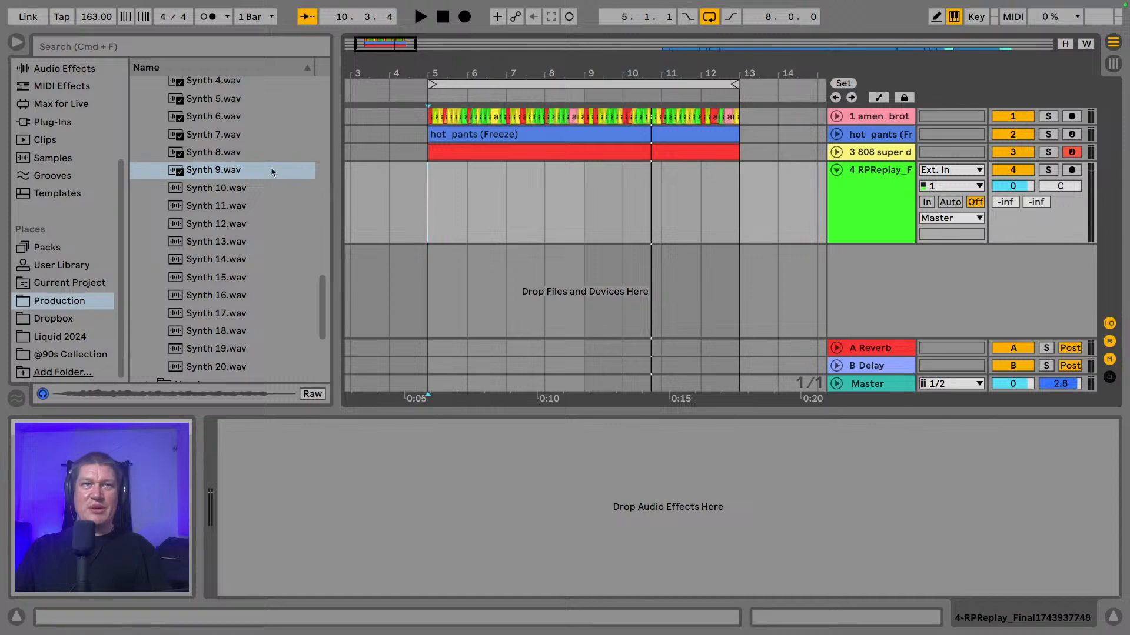
{"action": "left_click", "coordinate": [227, 170]}
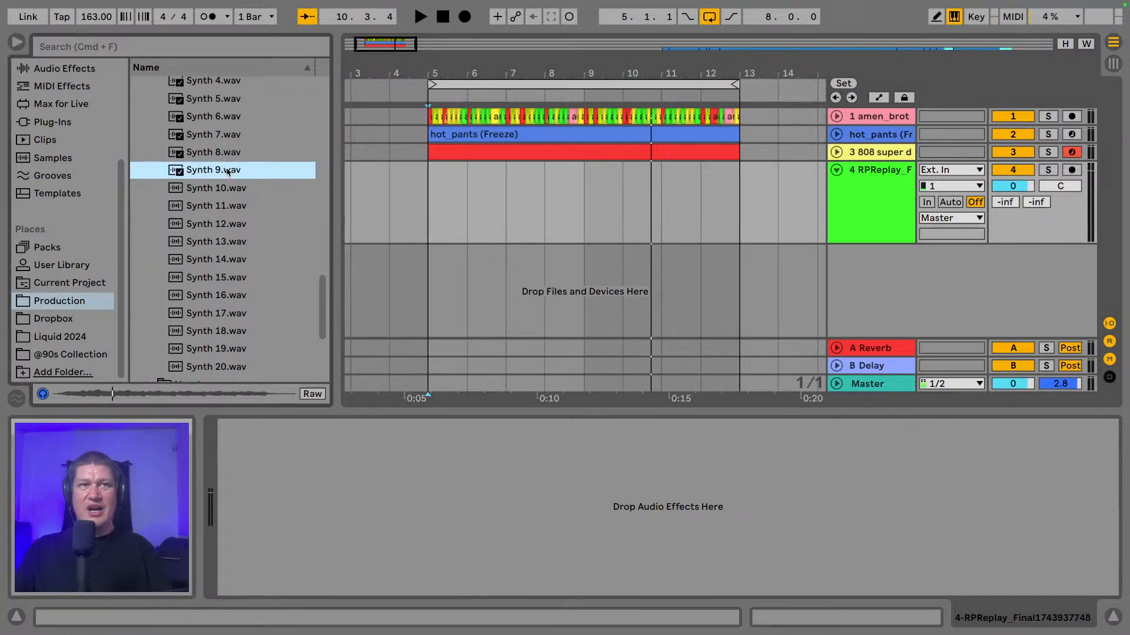
{"action": "left_click", "coordinate": [222, 188]}
{"action": "scroll", "coordinate": [222, 190], "scroll_direction": "down", "scroll_amount": 1}
{"action": "left_click", "coordinate": [221, 190]}
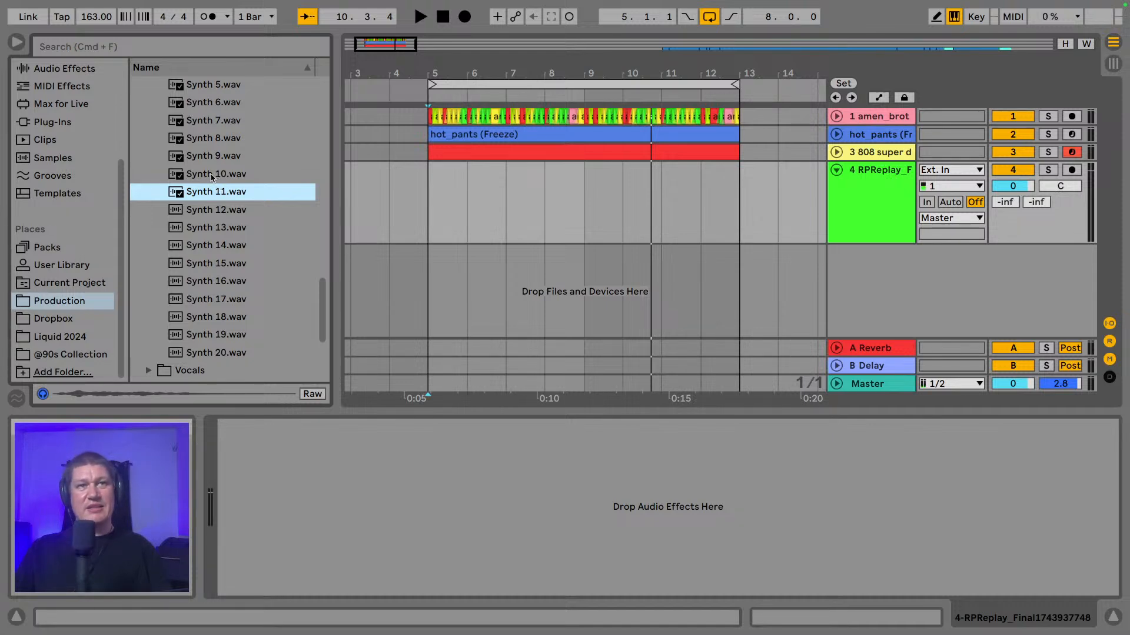
{"action": "left_click", "coordinate": [212, 176]}
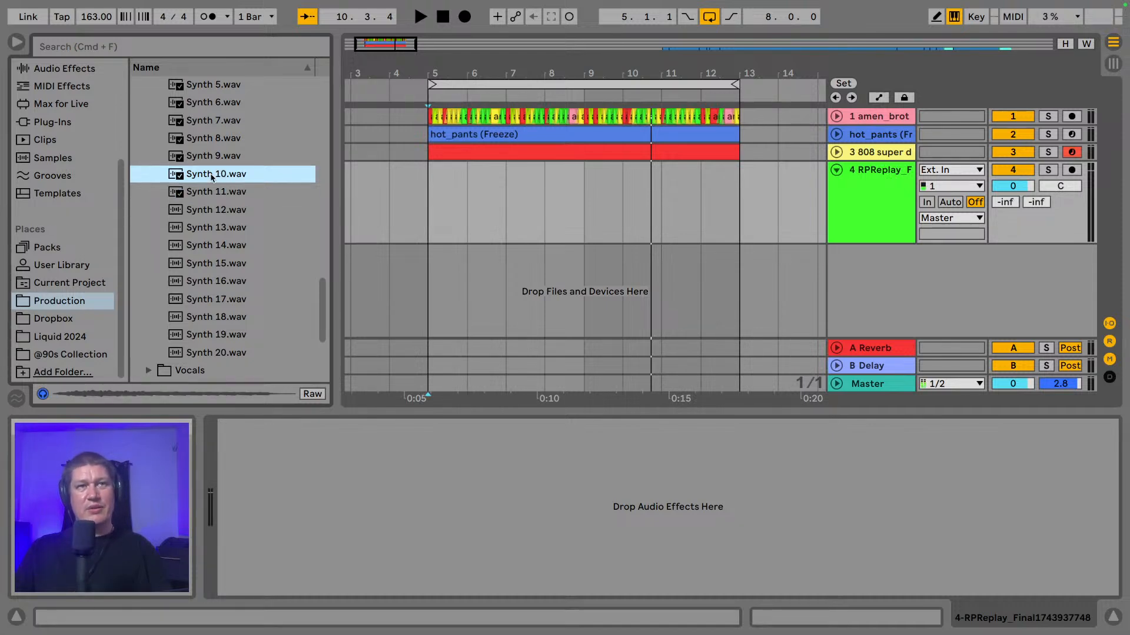
{"action": "left_click", "coordinate": [217, 193]}
{"action": "scroll", "coordinate": [216, 199], "scroll_direction": "down", "scroll_amount": 1}
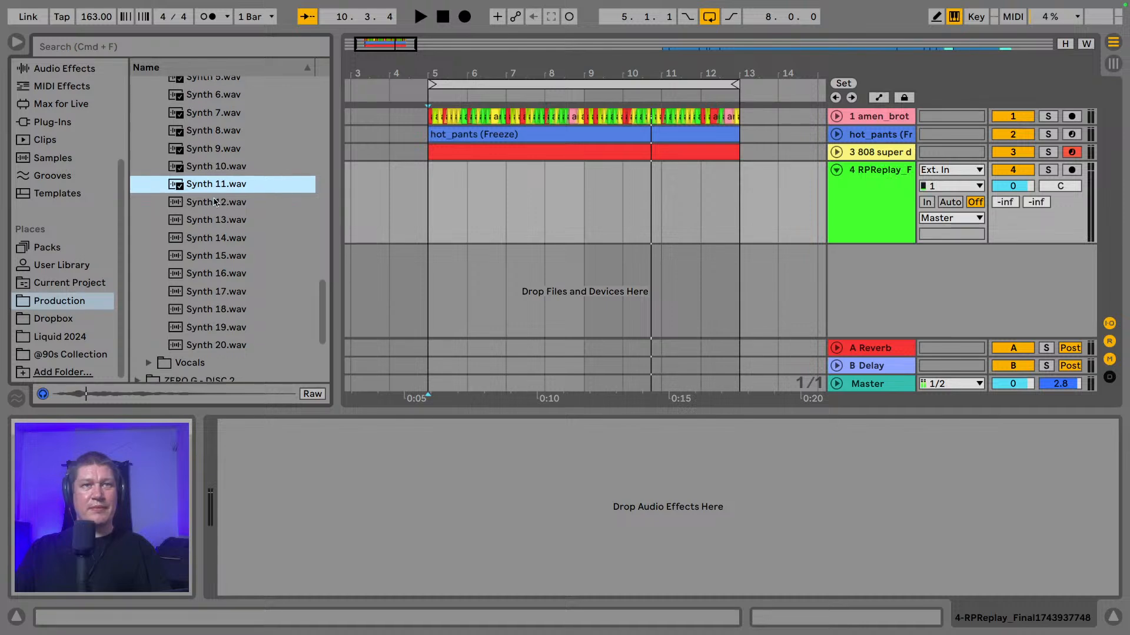
{"action": "left_click", "coordinate": [215, 202]}
{"action": "left_click", "coordinate": [216, 219]}
- Play the arrangement briefly, compare Synth 14.wav and Synth 15.wav, and preview Synth 13.wav again
{"action": "key", "text": "space"}
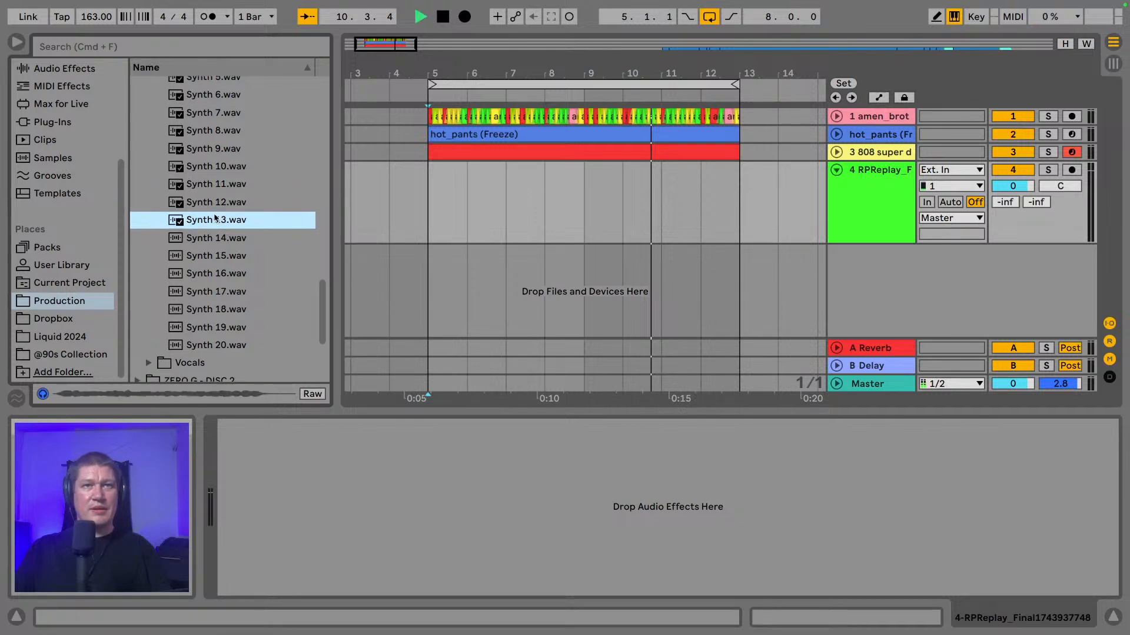
{"action": "scroll", "coordinate": [216, 222], "scroll_direction": "down", "scroll_amount": 1}
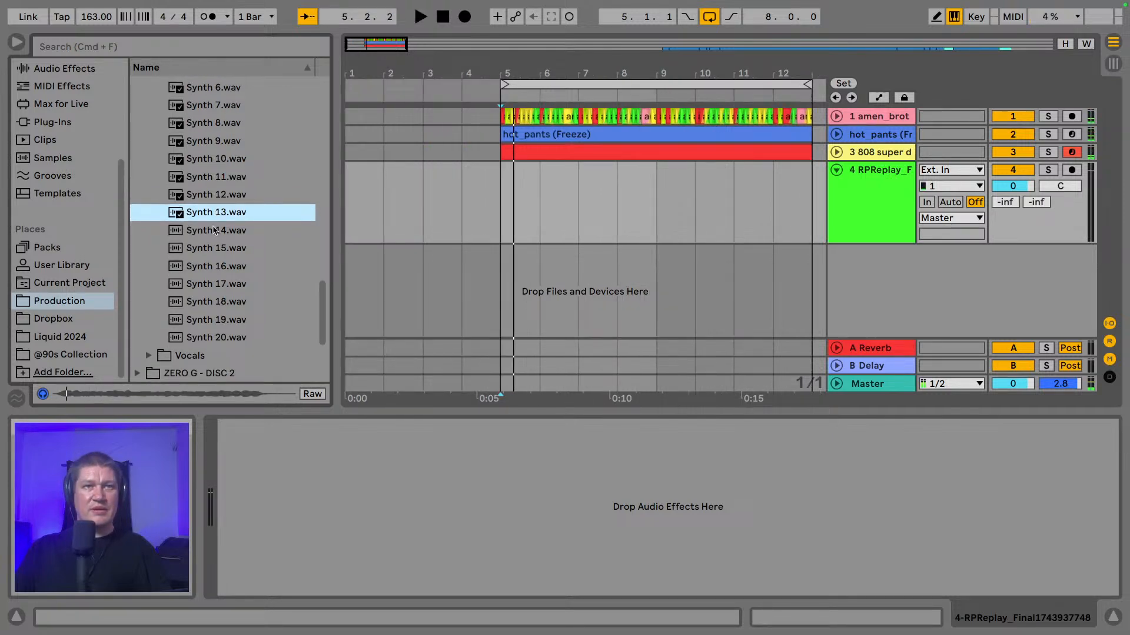
{"action": "left_click", "coordinate": [212, 232]}
{"action": "scroll", "coordinate": [211, 234], "scroll_direction": "down", "scroll_amount": 1}
{"action": "left_click", "coordinate": [213, 241]}
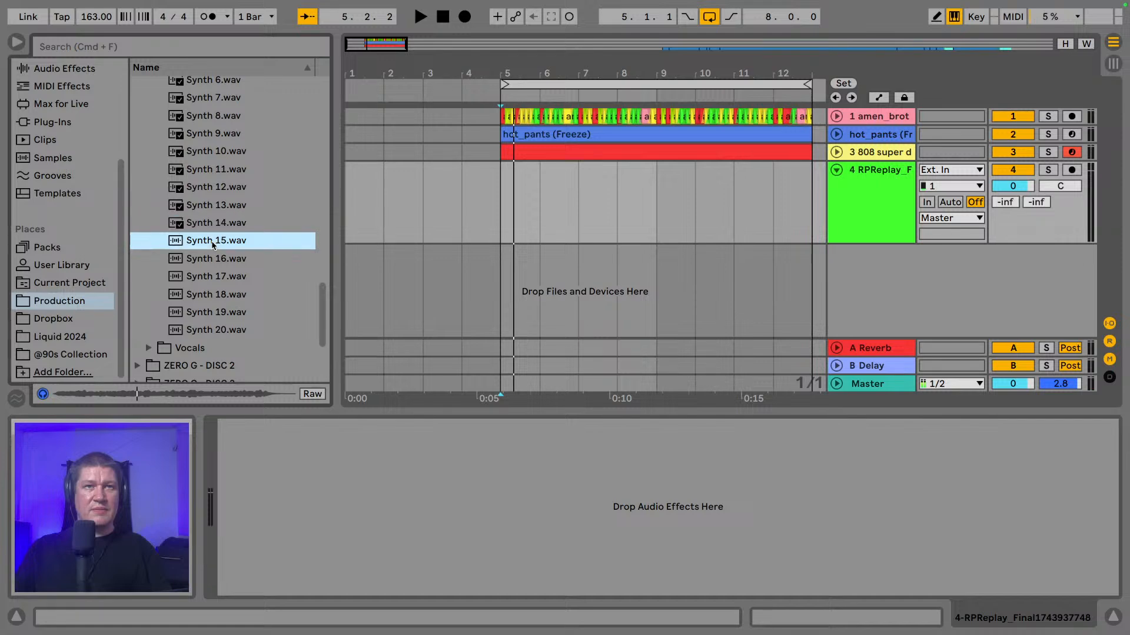
{"action": "left_click", "coordinate": [209, 207]}
{"action": "scroll", "coordinate": [208, 212], "scroll_direction": "down", "scroll_amount": 1}
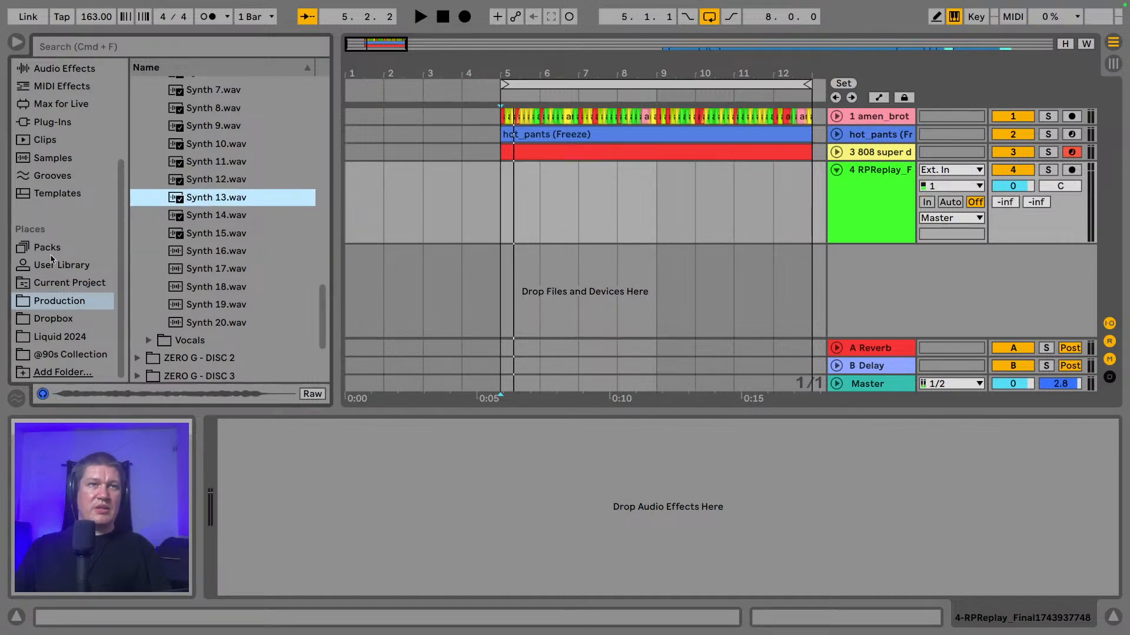
- Add a Simpler instrument on a new track below the RPReplay track
{"action": "scroll", "coordinate": [47, 213], "scroll_direction": "up", "scroll_amount": 5}
{"action": "left_click", "coordinate": [55, 151]}
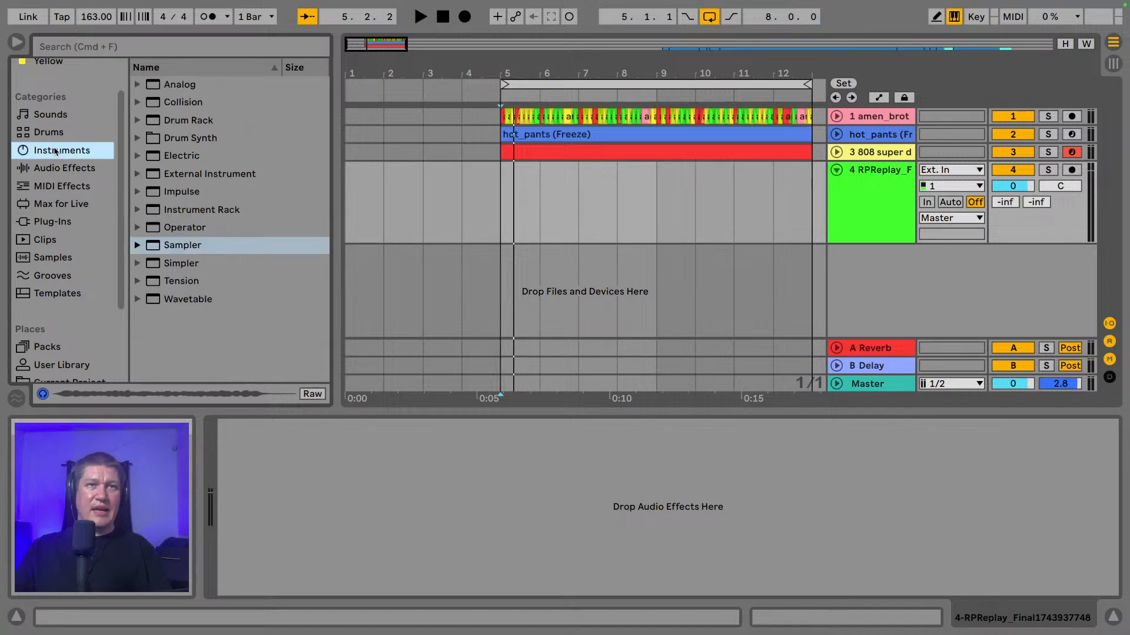
{"action": "left_click_drag", "start_coordinate": [184, 259], "coordinate": [510, 277]}
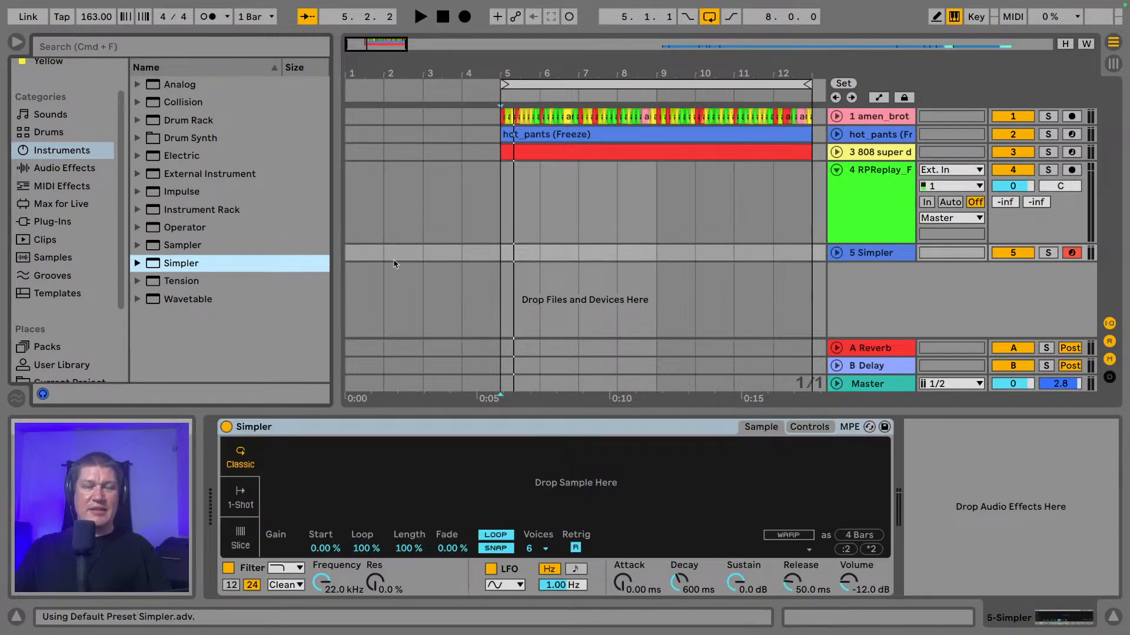
- Load Synth 13.wav from the Production folder into the empty Simpler
{"action": "scroll", "coordinate": [37, 272], "scroll_direction": "down", "scroll_amount": 3}
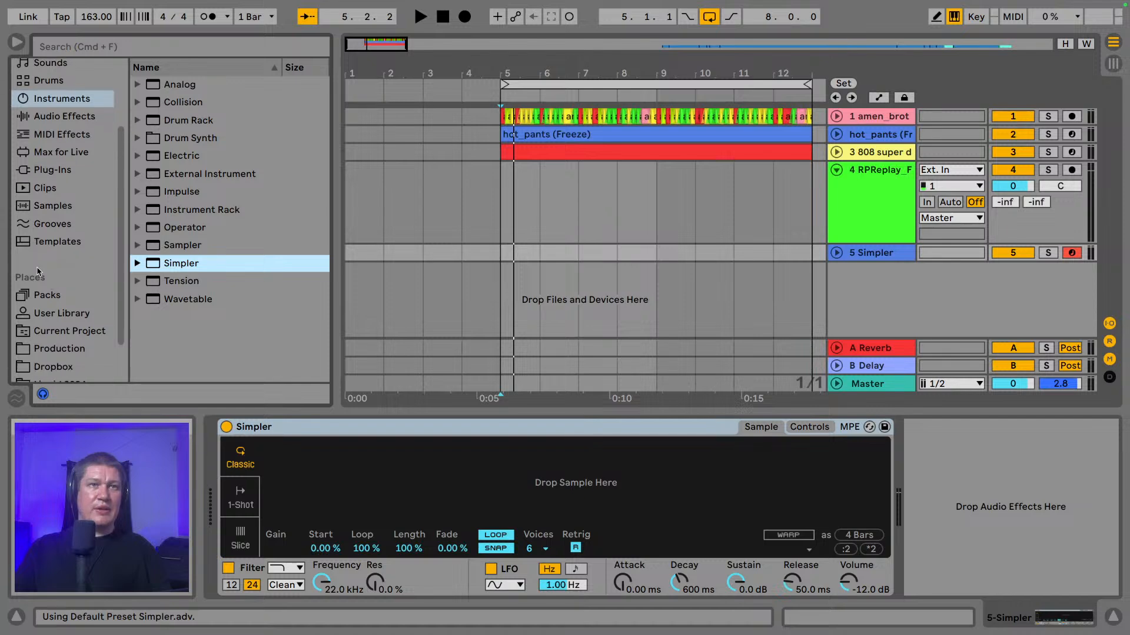
{"action": "left_click", "coordinate": [59, 348]}
{"action": "left_click", "coordinate": [217, 197]}
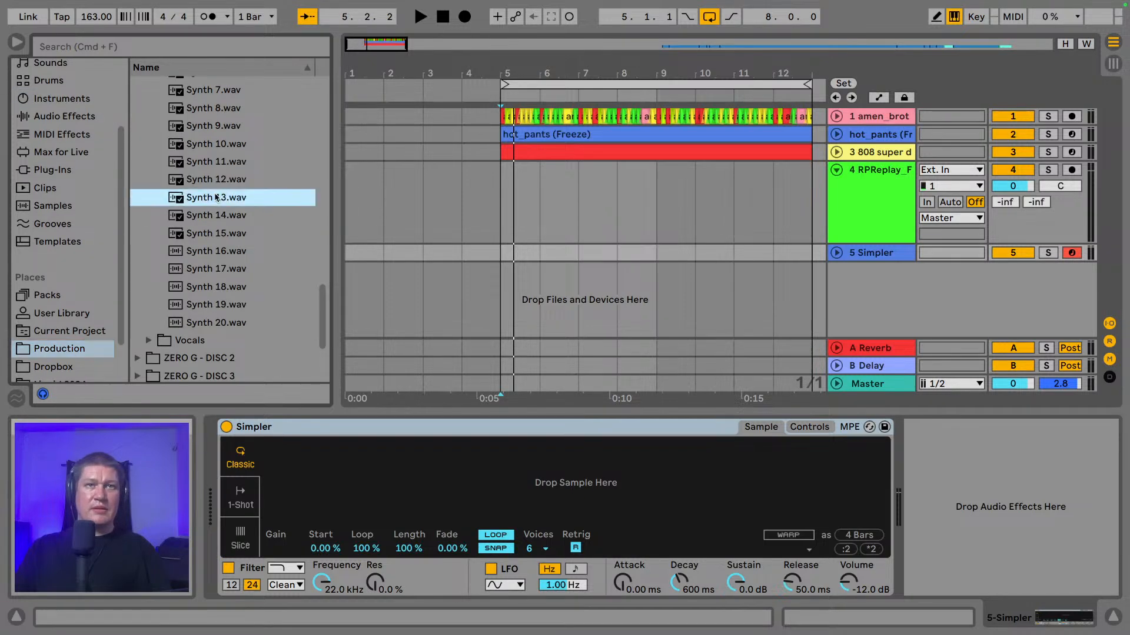
{"action": "left_click_drag", "start_coordinate": [211, 199], "coordinate": [490, 471]}
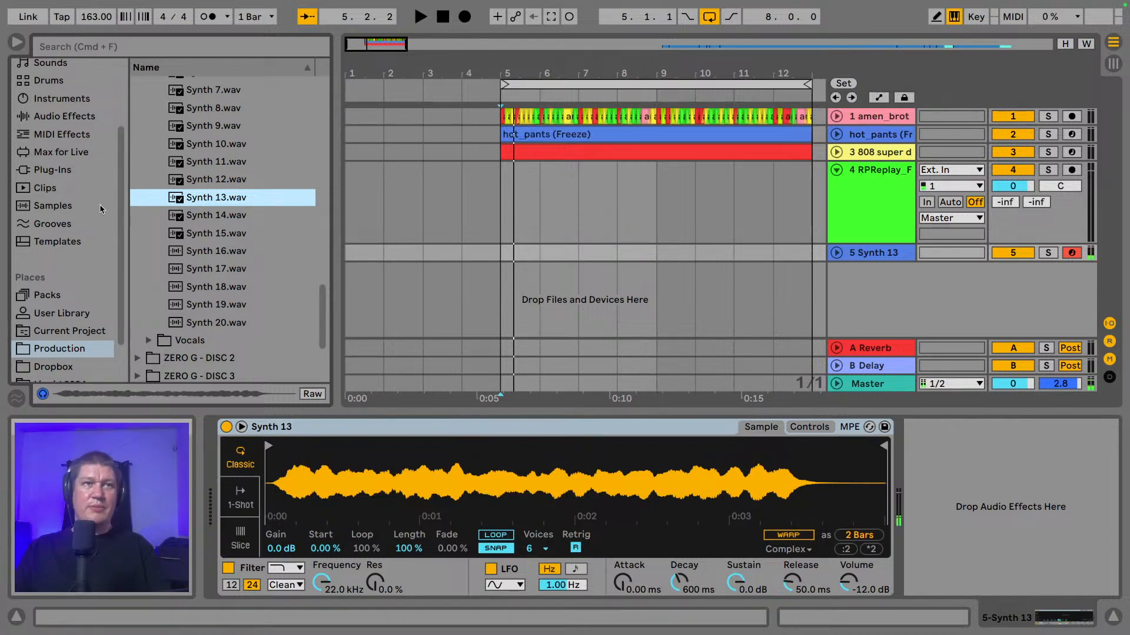
- Add the Tuner audio effect after Simpler on the Synth 13 track and play a note through it
{"action": "scroll", "coordinate": [44, 182], "scroll_direction": "down", "scroll_amount": 1}
{"action": "scroll", "coordinate": [24, 194], "scroll_direction": "down", "scroll_amount": 2}
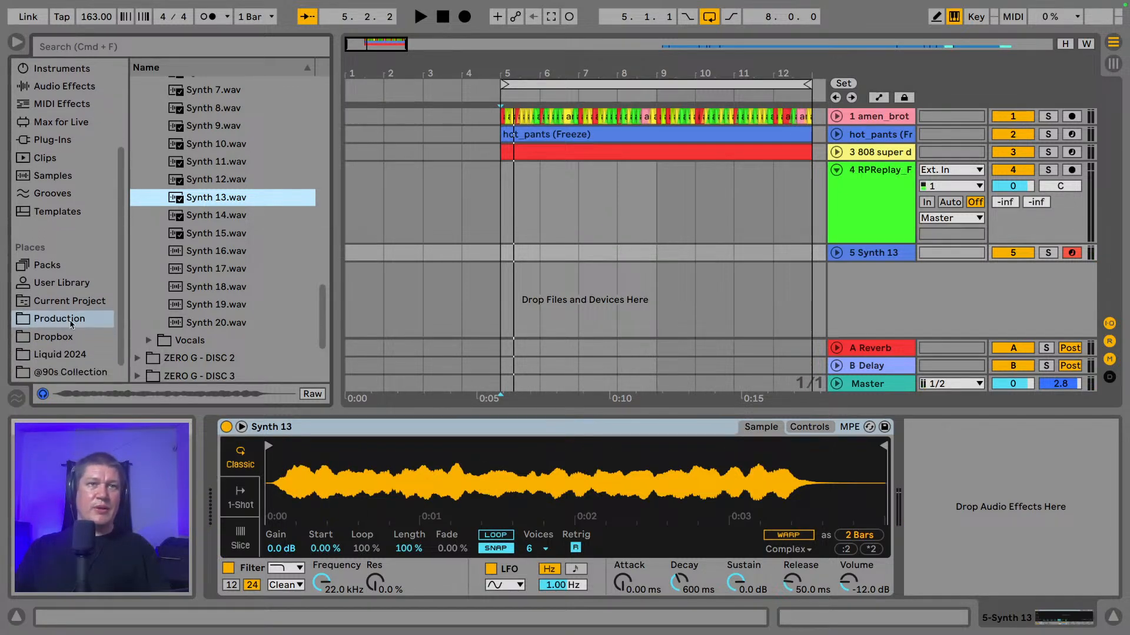
{"action": "scroll", "coordinate": [62, 102], "scroll_direction": "up", "scroll_amount": 1}
{"action": "left_click", "coordinate": [64, 78]}
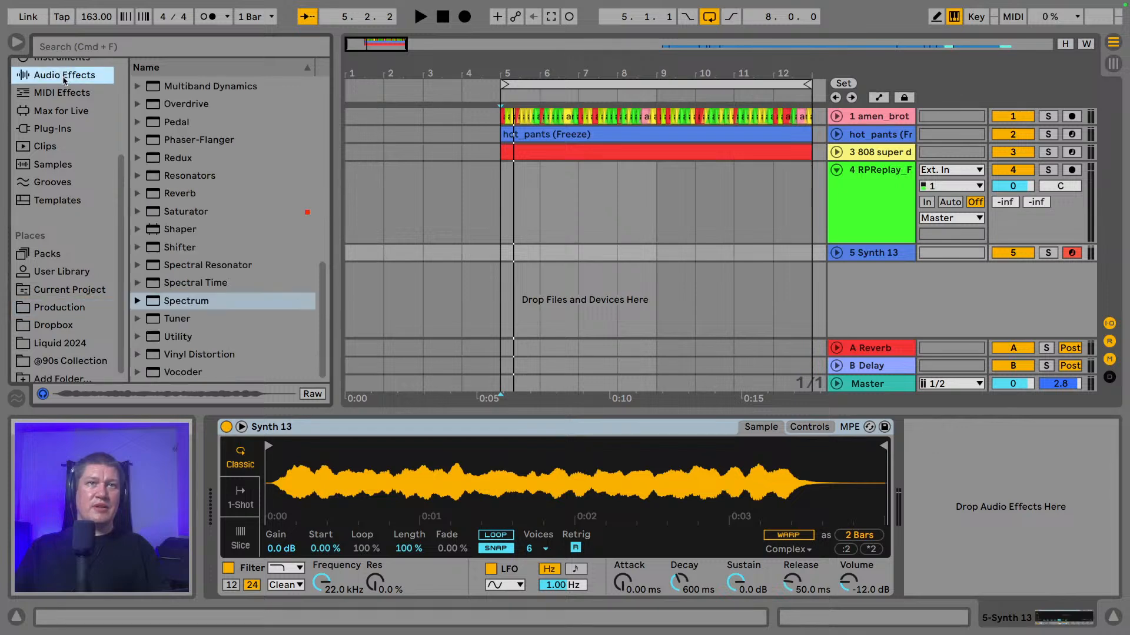
{"action": "left_click_drag", "start_coordinate": [178, 319], "coordinate": [994, 487]}
{"action": "key", "text": "a"}
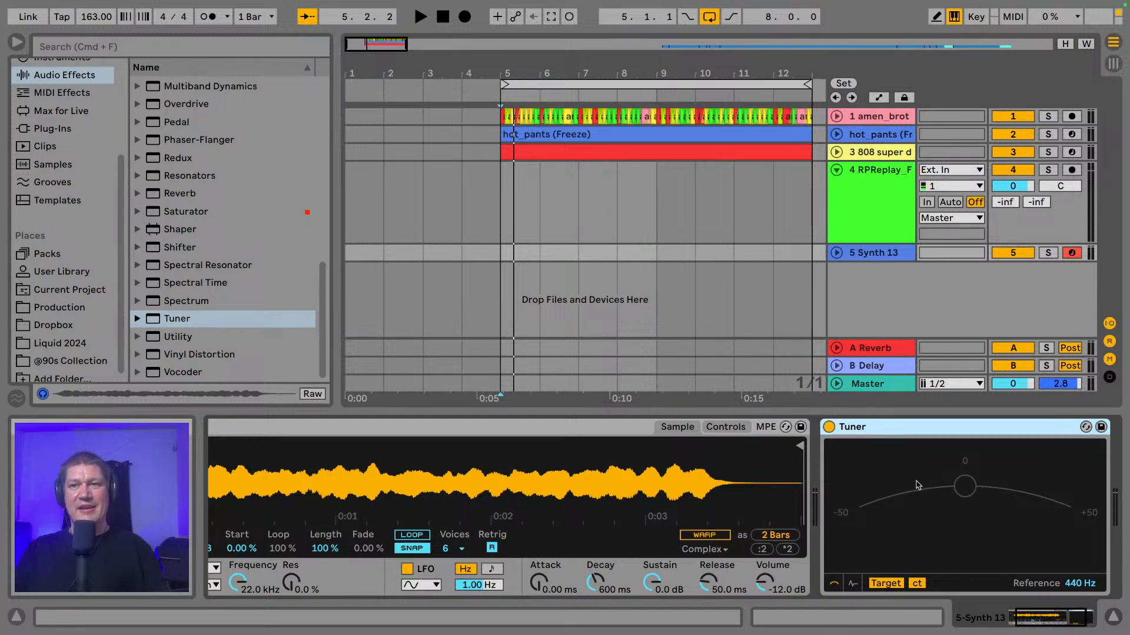
- Set the Simpler's transposition to +3 st and its detune to +28 ct in its controls
{"action": "left_click", "coordinate": [727, 428]}
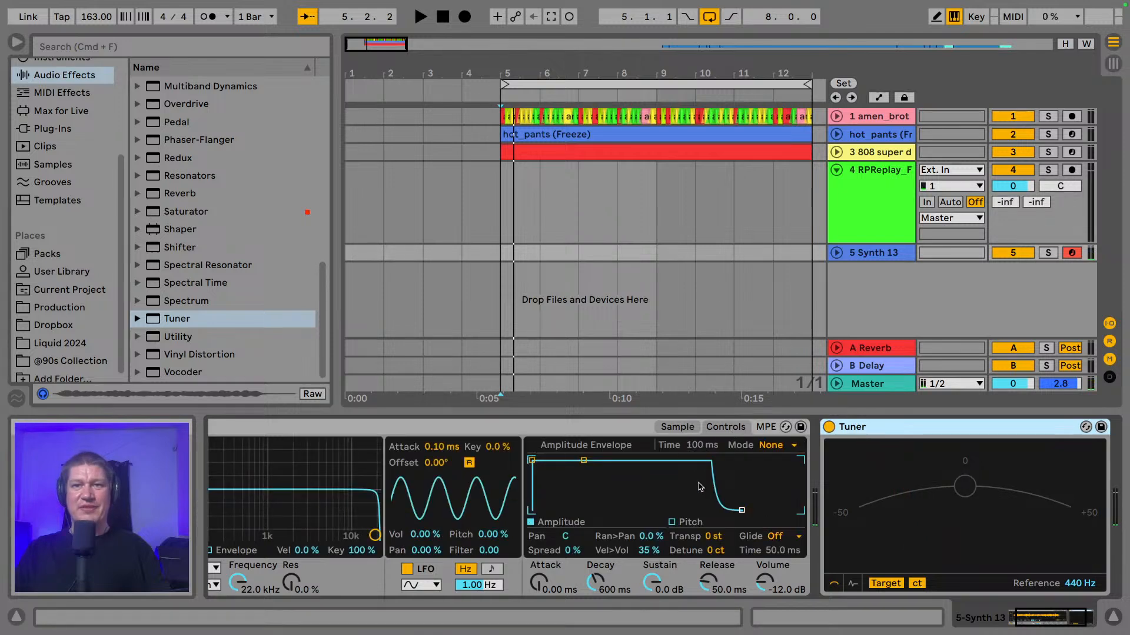
{"action": "mouse_move", "coordinate": [713, 540]}
{"action": "left_mouse_down"}
{"action": "mouse_move", "coordinate": [713, 530]}
{"action": "mouse_move", "coordinate": [723, 553]}
{"action": "left_mouse_up"}
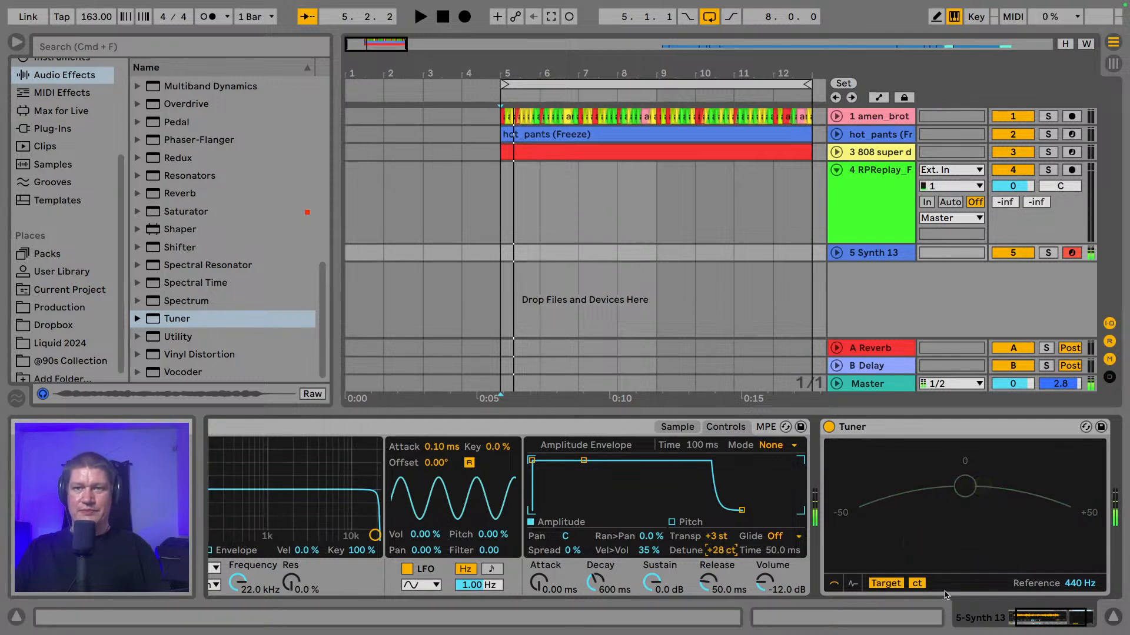
- Turn on looping for the Synth 13 sample in Simpler, with the loop at 56.2 % and the length at 77.3 %
{"action": "left_click_drag", "start_coordinate": [1045, 623], "coordinate": [1039, 623]}
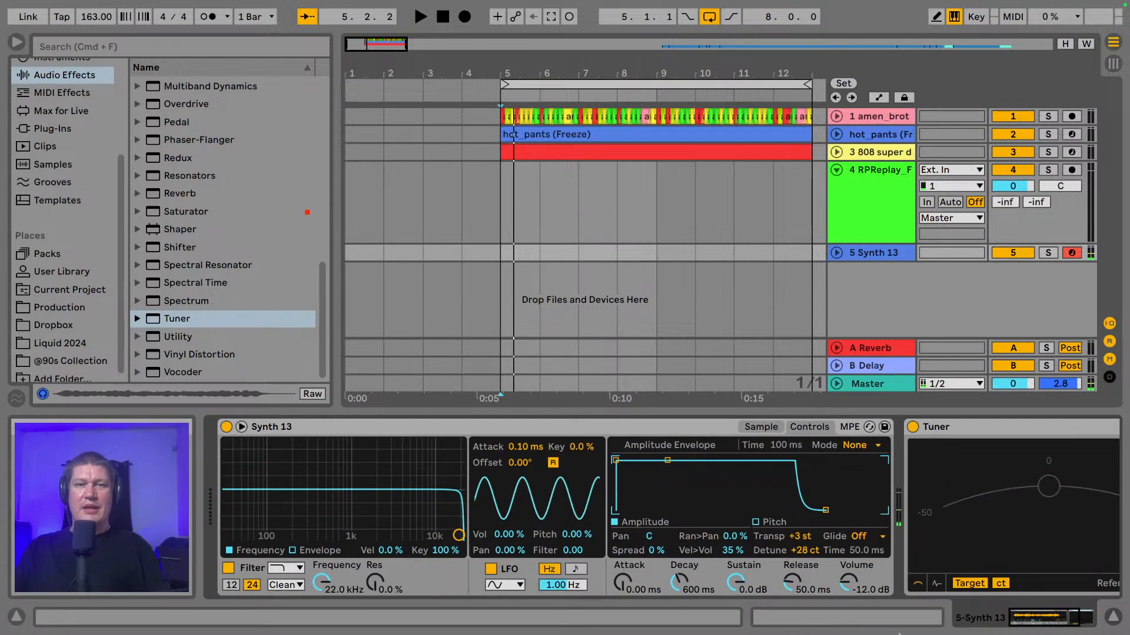
{"action": "left_click", "coordinate": [759, 427]}
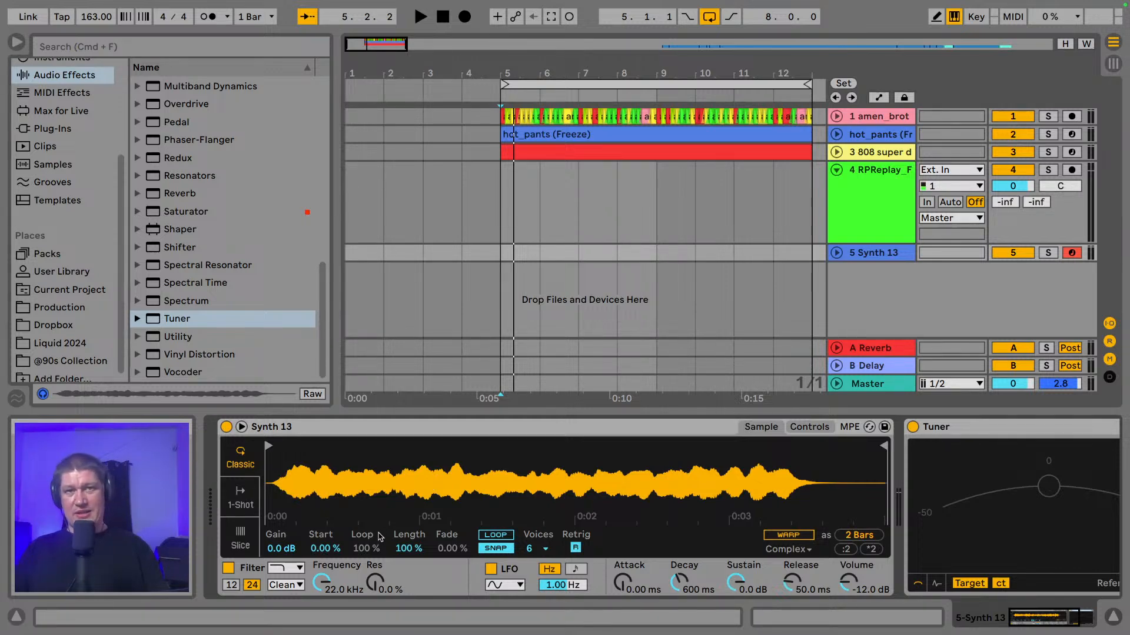
{"action": "key", "text": "a"}
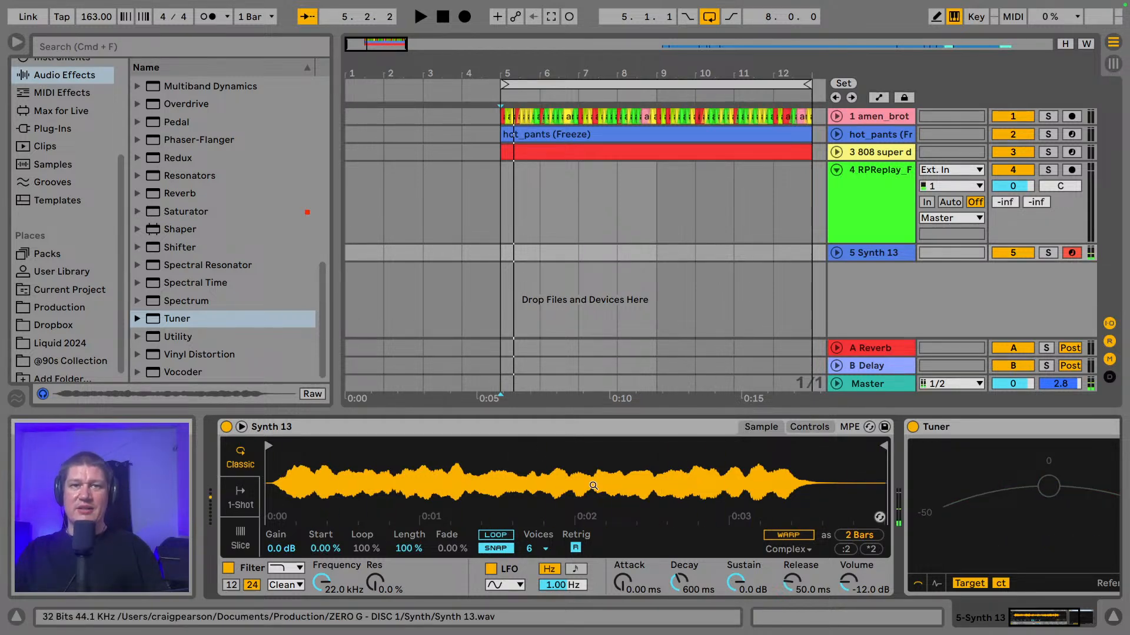
{"action": "left_click", "coordinate": [495, 535]}
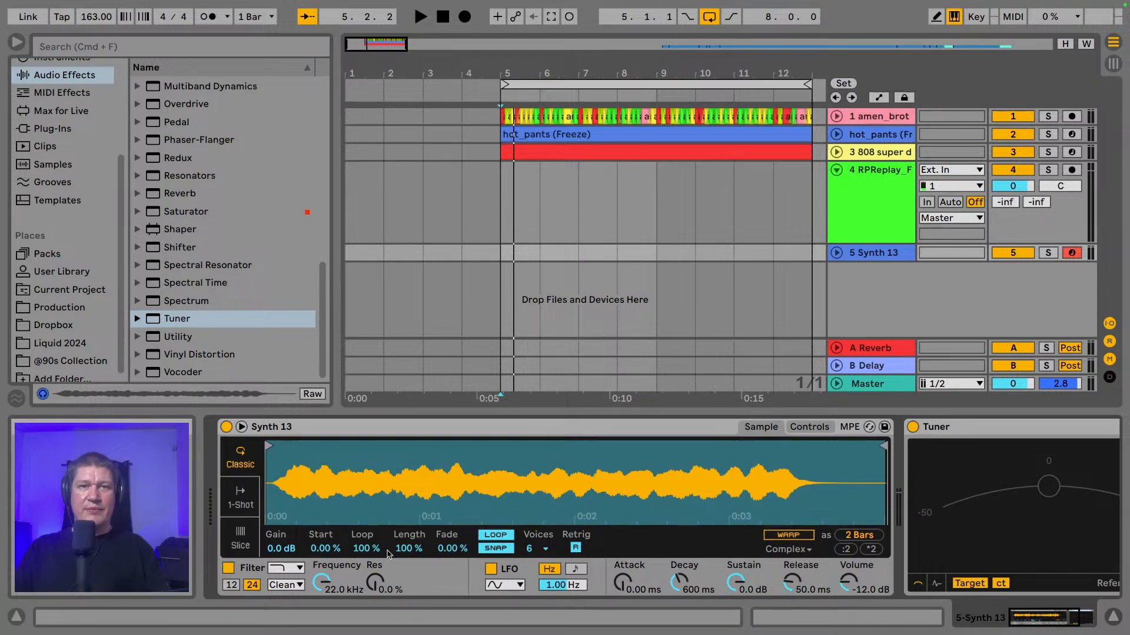
{"action": "mouse_move", "coordinate": [369, 549]}
{"action": "left_mouse_down"}
{"action": "mouse_move", "coordinate": [368, 580]}
{"action": "mouse_move", "coordinate": [402, 556]}
{"action": "mouse_move", "coordinate": [368, 553]}
{"action": "mouse_move", "coordinate": [414, 560]}
{"action": "mouse_move", "coordinate": [365, 546]}
{"action": "left_mouse_up"}
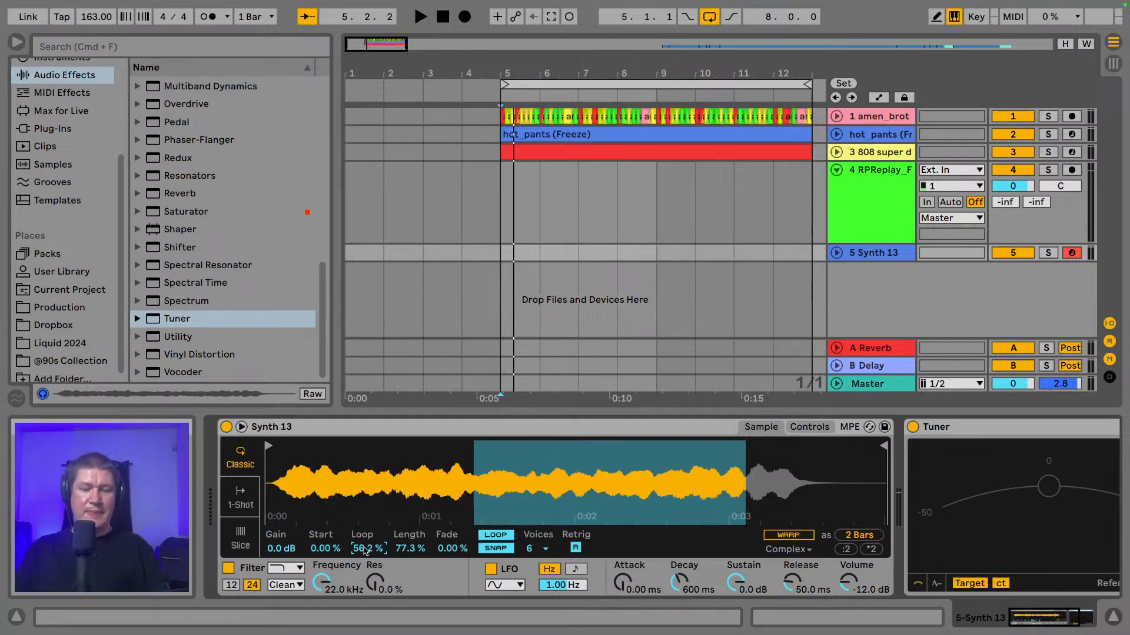
{"action": "key", "text": "a"}
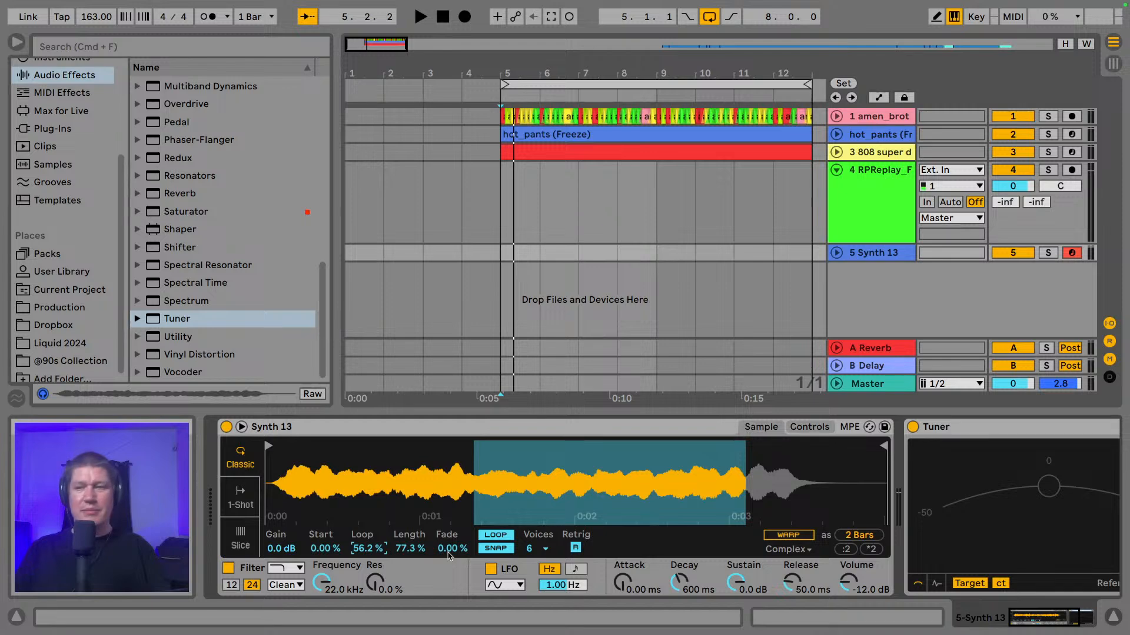
- Smooth the sample loop by setting the loop to 59.4 %, the length to 75.8 % and the crossfade to 25.8 %
{"action": "left_click_drag", "start_coordinate": [449, 553], "coordinate": [449, 527]}
{"action": "key", "text": "a"}
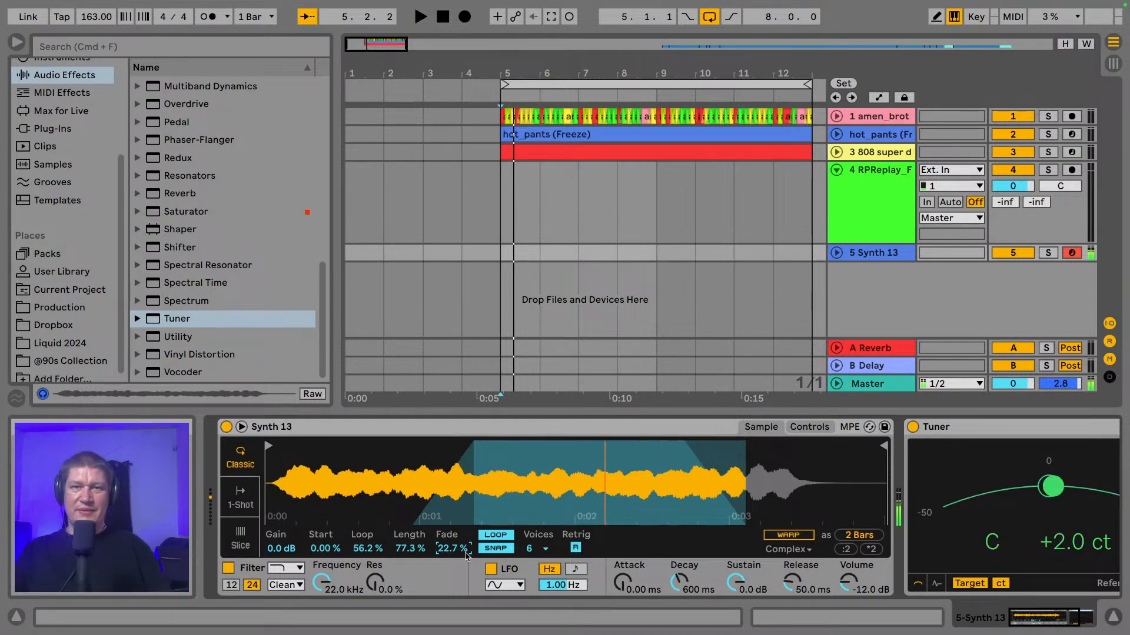
{"action": "left_click_drag", "start_coordinate": [446, 554], "coordinate": [372, 548]}
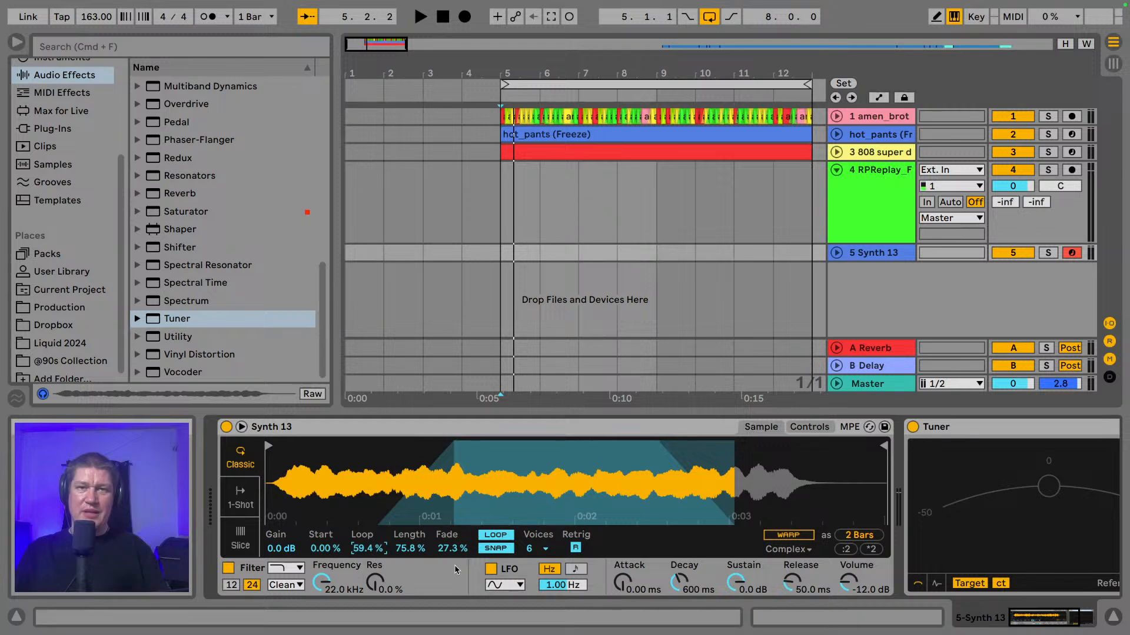
{"action": "left_click_drag", "start_coordinate": [450, 552], "coordinate": [450, 554]}
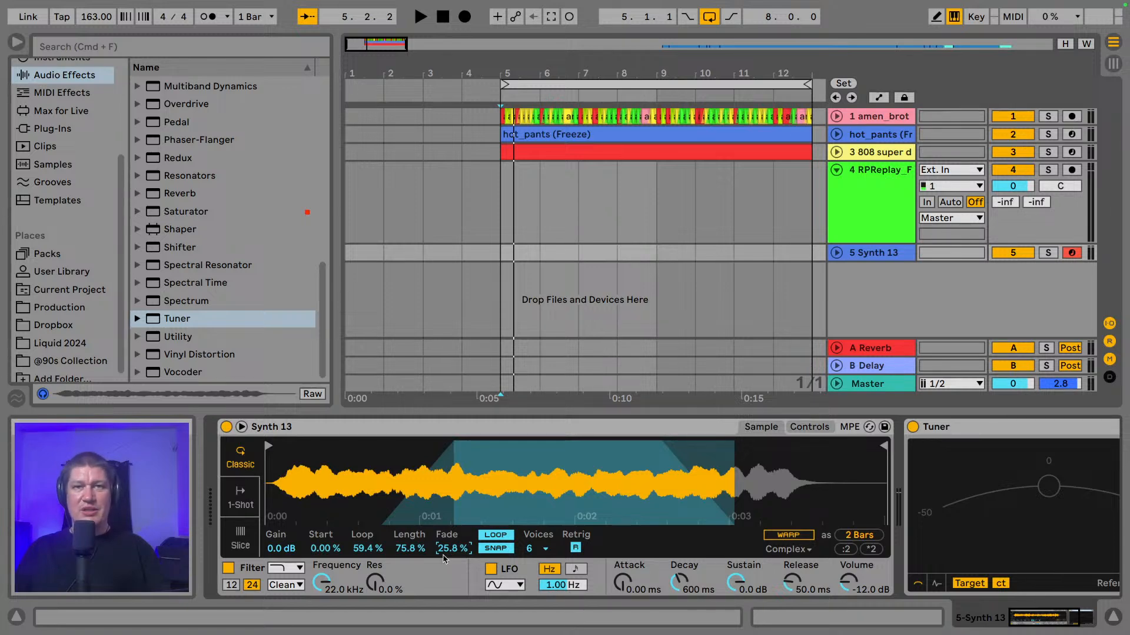
{"action": "key", "text": "a"}
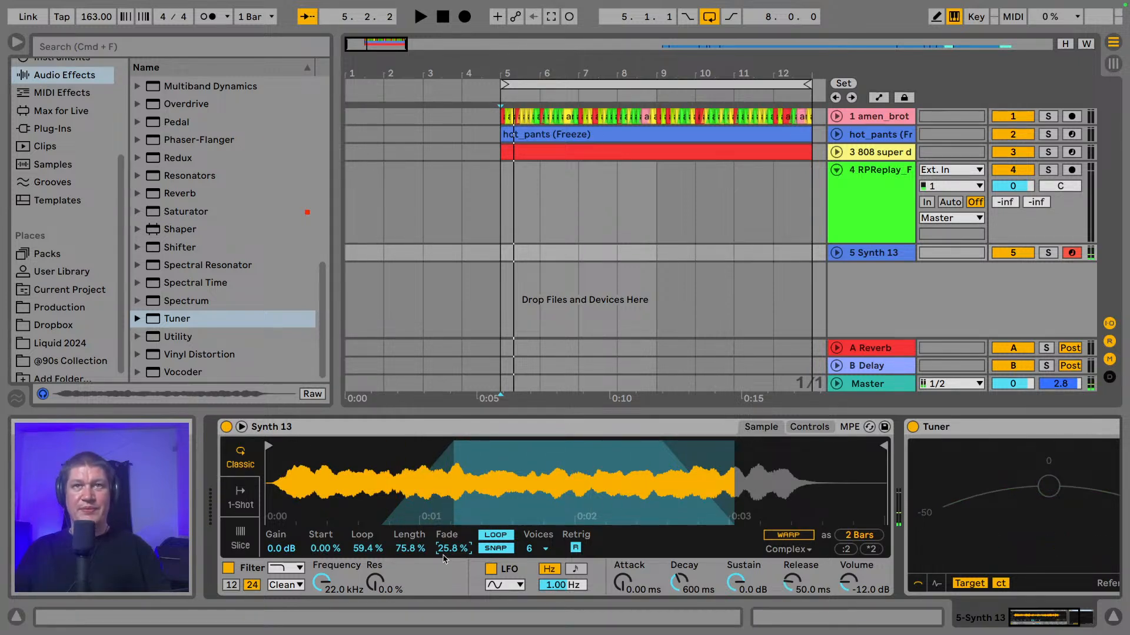
- Delete the Tuner effect from the Synth 13 track
{"action": "mouse_move", "coordinate": [571, 74]}
{"action": "left_mouse_down"}
{"action": "mouse_move", "coordinate": [380, 74]}
{"action": "mouse_move", "coordinate": [572, 76]}
{"action": "left_mouse_up"}
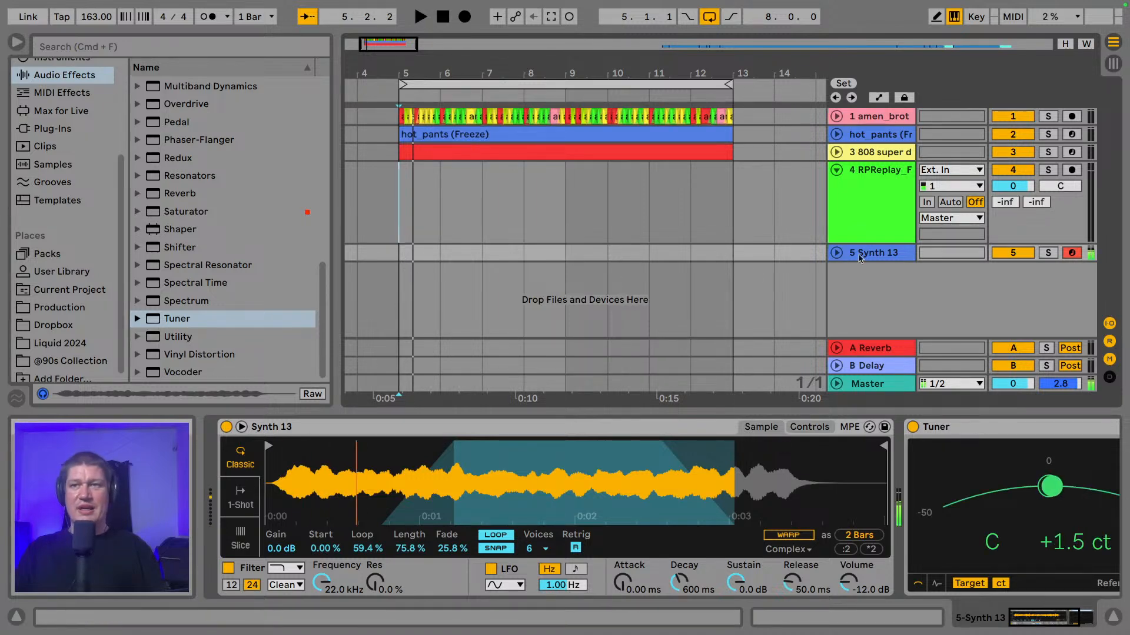
{"action": "left_click", "coordinate": [1031, 431]}
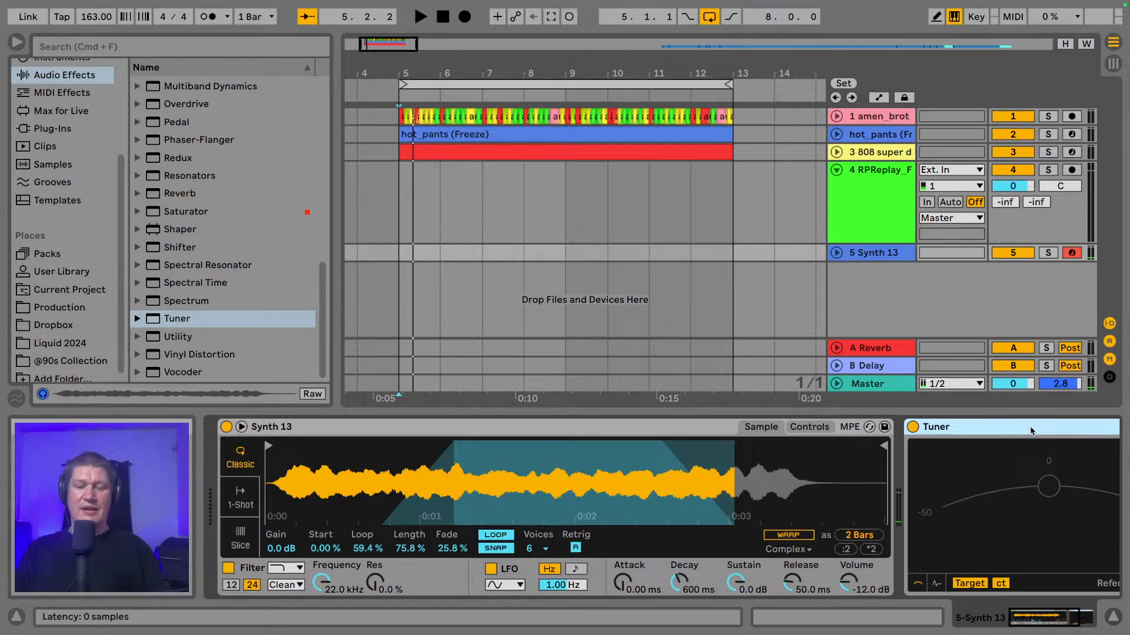
{"action": "key", "text": "Delete"}
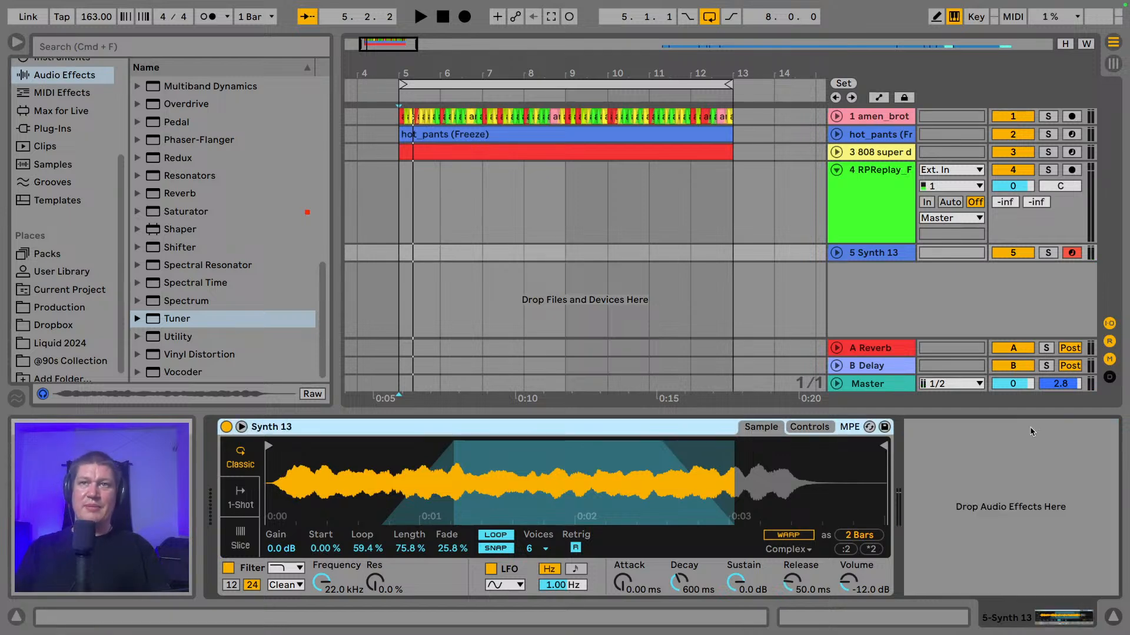
- Expand the 808 super dope track and audition it in solo, then move the solo to the RPReplay track
{"action": "left_click", "coordinate": [884, 152]}
{"action": "left_click", "coordinate": [836, 152]}
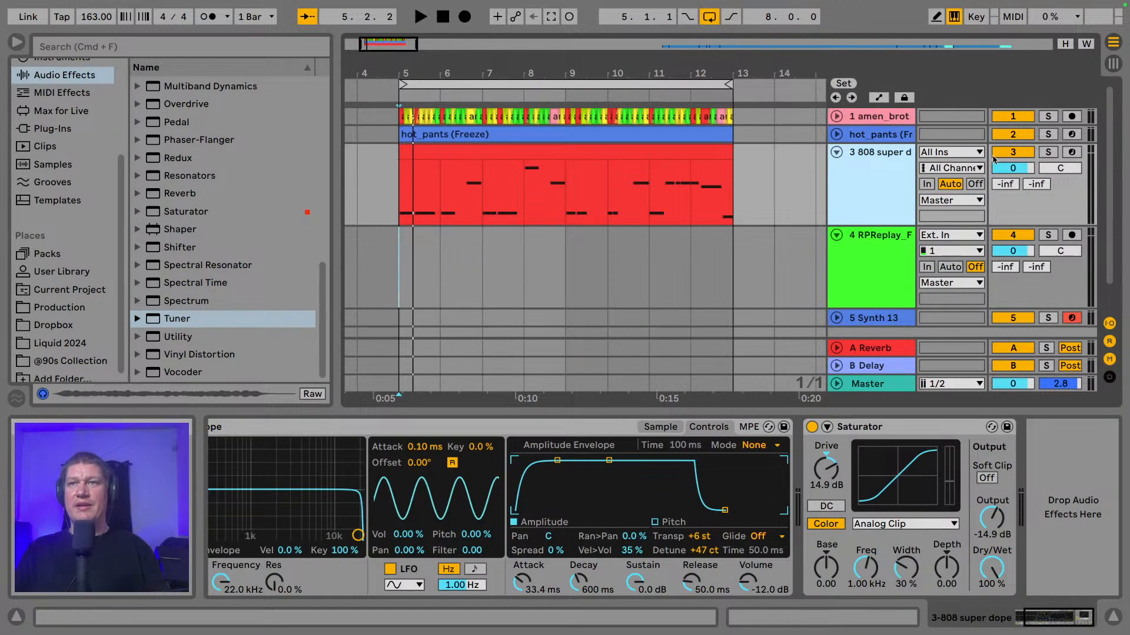
{"action": "left_click", "coordinate": [1047, 152]}
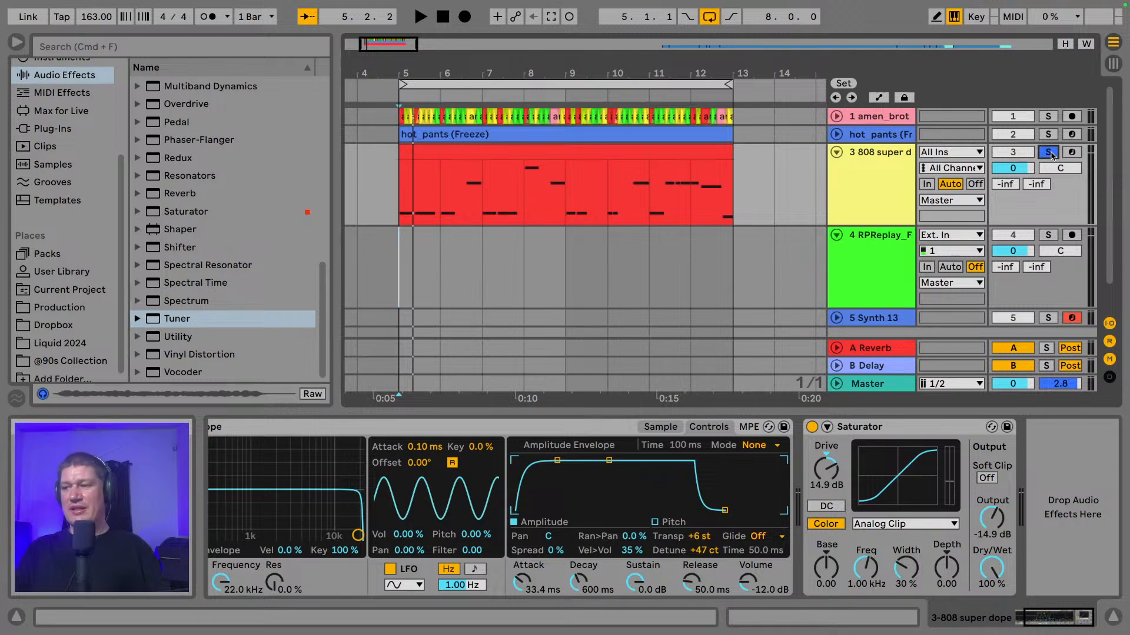
{"action": "key", "text": "space"}
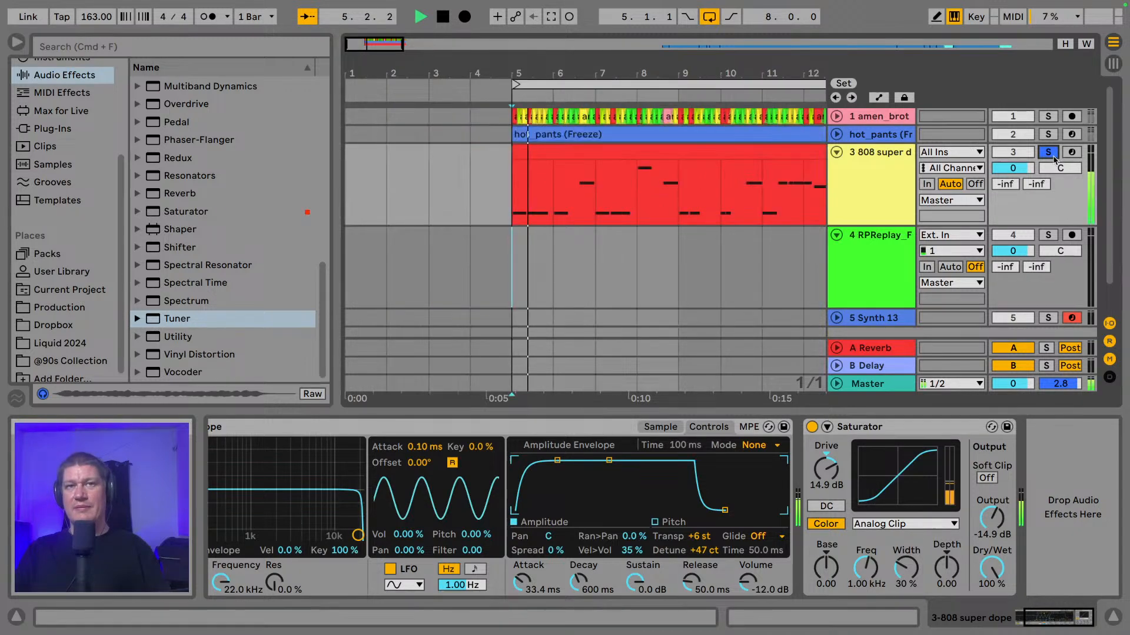
{"action": "left_click", "coordinate": [1054, 241]}
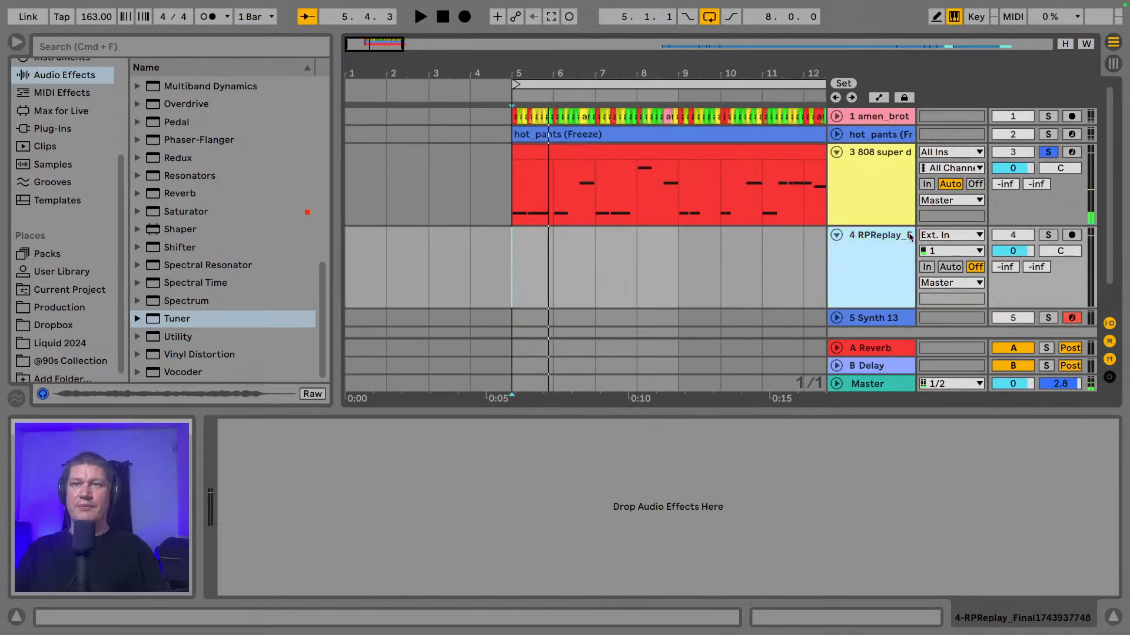
{"action": "left_click", "coordinate": [1049, 234]}
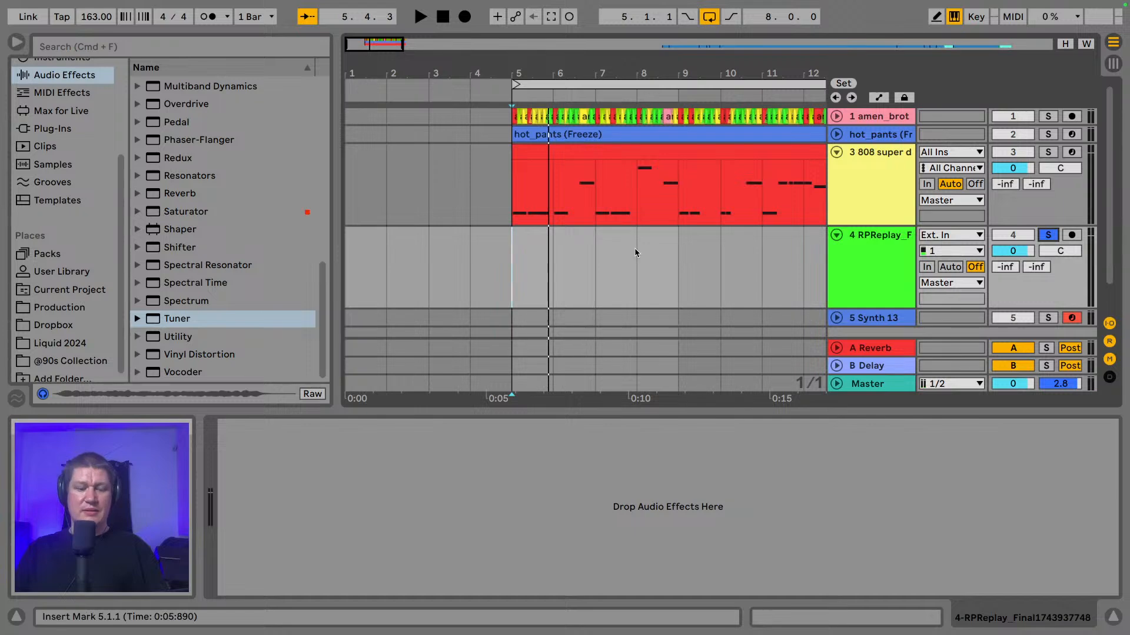
{"action": "key", "text": "space"}
- Insert an empty two-bar MIDI clip on the Synth 13 track from bar 5 to bar 7
{"action": "left_click_drag", "start_coordinate": [507, 259], "coordinate": [586, 264]}
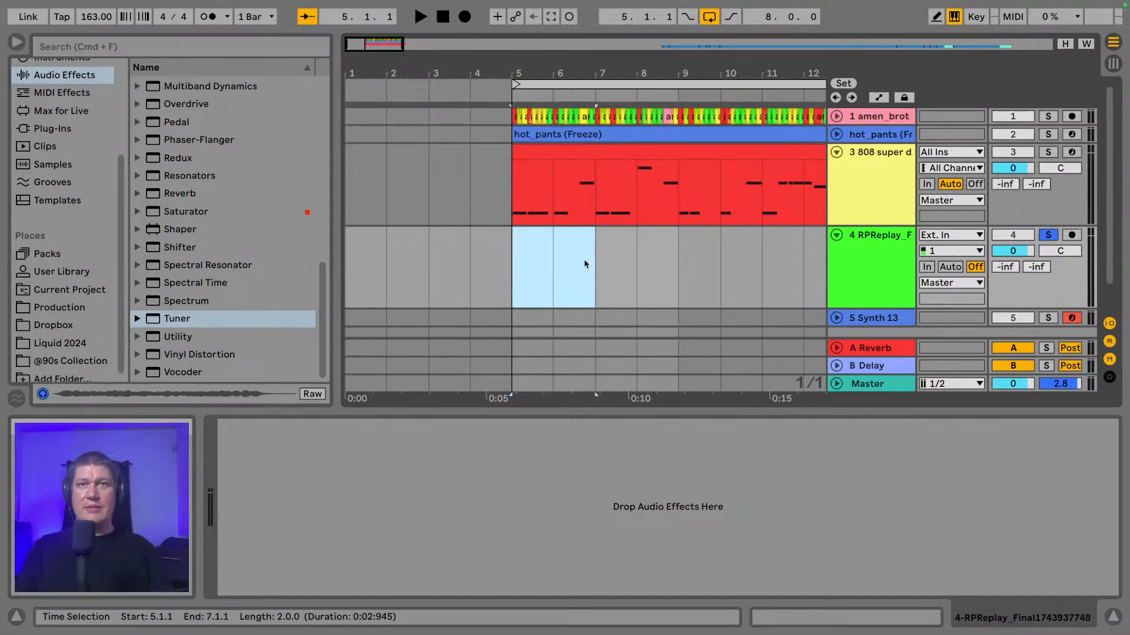
{"action": "left_click_drag", "start_coordinate": [597, 265], "coordinate": [590, 306]}
{"action": "scroll", "coordinate": [754, 253], "scroll_direction": "down", "scroll_amount": 1}
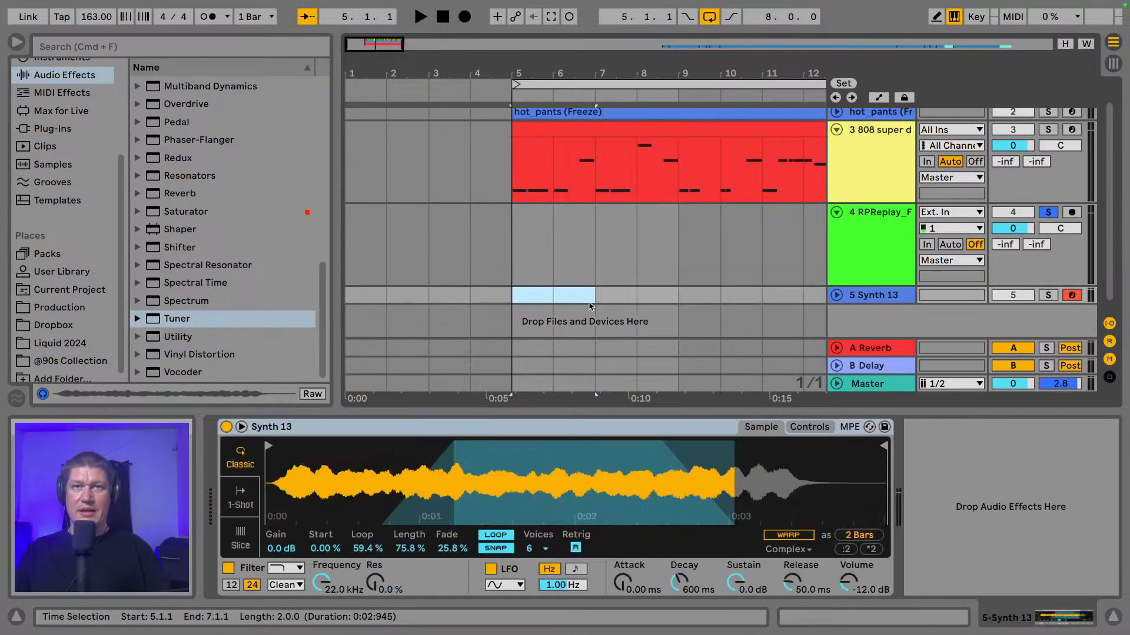
{"action": "key", "text": "super+shift+m"}
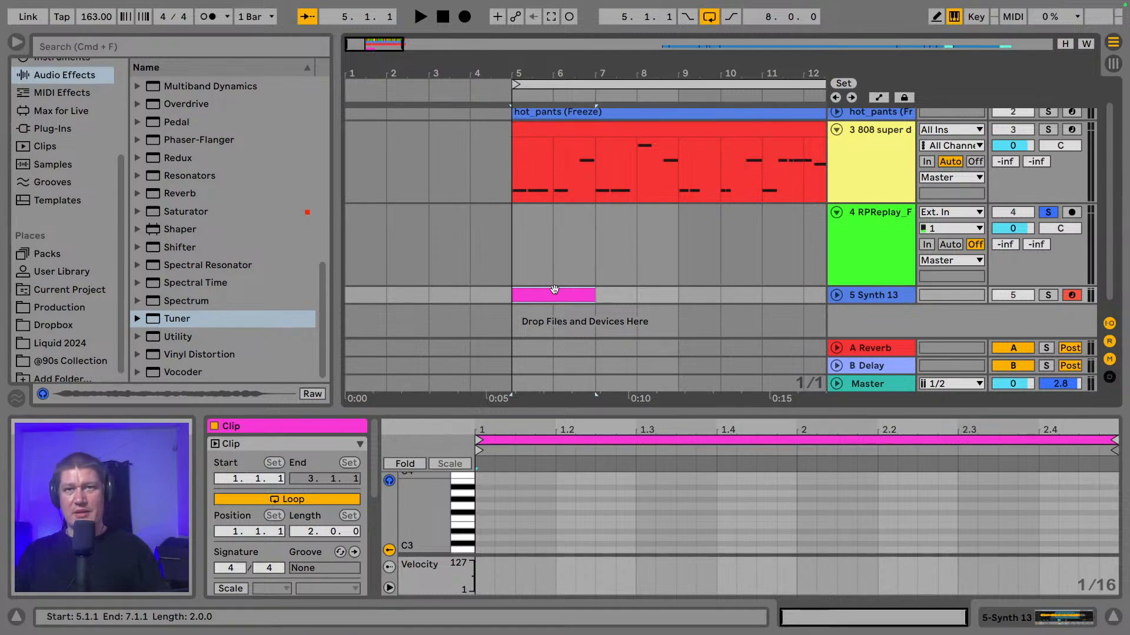
- Open the new clip in the enlarged note editor and lower the computer keyboard's octave range to C2–D3
{"action": "double_click", "coordinate": [628, 411]}
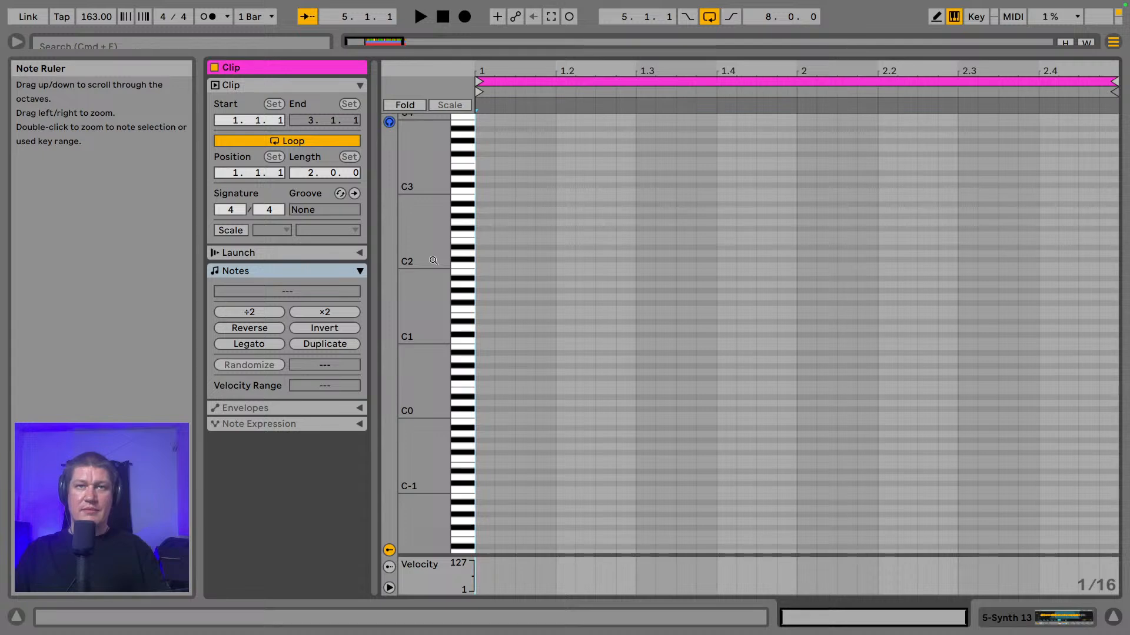
{"action": "left_click_drag", "start_coordinate": [431, 178], "coordinate": [431, 273]}
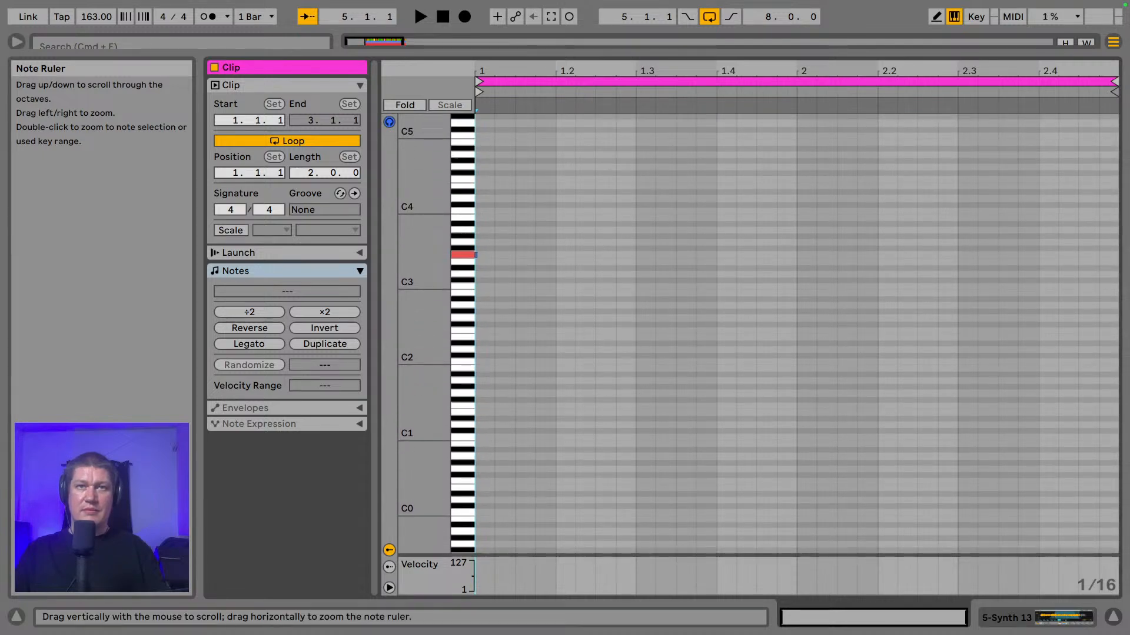
{"action": "key", "text": "z"}
{"action": "key", "text": "f"}
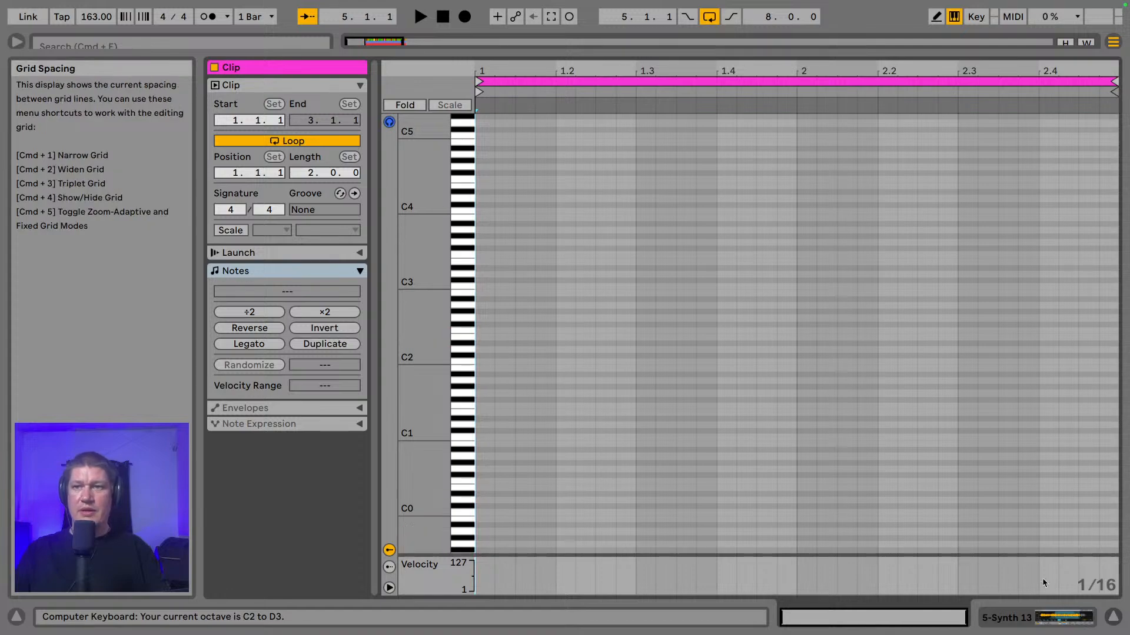
- Return to the Simpler device, clear the track solo and audition Synth 13 notes alone and over the playing loop
{"action": "left_click", "coordinate": [1047, 614]}
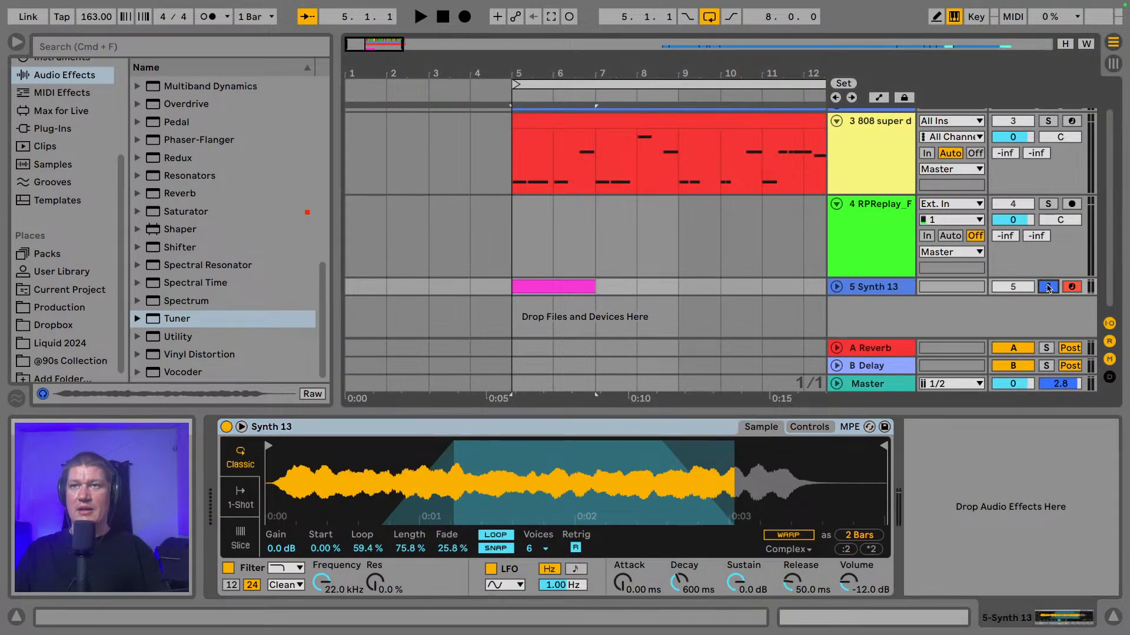
{"action": "left_click", "coordinate": [1047, 287]}
{"action": "key", "text": "x"}
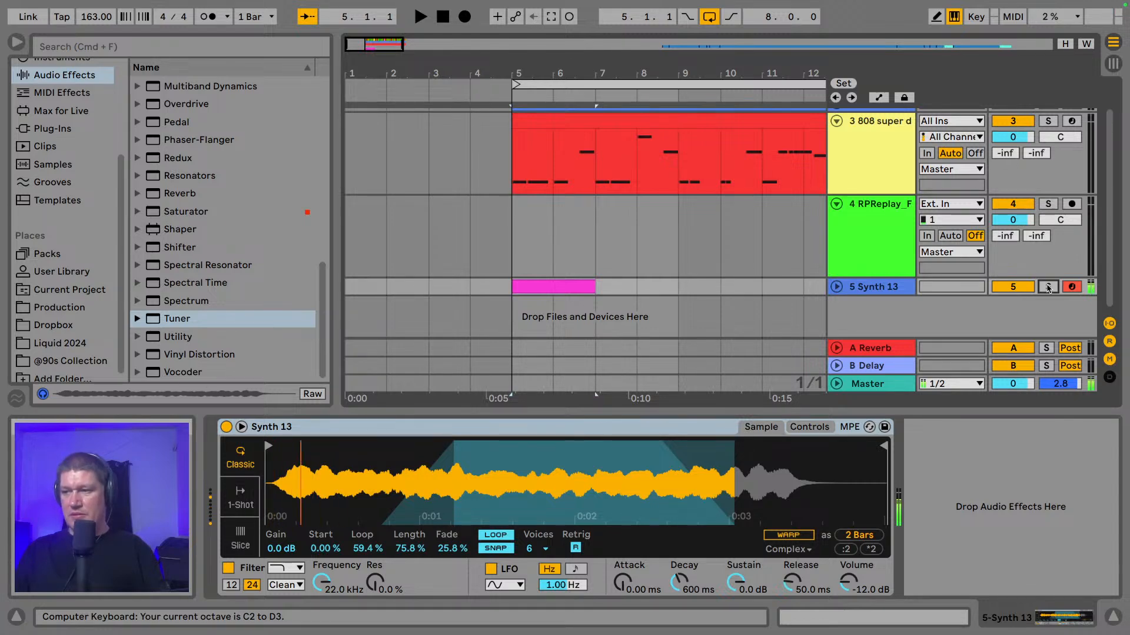
{"action": "key", "text": "a"}
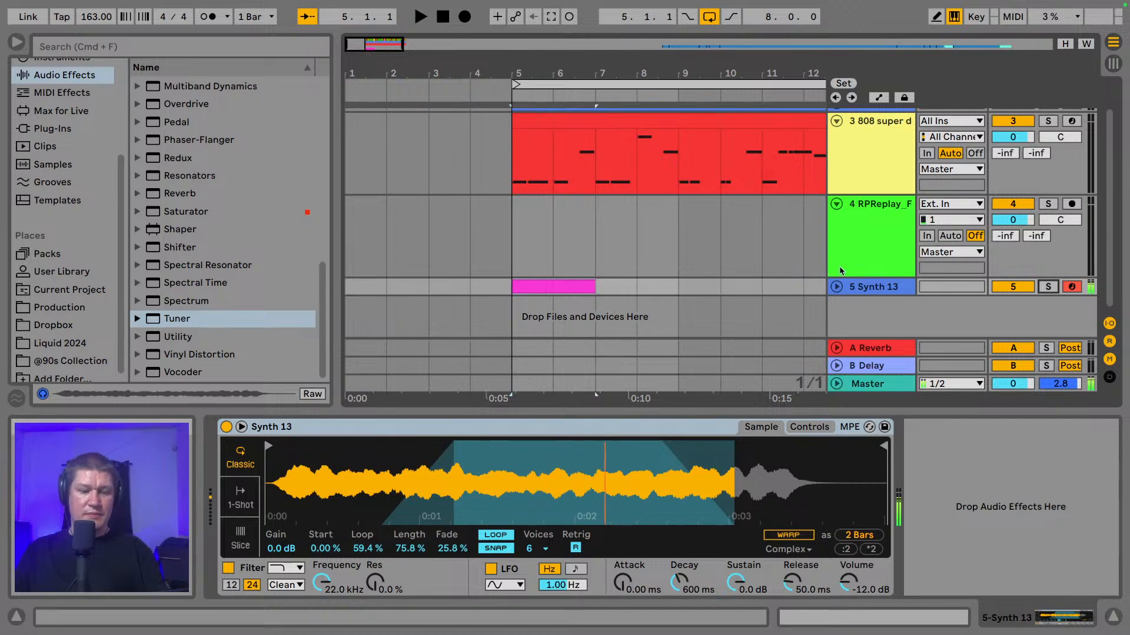
{"action": "key", "text": "z"}
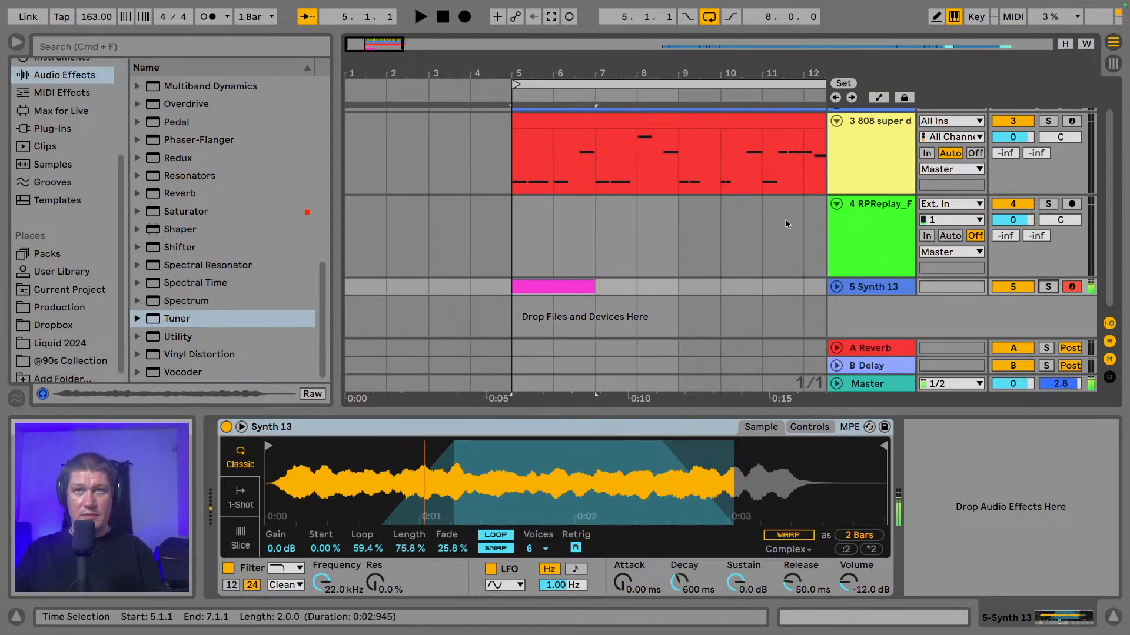
{"action": "key", "text": "space"}
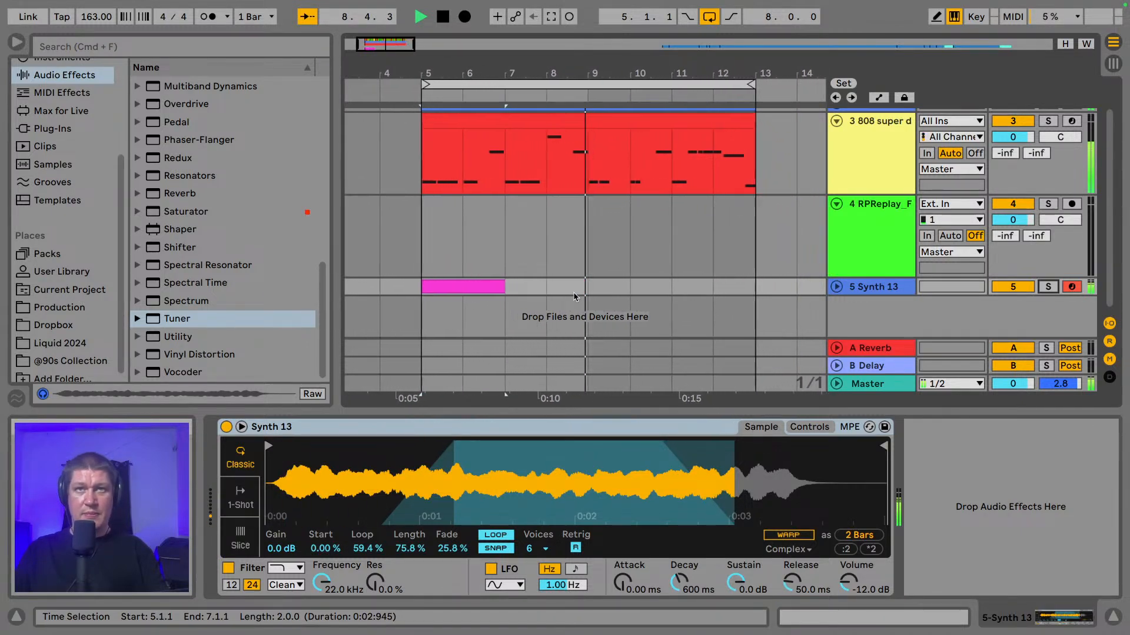
{"action": "key", "text": "z"}
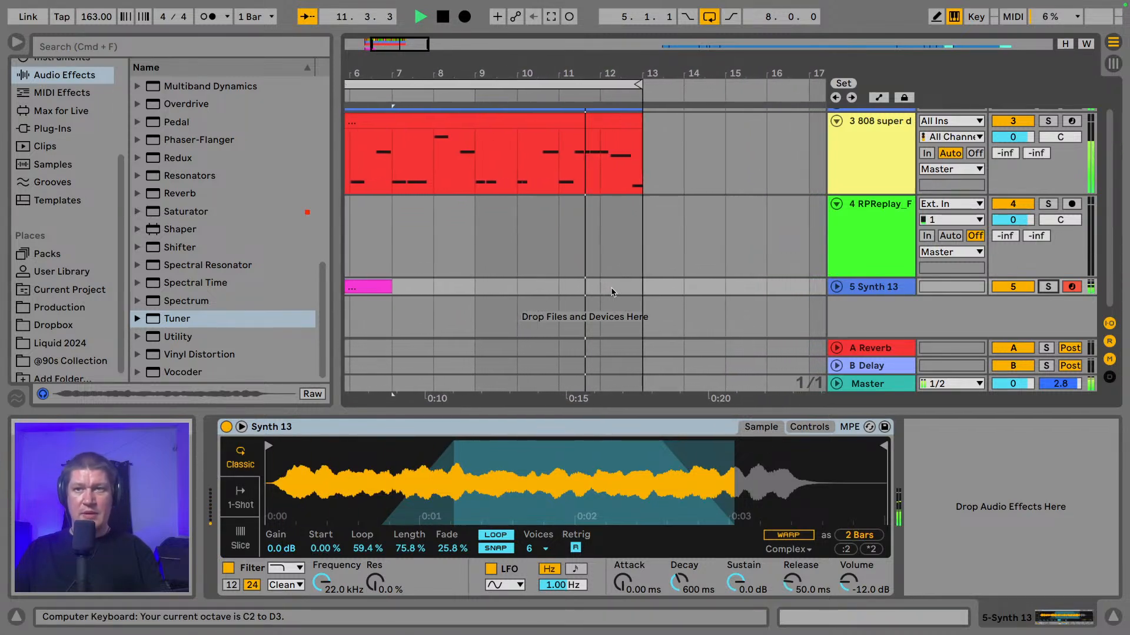
{"action": "key", "text": "space"}
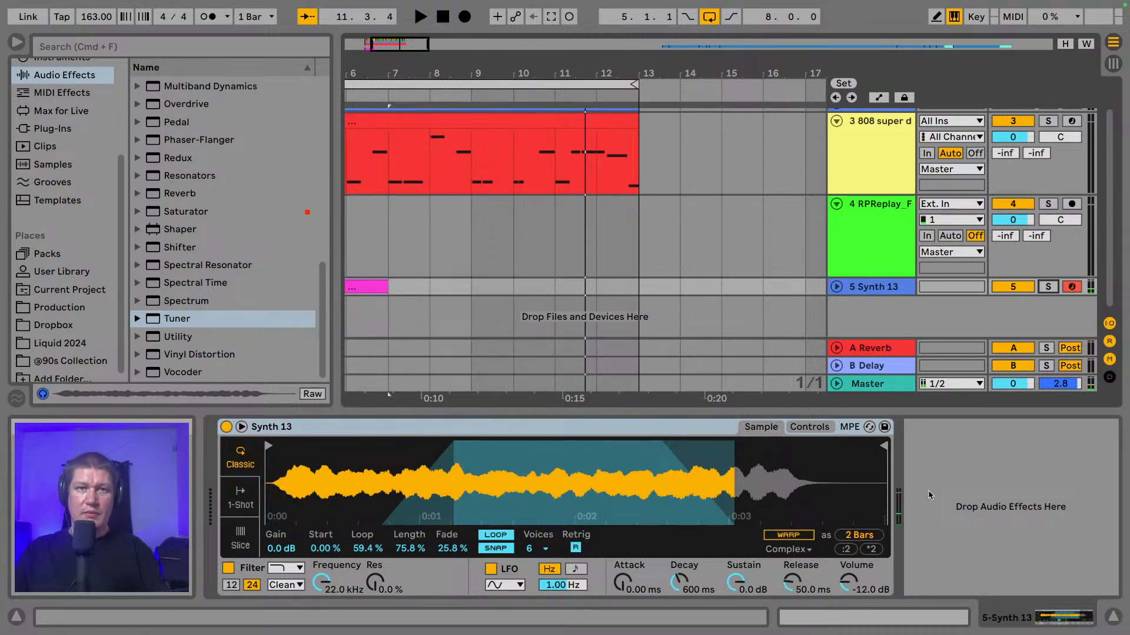
{"action": "key", "text": "a"}
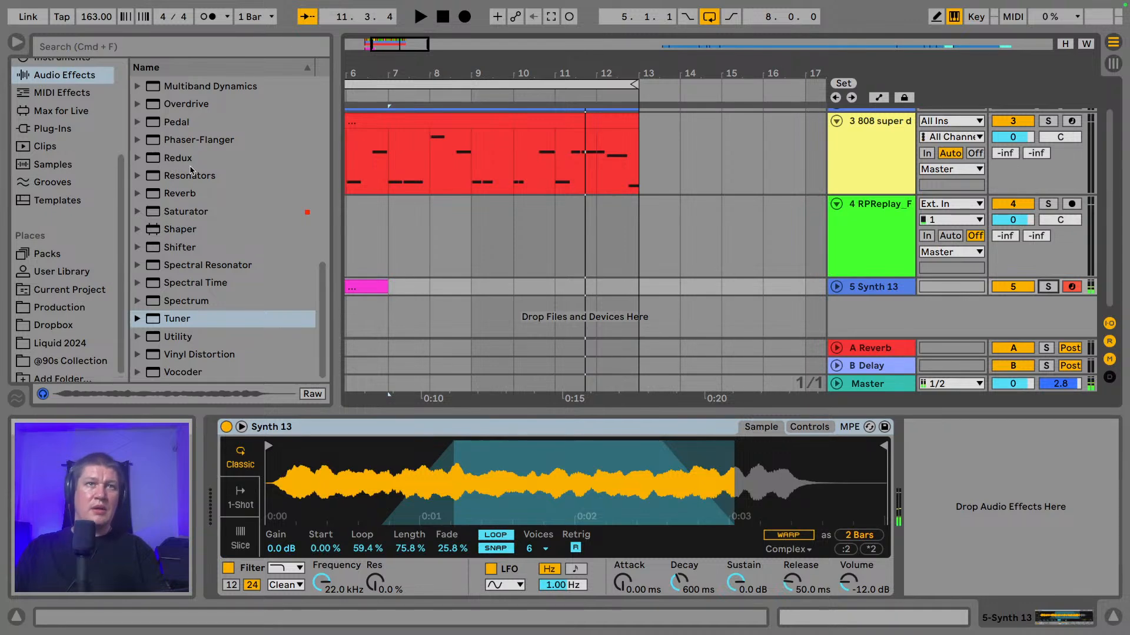
- Add EQ Eight after Simpler on the Synth 13 track and change band 2 to a low-cut filter
{"action": "scroll", "coordinate": [223, 173], "scroll_direction": "up", "scroll_amount": 6}
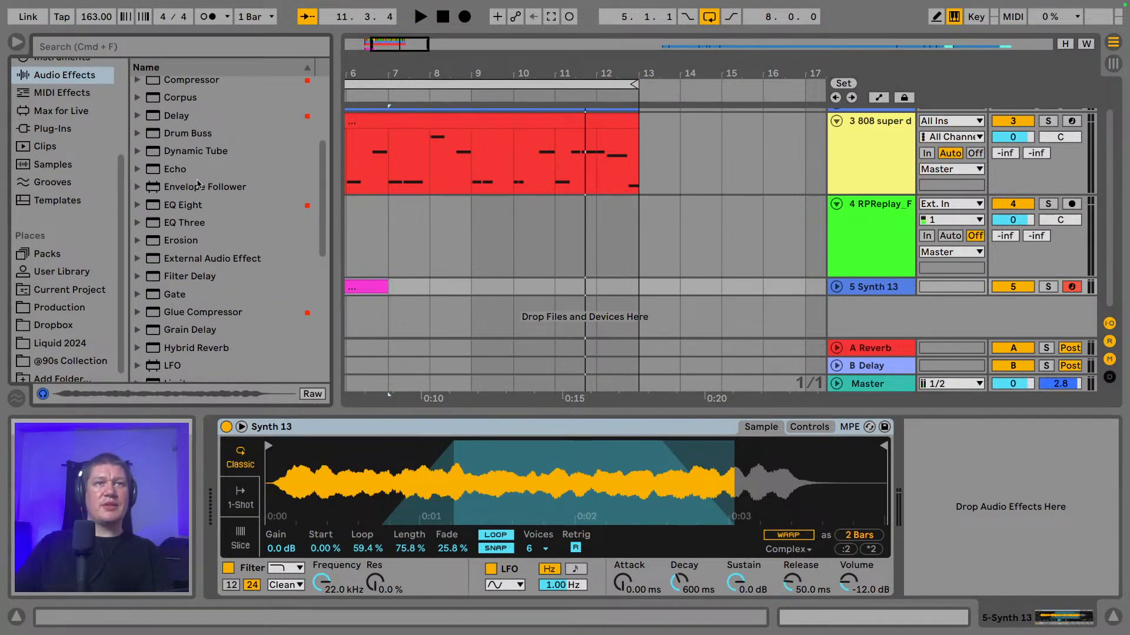
{"action": "left_click_drag", "start_coordinate": [190, 207], "coordinate": [947, 472]}
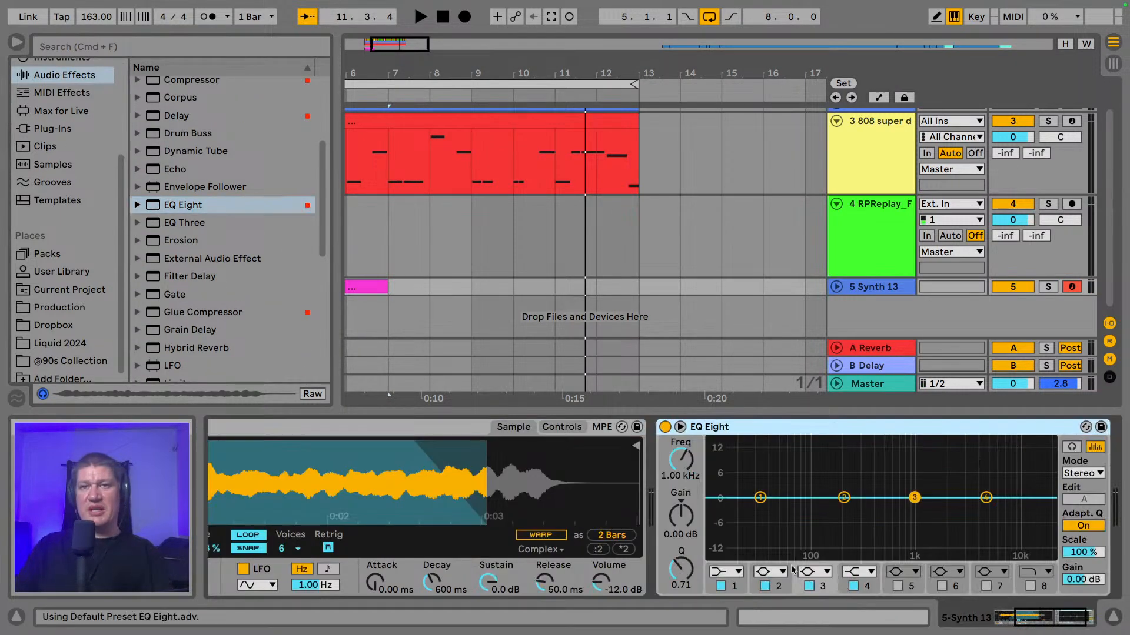
{"action": "left_click", "coordinate": [777, 574]}
{"action": "left_click", "coordinate": [760, 475]}
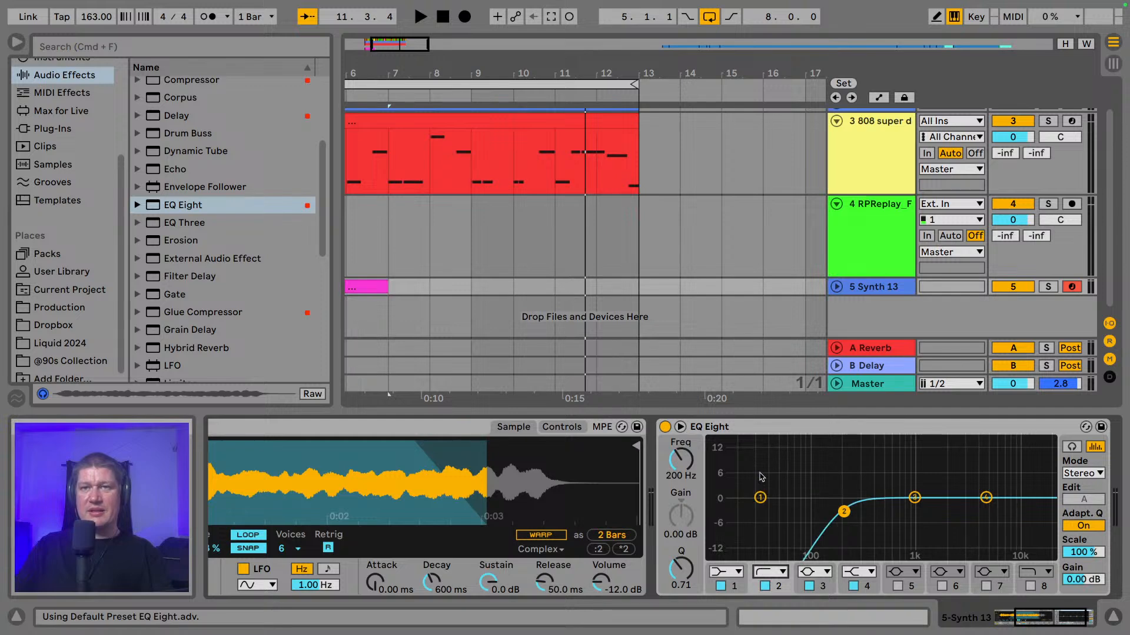
- Set EQ Eight's band 2 low cut to 288 Hz, change band 4 to a high cut and set it to 3.23 kHz
{"action": "left_click_drag", "start_coordinate": [680, 462], "coordinate": [681, 455]}
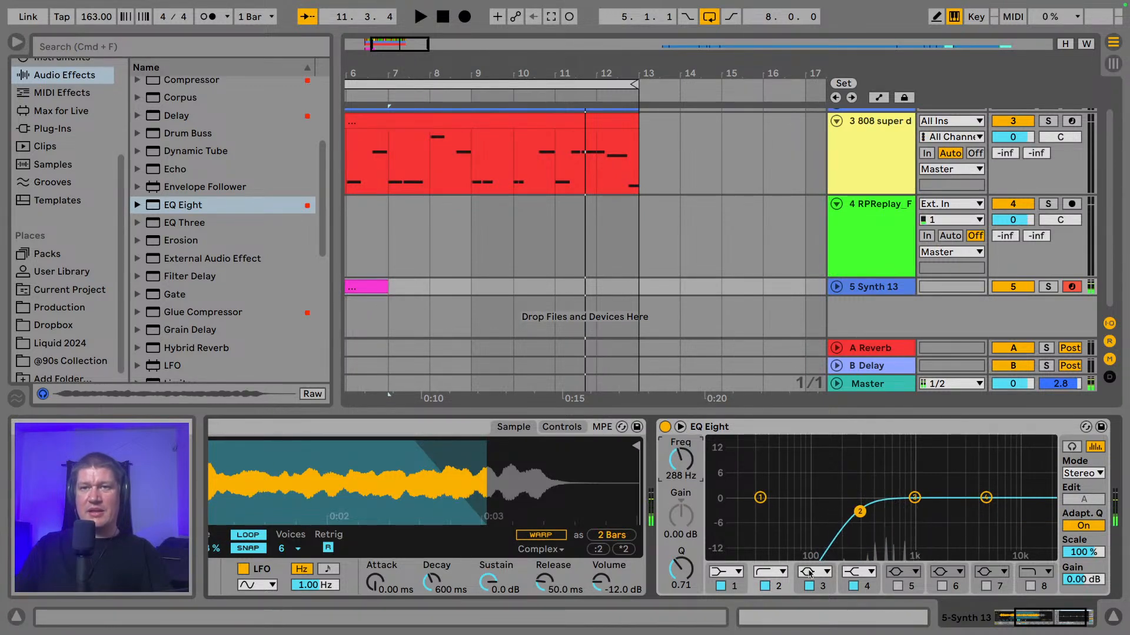
{"action": "left_click", "coordinate": [860, 573]}
{"action": "left_click", "coordinate": [857, 544]}
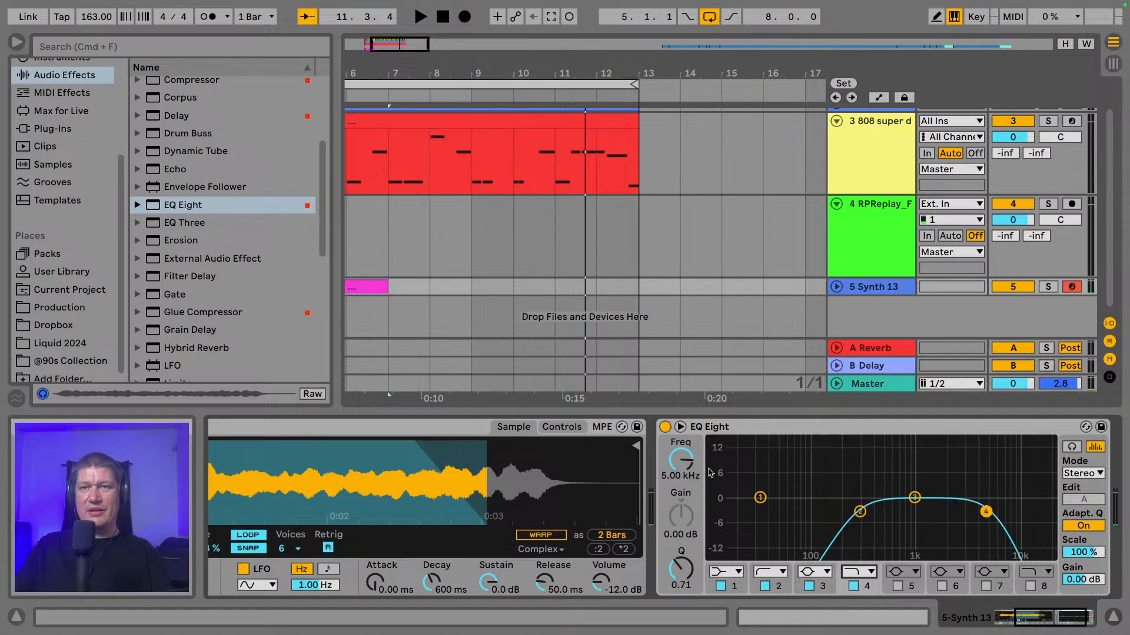
{"action": "left_click_drag", "start_coordinate": [684, 465], "coordinate": [684, 488]}
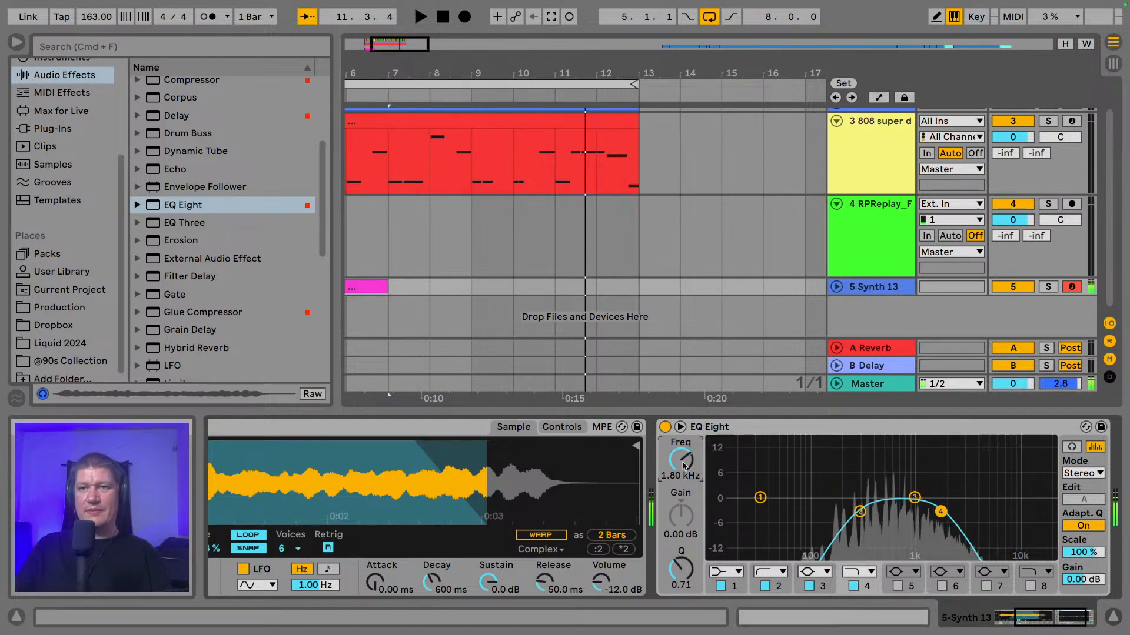
{"action": "scroll", "coordinate": [241, 221], "scroll_direction": "up", "scroll_amount": 3}
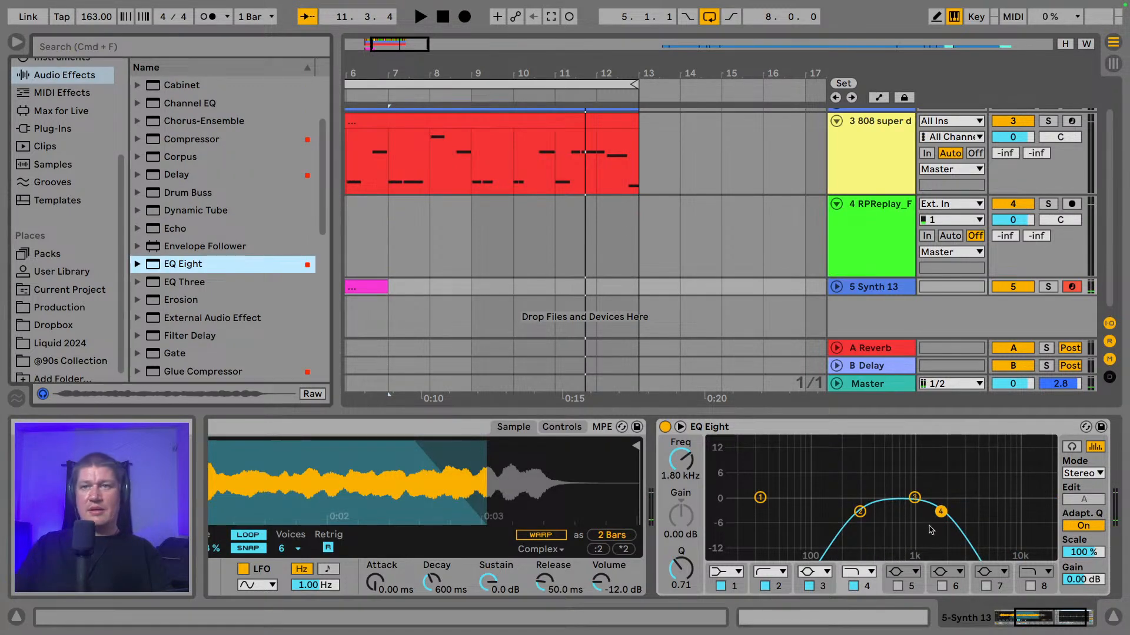
{"action": "left_click_drag", "start_coordinate": [940, 512], "coordinate": [966, 511]}
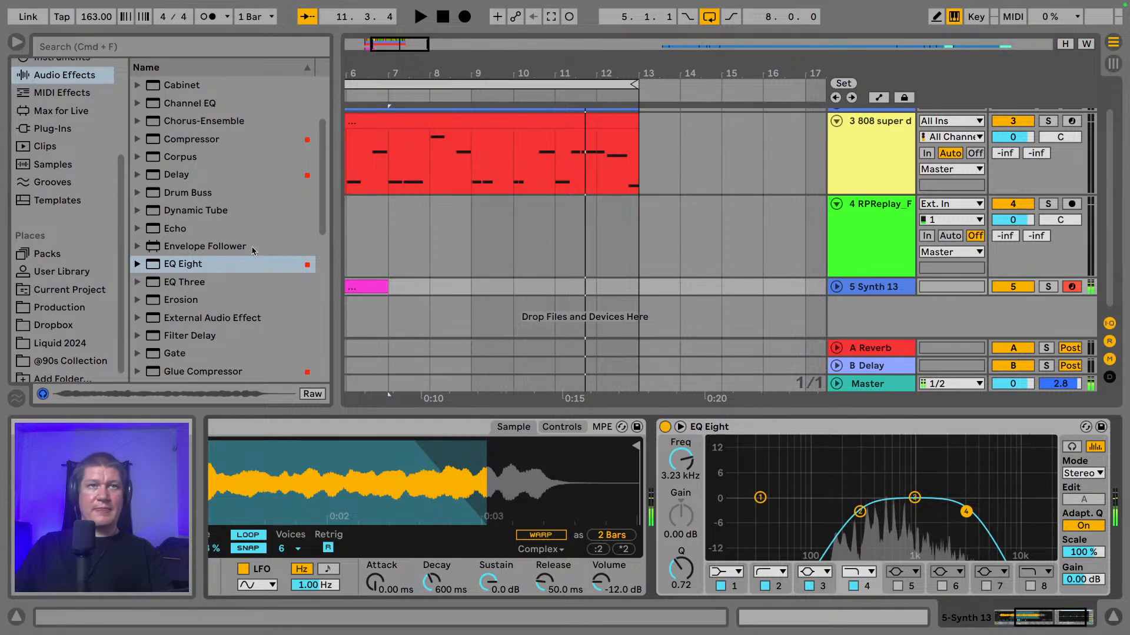
- Add the Delay audio effect after EQ Eight on the Synth 13 track
{"action": "scroll", "coordinate": [184, 205], "scroll_direction": "up", "scroll_amount": 2}
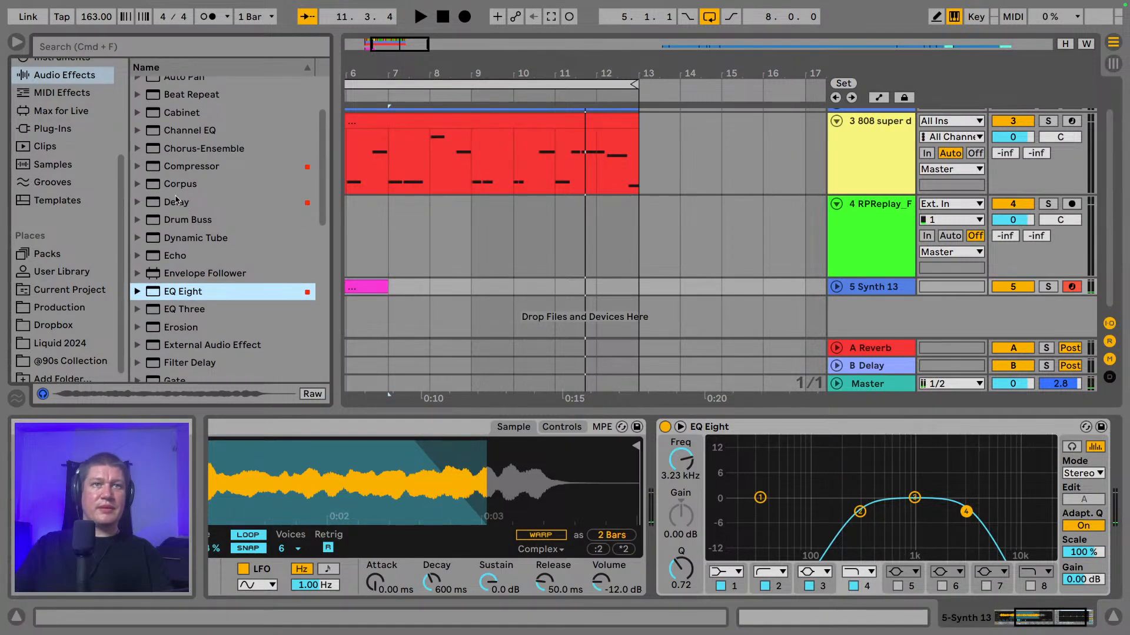
{"action": "left_click", "coordinate": [182, 205]}
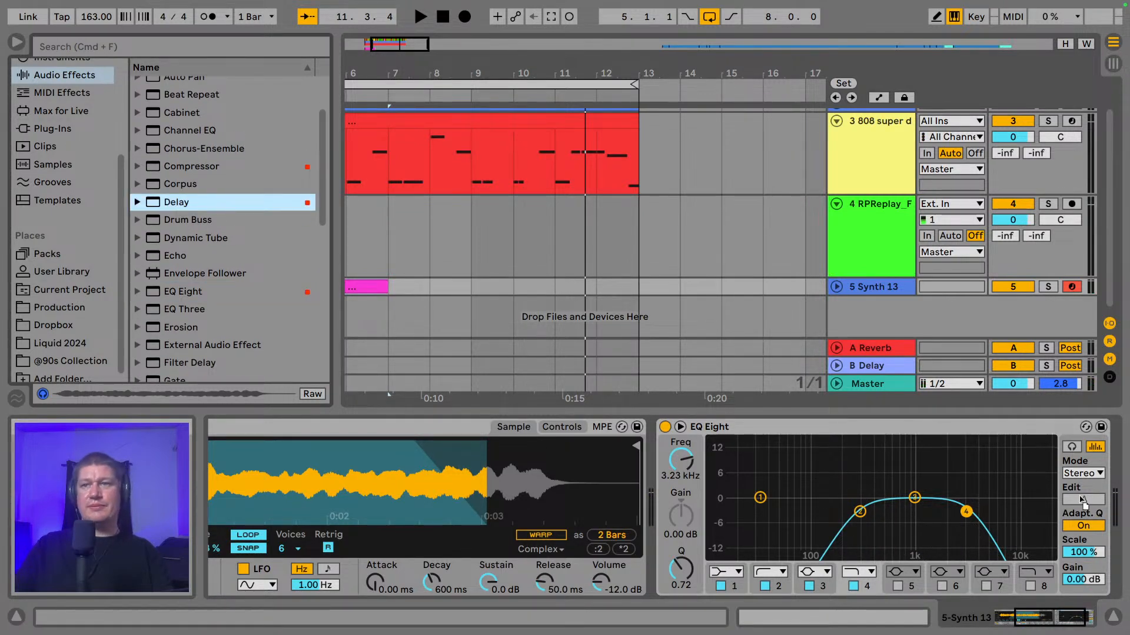
{"action": "left_click_drag", "start_coordinate": [1082, 500], "coordinate": [1090, 478]}
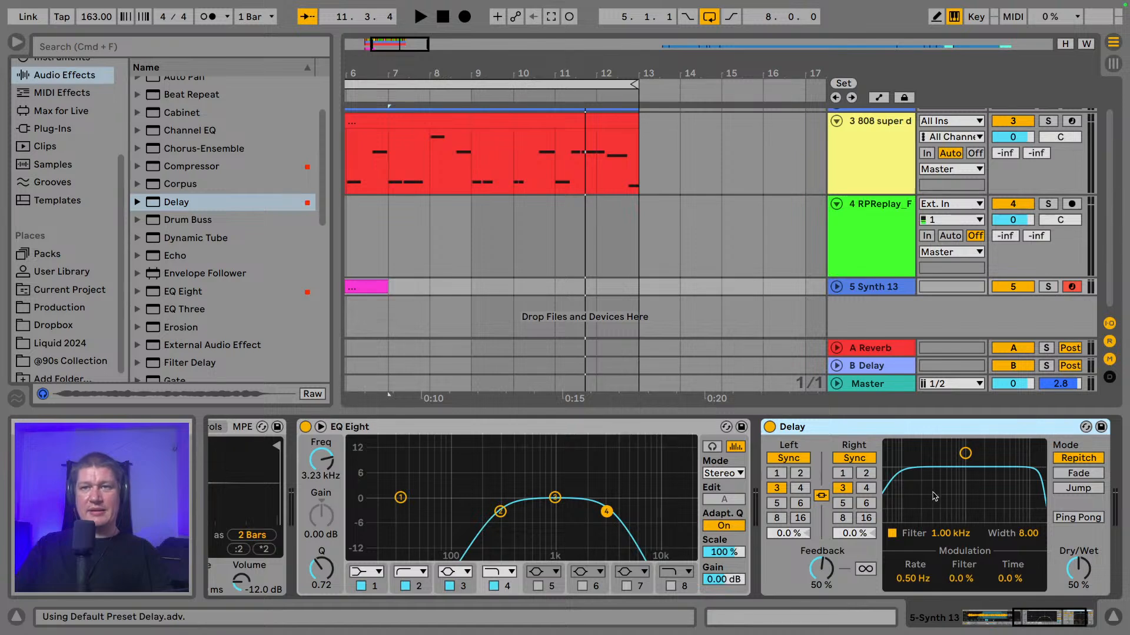
- Add Hybrid Reverb after the Delay on the Synth 13 track and set its Dry/Wet to 37%
{"action": "scroll", "coordinate": [183, 312], "scroll_direction": "down", "scroll_amount": 8}
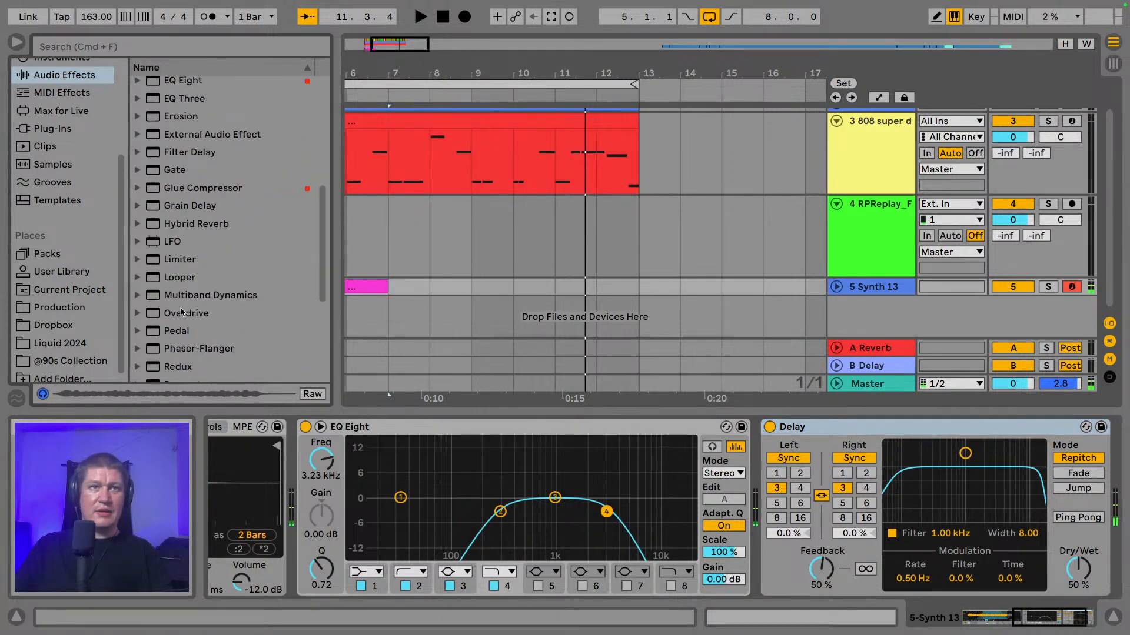
{"action": "scroll", "coordinate": [181, 312], "scroll_direction": "up", "scroll_amount": 1}
{"action": "scroll", "coordinate": [207, 278], "scroll_direction": "up", "scroll_amount": 2}
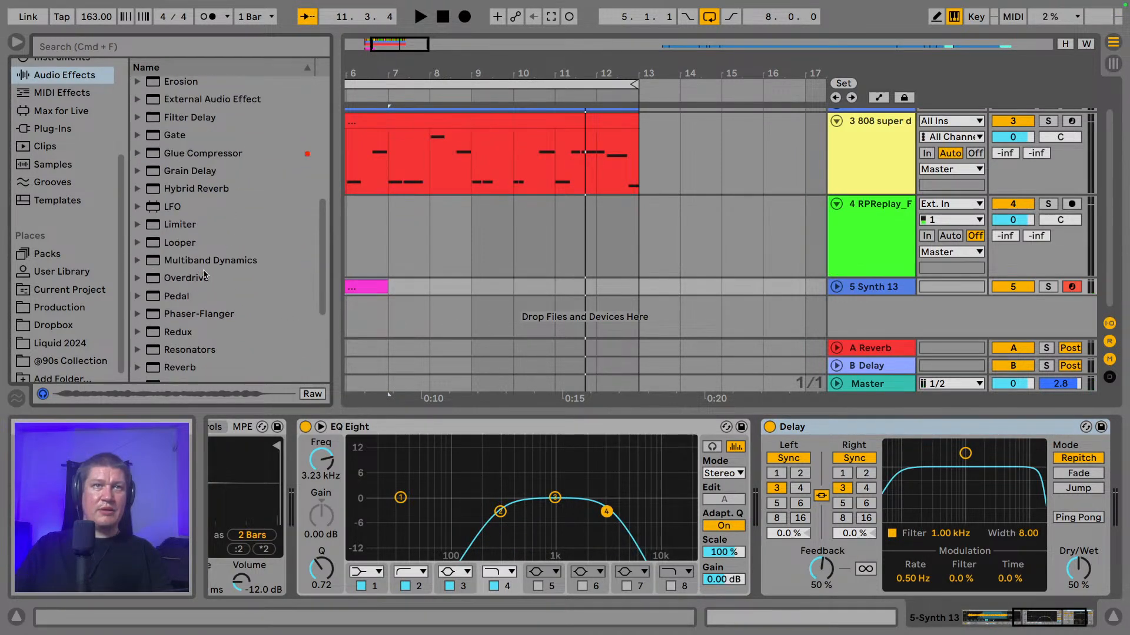
{"action": "left_click", "coordinate": [203, 189]}
{"action": "key", "text": "Return"}
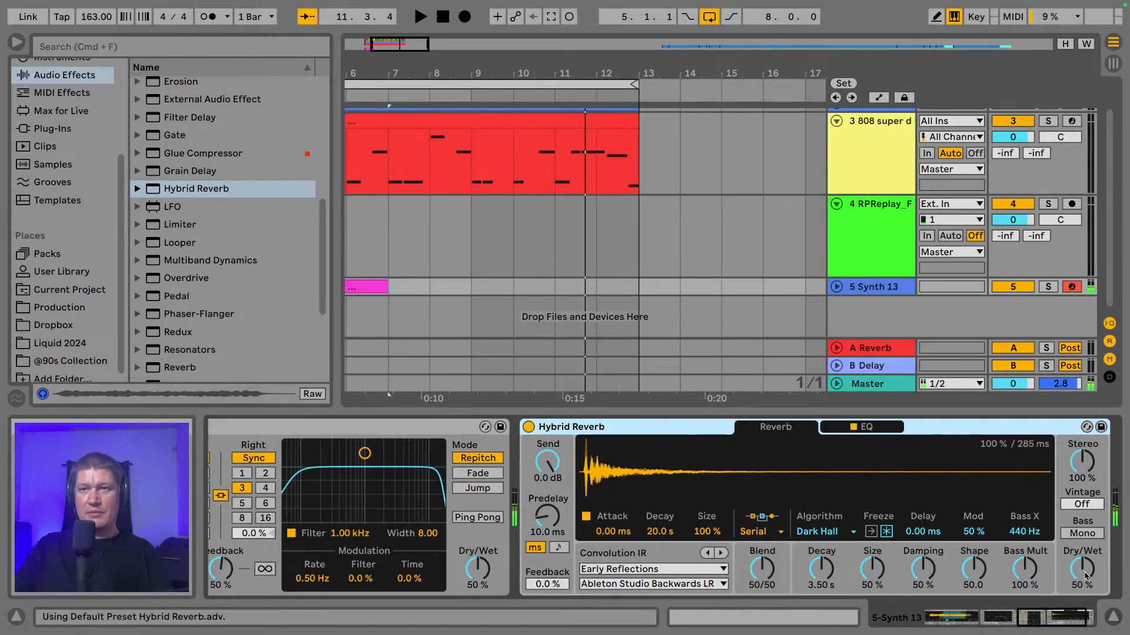
{"action": "left_click_drag", "start_coordinate": [1086, 577], "coordinate": [1086, 589]}
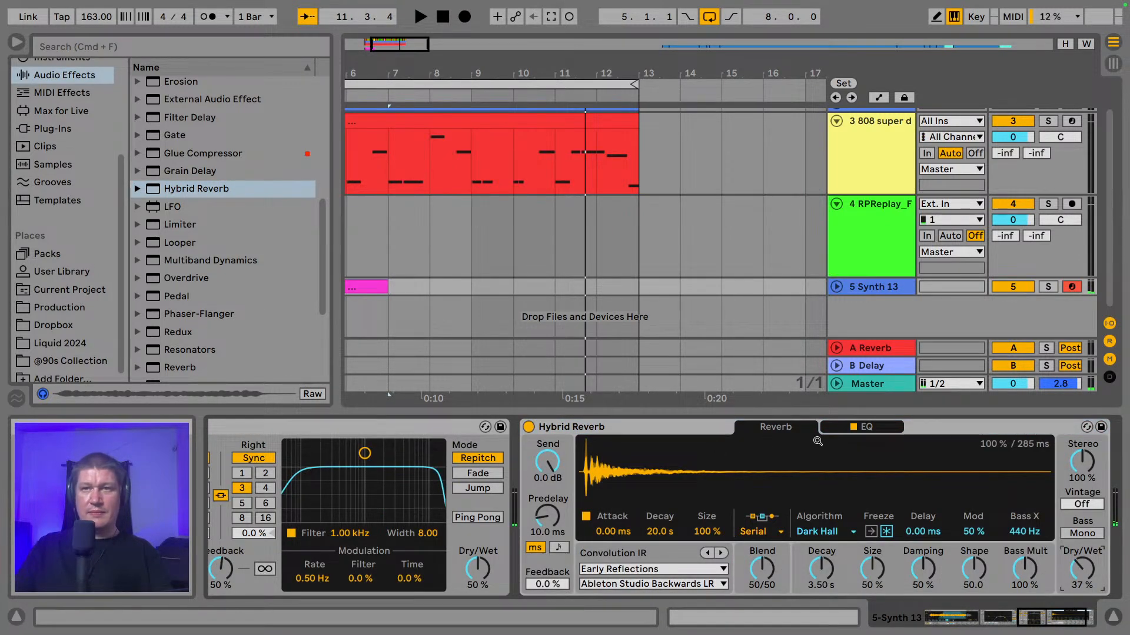
- In Hybrid Reverb's EQ, set the band 1 low cut to 405 Hz with an 18 dB slope
{"action": "left_click", "coordinate": [836, 427]}
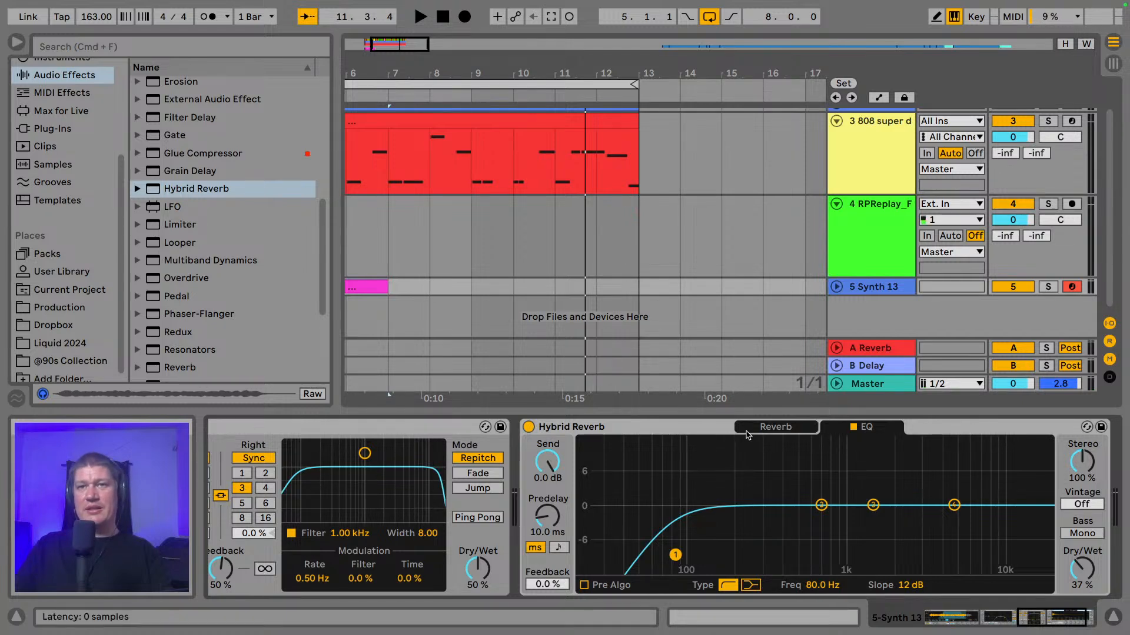
{"action": "left_click", "coordinate": [838, 433]}
{"action": "left_click", "coordinate": [862, 433]}
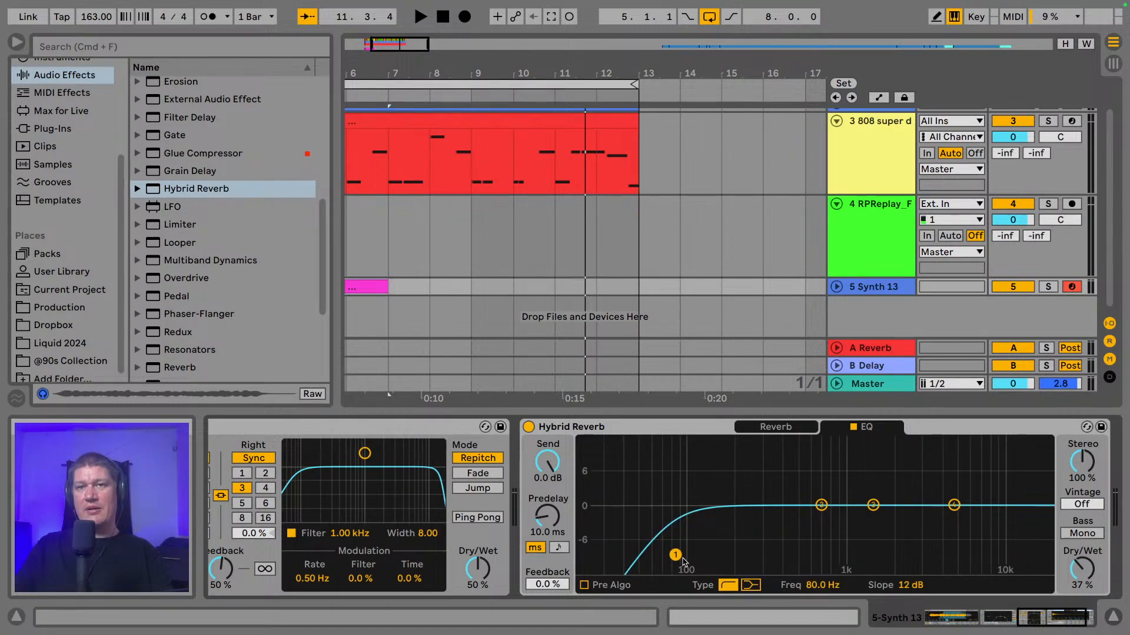
{"action": "left_click_drag", "start_coordinate": [680, 558], "coordinate": [784, 542]}
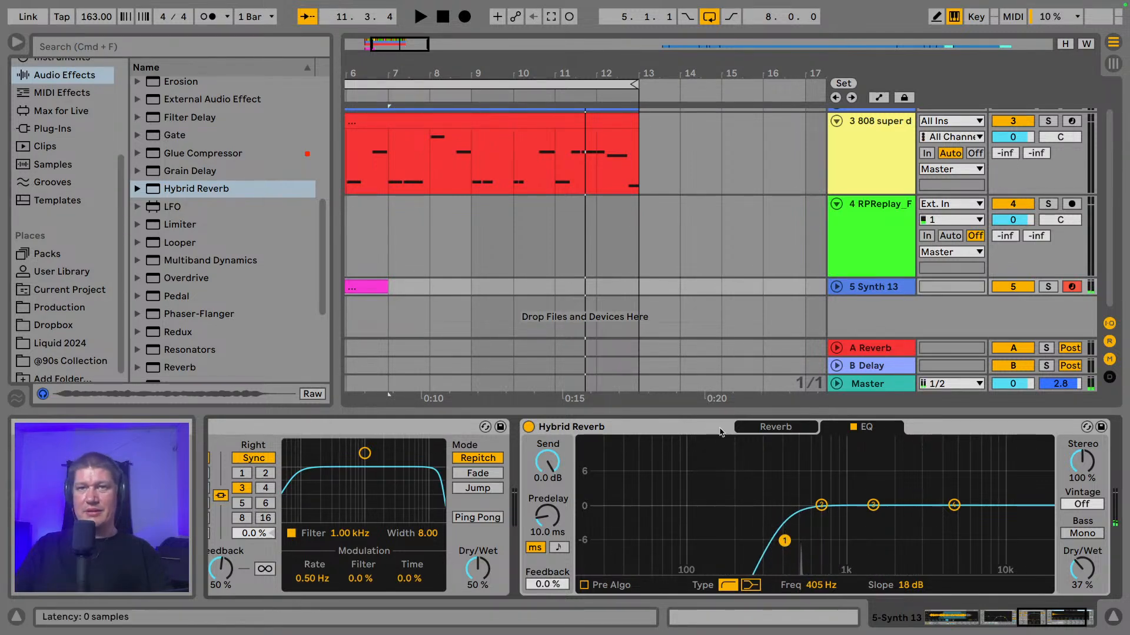
- Switch Hybrid Reverb's convolution IR to the Halls category, with Decay at 1.88 s and Dry/Wet at 39%
{"action": "left_click", "coordinate": [776, 427]}
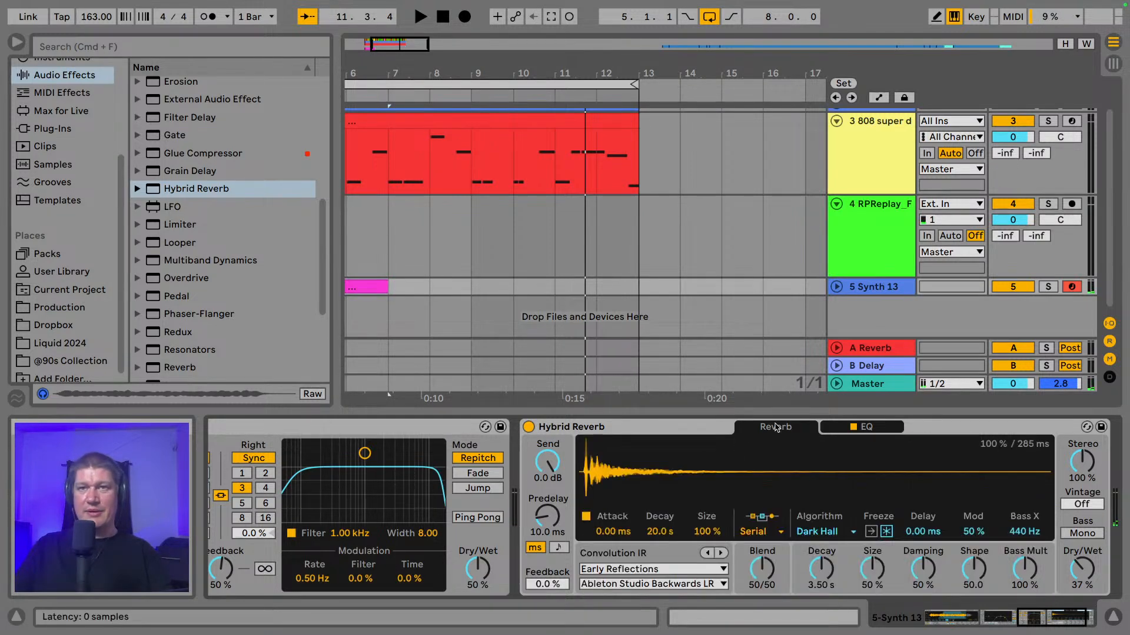
{"action": "left_click", "coordinate": [646, 569]}
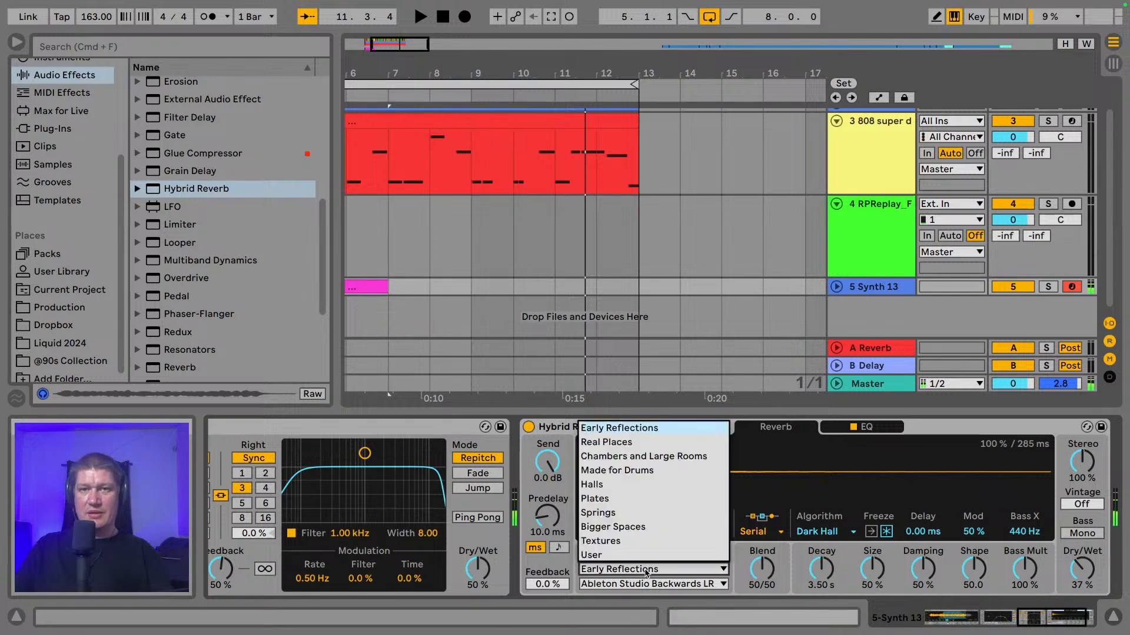
{"action": "left_click", "coordinate": [628, 487]}
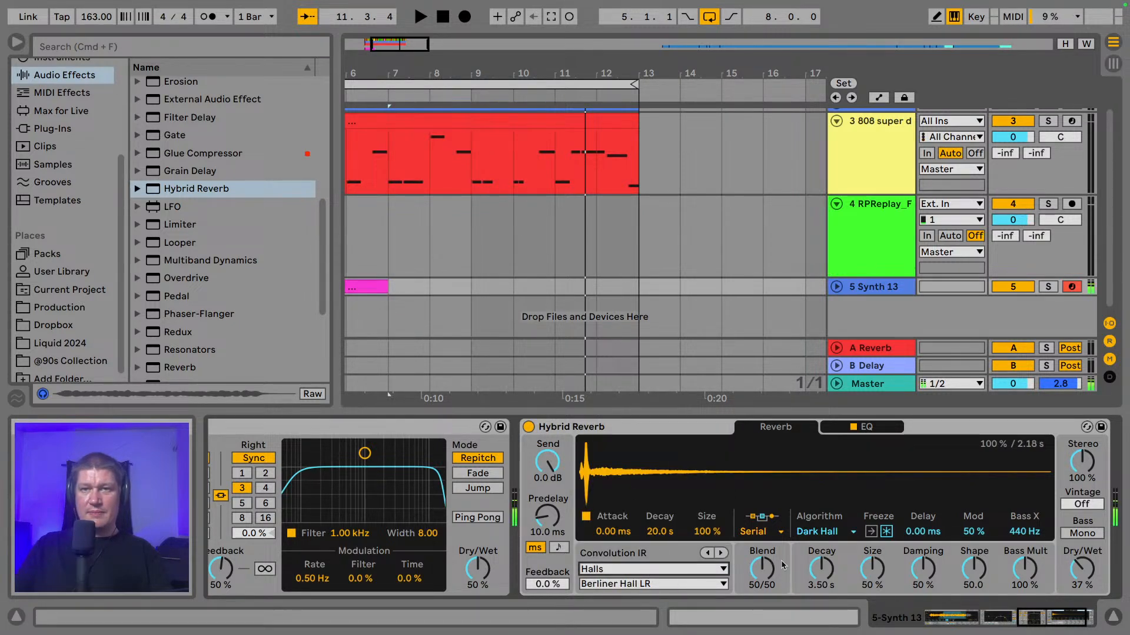
{"action": "left_click_drag", "start_coordinate": [821, 569], "coordinate": [821, 571]}
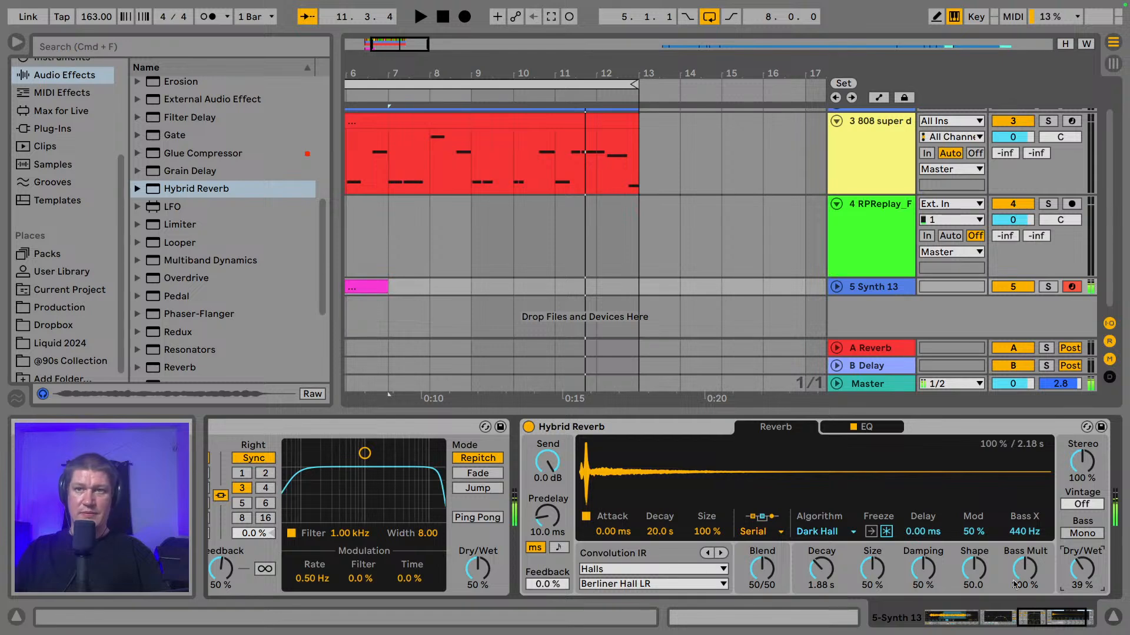
- Return to EQ Eight and narrow its passband by setting the low cut to 417 Hz and the high cut to 1.19 kHz
{"action": "left_click_drag", "start_coordinate": [1025, 623], "coordinate": [969, 623]}
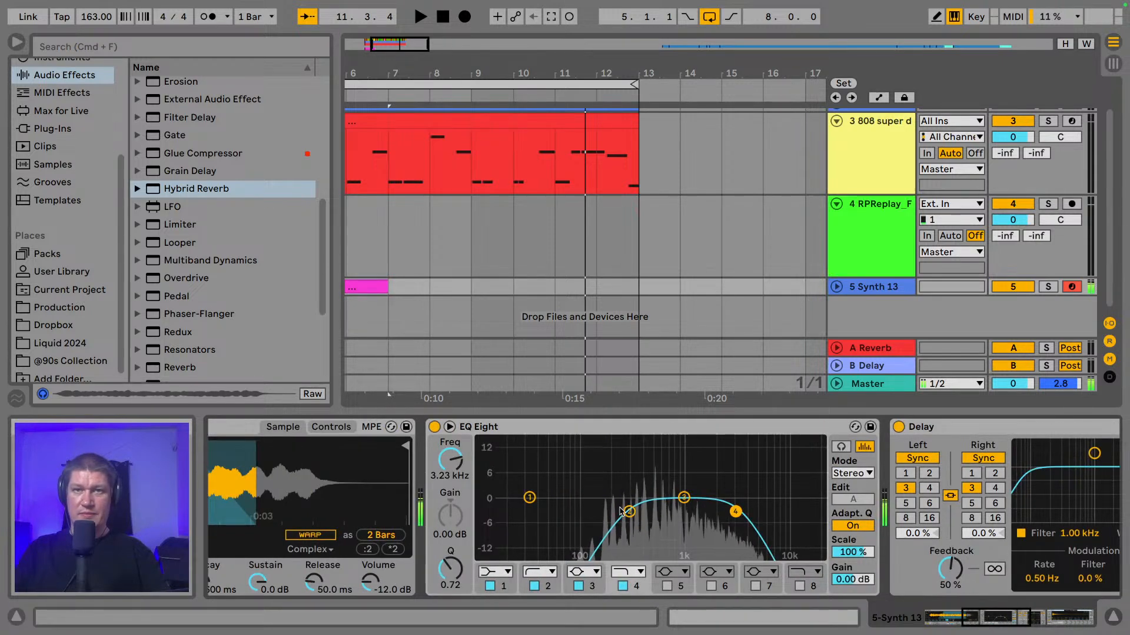
{"action": "left_click_drag", "start_coordinate": [632, 512], "coordinate": [645, 512]}
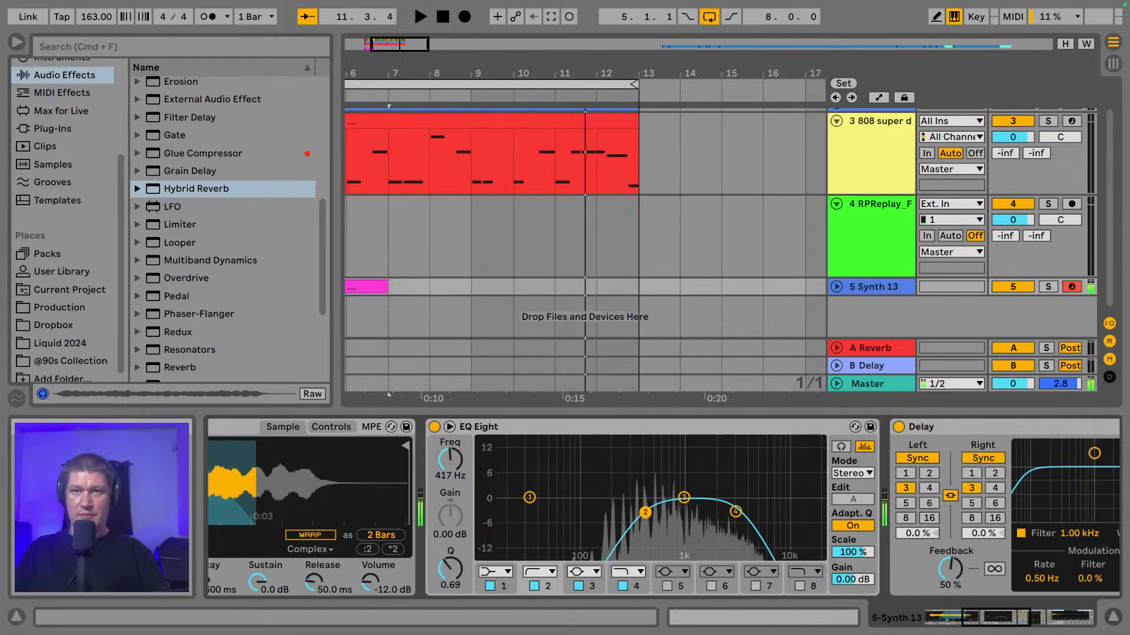
{"action": "left_click_drag", "start_coordinate": [740, 514], "coordinate": [691, 510]}
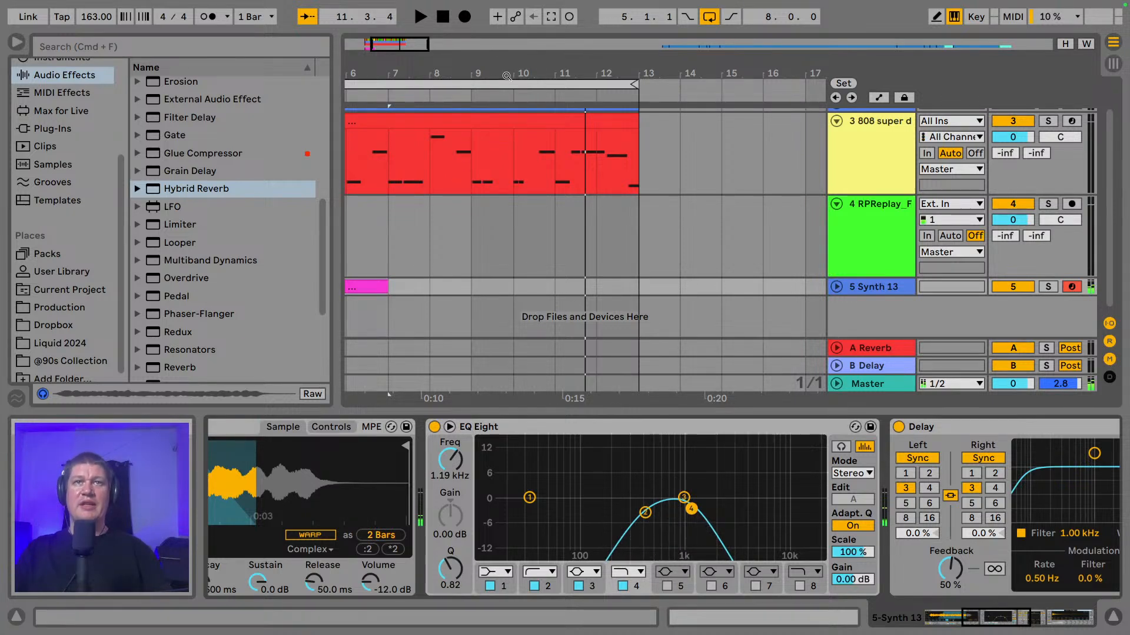
- Play the looped section from bar 5 and audition Synth 13 notes over it in the C2–D3 keyboard range, then stop playback
{"action": "left_click_drag", "start_coordinate": [504, 72], "coordinate": [526, 80]}
{"action": "left_click", "coordinate": [526, 80]}
{"action": "key", "text": "space"}
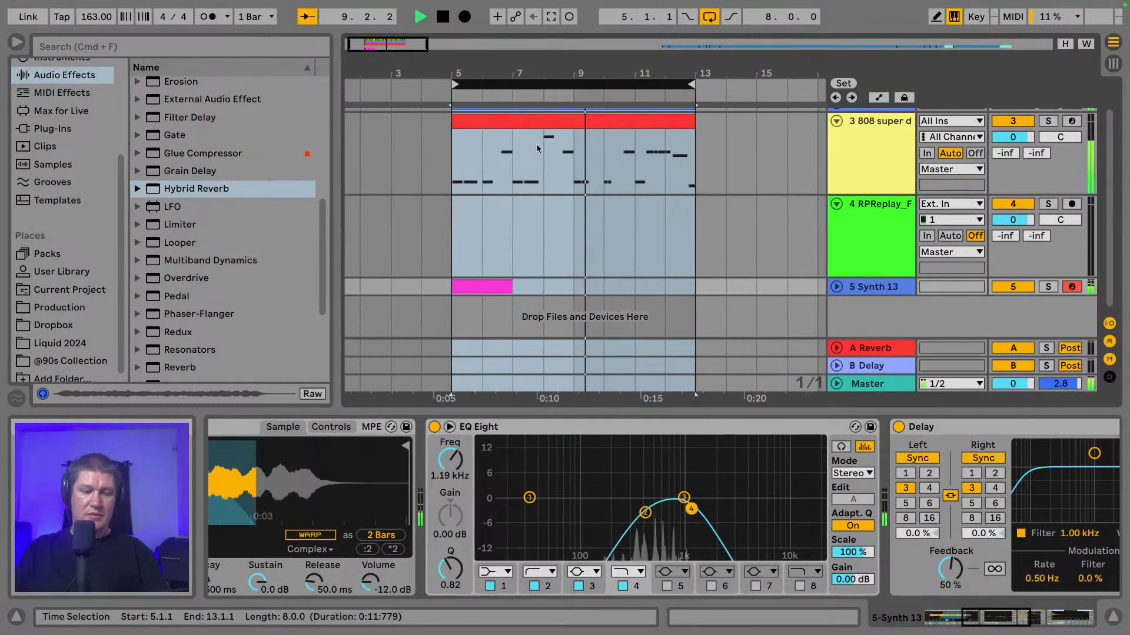
{"action": "key", "text": "x"}
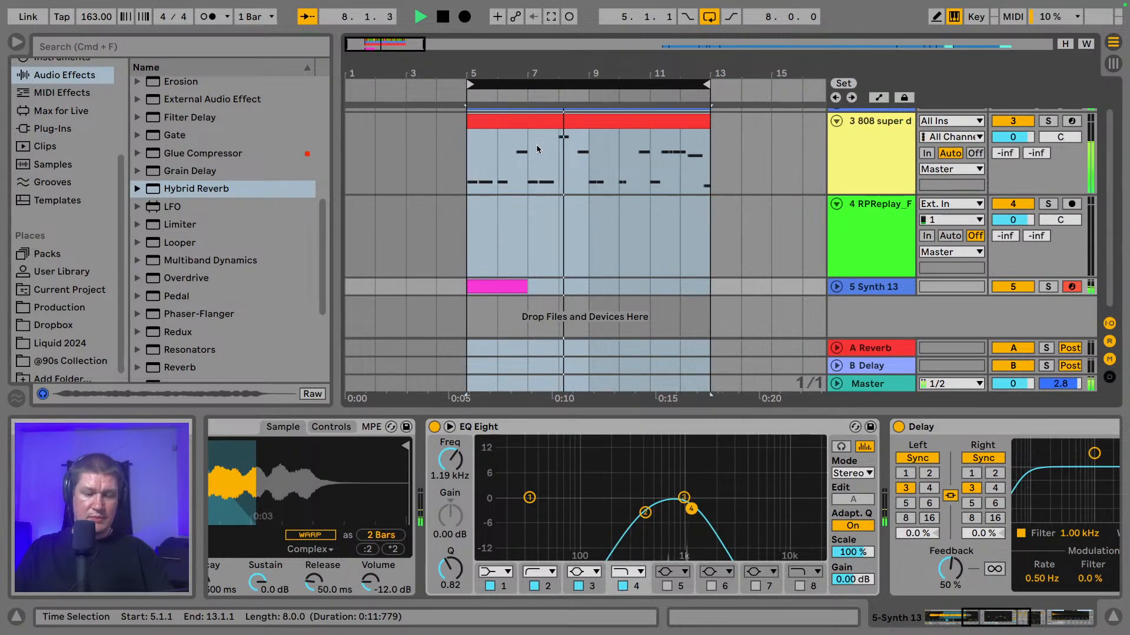
{"action": "key", "text": "z"}
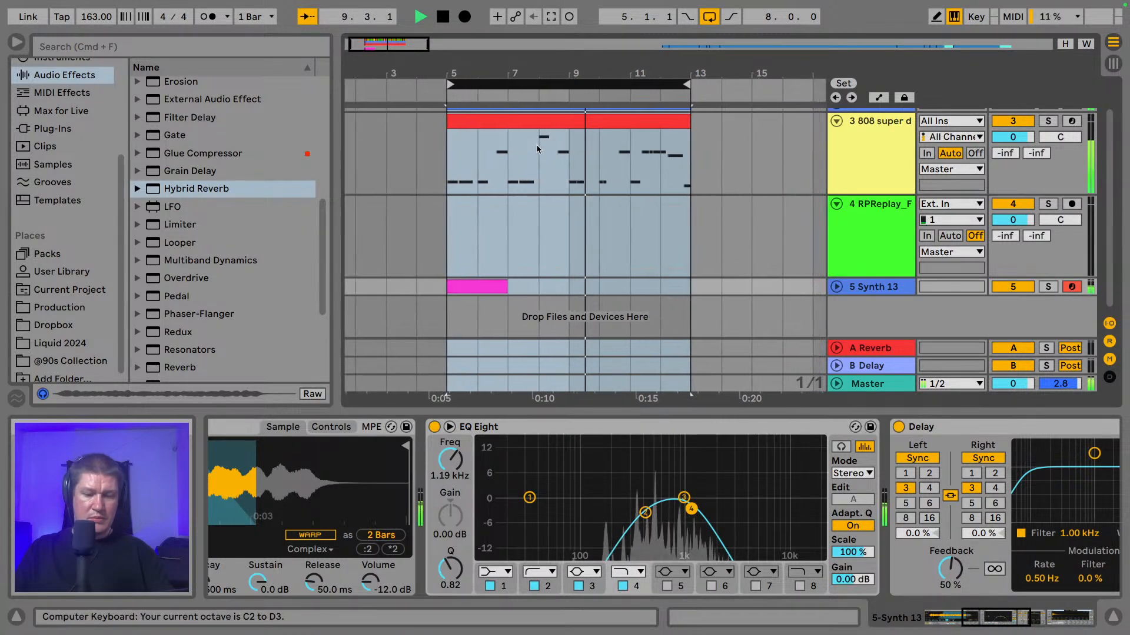
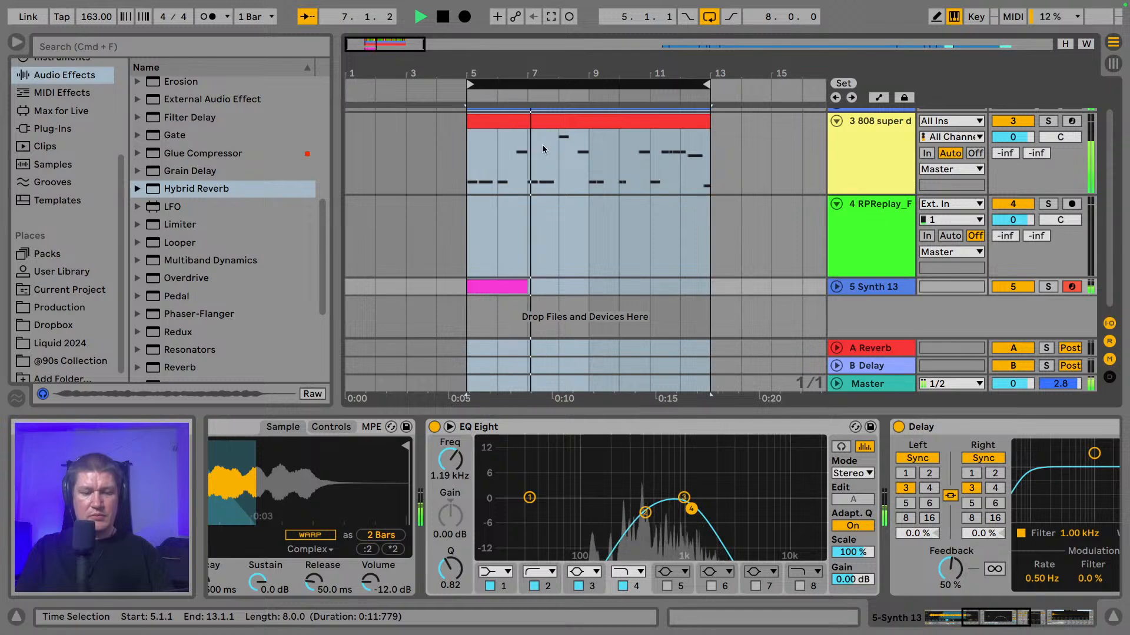
{"action": "key", "text": "space"}
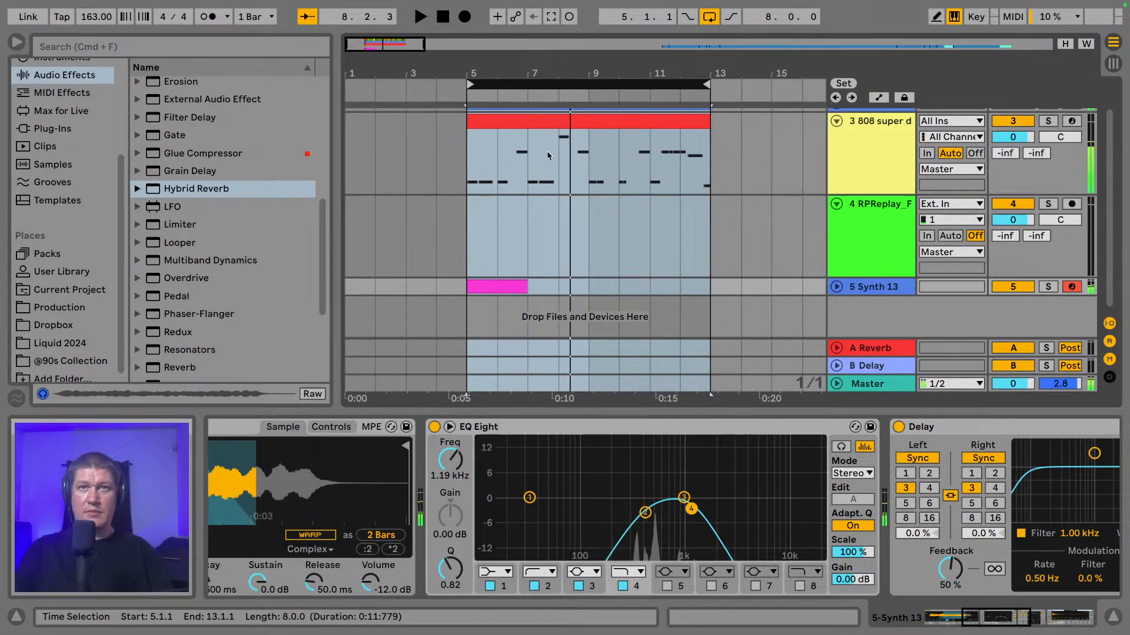
- Open the Synth 13 clip, add an F2 note from 1.1.1 to 1.3.1 and play the loop briefly to check its timing
{"action": "double_click", "coordinate": [499, 286]}
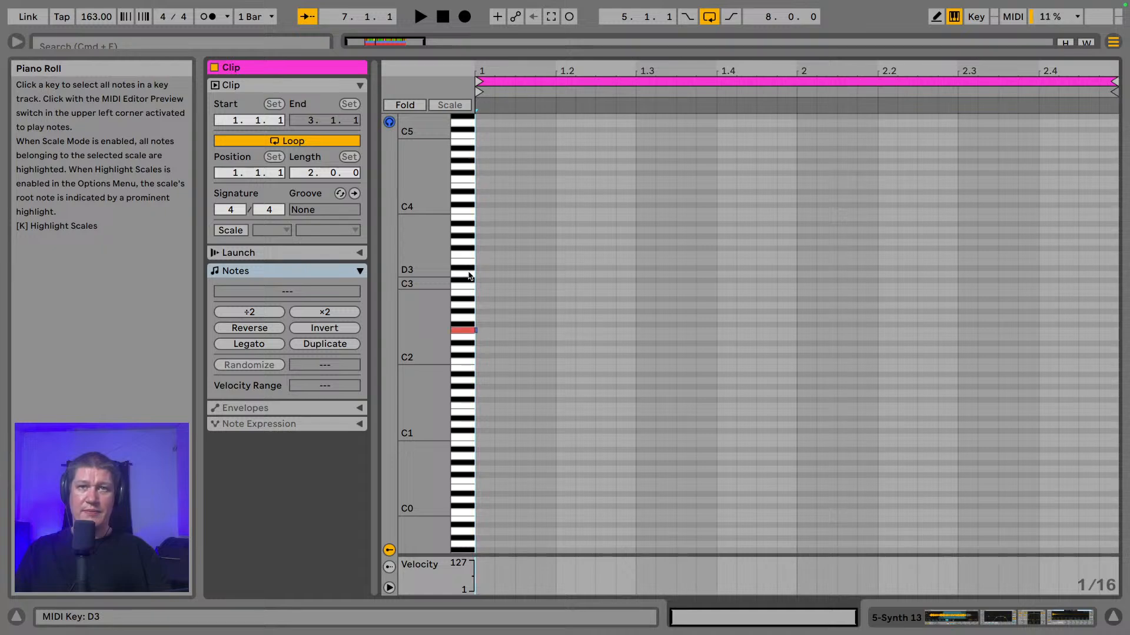
{"action": "double_click", "coordinate": [484, 330]}
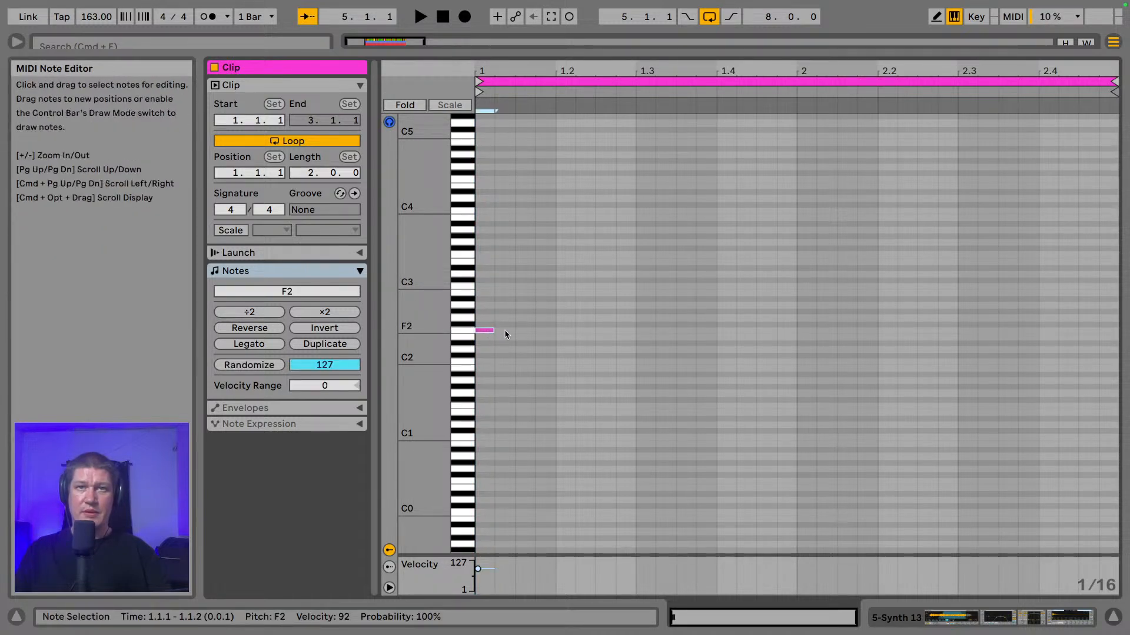
{"action": "left_click_drag", "start_coordinate": [496, 332], "coordinate": [643, 346]}
{"action": "key", "text": "space"}
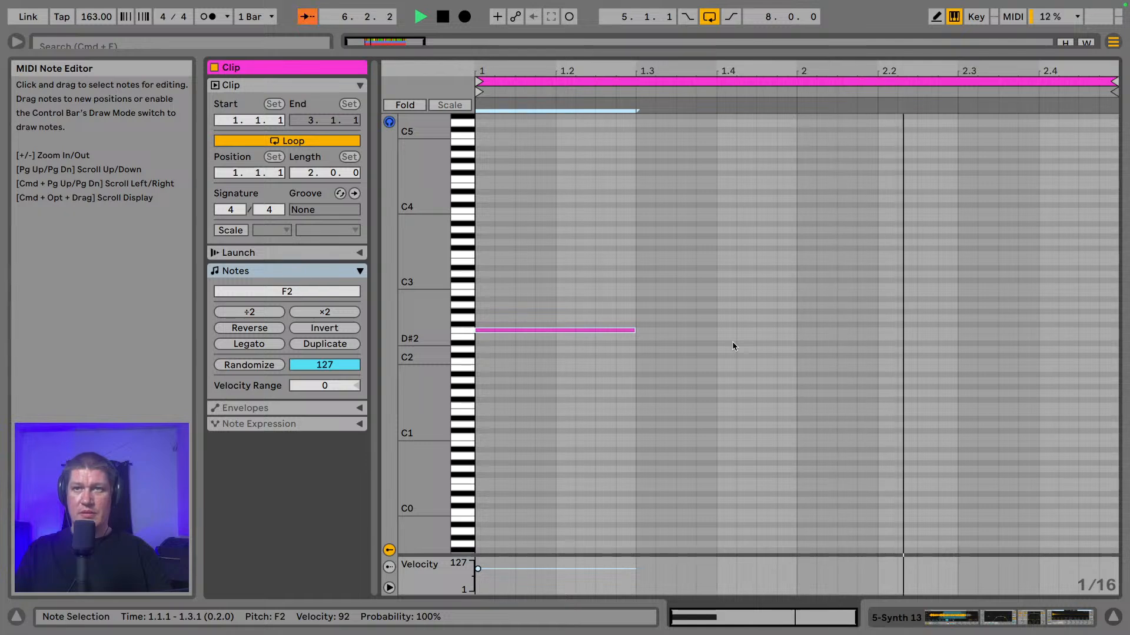
{"action": "key", "text": "space"}
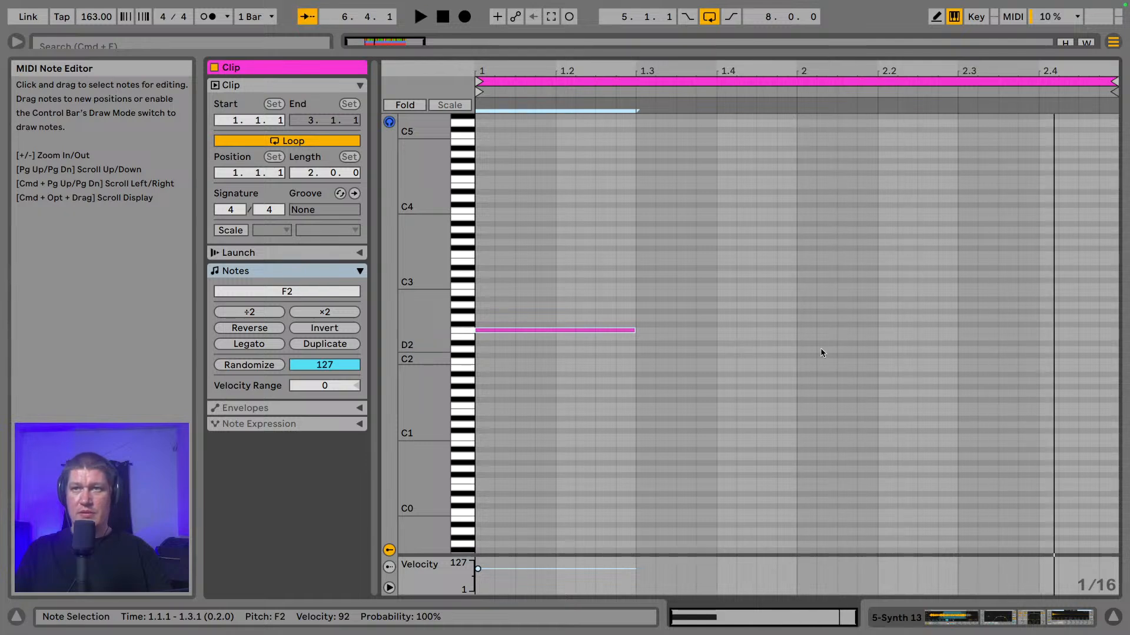
- Add a C#2 note from 2.2.1 to the clip's end and lengthen the F2 note to end at 2.2.1
{"action": "double_click", "coordinate": [892, 355]}
{"action": "left_click_drag", "start_coordinate": [894, 356], "coordinate": [1118, 357]}
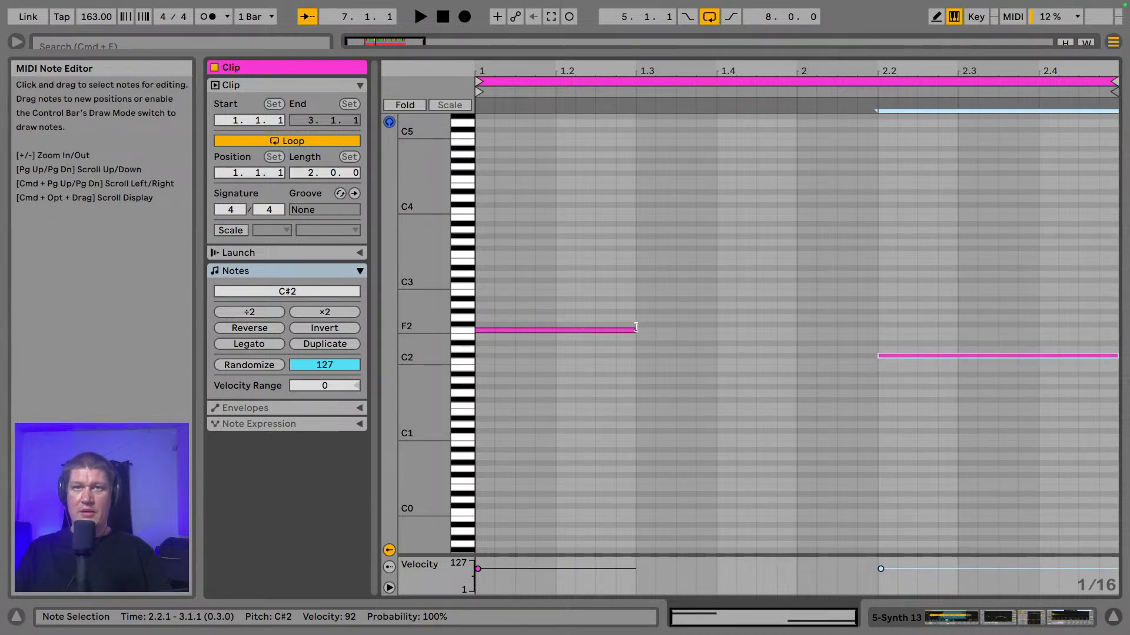
{"action": "left_click_drag", "start_coordinate": [635, 330], "coordinate": [868, 342]}
- Play the loop, select both notes and stretch their starts one beat earlier so the C#2 begins at 2.1.1
{"action": "key", "text": "space"}
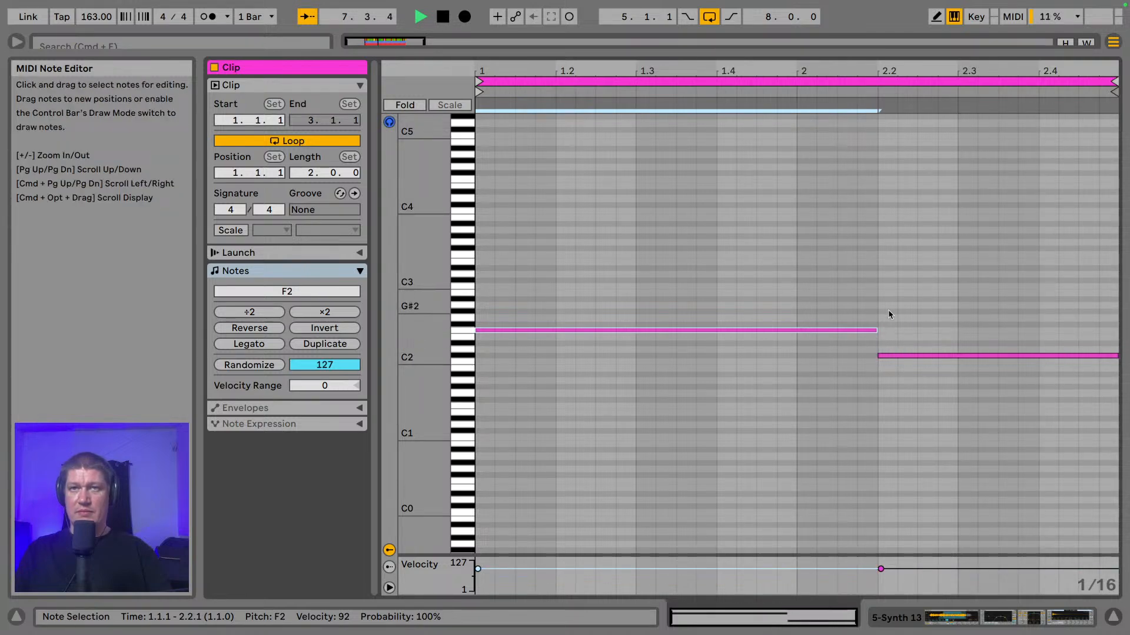
{"action": "left_click_drag", "start_coordinate": [862, 315], "coordinate": [888, 370]}
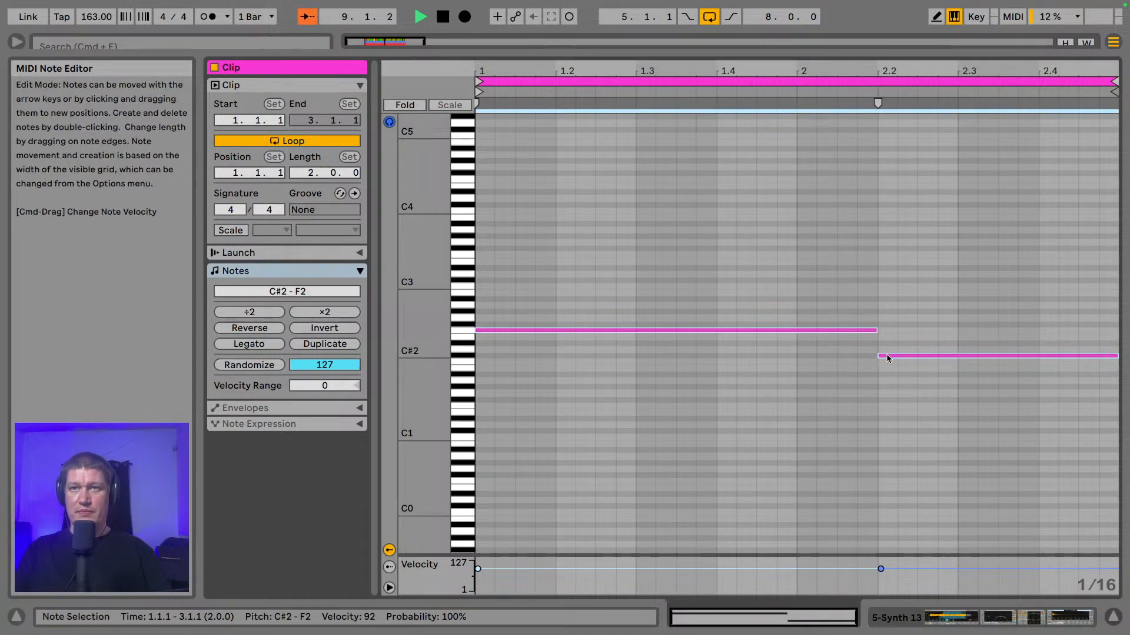
{"action": "left_click_drag", "start_coordinate": [798, 361], "coordinate": [797, 362]}
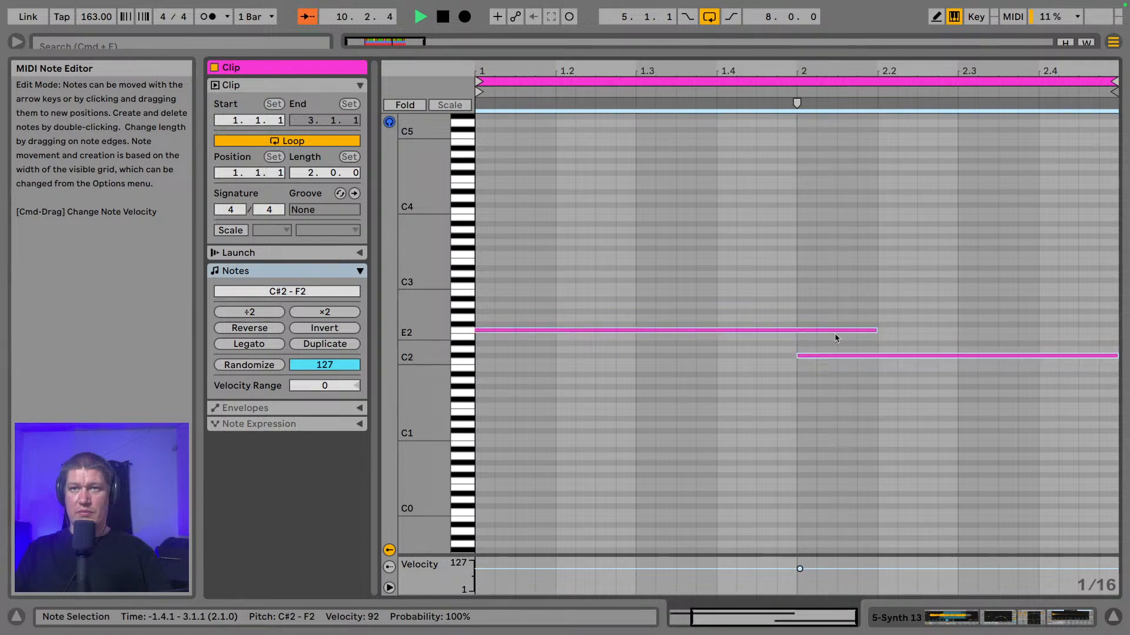
- Try ending the F2 note where the C#2 note begins at 2.1.1 and play the loop
{"action": "left_click_drag", "start_coordinate": [874, 330], "coordinate": [800, 334]}
{"action": "scroll", "coordinate": [874, 346], "scroll_direction": "left", "scroll_amount": 3}
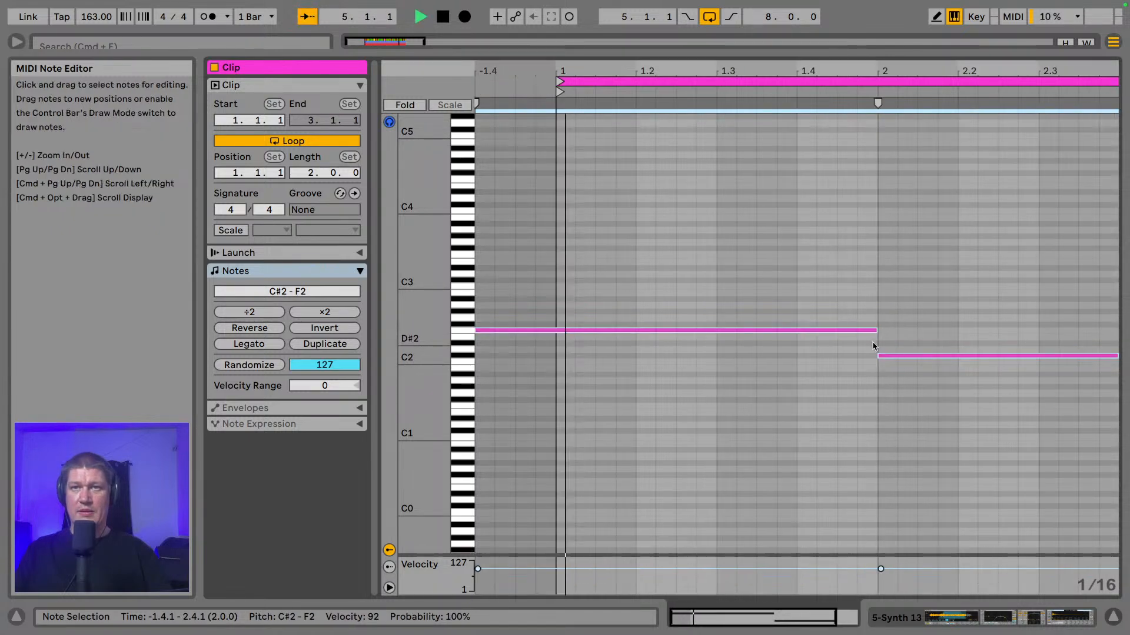
{"action": "key", "text": "space"}
{"action": "key", "text": "space"}
{"action": "key", "text": "space"}
- Undo the F2 shortening and the stretch of both note starts, then play the loop to check the phrase and return to the arrangement
{"action": "key", "text": "super+z"}
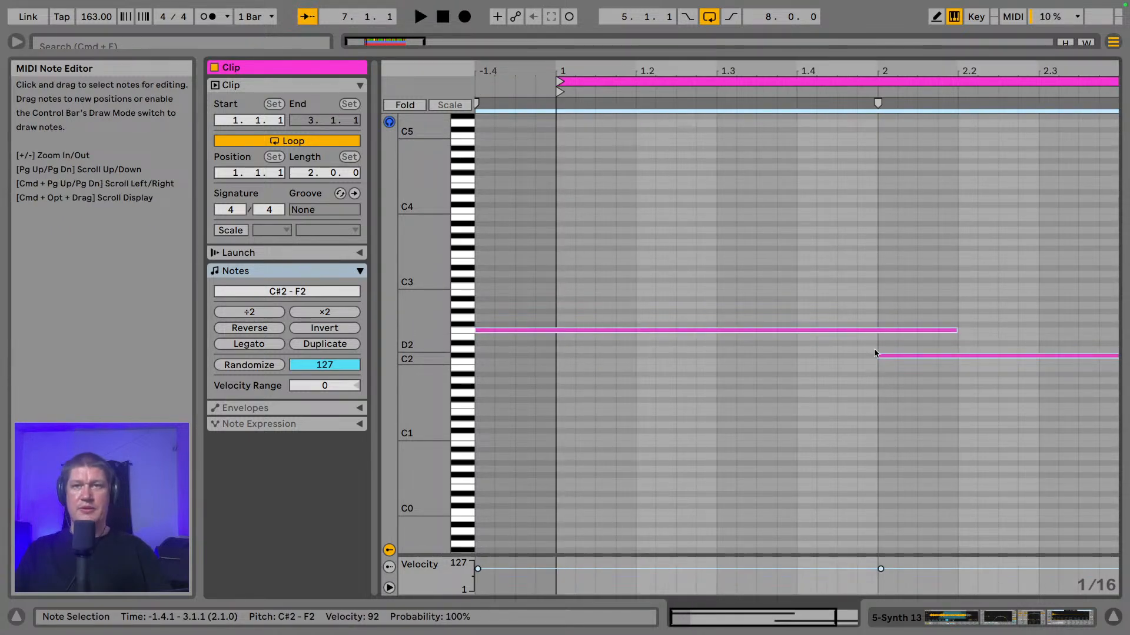
{"action": "key", "text": "super+z"}
{"action": "key", "text": "space"}
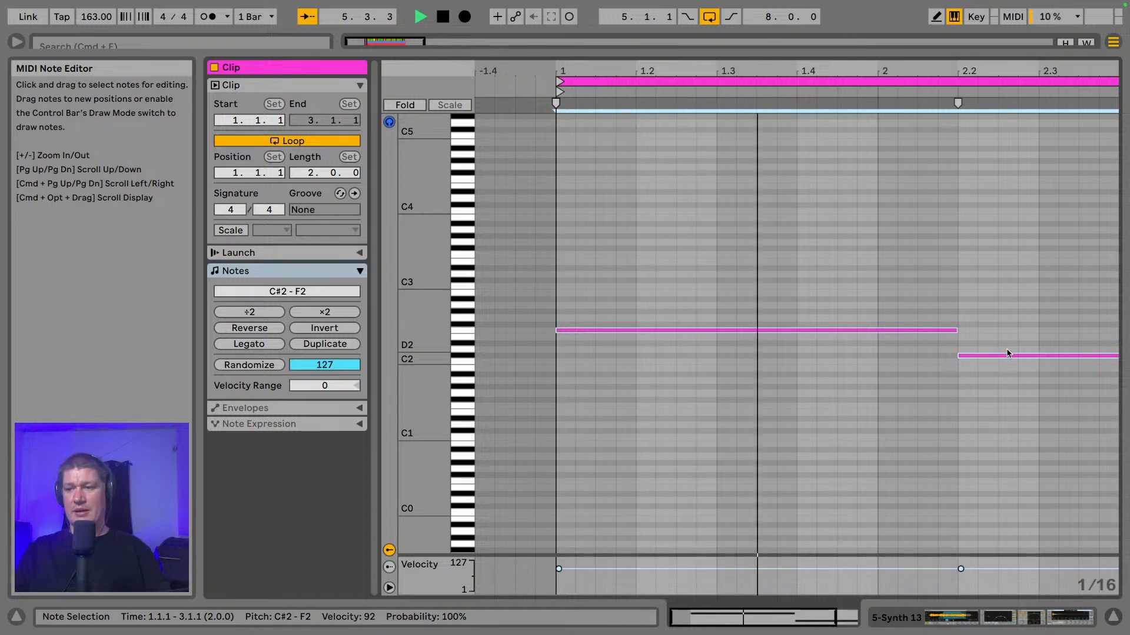
{"action": "scroll", "coordinate": [1000, 354], "scroll_direction": "right", "scroll_amount": 2}
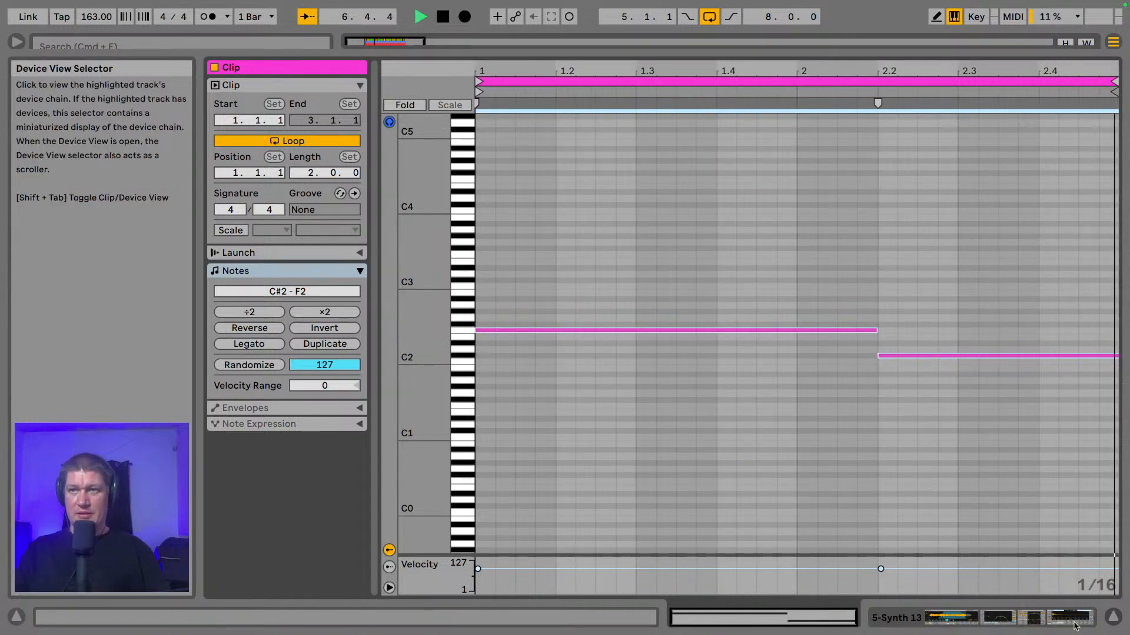
{"action": "left_click", "coordinate": [1113, 616]}
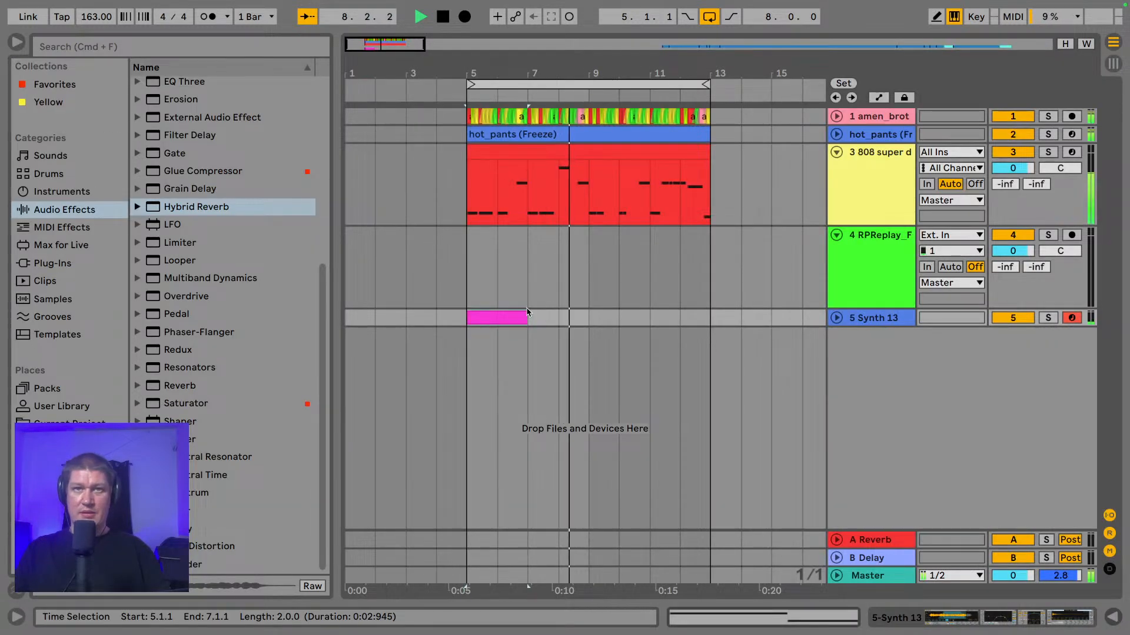
{"action": "key", "text": "space"}
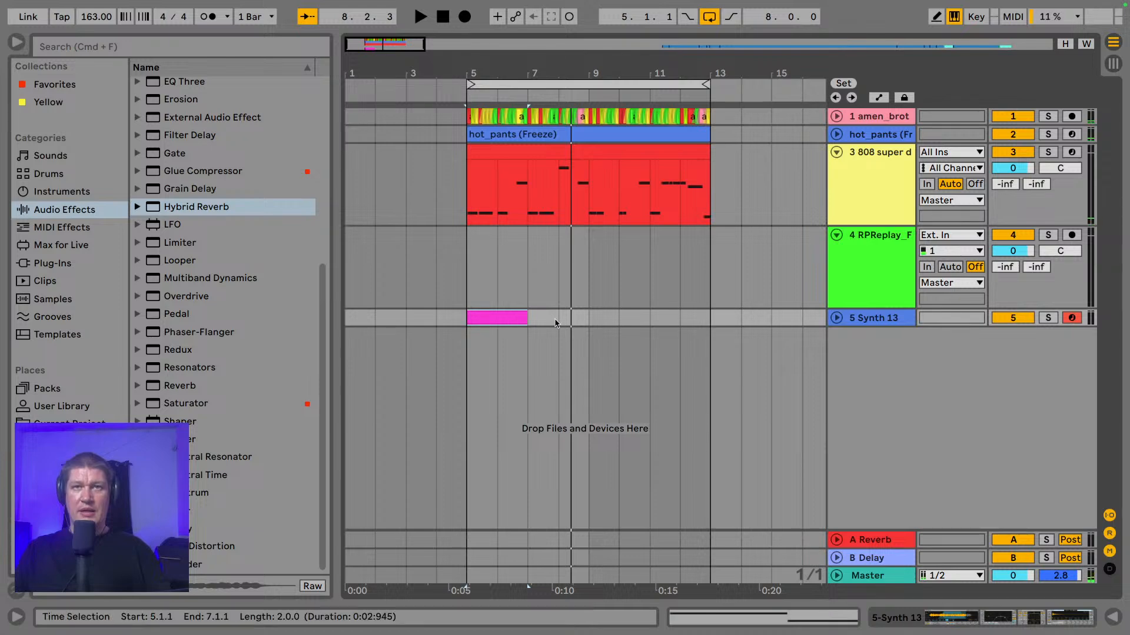
- Select 5.1.1 to 9.1.1 on the Synth 13 track and consolidate it into one four-bar clip
{"action": "left_click", "coordinate": [584, 320]}
{"action": "left_click", "coordinate": [501, 314]}
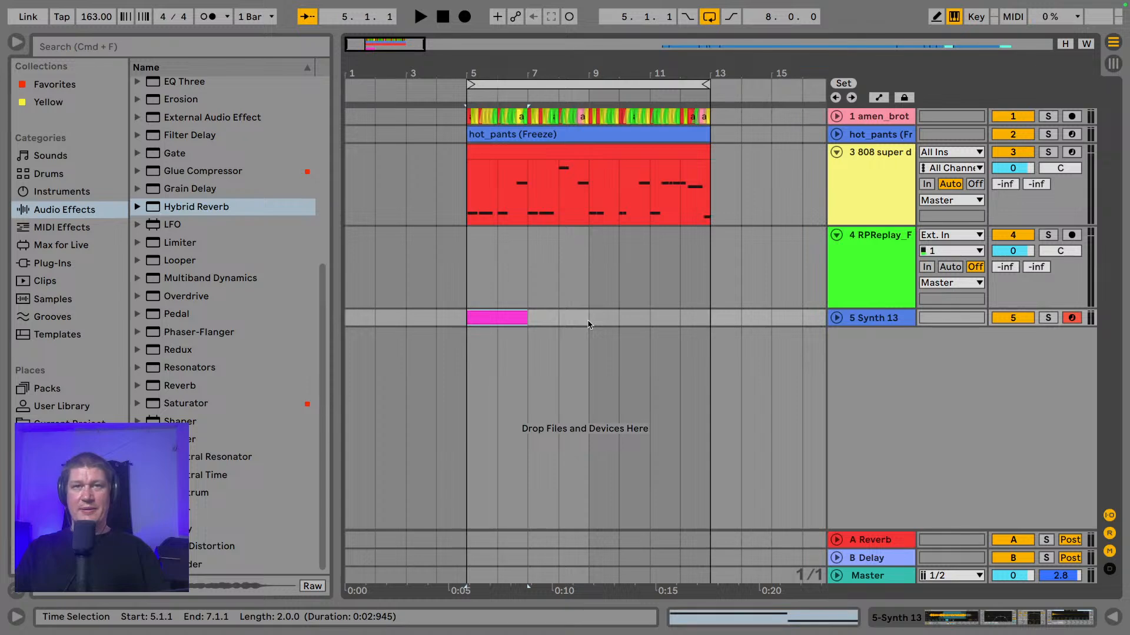
{"action": "left_click_drag", "start_coordinate": [588, 324], "coordinate": [452, 324]}
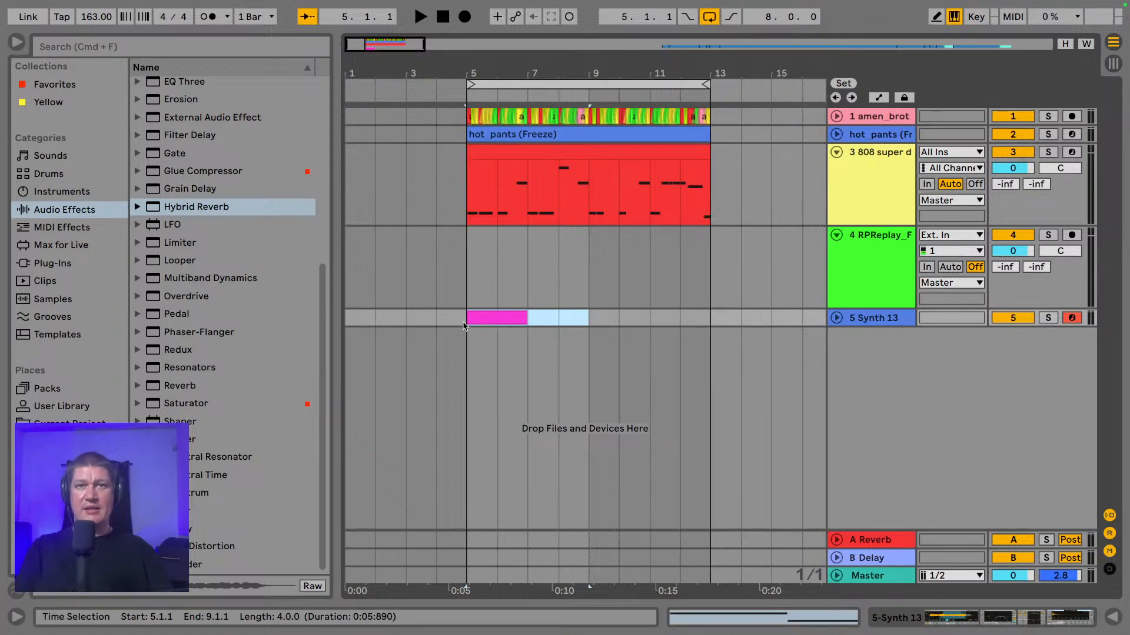
{"action": "key", "text": "super+j"}
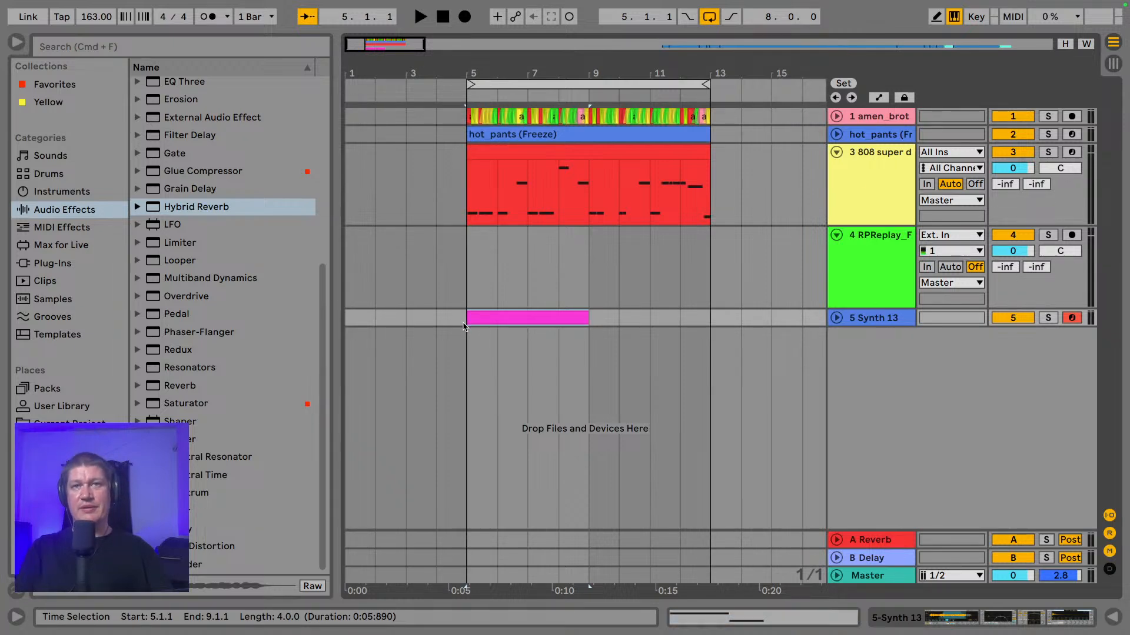
- Open the four-bar Synth 13 clip, add an F2 note from 3.1.1 to 4.1.1 and play it briefly
{"action": "double_click", "coordinate": [526, 318]}
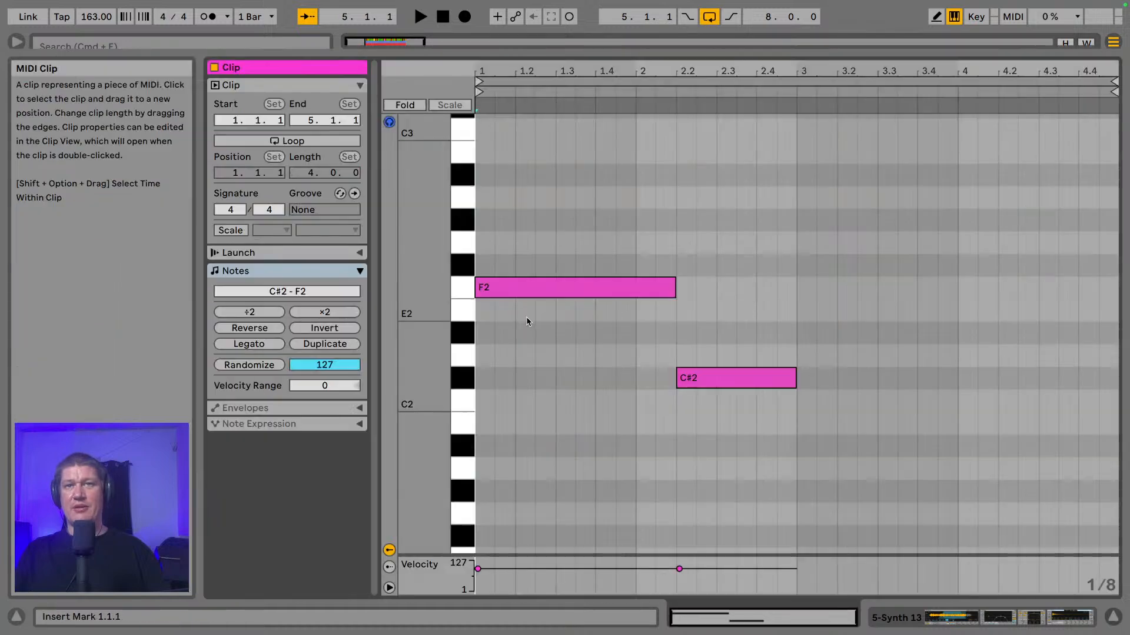
{"action": "double_click", "coordinate": [807, 287]}
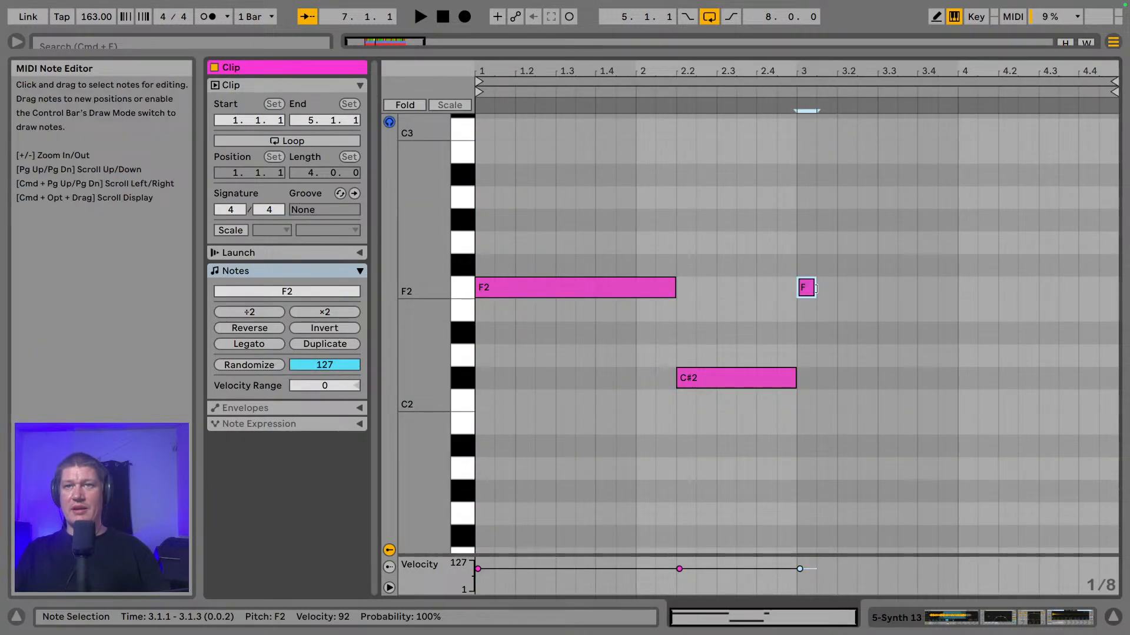
{"action": "left_click_drag", "start_coordinate": [814, 288], "coordinate": [961, 297]}
{"action": "key", "text": "space"}
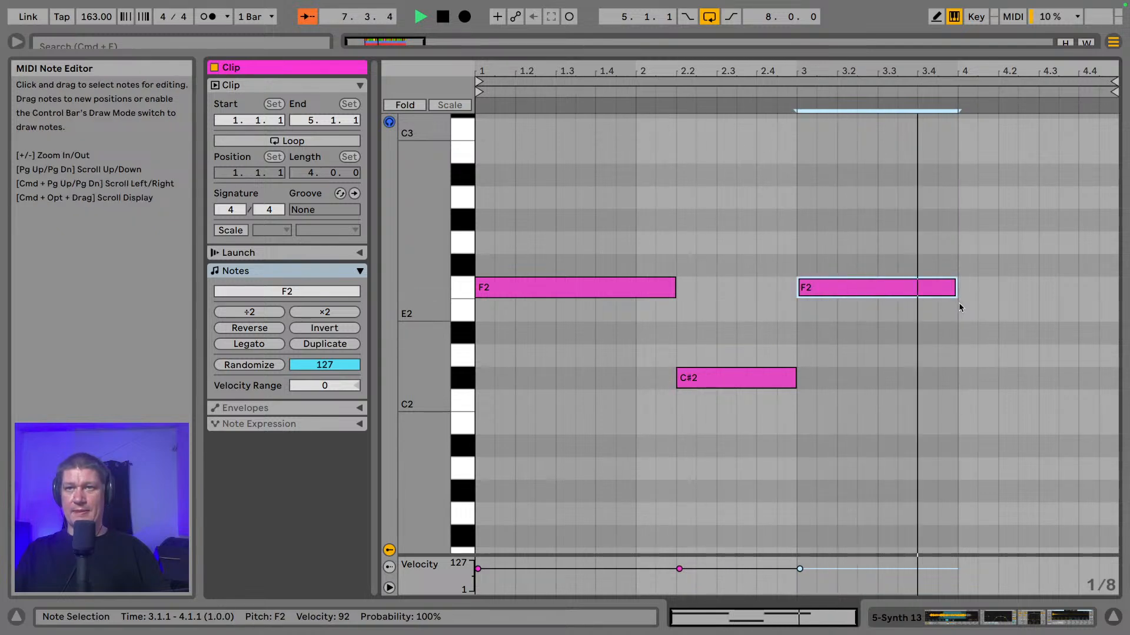
{"action": "key", "text": "space"}
- Add a C#3 note to the Synth 13 clip from 4.1.1 to 4.3.1
{"action": "double_click", "coordinate": [972, 198]}
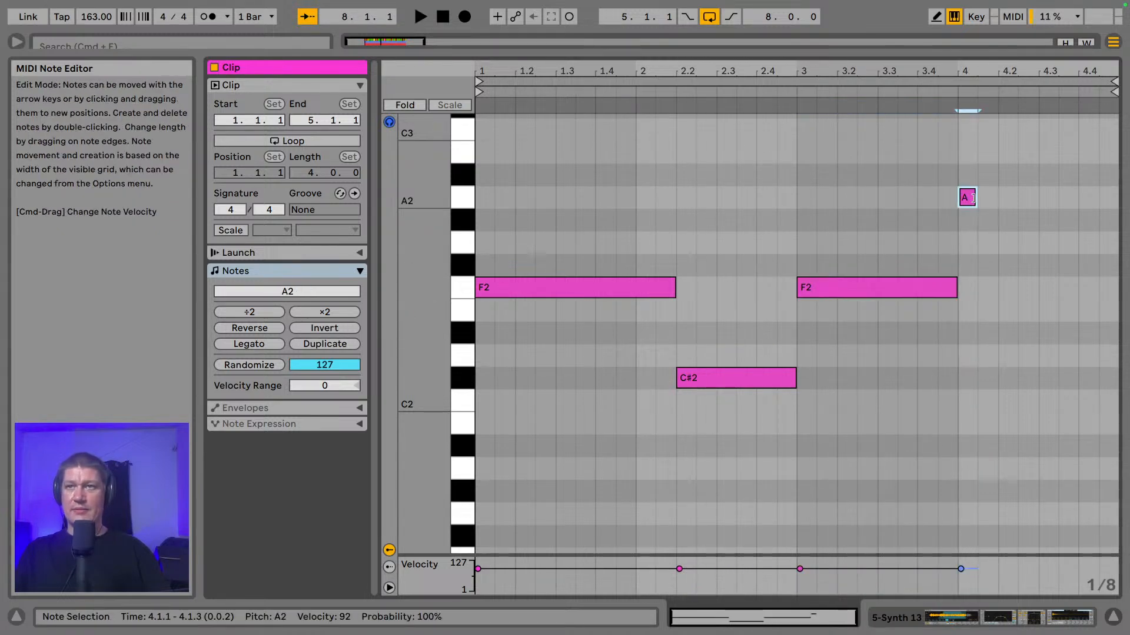
{"action": "key", "text": "Up"}
{"action": "key", "text": "Up"}
{"action": "key", "text": "Up"}
{"action": "key", "text": "Up"}
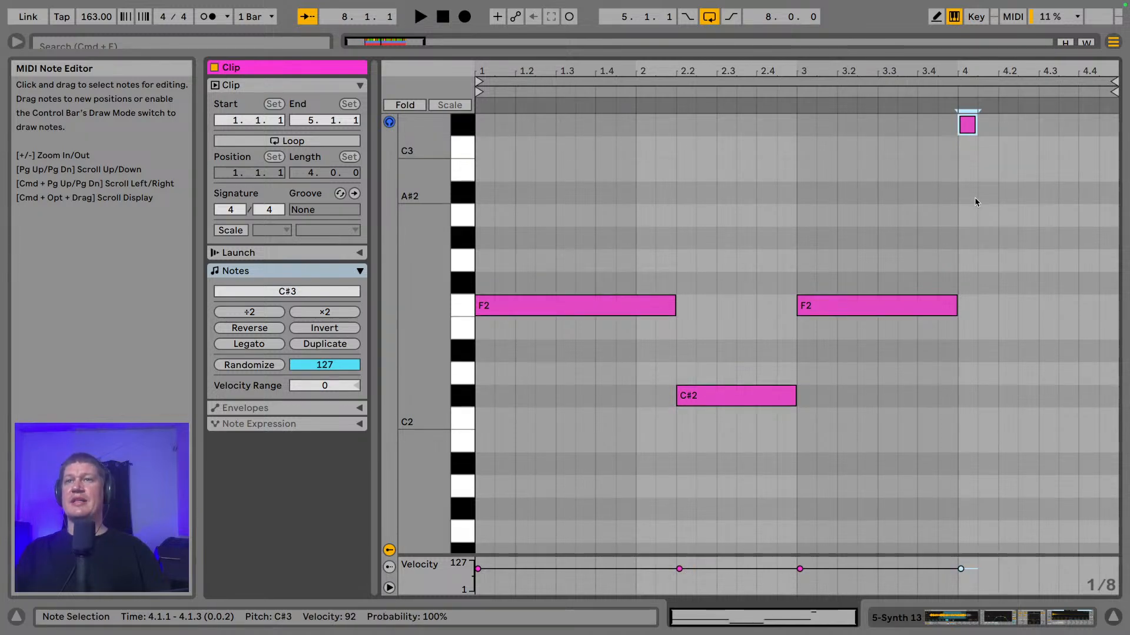
{"action": "left_click_drag", "start_coordinate": [976, 128], "coordinate": [1028, 140]}
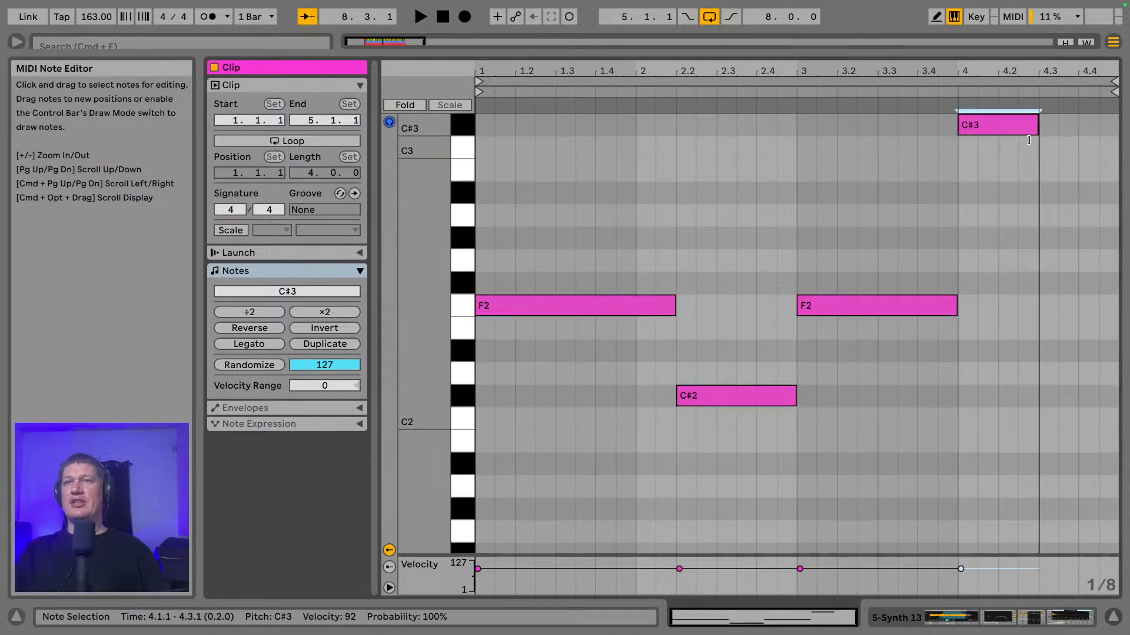
- Duplicate the C#3 note to 4.3.1, lower the copy to C3 and play the phrase
{"action": "key", "text": "super+d"}
{"action": "key", "text": "Down"}
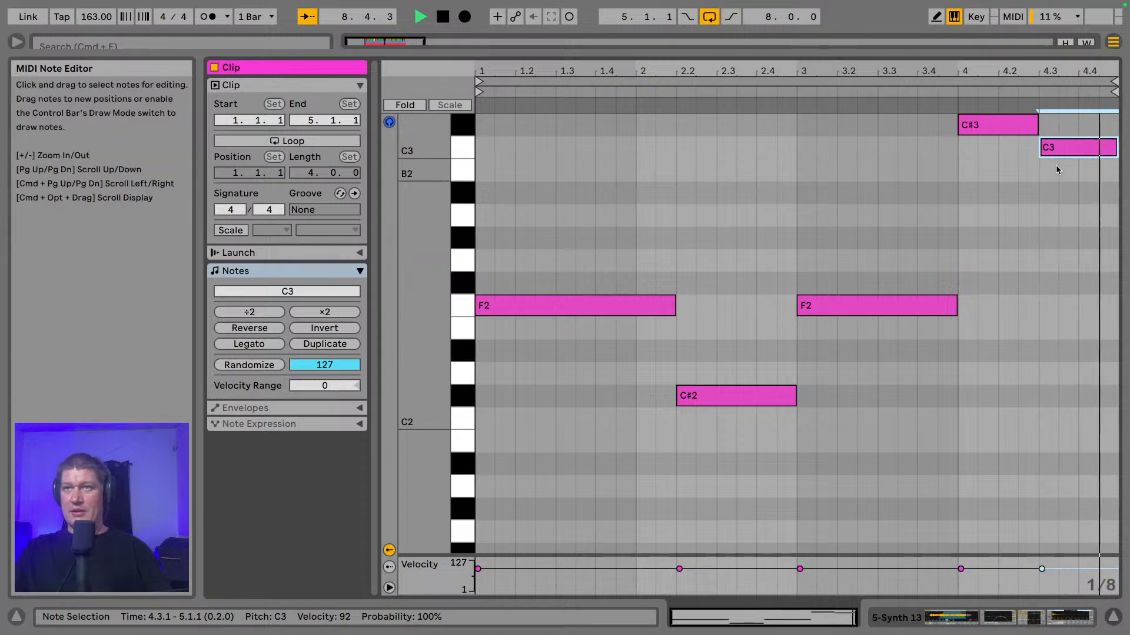
{"action": "key", "text": "space"}
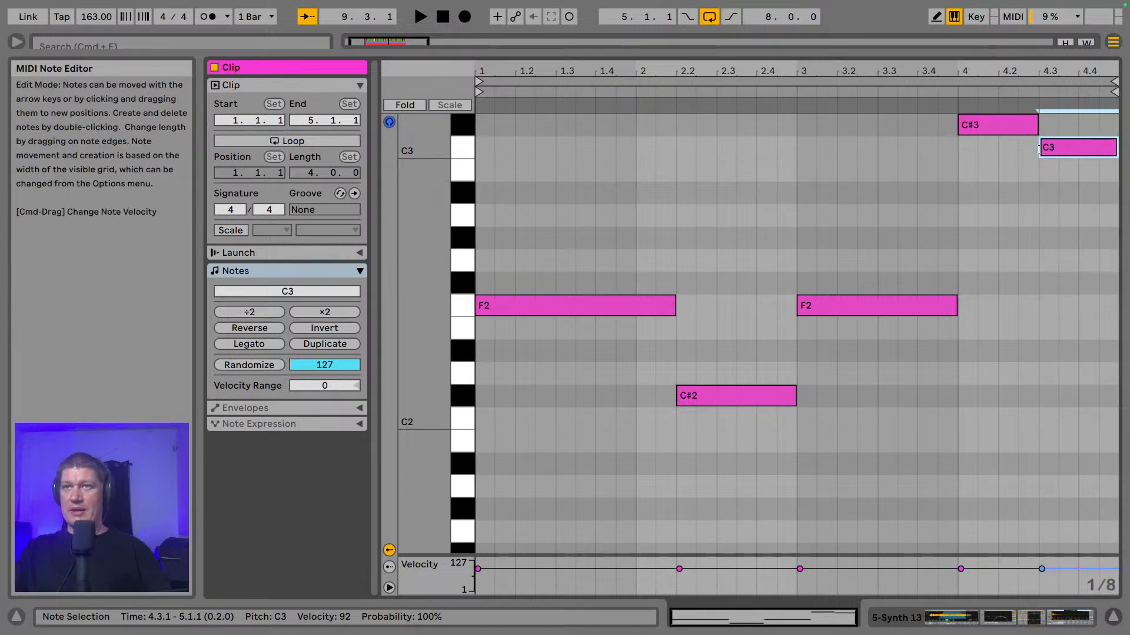
- Shorten the C#3 and C3 notes to one beat, placing C#3 at 4.3.1 and C3 at 4.4.1, and play the phrase
{"action": "left_click_drag", "start_coordinate": [1006, 128], "coordinate": [1078, 147]}
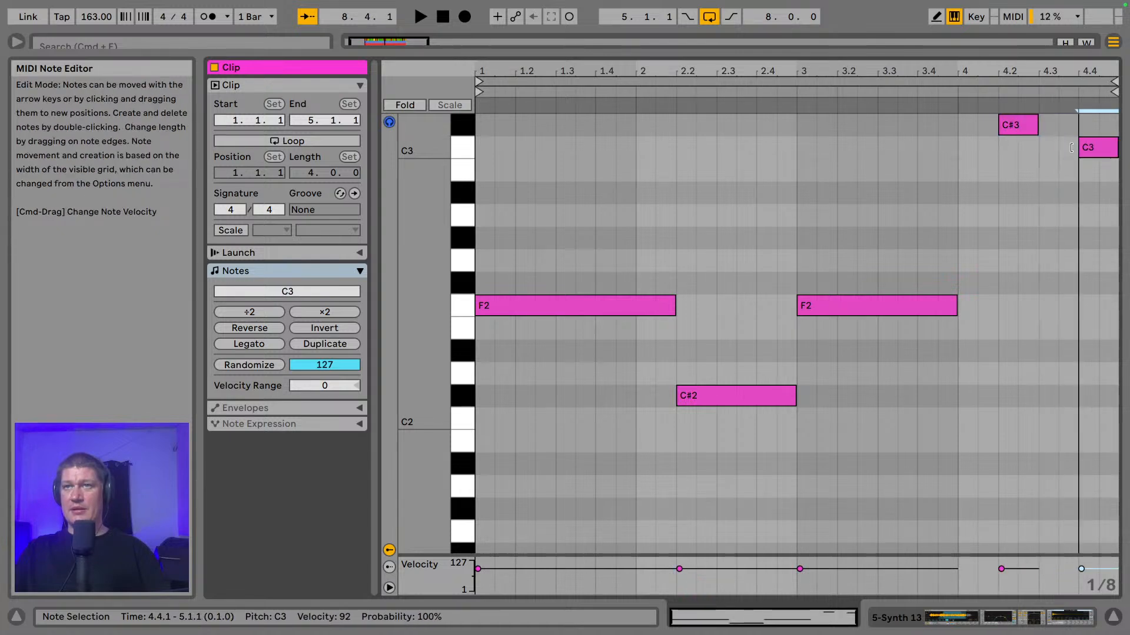
{"action": "left_click_drag", "start_coordinate": [1022, 125], "coordinate": [1060, 136]}
{"action": "key", "text": "space"}
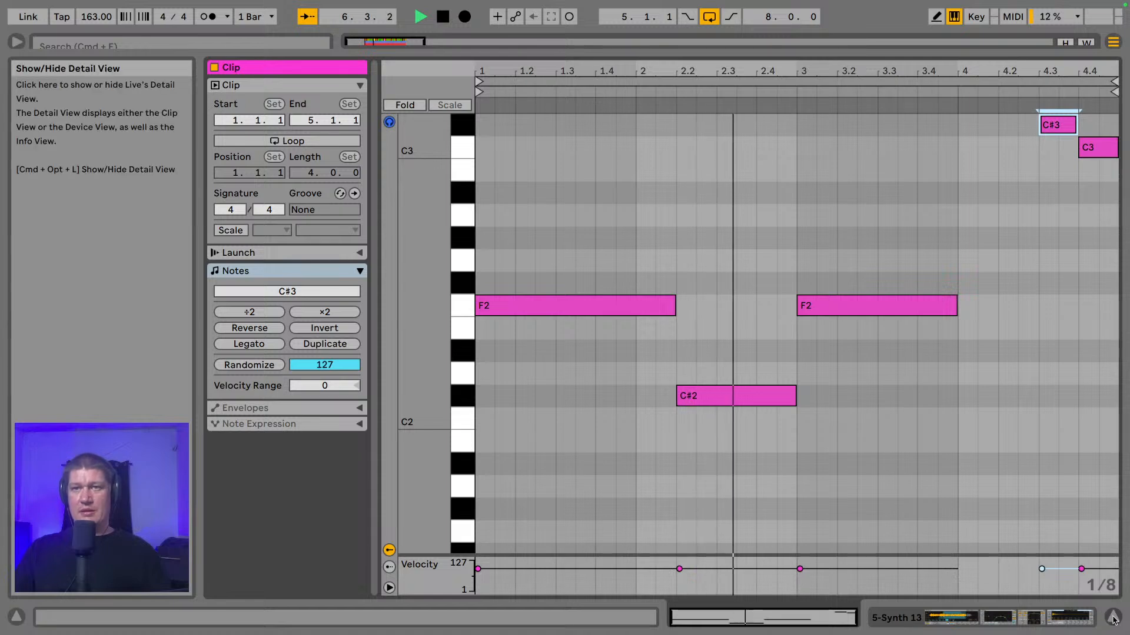
- Loop the arrangement over the four-bar Synth 13 clip and solo its track
{"action": "left_click", "coordinate": [1112, 616]}
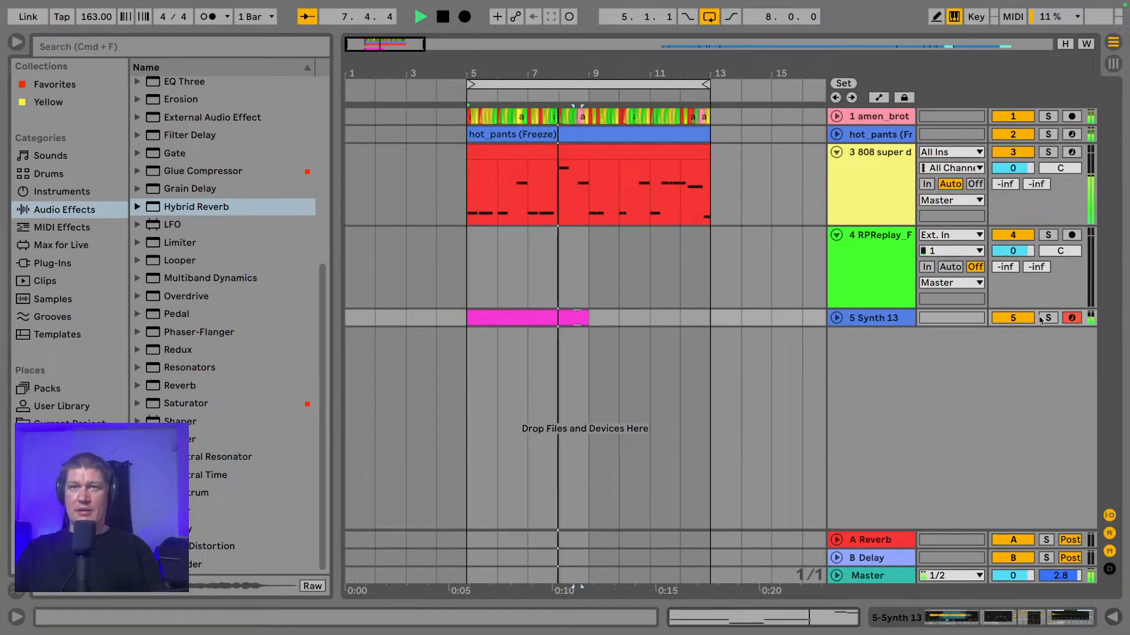
{"action": "left_click", "coordinate": [500, 317]}
{"action": "key", "text": "super+l"}
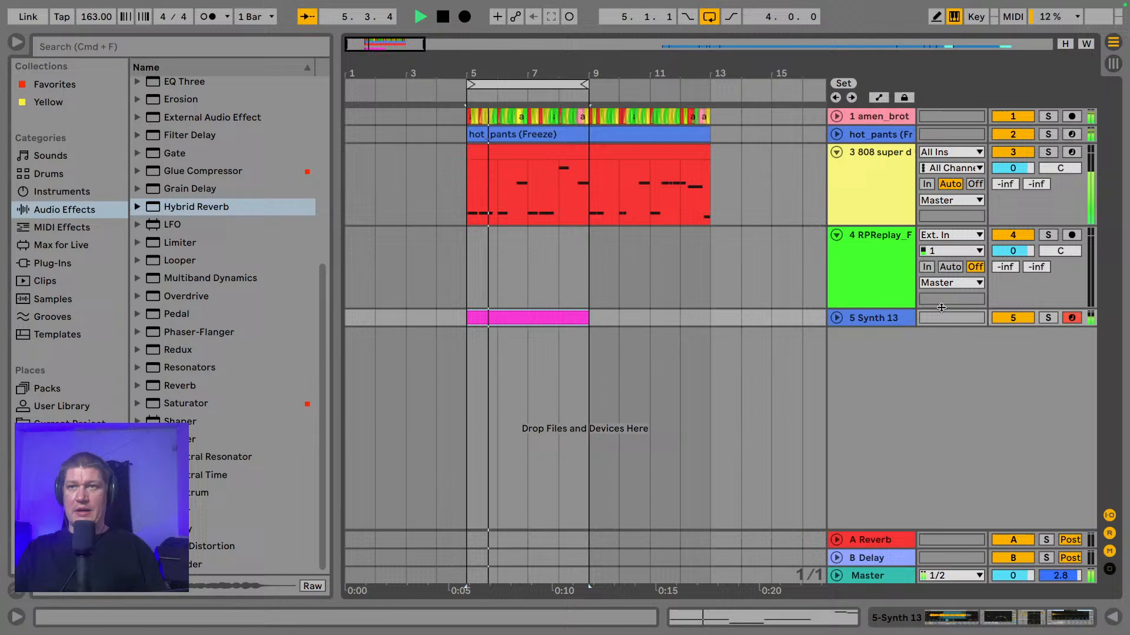
{"action": "left_click", "coordinate": [1047, 318]}
- In the Synth 13 clip, set C#3 to 4.2.1–4.3.3 and C3 to 4.3.3–5.1.1, extend the second F2 to 4.2.1, and play it
{"action": "double_click", "coordinate": [527, 315]}
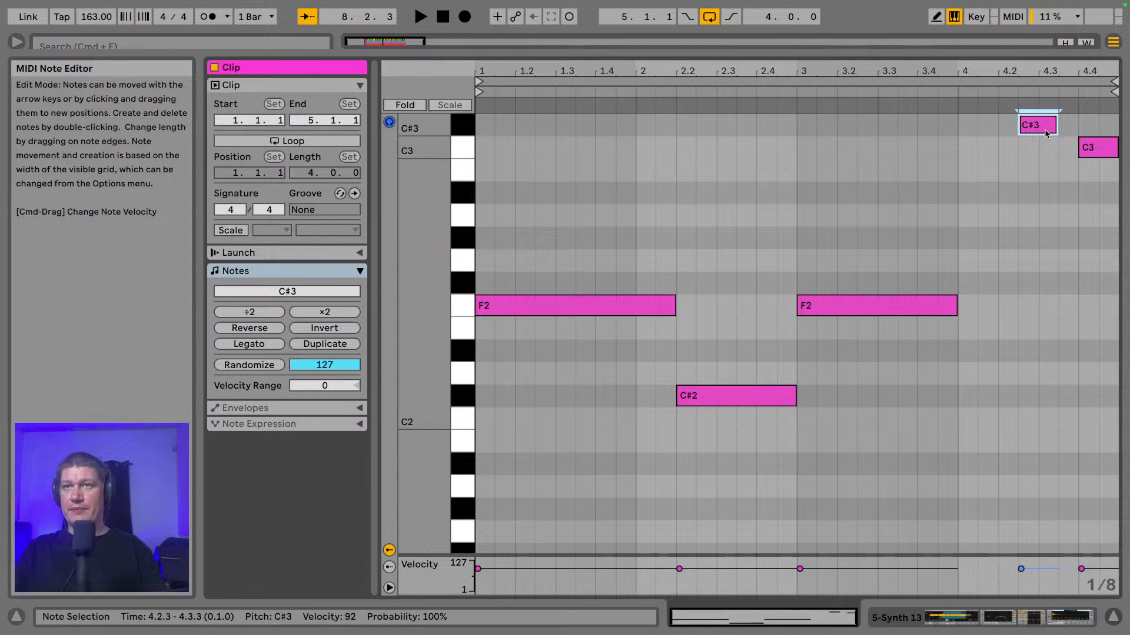
{"action": "mouse_move", "coordinate": [1046, 133]}
{"action": "left_mouse_down"}
{"action": "mouse_move", "coordinate": [1026, 130]}
{"action": "mouse_move", "coordinate": [1051, 126]}
{"action": "mouse_move", "coordinate": [1067, 141]}
{"action": "mouse_move", "coordinate": [1049, 145]}
{"action": "left_mouse_up"}
{"action": "key", "text": "space"}
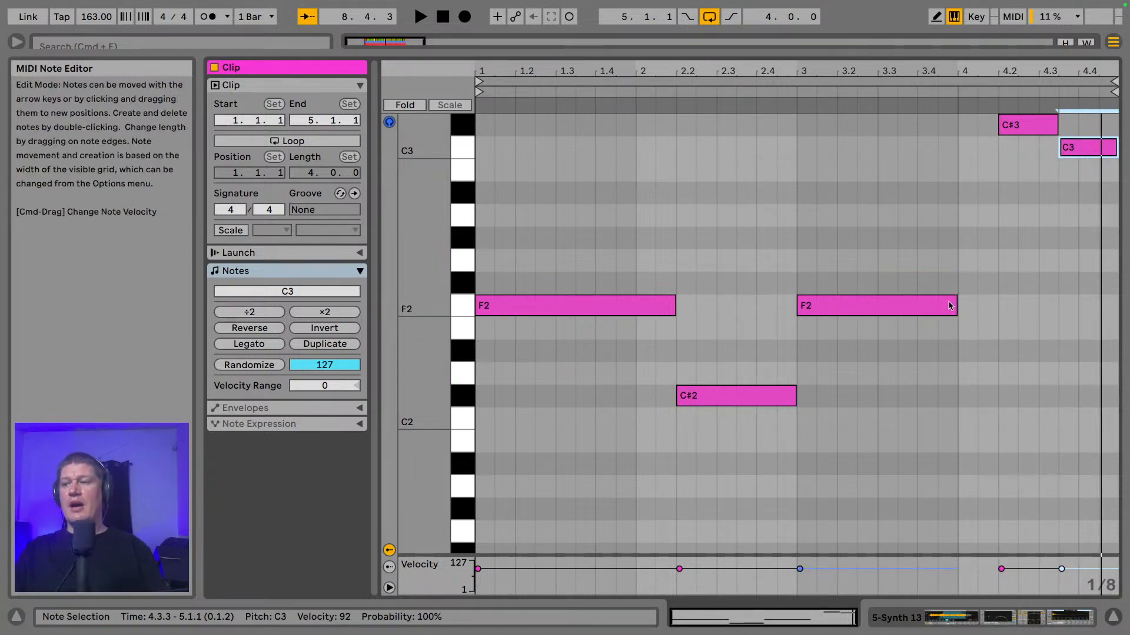
{"action": "left_click_drag", "start_coordinate": [962, 306], "coordinate": [993, 304]}
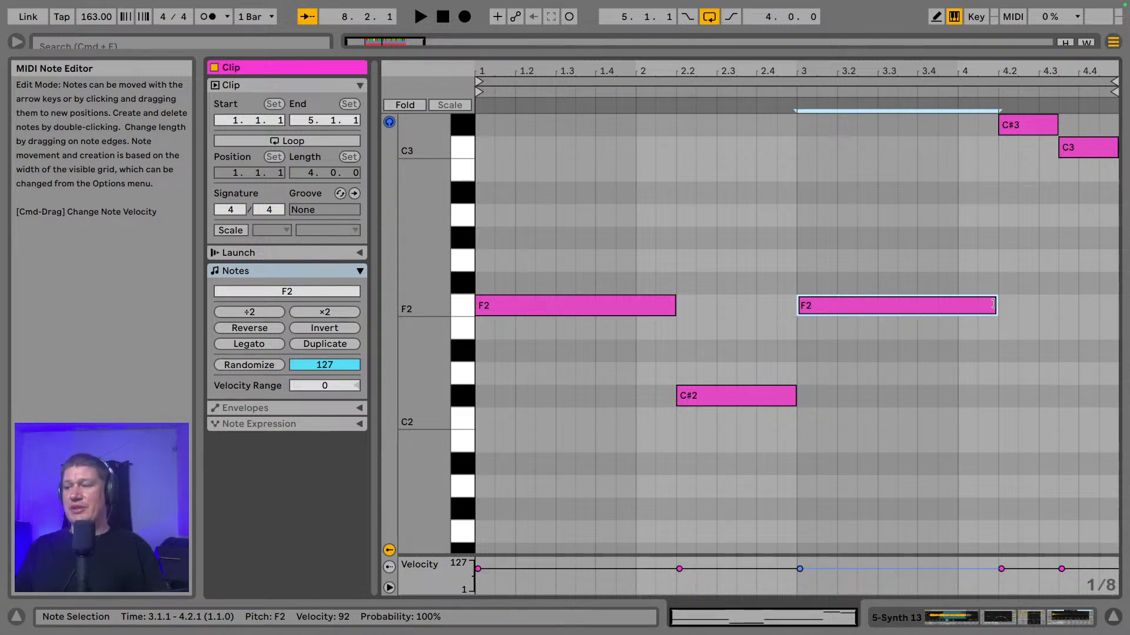
{"action": "key", "text": "space"}
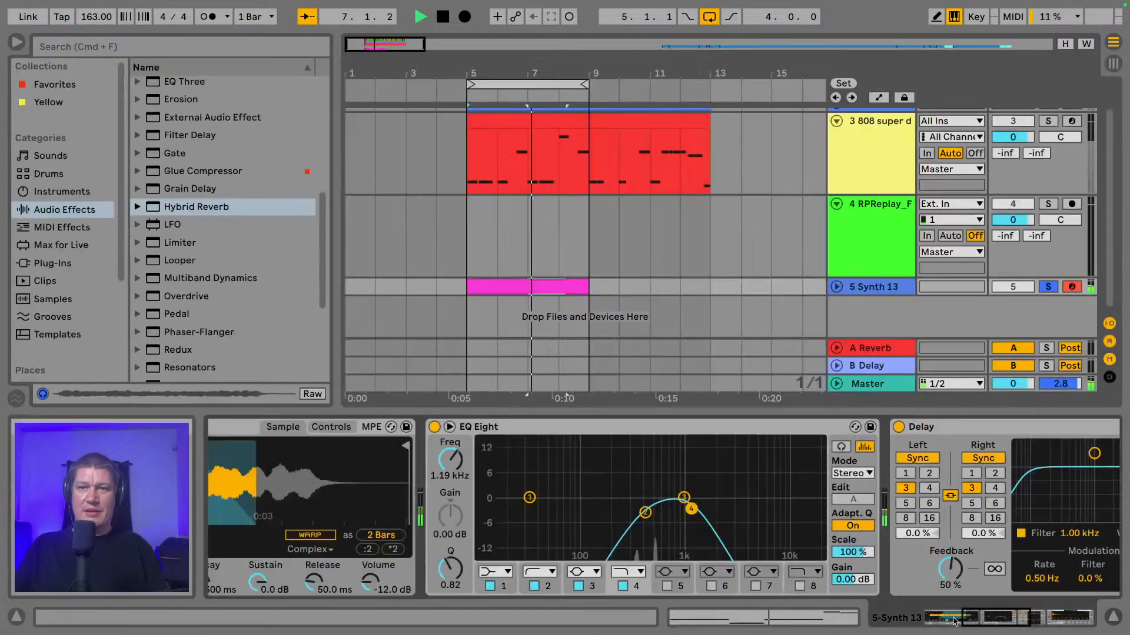
- Set the Attack of the Synth 13 Simpler to 27.6 ms
{"action": "left_click", "coordinate": [1000, 615]}
{"action": "left_click", "coordinate": [952, 617]}
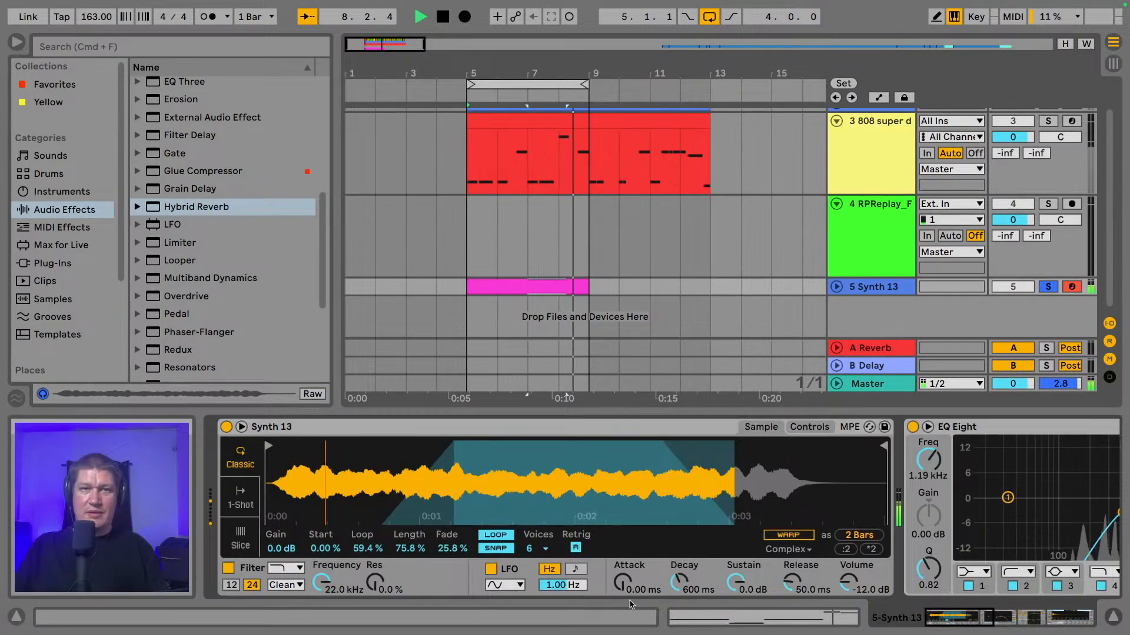
{"action": "left_click_drag", "start_coordinate": [623, 583], "coordinate": [622, 557]}
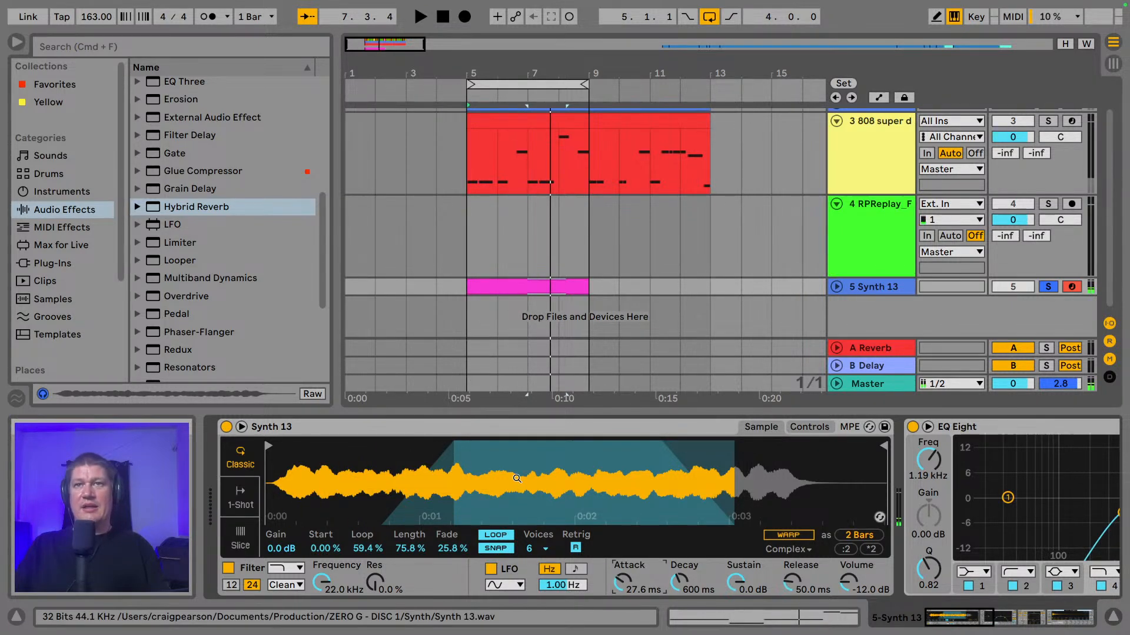
- Hide the browser, try extending the loop to bar 13, return its end to bar 9 and start playback
{"action": "left_click", "coordinate": [11, 41]}
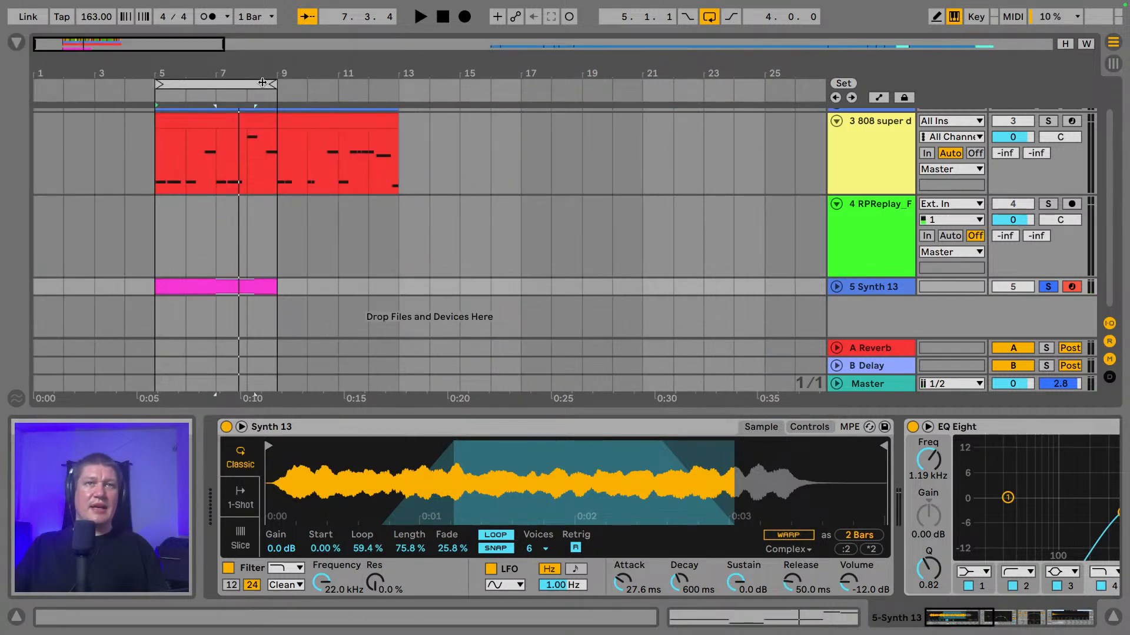
{"action": "left_click_drag", "start_coordinate": [270, 83], "coordinate": [399, 83]}
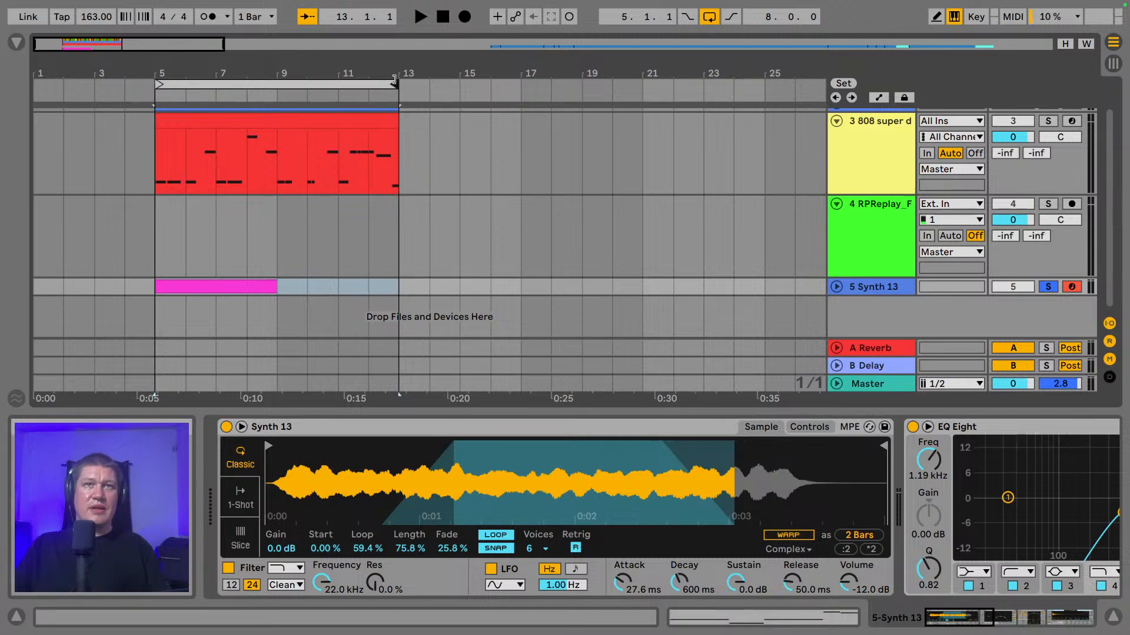
{"action": "left_click_drag", "start_coordinate": [394, 83], "coordinate": [277, 83]}
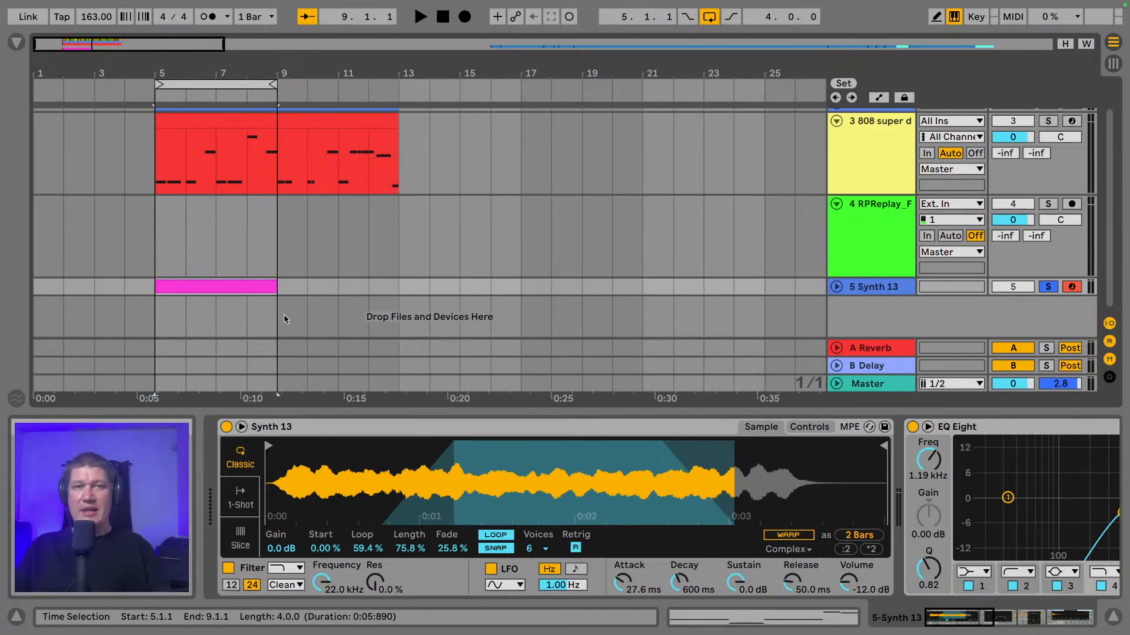
{"action": "key", "text": "space"}
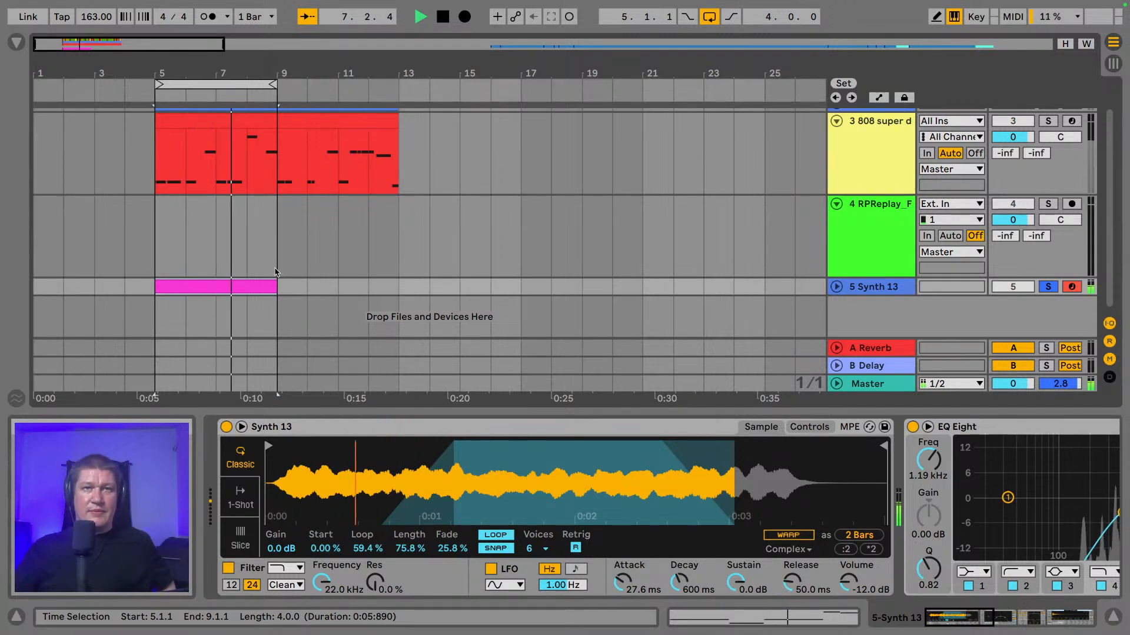
- Check the Synth 13 clip's notes during playback, then solo the hot_pants track alongside Synth 13 in the arrangement
{"action": "double_click", "coordinate": [242, 288]}
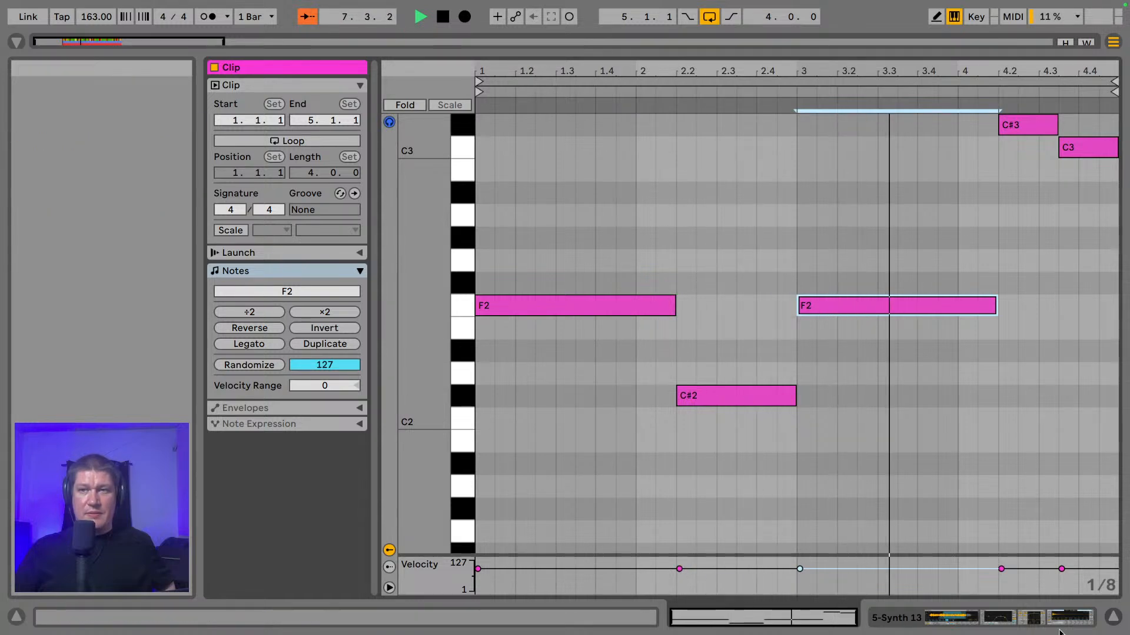
{"action": "left_click", "coordinate": [1112, 617]}
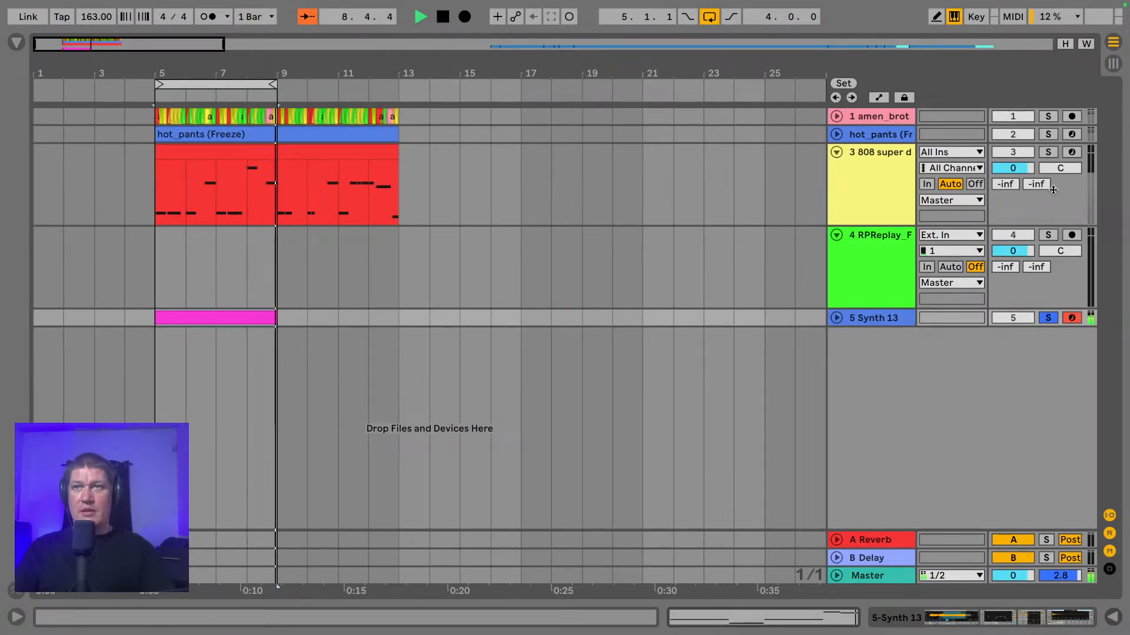
{"action": "right_click", "coordinate": [1052, 189]}
{"action": "left_click", "coordinate": [1048, 134]}
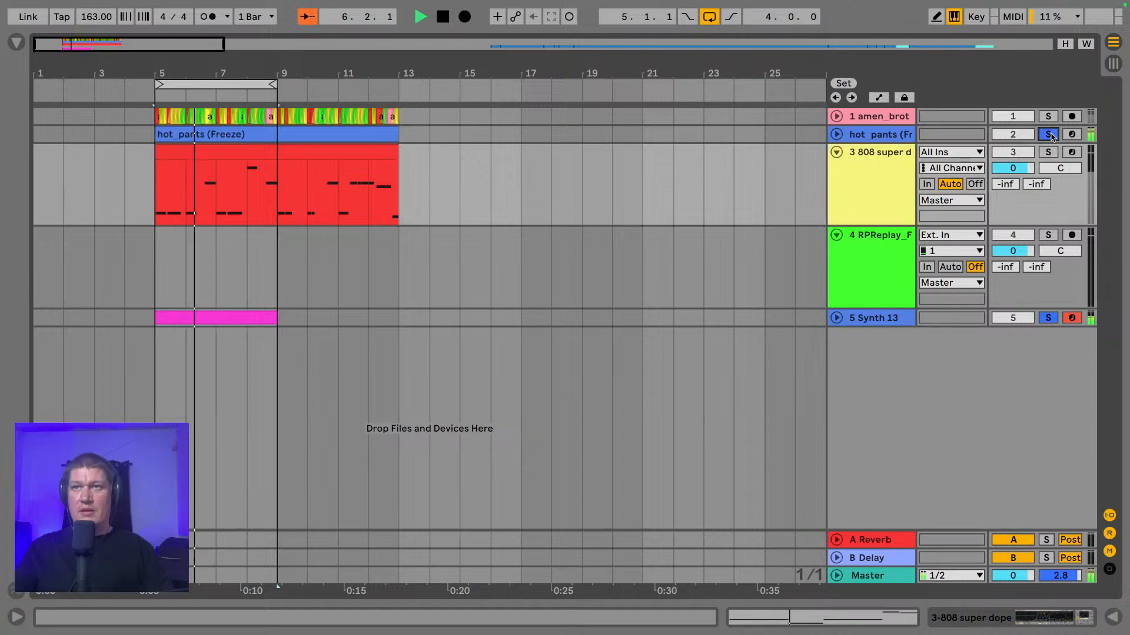
{"action": "left_click_drag", "start_coordinate": [194, 73], "coordinate": [330, 130]}
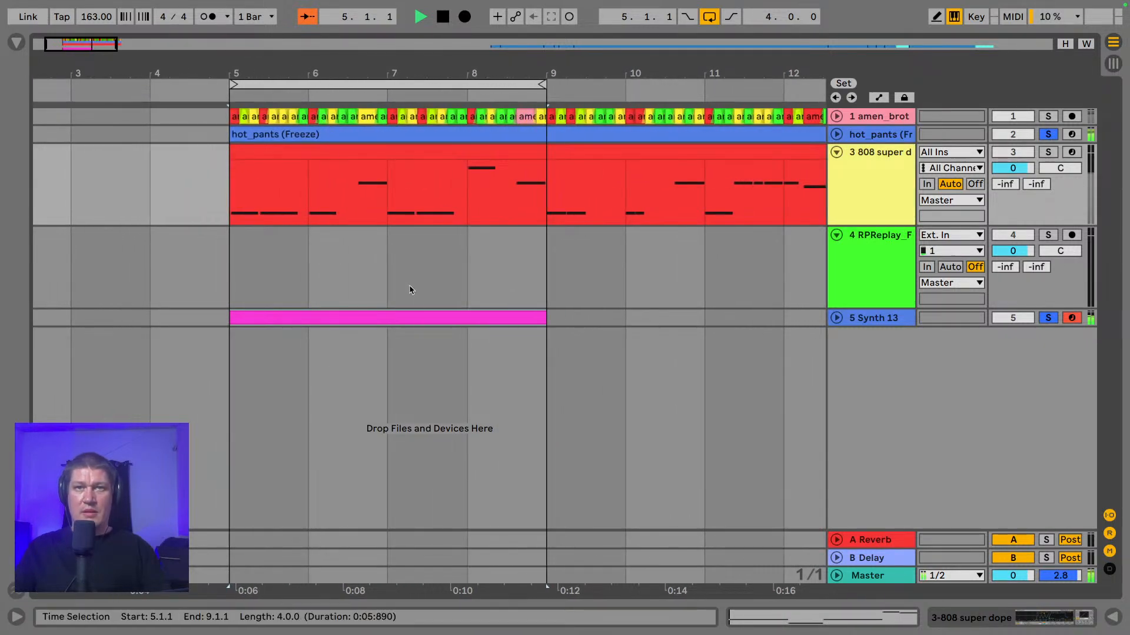
- In the Synth 13 clip, trim the start of C#3 to 4.2.2 and the start of the last C3 to 4.3.4
{"action": "double_click", "coordinate": [433, 318]}
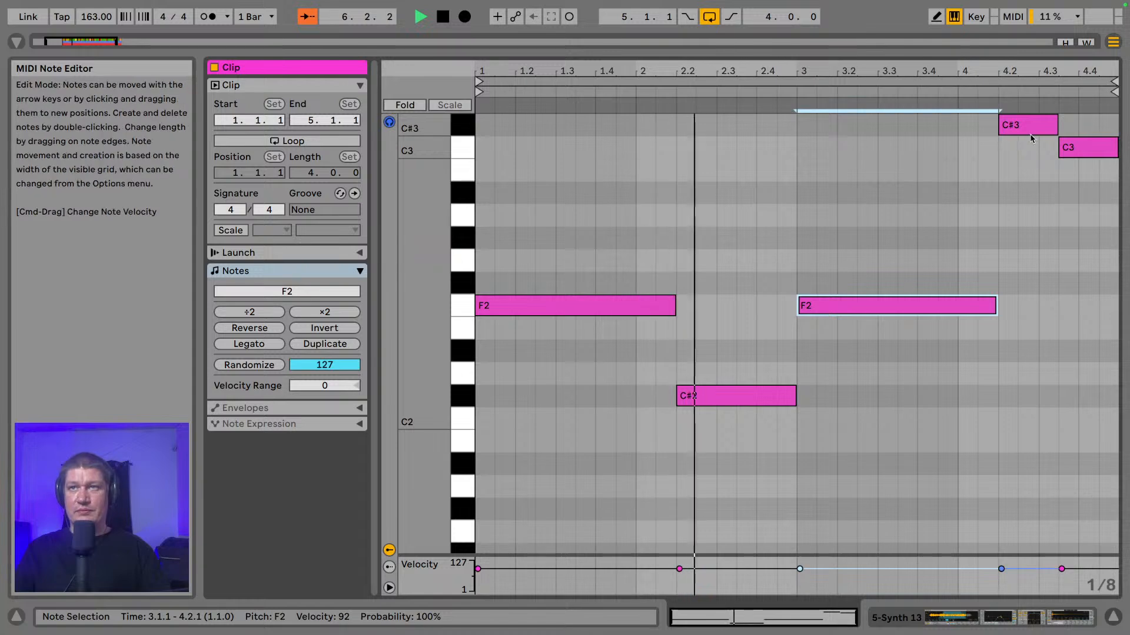
{"action": "left_click_drag", "start_coordinate": [1024, 88], "coordinate": [959, 123]}
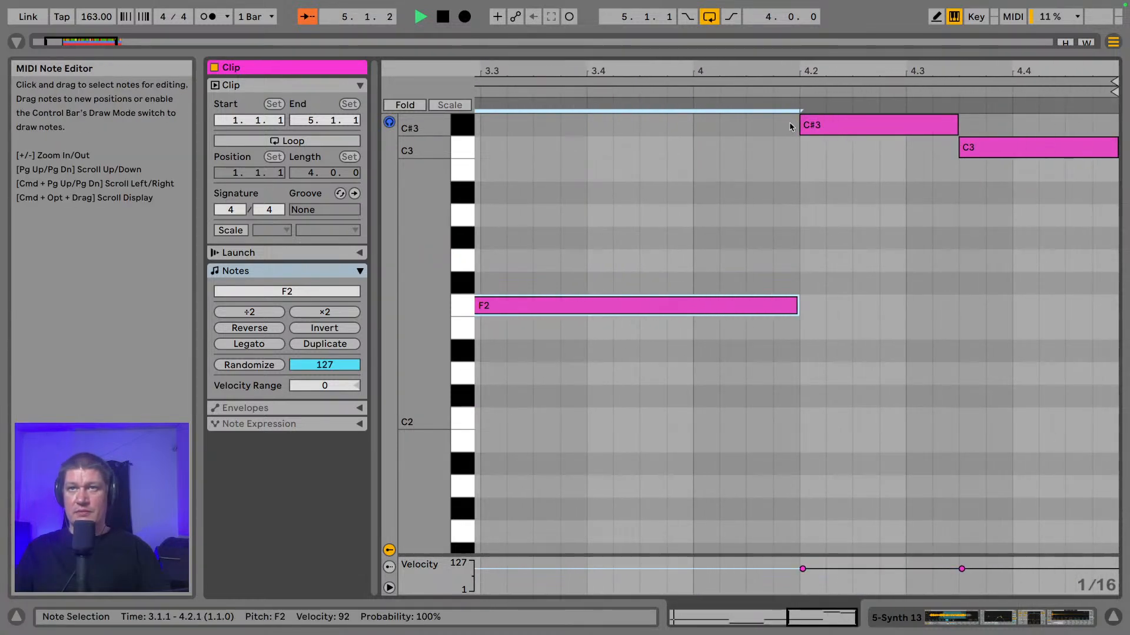
{"action": "left_click_drag", "start_coordinate": [801, 124], "coordinate": [826, 125]}
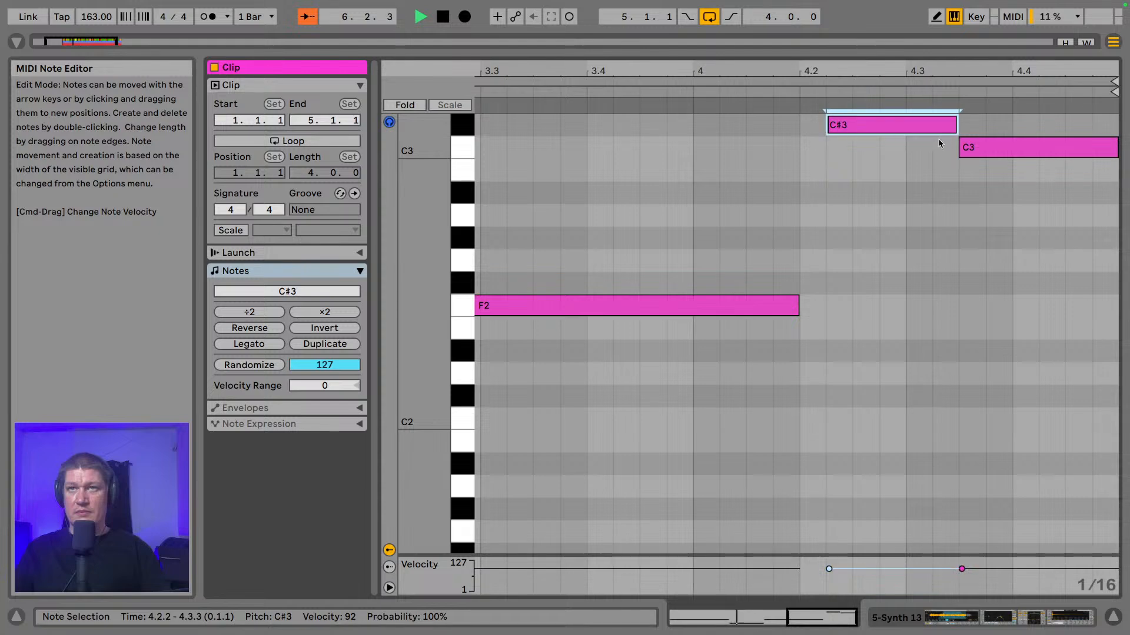
{"action": "left_click_drag", "start_coordinate": [960, 147], "coordinate": [986, 139]}
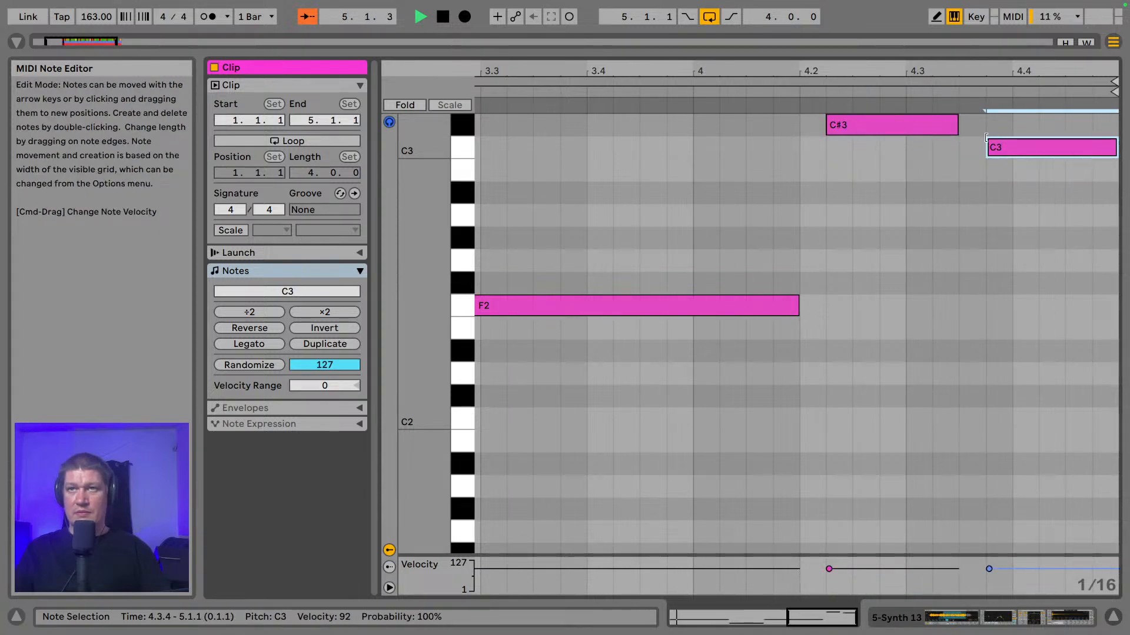
{"action": "left_click", "coordinate": [1111, 614]}
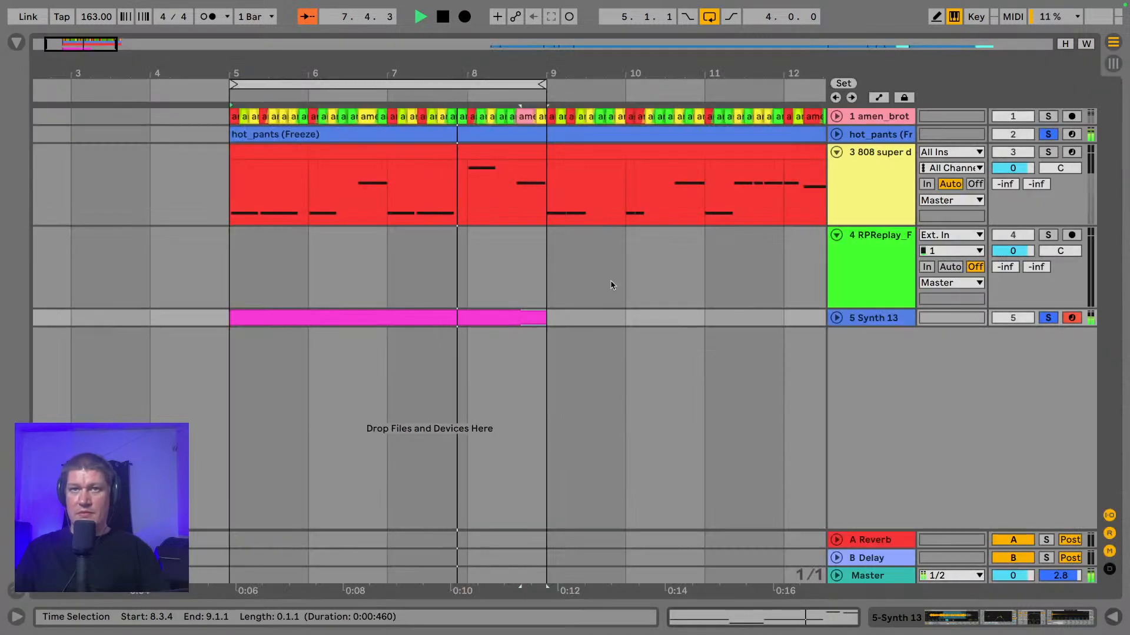
- Add a G#2 note from 1.1.1 to 2.2.1 above the first F2 in the Synth 13 clip and play it
{"action": "double_click", "coordinate": [486, 315]}
{"action": "key", "text": "space"}
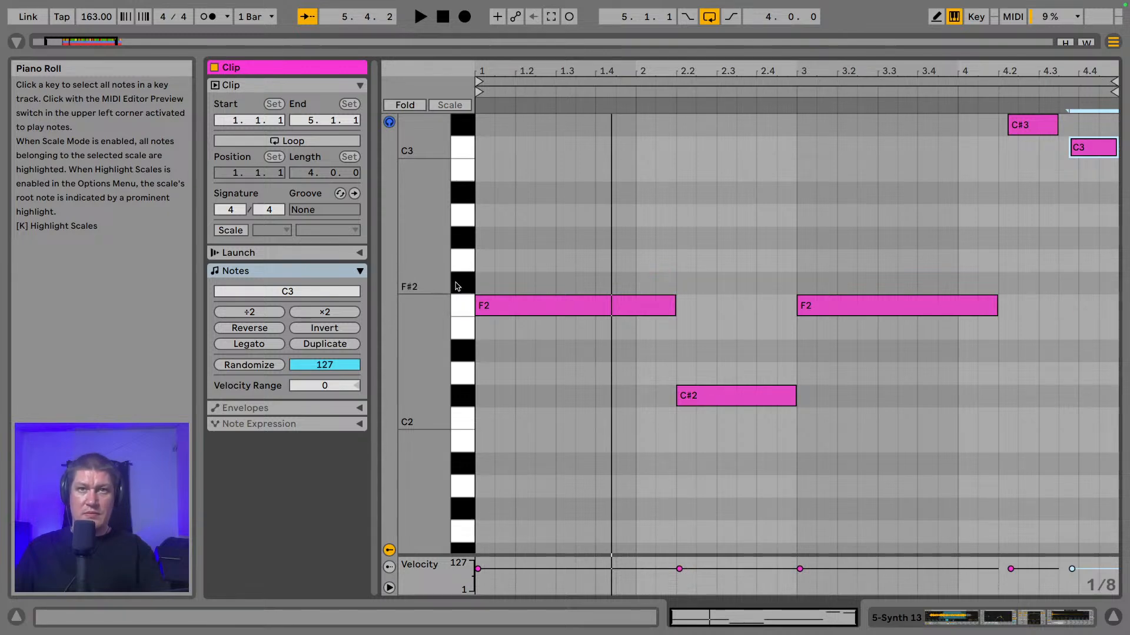
{"action": "left_click", "coordinate": [488, 236]}
{"action": "double_click", "coordinate": [488, 236]}
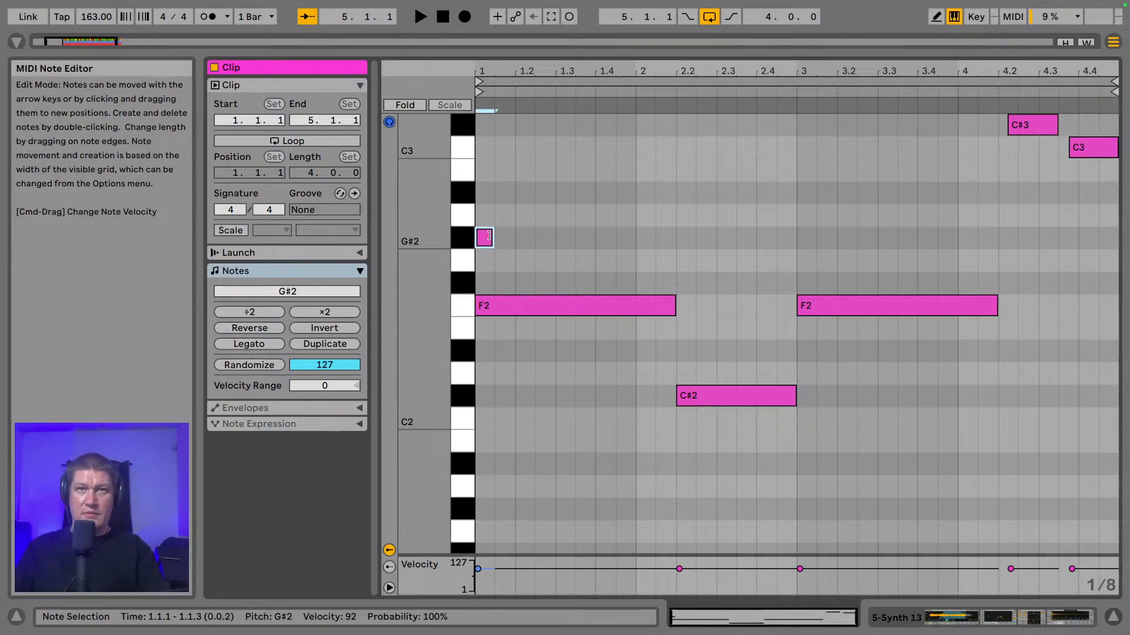
{"action": "left_click_drag", "start_coordinate": [489, 236], "coordinate": [665, 239]}
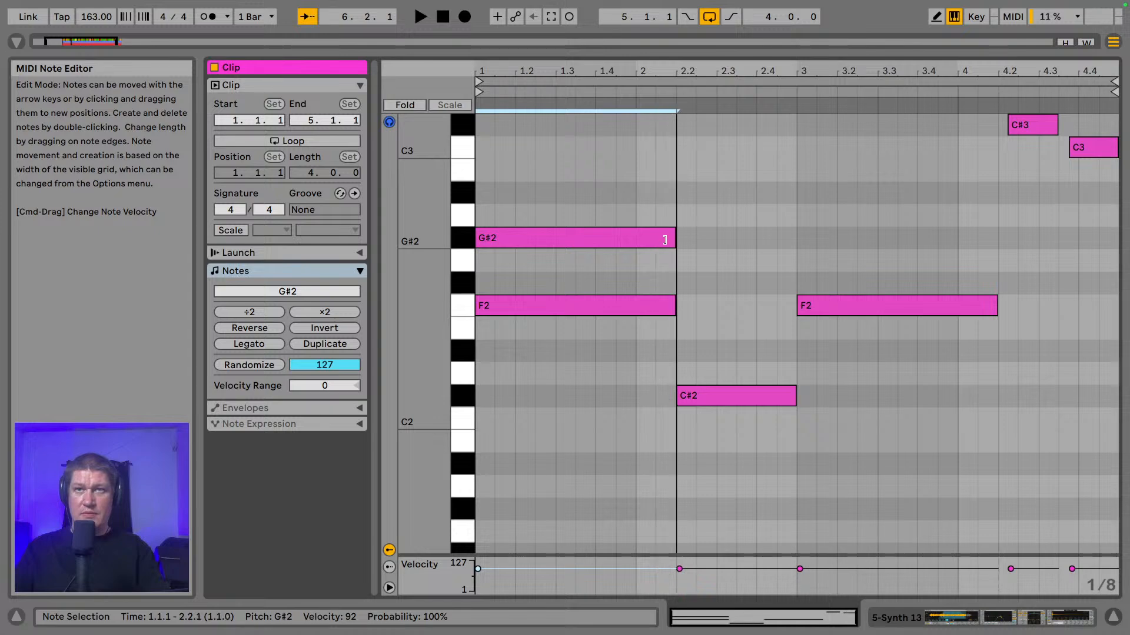
{"action": "key", "text": "space"}
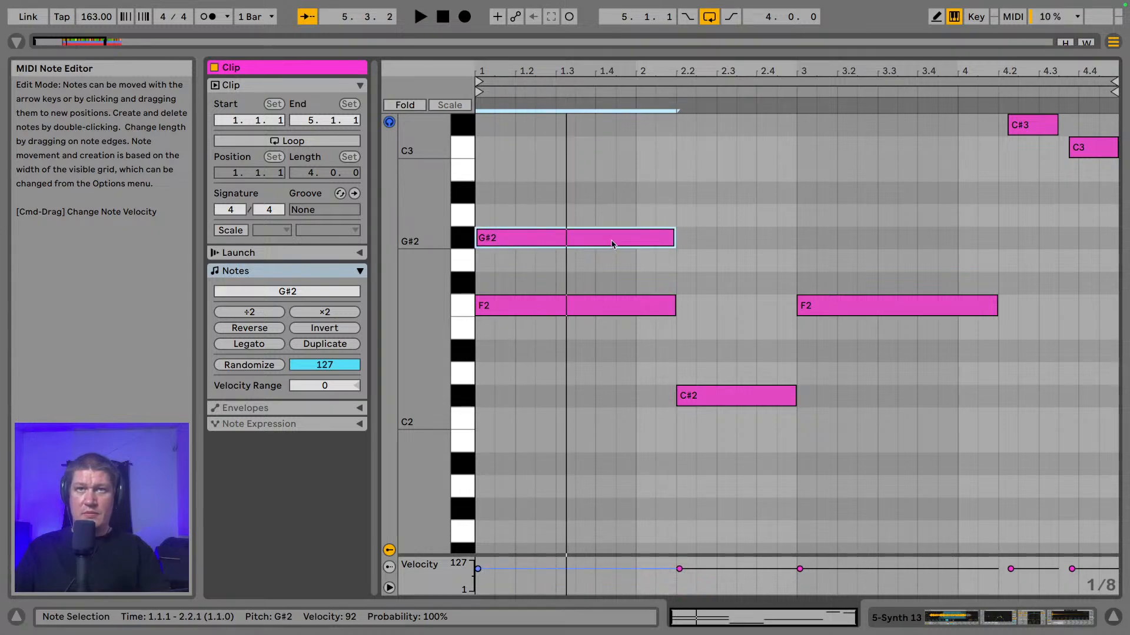
- Transpose the G#2 note up to C3, lower its velocity to 45 and play the clip
{"action": "key", "text": "Up"}
{"action": "key", "text": "Up"}
{"action": "key", "text": "Up"}
{"action": "key", "text": "Up"}
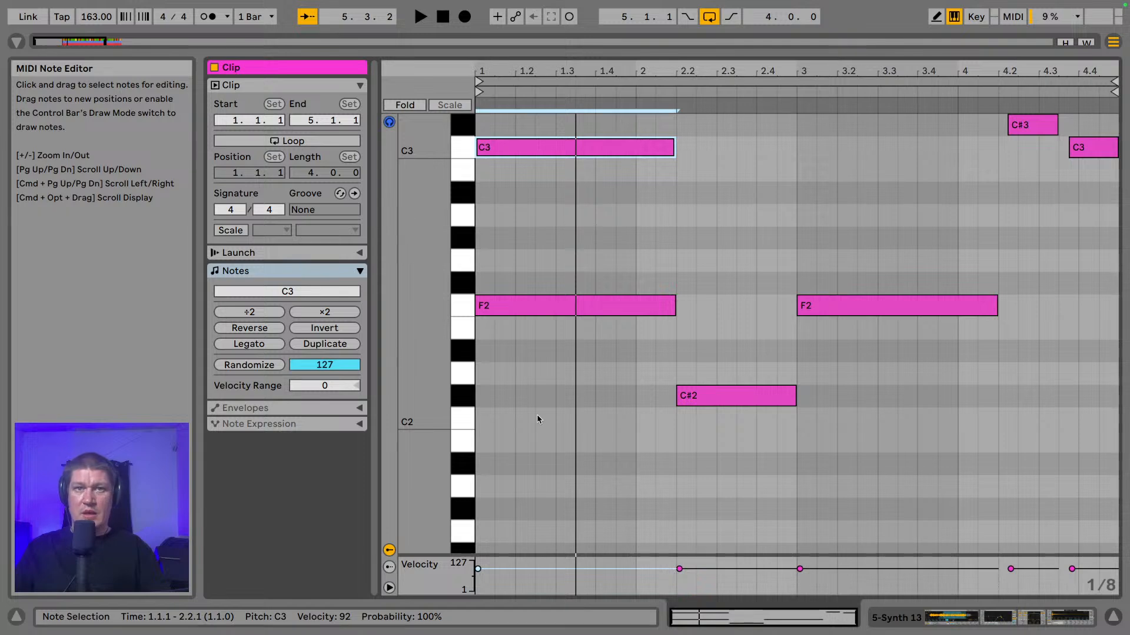
{"action": "left_click_drag", "start_coordinate": [615, 555], "coordinate": [509, 321]}
{"action": "left_click_drag", "start_coordinate": [479, 399], "coordinate": [478, 496]}
{"action": "key", "text": "space"}
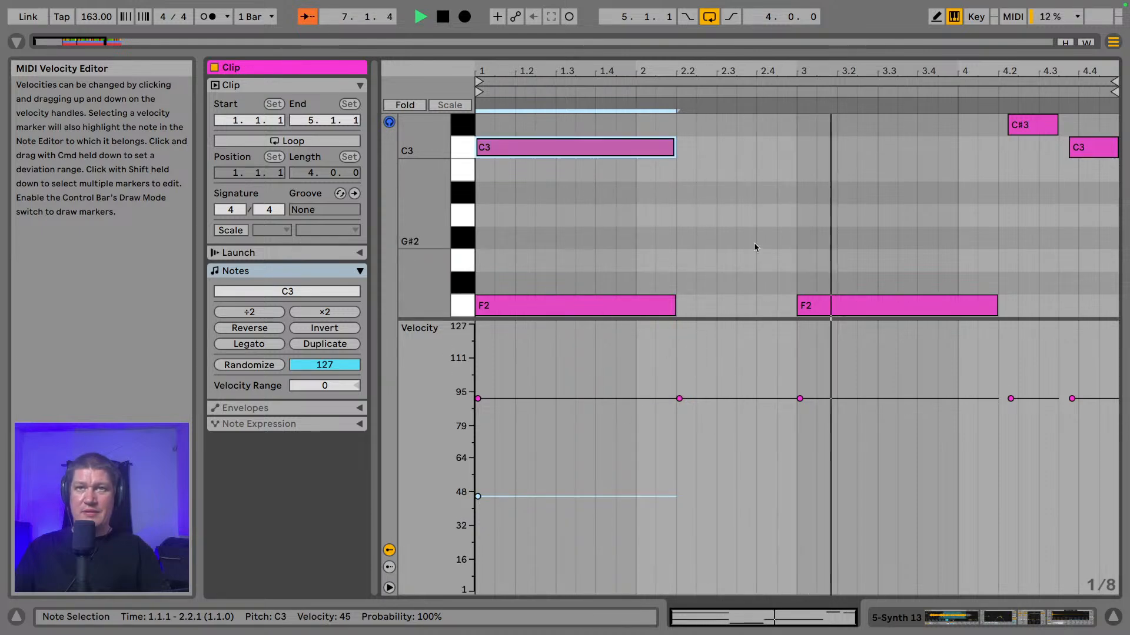
- Add a C3 note from 3.1.1 to 4.2.1 above the second F2 with velocity 45 and play it
{"action": "double_click", "coordinate": [812, 147]}
{"action": "key", "text": "space"}
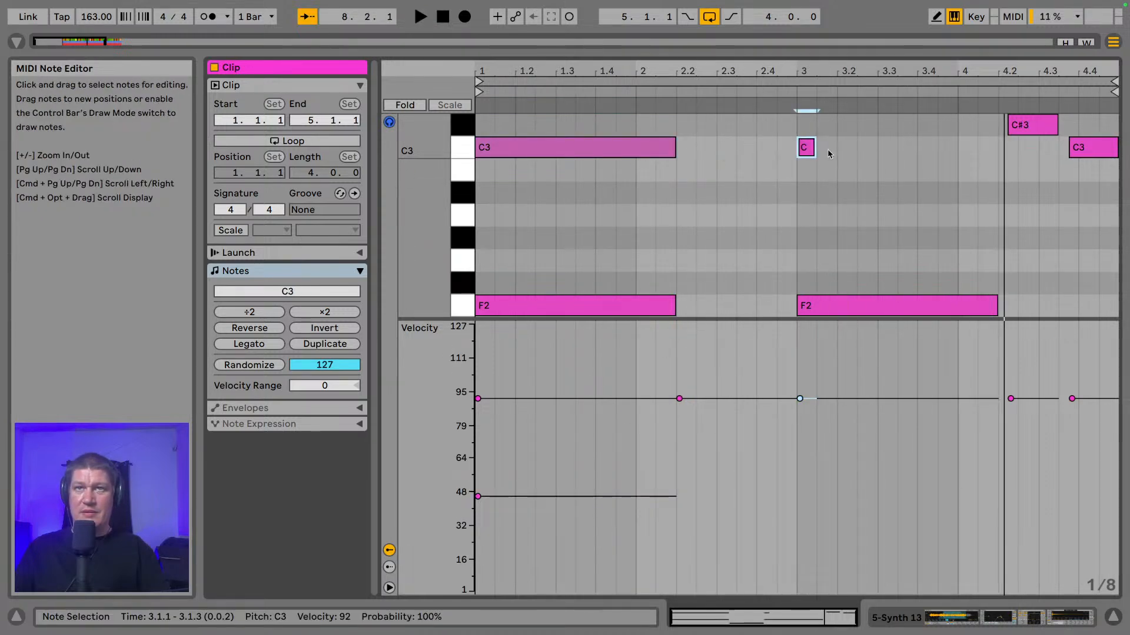
{"action": "left_click_drag", "start_coordinate": [814, 147], "coordinate": [971, 153]}
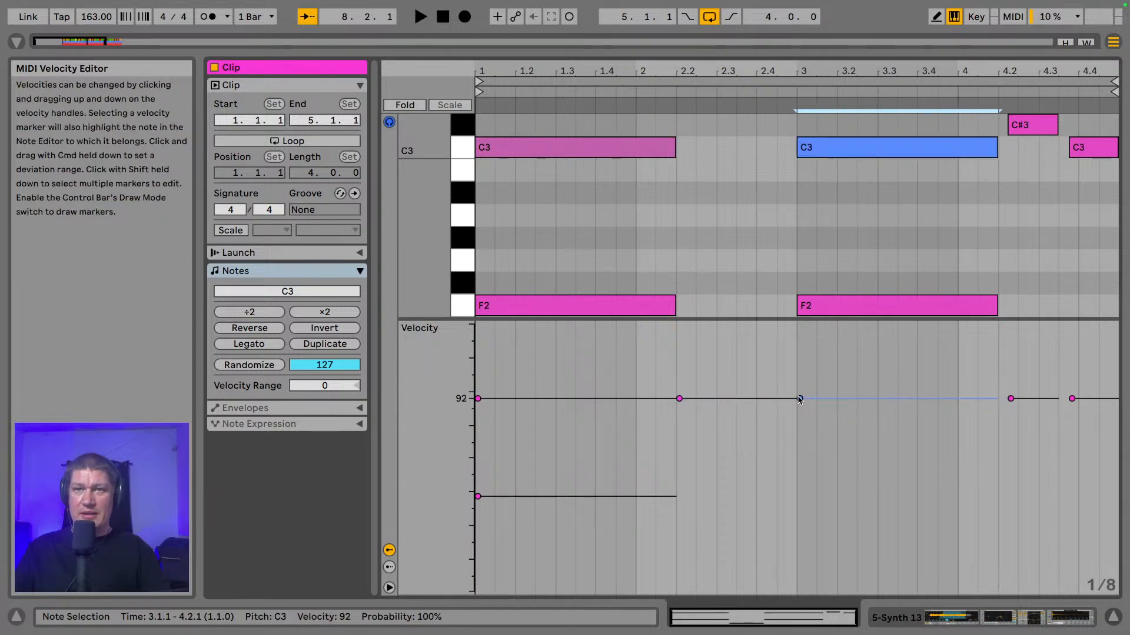
{"action": "left_click_drag", "start_coordinate": [800, 399], "coordinate": [800, 513]}
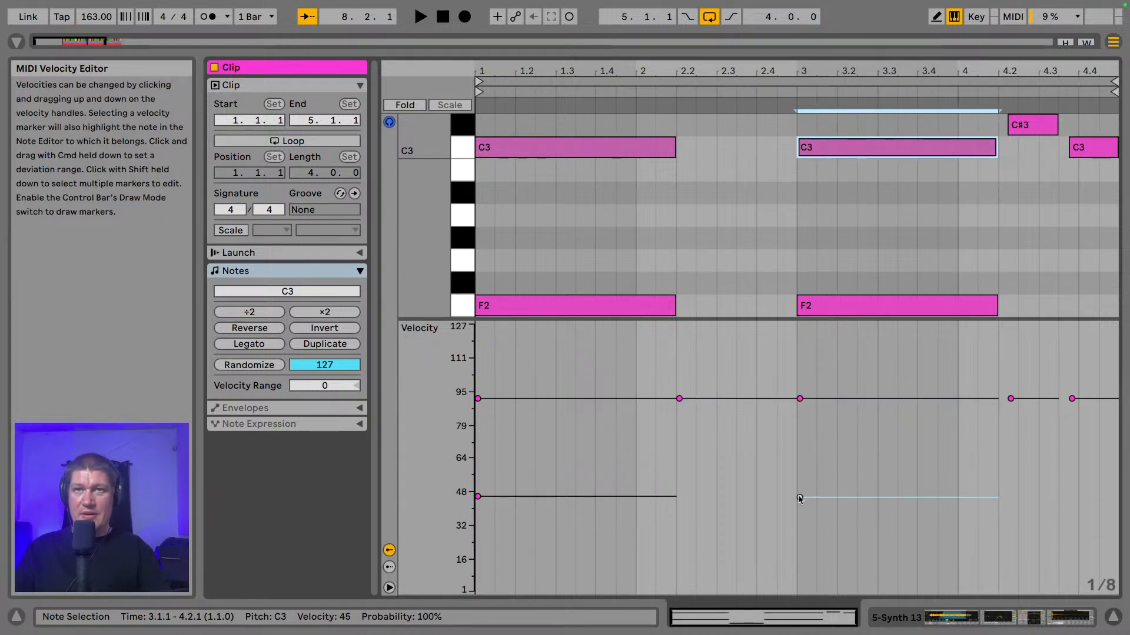
{"action": "key", "text": "space"}
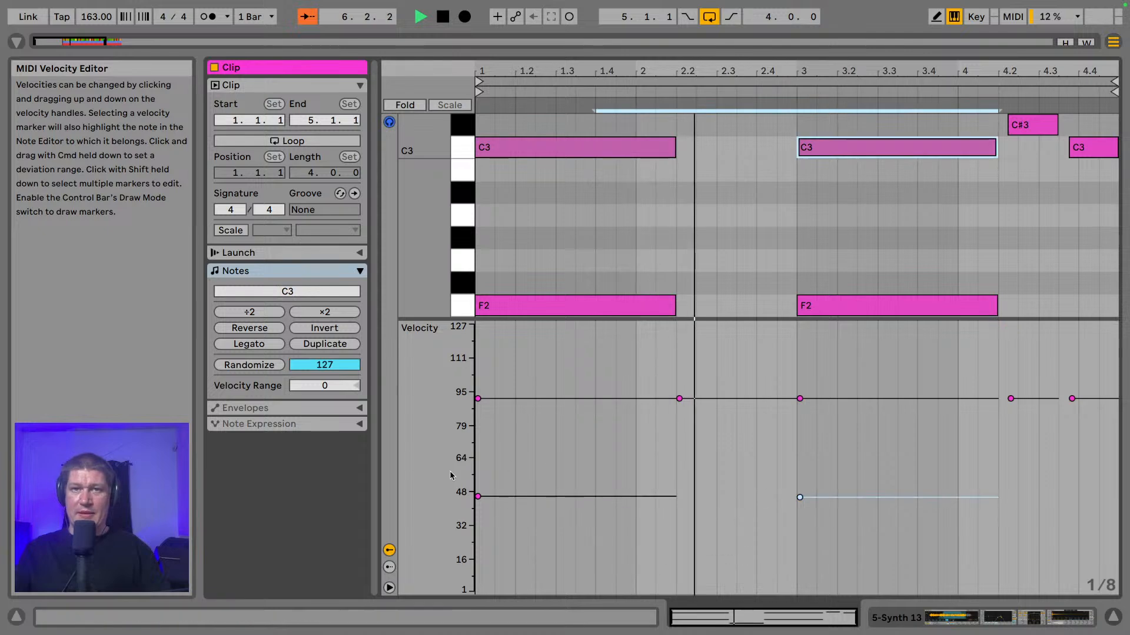
- Lower the velocity of the two long C3 notes to 40 while the loop plays
{"action": "left_click_drag", "start_coordinate": [542, 458], "coordinate": [827, 521]}
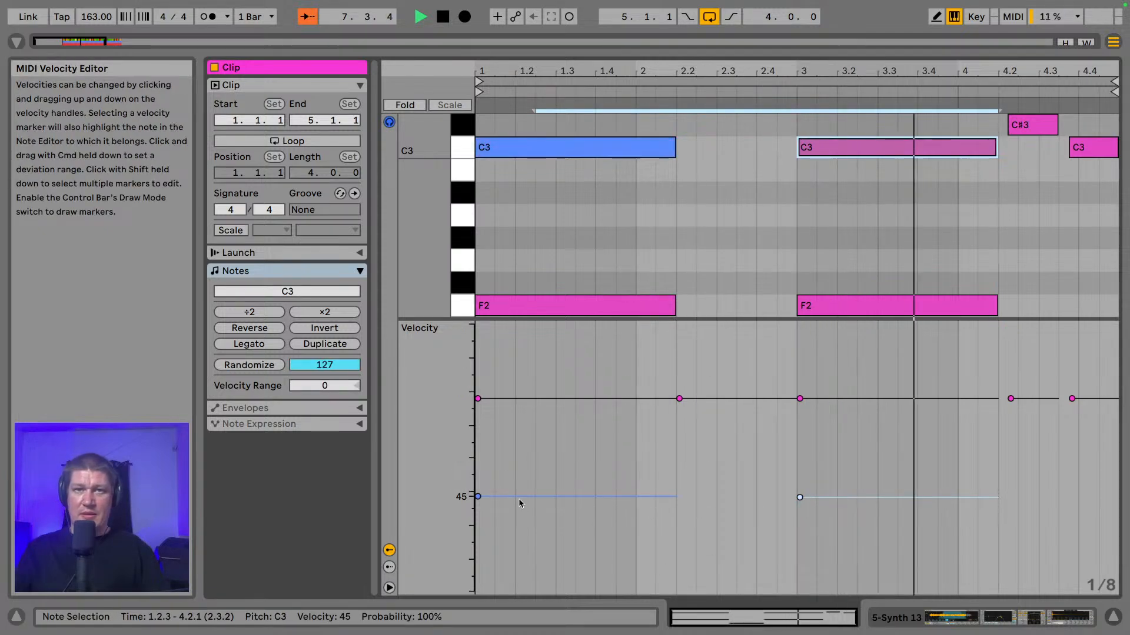
{"action": "left_click_drag", "start_coordinate": [479, 497], "coordinate": [479, 509]}
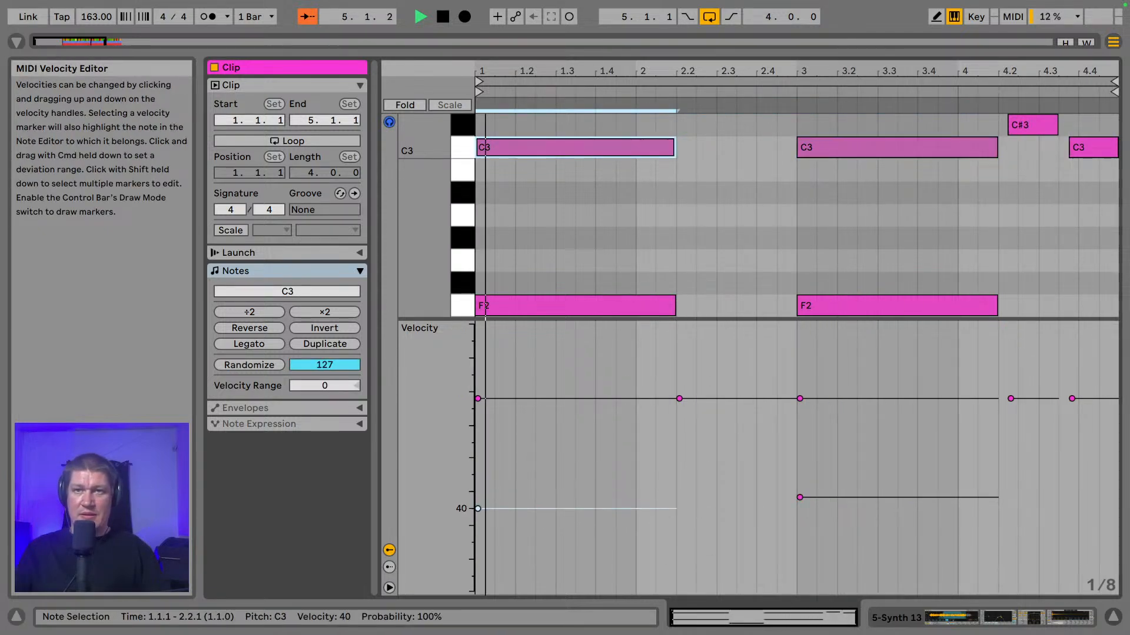
{"action": "left_click_drag", "start_coordinate": [799, 498], "coordinate": [798, 508]}
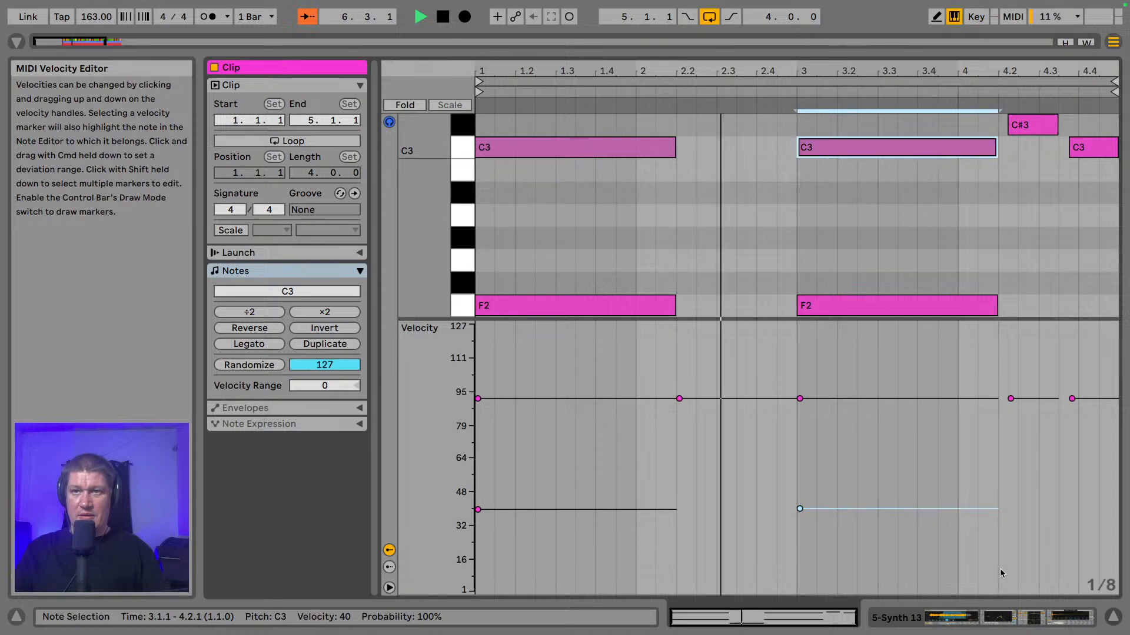
- Copy the last RPReplay clip at the end of track 4 and paste it at 2.1.1 on the same track
{"action": "left_click", "coordinate": [1110, 617]}
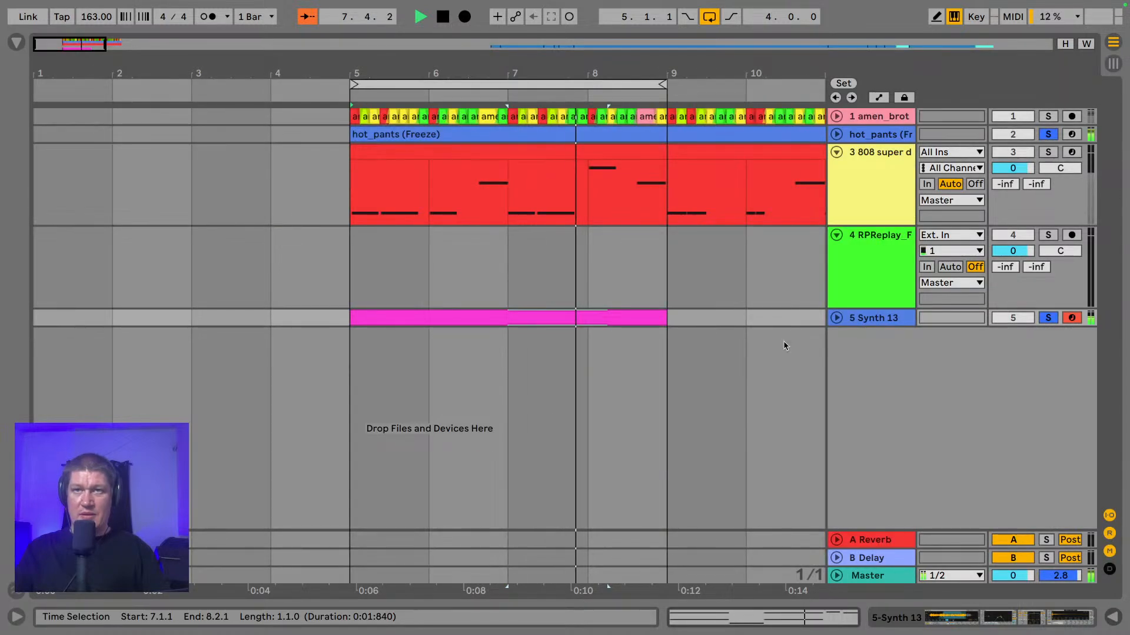
{"action": "left_click_drag", "start_coordinate": [506, 71], "coordinate": [263, 69]}
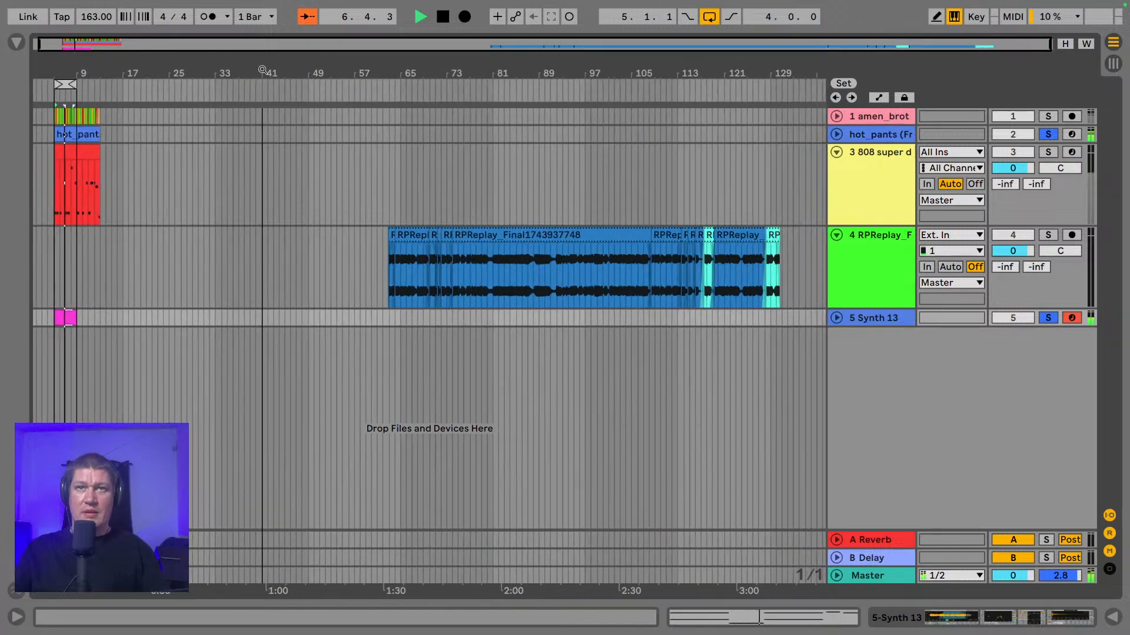
{"action": "left_click", "coordinate": [775, 238]}
{"action": "left_click", "coordinate": [86, 339]}
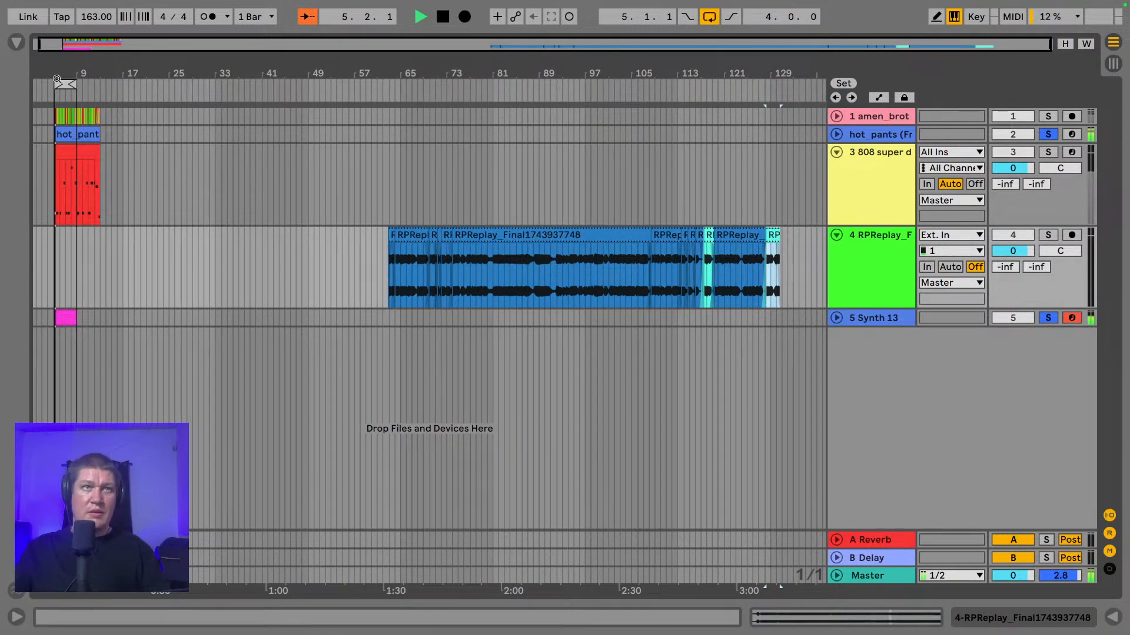
{"action": "left_click_drag", "start_coordinate": [56, 74], "coordinate": [159, 218]}
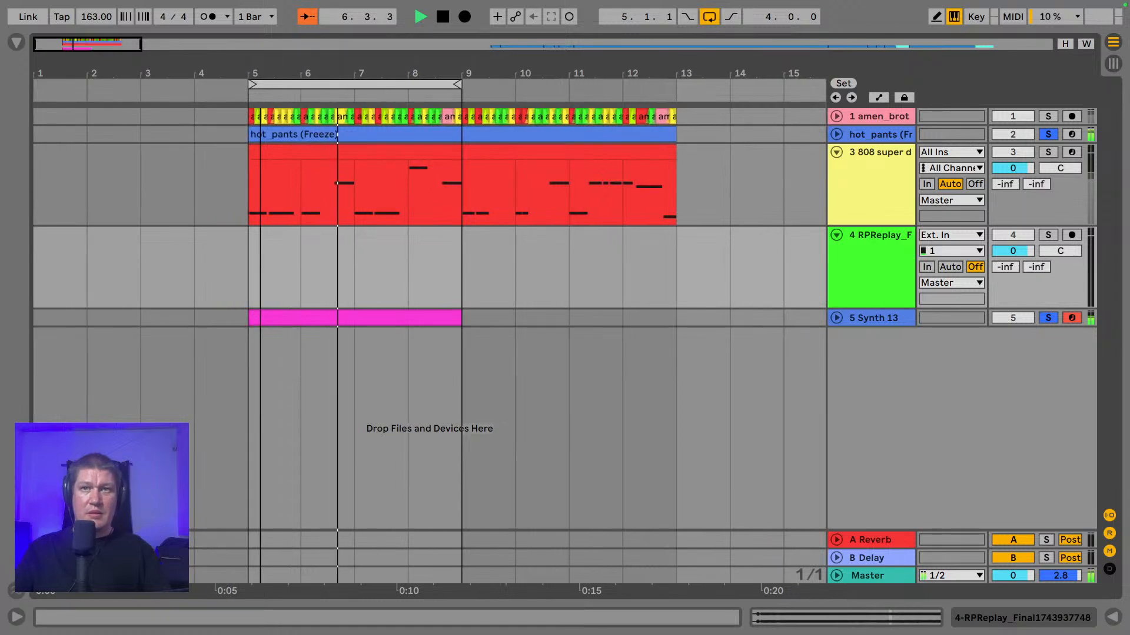
{"action": "left_click", "coordinate": [75, 259]}
{"action": "key", "text": "ctrl+v"}
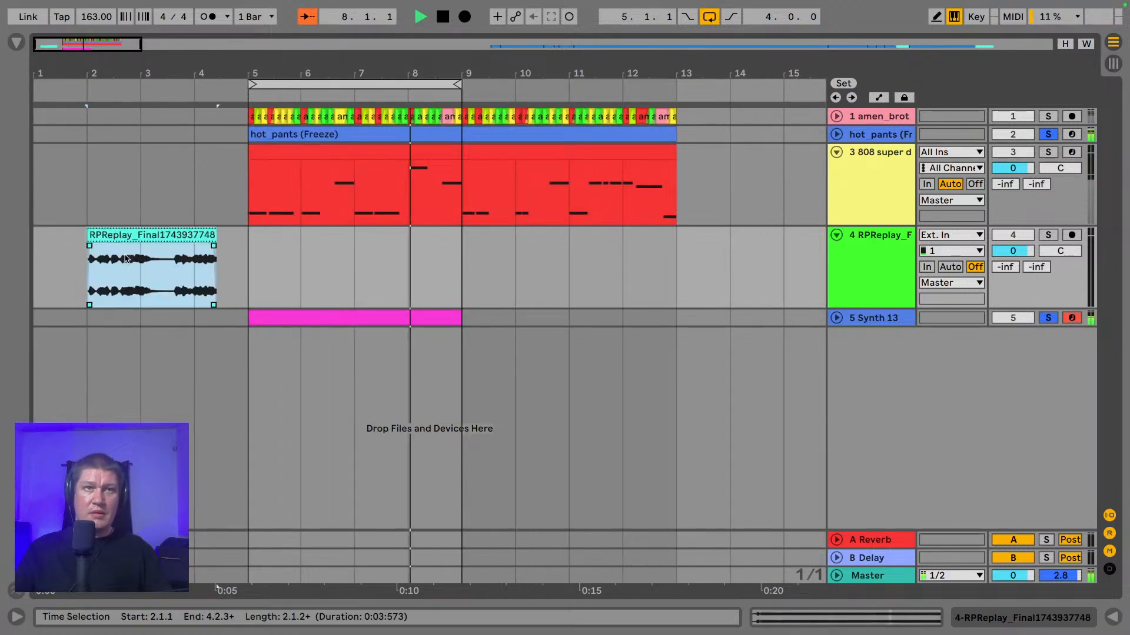
- Audition the pasted RPReplay clip with soloing turned off, and extend the arrangement loop to bar 13
{"action": "left_click", "coordinate": [176, 246]}
{"action": "left_click", "coordinate": [174, 239]}
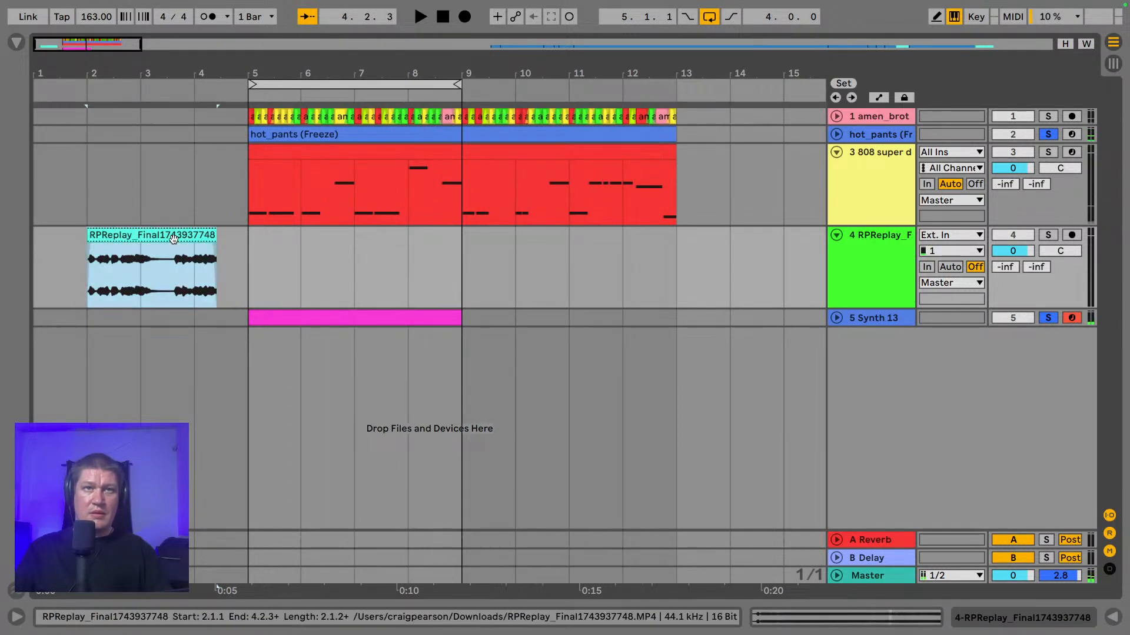
{"action": "key", "text": "space"}
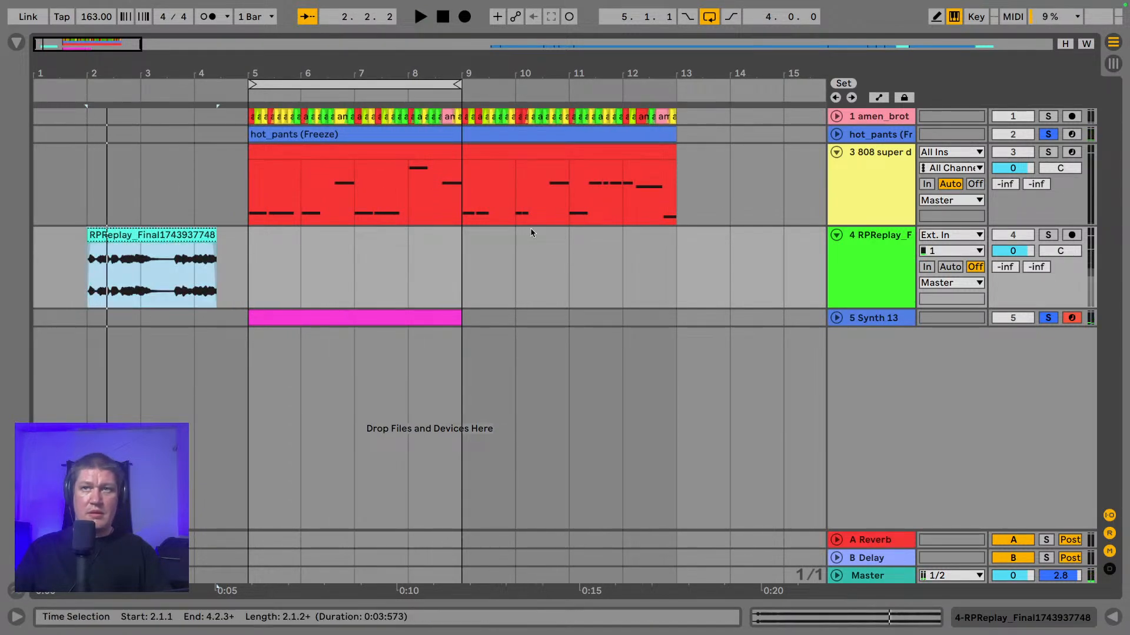
{"action": "left_click", "coordinate": [1047, 319]}
{"action": "key", "text": "space"}
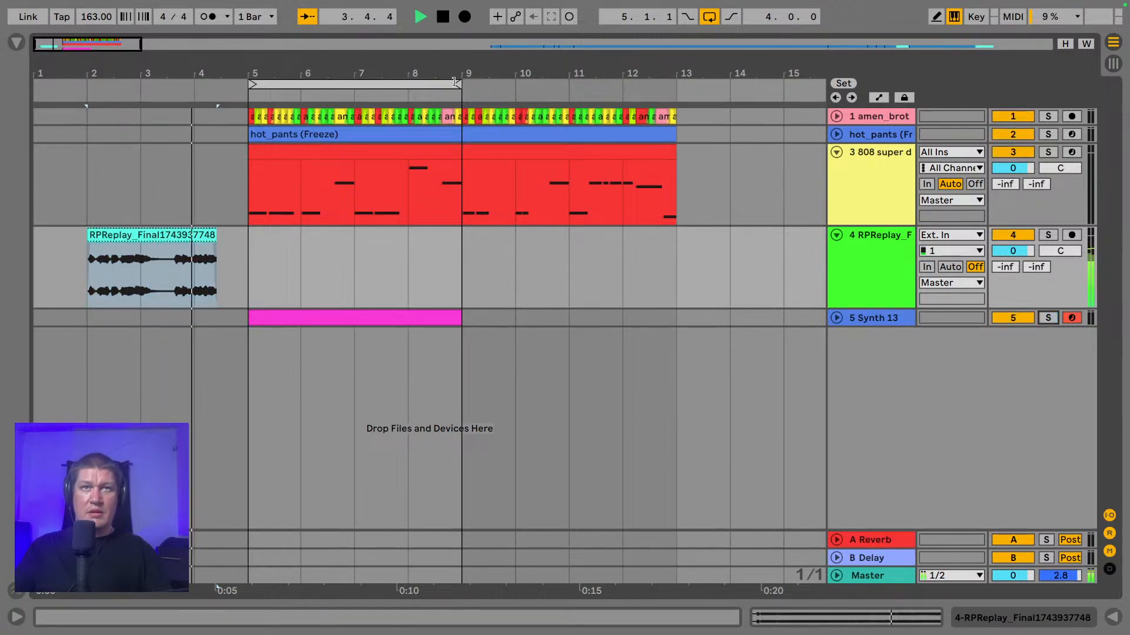
{"action": "left_click_drag", "start_coordinate": [454, 81], "coordinate": [673, 83]}
{"action": "key", "text": "space"}
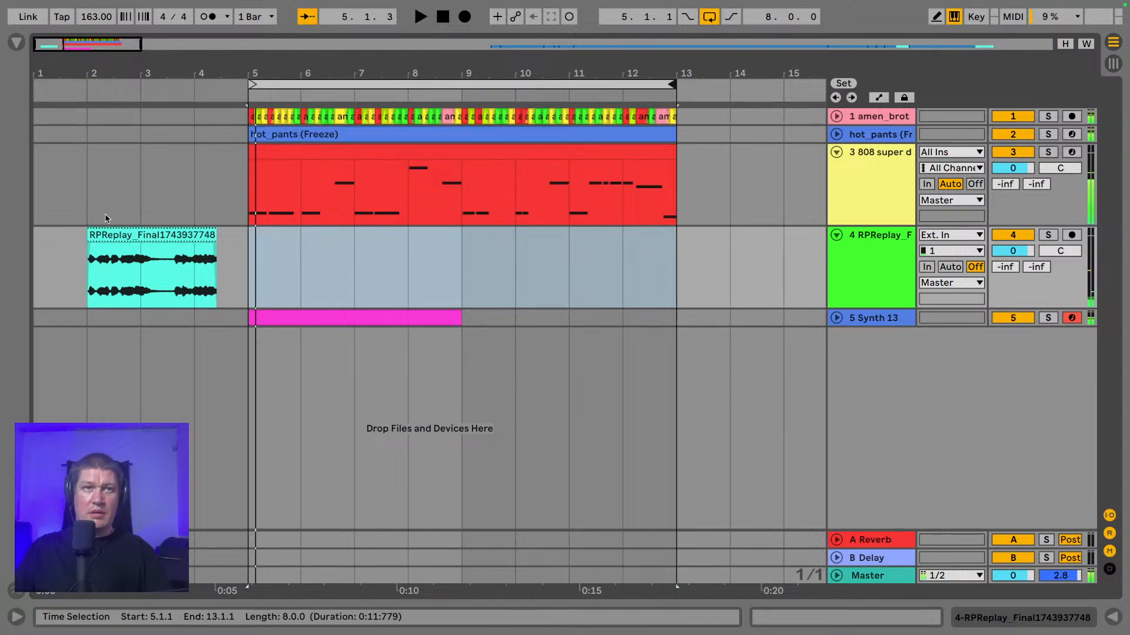
- Adjust the end of the pasted RPReplay clip to about 4.2.4 and give it a short fade-out
{"action": "left_click_drag", "start_coordinate": [209, 66], "coordinate": [344, 108]}
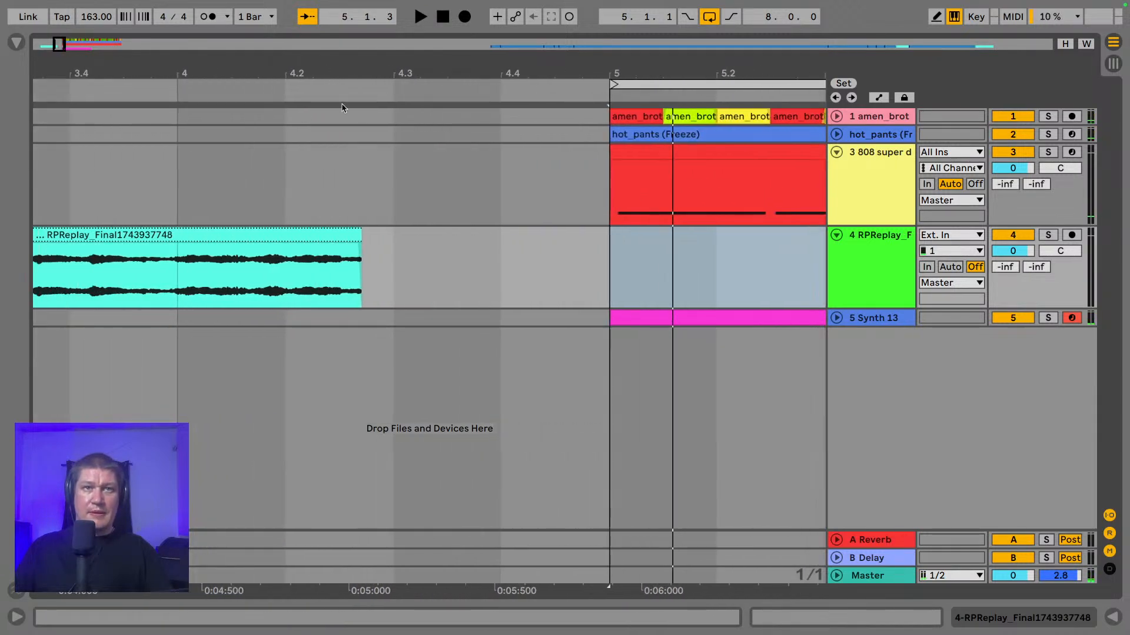
{"action": "left_click_drag", "start_coordinate": [360, 230], "coordinate": [382, 244]}
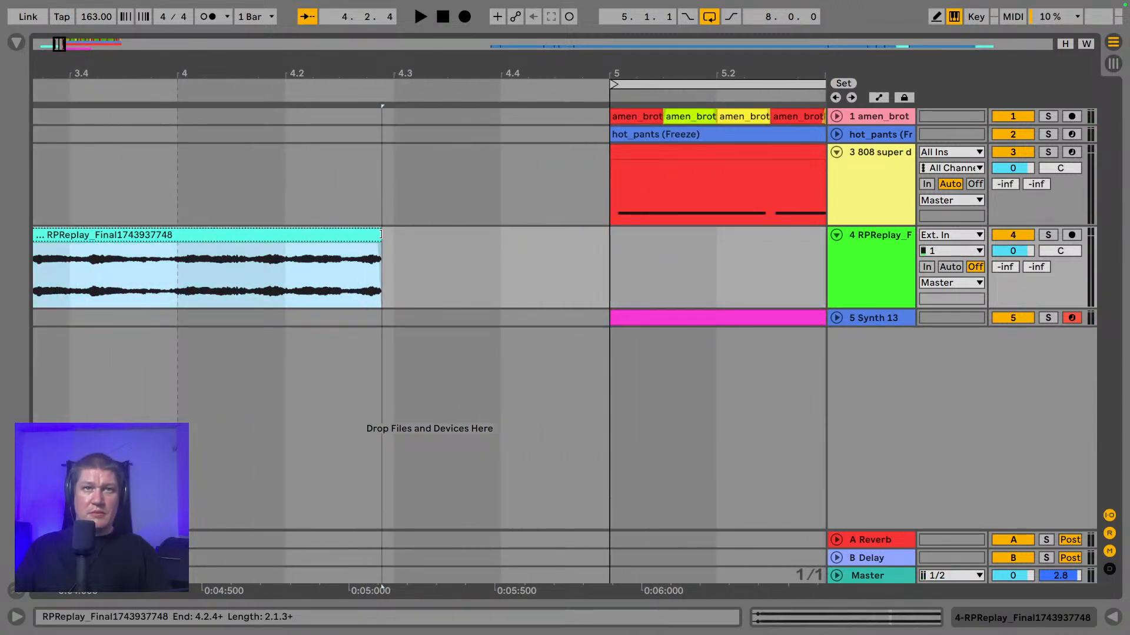
{"action": "left_click", "coordinate": [194, 268]}
{"action": "key", "text": "space"}
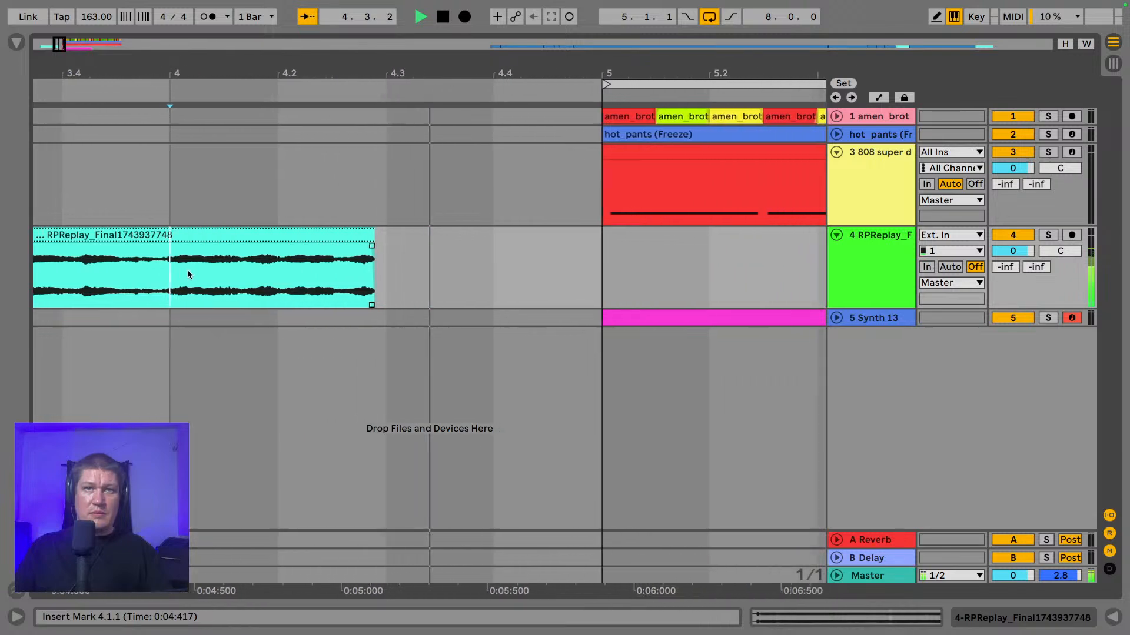
{"action": "key", "text": "space"}
{"action": "left_click_drag", "start_coordinate": [365, 238], "coordinate": [353, 241]}
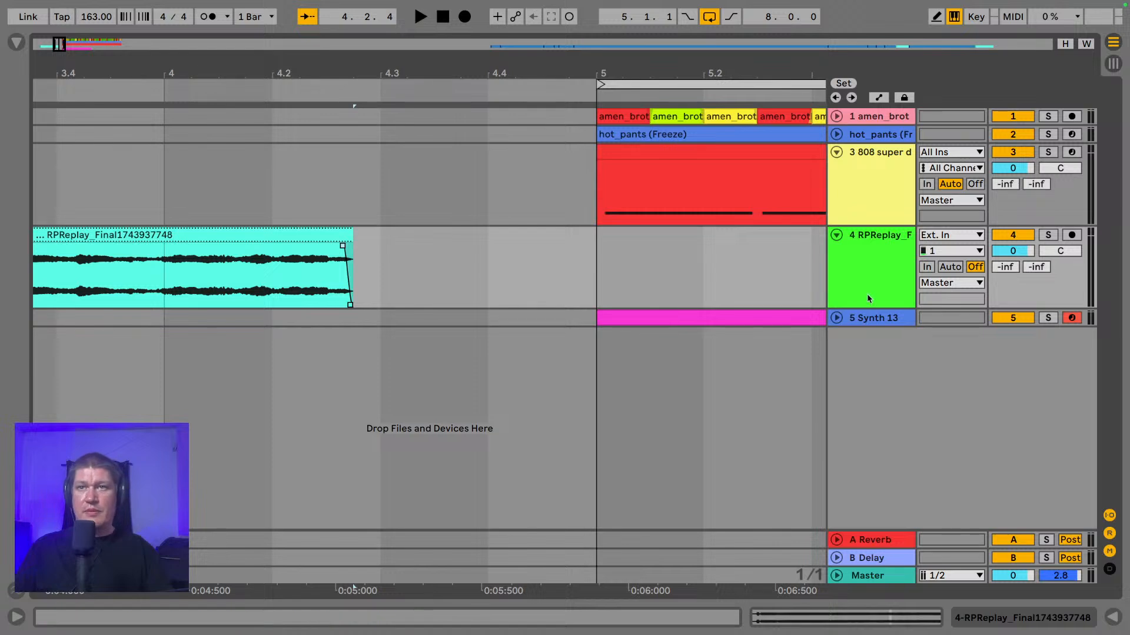
- Copy the Delay and Hybrid Reverb devices from the Synth 13 track onto the RPReplay track
{"action": "left_click", "coordinate": [874, 316]}
{"action": "left_click", "coordinate": [1066, 613]}
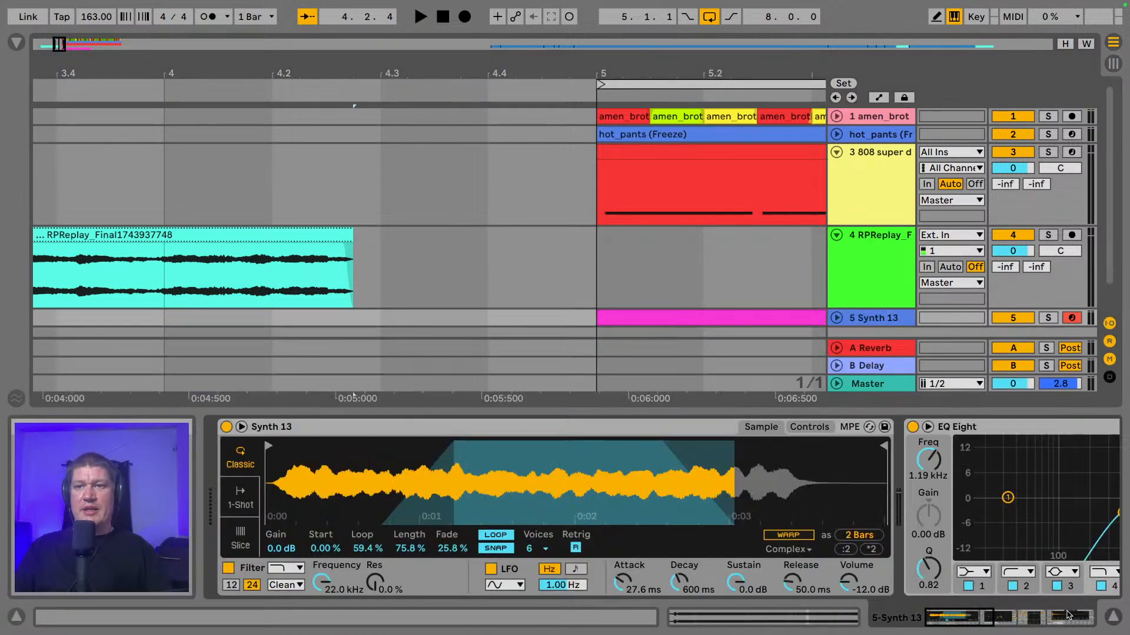
{"action": "left_click_drag", "start_coordinate": [1004, 615], "coordinate": [1056, 627]}
{"action": "left_click", "coordinate": [544, 438]}
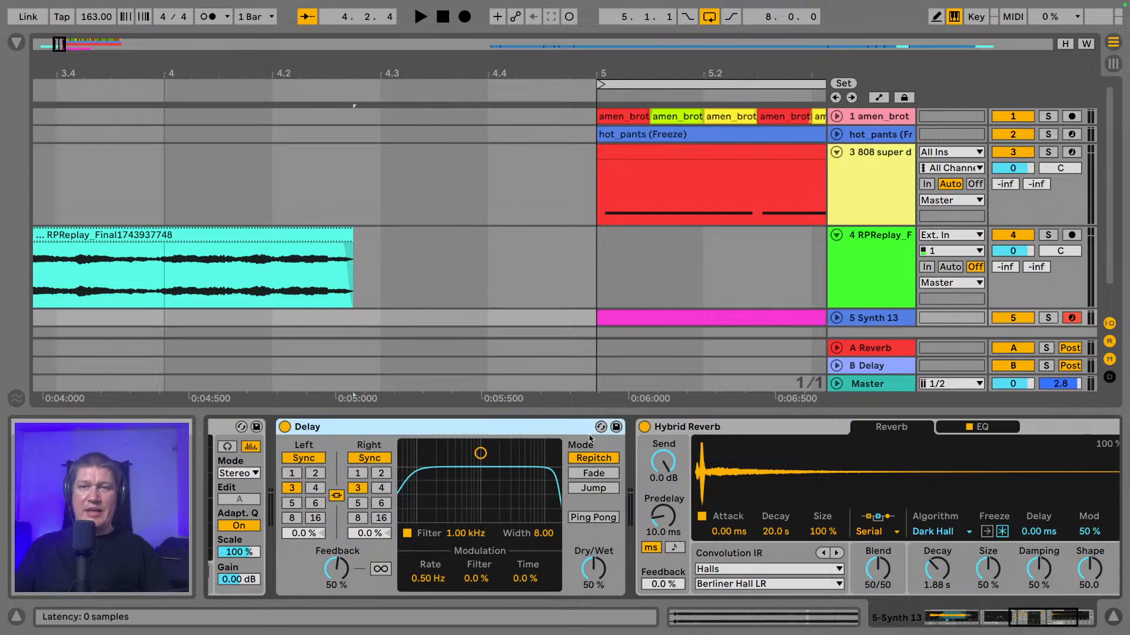
{"action": "left_click", "coordinate": [707, 429]}
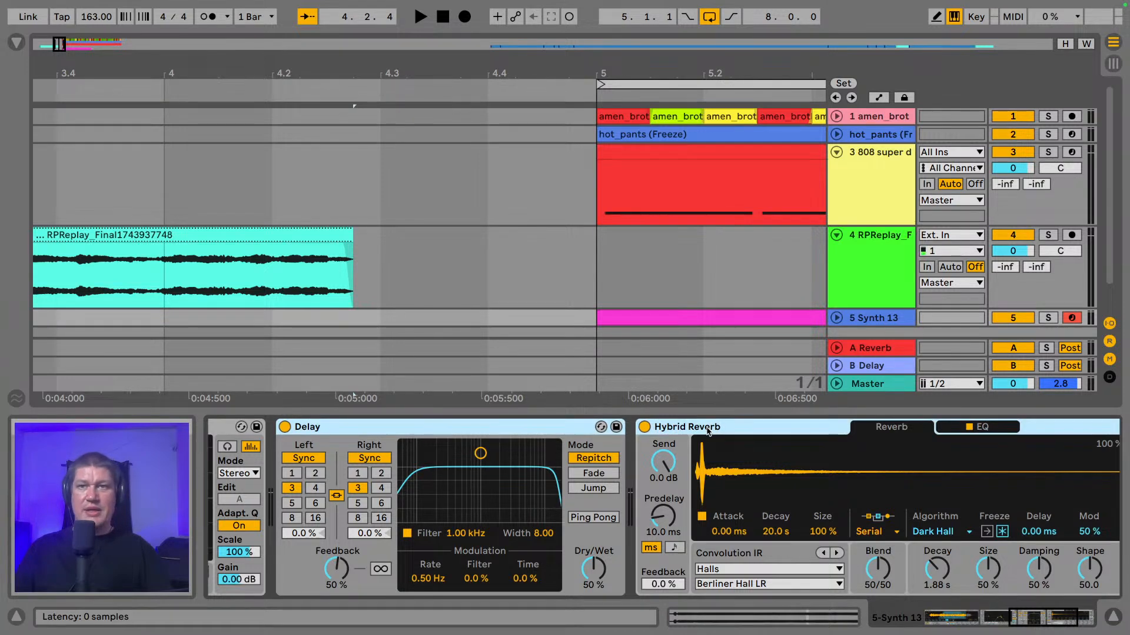
{"action": "left_click", "coordinate": [888, 253]}
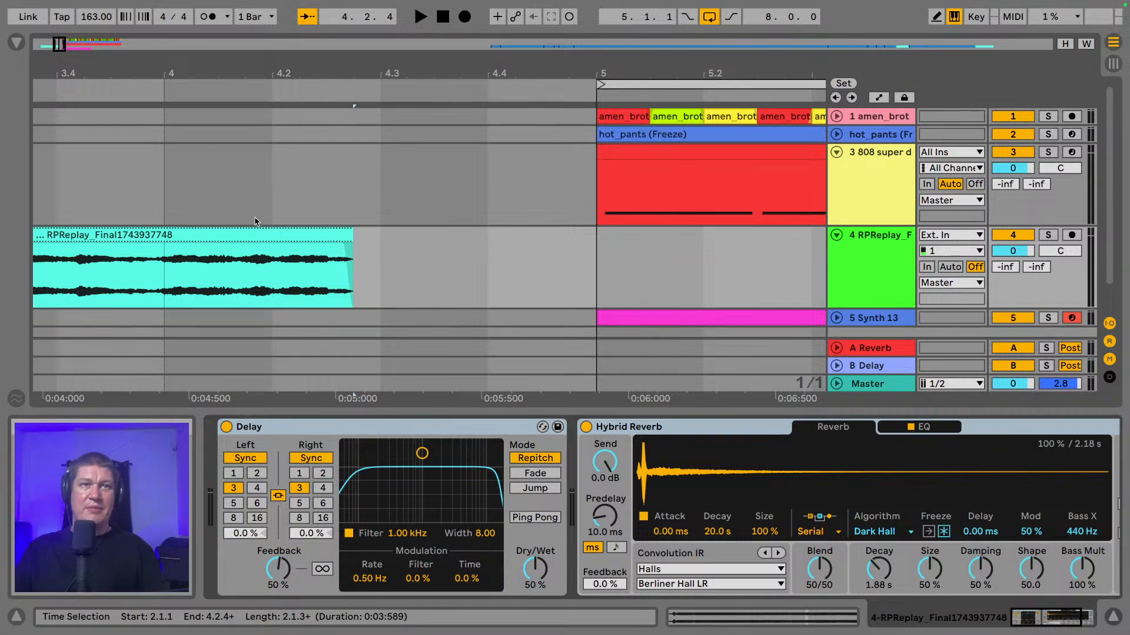
- On the RPReplay track, set the Hybrid Reverb's Dry/Wet to 29% and the Delay's Dry/Wet to 25%, and start playback
{"action": "left_click", "coordinate": [245, 236]}
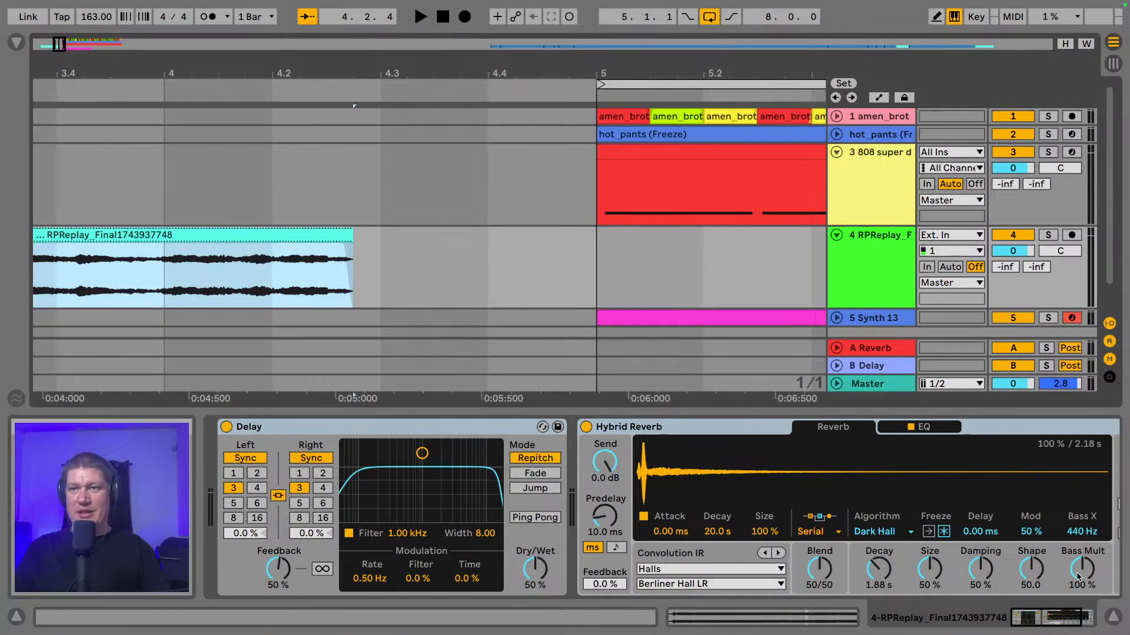
{"action": "left_click", "coordinate": [887, 282]}
{"action": "left_click_drag", "start_coordinate": [1030, 629], "coordinate": [1067, 625]}
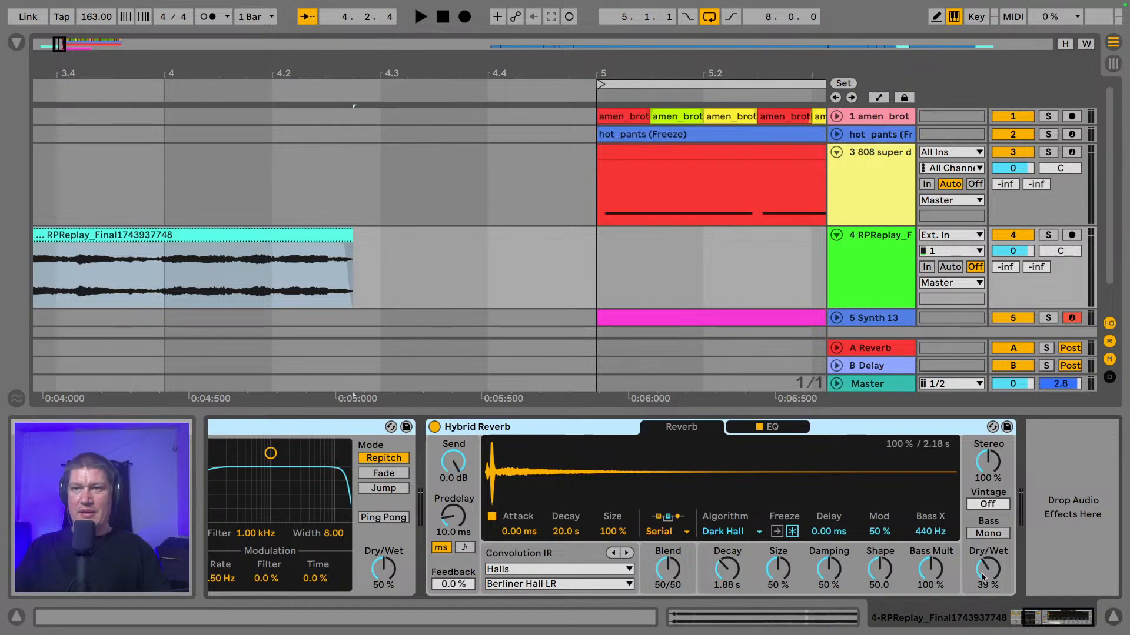
{"action": "left_click_drag", "start_coordinate": [983, 578], "coordinate": [982, 582]}
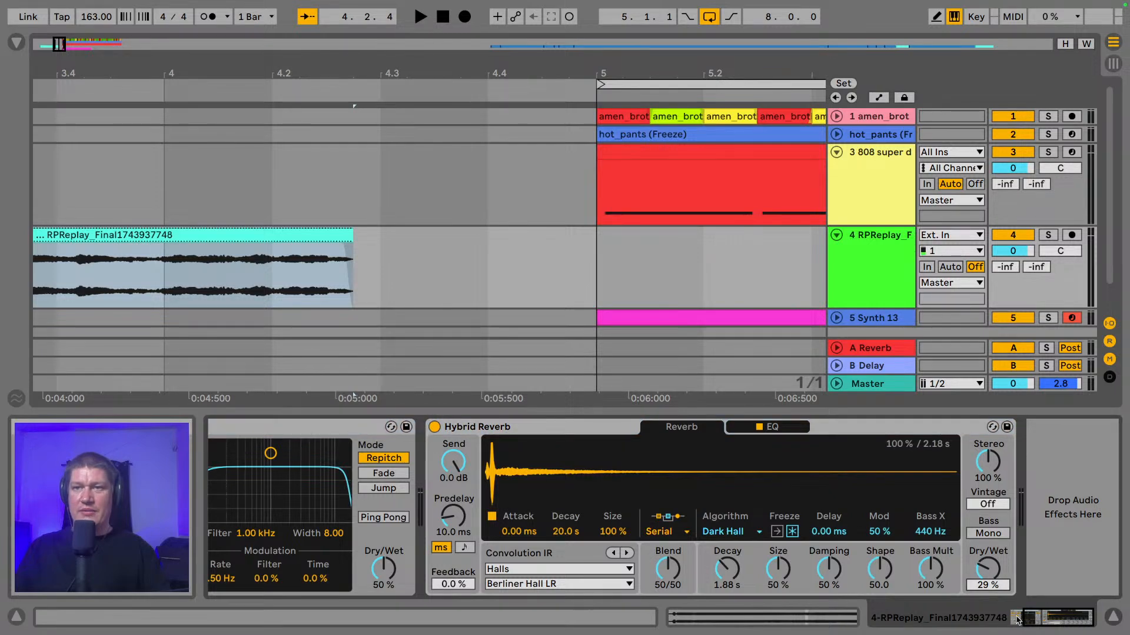
{"action": "left_click_drag", "start_coordinate": [1016, 621], "coordinate": [1008, 624]}
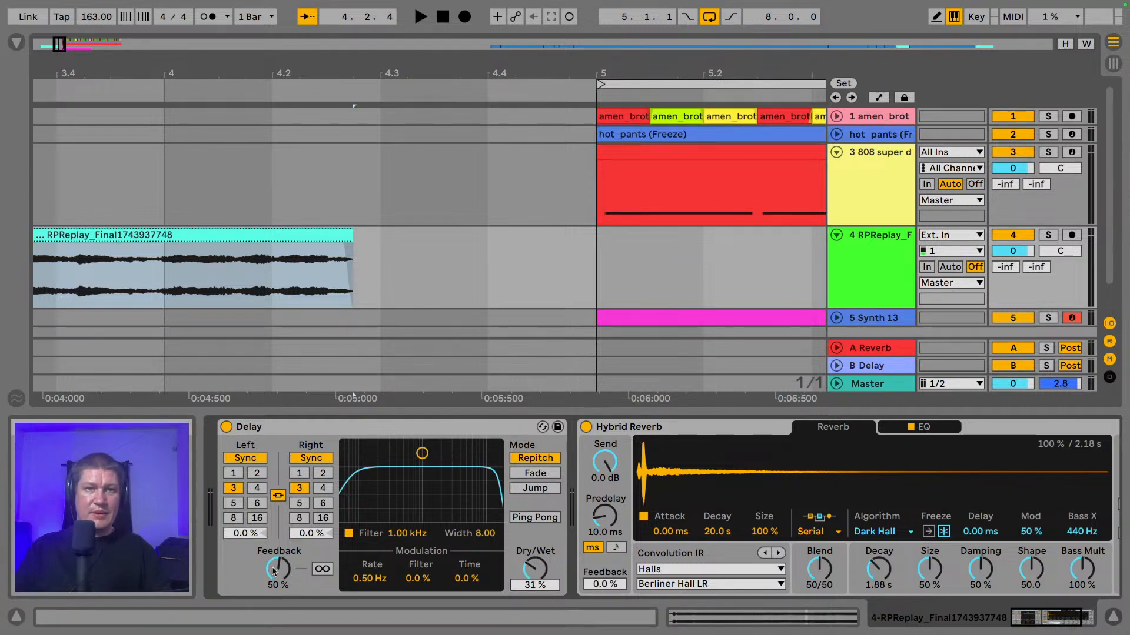
{"action": "key", "text": "space"}
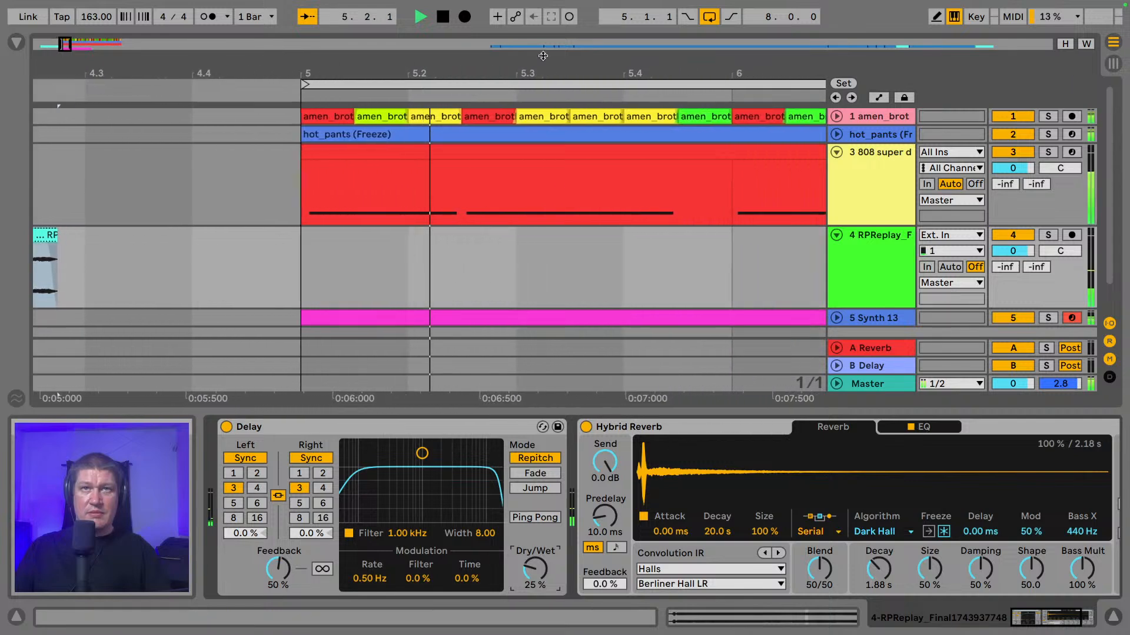
- Duplicate the four-bar Synth 13 clip so the part extends from bar 9 to bar 13
{"action": "left_click_drag", "start_coordinate": [541, 56], "coordinate": [259, 12]}
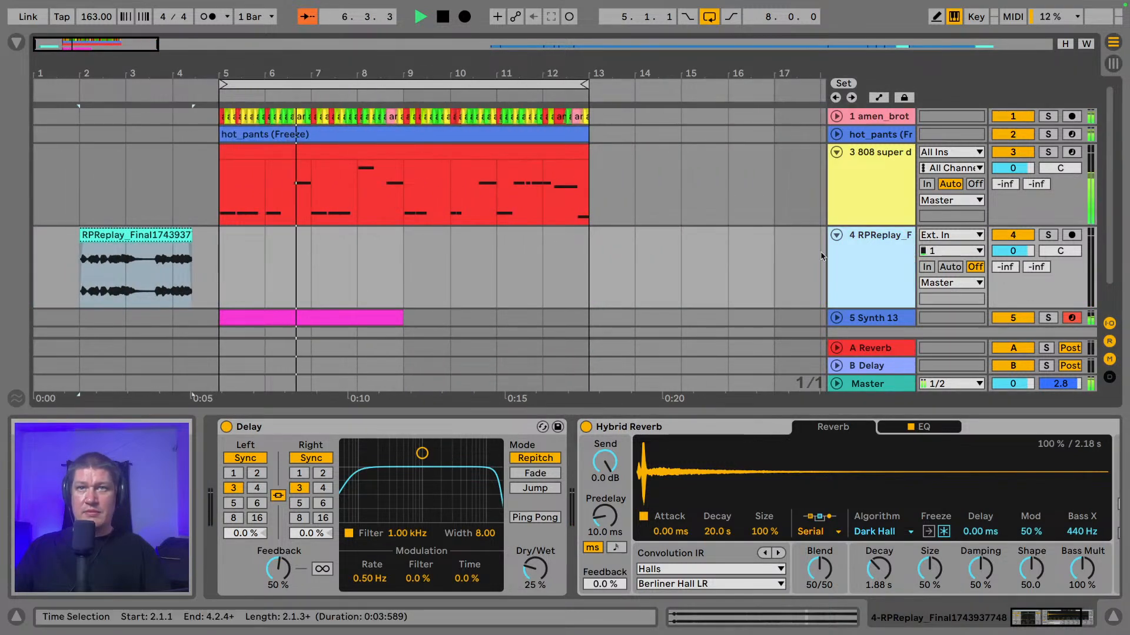
{"action": "left_click", "coordinate": [371, 316]}
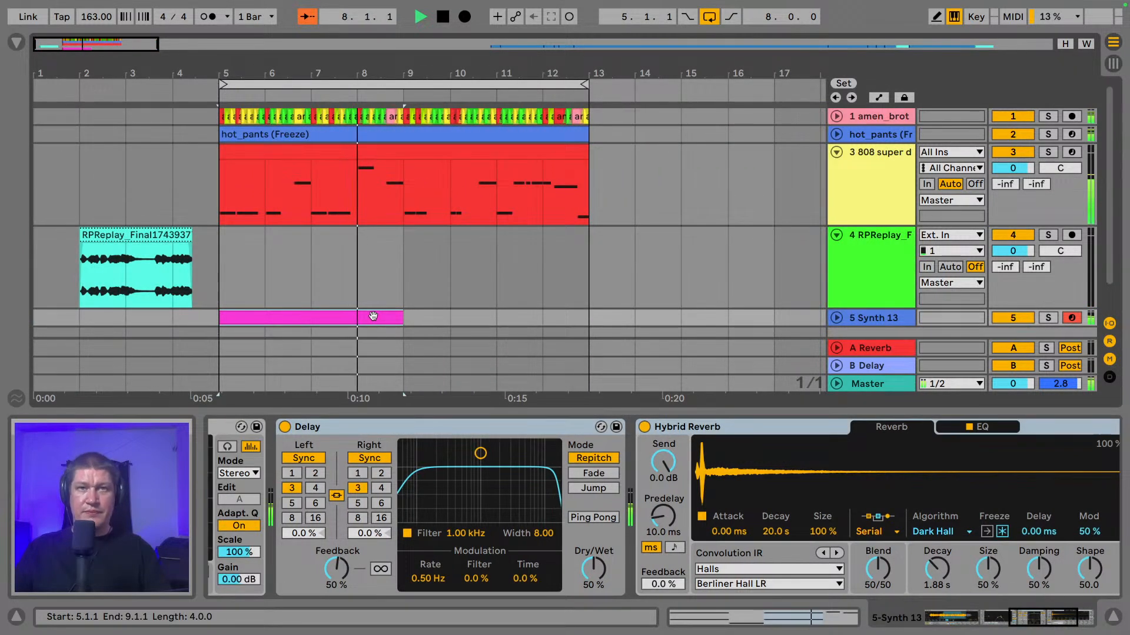
{"action": "key", "text": "ctrl+d"}
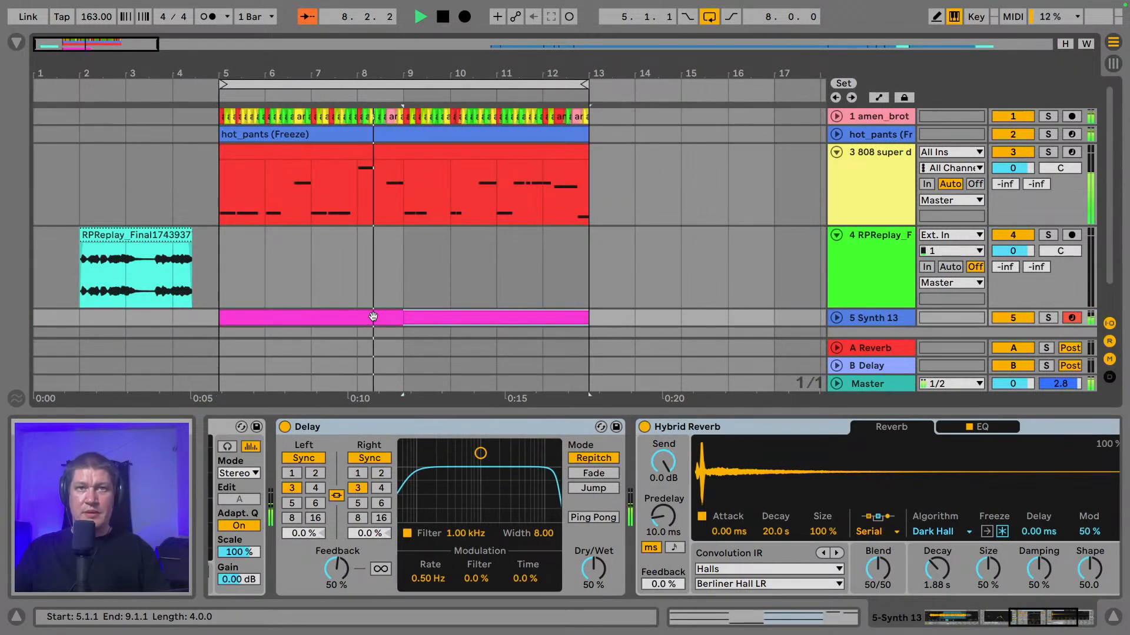
- Lower the Synth 13 track volume to about -6.3 dB in the mixer and return to the arrangement
{"action": "left_click", "coordinate": [863, 319]}
{"action": "key", "text": "Tab"}
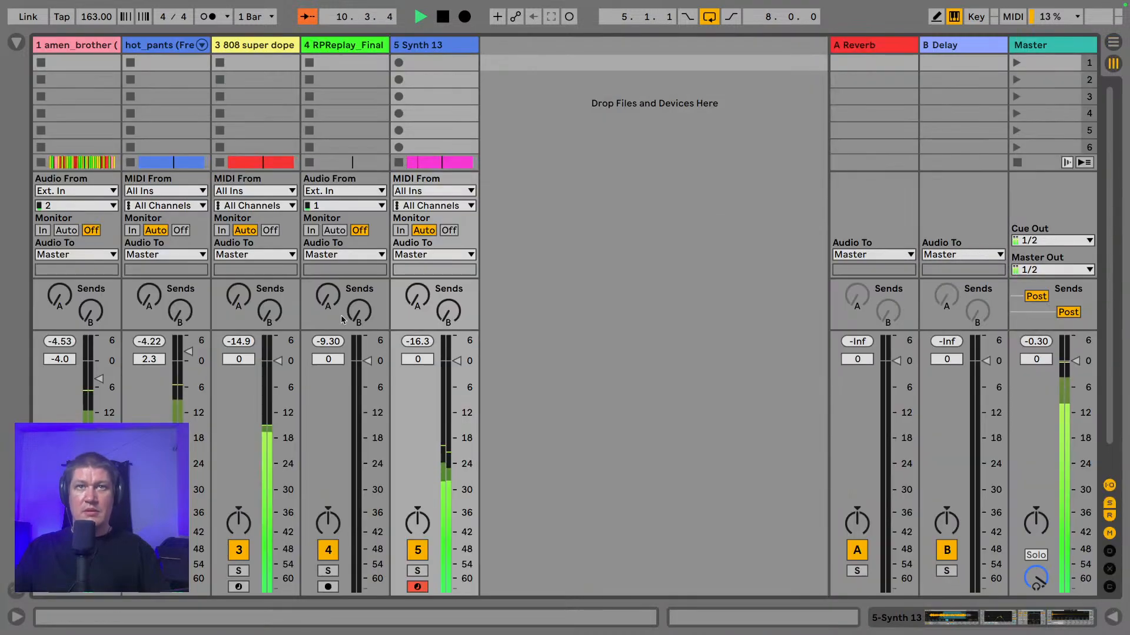
{"action": "left_click_drag", "start_coordinate": [455, 386], "coordinate": [456, 383]}
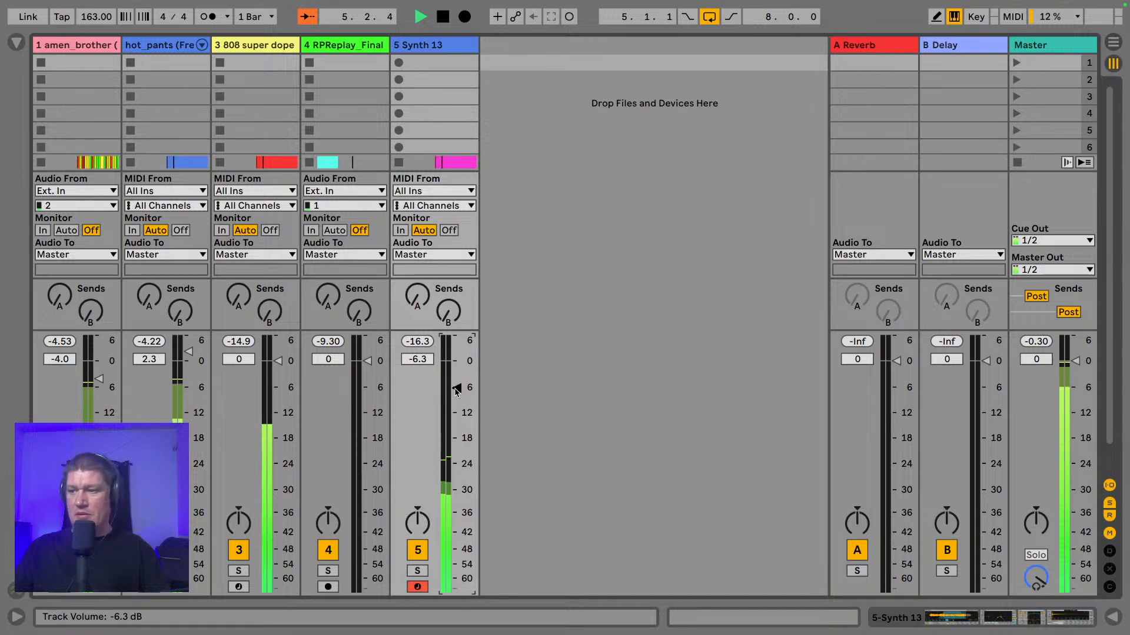
{"action": "key", "text": "Tab"}
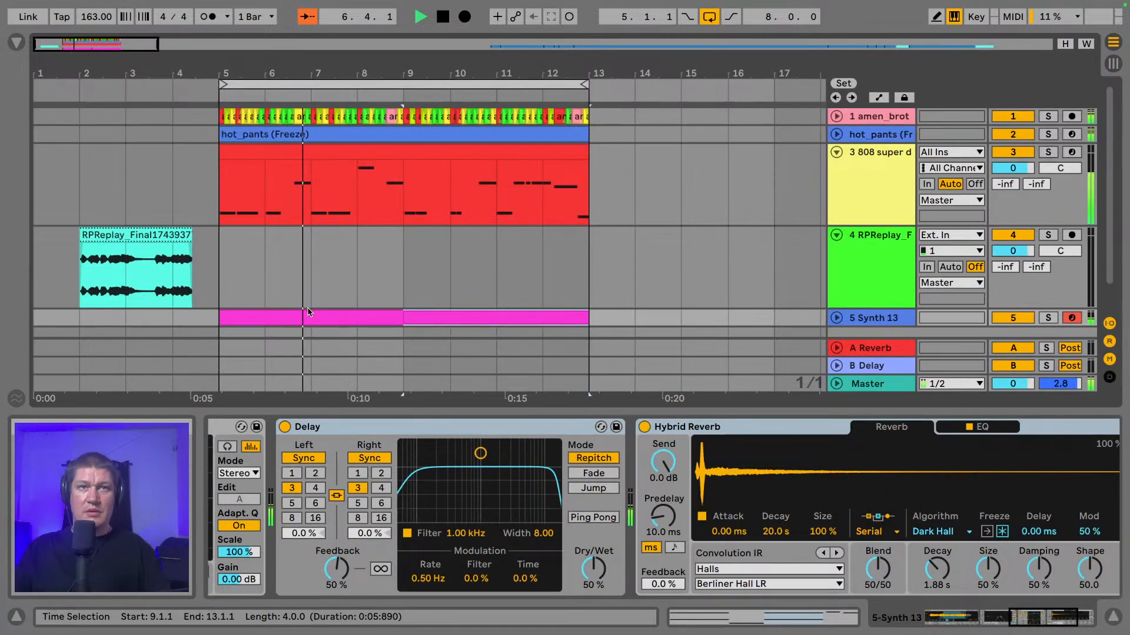
- Consolidate the Synth 13 part into one eight-bar clip, lower its C#3 and C3 notes at 4.2.2–5.1.1 by an octave, and audition it
{"action": "double_click", "coordinate": [432, 322]}
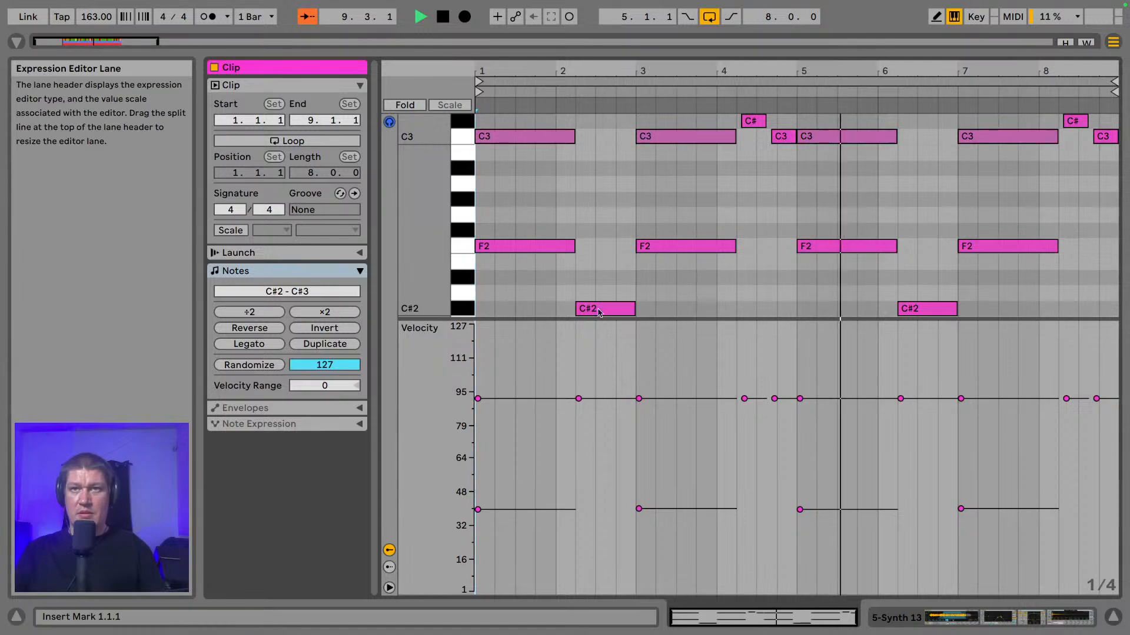
{"action": "double_click", "coordinate": [814, 319]}
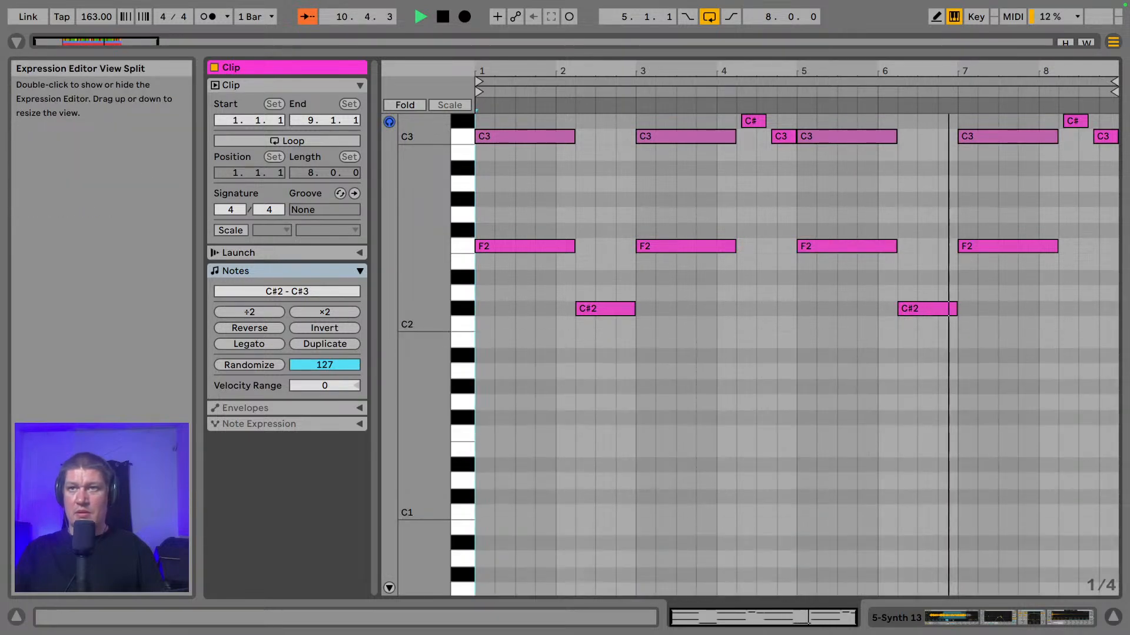
{"action": "scroll", "coordinate": [920, 427], "scroll_direction": "up", "scroll_amount": 3}
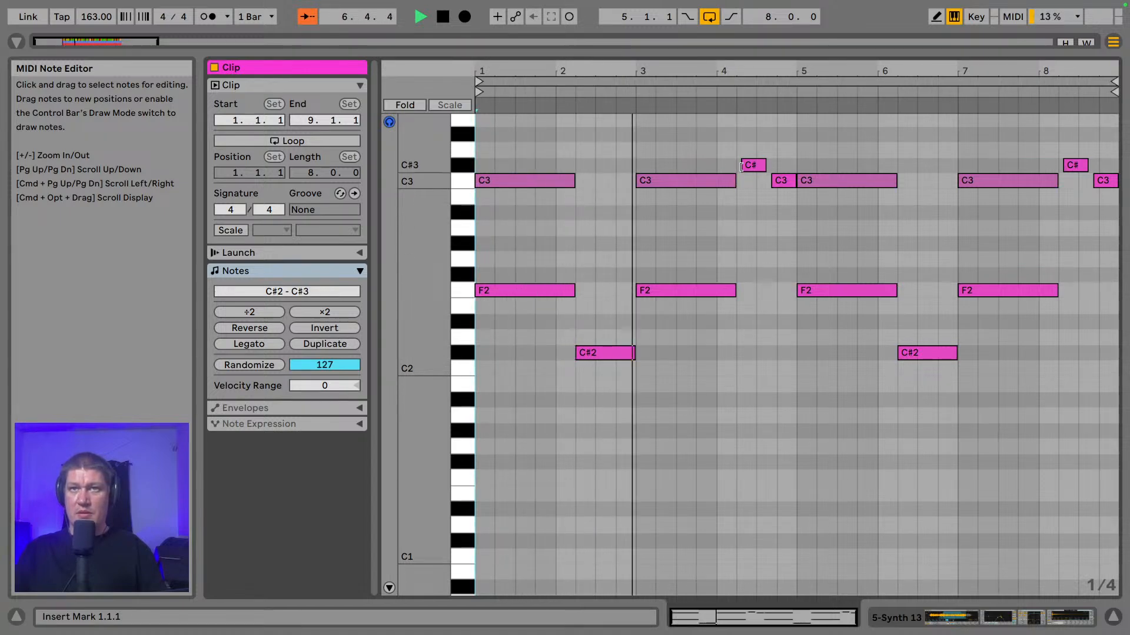
{"action": "key", "text": "space"}
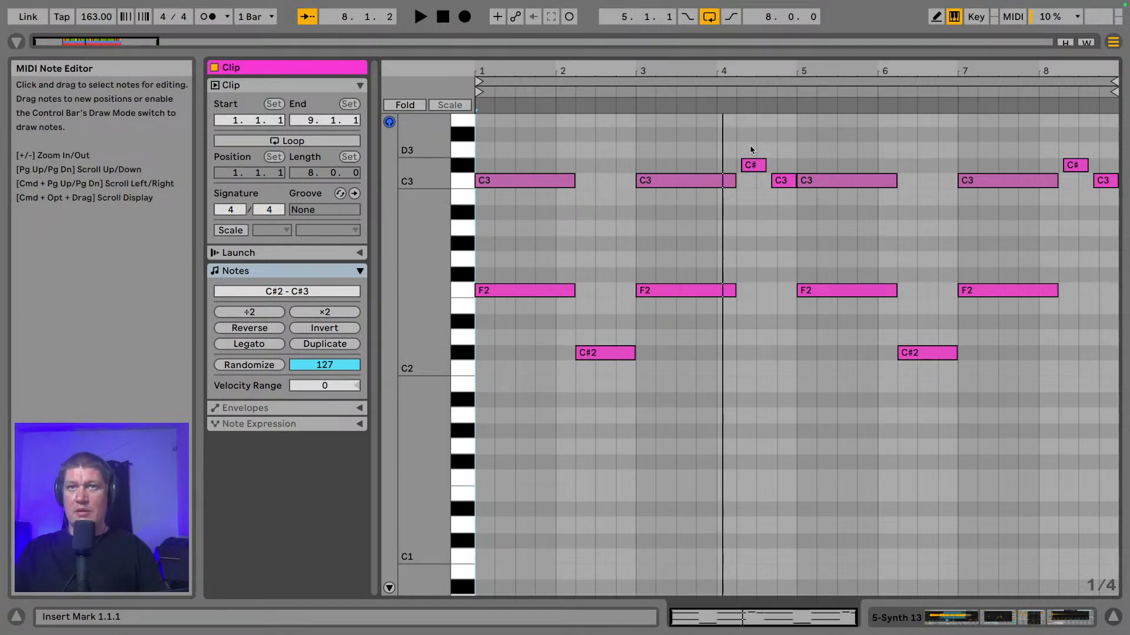
{"action": "left_click_drag", "start_coordinate": [749, 144], "coordinate": [776, 190]}
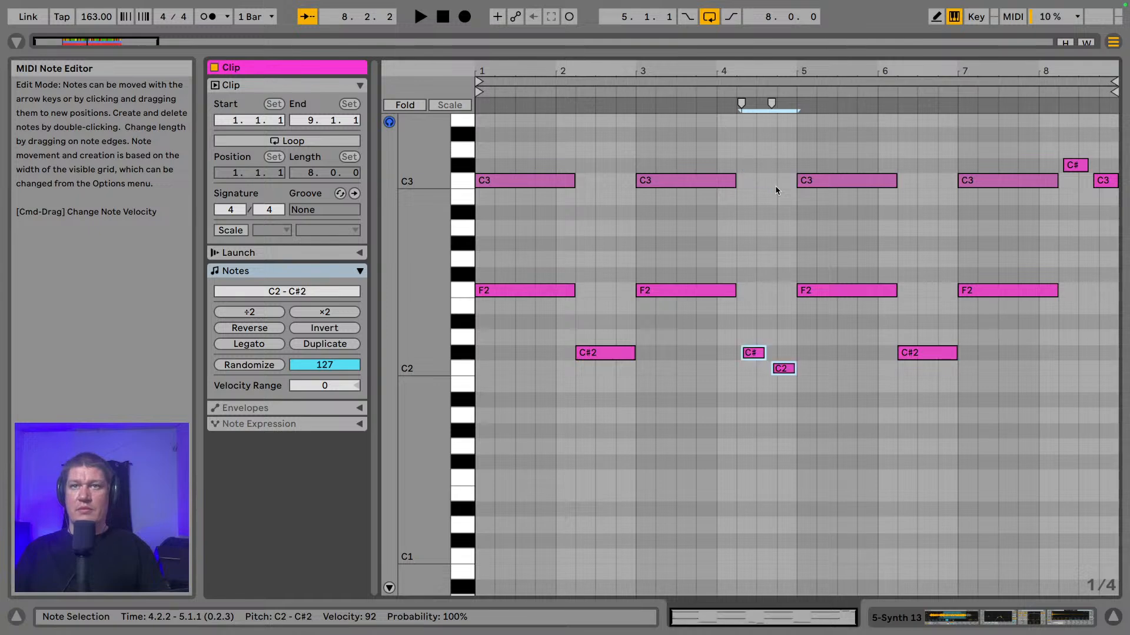
{"action": "key", "text": "space"}
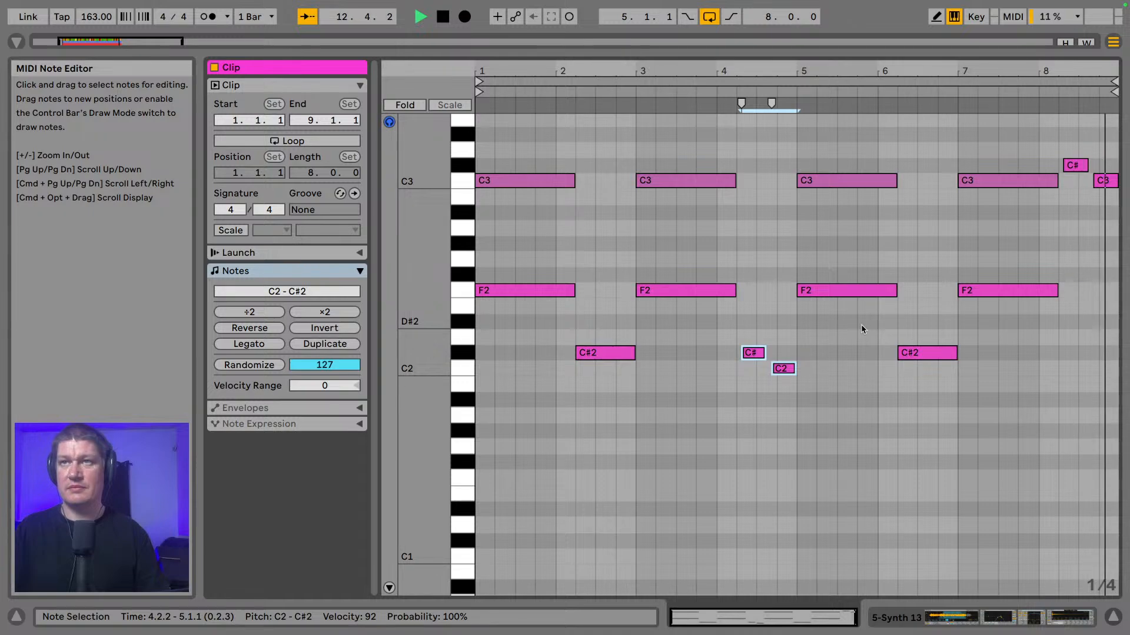
{"action": "left_click", "coordinate": [1024, 617]}
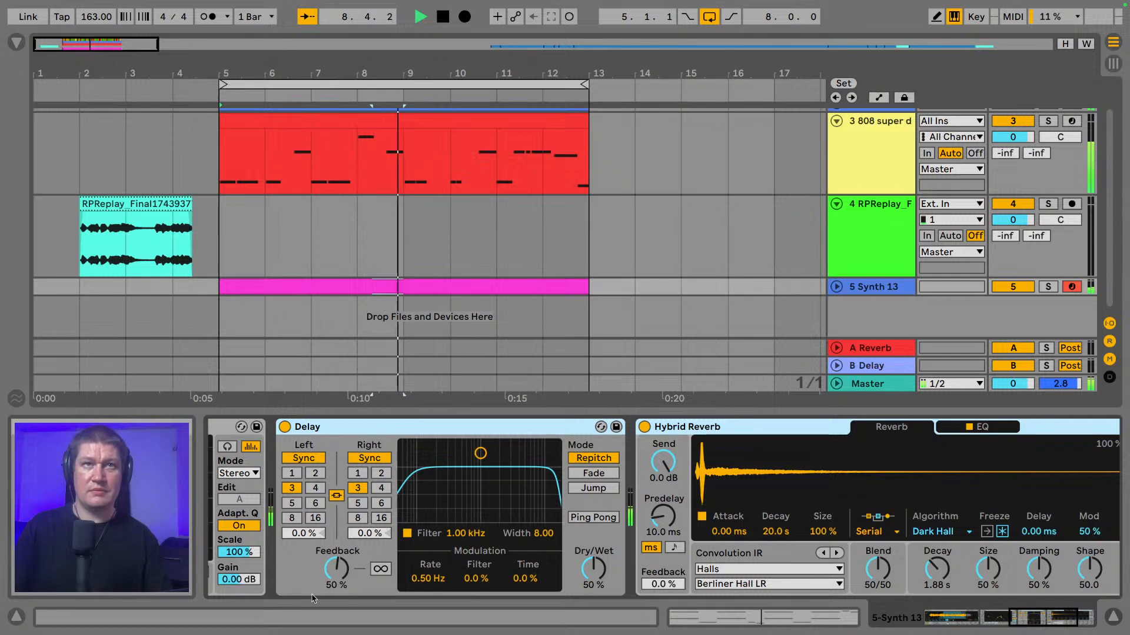
- Copy the RPReplay intro phrase from bars 2 to 5, paste it at 10.1.1 on the same track, and audition it
{"action": "left_click_drag", "start_coordinate": [65, 233], "coordinate": [205, 236]}
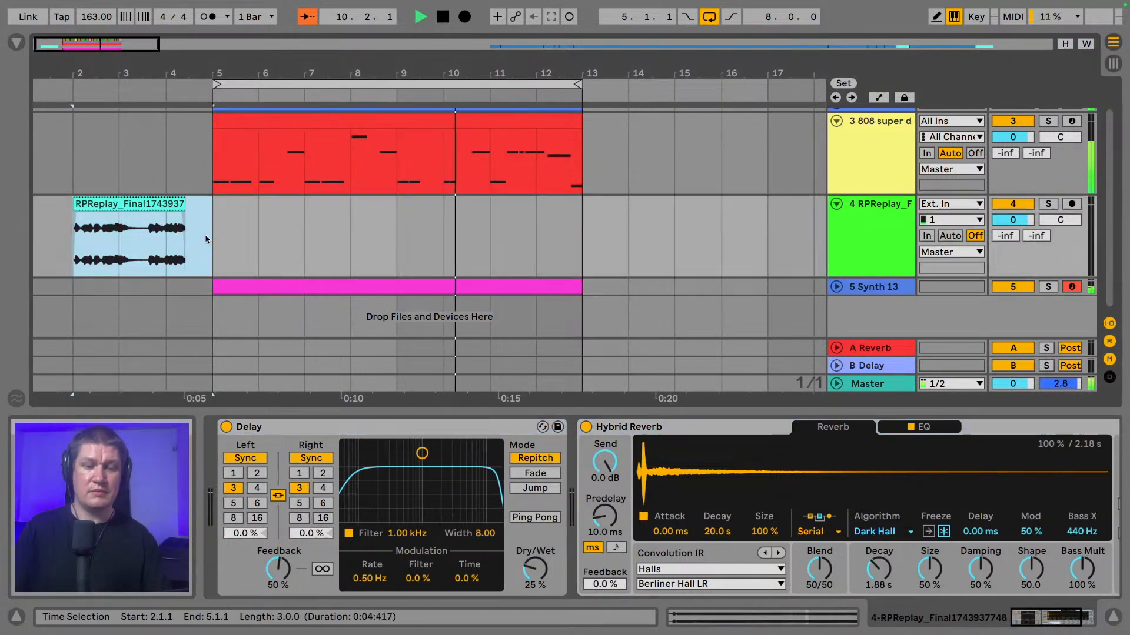
{"action": "left_click", "coordinate": [452, 235]}
{"action": "key", "text": "super+v"}
{"action": "key", "text": "space"}
{"action": "key", "text": "space"}
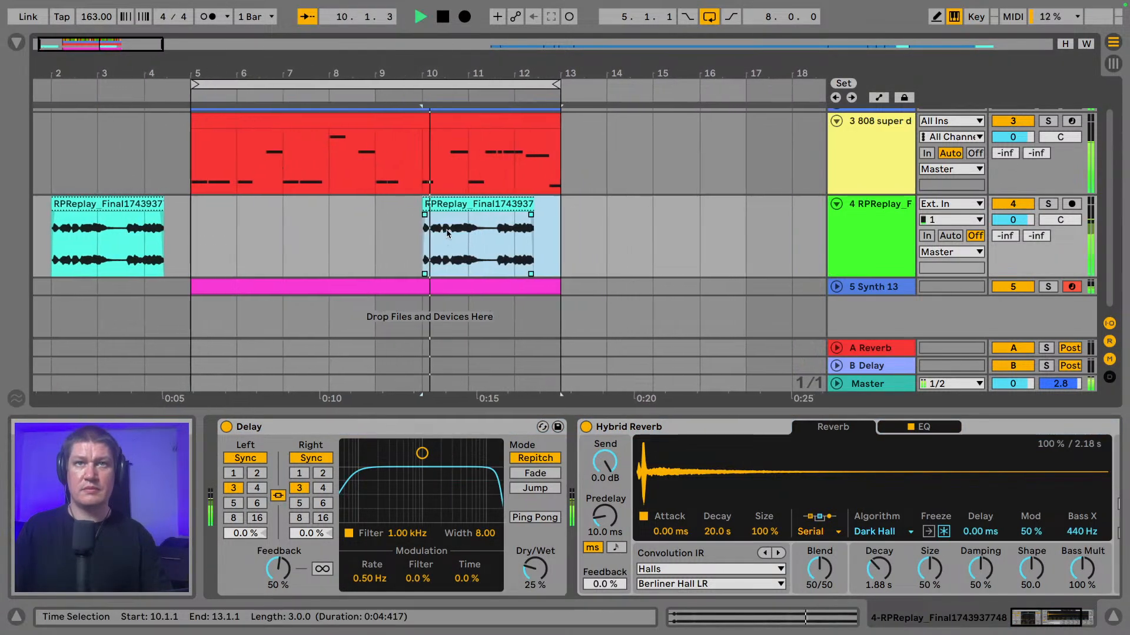
{"action": "key", "text": "space"}
- Trim the start of the pasted RPReplay clip to about 10.1.4 and audition from bar 10
{"action": "left_click_drag", "start_coordinate": [397, 79], "coordinate": [460, 215]}
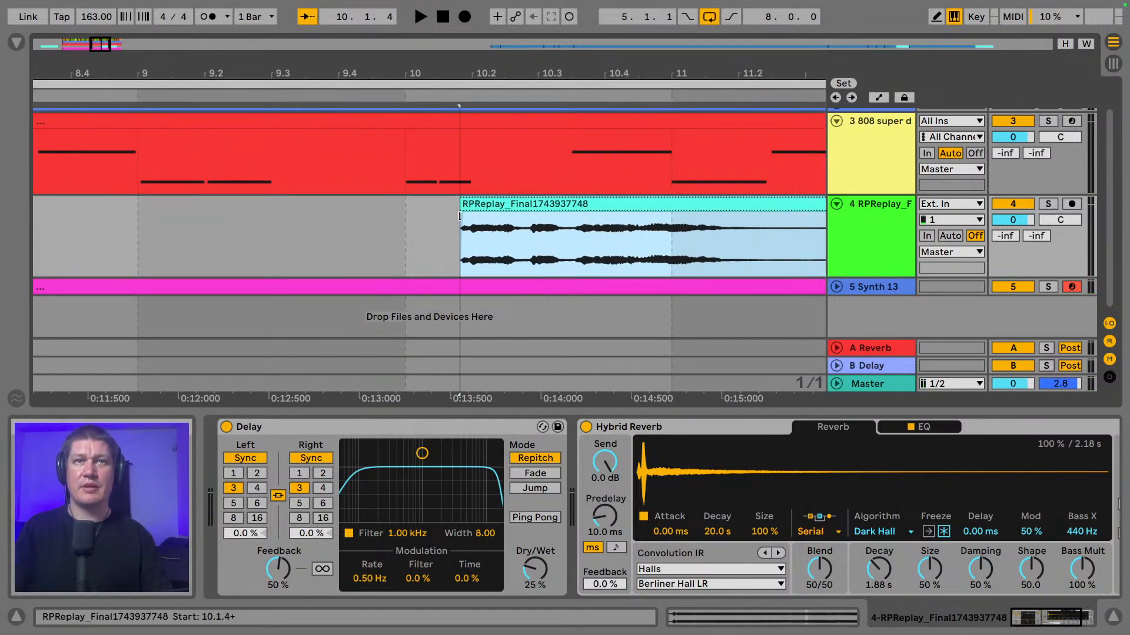
{"action": "left_click", "coordinate": [367, 231]}
{"action": "scroll", "coordinate": [376, 144], "scroll_direction": "right", "scroll_amount": 3}
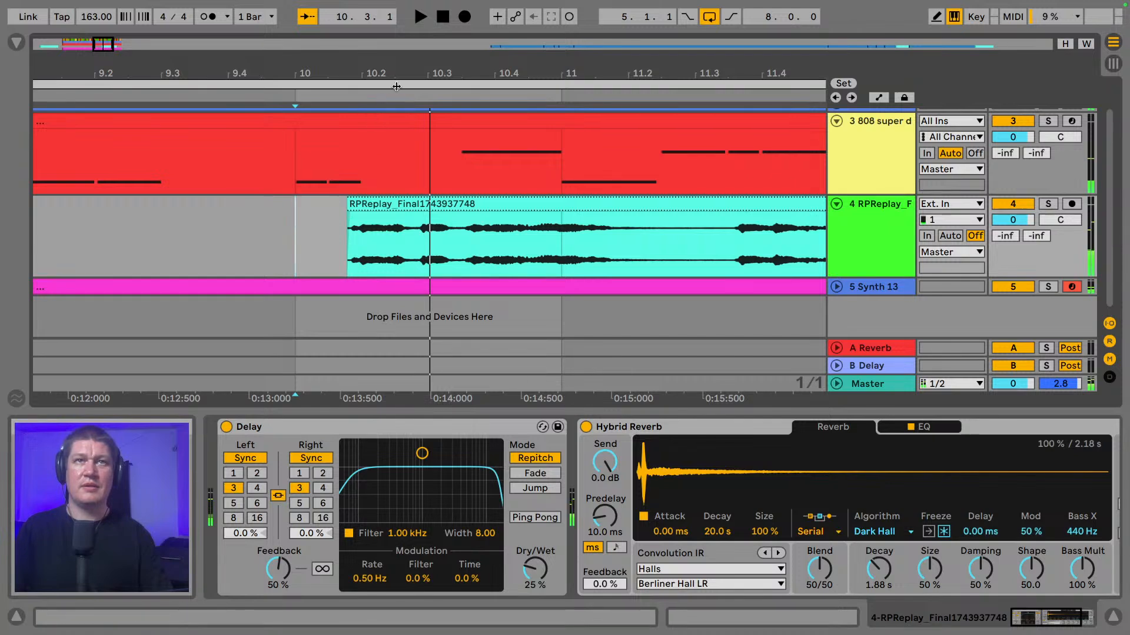
{"action": "left_click_drag", "start_coordinate": [407, 73], "coordinate": [463, 22]}
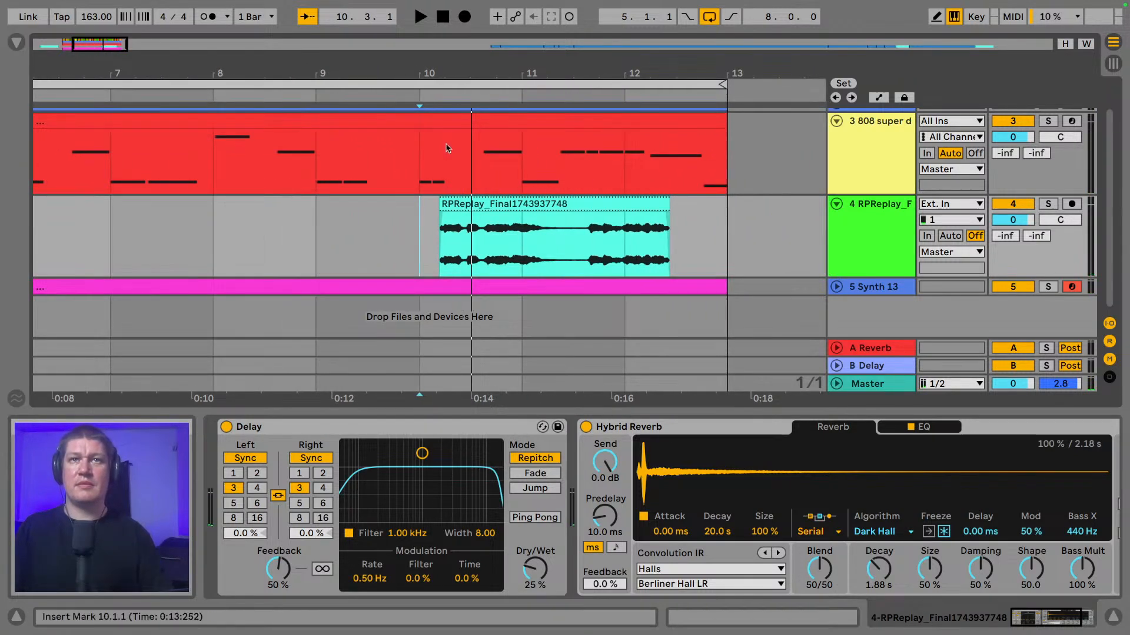
- Split the trimmed RPReplay clip at about 11.2.3 in the gap between its phrases and audition from bar 10
{"action": "left_click", "coordinate": [569, 254]}
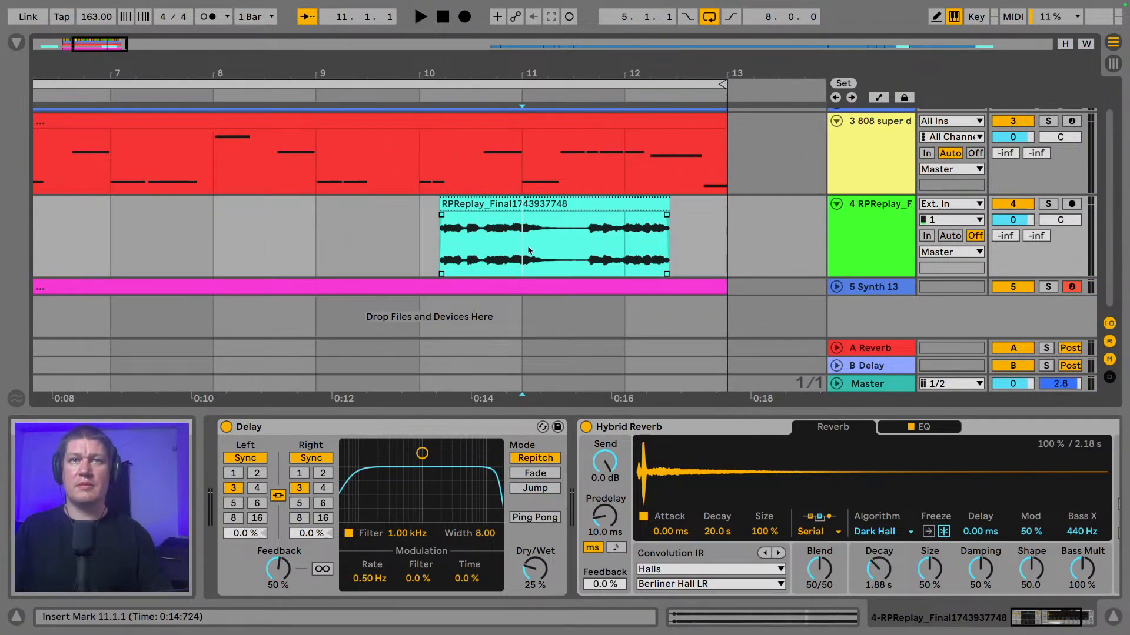
{"action": "left_click_drag", "start_coordinate": [414, 230], "coordinate": [560, 242]}
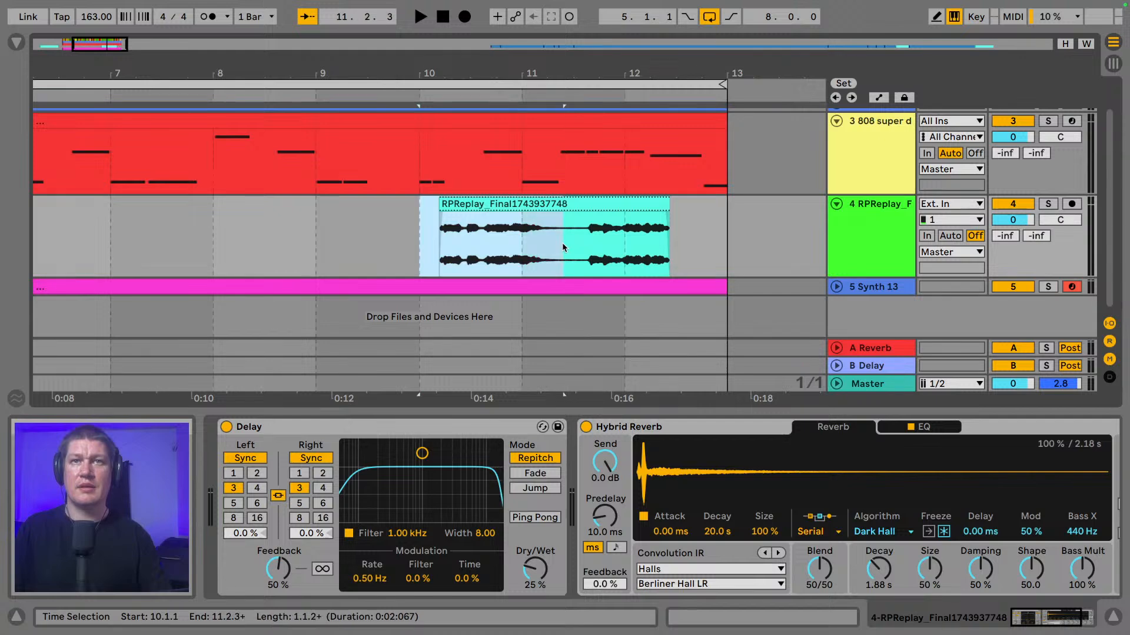
{"action": "key", "text": "super+e"}
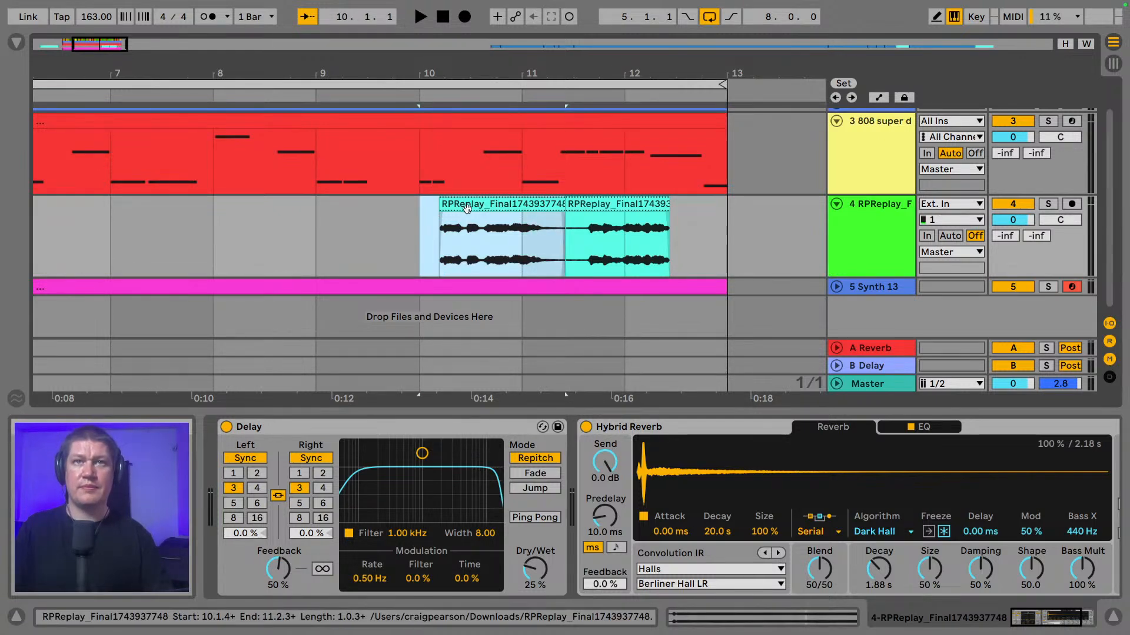
{"action": "key", "text": "space"}
{"action": "key", "text": "space"}
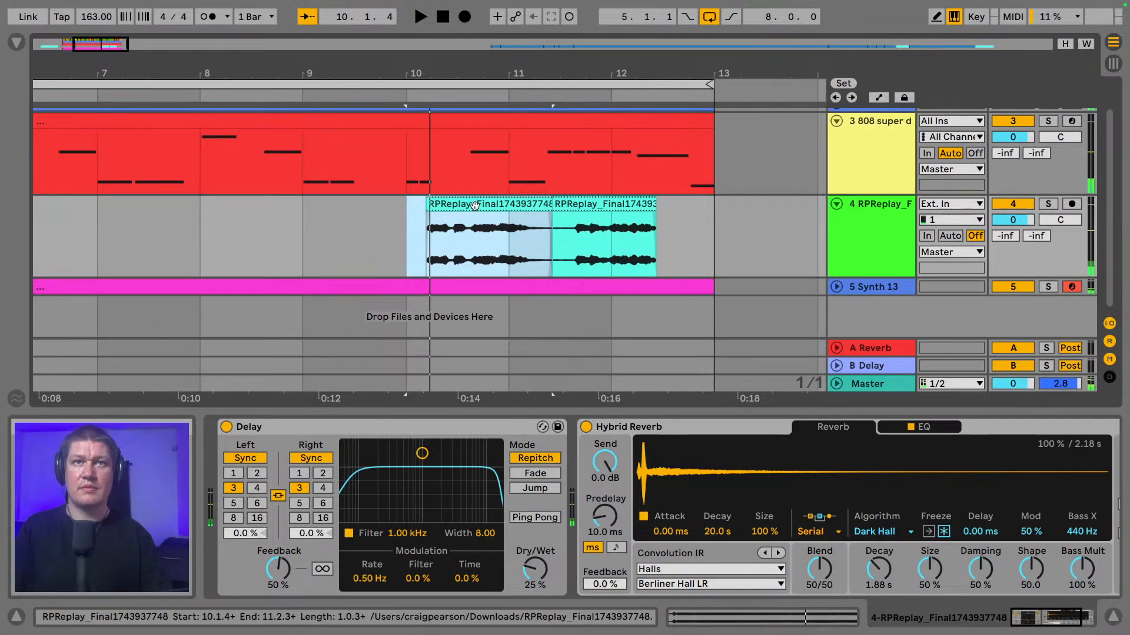
- Arrange the two RPReplay pieces to start at 10.1.1 and 11.1.1, and audition them in the loop
{"action": "left_click", "coordinate": [453, 208]}
{"action": "mouse_move", "coordinate": [455, 204]}
{"action": "left_mouse_down"}
{"action": "mouse_move", "coordinate": [435, 204]}
{"action": "mouse_move", "coordinate": [486, 204]}
{"action": "mouse_move", "coordinate": [446, 211]}
{"action": "left_mouse_up"}
{"action": "key", "text": "space"}
{"action": "key", "text": "space"}
{"action": "key", "text": "space"}
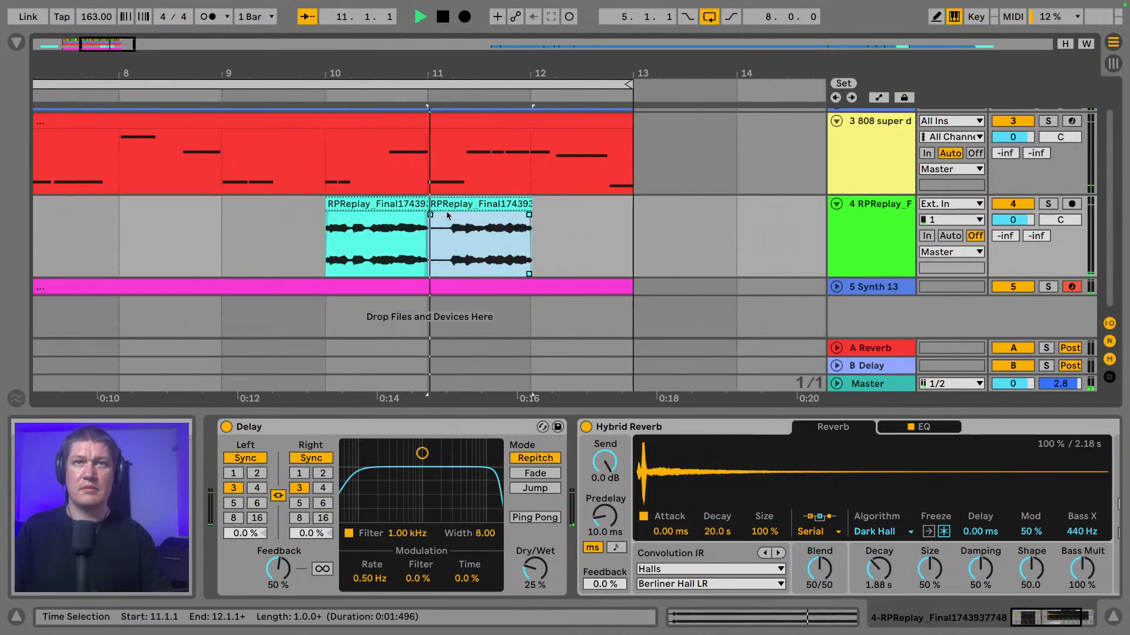
{"action": "key", "text": "space"}
{"action": "left_click", "coordinate": [315, 205]}
{"action": "key", "text": "space"}
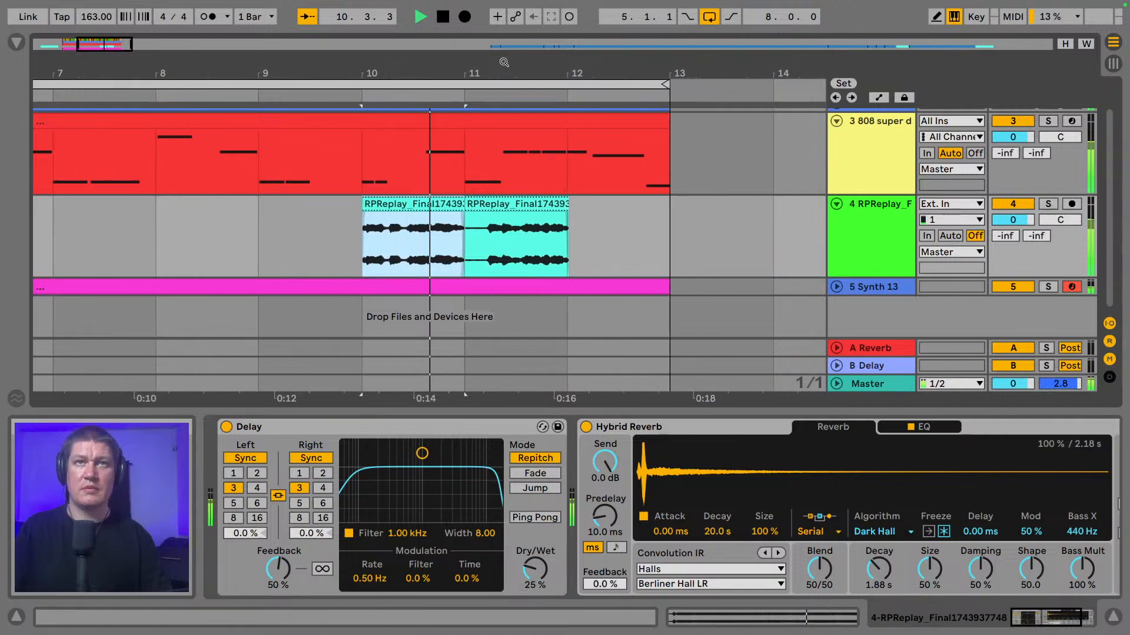
{"action": "left_click_drag", "start_coordinate": [502, 62], "coordinate": [503, 117]}
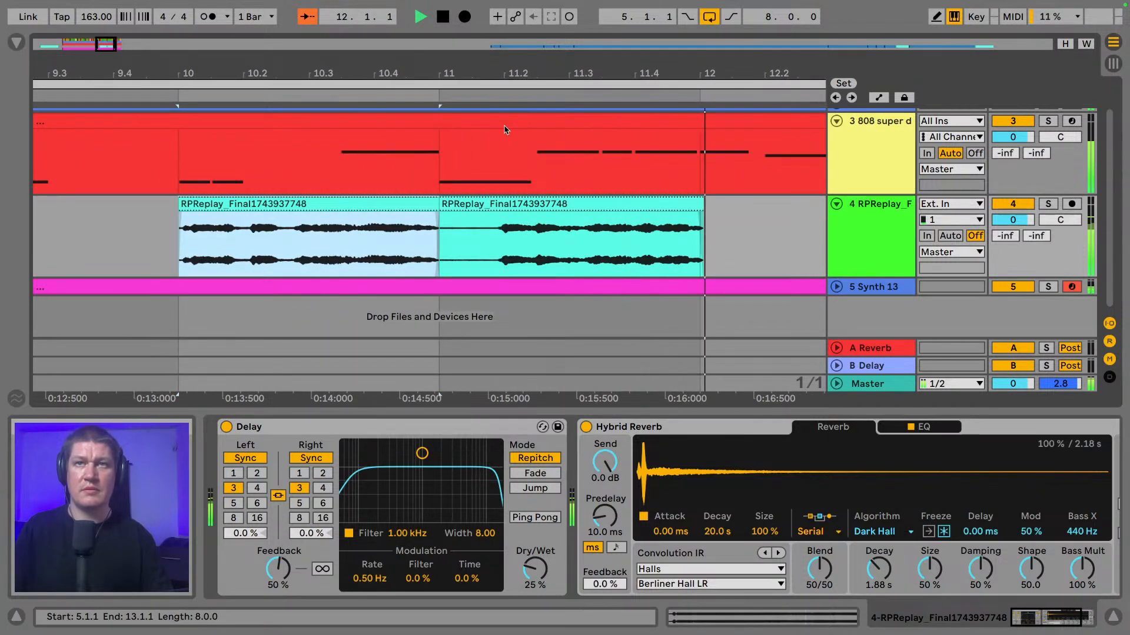
{"action": "left_click_drag", "start_coordinate": [516, 66], "coordinate": [516, 12]}
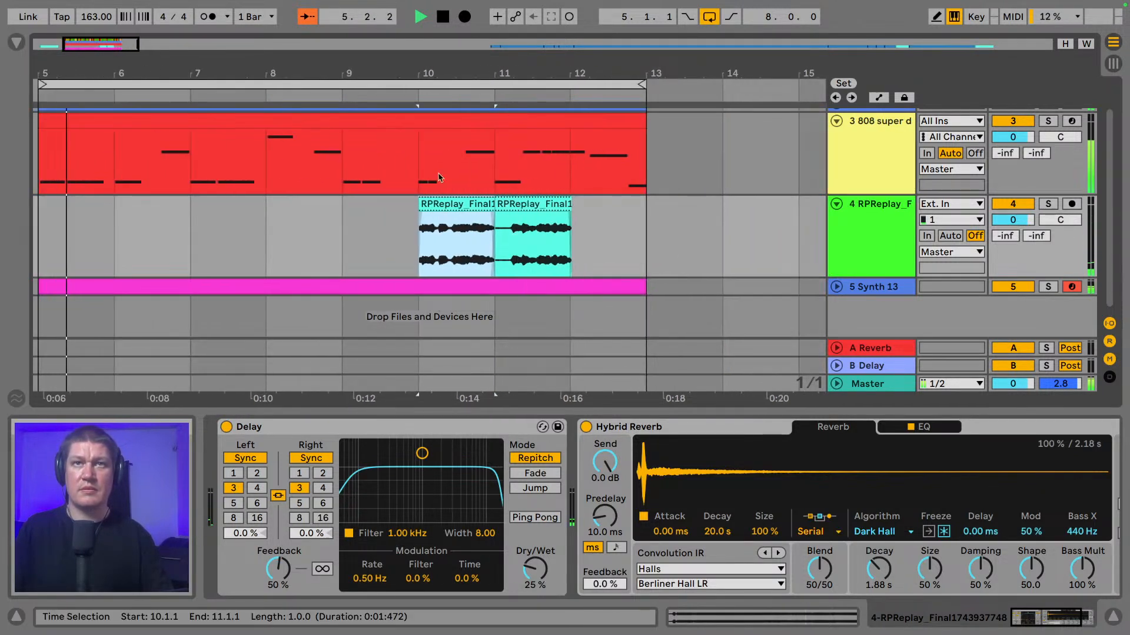
- Move both RPReplay pieces one bar later so they start at 11.1.1, and audition the loop
{"action": "left_click", "coordinate": [443, 178]}
{"action": "left_click", "coordinate": [455, 205]}
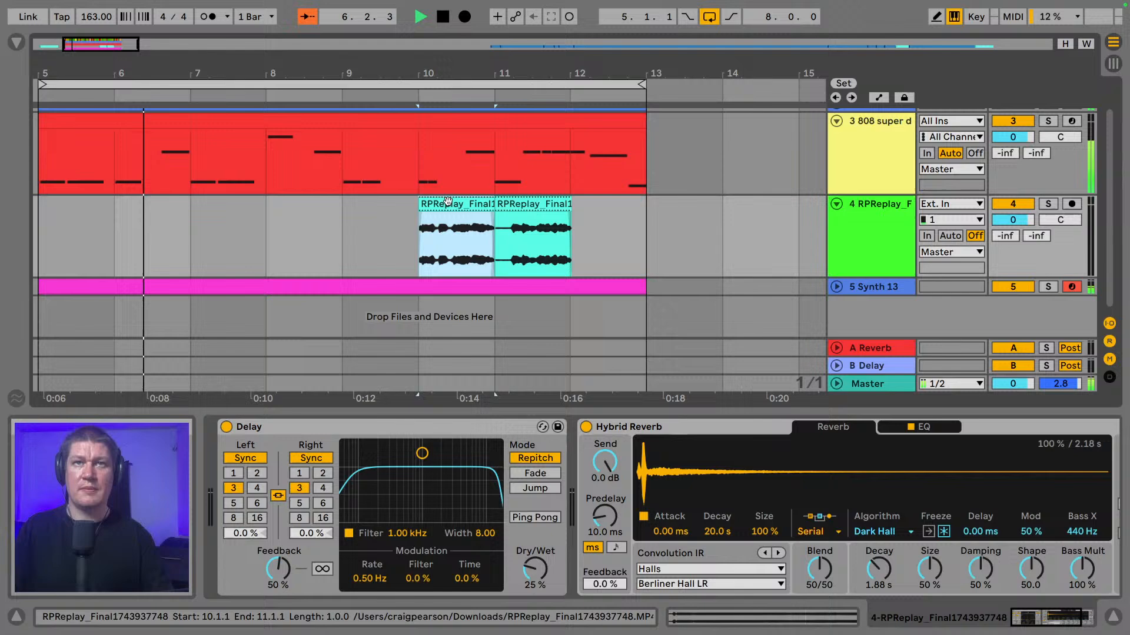
{"action": "left_click", "coordinate": [545, 205], "text": "shift"}
{"action": "left_click_drag", "start_coordinate": [464, 205], "coordinate": [547, 200]}
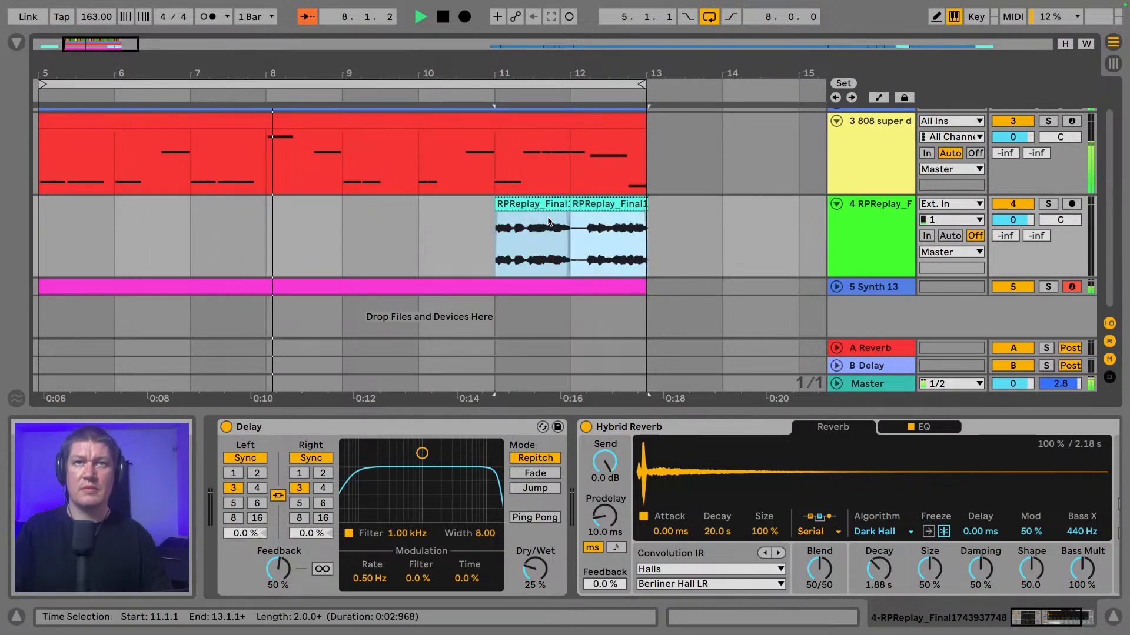
{"action": "left_click_drag", "start_coordinate": [591, 65], "coordinate": [591, 71]}
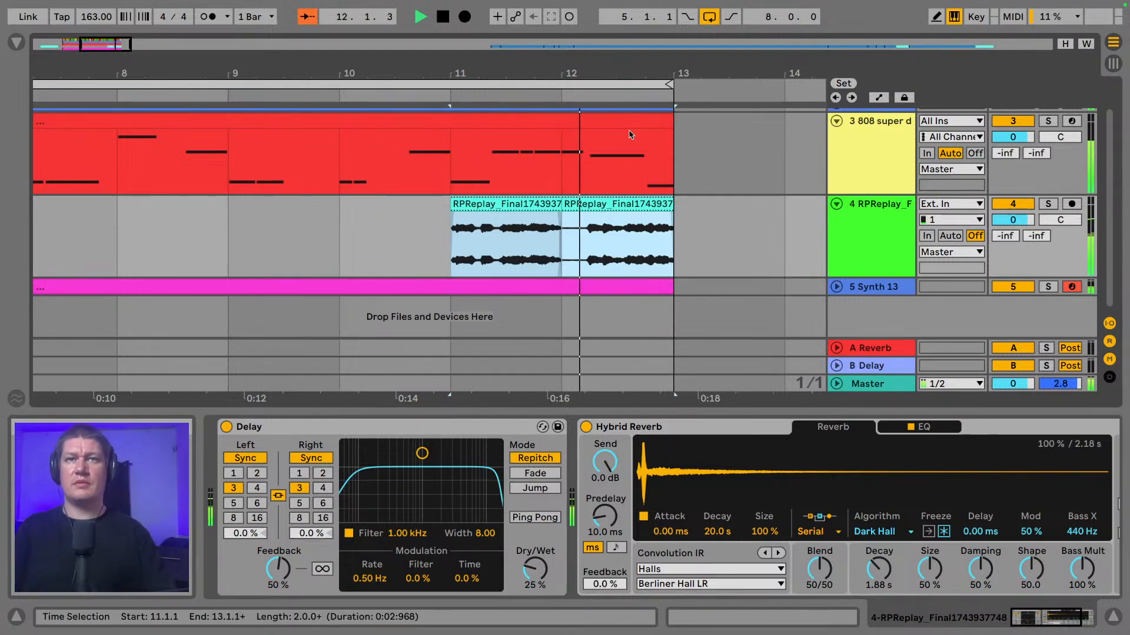
{"action": "left_click", "coordinate": [1014, 203]}
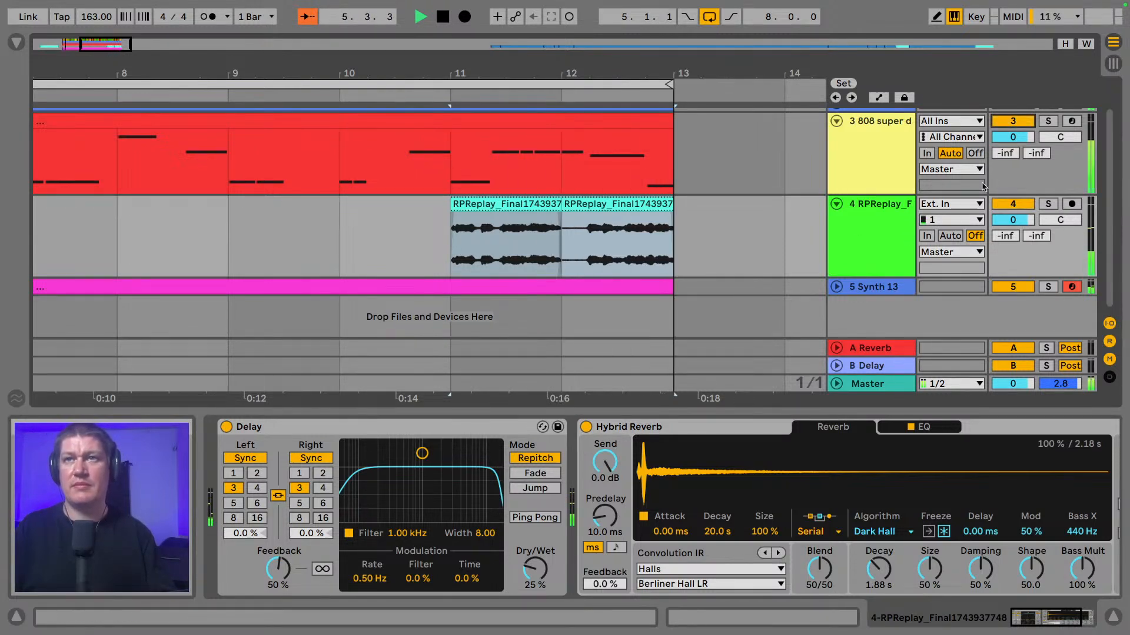
- Mute the RPReplay track, collapse the RPReplay and 808 tracks, and show the whole arrangement from bar 1
{"action": "scroll", "coordinate": [853, 253], "scroll_direction": "up", "scroll_amount": 2}
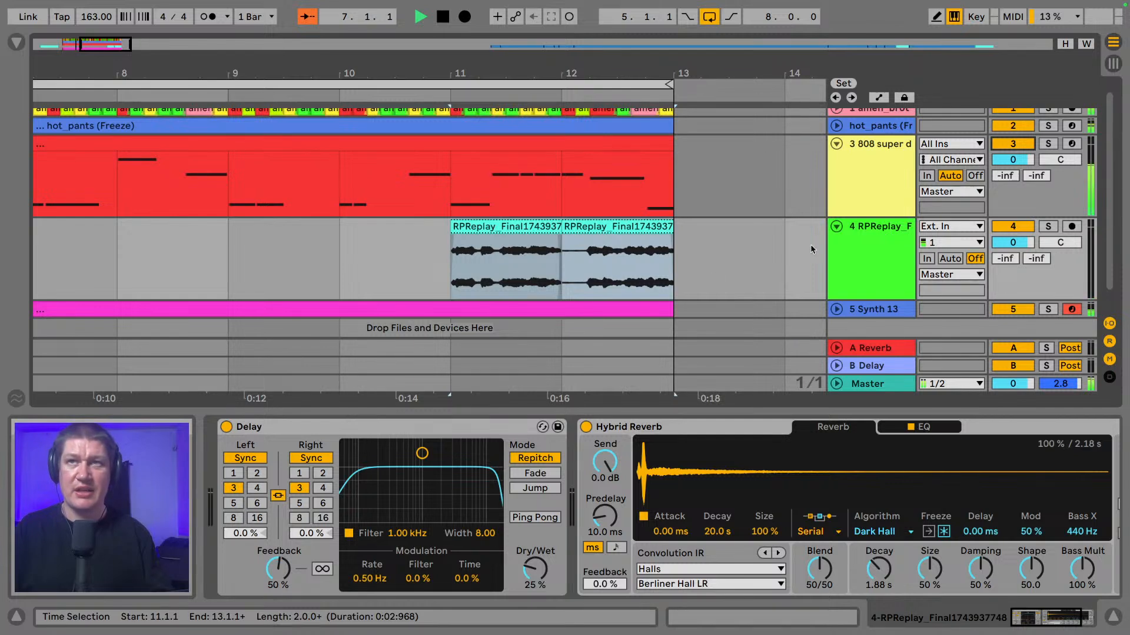
{"action": "left_click", "coordinate": [1010, 227]}
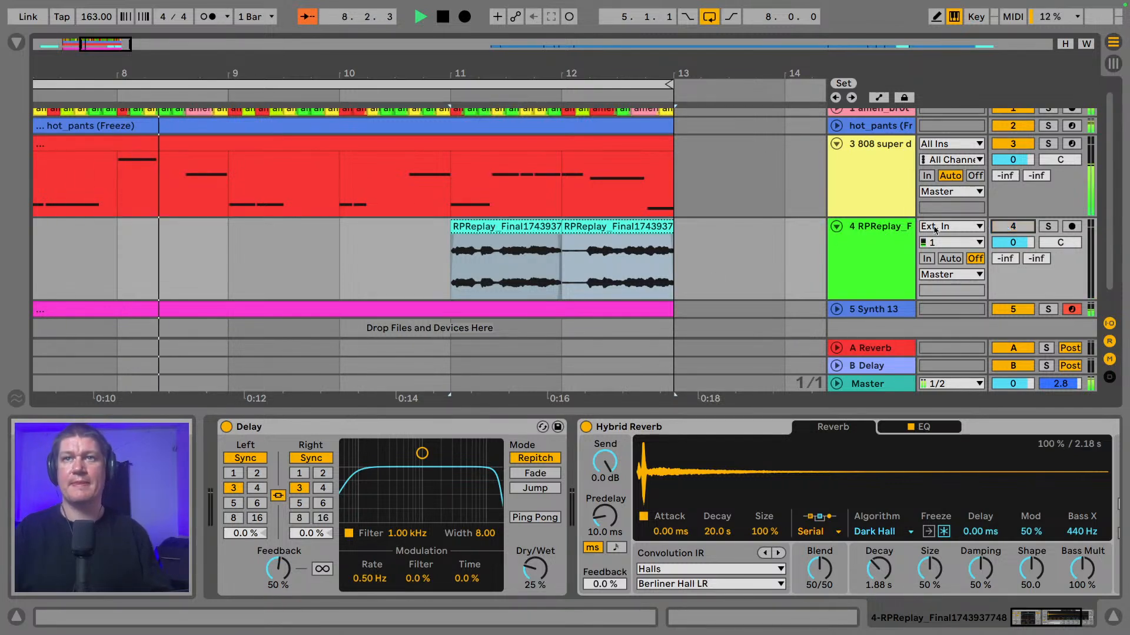
{"action": "left_click", "coordinate": [835, 226]}
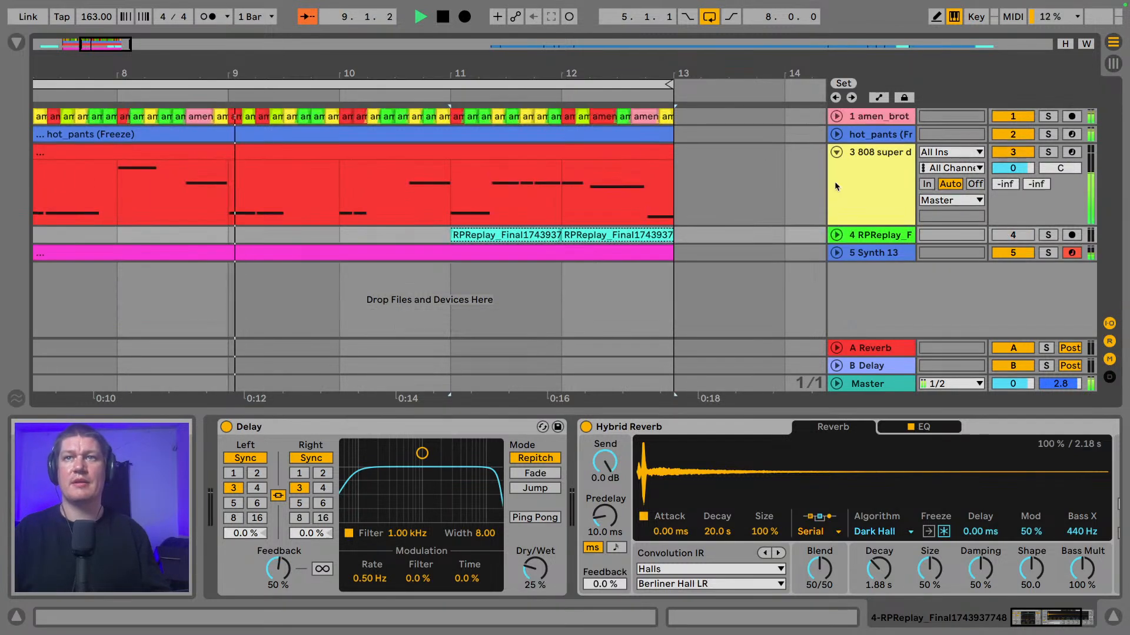
{"action": "left_click", "coordinate": [836, 152]}
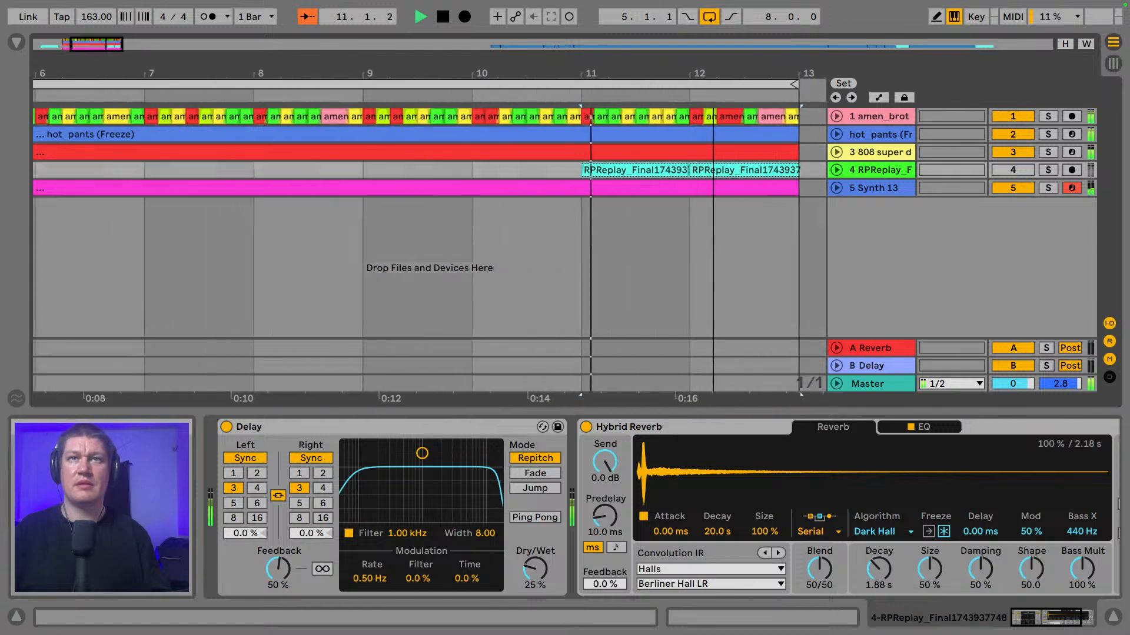
{"action": "left_click_drag", "start_coordinate": [713, 74], "coordinate": [470, 45]}
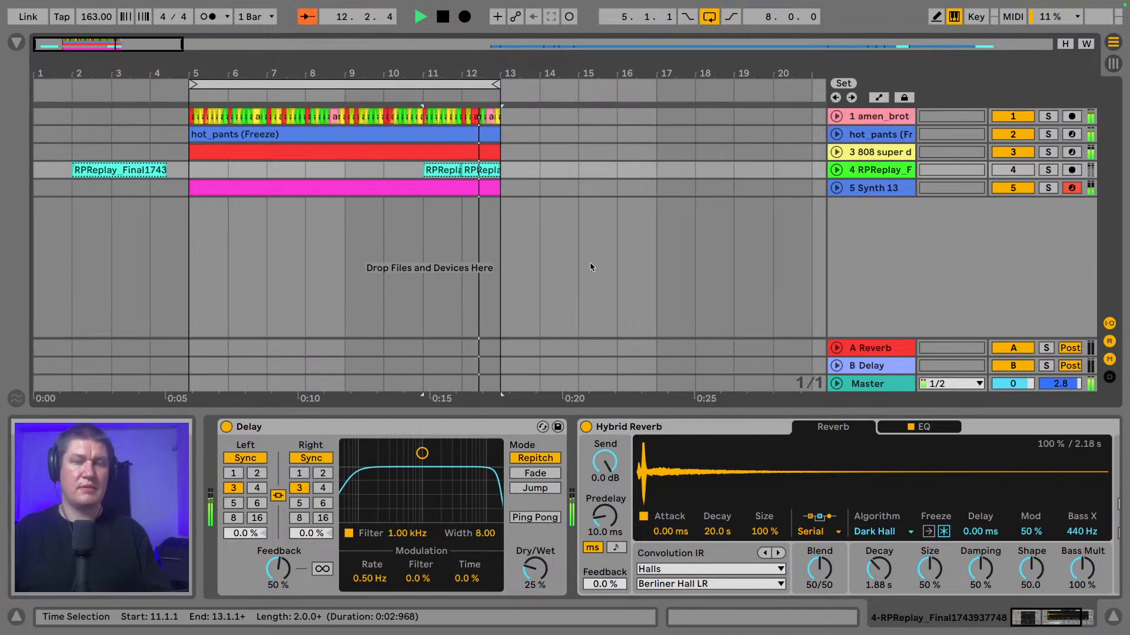
- Switch to the Session mixer with the browser shown and mute the Synth 13 track
{"action": "key", "text": "Tab"}
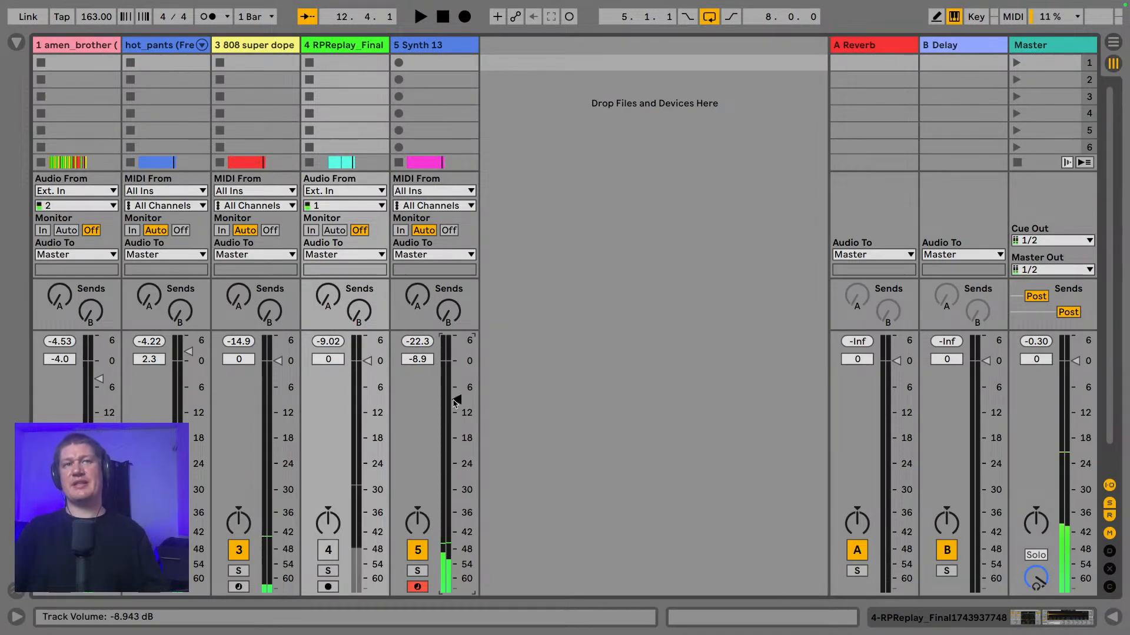
{"action": "key", "text": "super+alt+b"}
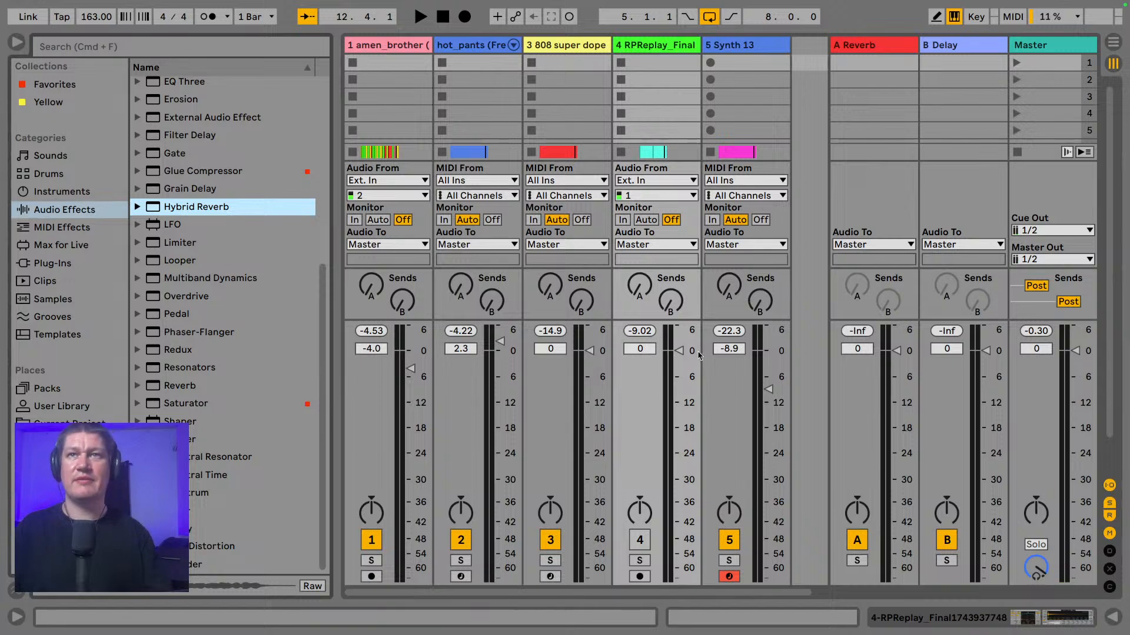
{"action": "left_click", "coordinate": [730, 544]}
{"action": "scroll", "coordinate": [550, 463], "scroll_direction": "down", "scroll_amount": 1}
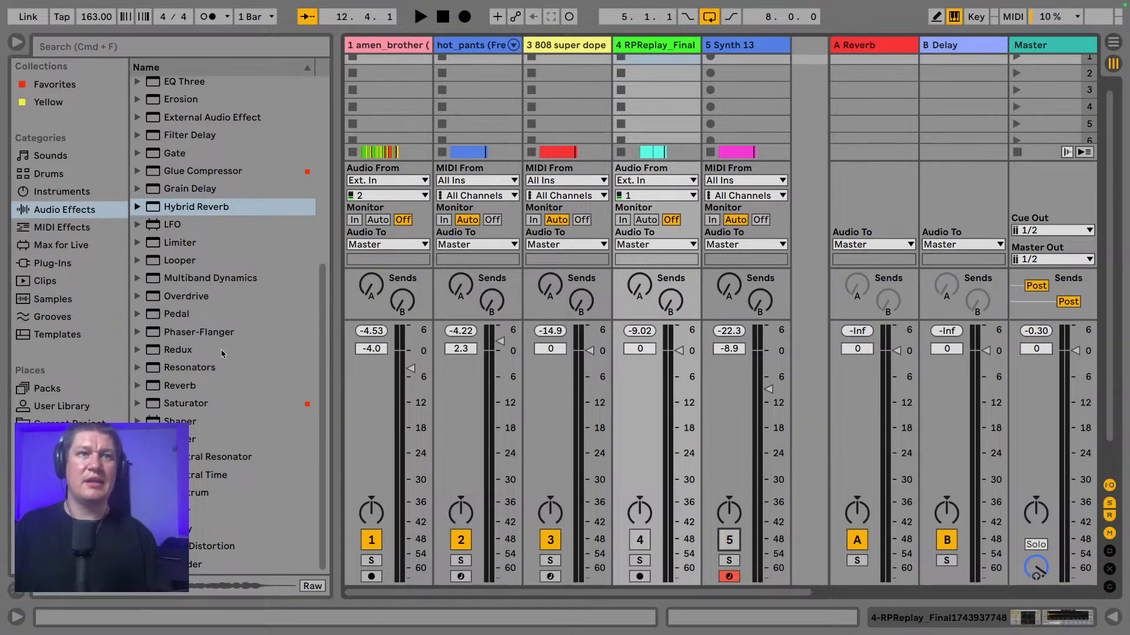
- Open the Synth folder of ZERO G - DISC 2 in the Production sample library
{"action": "left_click", "coordinate": [59, 442]}
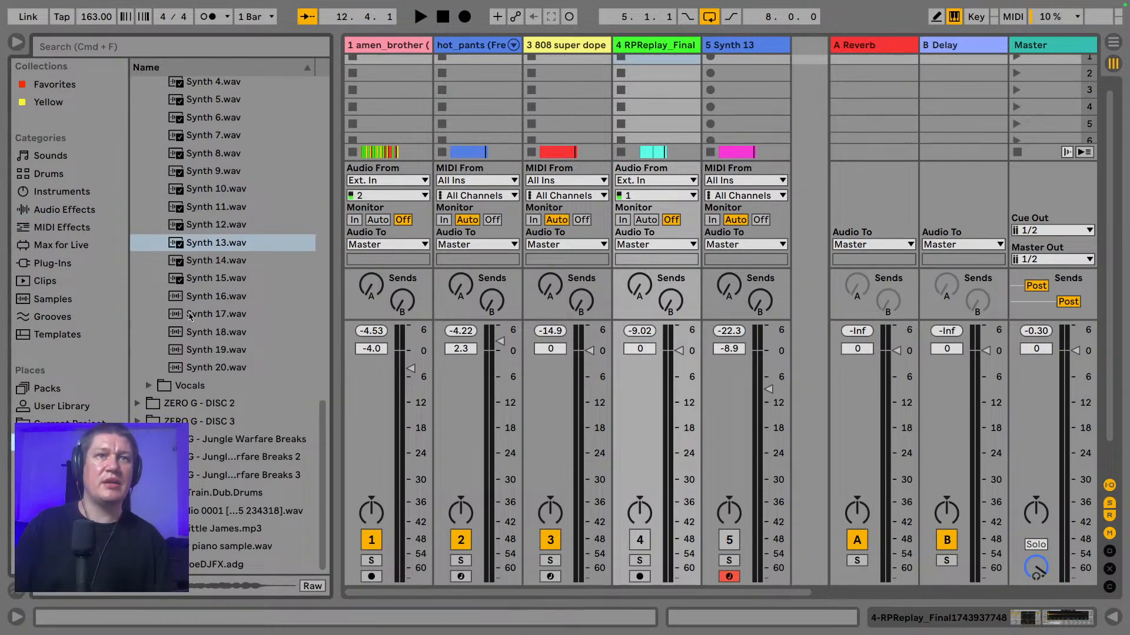
{"action": "key", "text": "Down"}
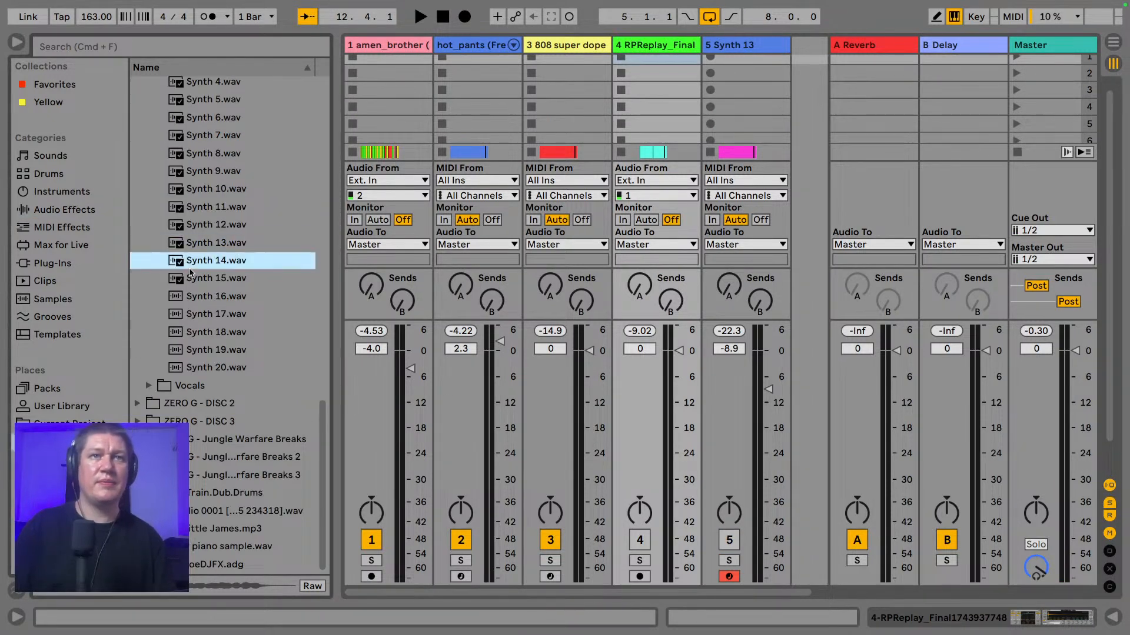
{"action": "left_click", "coordinate": [147, 409]}
{"action": "key", "text": "Right"}
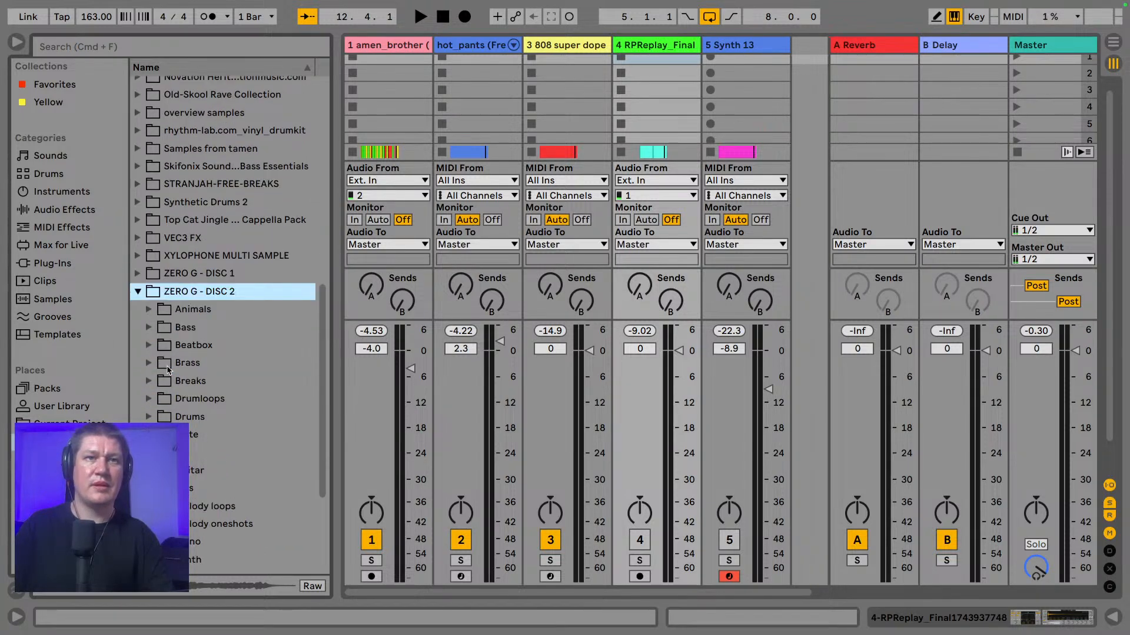
{"action": "scroll", "coordinate": [170, 371], "scroll_direction": "down", "scroll_amount": 4}
{"action": "left_click", "coordinate": [148, 463]}
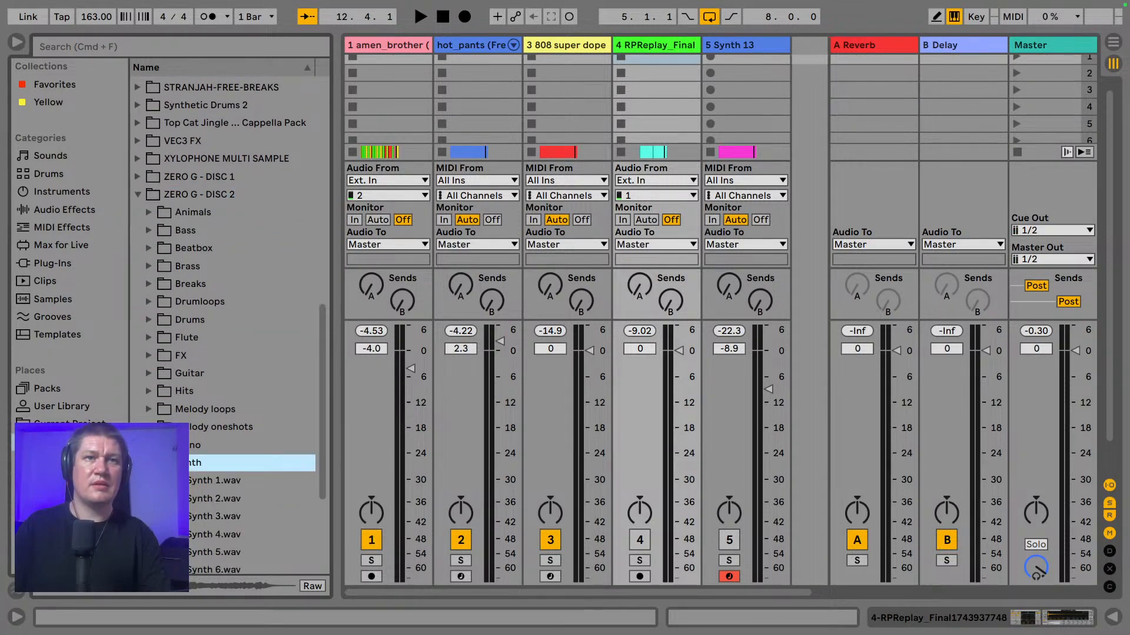
- Audition the samples Synth 1.wav to Synth 6.wav in the ZERO G - DISC 2 Synth folder, ending on Synth 5.wav
{"action": "scroll", "coordinate": [148, 463], "scroll_direction": "down", "scroll_amount": 7}
{"action": "left_click", "coordinate": [202, 319]}
{"action": "key", "text": "Up"}
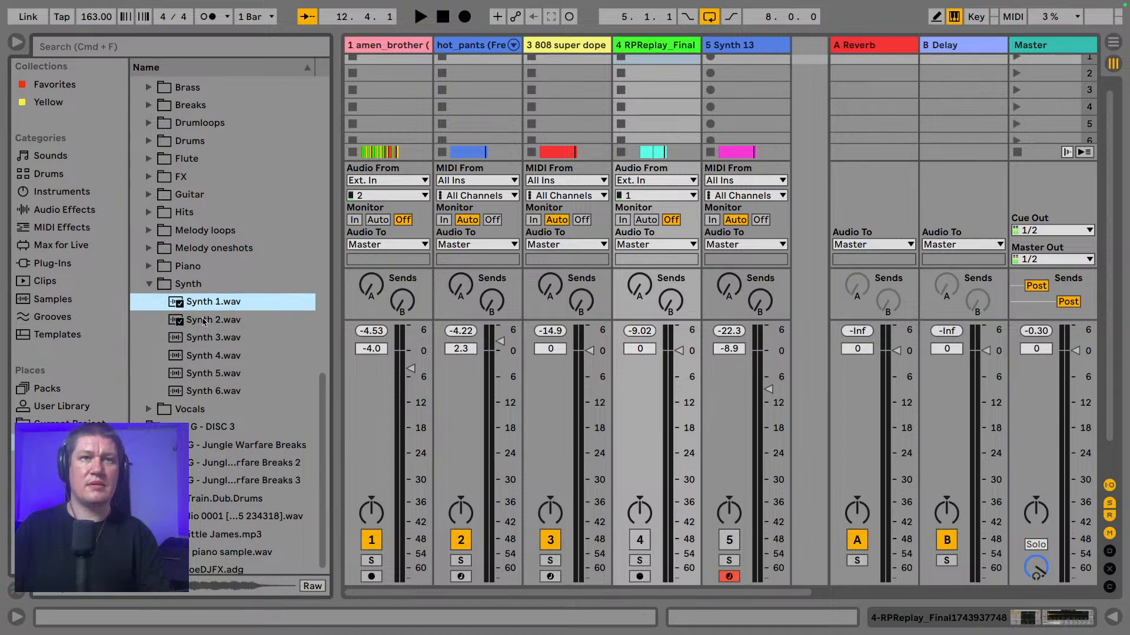
{"action": "key", "text": "Down"}
{"action": "key", "text": "Down"}
{"action": "key", "text": "Down"}
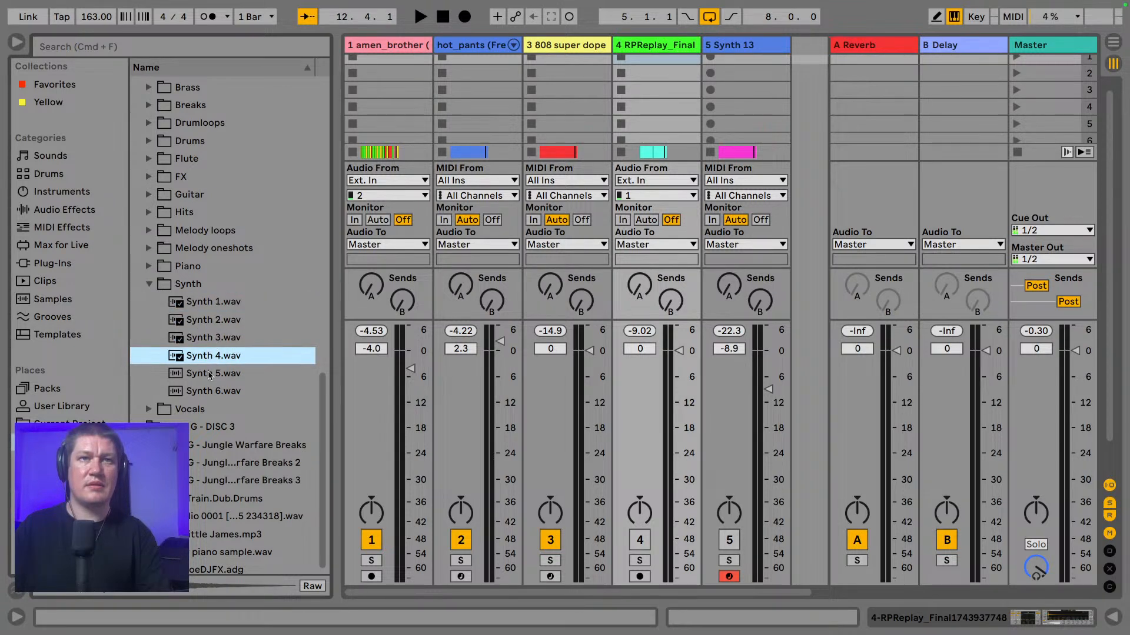
{"action": "key", "text": "Down"}
{"action": "scroll", "coordinate": [210, 376], "scroll_direction": "down", "scroll_amount": 1}
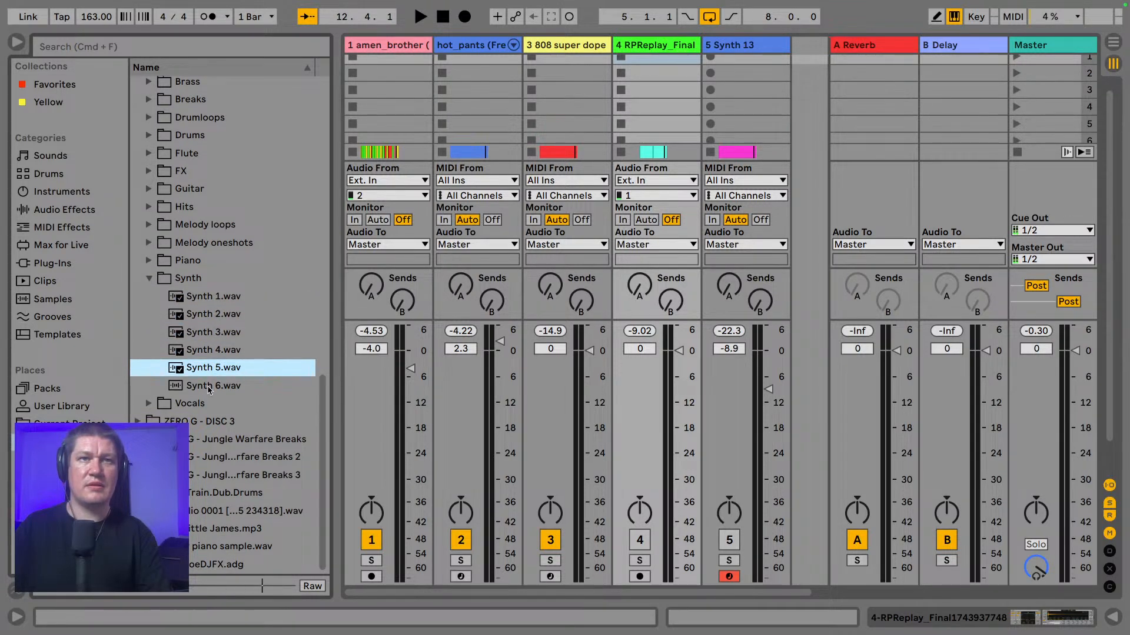
{"action": "left_click", "coordinate": [209, 388]}
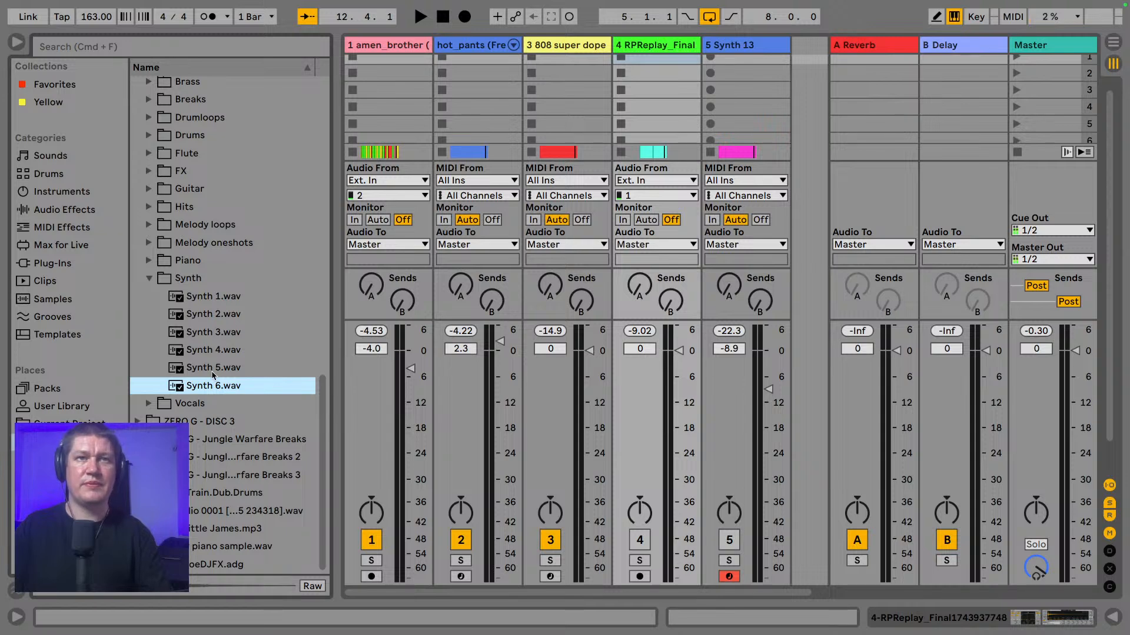
{"action": "left_click", "coordinate": [212, 370]}
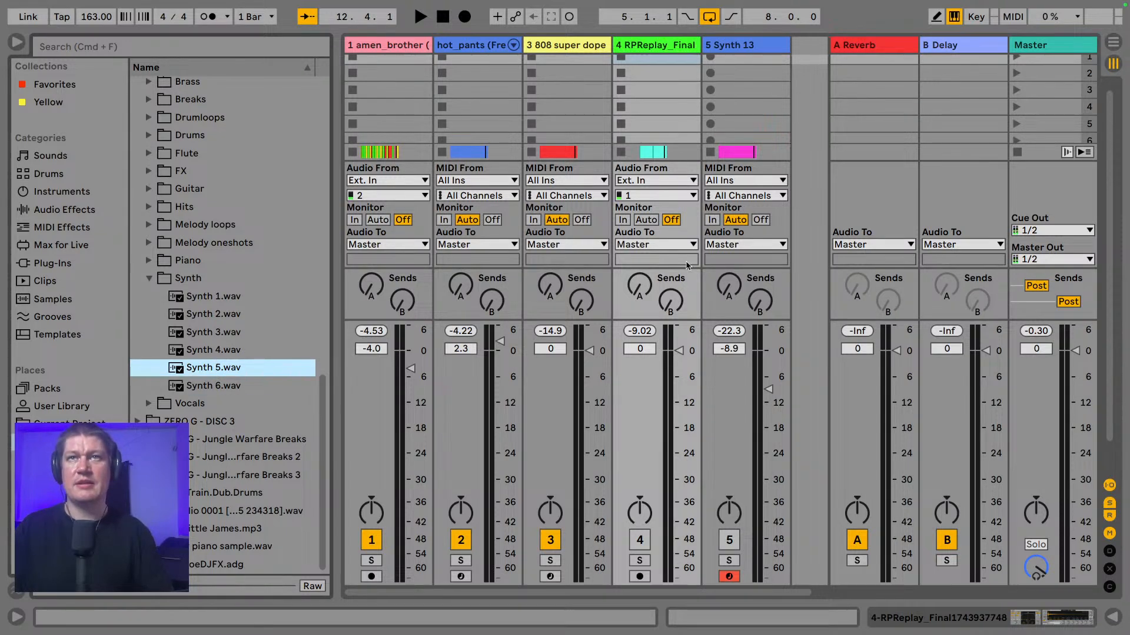
- Hide the return tracks and add a Simpler instrument on a new MIDI track
{"action": "left_click", "coordinate": [1109, 515]}
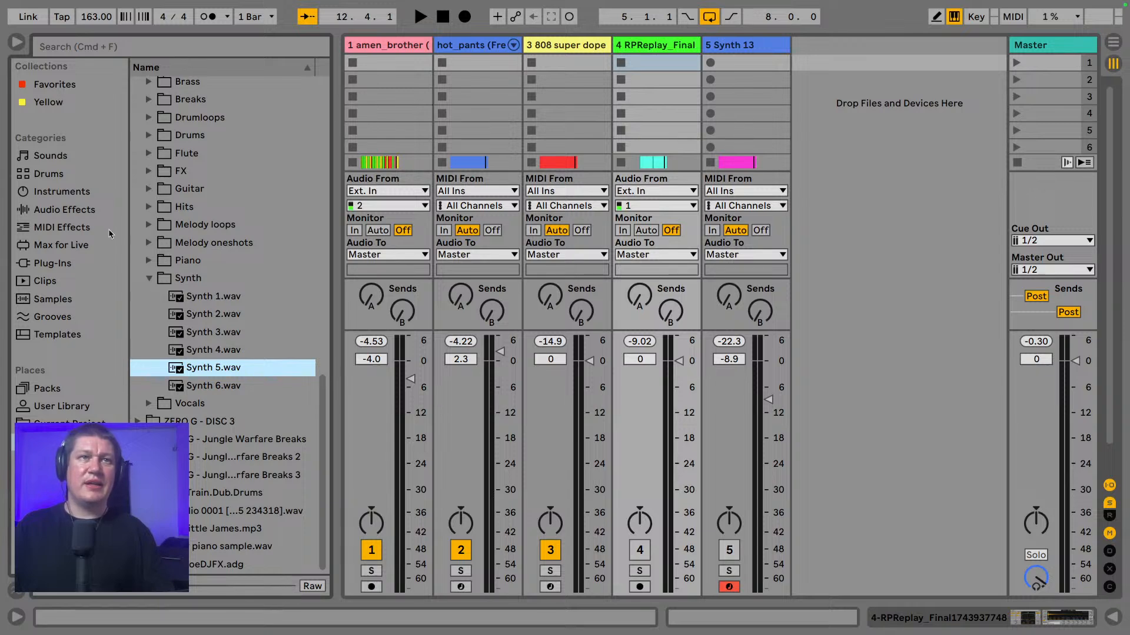
{"action": "left_click", "coordinate": [62, 192]}
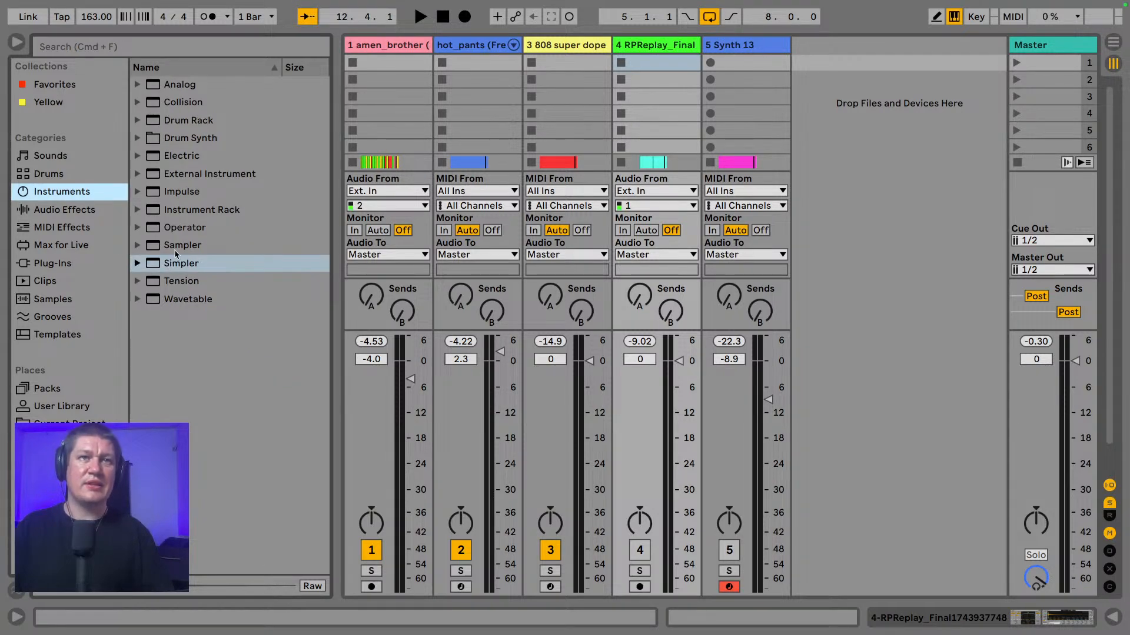
{"action": "left_click_drag", "start_coordinate": [174, 264], "coordinate": [820, 104]}
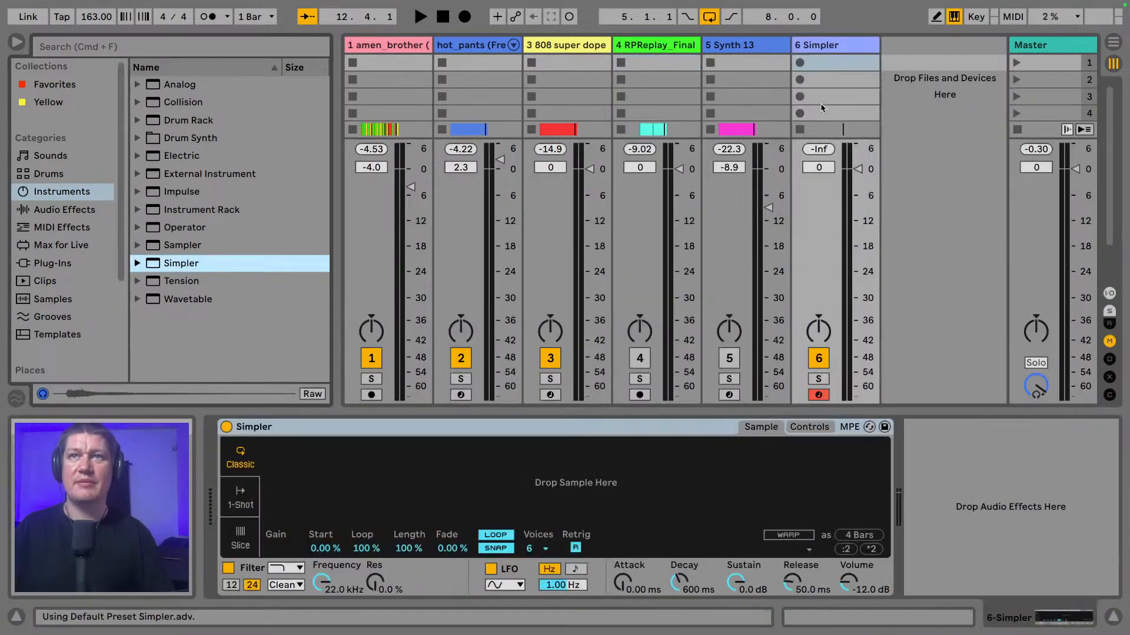
- Load Synth 5.wav from the Production library's ZERO G - DISC 2 Synth folder into the empty Simpler
{"action": "scroll", "coordinate": [62, 297], "scroll_direction": "down", "scroll_amount": 5}
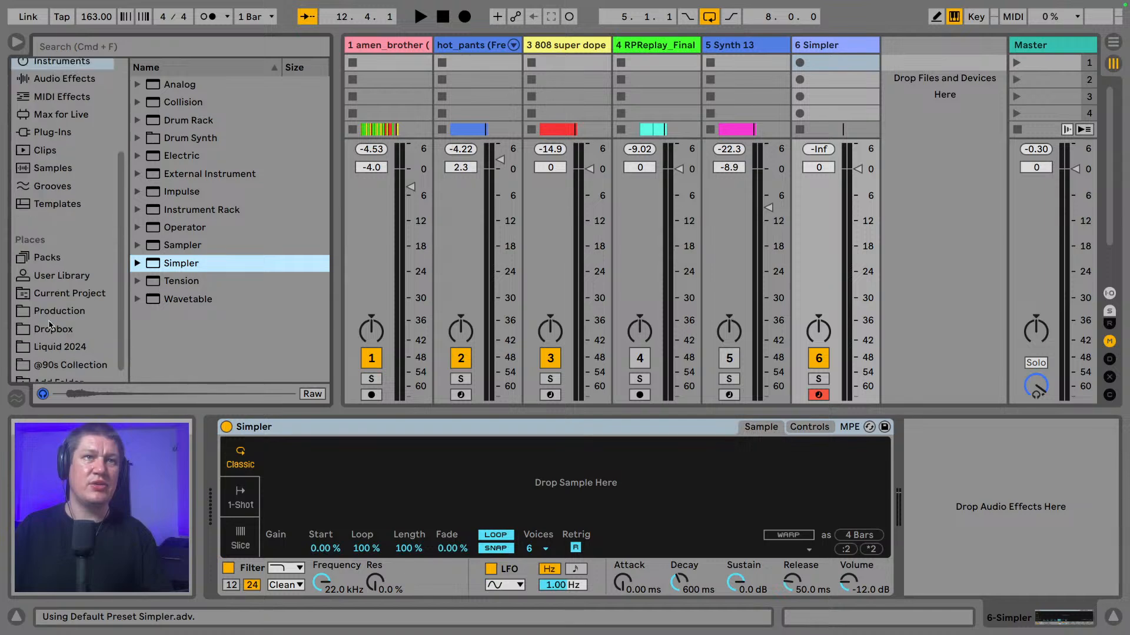
{"action": "left_click", "coordinate": [59, 301]}
{"action": "scroll", "coordinate": [209, 324], "scroll_direction": "down", "scroll_amount": 2}
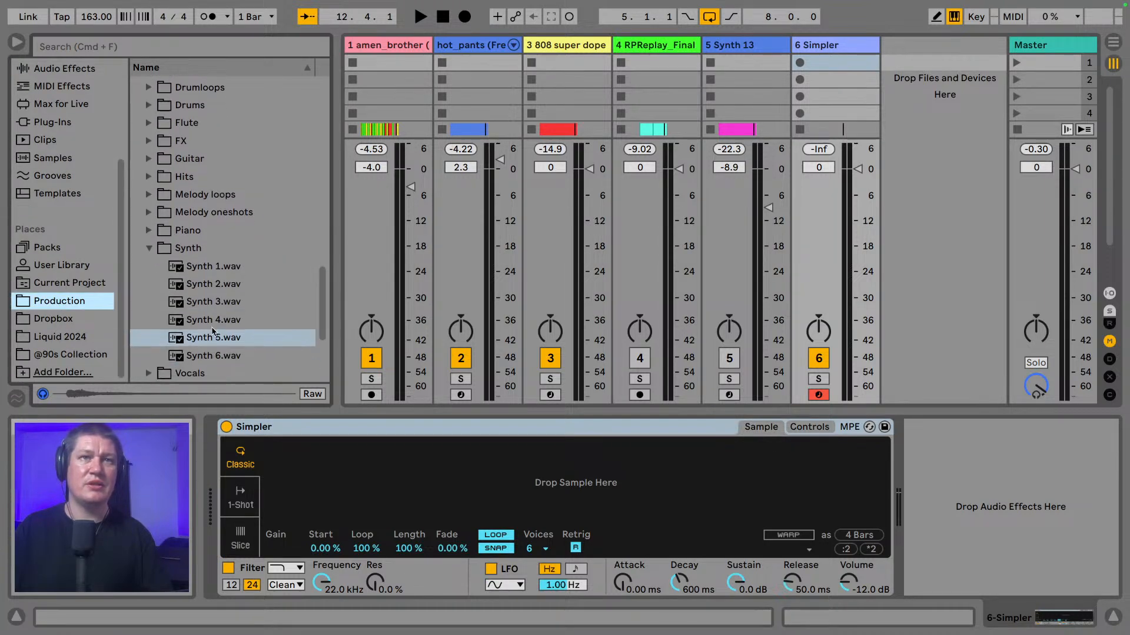
{"action": "left_click_drag", "start_coordinate": [217, 337], "coordinate": [301, 446]}
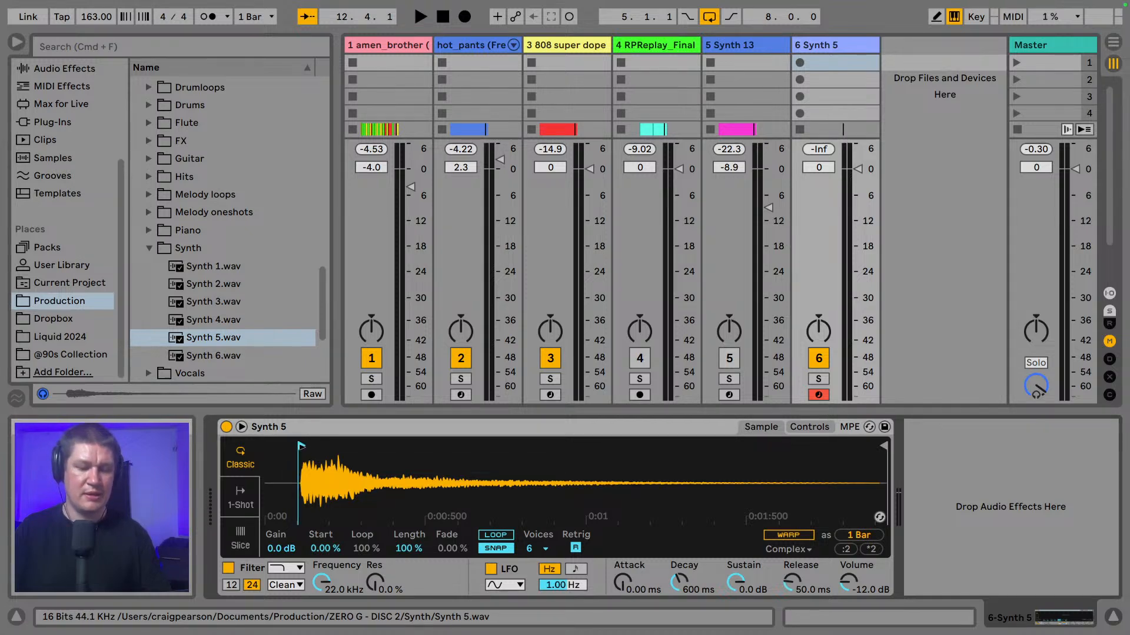
- Play repeated notes on the Synth 5 Simpler to audition the sample, and briefly play back the loop
{"action": "key", "text": "a"}
{"action": "key", "text": "a"}
{"action": "key", "text": "a"}
{"action": "key", "text": "a"}
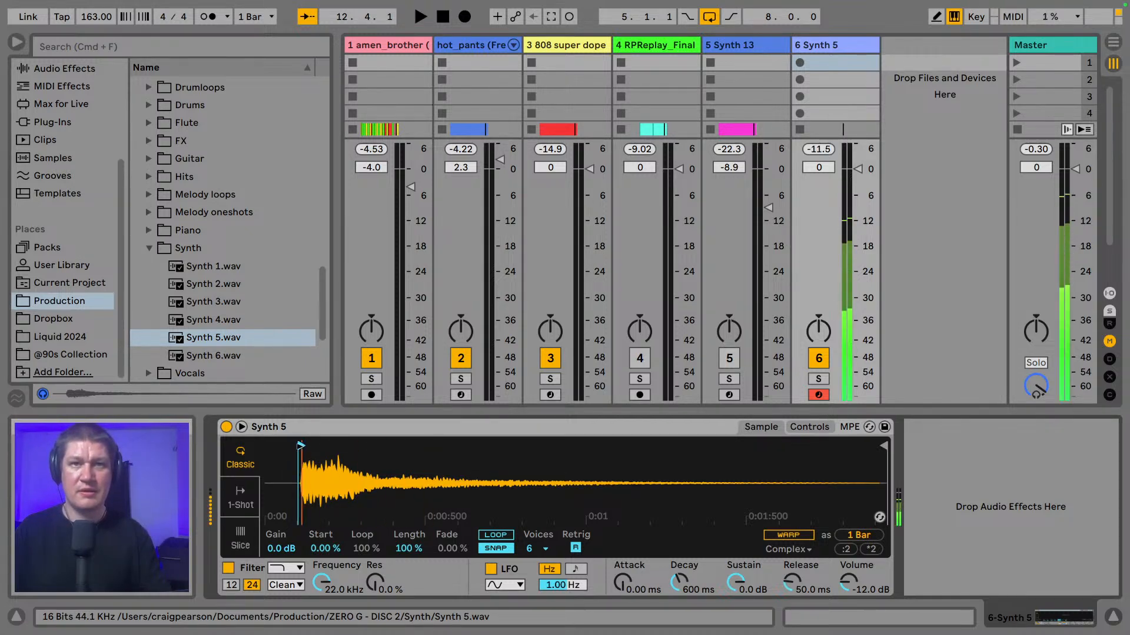
{"action": "key", "text": "a"}
{"action": "key", "text": "a"}
{"action": "key", "text": "a"}
{"action": "key", "text": "a"}
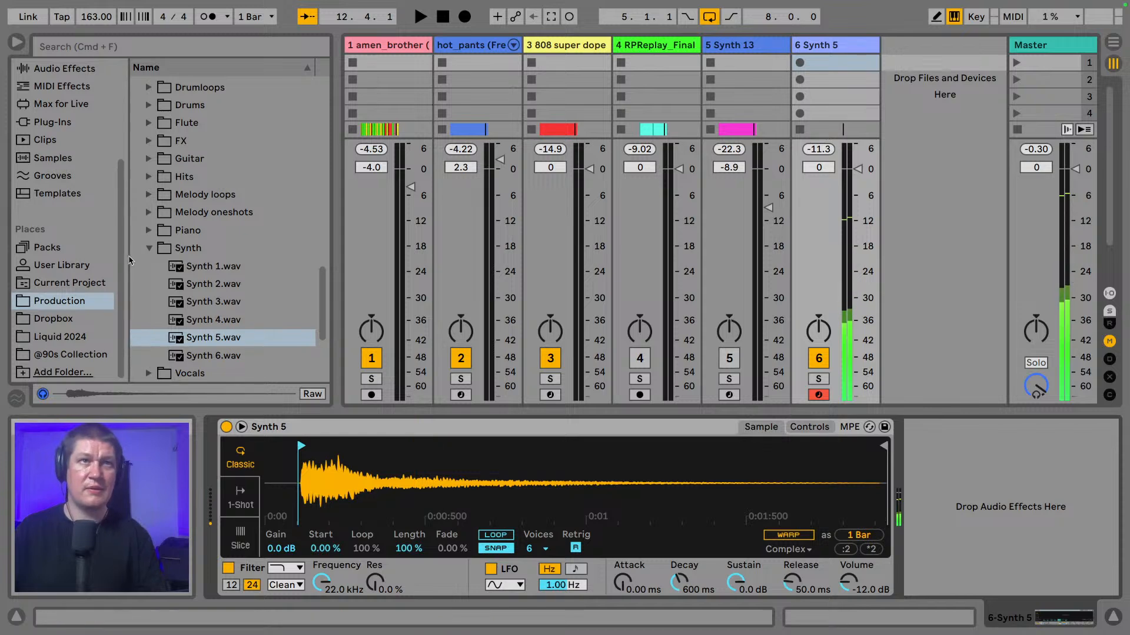
{"action": "key", "text": "space"}
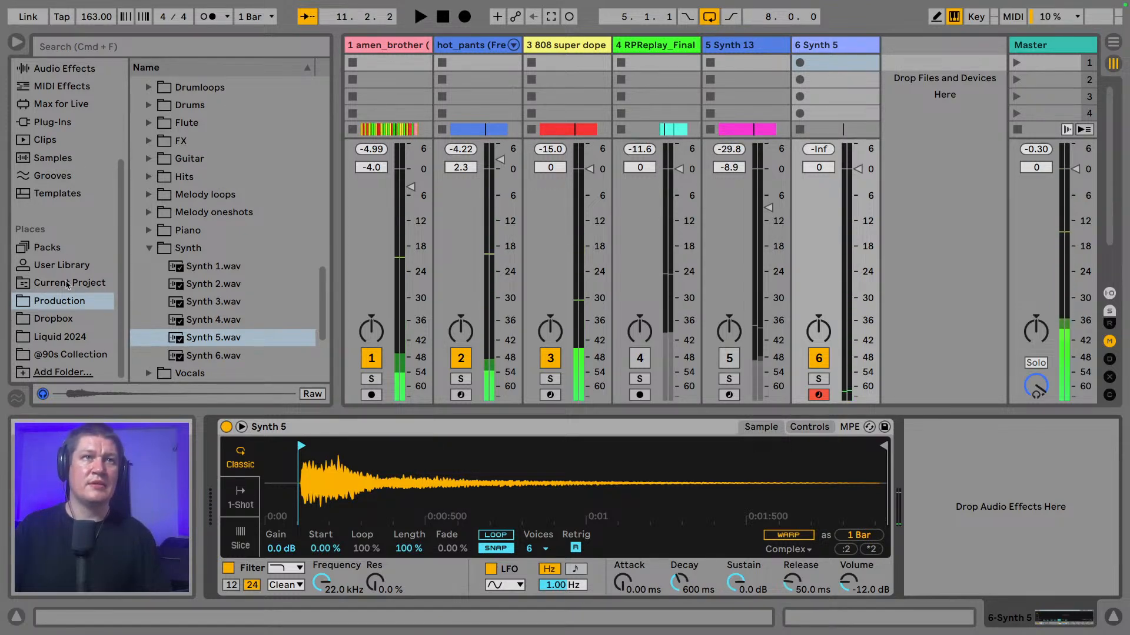
- Add a Tuner after the Simpler on the Synth 5 track
{"action": "scroll", "coordinate": [68, 285], "scroll_direction": "up", "scroll_amount": 2}
{"action": "left_click", "coordinate": [80, 100]}
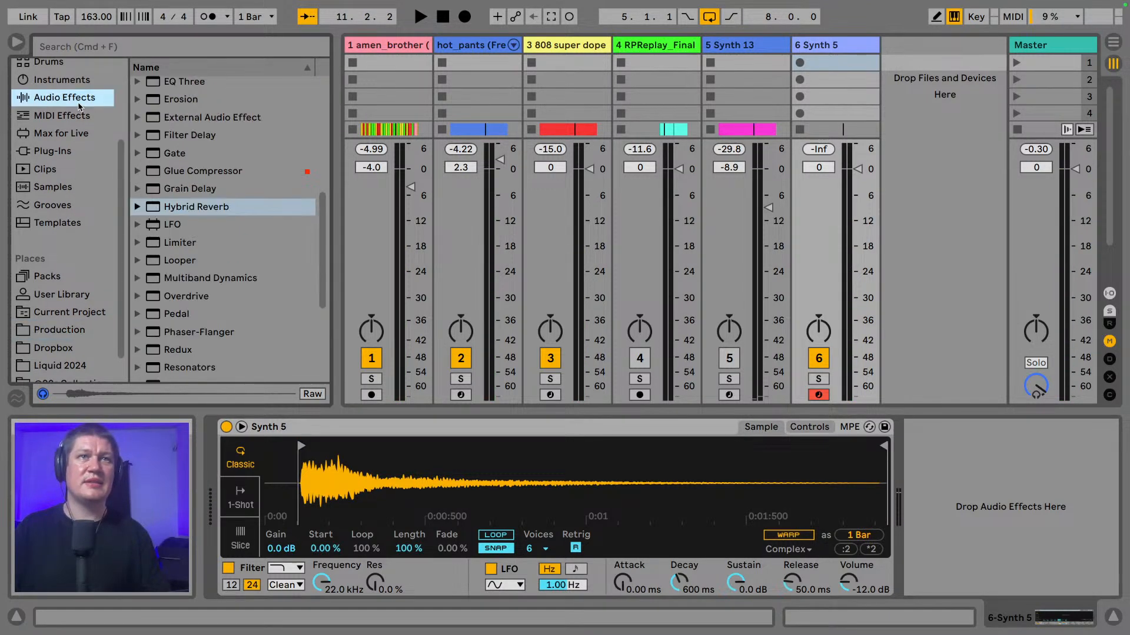
{"action": "scroll", "coordinate": [190, 196], "scroll_direction": "down", "scroll_amount": 5}
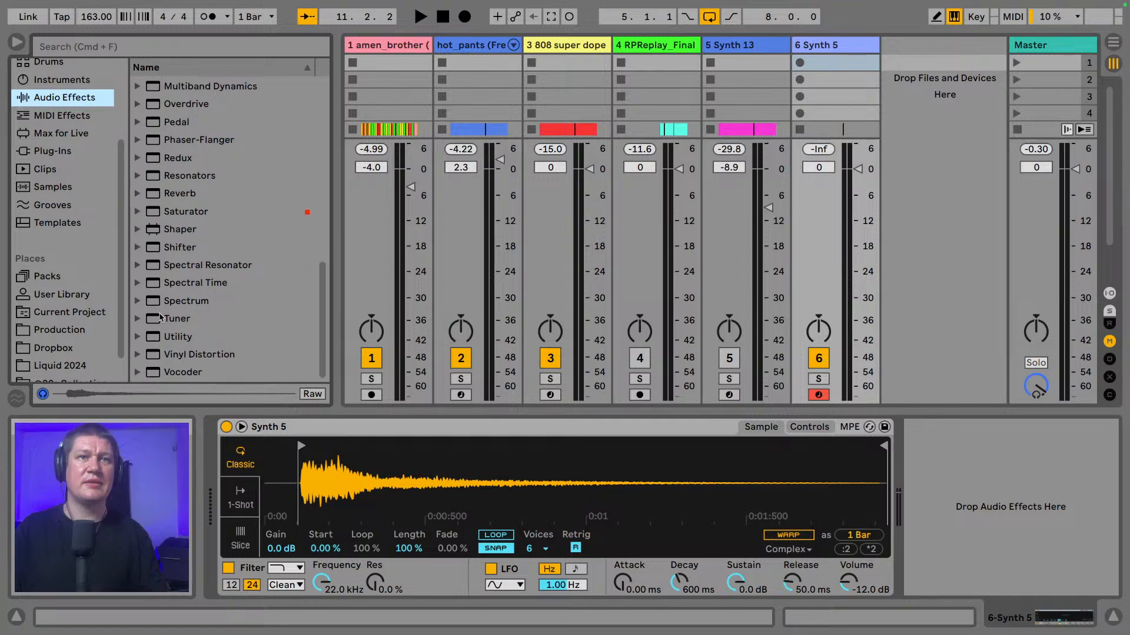
{"action": "left_click_drag", "start_coordinate": [177, 318], "coordinate": [946, 486]}
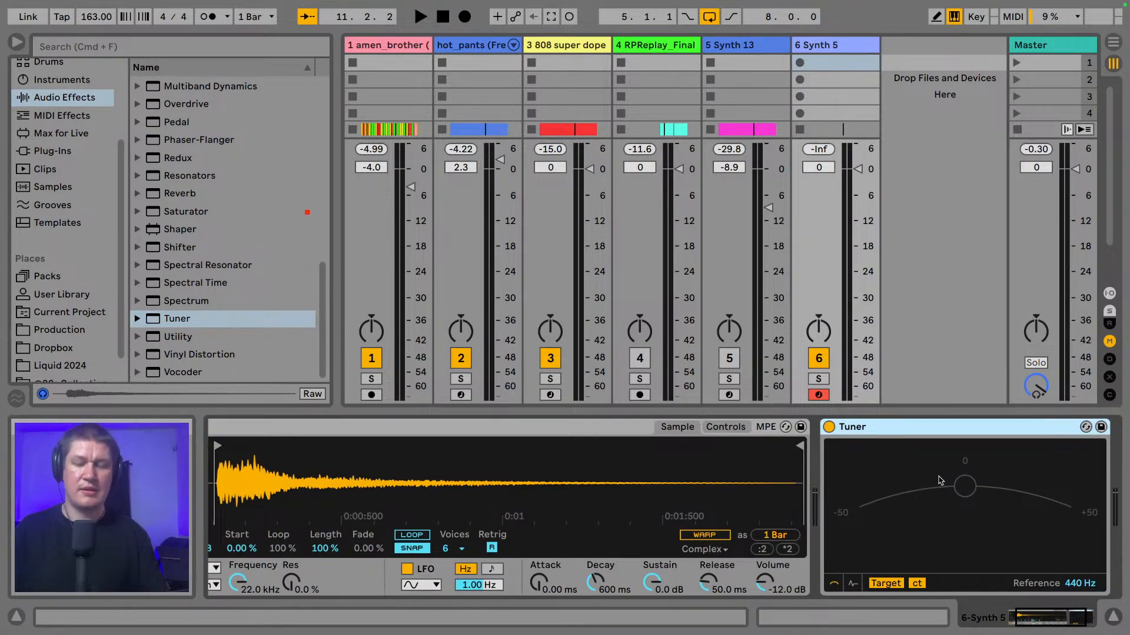
- Play the Synth 5 note repeatedly to check its pitch in the Tuner, and start loop playback to compare
{"action": "key", "text": "a"}
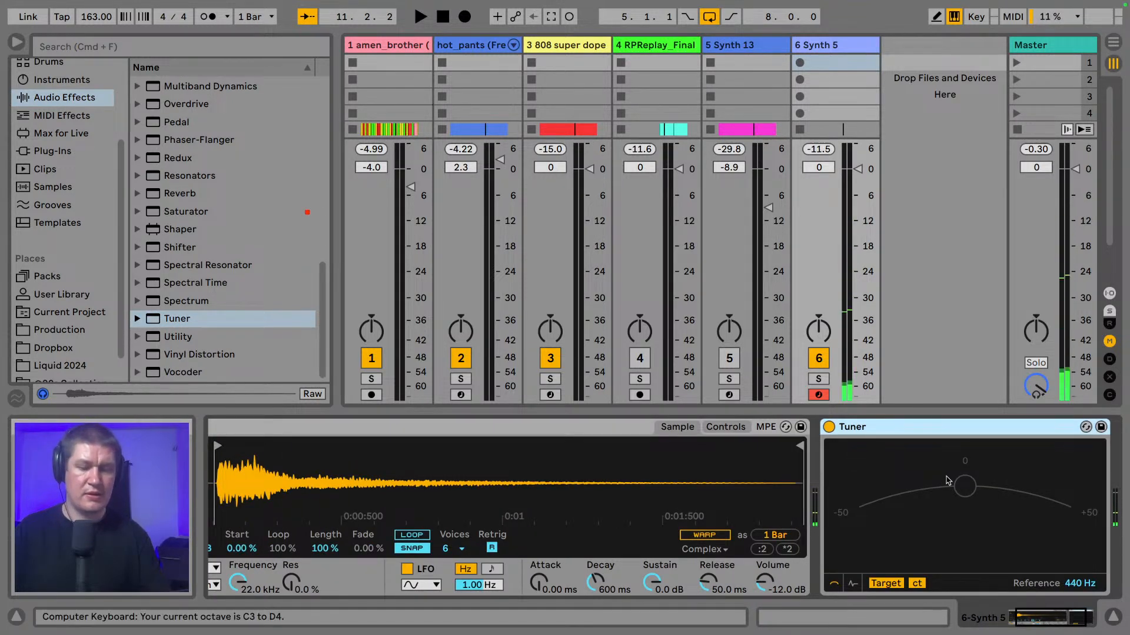
{"action": "key", "text": "a"}
{"action": "key", "text": "a"}
{"action": "key", "text": "a"}
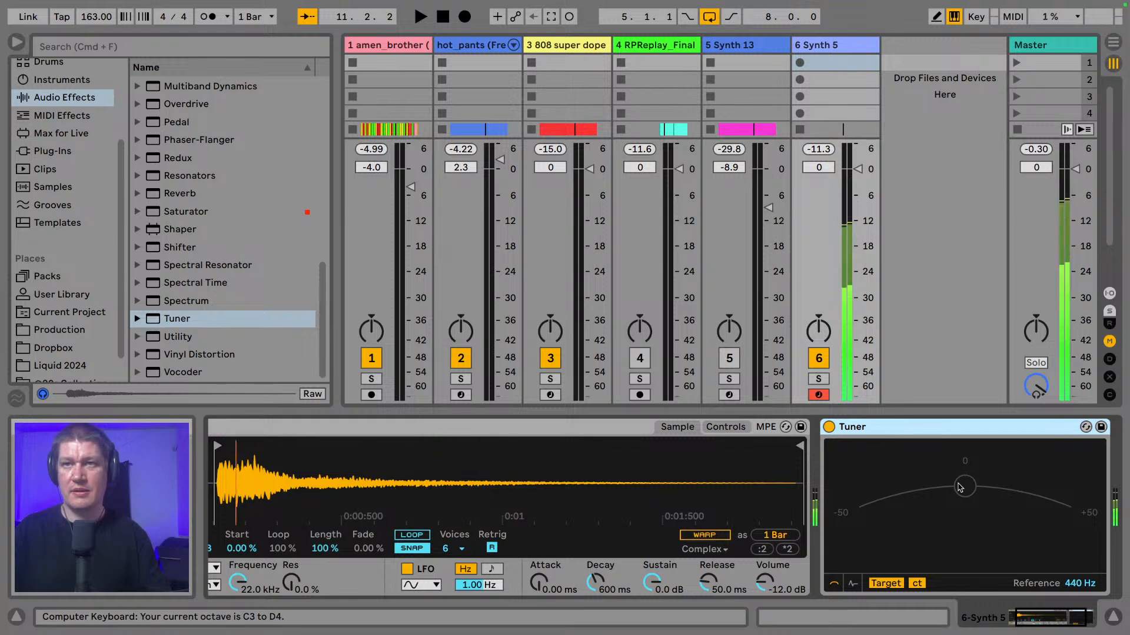
{"action": "key", "text": "a"}
{"action": "key", "text": "a"}
{"action": "key", "text": "a"}
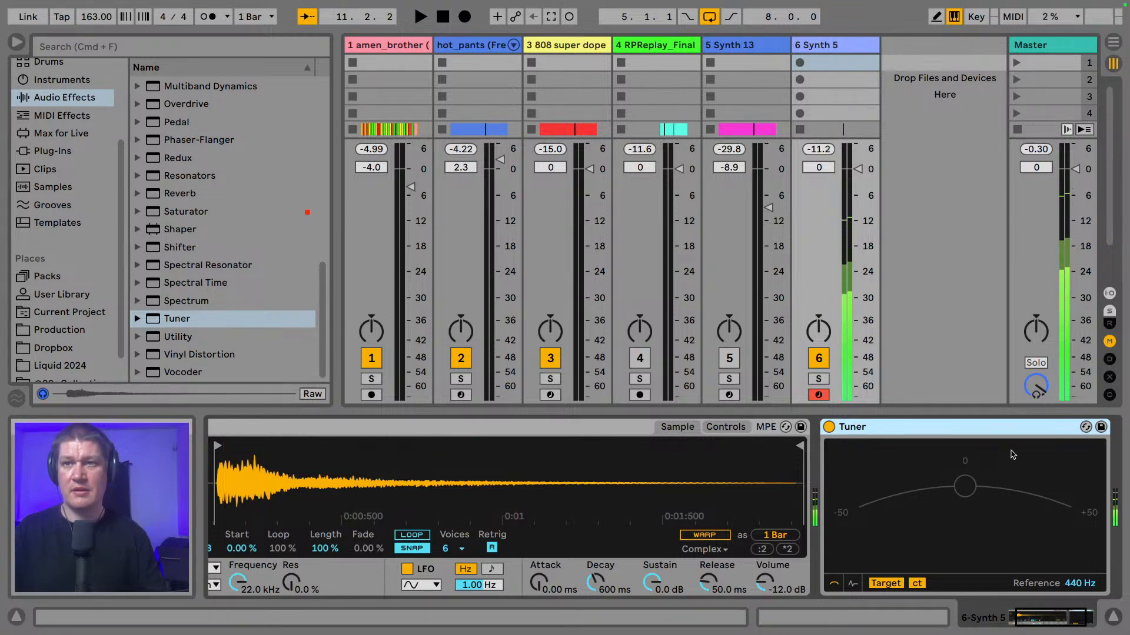
{"action": "key", "text": "a"}
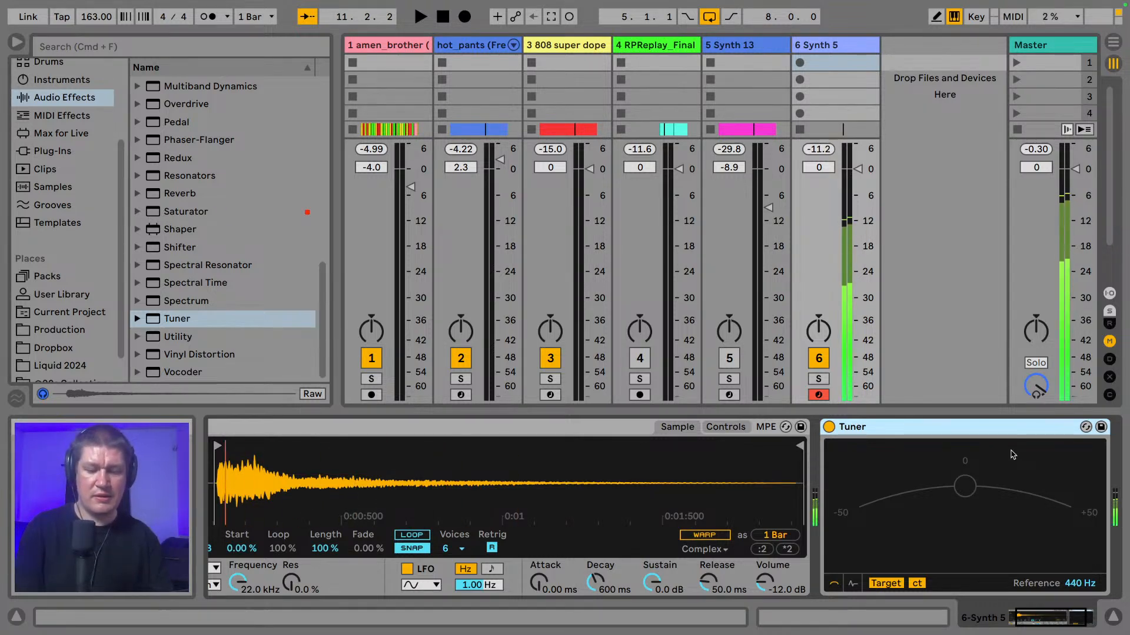
{"action": "key", "text": "a"}
{"action": "key", "text": "a"}
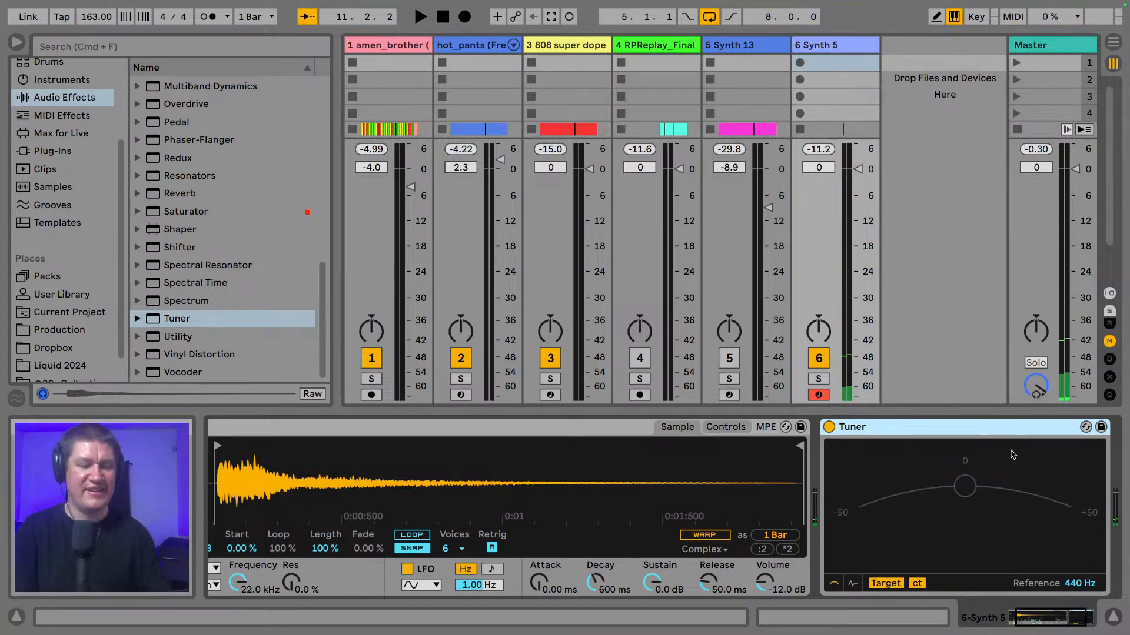
{"action": "key", "text": "space"}
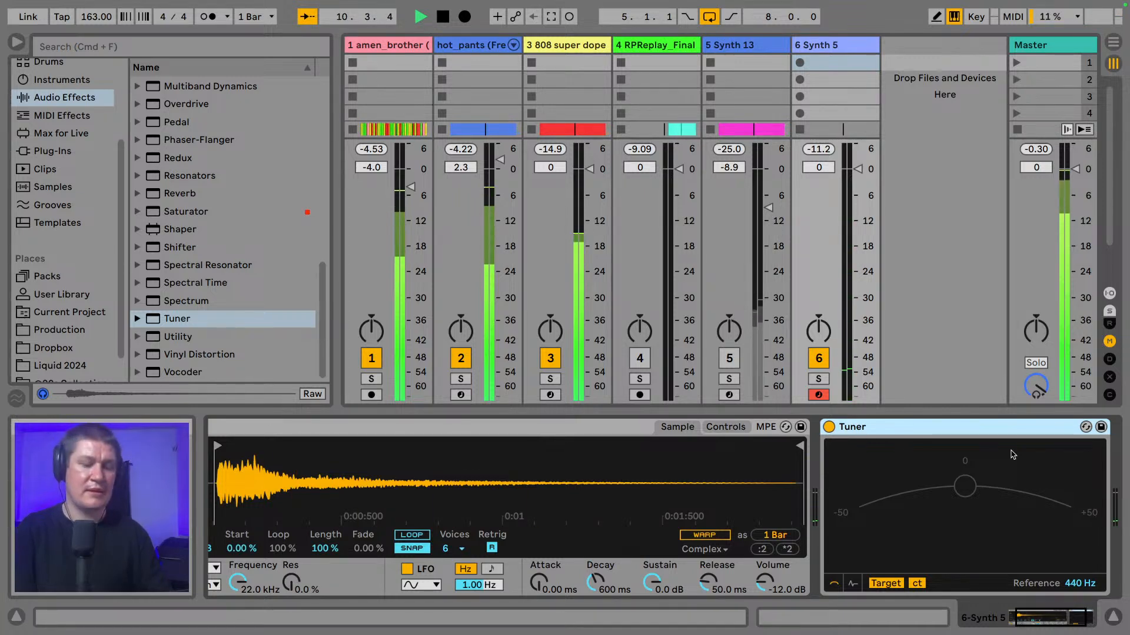
- Switch to the arrangement, reactivate the Synth 13 track and play the loop while reviewing its effects chain
{"action": "key", "text": "Tab"}
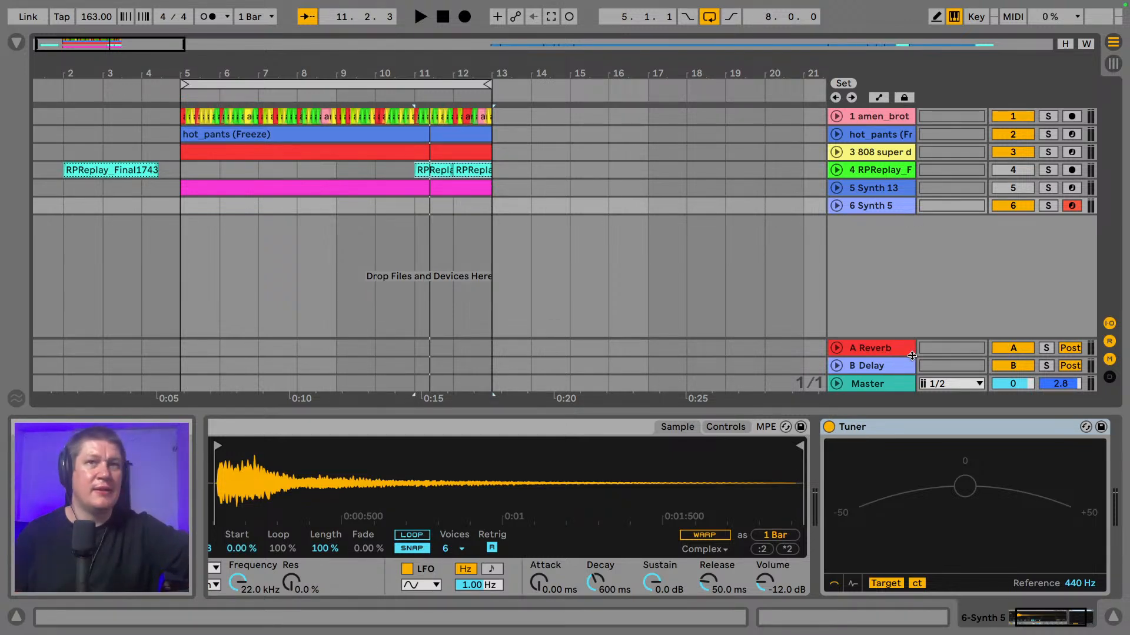
{"action": "key", "text": "space"}
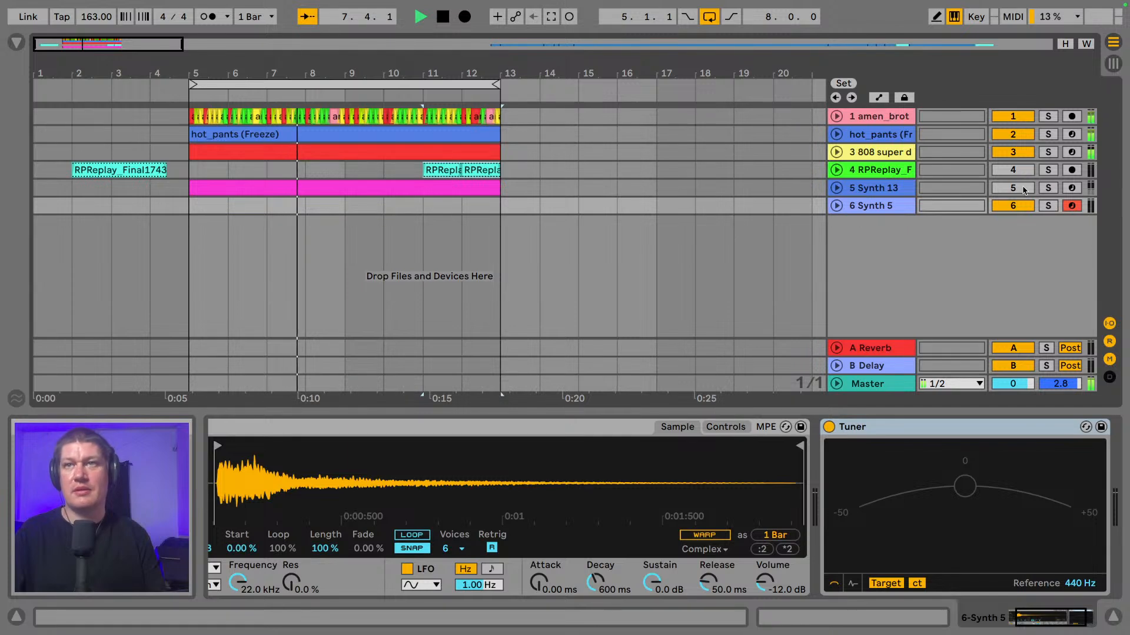
{"action": "left_click", "coordinate": [1024, 190]}
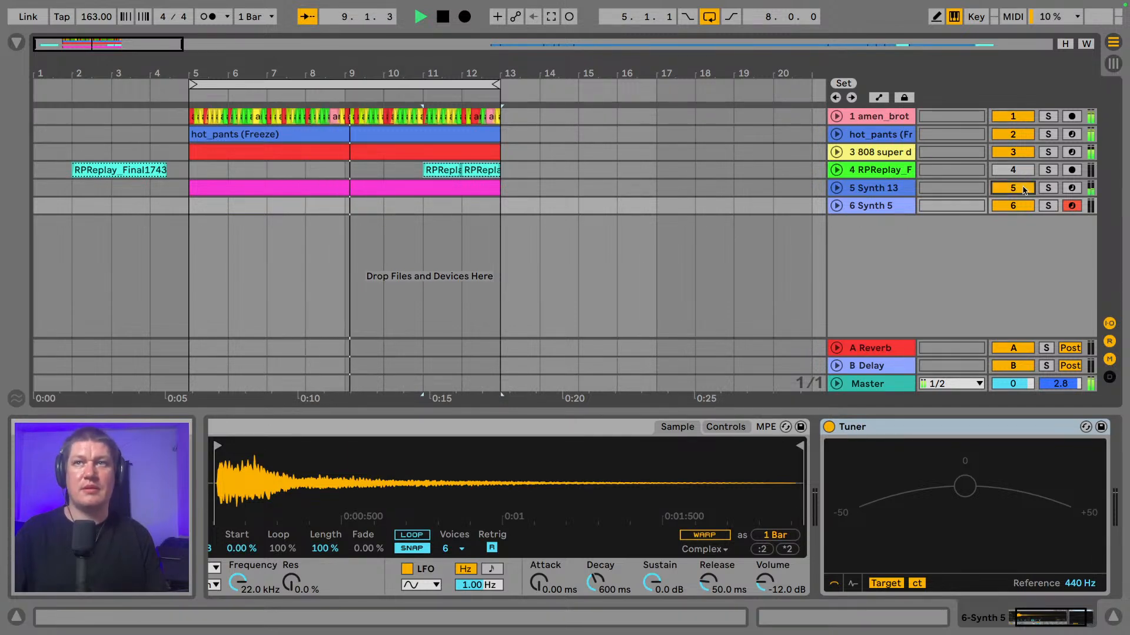
{"action": "left_click", "coordinate": [889, 188]}
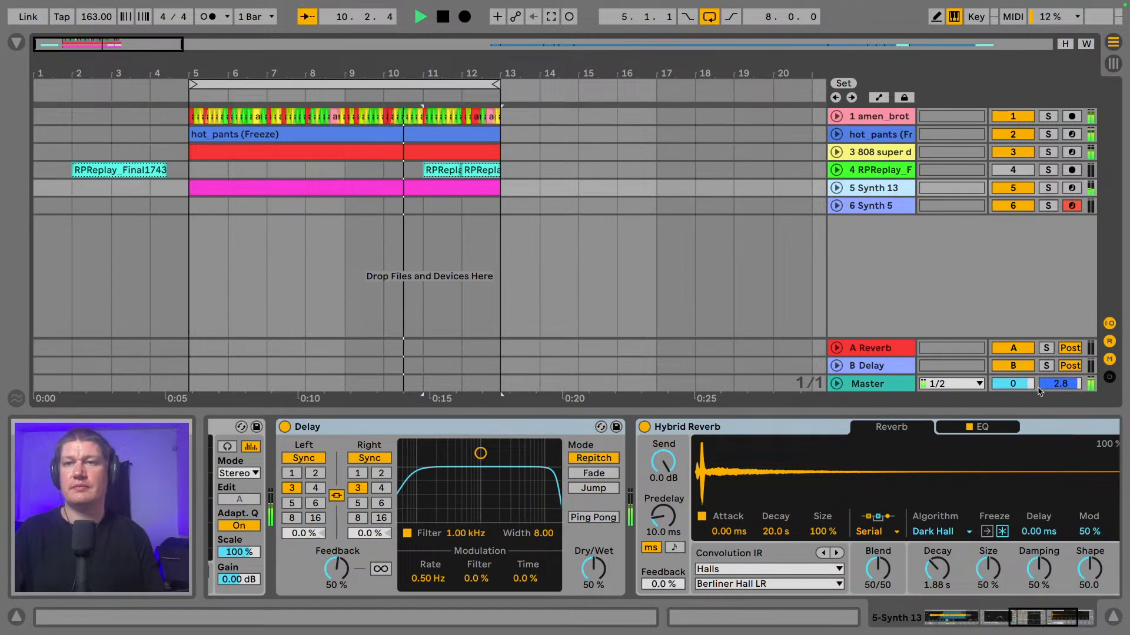
{"action": "scroll", "coordinate": [1024, 596], "scroll_direction": "right", "scroll_amount": 5}
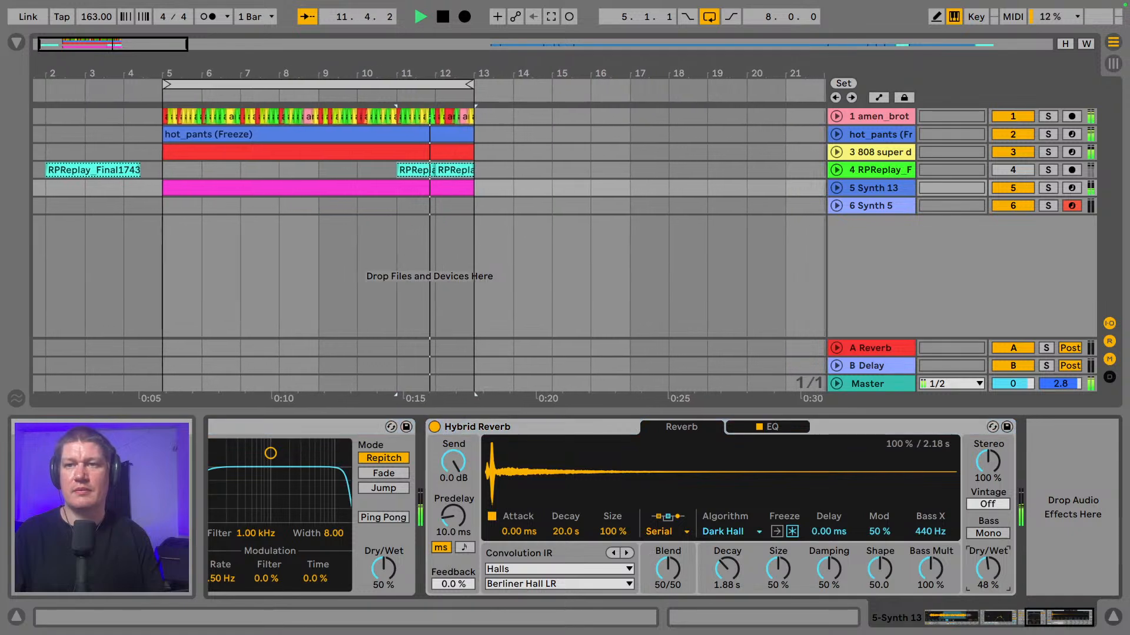
{"action": "scroll", "coordinate": [877, 574], "scroll_direction": "left", "scroll_amount": 5}
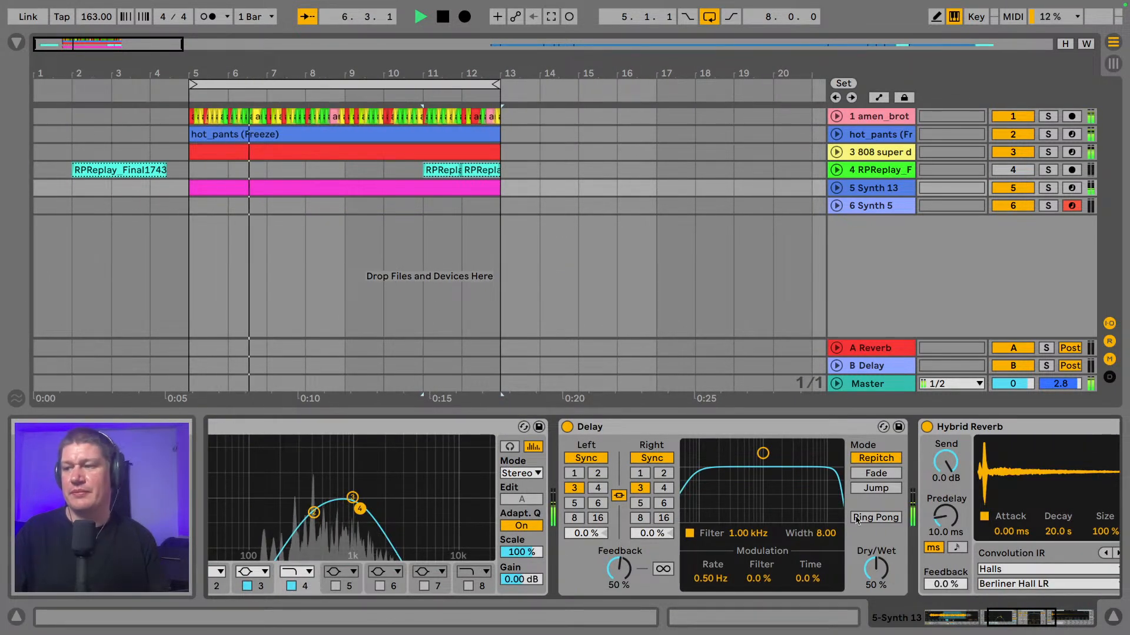
{"action": "key", "text": "space"}
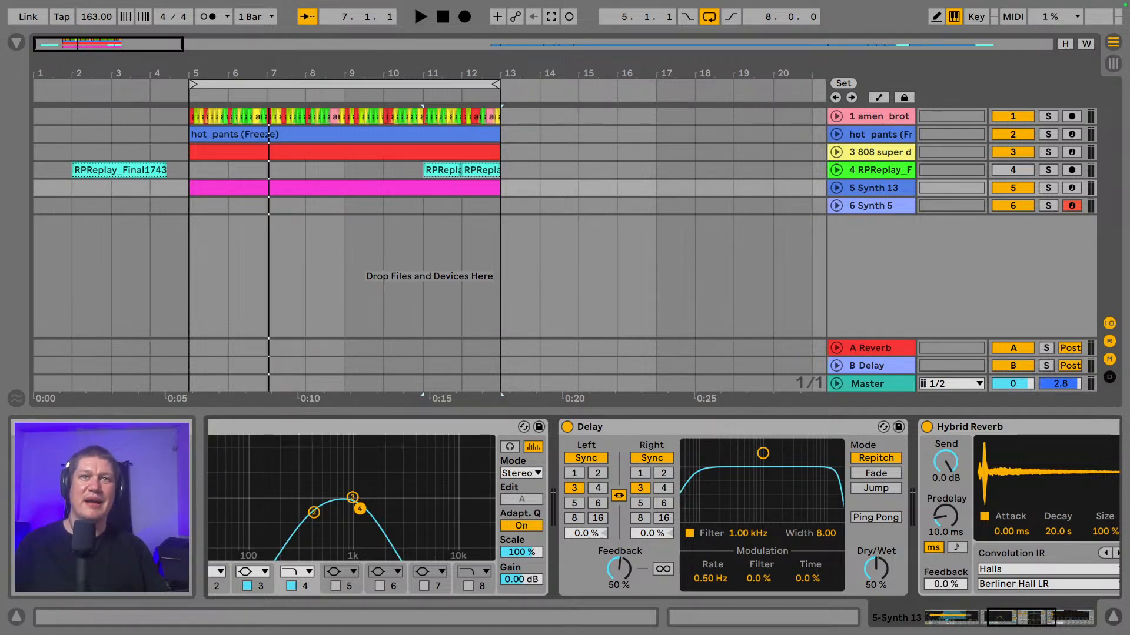
- Play the loop briefly with the hot_pants track soloed, and unsolo it after stopping
{"action": "key", "text": "space"}
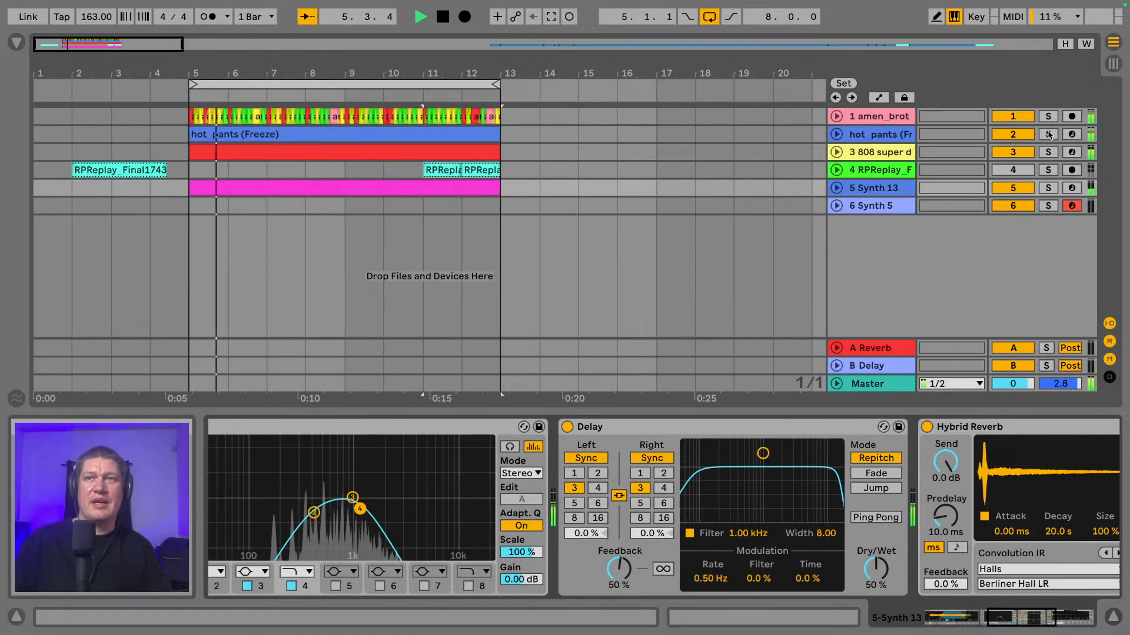
{"action": "left_click", "coordinate": [1048, 134]}
{"action": "key", "text": "space"}
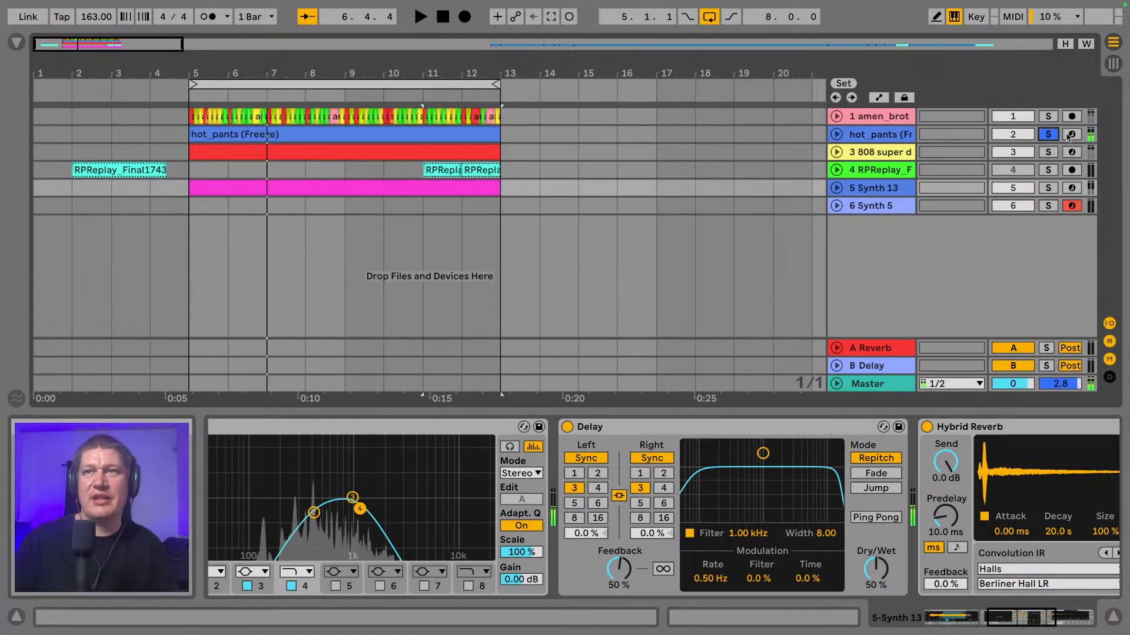
{"action": "left_click", "coordinate": [1053, 135]}
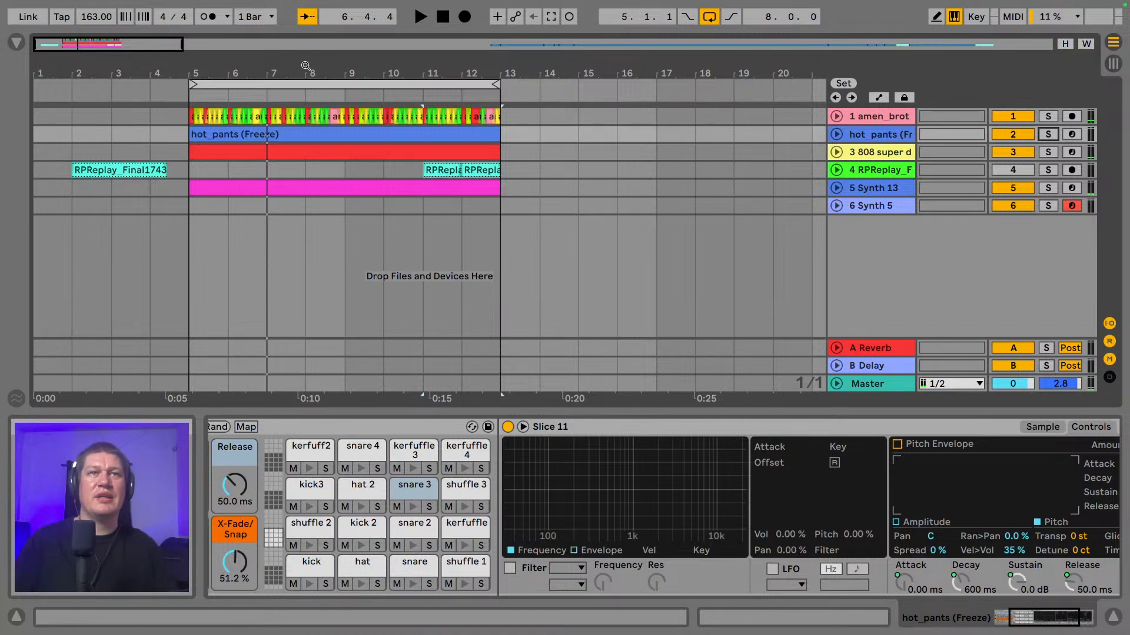
- Hide the device view, show the browser and play the eight-bar loop from bar 5
{"action": "left_click_drag", "start_coordinate": [307, 67], "coordinate": [352, 108]}
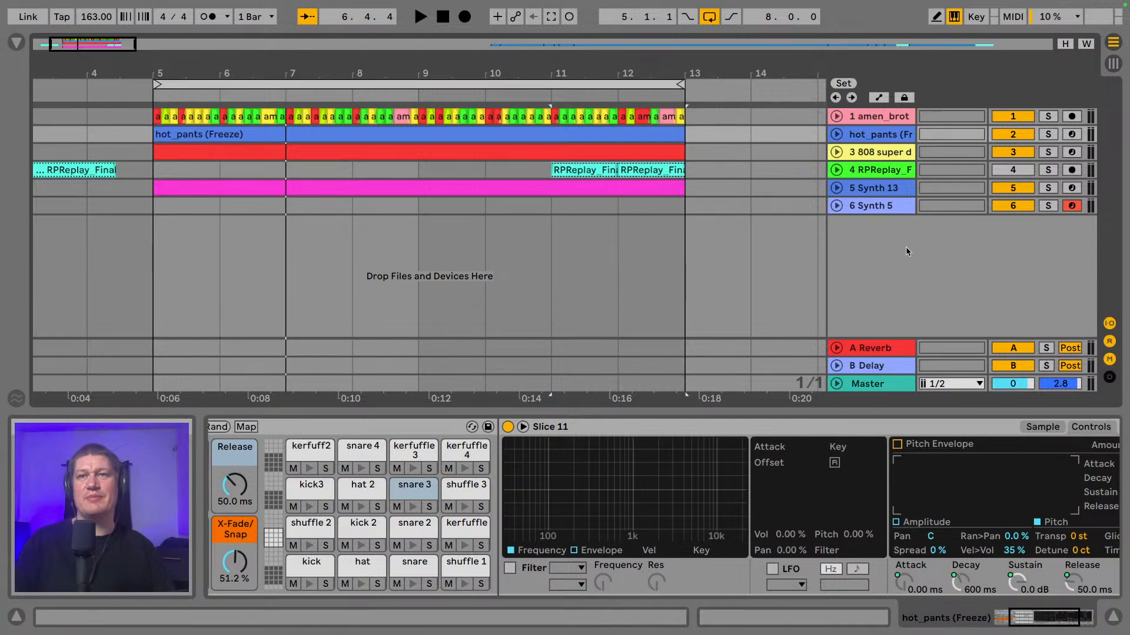
{"action": "left_click", "coordinate": [1109, 615]}
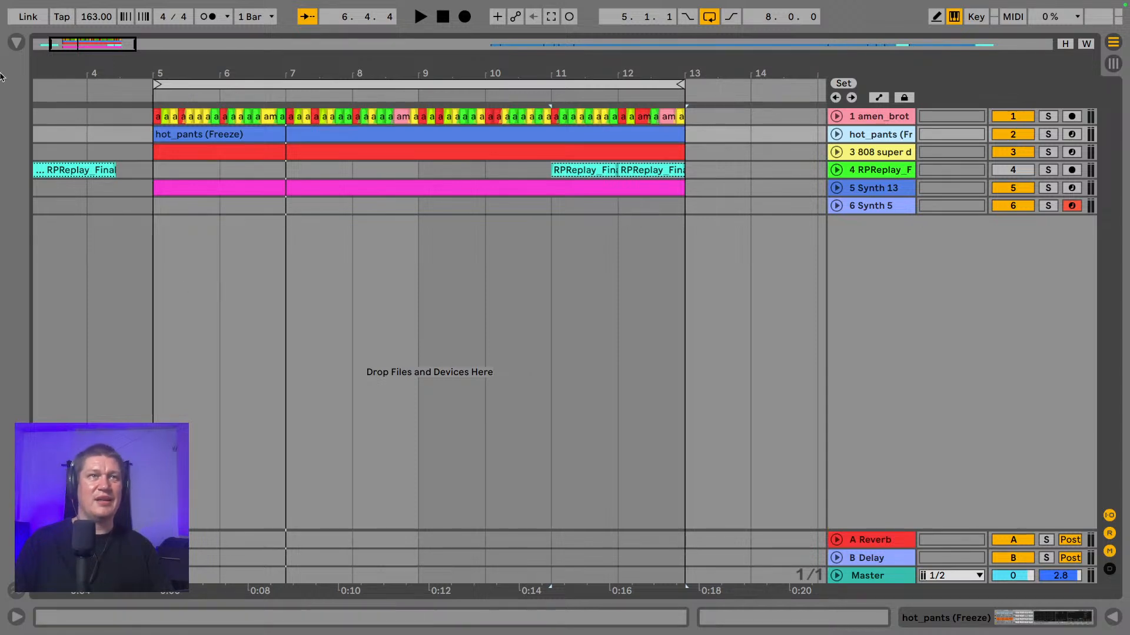
{"action": "left_click", "coordinate": [17, 42]}
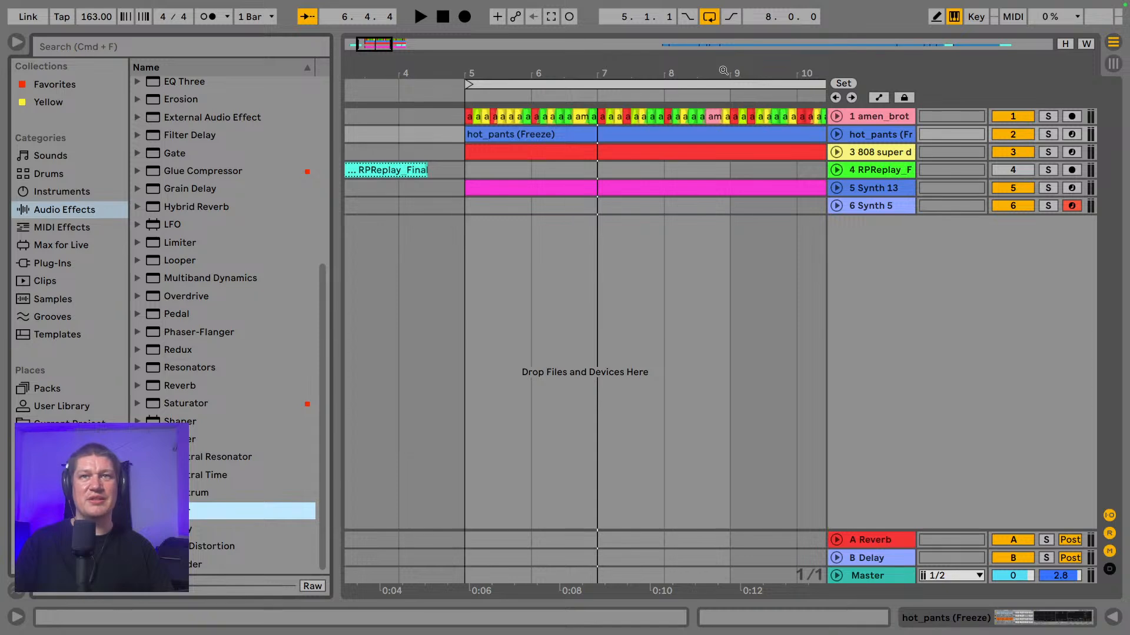
{"action": "left_click_drag", "start_coordinate": [723, 71], "coordinate": [596, 70]}
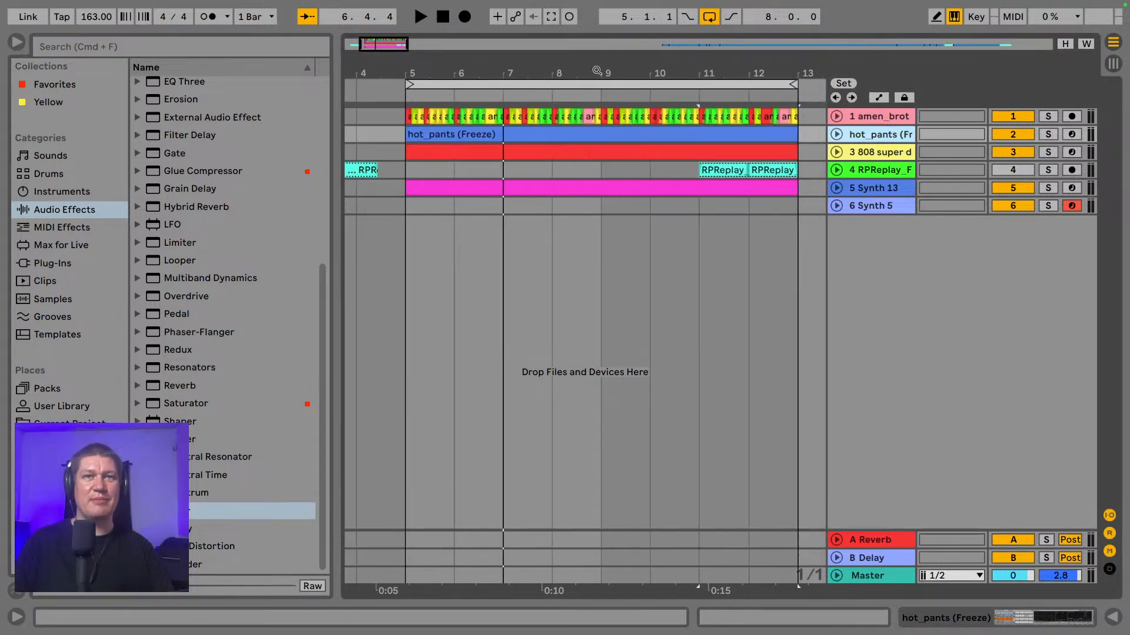
{"action": "left_click", "coordinate": [577, 86]}
{"action": "key", "text": "space"}
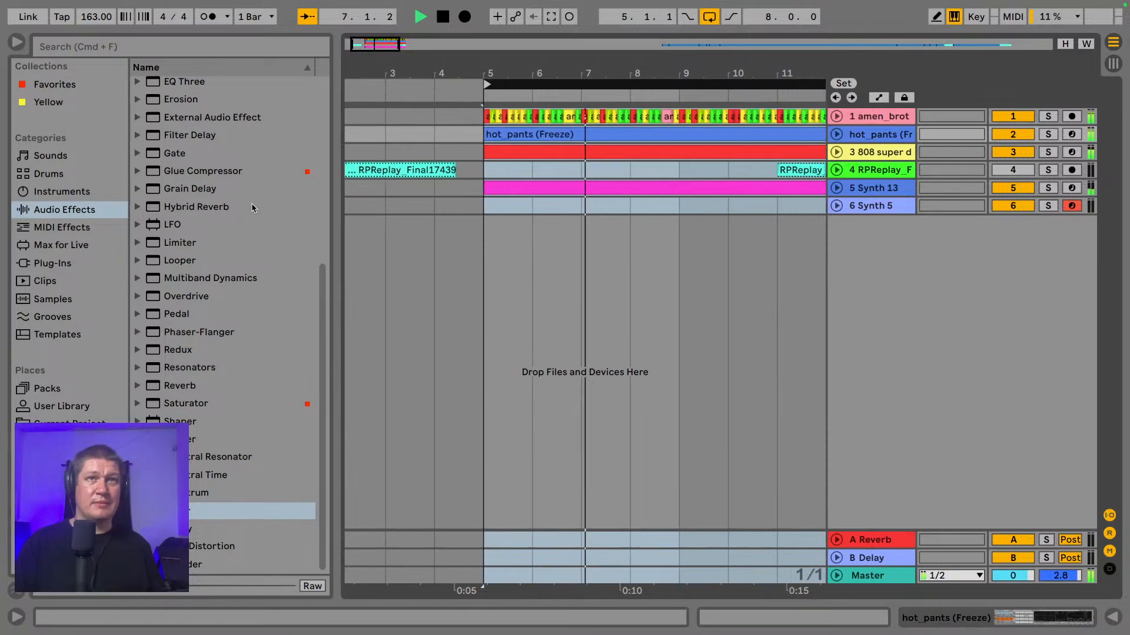
- Search the Production library for "pad"
{"action": "scroll", "coordinate": [266, 212], "scroll_direction": "up", "scroll_amount": 1}
{"action": "scroll", "coordinate": [266, 211], "scroll_direction": "down", "scroll_amount": 1}
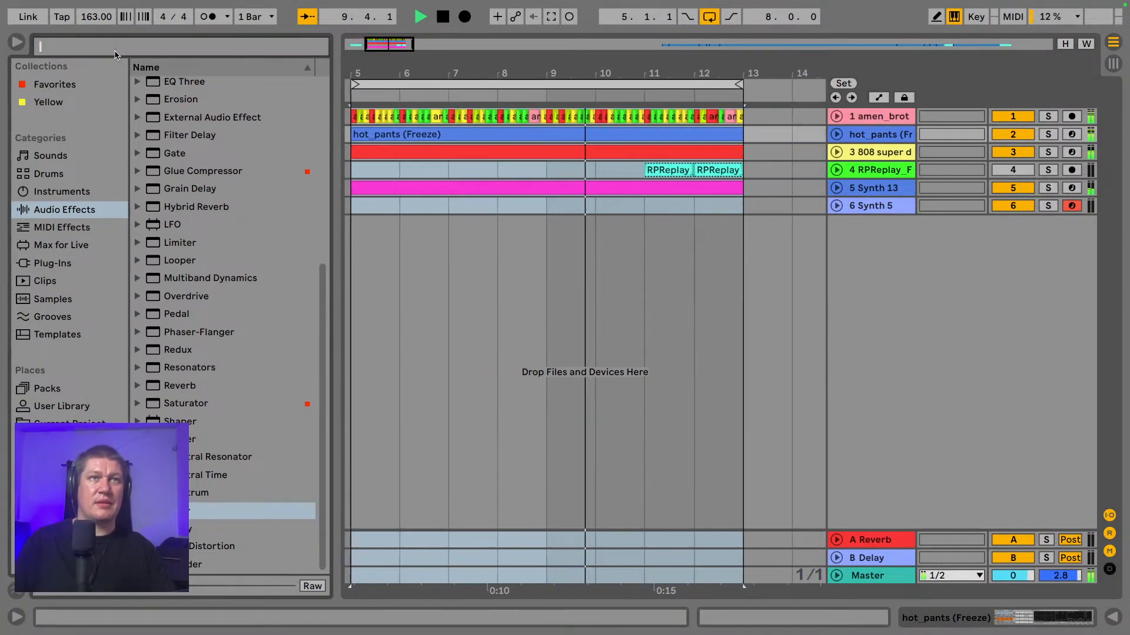
{"action": "left_click", "coordinate": [115, 53]}
{"action": "type", "text": "pad"}
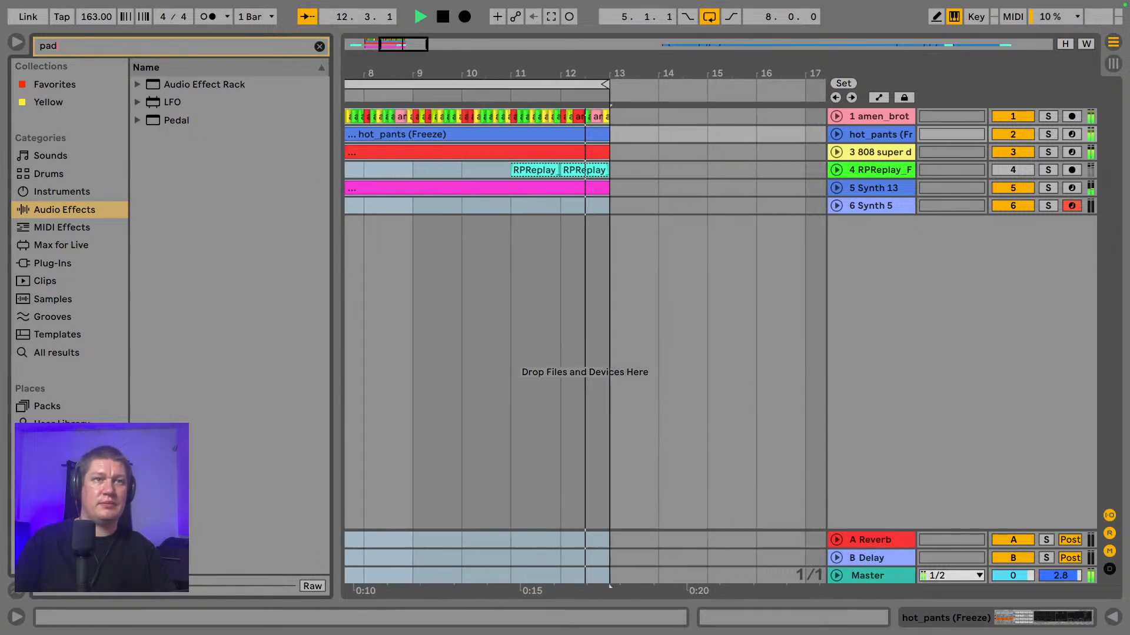
{"action": "left_click", "coordinate": [50, 460]}
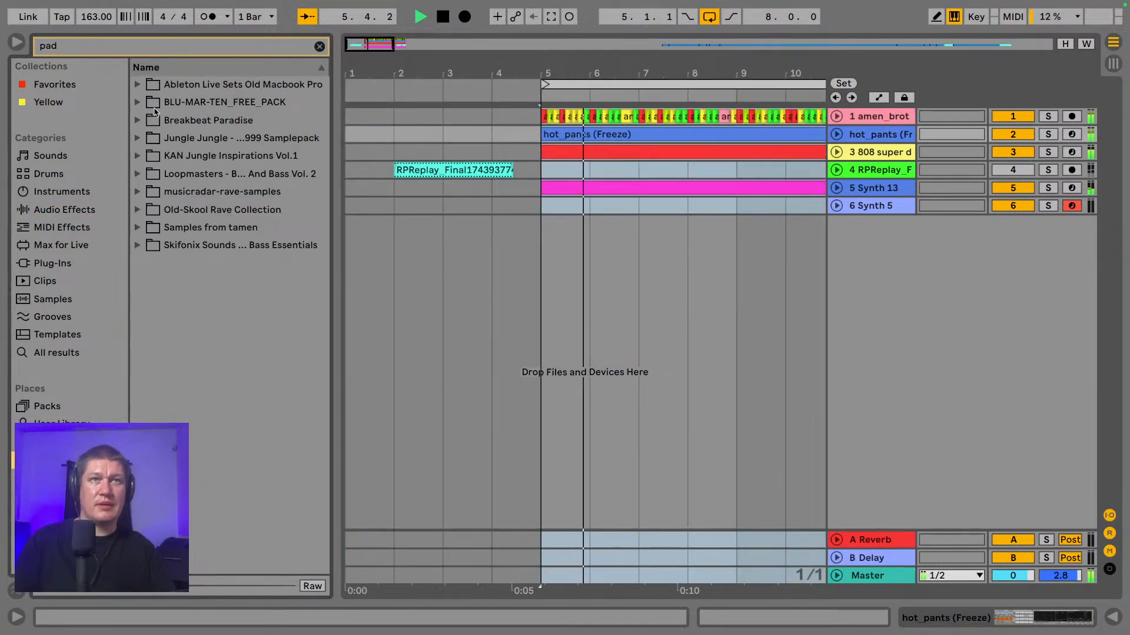
- Audition the three pad samples in the Layers folder of KAN Jungle Inspirations Vol.1
{"action": "left_click", "coordinate": [138, 155]}
{"action": "left_click", "coordinate": [149, 174]}
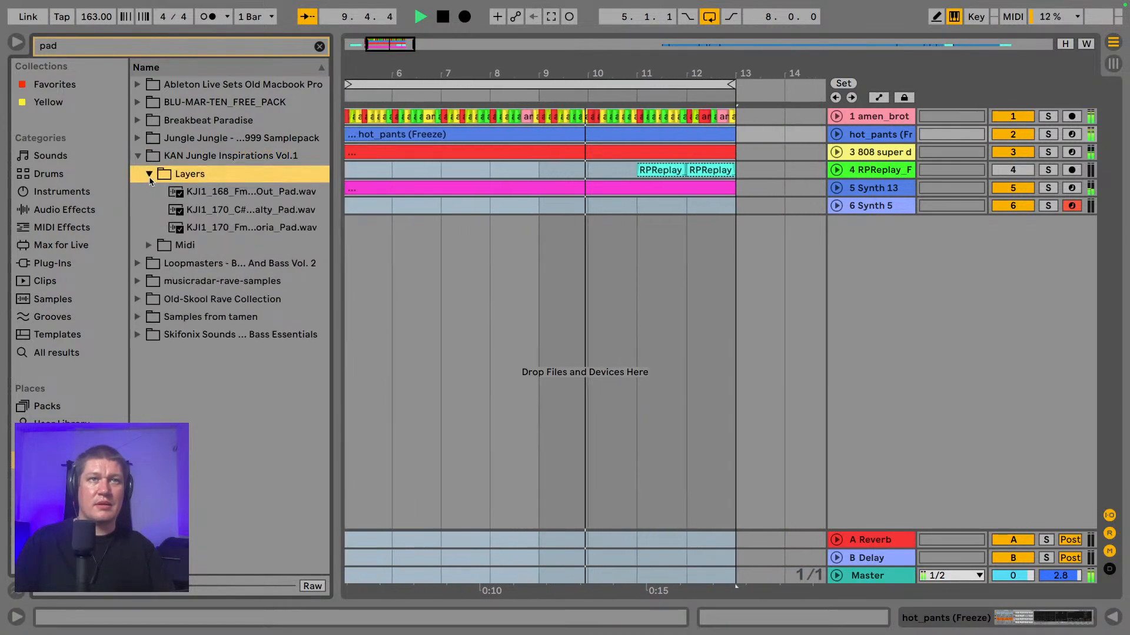
{"action": "left_click", "coordinate": [192, 193]}
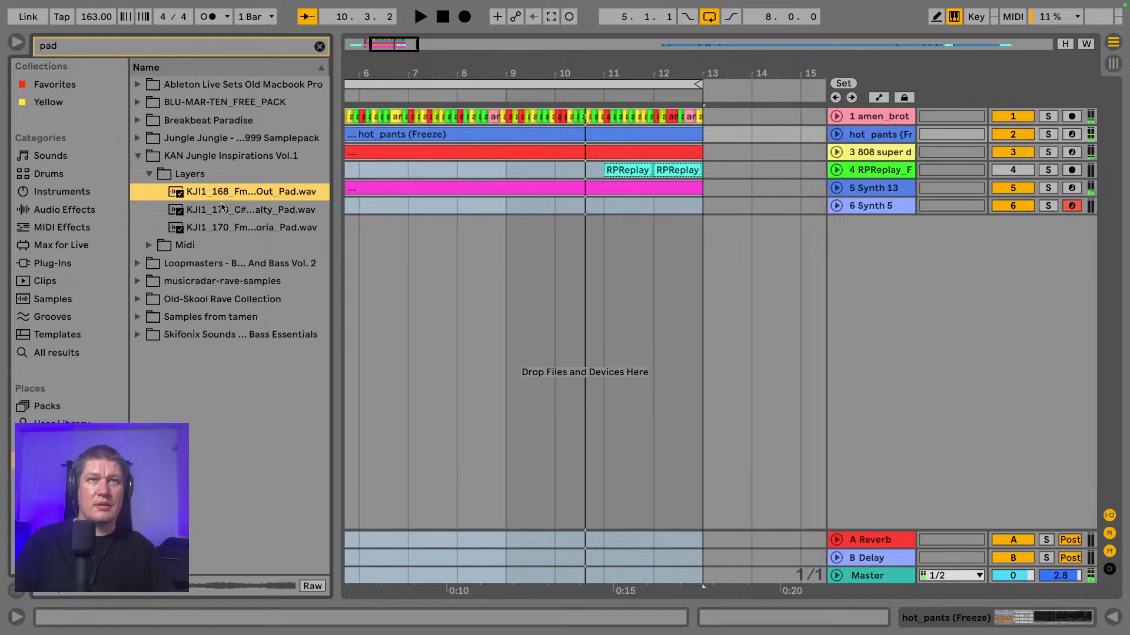
{"action": "left_click", "coordinate": [246, 211]}
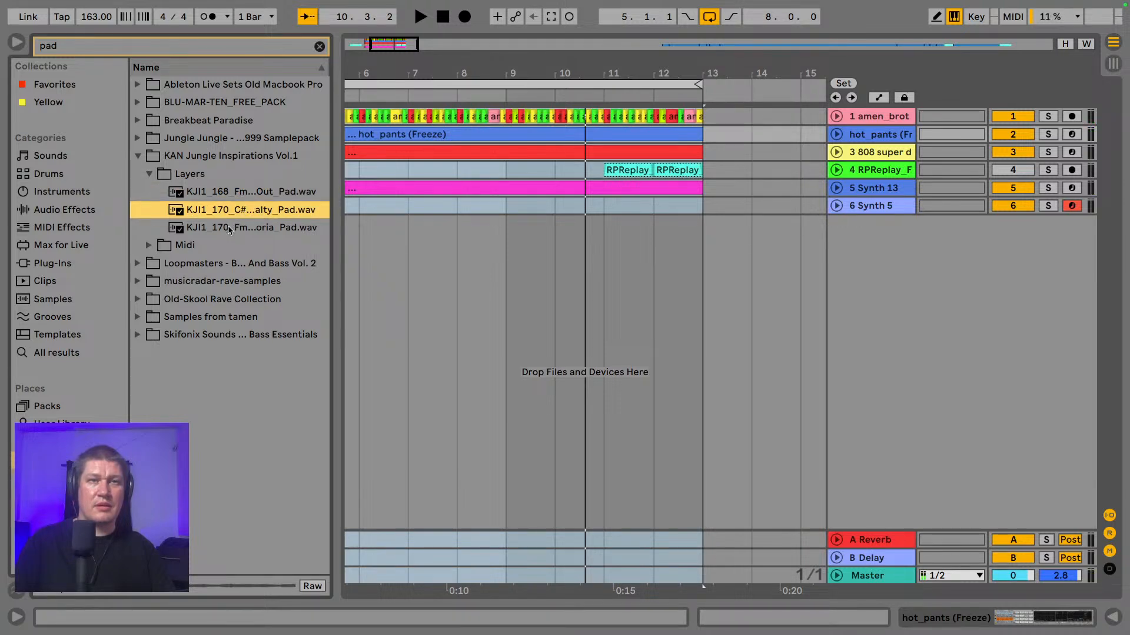
{"action": "left_click", "coordinate": [230, 230]}
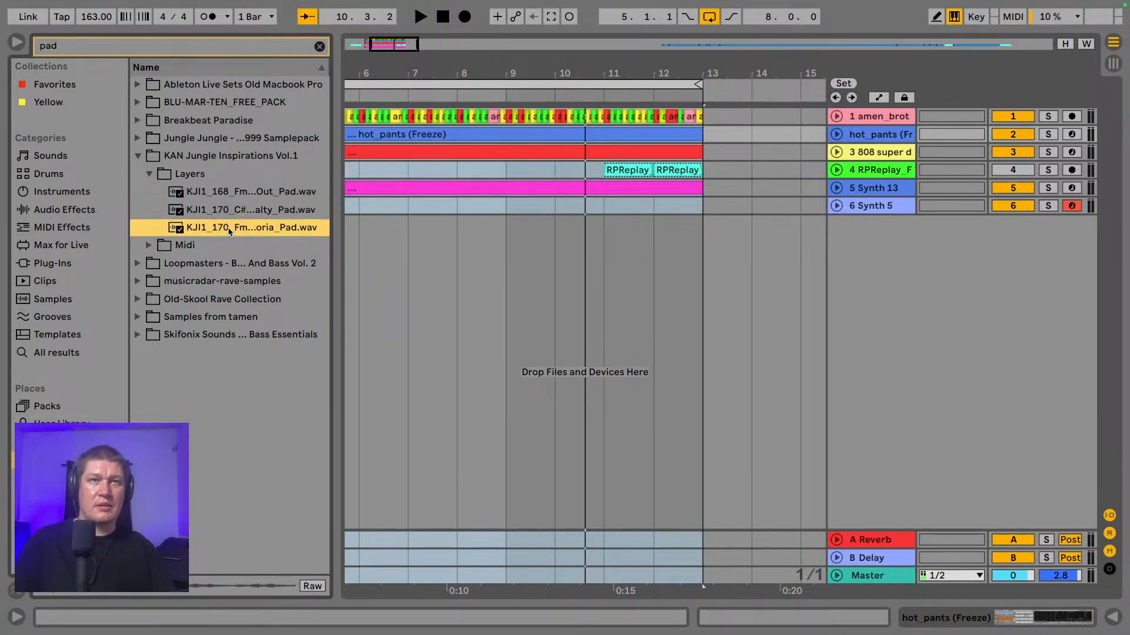
- Check the Loopmasters folder and audition Paddy01.wav and Paddy02.wav in the musicradar-rave-samples FX folder
{"action": "left_click", "coordinate": [139, 263]}
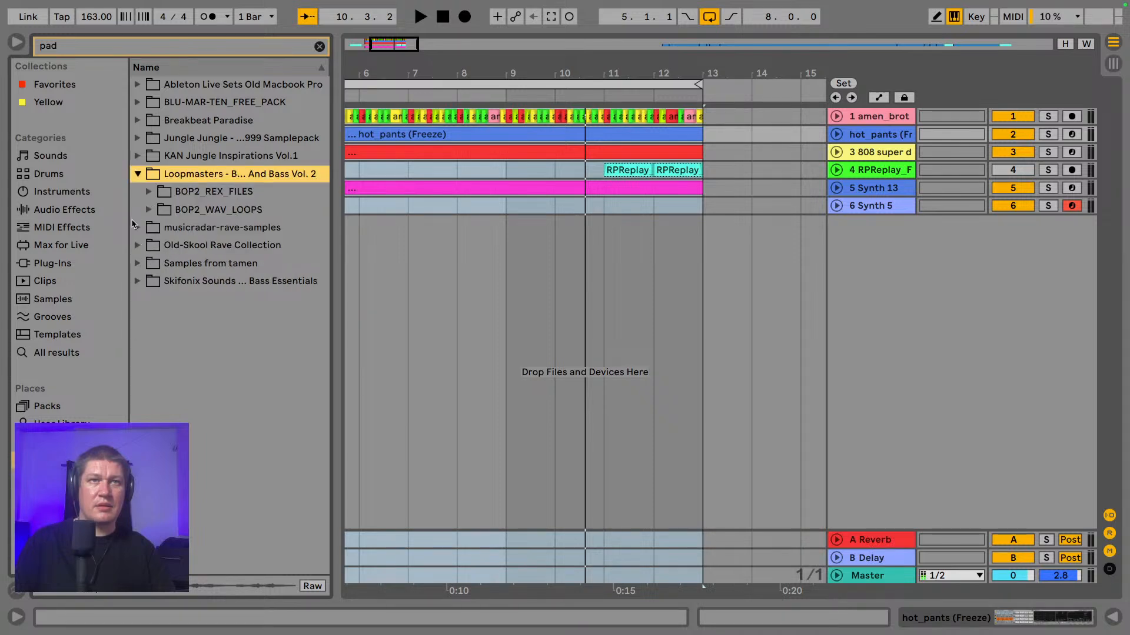
{"action": "left_click", "coordinate": [136, 228]}
{"action": "left_click", "coordinate": [149, 210]}
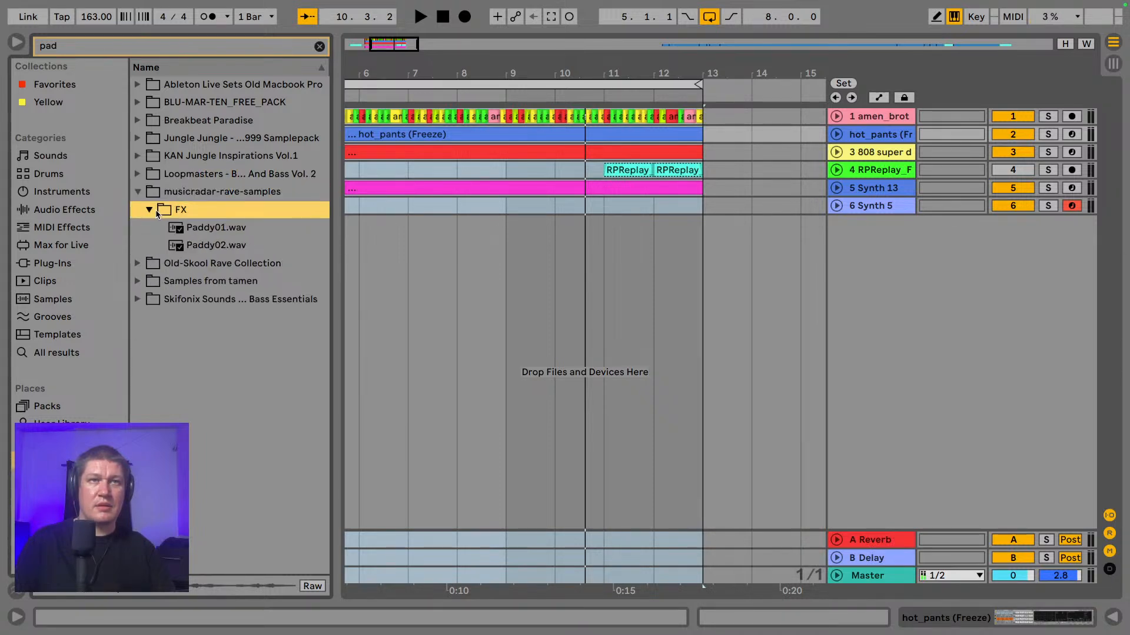
{"action": "left_click", "coordinate": [187, 229]}
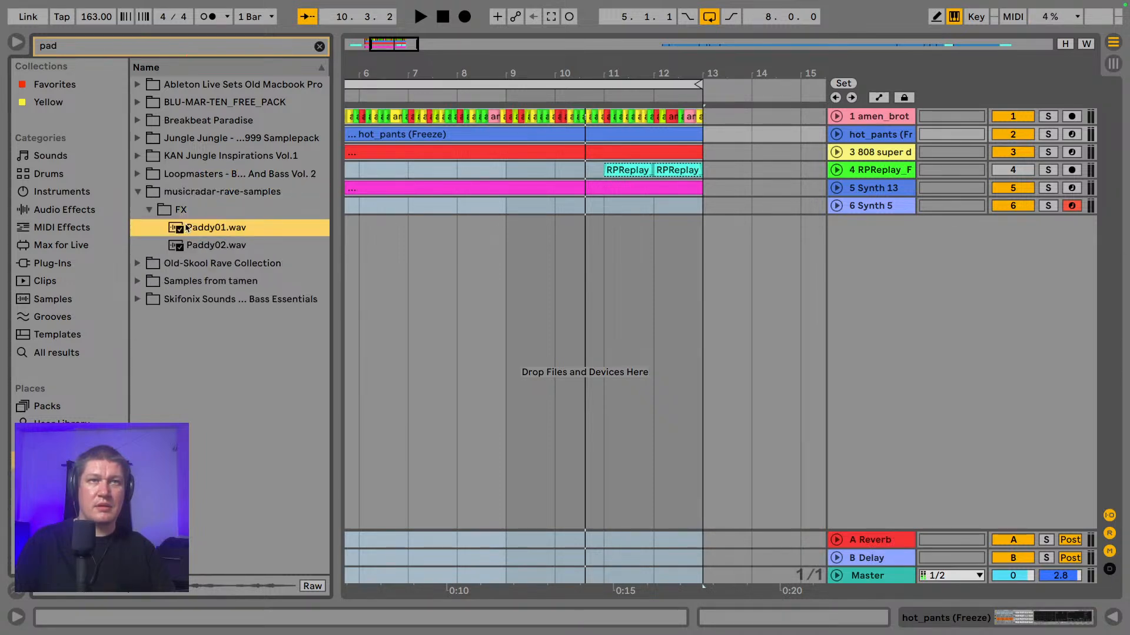
{"action": "left_click", "coordinate": [214, 247]}
- Browse the Pitch_Pad samples in Old-Skool Rave Collection's Groove Criminals Synth Samples folder
{"action": "left_click", "coordinate": [137, 264]}
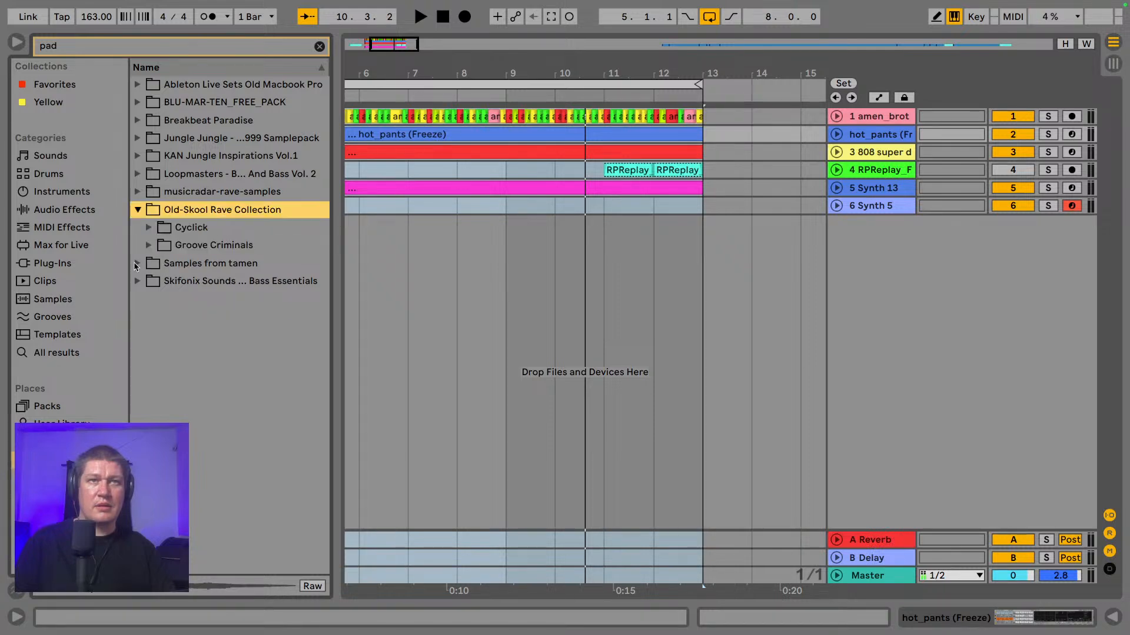
{"action": "left_click", "coordinate": [150, 245]}
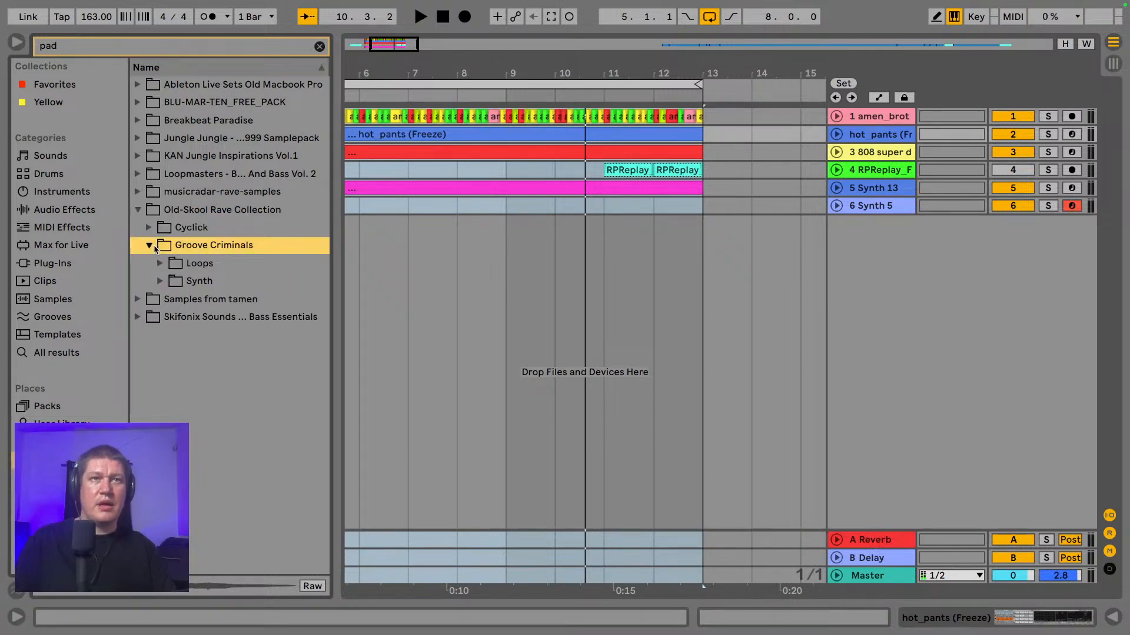
{"action": "left_click", "coordinate": [159, 281]}
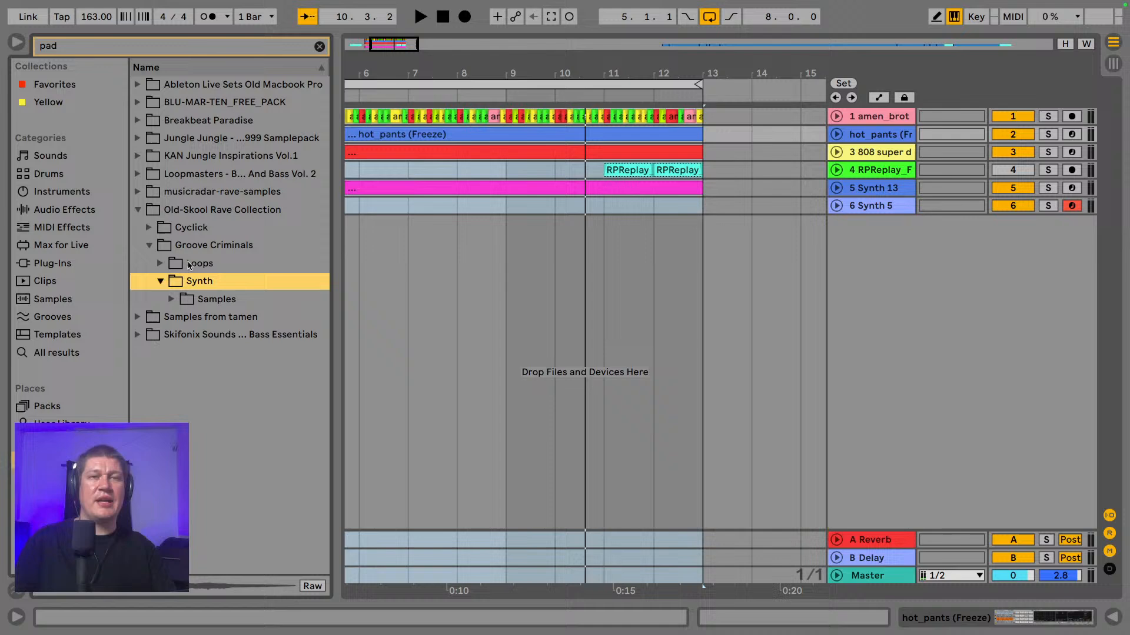
{"action": "left_click", "coordinate": [171, 299]}
{"action": "scroll", "coordinate": [226, 255], "scroll_direction": "down", "scroll_amount": 5}
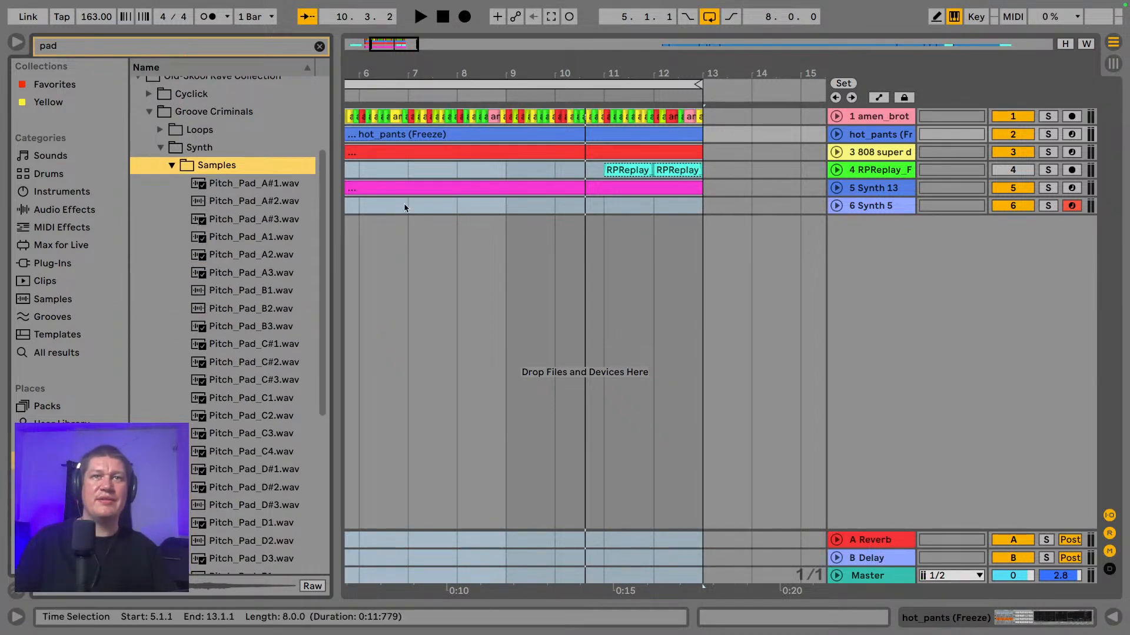
- Fit the loop section in view and play it from bar 5 with the Synth 5 track selected
{"action": "left_click", "coordinate": [460, 84]}
{"action": "key", "text": "z"}
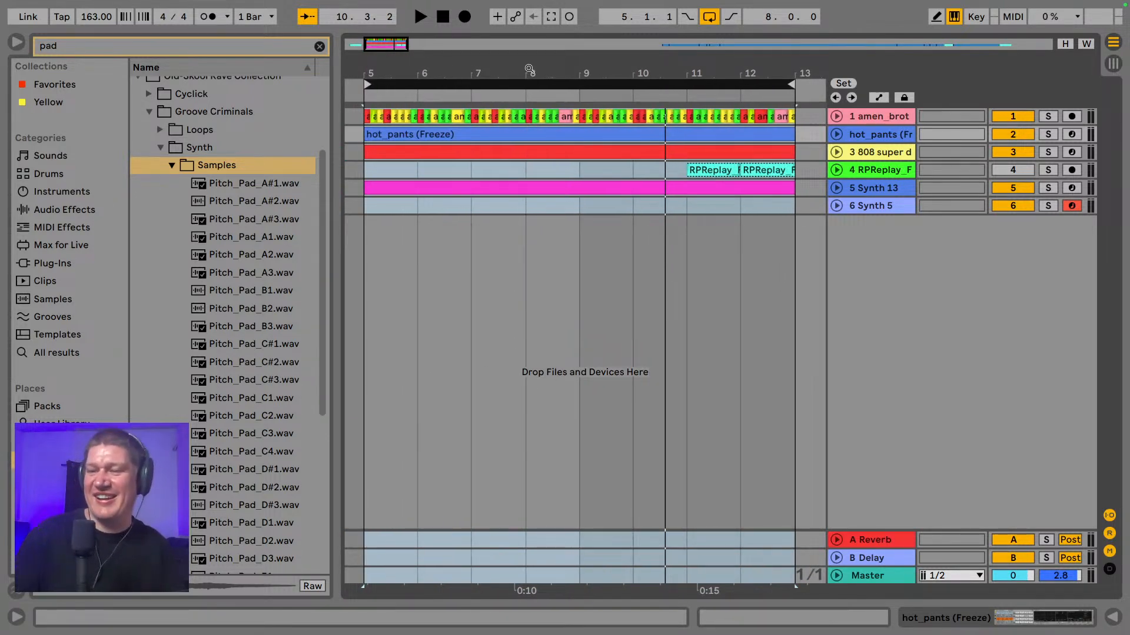
{"action": "left_click", "coordinate": [389, 211]}
{"action": "key", "text": "space"}
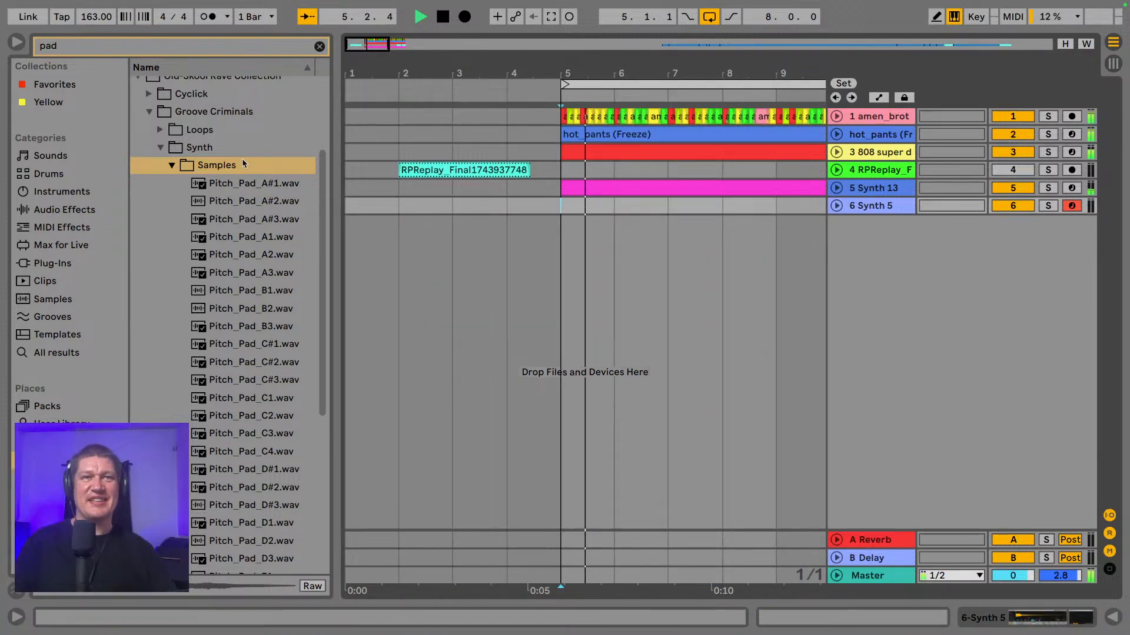
- Close the Synth results and open the 04. Hits folder of VIP Series - DJ Assault in Samples from tamen
{"action": "scroll", "coordinate": [176, 171], "scroll_direction": "down", "scroll_amount": 1}
{"action": "left_click", "coordinate": [161, 140]}
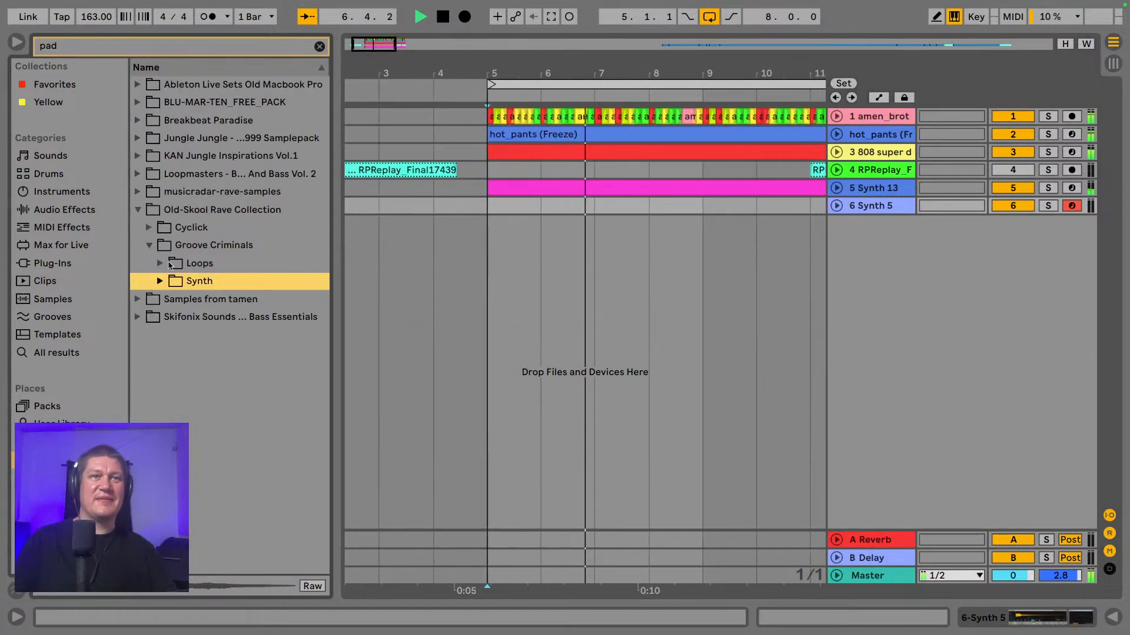
{"action": "left_click", "coordinate": [138, 317]}
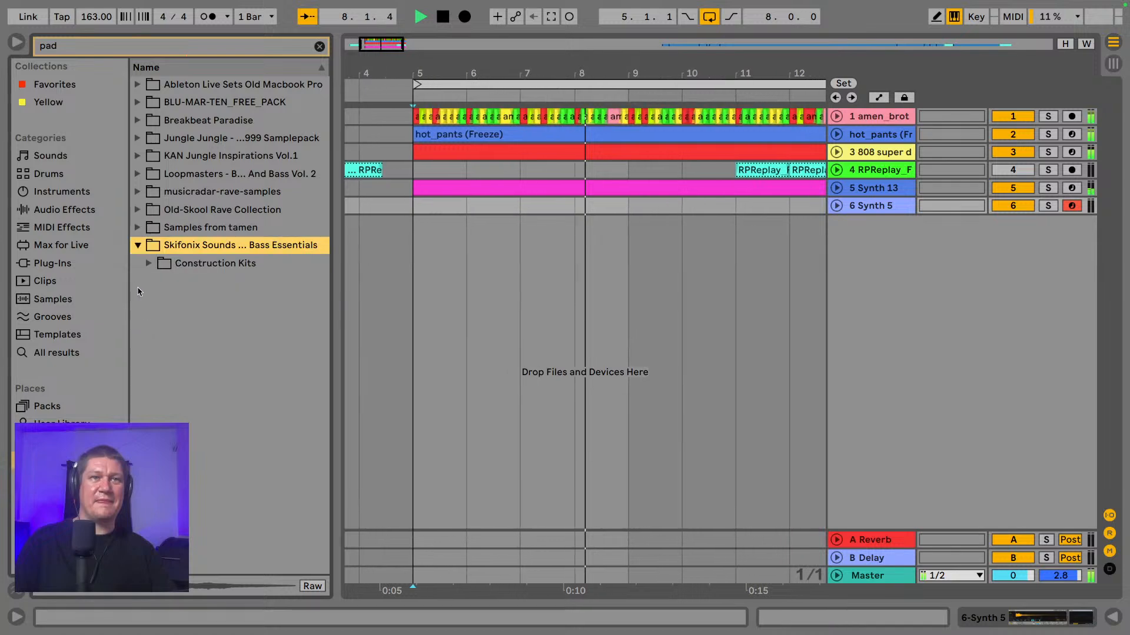
{"action": "left_click", "coordinate": [136, 228]}
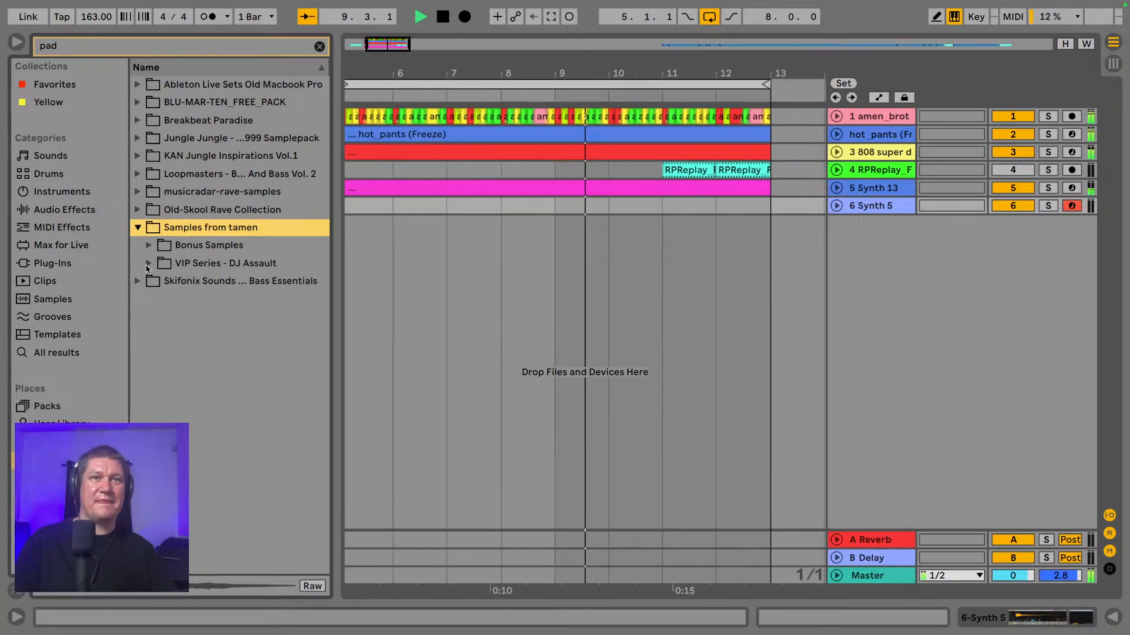
{"action": "left_click", "coordinate": [149, 263]}
{"action": "left_click", "coordinate": [176, 281]}
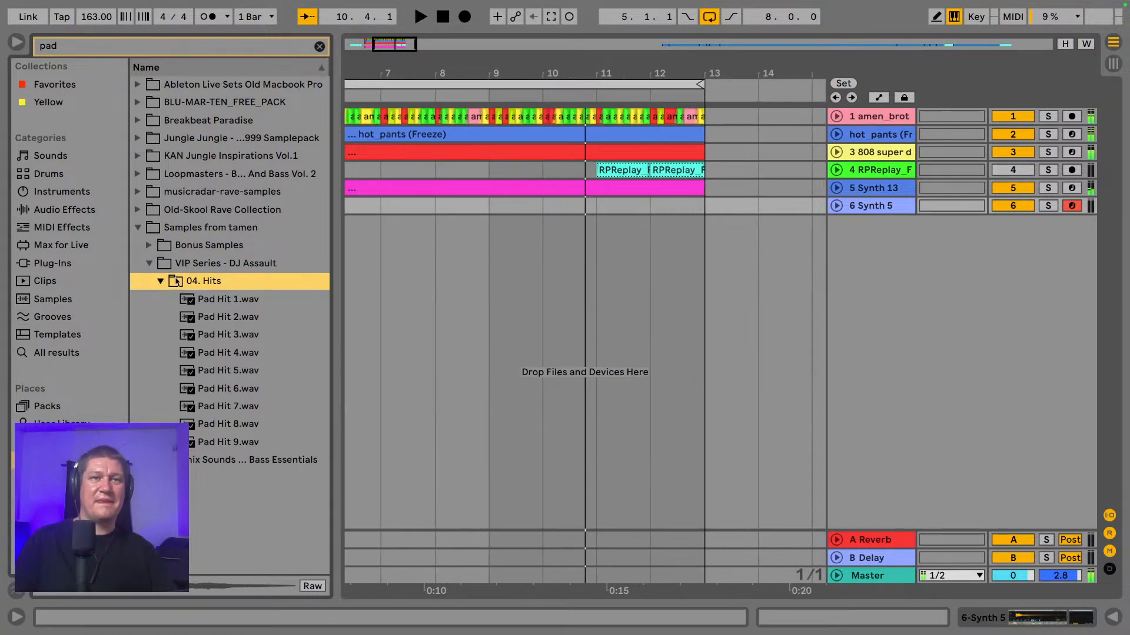
- Audition Pad Hit 1.wav through Pad Hit 4.wav in the 04. Hits folder, returning to Pad Hit 3.wav
{"action": "left_click", "coordinate": [233, 302]}
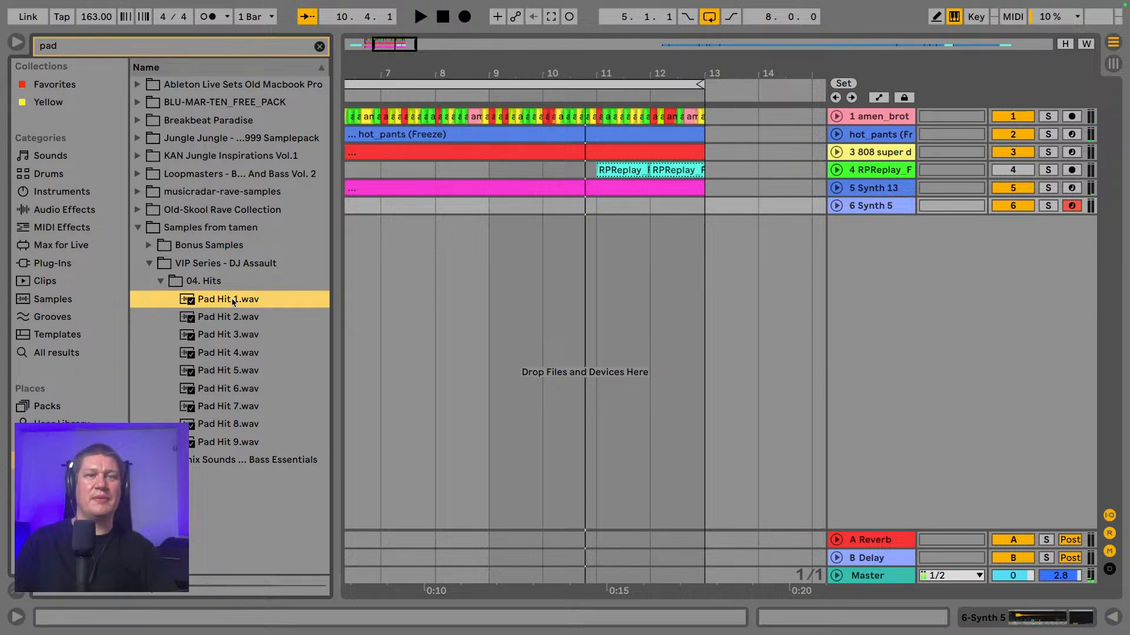
{"action": "key", "text": "space"}
{"action": "key", "text": "Down"}
{"action": "key", "text": "Down"}
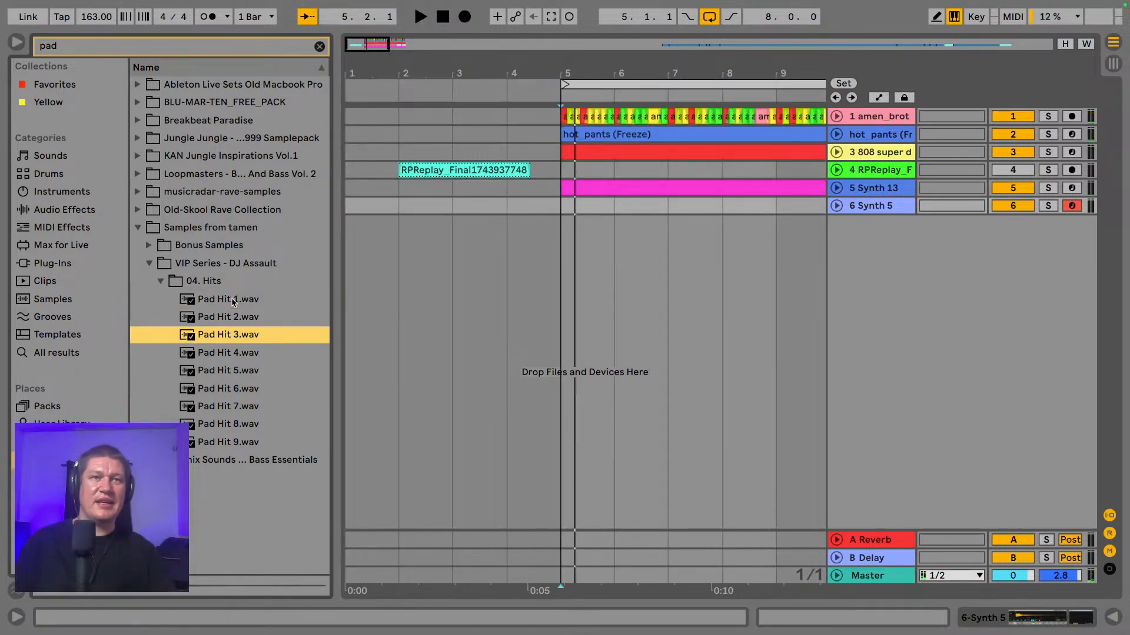
{"action": "key", "text": "Down"}
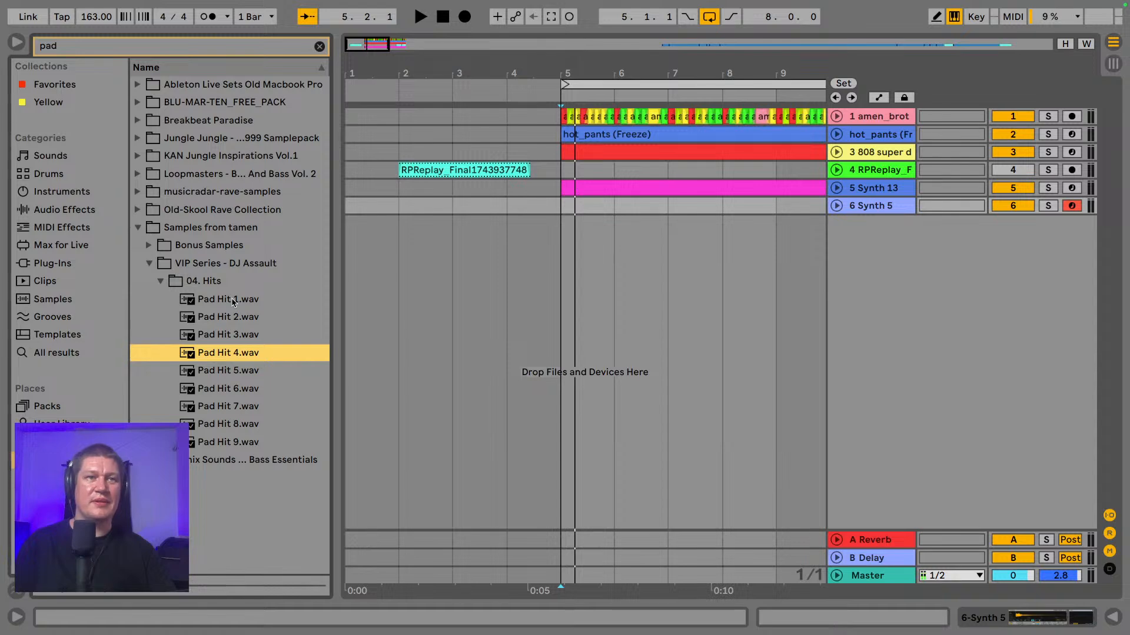
{"action": "key", "text": "Up"}
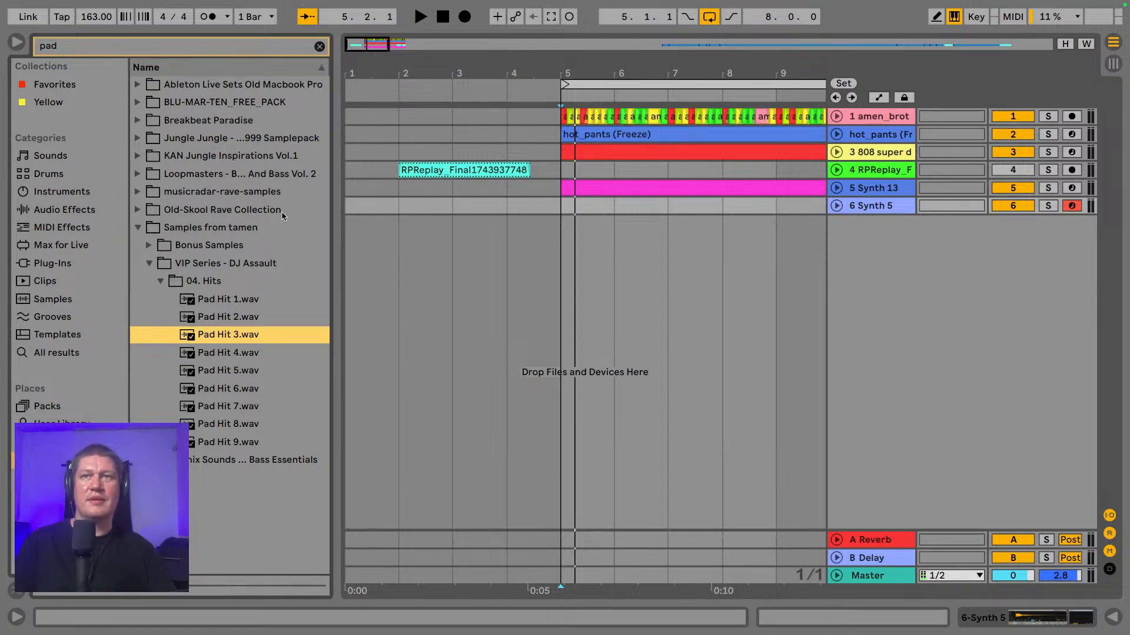
- Play the arrangement from bar 2 with the RPReplay track switched on and the whole loop in view, and collapse Samples from tamen
{"action": "scroll", "coordinate": [471, 295], "scroll_direction": "right", "scroll_amount": 2}
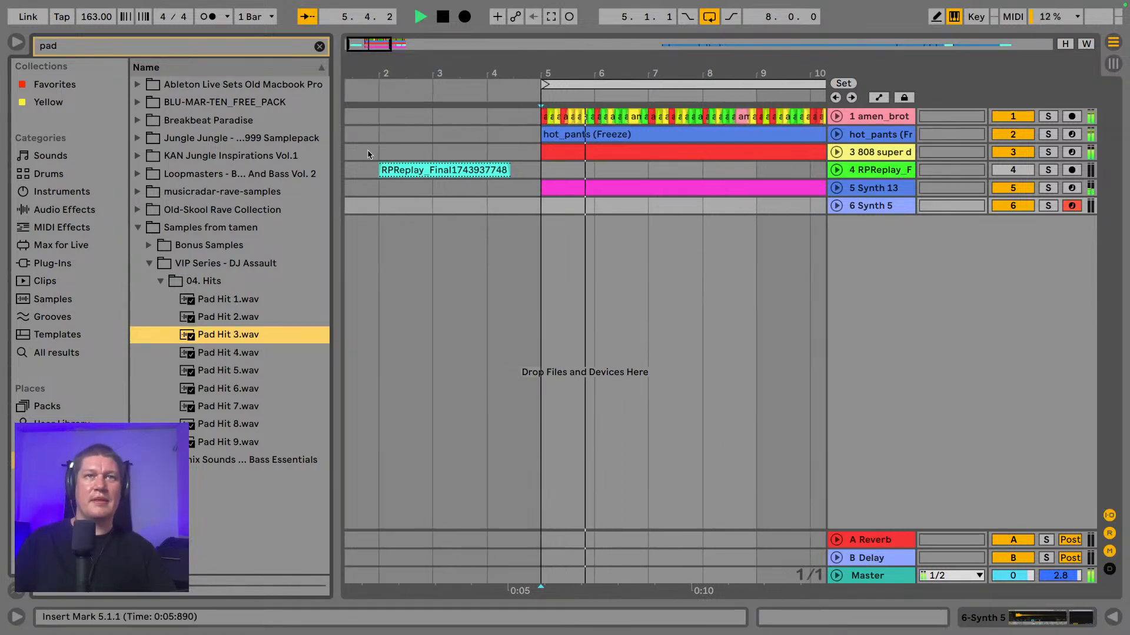
{"action": "left_click", "coordinate": [365, 205]}
{"action": "scroll", "coordinate": [364, 205], "scroll_direction": "left", "scroll_amount": 2}
{"action": "key", "text": "space"}
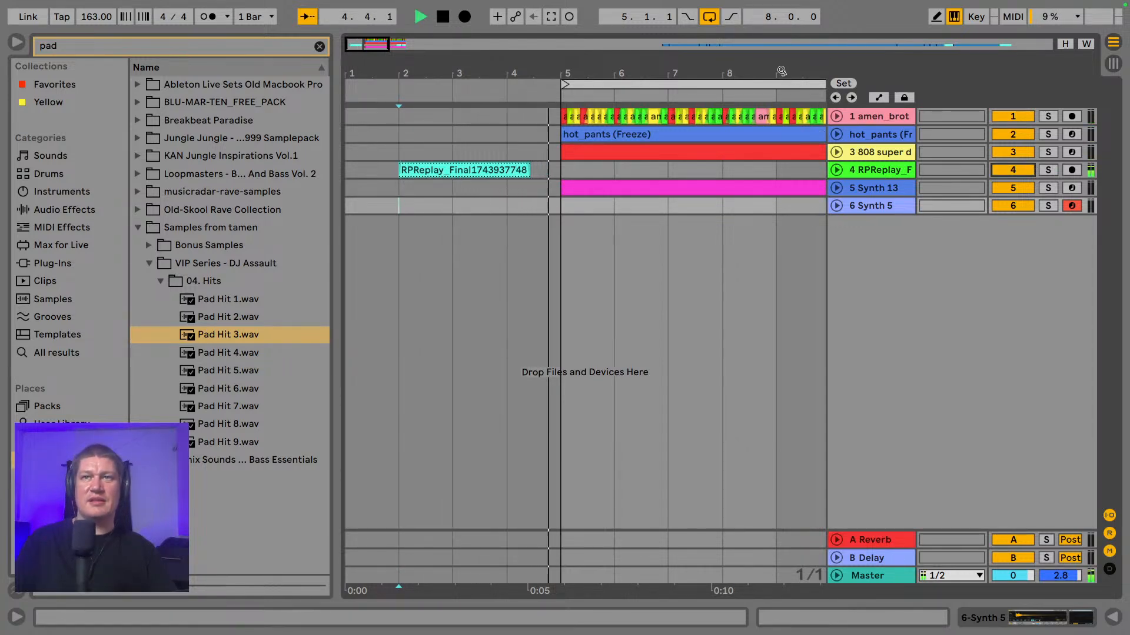
{"action": "left_click_drag", "start_coordinate": [781, 70], "coordinate": [782, 40]}
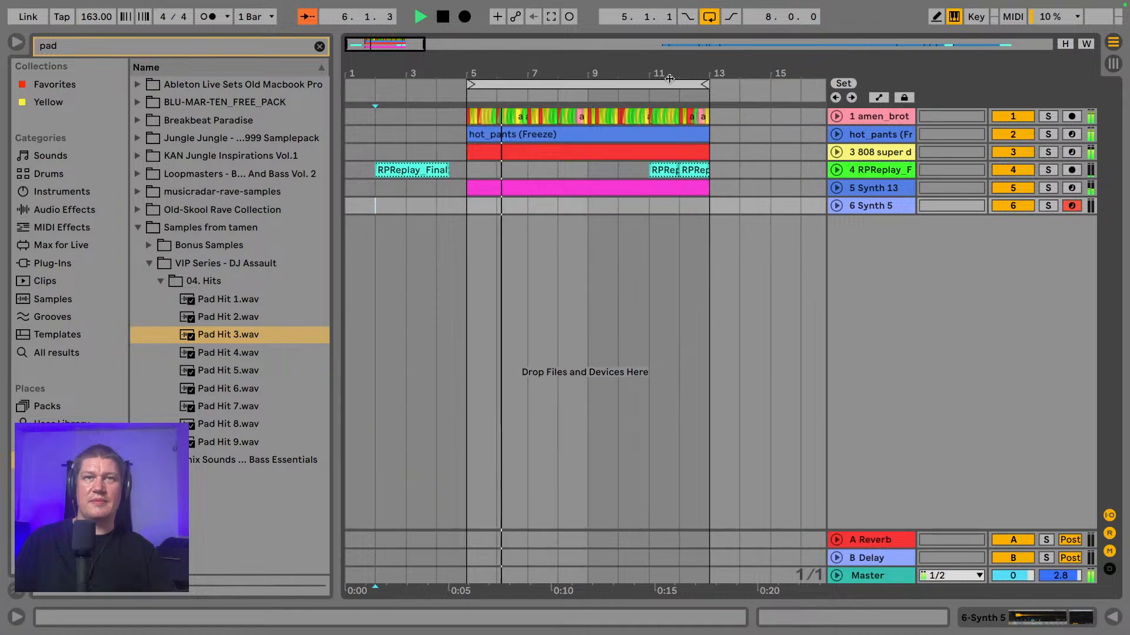
{"action": "left_click_drag", "start_coordinate": [647, 74], "coordinate": [646, 67]}
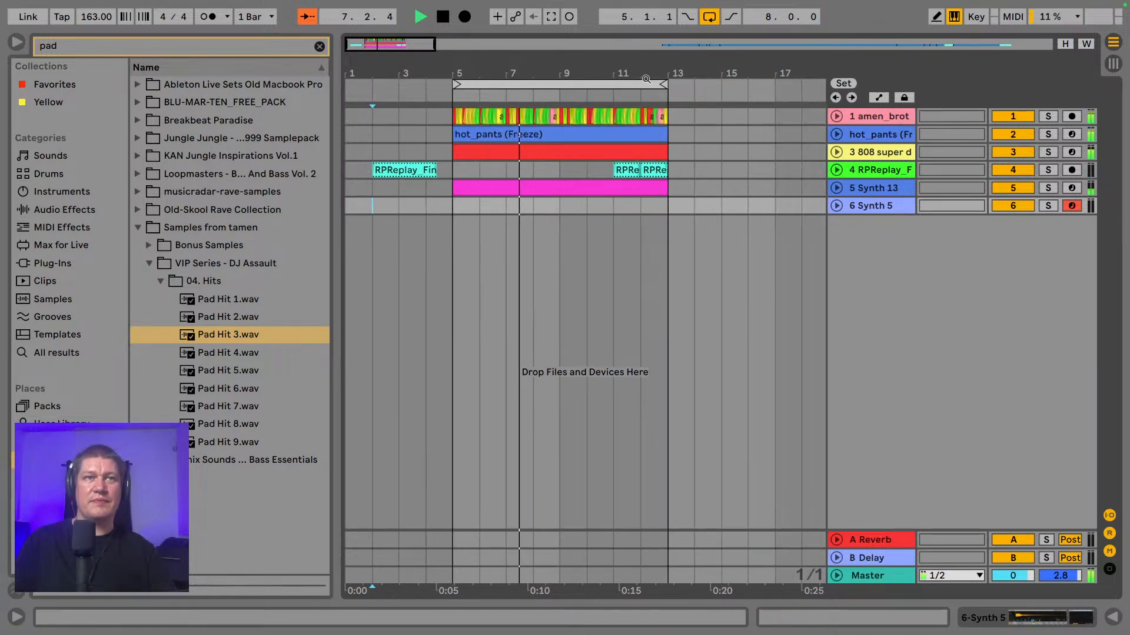
{"action": "left_click", "coordinate": [138, 228]}
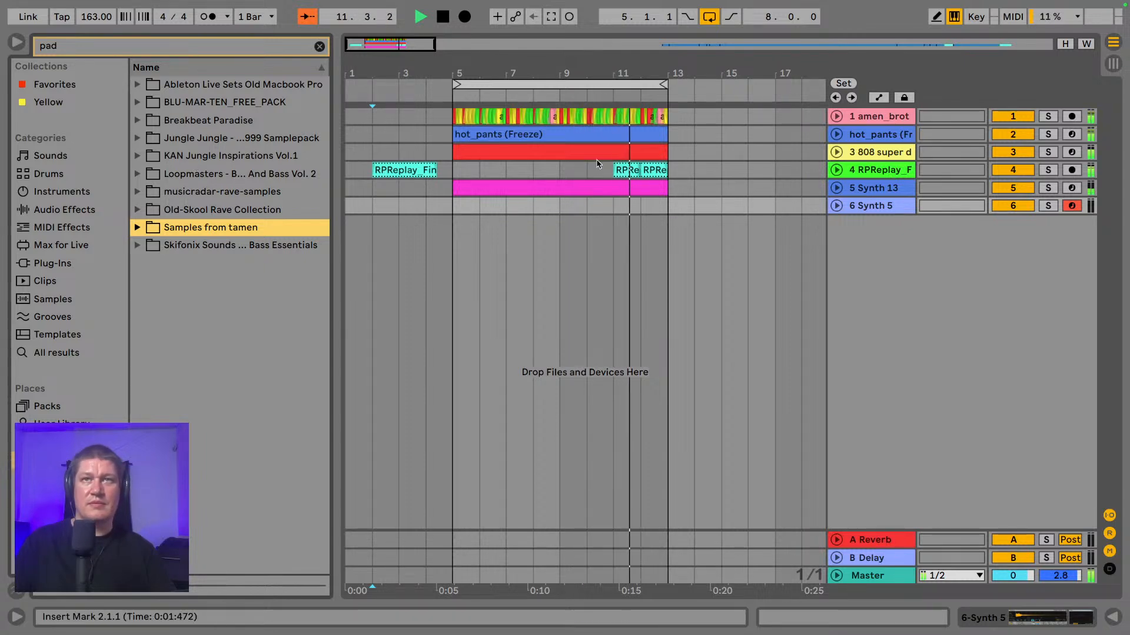
- Delete the RPReplay clip at bar 11 and unfold the RPReplay track
{"action": "left_click", "coordinate": [616, 168]}
{"action": "key", "text": "Delete"}
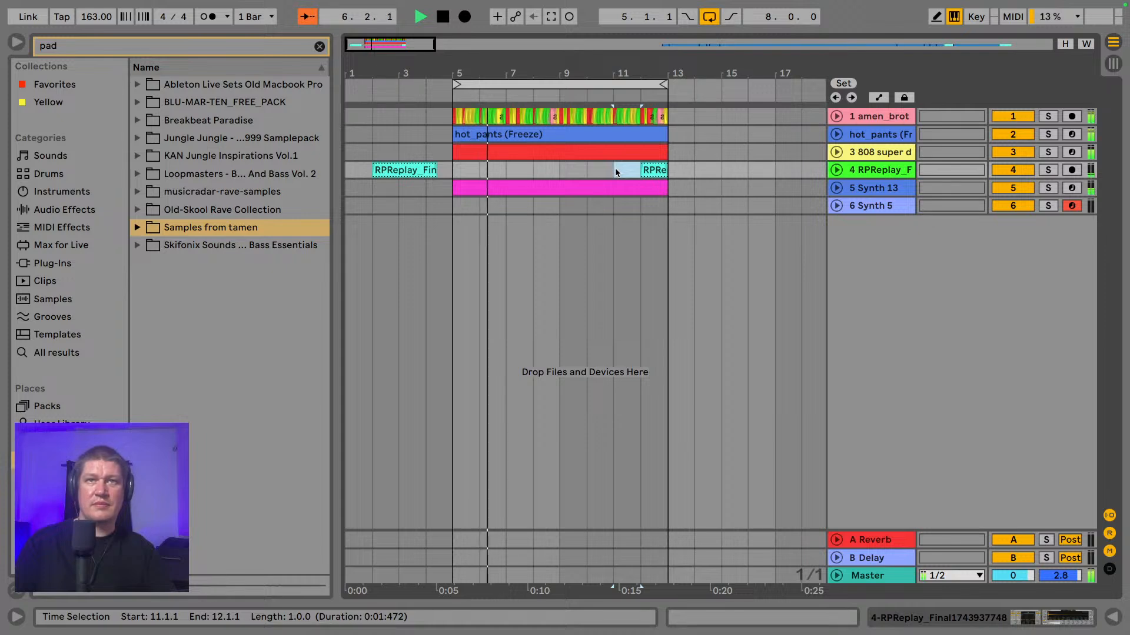
{"action": "left_click", "coordinate": [836, 169]}
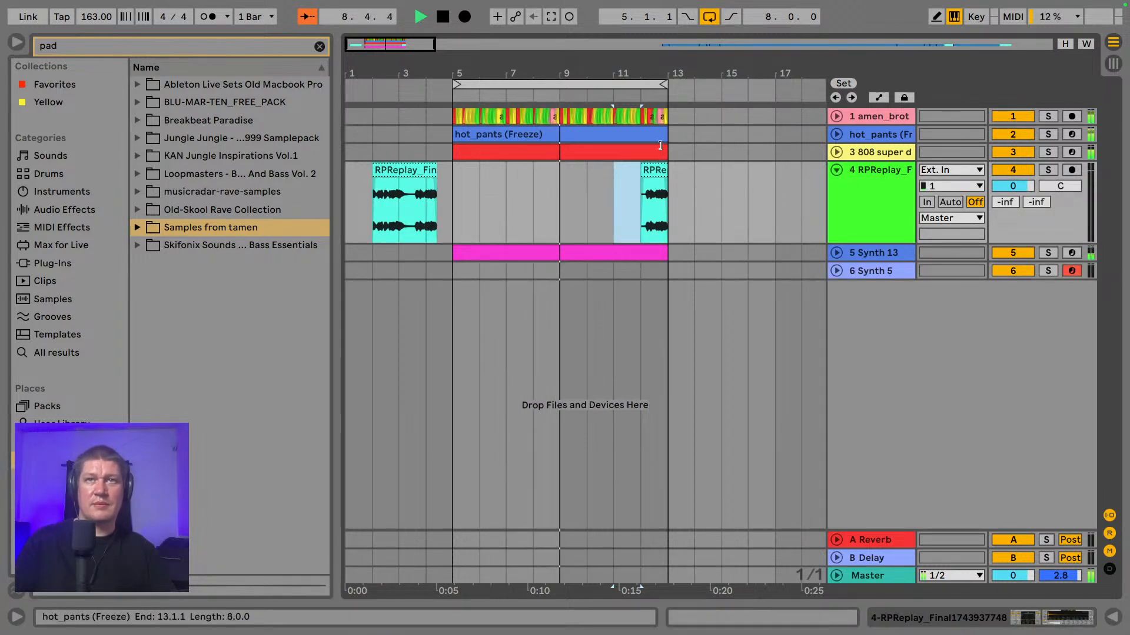
- Try transposing the RPReplay clip at bar 12 by -3 semitones, and delete that clip
{"action": "double_click", "coordinate": [652, 168]}
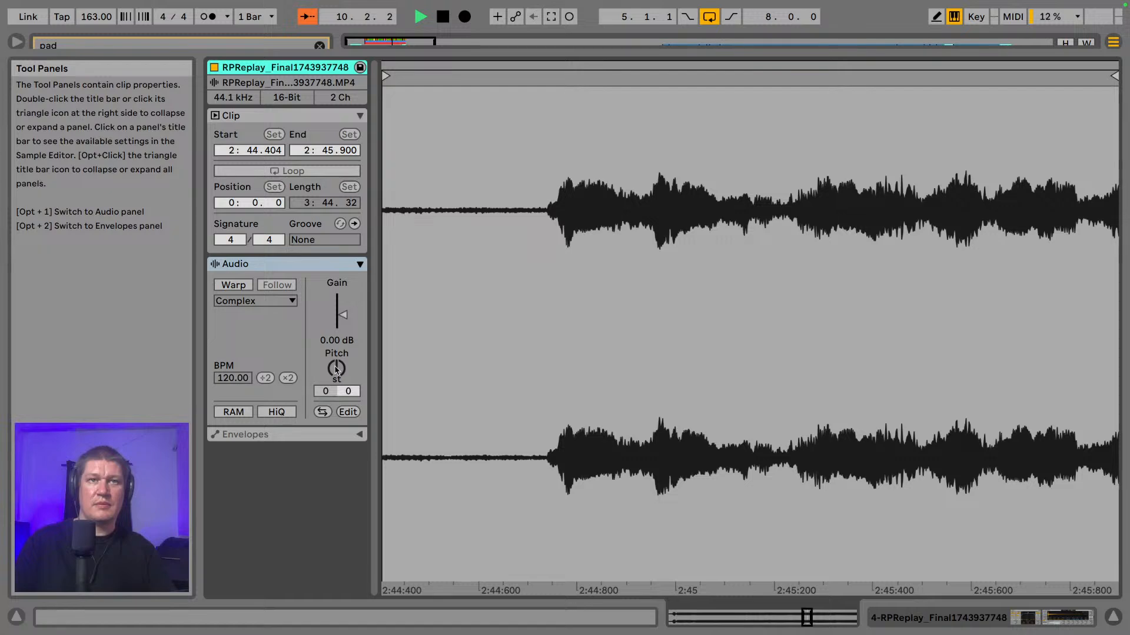
{"action": "left_click_drag", "start_coordinate": [337, 369], "coordinate": [337, 377]}
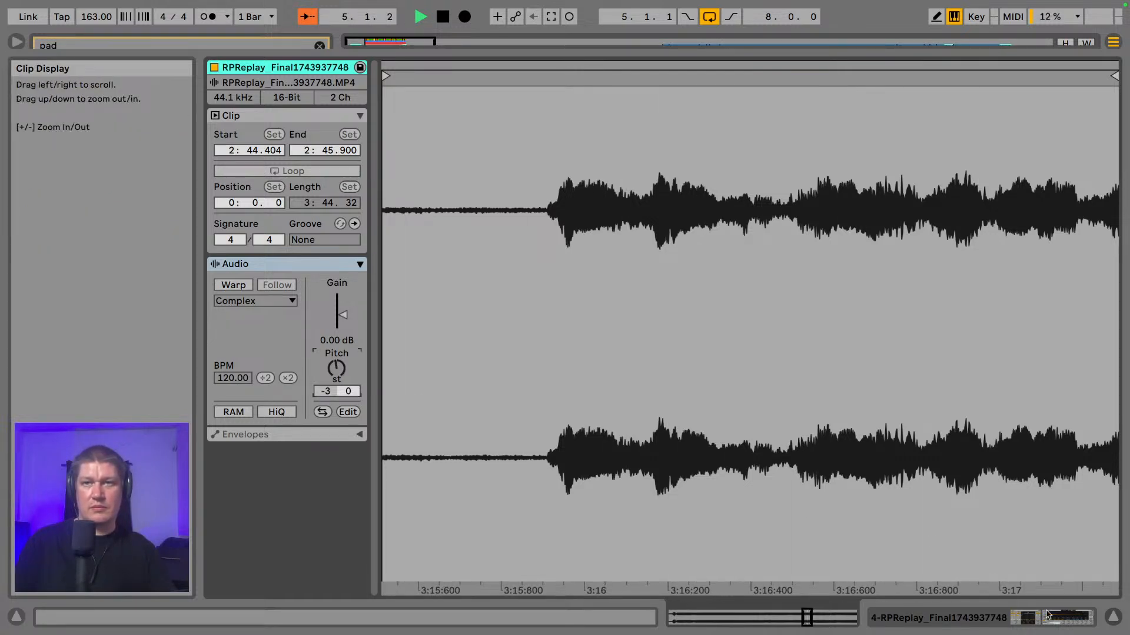
{"action": "left_click", "coordinate": [1112, 616]}
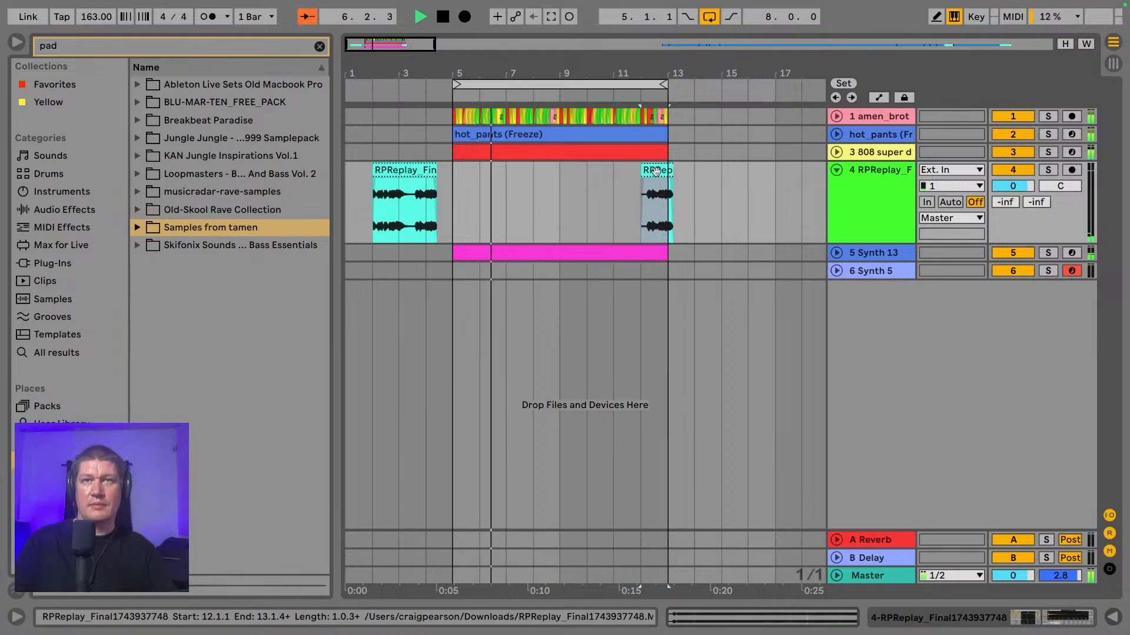
{"action": "key", "text": "Delete"}
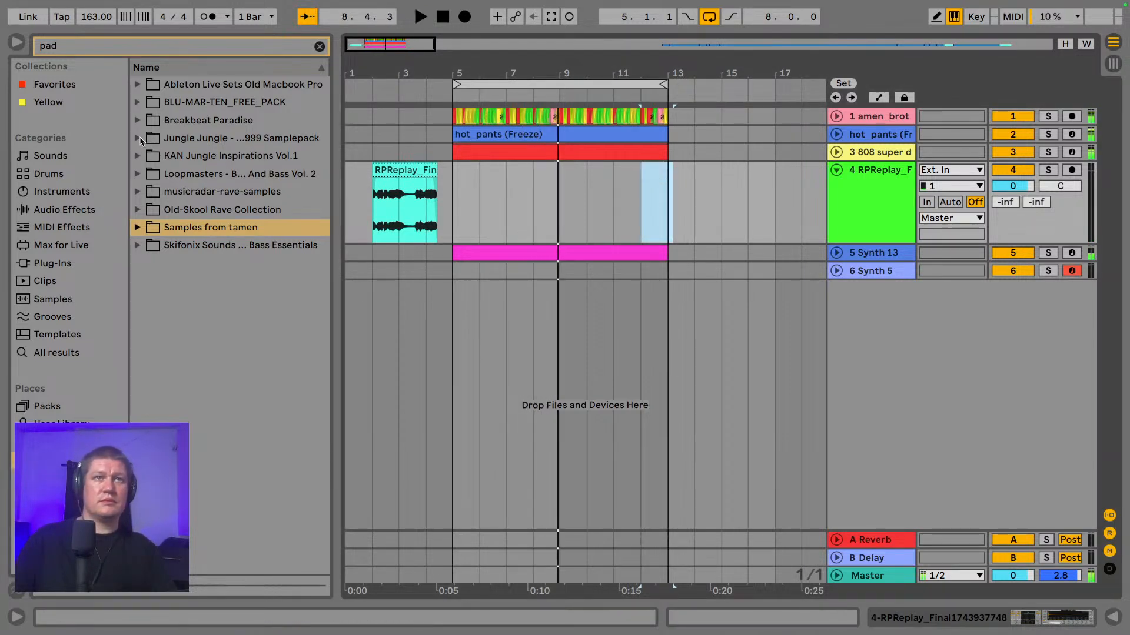
- Open the Jungle Jungle samplepack's Pads folder and audition 360 Pad, Apollo VCF Pad, Apollo and Aura Arp Pad
{"action": "left_click", "coordinate": [140, 138]}
{"action": "left_click", "coordinate": [150, 156]}
{"action": "left_click", "coordinate": [191, 211]}
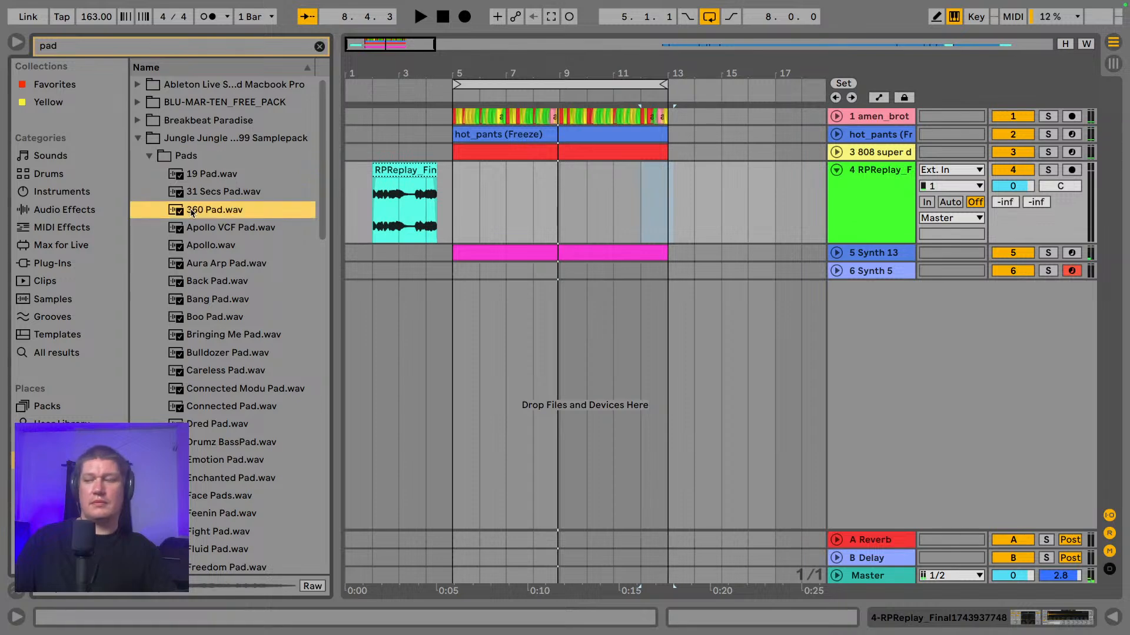
{"action": "key", "text": "Down"}
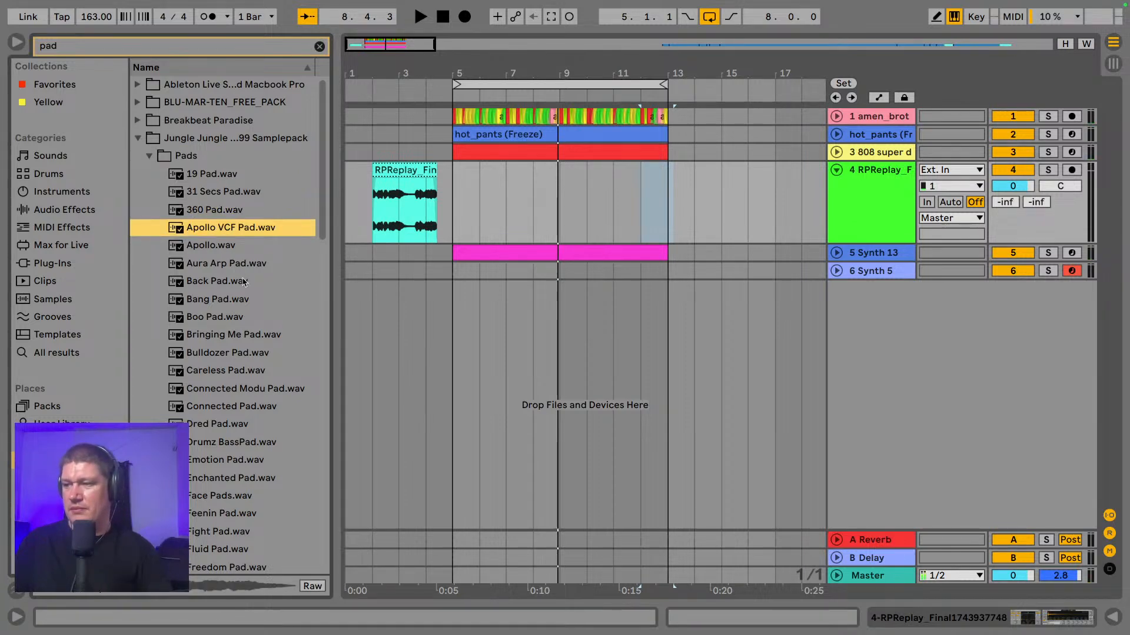
{"action": "scroll", "coordinate": [243, 282], "scroll_direction": "down", "scroll_amount": 1}
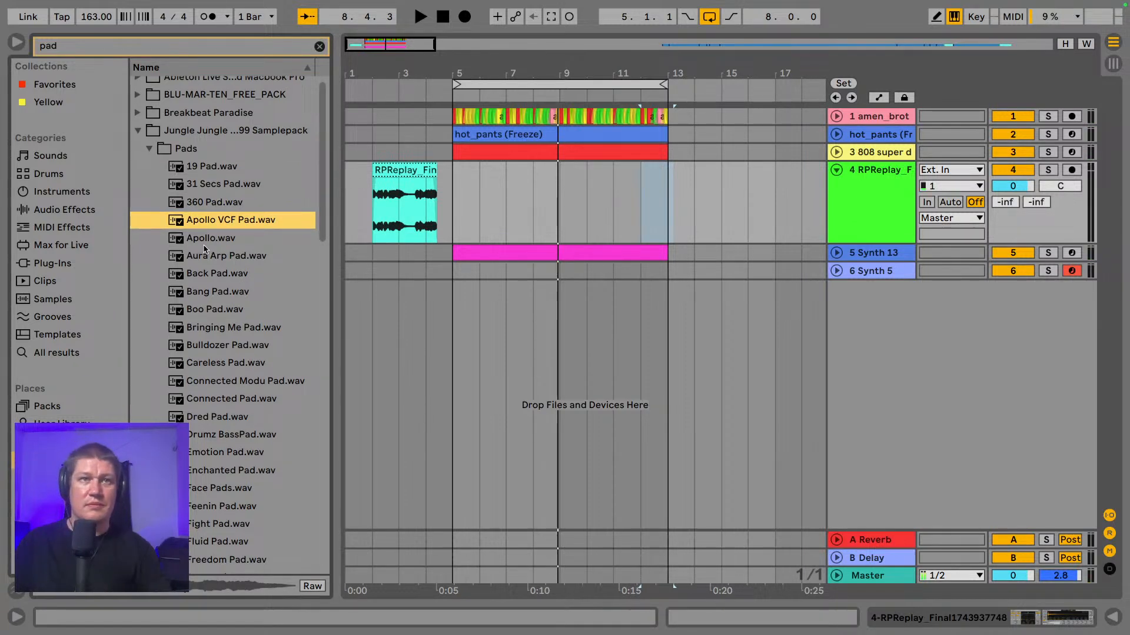
{"action": "scroll", "coordinate": [205, 249], "scroll_direction": "down", "scroll_amount": 3}
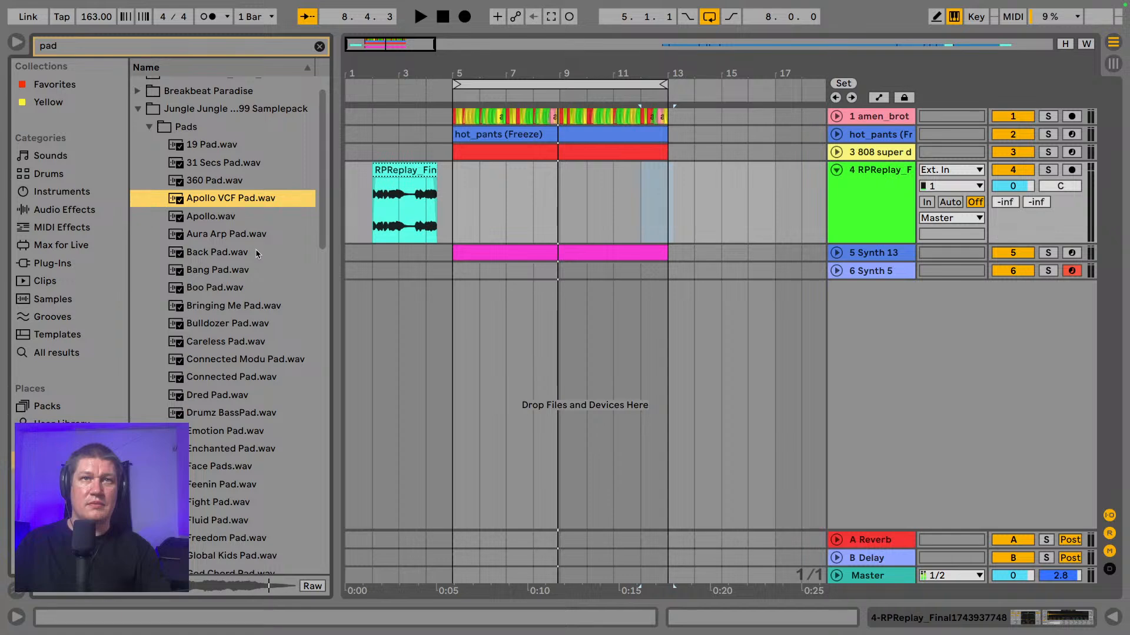
{"action": "left_click", "coordinate": [219, 217]}
{"action": "left_click", "coordinate": [202, 231]}
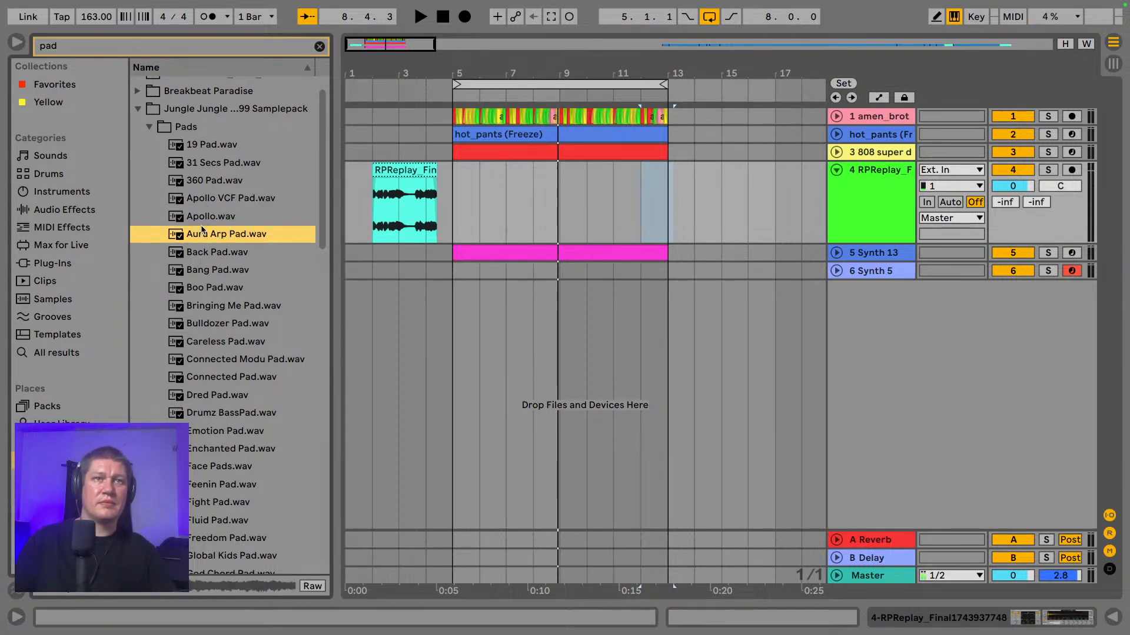
- Audition more samples in the Pads folder, from Apollo and Back Pad through Bang, Boo, Bringing Me and Bulldozer Pad
{"action": "scroll", "coordinate": [202, 230], "scroll_direction": "down", "scroll_amount": 4}
{"action": "scroll", "coordinate": [201, 226], "scroll_direction": "up", "scroll_amount": 4}
{"action": "left_click", "coordinate": [206, 212]}
{"action": "left_click", "coordinate": [210, 247]}
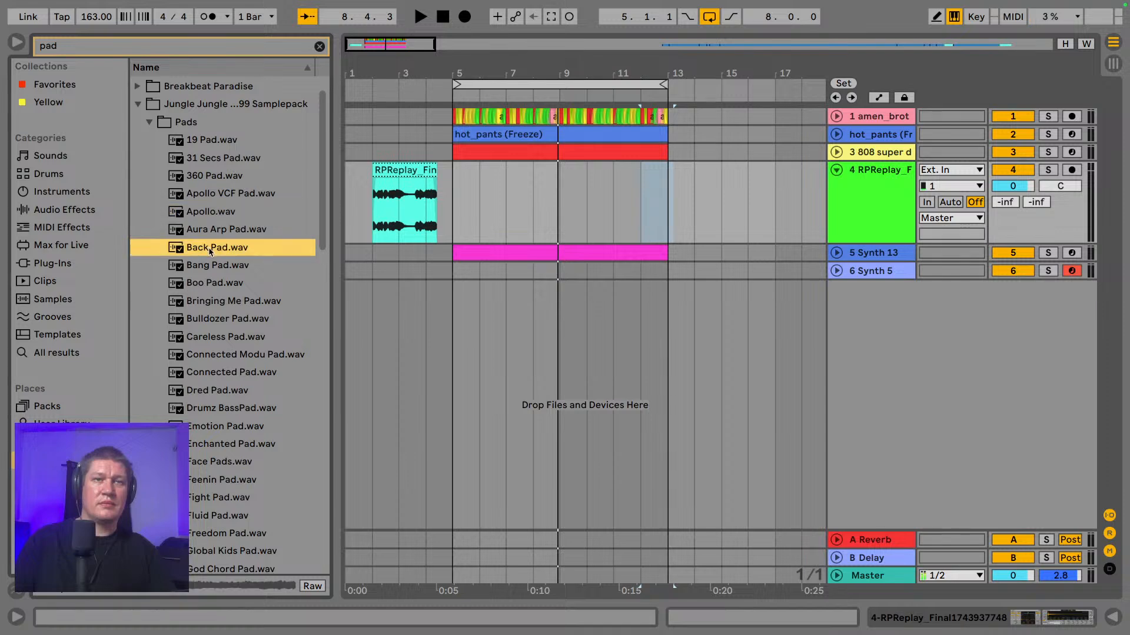
{"action": "scroll", "coordinate": [210, 250], "scroll_direction": "down", "scroll_amount": 1}
{"action": "left_click", "coordinate": [209, 254]}
{"action": "left_click", "coordinate": [218, 277]}
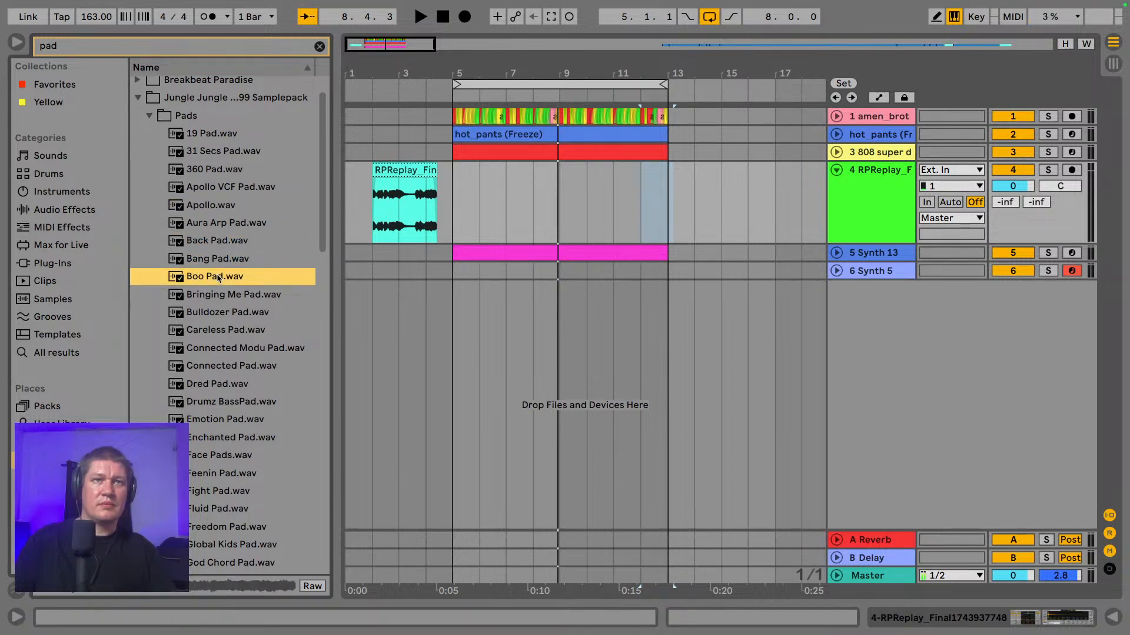
{"action": "scroll", "coordinate": [217, 279], "scroll_direction": "down", "scroll_amount": 1}
{"action": "left_click", "coordinate": [219, 293]}
{"action": "scroll", "coordinate": [221, 291], "scroll_direction": "down", "scroll_amount": 1}
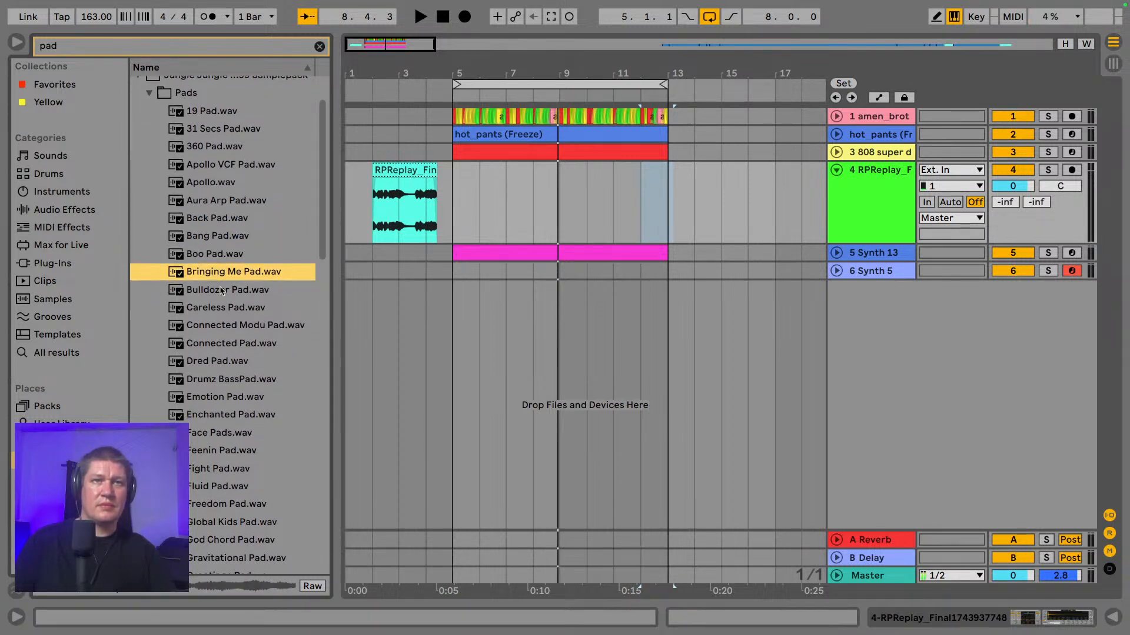
{"action": "left_click", "coordinate": [221, 290]}
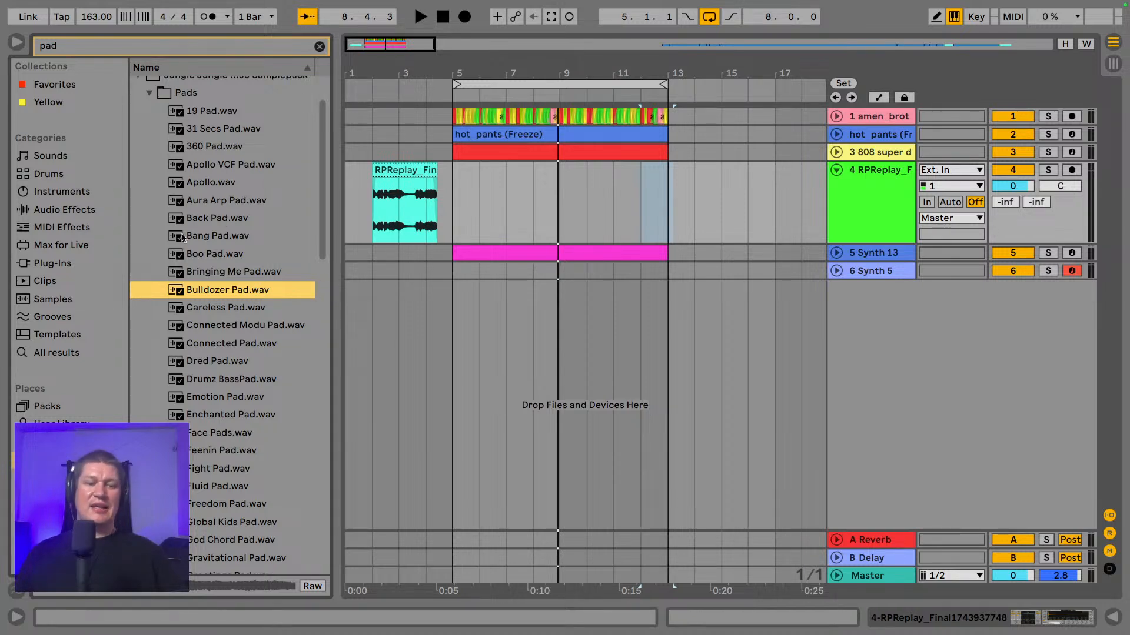
- Collapse the Pads folder and widen the browser to show the full sample pack names
{"action": "scroll", "coordinate": [218, 293], "scroll_direction": "down", "scroll_amount": 1}
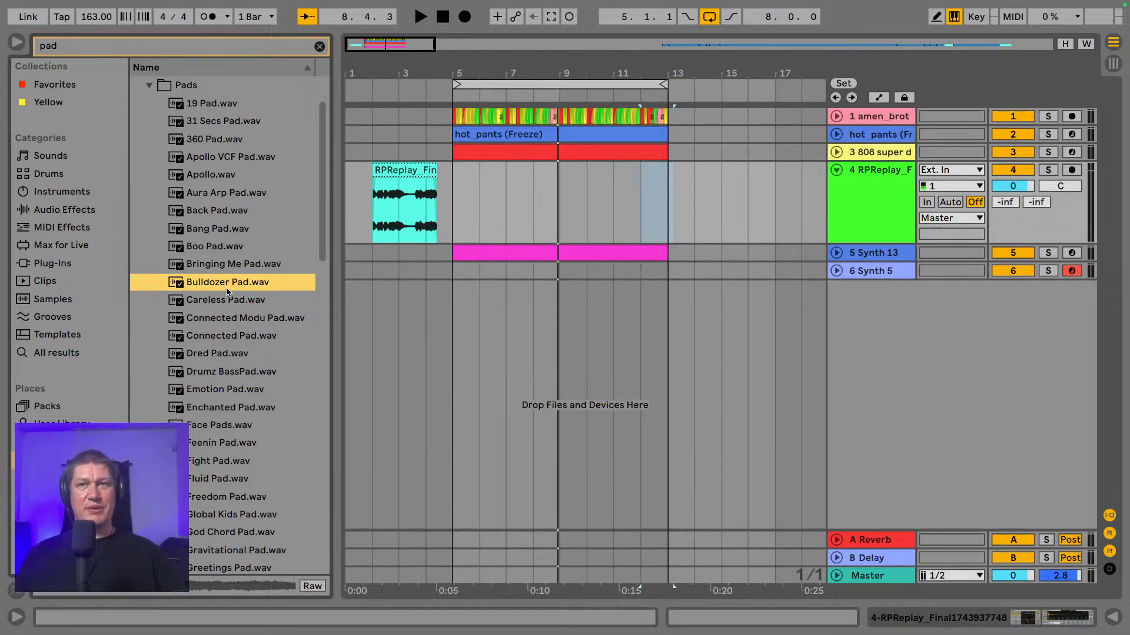
{"action": "scroll", "coordinate": [227, 292], "scroll_direction": "down", "scroll_amount": 1}
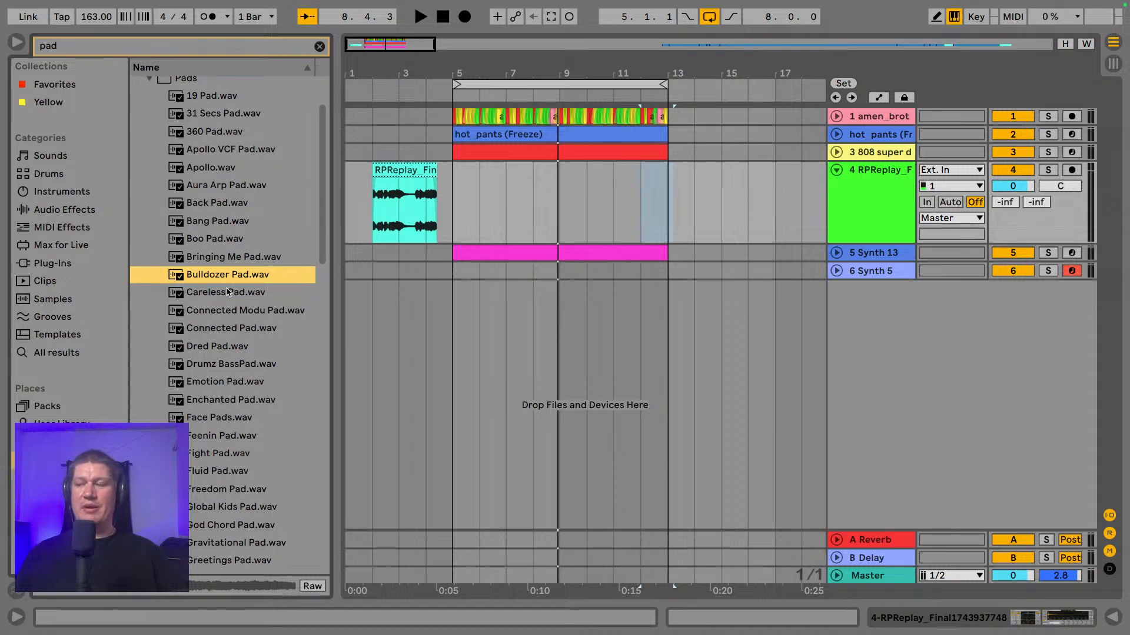
{"action": "scroll", "coordinate": [227, 292], "scroll_direction": "down", "scroll_amount": 2}
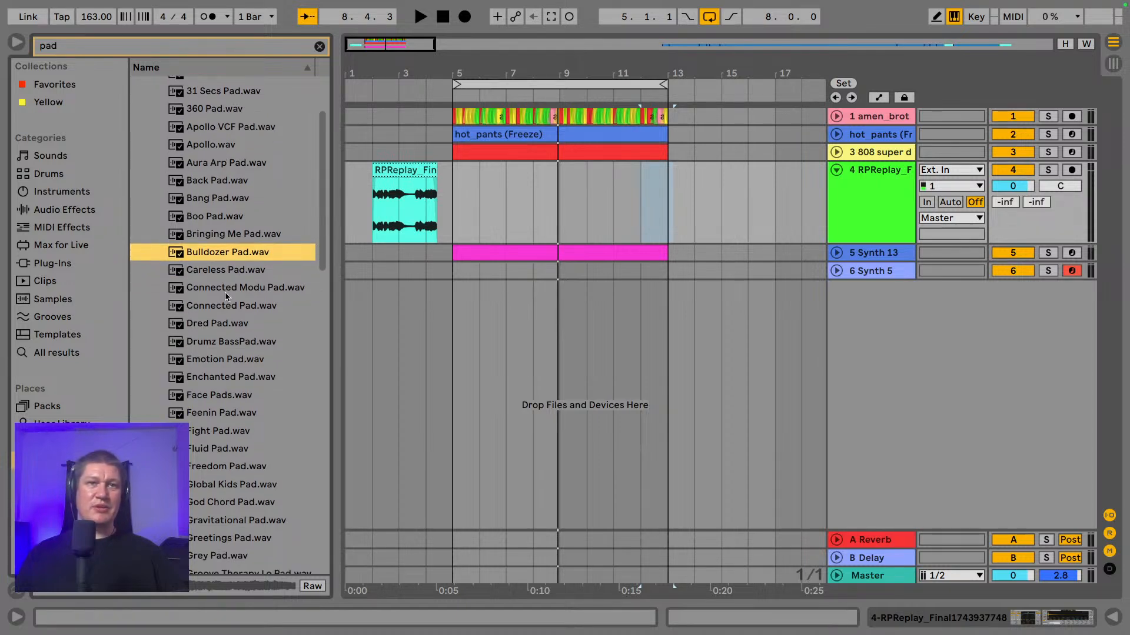
{"action": "scroll", "coordinate": [226, 297], "scroll_direction": "up", "scroll_amount": 6}
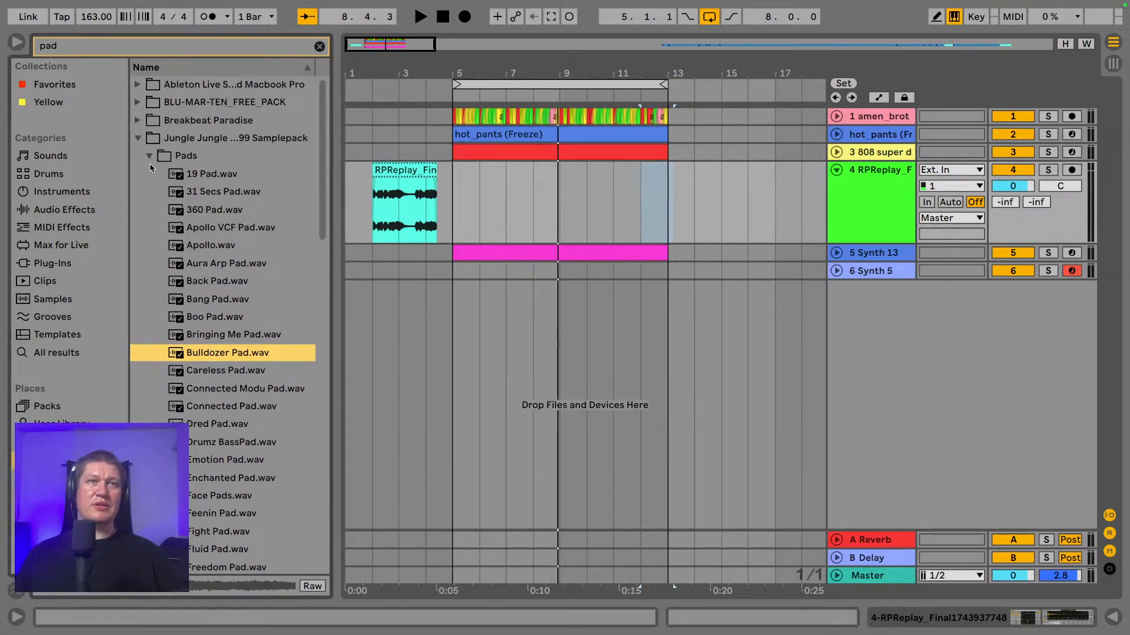
{"action": "left_click", "coordinate": [148, 156]}
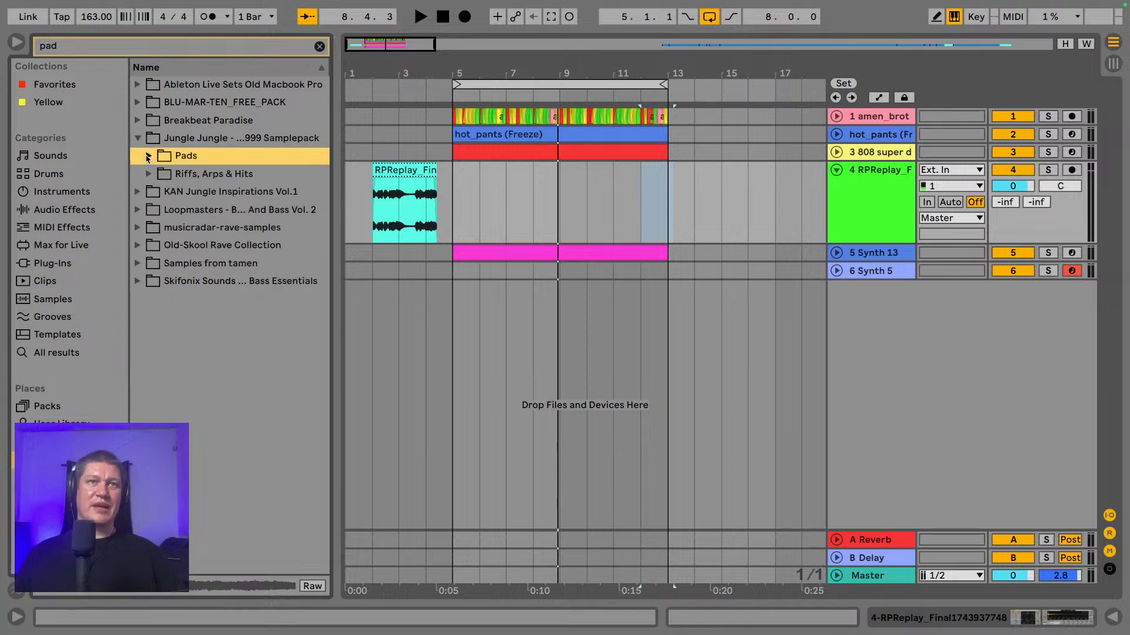
{"action": "left_click_drag", "start_coordinate": [392, 156], "coordinate": [429, 155]}
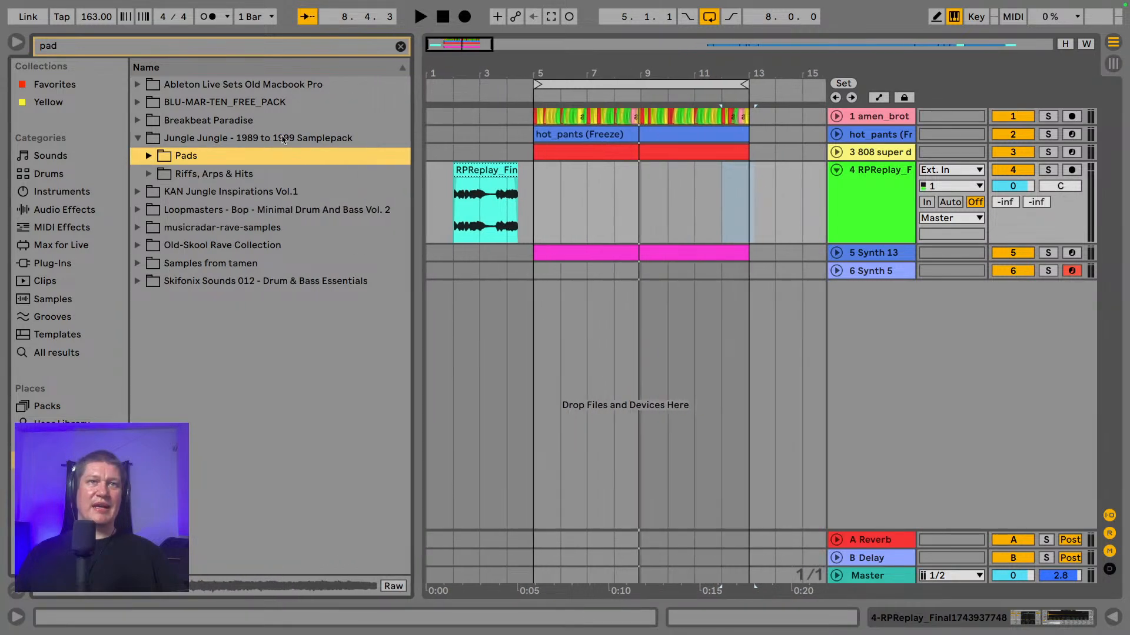
{"action": "left_click", "coordinate": [283, 139]}
- Look through the Pads folder of Jungle Jungle - 1989 to 1999 Samplepack and collapse it again
{"action": "left_click", "coordinate": [149, 157]}
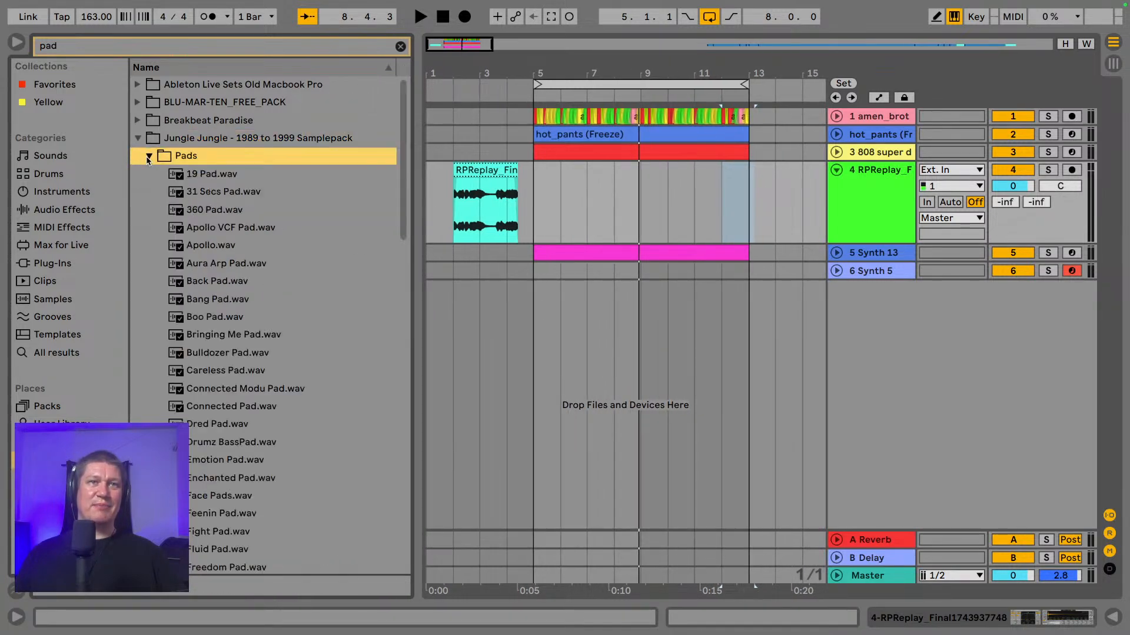
{"action": "scroll", "coordinate": [192, 193], "scroll_direction": "down", "scroll_amount": 5}
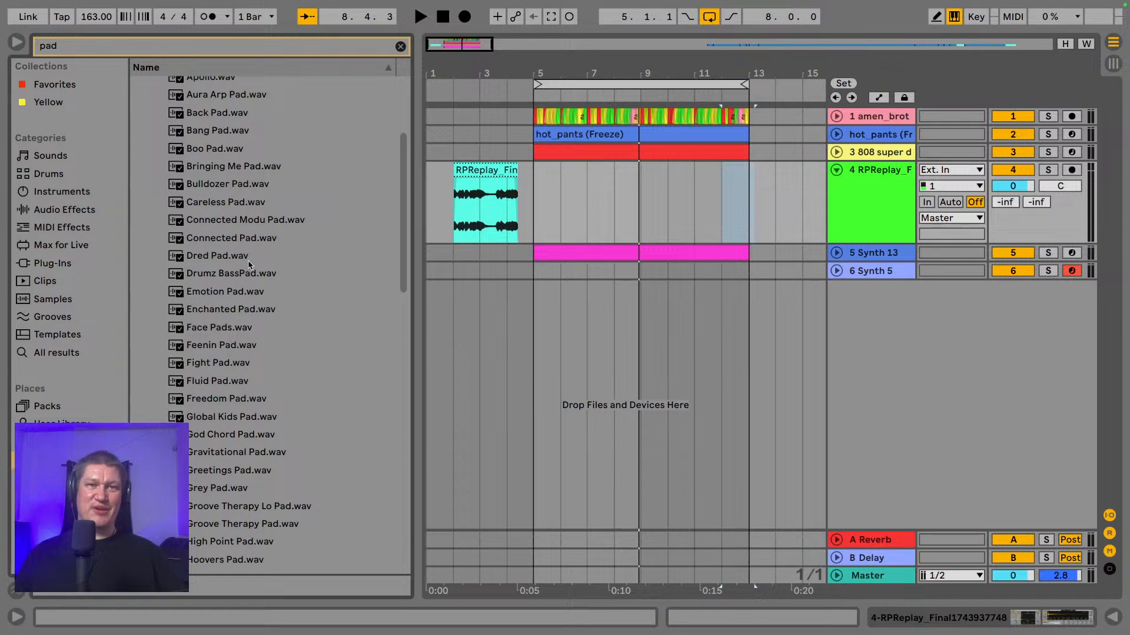
{"action": "scroll", "coordinate": [249, 265], "scroll_direction": "down", "scroll_amount": 1}
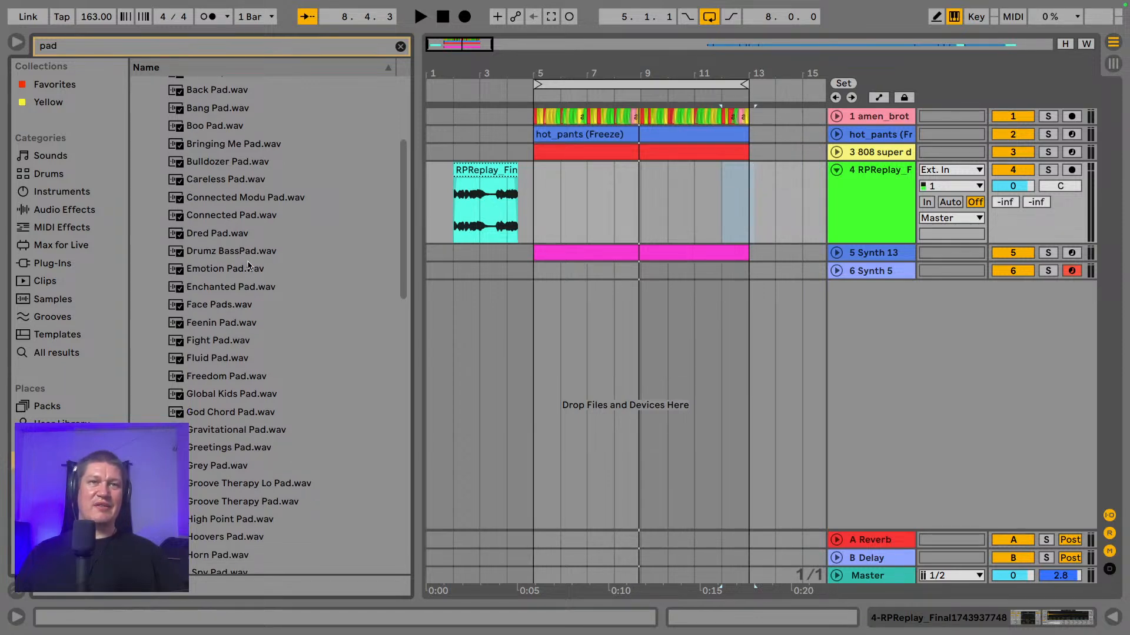
{"action": "scroll", "coordinate": [247, 270], "scroll_direction": "up", "scroll_amount": 6}
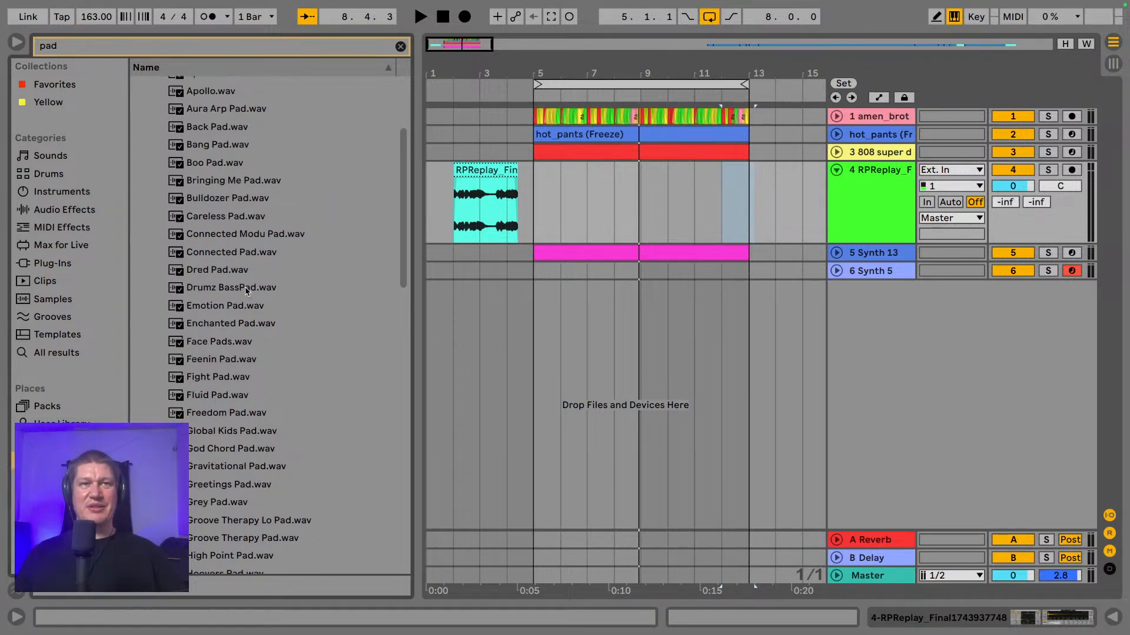
{"action": "left_click", "coordinate": [147, 156]}
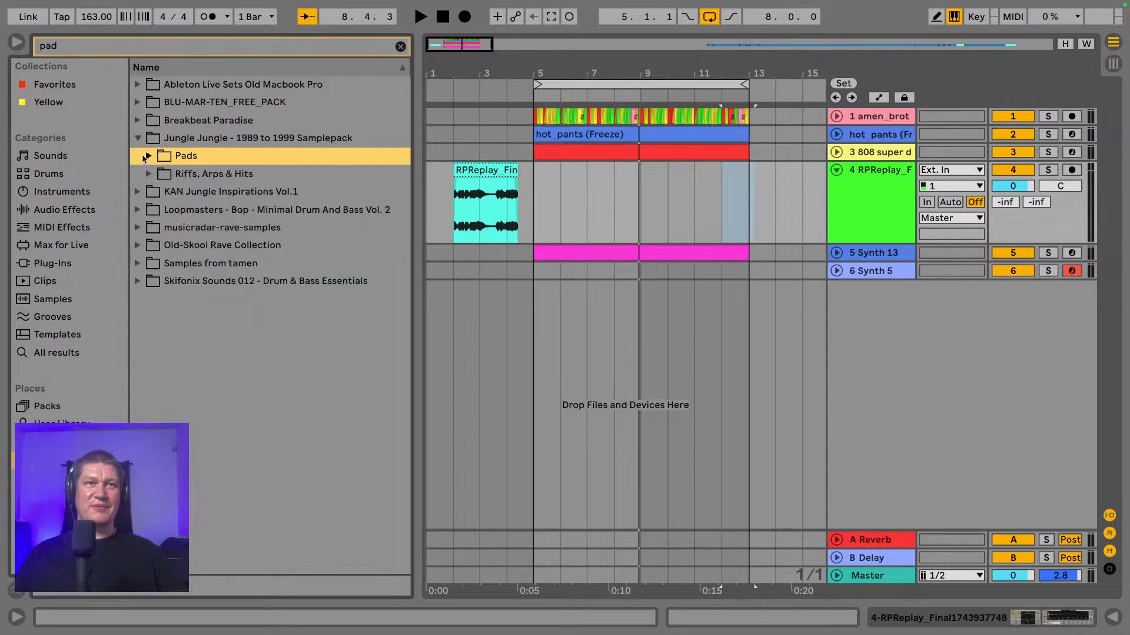
- Look through the pad results in the musicradar-rave-samples and Old-Skool Rave Collection packs
{"action": "left_click", "coordinate": [139, 227]}
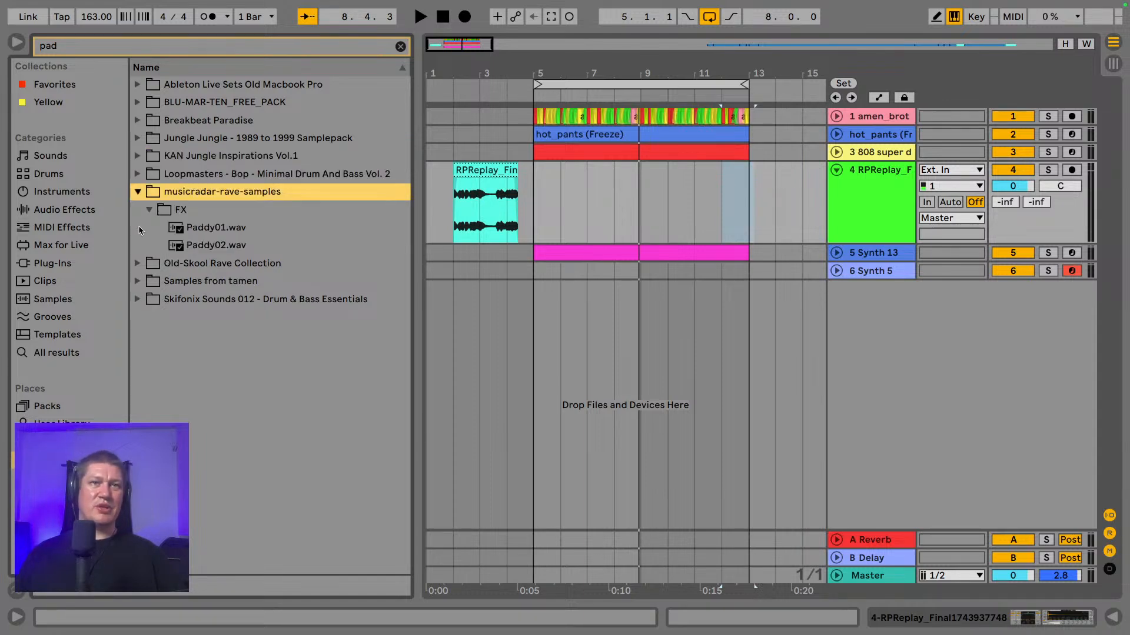
{"action": "left_click", "coordinate": [136, 192]}
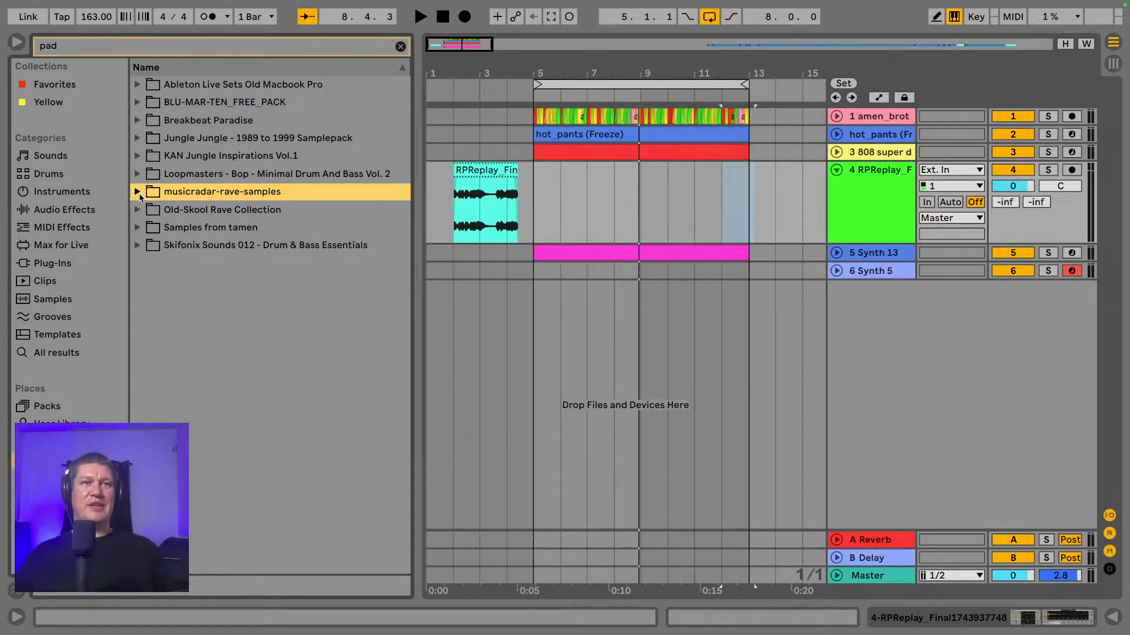
{"action": "left_click", "coordinate": [139, 210]}
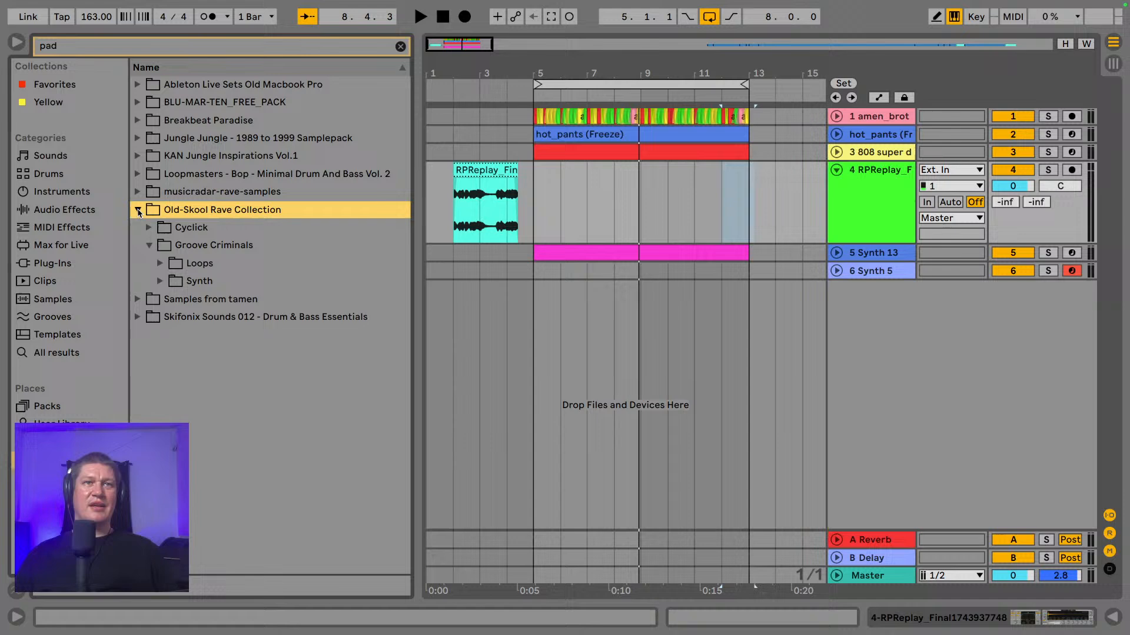
- Open the ruben pads folder under Breakbeat Paradise's All FX & Atmos and audition its first samples, including ruben_pad_2_c3.wav
{"action": "left_click", "coordinate": [137, 122]}
{"action": "left_click", "coordinate": [147, 138]}
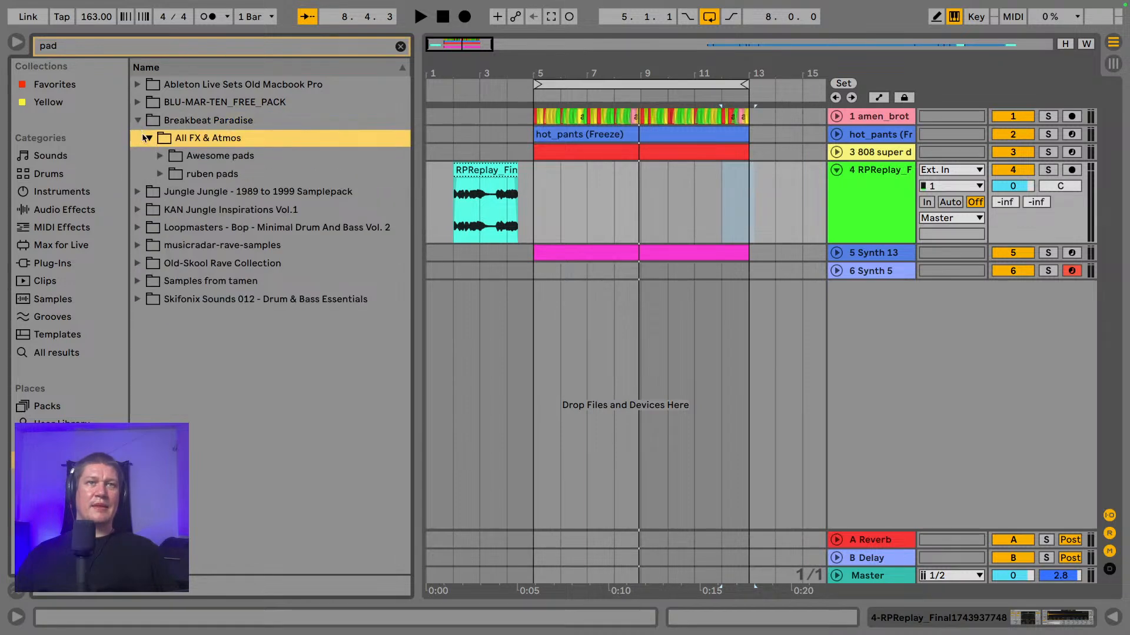
{"action": "left_click", "coordinate": [159, 176]}
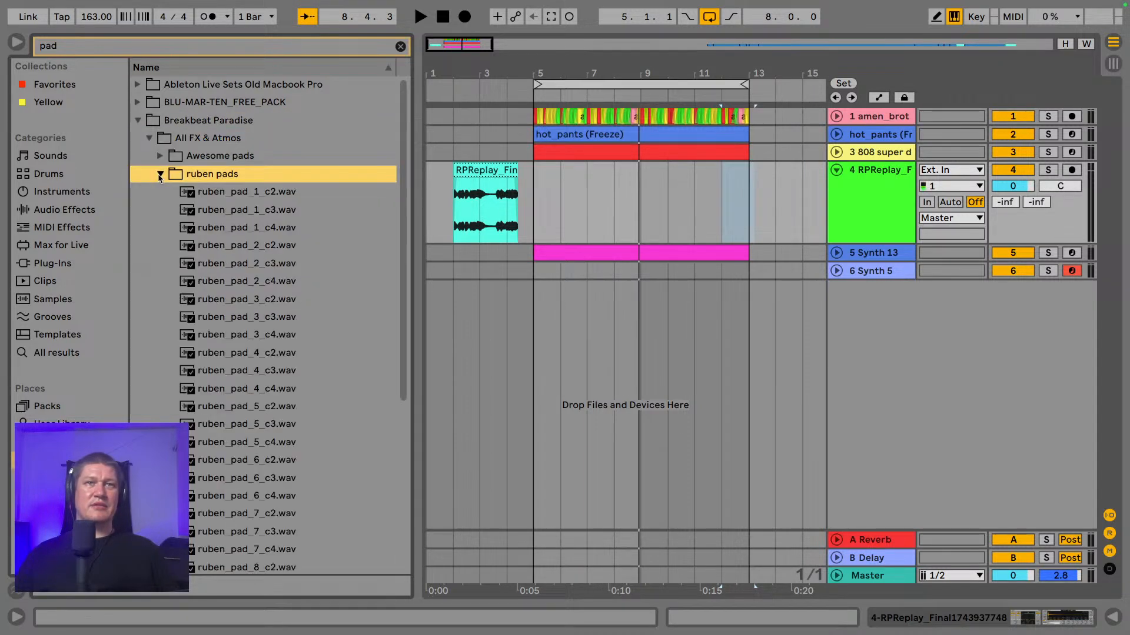
{"action": "scroll", "coordinate": [265, 200], "scroll_direction": "down", "scroll_amount": 1}
{"action": "left_click", "coordinate": [283, 203]}
{"action": "scroll", "coordinate": [282, 204], "scroll_direction": "down", "scroll_amount": 1}
{"action": "left_click", "coordinate": [273, 224]}
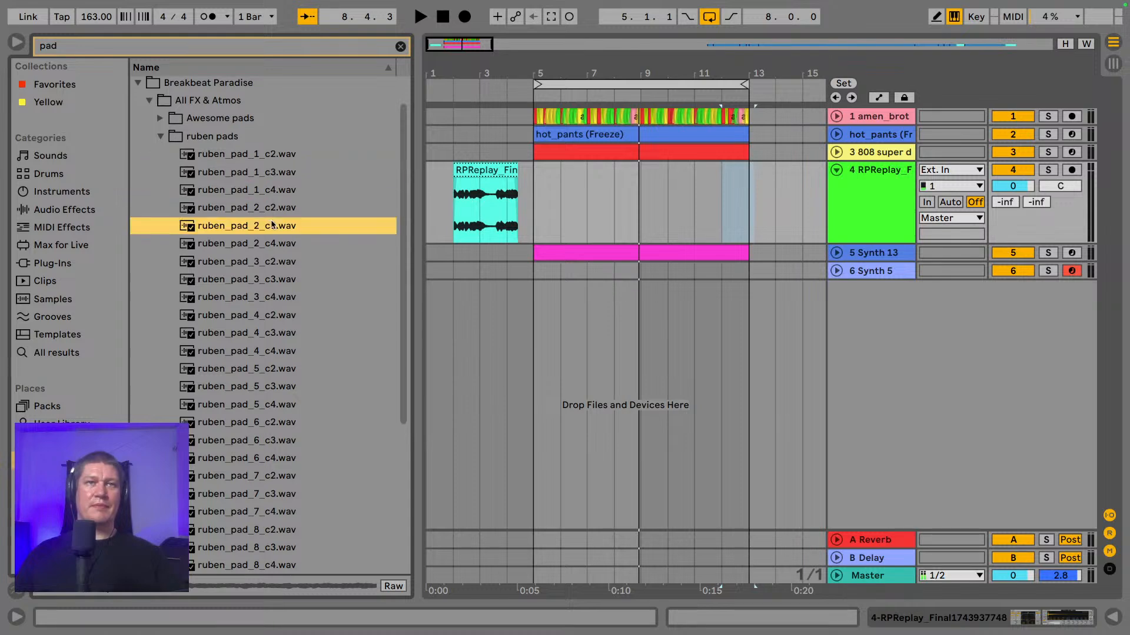
- Audition ruben_pad_4_c3.wav, ruben_pad_6_c4.wav and ruben_pad_8_c3.wav, briefly playing the arrangement to compare
{"action": "scroll", "coordinate": [272, 223], "scroll_direction": "down", "scroll_amount": 3}
{"action": "left_click", "coordinate": [272, 220]}
{"action": "scroll", "coordinate": [271, 224], "scroll_direction": "down", "scroll_amount": 3}
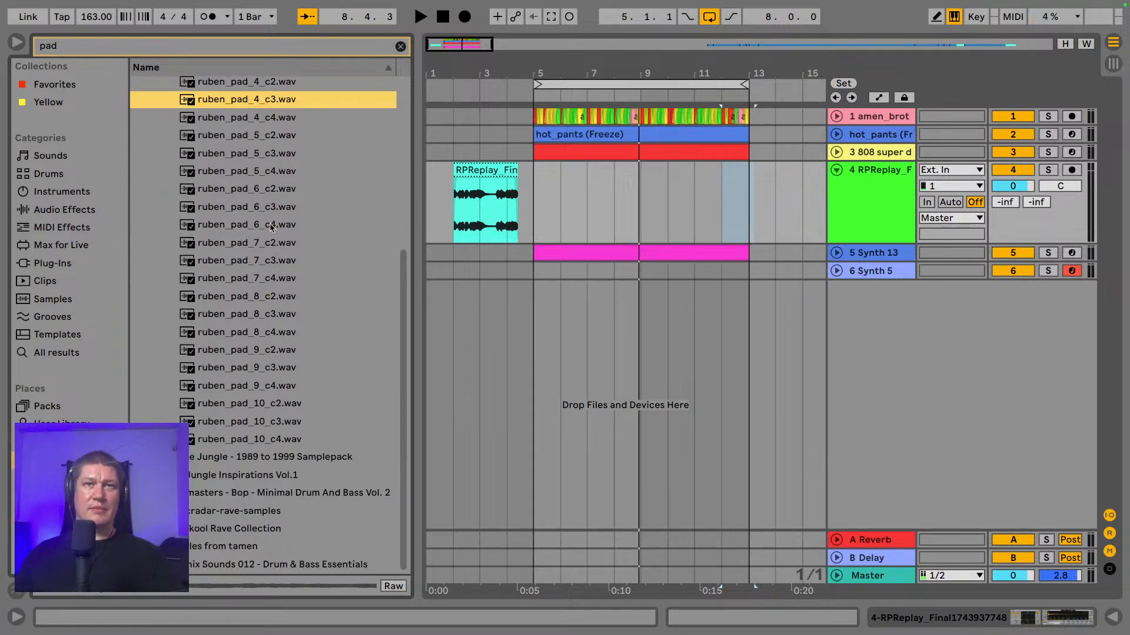
{"action": "left_click", "coordinate": [271, 225]}
{"action": "key", "text": "space"}
{"action": "key", "text": "space"}
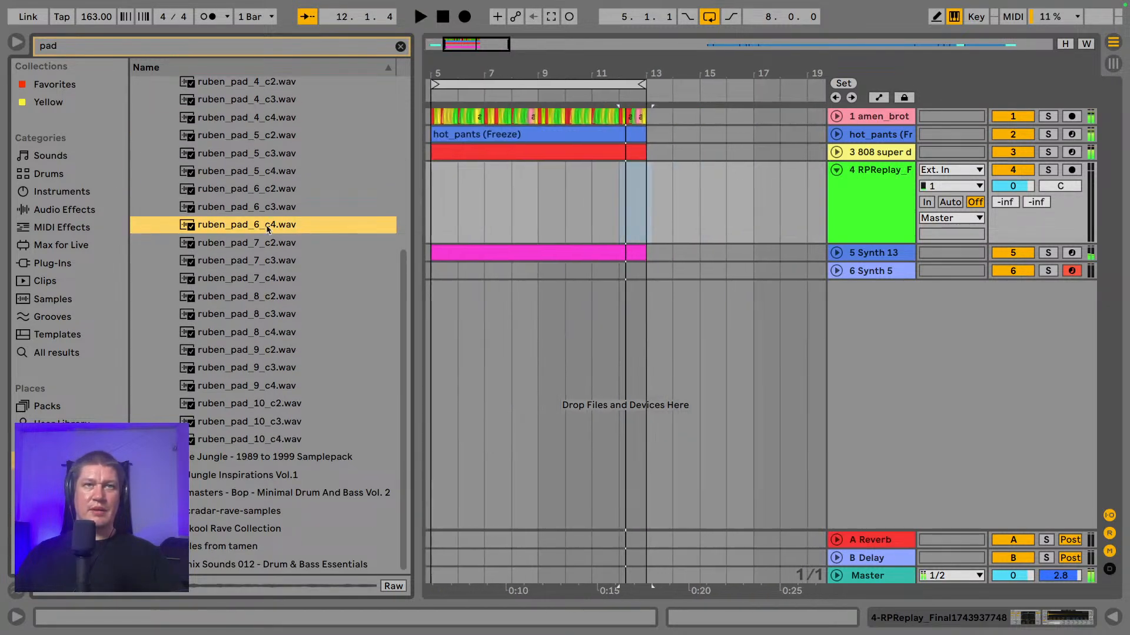
{"action": "scroll", "coordinate": [271, 228], "scroll_direction": "up", "scroll_amount": 1}
{"action": "left_click", "coordinate": [246, 322]}
{"action": "scroll", "coordinate": [235, 328], "scroll_direction": "down", "scroll_amount": 1}
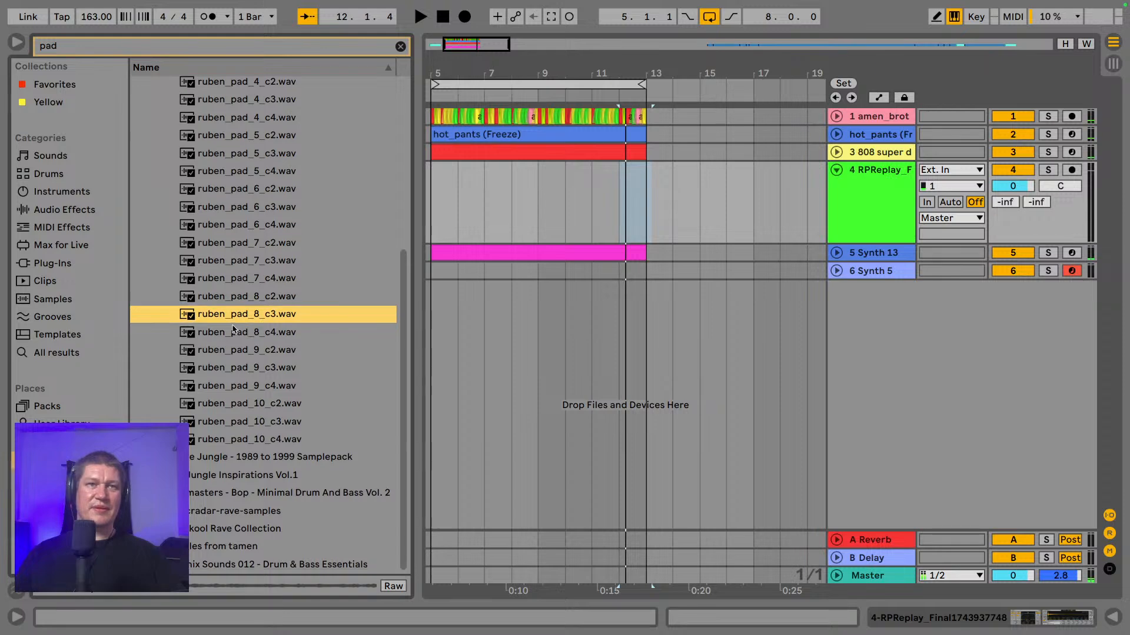
- Audition Awesome Pads 03 and 06 from Breakbeat Paradise's Awesome pads folder and play the arrangement from bar 5 for comparison
{"action": "scroll", "coordinate": [246, 207], "scroll_direction": "up", "scroll_amount": 10}
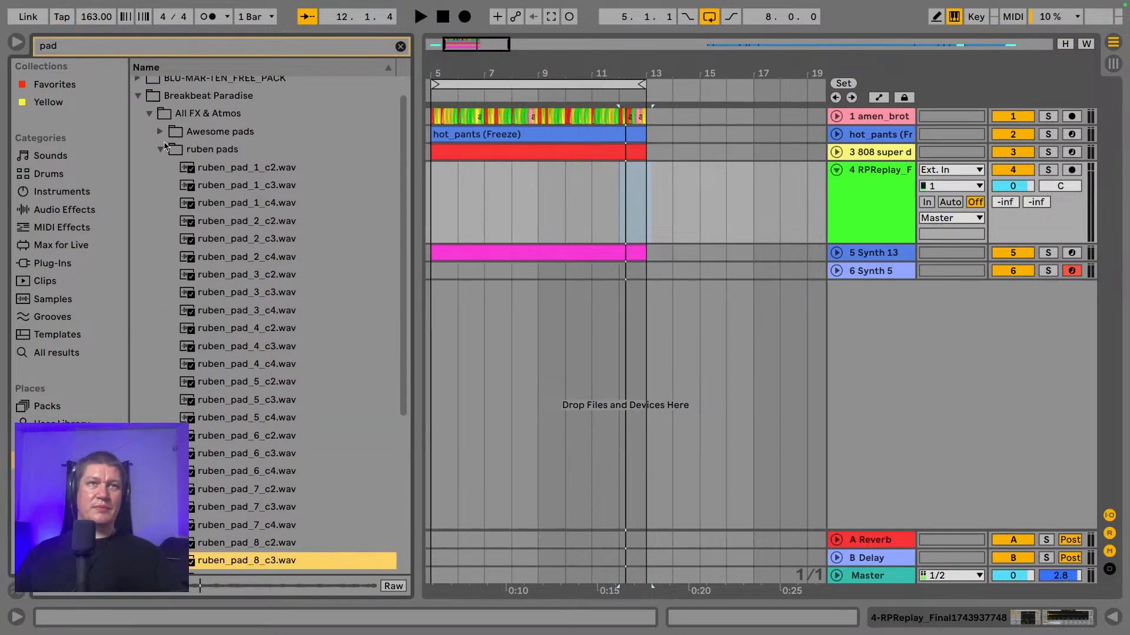
{"action": "left_click", "coordinate": [162, 153]}
{"action": "left_click", "coordinate": [161, 151]}
{"action": "left_click", "coordinate": [227, 215]}
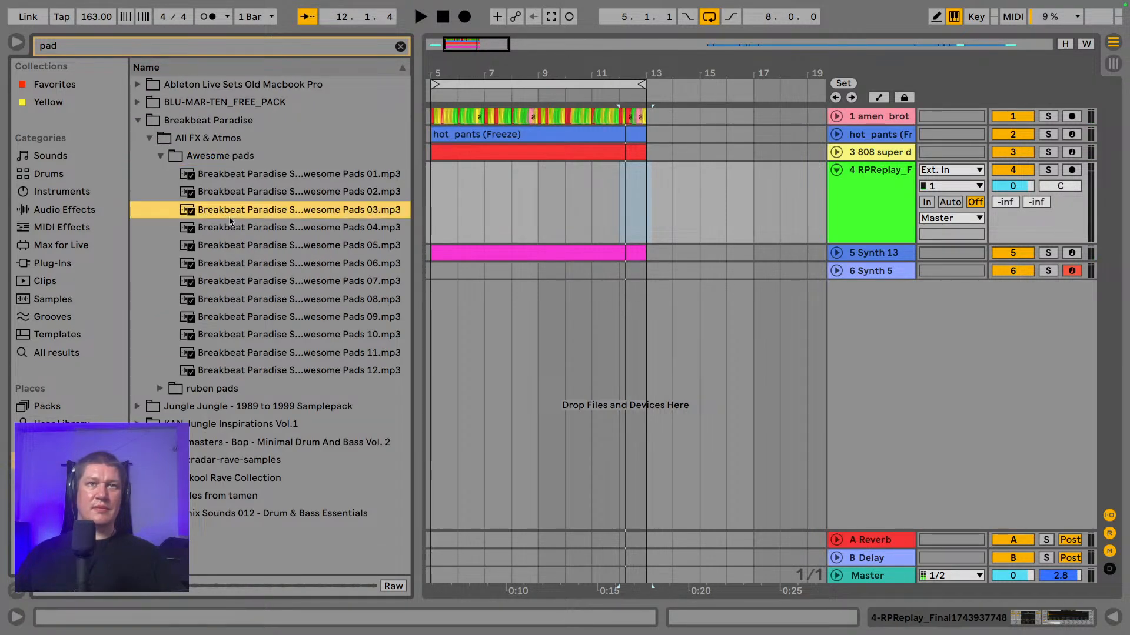
{"action": "left_click", "coordinate": [268, 268]}
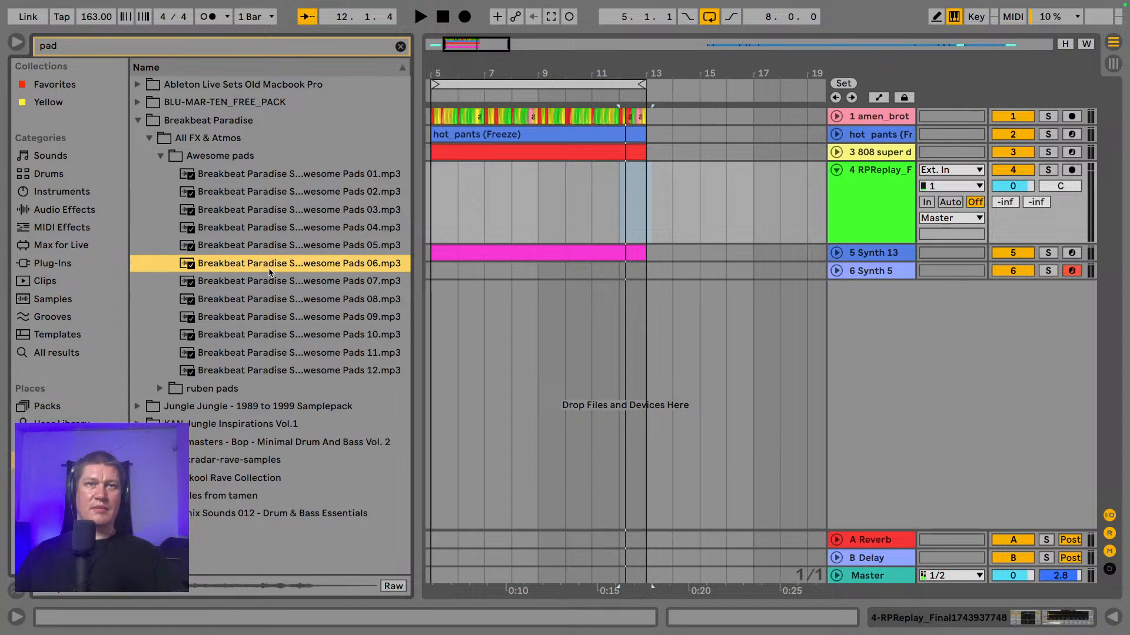
{"action": "left_click", "coordinate": [443, 203]}
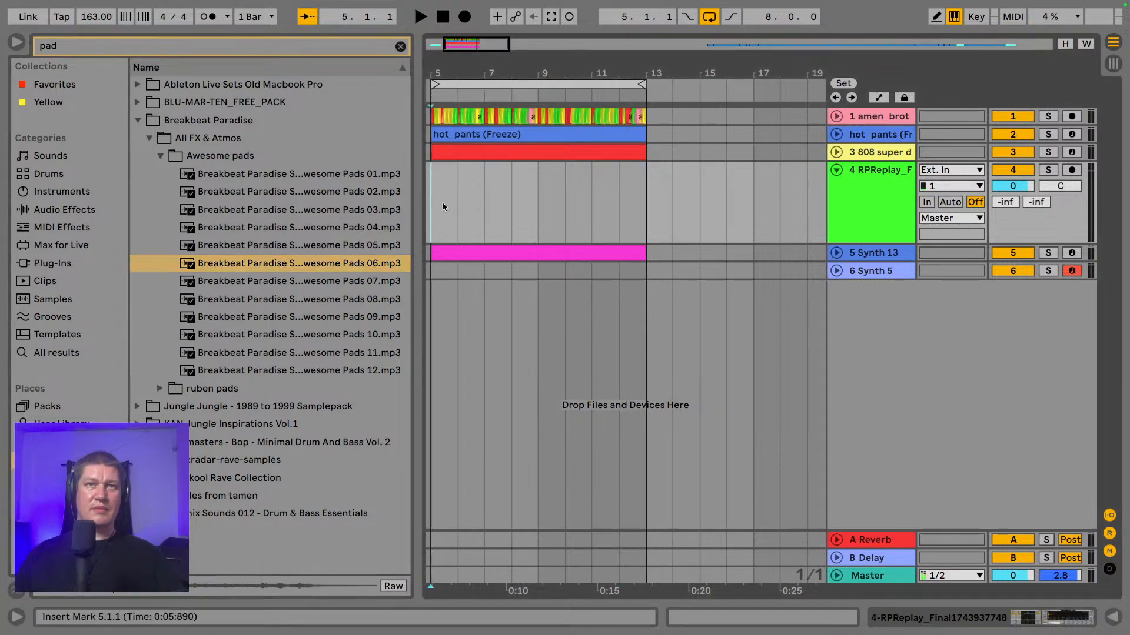
{"action": "key", "text": "space"}
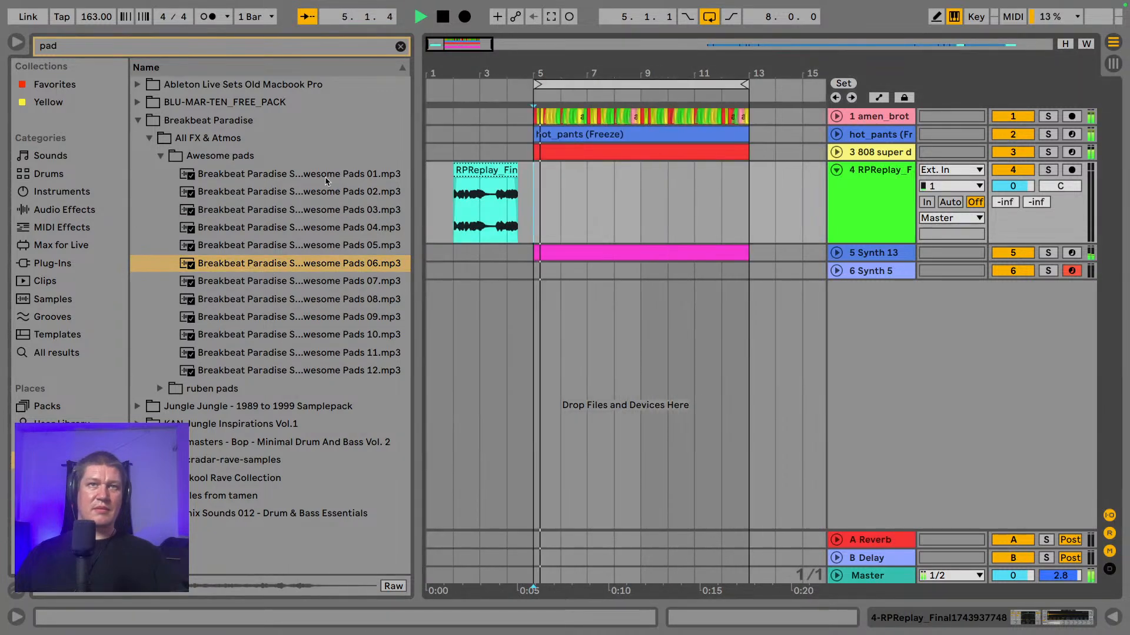
- Audition KJI1_170_Fm_Euphoria_Pad.wav and KJI1_170_C#m_Royalty_Pad.wav in KAN Jungle Inspirations Vol.1, then collapse the pack
{"action": "left_click", "coordinate": [160, 155]}
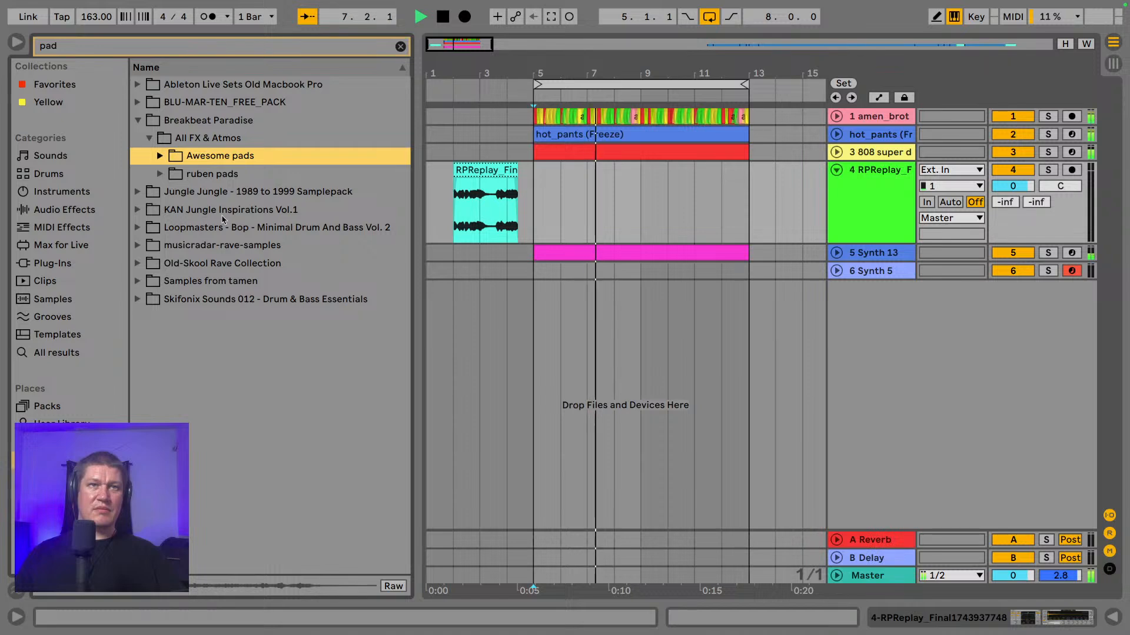
{"action": "left_click", "coordinate": [137, 210]}
{"action": "left_click", "coordinate": [191, 224]}
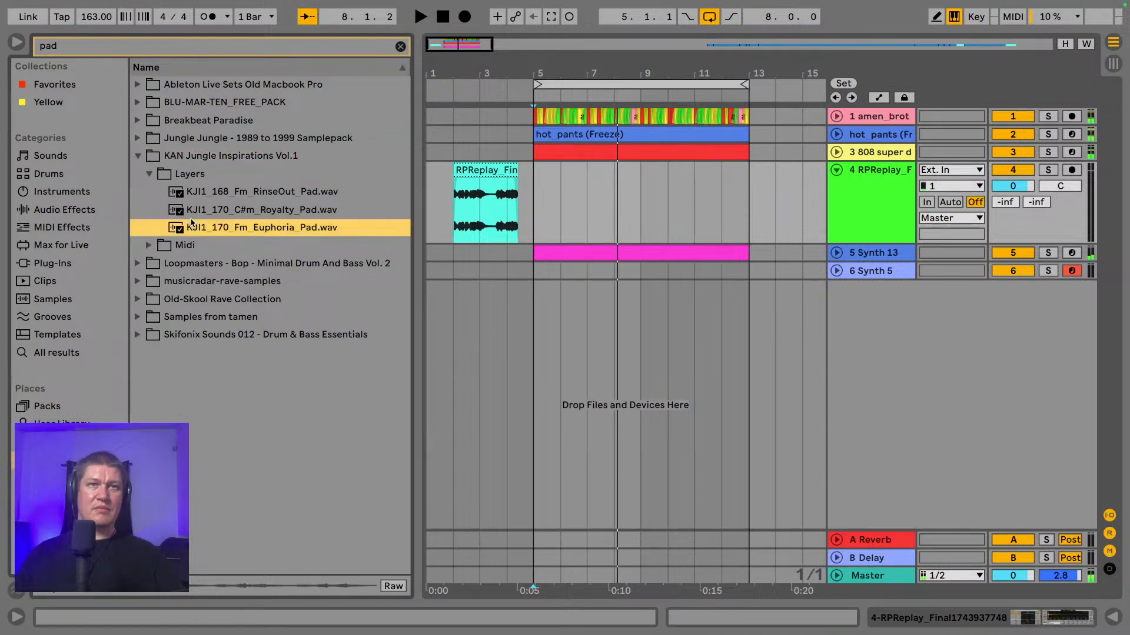
{"action": "left_click", "coordinate": [251, 216]}
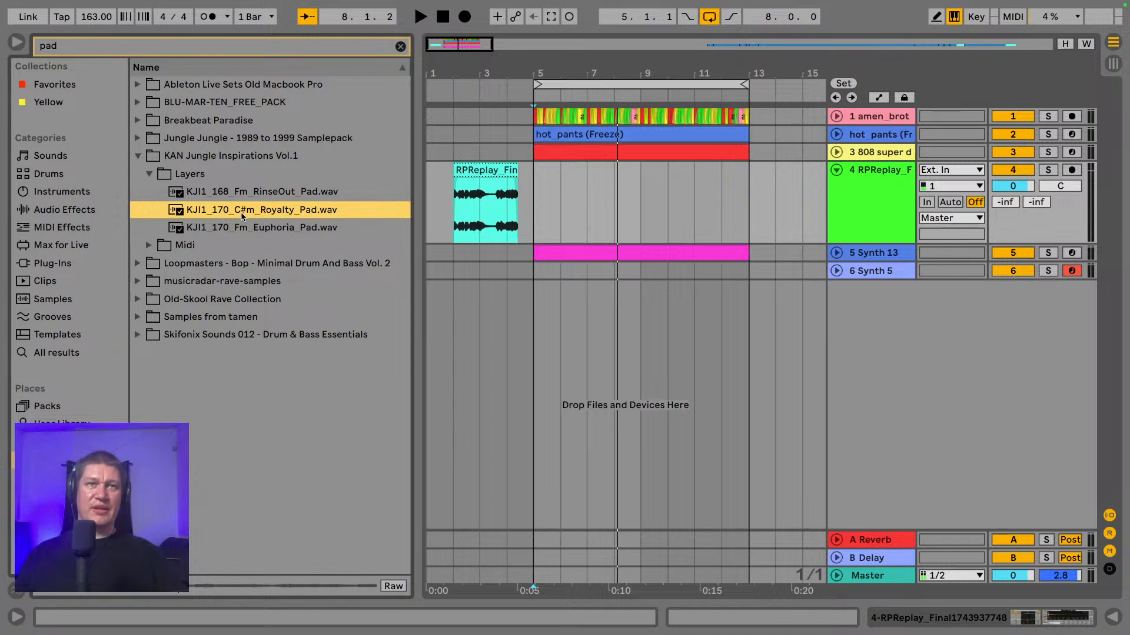
{"action": "left_click", "coordinate": [137, 157]}
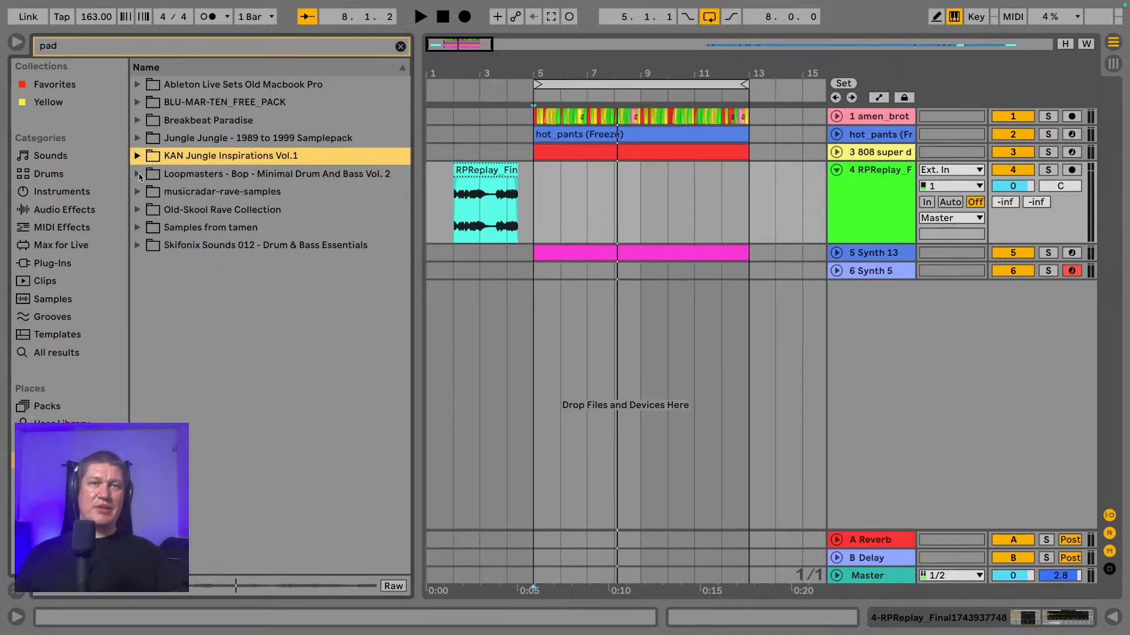
- Check the musicradar, Old-Skool Rave and DJ Assault pad results, and audition KJI1_170_C#m_Royalty_Pad.wav again
{"action": "left_click", "coordinate": [137, 191]}
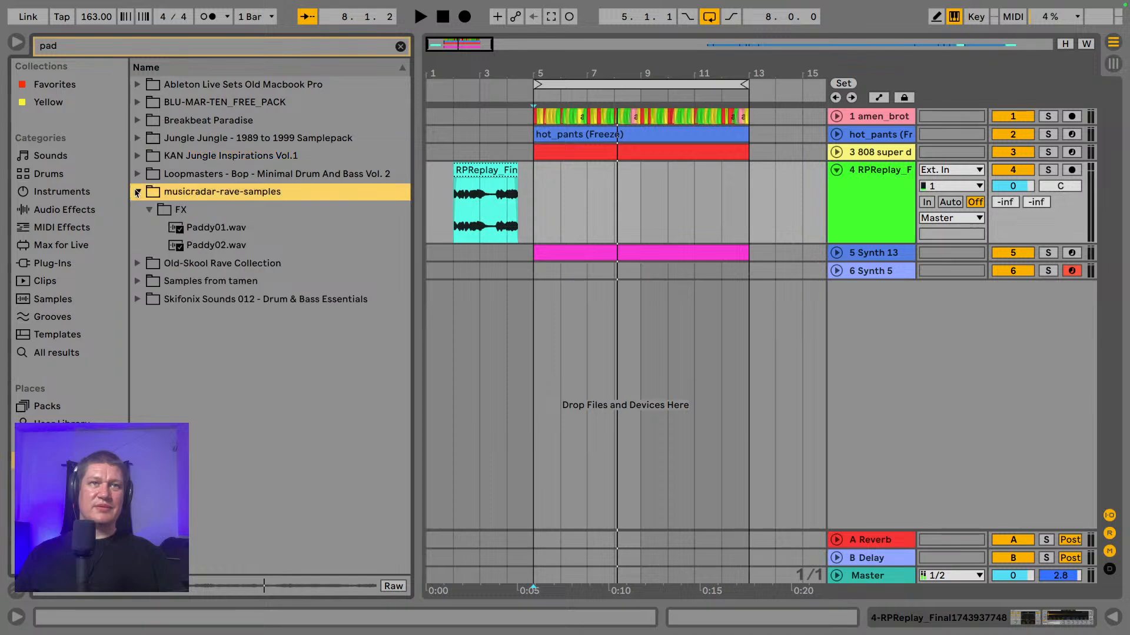
{"action": "left_click", "coordinate": [137, 263]}
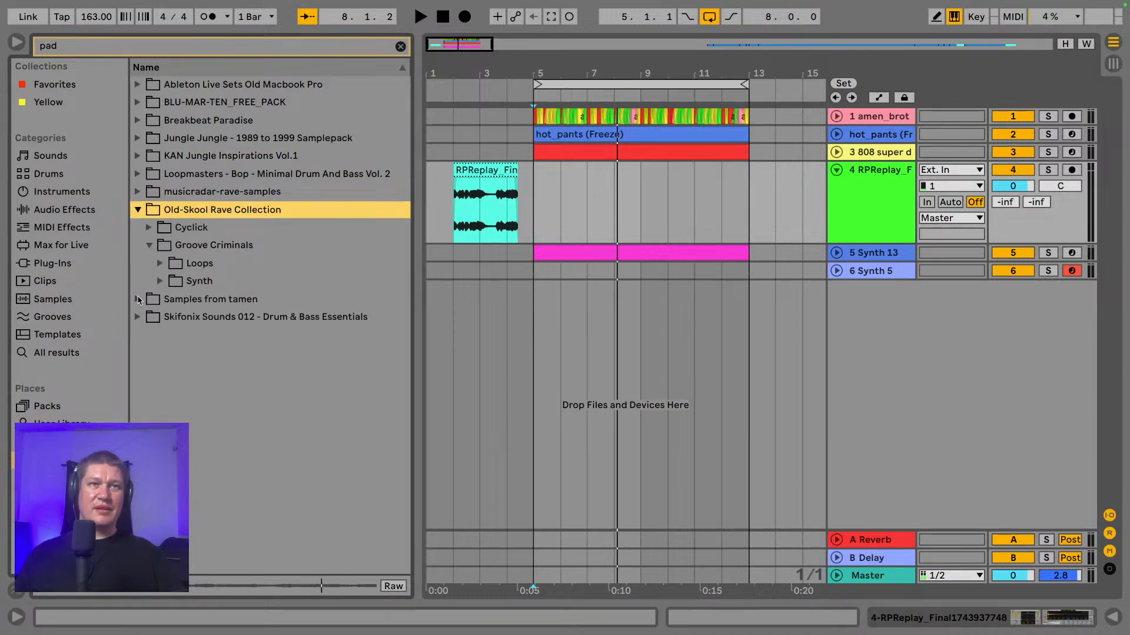
{"action": "left_click", "coordinate": [137, 299]}
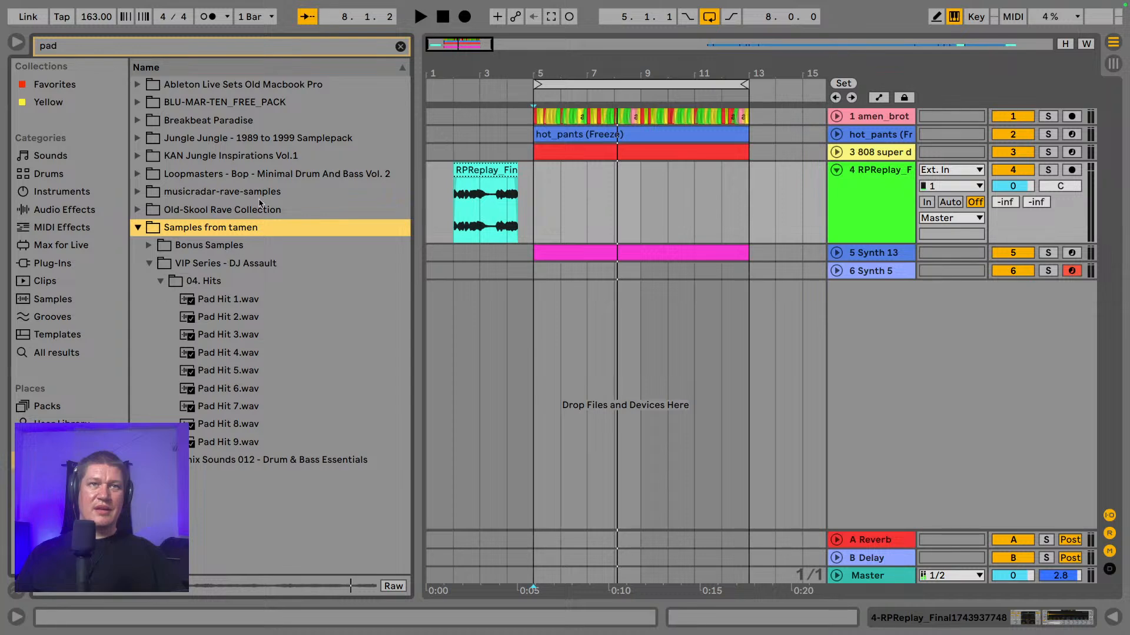
{"action": "left_click", "coordinate": [146, 157]}
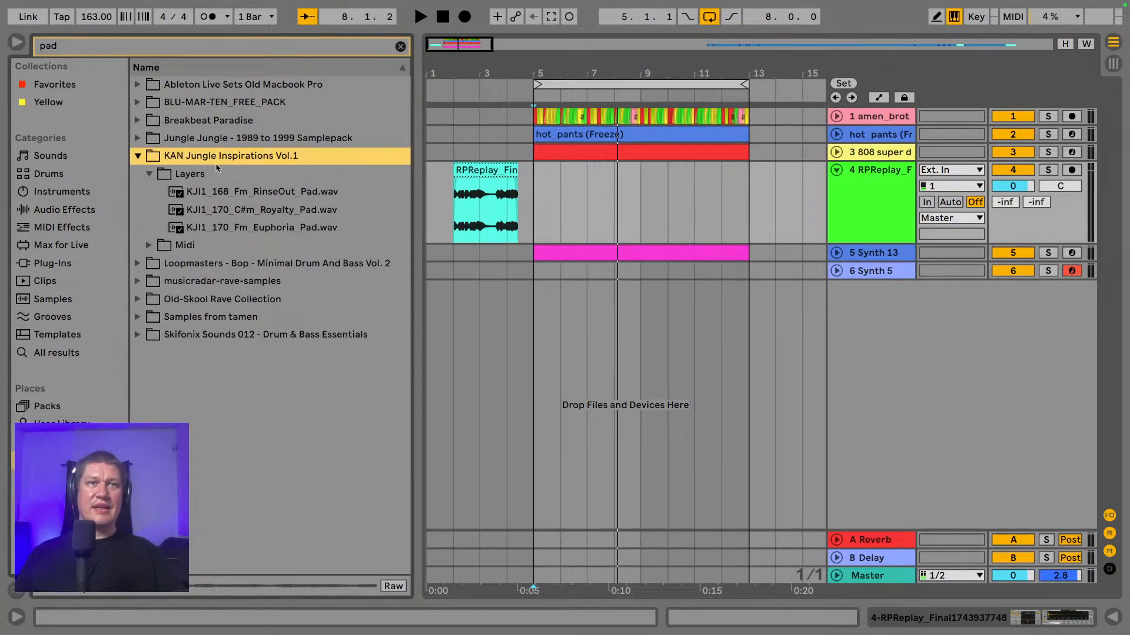
{"action": "left_click", "coordinate": [269, 211]}
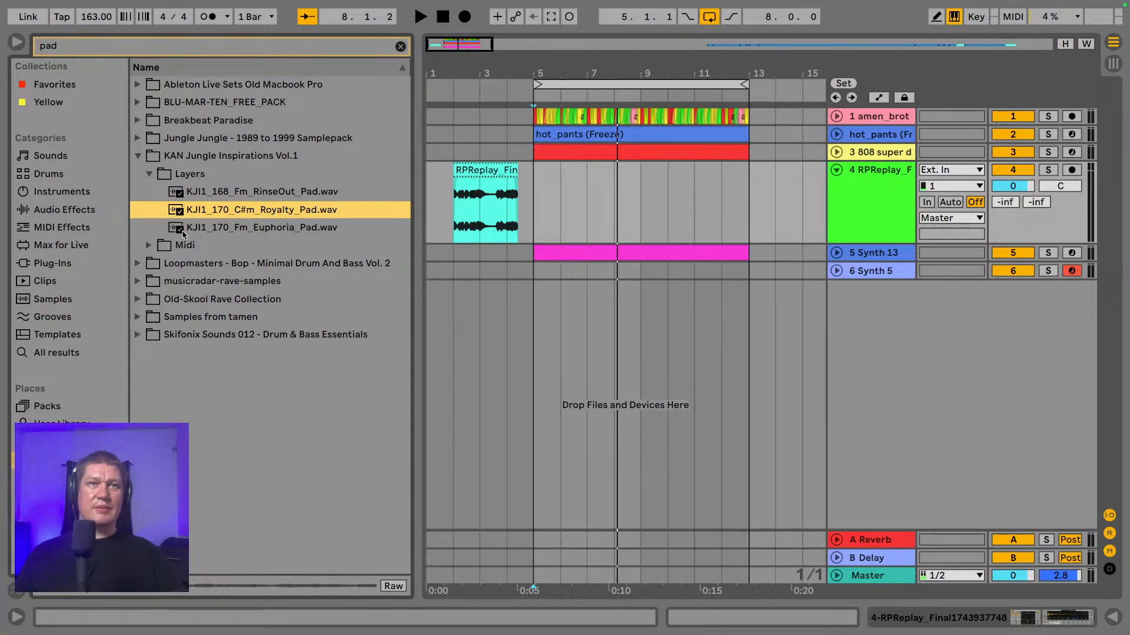
- Audition HC_EarPad136A, 136D, 136E and 136G from the Old-Skool Rave Collection's Cyclick 136bpm Loops, Keys n Synth folder
{"action": "left_click", "coordinate": [147, 300]}
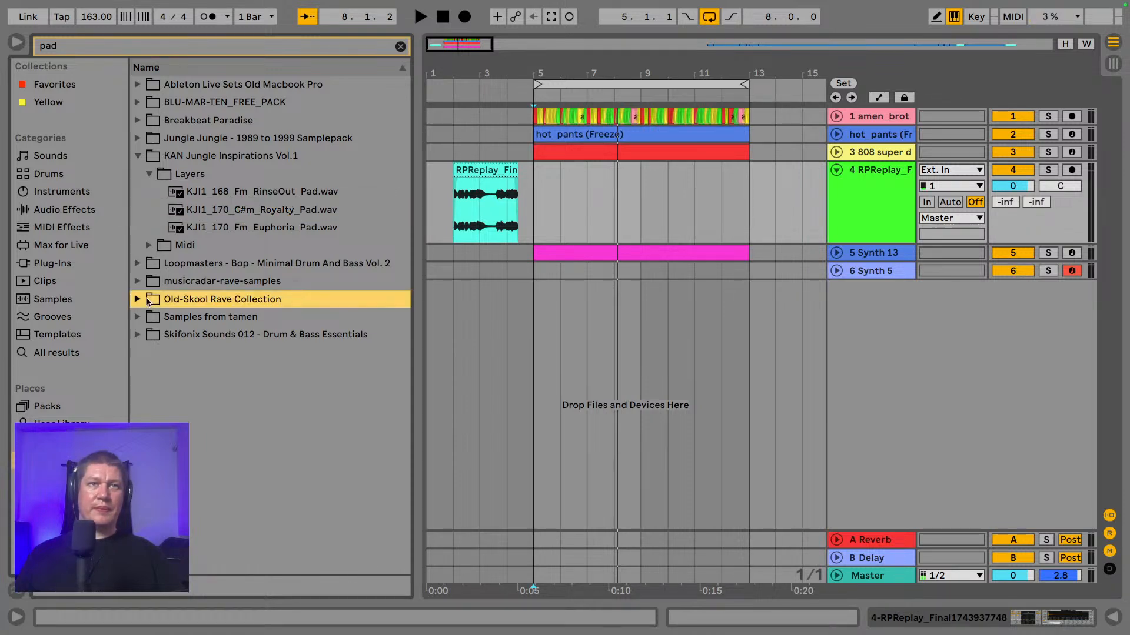
{"action": "left_click", "coordinate": [139, 300]}
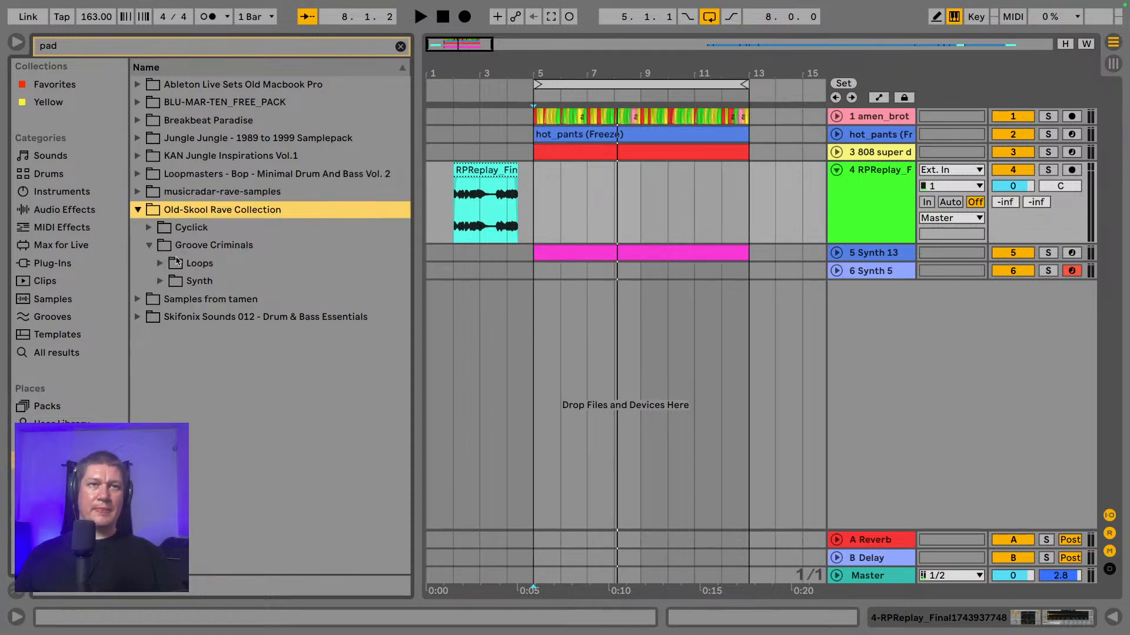
{"action": "left_click", "coordinate": [148, 230]}
{"action": "left_click", "coordinate": [191, 268]}
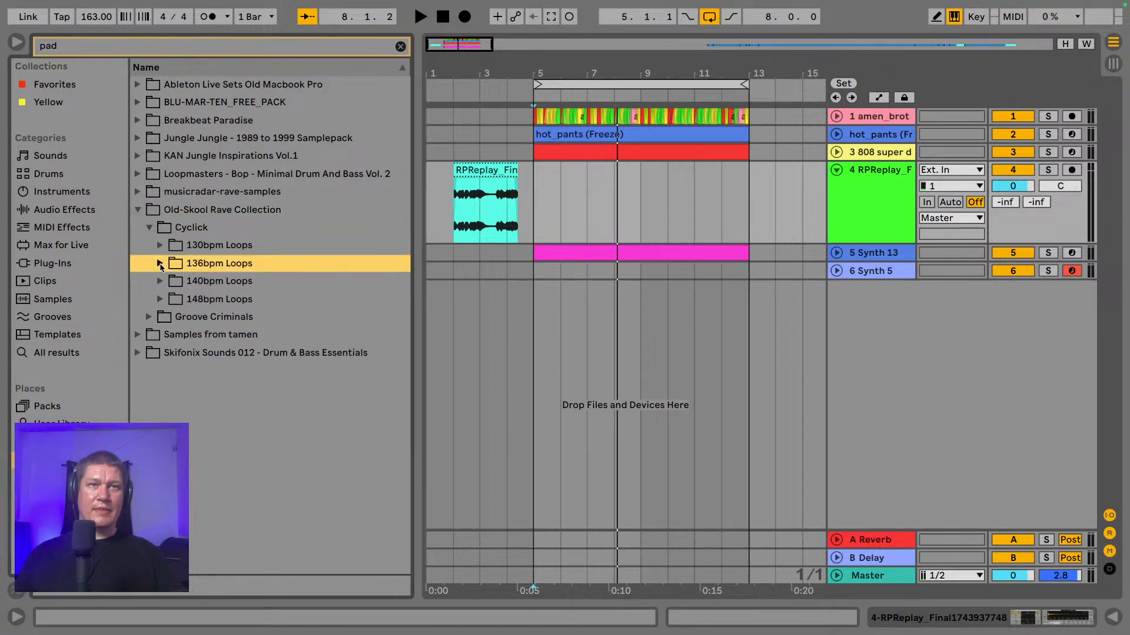
{"action": "left_click", "coordinate": [160, 264]}
{"action": "left_click", "coordinate": [175, 283]}
{"action": "left_click", "coordinate": [206, 303]}
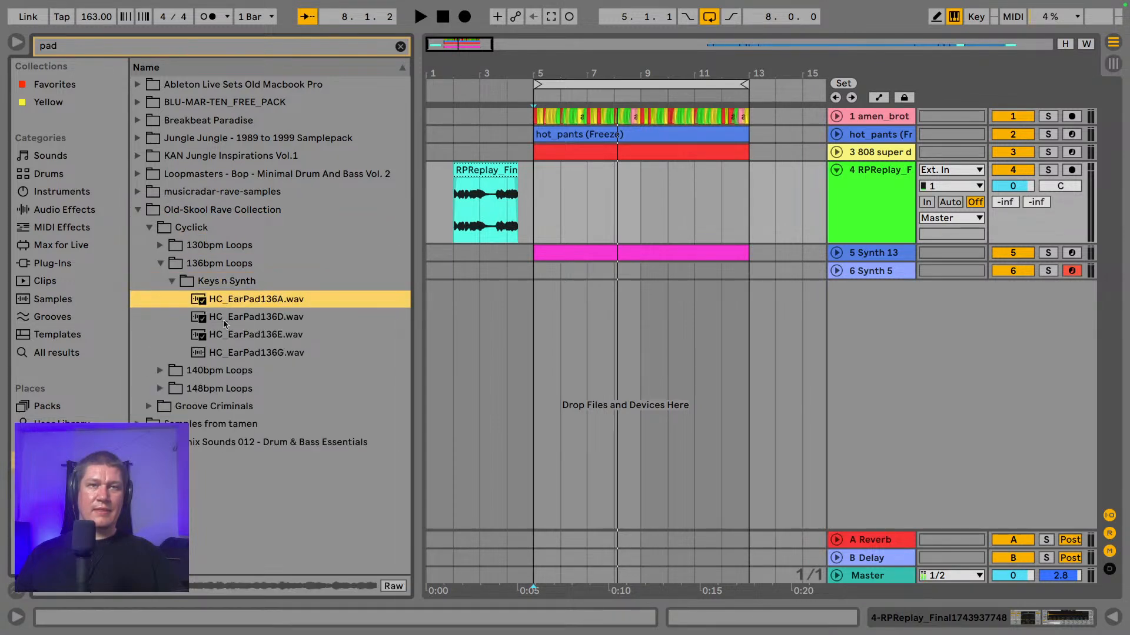
{"action": "left_click", "coordinate": [224, 321]}
{"action": "left_click", "coordinate": [238, 340]}
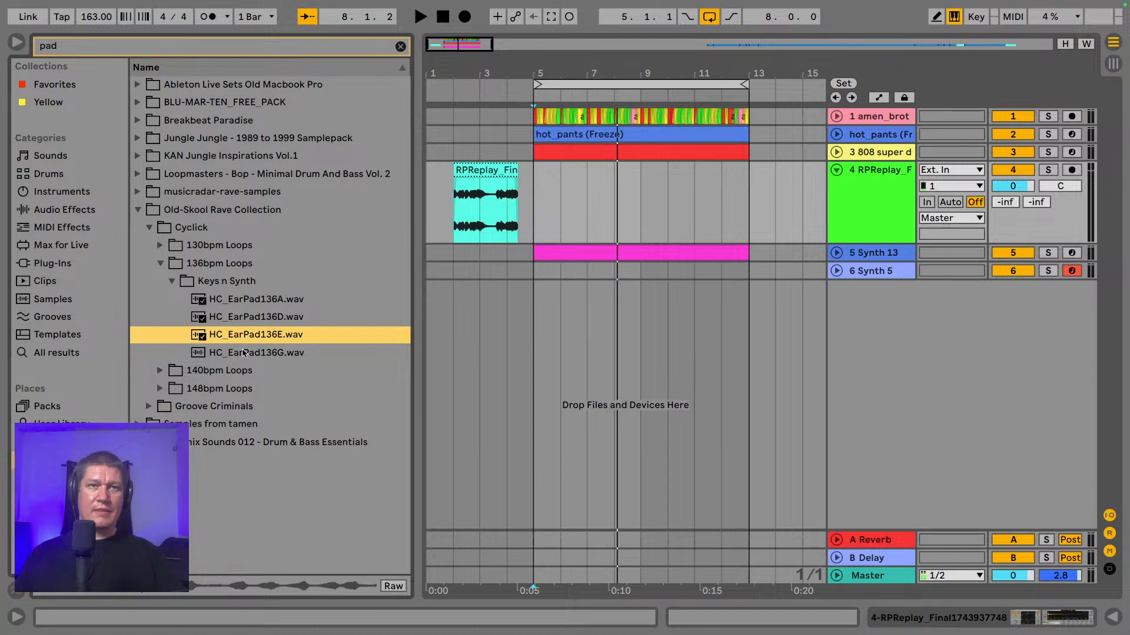
{"action": "left_click", "coordinate": [244, 353]}
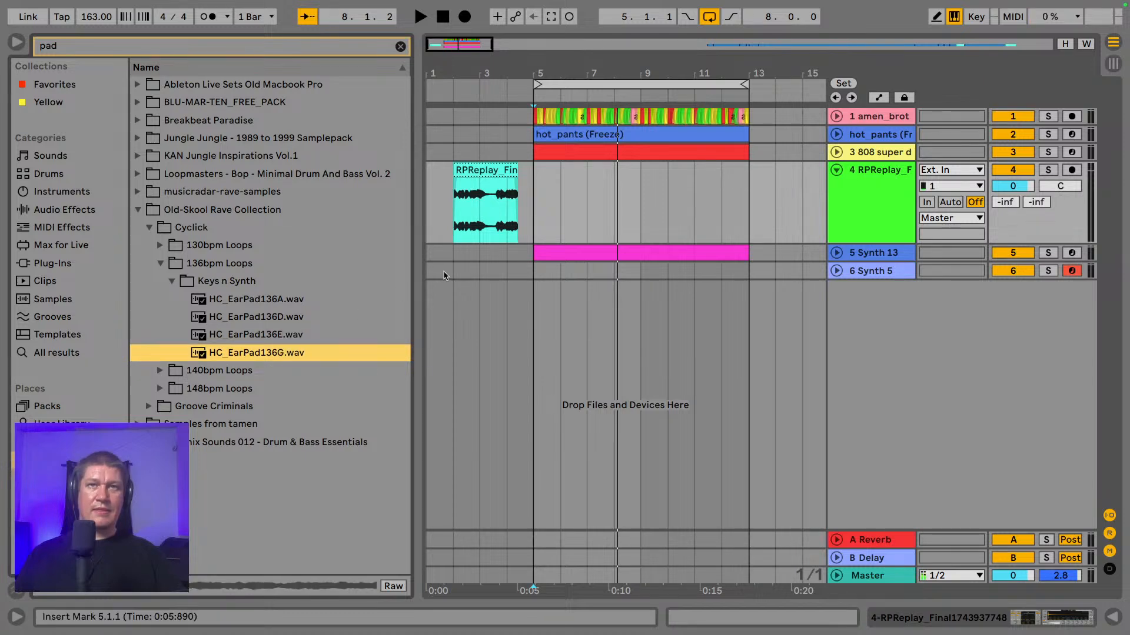
- Play a short part of the arrangement from bar 5 to compare it with the auditioned pads
{"action": "left_click", "coordinate": [531, 273]}
{"action": "key", "text": "space"}
{"action": "key", "text": "space"}
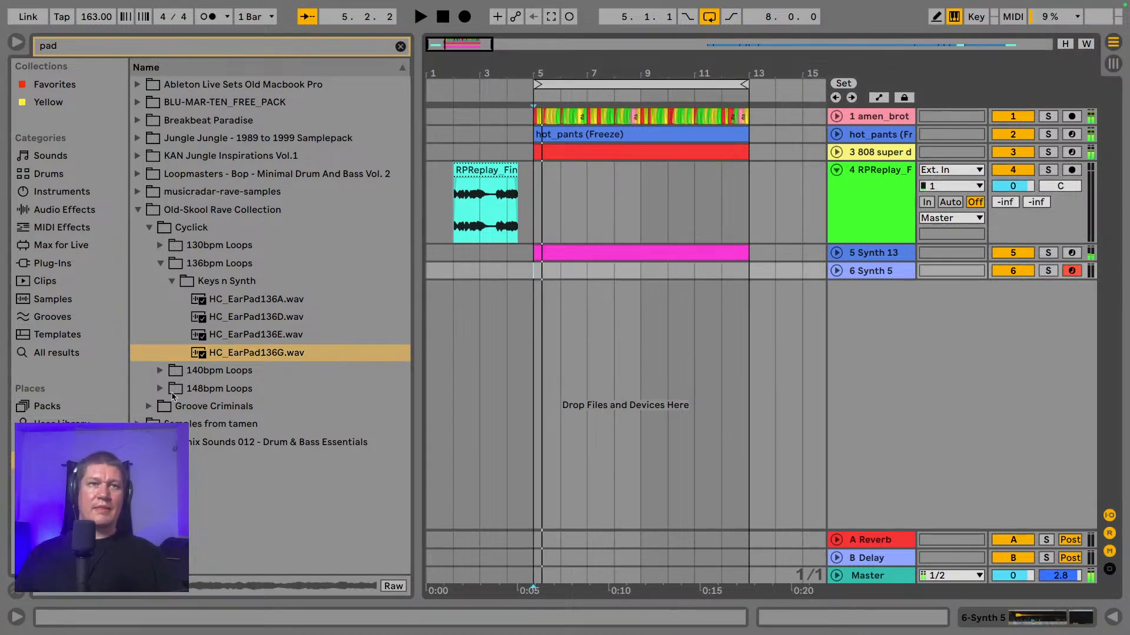
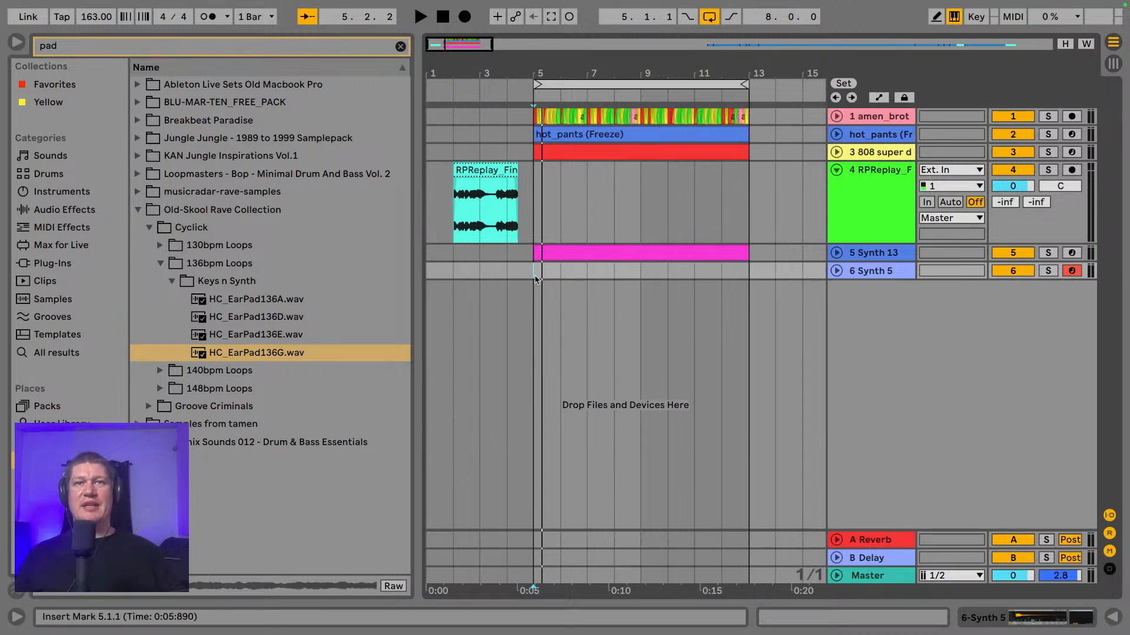
- Insert an empty eight-bar MIDI clip on the 6 Synth 5 track from bar 5 to 13 and preview the A#3 key
{"action": "left_click_drag", "start_coordinate": [535, 279], "coordinate": [750, 281]}
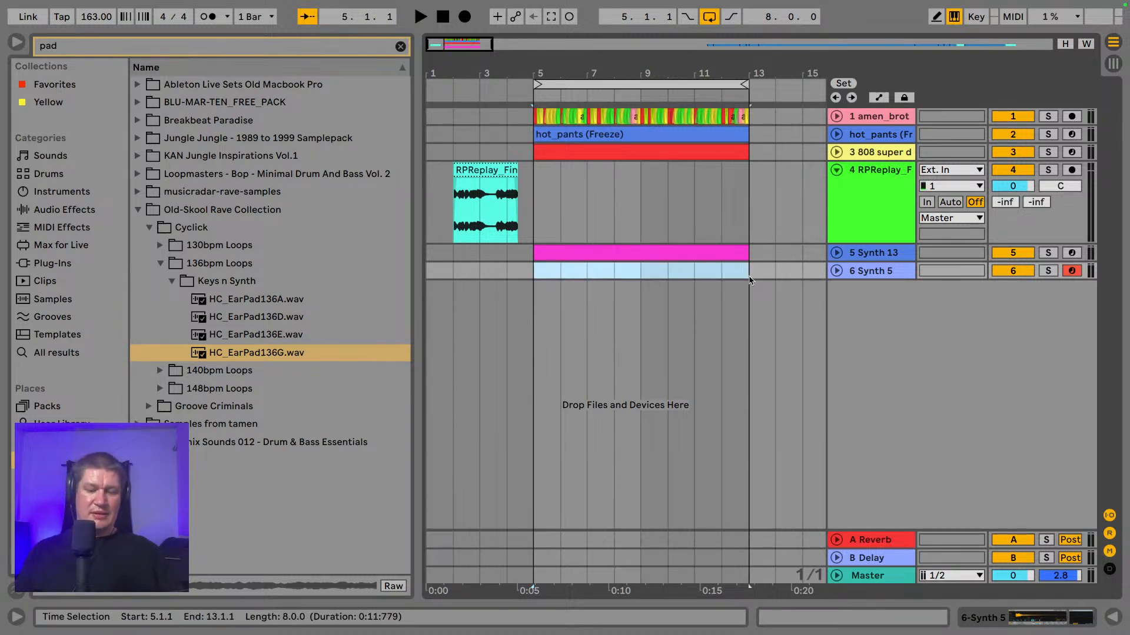
{"action": "key", "text": "super+shift+m"}
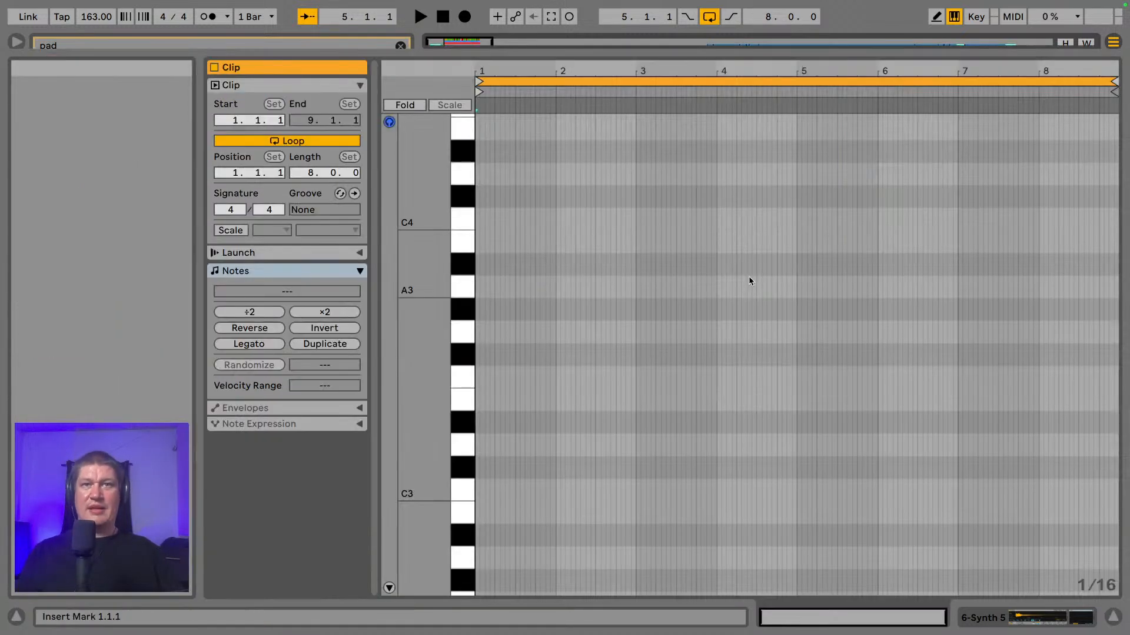
{"action": "left_click", "coordinate": [455, 270]}
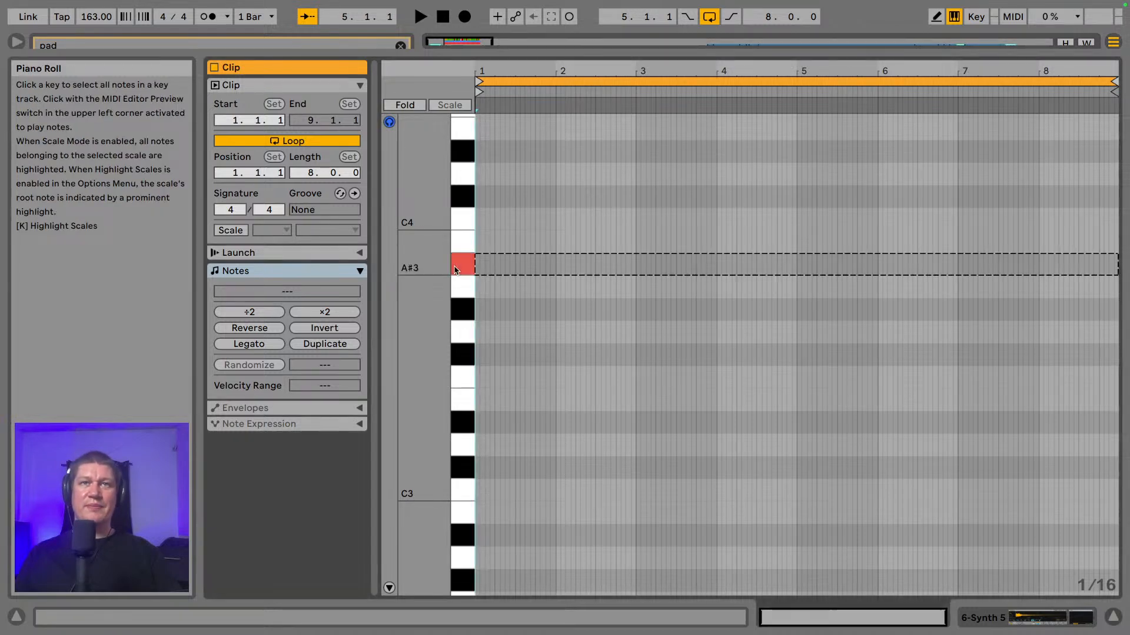
{"action": "left_click", "coordinate": [478, 369]}
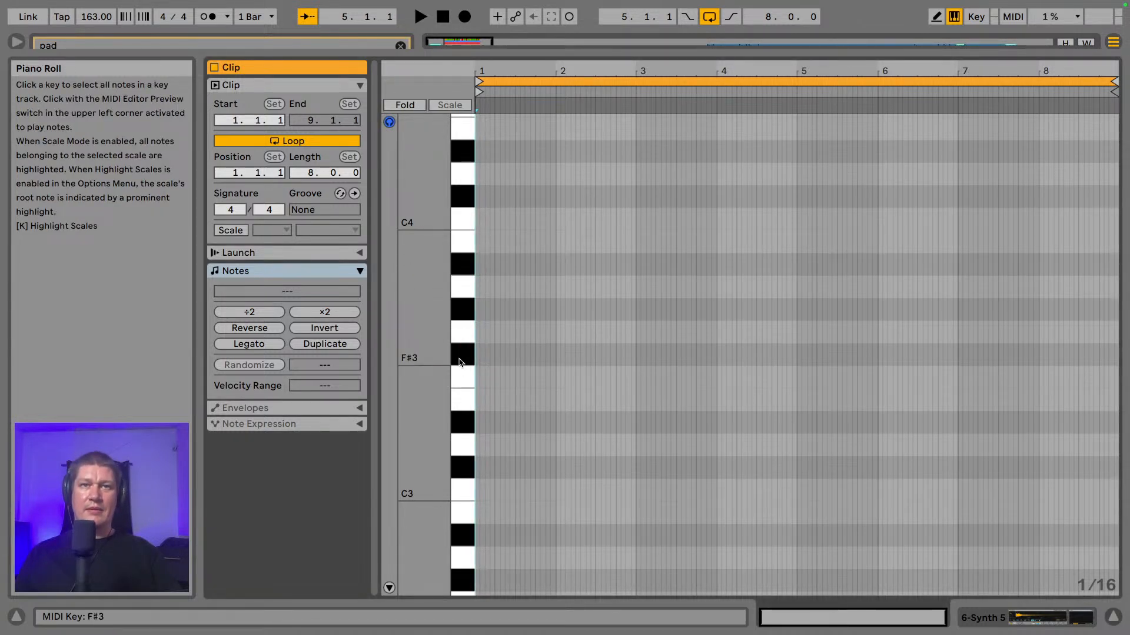
- Set the Synth 5 clip's grid to 1/4 and add a quarter-note F3 at the start of bar 1
{"action": "right_click", "coordinate": [525, 351]}
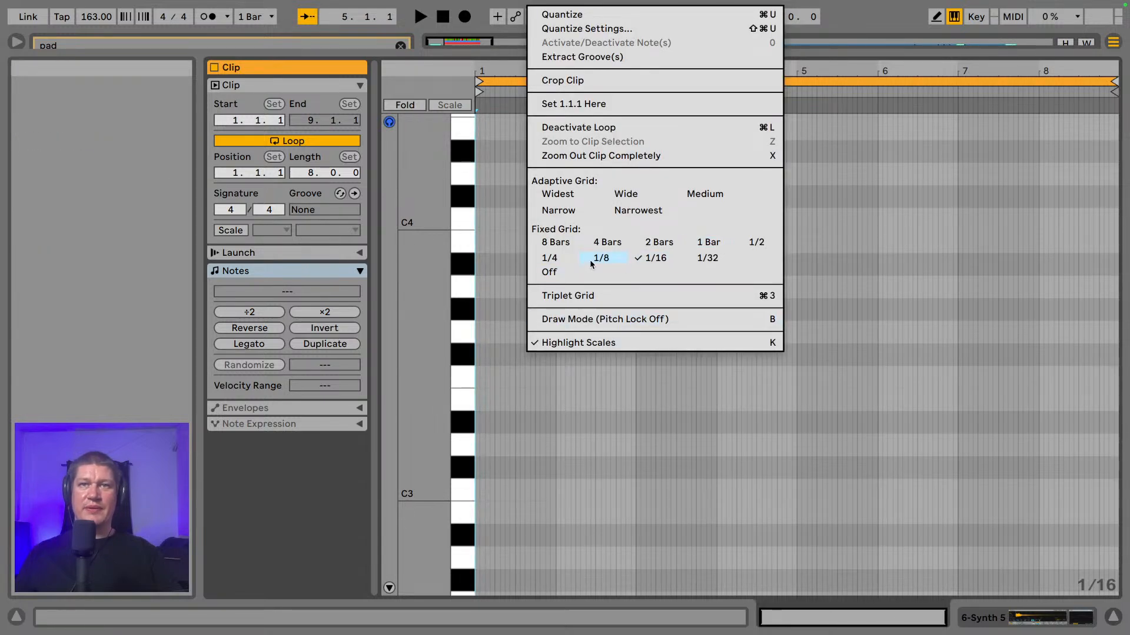
{"action": "left_click", "coordinate": [568, 262]}
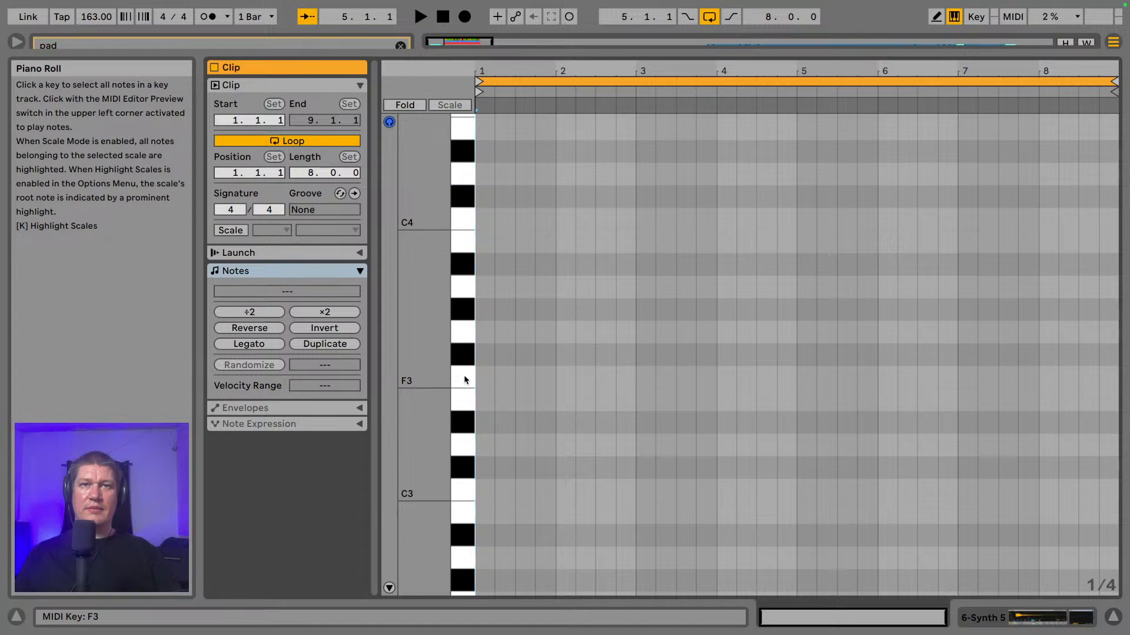
{"action": "double_click", "coordinate": [481, 377]}
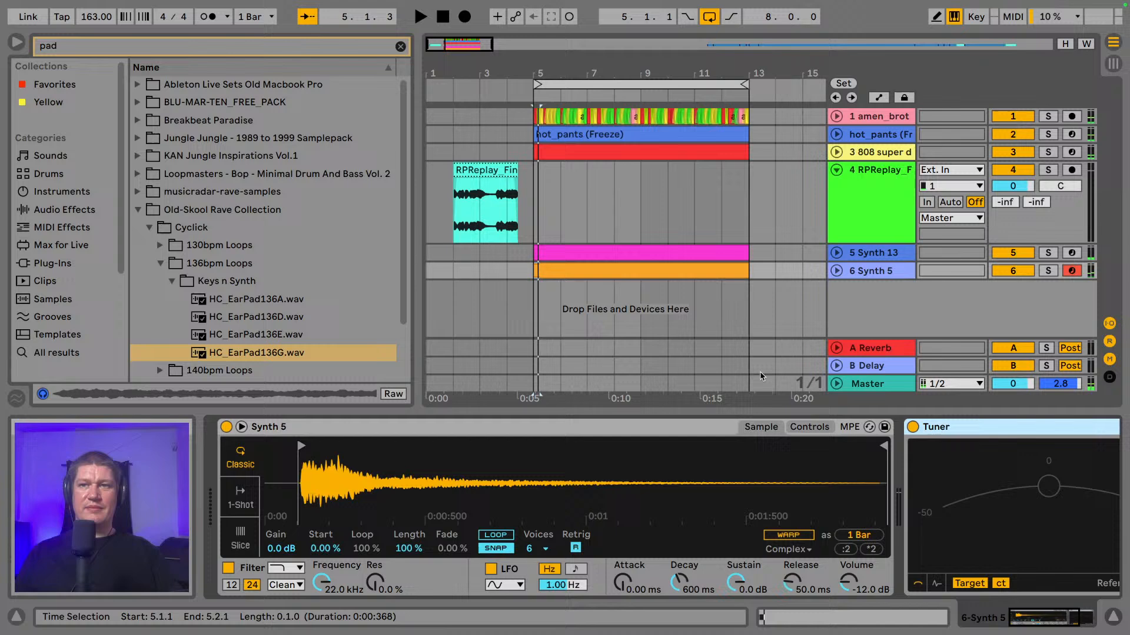
- Solo the 6 Synth 5 track together with the 3 808 track and play the section from bar 5
{"action": "key", "text": "space"}
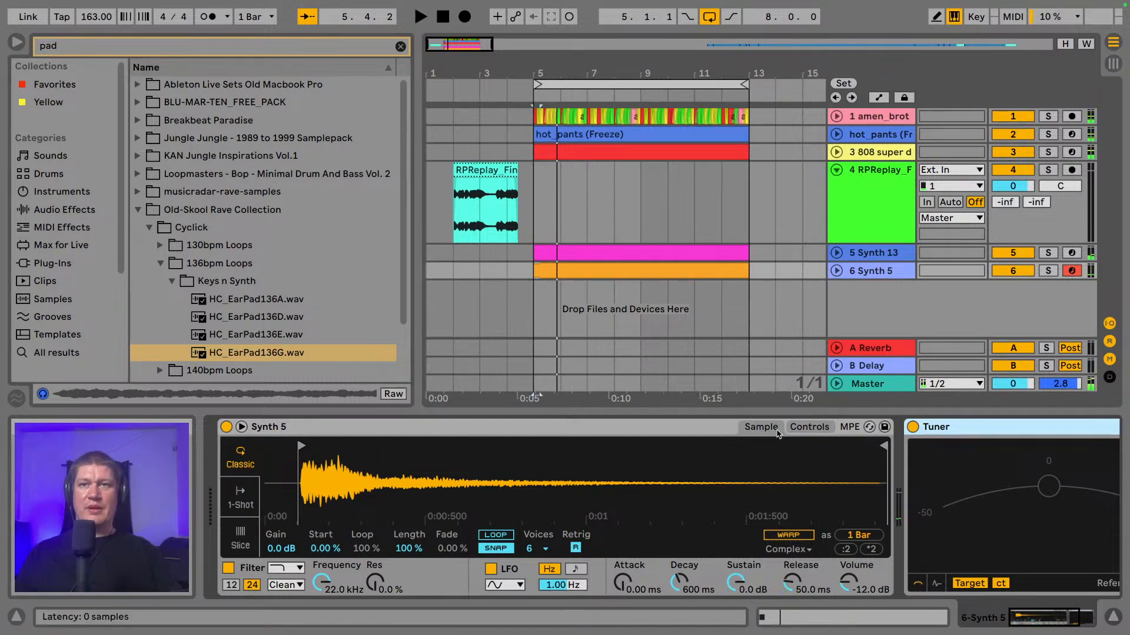
{"action": "left_click", "coordinate": [809, 426]}
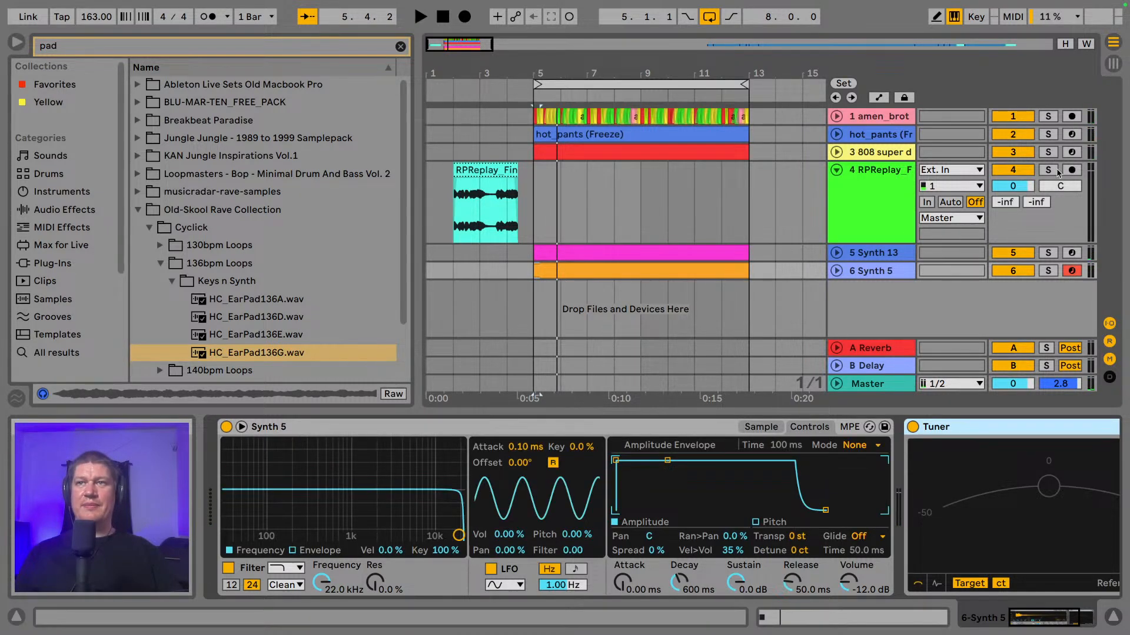
{"action": "left_click", "coordinate": [1056, 172]}
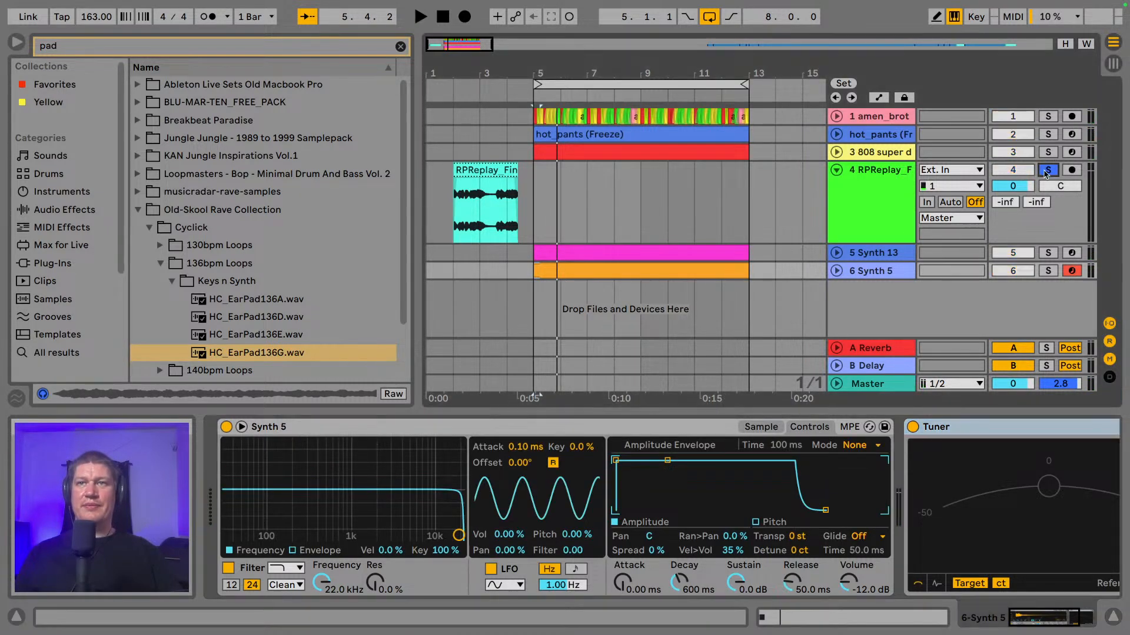
{"action": "left_click", "coordinate": [1047, 272]}
{"action": "key", "text": "space"}
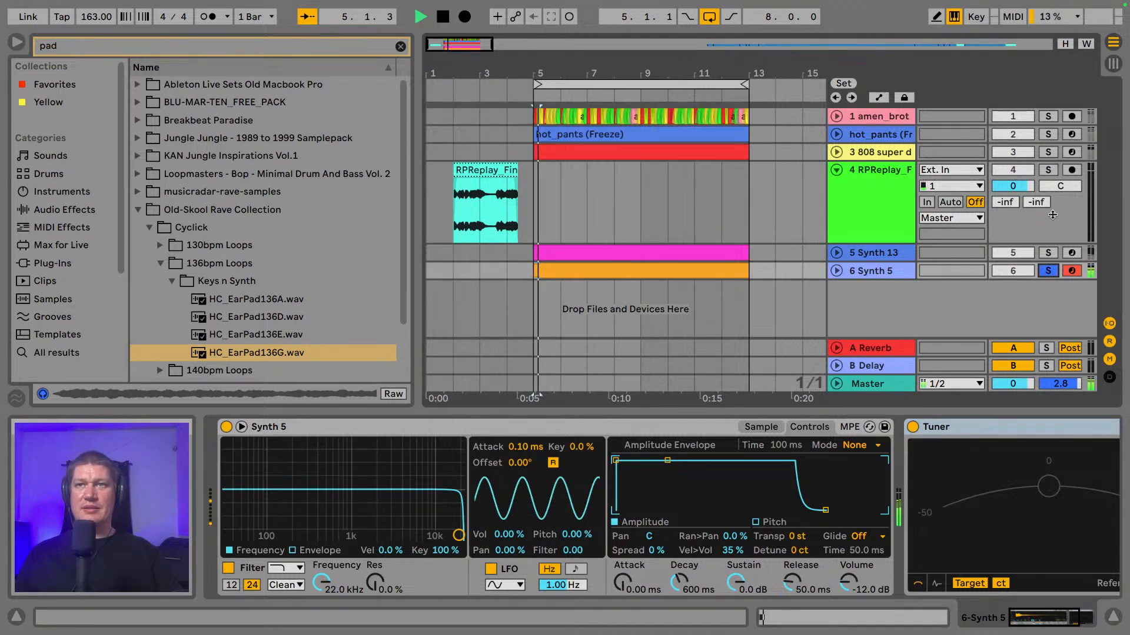
{"action": "key", "text": "space"}
{"action": "left_click", "coordinate": [1048, 152], "text": "super"}
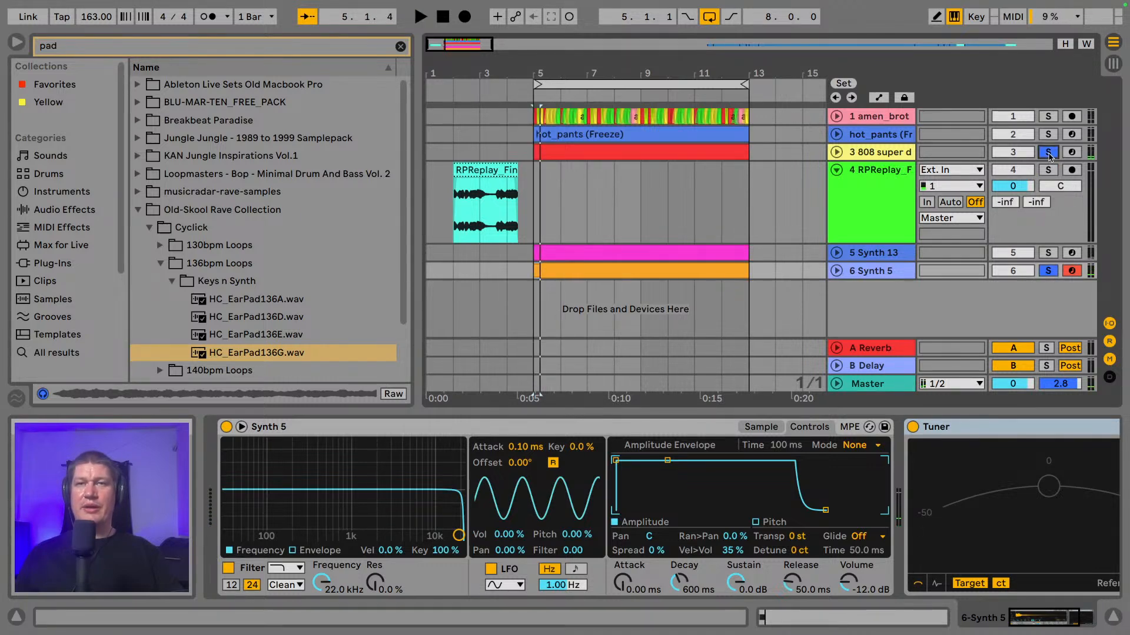
{"action": "key", "text": "space"}
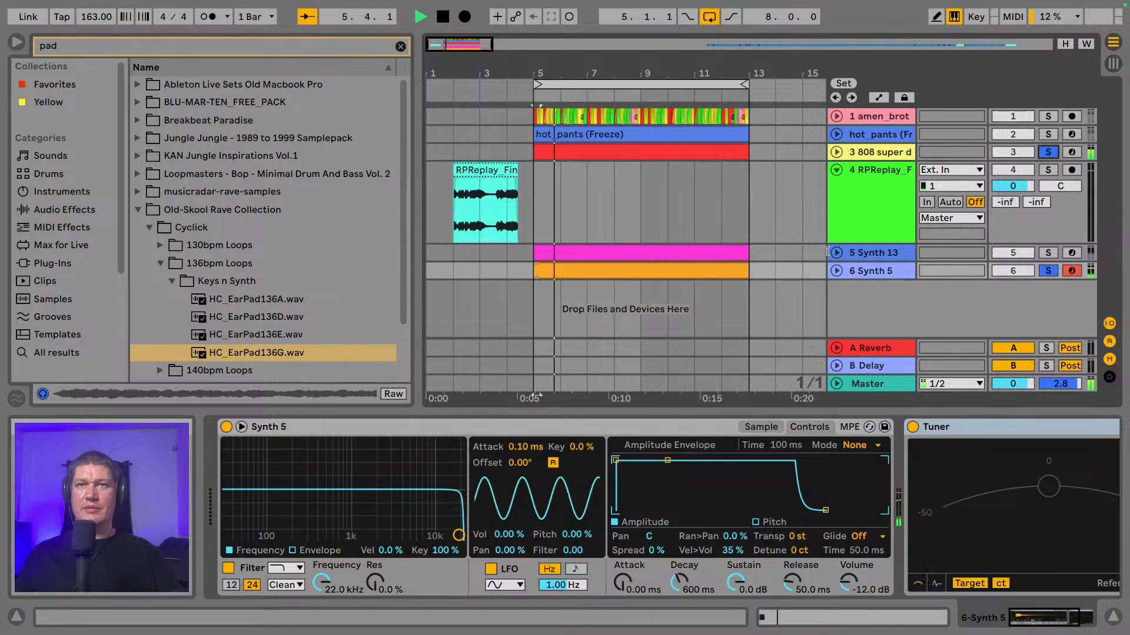
- Lower the Synth 5 sampler's transposition to -8 st, replaying the start of bar 5 against the 808 bass
{"action": "left_click", "coordinate": [654, 268]}
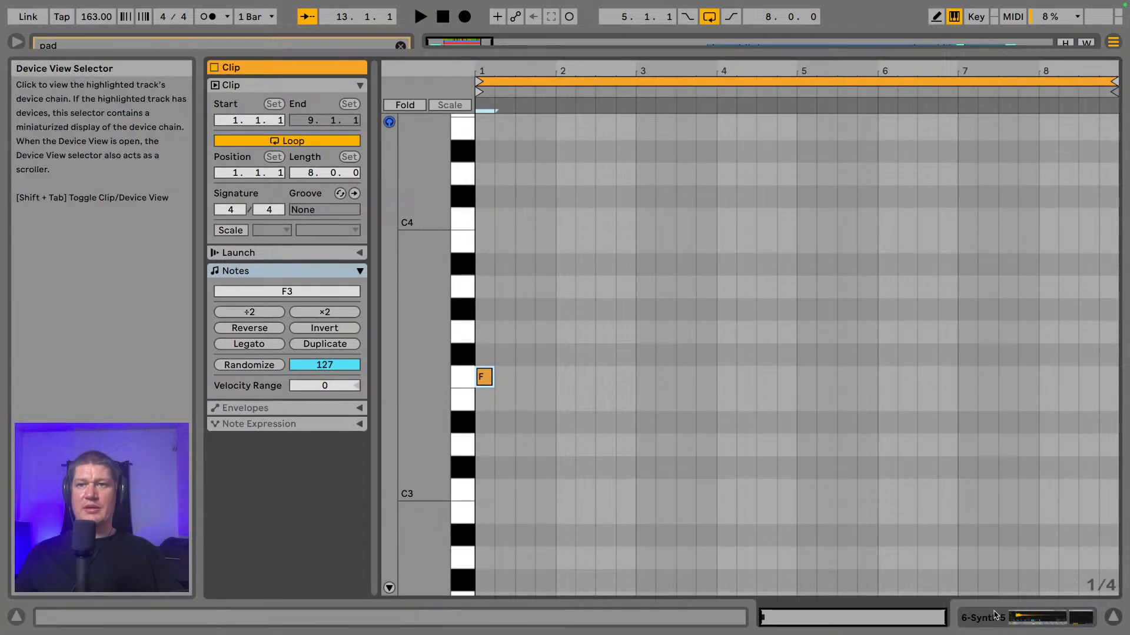
{"action": "left_click", "coordinate": [1021, 618]}
{"action": "left_click", "coordinate": [770, 432]}
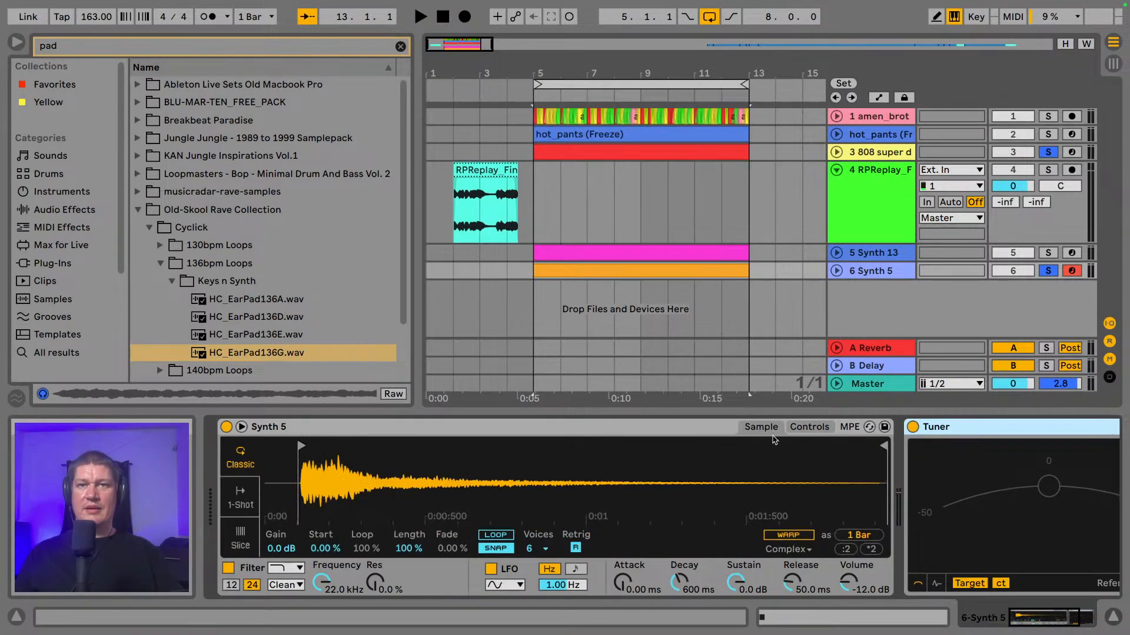
{"action": "left_click", "coordinate": [771, 439]}
{"action": "key", "text": "space"}
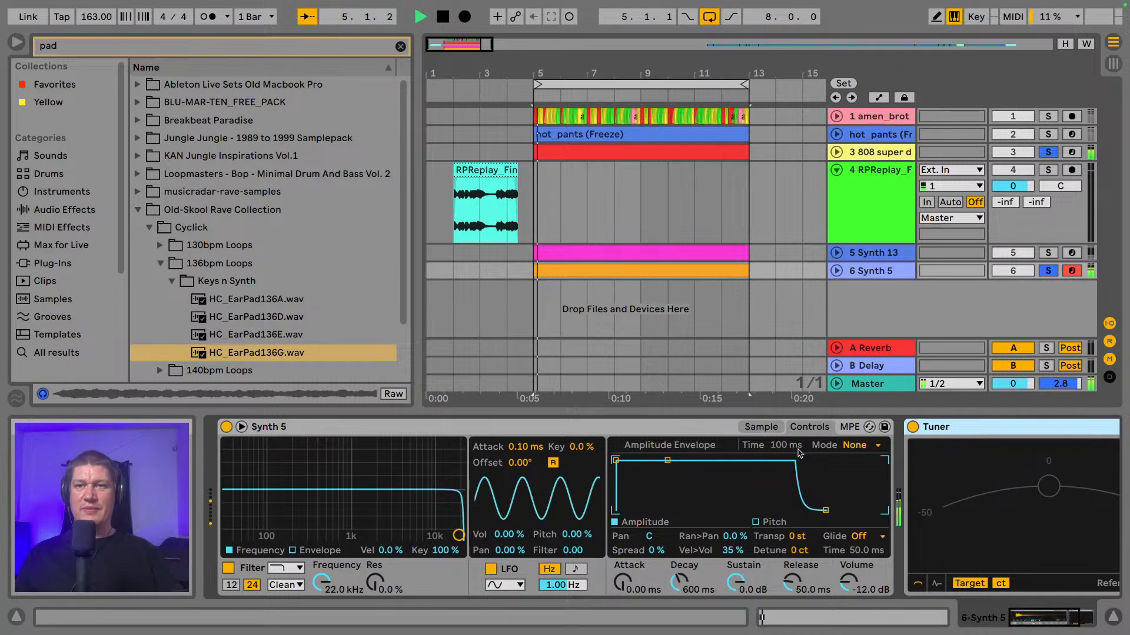
{"action": "left_click_drag", "start_coordinate": [794, 536], "coordinate": [793, 559]}
{"action": "key", "text": "space"}
{"action": "key", "text": "space"}
{"action": "key", "text": "space"}
{"action": "key", "text": "space"}
{"action": "key", "text": "space"}
{"action": "key", "text": "space"}
{"action": "key", "text": "space"}
{"action": "key", "text": "space"}
{"action": "key", "text": "space"}
{"action": "key", "text": "space"}
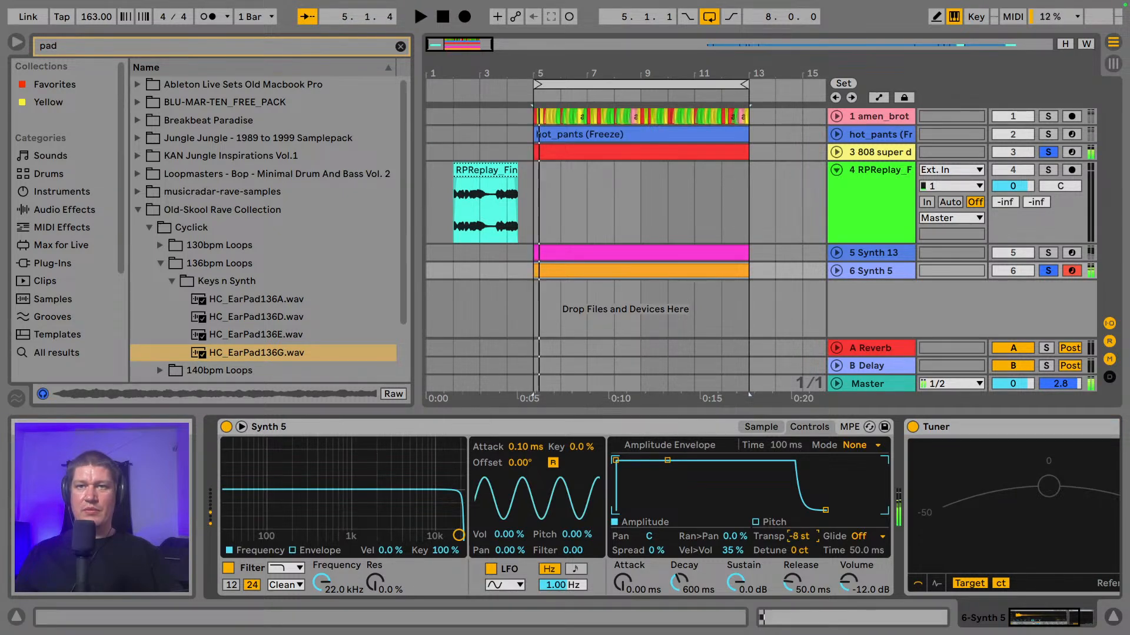
- Try a transposition of -3 st for the Synth 5 sampler, replaying the start of bar 5
{"action": "key", "text": "space"}
{"action": "key", "text": "space"}
{"action": "key", "text": "Down"}
{"action": "key", "text": "space"}
{"action": "key", "text": "space"}
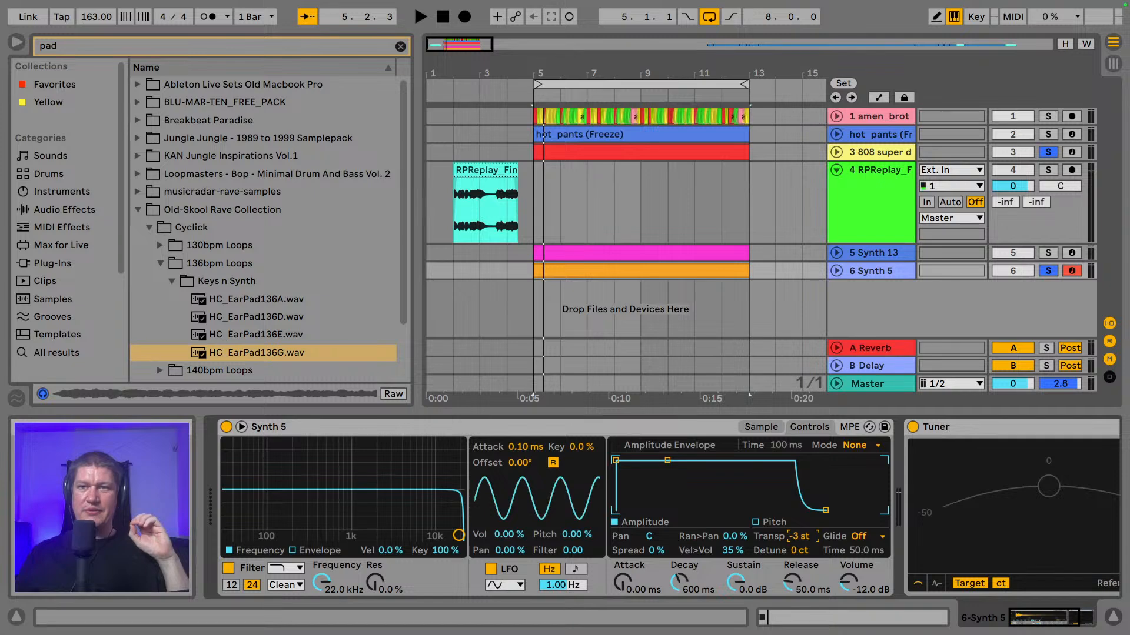
- Set the Synth 5 sampler's transposition to +5 st and play it against the 808 bass from bar 5
{"action": "left_click_drag", "start_coordinate": [799, 536], "coordinate": [799, 523]}
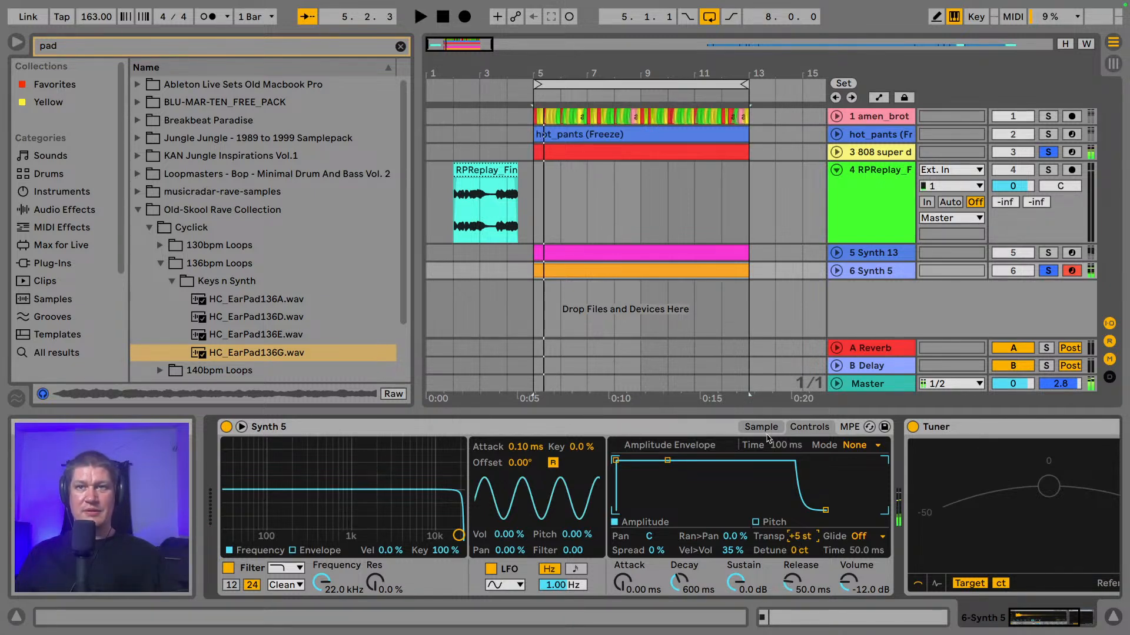
{"action": "key", "text": "space"}
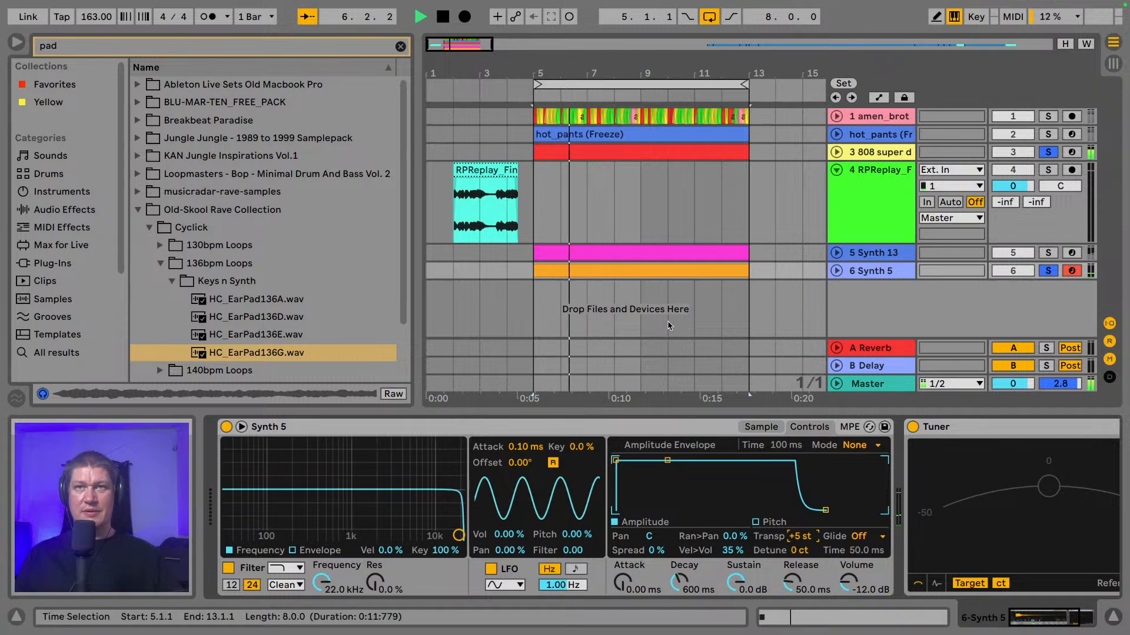
{"action": "key", "text": "space"}
{"action": "key", "text": "space"}
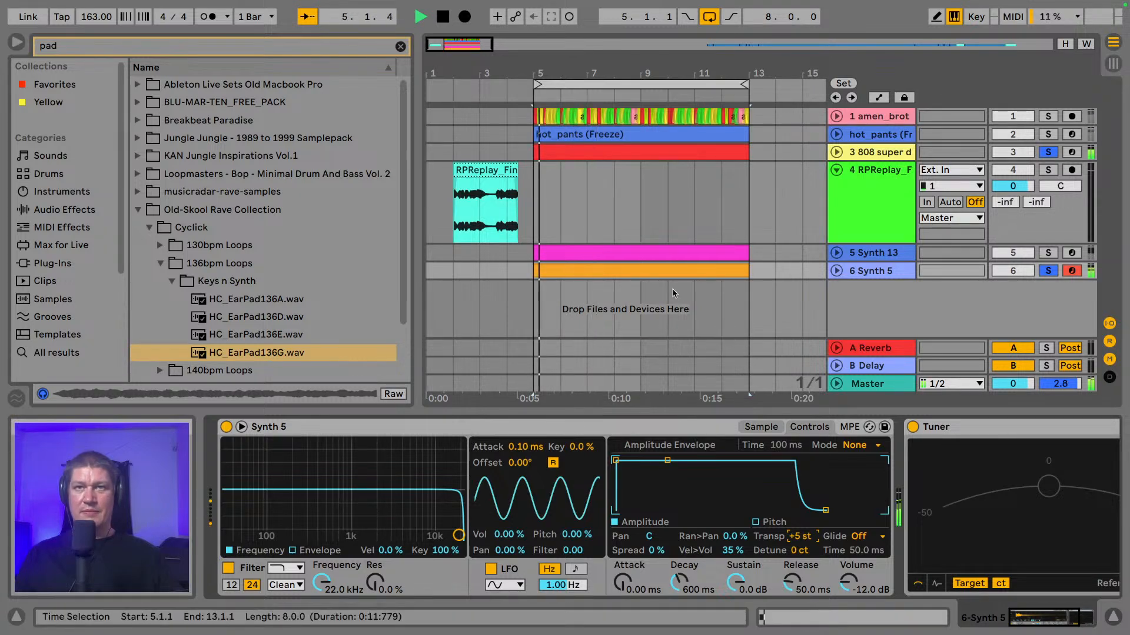
{"action": "key", "text": "space"}
- Check the Synth 13 clip's notes for reference and add a second quarter-note F3 at 1.2 in the Synth 5 clip, playing it back
{"action": "double_click", "coordinate": [620, 252]}
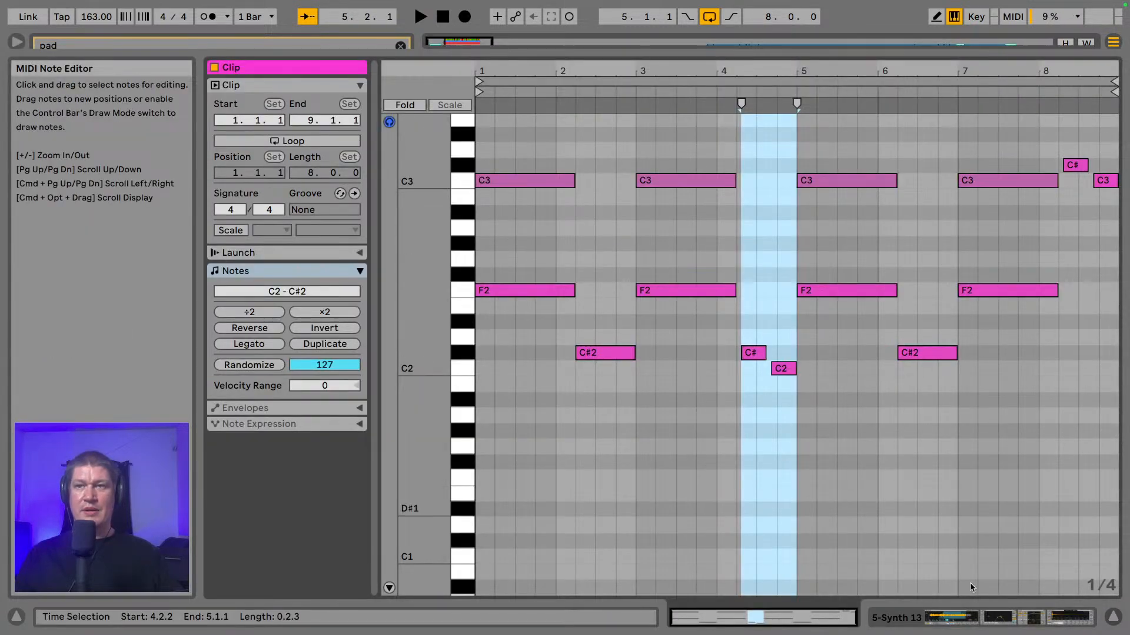
{"action": "left_click", "coordinate": [1011, 618]}
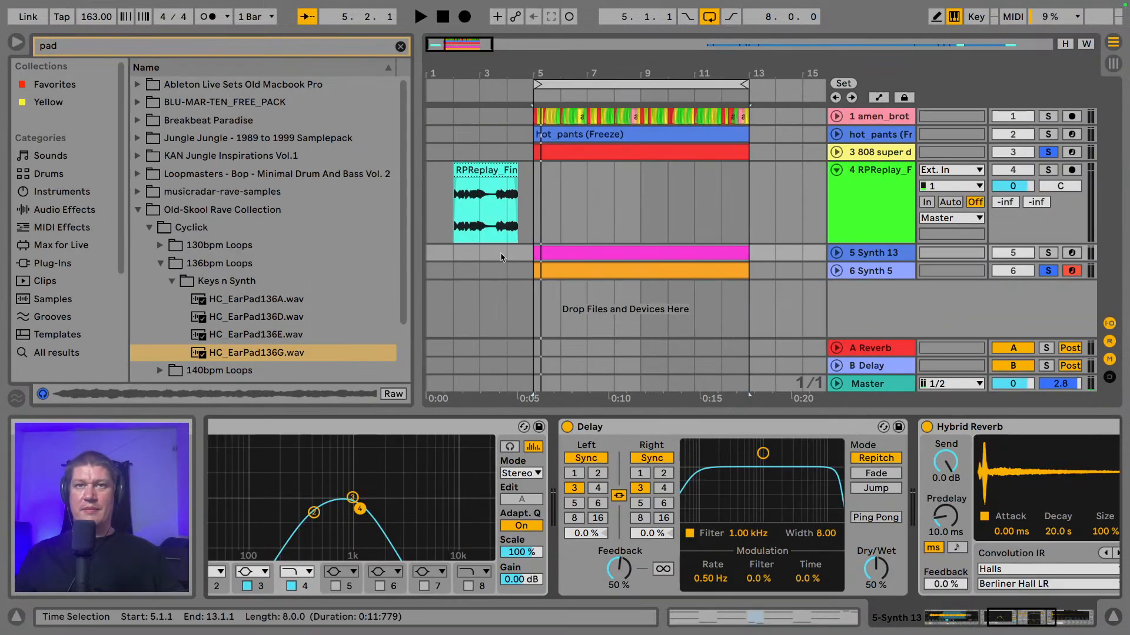
{"action": "double_click", "coordinate": [613, 271]}
{"action": "key", "text": "space"}
{"action": "key", "text": "space"}
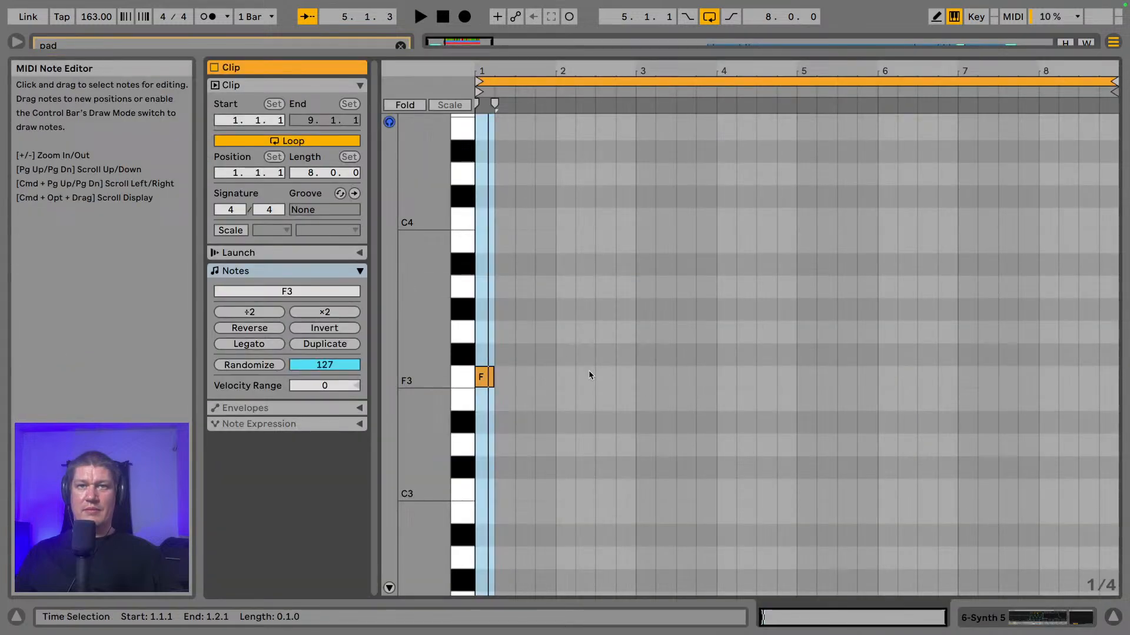
{"action": "double_click", "coordinate": [513, 378]}
{"action": "key", "text": "space"}
{"action": "key", "text": "space"}
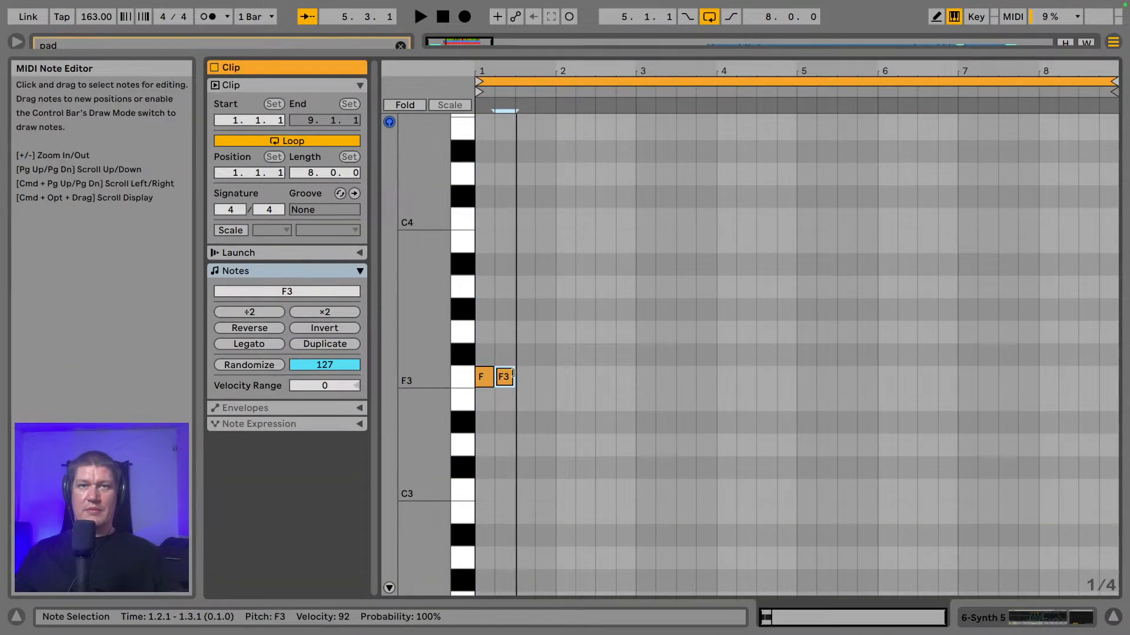
- Move the second F3 note to start at 1.3.1 and play the clip
{"action": "key", "text": "Right"}
{"action": "key", "text": "space"}
{"action": "key", "text": "space"}
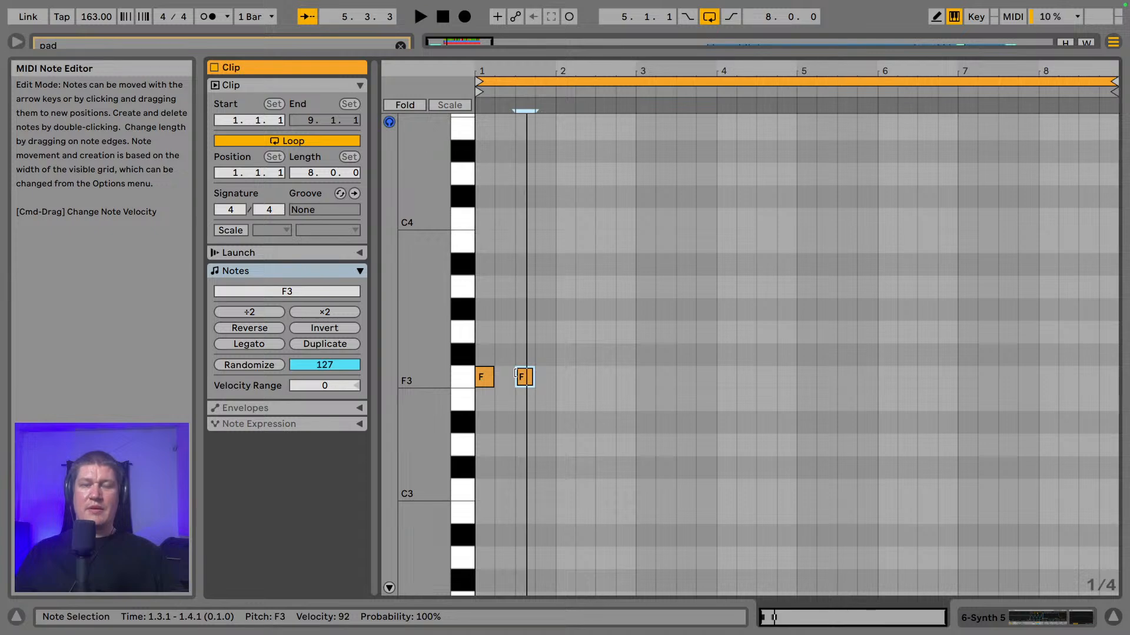
- Set the fixed note grid to 1/8 and move the second F3 note to start at 1.2.3
{"action": "left_click_drag", "start_coordinate": [493, 76], "coordinate": [493, 91]}
{"action": "right_click", "coordinate": [570, 208]}
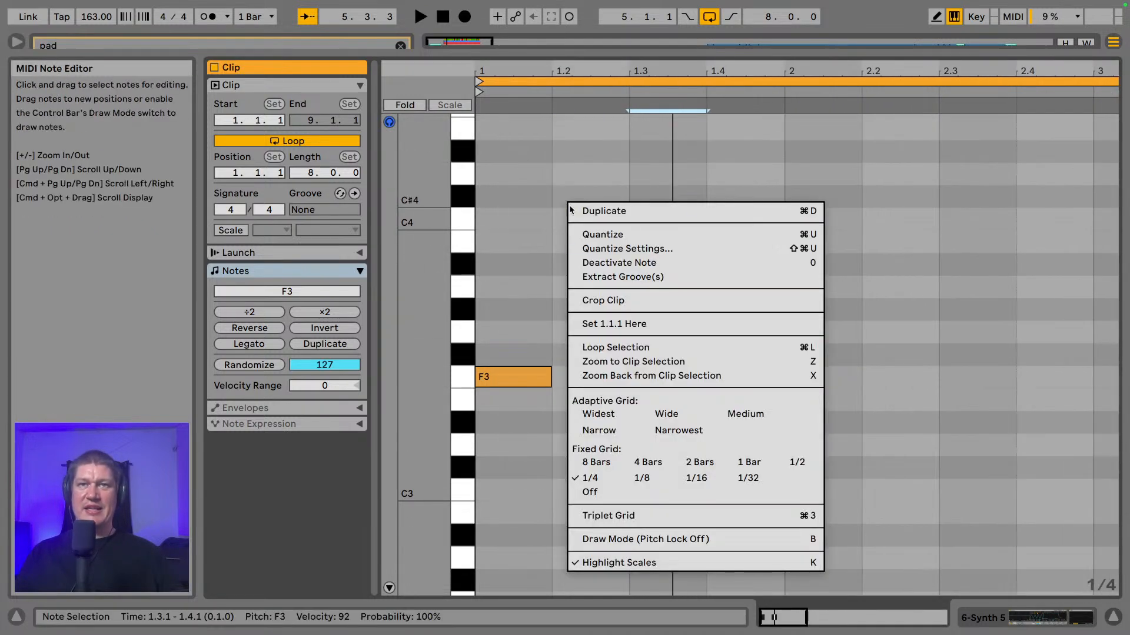
{"action": "left_click", "coordinate": [657, 484]}
{"action": "key", "text": "Left"}
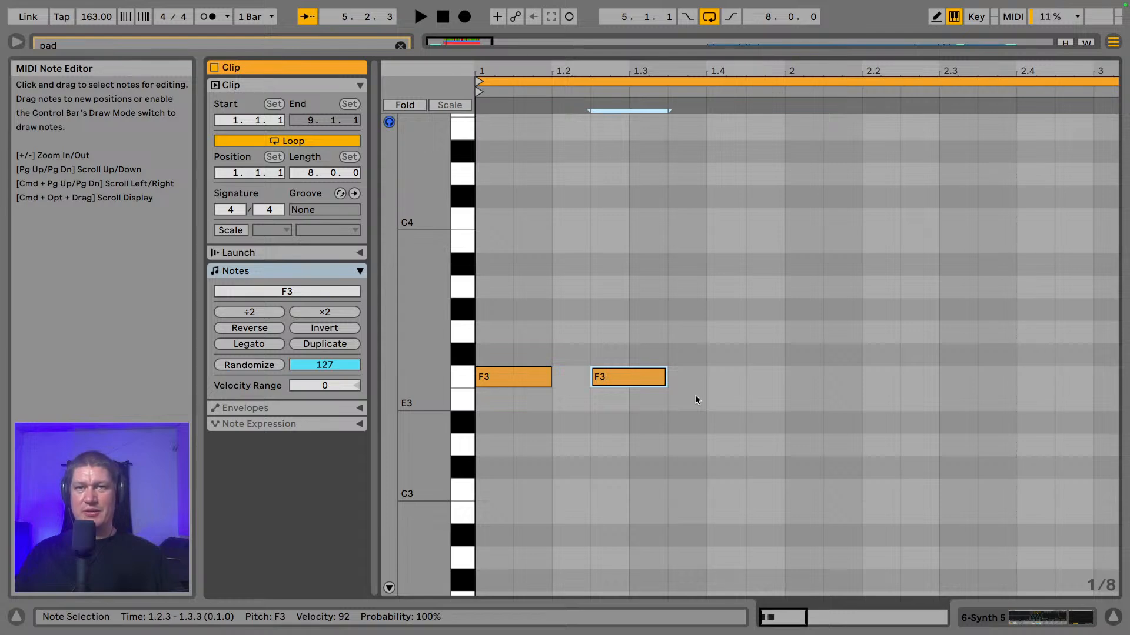
{"action": "key", "text": "space"}
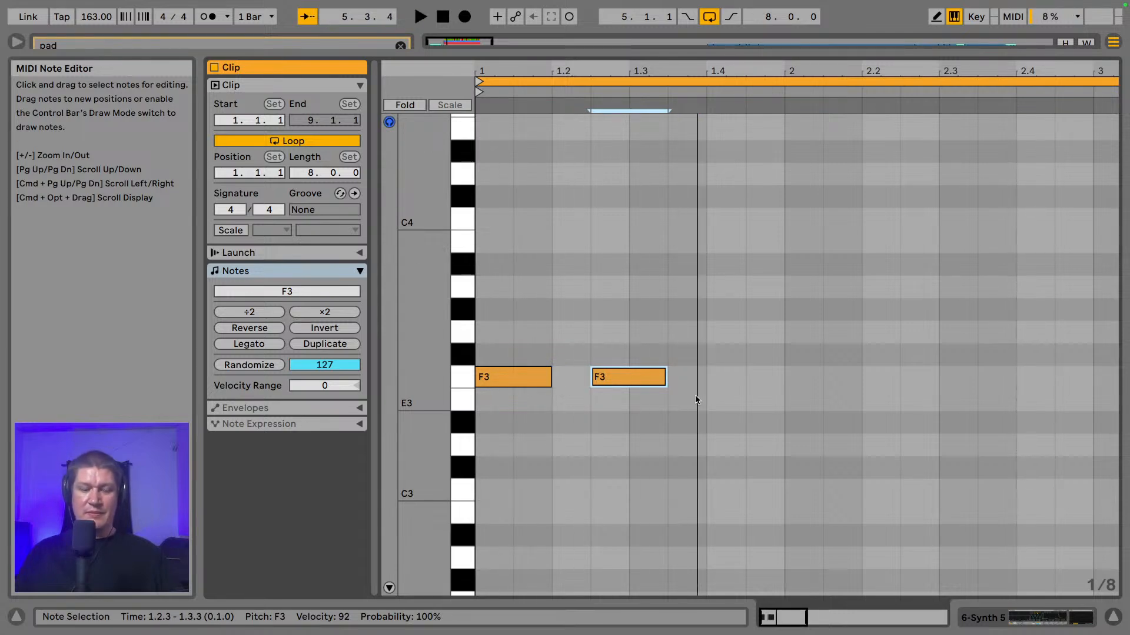
- Duplicate the second F3 note to 2.1.1 and again to 2.2.1
{"action": "key", "text": "super+d"}
{"action": "key", "text": "Right"}
{"action": "key", "text": "Right"}
{"action": "key", "text": "super+d"}
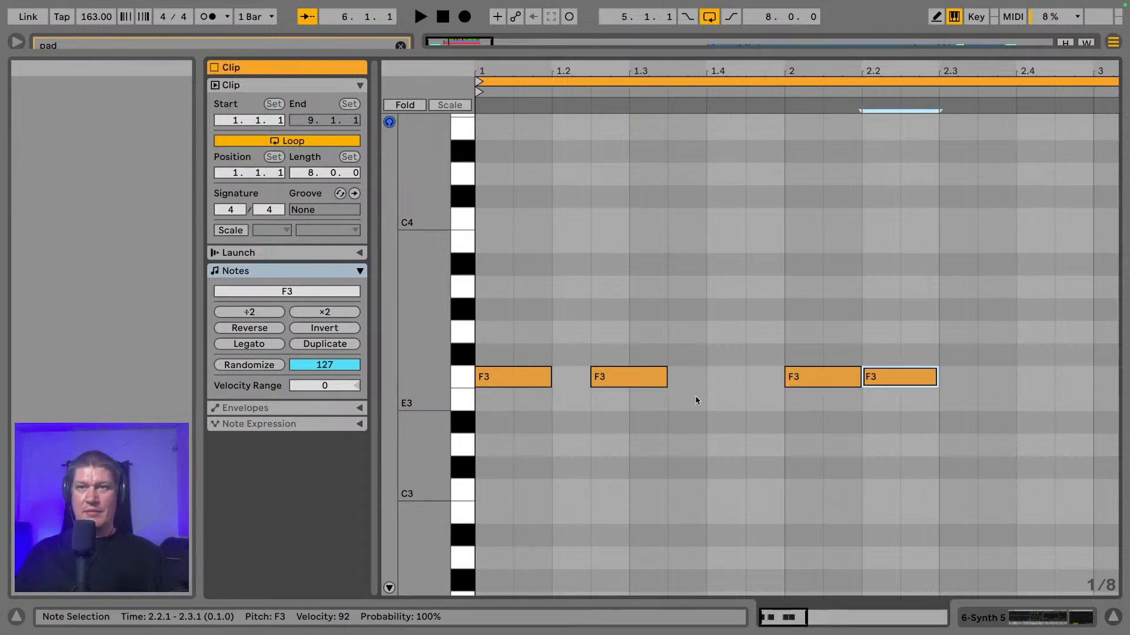
- Move the last F3 note to 2.3.1 and lower it to C#3, checking it in playback
{"action": "key", "text": "Right"}
{"action": "key", "text": "Right"}
{"action": "key", "text": "Down"}
{"action": "key", "text": "Down"}
{"action": "key", "text": "Down"}
{"action": "key", "text": "Down"}
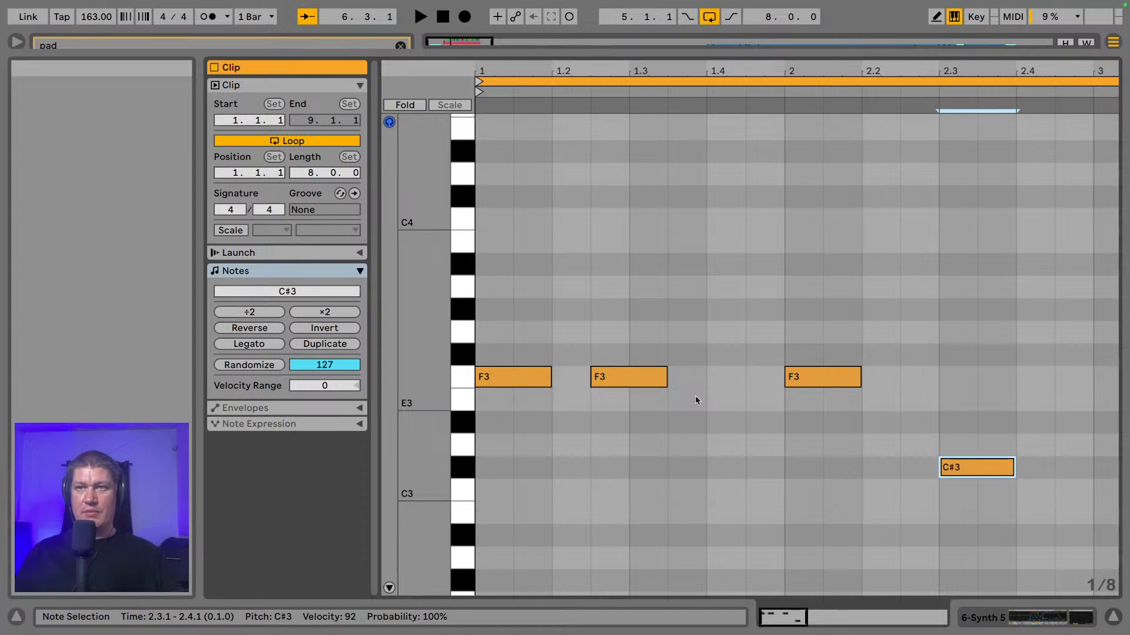
{"action": "key", "text": "Down"}
{"action": "key", "text": "Up"}
{"action": "key", "text": "space"}
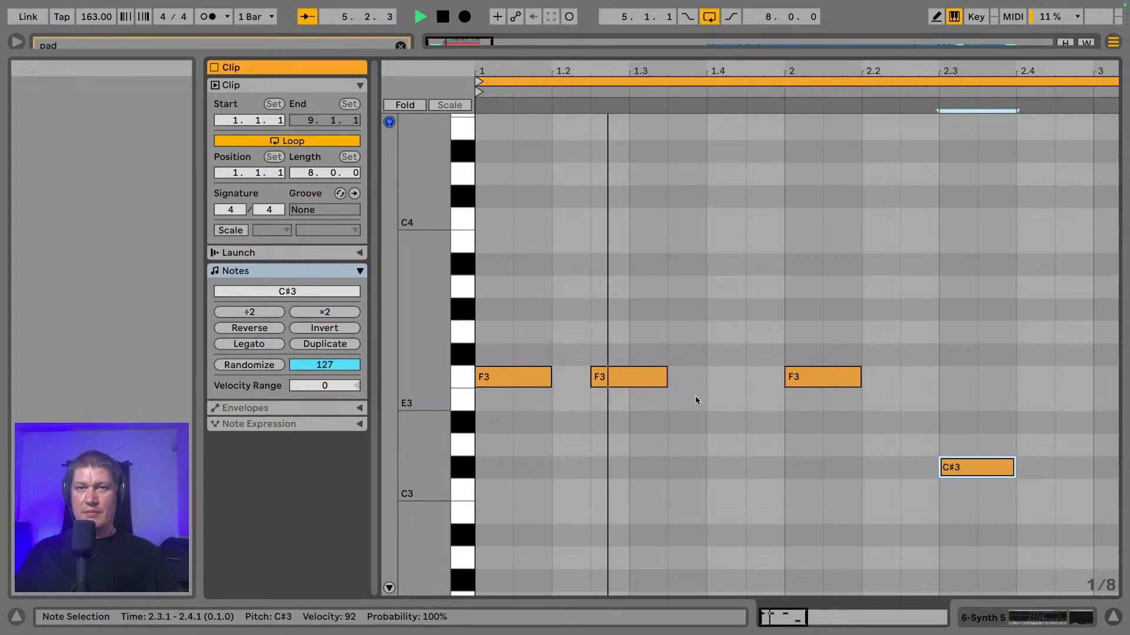
- Move the C#3 note to 2.2.1 and place a duplicate of it at 2.4.1
{"action": "key", "text": "Left"}
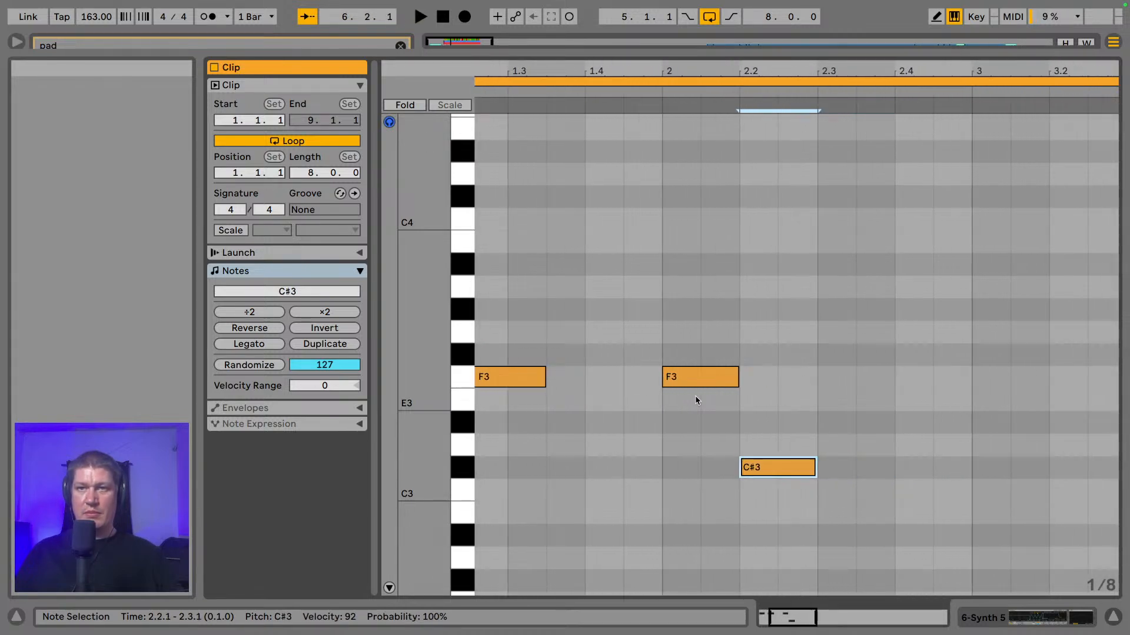
{"action": "key", "text": "ctrl+d"}
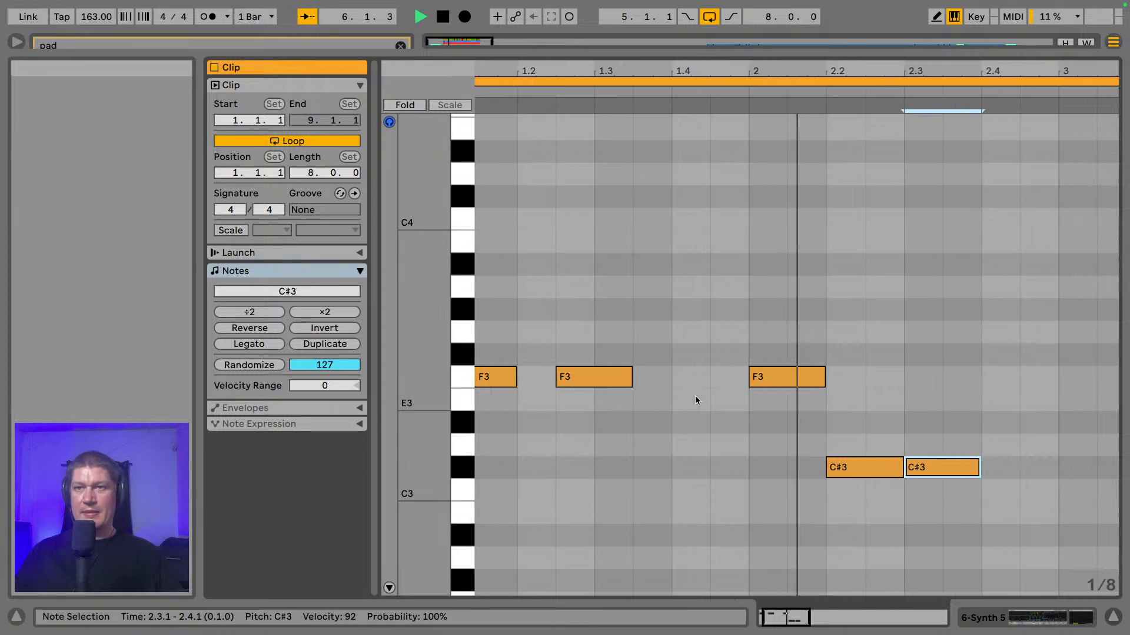
{"action": "key", "text": "Right"}
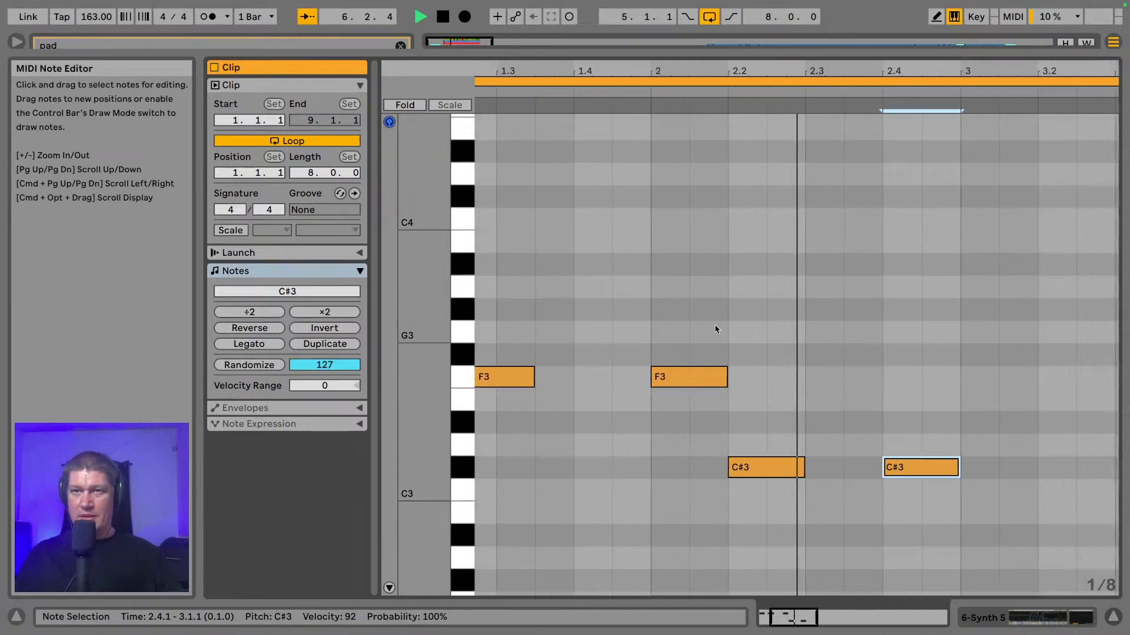
- Move the first C#3 note to 2.3.1 and play the phrase through
{"action": "left_click", "coordinate": [698, 465]}
{"action": "key", "text": "Right"}
{"action": "key", "text": "Right"}
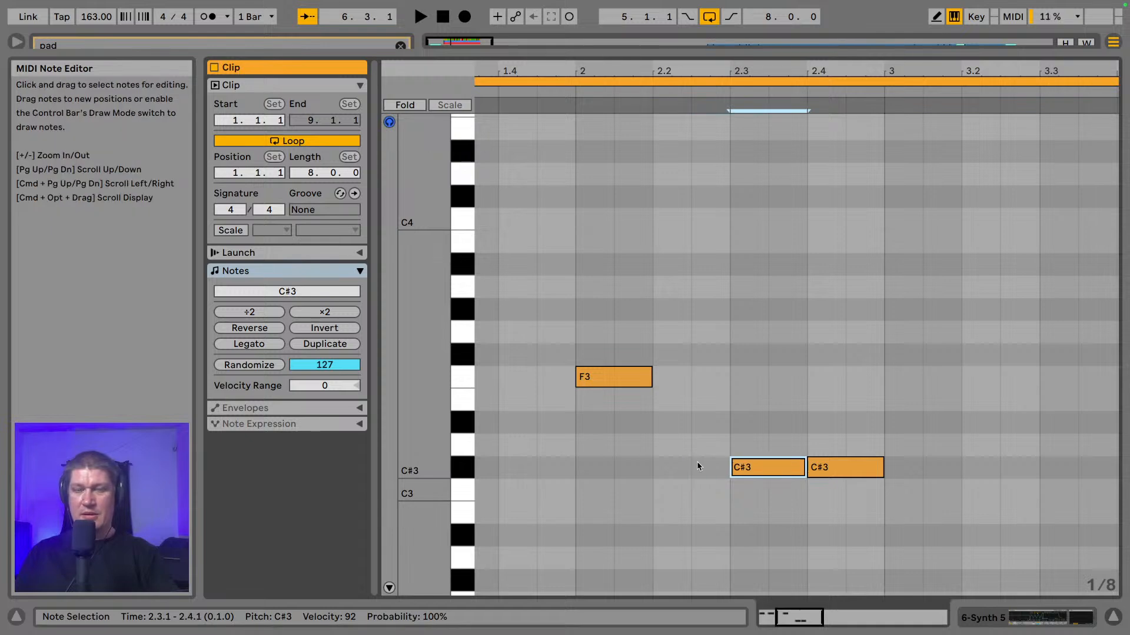
{"action": "key", "text": "space"}
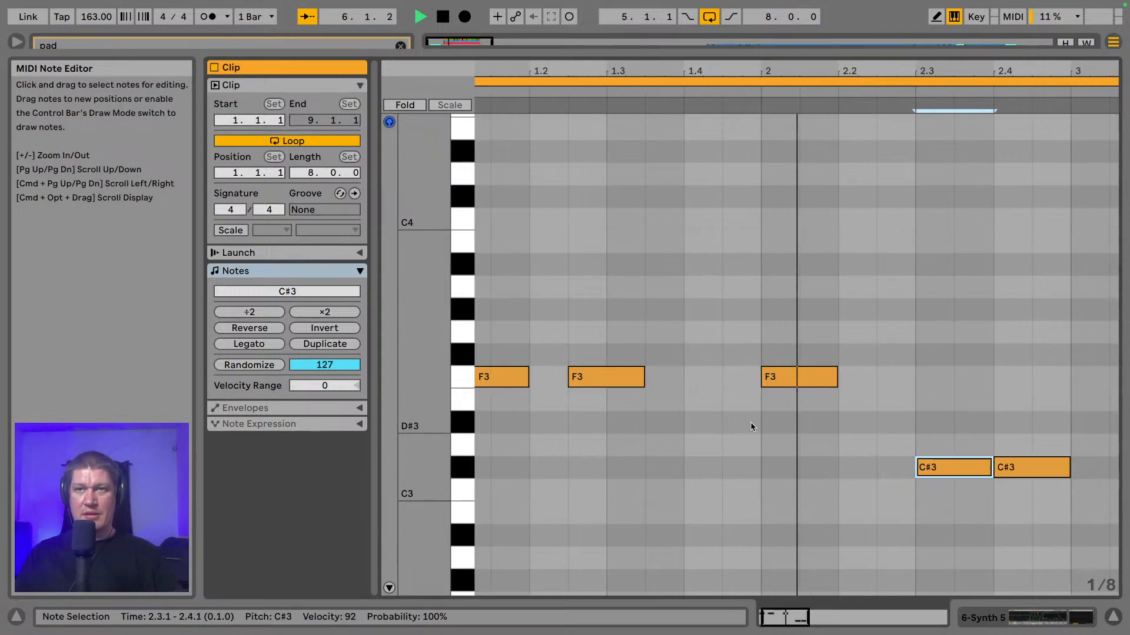
{"action": "key", "text": "space"}
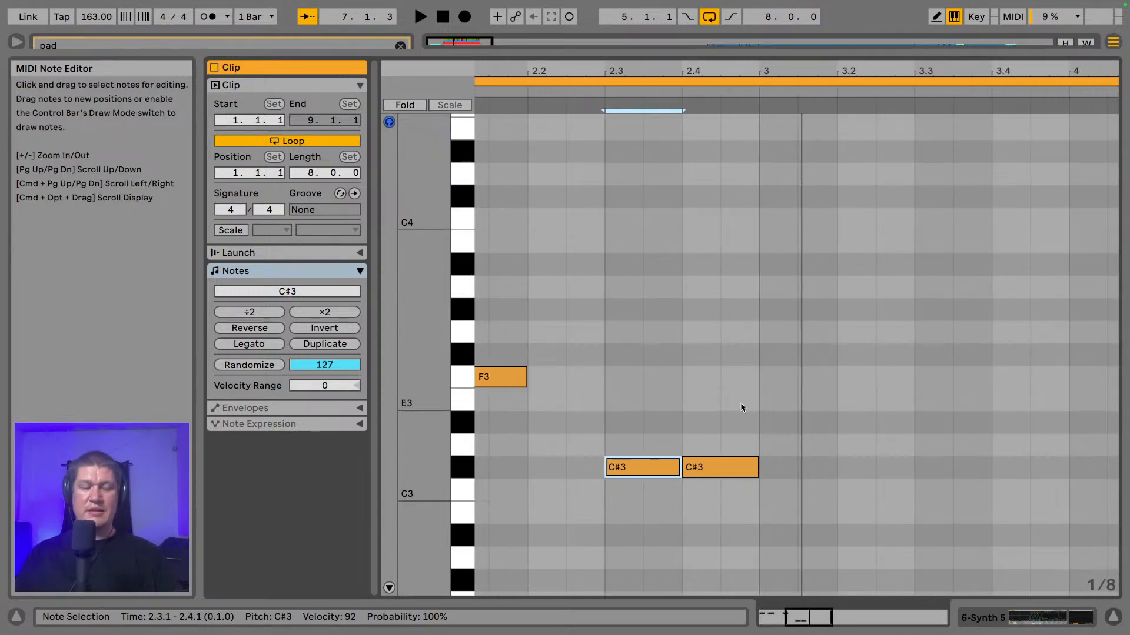
- Delete all notes in the clip and play the arrangement without them
{"action": "key", "text": "super+a"}
{"action": "key", "text": "Delete"}
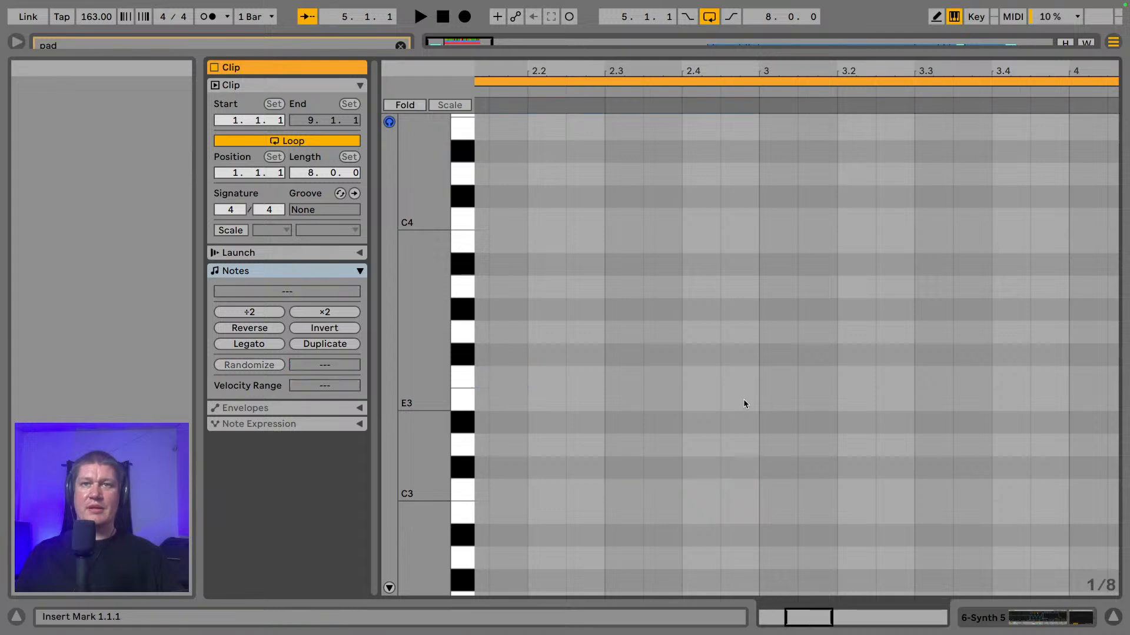
{"action": "key", "text": "space"}
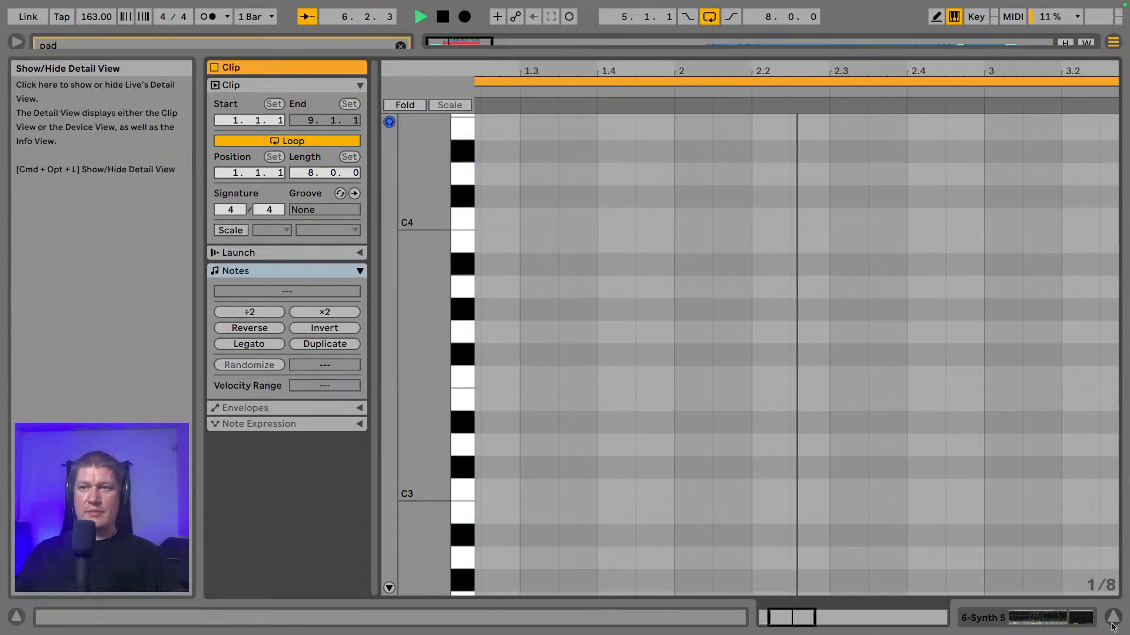
- Return to the arrangement, fold the RPReplay track, and reopen the Synth 5 clip for note editing
{"action": "left_click", "coordinate": [1113, 617]}
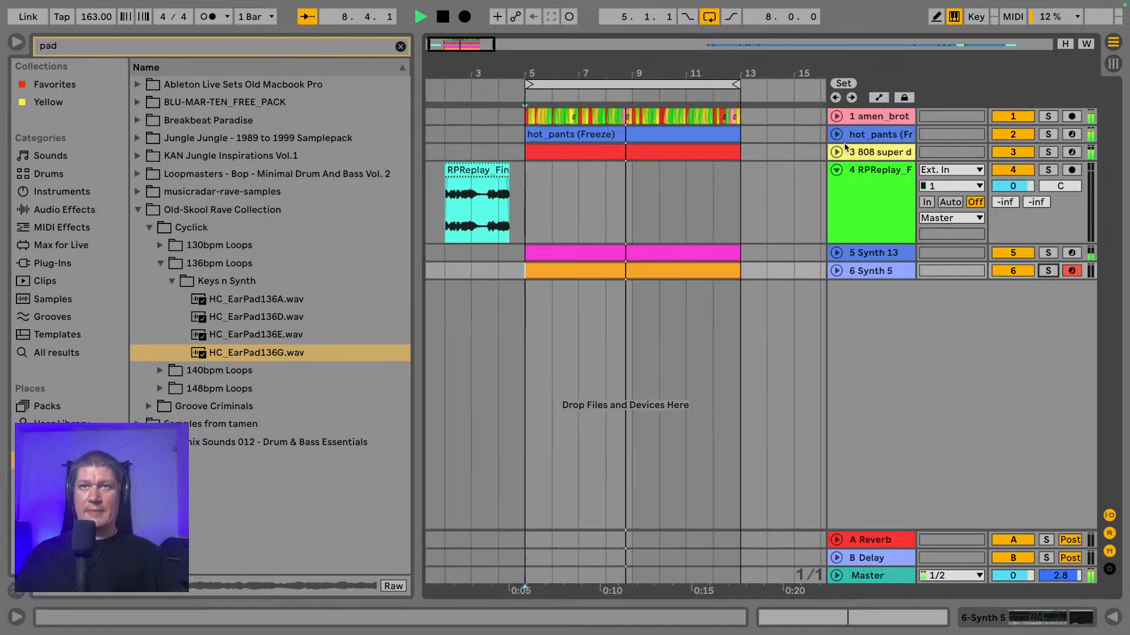
{"action": "left_click", "coordinate": [836, 170]}
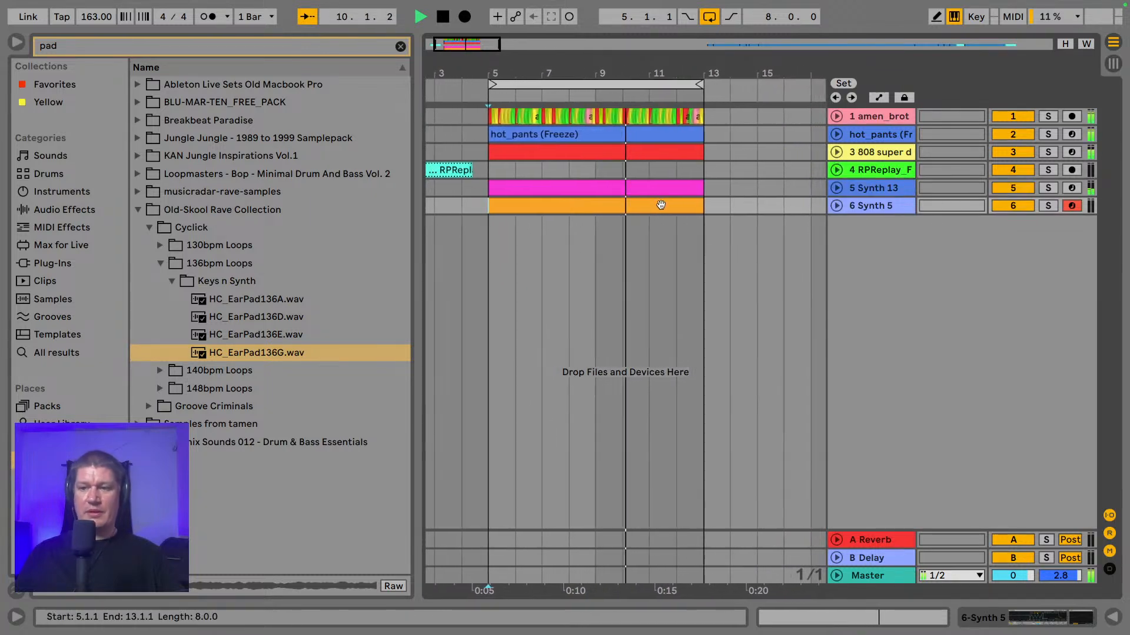
{"action": "double_click", "coordinate": [577, 207]}
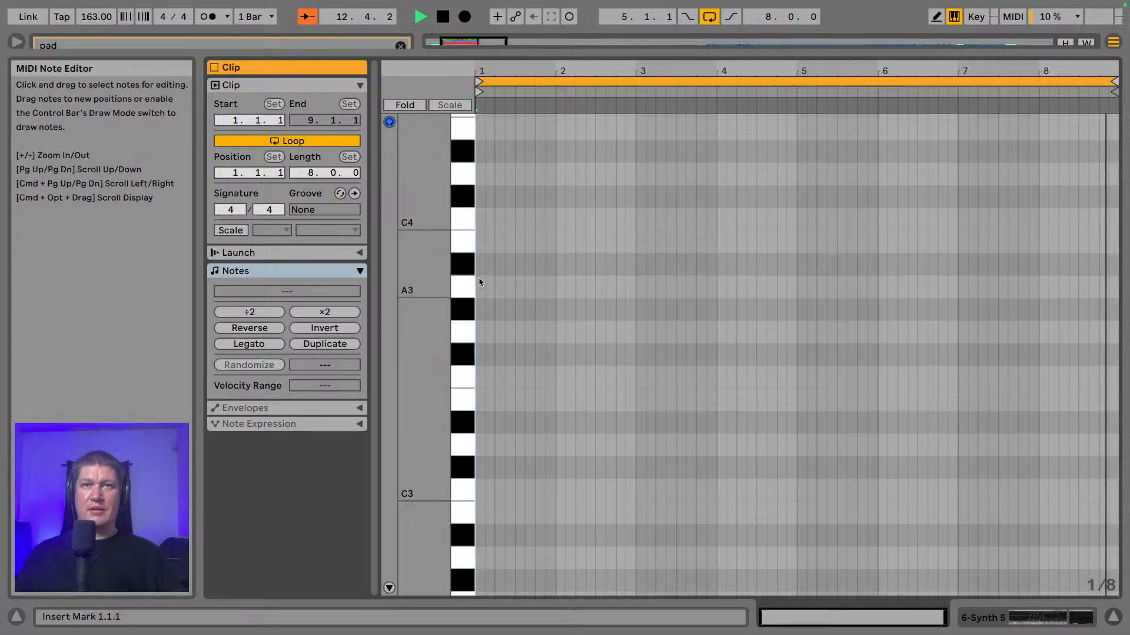
- Audition several piano-roll keys down to F3 against the playing loop
{"action": "left_click", "coordinate": [471, 203]}
{"action": "left_click", "coordinate": [462, 242]}
{"action": "left_click", "coordinate": [461, 269]}
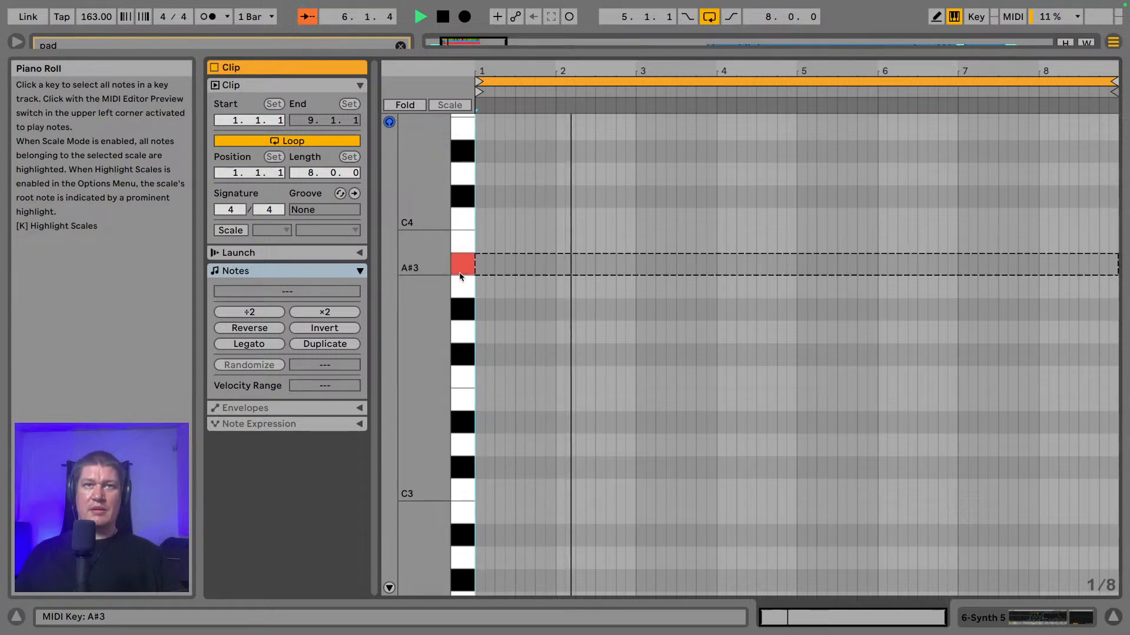
{"action": "left_click", "coordinate": [464, 354]}
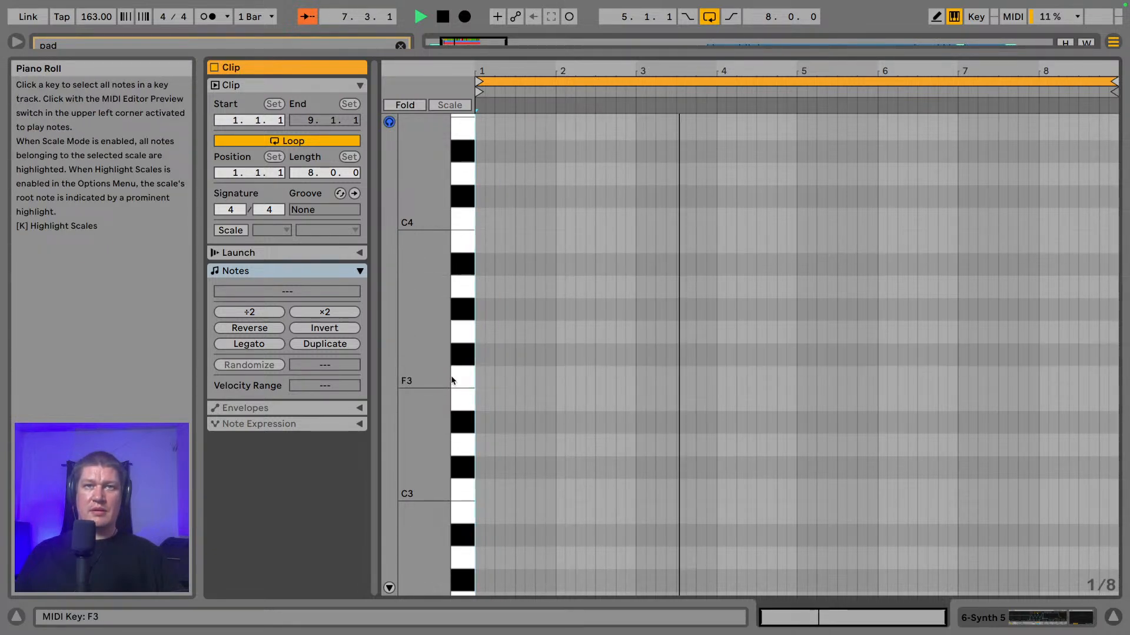
- Draw a one-beat F3 note at 1.1.1 and place a duplicate of it at 1.2.3
{"action": "double_click", "coordinate": [483, 377]}
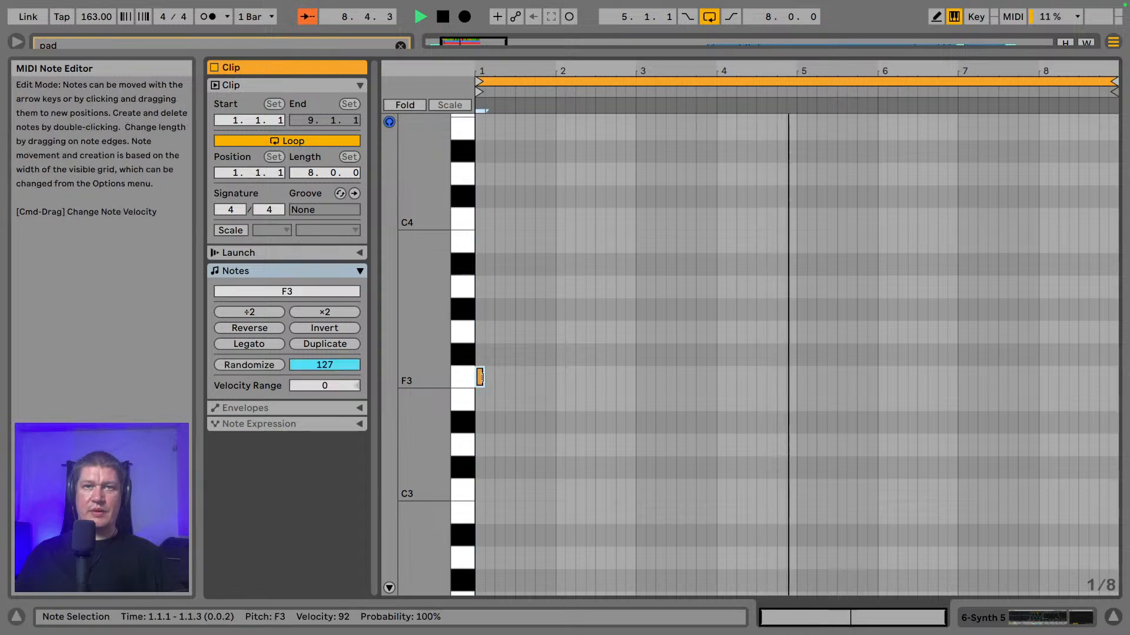
{"action": "left_click_drag", "start_coordinate": [483, 377], "coordinate": [490, 378]}
{"action": "key", "text": "super+d"}
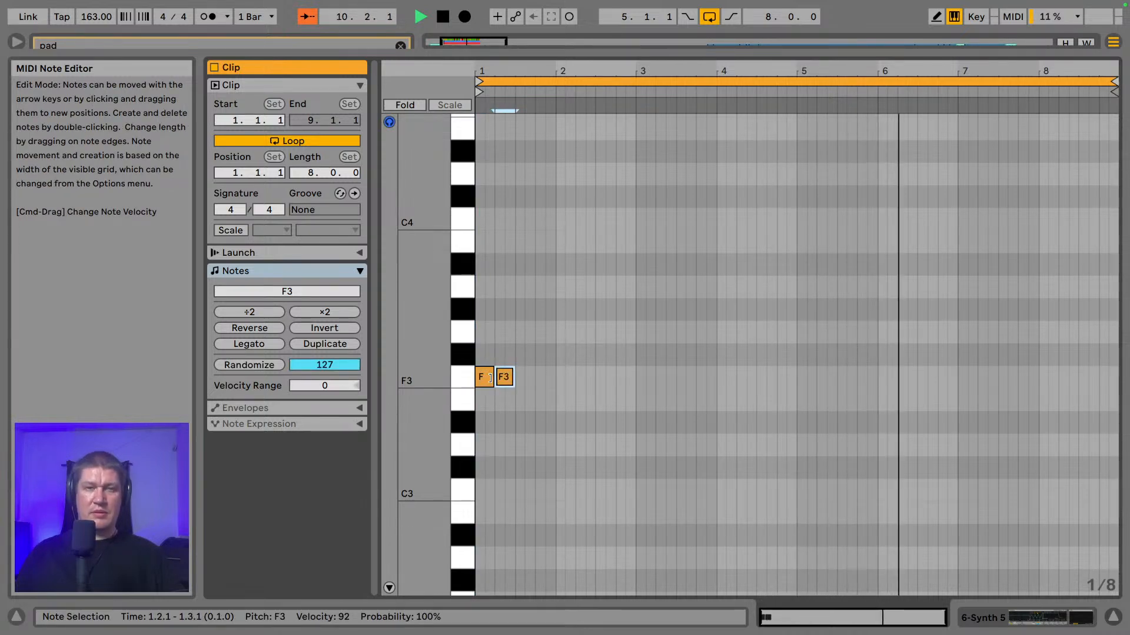
{"action": "key", "text": "Right"}
{"action": "key", "text": "Right"}
{"action": "key", "text": "Left"}
{"action": "key", "text": "space"}
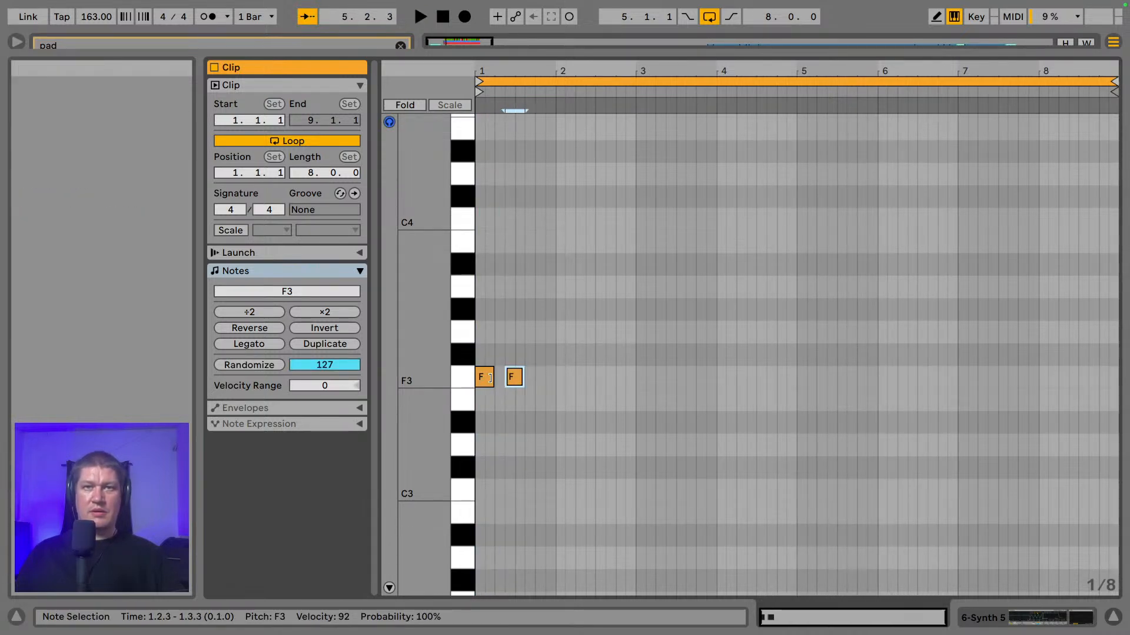
{"action": "key", "text": "space"}
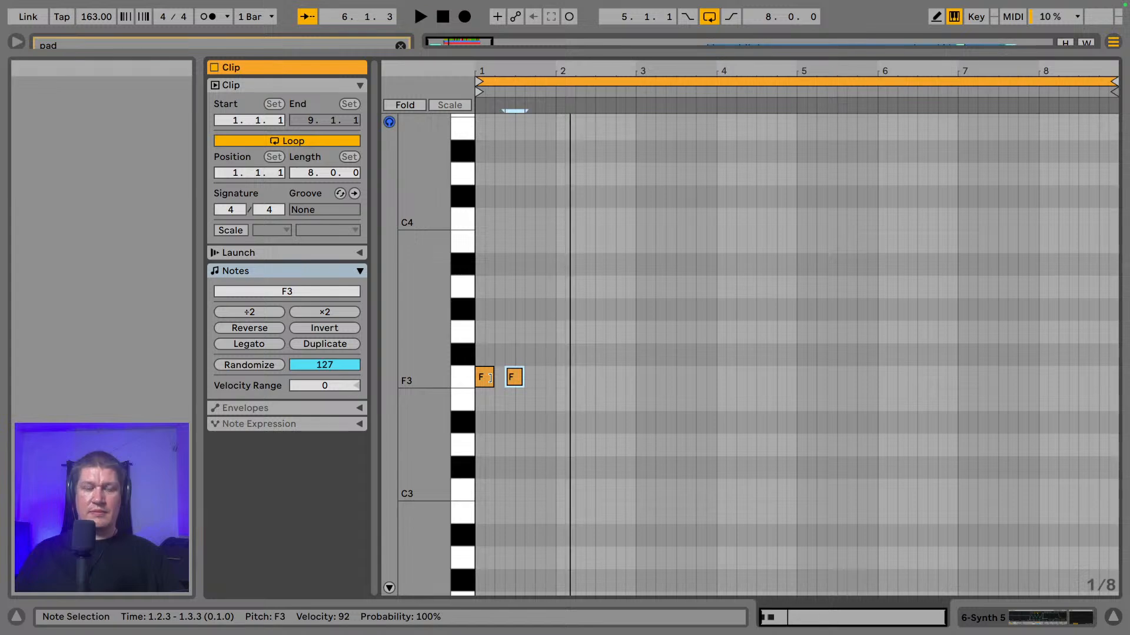
- Duplicate the F3 note to 2.1.1 and 2.3.1, lowering the last copy to C#3
{"action": "key", "text": "super+d"}
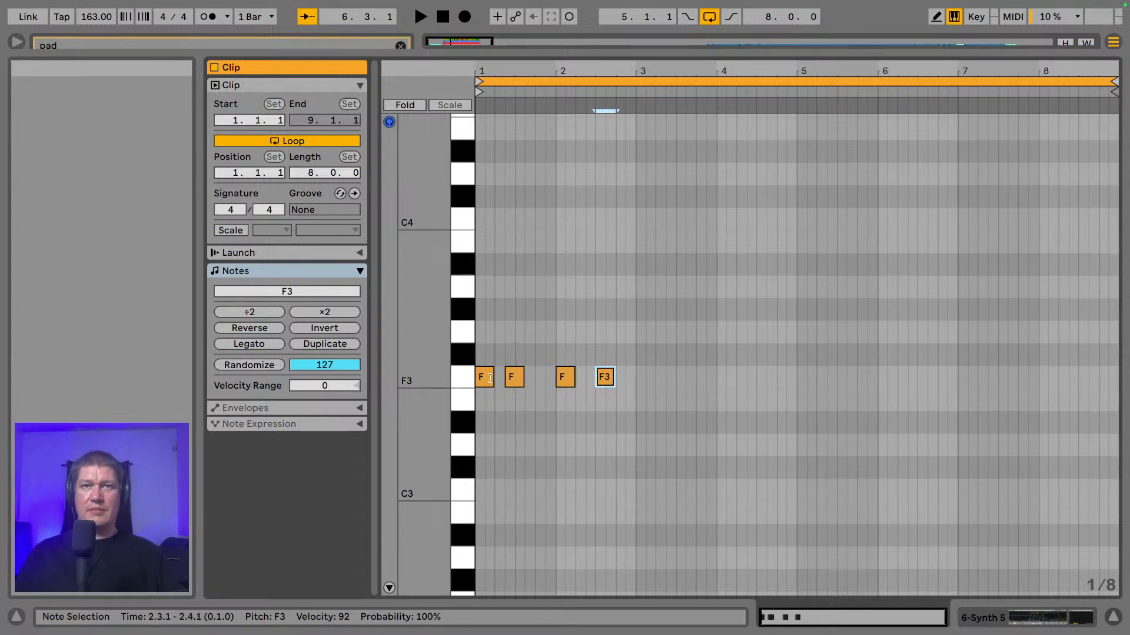
{"action": "key", "text": "Down"}
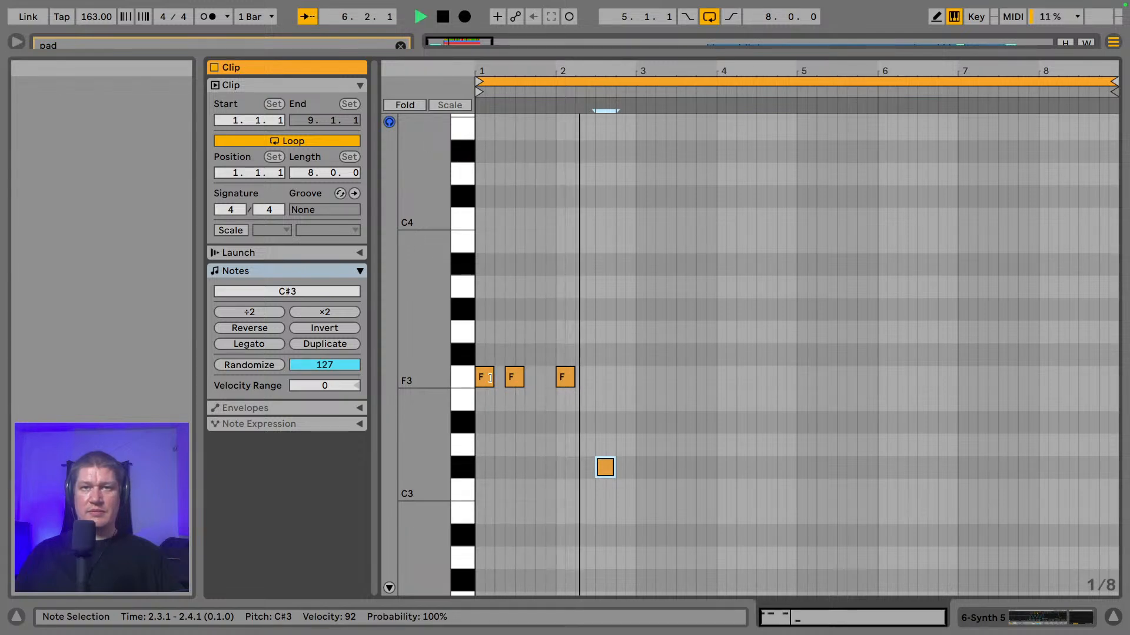
- Move the C#3 note to 2.2.3 and place a duplicate of it at 2.4.1
{"action": "key", "text": "Left"}
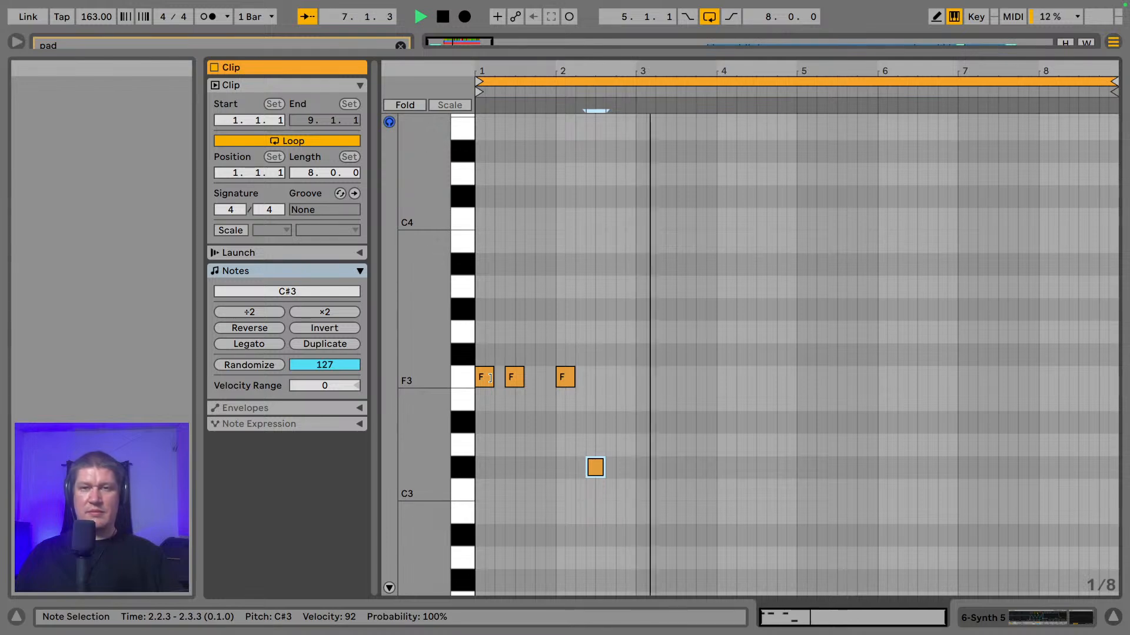
{"action": "key", "text": "ctrl+d"}
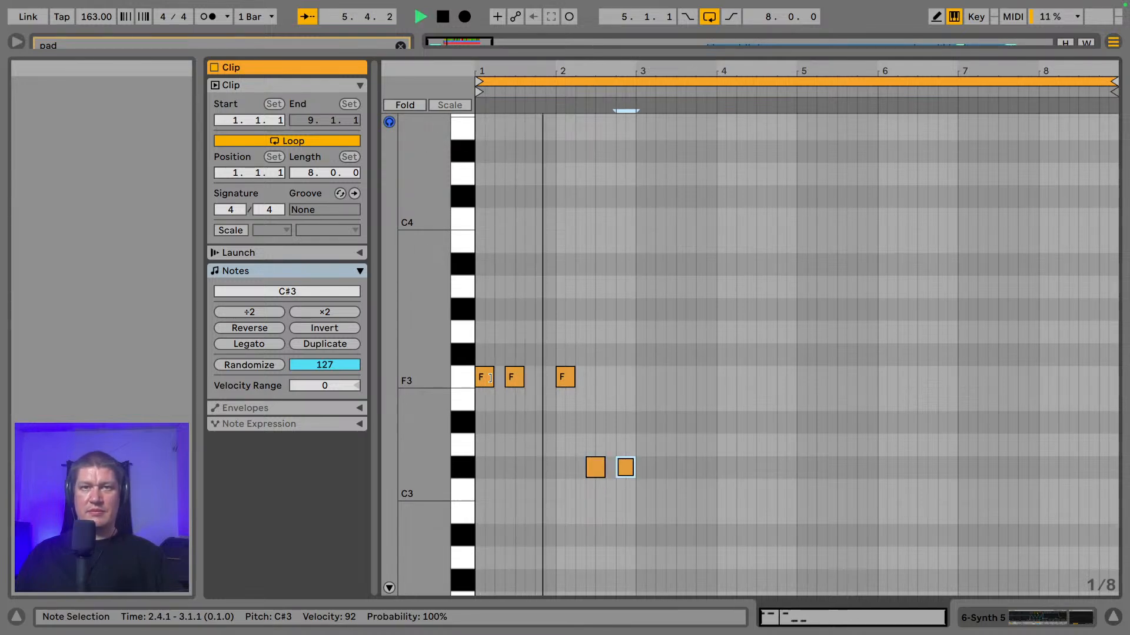
{"action": "key", "text": "space"}
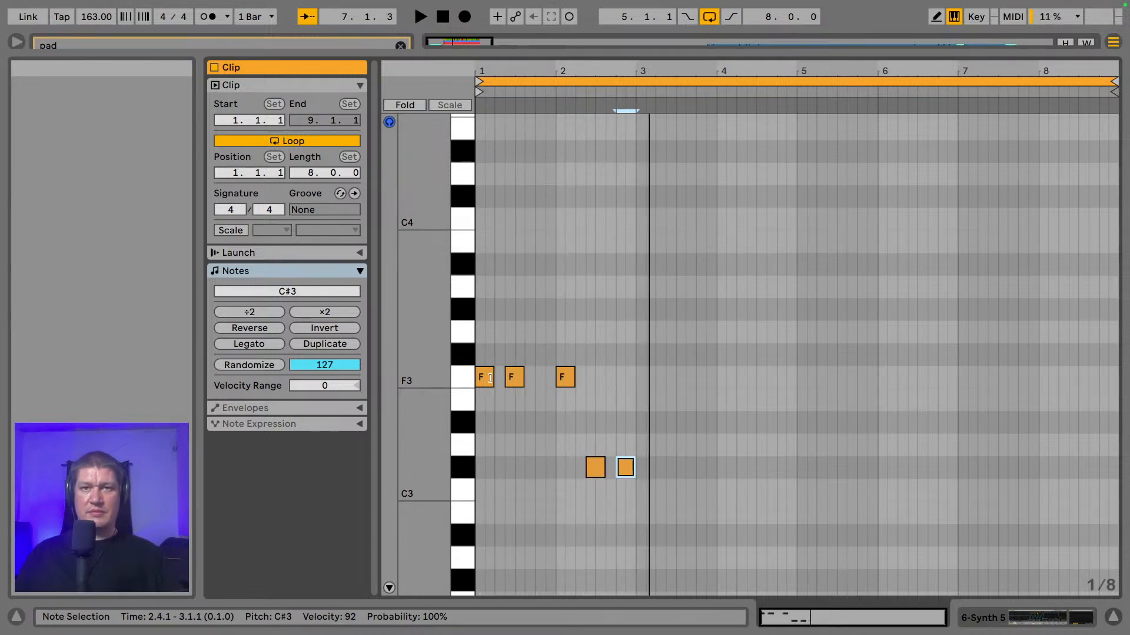
- Duplicate the whole five-note phrase so the copy starts at bar 3, and play it back
{"action": "left_click_drag", "start_coordinate": [680, 462], "coordinate": [417, 324]}
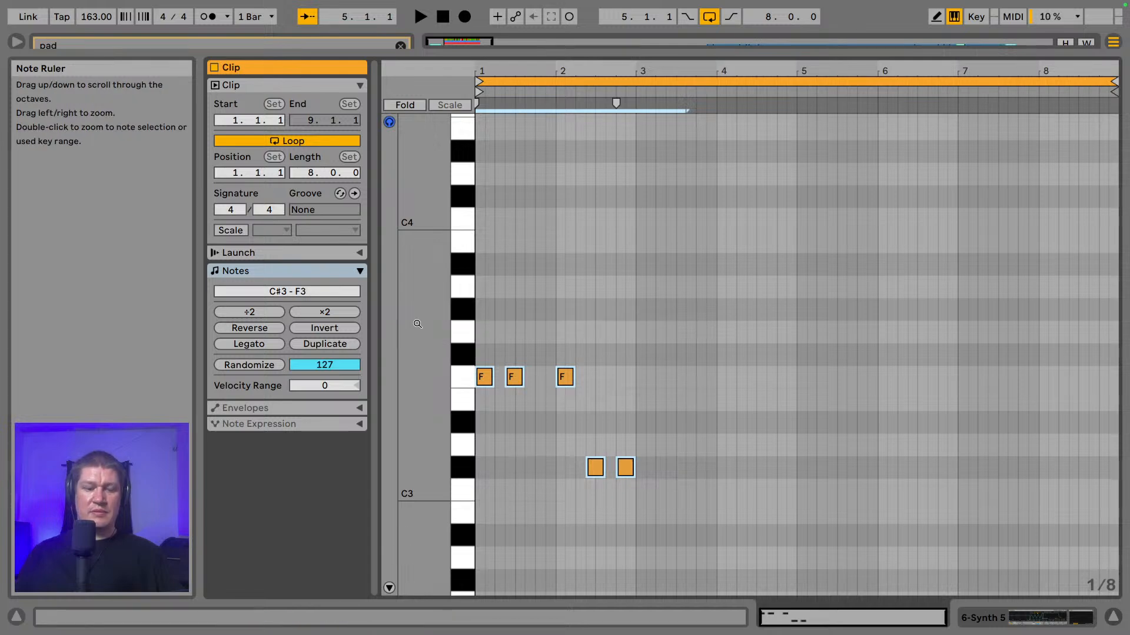
{"action": "key", "text": "ctrl+d"}
{"action": "key", "text": "Left"}
{"action": "key", "text": "Left"}
{"action": "key", "text": "Left"}
{"action": "key", "text": "Left"}
{"action": "key", "text": "Left"}
{"action": "key", "text": "space"}
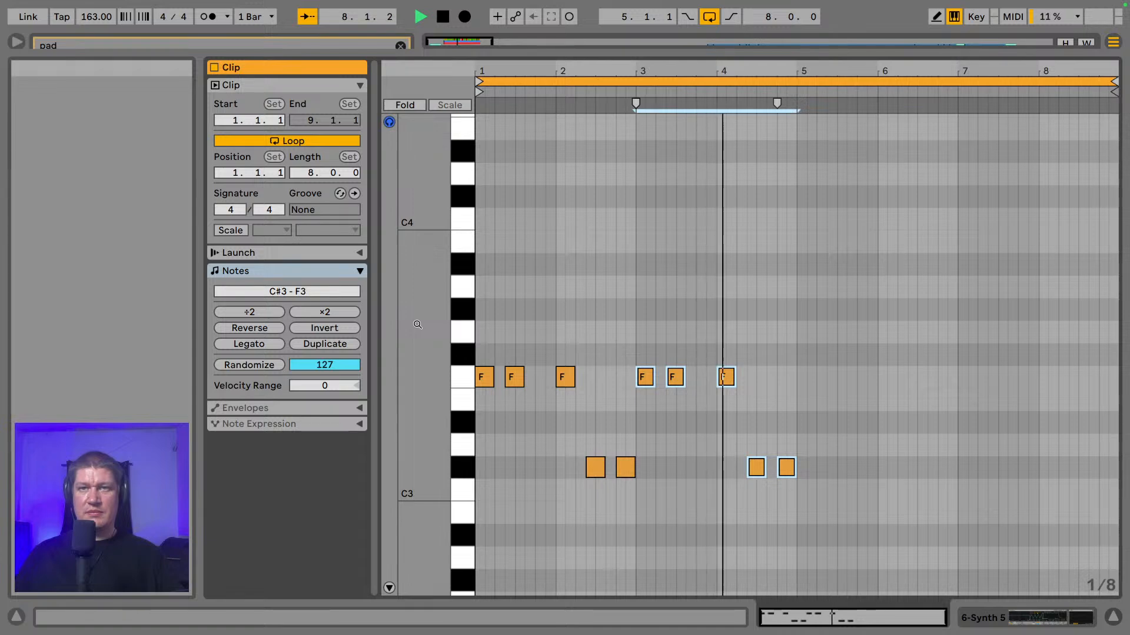
{"action": "key", "text": "space"}
- Try raising the C#3 note at 4.2.3 to A3
{"action": "left_click_drag", "start_coordinate": [728, 416], "coordinate": [758, 461]}
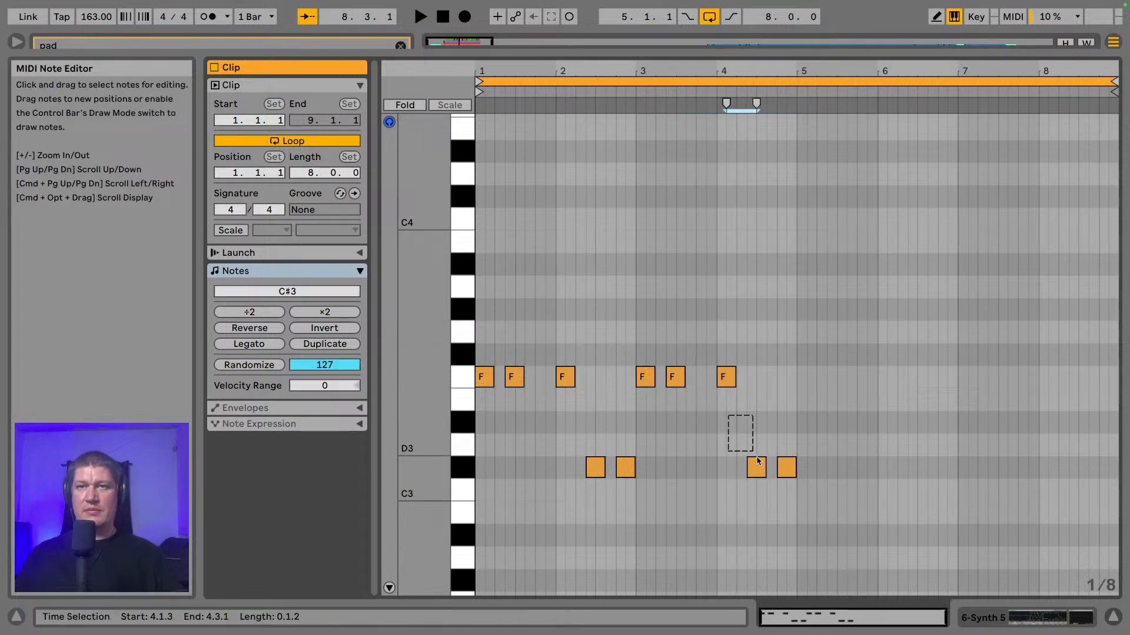
{"action": "left_click", "coordinate": [758, 461]}
{"action": "key", "text": "Up"}
{"action": "key", "text": "Up"}
{"action": "key", "text": "Up"}
{"action": "key", "text": "Up"}
{"action": "key", "text": "Up"}
{"action": "key", "text": "Up"}
{"action": "key", "text": "Up"}
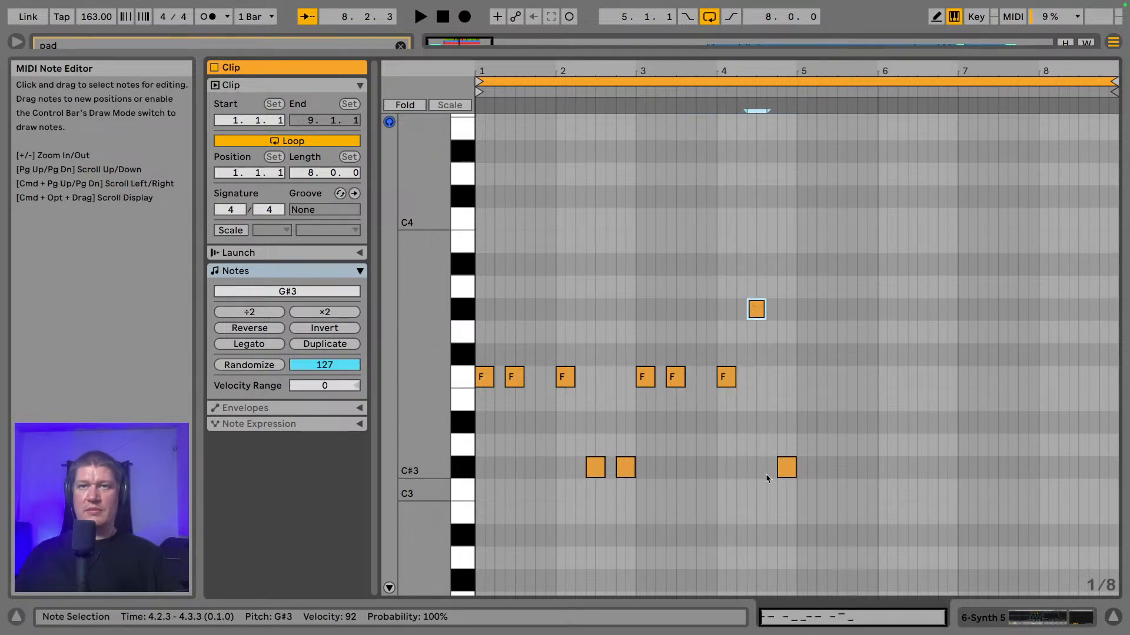
{"action": "key", "text": "Up"}
{"action": "key", "text": "Up"}
{"action": "key", "text": "Up"}
{"action": "key", "text": "Down"}
{"action": "key", "text": "Down"}
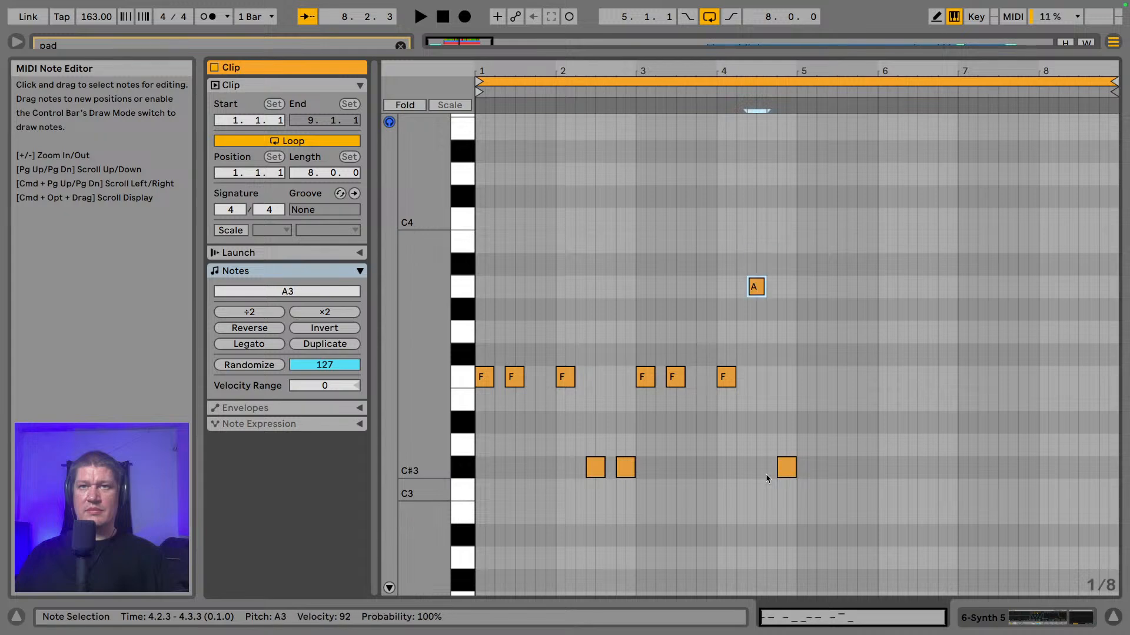
- Lower the note at 4.2.3 back to C#3
{"action": "key", "text": "Down"}
{"action": "key", "text": "Down"}
{"action": "key", "text": "Down"}
{"action": "key", "text": "Down"}
{"action": "key", "text": "Down"}
{"action": "key", "text": "Down"}
{"action": "key", "text": "Down"}
{"action": "key", "text": "Down"}
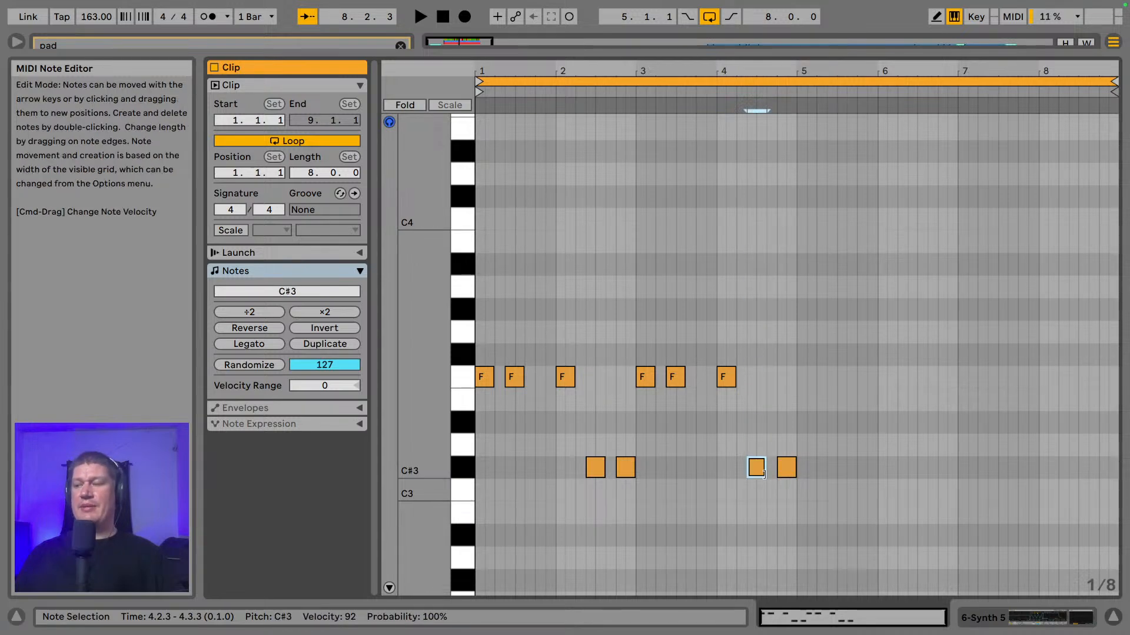
- Inspect the Synth 5 sample's waveform, reopen its MIDI clip and audition the G2 key in the piano roll
{"action": "left_click", "coordinate": [1041, 617]}
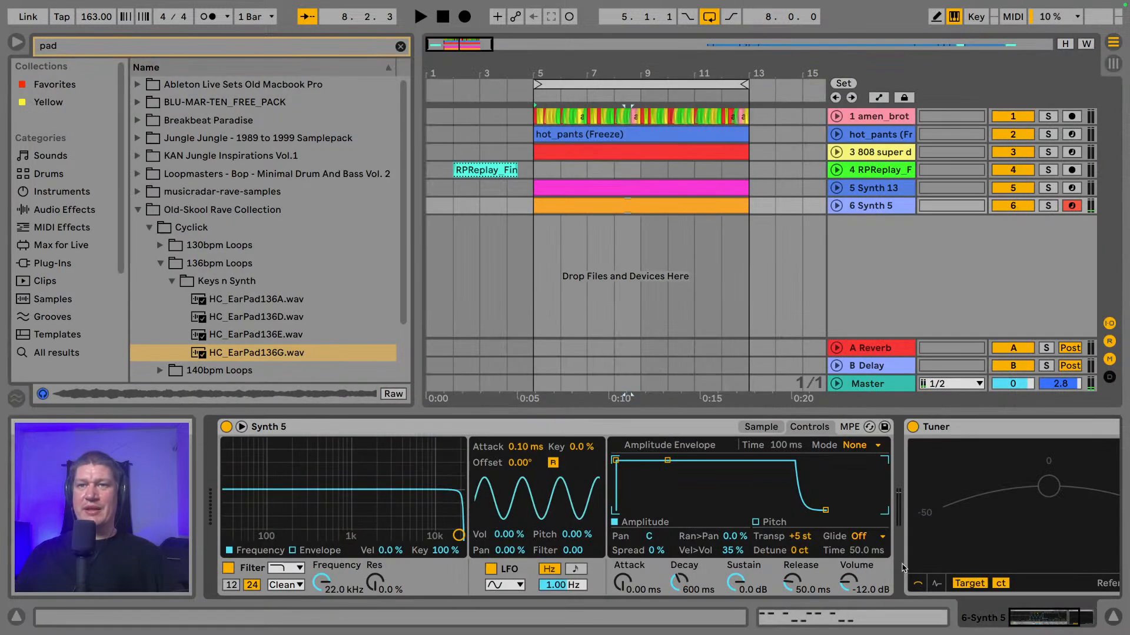
{"action": "left_click", "coordinate": [760, 426]}
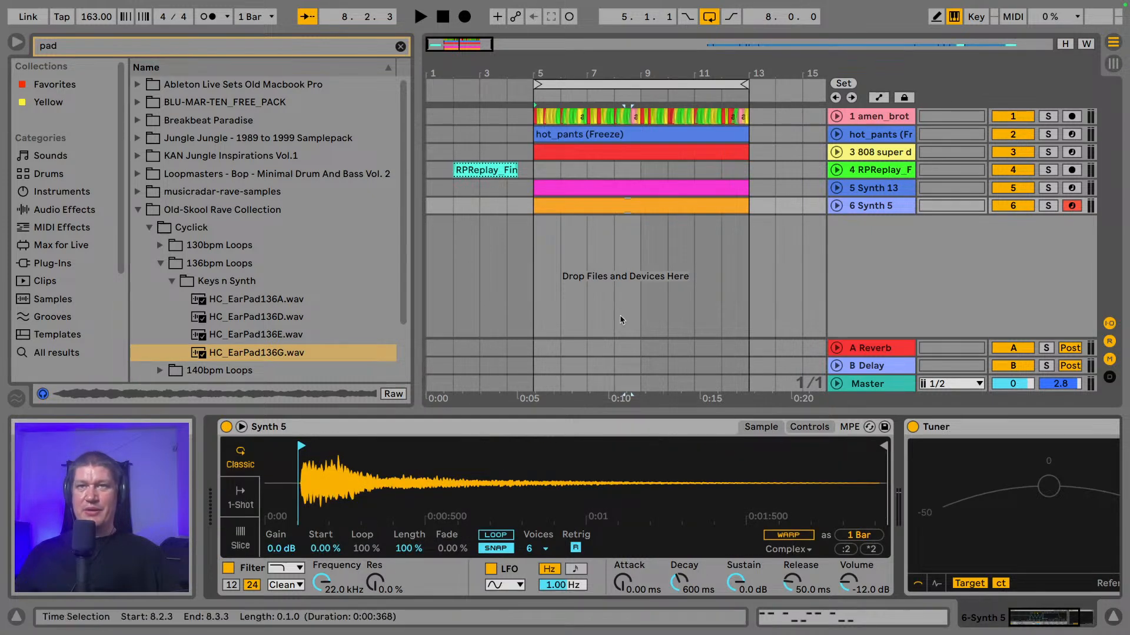
{"action": "double_click", "coordinate": [669, 206]}
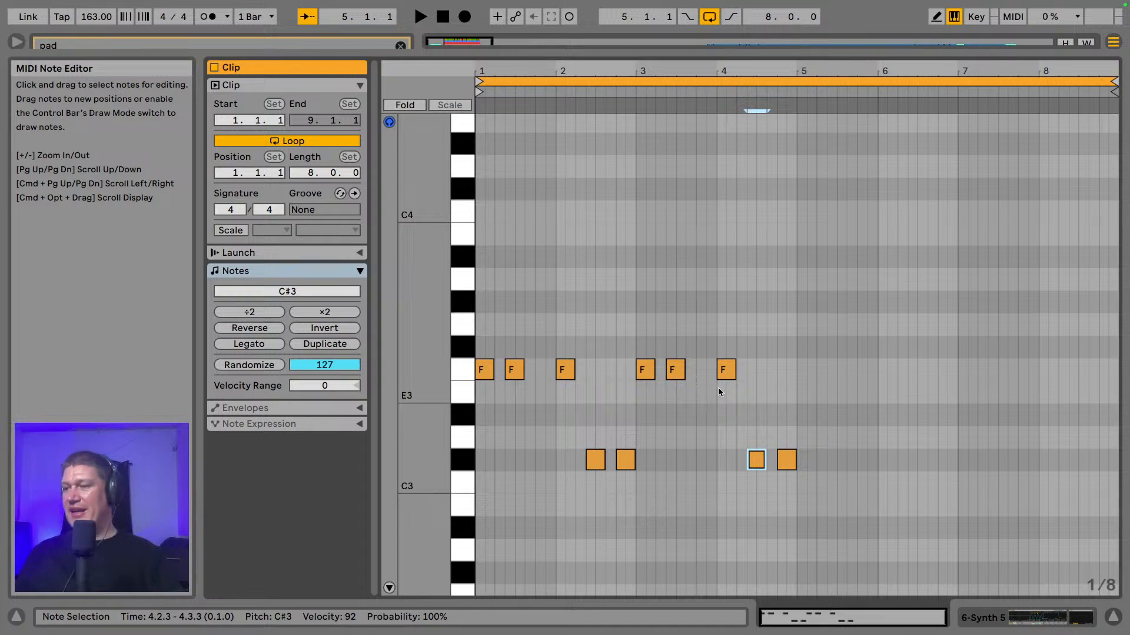
{"action": "key", "text": "space"}
{"action": "key", "text": "space"}
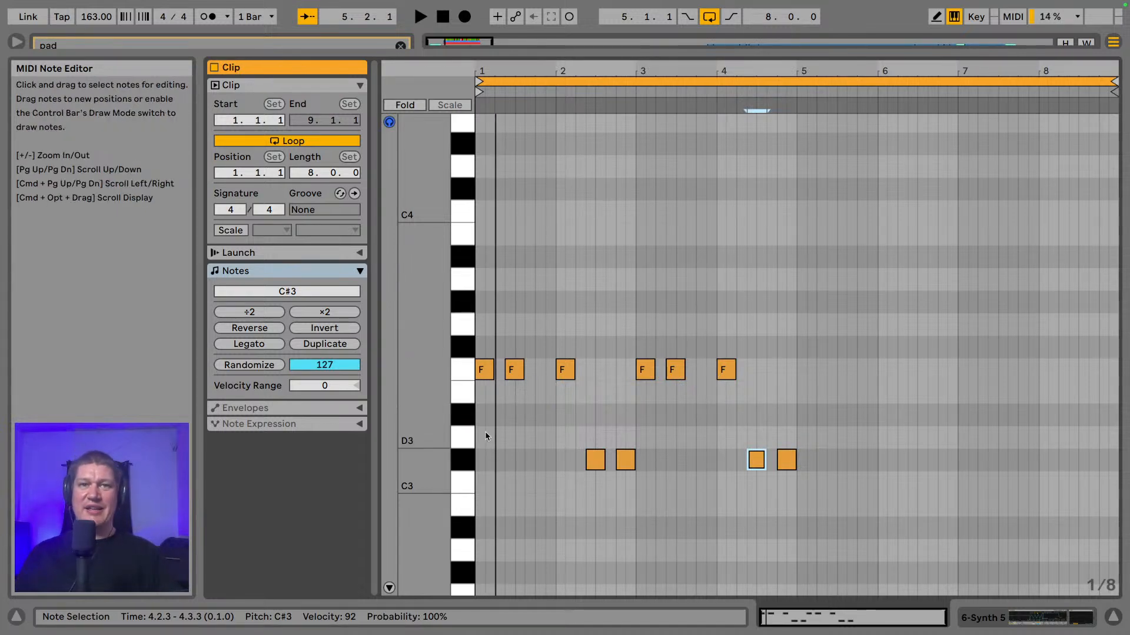
{"action": "scroll", "coordinate": [464, 458], "scroll_direction": "down", "scroll_amount": 5}
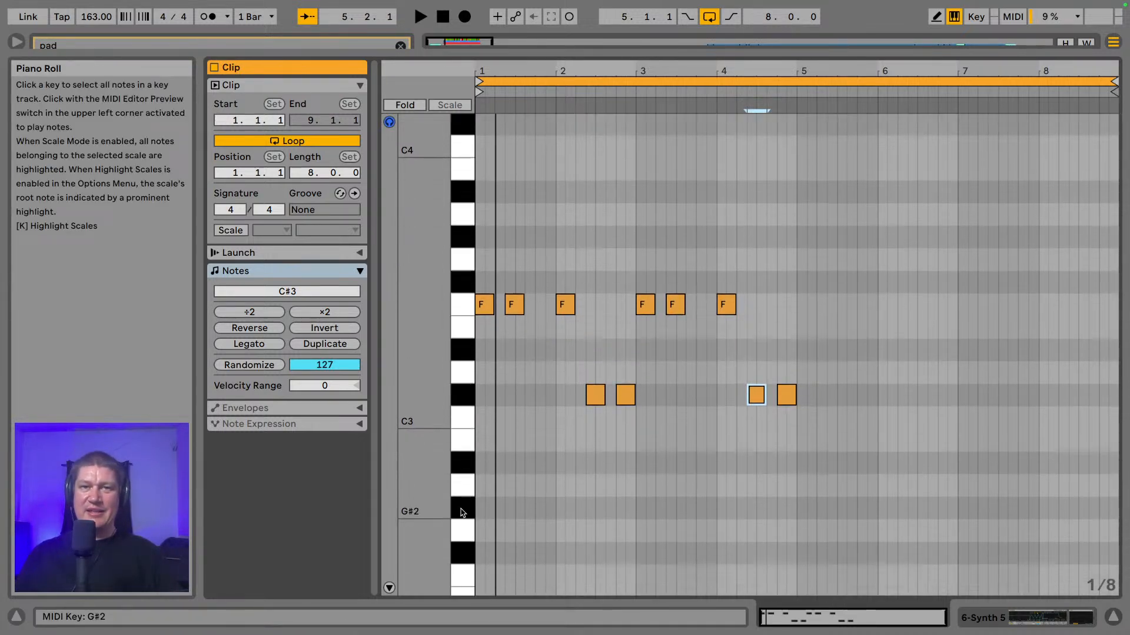
{"action": "left_click", "coordinate": [462, 488]}
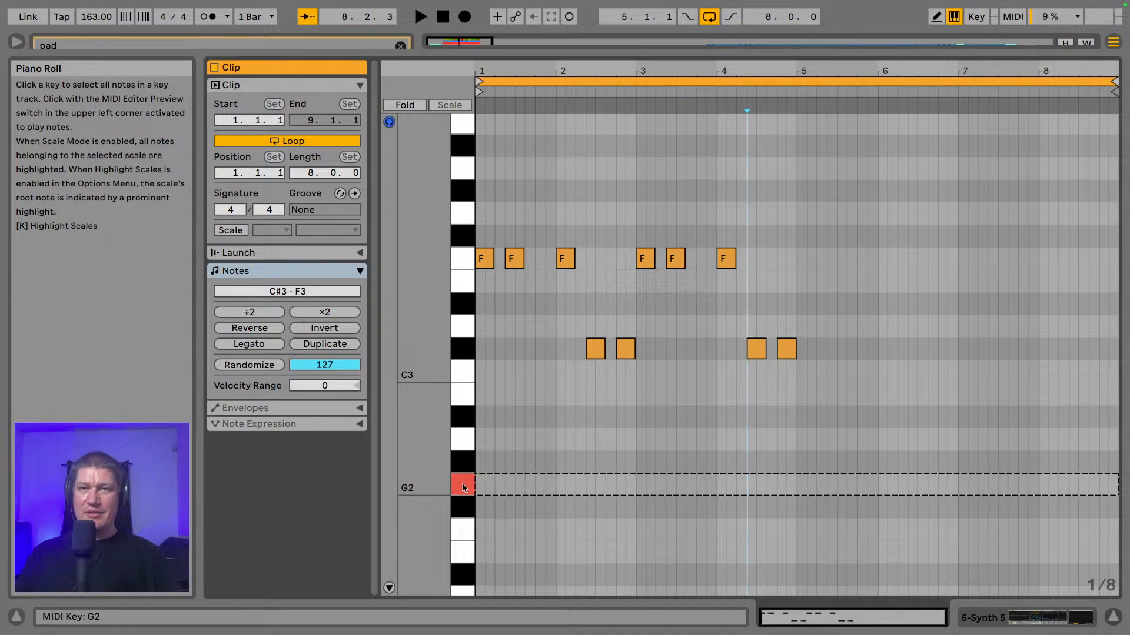
{"action": "scroll", "coordinate": [440, 361], "scroll_direction": "up", "scroll_amount": 9}
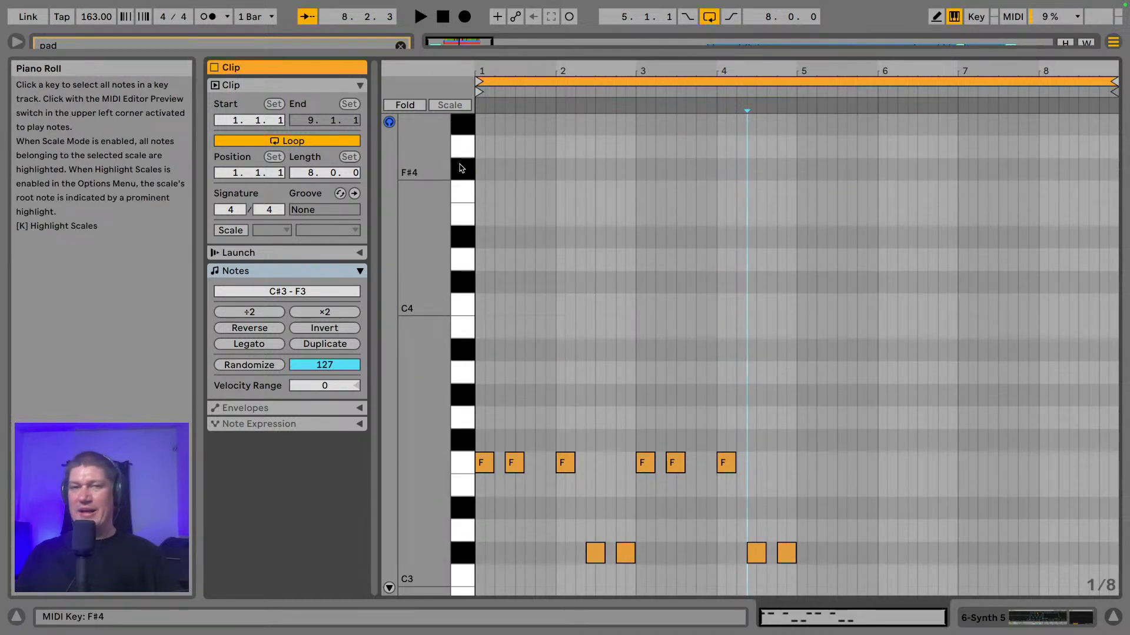
- Turn on warping for the Synth 5 sample and play back its MIDI clip
{"action": "left_click", "coordinate": [1005, 622]}
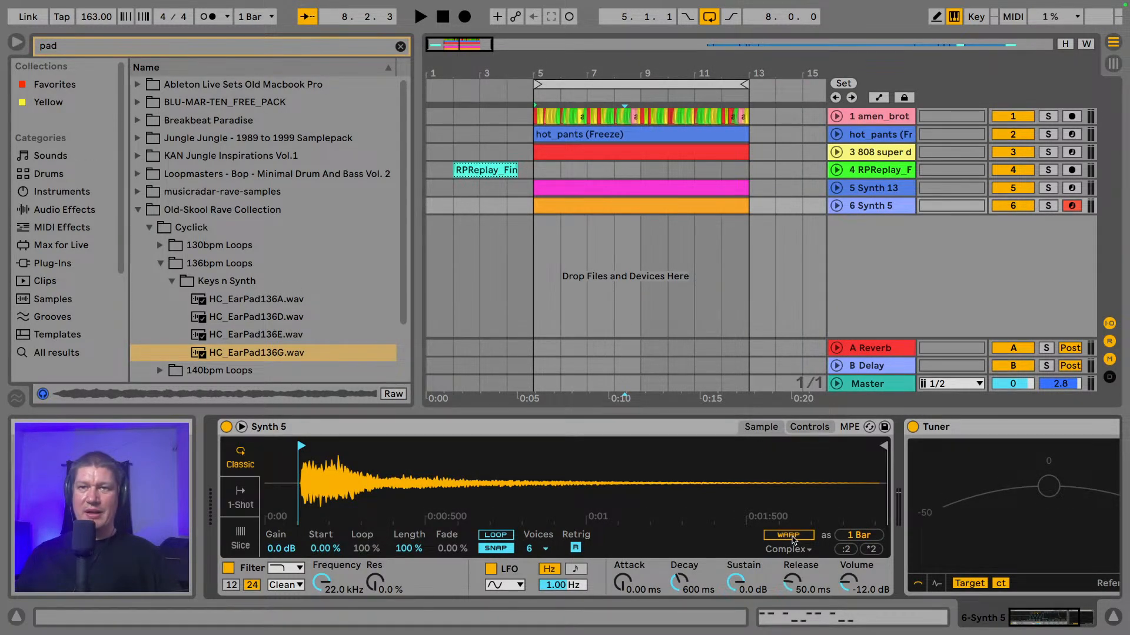
{"action": "left_click", "coordinate": [788, 536]}
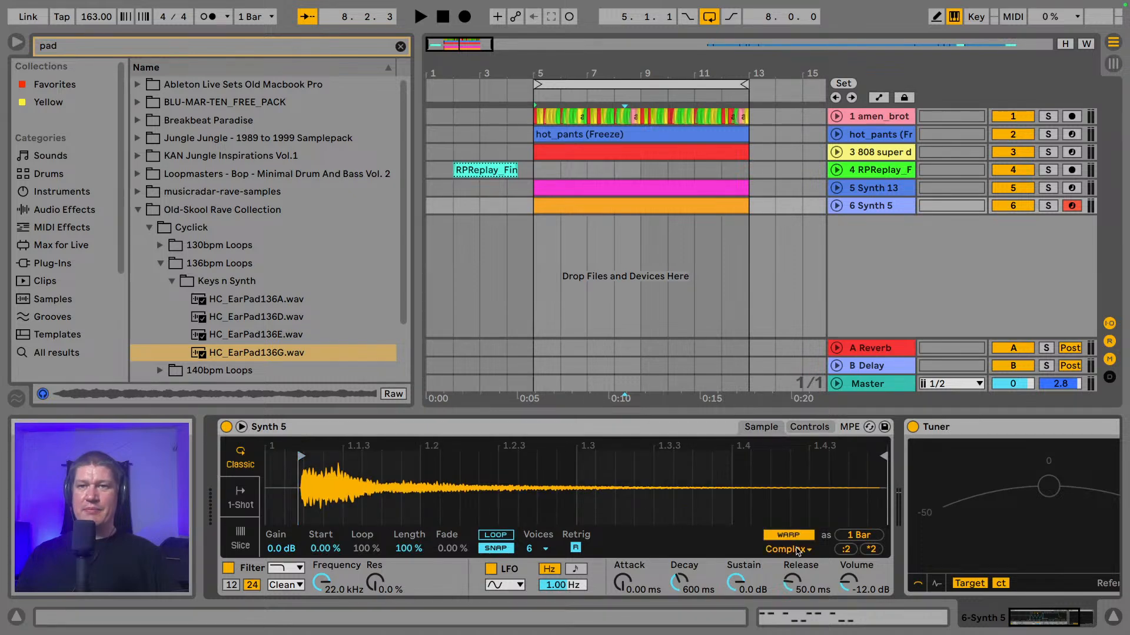
{"action": "double_click", "coordinate": [652, 206]}
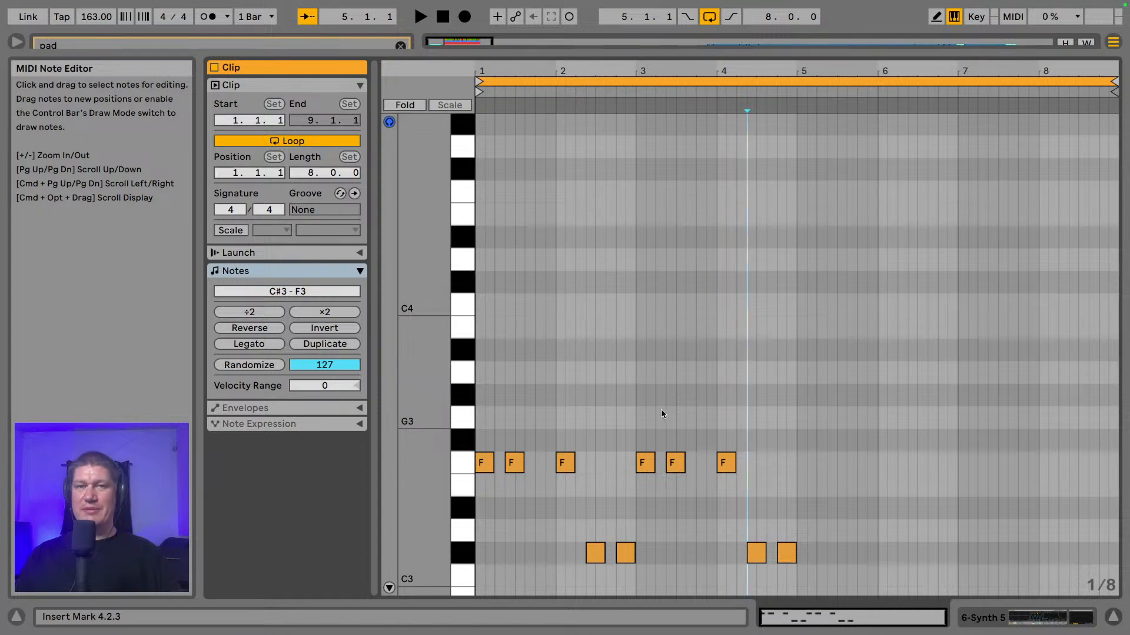
{"action": "key", "text": "space"}
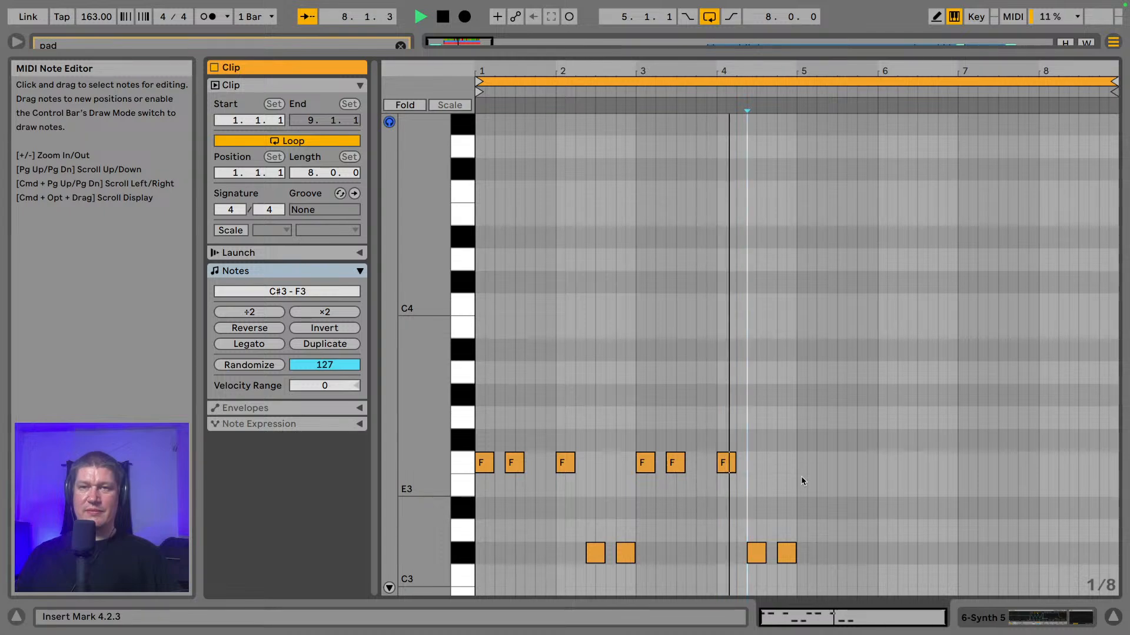
{"action": "key", "text": "space"}
- Raise the C#3 note at 4.2.3 to B3
{"action": "left_click", "coordinate": [747, 556]}
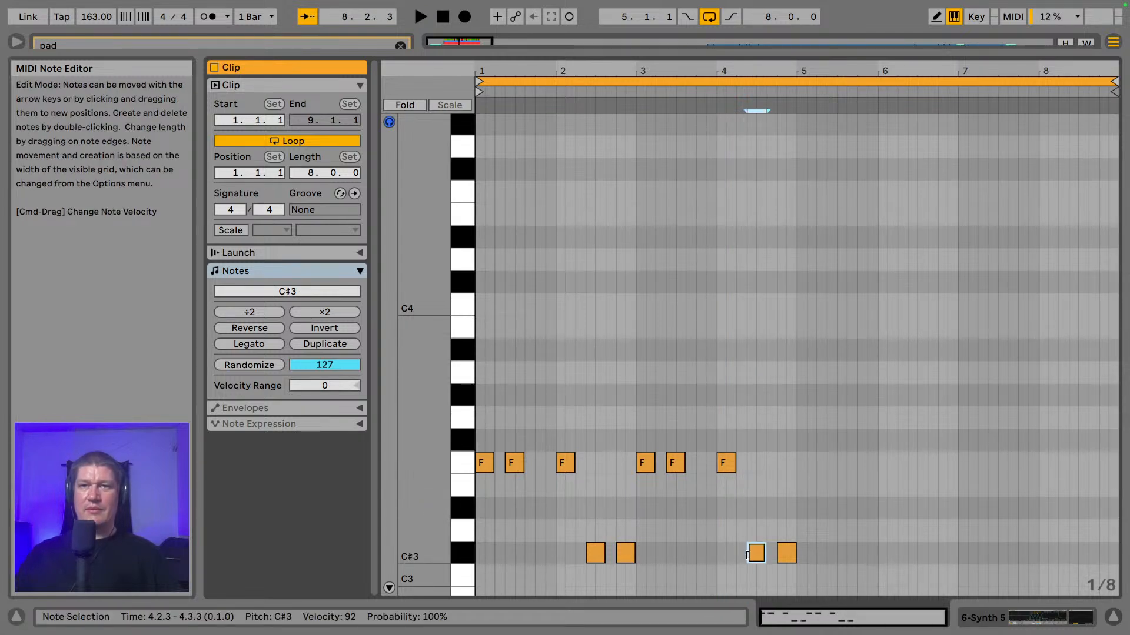
{"action": "key", "text": "Up"}
{"action": "key", "text": "Up"}
{"action": "key", "text": "Up"}
{"action": "key", "text": "Up"}
{"action": "key", "text": "Up"}
{"action": "key", "text": "Up"}
{"action": "key", "text": "Up"}
{"action": "key", "text": "Up"}
{"action": "key", "text": "Up"}
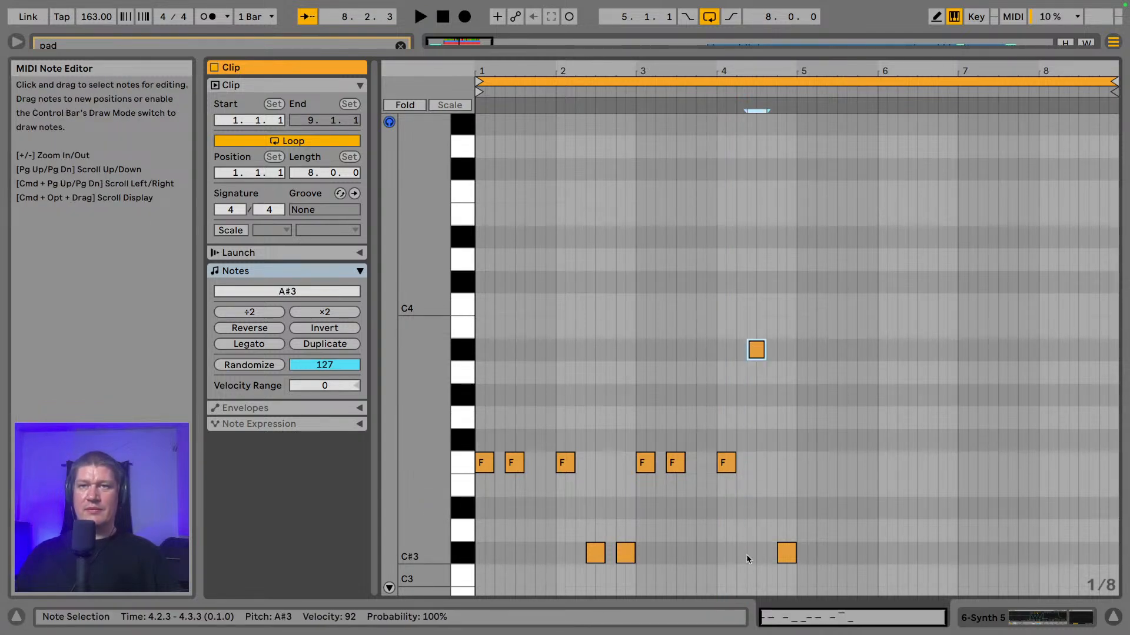
- Duplicate the B3 note at 4.2.3 and place the copy at 4.4.1 on A#3
{"action": "key", "text": "super+d"}
{"action": "key", "text": "Down"}
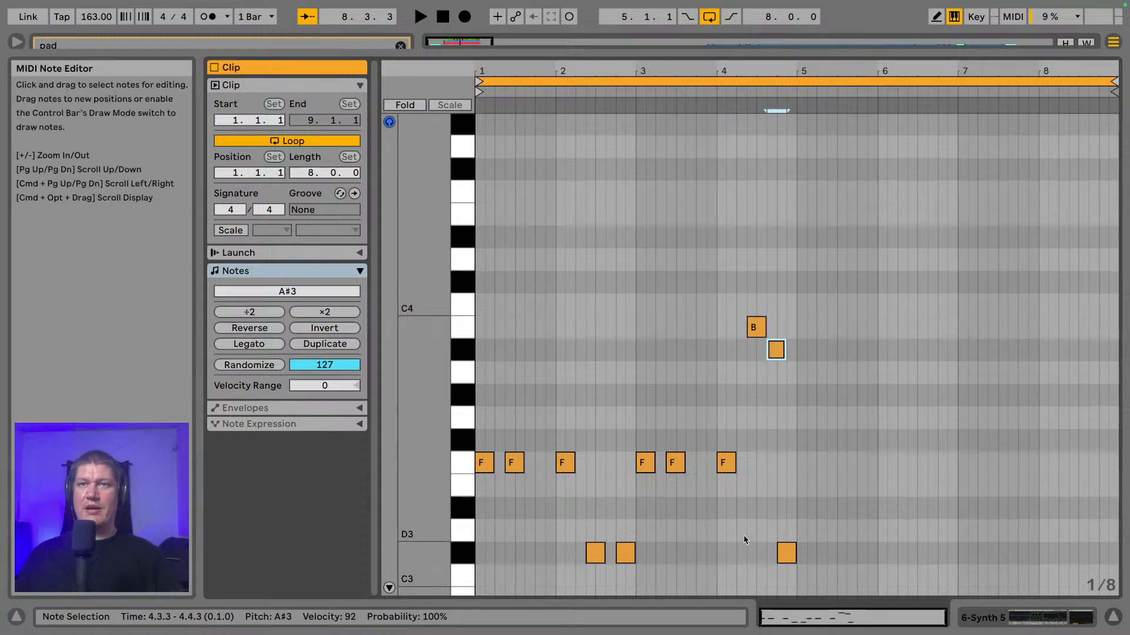
{"action": "key", "text": "Down"}
{"action": "key", "text": "Up"}
{"action": "key", "text": "Right"}
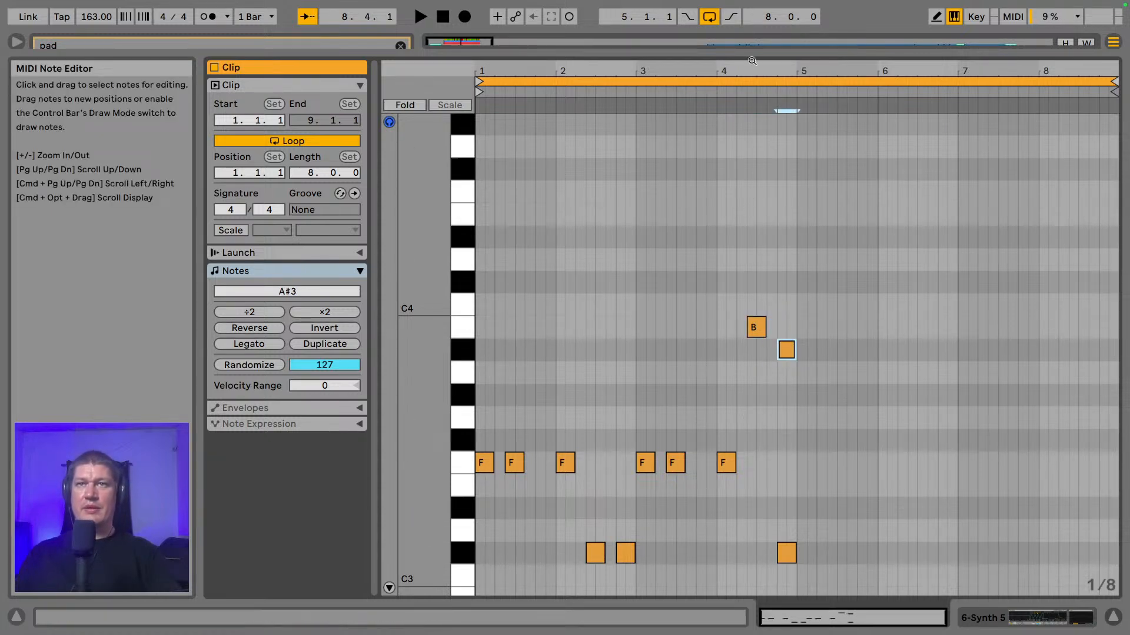
- Delete the C#3 note at 4.4.1 below the A#3 and play back the phrase
{"action": "left_click_drag", "start_coordinate": [761, 70], "coordinate": [728, 130]}
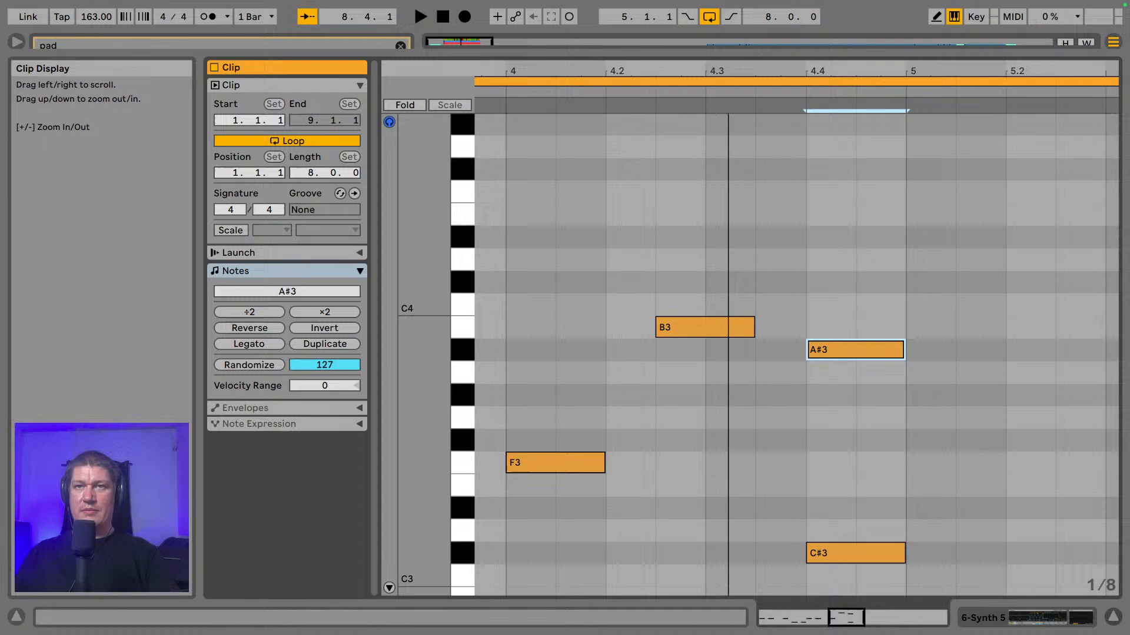
{"action": "left_click", "coordinate": [721, 322]}
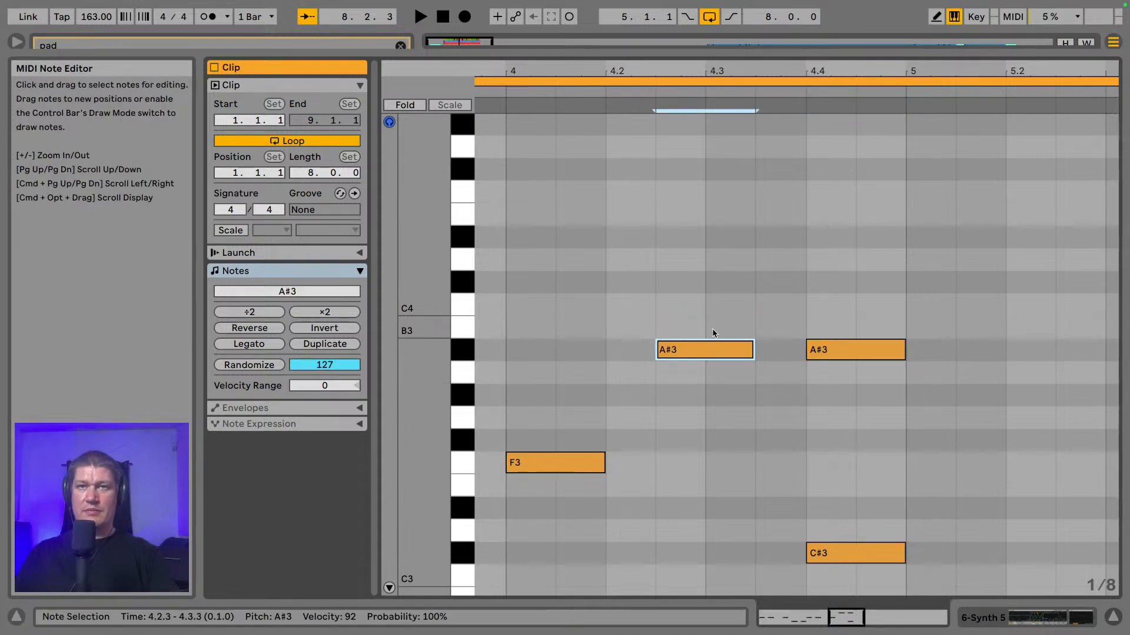
{"action": "left_click", "coordinate": [828, 552]}
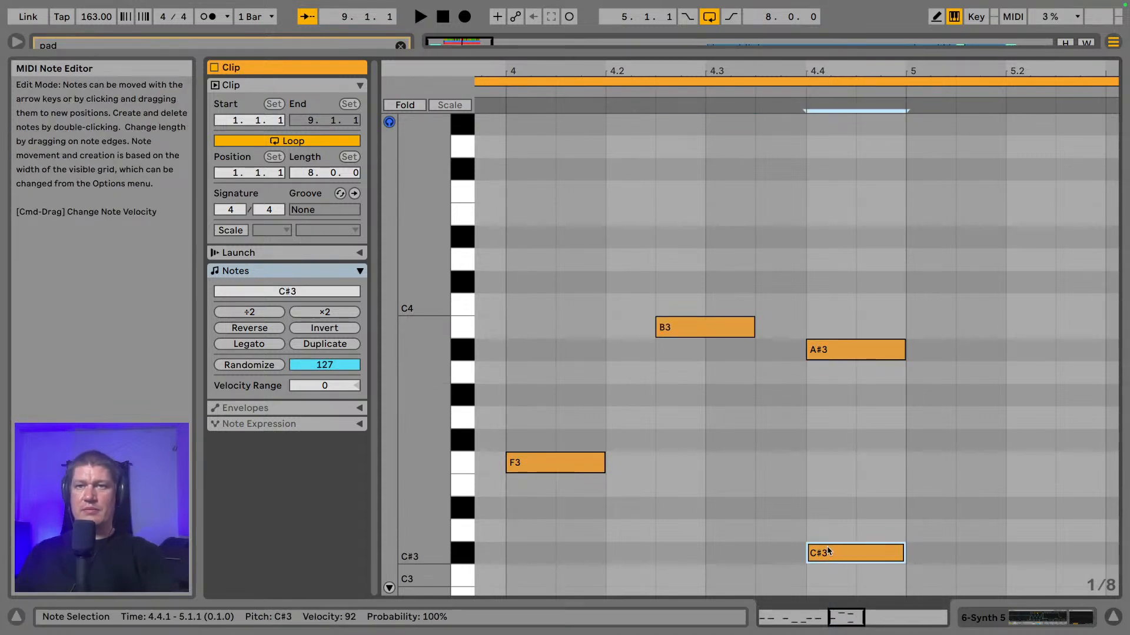
{"action": "key", "text": "space"}
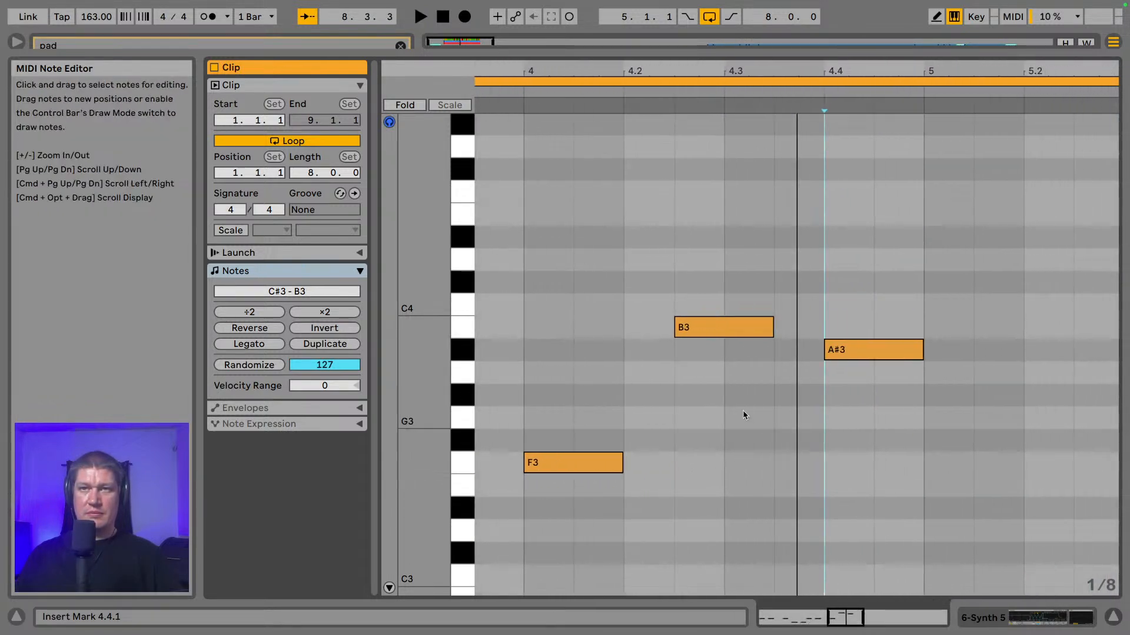
- Raise the note at 4.2.3 to C#4 and the note at 4.4.1 to C4
{"action": "left_click", "coordinate": [721, 338]}
{"action": "key", "text": "Up"}
{"action": "key", "text": "Up"}
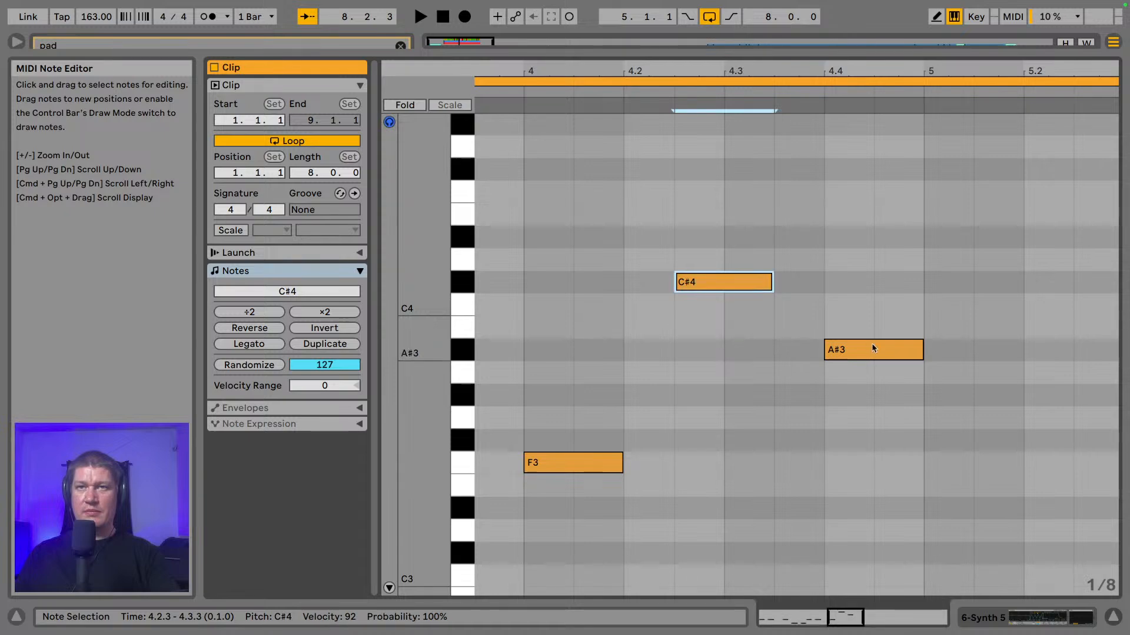
{"action": "left_click", "coordinate": [873, 344]}
{"action": "key", "text": "Up"}
{"action": "key", "text": "Up"}
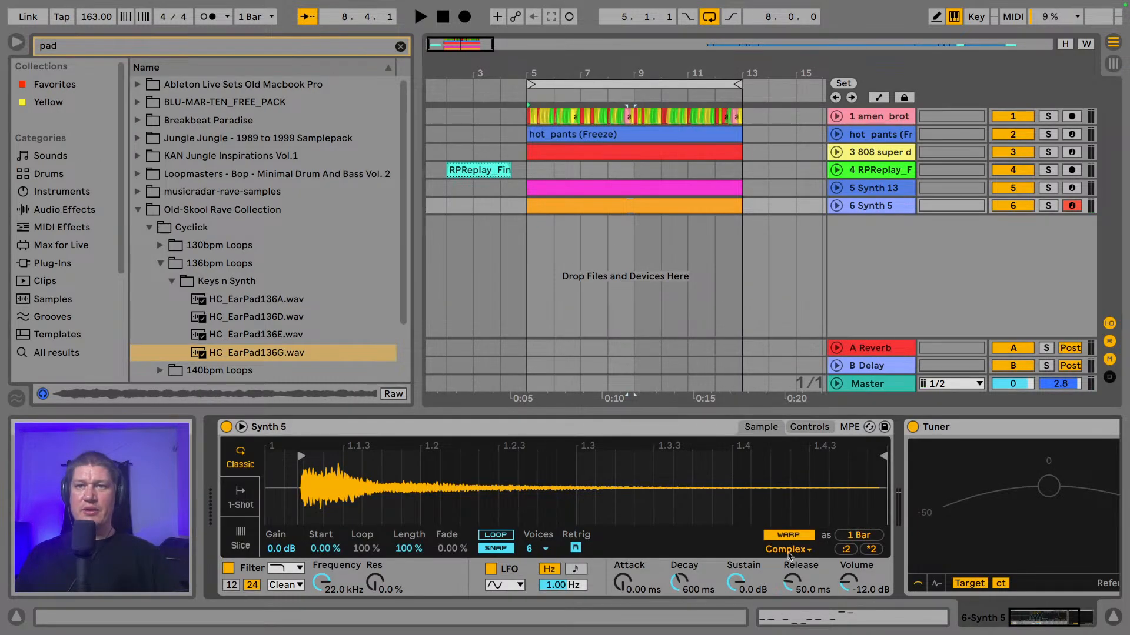
- Set the Synth 5 sample's warp mode to Complex Pro and play the track soloed
{"action": "left_click", "coordinate": [789, 550]}
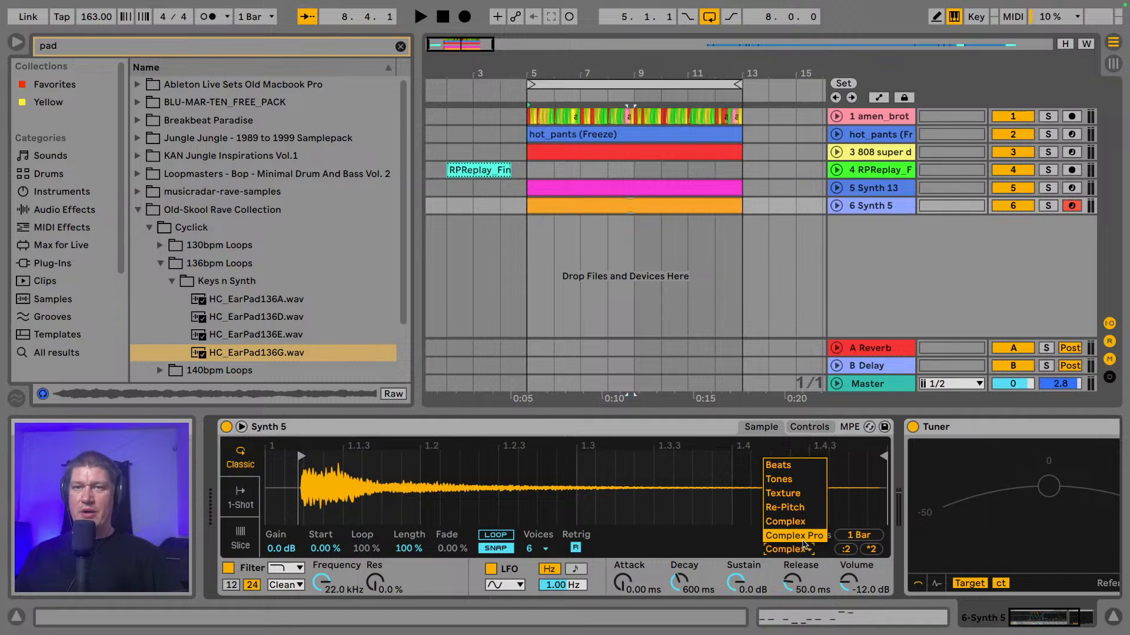
{"action": "left_click", "coordinate": [803, 537]}
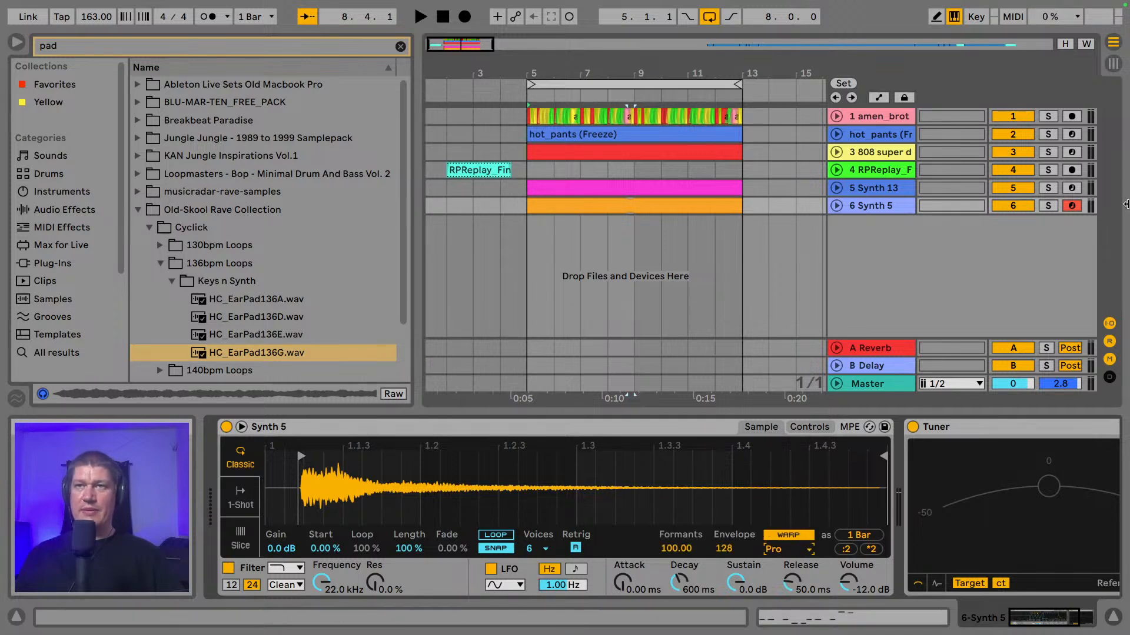
{"action": "left_click", "coordinate": [1048, 206]}
{"action": "key", "text": "space"}
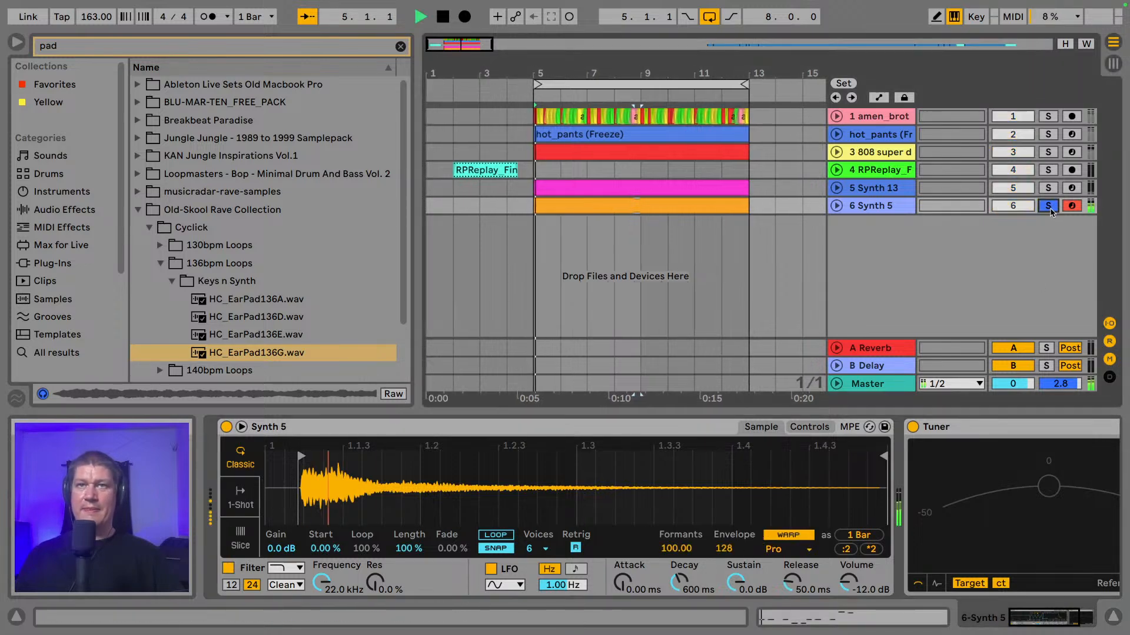
- Duplicate the whole ten-note phrase in the Synth 5 clip so the copy starts at bar 6
{"action": "double_click", "coordinate": [611, 209]}
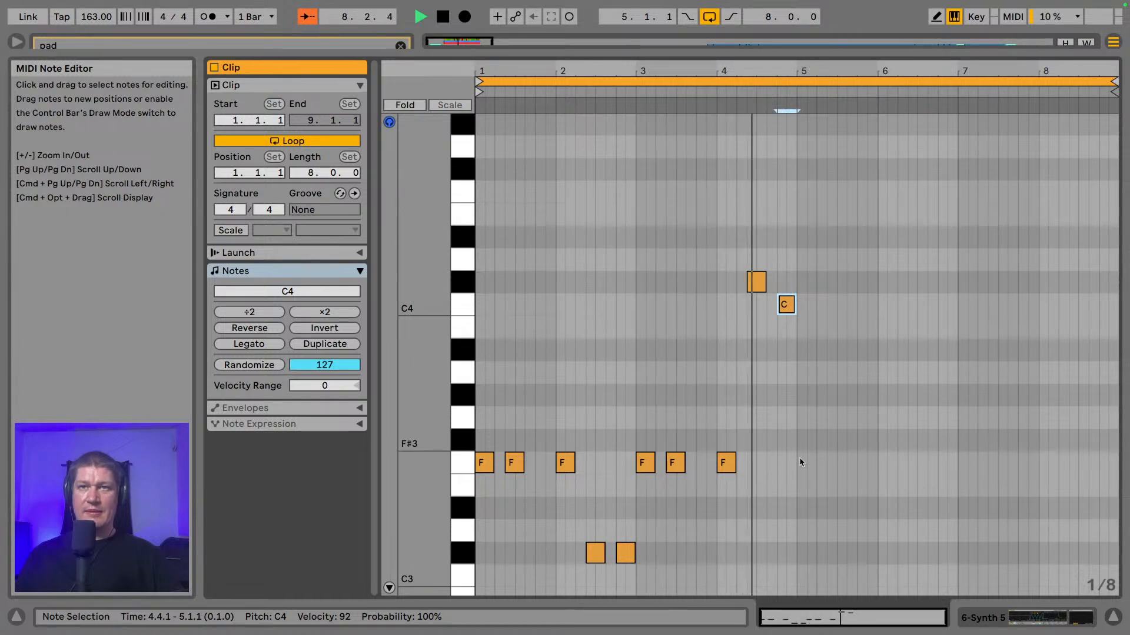
{"action": "left_click_drag", "start_coordinate": [898, 560], "coordinate": [476, 241]}
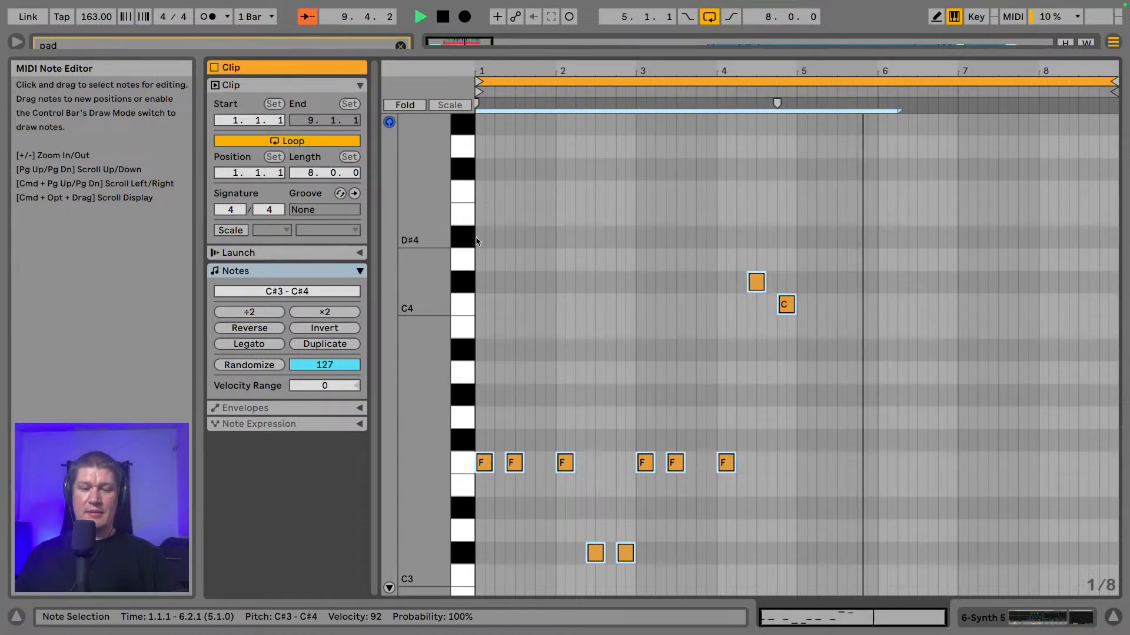
{"action": "key", "text": "super+d"}
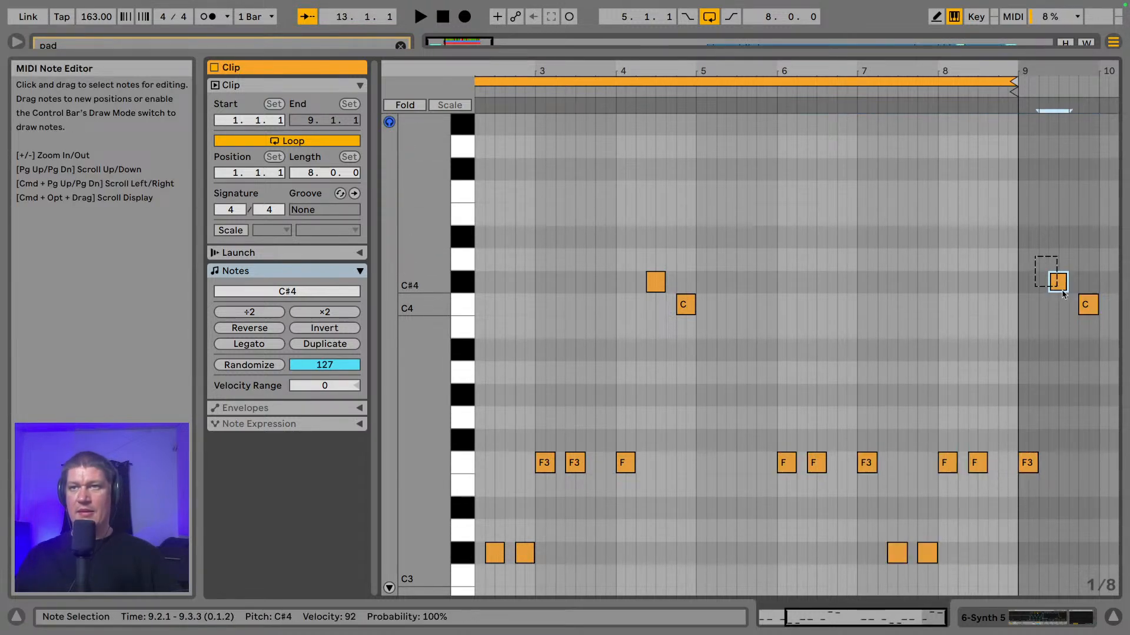
- Lower the notes at 4.2.3 and 4.4.1 by an octave to C#3 and C3, and play the clip back
{"action": "left_click_drag", "start_coordinate": [651, 248], "coordinate": [686, 310]}
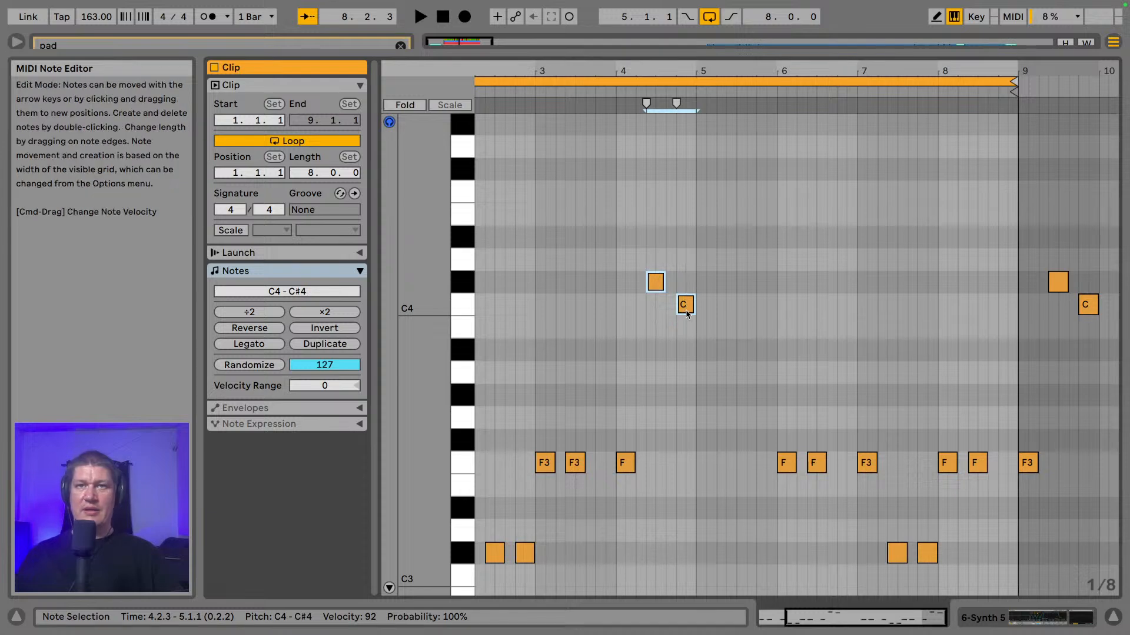
{"action": "key", "text": "shift+Down"}
{"action": "key", "text": "space"}
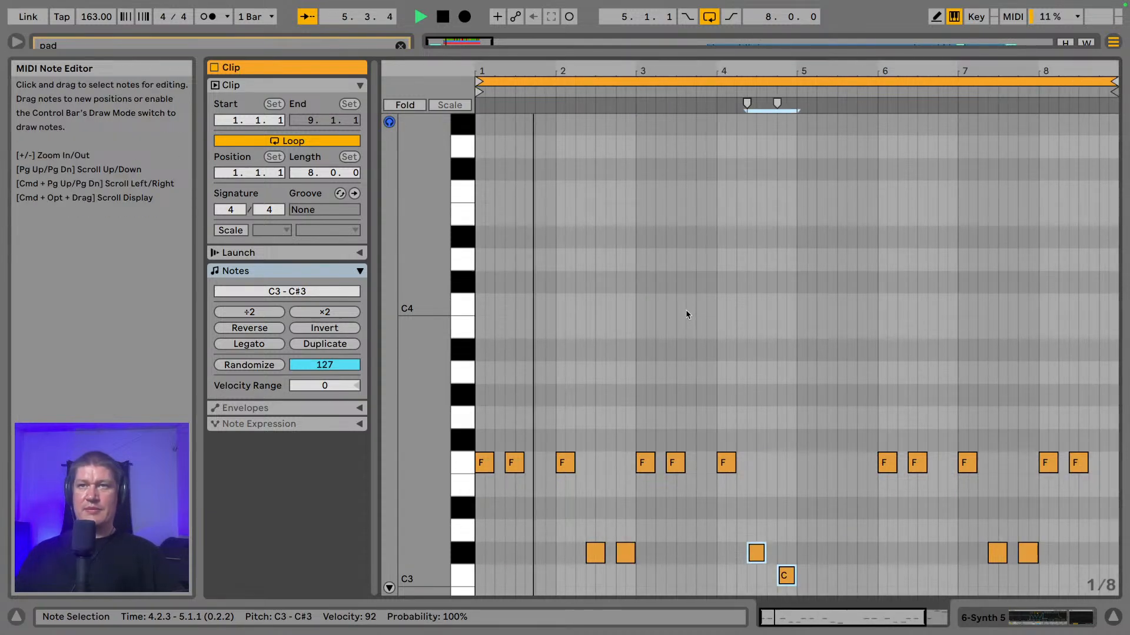
- Move the duplicated ten-note phrase earlier so it starts at 5.1.1 and ends at 9.1.1
{"action": "left_click_drag", "start_coordinate": [860, 63], "coordinate": [863, 55]}
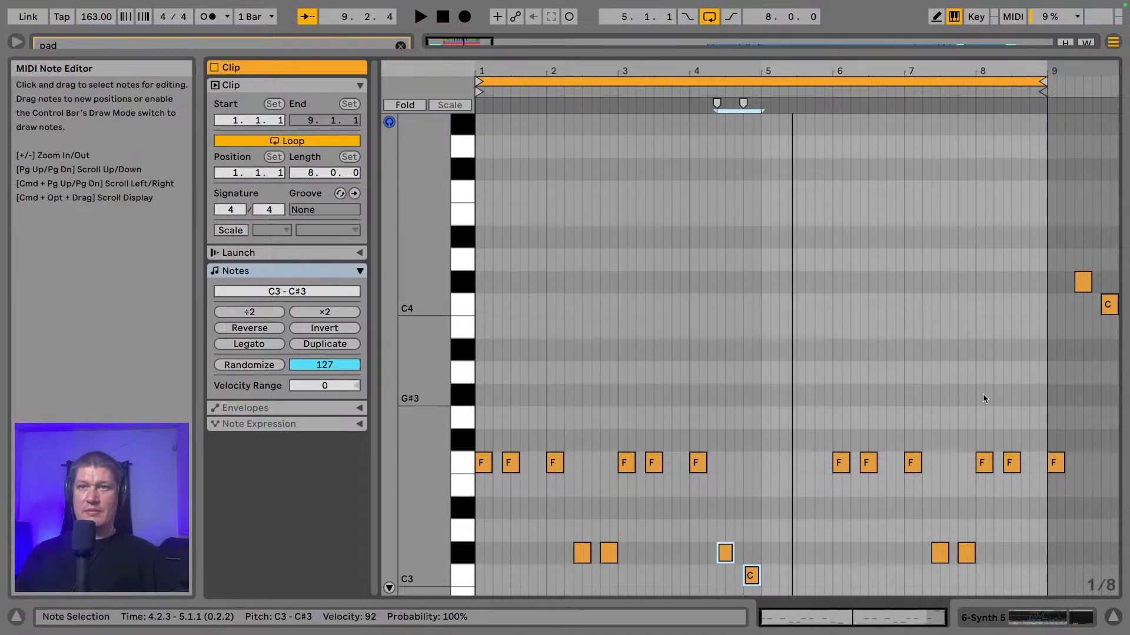
{"action": "left_click_drag", "start_coordinate": [807, 203], "coordinate": [1121, 569]}
{"action": "left_click_drag", "start_coordinate": [817, 256], "coordinate": [1127, 617]}
{"action": "key", "text": "Left"}
{"action": "key", "text": "Left"}
{"action": "key", "text": "Left"}
{"action": "key", "text": "Left"}
{"action": "key", "text": "Left"}
{"action": "key", "text": "Left"}
{"action": "key", "text": "Left"}
{"action": "key", "text": "Left"}
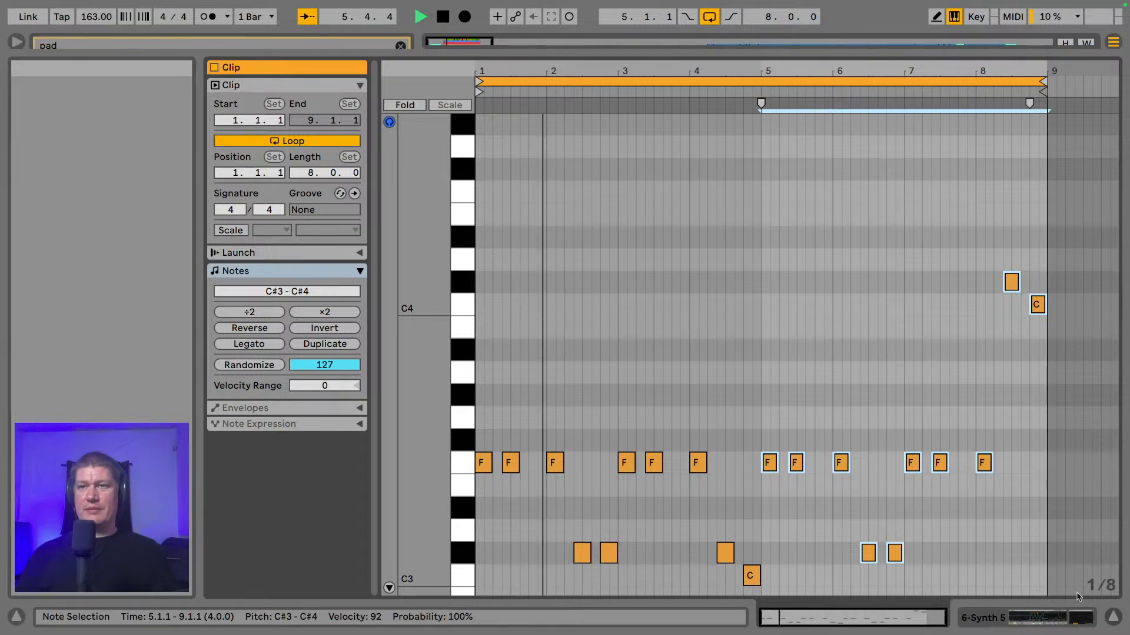
- Bring up the Synth 5 device chain, clear the browser's pad search and list all audio effects
{"action": "left_click", "coordinate": [996, 617]}
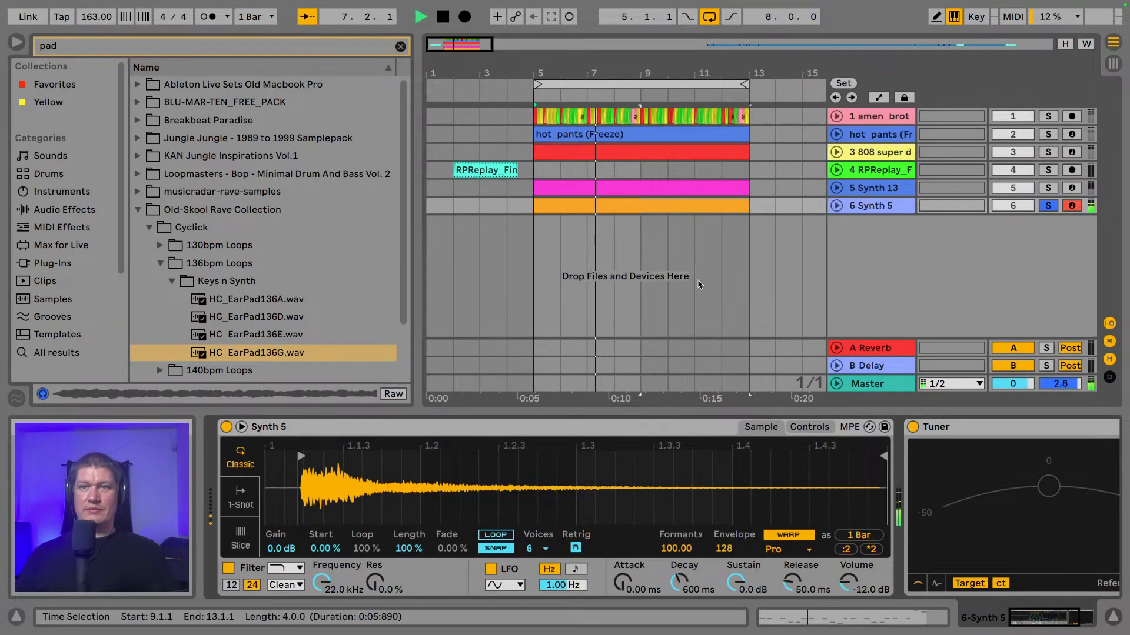
{"action": "left_click_drag", "start_coordinate": [1039, 618], "coordinate": [1053, 617]}
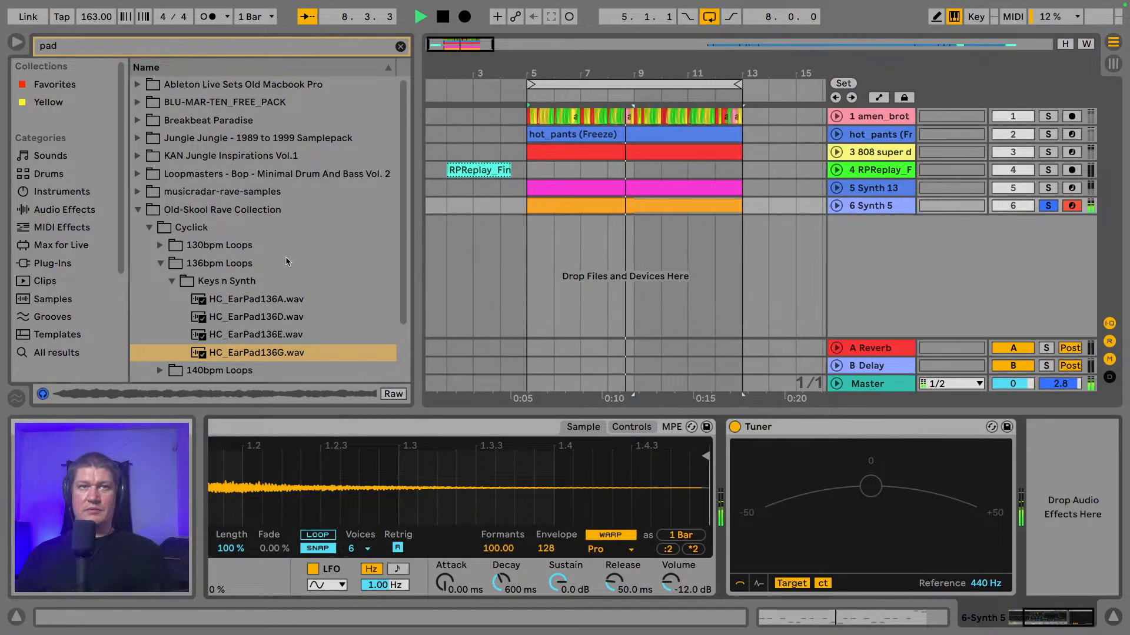
{"action": "left_click", "coordinate": [141, 210]}
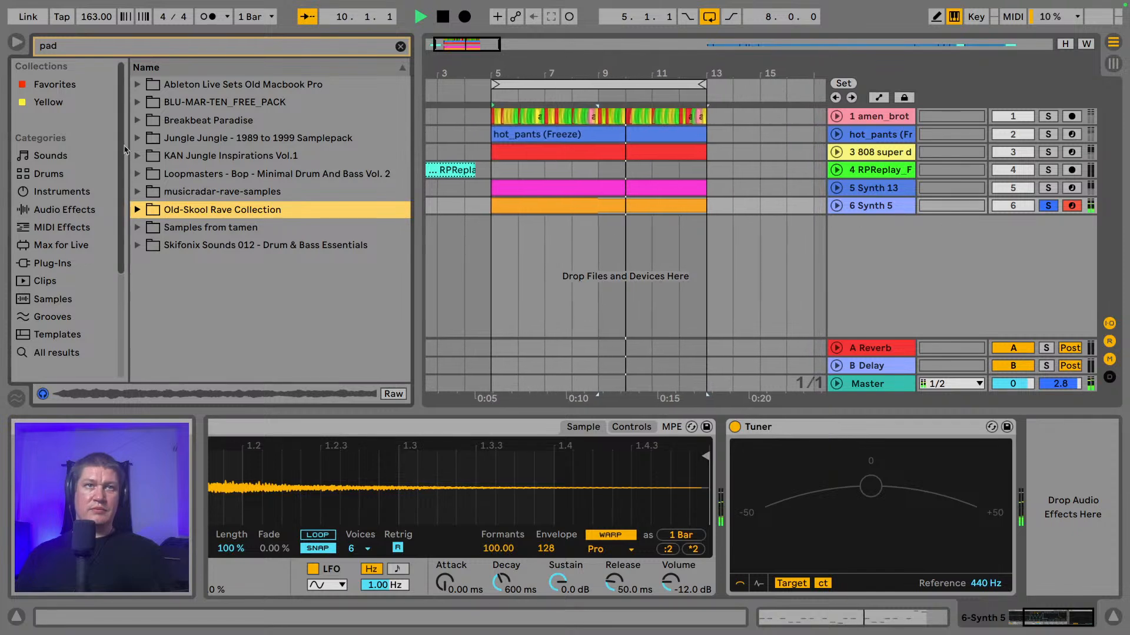
{"action": "left_click", "coordinate": [65, 209]}
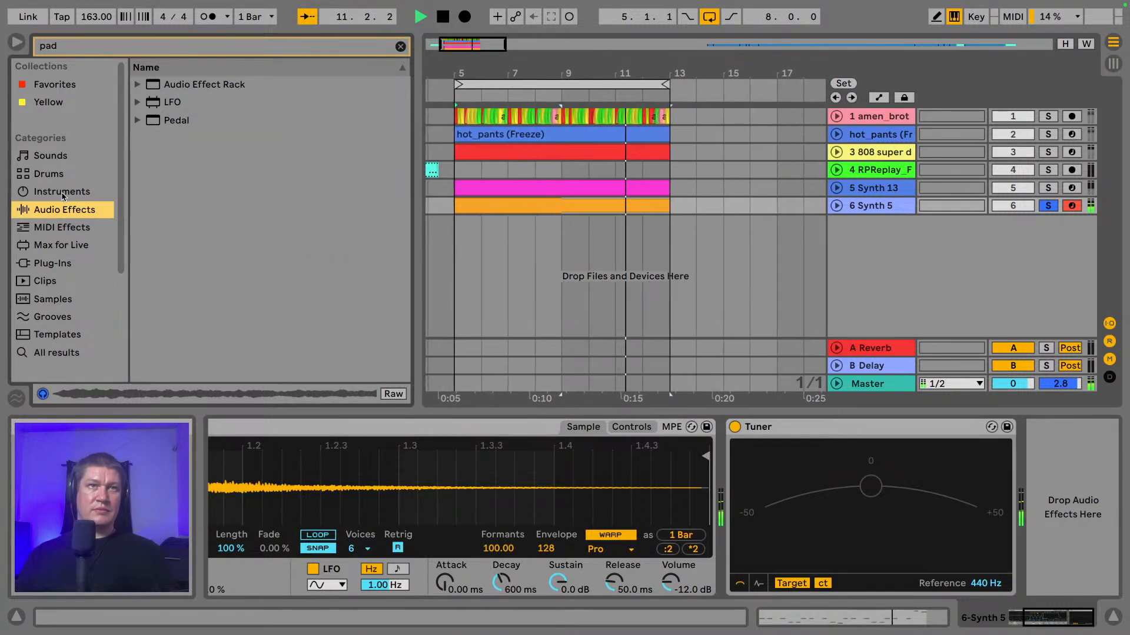
{"action": "left_click", "coordinate": [62, 192]}
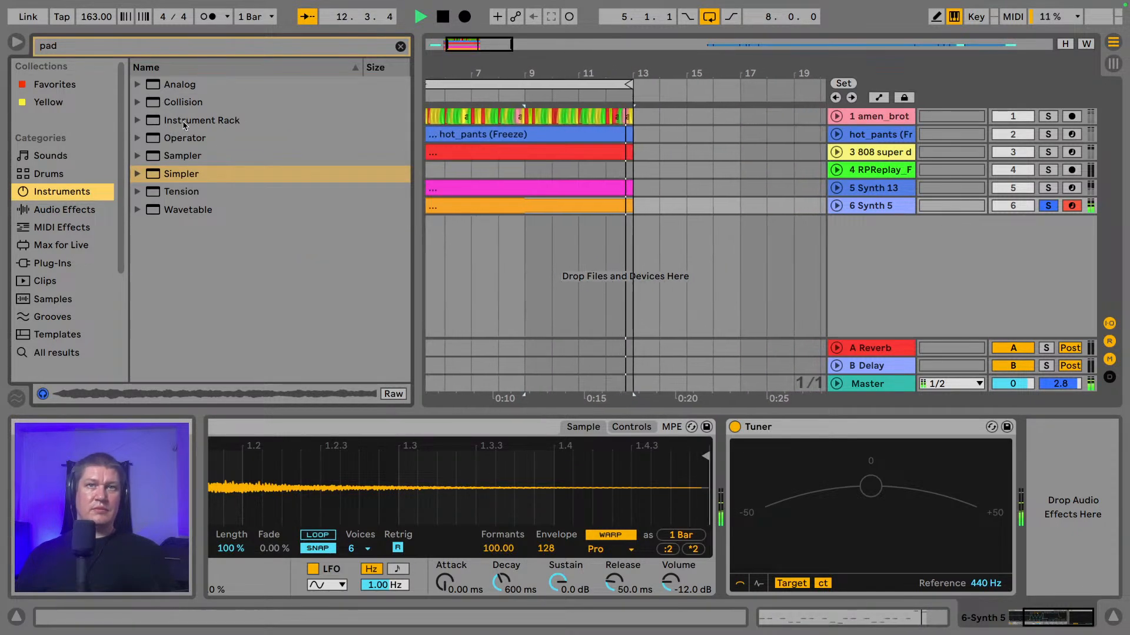
{"action": "left_click", "coordinate": [82, 209]}
{"action": "left_click", "coordinate": [399, 47]}
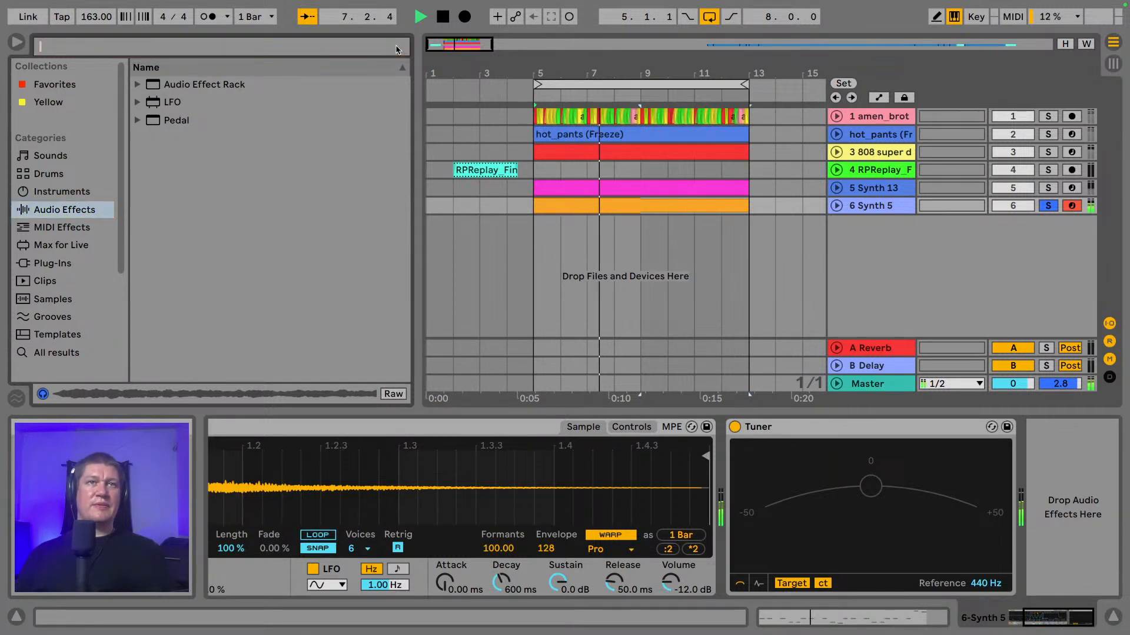
- Stop playback and add the default Delay effect after the Tuner on the Synth 5 track
{"action": "scroll", "coordinate": [190, 216], "scroll_direction": "down", "scroll_amount": 3}
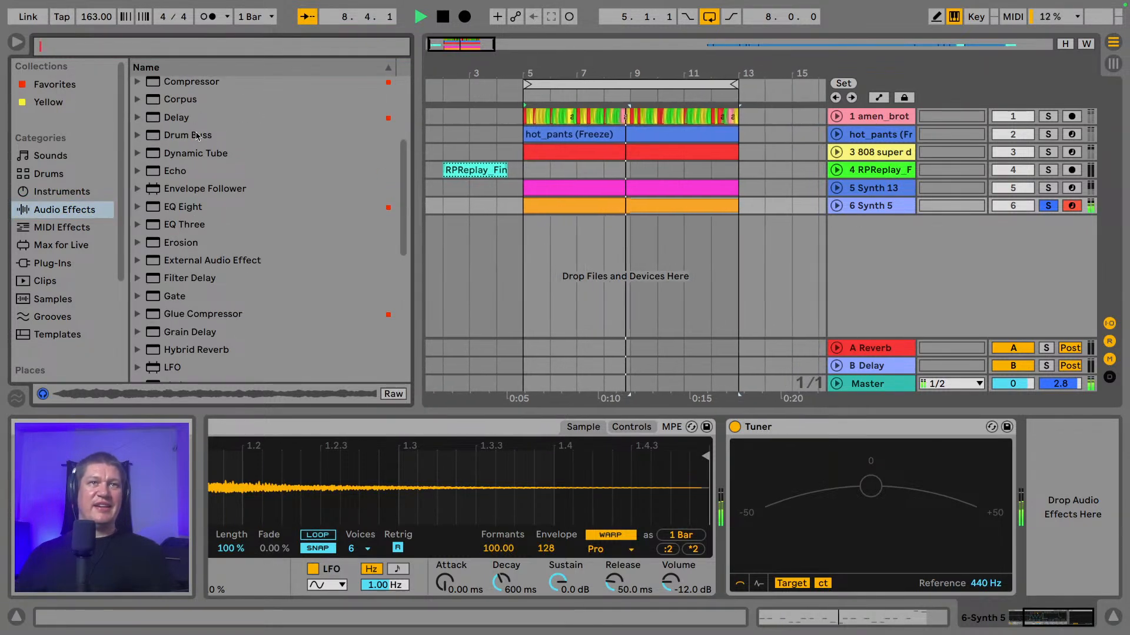
{"action": "scroll", "coordinate": [218, 176], "scroll_direction": "up", "scroll_amount": 1}
{"action": "scroll", "coordinate": [200, 188], "scroll_direction": "up", "scroll_amount": 2}
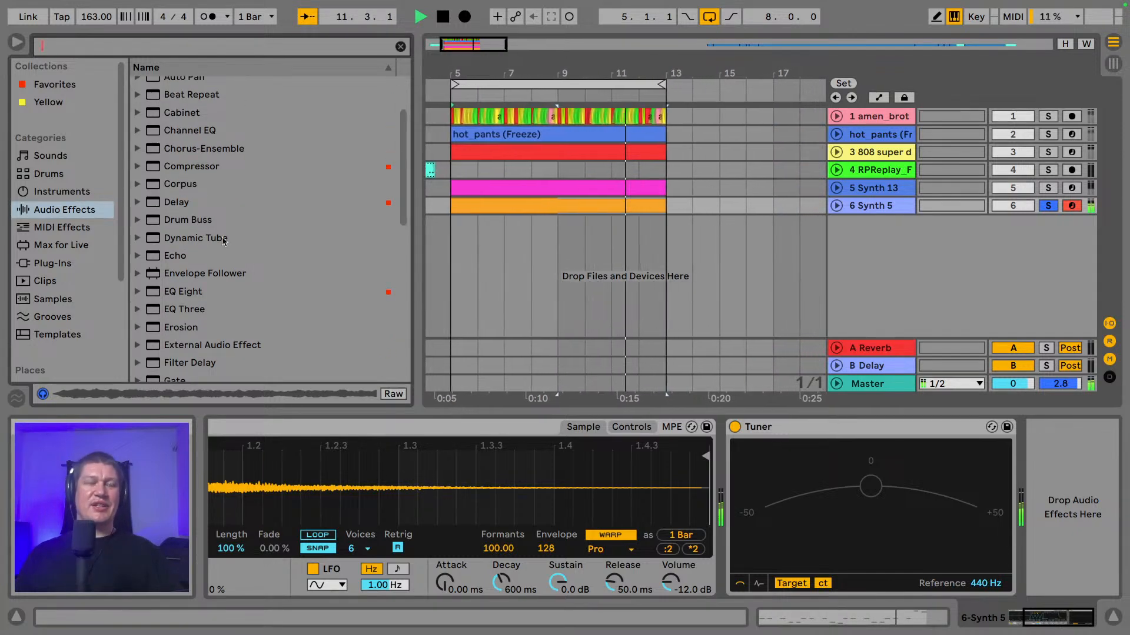
{"action": "key", "text": "space"}
{"action": "key", "text": "space"}
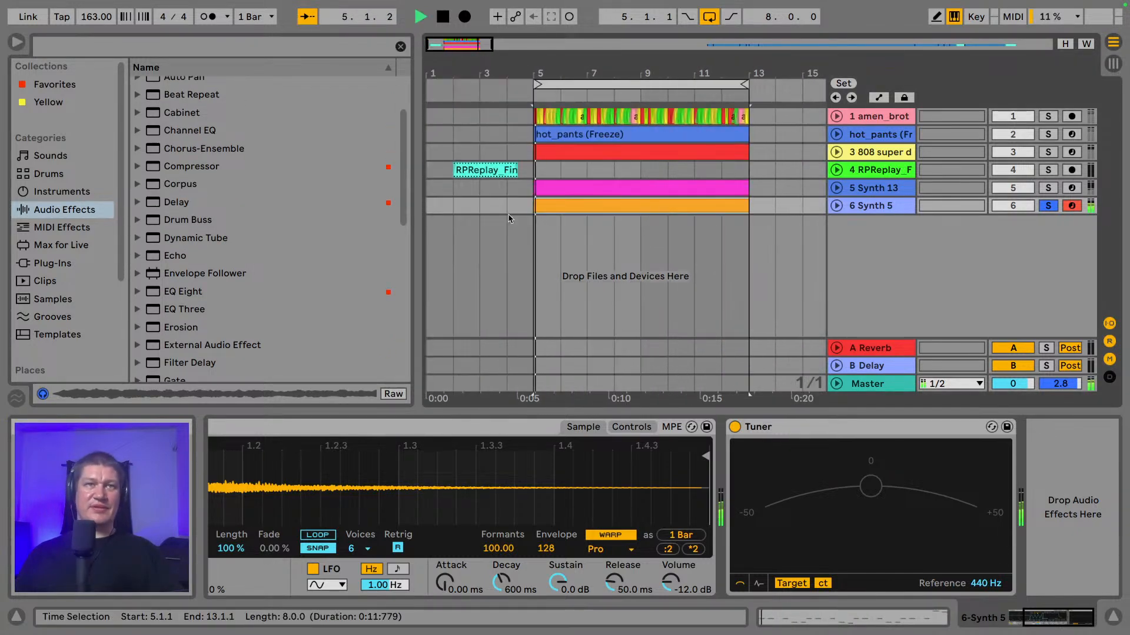
{"action": "key", "text": "space"}
{"action": "scroll", "coordinate": [253, 230], "scroll_direction": "up", "scroll_amount": 1}
{"action": "left_click", "coordinate": [191, 218]}
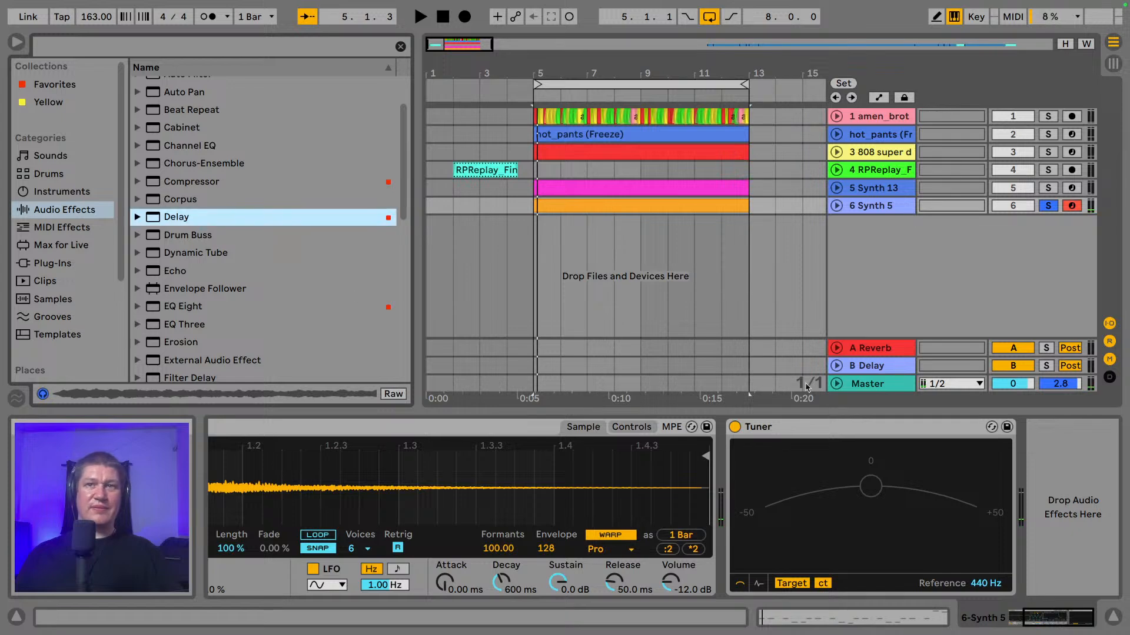
{"action": "scroll", "coordinate": [329, 271], "scroll_direction": "down", "scroll_amount": 8}
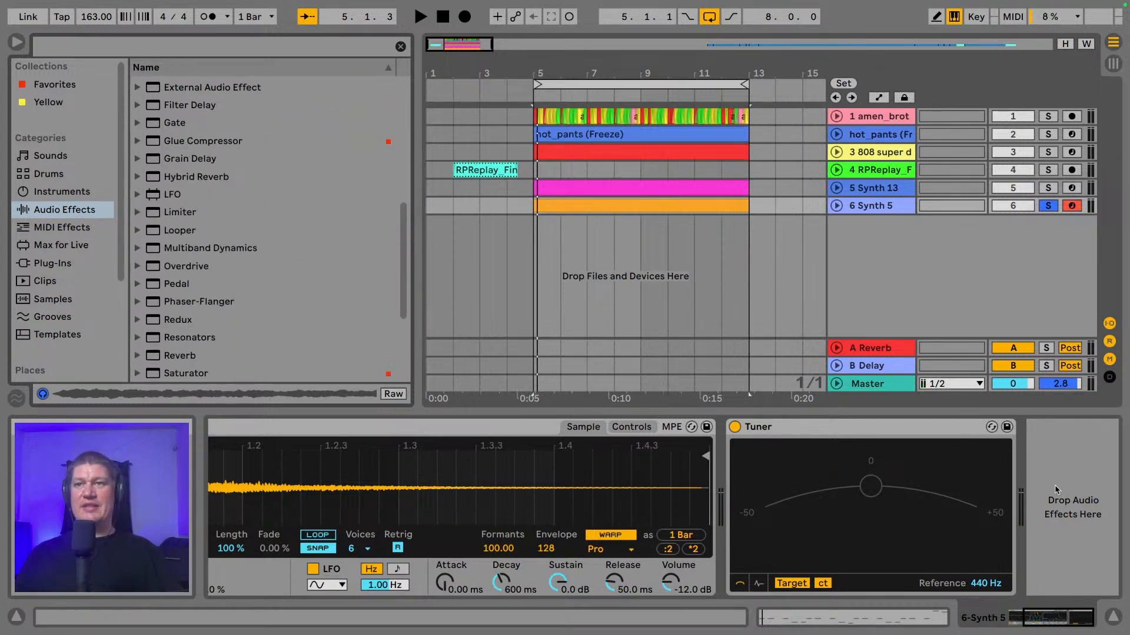
{"action": "scroll", "coordinate": [207, 206], "scroll_direction": "up", "scroll_amount": 9}
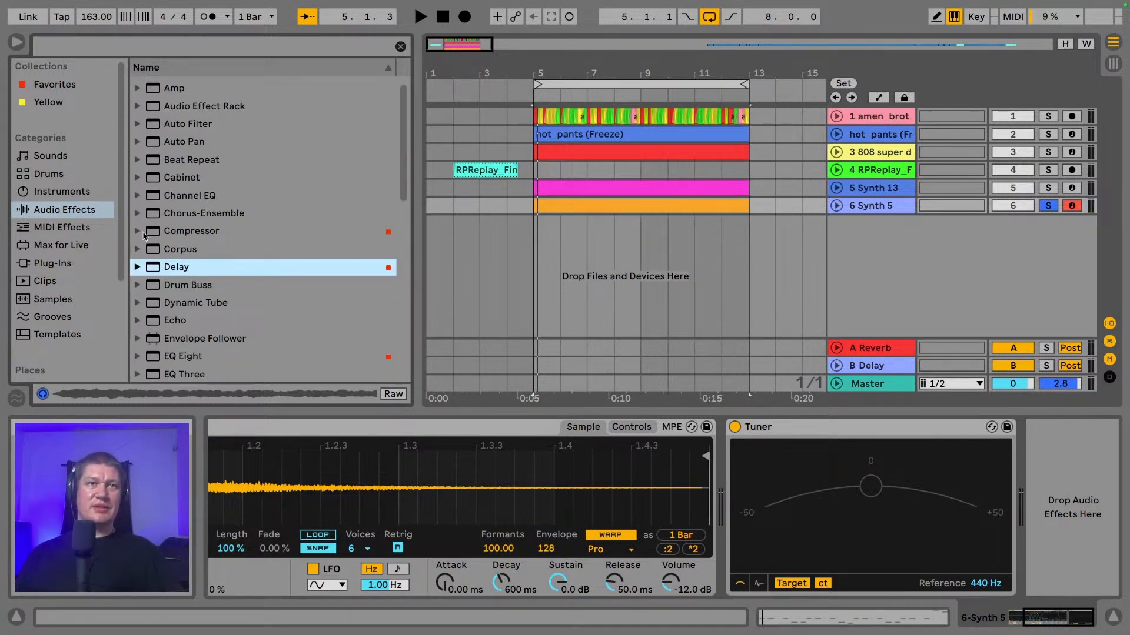
{"action": "left_click_drag", "start_coordinate": [748, 463], "coordinate": [883, 438]}
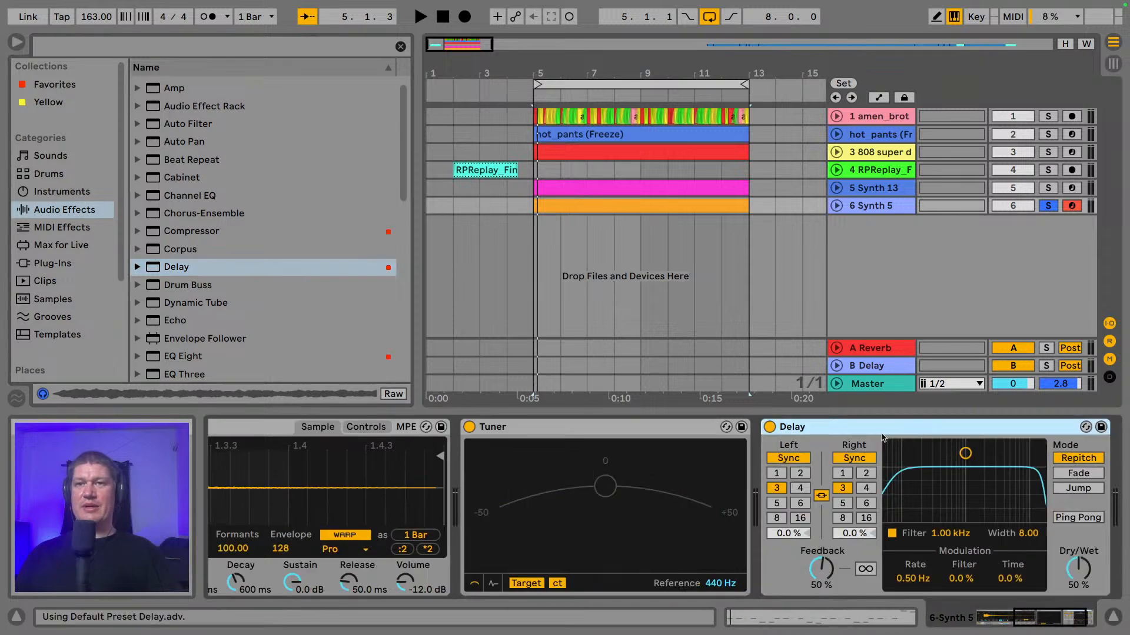
- Remove the Tuner from the Synth 5 chain and audition the Delay with Dry/Wet at 34%
{"action": "left_click", "coordinate": [696, 432]}
{"action": "key", "text": "Delete"}
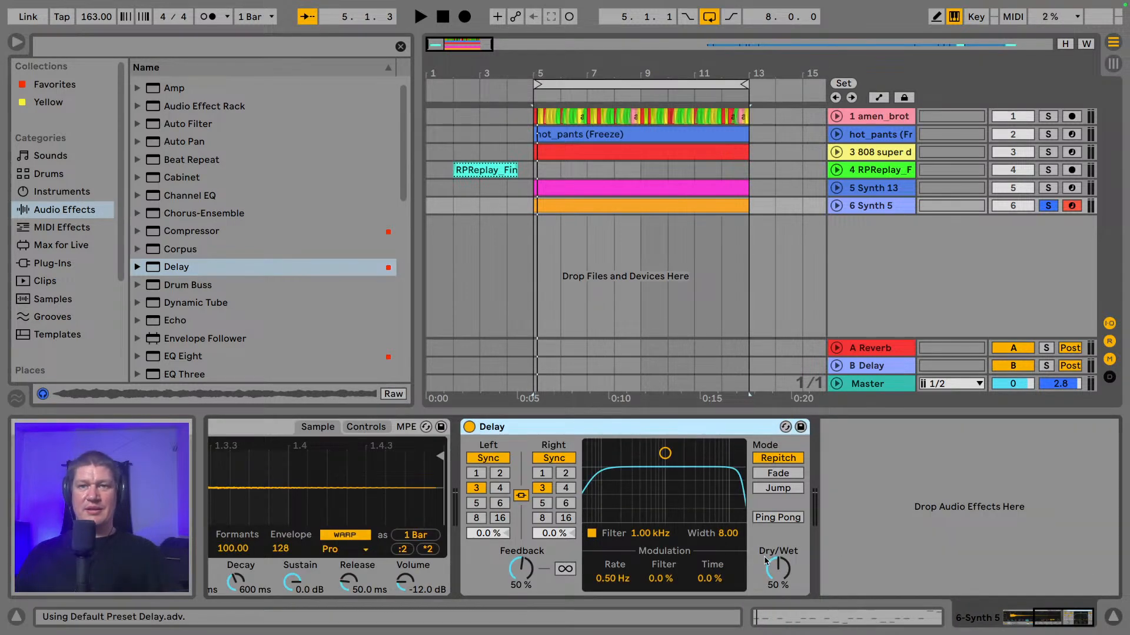
{"action": "left_click_drag", "start_coordinate": [764, 561], "coordinate": [765, 569]}
{"action": "key", "text": "space"}
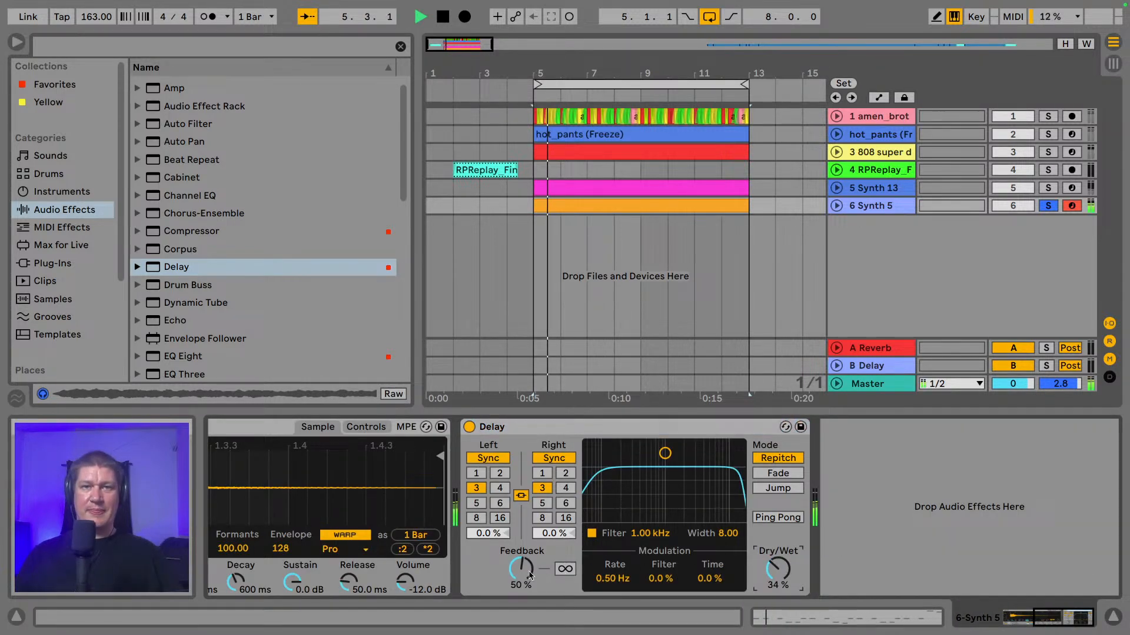
{"action": "key", "text": "space"}
- Audition the Delay's linked synced times at 2, 1, 4, 8 and 3, with Dry/Wet raised to 50%
{"action": "left_click", "coordinate": [499, 474]}
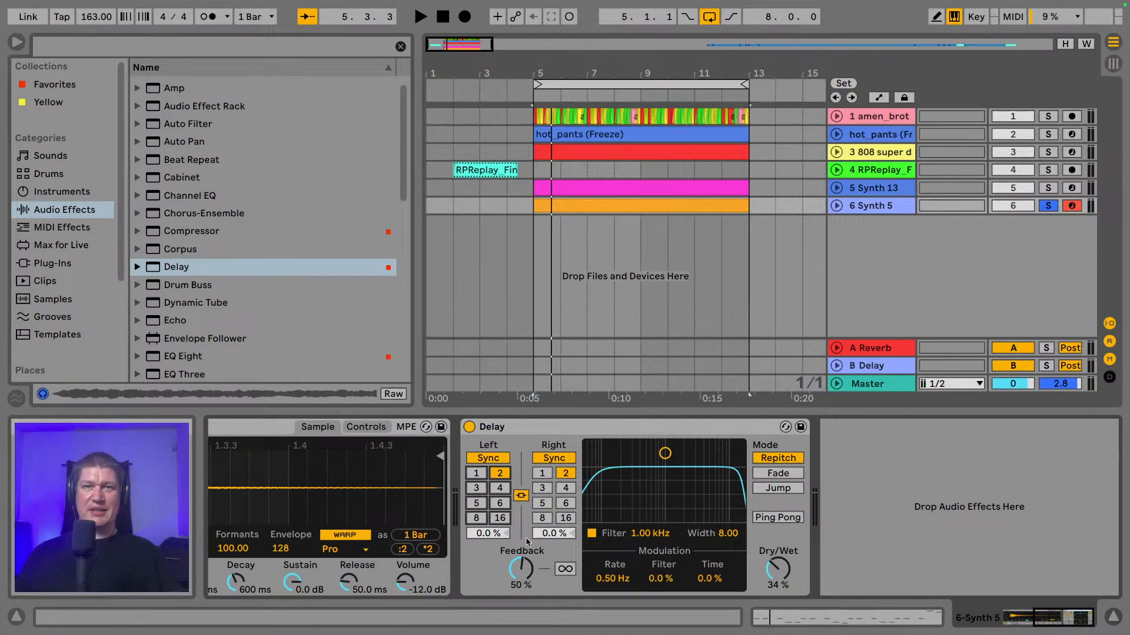
{"action": "left_click", "coordinate": [478, 475]}
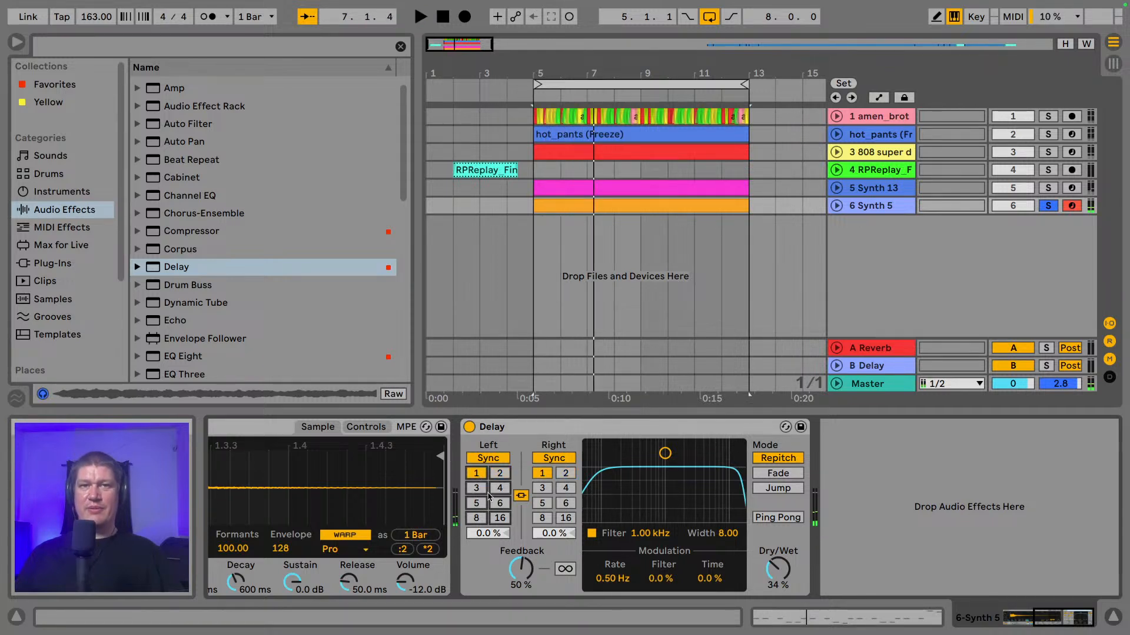
{"action": "left_click_drag", "start_coordinate": [768, 585], "coordinate": [783, 581]}
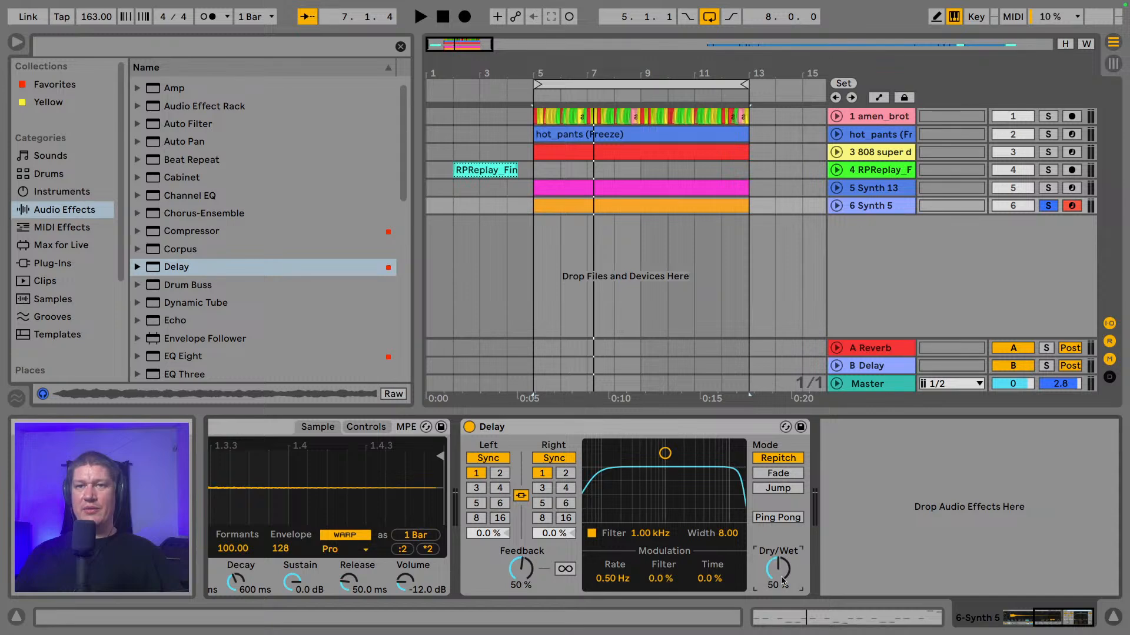
{"action": "left_click", "coordinate": [501, 489]}
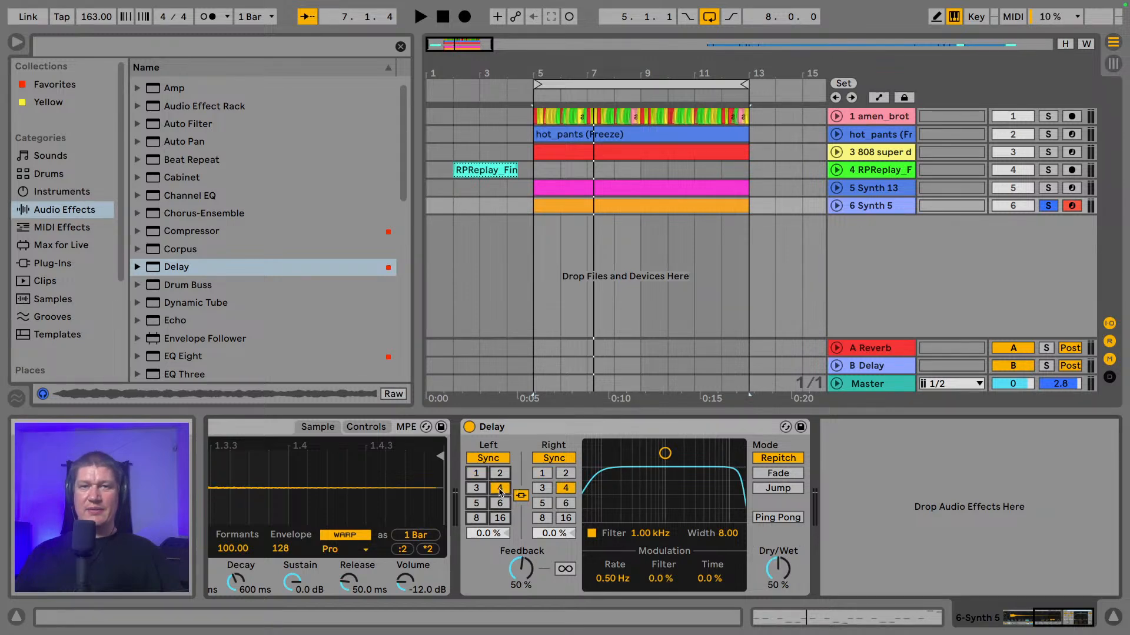
{"action": "key", "text": "space"}
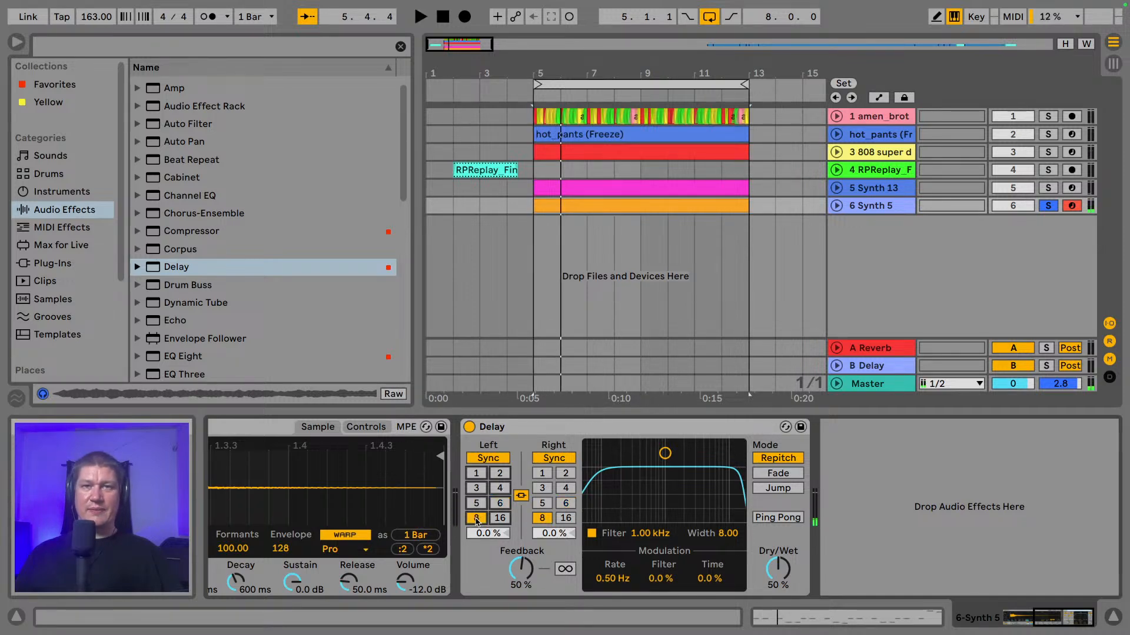
{"action": "left_click", "coordinate": [476, 488]}
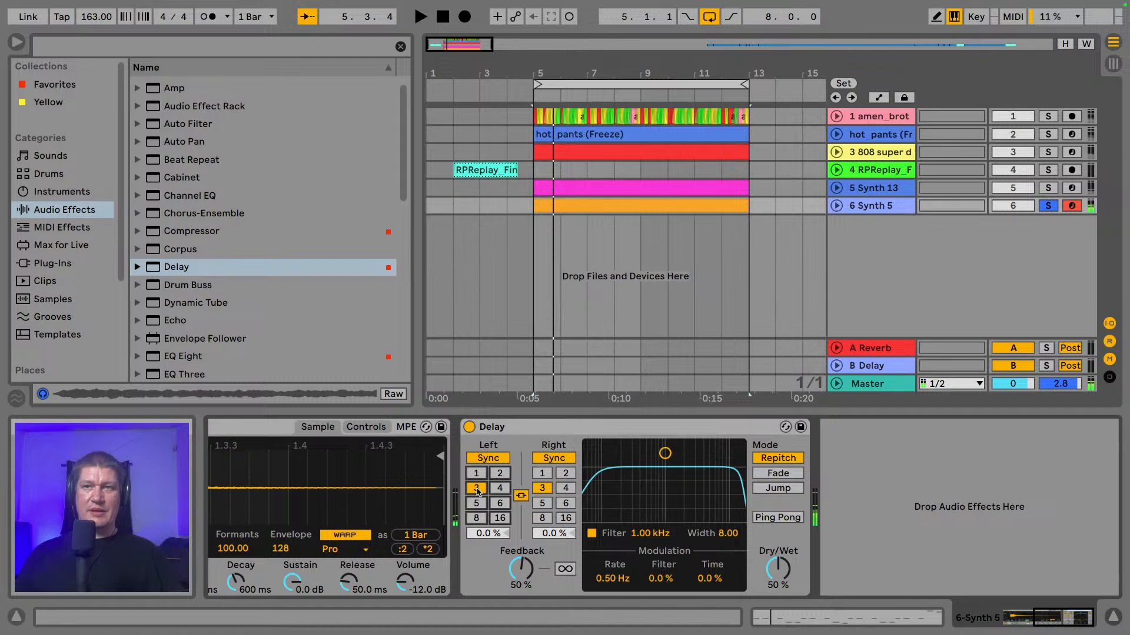
{"action": "key", "text": "space"}
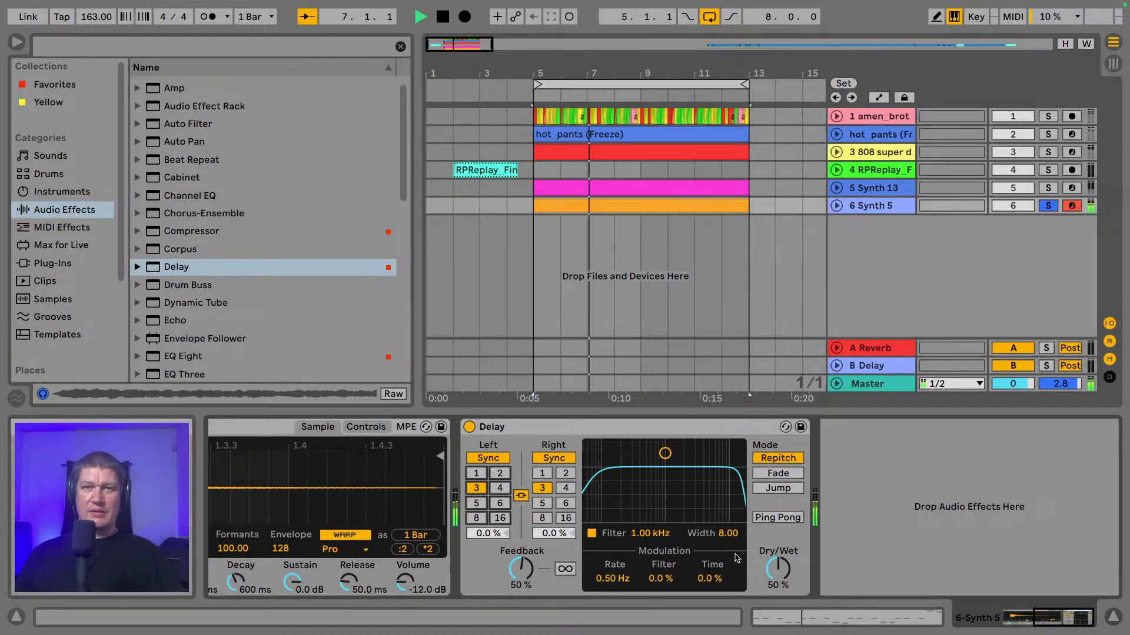
- Set the Delay's linked left and right synced times to 2 and play the loop
{"action": "left_click", "coordinate": [499, 474]}
{"action": "key", "text": "space"}
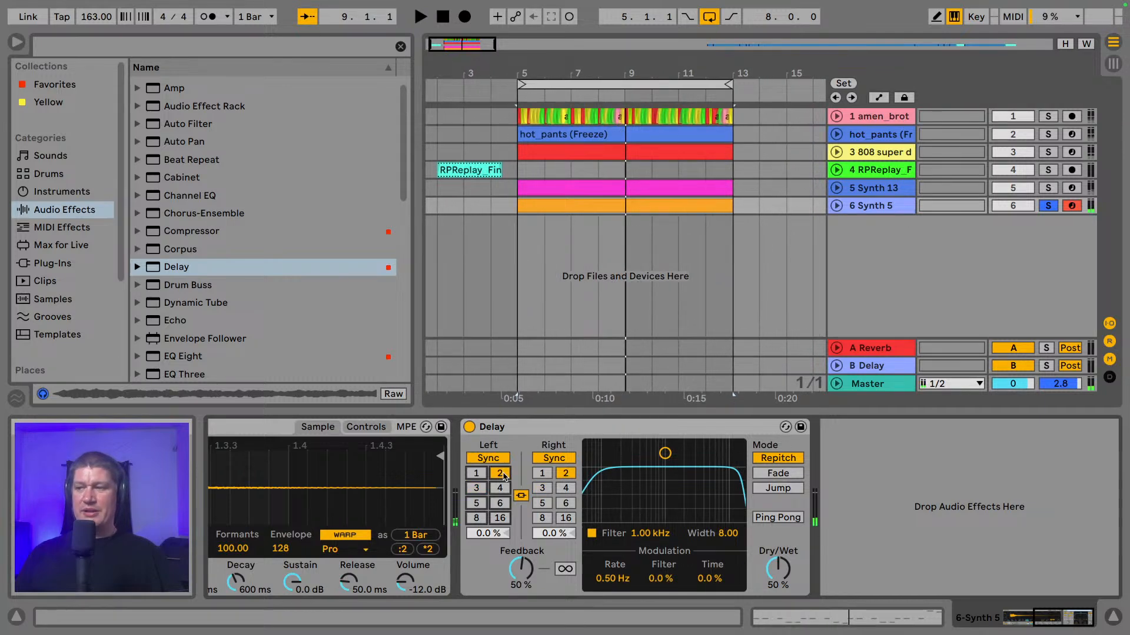
{"action": "key", "text": "space"}
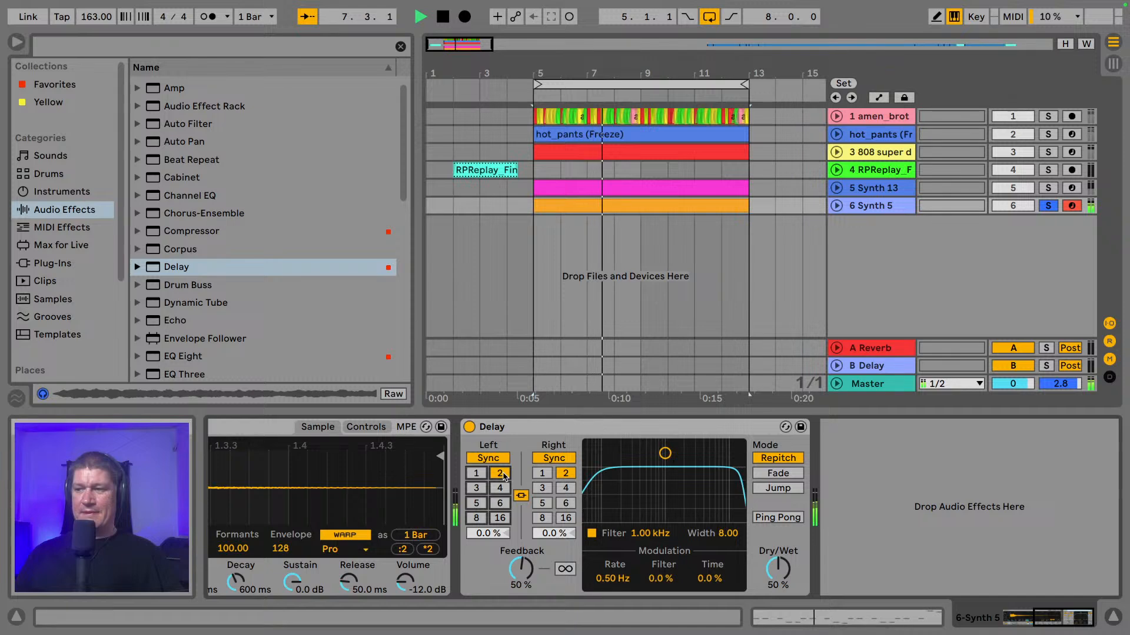
{"action": "key", "text": "space"}
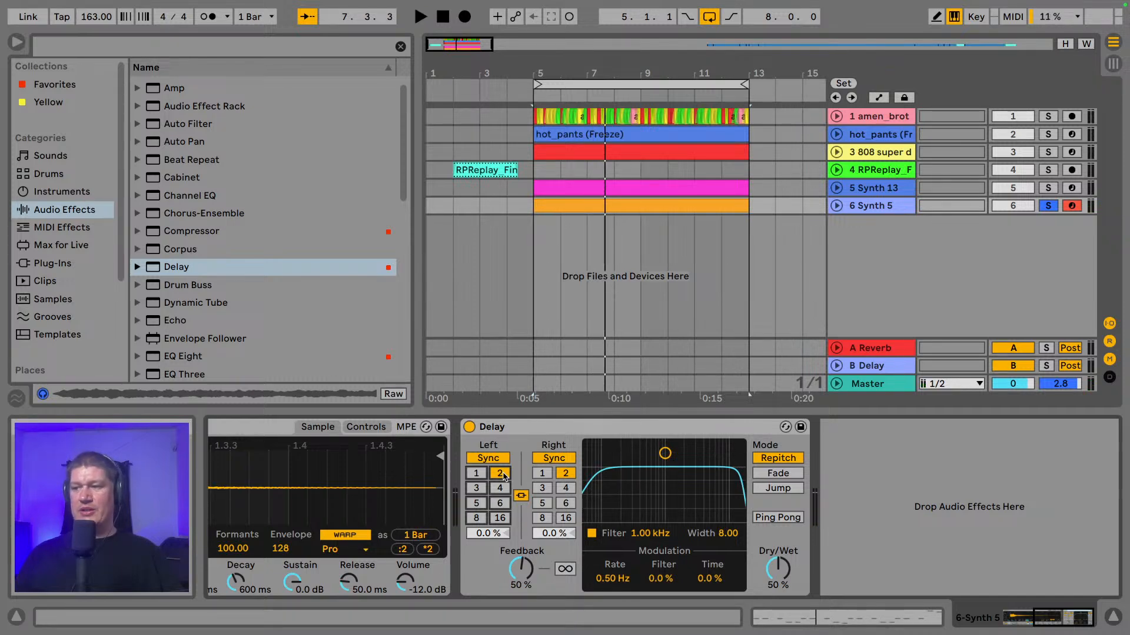
- Copy all the Synth 5 clip's notes one octave higher, keeping the originals, and play the clip
{"action": "double_click", "coordinate": [658, 207]}
{"action": "key", "text": "super+a"}
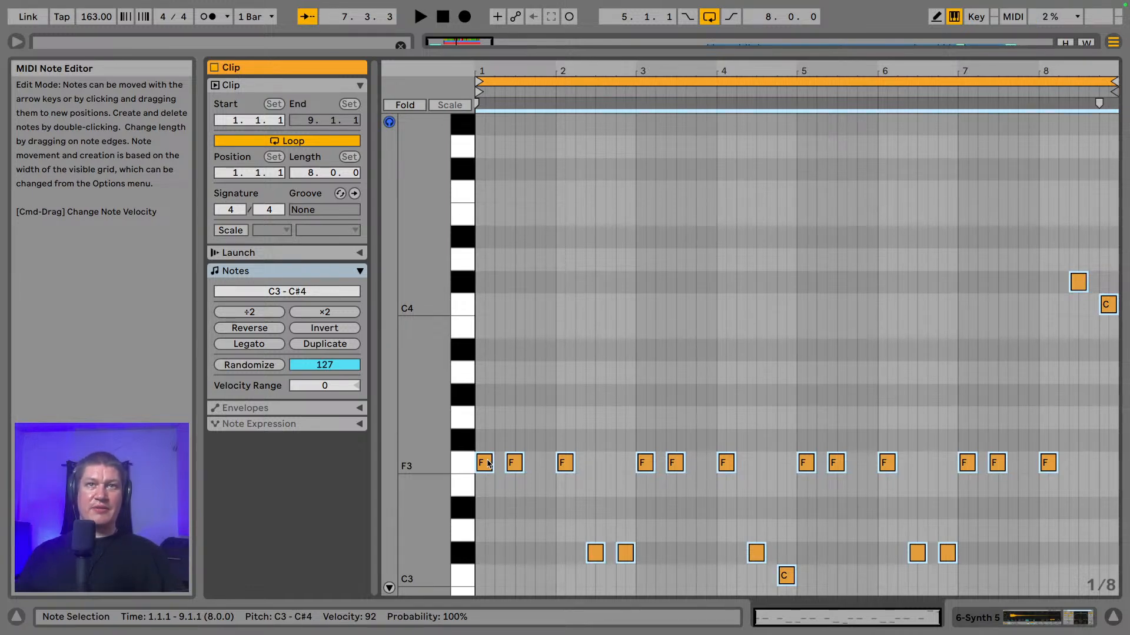
{"action": "left_click_drag", "start_coordinate": [488, 463], "coordinate": [491, 204]}
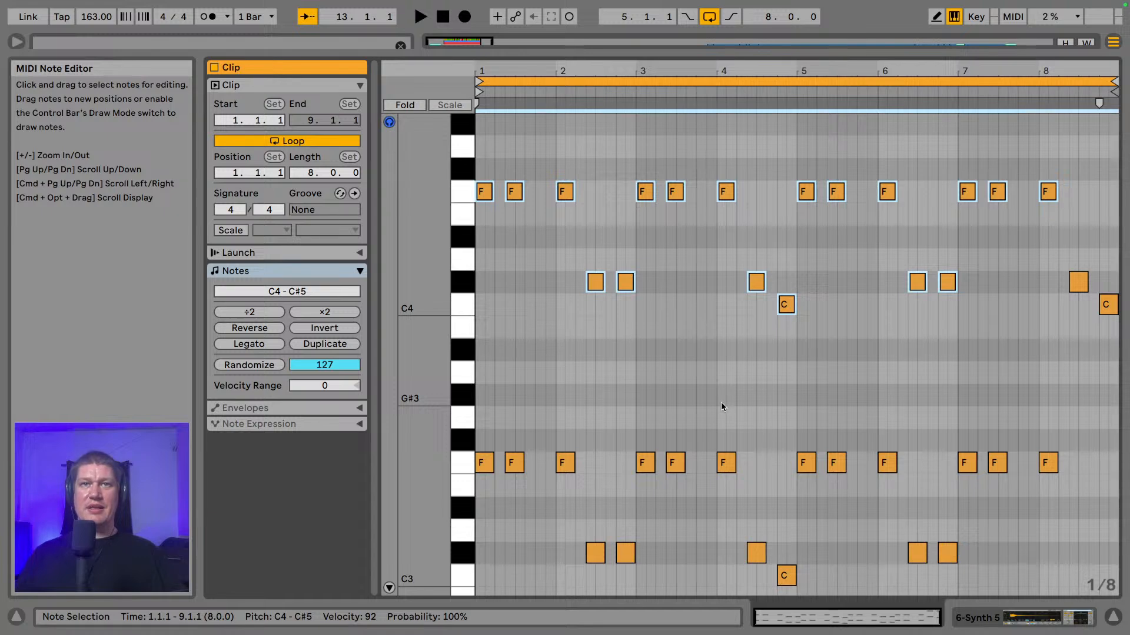
{"action": "key", "text": "space"}
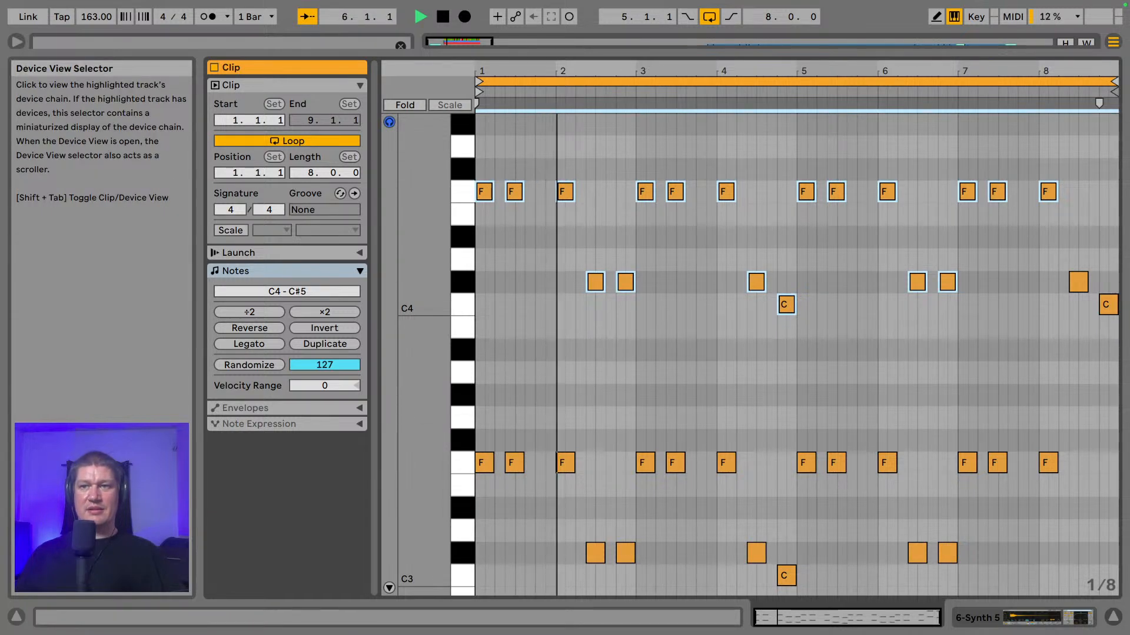
- Set the Delay's Dry/Wet on Synth 5 to 25% and listen to the layered phrase
{"action": "left_click", "coordinate": [965, 614]}
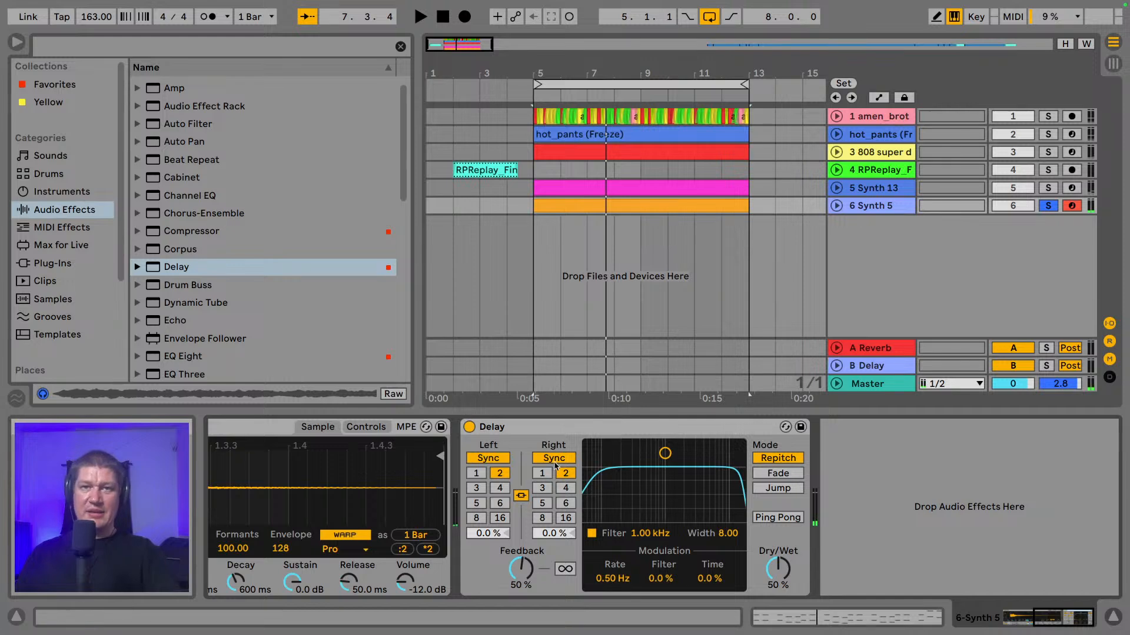
{"action": "left_click", "coordinate": [593, 433]}
{"action": "left_click_drag", "start_coordinate": [777, 570], "coordinate": [780, 569]}
{"action": "key", "text": "space"}
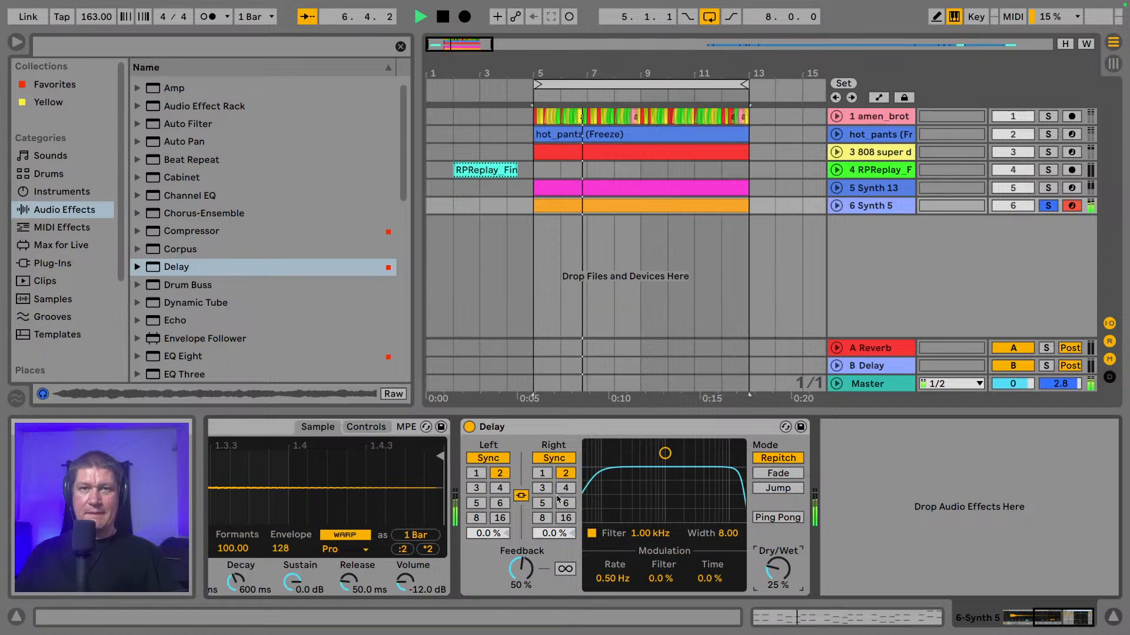
{"action": "key", "text": "space"}
- Find Hybrid Reverb among the audio effects and add it after the Delay on Synth 5
{"action": "scroll", "coordinate": [180, 345], "scroll_direction": "down", "scroll_amount": 10}
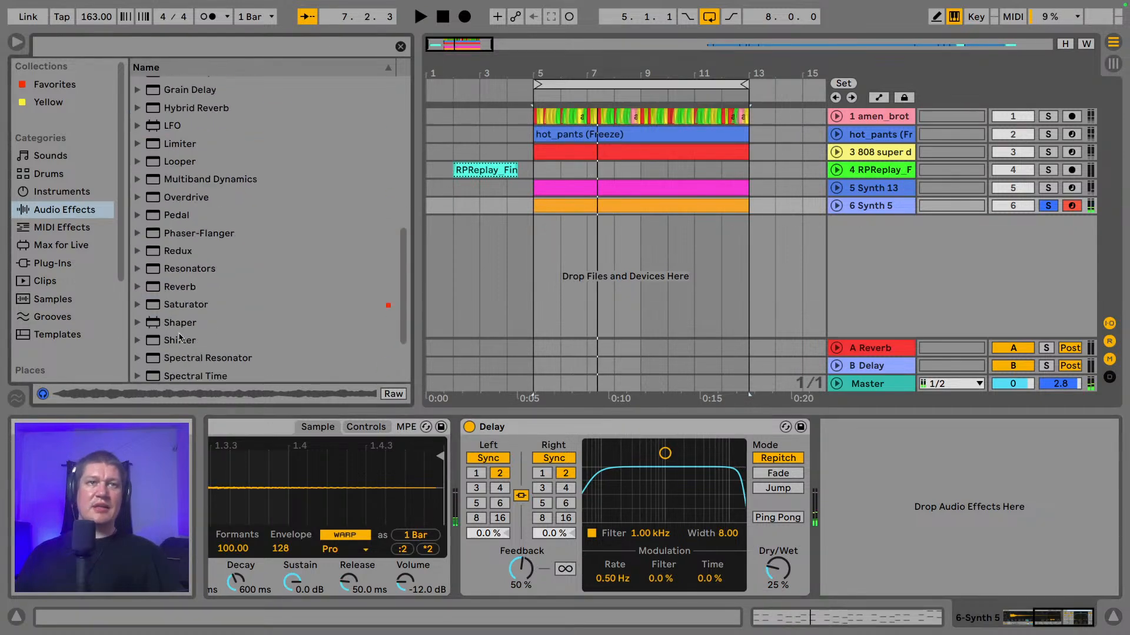
{"action": "scroll", "coordinate": [179, 344], "scroll_direction": "down", "scroll_amount": 4}
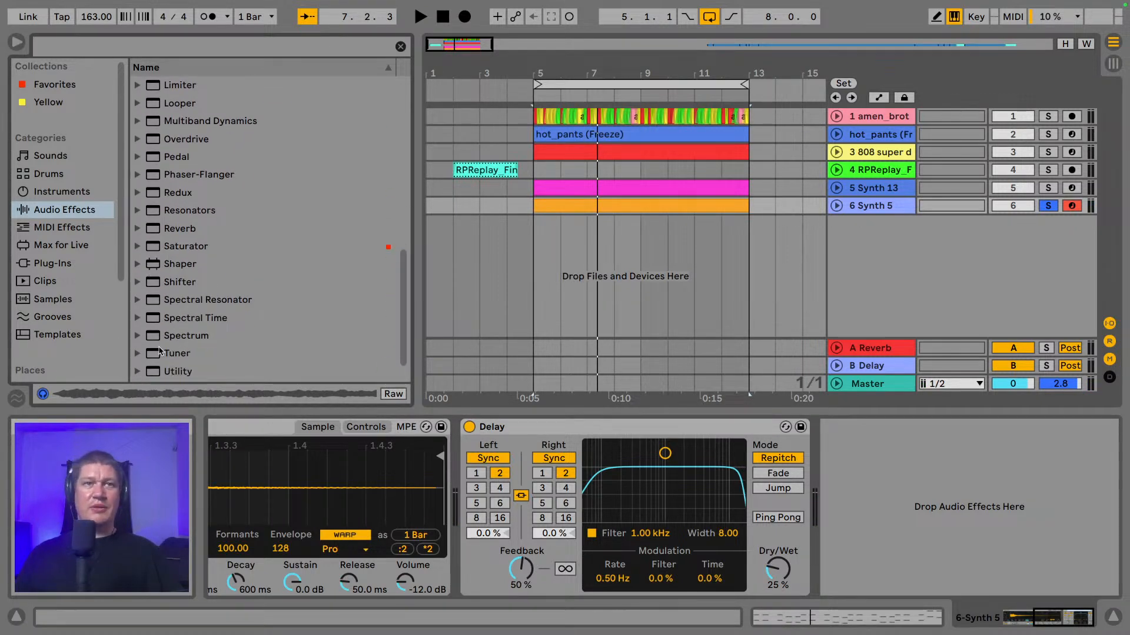
{"action": "scroll", "coordinate": [185, 216], "scroll_direction": "up", "scroll_amount": 2}
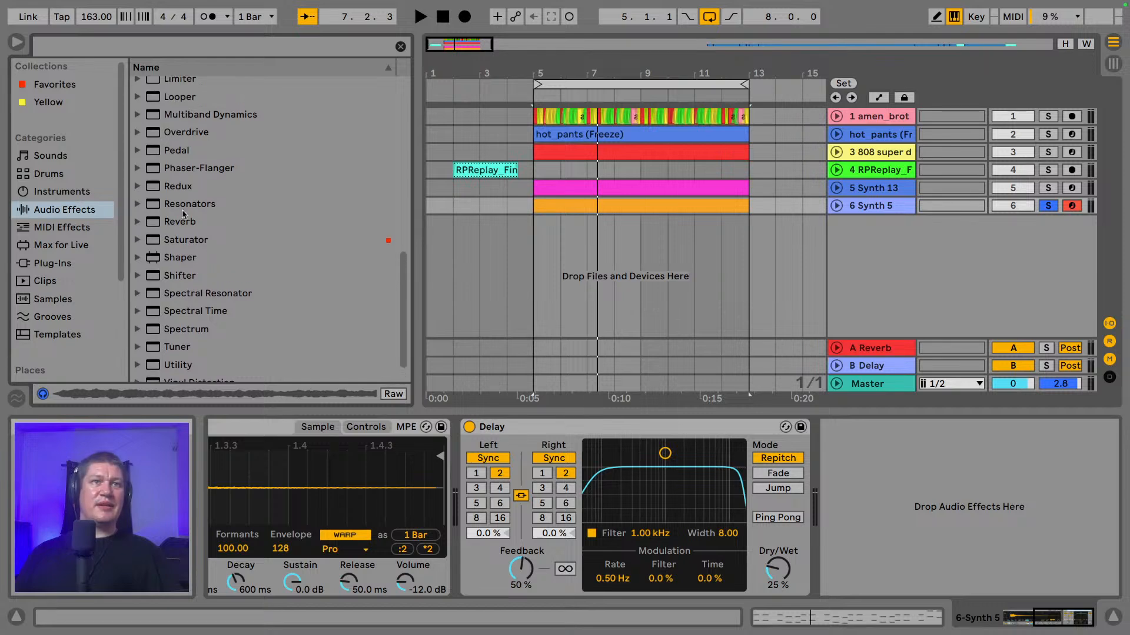
{"action": "scroll", "coordinate": [200, 254], "scroll_direction": "up", "scroll_amount": 10}
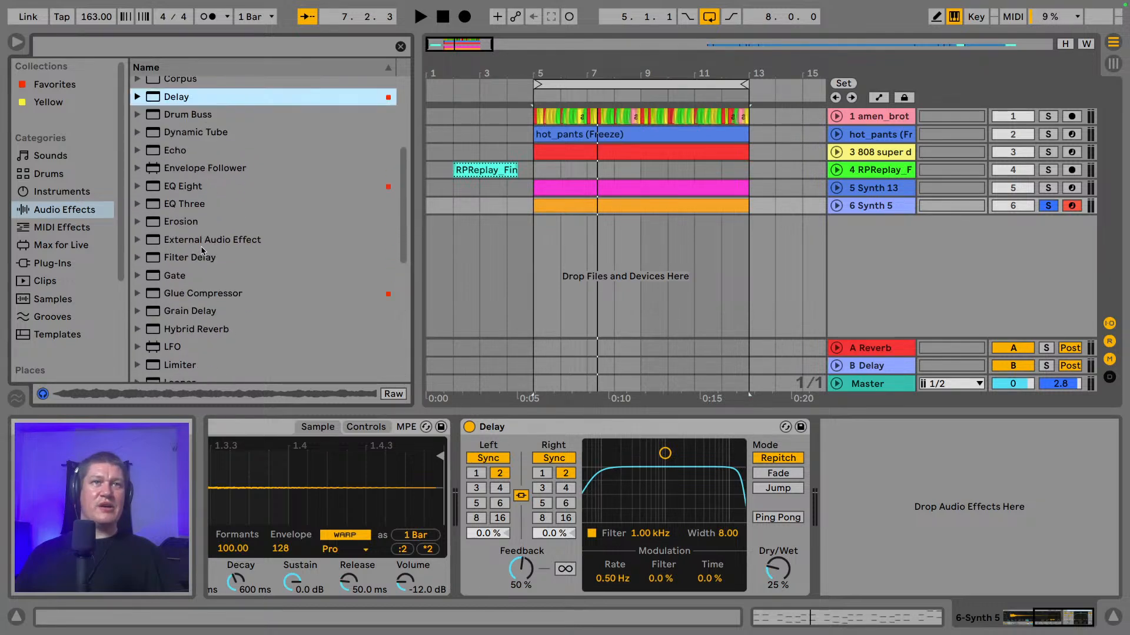
{"action": "scroll", "coordinate": [259, 282], "scroll_direction": "down", "scroll_amount": 2}
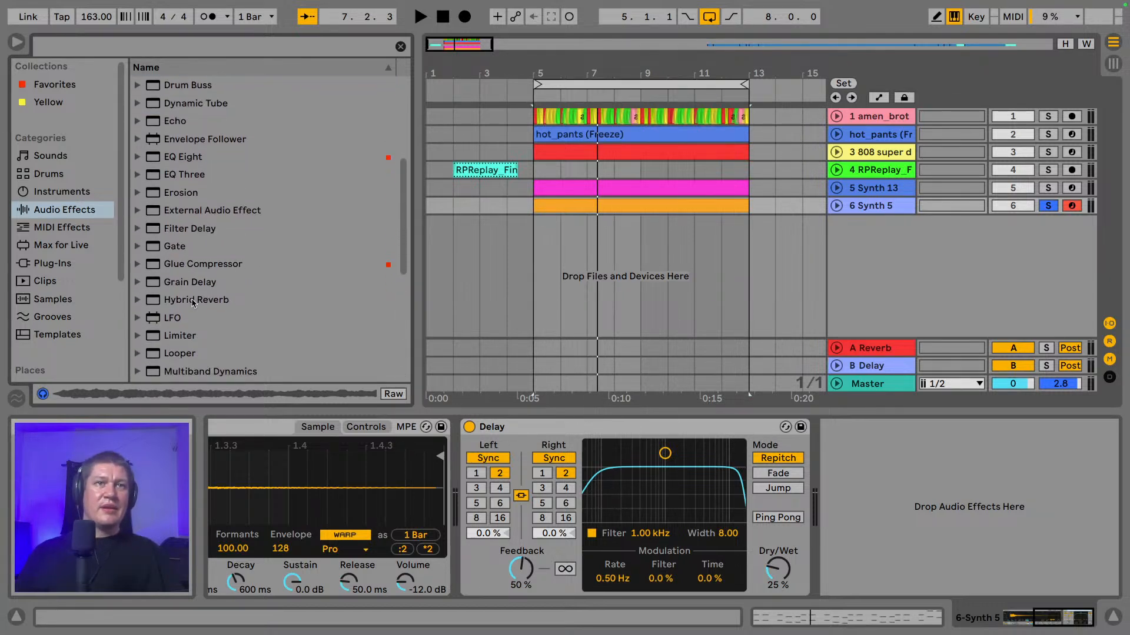
{"action": "left_click_drag", "start_coordinate": [213, 305], "coordinate": [902, 473]}
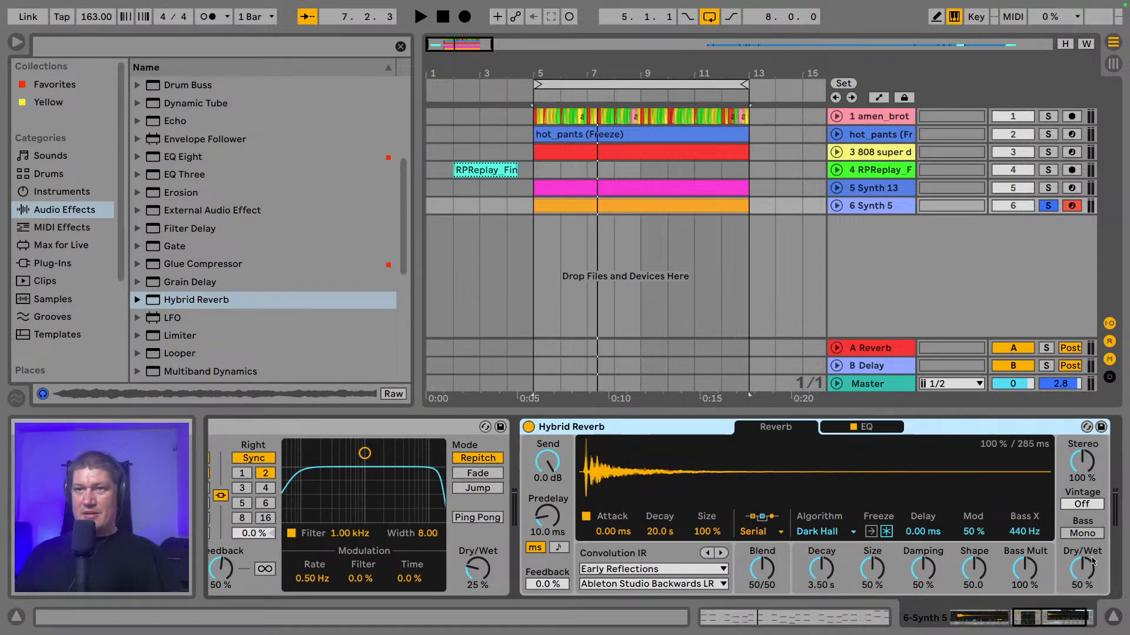
- Set the Hybrid Reverb's Decay to 2.04 s and its Dry/Wet to 33%, listening to the loop
{"action": "left_click_drag", "start_coordinate": [1092, 562], "coordinate": [1092, 580]}
{"action": "key", "text": "space"}
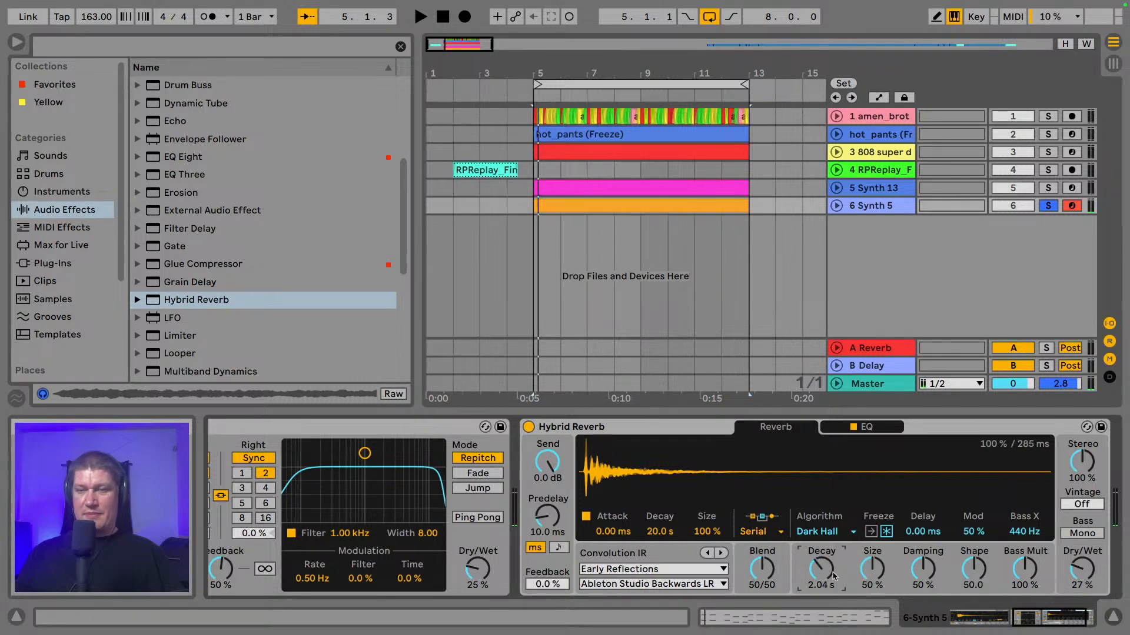
{"action": "key", "text": "space"}
{"action": "left_click_drag", "start_coordinate": [1076, 565], "coordinate": [1076, 558]}
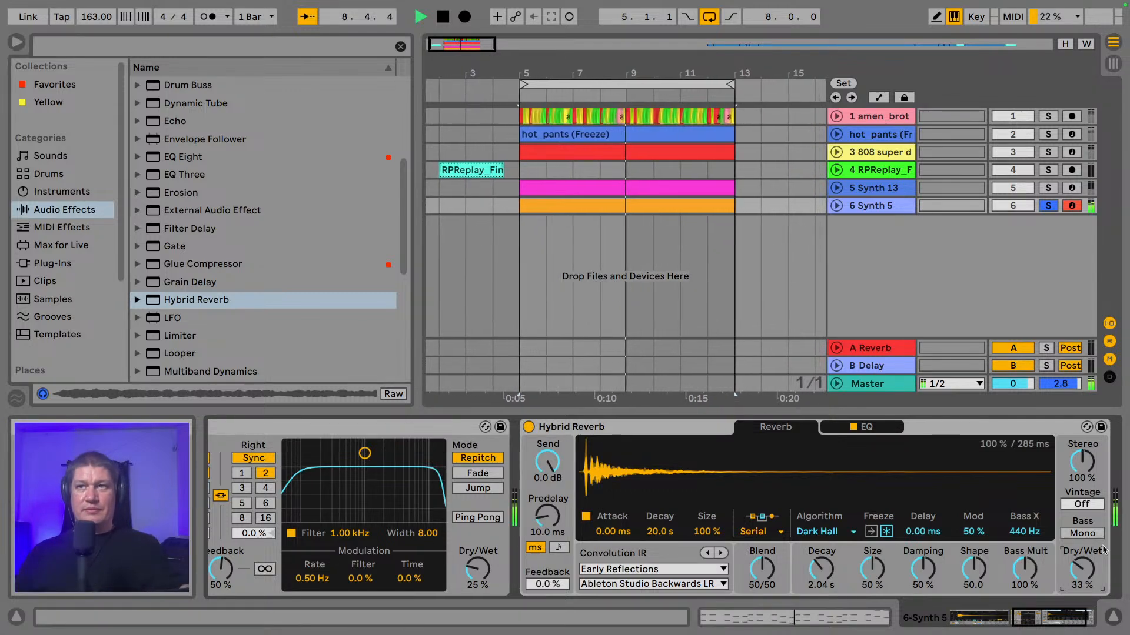
- Solo the 808 track alongside Synth 5, clear all solos, hide the browser and listen to the full mix
{"action": "left_click", "coordinate": [1051, 155], "text": "super"}
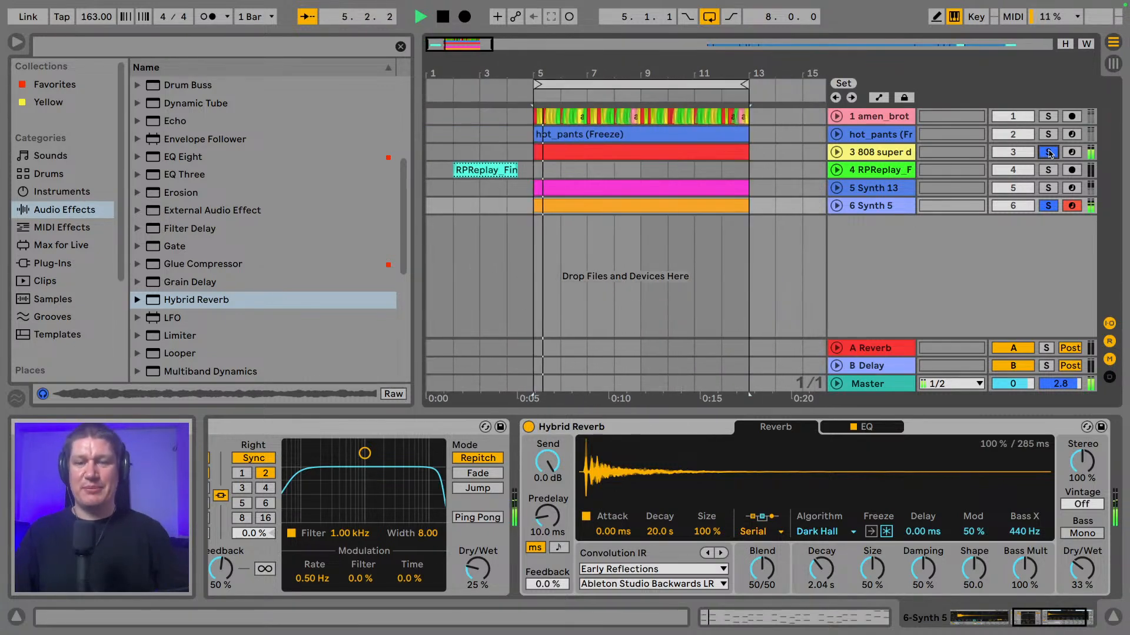
{"action": "left_click", "coordinate": [1048, 152]}
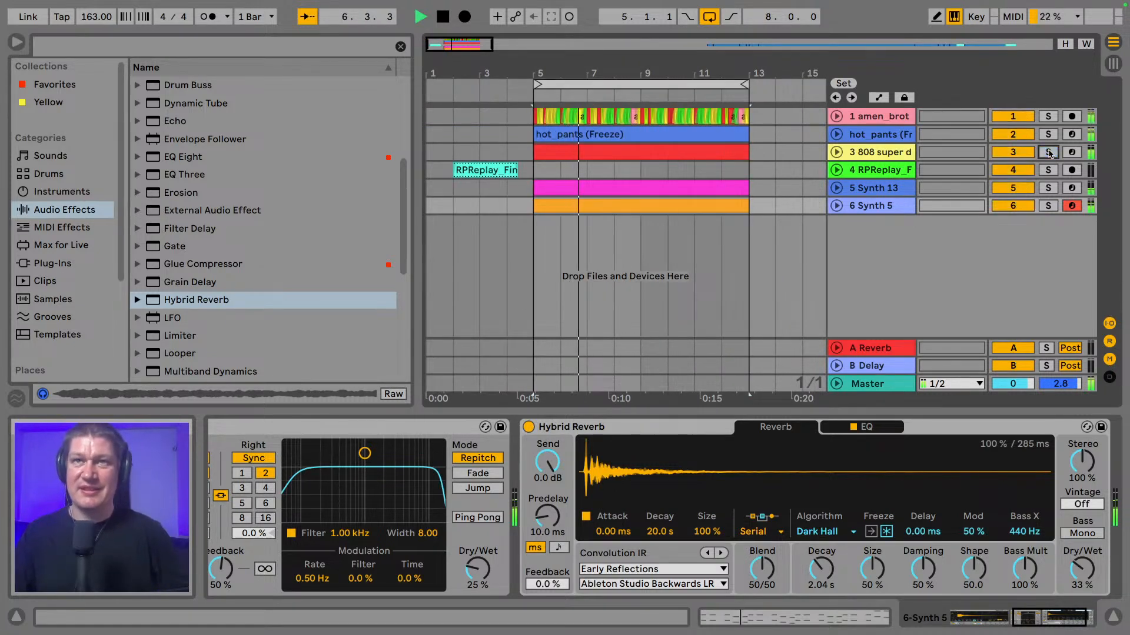
{"action": "left_click", "coordinate": [17, 41]}
{"action": "left_click_drag", "start_coordinate": [209, 69], "coordinate": [339, 125]}
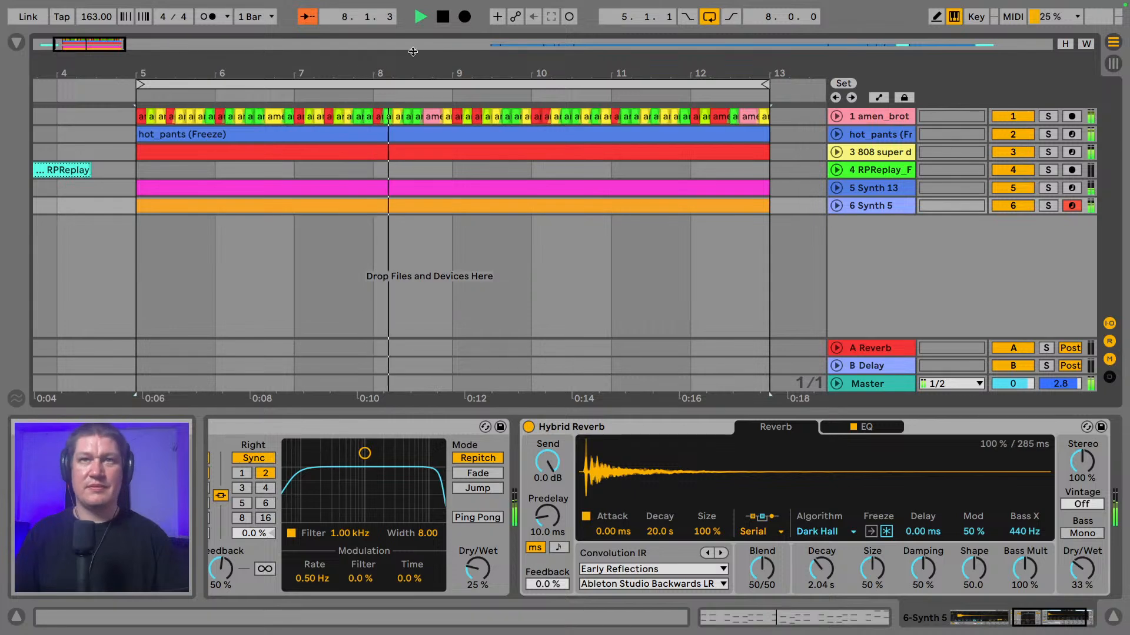
{"action": "key", "text": "Tab"}
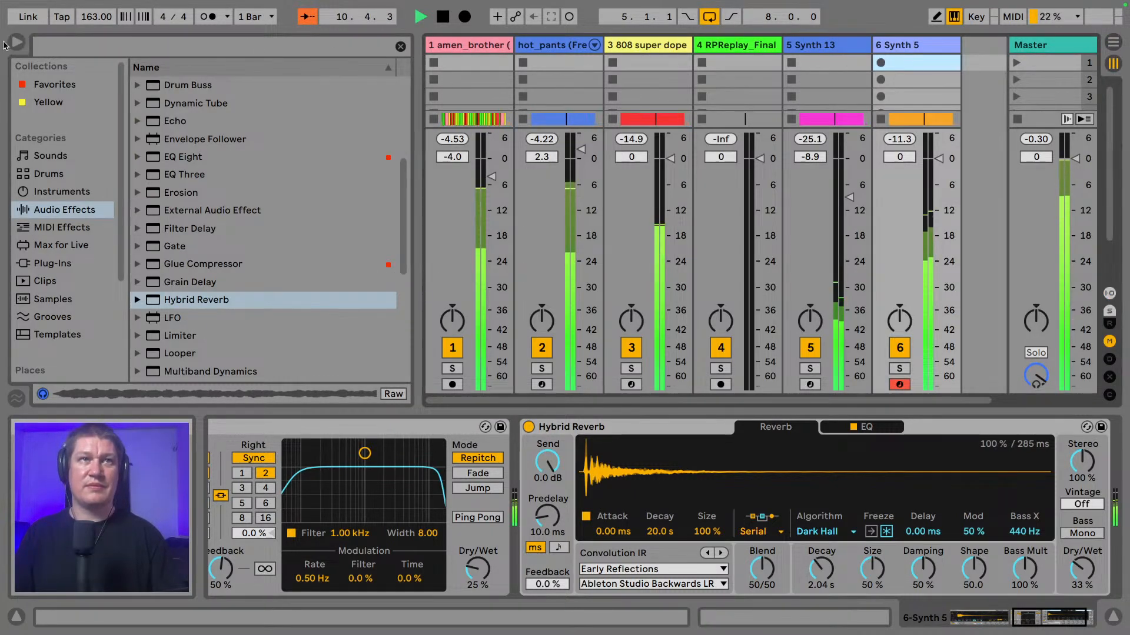
{"action": "key", "text": "Tab"}
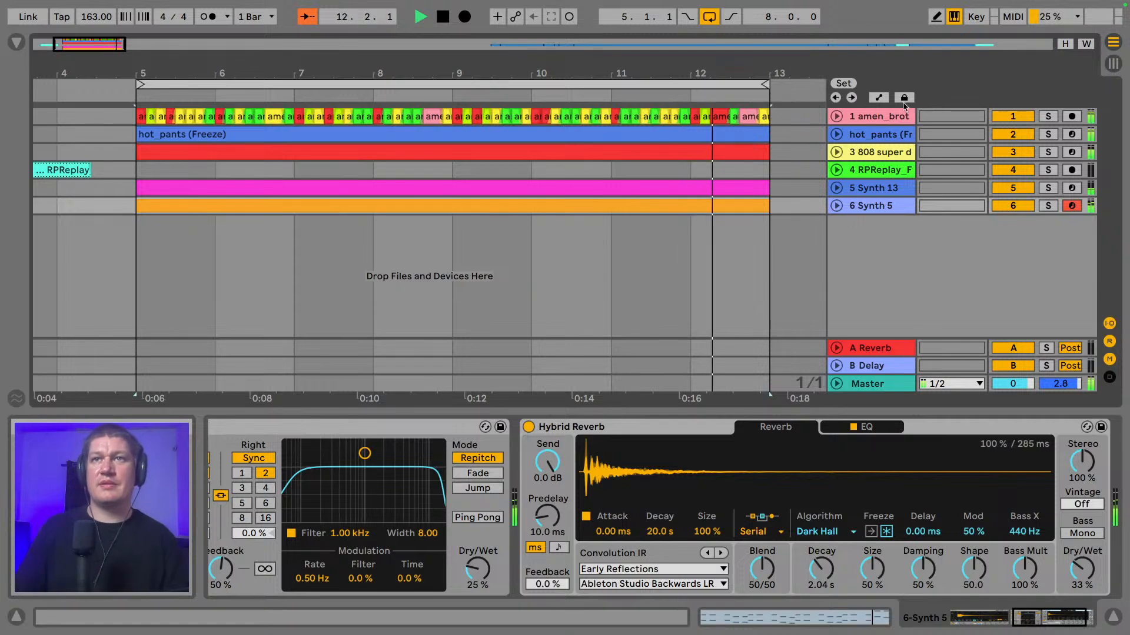
- Solo the amen_brother track to hear it alone, and unsolo it to play the full loop again
{"action": "left_click", "coordinate": [882, 117]}
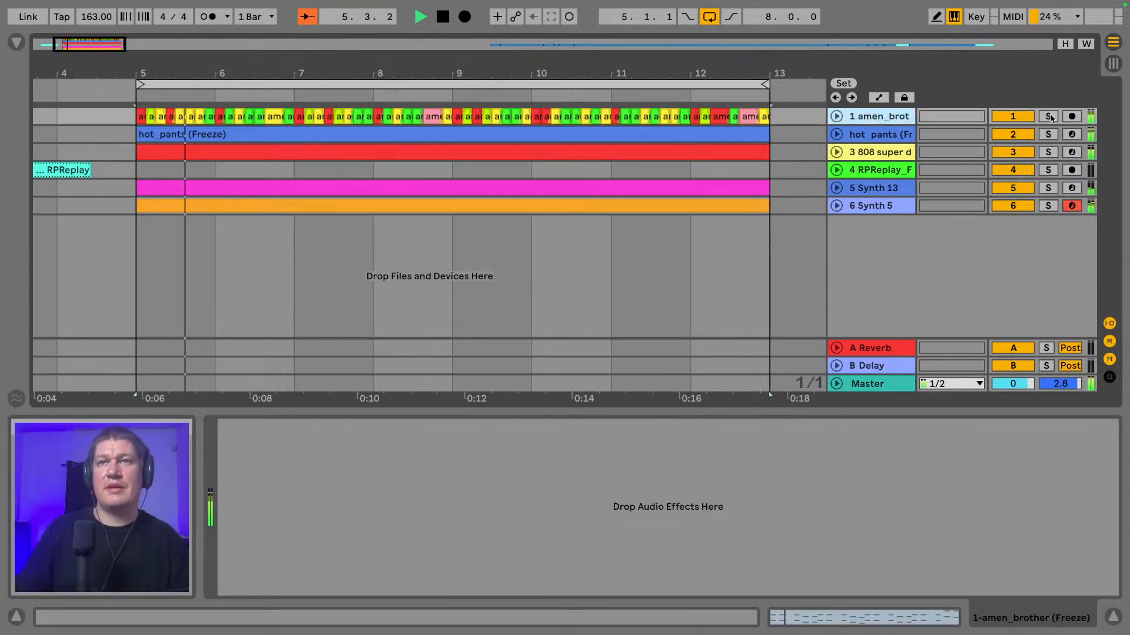
{"action": "left_click", "coordinate": [1049, 117]}
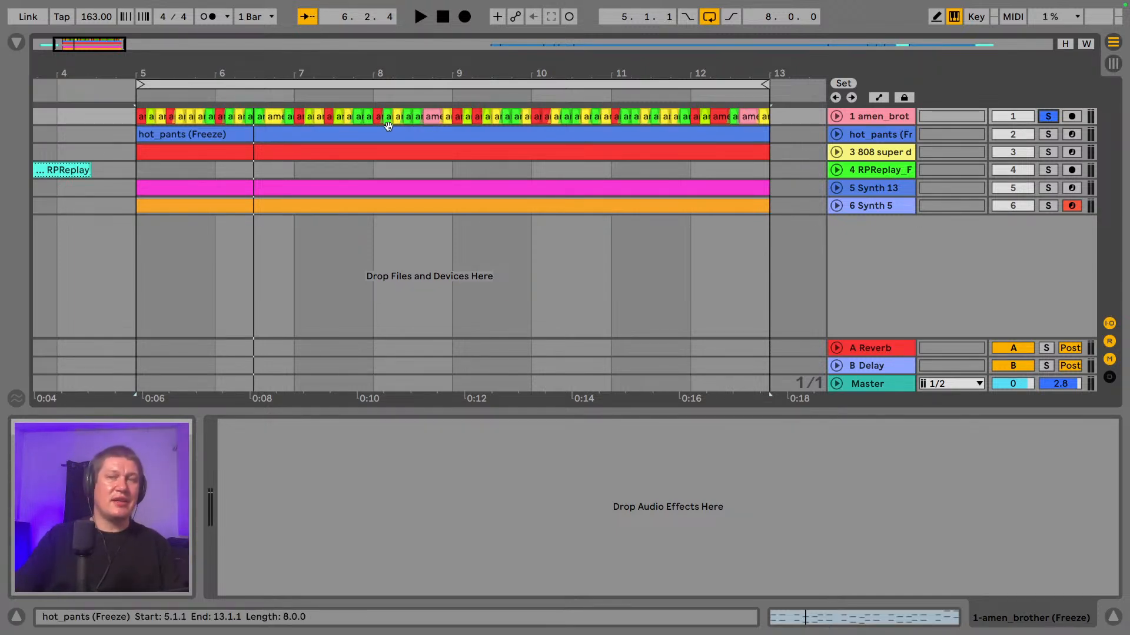
{"action": "left_click", "coordinate": [879, 118]}
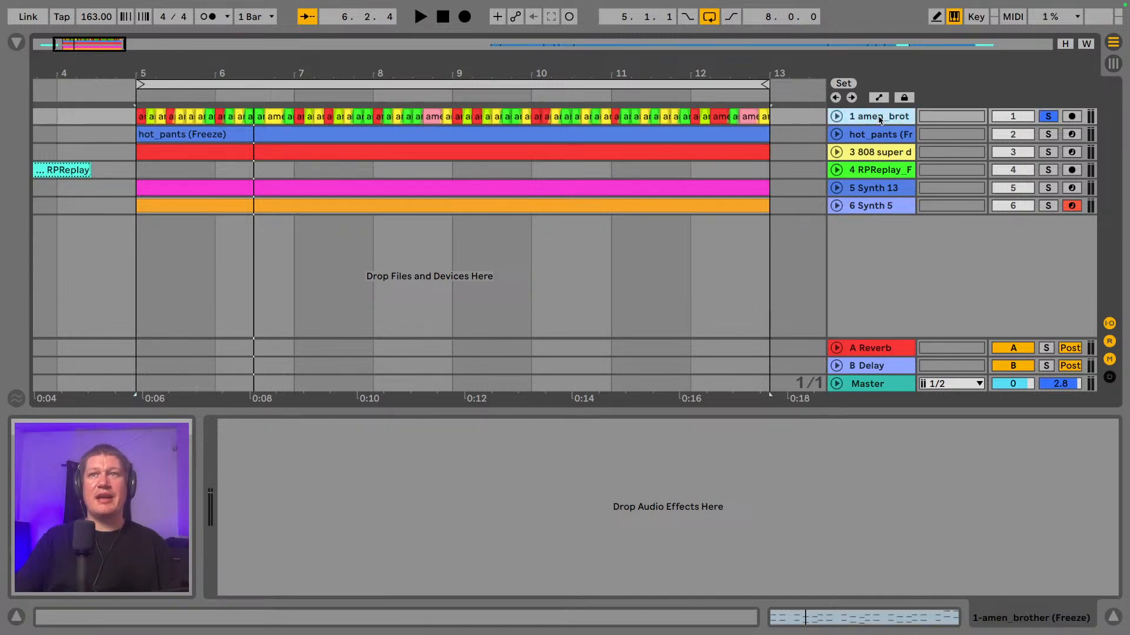
{"action": "left_click", "coordinate": [1048, 118]}
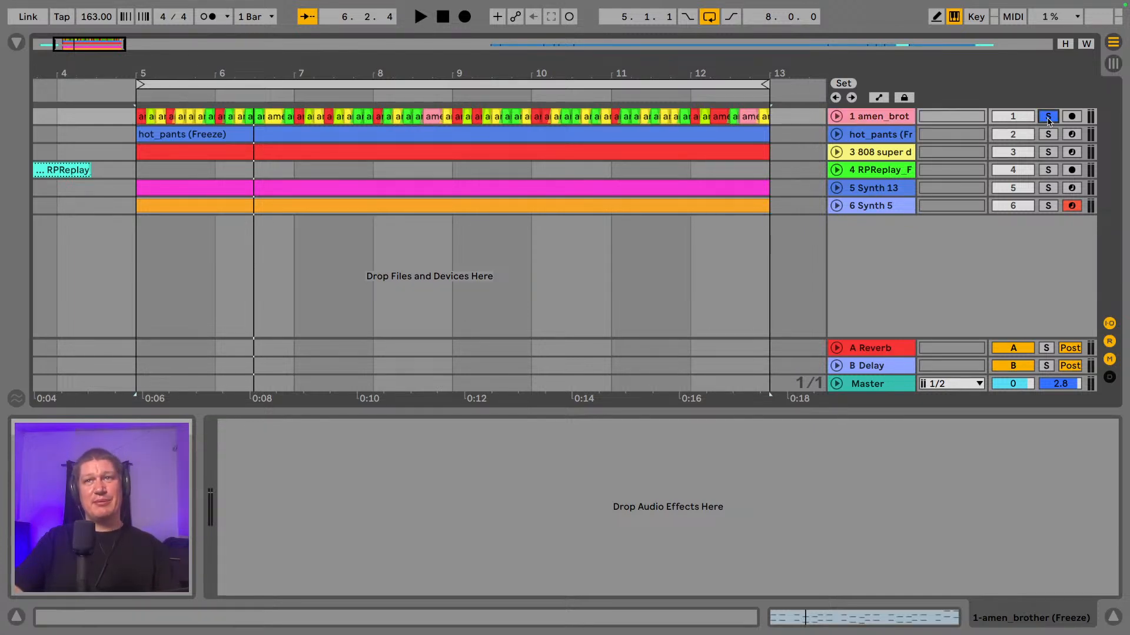
{"action": "key", "text": "space"}
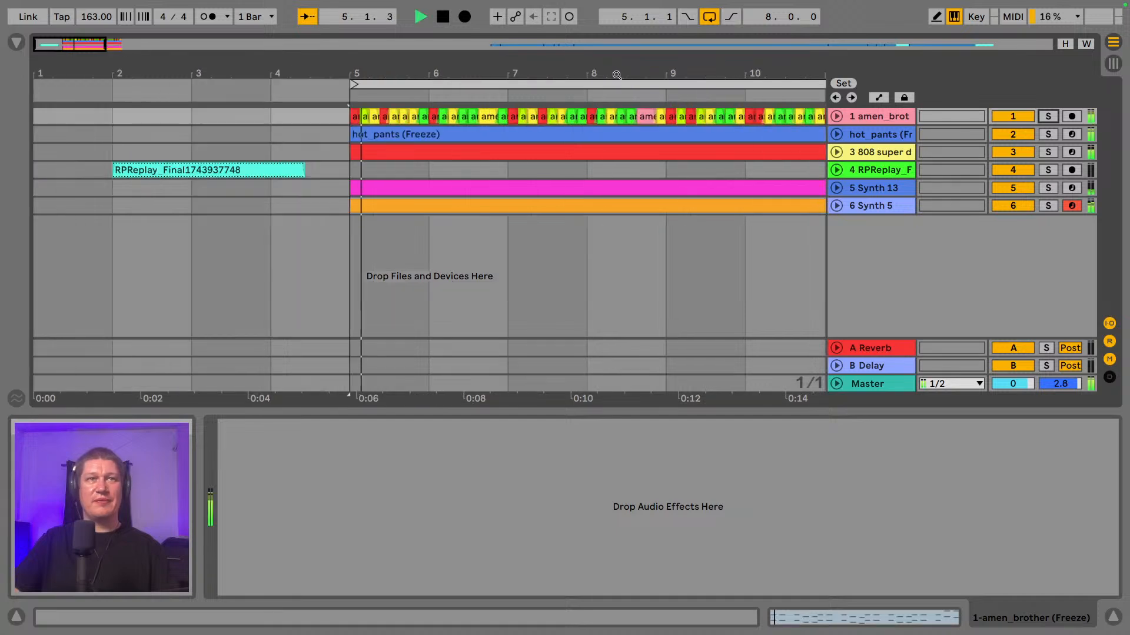
{"action": "left_click_drag", "start_coordinate": [594, 75], "coordinate": [444, 65]}
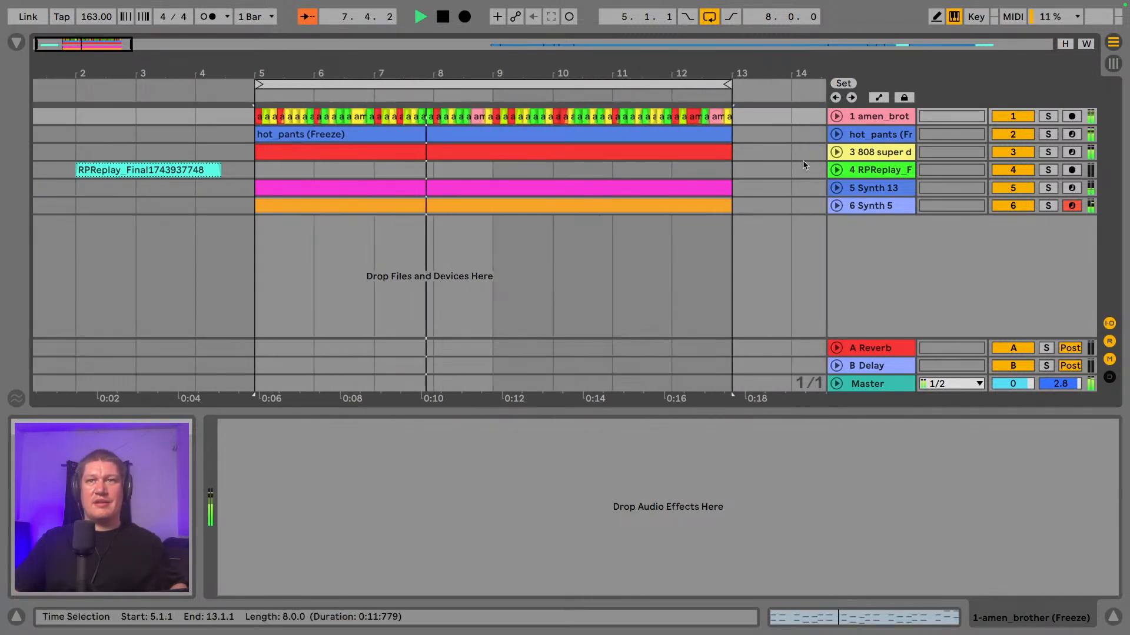
- Show the track mixer and lower the Synth 5 volume to -3.7 dB while the loop plays
{"action": "left_click", "coordinate": [1113, 63]}
{"action": "key", "text": "Tab"}
{"action": "key", "text": "Tab"}
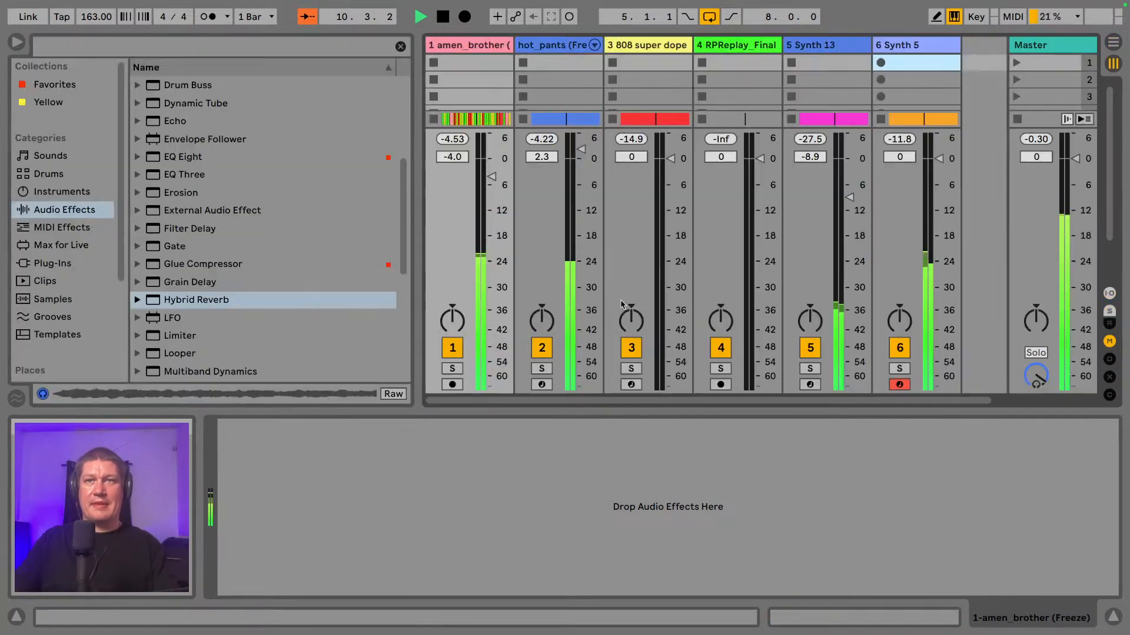
{"action": "mouse_move", "coordinate": [935, 189]}
{"action": "left_mouse_down"}
{"action": "mouse_move", "coordinate": [935, 205]}
{"action": "mouse_move", "coordinate": [939, 175]}
{"action": "left_mouse_up"}
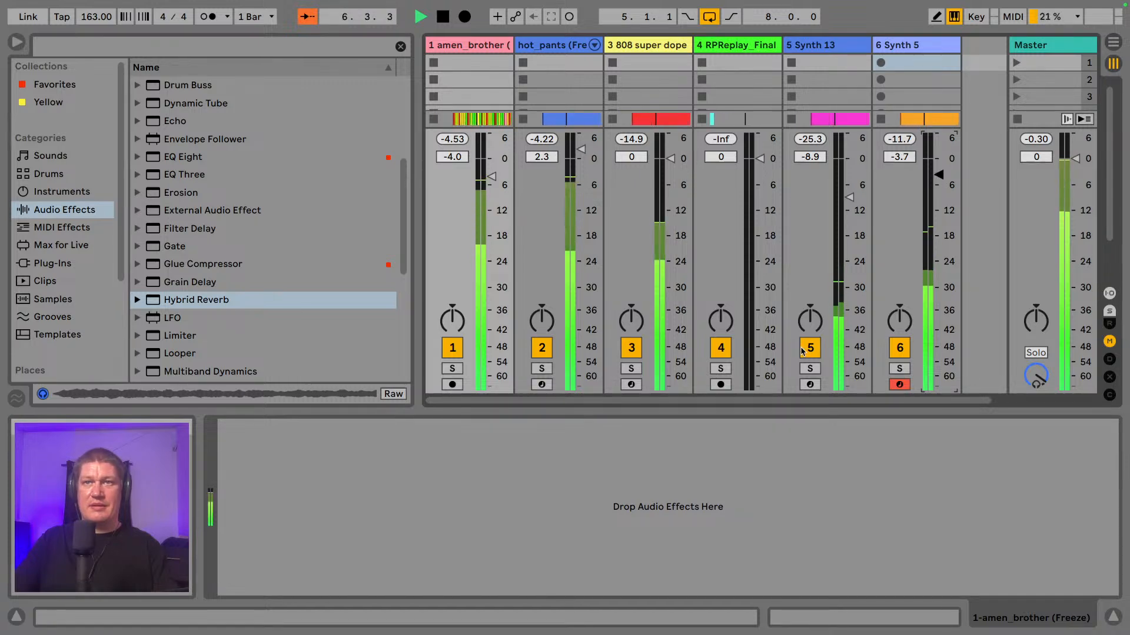
- Solo Synth 13 and Synth 5 together, unarmed, and lower the Synth 5 volume to -5.2 dB during playback
{"action": "left_click", "coordinate": [809, 369]}
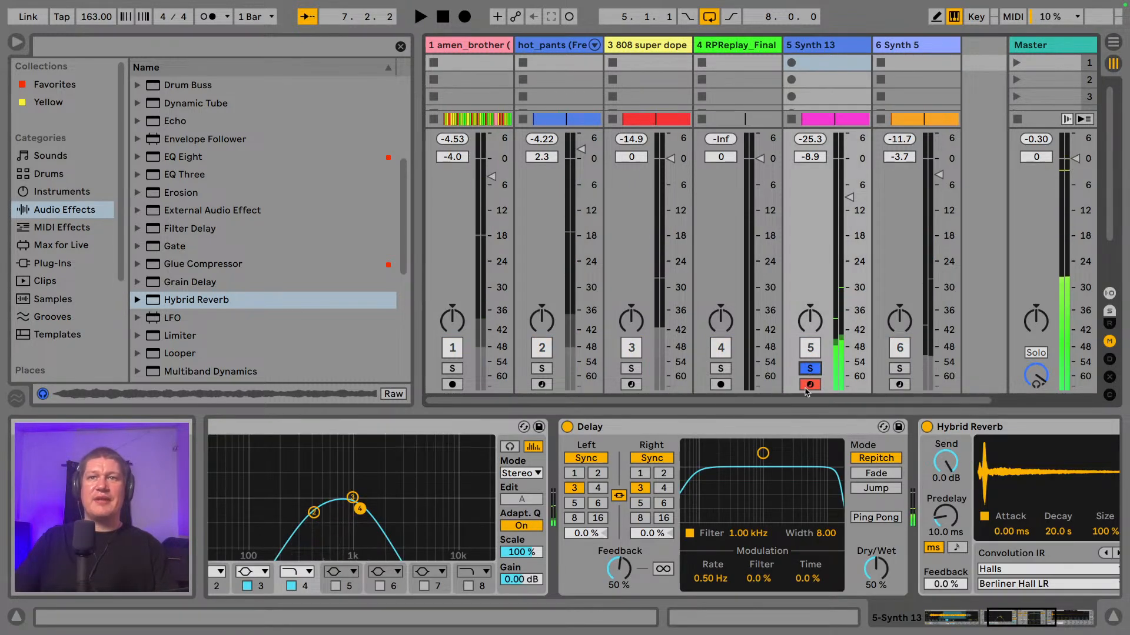
{"action": "left_click", "coordinate": [810, 384]}
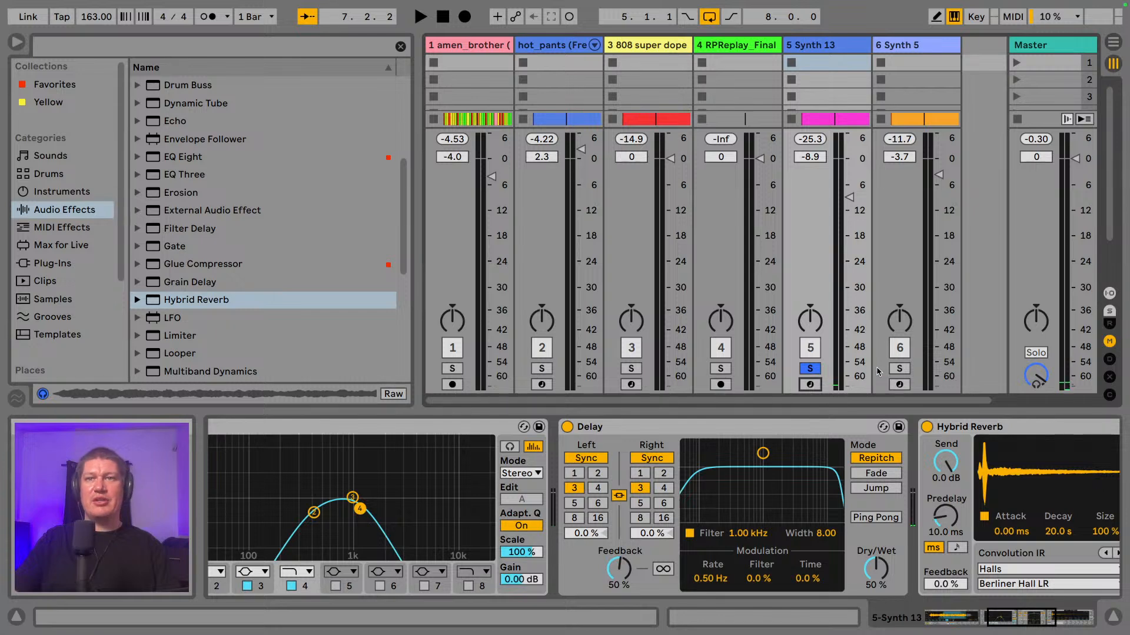
{"action": "left_click", "coordinate": [899, 369]}
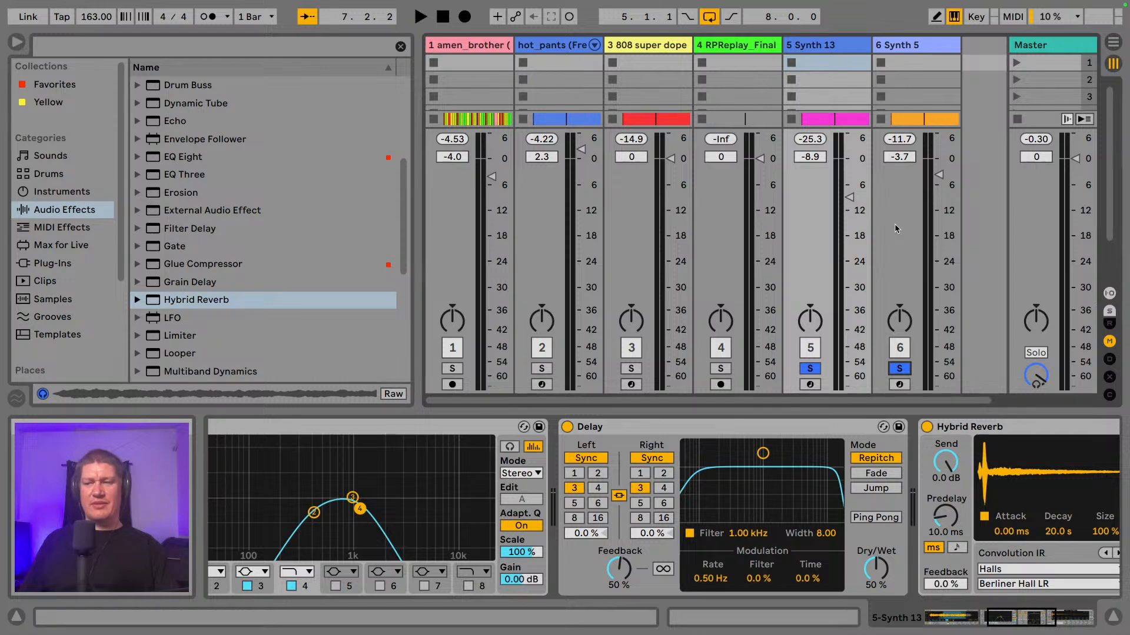
{"action": "key", "text": "space"}
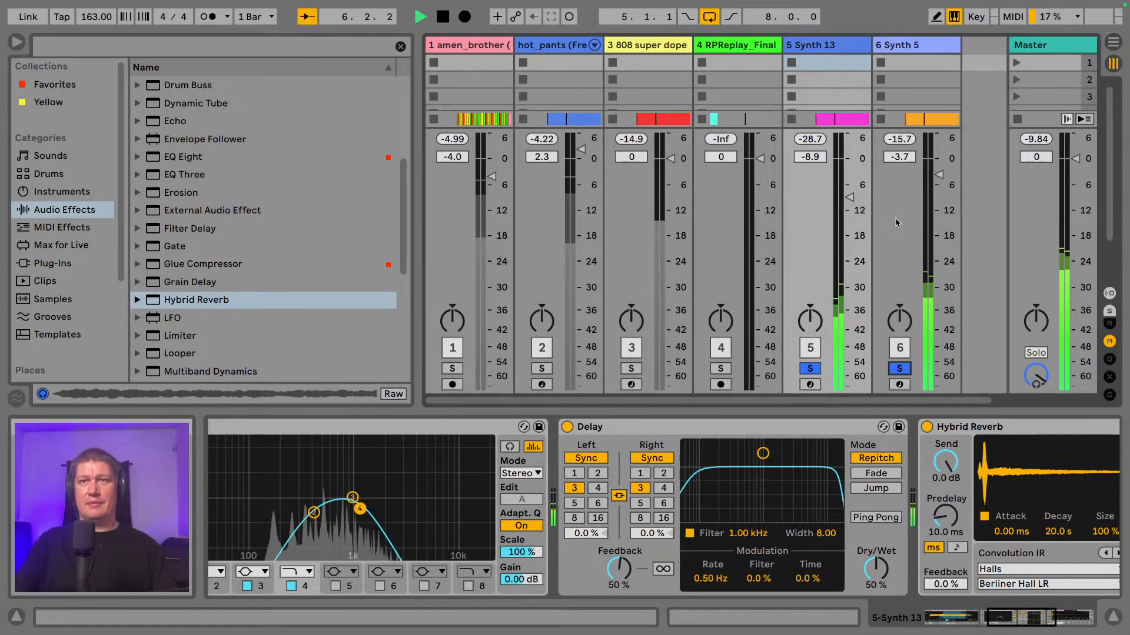
{"action": "mouse_move", "coordinate": [939, 175]}
{"action": "left_mouse_down"}
{"action": "mouse_move", "coordinate": [939, 206]}
{"action": "mouse_move", "coordinate": [939, 181]}
{"action": "left_mouse_up"}
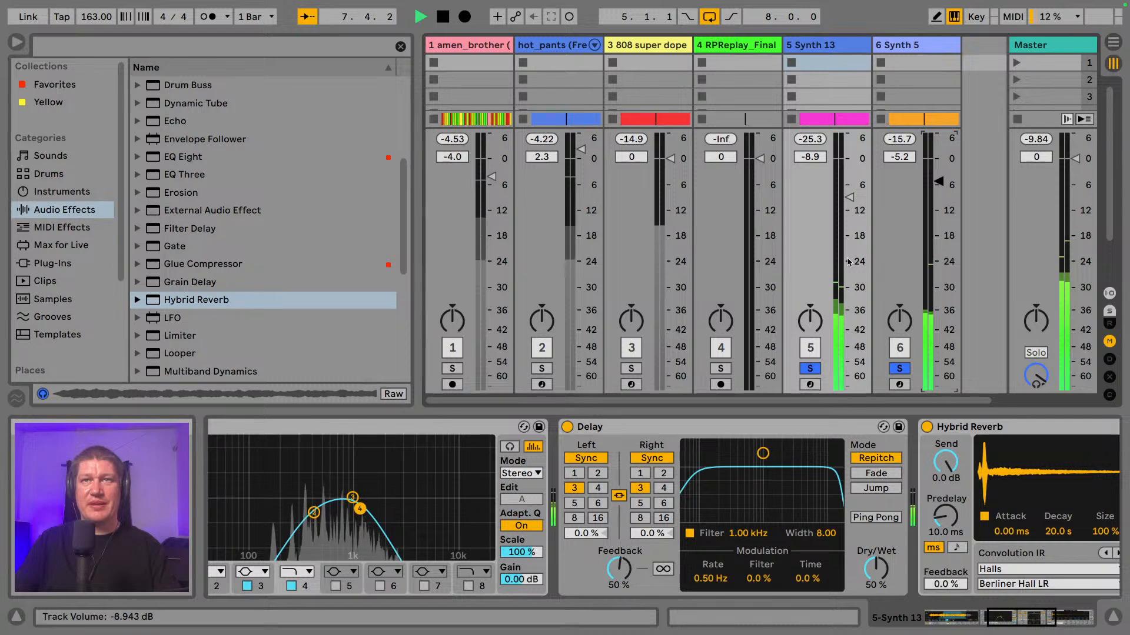
- Clear the Synth 13 and Synth 5 solos in the arrangement and play from the RPReplay clip at bar 2
{"action": "key", "text": "Tab"}
{"action": "key", "text": "space"}
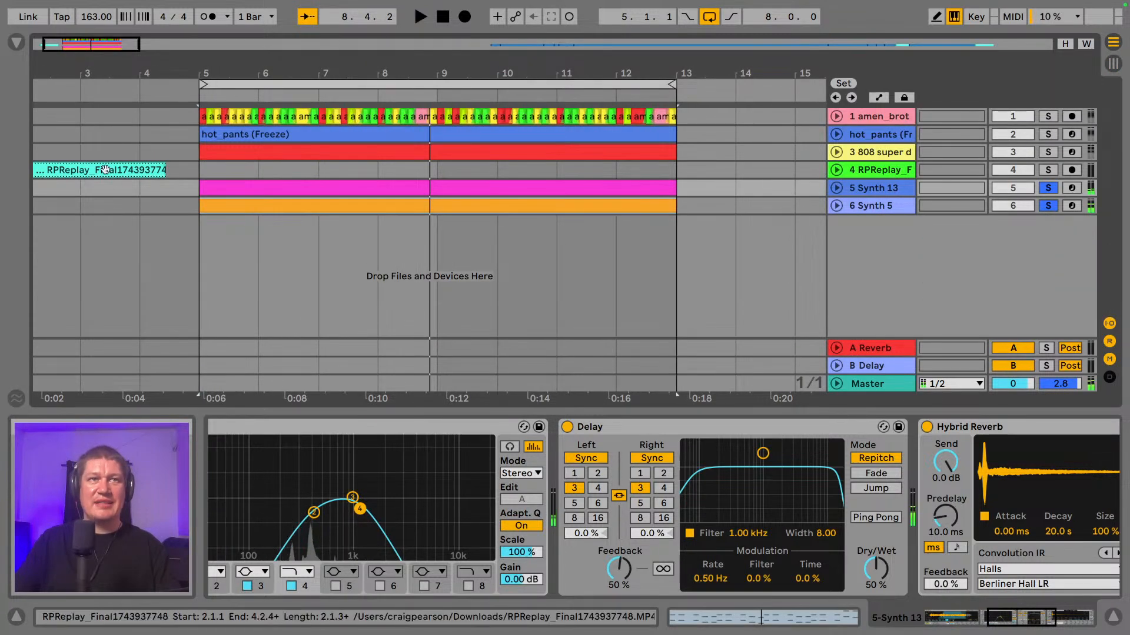
{"action": "left_click", "coordinate": [152, 170]}
{"action": "left_click", "coordinate": [1049, 205]}
{"action": "key", "text": "space"}
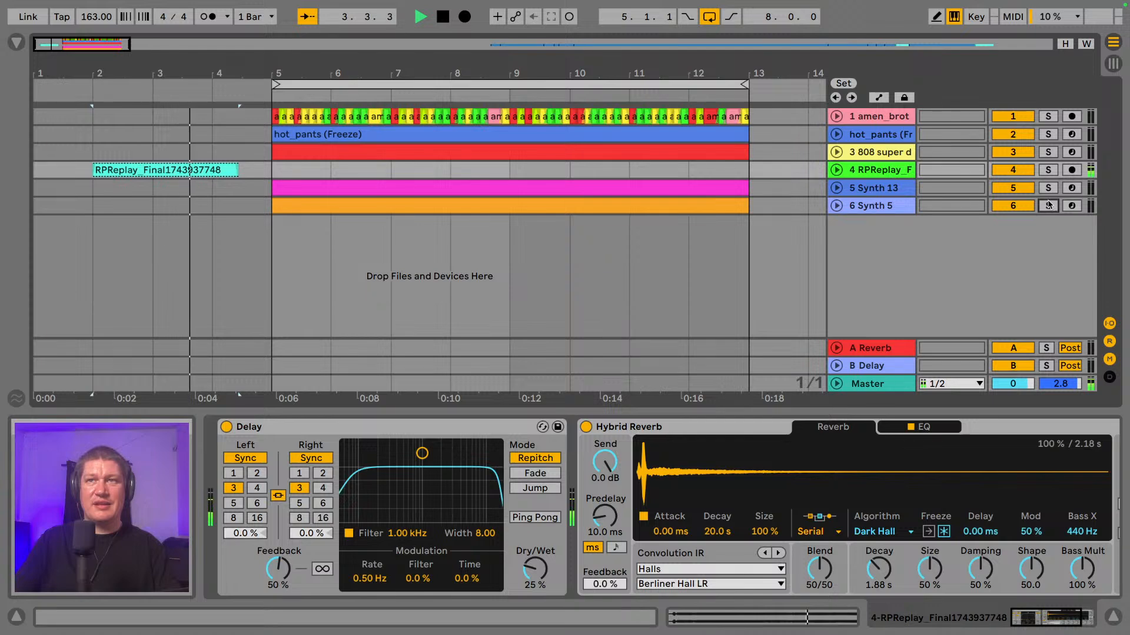
{"action": "left_click", "coordinate": [1049, 205]}
{"action": "left_click", "coordinate": [1049, 205]}
{"action": "key", "text": "space"}
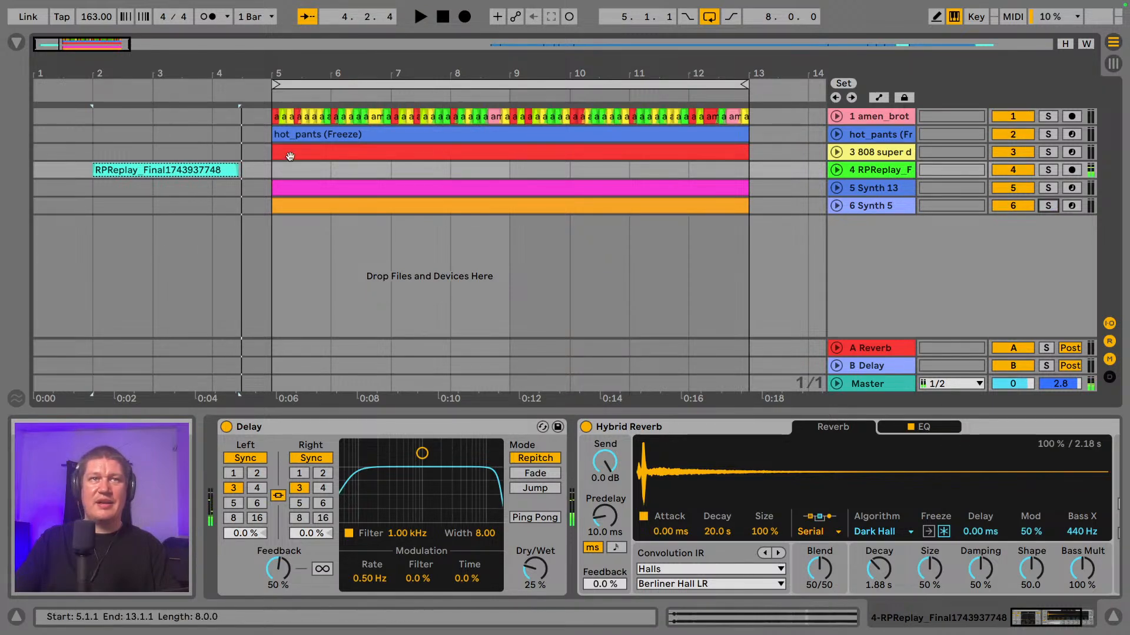
{"action": "key", "text": "space"}
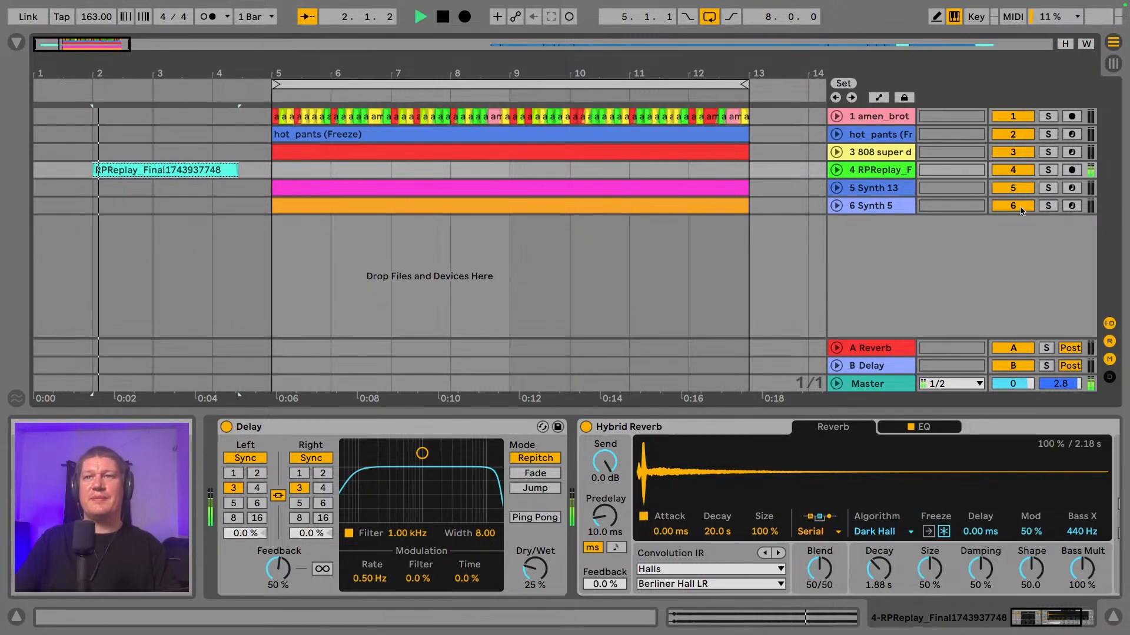
- Mute the Synth 5 and Synth 13 tracks, listen to the remaining parts and select the amen_brother track
{"action": "left_click", "coordinate": [1024, 206]}
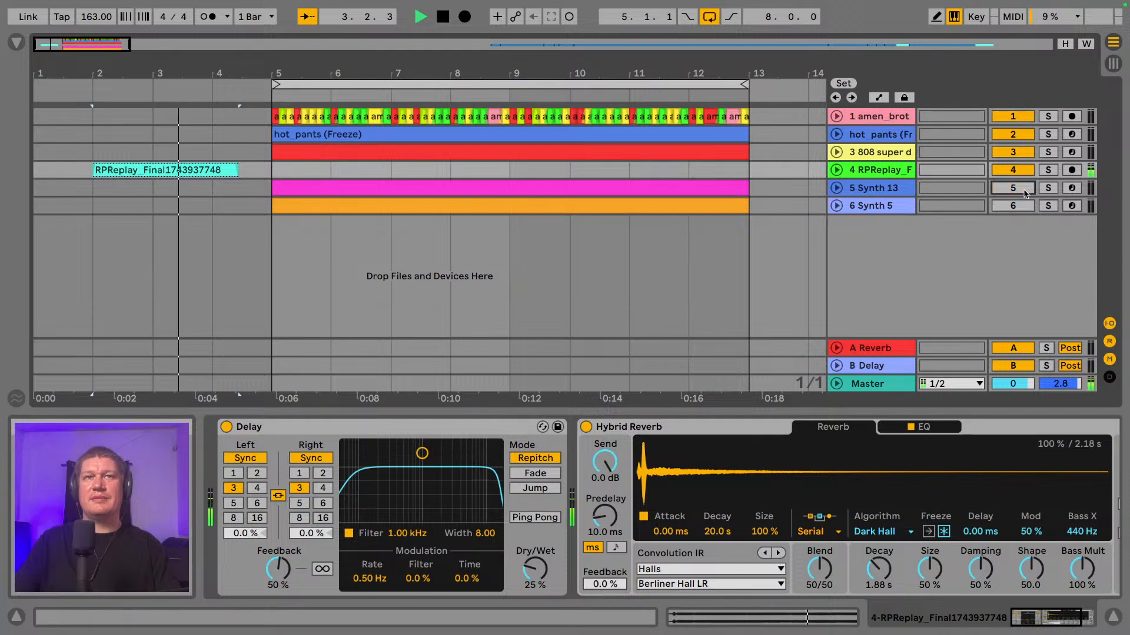
{"action": "left_click", "coordinate": [1024, 188]}
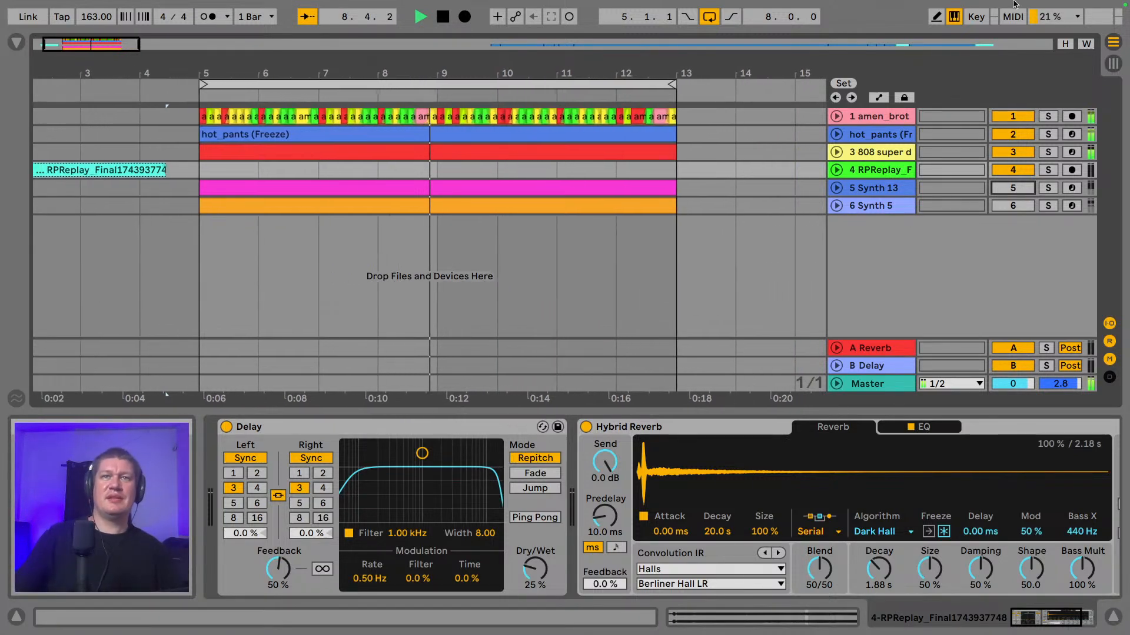
{"action": "left_click_drag", "start_coordinate": [548, 73], "coordinate": [552, 59]}
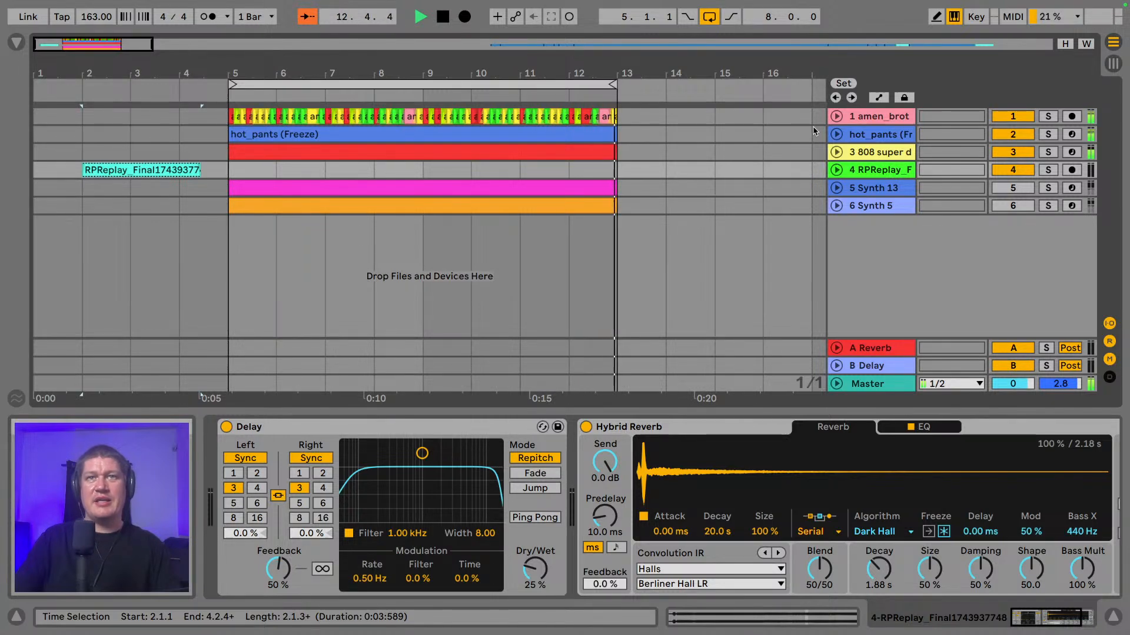
{"action": "key", "text": "space"}
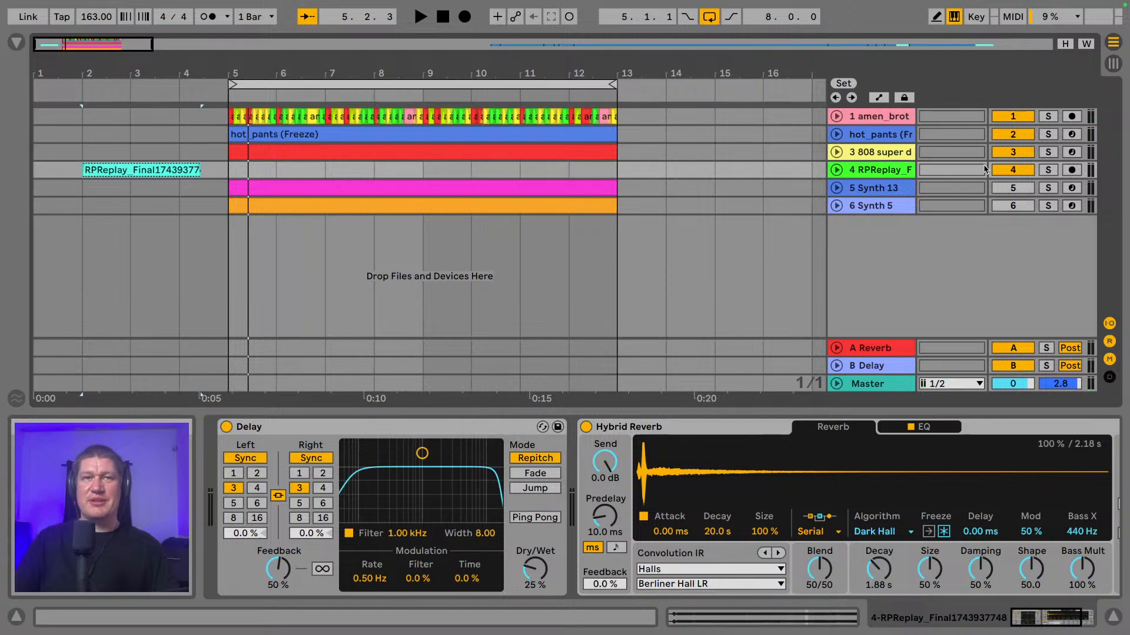
{"action": "left_click", "coordinate": [904, 115]}
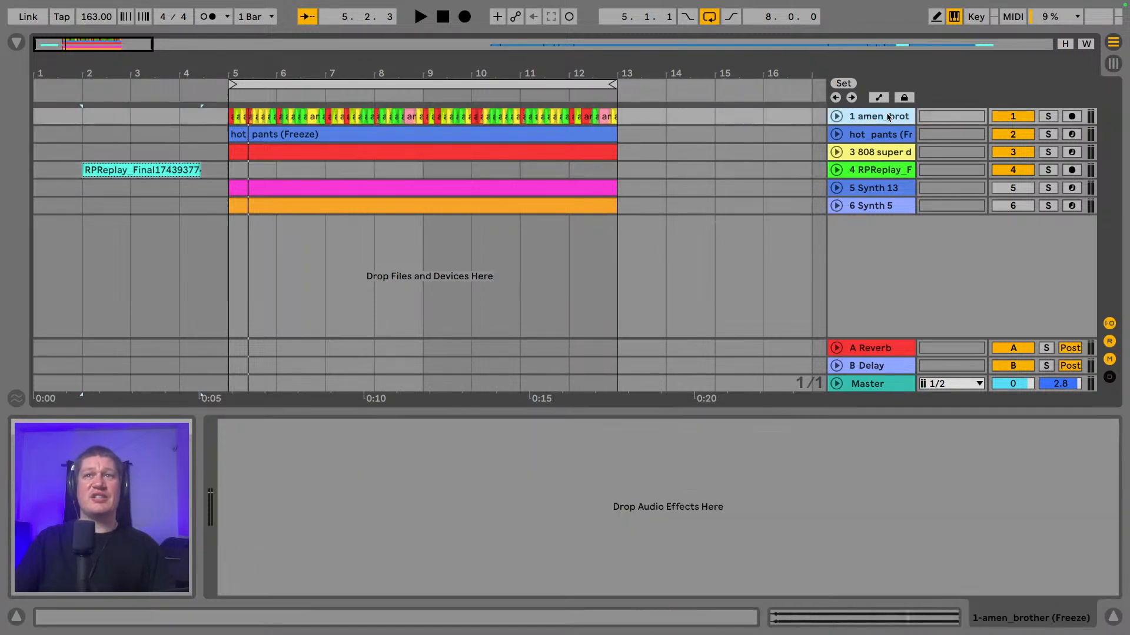
- Find the Shifter audio effect in the browser and add it to the amen_brother track
{"action": "left_click", "coordinate": [16, 42]}
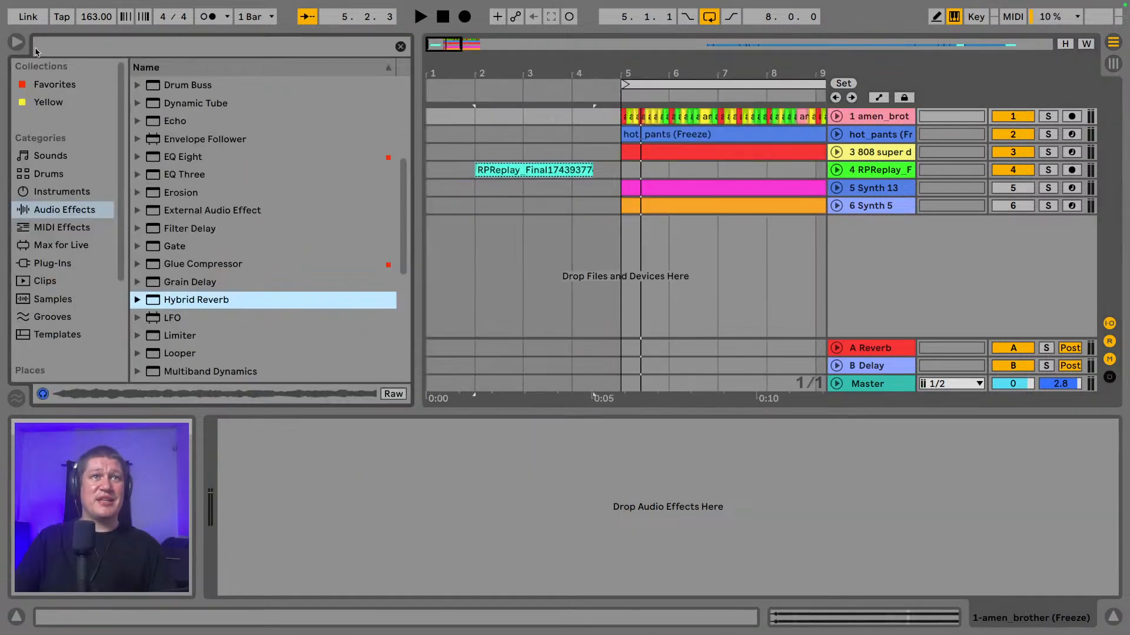
{"action": "scroll", "coordinate": [246, 198], "scroll_direction": "down", "scroll_amount": 5}
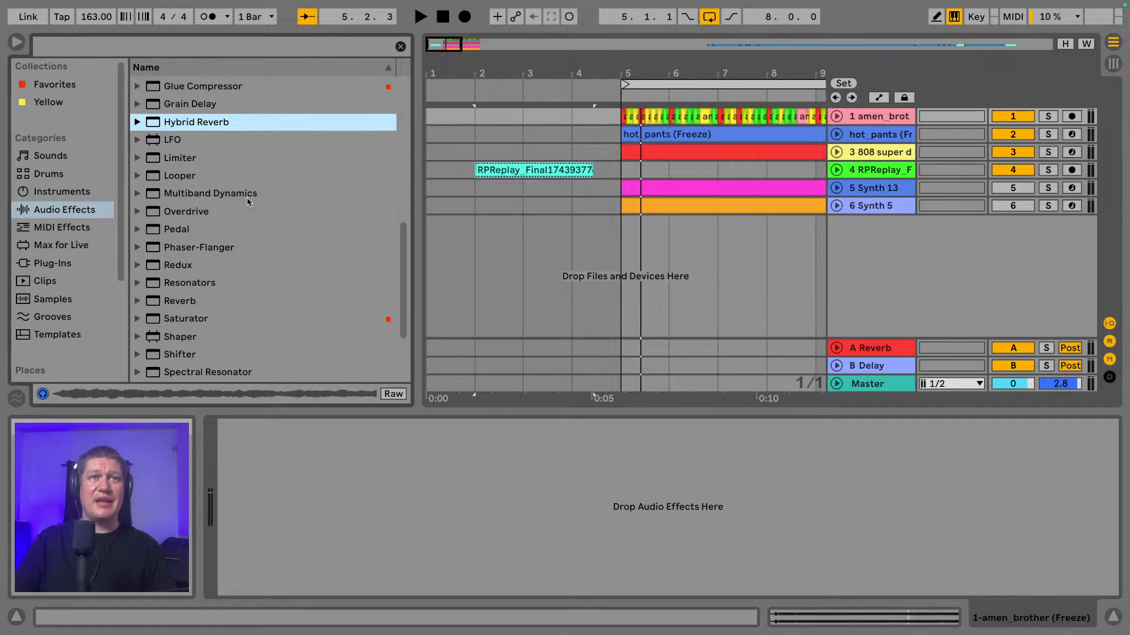
{"action": "scroll", "coordinate": [246, 197], "scroll_direction": "down", "scroll_amount": 3}
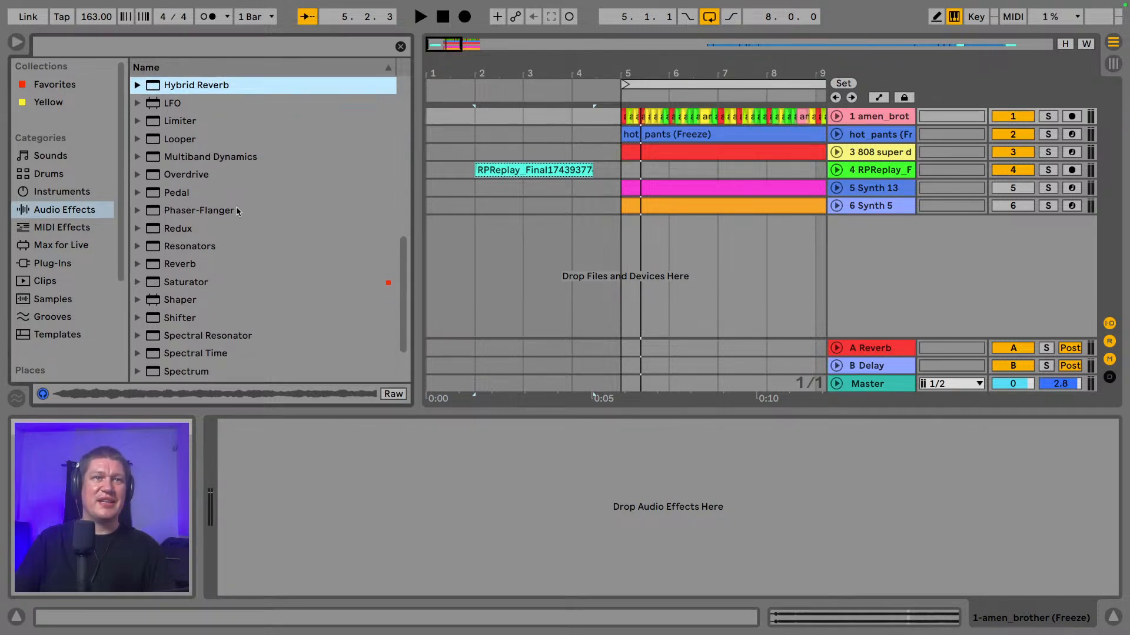
{"action": "left_click", "coordinate": [179, 297]}
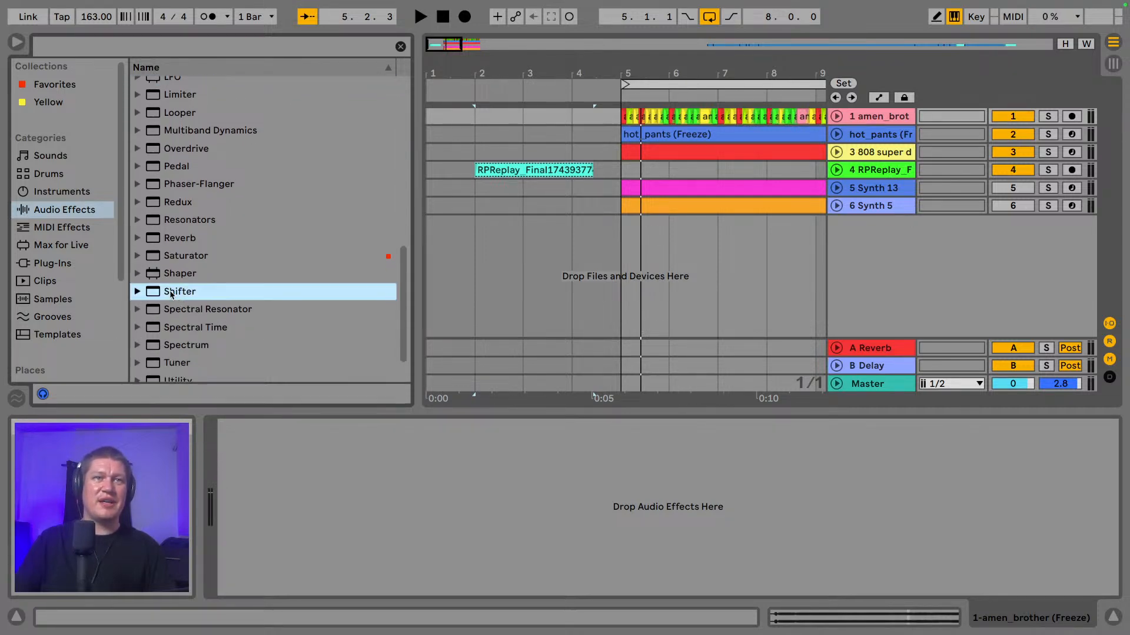
{"action": "left_click", "coordinate": [140, 292]}
{"action": "left_click", "coordinate": [139, 292]}
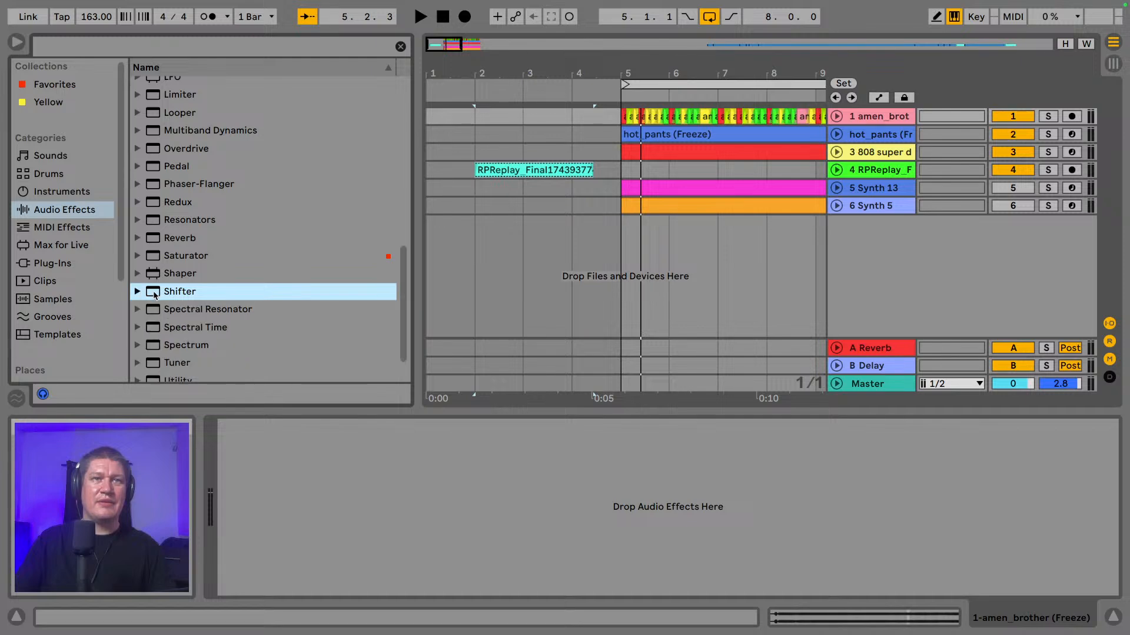
{"action": "left_click_drag", "start_coordinate": [160, 294], "coordinate": [874, 120]}
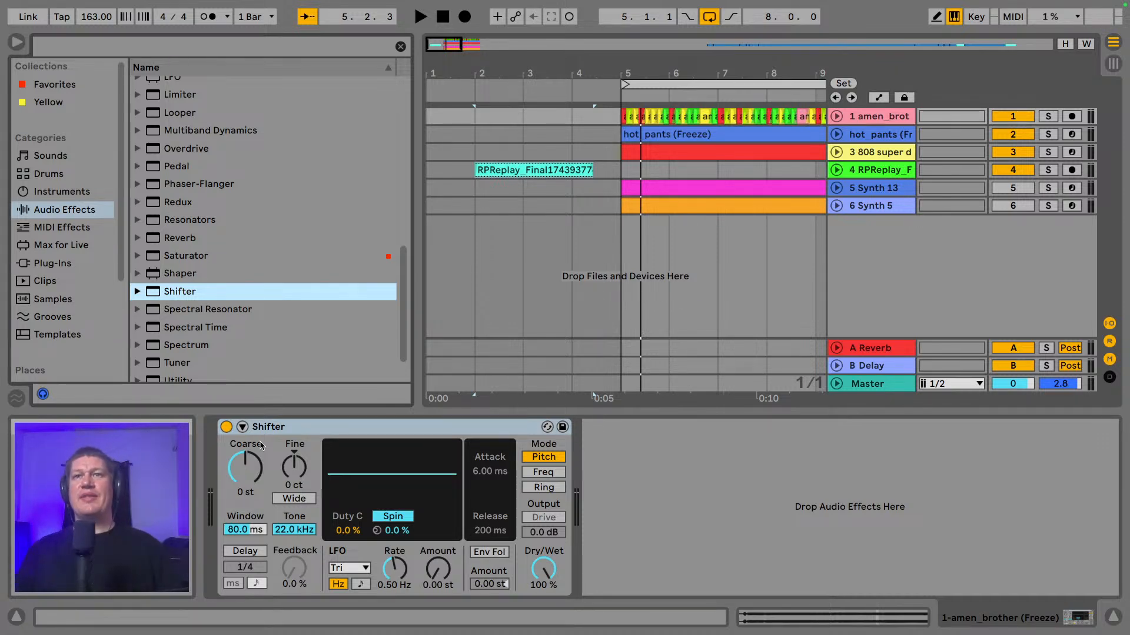
- Play the loop from bar 5, solo the amen_brother track and listen to it on its own
{"action": "left_click", "coordinate": [642, 316]}
{"action": "key", "text": "space"}
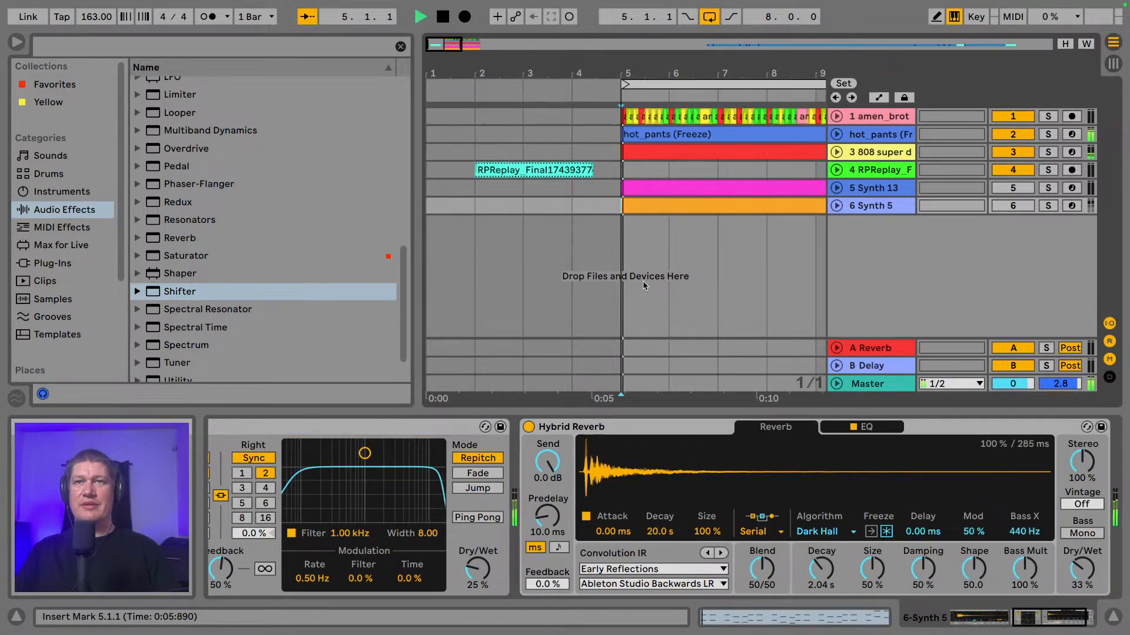
{"action": "left_click", "coordinate": [969, 116]}
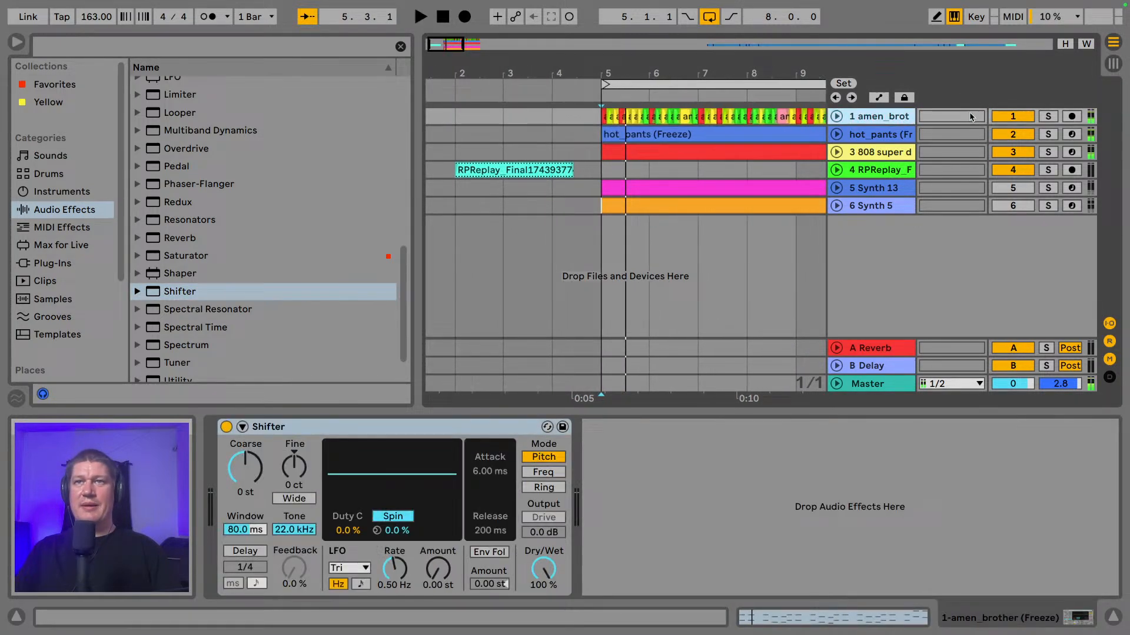
{"action": "left_click", "coordinate": [1048, 116]}
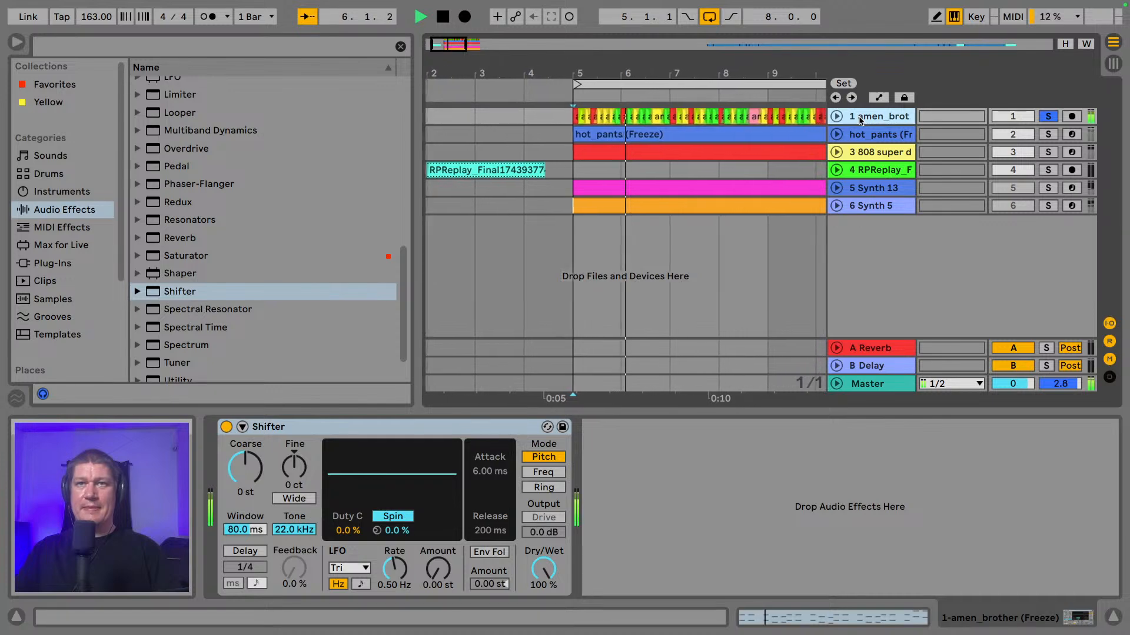
{"action": "left_click_drag", "start_coordinate": [747, 73], "coordinate": [594, 54]}
{"action": "key", "text": "space"}
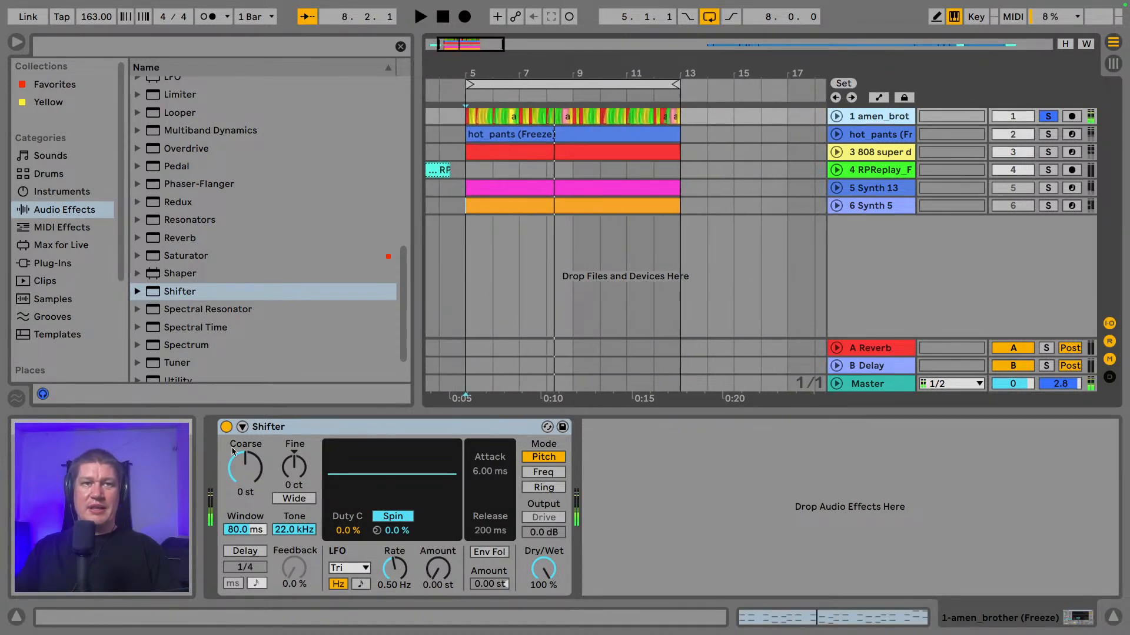
- Try Shifter's Coarse pitch at 22 st during playback, compare with the device bypassed, and reset Coarse to 0 st with Shifter on
{"action": "key", "text": "space"}
{"action": "left_click_drag", "start_coordinate": [241, 465], "coordinate": [240, 400]}
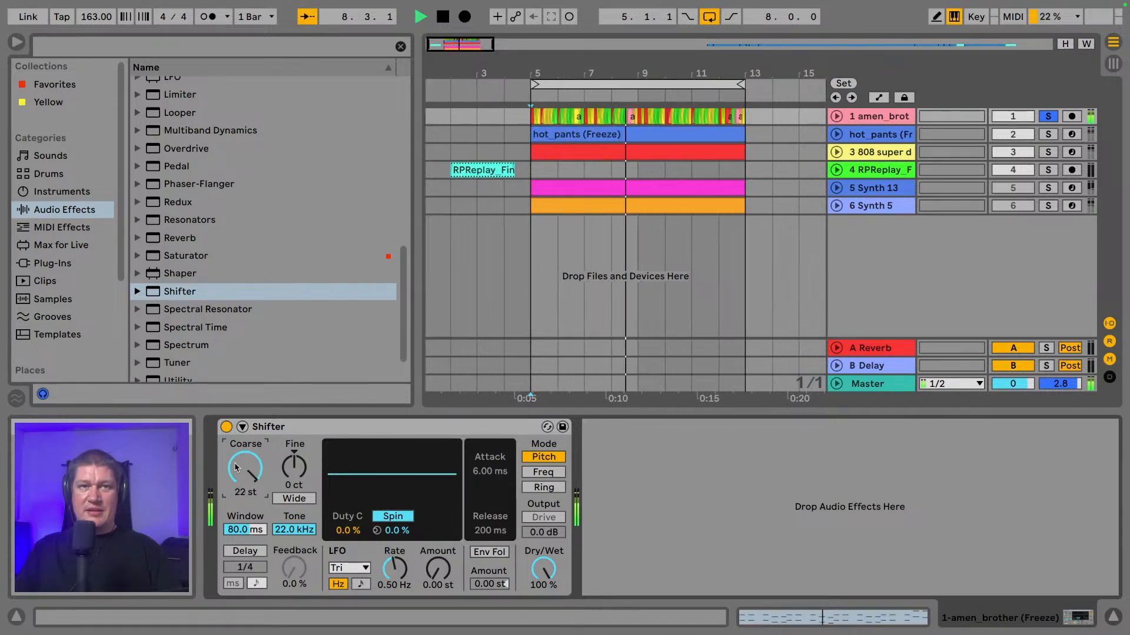
{"action": "left_click", "coordinate": [226, 427]}
{"action": "key", "text": "space"}
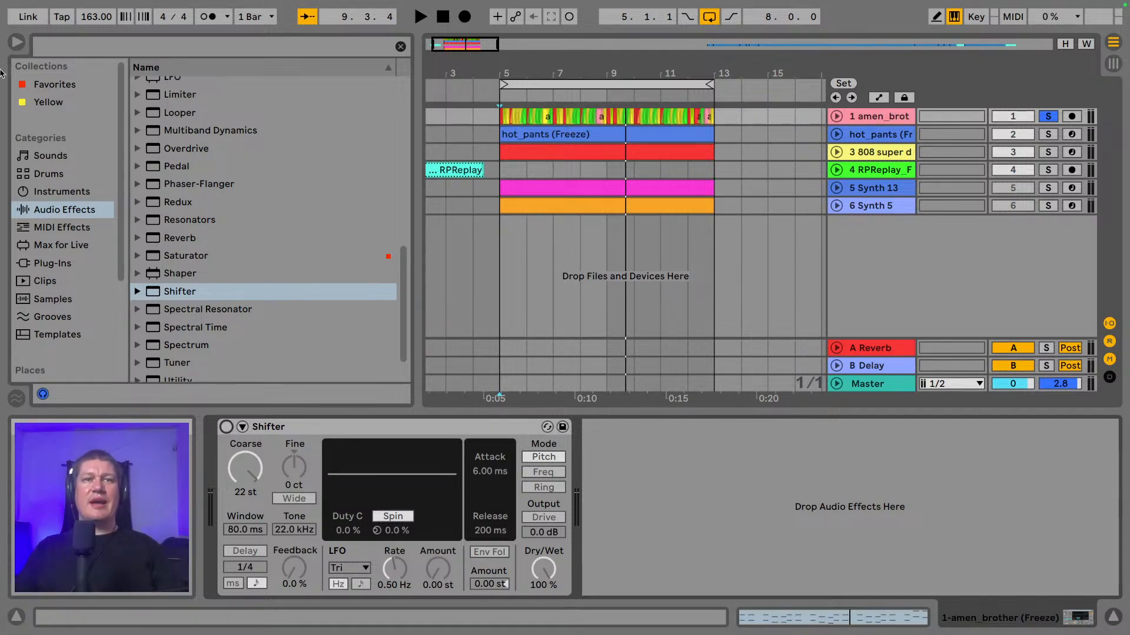
{"action": "double_click", "coordinate": [244, 481]}
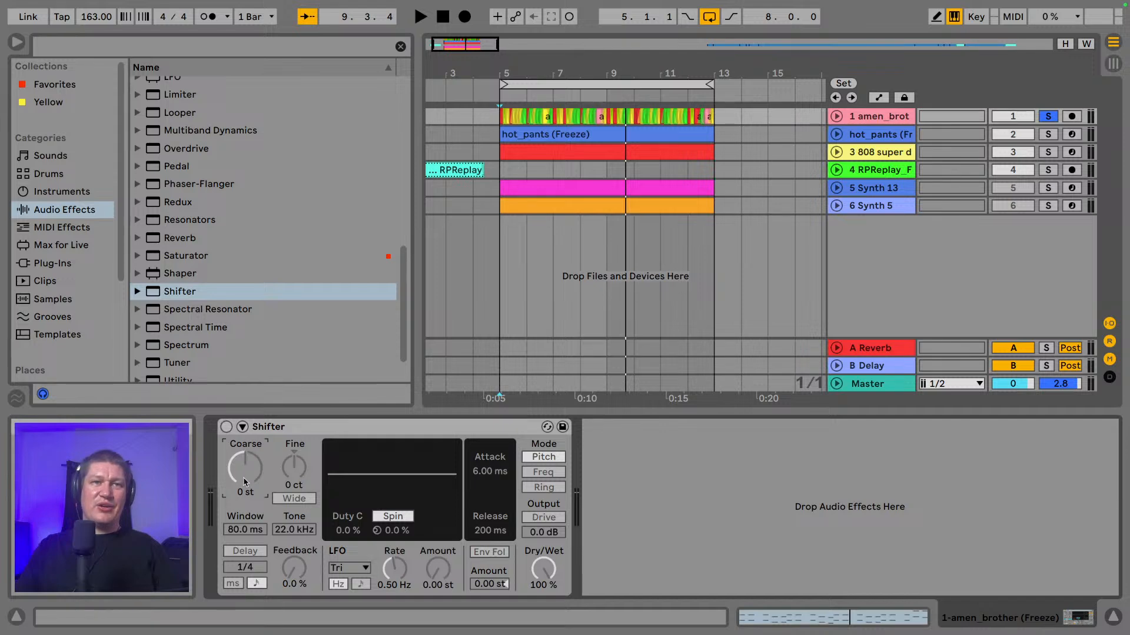
{"action": "left_click", "coordinate": [226, 428]}
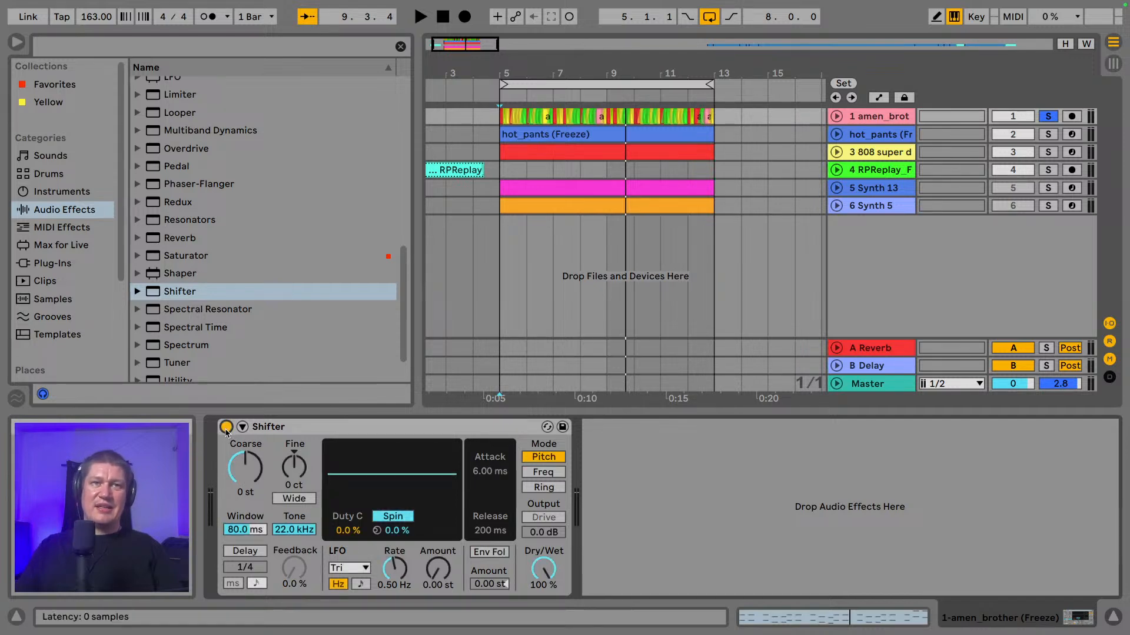
- Hide the browser, unfold the amen_brother track to view its bar 5 to 13 clips, and keep its Shifter device displayed
{"action": "left_click", "coordinate": [17, 42]}
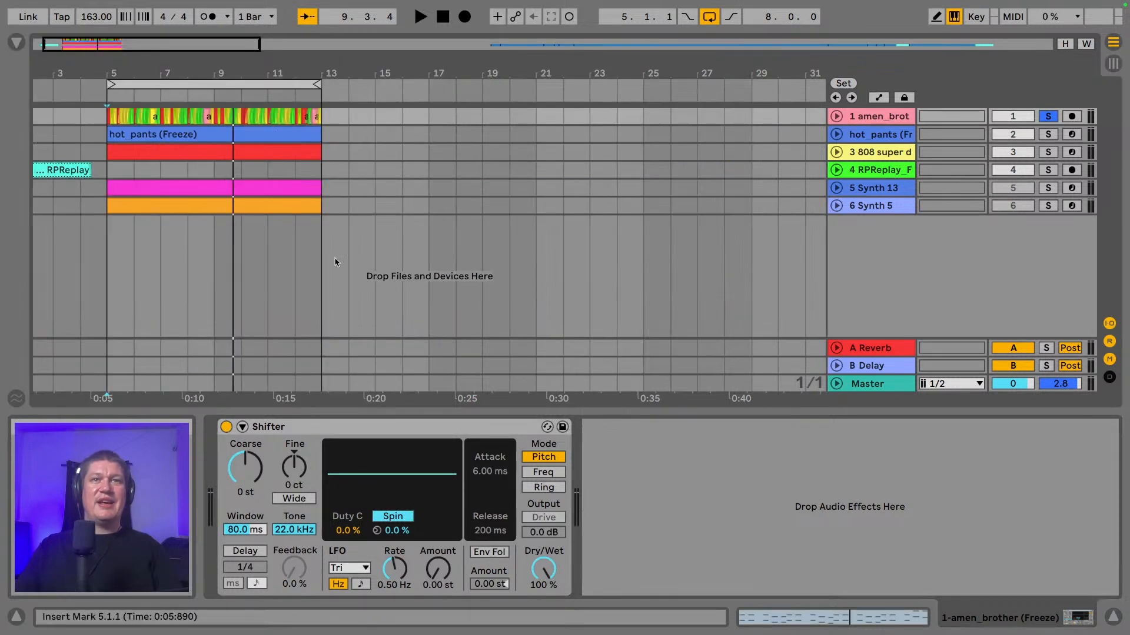
{"action": "left_click", "coordinate": [1113, 616]}
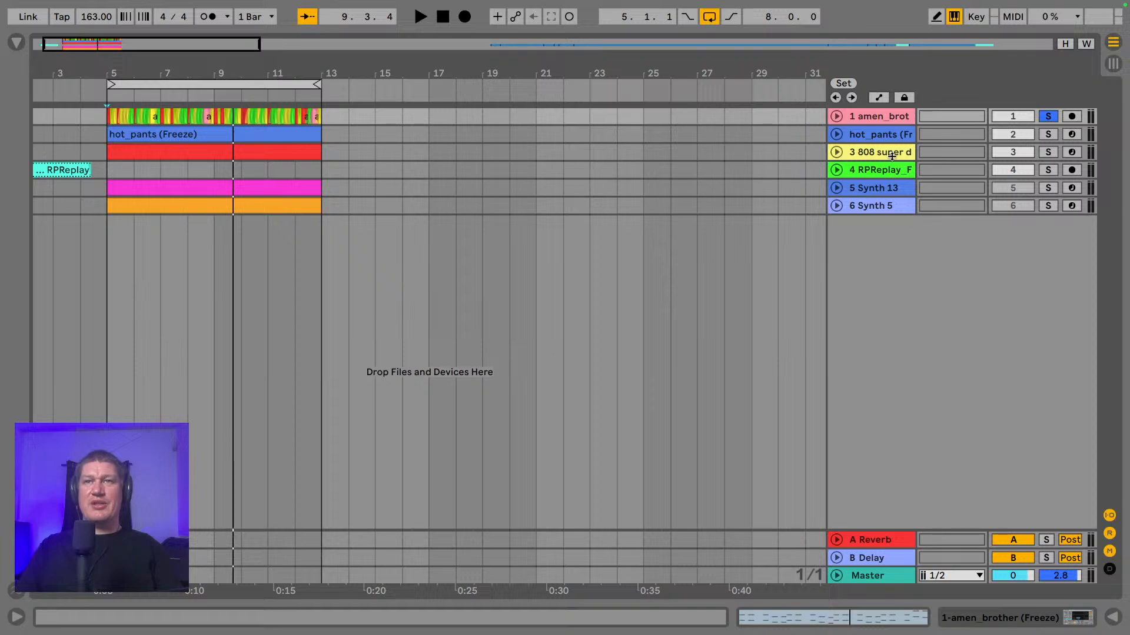
{"action": "left_click", "coordinate": [841, 120]}
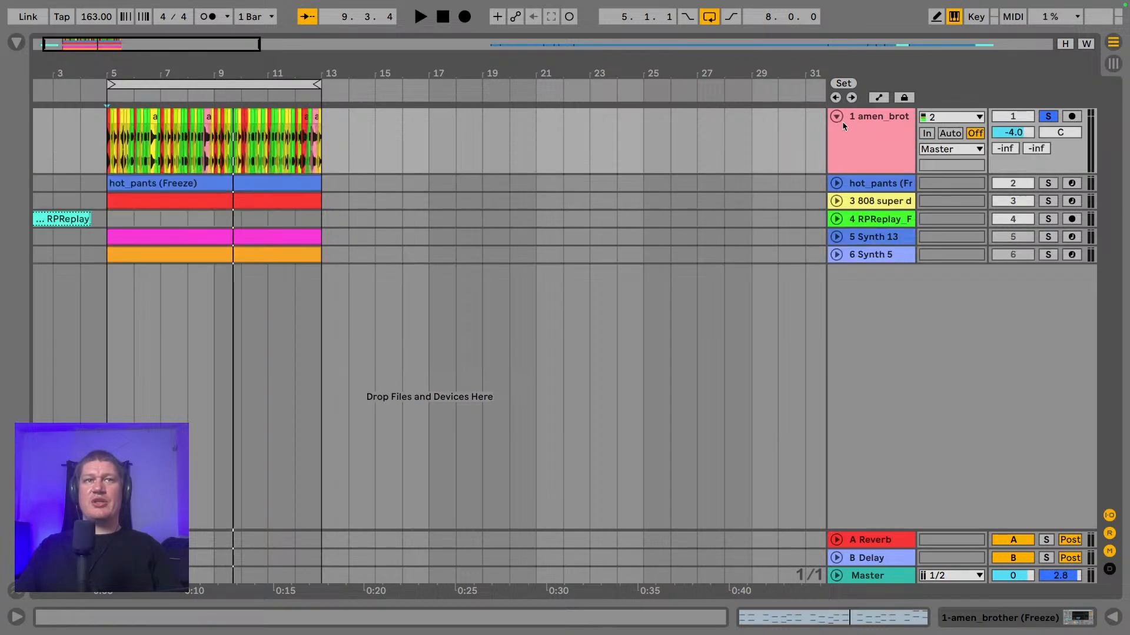
{"action": "left_click", "coordinate": [870, 144]}
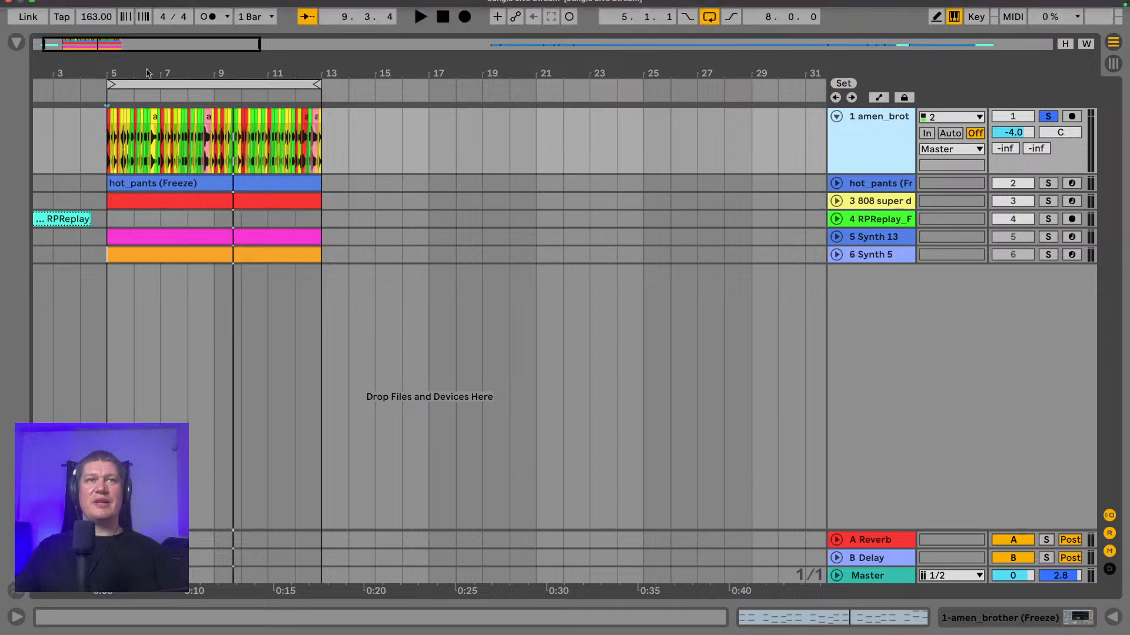
{"action": "left_click_drag", "start_coordinate": [150, 73], "coordinate": [257, 118]}
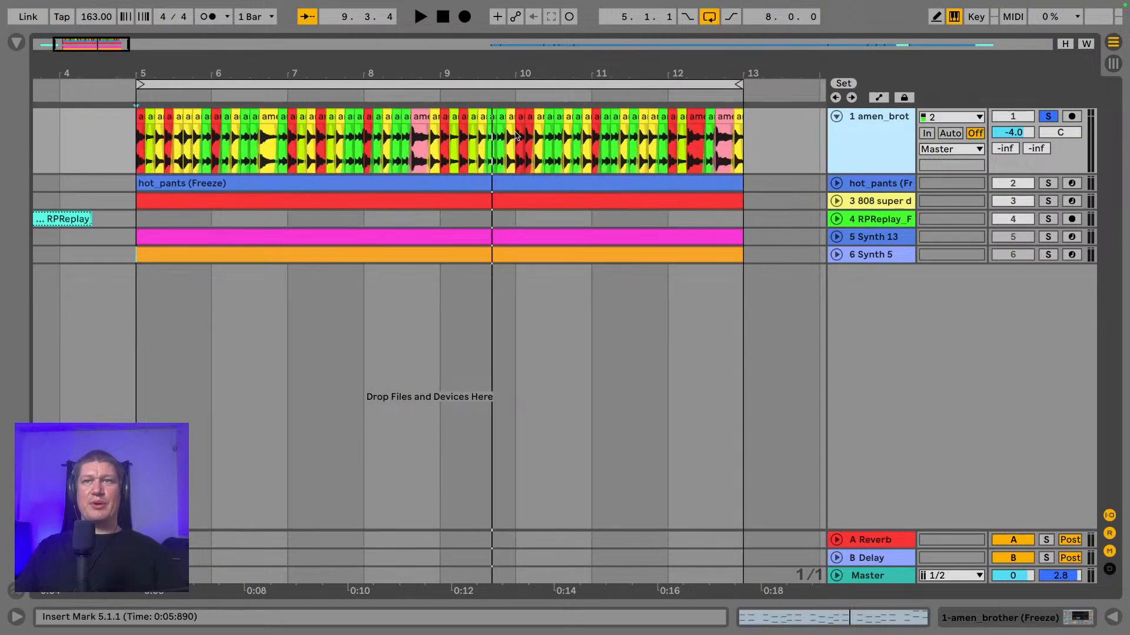
{"action": "left_click", "coordinate": [1012, 616]}
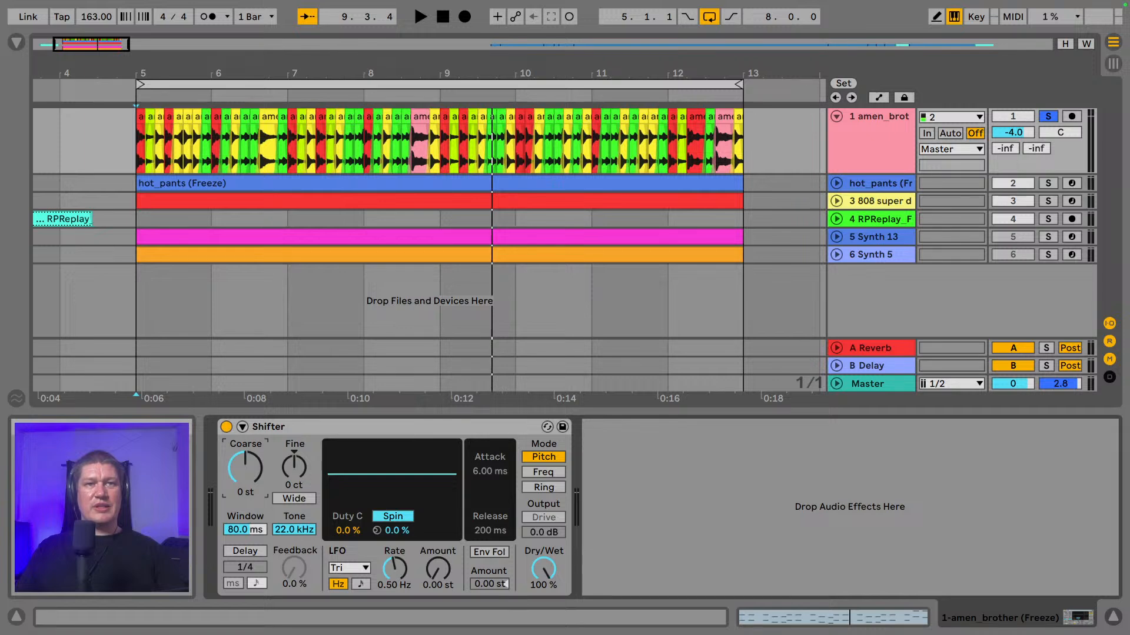
- Sweep Shifter's Coarse pitch by hand while the loop plays, and reset it to 0 st
{"action": "left_click_drag", "start_coordinate": [246, 469], "coordinate": [242, 481]}
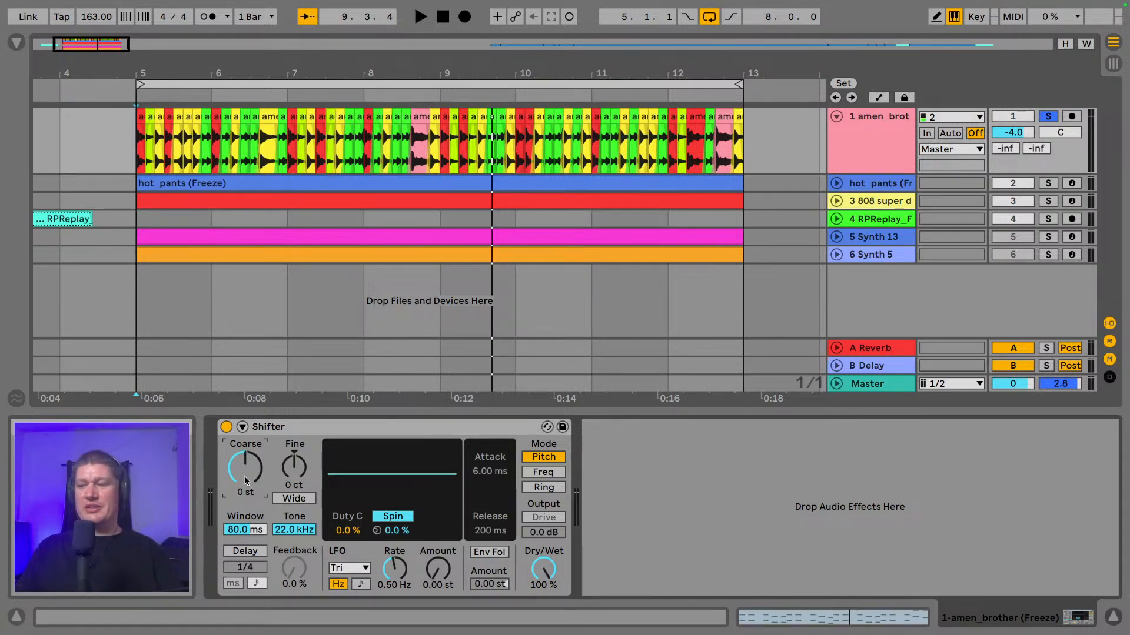
{"action": "key", "text": "space"}
{"action": "mouse_move", "coordinate": [247, 479]}
{"action": "left_mouse_down"}
{"action": "mouse_move", "coordinate": [247, 436]}
{"action": "mouse_move", "coordinate": [248, 479]}
{"action": "left_mouse_up"}
{"action": "key", "text": "space"}
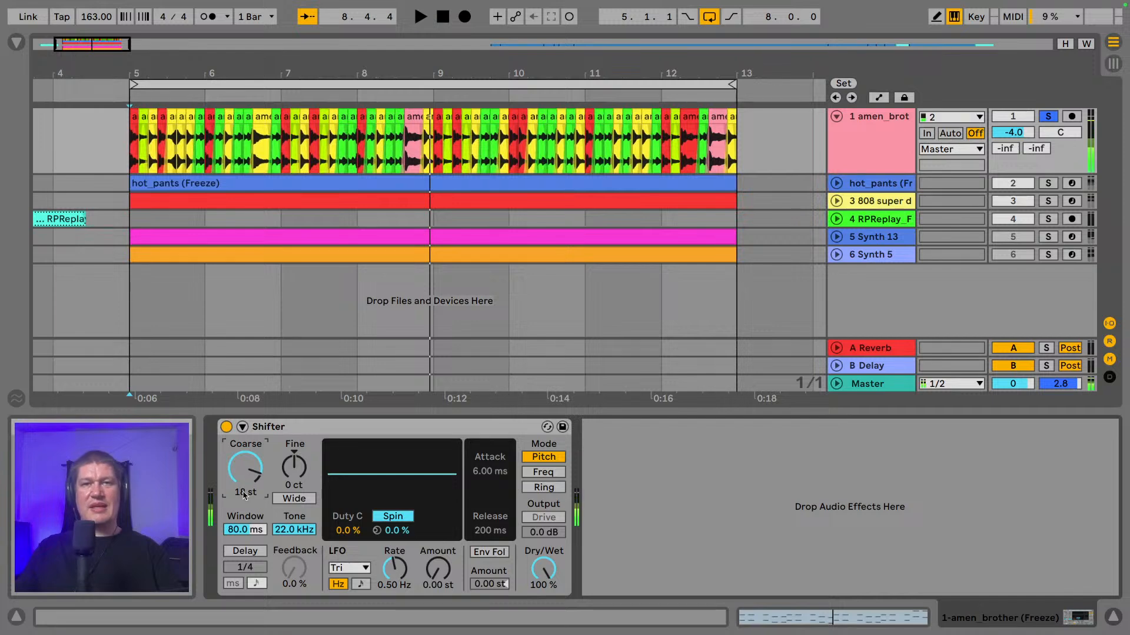
{"action": "key", "text": "Delete"}
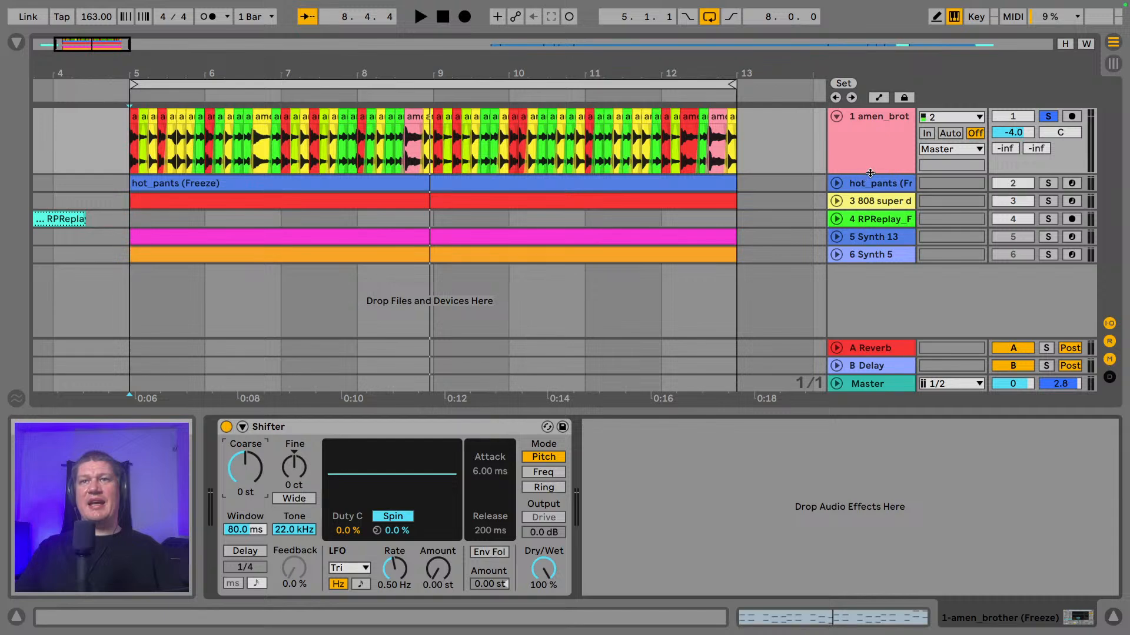
- Enlarge the height of the amen_brother track so its clip waveforms are easier to see
{"action": "left_click_drag", "start_coordinate": [869, 174], "coordinate": [868, 265]}
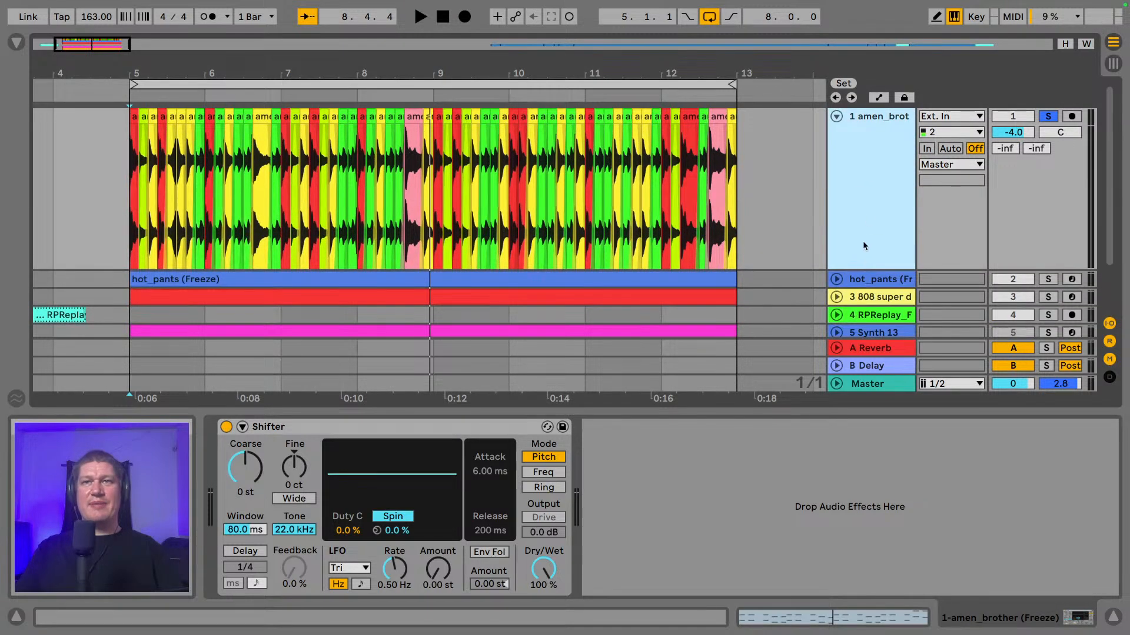
{"action": "scroll", "coordinate": [861, 198], "scroll_direction": "down", "scroll_amount": 2}
{"action": "scroll", "coordinate": [856, 206], "scroll_direction": "up", "scroll_amount": 2}
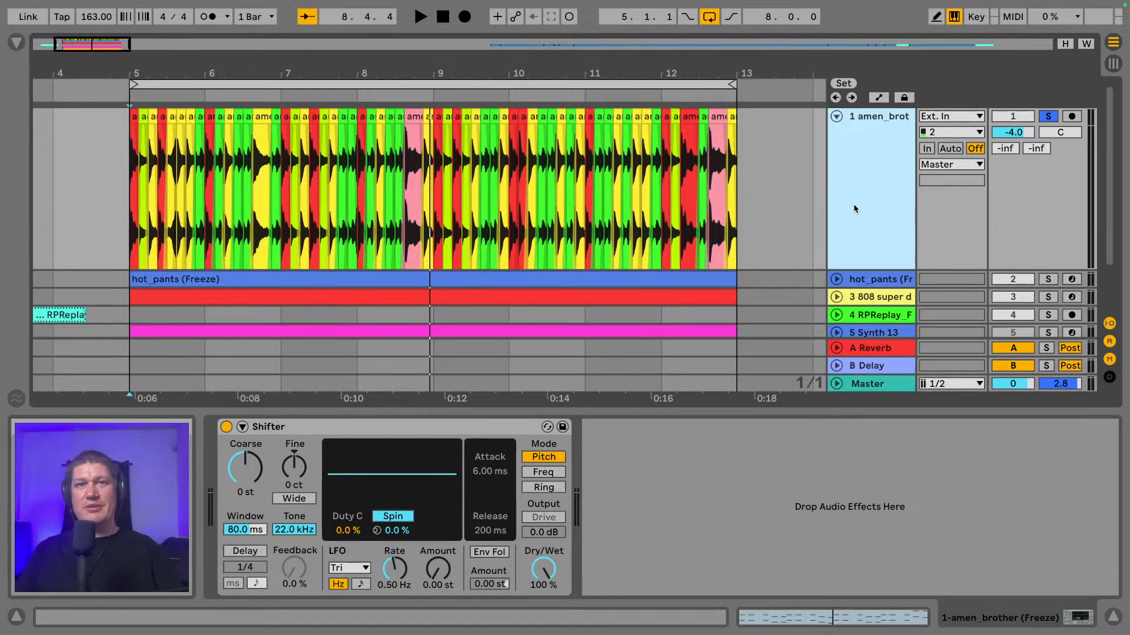
- Turn off the Computer MIDI Keyboard and show automation in the arrangement
{"action": "mouse_move", "coordinate": [138, 3]}
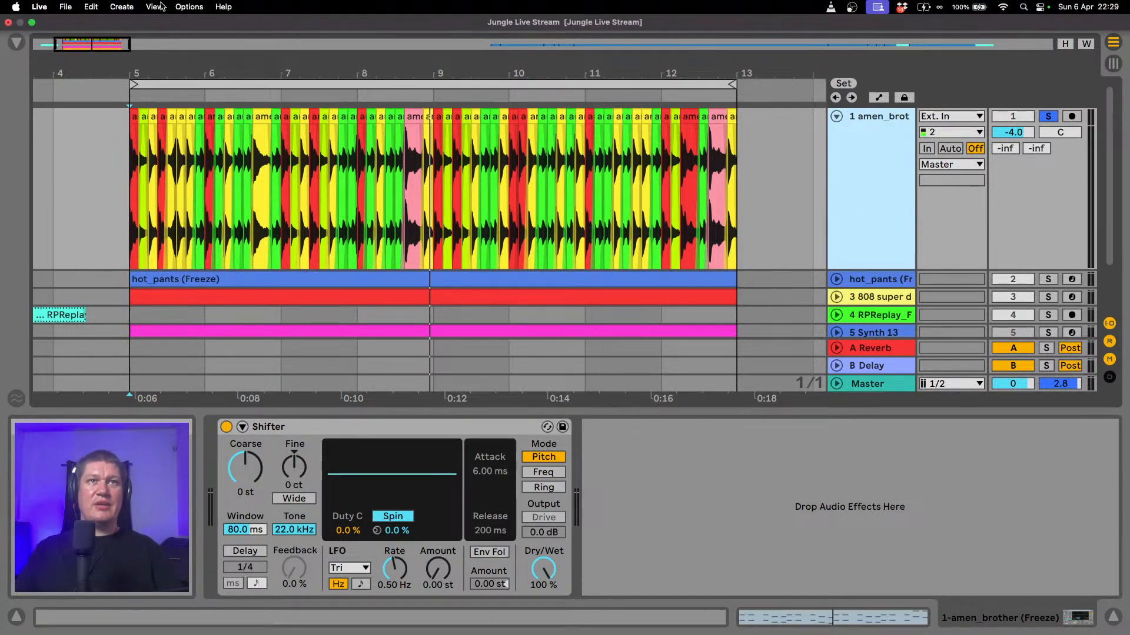
{"action": "left_click", "coordinate": [189, 7]}
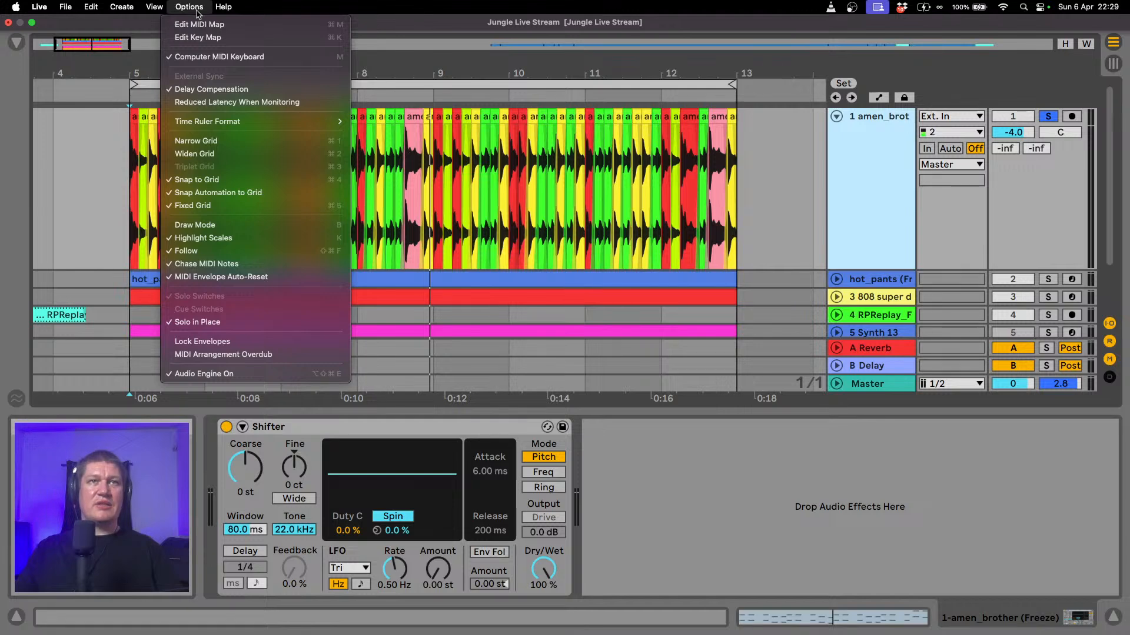
{"action": "left_click", "coordinate": [206, 58]}
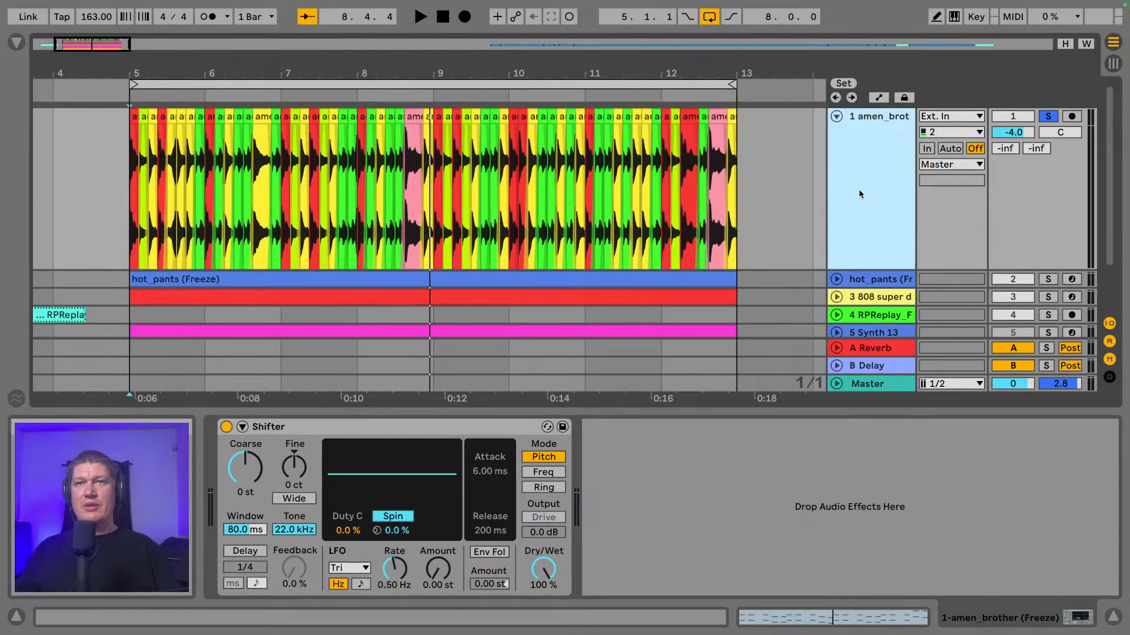
{"action": "key", "text": "a"}
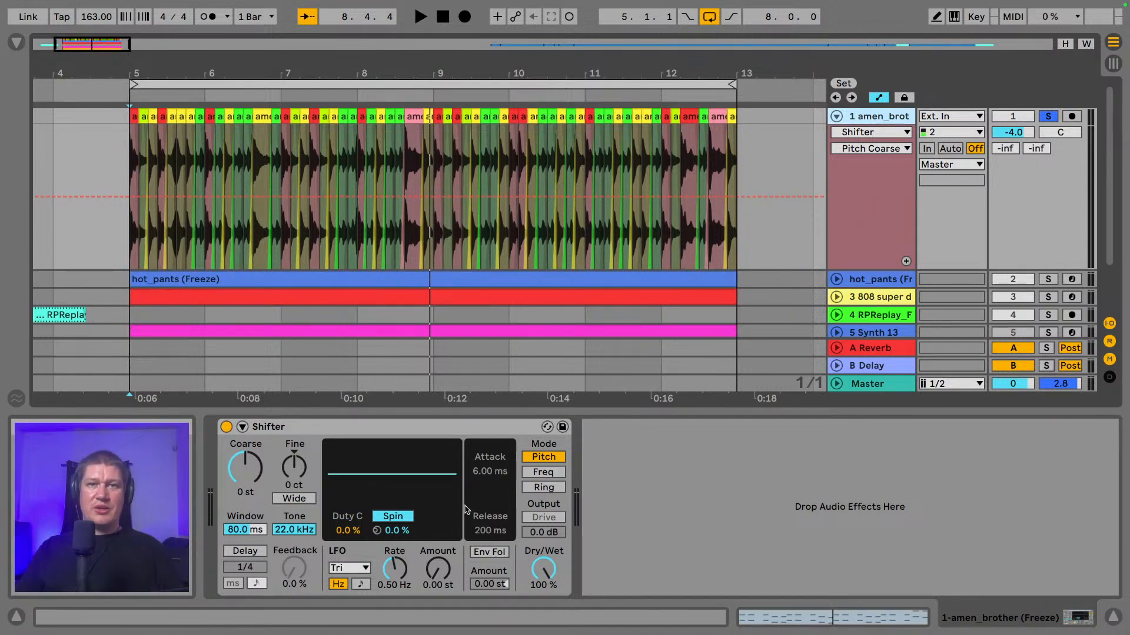
- Display Shifter's Dry/Wet automation on the amen_brother track, leaving Dry/Wet at 100 %
{"action": "mouse_move", "coordinate": [547, 574]}
{"action": "left_mouse_down"}
{"action": "mouse_move", "coordinate": [547, 618]}
{"action": "mouse_move", "coordinate": [547, 576]}
{"action": "left_mouse_up"}
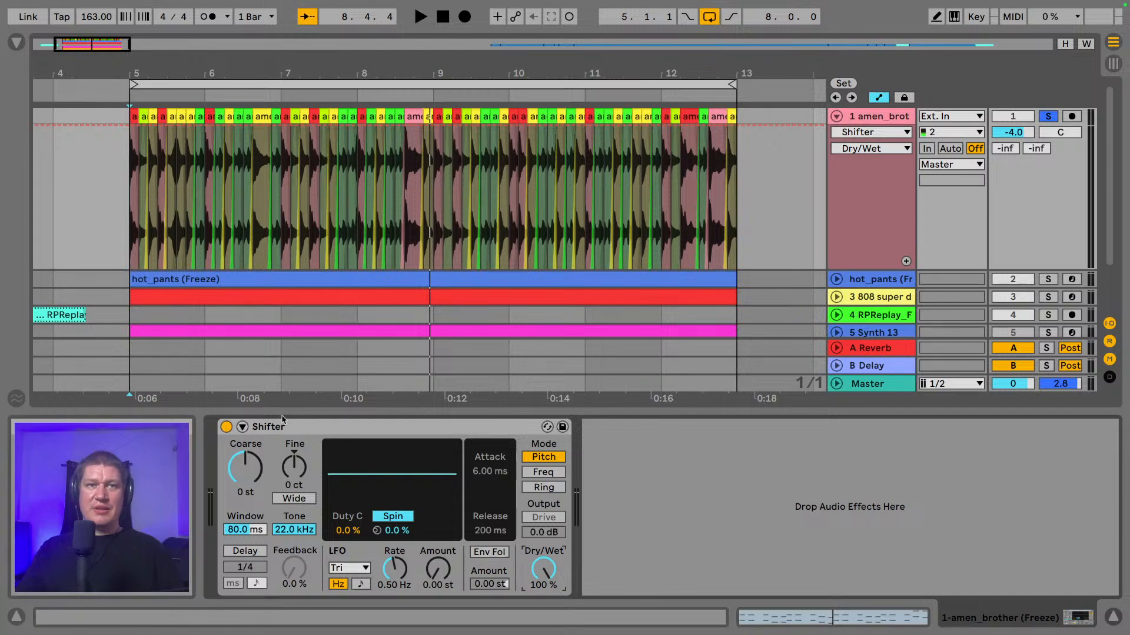
{"action": "left_click", "coordinate": [333, 432]}
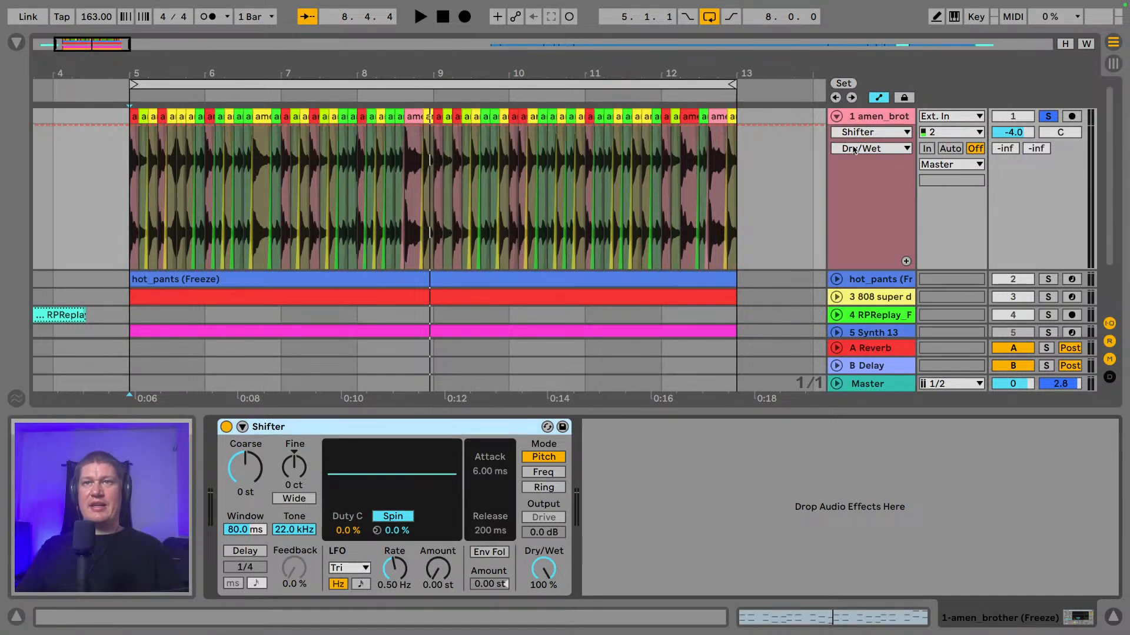
{"action": "left_click", "coordinate": [551, 569]}
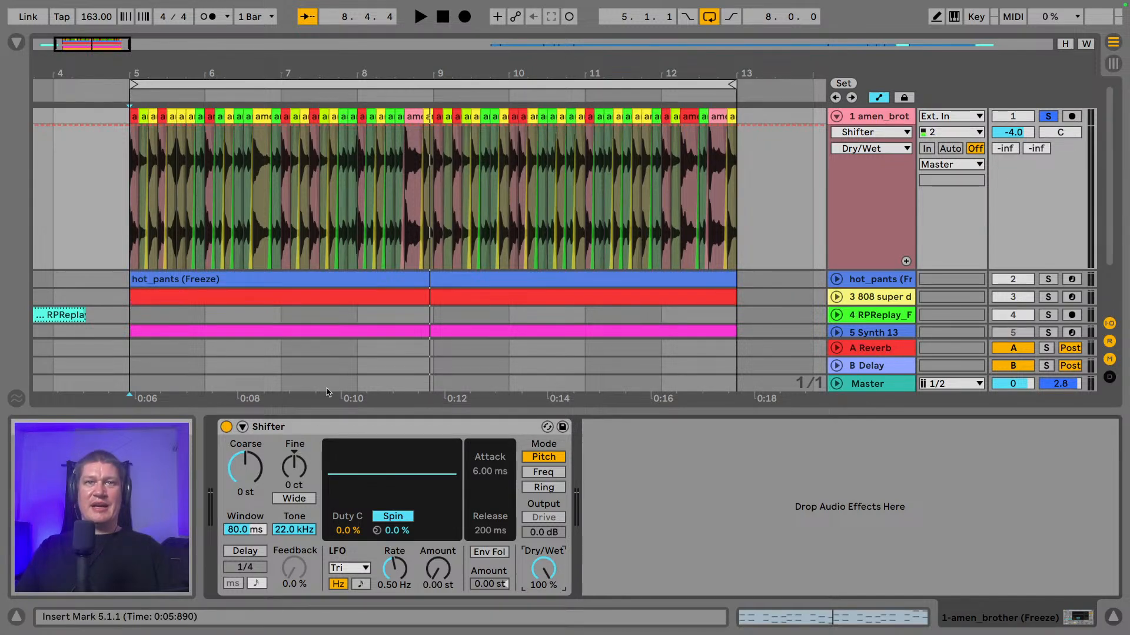
- Switch Shifter off and display its Device On automation on the amen_brother track
{"action": "left_click", "coordinate": [226, 427]}
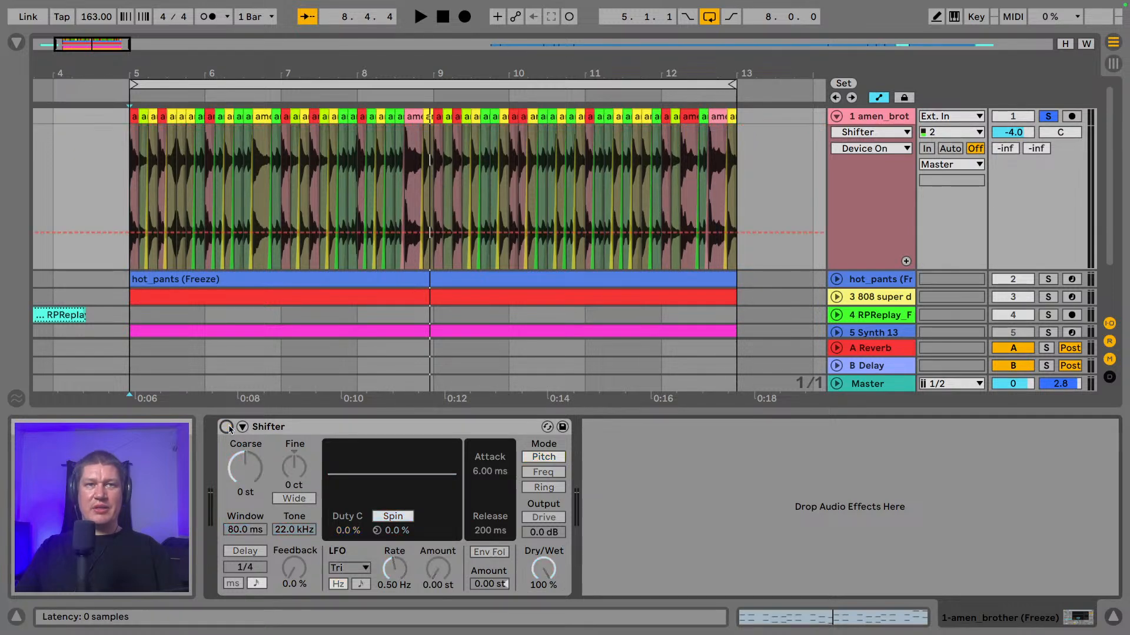
{"action": "left_click", "coordinate": [312, 429]}
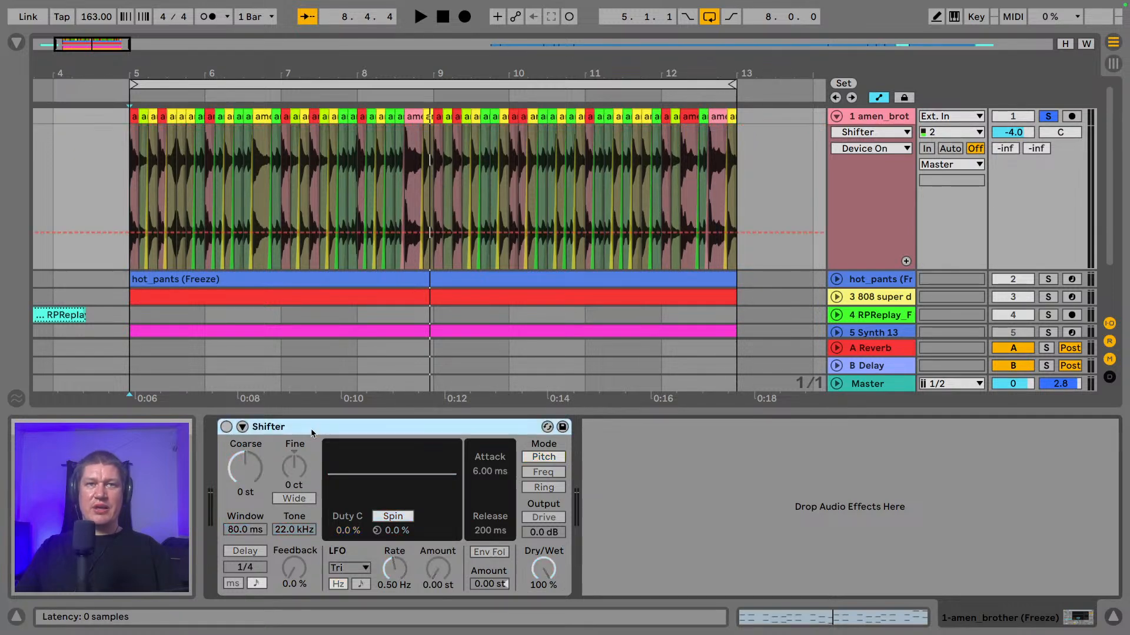
{"action": "left_click", "coordinate": [225, 429]}
{"action": "left_click", "coordinate": [225, 428]}
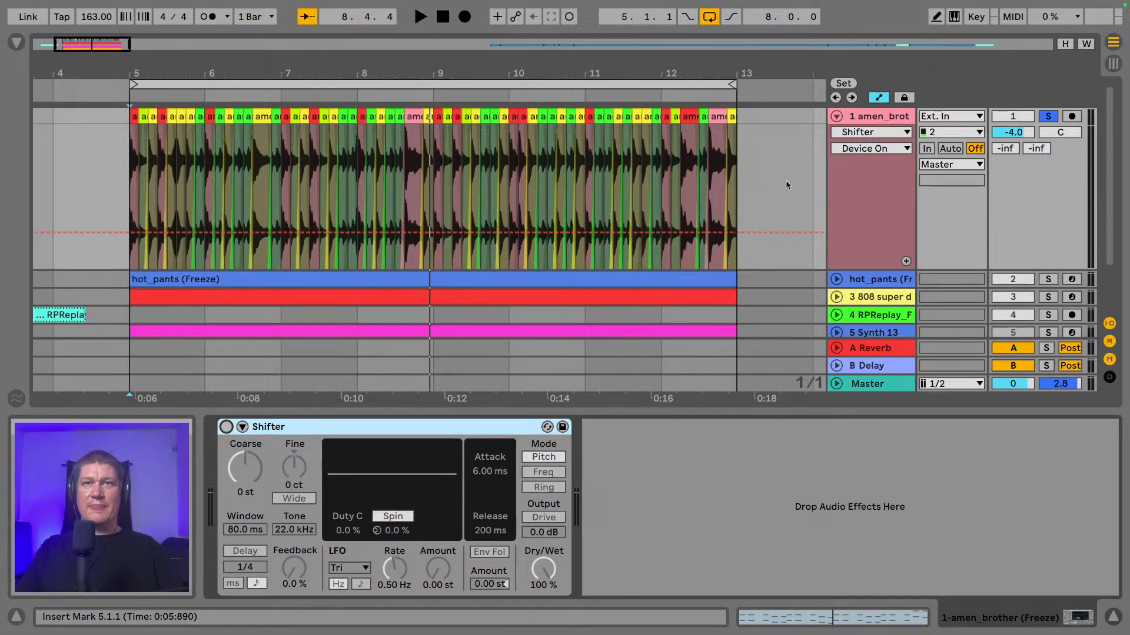
- Set the arrangement's fixed grid to 2 Bars
{"action": "right_click", "coordinate": [803, 176]}
{"action": "left_click", "coordinate": [843, 417]}
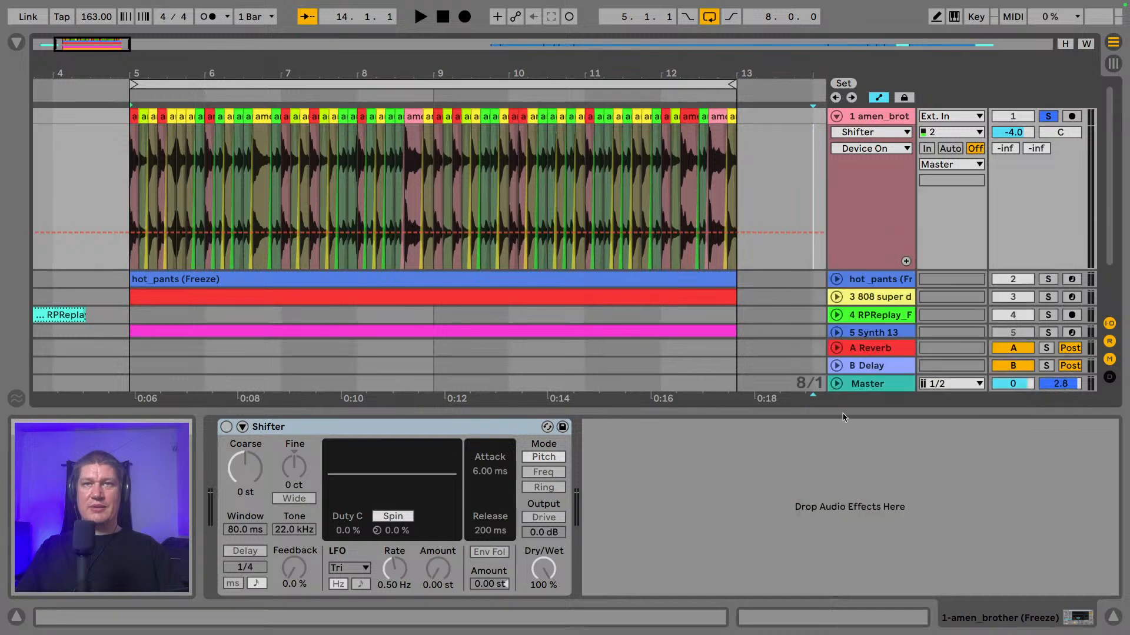
{"action": "right_click", "coordinate": [786, 207]}
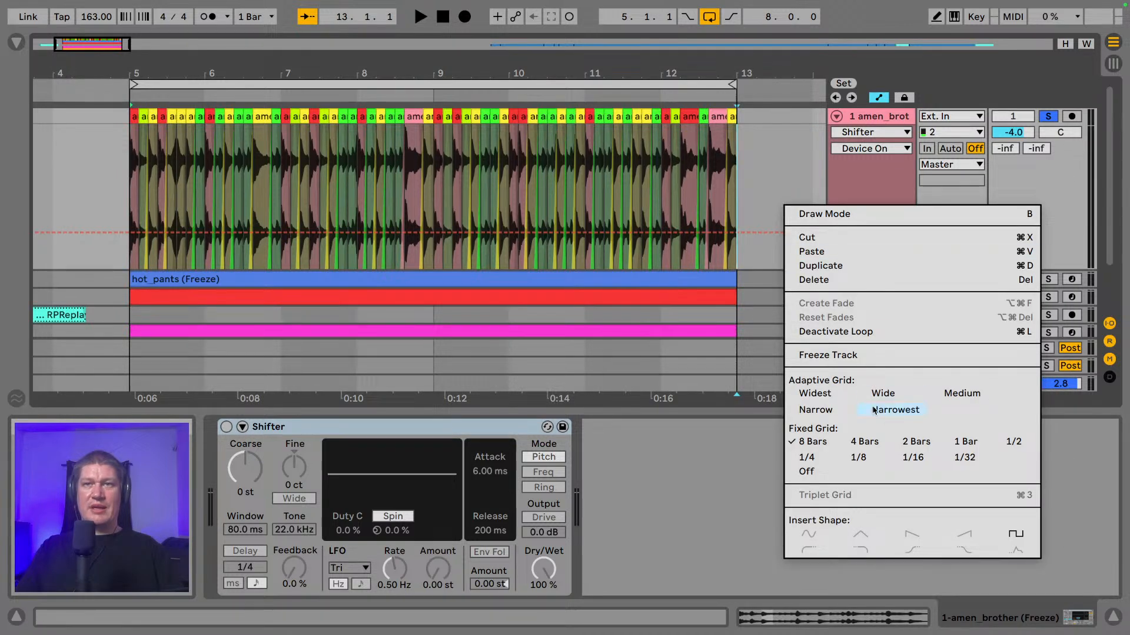
{"action": "left_click", "coordinate": [916, 441]}
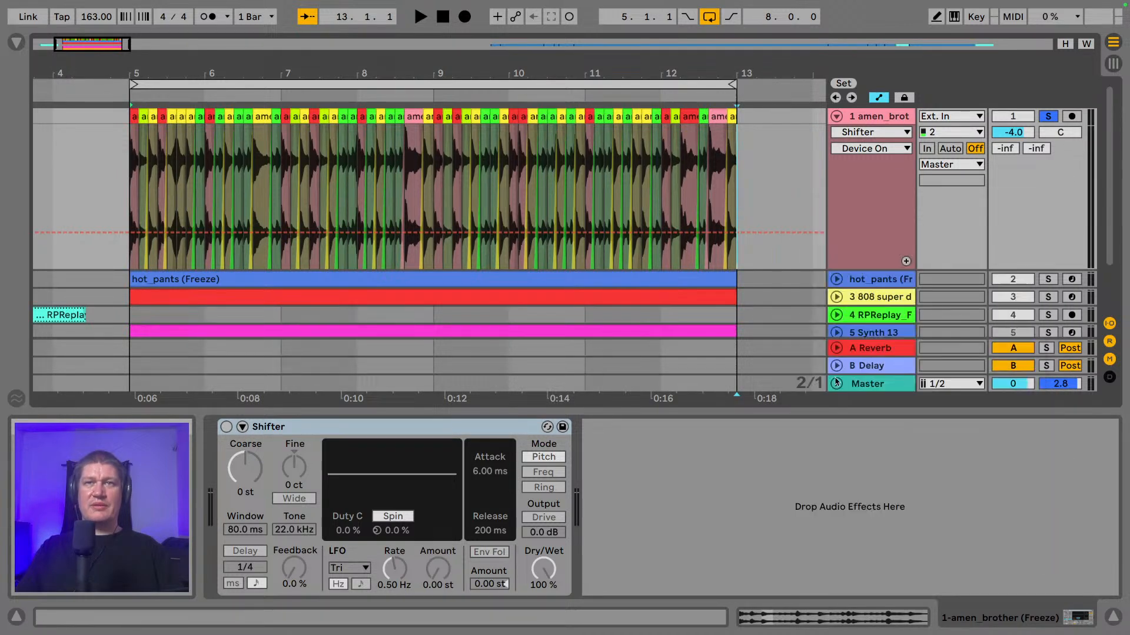
- Automate Shifter's Device On on the amen_brother track to switch On just after bar 11 and back Off at bar 13
{"action": "left_click", "coordinate": [594, 235]}
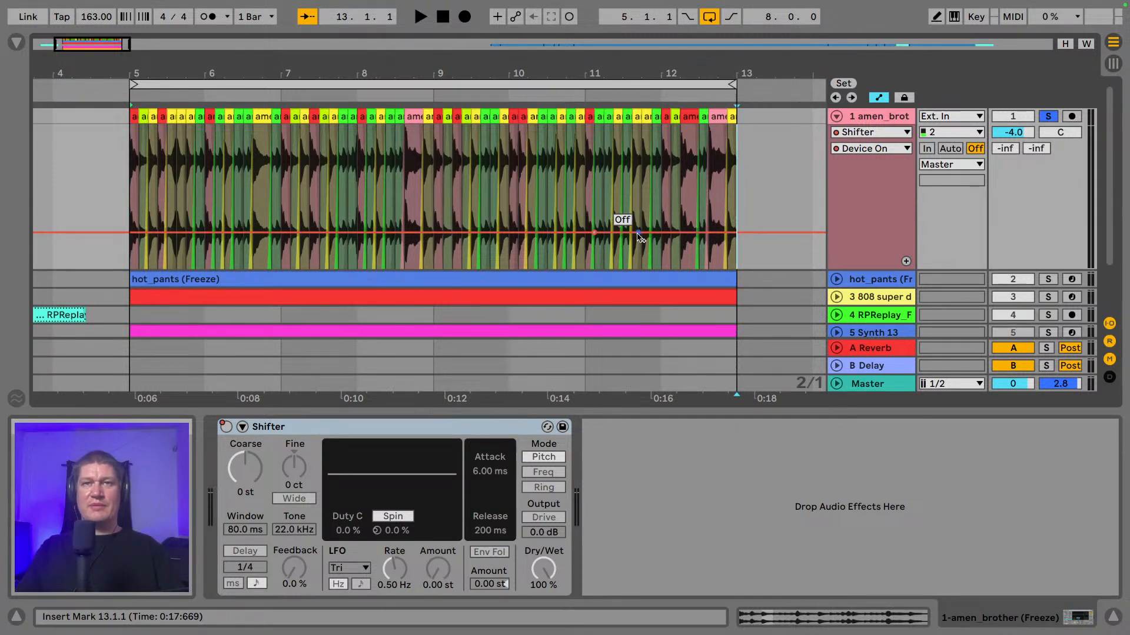
{"action": "left_click_drag", "start_coordinate": [640, 237], "coordinate": [640, 161]}
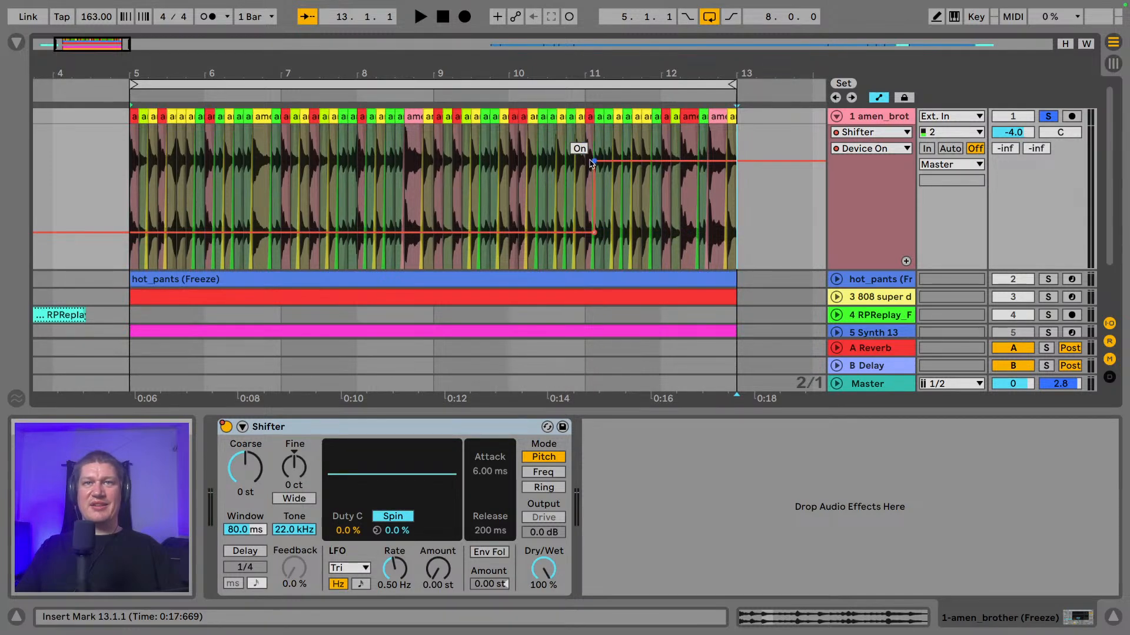
{"action": "left_click_drag", "start_coordinate": [600, 74], "coordinate": [640, 156]}
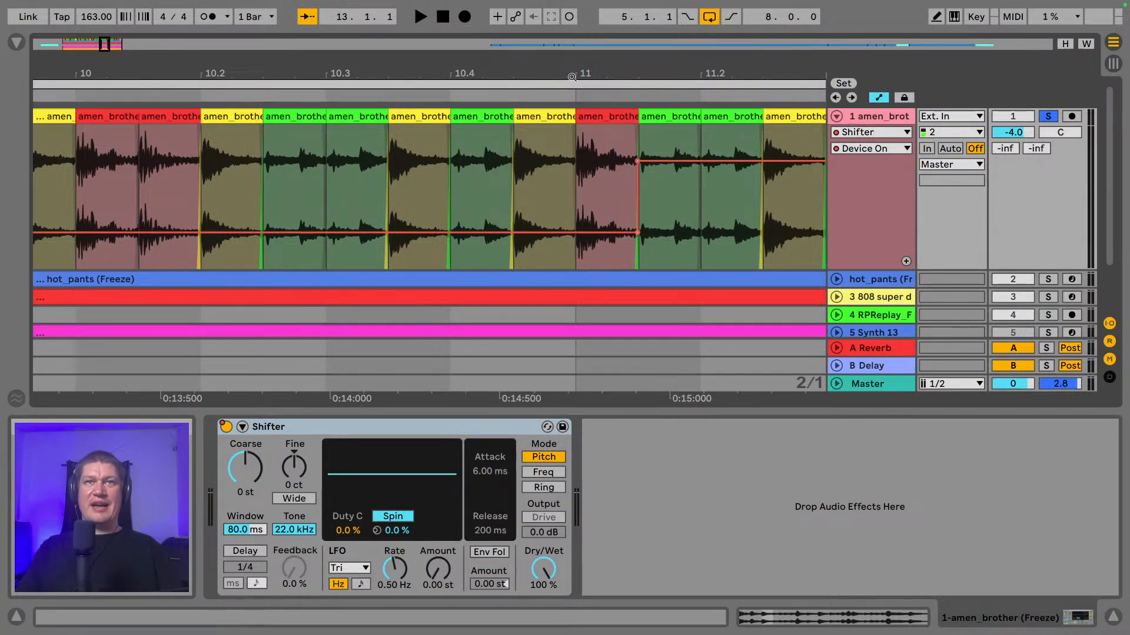
{"action": "scroll", "coordinate": [552, 145], "scroll_direction": "left", "scroll_amount": 3}
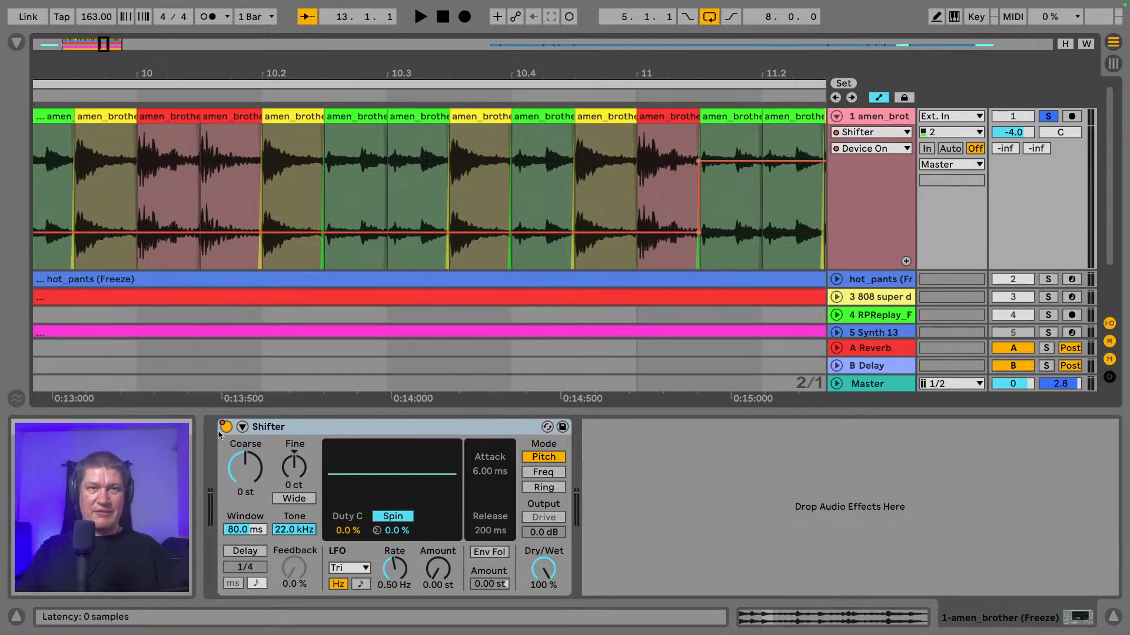
{"action": "mouse_move", "coordinate": [472, 70]}
{"action": "left_mouse_down"}
{"action": "mouse_move", "coordinate": [472, 59]}
{"action": "mouse_move", "coordinate": [458, 77]}
{"action": "left_mouse_up"}
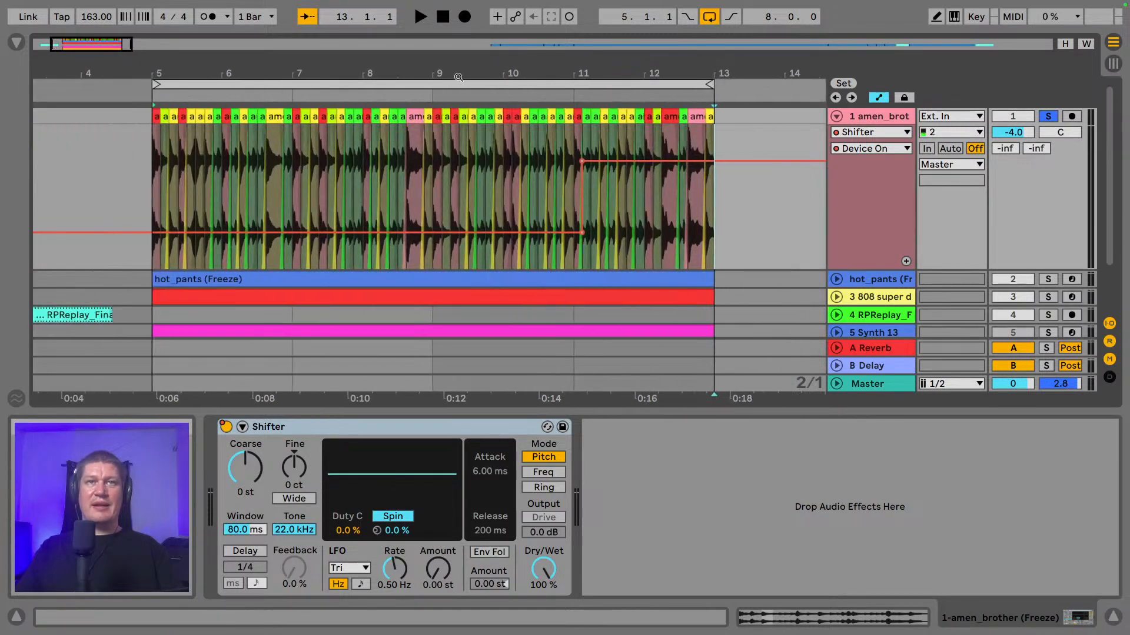
{"action": "left_click_drag", "start_coordinate": [152, 189], "coordinate": [557, 202]}
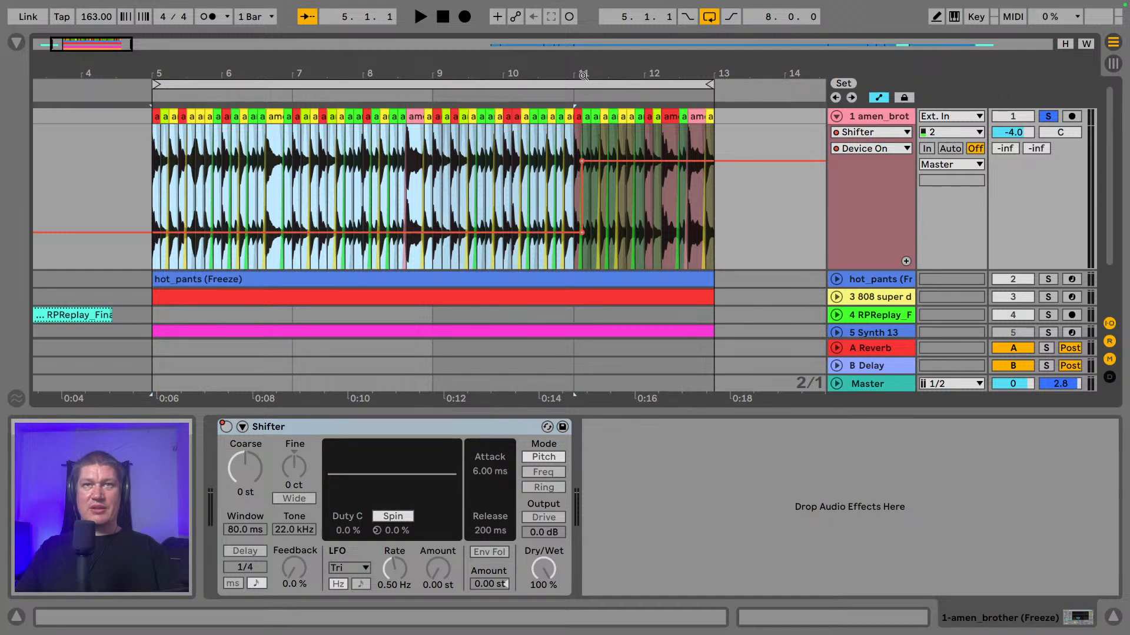
{"action": "mouse_move", "coordinate": [584, 76]}
{"action": "left_mouse_down"}
{"action": "mouse_move", "coordinate": [585, 165]}
{"action": "mouse_move", "coordinate": [596, 82]}
{"action": "mouse_move", "coordinate": [630, 50]}
{"action": "mouse_move", "coordinate": [611, 59]}
{"action": "left_mouse_up"}
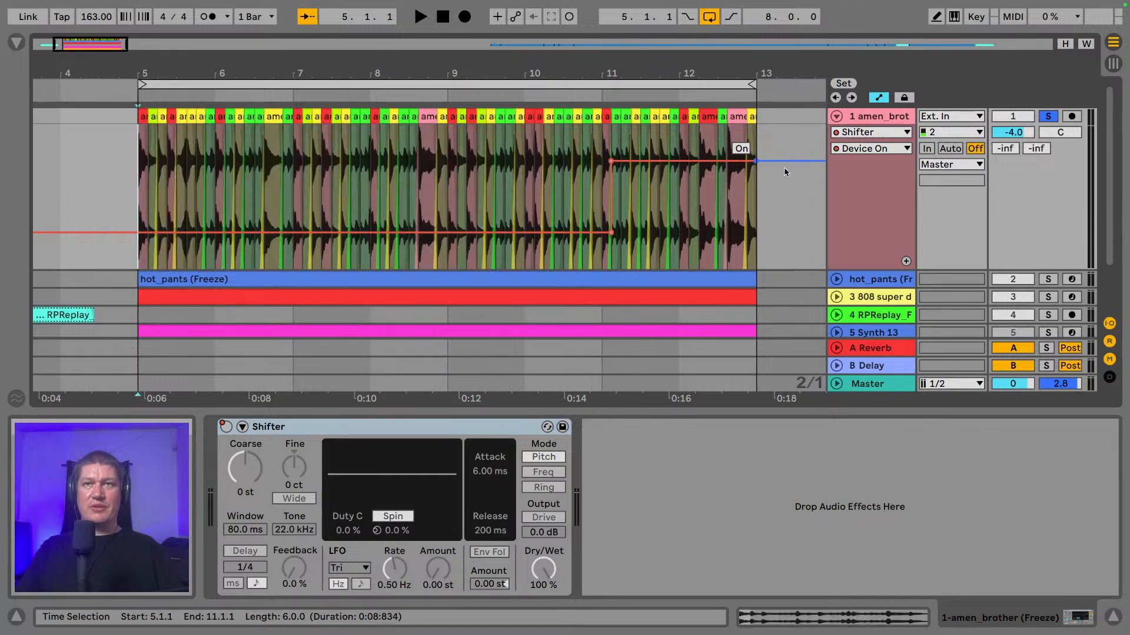
{"action": "left_click_drag", "start_coordinate": [784, 167], "coordinate": [784, 233]}
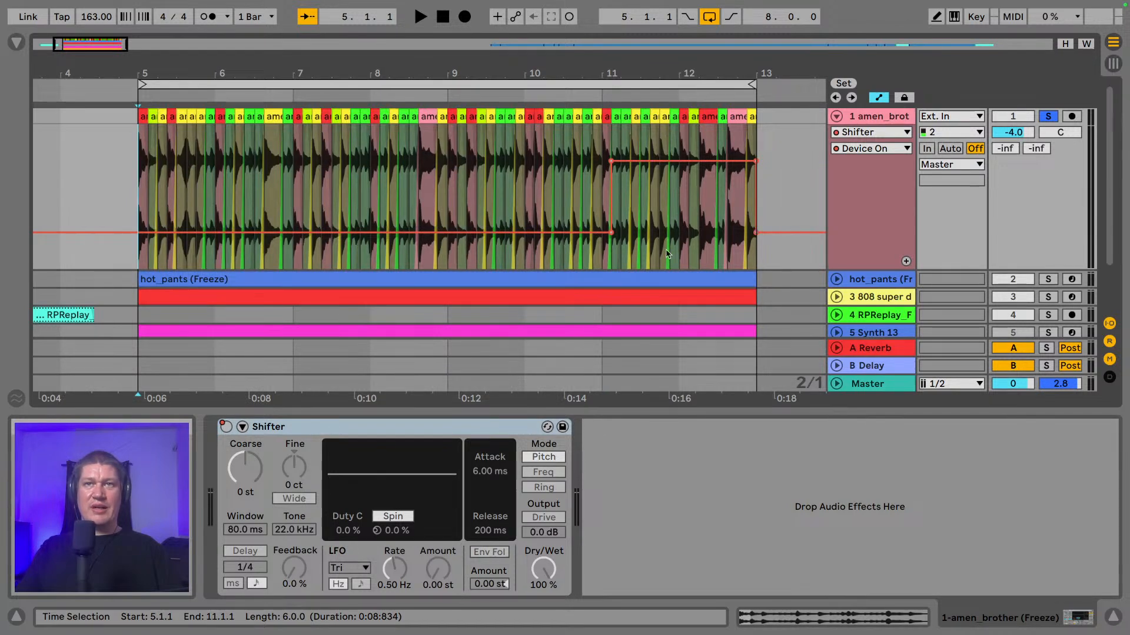
- Automate Shifter's Pitch Coarse on the amen_brother track as a ramp from 0 st just after bar 11 to 10 st at bar 13
{"action": "left_click", "coordinate": [252, 471]}
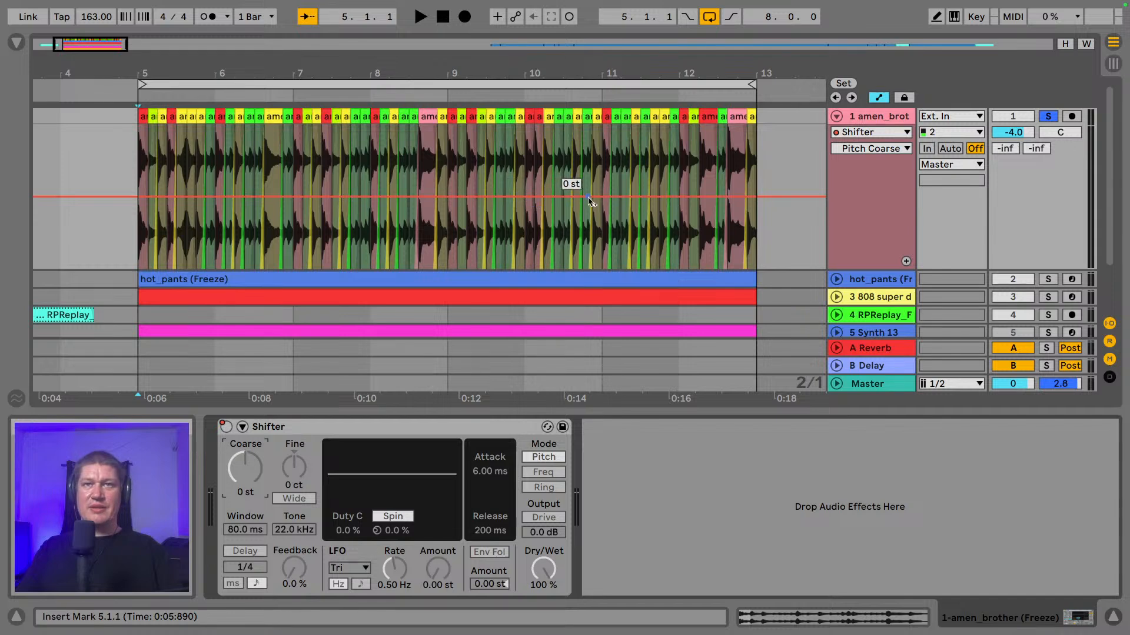
{"action": "left_click", "coordinate": [608, 196]}
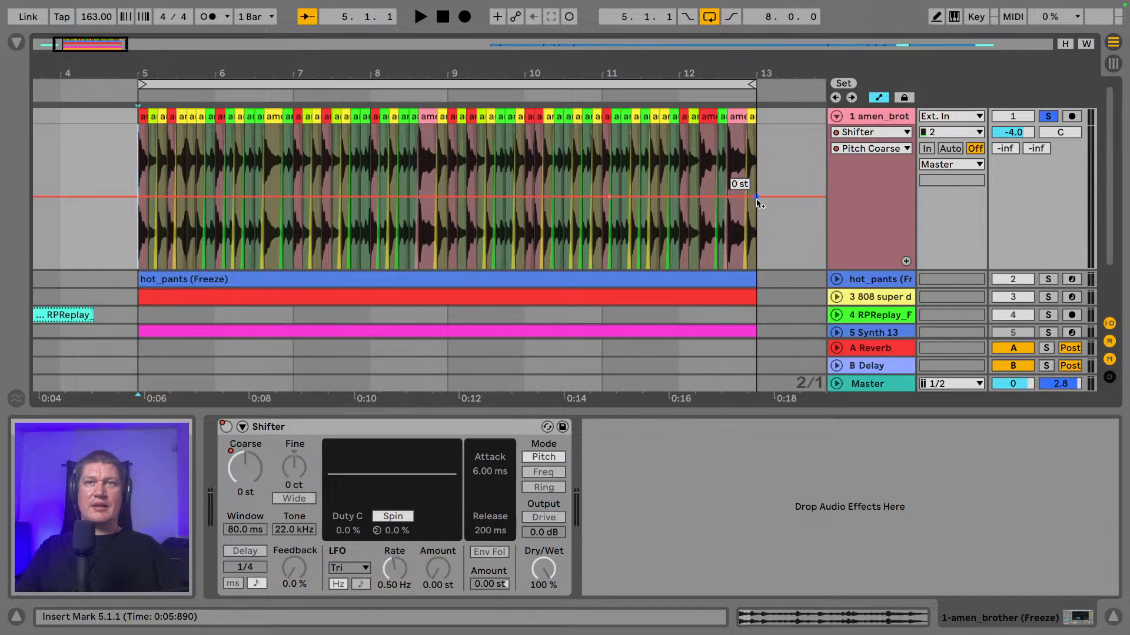
{"action": "left_click_drag", "start_coordinate": [757, 201], "coordinate": [757, 179]}
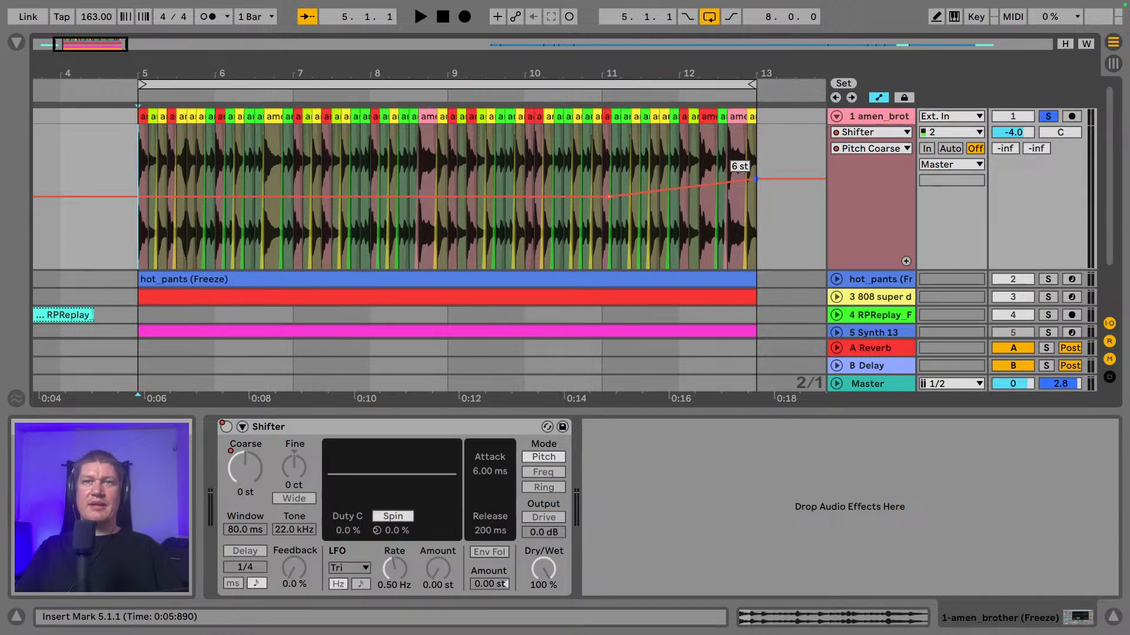
{"action": "left_click_drag", "start_coordinate": [758, 179], "coordinate": [756, 167]}
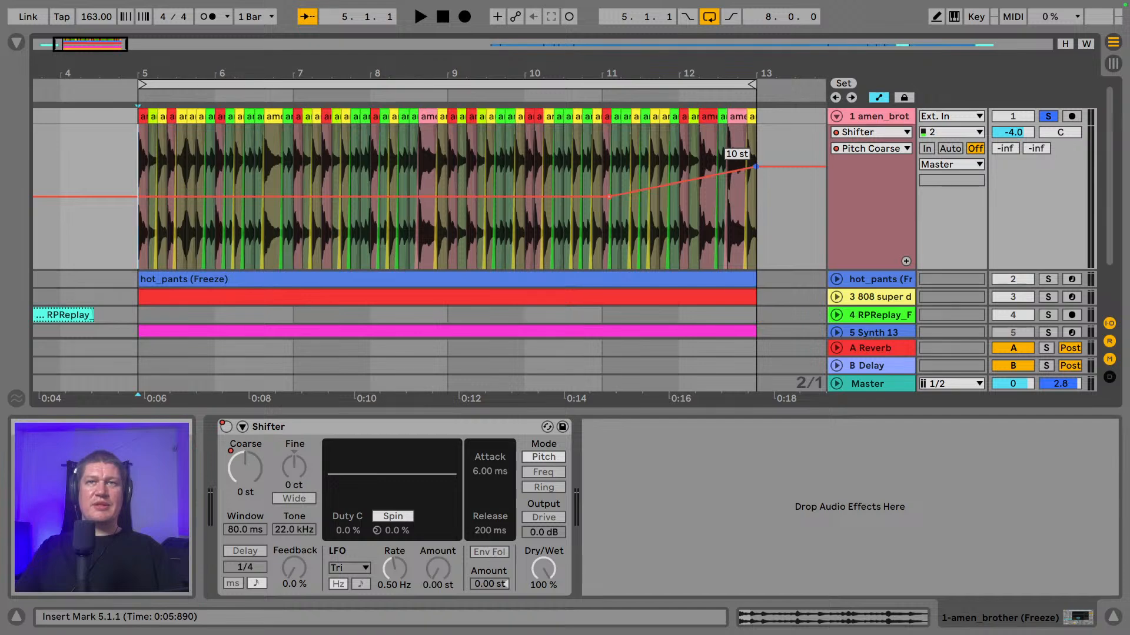
- Set the fixed grid to 1 Bar and raise the end point of the Pitch Coarse ramp at bar 13 slightly
{"action": "right_click", "coordinate": [794, 207]}
{"action": "left_click", "coordinate": [968, 465]}
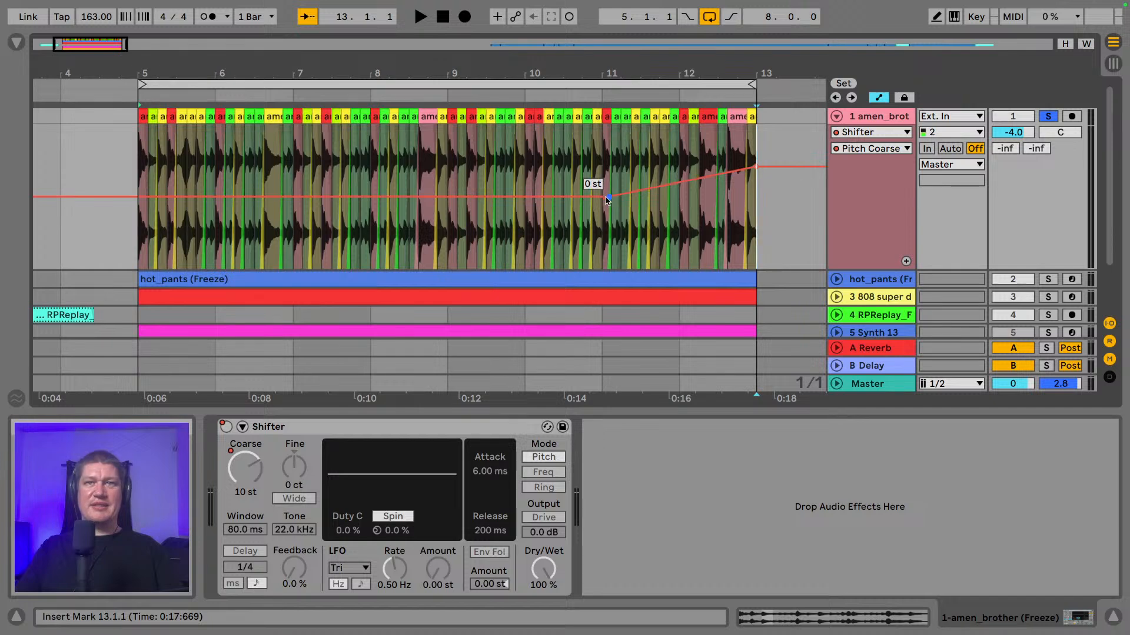
{"action": "left_click", "coordinate": [608, 238]}
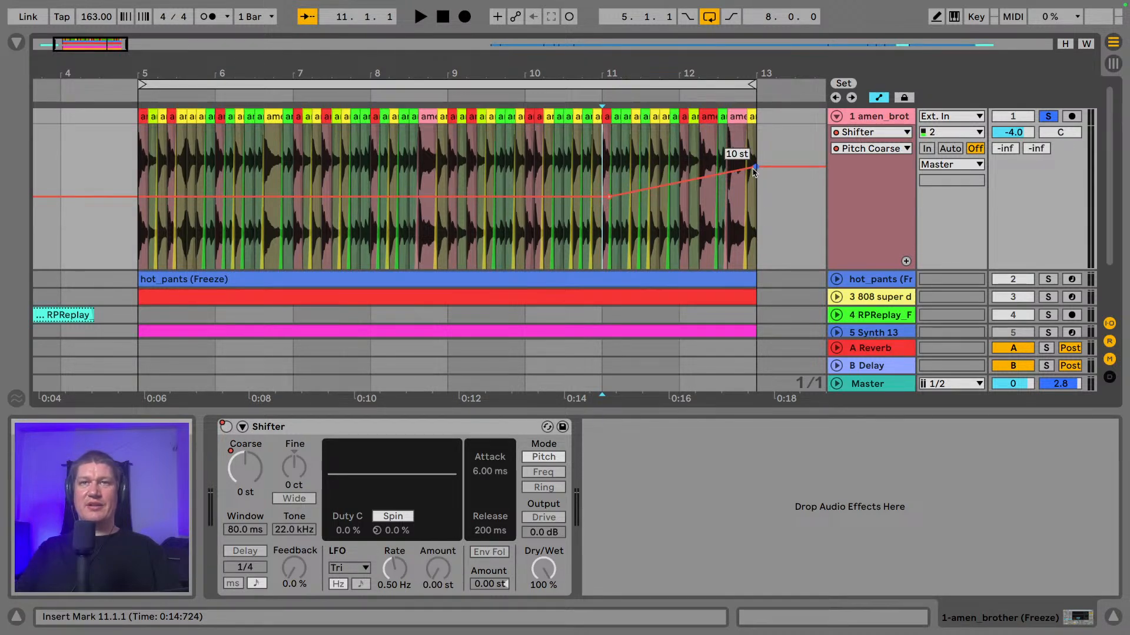
{"action": "left_click_drag", "start_coordinate": [754, 171], "coordinate": [755, 161]}
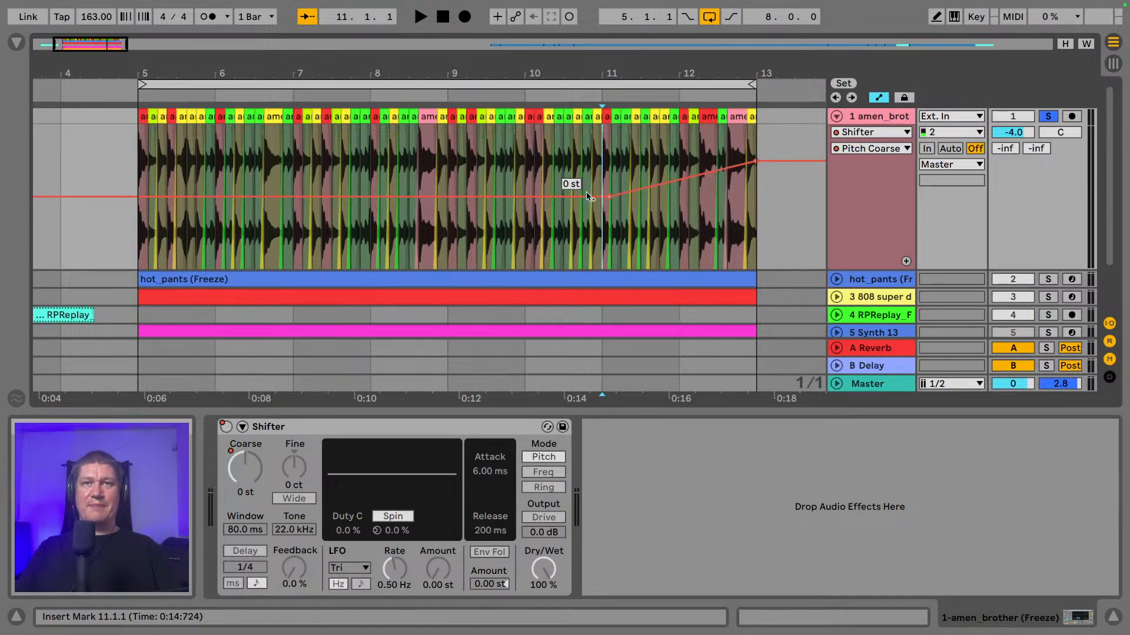
- Play the loop from bar 5 and move the 0 st start point of the Pitch Coarse ramp exactly onto bar 11
{"action": "left_click", "coordinate": [129, 158]}
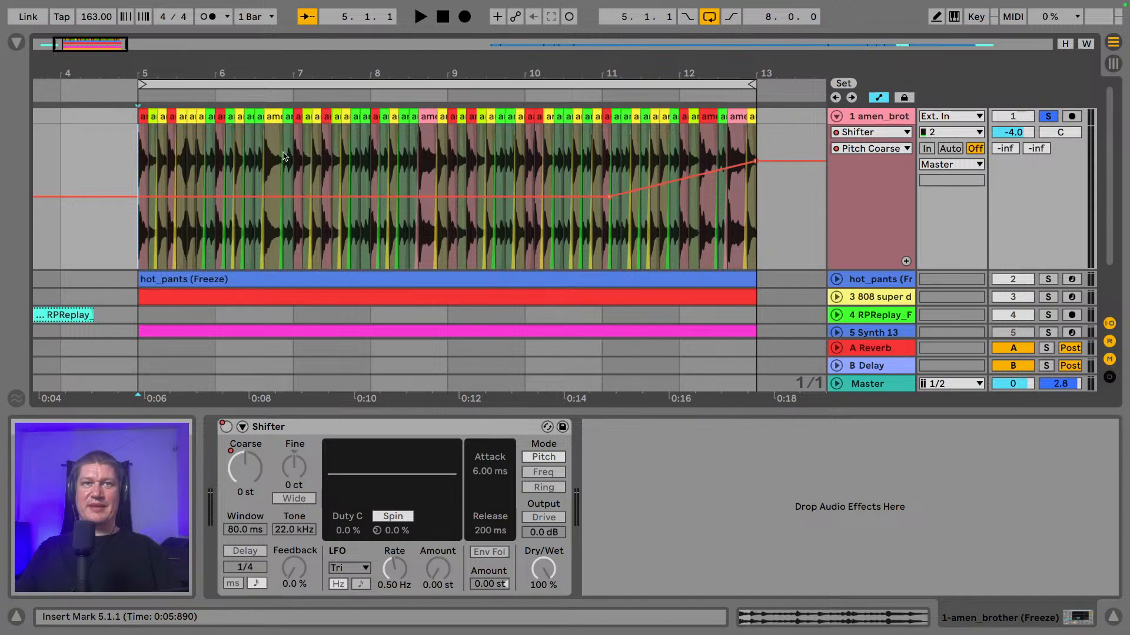
{"action": "key", "text": "space"}
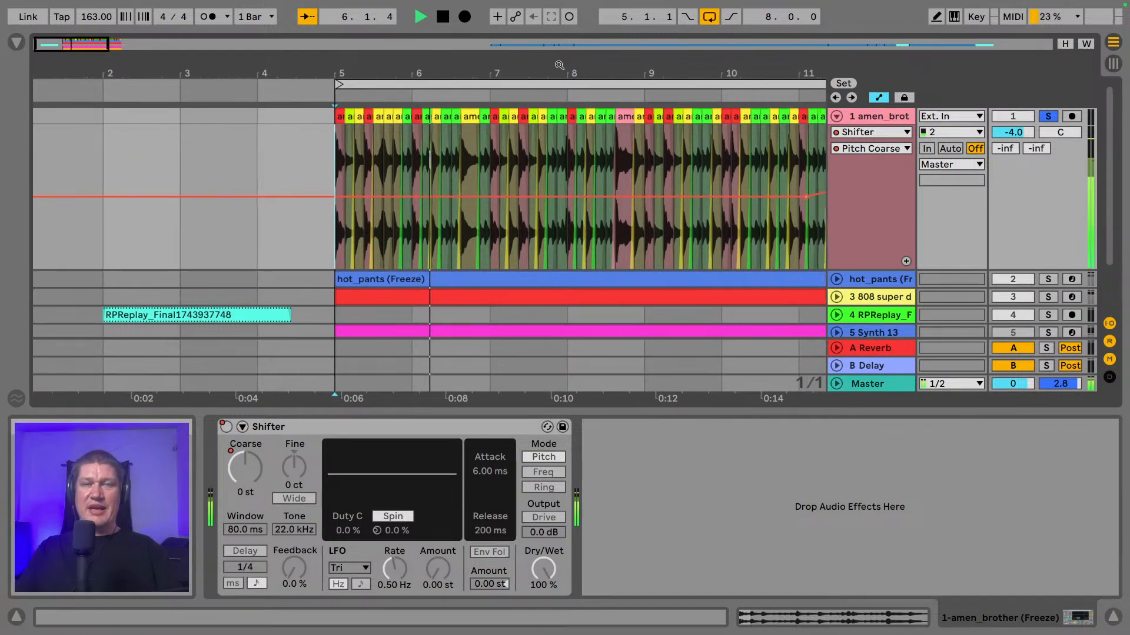
{"action": "left_click_drag", "start_coordinate": [558, 64], "coordinate": [333, 65]}
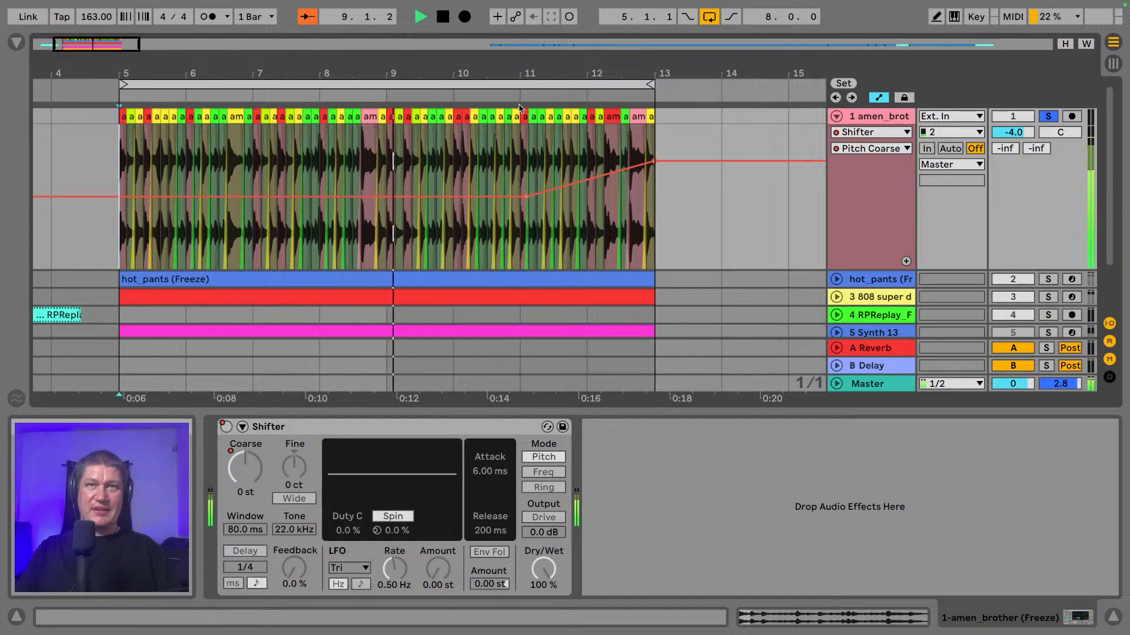
{"action": "left_click_drag", "start_coordinate": [510, 68], "coordinate": [513, 123]}
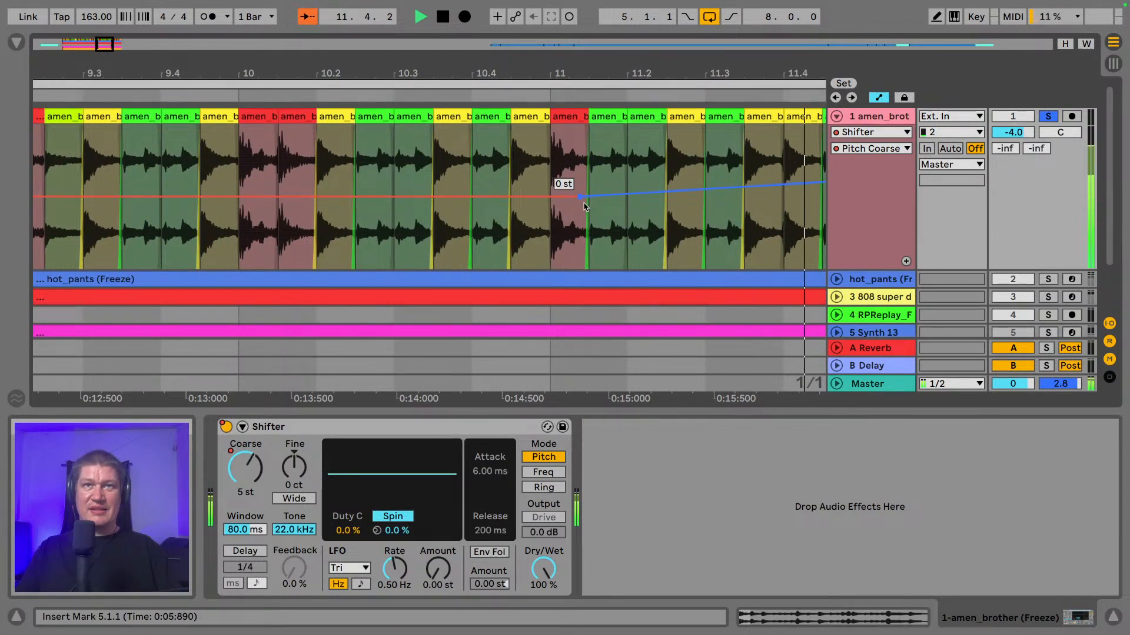
{"action": "left_click_drag", "start_coordinate": [578, 203], "coordinate": [548, 203]}
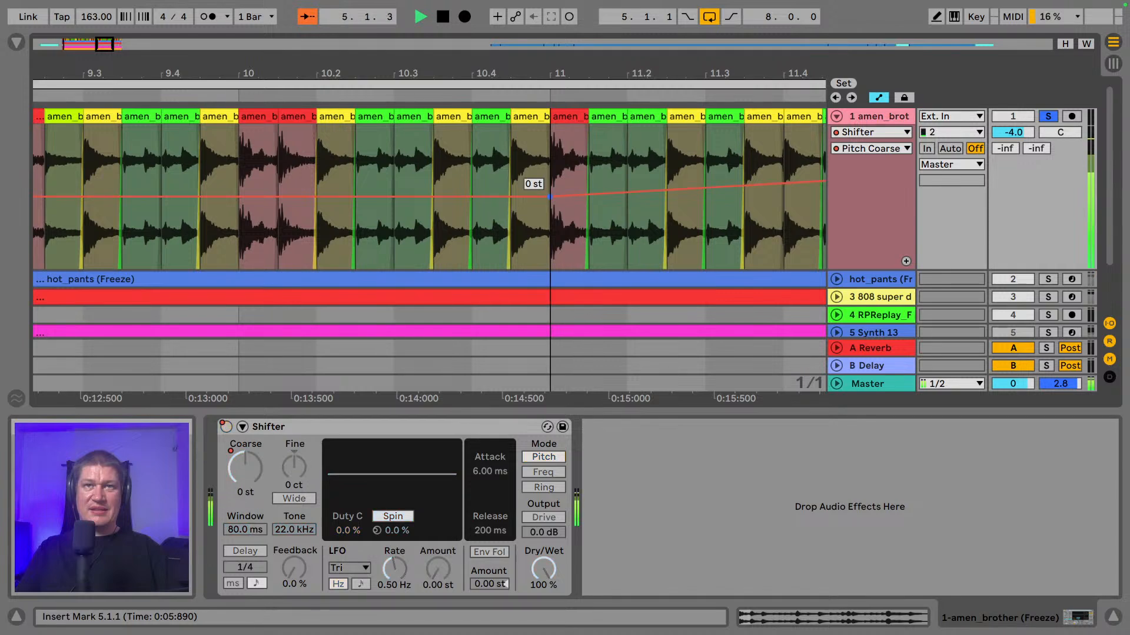
{"action": "key", "text": "space"}
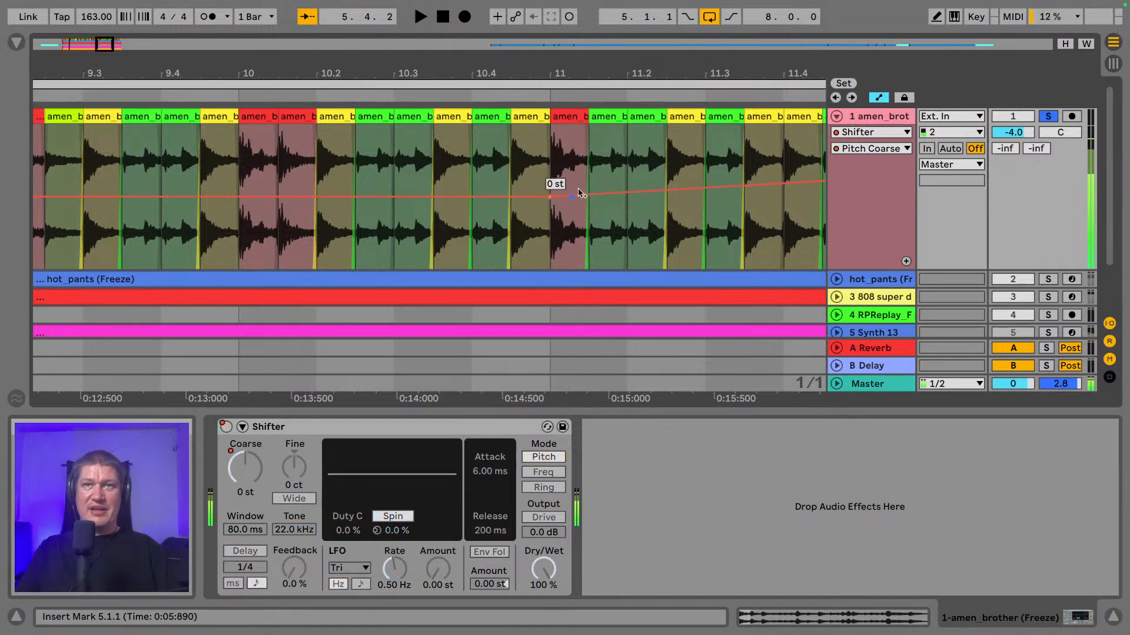
- Display Shifter's Device On automation and move its switch-on point back to exactly bar 11
{"action": "left_click", "coordinate": [878, 134]}
{"action": "left_click", "coordinate": [864, 161]}
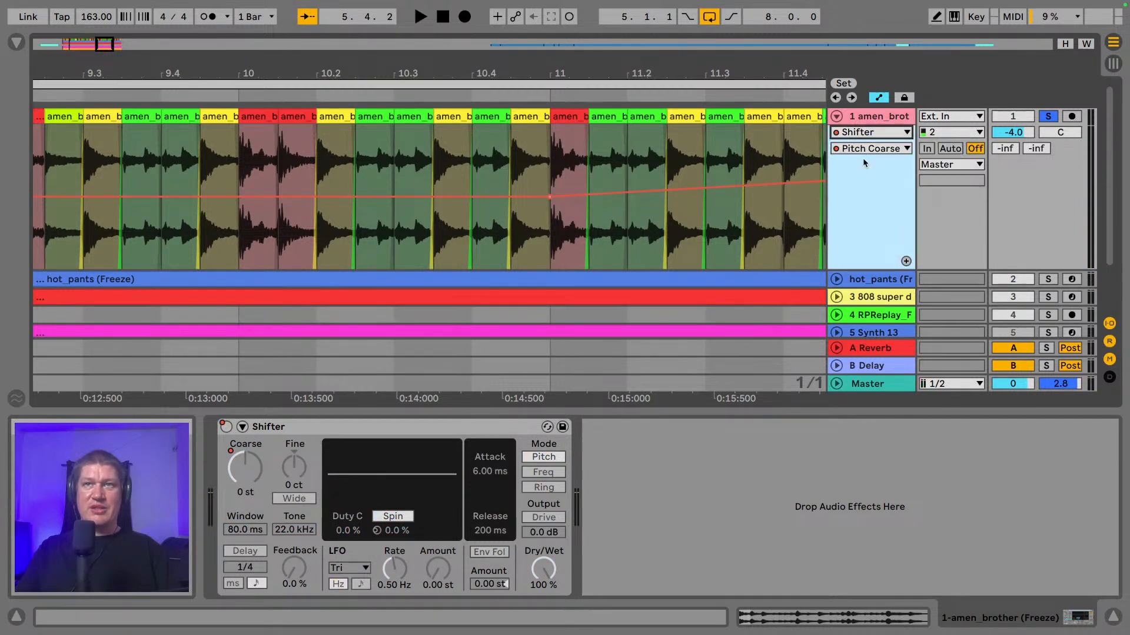
{"action": "left_click", "coordinate": [864, 149]}
{"action": "left_click", "coordinate": [867, 158]}
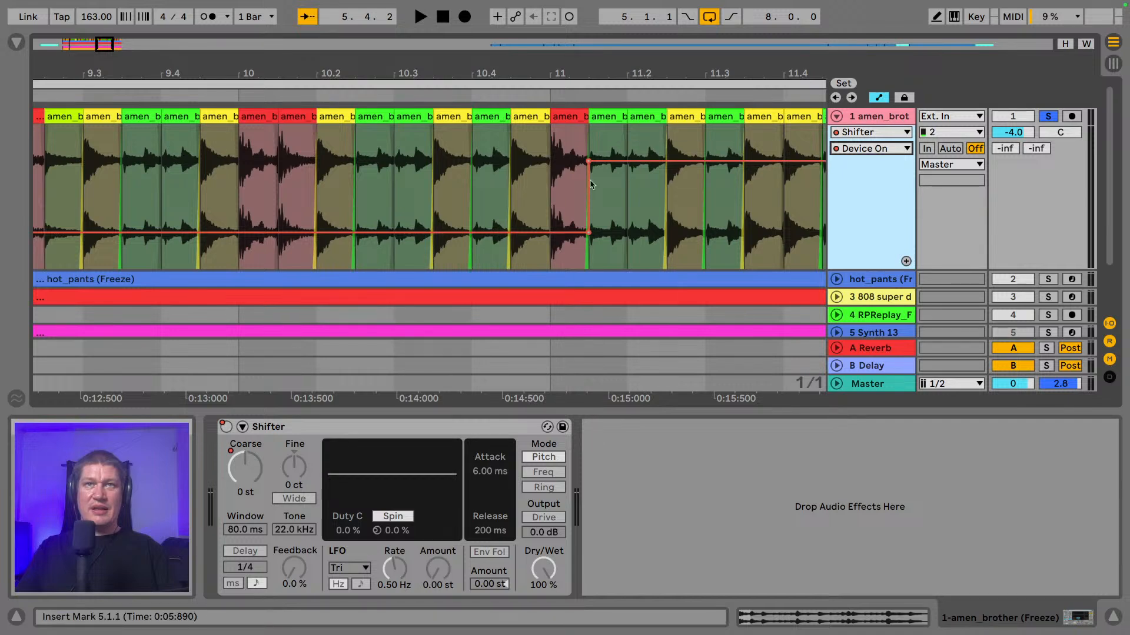
{"action": "left_click", "coordinate": [549, 233]}
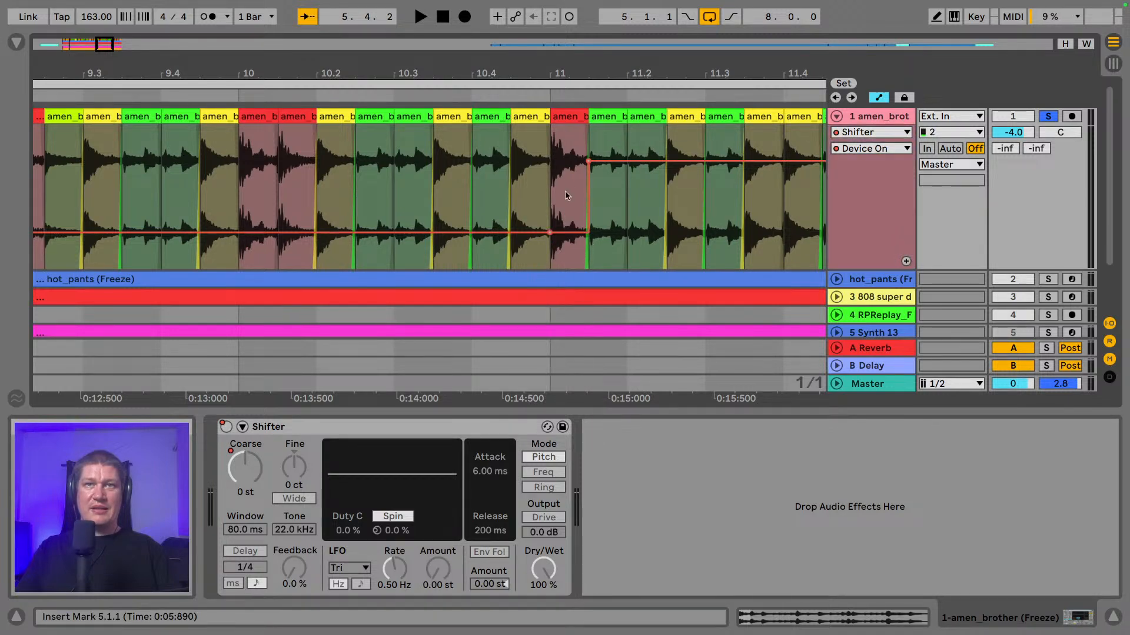
{"action": "left_click_drag", "start_coordinate": [589, 160], "coordinate": [550, 160]}
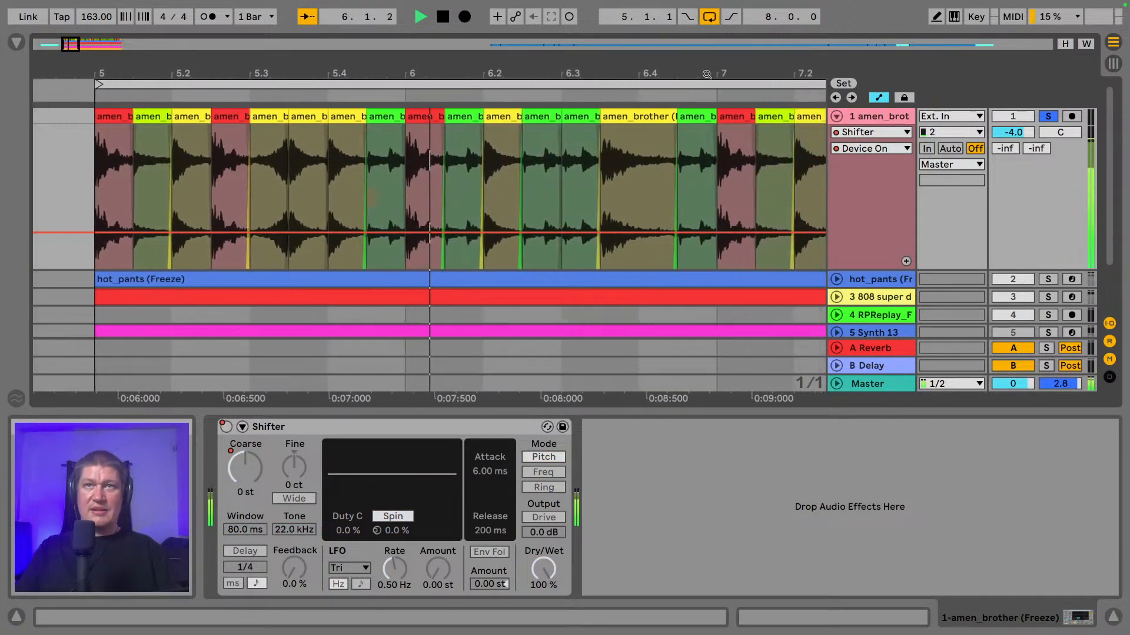
- Play the loop and unsolo the amen_brother track to hear the pitched break with the other tracks
{"action": "left_click_drag", "start_coordinate": [706, 74], "coordinate": [285, 23]}
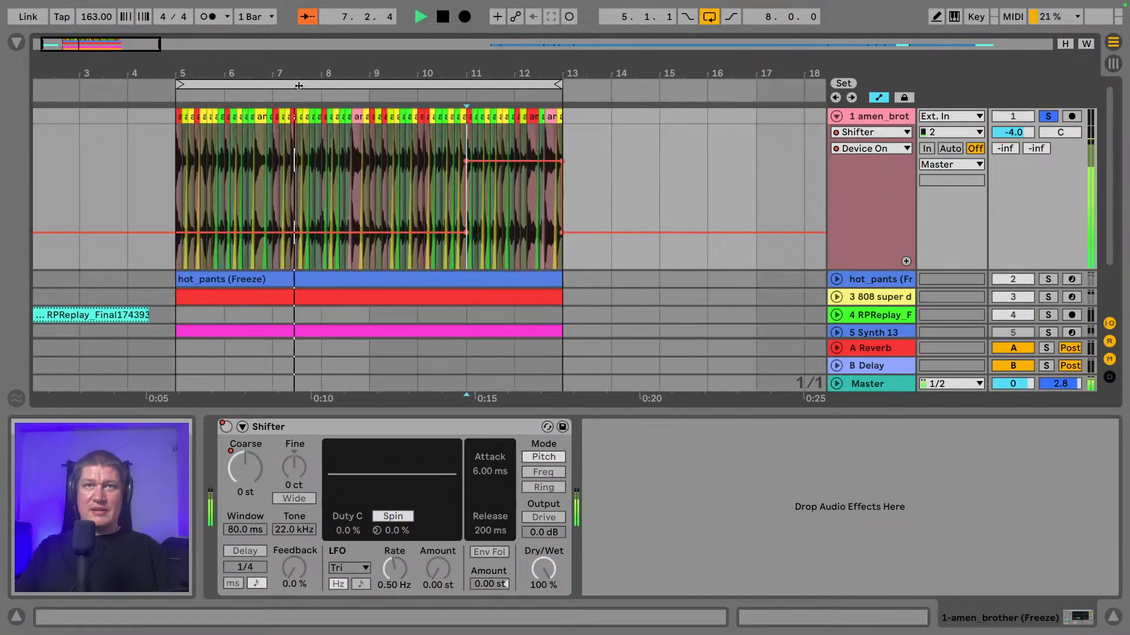
{"action": "left_click", "coordinate": [1048, 116]}
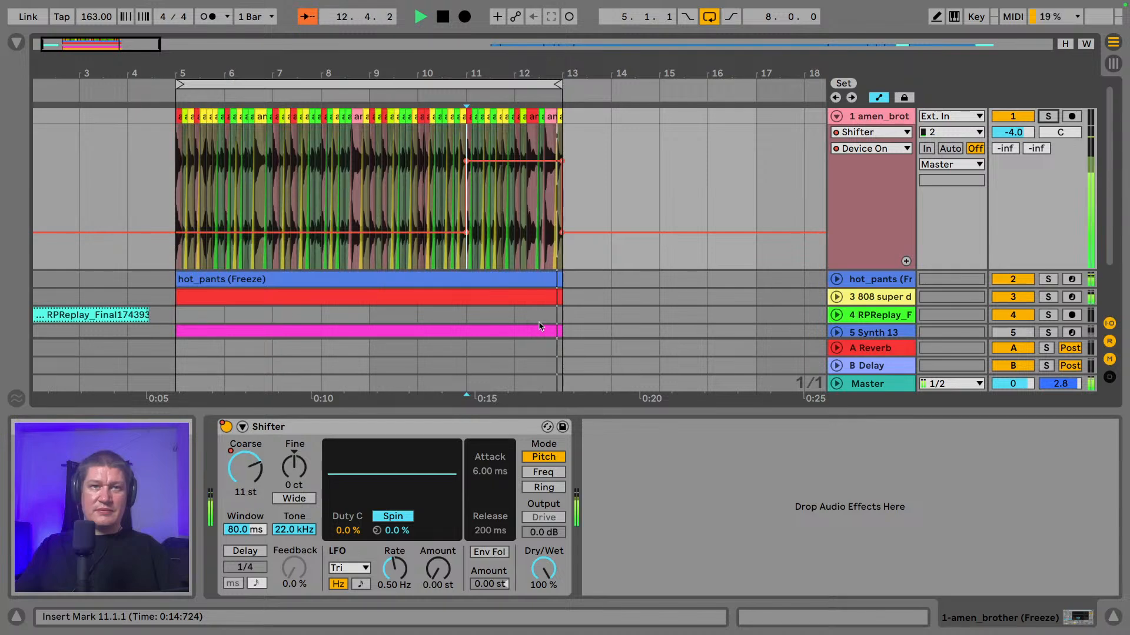
{"action": "key", "text": "space"}
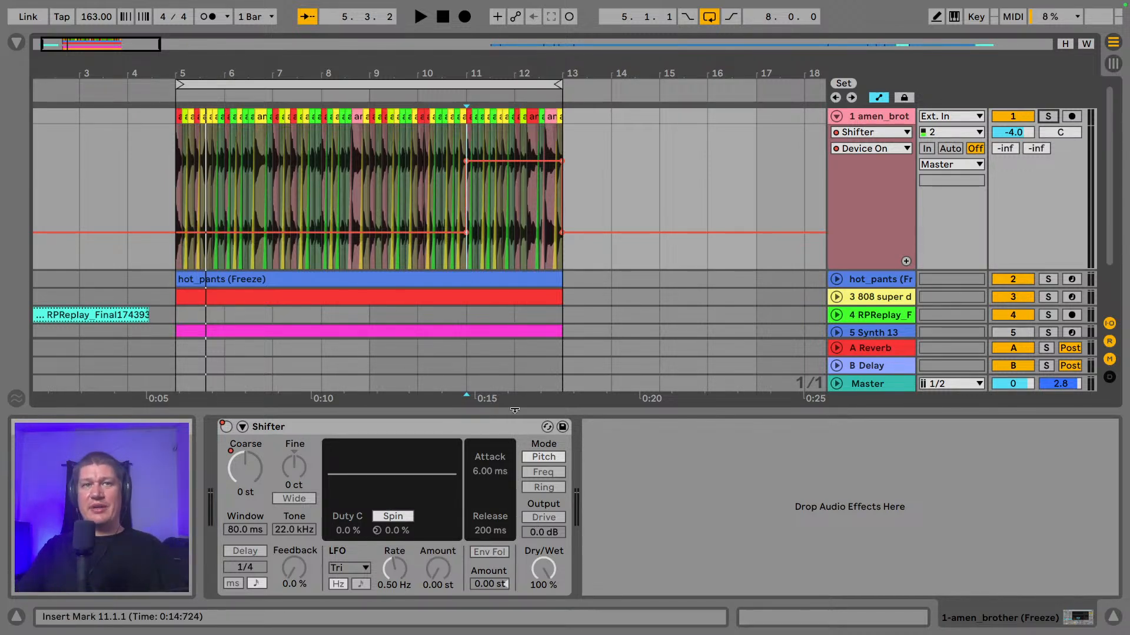
- Delete the Shifter device from the amen_brother track and fold the track in the arrangement
{"action": "left_click", "coordinate": [442, 432]}
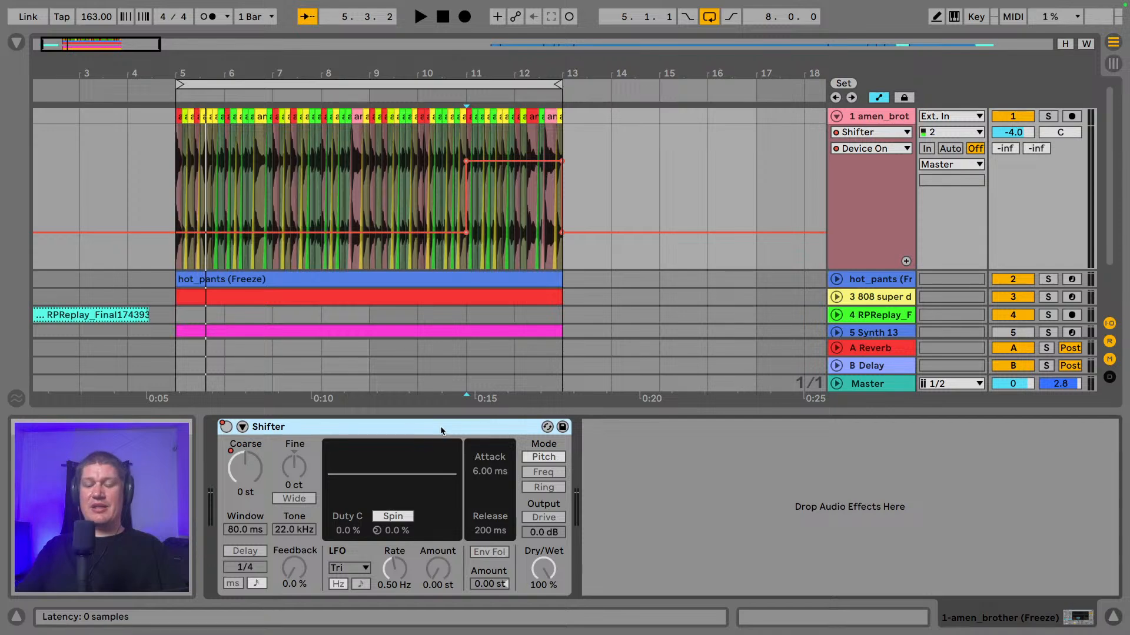
{"action": "key", "text": "Delete"}
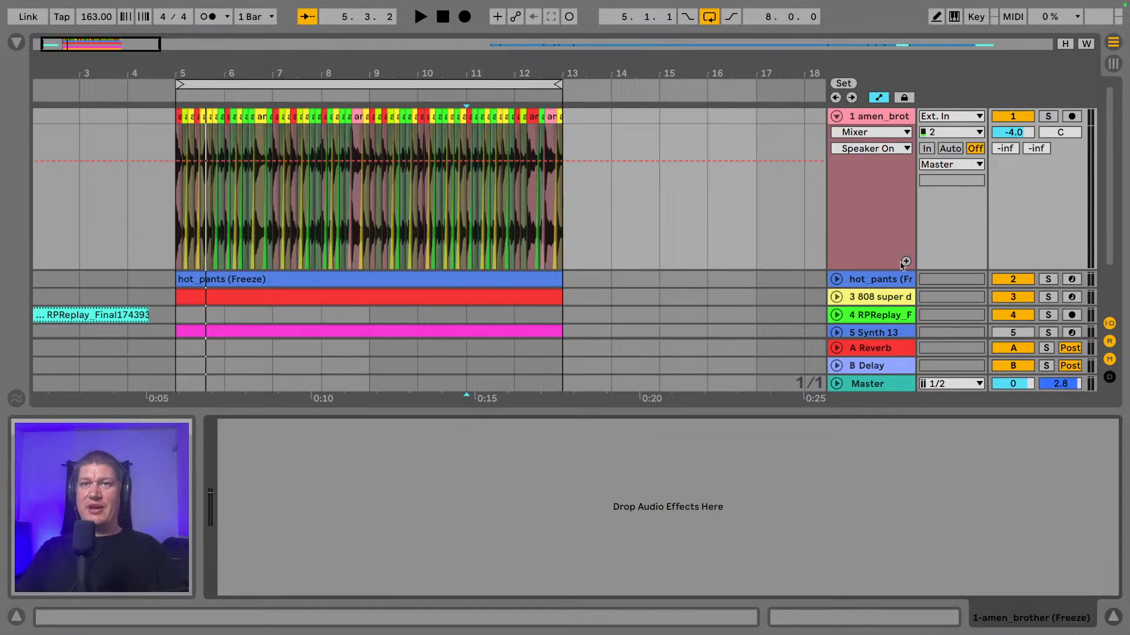
{"action": "left_click", "coordinate": [882, 219]}
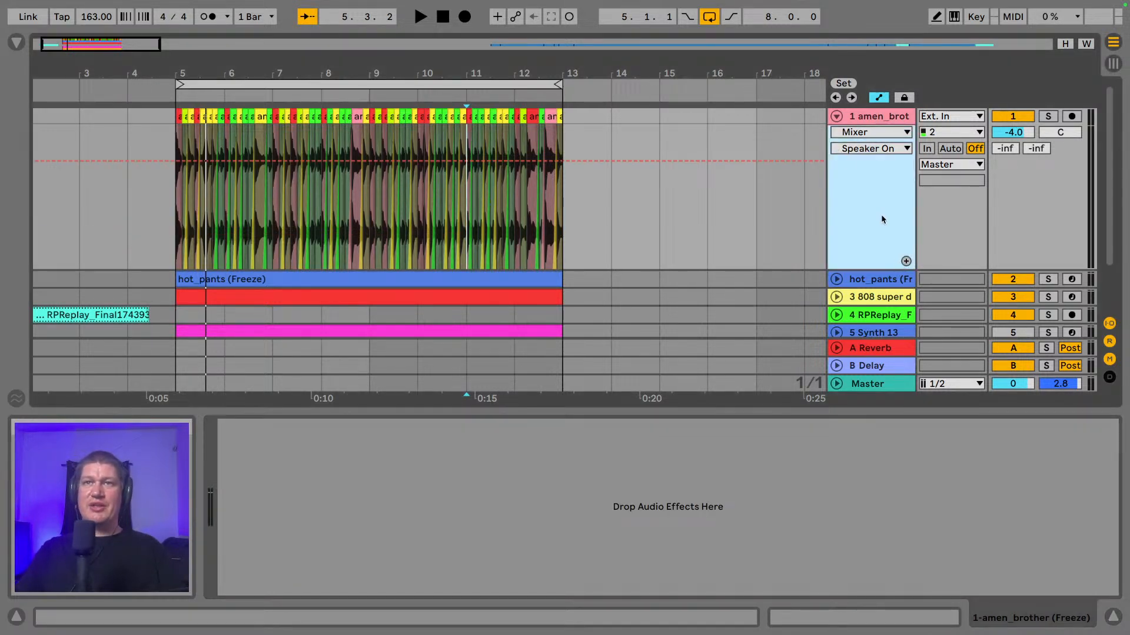
{"action": "left_click", "coordinate": [837, 117]}
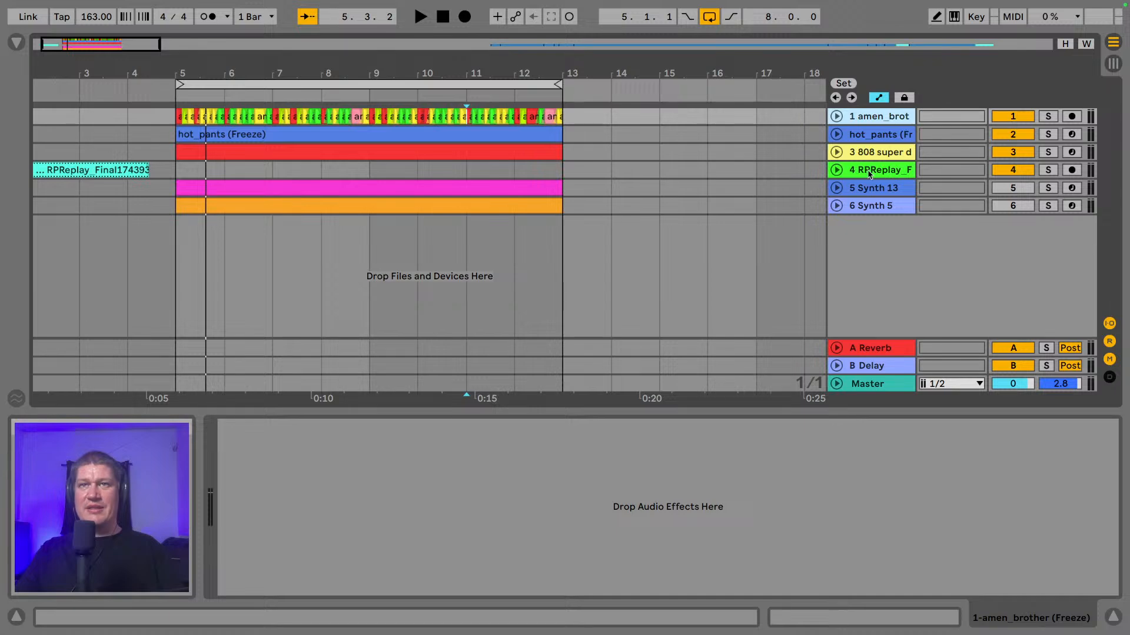
- Review the Delay and Hybrid Reverb settings in the Synth 5 track's device chain
{"action": "left_click", "coordinate": [873, 206]}
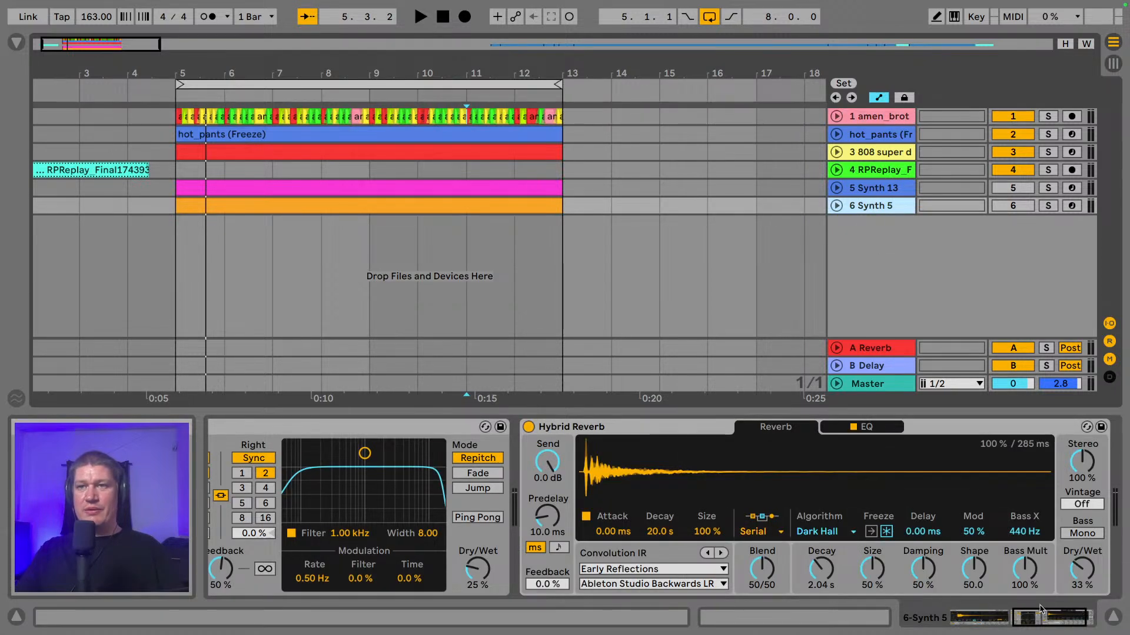
{"action": "left_click_drag", "start_coordinate": [1039, 616], "coordinate": [1054, 619]}
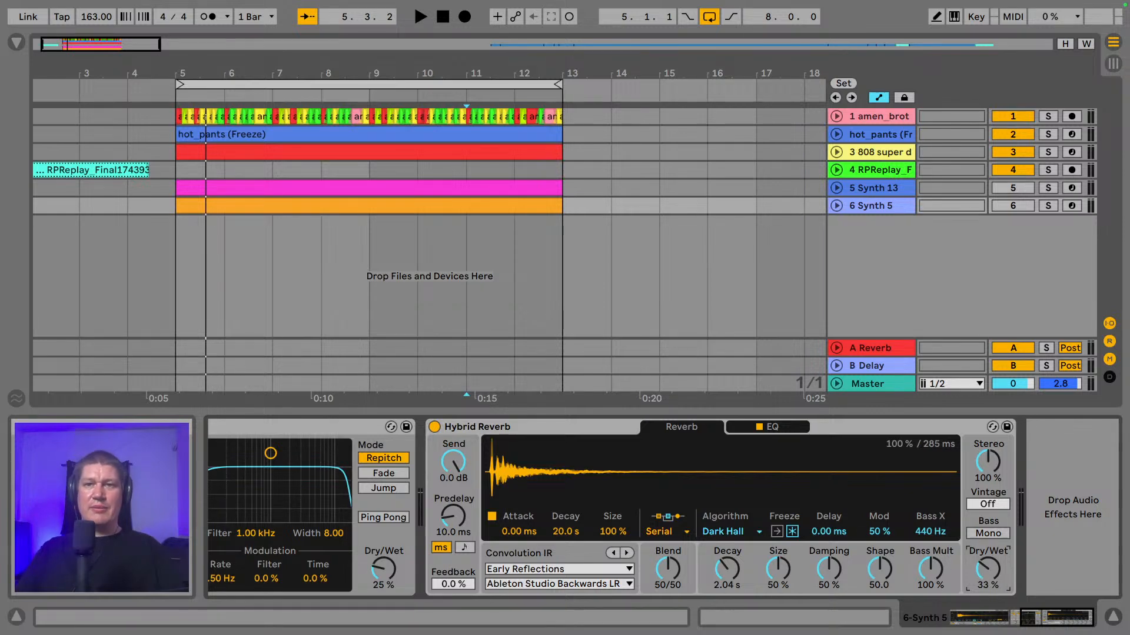
{"action": "left_click_drag", "start_coordinate": [1037, 616], "coordinate": [983, 624]}
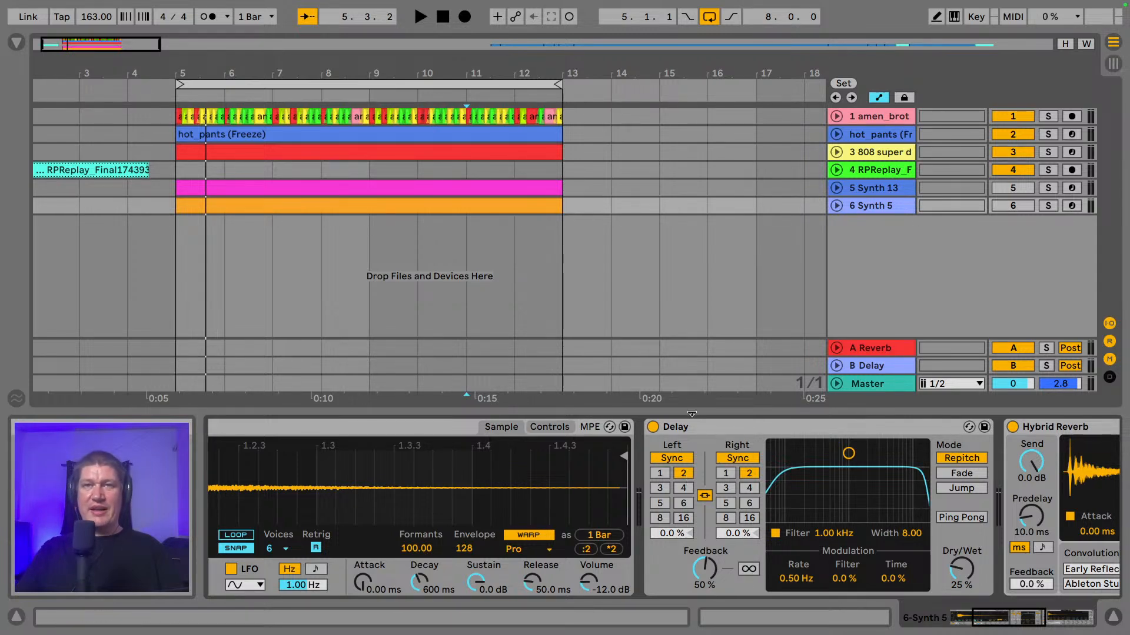
- Select the loop from bar 5 to bar 13, activate and solo Synth 5, and play the loop
{"action": "left_click_drag", "start_coordinate": [363, 72], "coordinate": [404, 73]}
{"action": "left_click", "coordinate": [406, 80]}
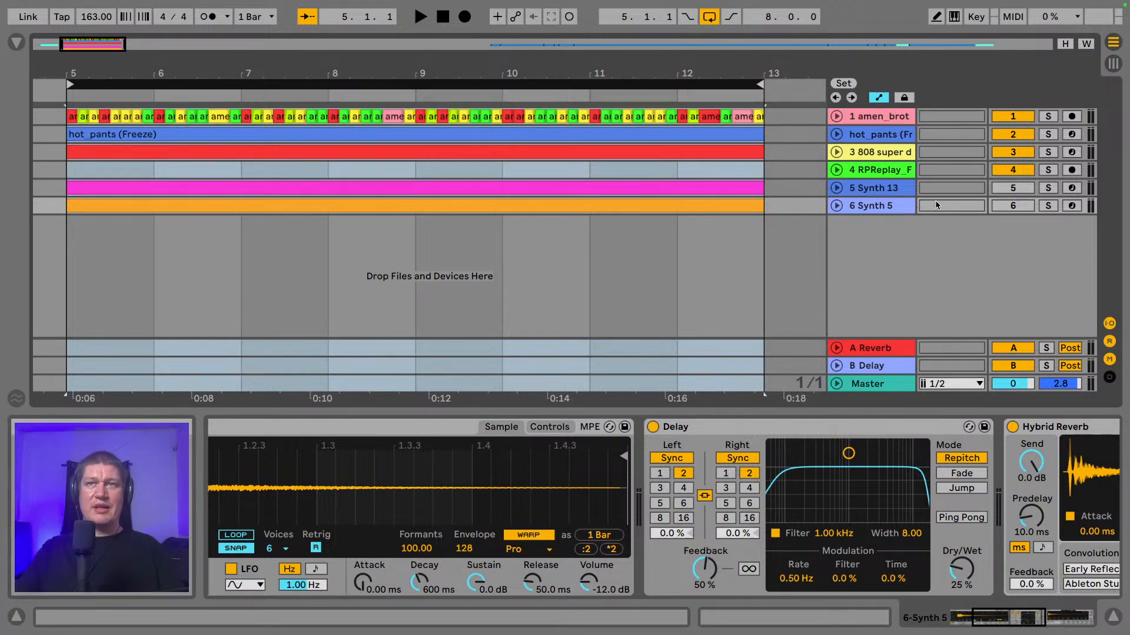
{"action": "left_click", "coordinate": [1013, 205]}
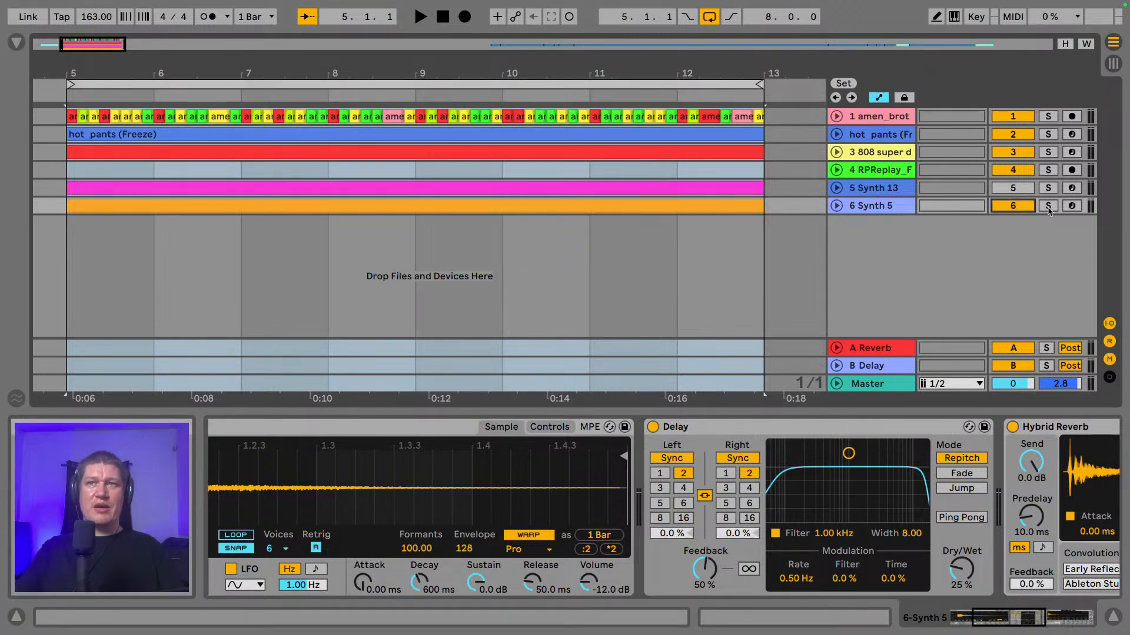
{"action": "left_click", "coordinate": [1047, 206]}
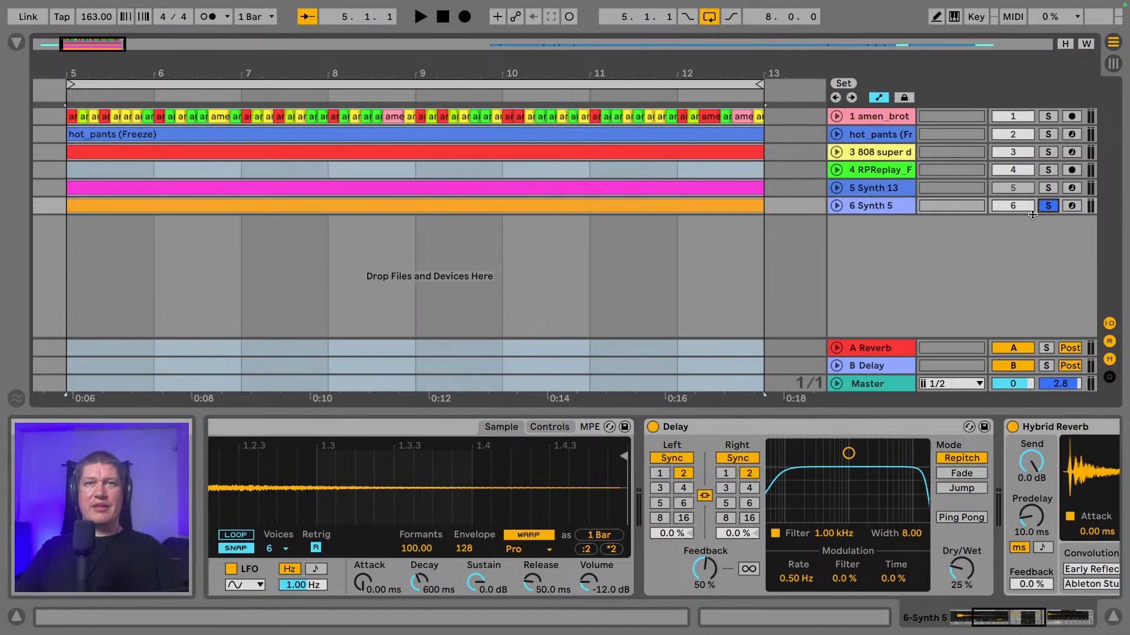
{"action": "key", "text": "space"}
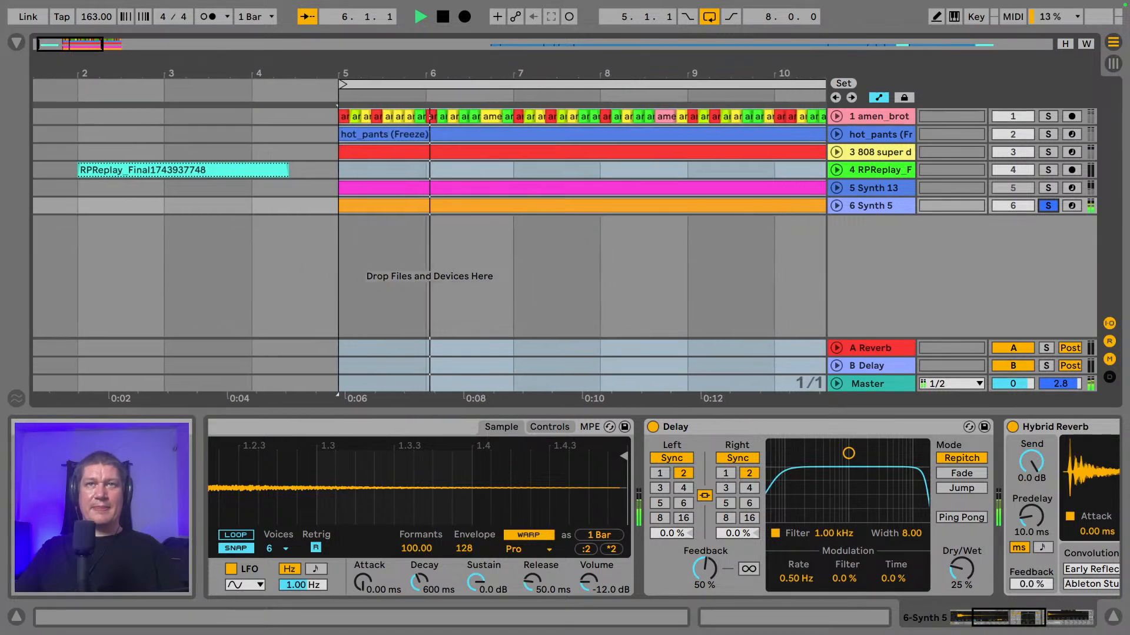
{"action": "left_click_drag", "start_coordinate": [654, 96], "coordinate": [450, 96]}
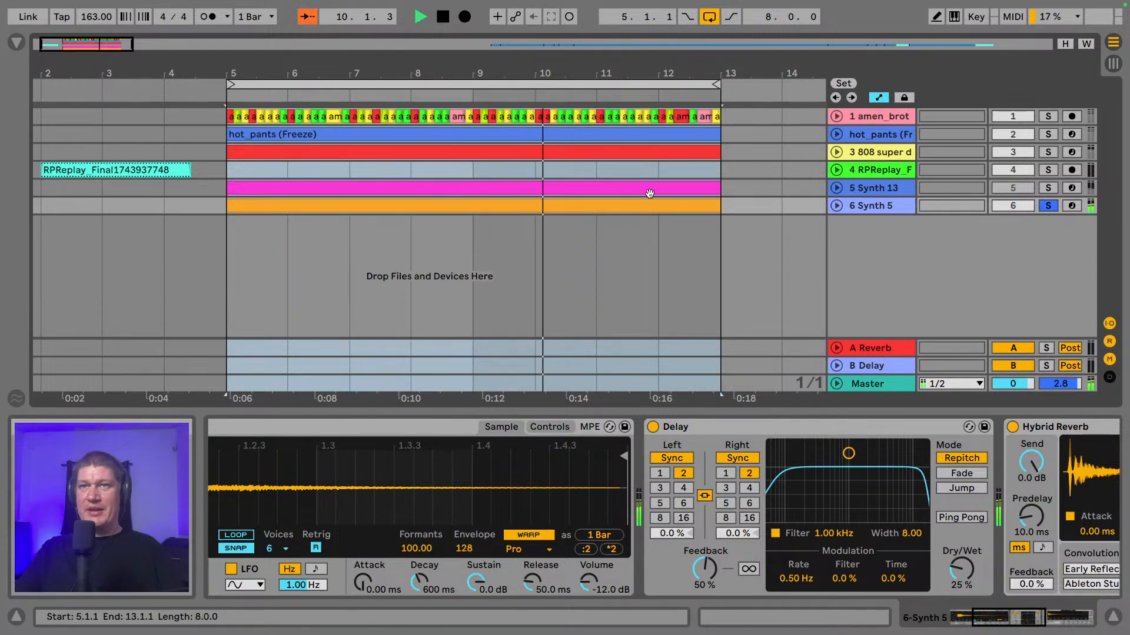
- Add Synth 13 to the solo and set its EQ Eight band 2 to 186 Hz and band 3 to 958 Hz at -0.87 dB
{"action": "left_click", "coordinate": [1048, 191], "text": "super"}
{"action": "left_click", "coordinate": [884, 189]}
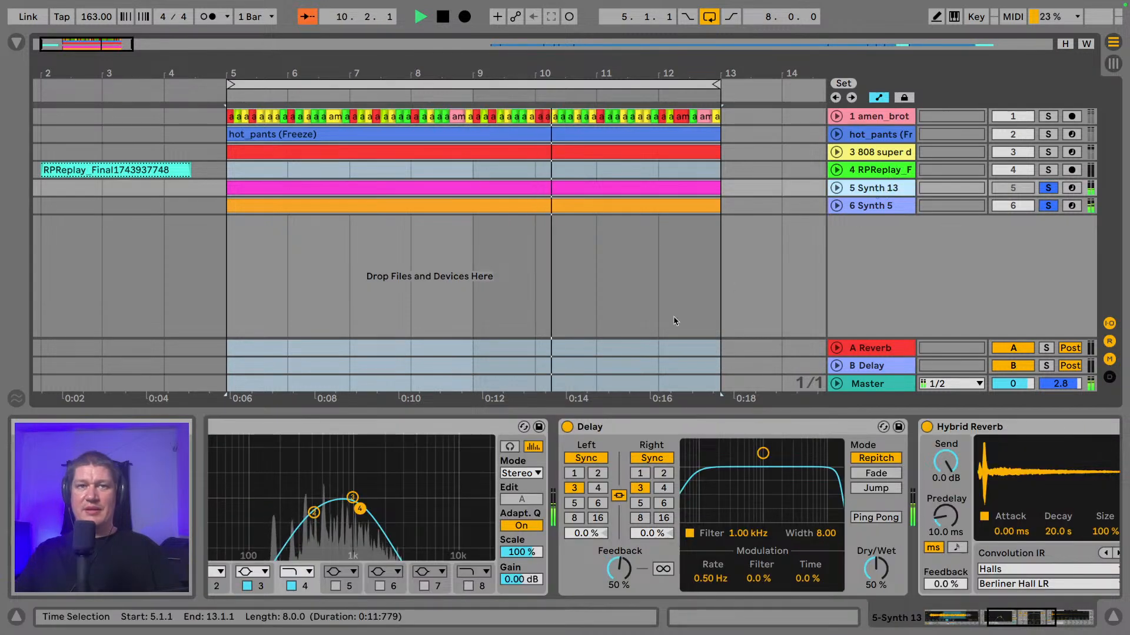
{"action": "left_click_drag", "start_coordinate": [1015, 618], "coordinate": [994, 623]}
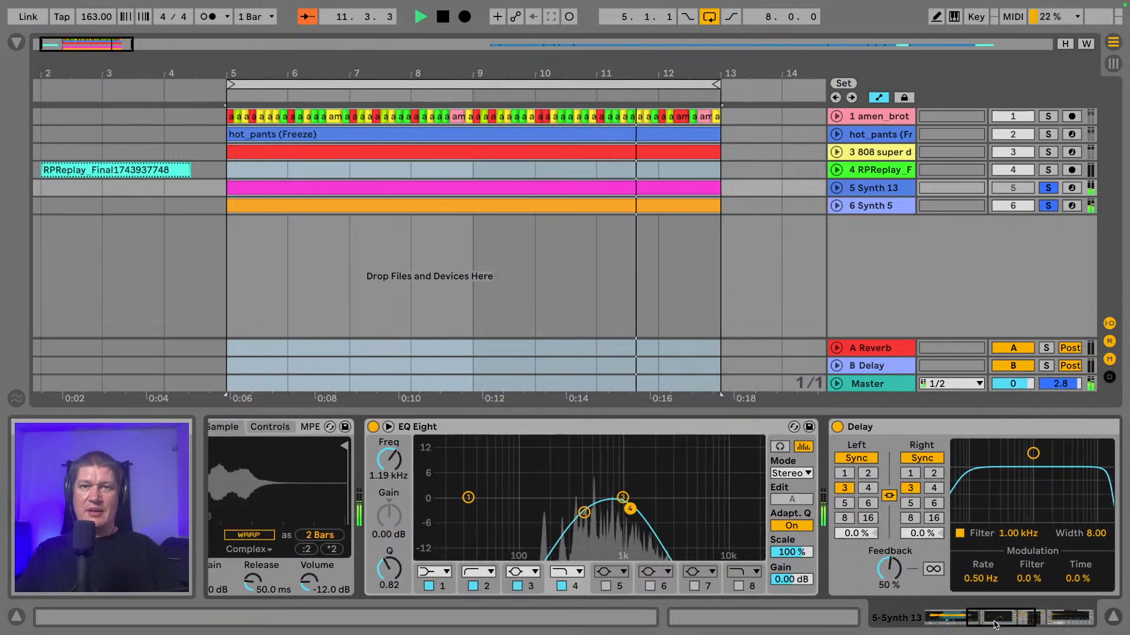
{"action": "left_click_drag", "start_coordinate": [583, 513], "coordinate": [547, 511]}
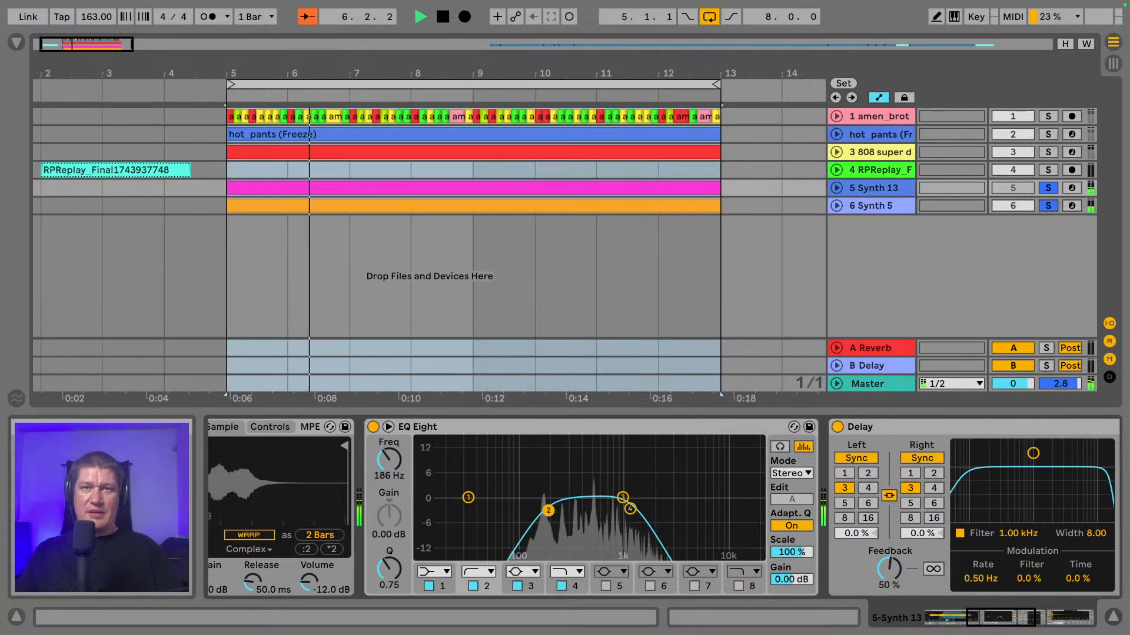
{"action": "left_click_drag", "start_coordinate": [622, 497], "coordinate": [618, 505]}
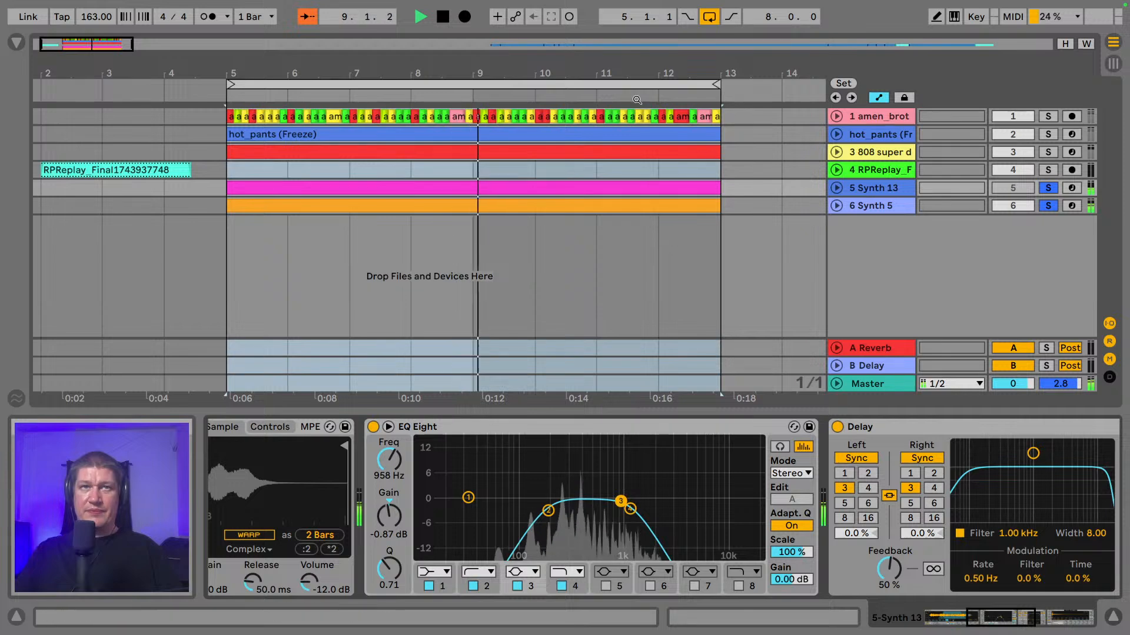
- Unsolo both synth tracks, compare the loop with Synth 5 on and muted, and stop playback with it muted
{"action": "left_click_drag", "start_coordinate": [220, 72], "coordinate": [220, 45]}
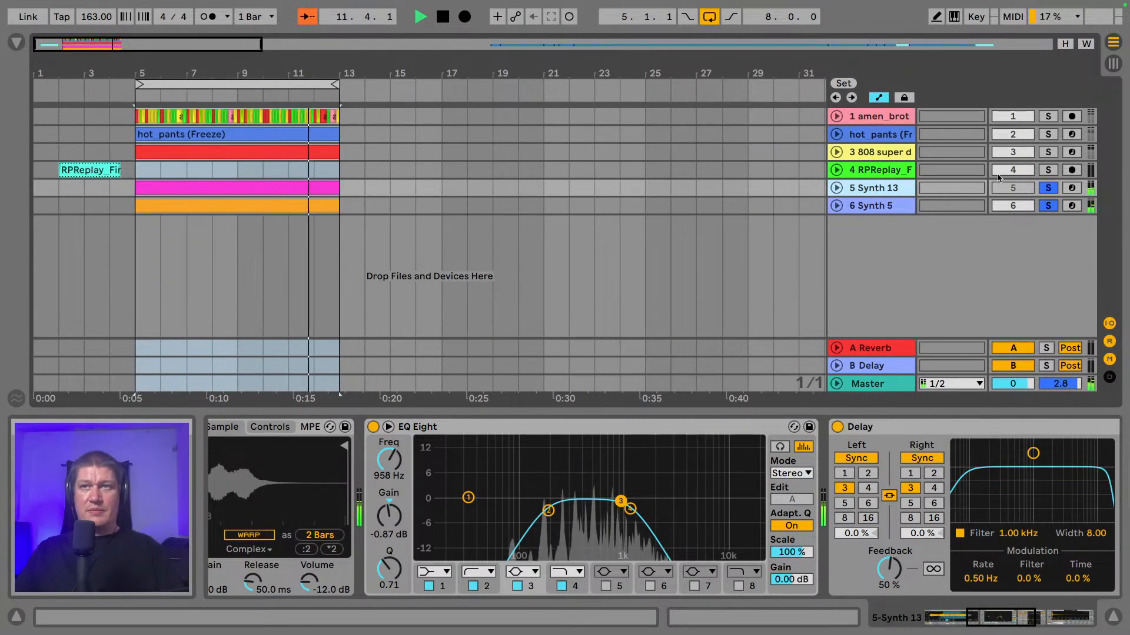
{"action": "left_click", "coordinate": [1043, 189]}
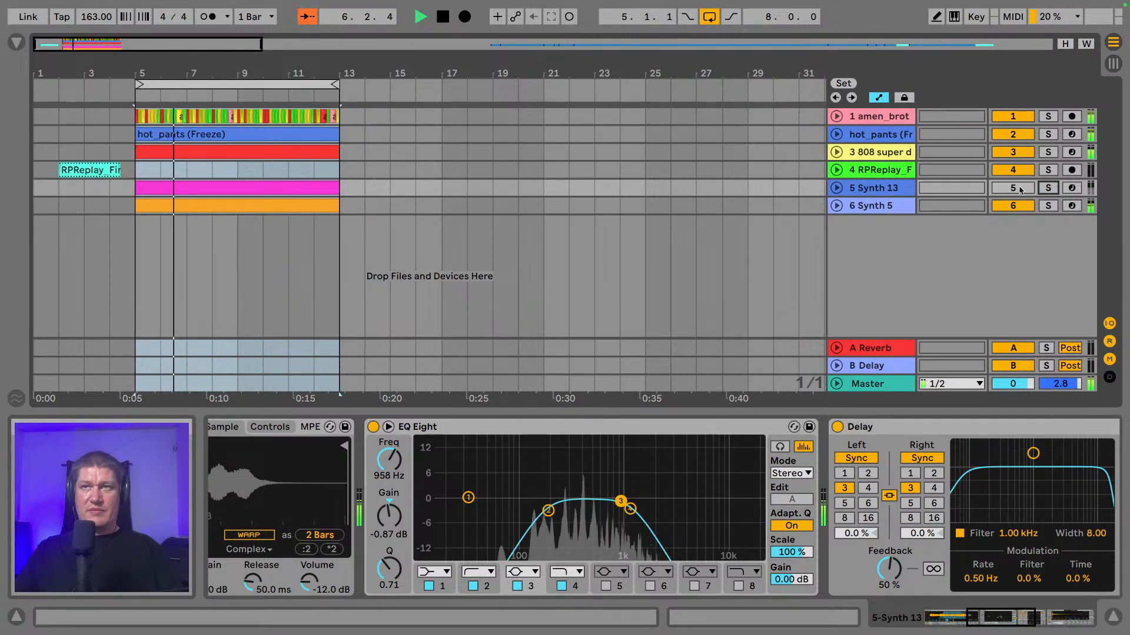
{"action": "left_click", "coordinate": [1016, 207]}
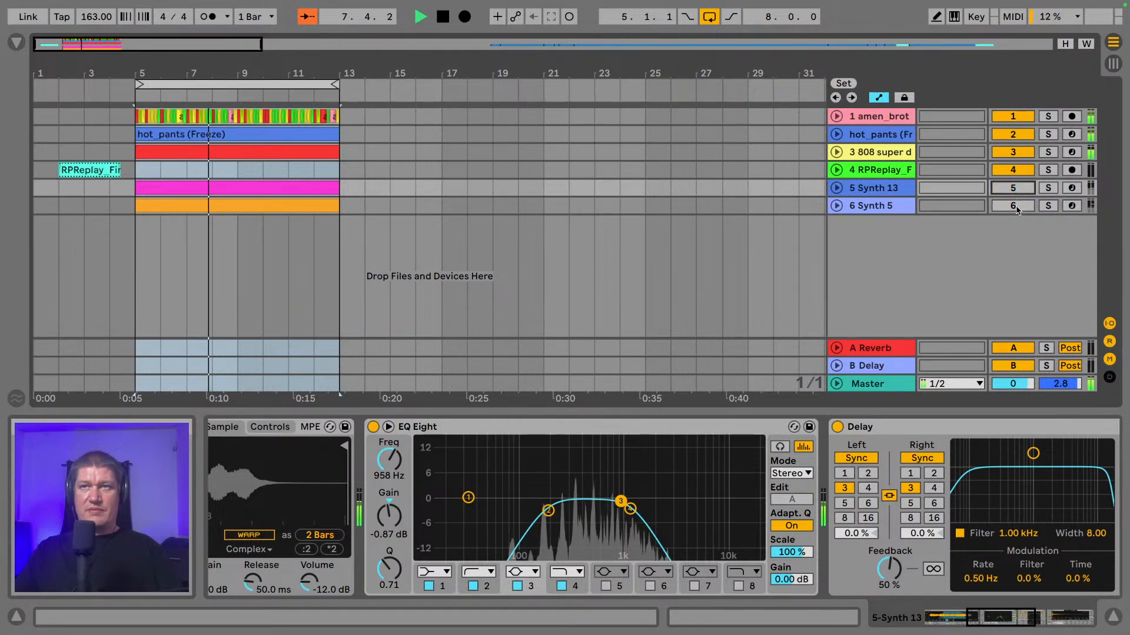
{"action": "left_click", "coordinate": [1013, 206]}
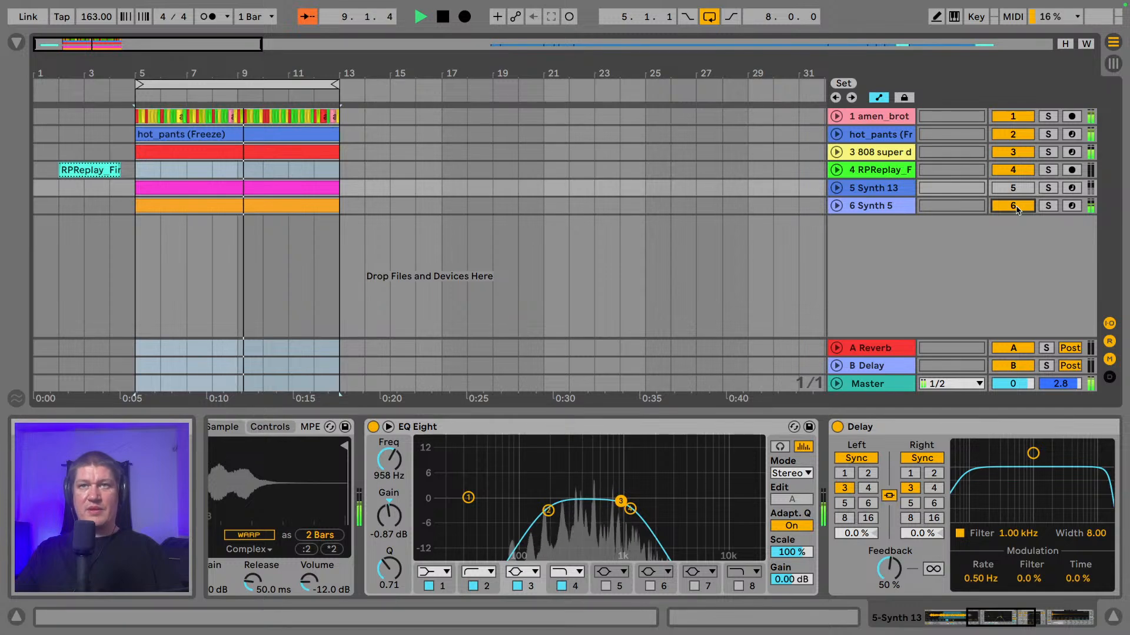
{"action": "left_click", "coordinate": [1013, 206]}
{"action": "key", "text": "space"}
- Activate the Synth 13 and Synth 5 tracks and audition the full loop with all tracks
{"action": "left_click_drag", "start_coordinate": [187, 61], "coordinate": [231, 108]}
{"action": "left_click_drag", "start_coordinate": [310, 64], "coordinate": [310, 65]}
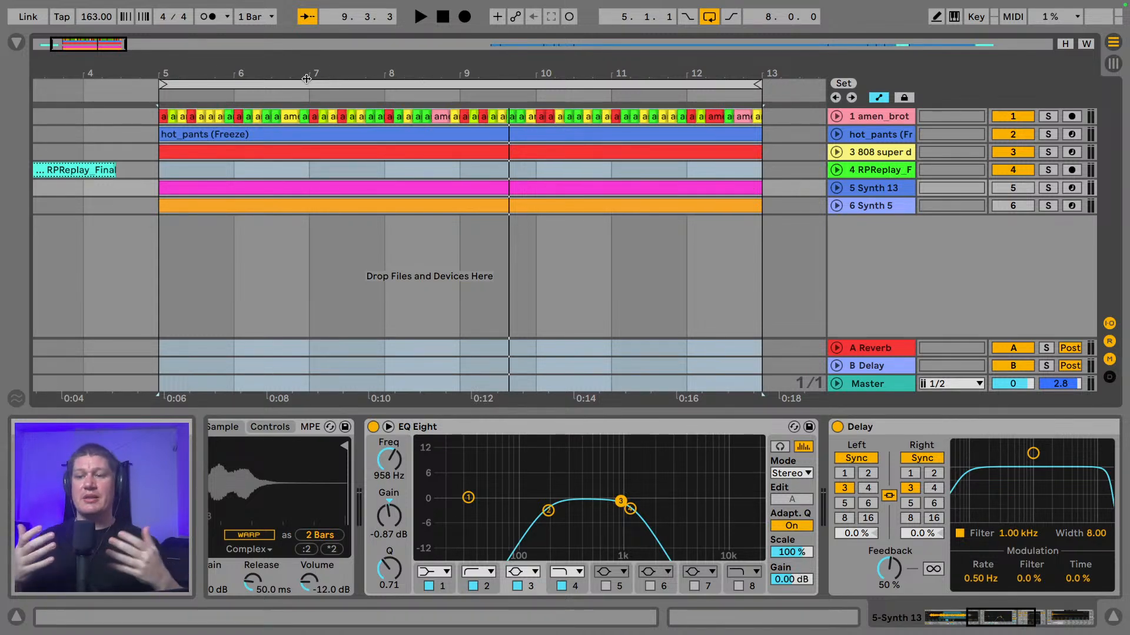
{"action": "left_click", "coordinate": [1009, 189]}
{"action": "left_click", "coordinate": [1012, 207]}
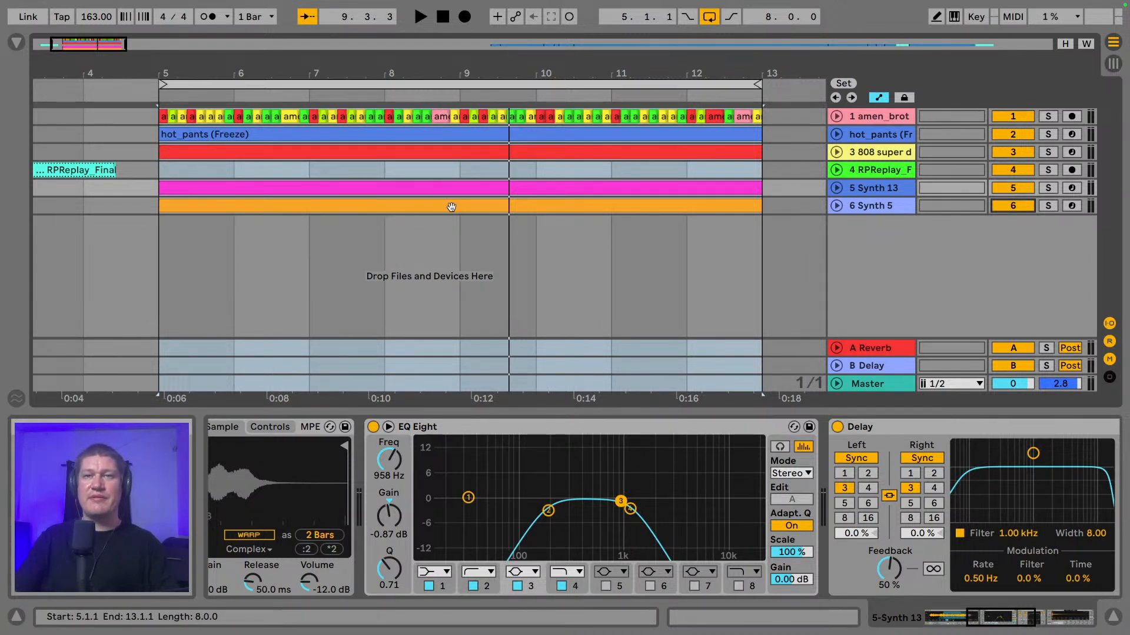
{"action": "key", "text": "space"}
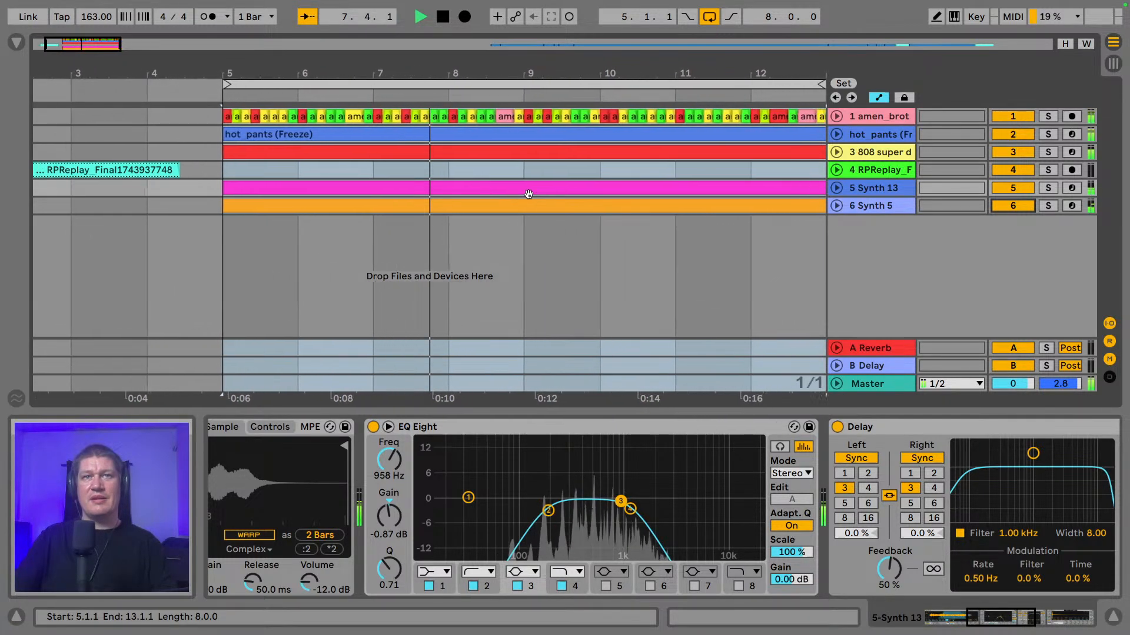
{"action": "key", "text": "space"}
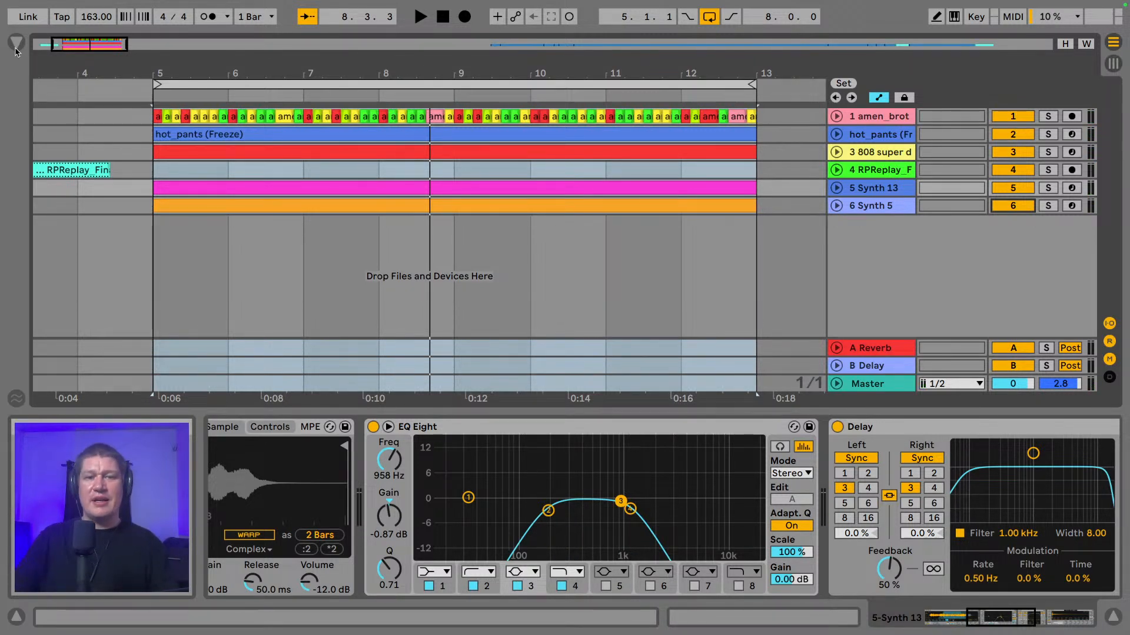
- Set the arrangement's fixed grid to 8 Bars for laying out the song sections
{"action": "left_click_drag", "start_coordinate": [83, 68], "coordinate": [119, 24]}
{"action": "left_click_drag", "start_coordinate": [119, 67], "coordinate": [117, 67]}
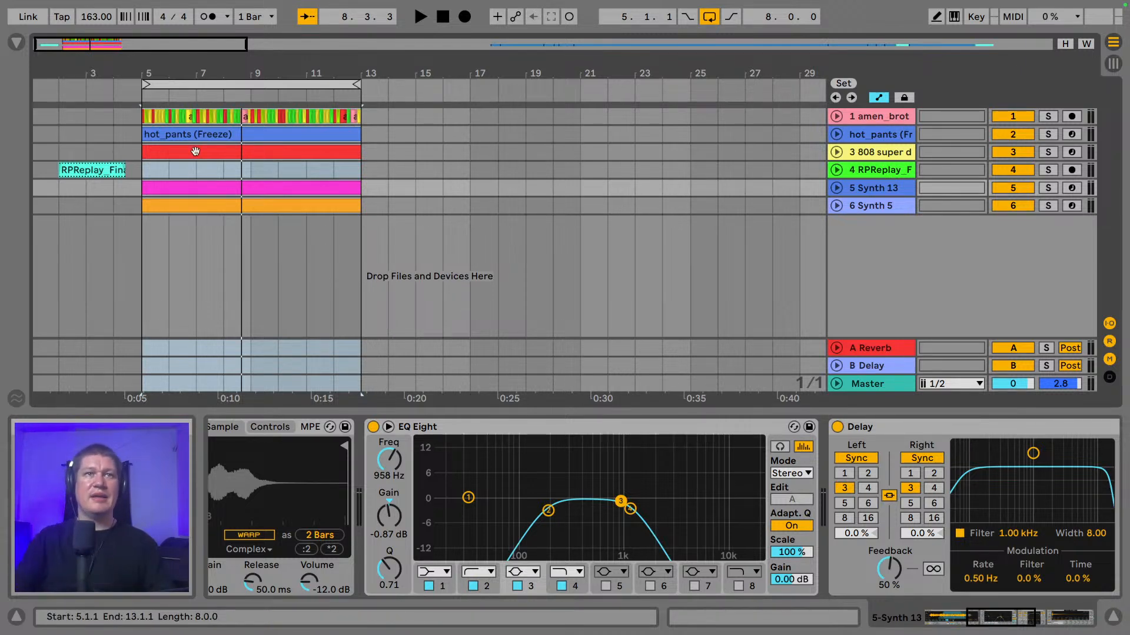
{"action": "left_click_drag", "start_coordinate": [221, 74], "coordinate": [164, 58]}
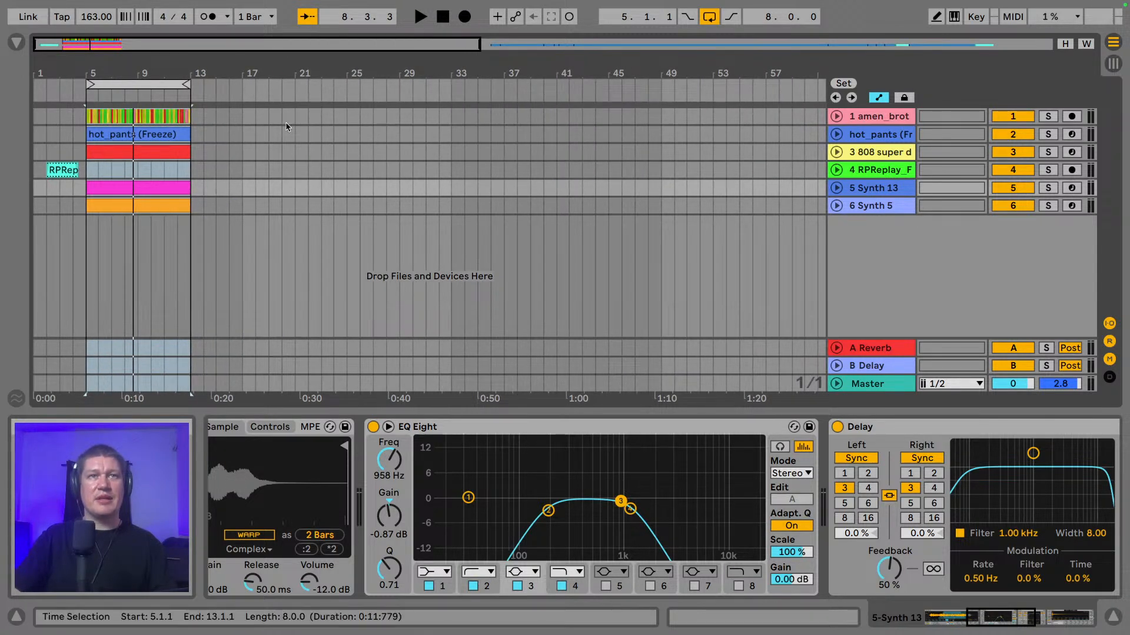
{"action": "left_click_drag", "start_coordinate": [280, 67], "coordinate": [280, 53]}
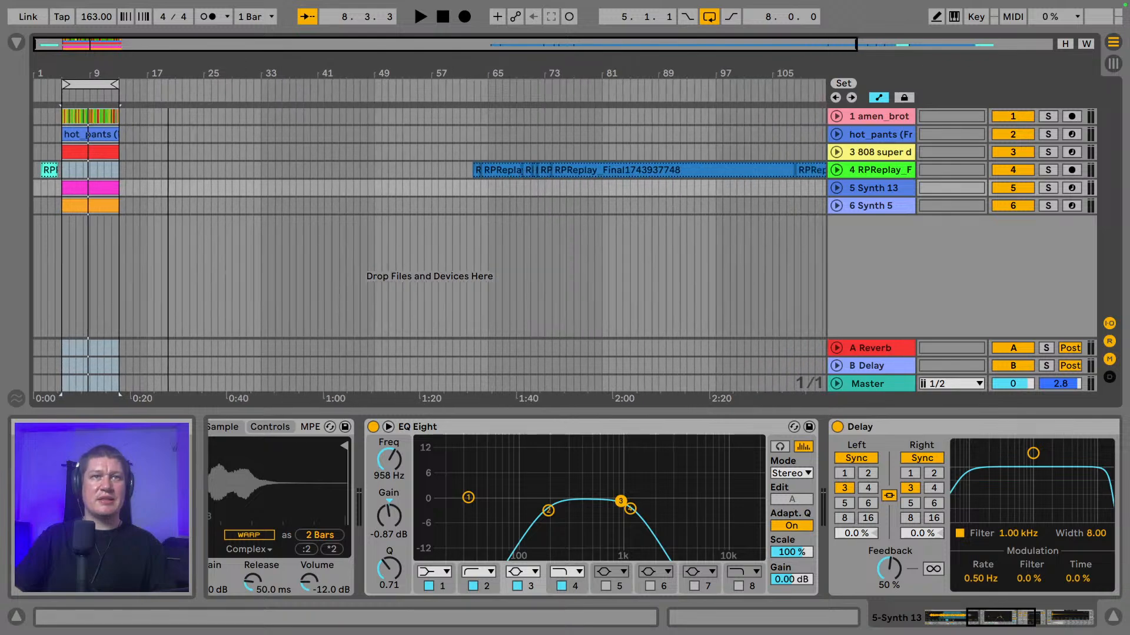
{"action": "right_click", "coordinate": [218, 255]}
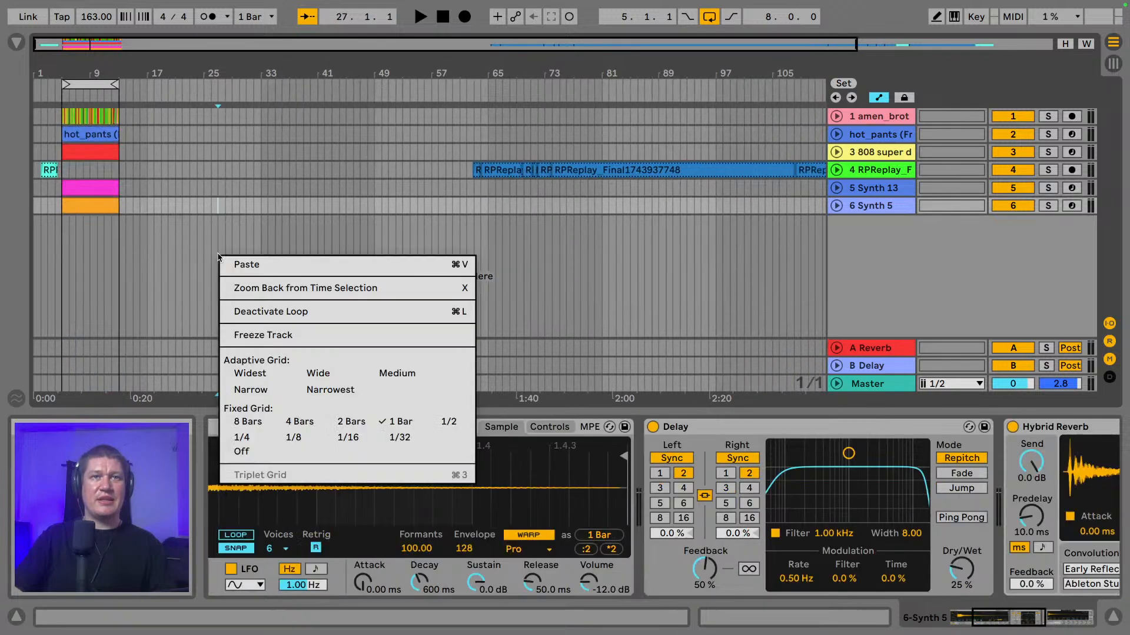
{"action": "left_click", "coordinate": [251, 422]}
- Highlight 16-bar sections on the Synth 5 track, including bars 17 to 33 and bars 49 to 65
{"action": "left_click", "coordinate": [164, 214]}
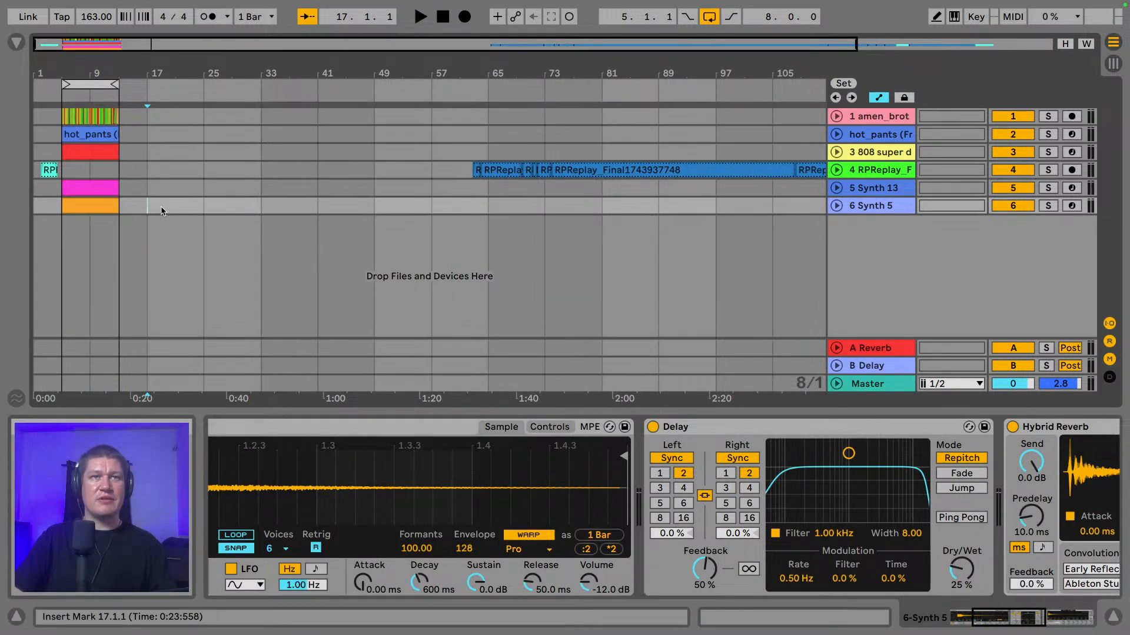
{"action": "left_click_drag", "start_coordinate": [162, 211], "coordinate": [236, 213]}
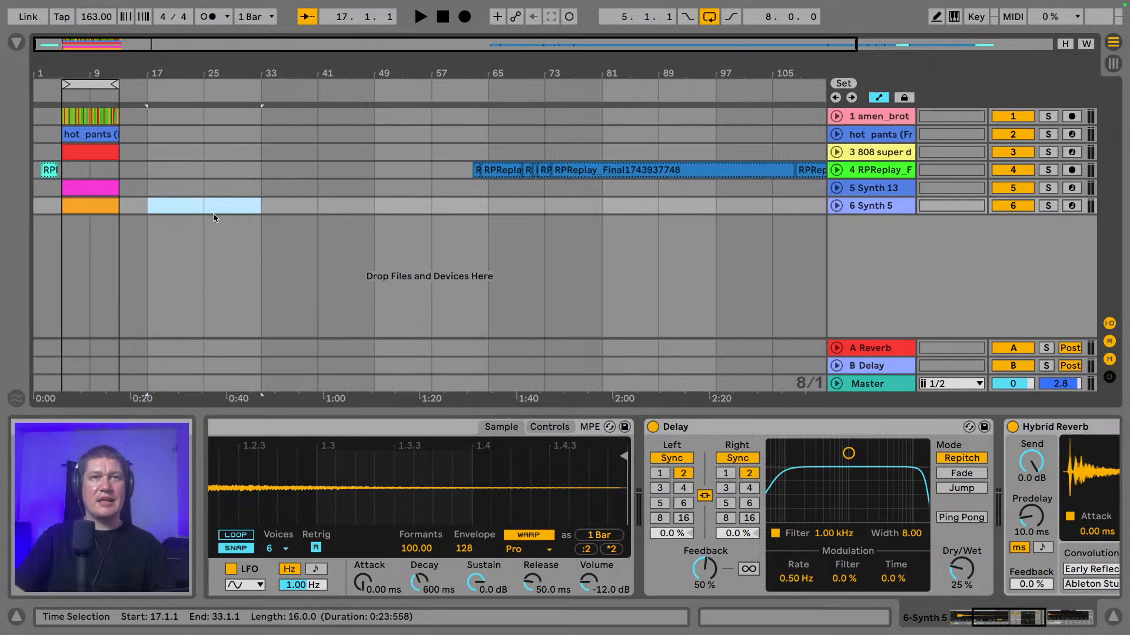
{"action": "left_click", "coordinate": [261, 207]}
{"action": "left_click_drag", "start_coordinate": [263, 213], "coordinate": [483, 216]}
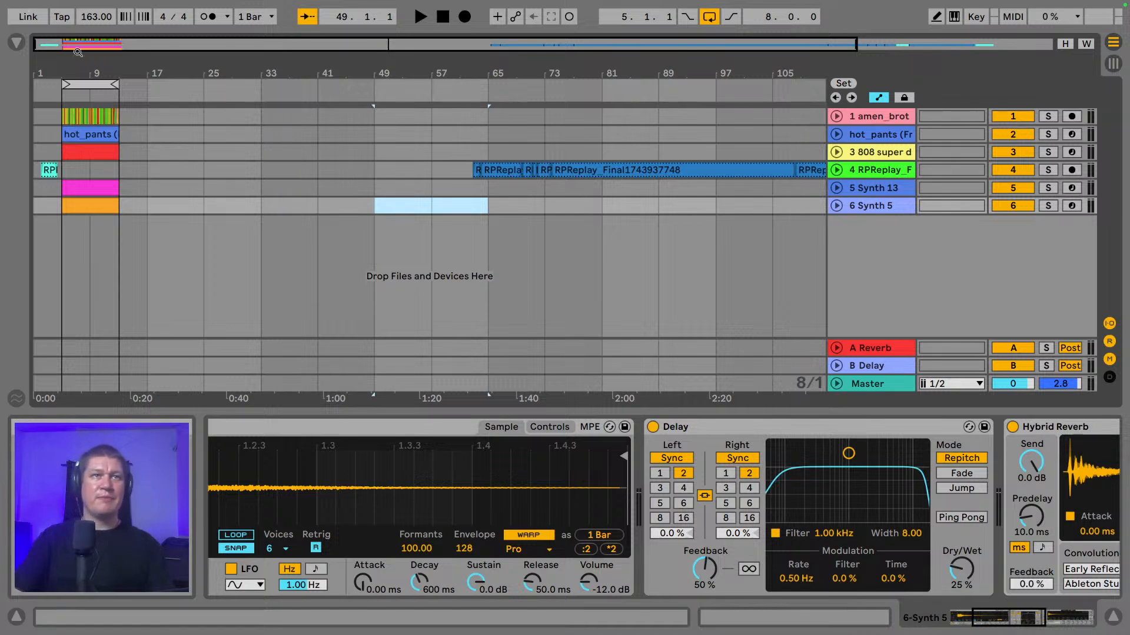
- Try deleting the looped clips up to bar 13 on all six tracks and undo the deletion
{"action": "left_click_drag", "start_coordinate": [100, 75], "coordinate": [109, 120]}
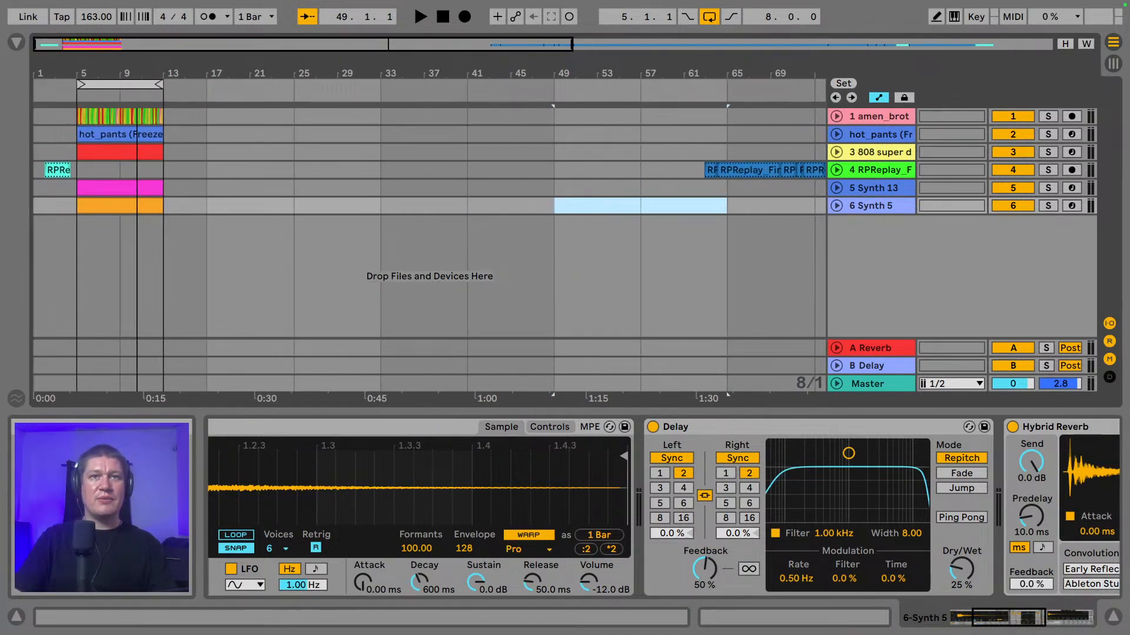
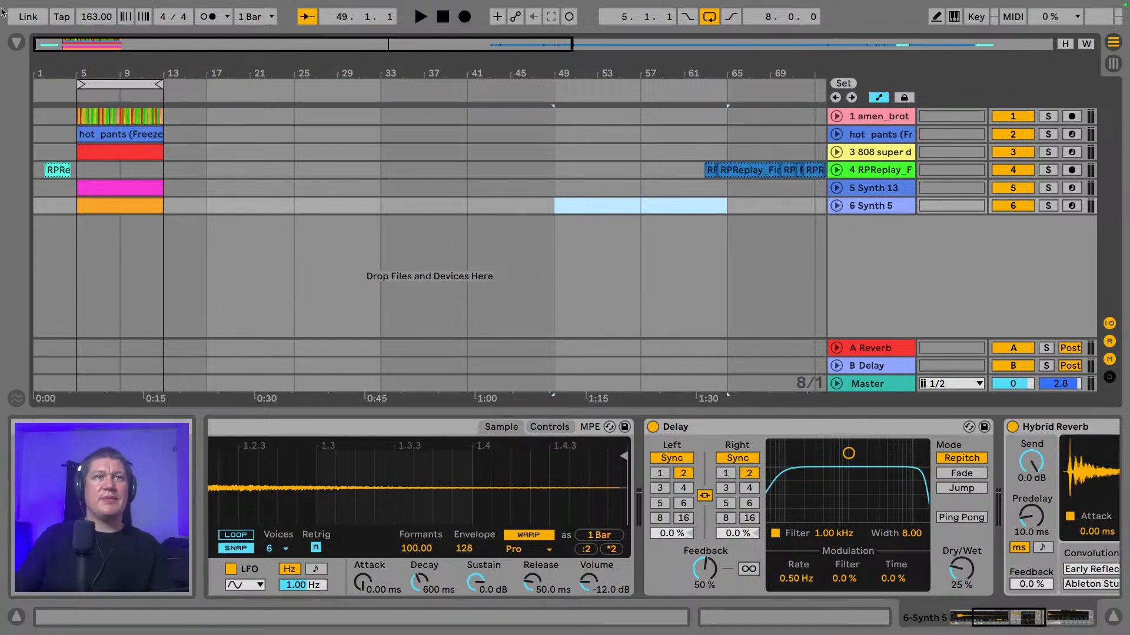
{"action": "left_click_drag", "start_coordinate": [165, 211], "coordinate": [78, 102]}
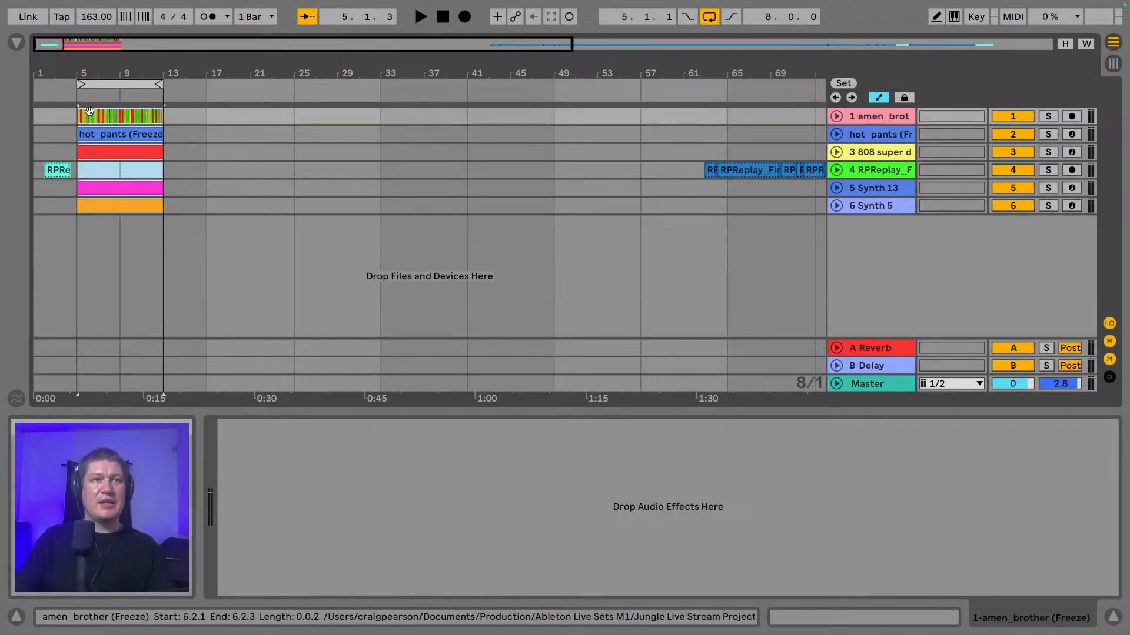
{"action": "key", "text": "Delete"}
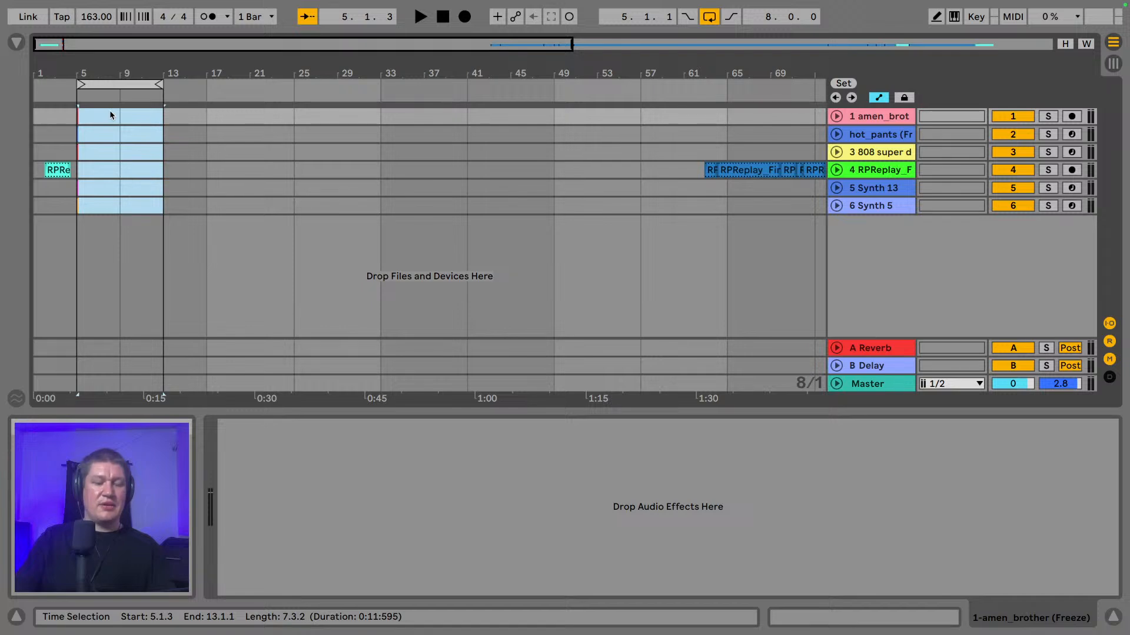
{"action": "key", "text": "super+z"}
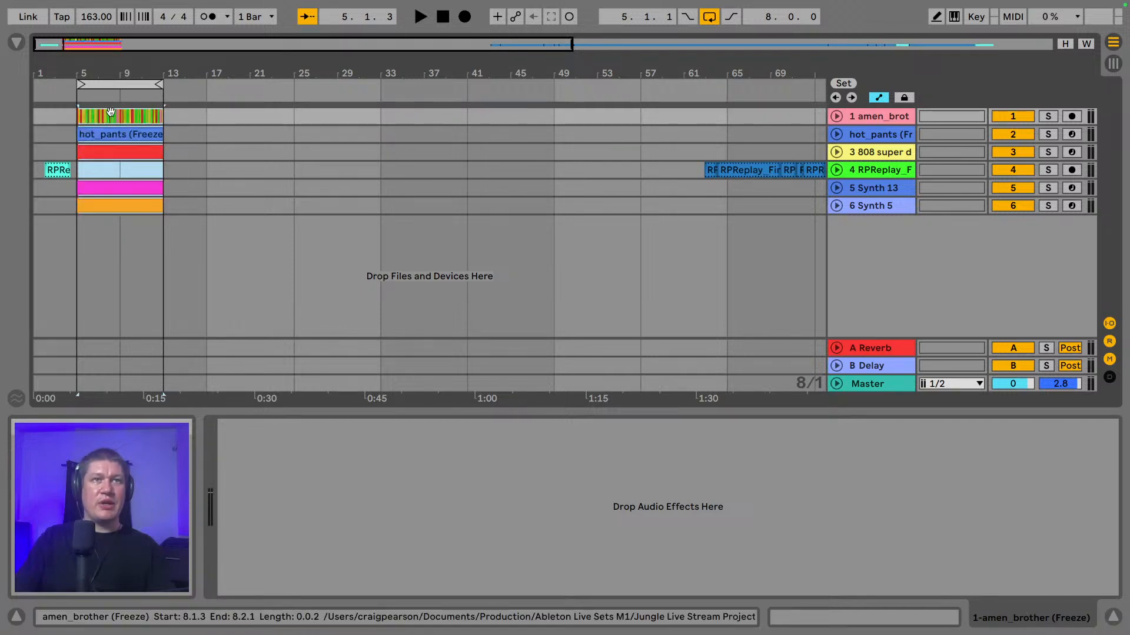
- Set the arrangement's fixed grid to 1 Bar and select the clips from bar 5 to bar 13 on all six tracks
{"action": "left_click_drag", "start_coordinate": [96, 75], "coordinate": [176, 90]}
{"action": "right_click", "coordinate": [423, 302]}
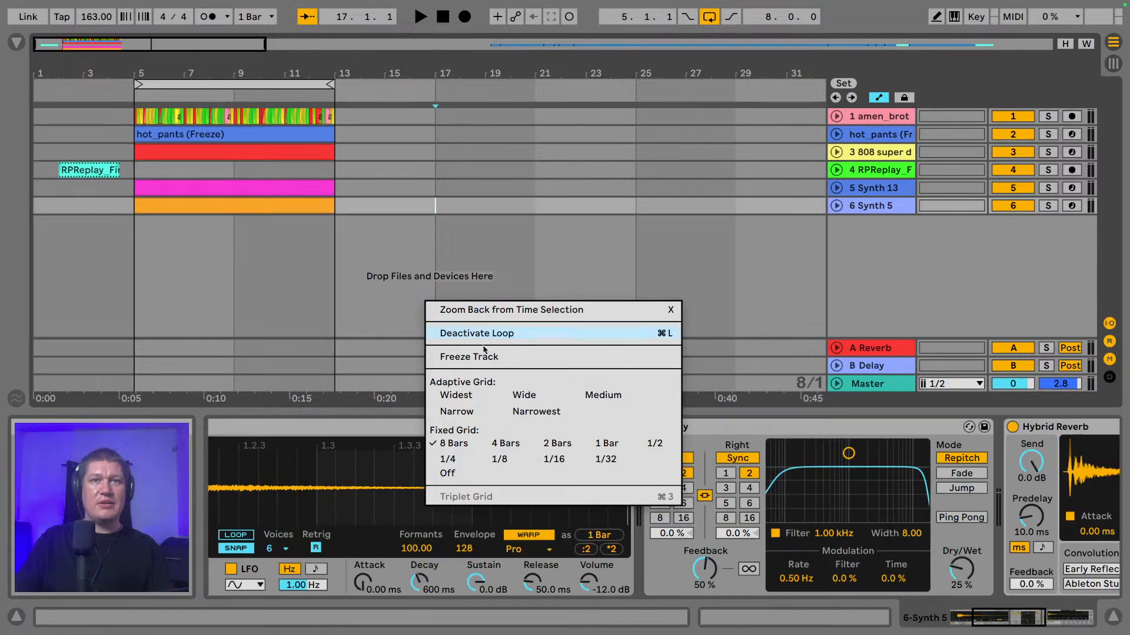
{"action": "left_click", "coordinate": [613, 444]}
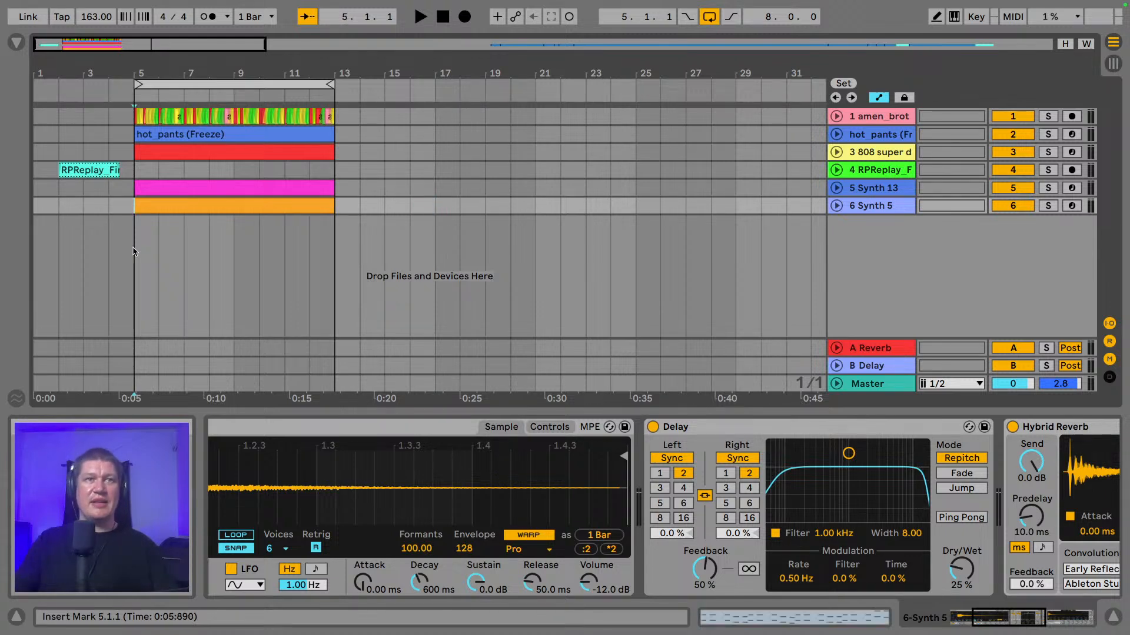
{"action": "left_click_drag", "start_coordinate": [134, 247], "coordinate": [340, 88]}
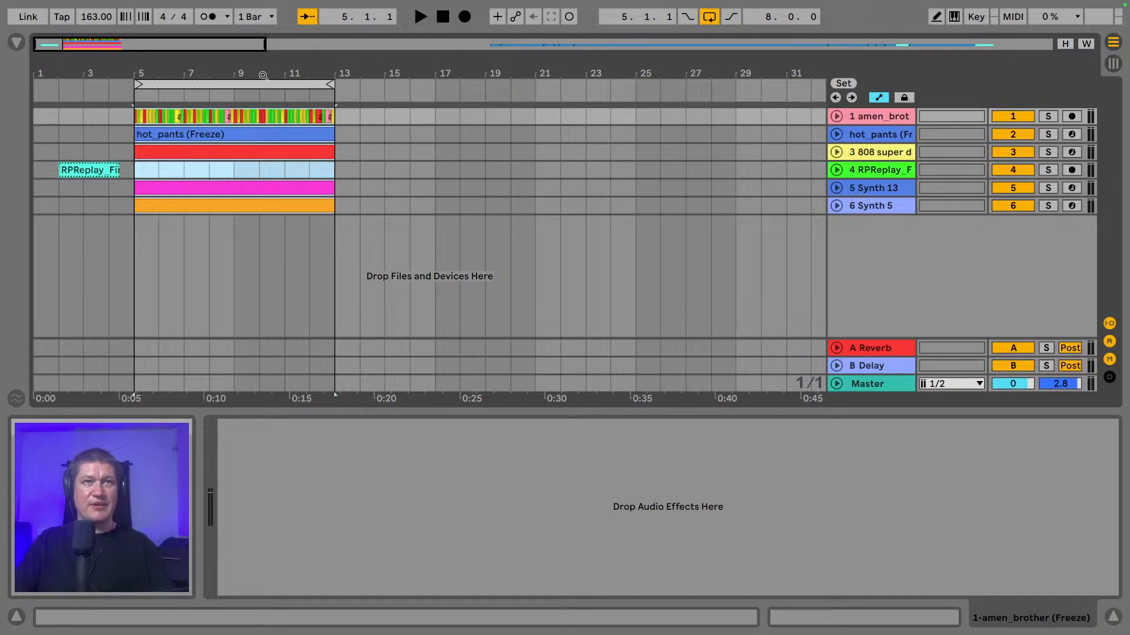
- Move the clips on all six tracks to start at bar 9 and set the loop to bars 9 to 17
{"action": "key", "text": "Delete"}
{"action": "left_click_drag", "start_coordinate": [139, 68], "coordinate": [139, 79]}
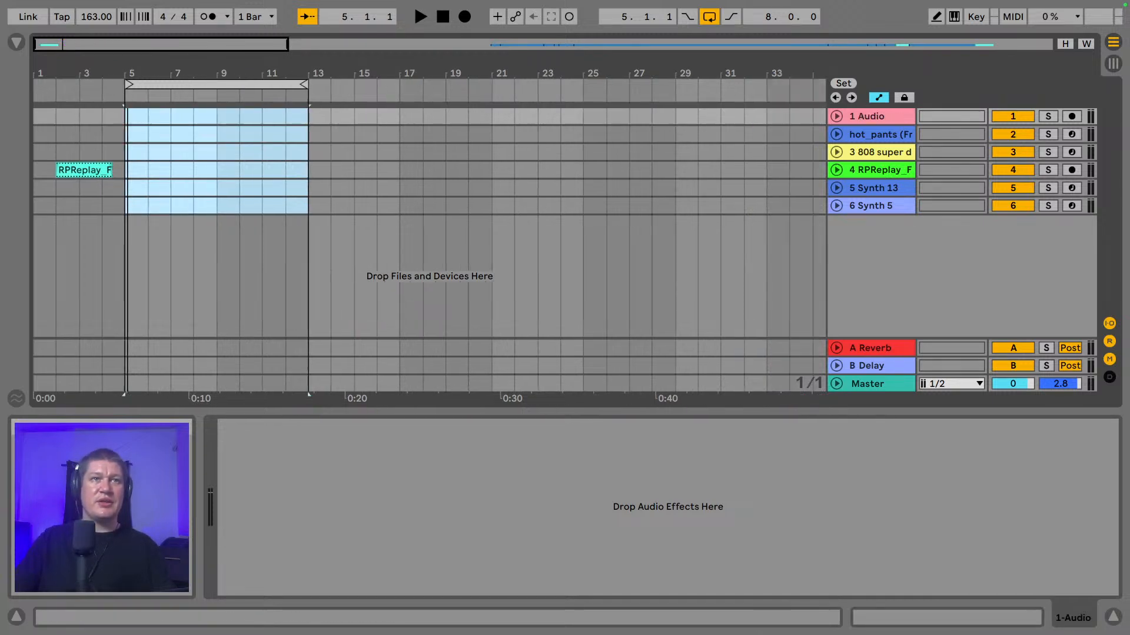
{"action": "left_click", "coordinate": [222, 116]}
{"action": "key", "text": "ctrl+v"}
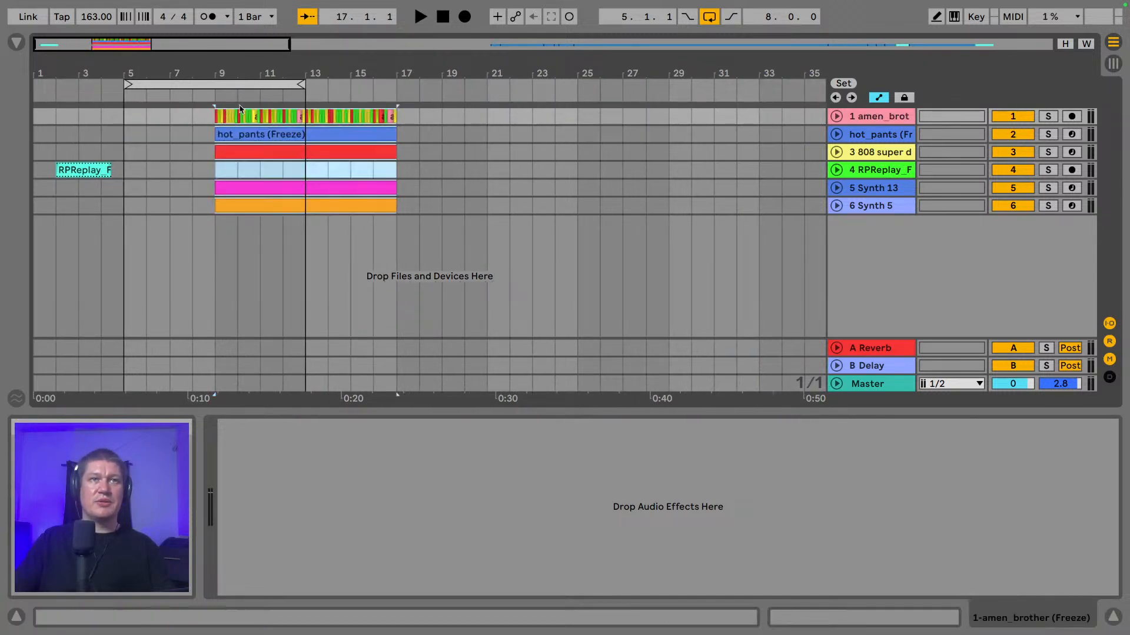
{"action": "left_click_drag", "start_coordinate": [240, 88], "coordinate": [340, 95]}
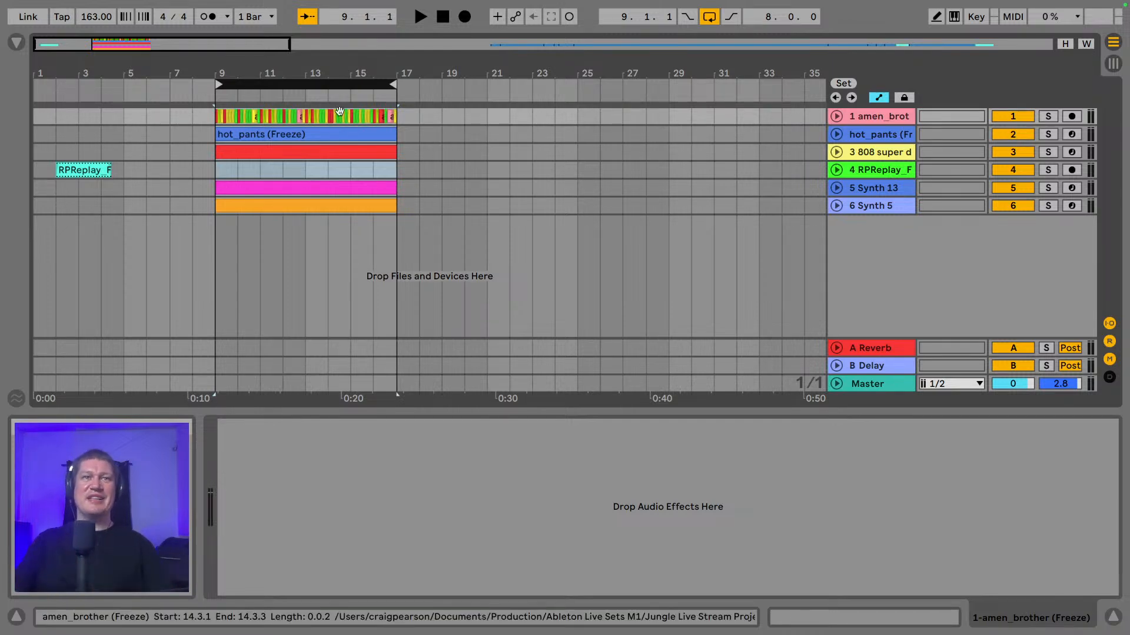
- Move the selected clips on all six tracks to bar 13 and shift the loop to bars 13 to 21
{"action": "left_click_drag", "start_coordinate": [216, 241], "coordinate": [400, 79]}
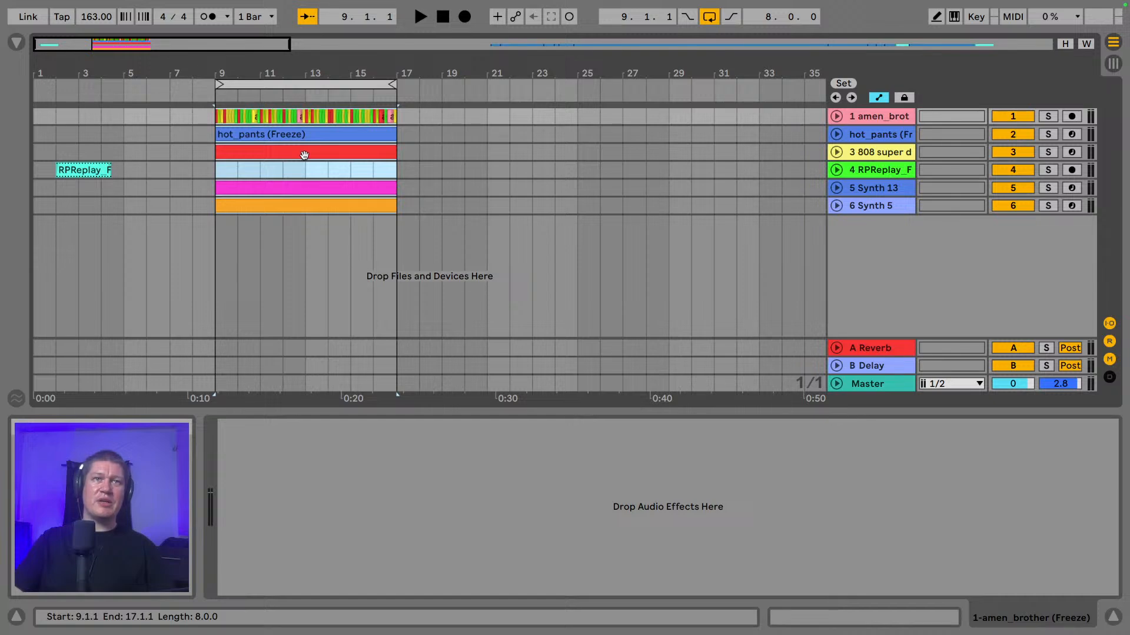
{"action": "left_click_drag", "start_coordinate": [304, 155], "coordinate": [400, 160]}
{"action": "left_click_drag", "start_coordinate": [313, 82], "coordinate": [412, 85]}
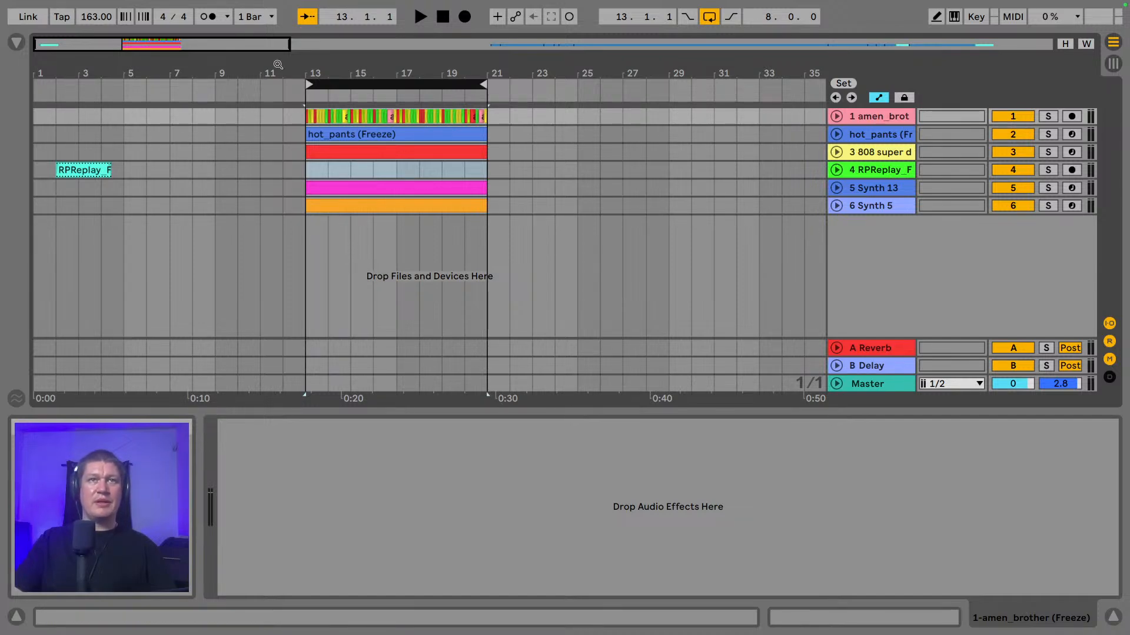
- Move the selected clips on all six tracks to bar 17 and shift the loop to bars 17 to 25
{"action": "left_click_drag", "start_coordinate": [282, 71], "coordinate": [282, 25]}
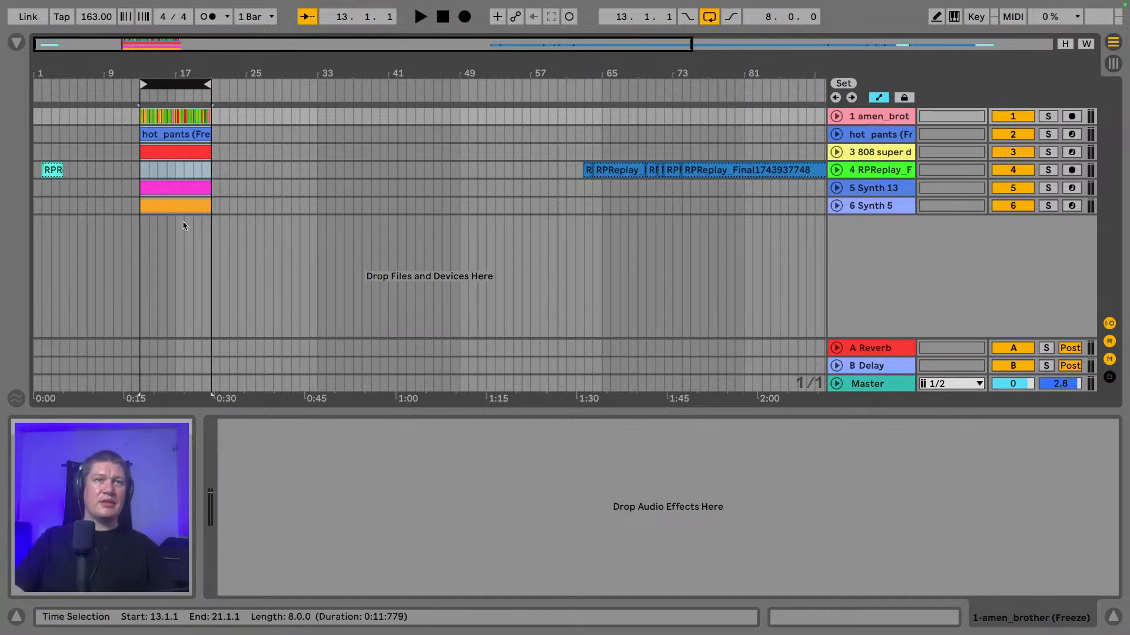
{"action": "left_click_drag", "start_coordinate": [213, 208], "coordinate": [137, 106]}
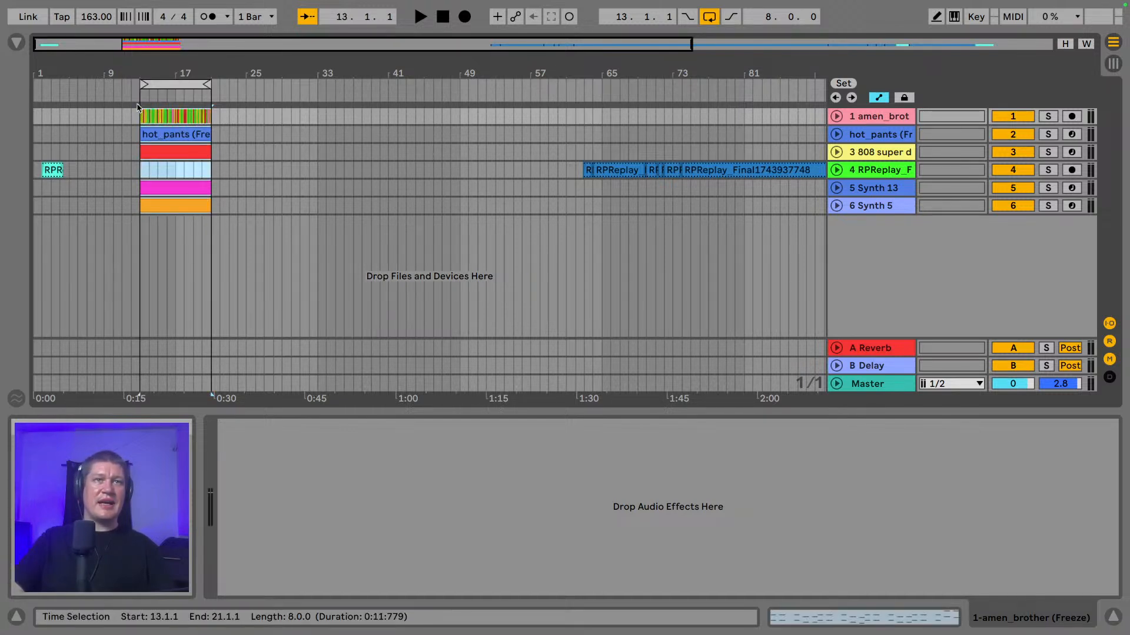
{"action": "left_click_drag", "start_coordinate": [176, 155], "coordinate": [207, 152]}
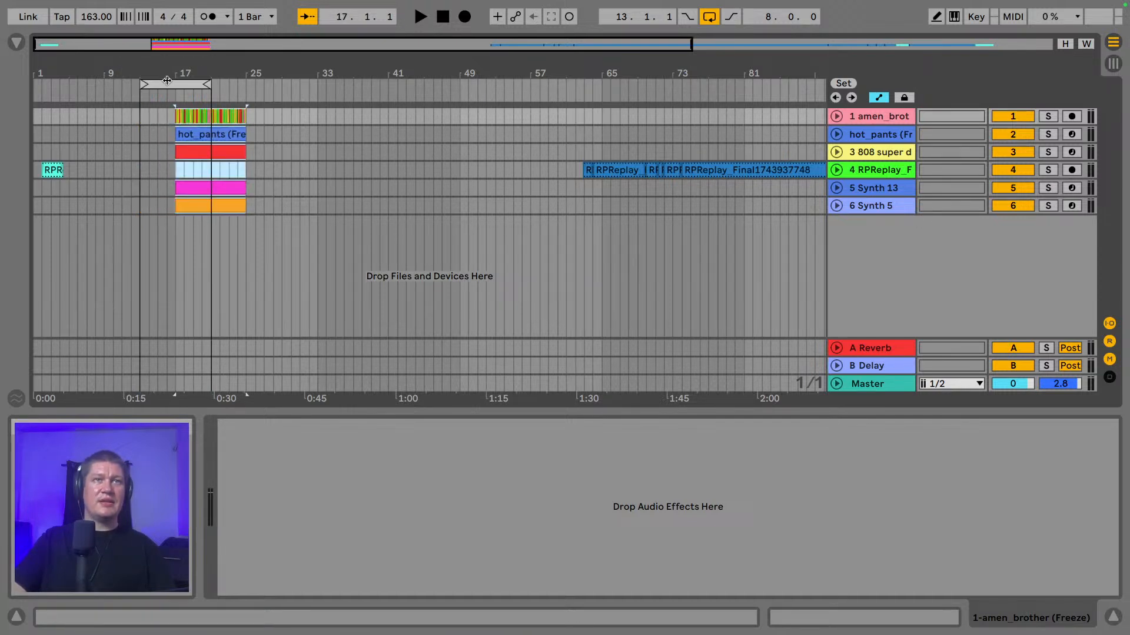
{"action": "left_click_drag", "start_coordinate": [168, 80], "coordinate": [211, 86]}
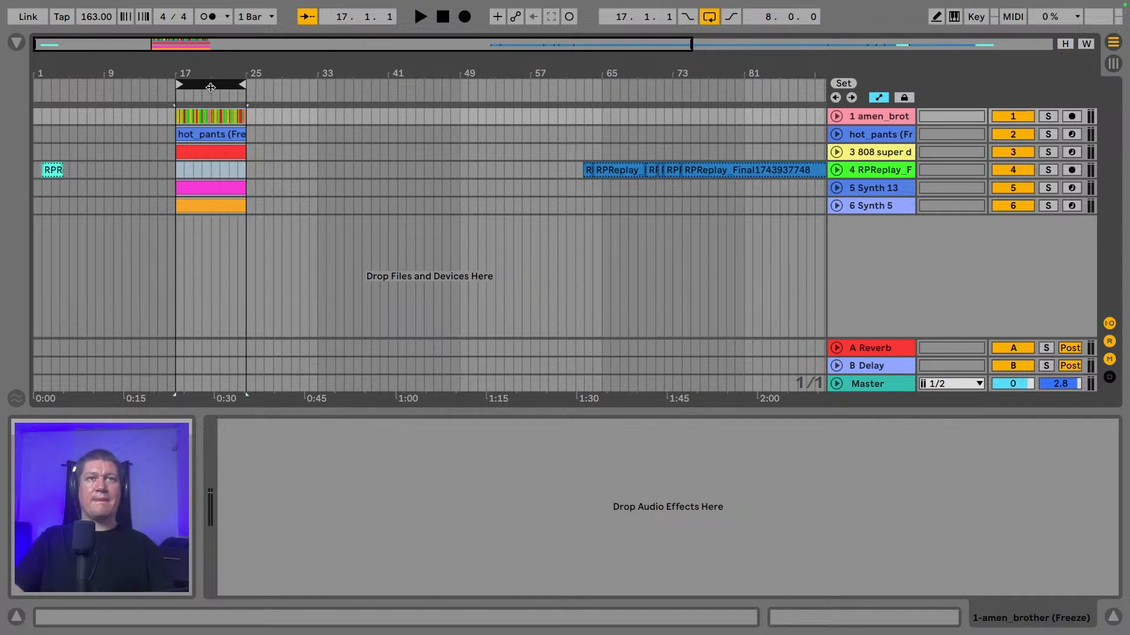
- Play the loop from bar 17 and solo the Synth 5 and Synth 13 tracks
{"action": "key", "text": "space"}
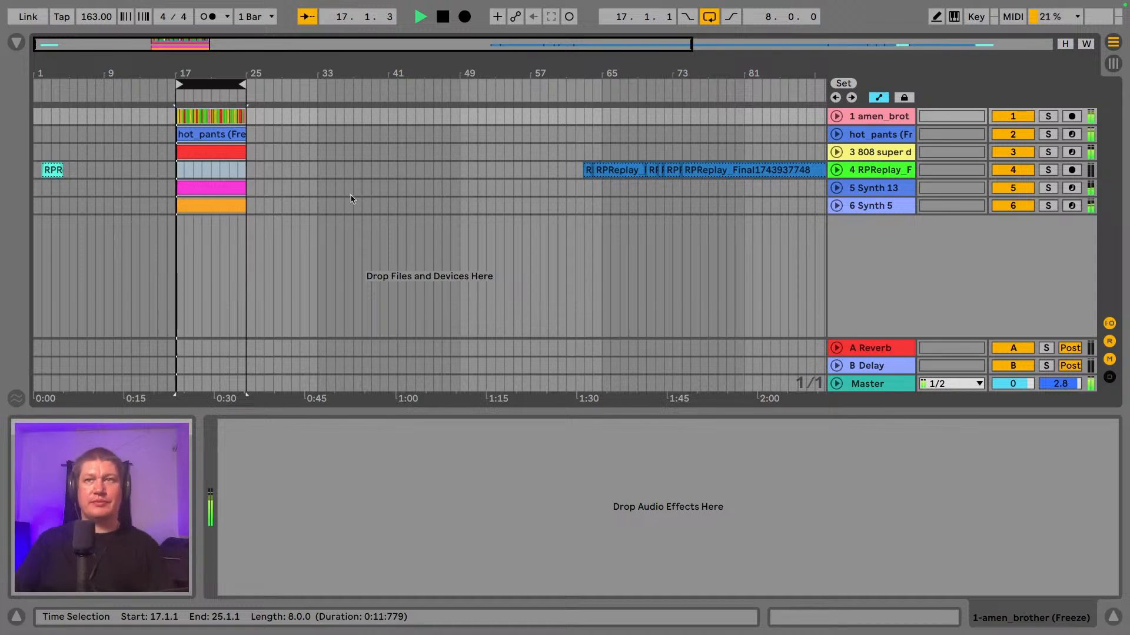
{"action": "left_click", "coordinate": [1048, 207]}
{"action": "left_click", "coordinate": [1044, 189], "text": "ctrl"}
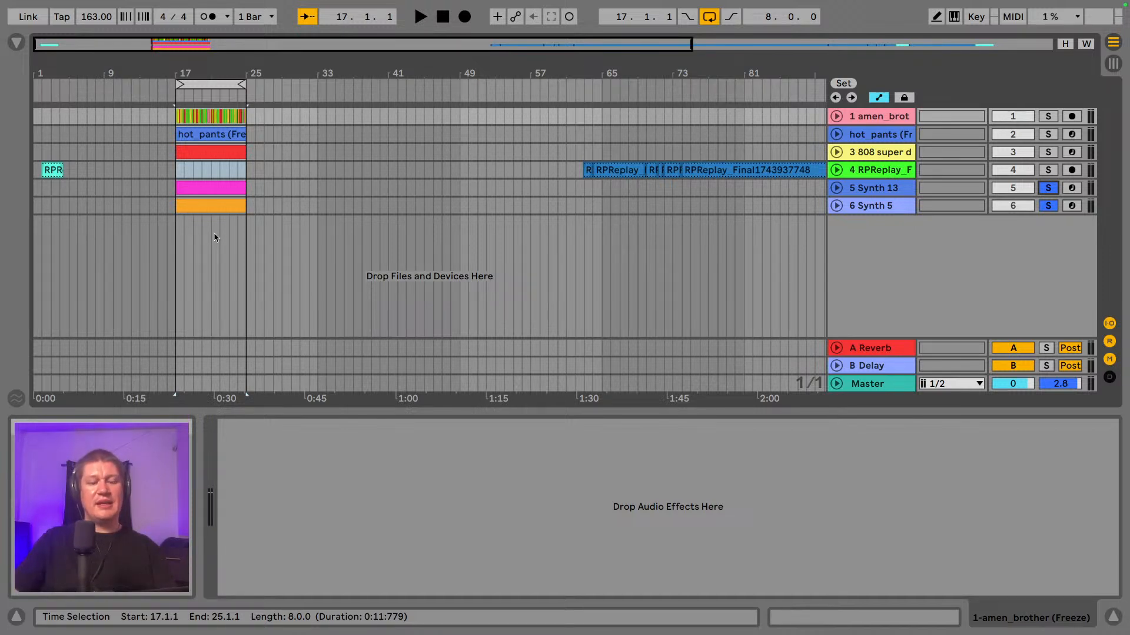
- Play the soloed synths from bar 17, add the 808 track to the solo, and clear all solos
{"action": "left_click", "coordinate": [176, 245]}
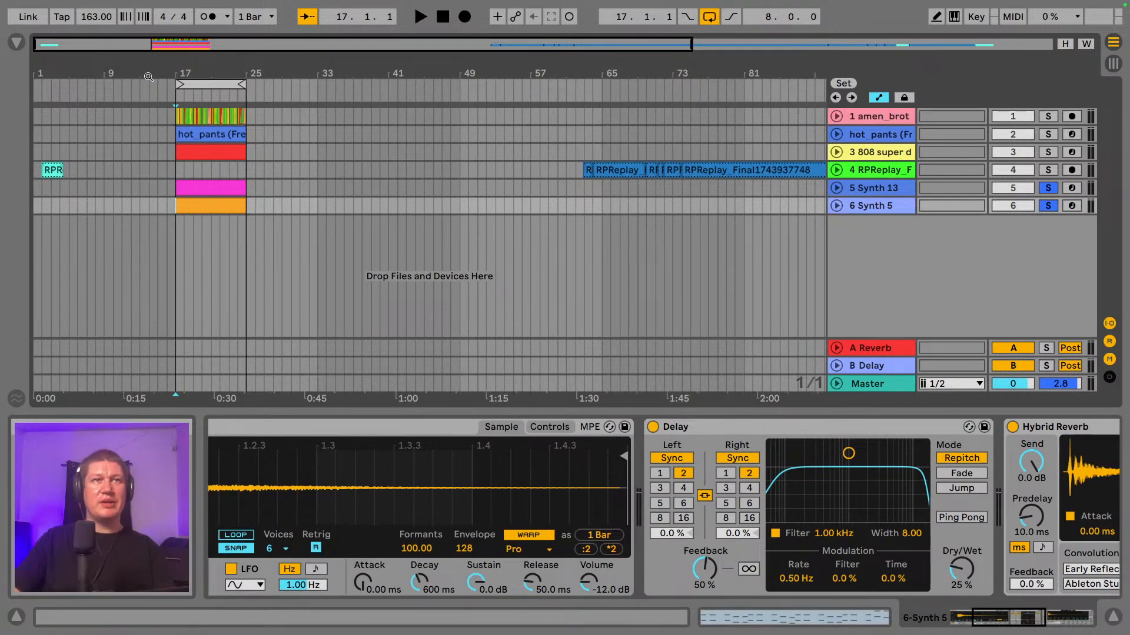
{"action": "left_click_drag", "start_coordinate": [160, 73], "coordinate": [254, 102]}
{"action": "key", "text": "space"}
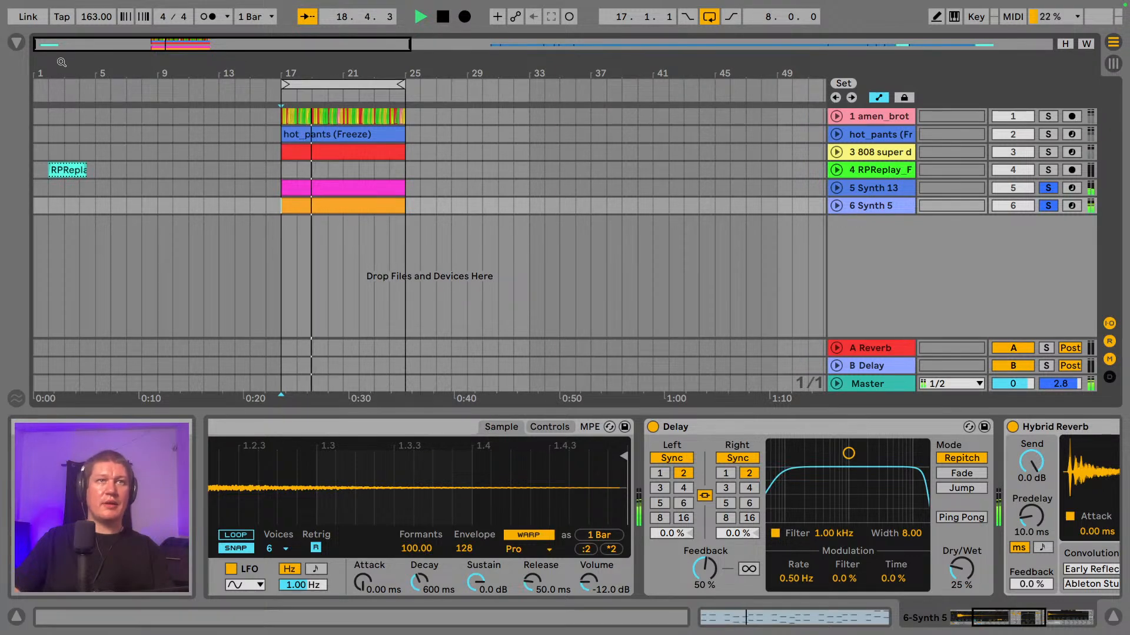
{"action": "left_click_drag", "start_coordinate": [64, 73], "coordinate": [64, 66]}
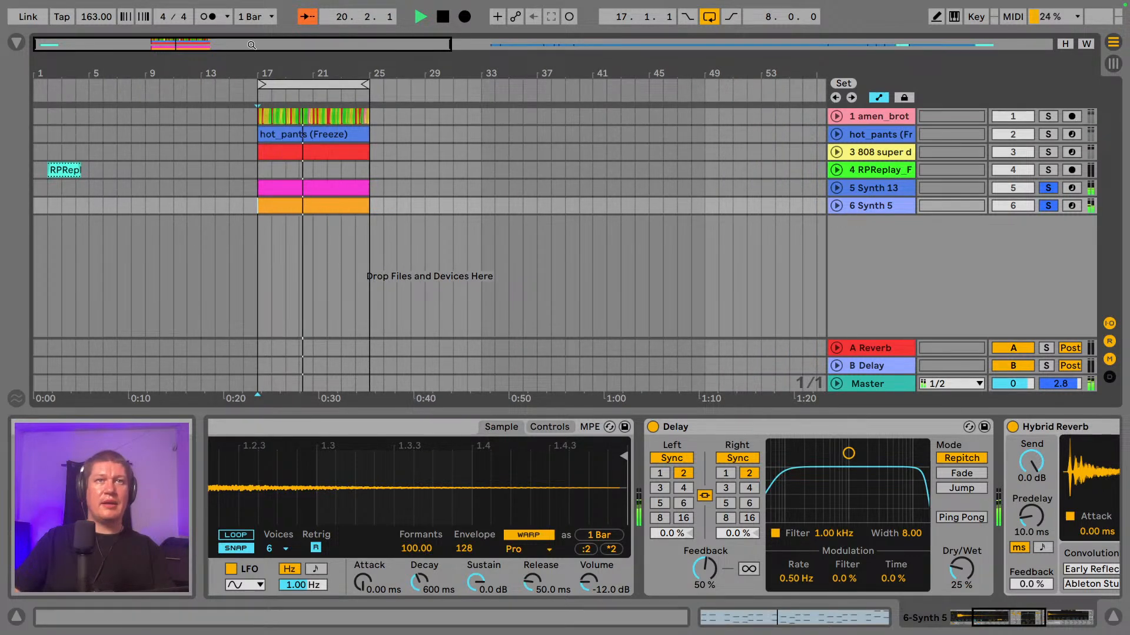
{"action": "left_click", "coordinate": [1043, 154]}
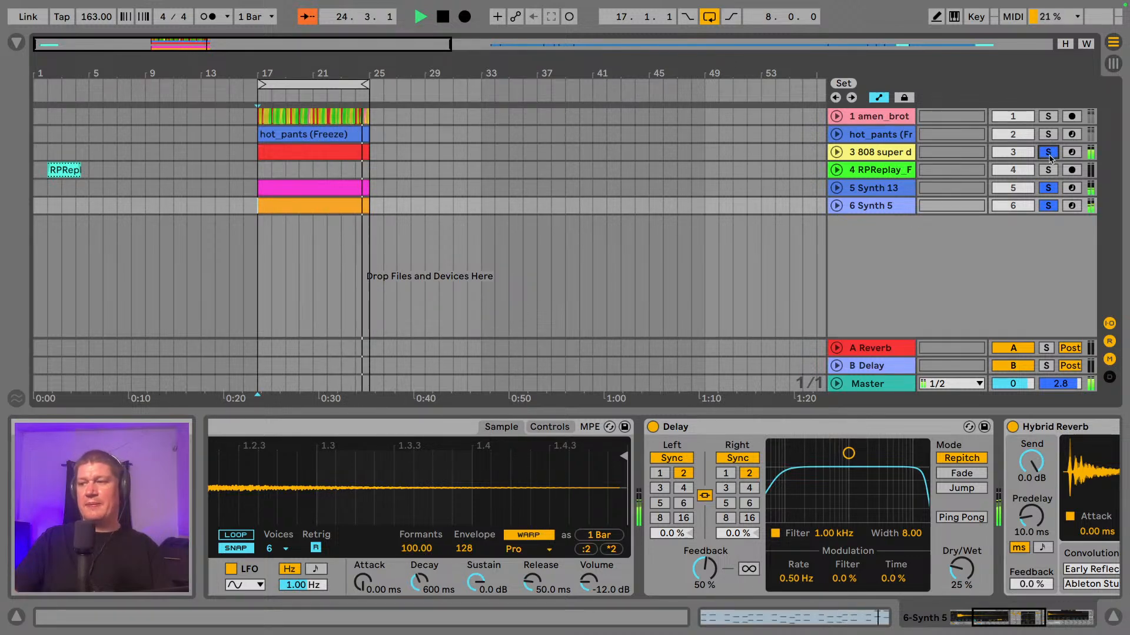
{"action": "left_click", "coordinate": [1050, 155]}
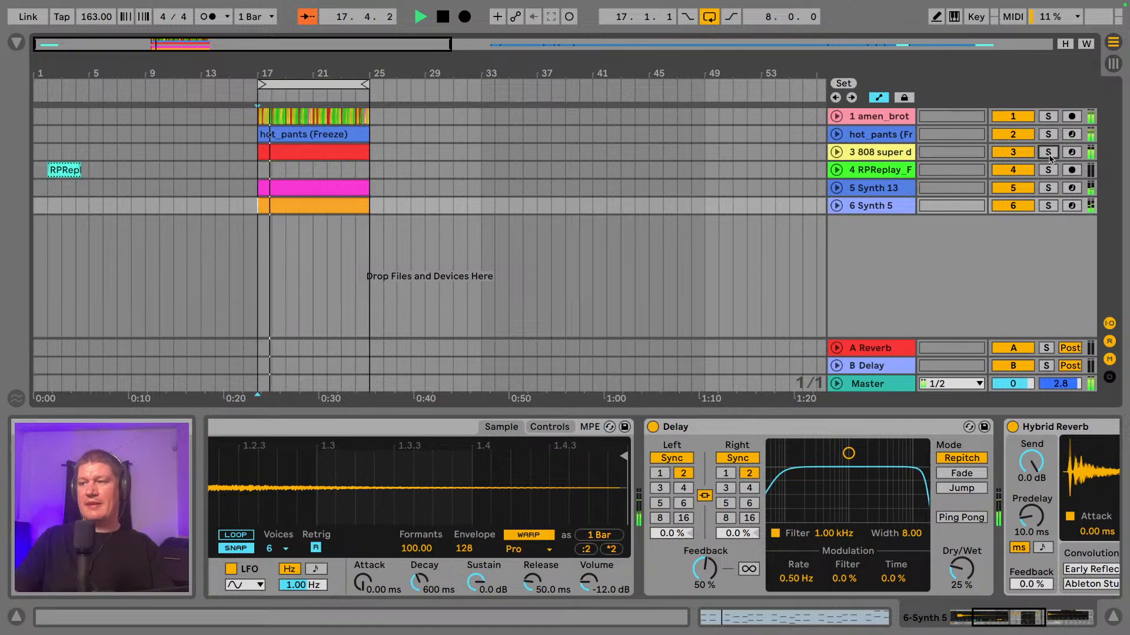
- Unfold the RPReplay track to show its waveforms and toggle Synth 5's solo on and off
{"action": "left_click_drag", "start_coordinate": [701, 64], "coordinate": [338, 80]}
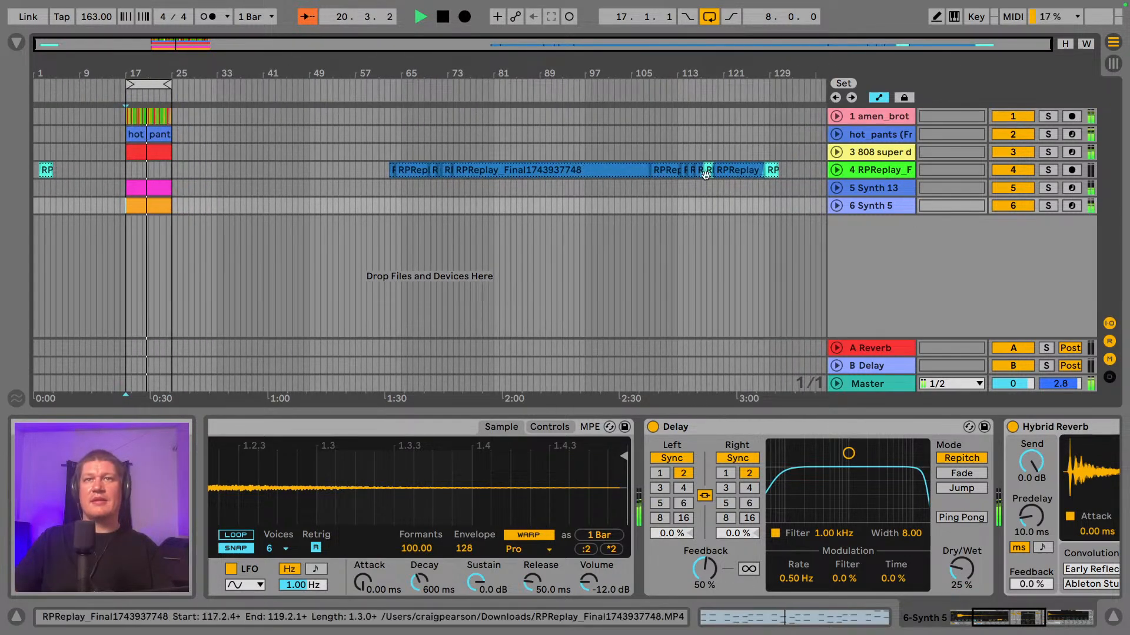
{"action": "left_click", "coordinate": [836, 170]}
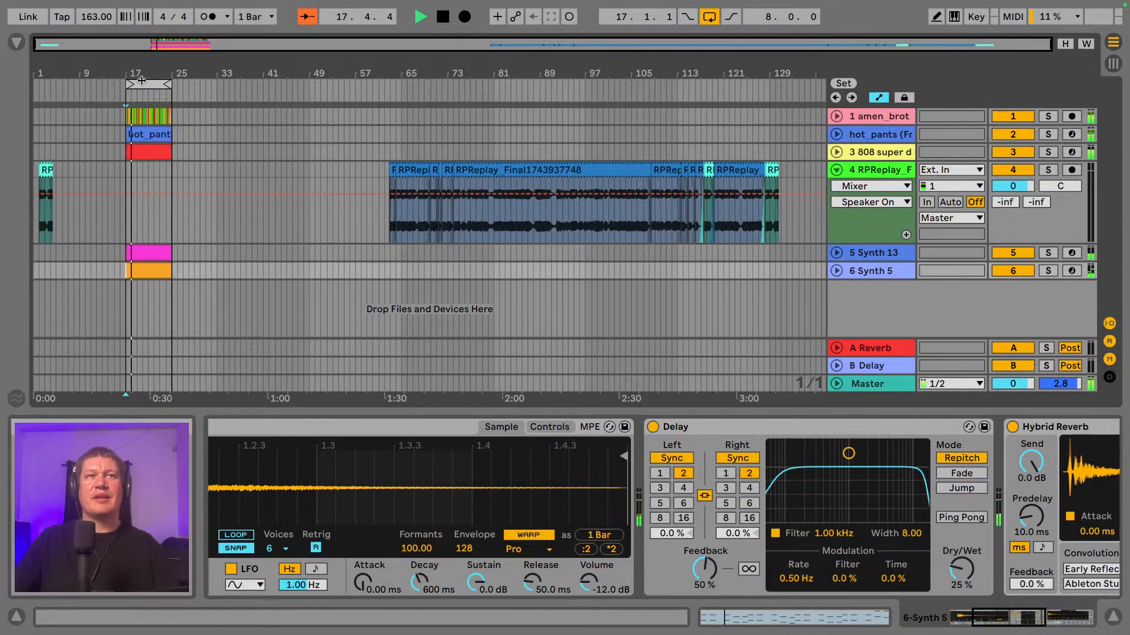
{"action": "left_click", "coordinate": [1048, 270]}
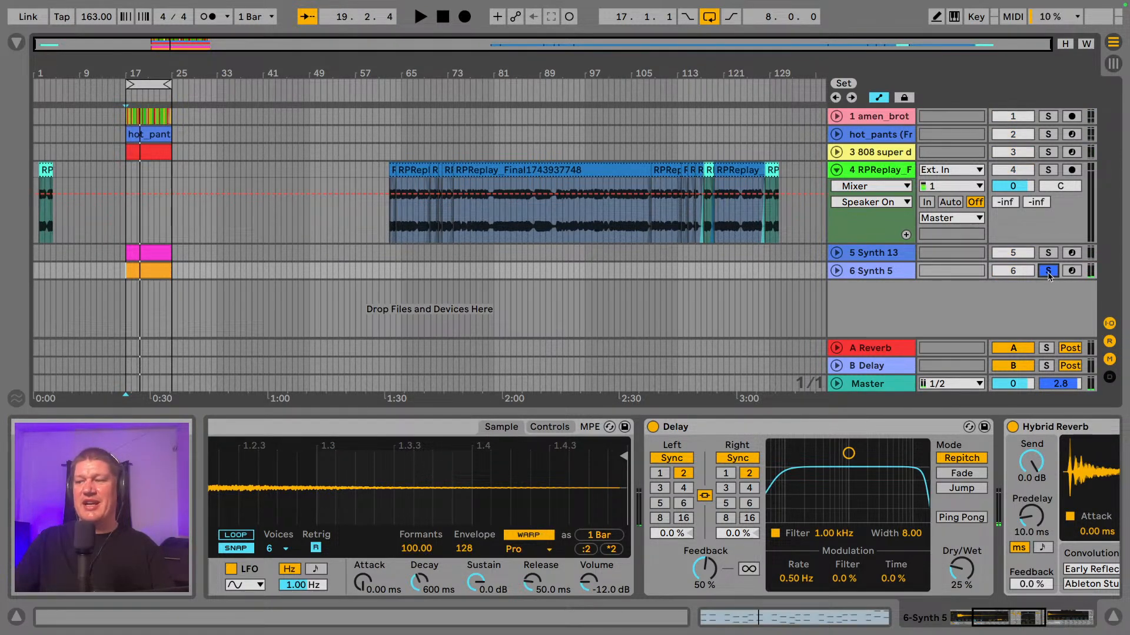
{"action": "left_click", "coordinate": [1049, 272]}
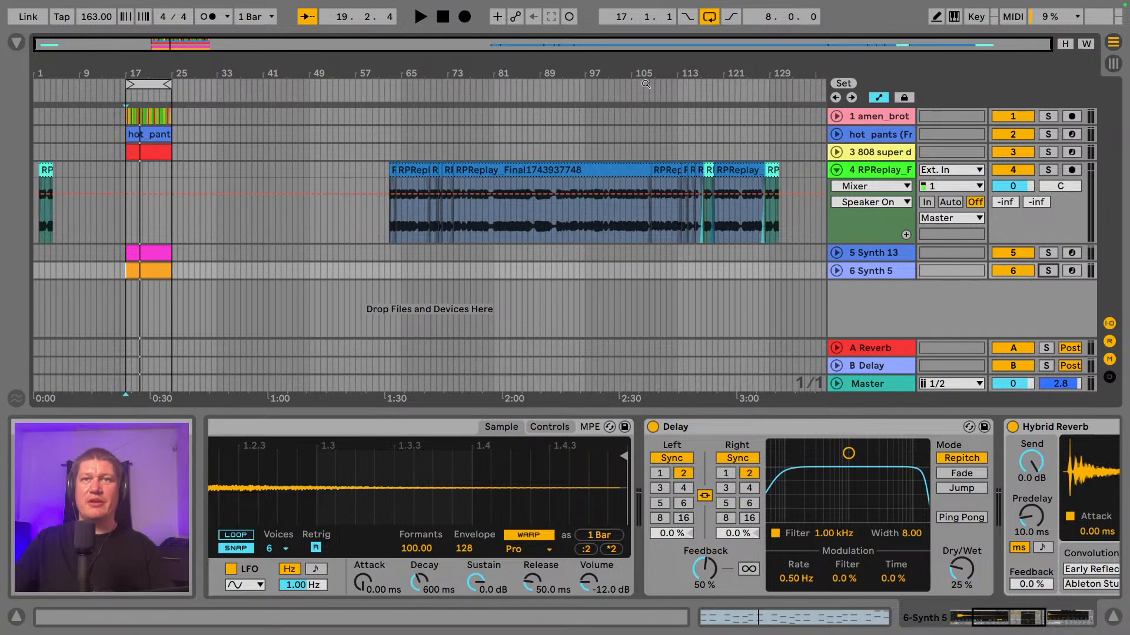
- Solo the RPReplay track and play its short clip starting in bar 113
{"action": "left_click_drag", "start_coordinate": [682, 65], "coordinate": [535, 159]}
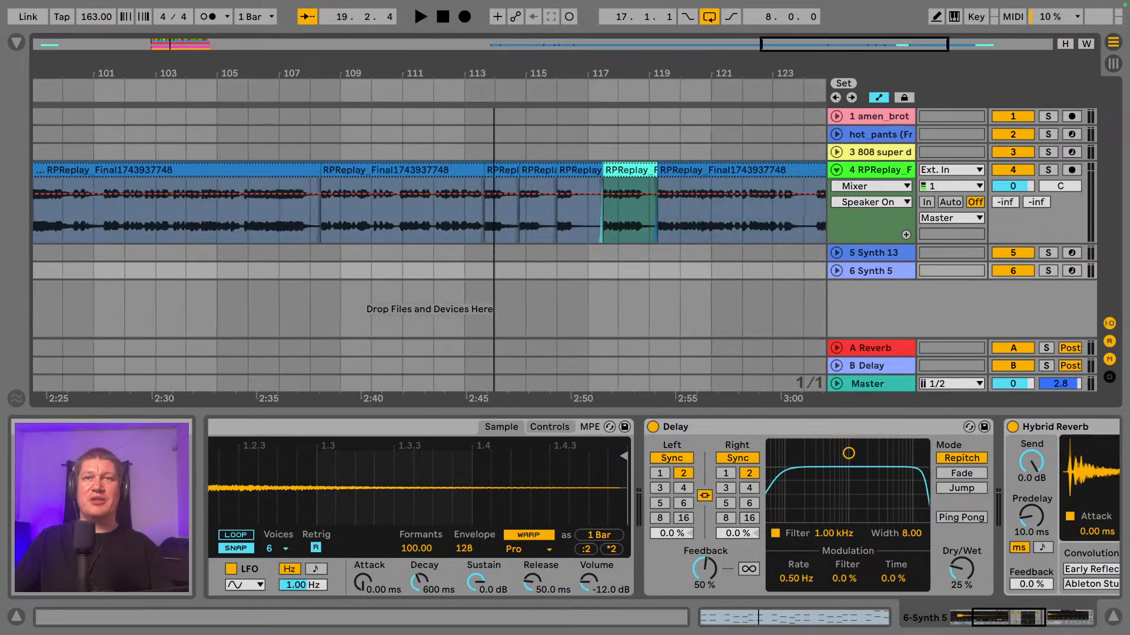
{"action": "left_click", "coordinate": [512, 172]}
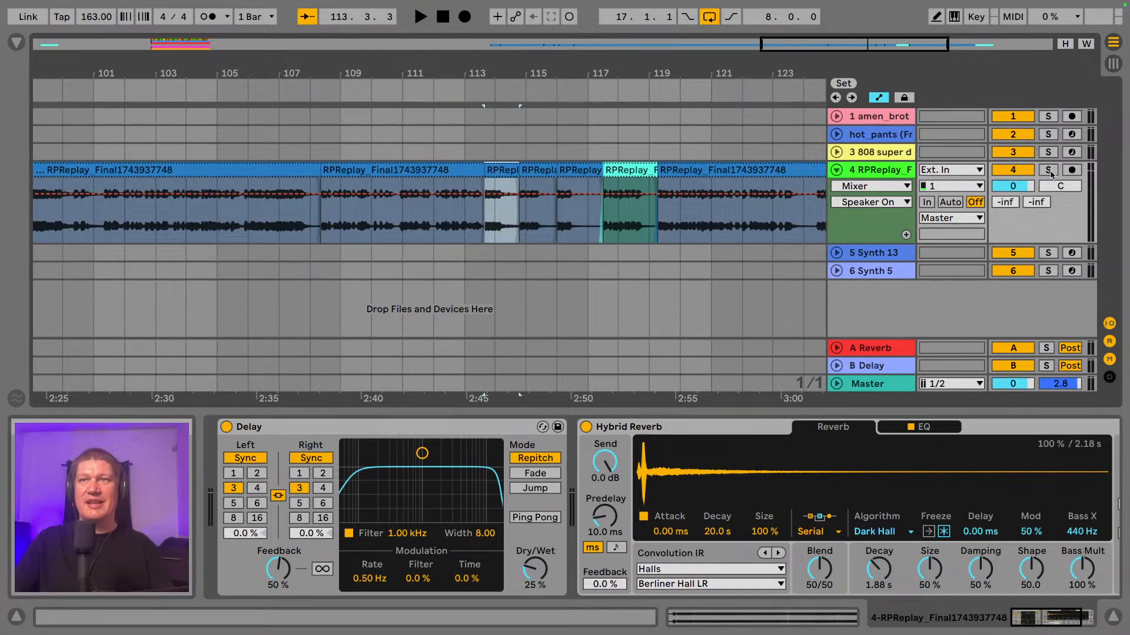
{"action": "left_click", "coordinate": [1048, 171]}
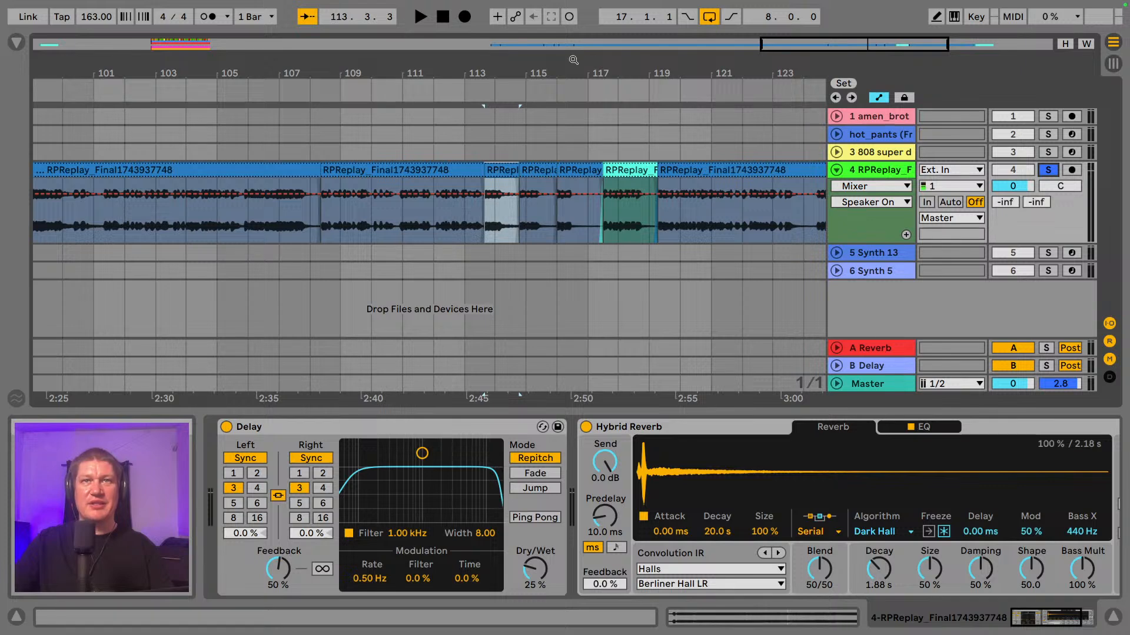
{"action": "left_click_drag", "start_coordinate": [572, 73], "coordinate": [567, 161]}
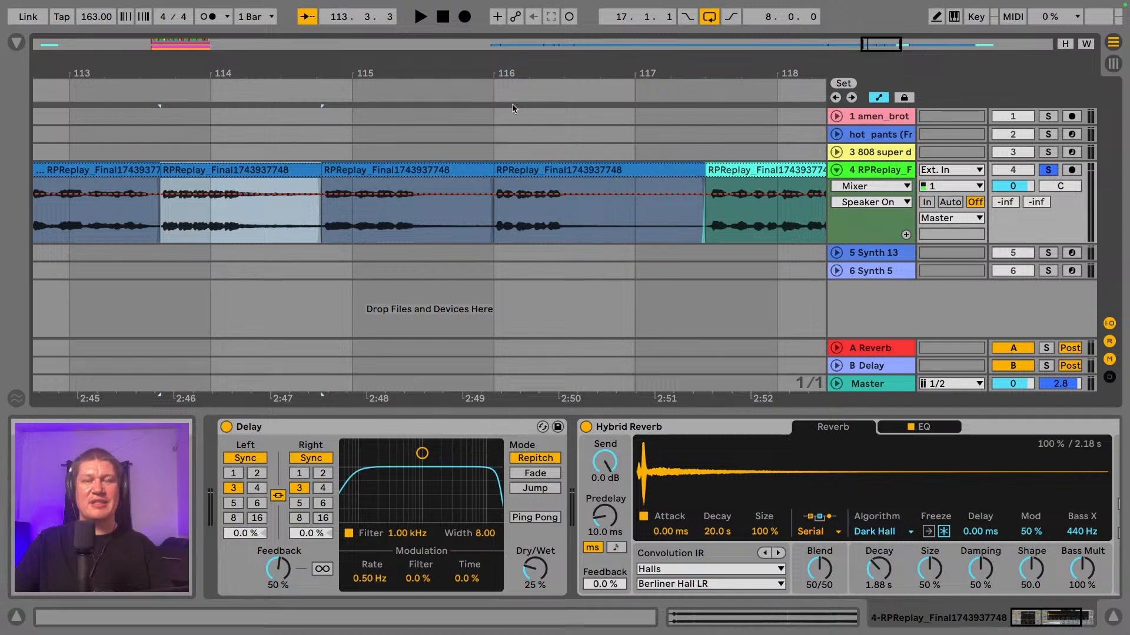
{"action": "key", "text": "space"}
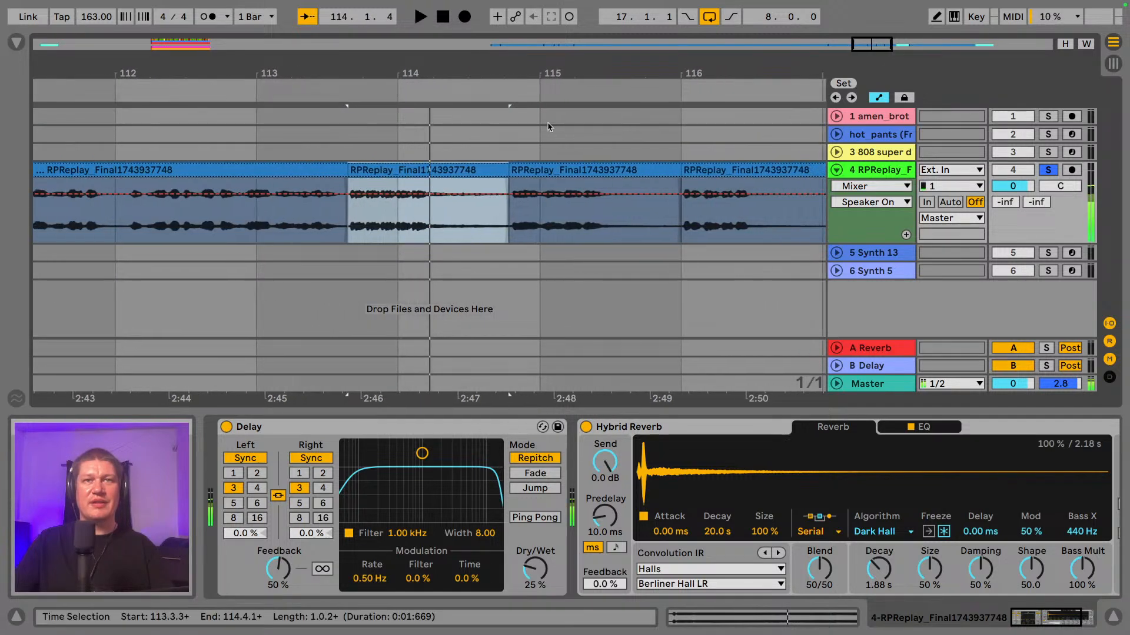
- Audition the next two RPReplay clips, starting in bars 114 and 116
{"action": "left_click", "coordinate": [453, 171]}
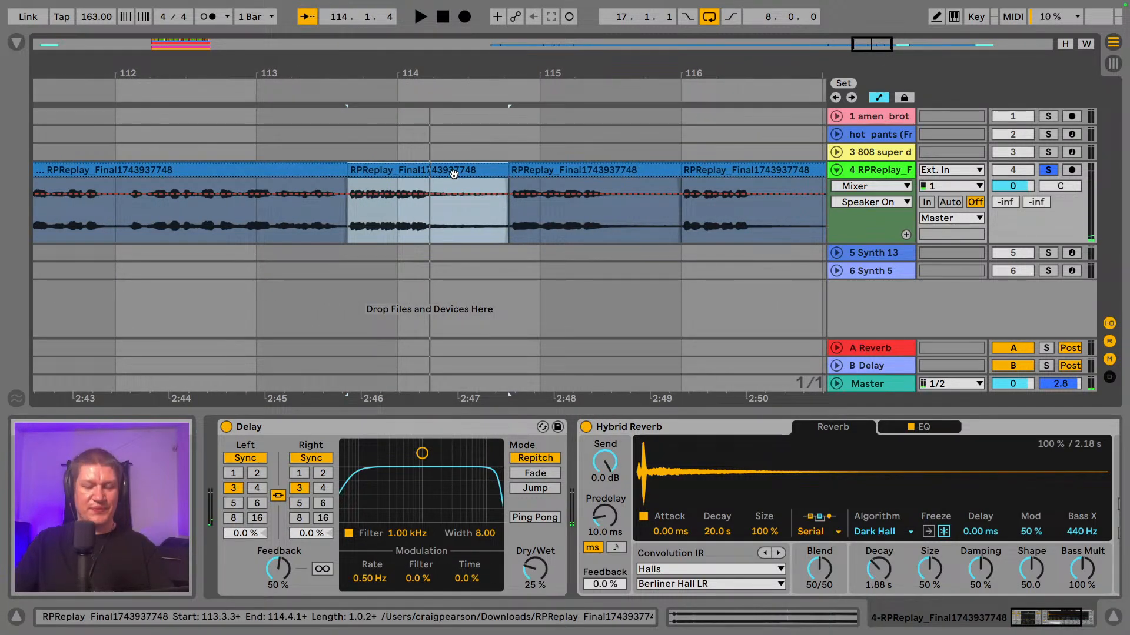
{"action": "left_click", "coordinate": [561, 167]}
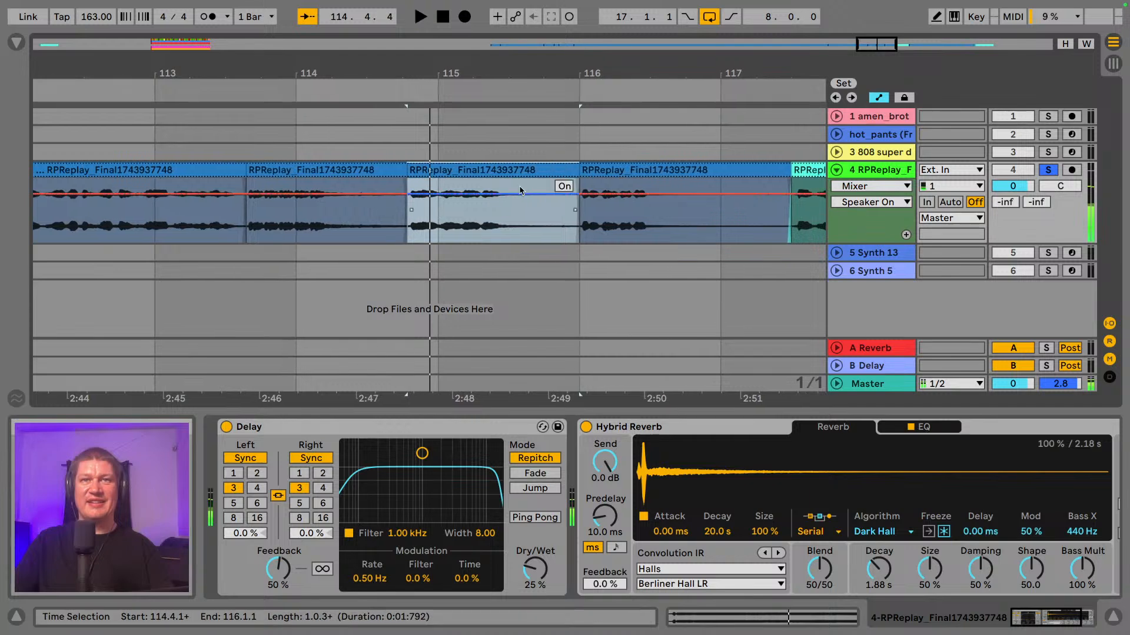
{"action": "left_click", "coordinate": [537, 167]}
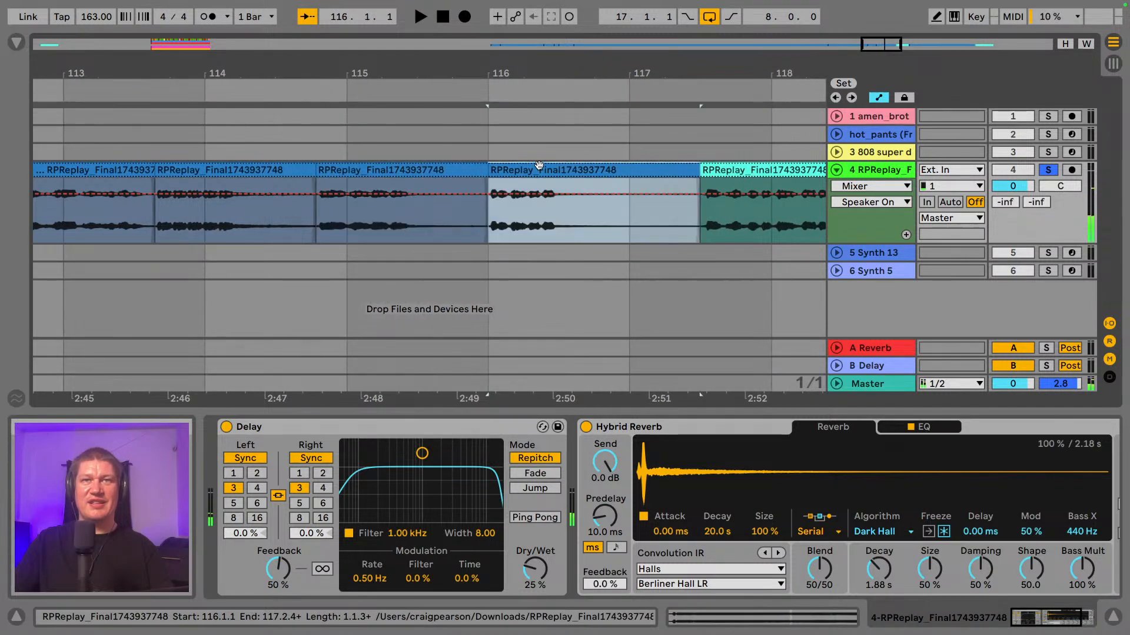
{"action": "key", "text": "space"}
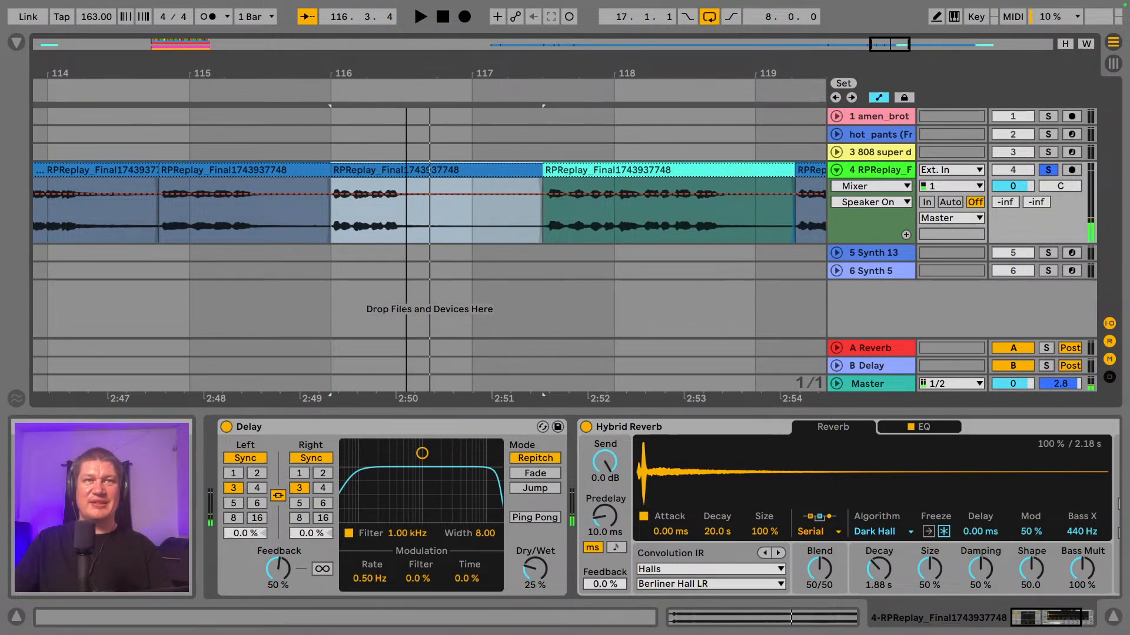
- Audition the longer RPReplay clip before bar 113 from bars 110, 109 and 108
{"action": "left_click_drag", "start_coordinate": [405, 71], "coordinate": [678, 71]}
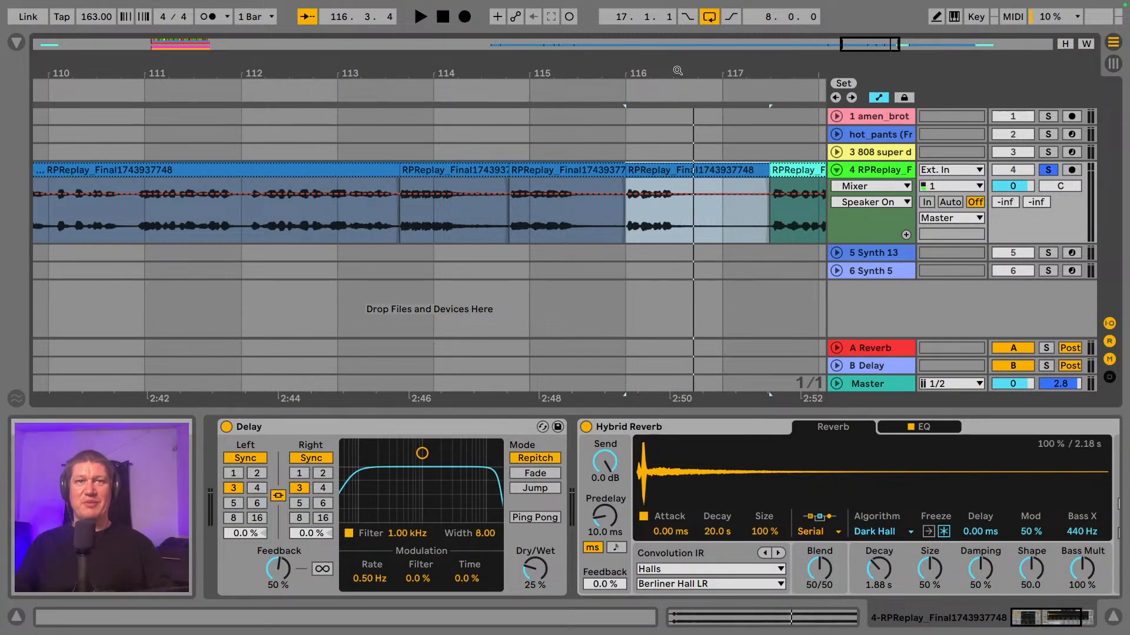
{"action": "left_click_drag", "start_coordinate": [420, 71], "coordinate": [690, 72]}
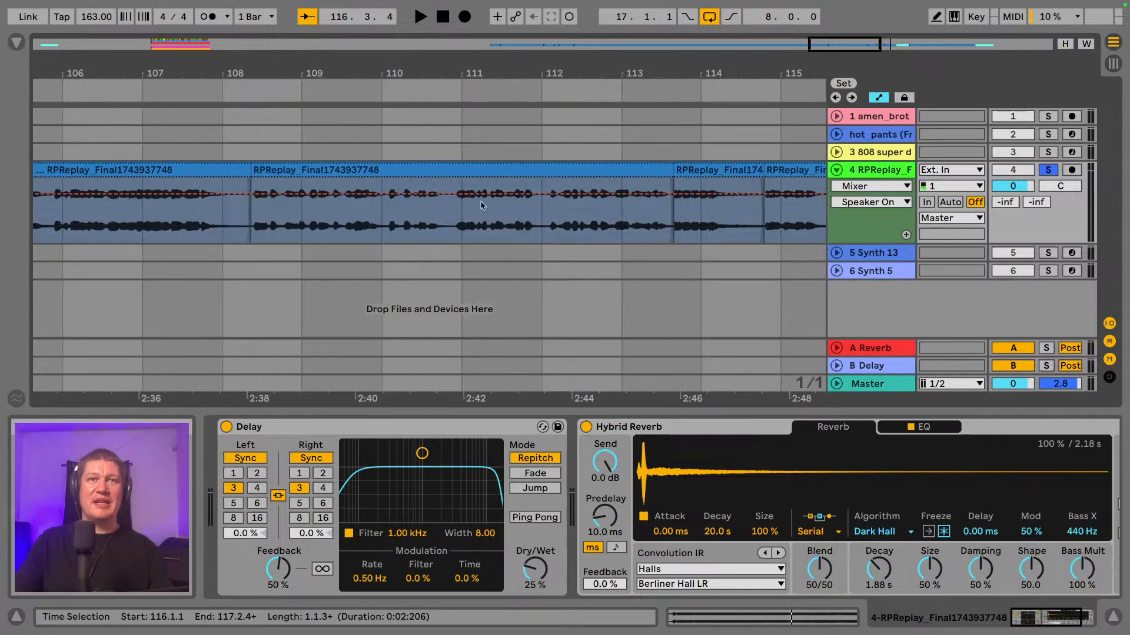
{"action": "left_click", "coordinate": [383, 245]}
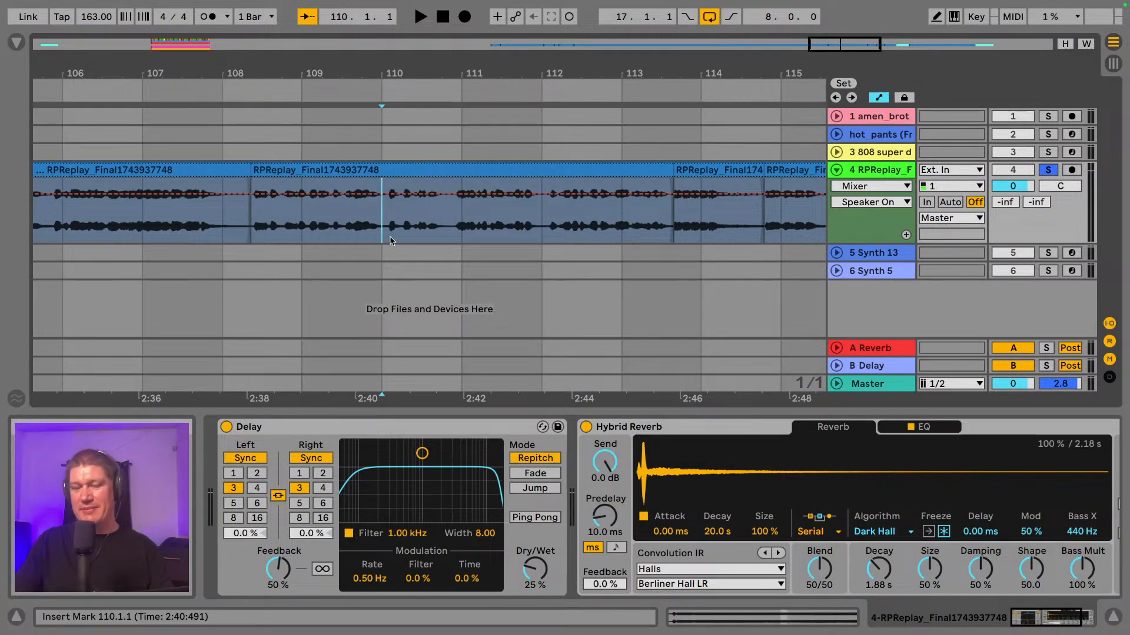
{"action": "key", "text": "space"}
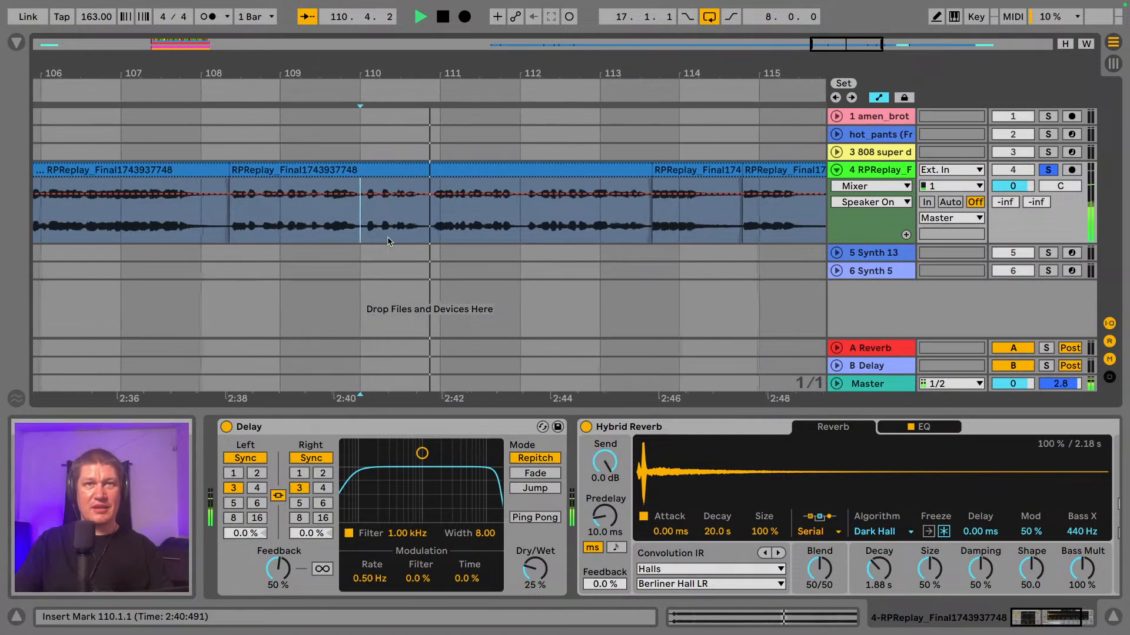
{"action": "key", "text": "space"}
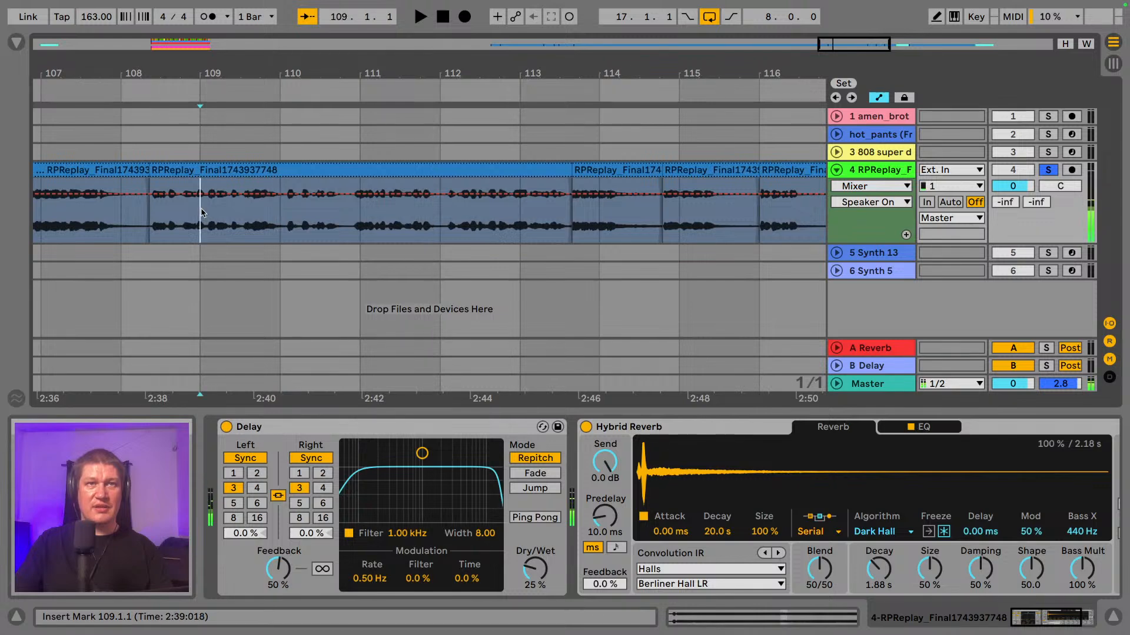
{"action": "left_click", "coordinate": [148, 213]}
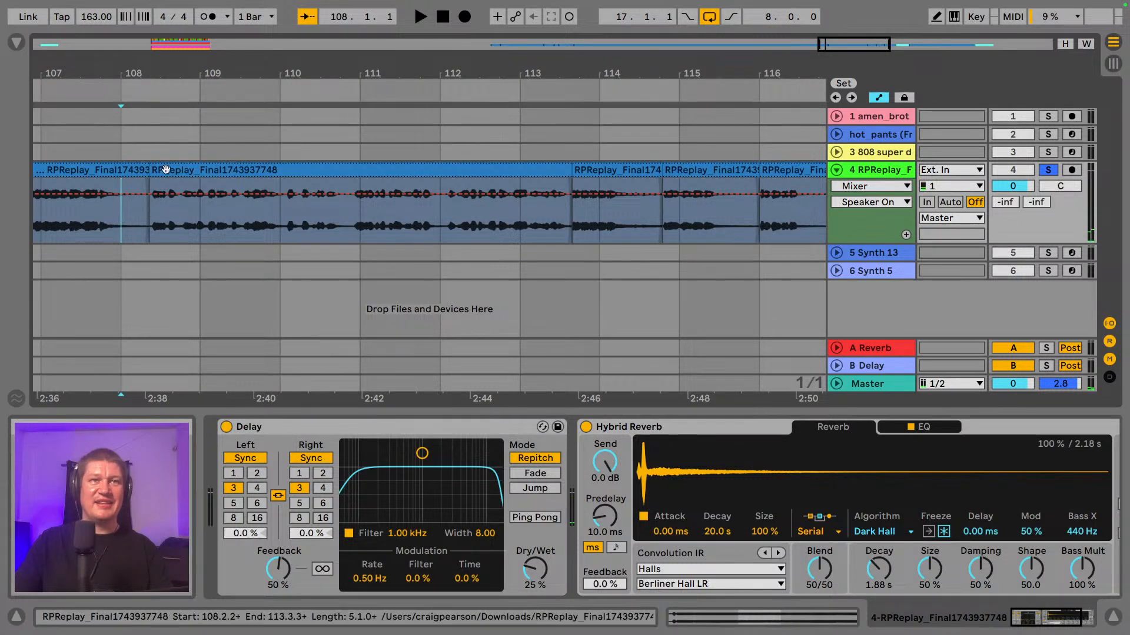
- Audition the longer RPReplay clip from bars 108 and 112 through to the short clip in bar 113
{"action": "key", "text": "space"}
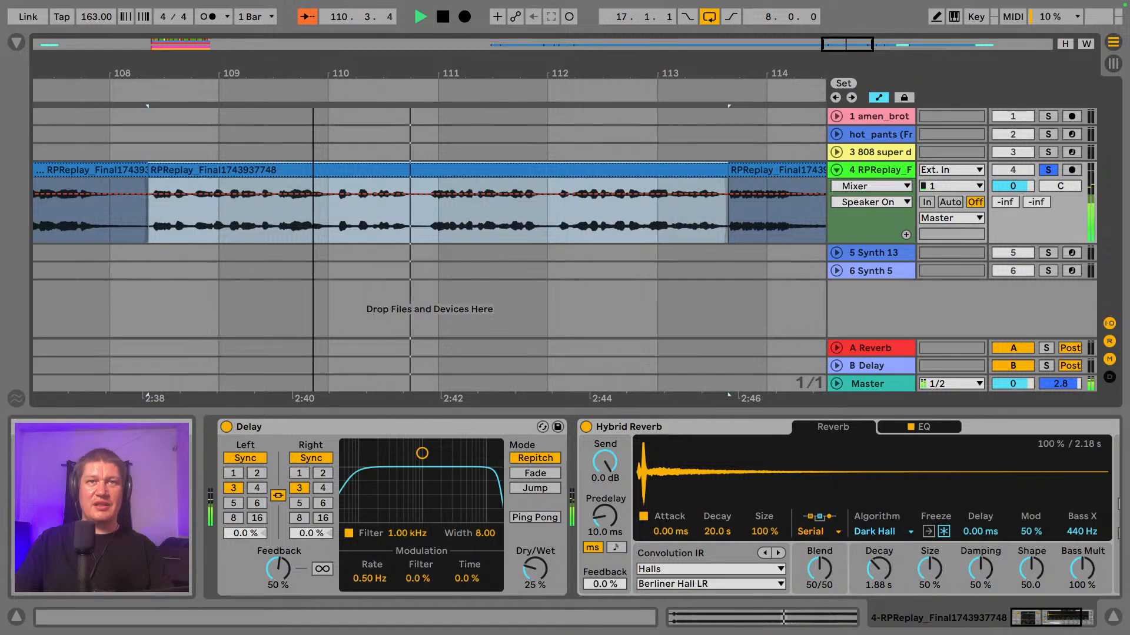
{"action": "left_click_drag", "start_coordinate": [313, 70], "coordinate": [317, 70]}
{"action": "key", "text": "space"}
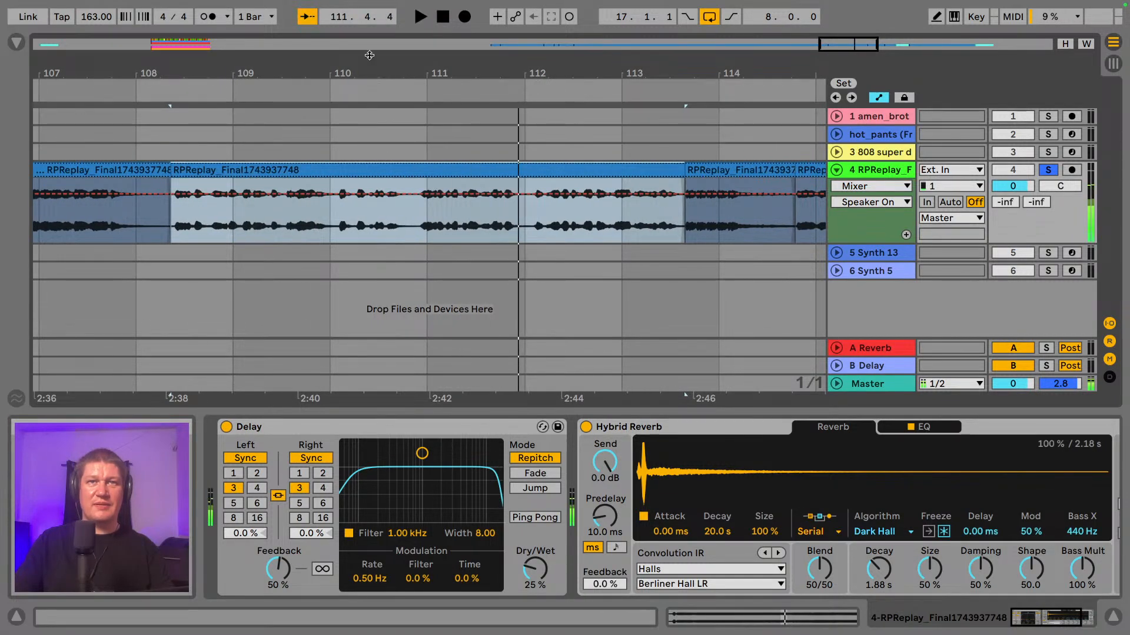
{"action": "left_click_drag", "start_coordinate": [386, 71], "coordinate": [348, 80]}
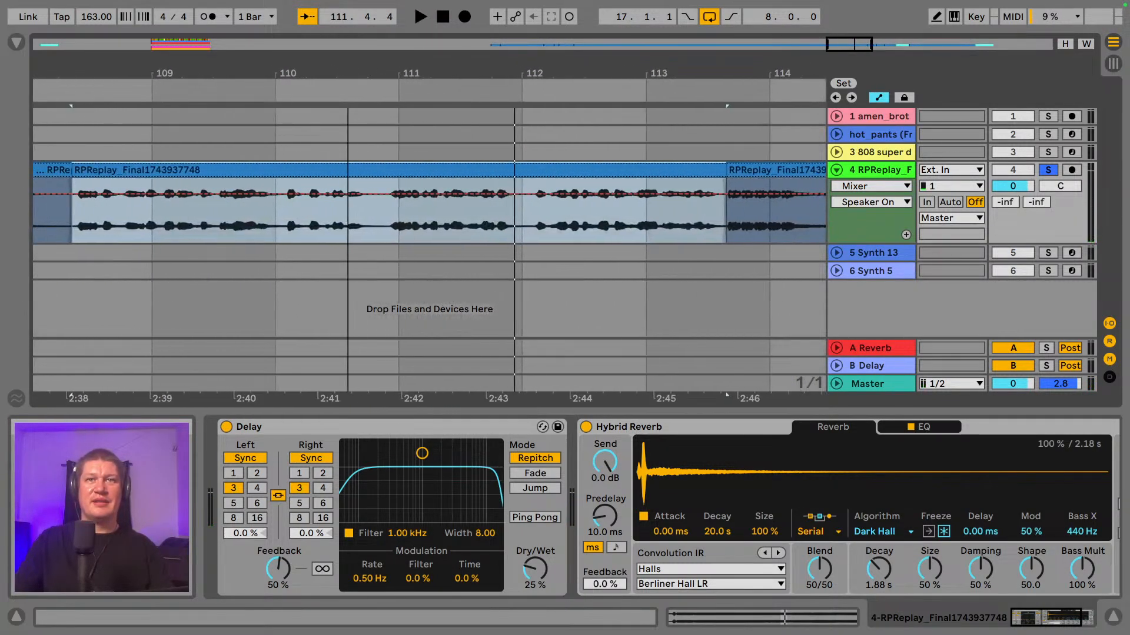
{"action": "left_click", "coordinate": [547, 206]}
{"action": "key", "text": "space"}
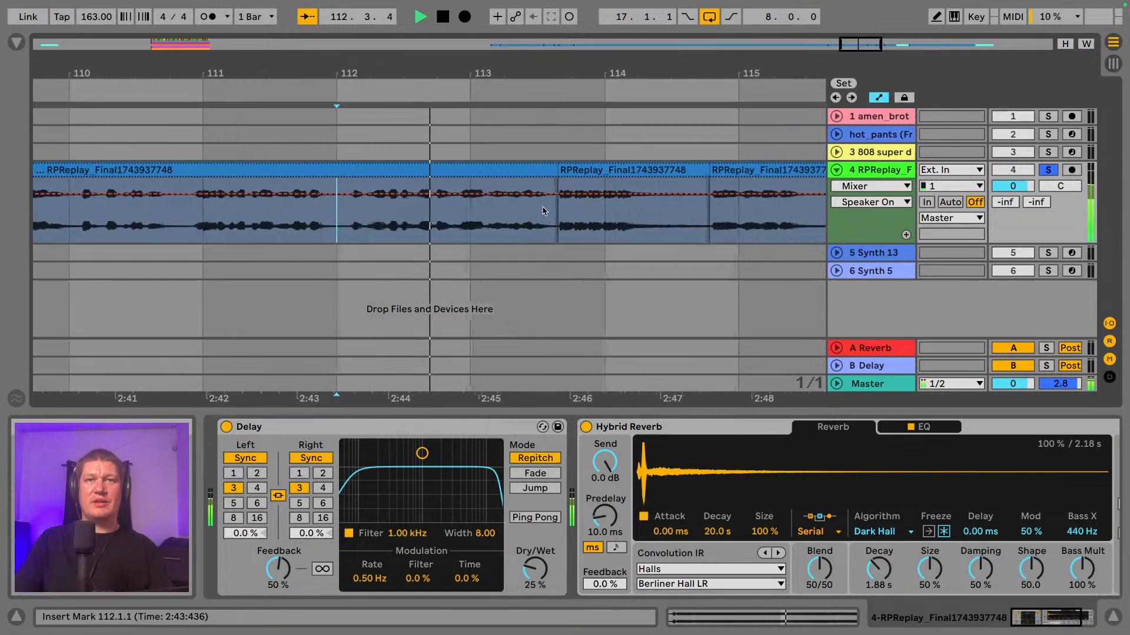
{"action": "key", "text": "space"}
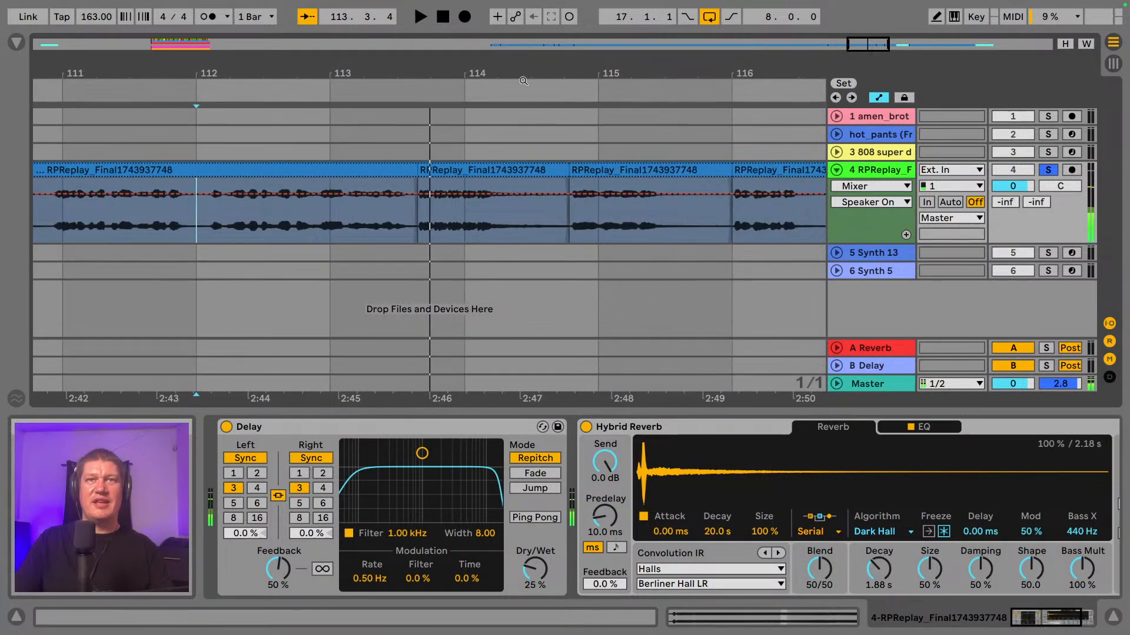
- Select bars 17 to 25 on the 808 track and expand the Piano folder among the Production samples
{"action": "left_click_drag", "start_coordinate": [543, 67], "coordinate": [683, 3]}
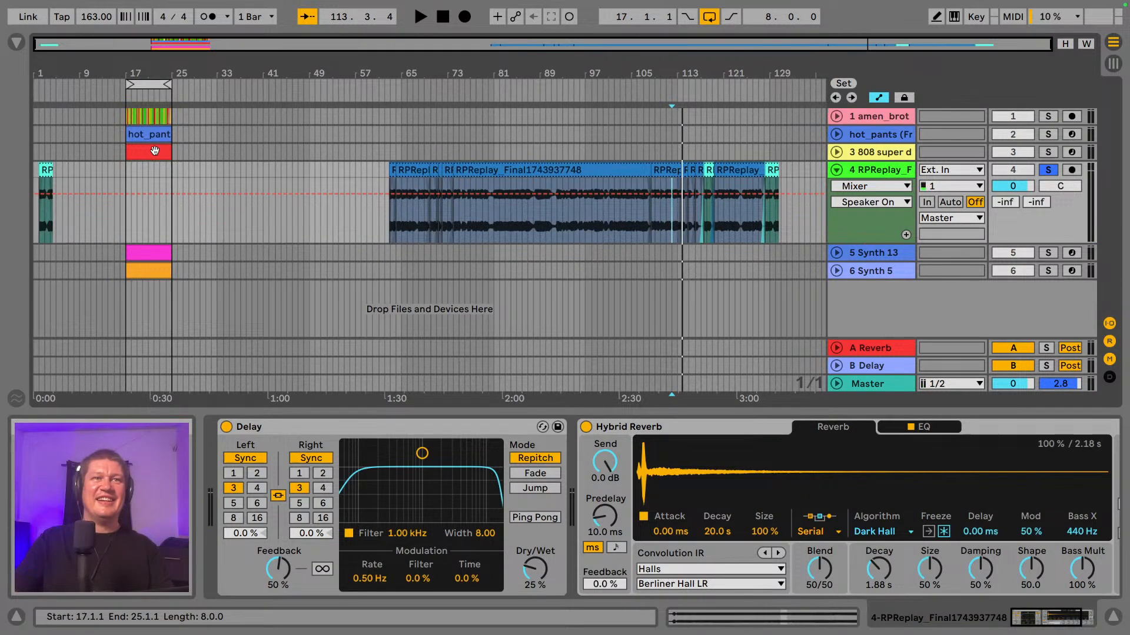
{"action": "left_click", "coordinate": [152, 156]}
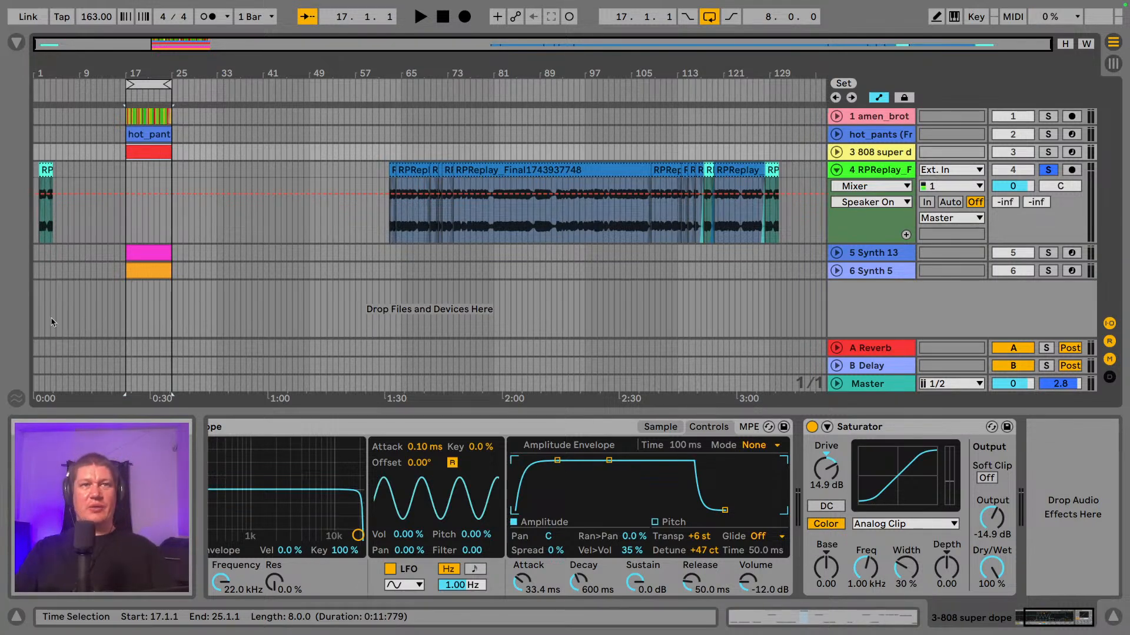
{"action": "left_click", "coordinate": [16, 40]}
{"action": "scroll", "coordinate": [77, 230], "scroll_direction": "down", "scroll_amount": 4}
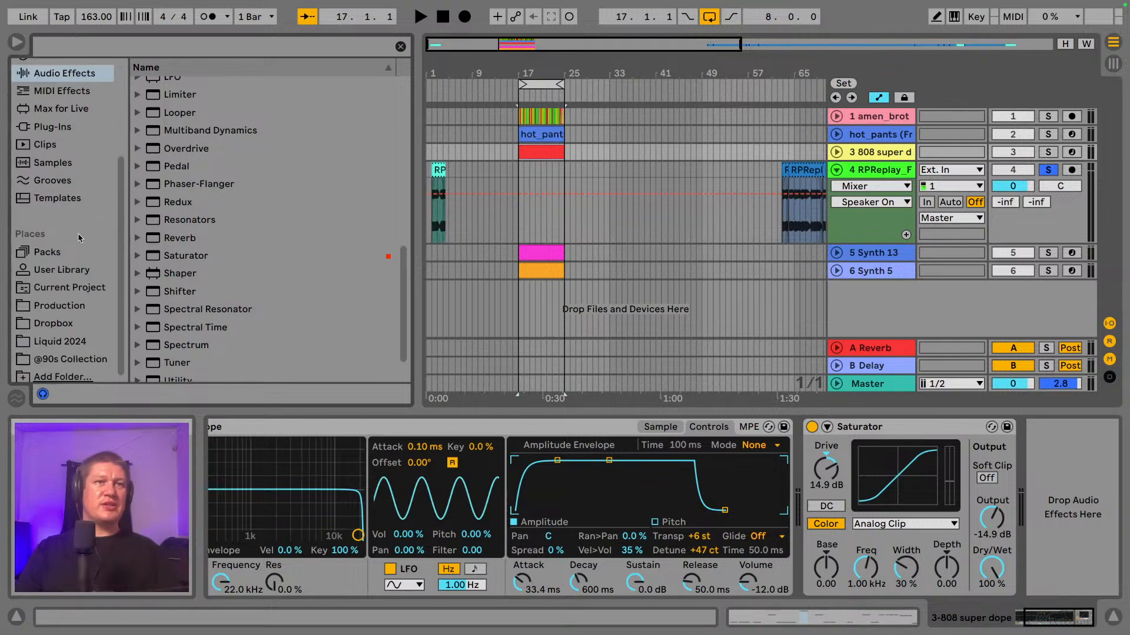
{"action": "left_click", "coordinate": [47, 300]}
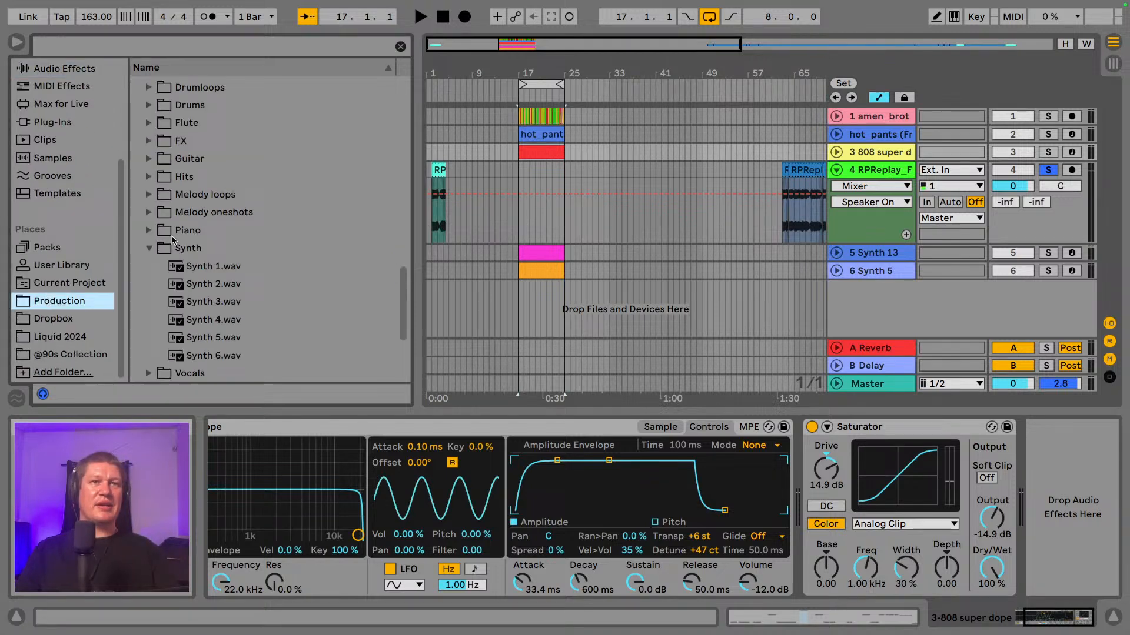
{"action": "left_click", "coordinate": [154, 241]}
{"action": "left_click", "coordinate": [149, 223]}
- Preview several piano samples, including Piano 1, Piano 6, Piano 4, Piano 7 and Piano 5
{"action": "left_click", "coordinate": [206, 240]}
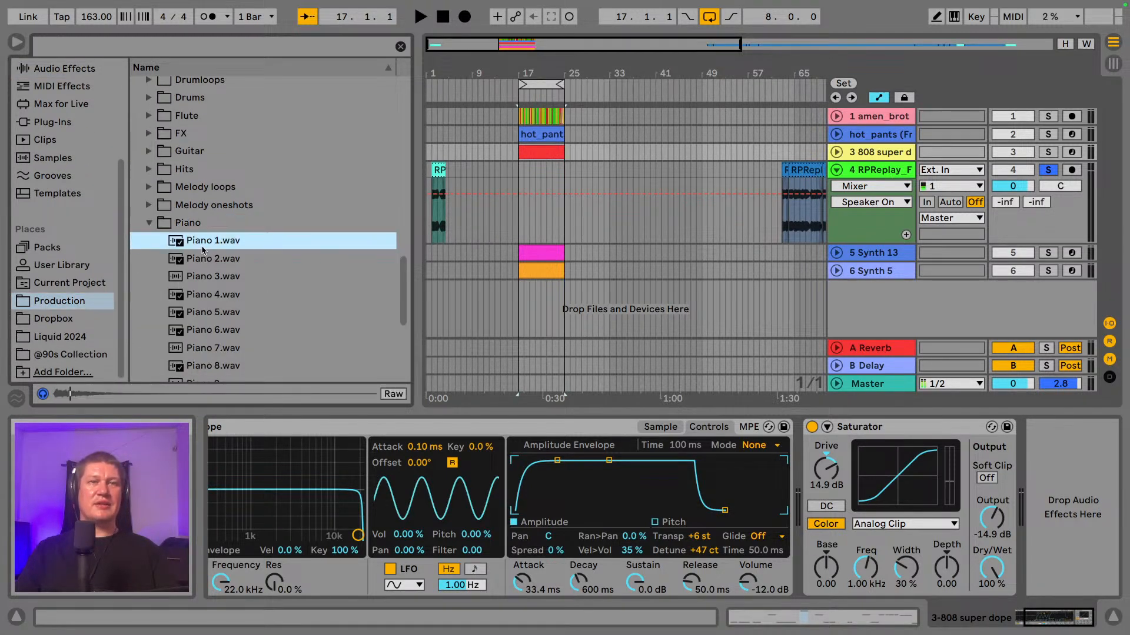
{"action": "scroll", "coordinate": [203, 241], "scroll_direction": "down", "scroll_amount": 3}
{"action": "left_click", "coordinate": [203, 249]}
{"action": "scroll", "coordinate": [203, 249], "scroll_direction": "down", "scroll_amount": 1}
{"action": "left_click", "coordinate": [203, 249]}
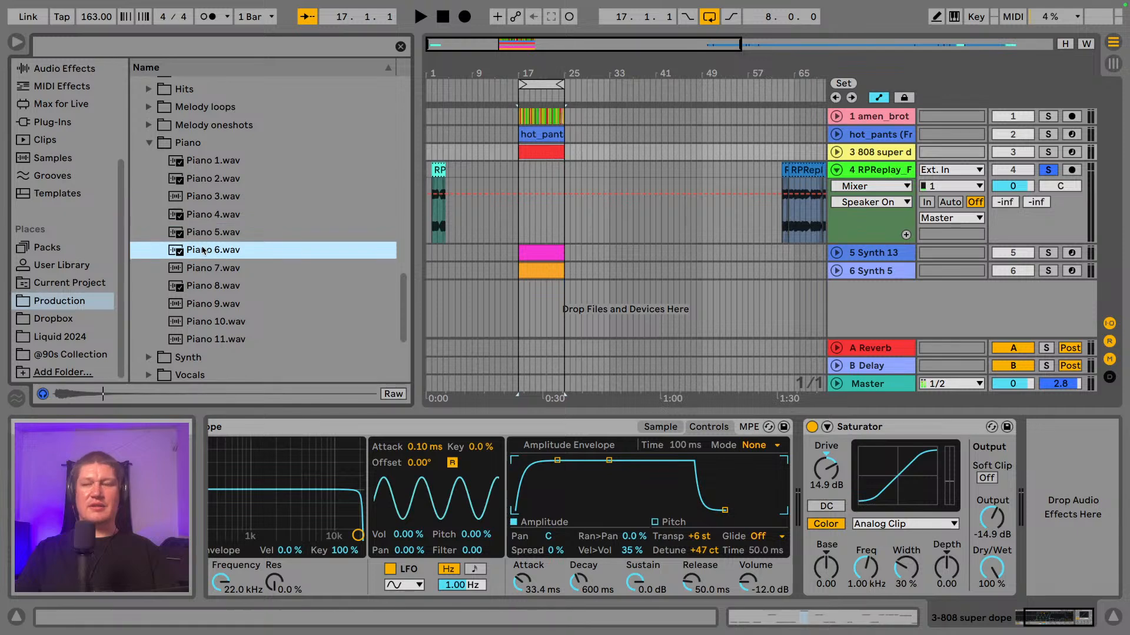
{"action": "left_click", "coordinate": [235, 217]}
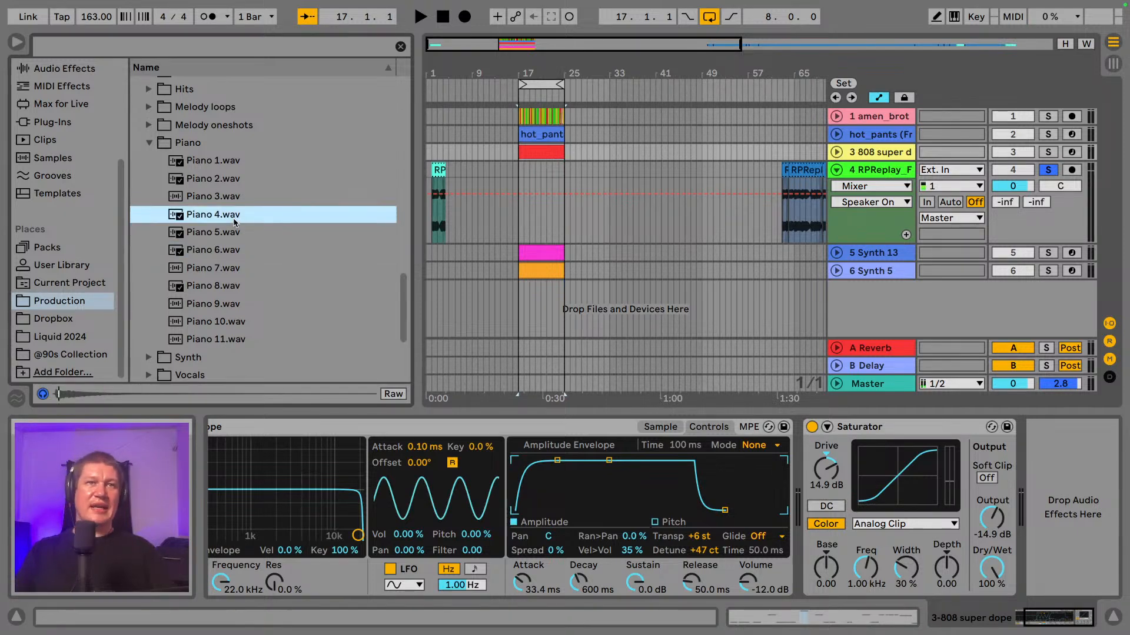
{"action": "scroll", "coordinate": [233, 223], "scroll_direction": "down", "scroll_amount": 1}
{"action": "left_click", "coordinate": [218, 250]}
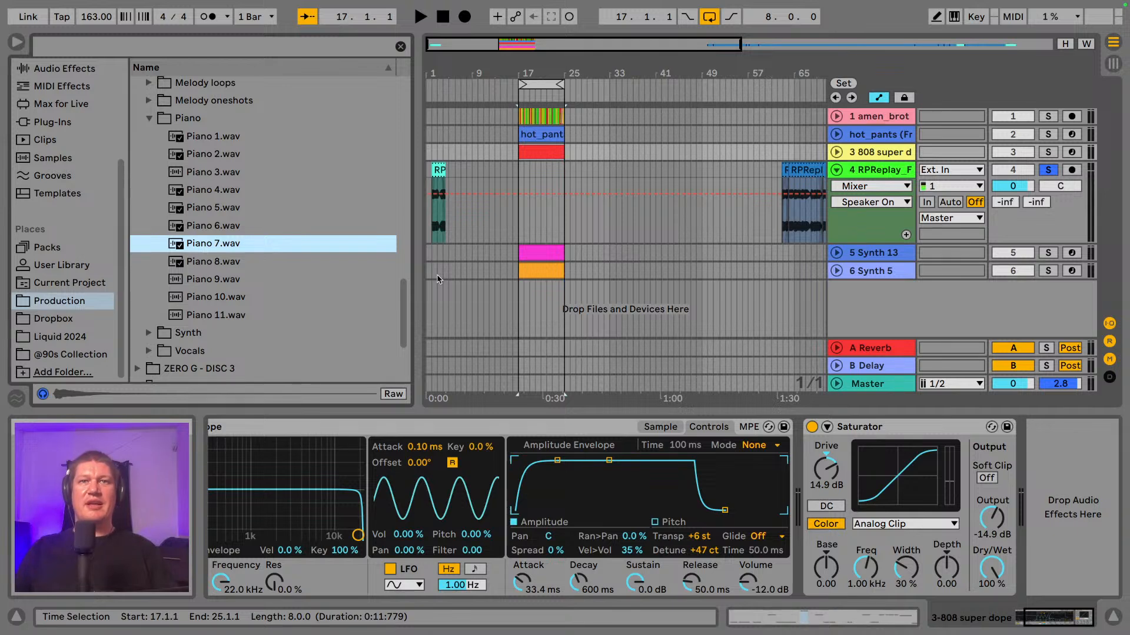
{"action": "scroll", "coordinate": [260, 258], "scroll_direction": "down", "scroll_amount": 2}
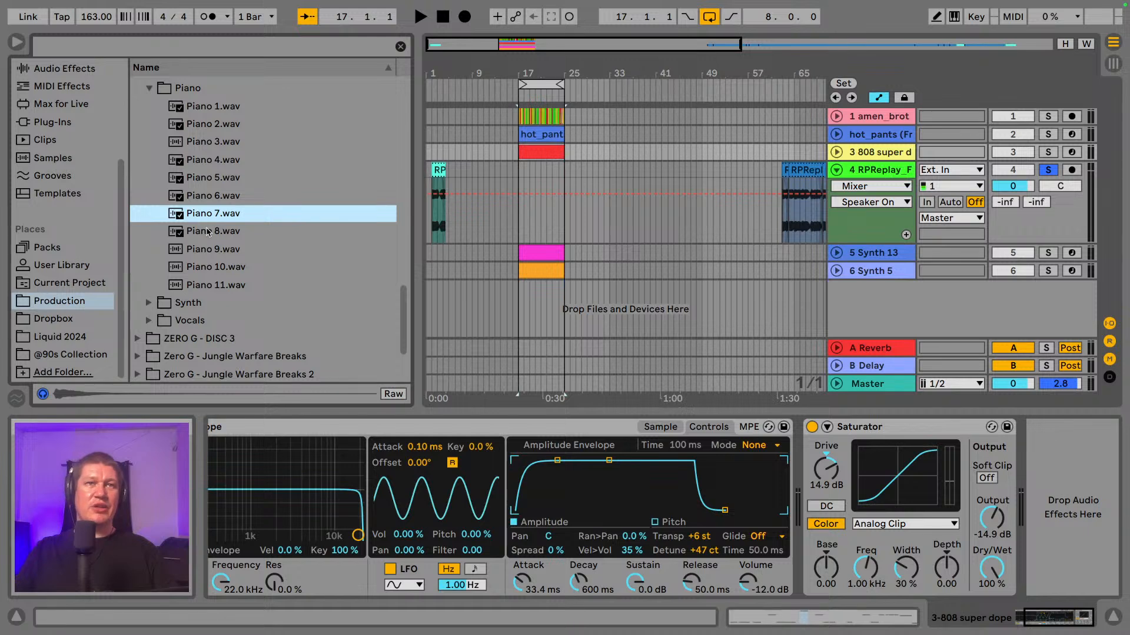
{"action": "left_click", "coordinate": [223, 179]}
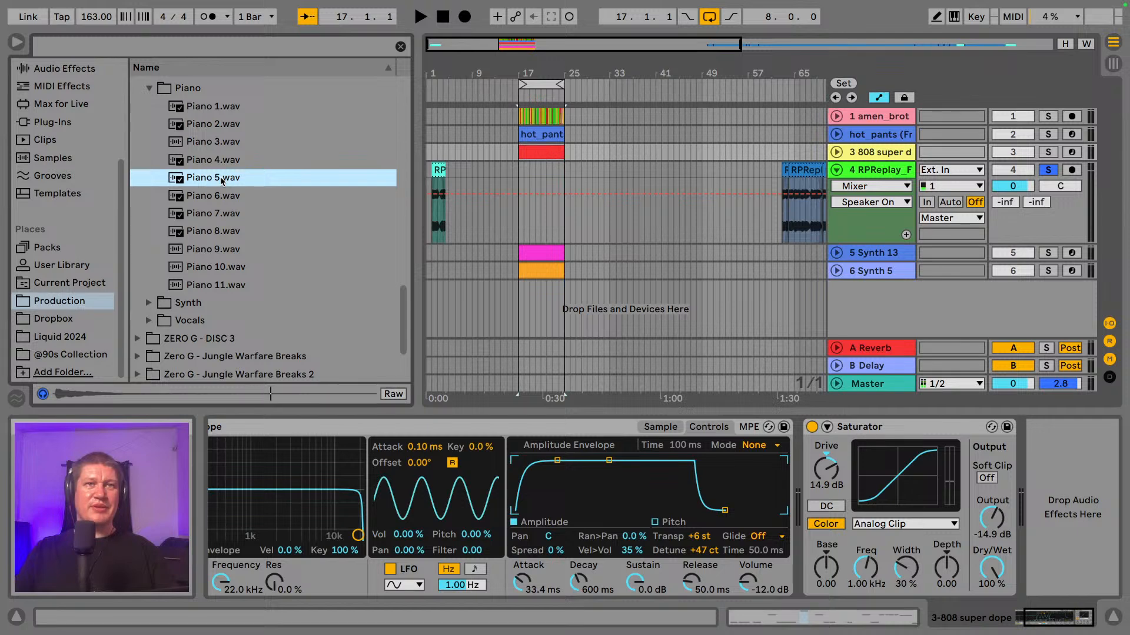
- Expand the Synth sample folder and preview samples from it, including Synth 4
{"action": "scroll", "coordinate": [207, 218], "scroll_direction": "down", "scroll_amount": 1}
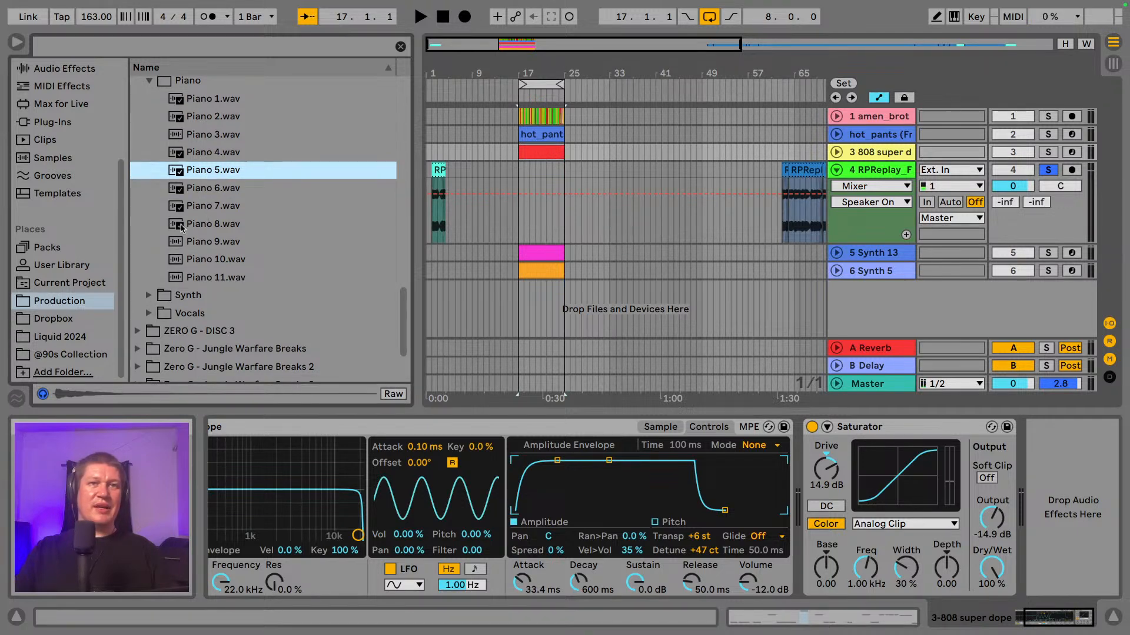
{"action": "scroll", "coordinate": [181, 228], "scroll_direction": "down", "scroll_amount": 2}
{"action": "scroll", "coordinate": [200, 241], "scroll_direction": "down", "scroll_amount": 4}
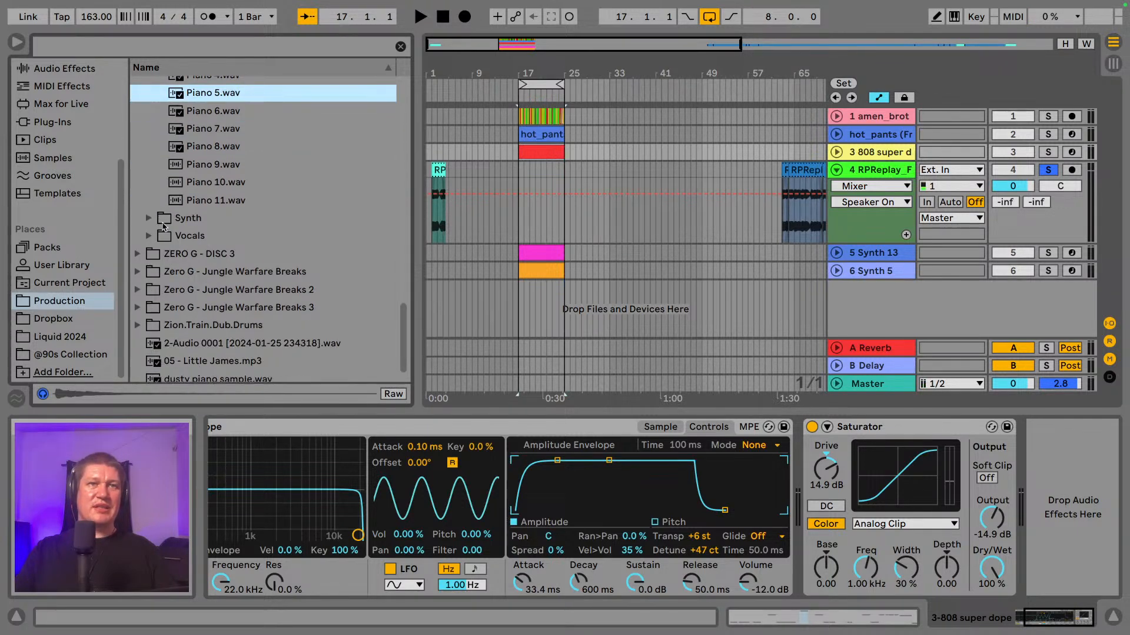
{"action": "left_click", "coordinate": [146, 219]}
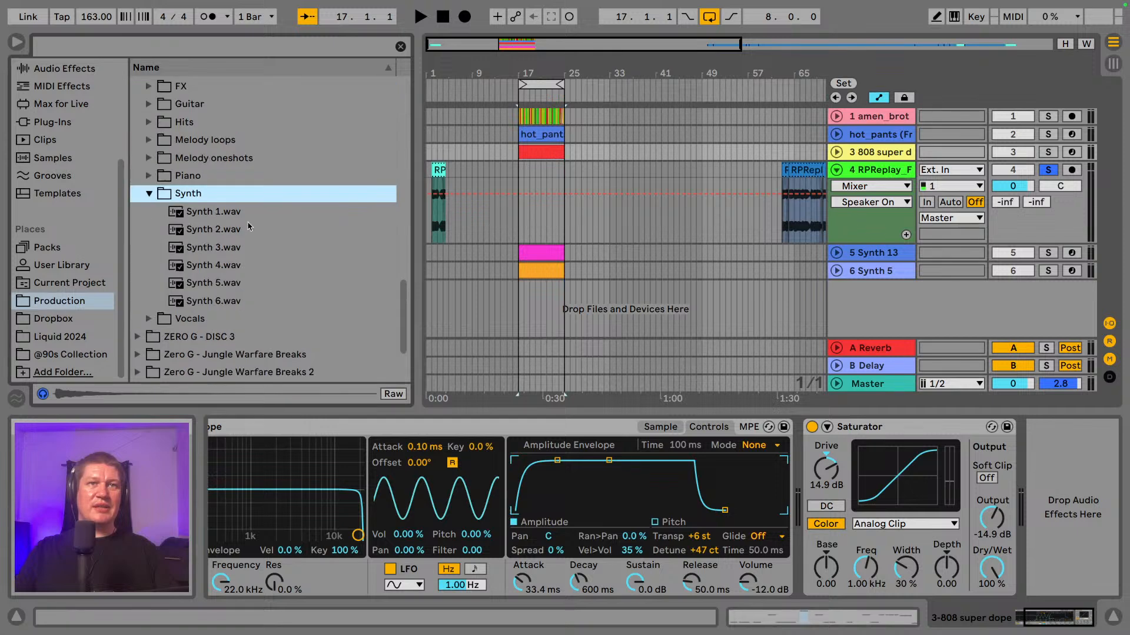
{"action": "left_click", "coordinate": [246, 236]}
{"action": "scroll", "coordinate": [246, 238], "scroll_direction": "down", "scroll_amount": 2}
{"action": "left_click", "coordinate": [246, 241]}
{"action": "scroll", "coordinate": [246, 241], "scroll_direction": "down", "scroll_amount": 3}
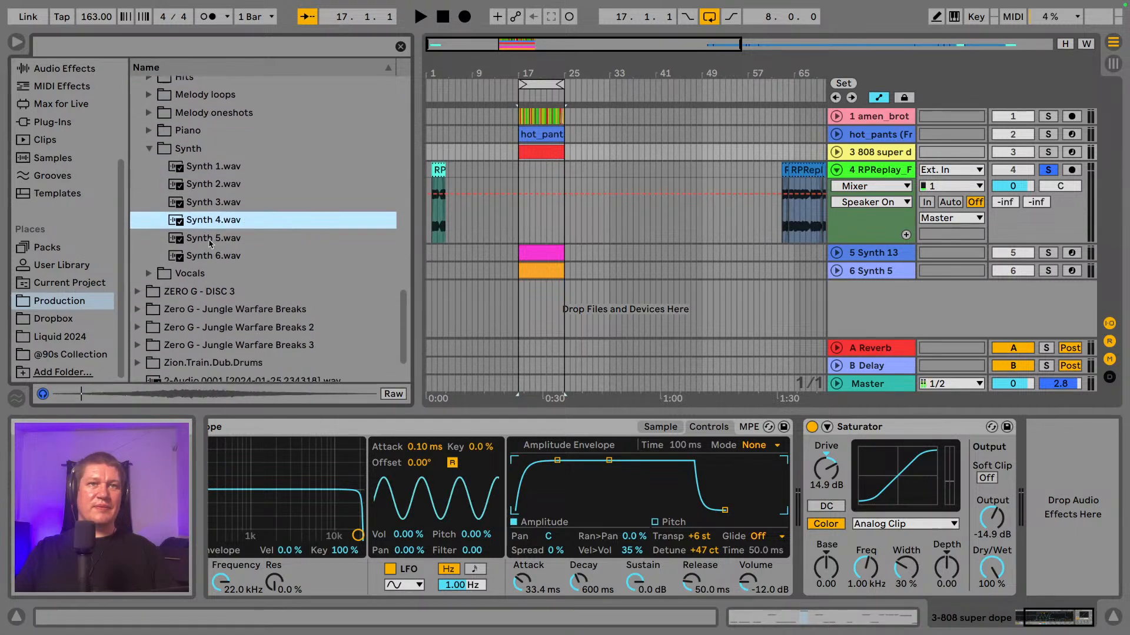
- Expand the Vocals folder, preview Vocal 4 and collapse the folder again
{"action": "left_click", "coordinate": [150, 257]}
{"action": "scroll", "coordinate": [171, 261], "scroll_direction": "down", "scroll_amount": 1}
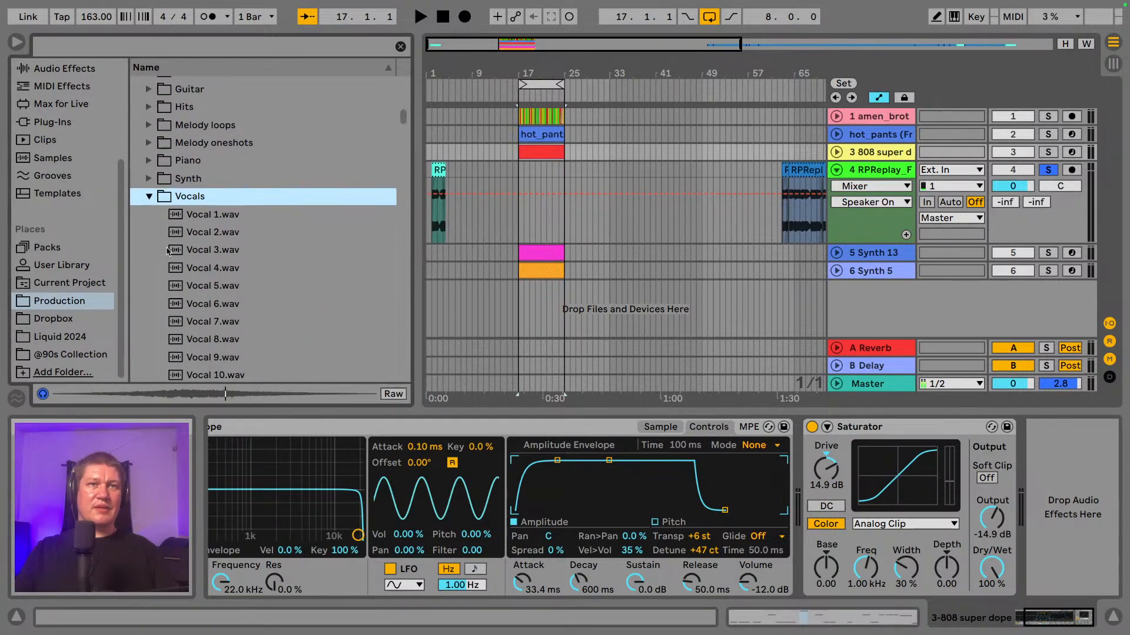
{"action": "left_click", "coordinate": [194, 268]}
{"action": "scroll", "coordinate": [193, 253], "scroll_direction": "down", "scroll_amount": 2}
{"action": "left_click", "coordinate": [151, 174]}
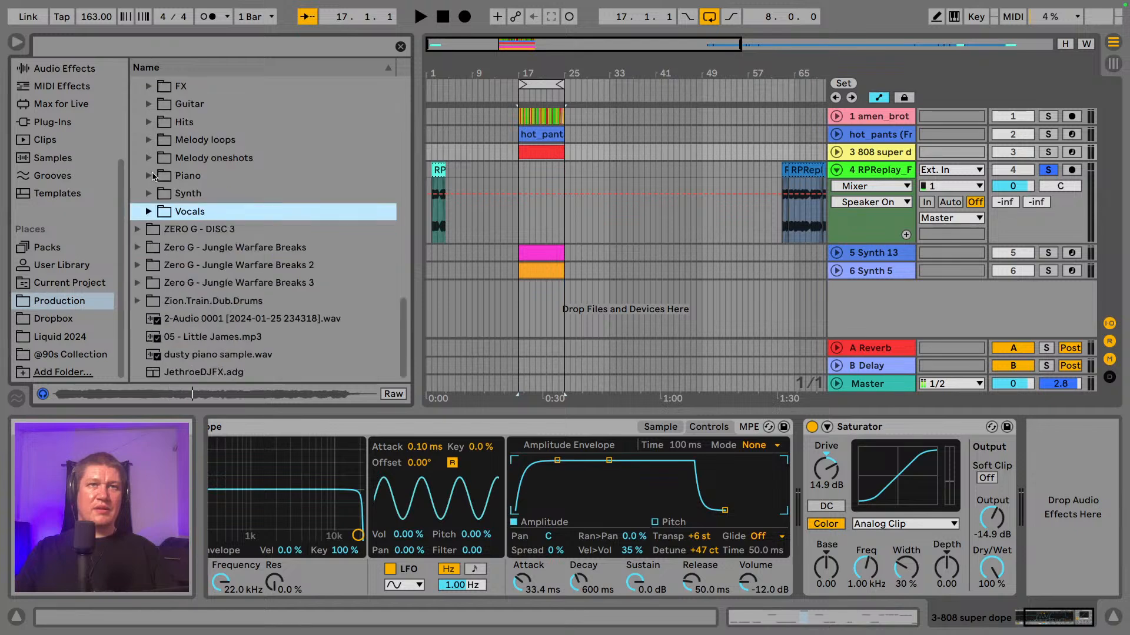
- Expand the Strings folder inside ZERO G - DISC 3 and preview Strings 4
{"action": "left_click", "coordinate": [166, 233]}
{"action": "scroll", "coordinate": [243, 200], "scroll_direction": "down", "scroll_amount": 6}
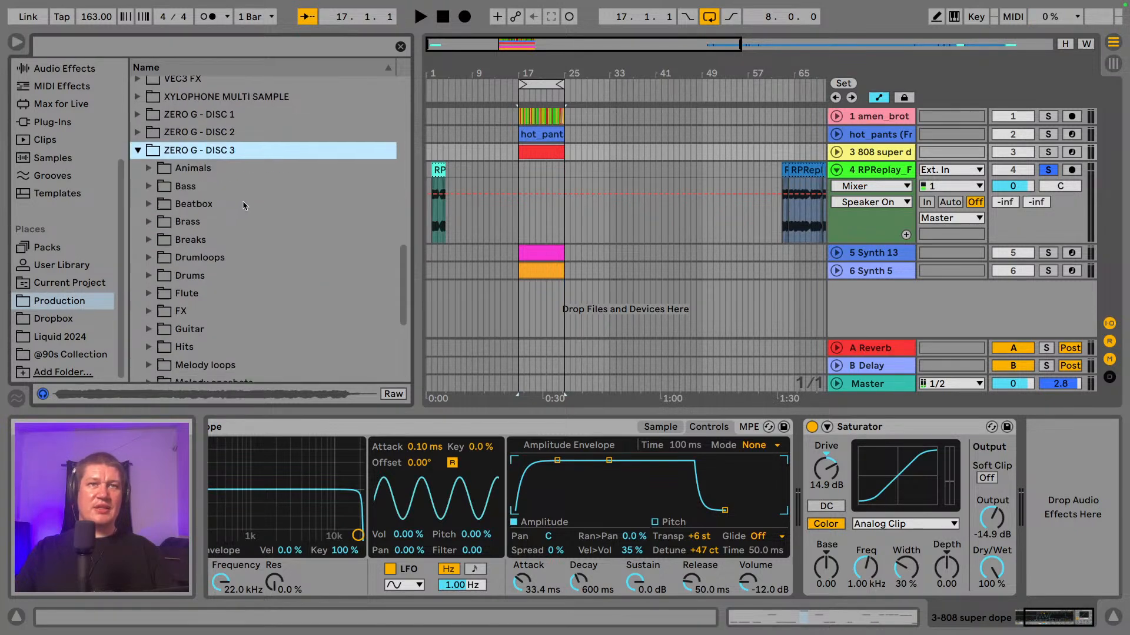
{"action": "scroll", "coordinate": [253, 208], "scroll_direction": "down", "scroll_amount": 6}
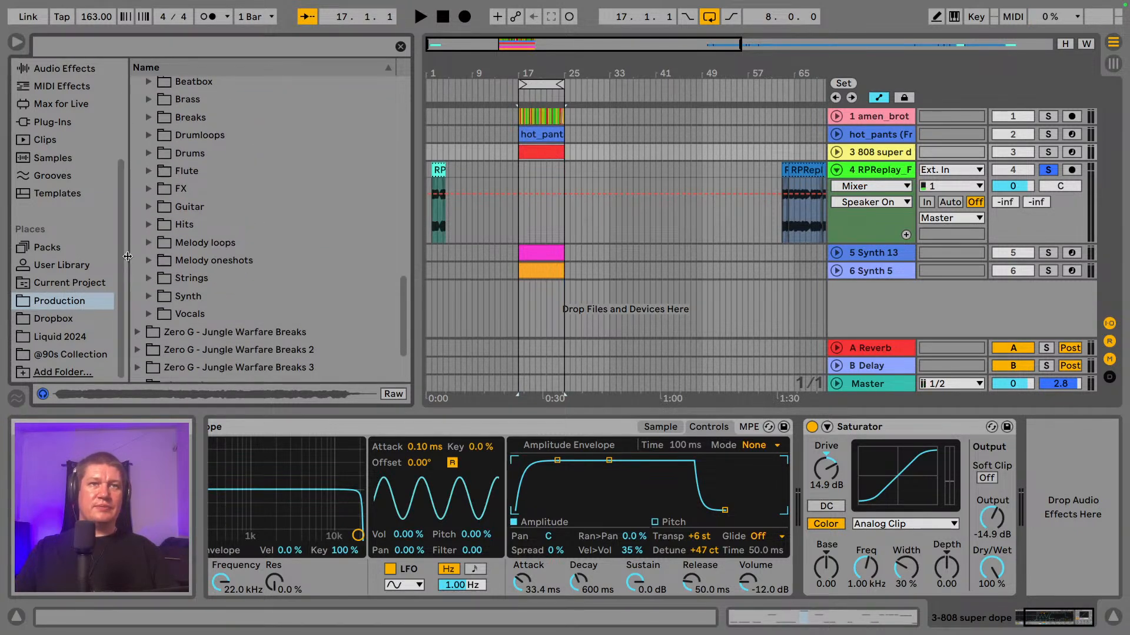
{"action": "scroll", "coordinate": [156, 261], "scroll_direction": "down", "scroll_amount": 1}
{"action": "left_click", "coordinate": [157, 272]}
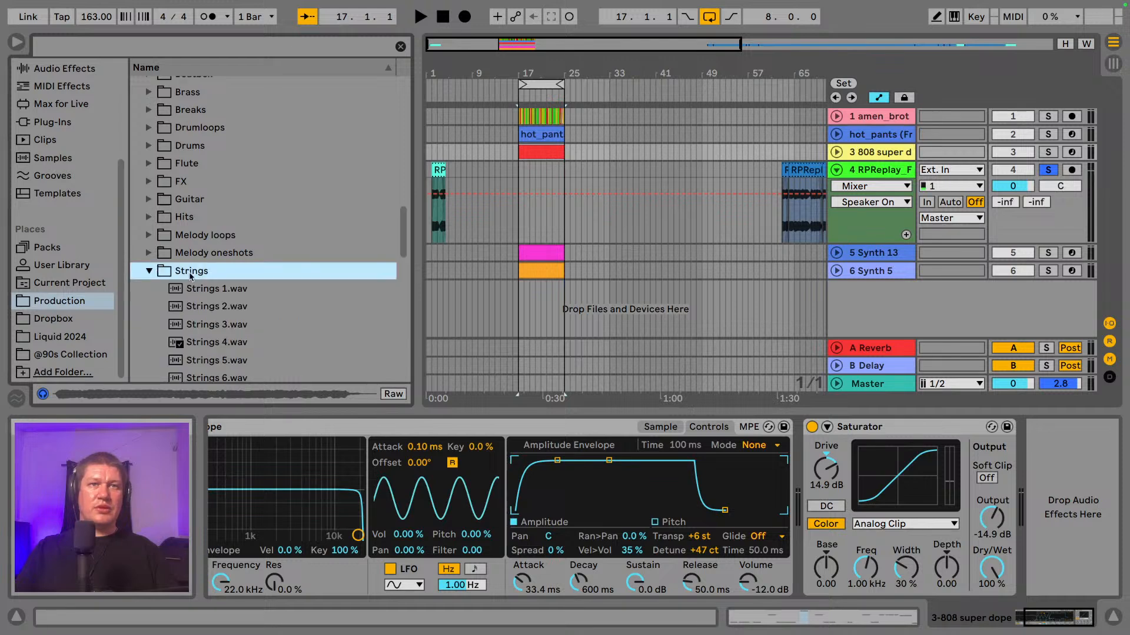
{"action": "scroll", "coordinate": [188, 276], "scroll_direction": "down", "scroll_amount": 3}
{"action": "left_click", "coordinate": [207, 284]}
{"action": "scroll", "coordinate": [208, 285], "scroll_direction": "down", "scroll_amount": 2}
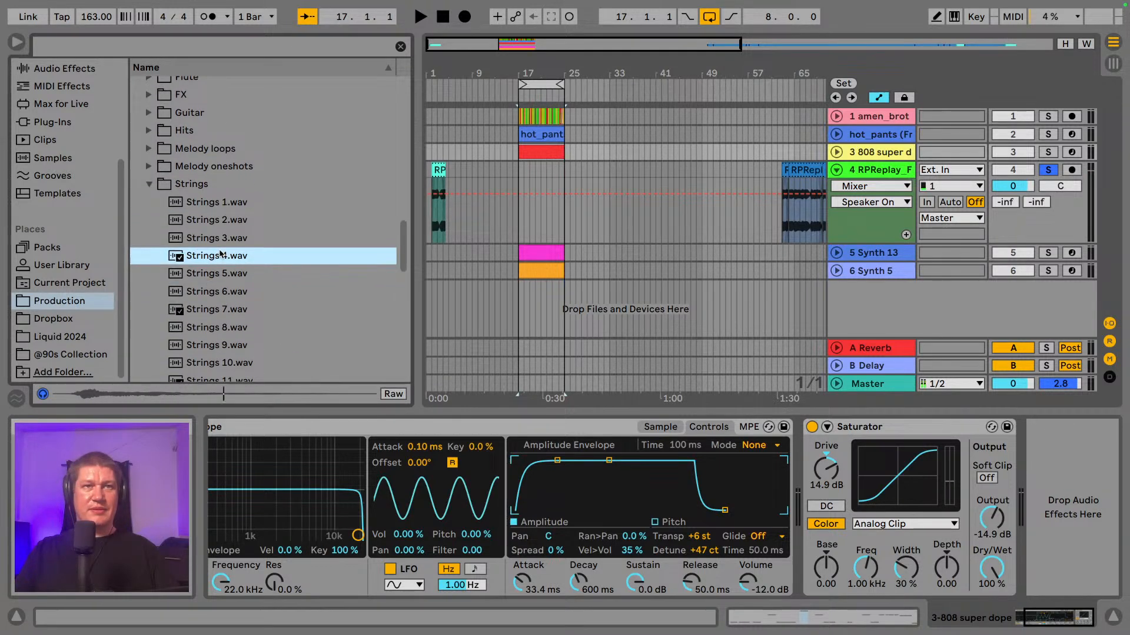
- Play the arrangement briefly from bar 17 and compare string samples 1 to 6, finishing on Strings 4
{"action": "key", "text": "space"}
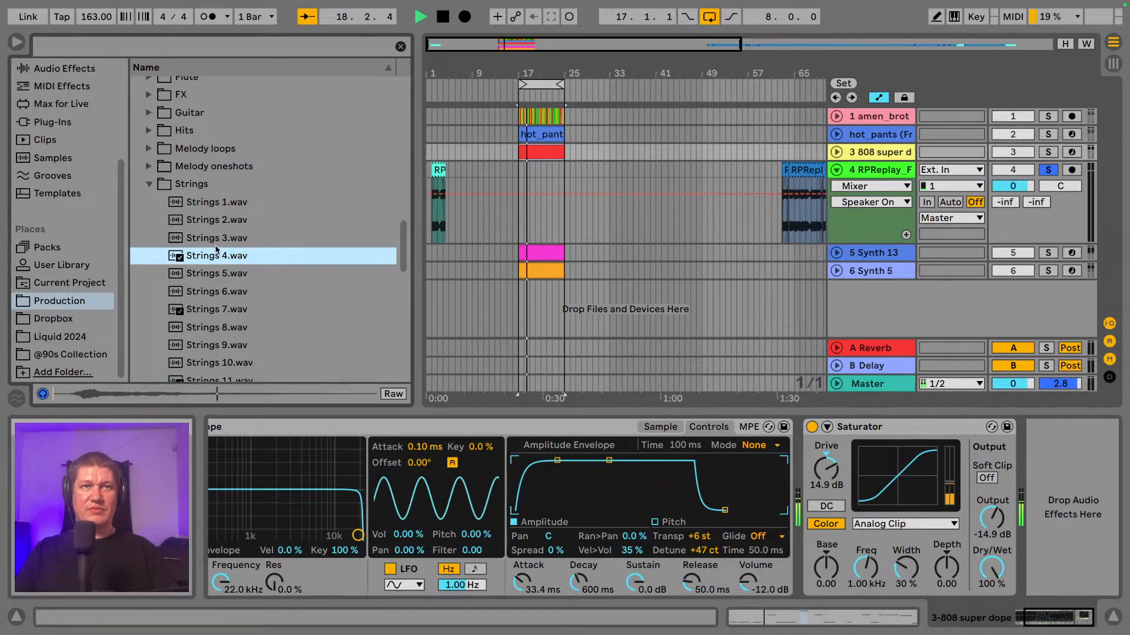
{"action": "key", "text": "space"}
{"action": "left_click", "coordinate": [217, 238]}
{"action": "left_click", "coordinate": [215, 226]}
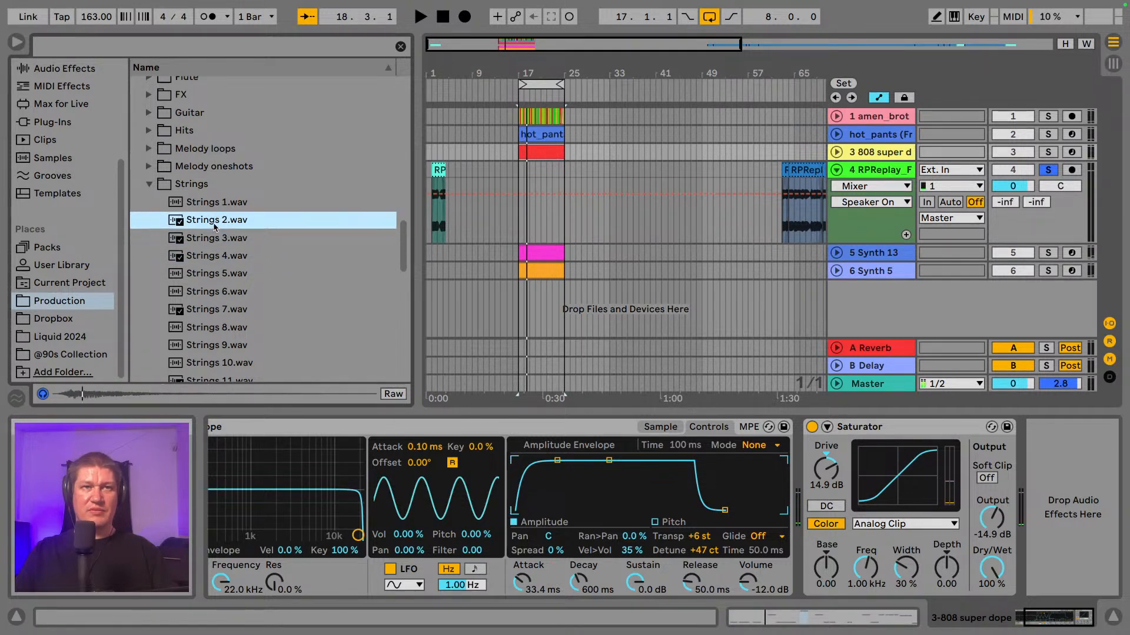
{"action": "left_click", "coordinate": [219, 206]}
{"action": "left_click", "coordinate": [221, 277]}
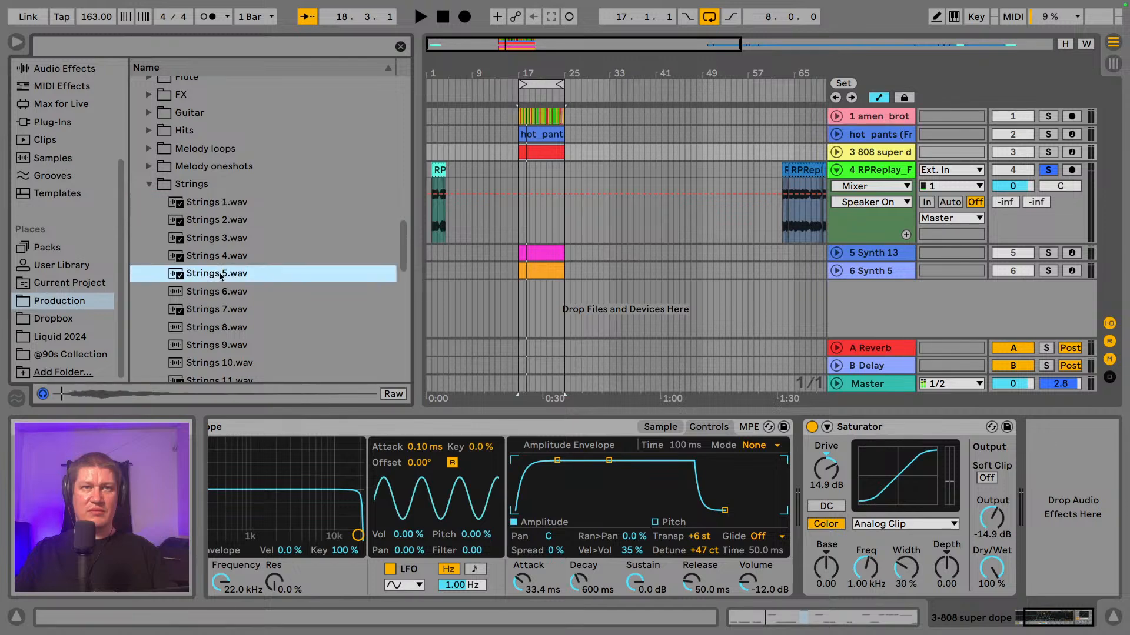
{"action": "scroll", "coordinate": [221, 276], "scroll_direction": "down", "scroll_amount": 1}
{"action": "left_click", "coordinate": [221, 277]}
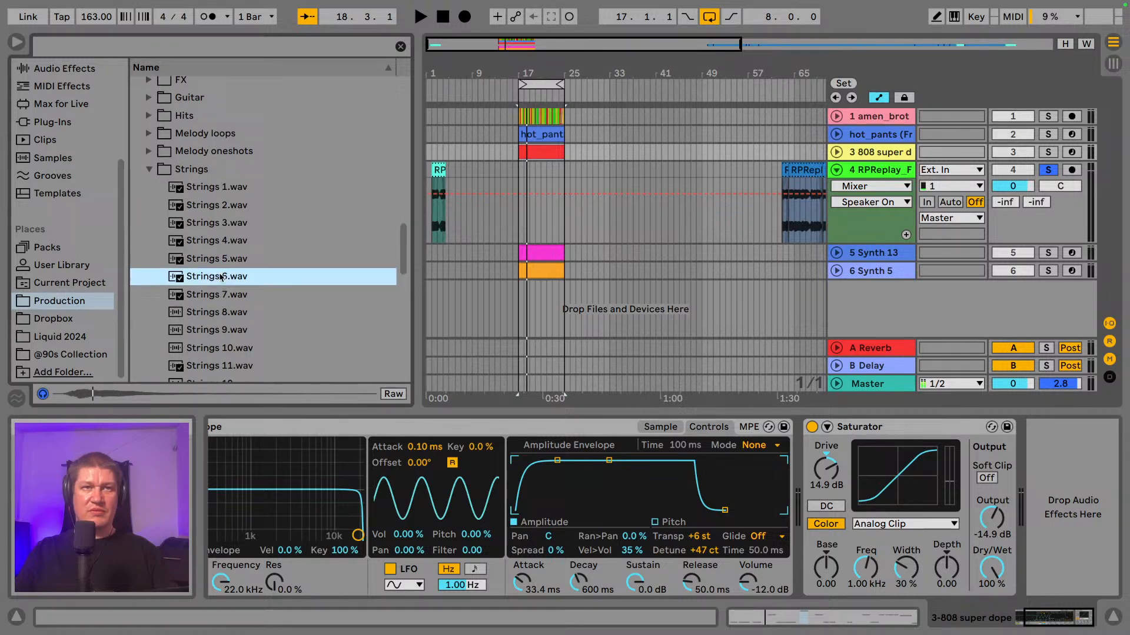
{"action": "left_click", "coordinate": [233, 226]}
{"action": "left_click", "coordinate": [228, 236]}
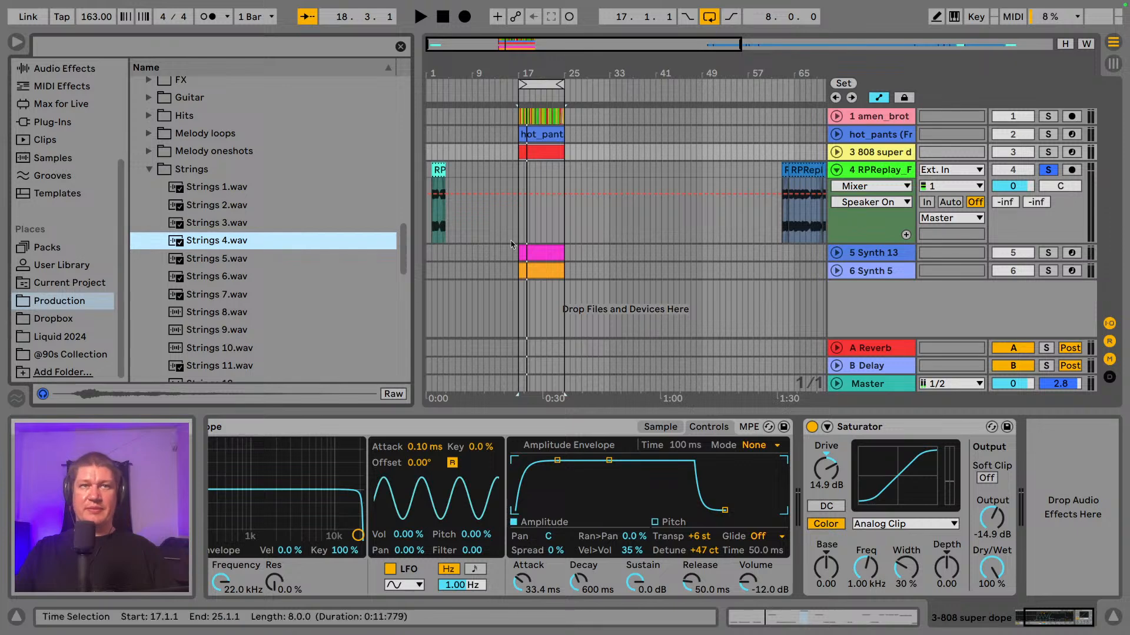
- Add a Simpler instrument on a new track below Synth 5
{"action": "scroll", "coordinate": [74, 153], "scroll_direction": "up", "scroll_amount": 2}
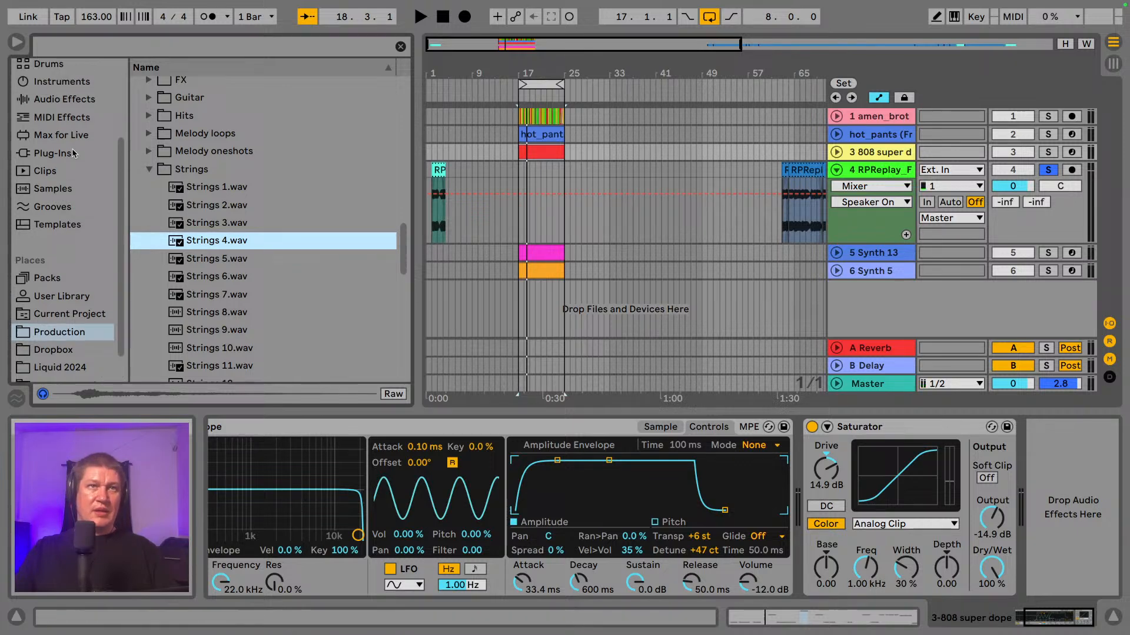
{"action": "left_click", "coordinate": [65, 98]}
{"action": "scroll", "coordinate": [215, 231], "scroll_direction": "down", "scroll_amount": 3}
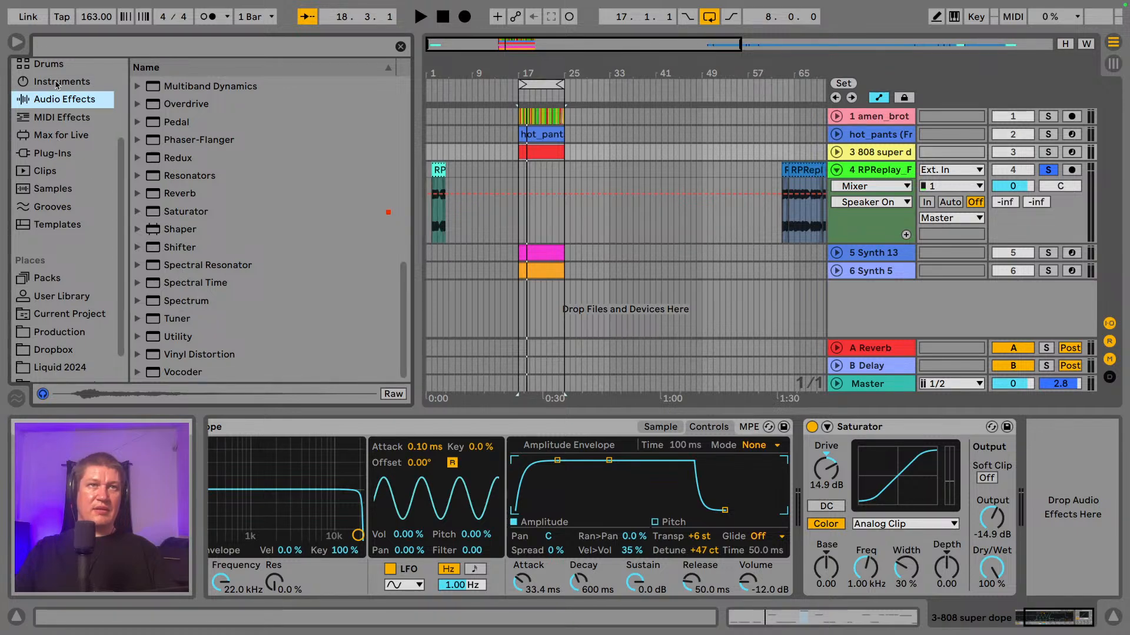
{"action": "left_click", "coordinate": [57, 83]}
{"action": "left_click_drag", "start_coordinate": [178, 263], "coordinate": [522, 302]}
- Load Strings 4.wav from the Production folder into the Simpler and move its sample start to the onset of the sound
{"action": "scroll", "coordinate": [59, 313], "scroll_direction": "down", "scroll_amount": 1}
{"action": "left_click", "coordinate": [59, 317]}
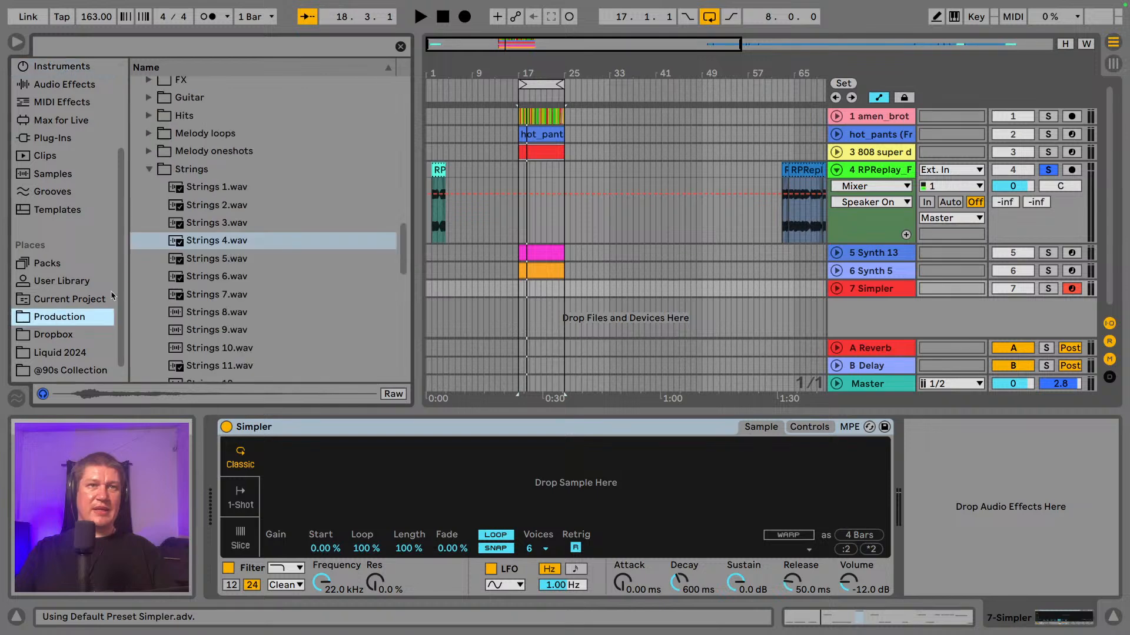
{"action": "scroll", "coordinate": [233, 215], "scroll_direction": "down", "scroll_amount": 2}
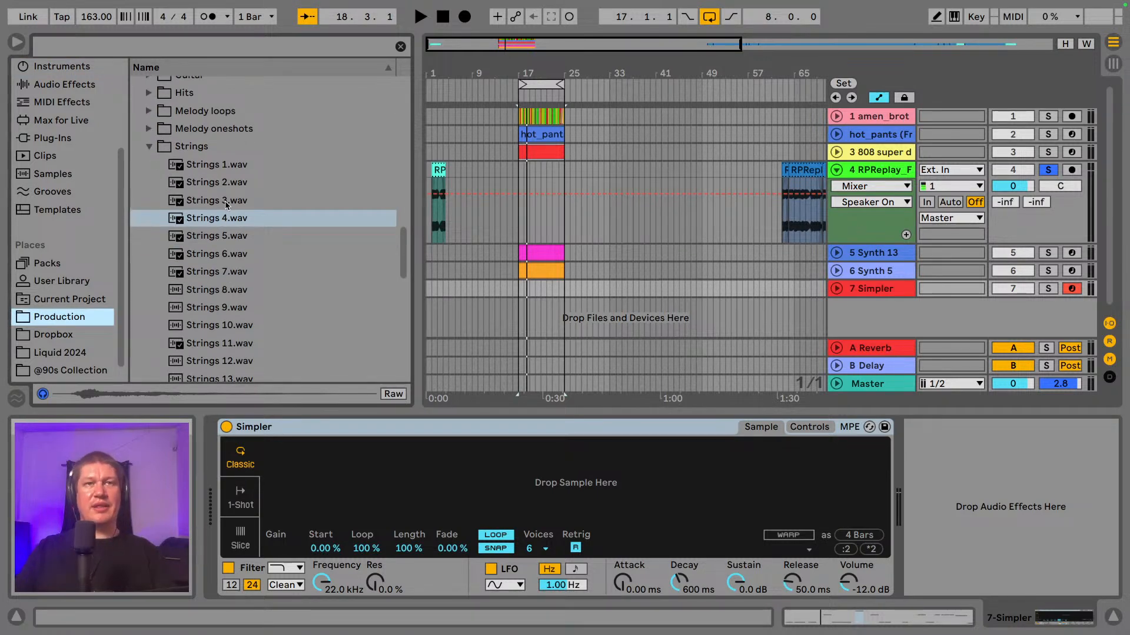
{"action": "left_click", "coordinate": [226, 201]}
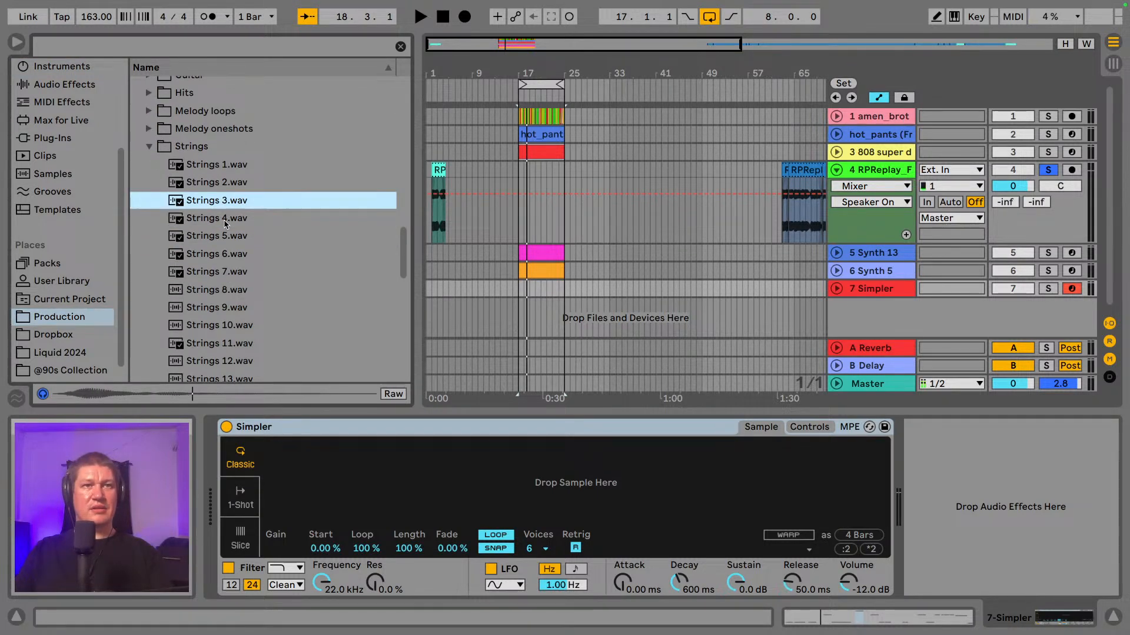
{"action": "left_click", "coordinate": [226, 218]}
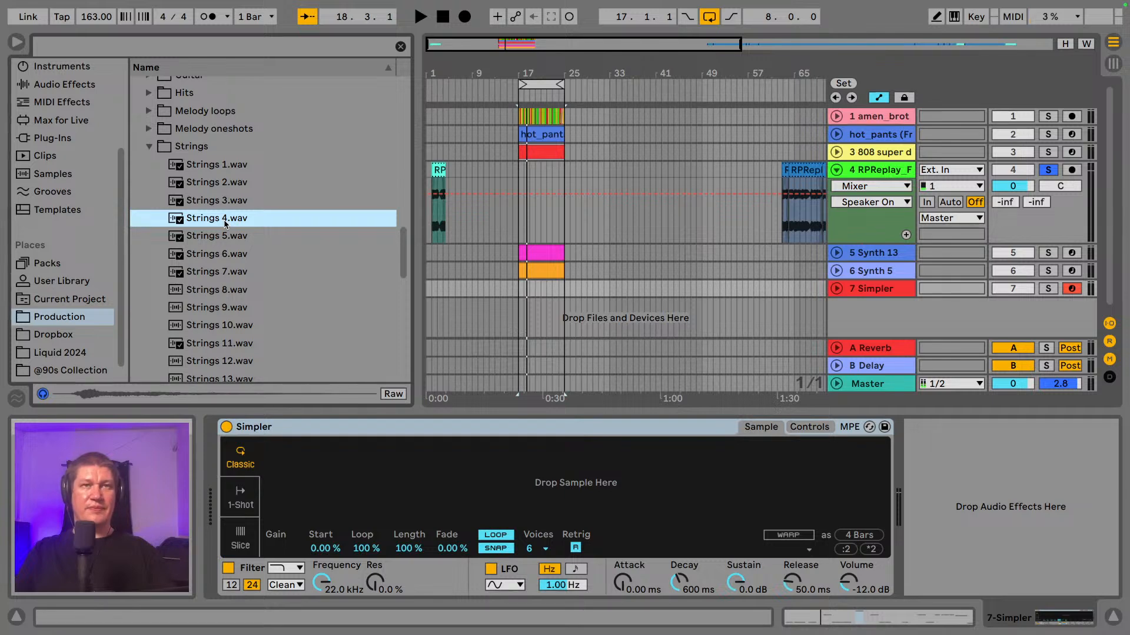
{"action": "left_click_drag", "start_coordinate": [210, 223], "coordinate": [374, 490]}
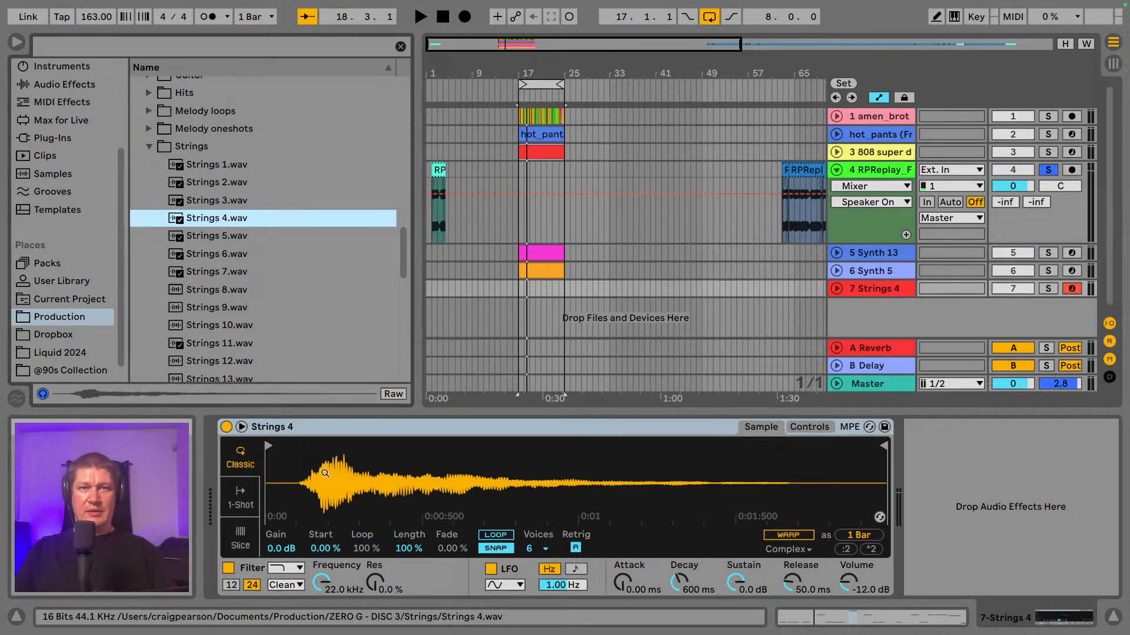
{"action": "left_click_drag", "start_coordinate": [268, 447], "coordinate": [300, 450]}
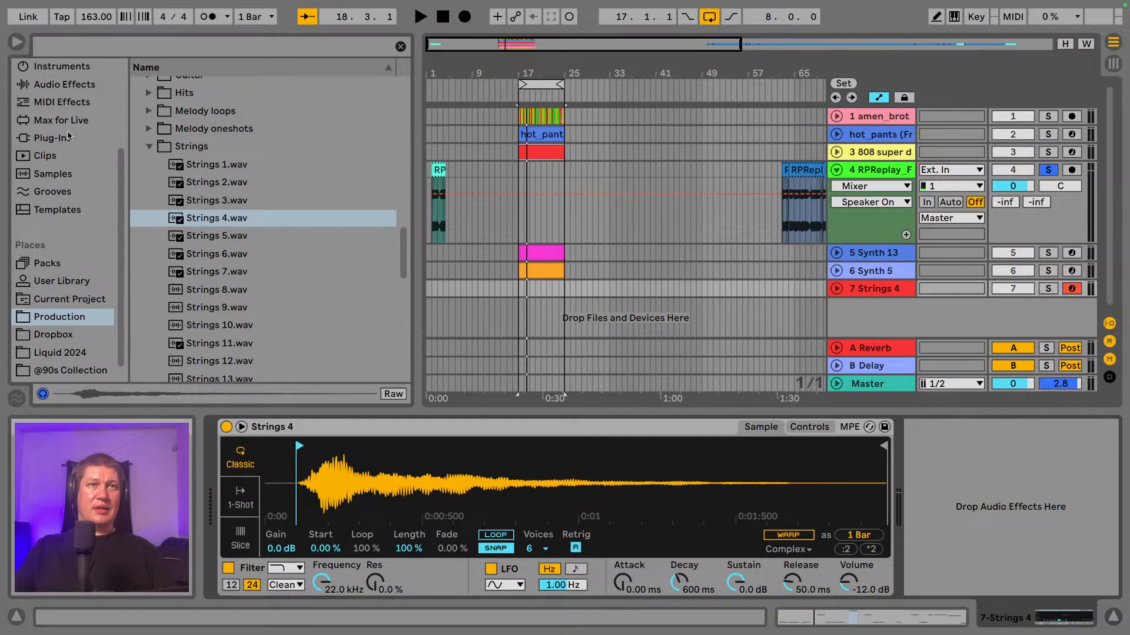
- Add a Tuner audio effect after the Simpler on the Strings 4 track
{"action": "scroll", "coordinate": [52, 217], "scroll_direction": "up", "scroll_amount": 3}
{"action": "left_click", "coordinate": [83, 143]}
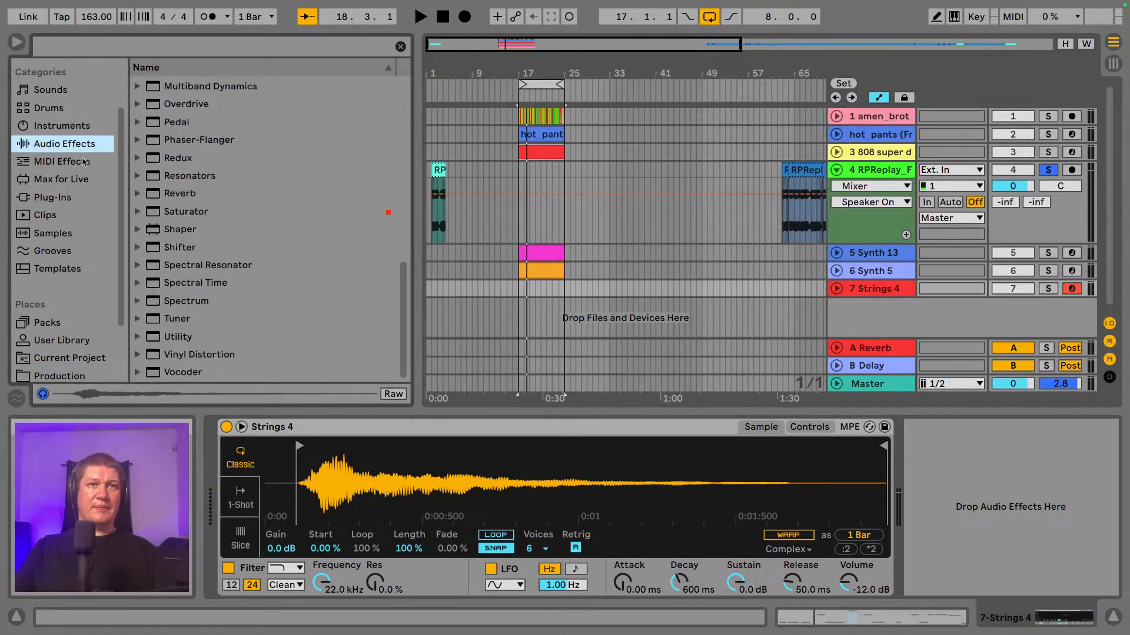
{"action": "left_click_drag", "start_coordinate": [168, 319], "coordinate": [924, 478]}
- Enable the computer MIDI keyboard, solo the Strings 4 track and play notes to check the sample's pitch in the Tuner
{"action": "mouse_move", "coordinate": [287, 4]}
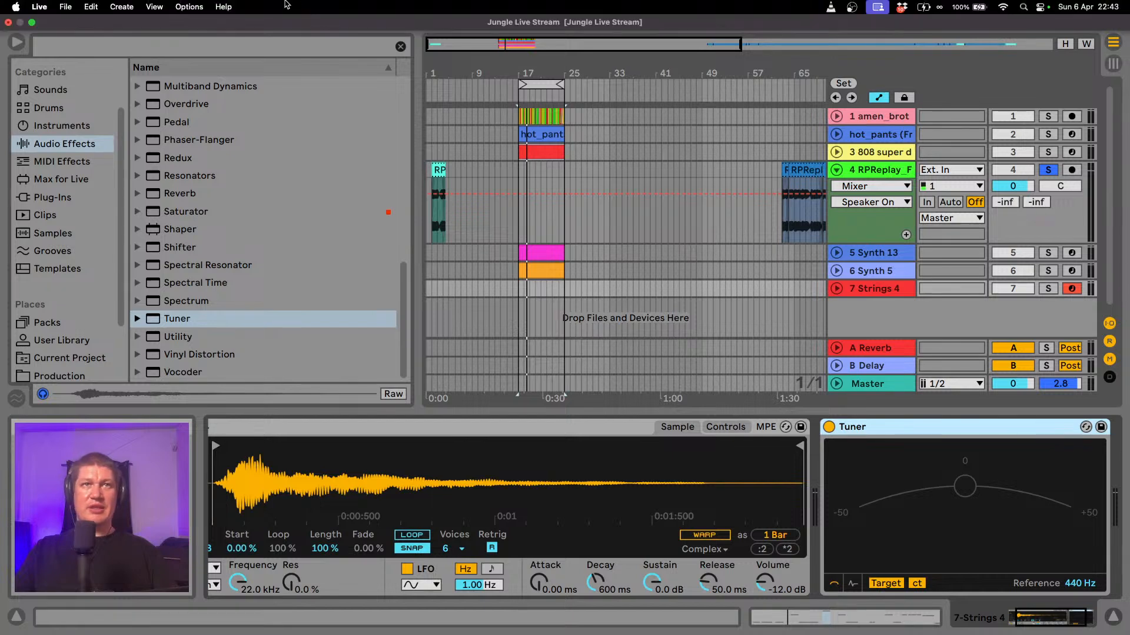
{"action": "left_click", "coordinate": [189, 7]}
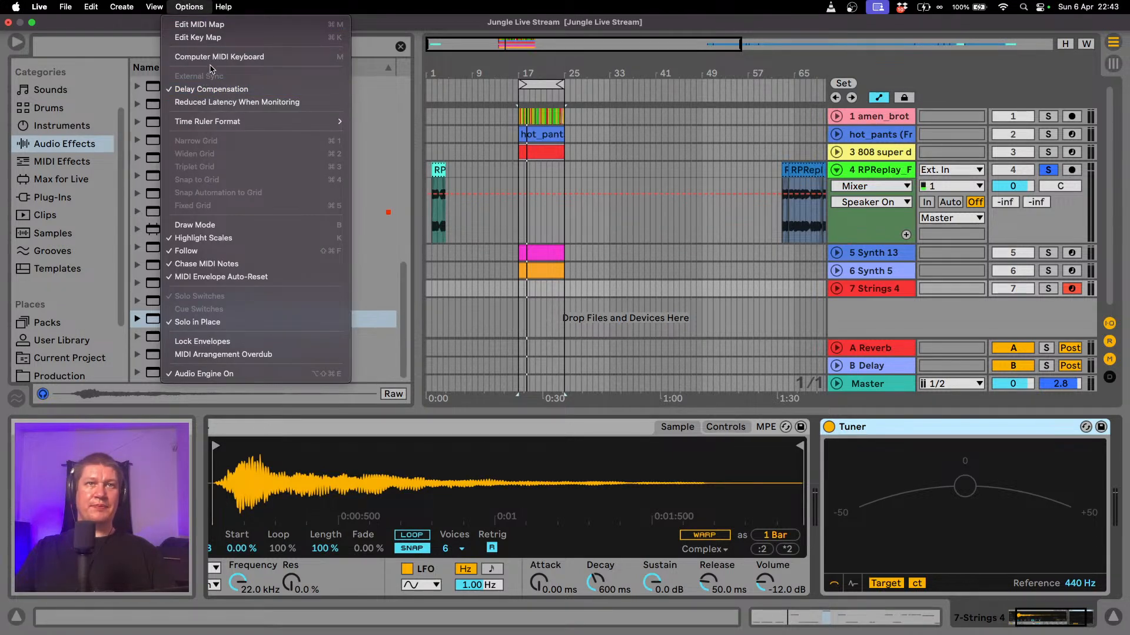
{"action": "left_click", "coordinate": [216, 59]}
{"action": "key", "text": "a"}
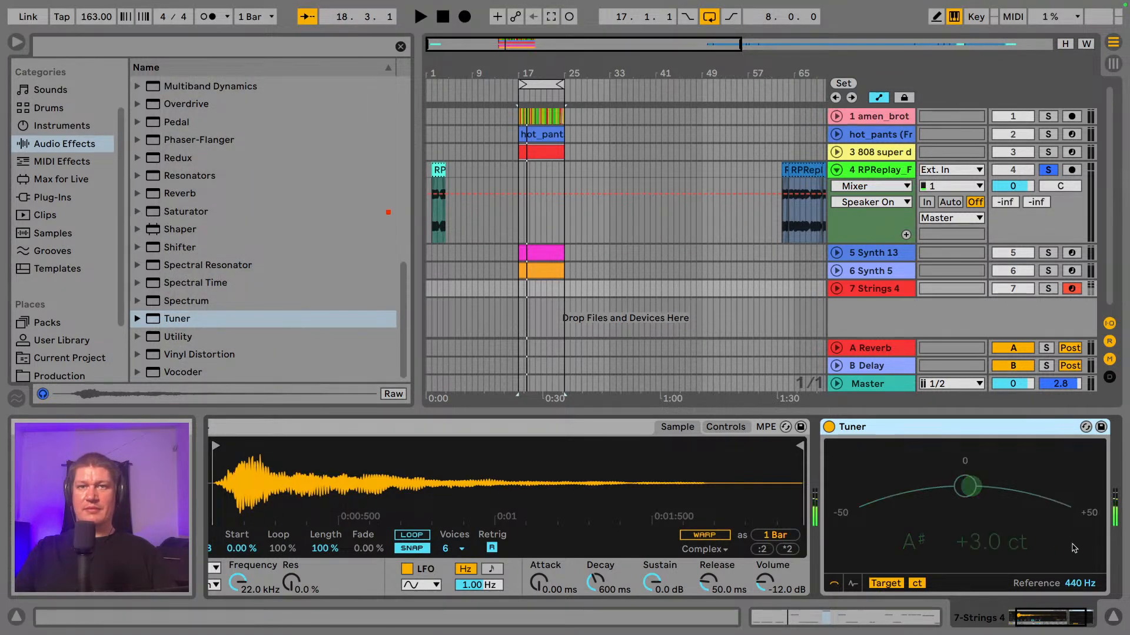
{"action": "left_click", "coordinate": [1047, 288]}
{"action": "key", "text": "a"}
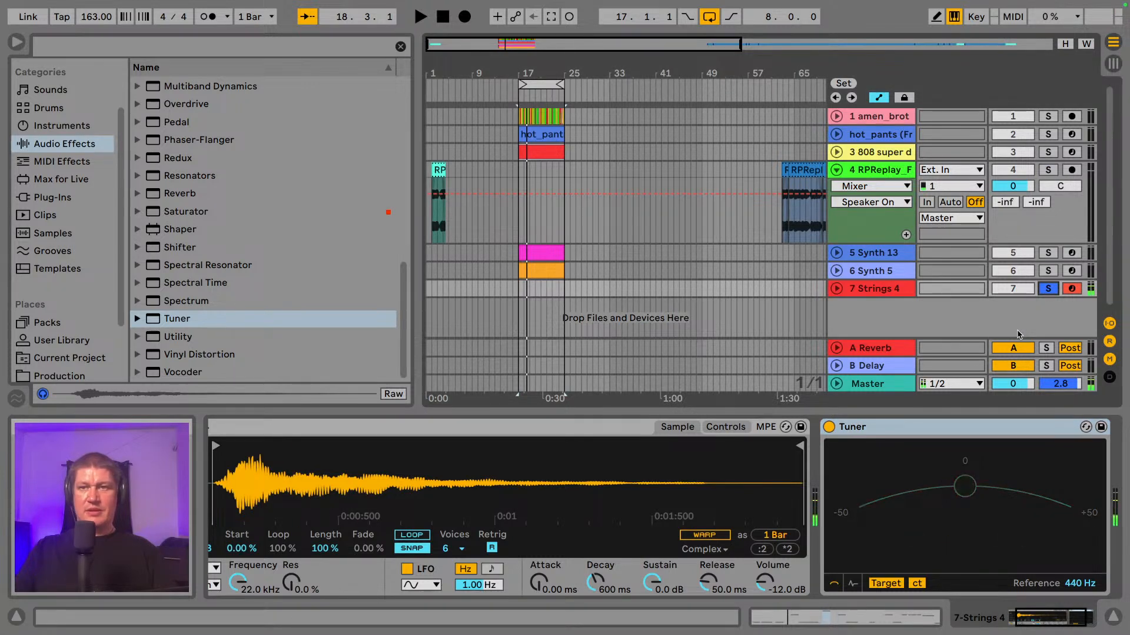
{"action": "key", "text": "a"}
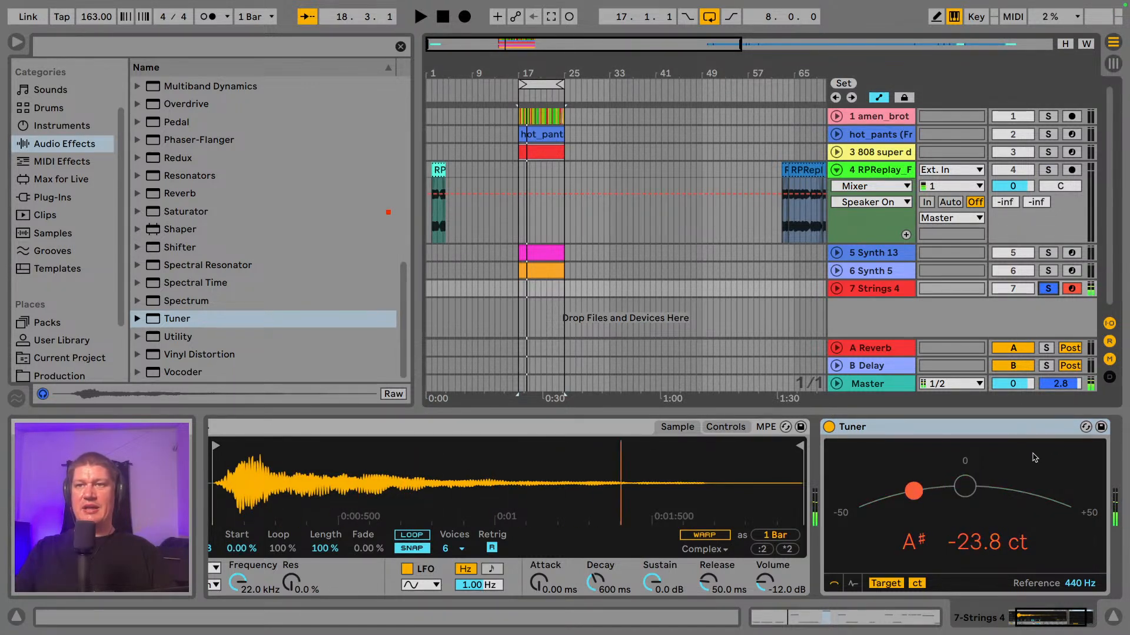
- Set the Strings 4 Simpler's transposition to +2 st, playing test notes against the Tuner
{"action": "left_click", "coordinate": [725, 427]}
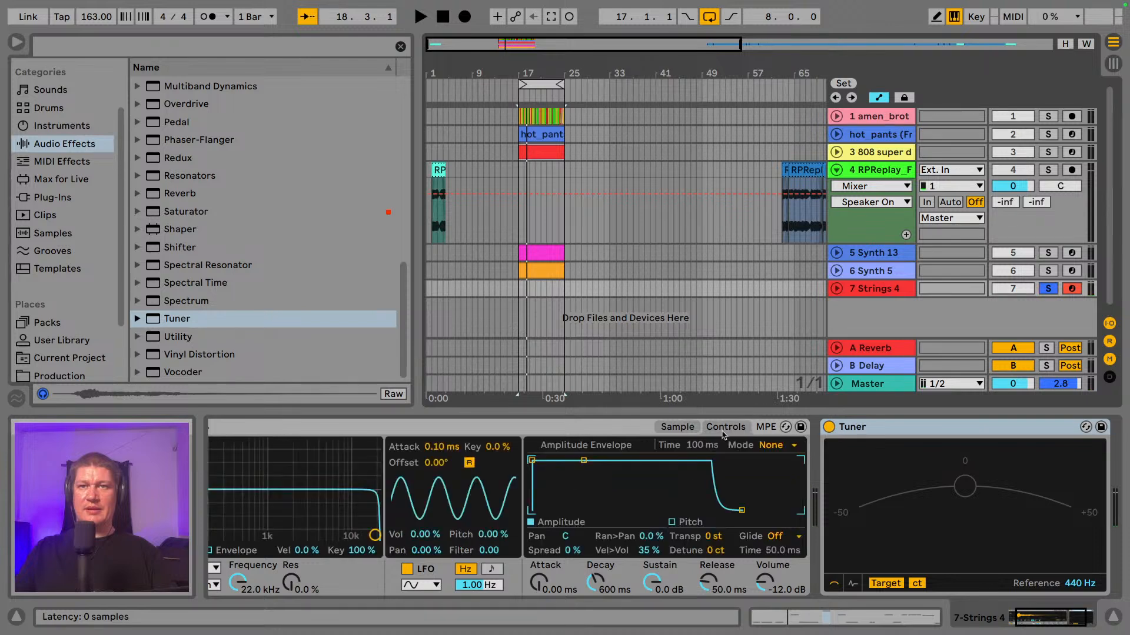
{"action": "left_click_drag", "start_coordinate": [711, 537], "coordinate": [711, 531]}
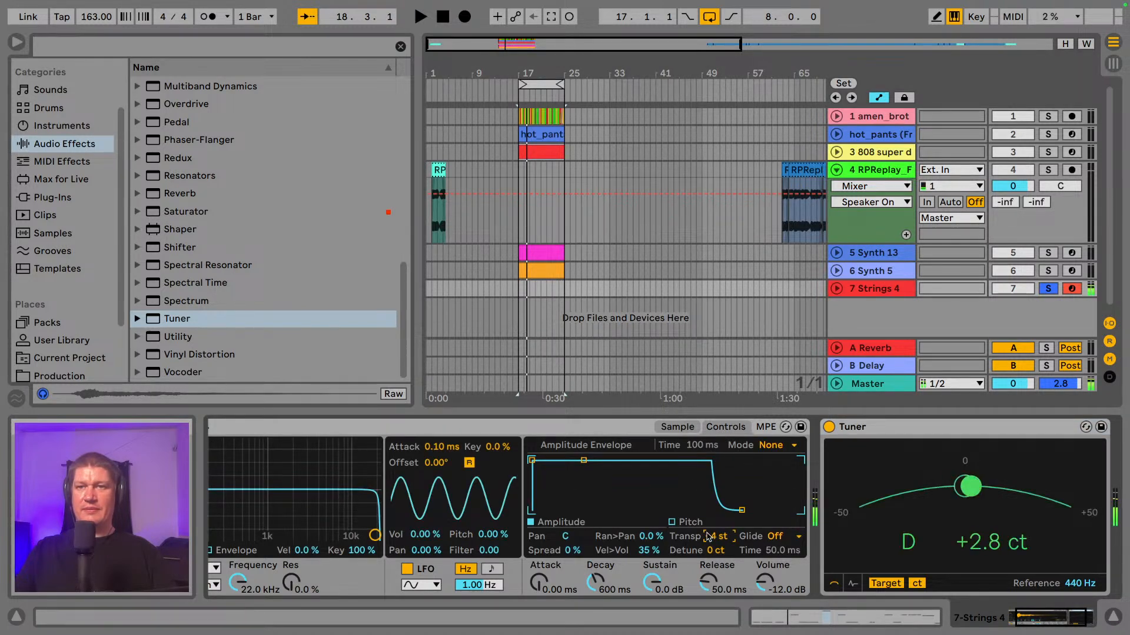
{"action": "left_click_drag", "start_coordinate": [710, 537], "coordinate": [711, 543]}
{"action": "key", "text": "a"}
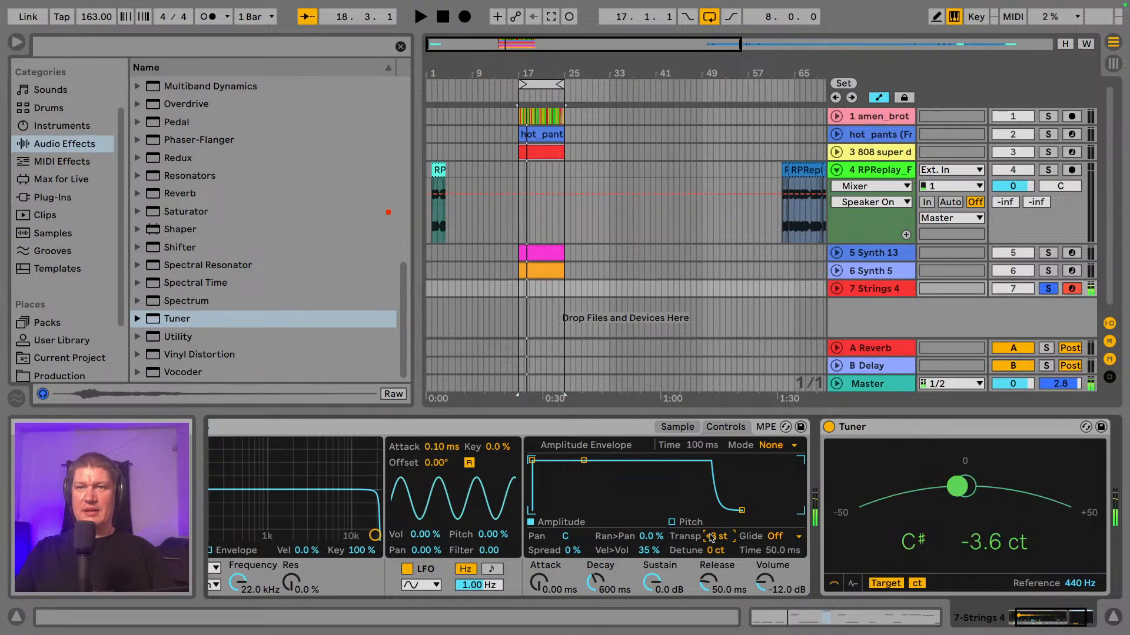
{"action": "key", "text": "a"}
{"action": "key", "text": "a"}
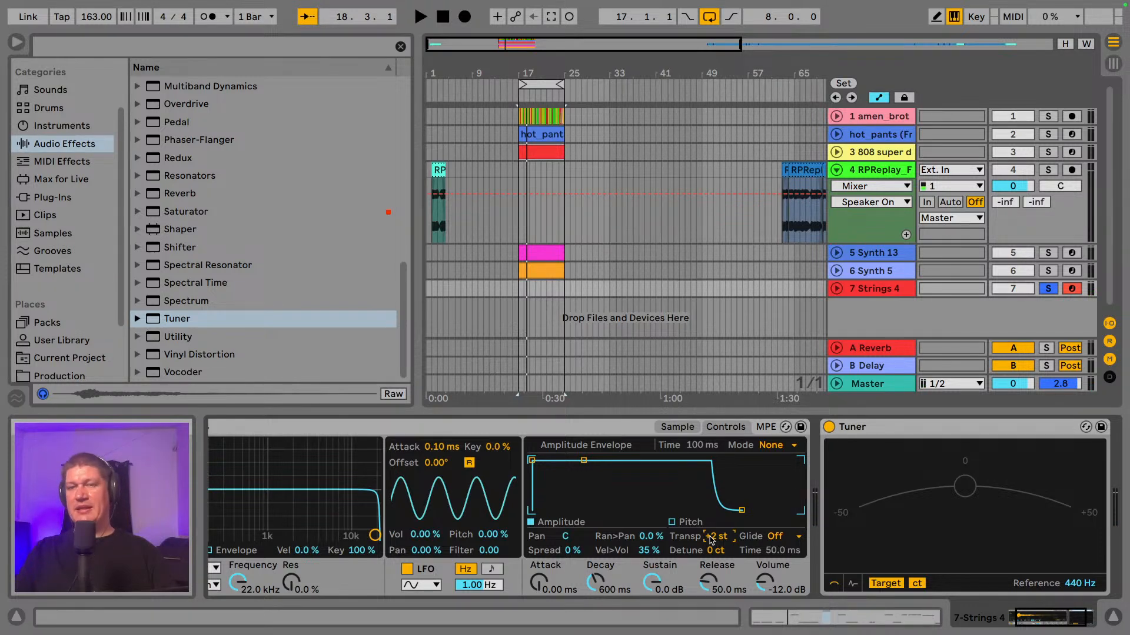
{"action": "key", "text": "a"}
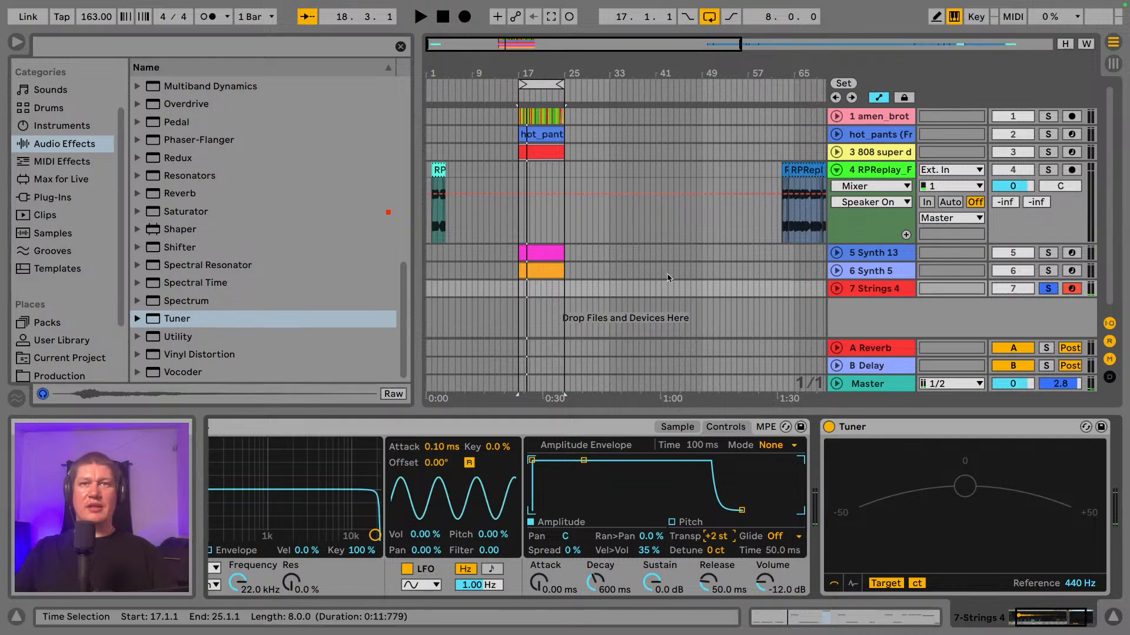
- Unsolo Strings 4, play the arrangement briefly from bar 17 and mute the Synth 5 track
{"action": "key", "text": "space"}
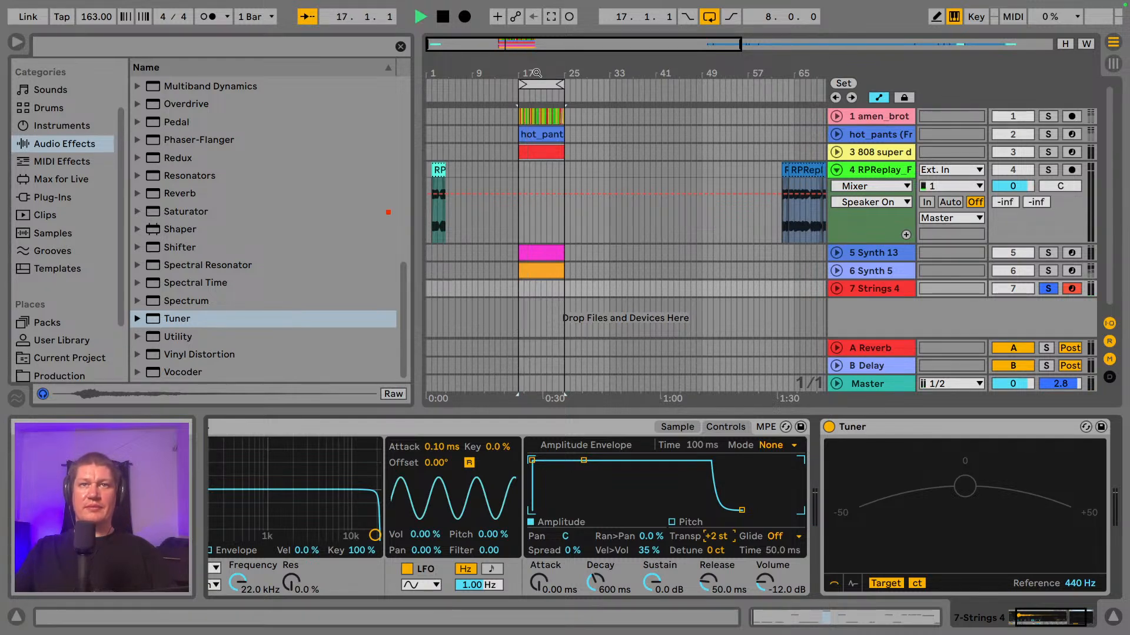
{"action": "left_click", "coordinate": [1048, 289]}
{"action": "key", "text": "space"}
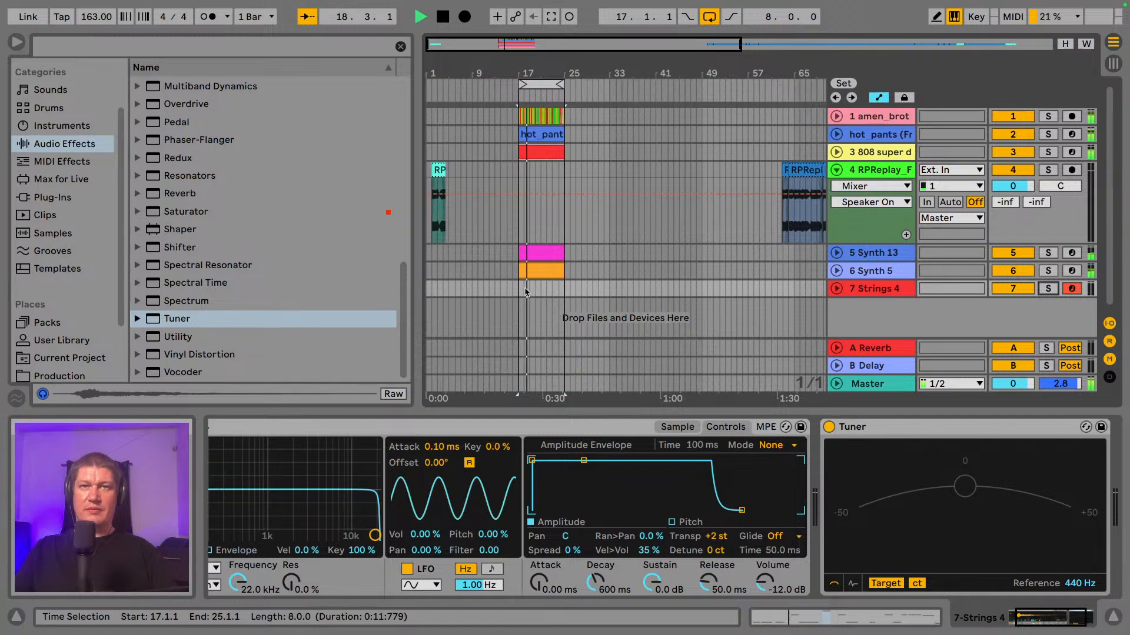
{"action": "key", "text": "space"}
{"action": "left_click", "coordinate": [1029, 271]}
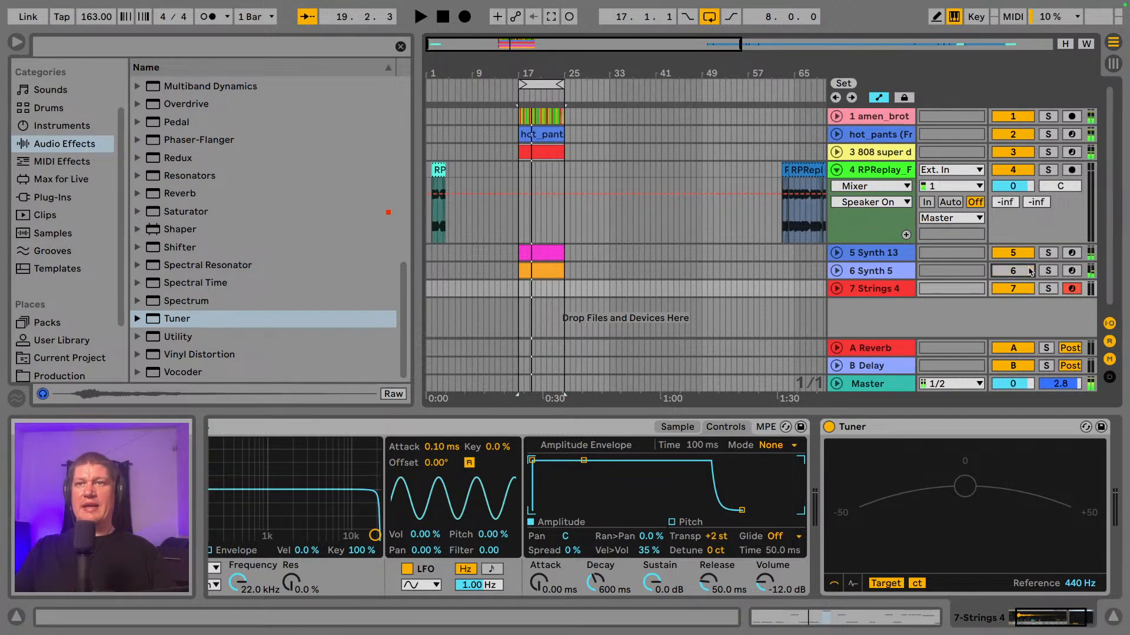
- Insert an empty MIDI clip on Strings 4 from bar 17 to bar 25 and audition a few notes
{"action": "key", "text": "z"}
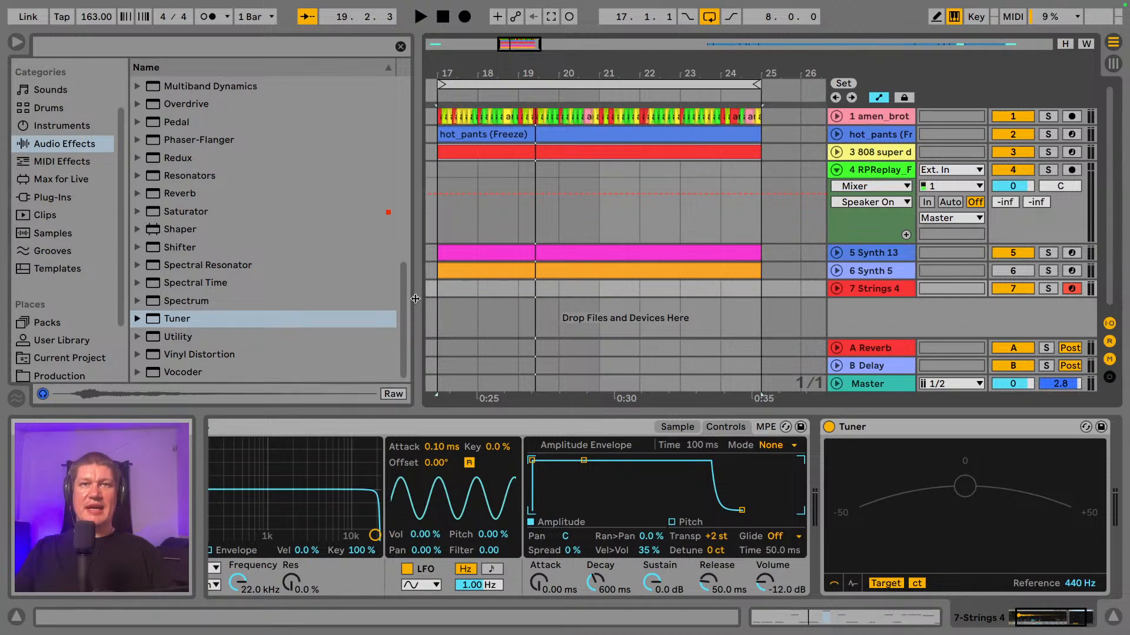
{"action": "left_click_drag", "start_coordinate": [438, 297], "coordinate": [750, 298]}
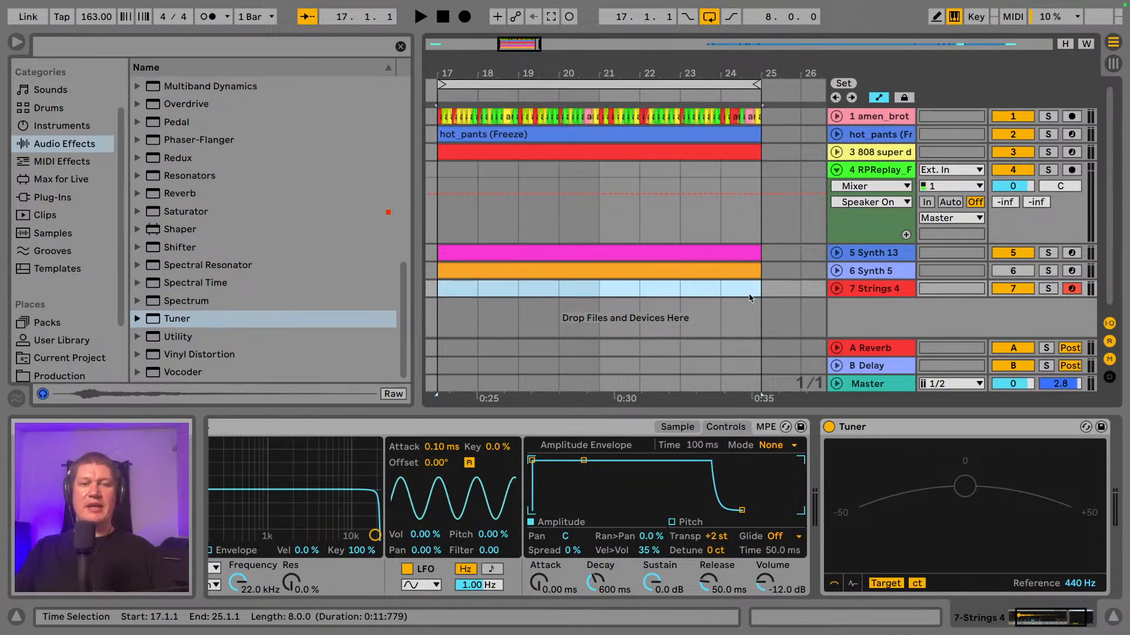
{"action": "key", "text": "super+shift+m"}
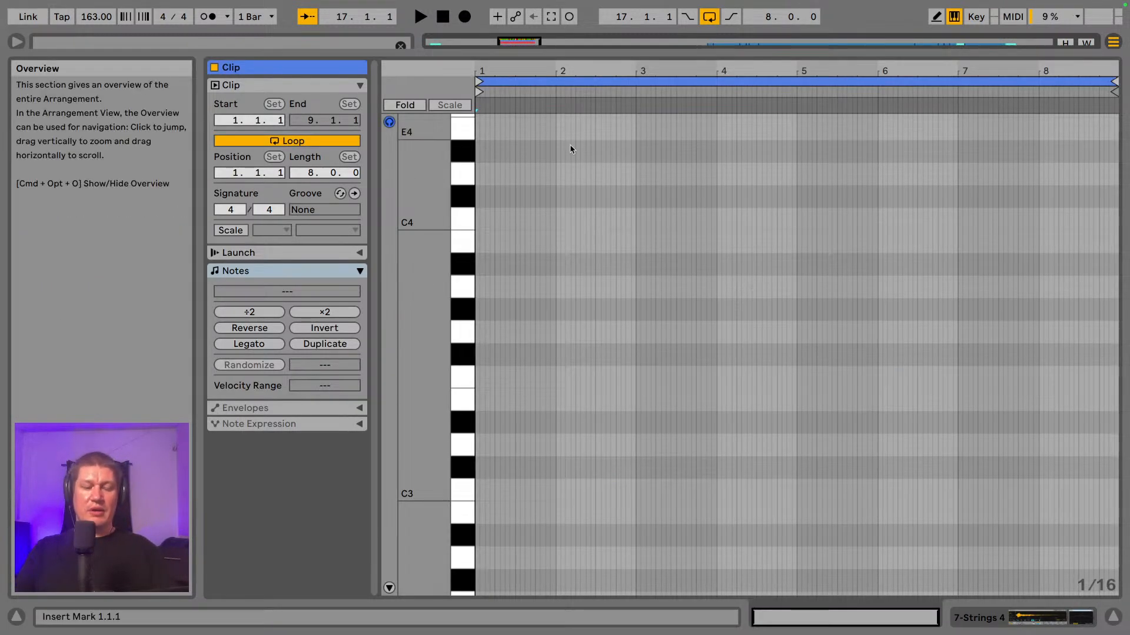
{"action": "key", "text": "a"}
{"action": "key", "text": "g"}
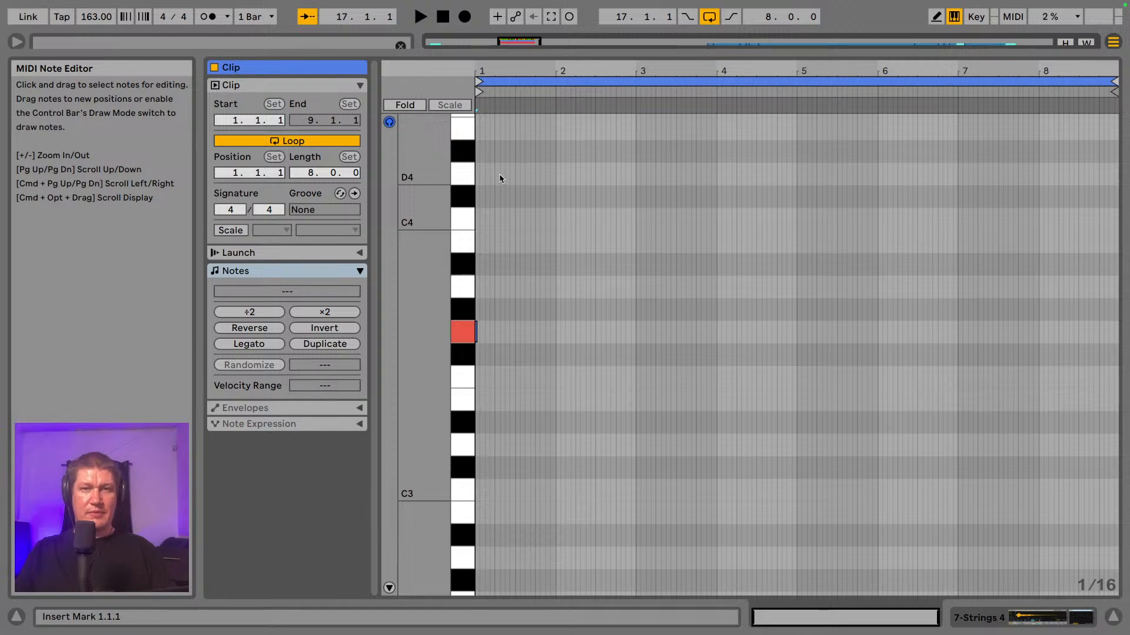
{"action": "key", "text": "f"}
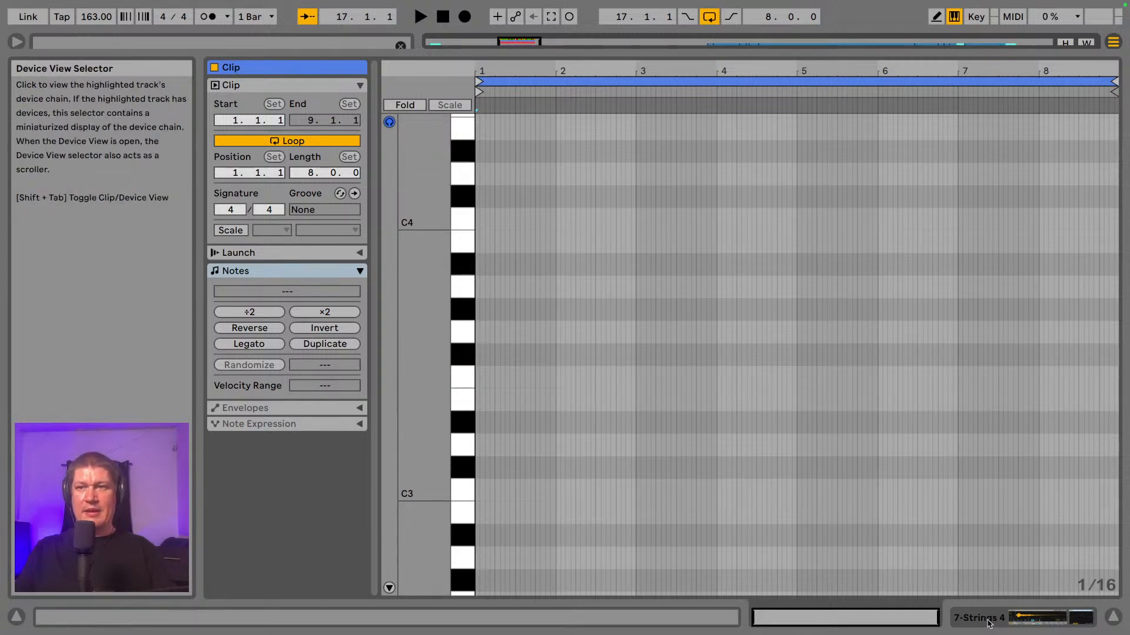
- Change the Strings 4 sample's warp mode to Complex Pro and audition it with repeated notes
{"action": "left_click", "coordinate": [986, 620]}
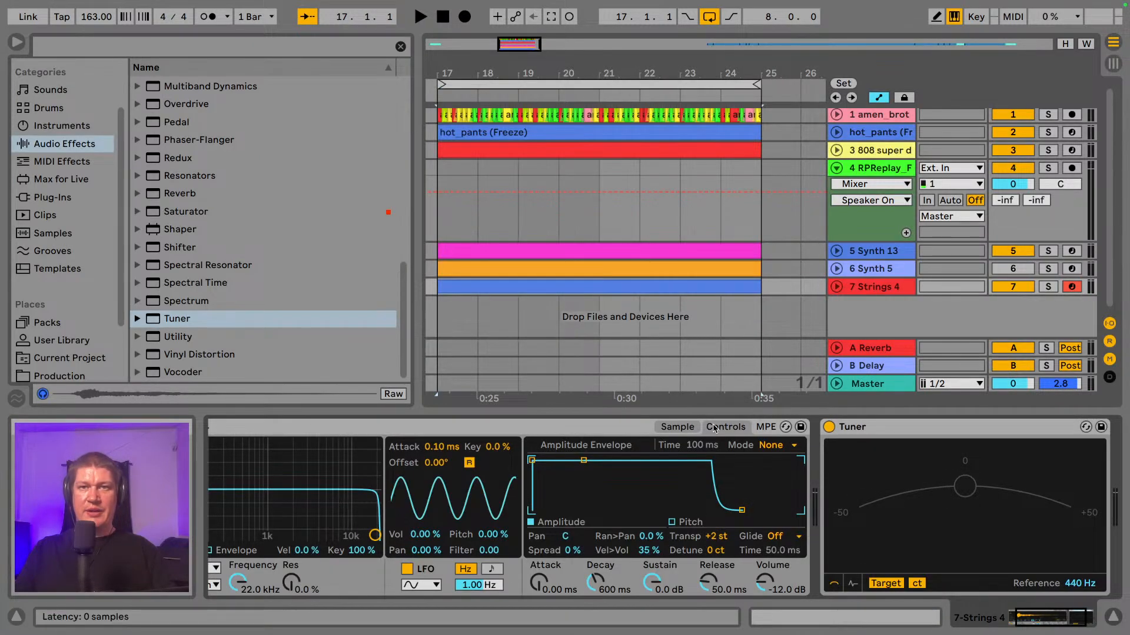
{"action": "left_click", "coordinate": [677, 427]}
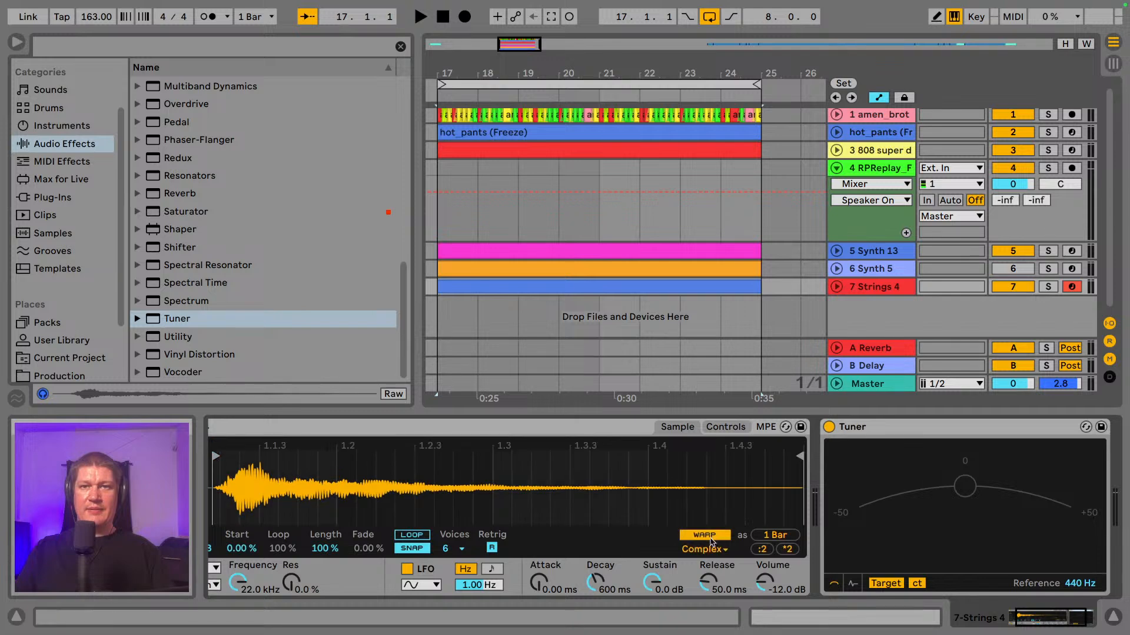
{"action": "left_click", "coordinate": [710, 550]}
{"action": "left_click", "coordinate": [710, 536]}
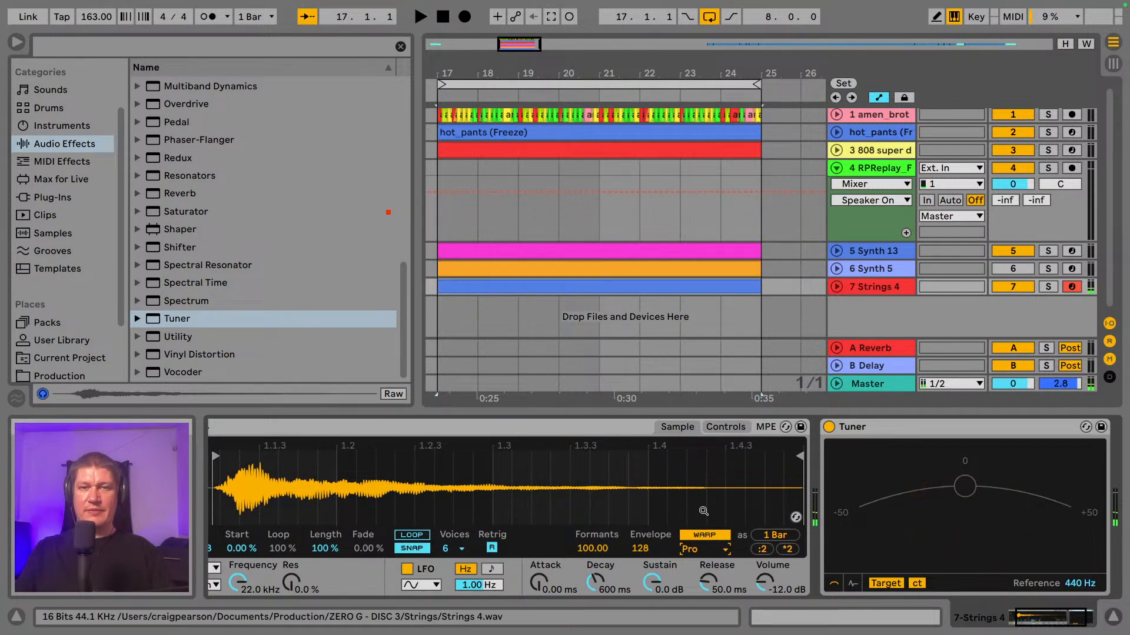
{"action": "key", "text": "a"}
{"action": "key", "text": "a"}
{"action": "key", "text": "a"}
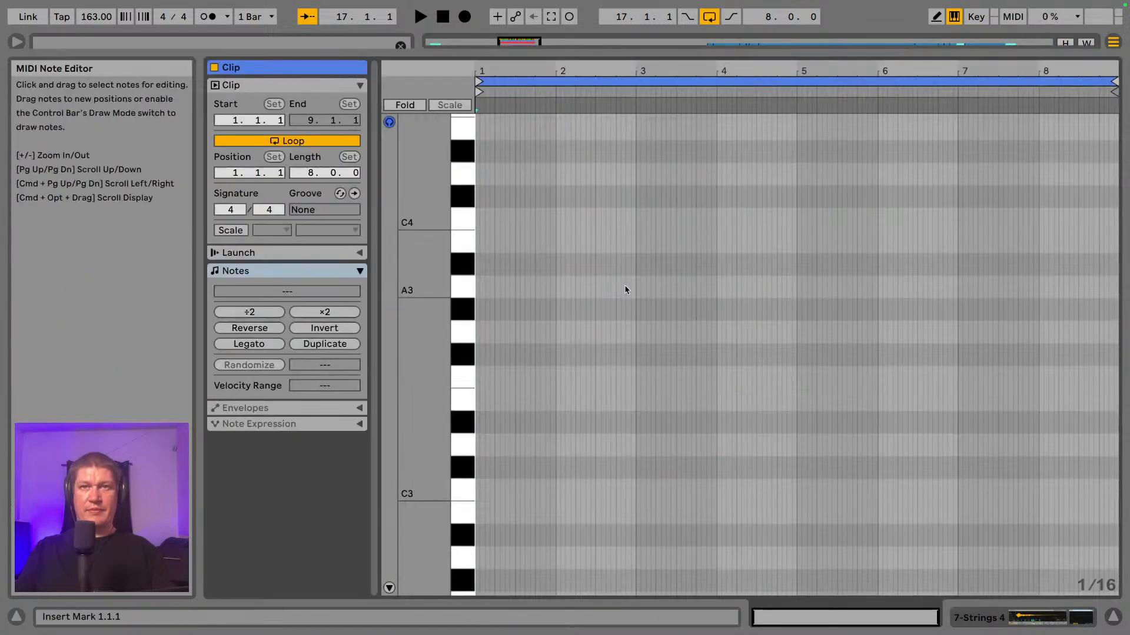
- Set the Strings 4 clip's grid to 1 Bar, add a one-bar F3 note at its start and play it back
{"action": "key", "text": "space"}
{"action": "key", "text": "space"}
{"action": "right_click", "coordinate": [534, 328]}
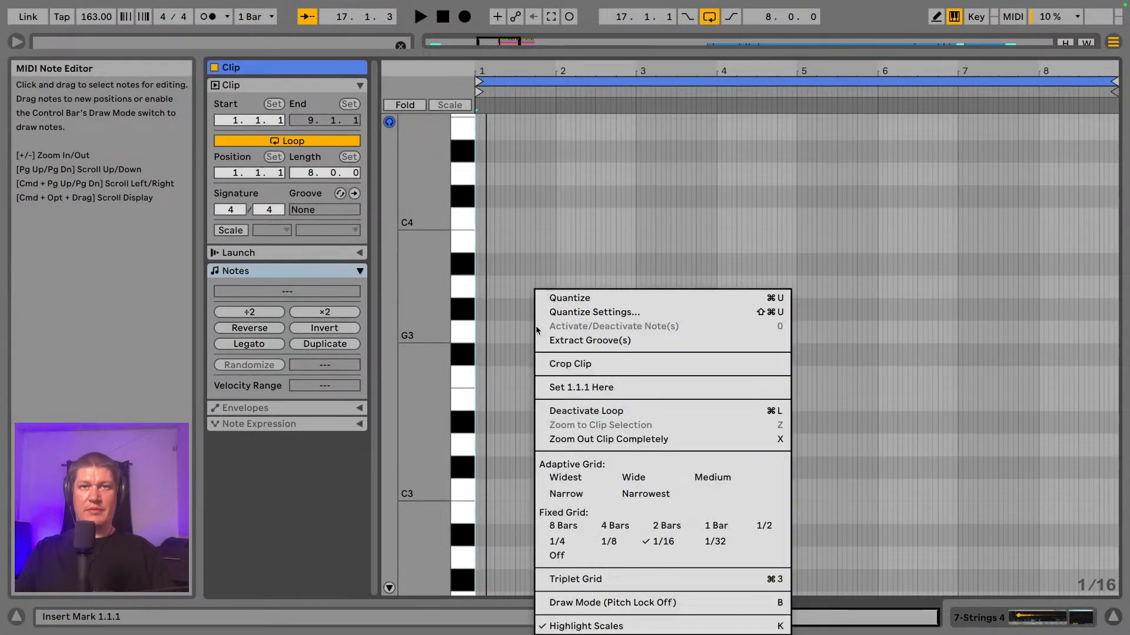
{"action": "left_click", "coordinate": [704, 530]}
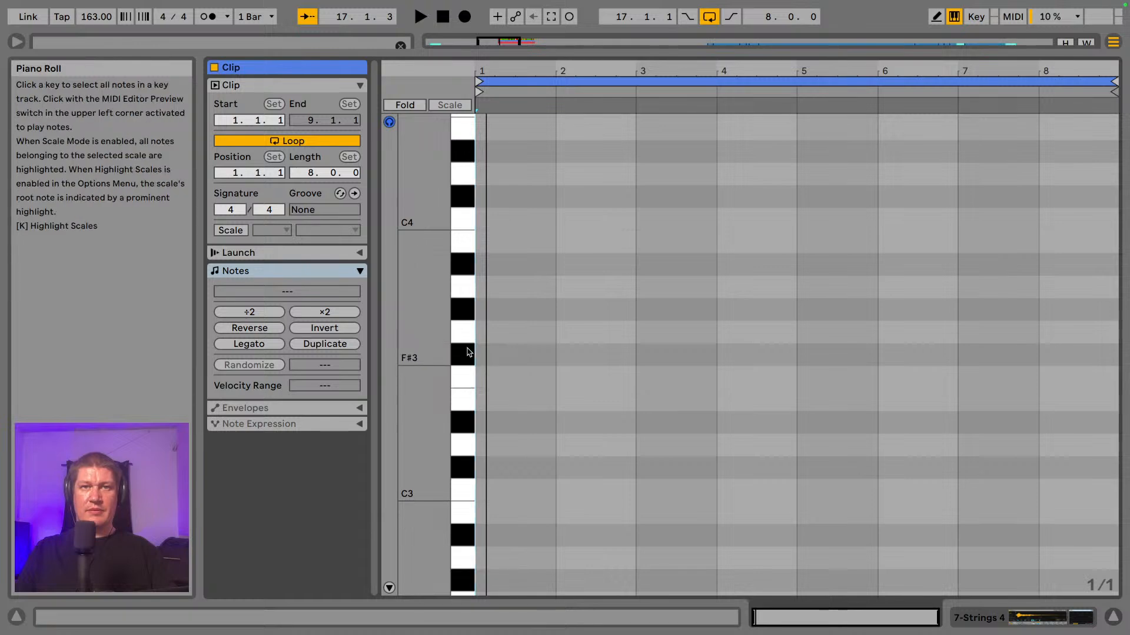
{"action": "double_click", "coordinate": [506, 376]}
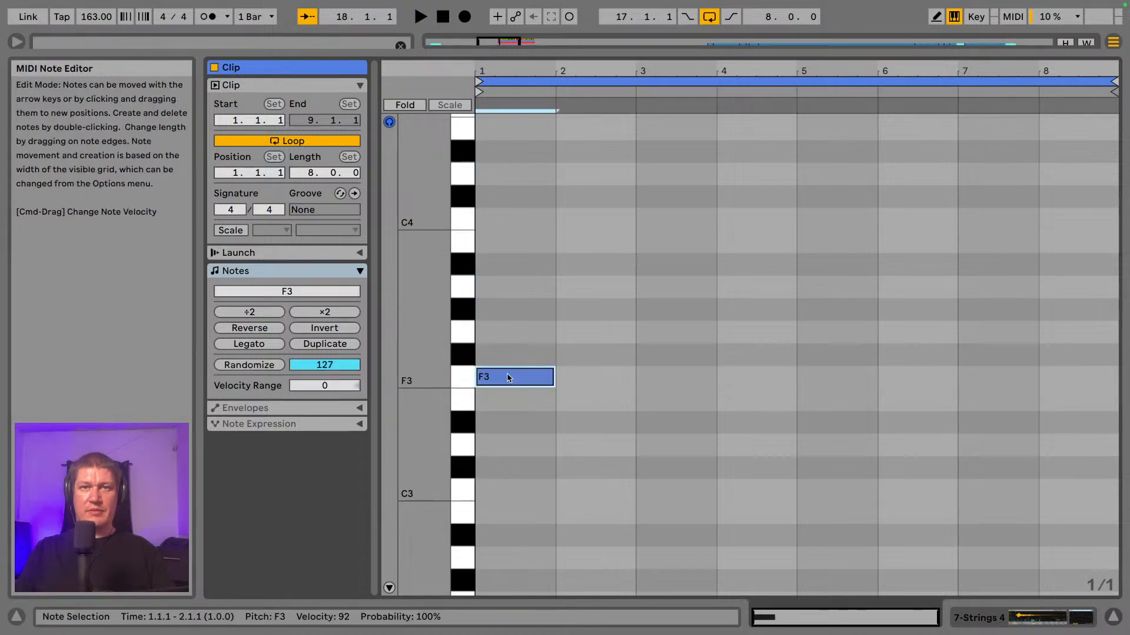
{"action": "key", "text": "space"}
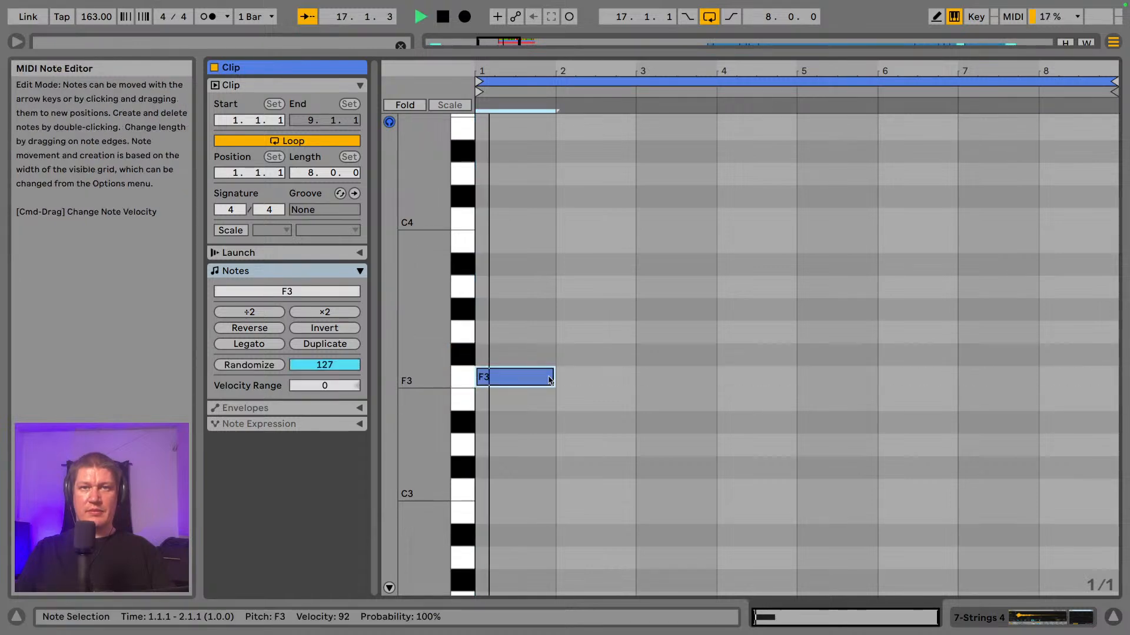
{"action": "key", "text": "space"}
- Set the clip's grid to 1/8 and add an eighth-length F3 note at 2.3.1
{"action": "right_click", "coordinate": [601, 373]}
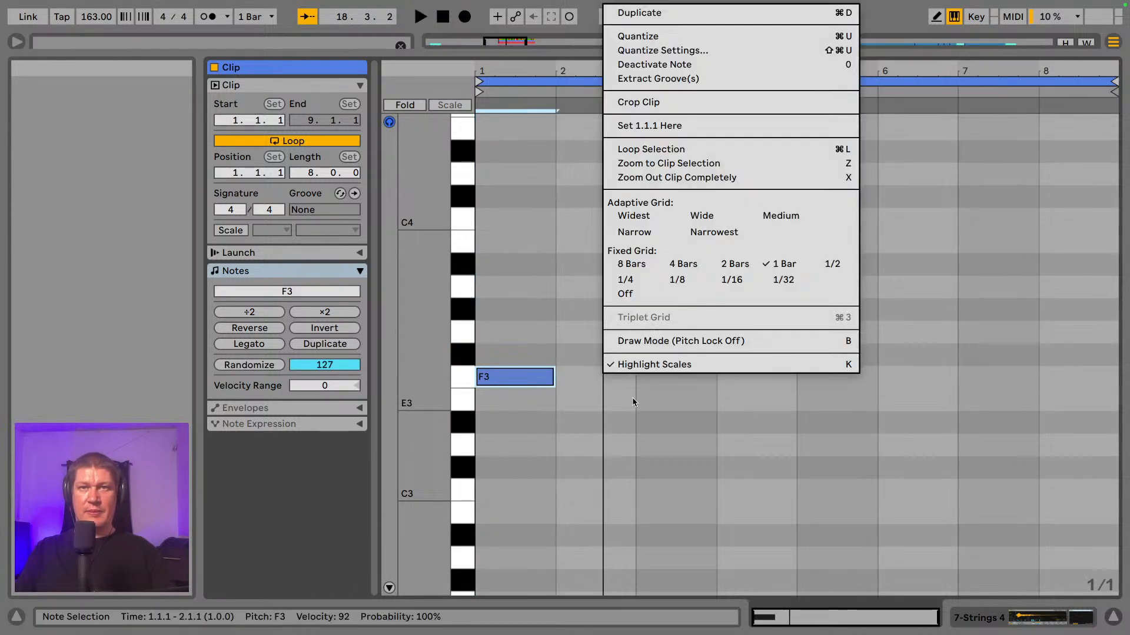
{"action": "left_click", "coordinate": [693, 281]}
{"action": "double_click", "coordinate": [600, 378]}
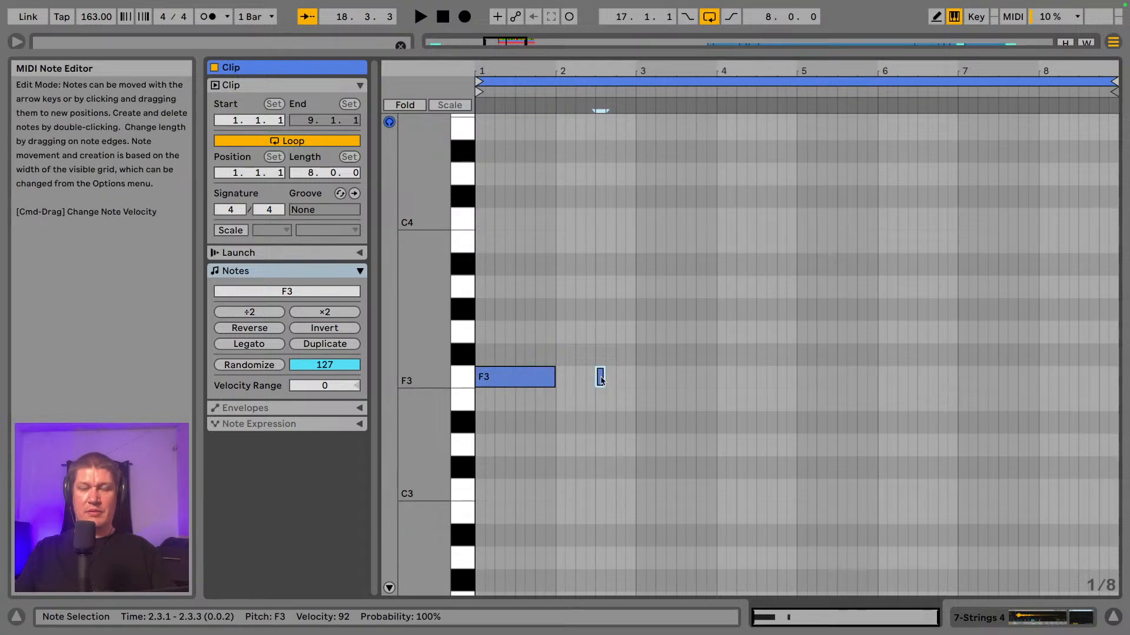
- Transpose the eighth-length F3 note at 2.3.1 down to C#3
{"action": "key", "text": "Down"}
{"action": "key", "text": "Down"}
{"action": "key", "text": "Down"}
{"action": "key", "text": "Down"}
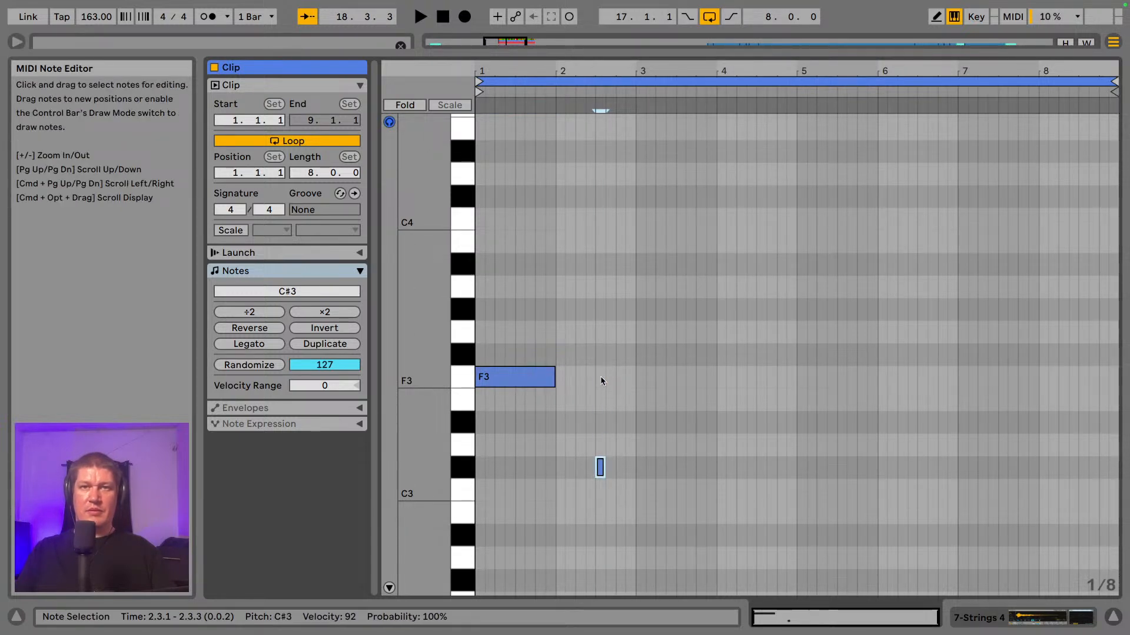
- Clear both notes from the Strings 4 clip and add a three-eighths-long F3 note at 1.1.1
{"action": "left_click_drag", "start_coordinate": [603, 467], "coordinate": [524, 270]}
{"action": "key", "text": "Delete"}
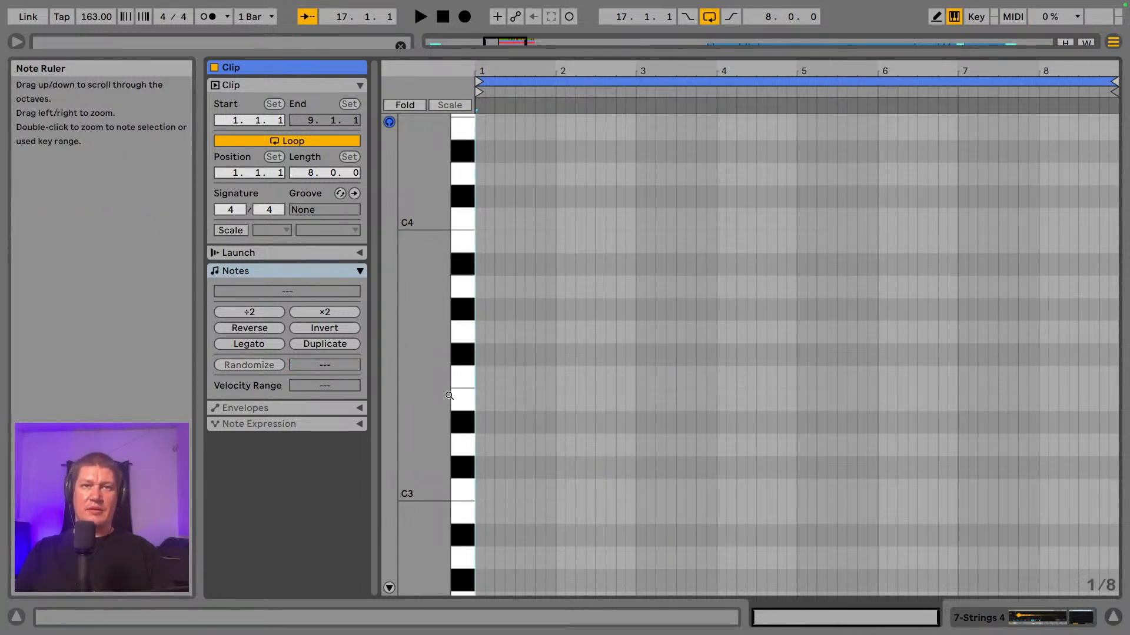
{"action": "left_click", "coordinate": [462, 377]}
{"action": "double_click", "coordinate": [480, 377]}
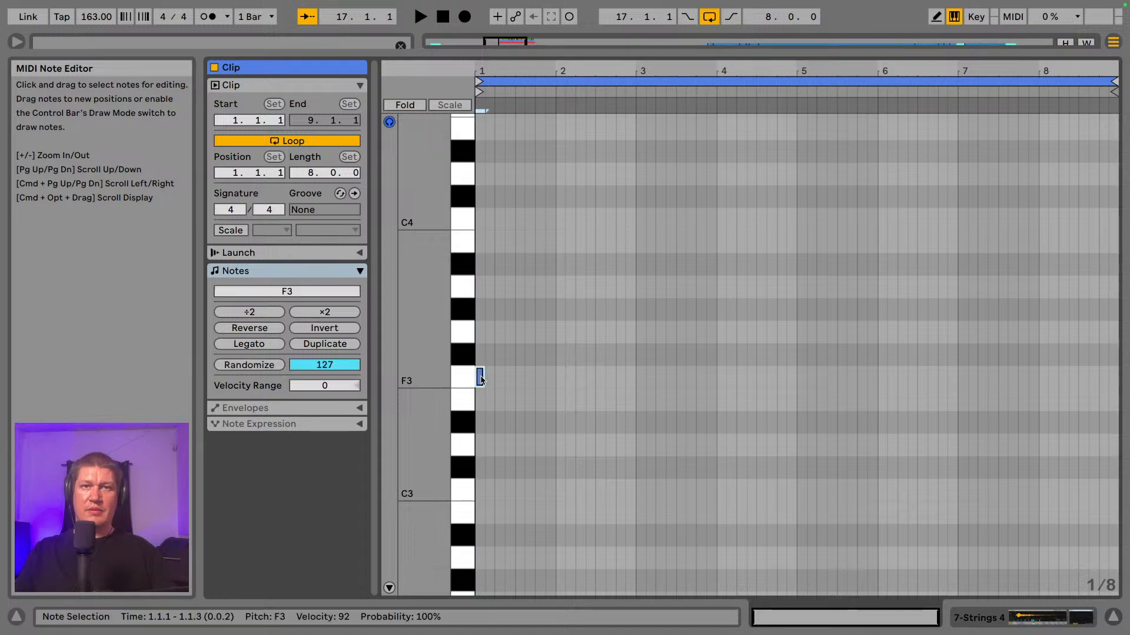
{"action": "left_click_drag", "start_coordinate": [480, 380], "coordinate": [518, 380]}
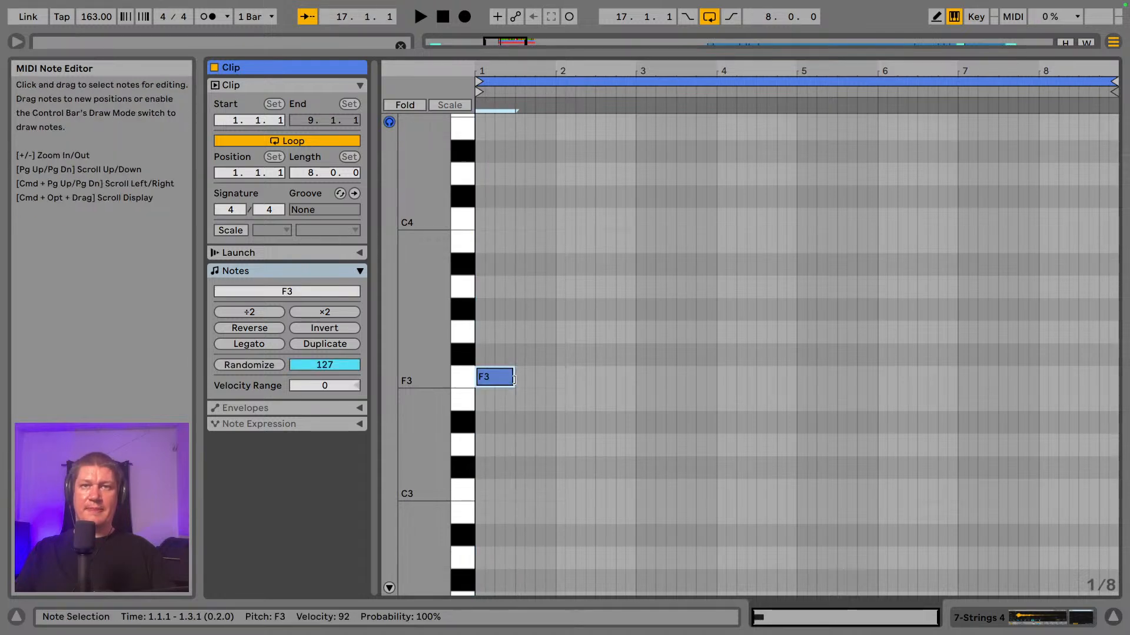
{"action": "mouse_move", "coordinate": [514, 380]}
{"action": "left_mouse_down"}
{"action": "mouse_move", "coordinate": [486, 380]}
{"action": "mouse_move", "coordinate": [501, 380]}
{"action": "left_mouse_up"}
- Duplicate the F3 note to create a C#3 at 1.2.3 and a C3 at 1.4.1, then play the phrase
{"action": "key", "text": "super+d"}
{"action": "key", "text": "Down"}
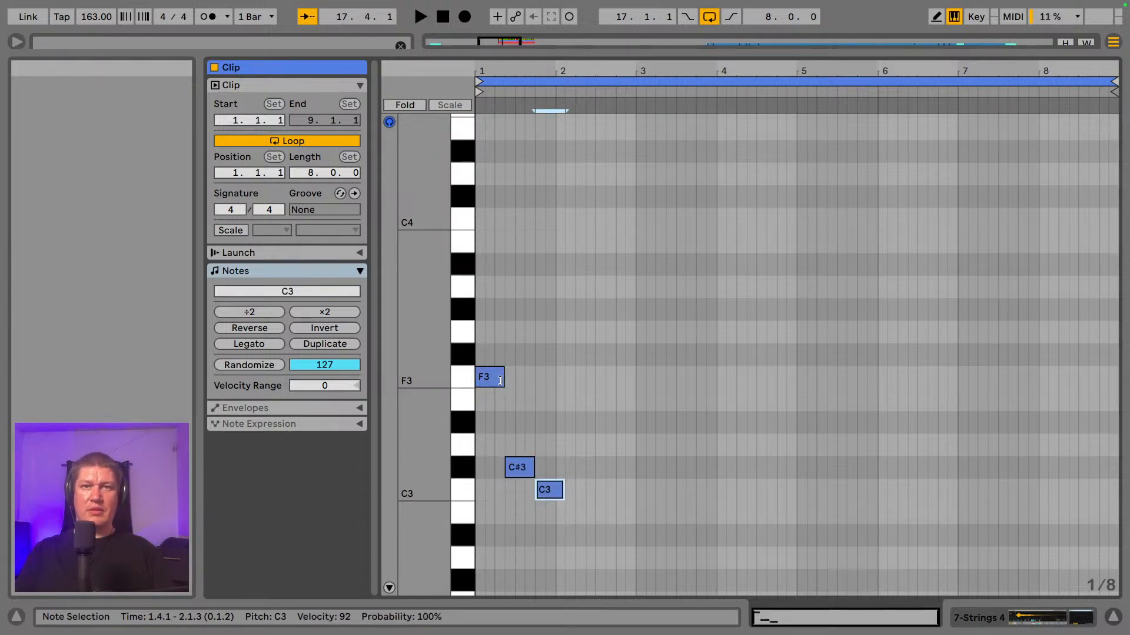
{"action": "key", "text": "space"}
{"action": "key", "text": "space"}
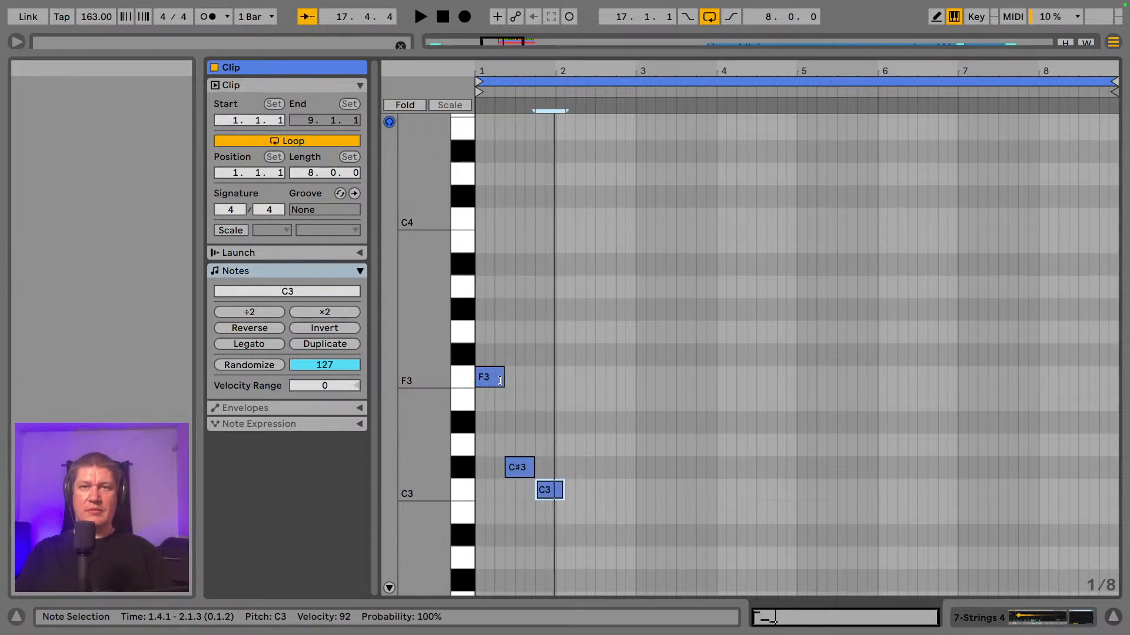
{"action": "key", "text": "super+d"}
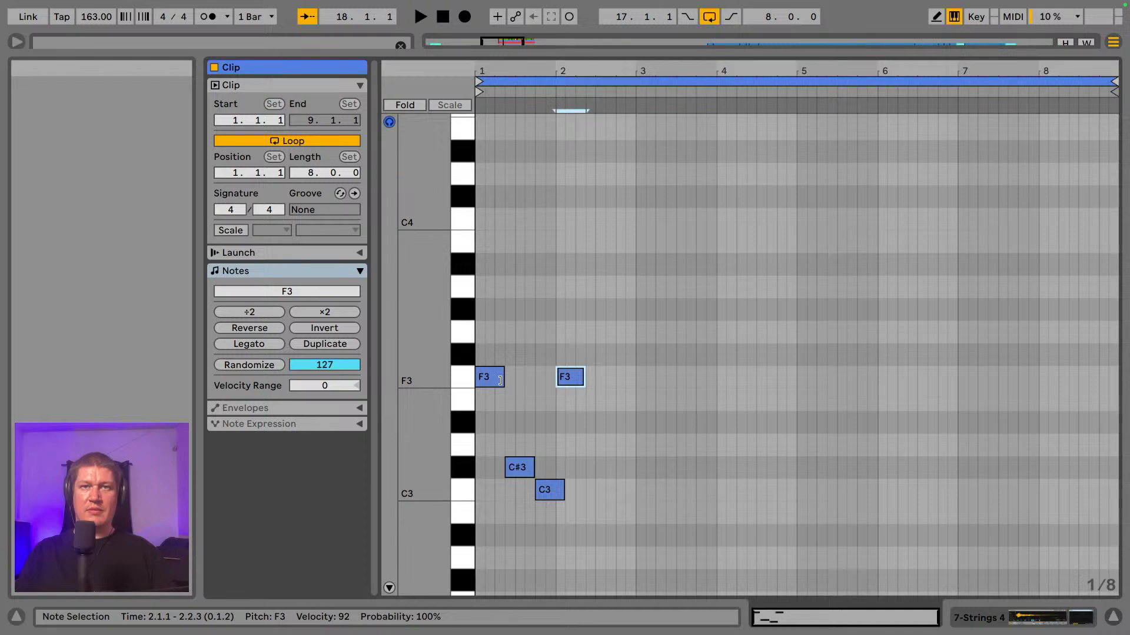
{"action": "key", "text": "Delete"}
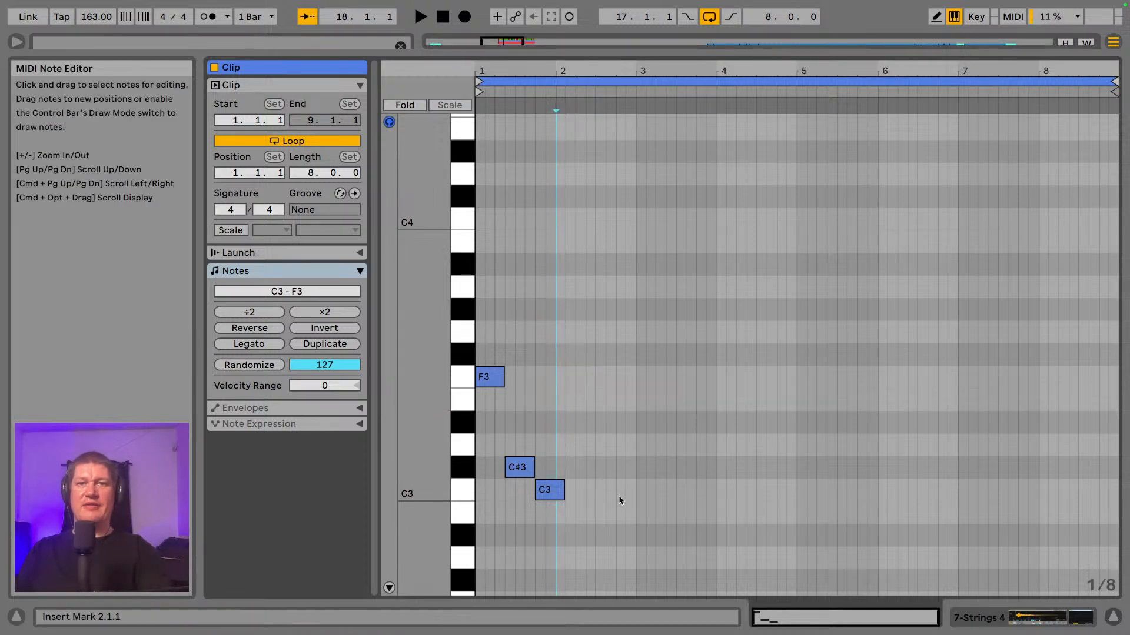
- Duplicate the F3, C#3, C3 phrase so that copies start at 2.1.1 and 3.1.1
{"action": "left_click_drag", "start_coordinate": [609, 504], "coordinate": [479, 354]}
{"action": "key", "text": "super+d"}
{"action": "key", "text": "Left"}
{"action": "key", "text": "Left"}
{"action": "key", "text": "Left"}
{"action": "key", "text": "Left"}
{"action": "key", "text": "Left"}
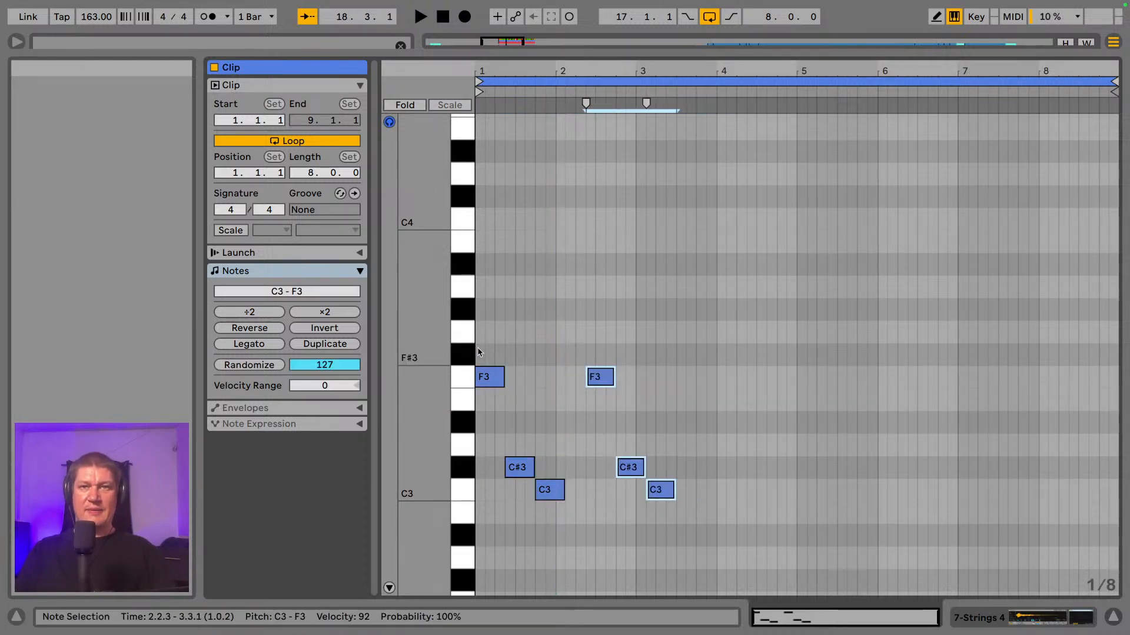
{"action": "key", "text": "super+d"}
{"action": "key", "text": "Left"}
{"action": "key", "text": "Left"}
{"action": "key", "text": "Left"}
{"action": "key", "text": "Left"}
{"action": "key", "text": "Left"}
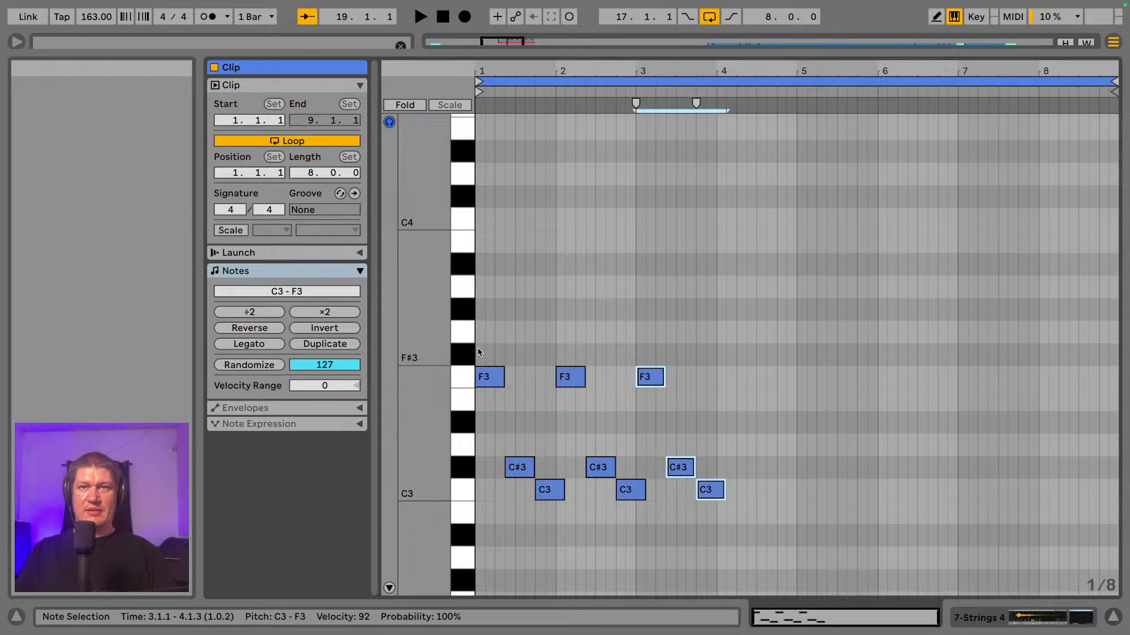
- Continue duplicating the three-note phrase so that one copy starts on each of bars 4 to 8
{"action": "key", "text": "super+d"}
{"action": "key", "text": "super+d"}
{"action": "key", "text": "Left"}
{"action": "key", "text": "Left"}
{"action": "key", "text": "Left"}
{"action": "key", "text": "Left"}
{"action": "key", "text": "Left"}
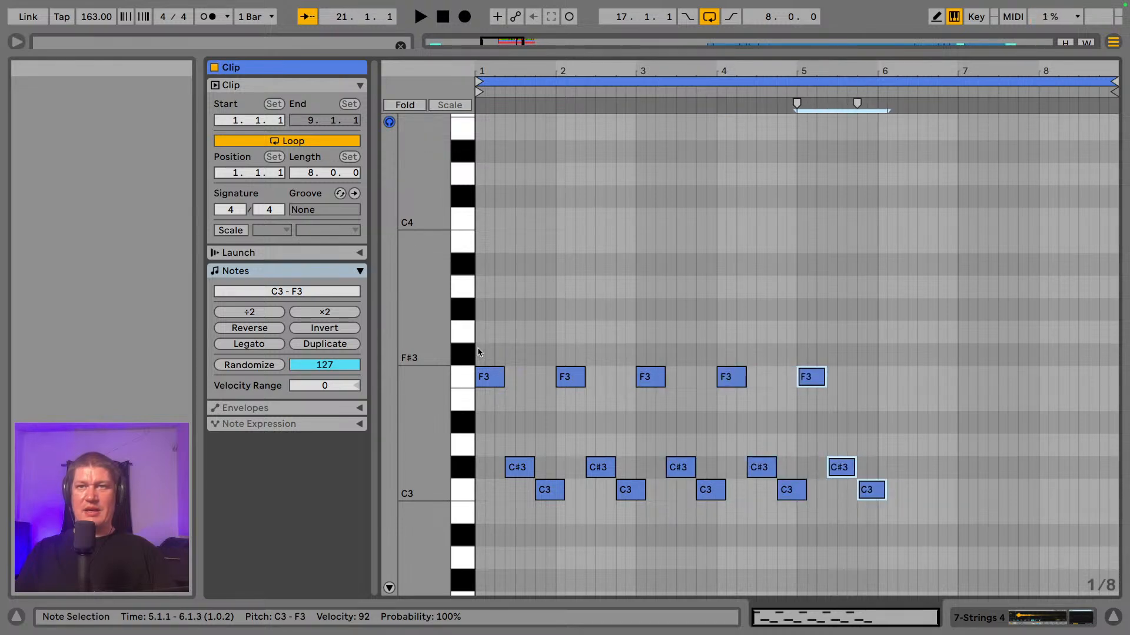
{"action": "key", "text": "super+d"}
{"action": "key", "text": "Right"}
{"action": "key", "text": "super+d"}
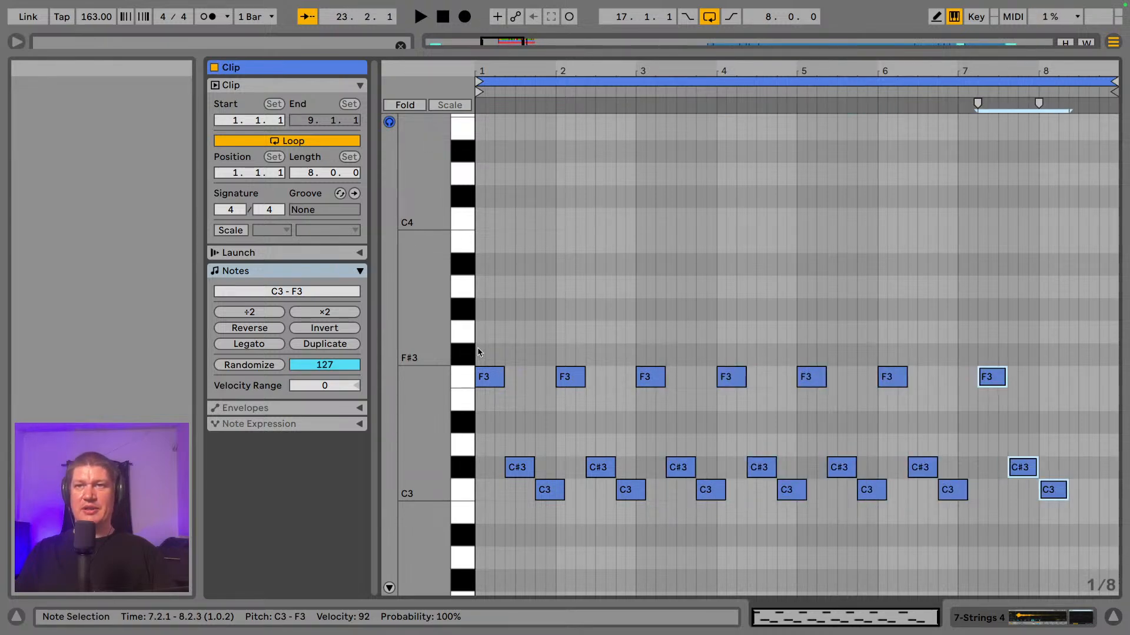
{"action": "key", "text": "Left"}
{"action": "key", "text": "Left"}
{"action": "key", "text": "super+d"}
{"action": "key", "text": "Left"}
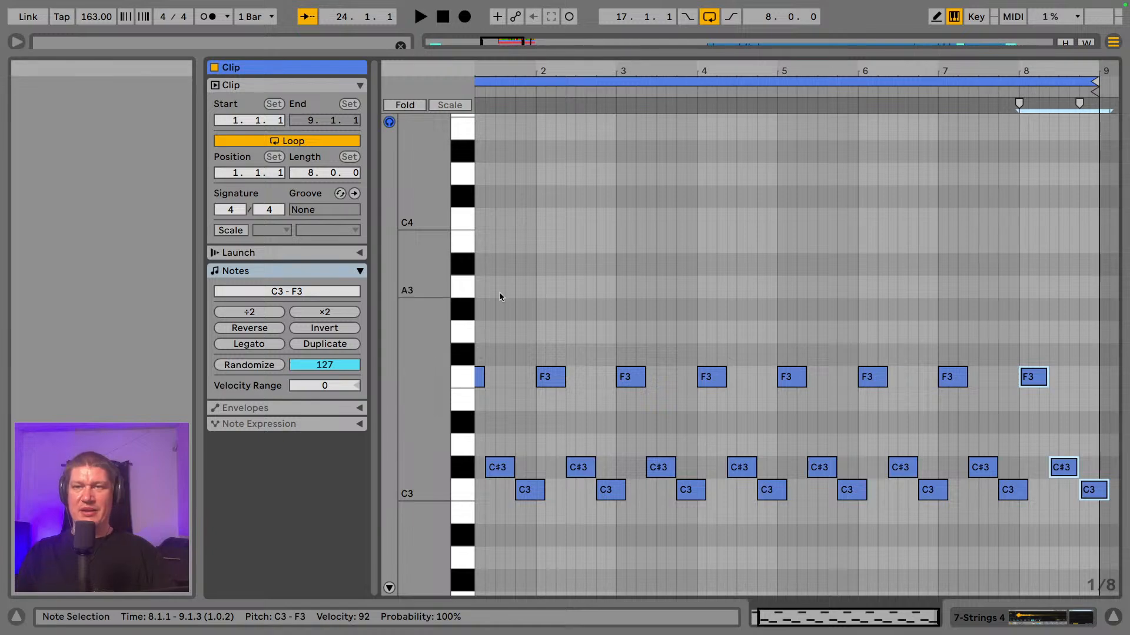
- During playback, lower the Strings 4 Simpler volume to -18.9 dB and solo the track, then reopen its MIDI clip
{"action": "key", "text": "space"}
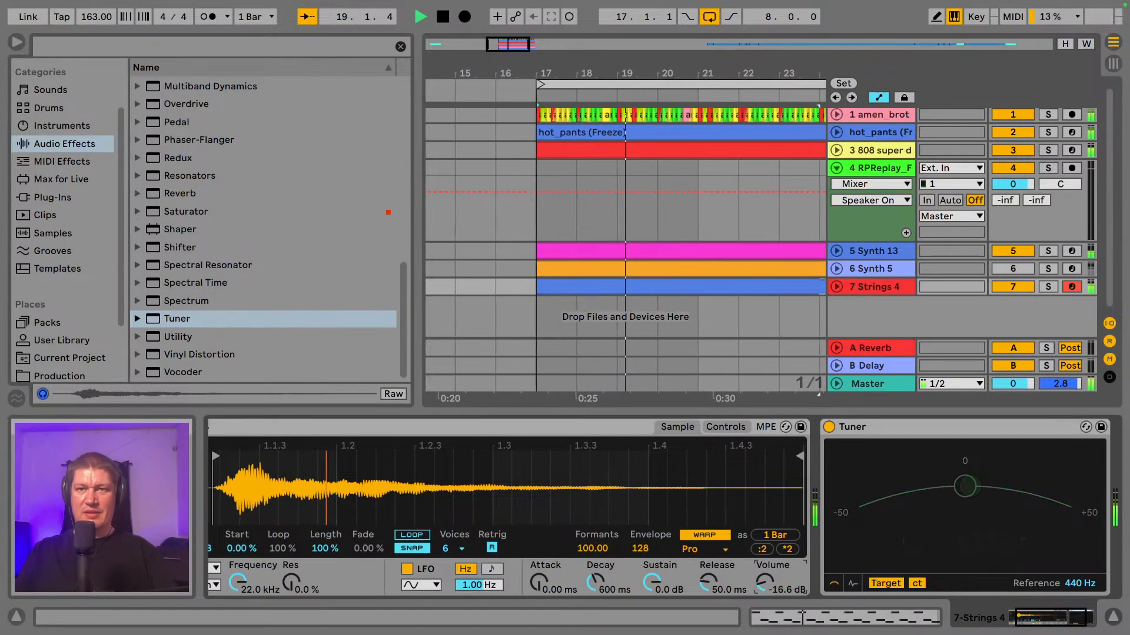
{"action": "left_click_drag", "start_coordinate": [768, 587], "coordinate": [768, 598]}
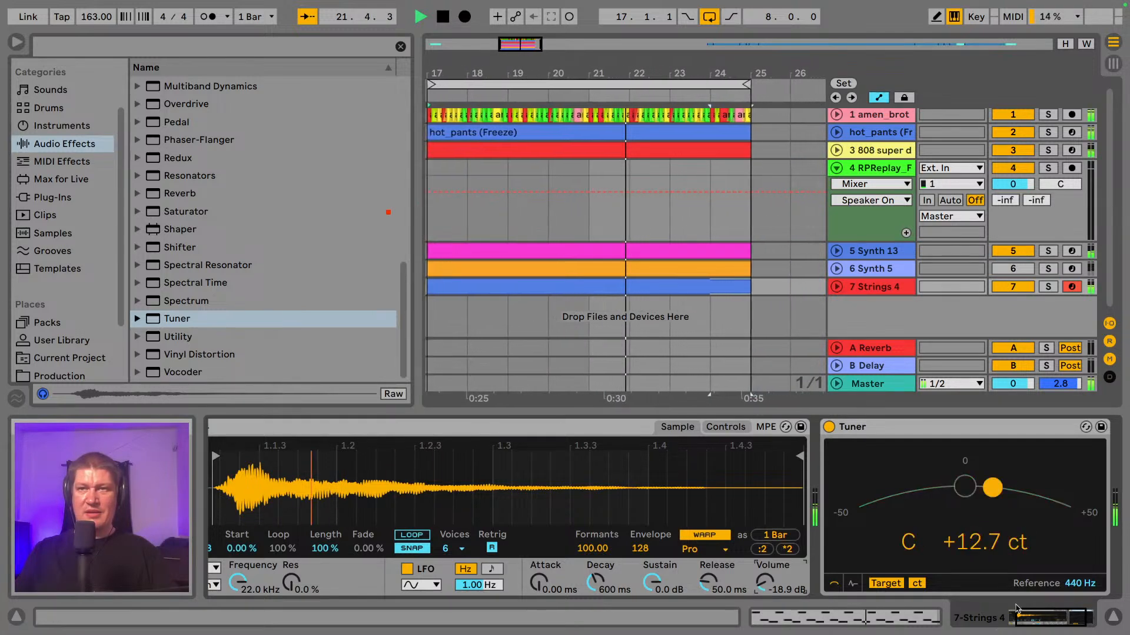
{"action": "left_click", "coordinate": [1048, 287]}
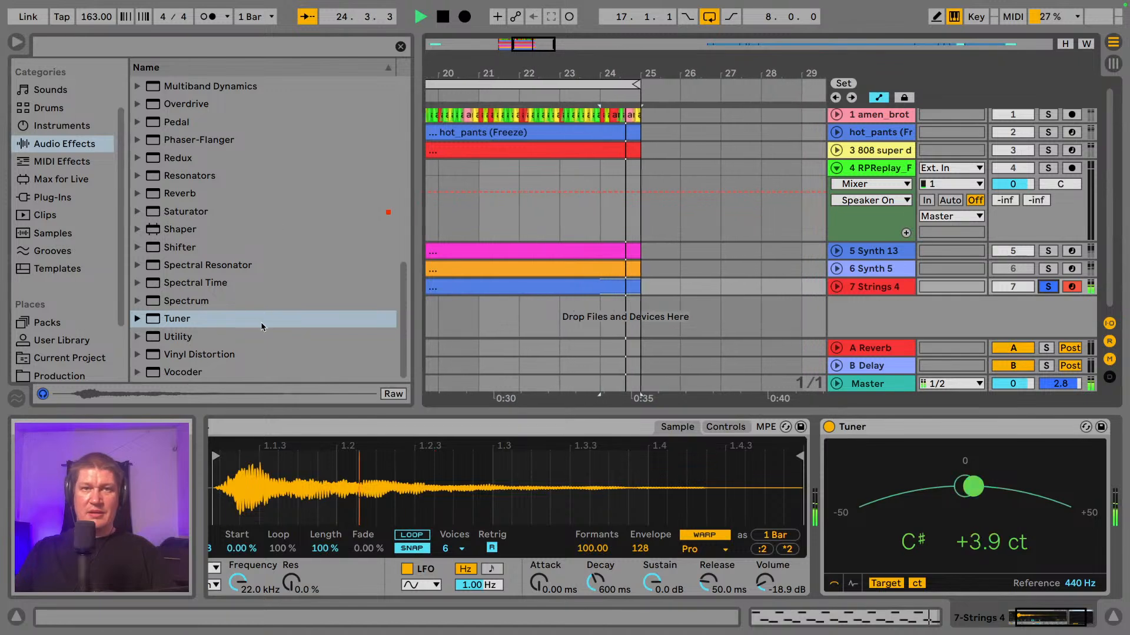
{"action": "double_click", "coordinate": [654, 286]}
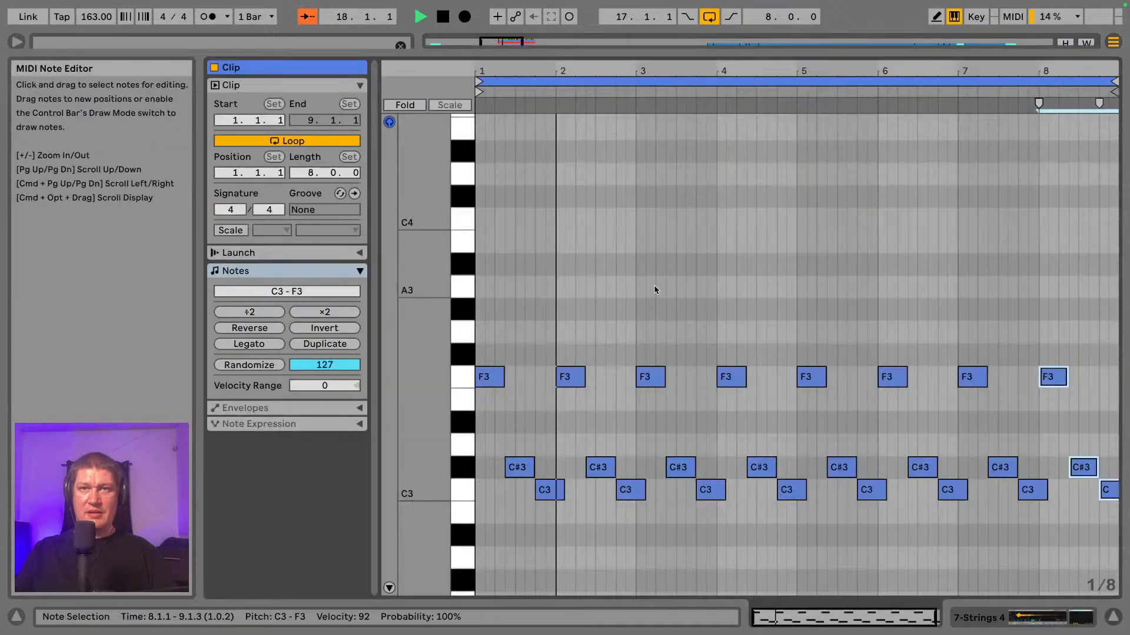
{"action": "key", "text": "space"}
- Split the bar 2 F3 into an eighth note at 2.1.1 and a quarter note at 2.1.3, and play it back
{"action": "left_click", "coordinate": [582, 381]}
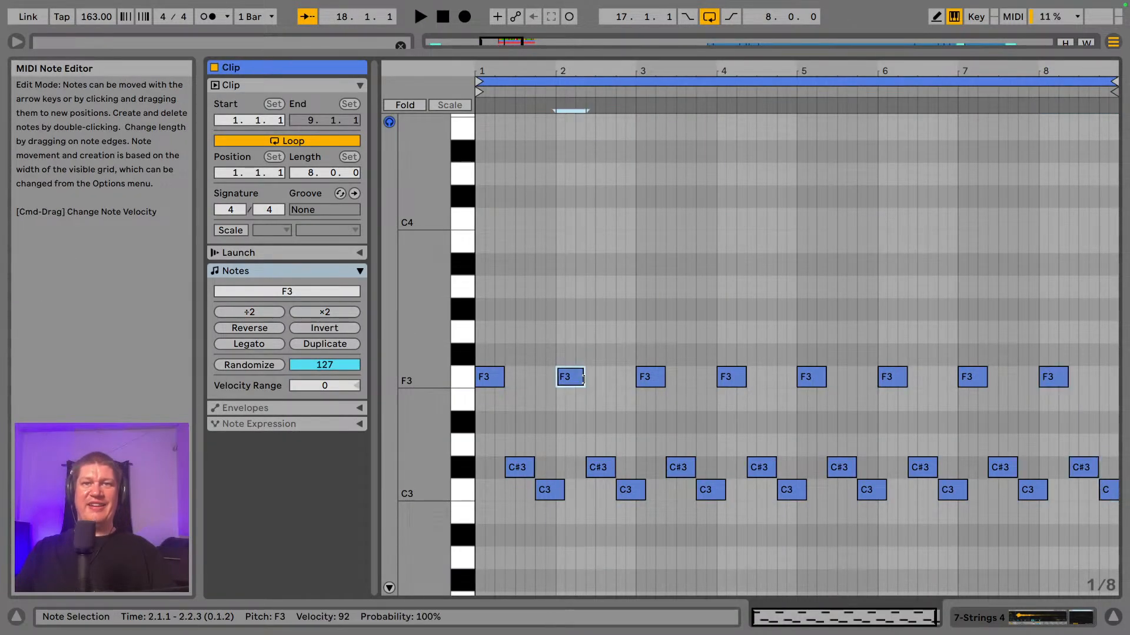
{"action": "mouse_move", "coordinate": [583, 379]}
{"action": "left_mouse_down"}
{"action": "mouse_move", "coordinate": [564, 381]}
{"action": "mouse_move", "coordinate": [574, 381]}
{"action": "left_mouse_up"}
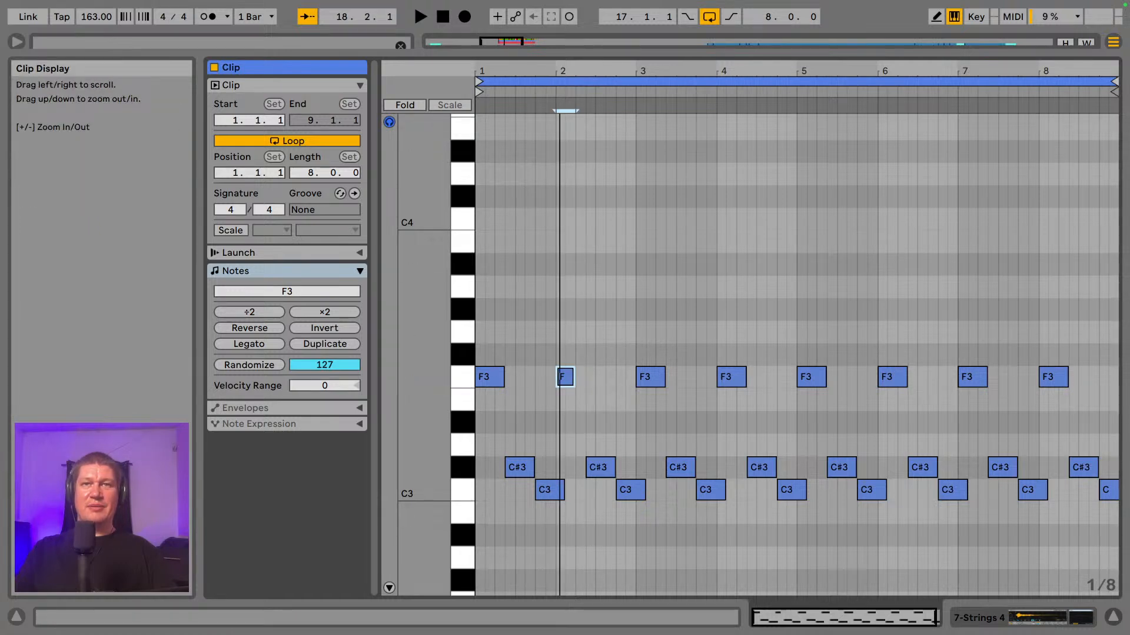
{"action": "left_click_drag", "start_coordinate": [559, 69], "coordinate": [559, 126]}
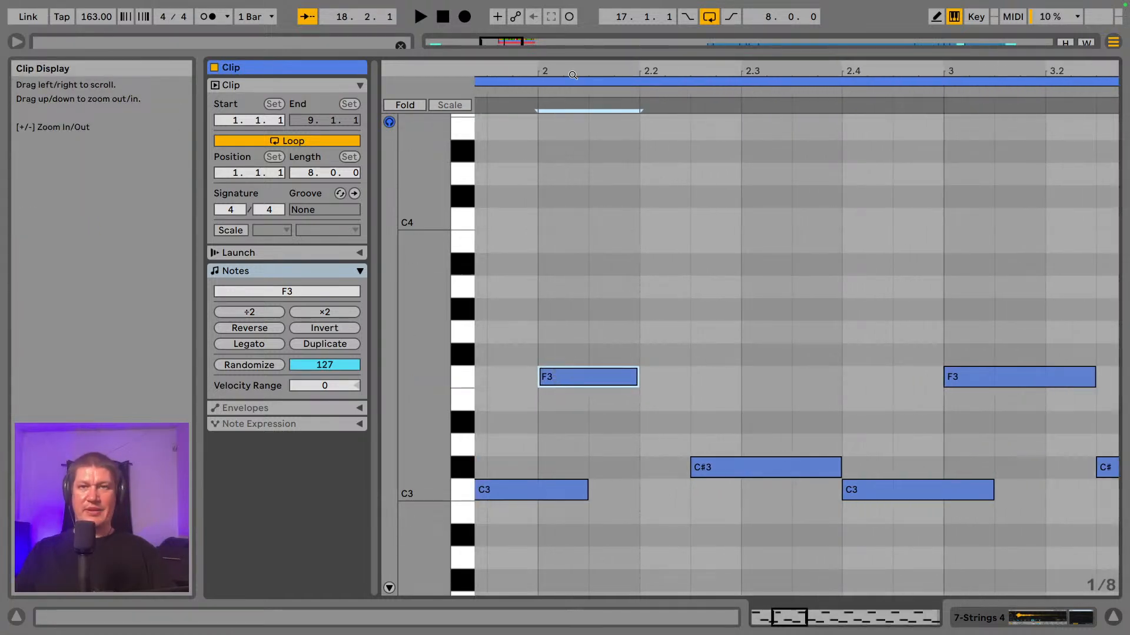
{"action": "key", "text": "ctrl+d"}
{"action": "key", "text": "space"}
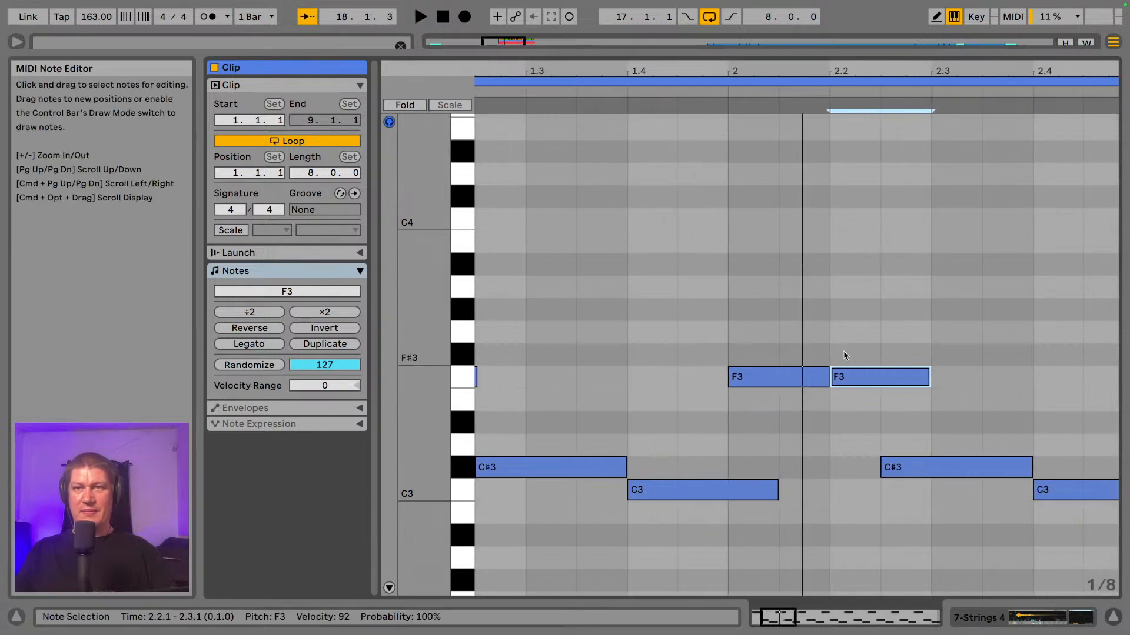
{"action": "left_click_drag", "start_coordinate": [827, 374], "coordinate": [806, 382]}
{"action": "key", "text": "space"}
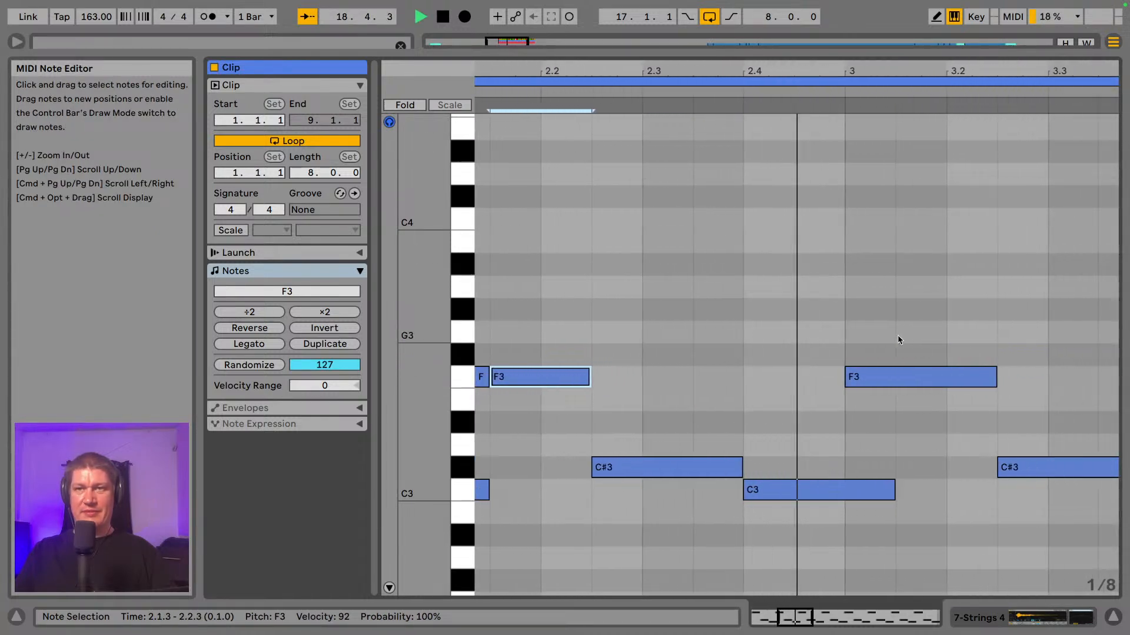
{"action": "key", "text": "space"}
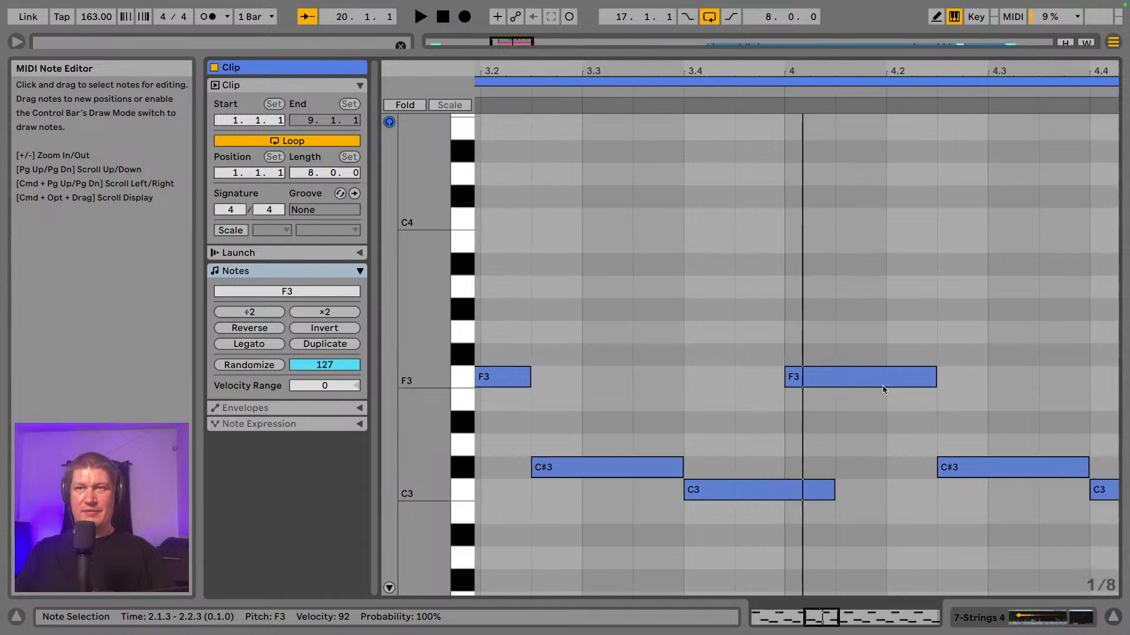
- Split the bar 4 F3 into an eighth note at 4.1.1 and a quarter note at 4.1.3, and audition it
{"action": "left_click", "coordinate": [933, 376]}
{"action": "mouse_move", "coordinate": [934, 377]}
{"action": "left_mouse_down"}
{"action": "mouse_move", "coordinate": [848, 386]}
{"action": "mouse_move", "coordinate": [936, 377]}
{"action": "left_mouse_up"}
{"action": "double_click", "coordinate": [847, 386]}
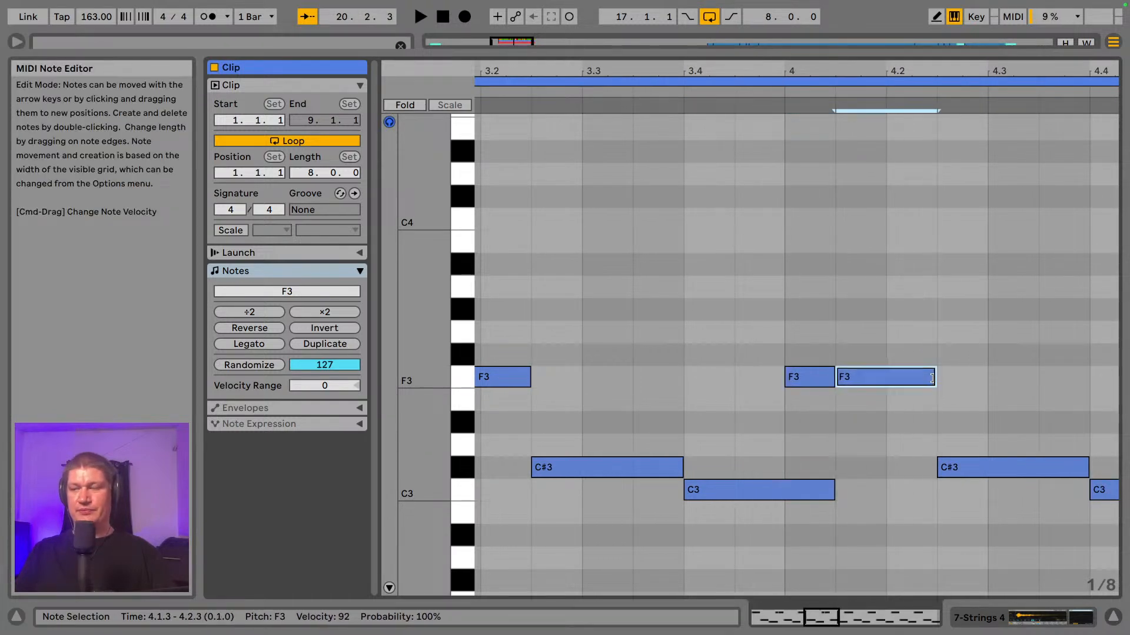
{"action": "key", "text": "space"}
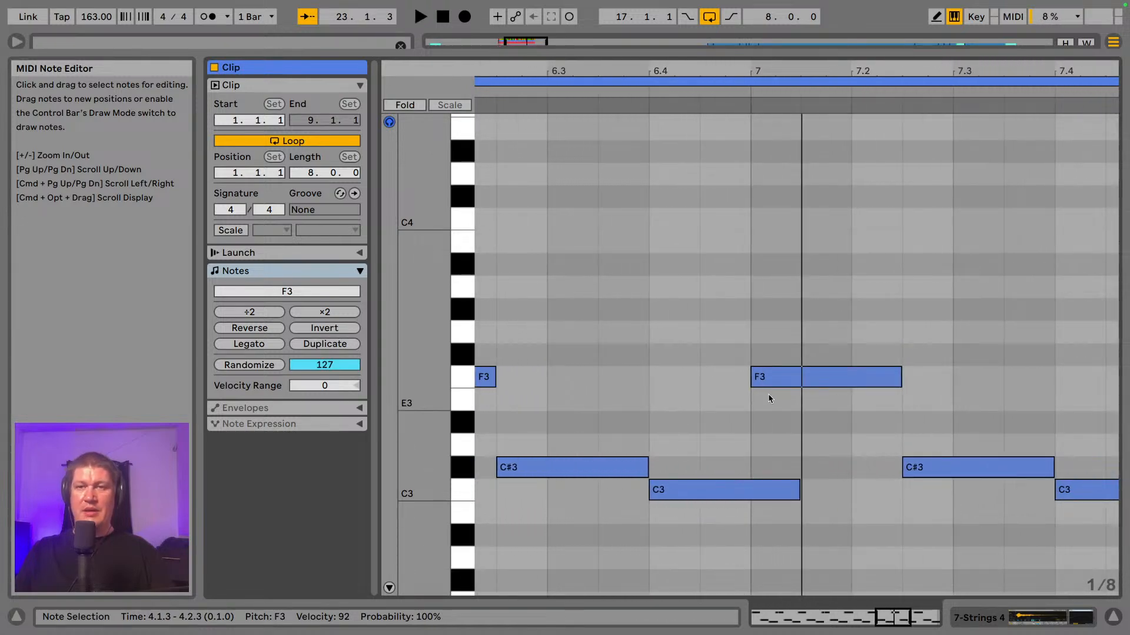
- Play the clip onward and split the bar 6 F3 into an eighth note at 6.1.1 and a quarter note at 6.1.3
{"action": "left_click_drag", "start_coordinate": [710, 91], "coordinate": [944, 94]}
{"action": "key", "text": "space"}
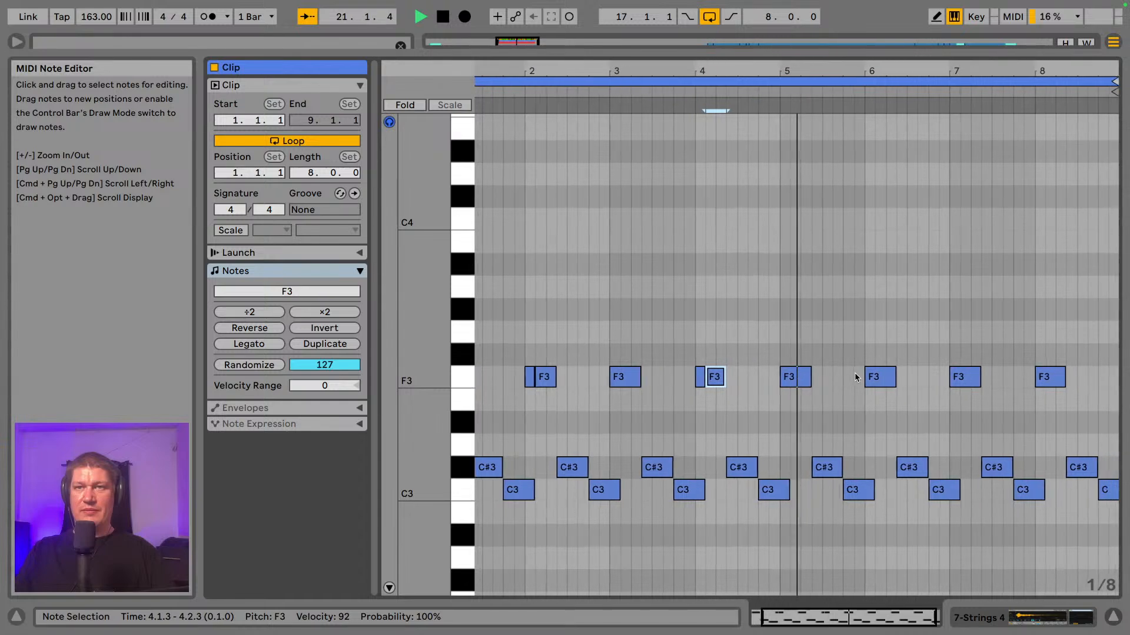
{"action": "key", "text": "space"}
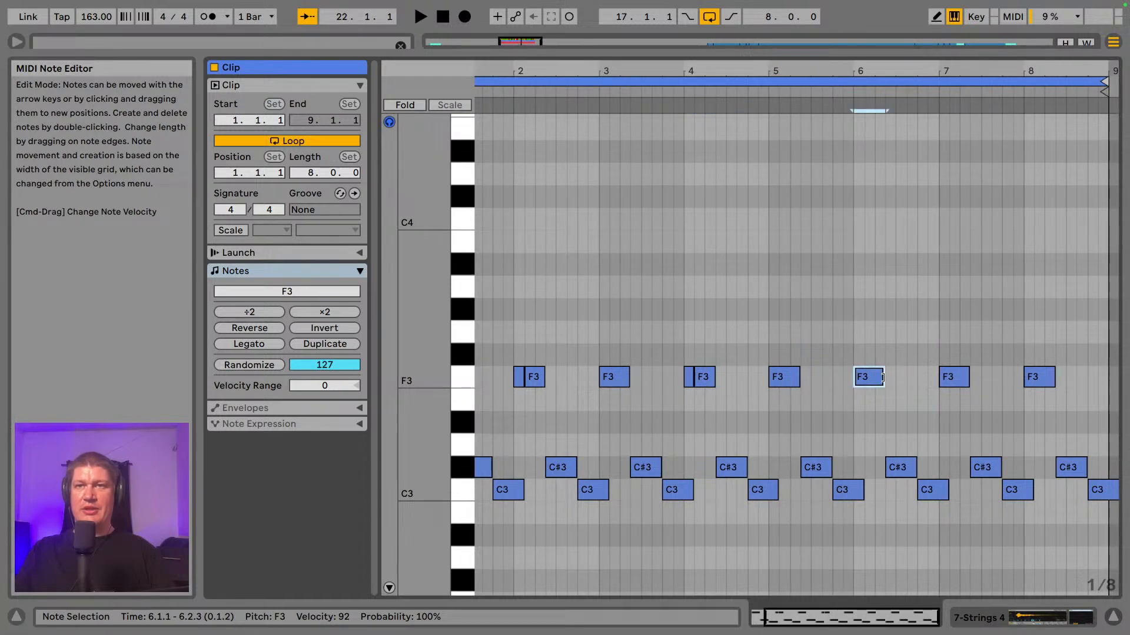
{"action": "mouse_move", "coordinate": [883, 378]}
{"action": "left_mouse_down"}
{"action": "mouse_move", "coordinate": [864, 378]}
{"action": "mouse_move", "coordinate": [882, 379]}
{"action": "left_mouse_up"}
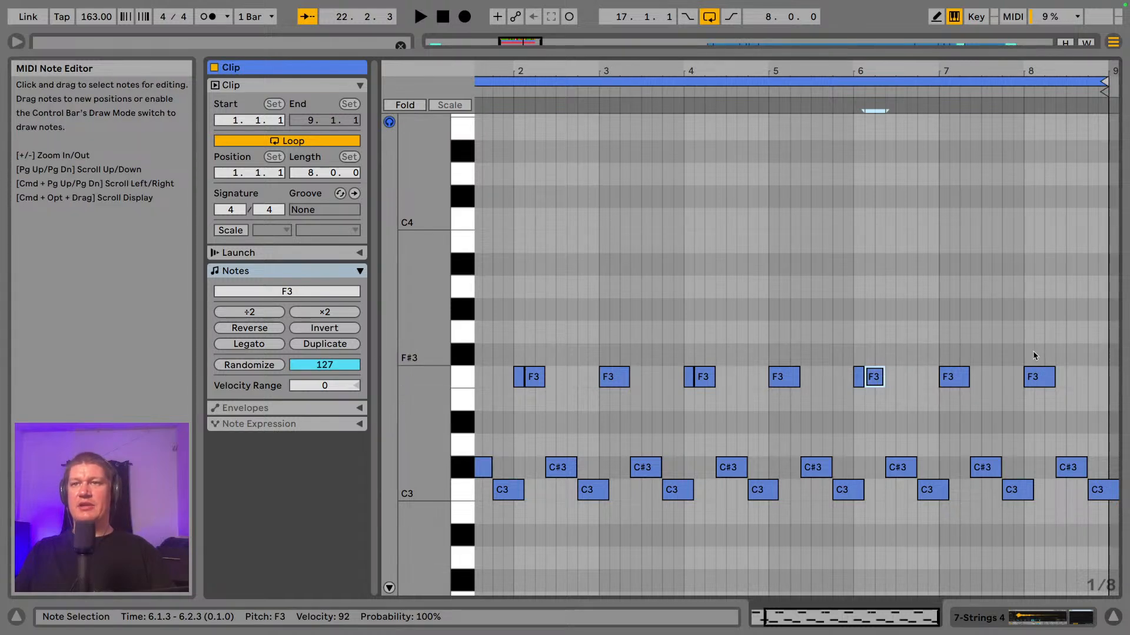
- Raise the bar 8 phrase one octave and split its F4 into an eighth note at 8.1.1 and a quarter note at 8.1.3
{"action": "left_click_drag", "start_coordinate": [1034, 352], "coordinate": [1128, 488]}
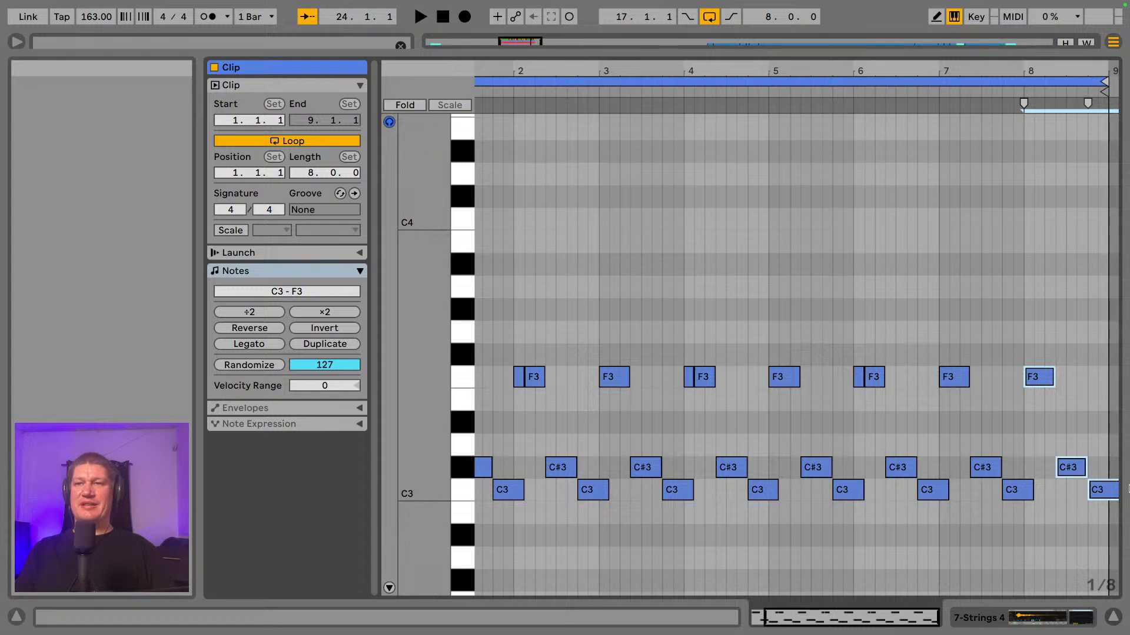
{"action": "key", "text": "shift+Up"}
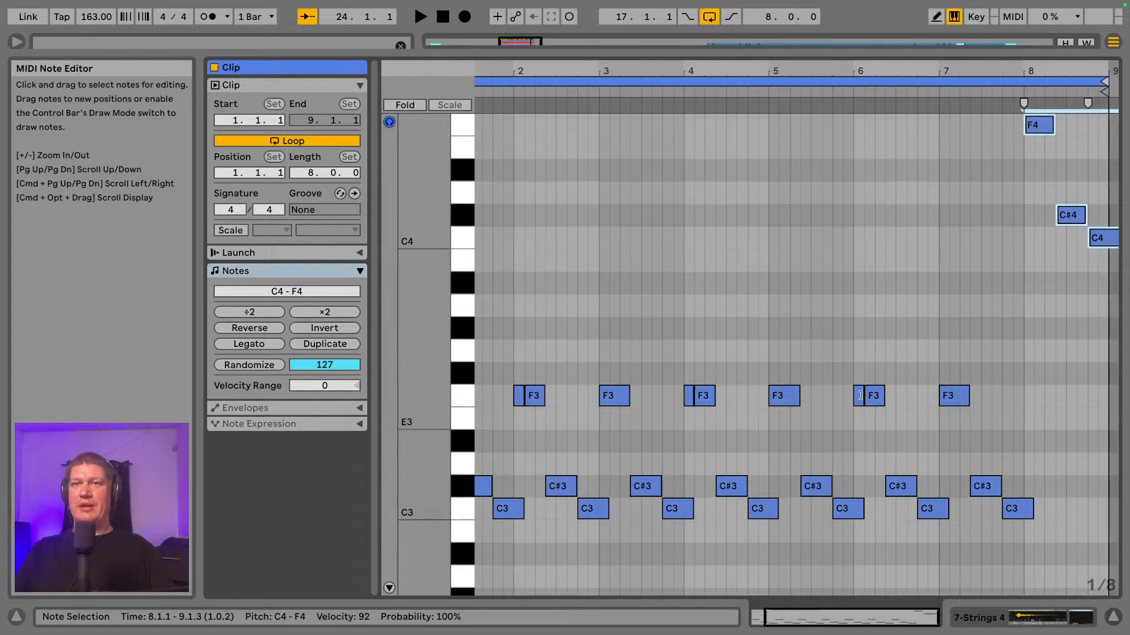
{"action": "left_click", "coordinate": [1041, 156]}
{"action": "left_click", "coordinate": [1053, 126]}
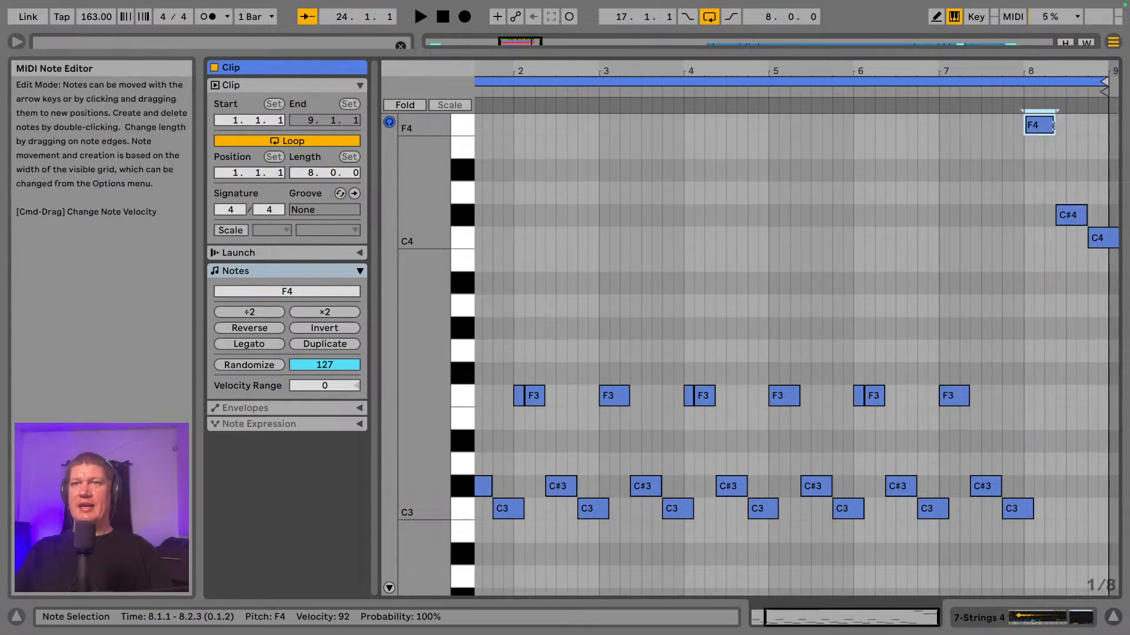
{"action": "left_click_drag", "start_coordinate": [1040, 127], "coordinate": [1050, 128]}
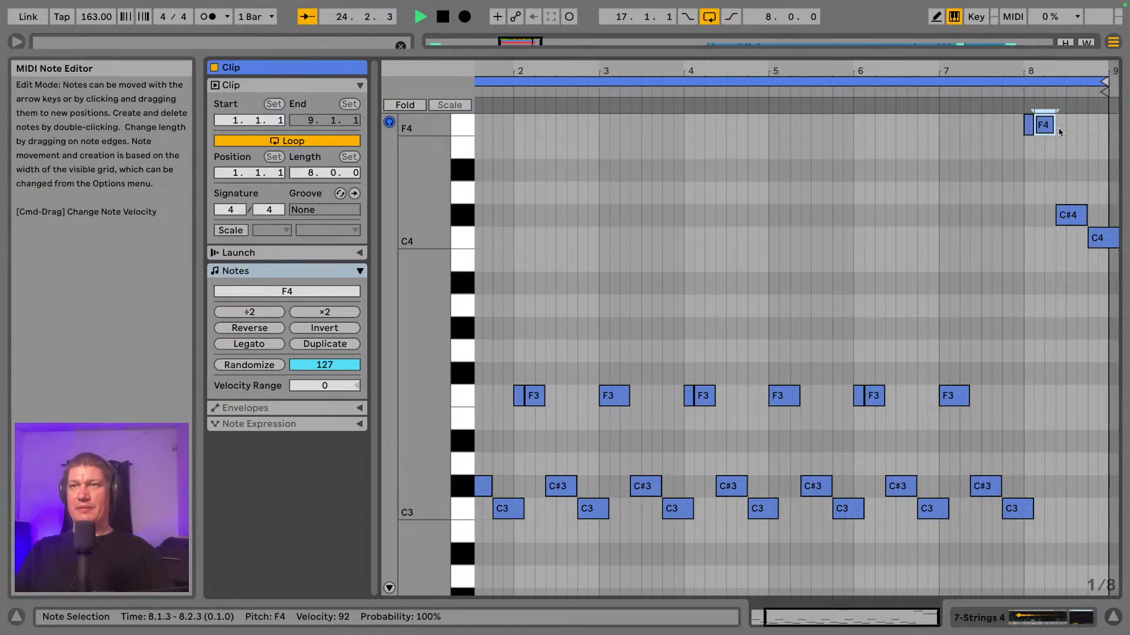
{"action": "left_click", "coordinate": [1113, 617]}
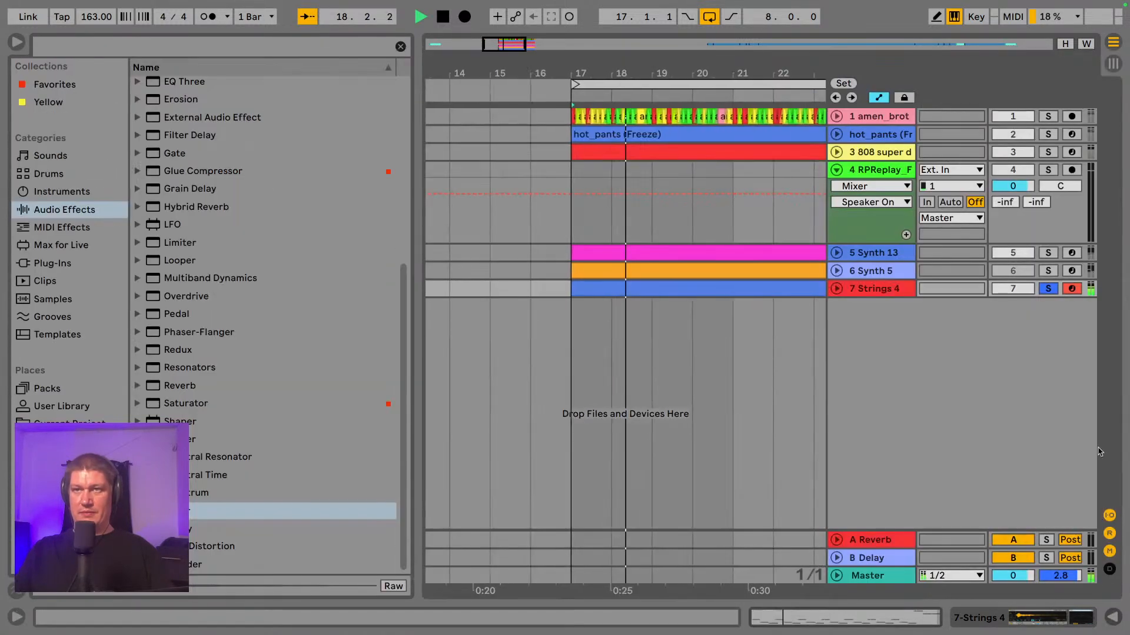
- Solo Synth 13 alongside Strings 4 and inspect the MIDI notes of the Strings 4 clip
{"action": "left_click", "coordinate": [1047, 250]}
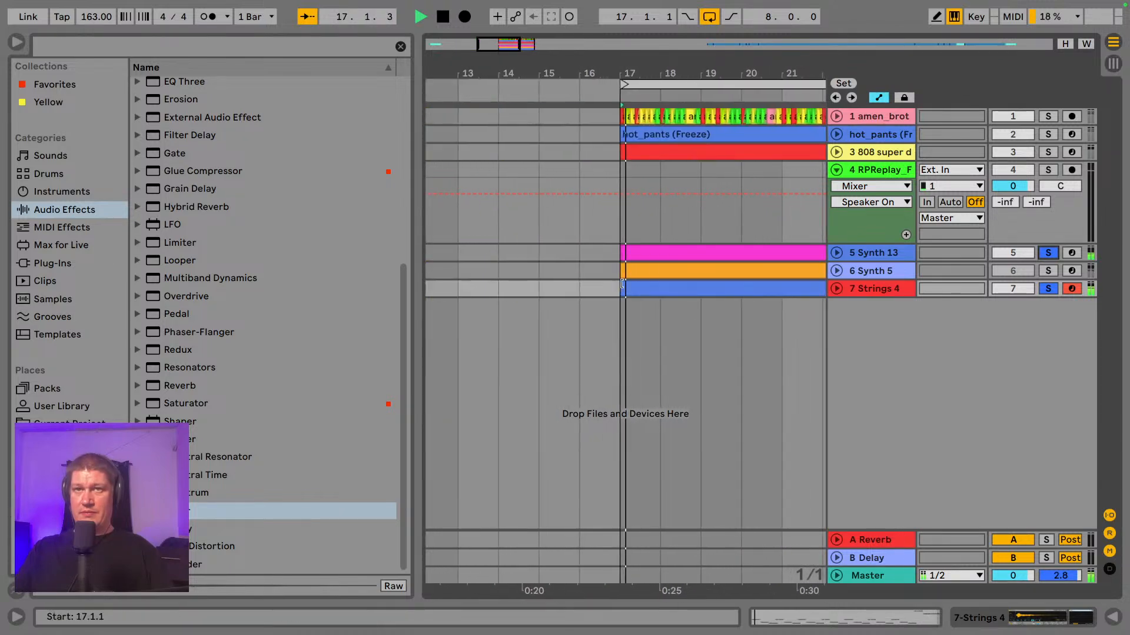
{"action": "double_click", "coordinate": [721, 290]}
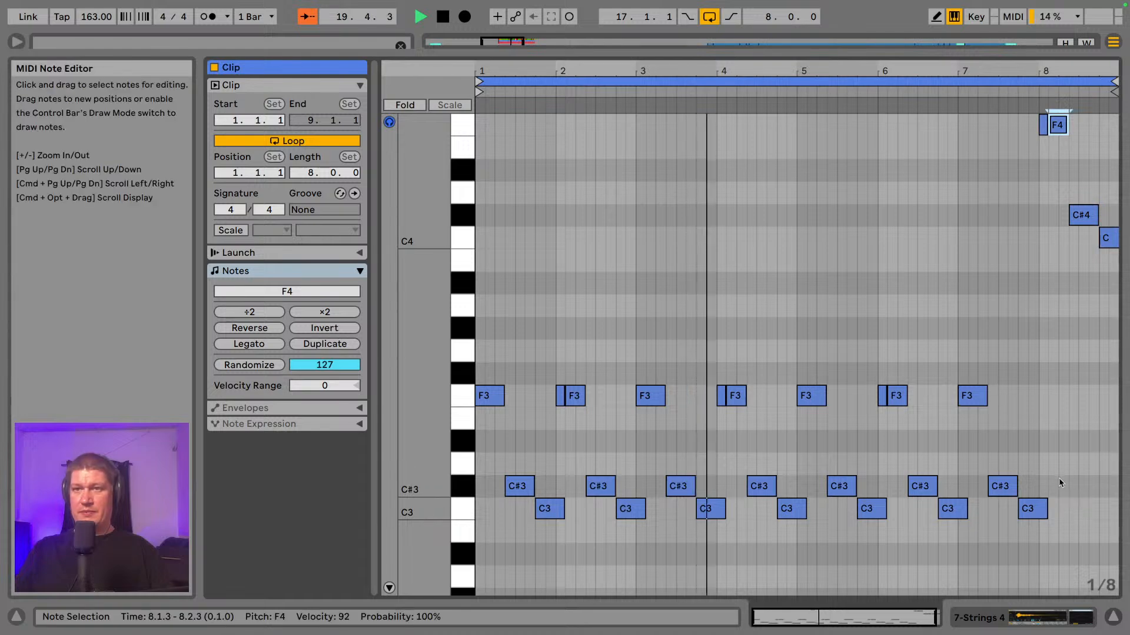
{"action": "left_click", "coordinate": [1113, 616]}
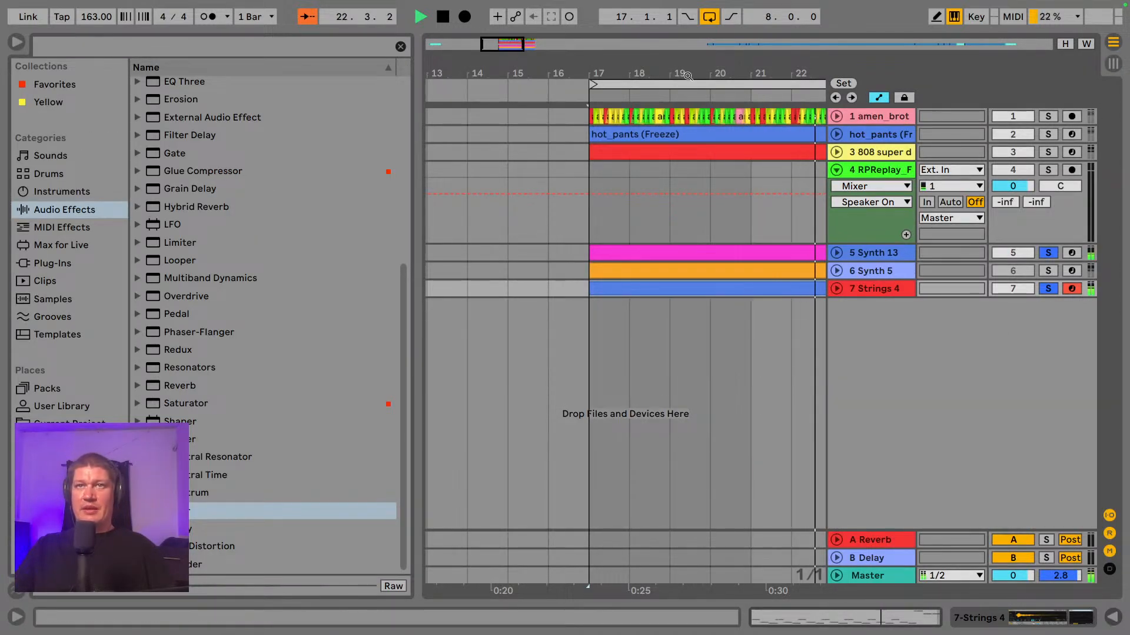
{"action": "left_click_drag", "start_coordinate": [688, 74], "coordinate": [539, 83]}
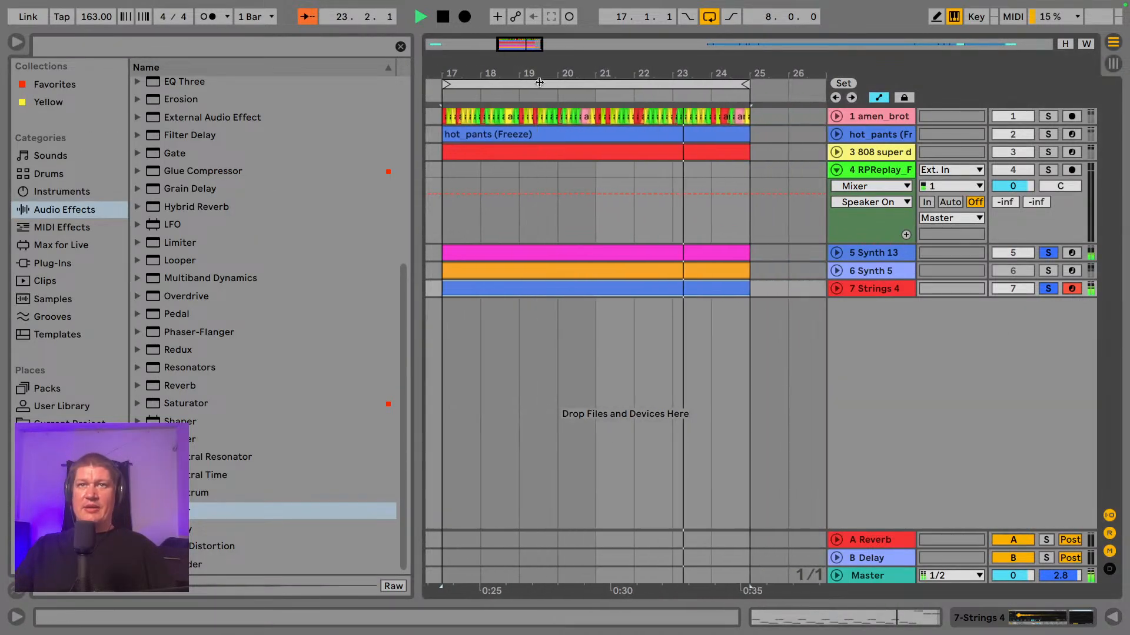
- Clear the solos on Synth 13 and Strings 4 and bring up the full mixer in Session View
{"action": "left_click", "coordinate": [1048, 289]}
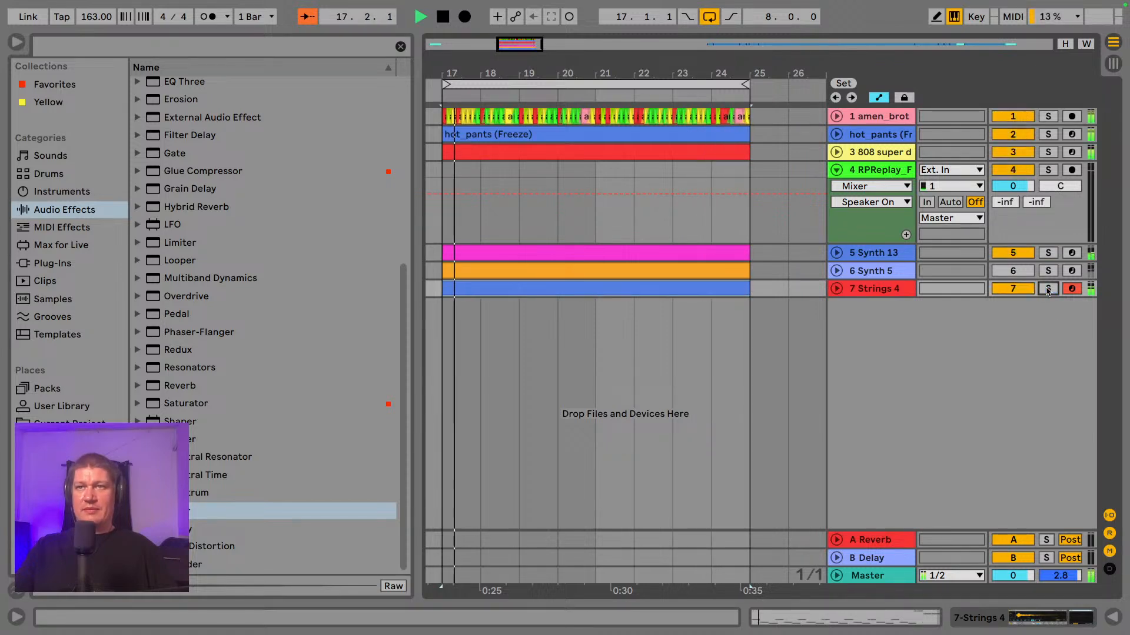
{"action": "left_click", "coordinate": [16, 42]}
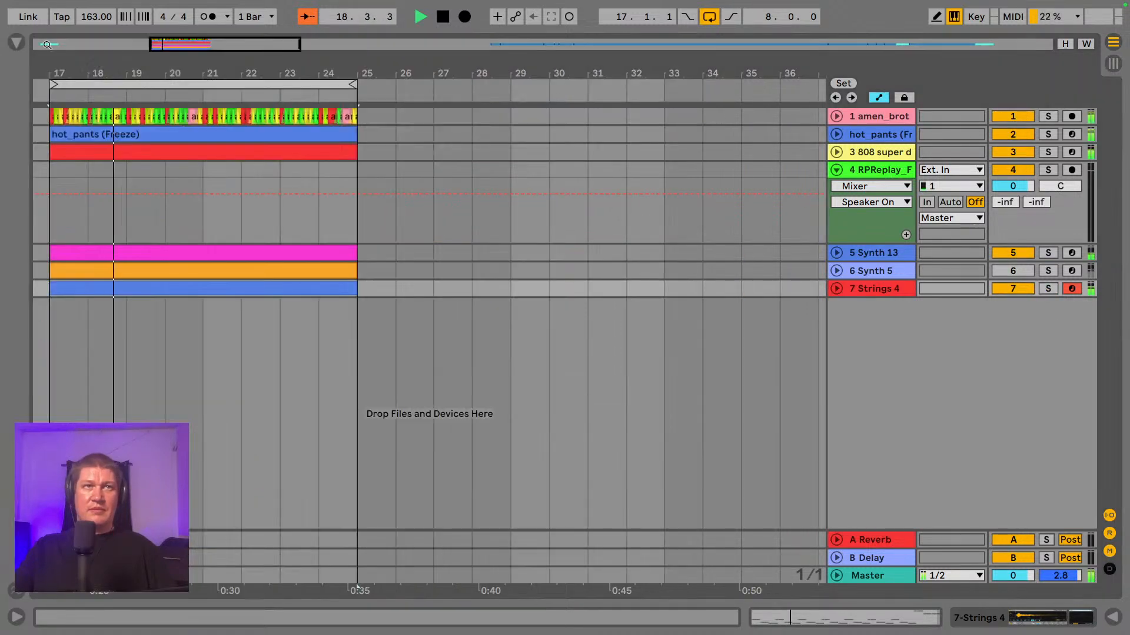
{"action": "left_click_drag", "start_coordinate": [171, 68], "coordinate": [454, 64]}
{"action": "left_click", "coordinate": [1109, 63]}
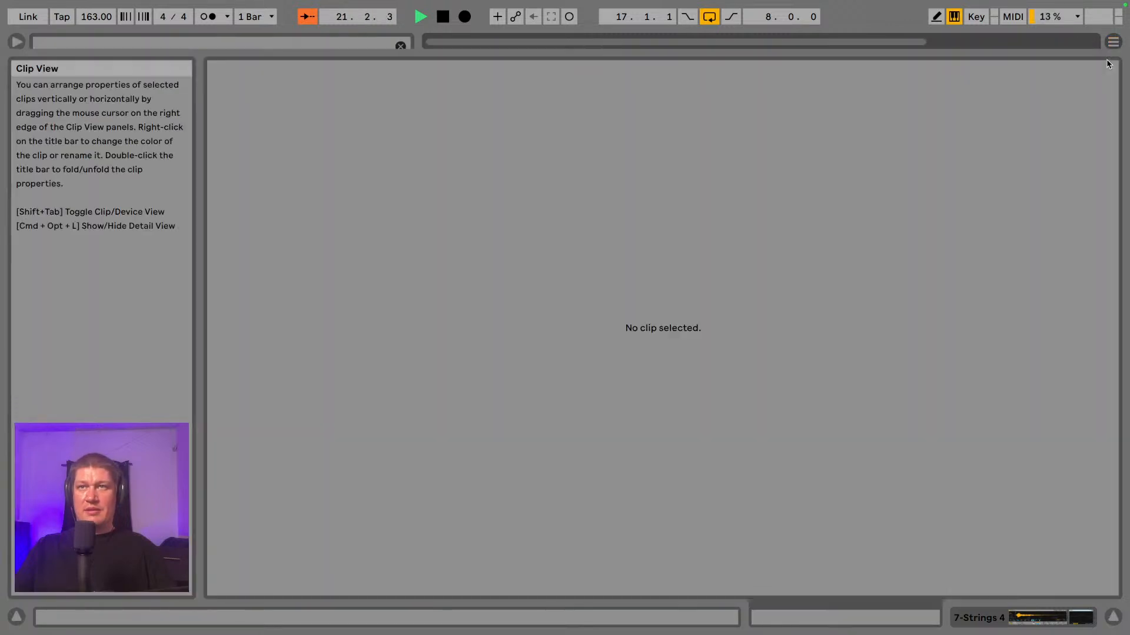
{"action": "left_click_drag", "start_coordinate": [915, 53], "coordinate": [929, 596]}
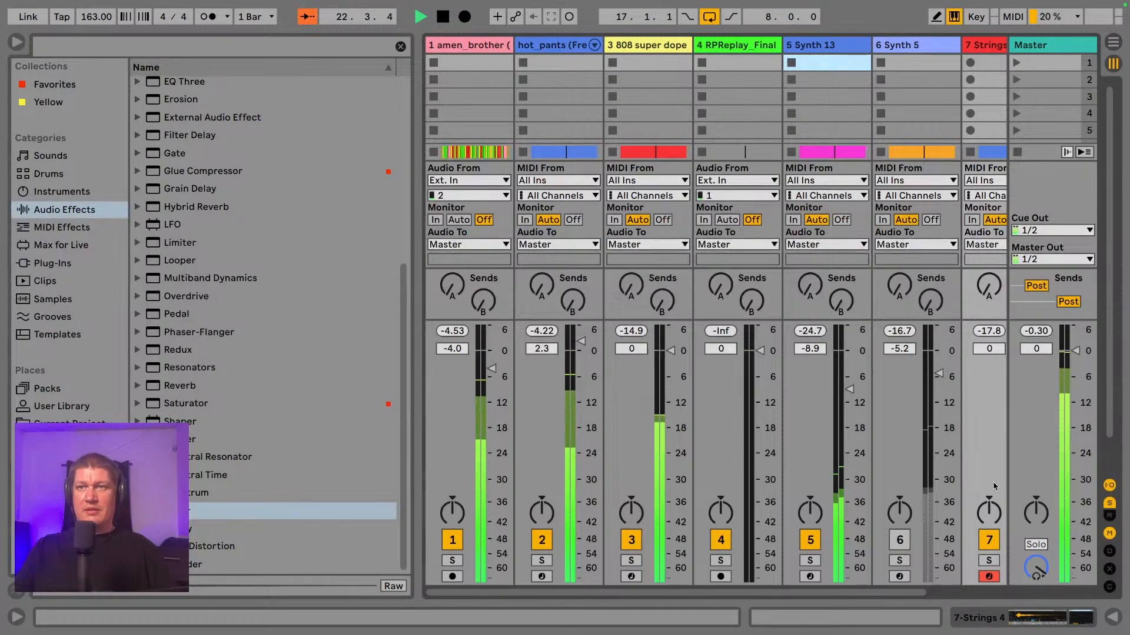
- Examine the Master track's frequency content in an enlarged Spectrum display during playback, and close the device view
{"action": "left_click", "coordinate": [1066, 47]}
{"action": "left_click", "coordinate": [1068, 617]}
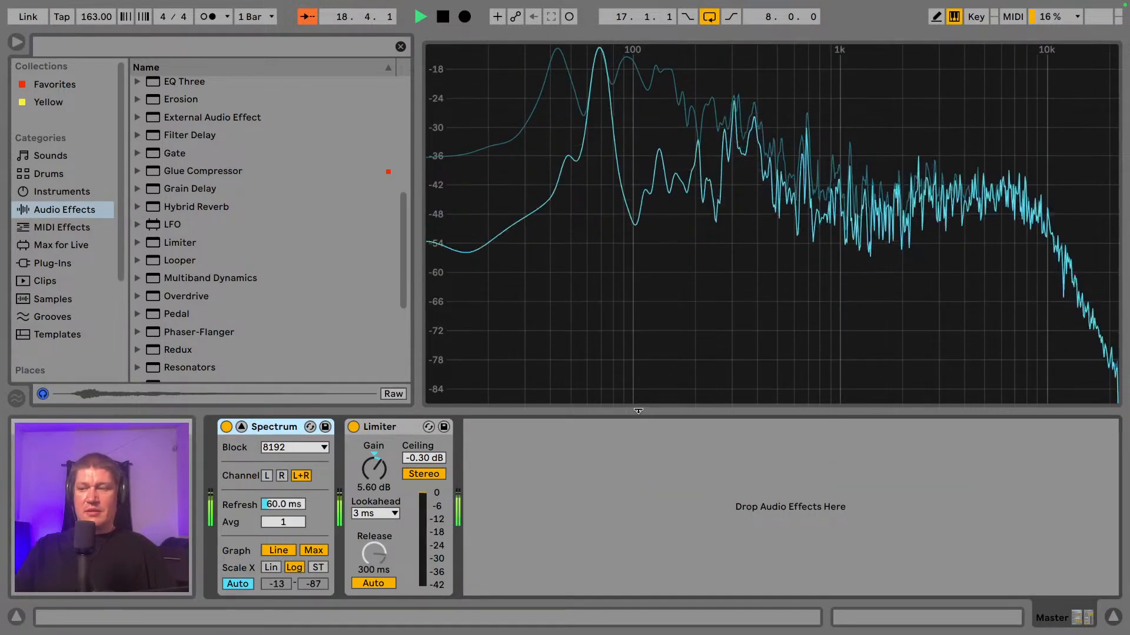
{"action": "left_click", "coordinate": [16, 42]}
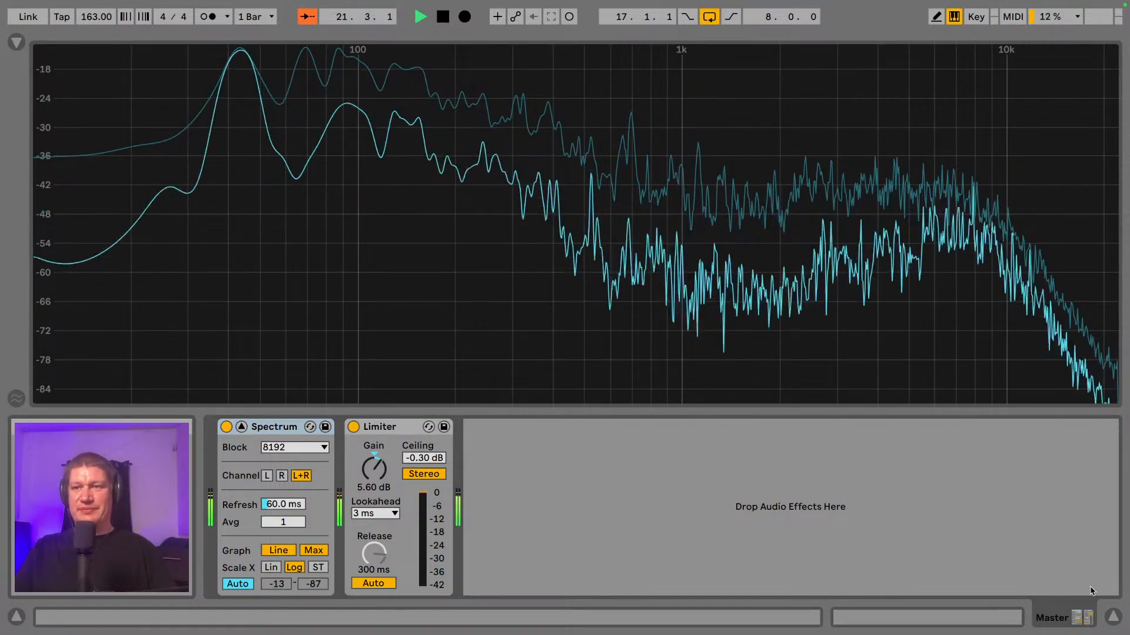
{"action": "left_click", "coordinate": [1115, 617]}
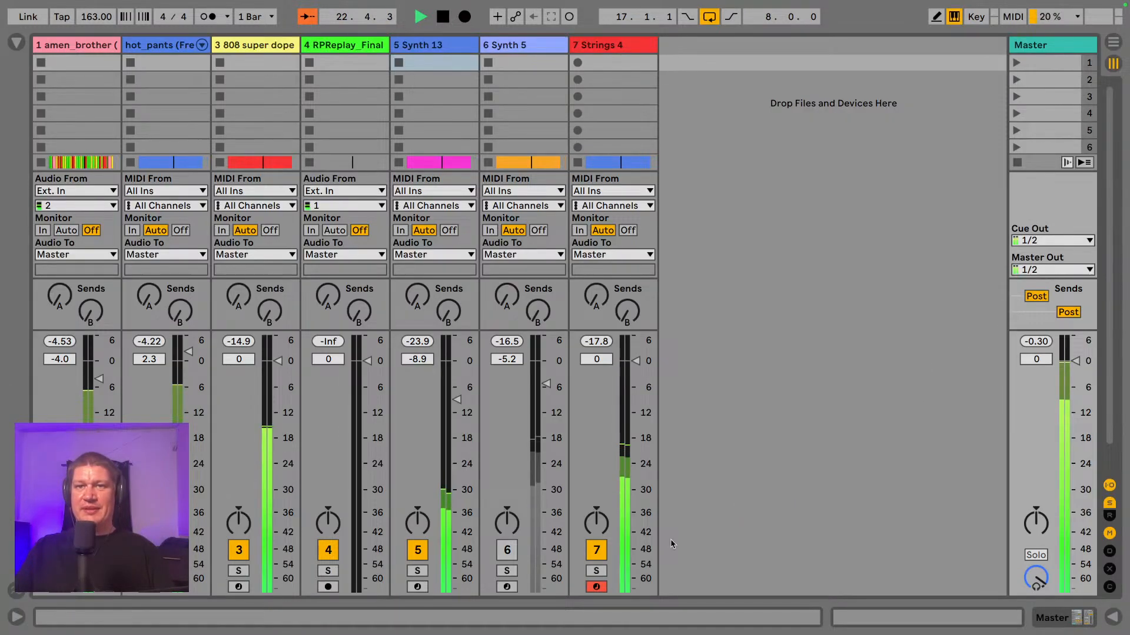
- Solo Strings 4 and Synth 13 to hear them together, and return to the arrangement
{"action": "left_click", "coordinate": [596, 570]}
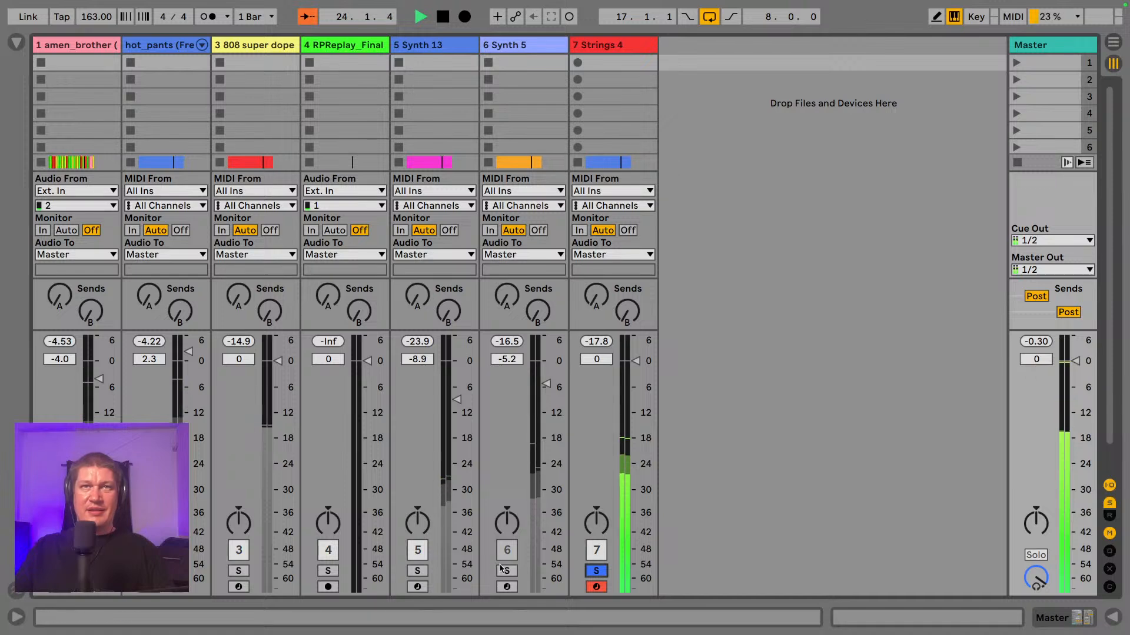
{"action": "left_click", "coordinate": [418, 571]}
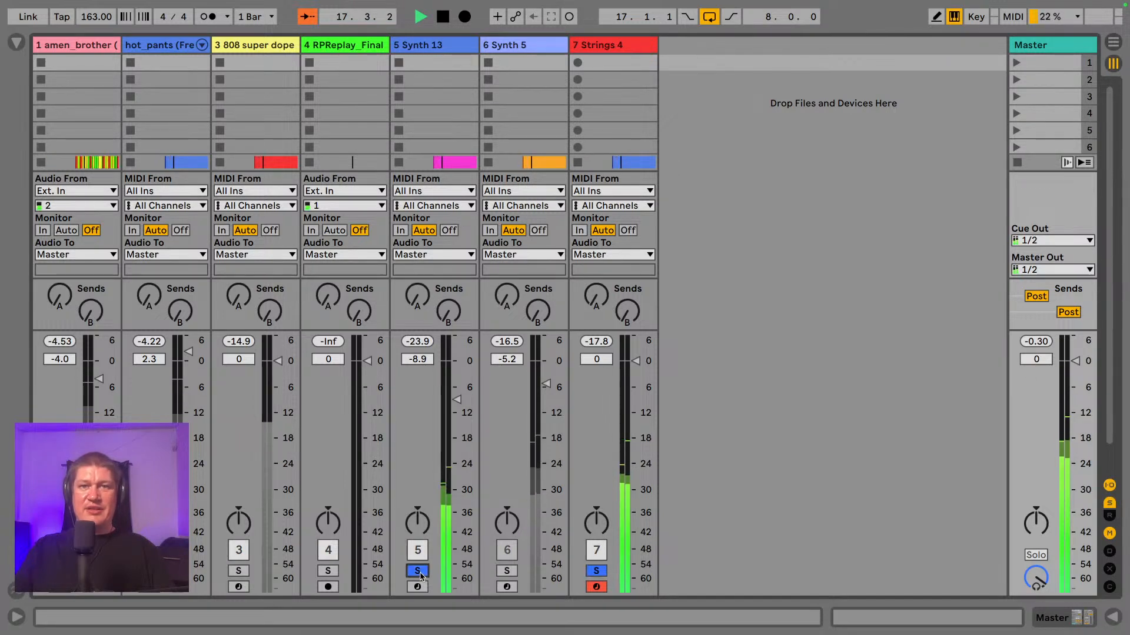
{"action": "key", "text": "Tab"}
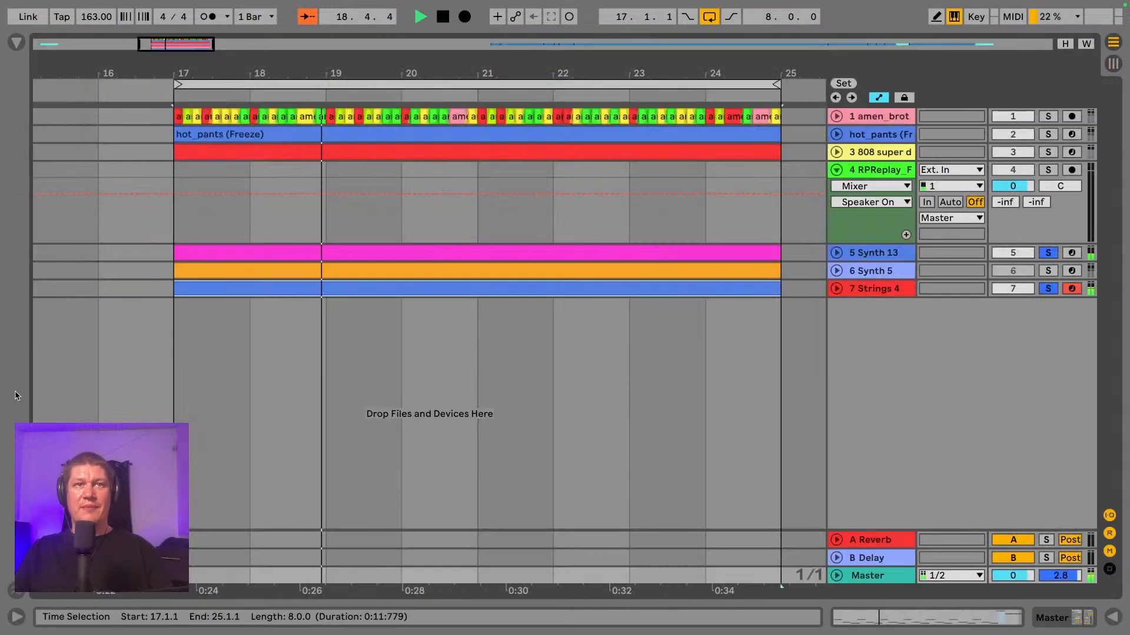
- Reopen the browser at the Strings sample folder and preview Strings 1.wav
{"action": "left_click", "coordinate": [14, 45]}
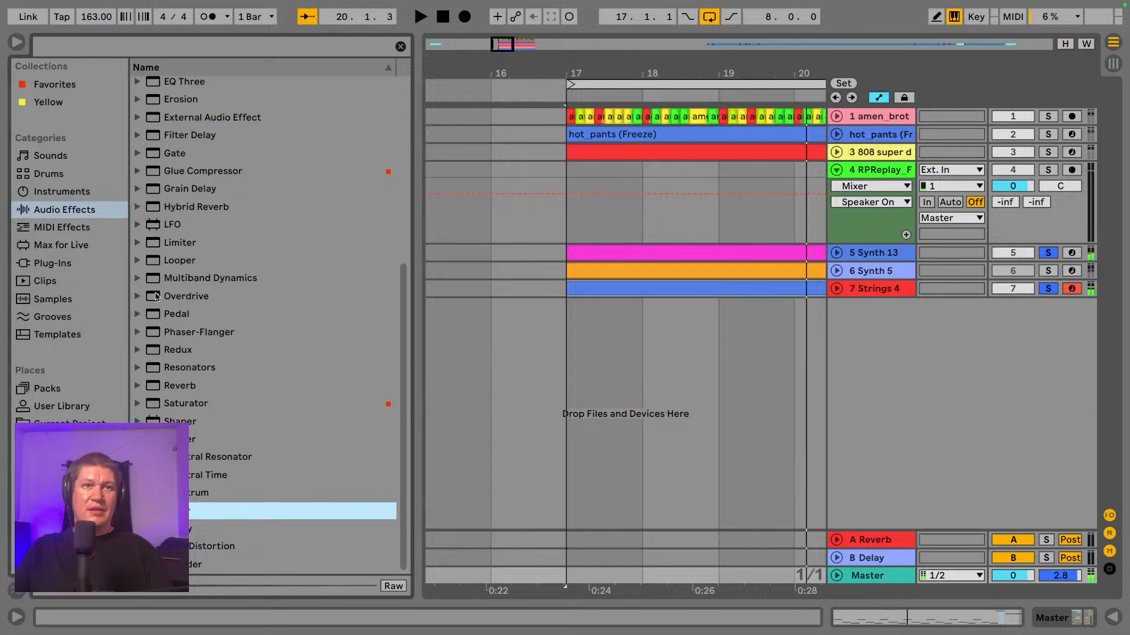
{"action": "left_click", "coordinate": [59, 442]}
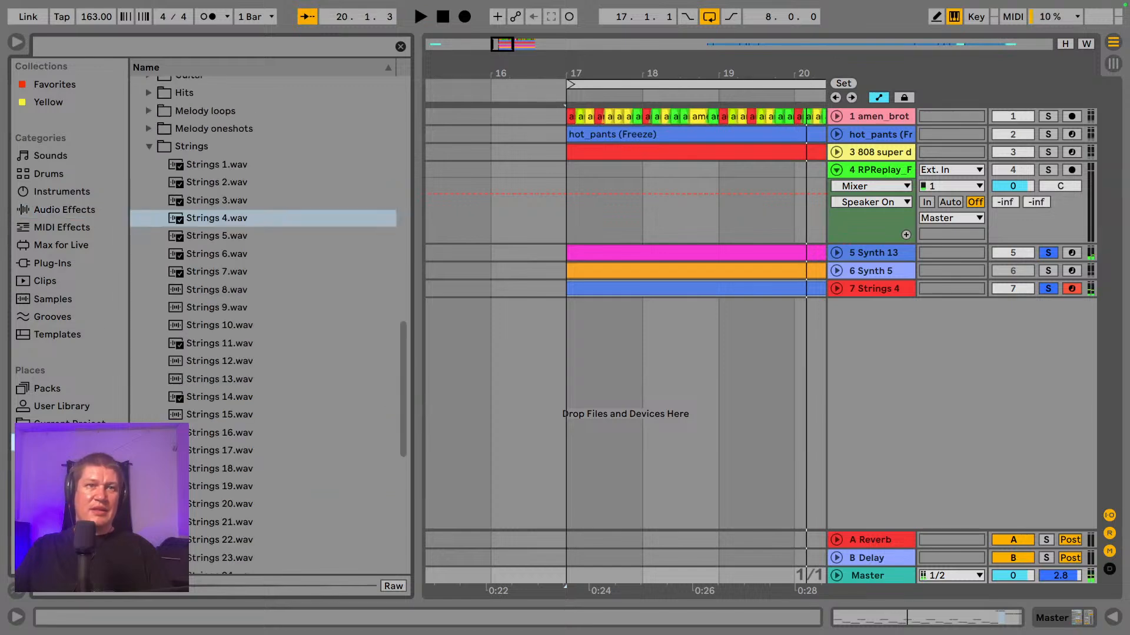
{"action": "left_click", "coordinate": [234, 162]}
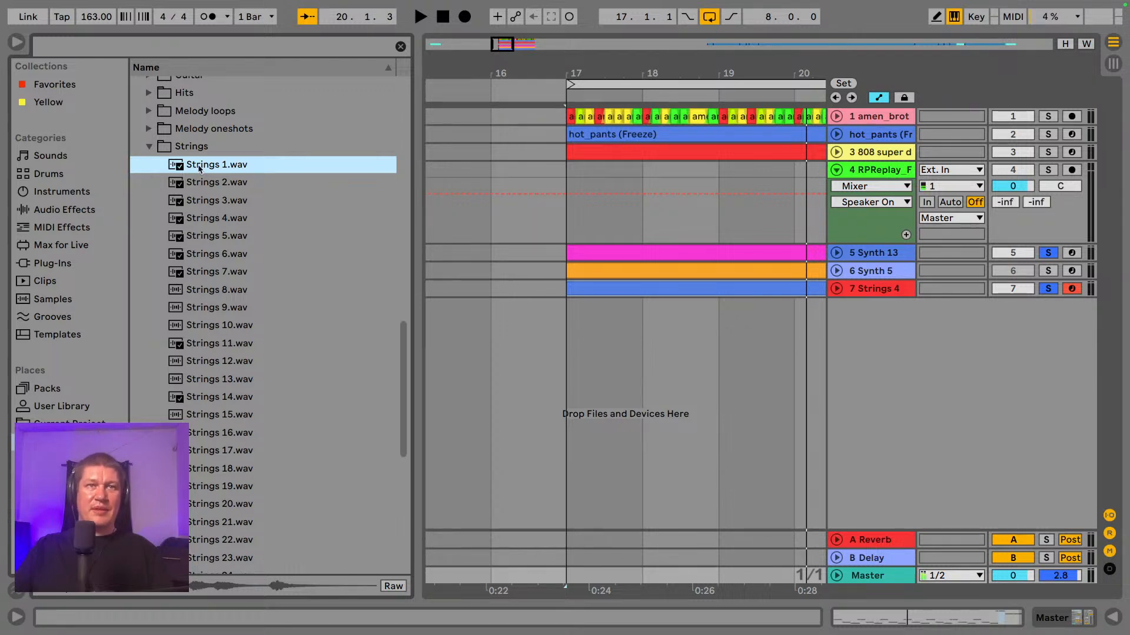
- Clear the solos, mute Strings 4 and audition Strings 1.wav over the loop played from bar 17
{"action": "left_click", "coordinate": [602, 229]}
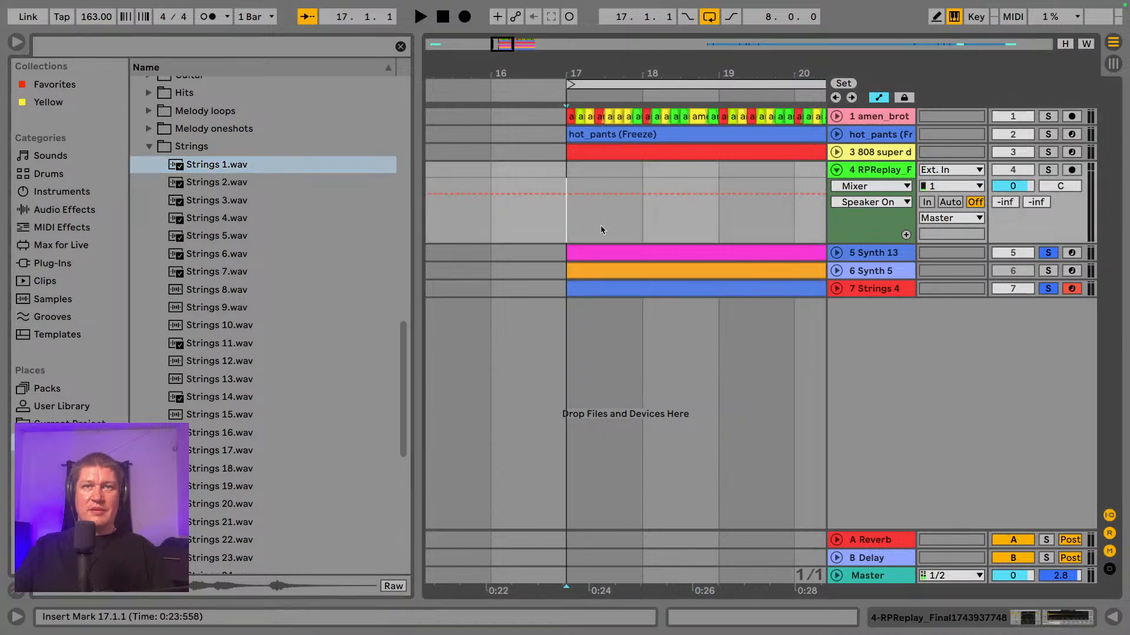
{"action": "left_click", "coordinate": [1047, 289]}
{"action": "key", "text": "space"}
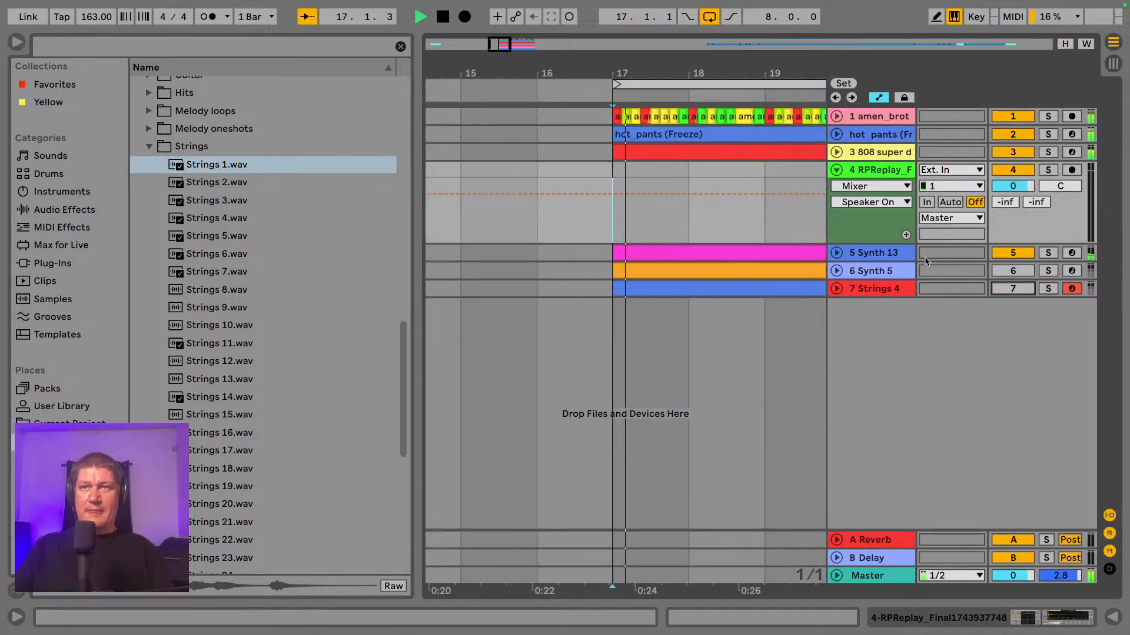
{"action": "left_click", "coordinate": [207, 164]}
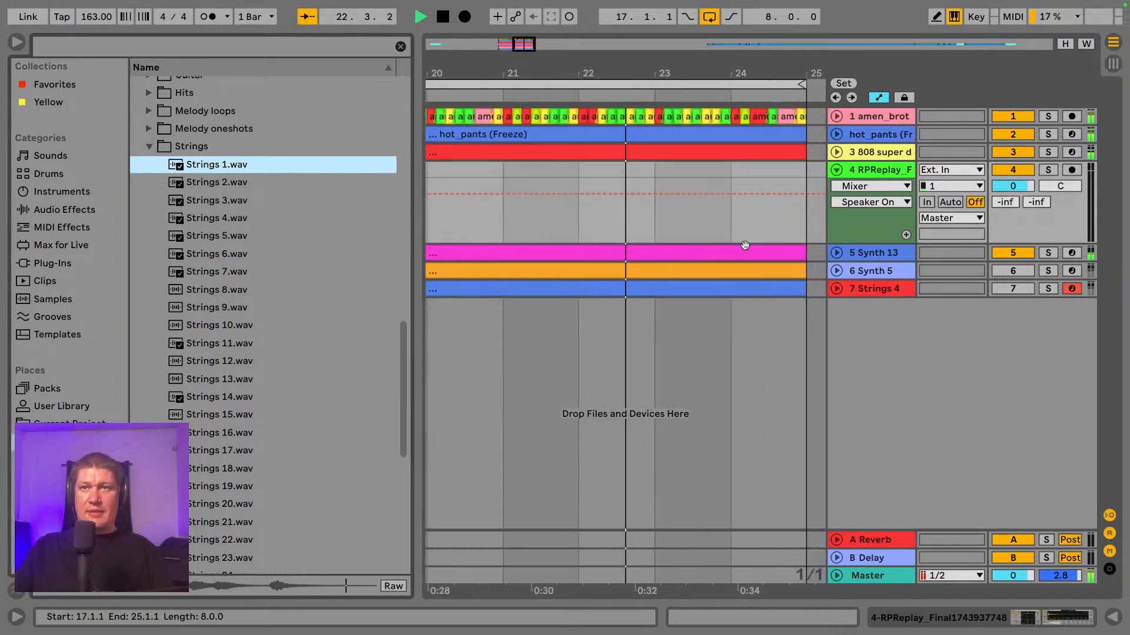
{"action": "key", "text": "space"}
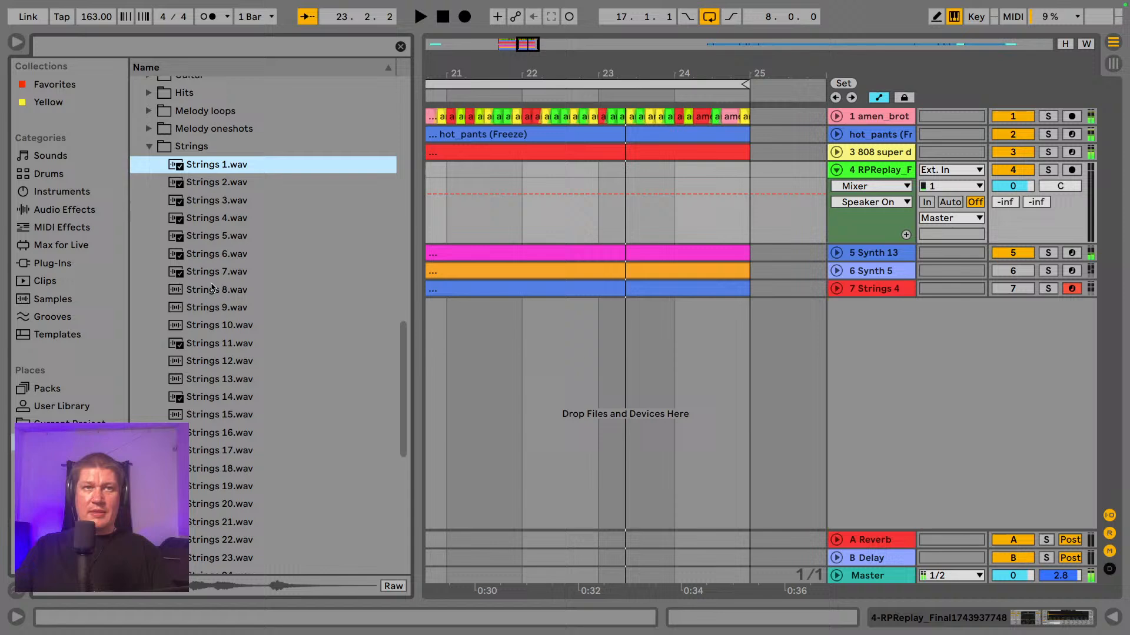
- Preview Strings 12.wav and collapse the Strings sample folder
{"action": "left_click", "coordinate": [240, 364]}
{"action": "scroll", "coordinate": [234, 366], "scroll_direction": "down", "scroll_amount": 2}
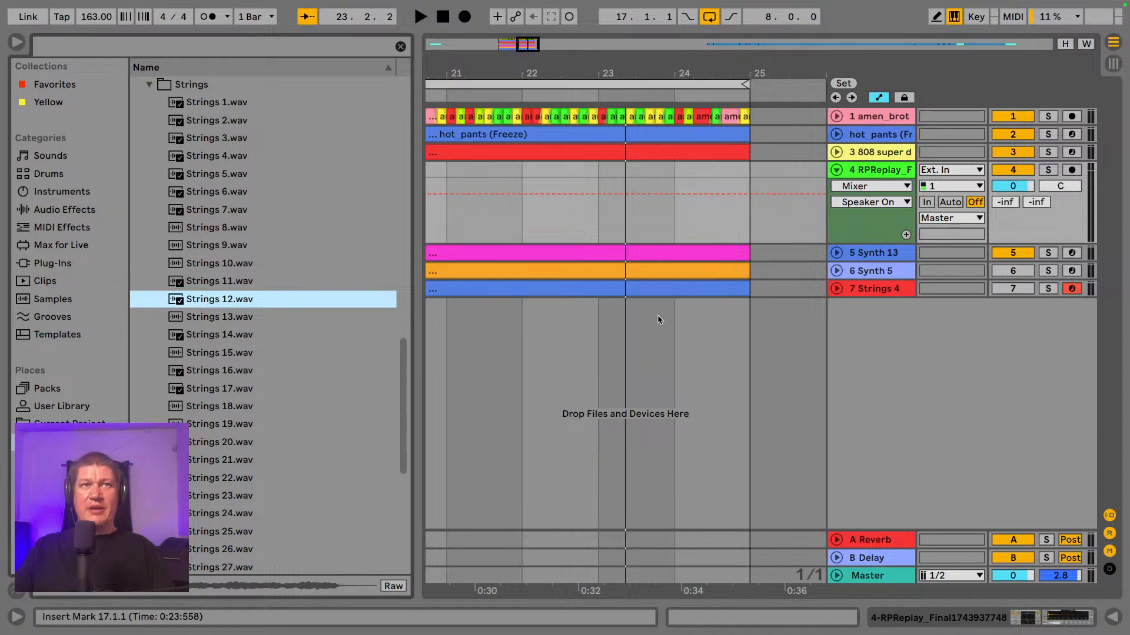
{"action": "scroll", "coordinate": [245, 163], "scroll_direction": "up", "scroll_amount": 5}
{"action": "left_click", "coordinate": [150, 229]}
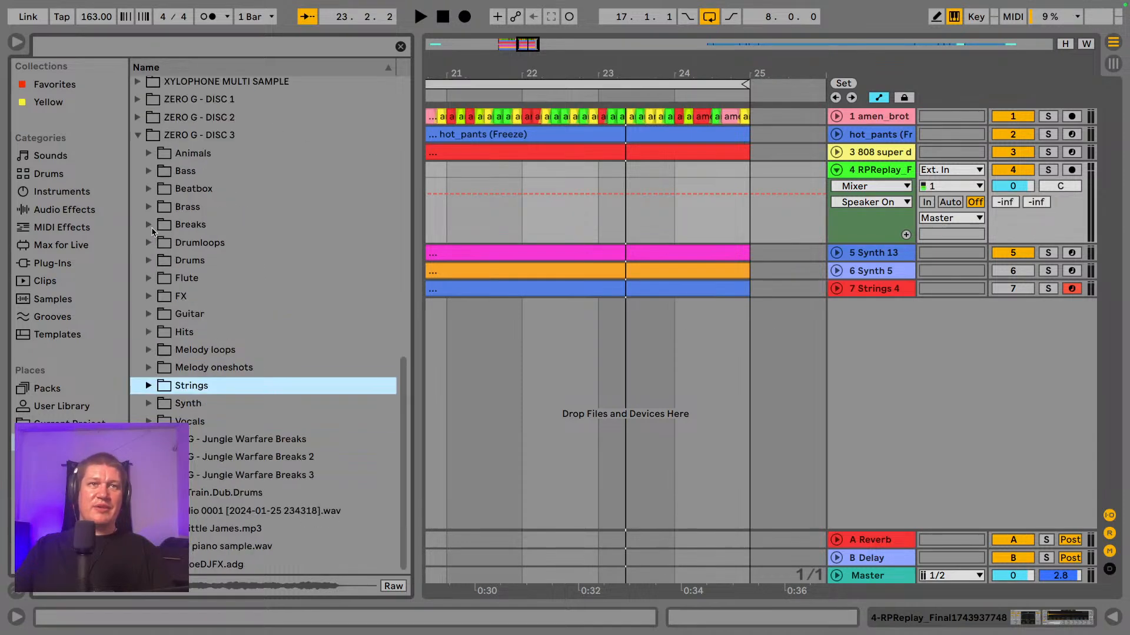
- Preview Piano 1.wav from the Piano folder of ZERO G - DISC 2
{"action": "scroll", "coordinate": [200, 313], "scroll_direction": "up", "scroll_amount": 1}
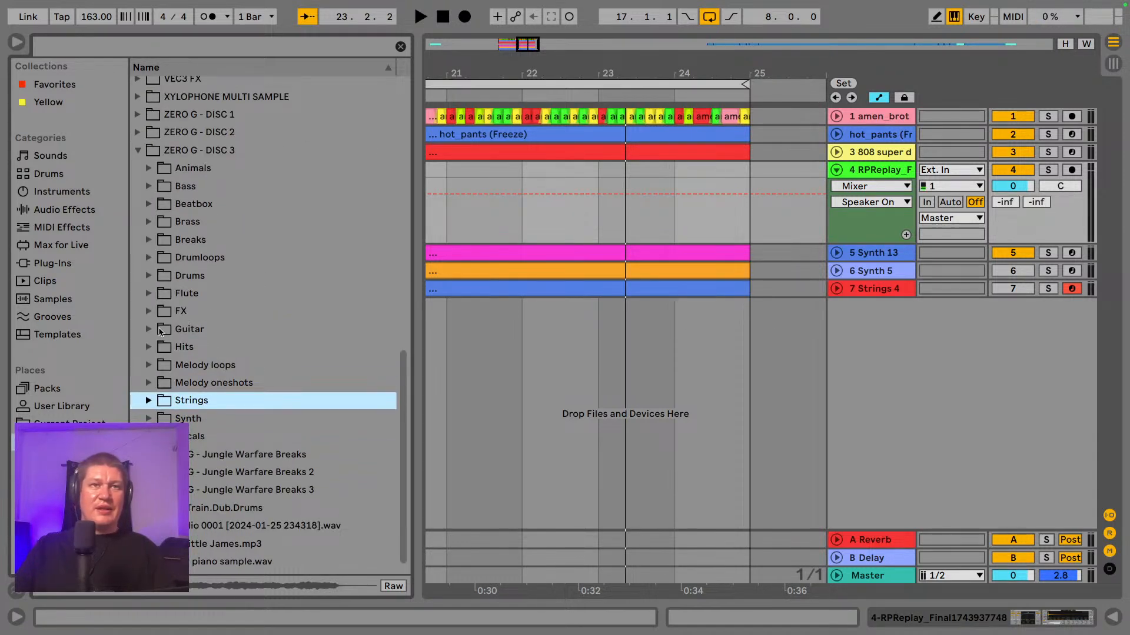
{"action": "scroll", "coordinate": [223, 315], "scroll_direction": "up", "scroll_amount": 1}
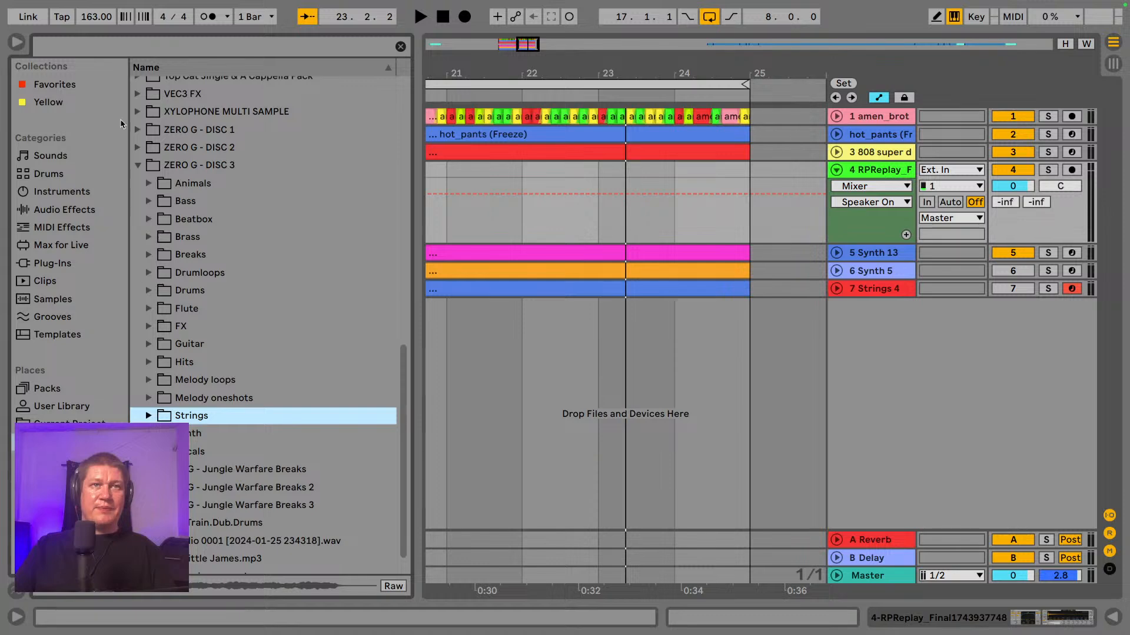
{"action": "left_click", "coordinate": [147, 150]}
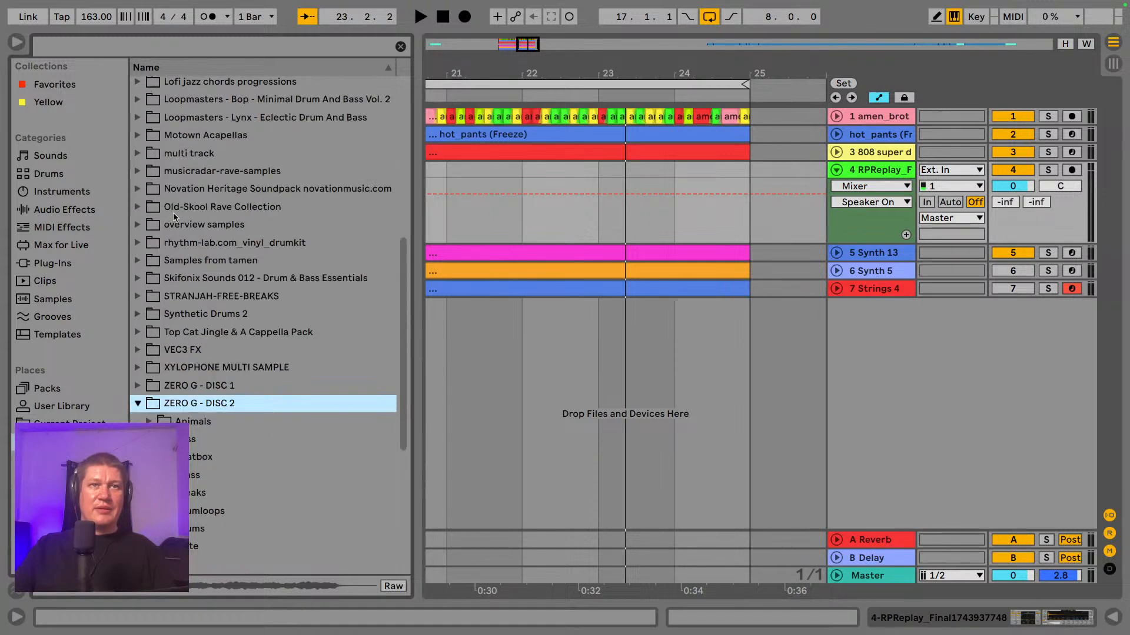
{"action": "scroll", "coordinate": [231, 380], "scroll_direction": "down", "scroll_amount": 13}
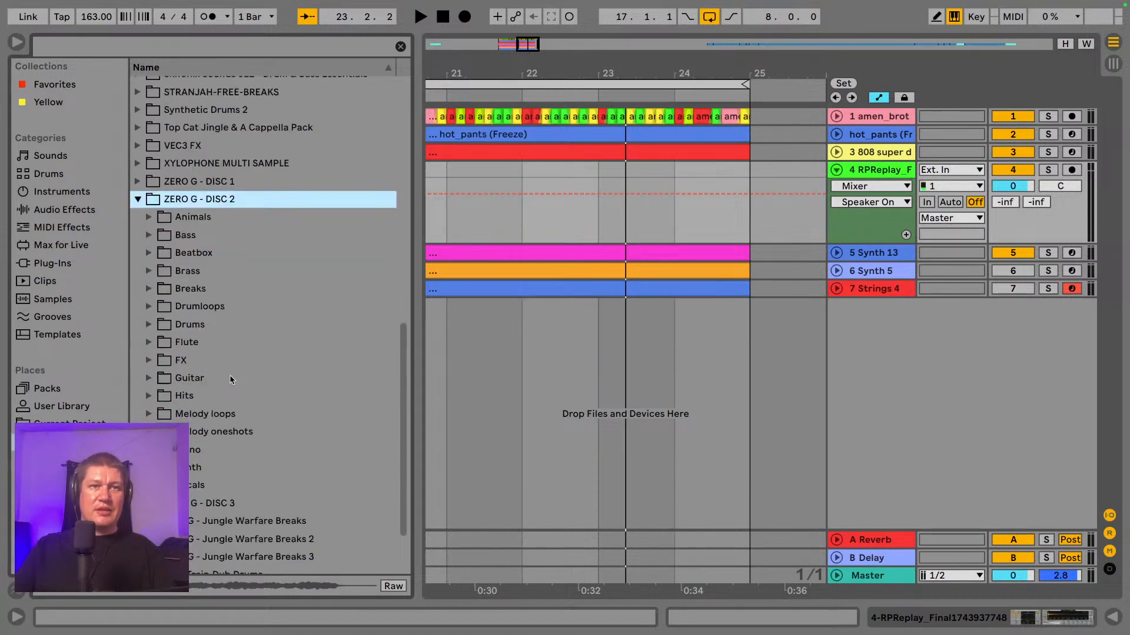
{"action": "left_click", "coordinate": [216, 447]}
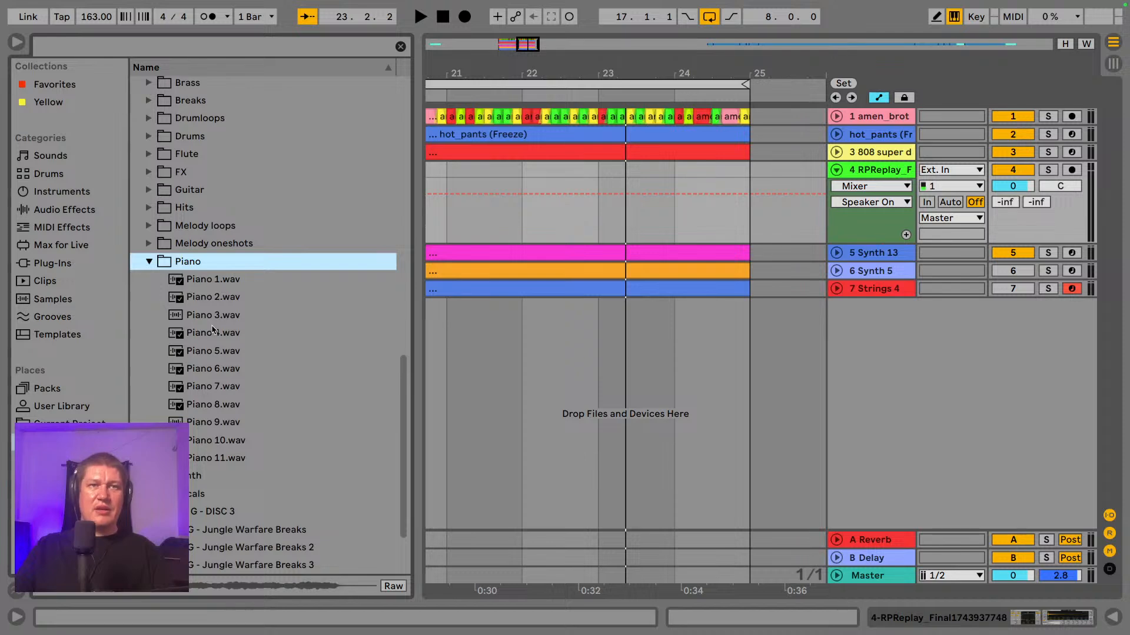
{"action": "left_click", "coordinate": [213, 278]}
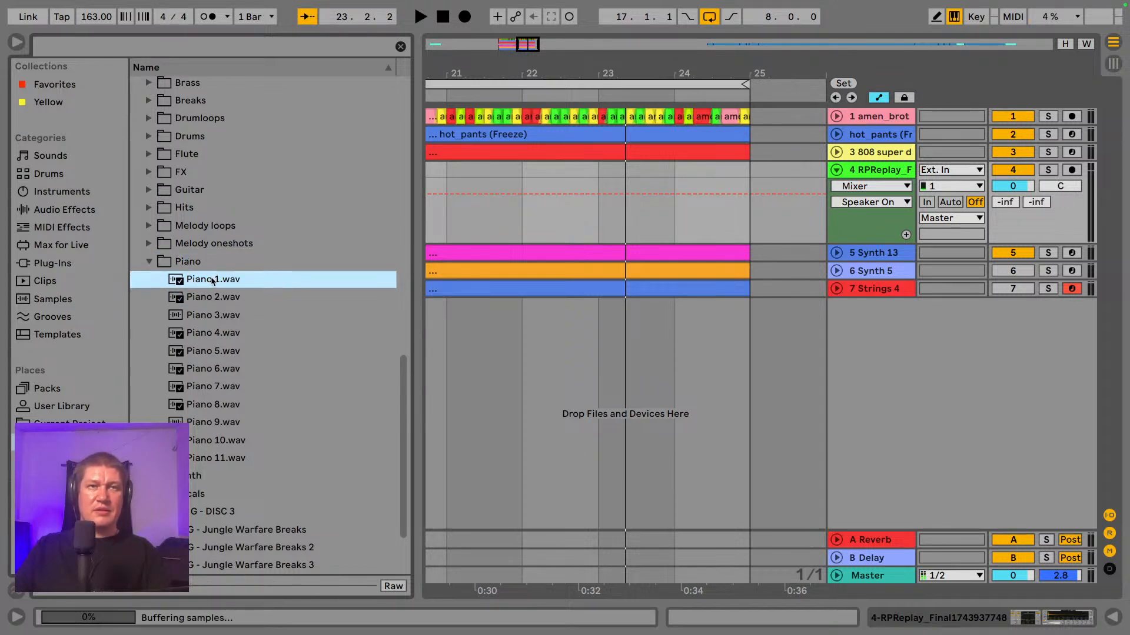
- Narrow the browser to give the arrangement more room and play the loop from bar 17
{"action": "left_click", "coordinate": [639, 294]}
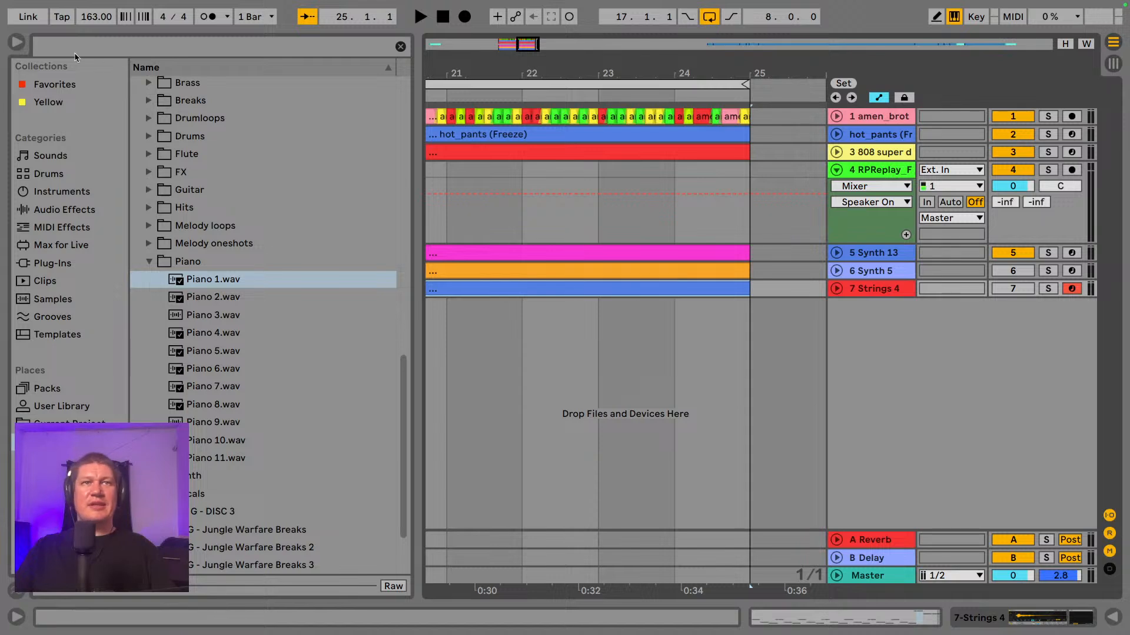
{"action": "left_click_drag", "start_coordinate": [420, 232], "coordinate": [326, 232]}
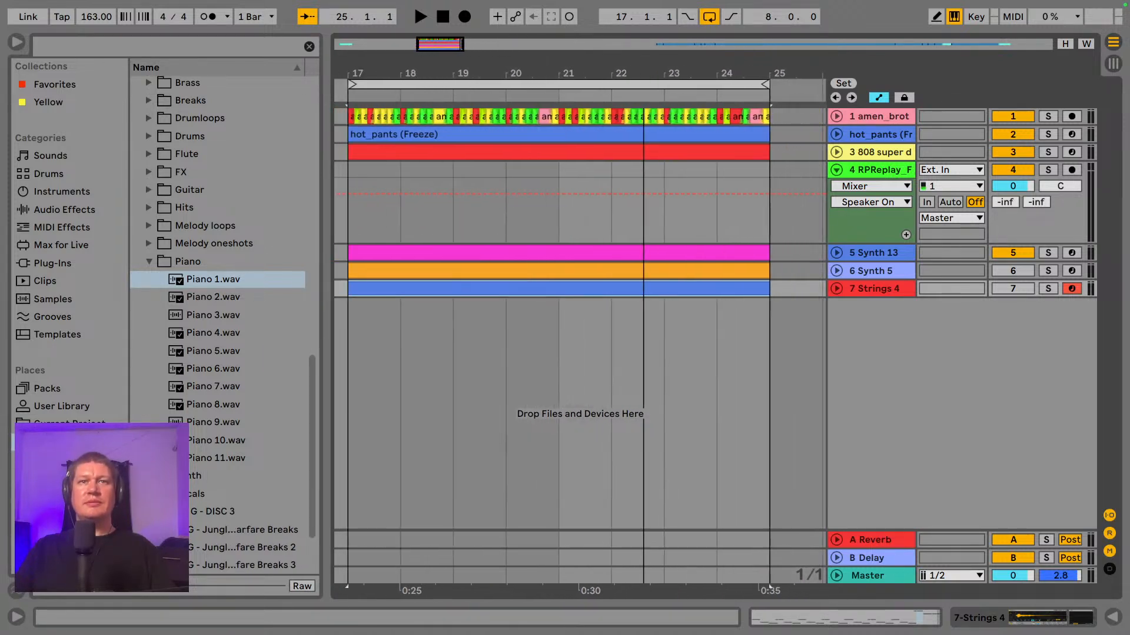
{"action": "key", "text": "space"}
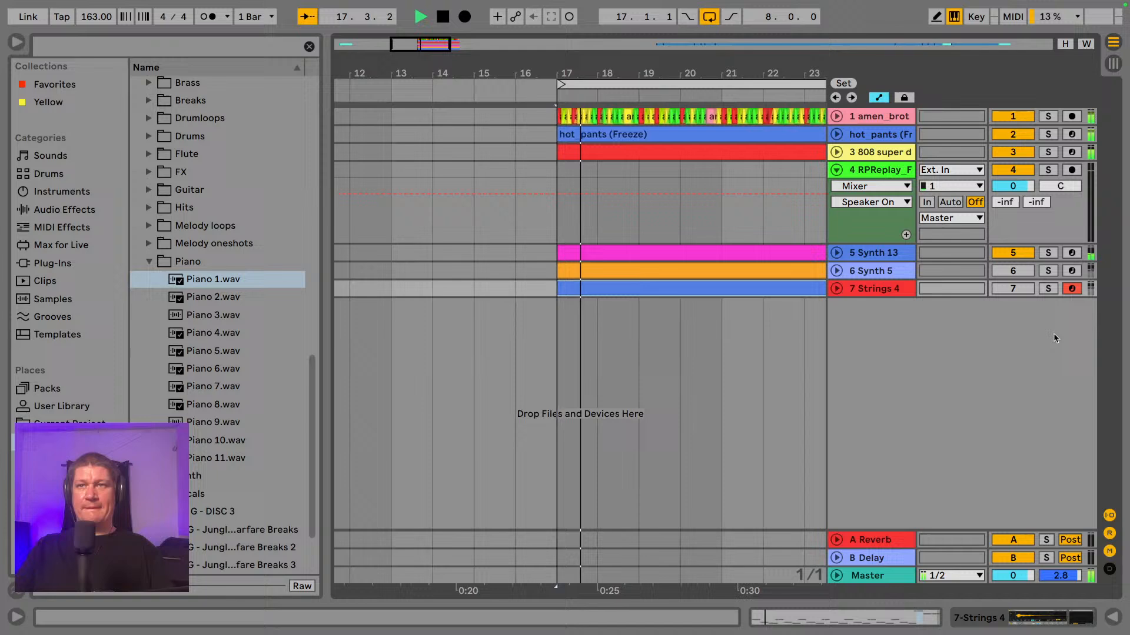
- Unmute Strings 4 and try the loop with Synth 5 briefly switched on
{"action": "left_click", "coordinate": [1014, 290]}
{"action": "left_click", "coordinate": [1014, 275]}
{"action": "left_click", "coordinate": [1014, 275]}
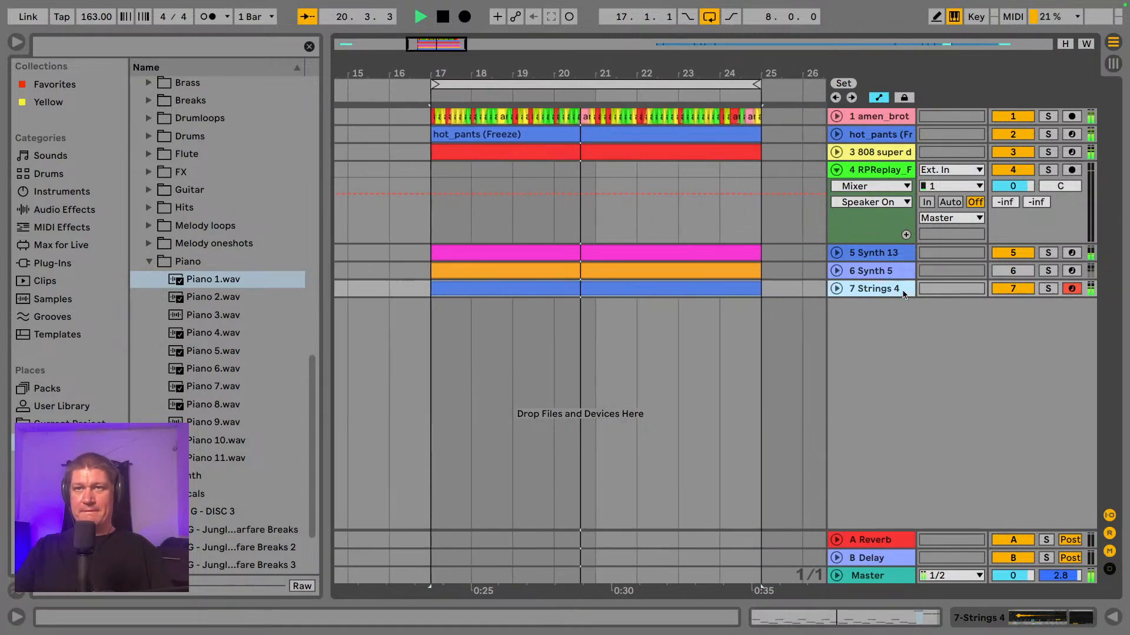
- Lower the Strings 4 track volume to -5.9 dB in the mixer
{"action": "key", "text": "Tab"}
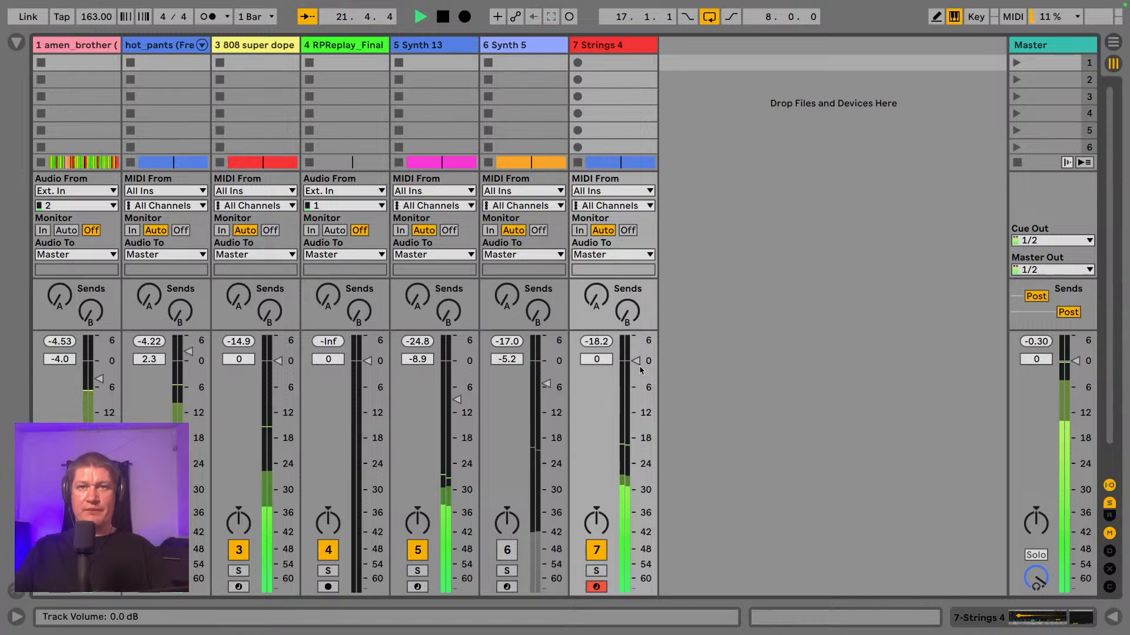
{"action": "left_click_drag", "start_coordinate": [635, 362], "coordinate": [636, 387]}
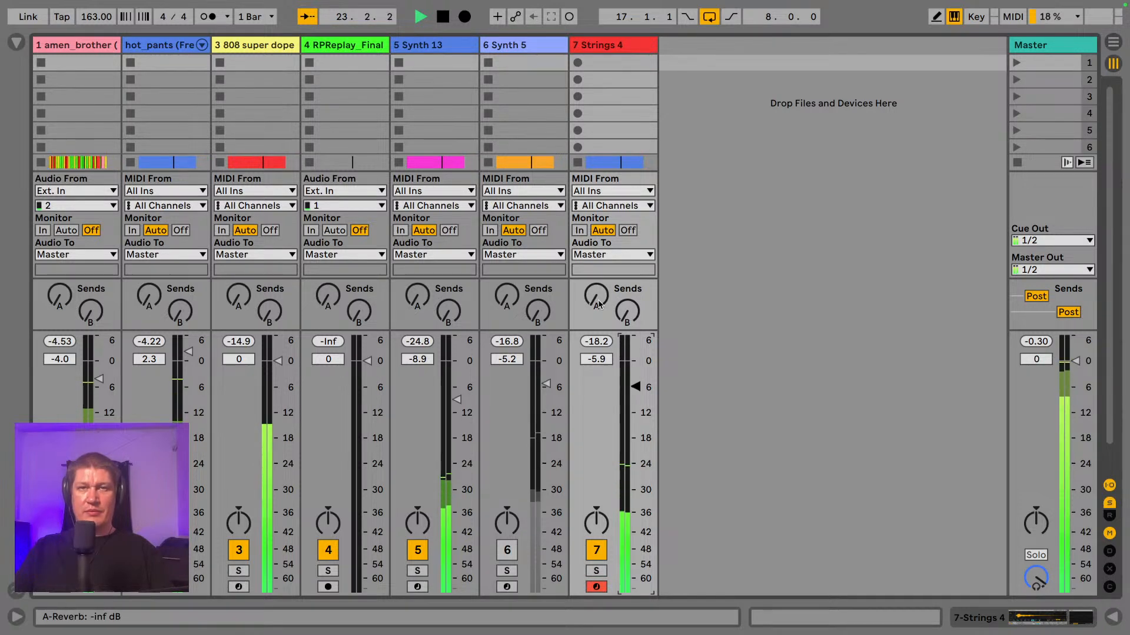
- Open the Strings 4 clip from the arrangement in an enlarged MIDI note editor
{"action": "key", "text": "Tab"}
{"action": "double_click", "coordinate": [566, 294]}
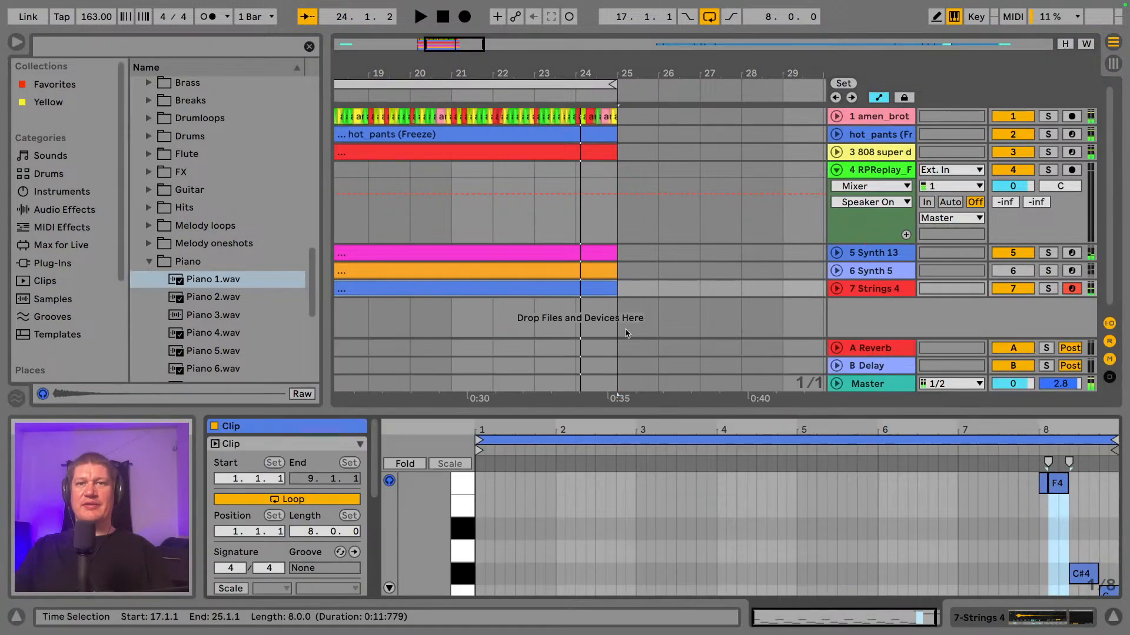
{"action": "left_click_drag", "start_coordinate": [685, 414], "coordinate": [698, 1]}
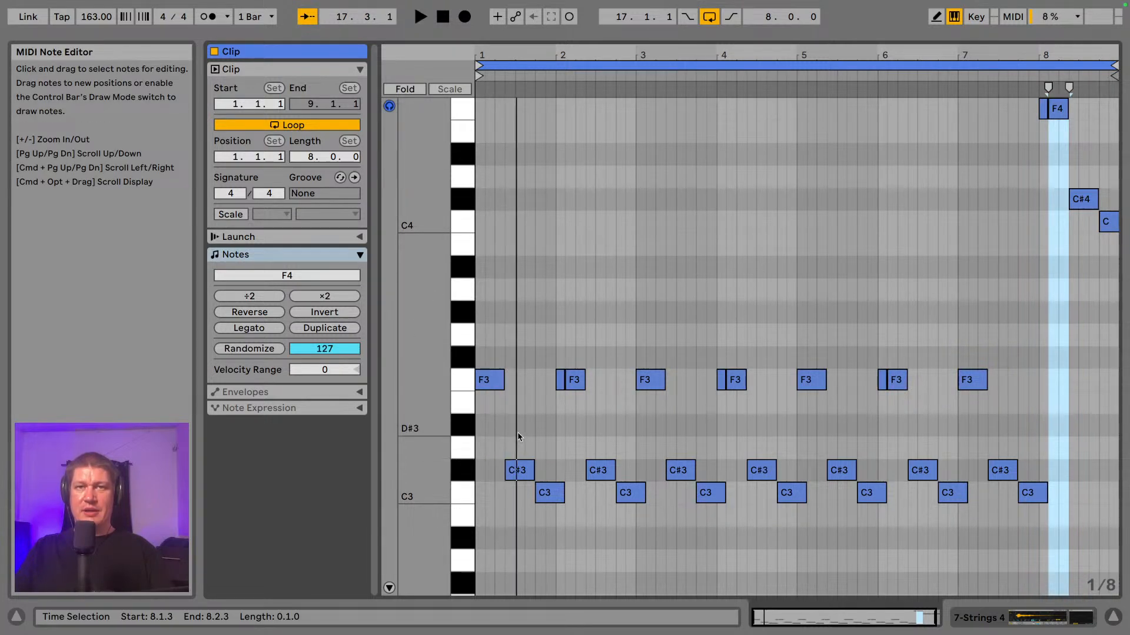
- Delete the C#3 and C3 notes in bars 1, 3, 5 and 7 of the Strings 4 clip and play the result
{"action": "left_click_drag", "start_coordinate": [518, 437], "coordinate": [553, 519]}
{"action": "key", "text": "Delete"}
{"action": "key", "text": "space"}
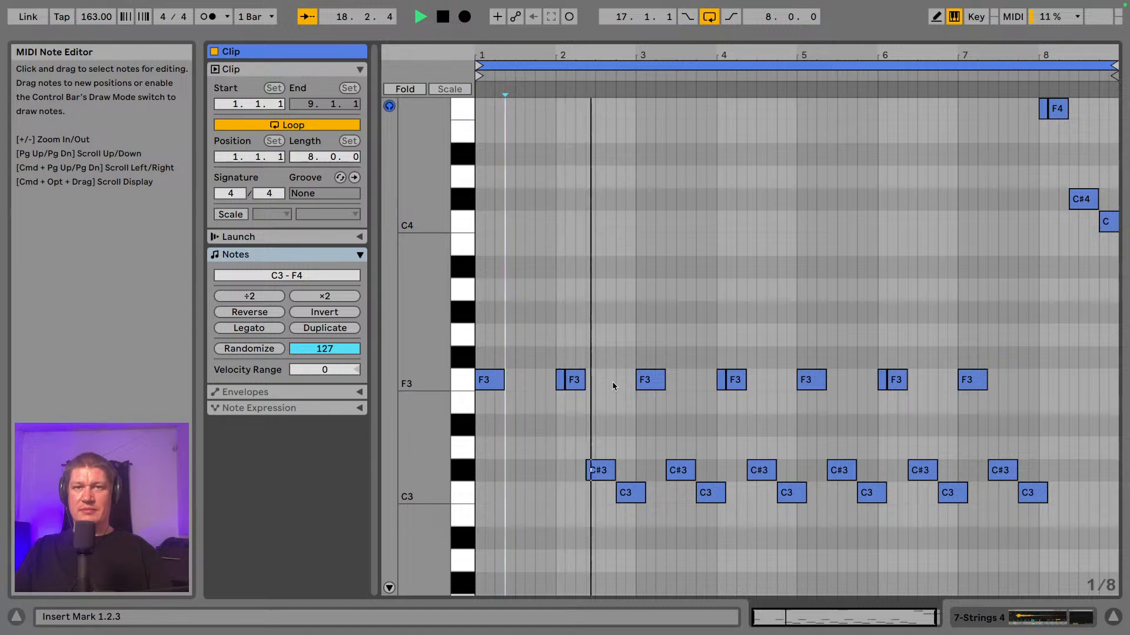
{"action": "key", "text": "space"}
{"action": "left_click_drag", "start_coordinate": [671, 440], "coordinate": [712, 496]}
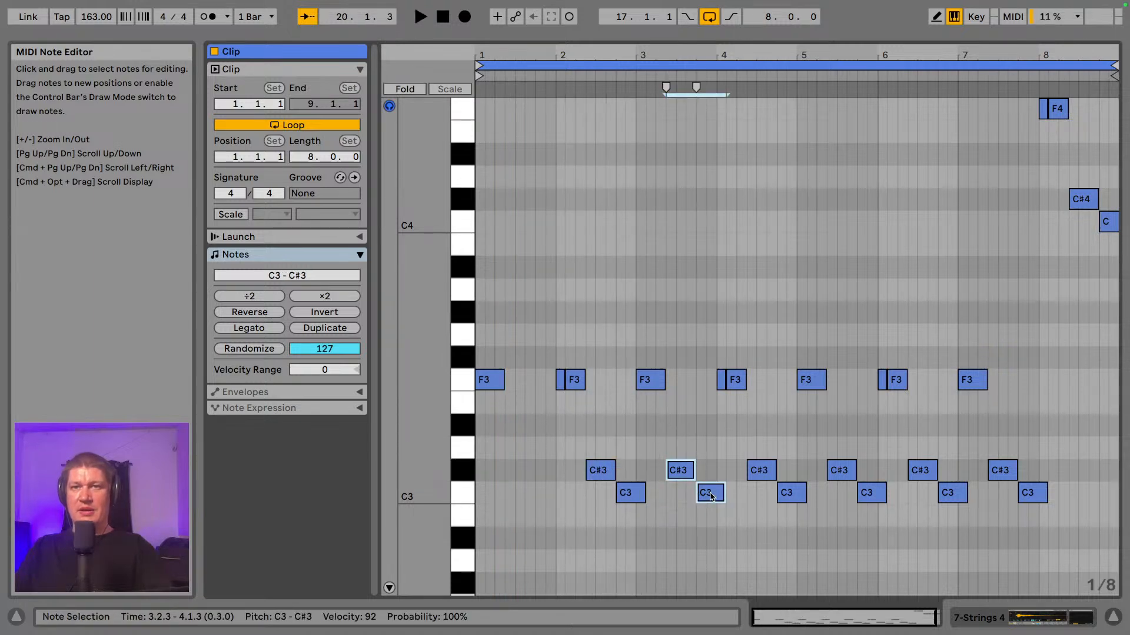
{"action": "key", "text": "Delete"}
{"action": "left_click_drag", "start_coordinate": [805, 447], "coordinate": [875, 491]}
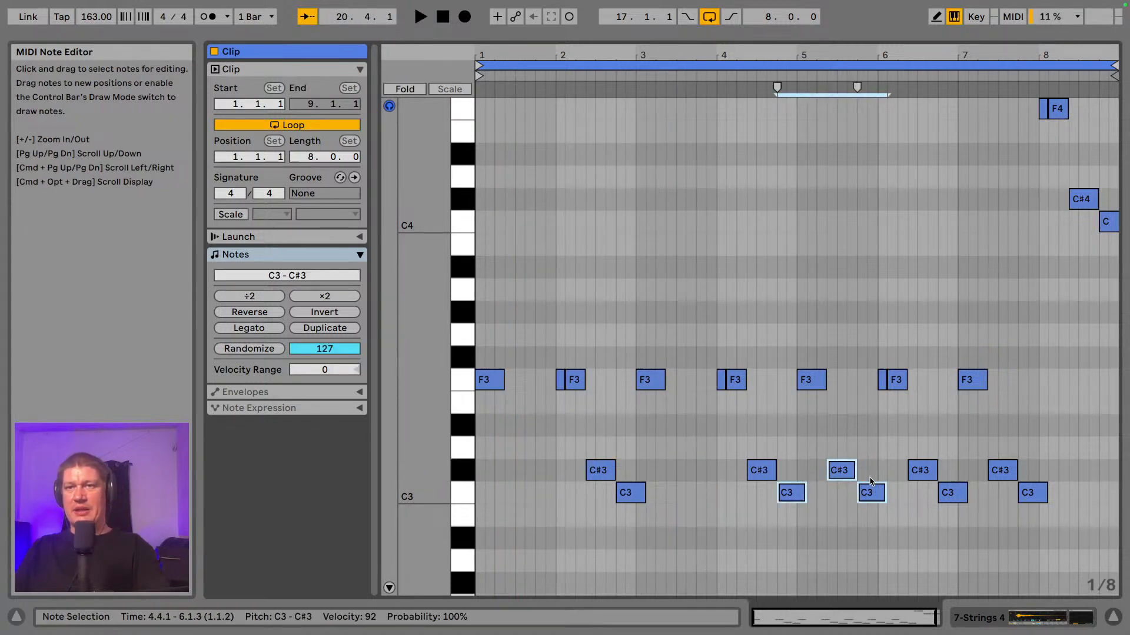
{"action": "left_click_drag", "start_coordinate": [847, 454], "coordinate": [860, 487]}
{"action": "key", "text": "Delete"}
{"action": "left_click_drag", "start_coordinate": [991, 442], "coordinate": [1022, 490]}
{"action": "key", "text": "Delete"}
{"action": "key", "text": "space"}
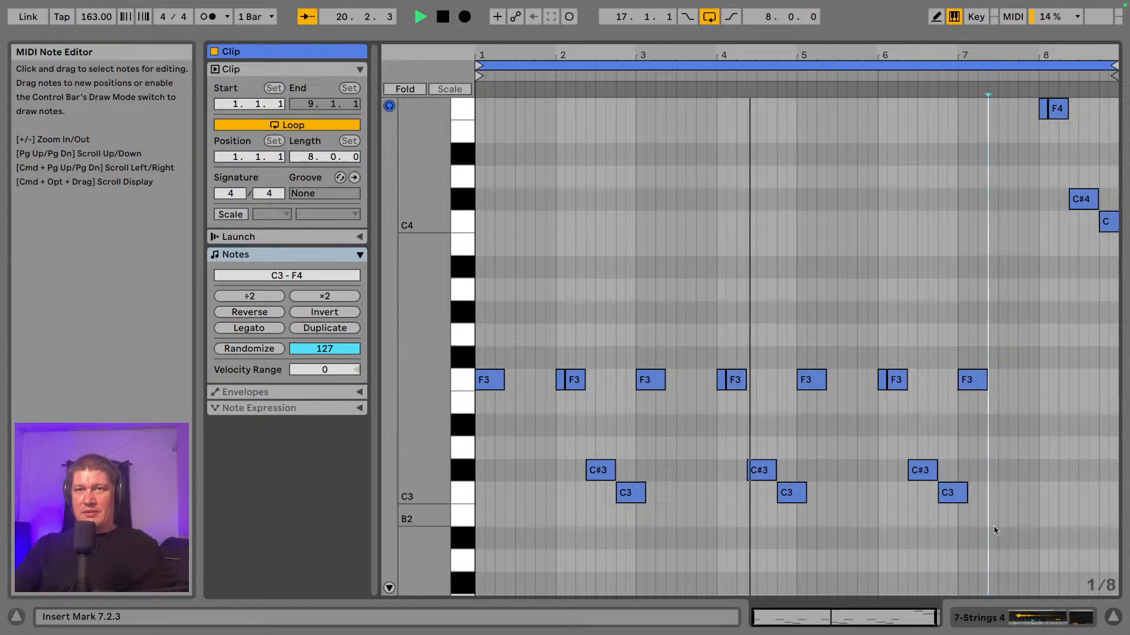
- Raise the Strings 4 sampler volume to -10.9 dB and remove the Tuner from the track
{"action": "left_click", "coordinate": [1031, 618]}
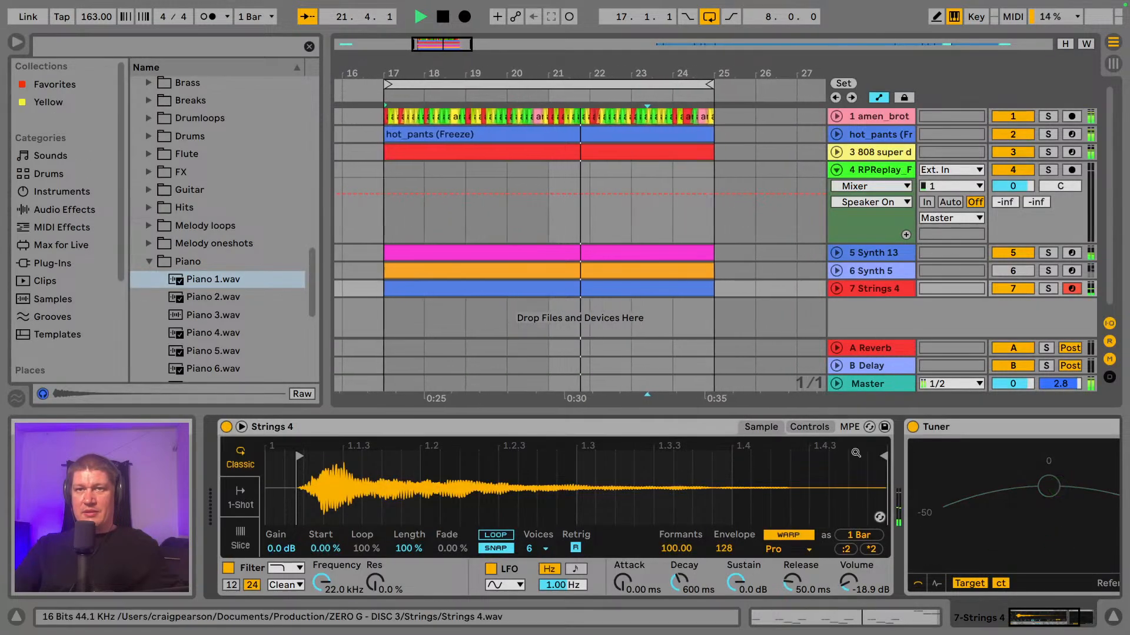
{"action": "left_click_drag", "start_coordinate": [848, 583], "coordinate": [849, 562]}
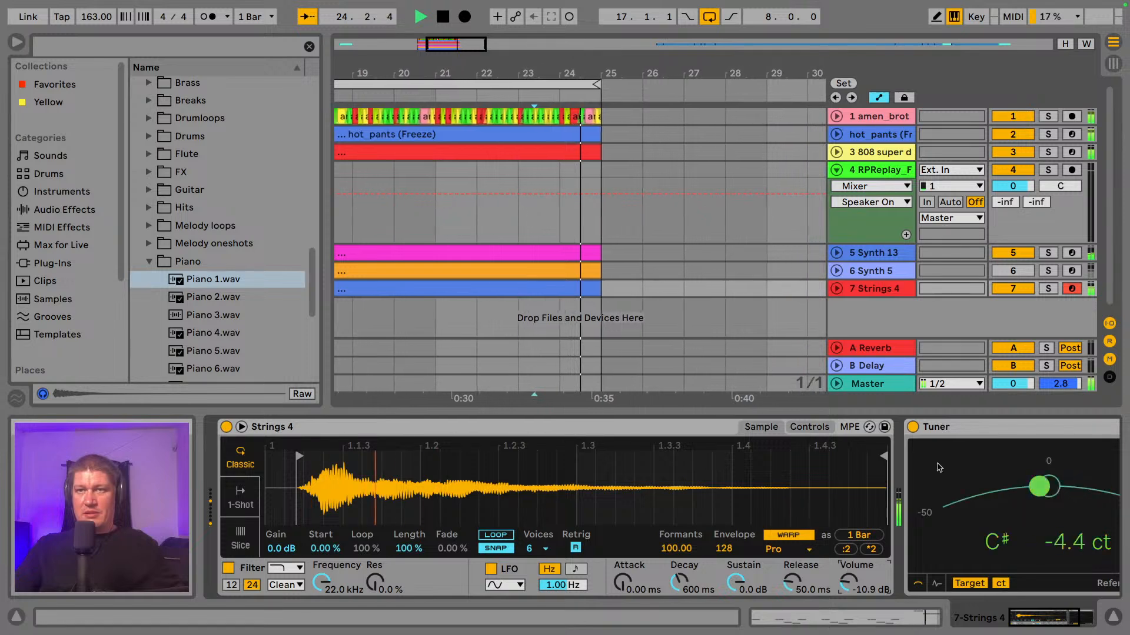
{"action": "left_click", "coordinate": [976, 430]}
{"action": "key", "text": "Delete"}
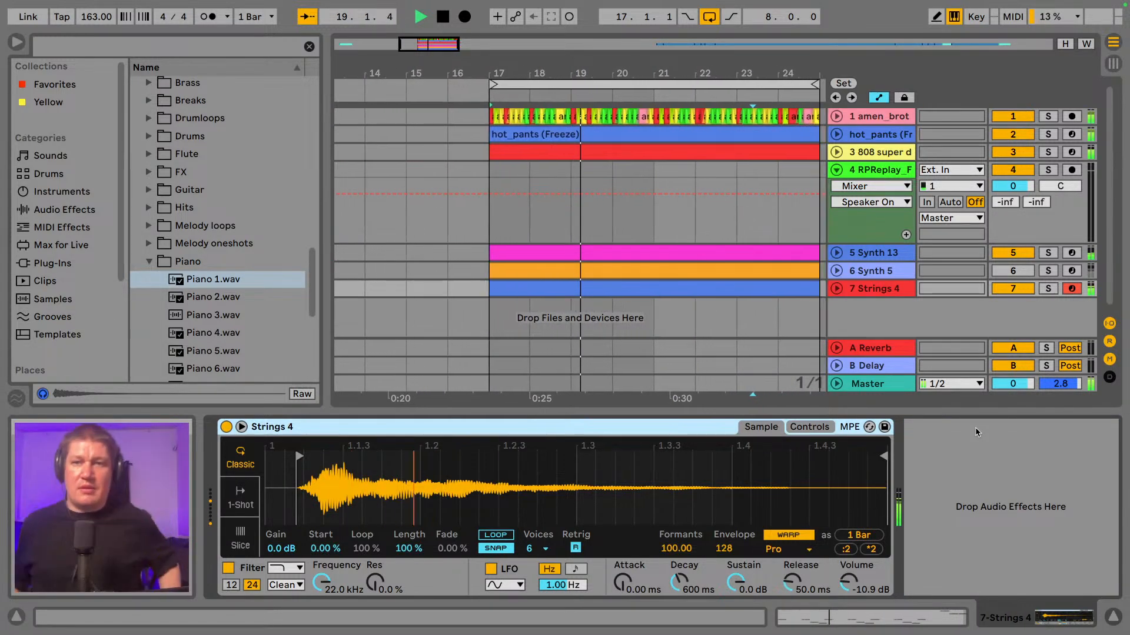
- Solo Strings 4 and add a Reverb effect after its sampler with Dry/Wet at 35%
{"action": "left_click", "coordinate": [1050, 288]}
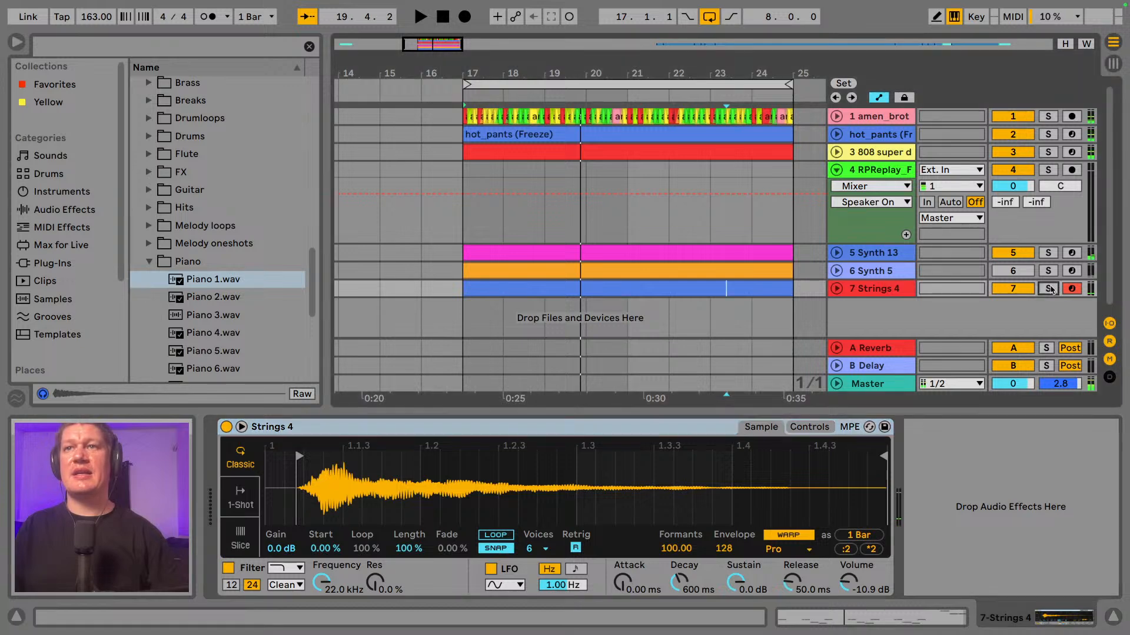
{"action": "left_click", "coordinate": [67, 192]}
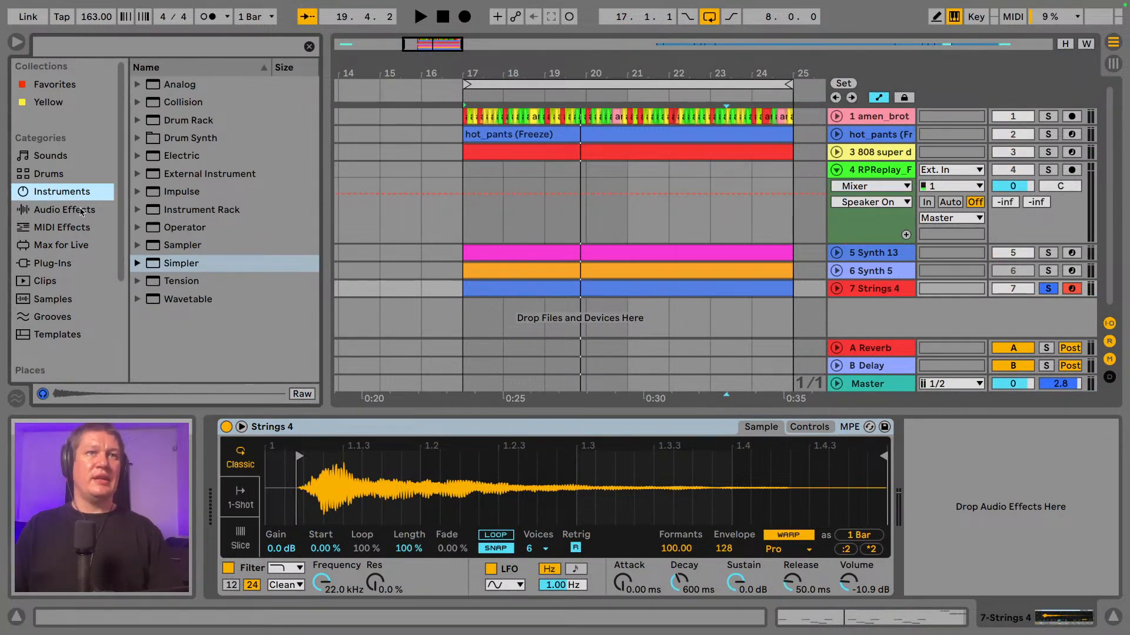
{"action": "left_click", "coordinate": [81, 210]}
{"action": "scroll", "coordinate": [159, 224], "scroll_direction": "up", "scroll_amount": 3}
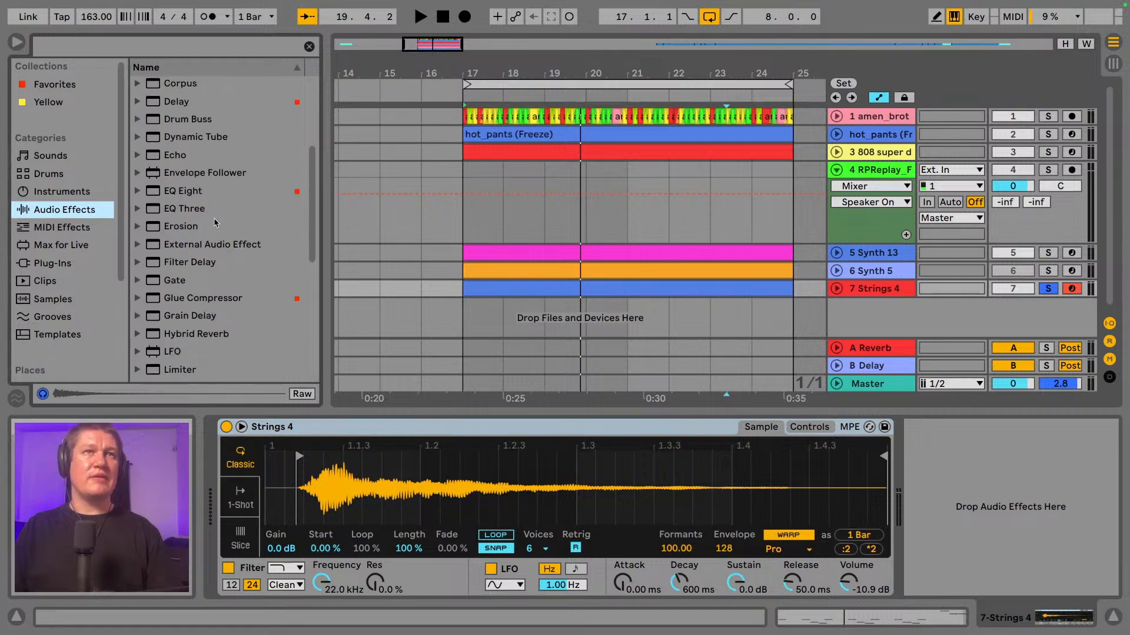
{"action": "scroll", "coordinate": [177, 241], "scroll_direction": "down", "scroll_amount": 3}
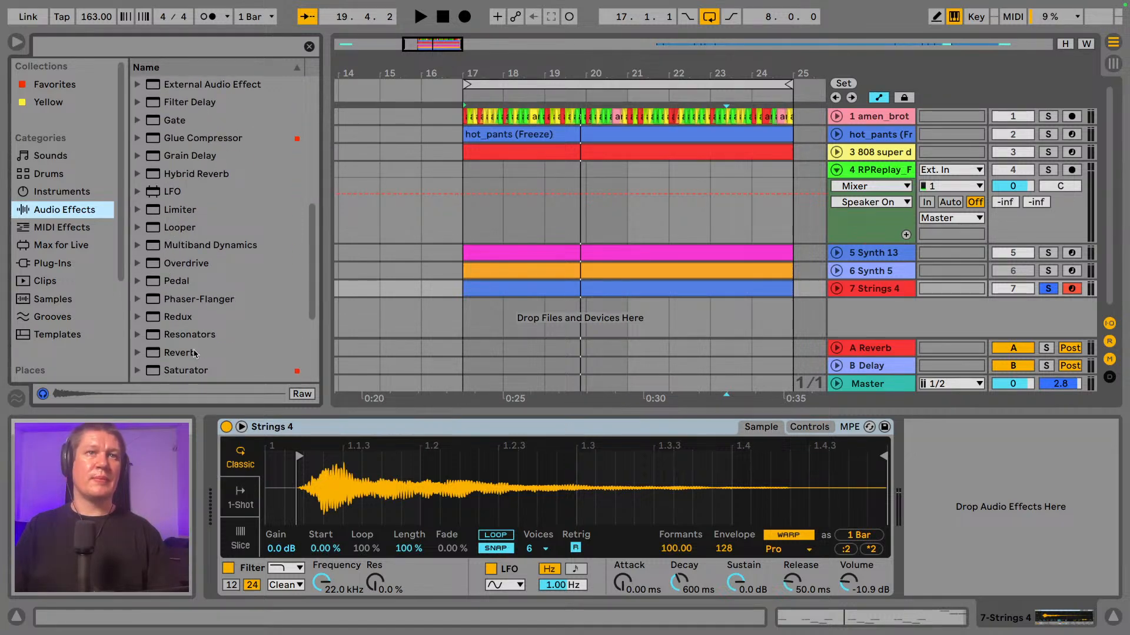
{"action": "scroll", "coordinate": [195, 354], "scroll_direction": "down", "scroll_amount": 1}
{"action": "left_click_drag", "start_coordinate": [184, 283], "coordinate": [998, 492]}
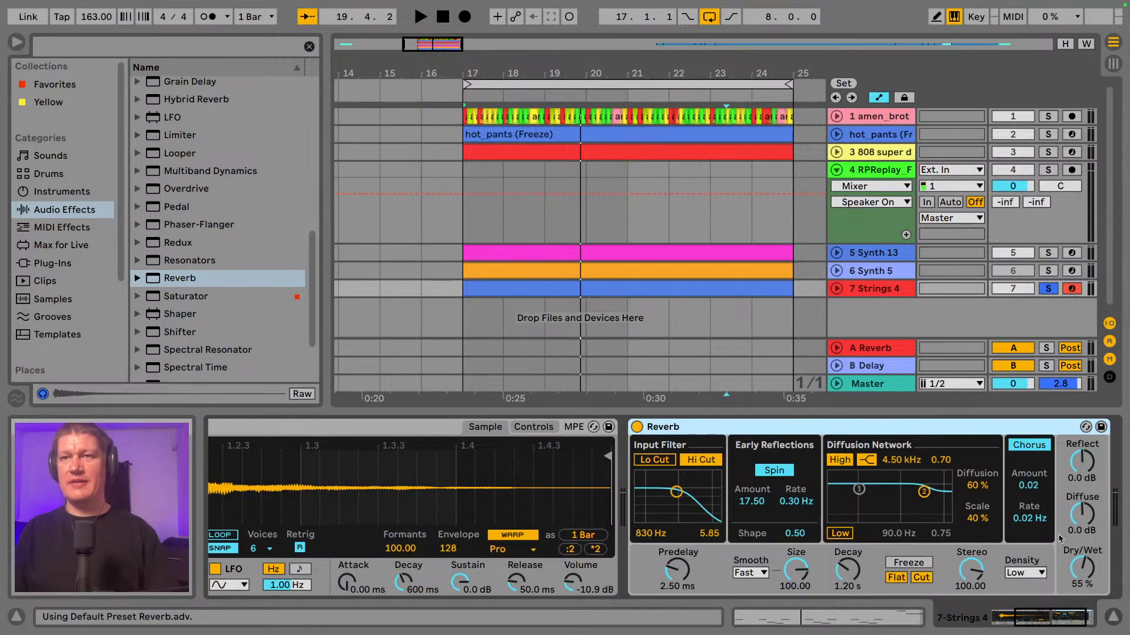
{"action": "left_click_drag", "start_coordinate": [1096, 566], "coordinate": [1096, 588]}
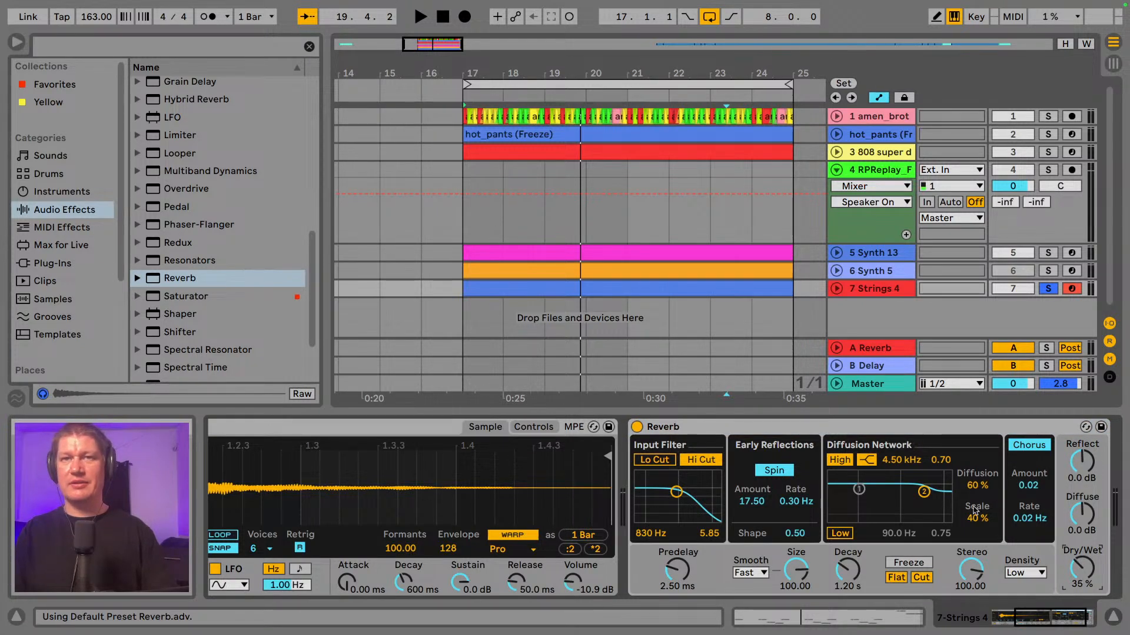
- Switch the Reverb input filter from high cut to low cut at 1.23 kHz, width 4.75, and set the decay to 1.55 s
{"action": "left_click", "coordinate": [710, 460]}
{"action": "left_click", "coordinate": [654, 458]}
{"action": "key", "text": "space"}
{"action": "left_click_drag", "start_coordinate": [677, 492], "coordinate": [681, 496]}
{"action": "left_click_drag", "start_coordinate": [847, 570], "coordinate": [847, 559]}
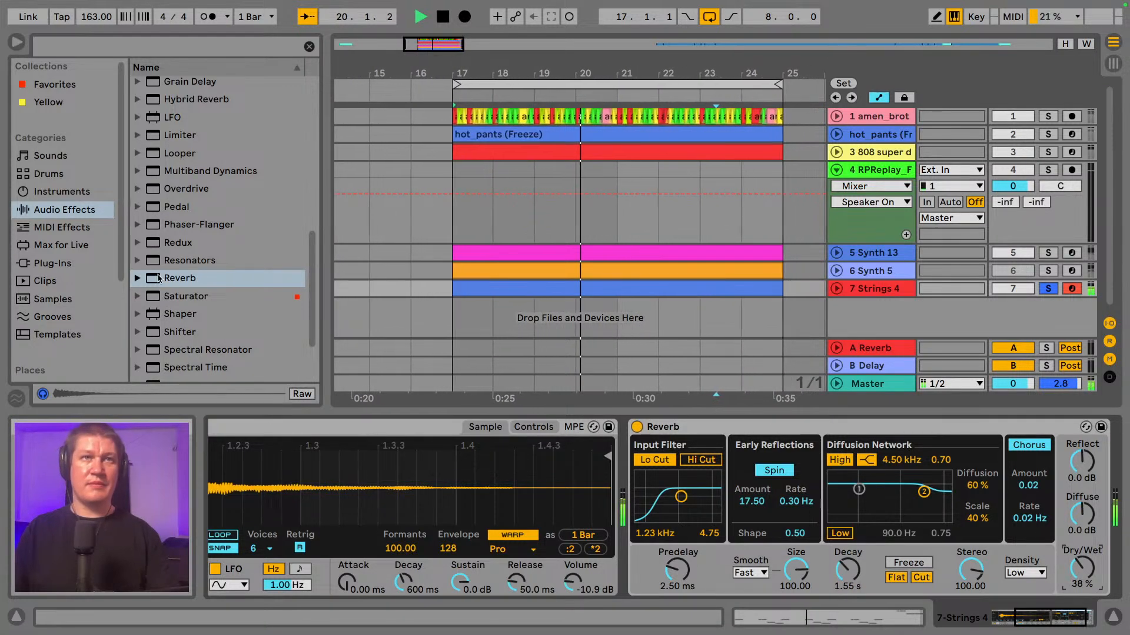
- Insert a Delay effect before the Reverb on Strings 4 and set its Dry/Wet to 28%
{"action": "scroll", "coordinate": [159, 277], "scroll_direction": "up", "scroll_amount": 6}
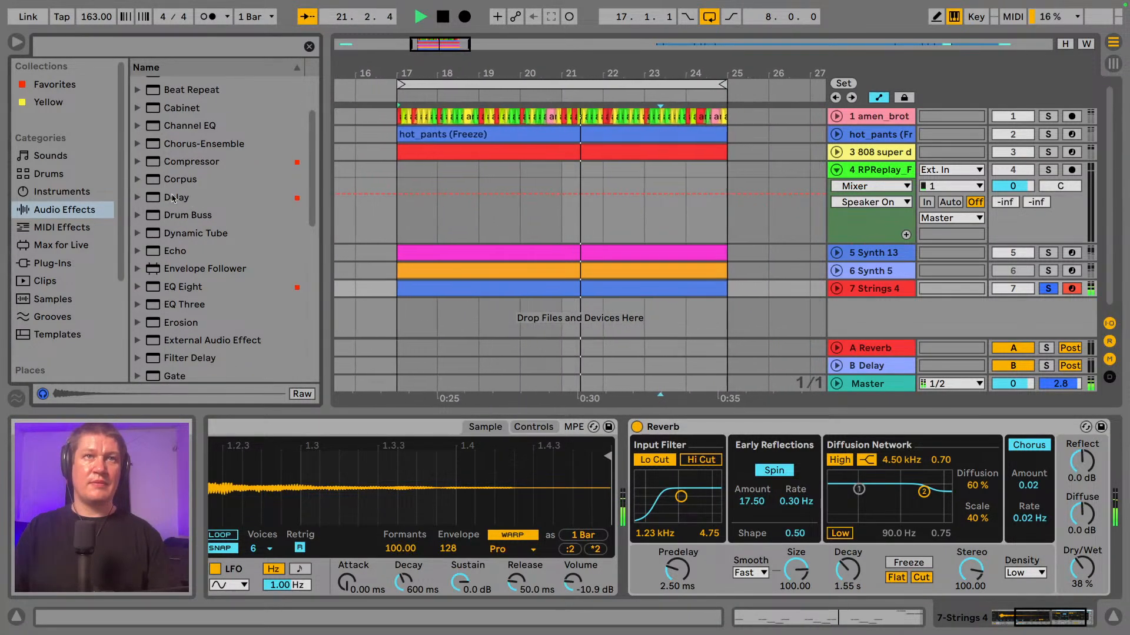
{"action": "left_click_drag", "start_coordinate": [173, 199], "coordinate": [621, 488]}
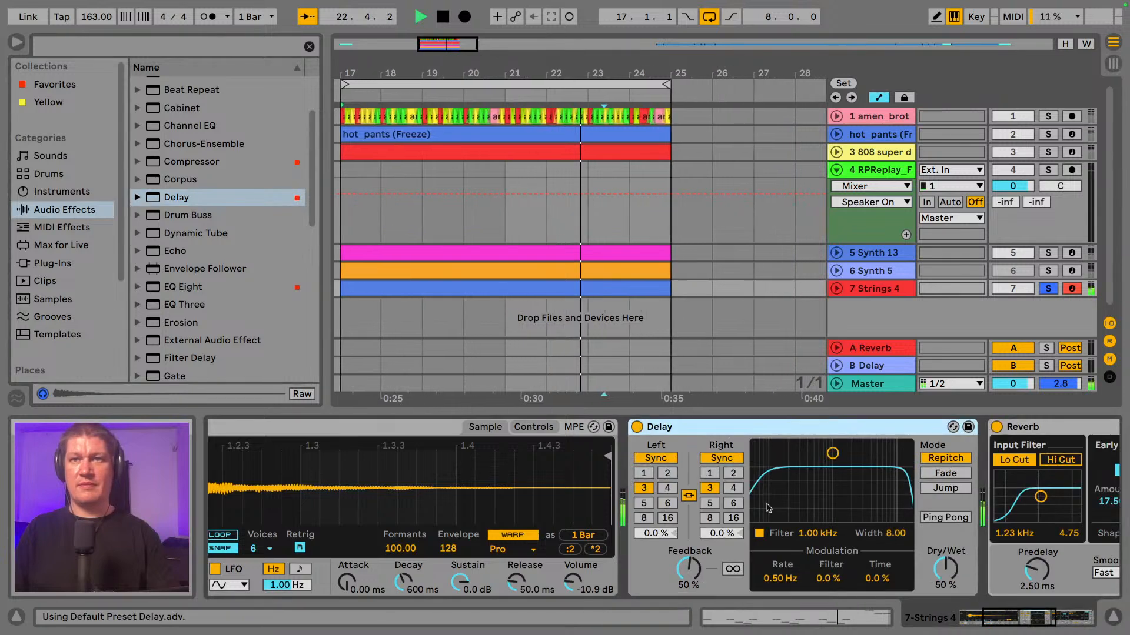
{"action": "left_click_drag", "start_coordinate": [938, 567], "coordinate": [938, 575]}
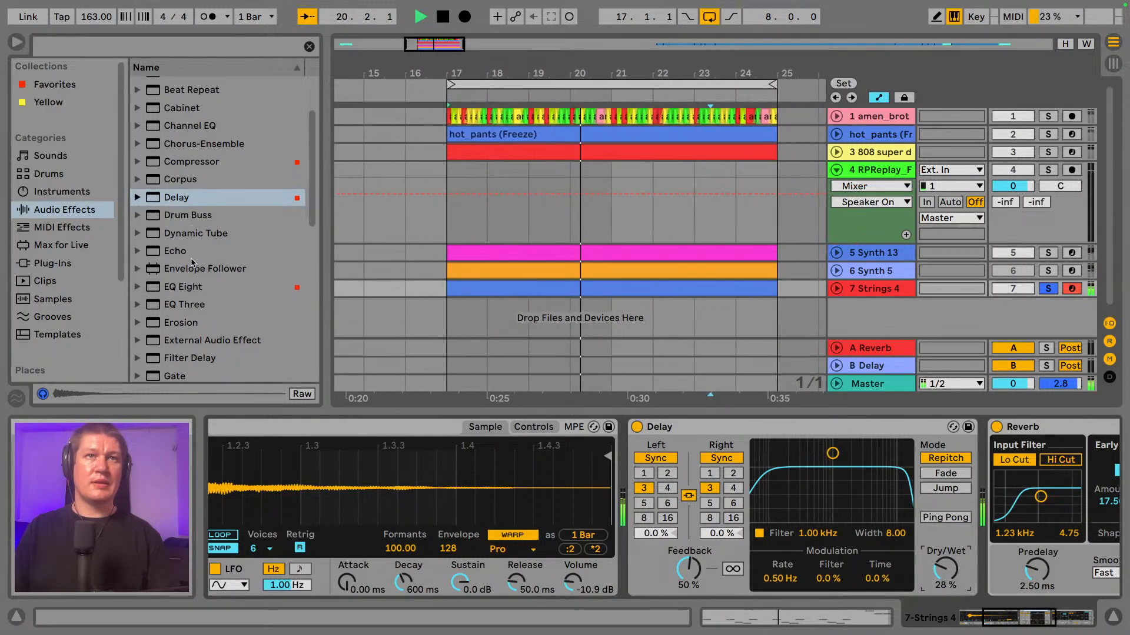
- Insert an EQ Eight before the Delay on Strings 4 and make band 2 a low-cut filter at 200 Hz
{"action": "left_click_drag", "start_coordinate": [197, 287], "coordinate": [646, 476]}
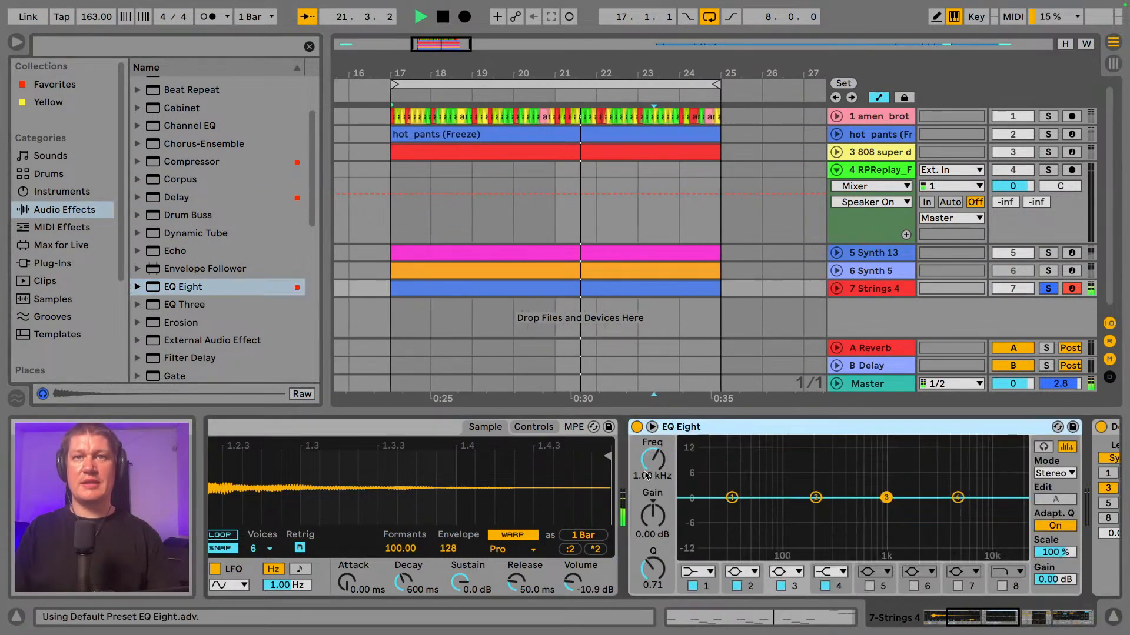
{"action": "left_click", "coordinate": [742, 572]}
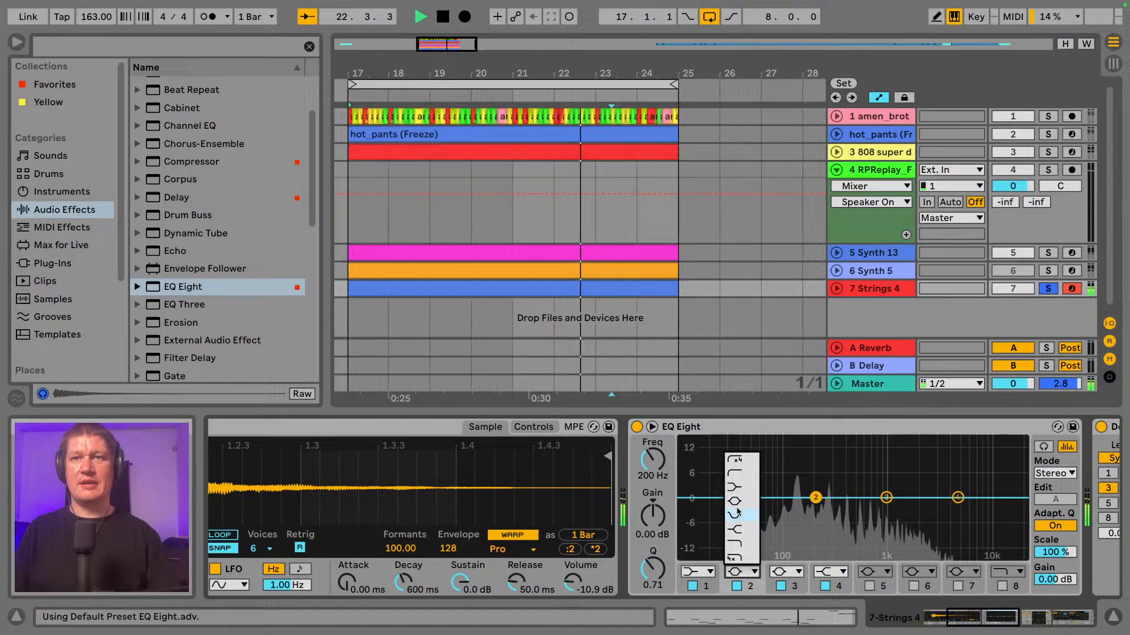
{"action": "left_click", "coordinate": [750, 478]}
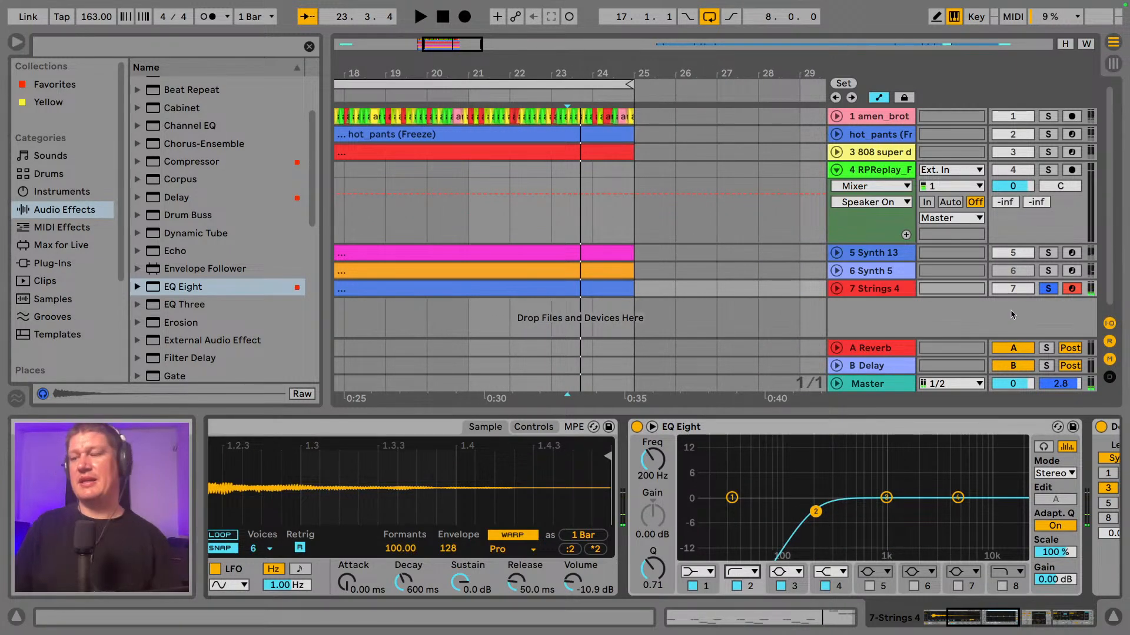
- Unsolo Strings 4, hide the browser and play the full loop from bar 17
{"action": "left_click", "coordinate": [1047, 289]}
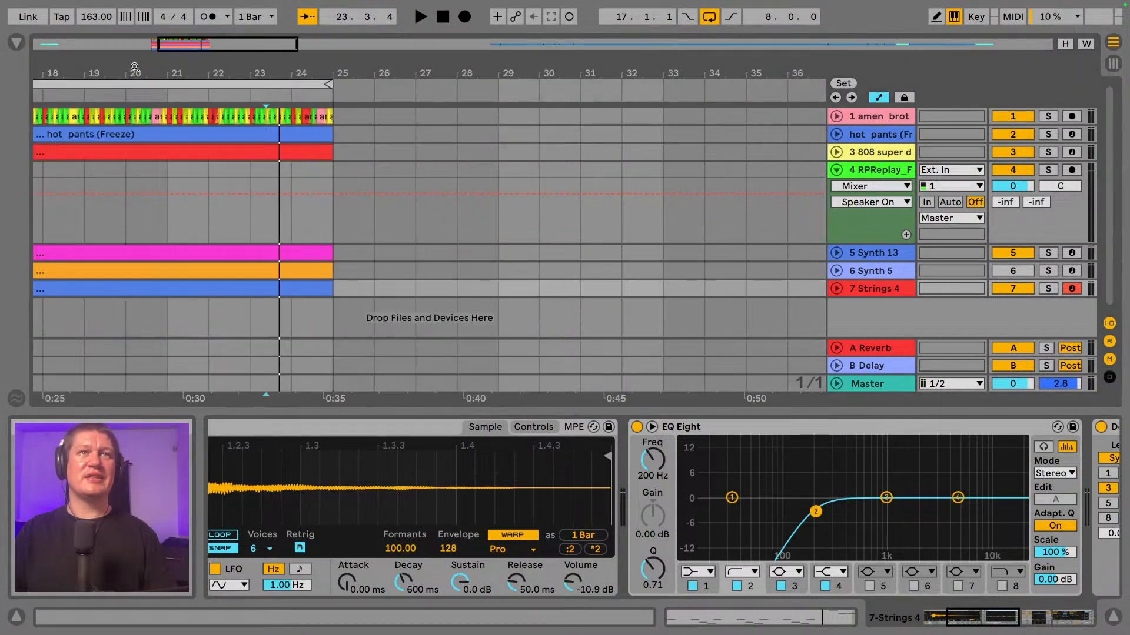
{"action": "left_click", "coordinate": [13, 43]}
{"action": "left_click", "coordinate": [428, 82]}
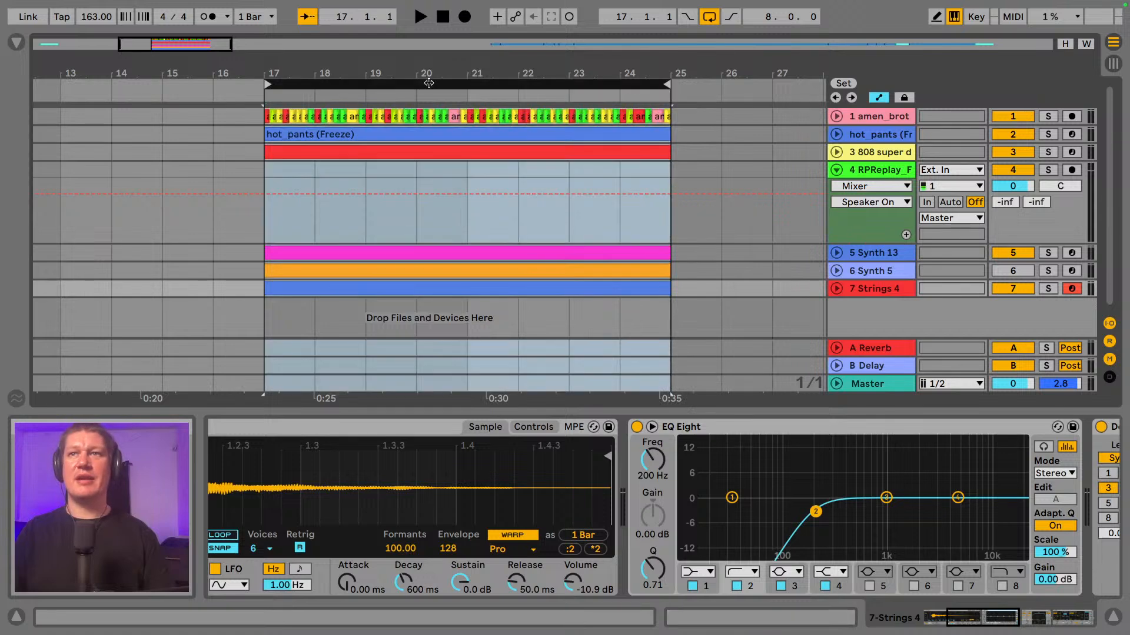
{"action": "key", "text": "space"}
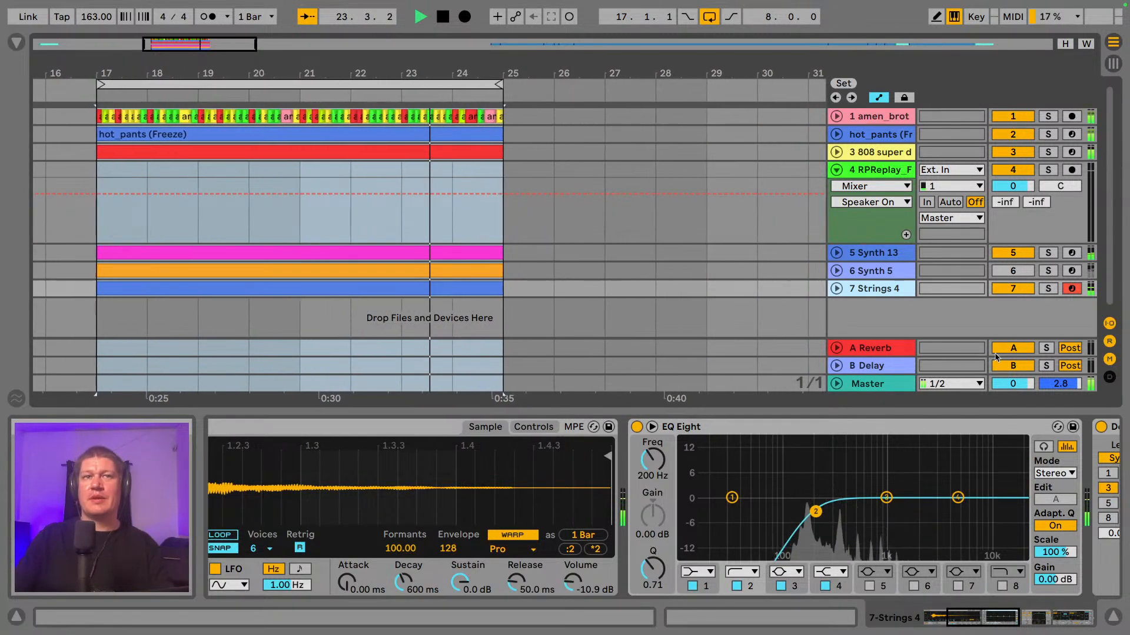
- Solo Strings 4 again and set its Delay to a synced time of 1 with Dry/Wet at 45%
{"action": "left_click", "coordinate": [1048, 288]}
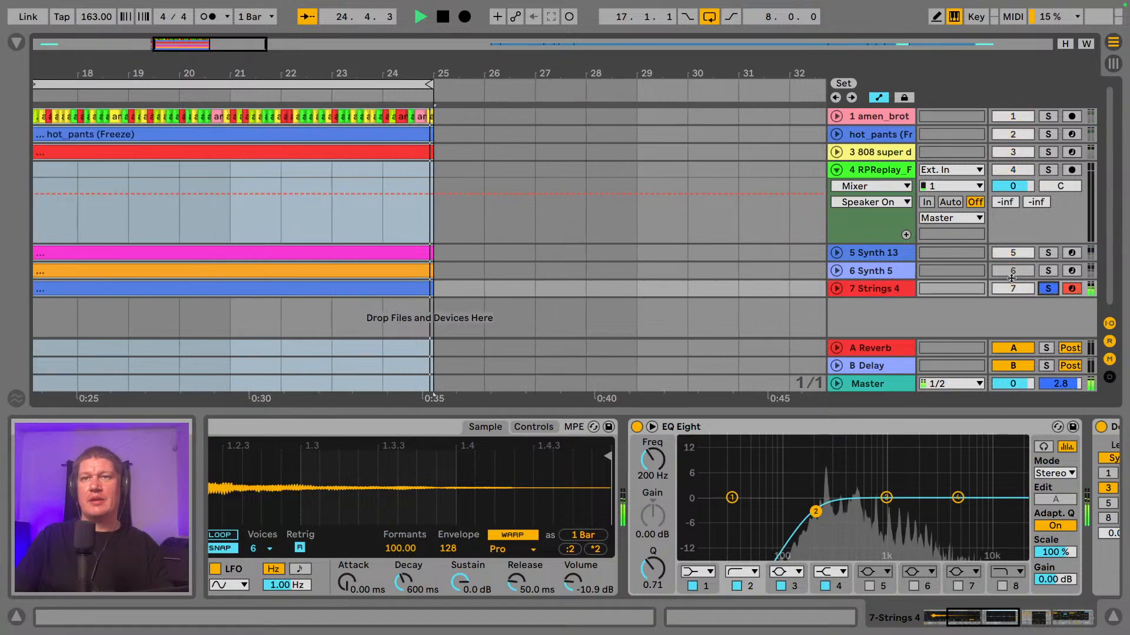
{"action": "scroll", "coordinate": [943, 591], "scroll_direction": "right", "scroll_amount": 10}
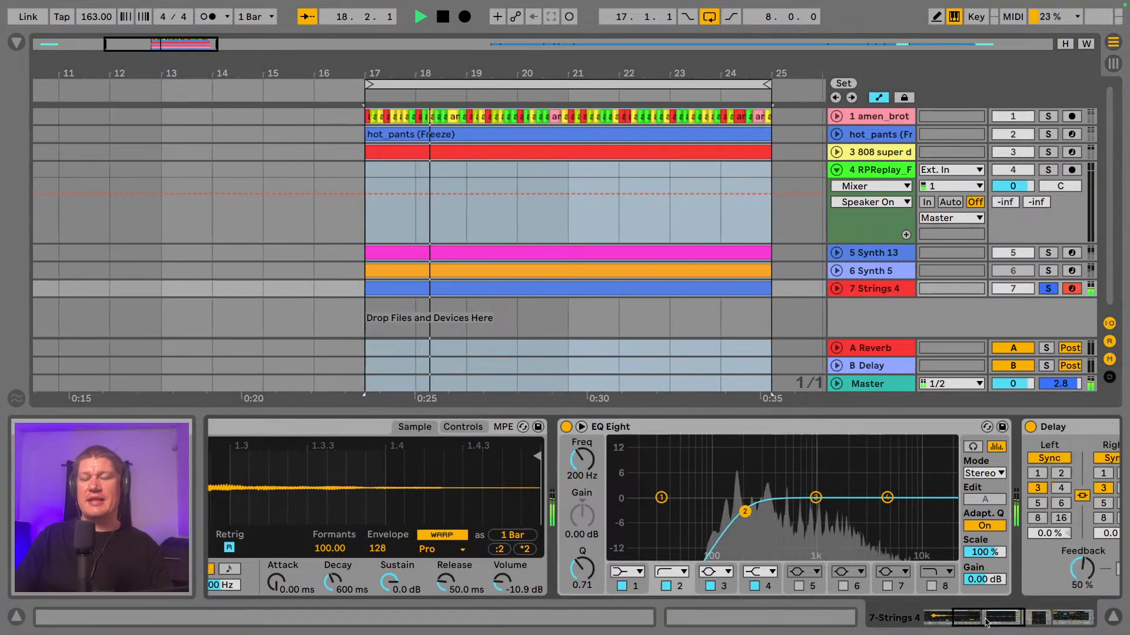
{"action": "scroll", "coordinate": [883, 530], "scroll_direction": "left", "scroll_amount": 2}
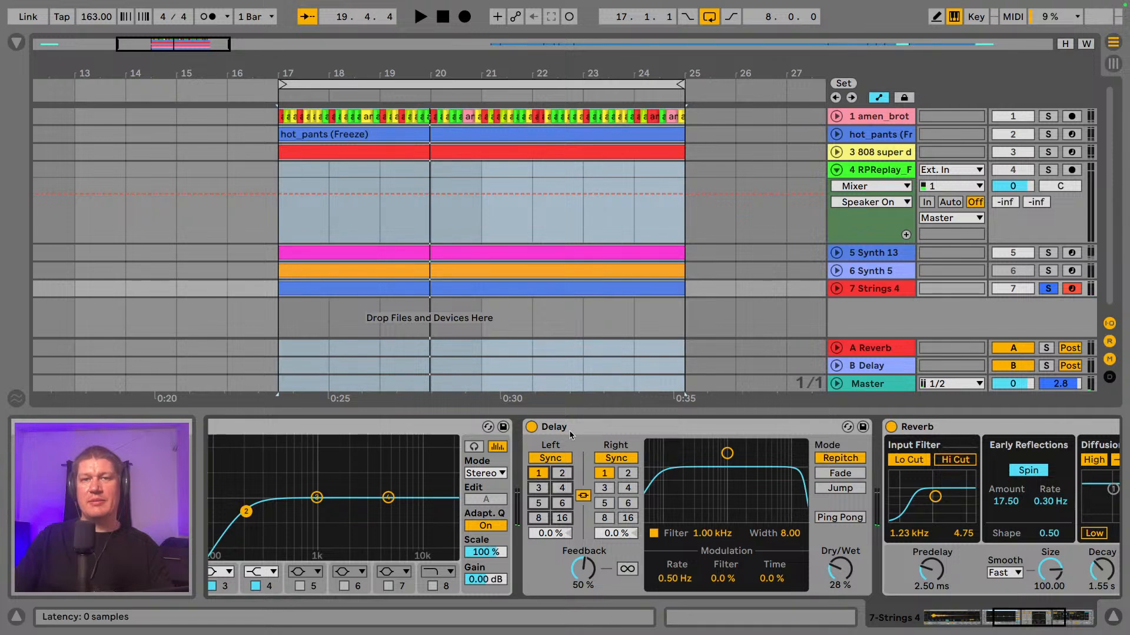
{"action": "key", "text": "space"}
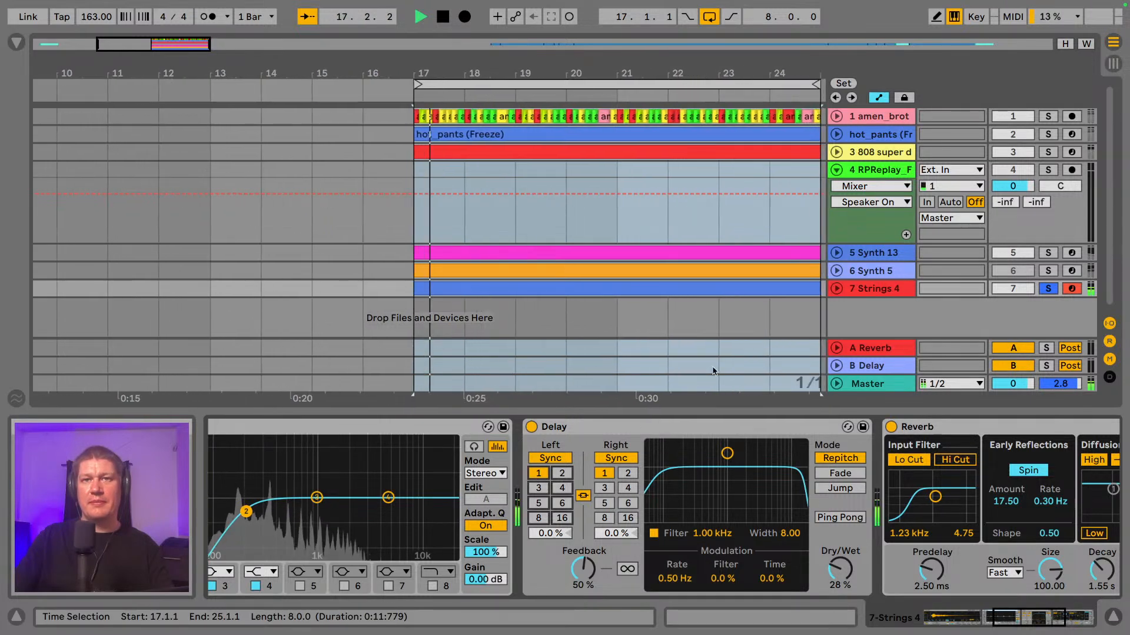
{"action": "left_click_drag", "start_coordinate": [844, 572], "coordinate": [844, 551]}
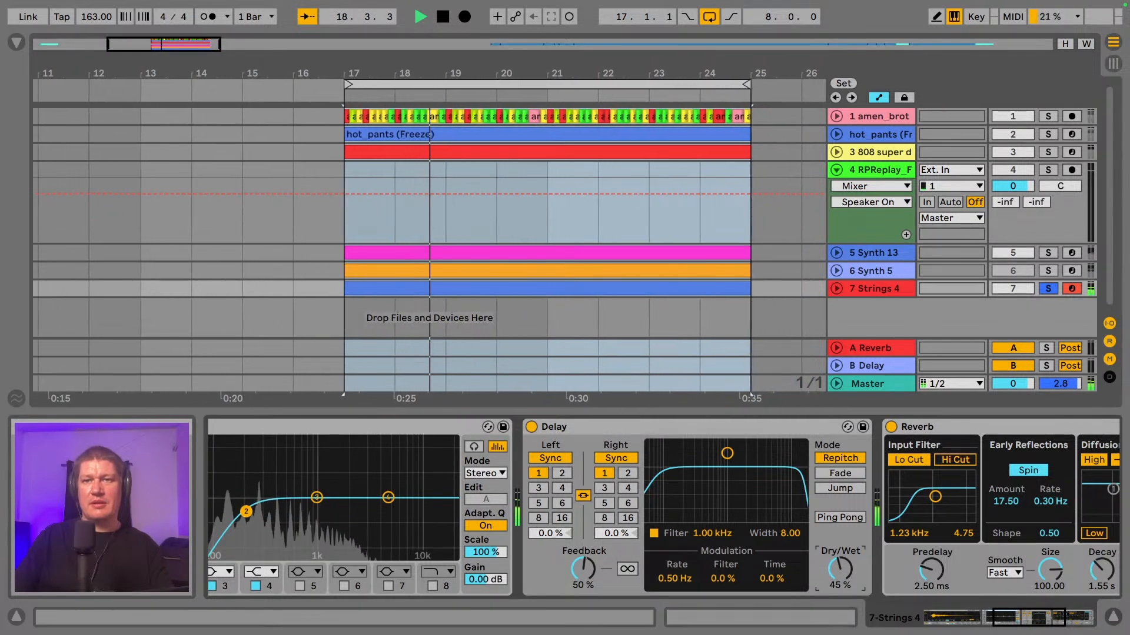
- Audition synced Delay times 2, 3, 4, 5 and 6 on Strings 4, ending on 8, with Dry/Wet at 50%
{"action": "left_click", "coordinate": [562, 473]}
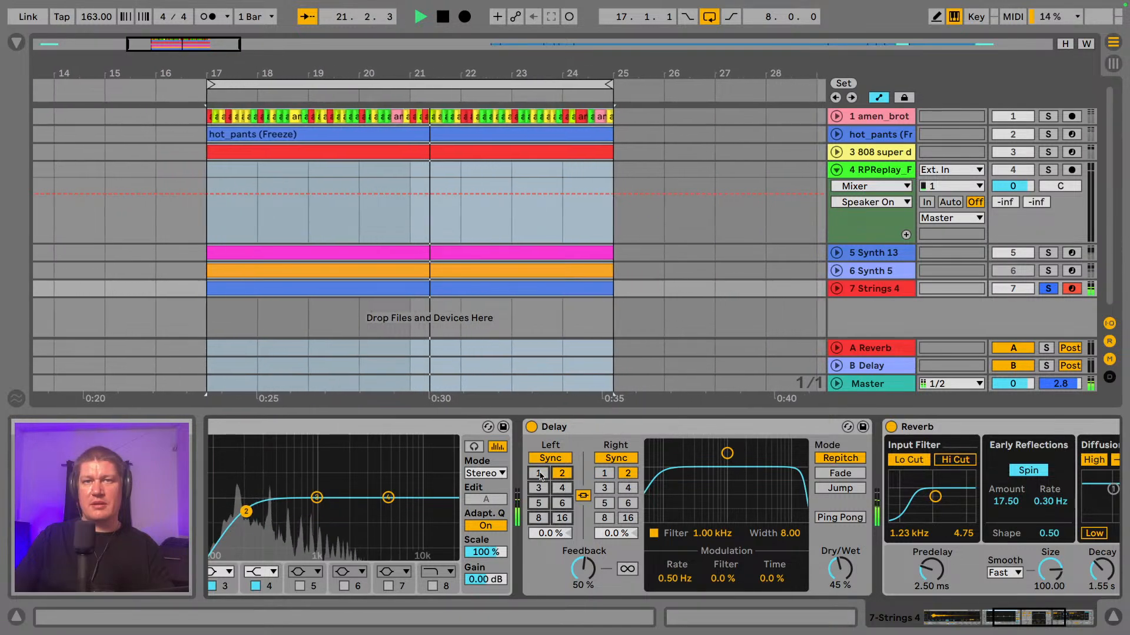
{"action": "left_click", "coordinate": [538, 488]}
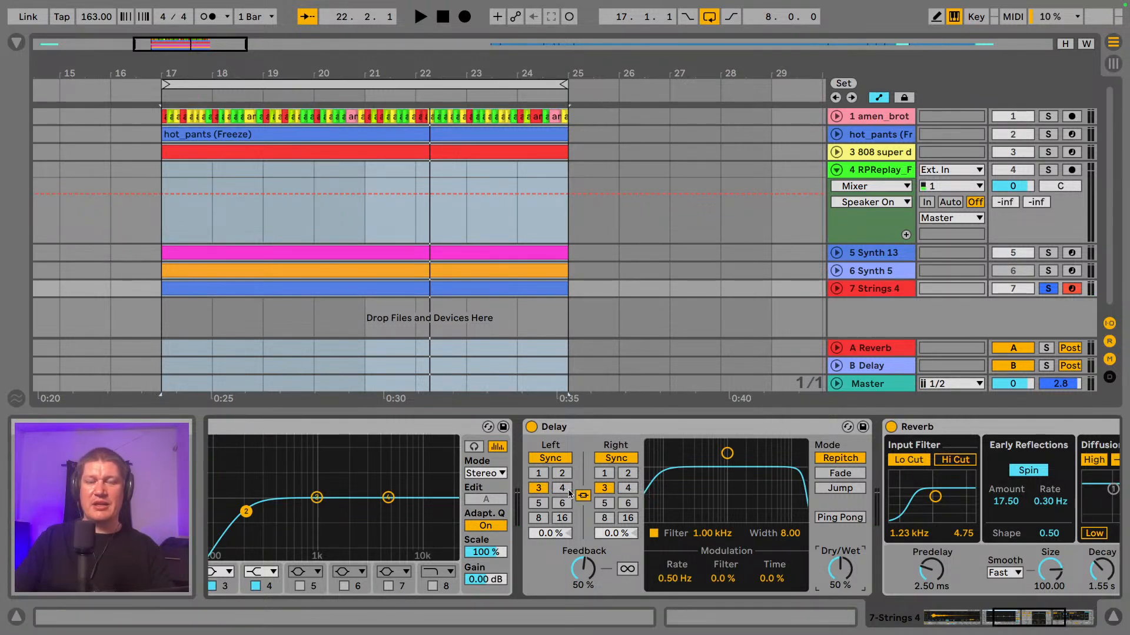
{"action": "key", "text": "space"}
{"action": "left_click", "coordinate": [563, 488]}
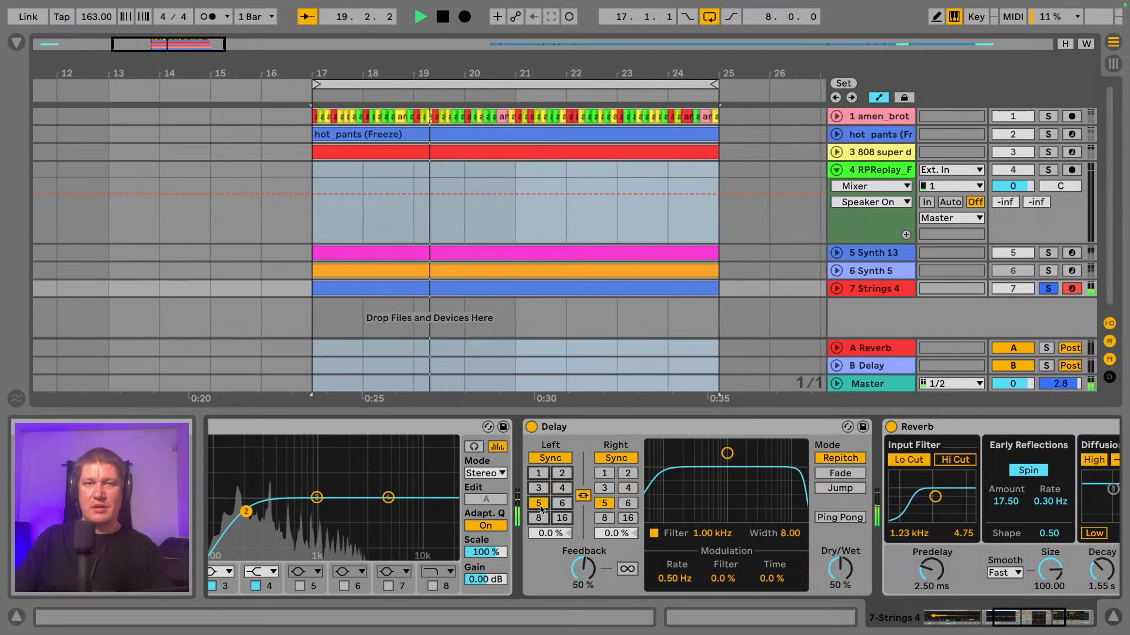
{"action": "left_click", "coordinate": [562, 504]}
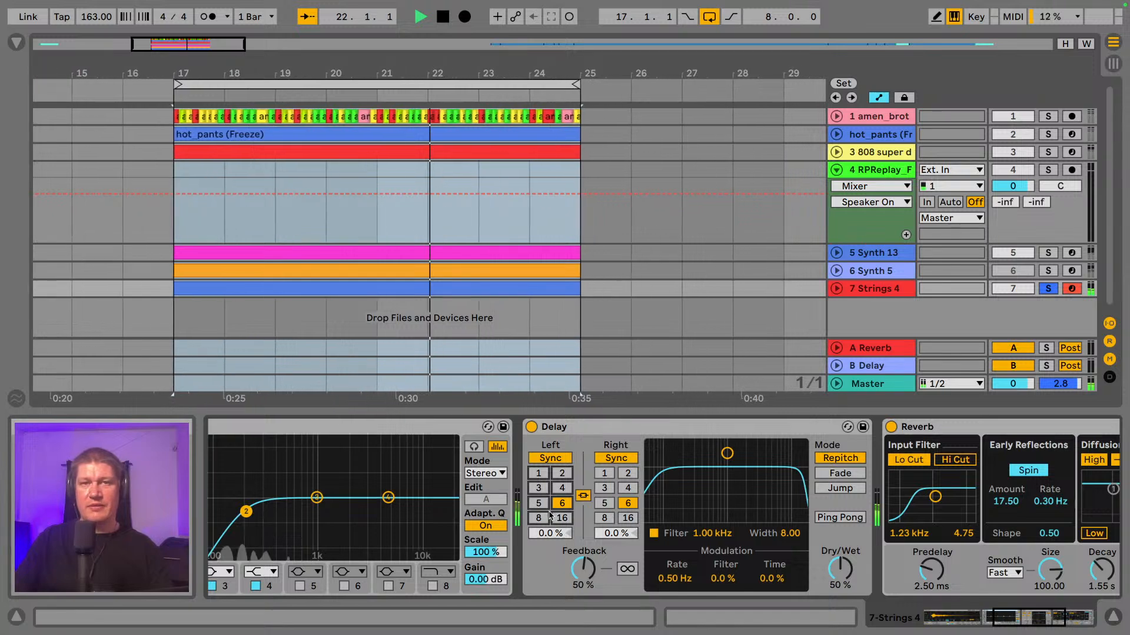
{"action": "left_click", "coordinate": [539, 517]}
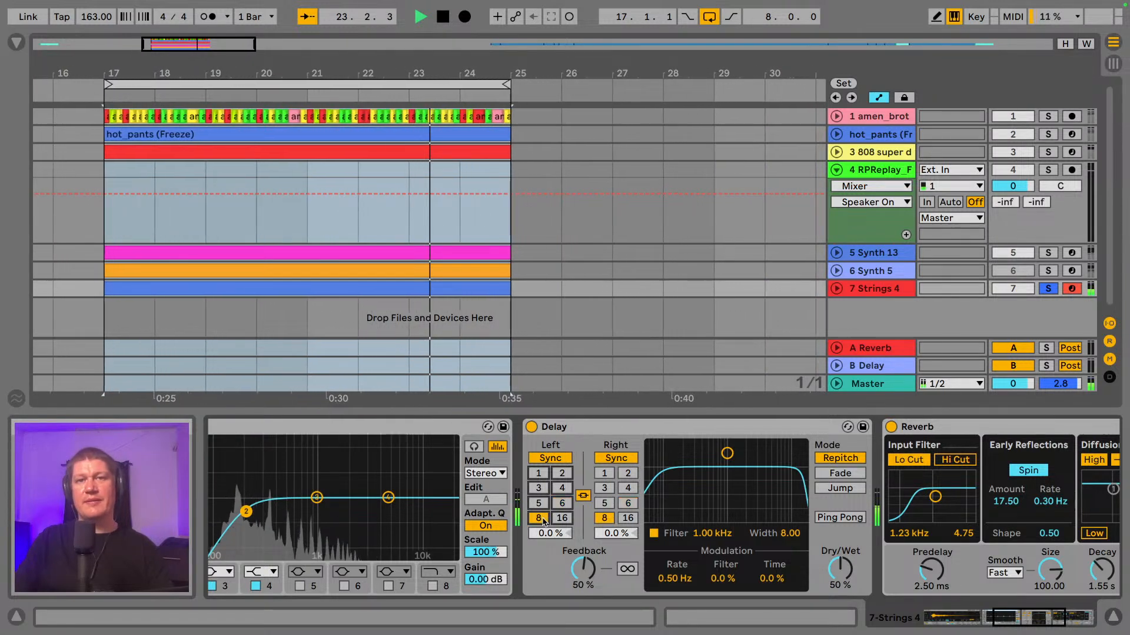
- Set the synced Delay time on Strings 4 to 2, unlink the two channels and keep the right channel at 2
{"action": "left_click", "coordinate": [563, 474]}
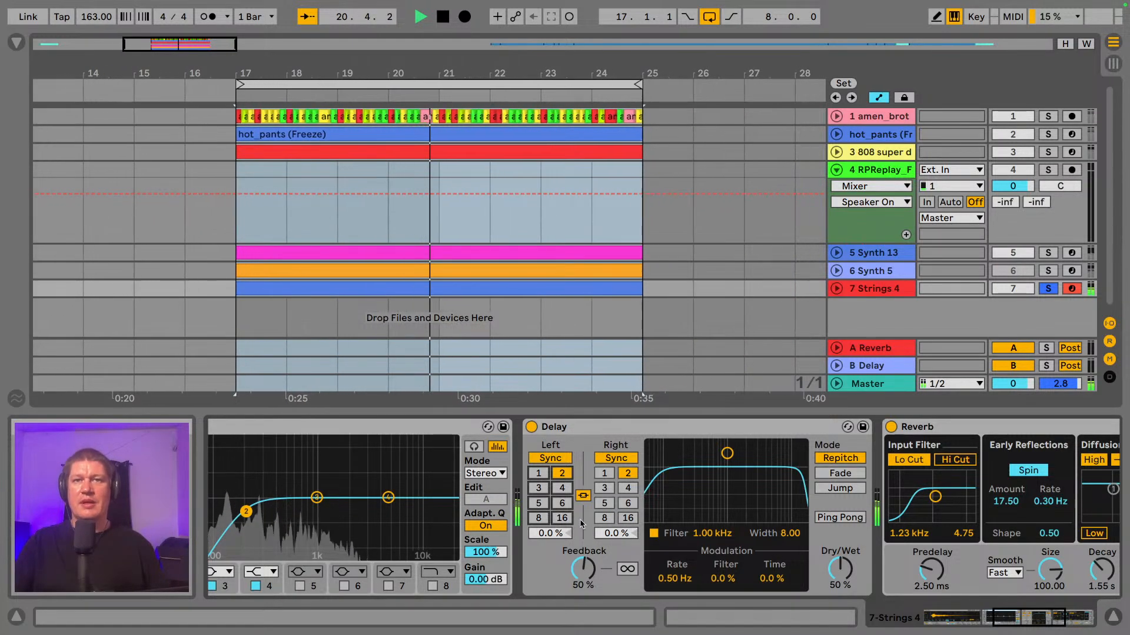
{"action": "key", "text": "space"}
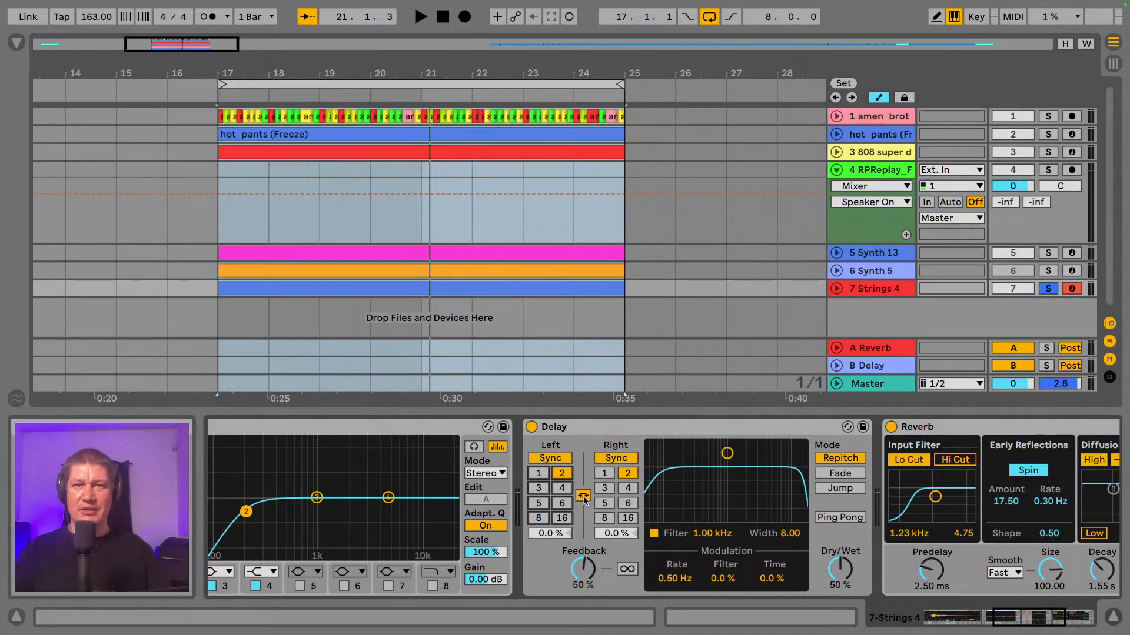
{"action": "left_click", "coordinate": [583, 497]}
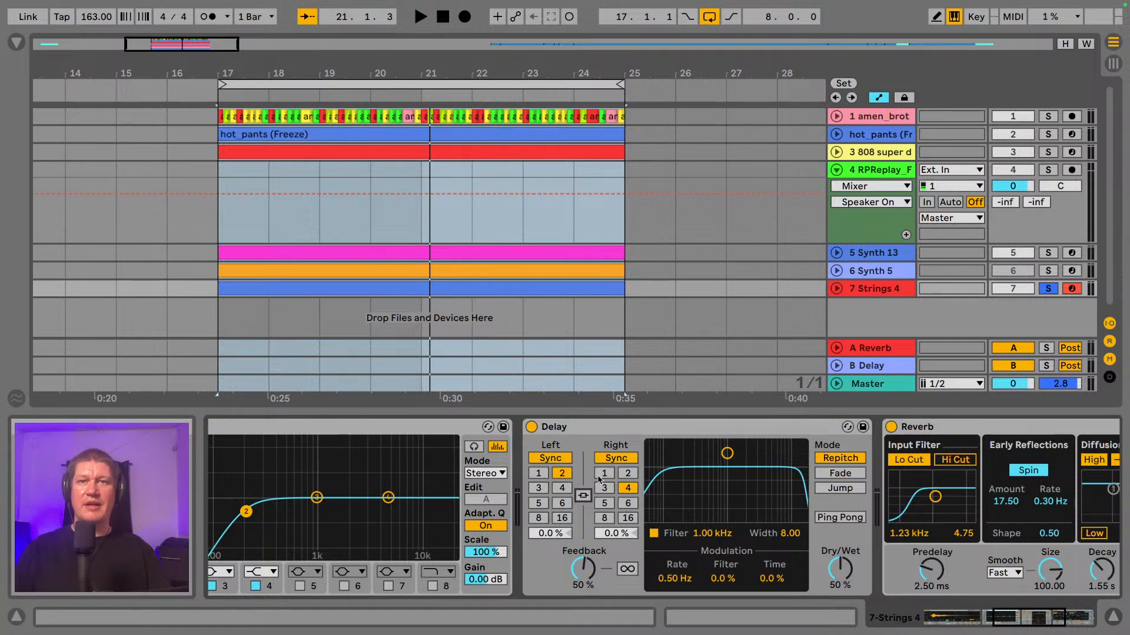
{"action": "left_click", "coordinate": [628, 475]}
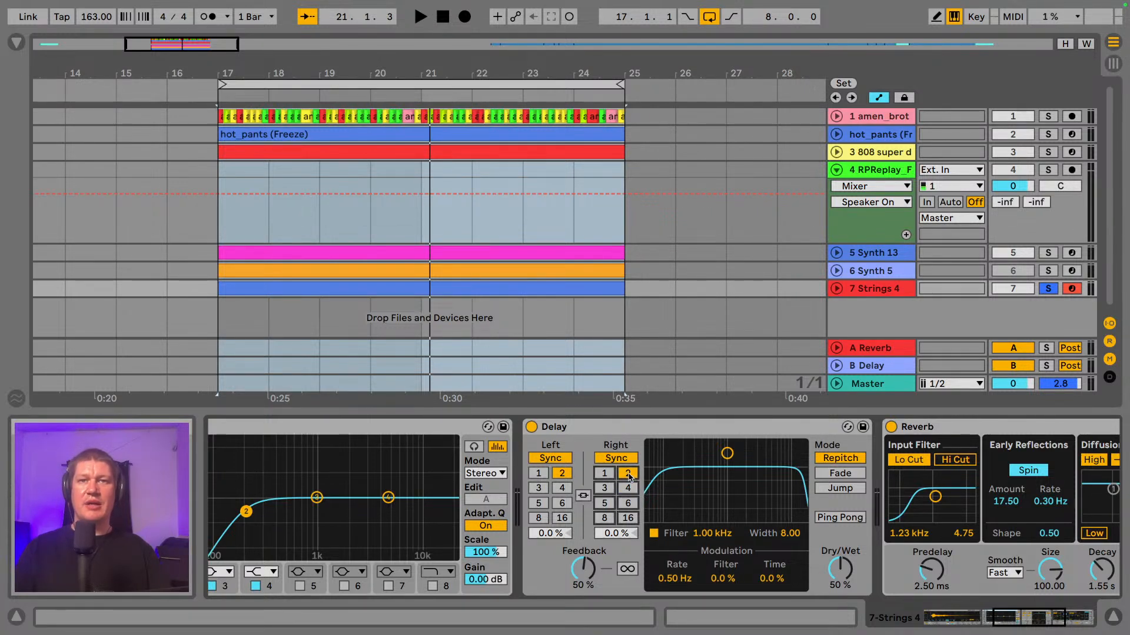
- Switch both Delay channels from synced to free time and audition shorter times, ending at 145 ms on each side
{"action": "left_click", "coordinate": [550, 458]}
{"action": "left_click", "coordinate": [629, 459]}
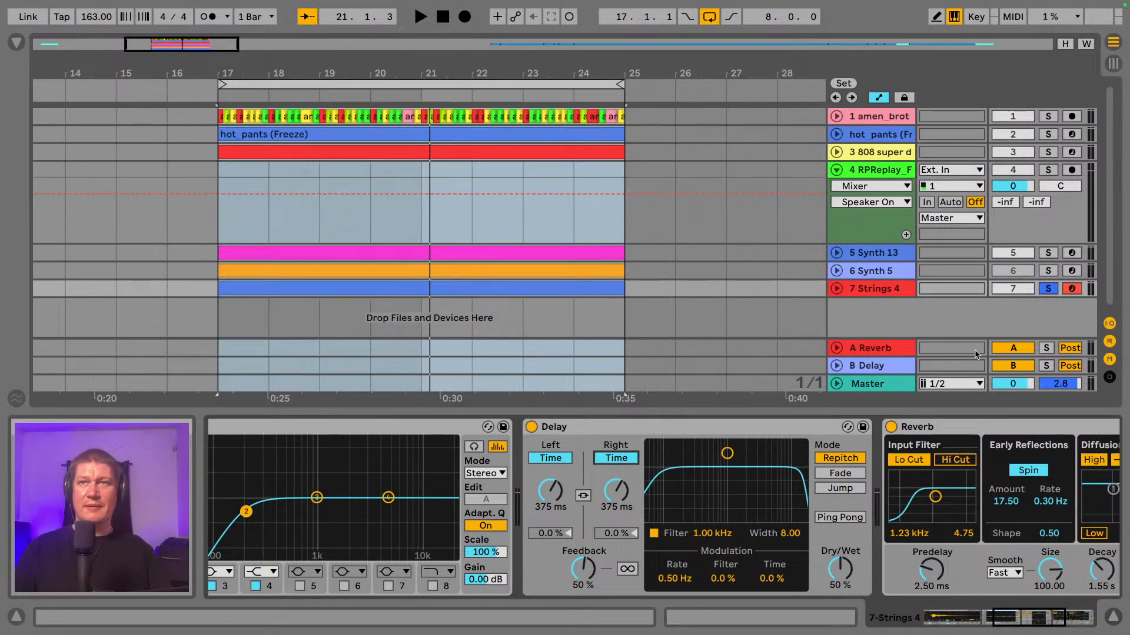
{"action": "key", "text": "space"}
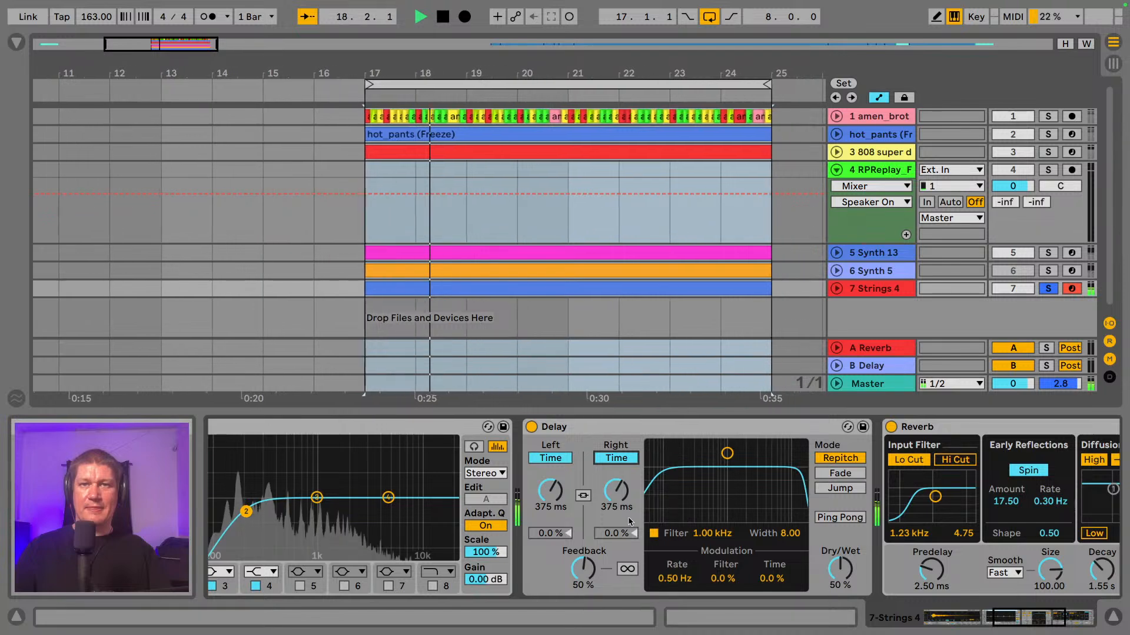
{"action": "left_click_drag", "start_coordinate": [550, 491], "coordinate": [550, 510]}
{"action": "left_click_drag", "start_coordinate": [616, 491], "coordinate": [616, 509]}
{"action": "key", "text": "space"}
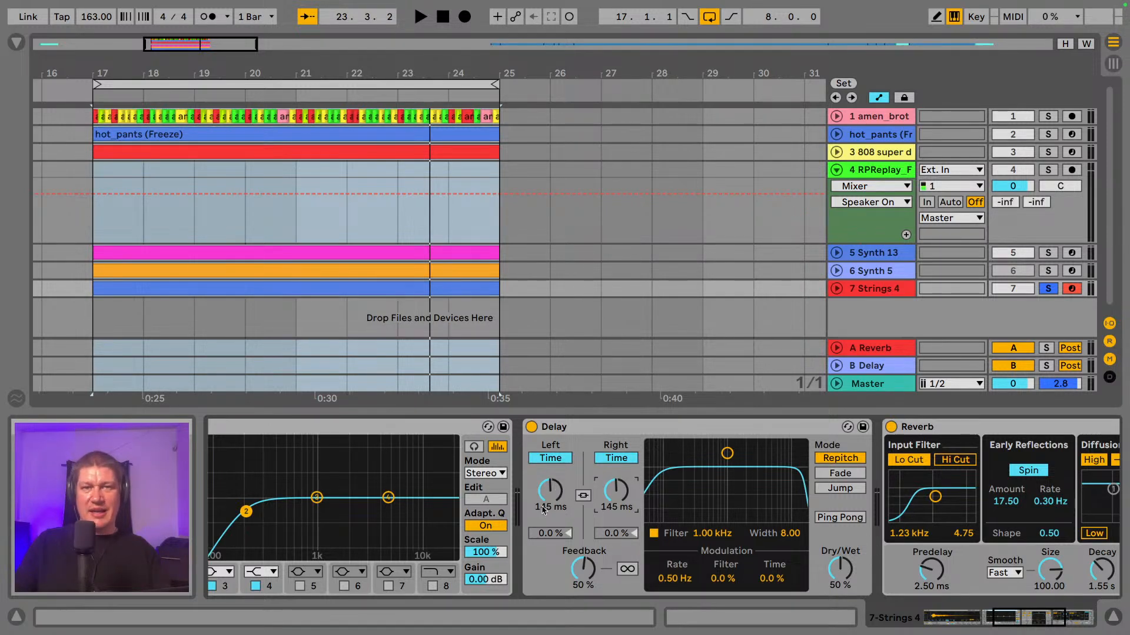
- Relink the Delay channels on Strings 4, set the time to 375 ms and lower Dry/Wet to 25% during playback
{"action": "left_click", "coordinate": [582, 497]}
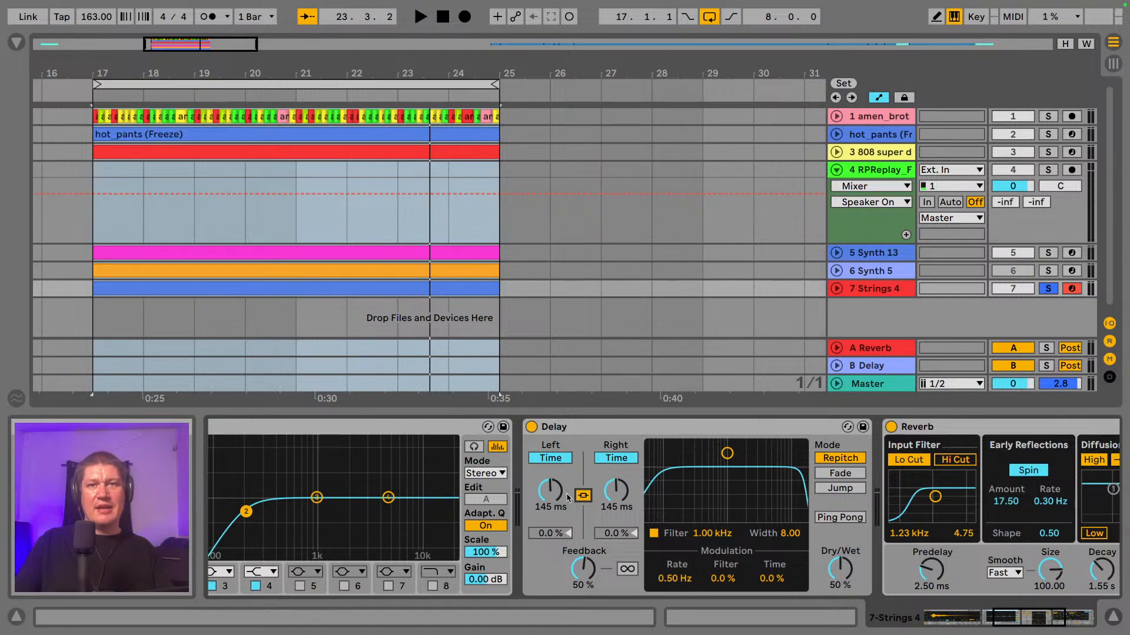
{"action": "mouse_move", "coordinate": [550, 491]}
{"action": "left_mouse_down"}
{"action": "mouse_move", "coordinate": [550, 536]}
{"action": "mouse_move", "coordinate": [560, 480]}
{"action": "left_mouse_up"}
{"action": "key", "text": "space"}
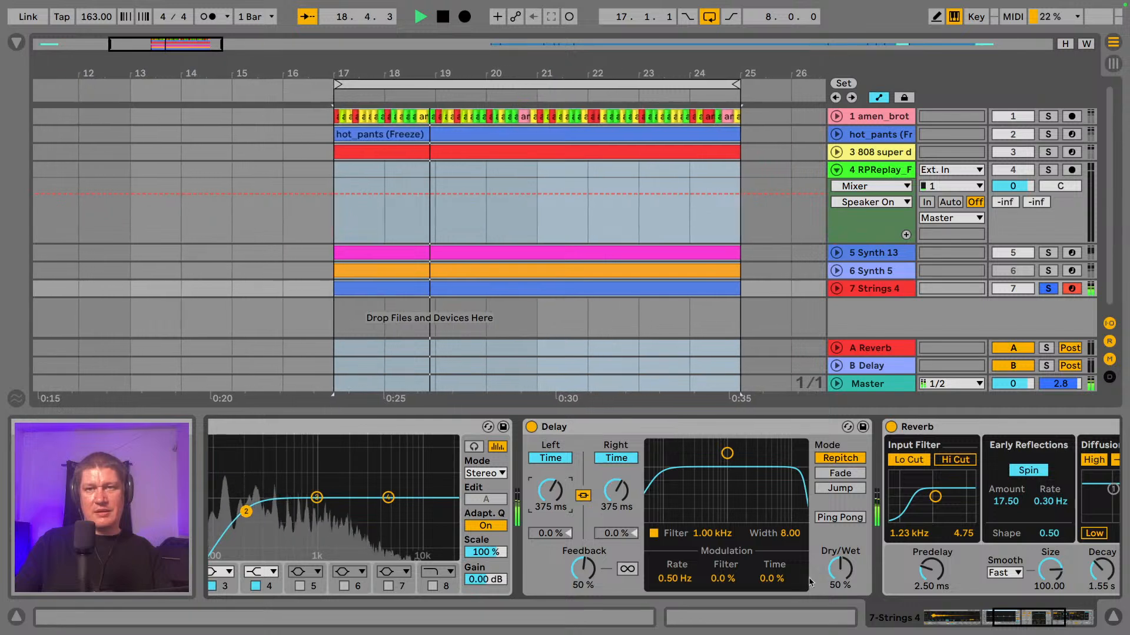
{"action": "left_click_drag", "start_coordinate": [849, 578], "coordinate": [848, 586]}
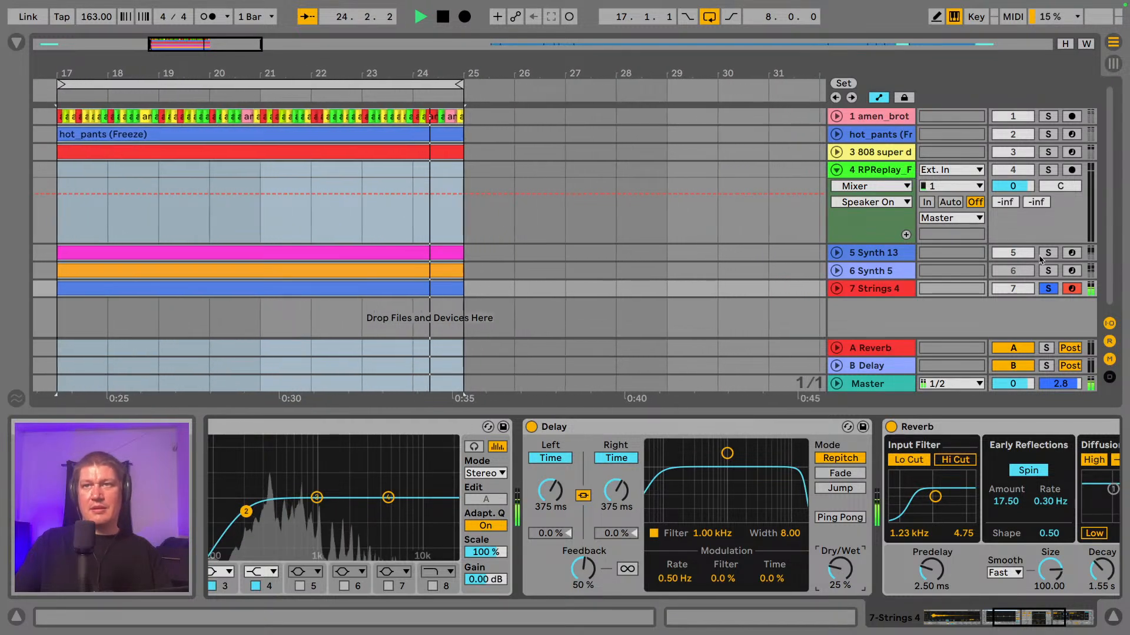
- Unsolo Strings 4 to hear the full mix, stop playback and collapse track 4 to tidy the arrangement around the loop
{"action": "left_click", "coordinate": [1047, 289]}
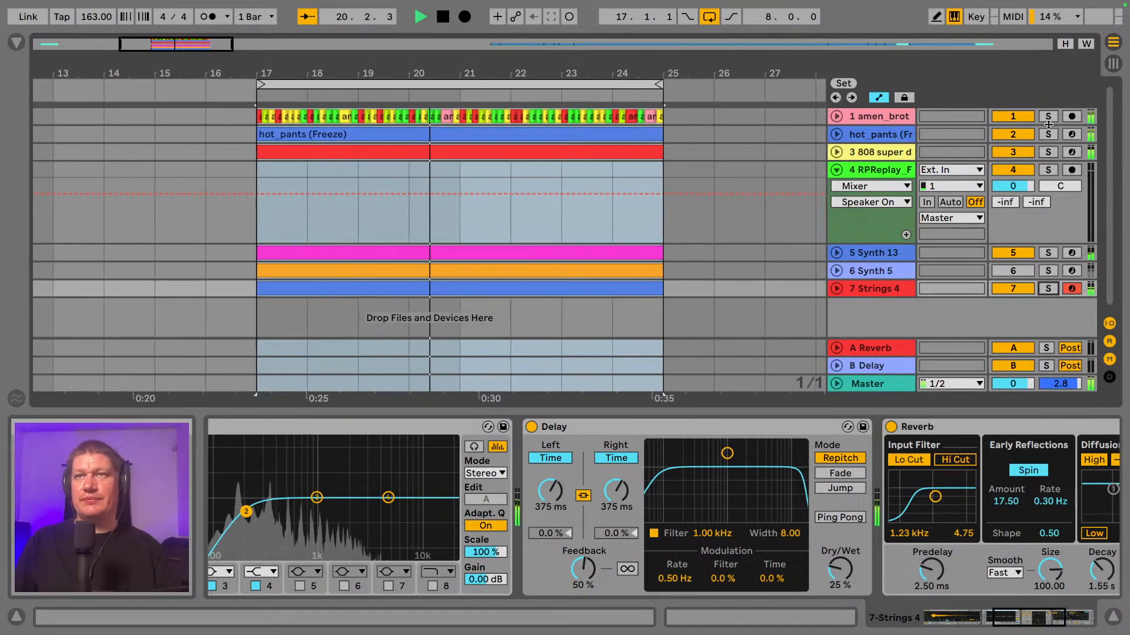
{"action": "key", "text": "space"}
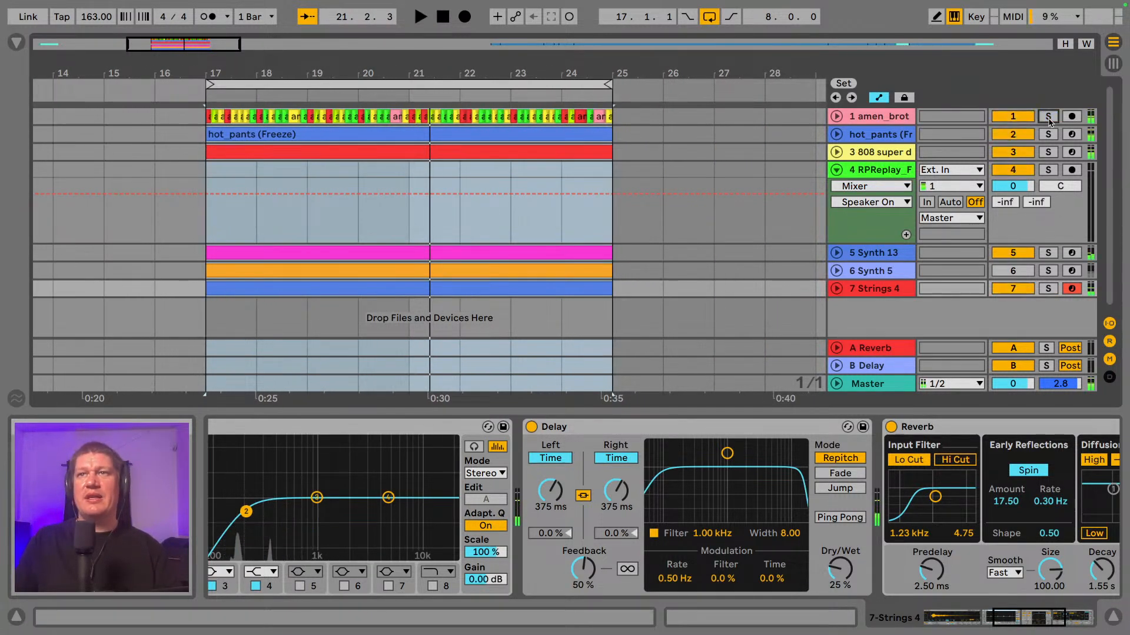
{"action": "left_click", "coordinate": [834, 170]}
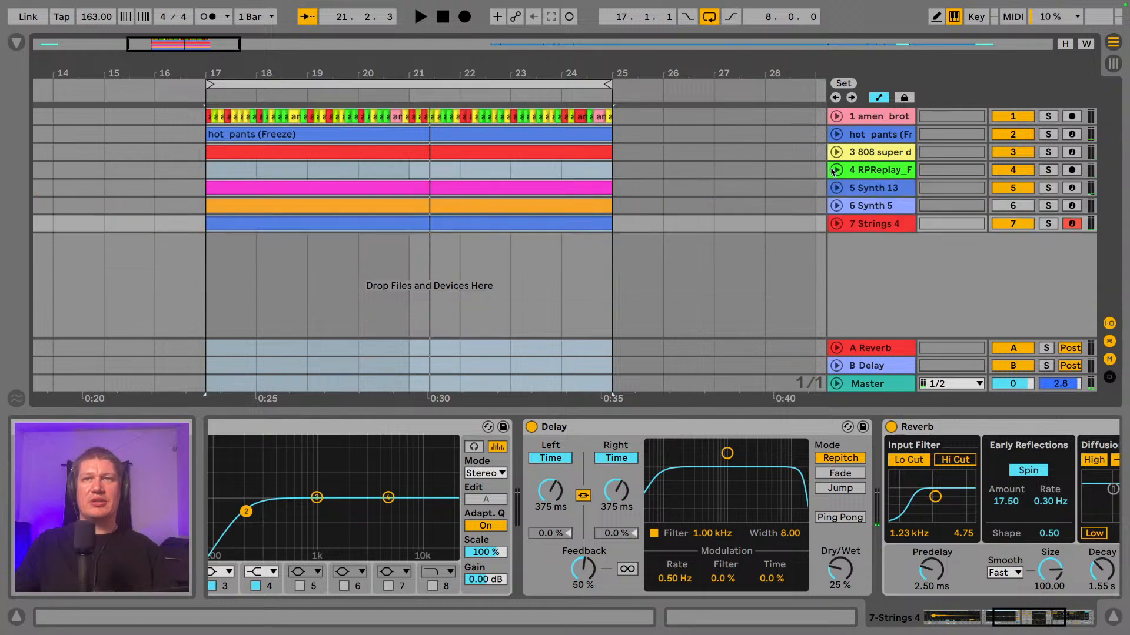
{"action": "left_click_drag", "start_coordinate": [441, 74], "coordinate": [465, 74]}
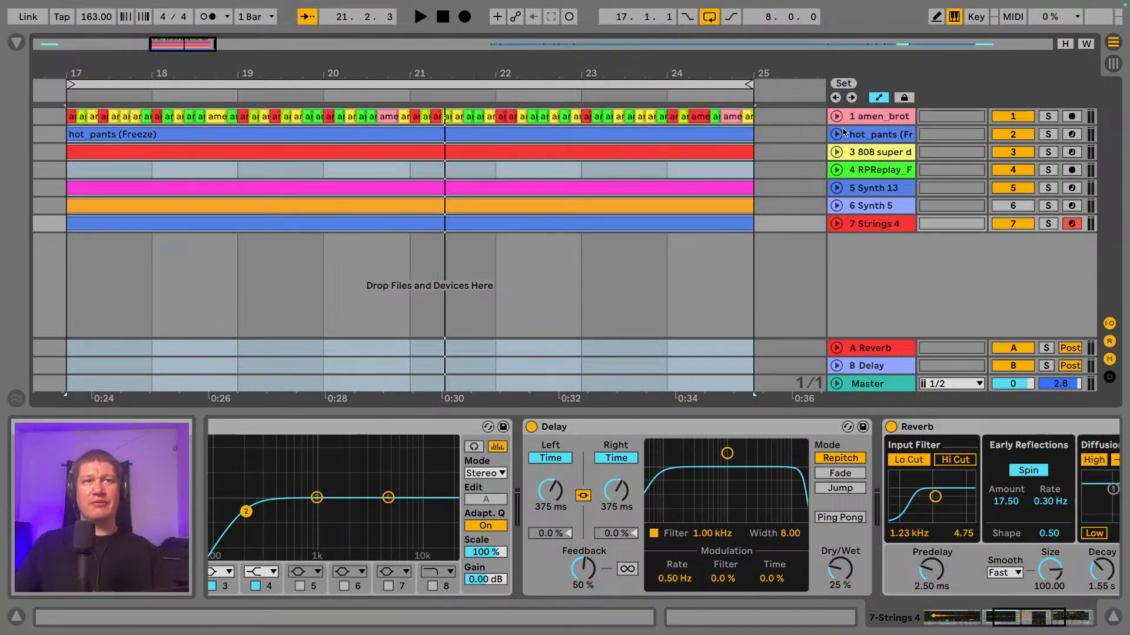
- Solo and unfold the amen_brother track, and play it on its own from bar 17
{"action": "left_click", "coordinate": [871, 116]}
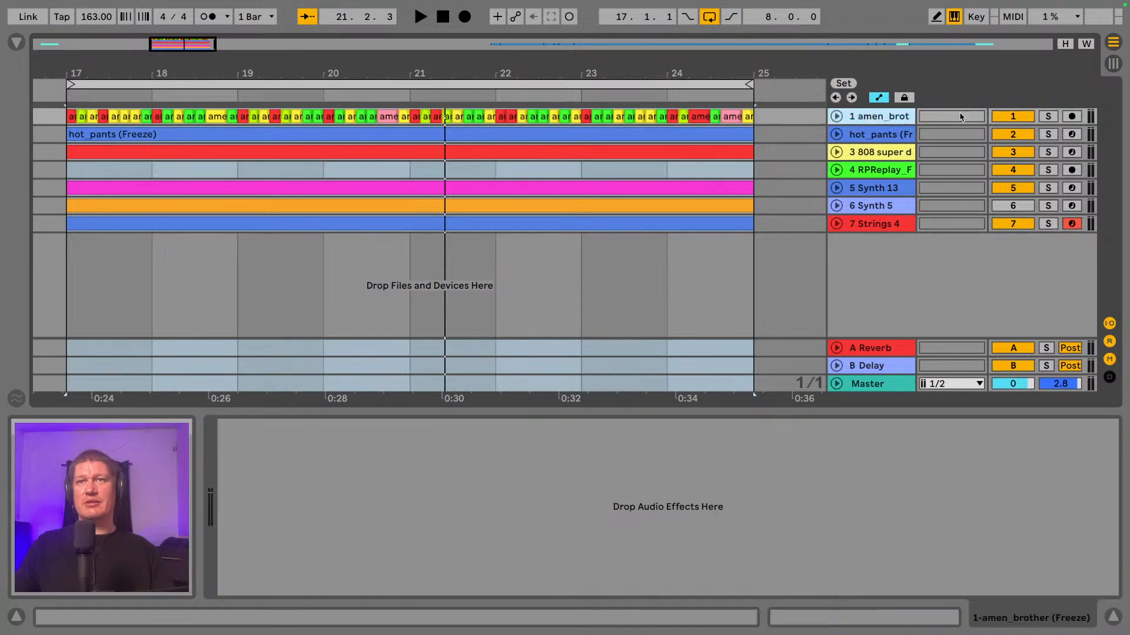
{"action": "left_click", "coordinate": [1047, 116]}
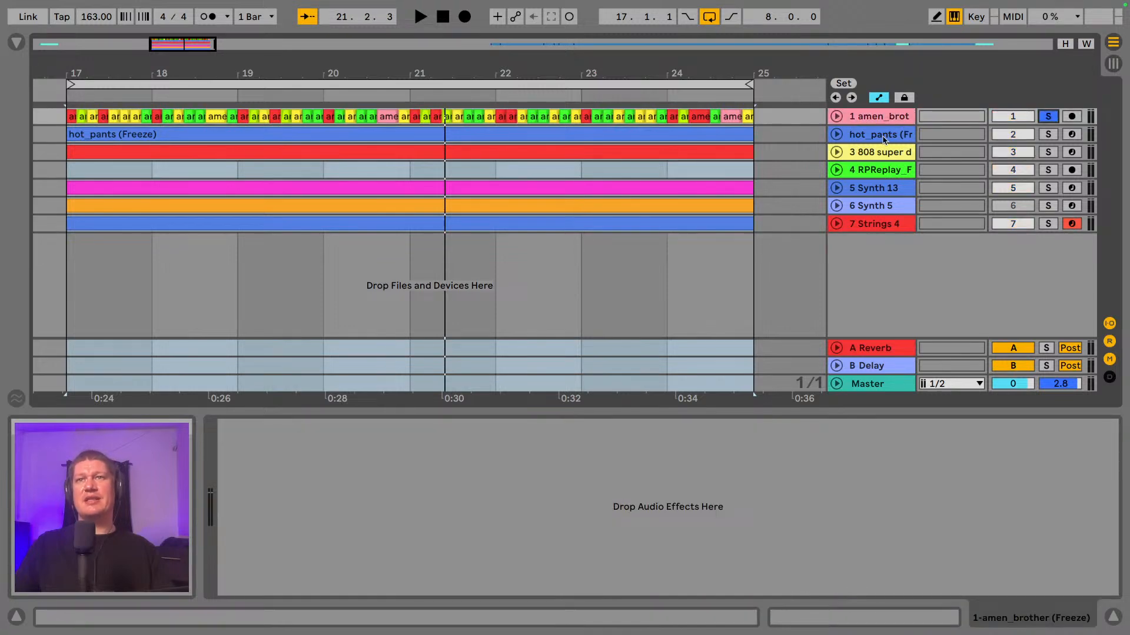
{"action": "left_click", "coordinate": [836, 116]}
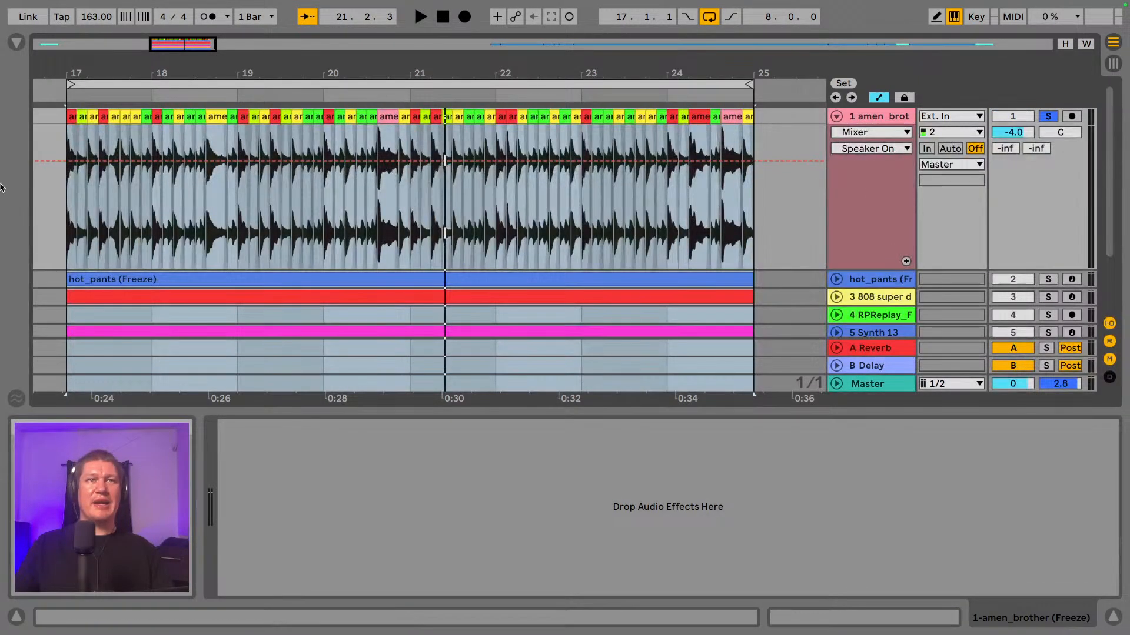
{"action": "left_click", "coordinate": [65, 225]}
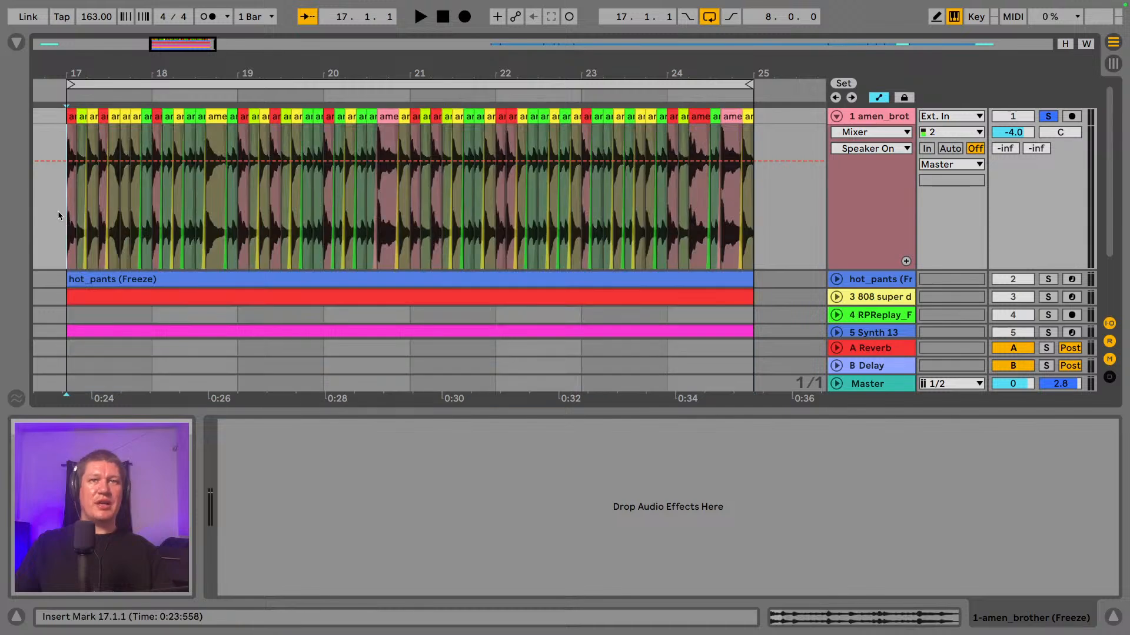
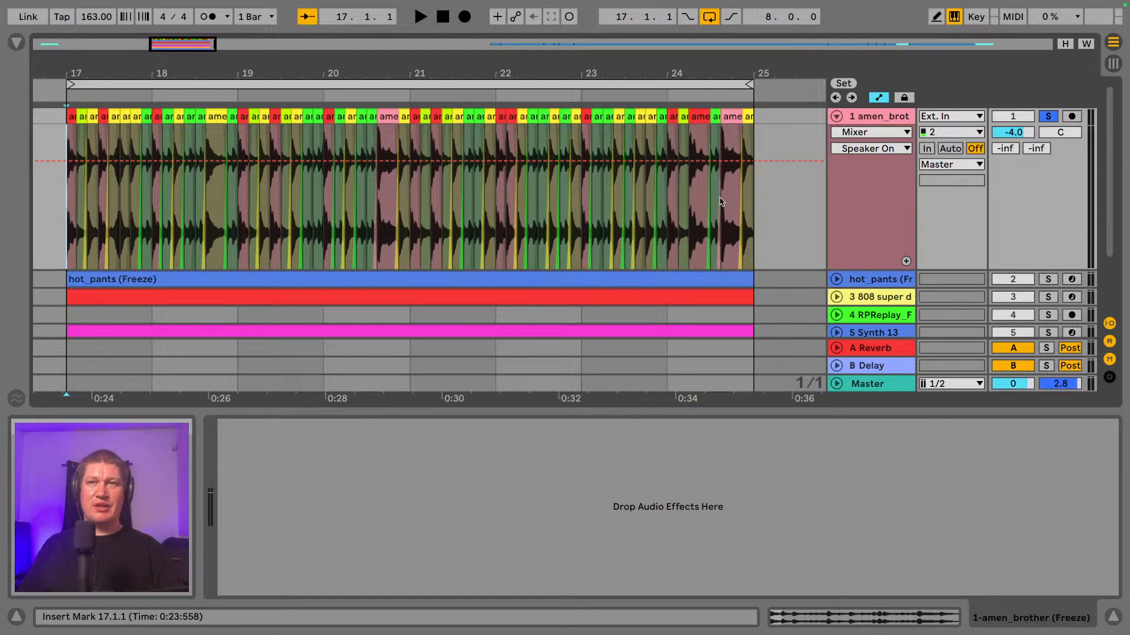
{"action": "key", "text": "space"}
{"action": "scroll", "coordinate": [656, 77], "scroll_direction": "left", "scroll_amount": 10}
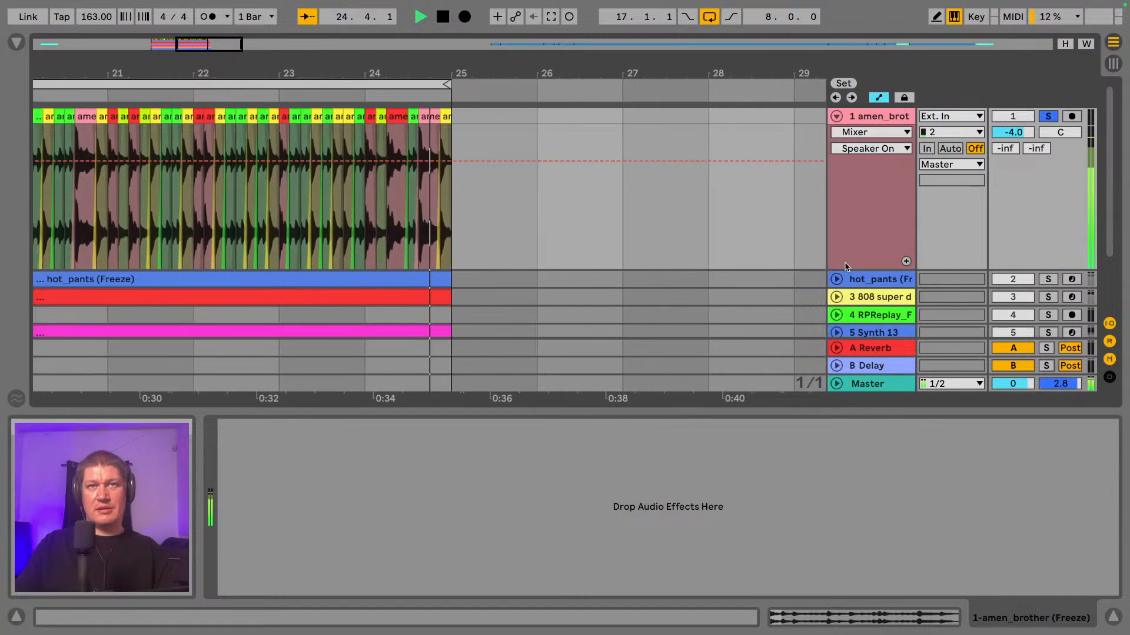
{"action": "key", "text": "space"}
- Solo and unfold the hot_pants track, and compare its notes with the amen slices above around bars 18 to 21
{"action": "left_click", "coordinate": [892, 280]}
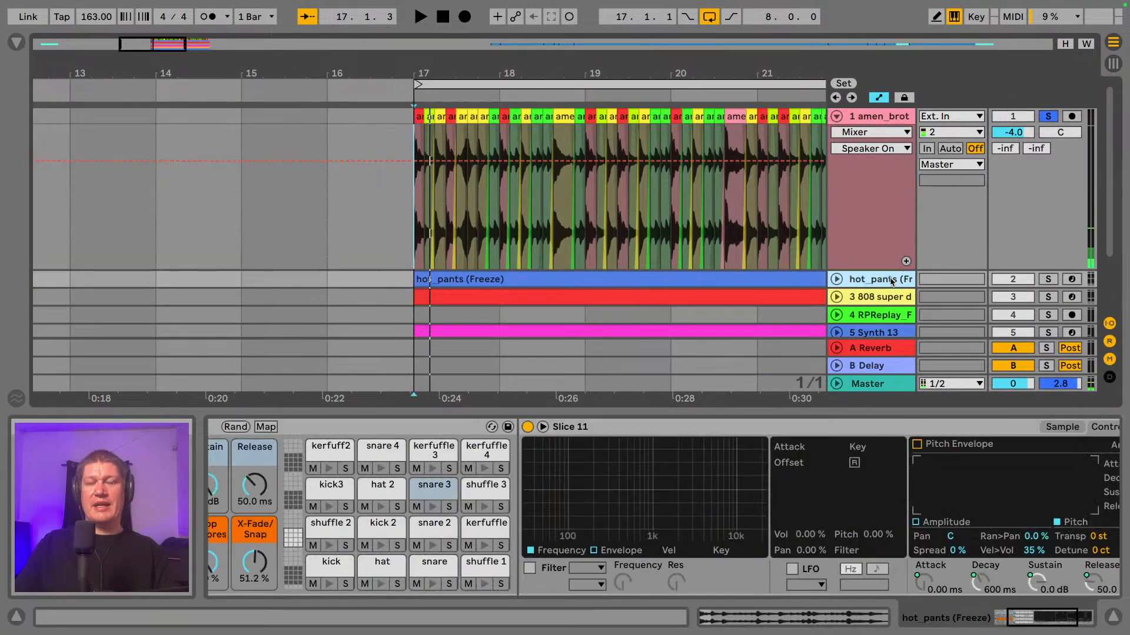
{"action": "left_click", "coordinate": [1047, 280]}
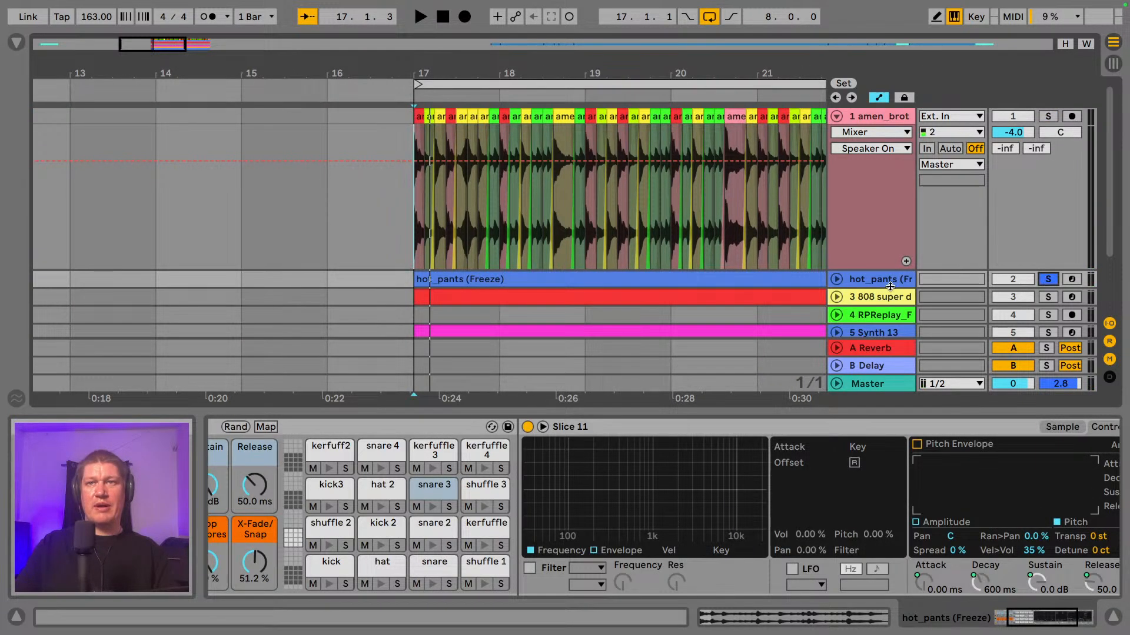
{"action": "left_click", "coordinate": [836, 279]}
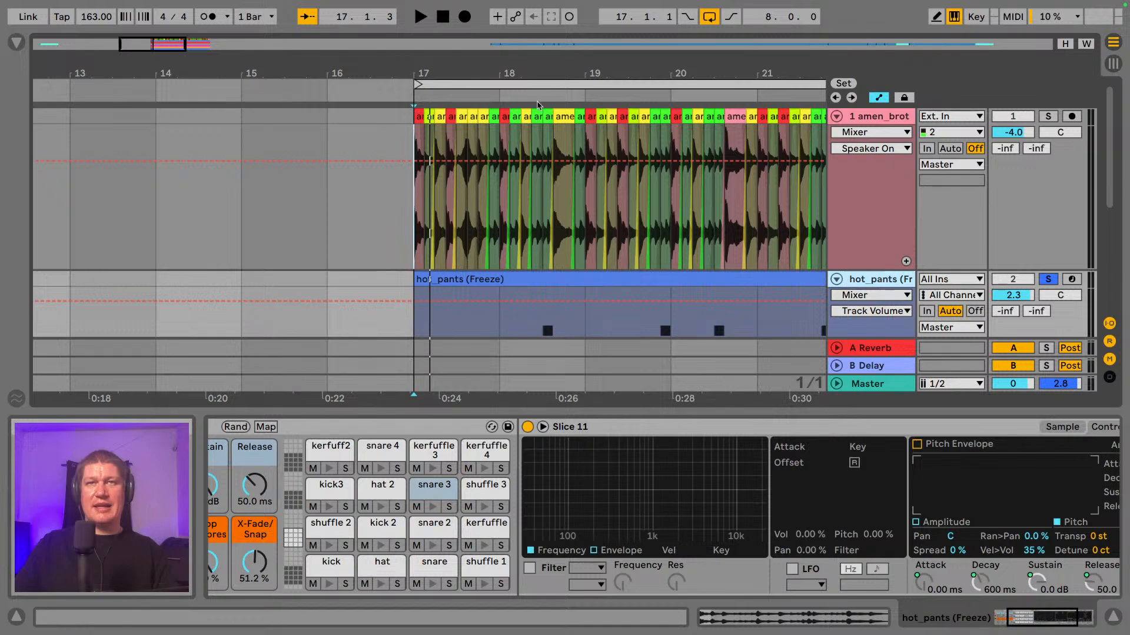
{"action": "left_click_drag", "start_coordinate": [577, 62], "coordinate": [353, 121]}
{"action": "left_click_drag", "start_coordinate": [278, 77], "coordinate": [279, 74]}
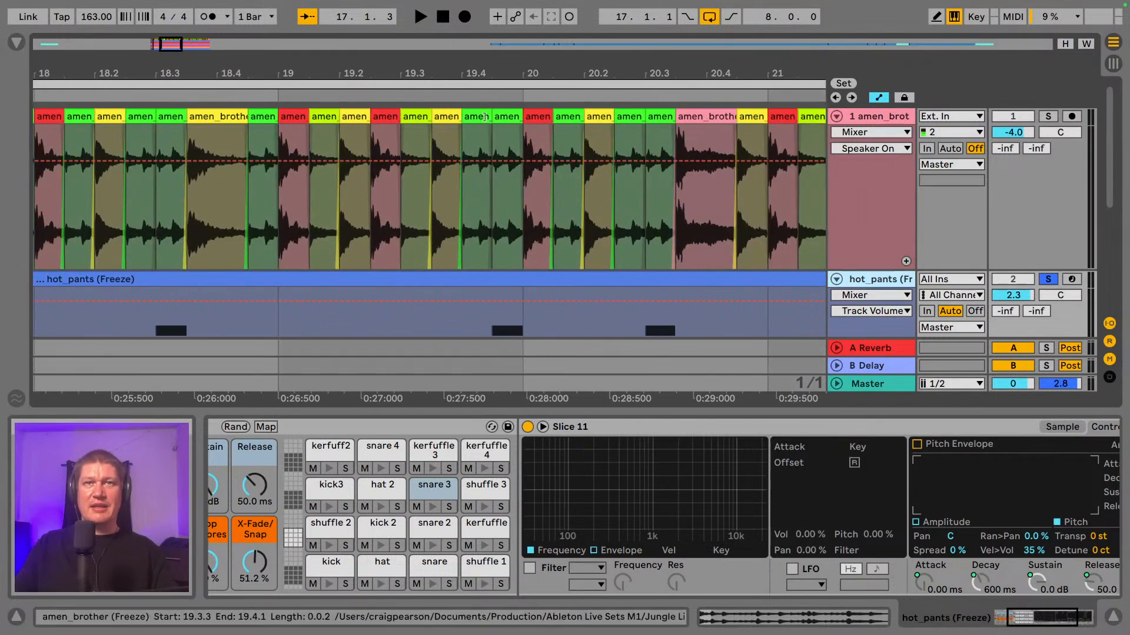
{"action": "right_click", "coordinate": [711, 120]}
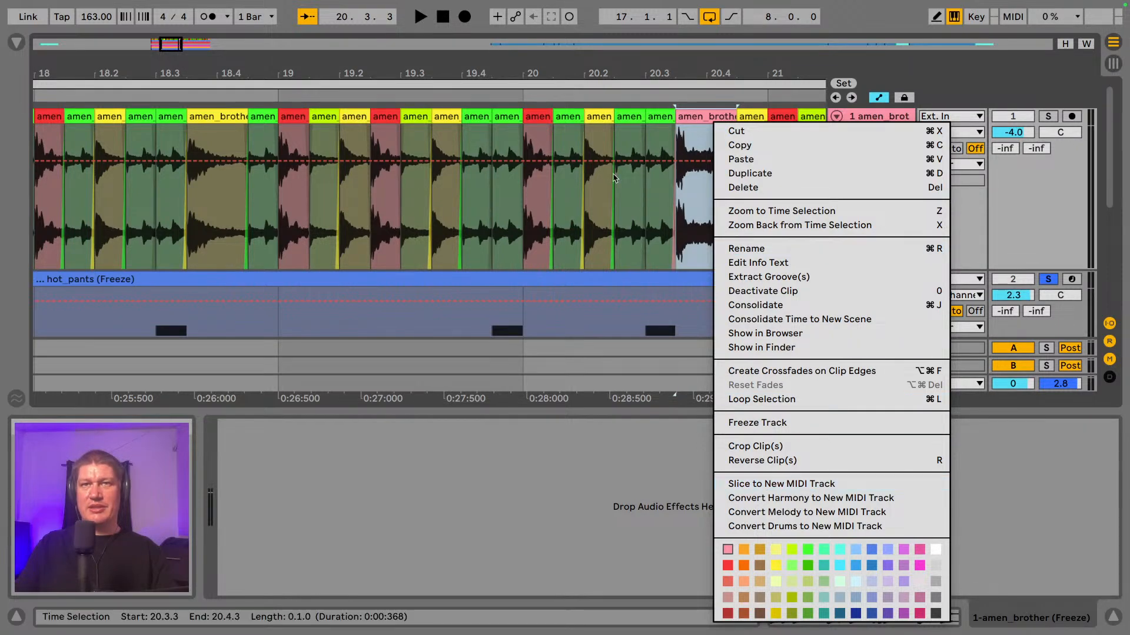
{"action": "left_click", "coordinate": [572, 67]}
{"action": "left_click_drag", "start_coordinate": [574, 69], "coordinate": [484, 7]}
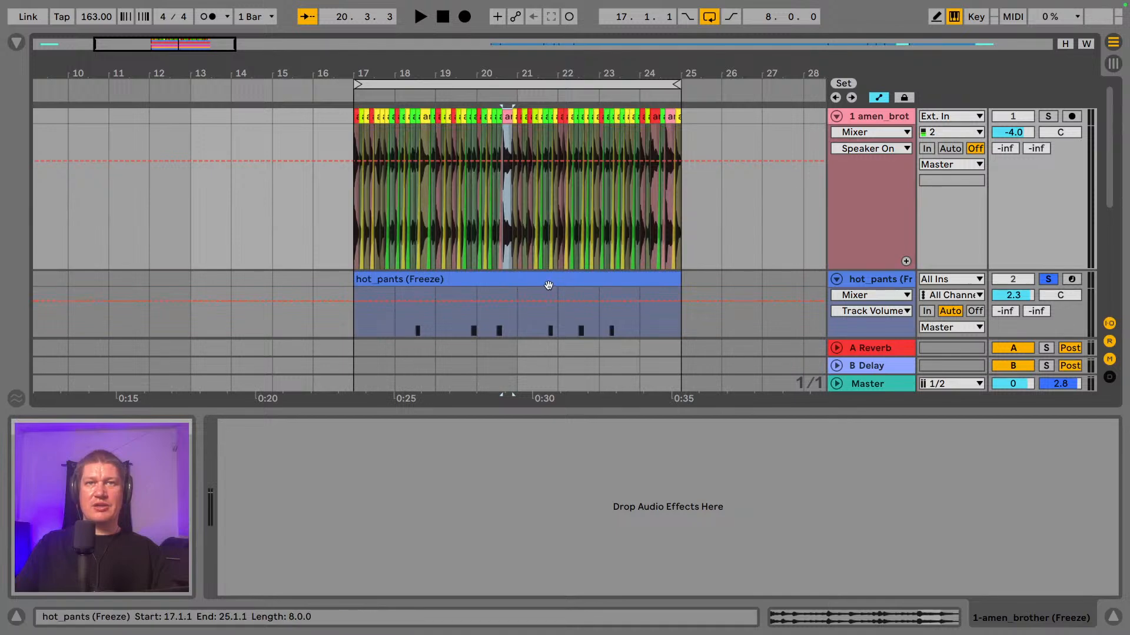
- Open the hot_pants clip's notes, play the track soloed through the loop and hide the note editor
{"action": "double_click", "coordinate": [548, 281]}
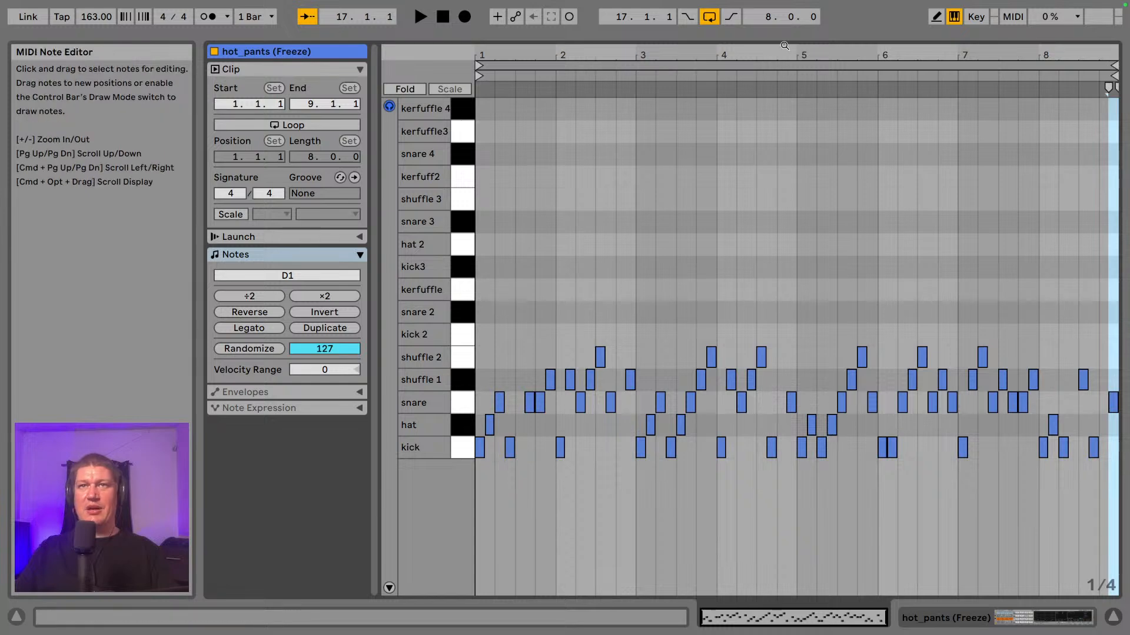
{"action": "left_click_drag", "start_coordinate": [773, 38], "coordinate": [785, 335]}
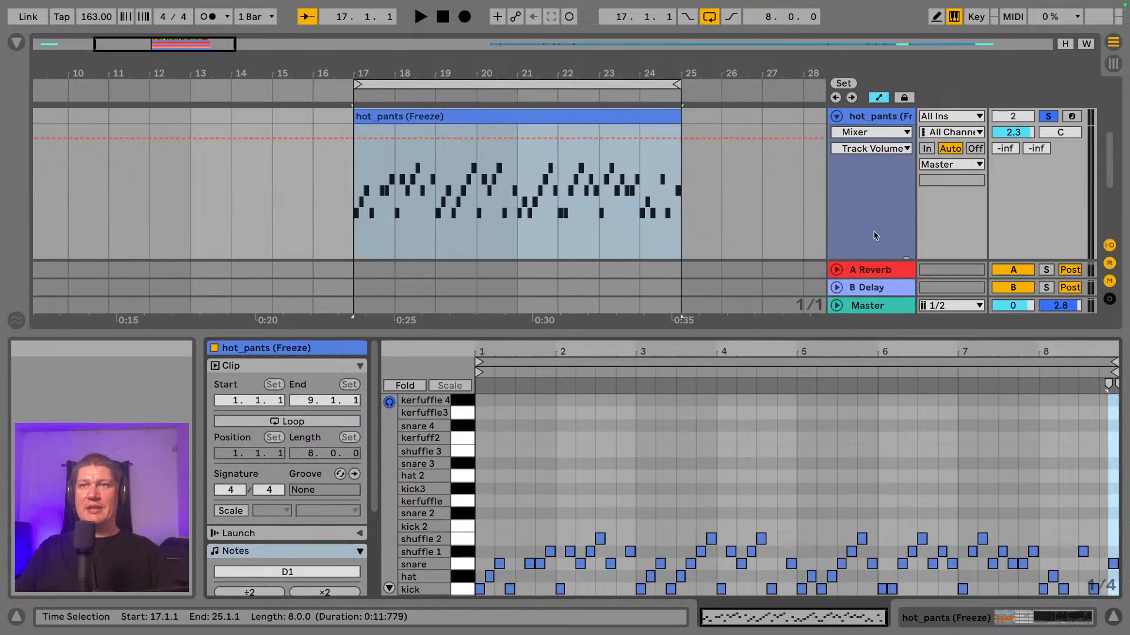
{"action": "scroll", "coordinate": [519, 113], "scroll_direction": "left", "scroll_amount": 3}
{"action": "key", "text": "space"}
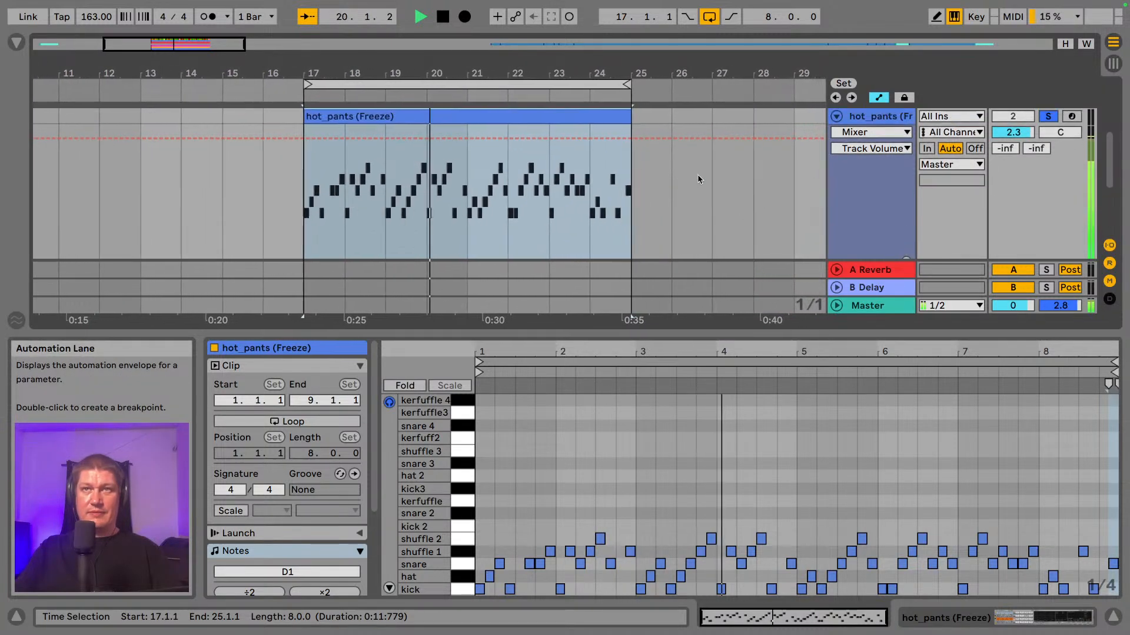
{"action": "scroll", "coordinate": [866, 167], "scroll_direction": "down", "scroll_amount": 1}
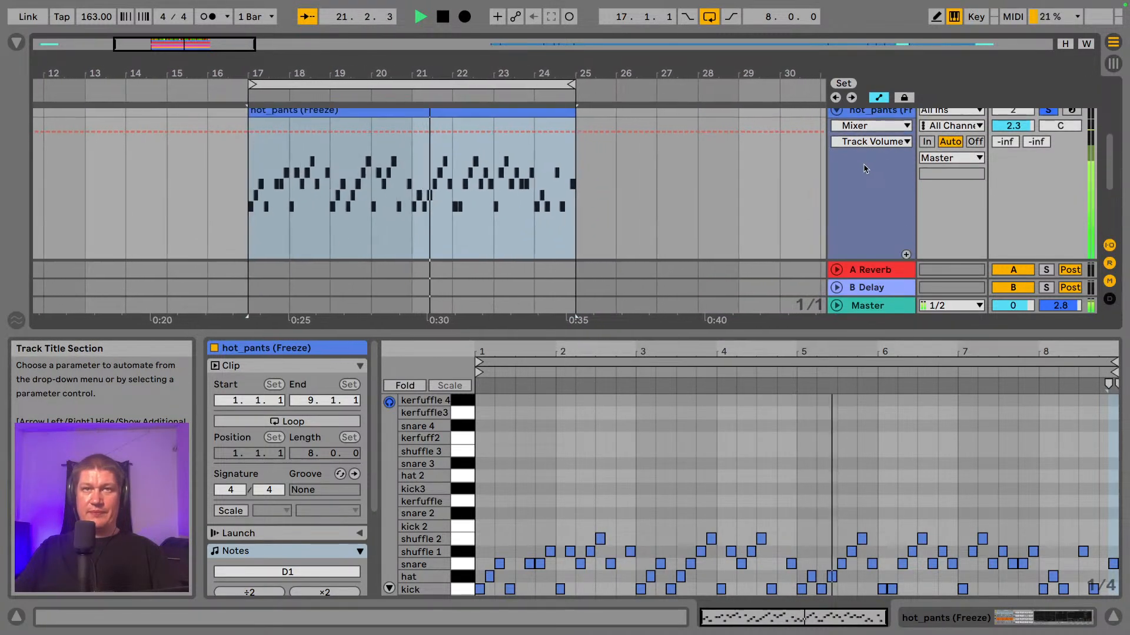
{"action": "key", "text": "alt+super+l"}
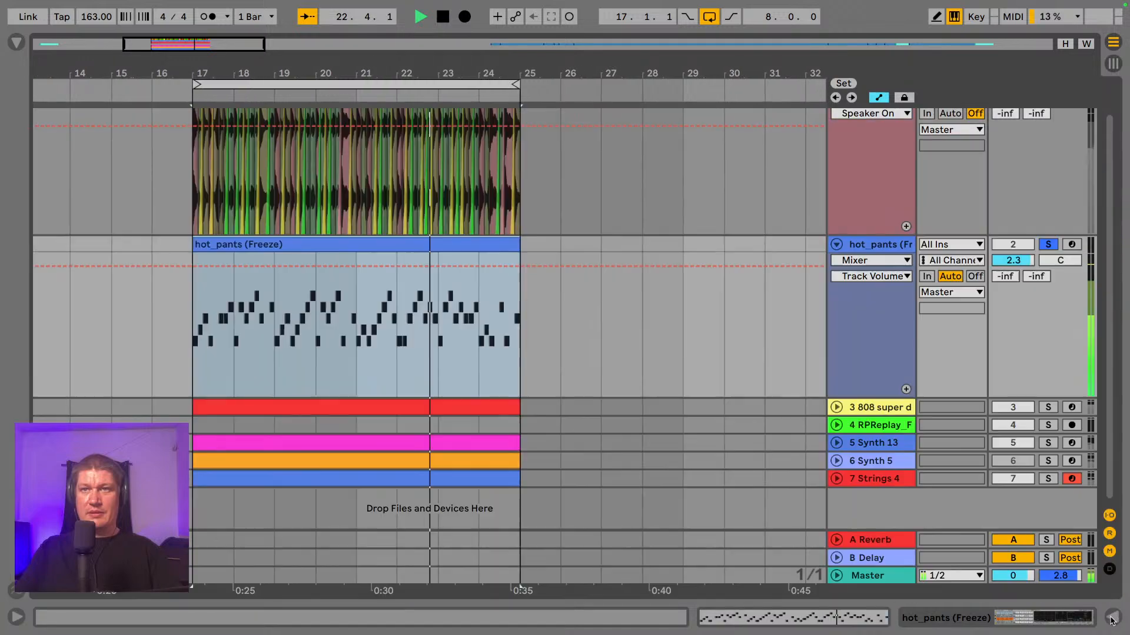
{"action": "key", "text": "space"}
- Solo the 808 super dope track and show its device chain, followed by the hot_pants clip's devices
{"action": "left_click", "coordinate": [1056, 407]}
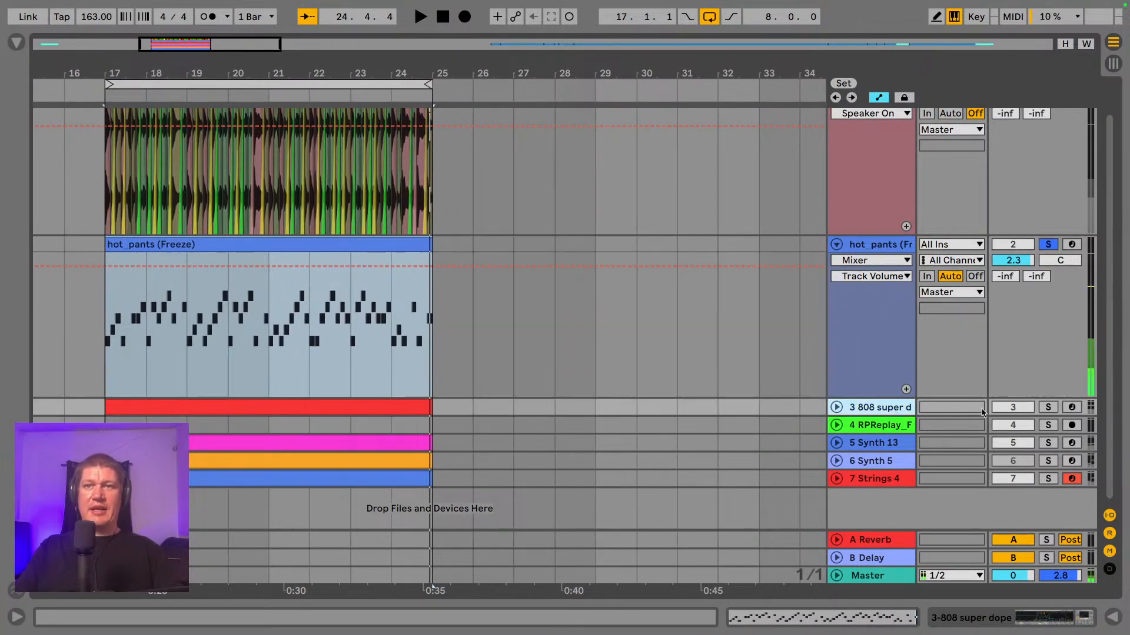
{"action": "left_click", "coordinate": [1054, 408]}
{"action": "left_click", "coordinate": [300, 406]}
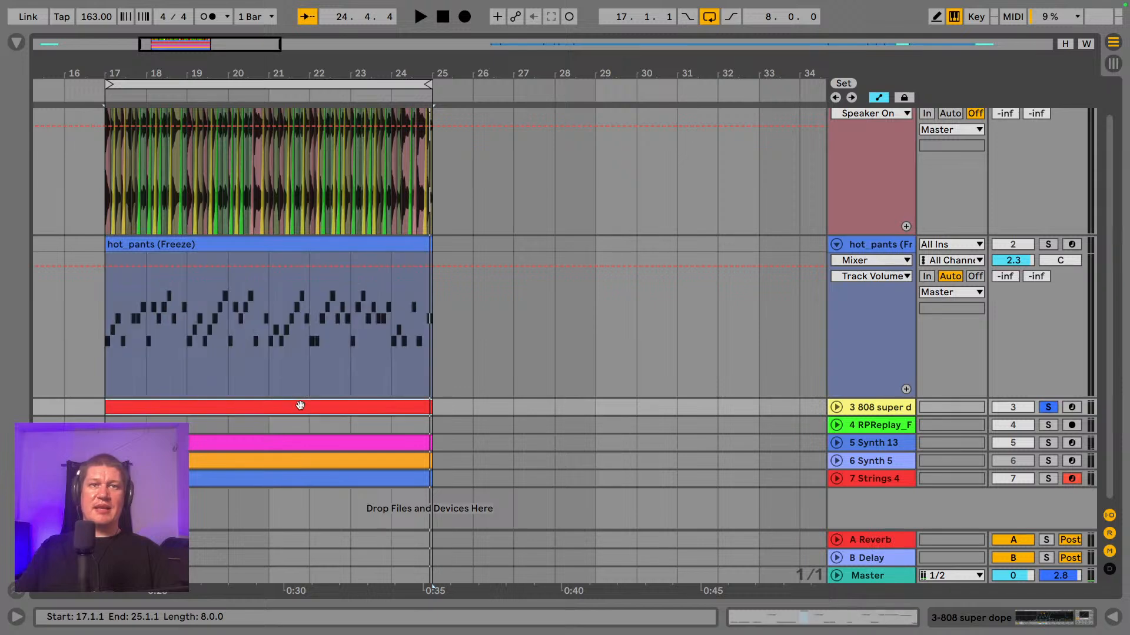
{"action": "left_click", "coordinate": [972, 619]}
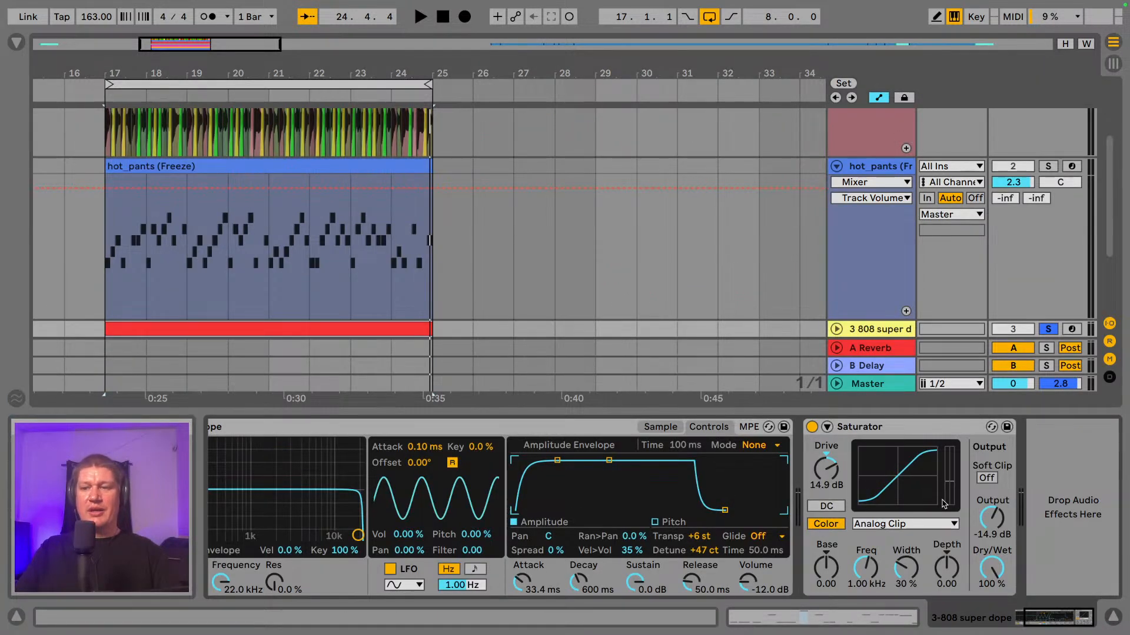
{"action": "left_click", "coordinate": [175, 167]}
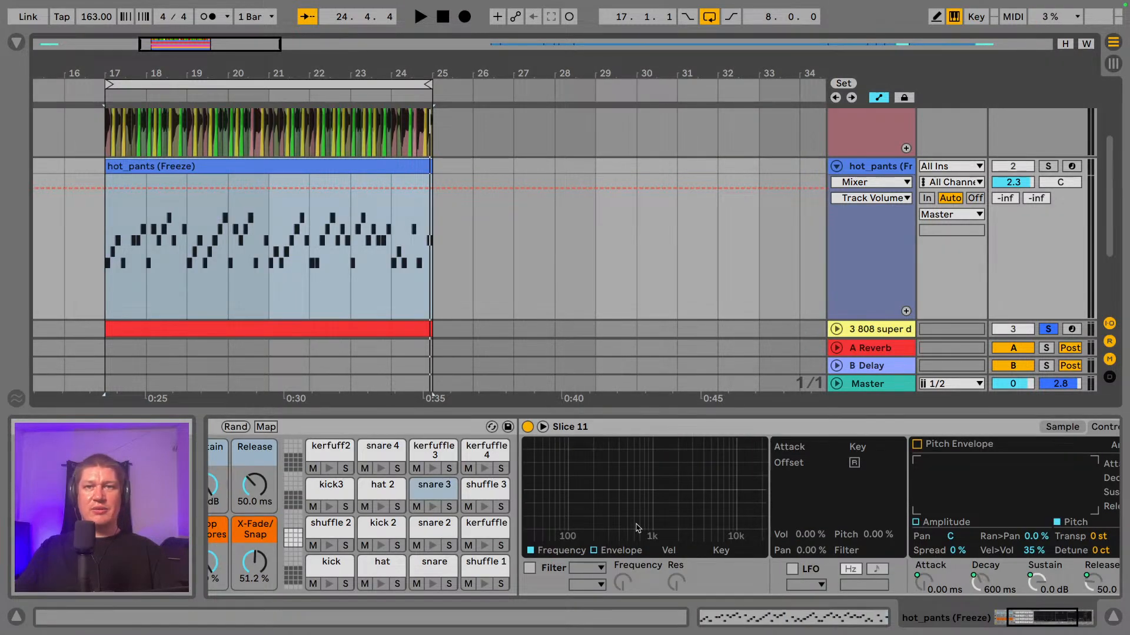
- Review the hot_pants clip's macro controls, its notes in the note editor, and its drum rack again
{"action": "left_click", "coordinate": [1050, 629]}
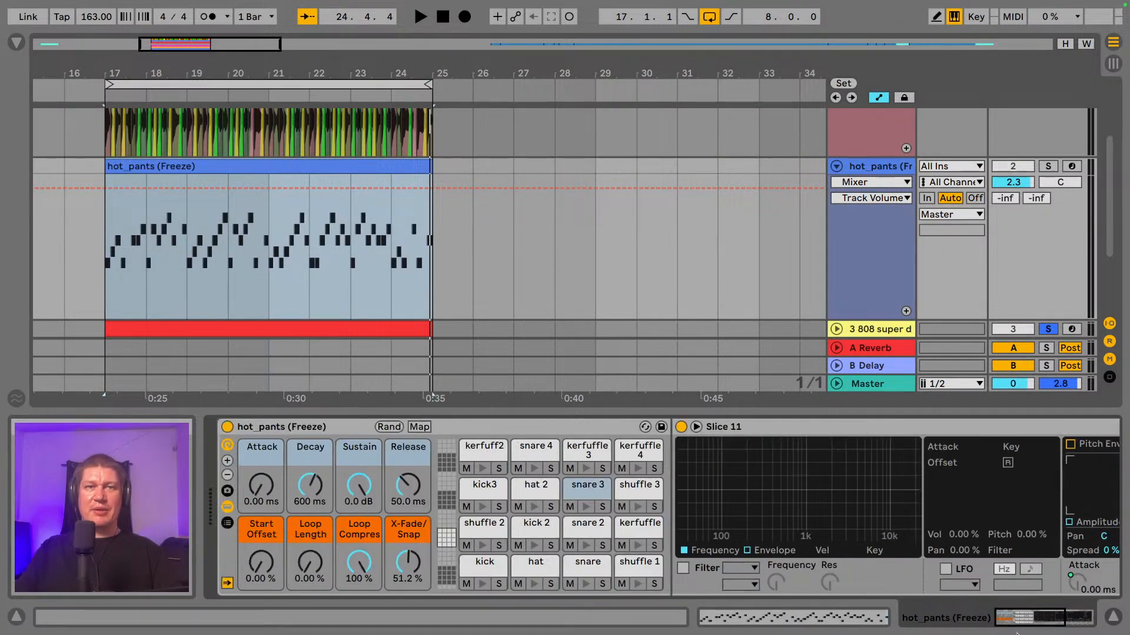
{"action": "left_click", "coordinate": [244, 237]}
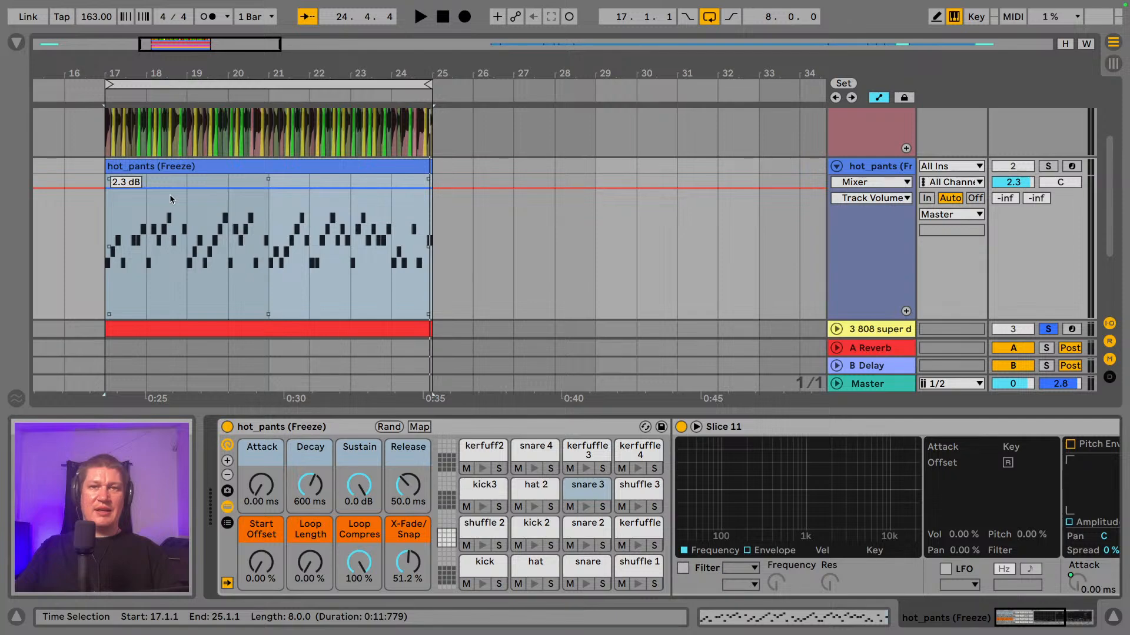
{"action": "double_click", "coordinate": [184, 171]}
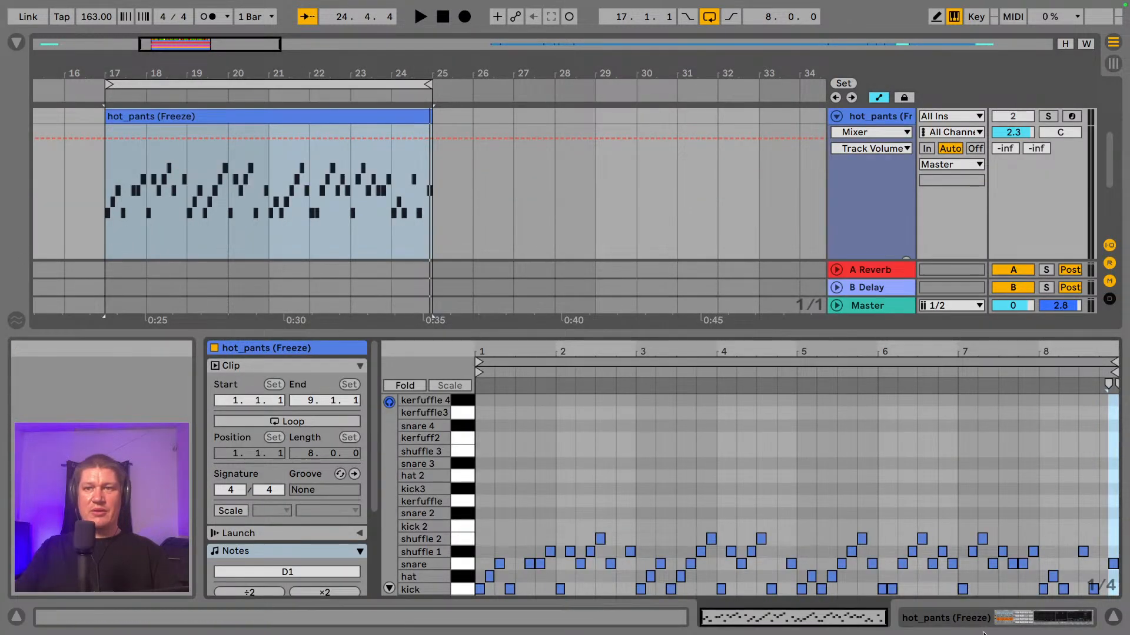
{"action": "key", "text": "shift+Tab"}
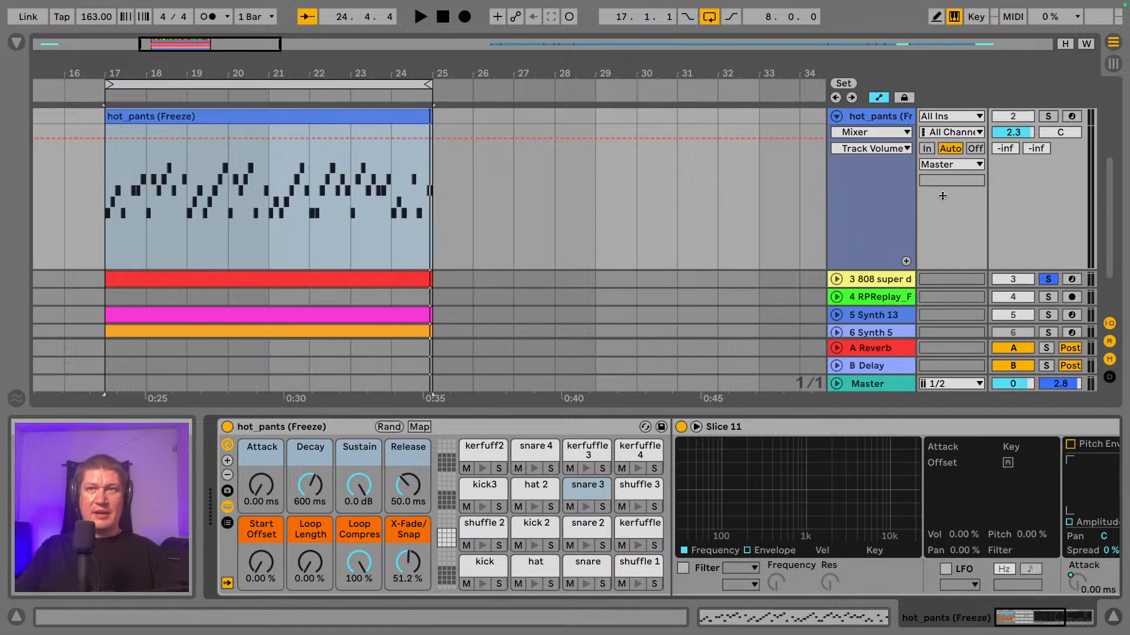
{"action": "scroll", "coordinate": [891, 303], "scroll_direction": "down", "scroll_amount": 3}
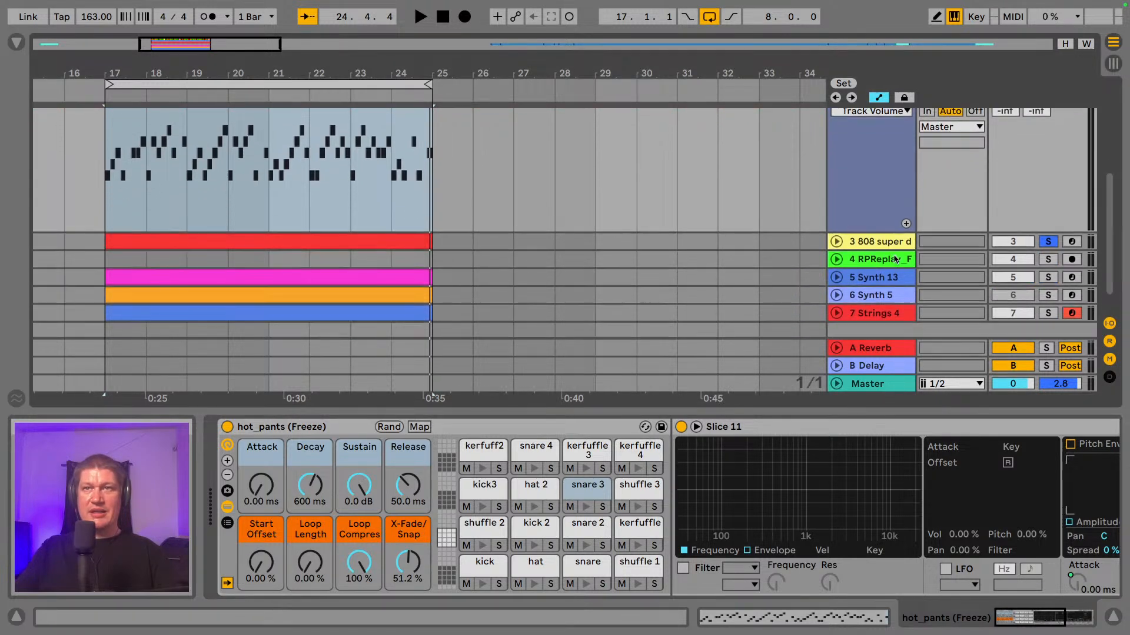
- Audition the soloed 808 super dope track with its amplitude attack at 0.00 ms, and again at 33.4 ms
{"action": "left_click", "coordinate": [868, 246]}
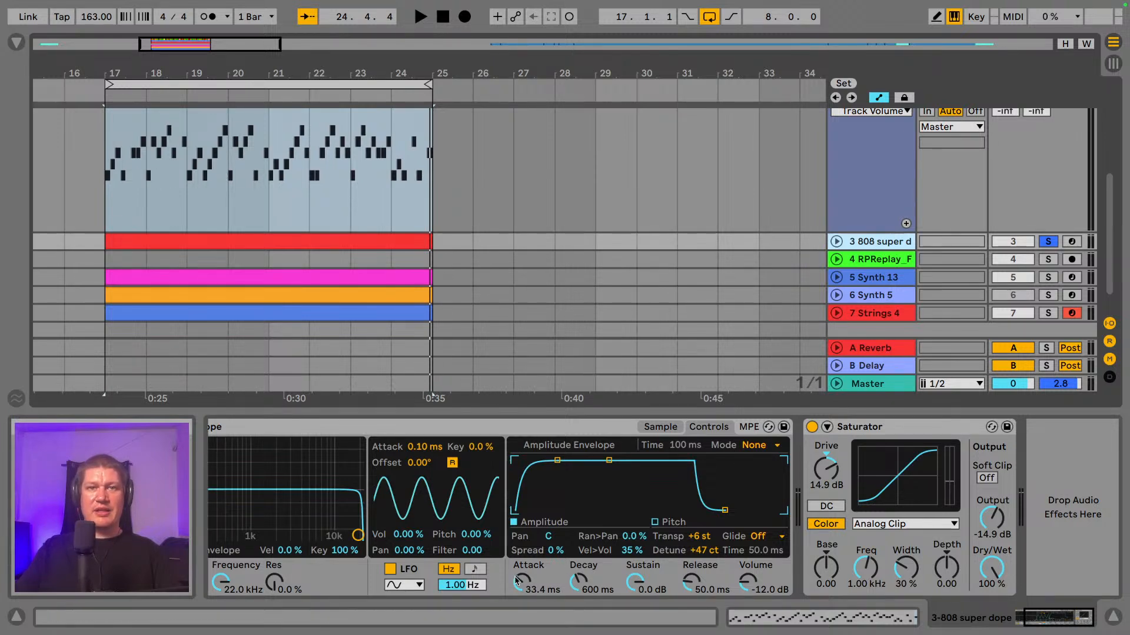
{"action": "left_click_drag", "start_coordinate": [518, 582], "coordinate": [518, 611]}
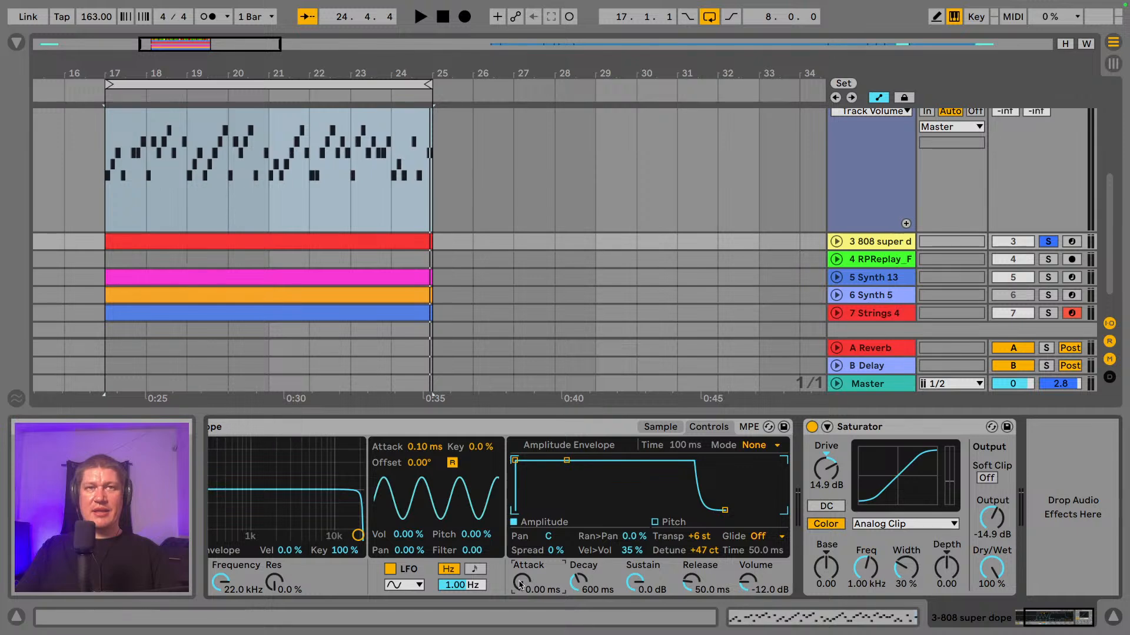
{"action": "key", "text": "space"}
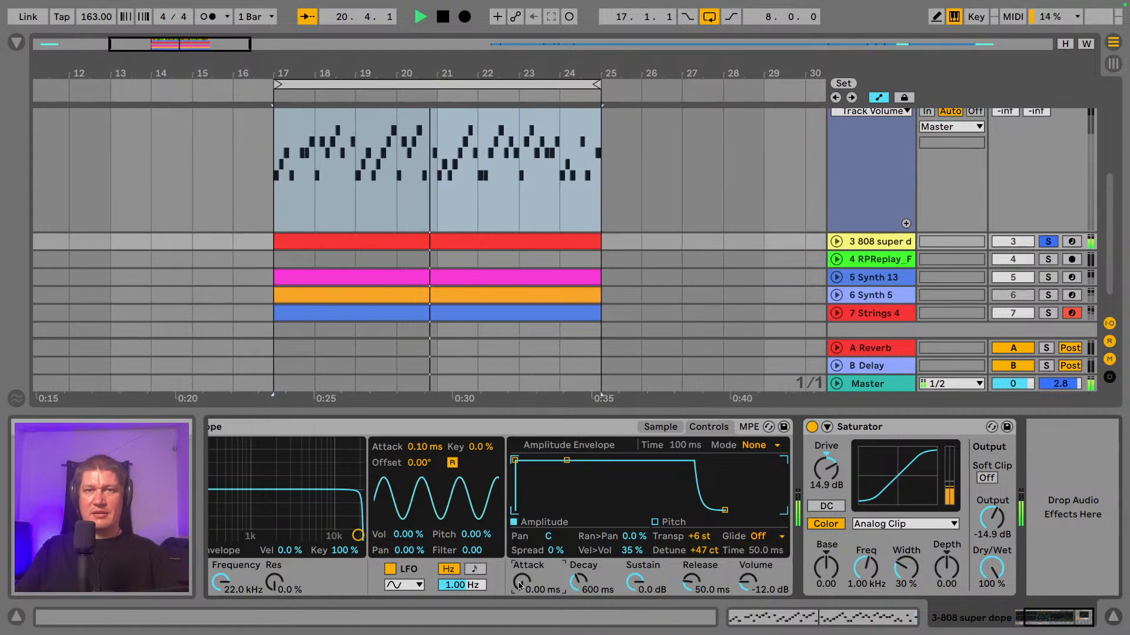
{"action": "key", "text": "space"}
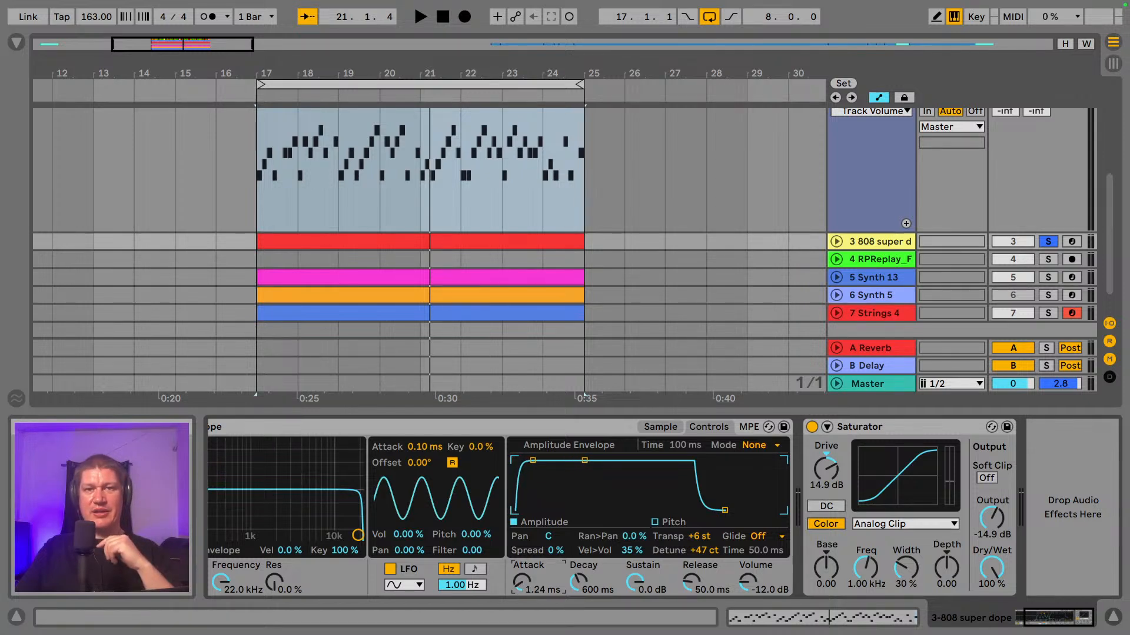
{"action": "left_click_drag", "start_coordinate": [522, 582], "coordinate": [521, 565]}
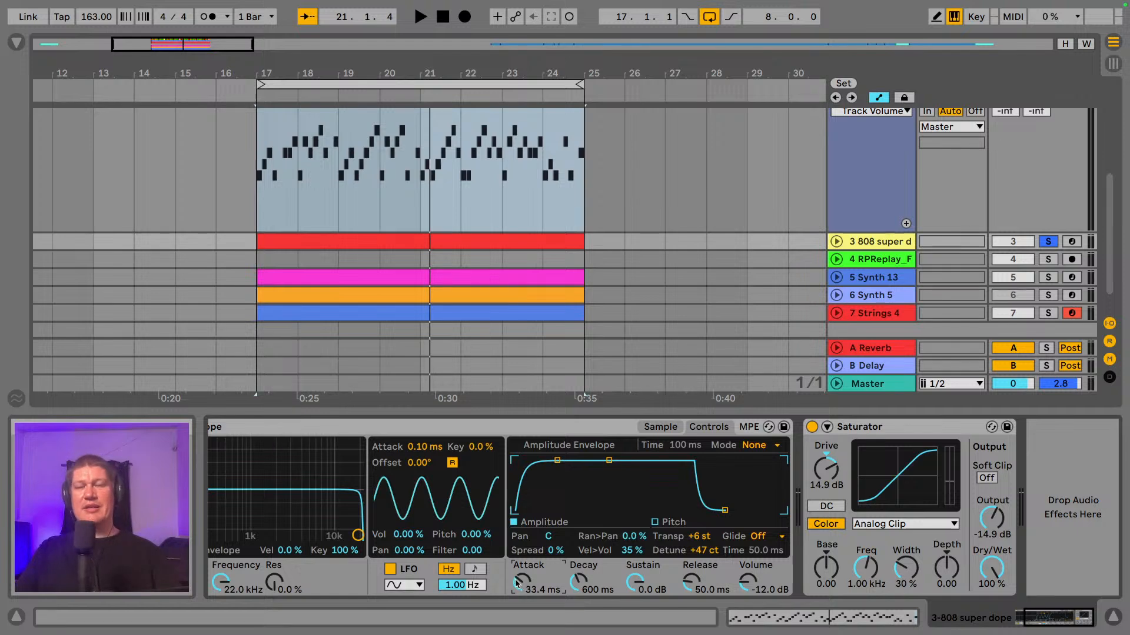
{"action": "key", "text": "space"}
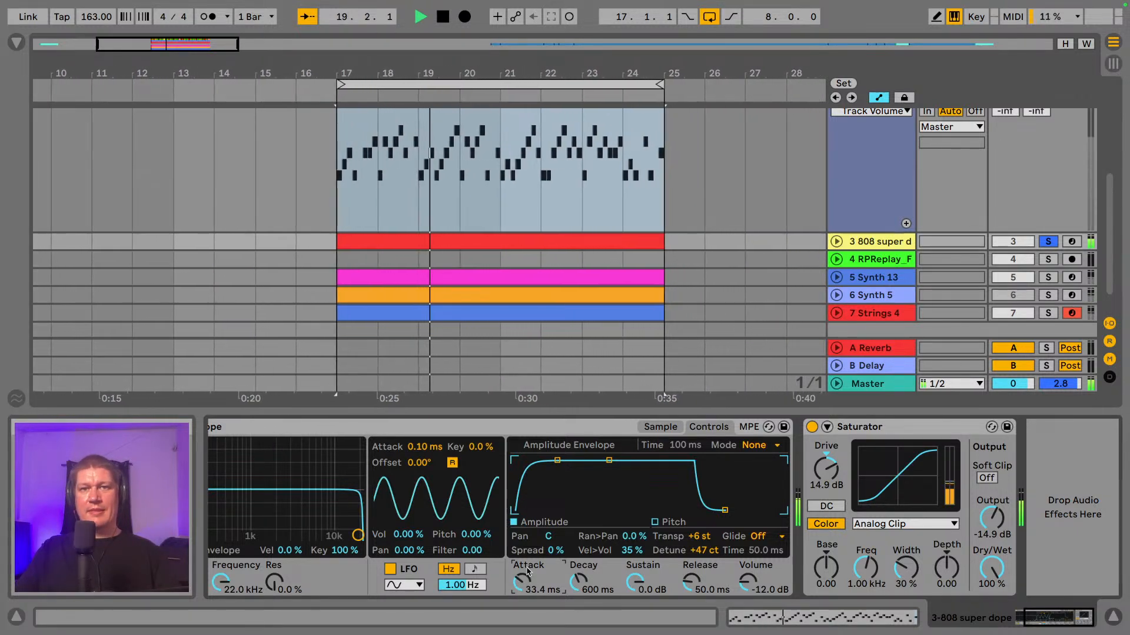
{"action": "key", "text": "space"}
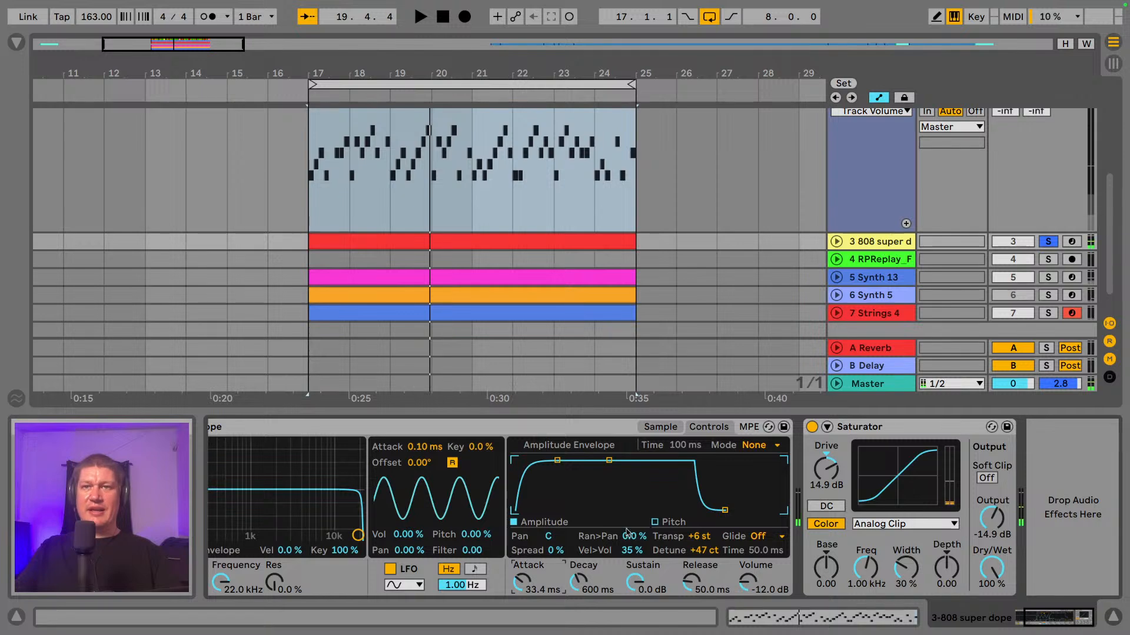
- Hide the device view and play the amen_brother, hot_pants and 808 tracks soloed together from bar 17
{"action": "left_click", "coordinate": [1110, 617]}
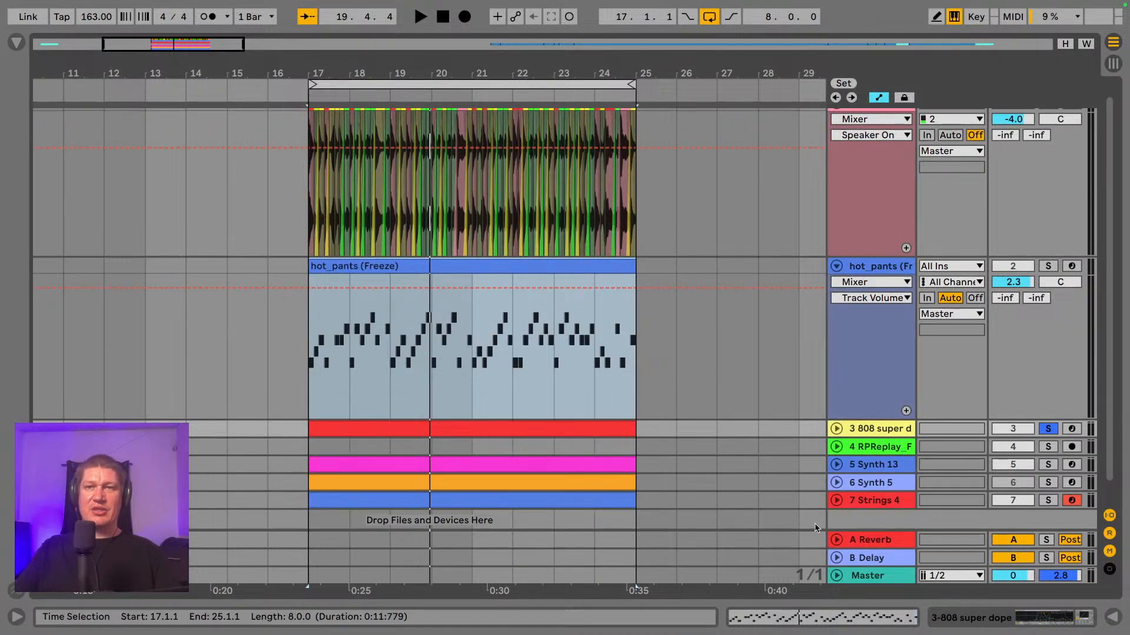
{"action": "scroll", "coordinate": [924, 468], "scroll_direction": "up", "scroll_amount": 1}
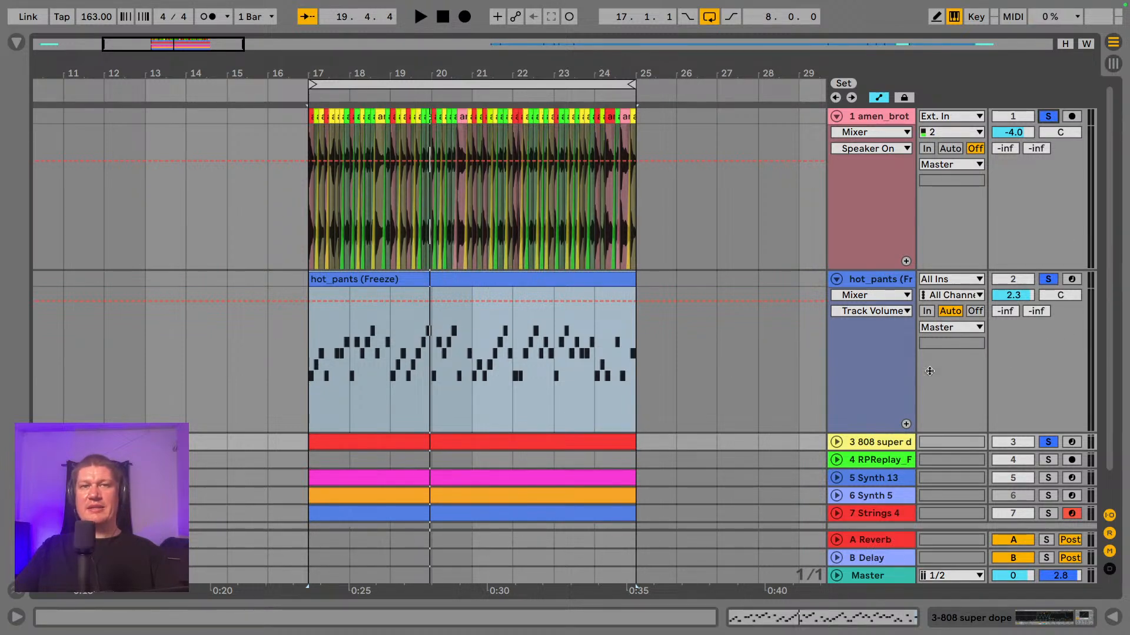
{"action": "scroll", "coordinate": [929, 371], "scroll_direction": "down", "scroll_amount": 1}
{"action": "key", "text": "space"}
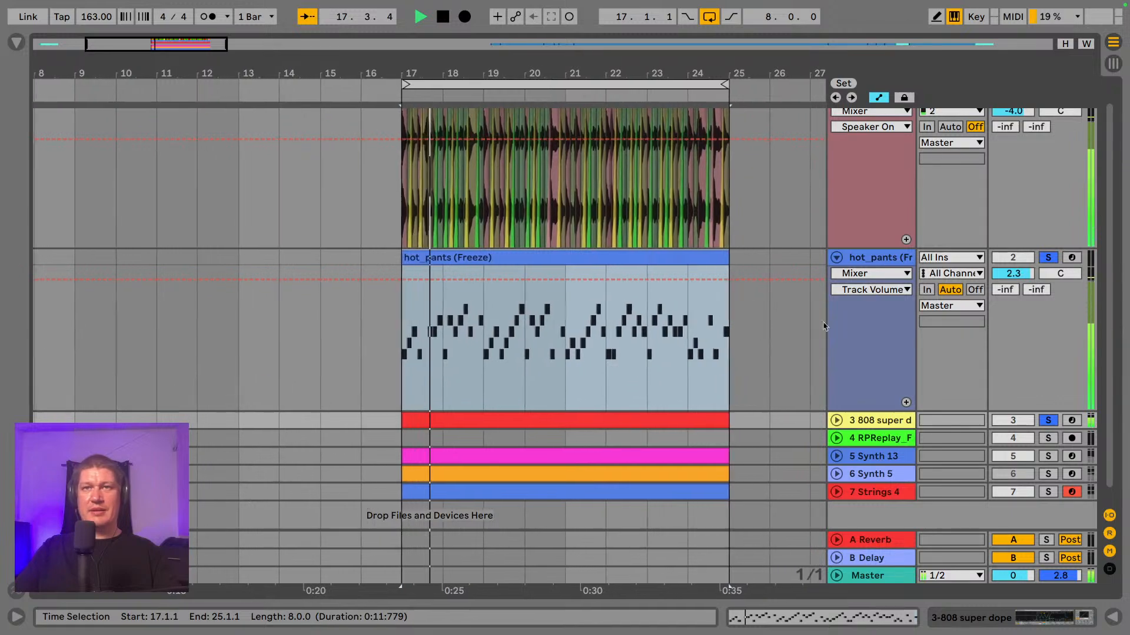
- Fold the hot_pants and amen_brother tracks while the loop plays, and stop playback
{"action": "left_click", "coordinate": [836, 258]}
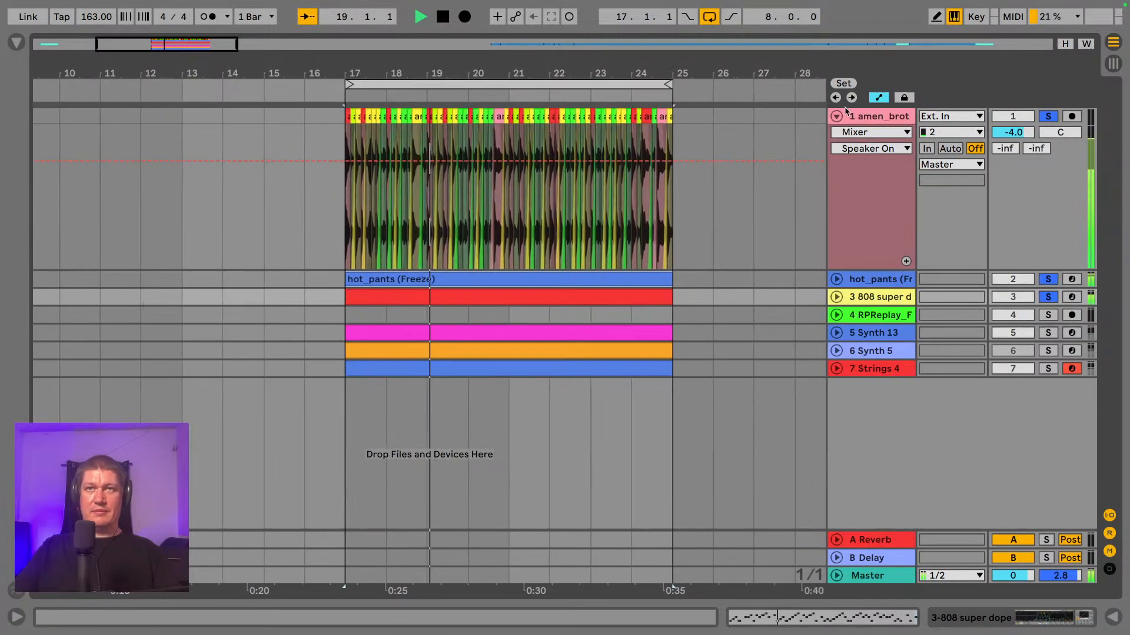
{"action": "left_click", "coordinate": [836, 116]}
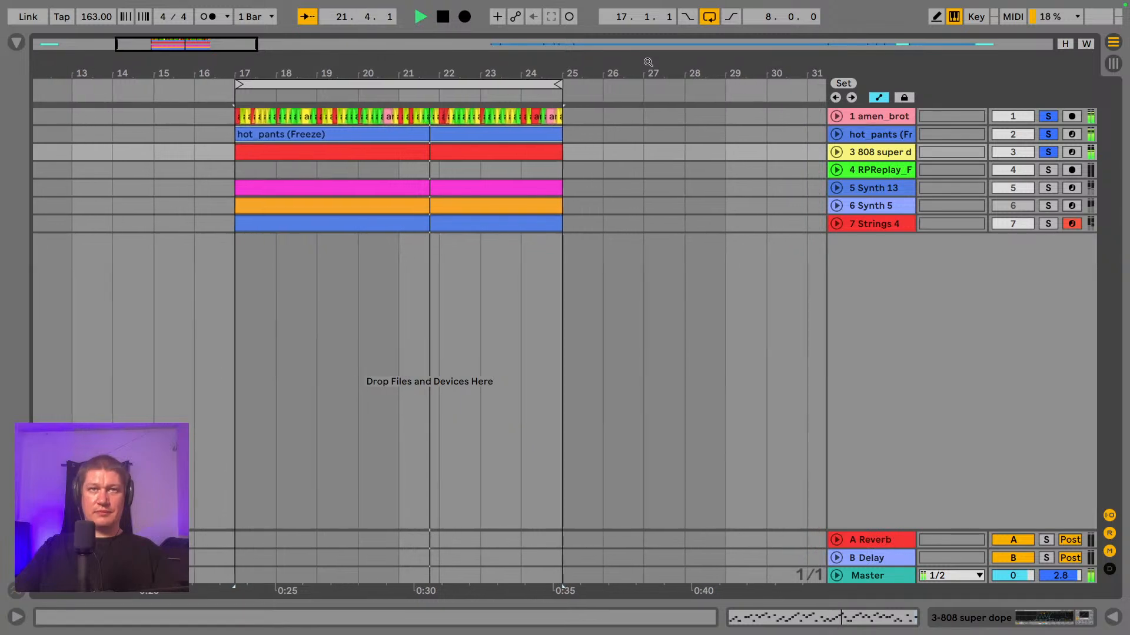
{"action": "left_click_drag", "start_coordinate": [648, 62], "coordinate": [612, 50]}
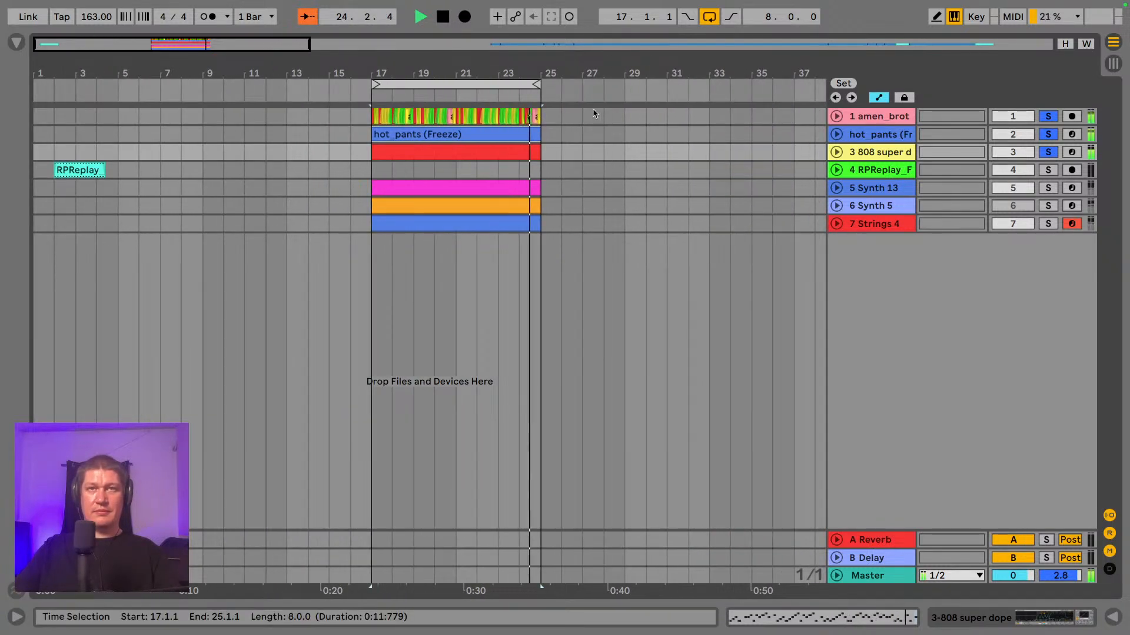
{"action": "key", "text": "space"}
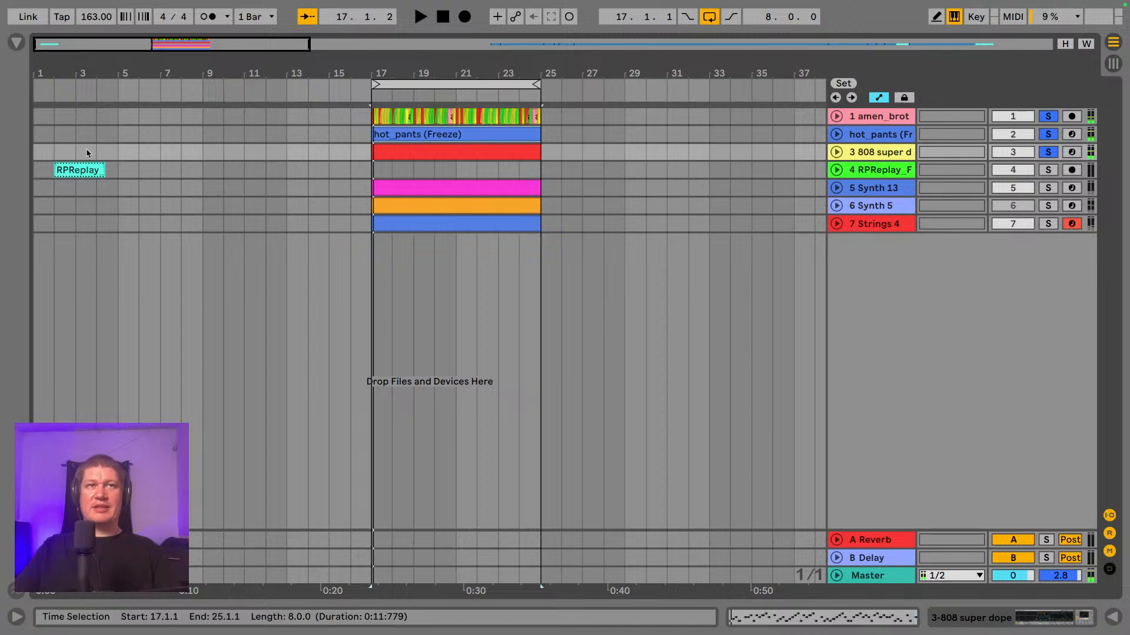
- Play the RPReplay clip at bar 2 with the solos on the drum and 808 tracks cleared
{"action": "left_click_drag", "start_coordinate": [595, 76], "coordinate": [727, 81]}
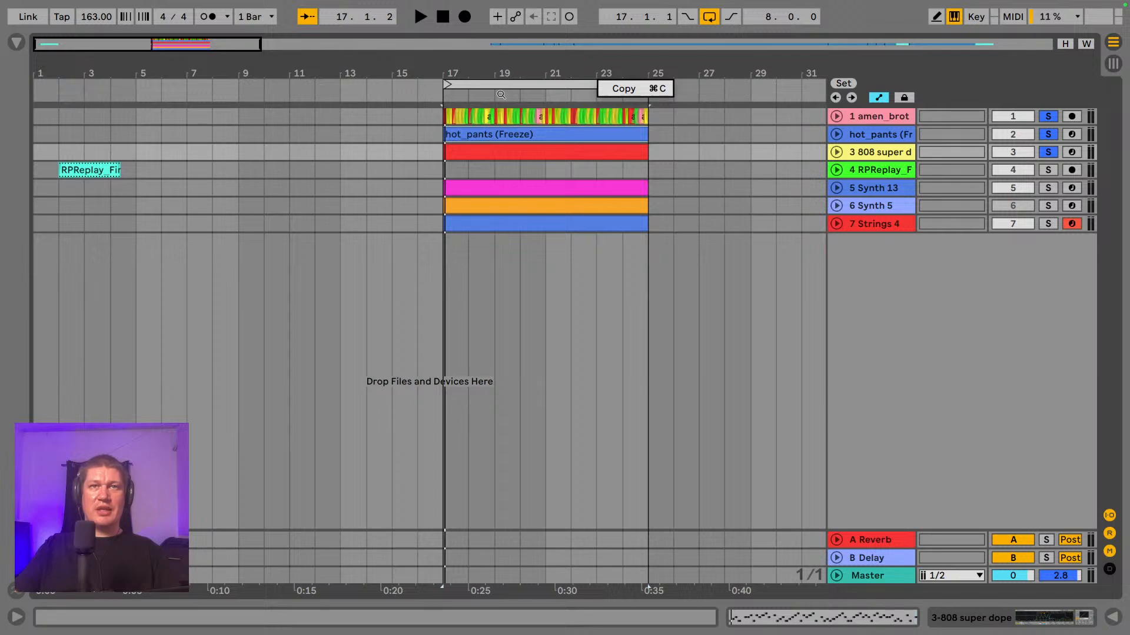
{"action": "left_click_drag", "start_coordinate": [296, 71], "coordinate": [496, 96]}
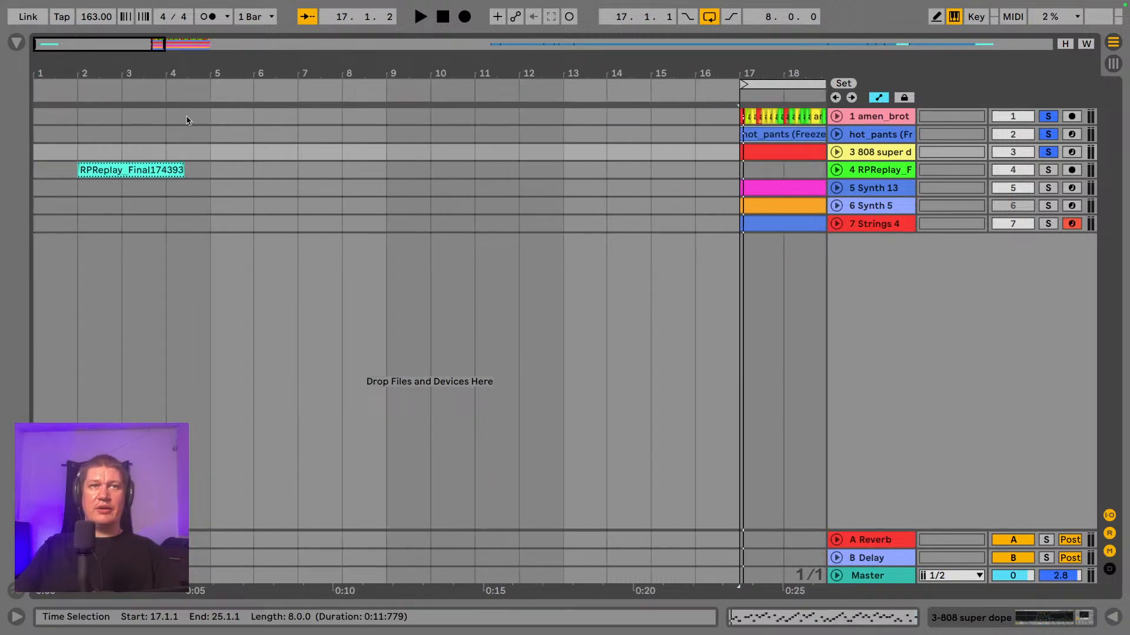
{"action": "left_click", "coordinate": [113, 172]}
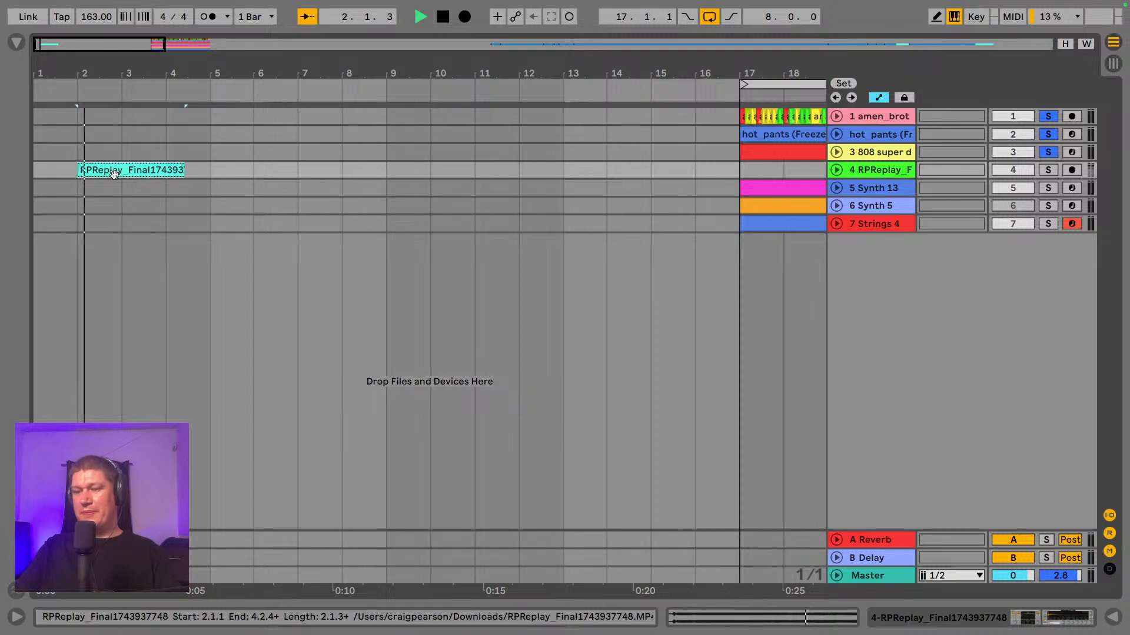
{"action": "key", "text": "space"}
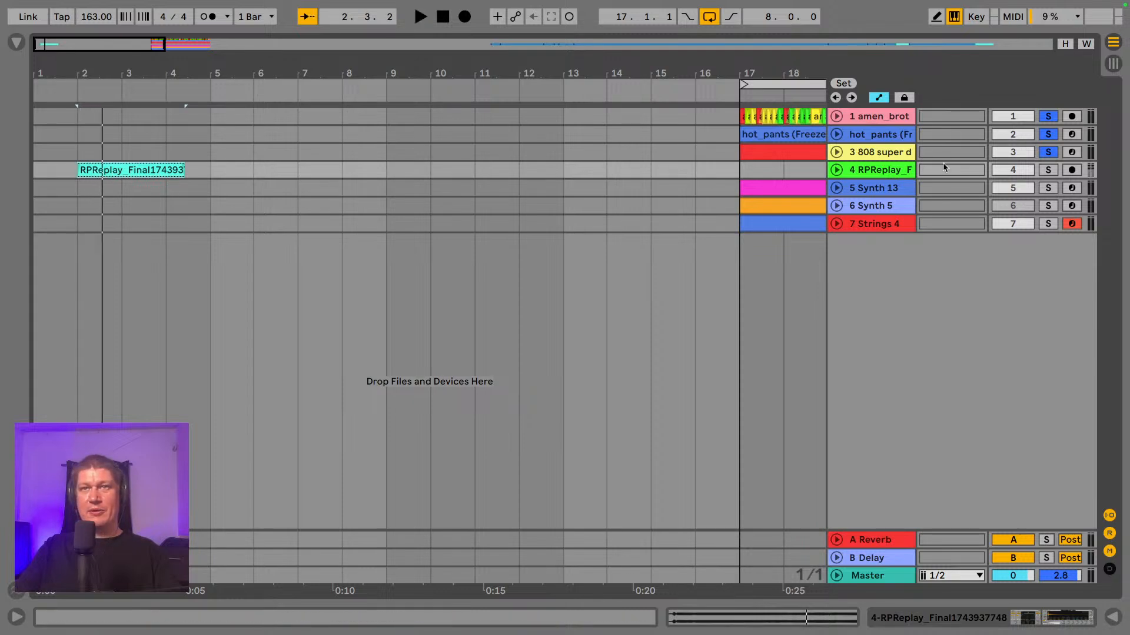
{"action": "left_click", "coordinate": [1048, 152]}
{"action": "key", "text": "space"}
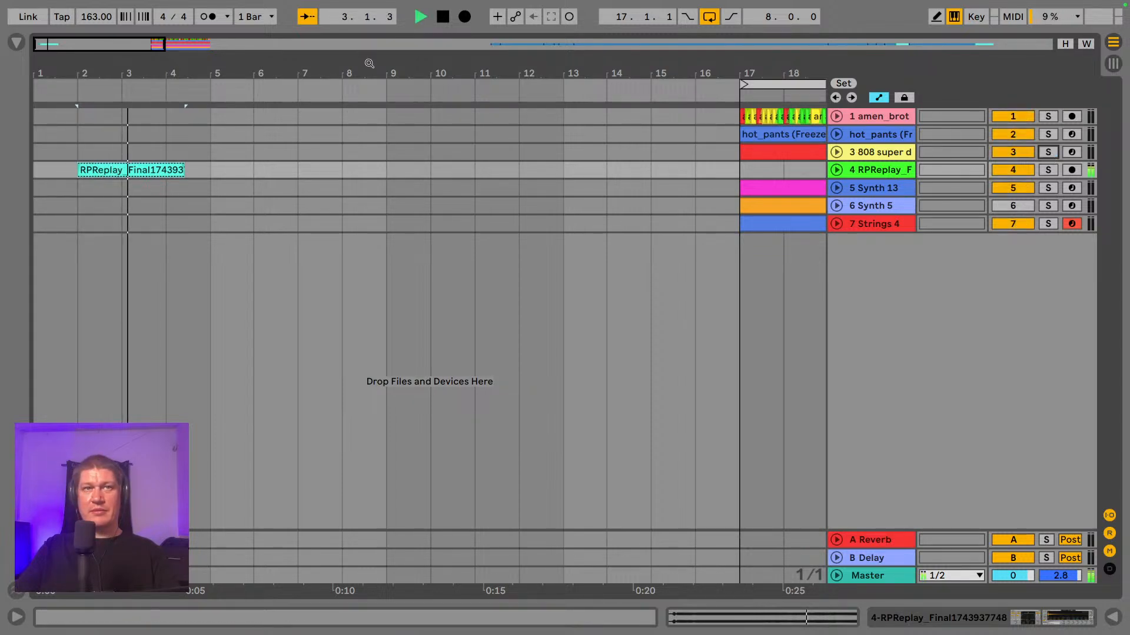
- Unfold the RPReplay track and audition its short highlighted clip around bar 117
{"action": "left_click_drag", "start_coordinate": [369, 63], "coordinate": [369, 52]}
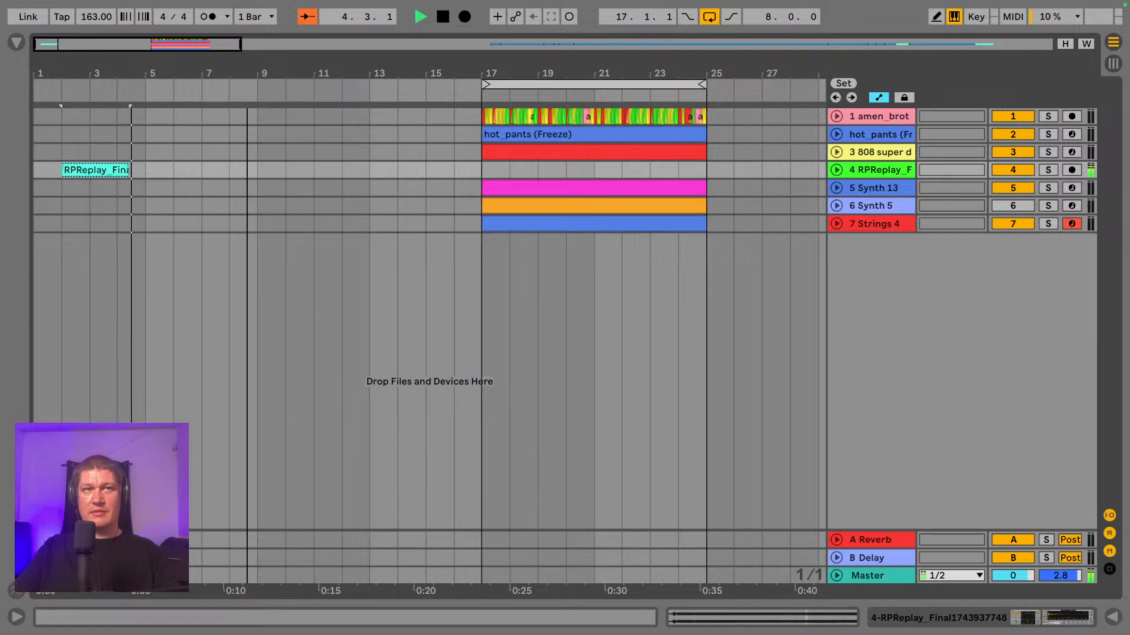
{"action": "left_click_drag", "start_coordinate": [247, 52], "coordinate": [77, 30]}
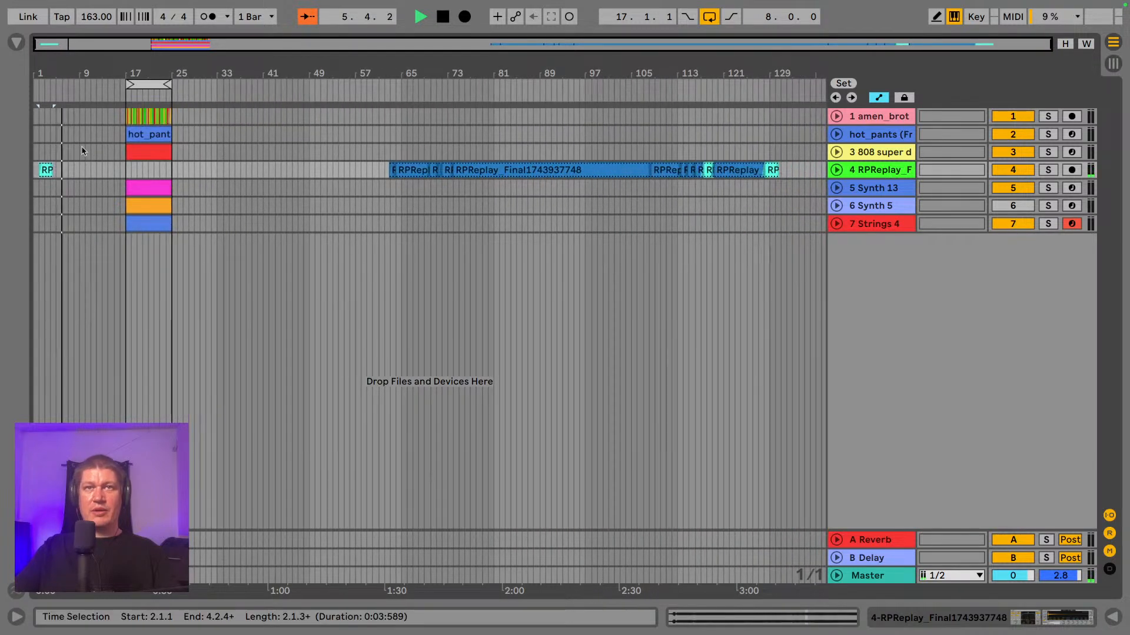
{"action": "key", "text": "space"}
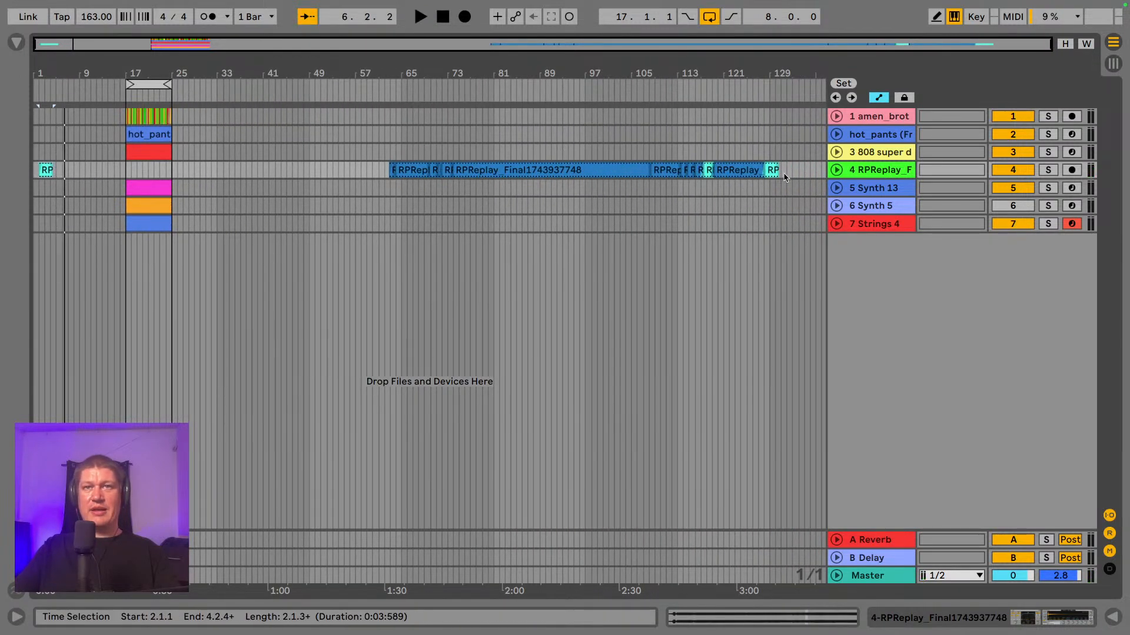
{"action": "left_click", "coordinate": [835, 172]}
{"action": "left_click", "coordinate": [707, 171]}
{"action": "key", "text": "space"}
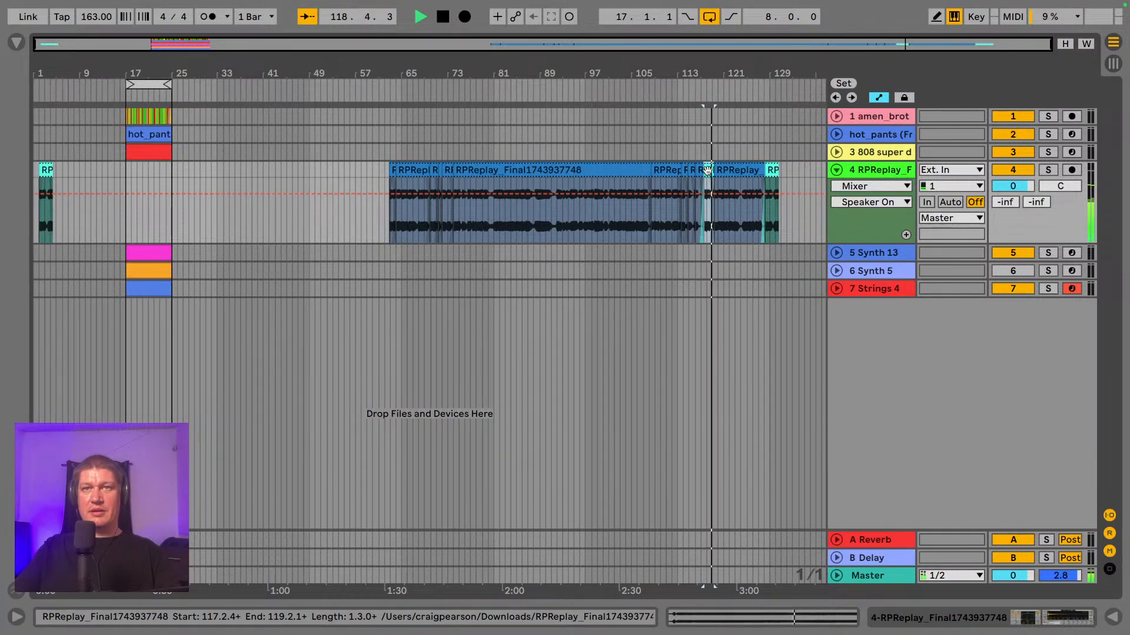
{"action": "key", "text": "space"}
- Set the arrangement's fixed grid to 4 bars
{"action": "right_click", "coordinate": [240, 220]}
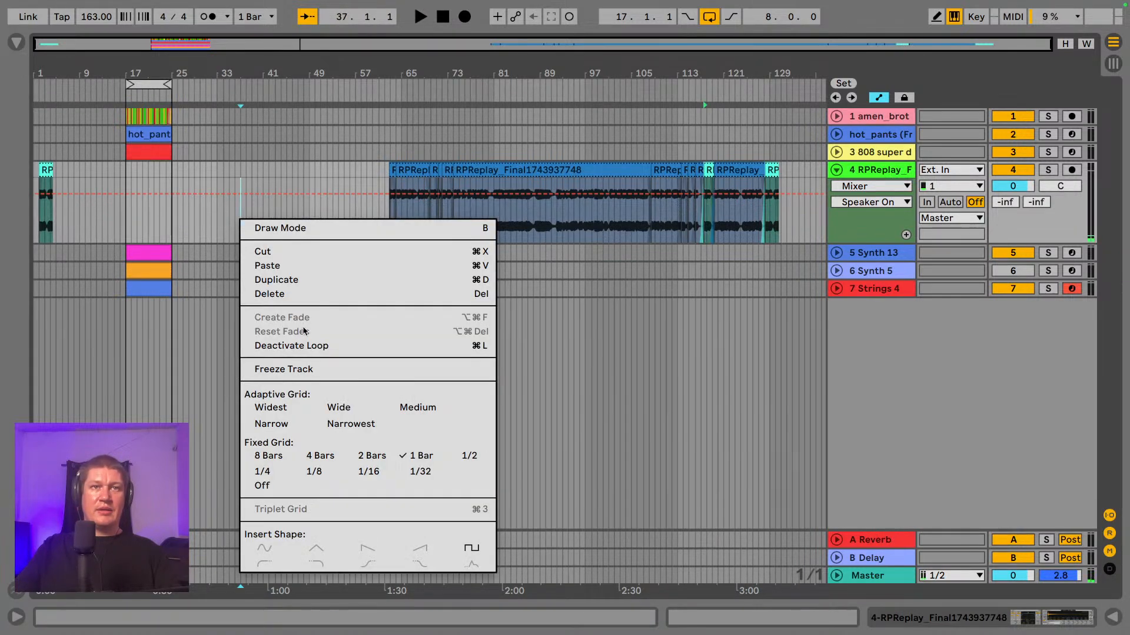
{"action": "left_click", "coordinate": [323, 455]}
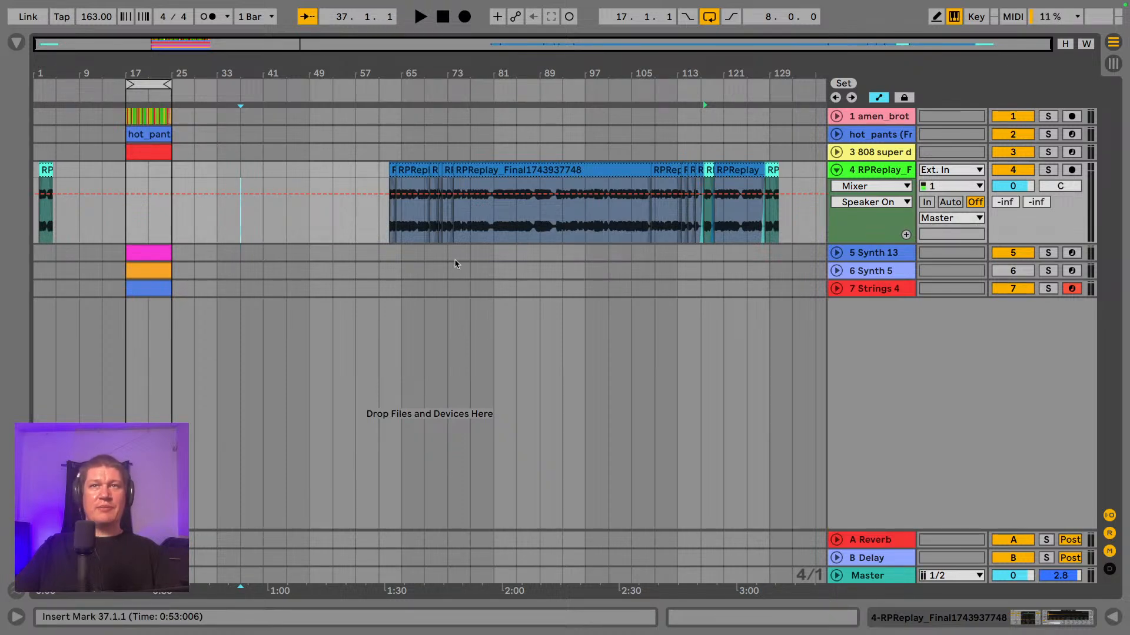
- Solo the Synth 13 track and play its clip from bar 17 on its own
{"action": "left_click_drag", "start_coordinate": [166, 66], "coordinate": [553, 193]}
{"action": "left_click", "coordinate": [1051, 250]}
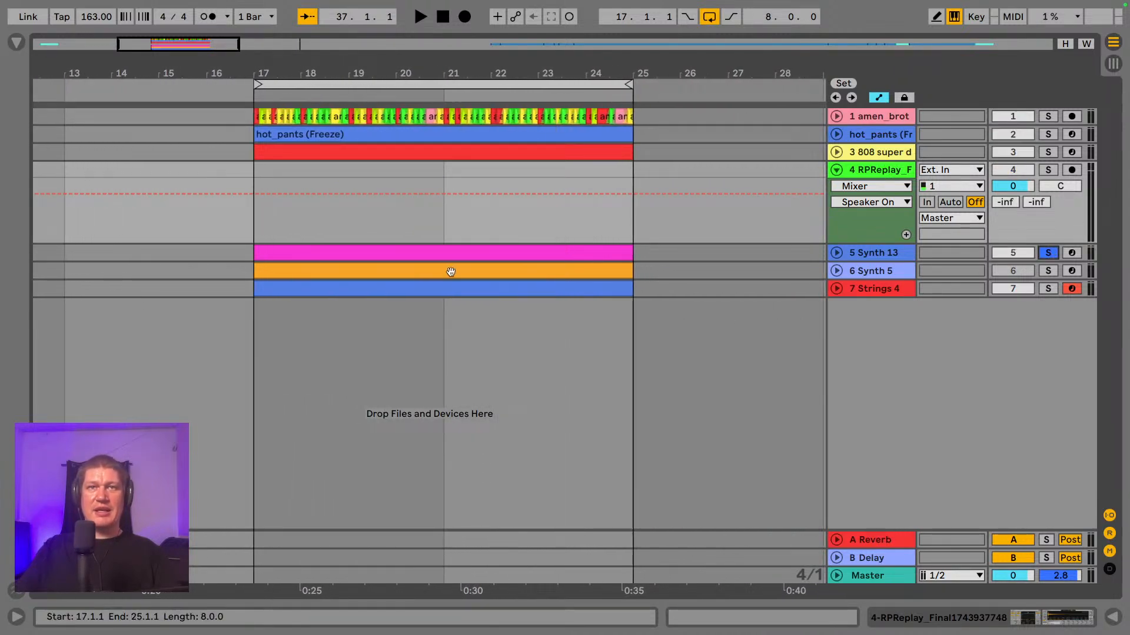
{"action": "left_click", "coordinate": [400, 253]}
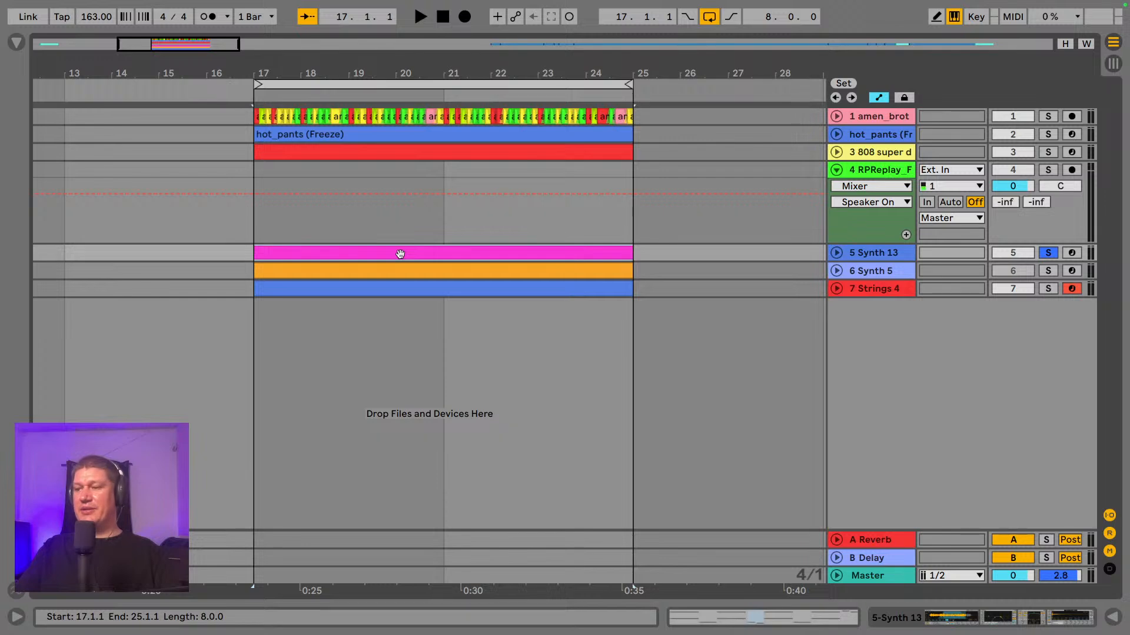
{"action": "key", "text": "space"}
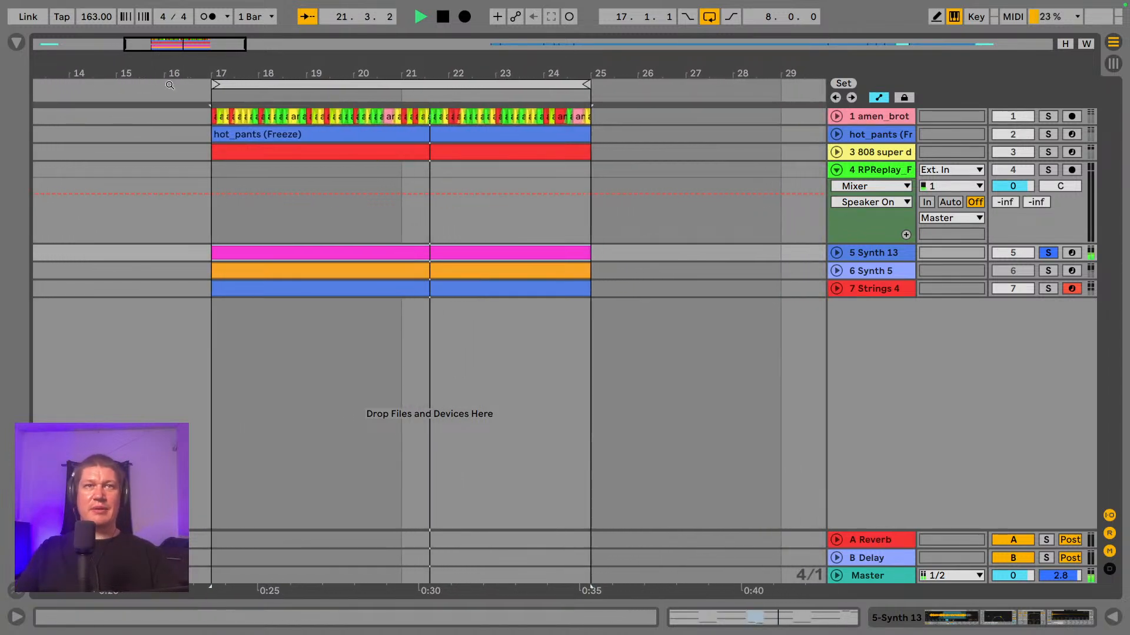
{"action": "key", "text": "space"}
- Solo the Synth 5 track and unfold it to show its notes
{"action": "left_click", "coordinate": [1049, 270]}
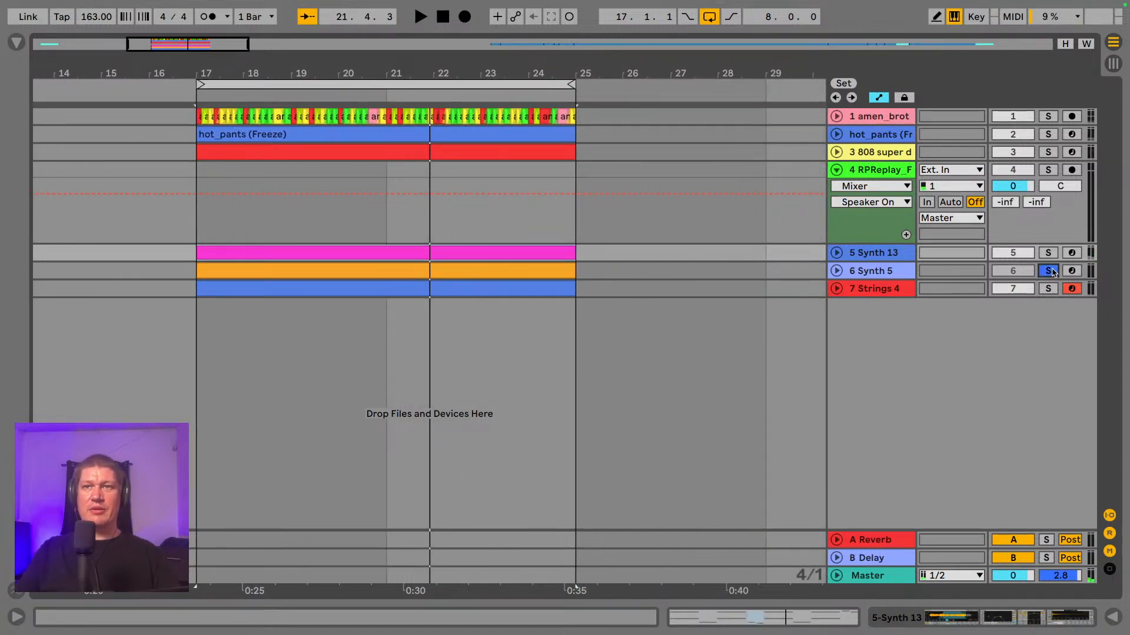
{"action": "left_click", "coordinate": [837, 270]}
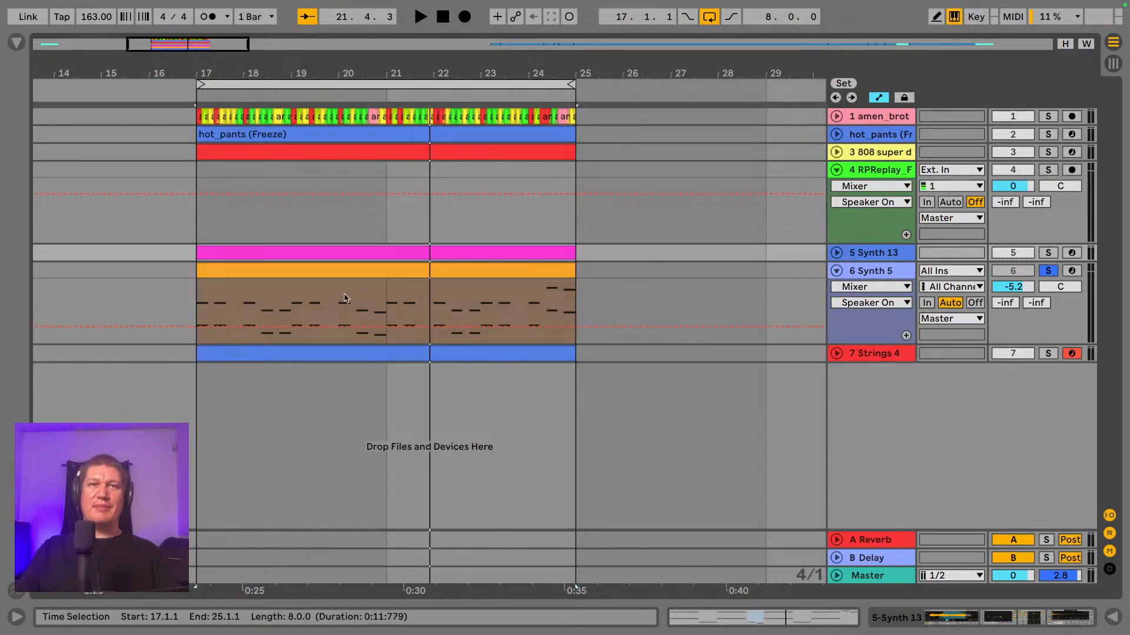
- Play the Synth 5 clip on its own from the 17–25 loop, stop playback and fold the track
{"action": "left_click", "coordinate": [346, 273]}
{"action": "key", "text": "space"}
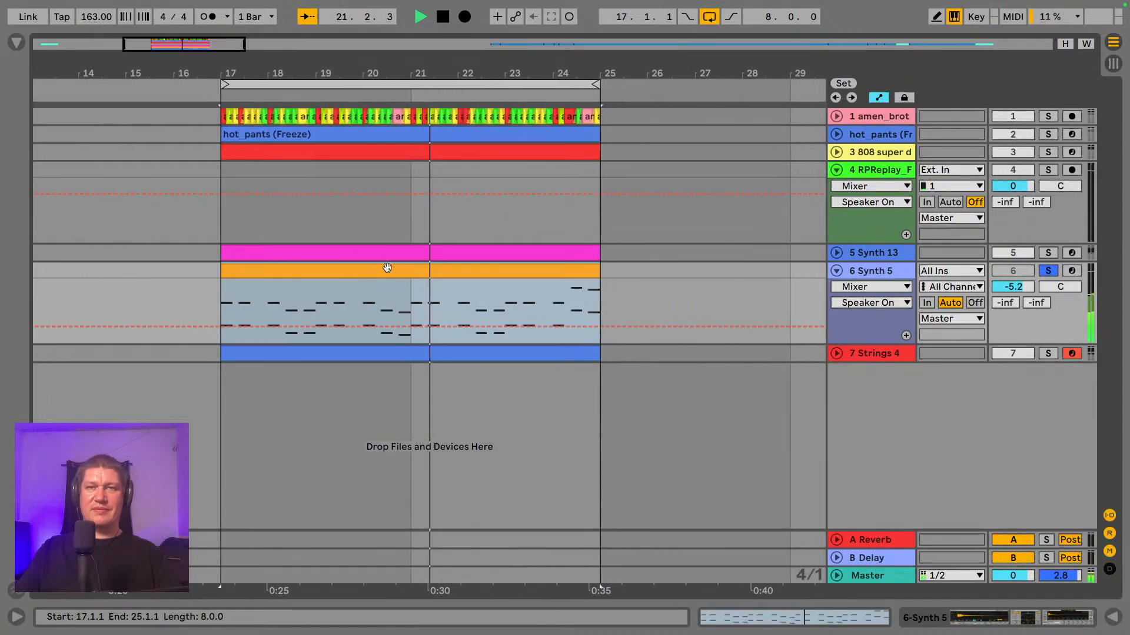
{"action": "left_click", "coordinate": [836, 272]}
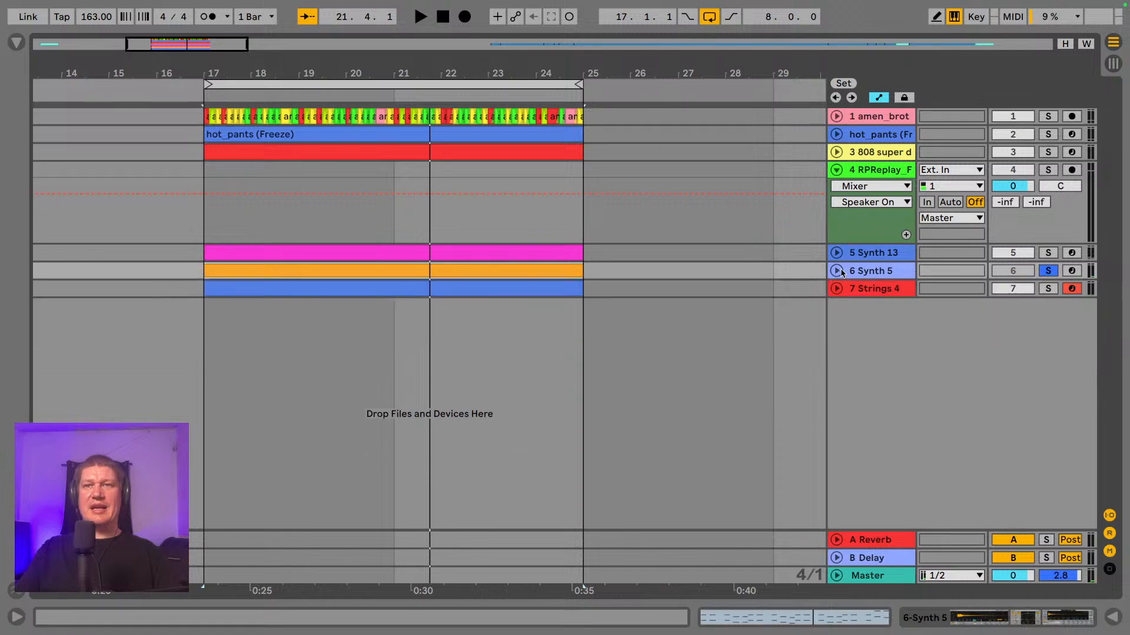
{"action": "left_click", "coordinate": [871, 275]}
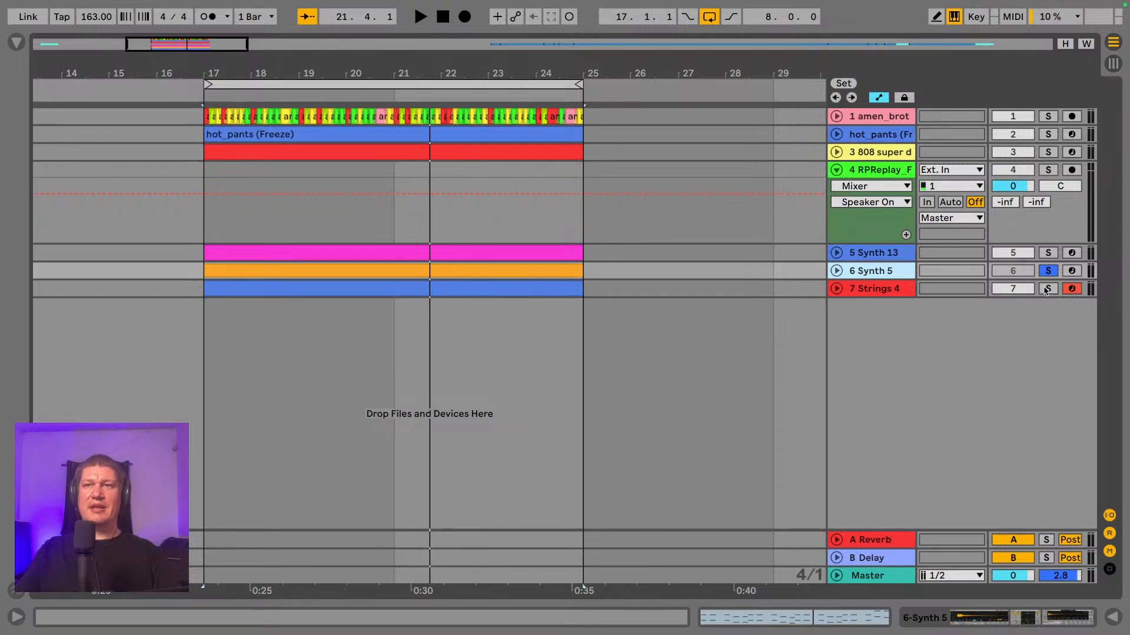
- Solo the Strings 4 track and play its clip on its own
{"action": "left_click", "coordinate": [876, 291]}
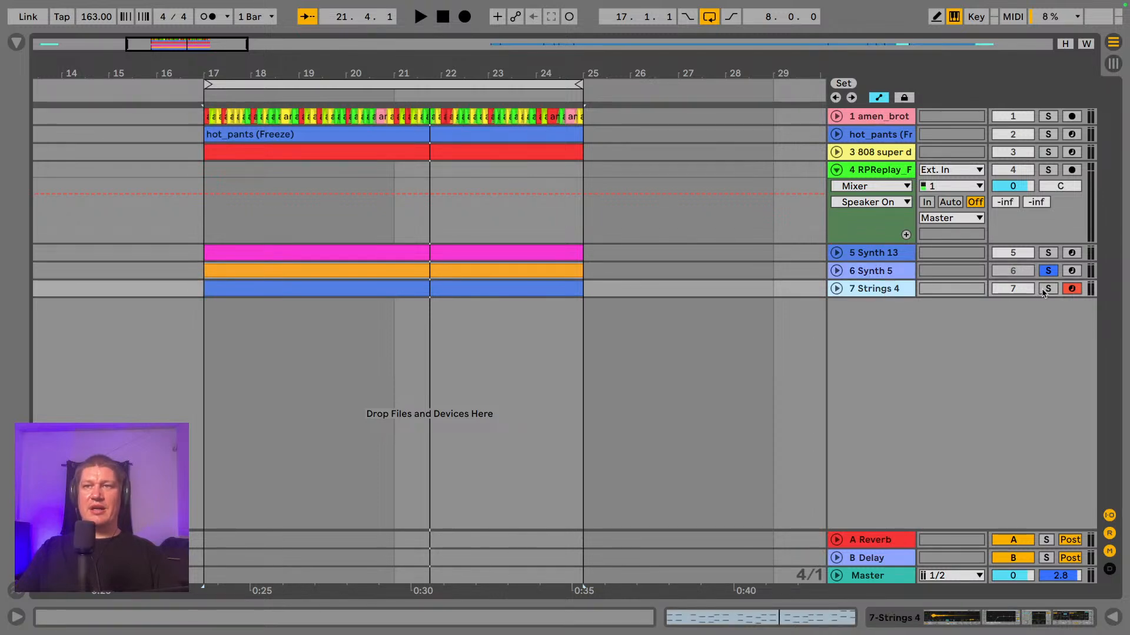
{"action": "left_click", "coordinate": [1048, 288]}
{"action": "left_click", "coordinate": [886, 291]}
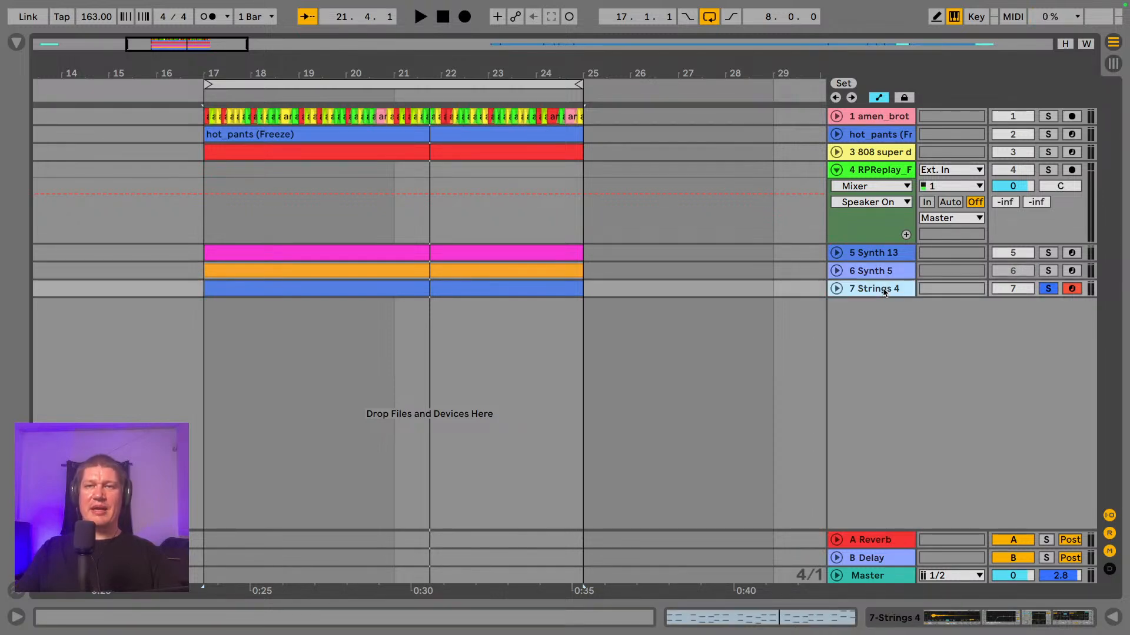
{"action": "key", "text": "space"}
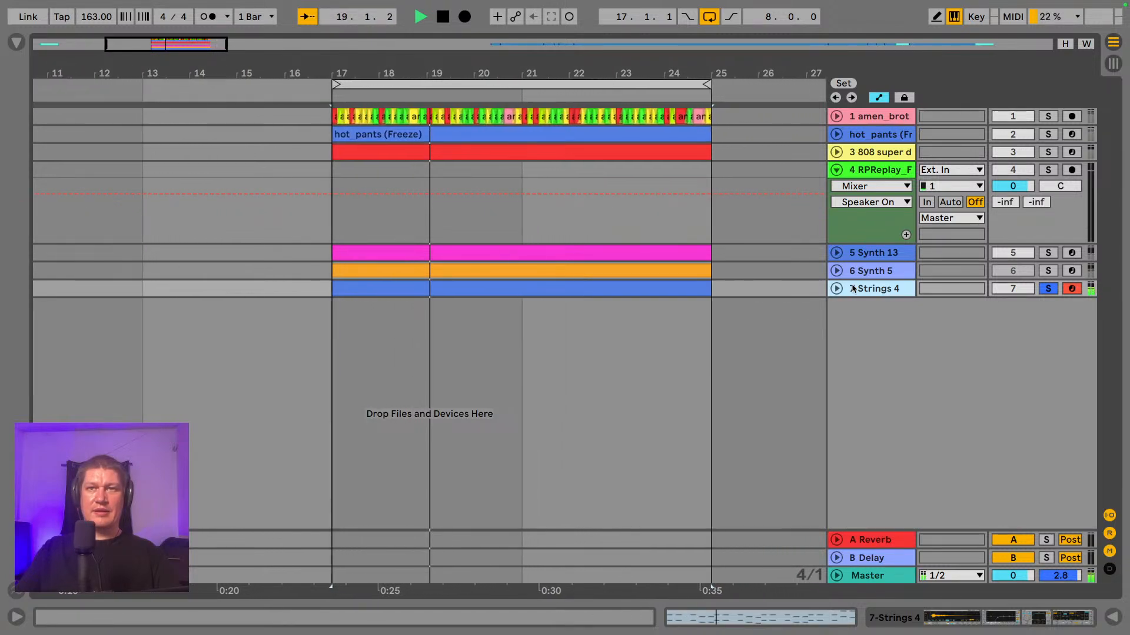
- Stop playback and audition Strings 11.wav and Strings 12.wav from the Strings folder of ZERO G - DISC 3 in the Production place
{"action": "left_click", "coordinate": [16, 42]}
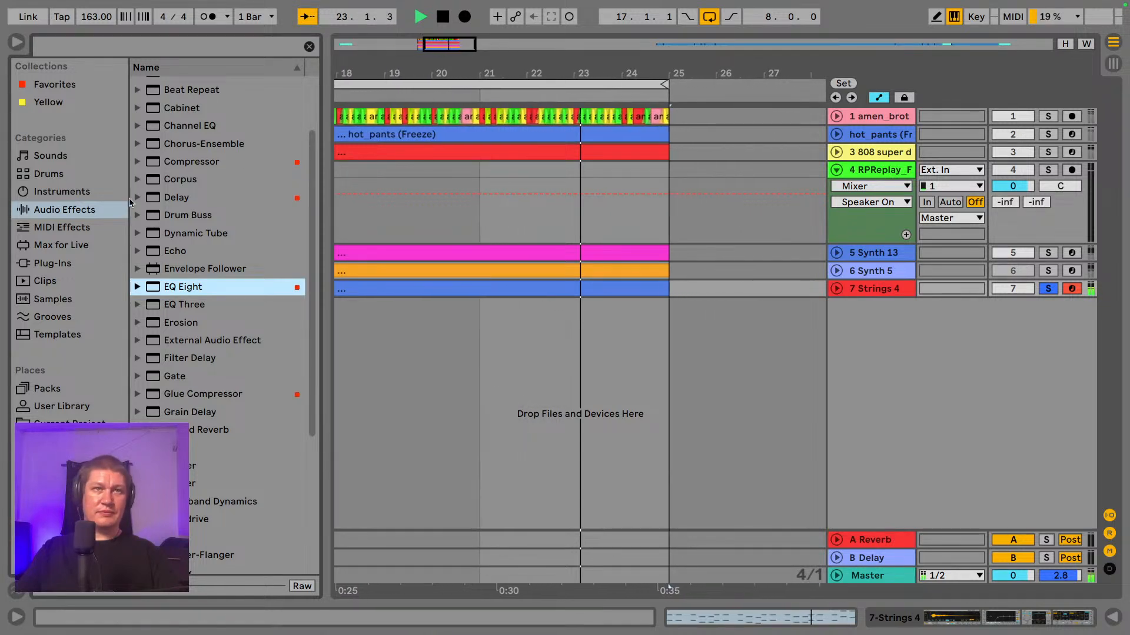
{"action": "key", "text": "space"}
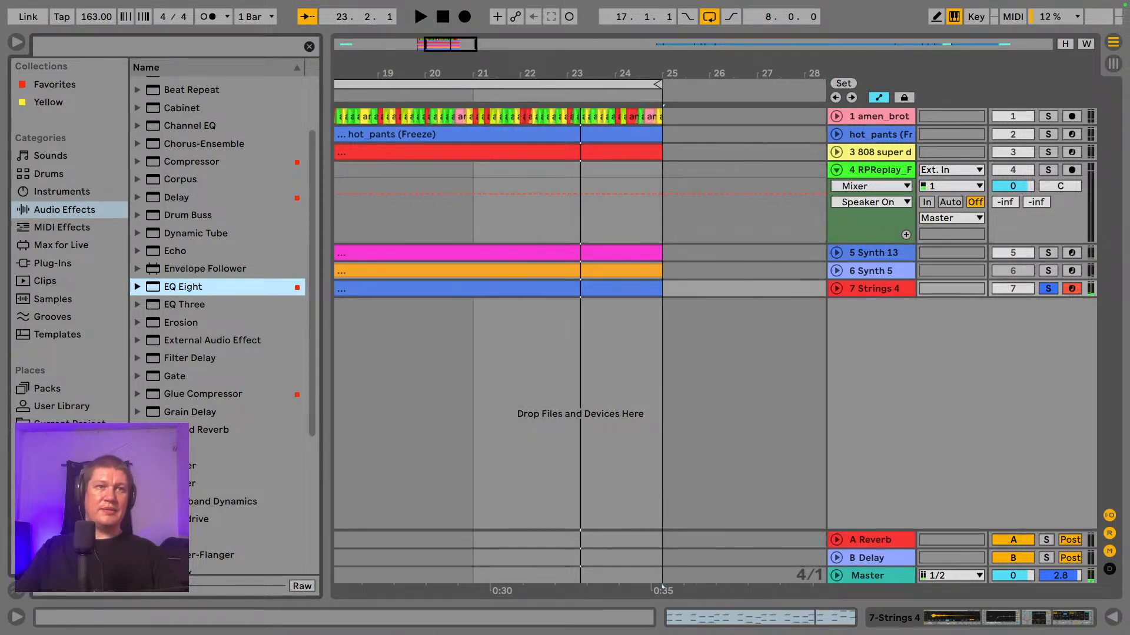
{"action": "left_click", "coordinate": [61, 443]}
{"action": "left_click", "coordinate": [150, 262]}
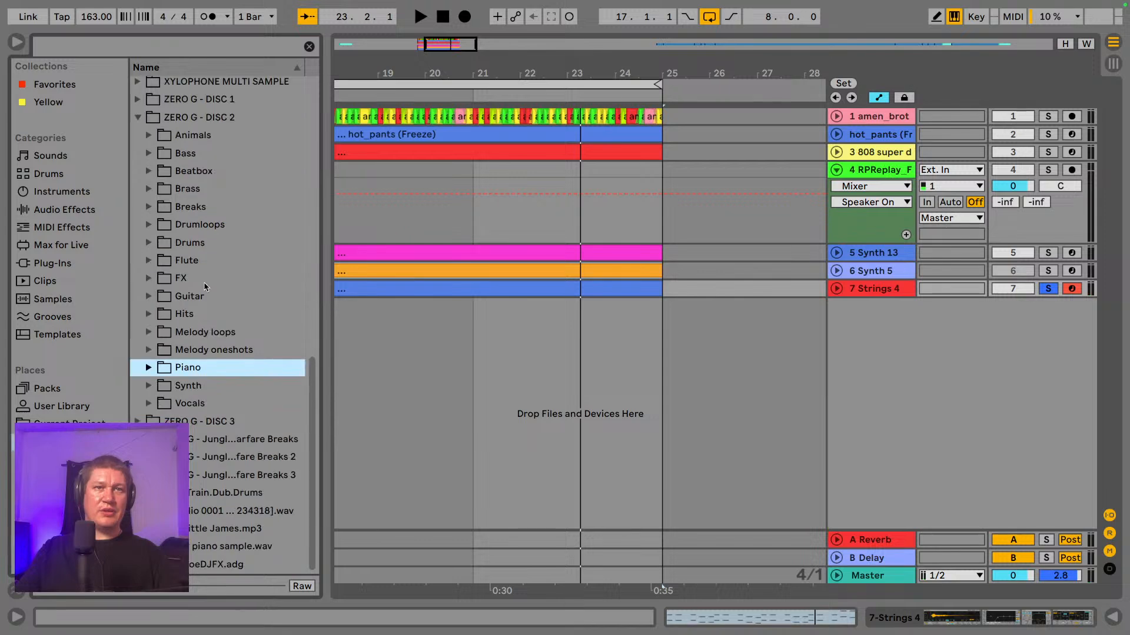
{"action": "left_click", "coordinate": [140, 424]}
{"action": "scroll", "coordinate": [171, 388], "scroll_direction": "down", "scroll_amount": 8}
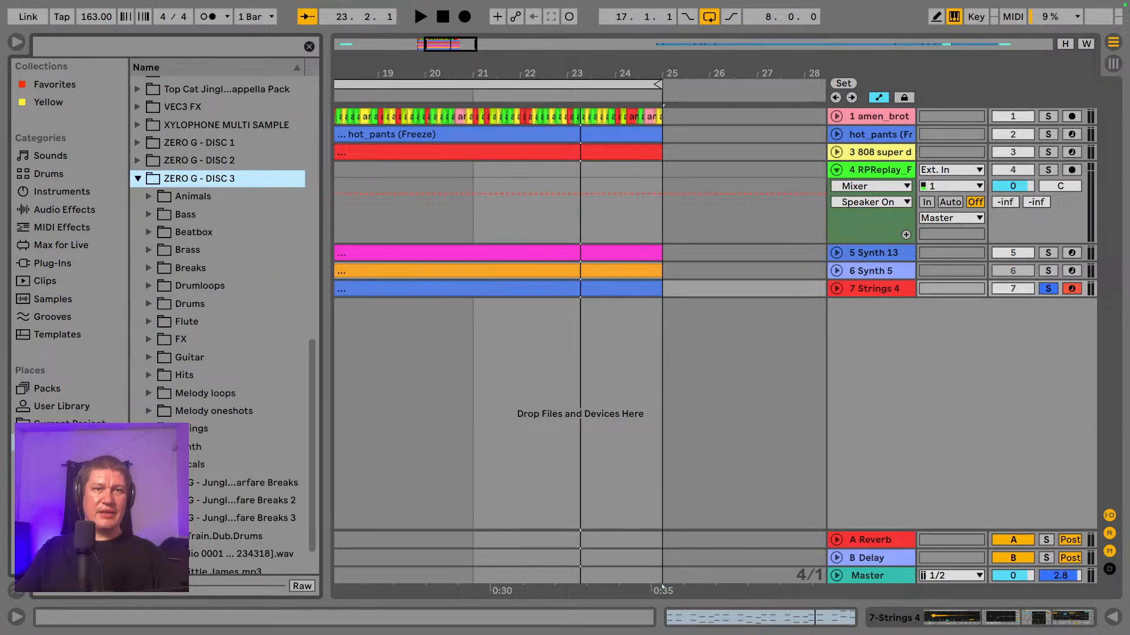
{"action": "left_click", "coordinate": [150, 428]}
{"action": "scroll", "coordinate": [216, 458], "scroll_direction": "down", "scroll_amount": 5}
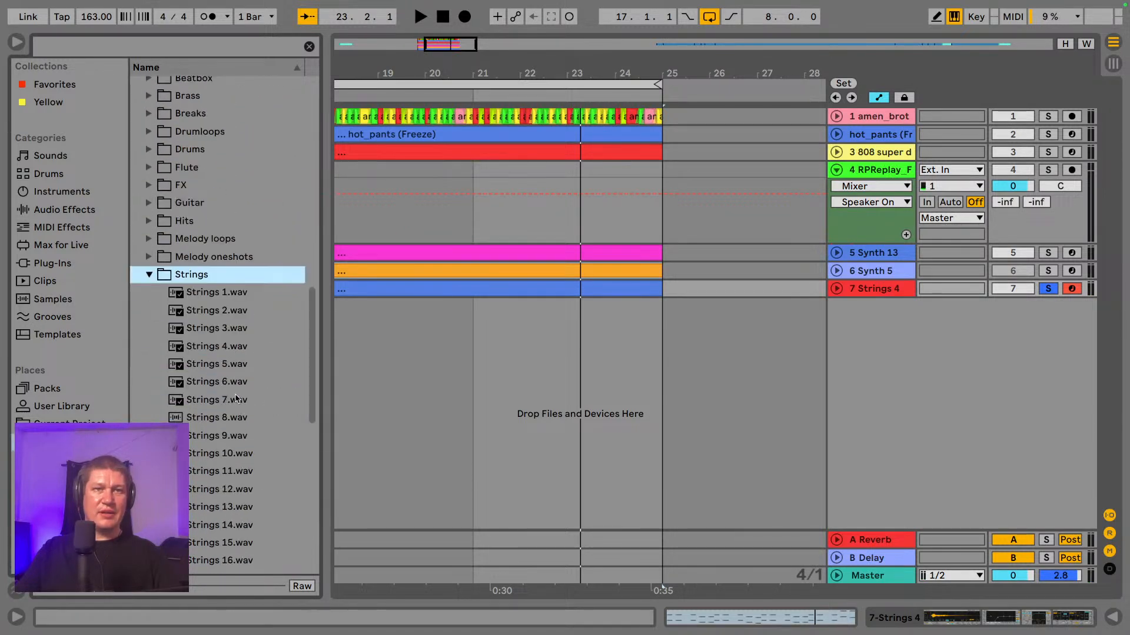
{"action": "left_click", "coordinate": [214, 465]}
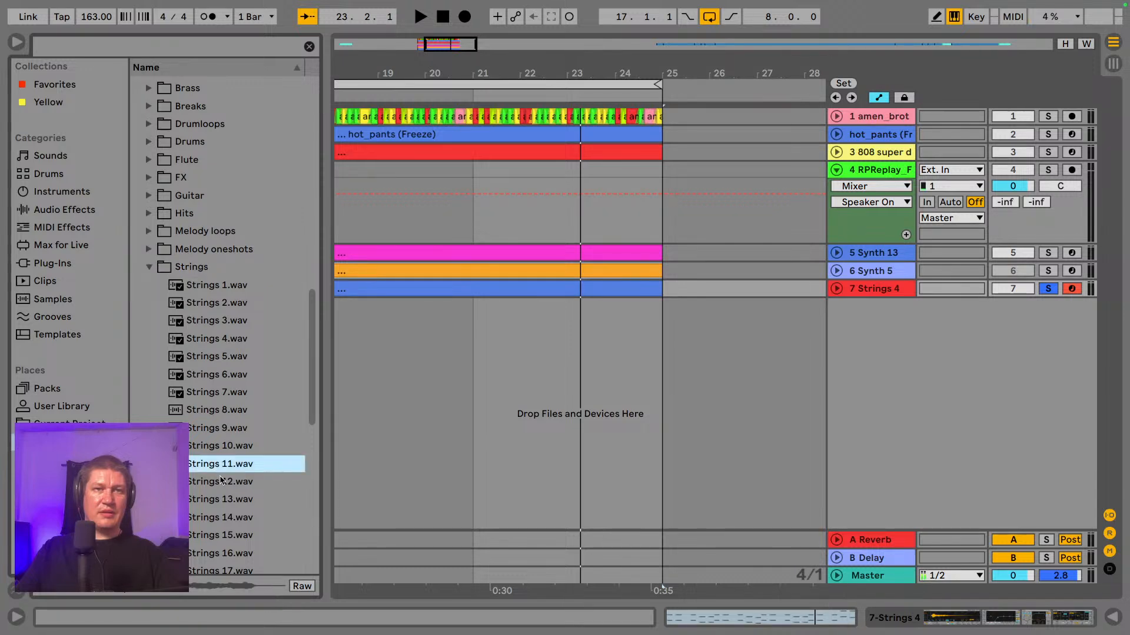
{"action": "left_click", "coordinate": [223, 482]}
{"action": "scroll", "coordinate": [221, 473], "scroll_direction": "down", "scroll_amount": 3}
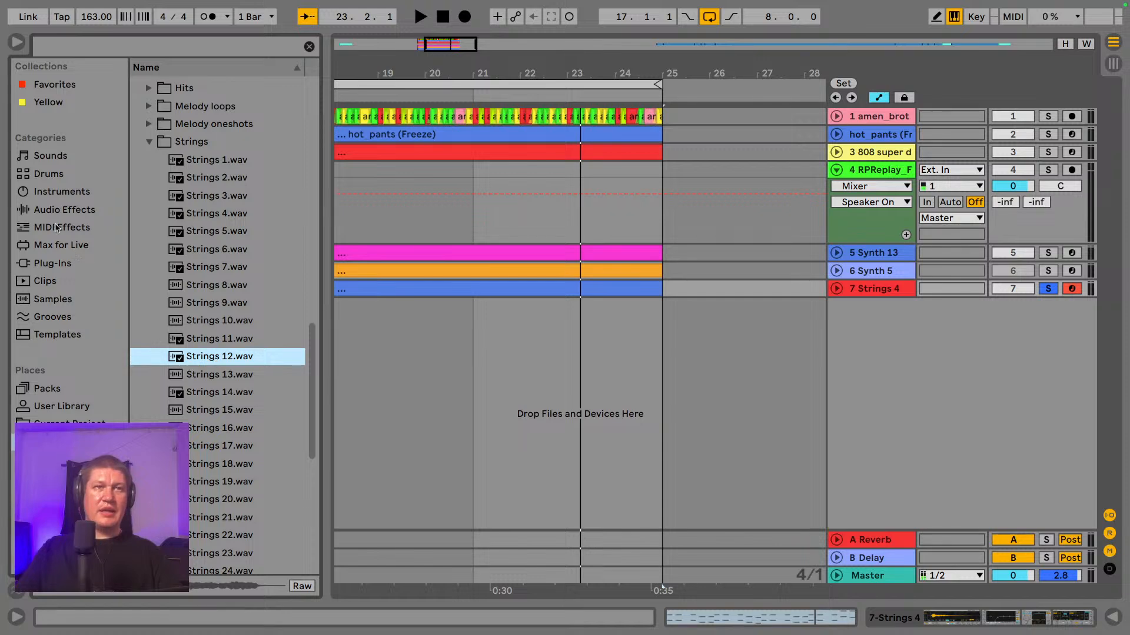
- Add an empty Simpler instrument on a new track below Strings 4
{"action": "left_click", "coordinate": [44, 210]}
{"action": "left_click", "coordinate": [64, 197]}
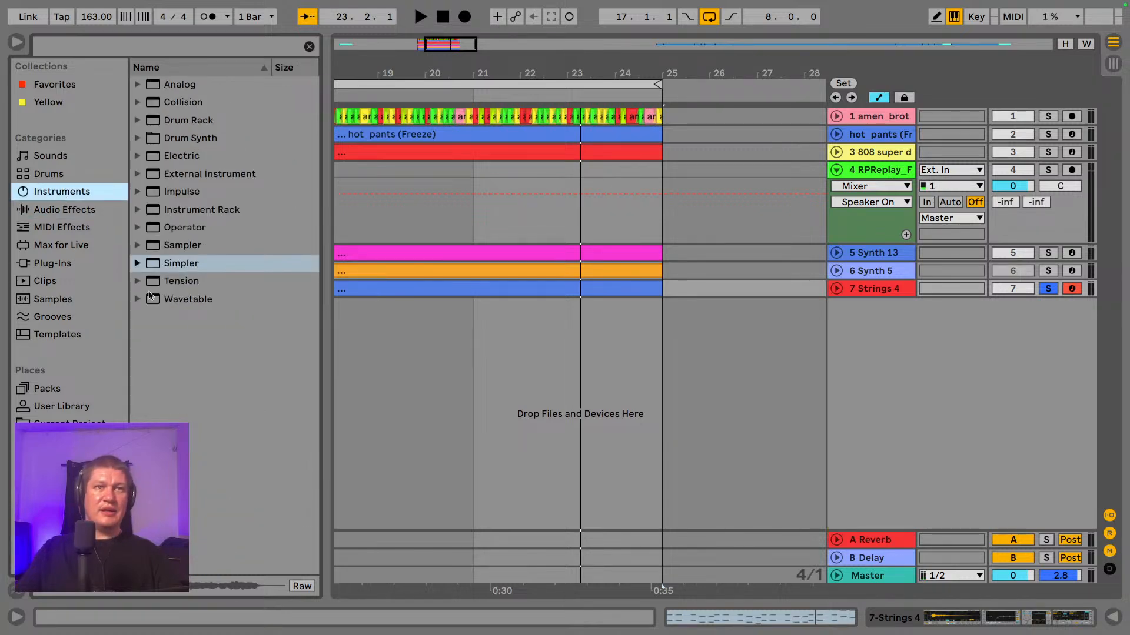
{"action": "left_click_drag", "start_coordinate": [180, 263], "coordinate": [443, 354]}
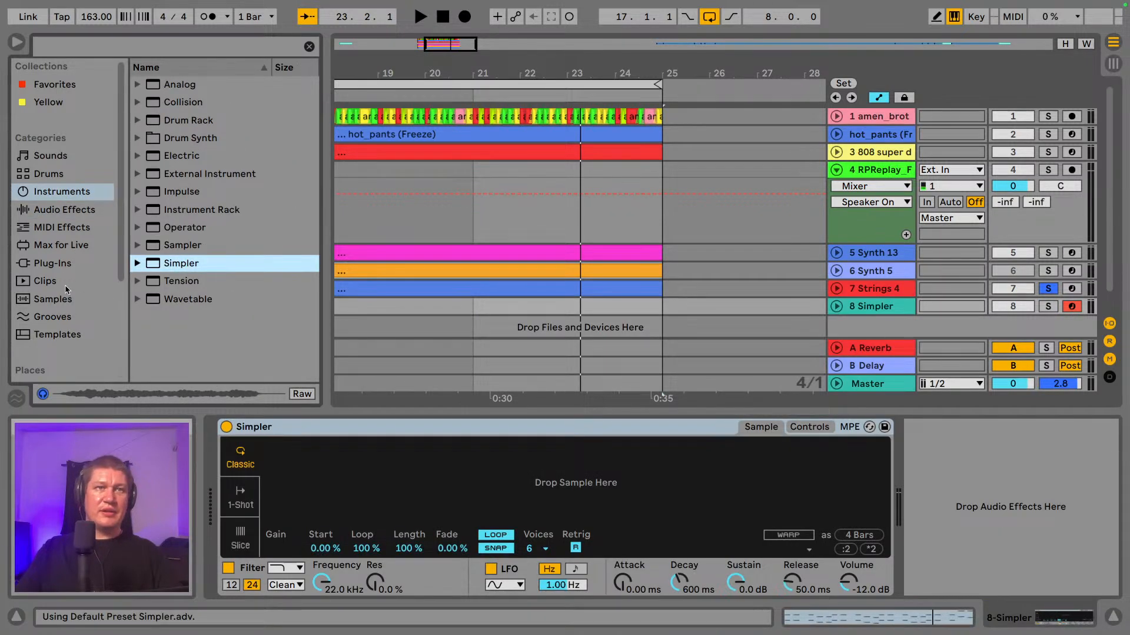
- Load Strings 12.wav from the Production place into the new Simpler and solo its track
{"action": "scroll", "coordinate": [64, 291], "scroll_direction": "down", "scroll_amount": 5}
{"action": "left_click", "coordinate": [56, 305]}
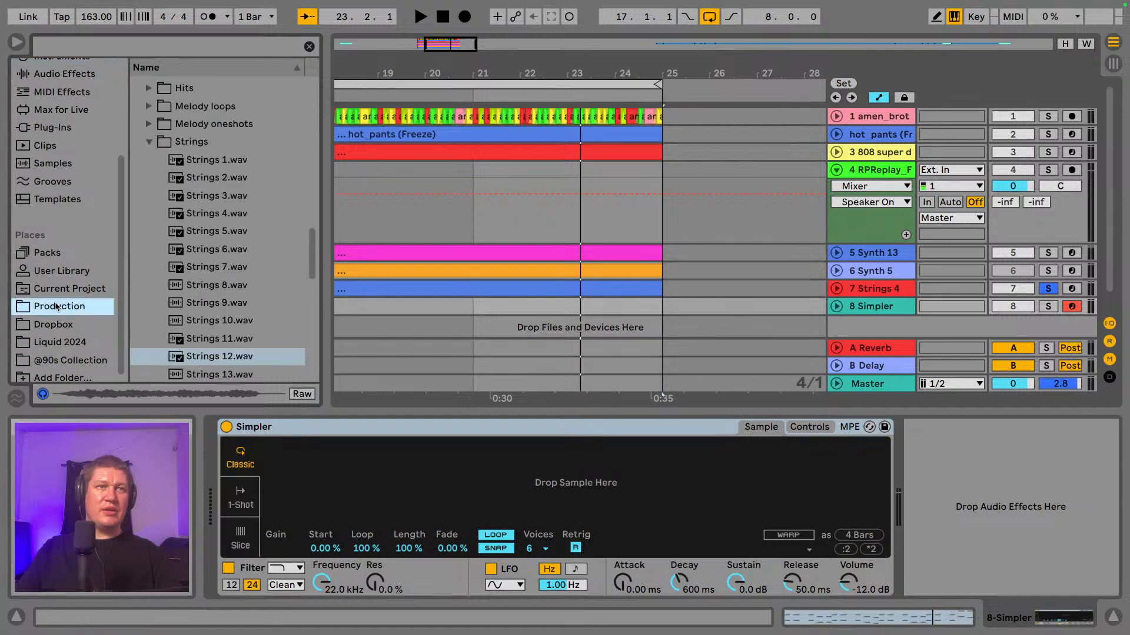
{"action": "left_click_drag", "start_coordinate": [213, 361], "coordinate": [459, 482]}
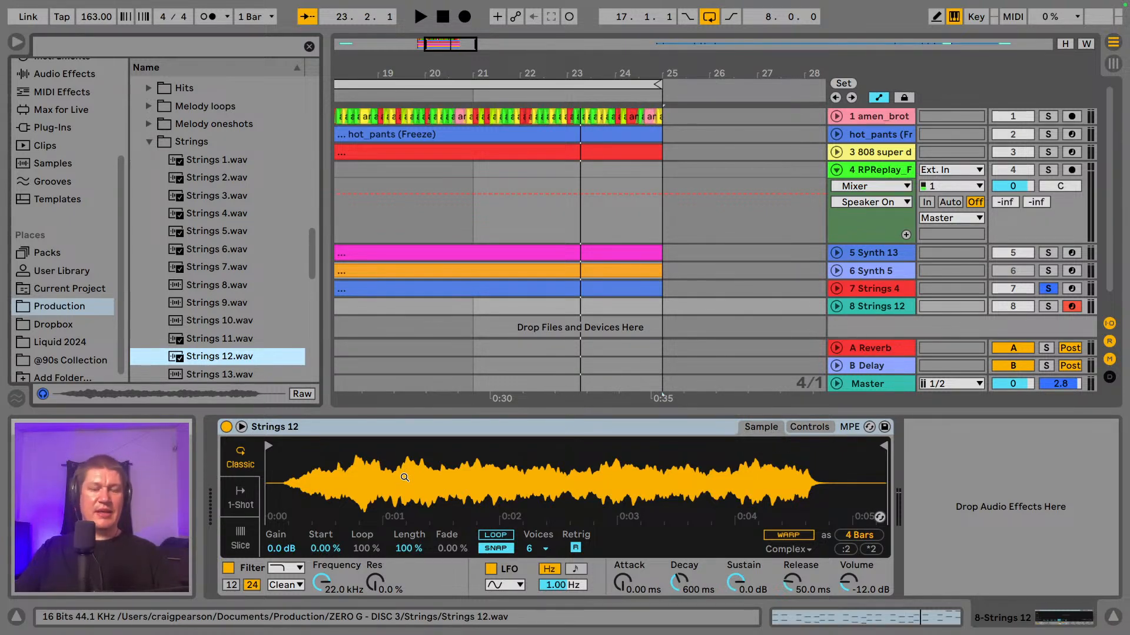
{"action": "left_click", "coordinate": [1048, 308]}
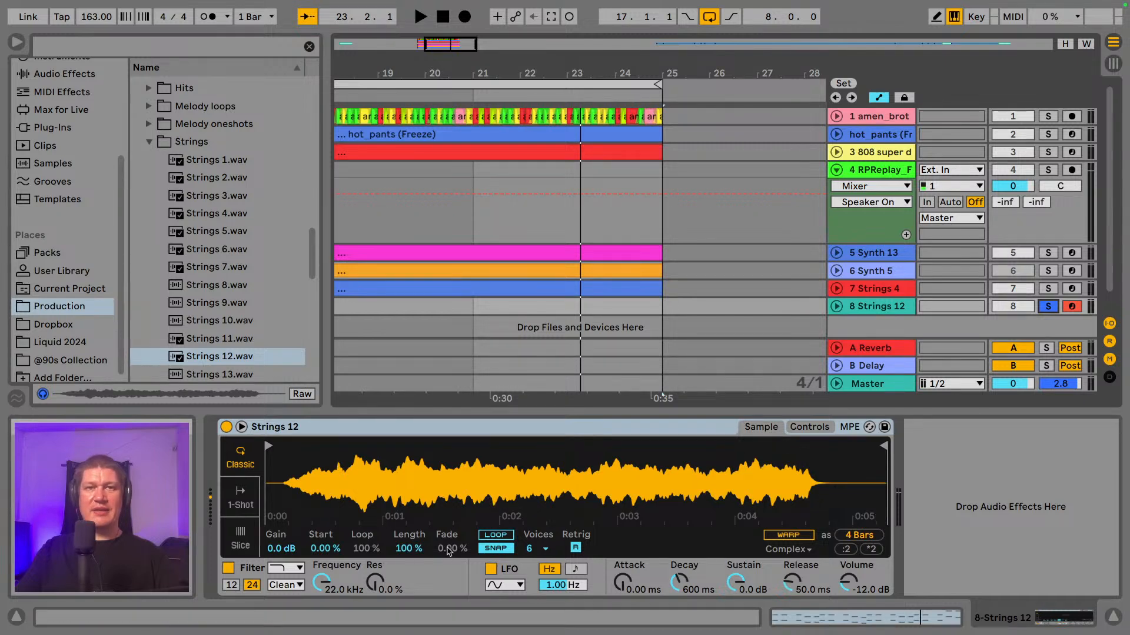
- Enable looping for the Strings 12 sample and set Loop to 57.8 %, Length to 64.8 % and Fade to 41.4 %
{"action": "left_click", "coordinate": [492, 537]}
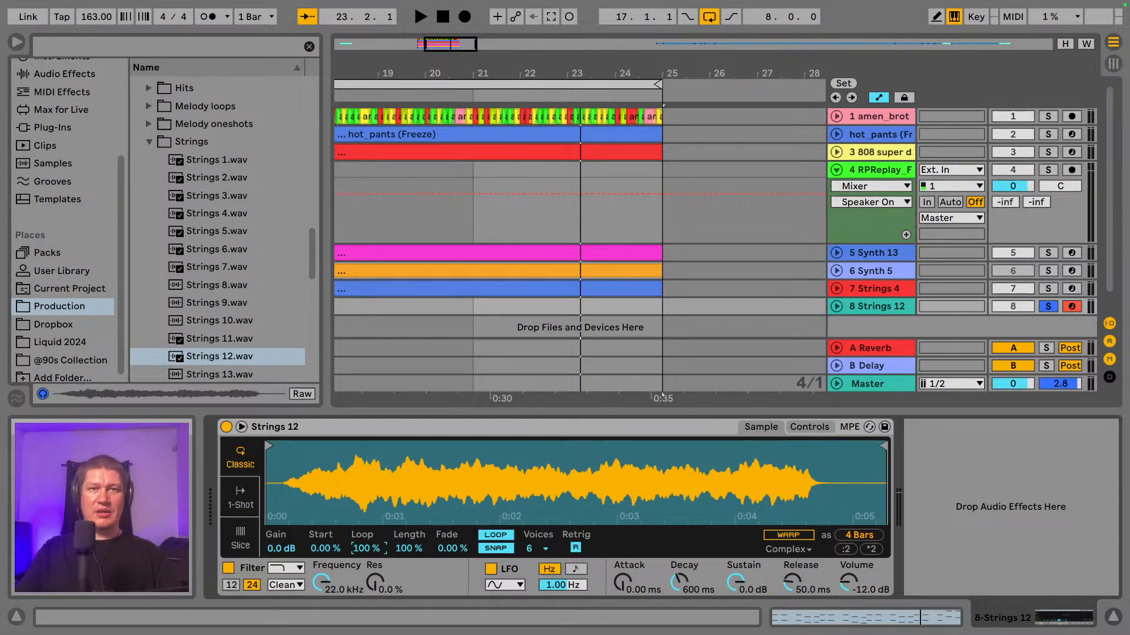
{"action": "left_click_drag", "start_coordinate": [369, 549], "coordinate": [394, 556]}
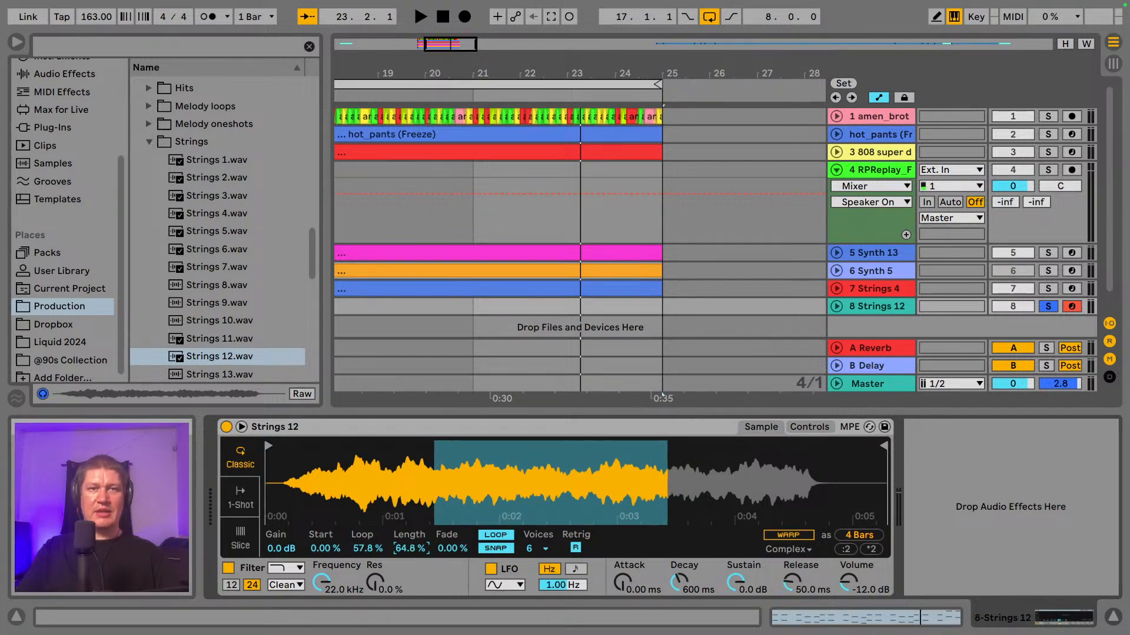
{"action": "left_click_drag", "start_coordinate": [458, 551], "coordinate": [459, 535]}
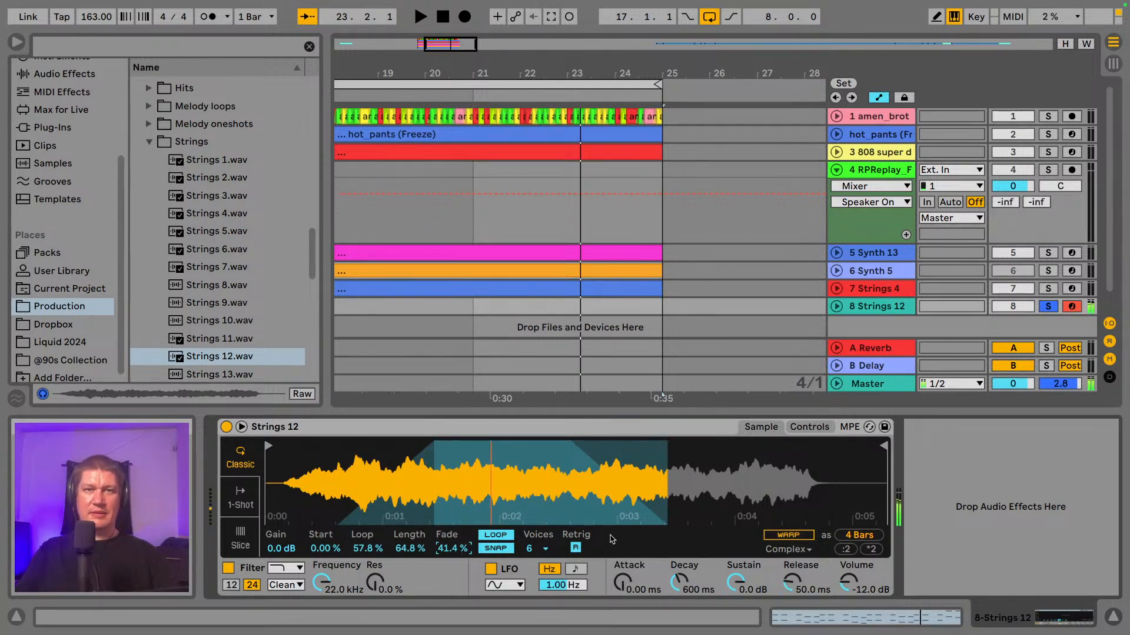
- Set the sample's Length to 83.6 %, Fade to 35.9 % and Loop to 68.8 %, moving its start marker to just before the sound begins
{"action": "left_click_drag", "start_coordinate": [398, 550], "coordinate": [444, 559]}
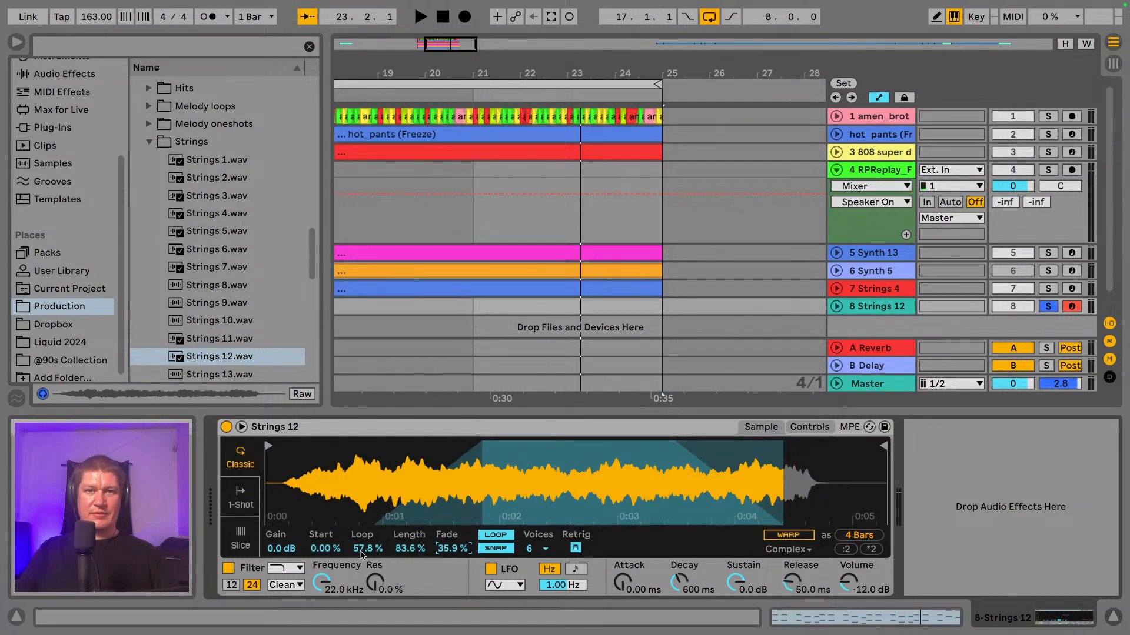
{"action": "left_click_drag", "start_coordinate": [360, 553], "coordinate": [360, 538]}
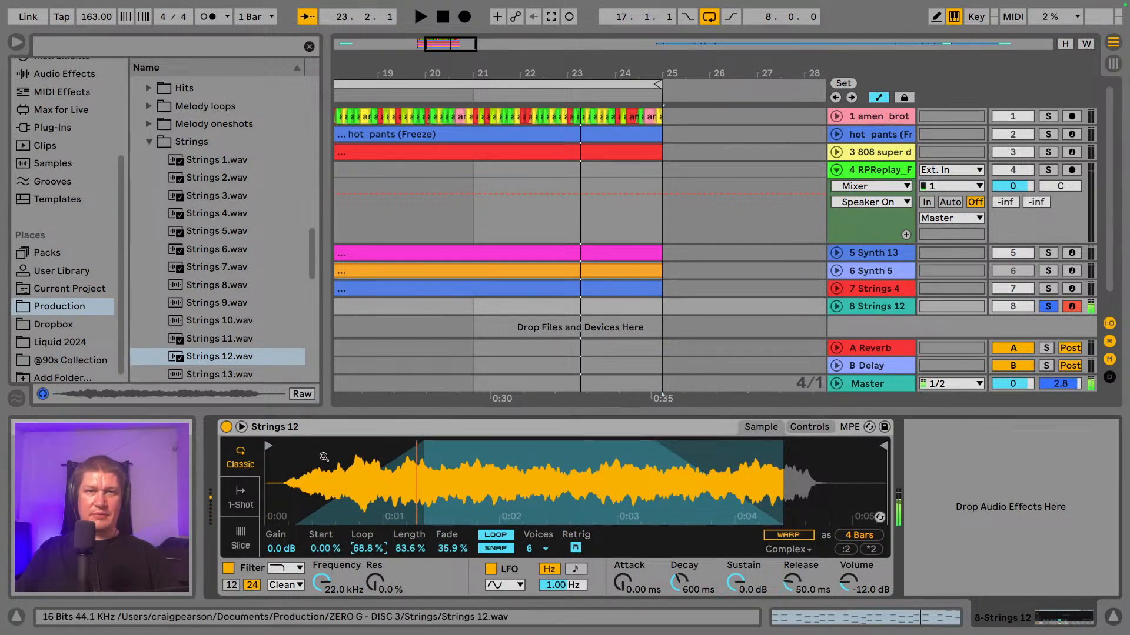
{"action": "left_click_drag", "start_coordinate": [272, 445], "coordinate": [283, 445]}
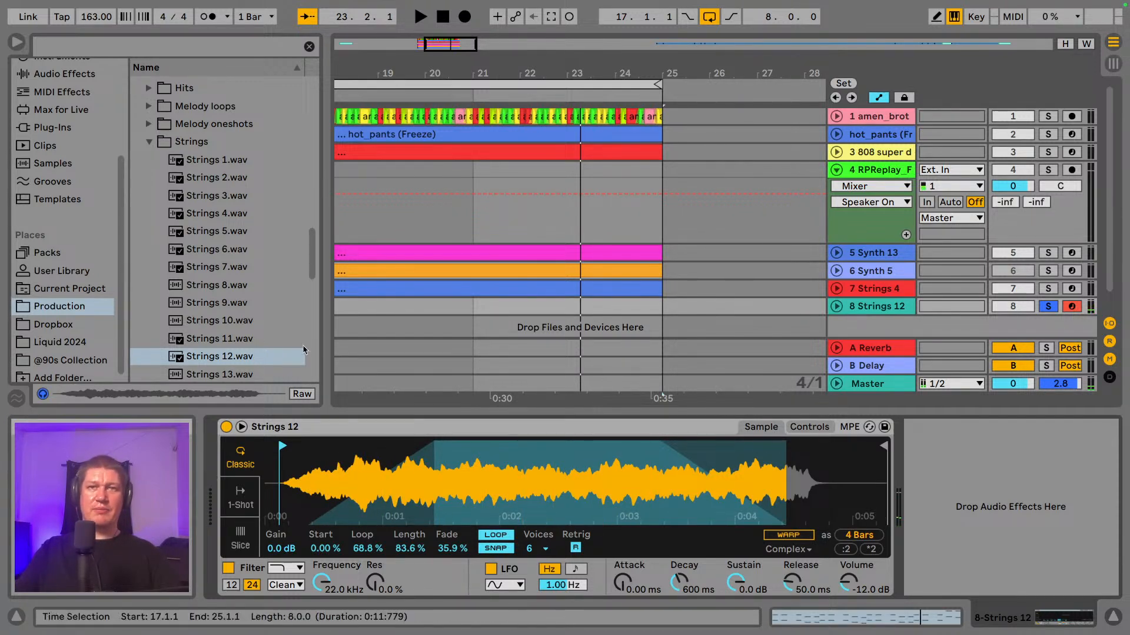
{"action": "left_click", "coordinate": [16, 43]}
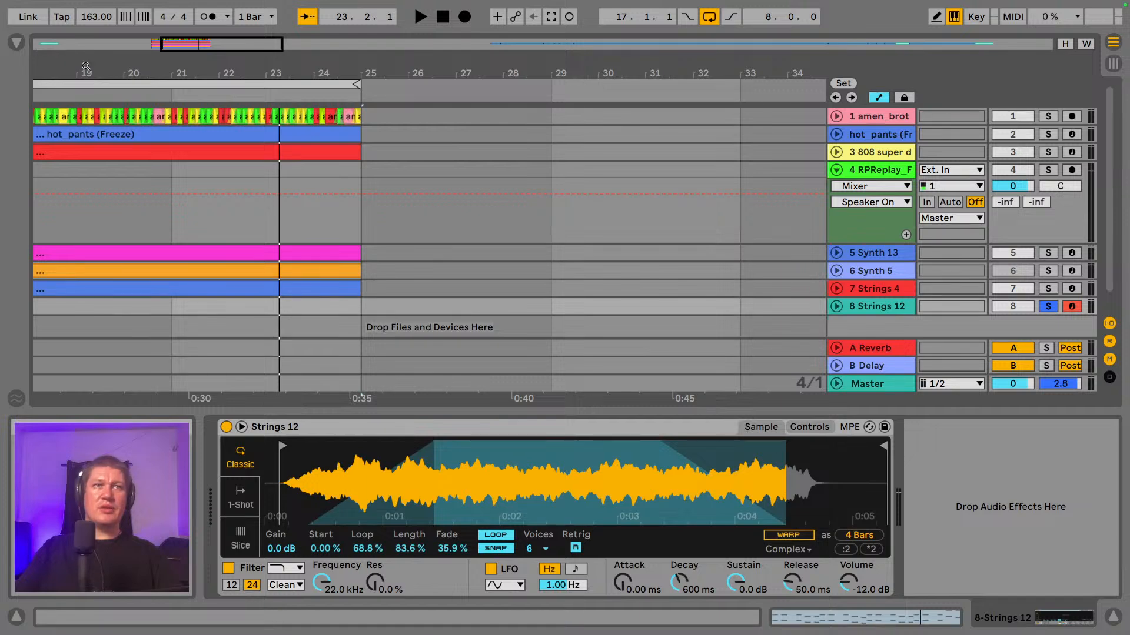
{"action": "left_click_drag", "start_coordinate": [349, 69], "coordinate": [459, 69]}
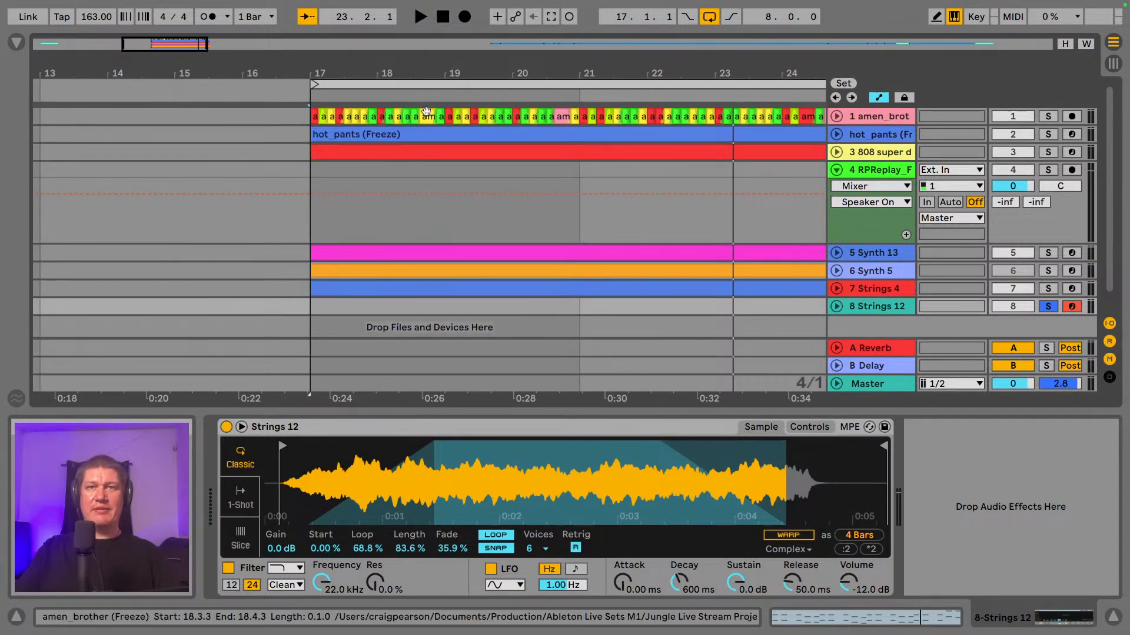
{"action": "left_click_drag", "start_coordinate": [531, 74], "coordinate": [454, 72]}
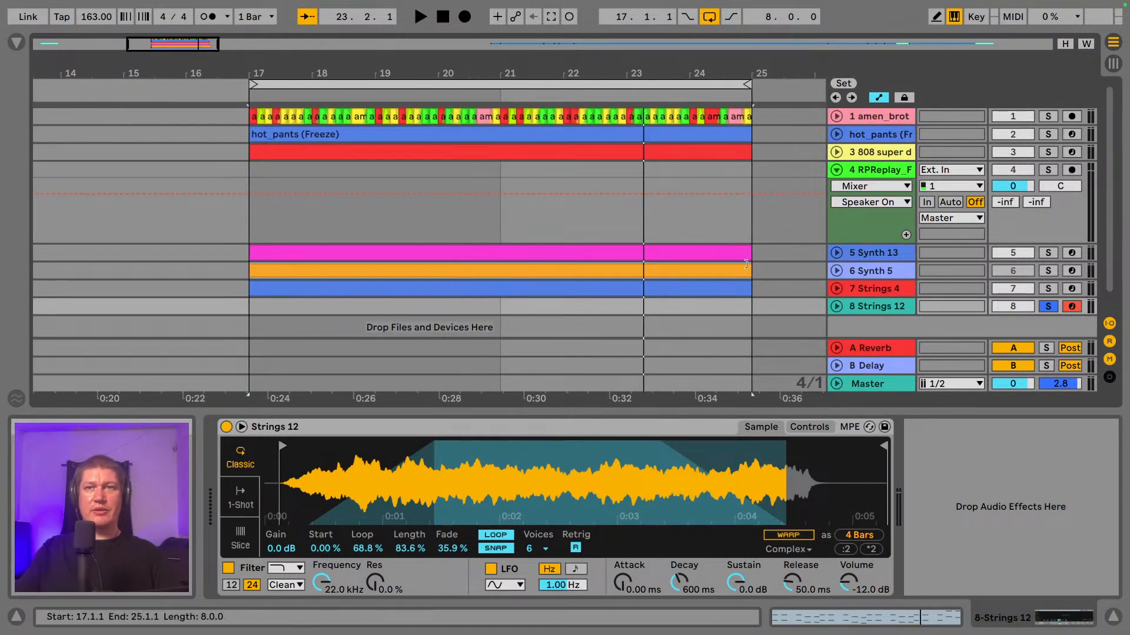
{"action": "left_click", "coordinate": [1111, 616]}
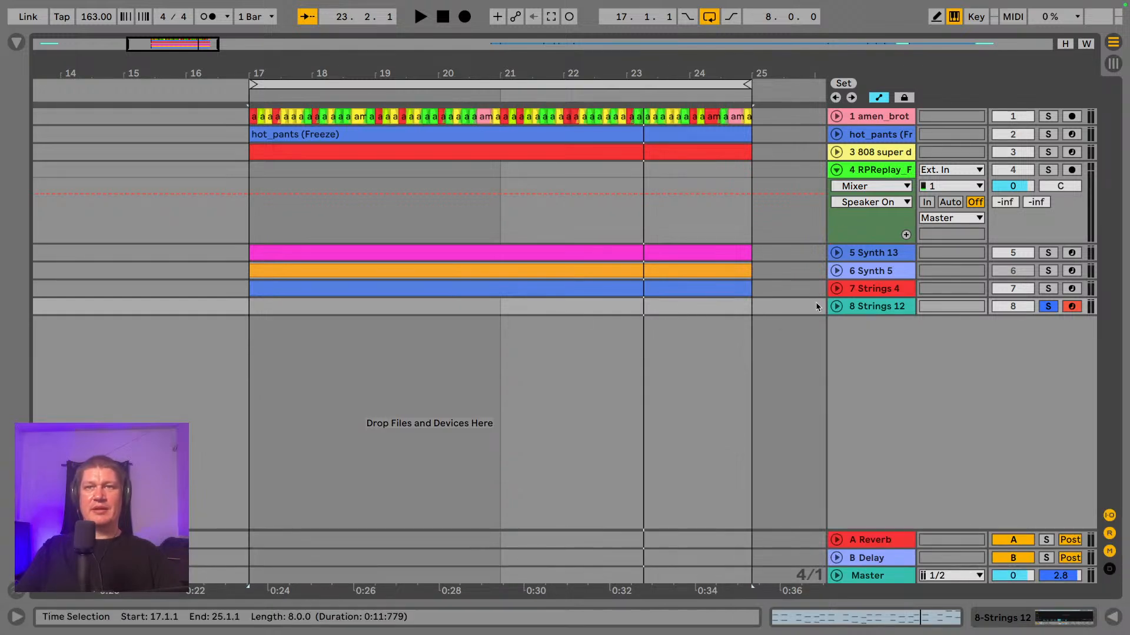
{"action": "left_click", "coordinate": [996, 617]}
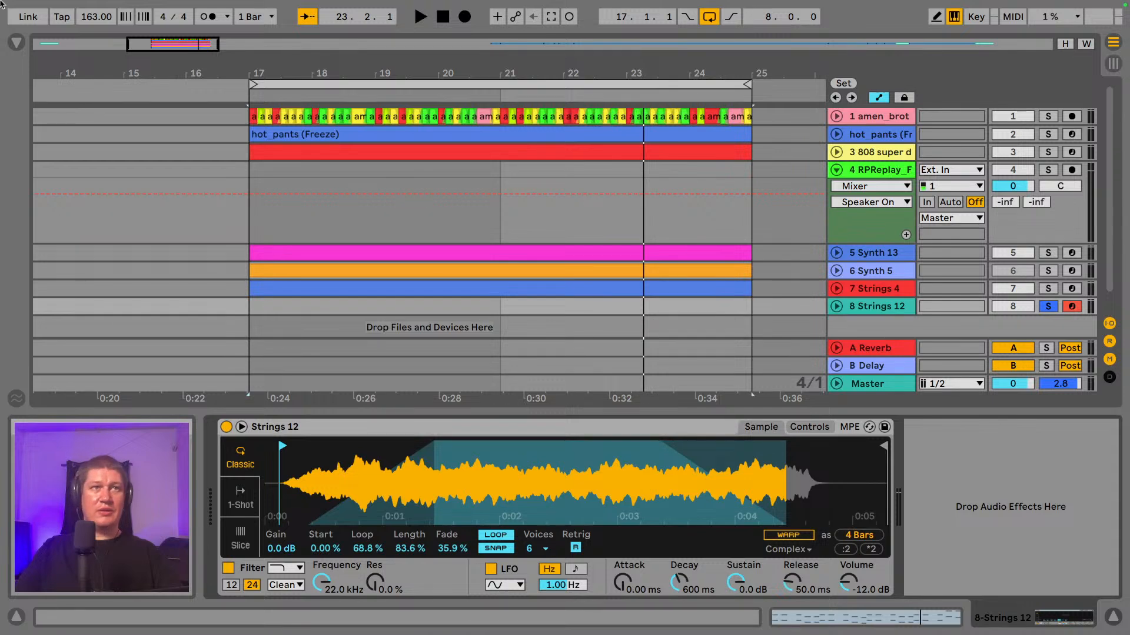
- Add the Tuner audio effect after Simpler on the Strings 12 track and play a note to check the sample's pitch
{"action": "left_click", "coordinate": [16, 41]}
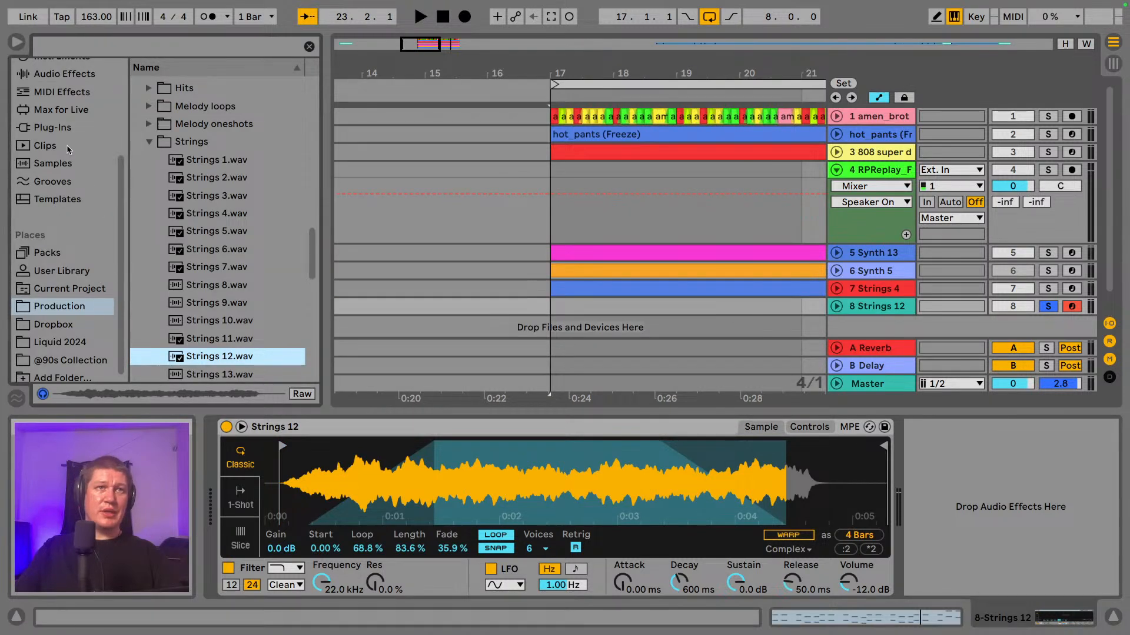
{"action": "scroll", "coordinate": [68, 150], "scroll_direction": "up", "scroll_amount": 5}
{"action": "left_click", "coordinate": [64, 238]}
{"action": "scroll", "coordinate": [62, 254], "scroll_direction": "down", "scroll_amount": 1}
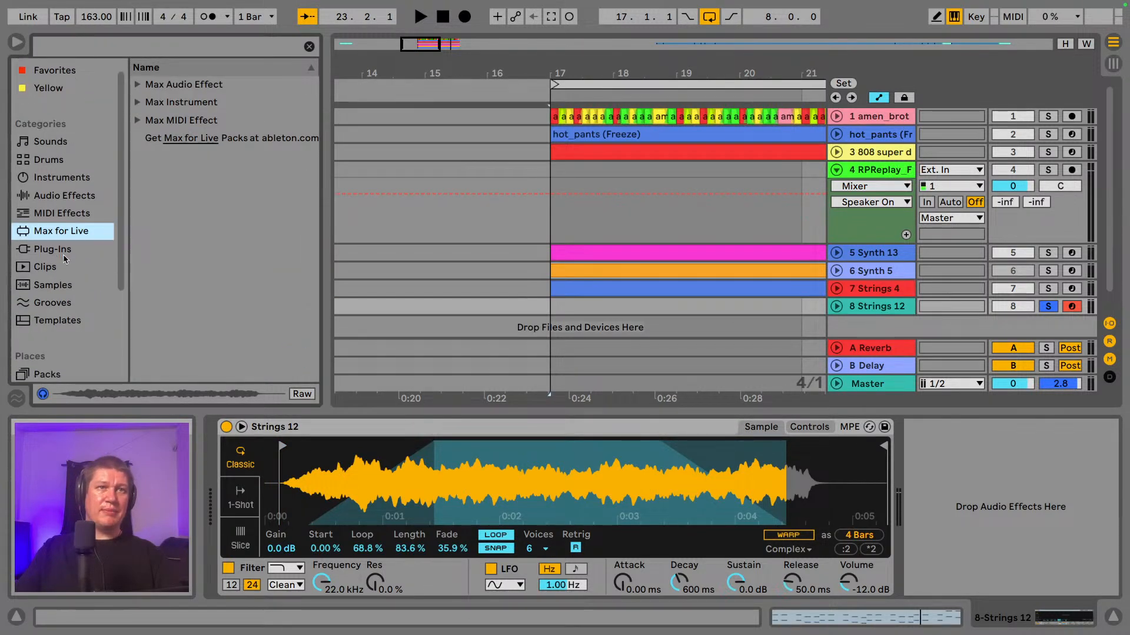
{"action": "left_click", "coordinate": [63, 252]}
{"action": "left_click", "coordinate": [65, 198]}
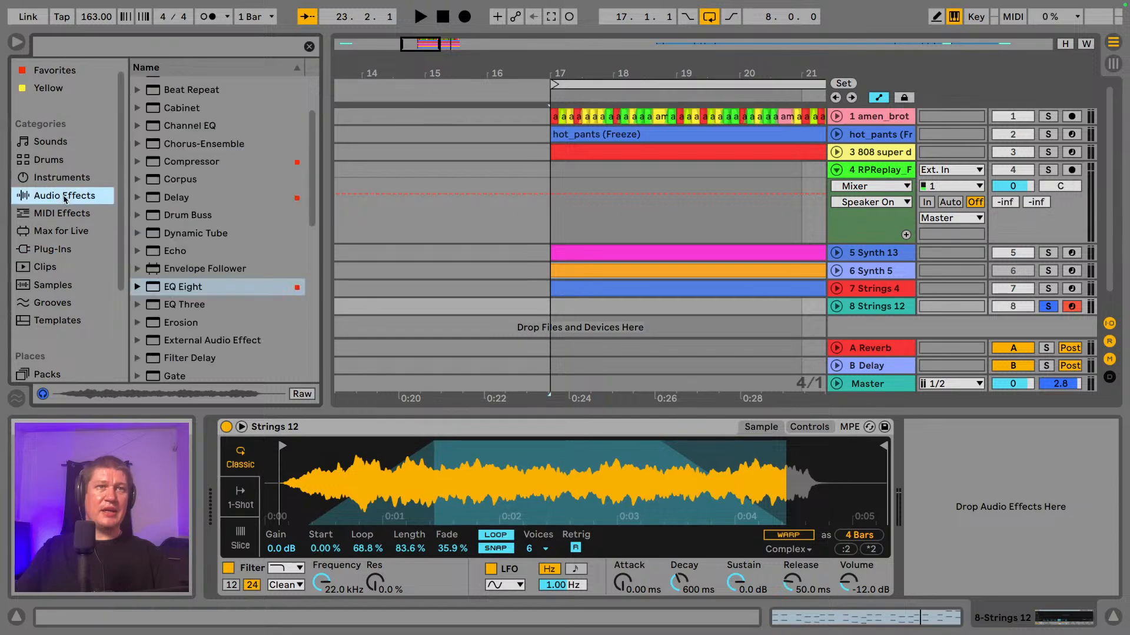
{"action": "left_click", "coordinate": [67, 180]}
{"action": "left_click", "coordinate": [65, 196]}
{"action": "scroll", "coordinate": [177, 264], "scroll_direction": "down", "scroll_amount": 10}
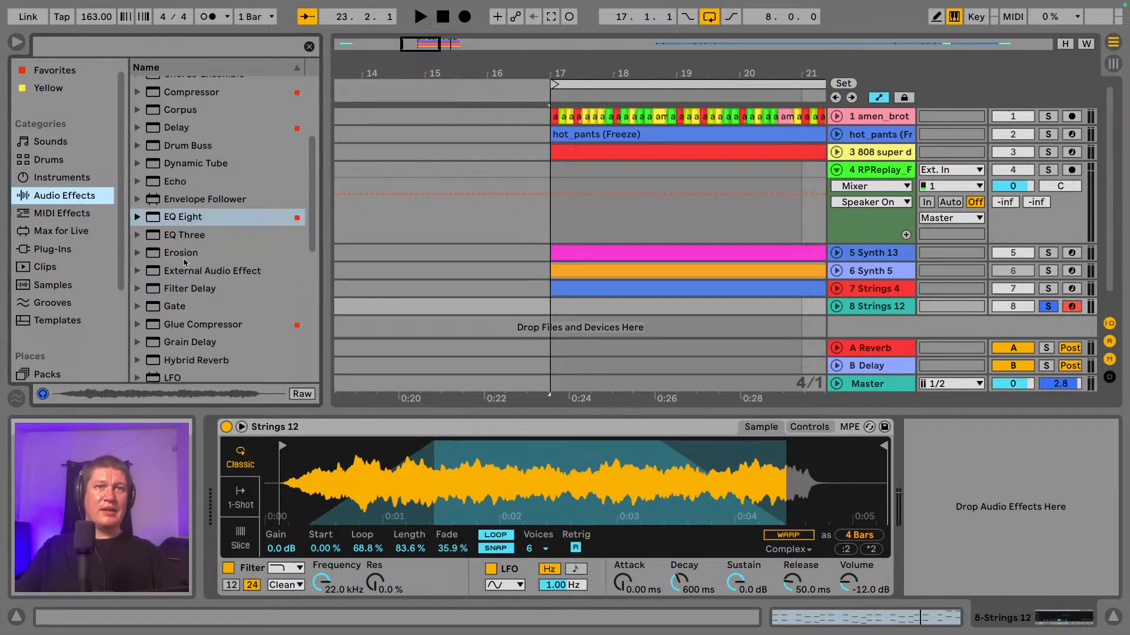
{"action": "scroll", "coordinate": [165, 313], "scroll_direction": "down", "scroll_amount": 2}
{"action": "left_click_drag", "start_coordinate": [173, 319], "coordinate": [921, 488]}
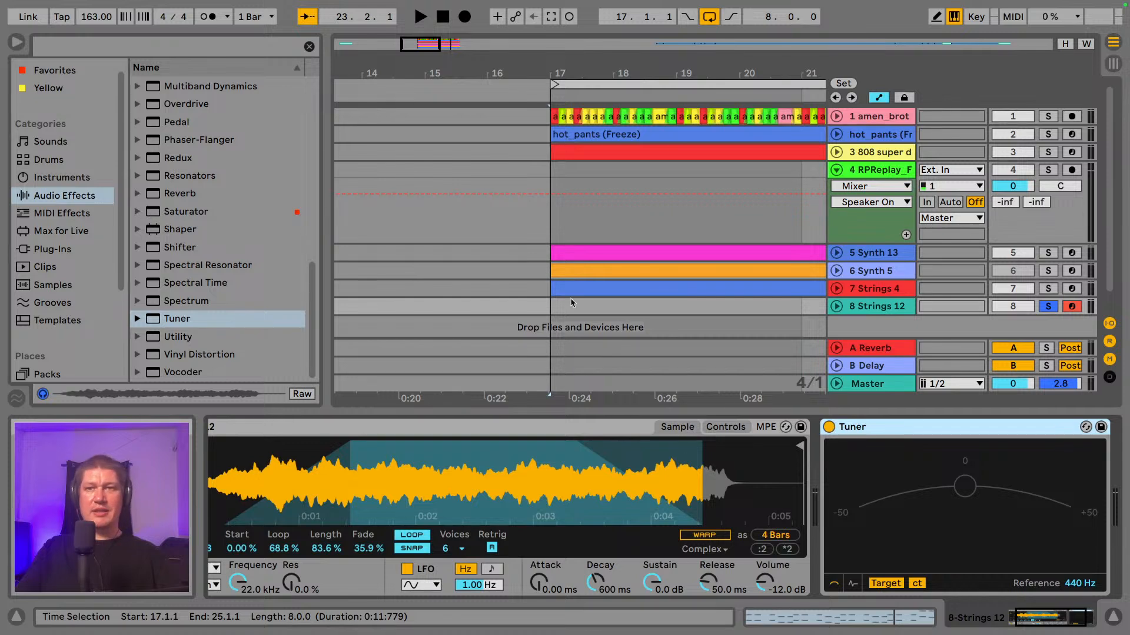
{"action": "key", "text": "a"}
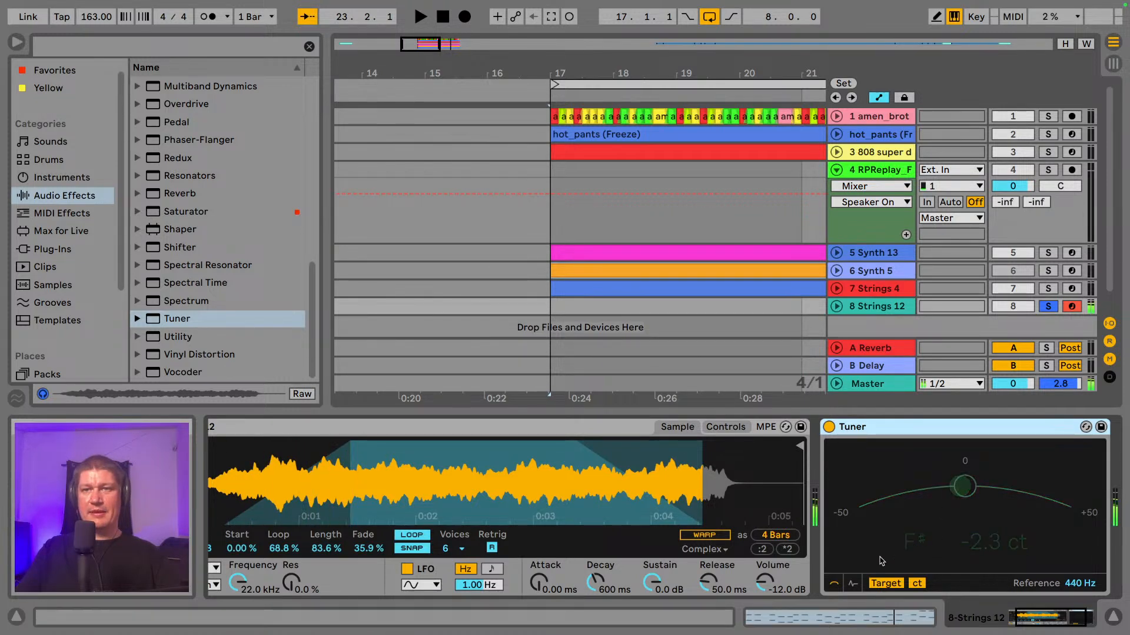
- Set the Strings 12 Simpler's Transpose to +6 st, playing notes to check the pitch against the Tuner
{"action": "left_click", "coordinate": [725, 427]}
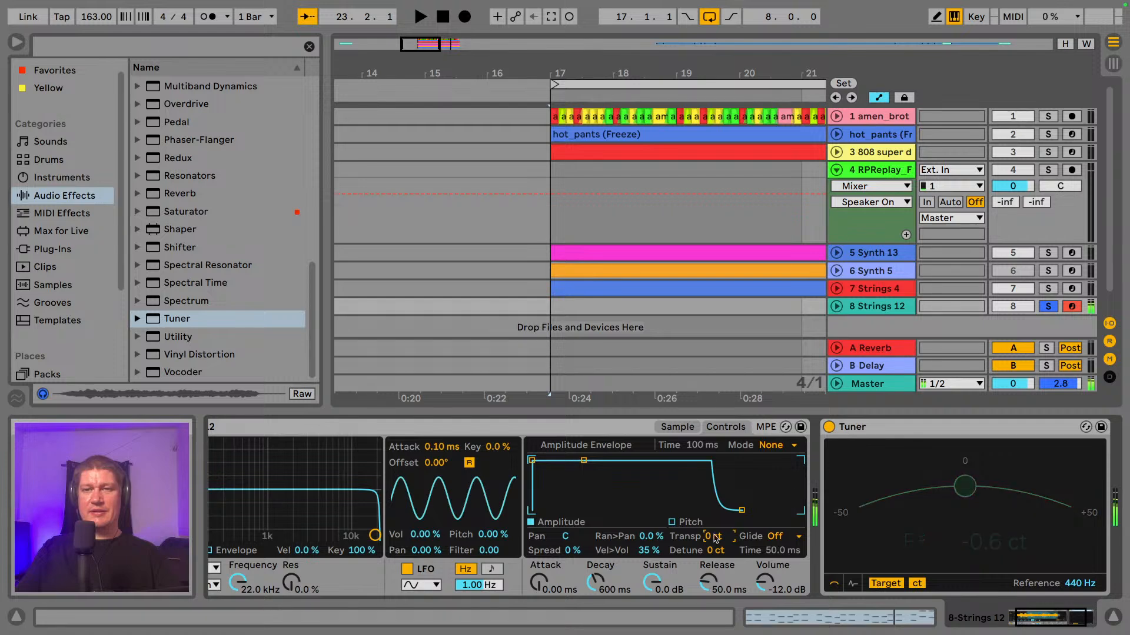
{"action": "key", "text": "a"}
{"action": "left_click_drag", "start_coordinate": [714, 536], "coordinate": [713, 525]}
{"action": "key", "text": "a"}
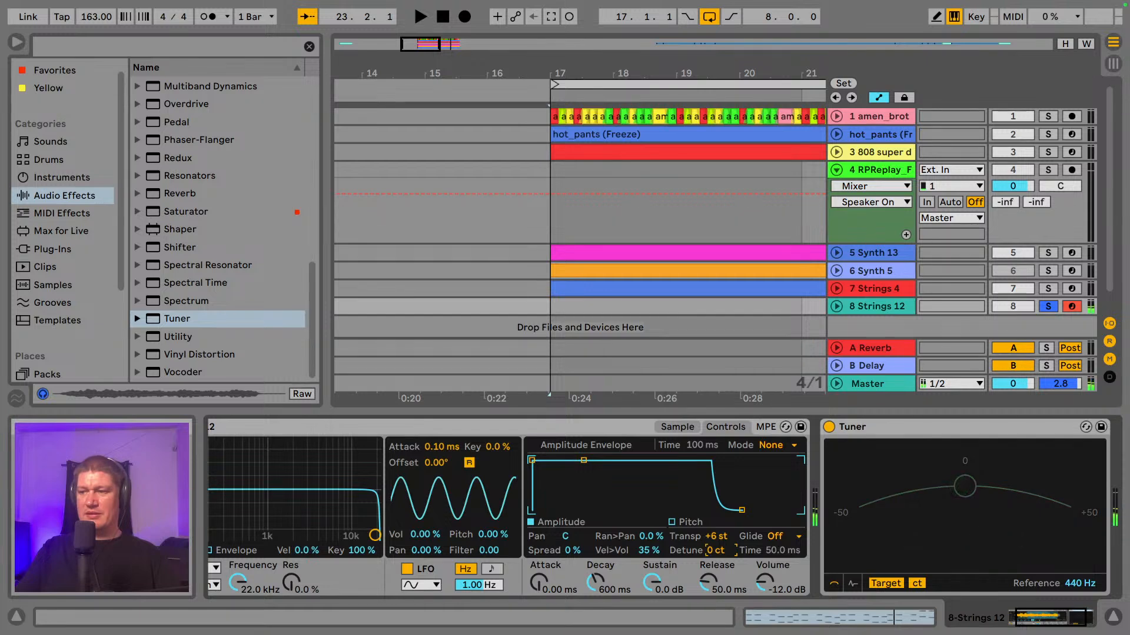
{"action": "key", "text": "a"}
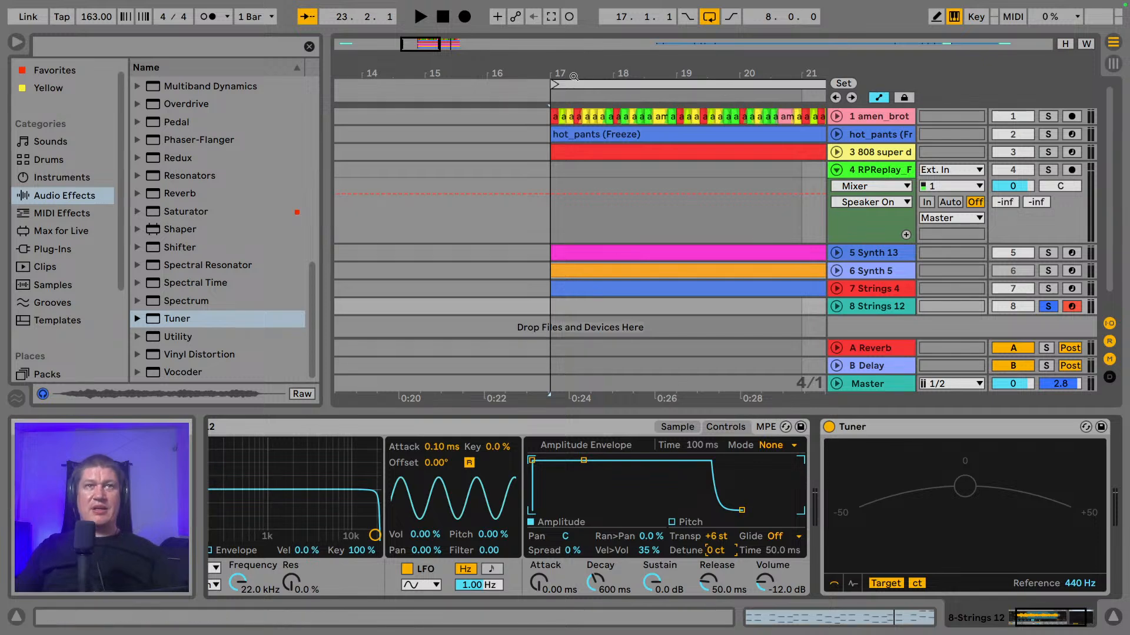
- Hide the browser and insert an empty eight-bar MIDI clip on the Strings 12 track from bar 17 to bar 25
{"action": "left_click", "coordinate": [16, 42]}
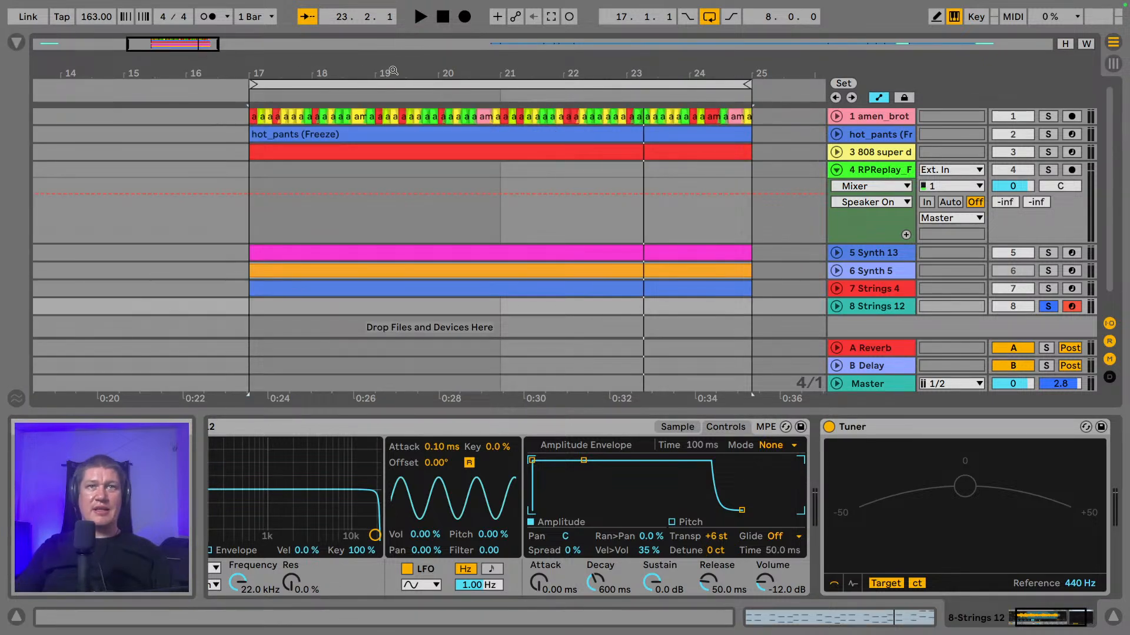
{"action": "left_click_drag", "start_coordinate": [147, 307], "coordinate": [390, 307]}
{"action": "left_click_drag", "start_coordinate": [495, 315], "coordinate": [552, 315]}
{"action": "scroll", "coordinate": [664, 284], "scroll_direction": "down", "scroll_amount": 1}
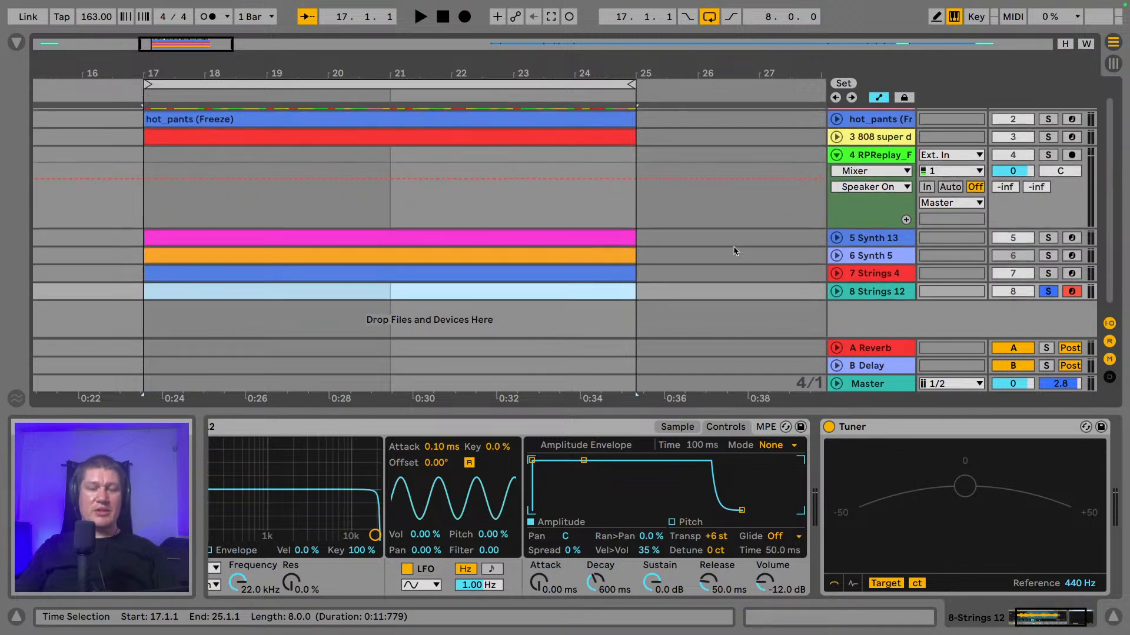
{"action": "key", "text": "ctrl+shift+m"}
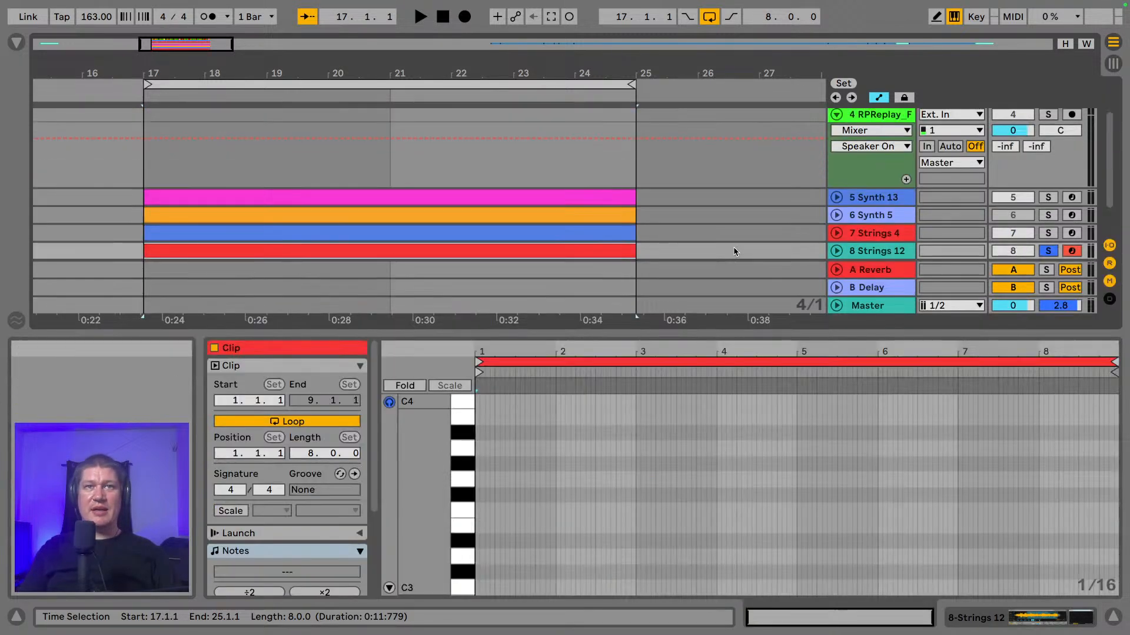
{"action": "left_click_drag", "start_coordinate": [764, 333], "coordinate": [777, 469]}
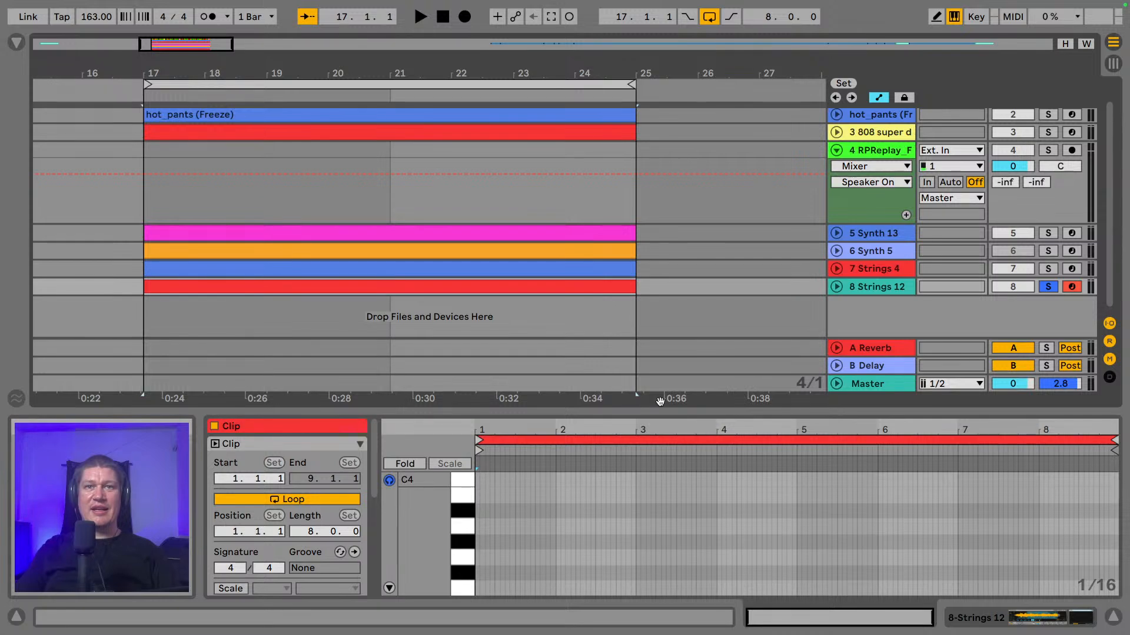
{"action": "scroll", "coordinate": [658, 506], "scroll_direction": "up", "scroll_amount": 2}
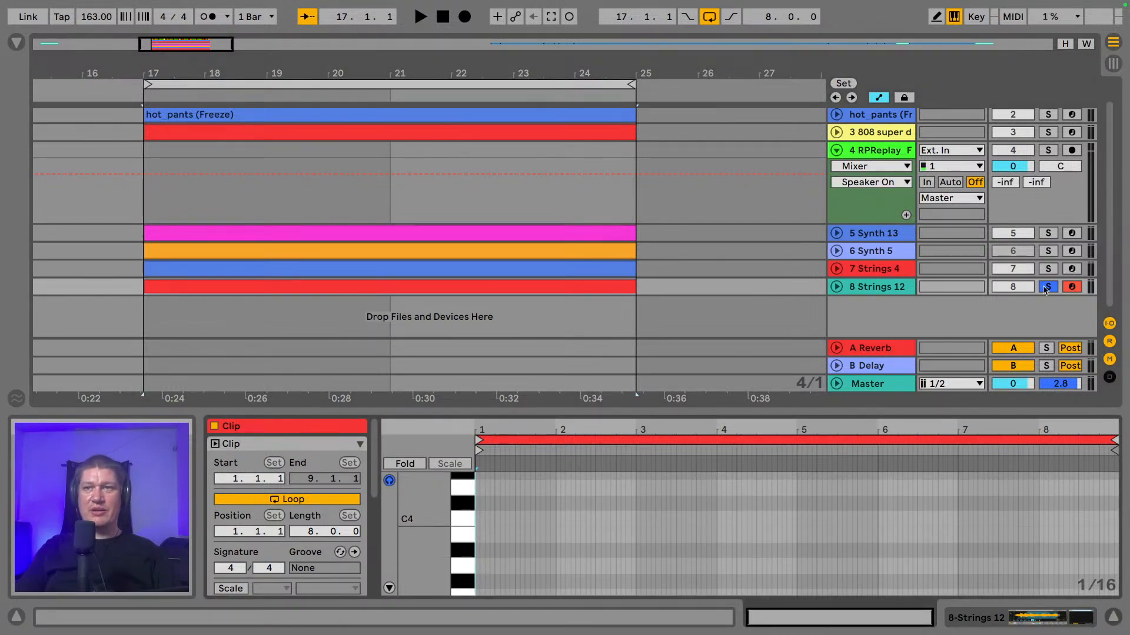
- Unsolo the Strings 12 track and enlarge the note editor of its new MIDI clip
{"action": "left_click", "coordinate": [1047, 288]}
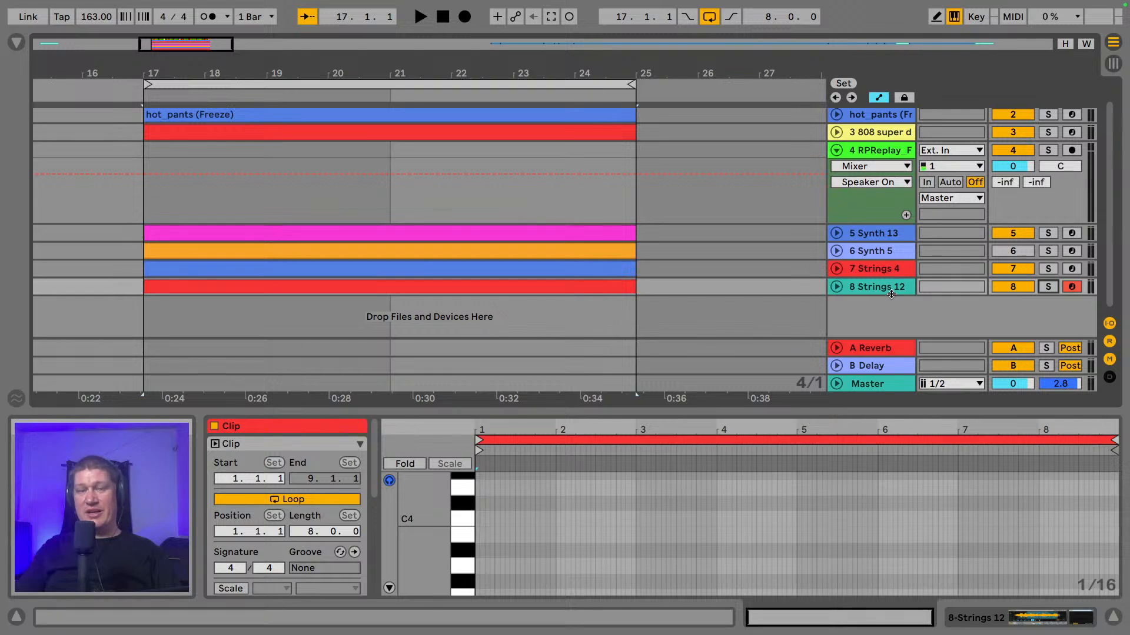
{"action": "left_click", "coordinate": [567, 284]}
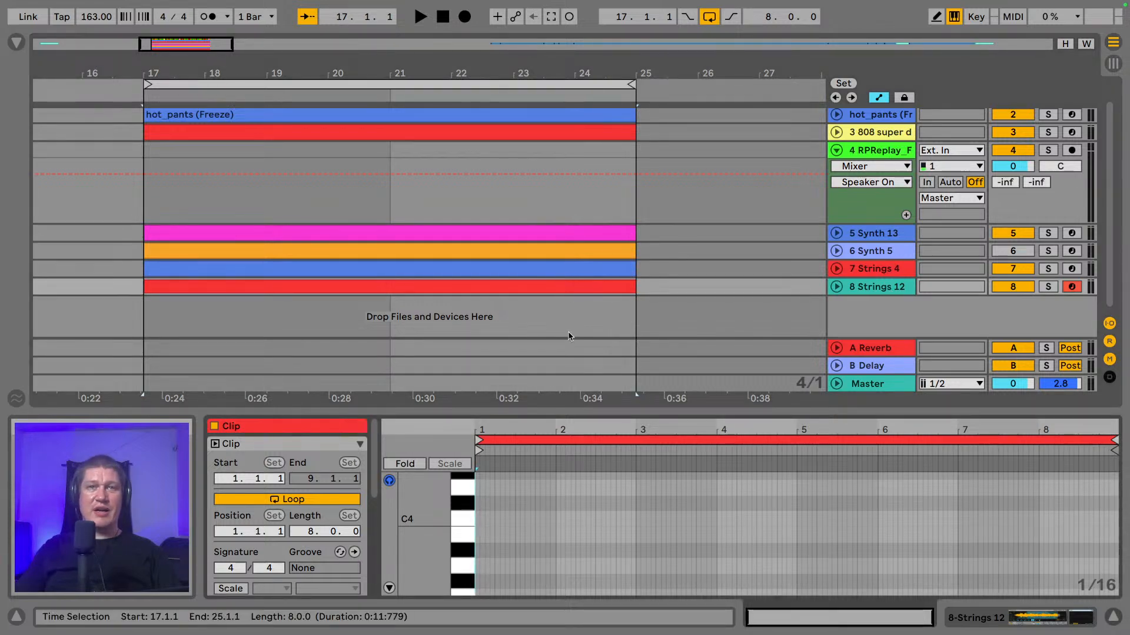
{"action": "left_click_drag", "start_coordinate": [694, 406], "coordinate": [709, 332]}
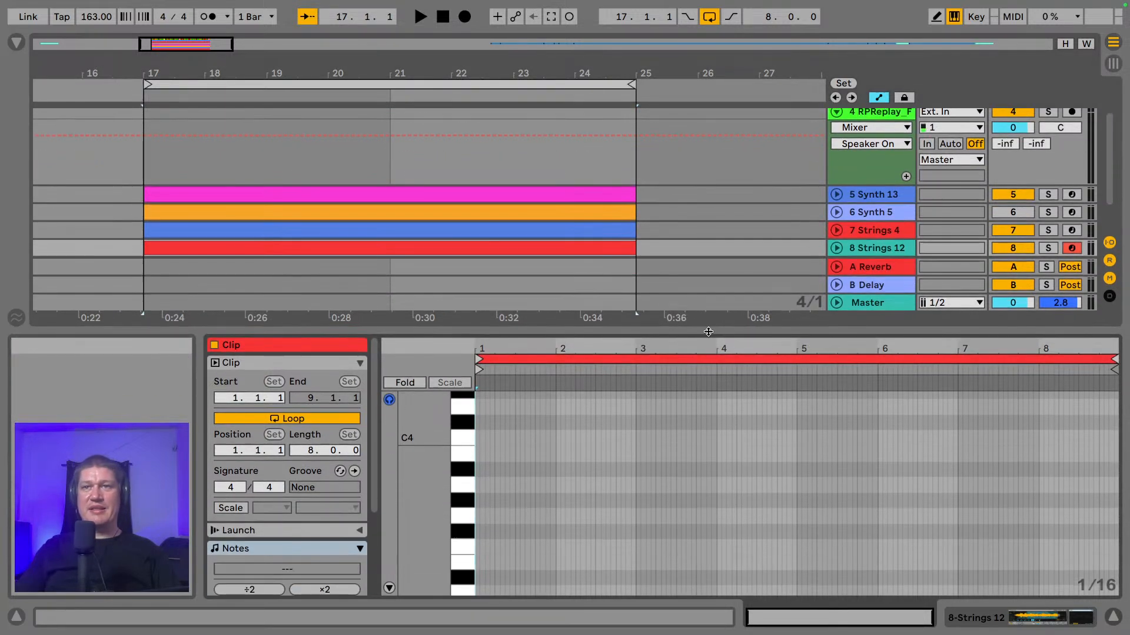
- Examine the clip's note range around C1 and C2, playing Strings 12 test notes in different octaves, and set the computer keyboard to C3 to D4
{"action": "scroll", "coordinate": [718, 412], "scroll_direction": "up", "scroll_amount": 2}
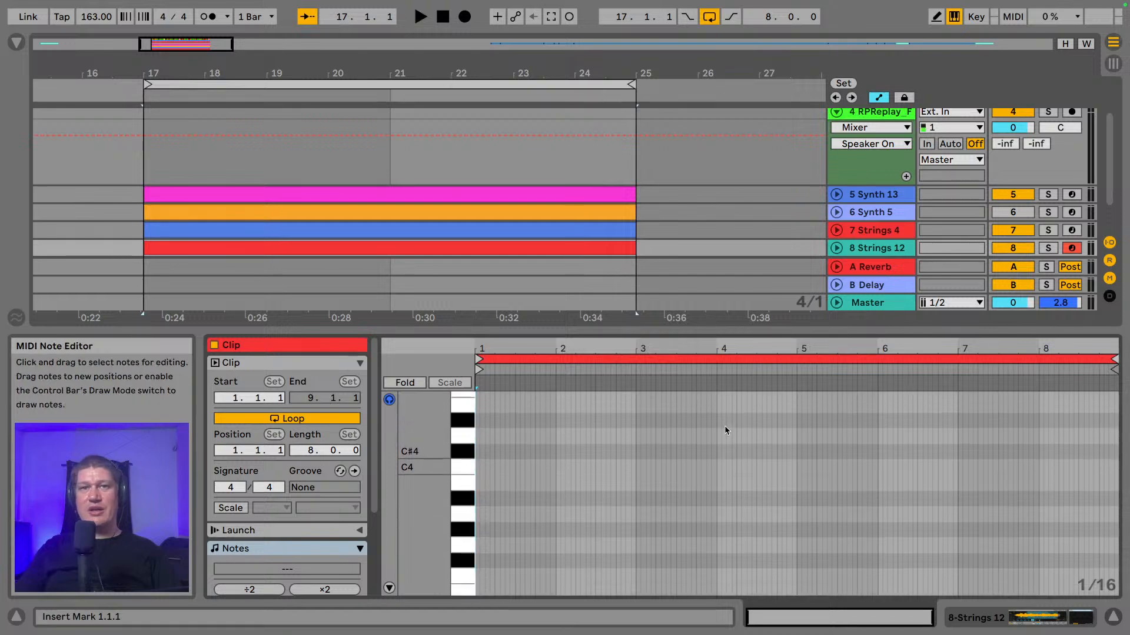
{"action": "scroll", "coordinate": [461, 306], "scroll_direction": "down", "scroll_amount": 1}
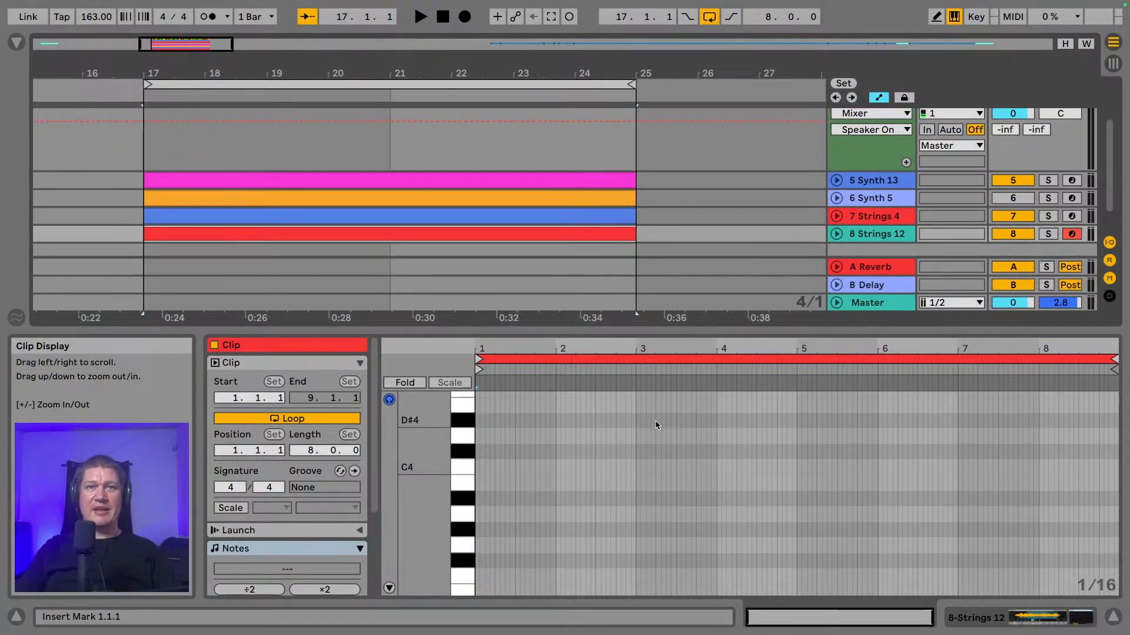
{"action": "scroll", "coordinate": [652, 435], "scroll_direction": "down", "scroll_amount": 1}
{"action": "scroll", "coordinate": [651, 433], "scroll_direction": "up", "scroll_amount": 4}
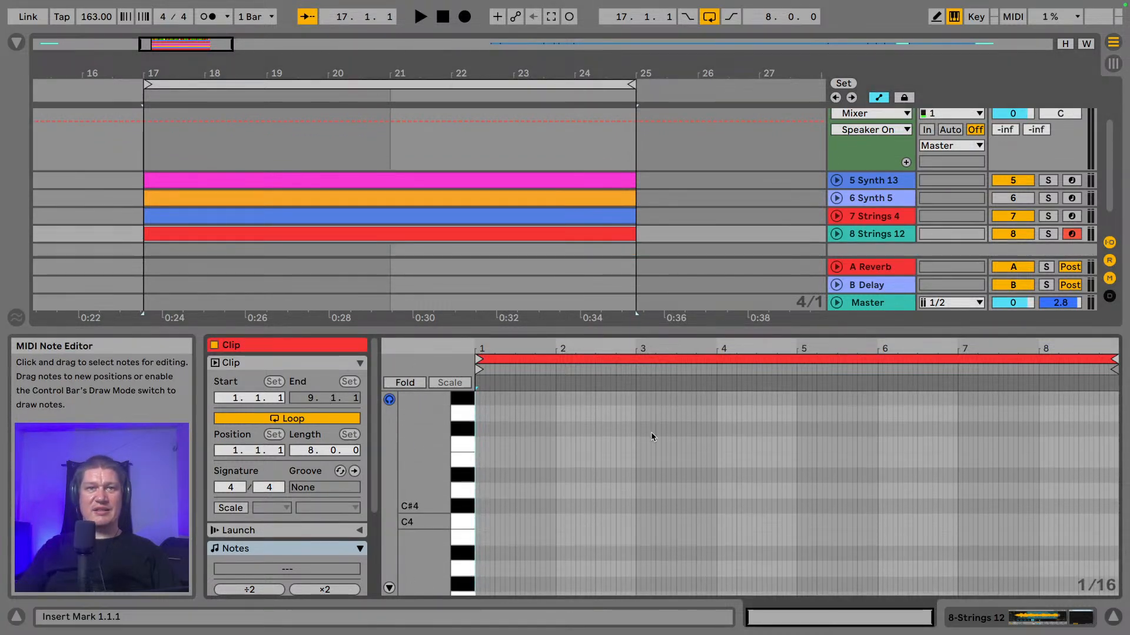
{"action": "scroll", "coordinate": [644, 437], "scroll_direction": "down", "scroll_amount": 1}
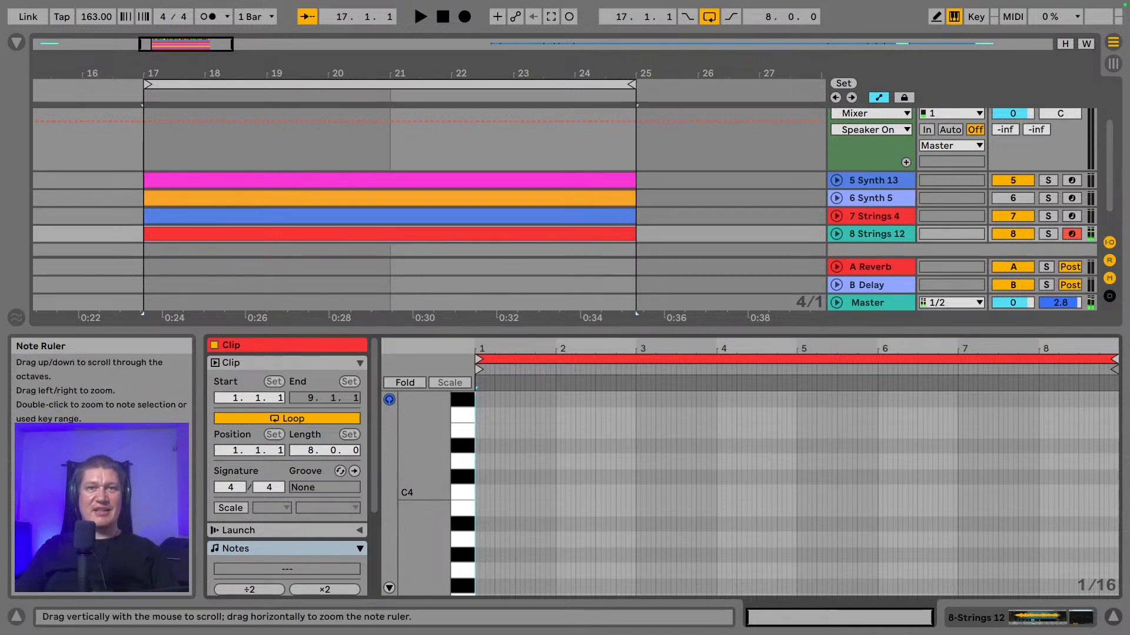
{"action": "left_click_drag", "start_coordinate": [425, 458], "coordinate": [377, 459]}
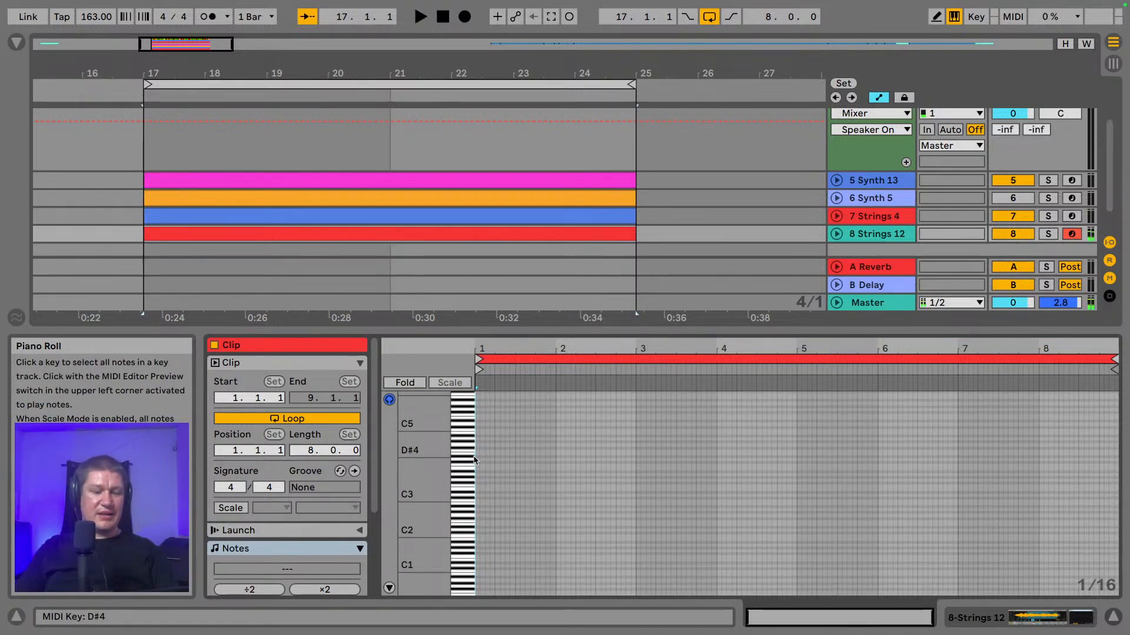
{"action": "key", "text": "z"}
{"action": "key", "text": "a"}
{"action": "mouse_move", "coordinate": [432, 524]}
{"action": "left_mouse_down"}
{"action": "mouse_move", "coordinate": [432, 488]}
{"action": "mouse_move", "coordinate": [429, 525]}
{"action": "mouse_move", "coordinate": [429, 515]}
{"action": "left_mouse_up"}
{"action": "key", "text": "a"}
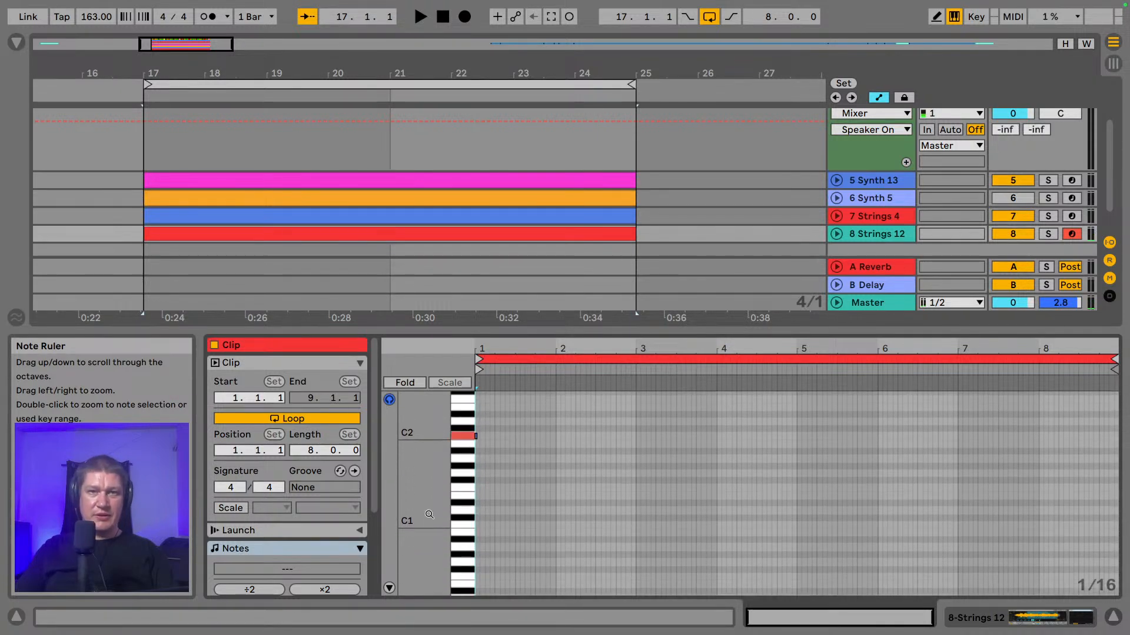
{"action": "key", "text": "x"}
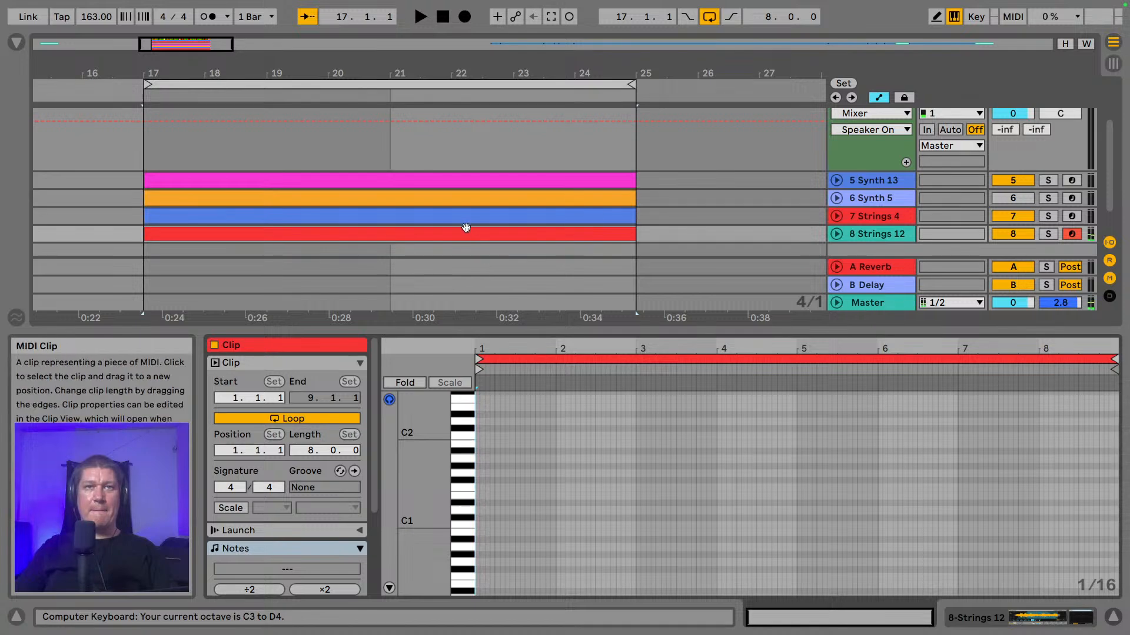
- Play the loop with the Synth 5 and Synth 13 tracks soloed, stop playback and open the Strings 12 clip
{"action": "key", "text": "space"}
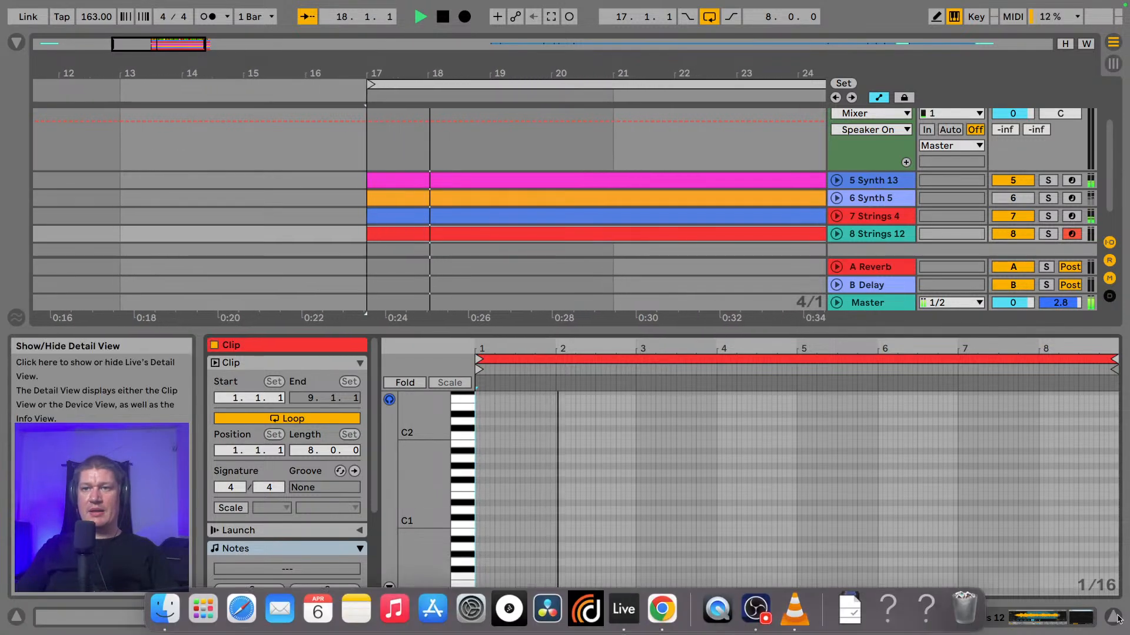
{"action": "left_click", "coordinate": [1116, 617]}
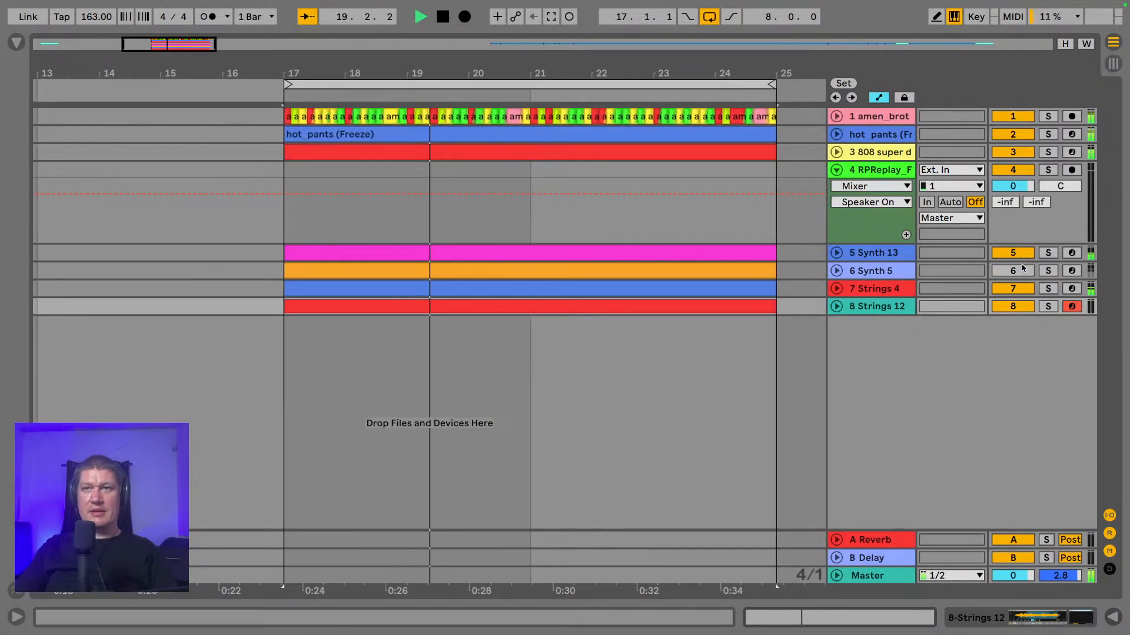
{"action": "left_click", "coordinate": [1049, 270]}
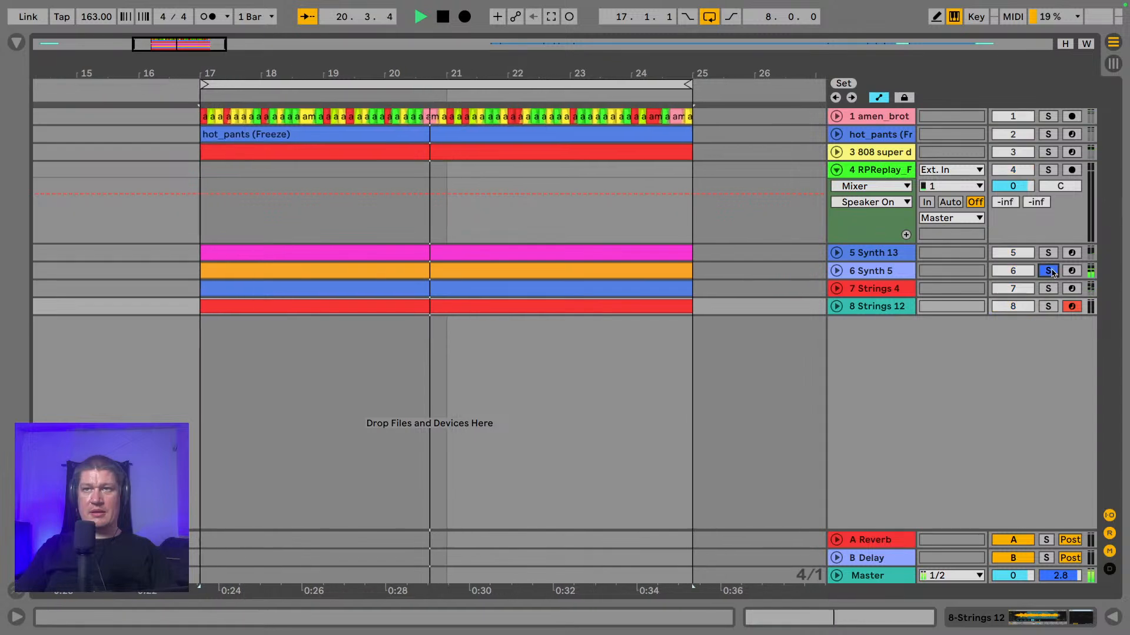
{"action": "left_click", "coordinate": [1048, 254]}
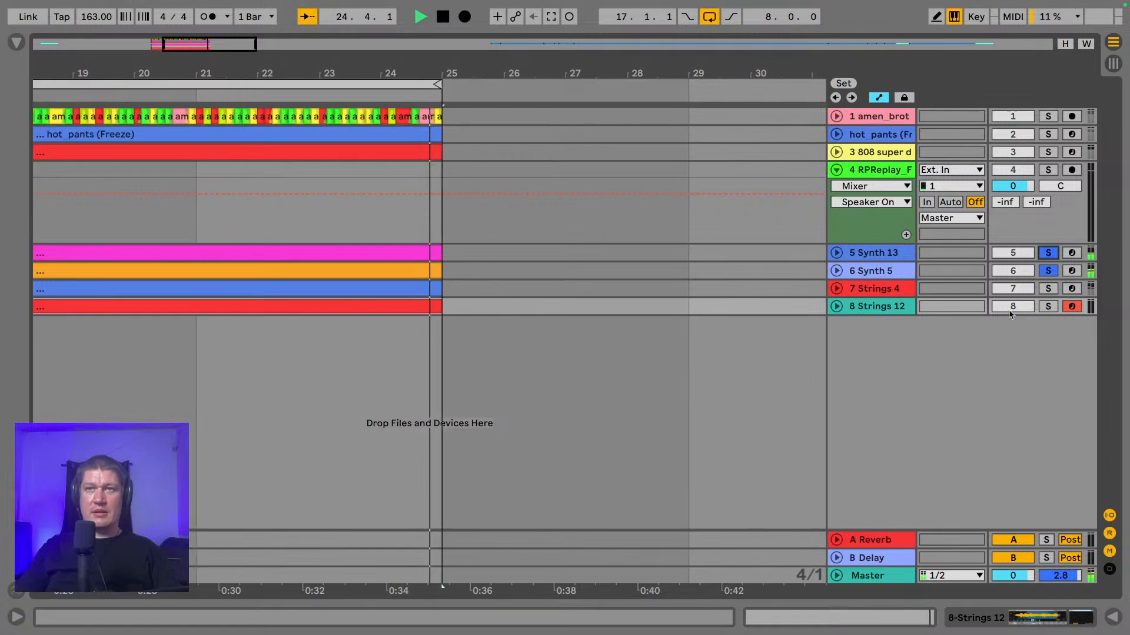
{"action": "key", "text": "space"}
{"action": "double_click", "coordinate": [597, 308]}
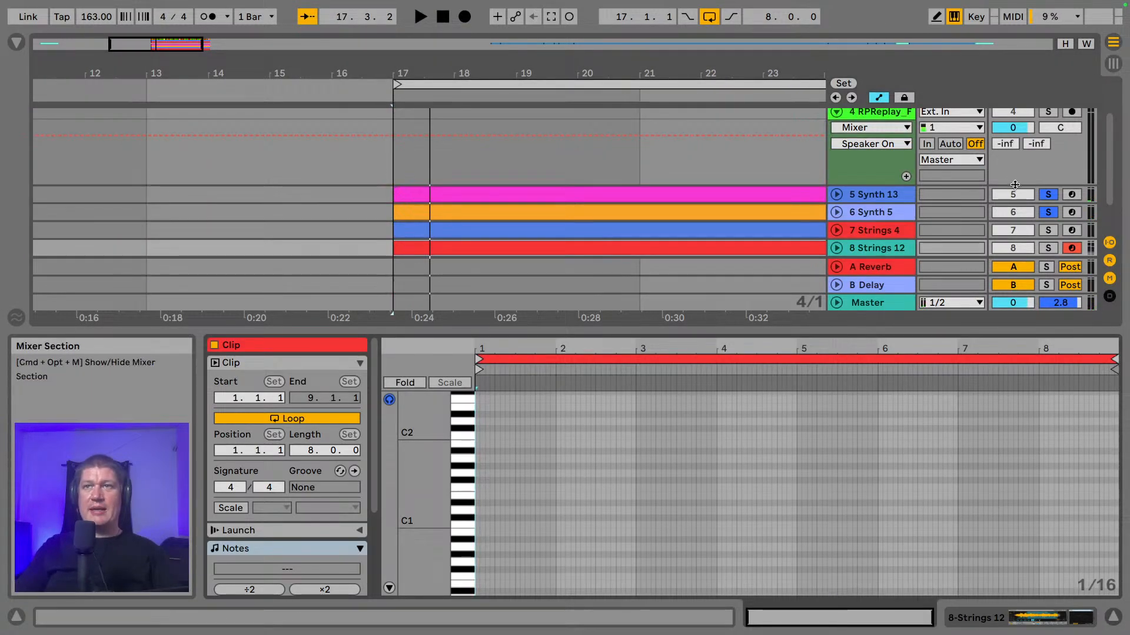
- Unsolo the Synth 5 and Synth 13 tracks with Synth 5 activated, and hide the clip view to show all tracks
{"action": "left_click", "coordinate": [1047, 195]}
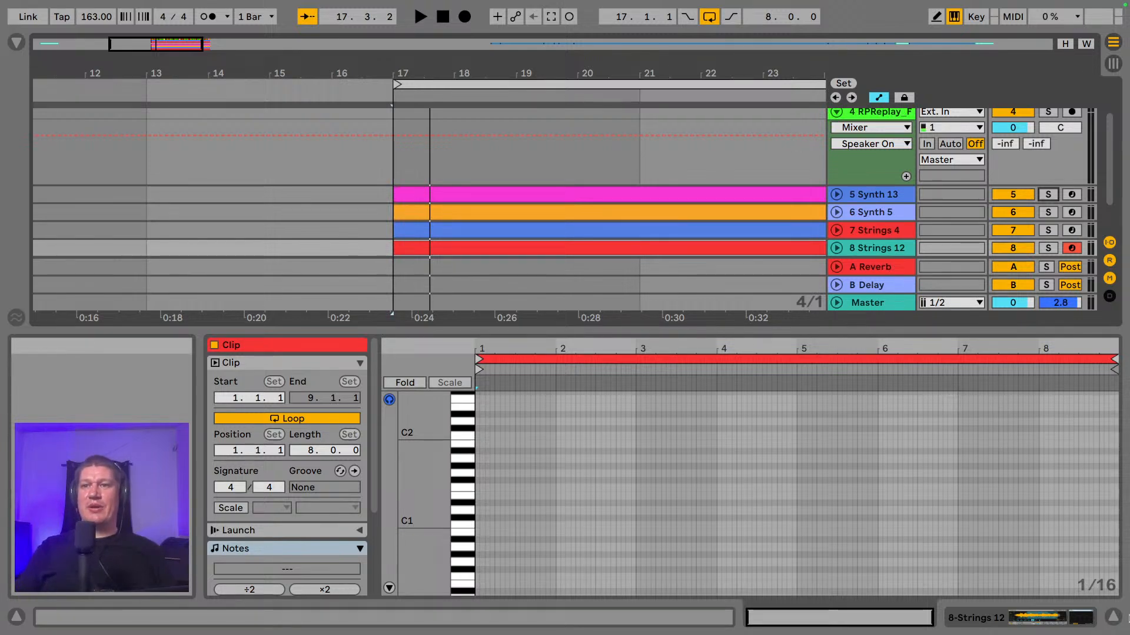
{"action": "left_click", "coordinate": [1112, 616]}
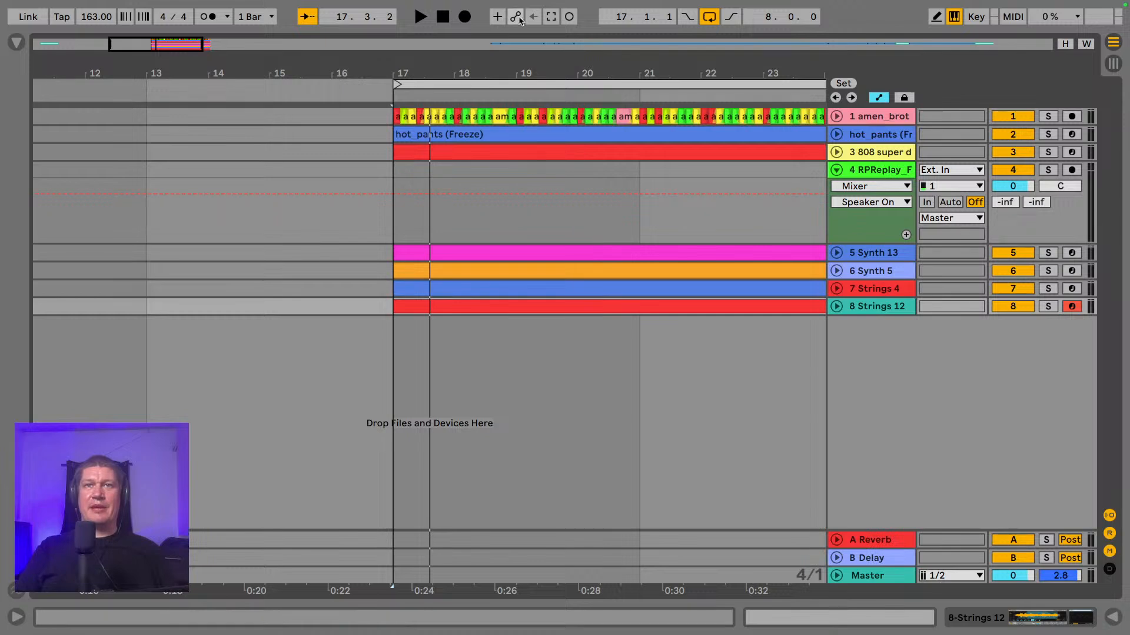
{"action": "left_click_drag", "start_coordinate": [553, 70], "coordinate": [430, 70]}
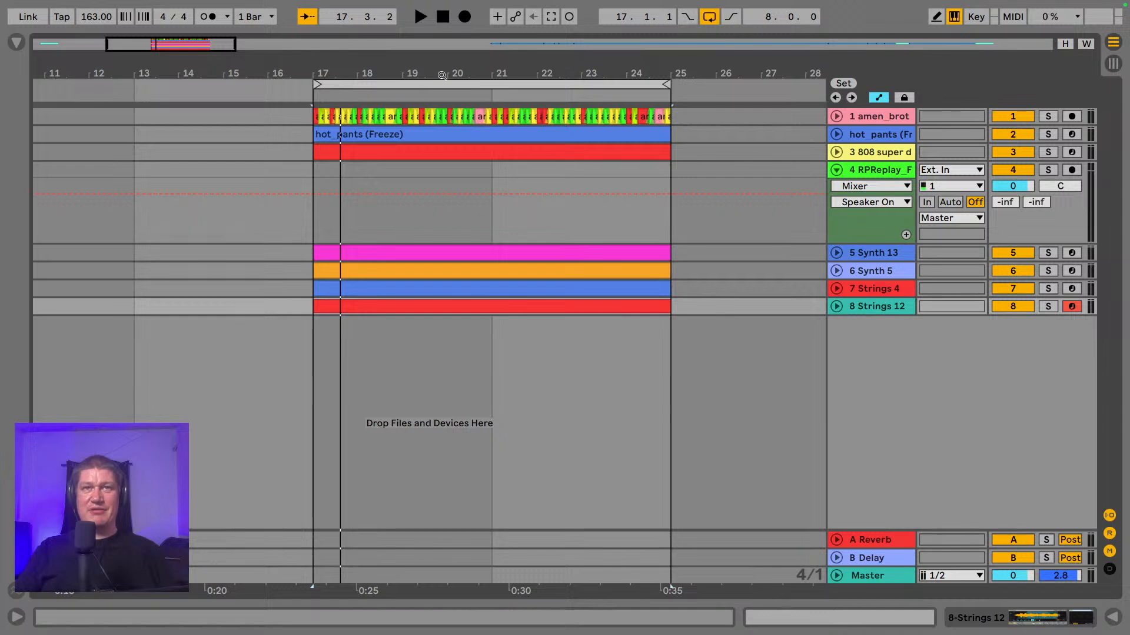
{"action": "left_click_drag", "start_coordinate": [442, 74], "coordinate": [344, 75]}
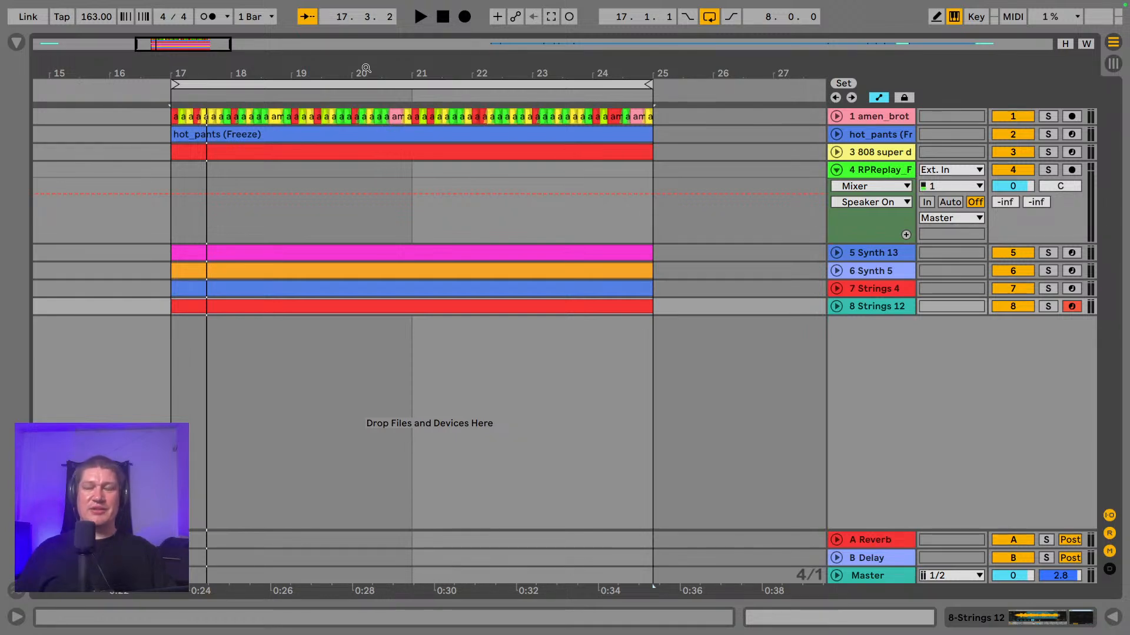
- Play the loop and mute the Strings 12, Synth 5 and Strings 4 tracks
{"action": "key", "text": "space"}
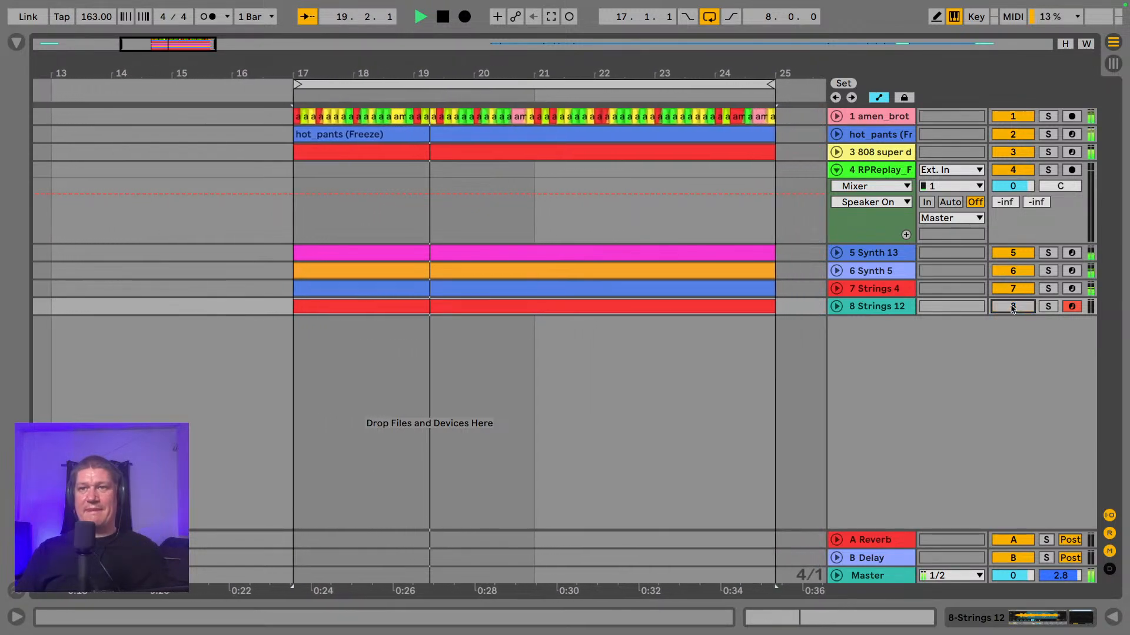
{"action": "left_click", "coordinate": [1014, 271]}
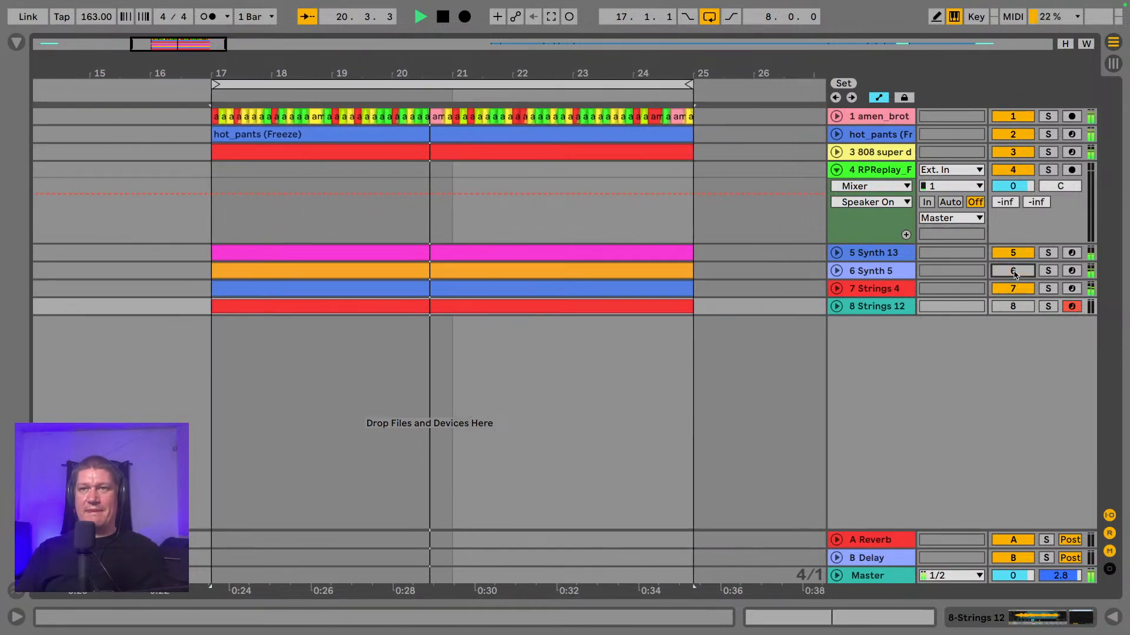
{"action": "left_click", "coordinate": [1014, 289]}
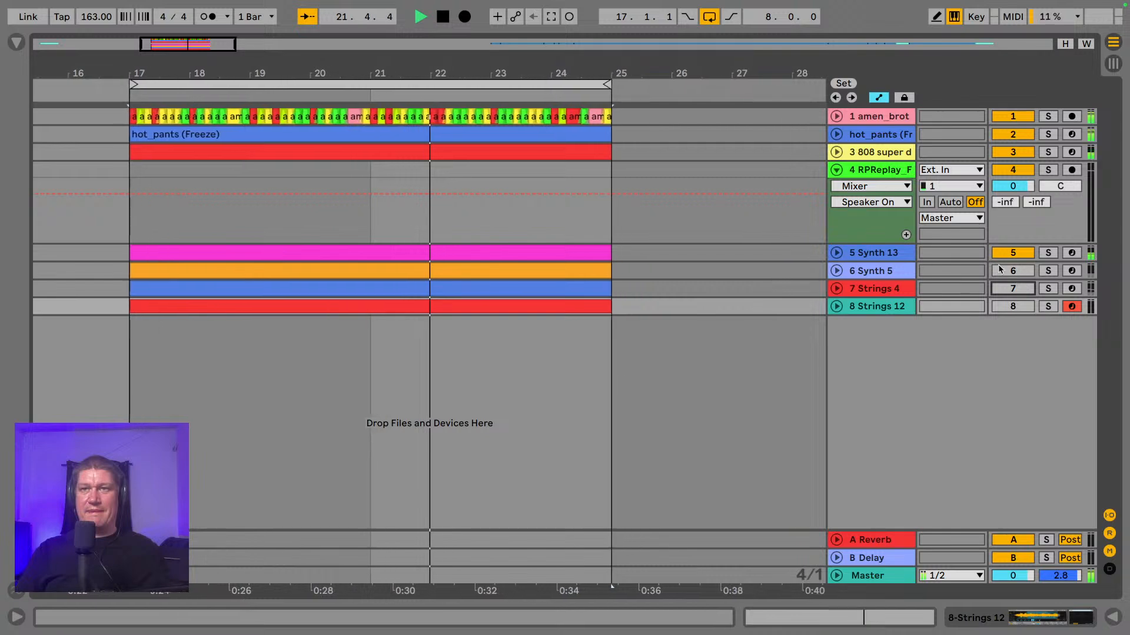
{"action": "left_click", "coordinate": [1011, 259]}
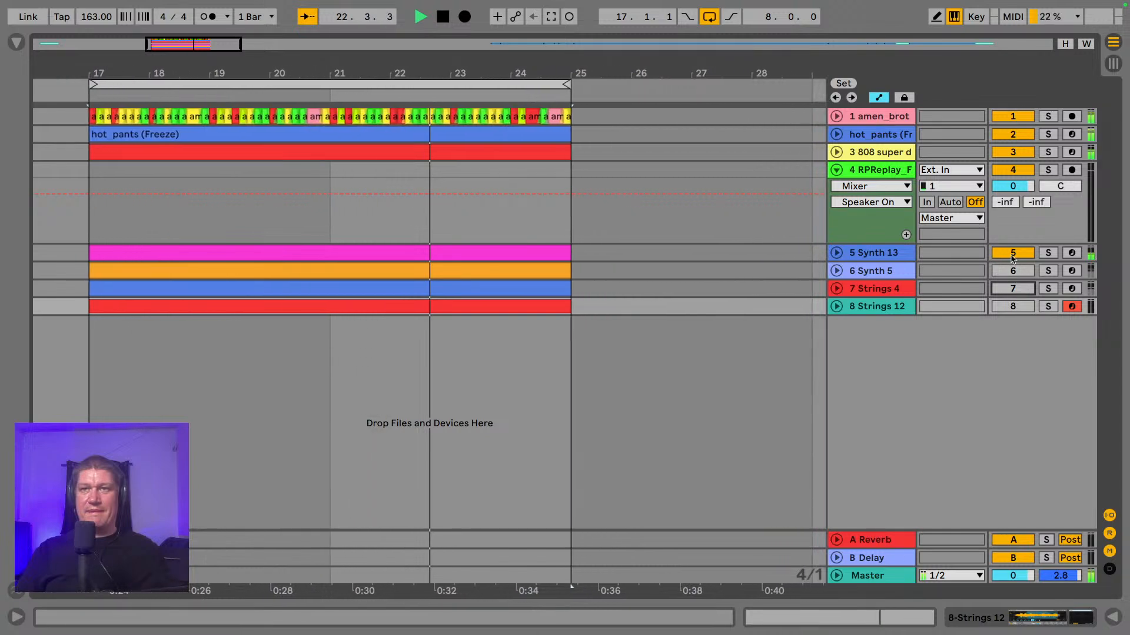
- Fold the RPReplay track, and unmute Strings 4 while muting Synth 13
{"action": "left_click", "coordinate": [837, 170]}
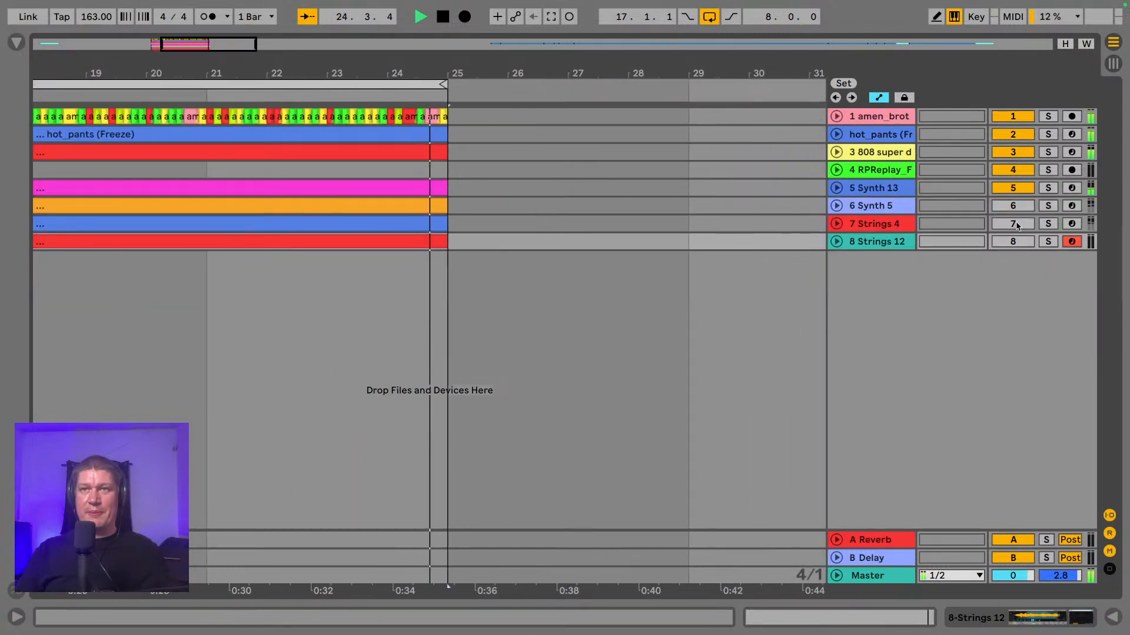
{"action": "left_click", "coordinate": [1014, 224]}
{"action": "left_click", "coordinate": [1013, 189]}
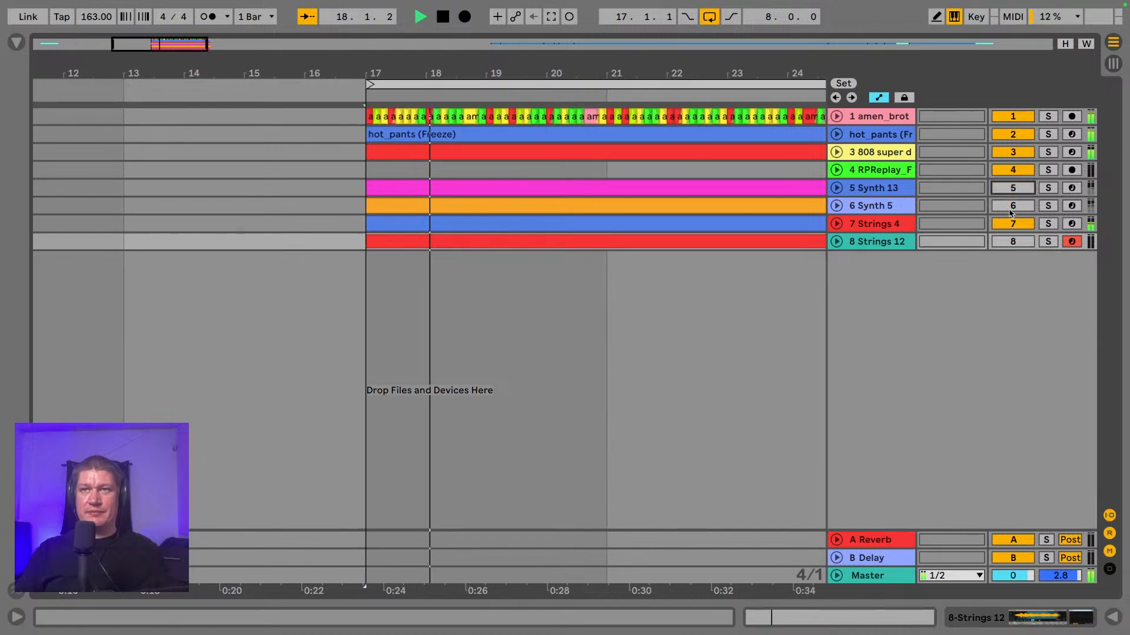
- Unmute the Strings 12 track and open its empty MIDI clip for note editing
{"action": "left_click", "coordinate": [1013, 241]}
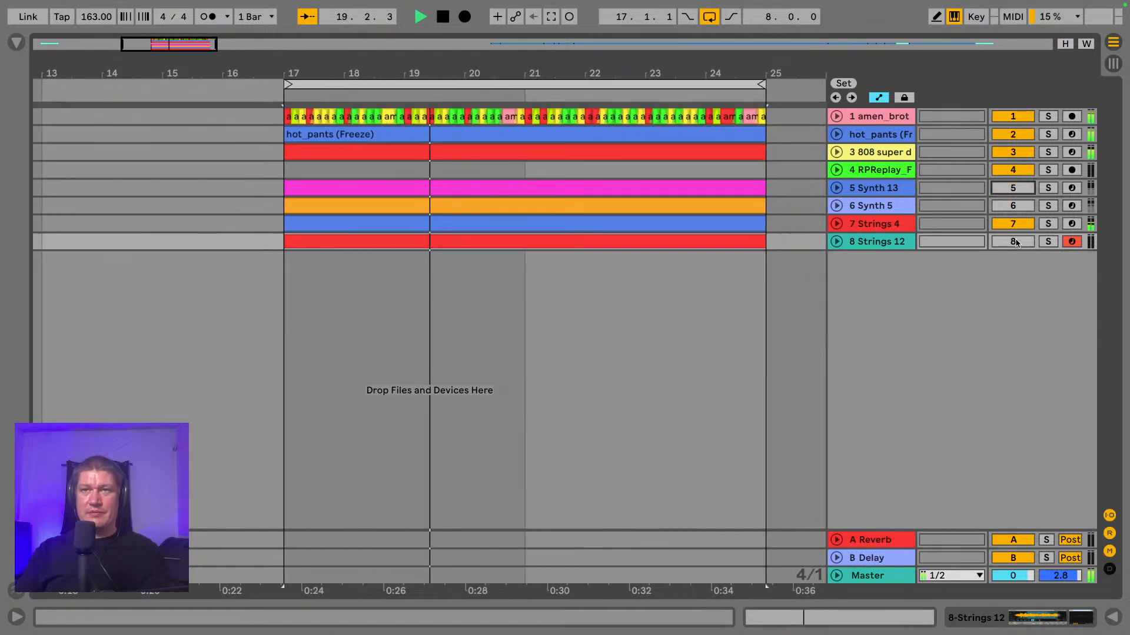
{"action": "double_click", "coordinate": [595, 242]}
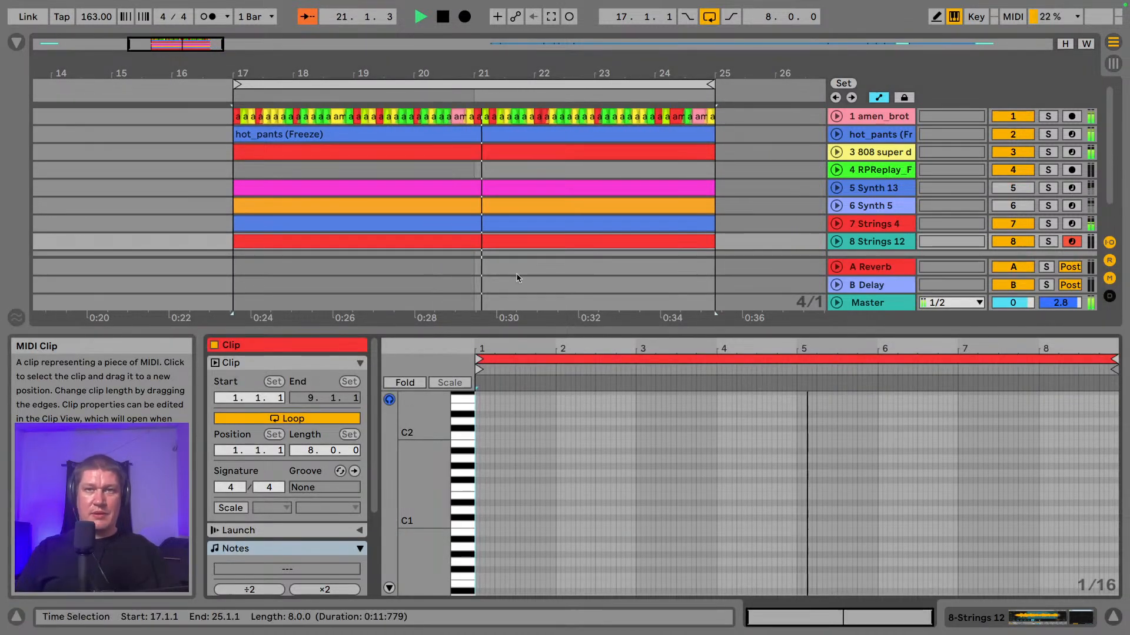
- Mute the amen_brot track and enlarge the note editor of the Strings 12 clip
{"action": "left_click", "coordinate": [1024, 117]}
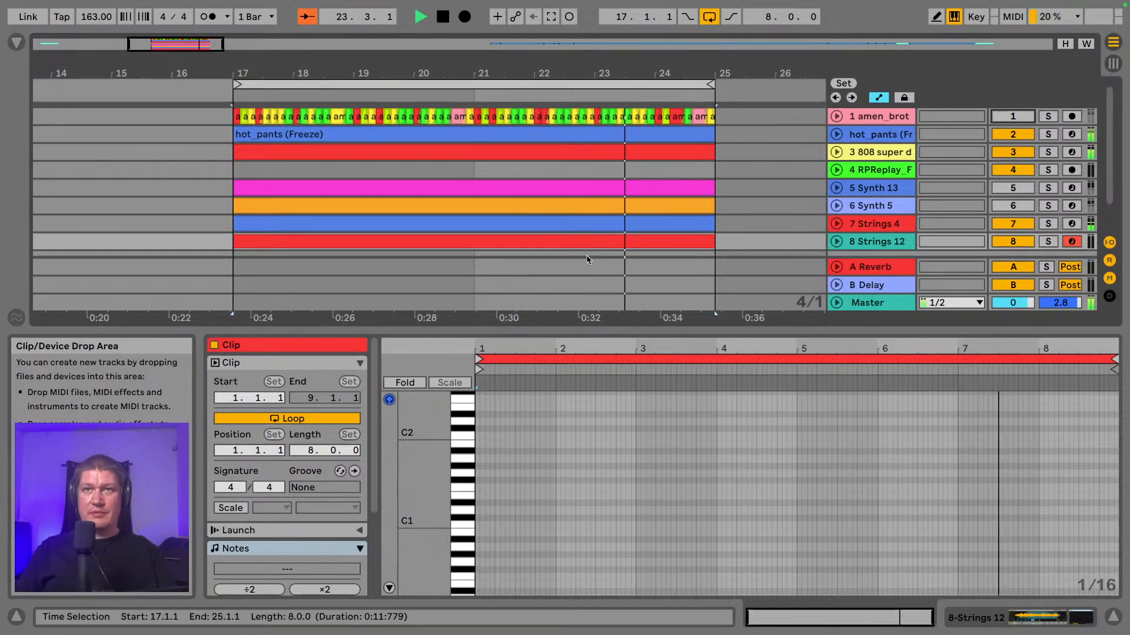
{"action": "scroll", "coordinate": [554, 231], "scroll_direction": "down", "scroll_amount": 1}
{"action": "scroll", "coordinate": [555, 231], "scroll_direction": "down", "scroll_amount": 1}
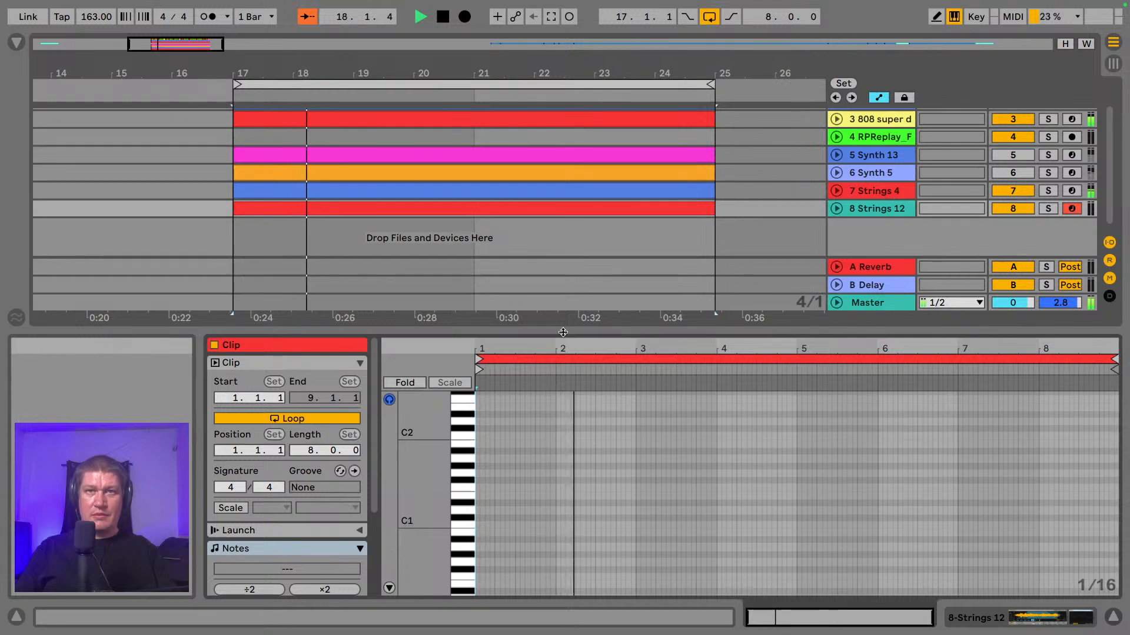
{"action": "left_click_drag", "start_coordinate": [562, 330], "coordinate": [559, 180]}
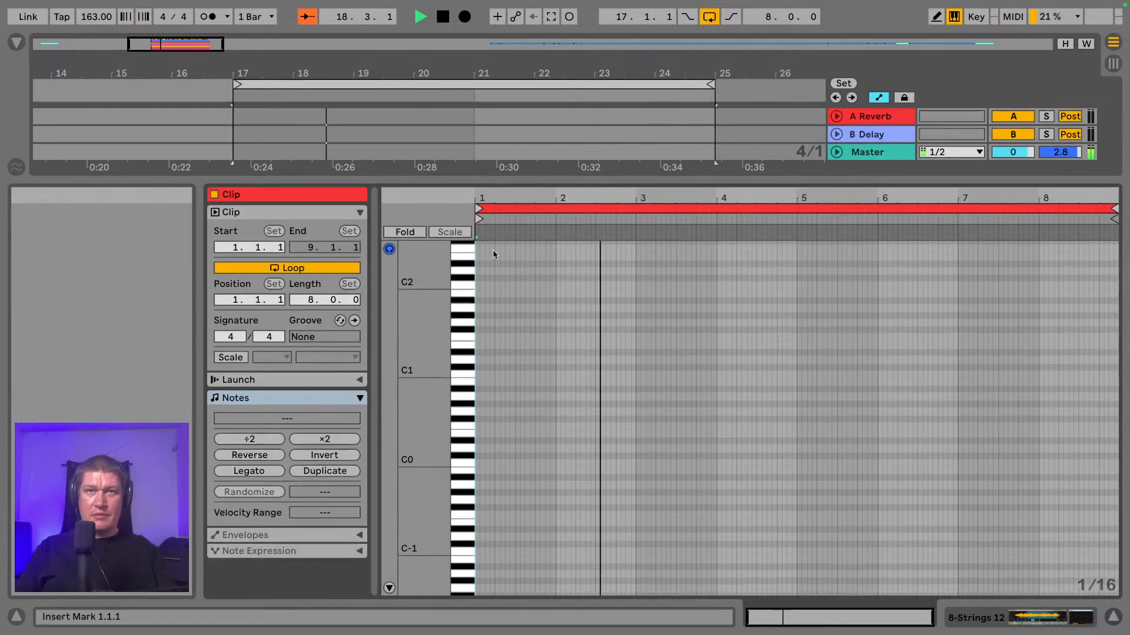
{"action": "left_click", "coordinate": [457, 340]}
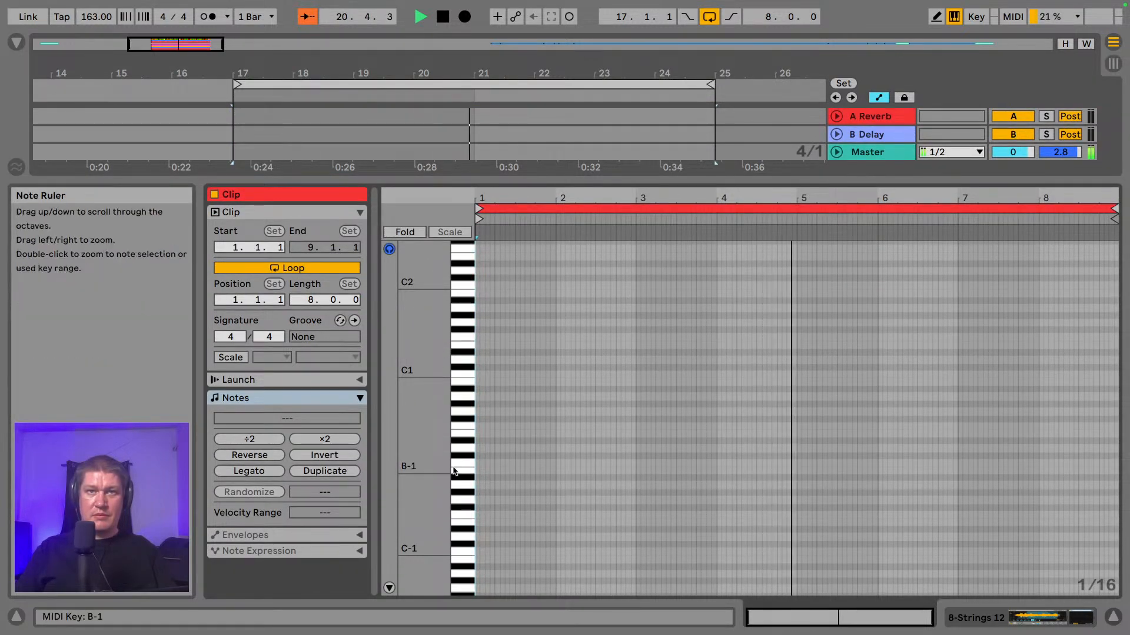
- Show the Strings 12 sampler's controls and lower its volume to -30.3 dB
{"action": "left_click", "coordinate": [1080, 617]}
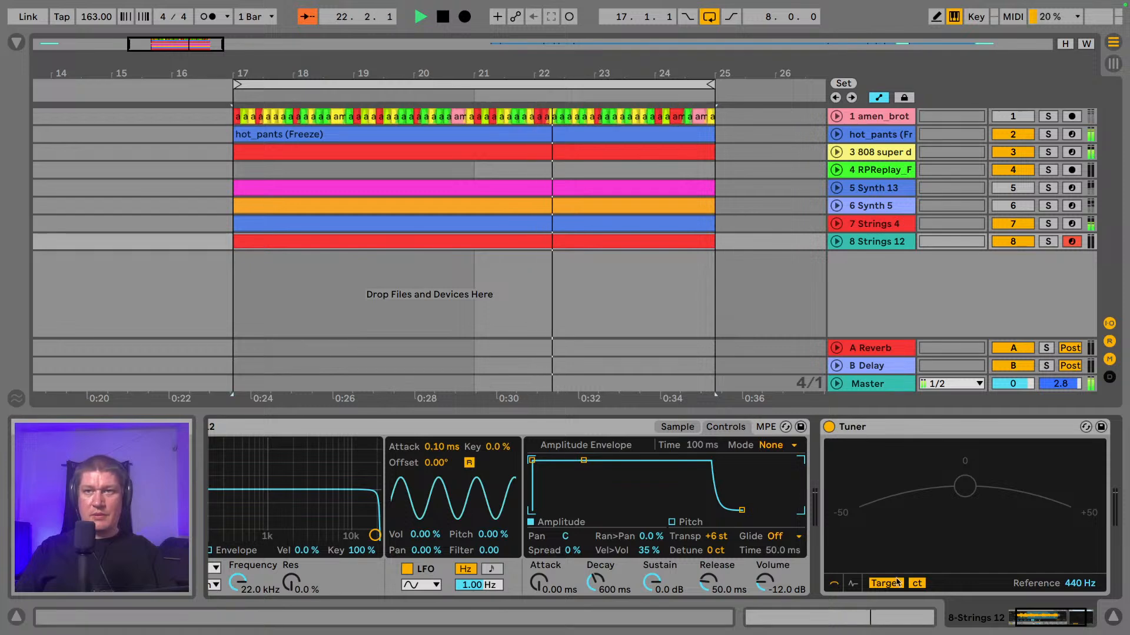
{"action": "left_click_drag", "start_coordinate": [1013, 617], "coordinate": [971, 624]}
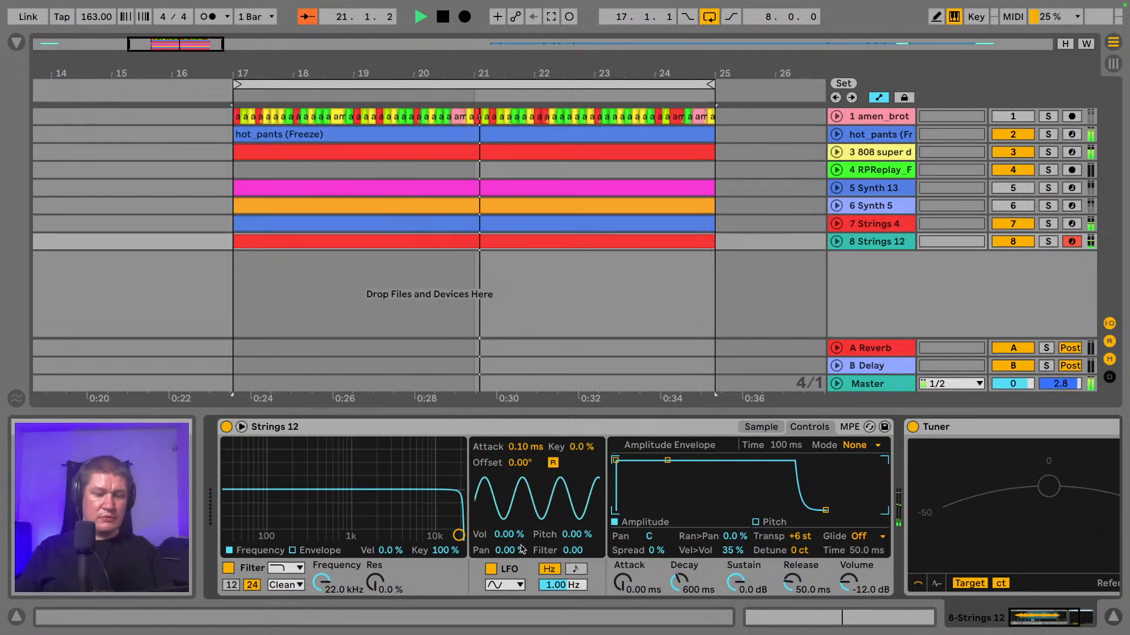
{"action": "key", "text": "z"}
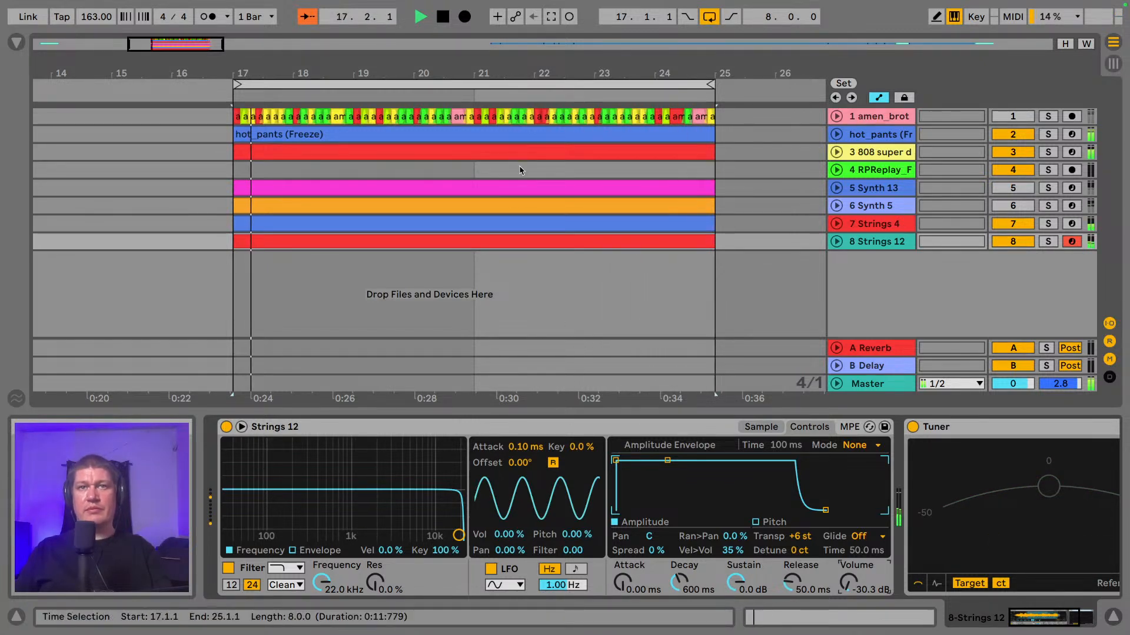
- Add sixteenth notes F2, G#2 and C3 at the start of bar 1 in the Strings 12 clip
{"action": "double_click", "coordinate": [503, 239]}
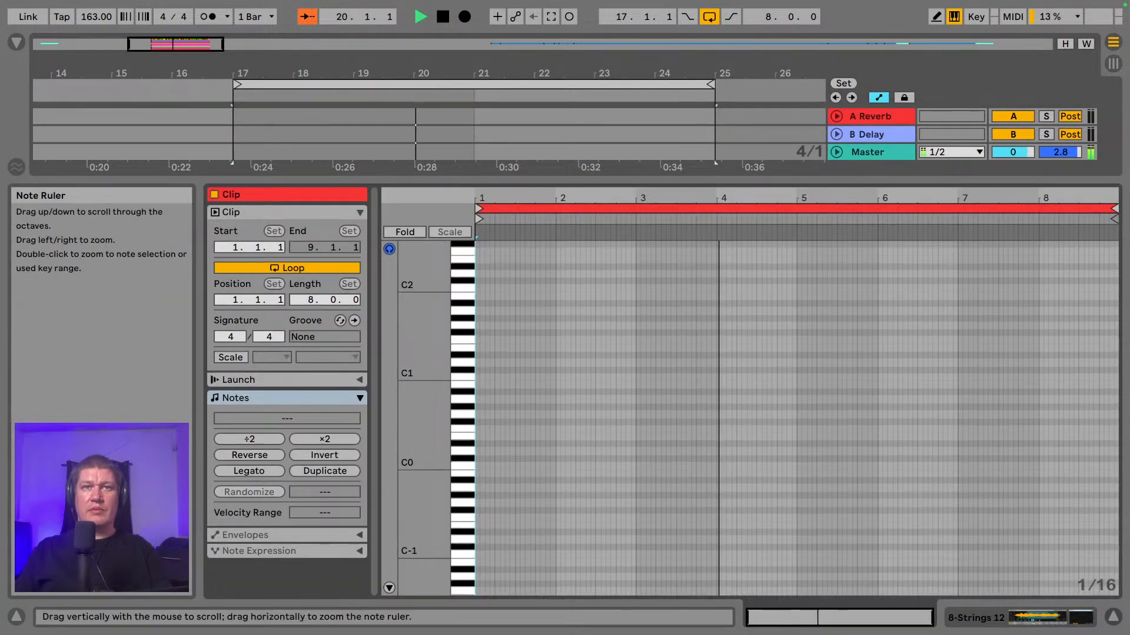
{"action": "left_click_drag", "start_coordinate": [423, 253], "coordinate": [409, 362]}
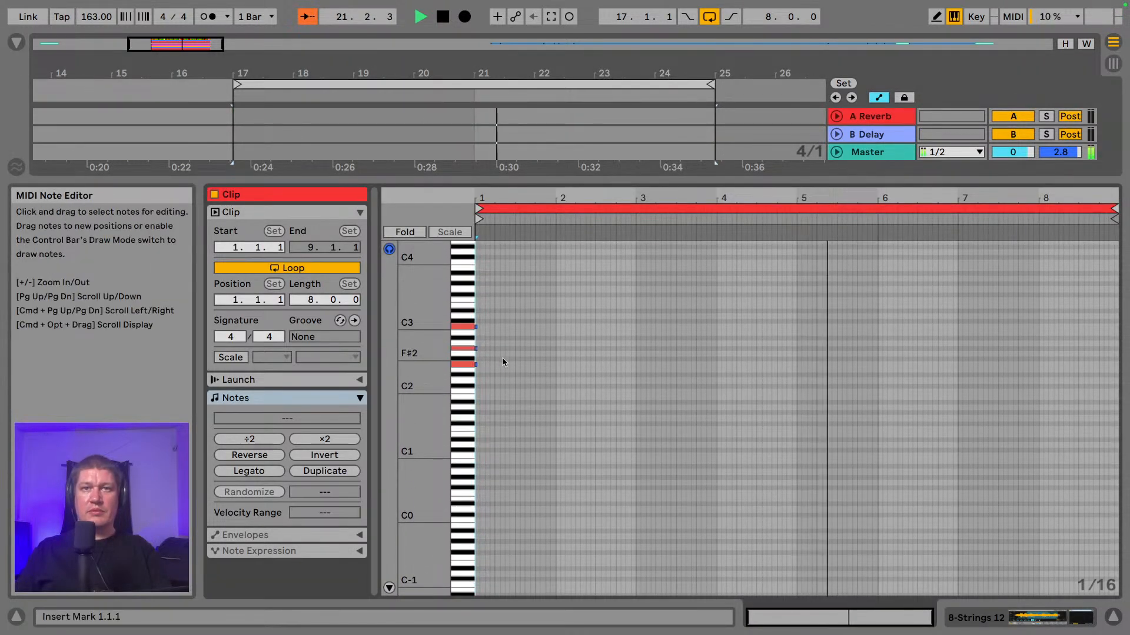
{"action": "left_click_drag", "start_coordinate": [482, 197], "coordinate": [481, 258]}
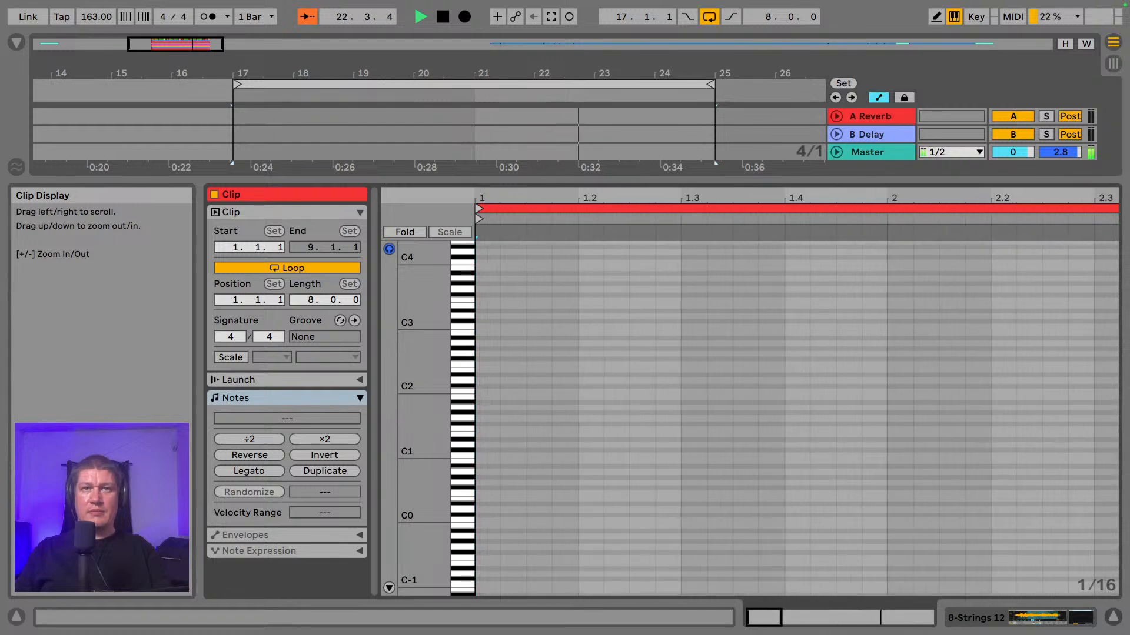
{"action": "left_click", "coordinate": [486, 366]}
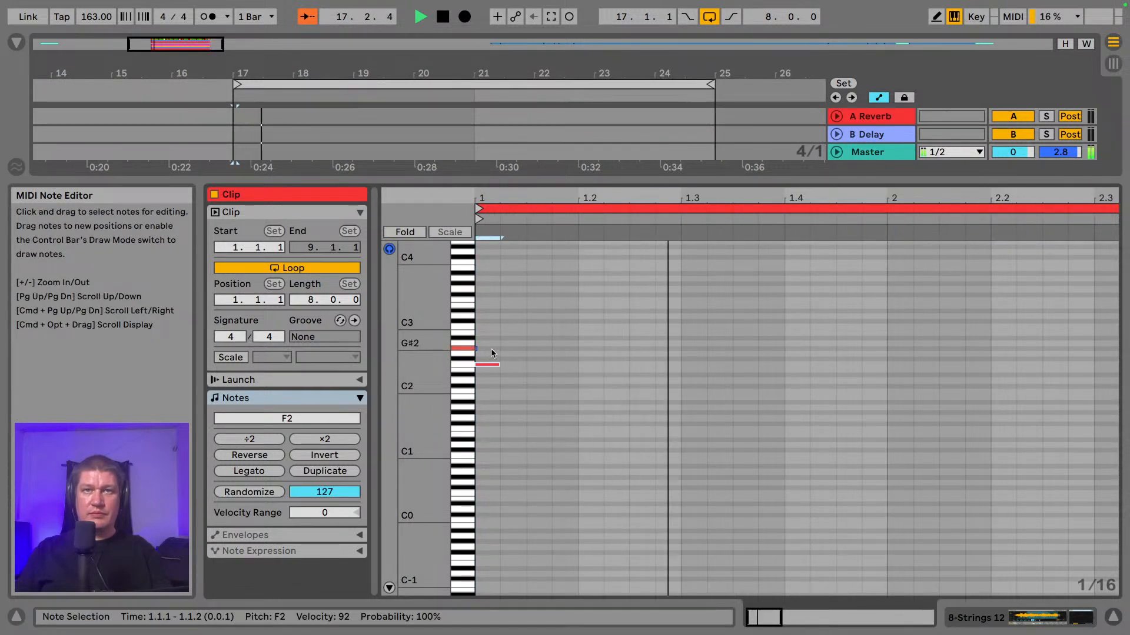
{"action": "left_click_drag", "start_coordinate": [488, 366], "coordinate": [489, 327]}
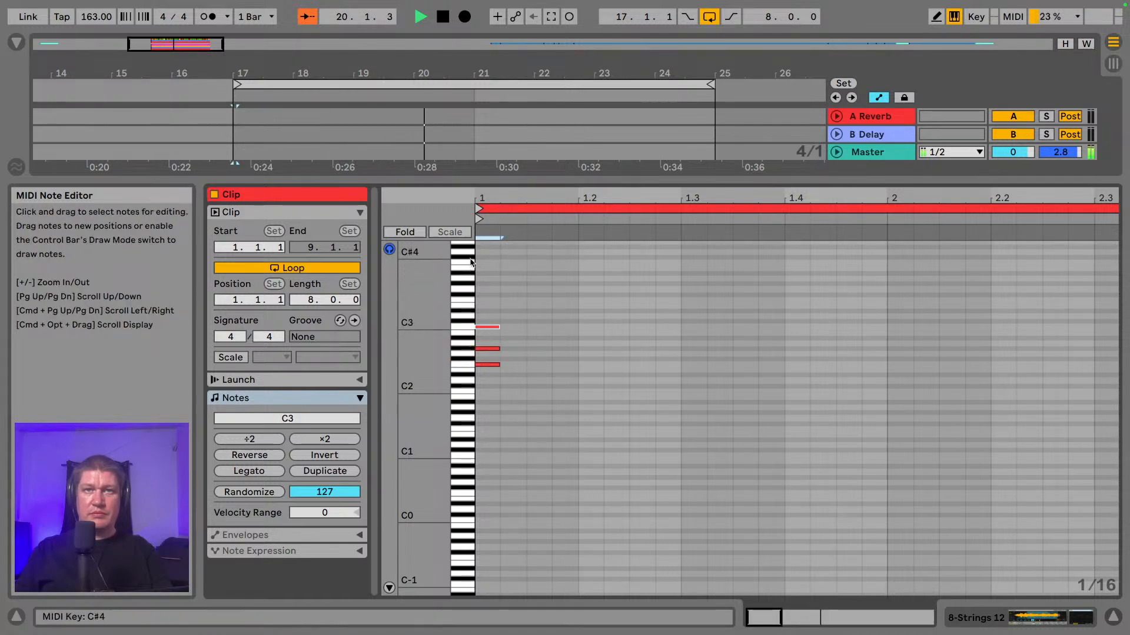
- Extend all three chord notes from the clip start to 9.1.1 so they fill the eight bars
{"action": "left_click_drag", "start_coordinate": [499, 200], "coordinate": [549, 238]}
{"action": "key", "text": "space"}
{"action": "key", "text": "space"}
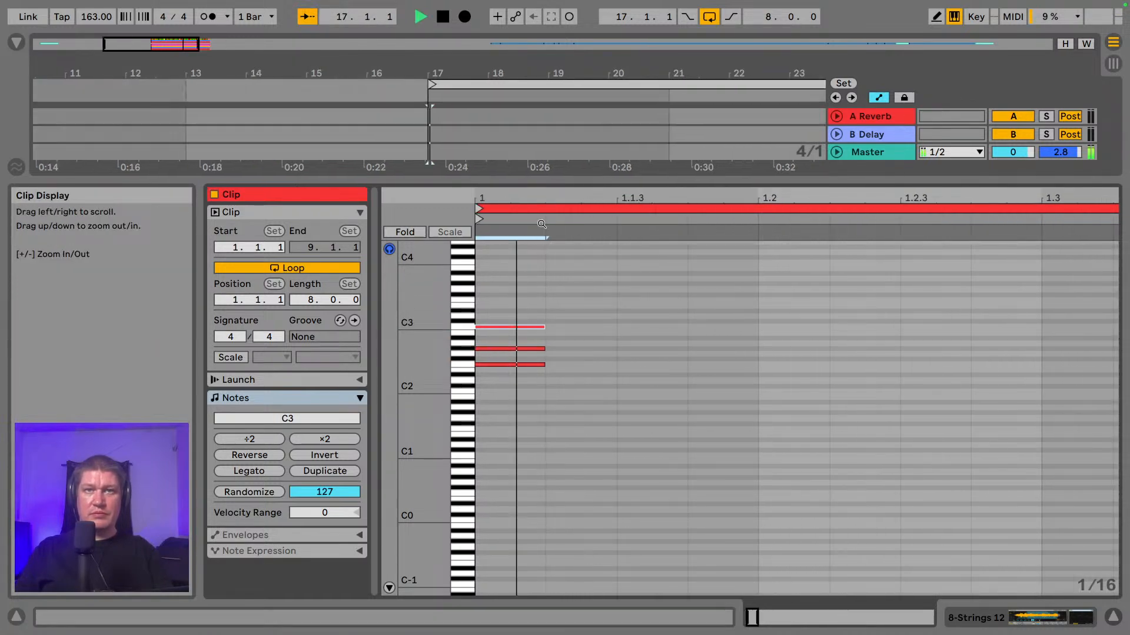
{"action": "key", "text": "space"}
{"action": "left_click_drag", "start_coordinate": [524, 293], "coordinate": [568, 399]}
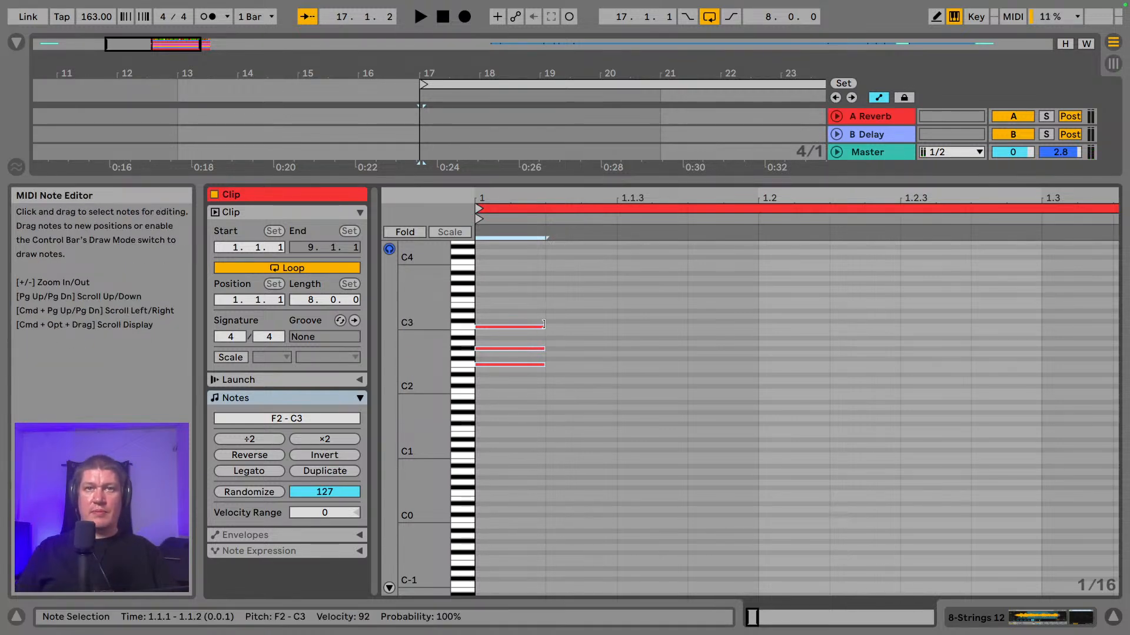
{"action": "left_click_drag", "start_coordinate": [546, 324], "coordinate": [1041, 325]}
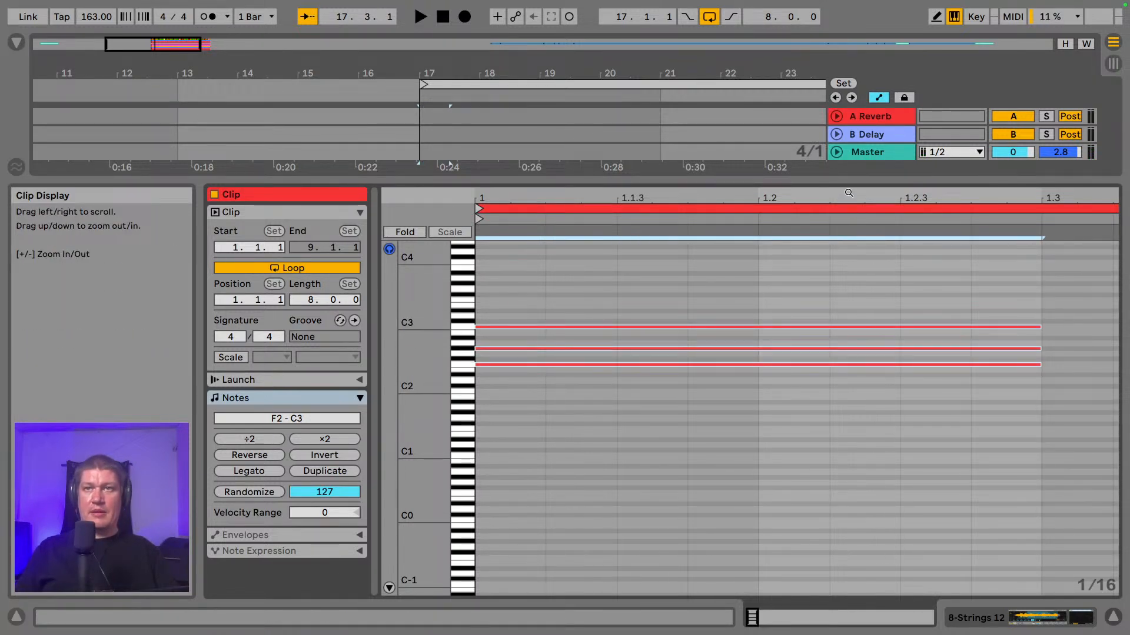
{"action": "left_click_drag", "start_coordinate": [848, 193], "coordinate": [849, 106]}
{"action": "left_click_drag", "start_coordinate": [515, 307], "coordinate": [1003, 428]}
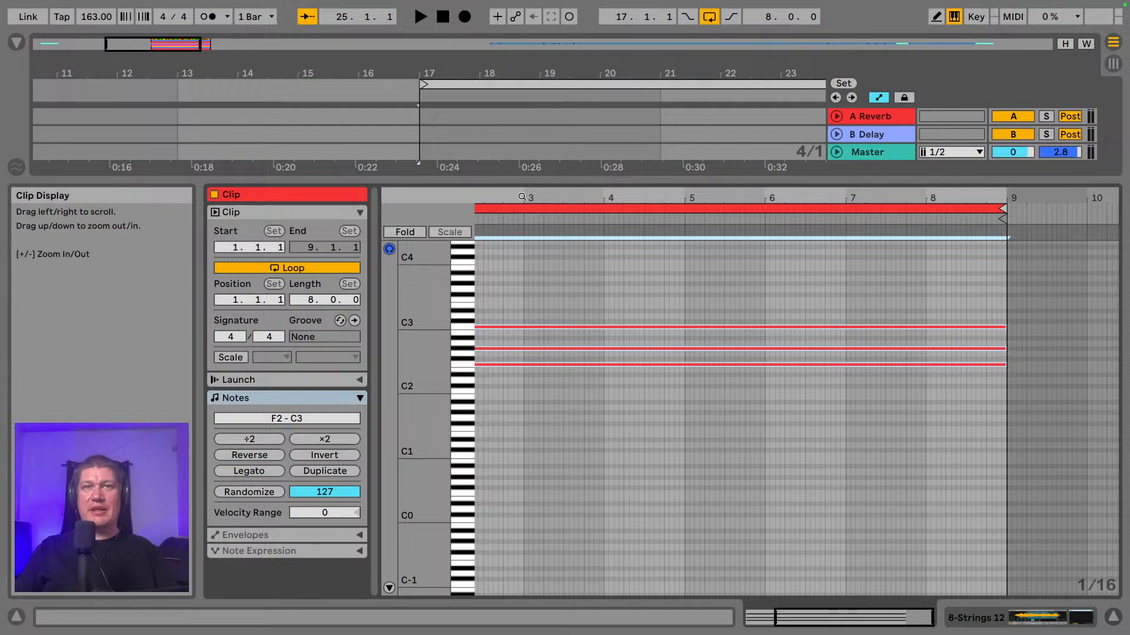
- Stagger the chord by starting G#2 slightly after F2 and C3 just past 1.1.2
{"action": "left_click_drag", "start_coordinate": [522, 198], "coordinate": [492, 346]}
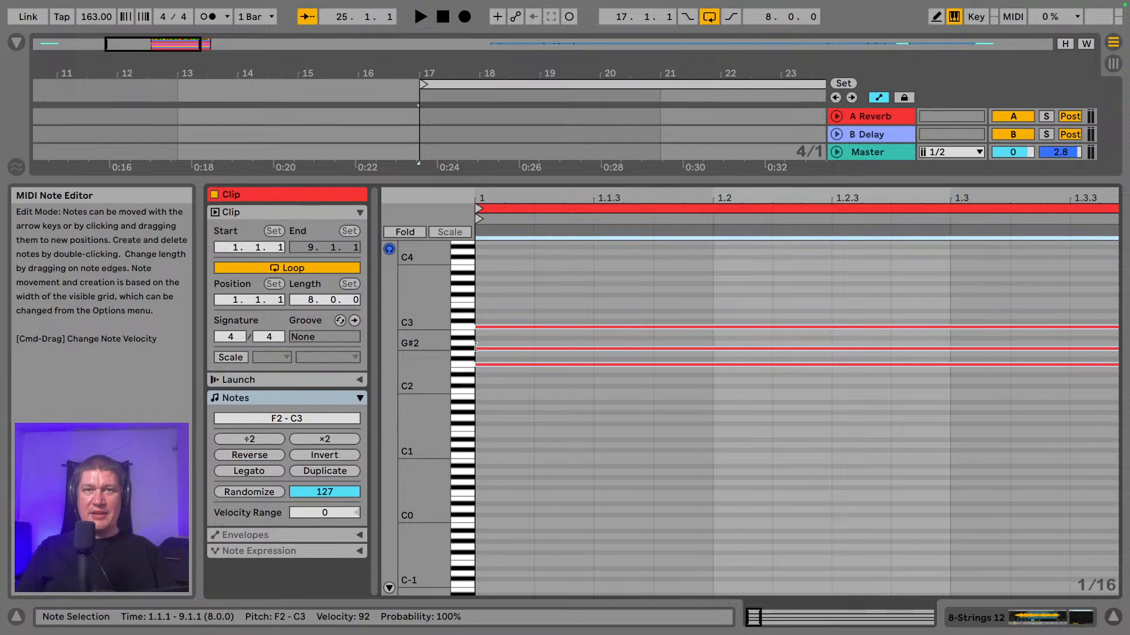
{"action": "left_click_drag", "start_coordinate": [476, 347], "coordinate": [477, 347]}
{"action": "key", "text": "super+z"}
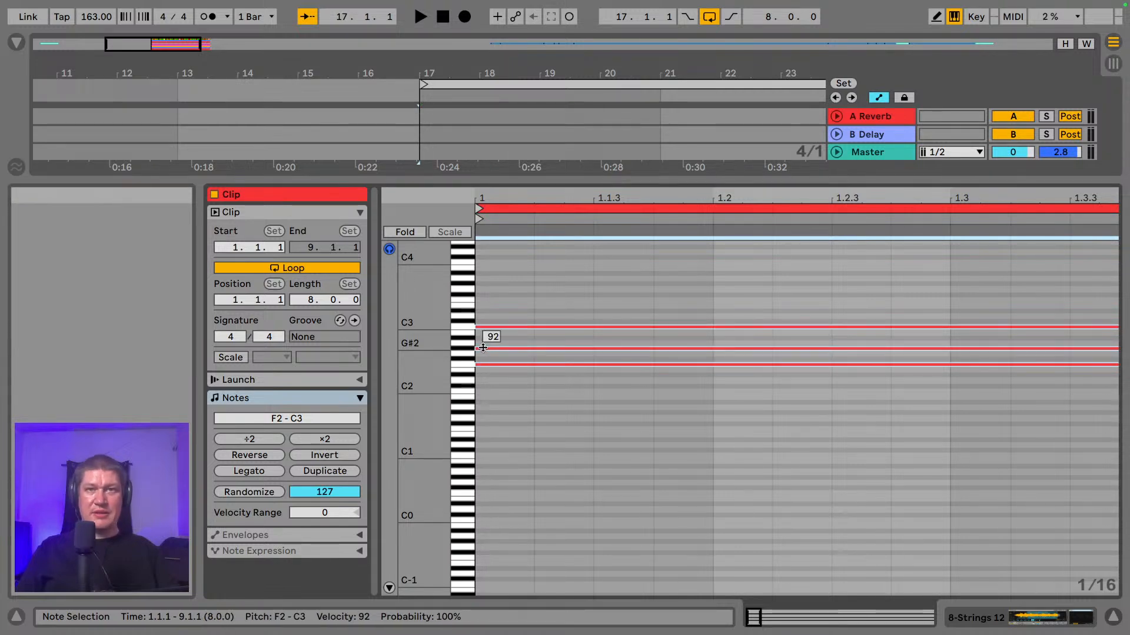
{"action": "left_click", "coordinate": [495, 349]}
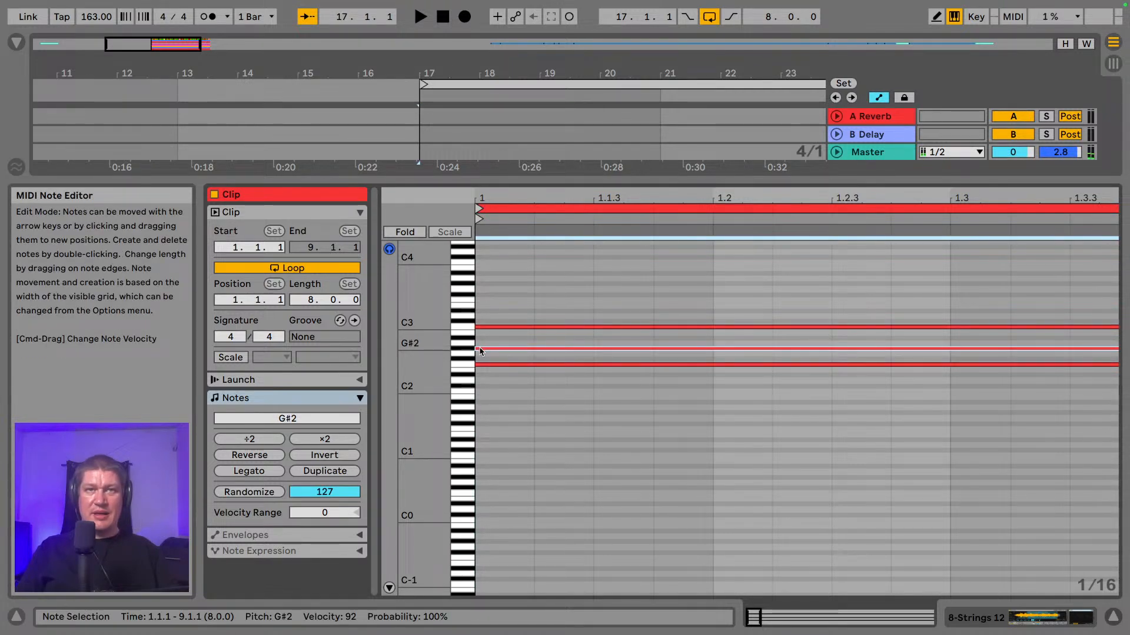
{"action": "left_click_drag", "start_coordinate": [476, 349], "coordinate": [542, 330]}
{"action": "left_click", "coordinate": [480, 328]}
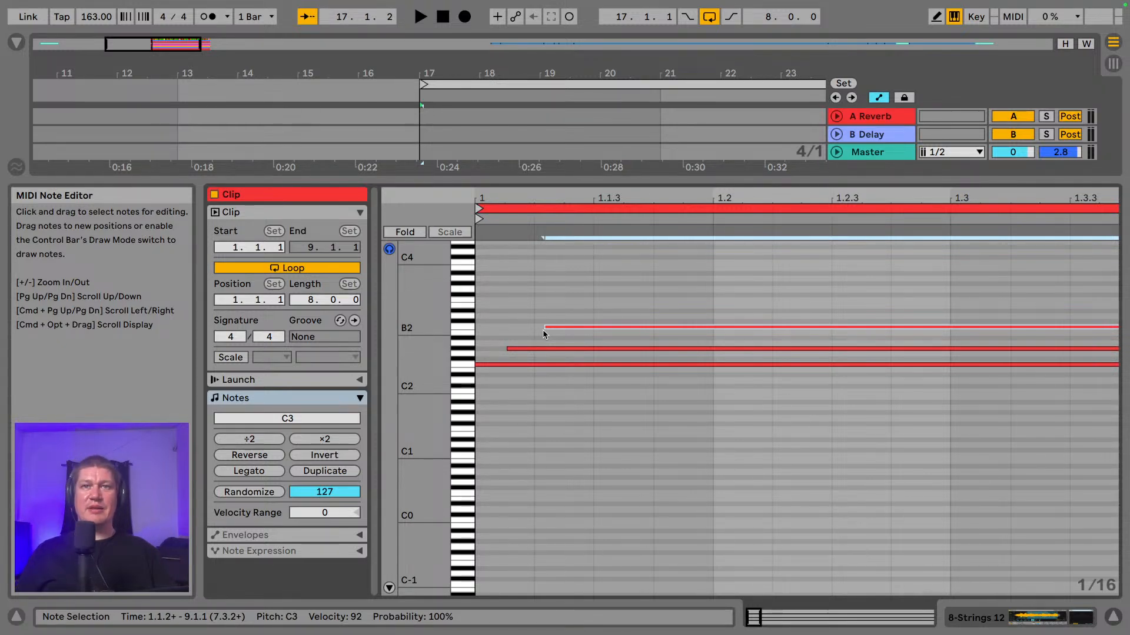
- Audition the staggered chord and tighten it by moving the G#2 and C3 starts closer to the beginning
{"action": "key", "text": "space"}
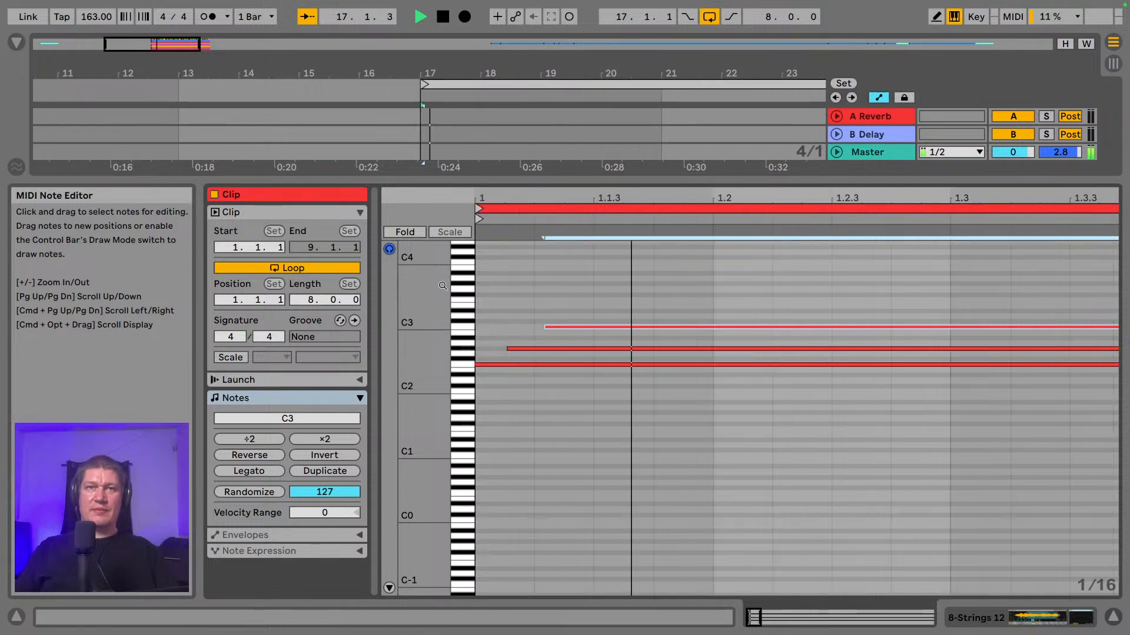
{"action": "left_click", "coordinate": [530, 349]}
{"action": "key", "text": "space"}
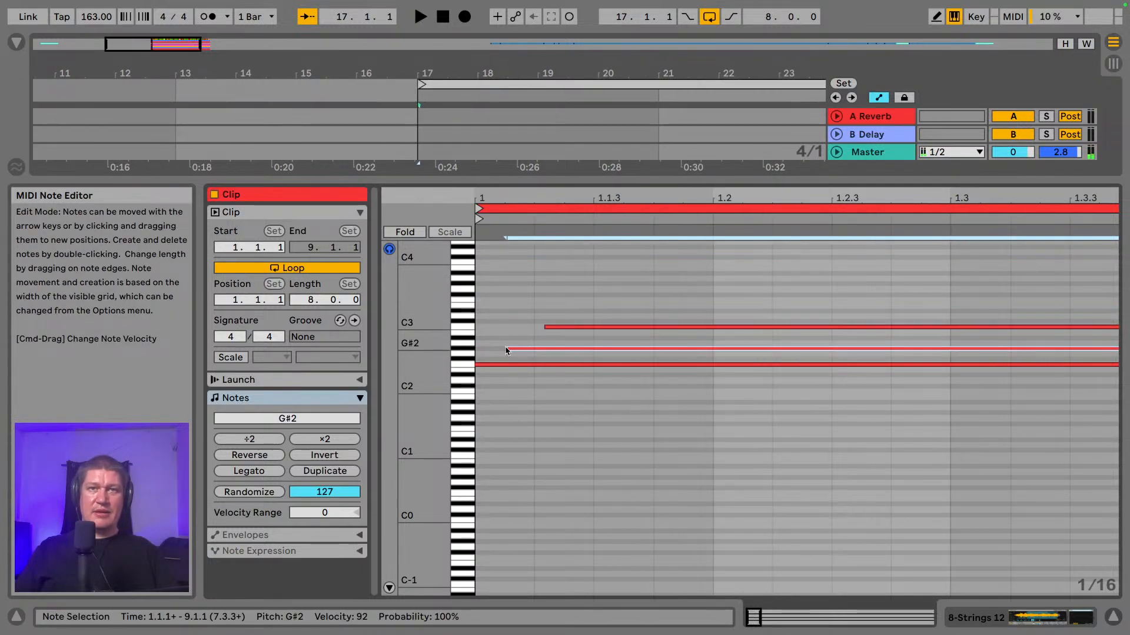
{"action": "left_click_drag", "start_coordinate": [505, 348], "coordinate": [522, 327]}
{"action": "key", "text": "space"}
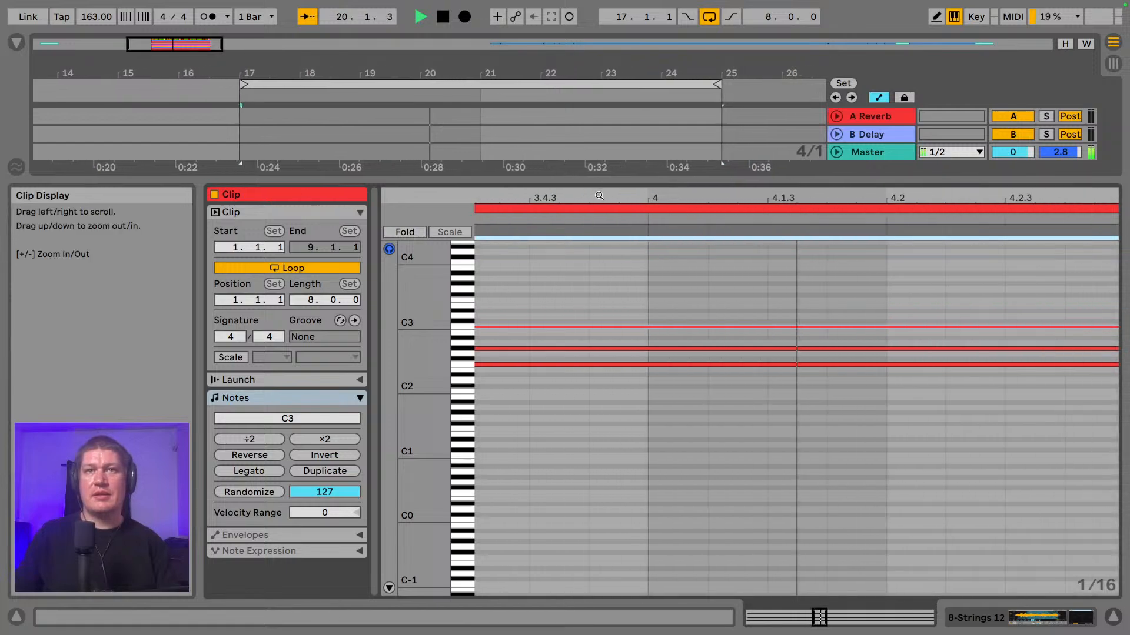
- Shorten all three notes of the F minor chord to end at 2.3.1, auditioning the length
{"action": "left_click_drag", "start_coordinate": [598, 196], "coordinate": [598, 95]}
{"action": "key", "text": "space"}
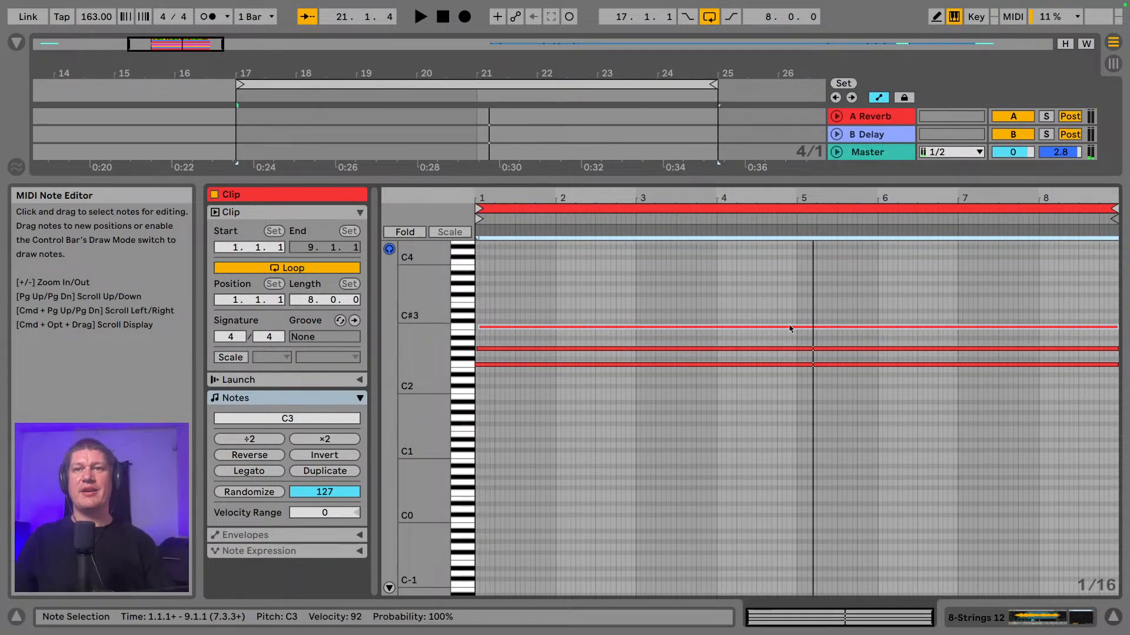
{"action": "key", "text": "super+a"}
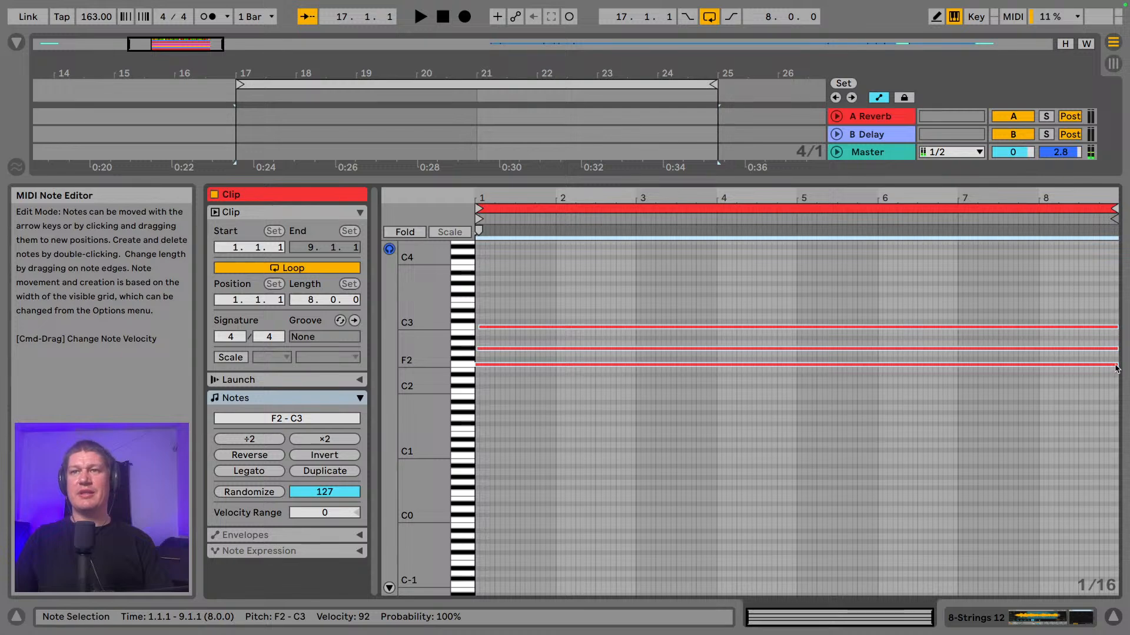
{"action": "left_click_drag", "start_coordinate": [1116, 363], "coordinate": [802, 391]}
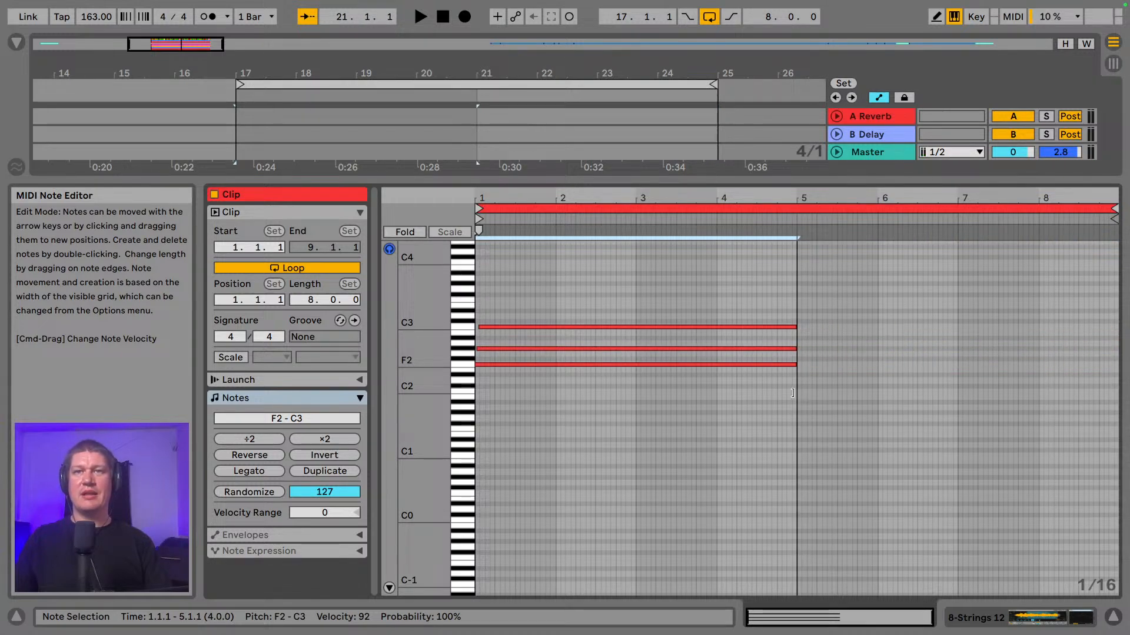
{"action": "left_click", "coordinate": [776, 388]}
{"action": "key", "text": "space"}
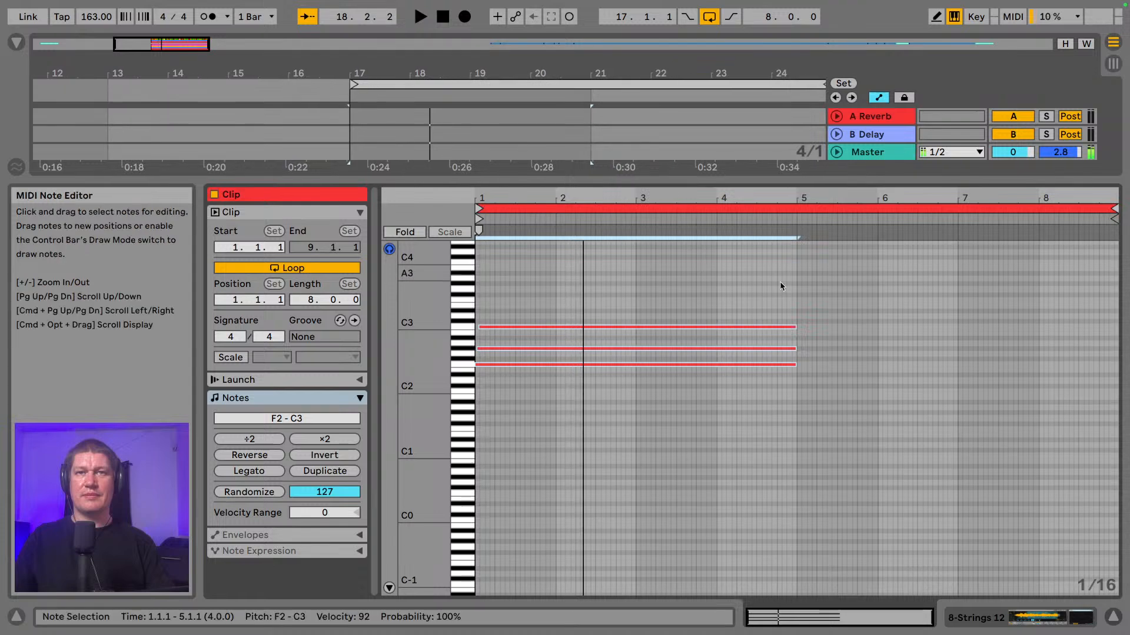
{"action": "left_click_drag", "start_coordinate": [795, 364], "coordinate": [603, 363]}
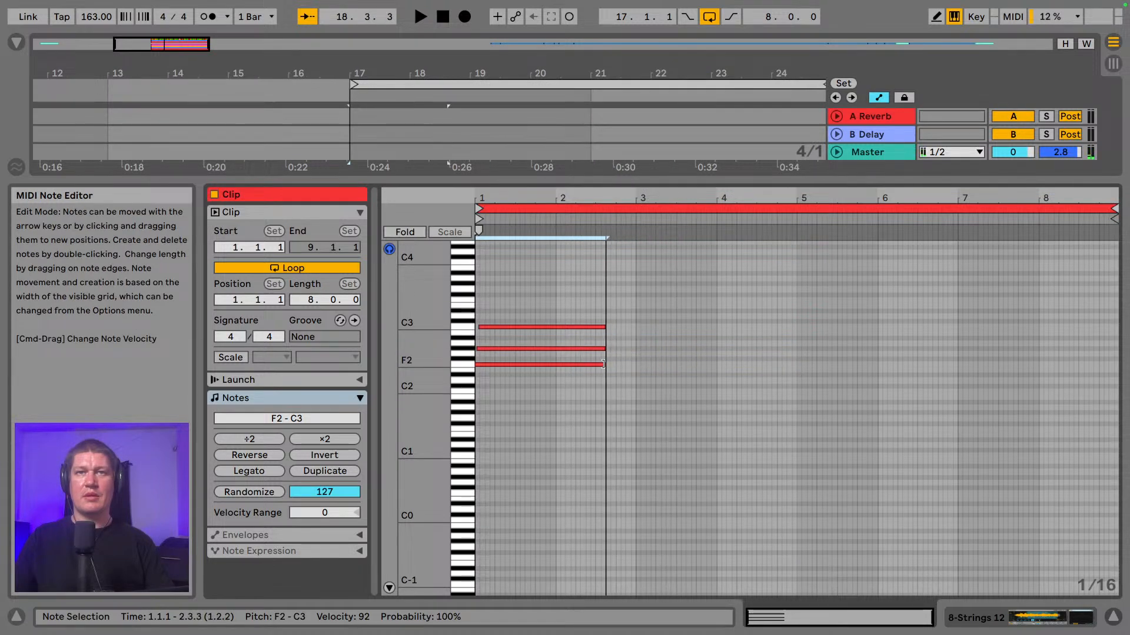
{"action": "key", "text": "space"}
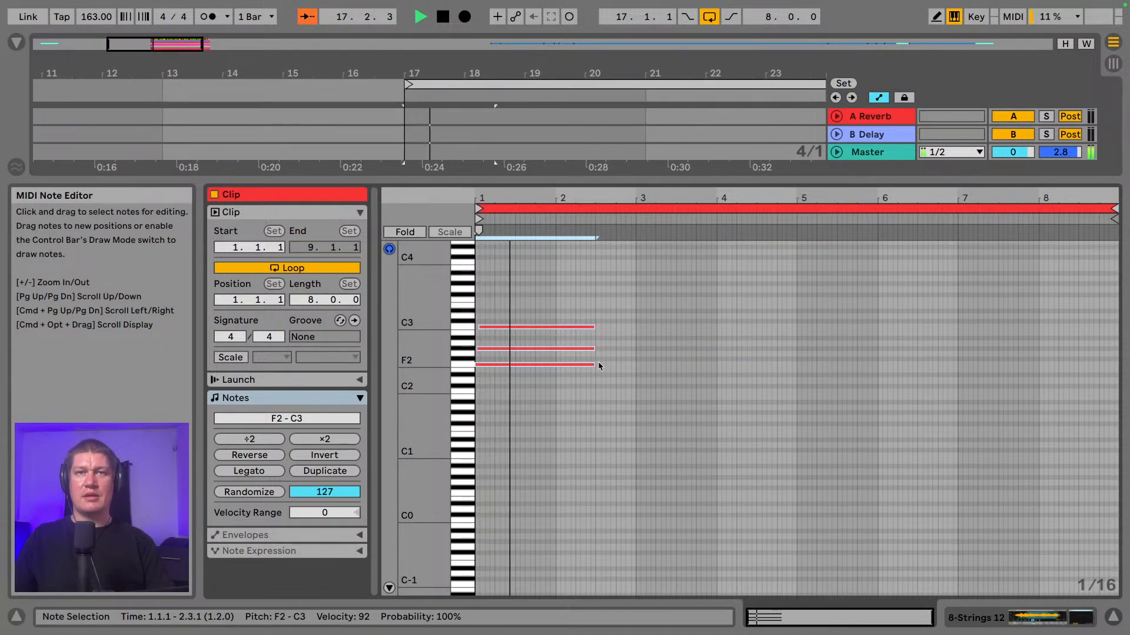
- Duplicate the chord to start at 2.3.1, transpose the copy down four semitones to C#2–G#2, and play it back
{"action": "left_click_drag", "start_coordinate": [555, 302], "coordinate": [552, 409]}
{"action": "key", "text": "space"}
{"action": "key", "text": "super+d"}
{"action": "key", "text": "Down"}
{"action": "key", "text": "Down"}
{"action": "key", "text": "Down"}
{"action": "key", "text": "Down"}
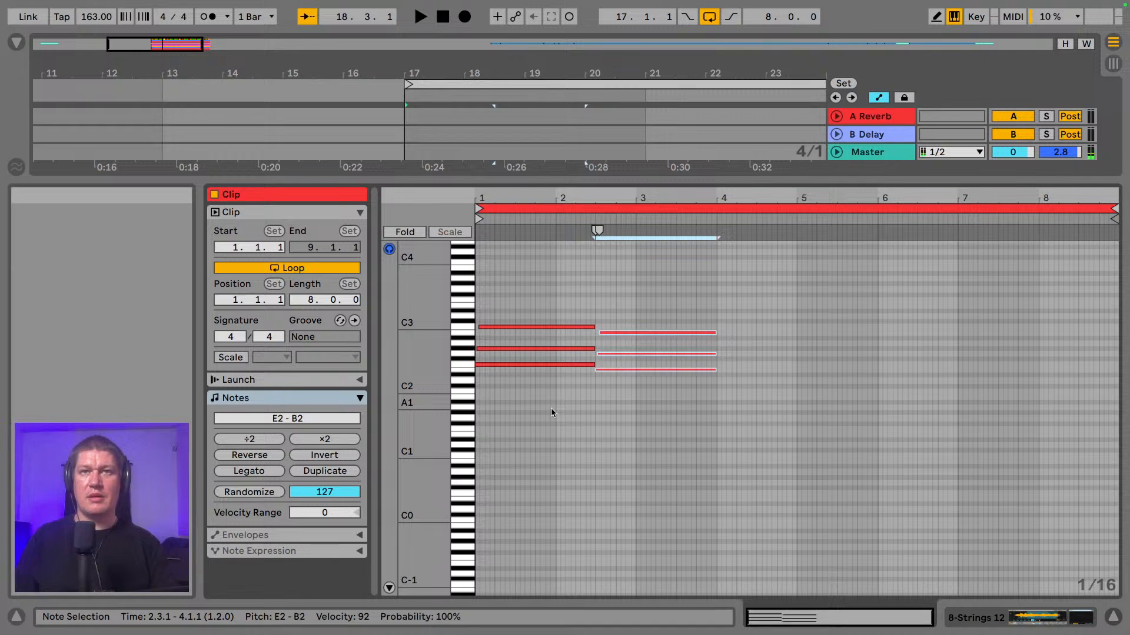
{"action": "key", "text": "space"}
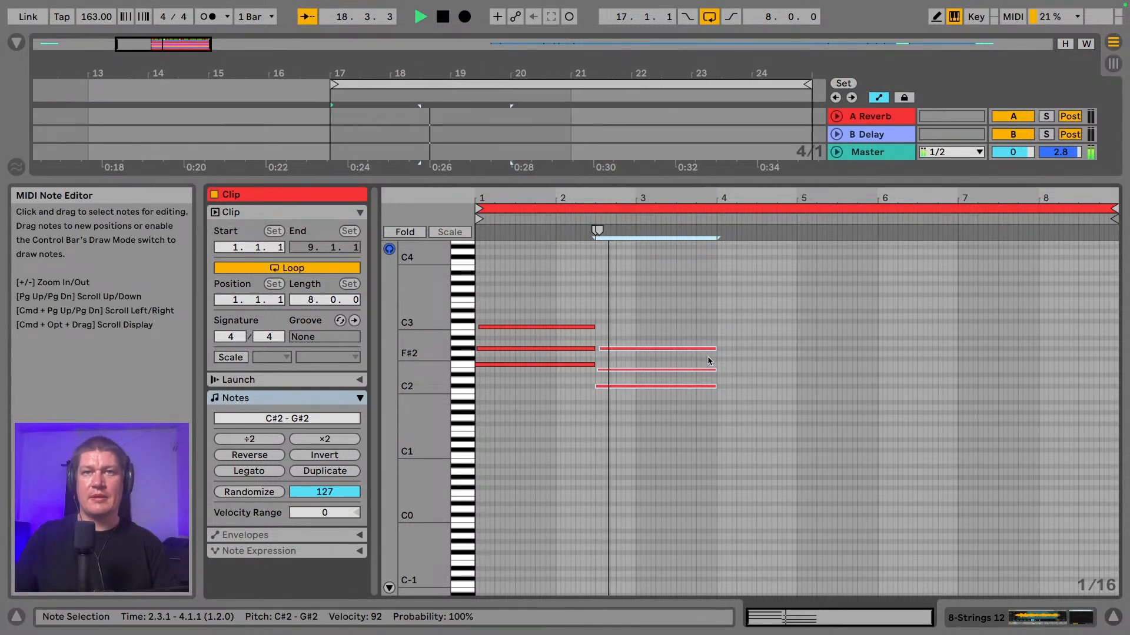
- Shorten the second chord to end at 3.1.1 and play the progression
{"action": "key", "text": "space"}
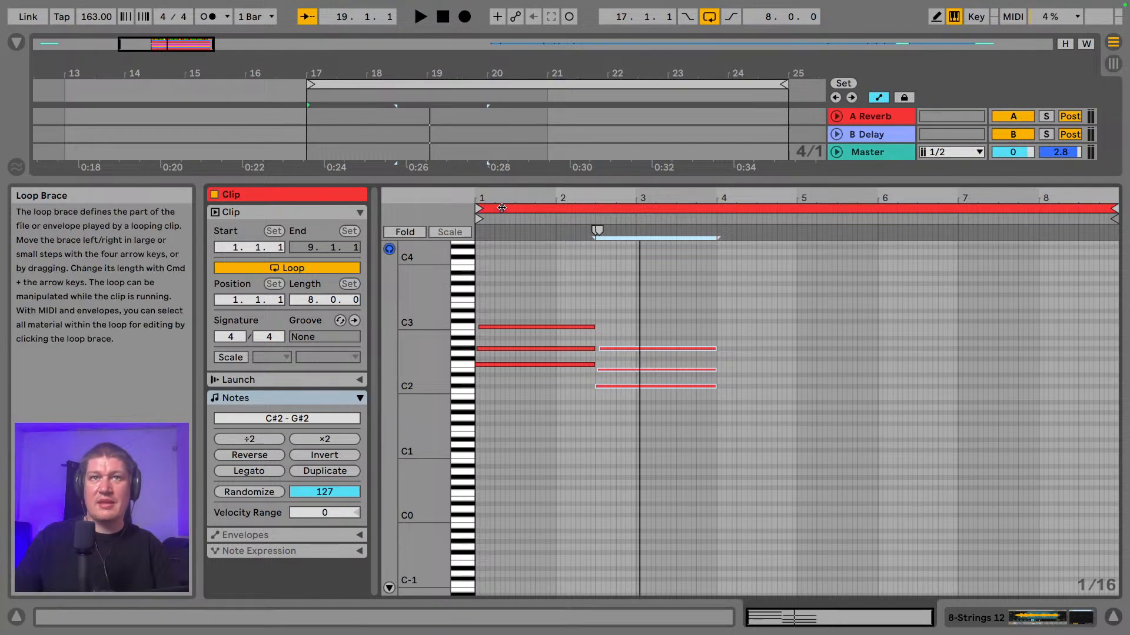
{"action": "left_click_drag", "start_coordinate": [502, 198], "coordinate": [502, 234]}
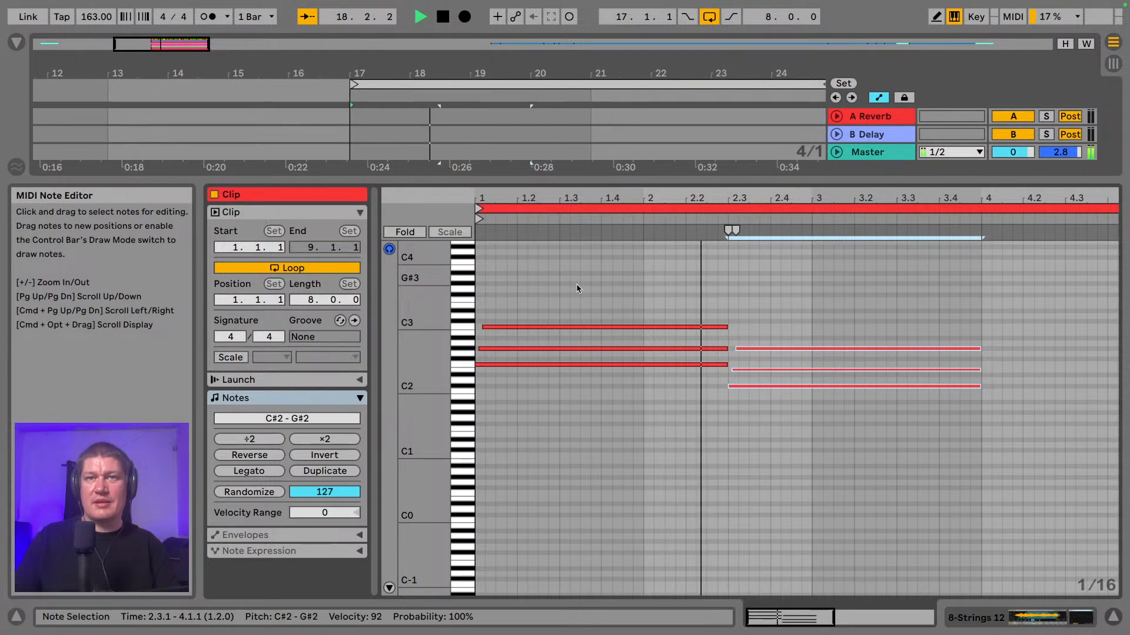
{"action": "key", "text": "space"}
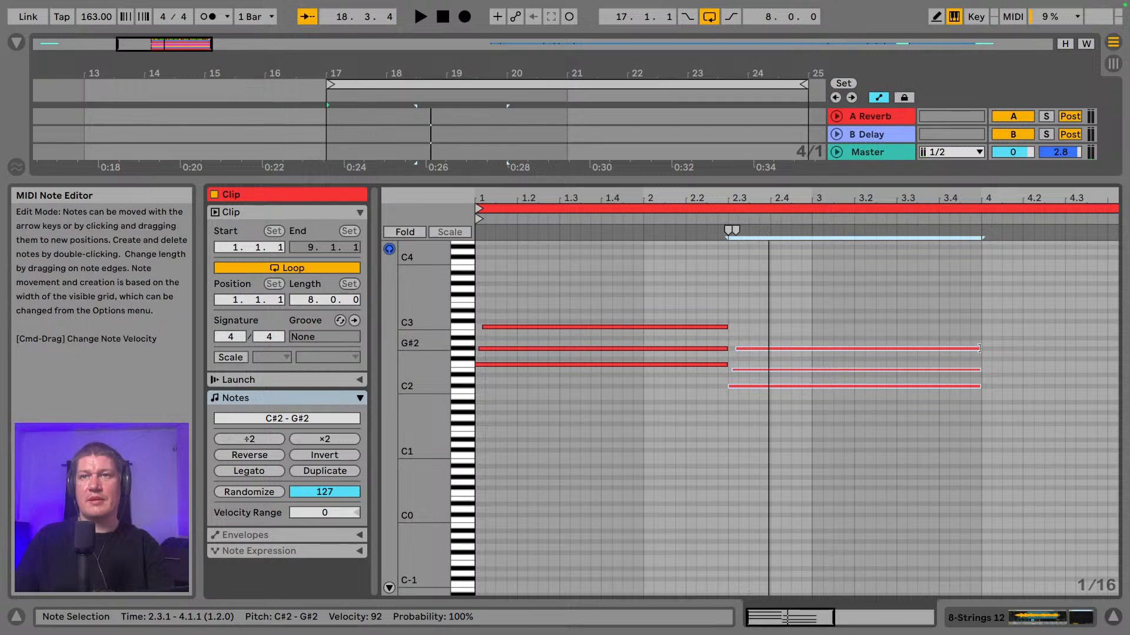
{"action": "left_click_drag", "start_coordinate": [974, 349], "coordinate": [810, 353]}
{"action": "key", "text": "space"}
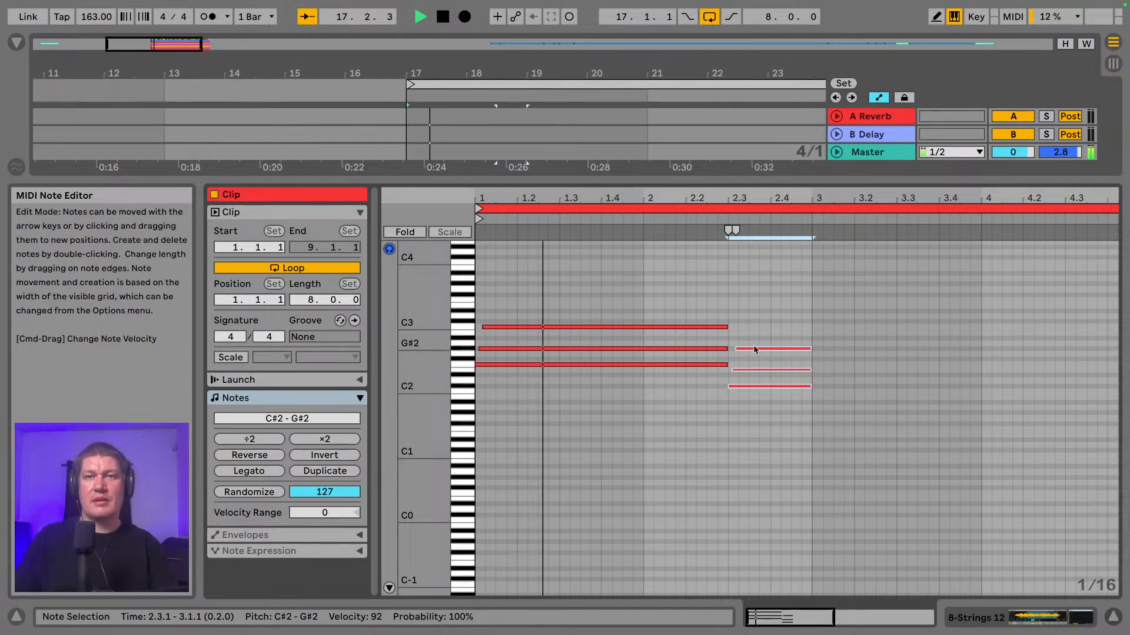
- Move the starts of the first chord's G#2 and C3 notes closer to the clip's beginning and audition them
{"action": "left_click_drag", "start_coordinate": [584, 194], "coordinate": [585, 198]}
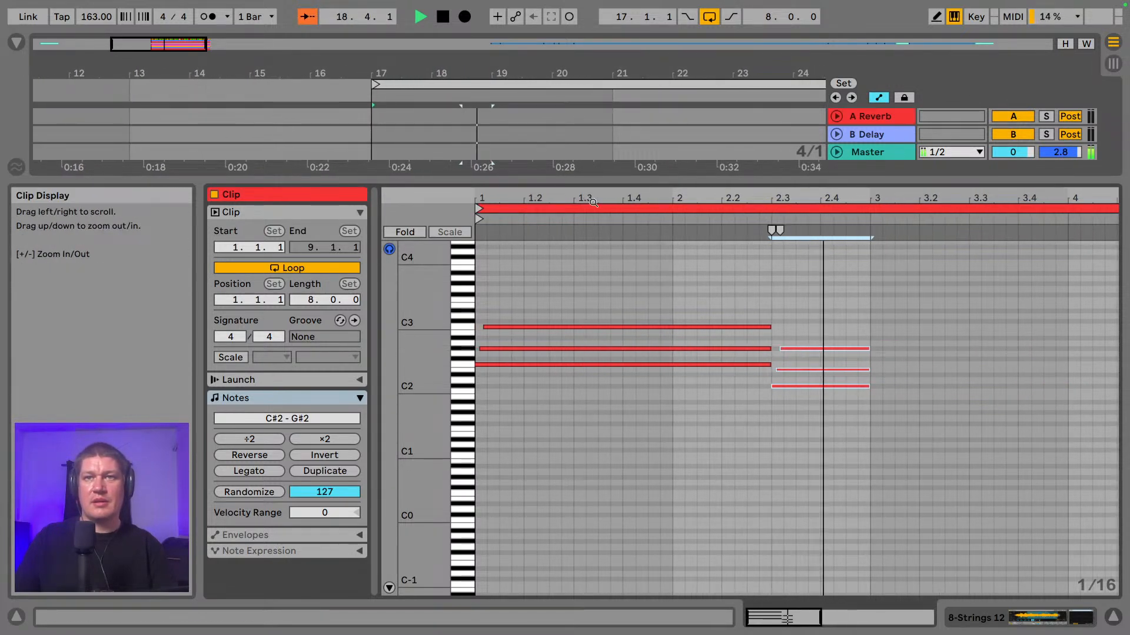
{"action": "key", "text": "space"}
{"action": "left_click", "coordinate": [785, 351]}
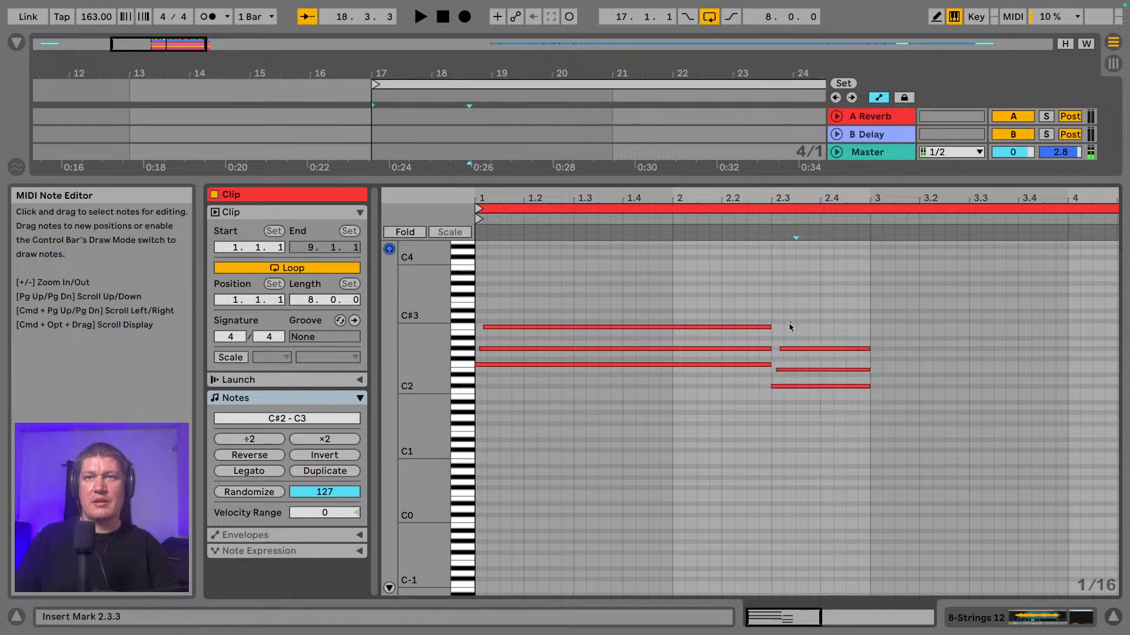
{"action": "left_click_drag", "start_coordinate": [484, 309], "coordinate": [476, 348]}
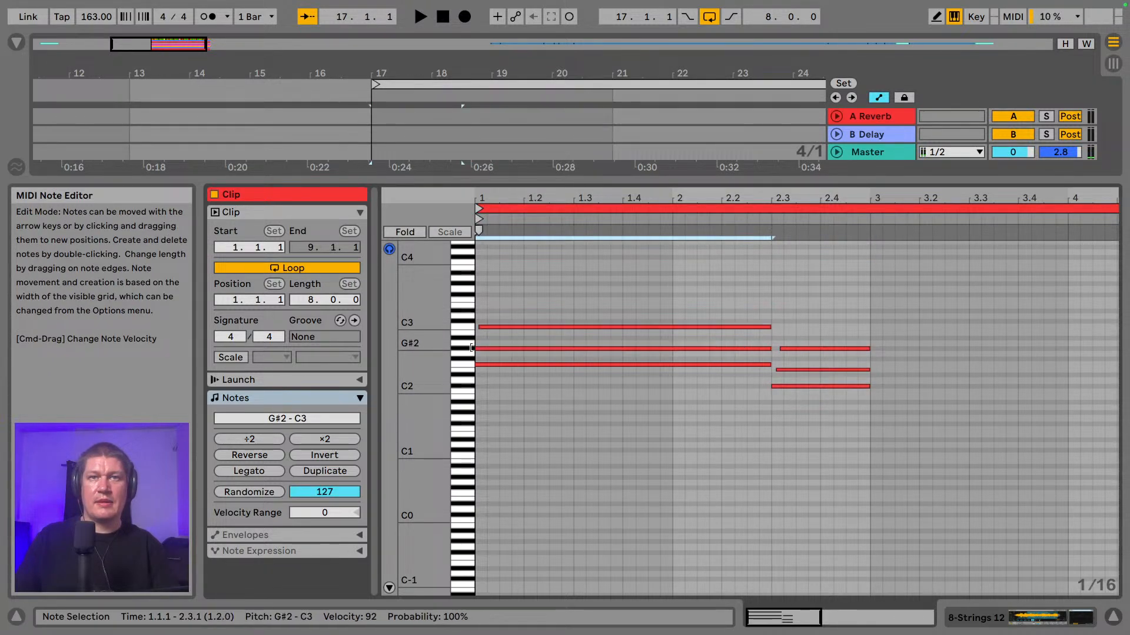
{"action": "key", "text": "space"}
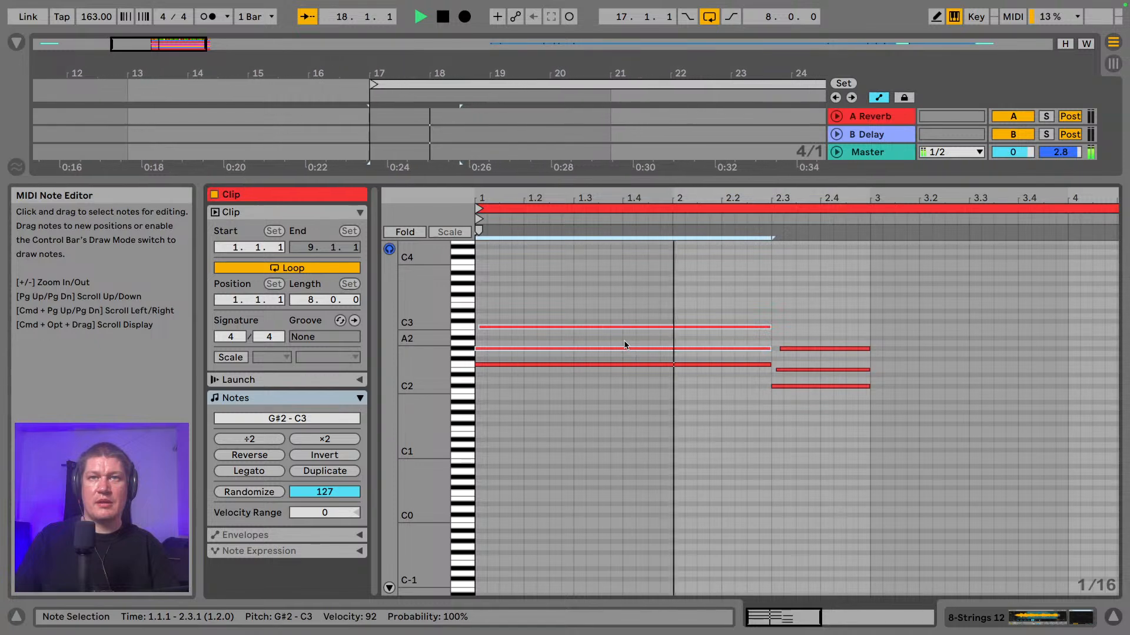
{"action": "key", "text": "space"}
- Shorten the F minor chord to end at 2.2.1, extend the second chord back to the same point, and audition the change
{"action": "left_click", "coordinate": [746, 365], "text": "shift"}
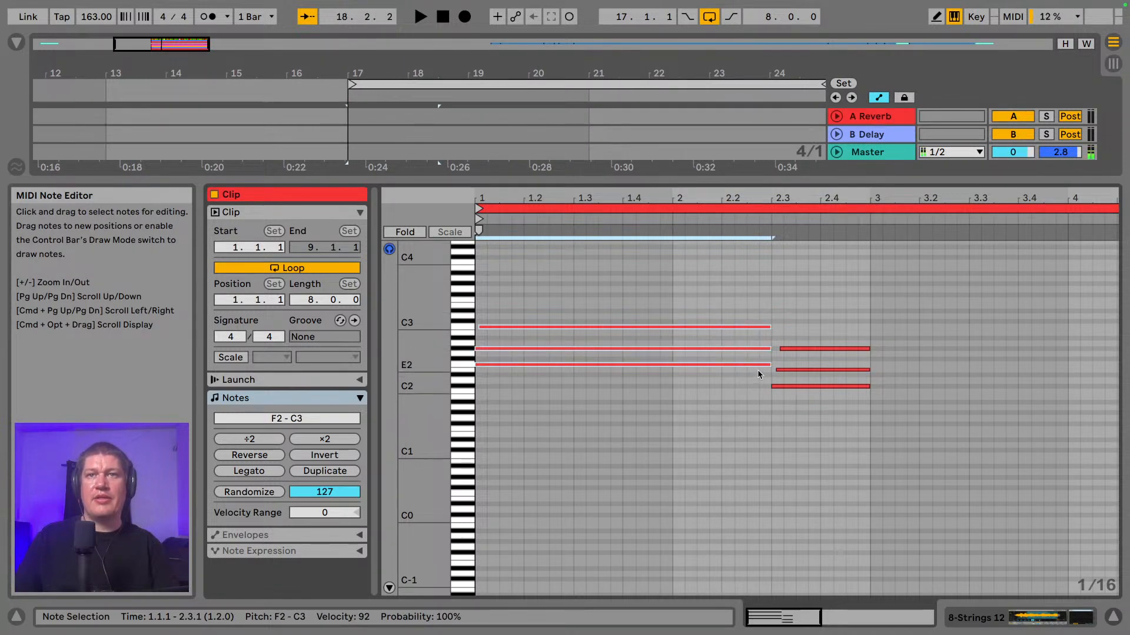
{"action": "left_click_drag", "start_coordinate": [770, 365], "coordinate": [721, 368]}
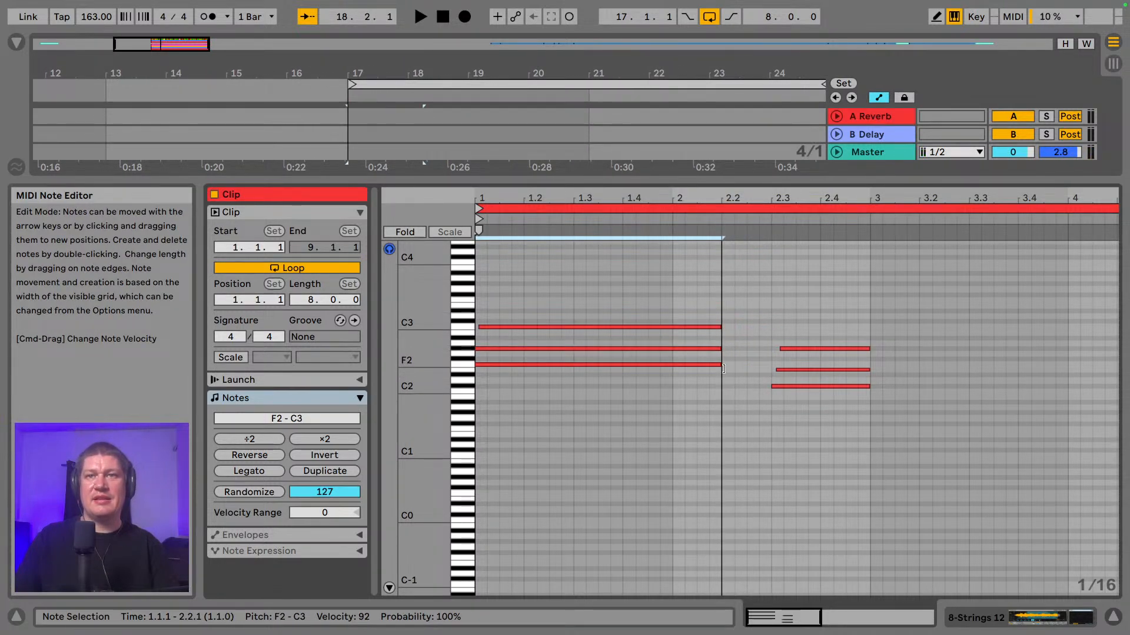
{"action": "left_click_drag", "start_coordinate": [773, 336], "coordinate": [727, 388]}
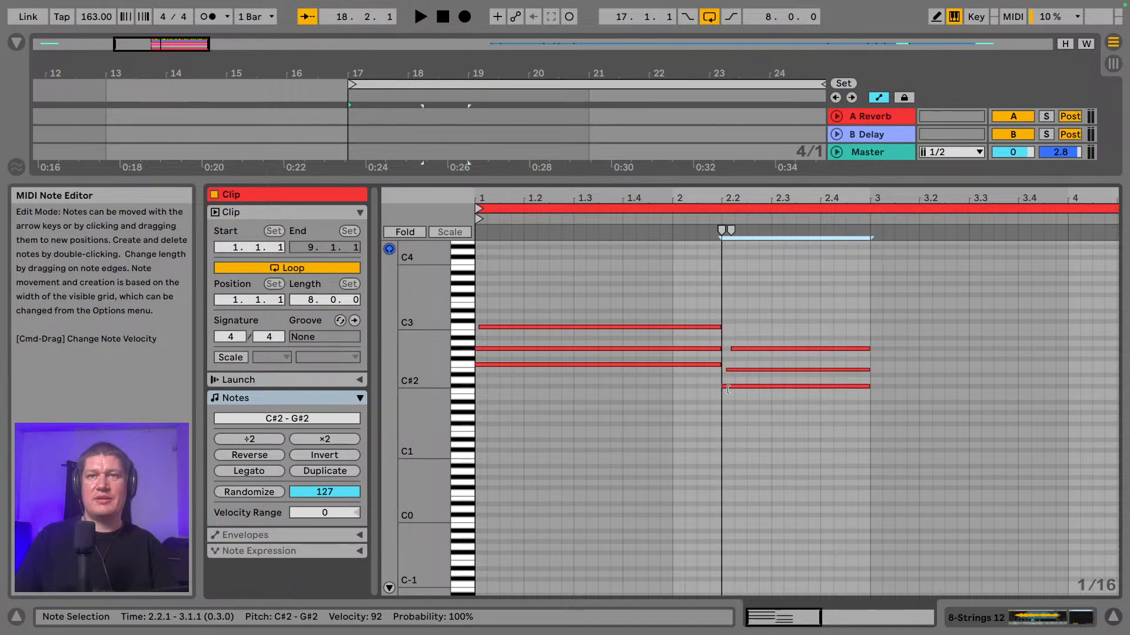
{"action": "key", "text": "space"}
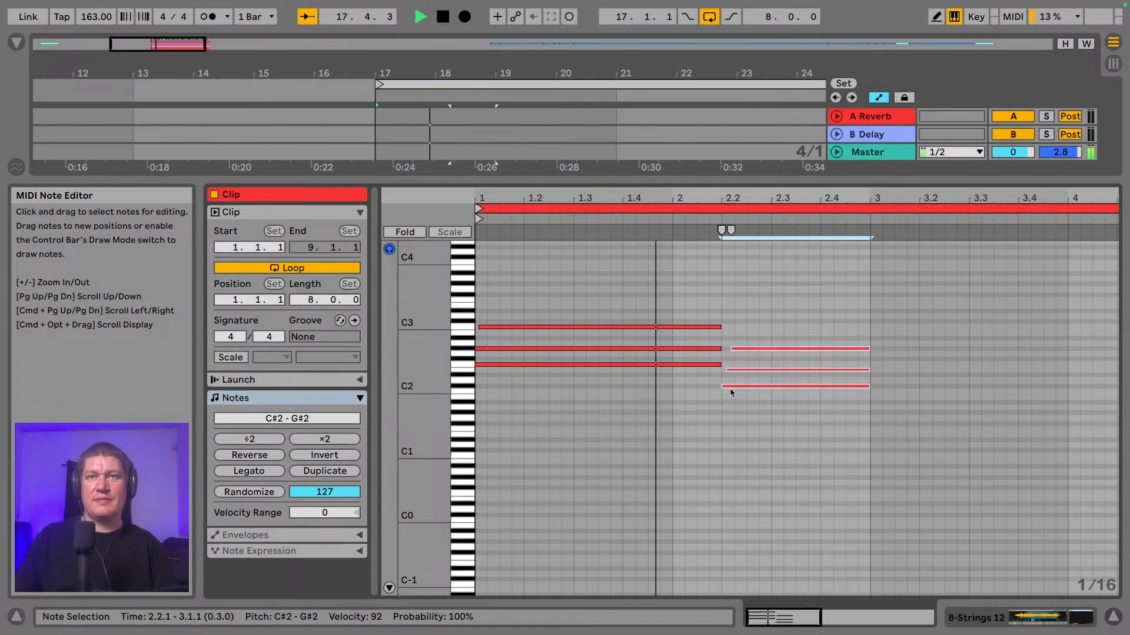
{"action": "key", "text": "space"}
- Set the Strings 12 clip's end marker and loop end to 3.1.1 for a two-bar loop, and select the clip in the arrangement
{"action": "left_click_drag", "start_coordinate": [827, 442], "coordinate": [486, 306]}
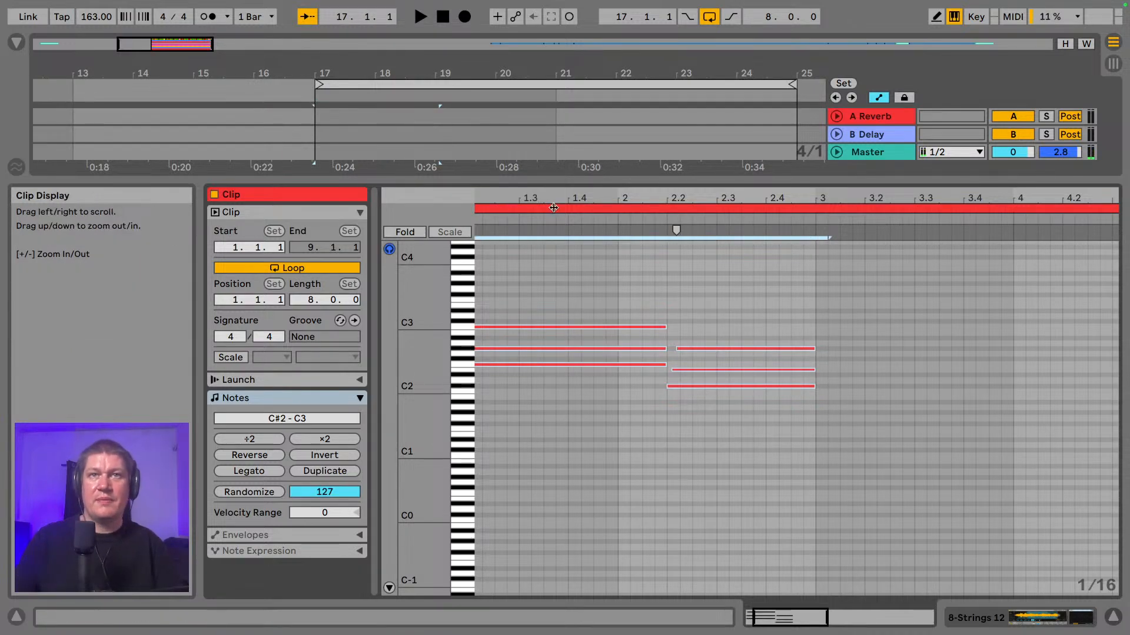
{"action": "mouse_move", "coordinate": [536, 213]}
{"action": "left_mouse_down"}
{"action": "mouse_move", "coordinate": [535, 200]}
{"action": "mouse_move", "coordinate": [538, 212]}
{"action": "left_mouse_up"}
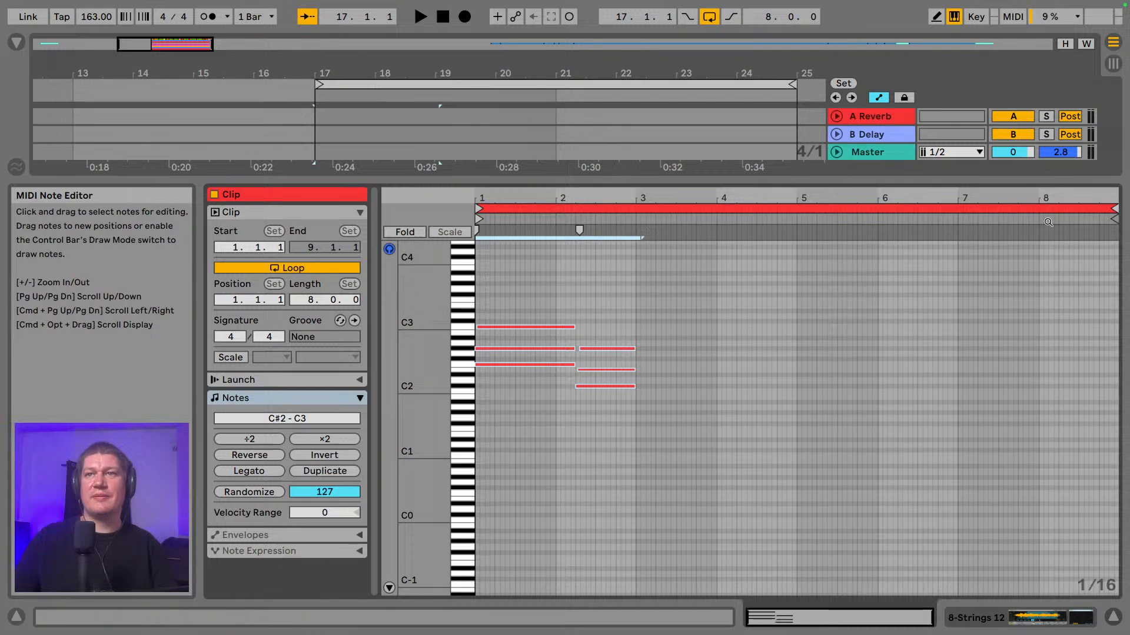
{"action": "left_click_drag", "start_coordinate": [1116, 220], "coordinate": [632, 219]}
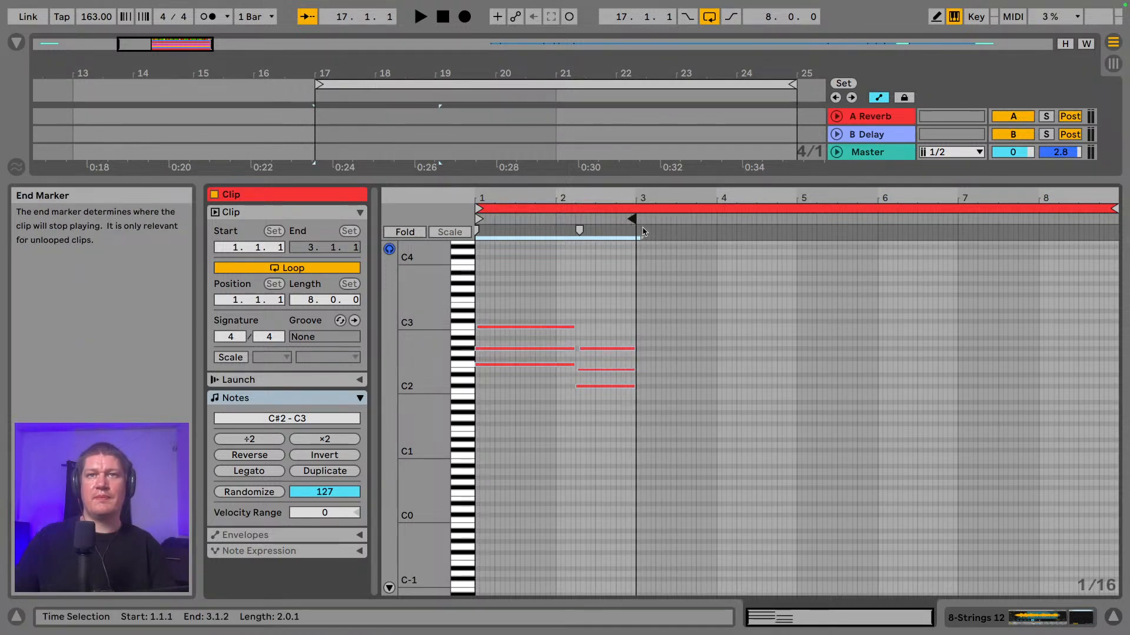
{"action": "left_click_drag", "start_coordinate": [1112, 208], "coordinate": [634, 229]}
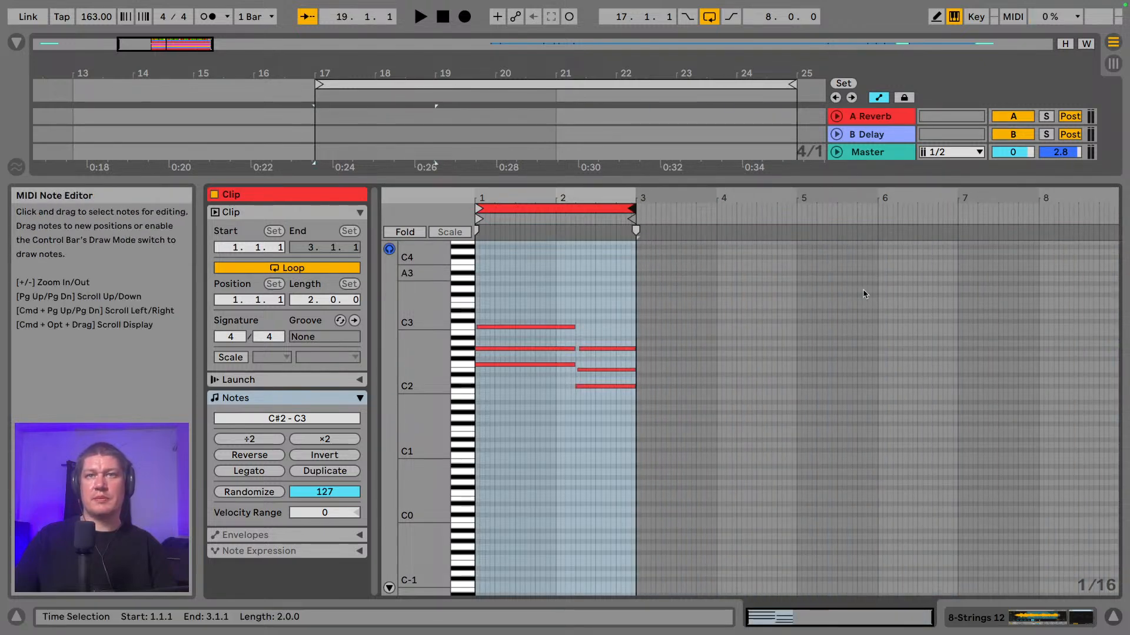
{"action": "left_click", "coordinate": [1112, 617]}
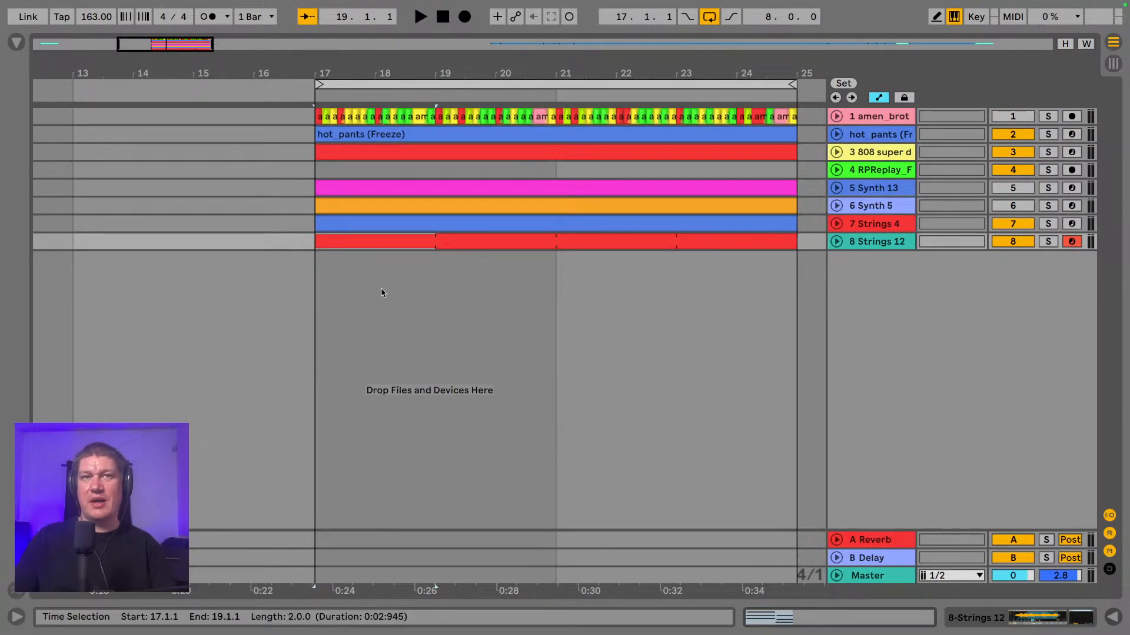
{"action": "left_click", "coordinate": [539, 245]}
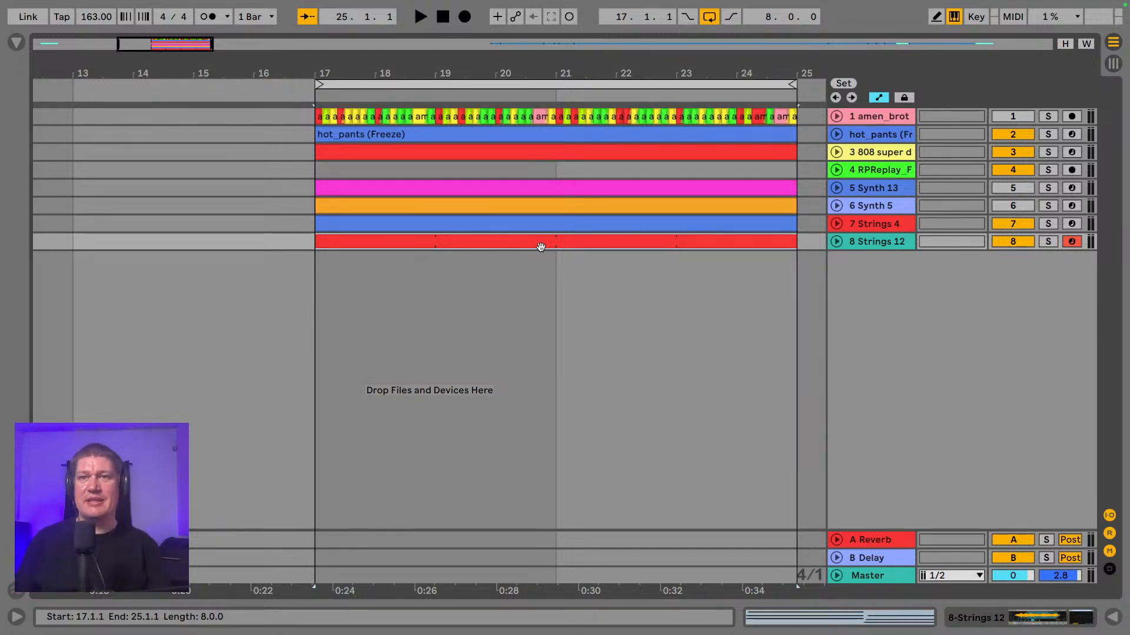
- Add Sonosaurus's AUv2 SonoBus plug-in after the Limiter on the Master track
{"action": "left_click", "coordinate": [874, 575]}
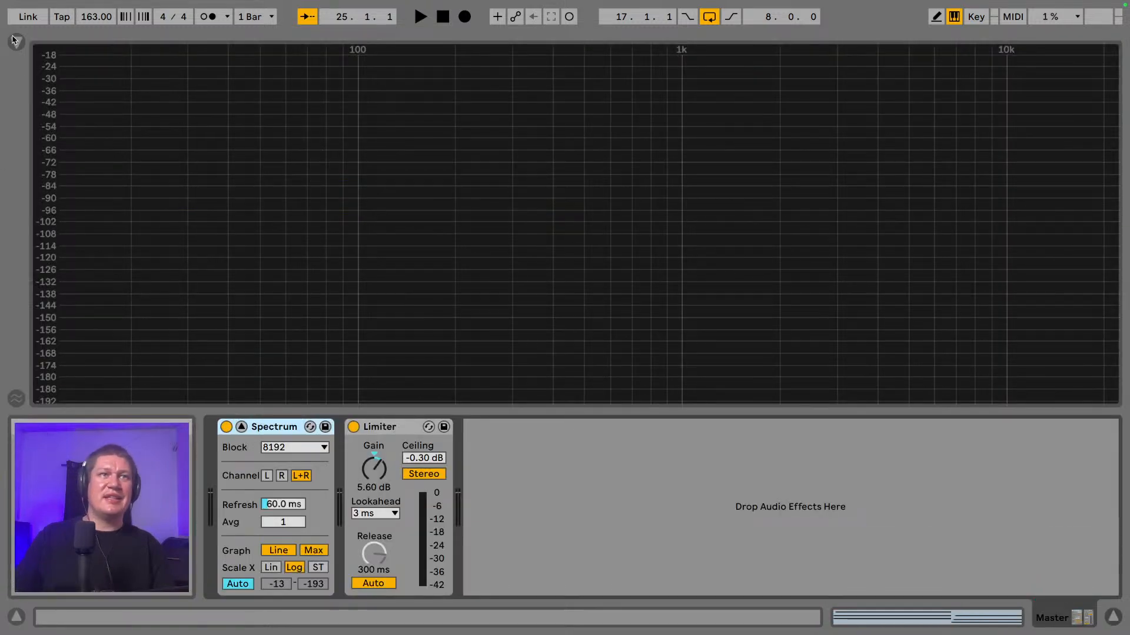
{"action": "left_click", "coordinate": [14, 41]}
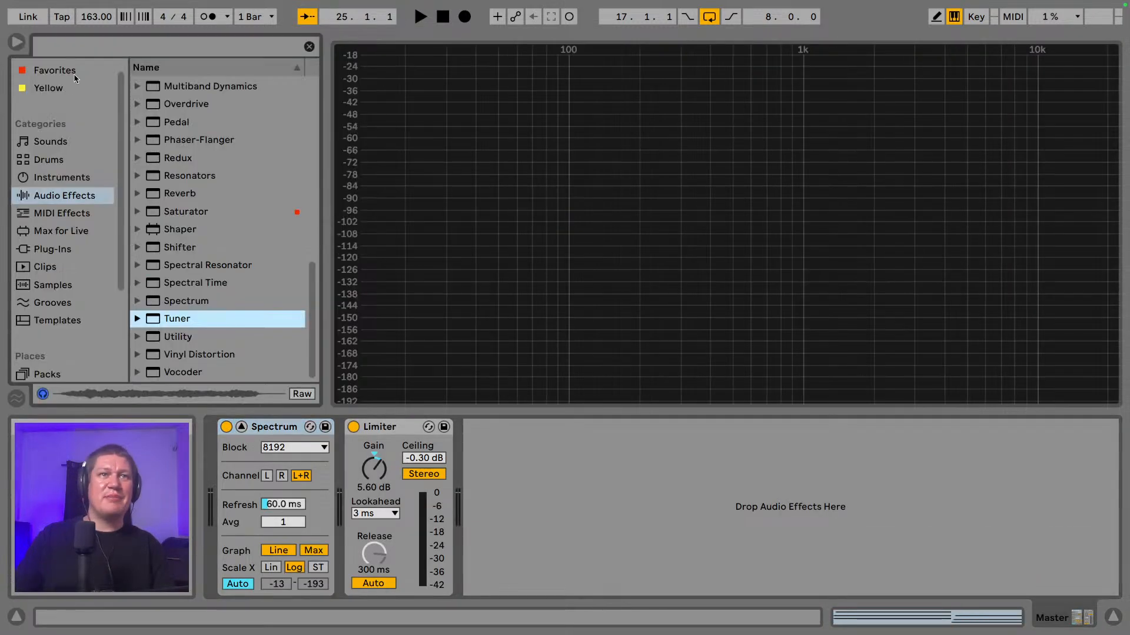
{"action": "left_click", "coordinate": [60, 249]}
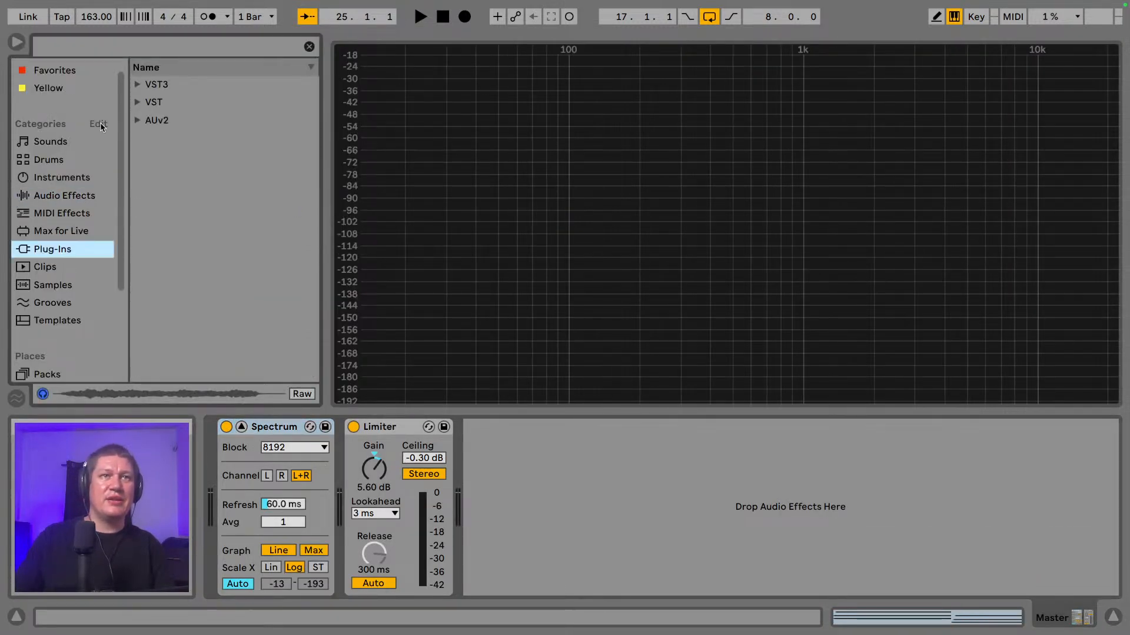
{"action": "left_click", "coordinate": [136, 121]}
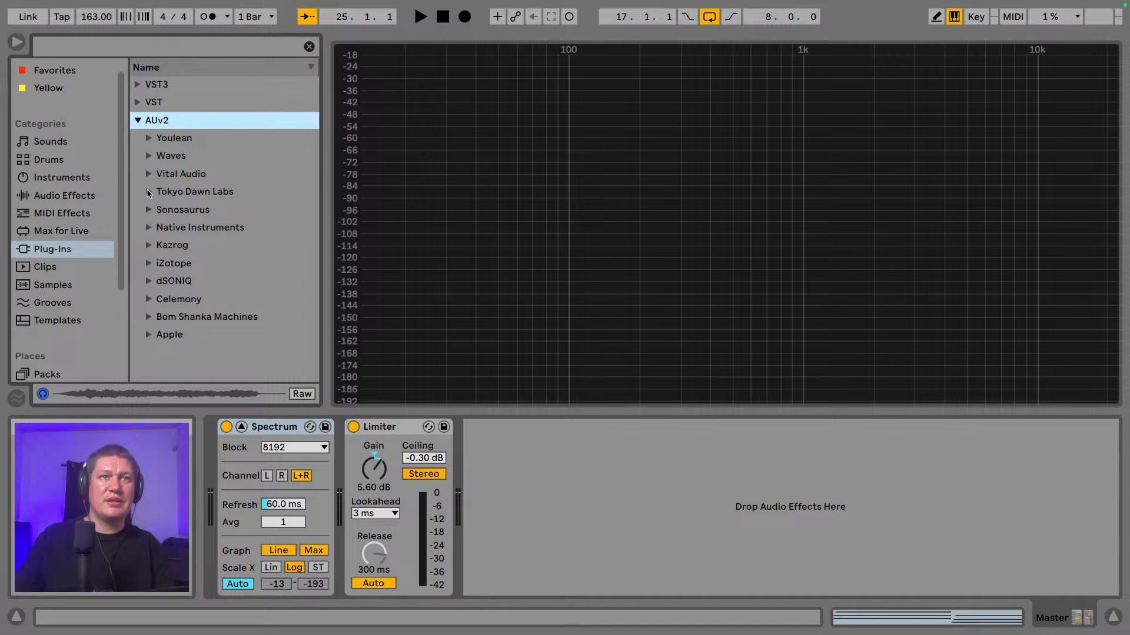
{"action": "left_click", "coordinate": [149, 204]}
{"action": "left_click_drag", "start_coordinate": [206, 228], "coordinate": [559, 459]}
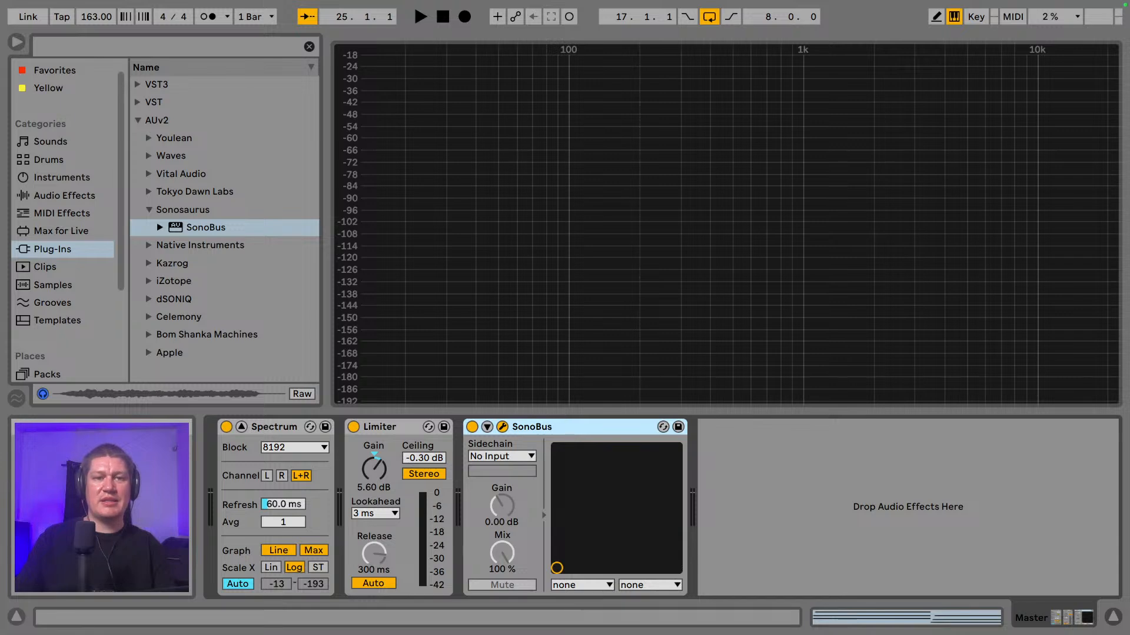
- Examine SonoBus's private group connection form and close the plug-in window
{"action": "left_click_drag", "start_coordinate": [483, 479], "coordinate": [619, 142]}
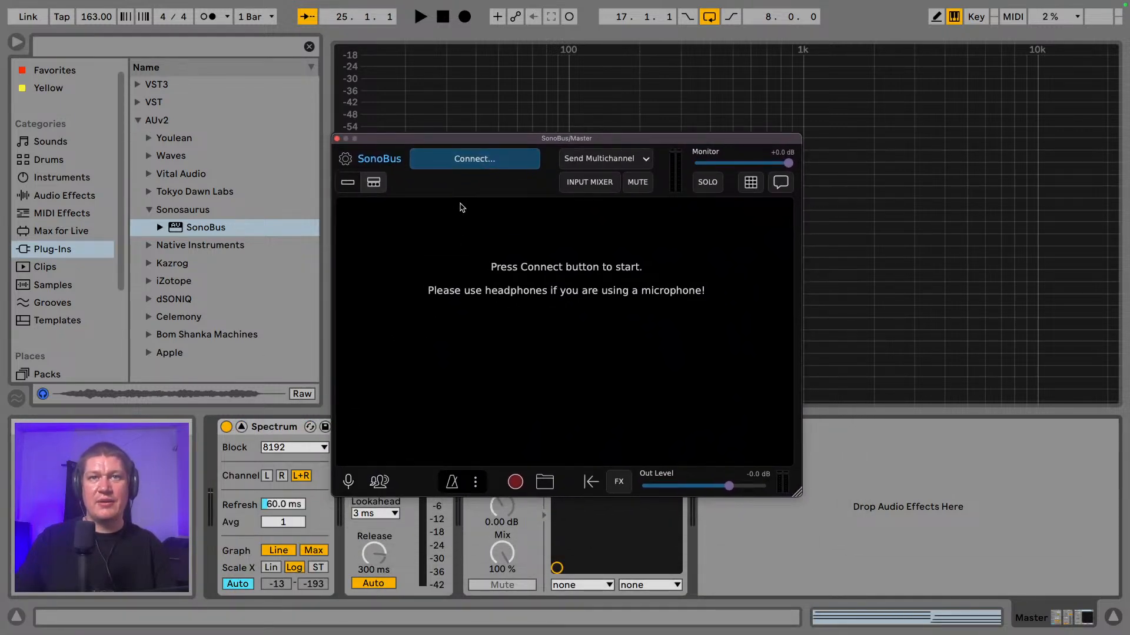
{"action": "left_click", "coordinate": [476, 159]}
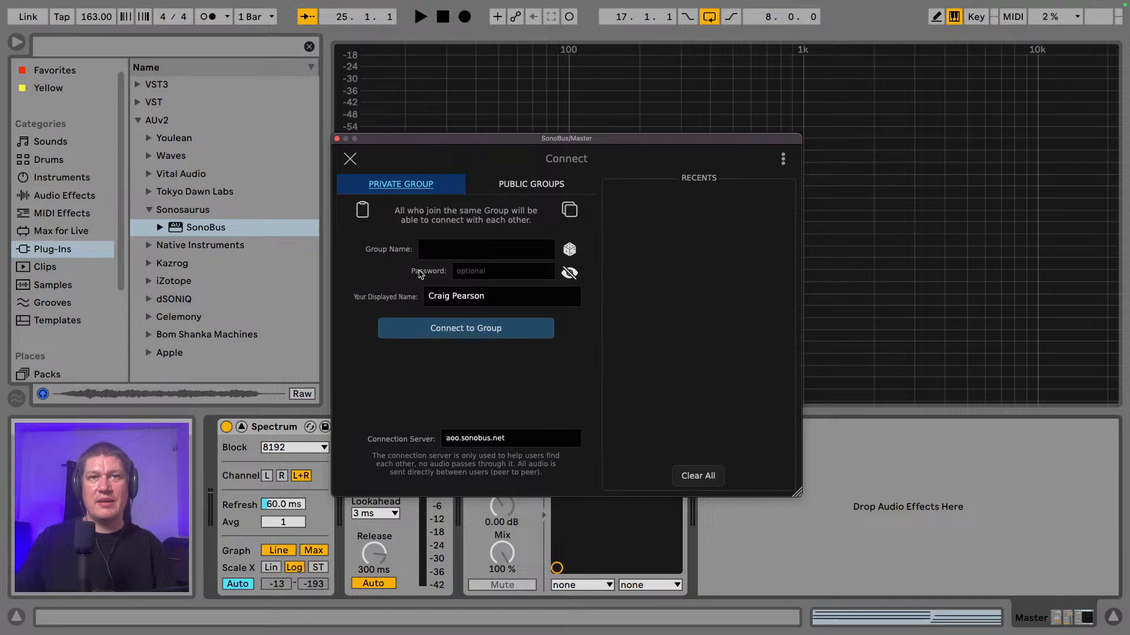
{"action": "left_click", "coordinate": [456, 249]}
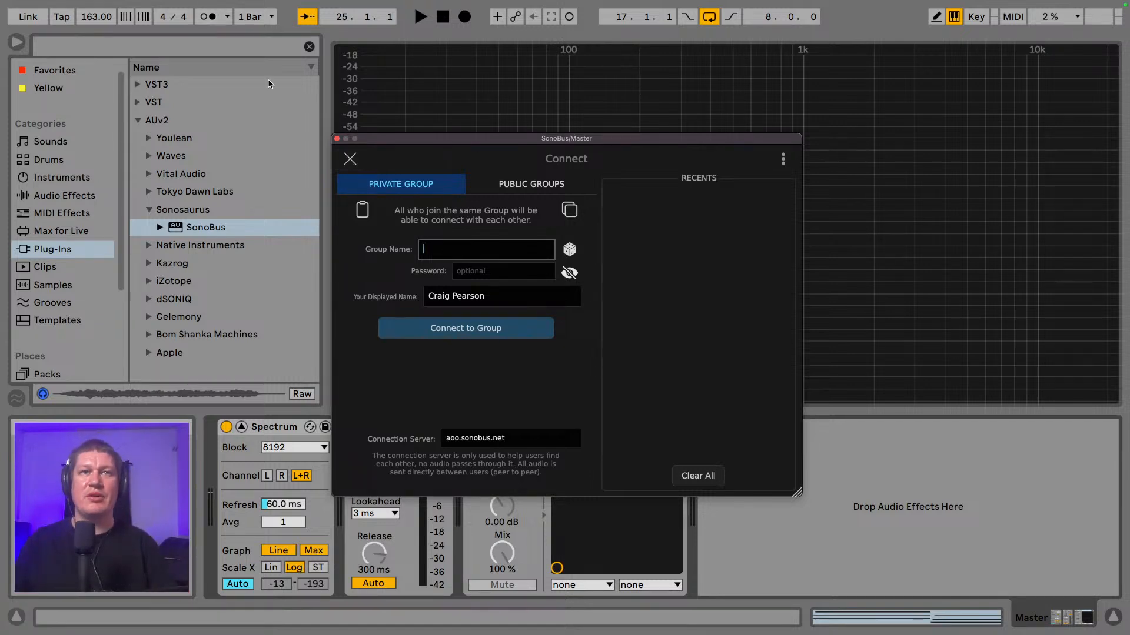
{"action": "left_click", "coordinate": [350, 161]}
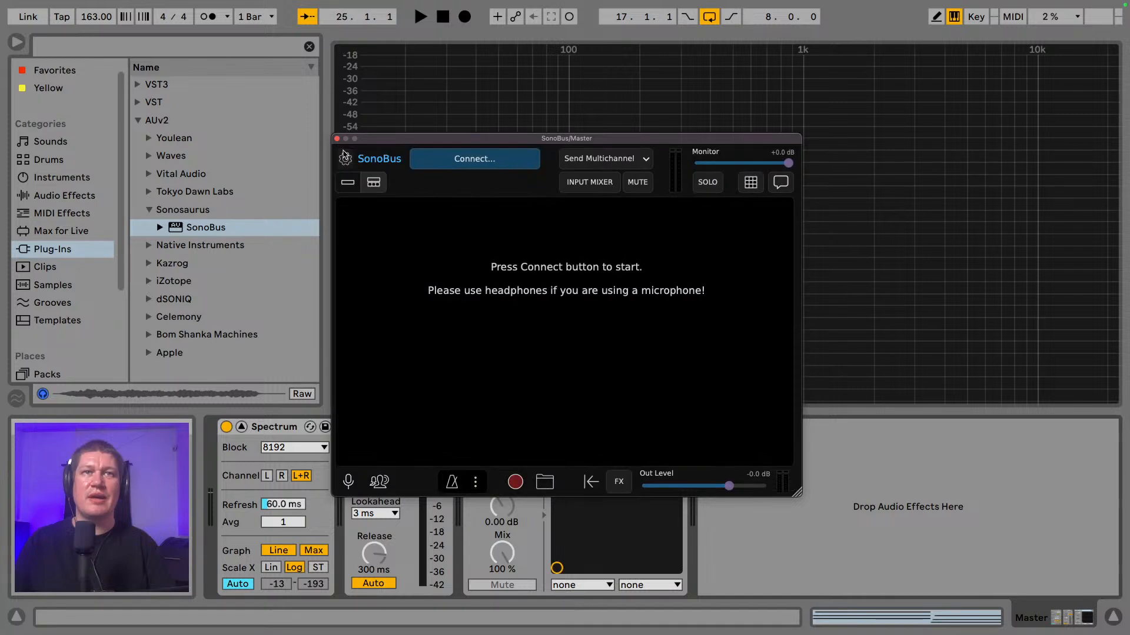
{"action": "left_click", "coordinate": [337, 140]}
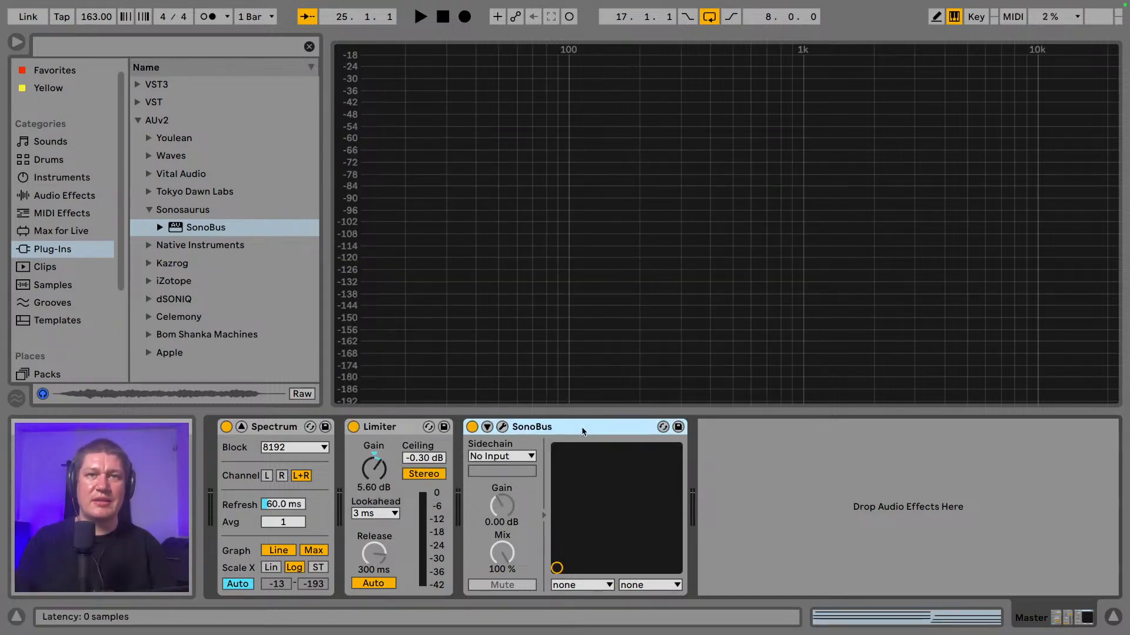
- Remove SonoBus from the Master track and return to the full arrangement
{"action": "key", "text": "Delete"}
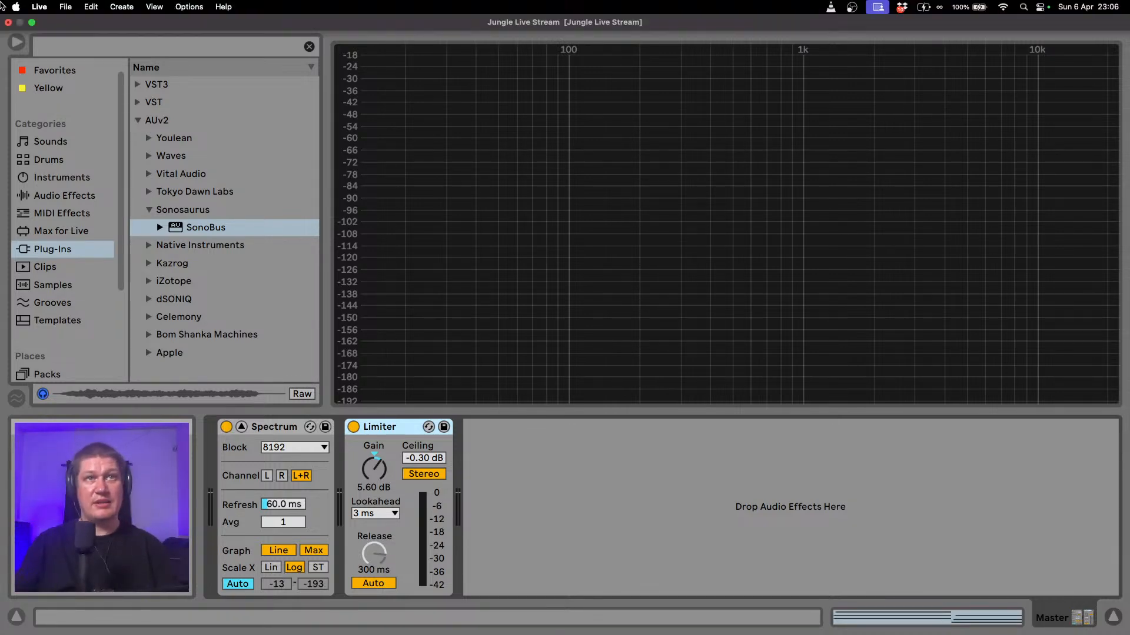
{"action": "left_click", "coordinate": [17, 42]}
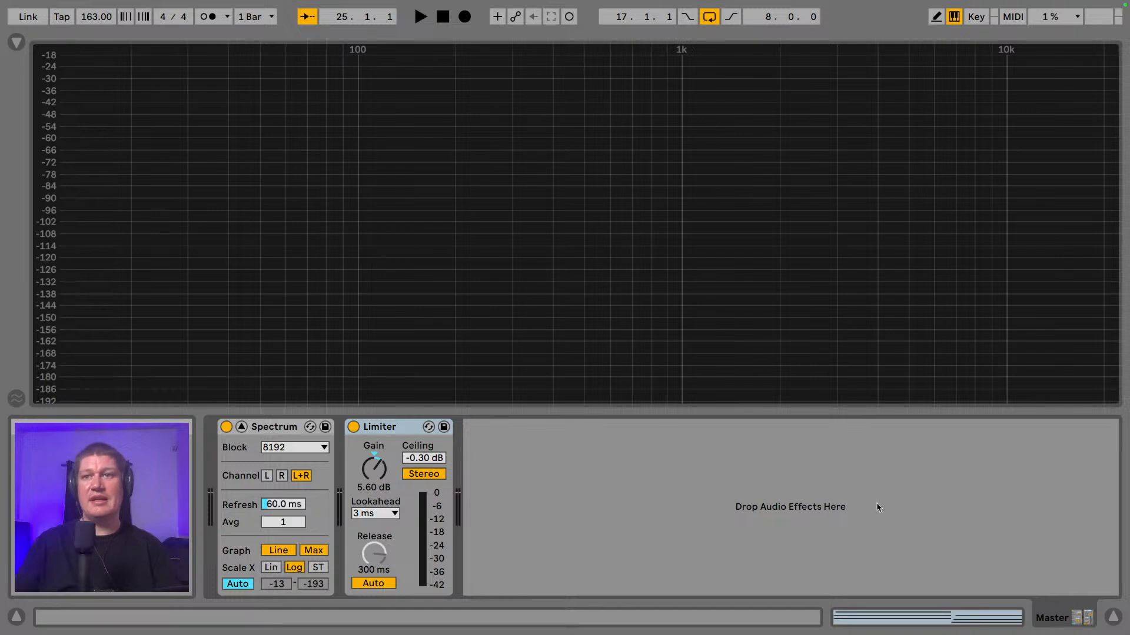
{"action": "left_click", "coordinate": [1113, 616]}
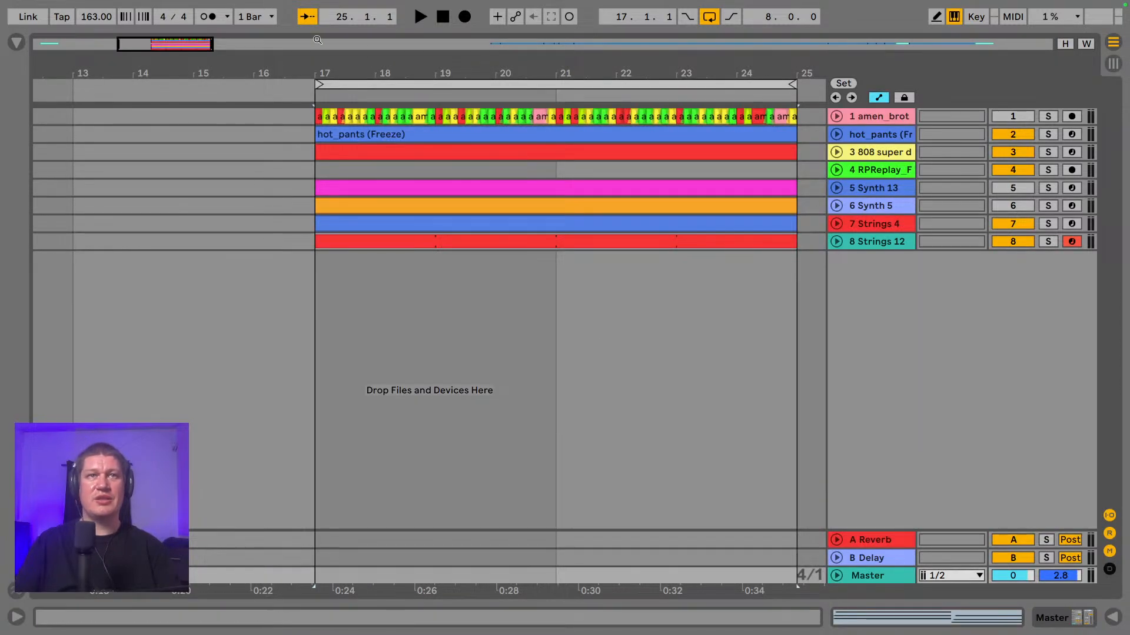
- Select the arrangement loop from bar 17 to 25 and unmute the amen break, Synth 13 and Synth 5 tracks
{"action": "left_click_drag", "start_coordinate": [552, 74], "coordinate": [416, 96]}
{"action": "left_click", "coordinate": [403, 84]}
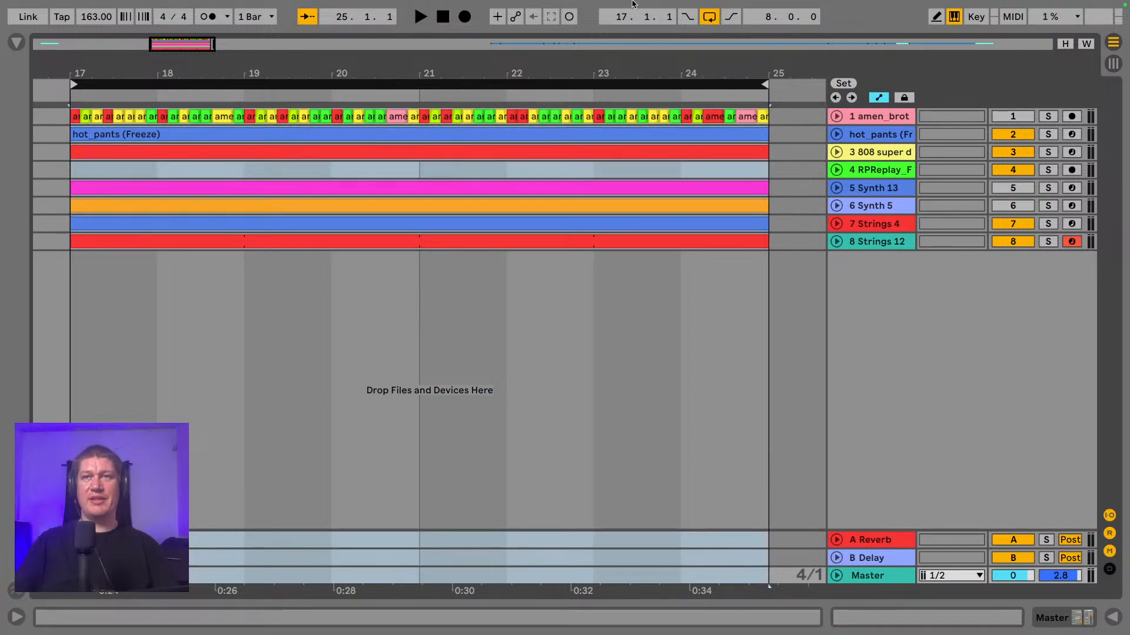
{"action": "left_click", "coordinate": [1000, 117]}
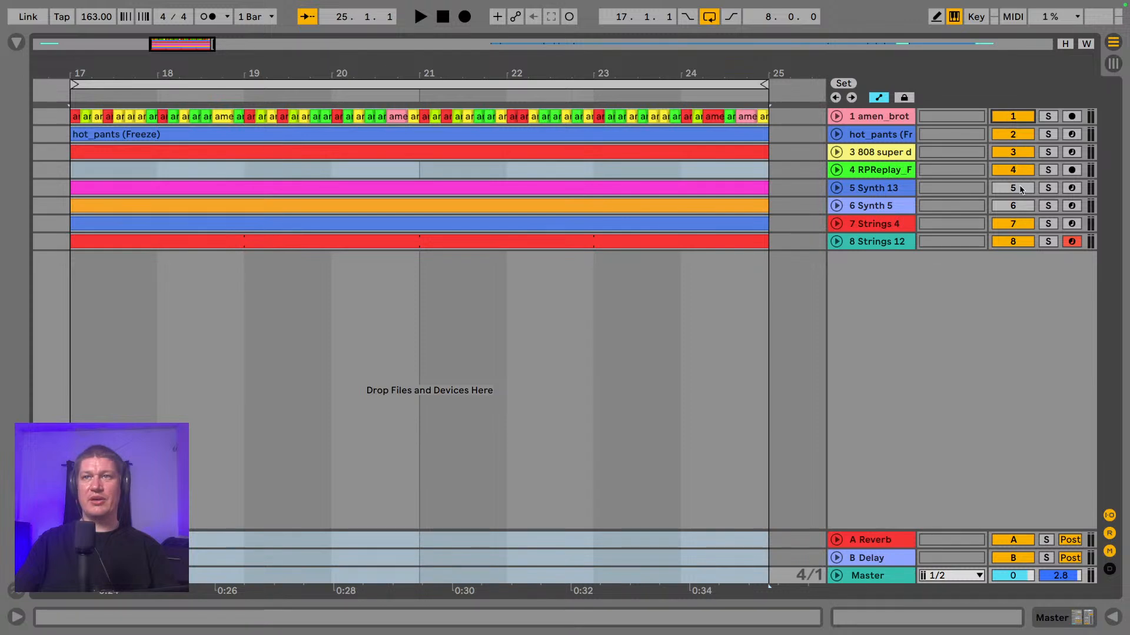
{"action": "left_click", "coordinate": [1020, 189]}
{"action": "left_click", "coordinate": [1014, 205]}
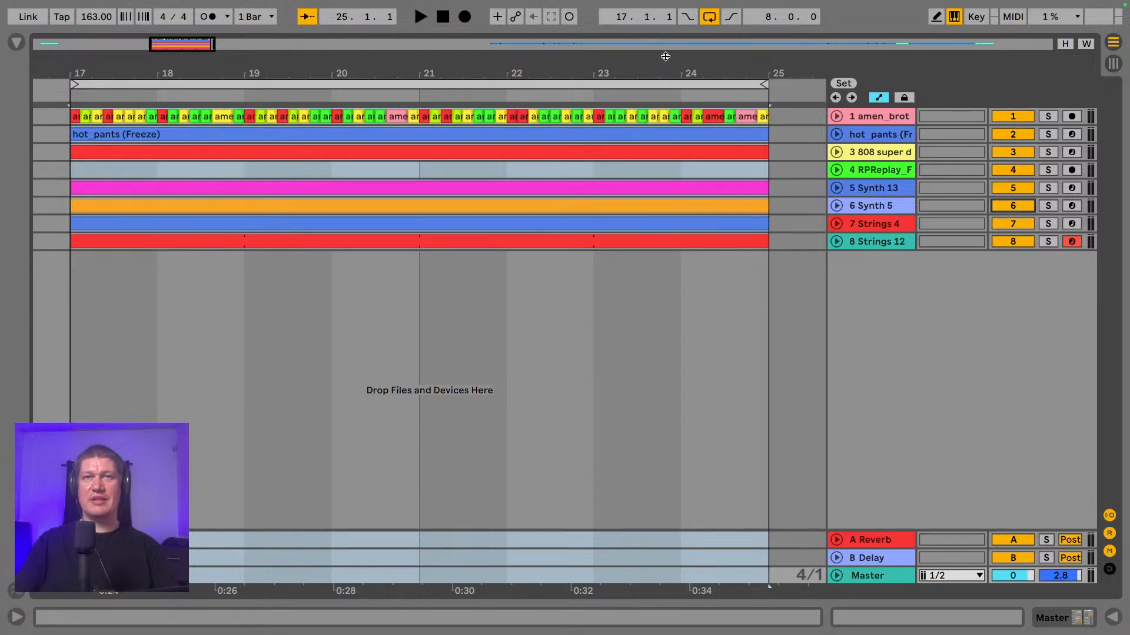
- Play the eight-bar loop and solo the Strings 12, Strings 4 and Synth 5 tracks together
{"action": "left_click", "coordinate": [523, 71]}
{"action": "left_click_drag", "start_coordinate": [523, 72], "coordinate": [537, 68]}
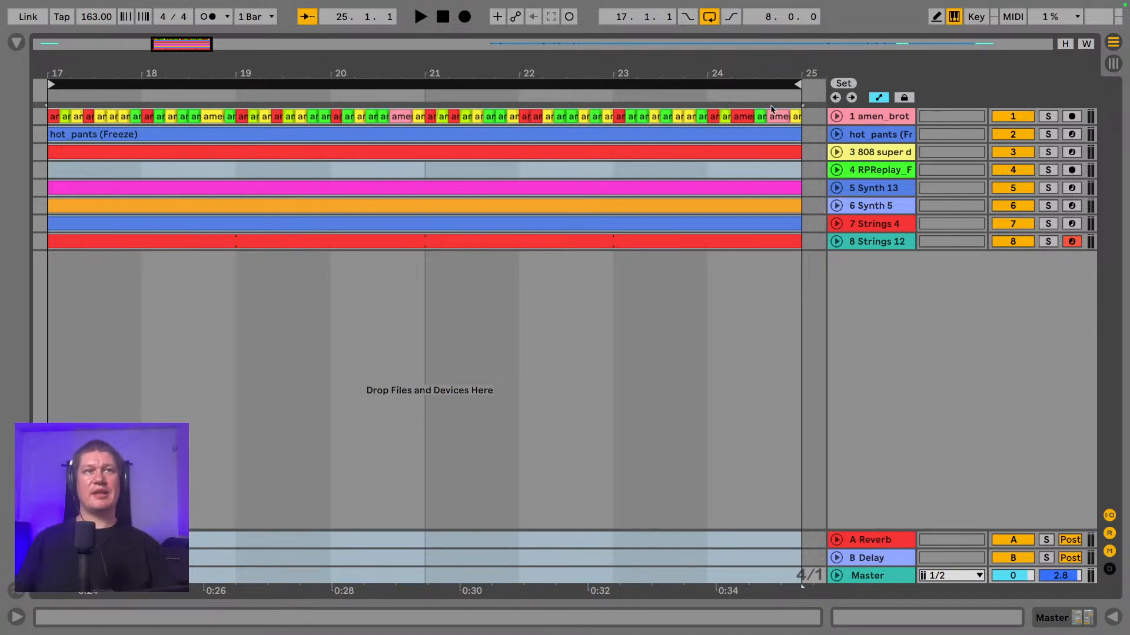
{"action": "key", "text": "space"}
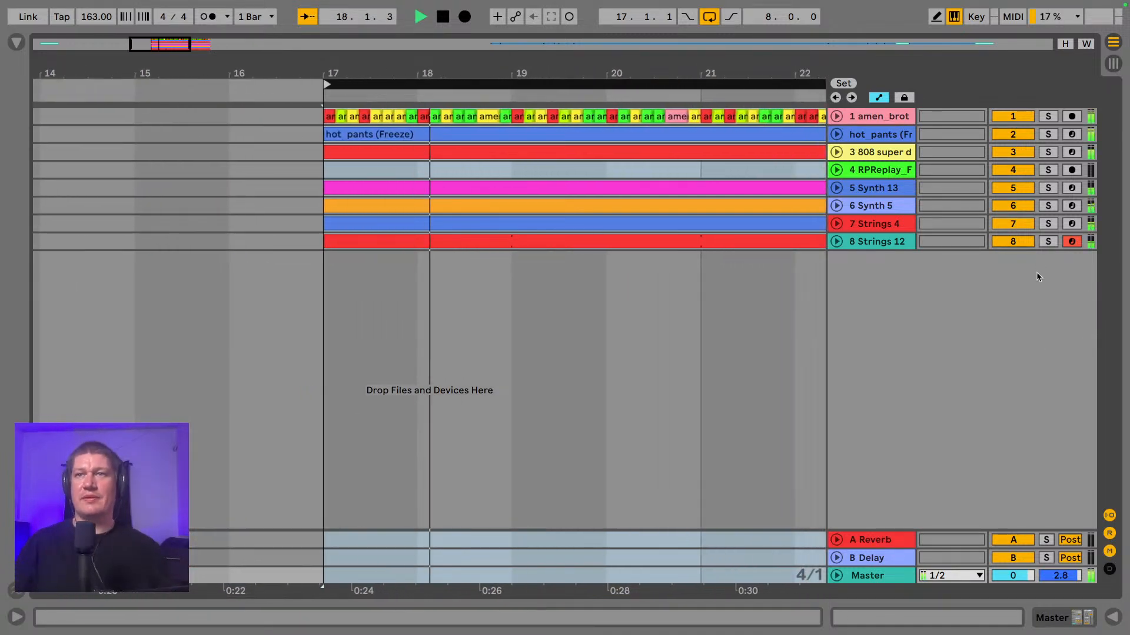
{"action": "left_click", "coordinate": [1046, 241]}
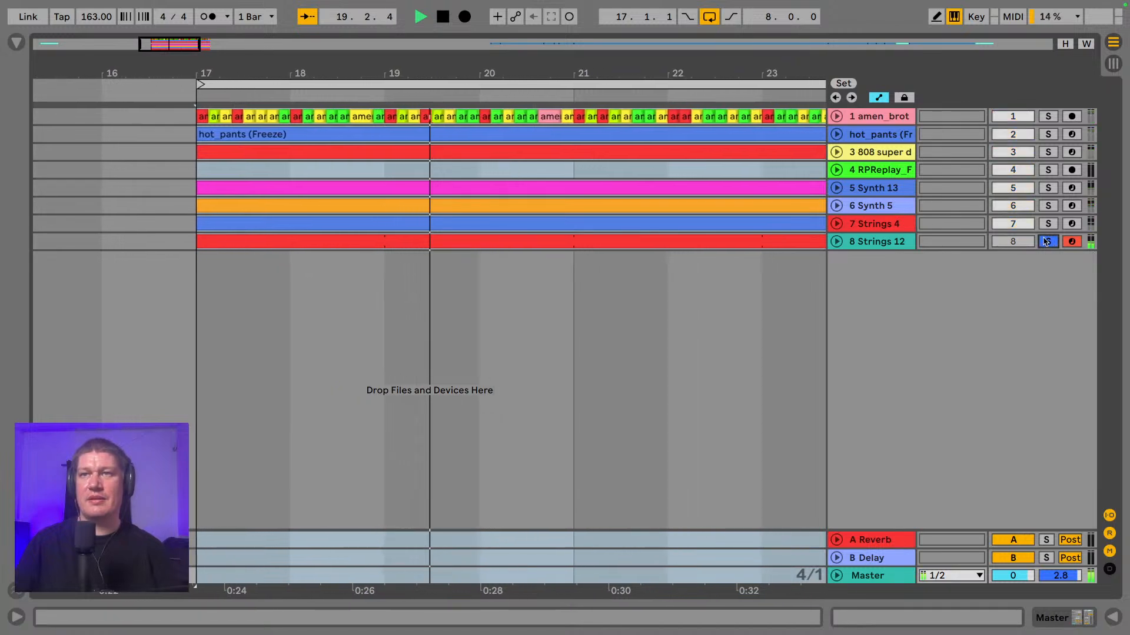
{"action": "left_click", "coordinate": [1048, 224]}
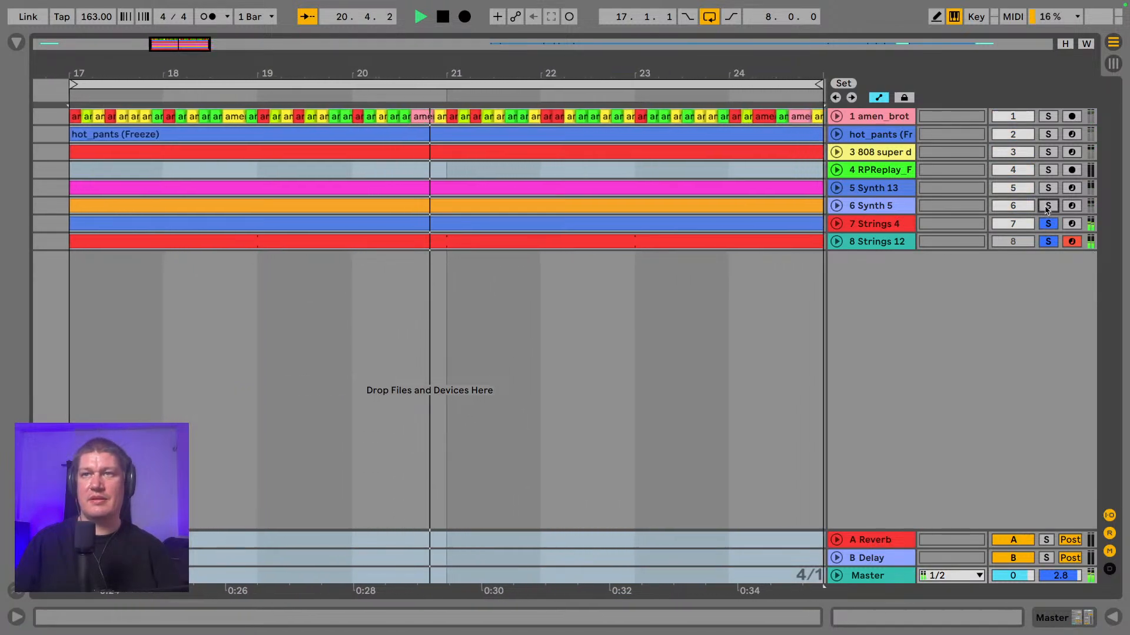
{"action": "left_click", "coordinate": [1047, 206]}
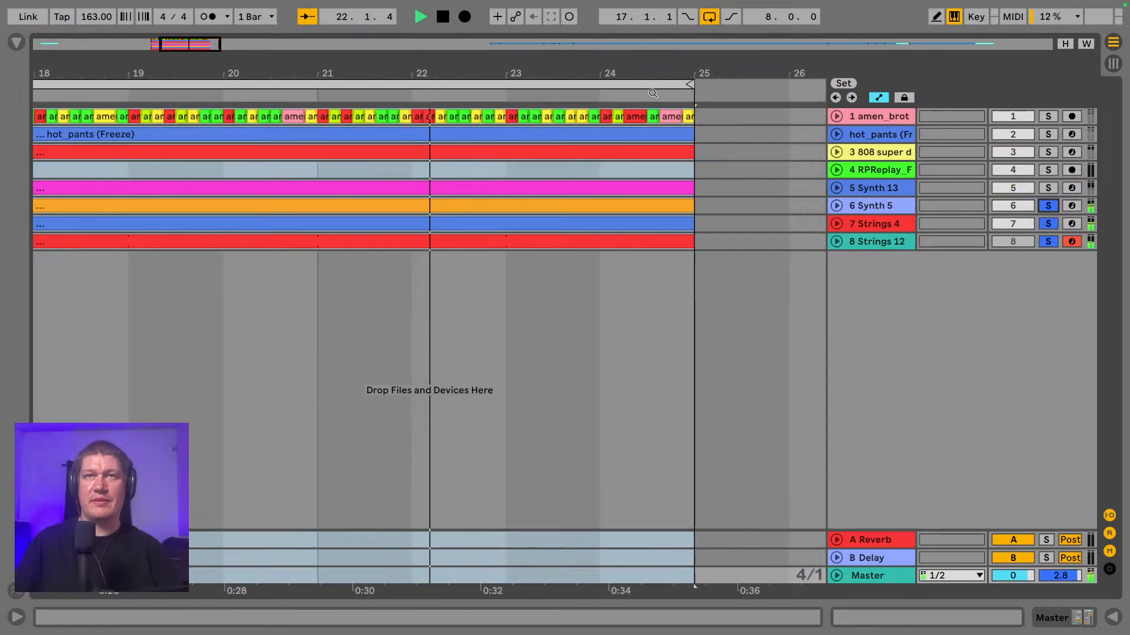
- Try panning Synth 5 left and Strings 4 right, and play the loop to hear the wider placement
{"action": "left_click_drag", "start_coordinate": [657, 93], "coordinate": [665, 53]}
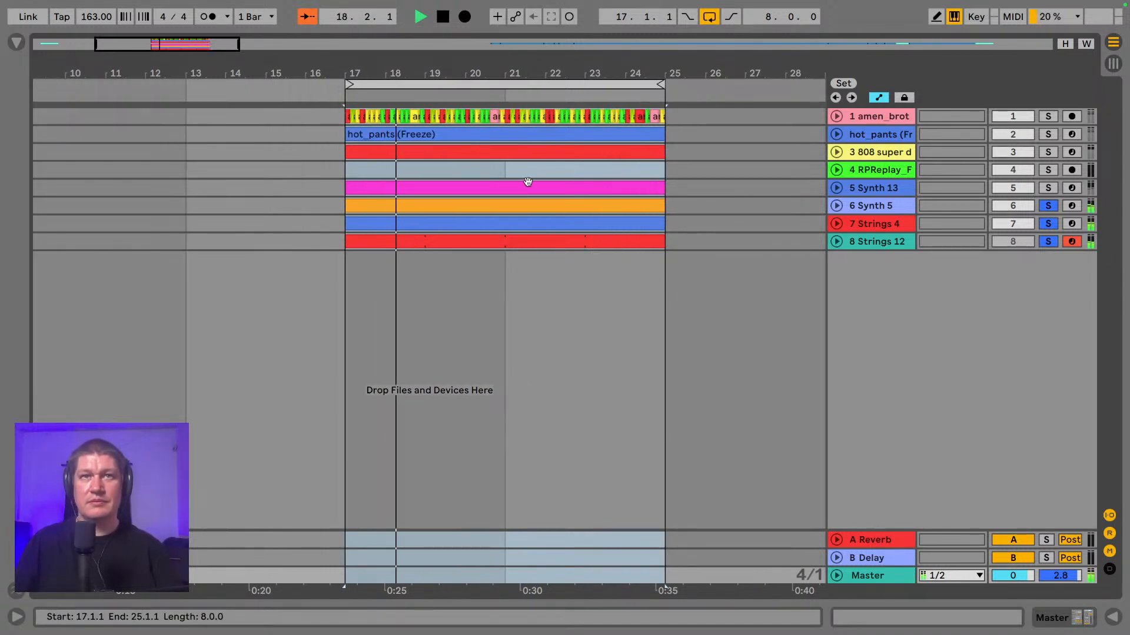
{"action": "key", "text": "Tab"}
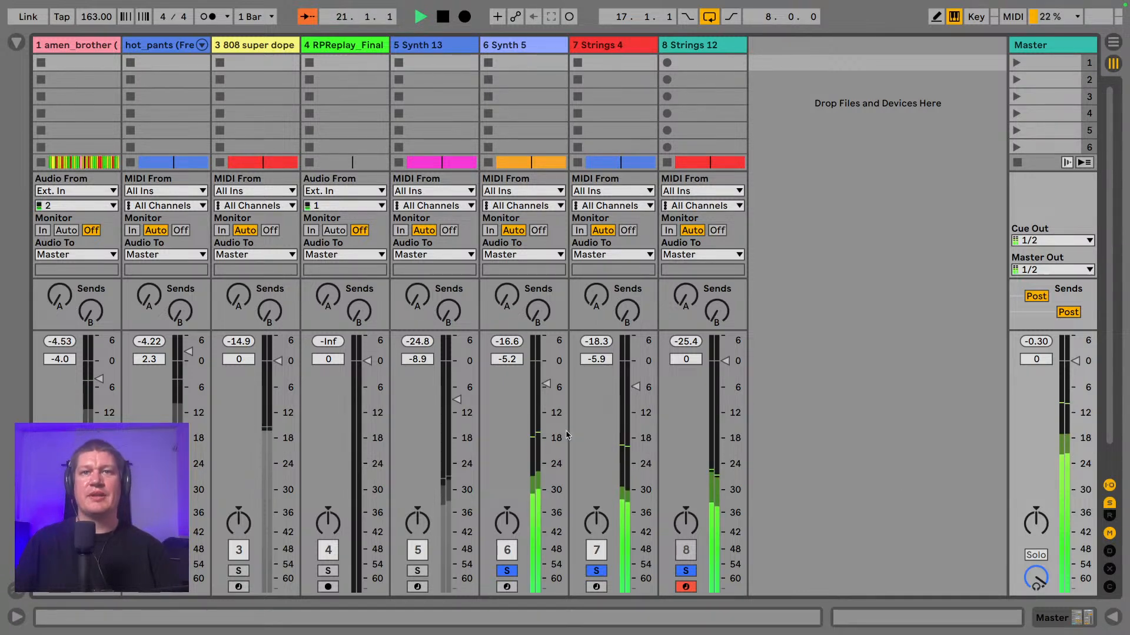
{"action": "key", "text": "space"}
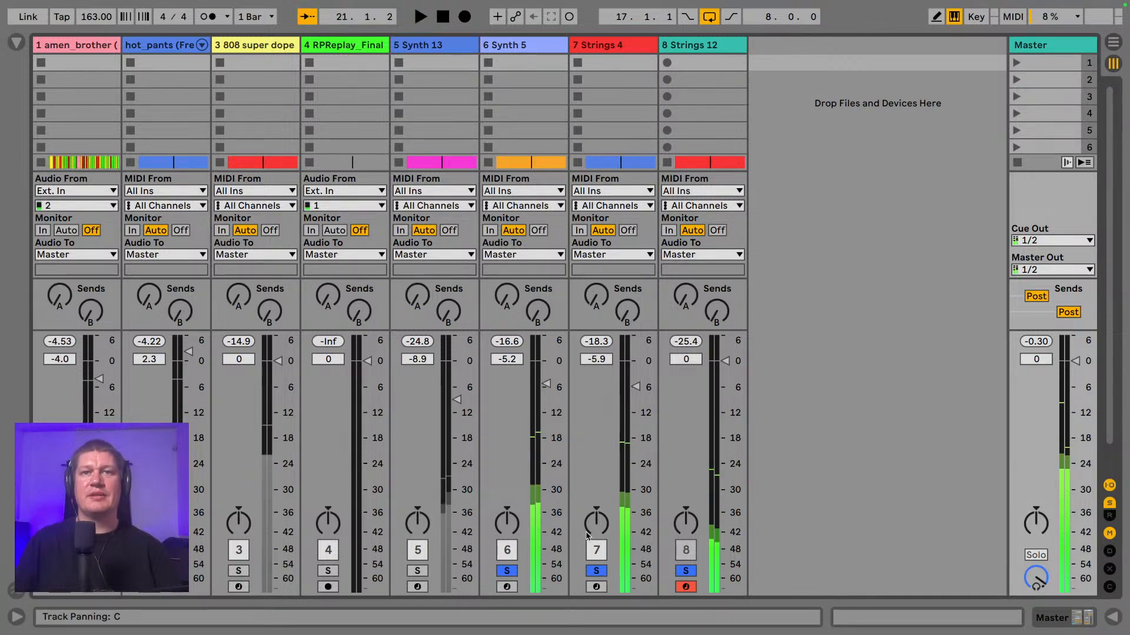
{"action": "left_click", "coordinate": [512, 50]}
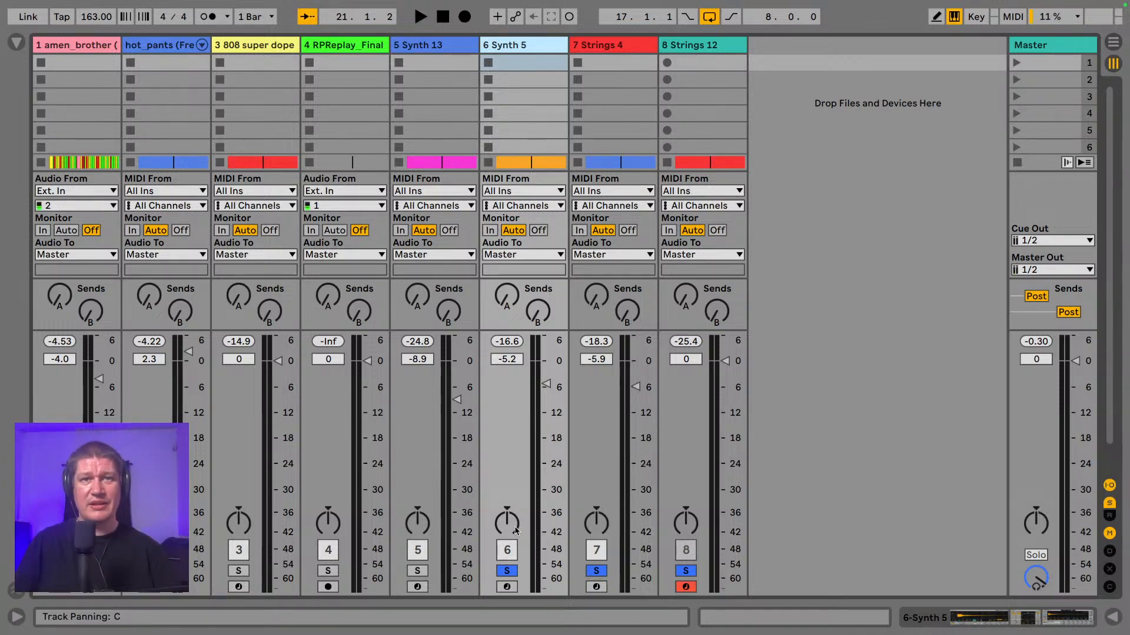
{"action": "left_click_drag", "start_coordinate": [509, 523], "coordinate": [510, 532]}
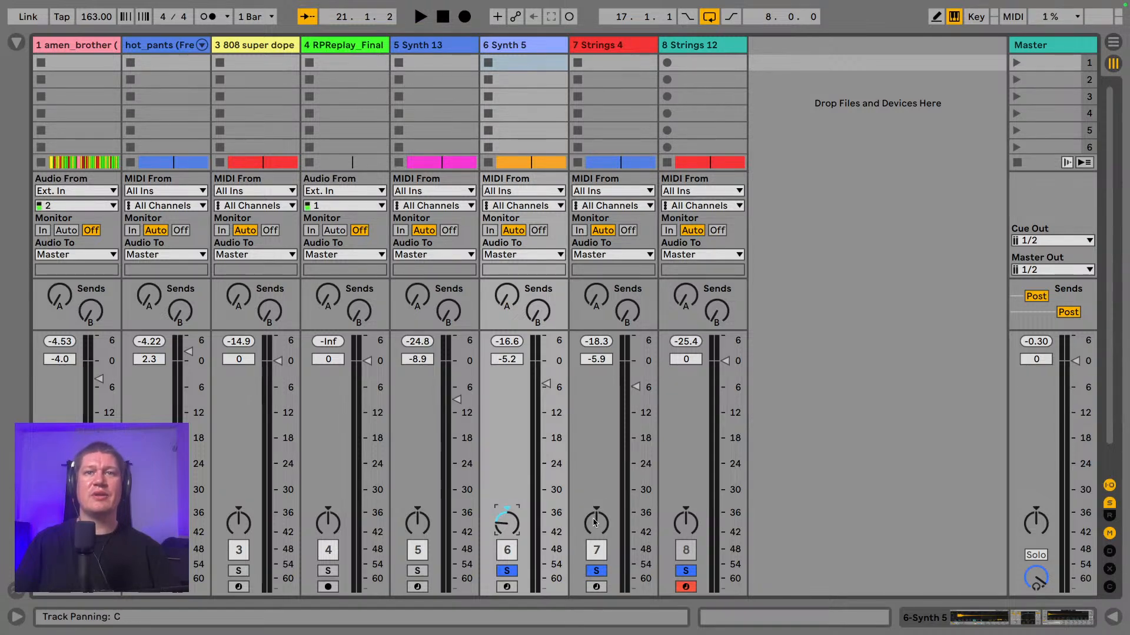
{"action": "left_click_drag", "start_coordinate": [596, 523], "coordinate": [596, 502]}
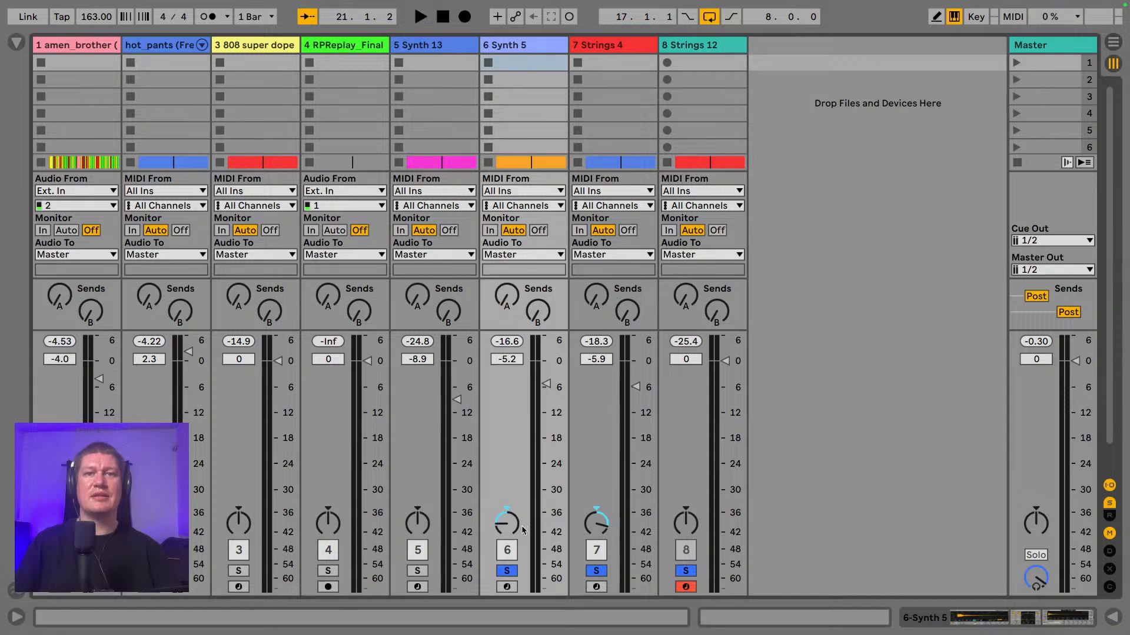
{"action": "key", "text": "space"}
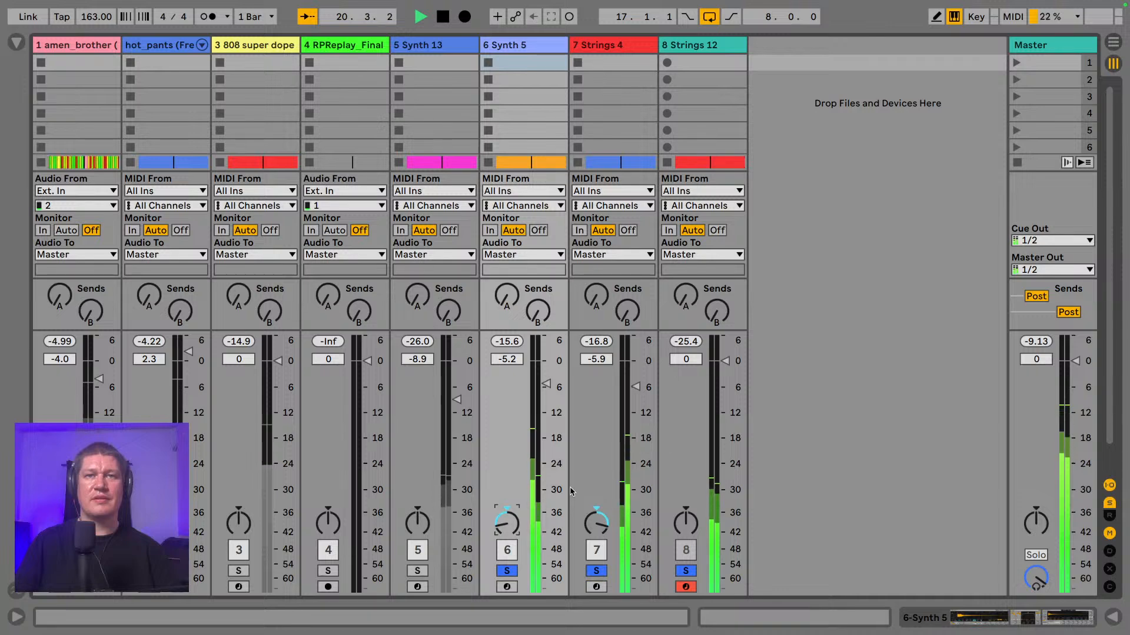
- Reset the panning of Synth 5 and Strings 4 to centre and return to the arrangement
{"action": "double_click", "coordinate": [509, 524]}
{"action": "double_click", "coordinate": [594, 524]}
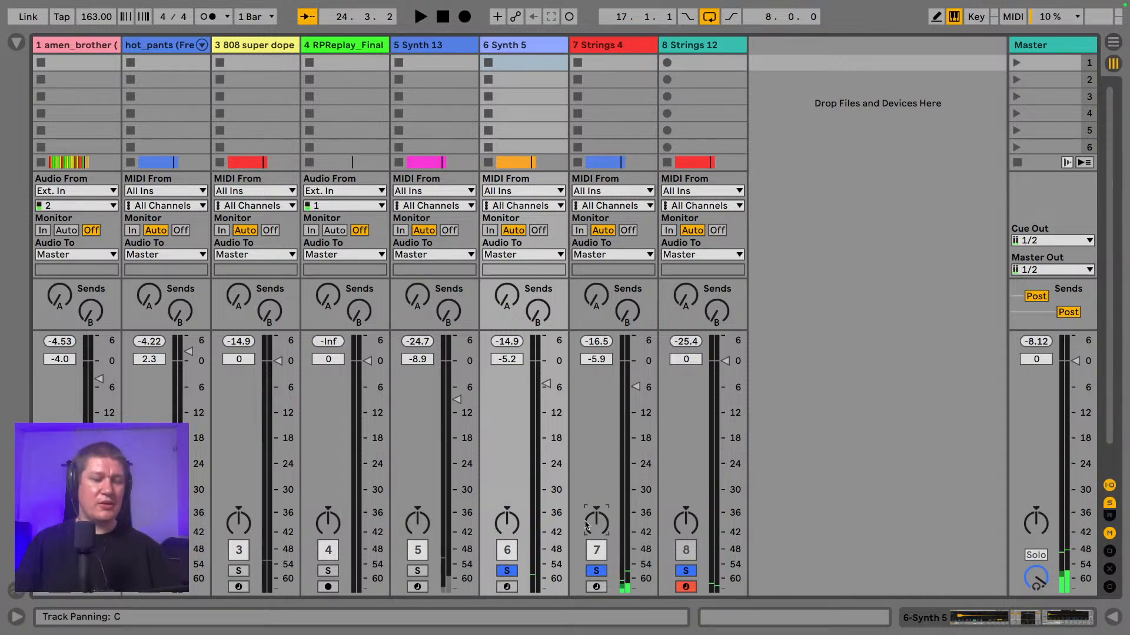
{"action": "key", "text": "Tab"}
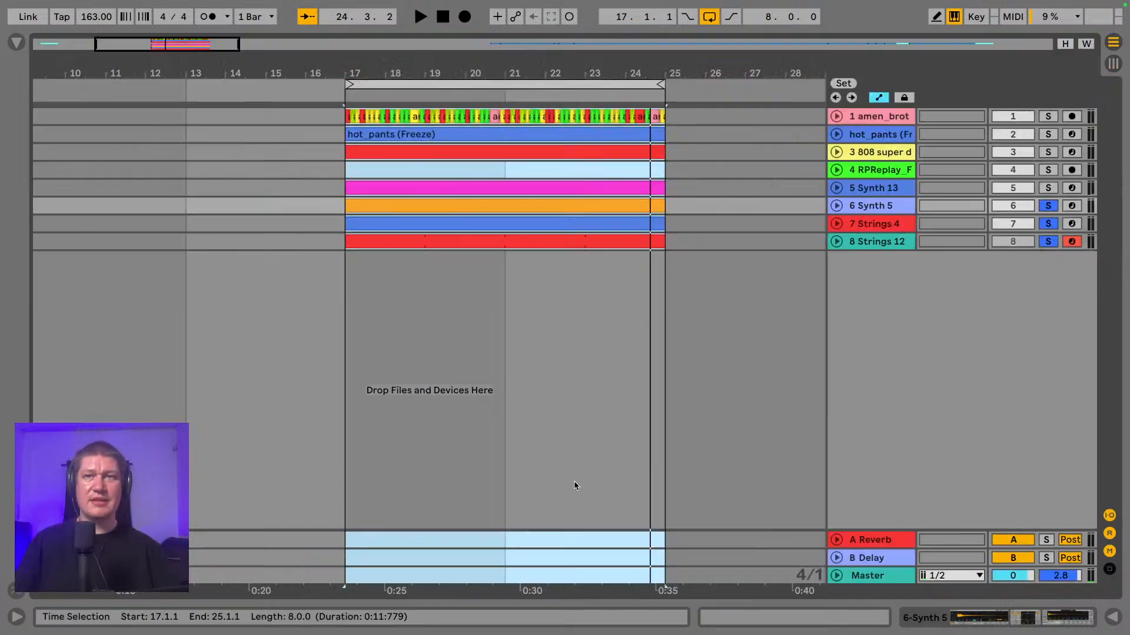
- Clear the solos and unmute the Strings 12 track so every track is active
{"action": "left_click", "coordinate": [1048, 207]}
{"action": "left_click_drag", "start_coordinate": [577, 66], "coordinate": [287, 72]}
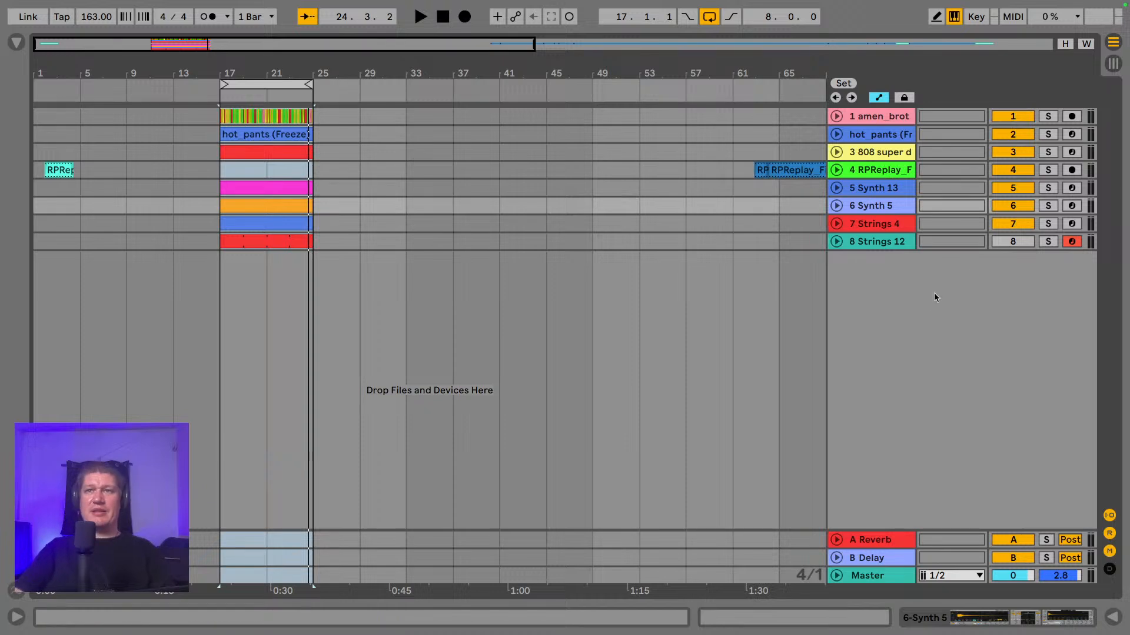
{"action": "left_click", "coordinate": [1017, 245]}
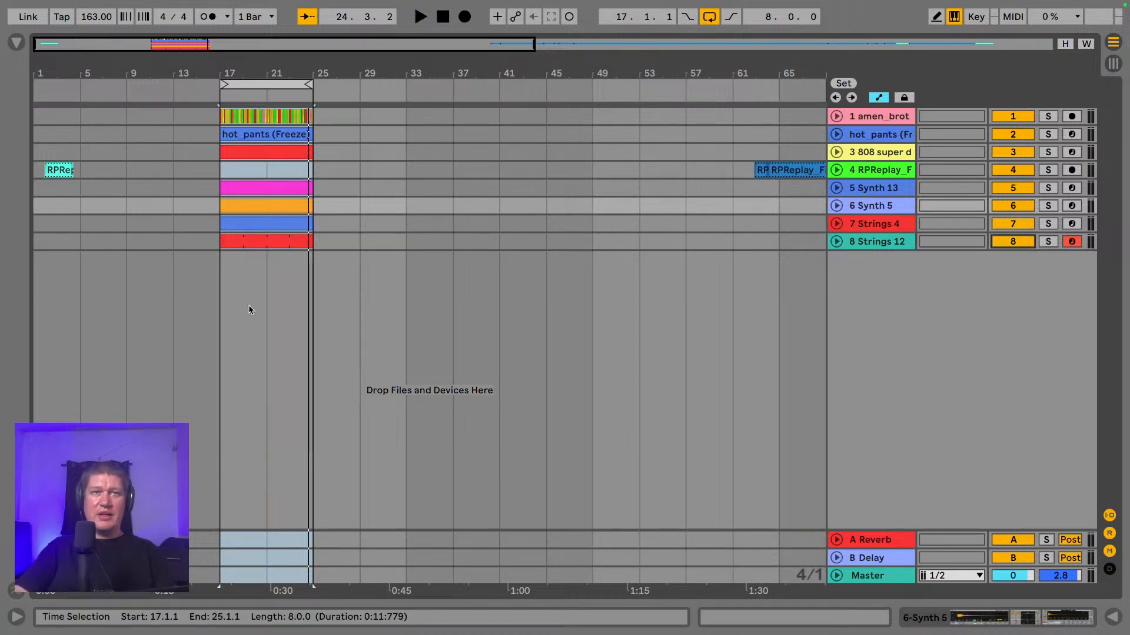
- Audition the short RPReplay clip near bar 2 and save the set
{"action": "left_click", "coordinate": [231, 310]}
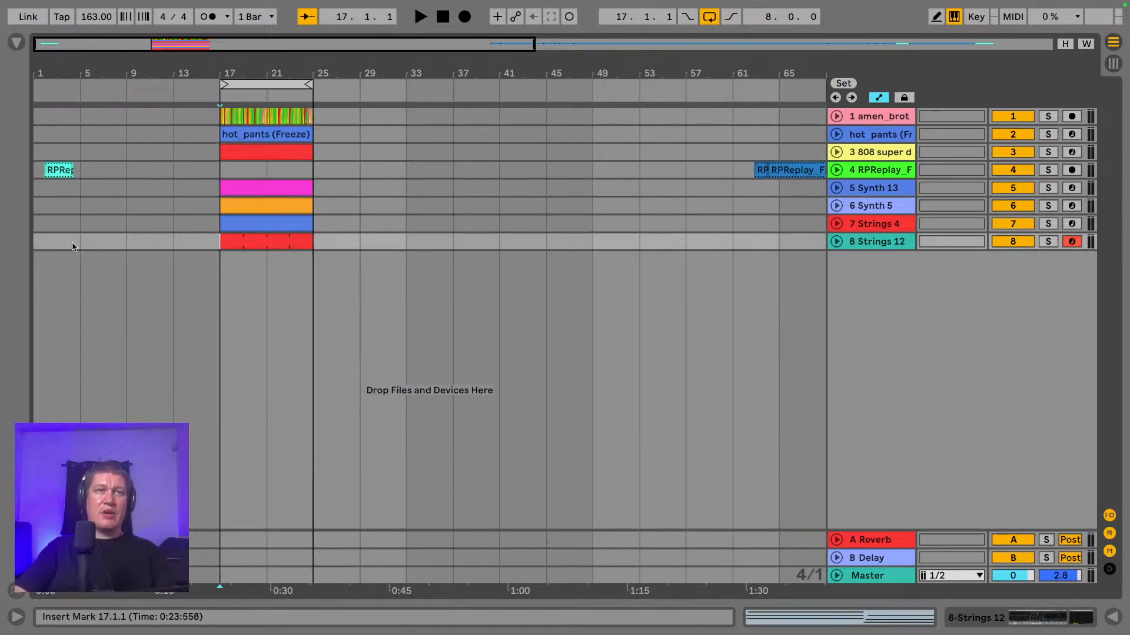
{"action": "left_click", "coordinate": [61, 169]}
{"action": "key", "text": "space"}
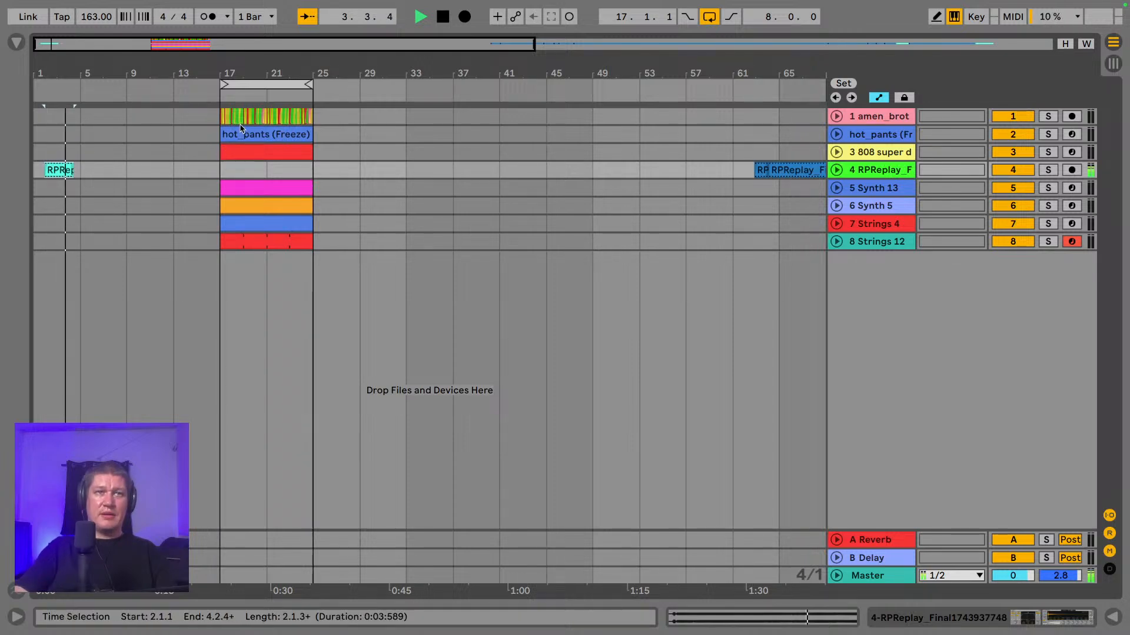
{"action": "key", "text": "space"}
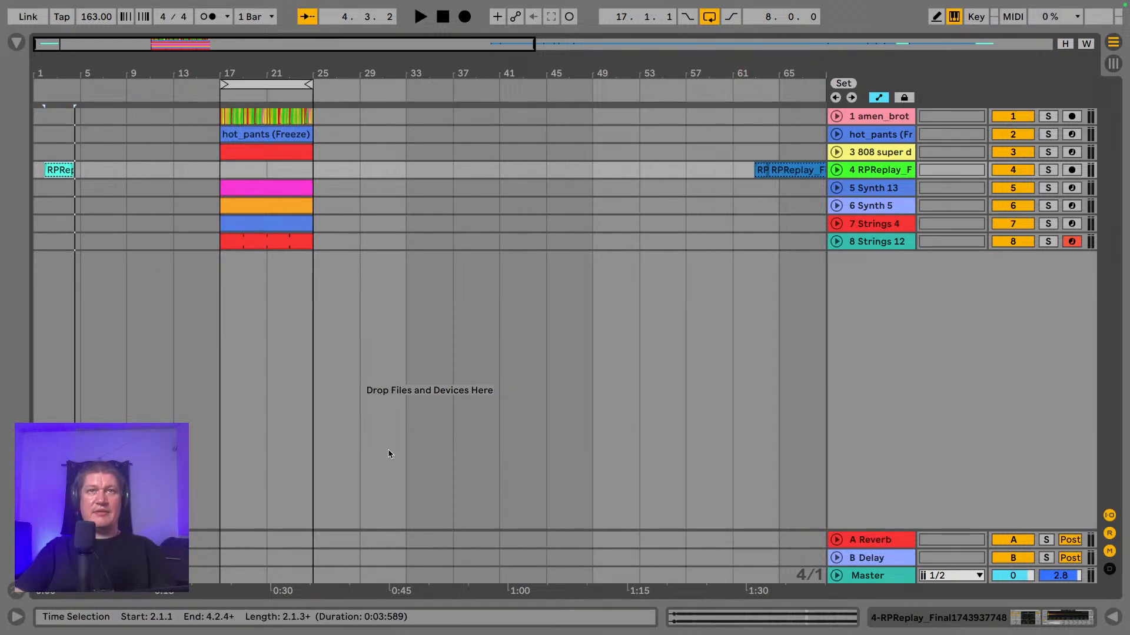
{"action": "left_click", "coordinate": [601, 468]}
{"action": "key", "text": "super+s"}
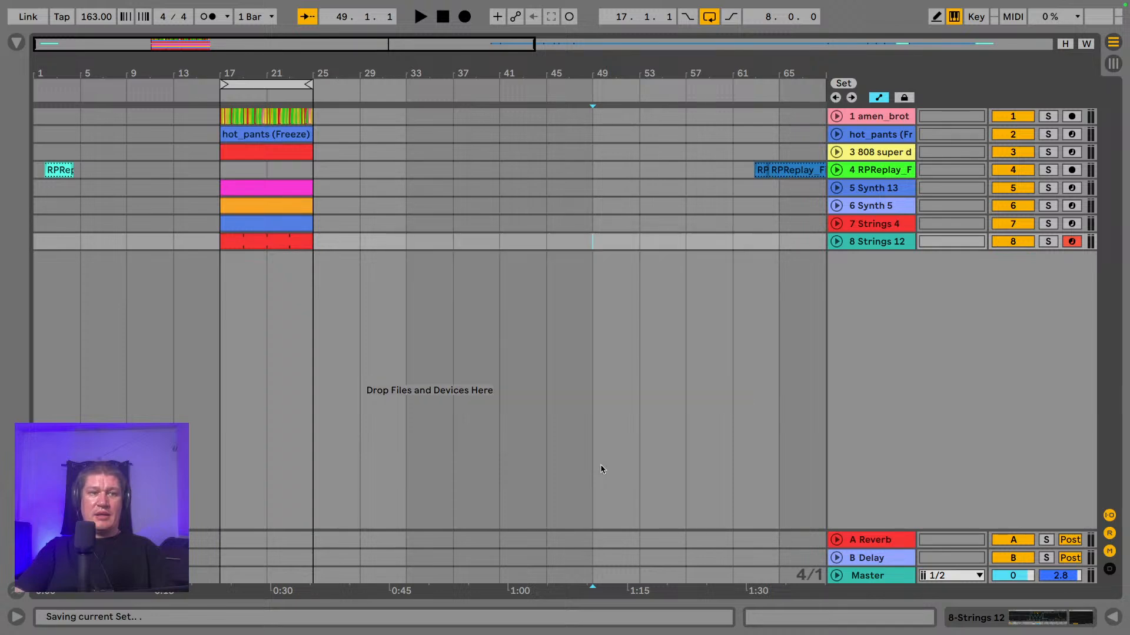
- Move the eight-bar loop clips on all tracks from bar 17 to bar 33
{"action": "left_click", "coordinate": [421, 346]}
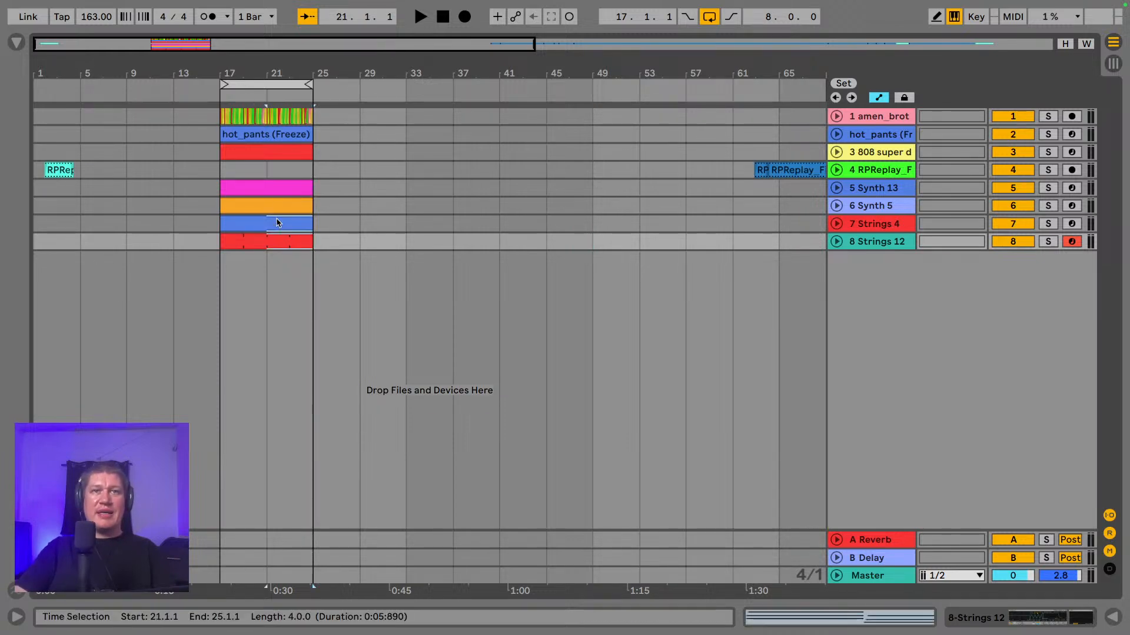
{"action": "left_click", "coordinate": [216, 83]}
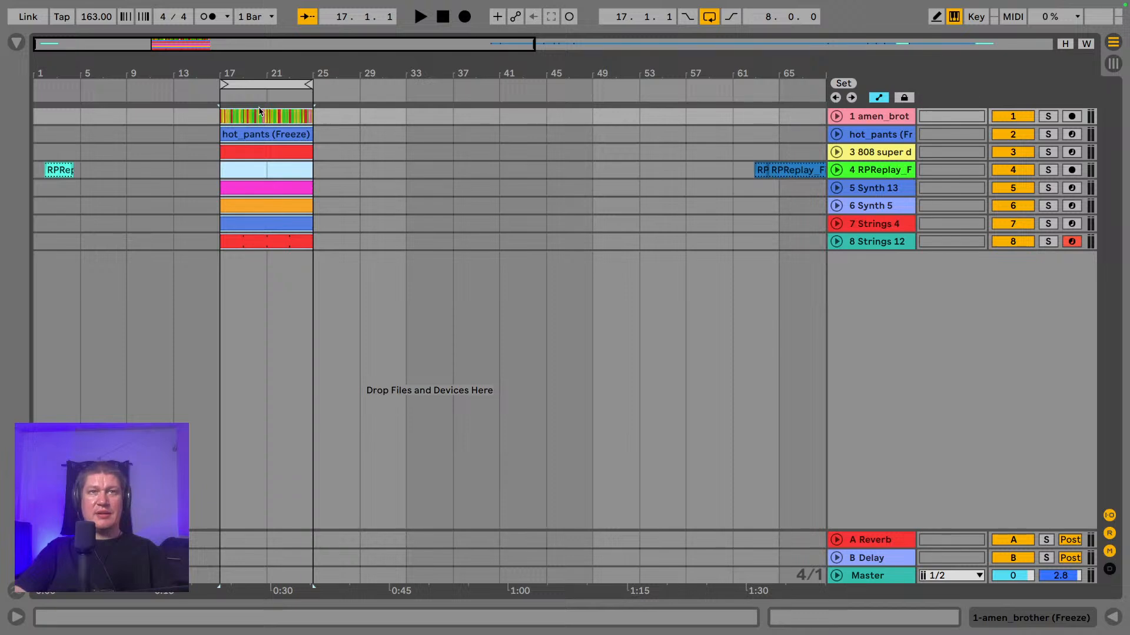
{"action": "key", "text": "Delete"}
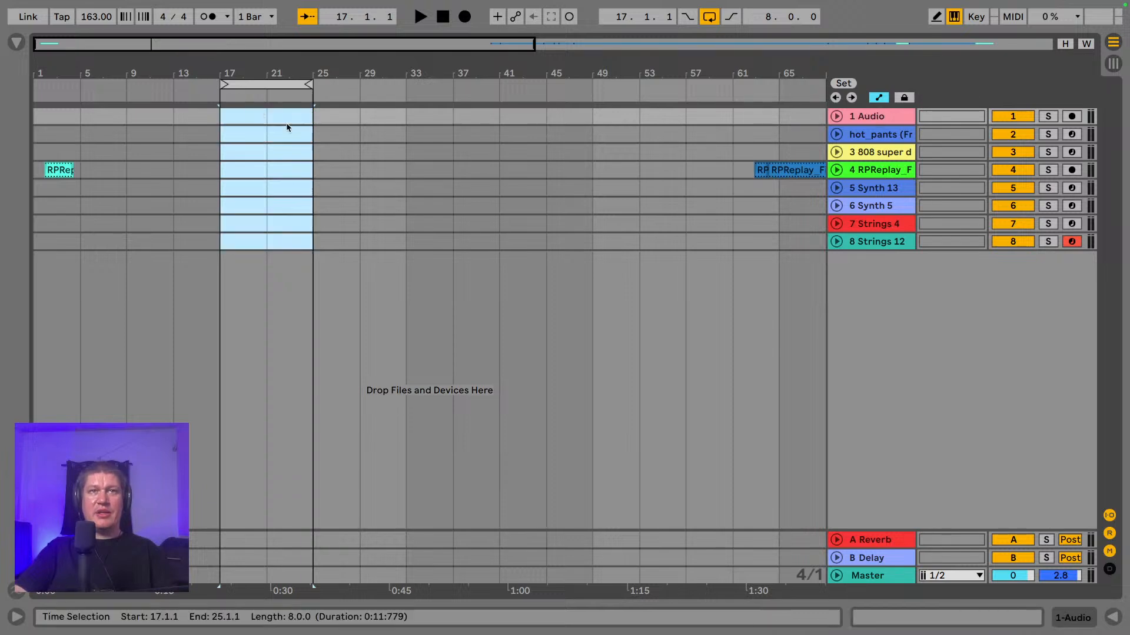
{"action": "left_click", "coordinate": [411, 119]}
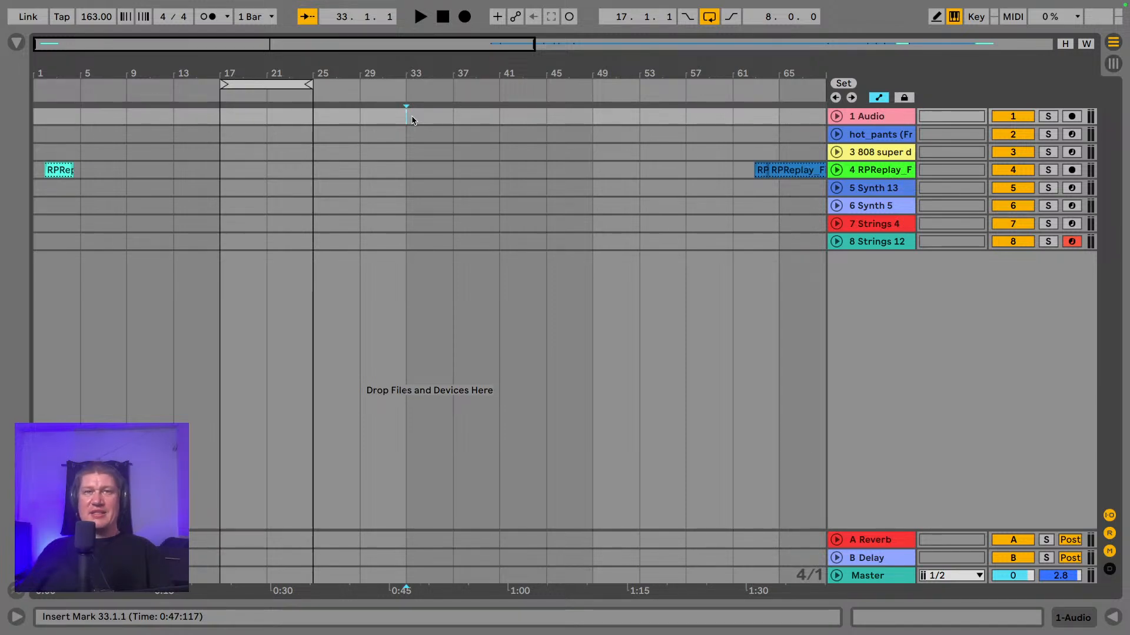
{"action": "key", "text": "super+v"}
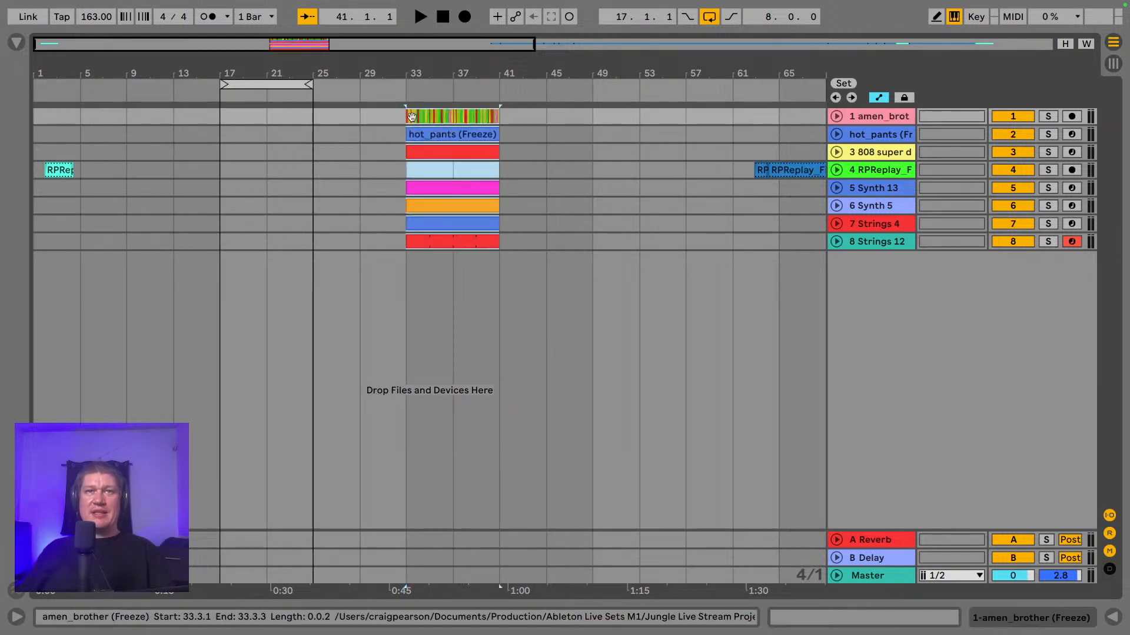
- Set the arrangement loop to the eight bars from bar 33 to 41
{"action": "left_click", "coordinate": [407, 239]}
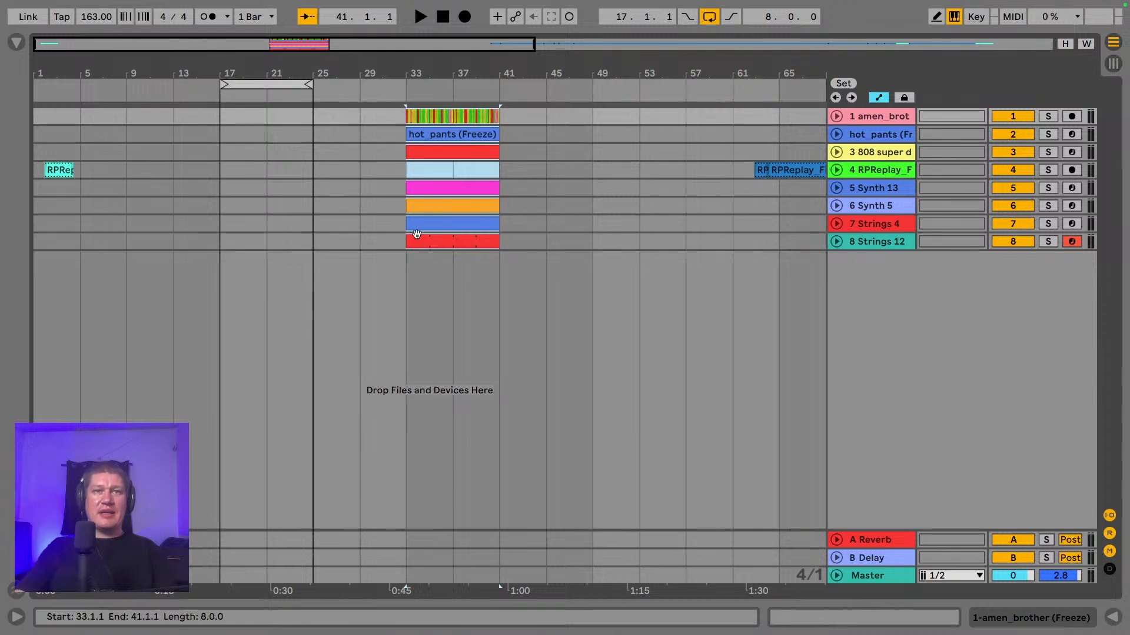
{"action": "left_click_drag", "start_coordinate": [405, 243], "coordinate": [36, 113]}
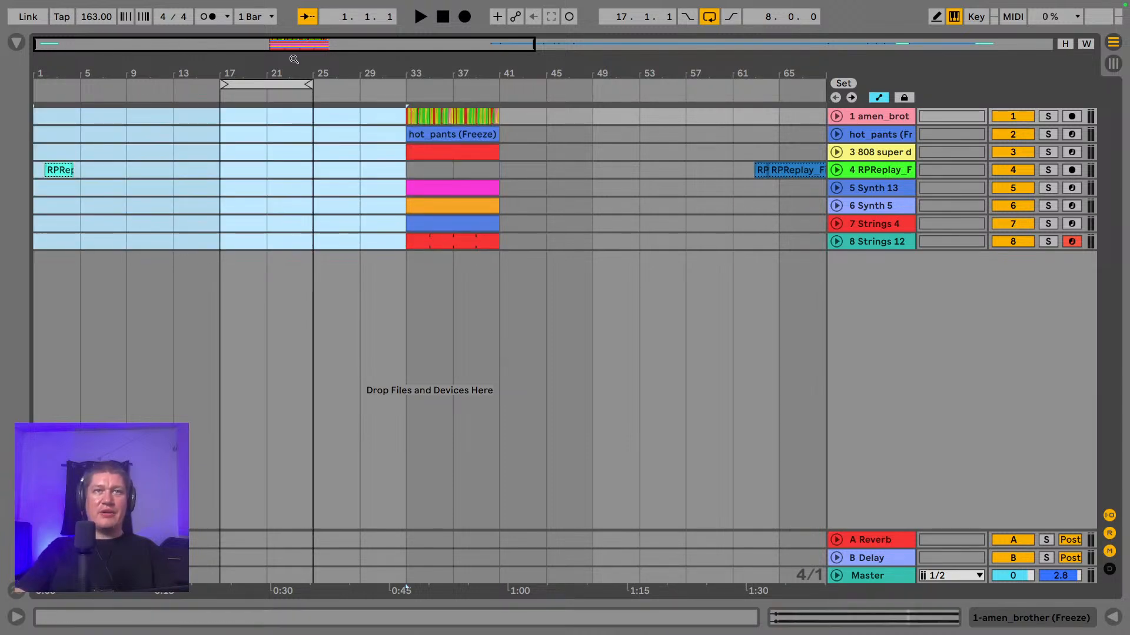
{"action": "left_click_drag", "start_coordinate": [273, 91], "coordinate": [472, 87]}
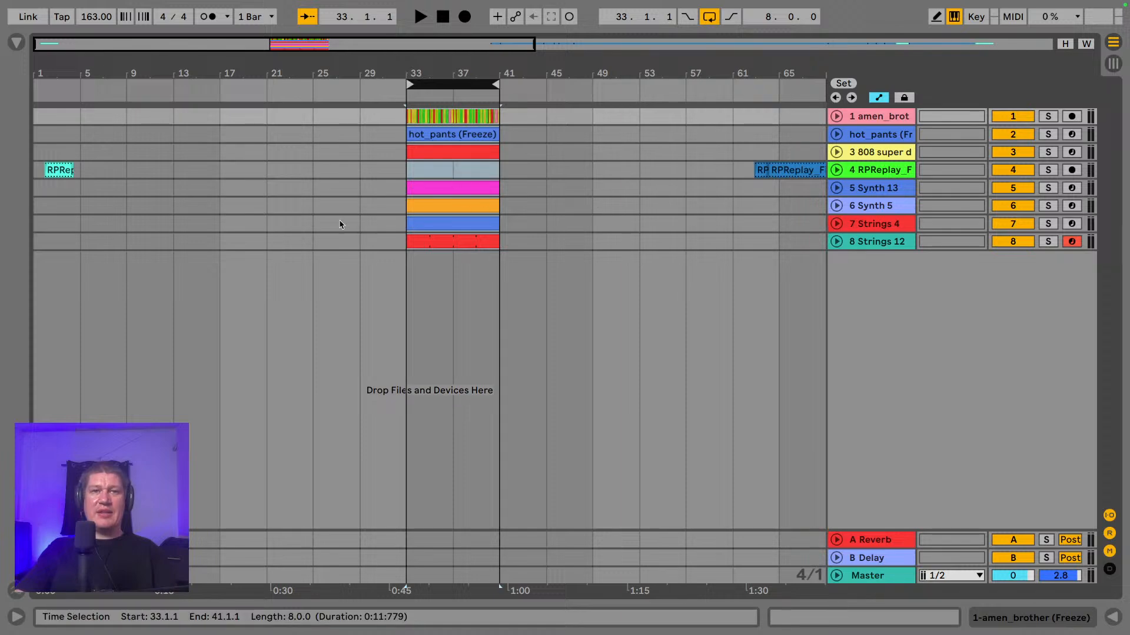
- Mark out bars 1 to 49 and 1 to 65 on the Strings 12 track to gauge the section lengths
{"action": "left_click_drag", "start_coordinate": [600, 363], "coordinate": [1, 270]}
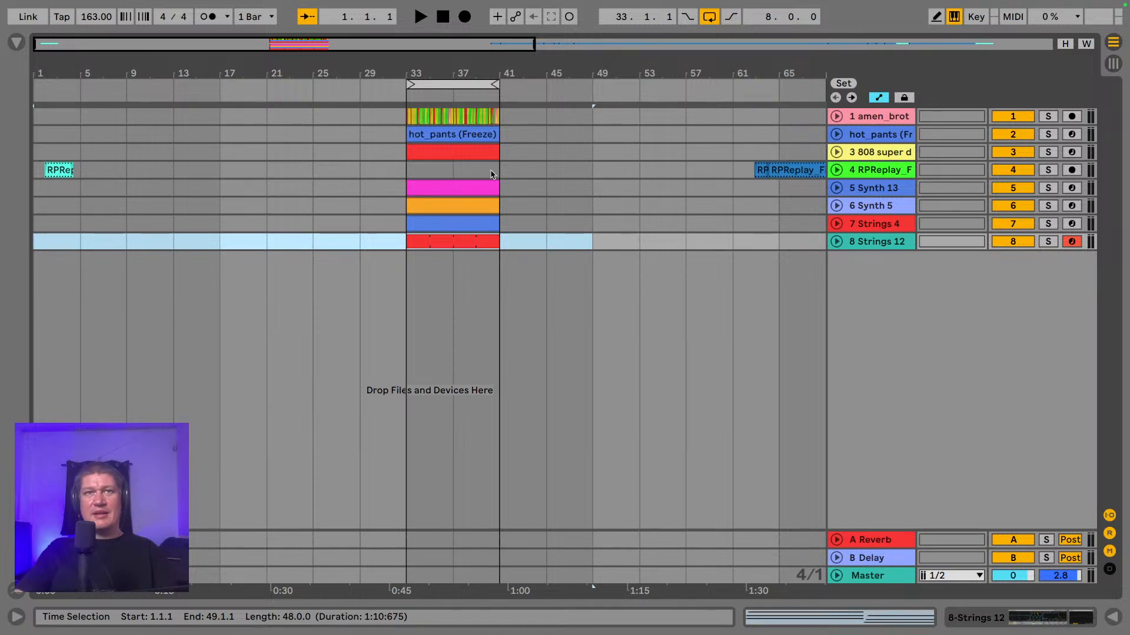
{"action": "left_click_drag", "start_coordinate": [489, 69], "coordinate": [489, 29]}
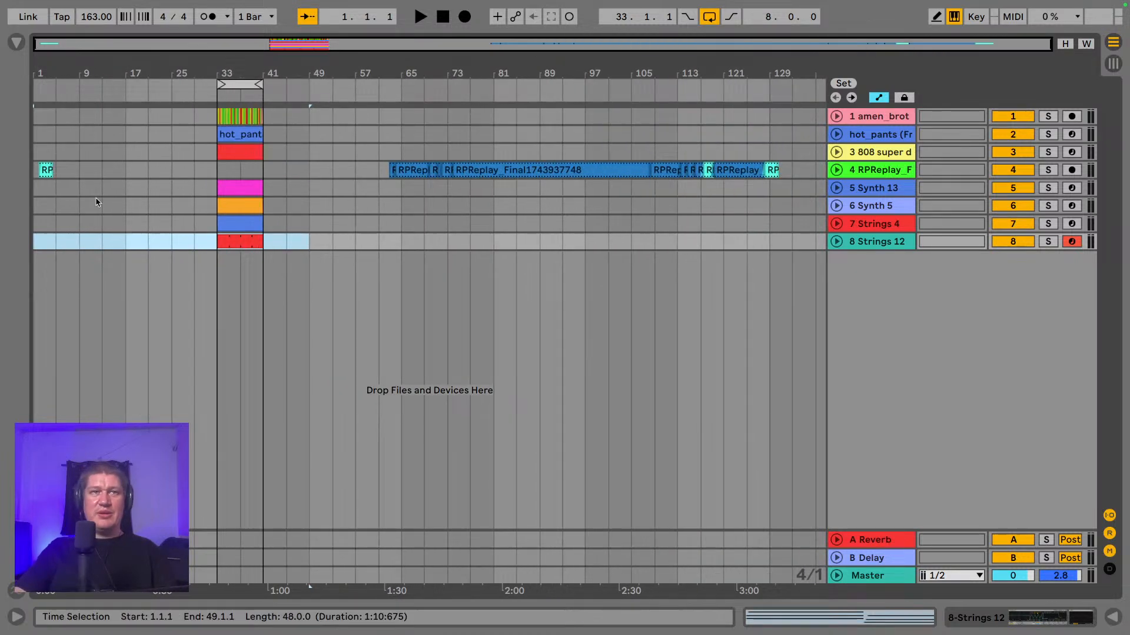
{"action": "left_click_drag", "start_coordinate": [37, 253], "coordinate": [397, 255]}
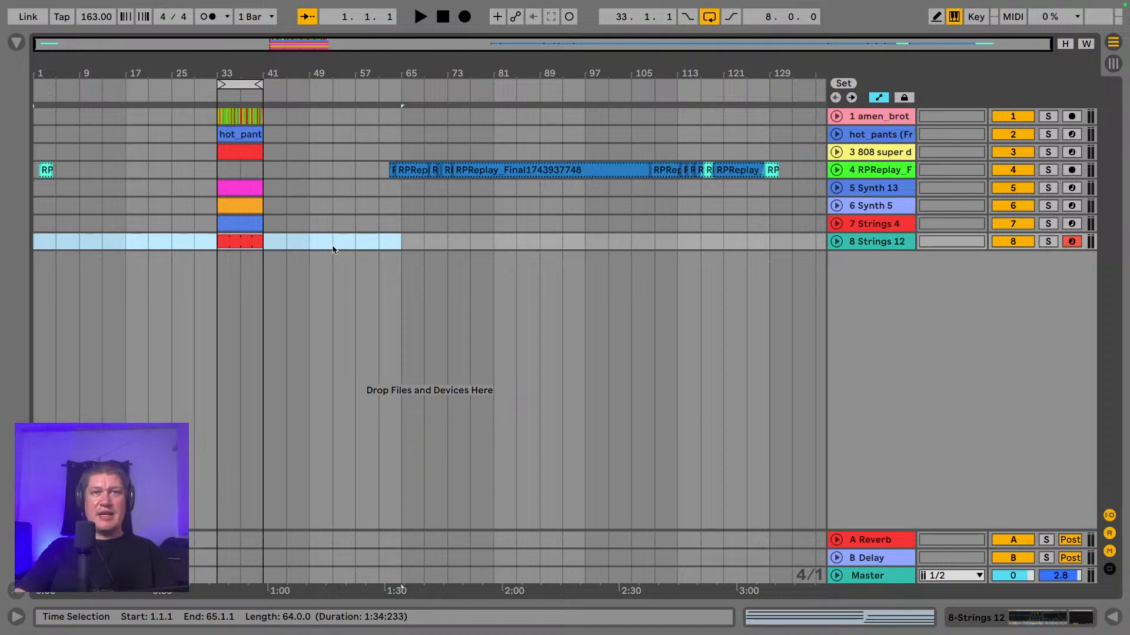
{"action": "left_click", "coordinate": [312, 248]}
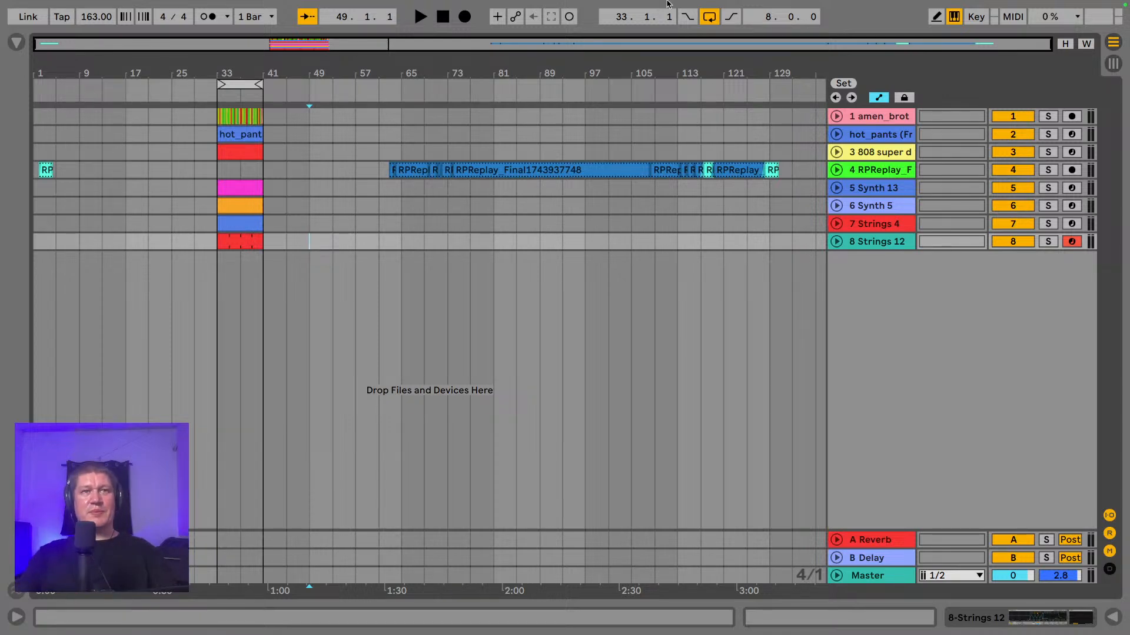
- Play the loop from bar 33 and mute the Strings 12, Strings 4, Synth 5 and Synth 13 tracks
{"action": "left_click", "coordinate": [199, 295]}
{"action": "left_click", "coordinate": [218, 292]}
{"action": "key", "text": "space"}
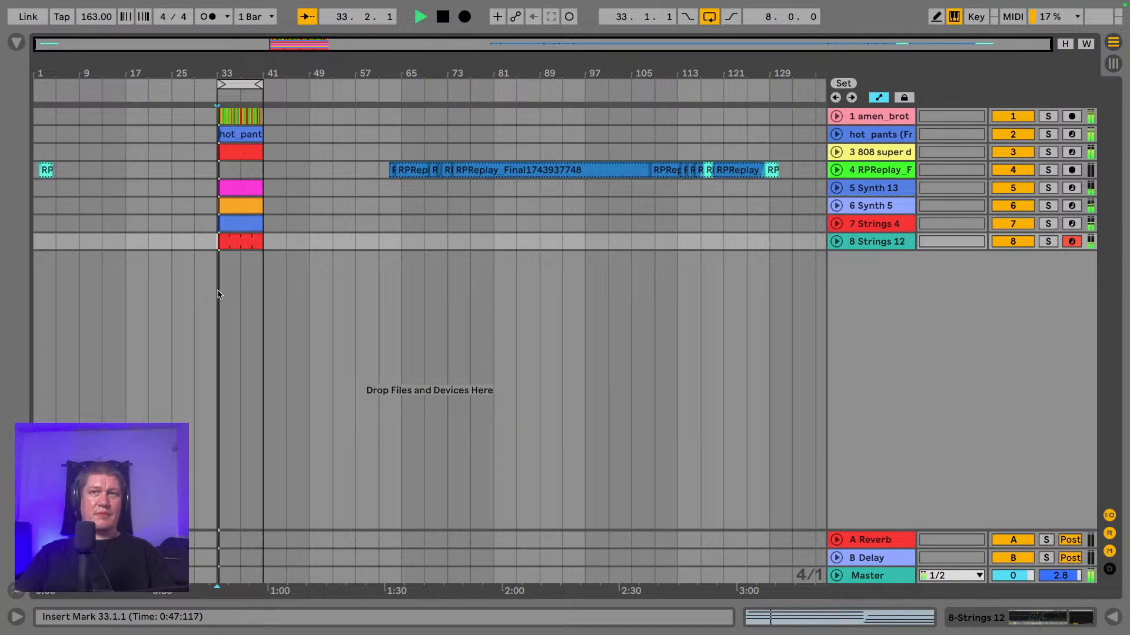
{"action": "left_click", "coordinate": [1013, 241]}
{"action": "left_click", "coordinate": [1012, 223]}
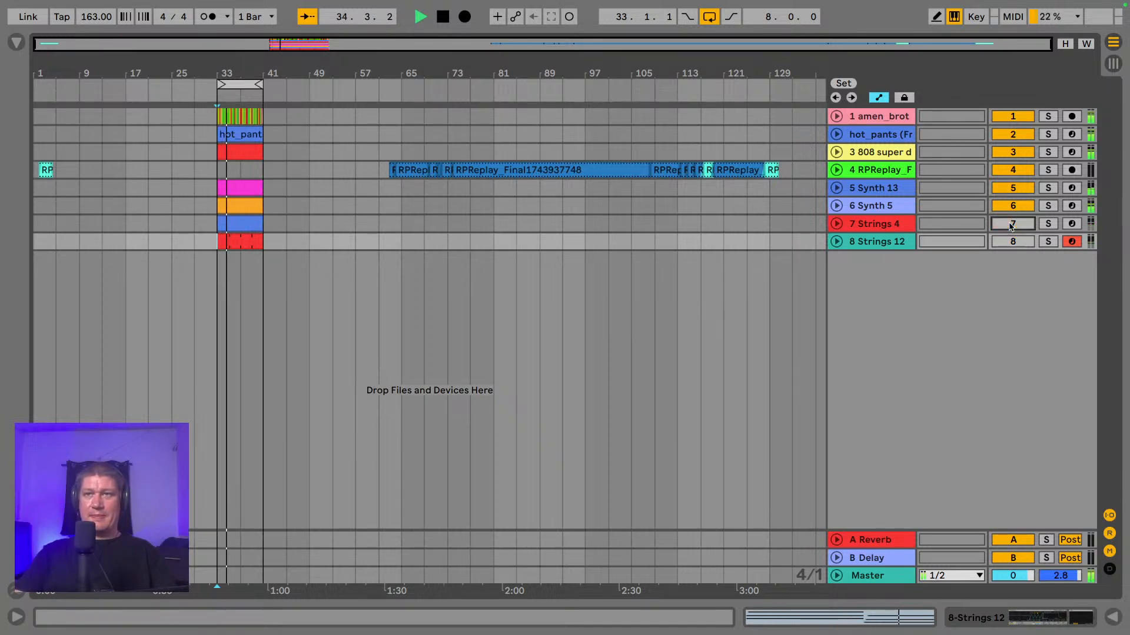
{"action": "left_click", "coordinate": [1016, 207]}
{"action": "left_click", "coordinate": [998, 189]}
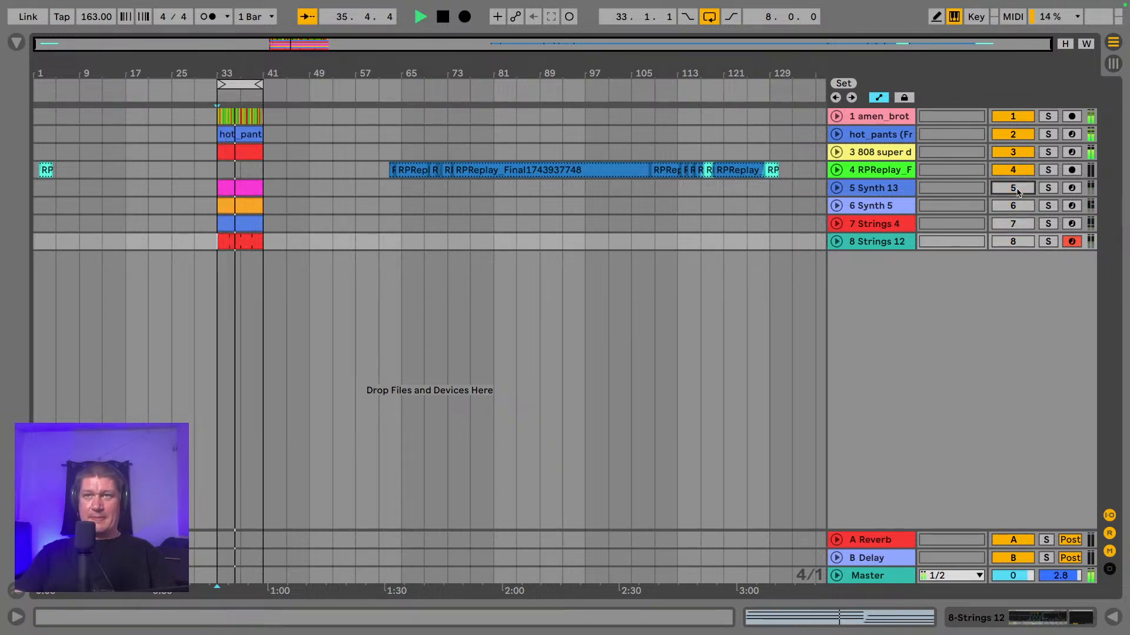
- Move the short RPReplay clip from the arrangement's start into bars 29 to 33, ahead of the loop, and stop playback
{"action": "left_click_drag", "start_coordinate": [232, 73], "coordinate": [303, 117]}
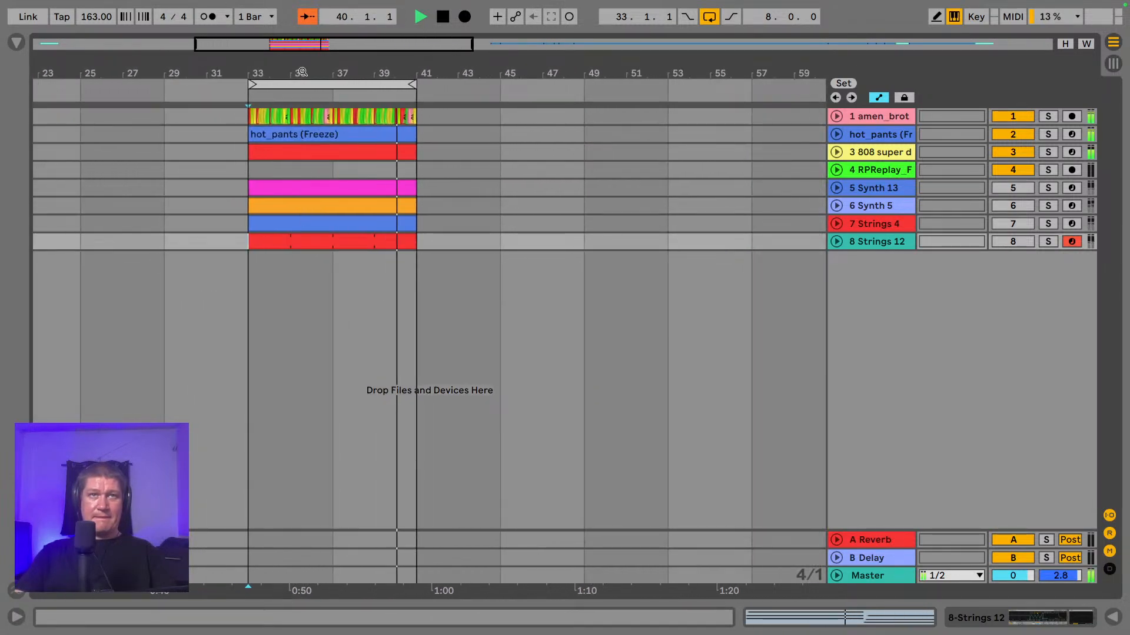
{"action": "left_click_drag", "start_coordinate": [303, 74], "coordinate": [534, 104]}
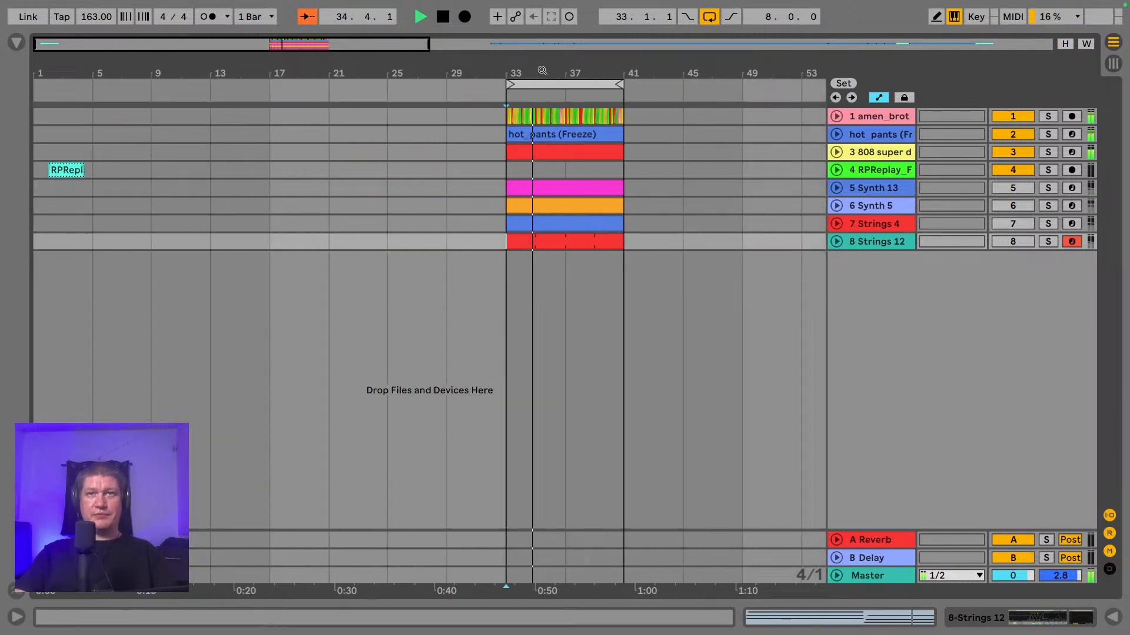
{"action": "left_click_drag", "start_coordinate": [35, 171], "coordinate": [469, 182]}
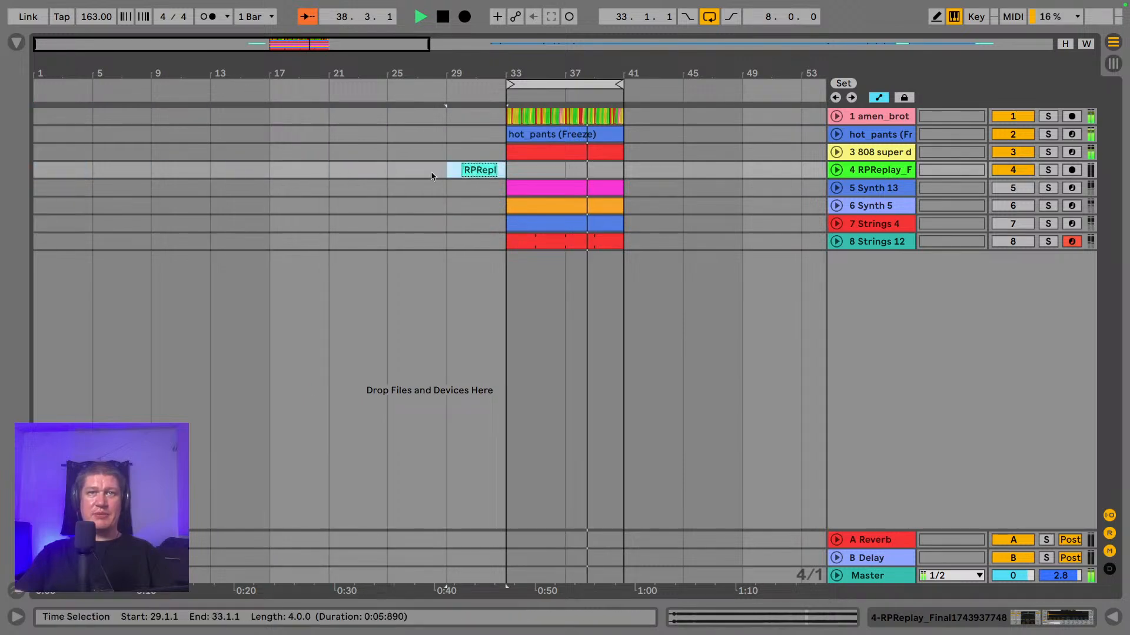
{"action": "left_click", "coordinate": [439, 209]}
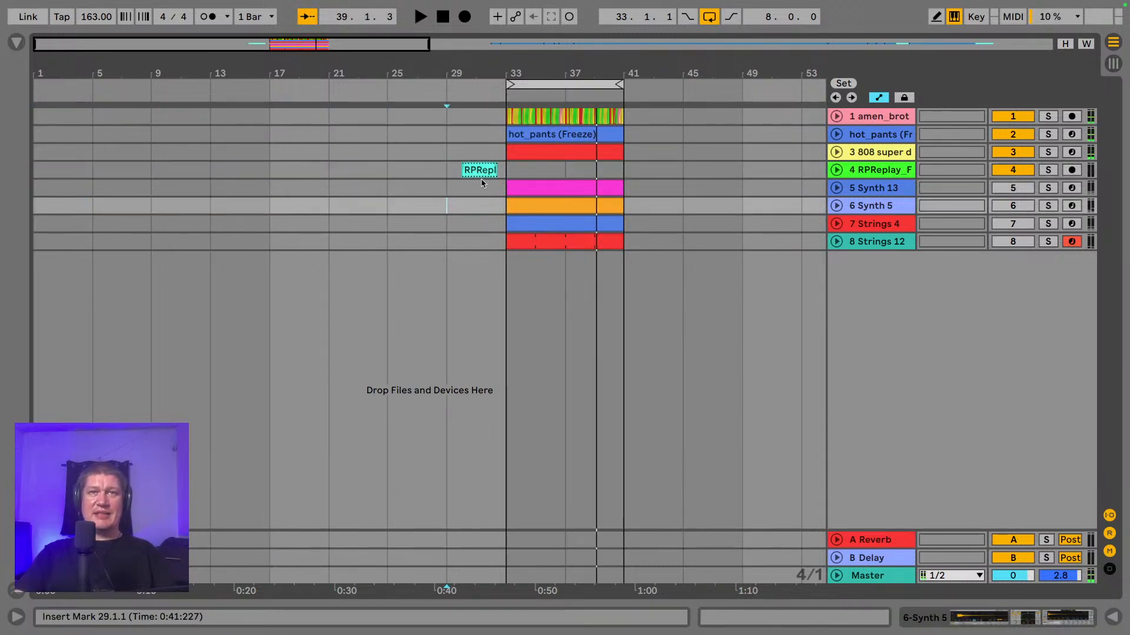
{"action": "left_click_drag", "start_coordinate": [451, 171], "coordinate": [498, 171]}
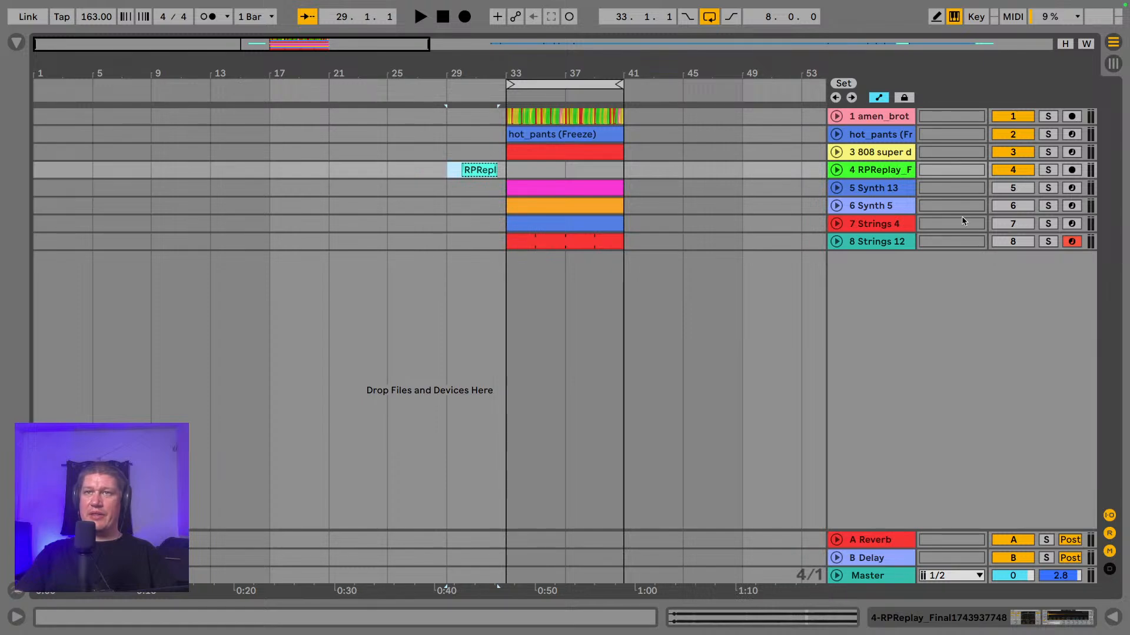
{"action": "left_click", "coordinate": [1012, 188]}
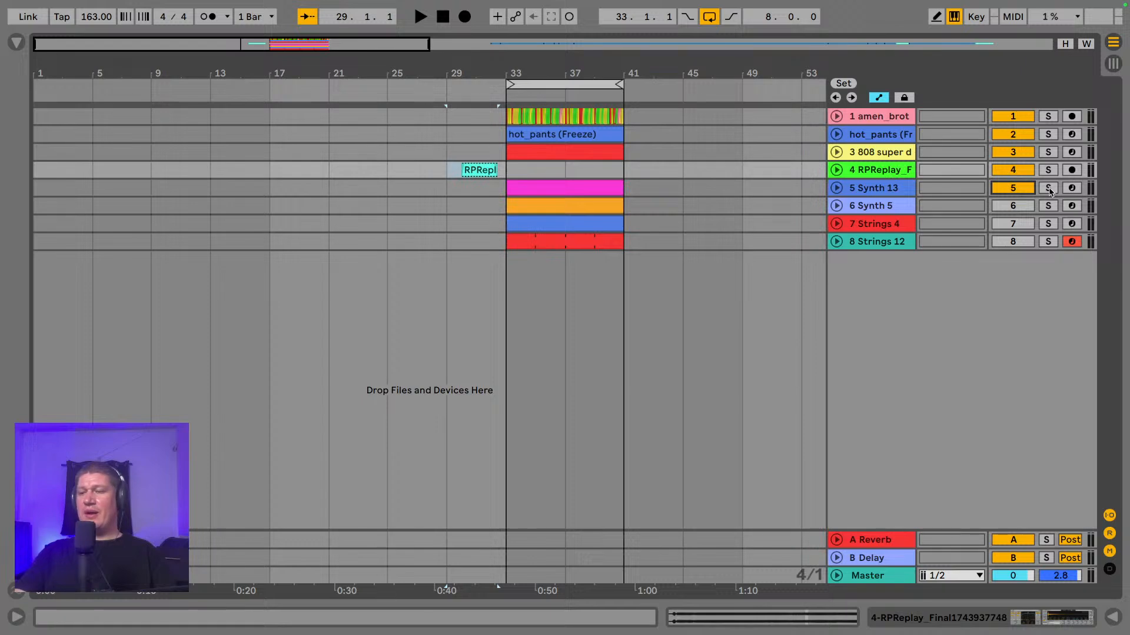
{"action": "left_click", "coordinate": [887, 117]}
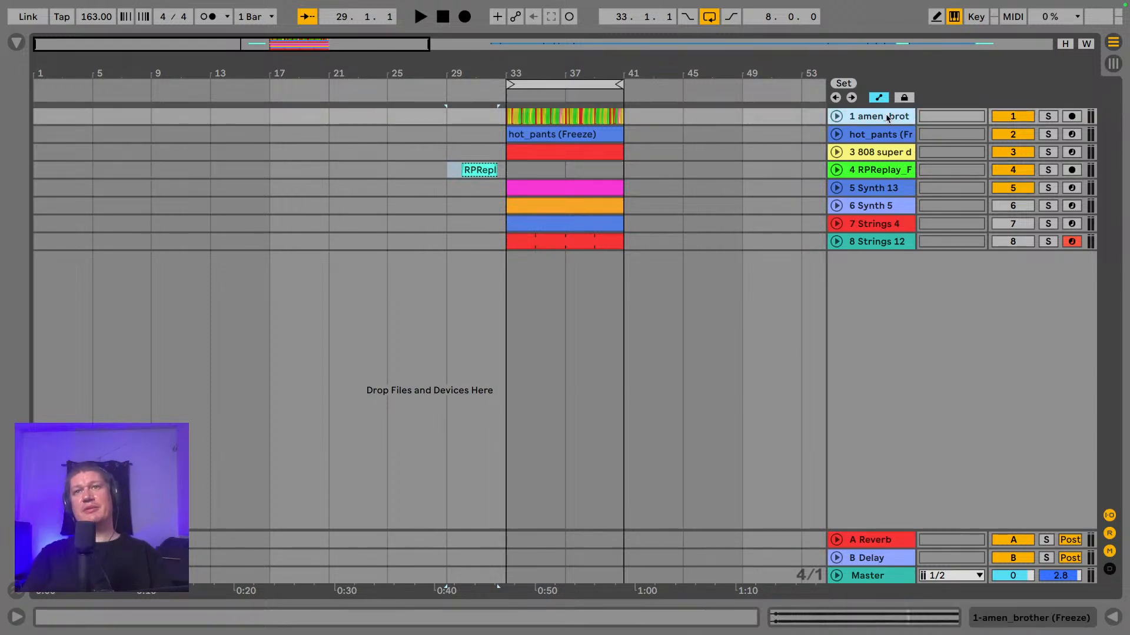
{"action": "key", "text": "ctrl+r"}
{"action": "type", "text": "a"}
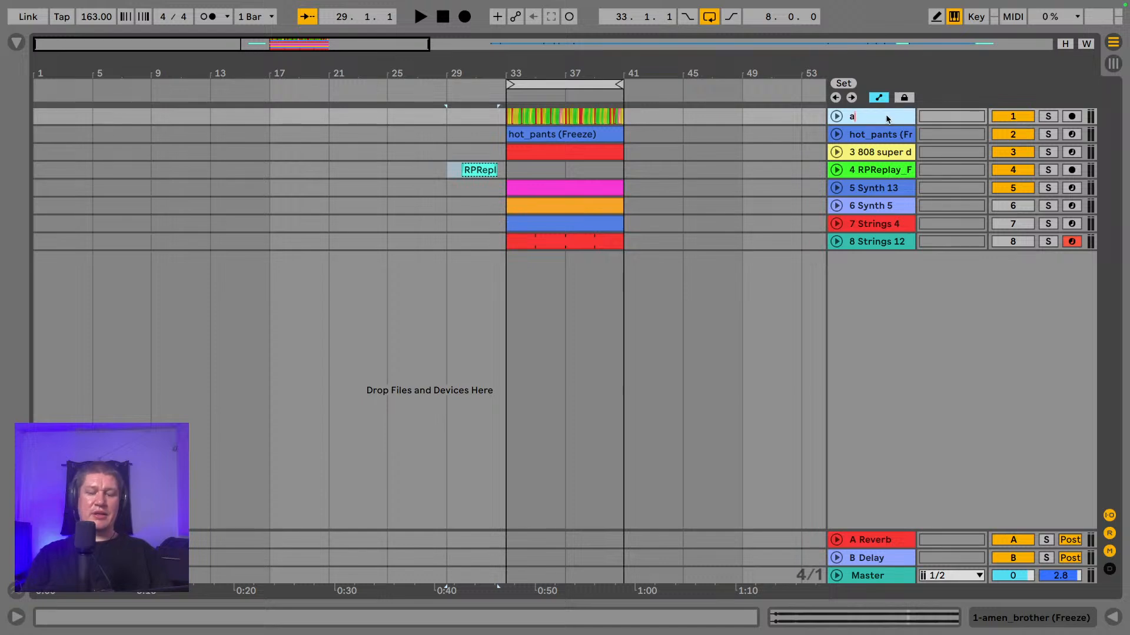
{"action": "key", "text": "Escape"}
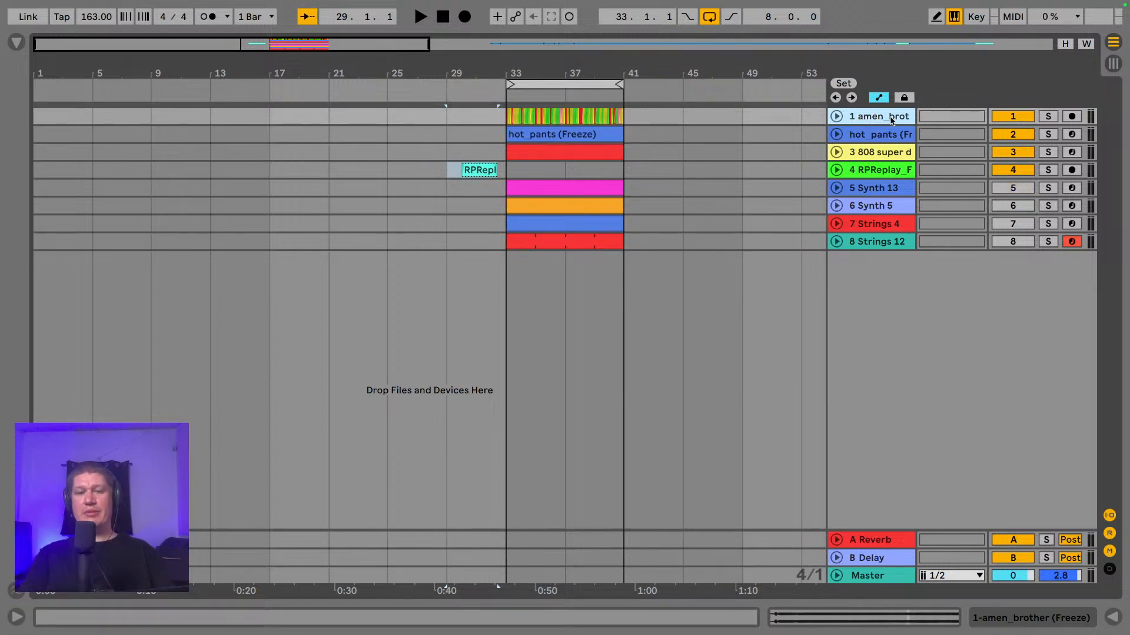
- Rename the amen_brother track "amen" and the hot_pants track "hotpants"
{"action": "key", "text": "ctrl+r"}
{"action": "type", "text": "amen"}
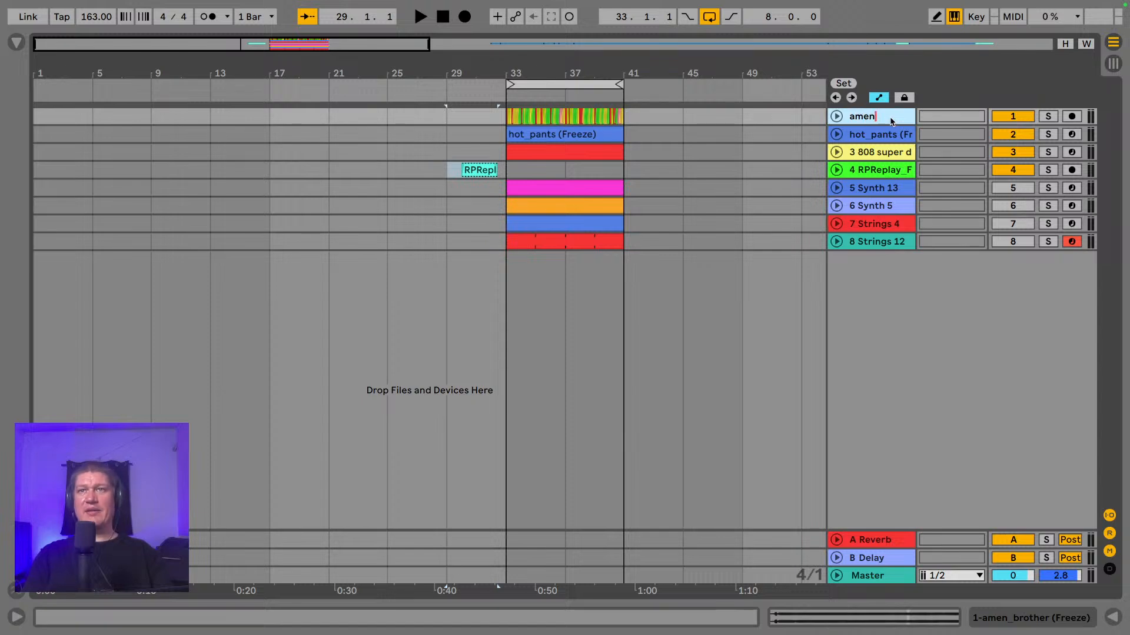
{"action": "key", "text": "Tab"}
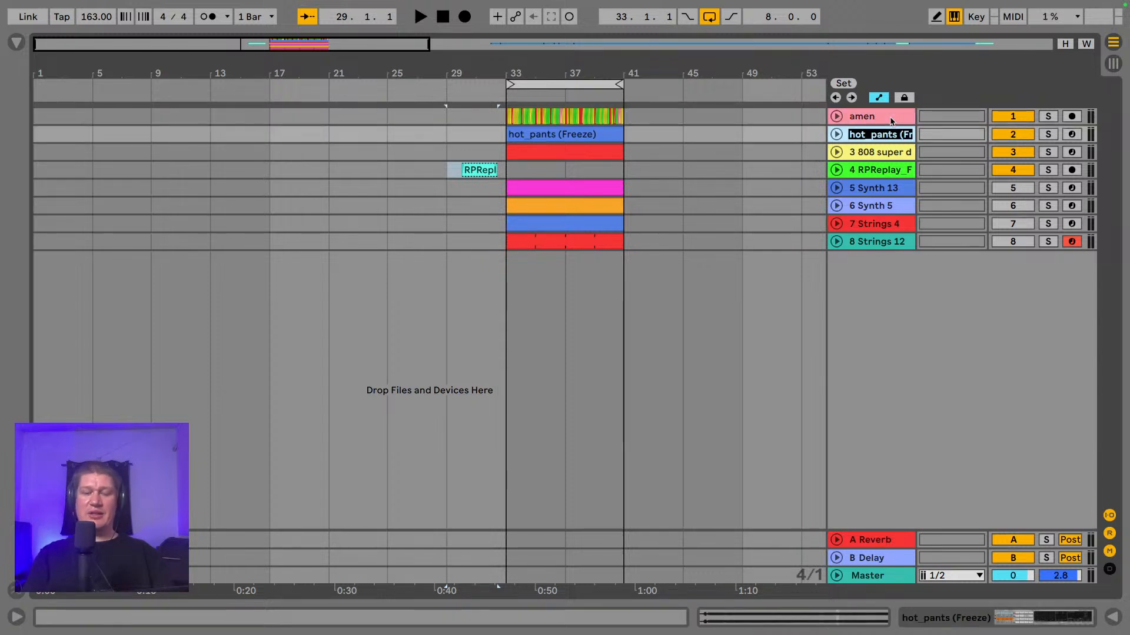
{"action": "type", "text": "hot"}
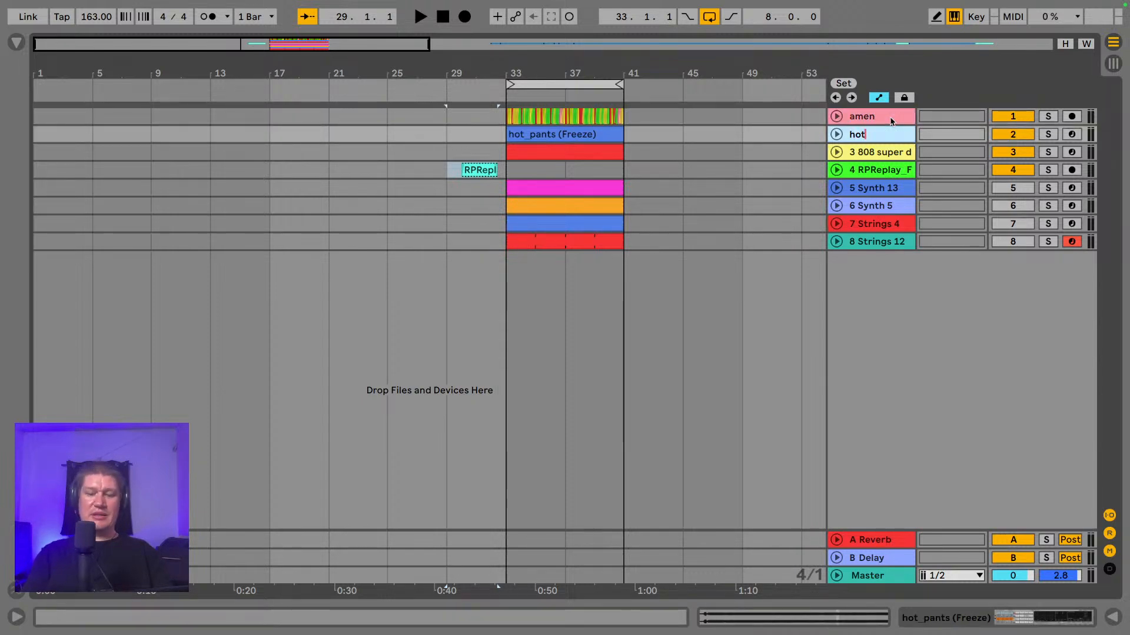
{"action": "type", "text": "pants"}
{"action": "key", "text": "Tab"}
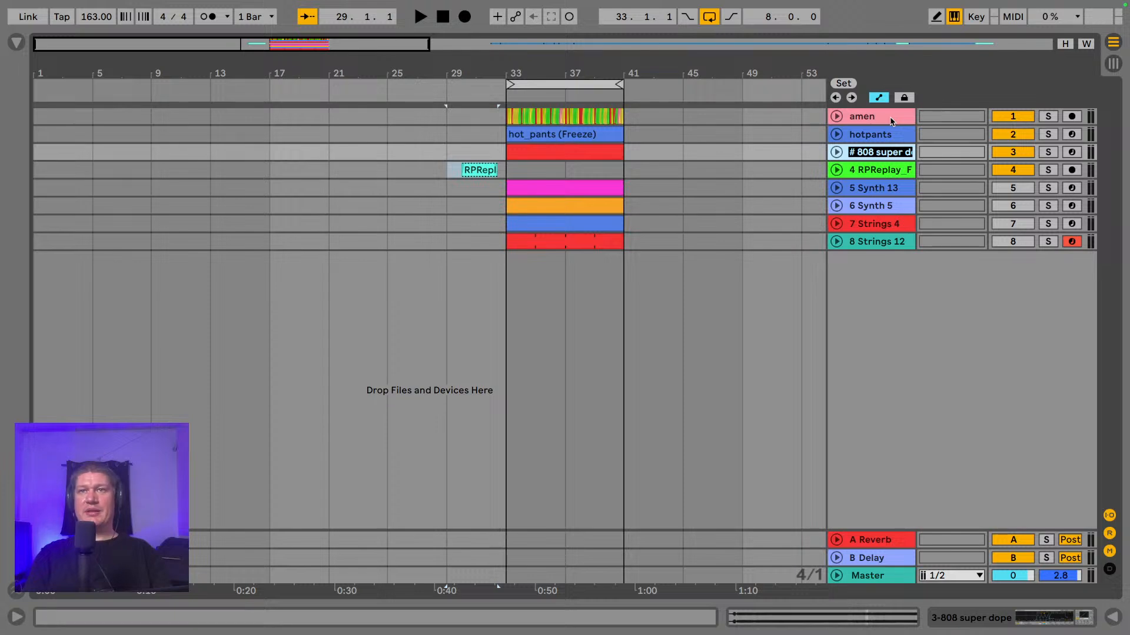
- Rename the 808 super dope track "808", the RPReplay track "vocal" and the Synth 13 track "pad"
{"action": "type", "text": "808"}
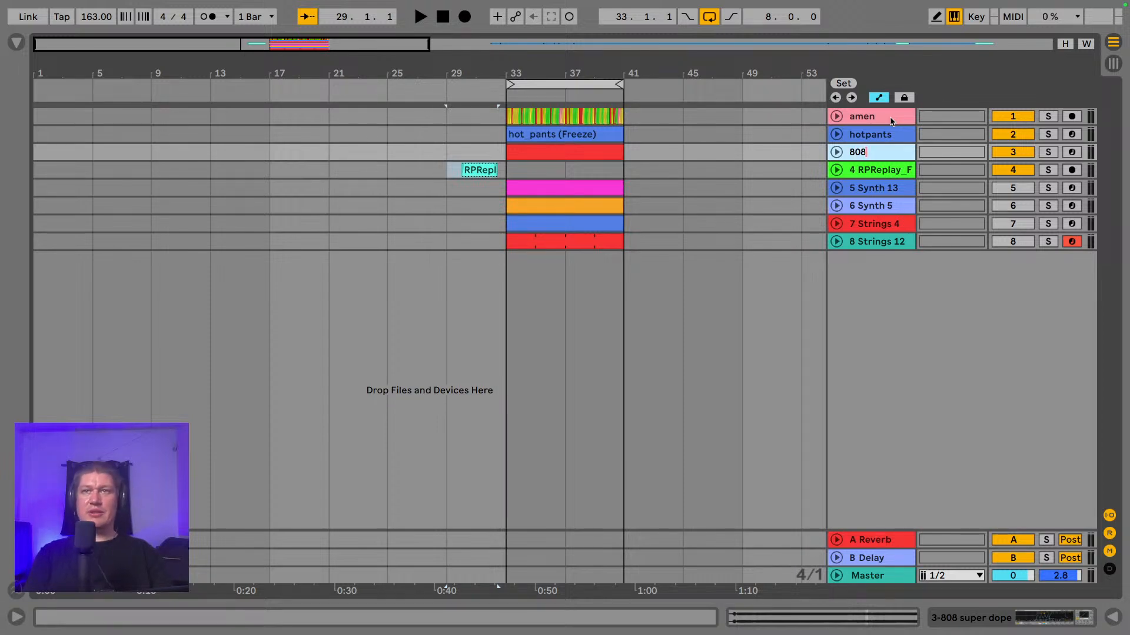
{"action": "key", "text": "Tab"}
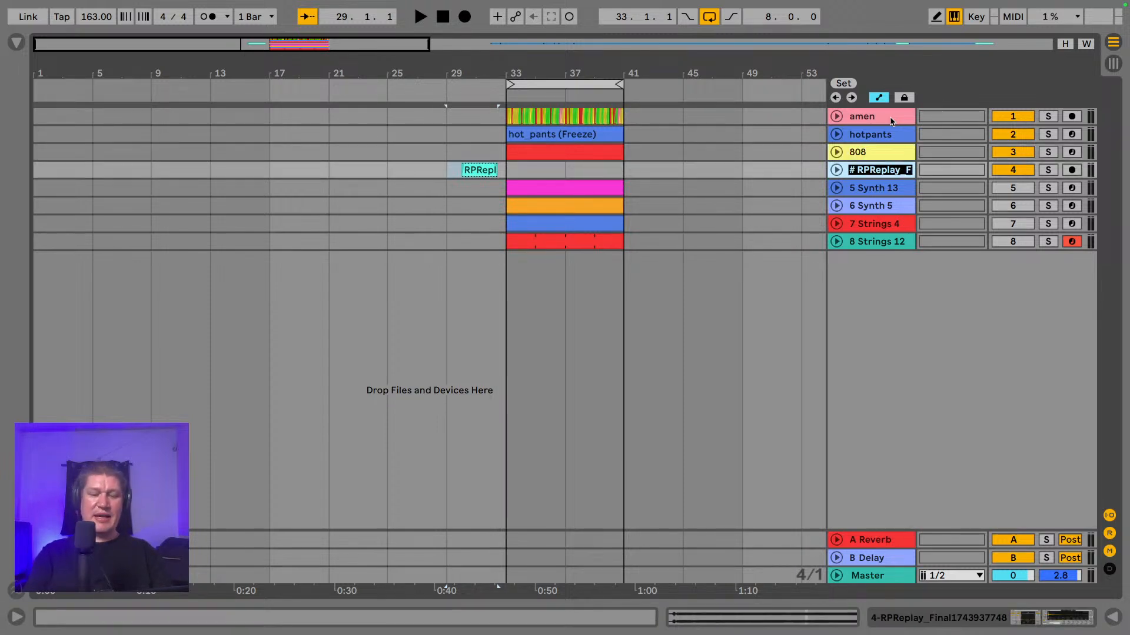
{"action": "type", "text": "vocal"}
{"action": "key", "text": "Tab"}
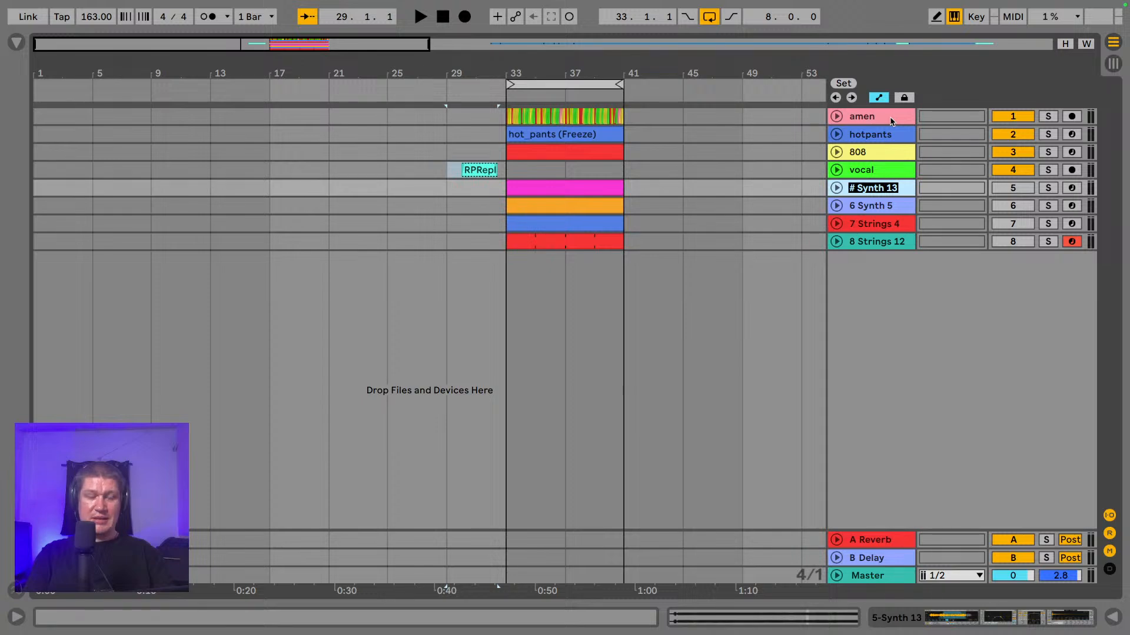
{"action": "type", "text": "pad"}
{"action": "key", "text": "Tab"}
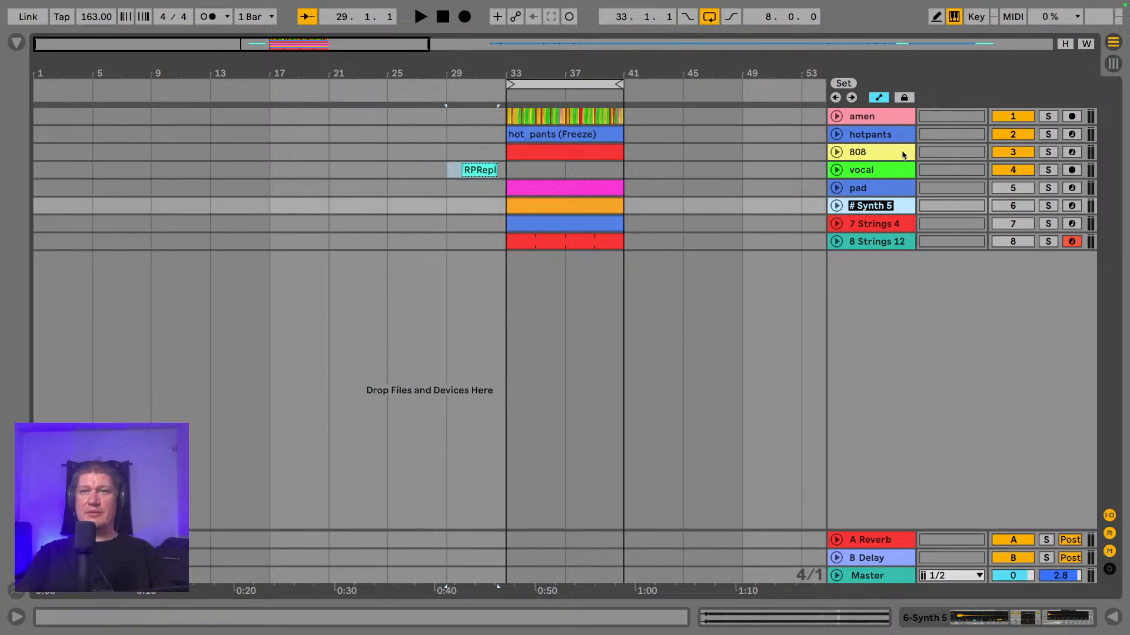
- Rename the Synth 5 track "rave stab"
{"action": "double_click", "coordinate": [879, 226]}
{"action": "left_click", "coordinate": [857, 210]}
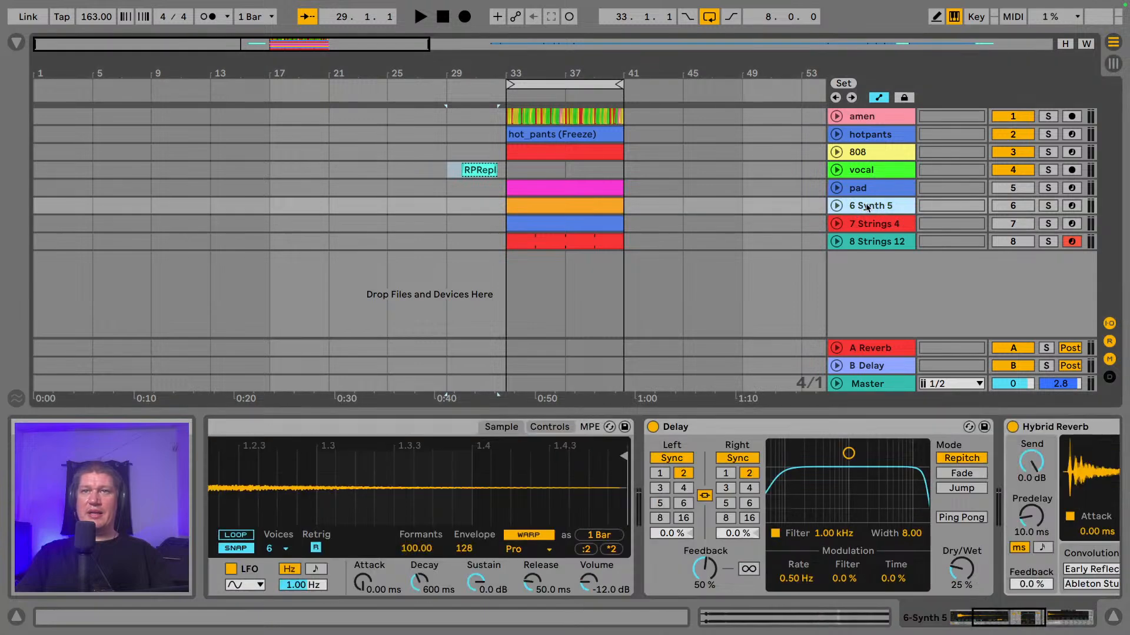
{"action": "double_click", "coordinate": [868, 209]}
{"action": "type", "text": "rave stab"}
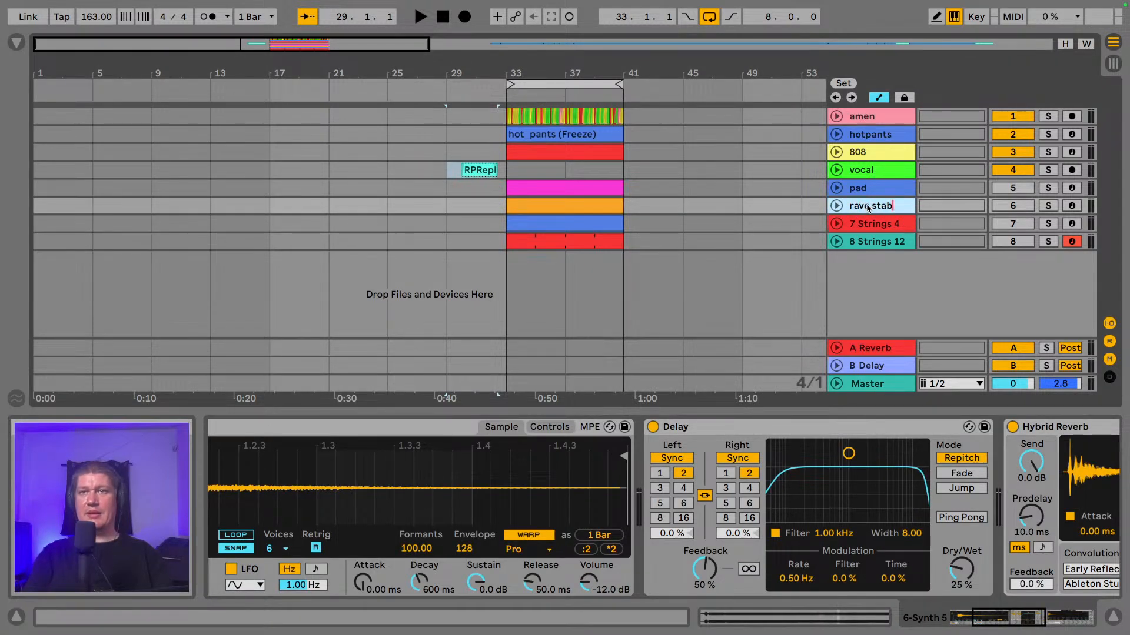
{"action": "key", "text": "Tab"}
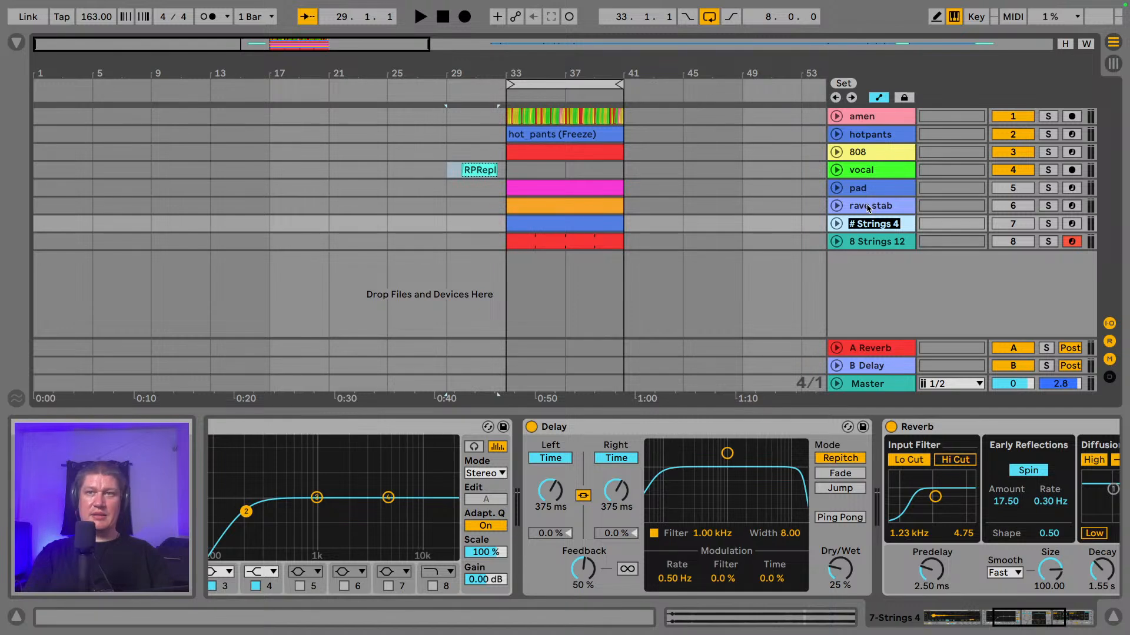
- Rename the Strings 4 track "string stab" and the Strings 12 track "violin"
{"action": "type", "text": "strib"}
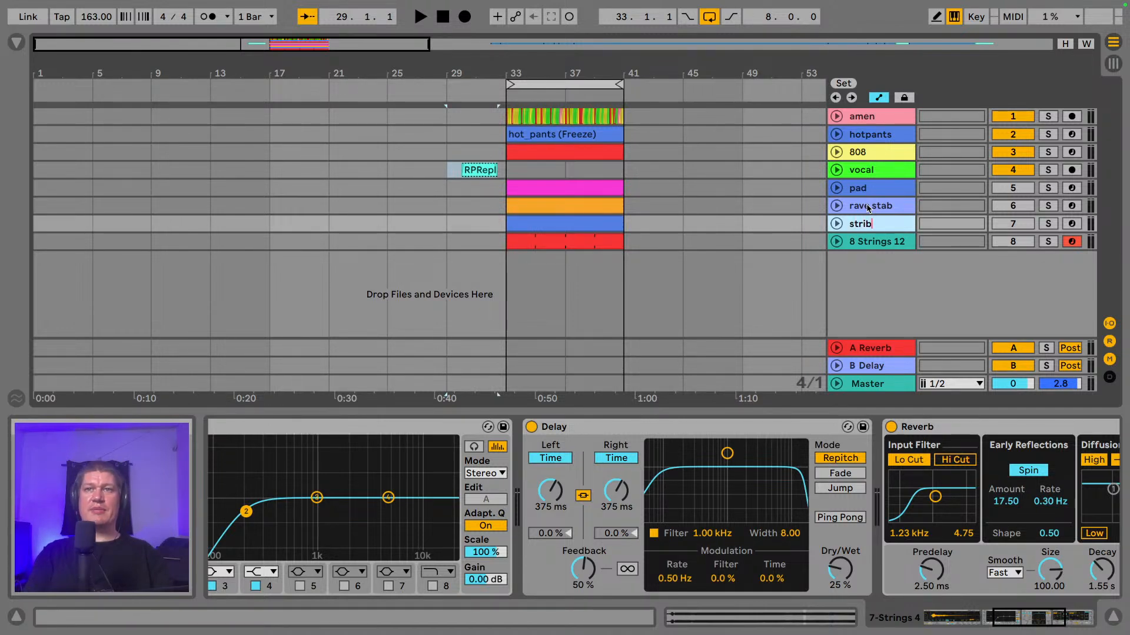
{"action": "key", "text": "BackSpace"}
{"action": "type", "text": "ng s"}
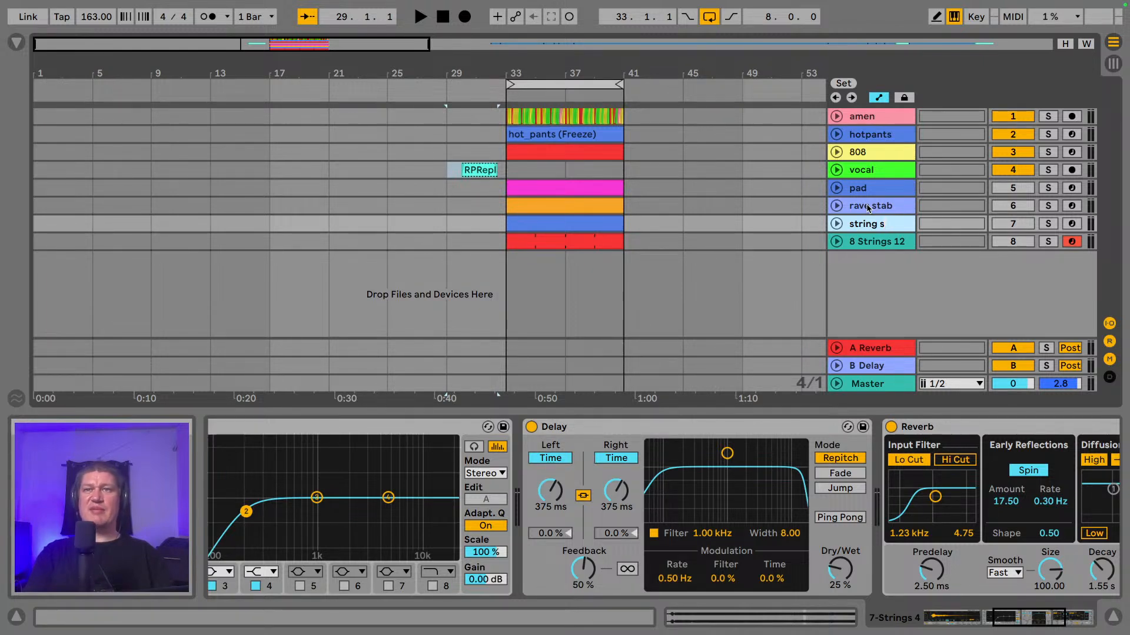
{"action": "type", "text": "tab"}
{"action": "key", "text": "Tab"}
{"action": "type", "text": "vo"}
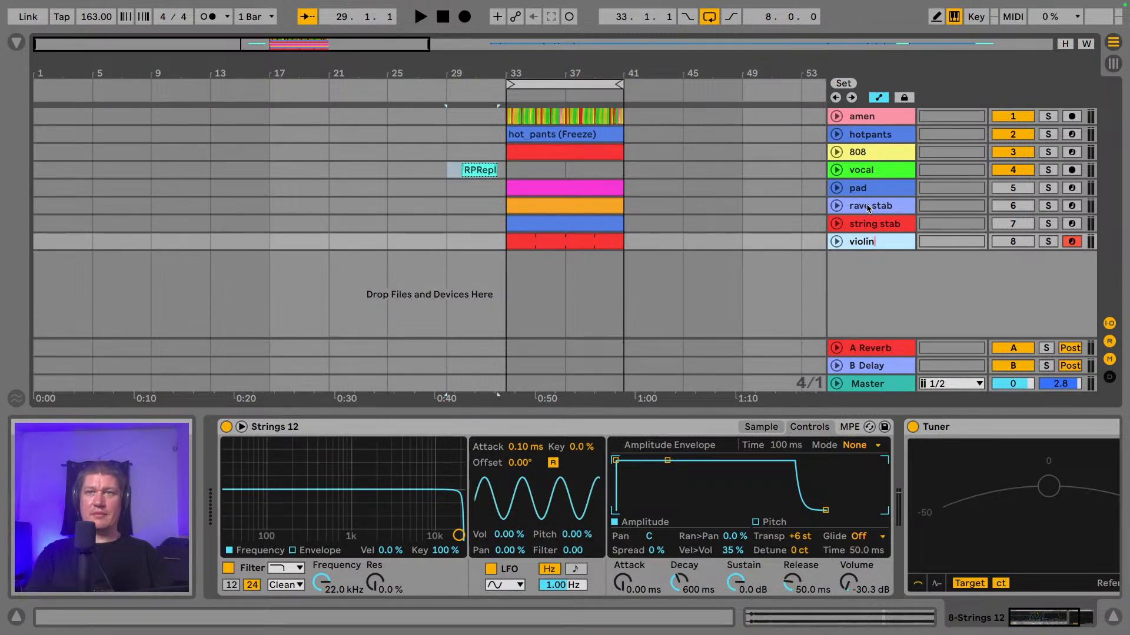
{"action": "type", "text": "olin"}
{"action": "key", "text": "Return"}
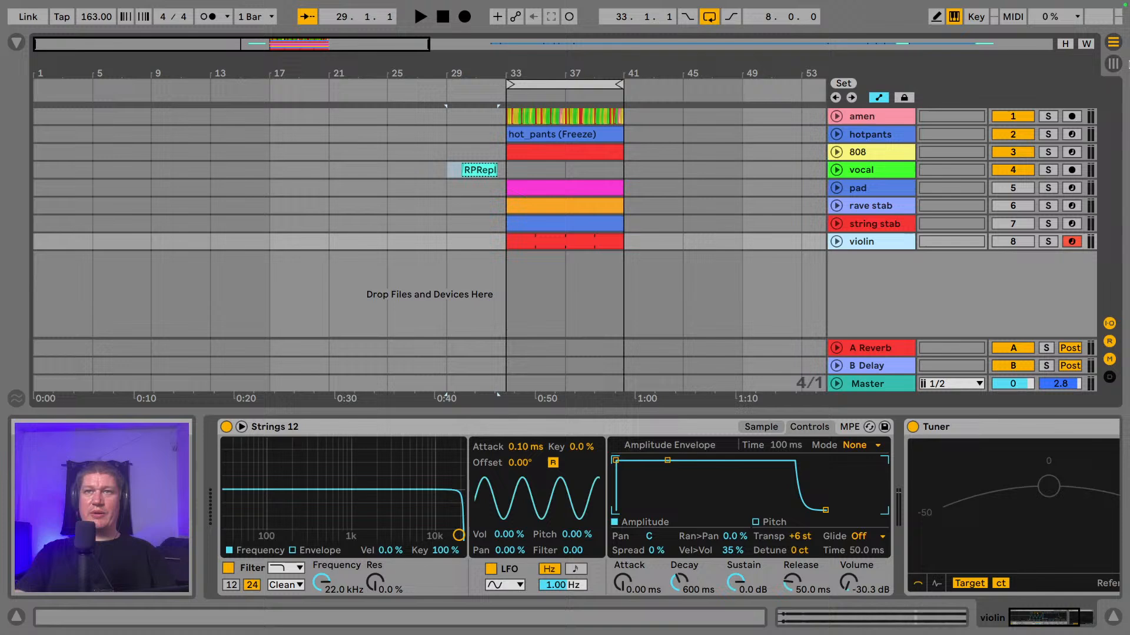
- Play the arrangement from the vocal clip into the loop at bar 33, and stop playback
{"action": "left_click", "coordinate": [882, 121]}
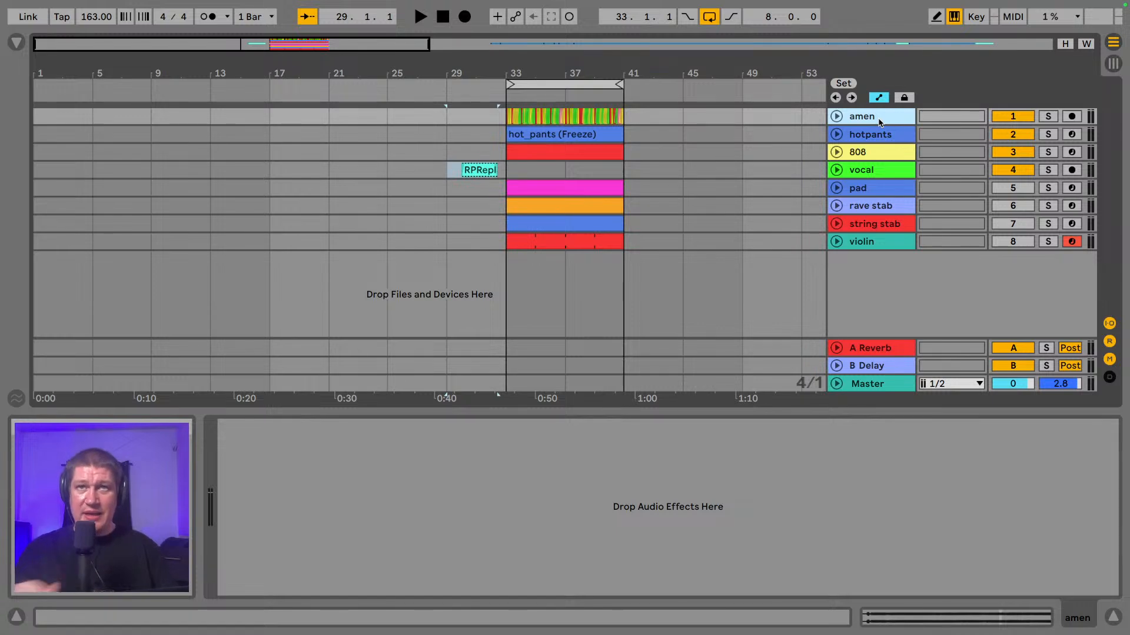
{"action": "left_click", "coordinate": [474, 174]}
{"action": "key", "text": "space"}
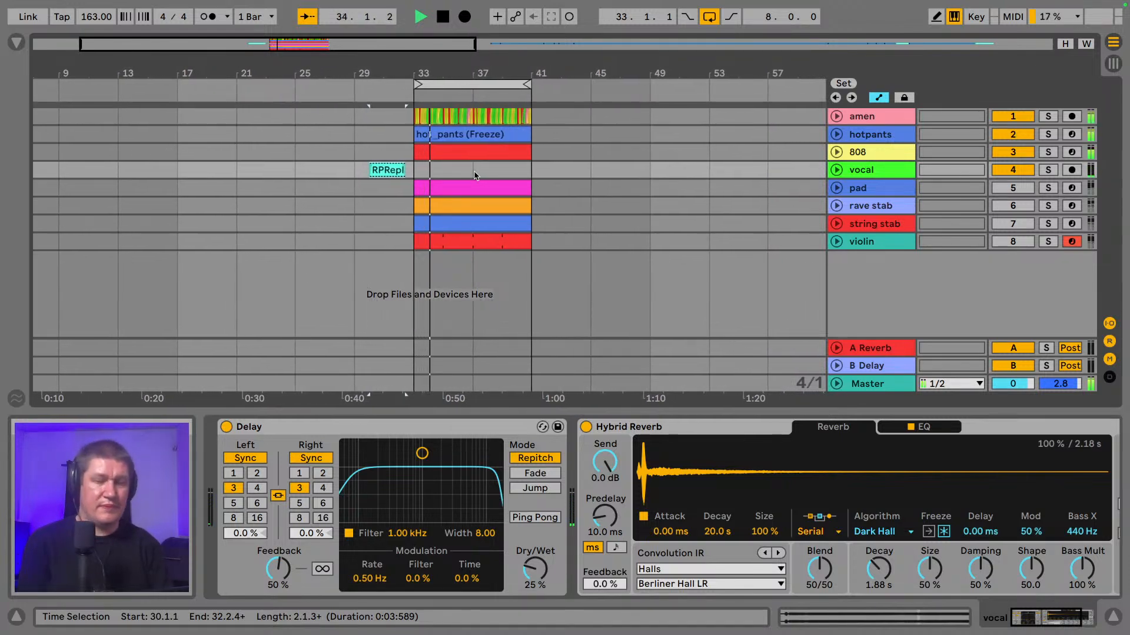
{"action": "key", "text": "space"}
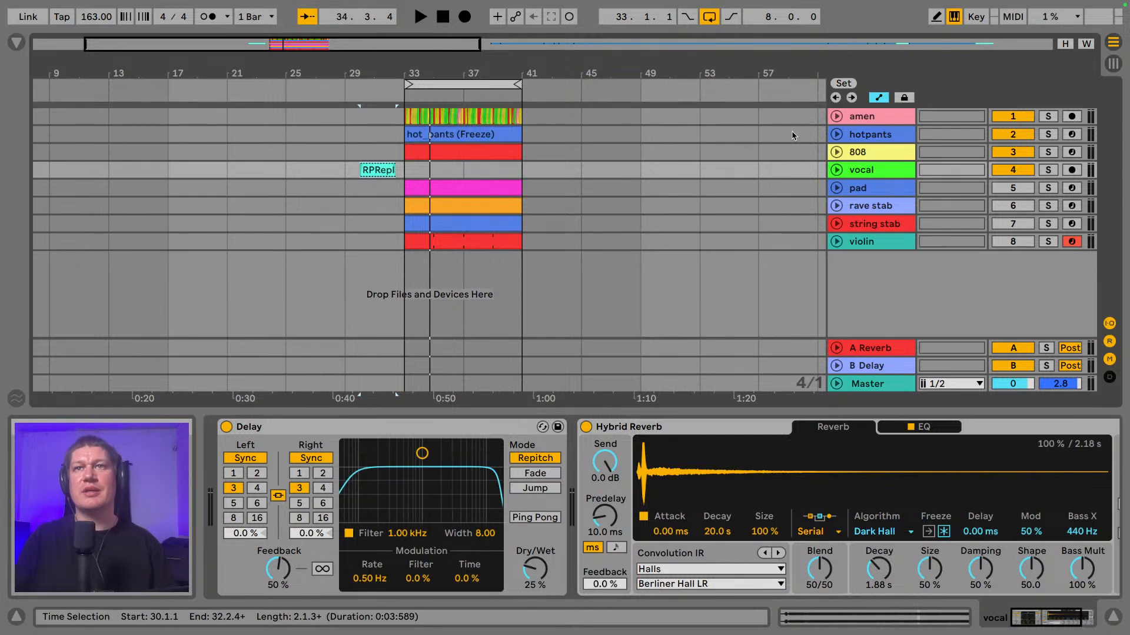
- Group the amen and hotpants tracks together
{"action": "left_click", "coordinate": [858, 119]}
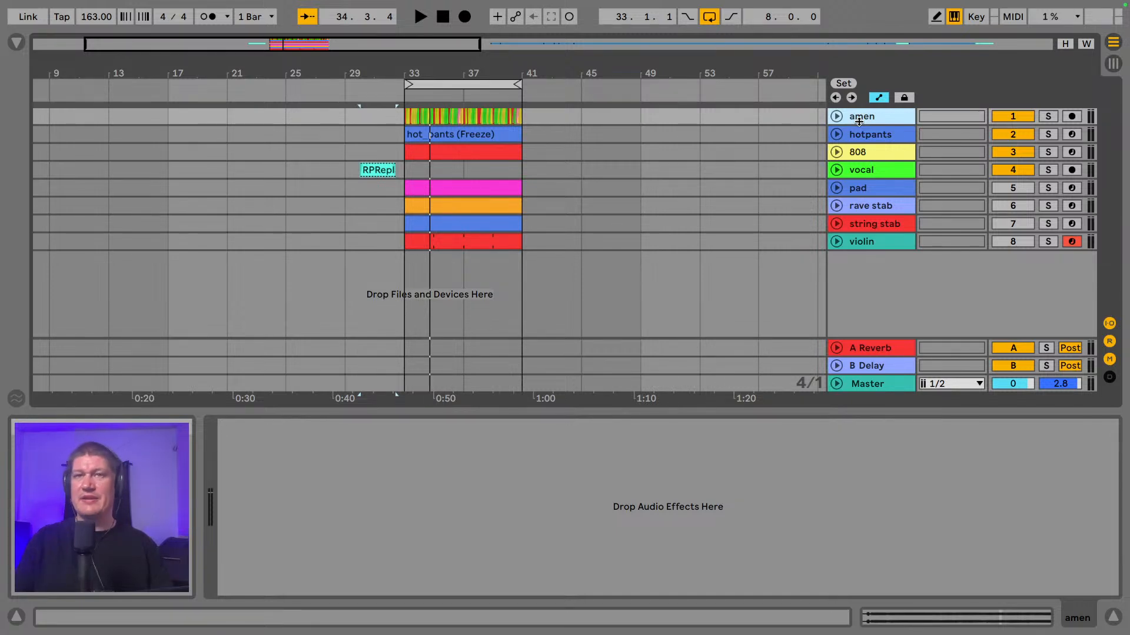
{"action": "left_click", "coordinate": [865, 139]}
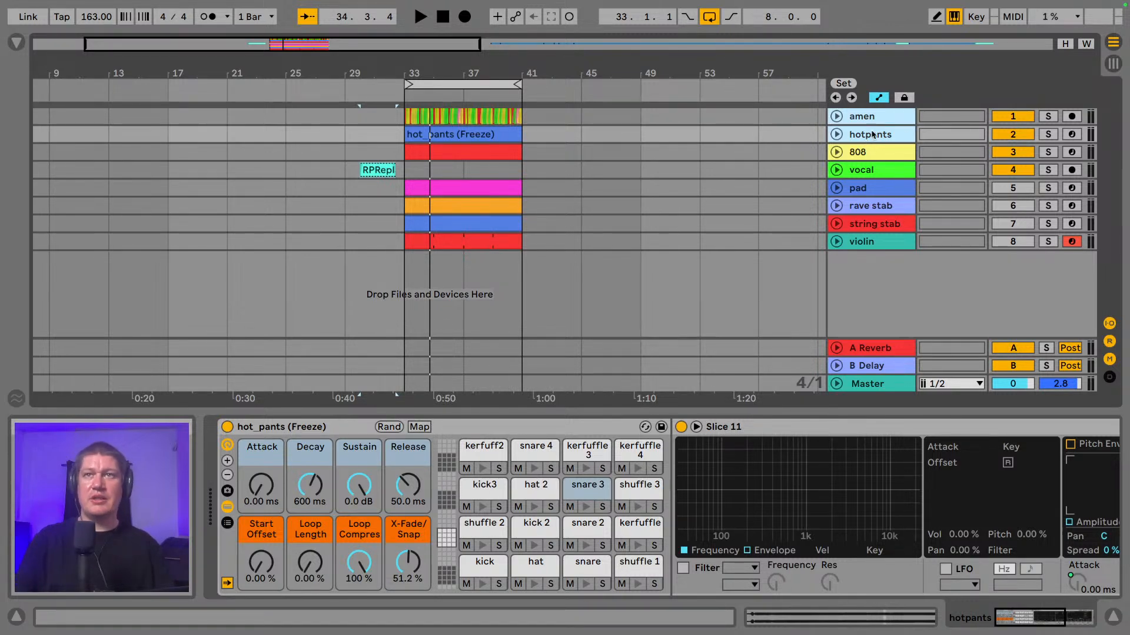
{"action": "left_click", "coordinate": [906, 124]}
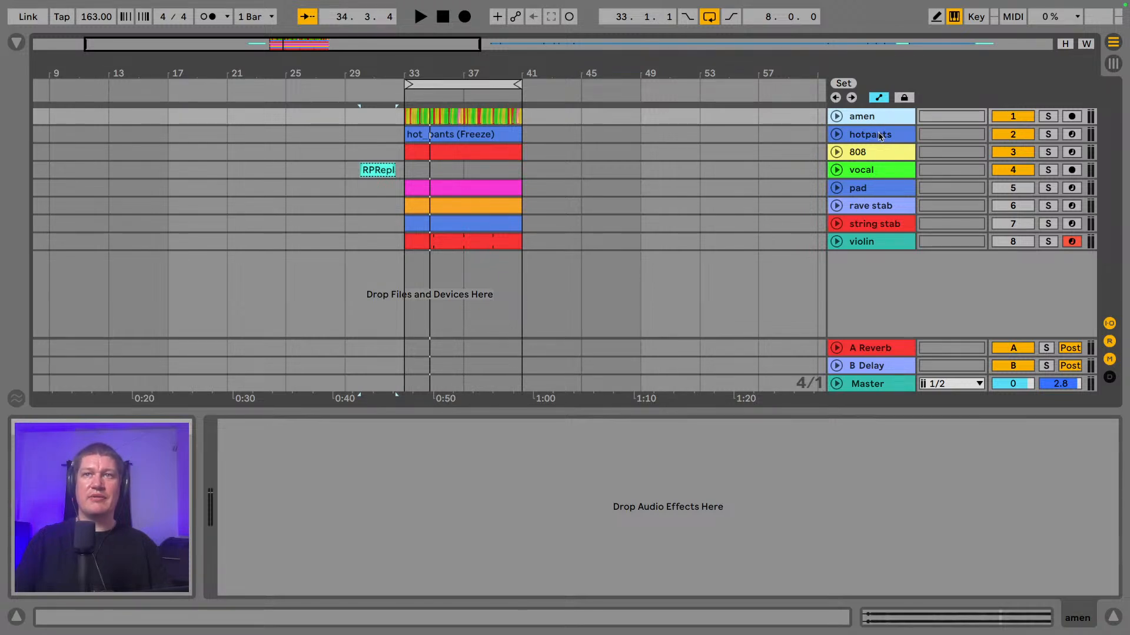
{"action": "left_click", "coordinate": [881, 134]}
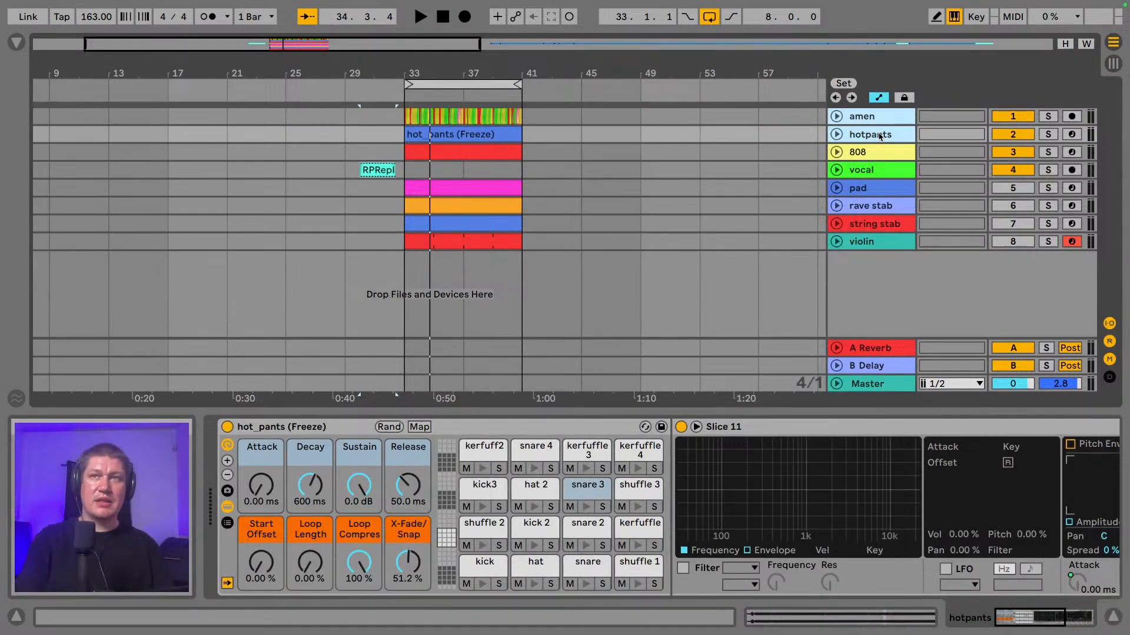
{"action": "key", "text": "ctrl+g"}
- Rename the group holding the amen and hotpants tracks "DRUM" and fold it closed
{"action": "left_click", "coordinate": [867, 121]}
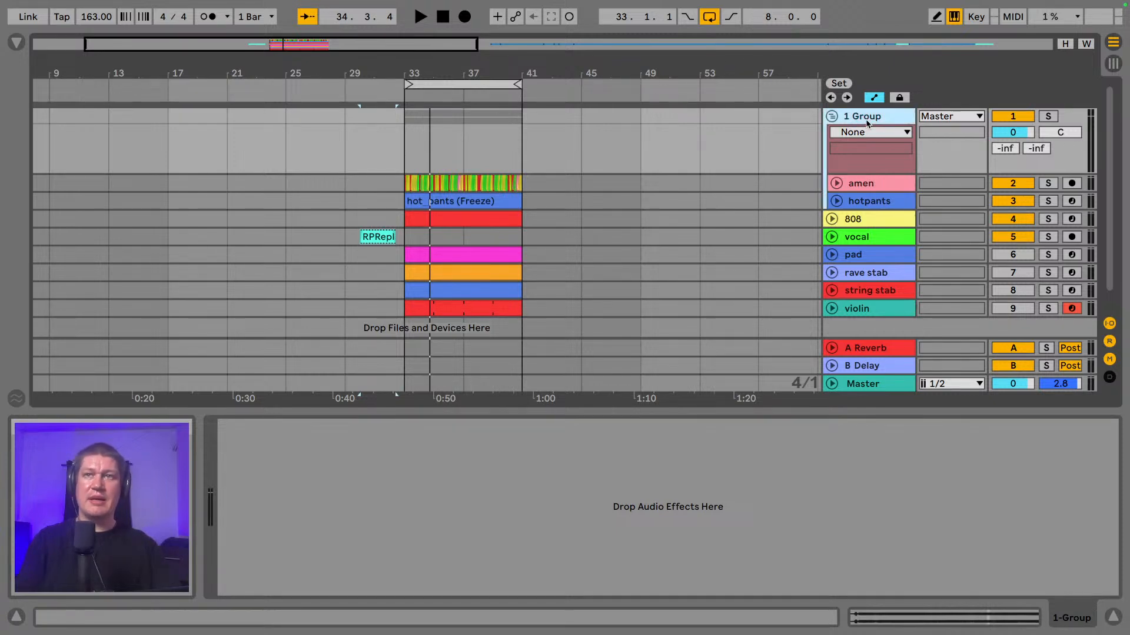
{"action": "key", "text": "ctrl+r"}
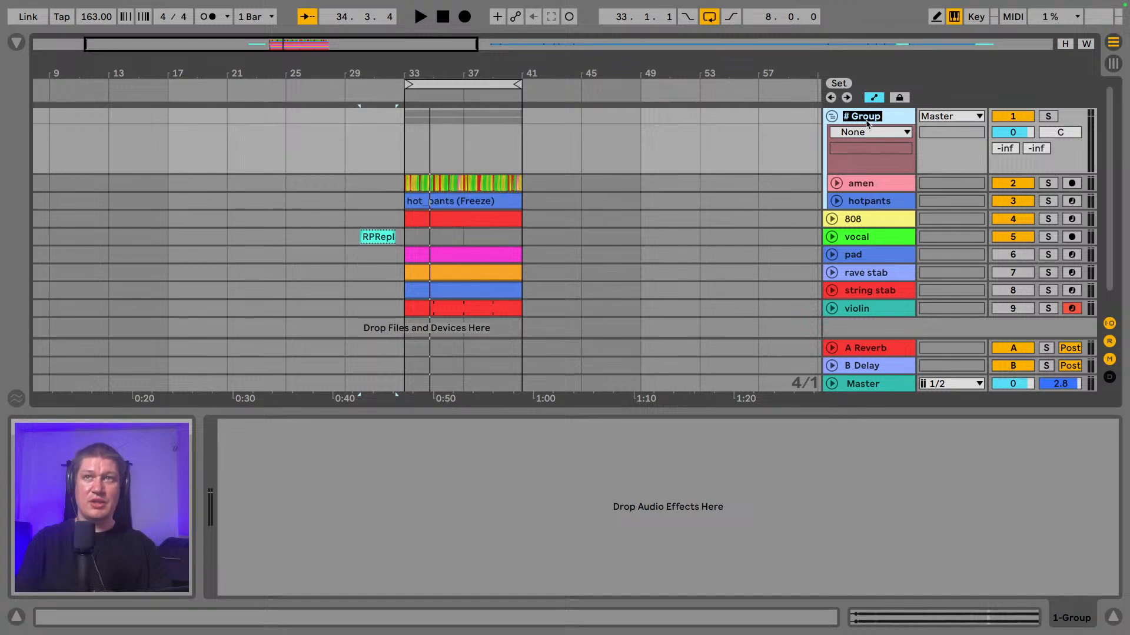
{"action": "type", "text": "D"}
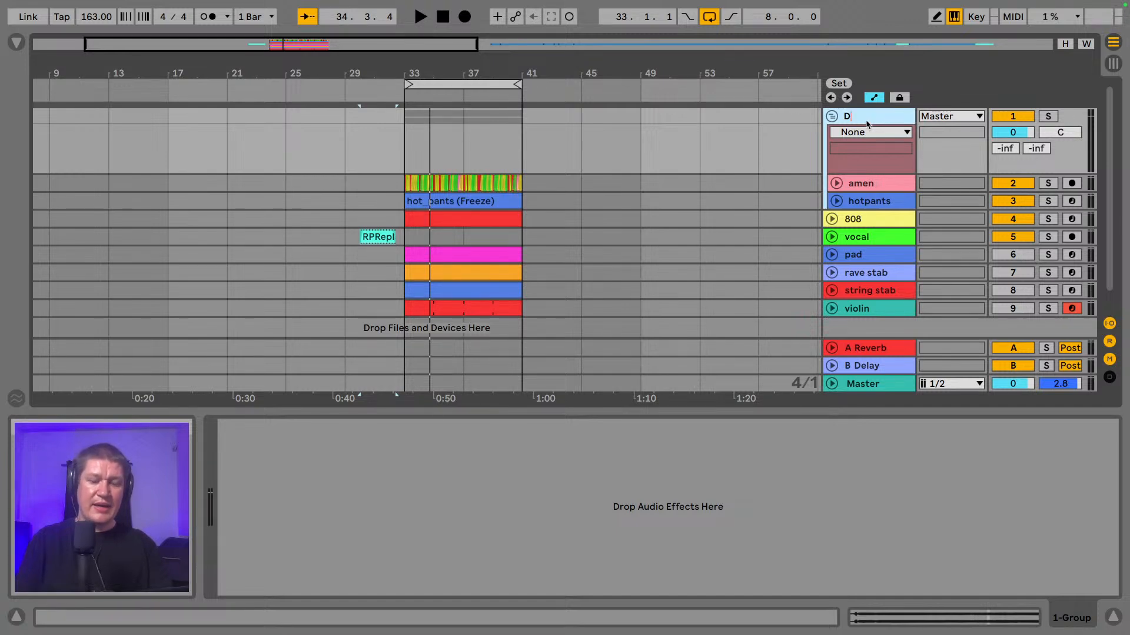
{"action": "type", "text": "RUM"}
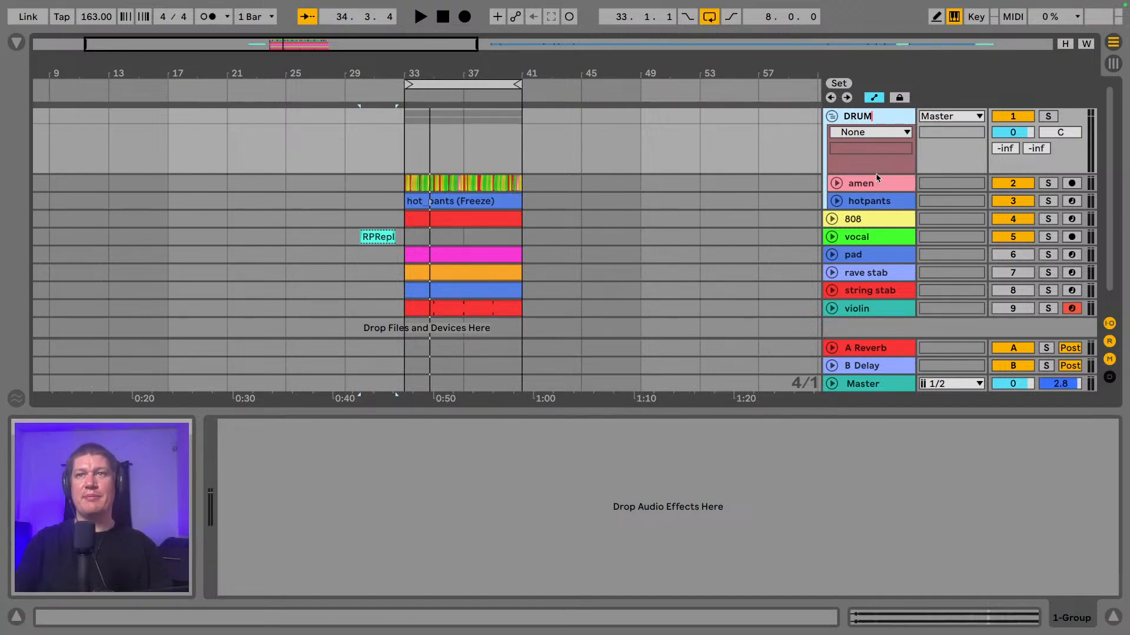
{"action": "key", "text": "Tab"}
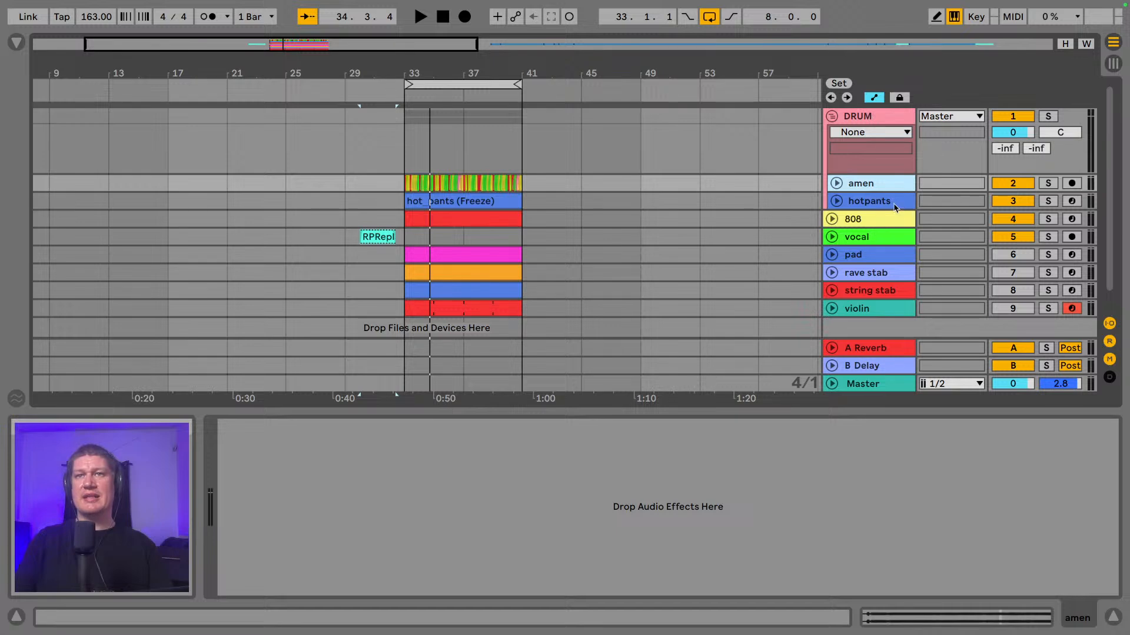
{"action": "left_click", "coordinate": [862, 115]}
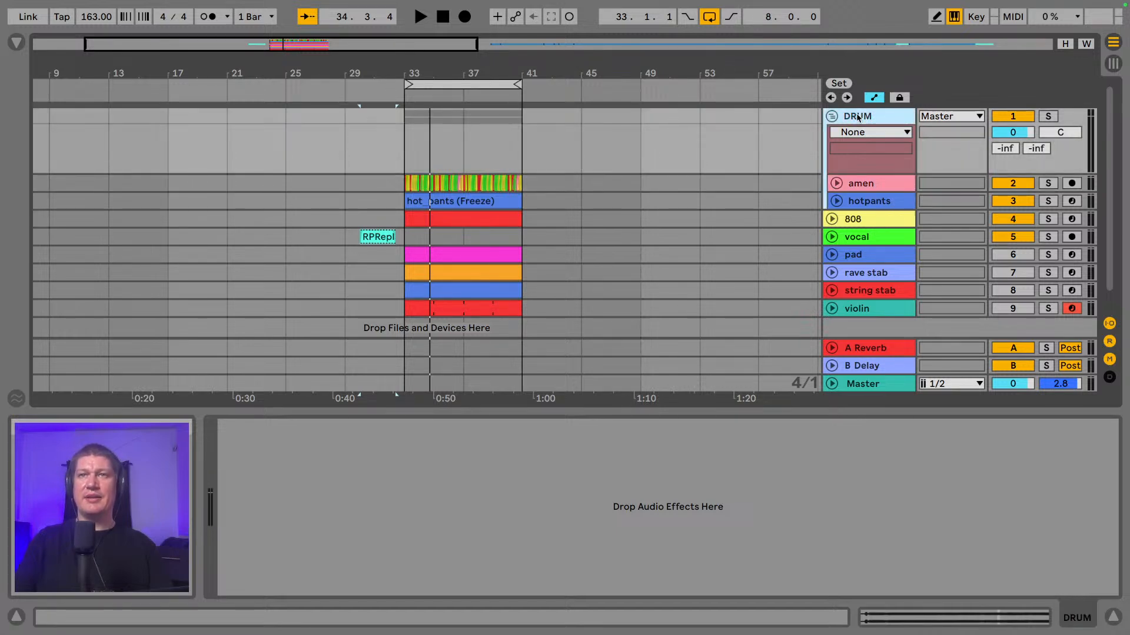
{"action": "left_click", "coordinate": [833, 117]}
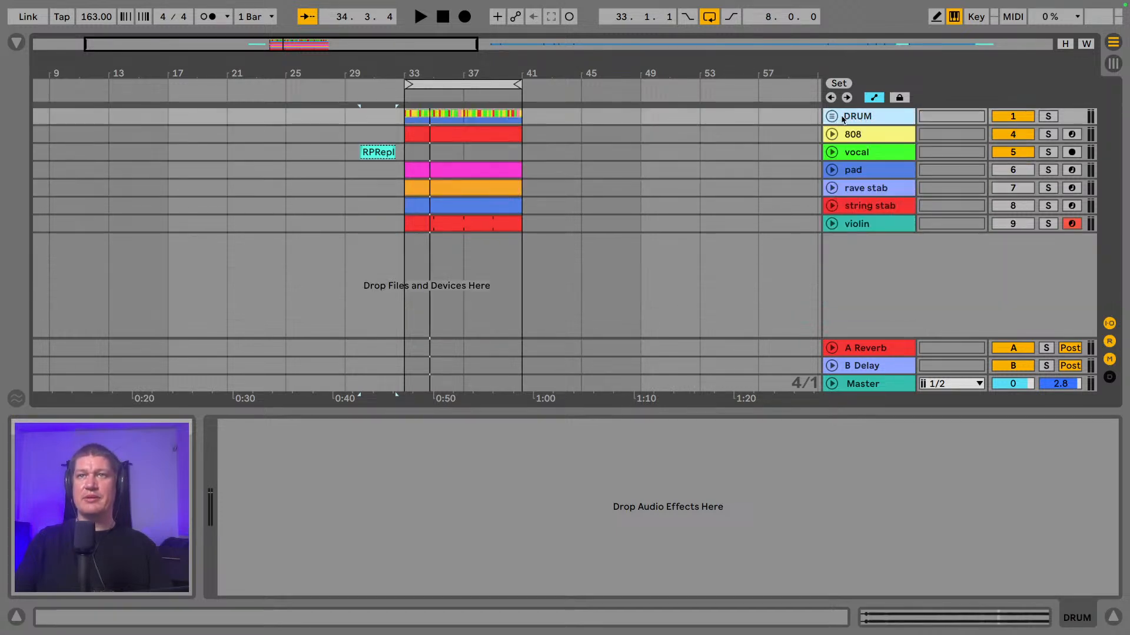
- Put the 808 track in its own group, name the group "BASS" and fold it closed
{"action": "left_click", "coordinate": [868, 135]}
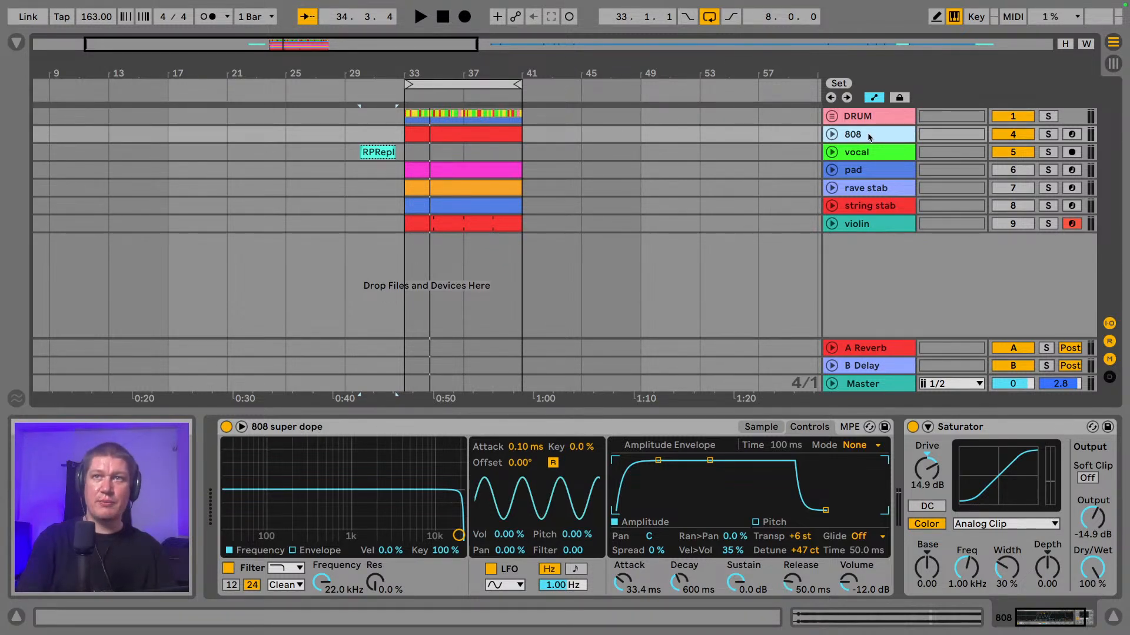
{"action": "key", "text": "ctrl+g"}
{"action": "key", "text": "ctrl+r"}
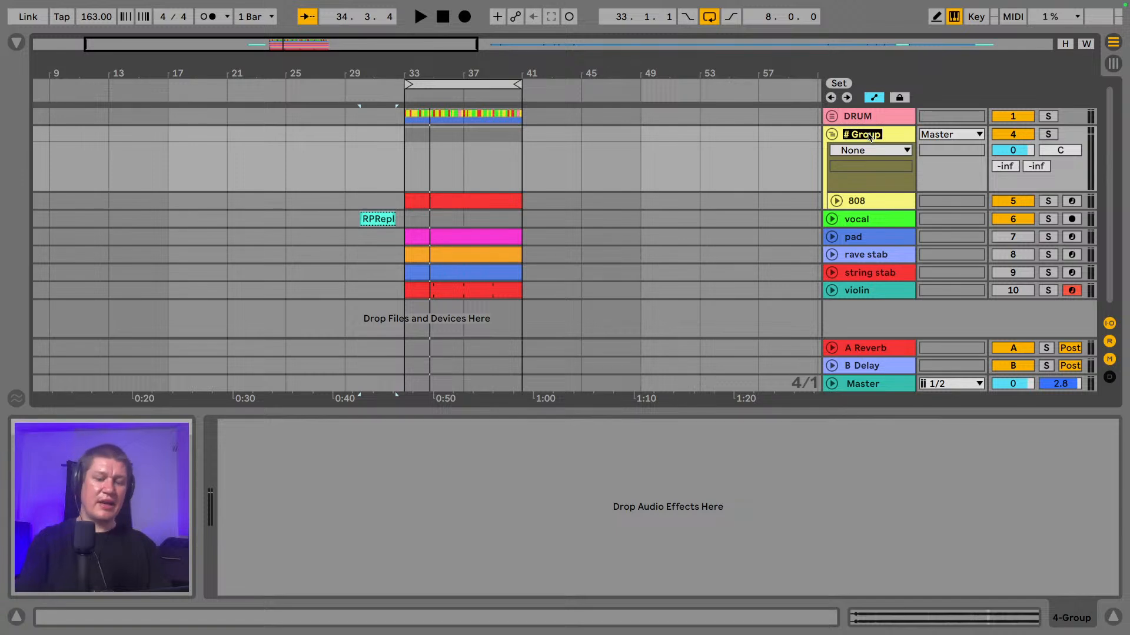
{"action": "type", "text": "BASS"}
{"action": "key", "text": "Return"}
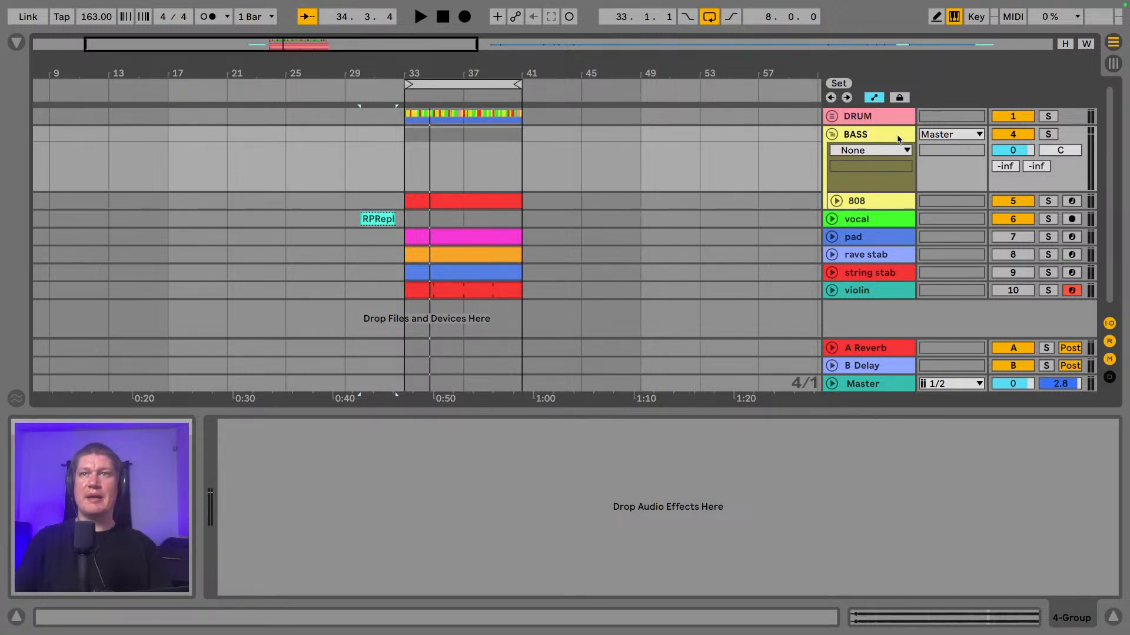
{"action": "left_click", "coordinate": [831, 134]}
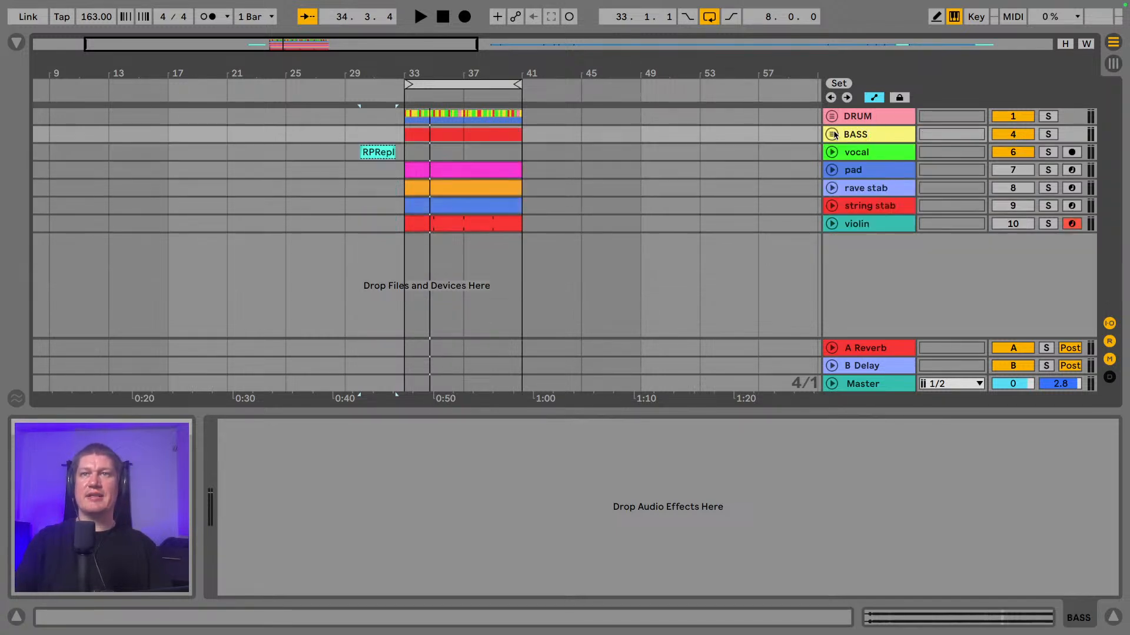
- Group the tracks from vocal through violin, name the group "INSTRUM" and fold it closed
{"action": "left_click", "coordinate": [875, 153]}
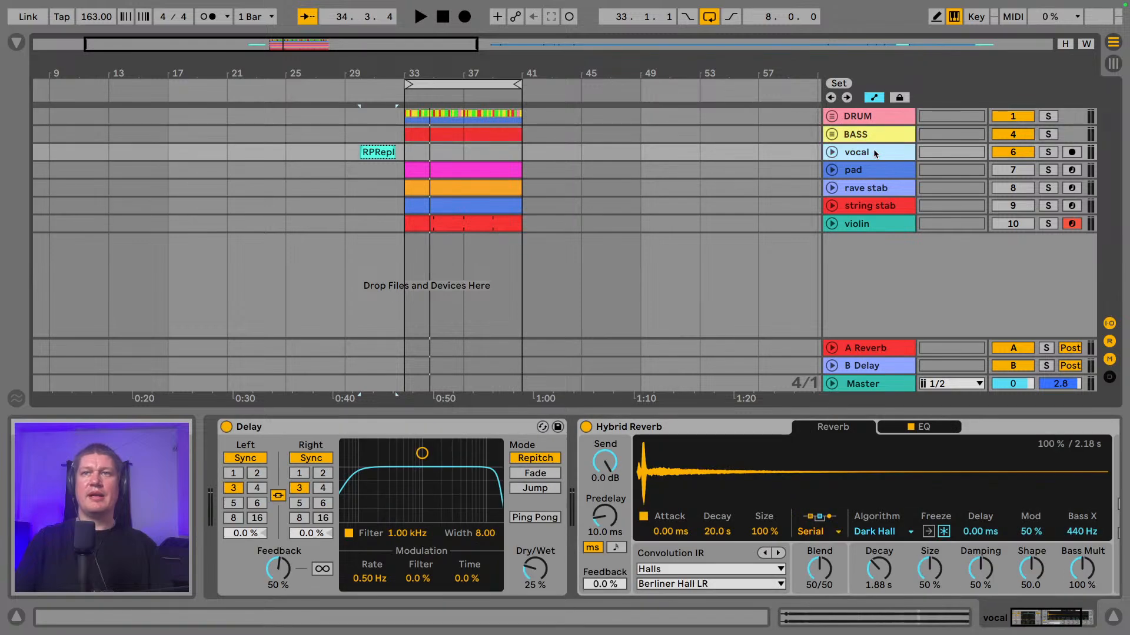
{"action": "left_click", "coordinate": [878, 227]}
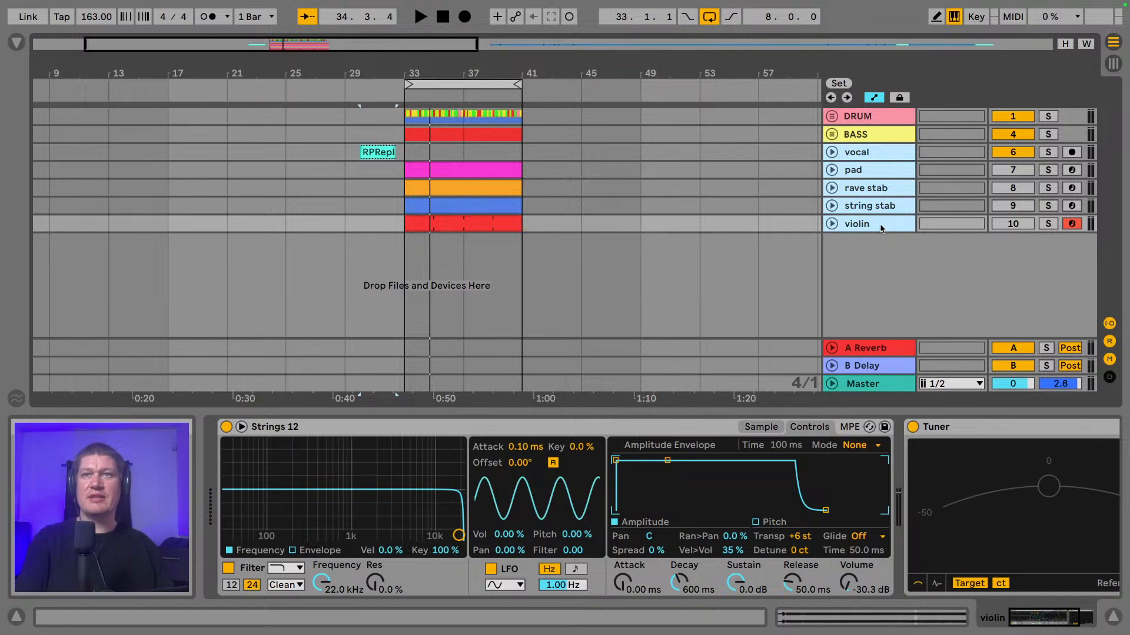
{"action": "key", "text": "ctrl+g"}
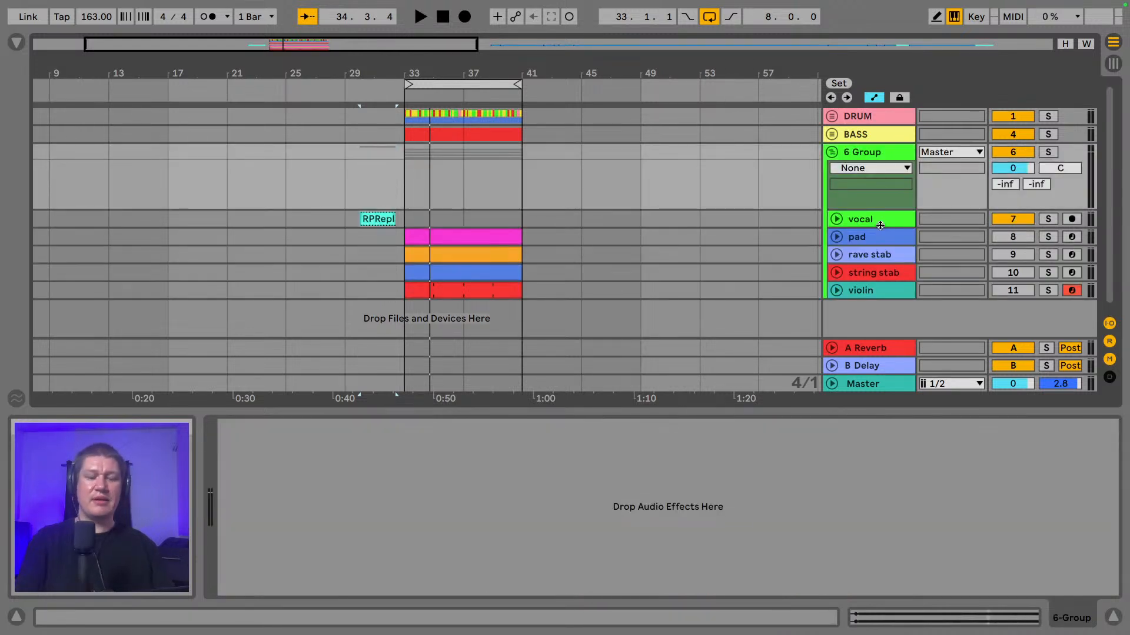
{"action": "key", "text": "ctrl+r"}
{"action": "type", "text": "INSTRU"}
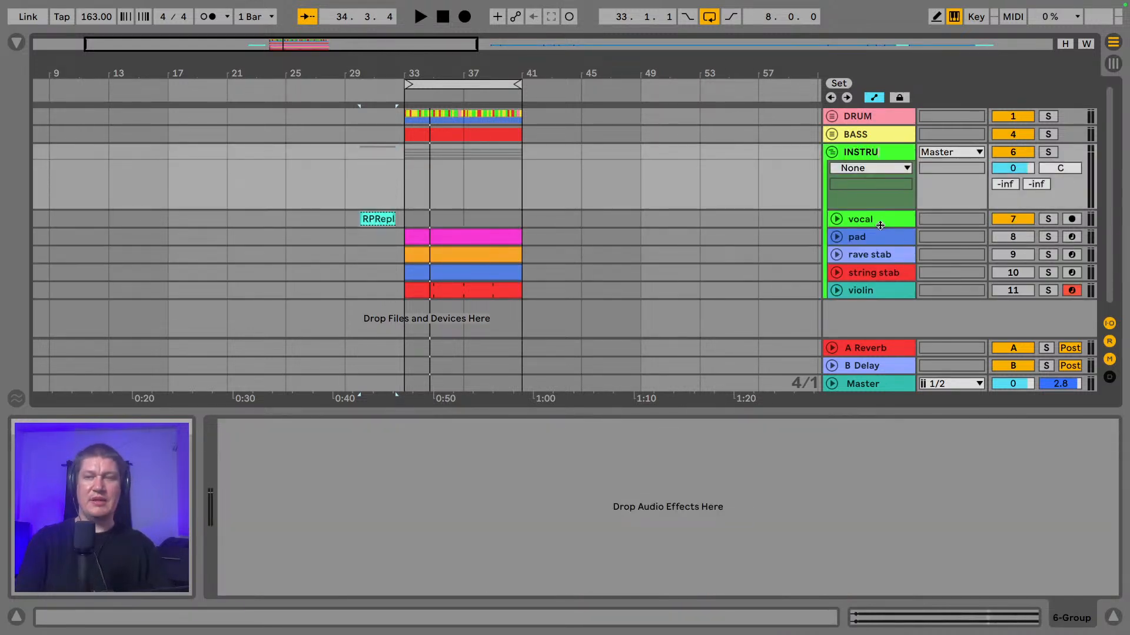
{"action": "left_click", "coordinate": [882, 184]}
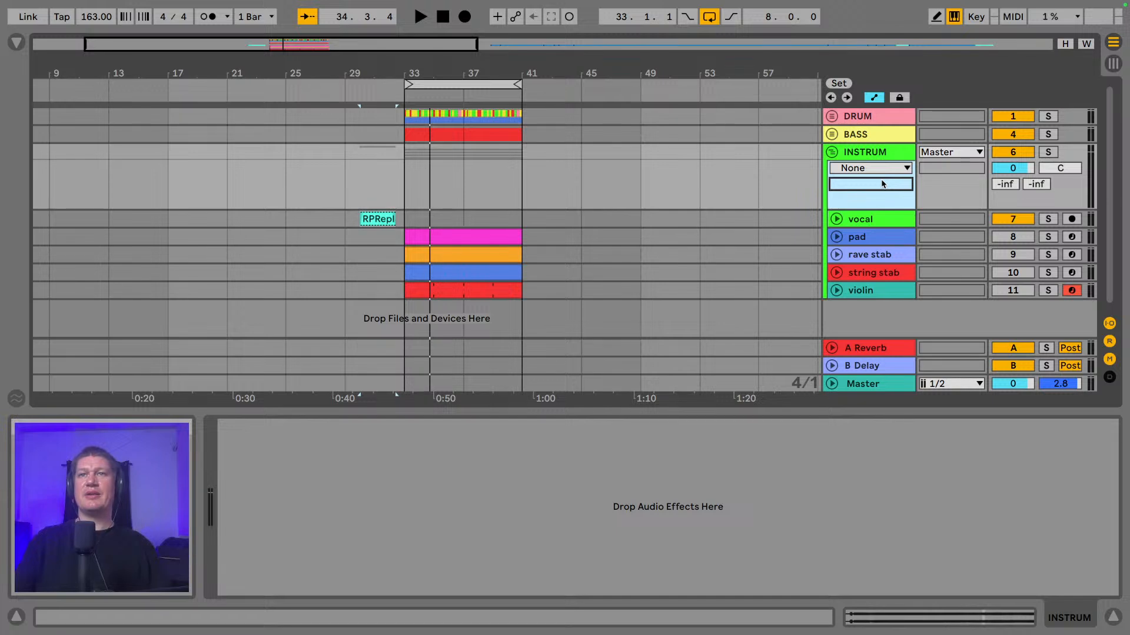
{"action": "left_click", "coordinate": [831, 152]}
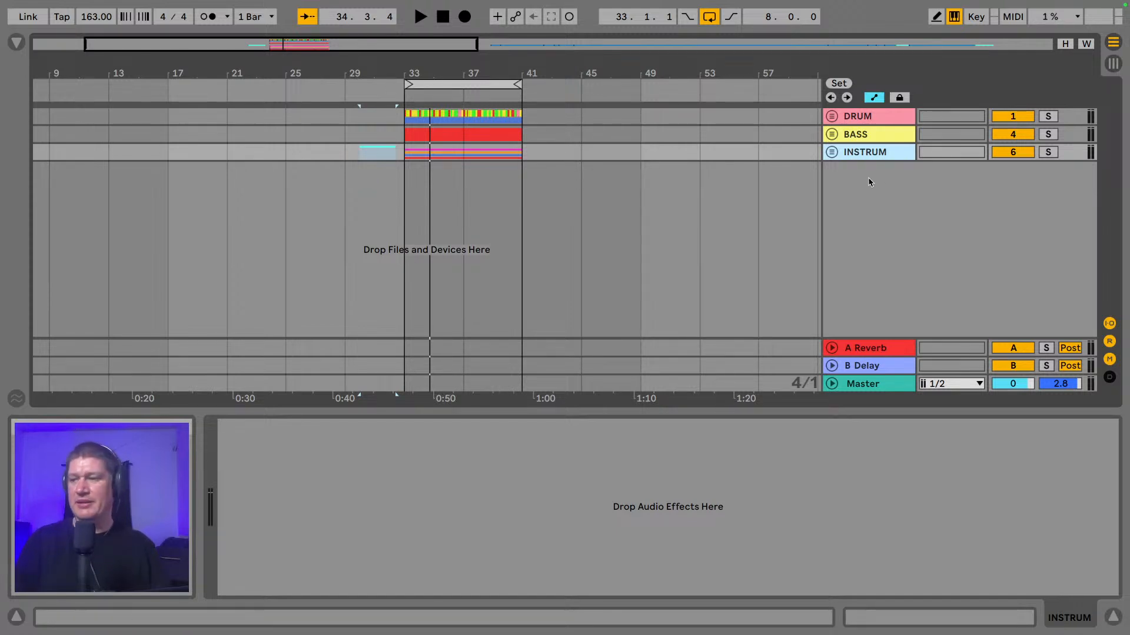
- Save the Live set, leaving the temporary project files in place
{"action": "key", "text": "super+s"}
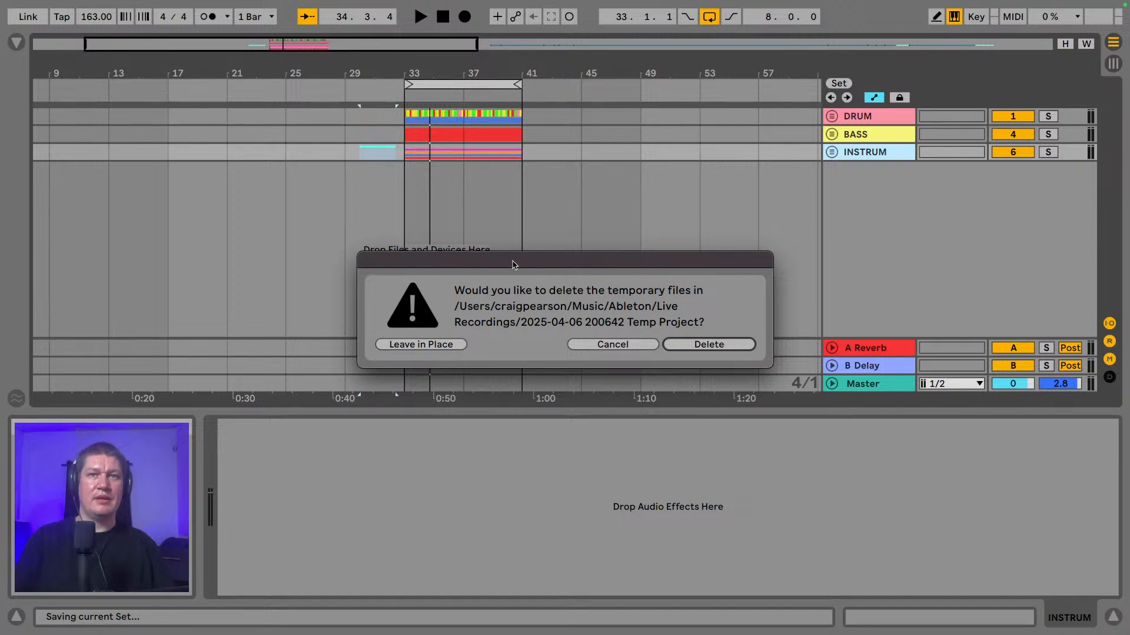
{"action": "left_click", "coordinate": [447, 346]}
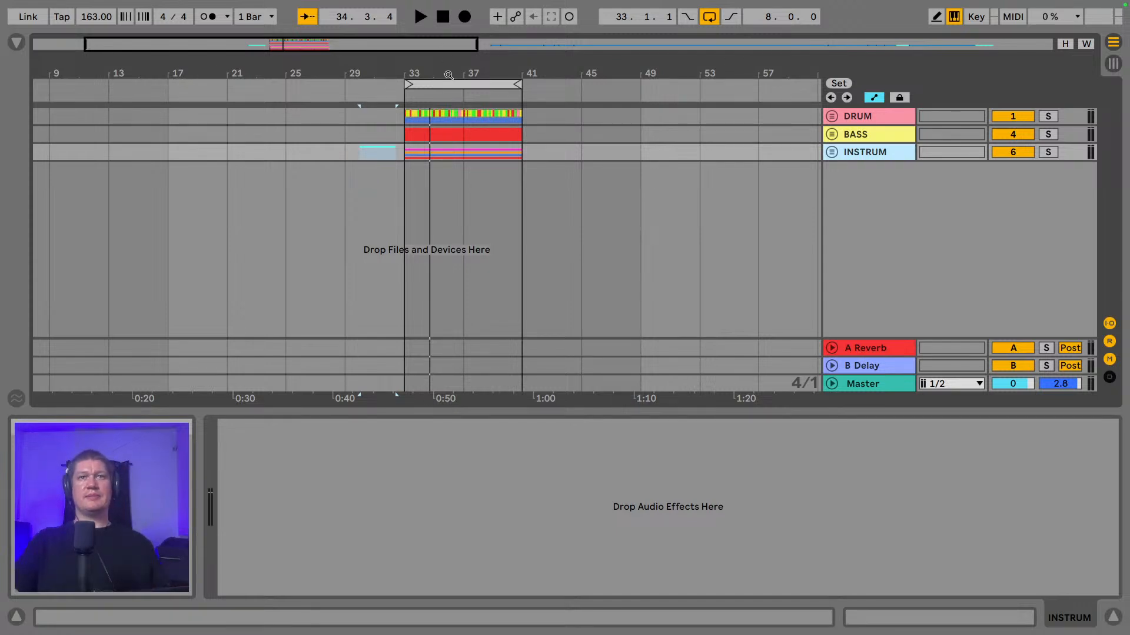
- Unfold the INSTRUM group, and unmute and select the pad track
{"action": "left_click_drag", "start_coordinate": [448, 76], "coordinate": [472, 74]}
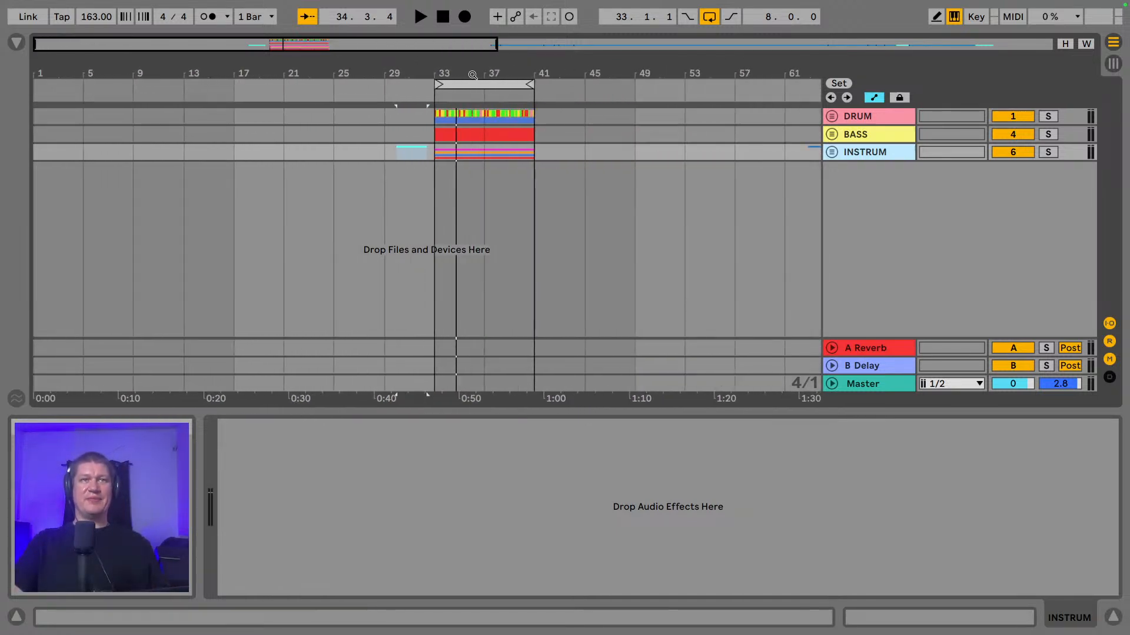
{"action": "left_click", "coordinate": [832, 152]}
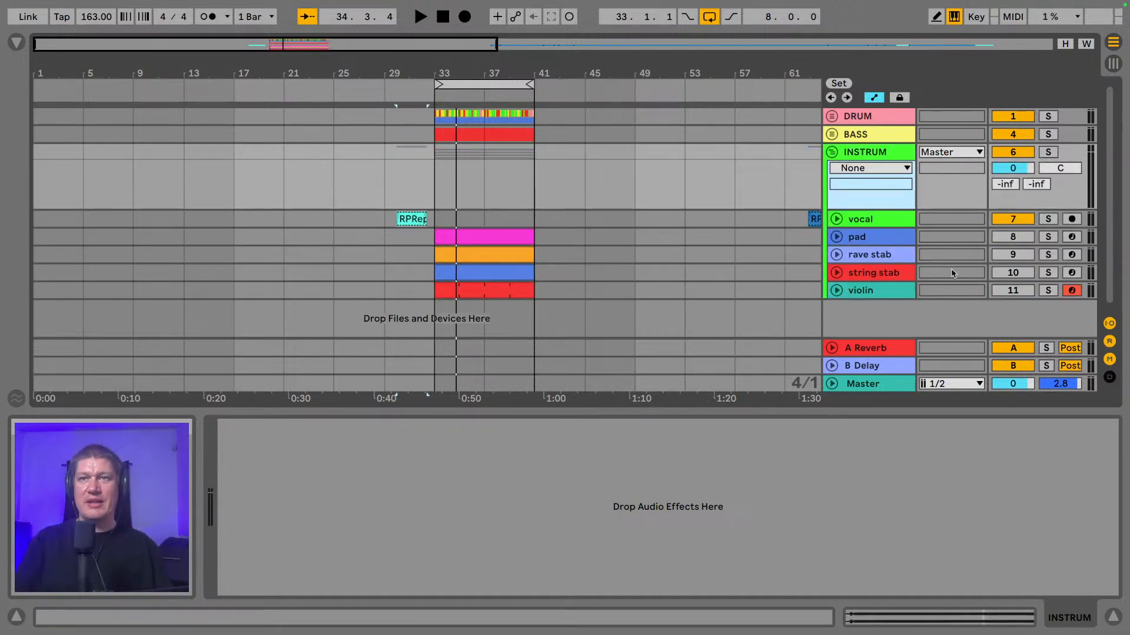
{"action": "left_click", "coordinate": [1019, 240]}
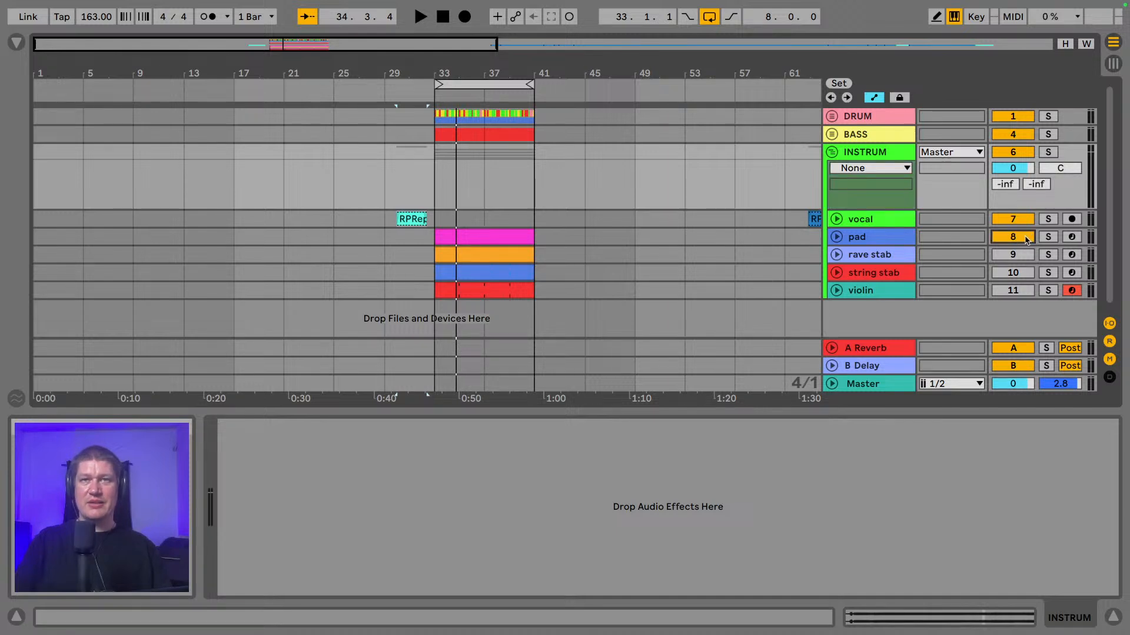
{"action": "left_click", "coordinate": [891, 244]}
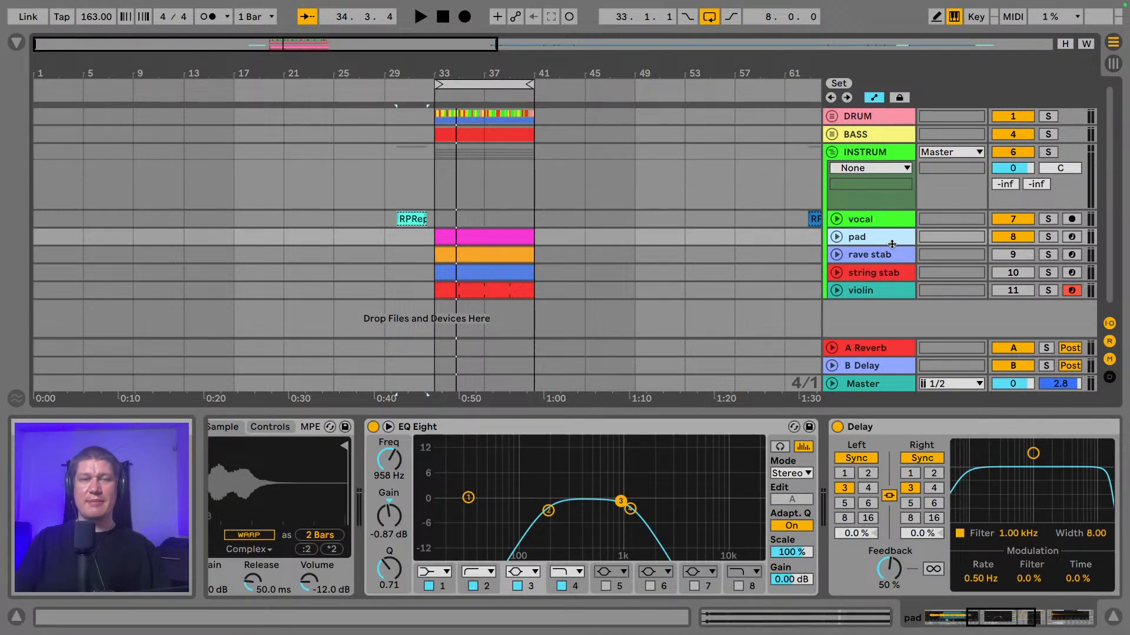
- Play the looped section from bar 33 to hear the pad together with the drums and bass
{"action": "key", "text": "space"}
{"action": "key", "text": "space"}
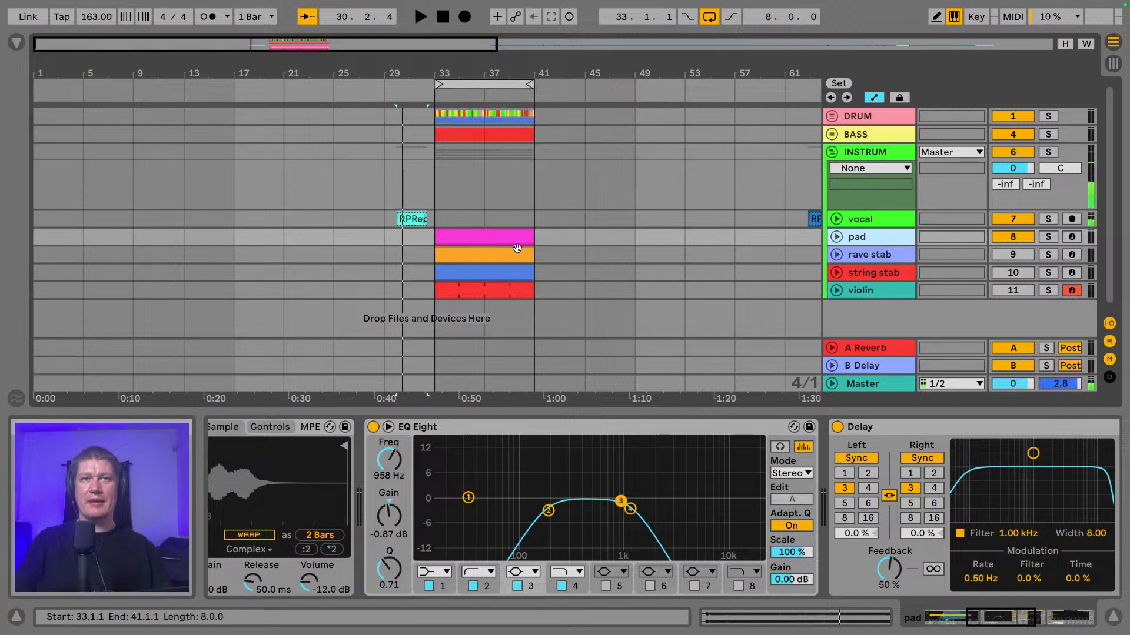
{"action": "left_click", "coordinate": [477, 248]}
{"action": "key", "text": "space"}
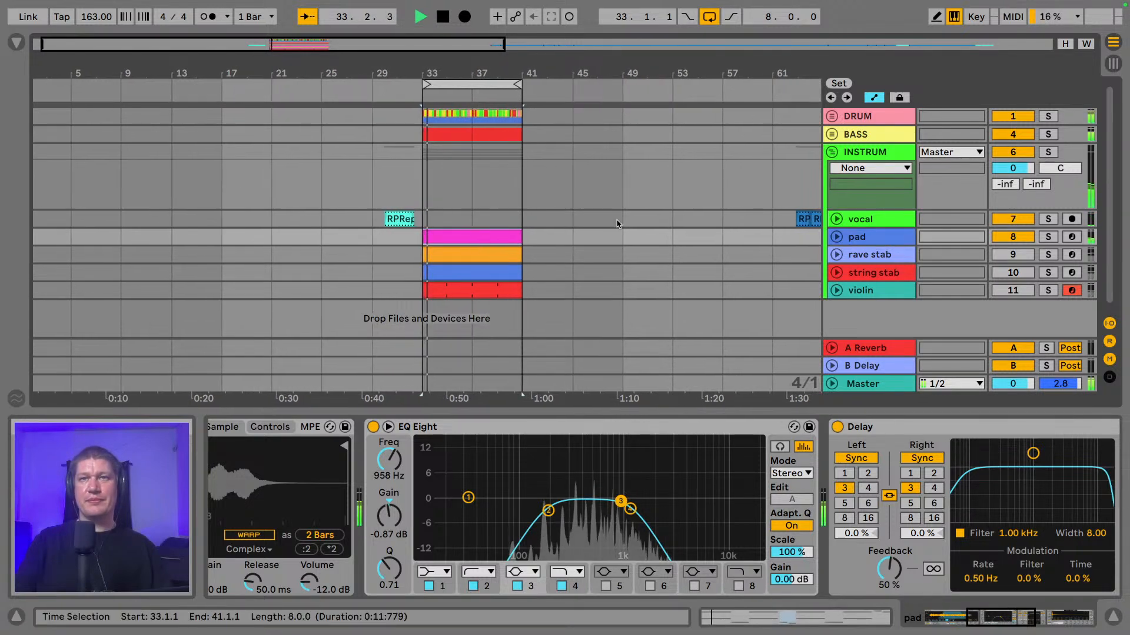
- Audition the pad track soloed, and solo the rave stab track in its place and play the loop from bar 33
{"action": "left_click", "coordinate": [1043, 237]}
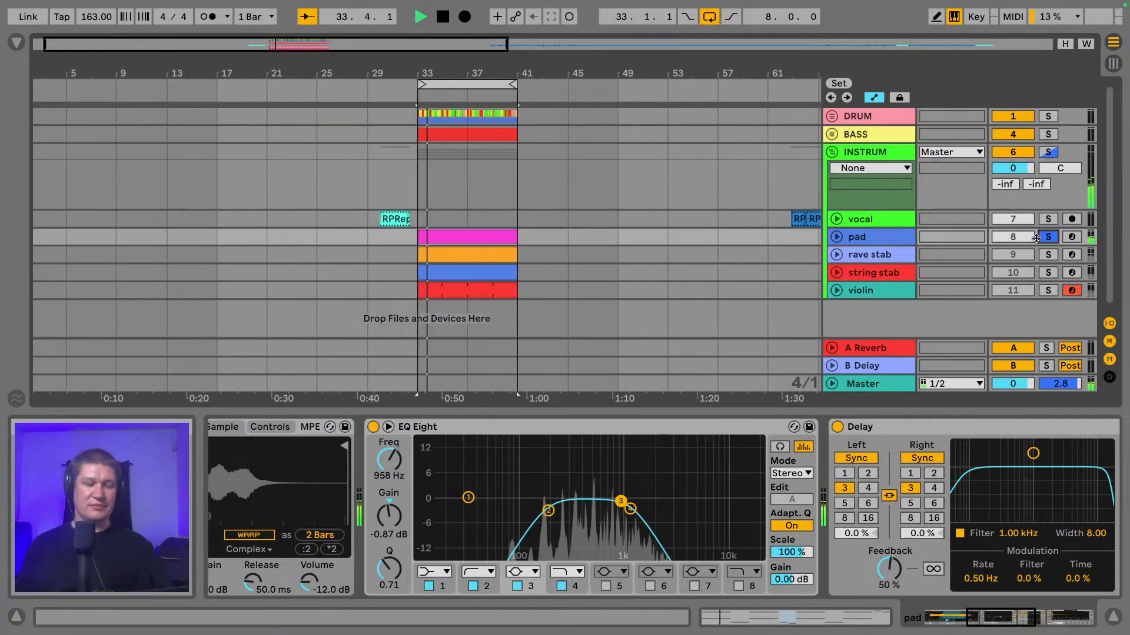
{"action": "key", "text": "space"}
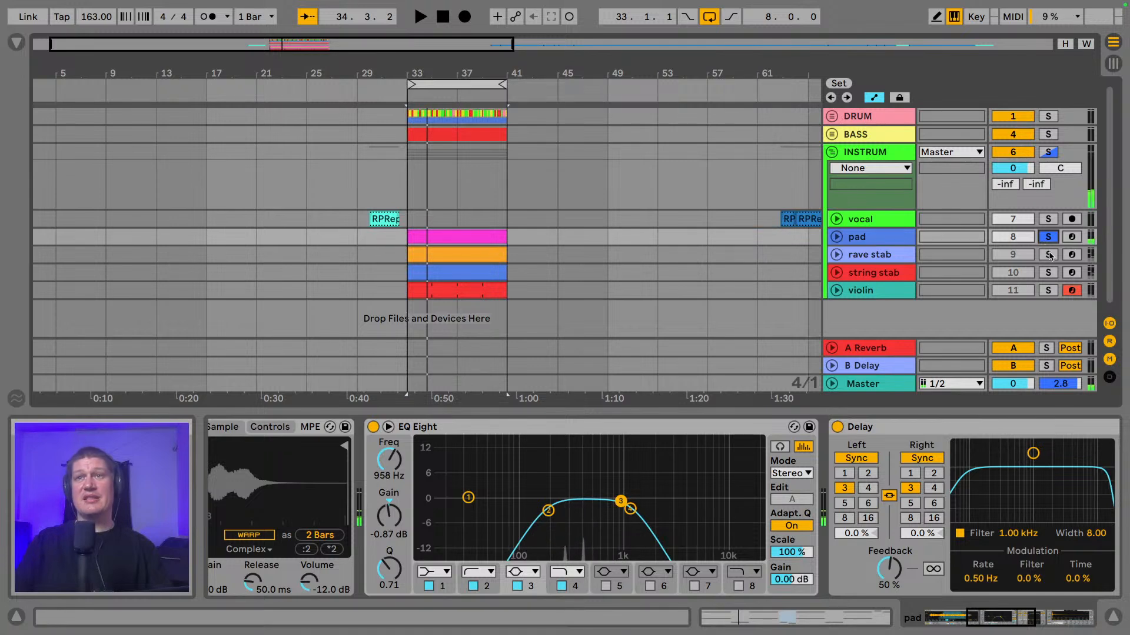
{"action": "left_click", "coordinate": [1049, 255]}
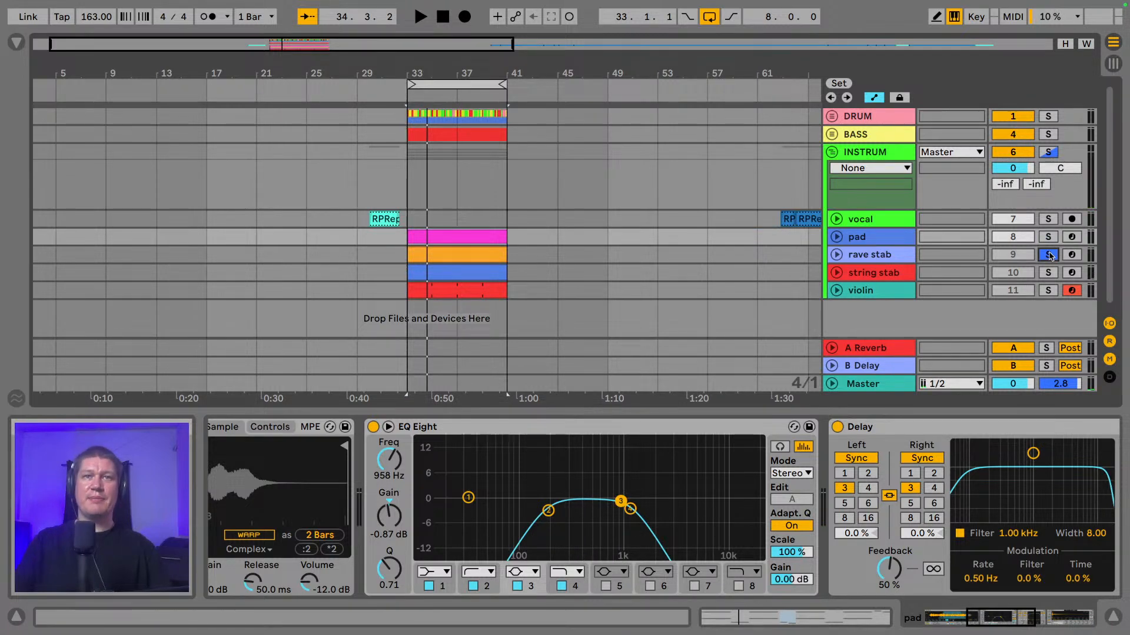
{"action": "key", "text": "space"}
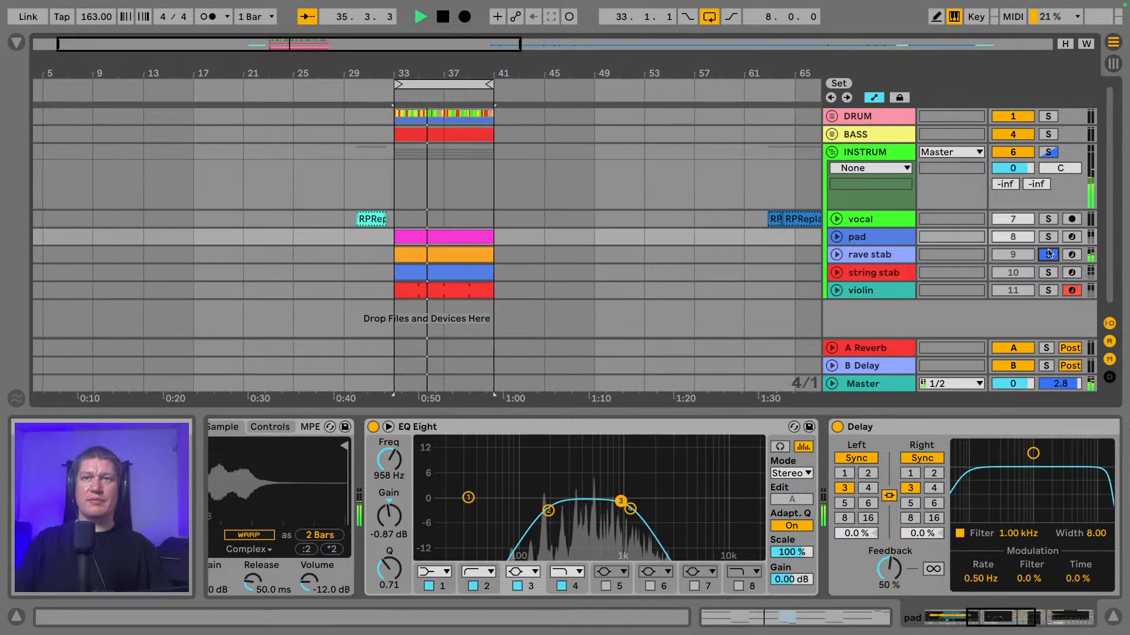
- Solo the string stab track and play the loop to hear it alone
{"action": "key", "text": "space"}
{"action": "left_click", "coordinate": [1049, 273]}
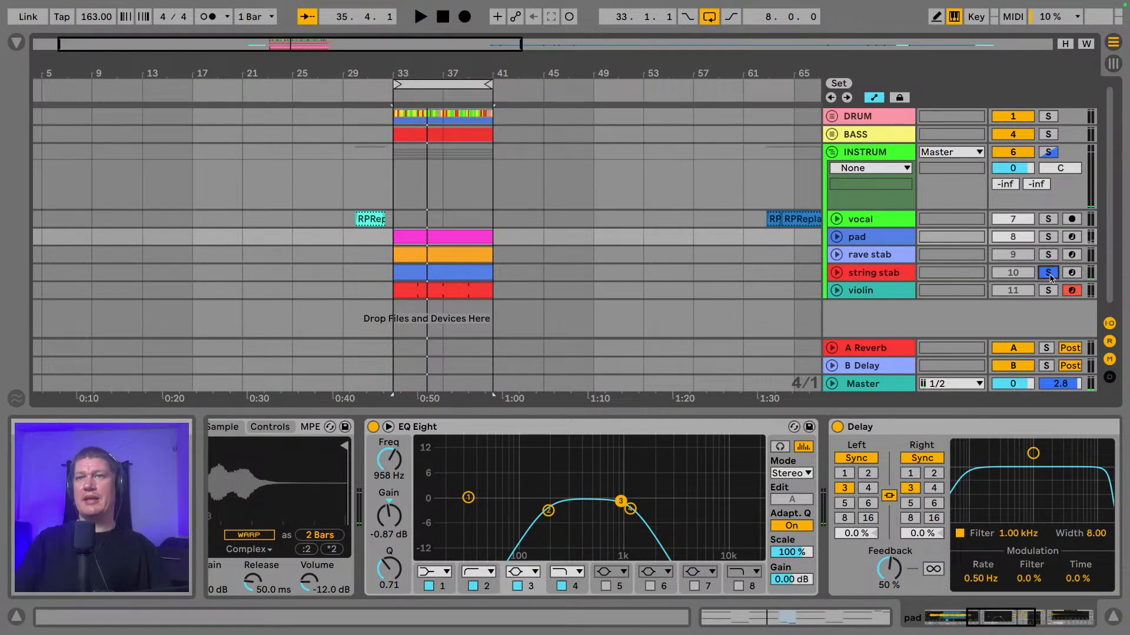
{"action": "key", "text": "space"}
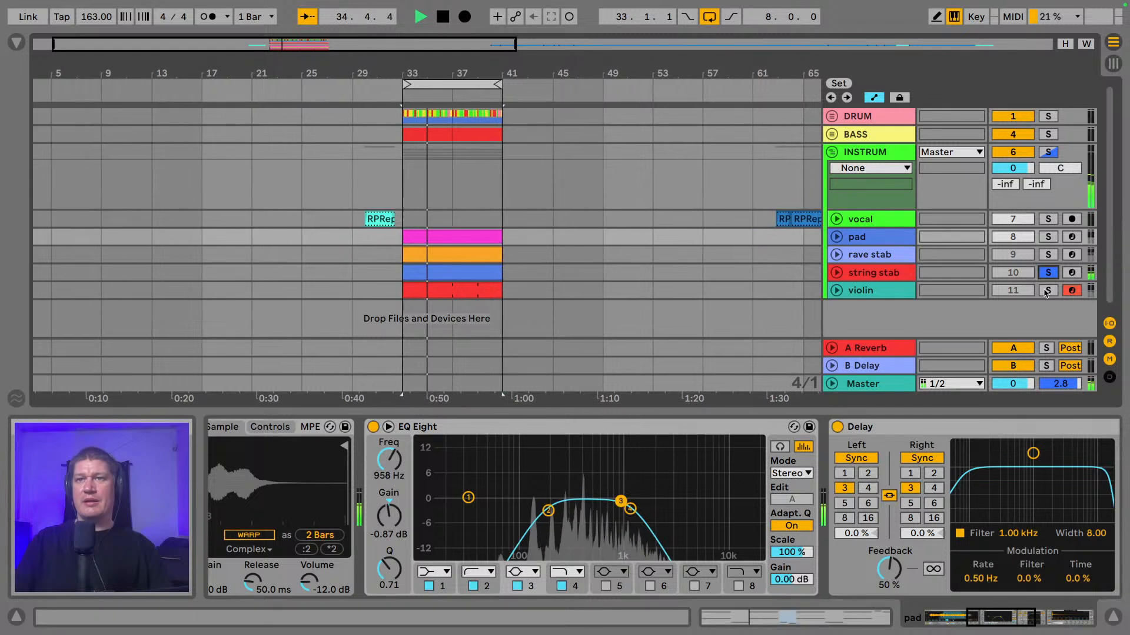
- Audition the violin track in solo, view the end of its device chain, and clear the solo after stopping playback
{"action": "left_click", "coordinate": [1047, 290]}
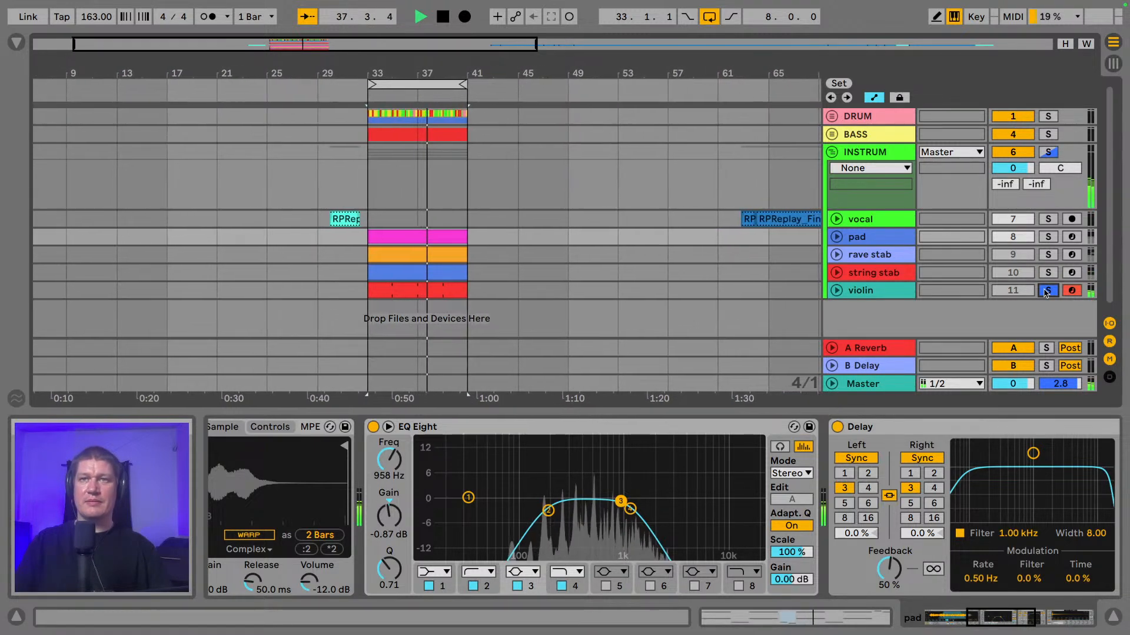
{"action": "left_click", "coordinate": [882, 290]}
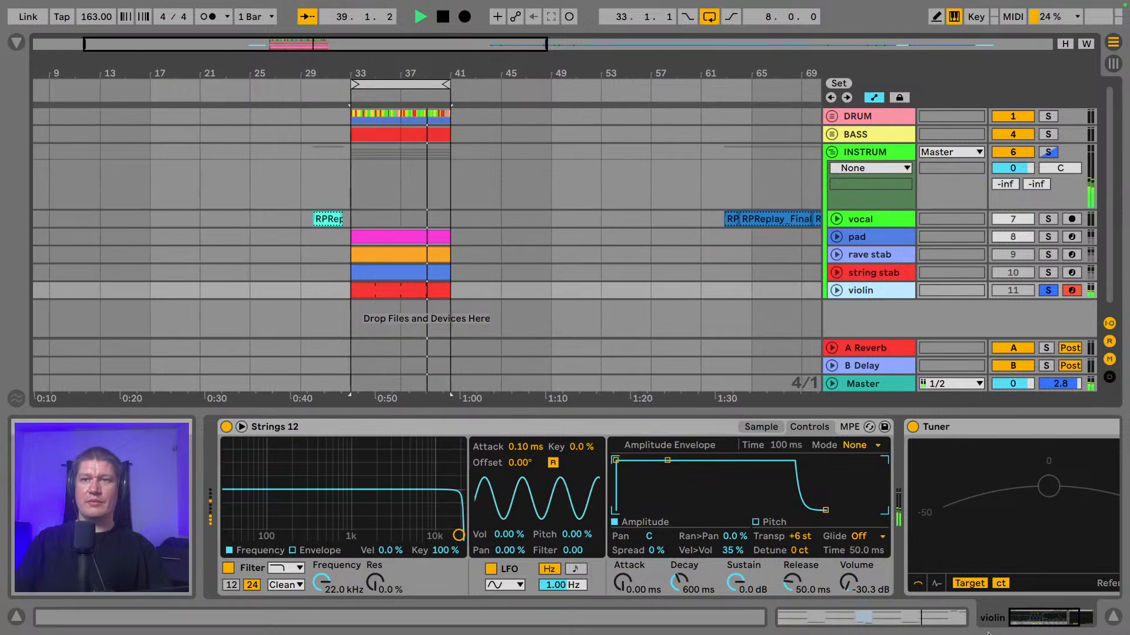
{"action": "left_click", "coordinate": [1053, 623]}
{"action": "key", "text": "space"}
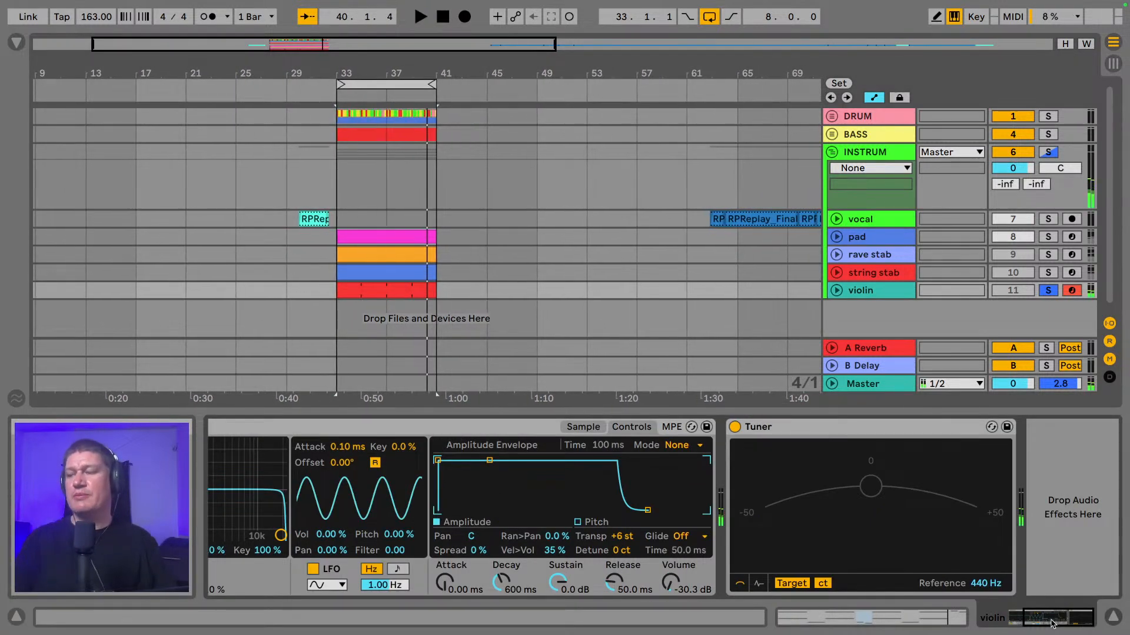
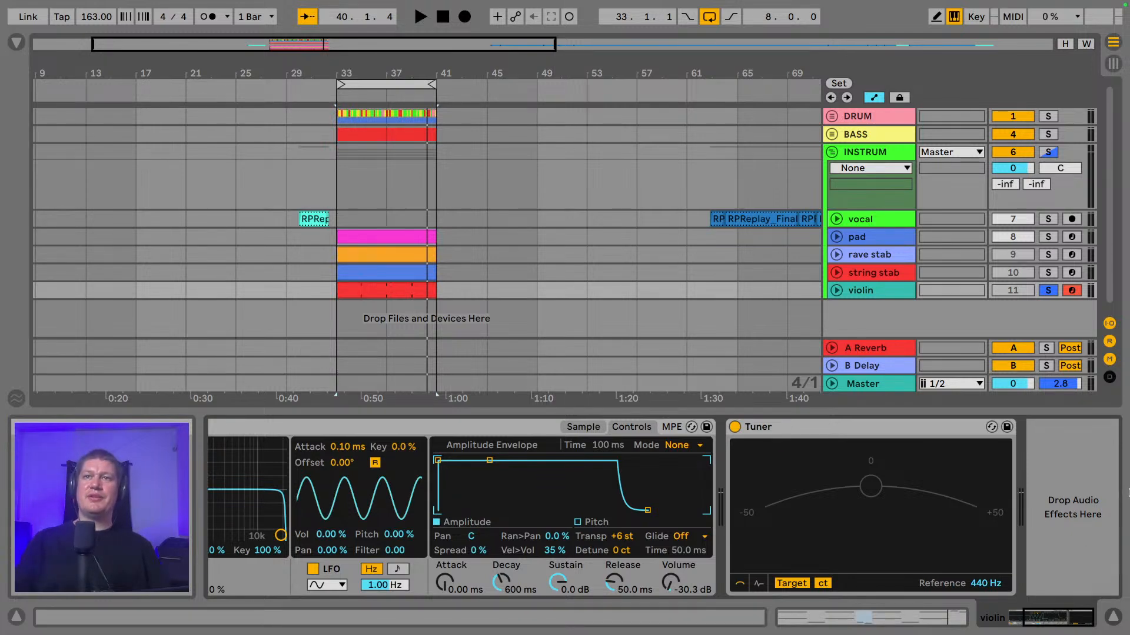
{"action": "left_click", "coordinate": [1046, 291]}
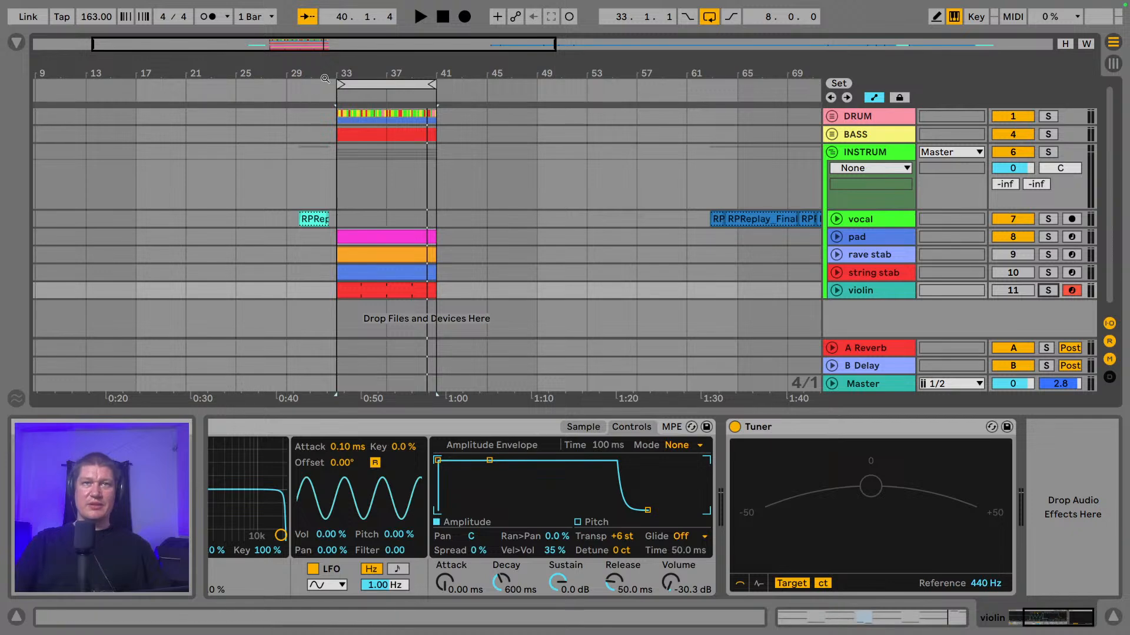
- Play the looped section with the violin track soloed and add the rave stab track to the solo
{"action": "left_click_drag", "start_coordinate": [348, 72], "coordinate": [451, 72]}
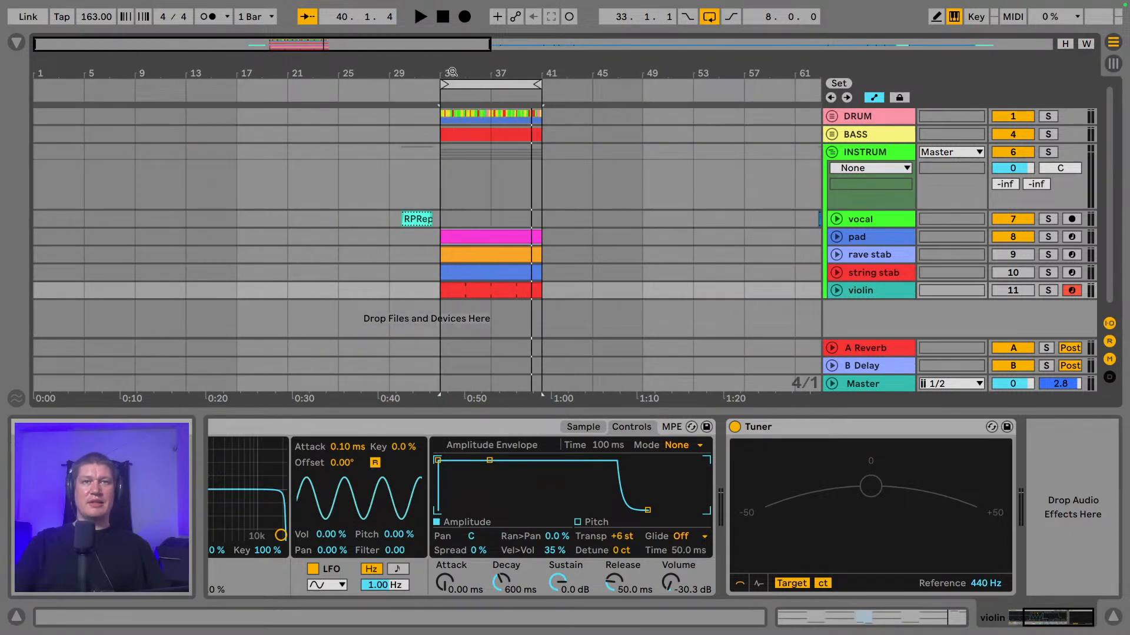
{"action": "left_click_drag", "start_coordinate": [339, 76], "coordinate": [337, 71]}
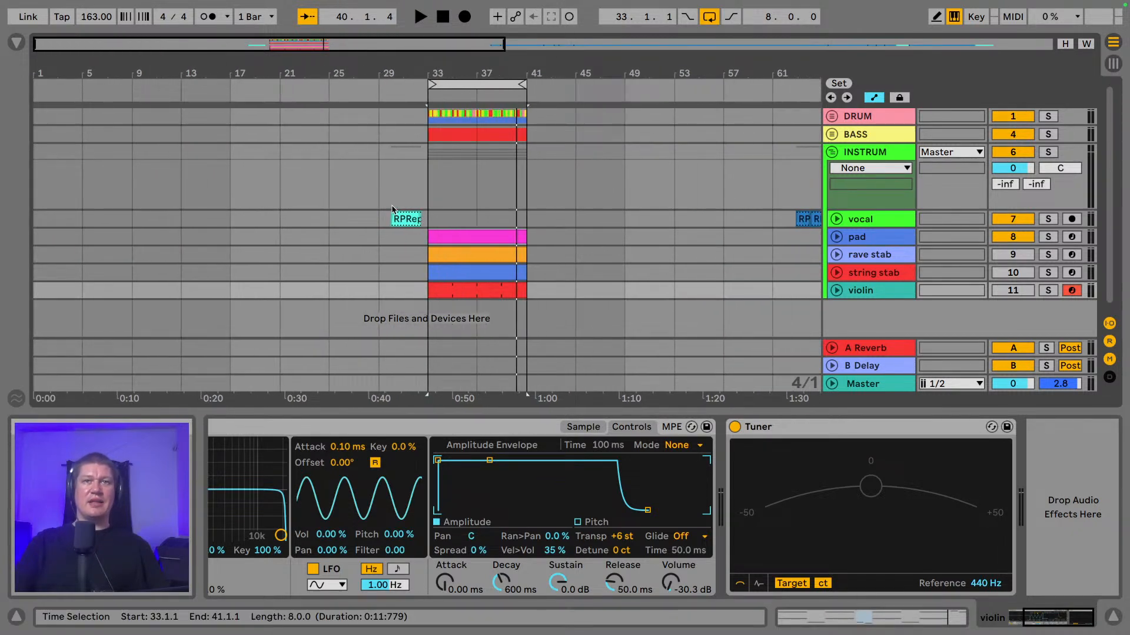
{"action": "left_click", "coordinate": [458, 287]}
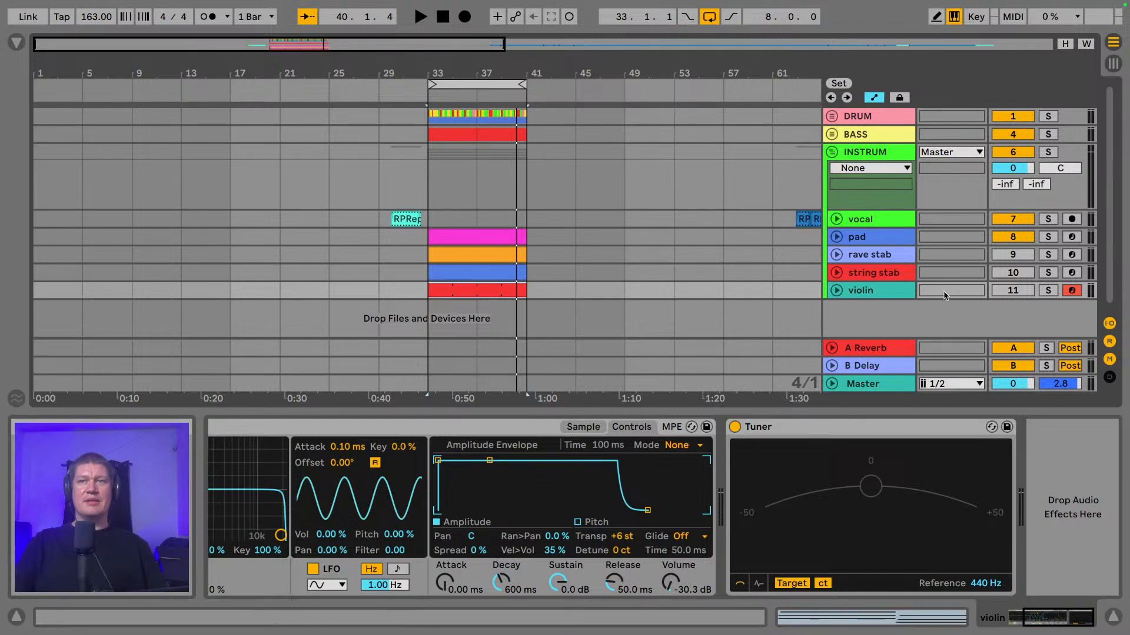
{"action": "left_click", "coordinate": [1049, 290]}
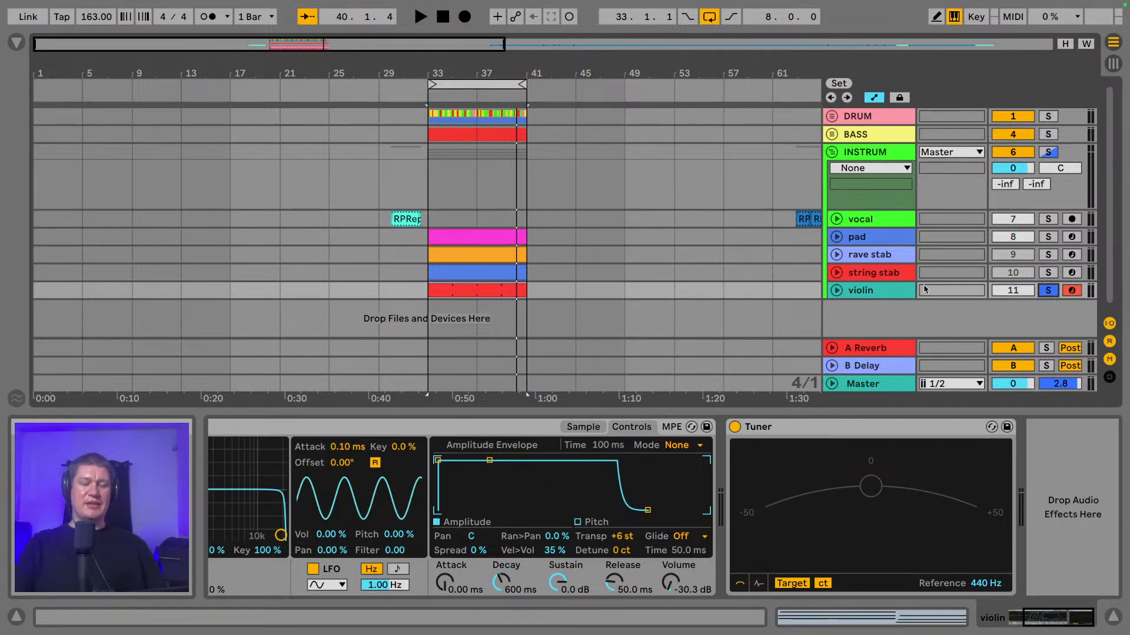
{"action": "key", "text": "space"}
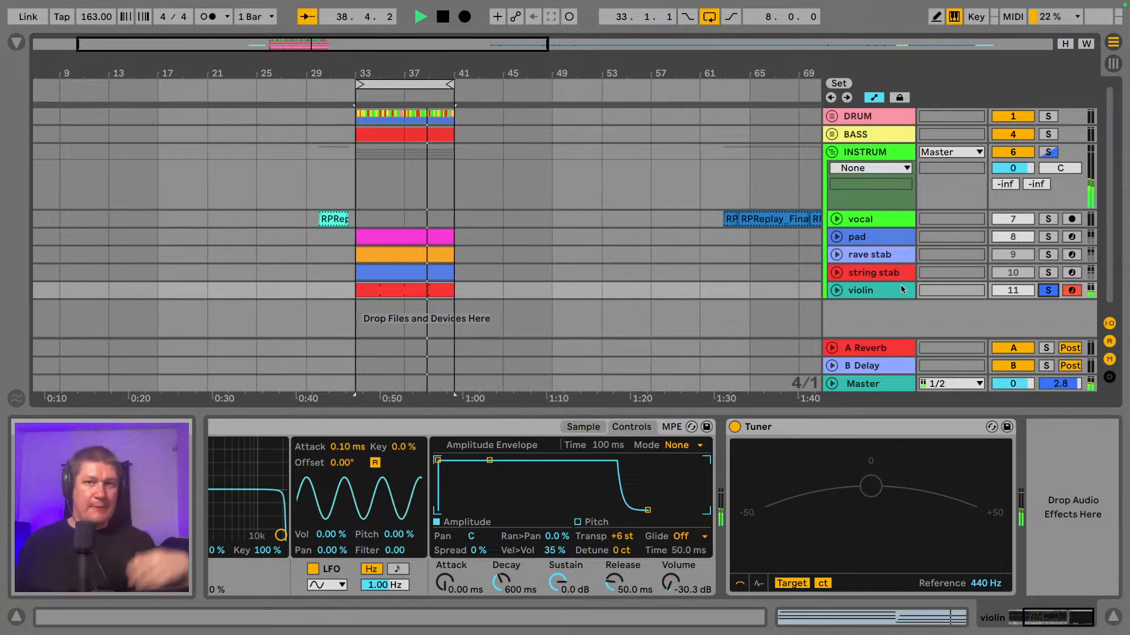
{"action": "left_click", "coordinate": [1047, 255]}
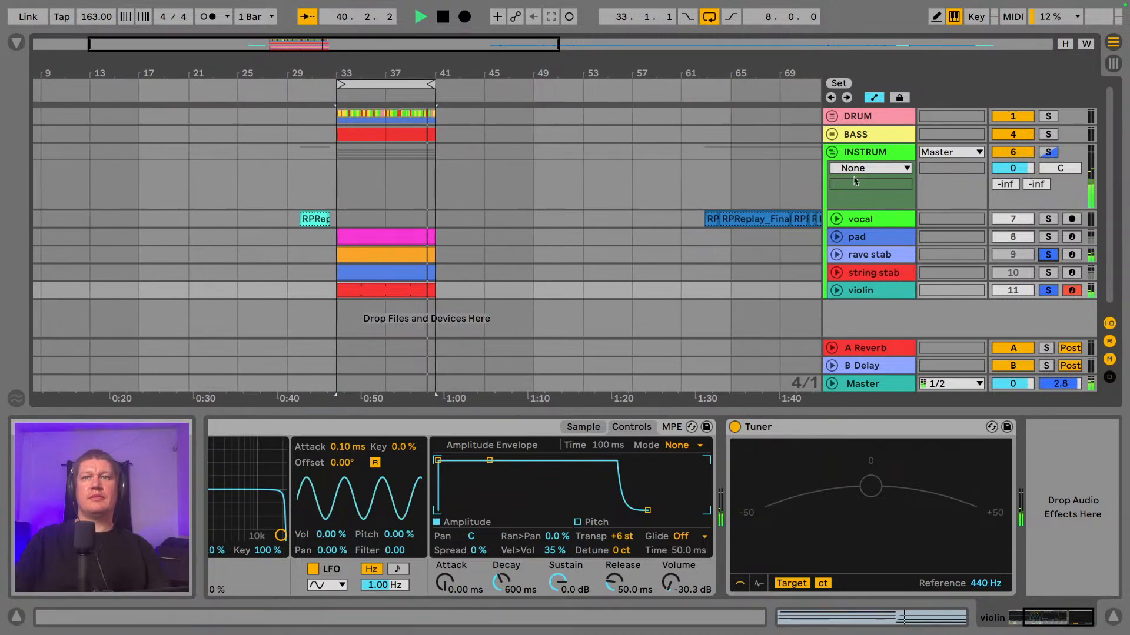
{"action": "key", "text": "space"}
- Solo the pad and string stab tracks together and listen to the looped section from bar 33
{"action": "left_click", "coordinate": [1048, 237]}
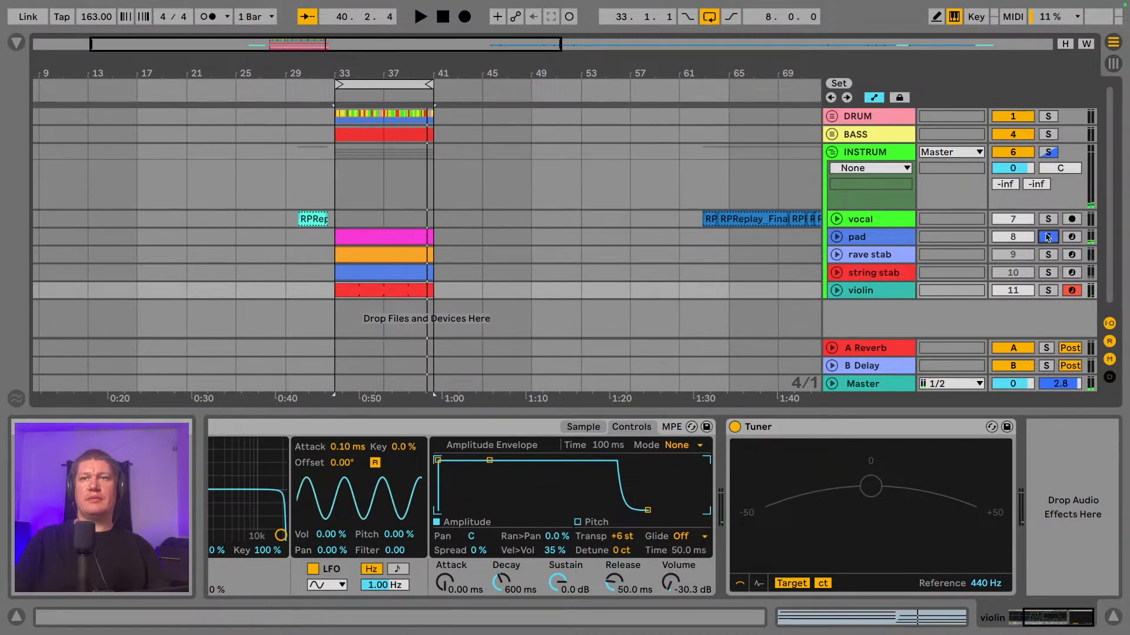
{"action": "left_click", "coordinate": [1048, 273], "text": "ctrl"}
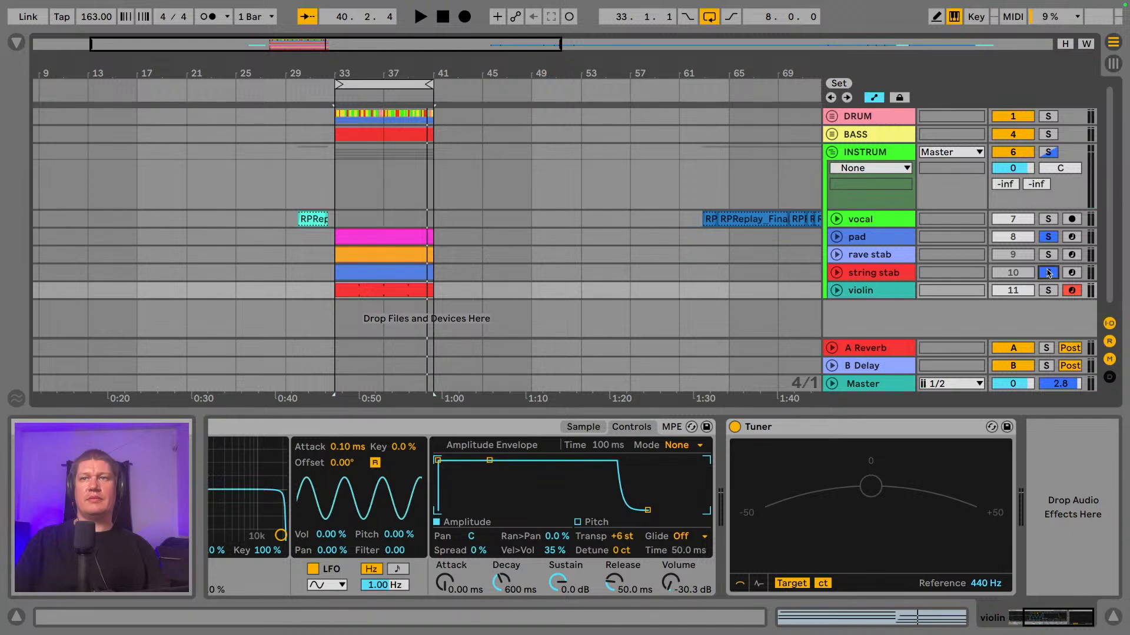
{"action": "key", "text": "space"}
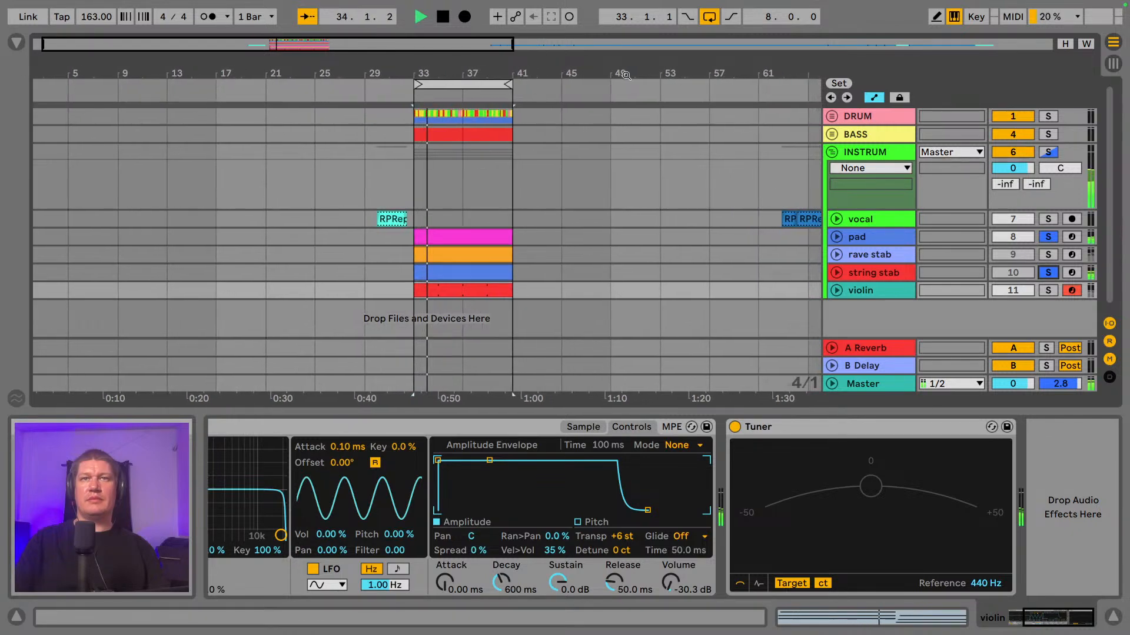
{"action": "left_click_drag", "start_coordinate": [627, 73], "coordinate": [443, 48]}
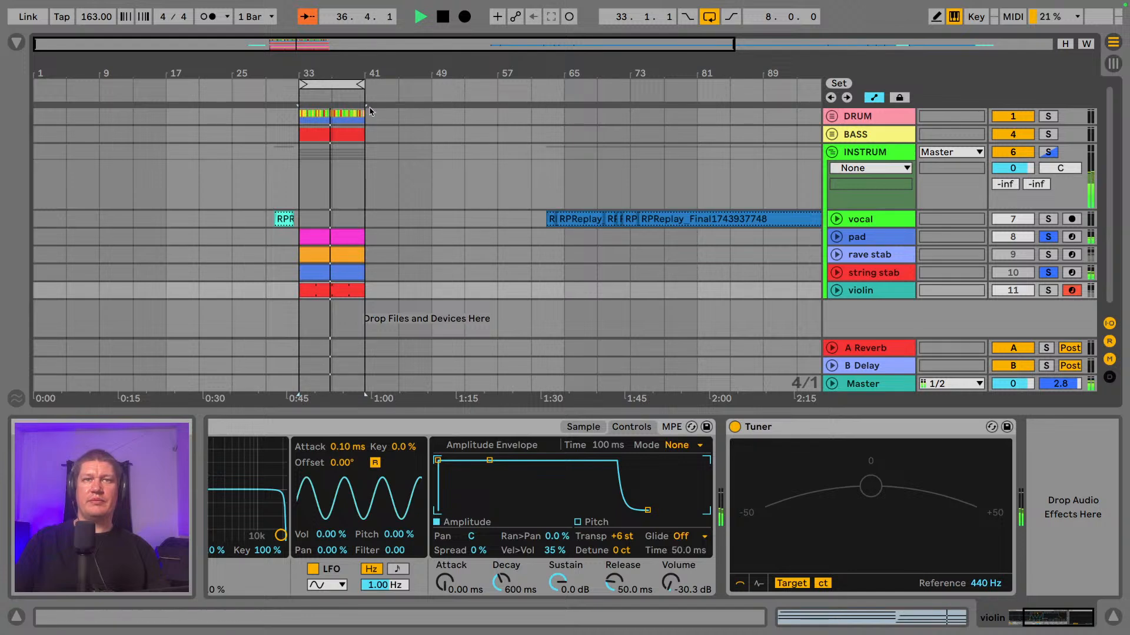
{"action": "key", "text": "space"}
- Copy the 8-bar pad clip from bar 33 to bar 1 and collapse the INSTRUM group
{"action": "left_click", "coordinate": [335, 237]}
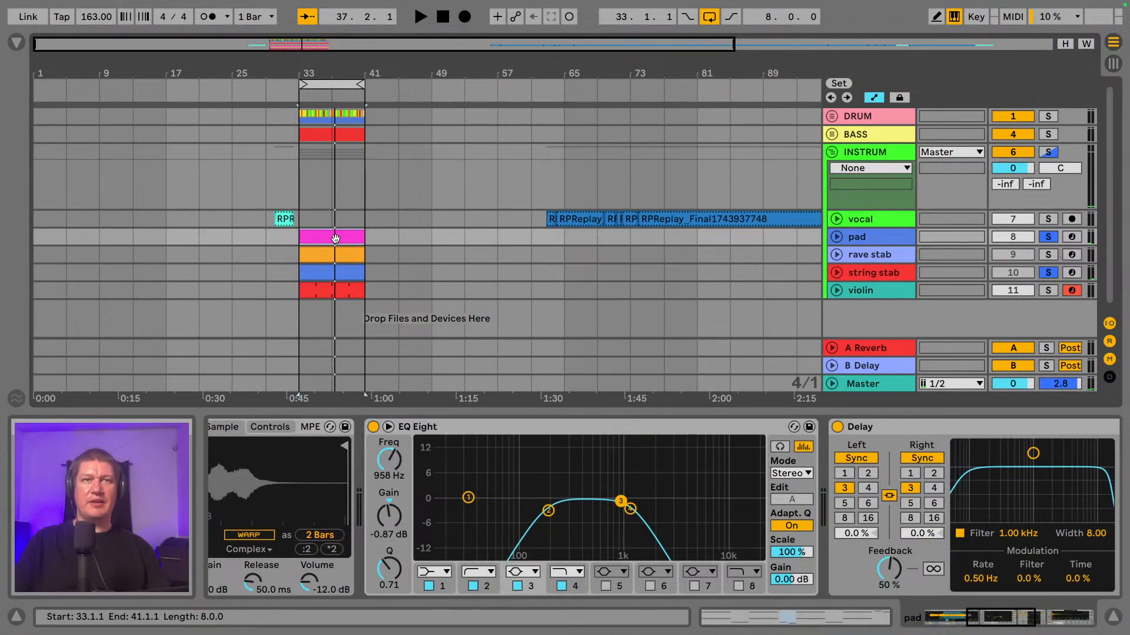
{"action": "left_click_drag", "start_coordinate": [335, 237], "coordinate": [79, 232]}
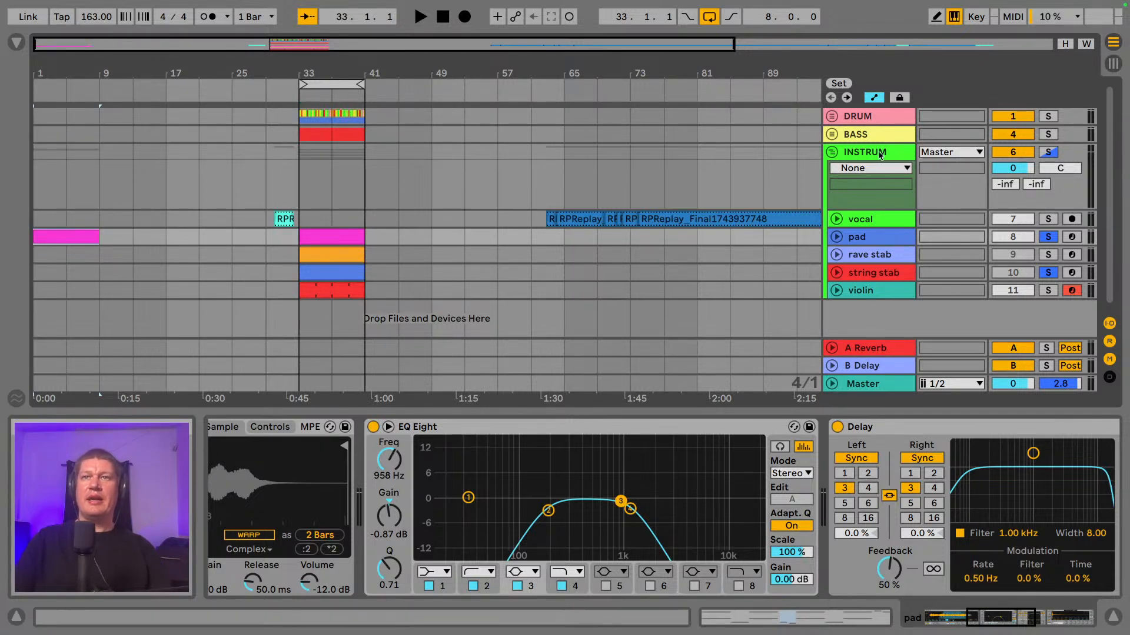
{"action": "left_click", "coordinate": [831, 152]}
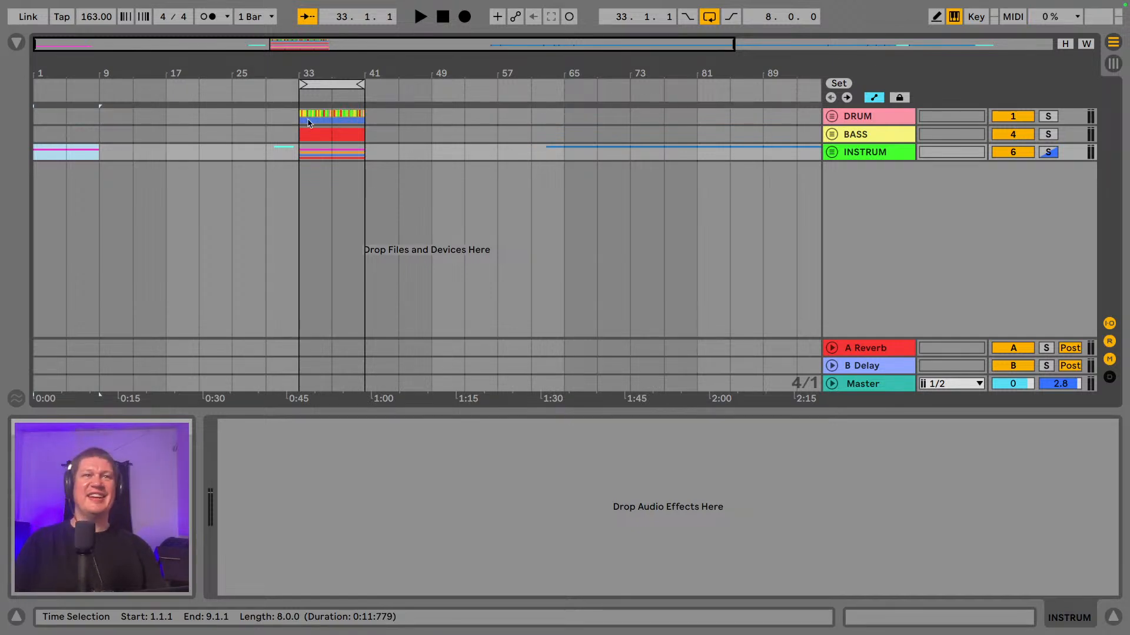
- Show the browser, clear the INSTRUM group's solo, and play the copied pad clip from bar 1
{"action": "left_click", "coordinate": [17, 42]}
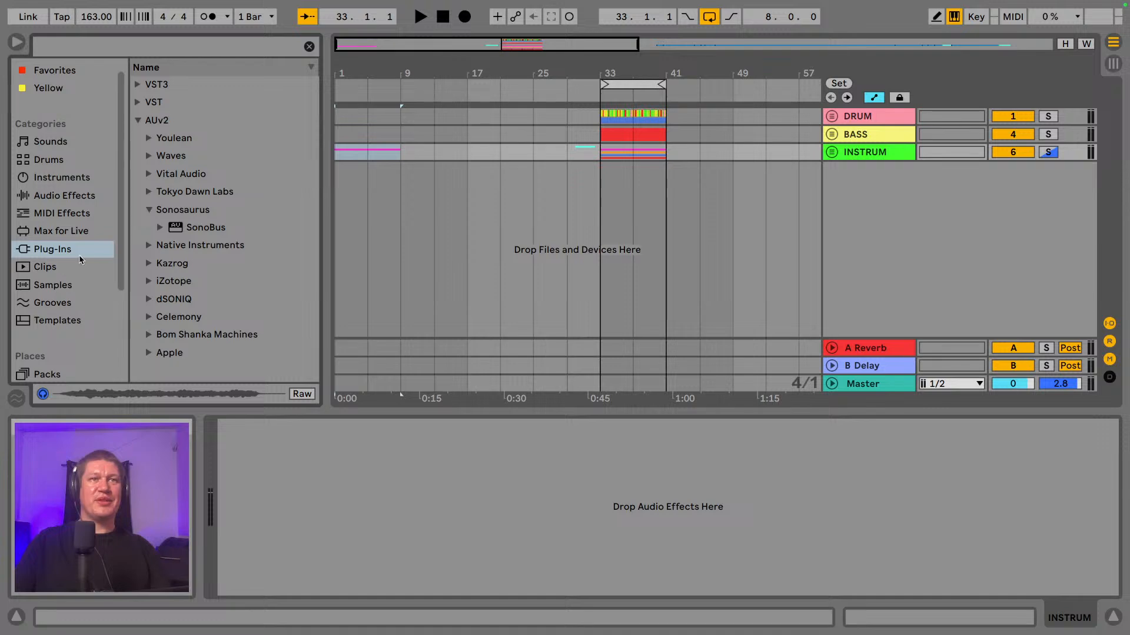
{"action": "scroll", "coordinate": [81, 267], "scroll_direction": "down", "scroll_amount": 5}
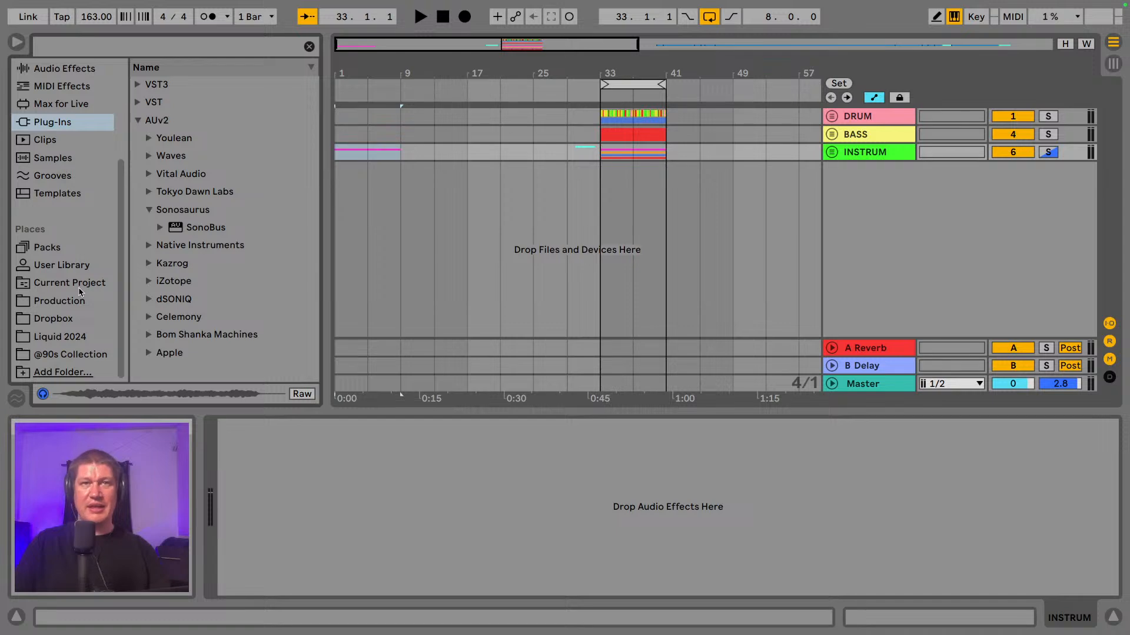
{"action": "left_click", "coordinate": [337, 175]}
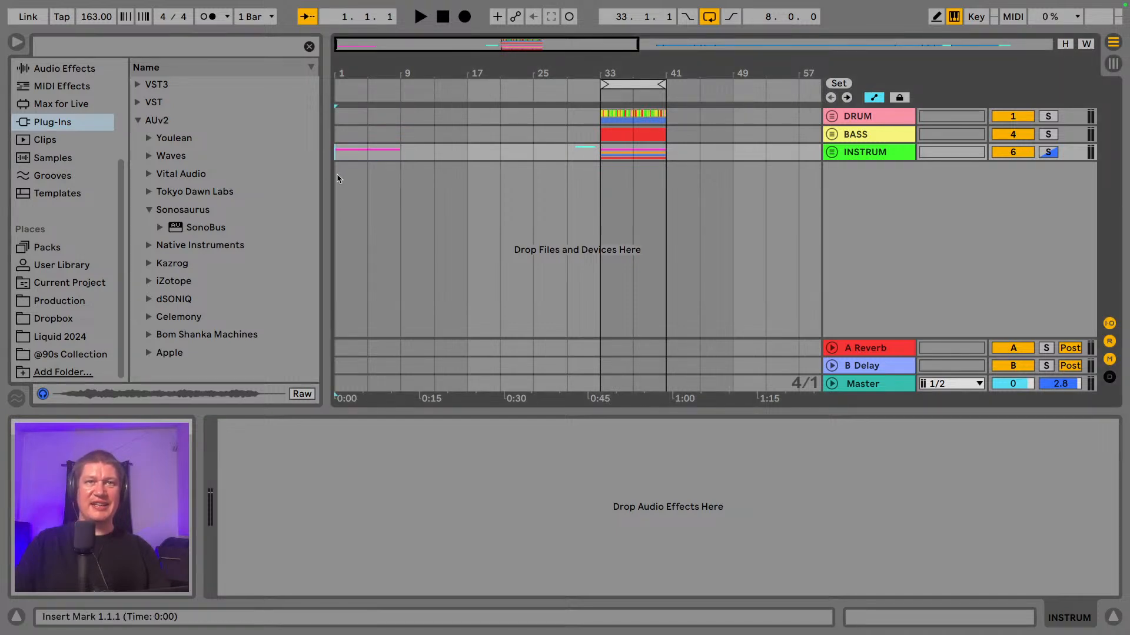
{"action": "left_click", "coordinate": [1053, 156]}
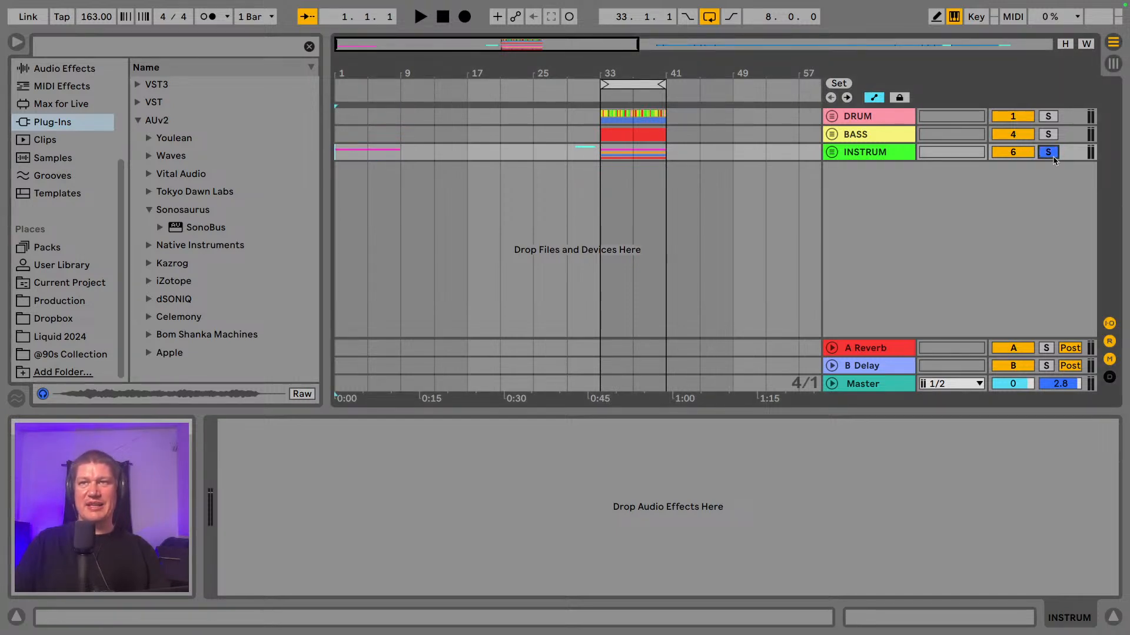
{"action": "left_click", "coordinate": [1047, 152]}
{"action": "key", "text": "space"}
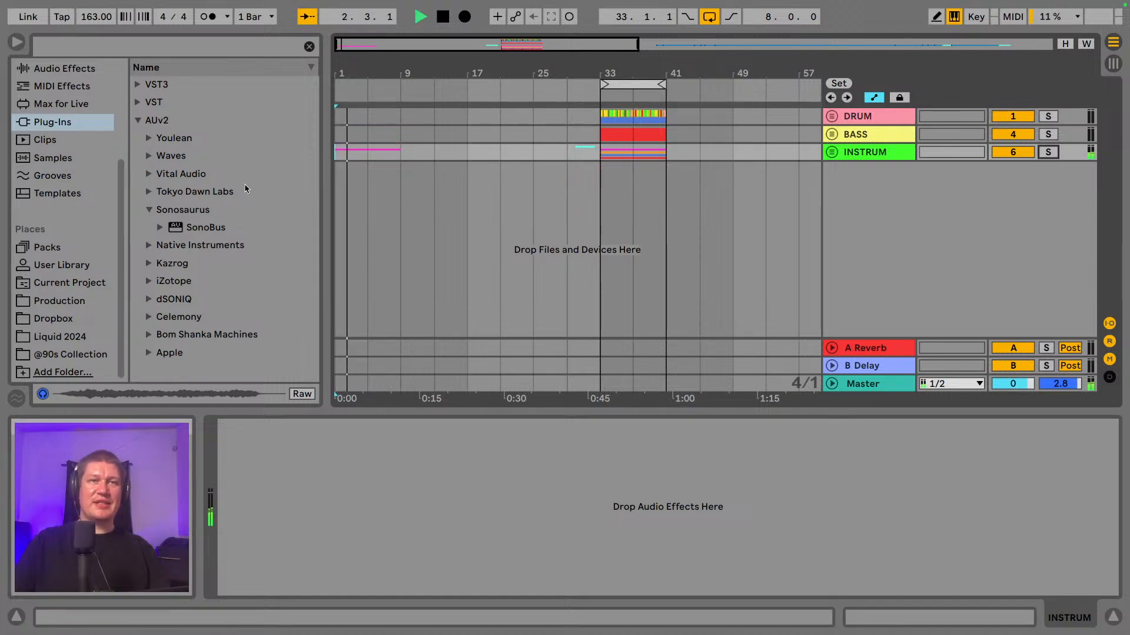
{"action": "key", "text": "space"}
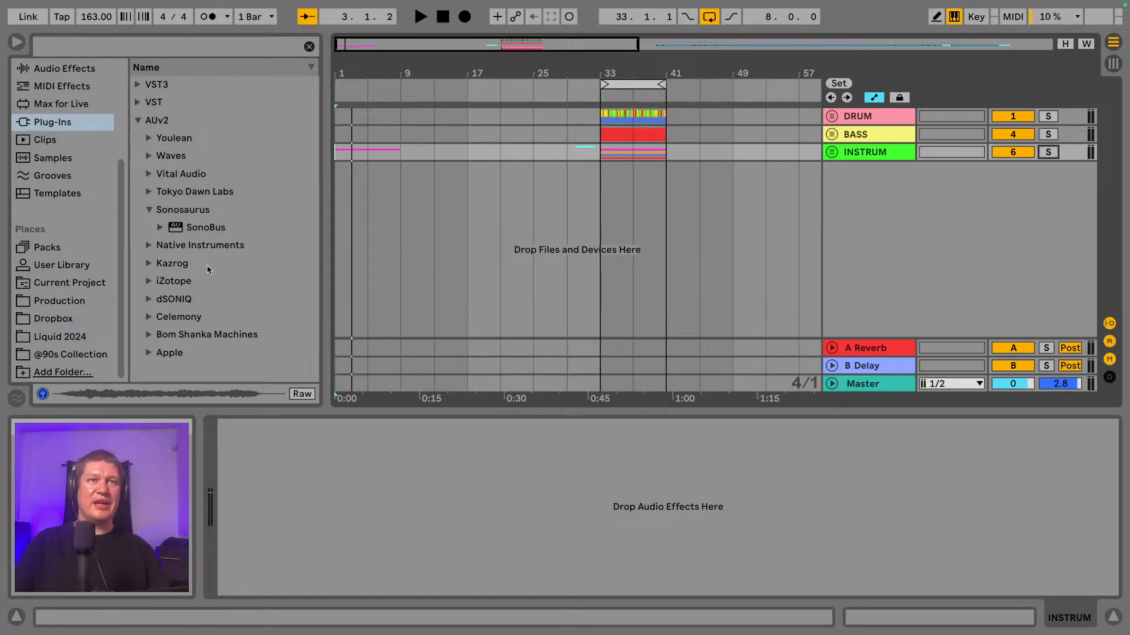
- Replay the pad intro from bar 1 and return the insert marker to the start
{"action": "left_click", "coordinate": [70, 307]}
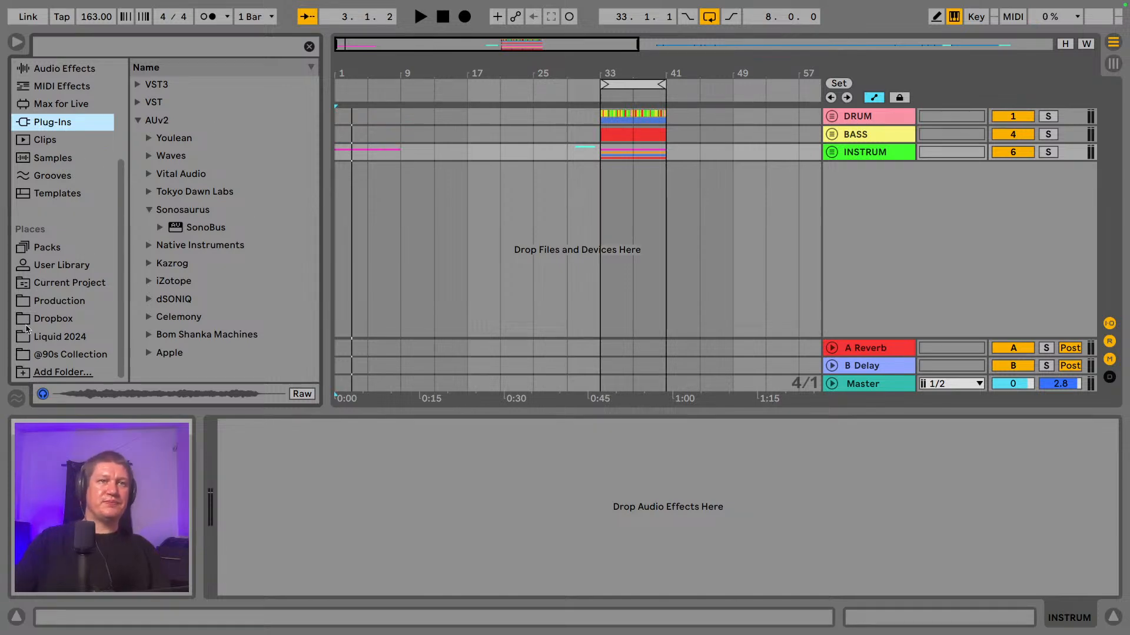
{"action": "left_click", "coordinate": [351, 211]}
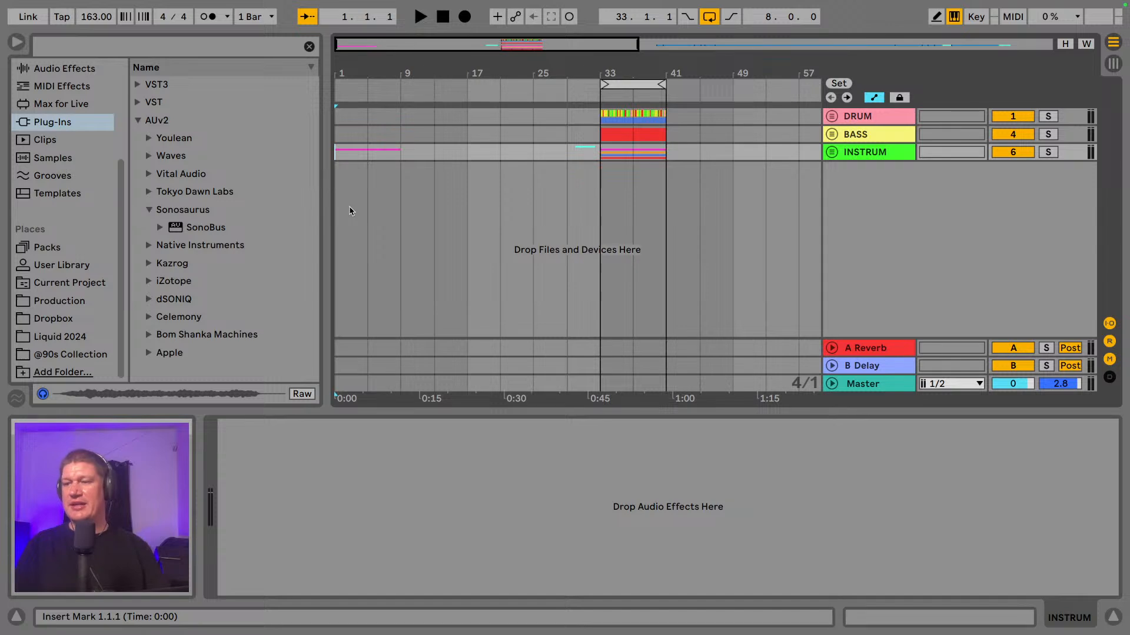
{"action": "key", "text": "space"}
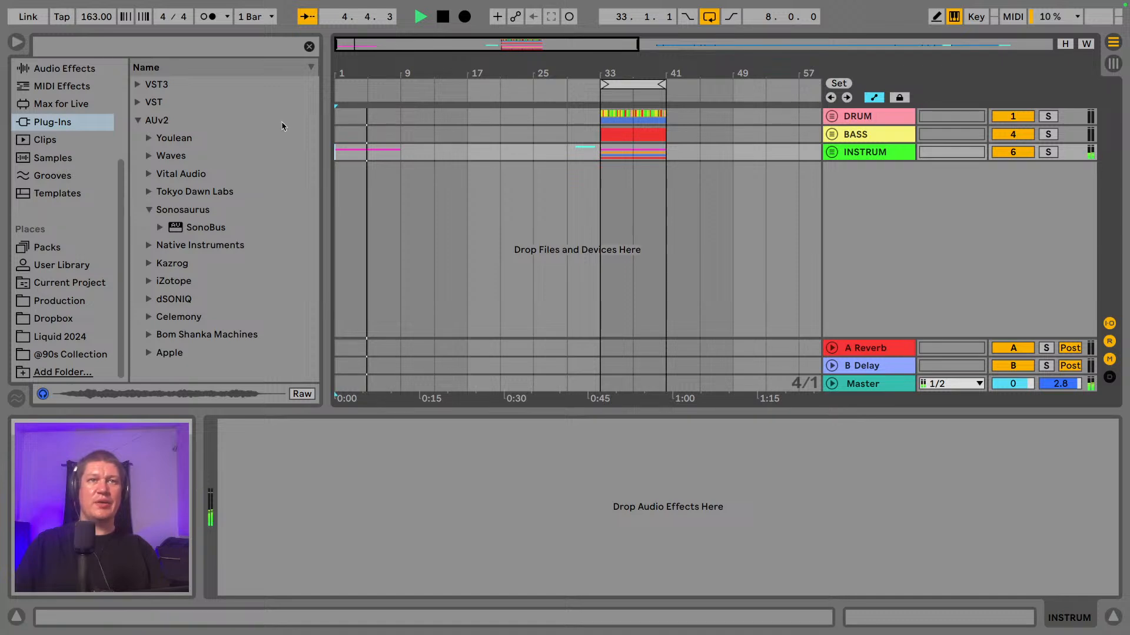
{"action": "key", "text": "space"}
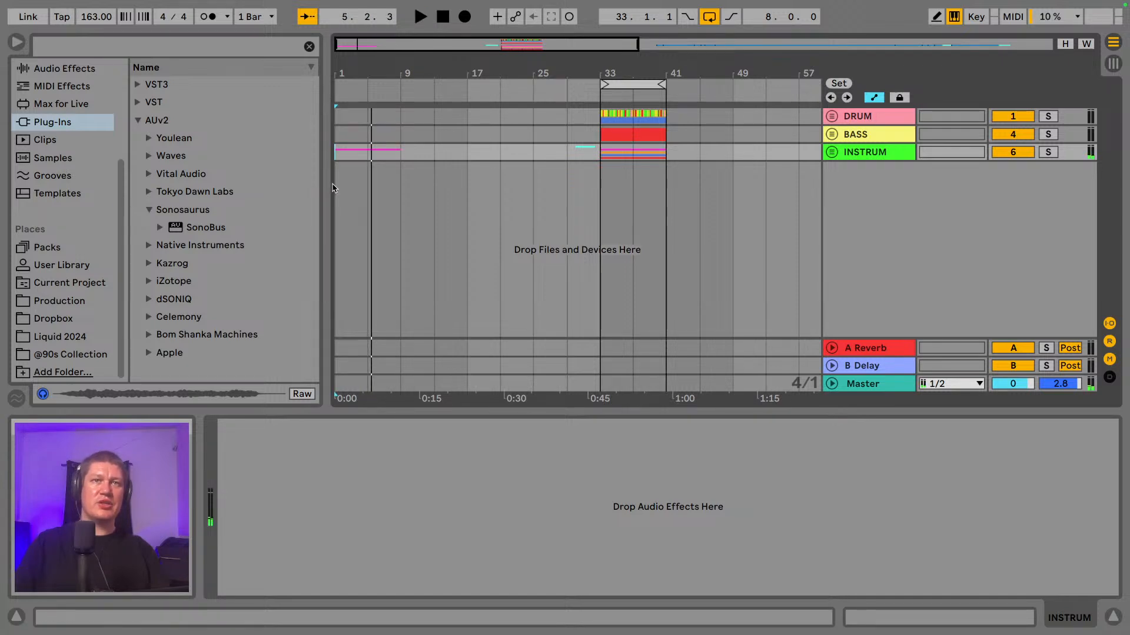
{"action": "left_click", "coordinate": [340, 181]}
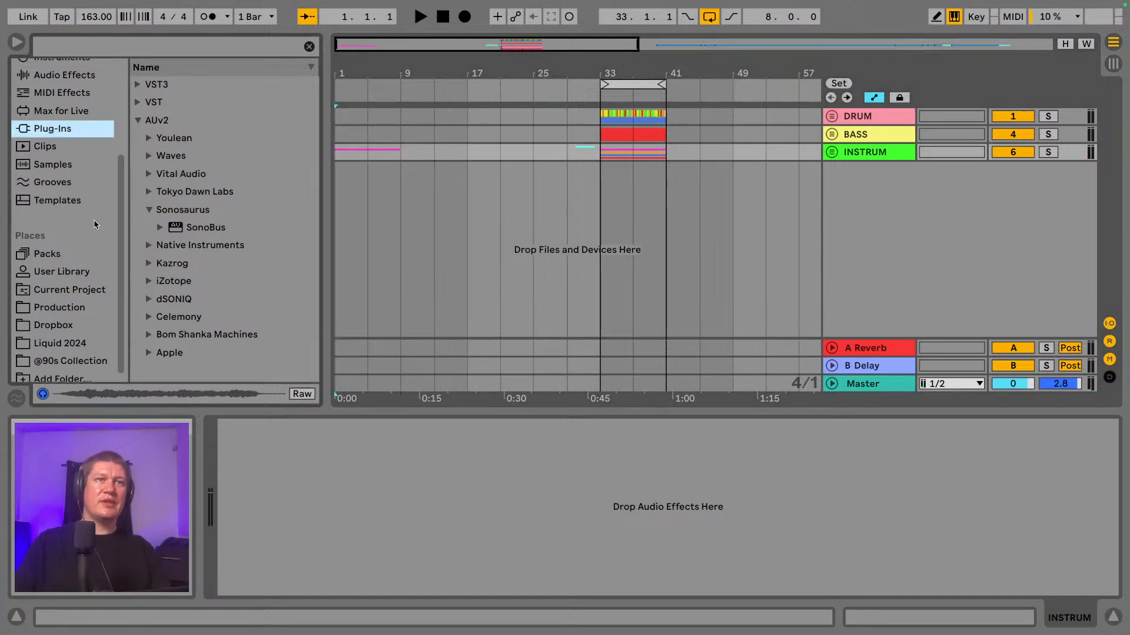
- Look through the Production folder and User Library in the browser and open the list of installed Packs
{"action": "scroll", "coordinate": [103, 224], "scroll_direction": "up", "scroll_amount": 4}
{"action": "scroll", "coordinate": [89, 220], "scroll_direction": "up", "scroll_amount": 2}
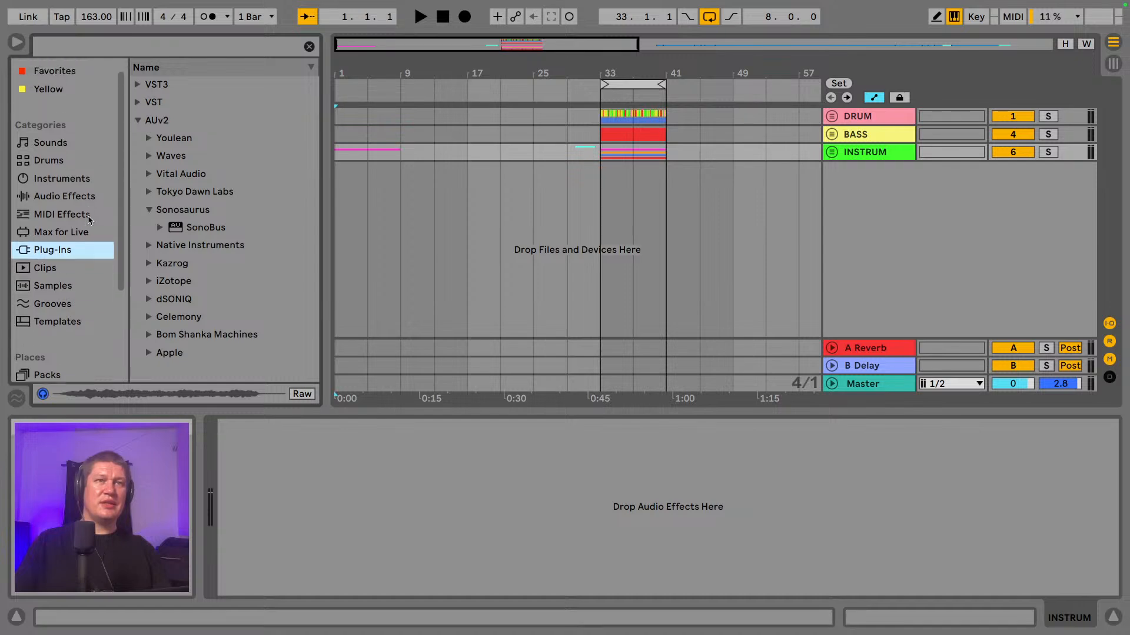
{"action": "scroll", "coordinate": [90, 220], "scroll_direction": "down", "scroll_amount": 5}
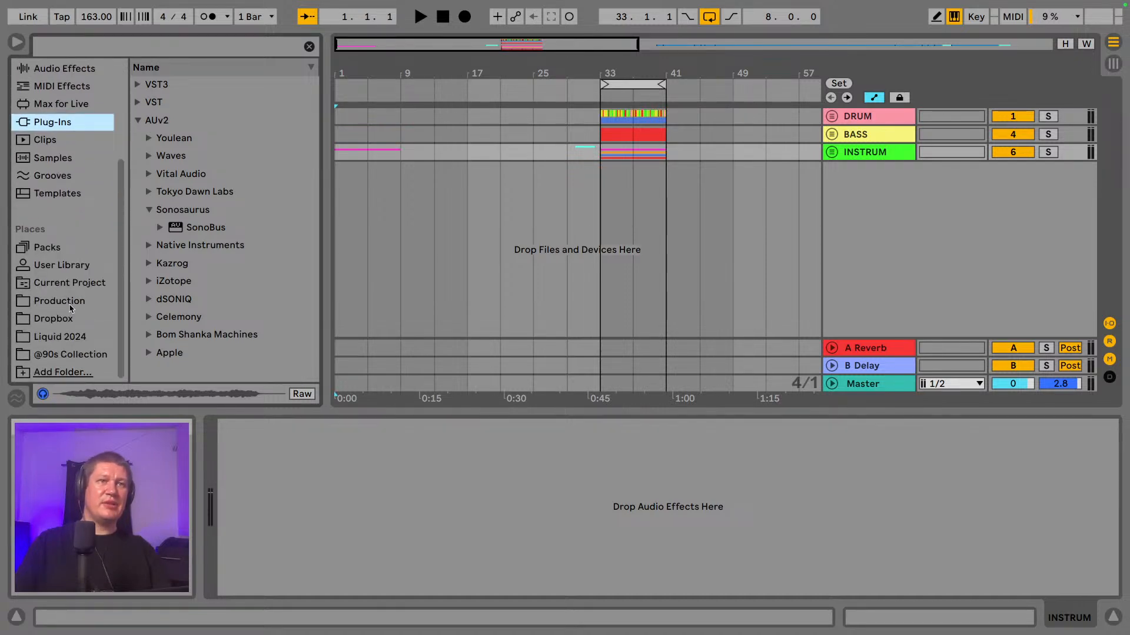
{"action": "left_click", "coordinate": [59, 302]}
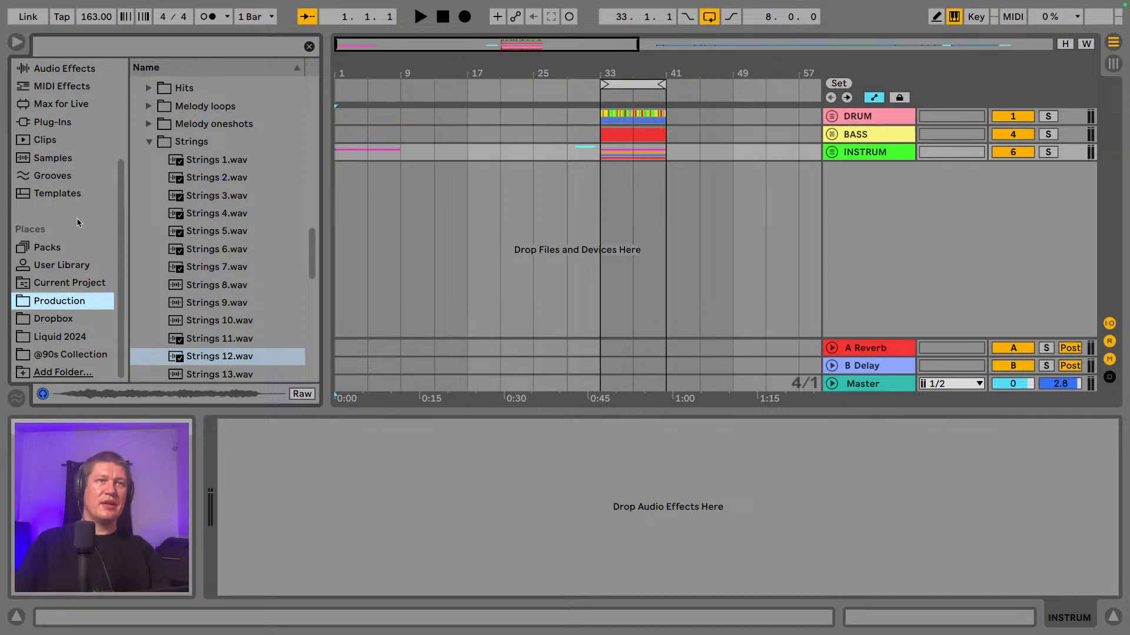
{"action": "left_click", "coordinate": [61, 266]}
{"action": "left_click", "coordinate": [61, 250]}
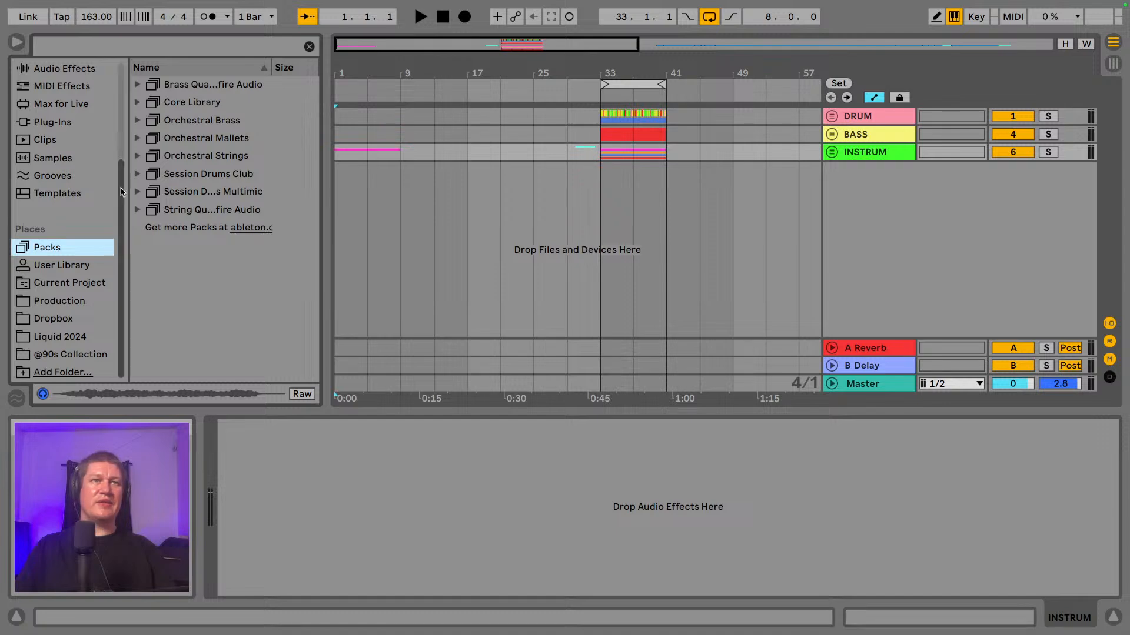
- Return to the Production folder, collapse its Strings folder and expand the Hits folder
{"action": "scroll", "coordinate": [88, 176], "scroll_direction": "up", "scroll_amount": 2}
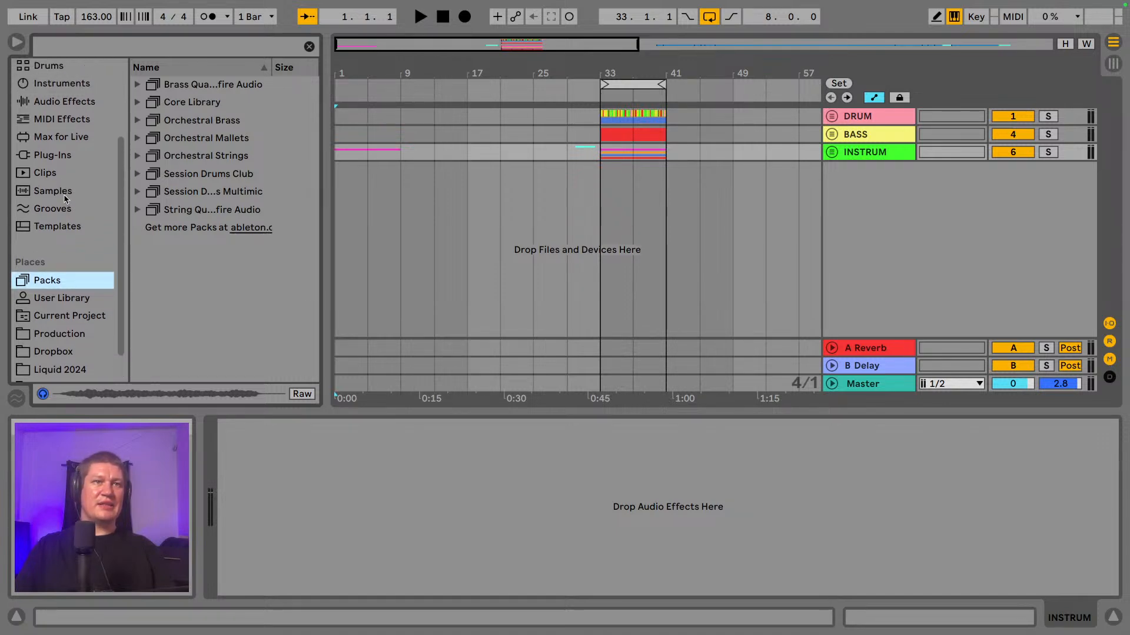
{"action": "scroll", "coordinate": [65, 199], "scroll_direction": "down", "scroll_amount": 2}
{"action": "left_click", "coordinate": [67, 307]}
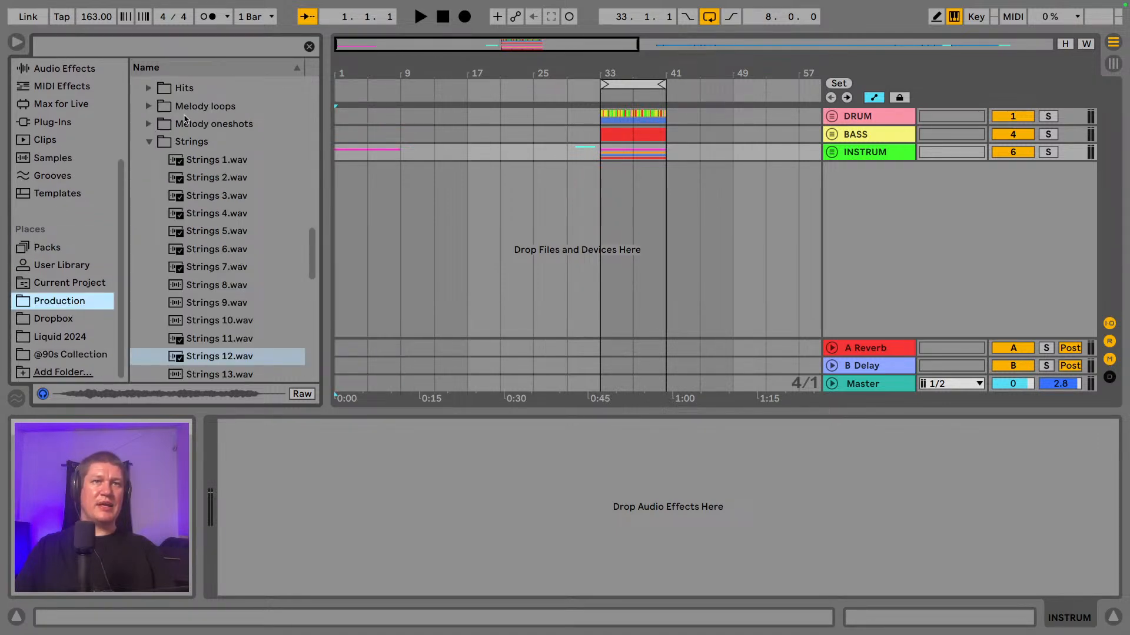
{"action": "left_click", "coordinate": [155, 143]}
{"action": "left_click", "coordinate": [149, 140]}
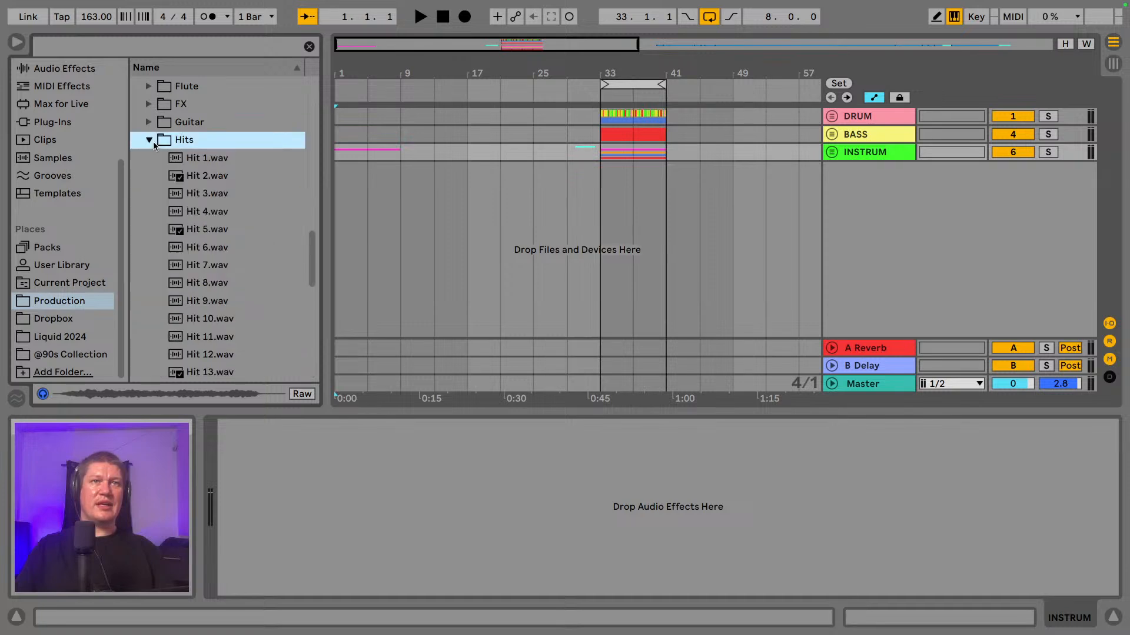
- Play the pad intro and audition Hit 3, Hit 4 and Hit 8 over it
{"action": "key", "text": "space"}
{"action": "left_click", "coordinate": [190, 191]}
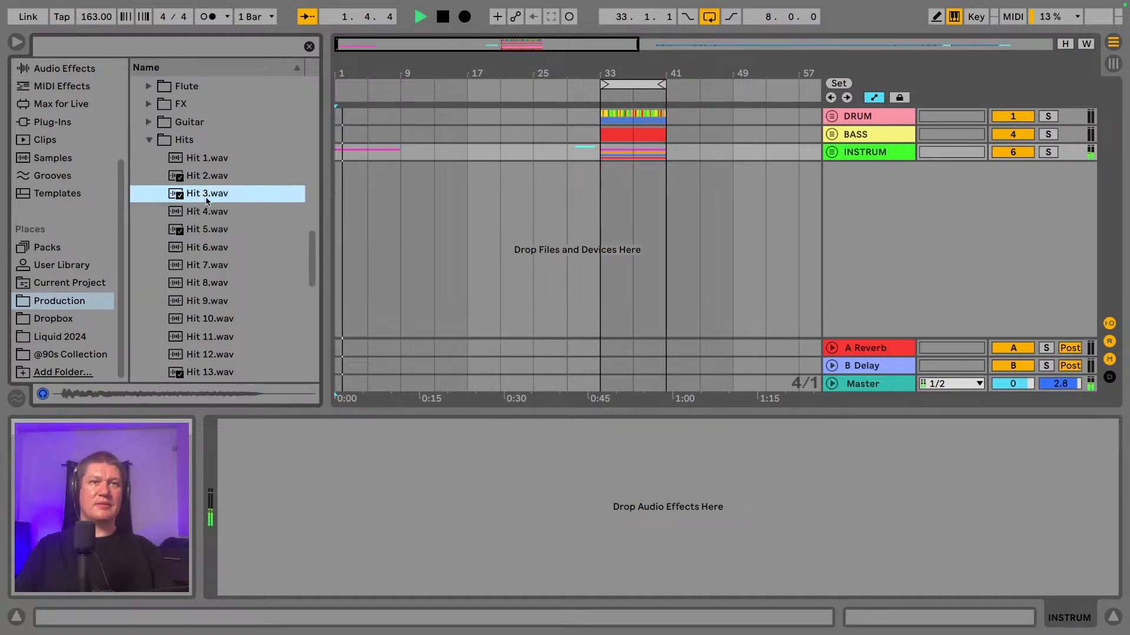
{"action": "left_click", "coordinate": [209, 214]}
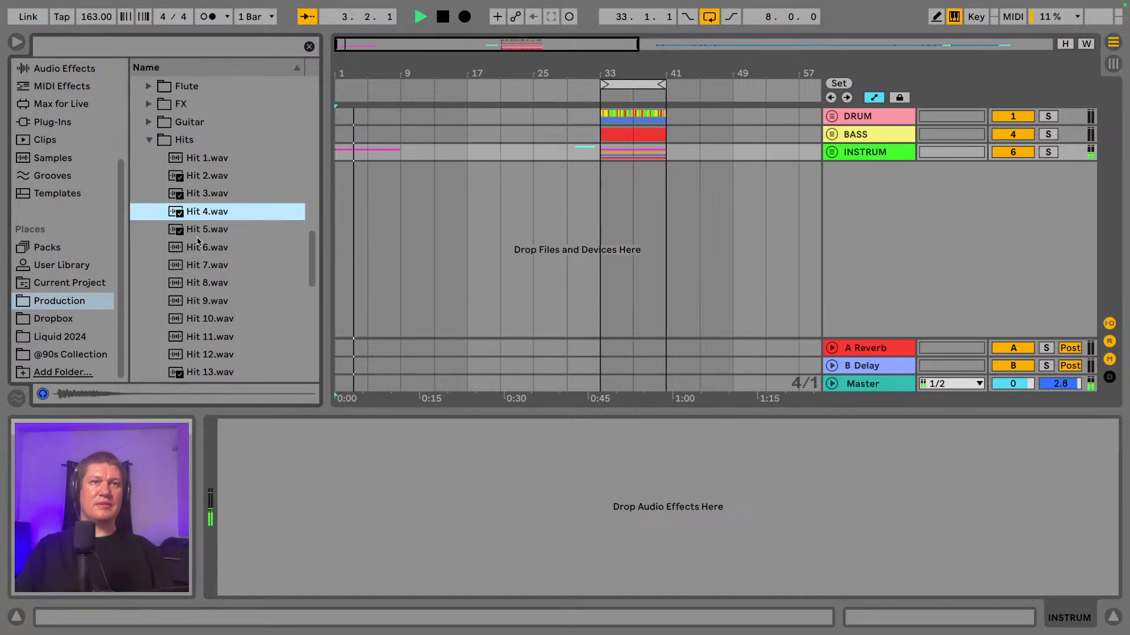
{"action": "left_click", "coordinate": [214, 284]}
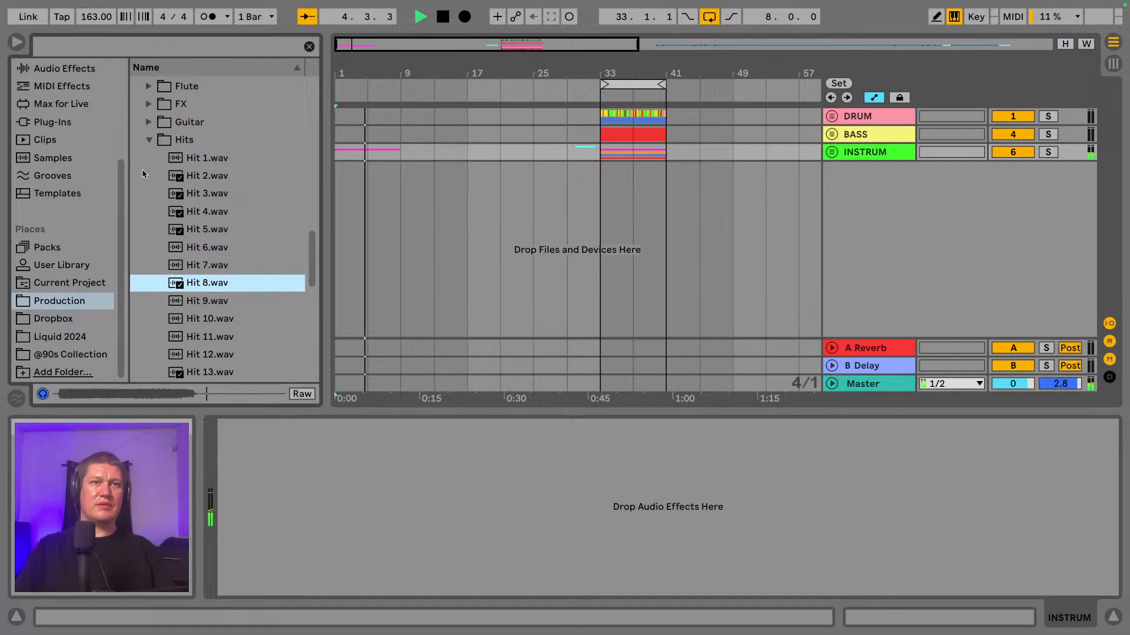
- Stop playback, collapse the Hits folder and expand the FX folder to view its samples
{"action": "left_click", "coordinate": [148, 140]}
{"action": "key", "text": "space"}
{"action": "left_click", "coordinate": [148, 105]}
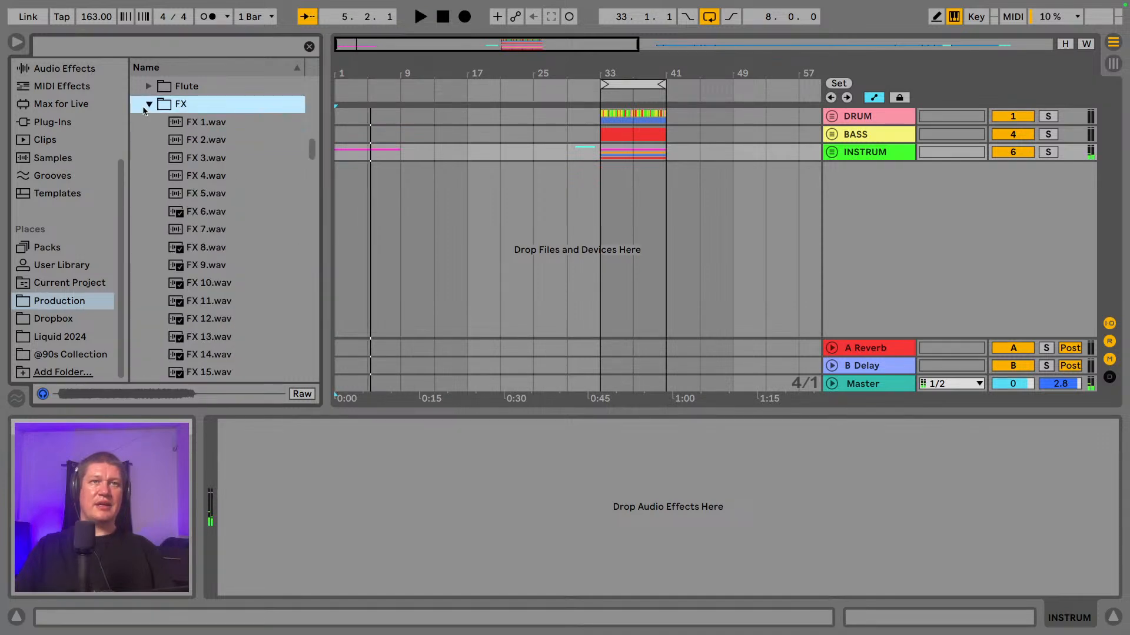
{"action": "scroll", "coordinate": [227, 148], "scroll_direction": "down", "scroll_amount": 2}
{"action": "key", "text": "space"}
{"action": "key", "text": "space"}
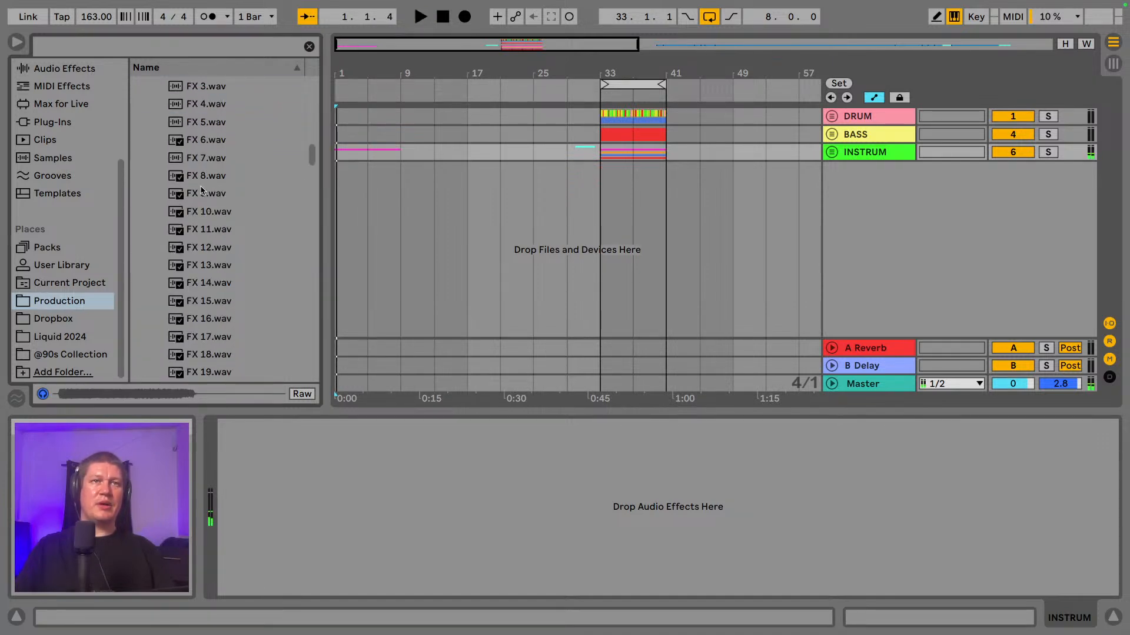
{"action": "scroll", "coordinate": [224, 153], "scroll_direction": "up", "scroll_amount": 5}
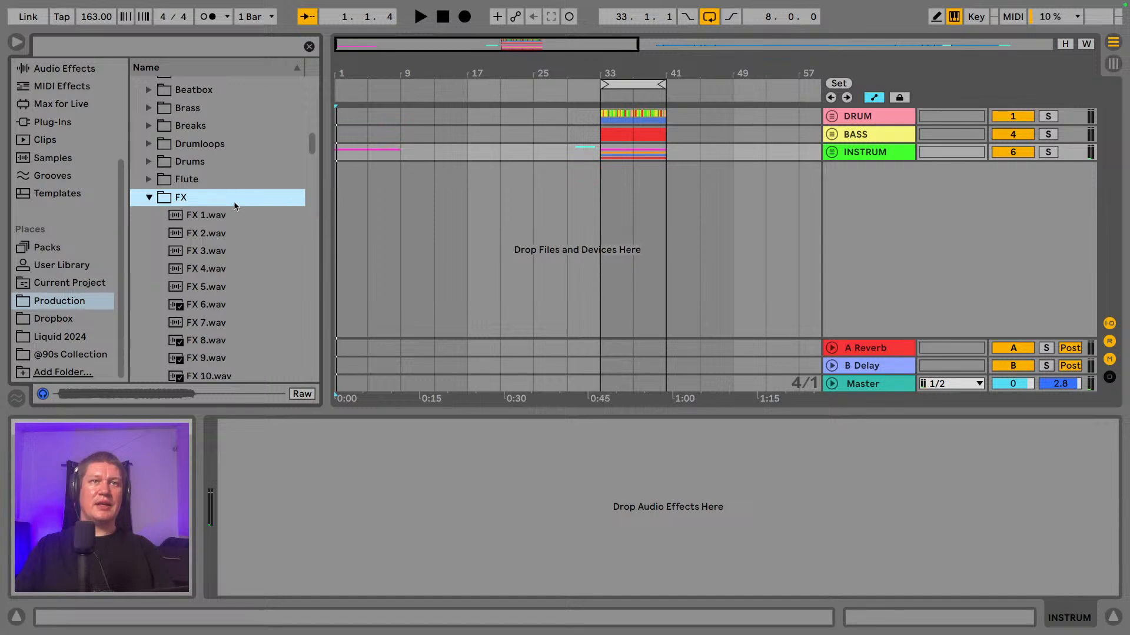
{"action": "scroll", "coordinate": [234, 206], "scroll_direction": "down", "scroll_amount": 2}
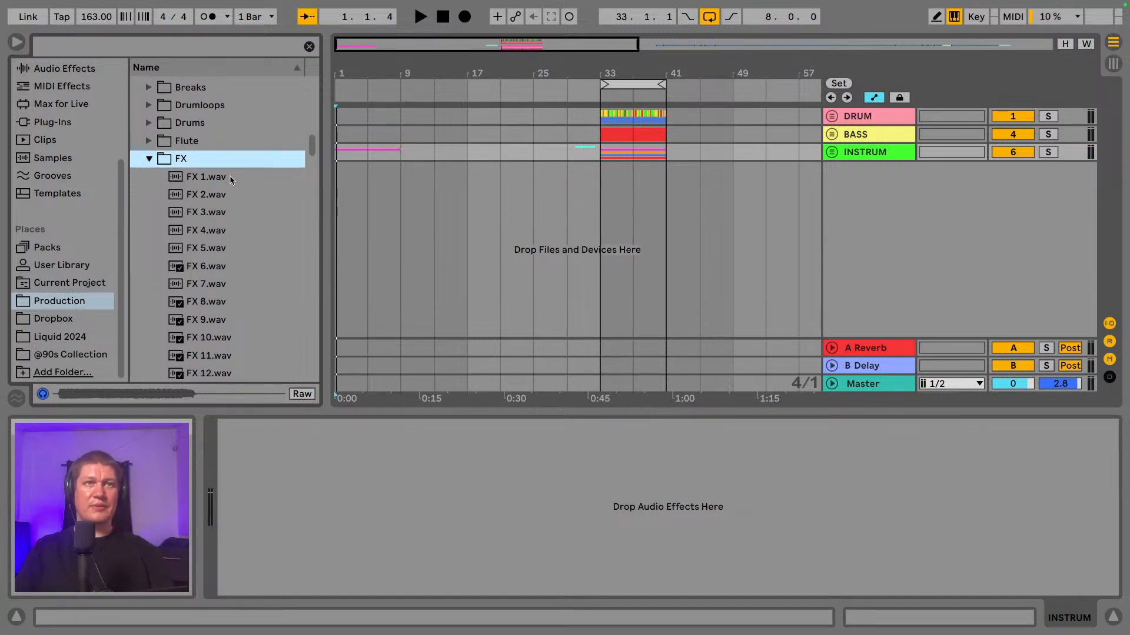
- Audition the FX samples one after another from FX 1 to FX 16
{"action": "key", "text": "Down"}
{"action": "key", "text": "Down"}
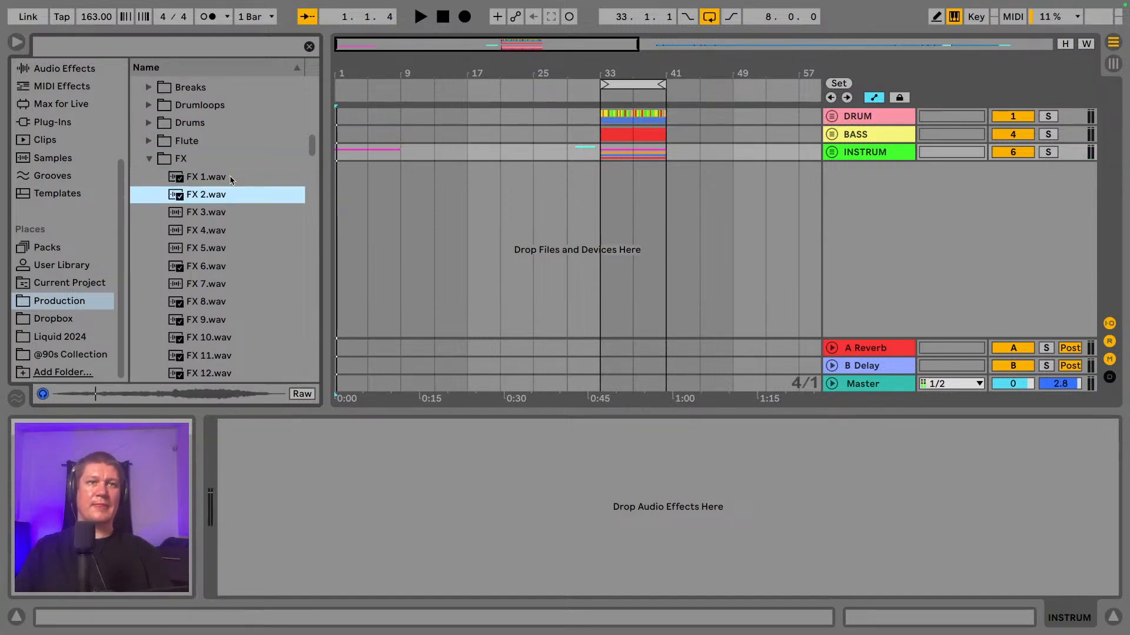
{"action": "key", "text": "Down"}
{"action": "key", "text": "Down"}
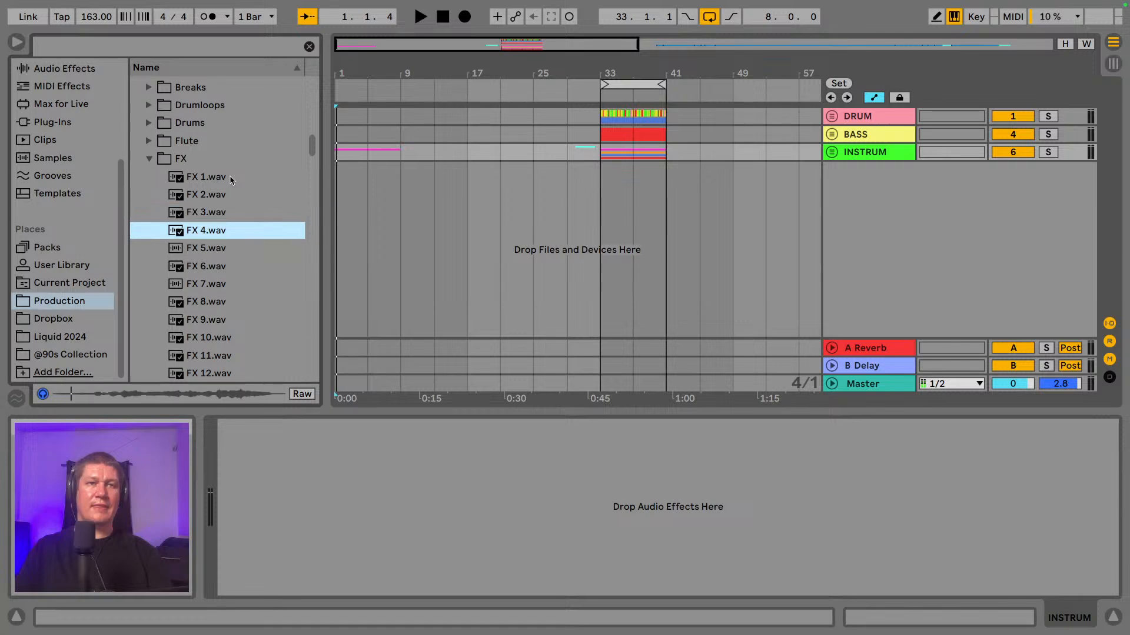
{"action": "key", "text": "Down"}
{"action": "key", "text": "Down"}
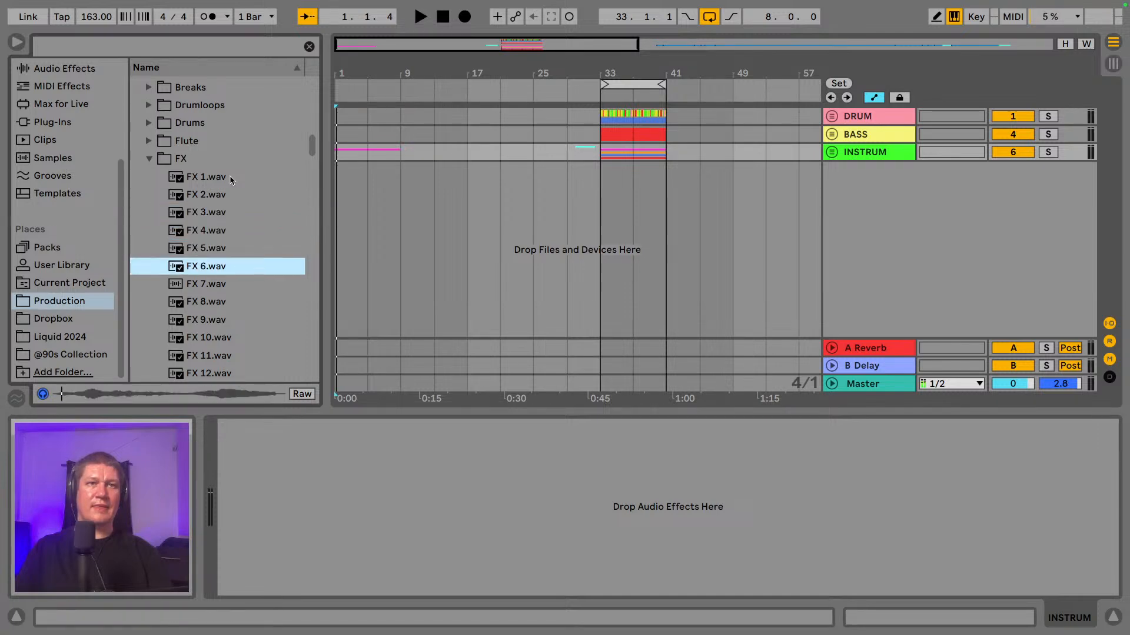
{"action": "key", "text": "Down"}
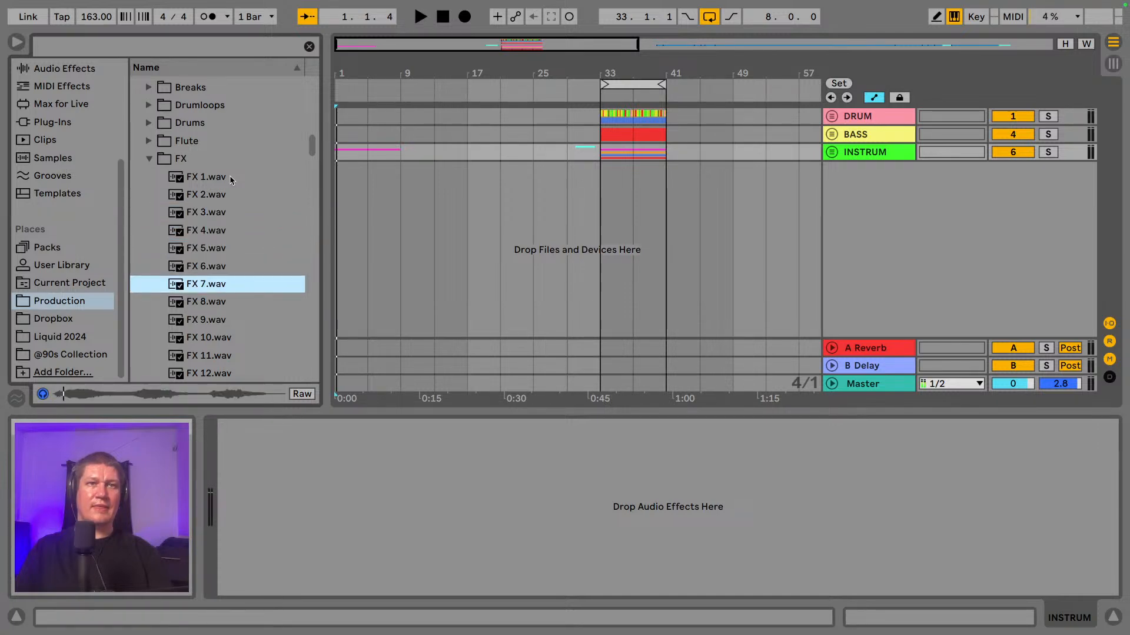
{"action": "key", "text": "Down"}
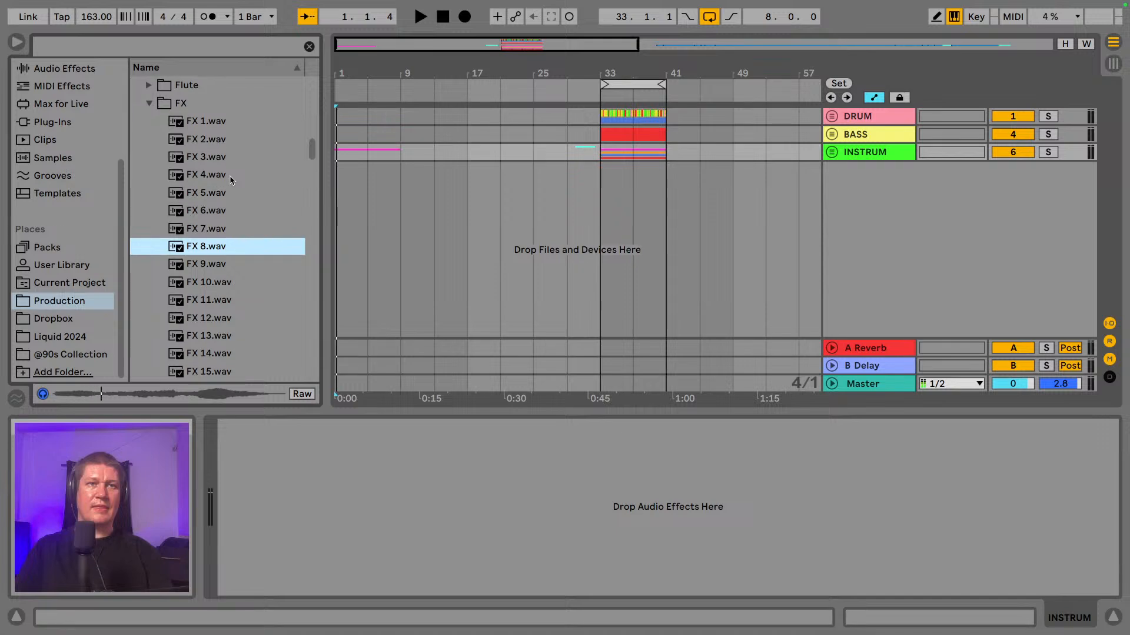
{"action": "key", "text": "Down"}
{"action": "key", "text": "Down"}
{"action": "key", "text": "Down"}
{"action": "key", "text": "Down"}
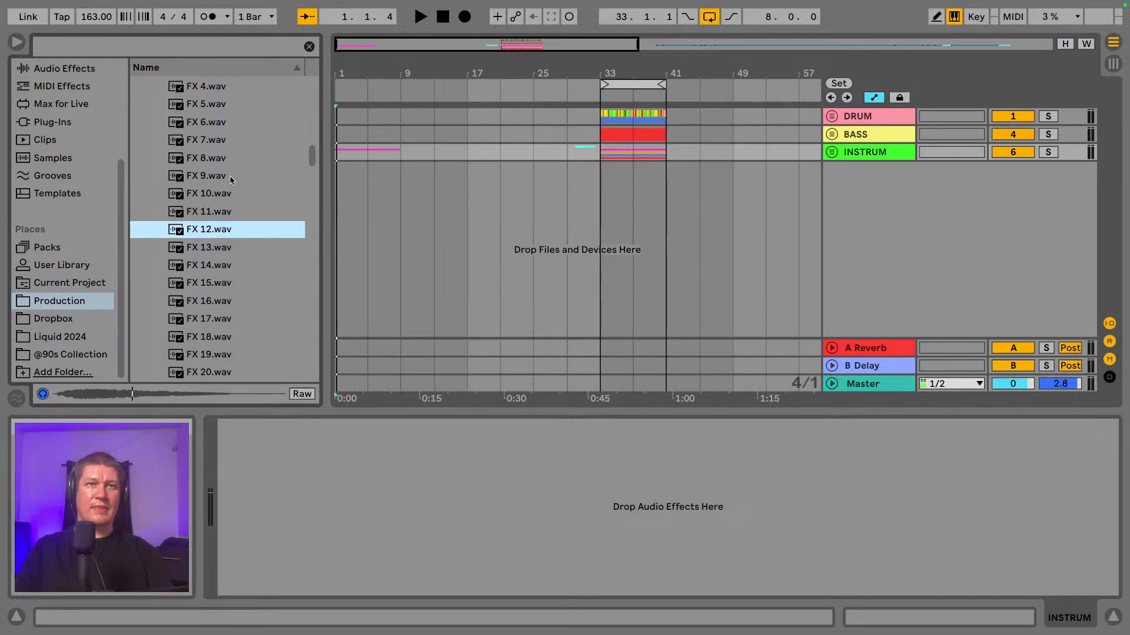
{"action": "key", "text": "Down"}
{"action": "key", "text": "Down"}
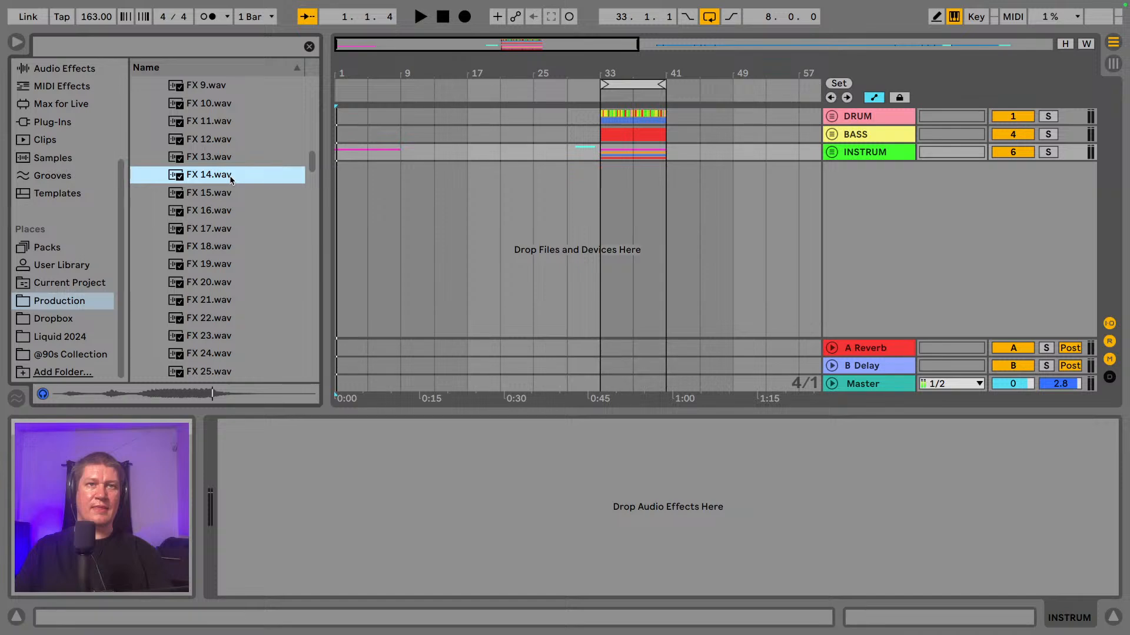
{"action": "key", "text": "Down"}
{"action": "key", "text": "Down"}
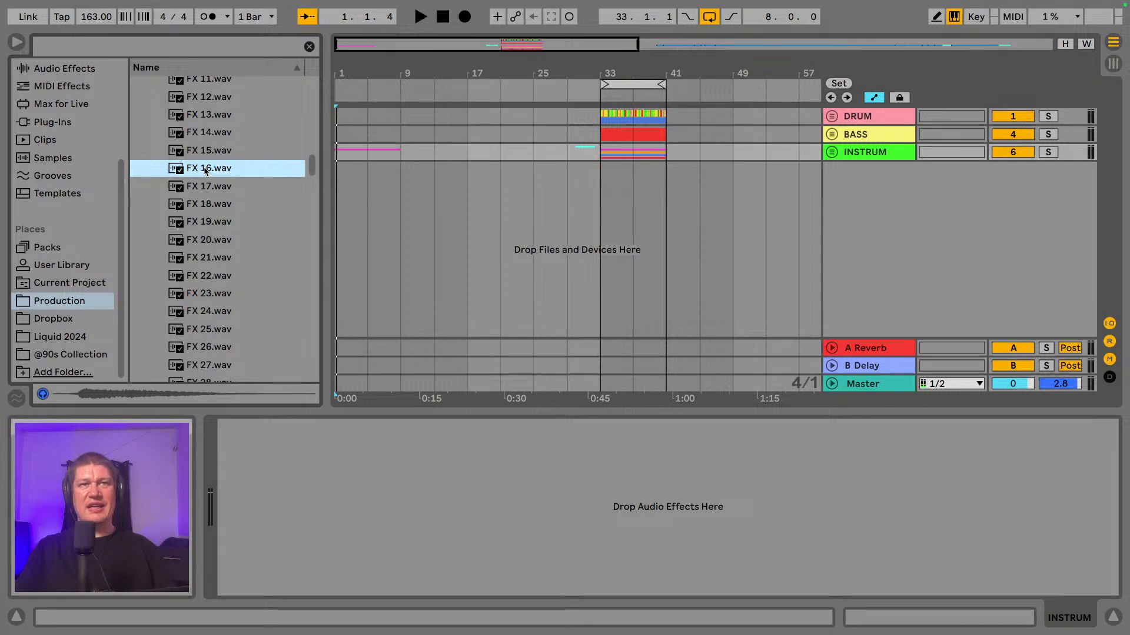
- Continue auditioning the FX samples from FX 18 to FX 20
{"action": "scroll", "coordinate": [223, 169], "scroll_direction": "down", "scroll_amount": 1}
{"action": "left_click", "coordinate": [213, 171]}
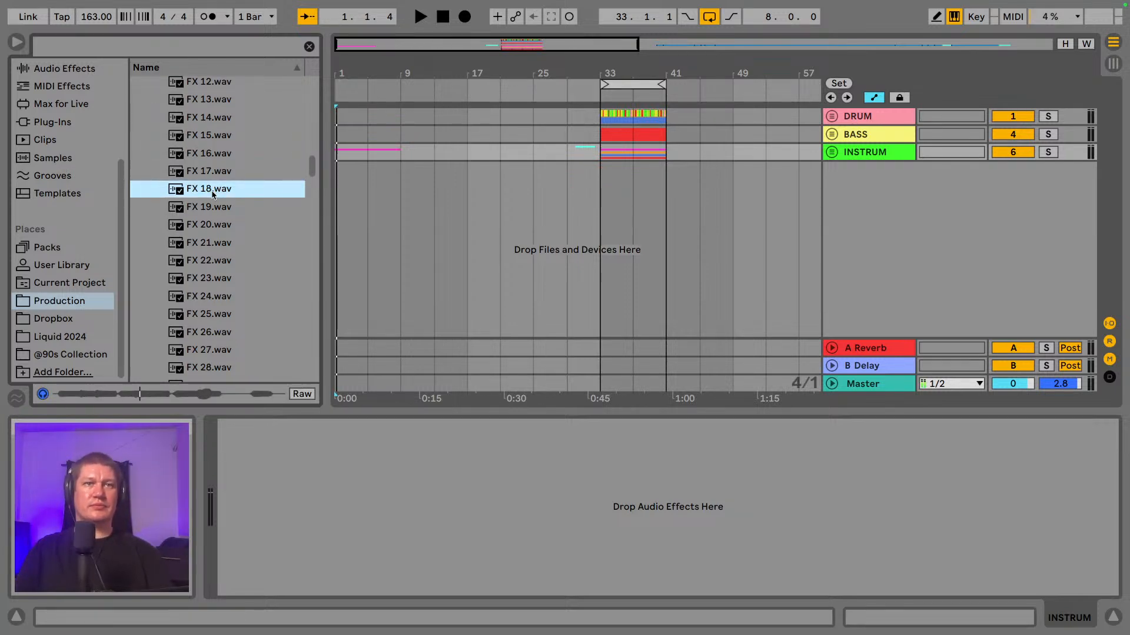
{"action": "key", "text": "Down"}
{"action": "key", "text": "Down"}
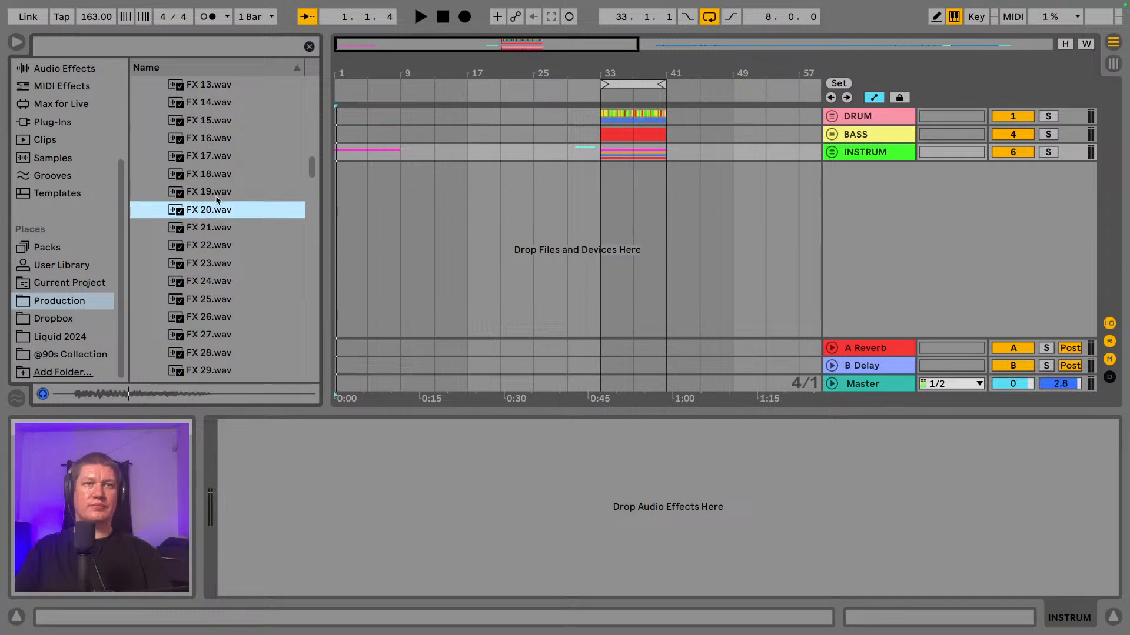
- Play the pad intro briefly from bar 1 and audition FX 20 again for comparison
{"action": "left_click", "coordinate": [345, 194]}
{"action": "key", "text": "space"}
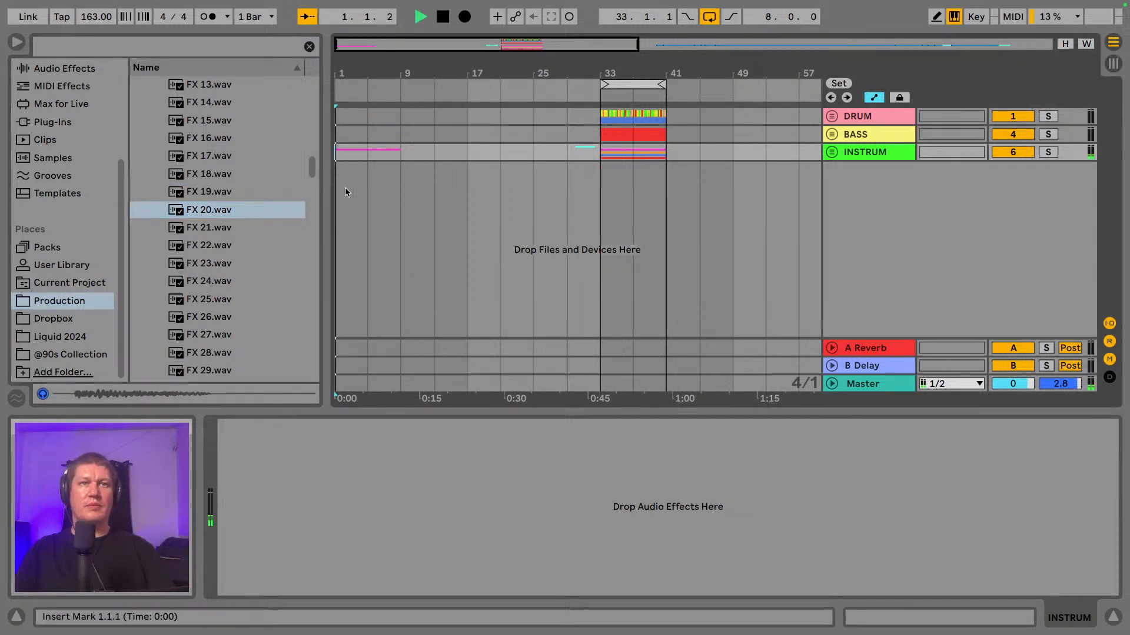
{"action": "key", "text": "space"}
{"action": "left_click", "coordinate": [213, 213]}
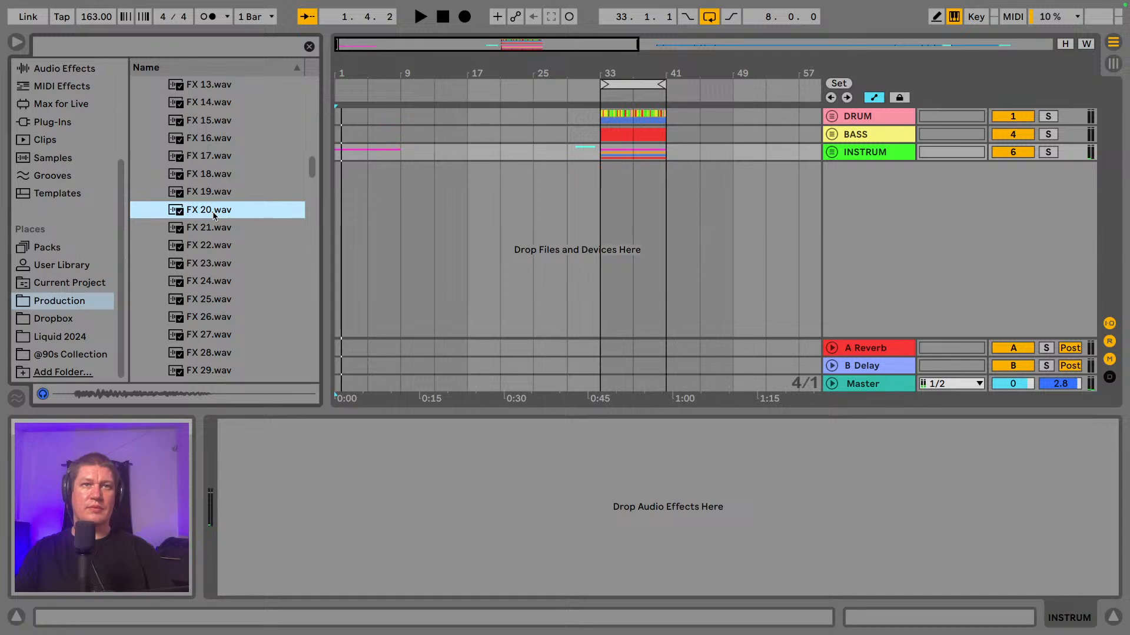
- Look further through the FX sample list and audition FX 21
{"action": "scroll", "coordinate": [210, 211], "scroll_direction": "down", "scroll_amount": 3}
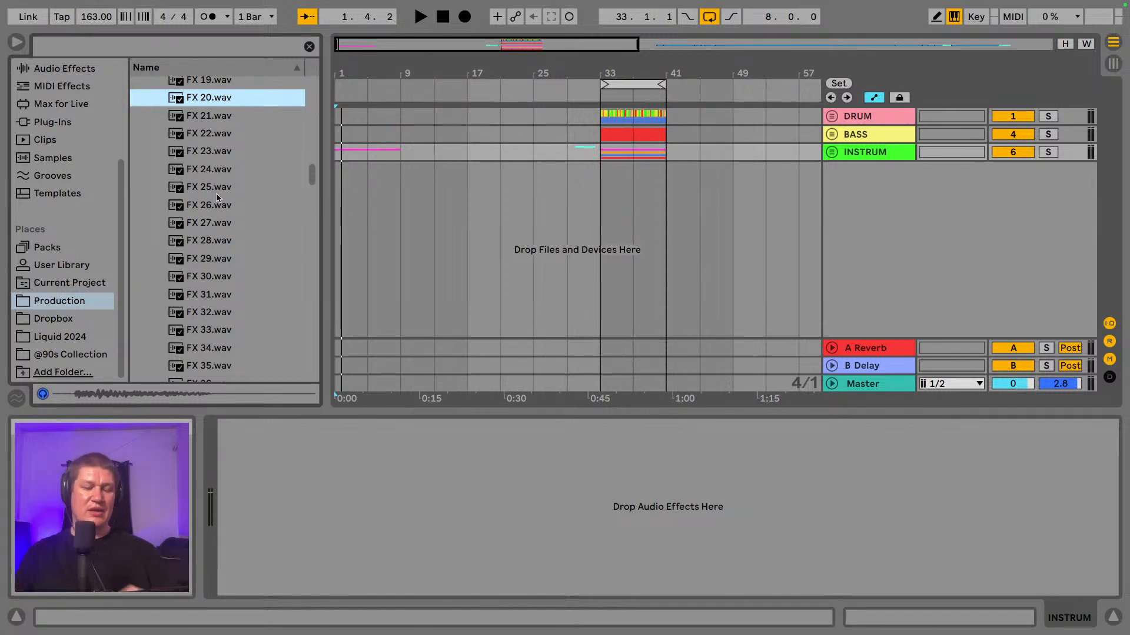
{"action": "scroll", "coordinate": [212, 169], "scroll_direction": "up", "scroll_amount": 5}
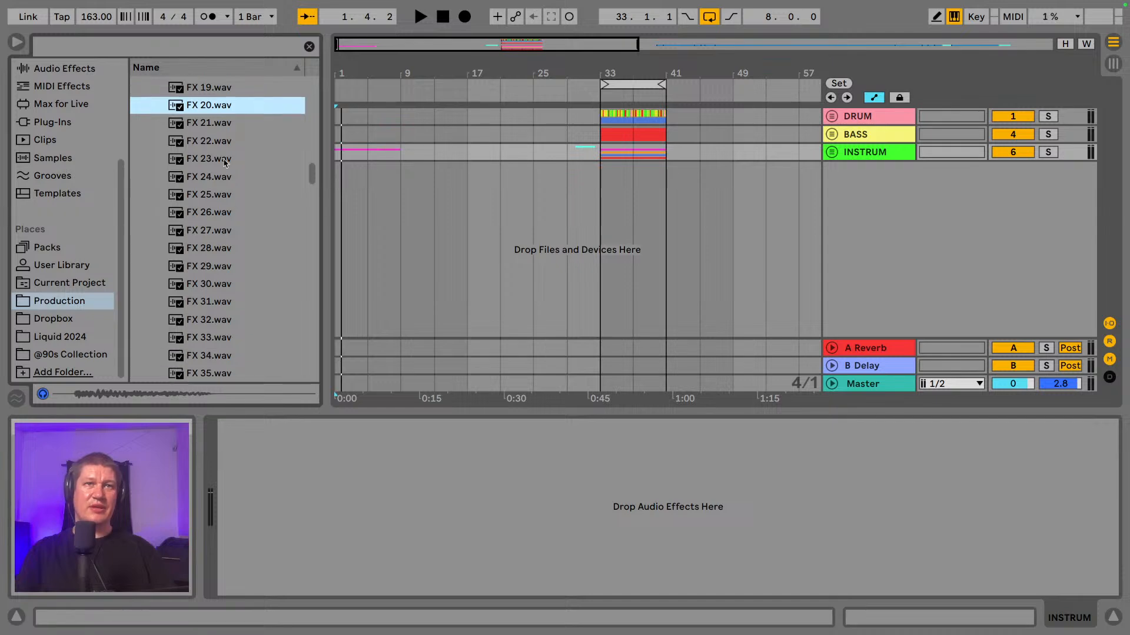
{"action": "scroll", "coordinate": [212, 170], "scroll_direction": "up", "scroll_amount": 4}
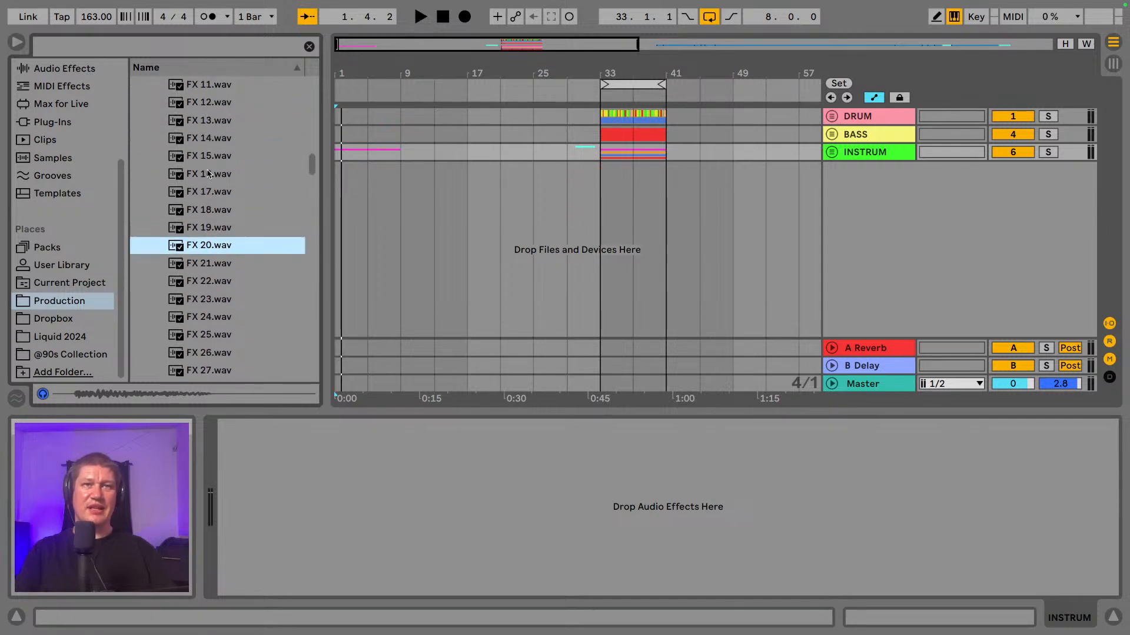
{"action": "left_click", "coordinate": [223, 266]}
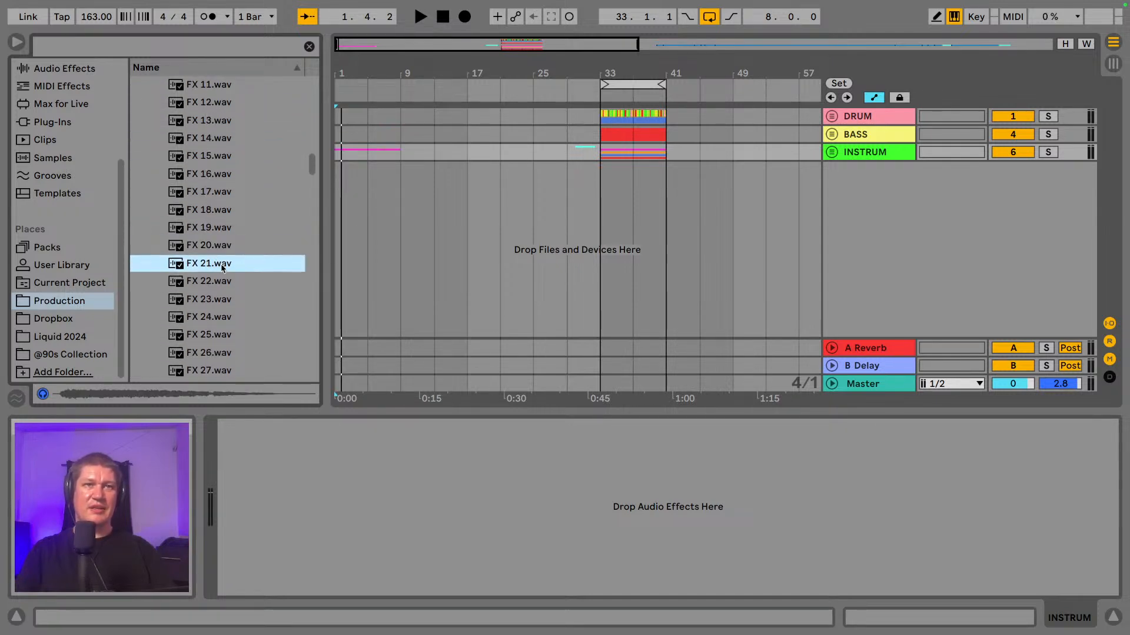
- Collapse the FX folder and look over the other sample folders in Production
{"action": "left_click", "coordinate": [96, 303]}
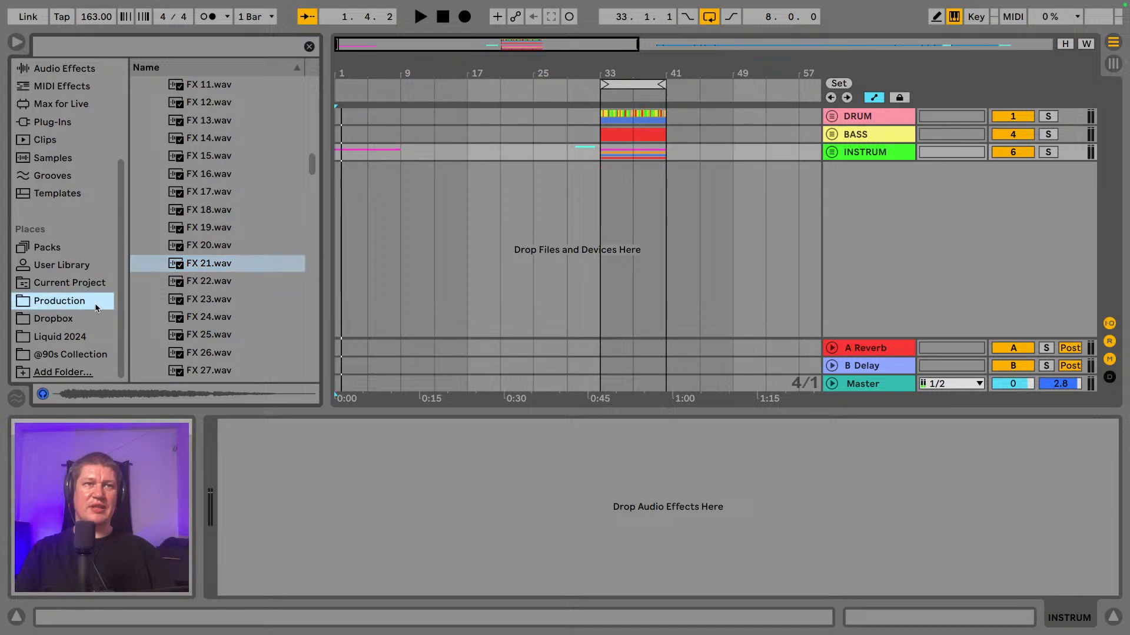
{"action": "scroll", "coordinate": [194, 238], "scroll_direction": "up", "scroll_amount": 20}
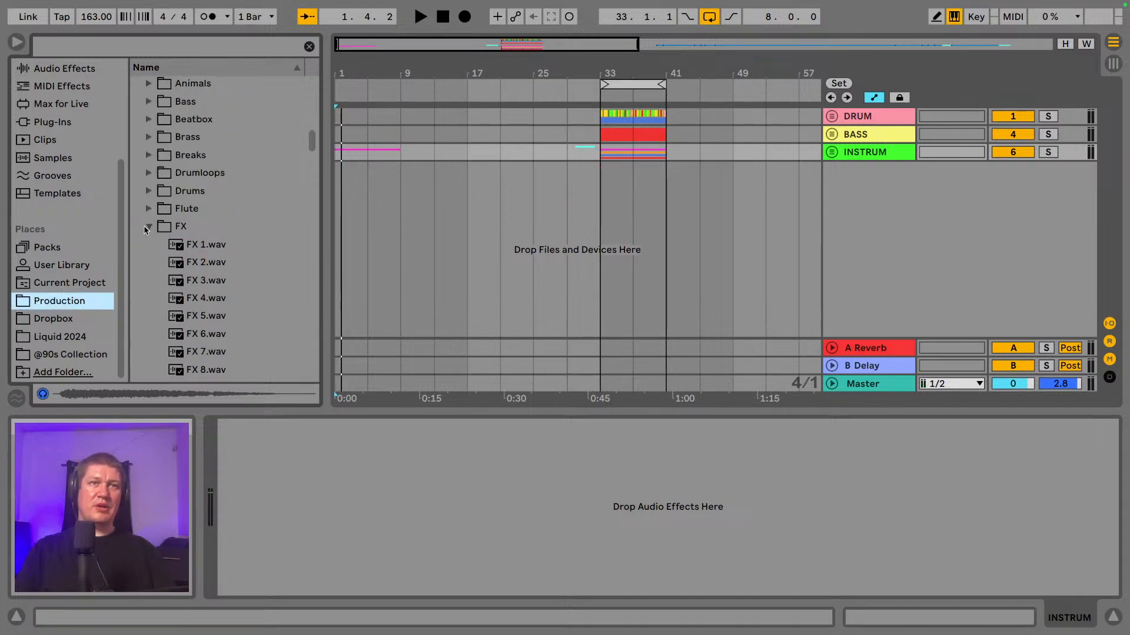
{"action": "left_click", "coordinate": [148, 227]}
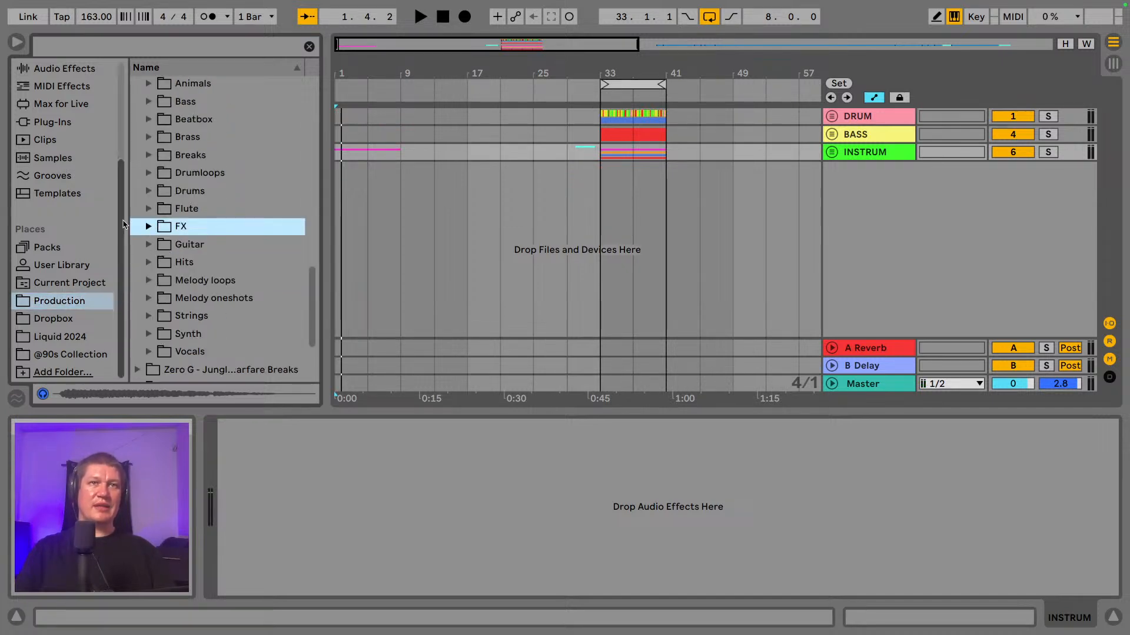
{"action": "scroll", "coordinate": [245, 182], "scroll_direction": "down", "scroll_amount": 2}
{"action": "scroll", "coordinate": [238, 193], "scroll_direction": "down", "scroll_amount": 1}
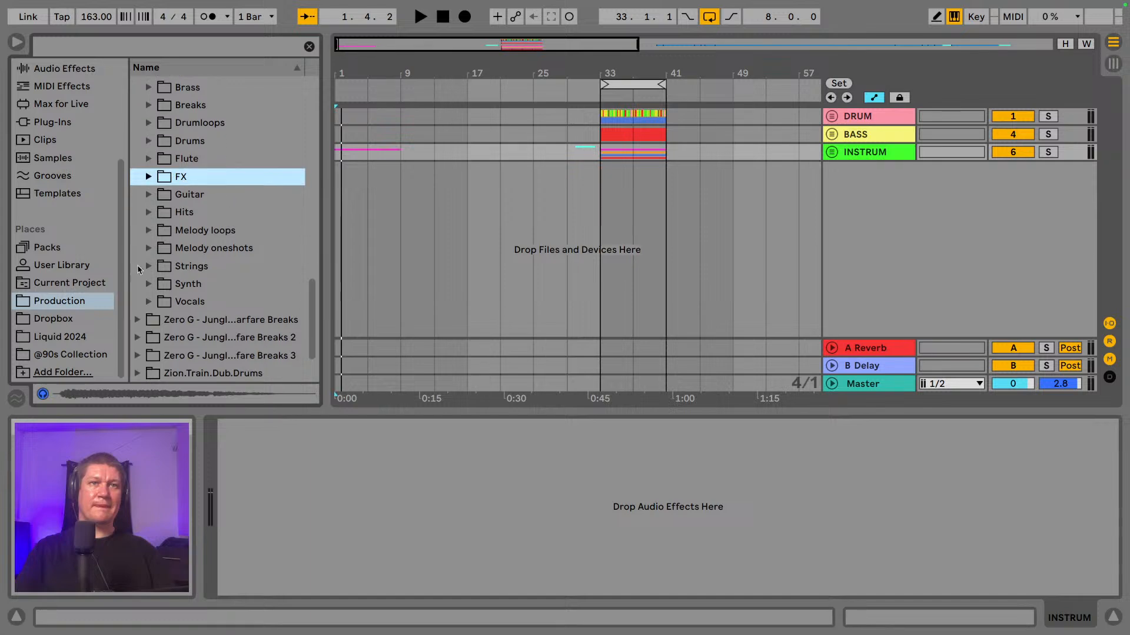
- Widen the browser, inspect the Drums folder of the Session Drums Multimic pack, and return to the Production folder
{"action": "left_click", "coordinate": [61, 251]}
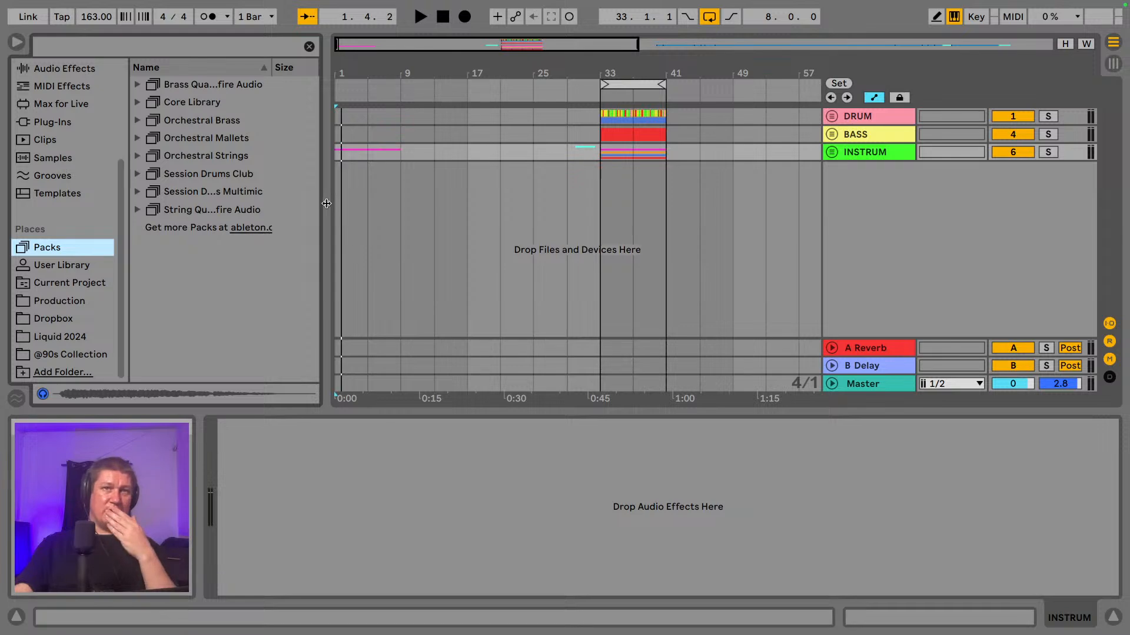
{"action": "left_click_drag", "start_coordinate": [326, 203], "coordinate": [341, 204]}
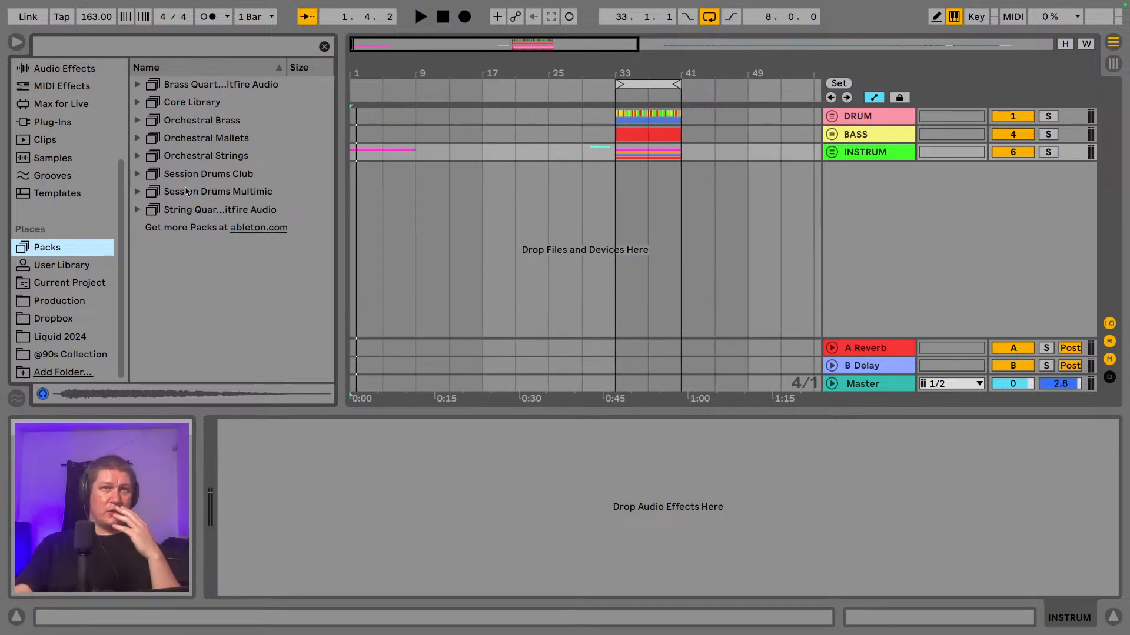
{"action": "left_click", "coordinate": [138, 192]}
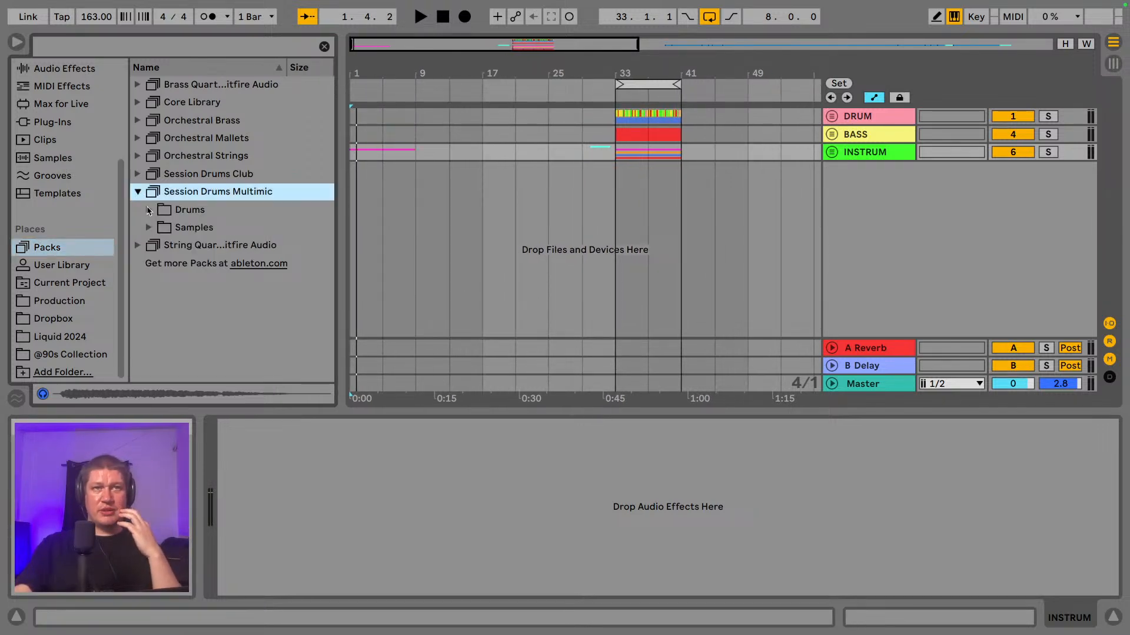
{"action": "left_click", "coordinate": [149, 210]}
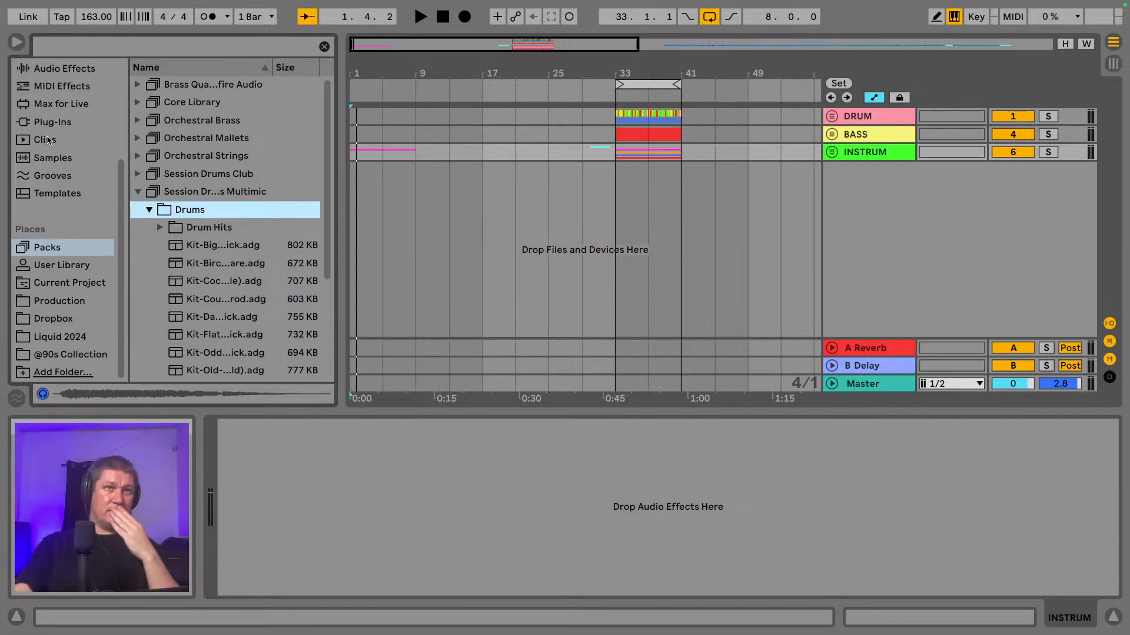
{"action": "left_click", "coordinate": [59, 301]}
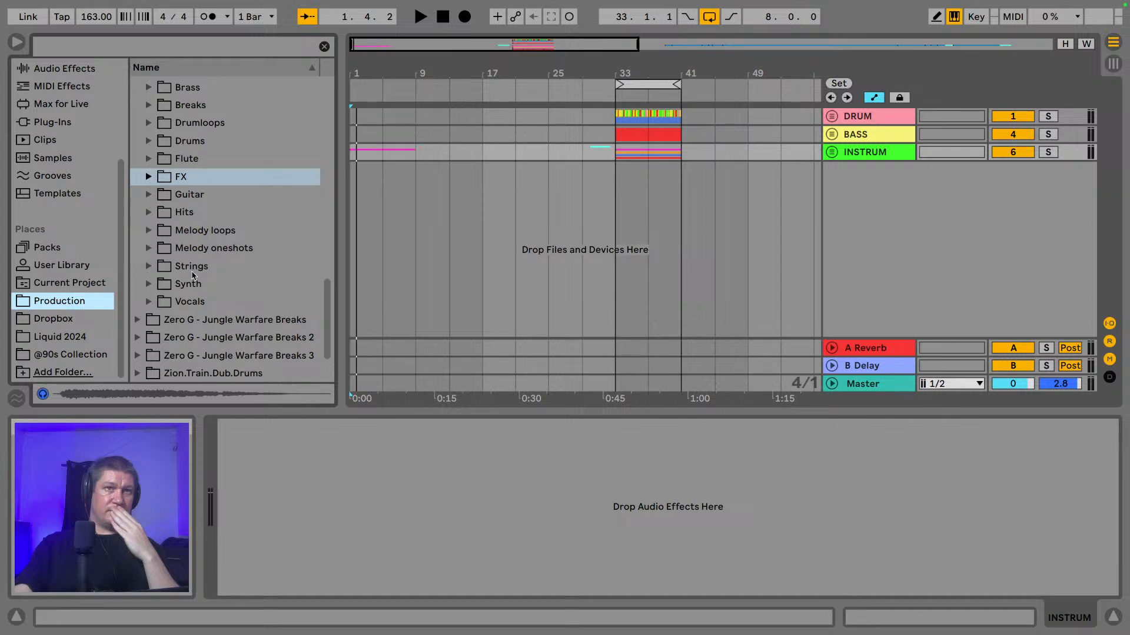
- Audition FX 15 and FX 16 from the FX sample folder, and play the pad intro from bar 1 for comparison
{"action": "left_click", "coordinate": [149, 177]}
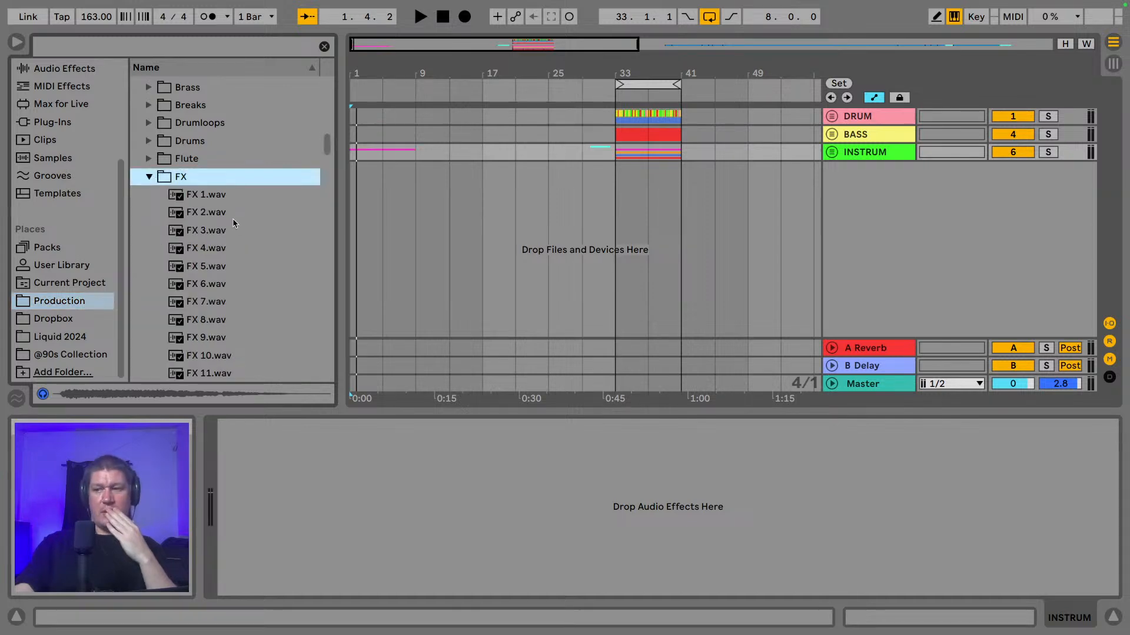
{"action": "scroll", "coordinate": [271, 224], "scroll_direction": "down", "scroll_amount": 5}
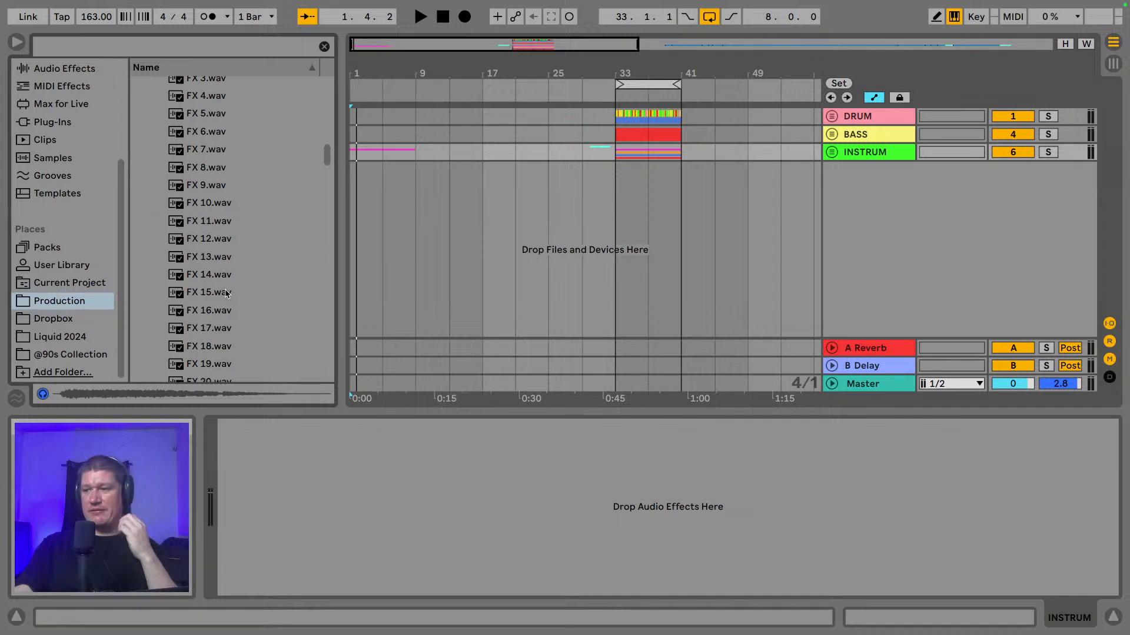
{"action": "left_click", "coordinate": [226, 294]}
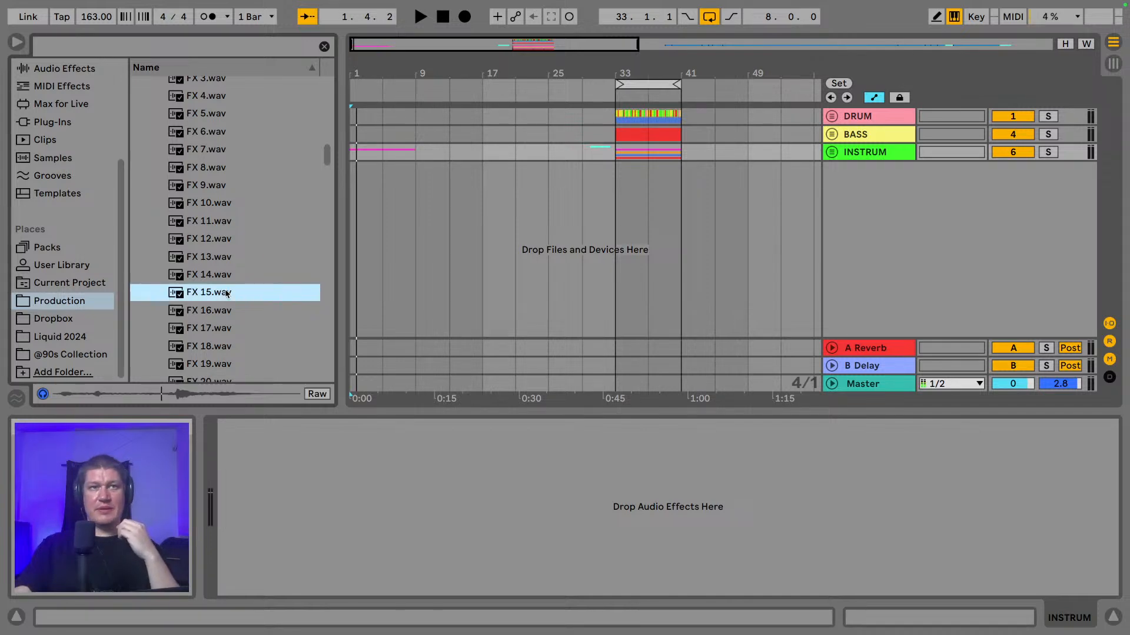
{"action": "left_click", "coordinate": [217, 315]}
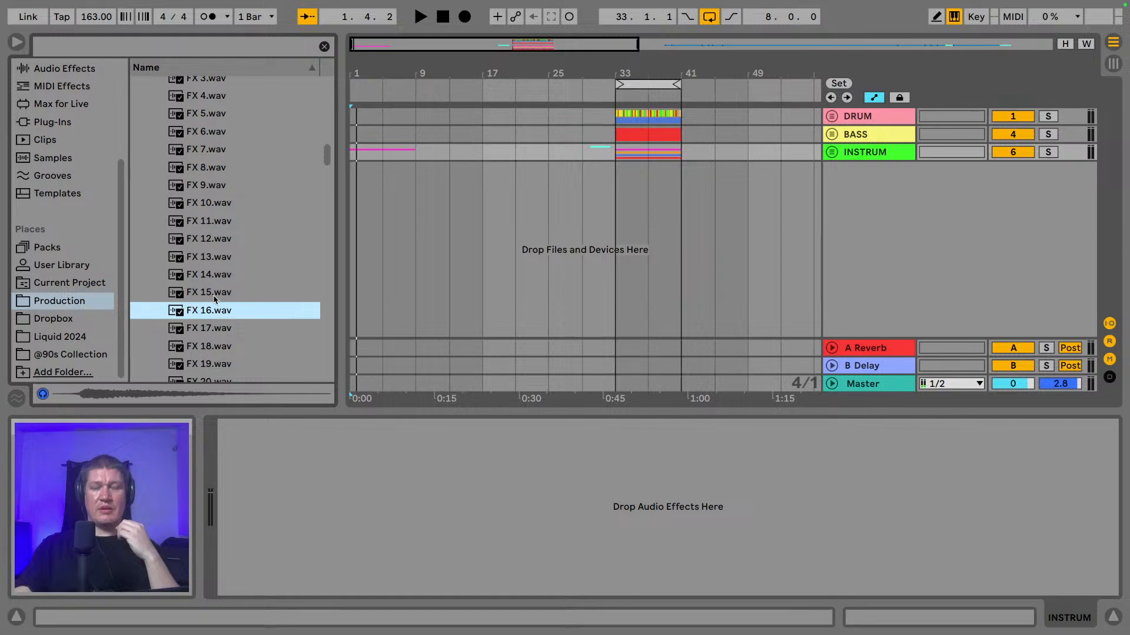
{"action": "left_click", "coordinate": [215, 297]}
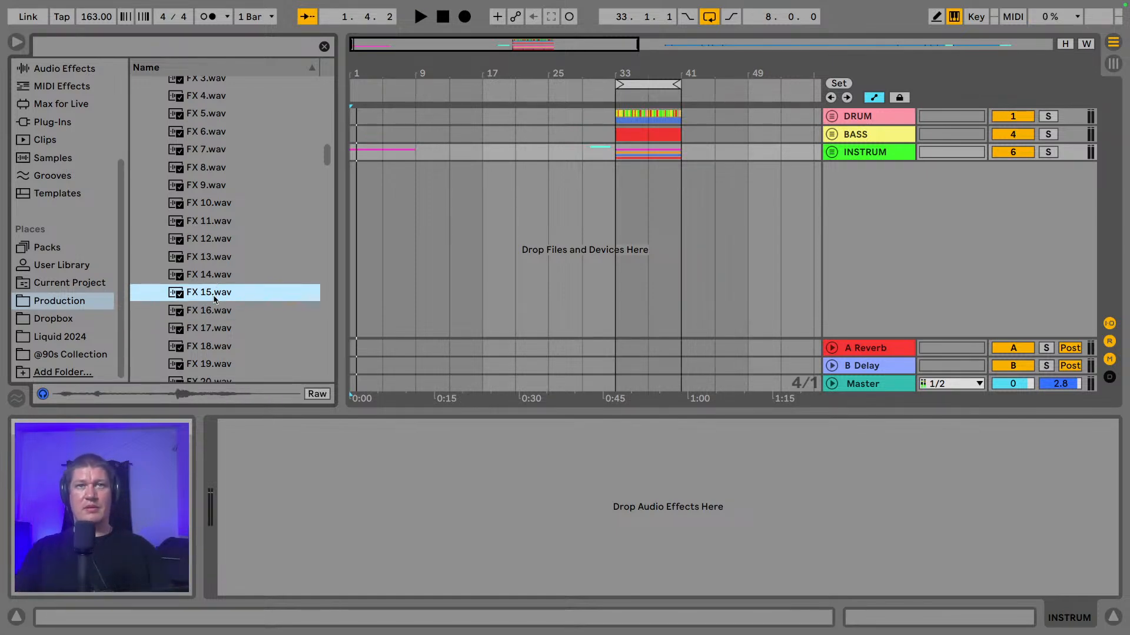
{"action": "key", "text": "space"}
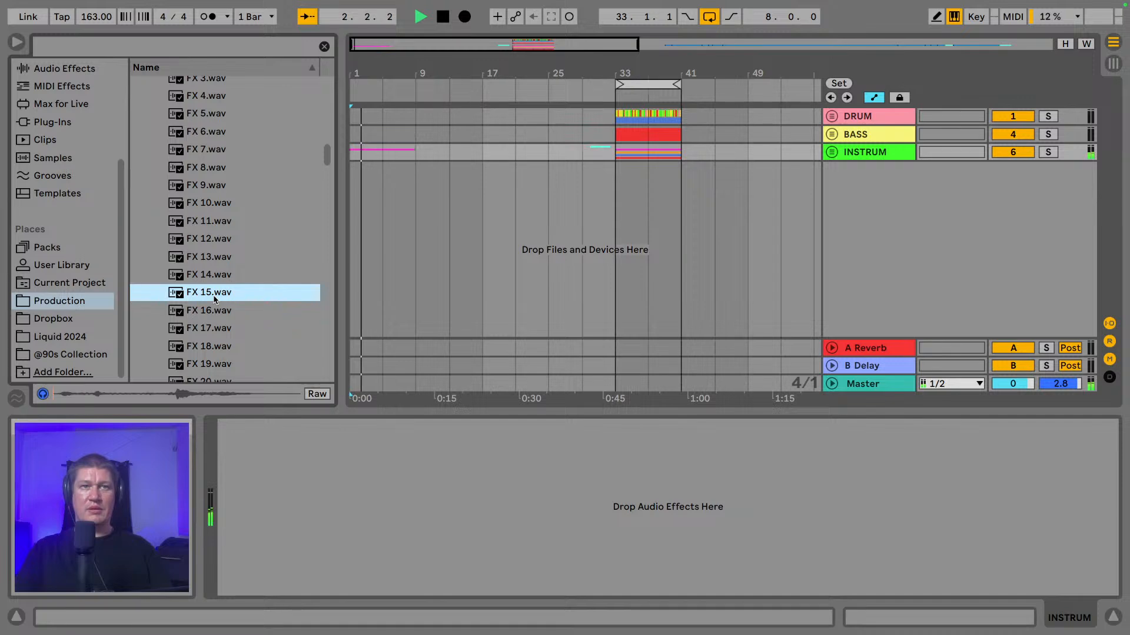
{"action": "key", "text": "space"}
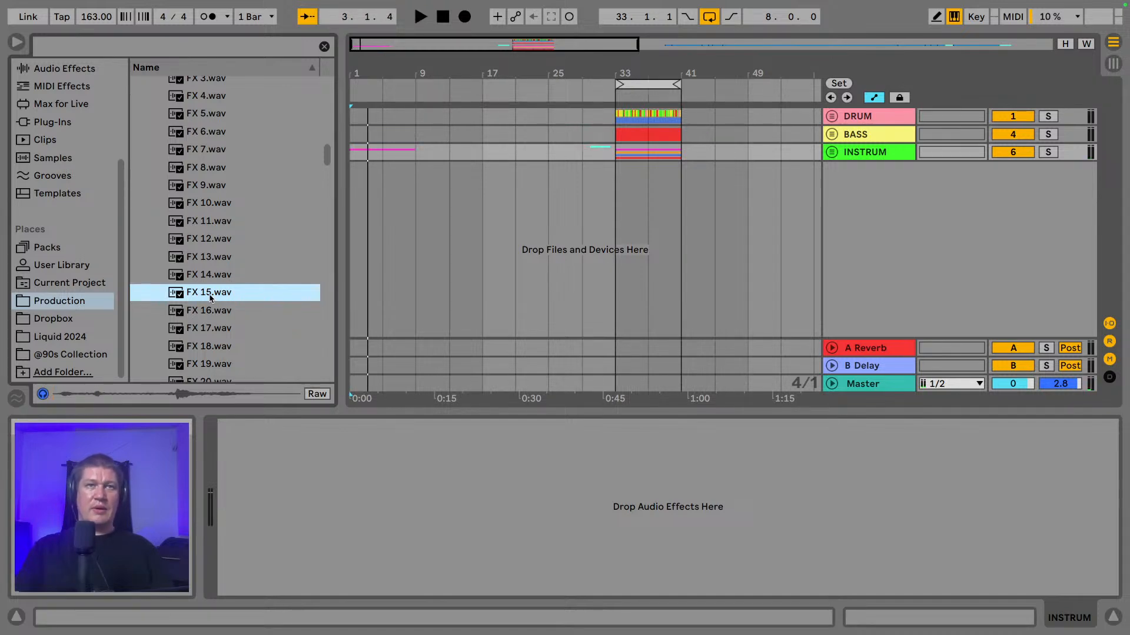
- Place the FX 15 sample at bar 1 on a new audio track and trim its end to about 0.36 s
{"action": "left_click_drag", "start_coordinate": [210, 297], "coordinate": [356, 202]}
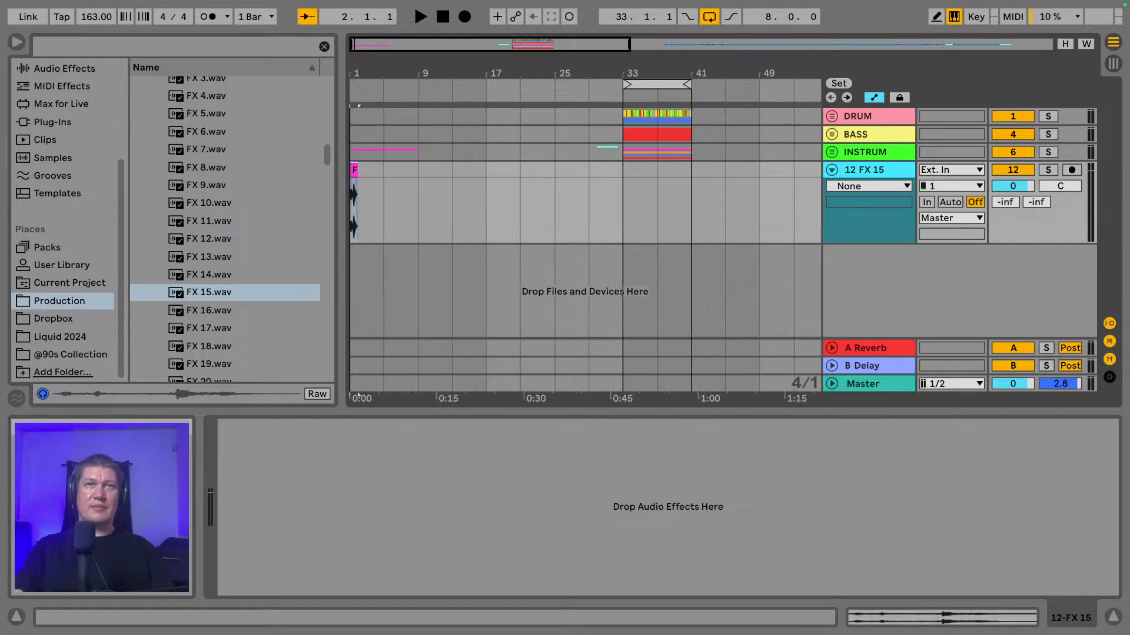
{"action": "key", "text": "z"}
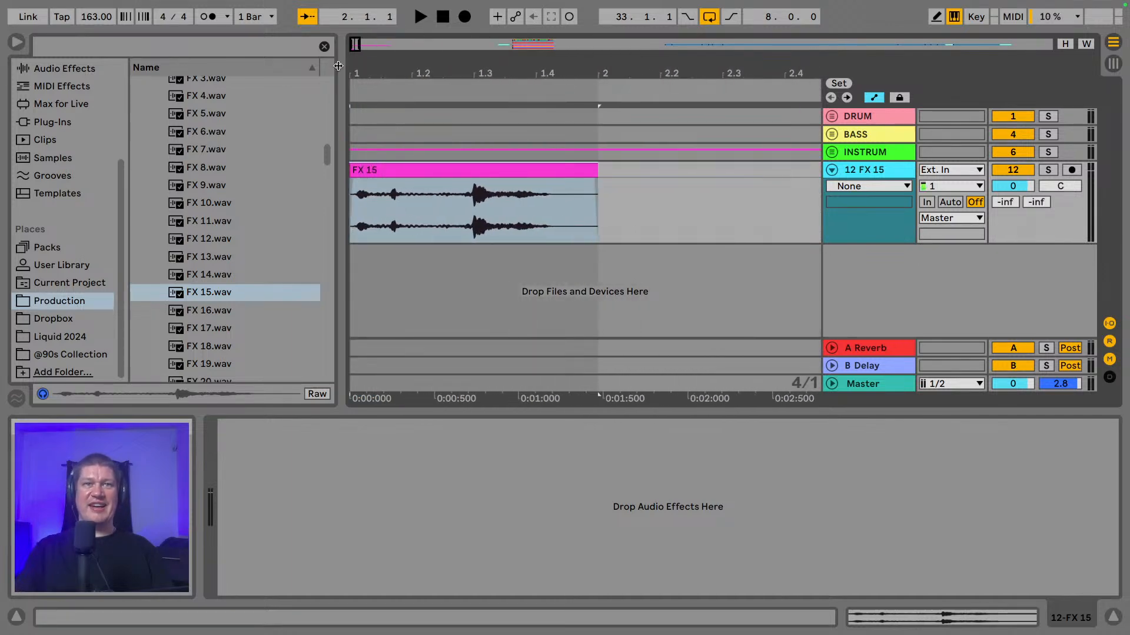
{"action": "left_click_drag", "start_coordinate": [592, 164], "coordinate": [408, 184]}
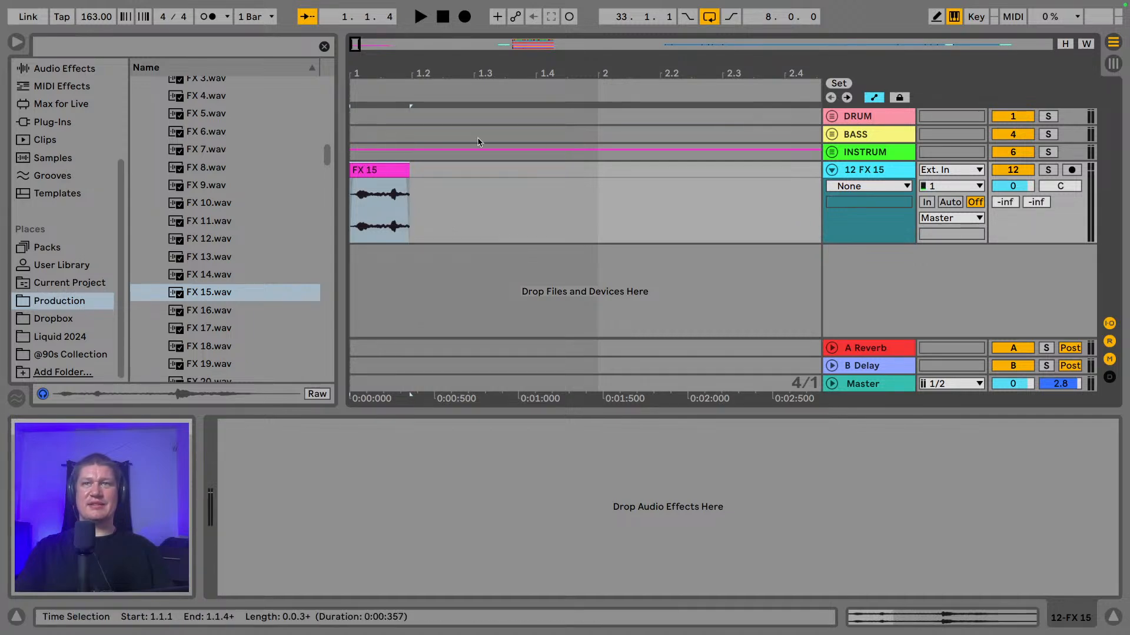
- Solo the FX 15 track, play the trimmed clip, and add a Delay audio effect to the track
{"action": "left_click", "coordinate": [893, 176]}
{"action": "left_click", "coordinate": [1050, 172]}
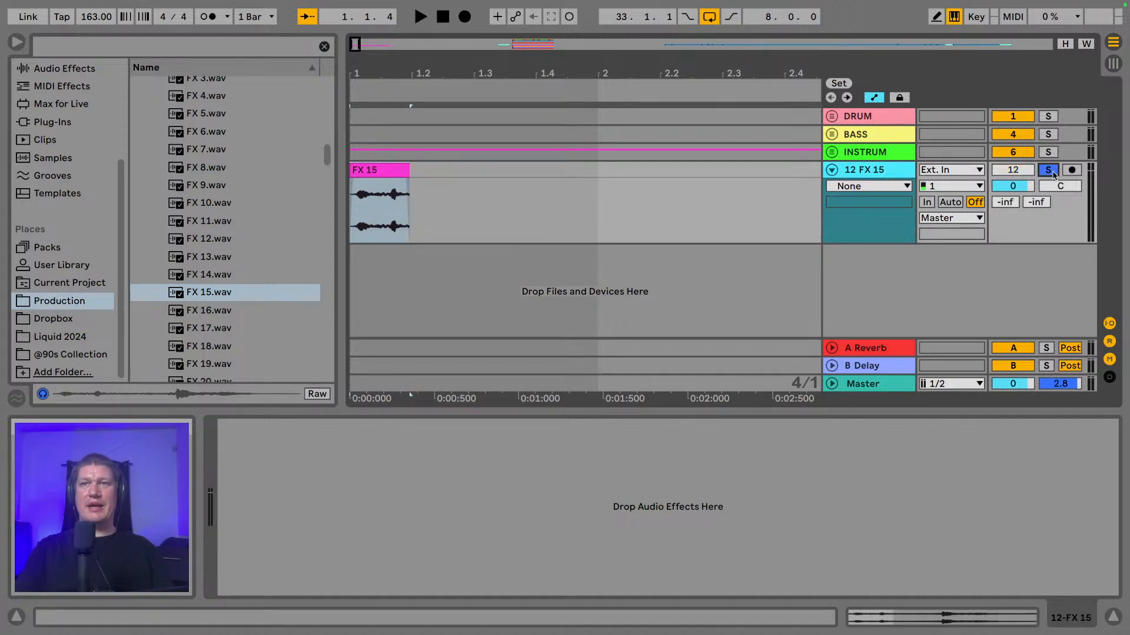
{"action": "scroll", "coordinate": [106, 165], "scroll_direction": "up", "scroll_amount": 5}
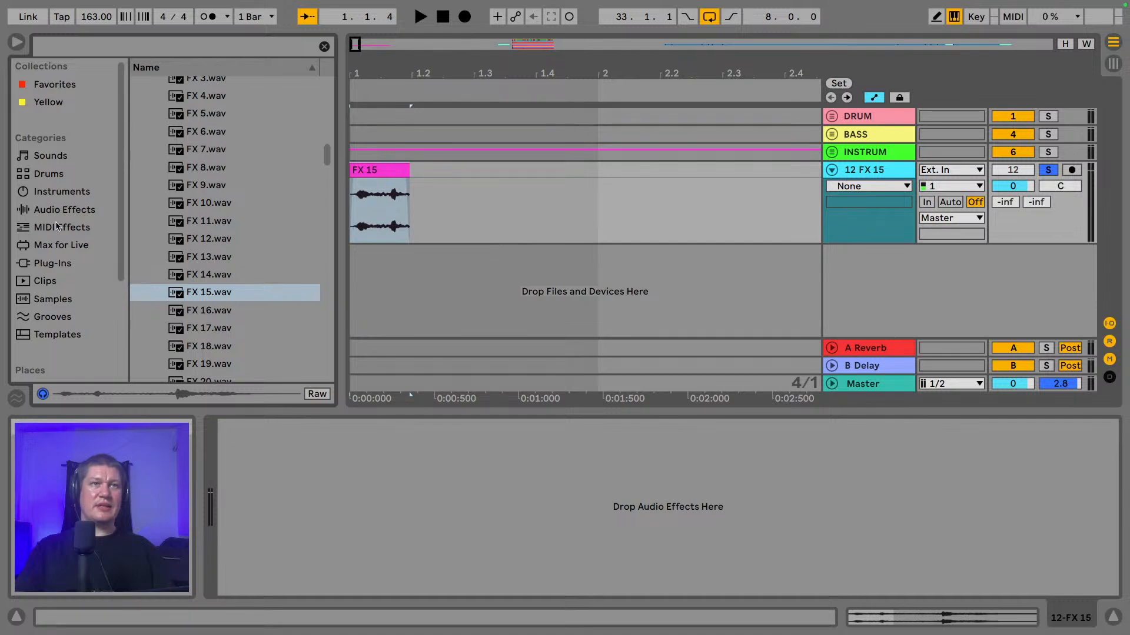
{"action": "left_click", "coordinate": [71, 213]}
{"action": "scroll", "coordinate": [176, 223], "scroll_direction": "up", "scroll_amount": 10}
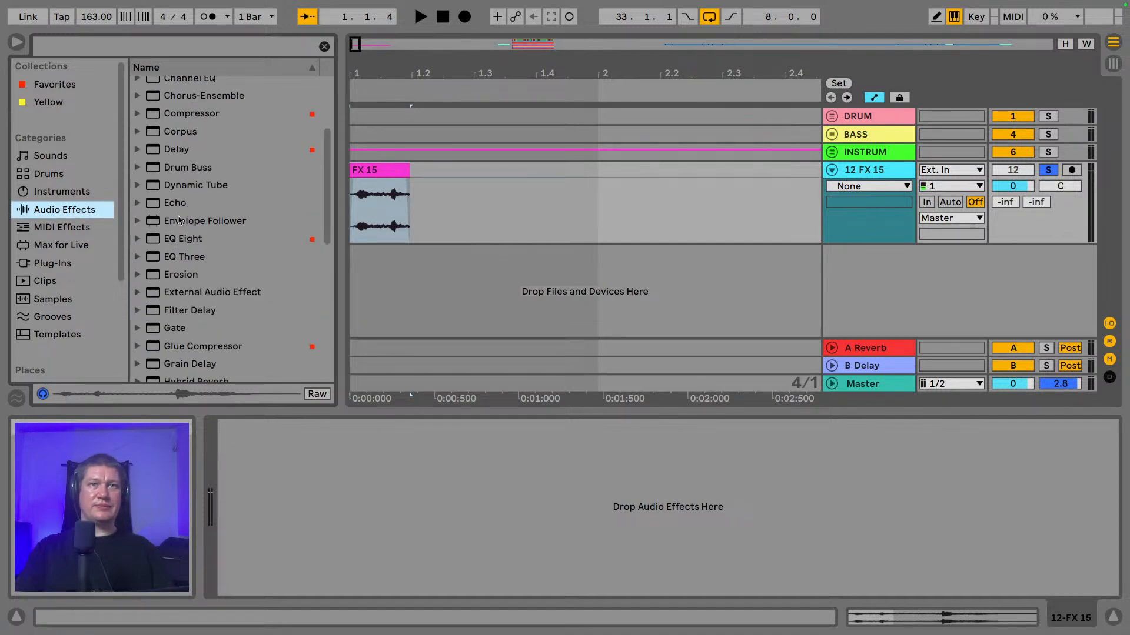
{"action": "scroll", "coordinate": [167, 246], "scroll_direction": "down", "scroll_amount": 2}
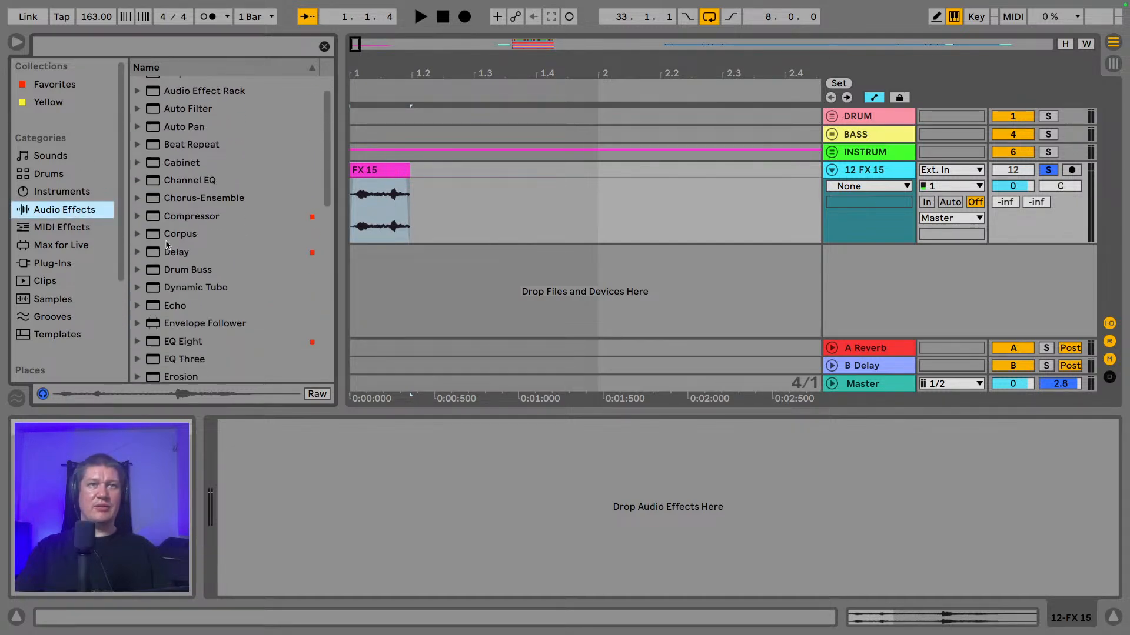
{"action": "scroll", "coordinate": [199, 271], "scroll_direction": "down", "scroll_amount": 1}
{"action": "key", "text": "space"}
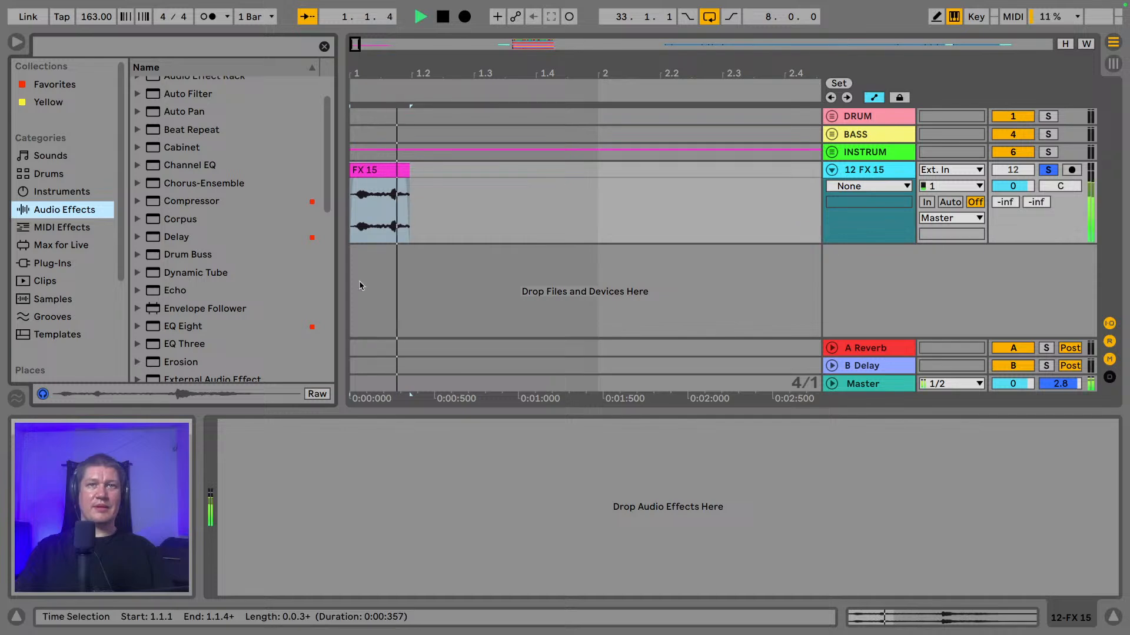
{"action": "key", "text": "space"}
{"action": "scroll", "coordinate": [207, 216], "scroll_direction": "up", "scroll_amount": 1}
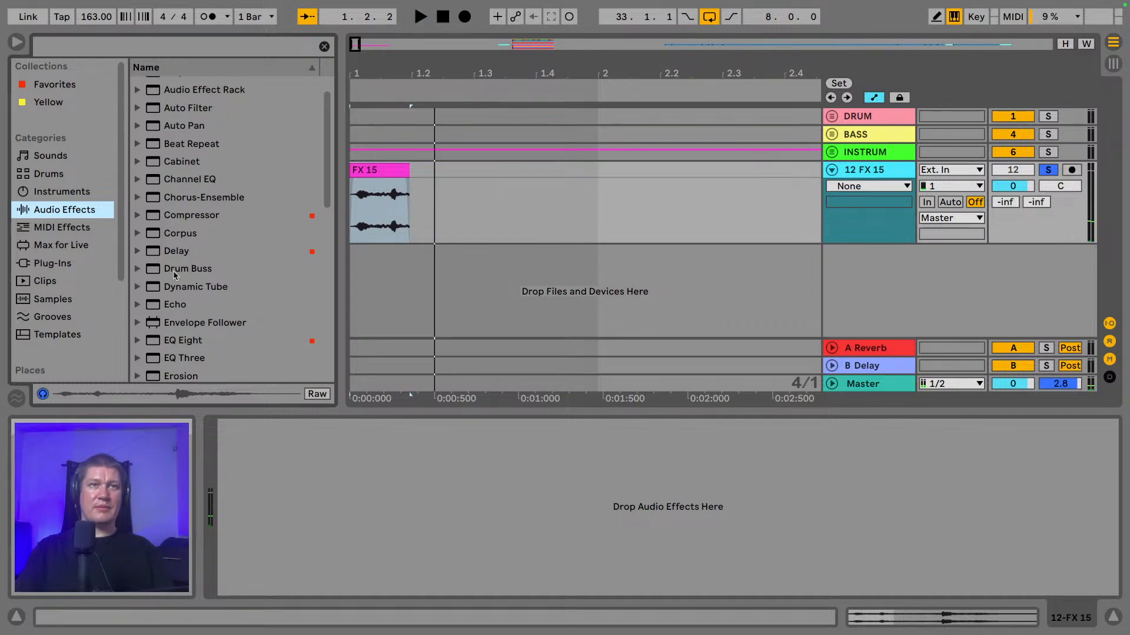
{"action": "left_click_drag", "start_coordinate": [181, 256], "coordinate": [853, 167]}
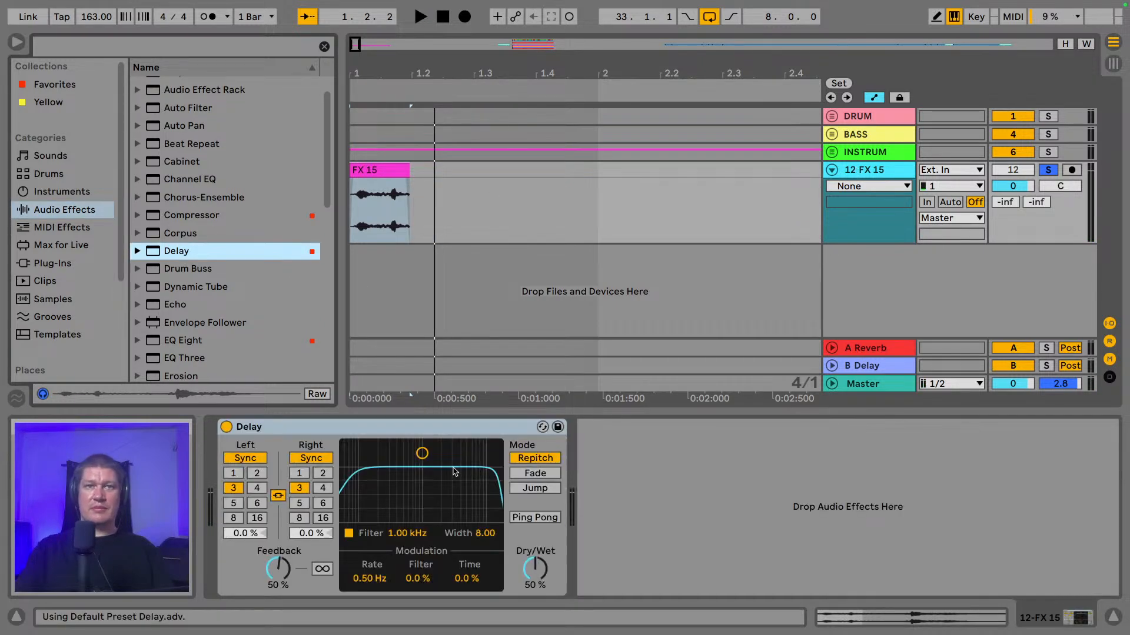
- Set the Delay's Dry/Wet to 34% and play FX 15 unsoloed with the pad intro from bar 1
{"action": "key", "text": "space"}
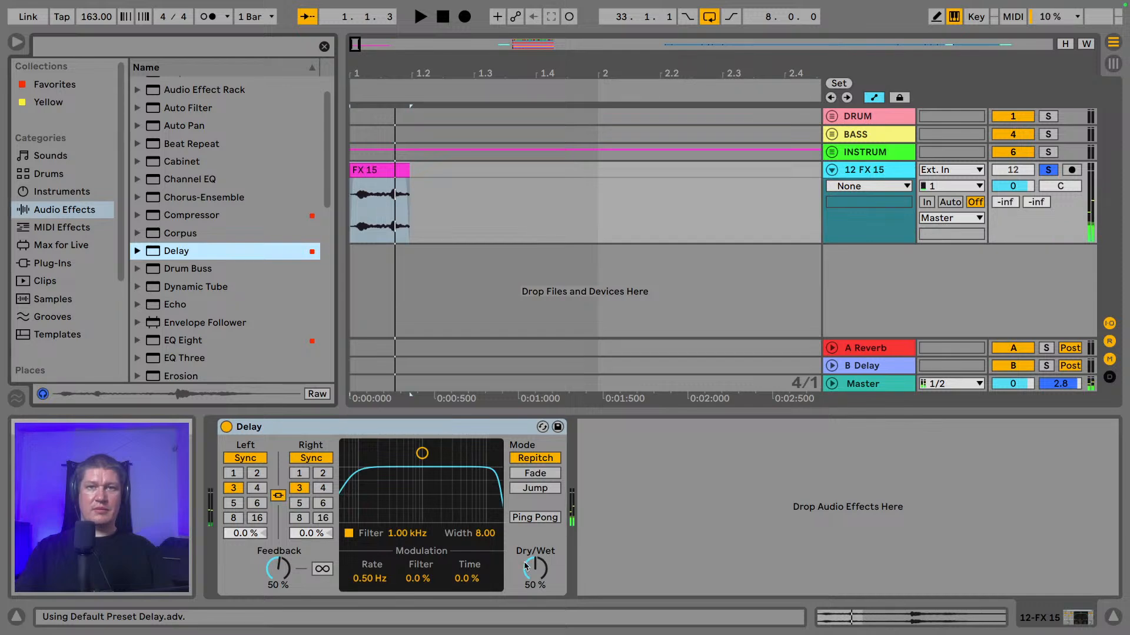
{"action": "left_click_drag", "start_coordinate": [526, 566], "coordinate": [526, 577]}
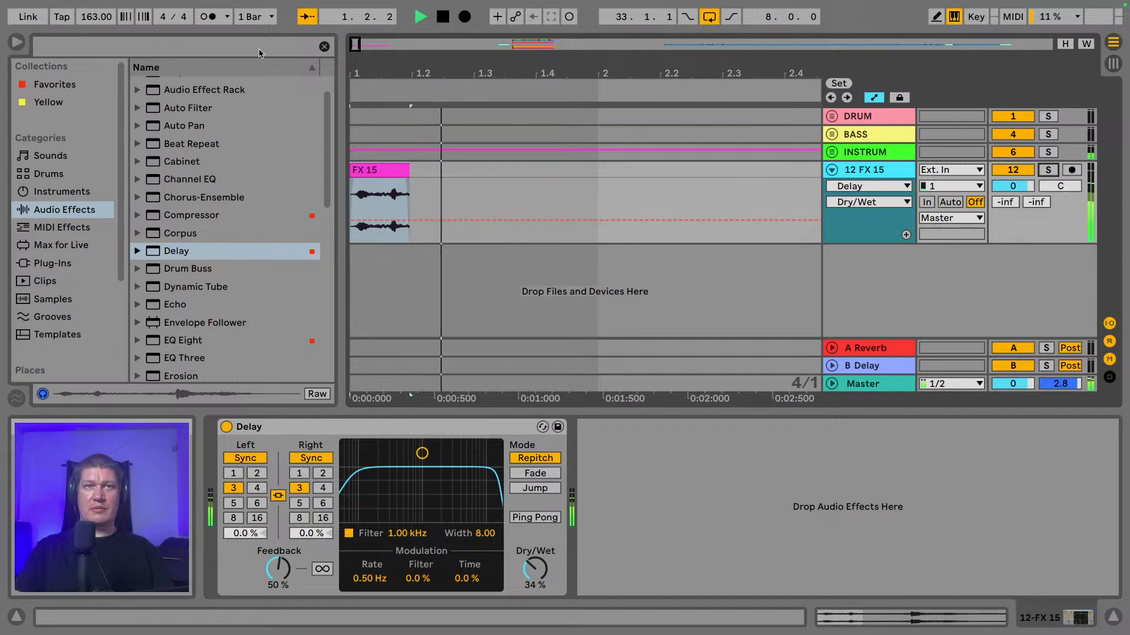
{"action": "left_click_drag", "start_coordinate": [382, 72], "coordinate": [381, 19]}
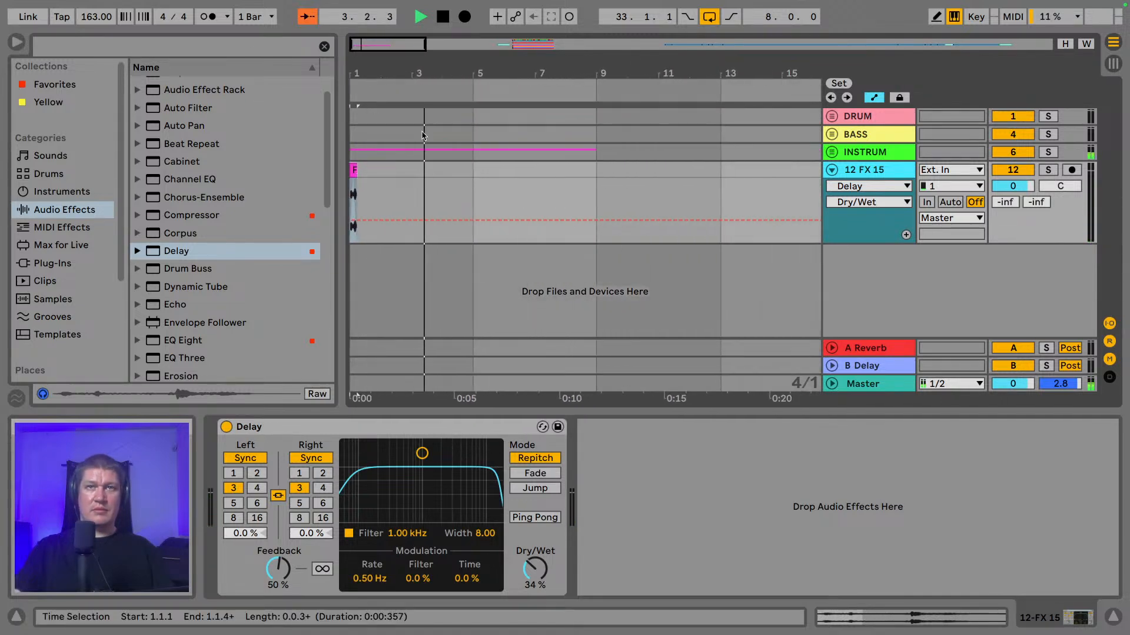
{"action": "left_click", "coordinate": [463, 172], "text": "shift"}
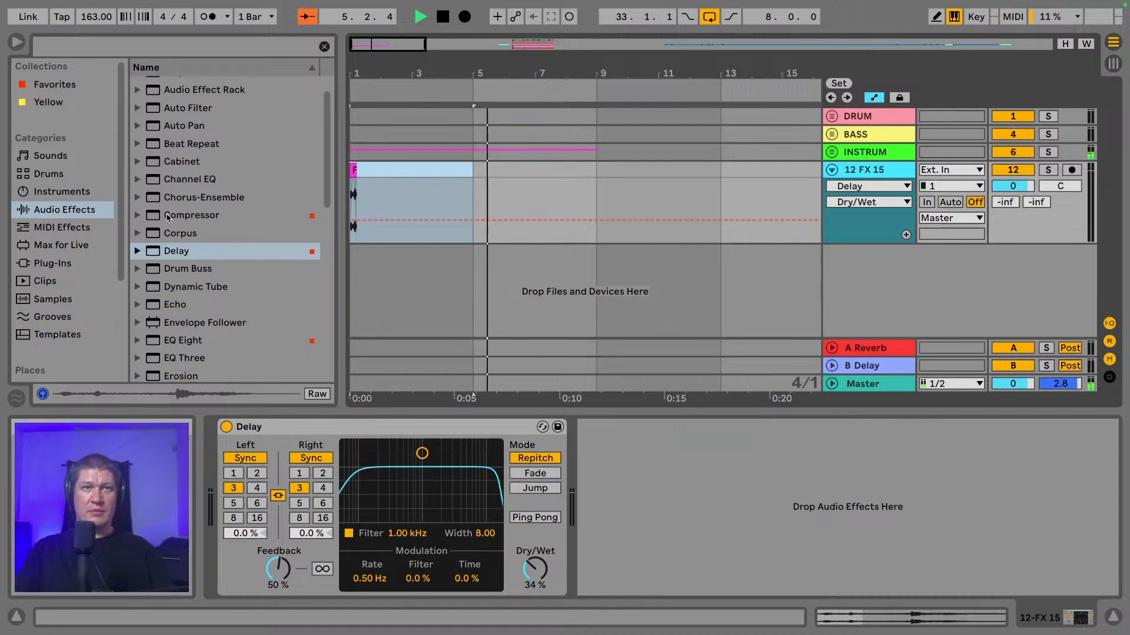
- Audition FX 16 from the Production samples and place it at bar 1 on a new audio track below FX 15
{"action": "scroll", "coordinate": [235, 224], "scroll_direction": "down", "scroll_amount": 3}
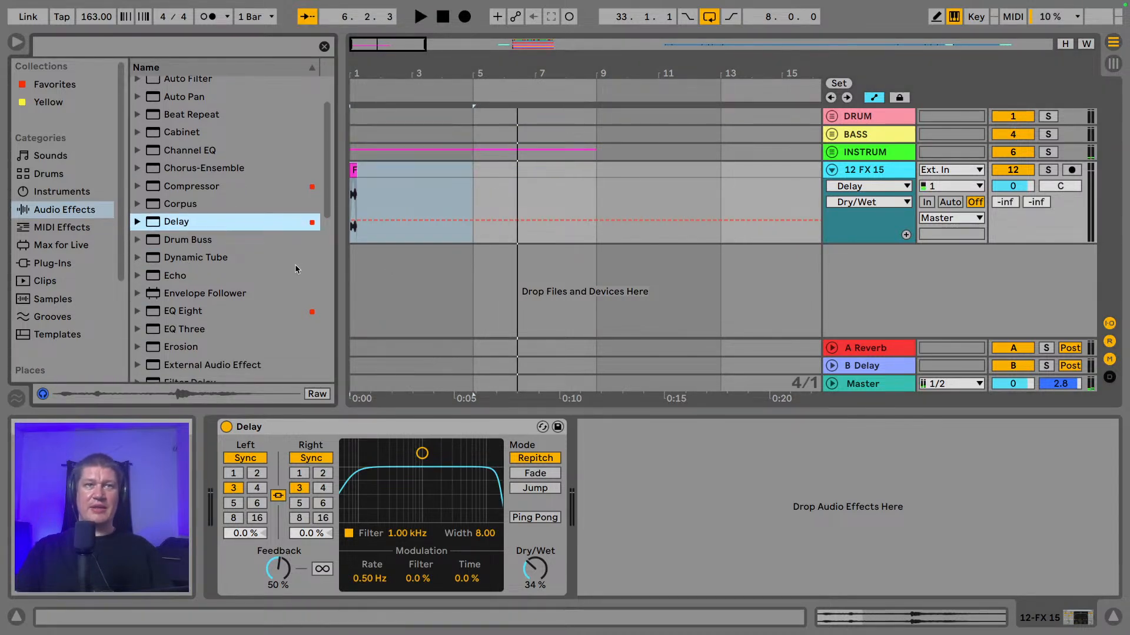
{"action": "scroll", "coordinate": [55, 272], "scroll_direction": "down", "scroll_amount": 5}
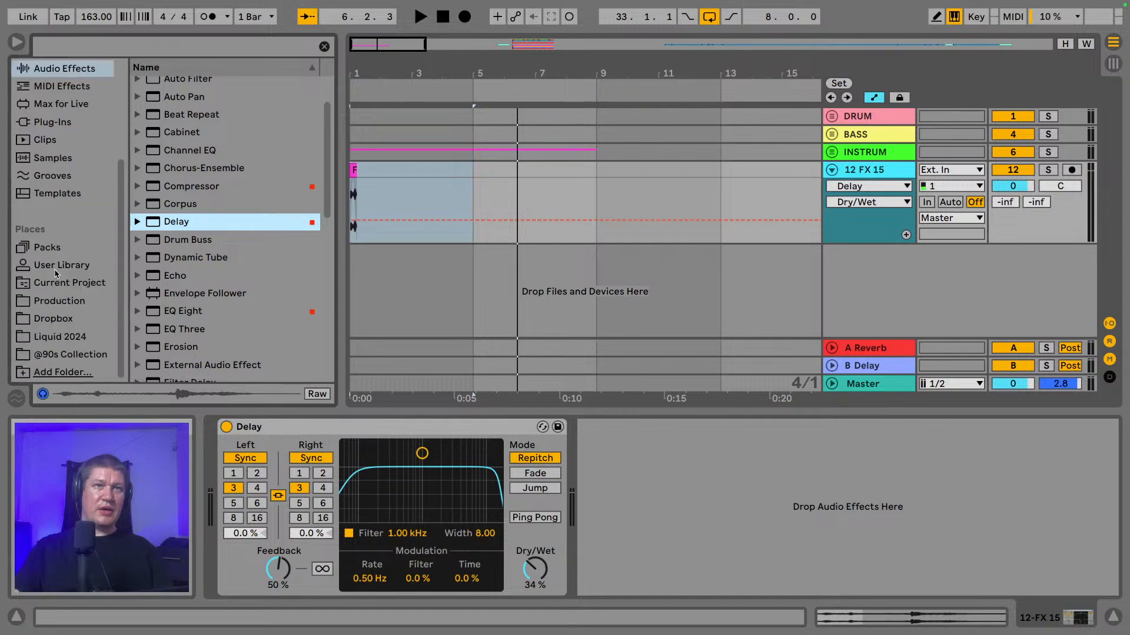
{"action": "left_click", "coordinate": [63, 298]}
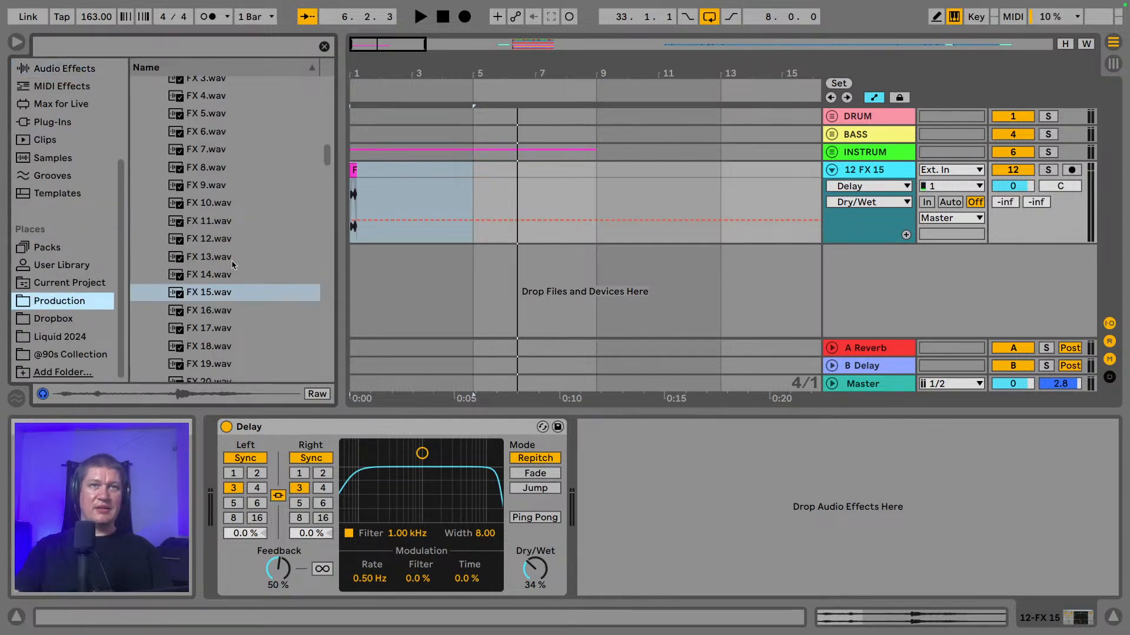
{"action": "scroll", "coordinate": [233, 264], "scroll_direction": "up", "scroll_amount": 3}
{"action": "scroll", "coordinate": [231, 266], "scroll_direction": "down", "scroll_amount": 3}
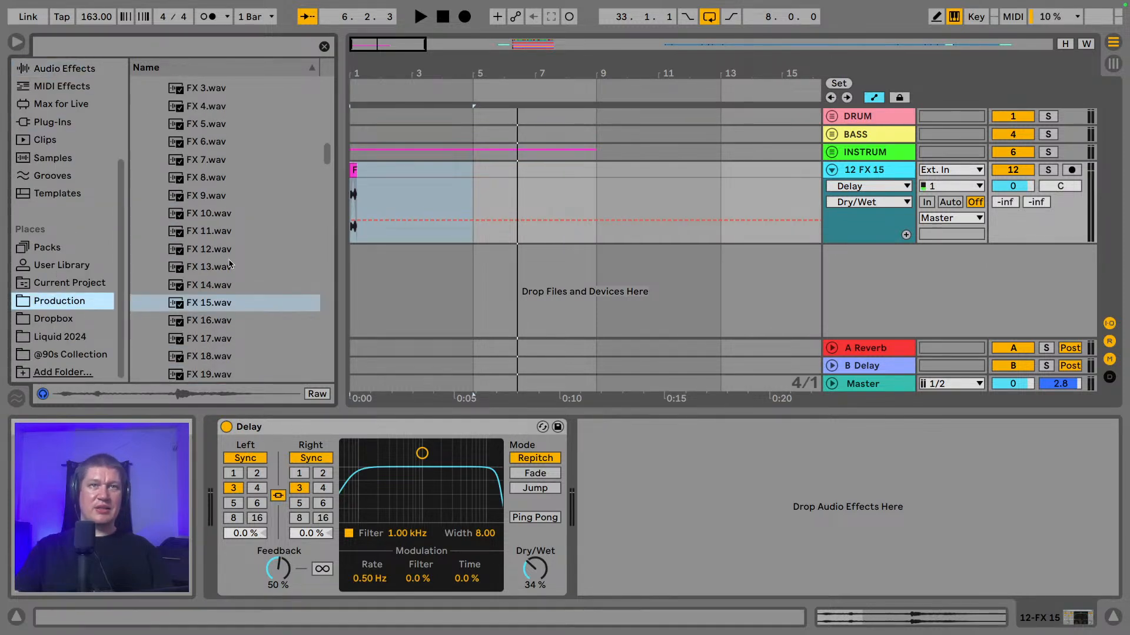
{"action": "scroll", "coordinate": [229, 264], "scroll_direction": "down", "scroll_amount": 1}
{"action": "left_click", "coordinate": [203, 307]}
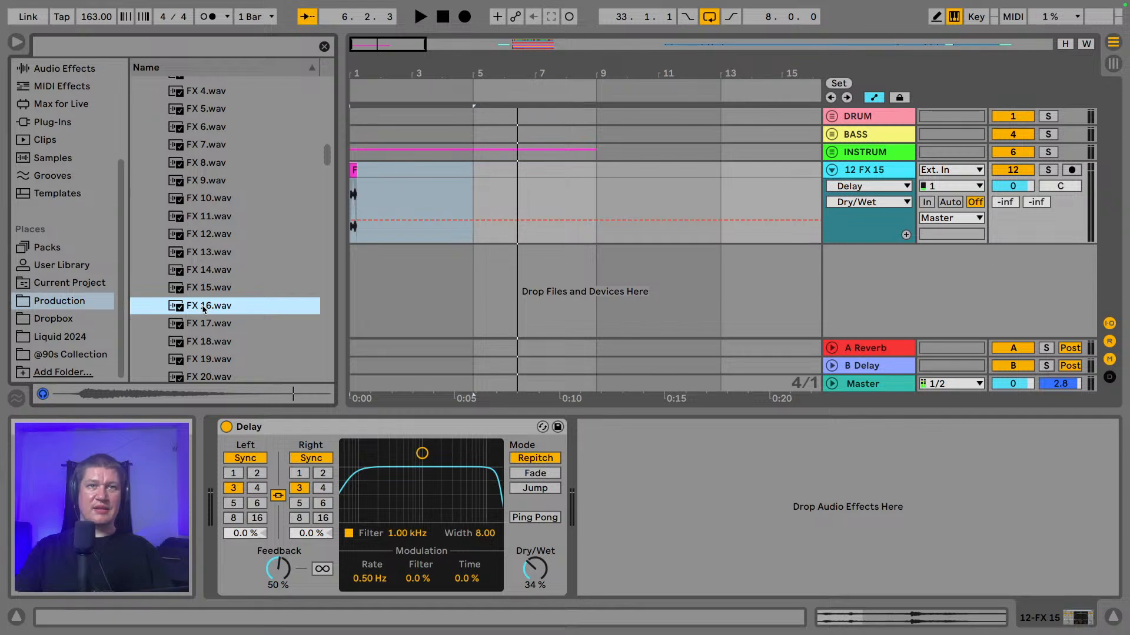
{"action": "left_click_drag", "start_coordinate": [203, 307], "coordinate": [393, 262]}
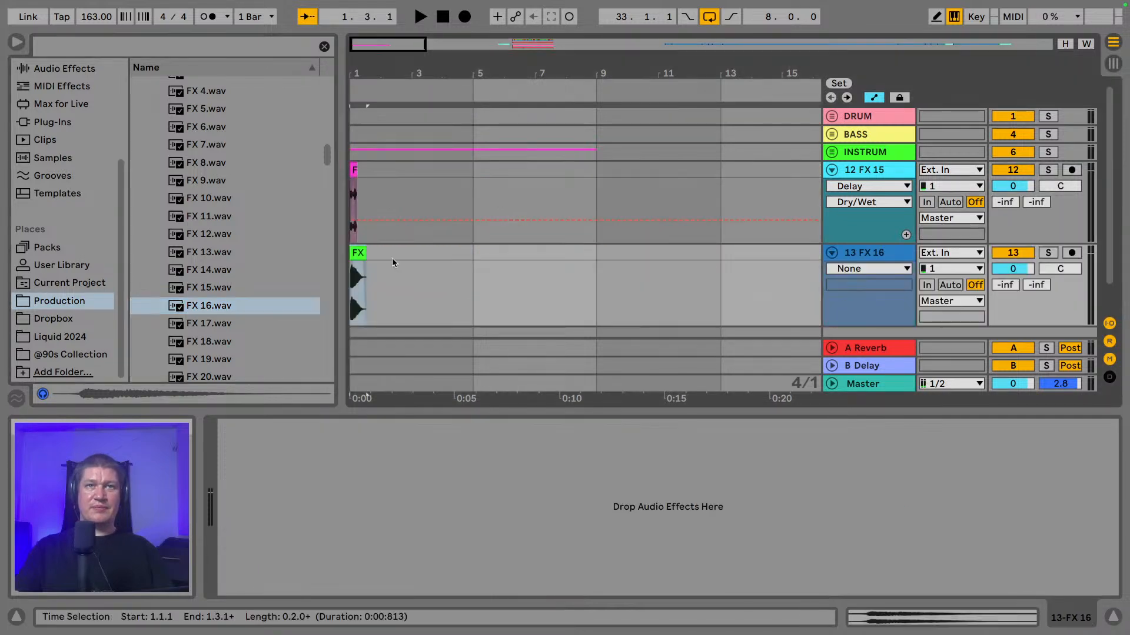
- Set the arrangement's fixed grid to 1/8 and move the FX 16 clip to beat 1.3
{"action": "right_click", "coordinate": [407, 264]}
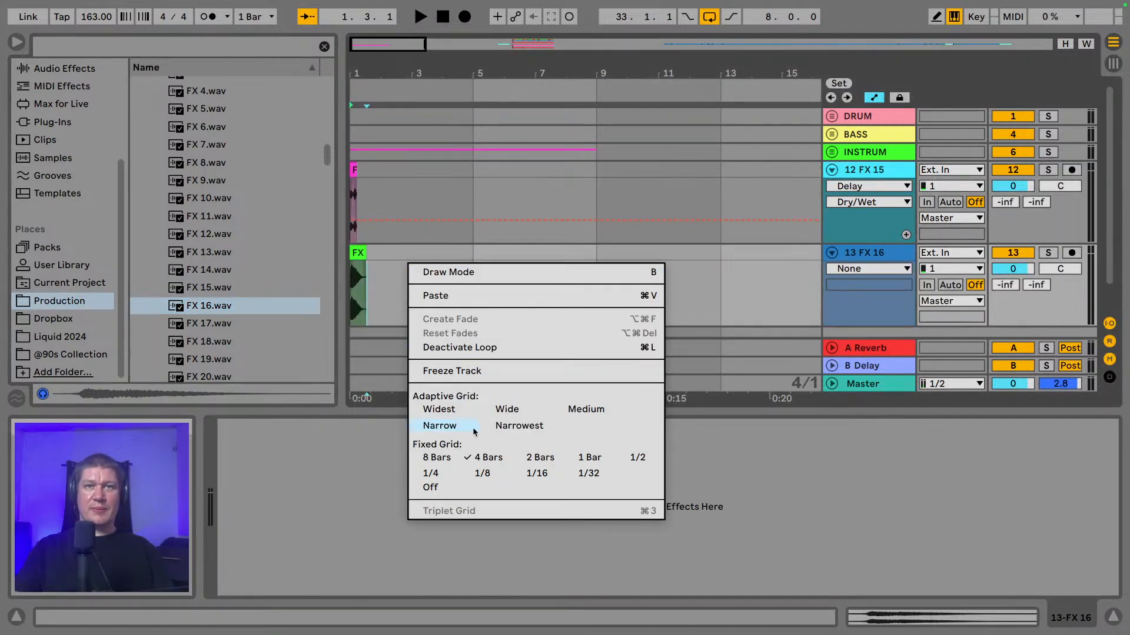
{"action": "left_click", "coordinate": [493, 477]}
{"action": "left_click_drag", "start_coordinate": [364, 69], "coordinate": [364, 139]}
{"action": "left_click", "coordinate": [364, 252]}
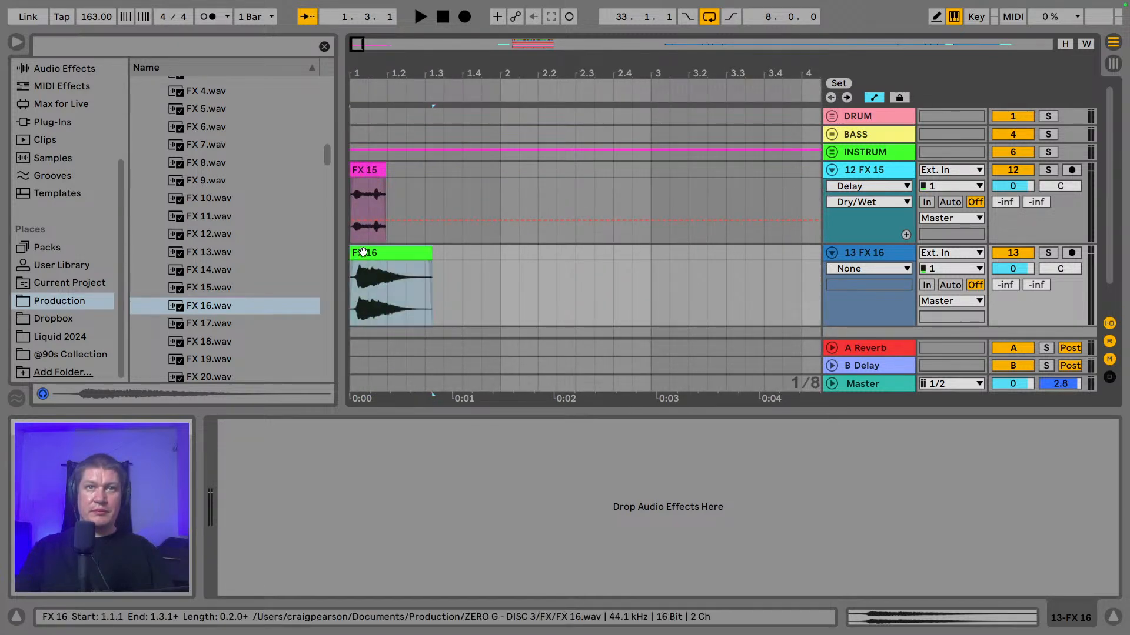
{"action": "left_click_drag", "start_coordinate": [364, 253], "coordinate": [445, 253]}
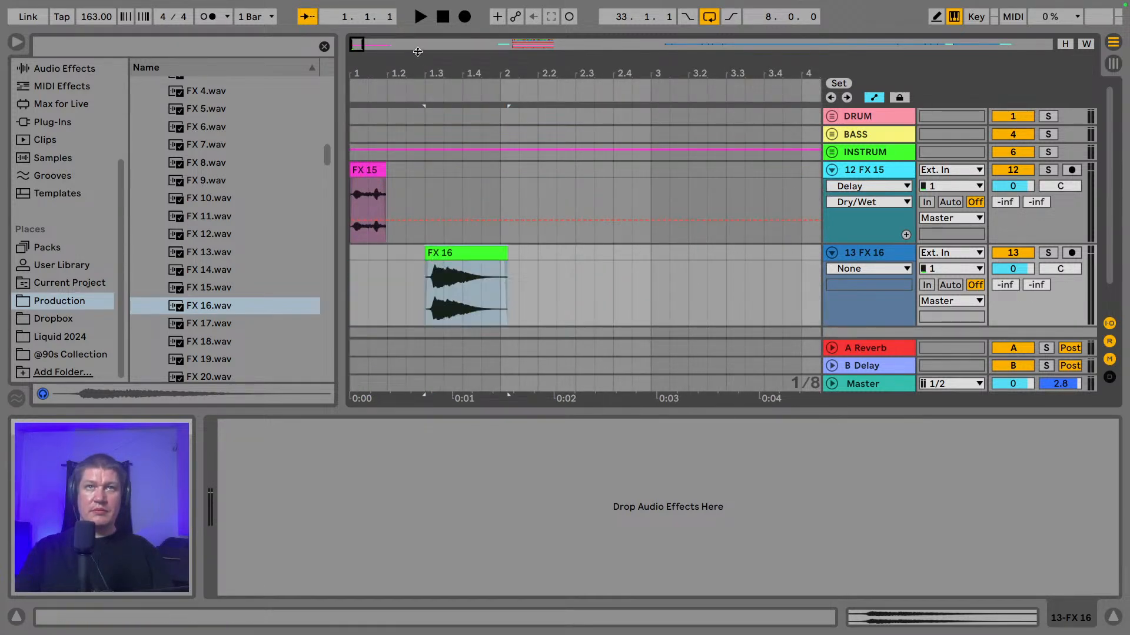
- Trim the quiet lead-in off the start of the FX 16 clip and align the clip's new start with beat 1.3
{"action": "left_click_drag", "start_coordinate": [432, 69], "coordinate": [434, 177]}
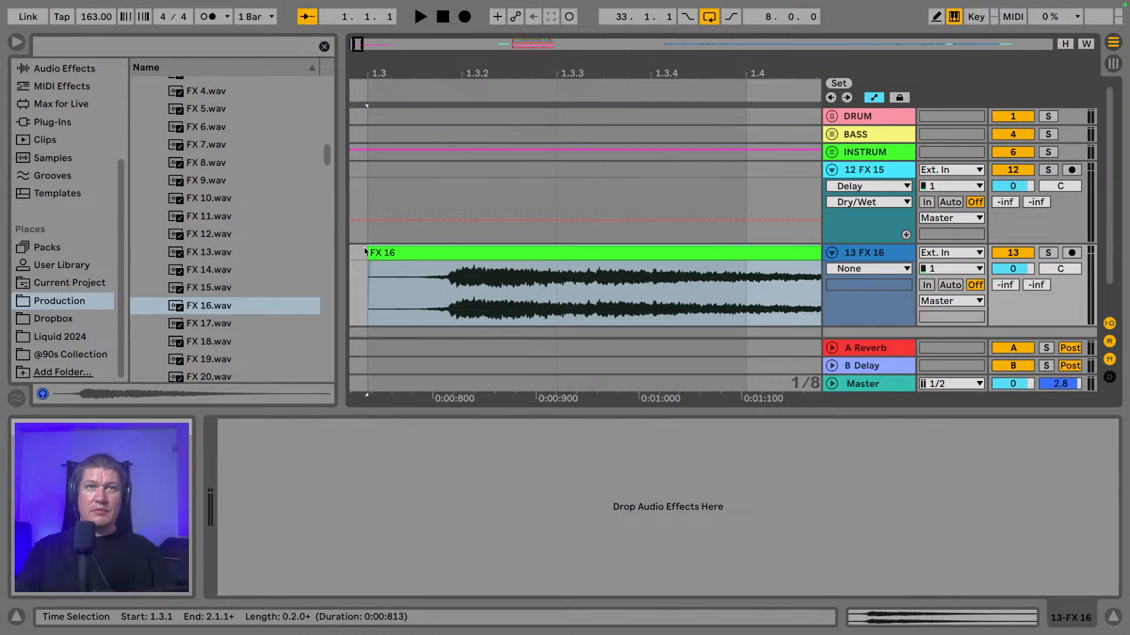
{"action": "left_click_drag", "start_coordinate": [373, 247], "coordinate": [449, 259]}
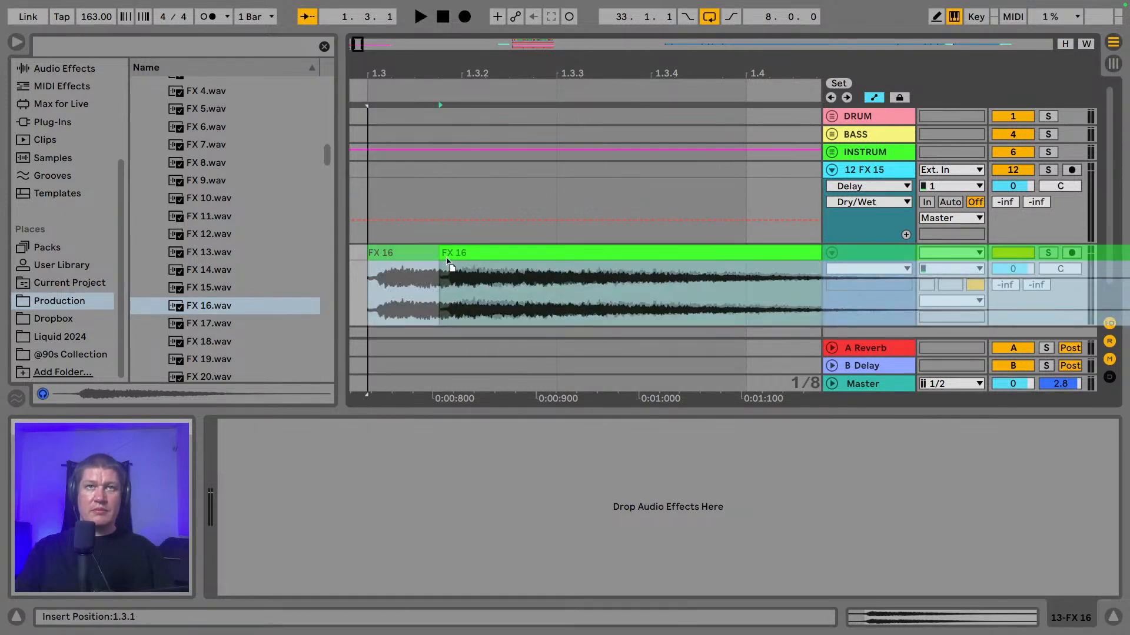
{"action": "left_click_drag", "start_coordinate": [449, 73], "coordinate": [448, 59]}
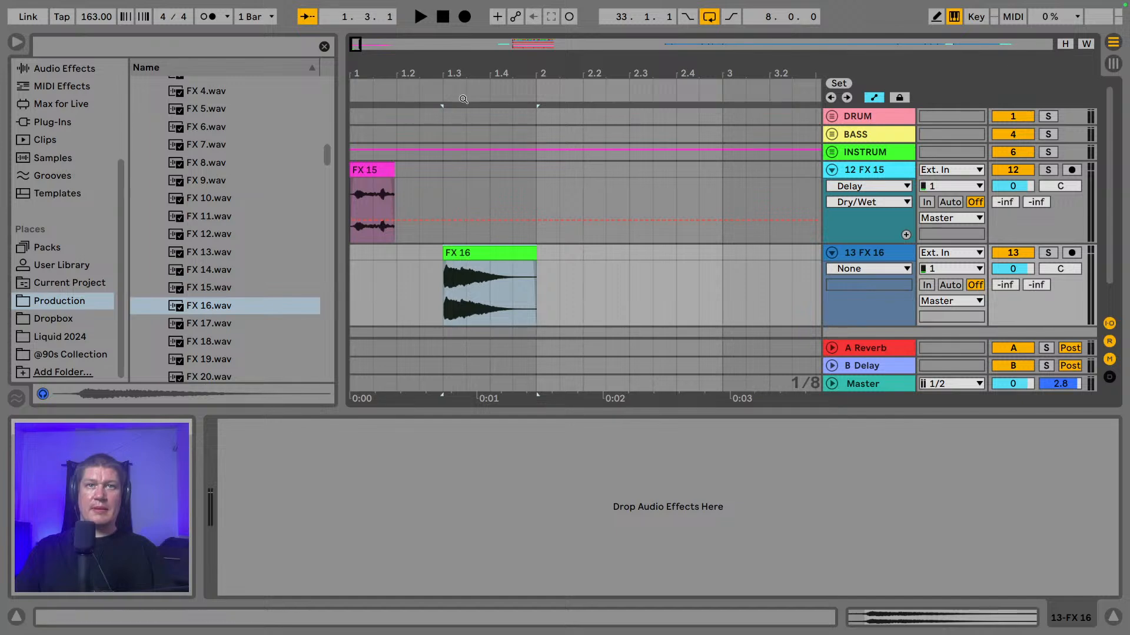
- Lower the FX 16 clip's gain to -11.1 dB
{"action": "double_click", "coordinate": [468, 252]}
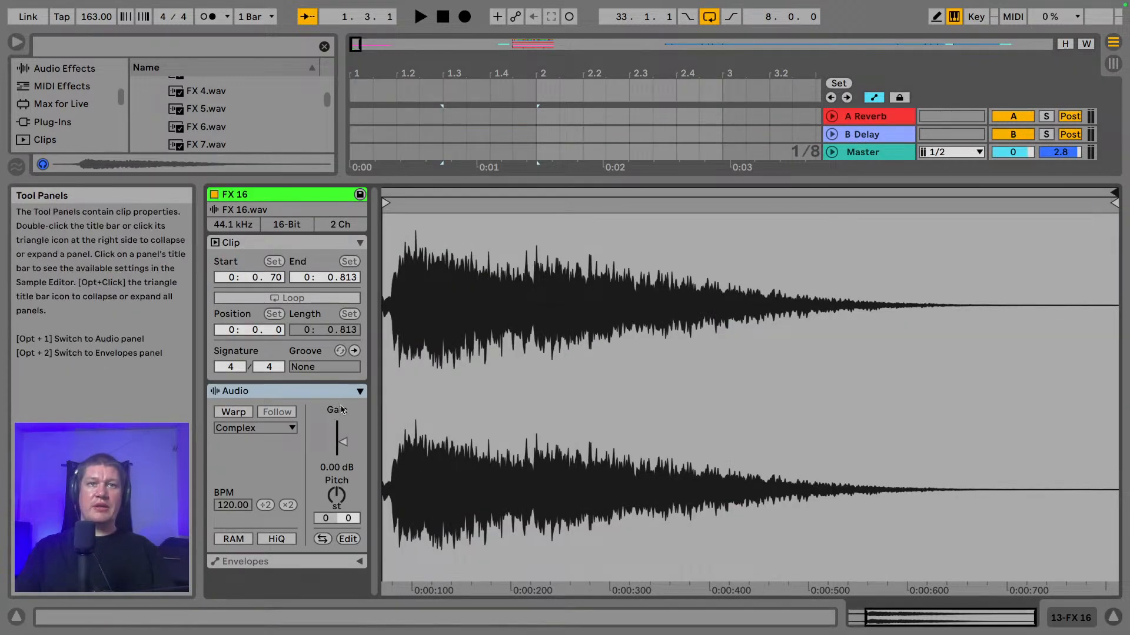
{"action": "left_click_drag", "start_coordinate": [340, 440], "coordinate": [342, 446]}
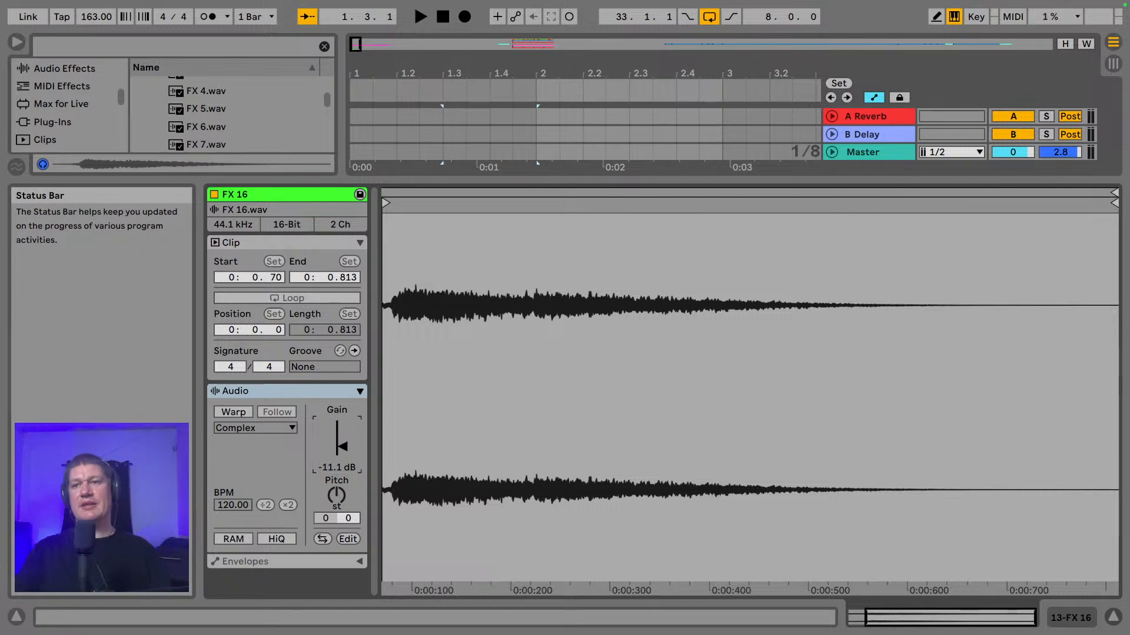
{"action": "left_click", "coordinate": [1112, 617]}
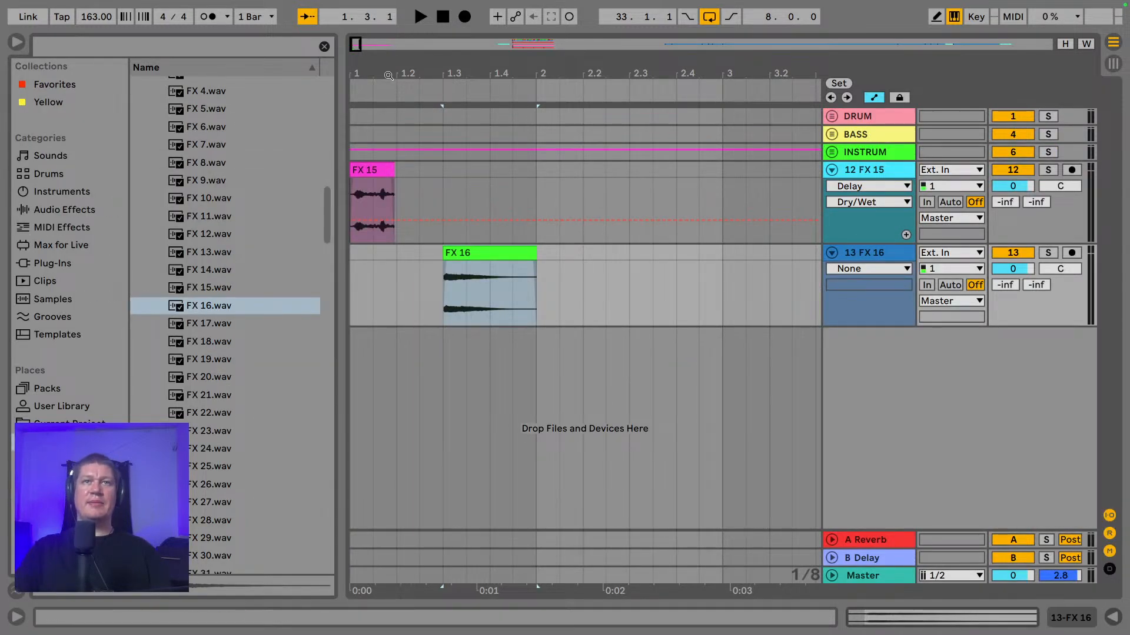
{"action": "left_click_drag", "start_coordinate": [379, 72], "coordinate": [412, 112]}
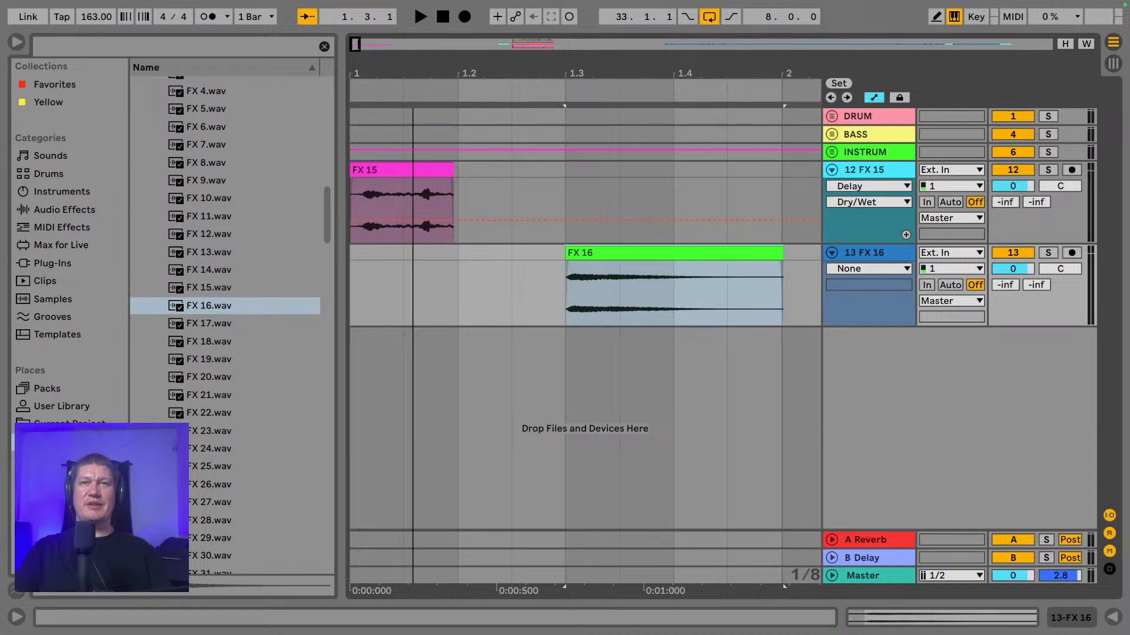
{"action": "left_click", "coordinate": [16, 43]}
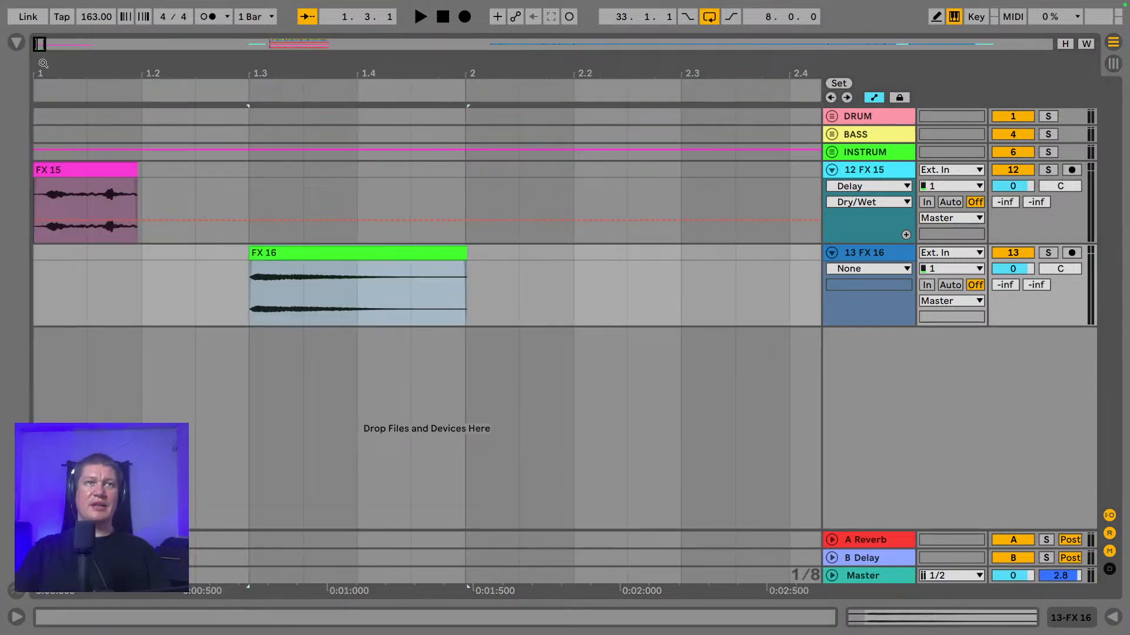
{"action": "left_click_drag", "start_coordinate": [43, 63], "coordinate": [35, 95]}
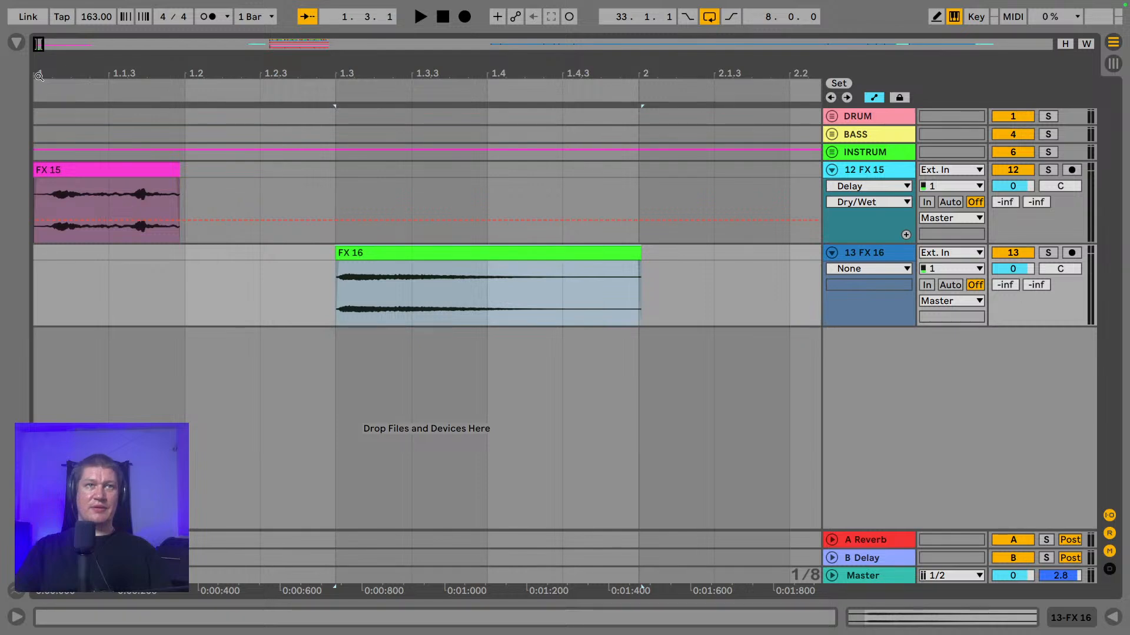
{"action": "left_click_drag", "start_coordinate": [647, 184], "coordinate": [10, 194]}
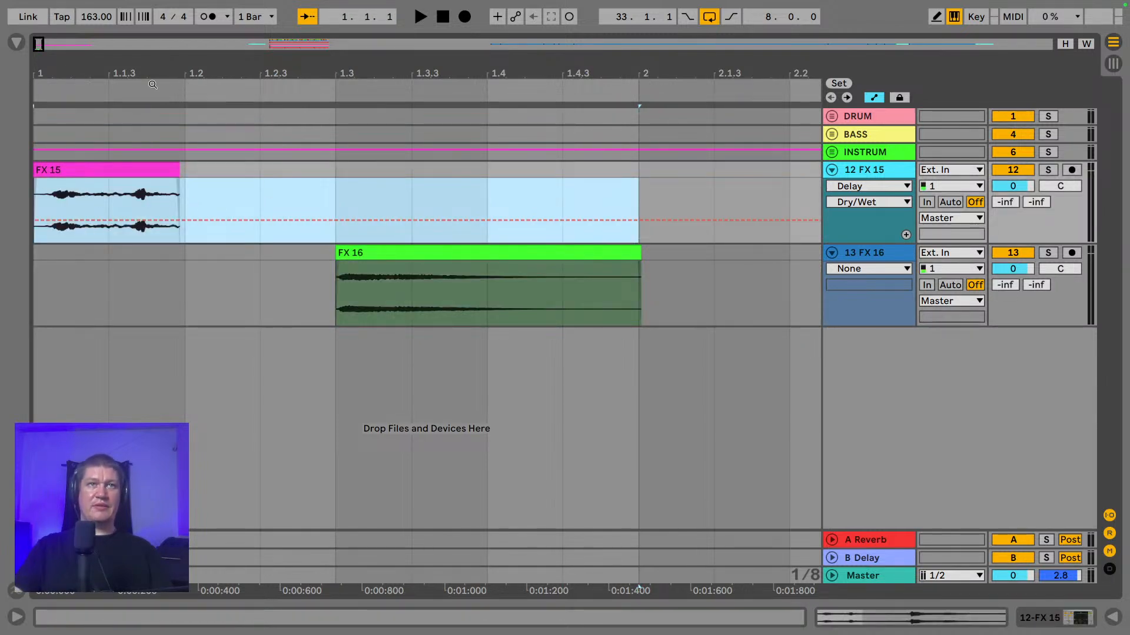
{"action": "left_click_drag", "start_coordinate": [192, 76], "coordinate": [179, 73]}
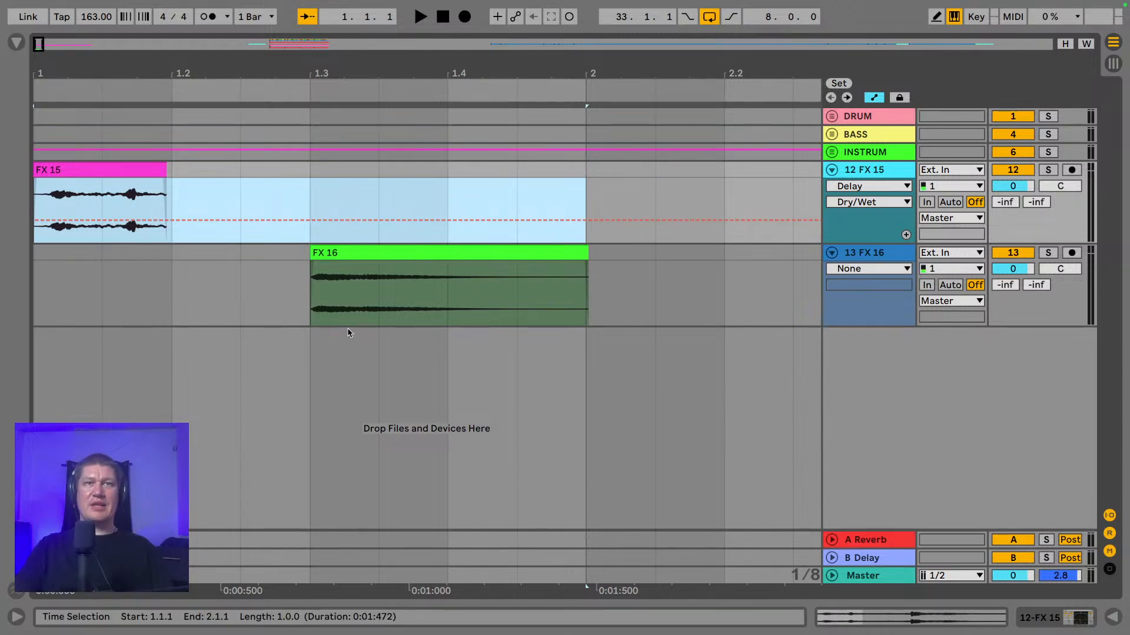
{"action": "left_click", "coordinate": [320, 253]}
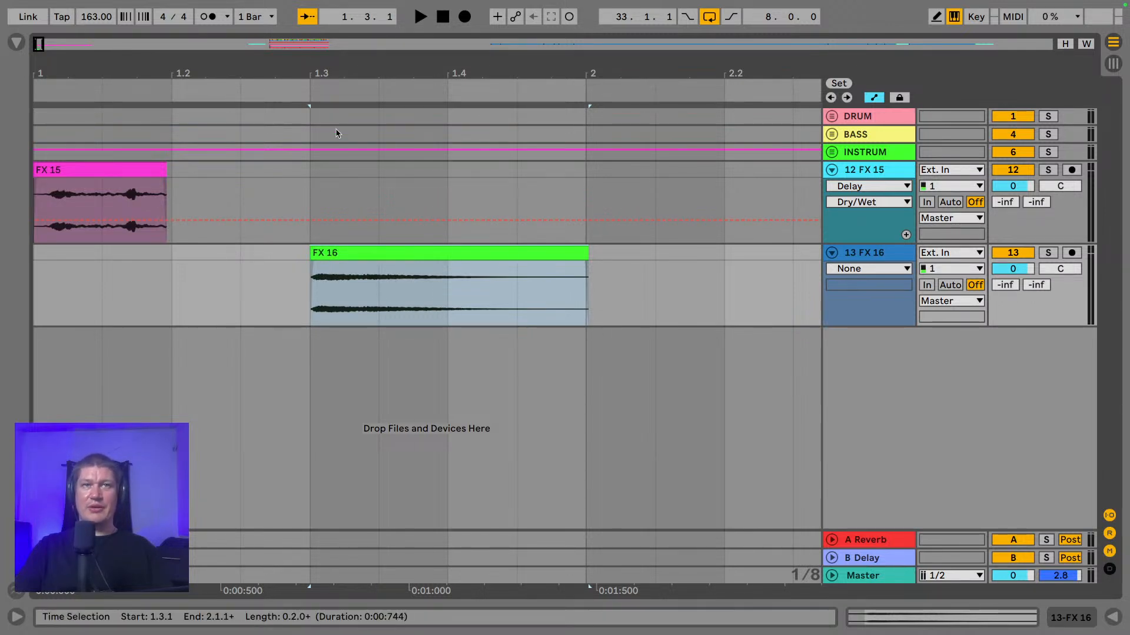
{"action": "left_click_drag", "start_coordinate": [378, 68], "coordinate": [193, 70]}
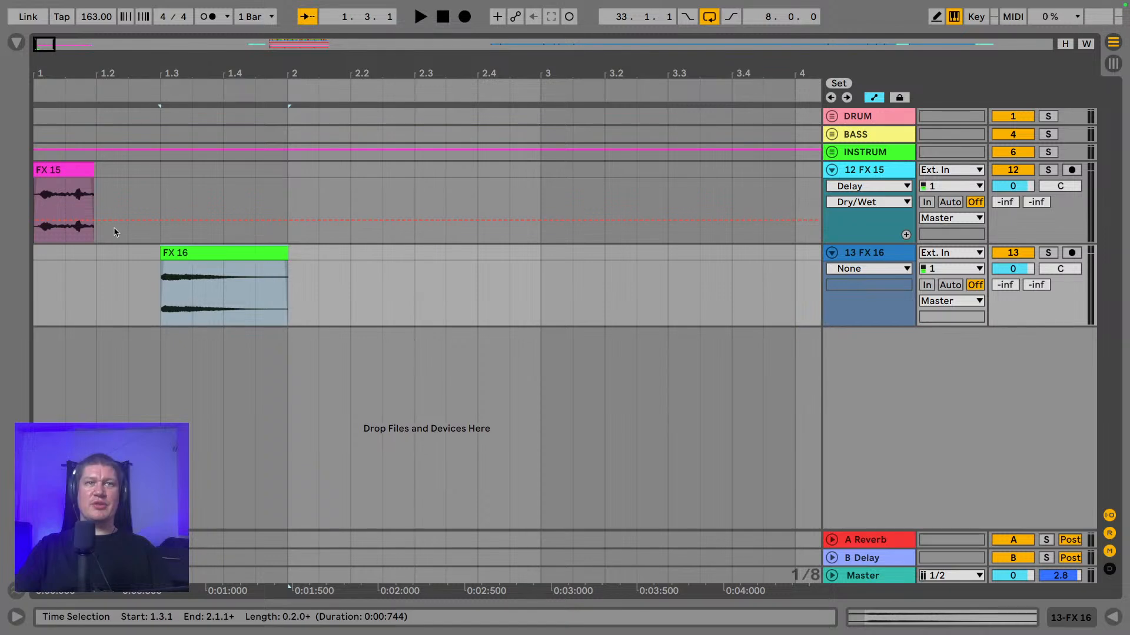
- Add the Reverb audio effect to the FX 16 track and set its dry/wet mix to 33%
{"action": "left_click", "coordinate": [862, 254]}
{"action": "left_click", "coordinate": [17, 43]}
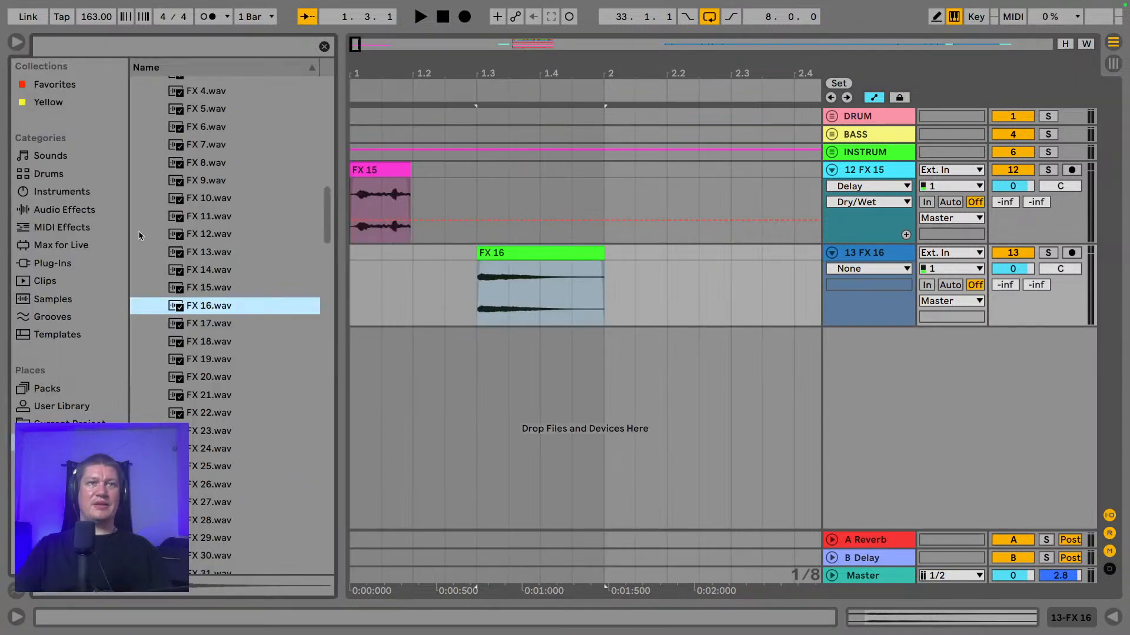
{"action": "left_click", "coordinate": [55, 228]}
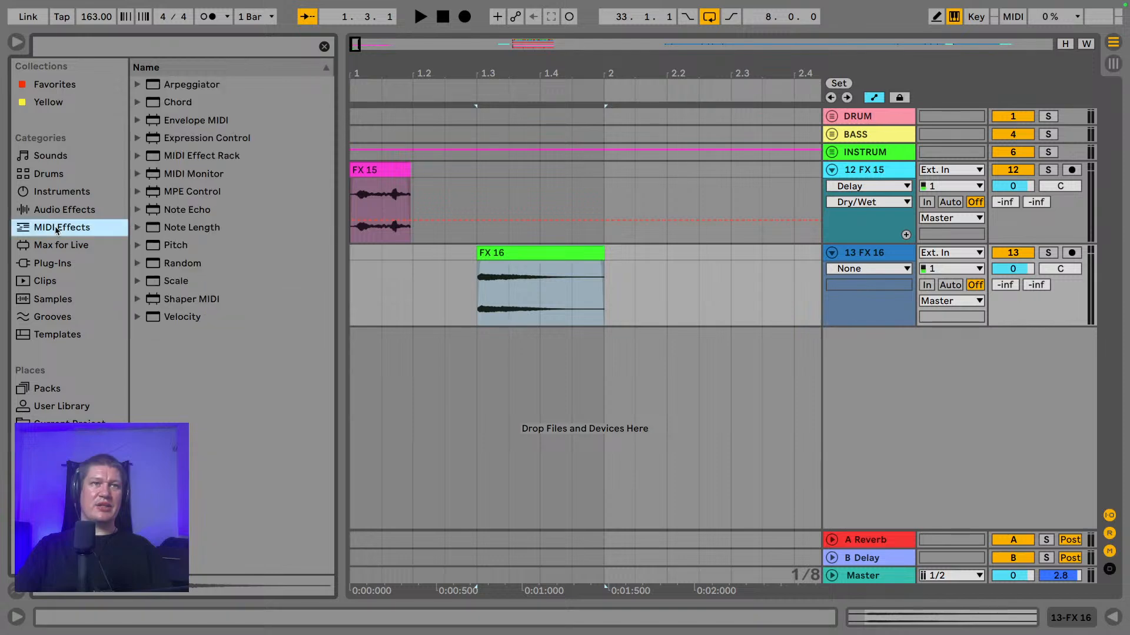
{"action": "left_click", "coordinate": [61, 212]}
{"action": "scroll", "coordinate": [179, 313], "scroll_direction": "down", "scroll_amount": 5}
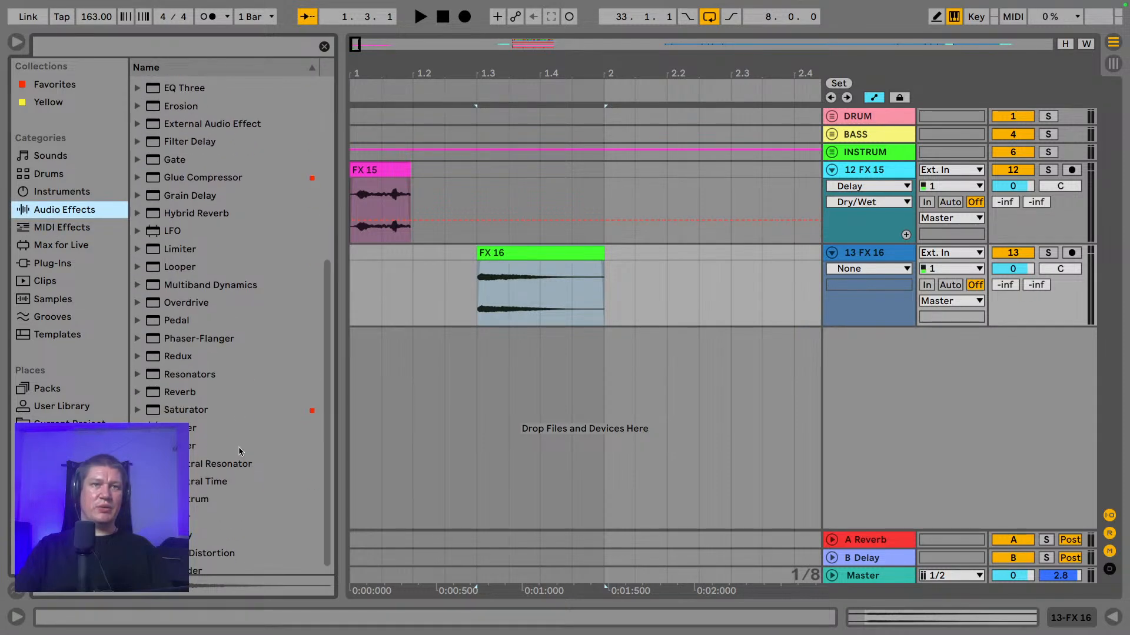
{"action": "left_click", "coordinate": [197, 396]}
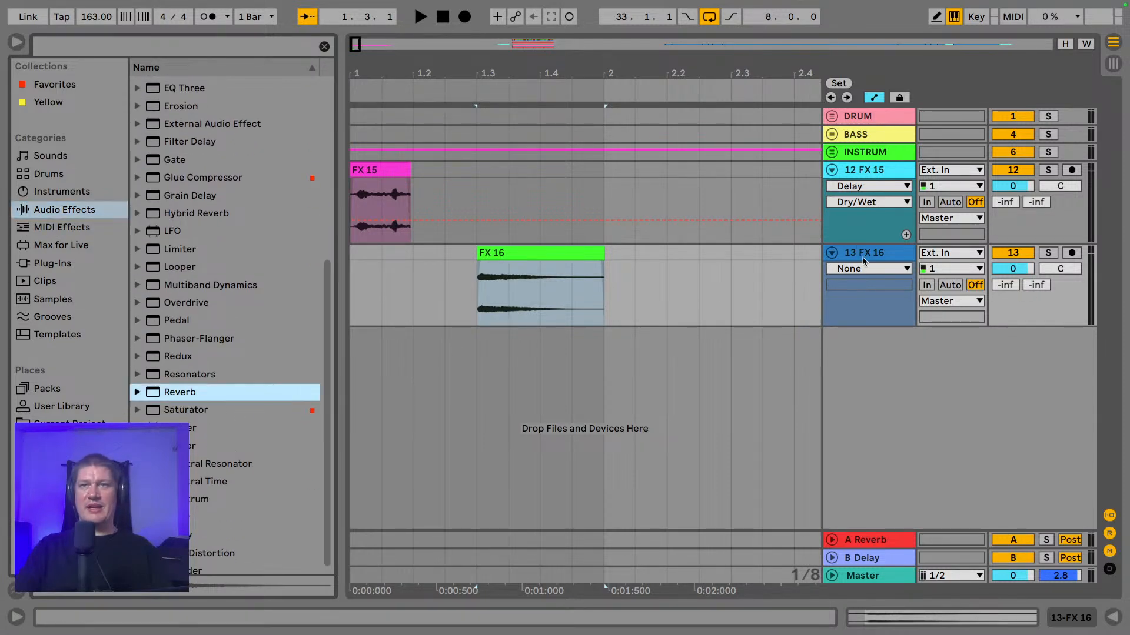
{"action": "left_click_drag", "start_coordinate": [196, 394], "coordinate": [863, 262]}
{"action": "left_click_drag", "start_coordinate": [672, 568], "coordinate": [671, 576]}
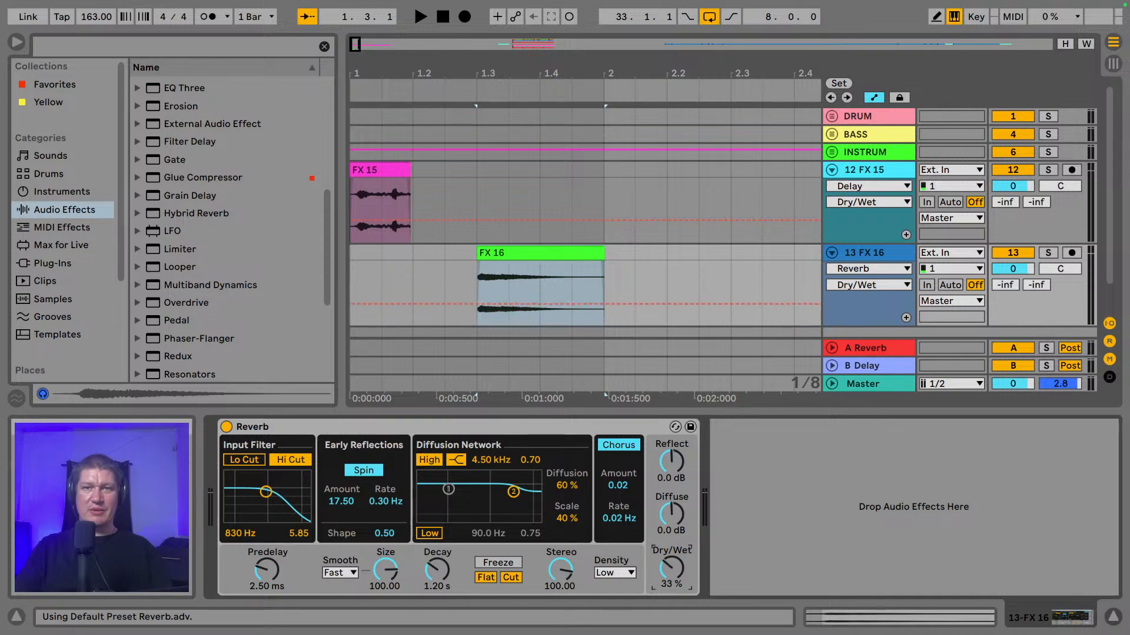
- Play the intro from bar 1 and raise the FX 16 reverb's dry/wet mix to 39%
{"action": "key", "text": "space"}
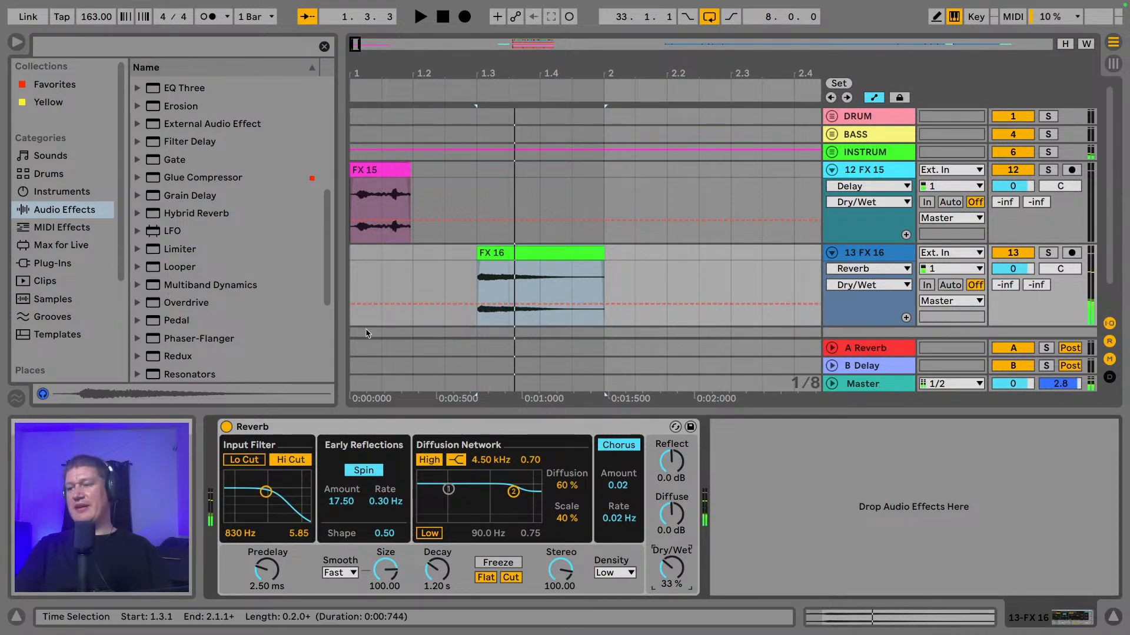
{"action": "left_click", "coordinate": [350, 268]}
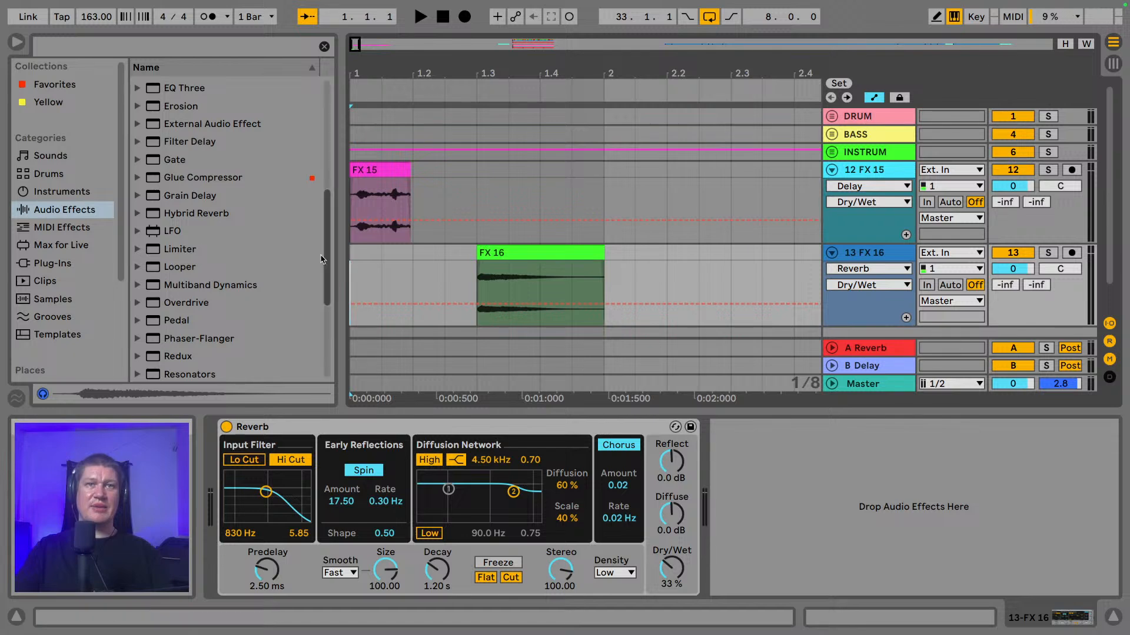
{"action": "left_click", "coordinate": [17, 42]}
{"action": "left_click_drag", "start_coordinate": [42, 57], "coordinate": [42, 88]}
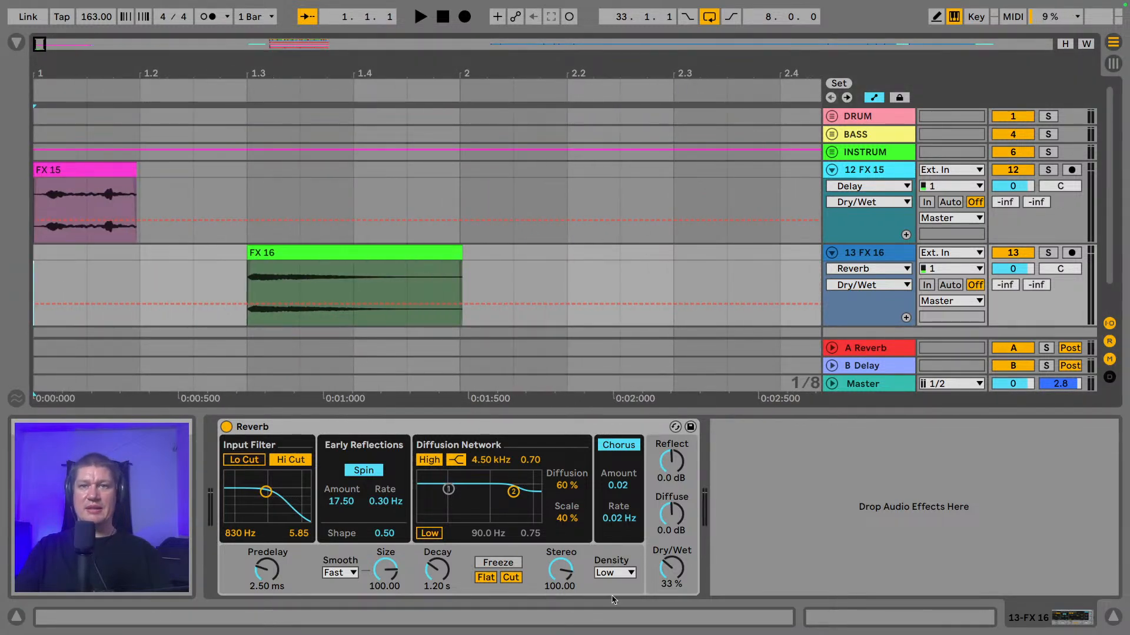
{"action": "left_click_drag", "start_coordinate": [668, 571], "coordinate": [669, 567]}
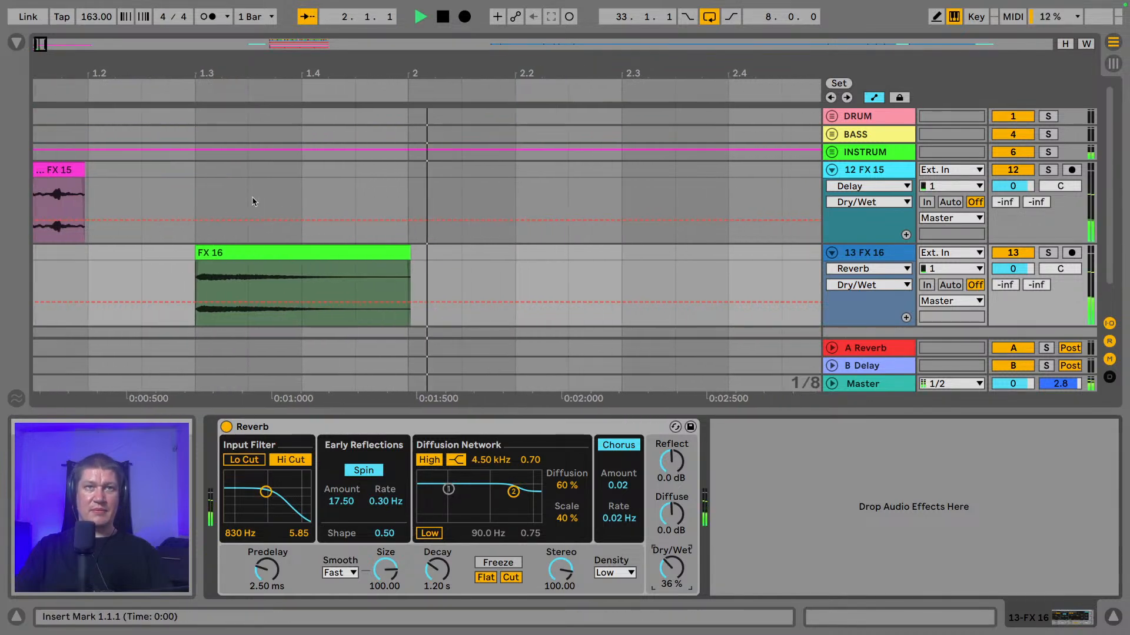
{"action": "key", "text": "space"}
{"action": "left_click_drag", "start_coordinate": [316, 75], "coordinate": [316, 28]}
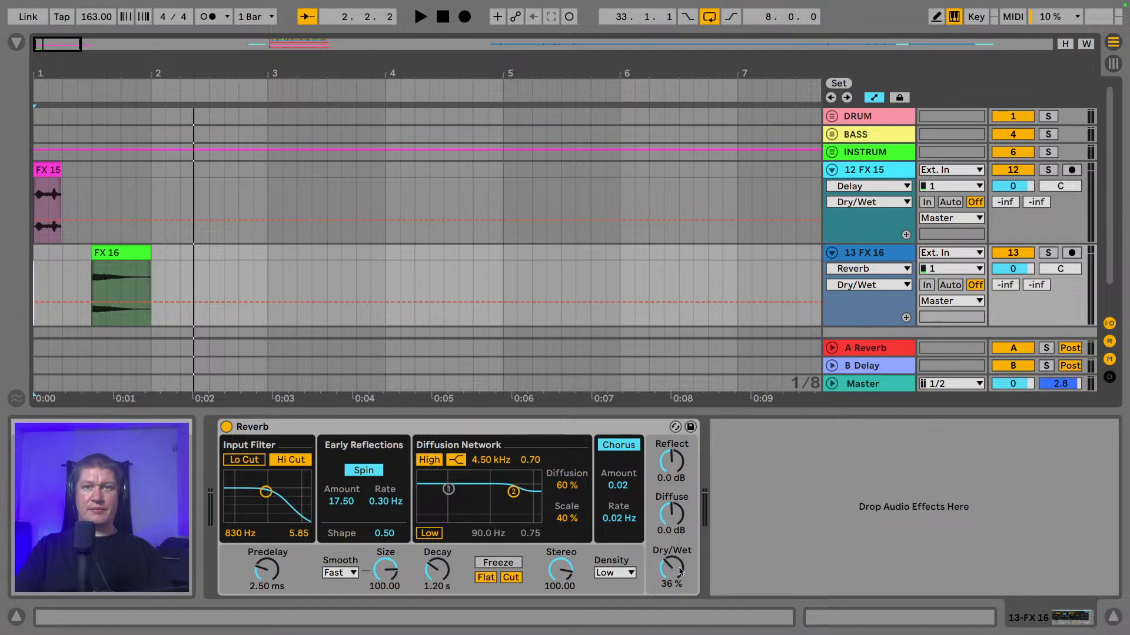
{"action": "left_click_drag", "start_coordinate": [679, 570], "coordinate": [679, 567]}
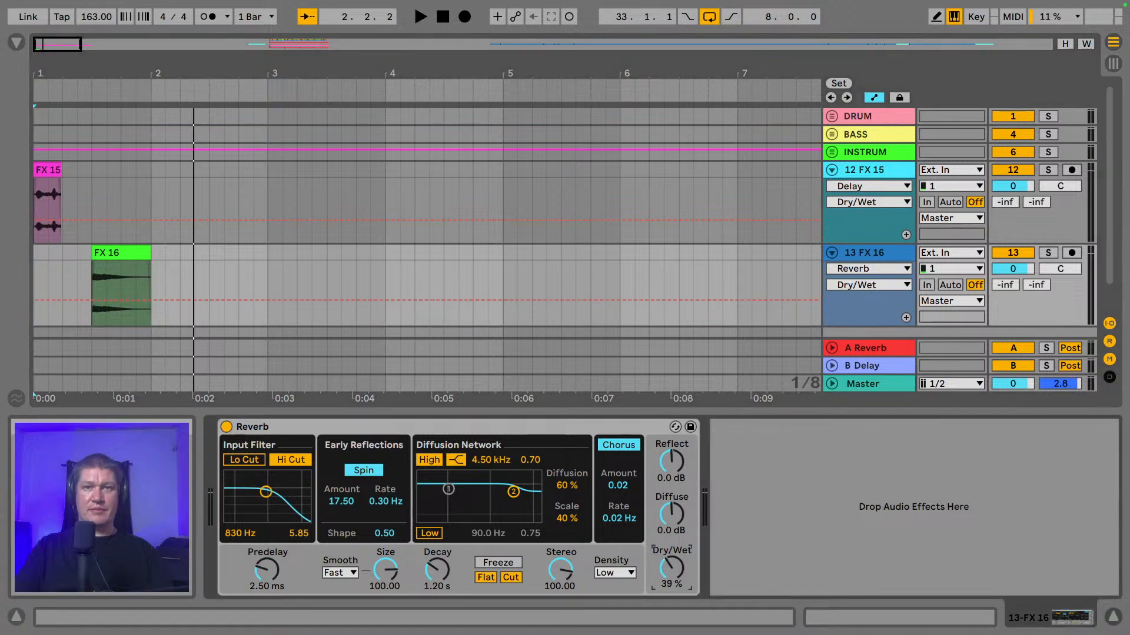
- Transpose the FX 16 clip down to -5 semitones and audition it repeatedly
{"action": "double_click", "coordinate": [106, 253]}
{"action": "left_click_drag", "start_coordinate": [335, 490], "coordinate": [335, 502]}
{"action": "key", "text": "space"}
{"action": "key", "text": "space"}
{"action": "key", "text": "space"}
{"action": "key", "text": "space"}
{"action": "key", "text": "space"}
{"action": "key", "text": "space"}
{"action": "key", "text": "space"}
{"action": "key", "text": "space"}
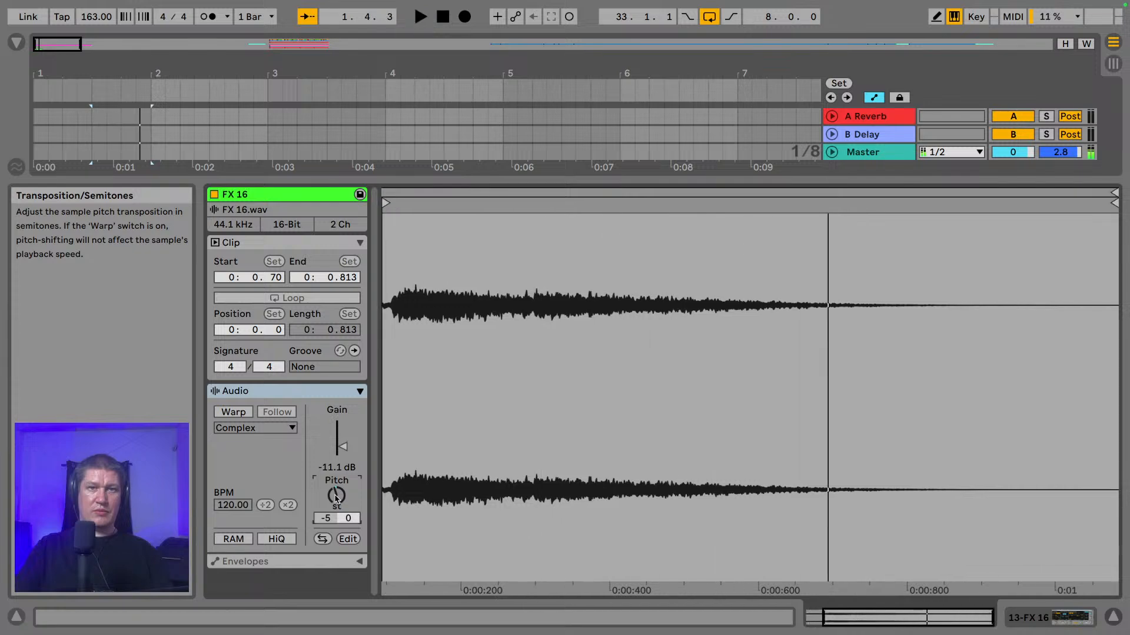
{"action": "key", "text": "space"}
{"action": "key", "text": "space"}
- Lower the FX 16 clip's gain to -18.7 dB and listen to it in the arrangement
{"action": "left_click_drag", "start_coordinate": [346, 451], "coordinate": [346, 461]}
{"action": "key", "text": "space"}
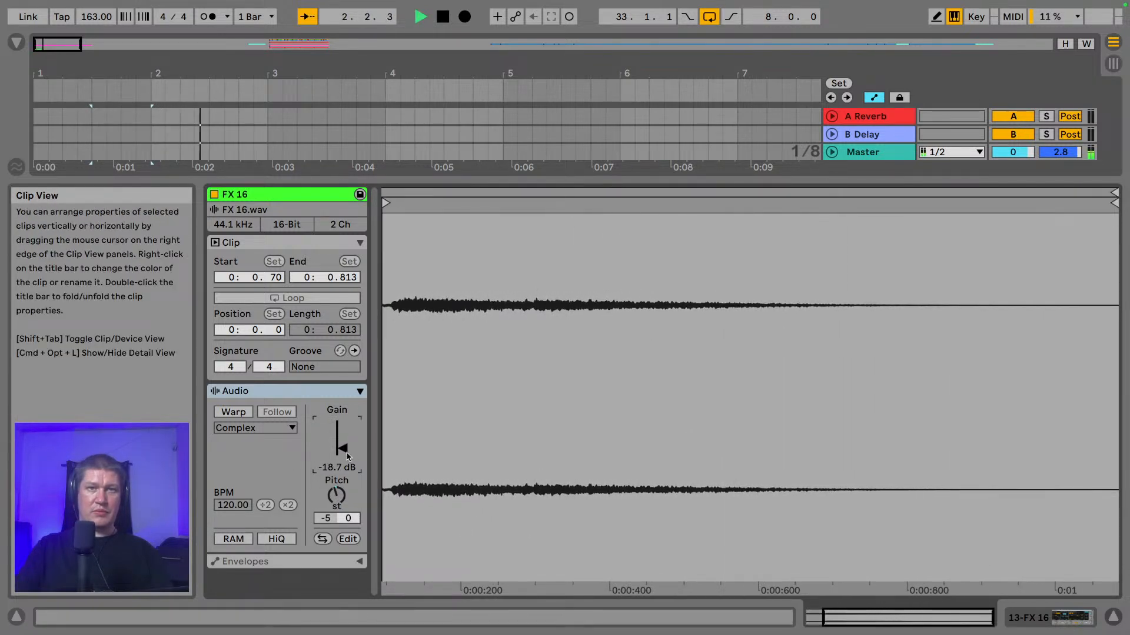
{"action": "key", "text": "space"}
{"action": "key", "text": "space"}
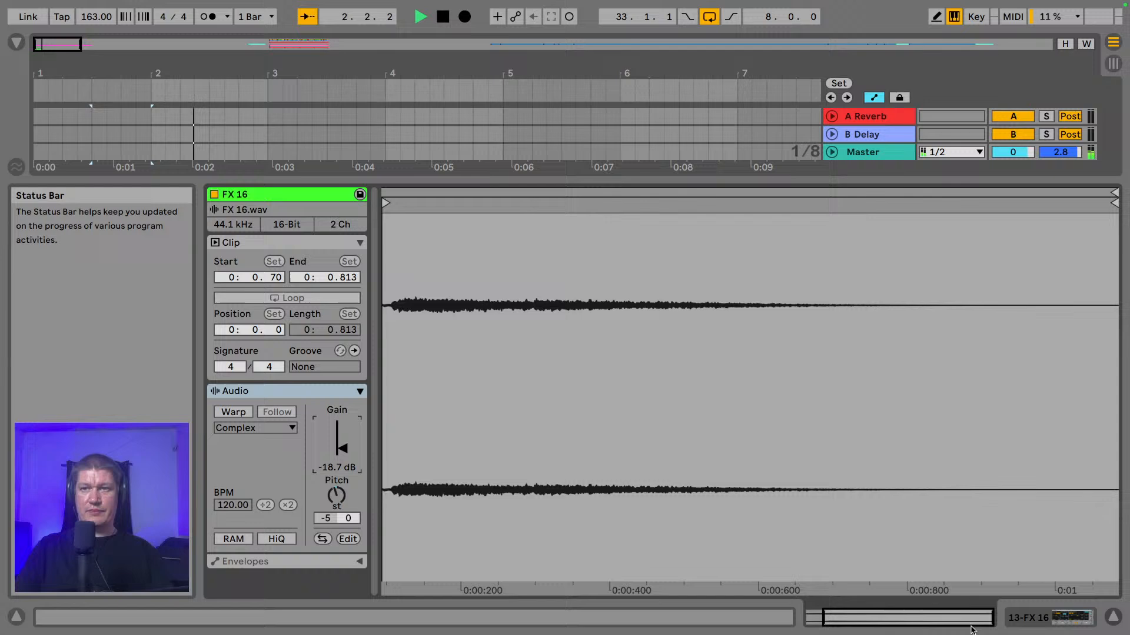
{"action": "left_click", "coordinate": [1113, 617]}
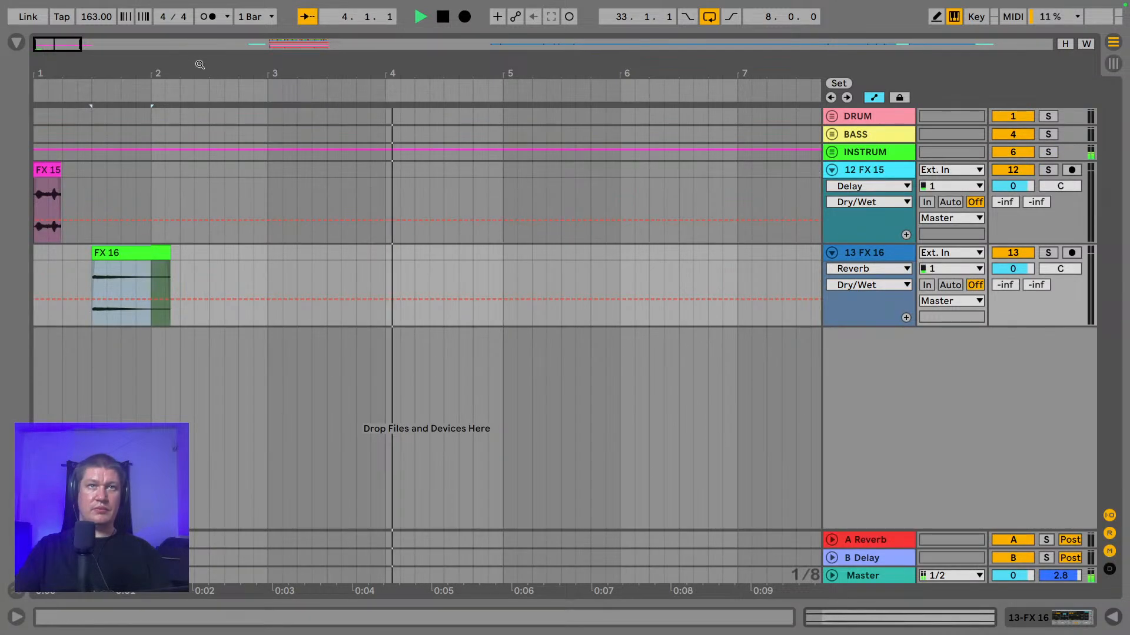
{"action": "left_click_drag", "start_coordinate": [132, 73], "coordinate": [111, 47]}
{"action": "key", "text": "space"}
- Set the fixed grid to 4 bars and duplicate bars 1–4 of the FX 15 and FX 16 tracks to bar 5
{"action": "right_click", "coordinate": [169, 282]}
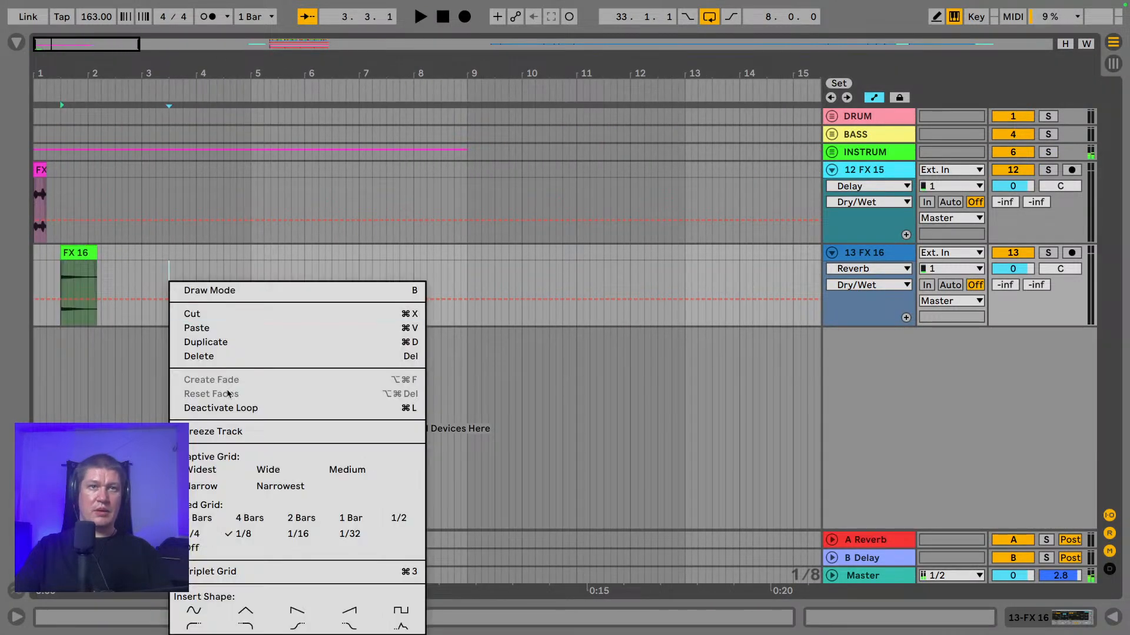
{"action": "left_click", "coordinate": [248, 519]}
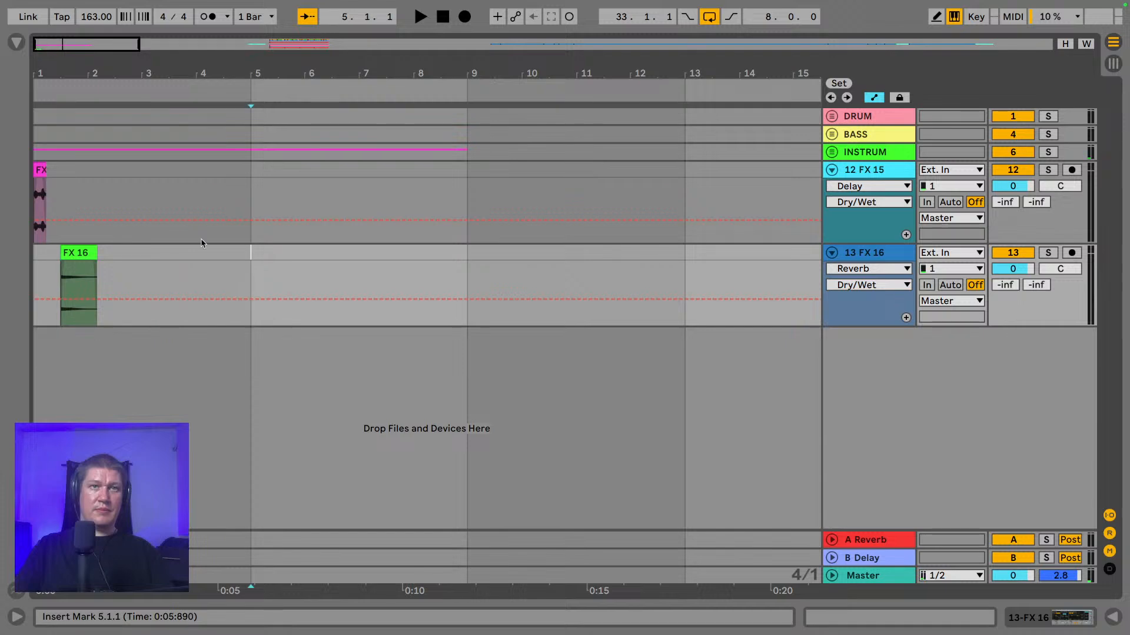
{"action": "left_click_drag", "start_coordinate": [201, 243], "coordinate": [1, 177]}
{"action": "key", "text": "ctrl+d"}
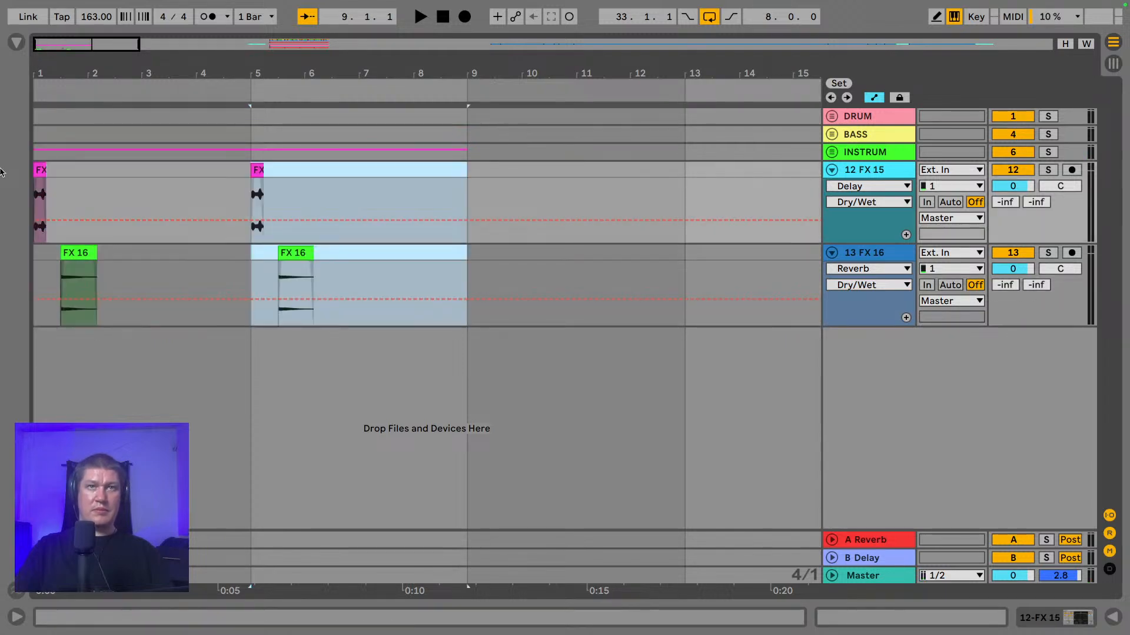
- Play the duplicated FX section and check the track levels in the Session View mixer
{"action": "key", "text": "space"}
{"action": "left_click_drag", "start_coordinate": [104, 75], "coordinate": [104, 30]}
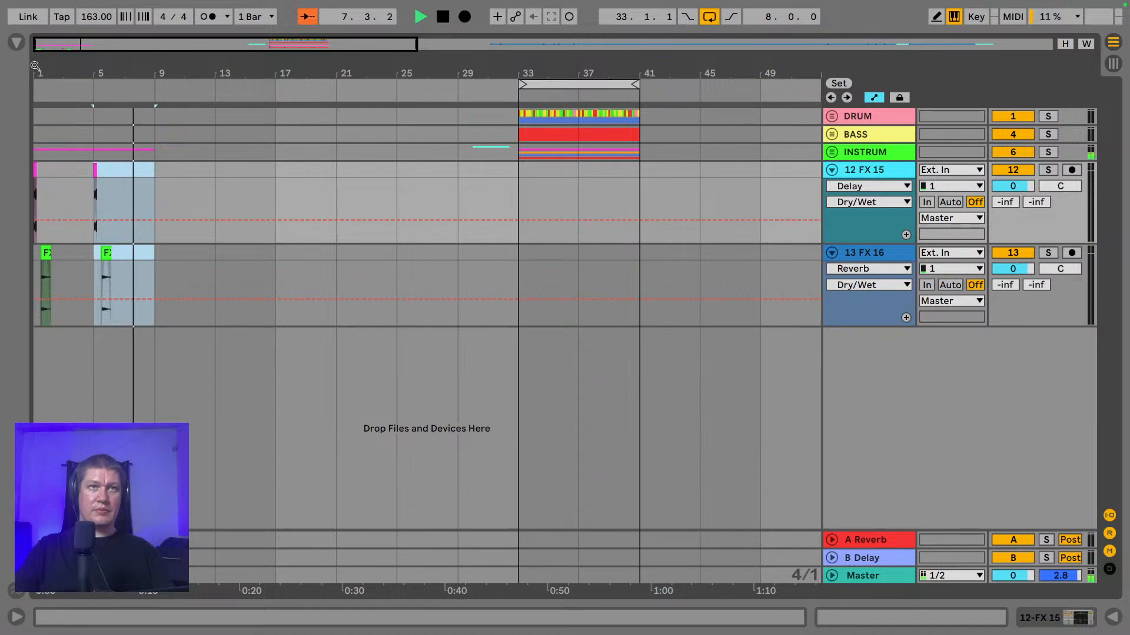
{"action": "key", "text": "Tab"}
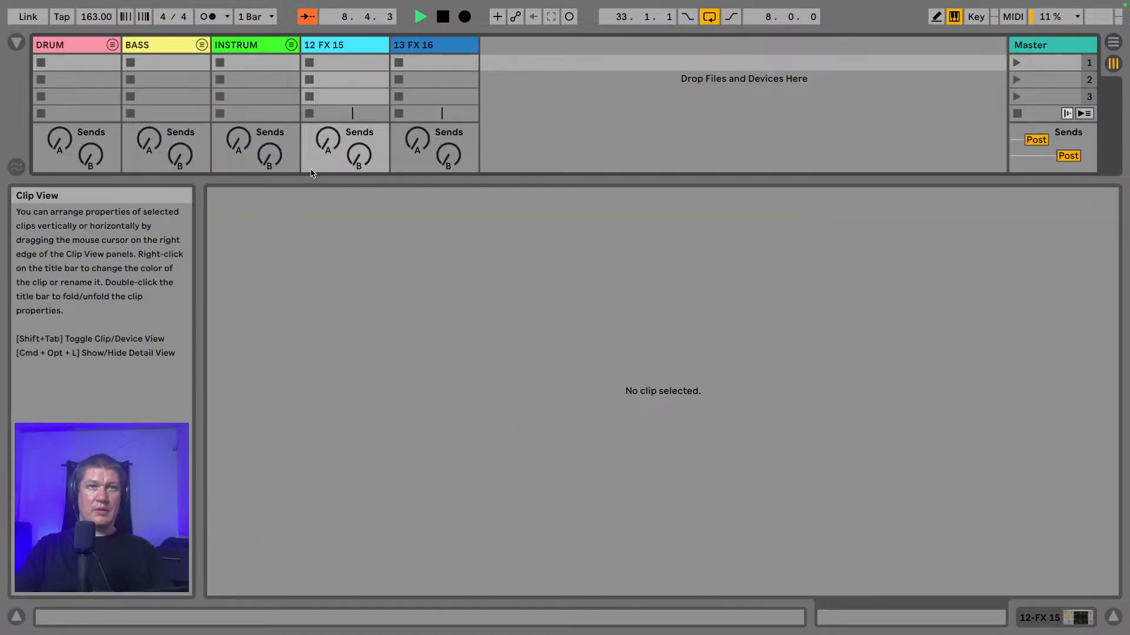
{"action": "left_click_drag", "start_coordinate": [310, 176], "coordinate": [408, 595]}
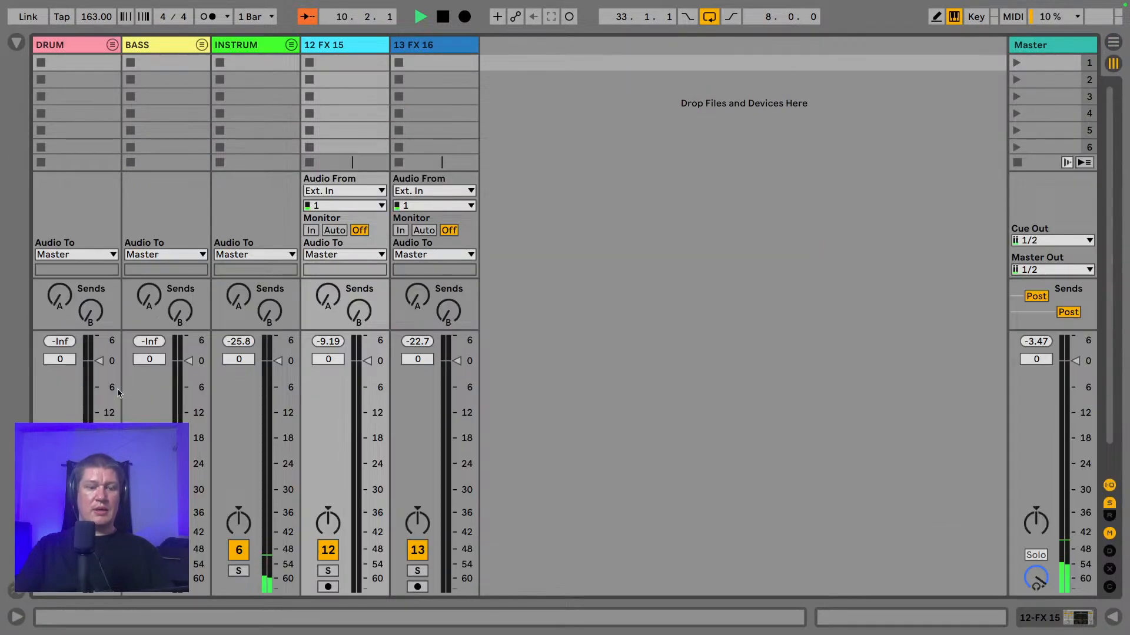
{"action": "key", "text": "Tab"}
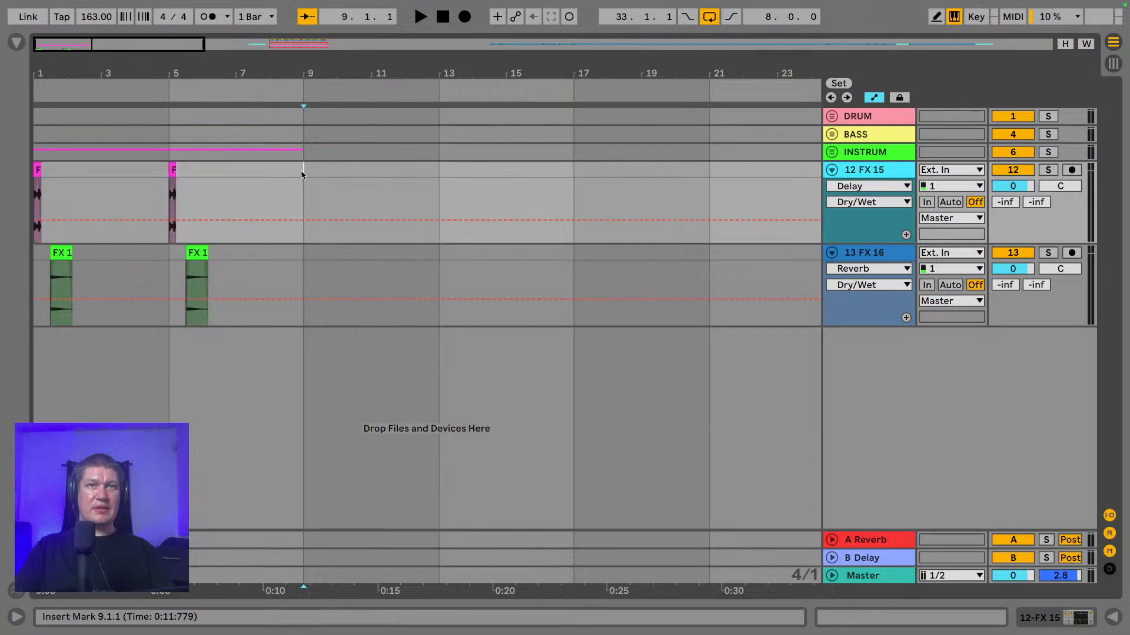
- Lower the gain of both FX 15 clips together to -13.3 dB and play the intro to check the balance
{"action": "left_click_drag", "start_coordinate": [301, 170], "coordinate": [31, 171]}
{"action": "left_click", "coordinate": [905, 617]}
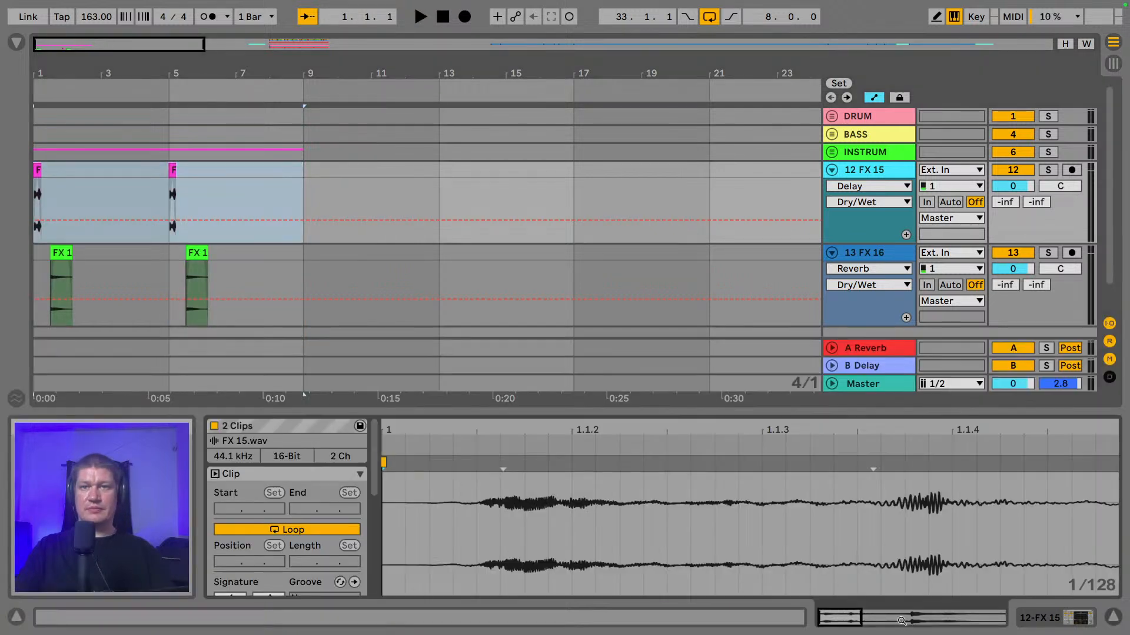
{"action": "scroll", "coordinate": [293, 513], "scroll_direction": "down", "scroll_amount": 3}
{"action": "scroll", "coordinate": [291, 520], "scroll_direction": "down", "scroll_amount": 3}
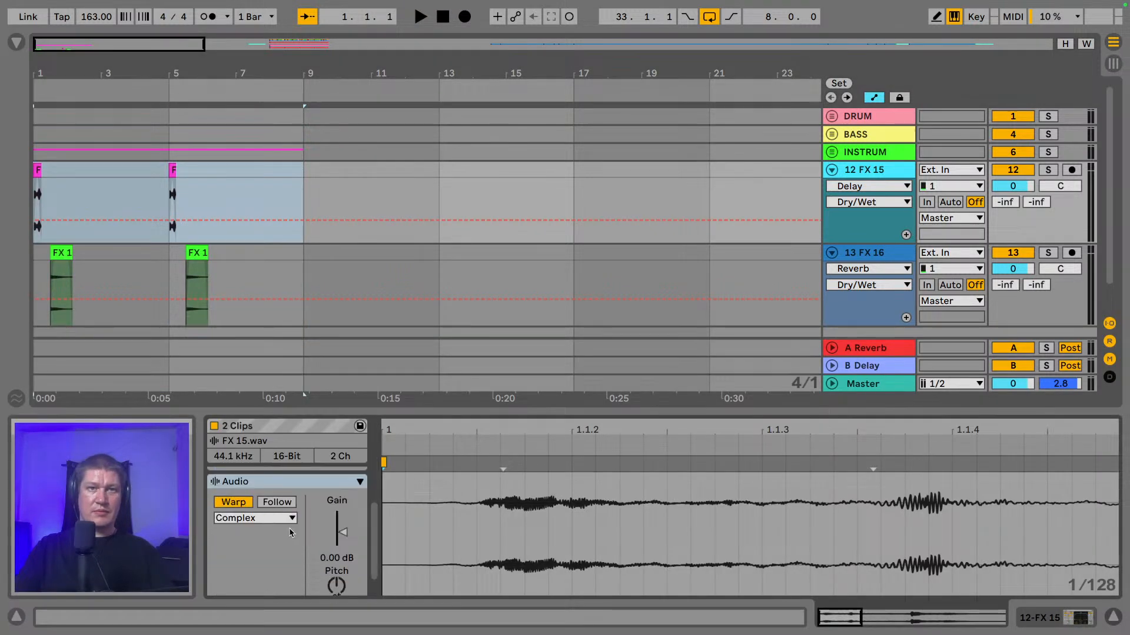
{"action": "left_click_drag", "start_coordinate": [344, 536], "coordinate": [343, 574]}
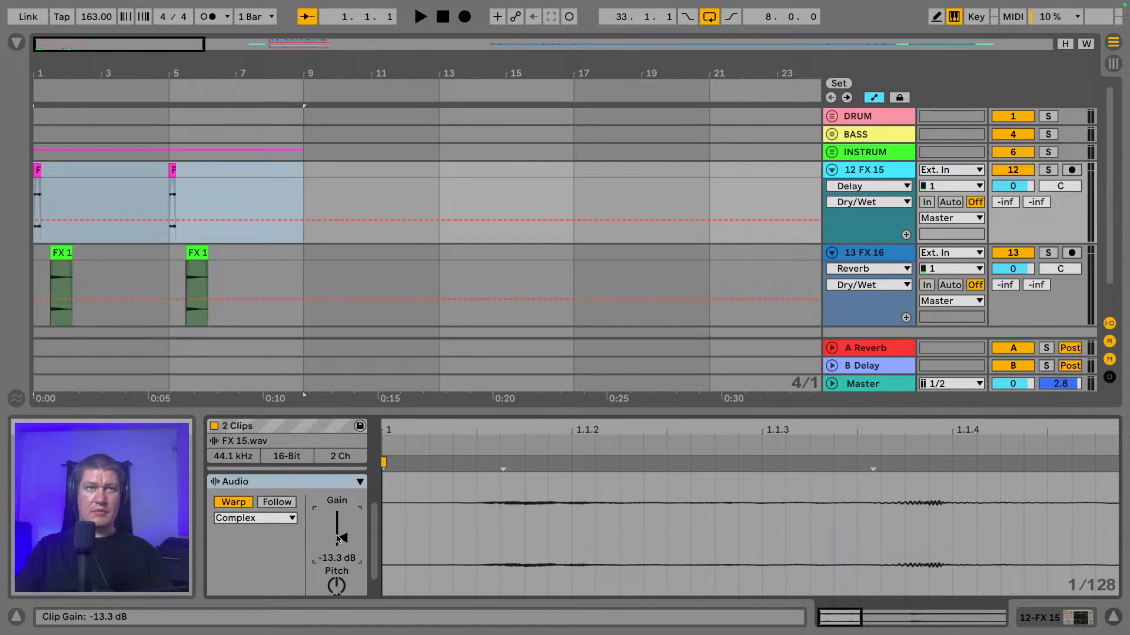
{"action": "key", "text": "space"}
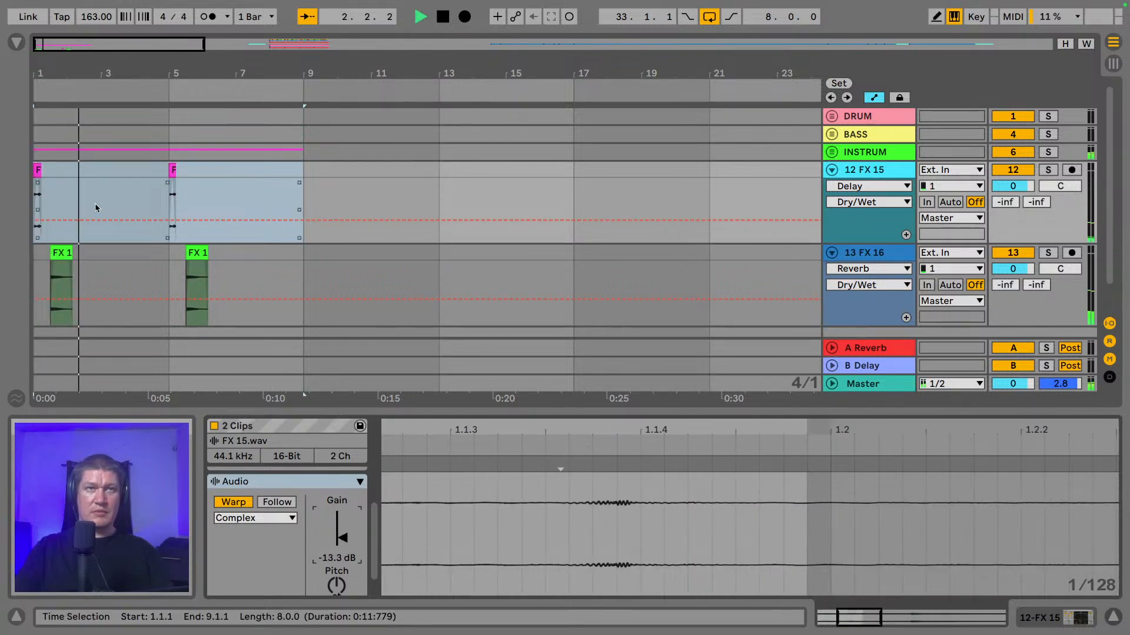
{"action": "key", "text": "space"}
- Set the fixed grid to 1/8 and move the first FX 16 clip to 2.3.1
{"action": "right_click", "coordinate": [115, 246]}
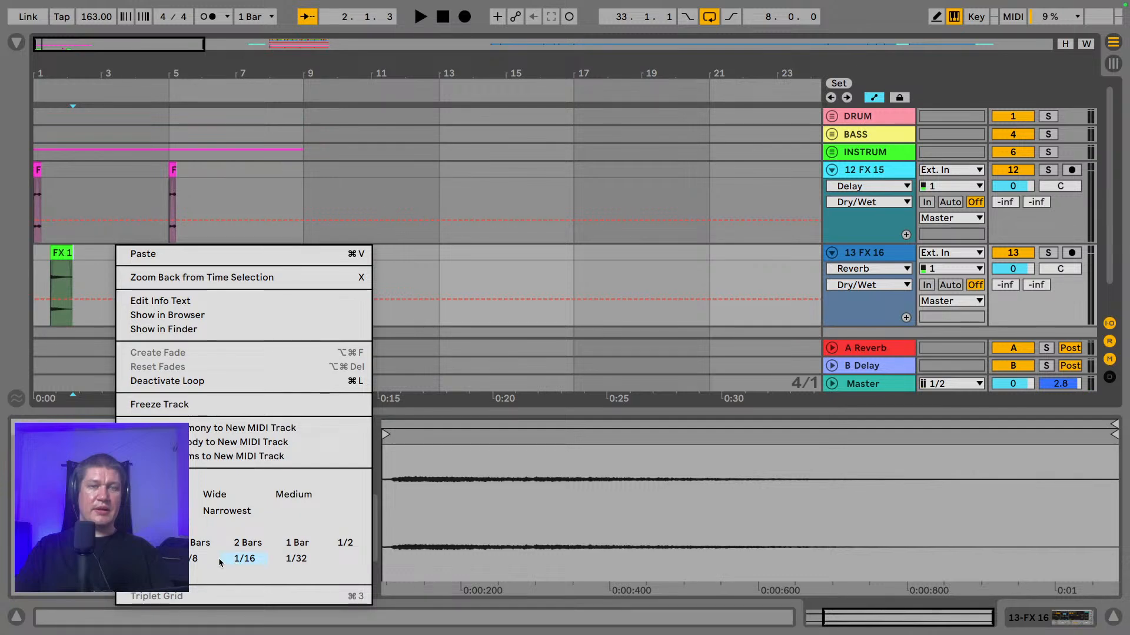
{"action": "left_click", "coordinate": [198, 559]}
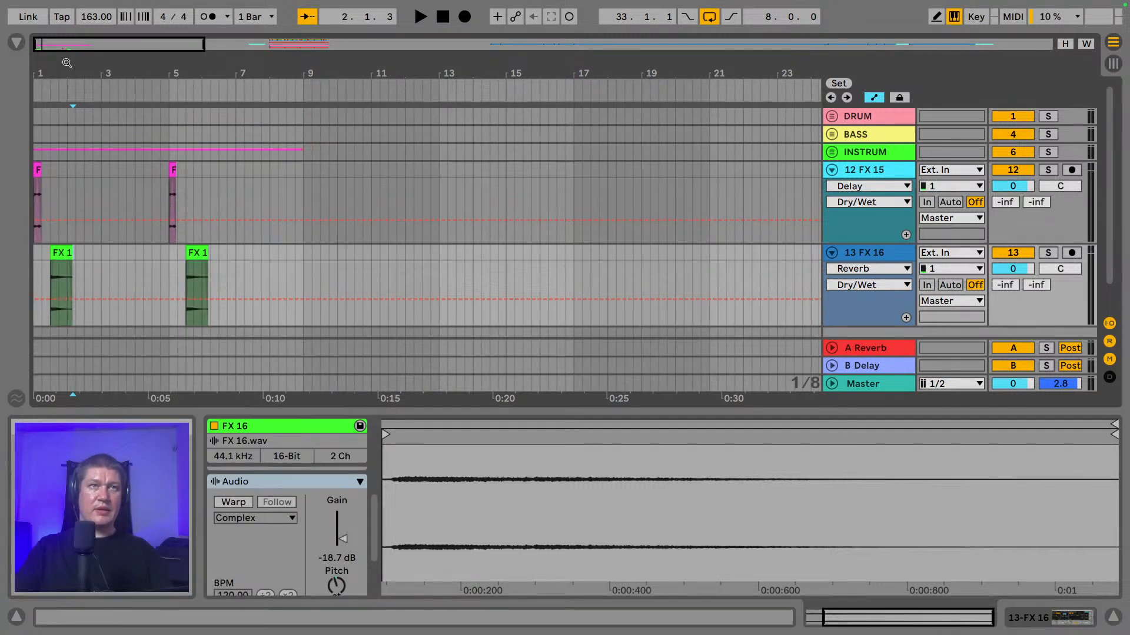
{"action": "left_click_drag", "start_coordinate": [67, 63], "coordinate": [123, 112]}
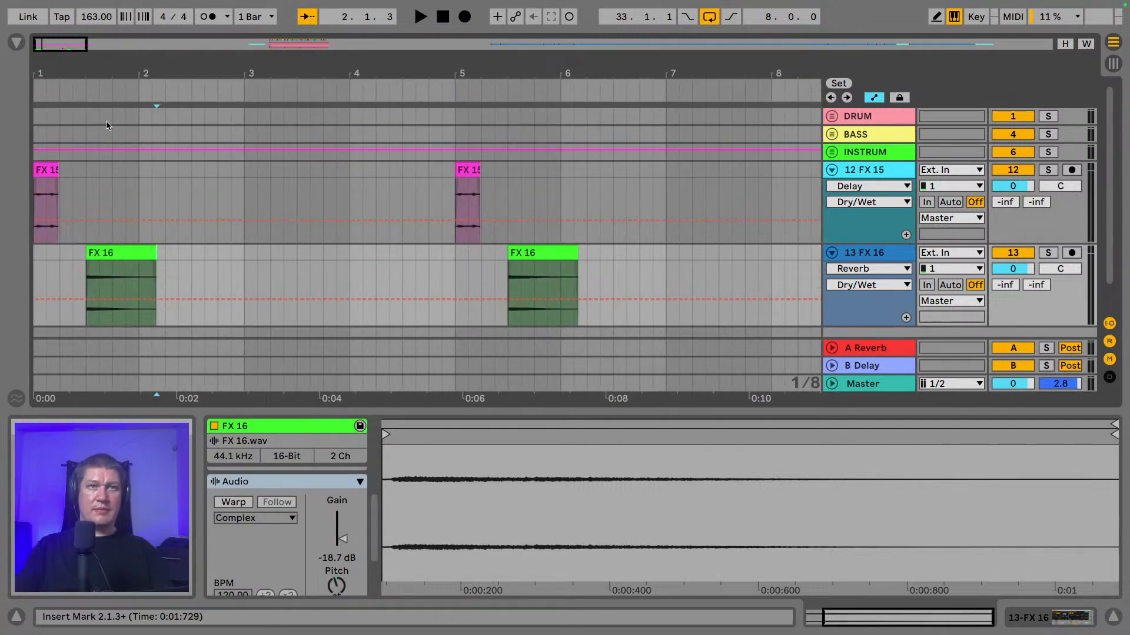
{"action": "left_click", "coordinate": [108, 254]}
{"action": "left_click_drag", "start_coordinate": [110, 254], "coordinate": [214, 273]}
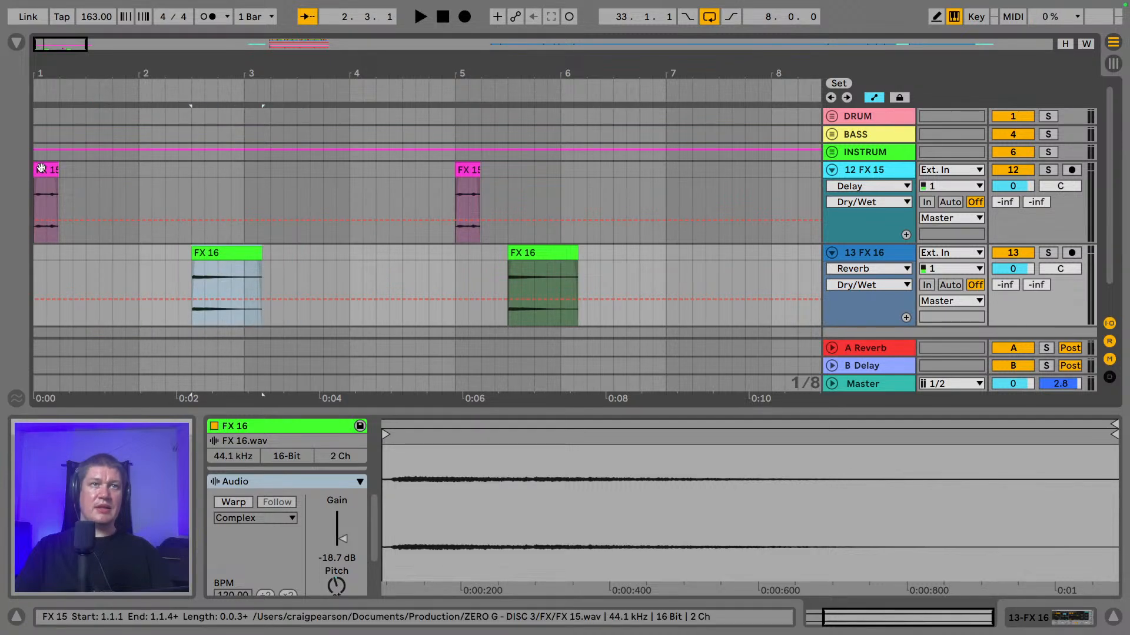
- Play the intro from the first FX 15 clip and move the second FX 16 clip to 6.3.1
{"action": "left_click", "coordinate": [42, 169]}
{"action": "key", "text": "space"}
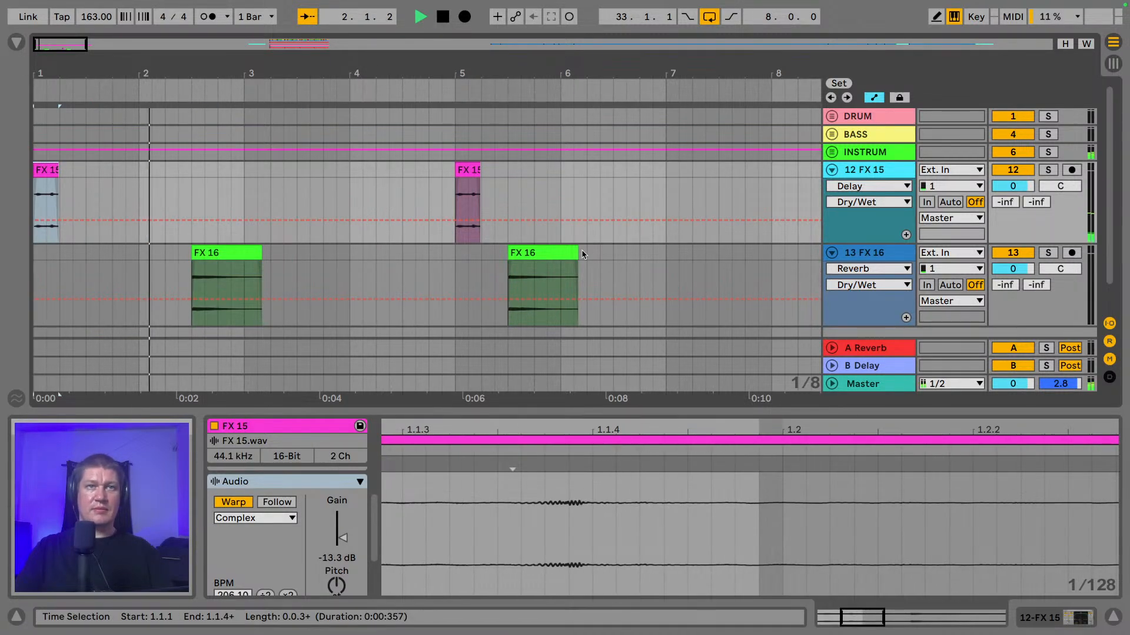
{"action": "left_click_drag", "start_coordinate": [549, 262], "coordinate": [650, 267]}
{"action": "key", "text": "space"}
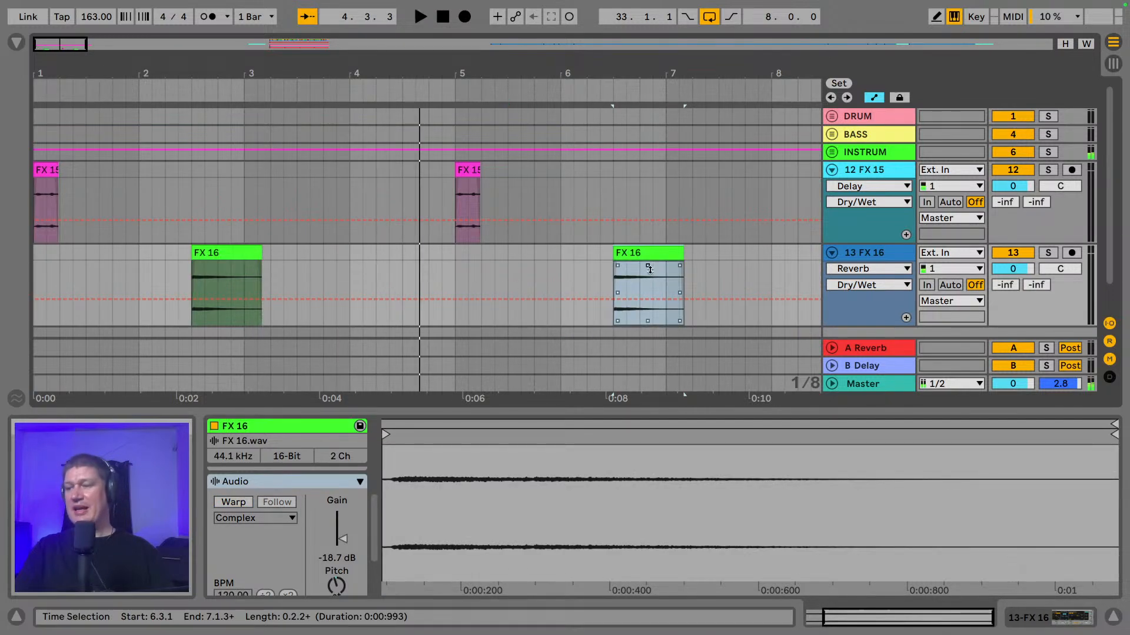
{"action": "left_click", "coordinate": [650, 255]}
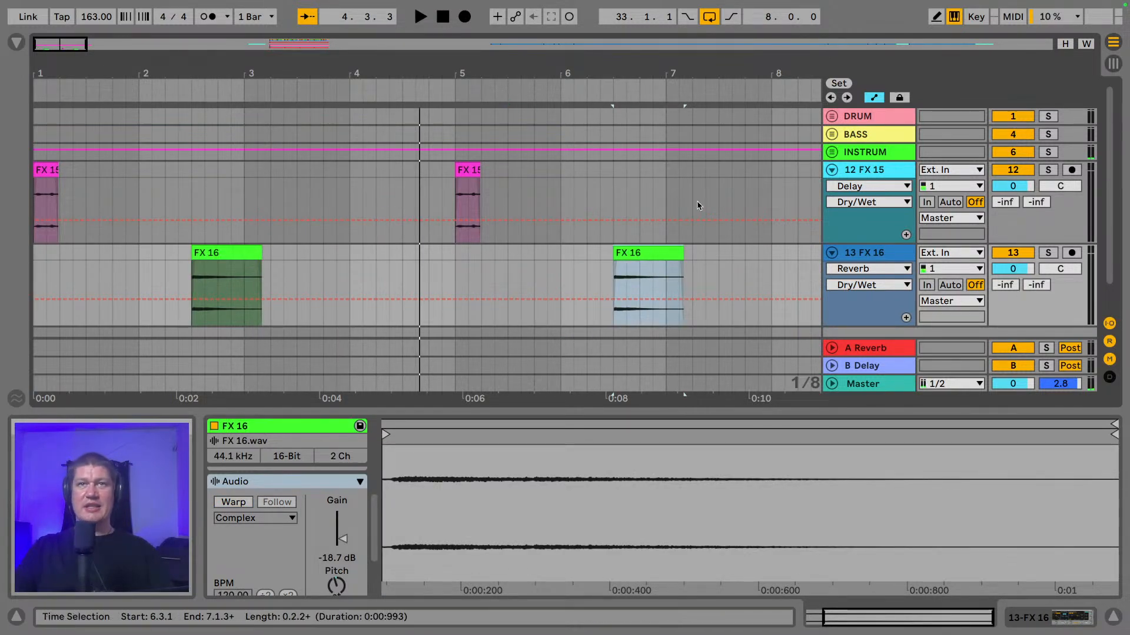
- Set the fixed grid to 2 bars and turn off the computer MIDI keyboard
{"action": "left_click_drag", "start_coordinate": [589, 75], "coordinate": [588, 50]}
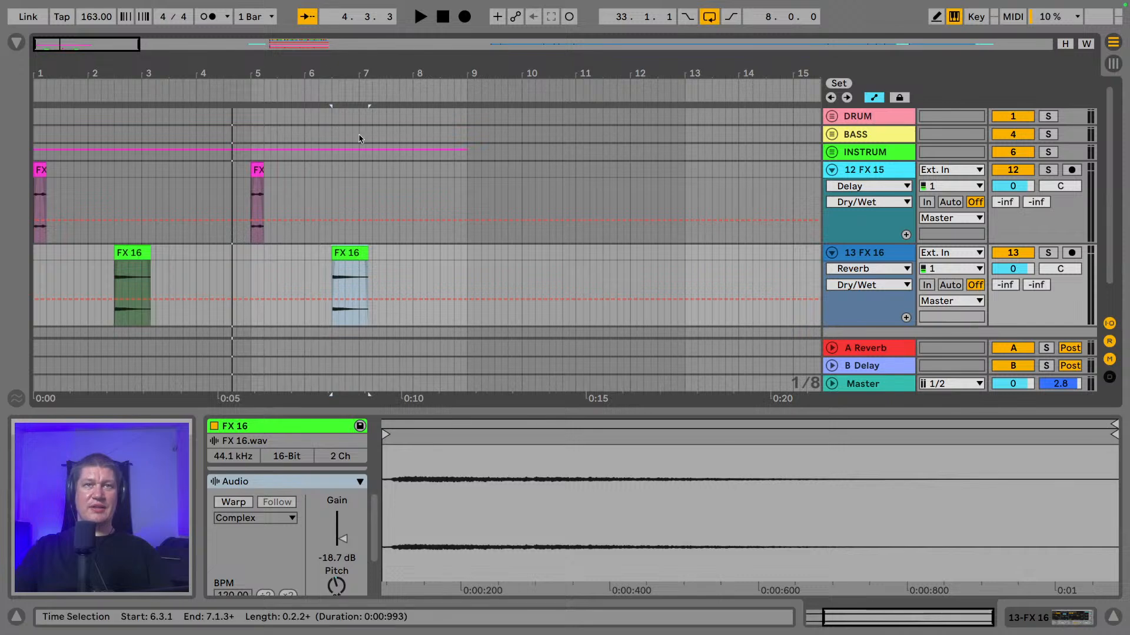
{"action": "right_click", "coordinate": [456, 265]}
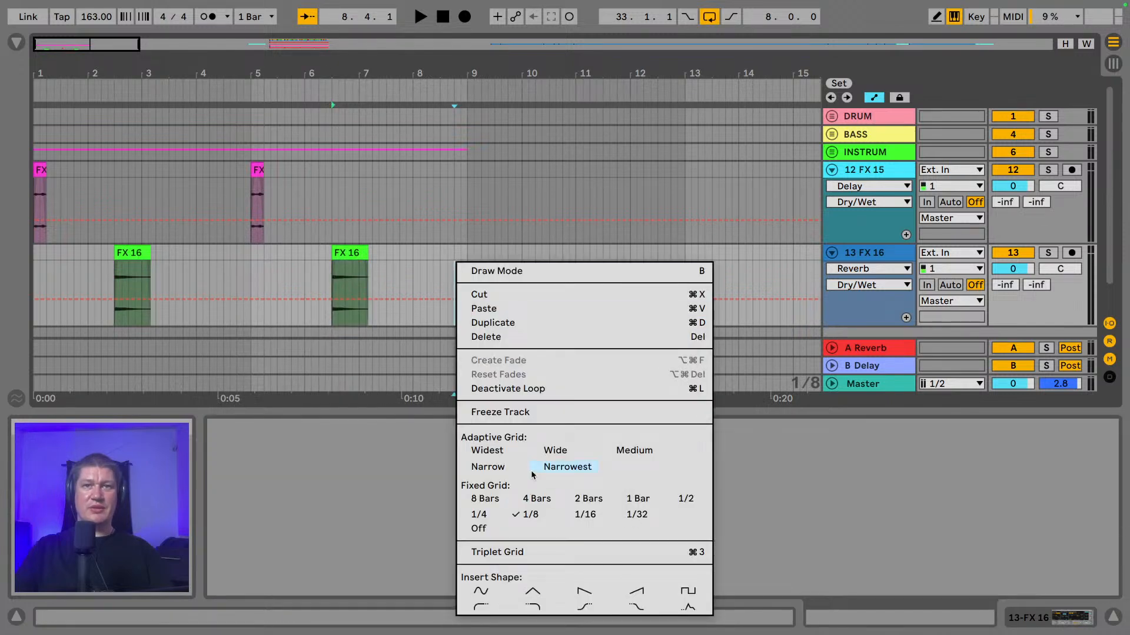
{"action": "left_click", "coordinate": [577, 500]}
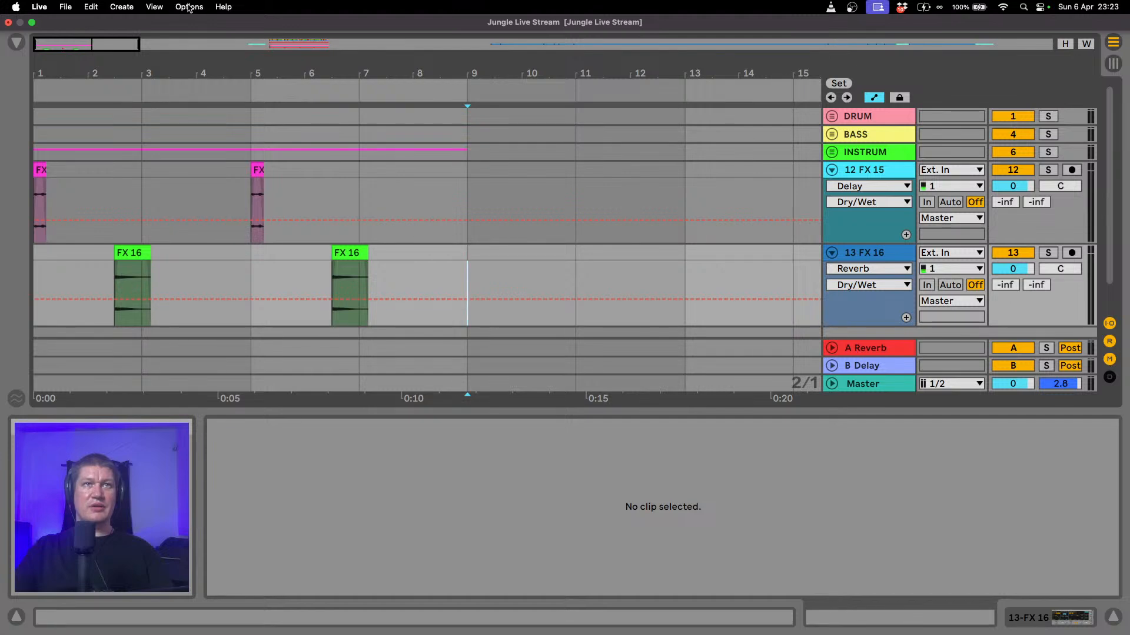
{"action": "left_click", "coordinate": [189, 7]}
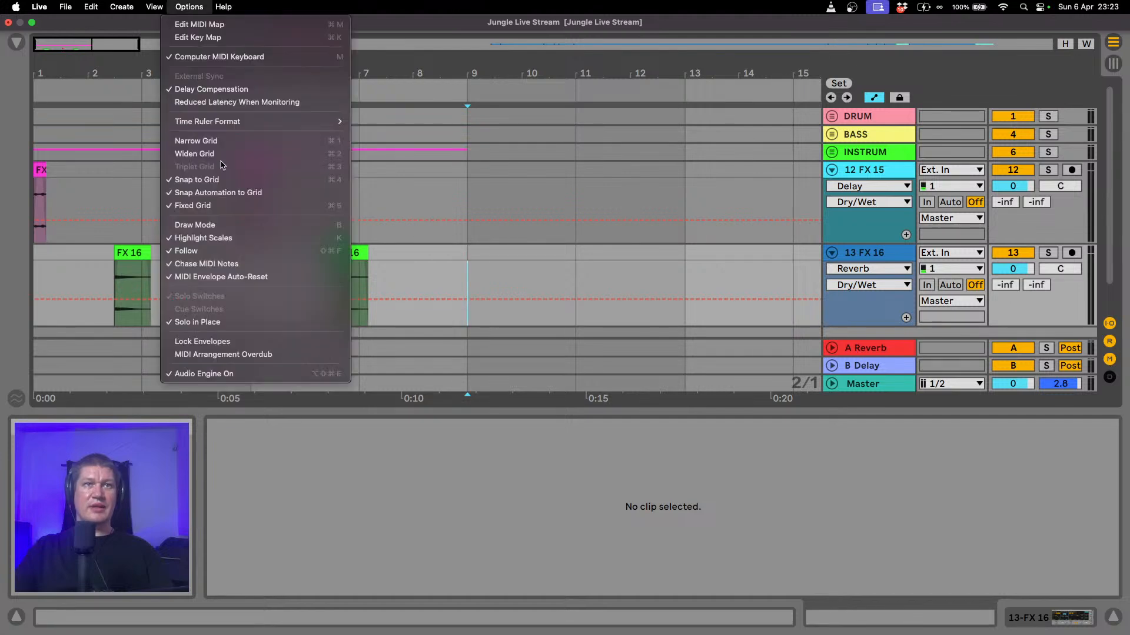
{"action": "left_click", "coordinate": [240, 57]}
- Duplicate bars 1–8 of the FX 15 and FX 16 tracks to bar 9 and briefly play the copy
{"action": "left_click_drag", "start_coordinate": [433, 261], "coordinate": [0, 173]}
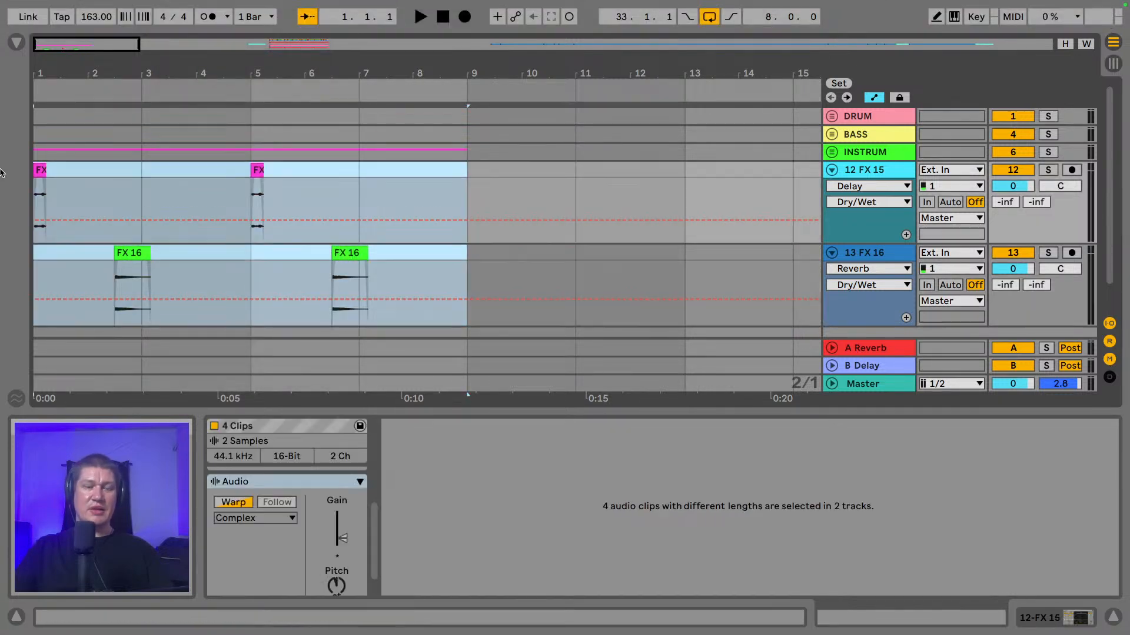
{"action": "key", "text": "super+d"}
{"action": "left_click_drag", "start_coordinate": [201, 63], "coordinate": [93, 60]}
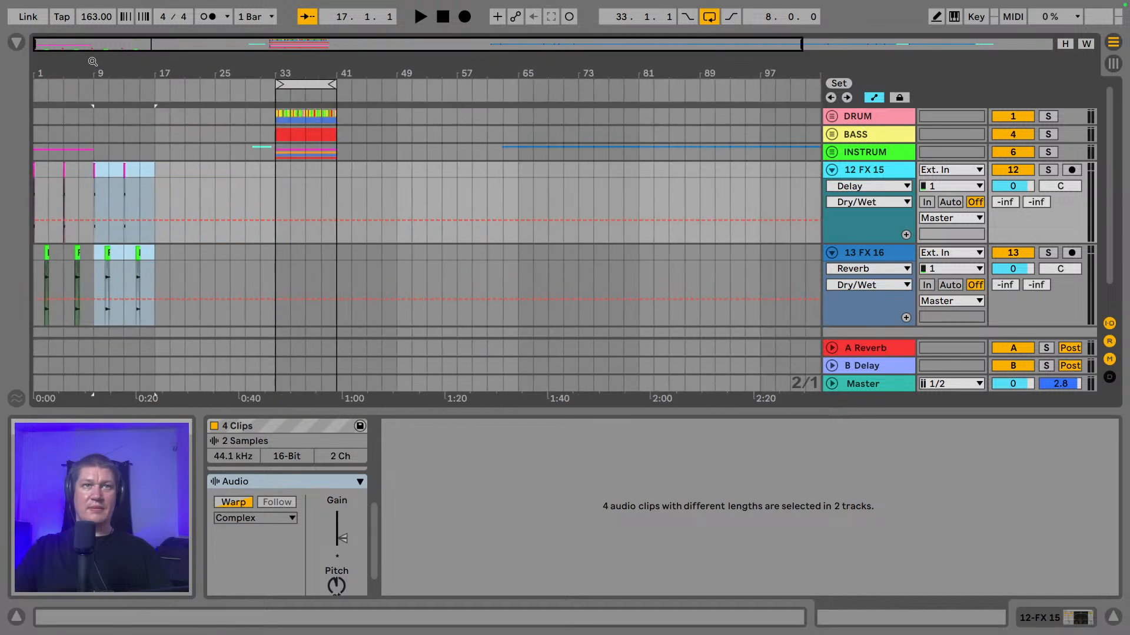
{"action": "key", "text": "space"}
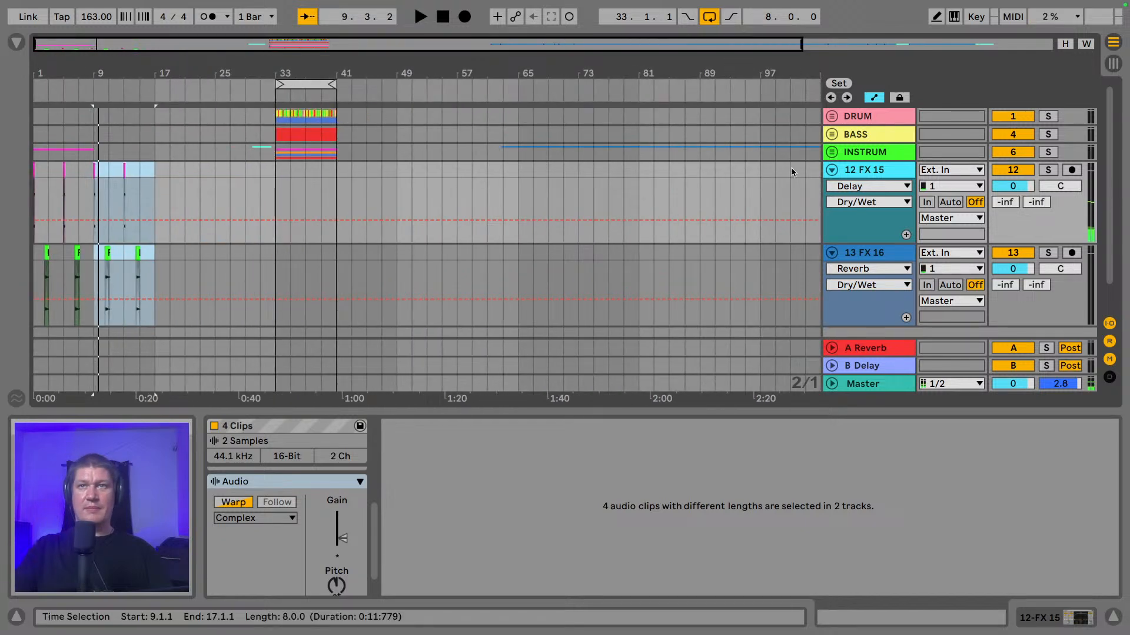
- Unfold the INSTRUM group, duplicate the eight-bar pad clip to bar 9, and listen to the extended intro
{"action": "left_click", "coordinate": [832, 152]}
{"action": "left_click", "coordinate": [77, 235]}
{"action": "key", "text": "super+d"}
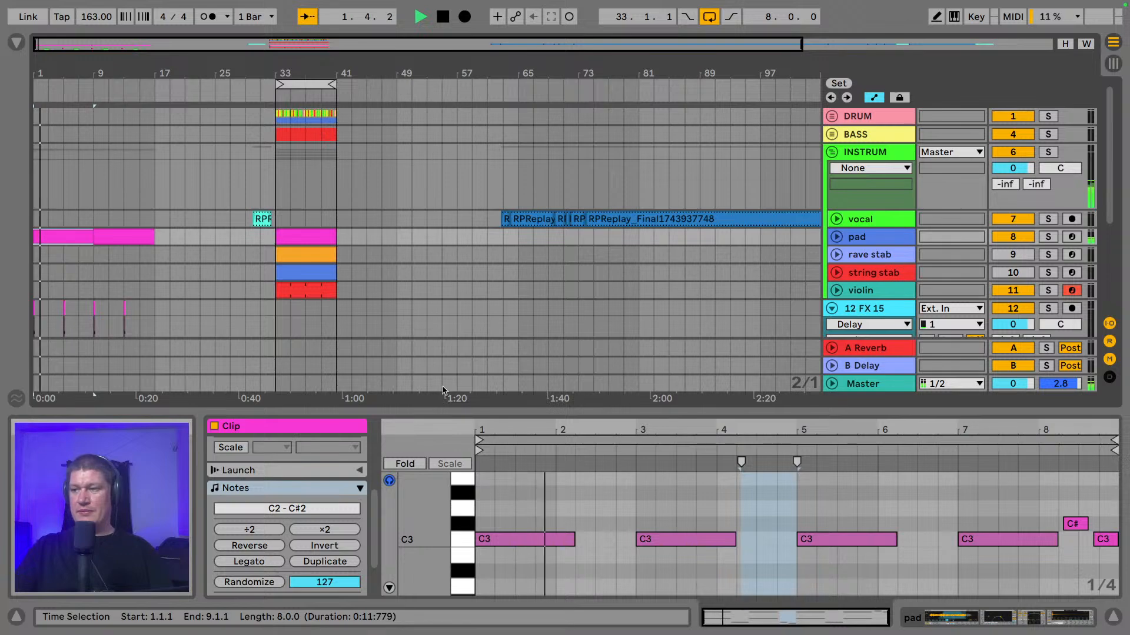
{"action": "scroll", "coordinate": [593, 345], "scroll_direction": "down", "scroll_amount": 3}
{"action": "scroll", "coordinate": [593, 345], "scroll_direction": "up", "scroll_amount": 1}
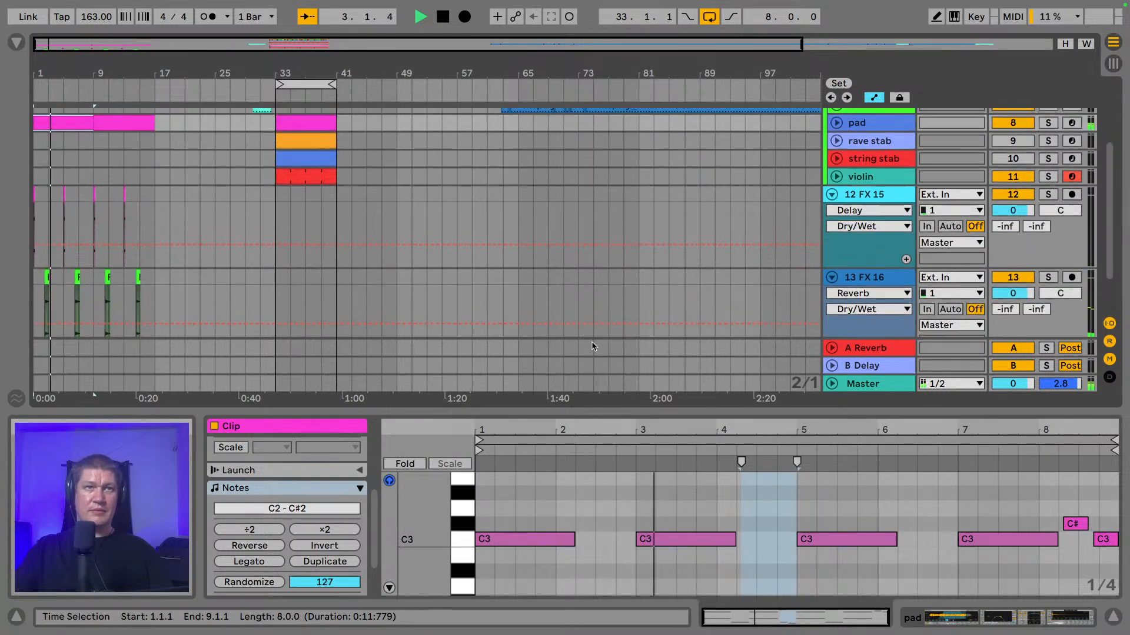
{"action": "scroll", "coordinate": [506, 242], "scroll_direction": "up", "scroll_amount": 1}
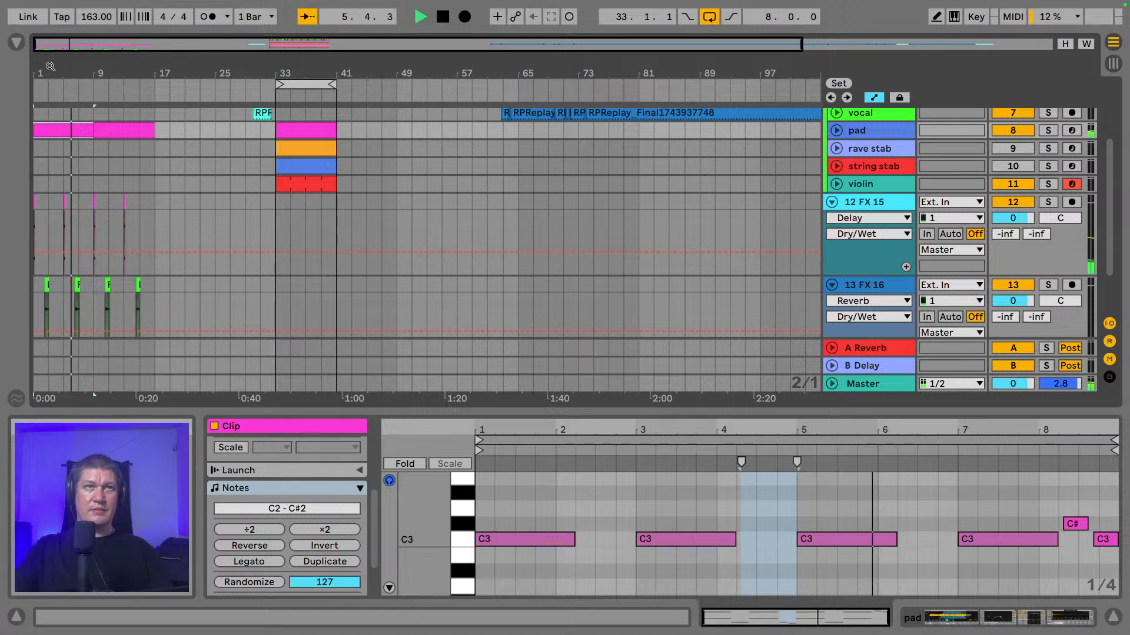
{"action": "left_click_drag", "start_coordinate": [64, 45], "coordinate": [64, 85]}
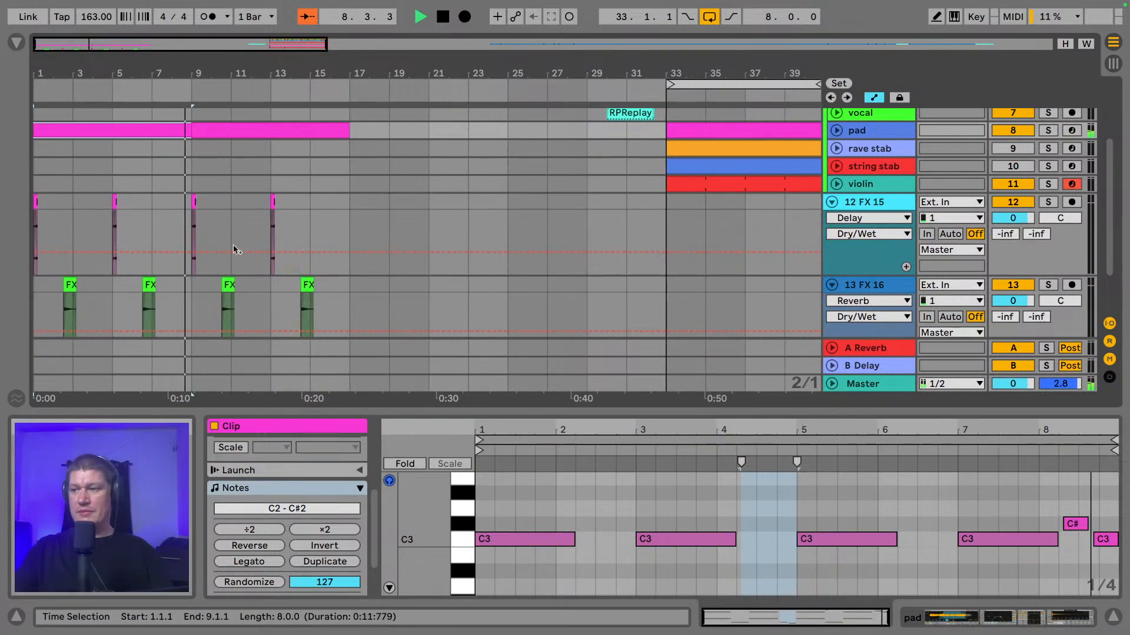
{"action": "scroll", "coordinate": [320, 245], "scroll_direction": "up", "scroll_amount": 1}
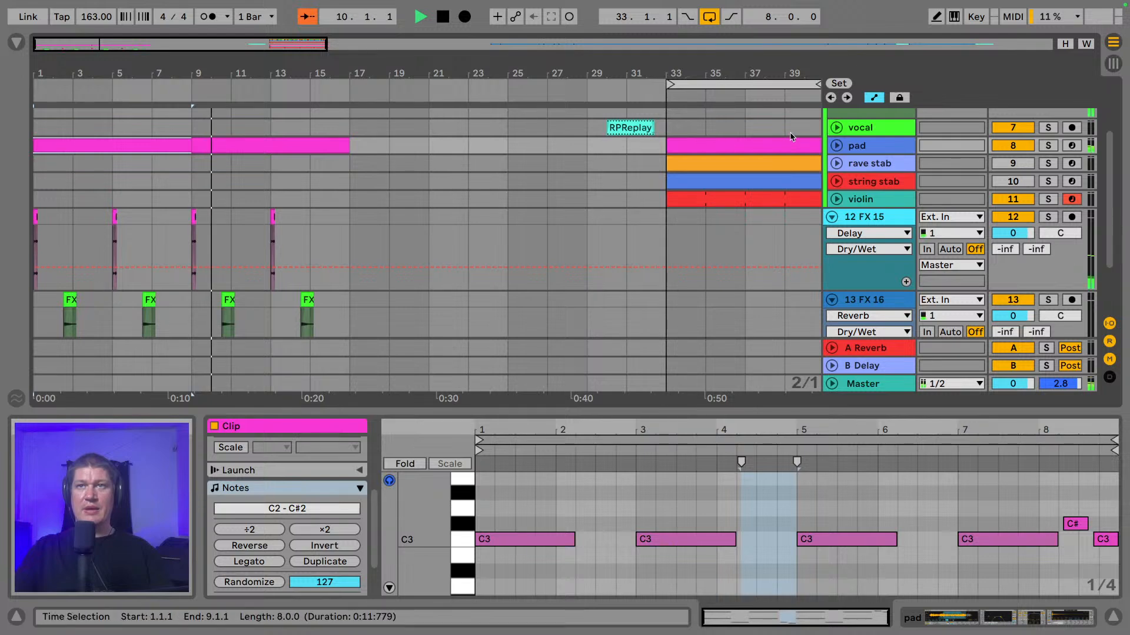
- Try to move the string stab clip from bar 33 to bar 9, undo the move and stop playback
{"action": "left_click_drag", "start_coordinate": [748, 181], "coordinate": [277, 183]}
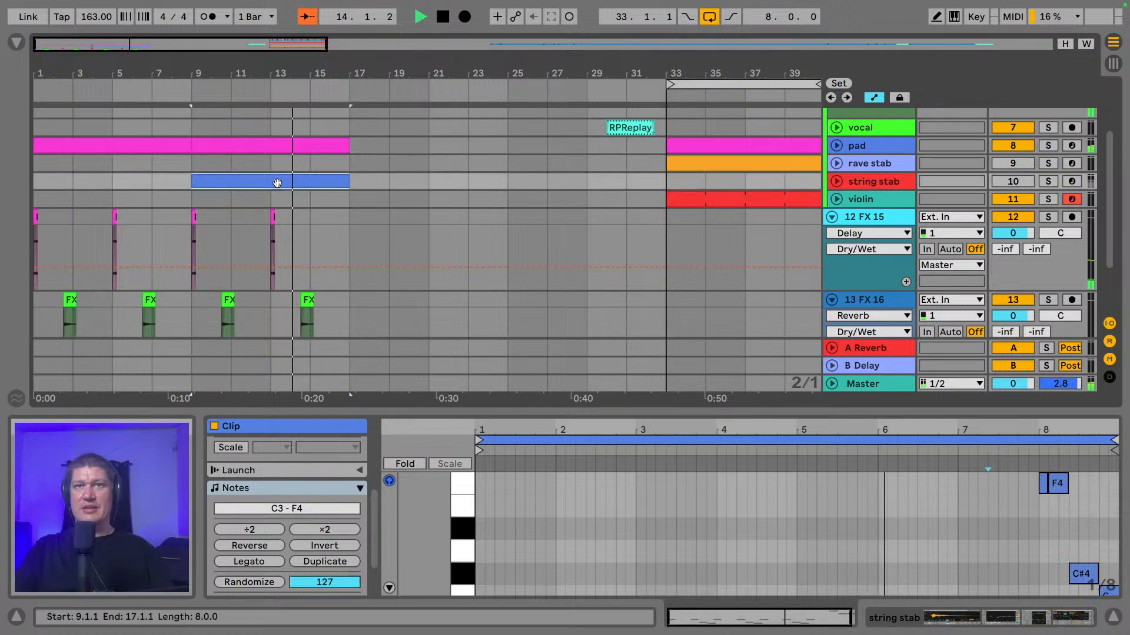
{"action": "key", "text": "super+z"}
{"action": "key", "text": "space"}
{"action": "left_click_drag", "start_coordinate": [631, 68], "coordinate": [631, 41]}
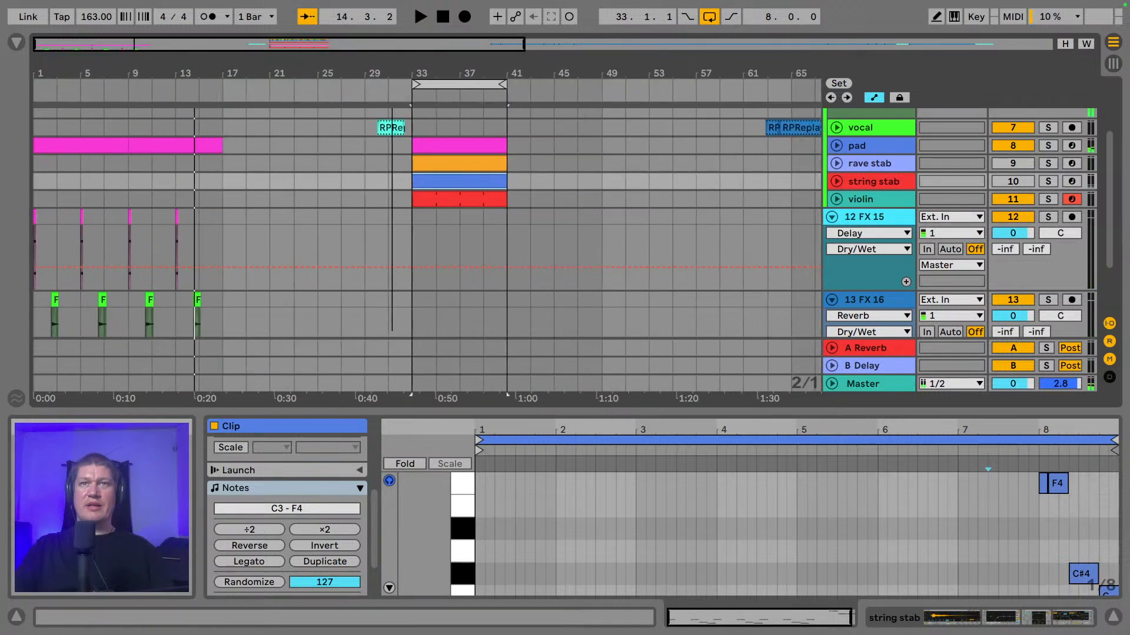
- Go through the pad, rave stab, string stab and violin clips at bar 33 to examine their notes
{"action": "scroll", "coordinate": [465, 126], "scroll_direction": "up", "scroll_amount": 3}
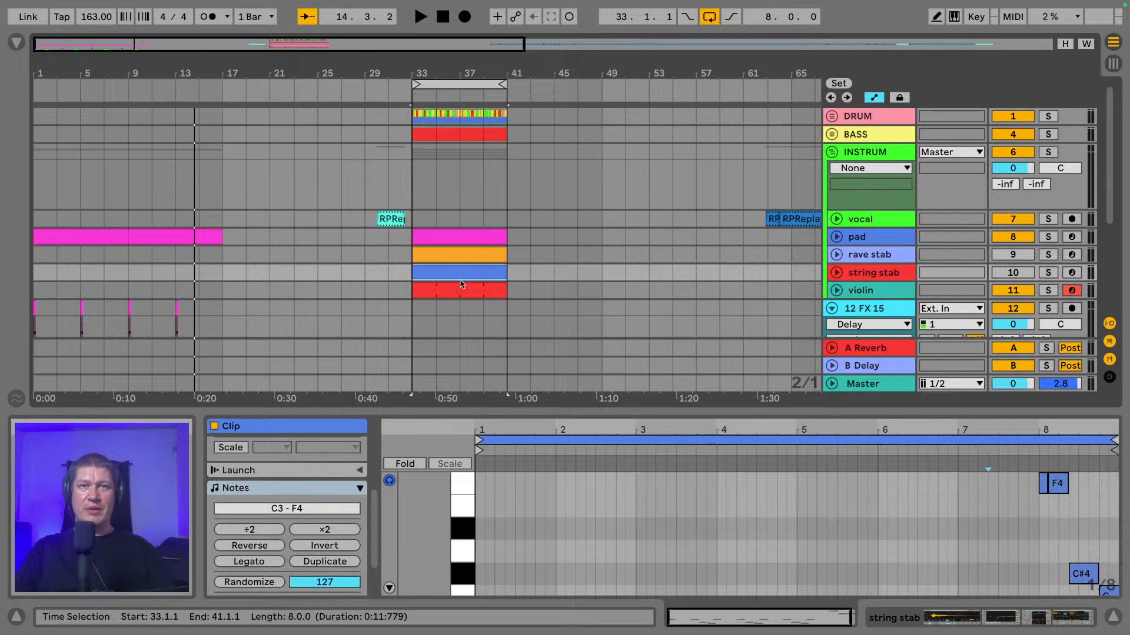
{"action": "left_click", "coordinate": [461, 236]}
{"action": "key", "text": "Down"}
{"action": "key", "text": "Down"}
{"action": "key", "text": "Down"}
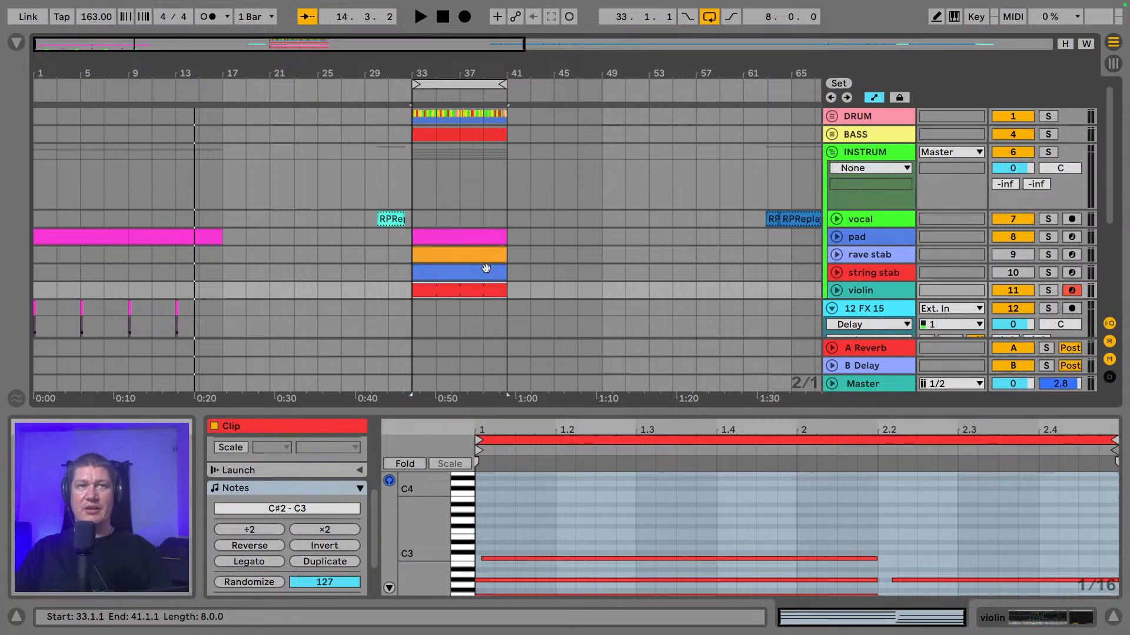
{"action": "scroll", "coordinate": [486, 268], "scroll_direction": "down", "scroll_amount": 1}
{"action": "scroll", "coordinate": [465, 258], "scroll_direction": "down", "scroll_amount": 1}
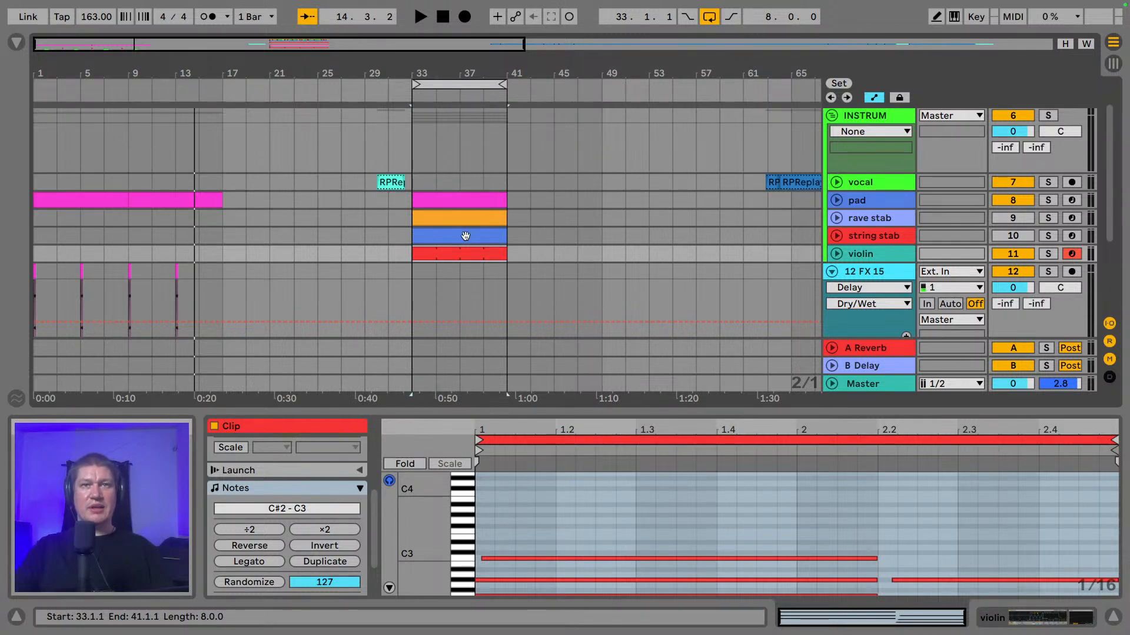
- Copy the string stab clip from bar 33 to bar 9 and play the intro from bar 1
{"action": "left_click_drag", "start_coordinate": [462, 236], "coordinate": [176, 238]}
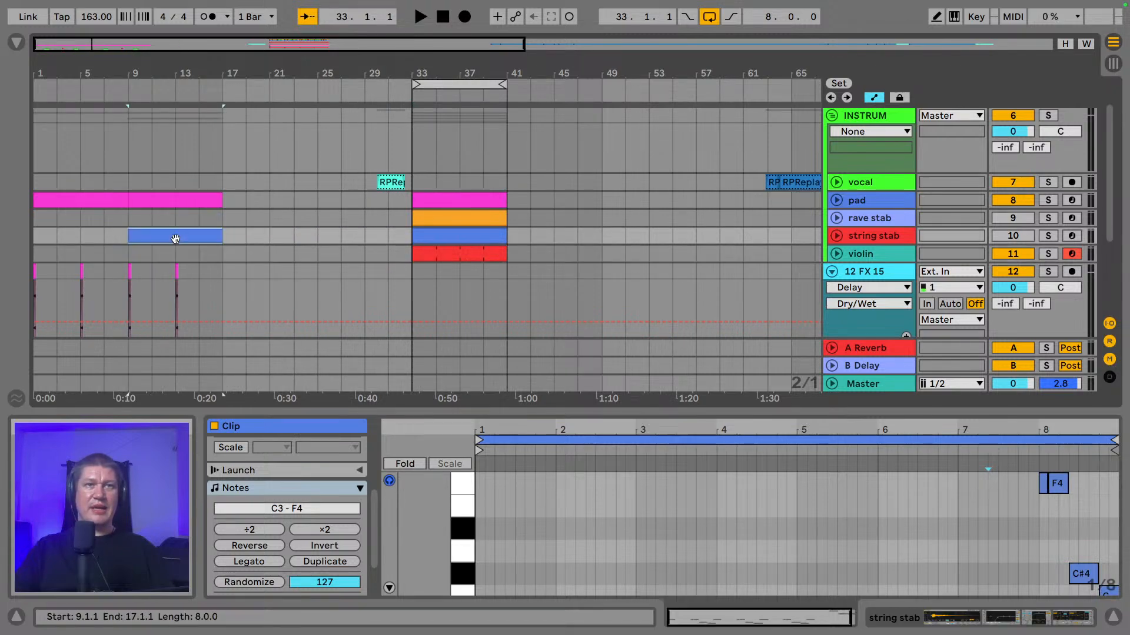
{"action": "left_click", "coordinate": [103, 199]}
{"action": "key", "text": "space"}
{"action": "scroll", "coordinate": [495, 244], "scroll_direction": "down", "scroll_amount": 3}
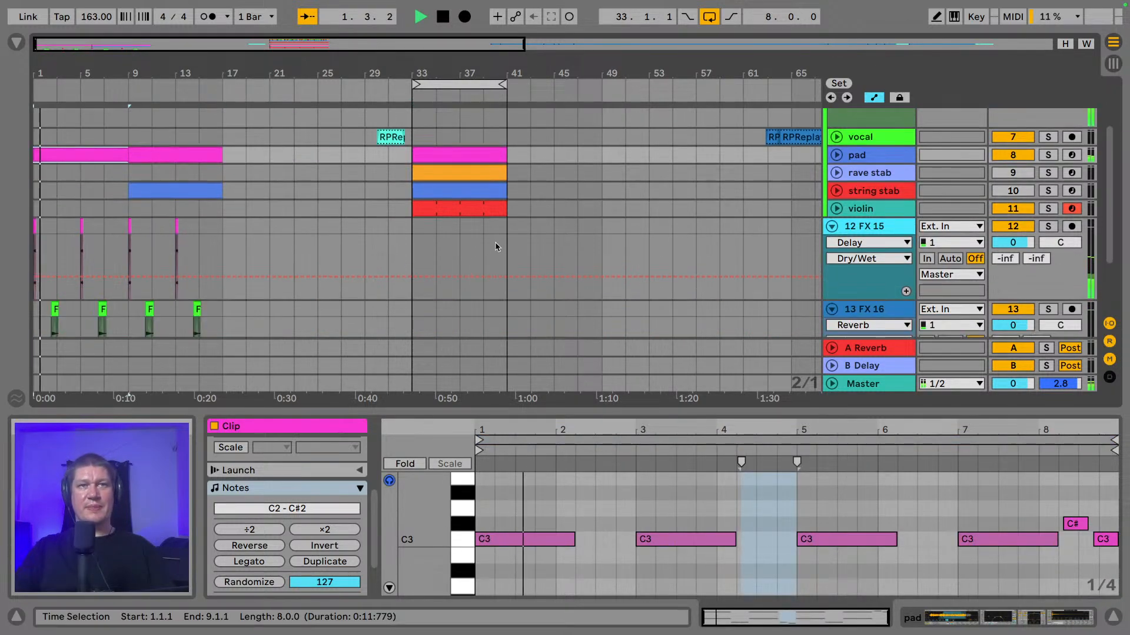
{"action": "scroll", "coordinate": [777, 237], "scroll_direction": "up", "scroll_amount": 4}
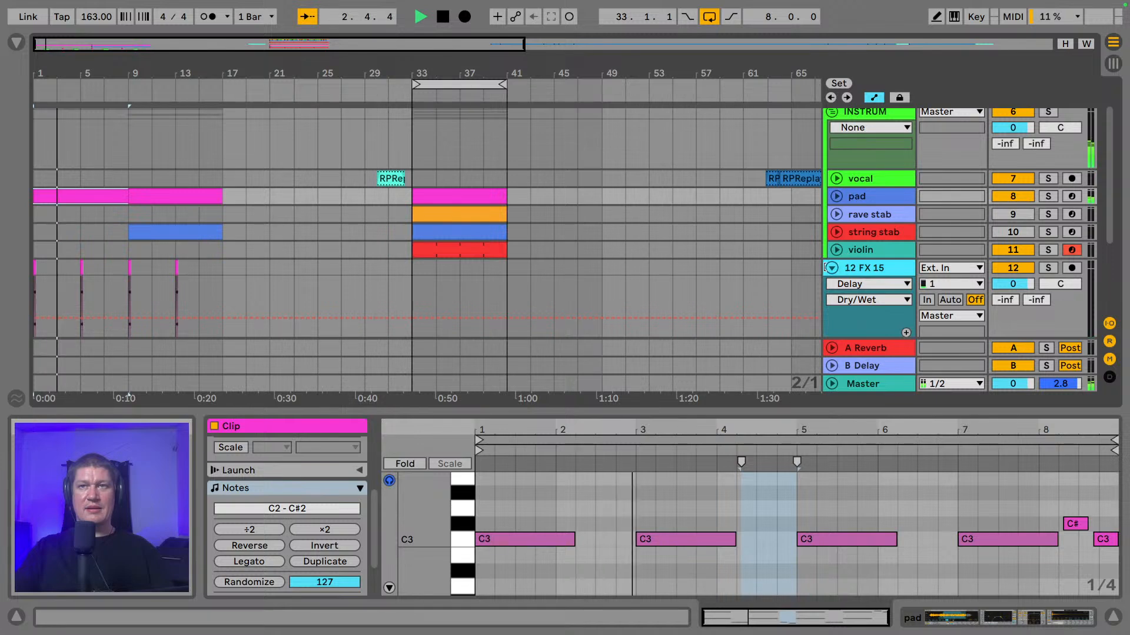
- Fold the FX 15 and FX 16 tracks, unmute the rave stab and string stab tracks, and resume playback
{"action": "left_click", "coordinate": [831, 268]}
{"action": "left_click", "coordinate": [831, 287]}
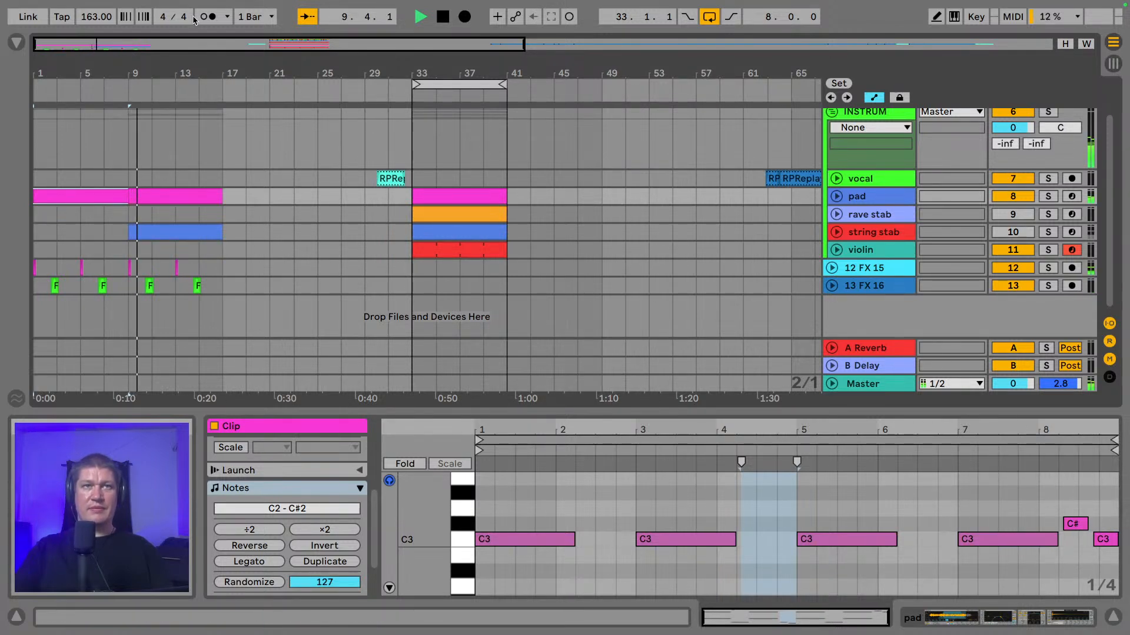
{"action": "left_click_drag", "start_coordinate": [123, 66], "coordinate": [109, 66]}
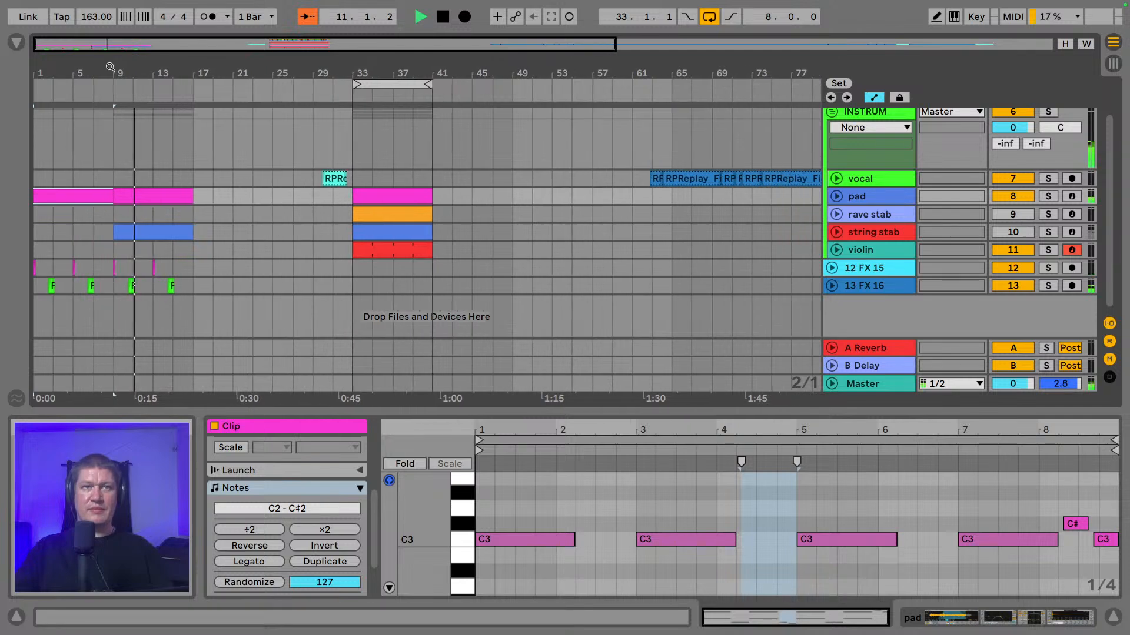
{"action": "key", "text": "space"}
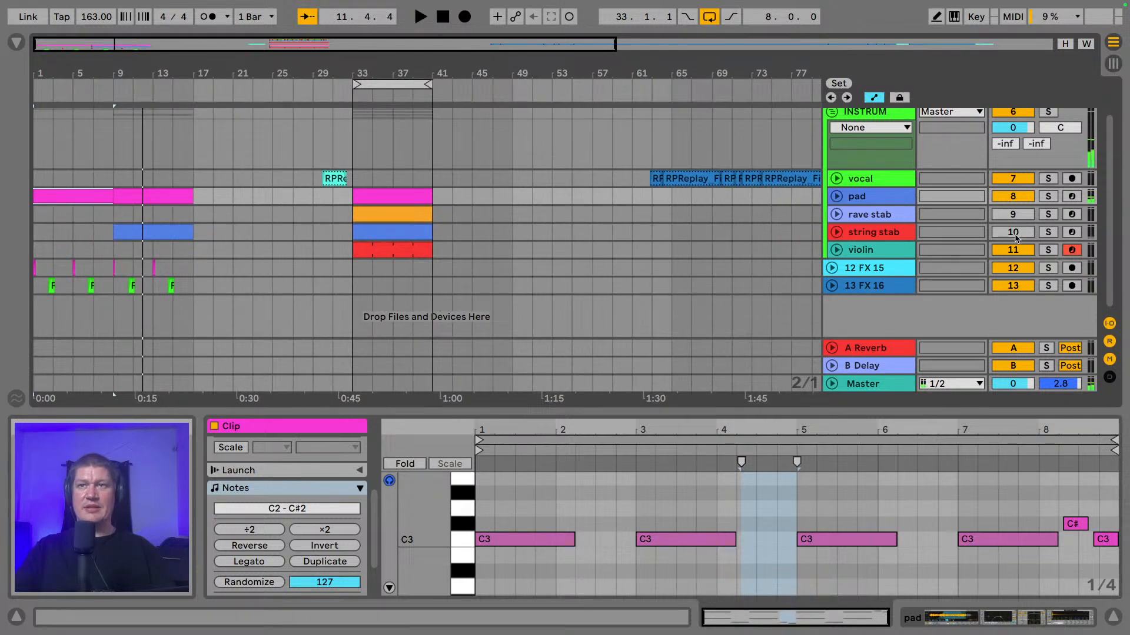
{"action": "key", "text": "space"}
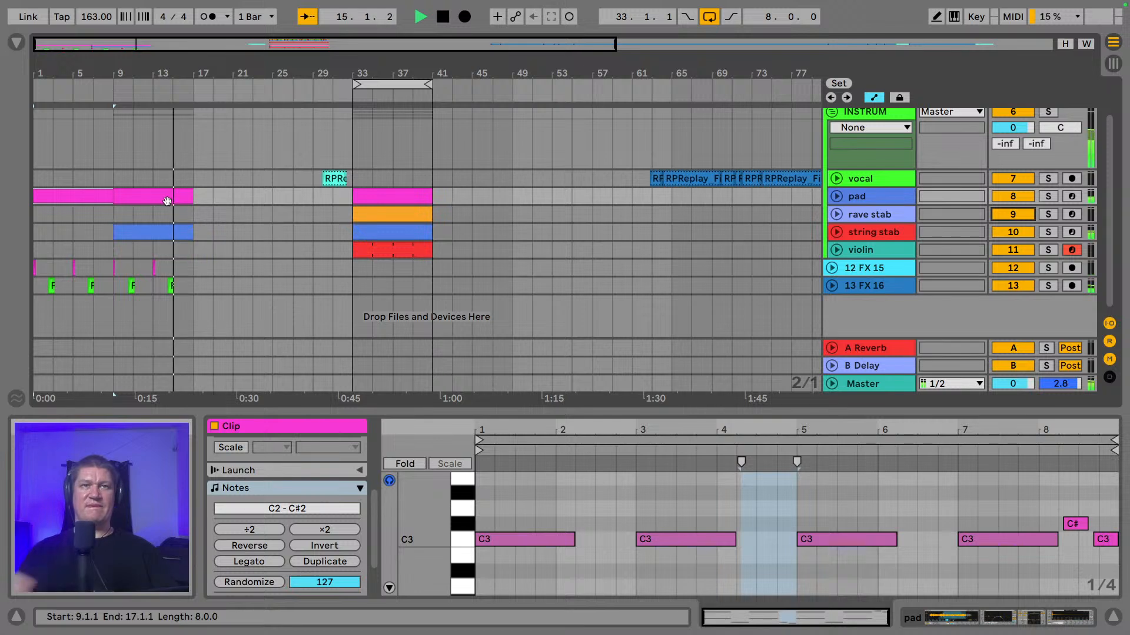
- Duplicate bars 9–16 of the vocal through FX 16 tracks twice to fill up to bar 33, and fold the INSTRUM group
{"action": "left_click_drag", "start_coordinate": [194, 288], "coordinate": [113, 177]}
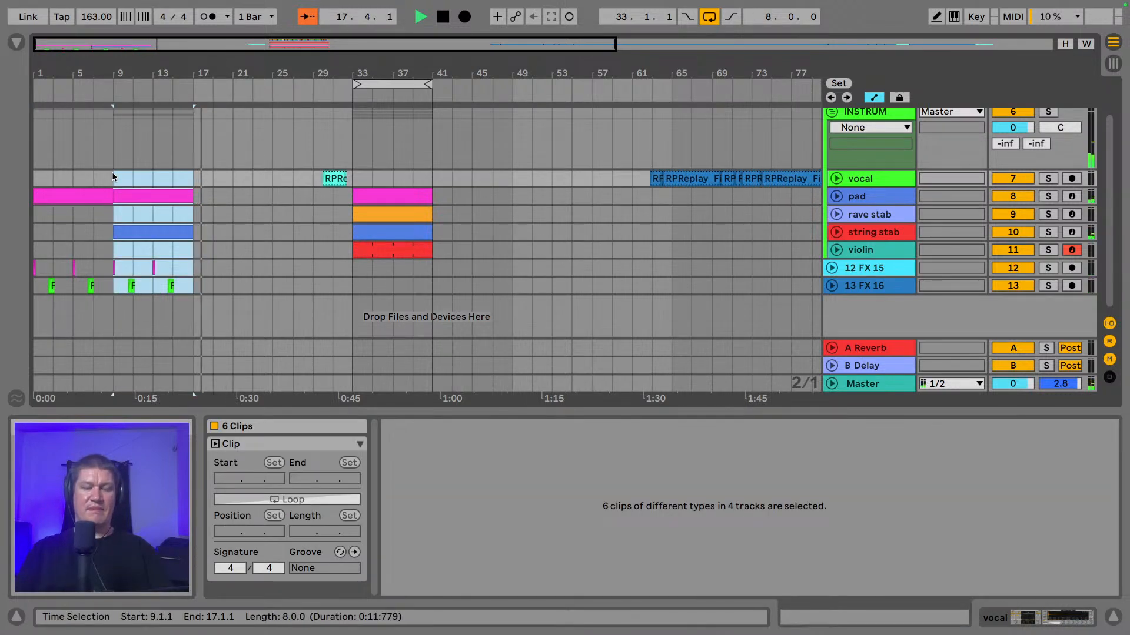
{"action": "key", "text": "ctrl+d"}
{"action": "key", "text": "ctrl+d"}
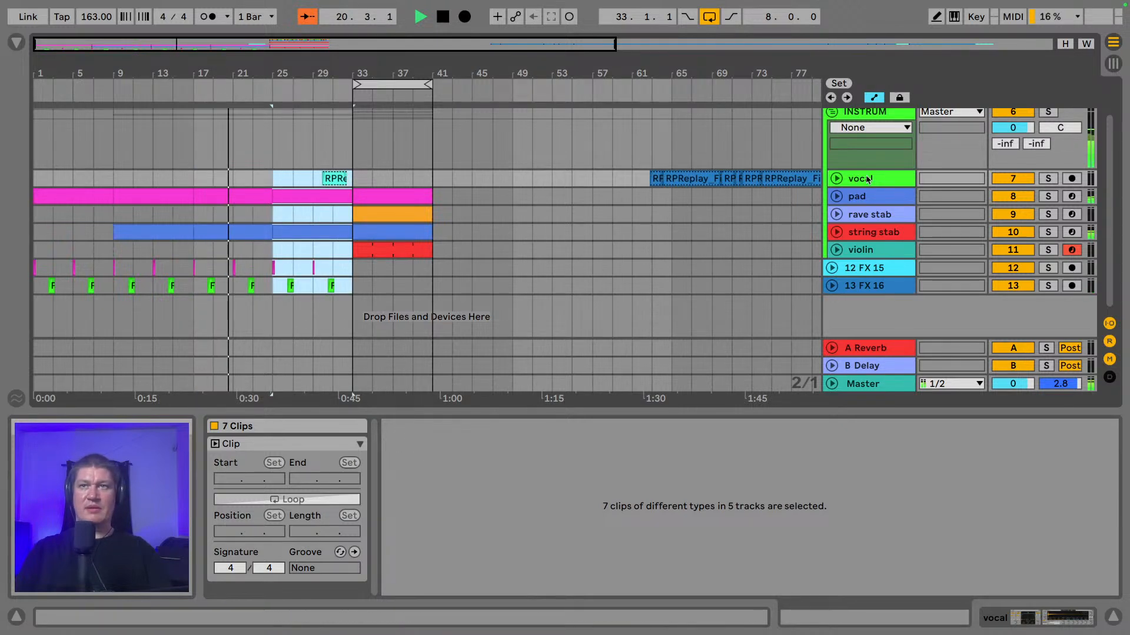
{"action": "scroll", "coordinate": [865, 180], "scroll_direction": "up", "scroll_amount": 2}
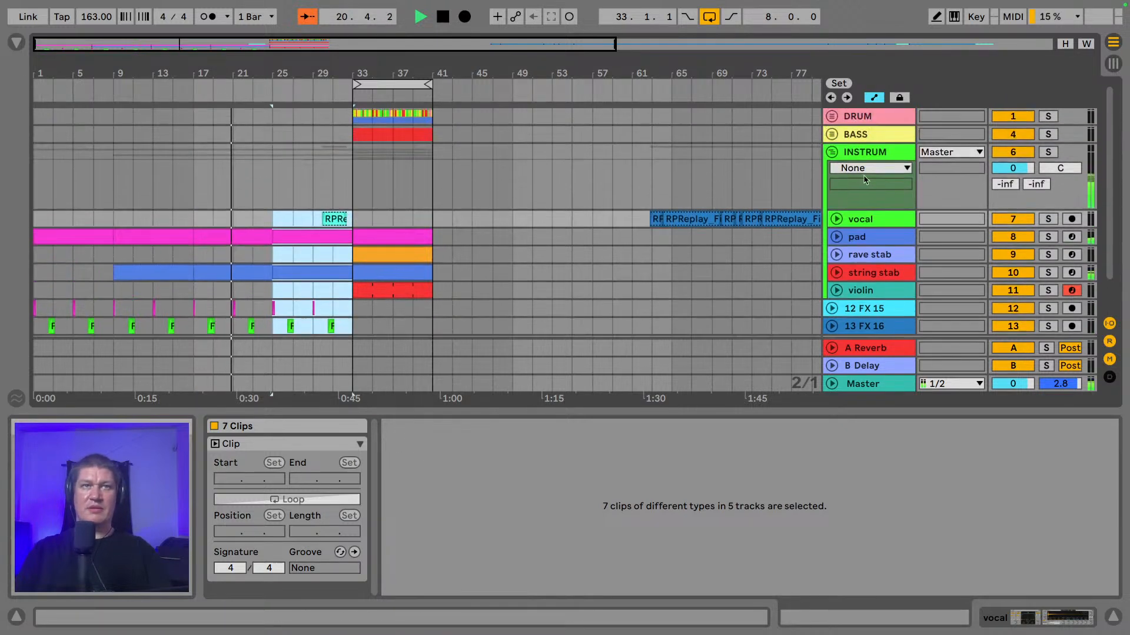
{"action": "left_click", "coordinate": [831, 152]}
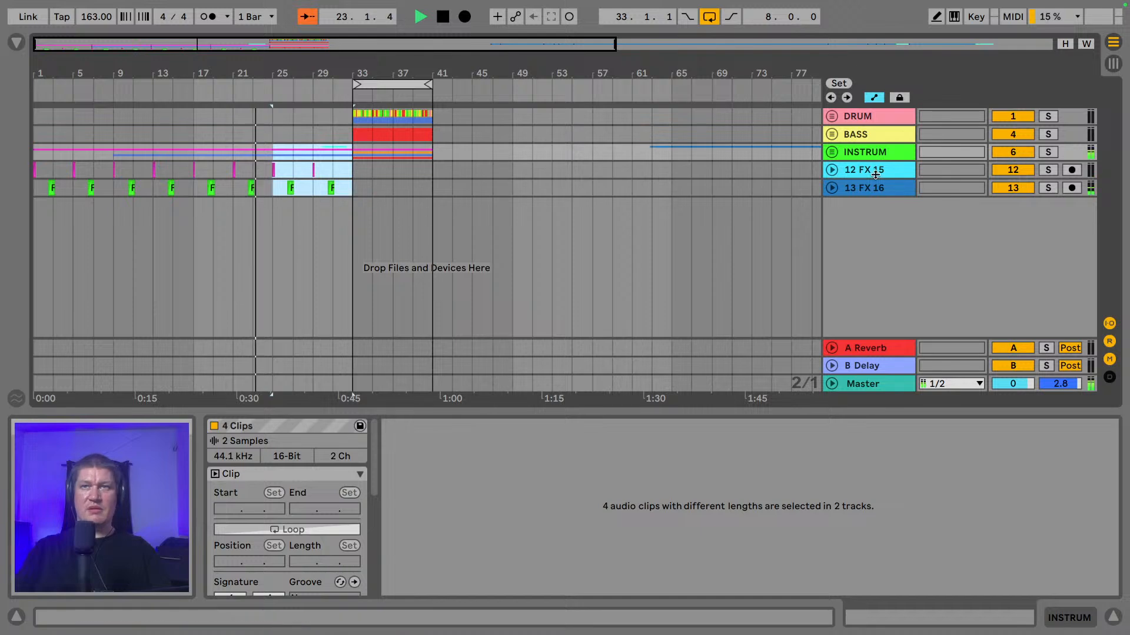
- Unfold the INSTRUM group, solo the rave stab track and play its clip at bar 33
{"action": "left_click", "coordinate": [830, 153]}
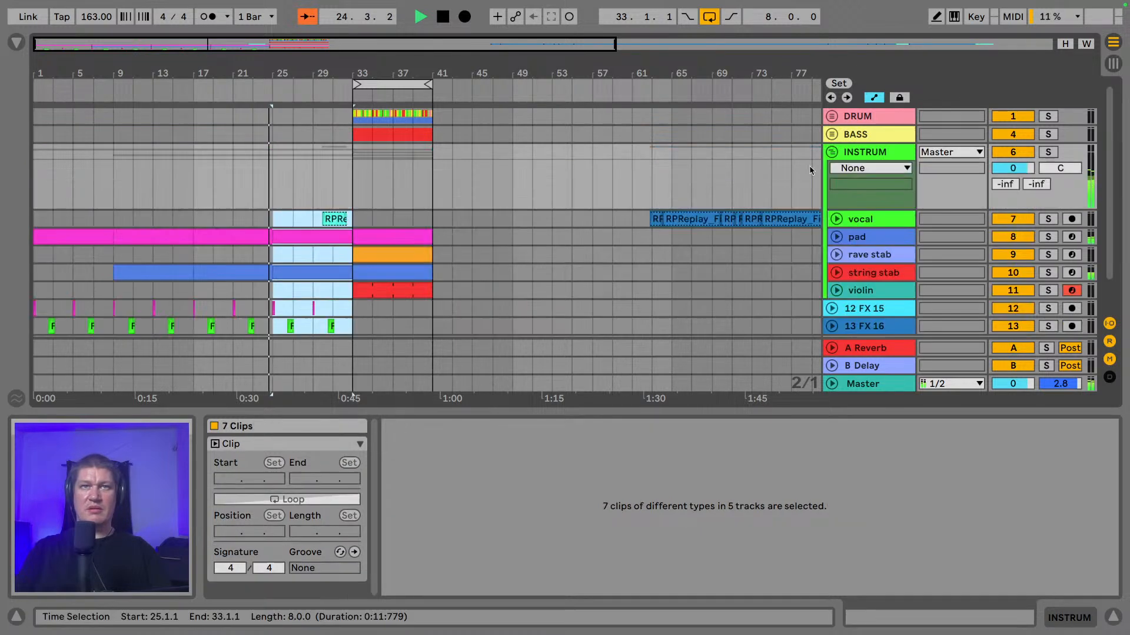
{"action": "key", "text": "space"}
{"action": "scroll", "coordinate": [463, 253], "scroll_direction": "down", "scroll_amount": 3}
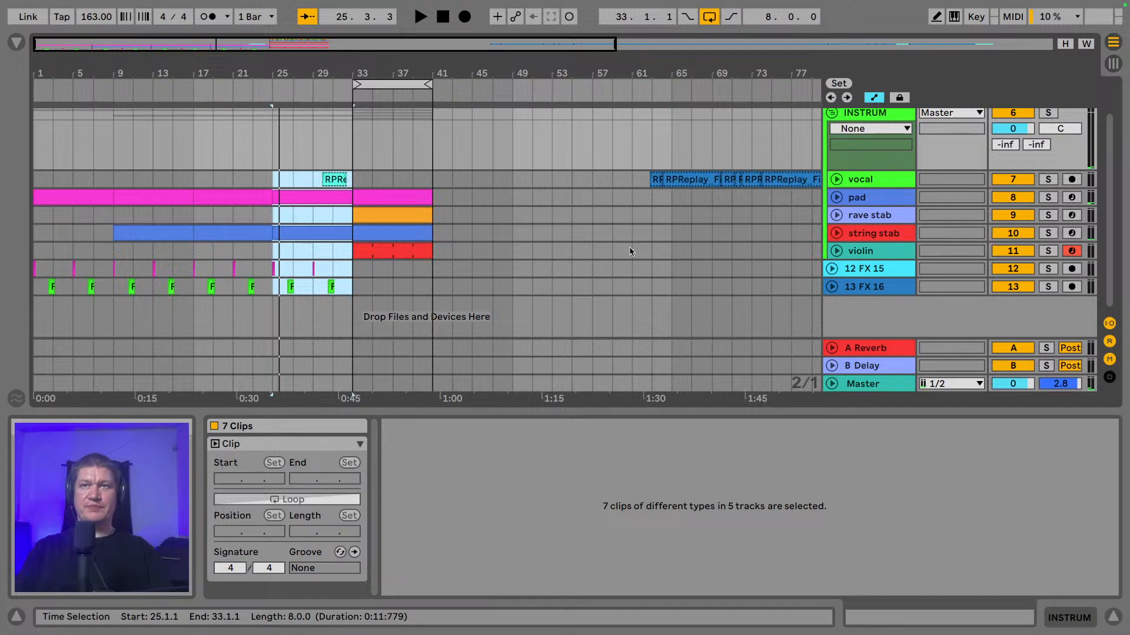
{"action": "left_click", "coordinate": [375, 213]}
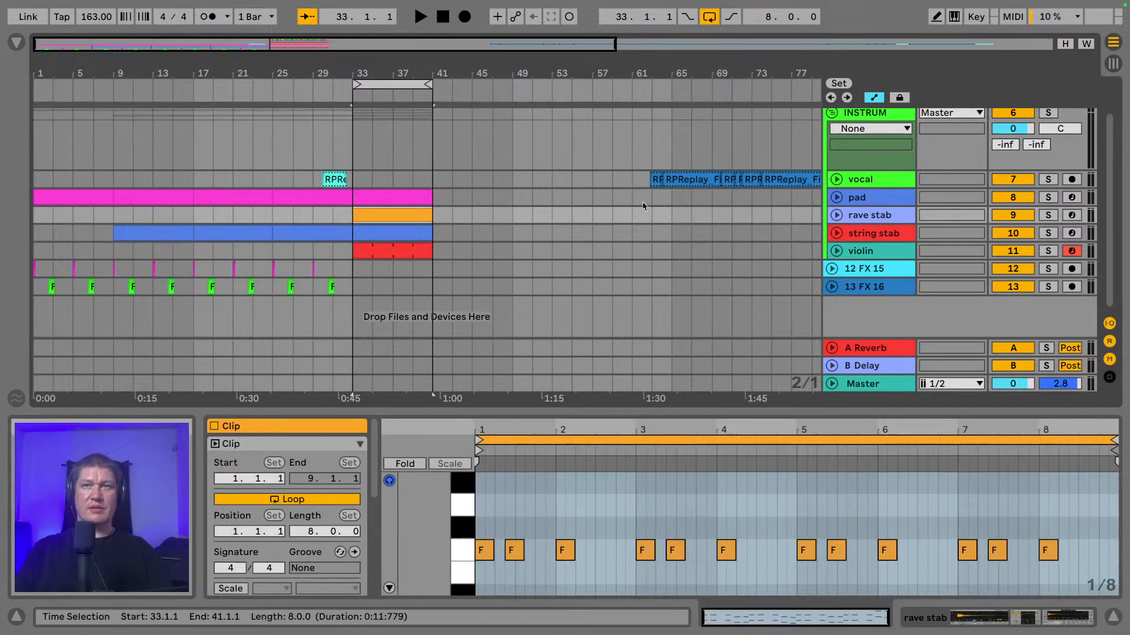
{"action": "left_click", "coordinate": [1050, 215]}
{"action": "key", "text": "space"}
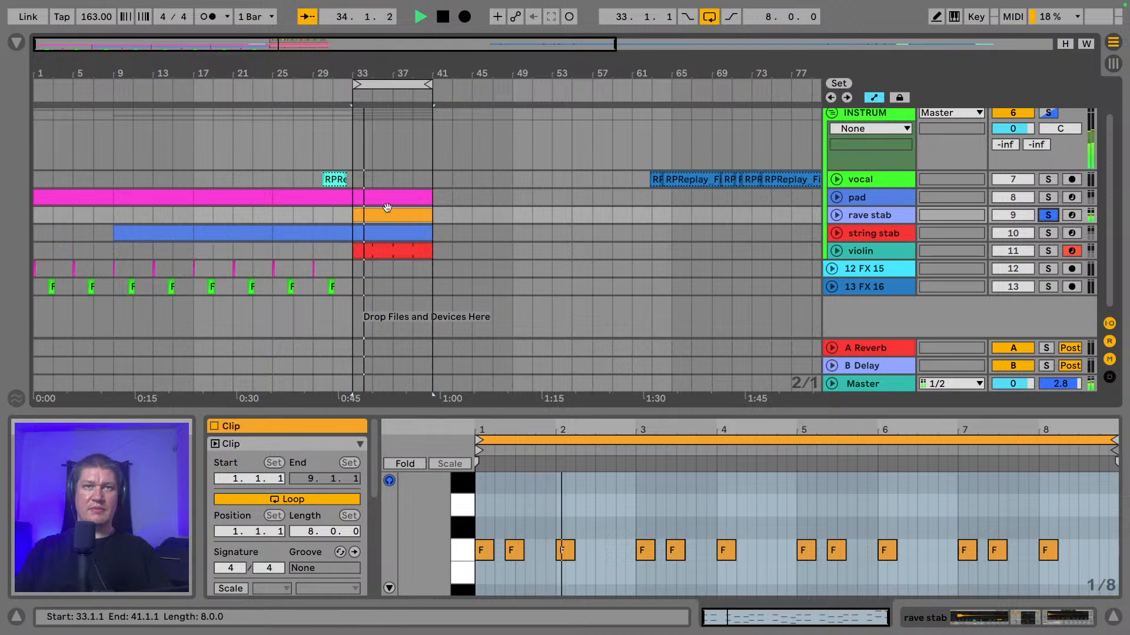
- Move the rave stab clip from bar 33 to bar 17, duplicate it once, and play from bar 9 with the track unsoloed
{"action": "left_click_drag", "start_coordinate": [391, 213], "coordinate": [234, 212]}
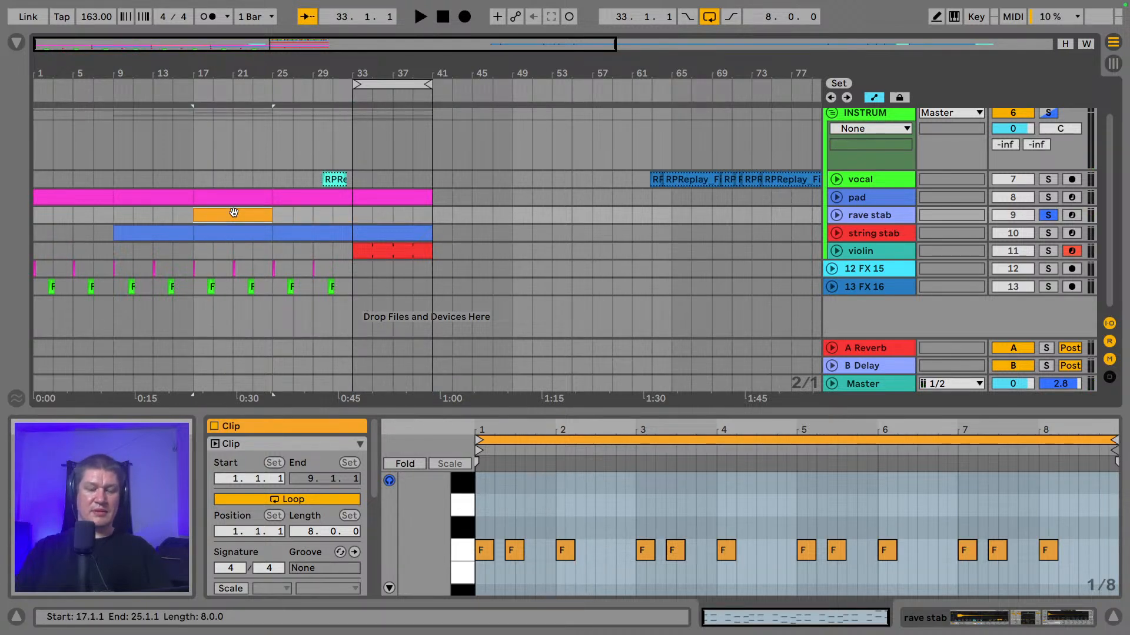
{"action": "key", "text": "ctrl+d"}
{"action": "left_click", "coordinate": [121, 218]}
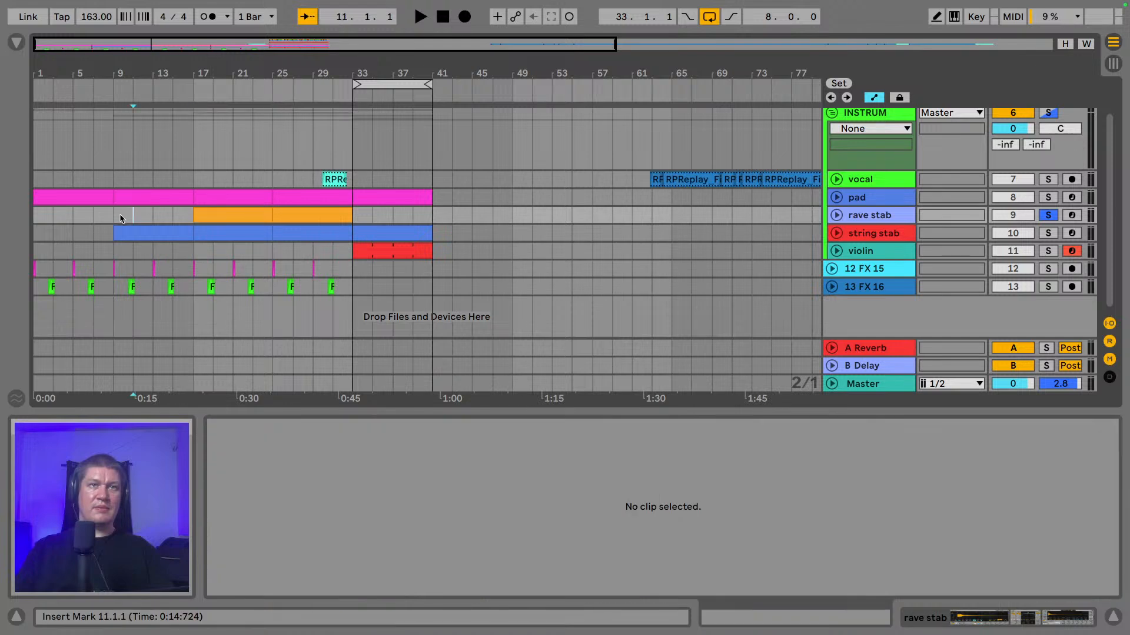
{"action": "key", "text": "space"}
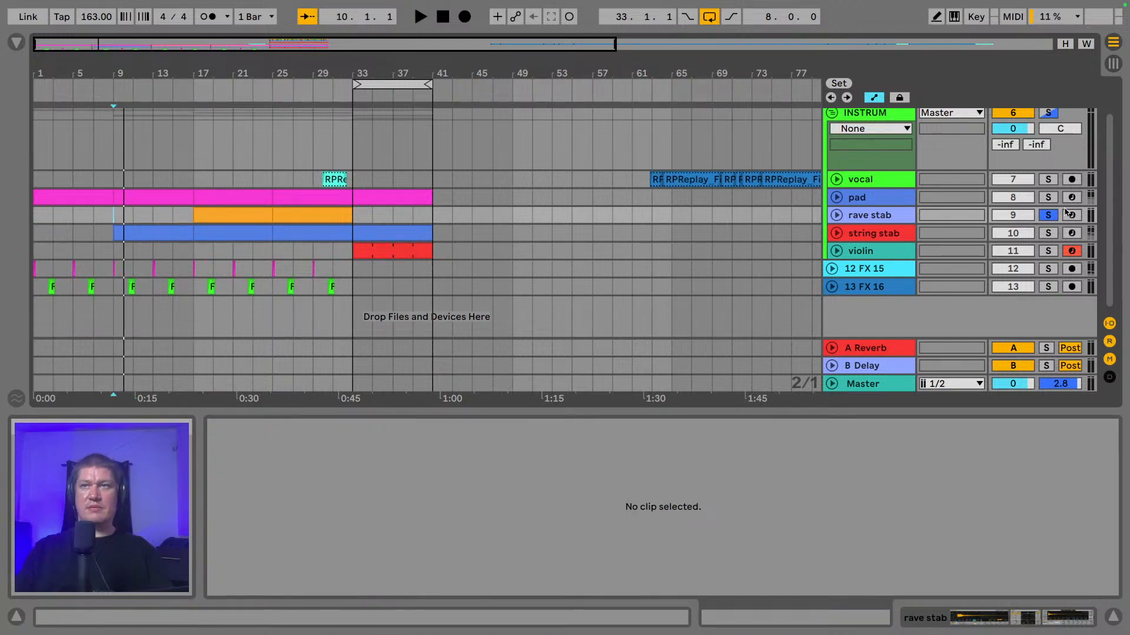
{"action": "left_click", "coordinate": [1048, 215]}
{"action": "key", "text": "space"}
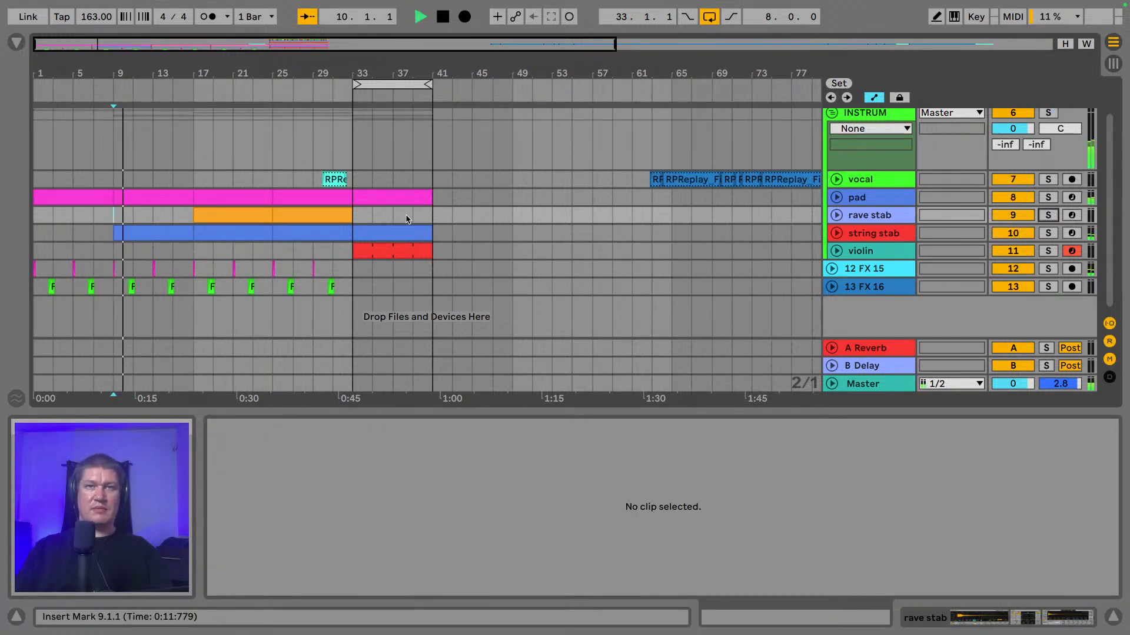
- Delete the string stab clip at bar 33 and move the violin clip from bar 33 to bar 65
{"action": "left_click", "coordinate": [394, 235]}
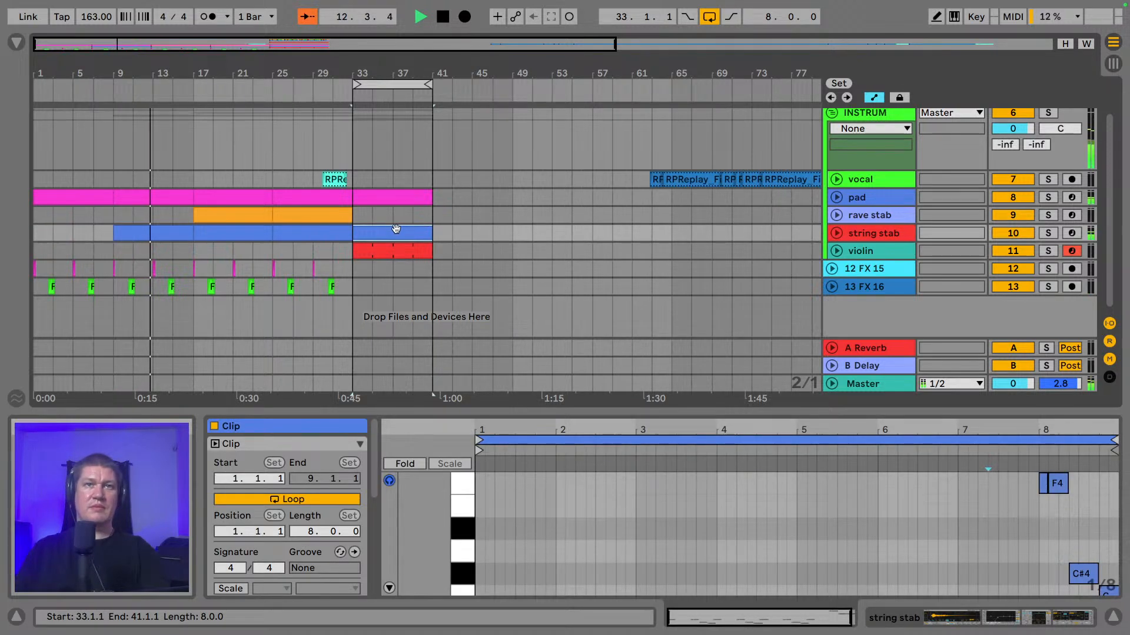
{"action": "left_click", "coordinate": [390, 198]}
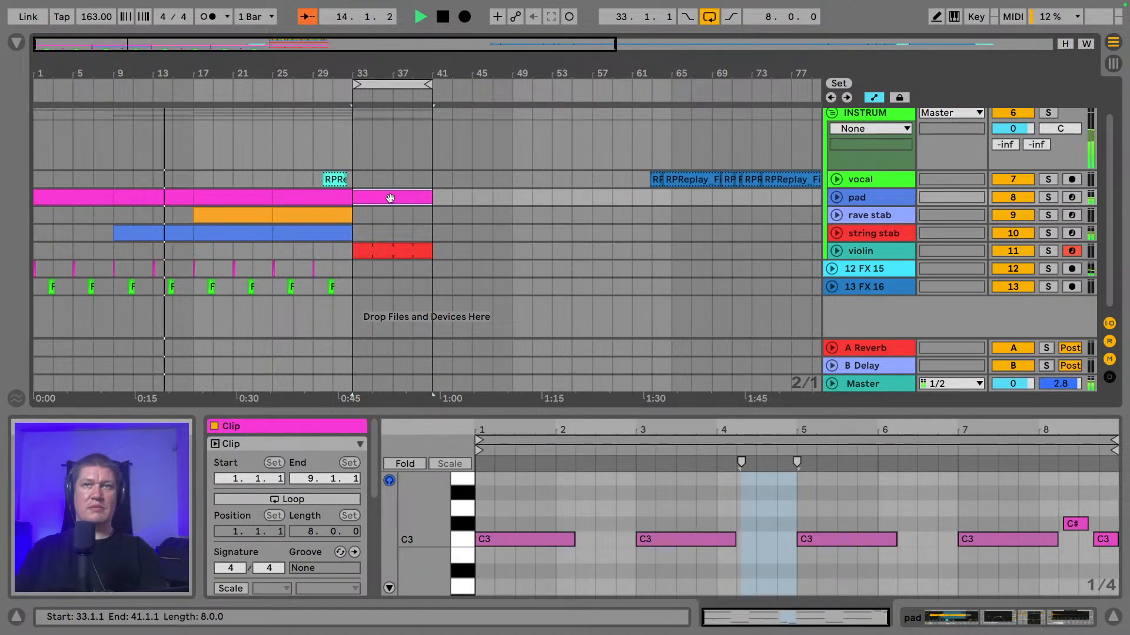
{"action": "left_click", "coordinate": [397, 254]}
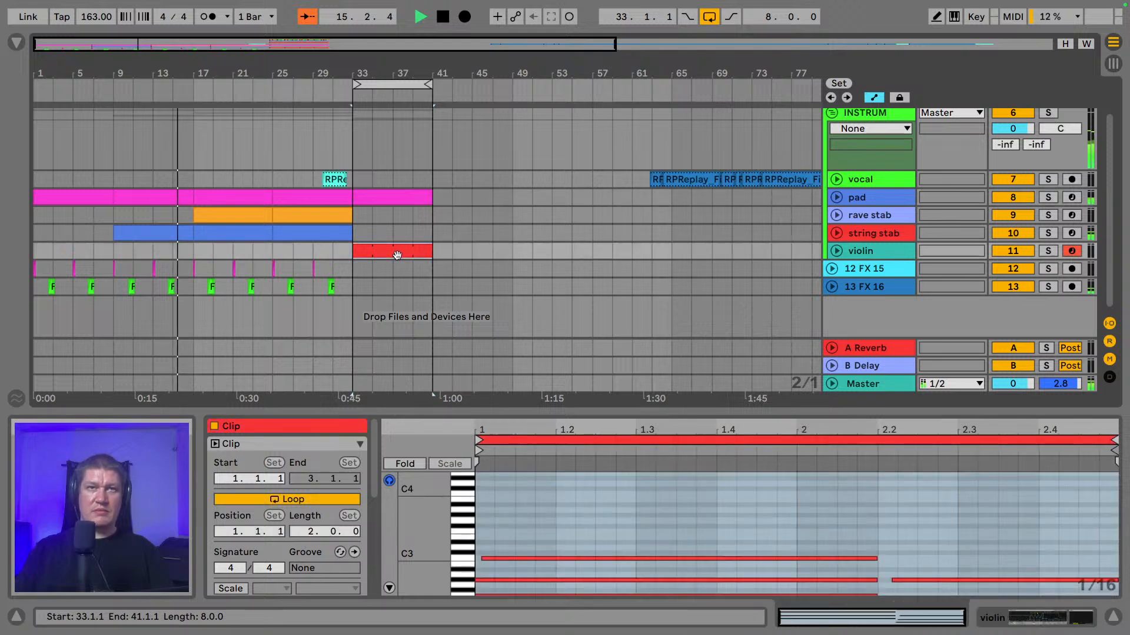
{"action": "left_click_drag", "start_coordinate": [398, 254], "coordinate": [715, 253]}
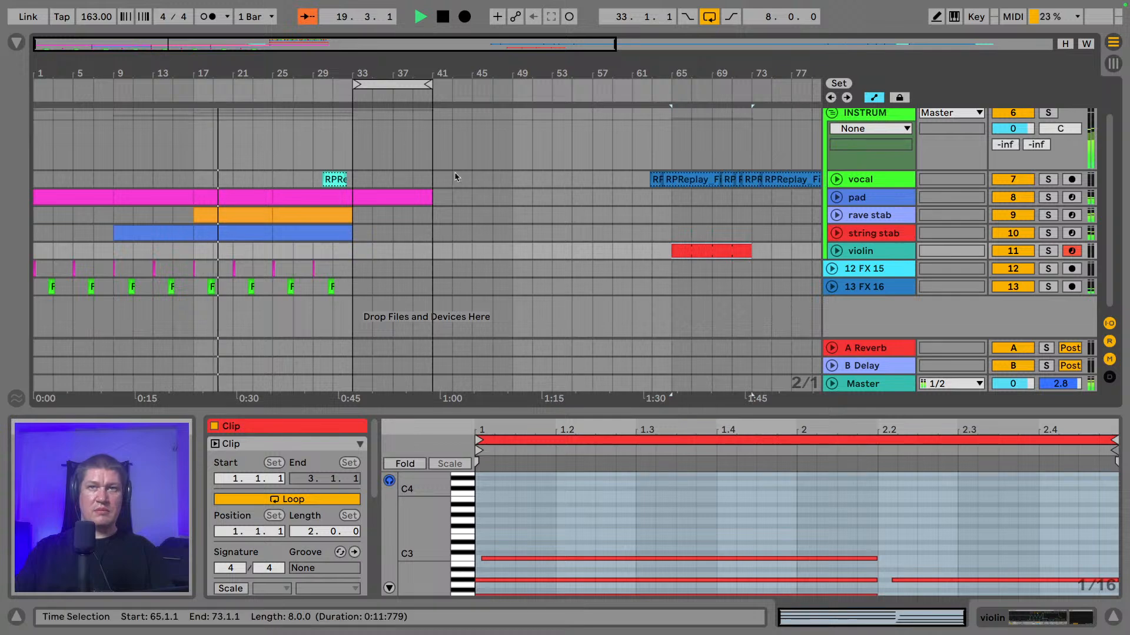
{"action": "scroll", "coordinate": [299, 113], "scroll_direction": "up", "scroll_amount": 1}
{"action": "scroll", "coordinate": [315, 117], "scroll_direction": "up", "scroll_amount": 2}
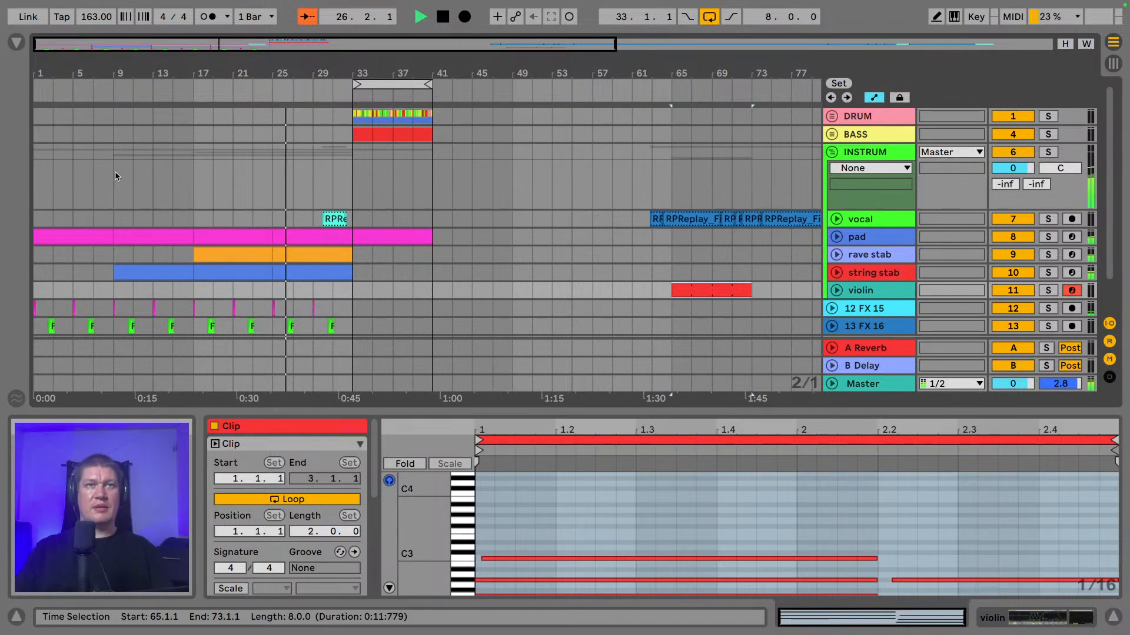
- Unfold the vocal track and play the arrangement from bar 29 to hear the vocal clip before bar 33
{"action": "left_click", "coordinate": [832, 152]}
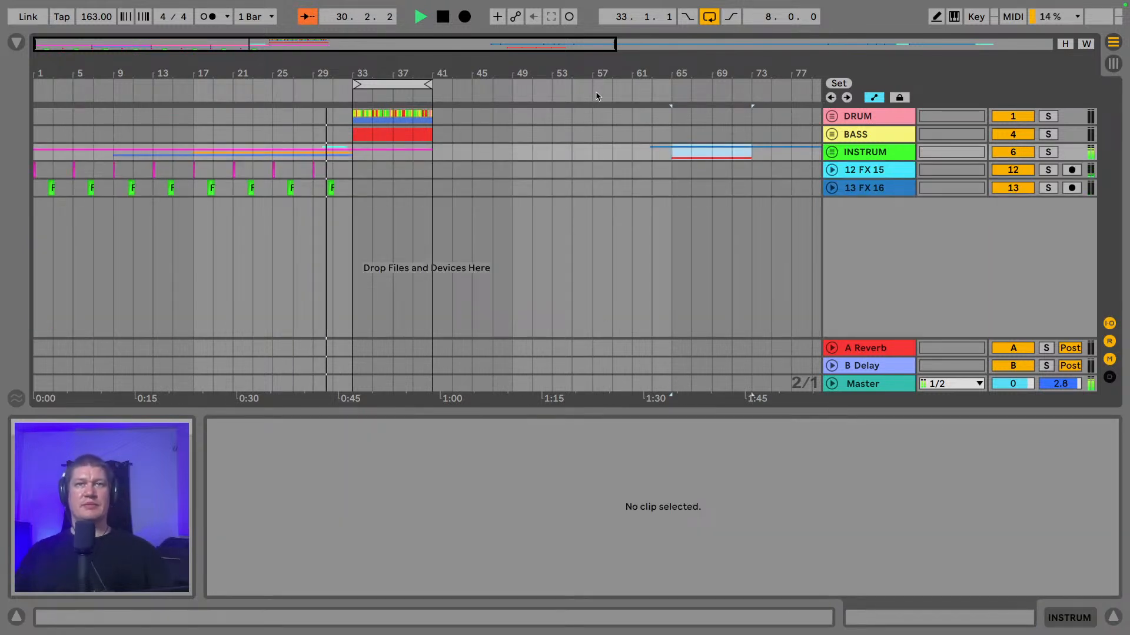
{"action": "left_click", "coordinate": [835, 151]}
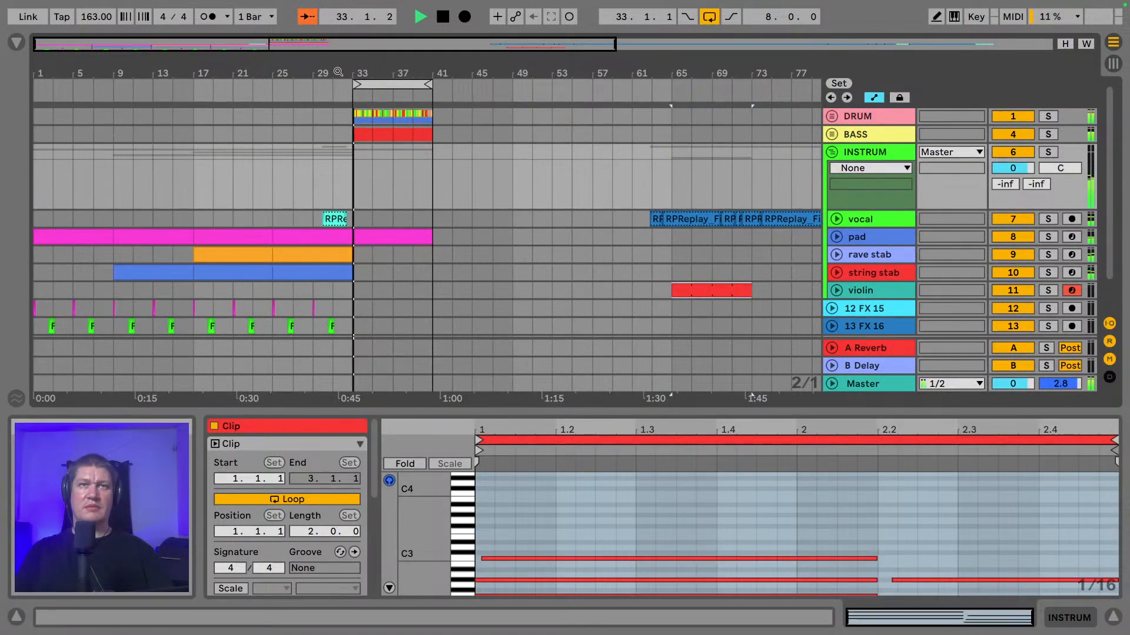
{"action": "left_click_drag", "start_coordinate": [333, 71], "coordinate": [372, 111]}
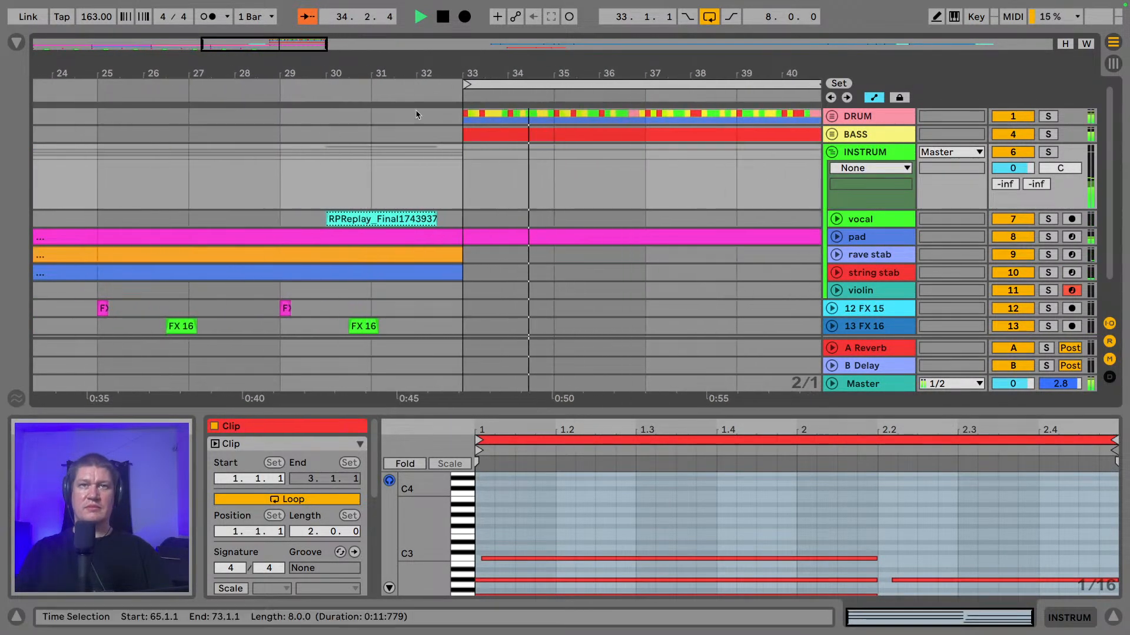
{"action": "left_click", "coordinate": [836, 219]}
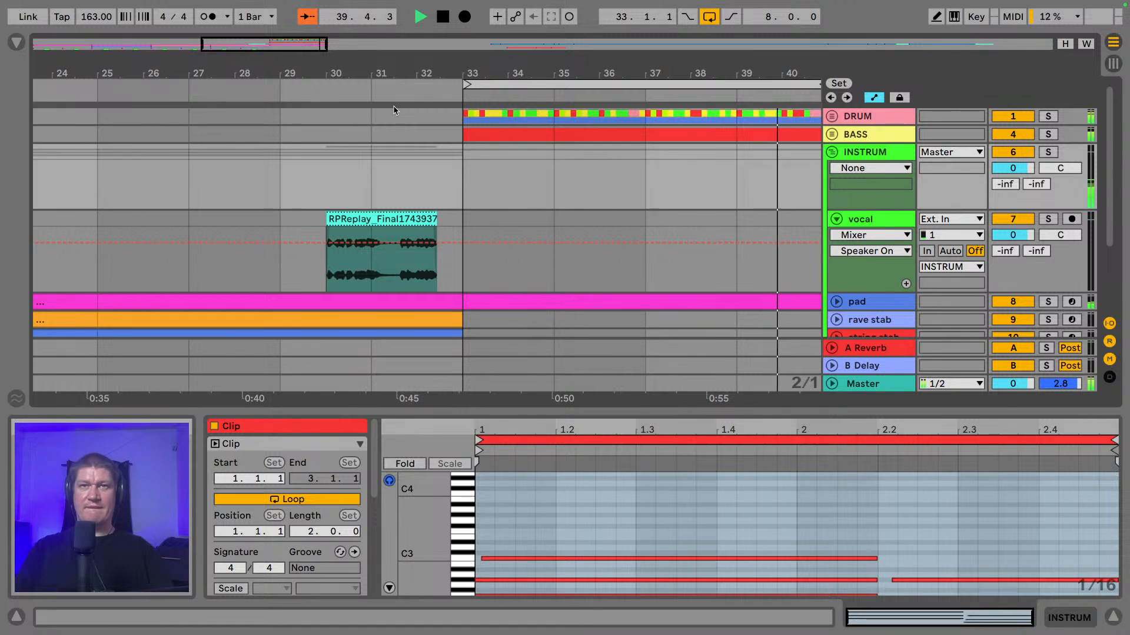
{"action": "left_click_drag", "start_coordinate": [568, 63], "coordinate": [567, 25]}
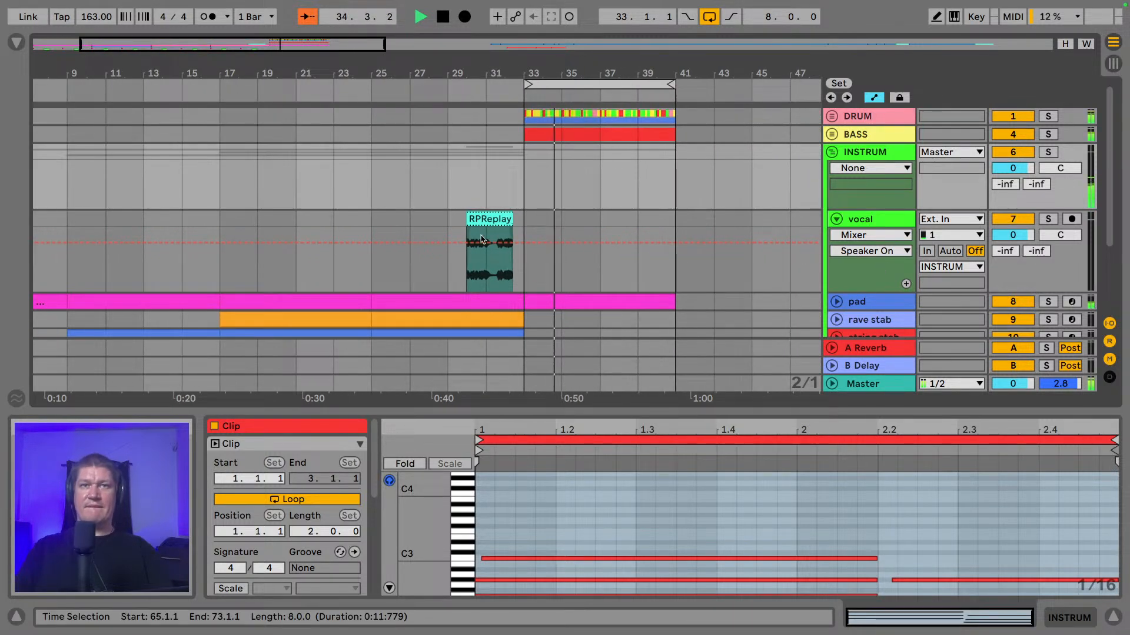
{"action": "key", "text": "space"}
{"action": "left_click", "coordinate": [448, 214]}
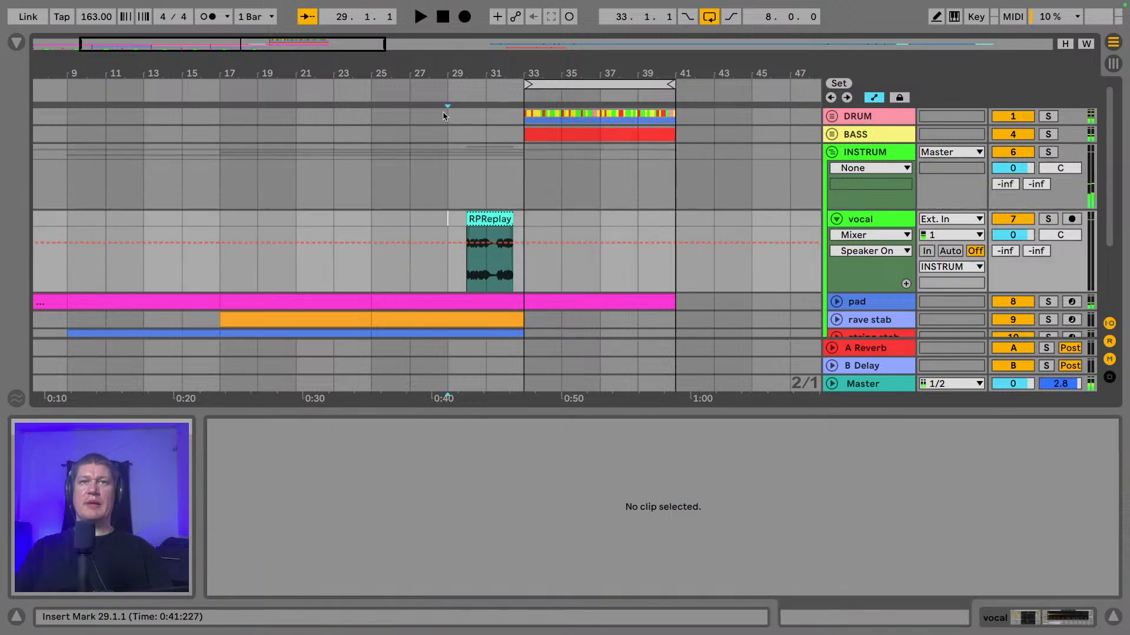
{"action": "left_click_drag", "start_coordinate": [493, 84], "coordinate": [521, 124]}
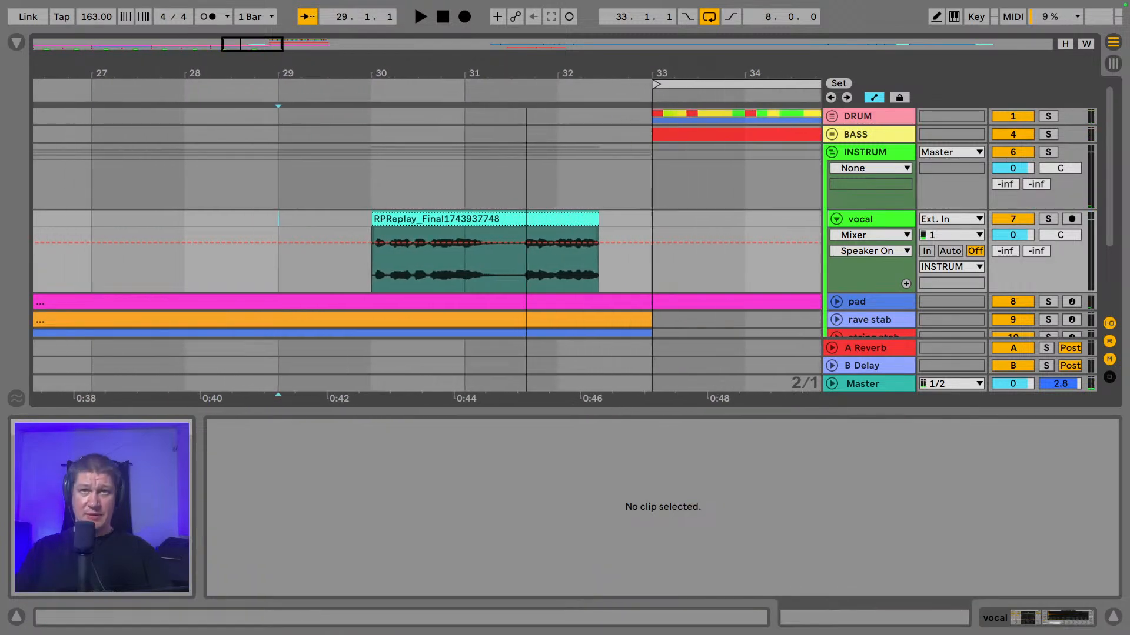
{"action": "key", "text": "space"}
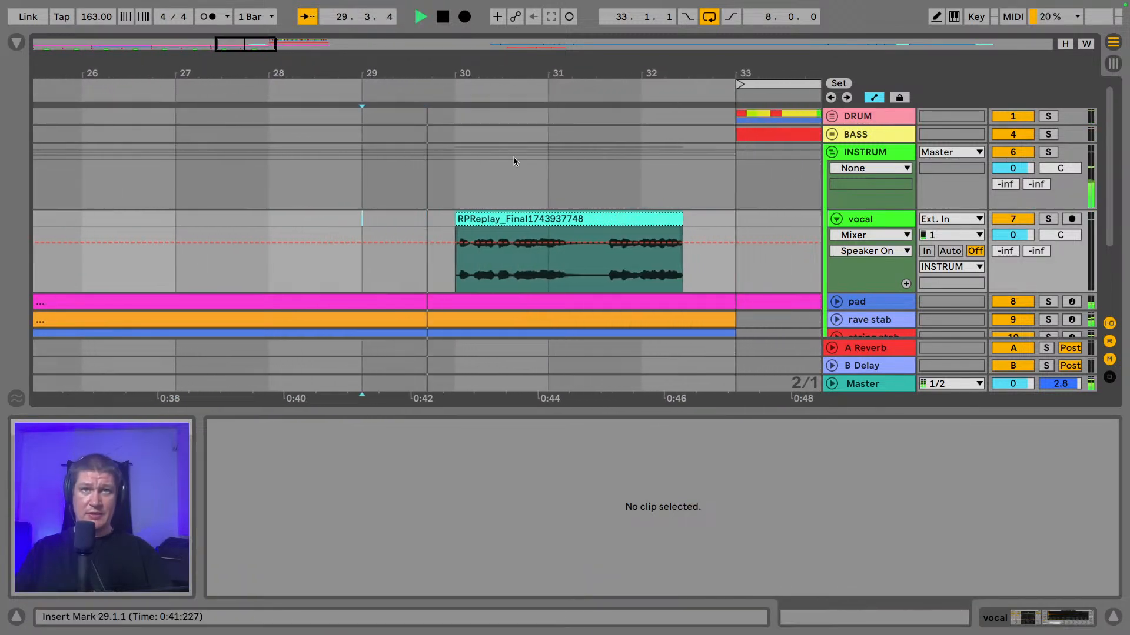
- Move the vocal clip to bar 31, trimming its beginning so it starts at 2:42.596, and play it back
{"action": "left_click", "coordinate": [506, 219]}
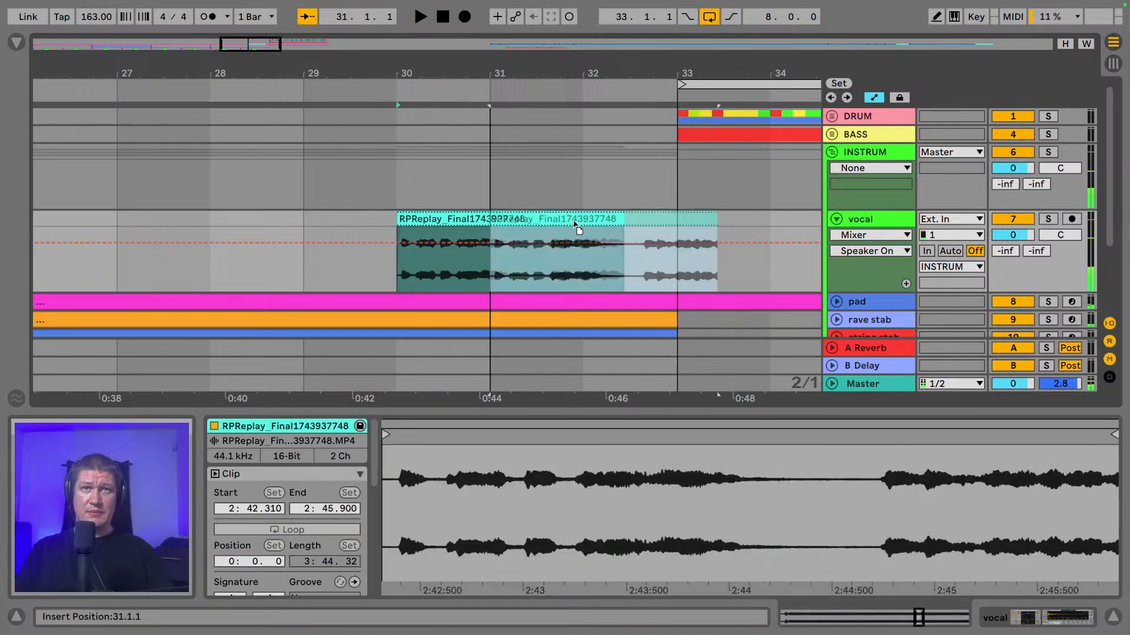
{"action": "key", "text": "space"}
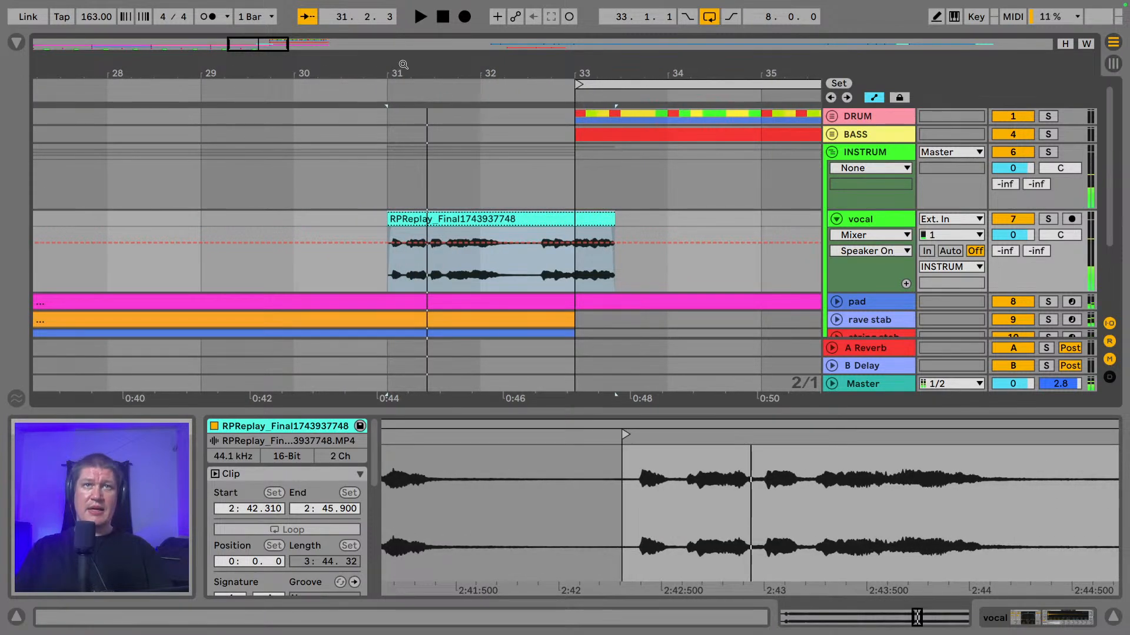
{"action": "left_click_drag", "start_coordinate": [403, 65], "coordinate": [400, 88]}
{"action": "left_click_drag", "start_coordinate": [375, 224], "coordinate": [408, 226]}
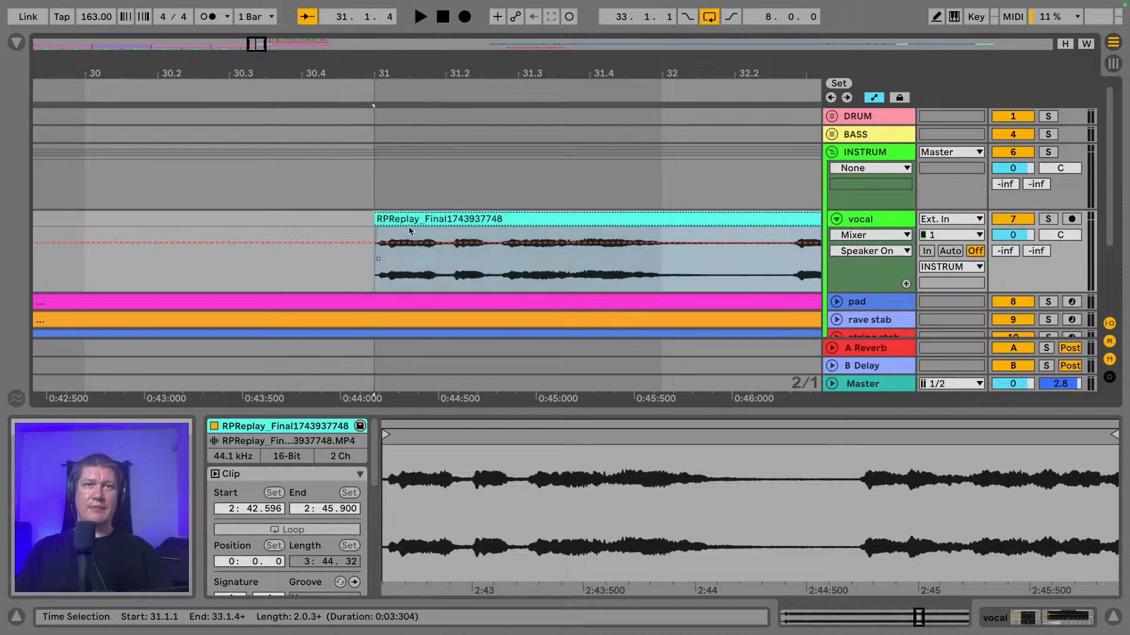
{"action": "key", "text": "space"}
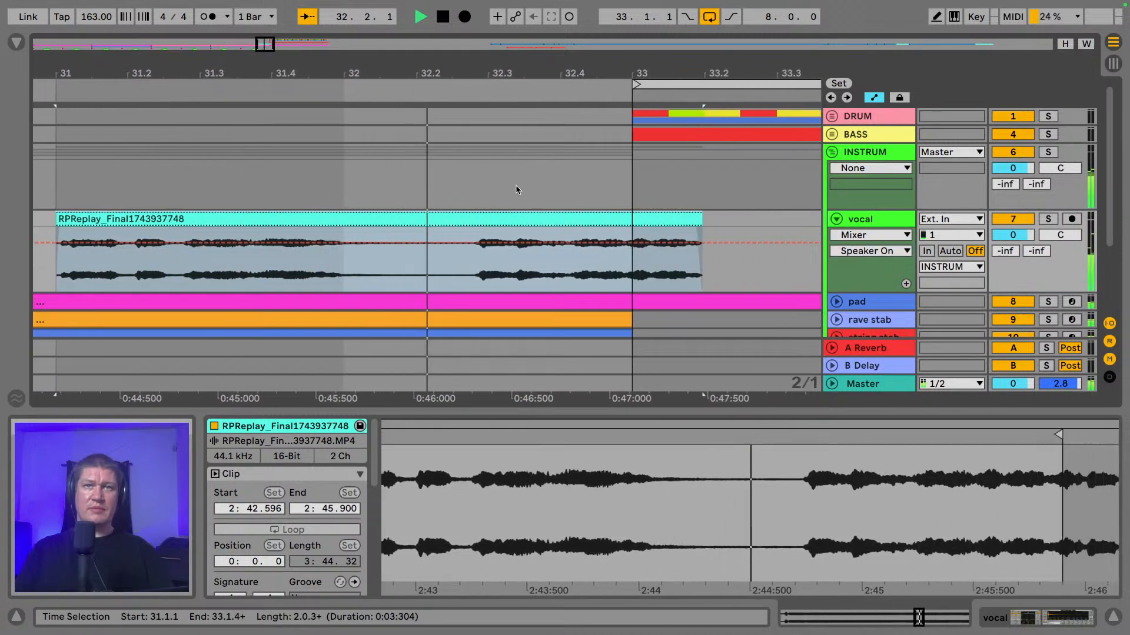
{"action": "key", "text": "space"}
- Turn off the fixed grid and split the vocal clip in the pause between its two phrases, at about 32.2.1
{"action": "left_click", "coordinate": [398, 265]}
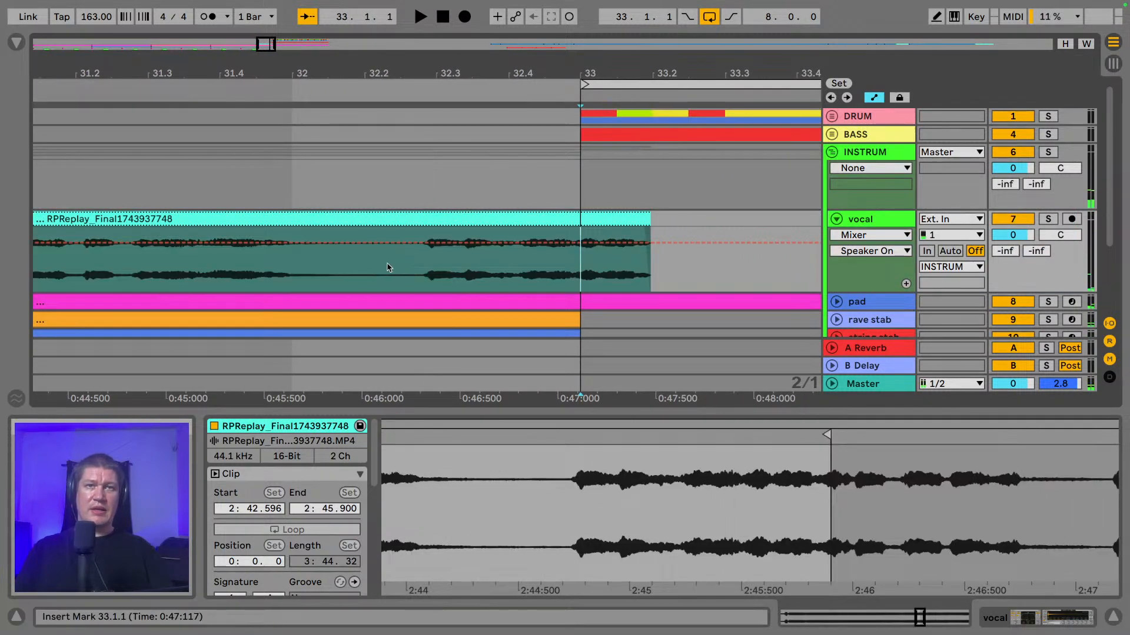
{"action": "right_click", "coordinate": [389, 268]}
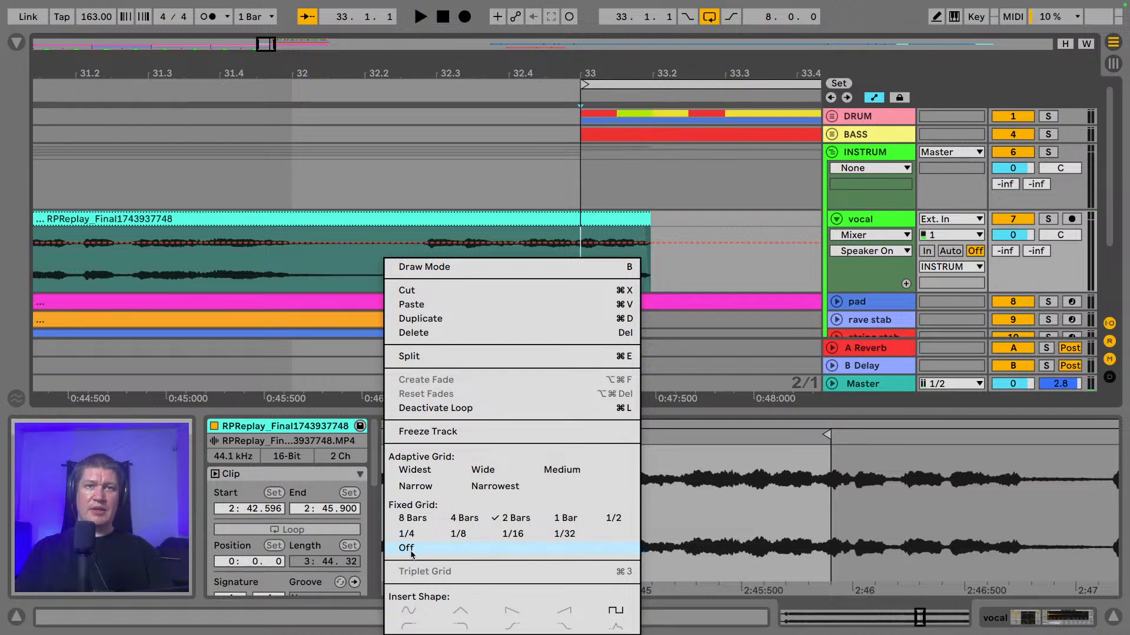
{"action": "left_click", "coordinate": [411, 549]}
{"action": "left_click", "coordinate": [381, 268]}
{"action": "key", "text": "super+e"}
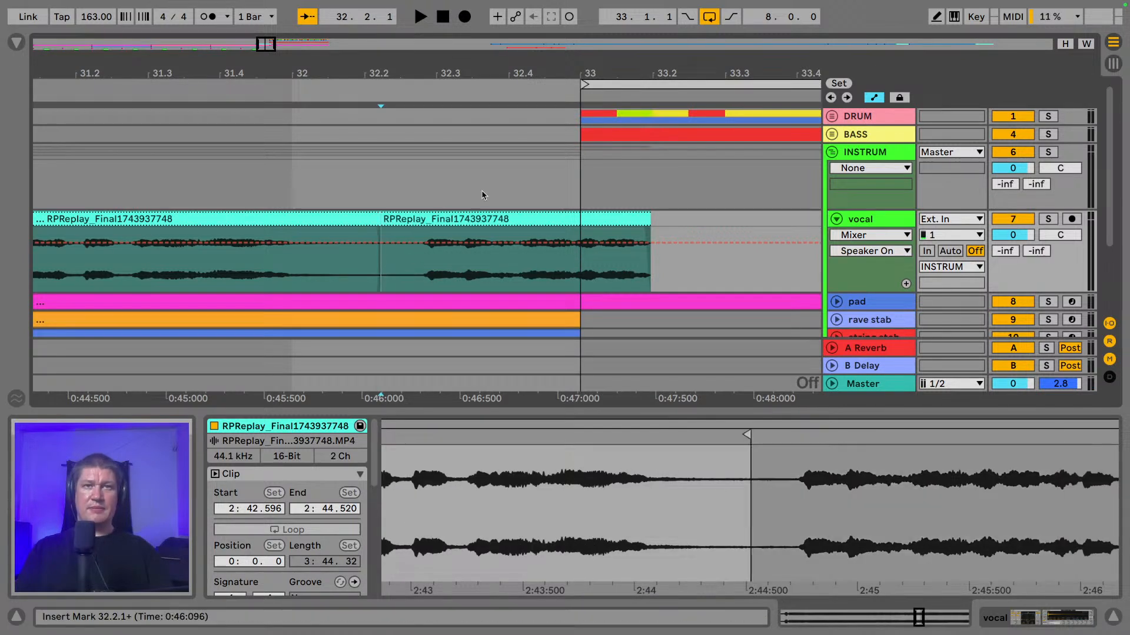
- Move the second vocal part earlier so it ends at about bar 33, and play both parts from bar 31
{"action": "left_click", "coordinate": [506, 218]}
{"action": "left_click_drag", "start_coordinate": [505, 218], "coordinate": [436, 218]}
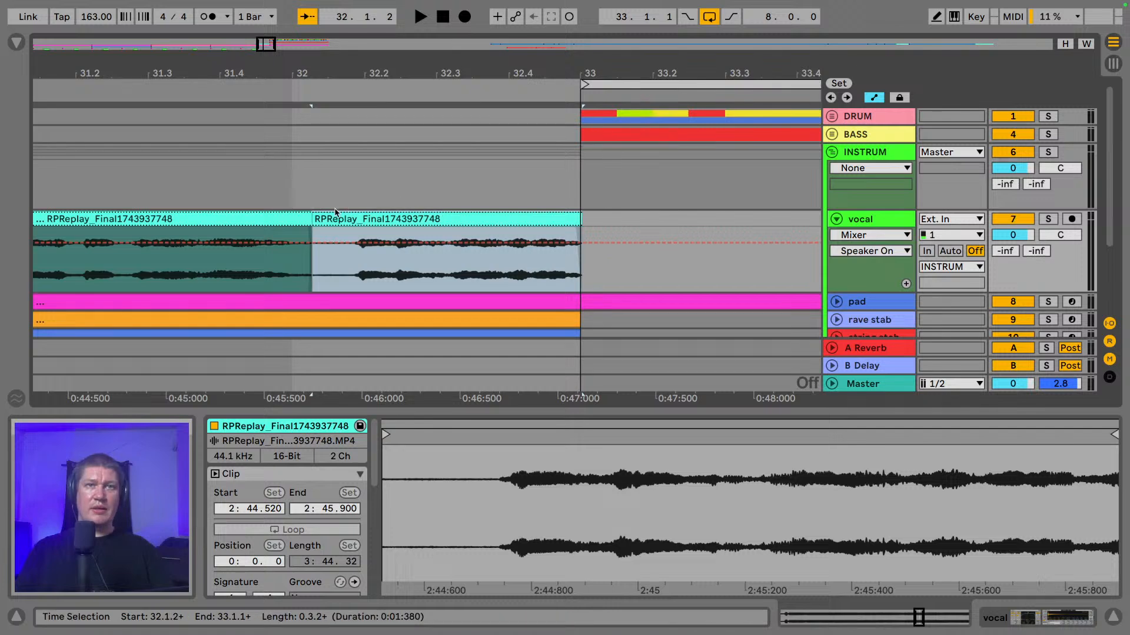
{"action": "left_click", "coordinate": [305, 215]}
{"action": "key", "text": "space"}
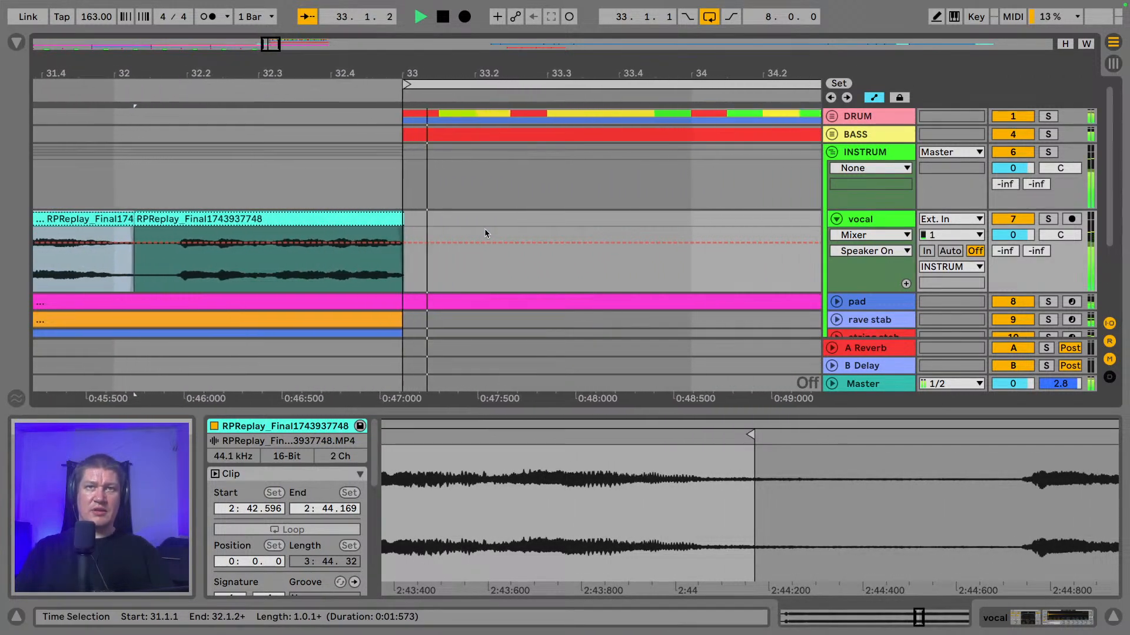
{"action": "key", "text": "space"}
- Nudge the second vocal part slightly earlier to end just before bar 33, and play the phrase again from bar 31
{"action": "left_click_drag", "start_coordinate": [170, 68], "coordinate": [317, 112]}
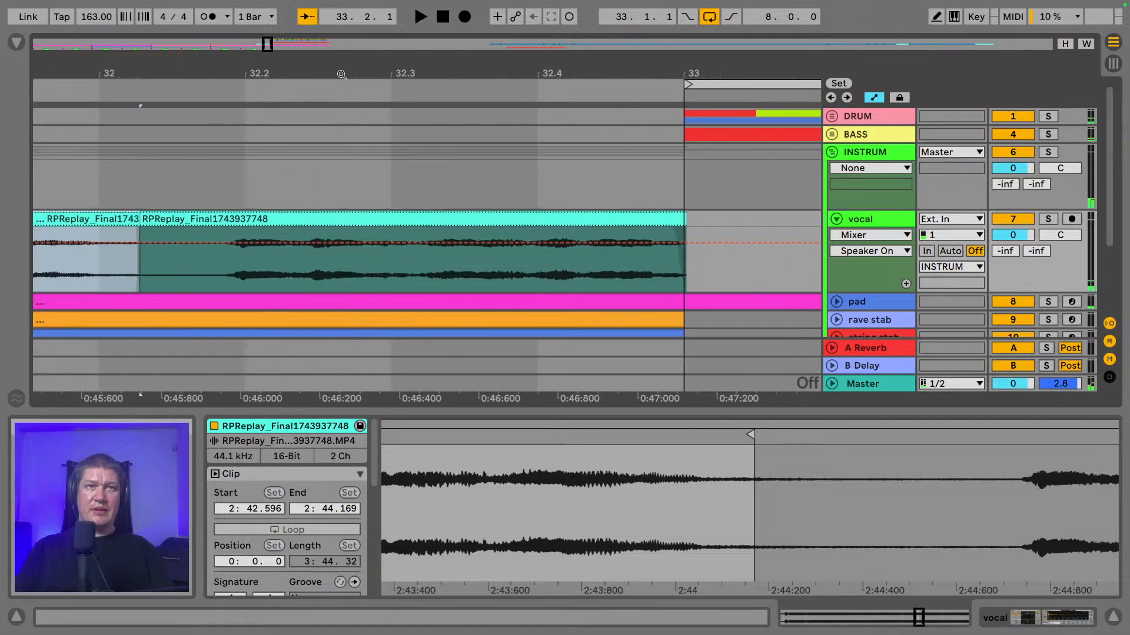
{"action": "left_click", "coordinate": [150, 218]}
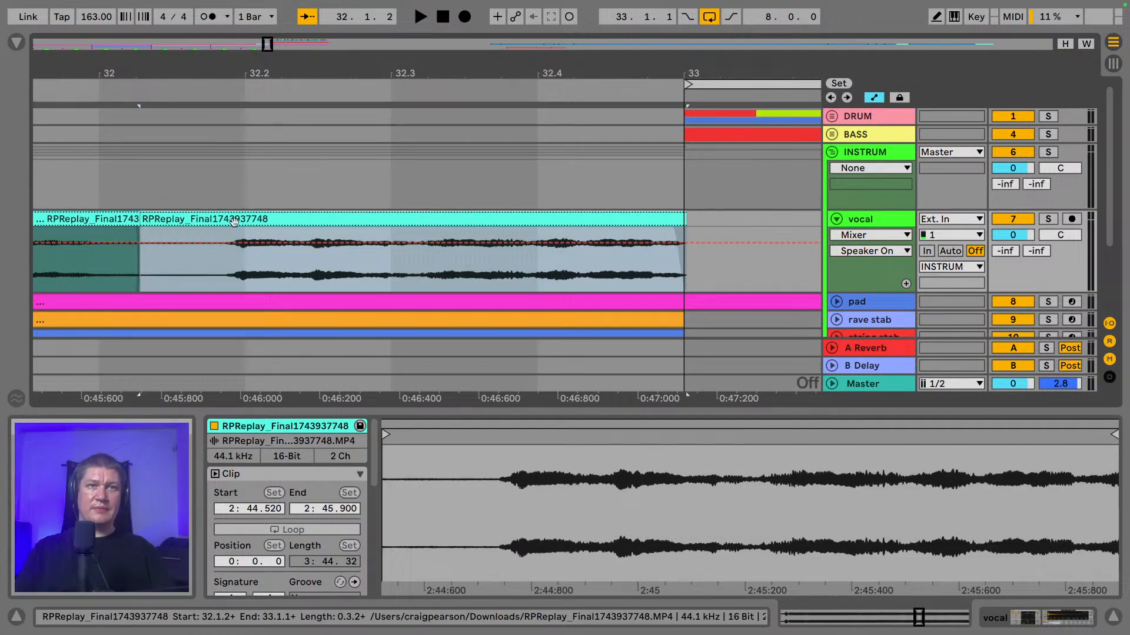
{"action": "left_click_drag", "start_coordinate": [237, 219], "coordinate": [221, 225]}
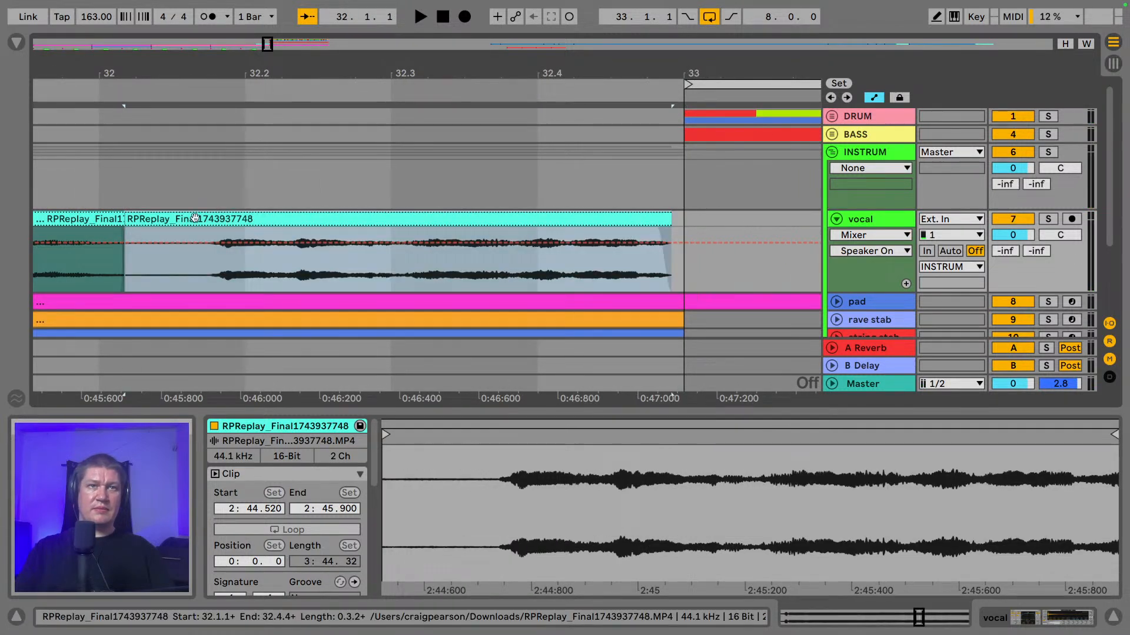
{"action": "left_click", "coordinate": [93, 218]}
{"action": "key", "text": "space"}
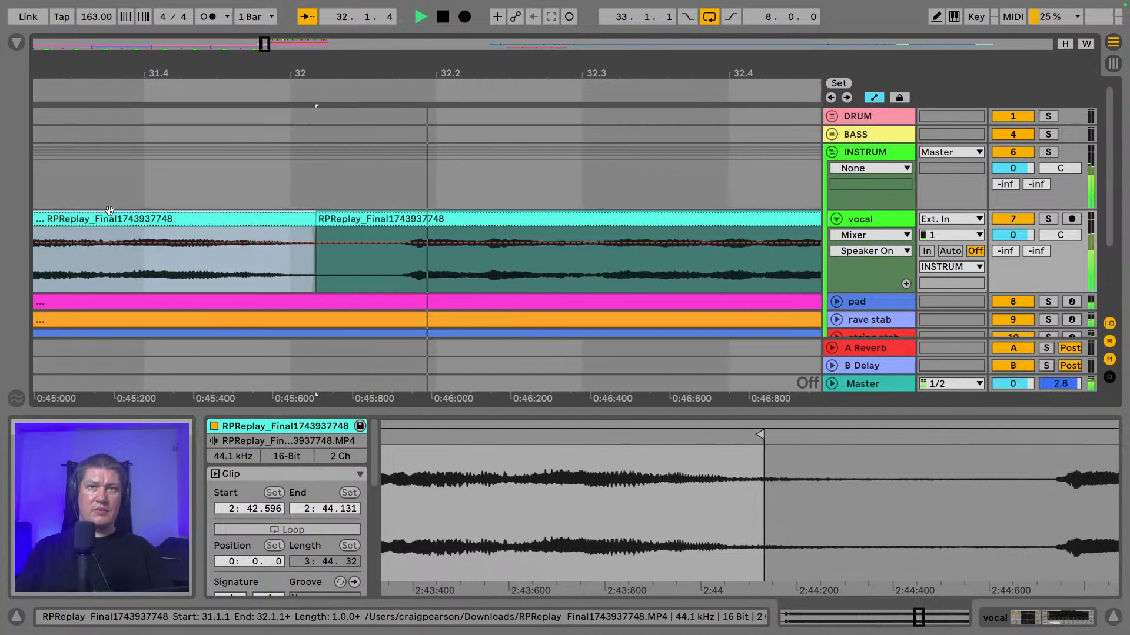
{"action": "key", "text": "space"}
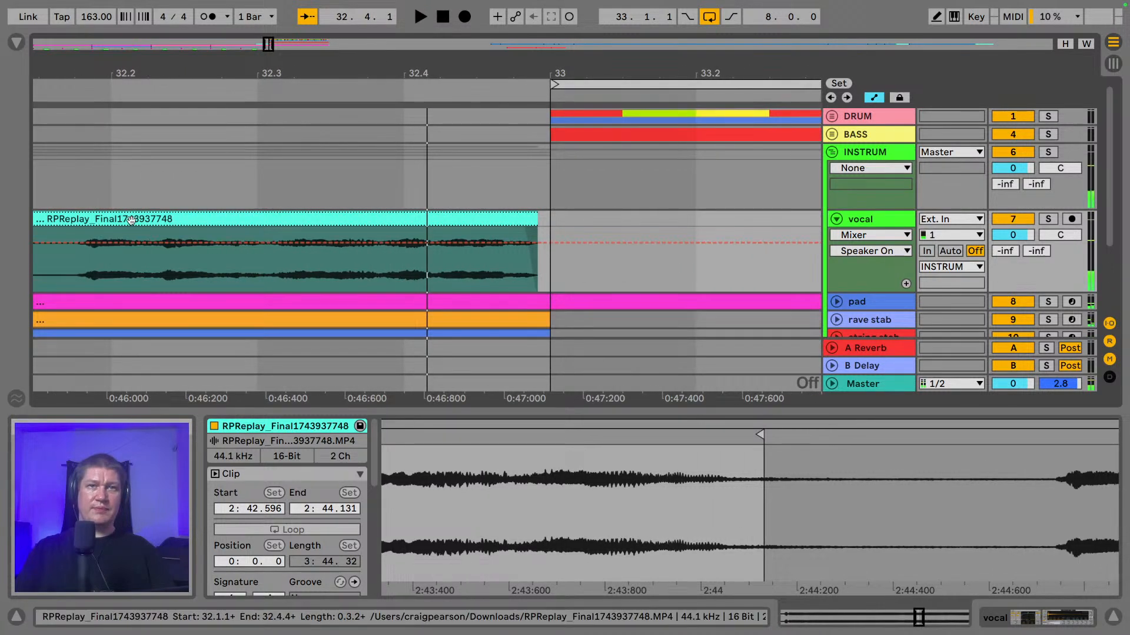
- Nudge the second vocal part slightly later, ending just before bar 33, and play the phrase back
{"action": "left_click_drag", "start_coordinate": [132, 219], "coordinate": [148, 222]}
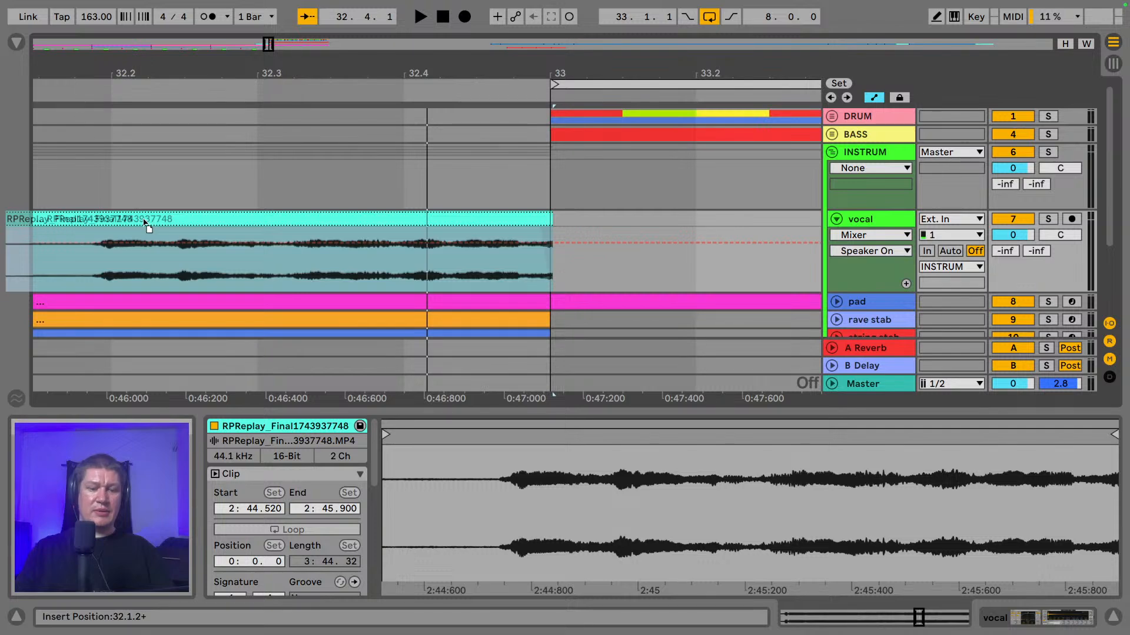
{"action": "left_click_drag", "start_coordinate": [138, 222], "coordinate": [144, 222]}
{"action": "key", "text": "space"}
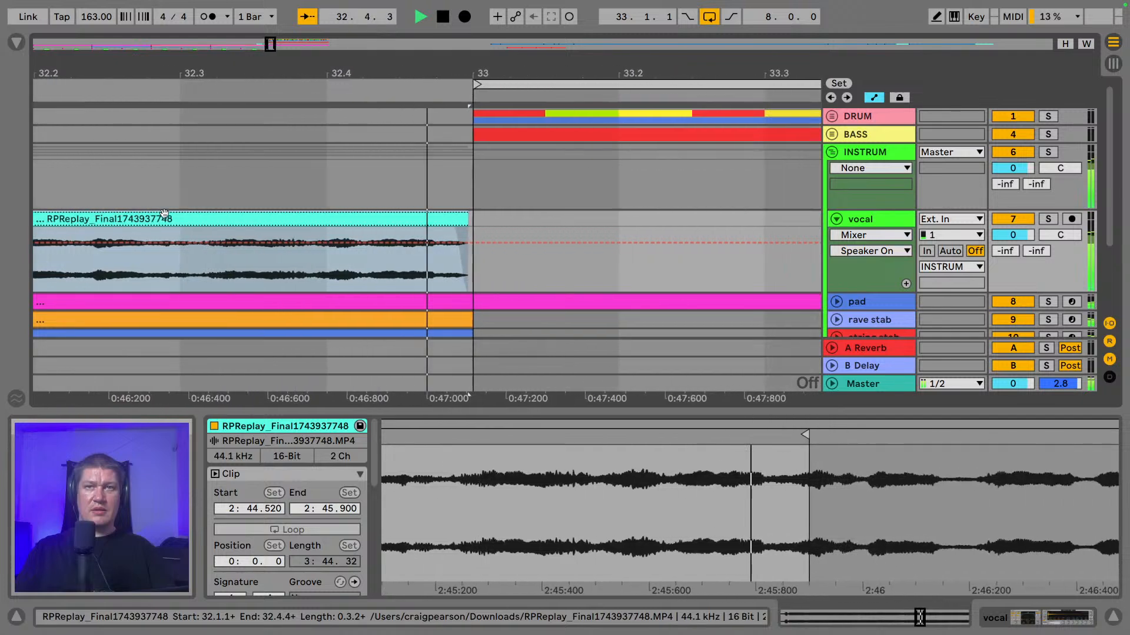
{"action": "key", "text": "space"}
- Open the browser and search the Production folder for "rewind"
{"action": "left_click_drag", "start_coordinate": [473, 73], "coordinate": [472, 24]}
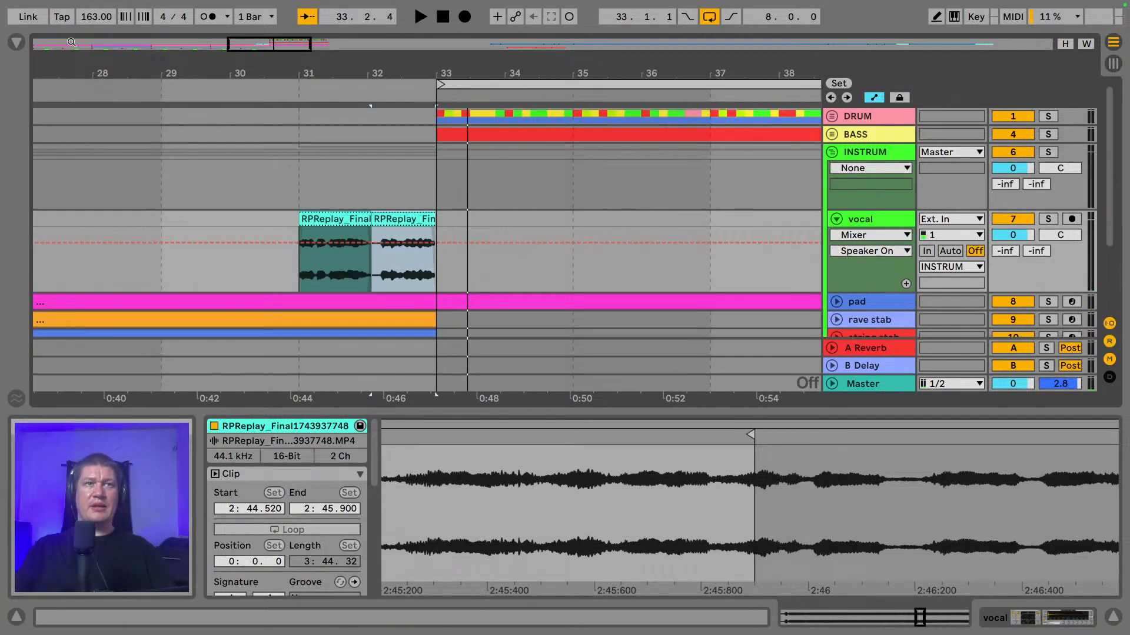
{"action": "left_click", "coordinate": [20, 45]}
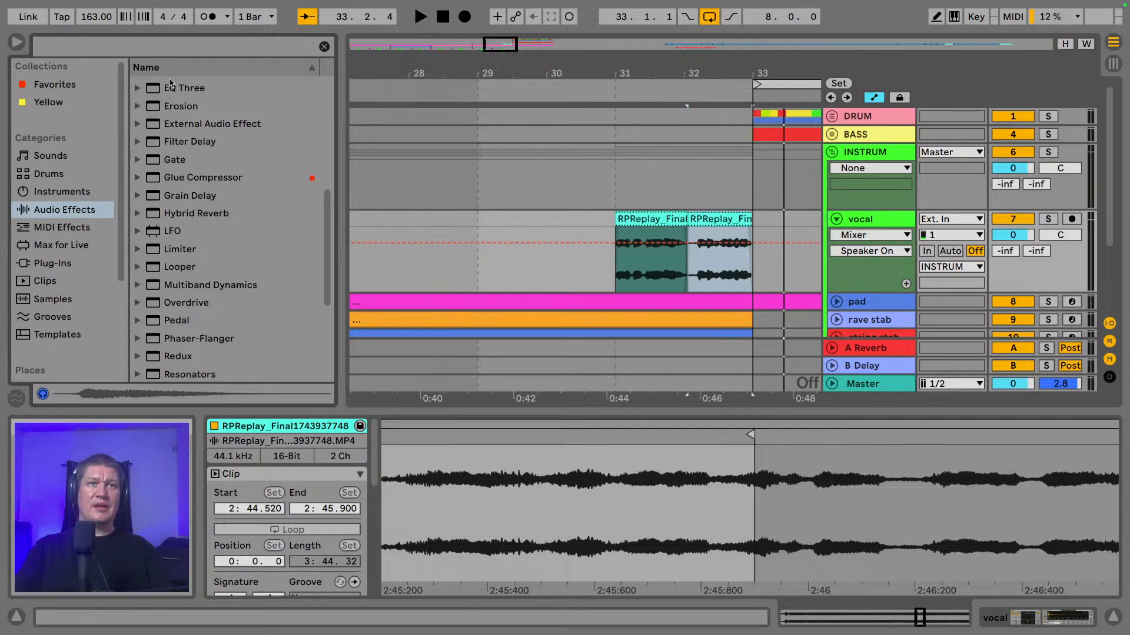
{"action": "scroll", "coordinate": [170, 83], "scroll_direction": "up", "scroll_amount": 3}
{"action": "left_click", "coordinate": [191, 46]}
{"action": "type", "text": "r"}
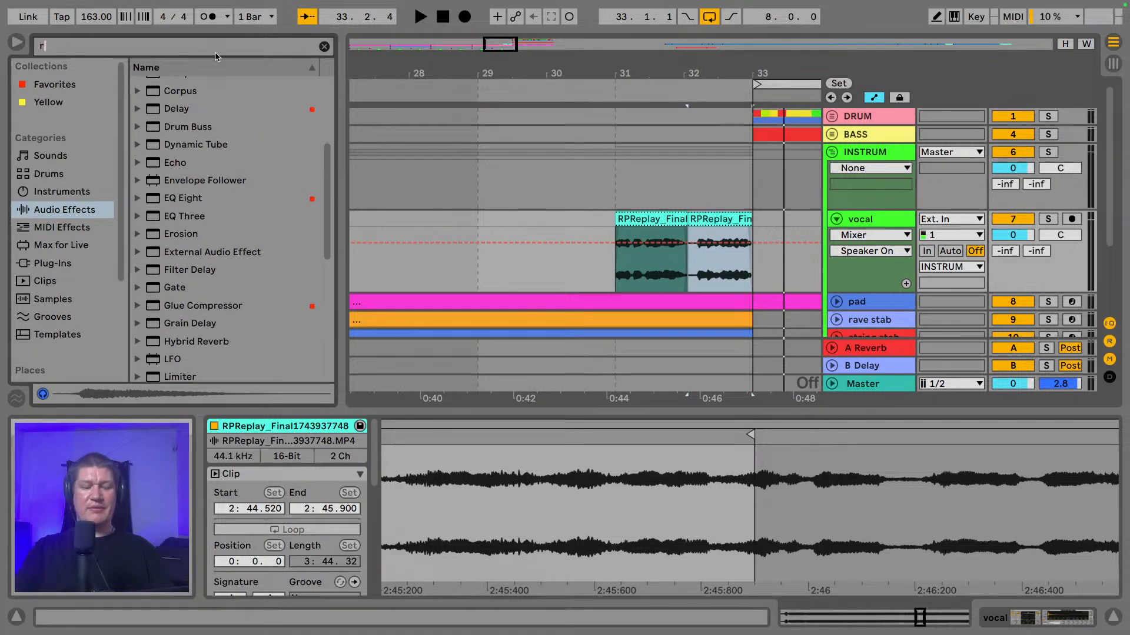
{"action": "type", "text": "ewi"}
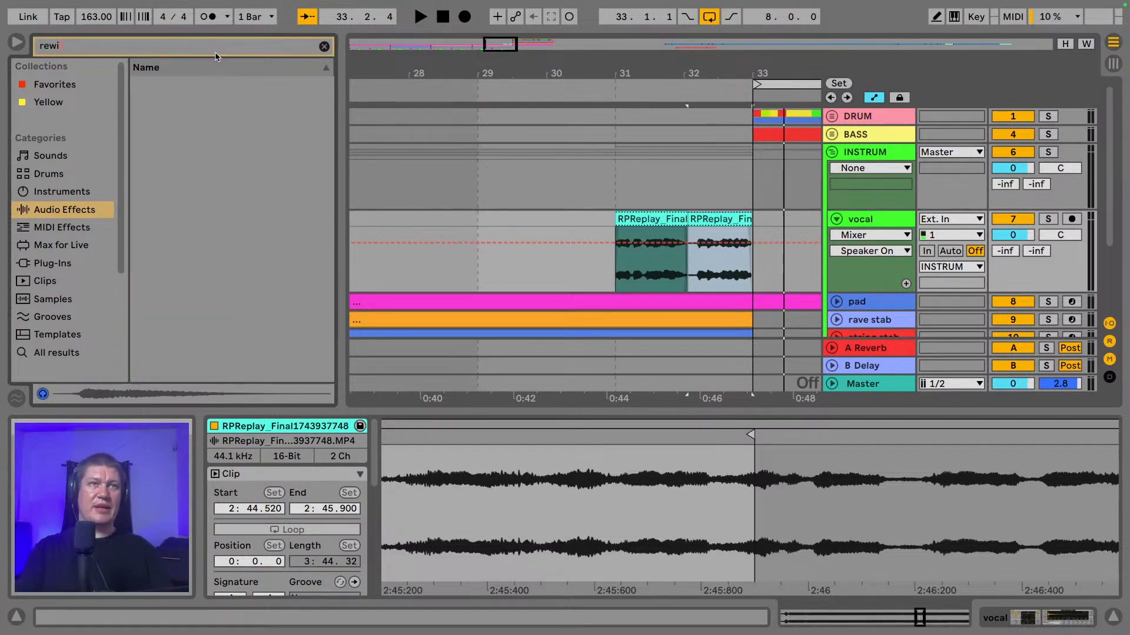
{"action": "type", "text": "nd"}
{"action": "scroll", "coordinate": [90, 220], "scroll_direction": "down", "scroll_amount": 5}
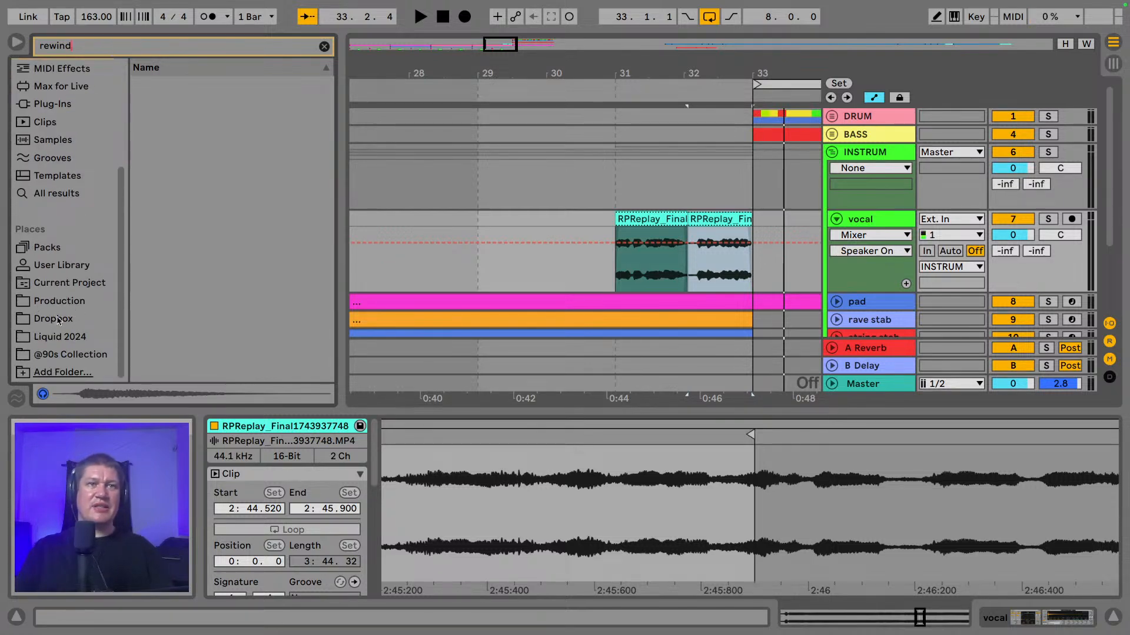
{"action": "left_click", "coordinate": [59, 301]}
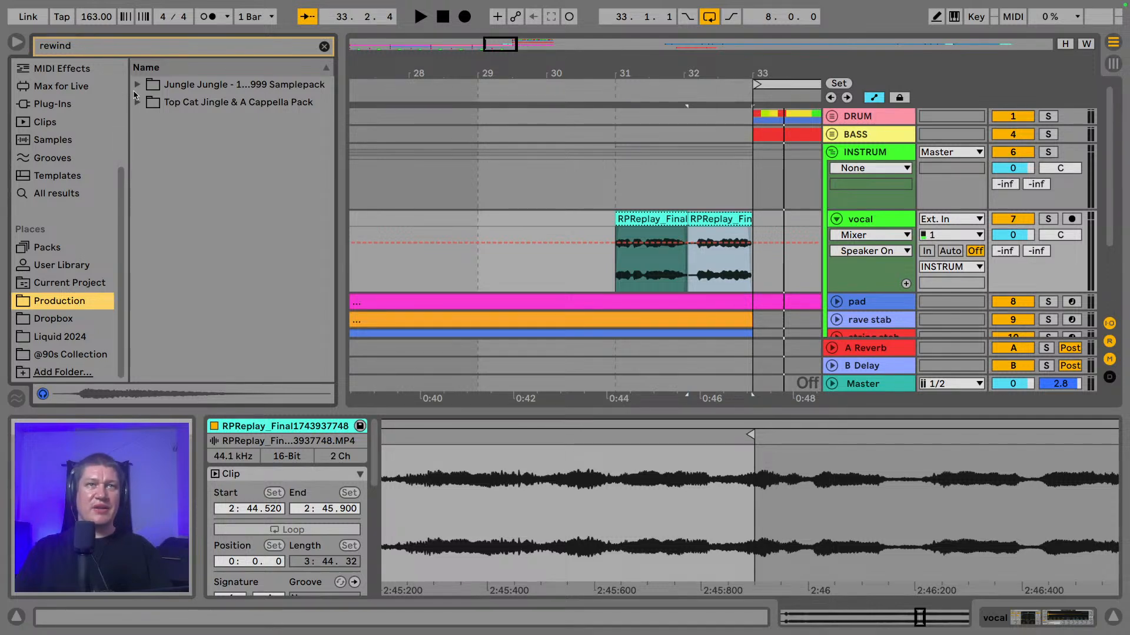
- Preview Ganga Rewind.wav from the Jungle Jungle sample pack's FX folder and place it on a new audio track at about bar 31
{"action": "left_click", "coordinate": [138, 85]}
{"action": "left_click", "coordinate": [149, 103]}
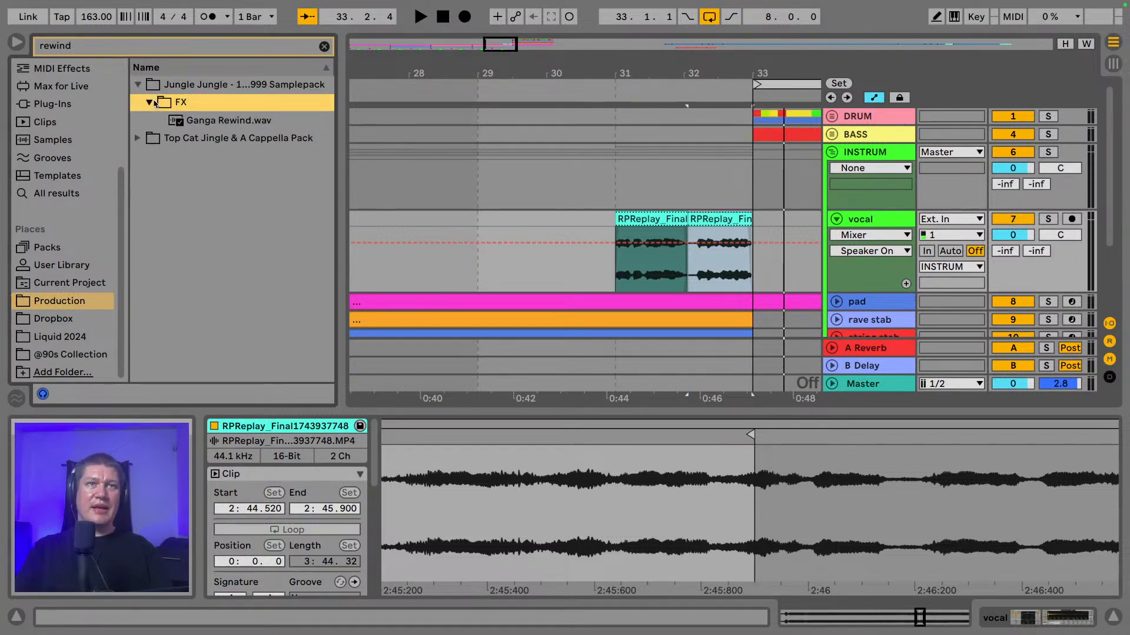
{"action": "left_click", "coordinate": [205, 121]}
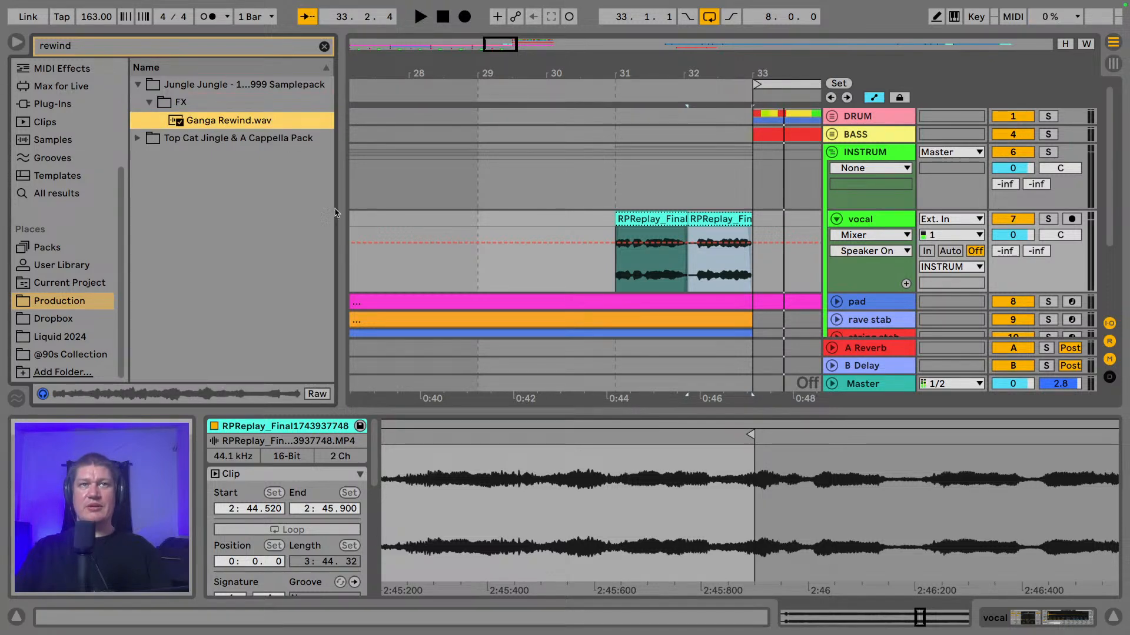
{"action": "left_click", "coordinate": [1114, 615]}
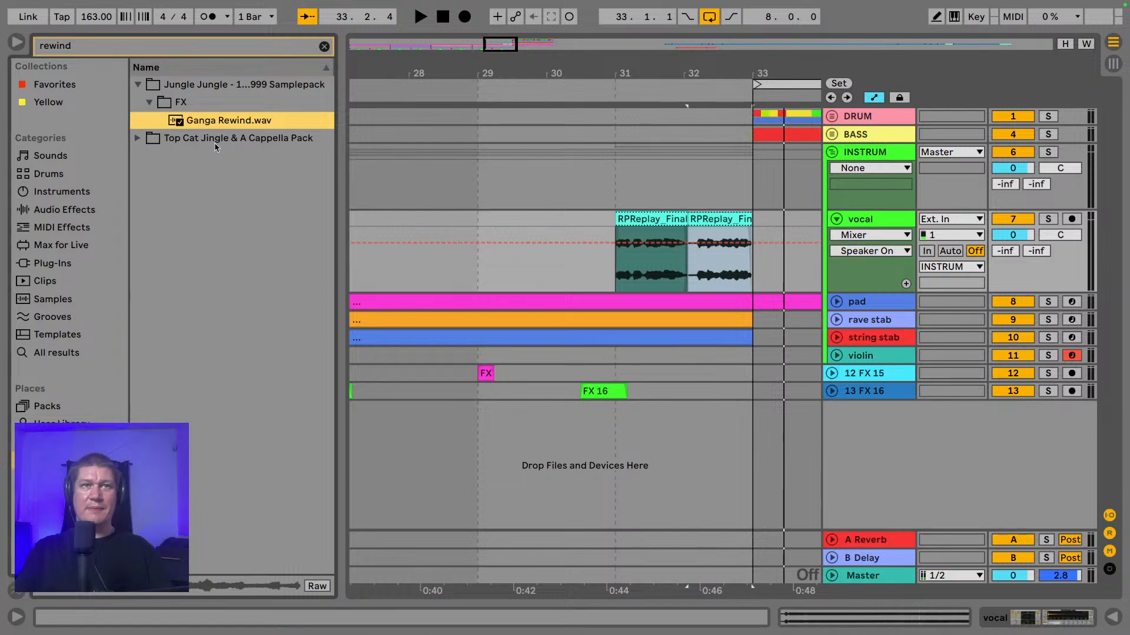
{"action": "left_click_drag", "start_coordinate": [222, 125], "coordinate": [635, 440]}
{"action": "key", "text": "z"}
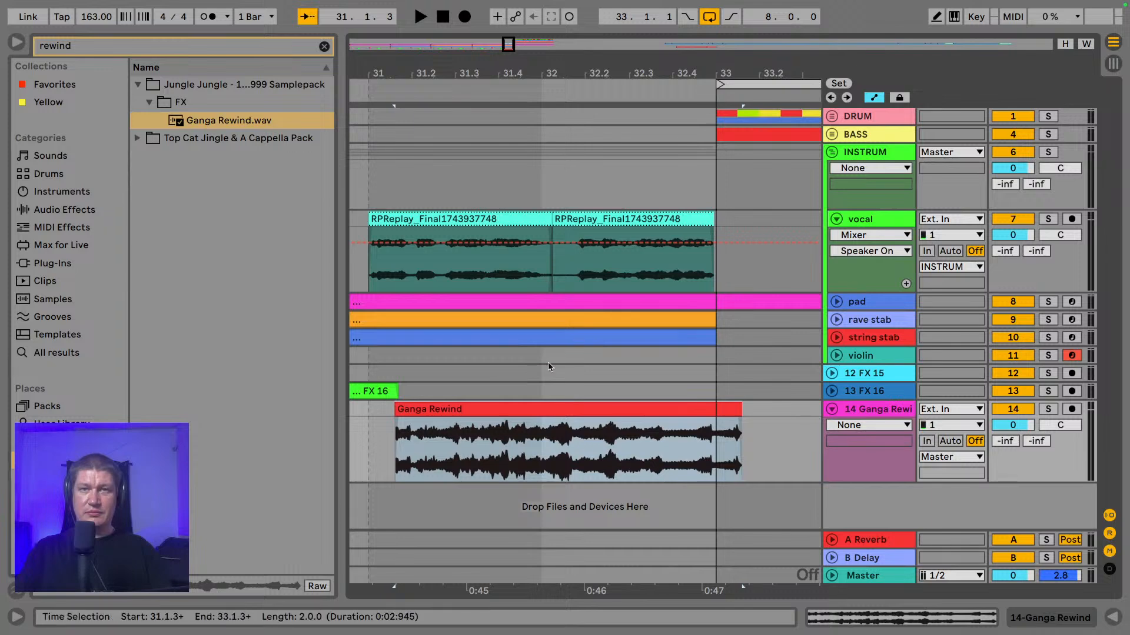
- Move the Ganga Rewind clip to start at about 32.1.4, lower its gain to -11.3 dB and play it back
{"action": "left_click_drag", "start_coordinate": [482, 412], "coordinate": [671, 413]}
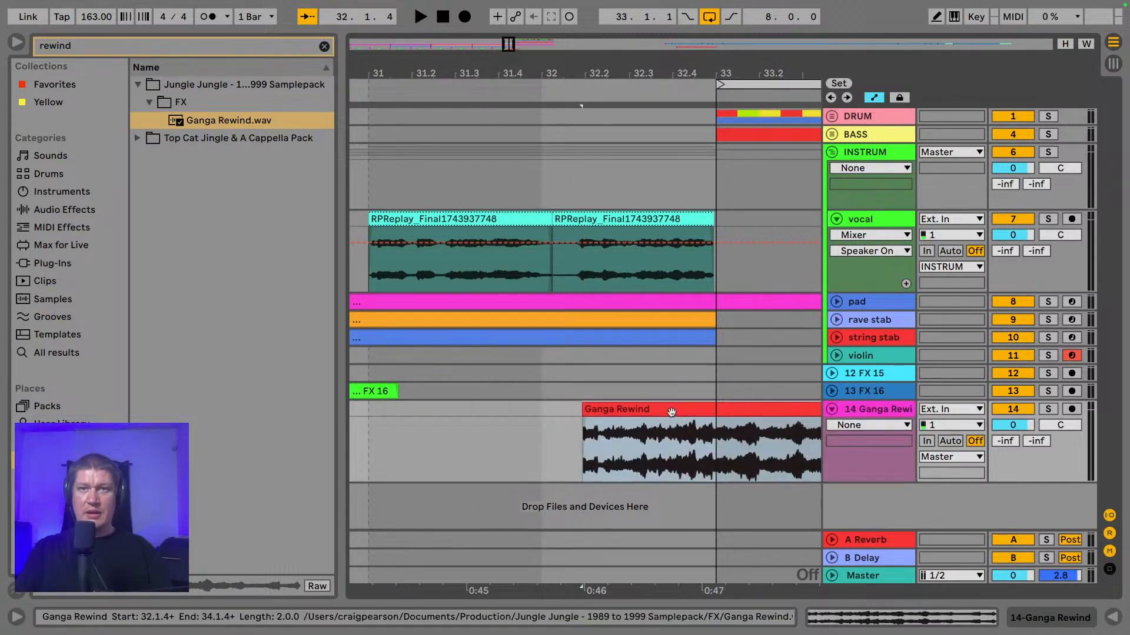
{"action": "double_click", "coordinate": [670, 413]}
{"action": "scroll", "coordinate": [288, 529], "scroll_direction": "down", "scroll_amount": 3}
{"action": "left_click_drag", "start_coordinate": [337, 504], "coordinate": [337, 526]}
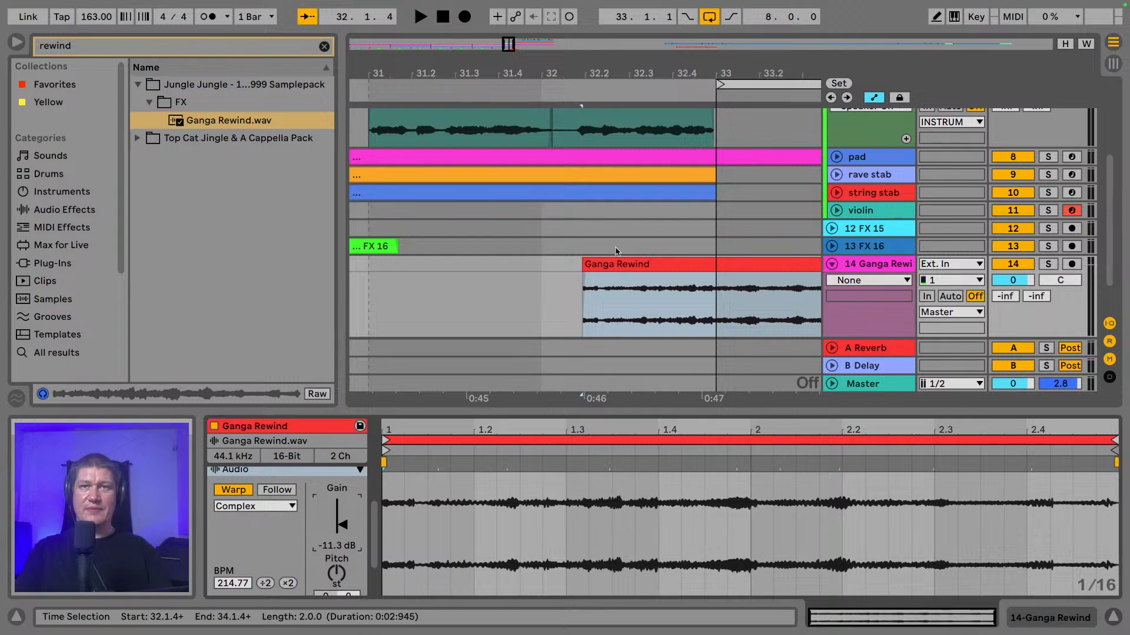
{"action": "key", "text": "space"}
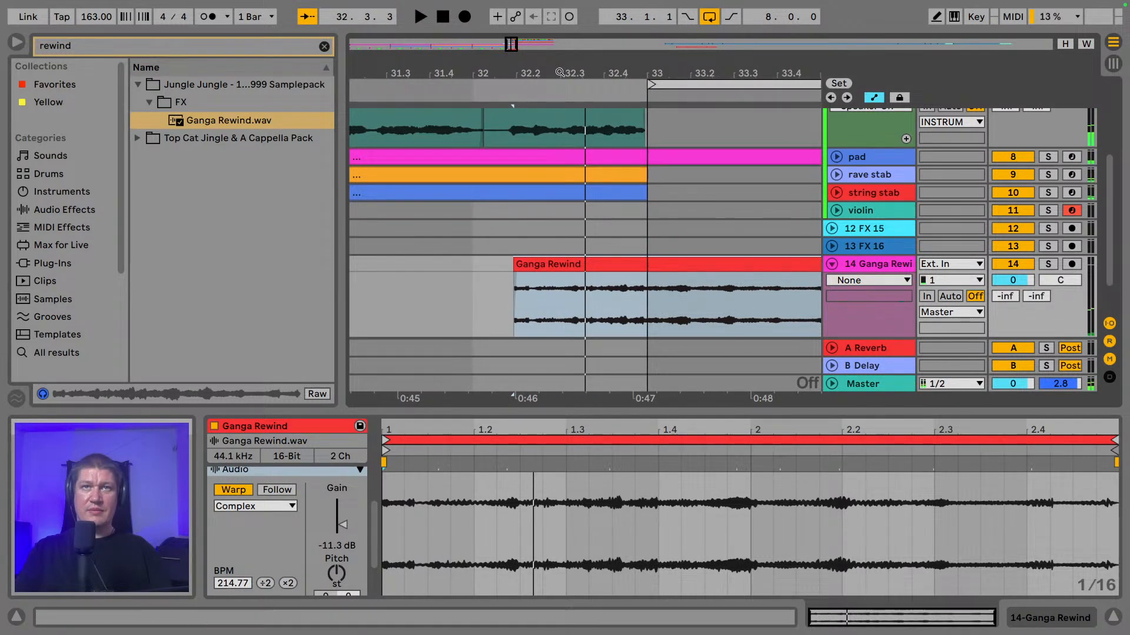
{"action": "left_click_drag", "start_coordinate": [559, 72], "coordinate": [542, 110]}
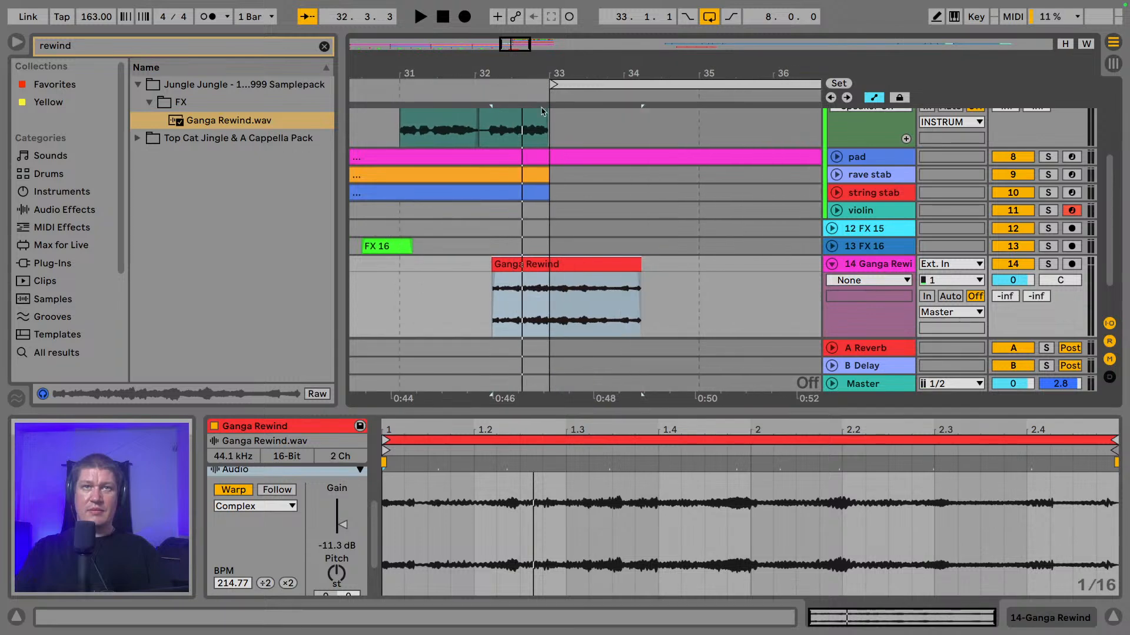
- Move the Ganga Rewind clip to start just before bar 32 and trim its end to about 32.2.3
{"action": "left_click_drag", "start_coordinate": [492, 74], "coordinate": [493, 135]}
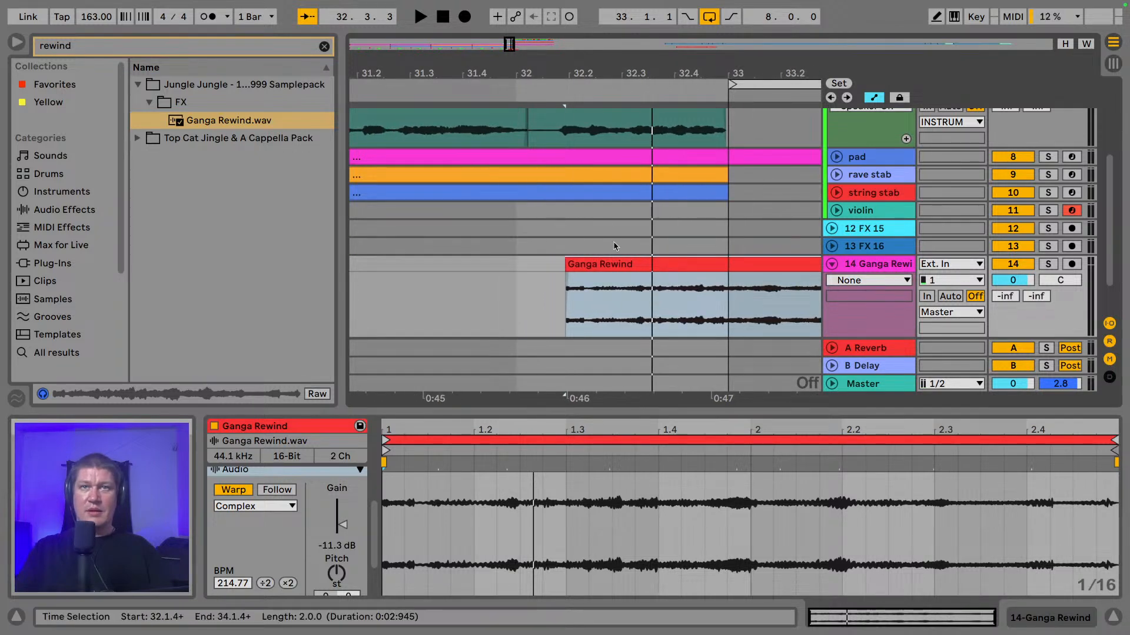
{"action": "left_click_drag", "start_coordinate": [620, 263], "coordinate": [570, 266]}
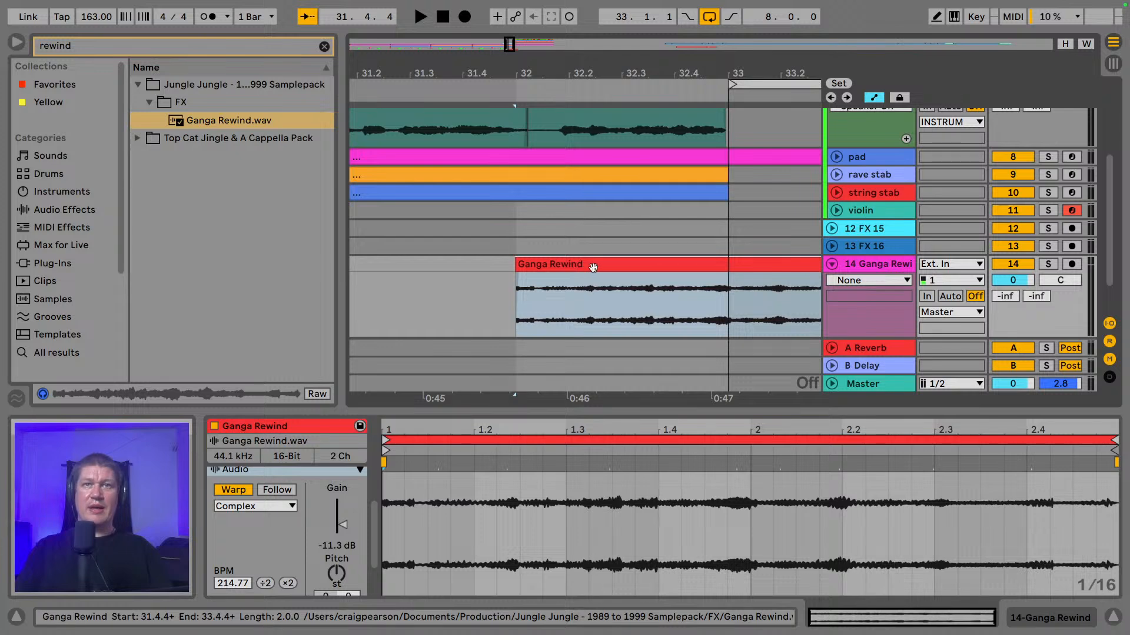
{"action": "left_click_drag", "start_coordinate": [596, 73], "coordinate": [597, 40]}
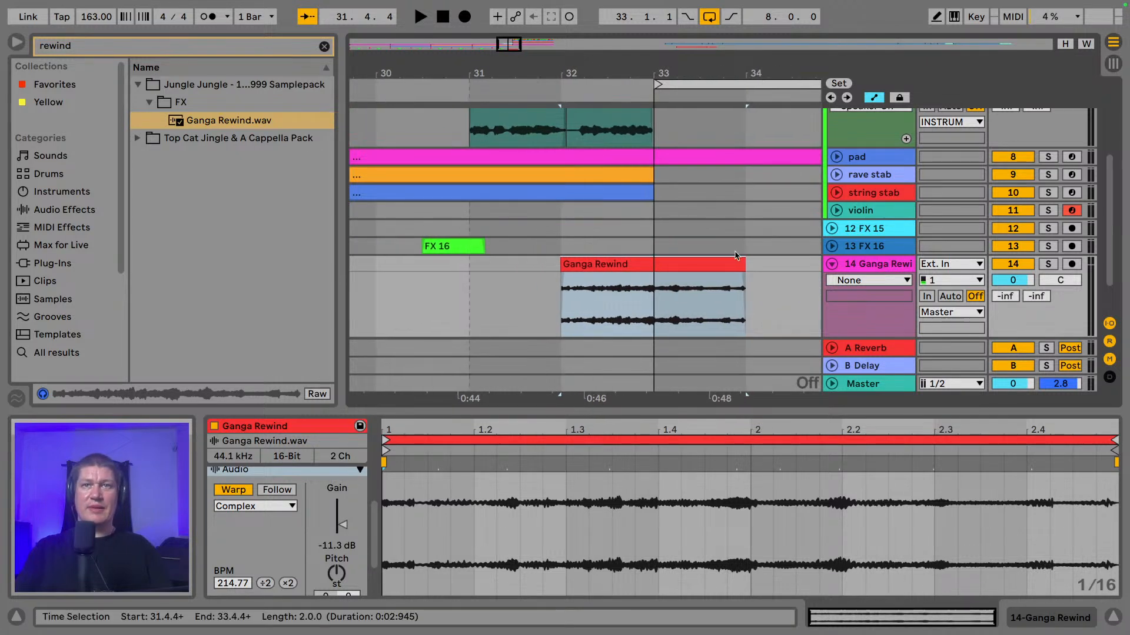
{"action": "left_click_drag", "start_coordinate": [745, 265], "coordinate": [594, 273]}
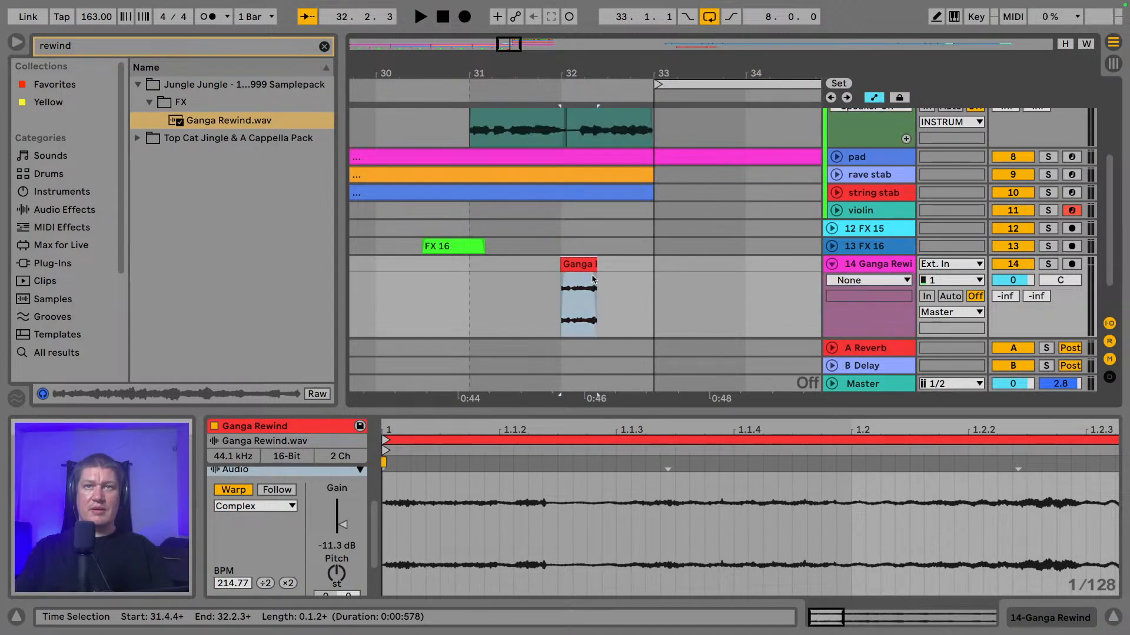
- Add a short fade-out to the Ganga Rewind clip and play the passage from just before bar 31
{"action": "left_click", "coordinate": [592, 280]}
{"action": "key", "text": "space"}
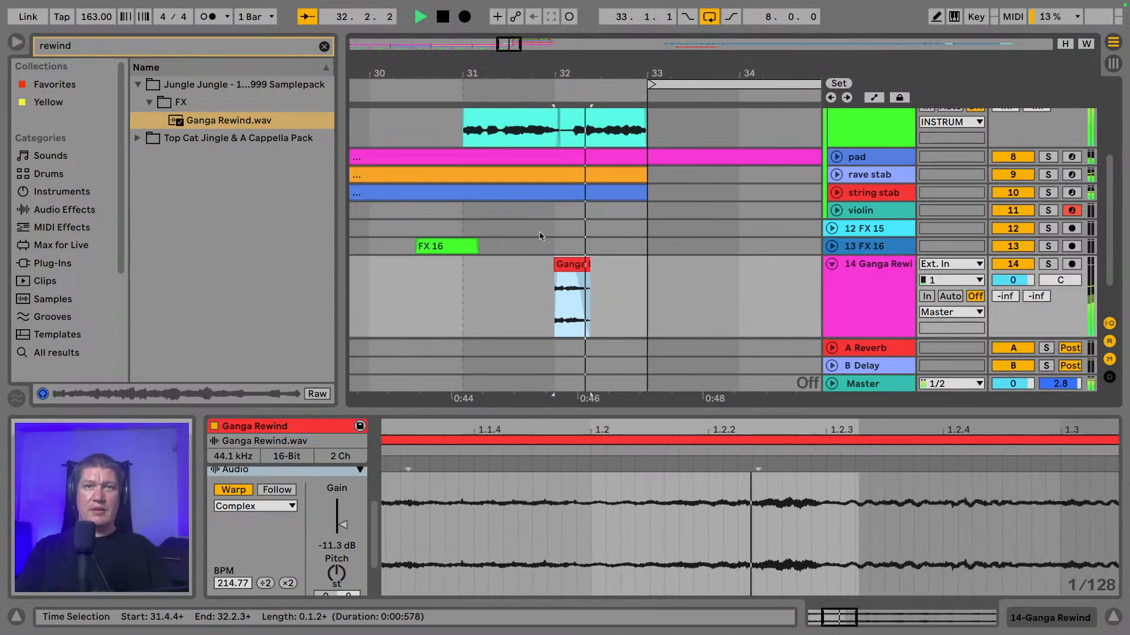
{"action": "left_click", "coordinate": [450, 142]}
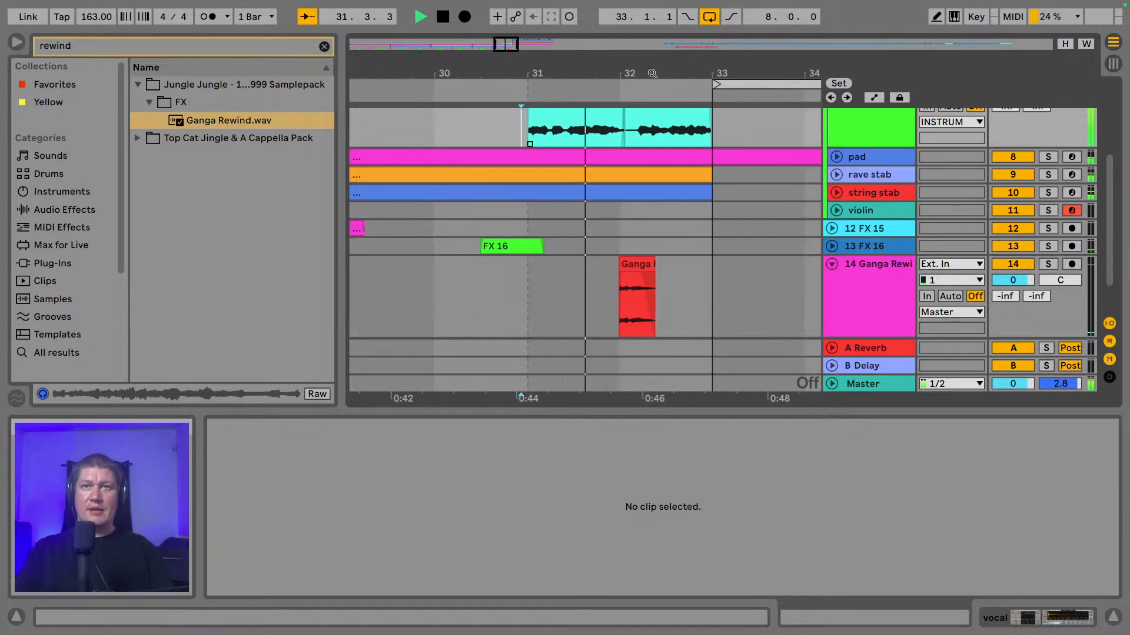
{"action": "key", "text": "space"}
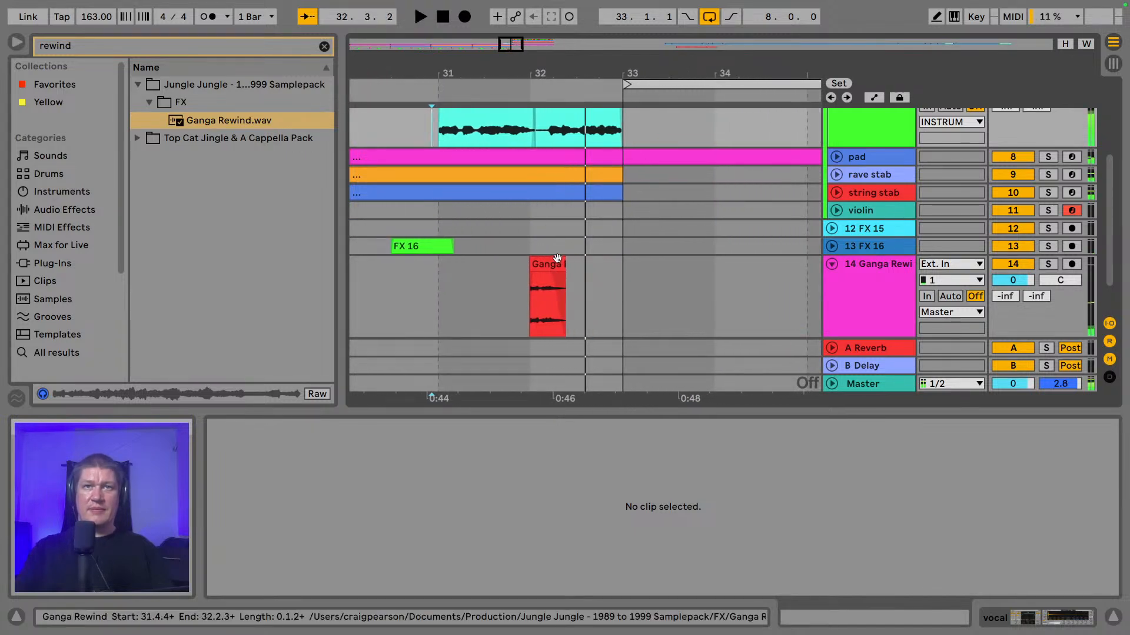
- Extend the end of the Ganga Rewind clip to about 32.4.4, just before bar 33
{"action": "left_click_drag", "start_coordinate": [564, 265], "coordinate": [617, 269]}
{"action": "scroll", "coordinate": [603, 288], "scroll_direction": "up", "scroll_amount": 1}
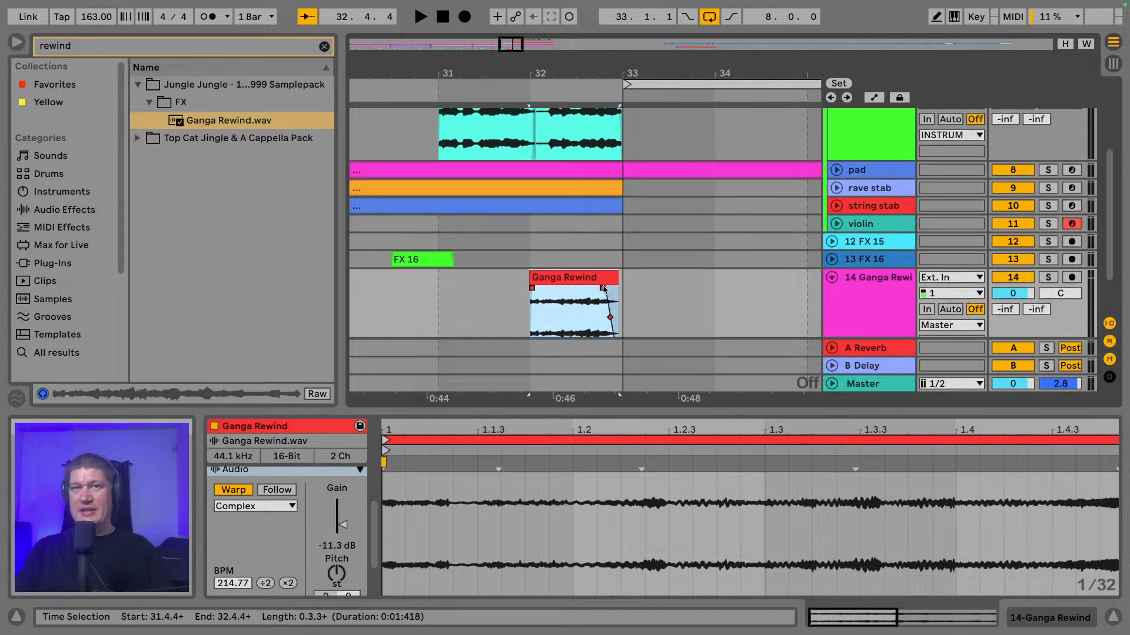
{"action": "scroll", "coordinate": [604, 288], "scroll_direction": "up", "scroll_amount": 1}
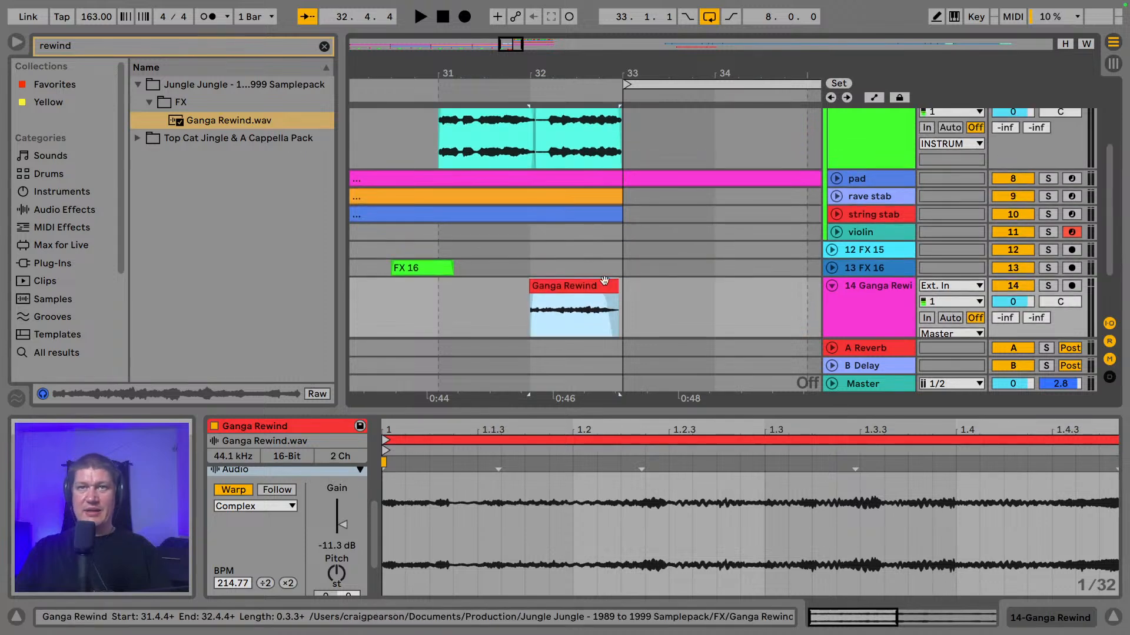
- Set the fixed grid to 1 bar and clear bar 32 on the string stab, rave stab and pad tracks
{"action": "right_click", "coordinate": [716, 311]}
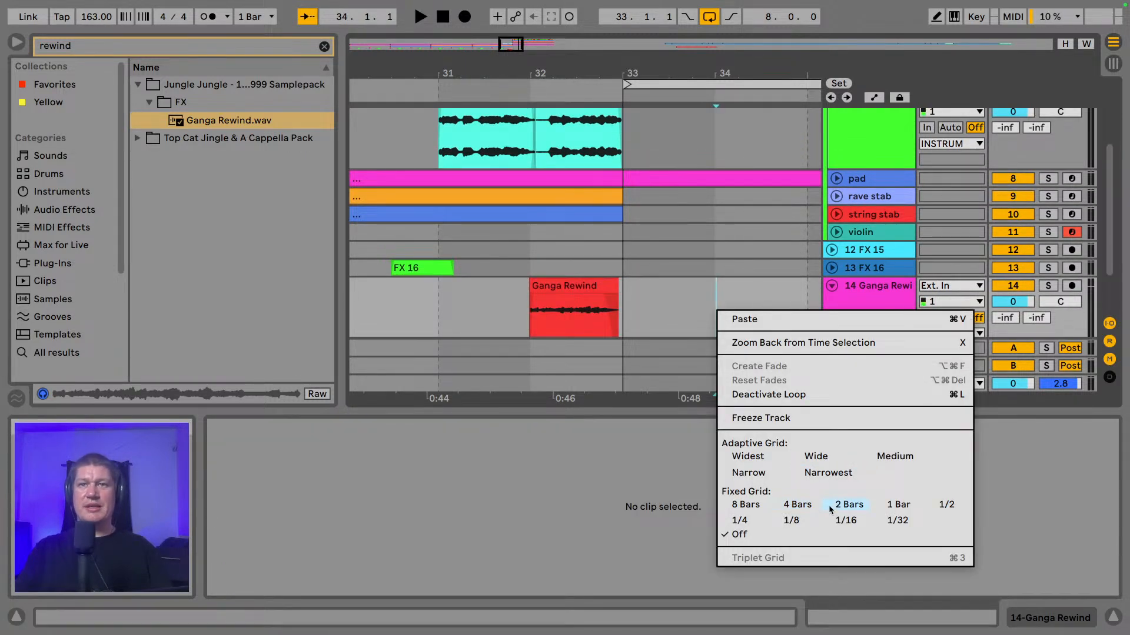
{"action": "left_click", "coordinate": [898, 505]}
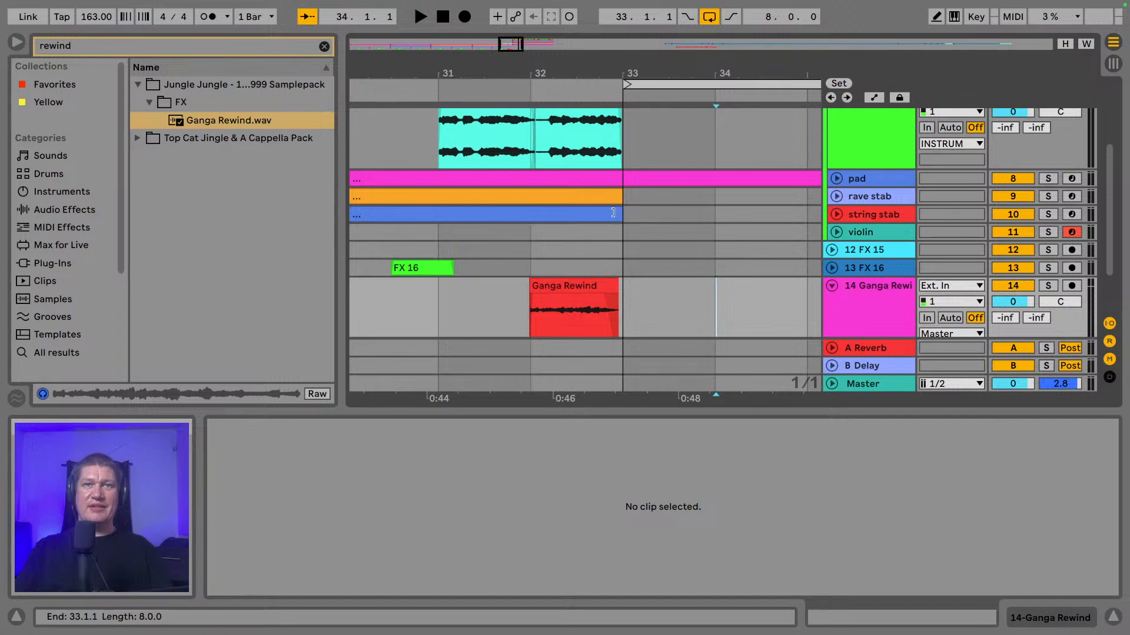
{"action": "left_click_drag", "start_coordinate": [623, 216], "coordinate": [530, 197]}
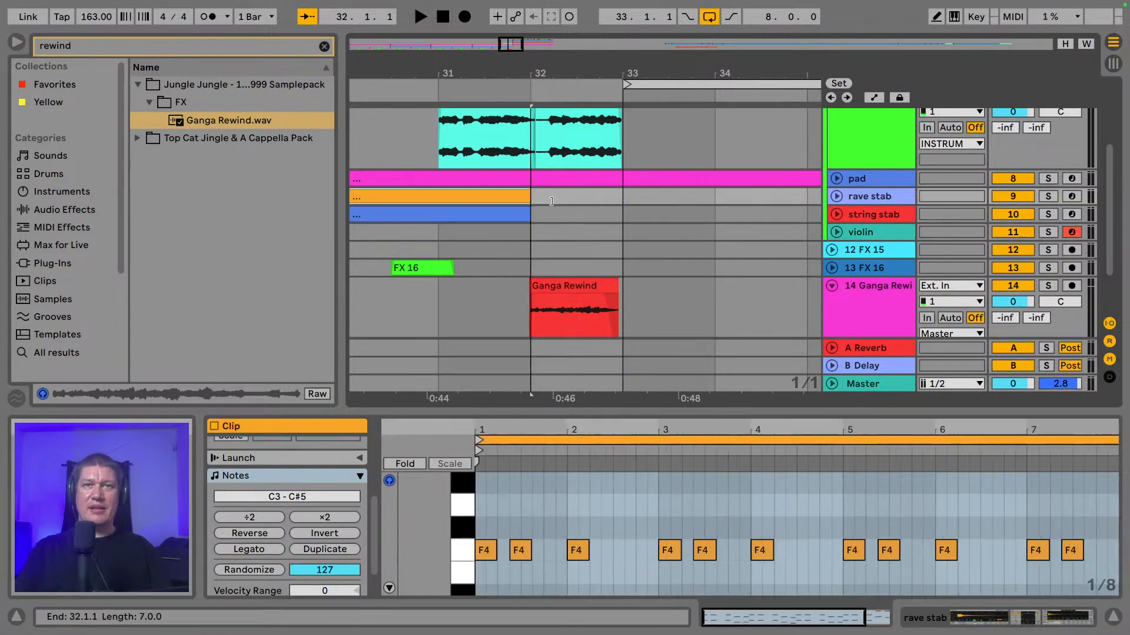
{"action": "left_click_drag", "start_coordinate": [621, 177], "coordinate": [547, 184]}
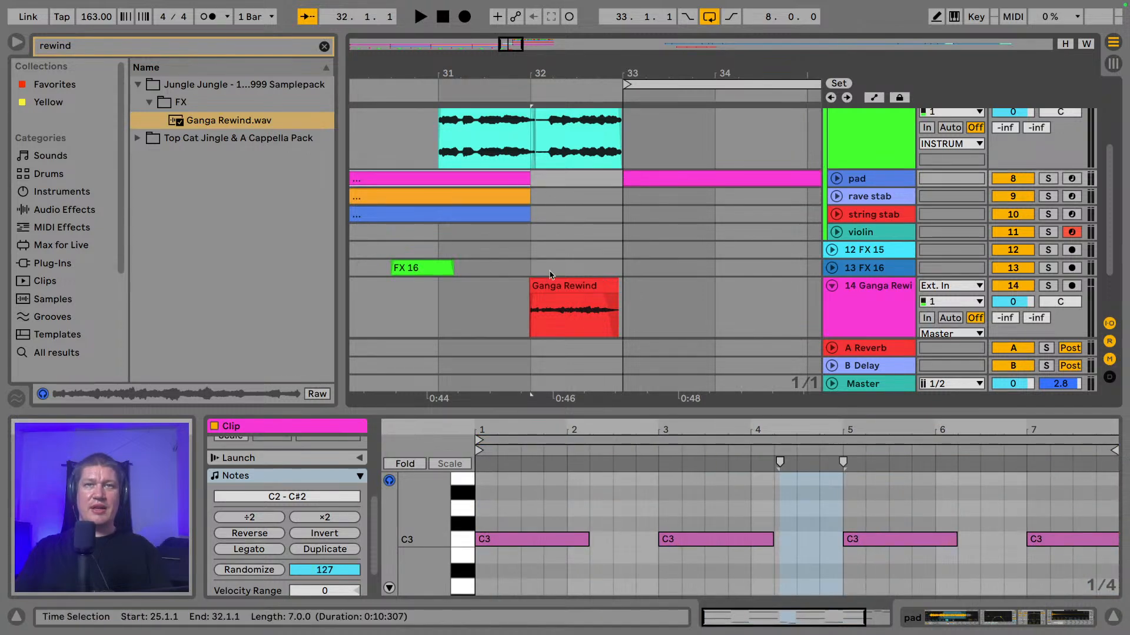
- Play the transition from bar 31 into the drop at bar 33 and hide the clip view
{"action": "left_click", "coordinate": [457, 305]}
{"action": "key", "text": "space"}
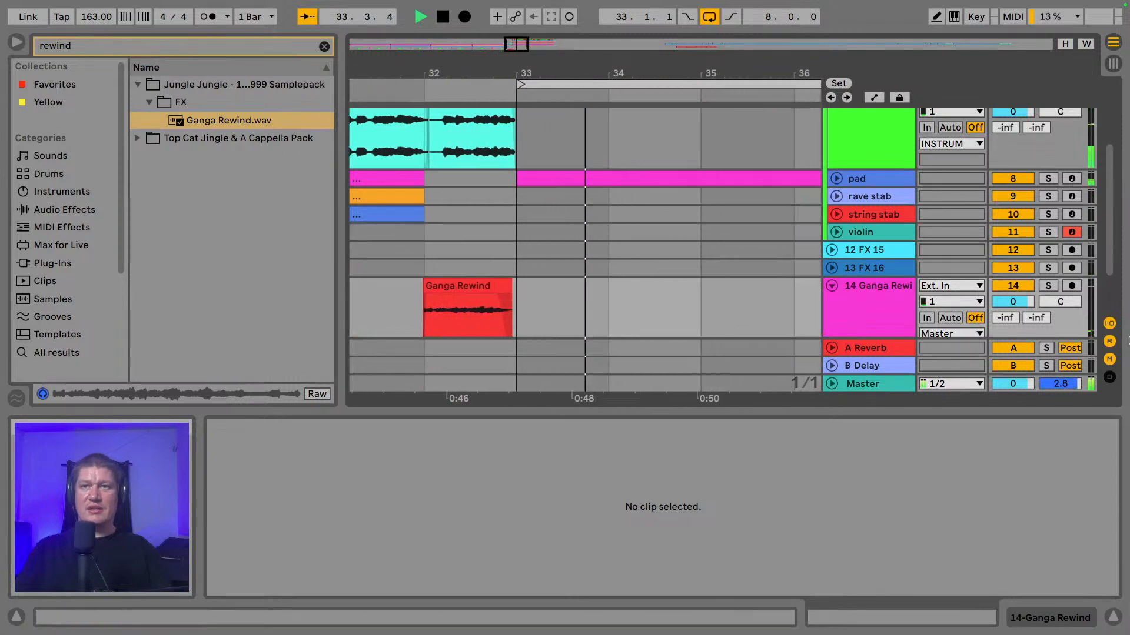
{"action": "left_click", "coordinate": [1116, 617]}
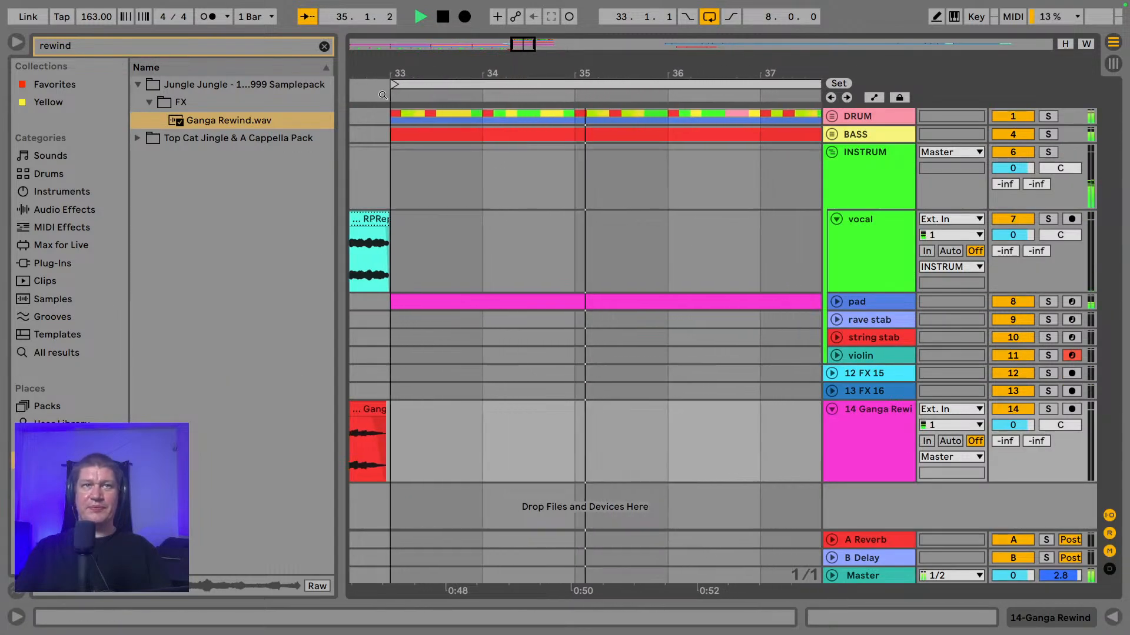
- Close the browser, stop playback and collapse the Ganga Rewind track in the full arrangement view
{"action": "left_click", "coordinate": [17, 42]}
{"action": "left_click_drag", "start_coordinate": [268, 73], "coordinate": [354, 4]}
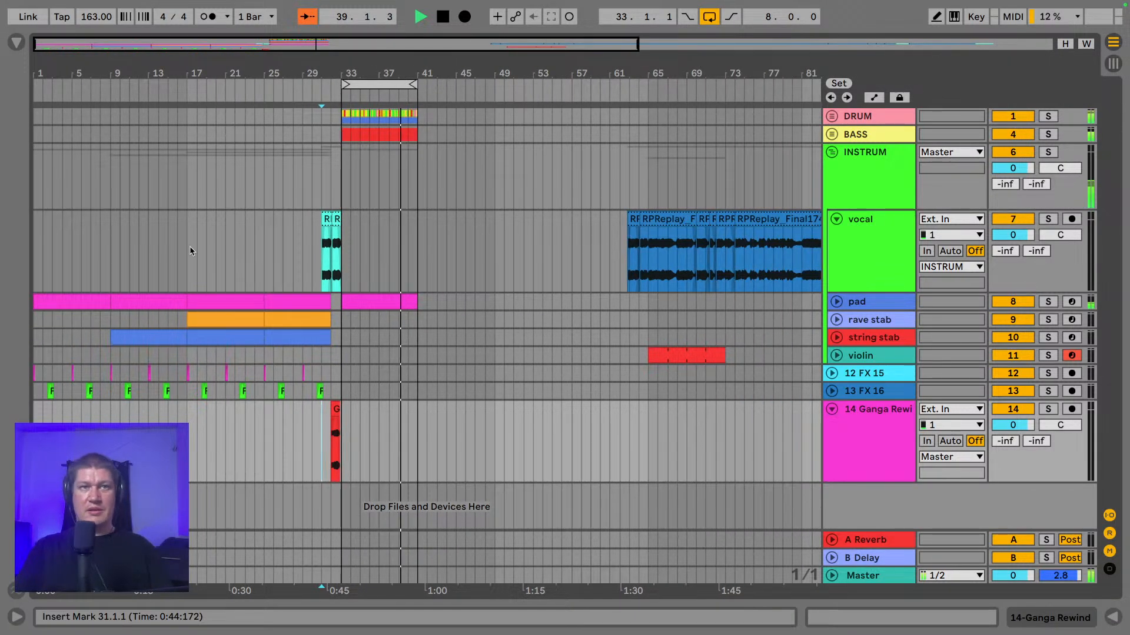
{"action": "left_click", "coordinate": [91, 302]}
{"action": "key", "text": "space"}
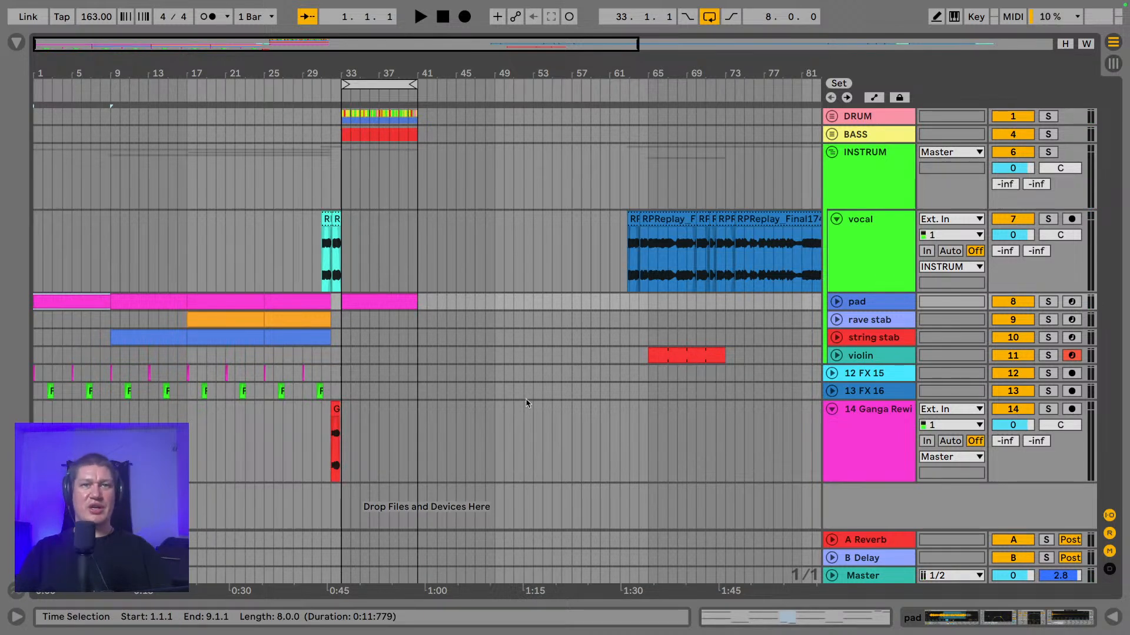
{"action": "left_click", "coordinate": [832, 409]}
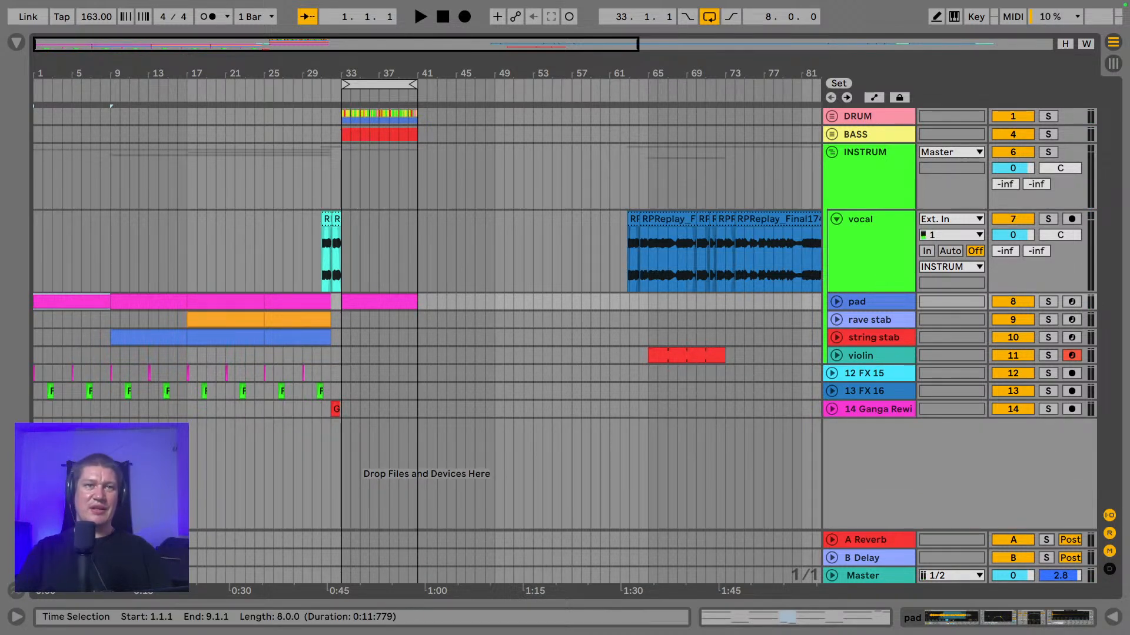
- Play the opening bars of the intro from bar 1 and stop playback
{"action": "left_click", "coordinate": [158, 409]}
{"action": "left_click", "coordinate": [71, 303]}
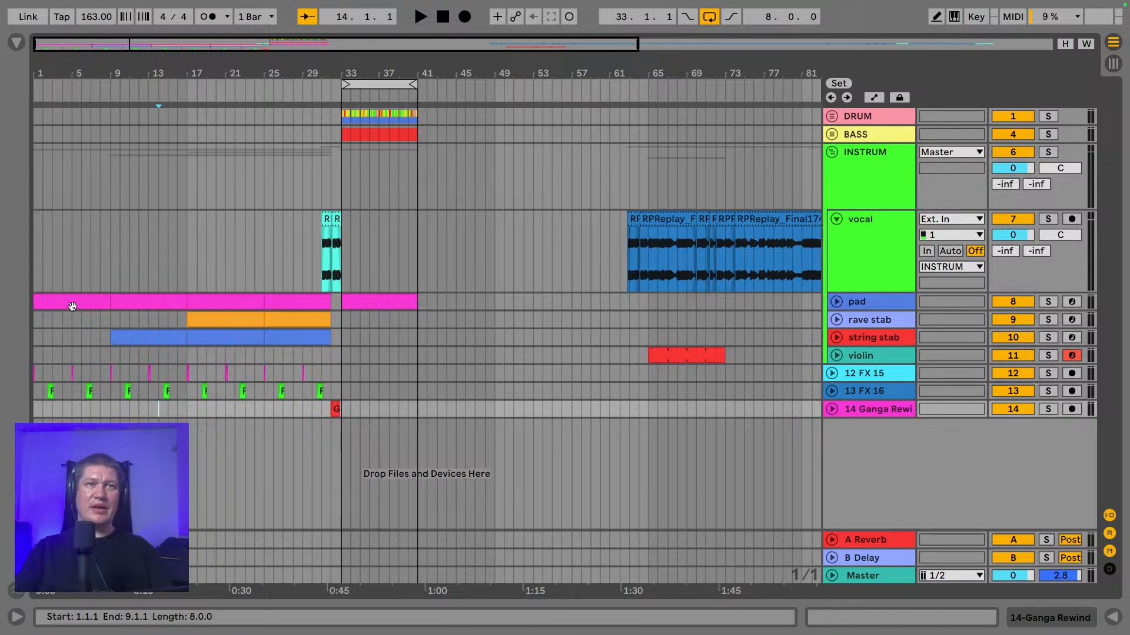
{"action": "key", "text": "space"}
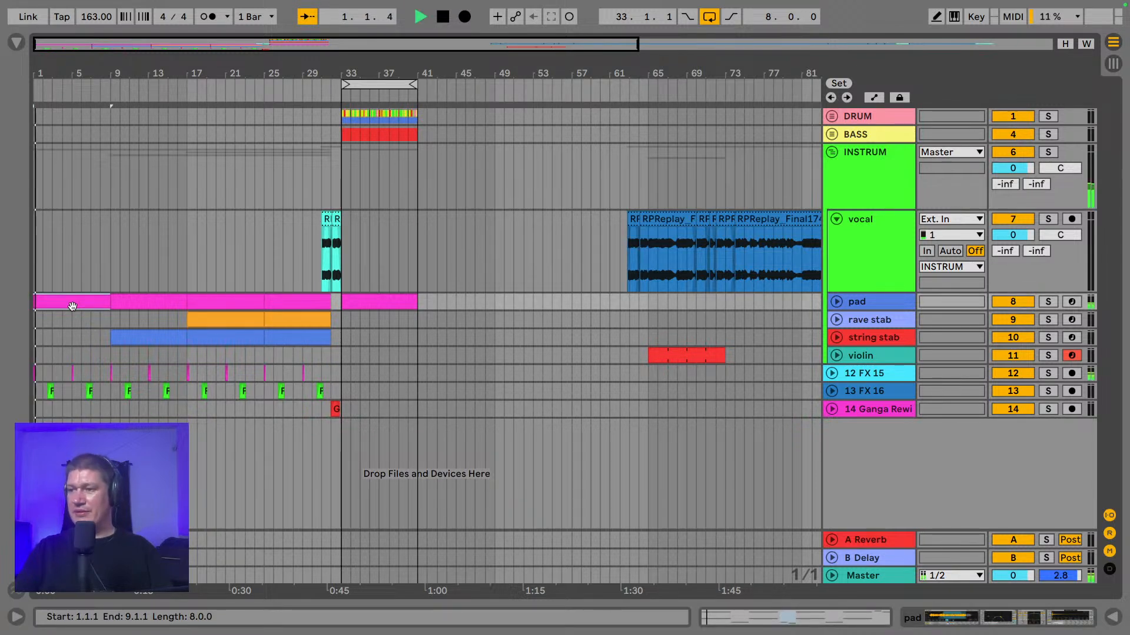
{"action": "key", "text": "space"}
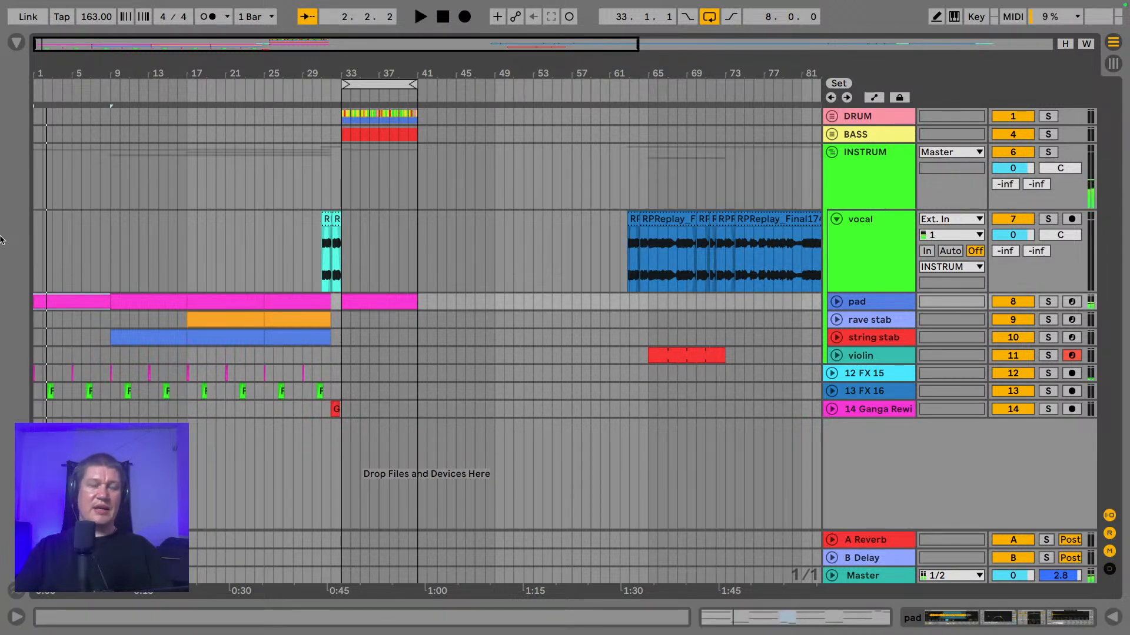
- Clear the browser search and load Kit-FlatRivets-Stick from the Session Drums Multimic pack onto a new MIDI track
{"action": "left_click", "coordinate": [13, 41]}
{"action": "left_click", "coordinate": [138, 85]}
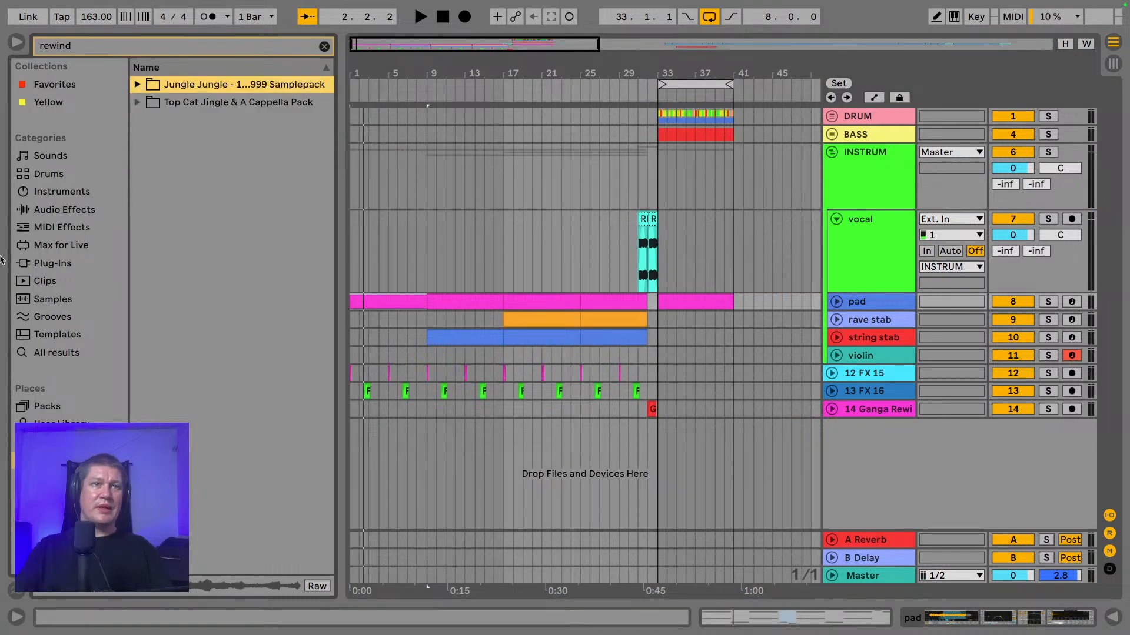
{"action": "left_click", "coordinate": [47, 406]}
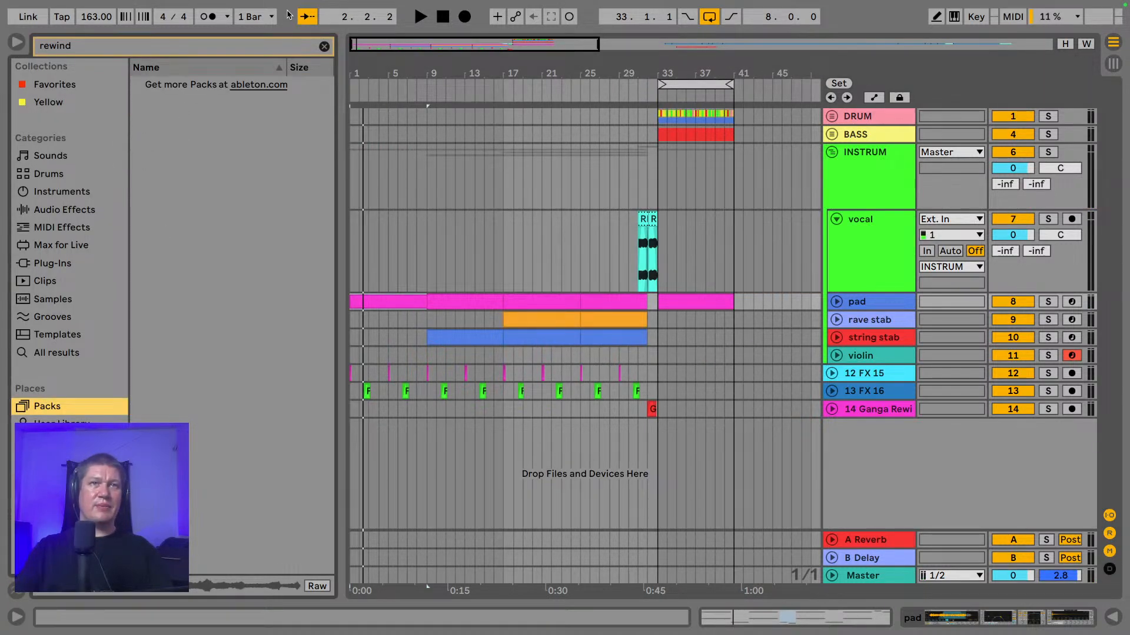
{"action": "left_click", "coordinate": [321, 47]}
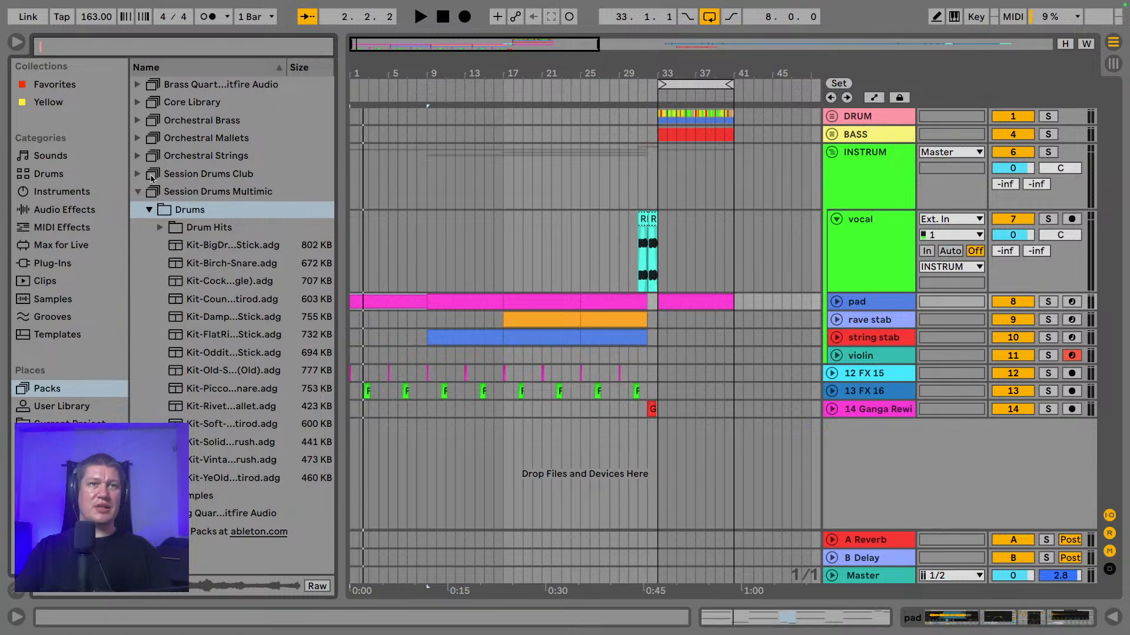
{"action": "left_click", "coordinate": [223, 316]}
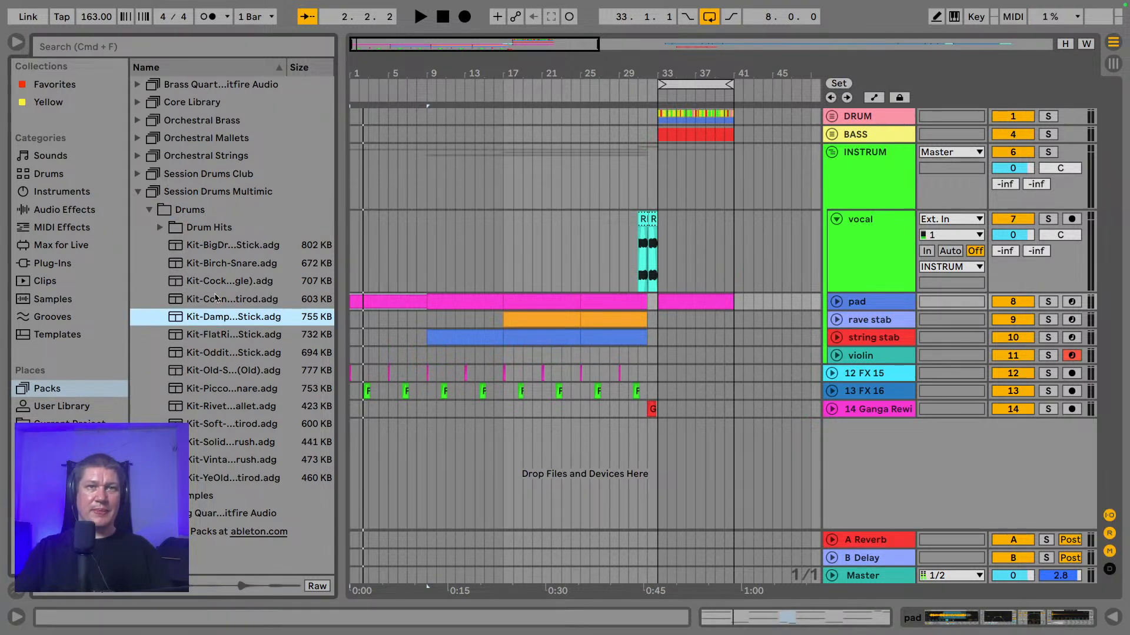
{"action": "left_click", "coordinate": [207, 300]}
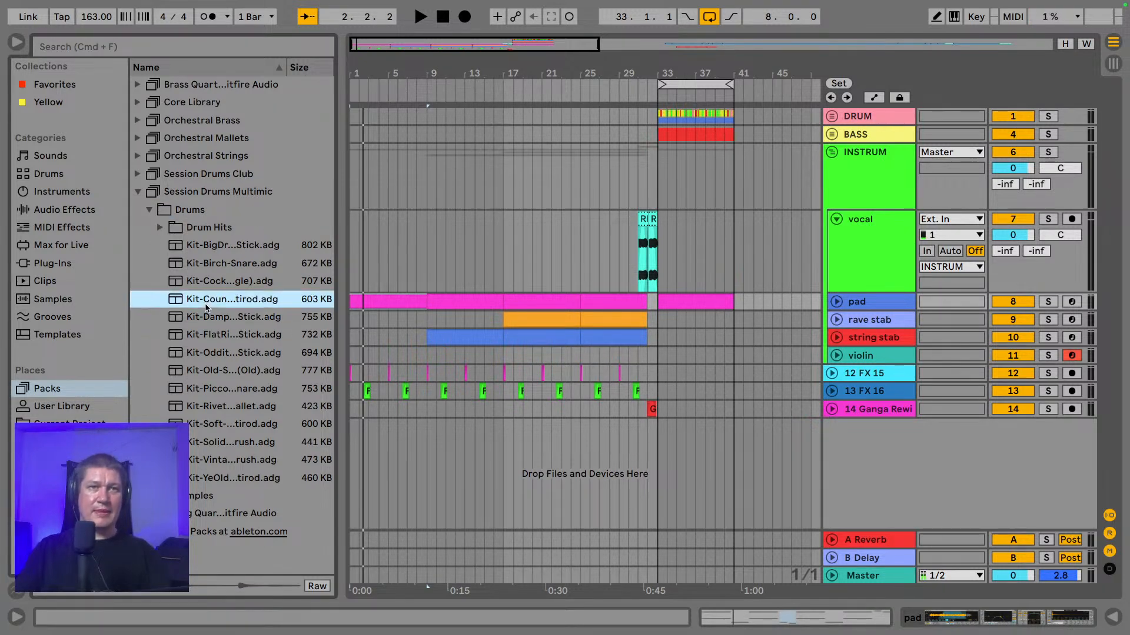
{"action": "left_click", "coordinate": [215, 334]}
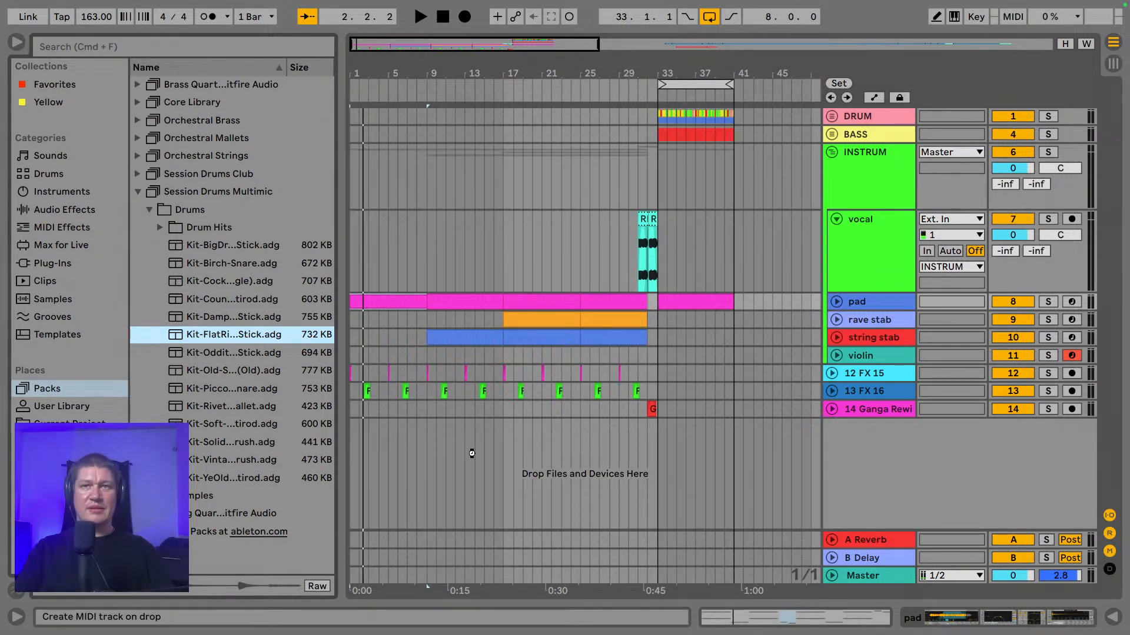
{"action": "left_click_drag", "start_coordinate": [471, 453], "coordinate": [472, 454]}
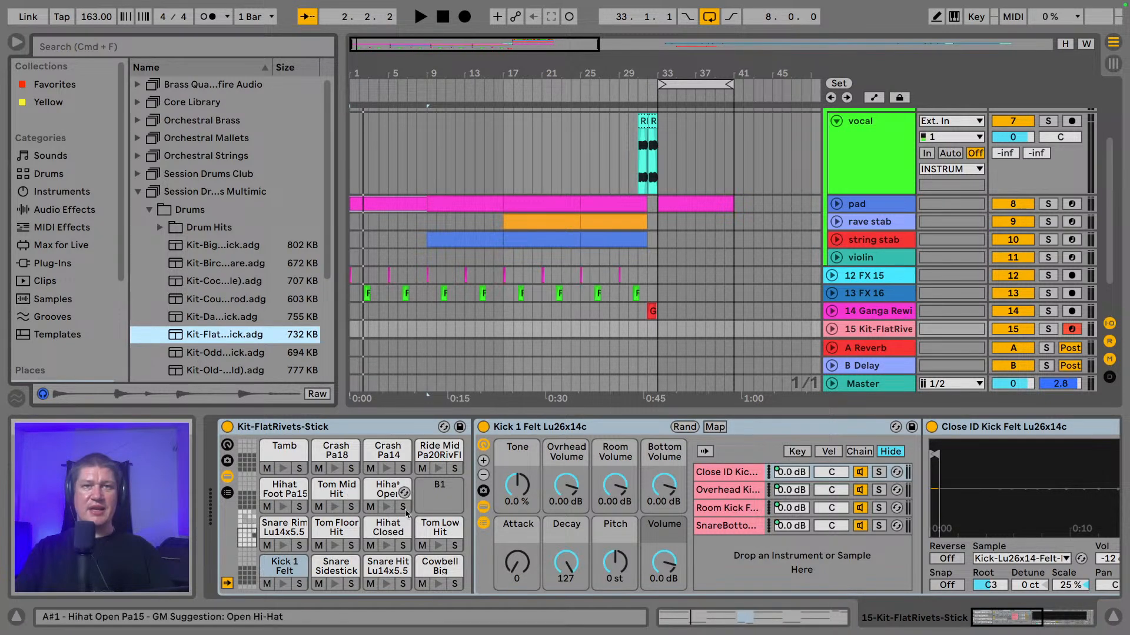
- Audition the ride, hi-hat and other pads across the FlatRivets drum rack
{"action": "scroll", "coordinate": [593, 263], "scroll_direction": "down", "scroll_amount": 2}
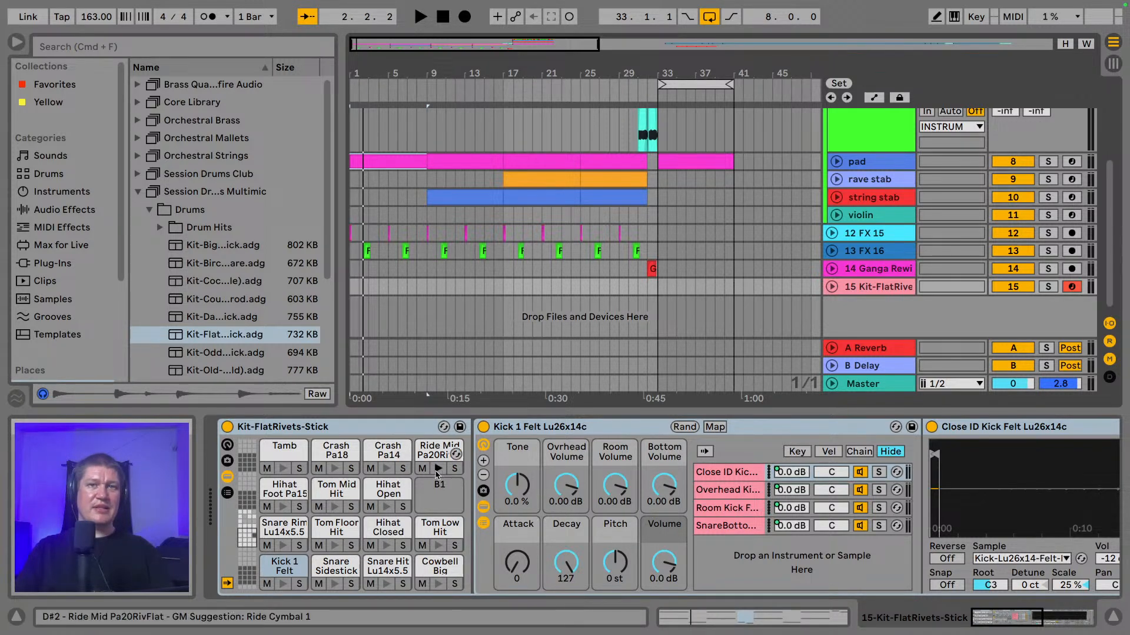
{"action": "left_click", "coordinate": [437, 471]}
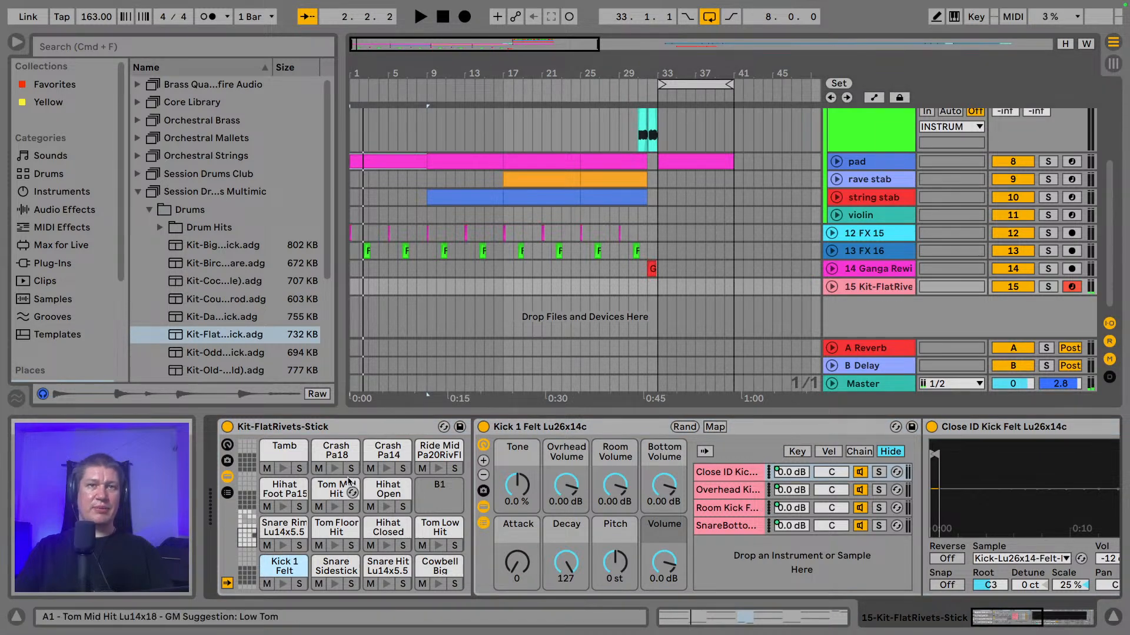
{"action": "scroll", "coordinate": [323, 530], "scroll_direction": "down", "scroll_amount": 4}
{"action": "scroll", "coordinate": [322, 521], "scroll_direction": "up", "scroll_amount": 8}
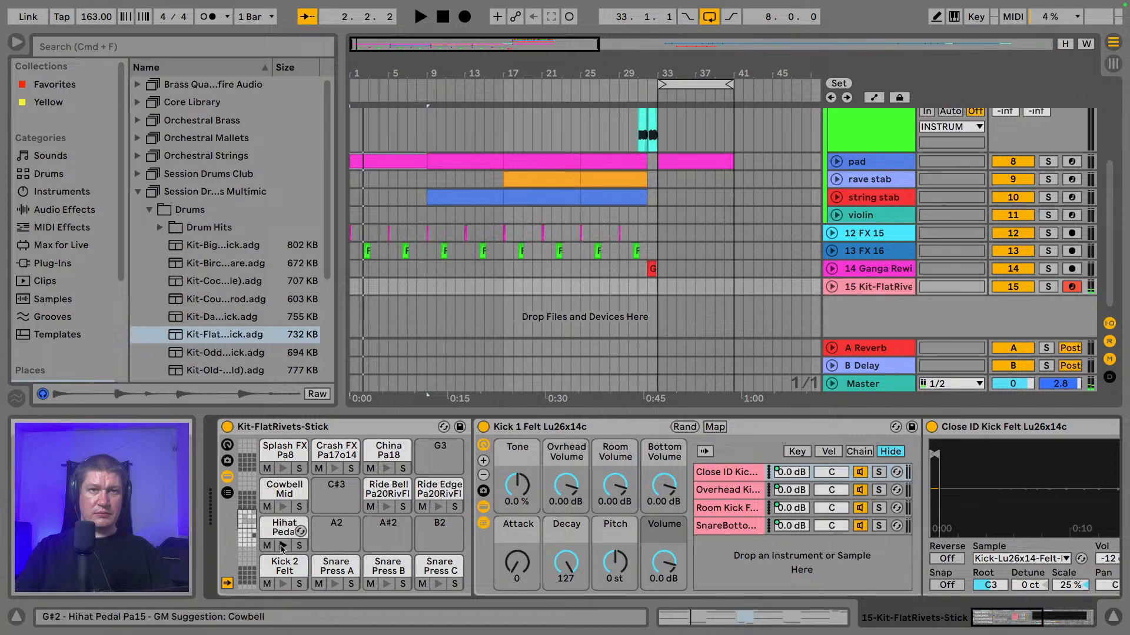
{"action": "scroll", "coordinate": [288, 529], "scroll_direction": "down", "scroll_amount": 4}
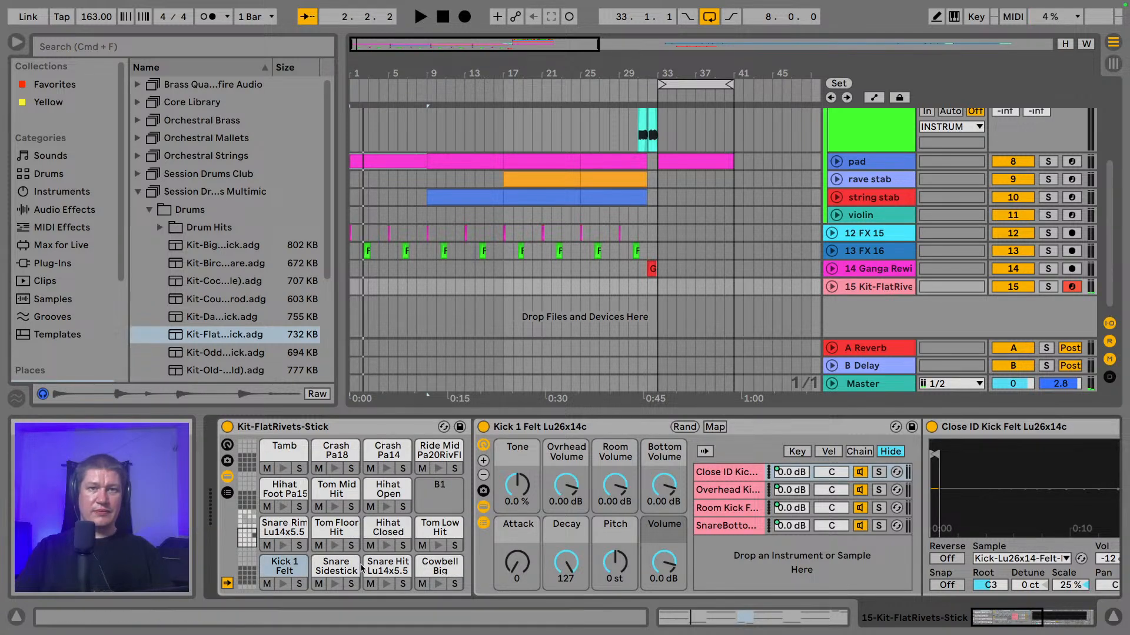
{"action": "left_click", "coordinate": [282, 507]}
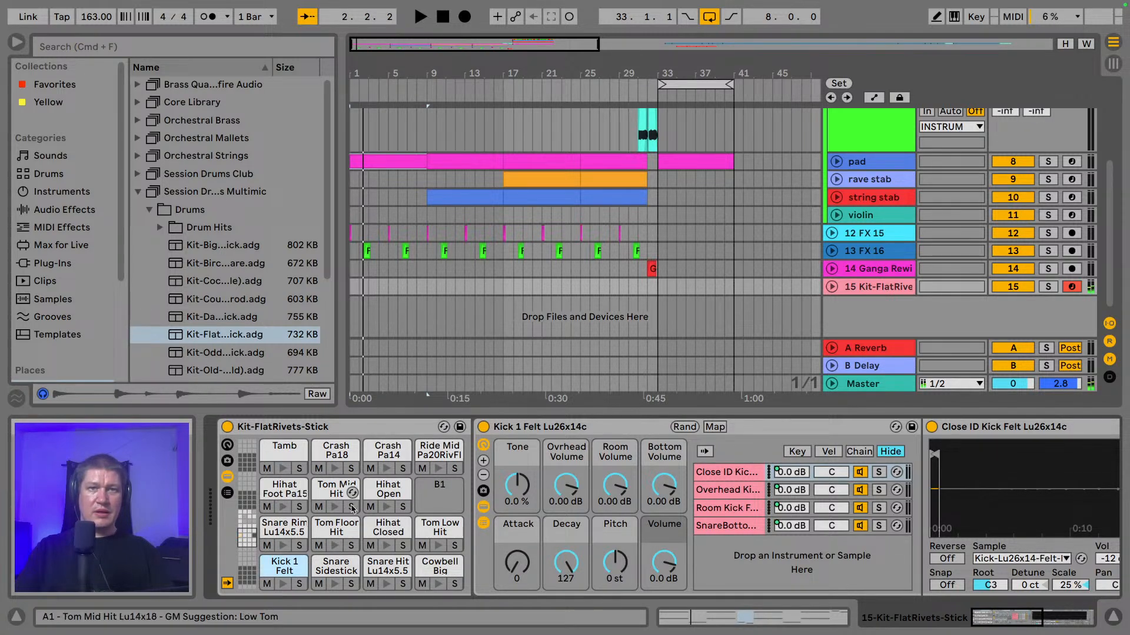
- Replace the FlatRivets kit with Kit-BigDrums-Stick on the same track and audition its hi-hat pads
{"action": "left_click", "coordinate": [240, 250]}
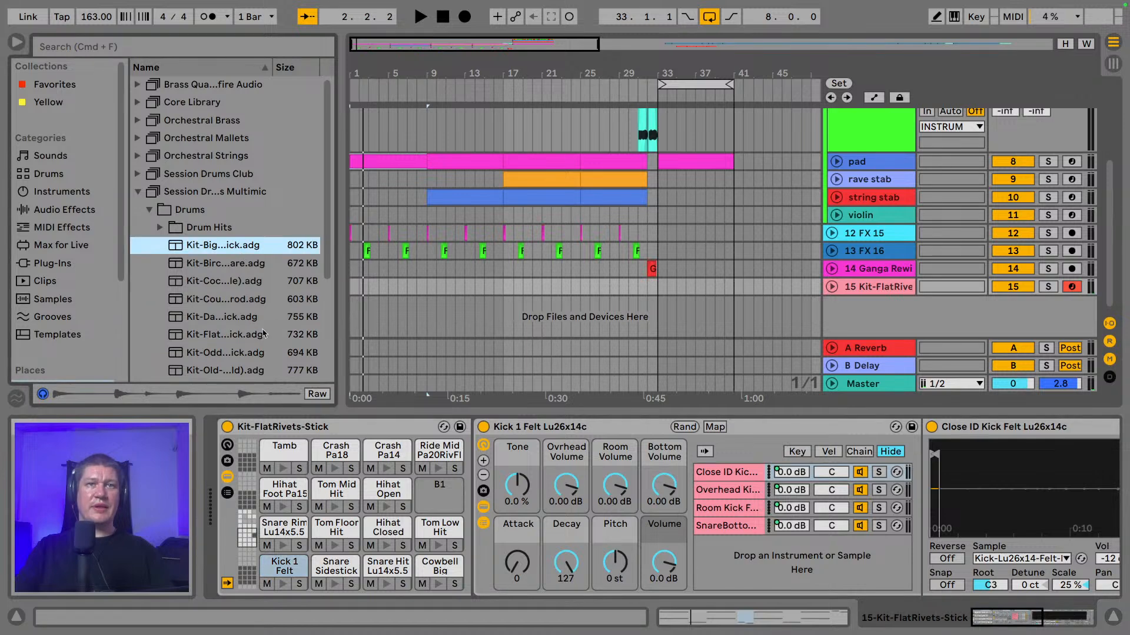
{"action": "left_click_drag", "start_coordinate": [277, 444], "coordinate": [307, 431]}
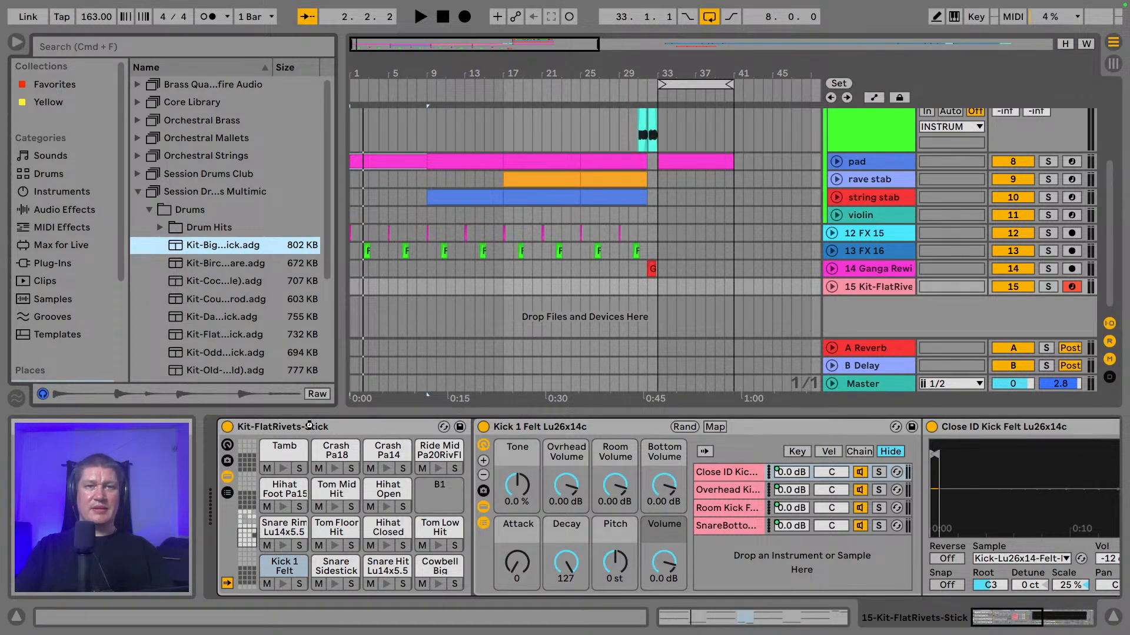
{"action": "left_click_drag", "start_coordinate": [309, 425], "coordinate": [312, 428]}
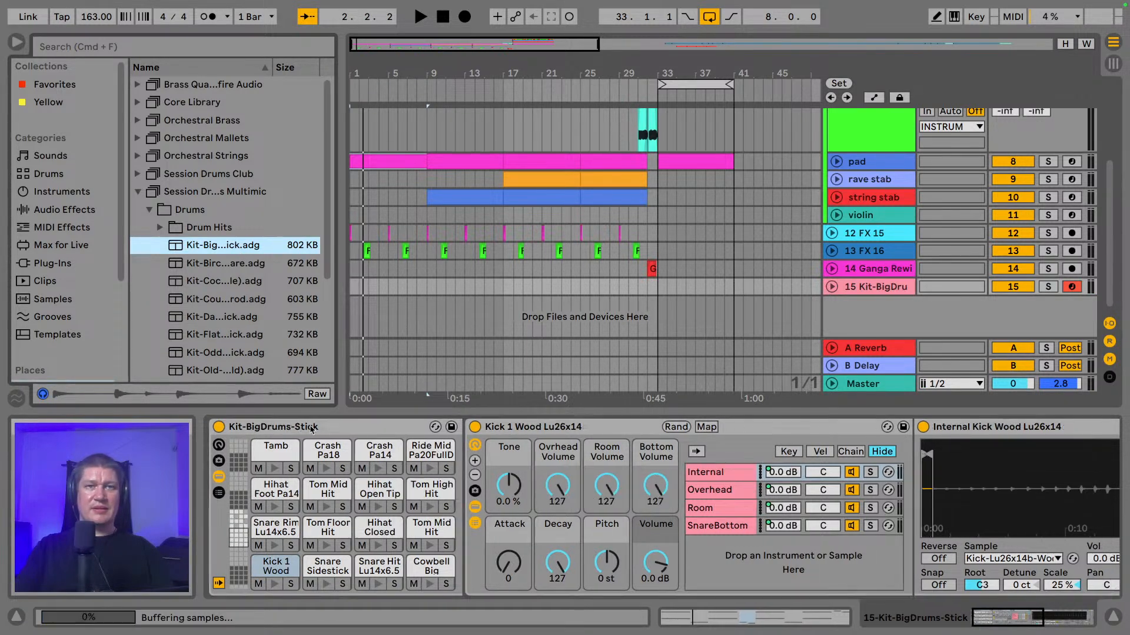
{"action": "left_click", "coordinate": [278, 509]}
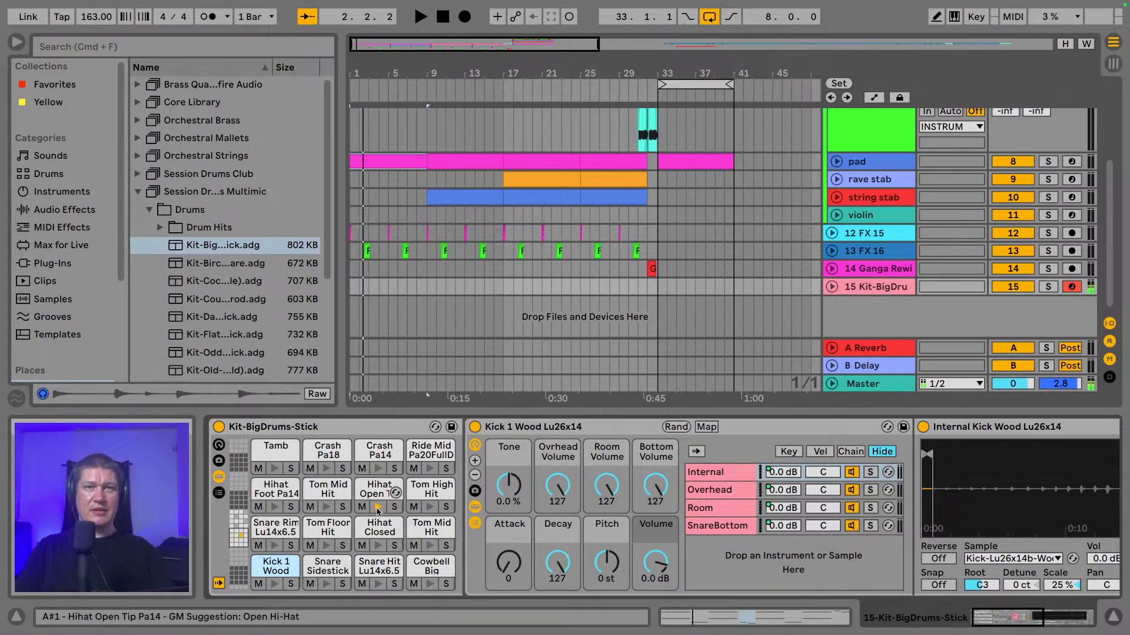
- Create an empty MIDI clip over bars 1 to 4 on the BigDrums track and enlarge its note editor
{"action": "left_click_drag", "start_coordinate": [366, 72], "coordinate": [428, 123]}
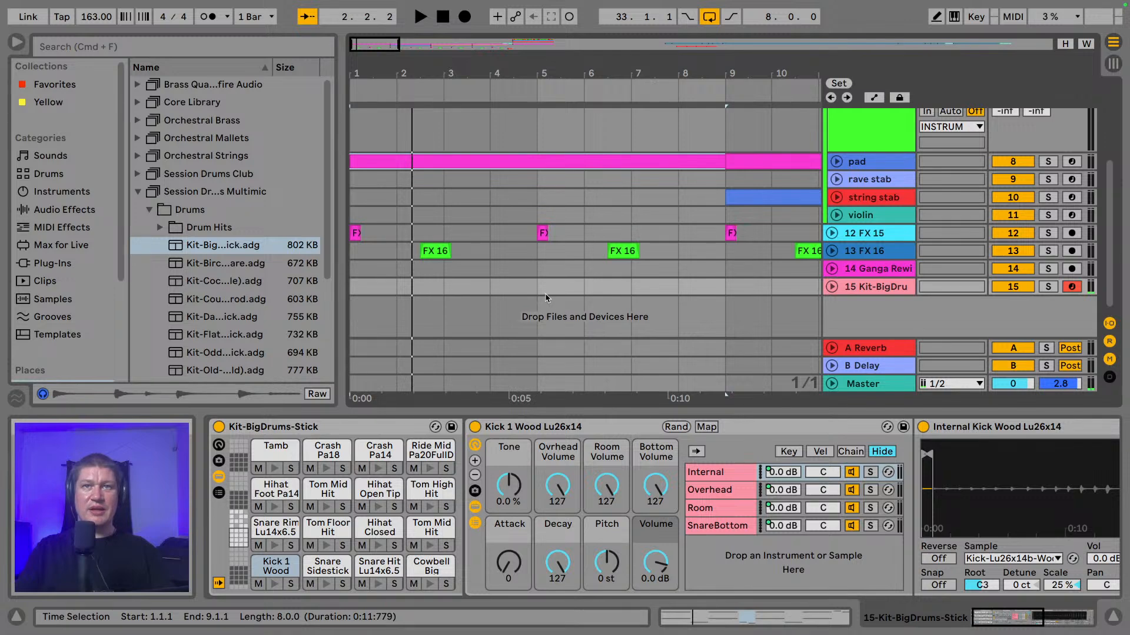
{"action": "left_click_drag", "start_coordinate": [544, 287], "coordinate": [353, 287]}
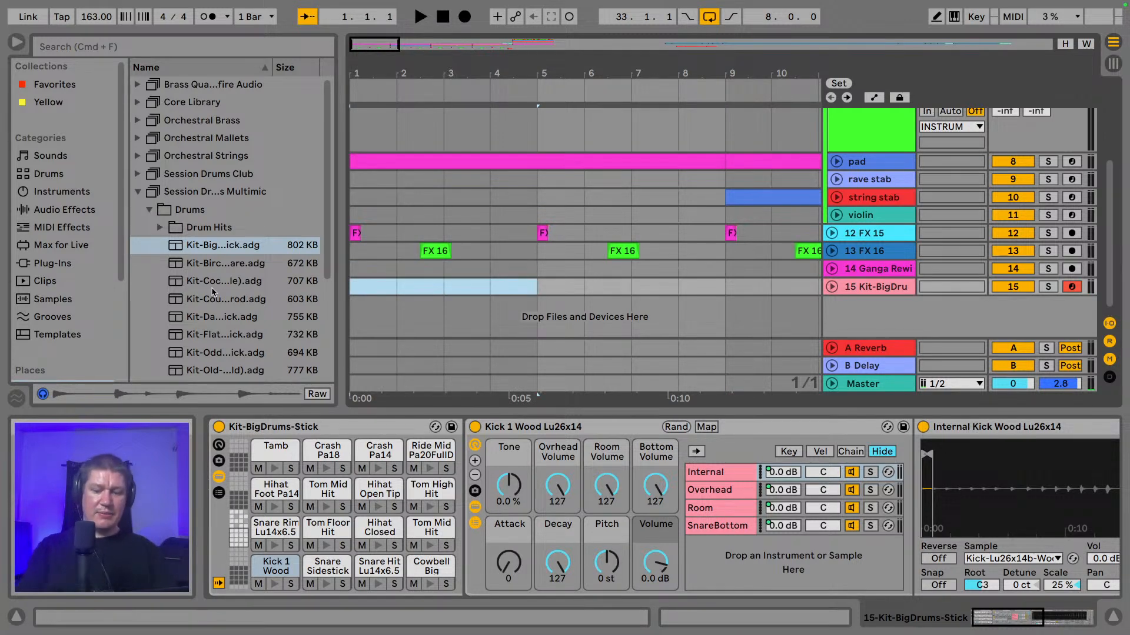
{"action": "key", "text": "super+shift+m"}
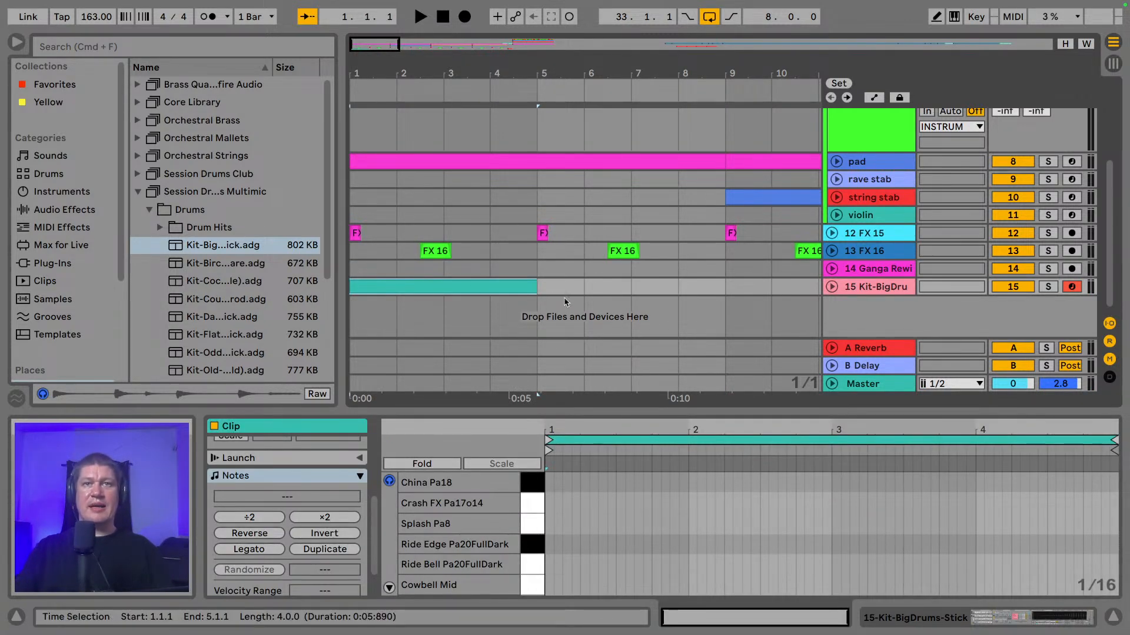
{"action": "left_click", "coordinate": [479, 288]}
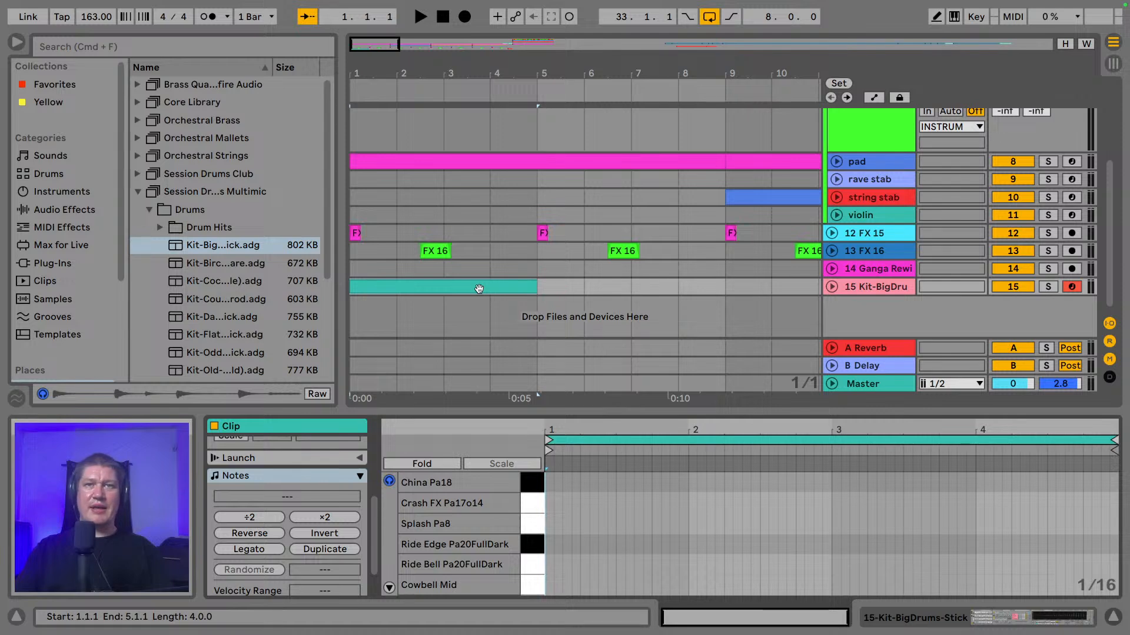
{"action": "left_click_drag", "start_coordinate": [605, 409], "coordinate": [587, 1]}
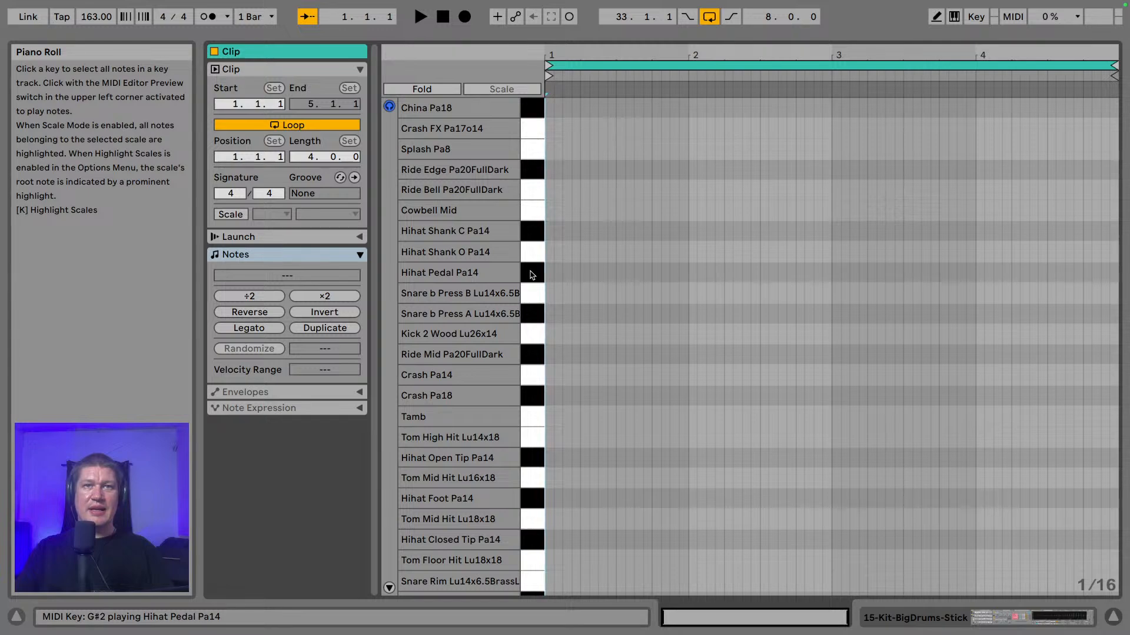
- Add a 1/16 Hihat Pedal note at 1.1.1 and set the clip's fixed grid to 1/8
{"action": "left_click", "coordinate": [531, 276]}
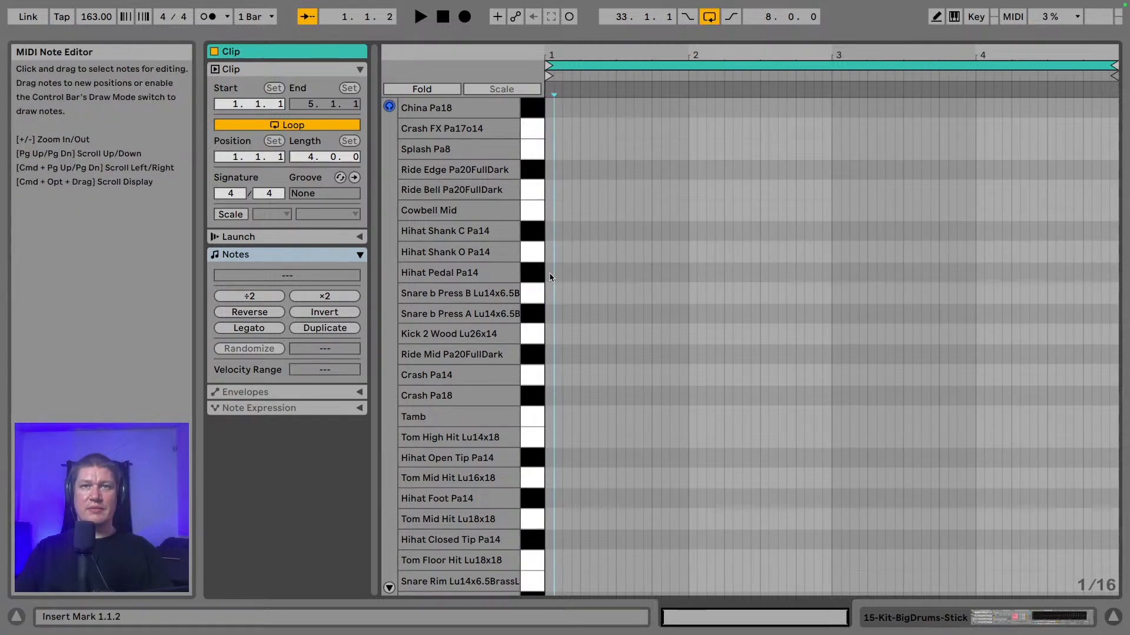
{"action": "double_click", "coordinate": [550, 273]}
{"action": "right_click", "coordinate": [574, 277]}
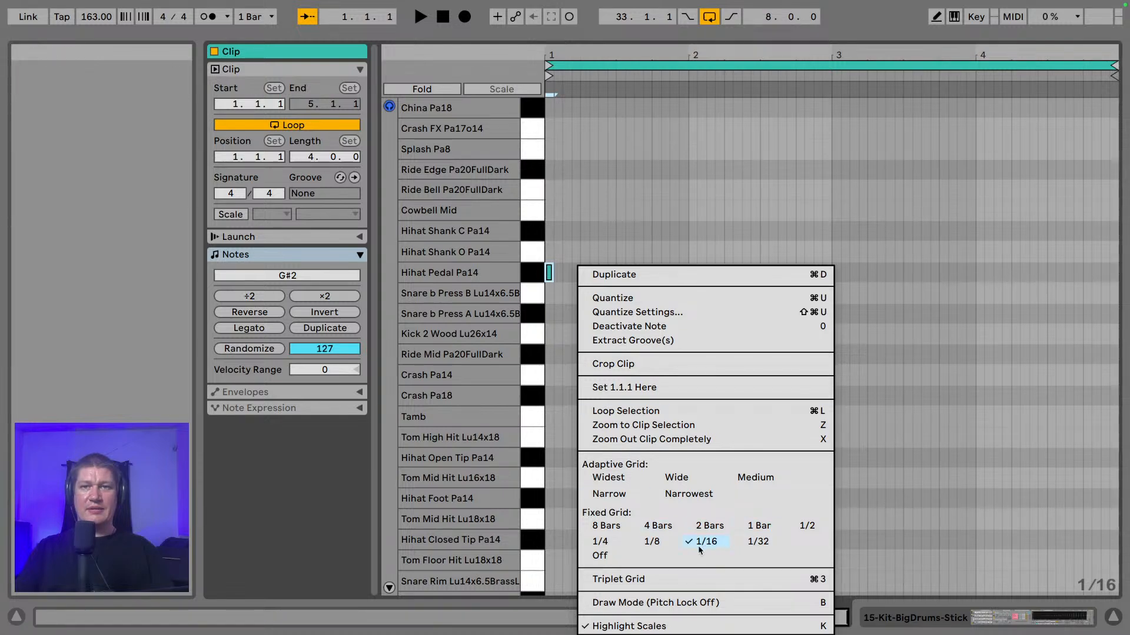
{"action": "left_click", "coordinate": [653, 542]}
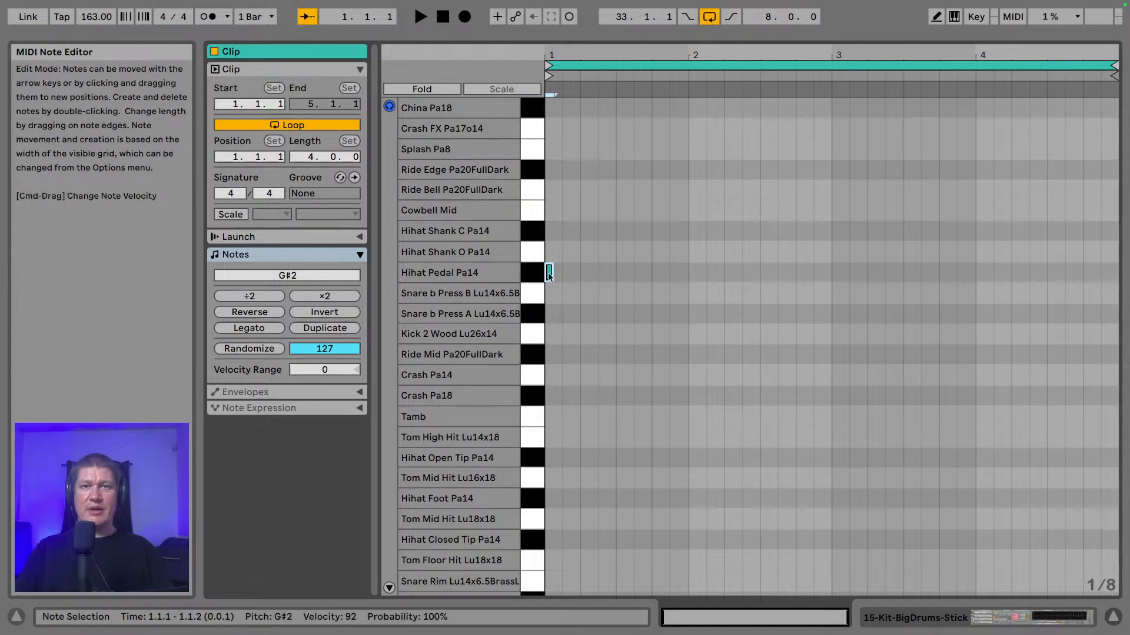
- Show the velocity lane, set the Hihat Pedal note's velocity to 127 and play it back
{"action": "left_click", "coordinate": [389, 587]}
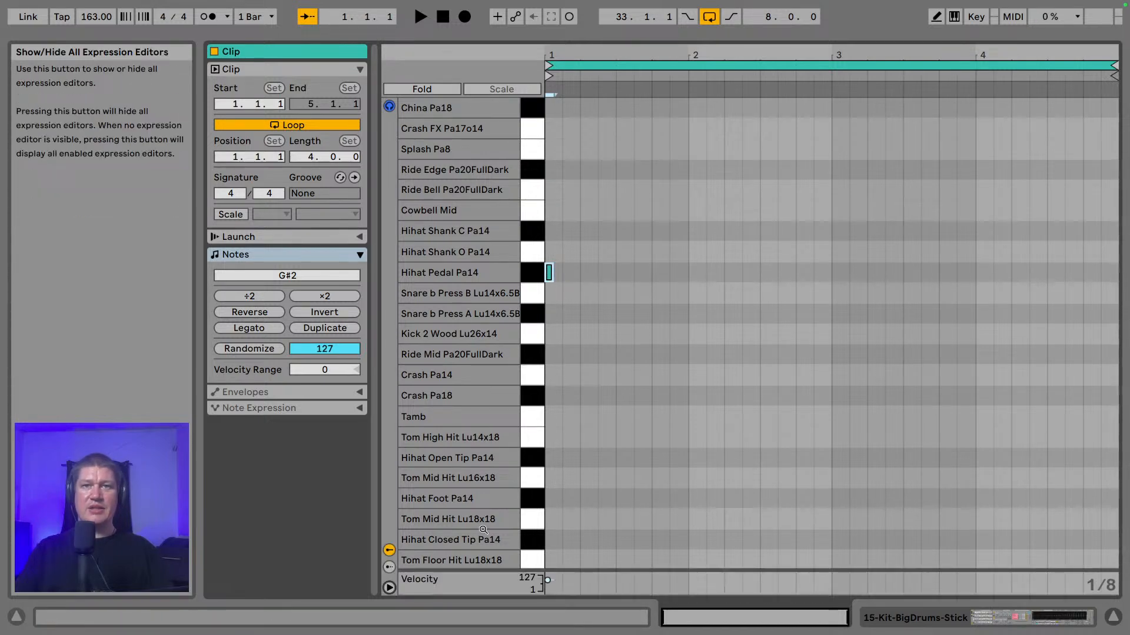
{"action": "left_click_drag", "start_coordinate": [601, 570], "coordinate": [602, 203]}
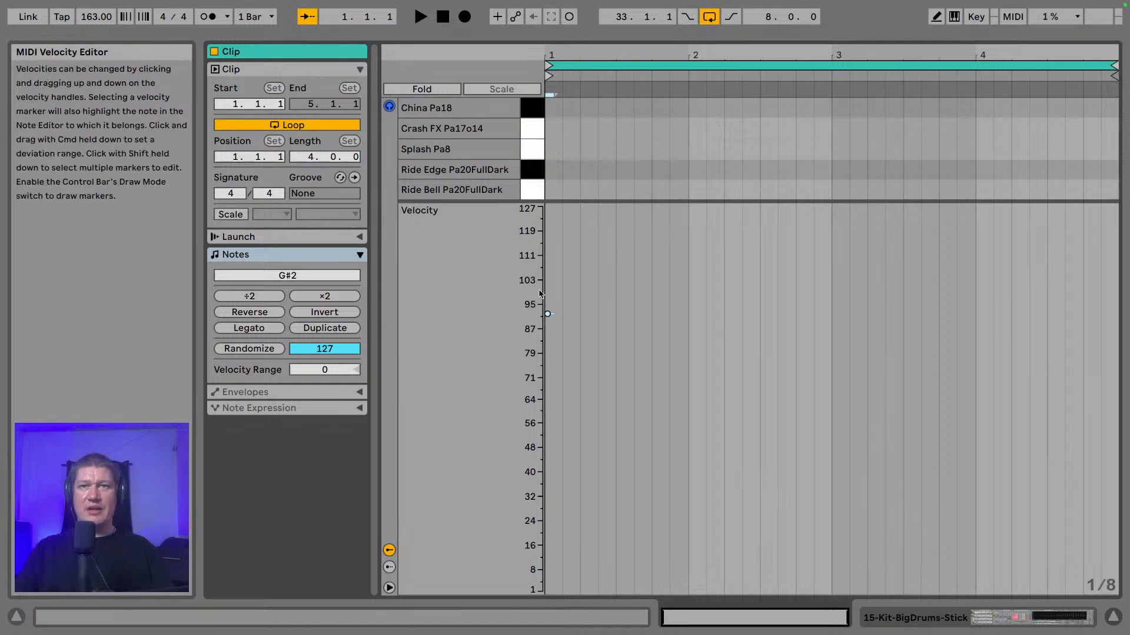
{"action": "left_click_drag", "start_coordinate": [547, 314], "coordinate": [547, 211]}
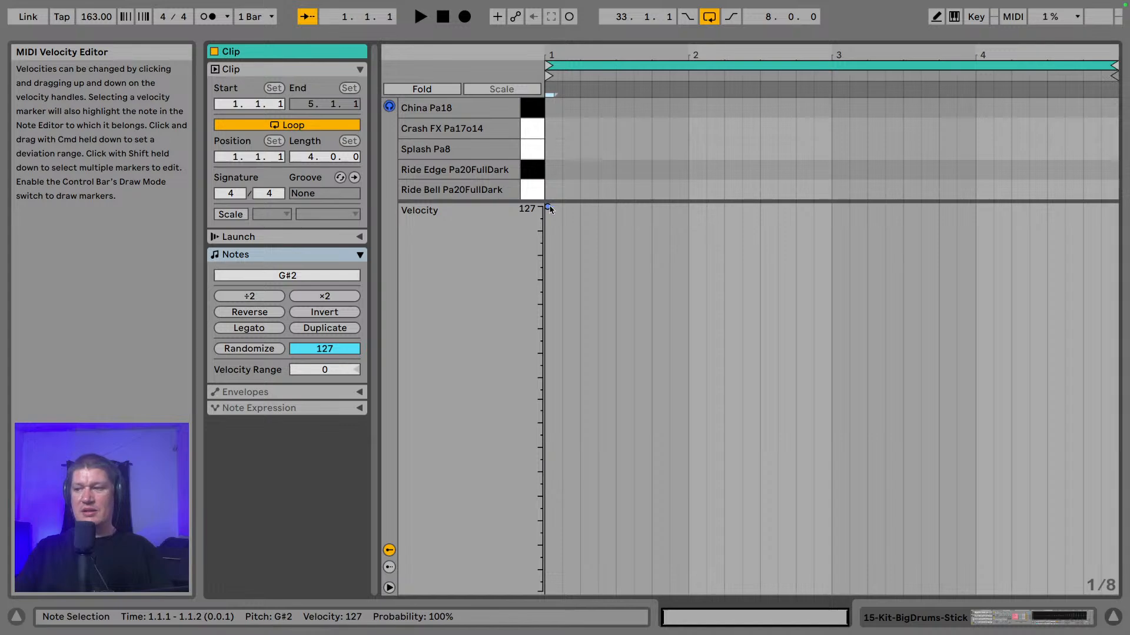
{"action": "key", "text": "space"}
{"action": "key", "text": "space"}
- Set the clip's fixed grid to 1/4 and remove the short Hihat Pedal note at 1.1.1
{"action": "left_click_drag", "start_coordinate": [610, 202], "coordinate": [604, 532]}
{"action": "right_click", "coordinate": [644, 536]}
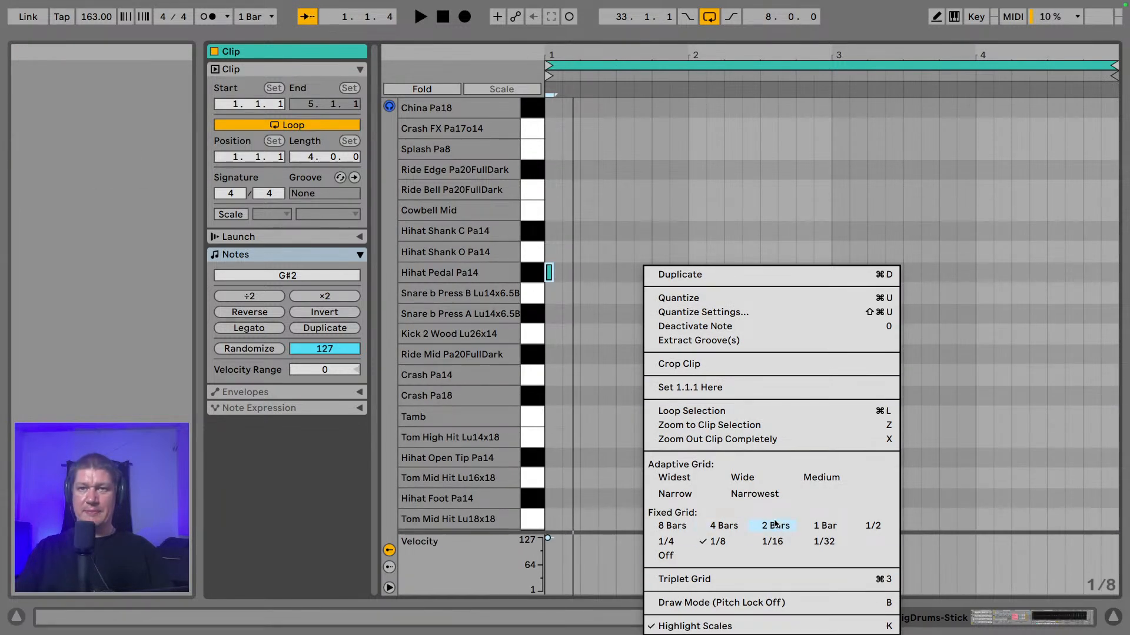
{"action": "left_click", "coordinate": [666, 542]}
{"action": "left_click", "coordinate": [570, 335]}
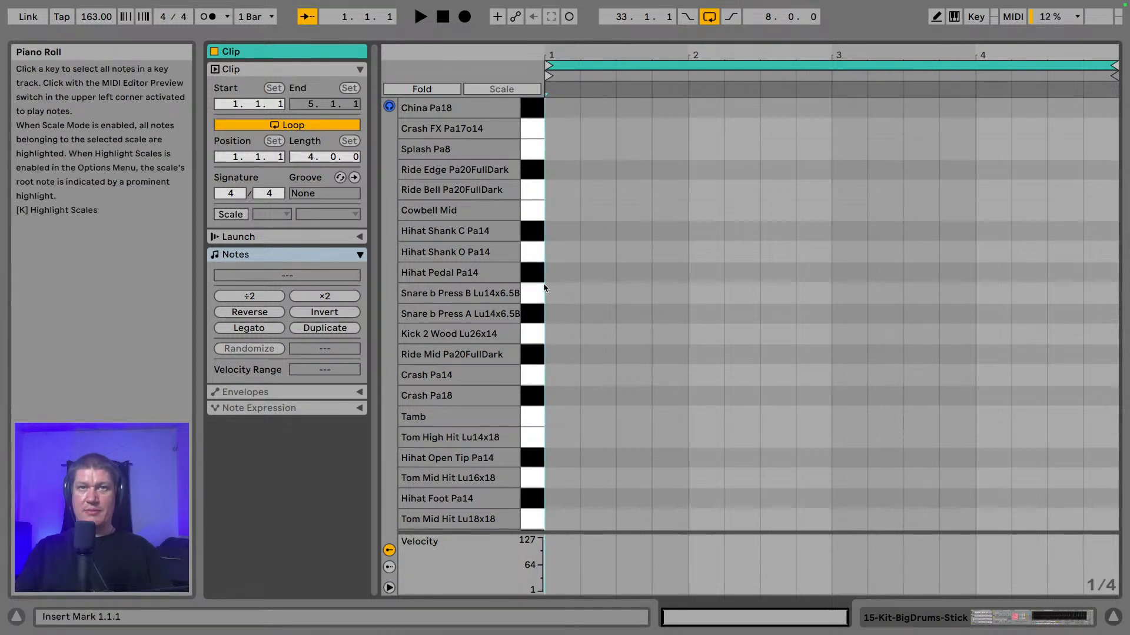
- Fill the four-bar clip with quarter-note Hihat Pedal hits on every beat and play it back
{"action": "double_click", "coordinate": [557, 274]}
{"action": "key", "text": "super+d"}
{"action": "key", "text": "super+d"}
{"action": "key", "text": "super+d"}
{"action": "key", "text": "super+d"}
{"action": "key", "text": "super+d"}
{"action": "key", "text": "super+d"}
{"action": "key", "text": "super+d"}
{"action": "key", "text": "super+d"}
{"action": "key", "text": "super+d"}
{"action": "key", "text": "super+d"}
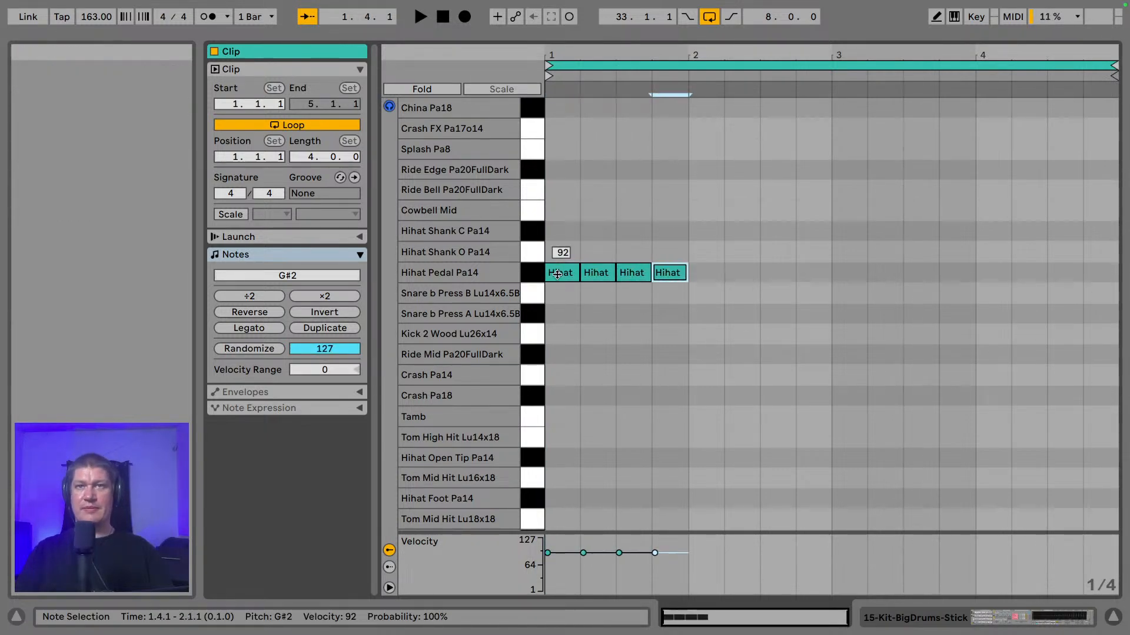
{"action": "key", "text": "super+d"}
{"action": "key", "text": "super+d"}
{"action": "key", "text": "super+d"}
{"action": "key", "text": "super+d"}
{"action": "key", "text": "super+d"}
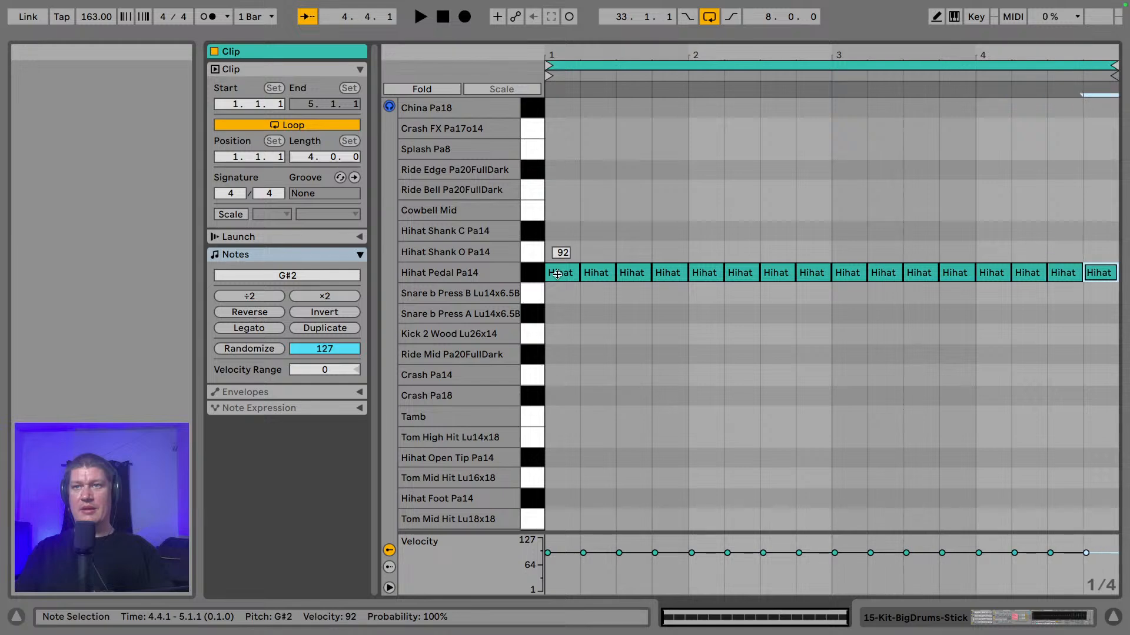
{"action": "key", "text": "space"}
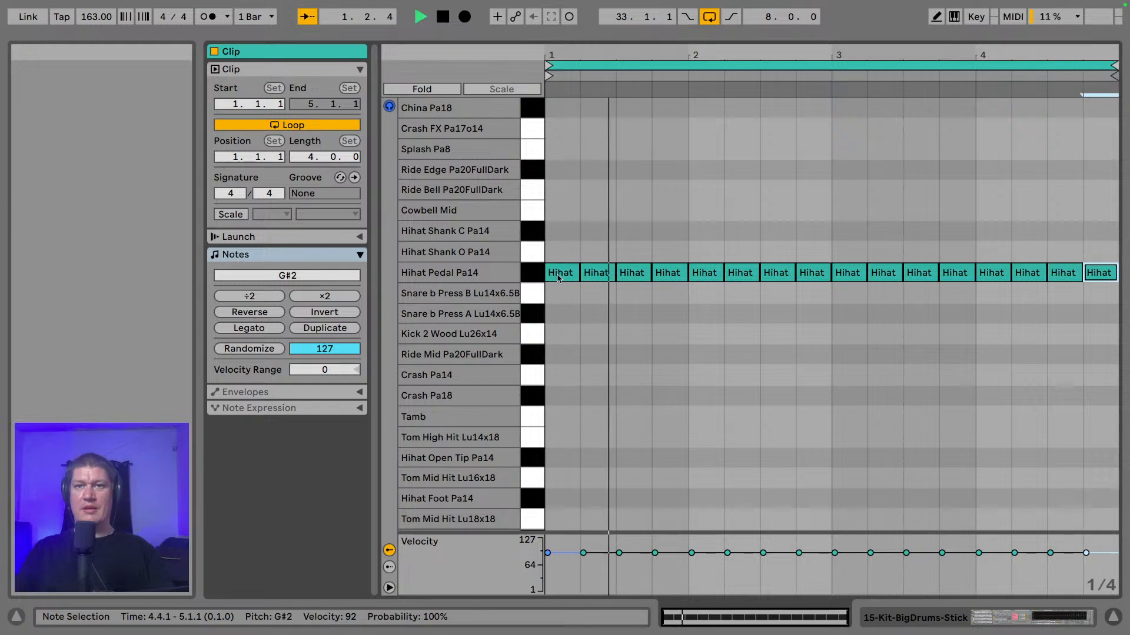
- Return to the arrangement, solo the BigDrums track and loop its hi-hat clip over bars 1 to 4
{"action": "left_click", "coordinate": [1113, 617]}
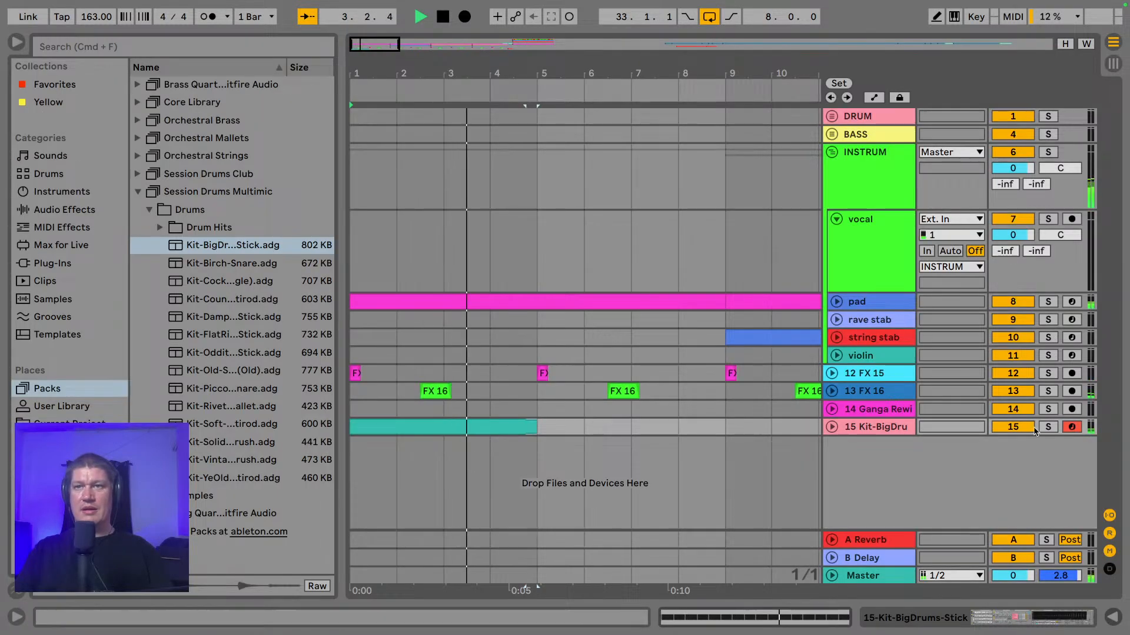
{"action": "left_click", "coordinate": [1051, 427]}
{"action": "left_click", "coordinate": [451, 424]}
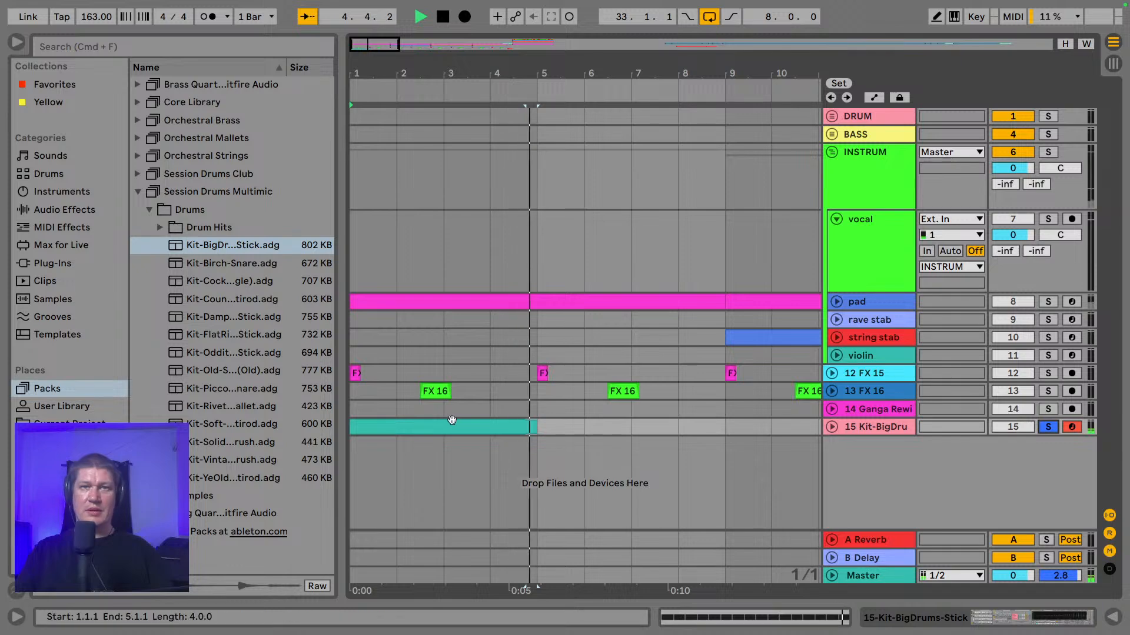
{"action": "key", "text": "super+l"}
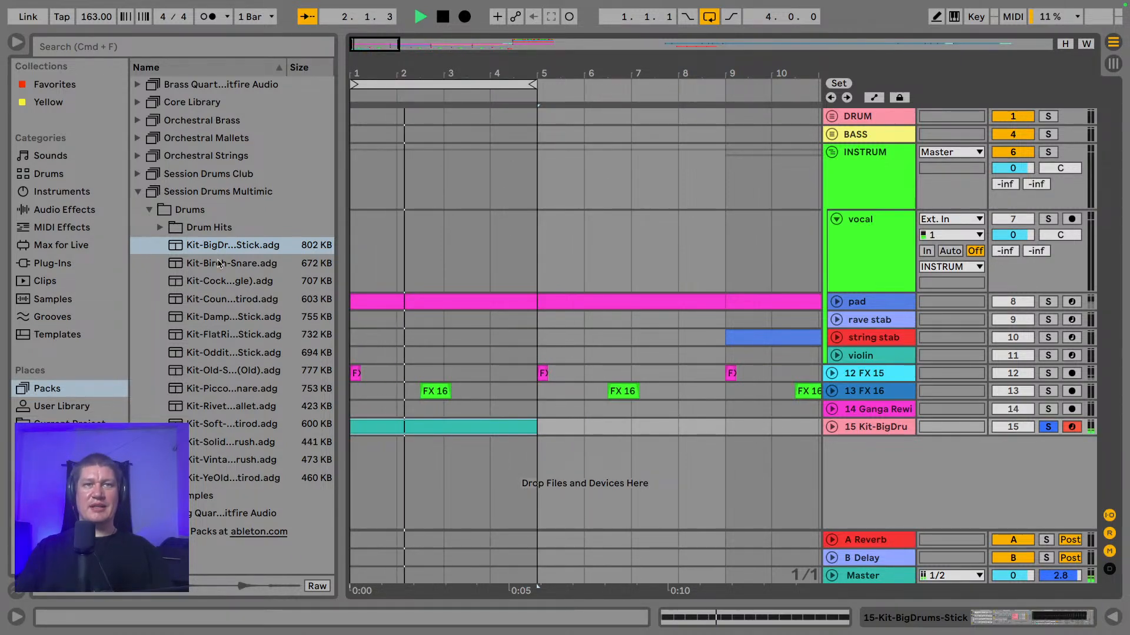
- Show the drum track's devices, replace its kit with Kit-Birch-Snare and turn off the track's solo
{"action": "left_click", "coordinate": [882, 429]}
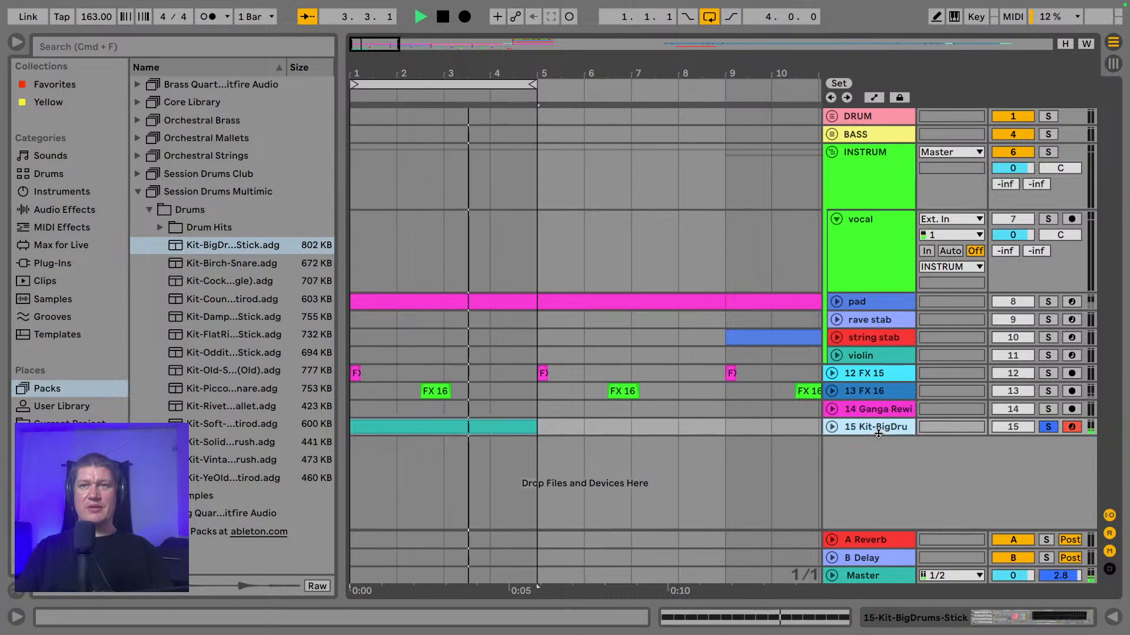
{"action": "left_click", "coordinate": [954, 624]}
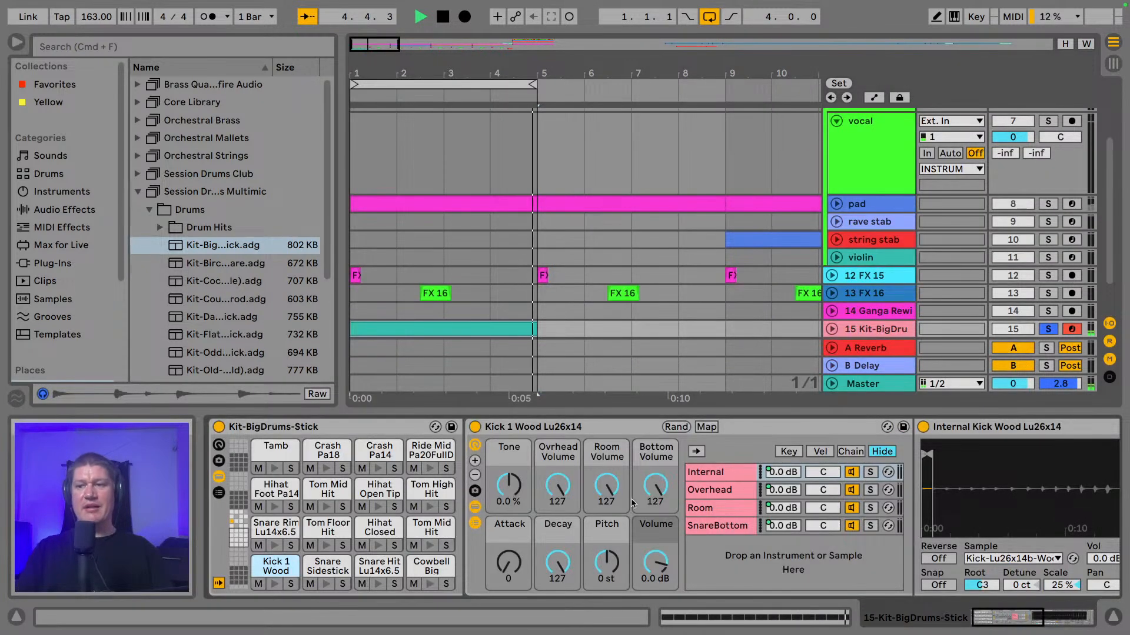
{"action": "left_click", "coordinate": [217, 266]}
{"action": "left_click_drag", "start_coordinate": [217, 267], "coordinate": [315, 429]}
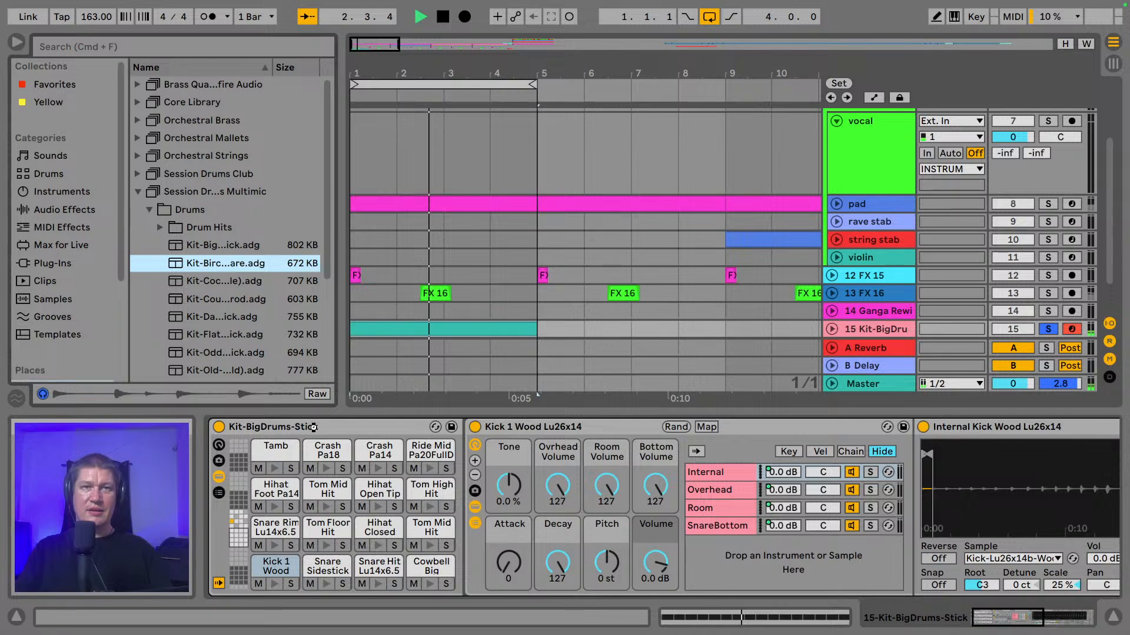
{"action": "left_click_drag", "start_coordinate": [313, 427], "coordinate": [316, 431]}
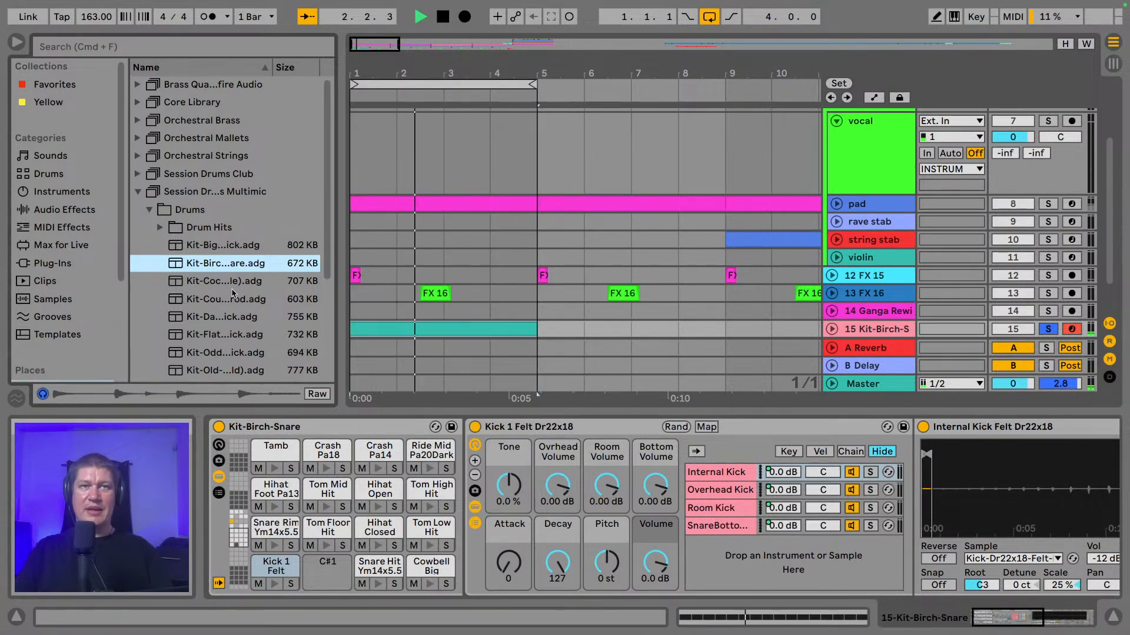
{"action": "scroll", "coordinate": [232, 295], "scroll_direction": "down", "scroll_amount": 2}
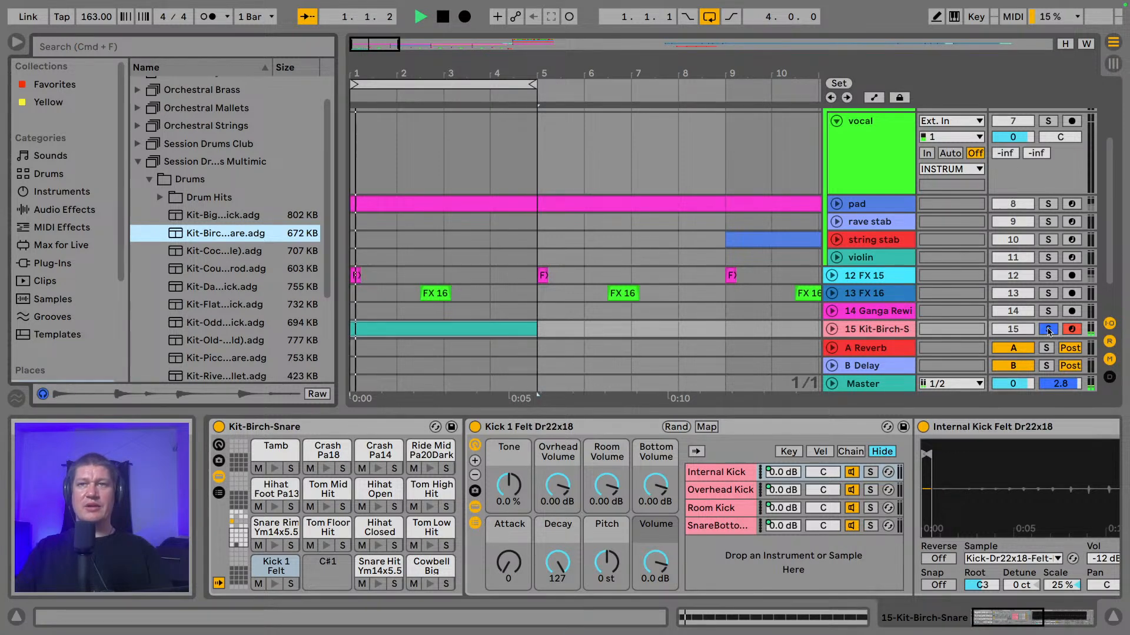
{"action": "left_click", "coordinate": [1048, 330]}
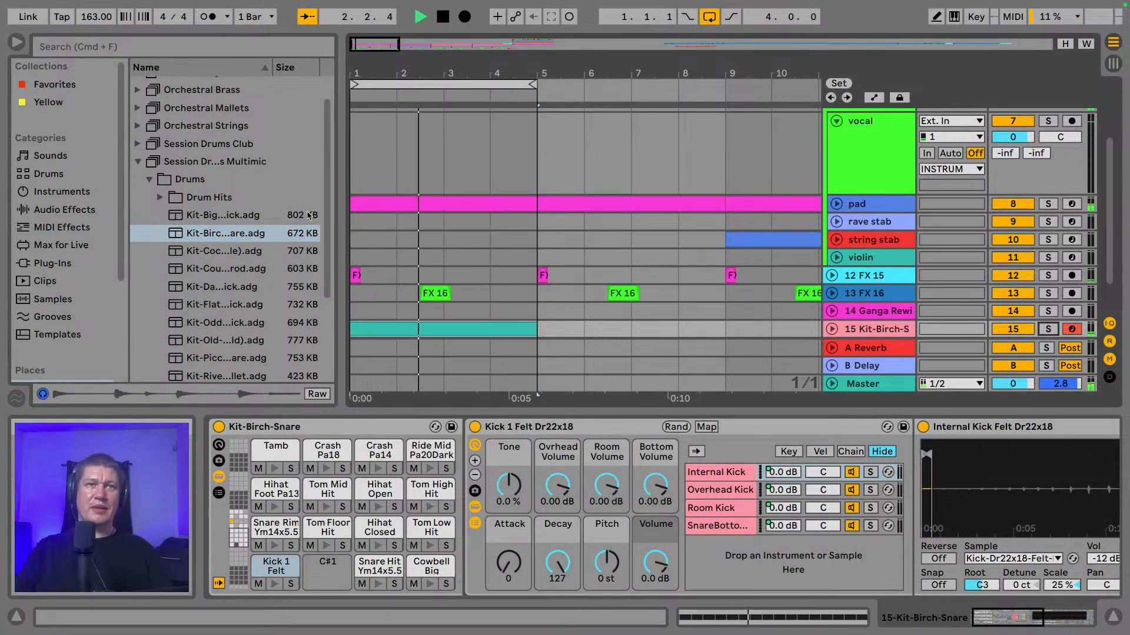
- Replace the drum track's kit with Kit-Cocktail-Stick-FX(AlmostJungle) and audition it with the other tracks
{"action": "scroll", "coordinate": [174, 238], "scroll_direction": "down", "scroll_amount": 1}
{"action": "left_click", "coordinate": [204, 229]}
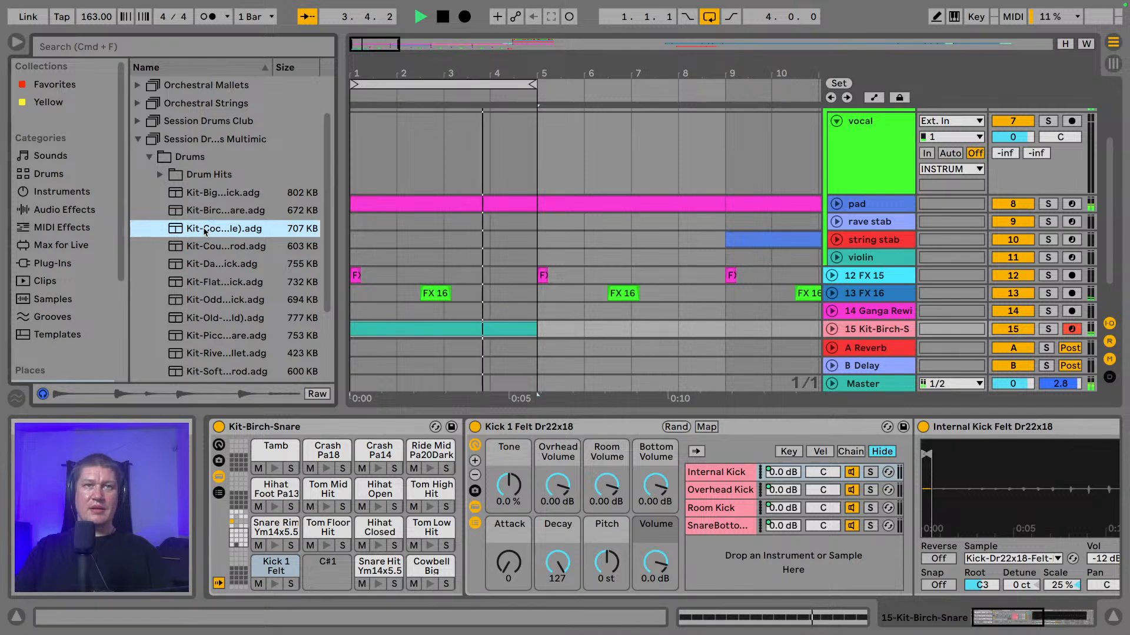
{"action": "left_click_drag", "start_coordinate": [326, 419], "coordinate": [359, 424]}
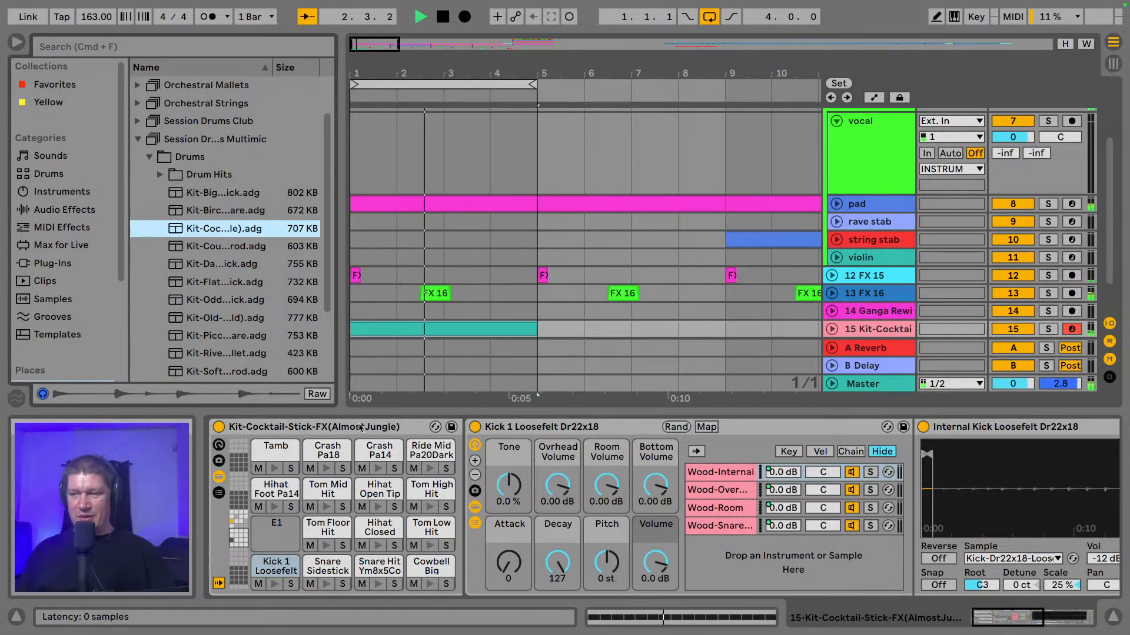
{"action": "scroll", "coordinate": [252, 244], "scroll_direction": "down", "scroll_amount": 2}
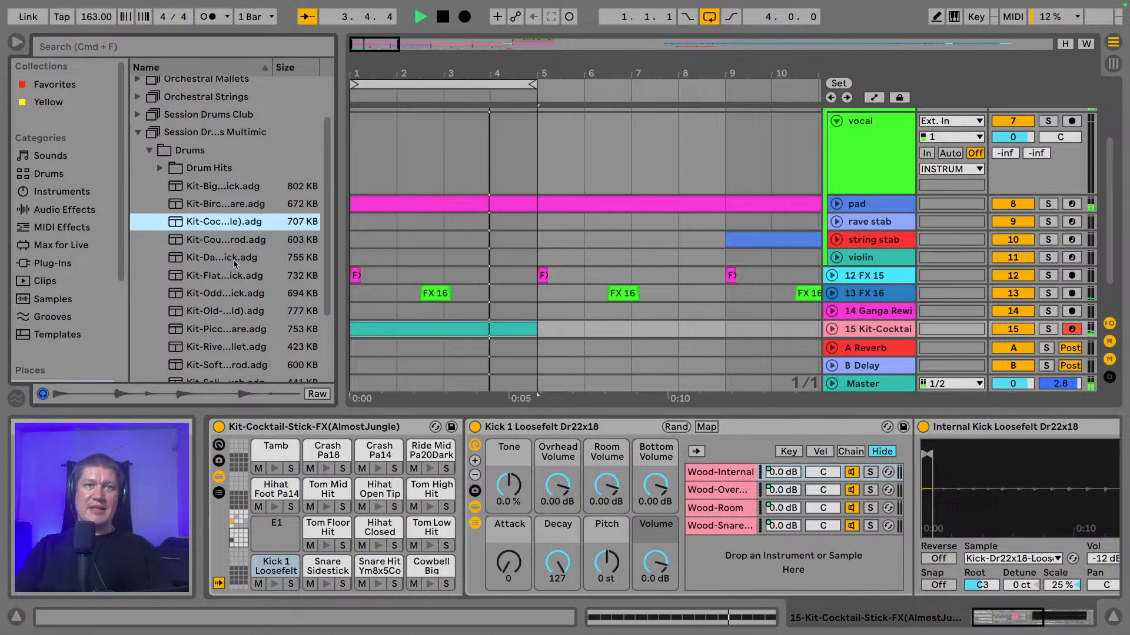
{"action": "scroll", "coordinate": [213, 236], "scroll_direction": "down", "scroll_amount": 1}
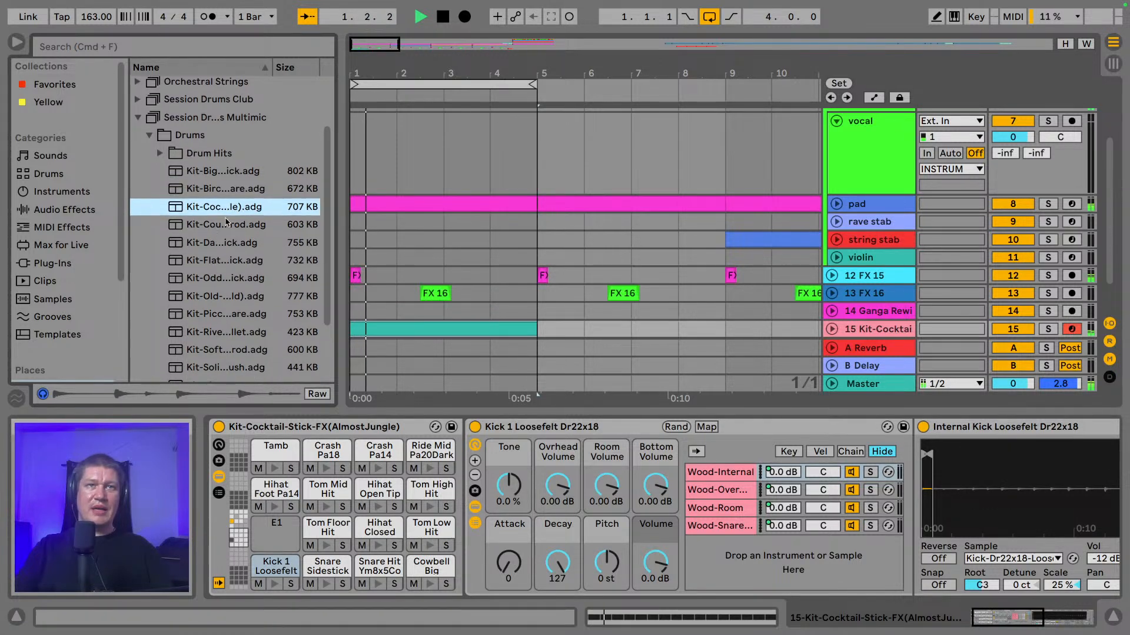
- Replace the drum track's kit with Kit-Countryman-Multirod
{"action": "left_click", "coordinate": [228, 228]}
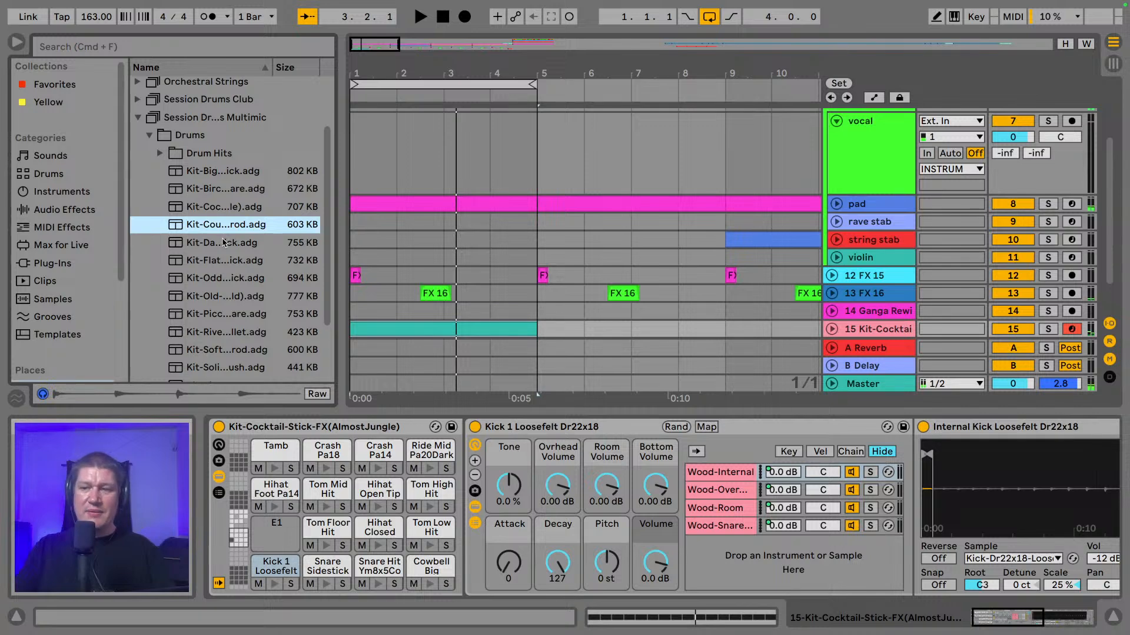
{"action": "scroll", "coordinate": [218, 250], "scroll_direction": "down", "scroll_amount": 1}
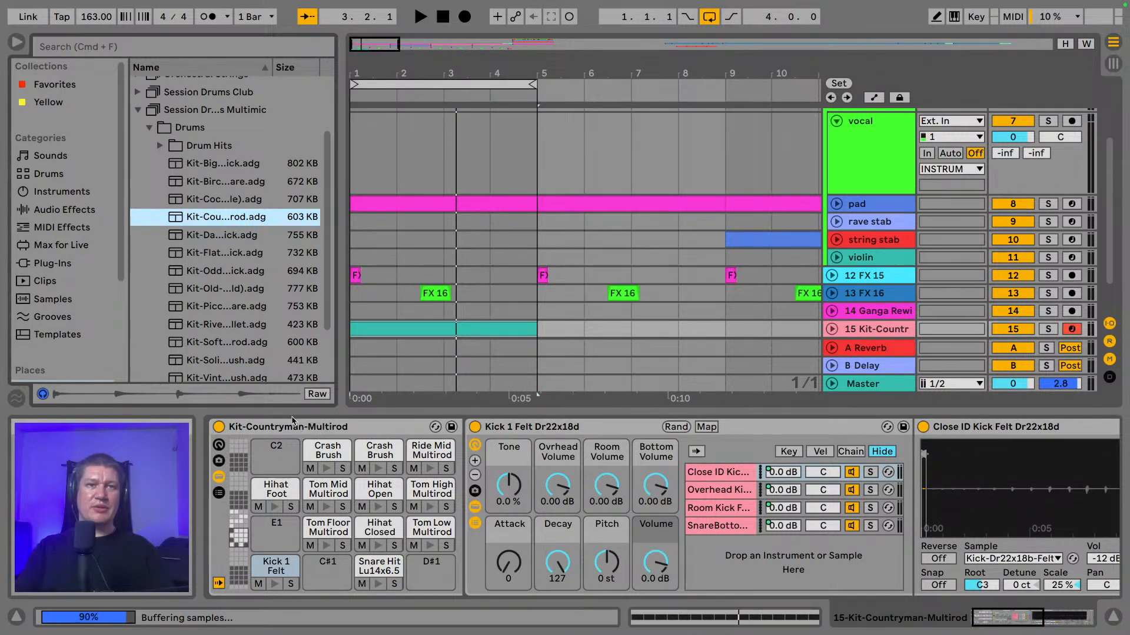
{"action": "scroll", "coordinate": [268, 353], "scroll_direction": "down", "scroll_amount": 1}
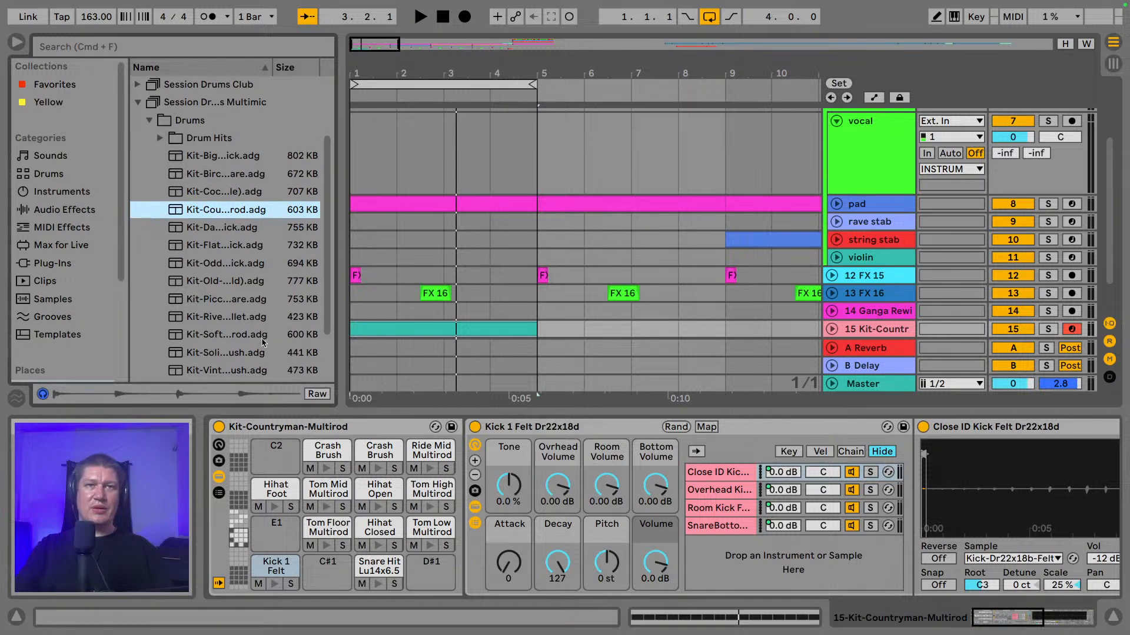
- Resume playback, replace the drum track's kit with Kit-Damp-Snare-Stick and open its four-bar clip
{"action": "key", "text": "space"}
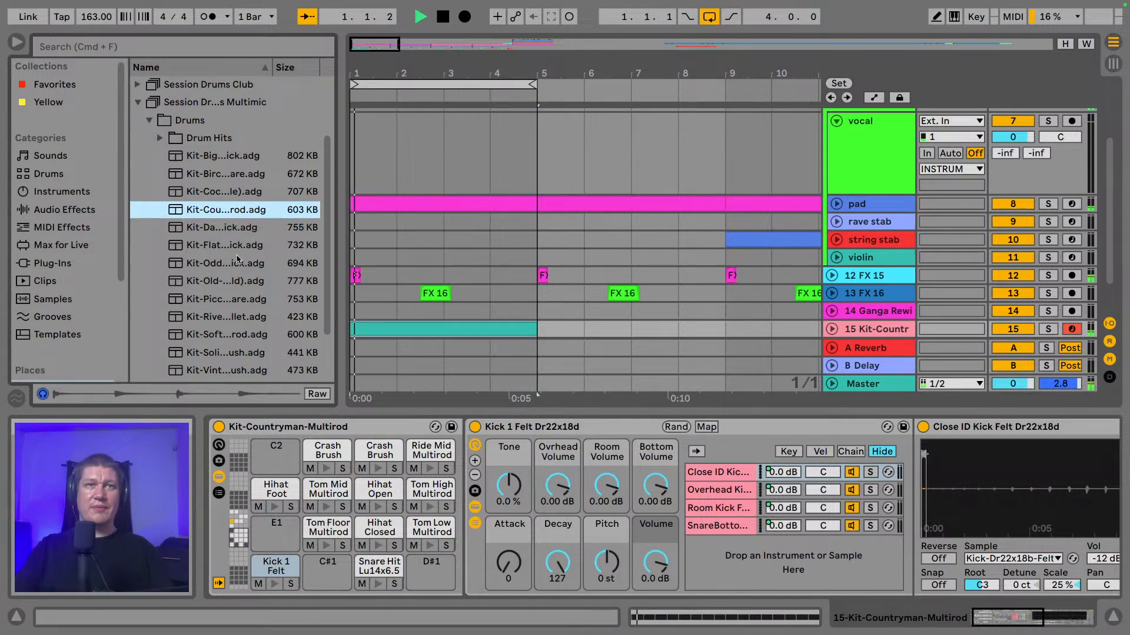
{"action": "key", "text": "Down"}
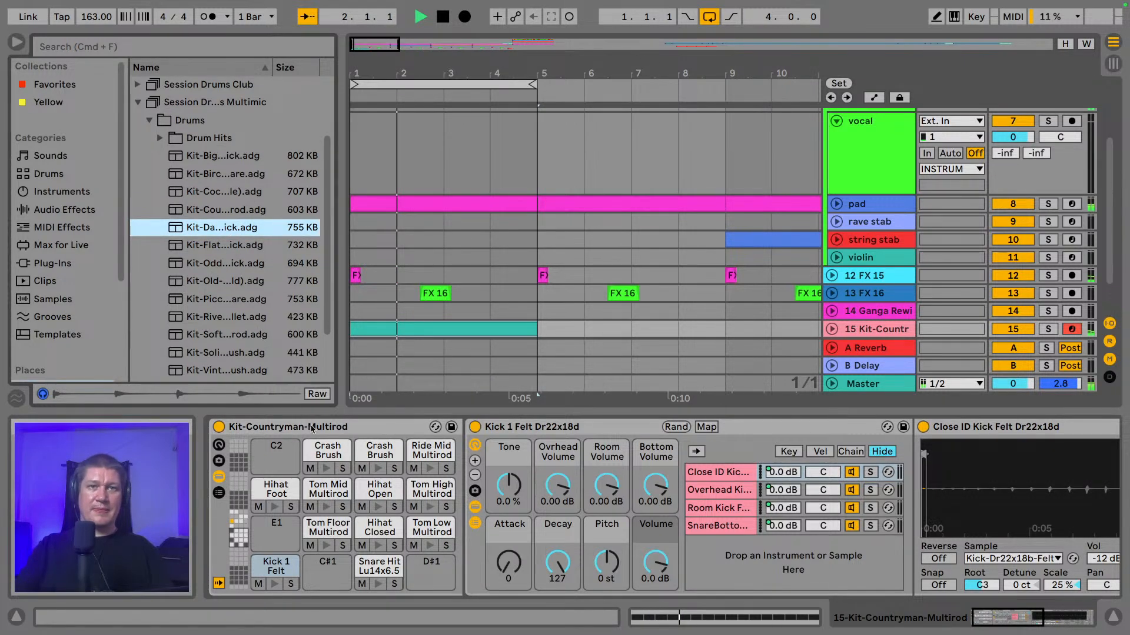
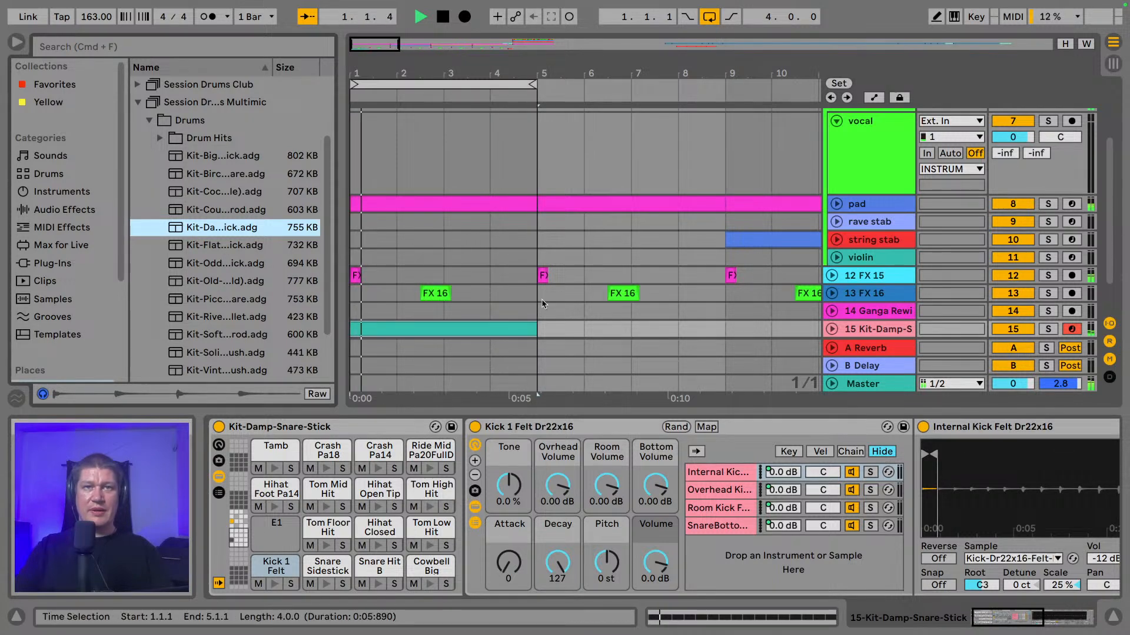
{"action": "double_click", "coordinate": [491, 325]}
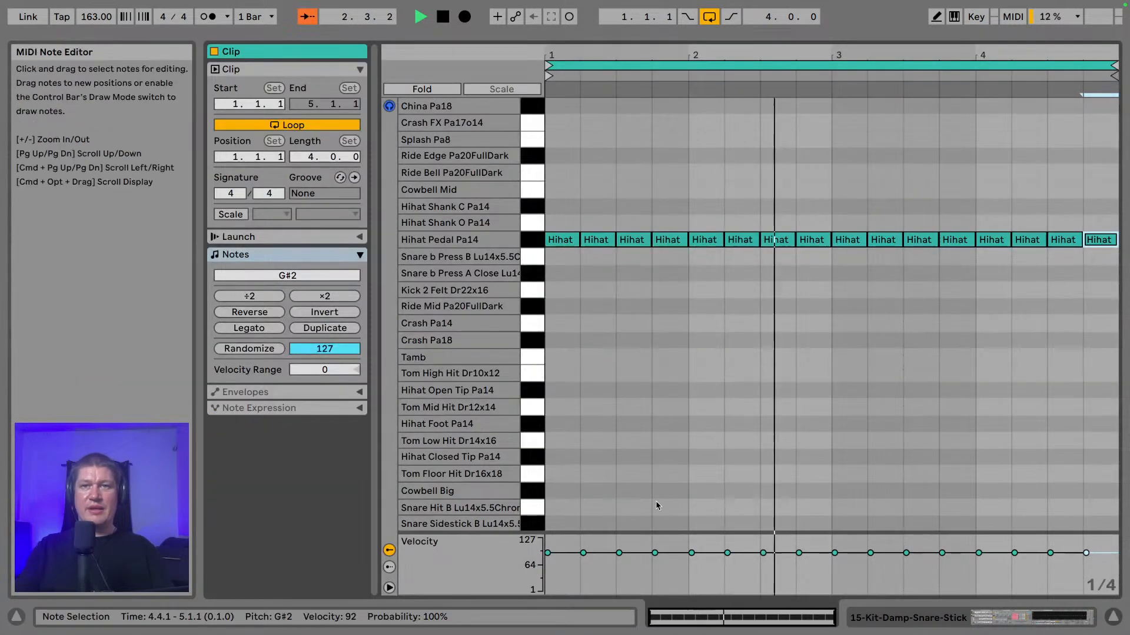
- Stop playback and enlarge the clip's velocity lane so it fills most of the note editor
{"action": "key", "text": "space"}
{"action": "left_click_drag", "start_coordinate": [650, 533], "coordinate": [628, 259]}
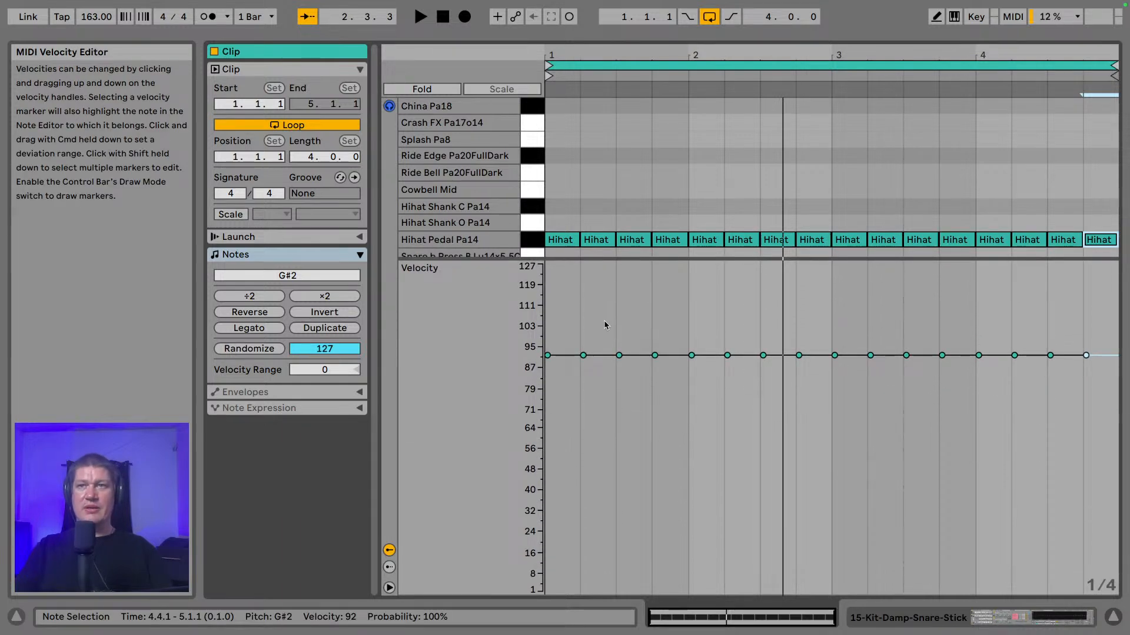
{"action": "left_click", "coordinate": [606, 254]}
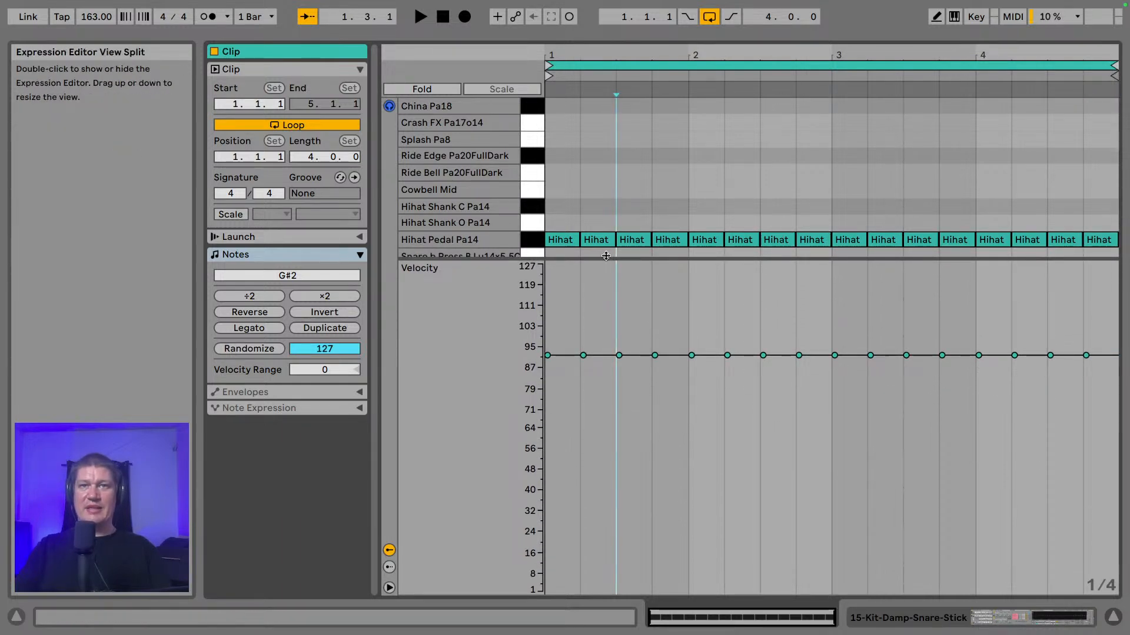
{"action": "mouse_move", "coordinate": [605, 256]}
{"action": "left_mouse_down"}
{"action": "mouse_move", "coordinate": [598, 177]}
{"action": "mouse_move", "coordinate": [589, 268]}
{"action": "left_mouse_up"}
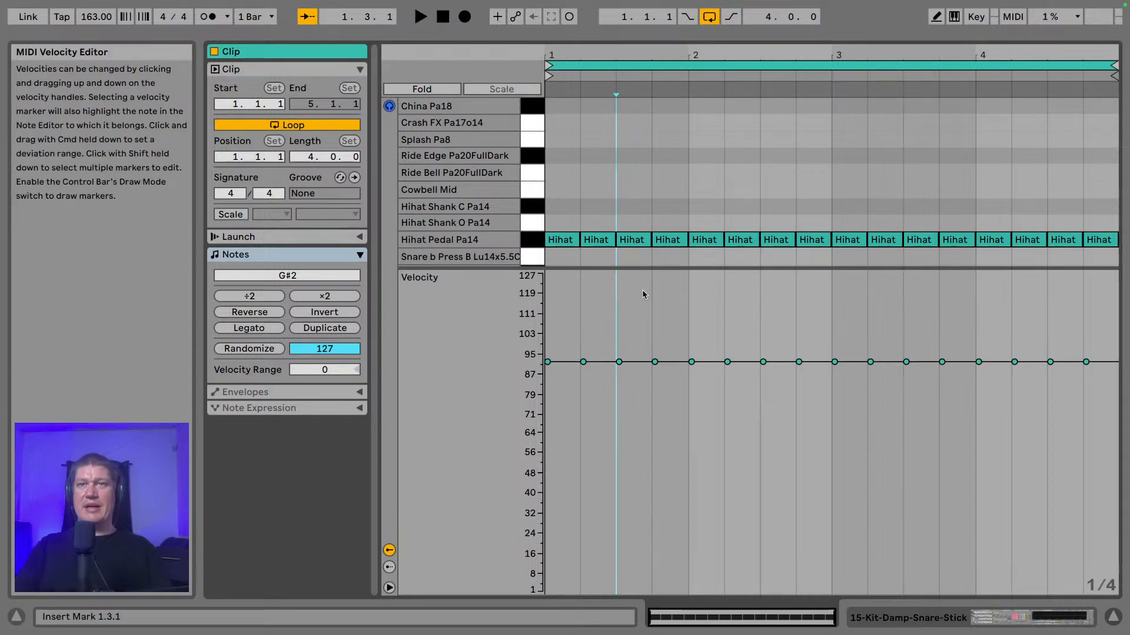
- Try velocity 127 on all Hihat Pedal notes during playback, and settle on 80 for the whole pattern
{"action": "key", "text": "super+a"}
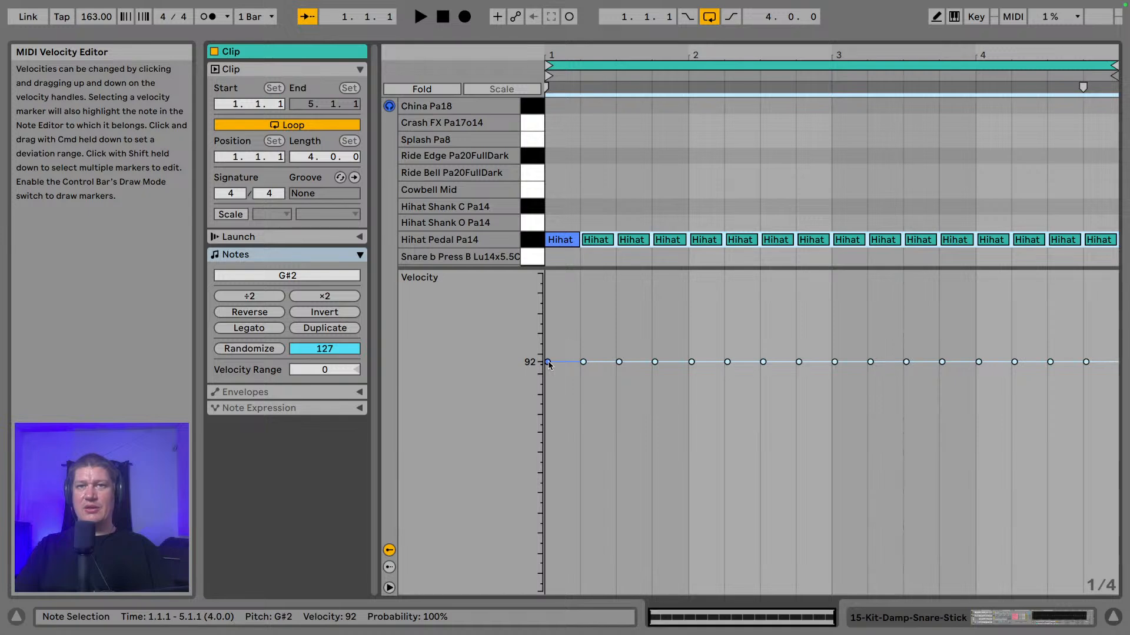
{"action": "left_click_drag", "start_coordinate": [547, 362], "coordinate": [547, 274]}
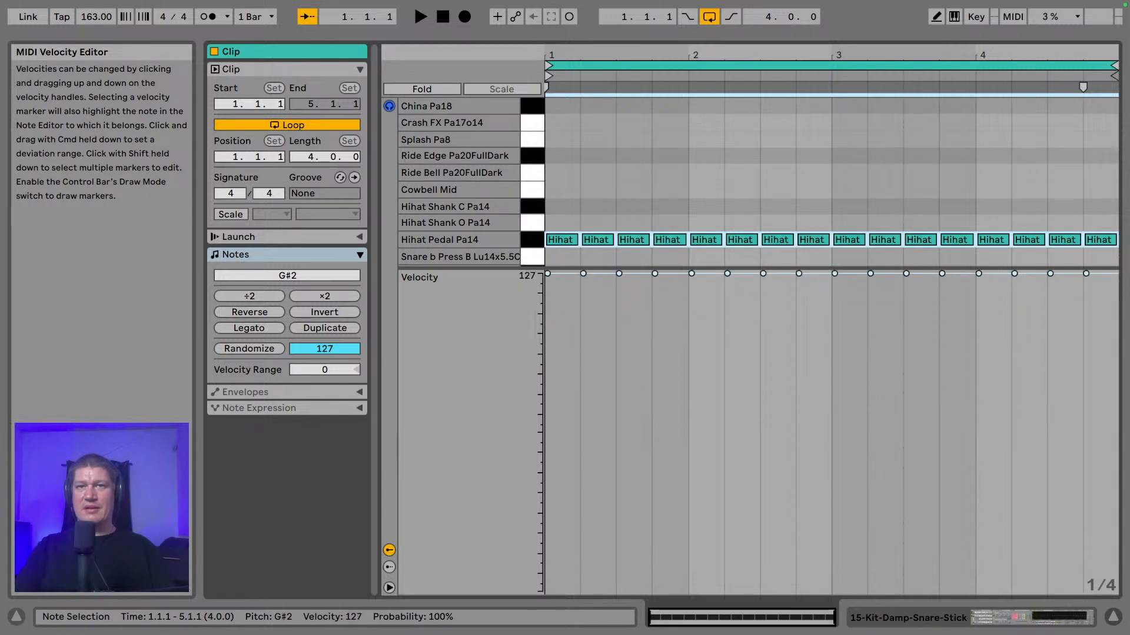
{"action": "key", "text": "space"}
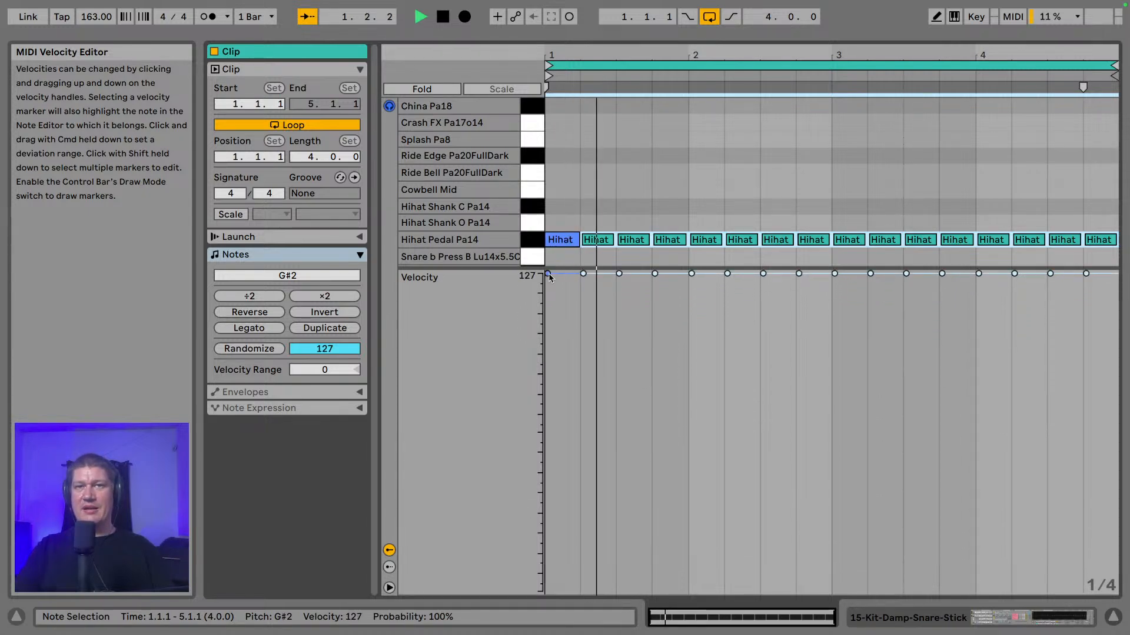
{"action": "left_click_drag", "start_coordinate": [549, 275], "coordinate": [550, 395]}
{"action": "key", "text": "space"}
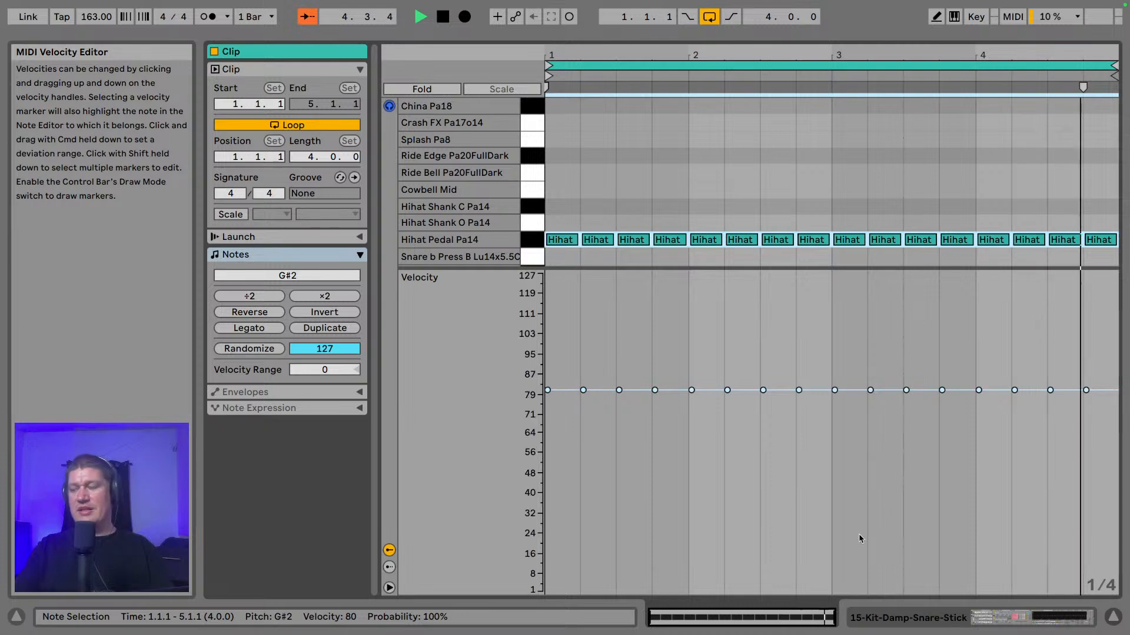
- Reopen the hi-hat clip from the arrangement, delete the Hihat Pedal note at 1.2.1 and play it briefly
{"action": "left_click", "coordinate": [1113, 617]}
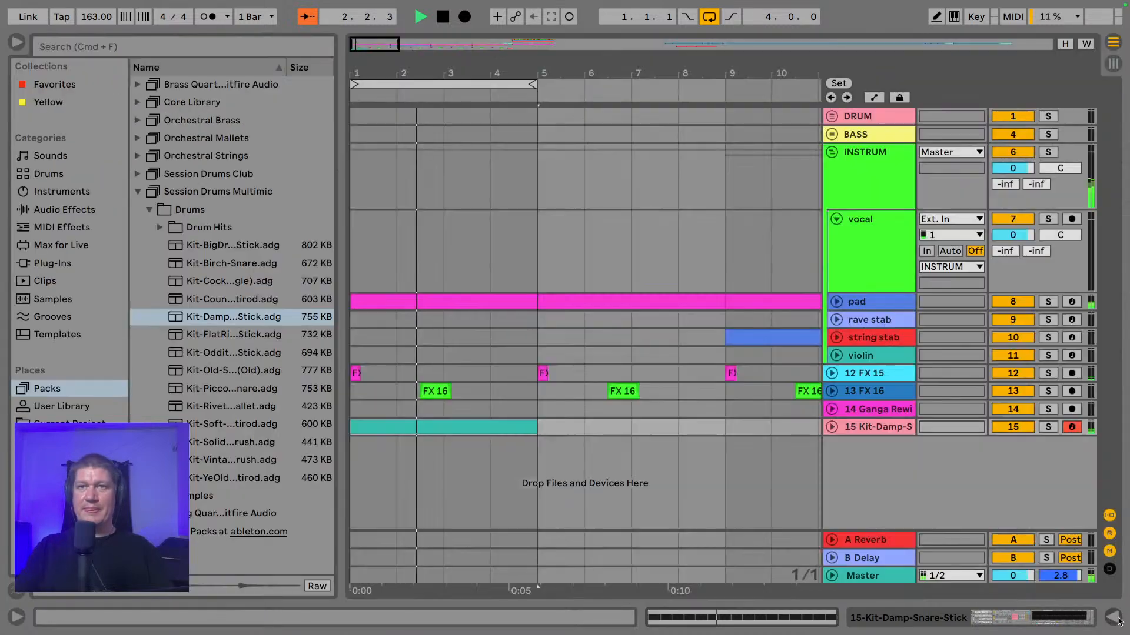
{"action": "double_click", "coordinate": [454, 428]}
{"action": "key", "text": "space"}
{"action": "left_click", "coordinate": [592, 211]}
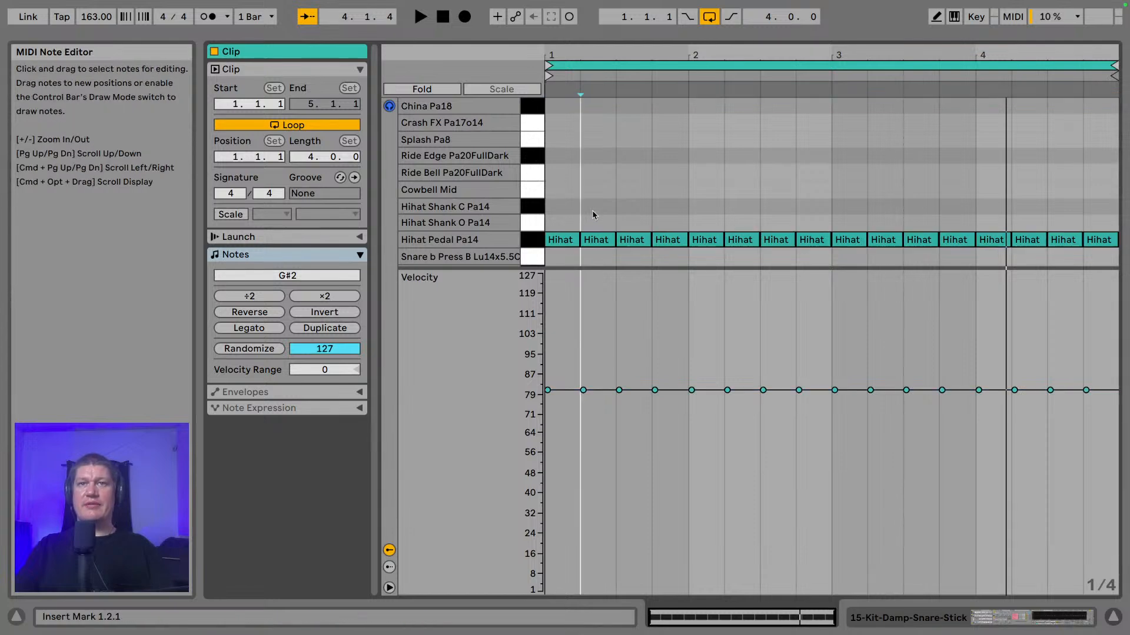
{"action": "left_click", "coordinate": [598, 240]}
{"action": "key", "text": "Delete"}
{"action": "key", "text": "space"}
{"action": "key", "text": "space"}
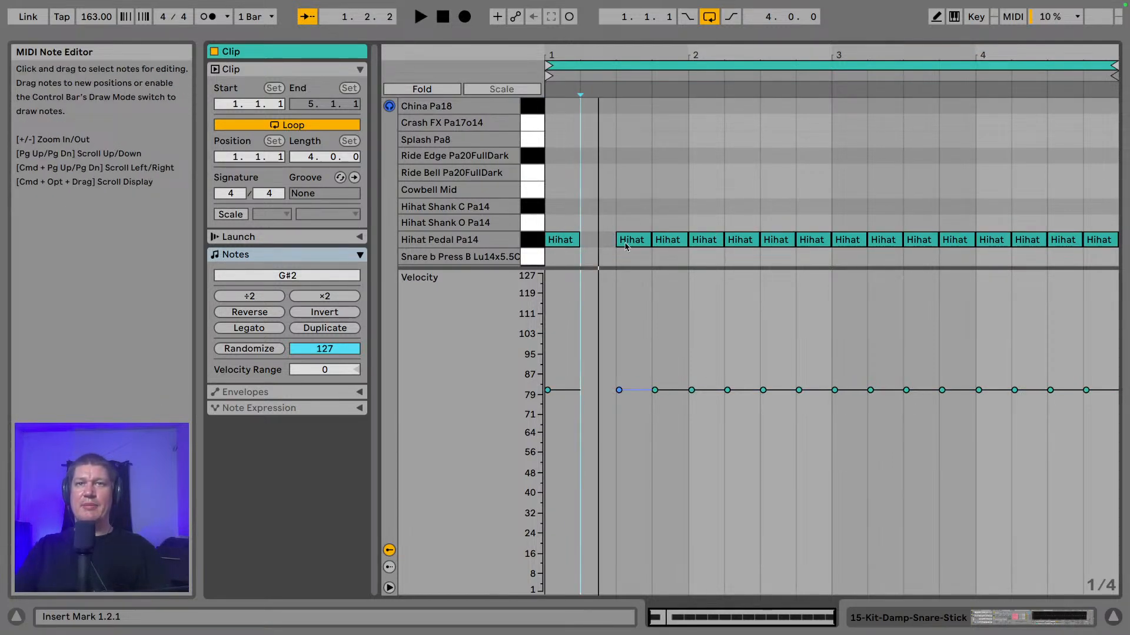
- Delete the Hihat Pedal notes on beat 2 of bars 2, 3 and 4 and play the pattern back
{"action": "double_click", "coordinate": [740, 248]}
{"action": "double_click", "coordinate": [894, 243]}
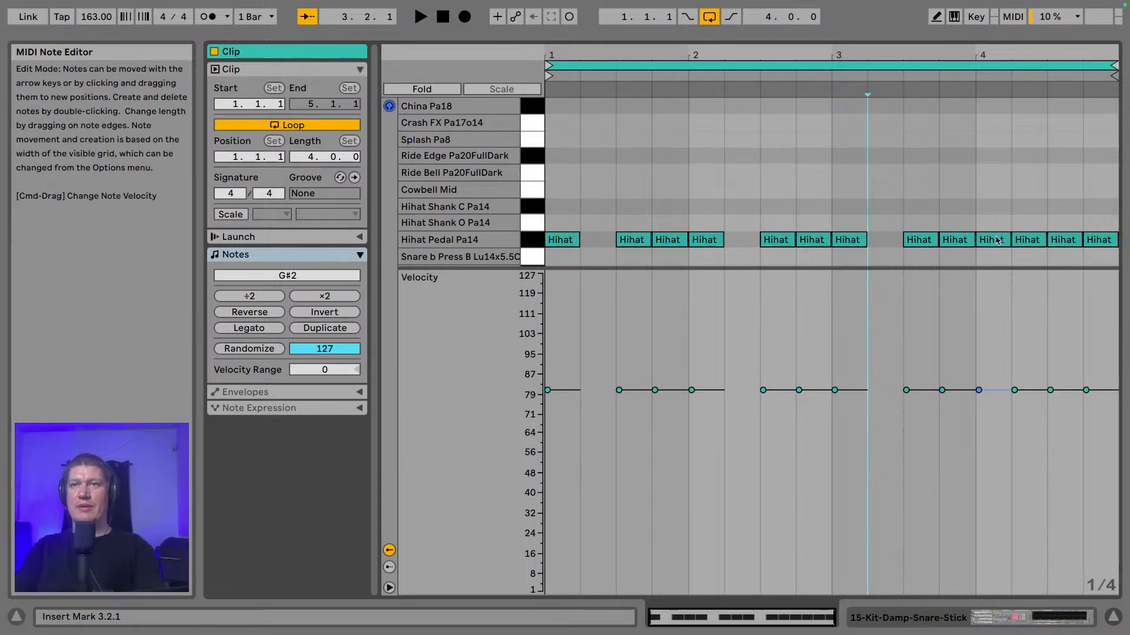
{"action": "double_click", "coordinate": [1029, 240]}
{"action": "key", "text": "space"}
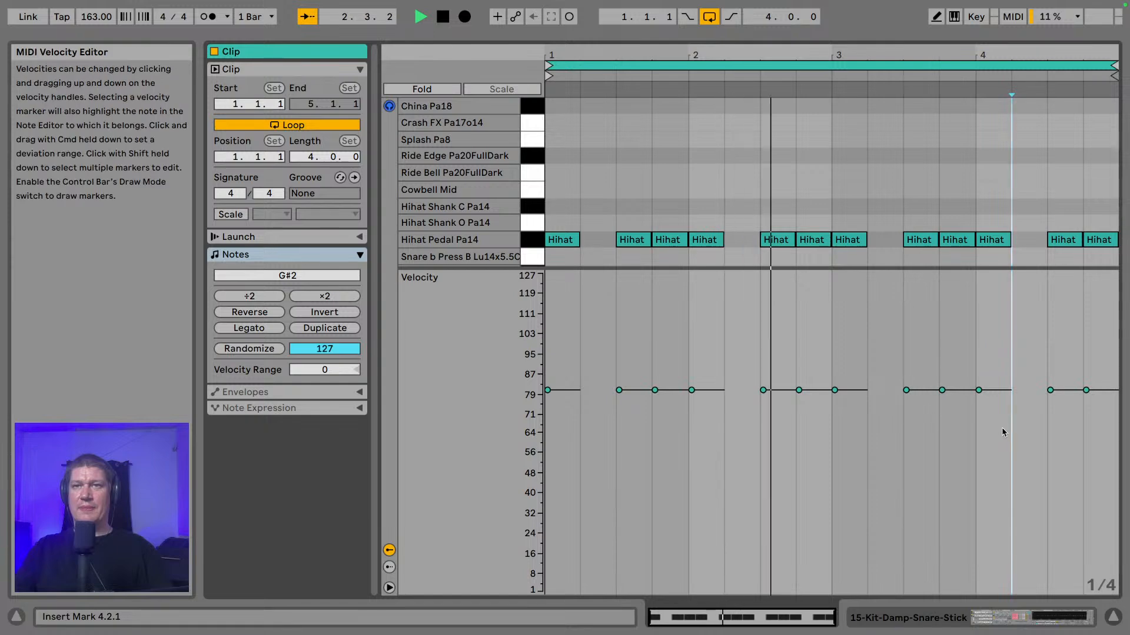
{"action": "key", "text": "space"}
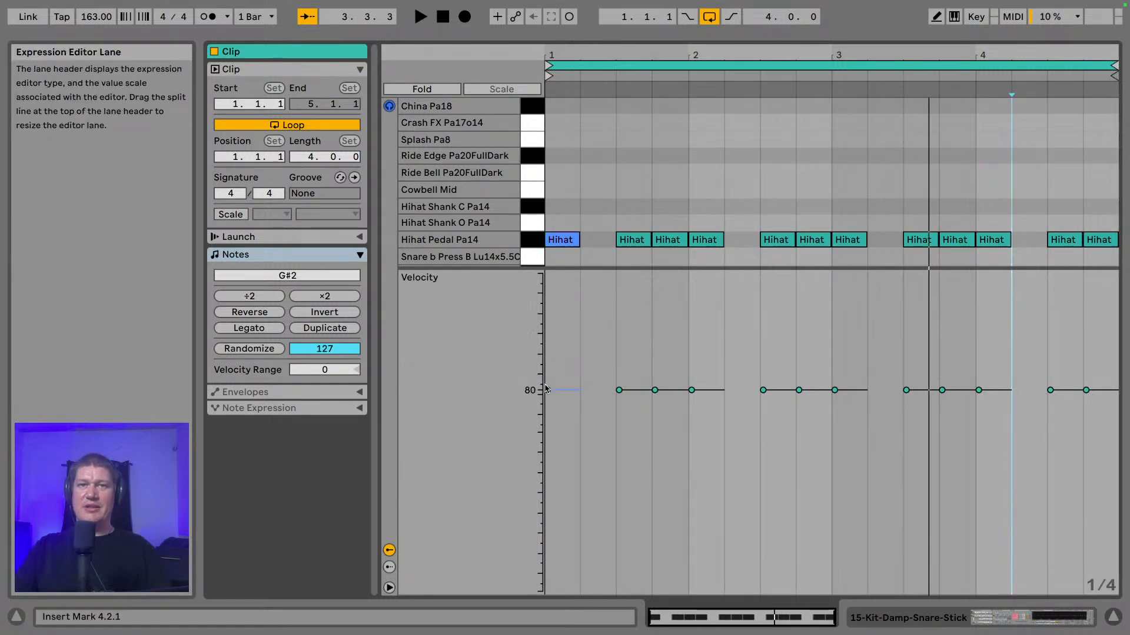
- Try accenting the first Hihat Pedal note of each bar at velocities of about 92 to 95, undoing a stray change at 2.3.1
{"action": "left_click_drag", "start_coordinate": [546, 389], "coordinate": [547, 360]}
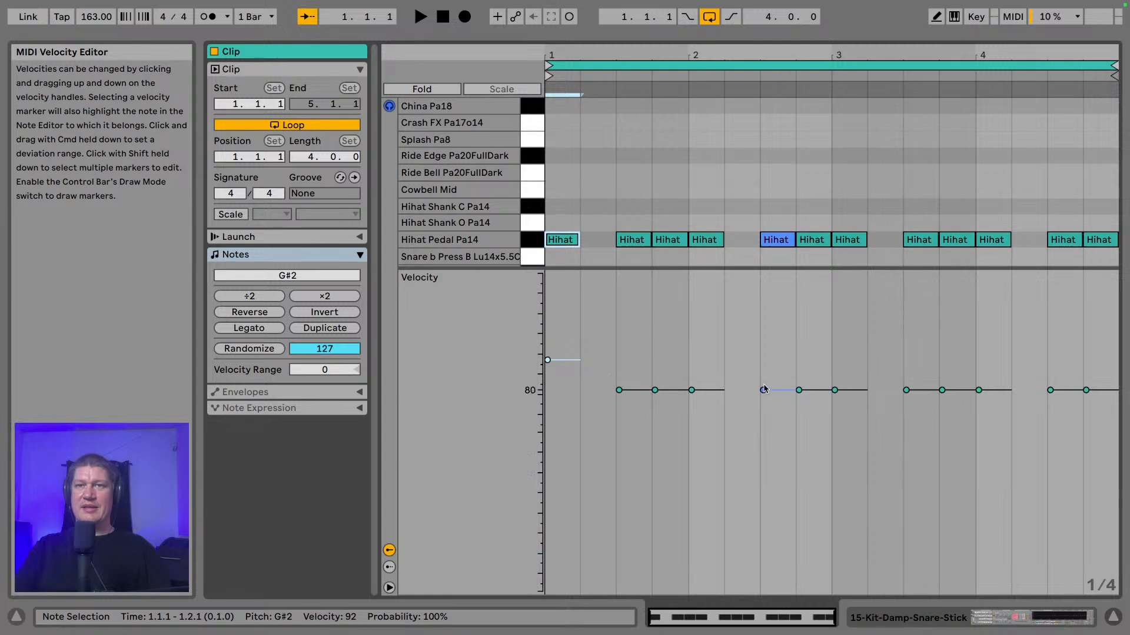
{"action": "left_click_drag", "start_coordinate": [763, 390], "coordinate": [763, 341]}
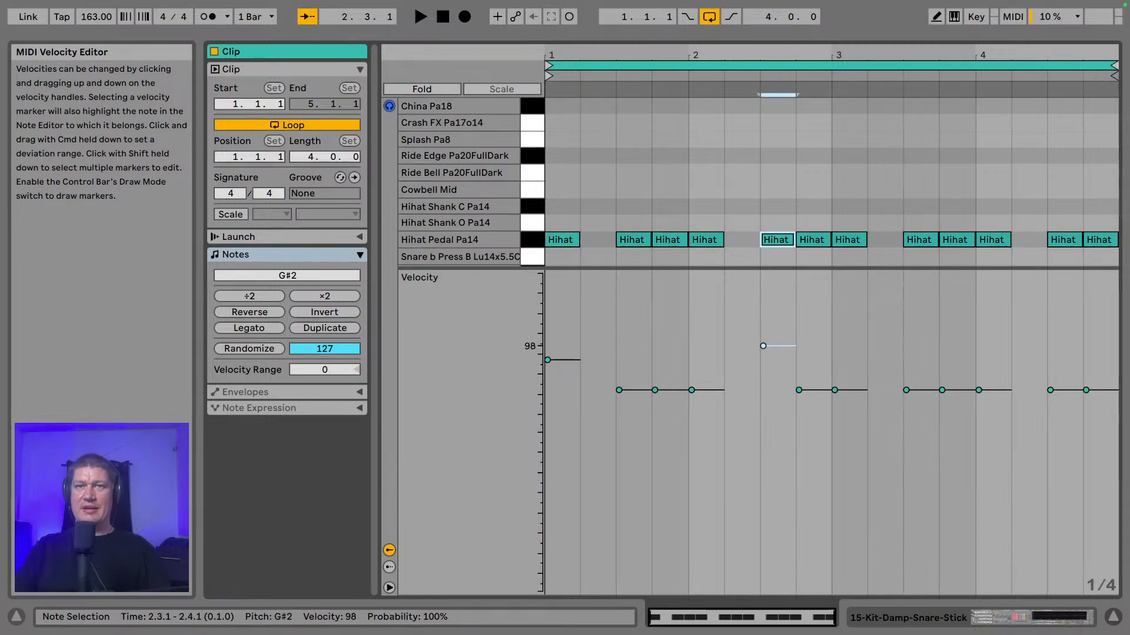
{"action": "key", "text": "super+z"}
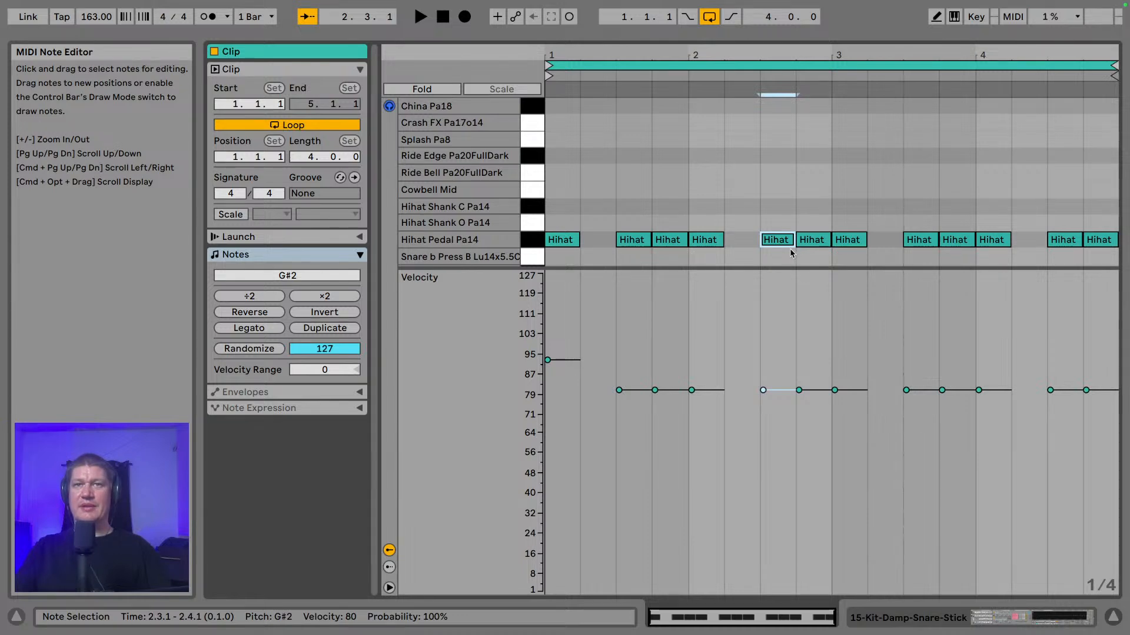
{"action": "key", "text": "space"}
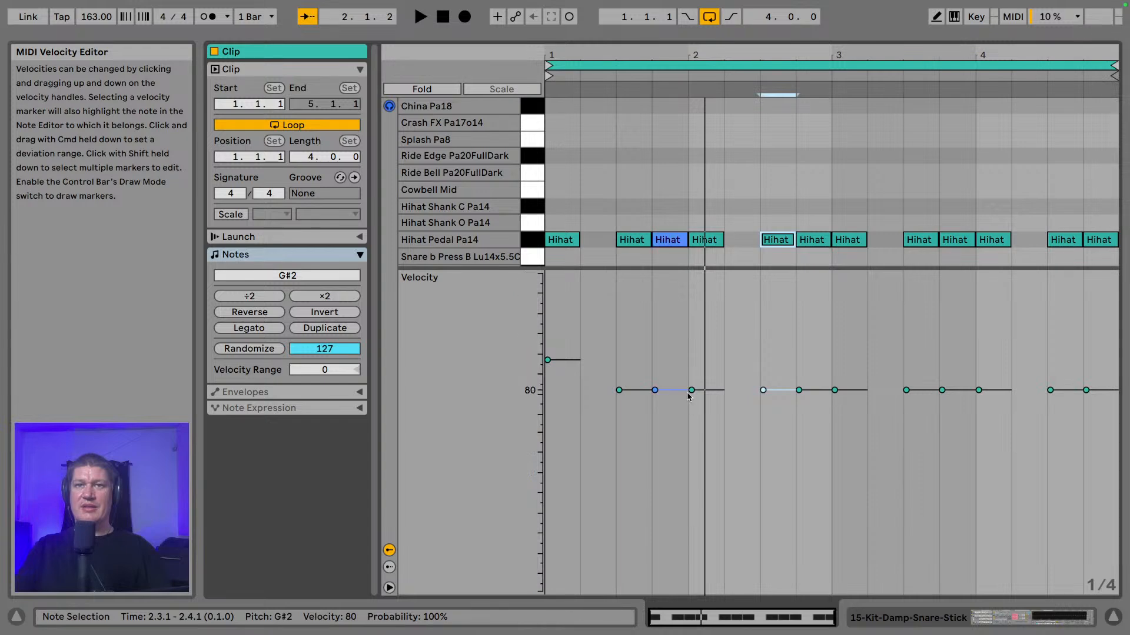
{"action": "left_click_drag", "start_coordinate": [691, 390], "coordinate": [691, 352]}
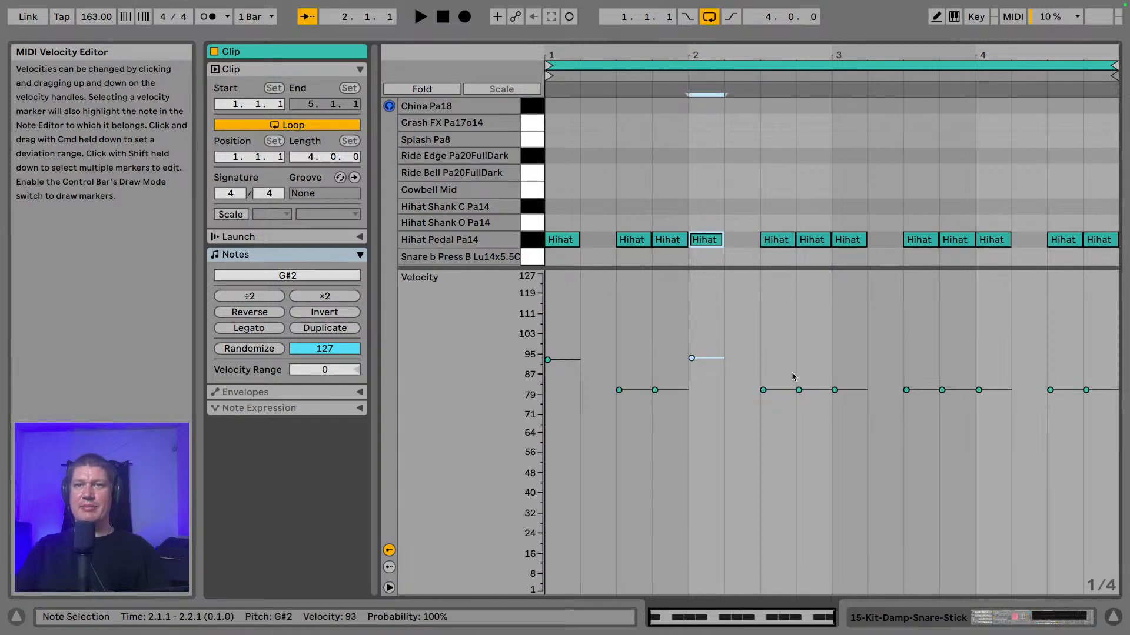
{"action": "left_click_drag", "start_coordinate": [834, 391], "coordinate": [834, 359]}
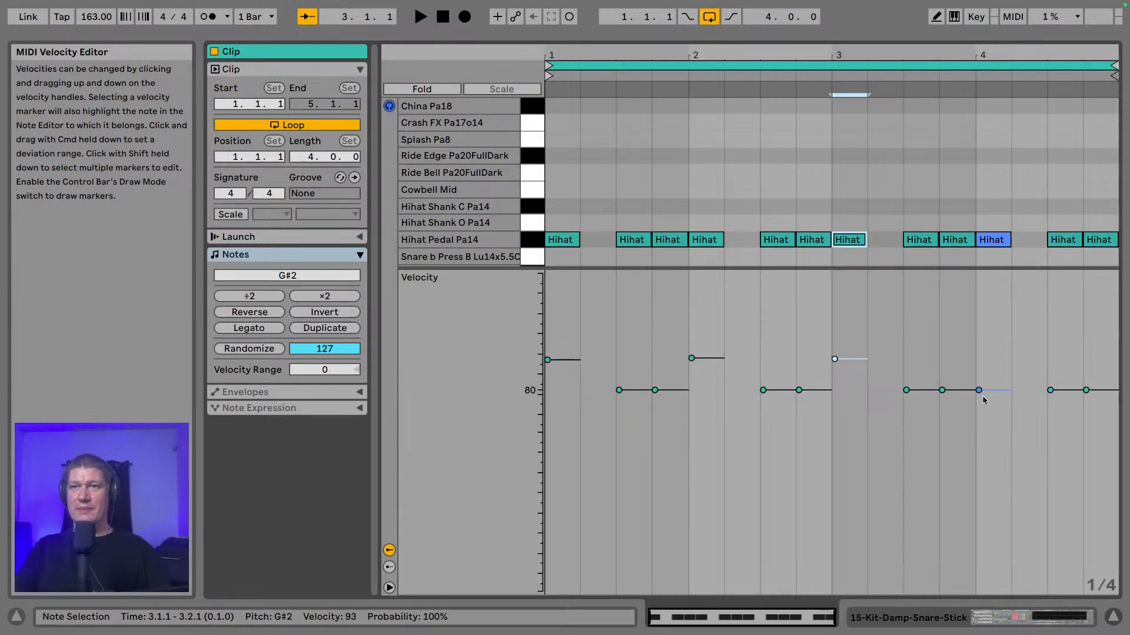
{"action": "left_click_drag", "start_coordinate": [979, 391], "coordinate": [978, 355]}
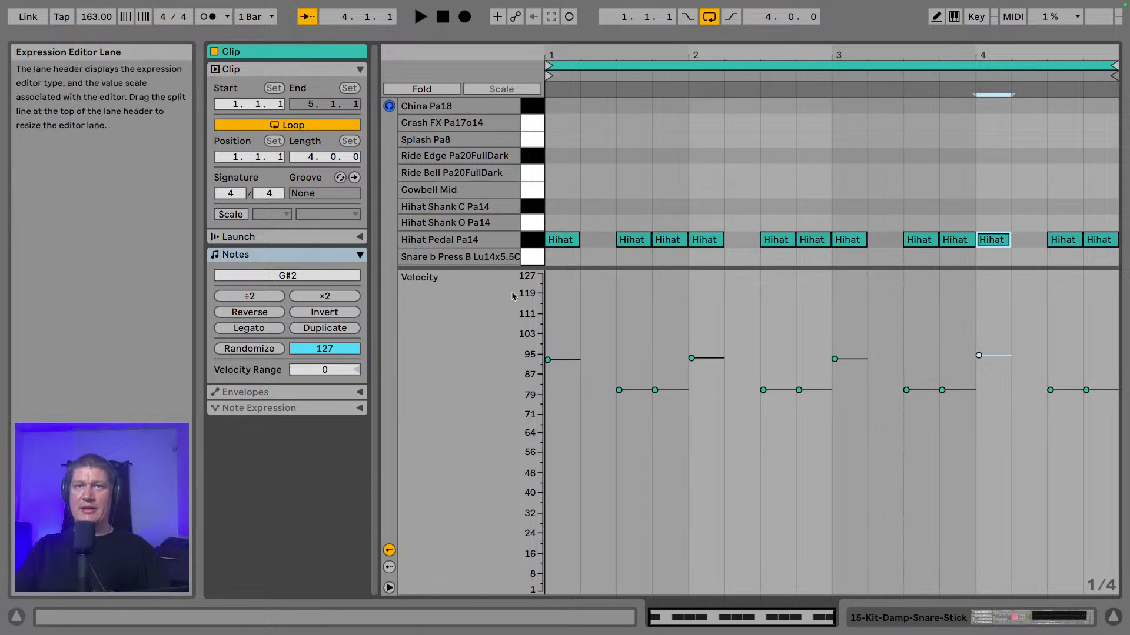
- Set the downbeat Hihat Pedal notes of all four bars to velocity 127, play the loop, and lower them together to about 116
{"action": "mouse_move", "coordinate": [569, 323]}
{"action": "left_mouse_down"}
{"action": "mouse_move", "coordinate": [983, 381]}
{"action": "mouse_move", "coordinate": [984, 369]}
{"action": "left_mouse_up"}
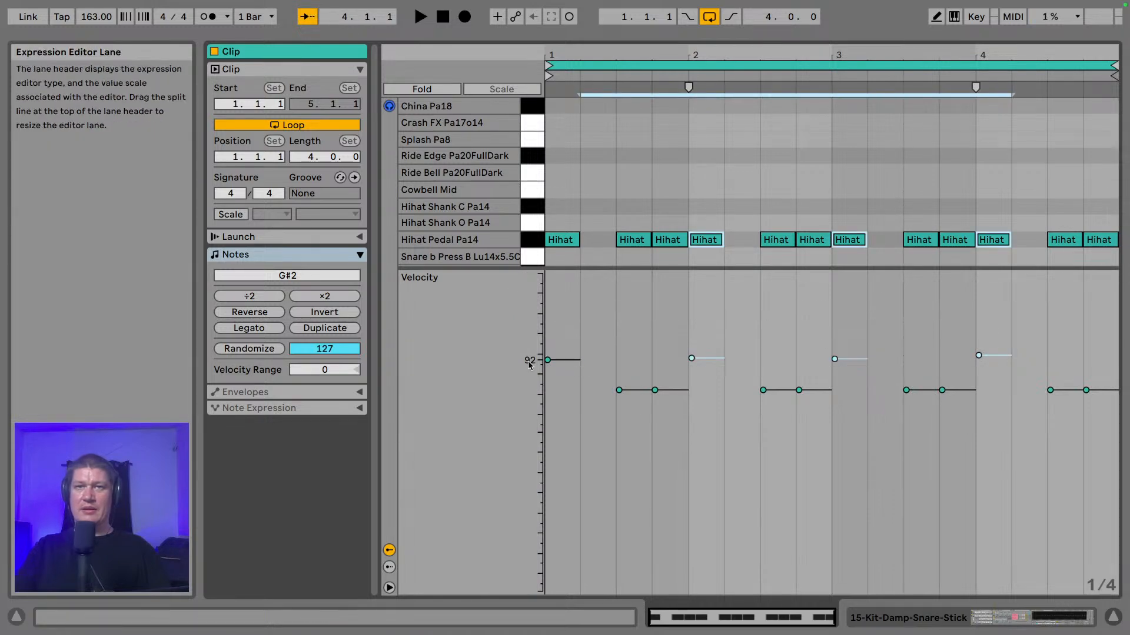
{"action": "left_click_drag", "start_coordinate": [546, 360], "coordinate": [547, 273]}
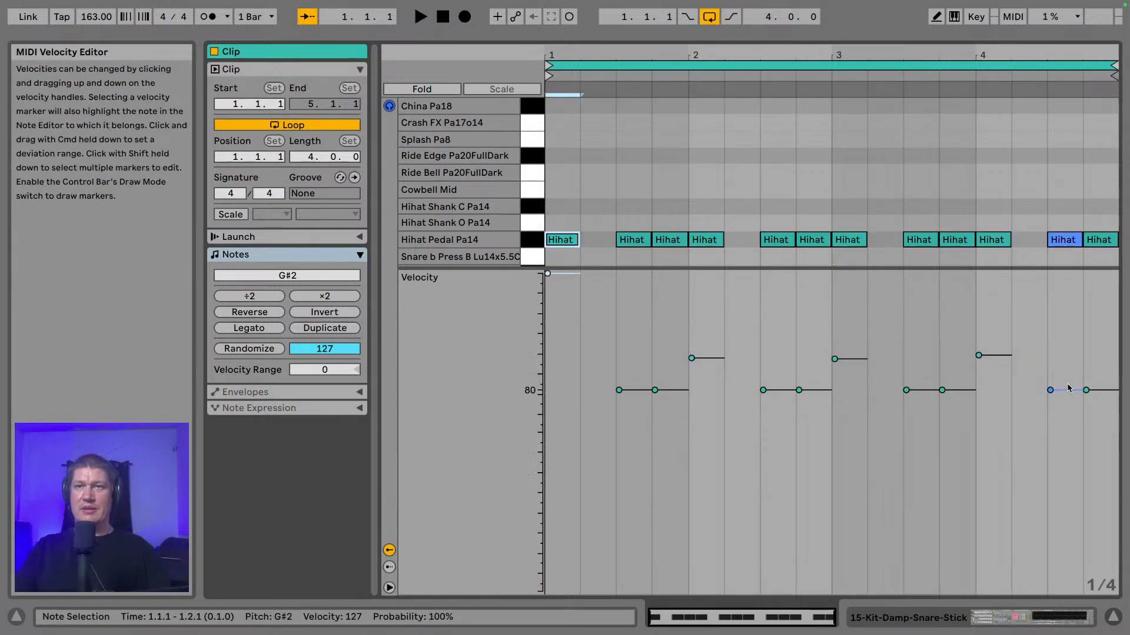
{"action": "left_click_drag", "start_coordinate": [1048, 374], "coordinate": [690, 274]}
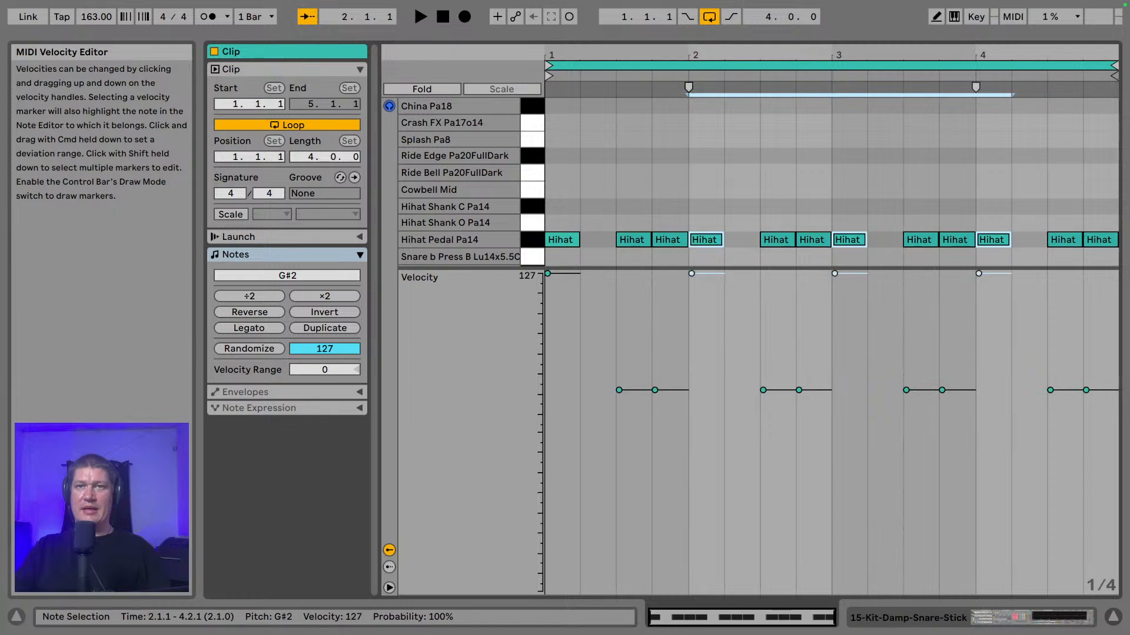
{"action": "key", "text": "space"}
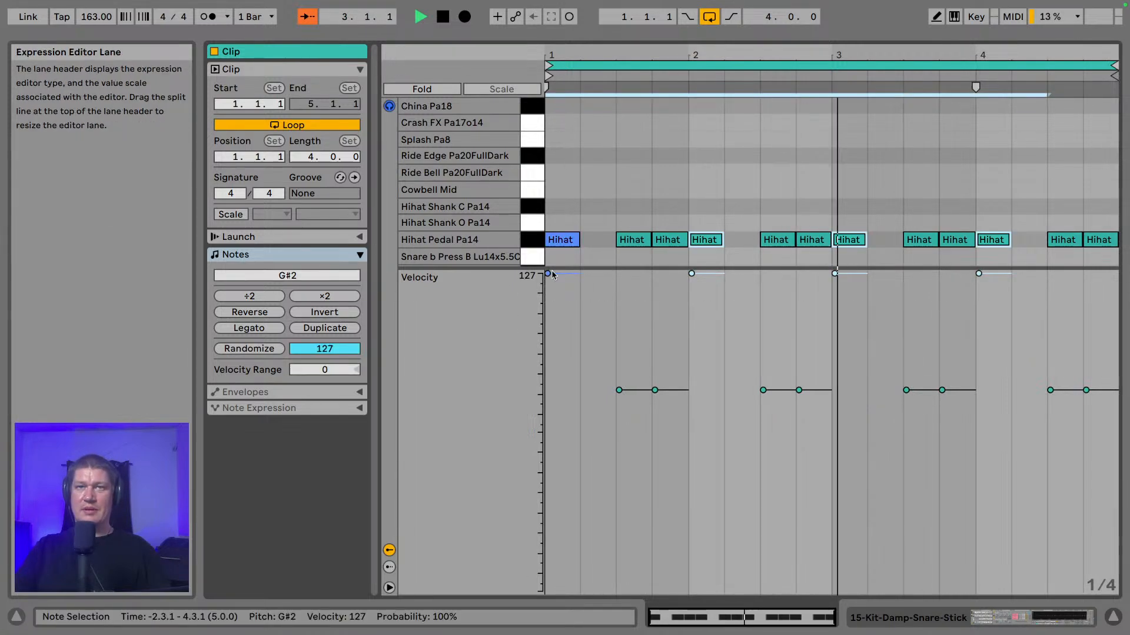
{"action": "mouse_move", "coordinate": [556, 274]}
{"action": "left_mouse_down"}
{"action": "mouse_move", "coordinate": [556, 329]}
{"action": "mouse_move", "coordinate": [556, 302]}
{"action": "left_mouse_up"}
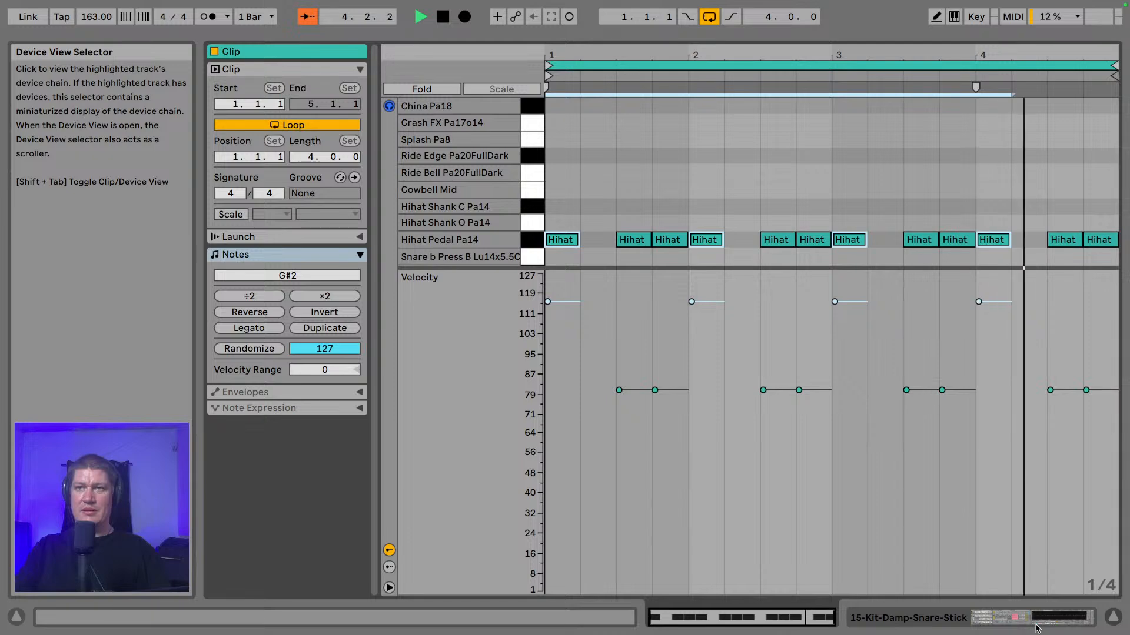
- Return to the arrangement, duplicate the four-bar hi-hat clip at bar 5, and extend the loop to eight bars
{"action": "left_click", "coordinate": [906, 617]}
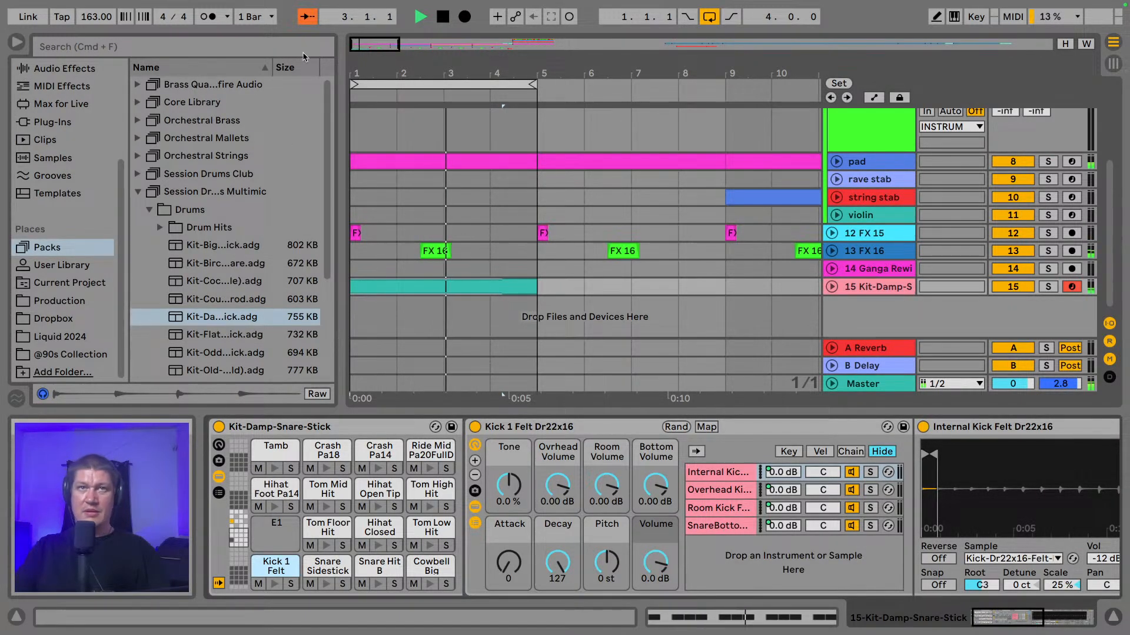
{"action": "left_click", "coordinate": [17, 42]}
{"action": "left_click_drag", "start_coordinate": [144, 73], "coordinate": [144, 41]}
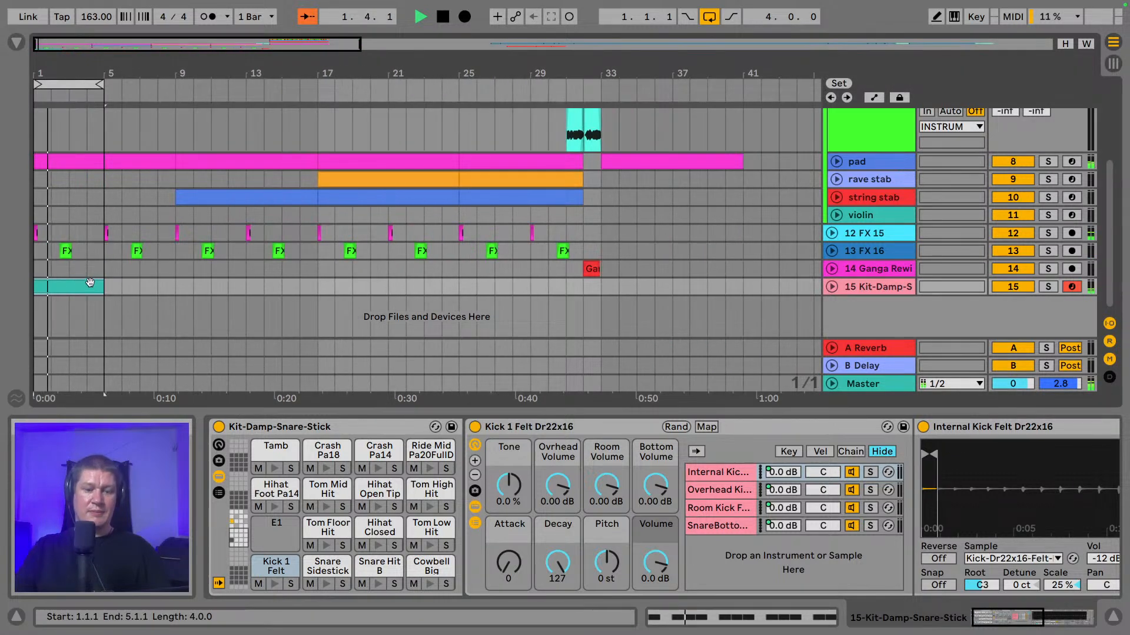
{"action": "key", "text": "ctrl+d"}
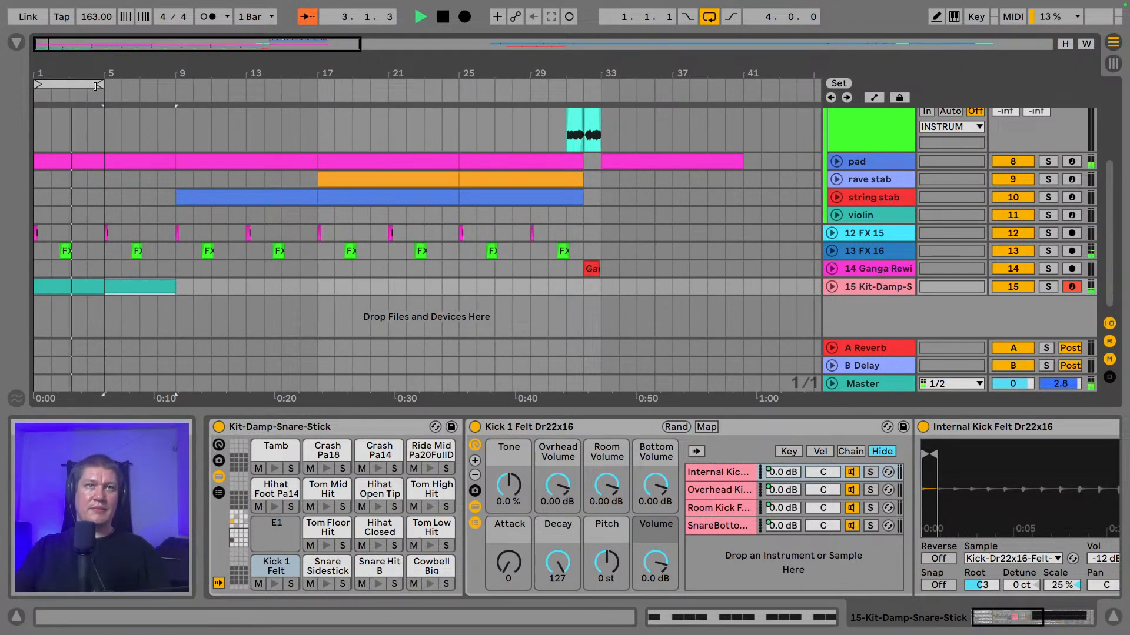
{"action": "left_click_drag", "start_coordinate": [101, 84], "coordinate": [175, 86]}
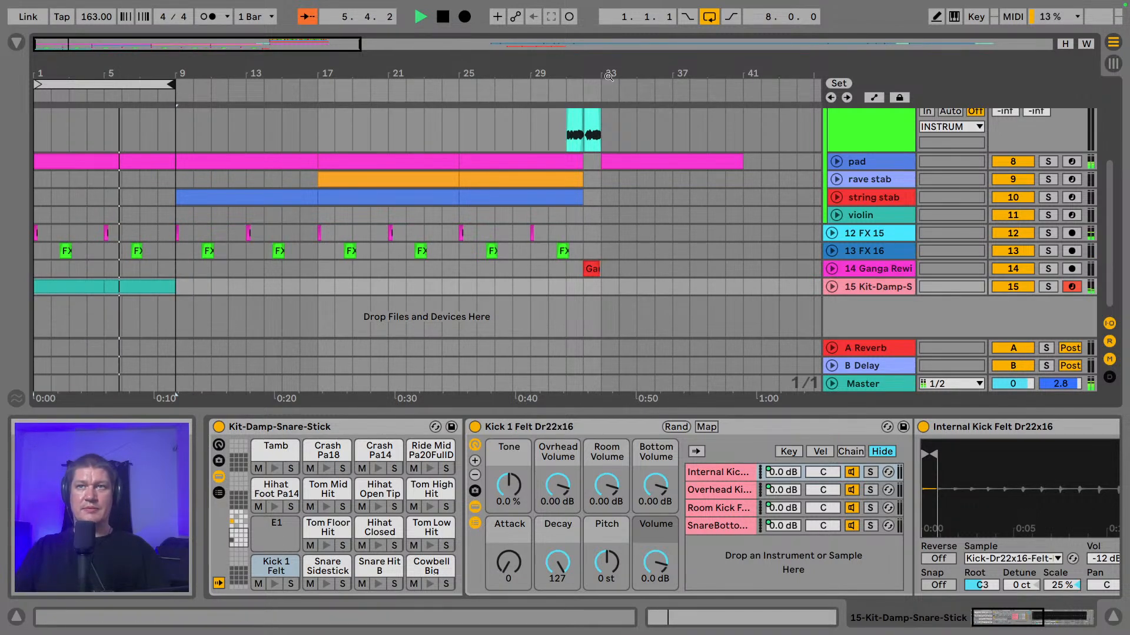
{"action": "key", "text": "space"}
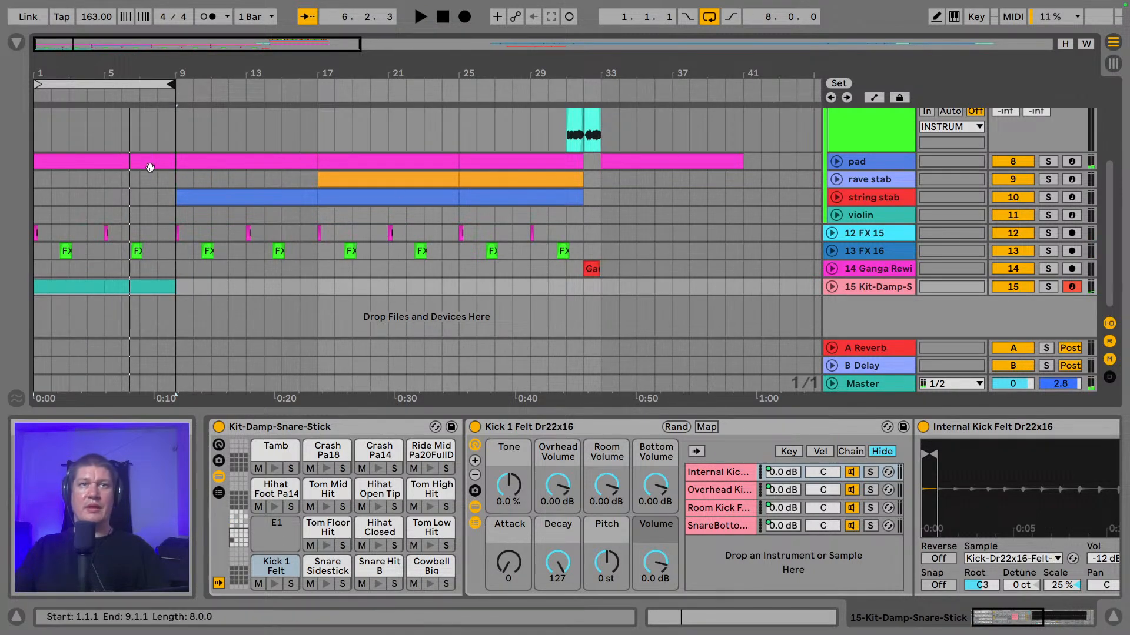
- Play the arrangement from the string stab clip at bar 9 and collapse the INSTRUM group during playback
{"action": "left_click", "coordinate": [196, 191]}
{"action": "key", "text": "space"}
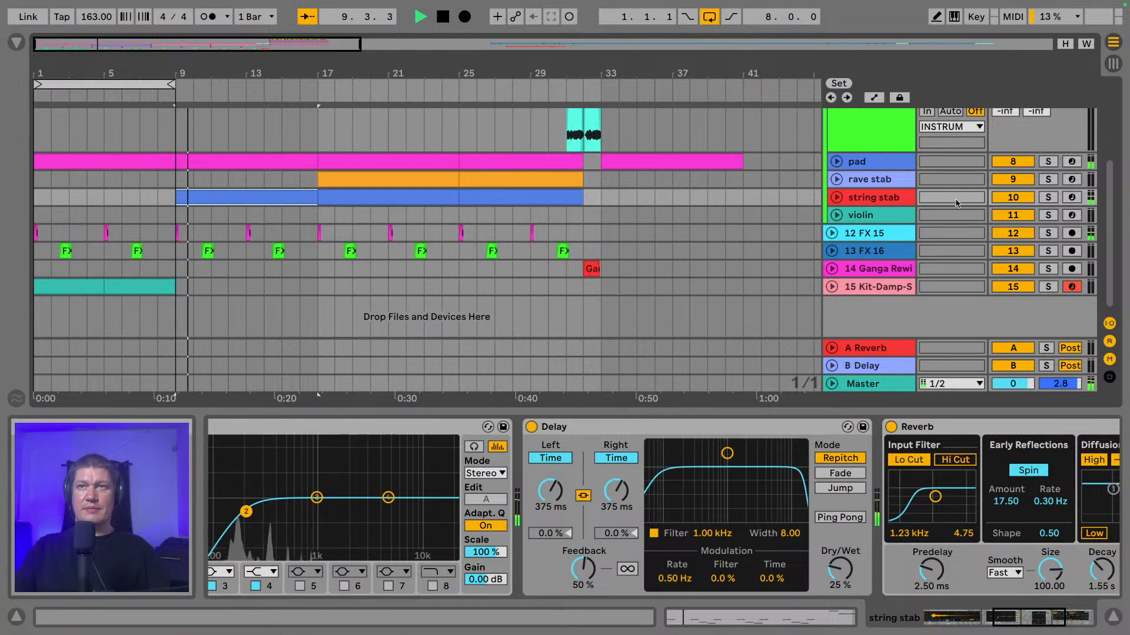
{"action": "scroll", "coordinate": [856, 172], "scroll_direction": "up", "scroll_amount": 5}
{"action": "left_click", "coordinate": [835, 215]}
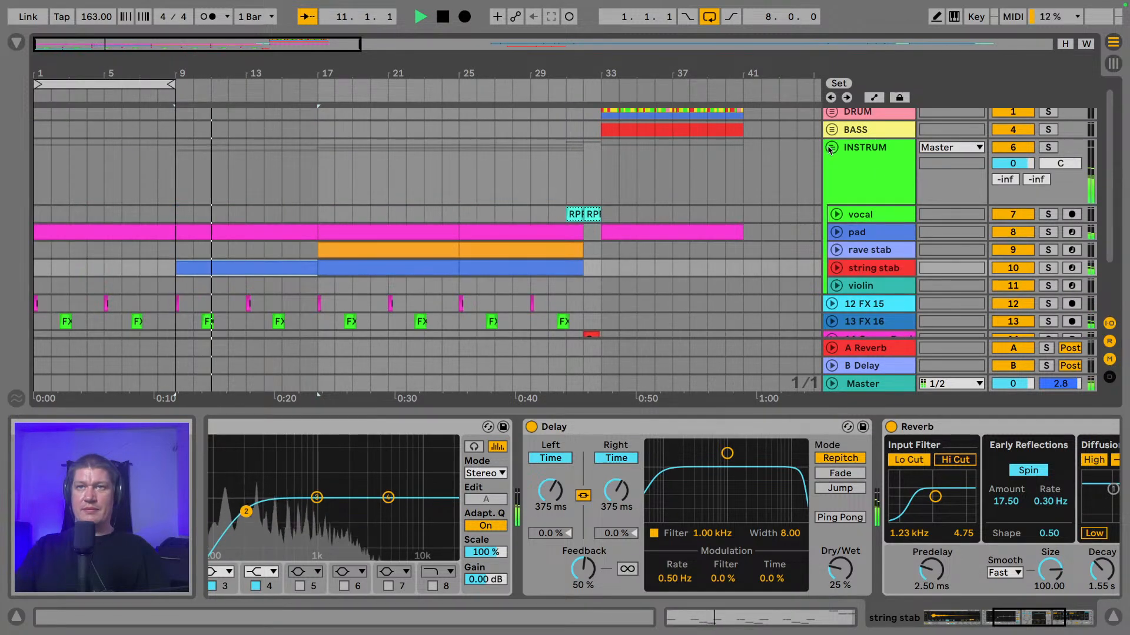
{"action": "left_click", "coordinate": [831, 148]}
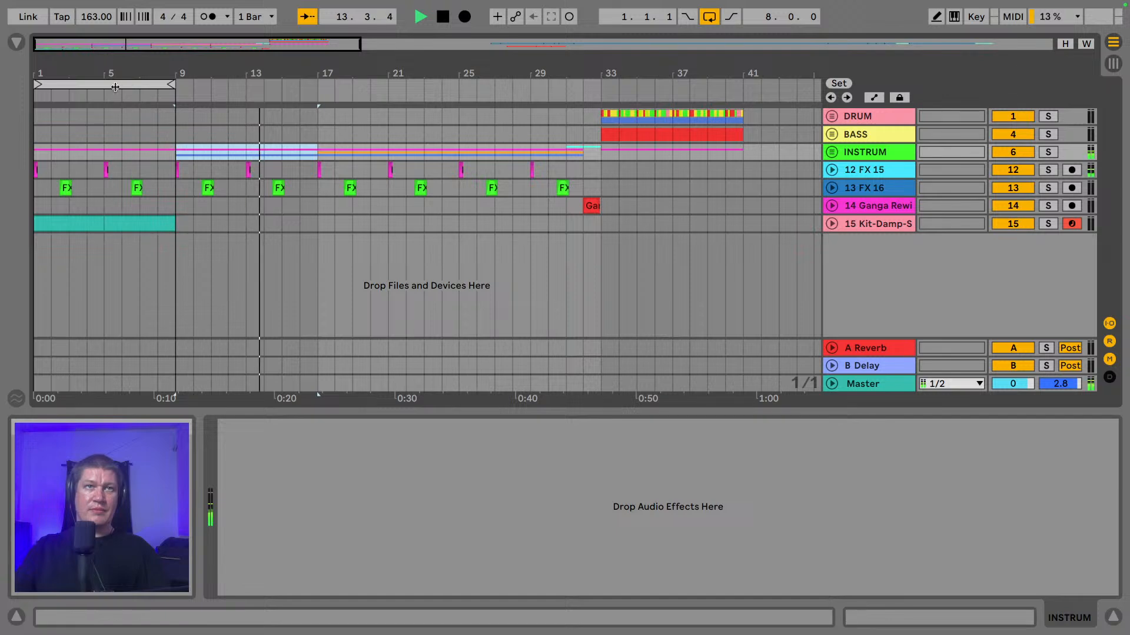
{"action": "left_click", "coordinate": [151, 226]}
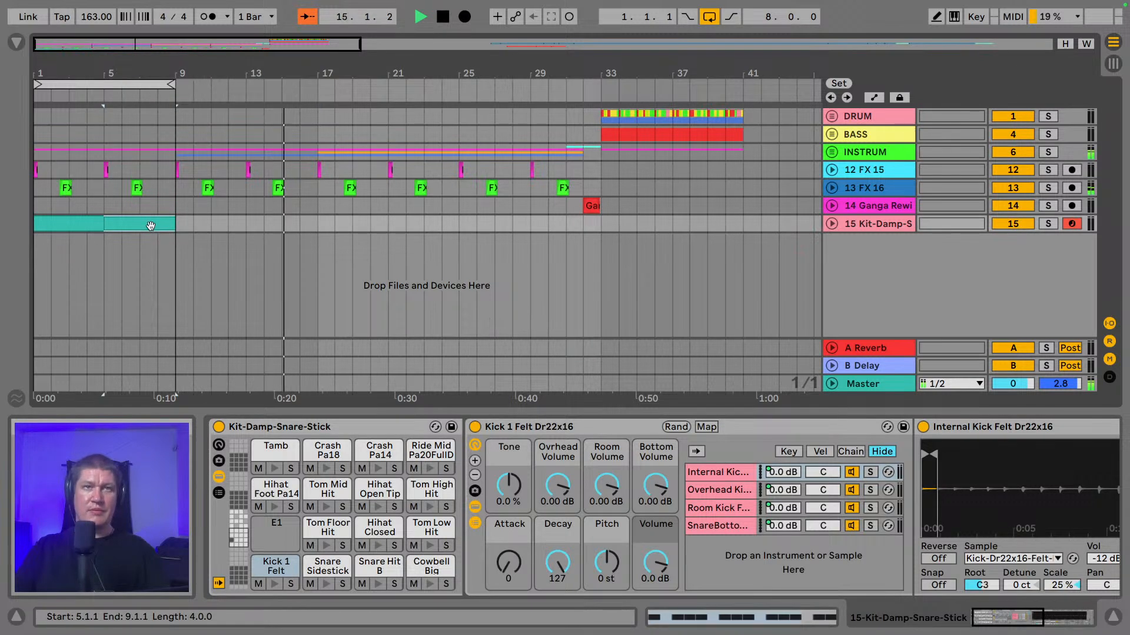
{"action": "key", "text": "space"}
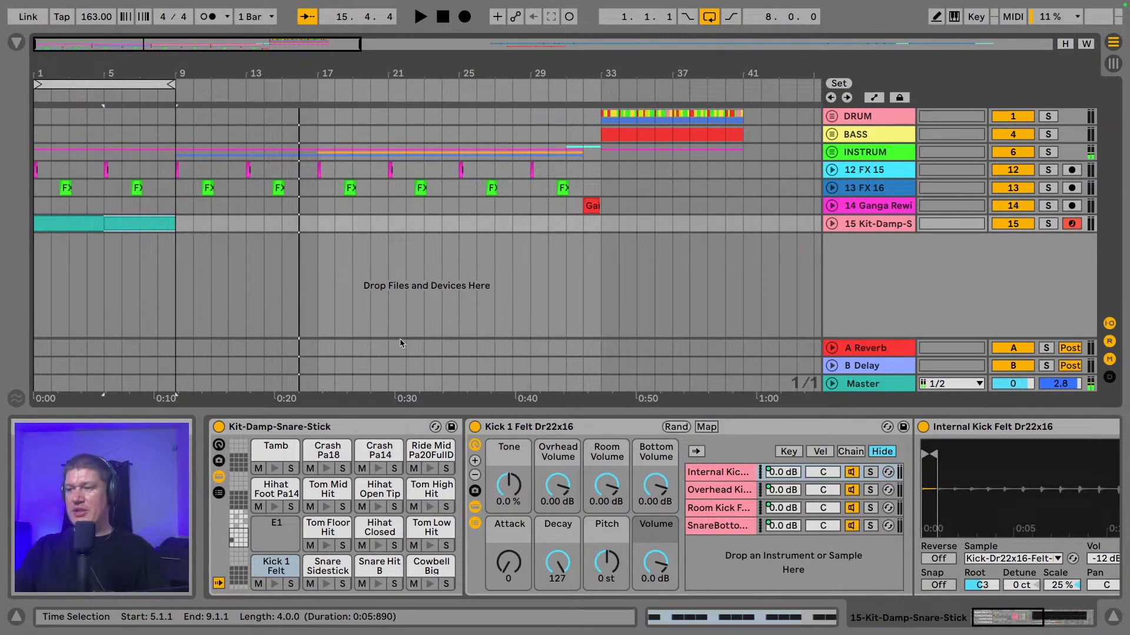
- Reopen the browser, collapse the Session Drums Multimic pack, and switch to the Production folder with ZERO G - DISC 3 collapsed
{"action": "left_click", "coordinate": [16, 43]}
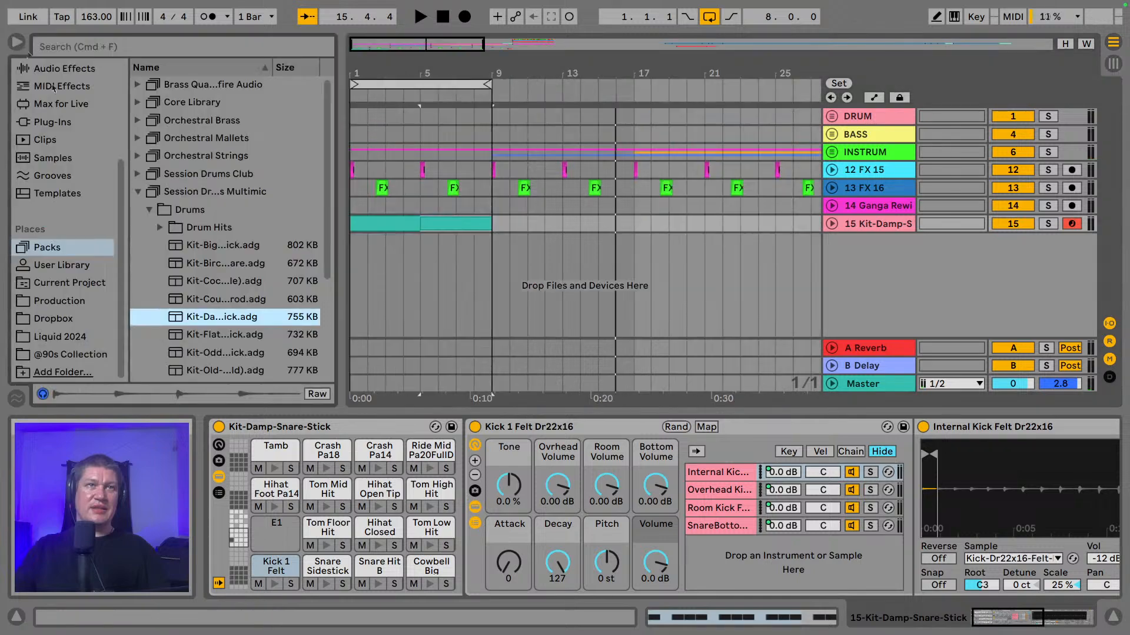
{"action": "left_click", "coordinate": [139, 192]}
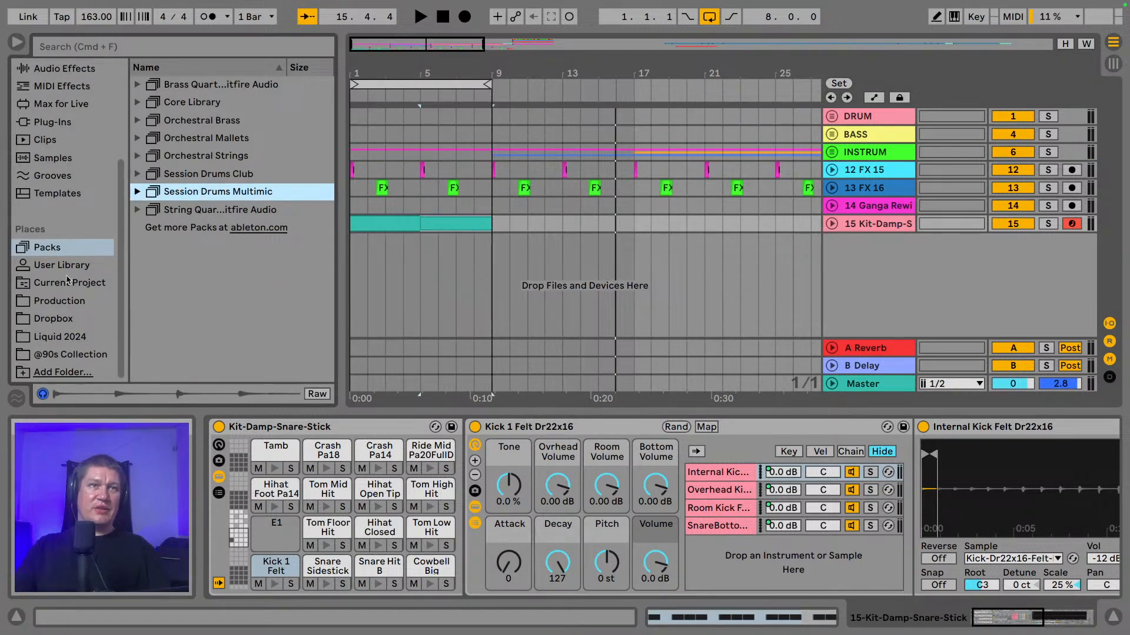
{"action": "left_click", "coordinate": [64, 301]}
{"action": "left_click", "coordinate": [64, 318]}
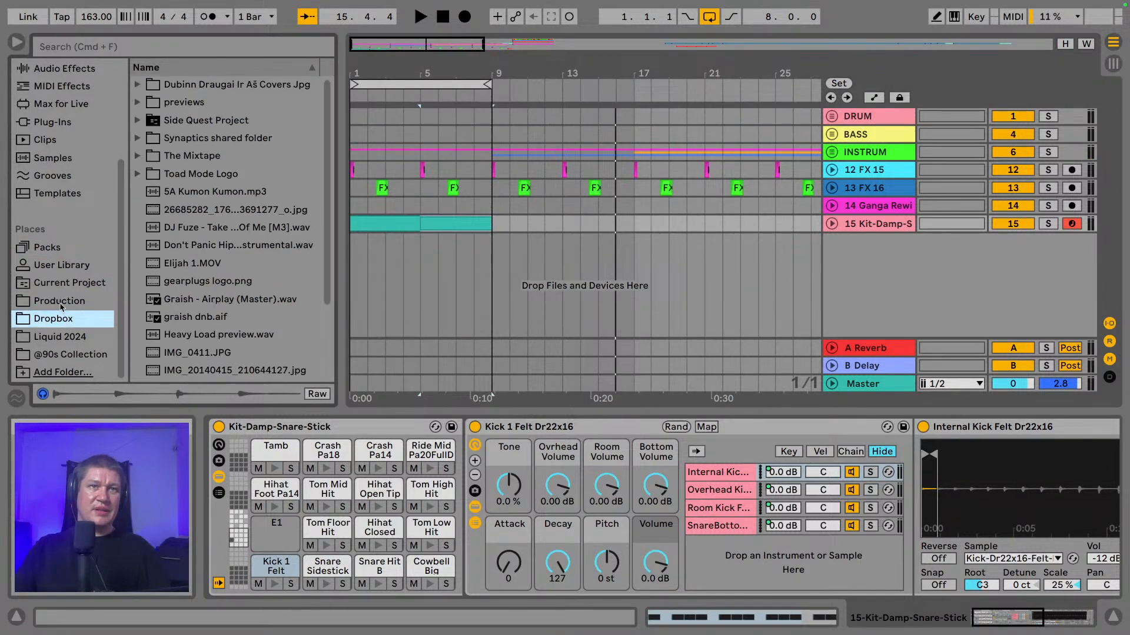
{"action": "left_click", "coordinate": [62, 300]}
{"action": "scroll", "coordinate": [169, 190], "scroll_direction": "up", "scroll_amount": 5}
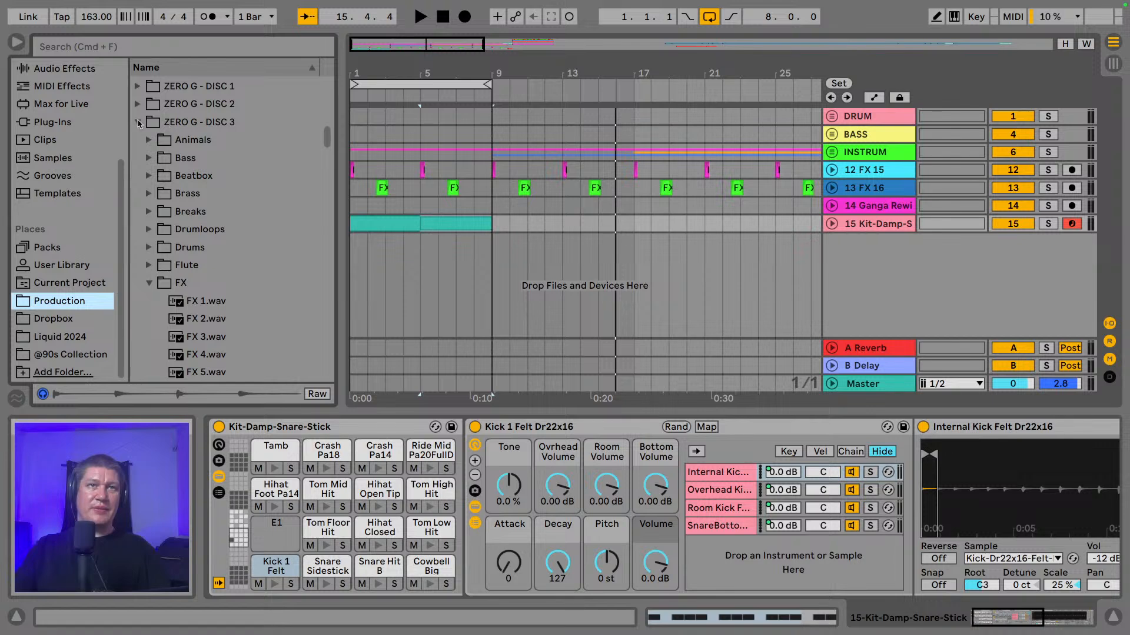
{"action": "left_click", "coordinate": [139, 123]}
- Look through the Production sample folders and expand Jungle Breaks to reach its Fav breaks
{"action": "scroll", "coordinate": [189, 216], "scroll_direction": "up", "scroll_amount": 8}
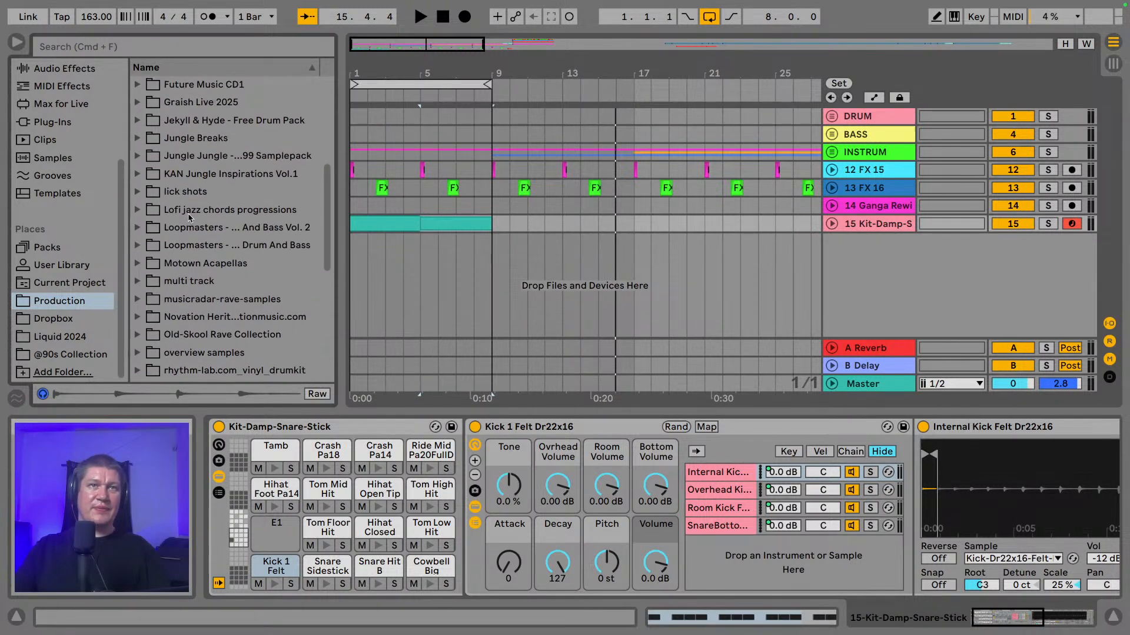
{"action": "scroll", "coordinate": [189, 218], "scroll_direction": "up", "scroll_amount": 2}
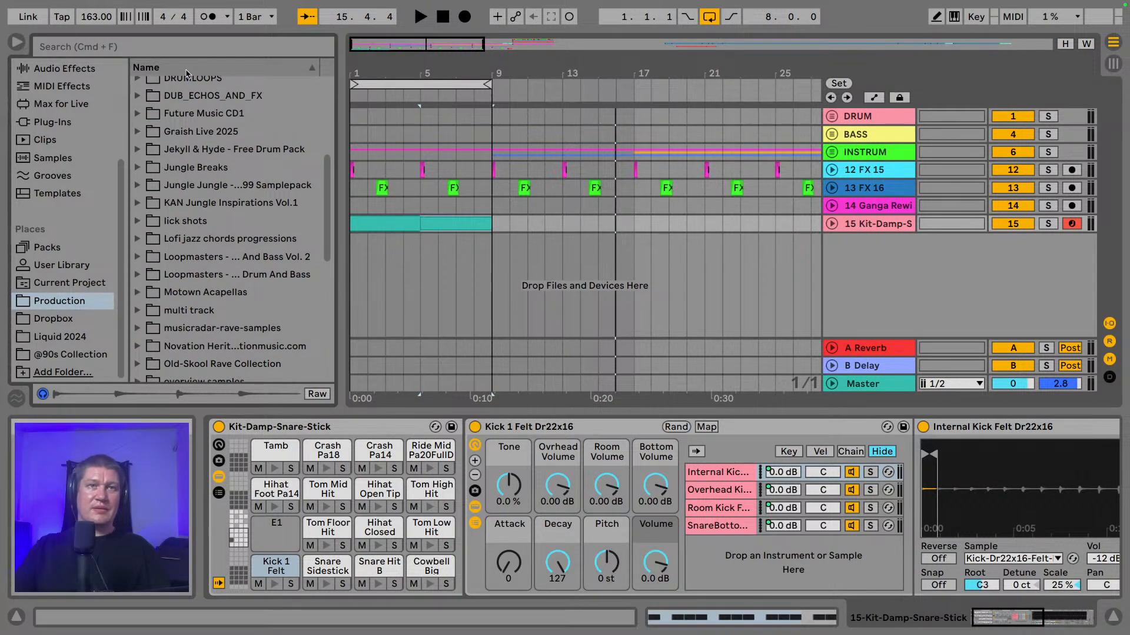
{"action": "scroll", "coordinate": [164, 176], "scroll_direction": "down", "scroll_amount": 8}
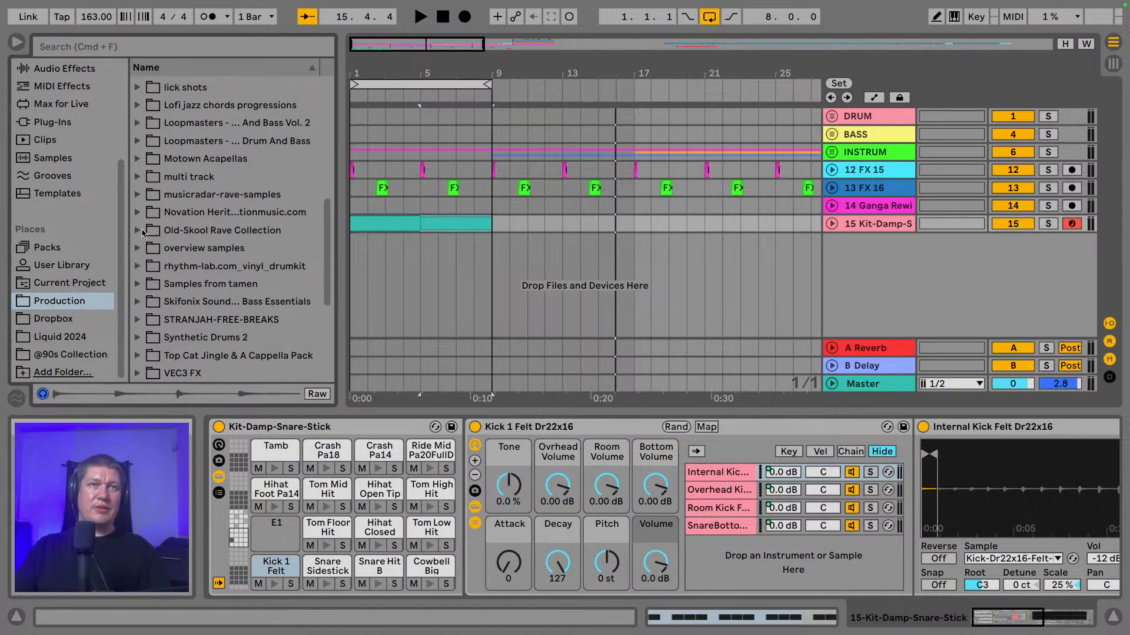
{"action": "scroll", "coordinate": [153, 217], "scroll_direction": "up", "scroll_amount": 5}
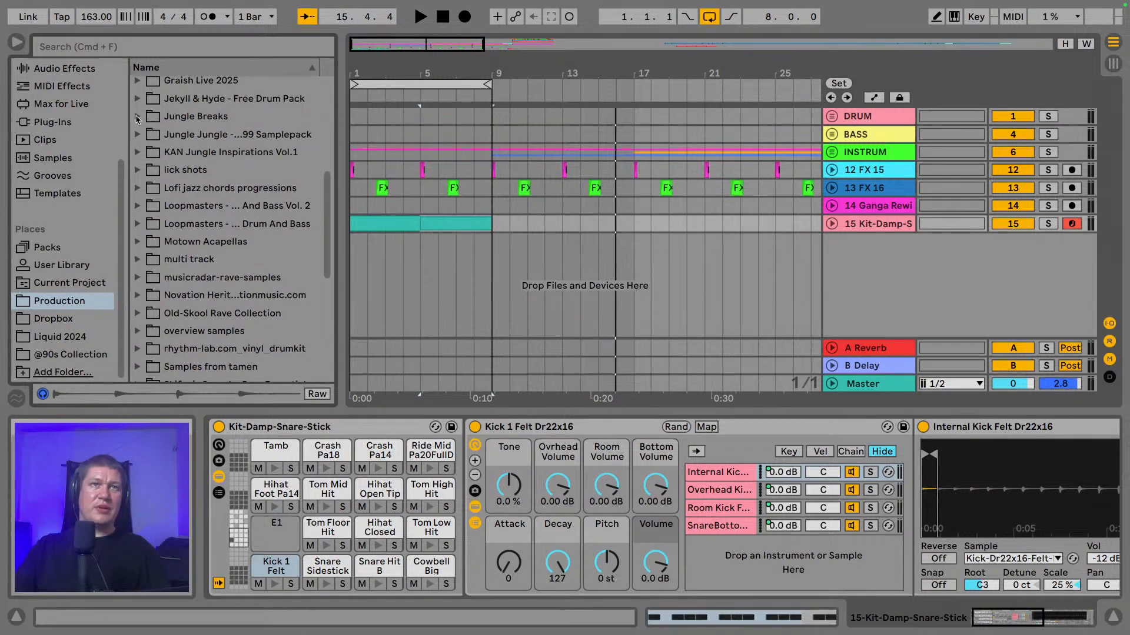
{"action": "left_click", "coordinate": [136, 117]}
{"action": "scroll", "coordinate": [247, 265], "scroll_direction": "down", "scroll_amount": 3}
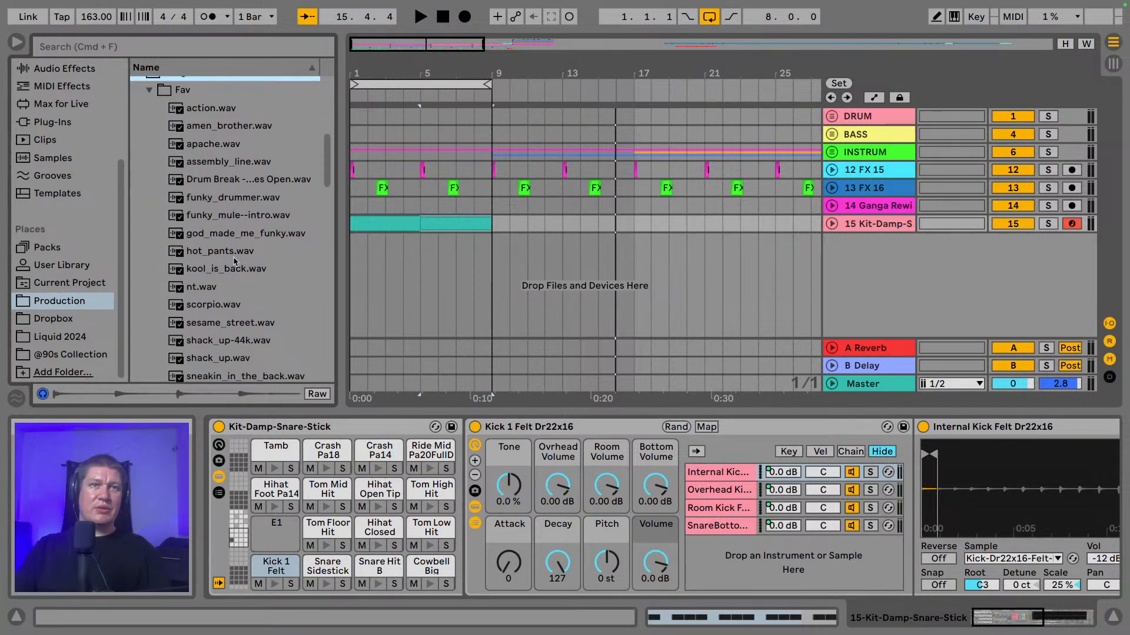
- Preview funky_mule--intro.wav, funky_drummer.wav and apache.wav, and place think--all5.wav on a new audio track at bar 9
{"action": "left_click", "coordinate": [219, 214]}
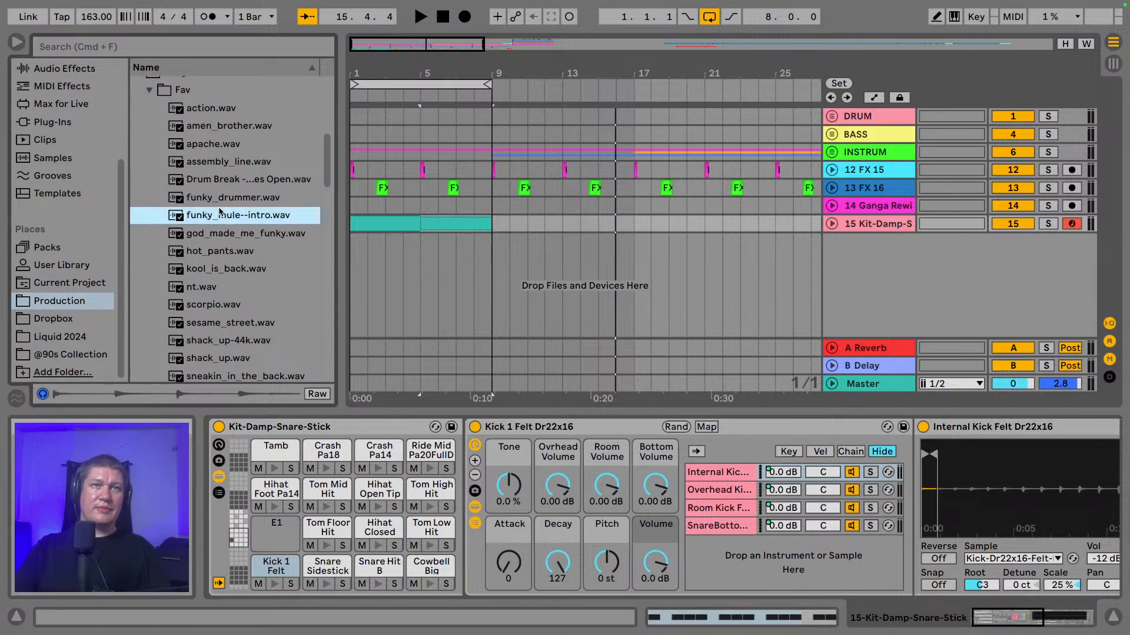
{"action": "left_click", "coordinate": [212, 194]}
{"action": "left_click", "coordinate": [217, 130]}
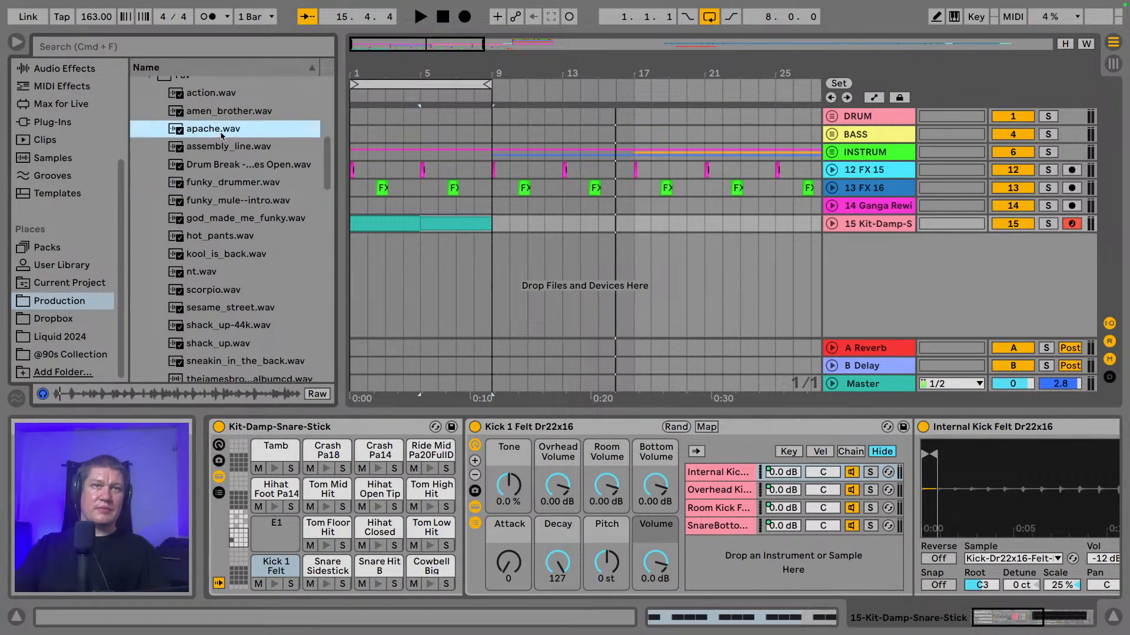
{"action": "scroll", "coordinate": [219, 167], "scroll_direction": "down", "scroll_amount": 1}
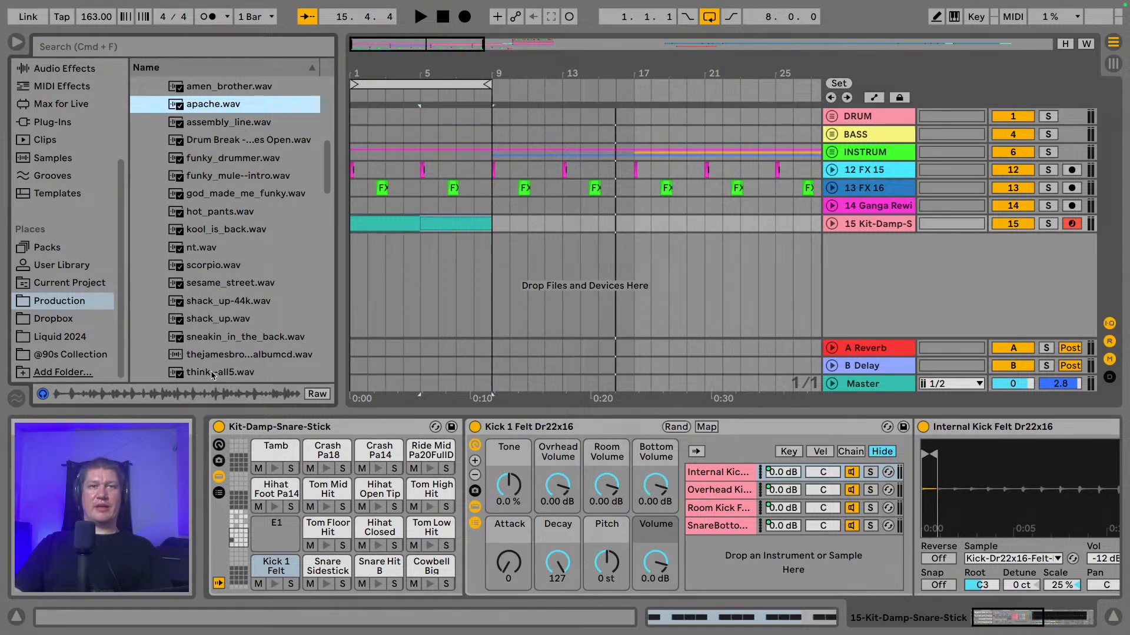
{"action": "left_click_drag", "start_coordinate": [212, 376], "coordinate": [493, 292]}
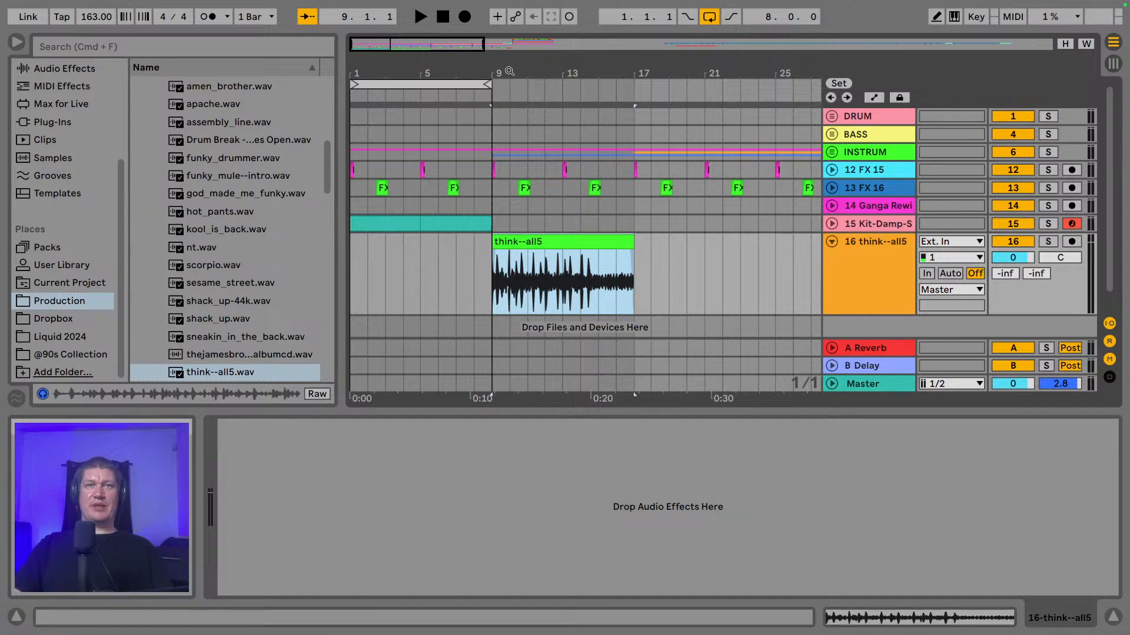
- Turn off the arrangement's fixed grid so the breakbeat clip at bar 9 can be edited freely
{"action": "left_click_drag", "start_coordinate": [529, 73], "coordinate": [529, 165]}
{"action": "left_click_drag", "start_coordinate": [820, 72], "coordinate": [758, 72]}
{"action": "right_click", "coordinate": [641, 218]}
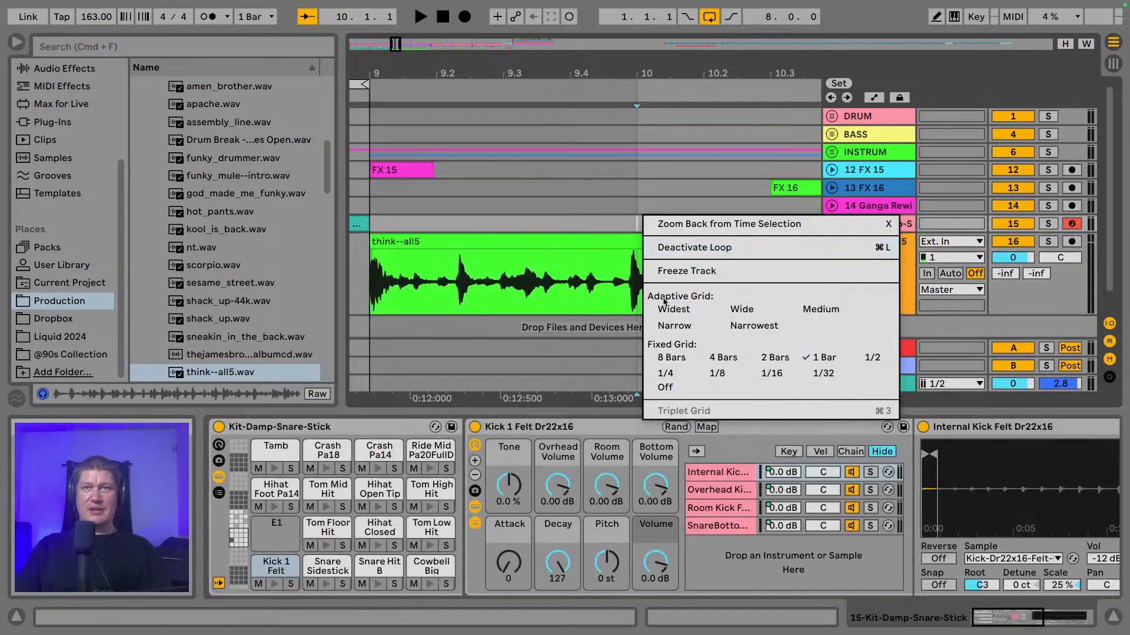
{"action": "left_click", "coordinate": [667, 388]}
{"action": "left_click", "coordinate": [722, 302]}
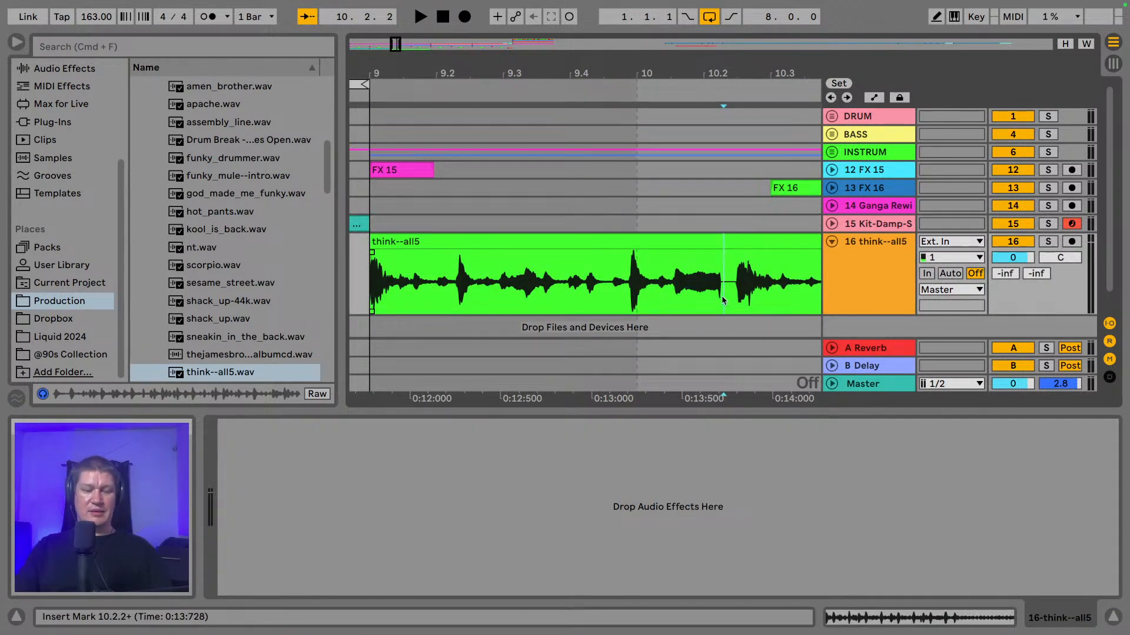
{"action": "key", "text": "super+e"}
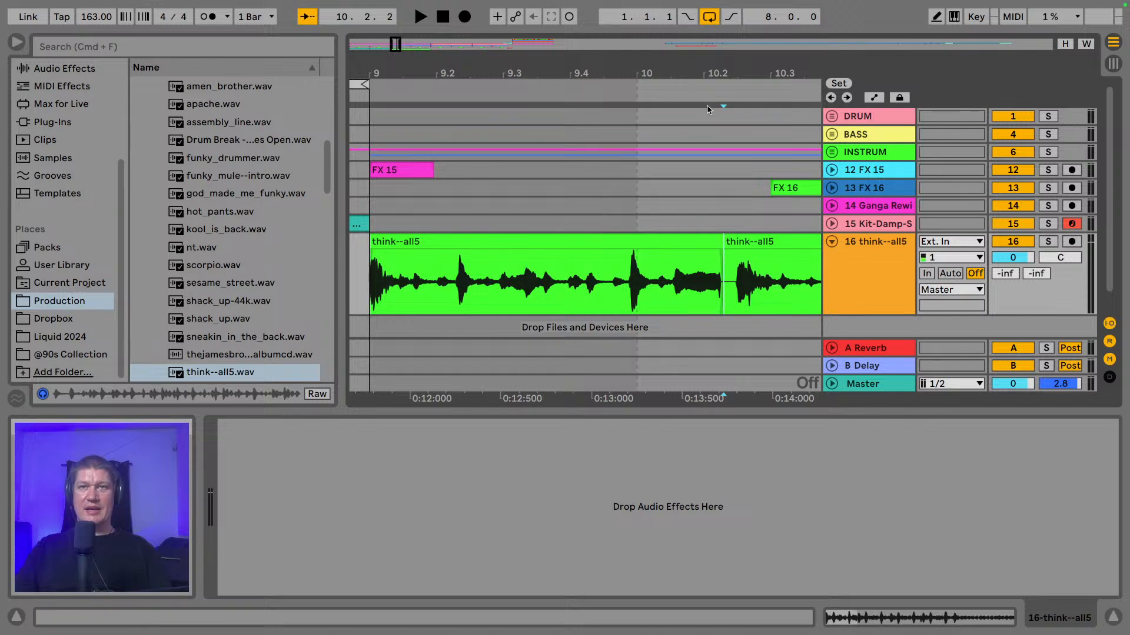
{"action": "left_click_drag", "start_coordinate": [745, 70], "coordinate": [646, 196]}
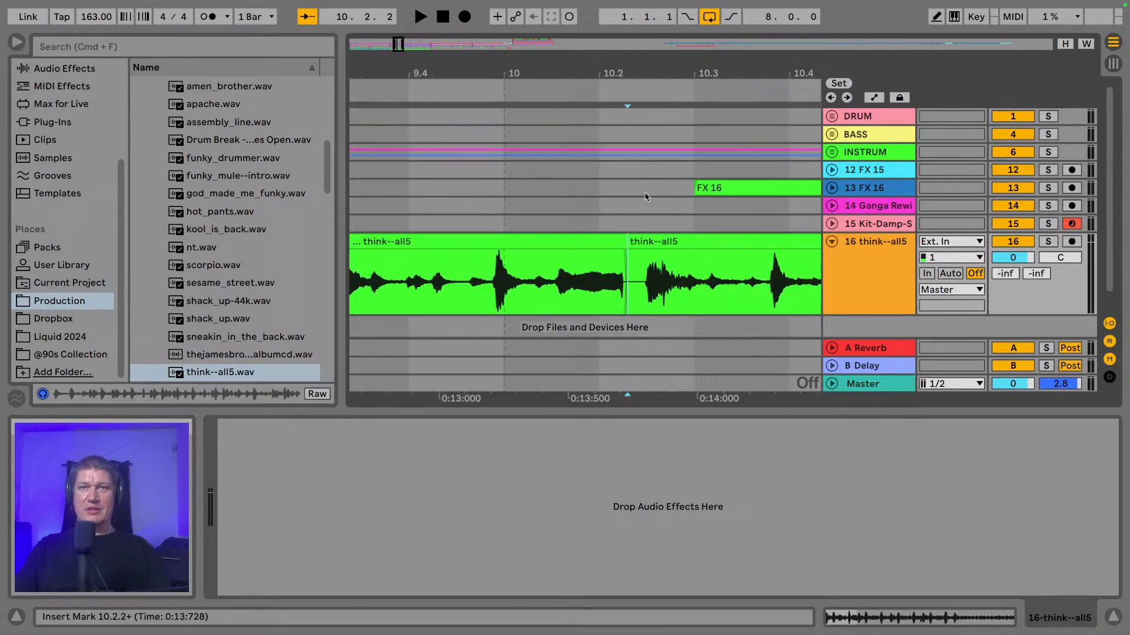
{"action": "left_click", "coordinate": [630, 237]}
{"action": "key", "text": "super+z"}
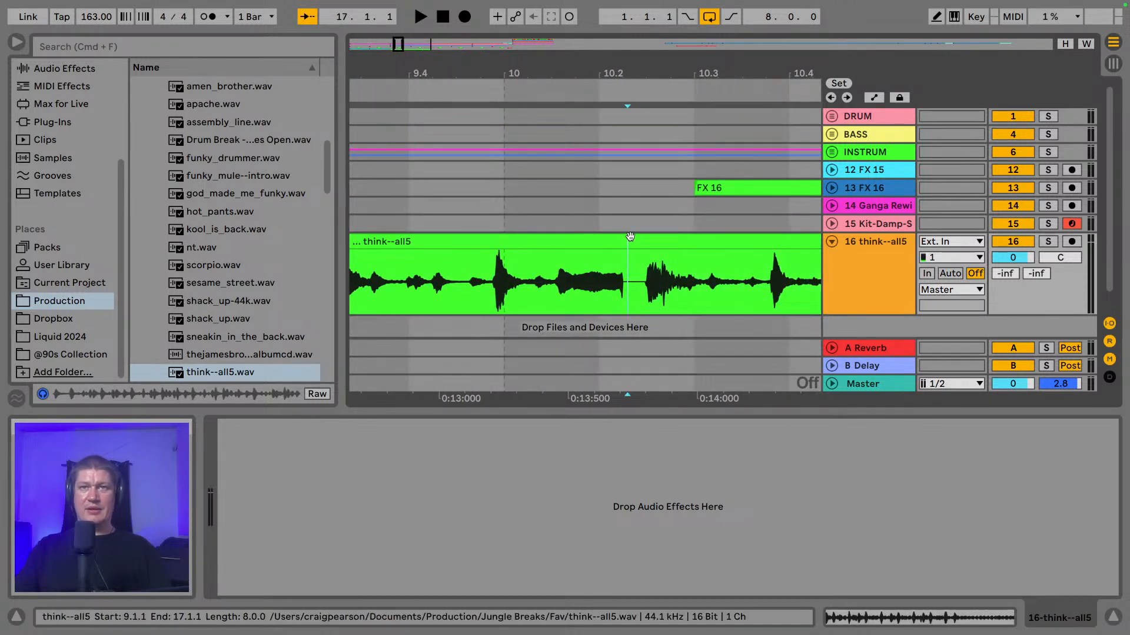
- Turn off warping for the think--all5 clip and transpose it by +3 semitones
{"action": "double_click", "coordinate": [635, 240]}
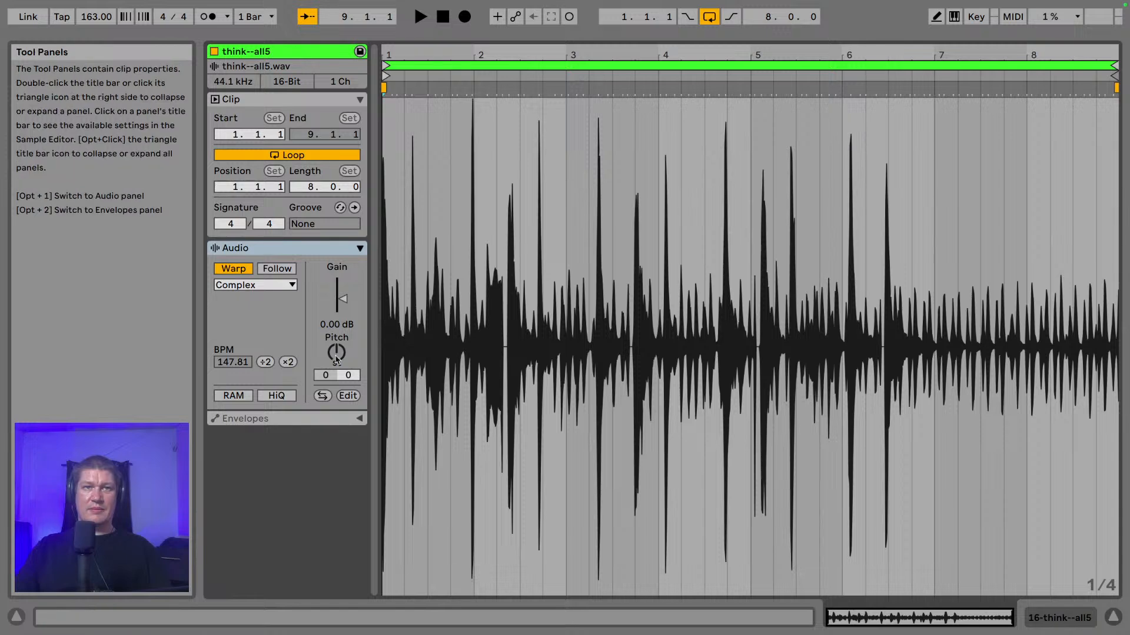
{"action": "left_click", "coordinate": [235, 269]}
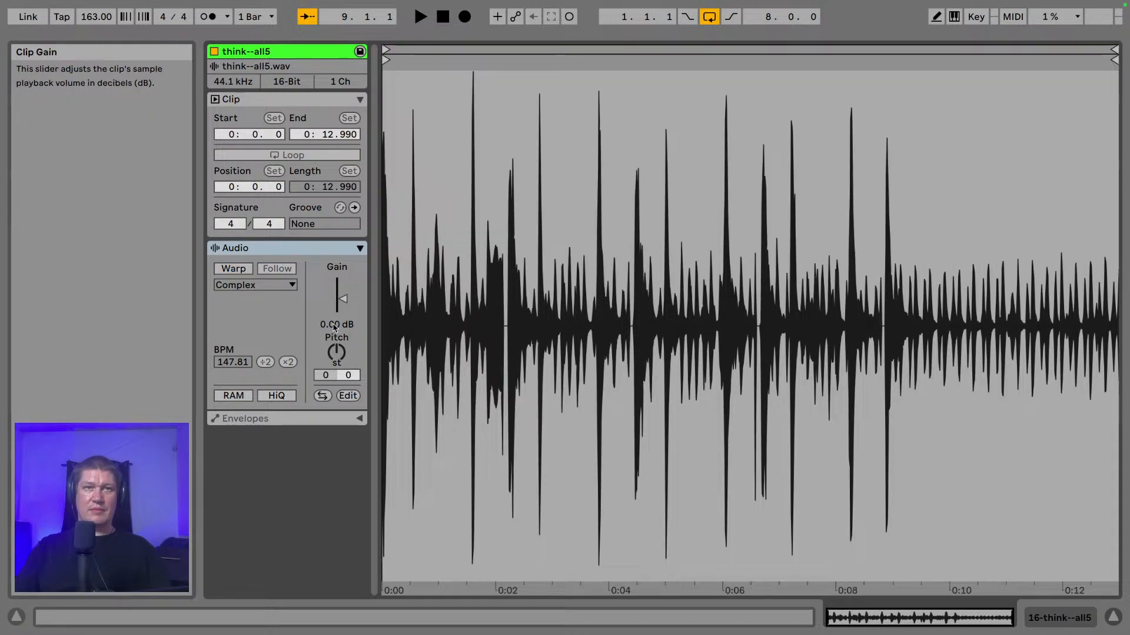
{"action": "left_click_drag", "start_coordinate": [336, 352], "coordinate": [336, 352]}
- Audition the break from bar 9 with the think--all5 track soloed, hiding the clip view and the browser
{"action": "key", "text": "space"}
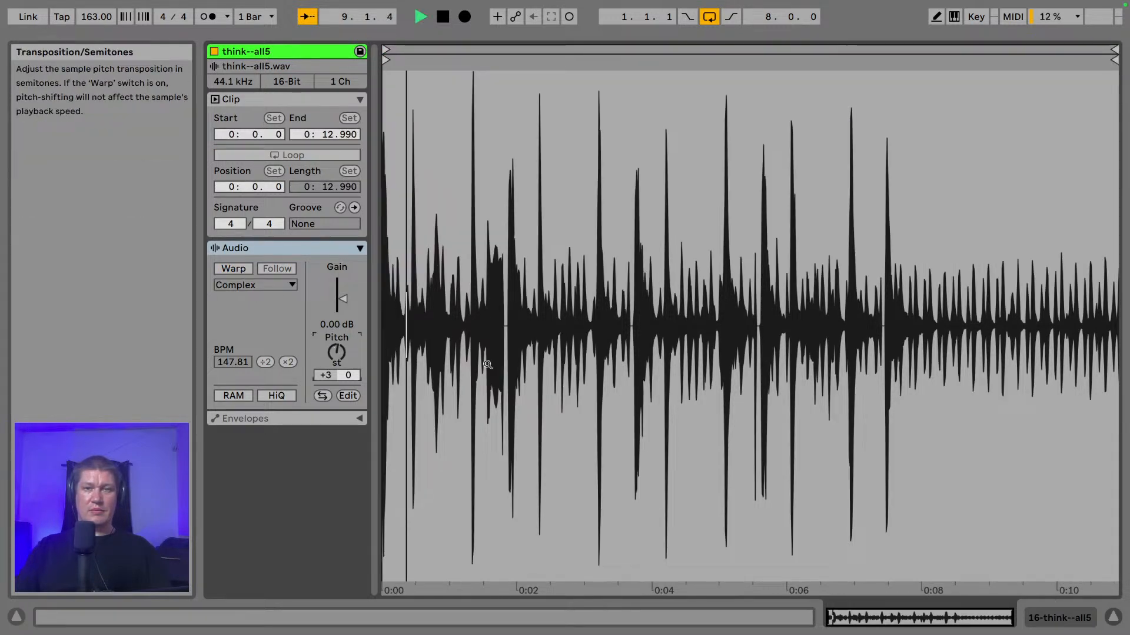
{"action": "left_click", "coordinate": [1112, 616]}
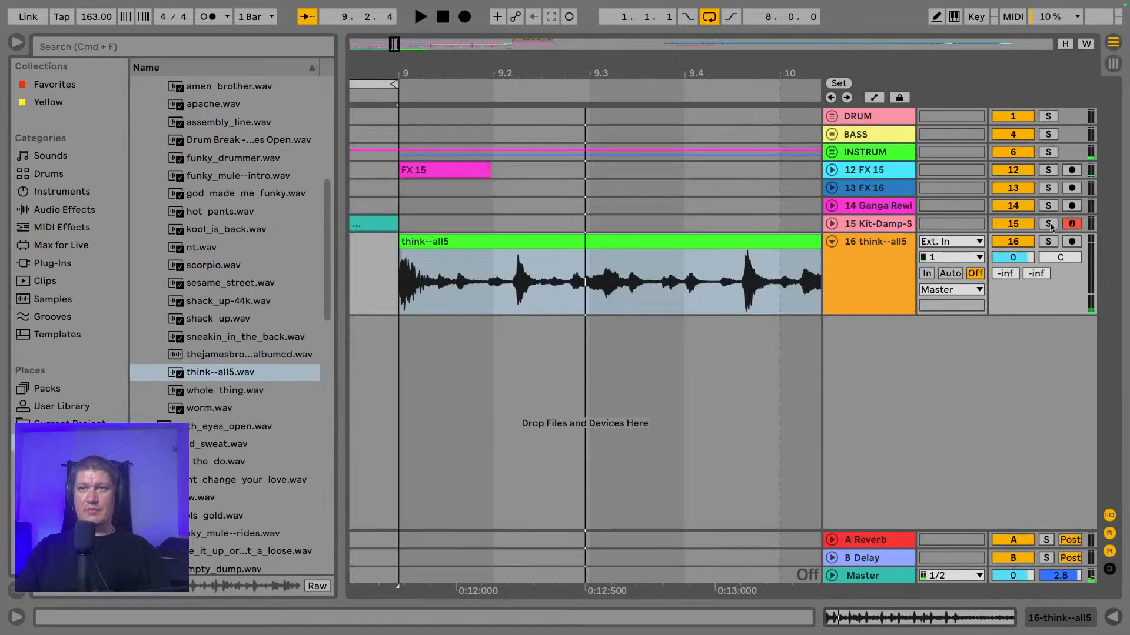
{"action": "left_click", "coordinate": [1051, 245]}
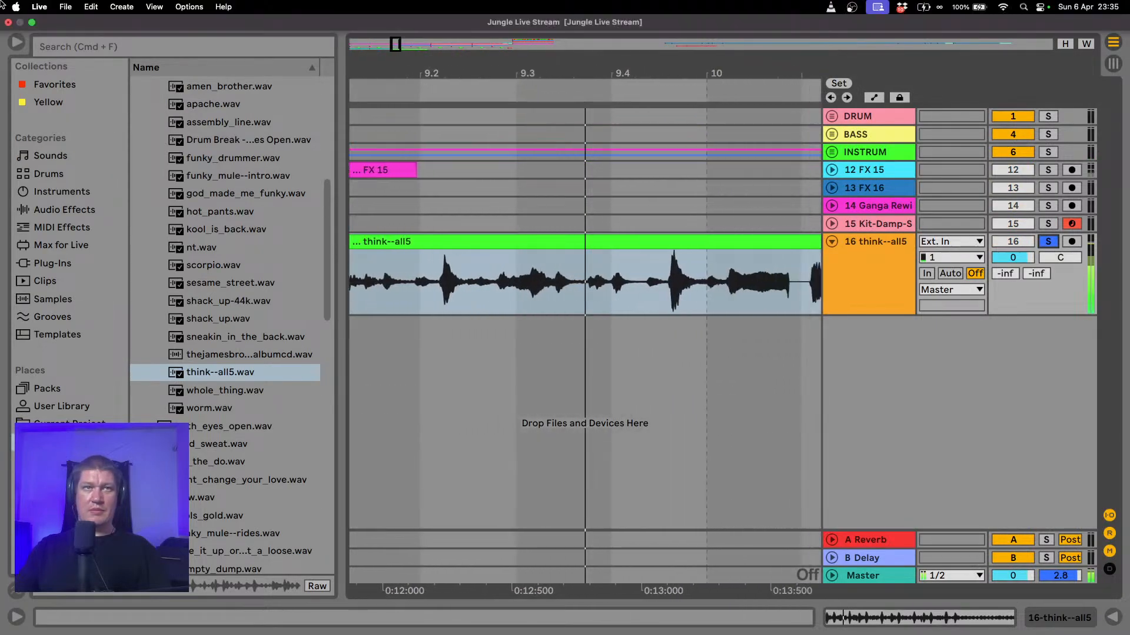
{"action": "left_click", "coordinate": [17, 42]}
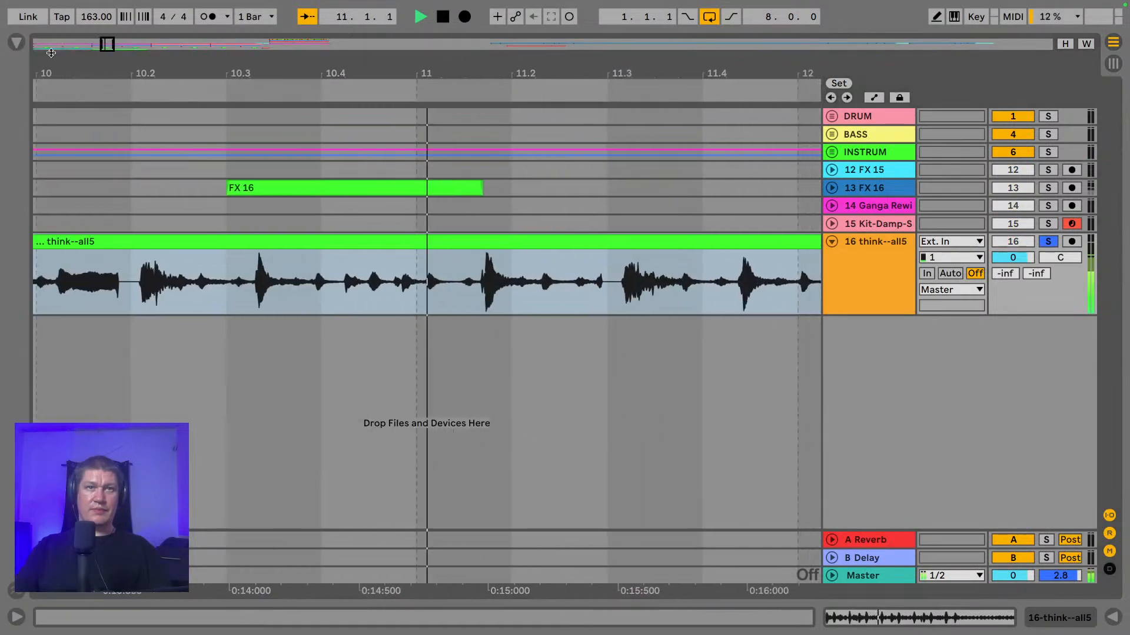
{"action": "key", "text": "space"}
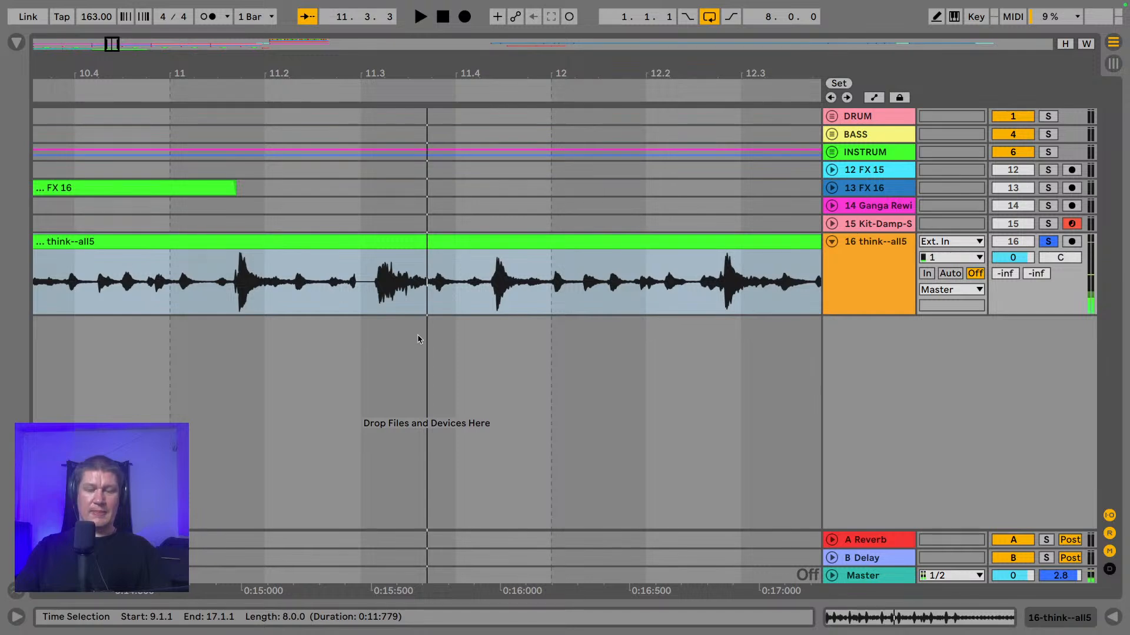
- Split the think--all5 clip in the silent gaps at 11.3.1 and 10.1.4
{"action": "left_click", "coordinate": [373, 299]}
{"action": "key", "text": "ctrl+e"}
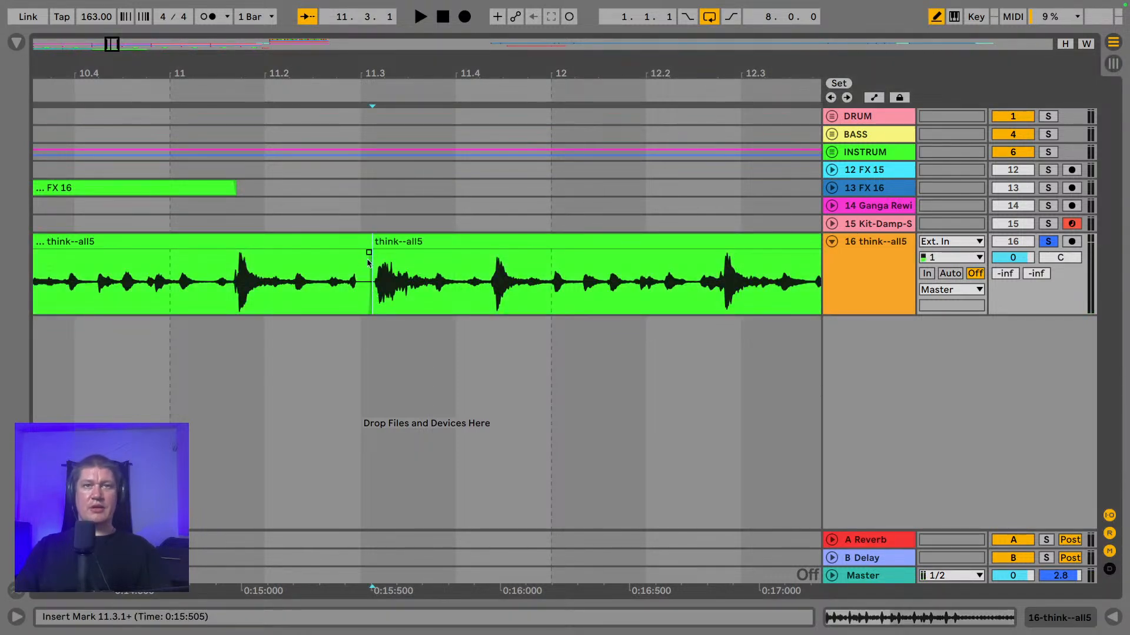
{"action": "left_click_drag", "start_coordinate": [287, 69], "coordinate": [680, 51]}
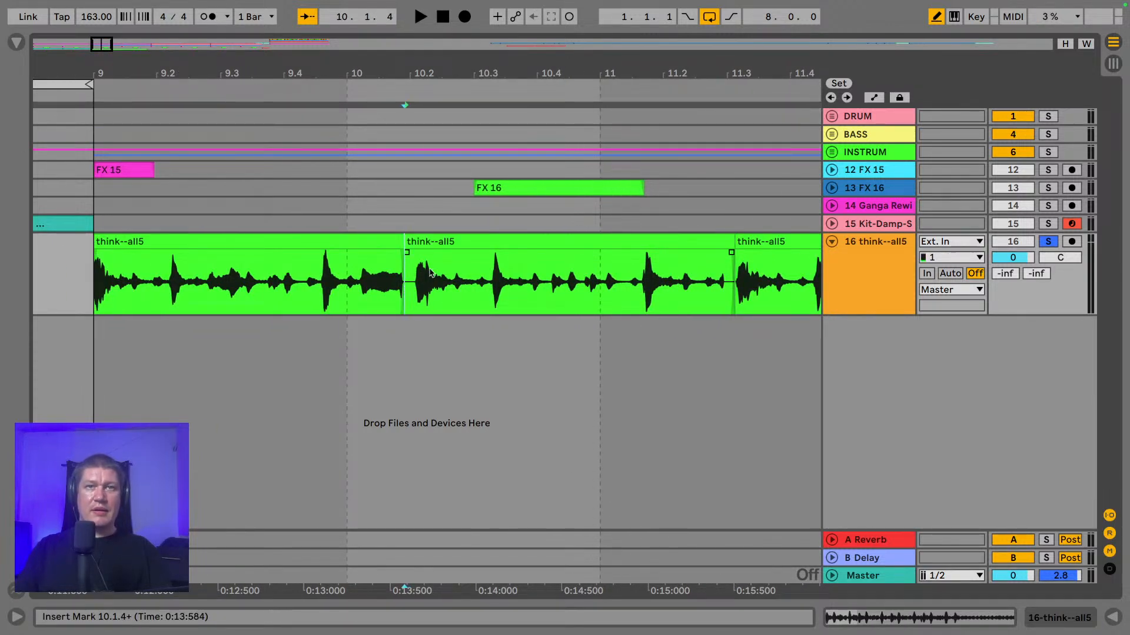
- Trim the end of the first think--all5 slice to the end of its audible sound, removing the silent tail
{"action": "left_click", "coordinate": [398, 242]}
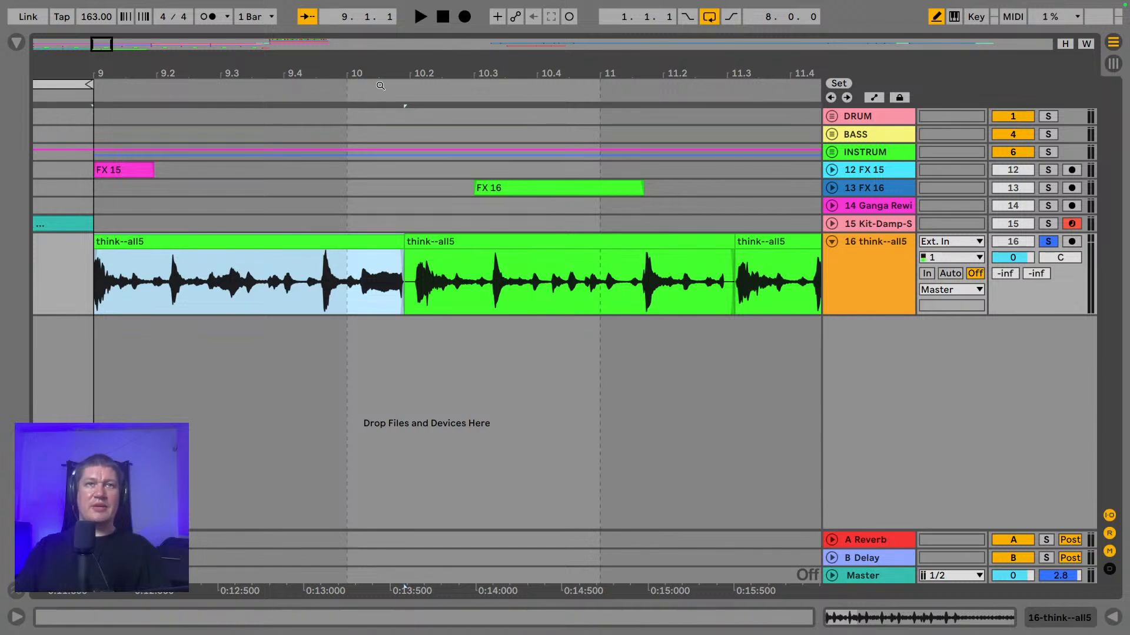
{"action": "left_click_drag", "start_coordinate": [381, 86], "coordinate": [504, 142]}
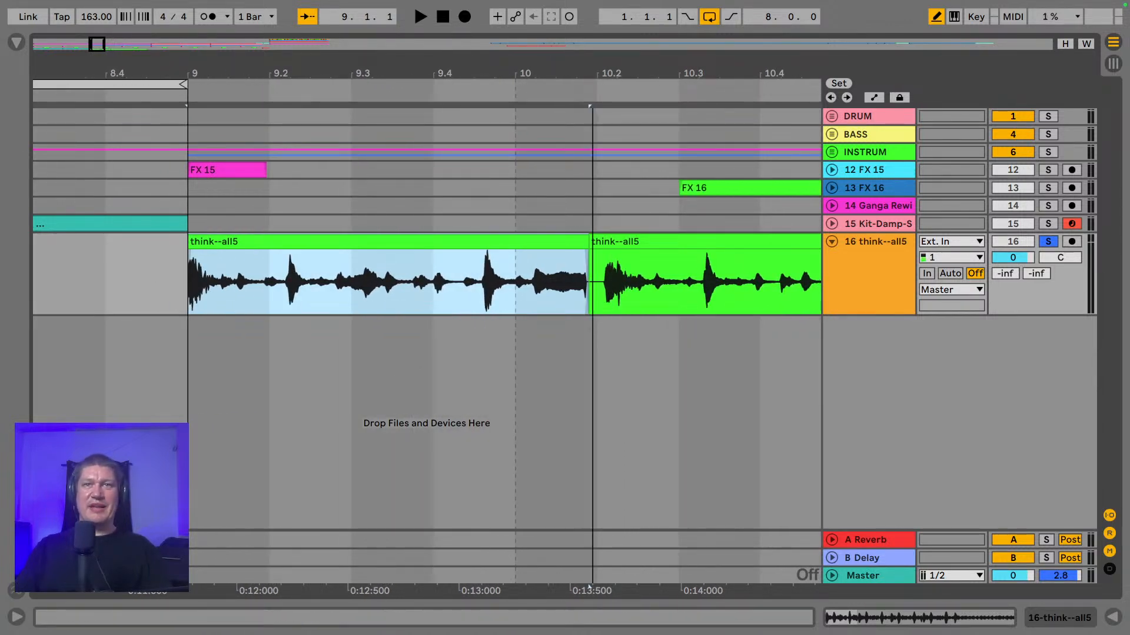
{"action": "left_click_drag", "start_coordinate": [593, 73], "coordinate": [593, 180]}
{"action": "left_click_drag", "start_coordinate": [549, 241], "coordinate": [520, 241]}
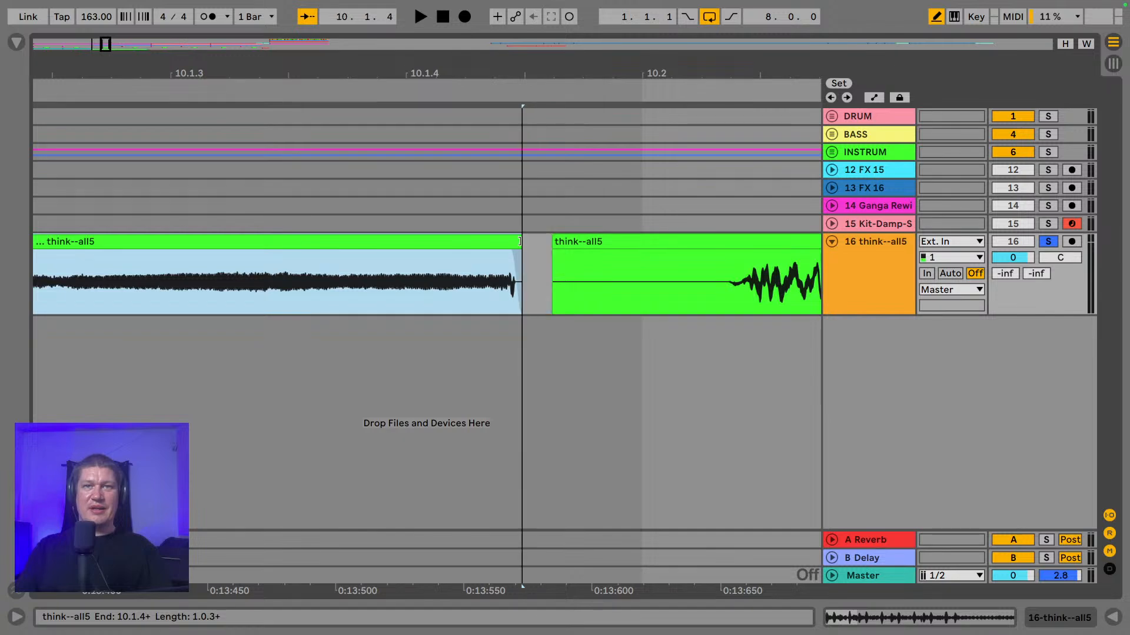
{"action": "left_click_drag", "start_coordinate": [471, 75], "coordinate": [604, 12]}
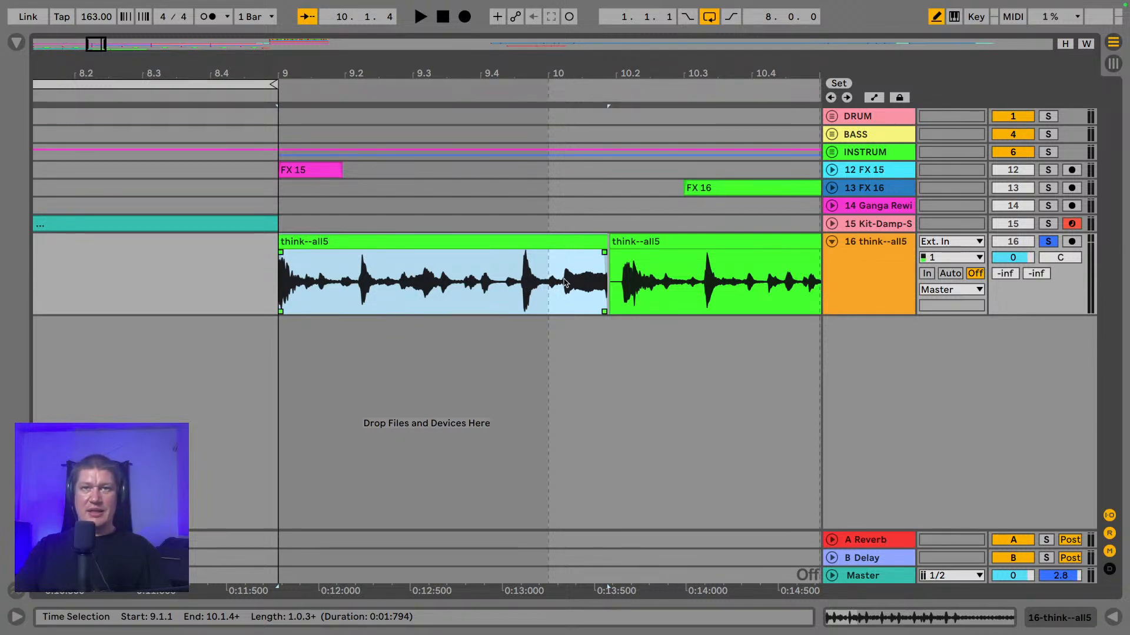
- Turn warping back on for the first think--all5 slice in Complex mode and close its clip view
{"action": "double_click", "coordinate": [455, 256]}
{"action": "left_click", "coordinate": [238, 286]}
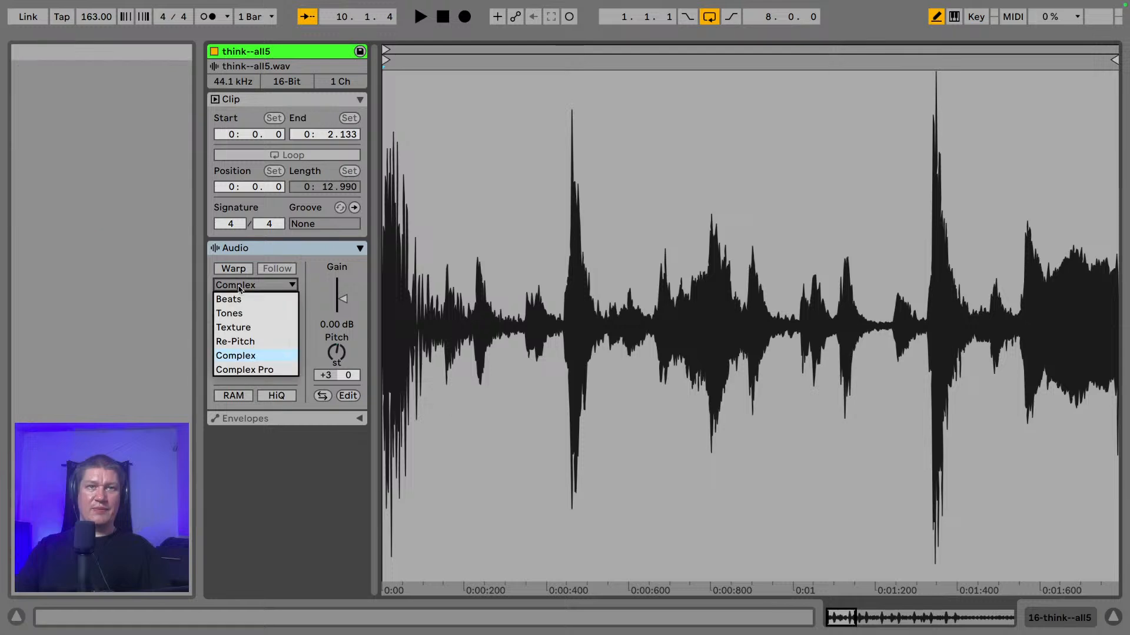
{"action": "left_click", "coordinate": [234, 270]}
{"action": "left_click", "coordinate": [235, 270]}
{"action": "left_click", "coordinate": [242, 284]}
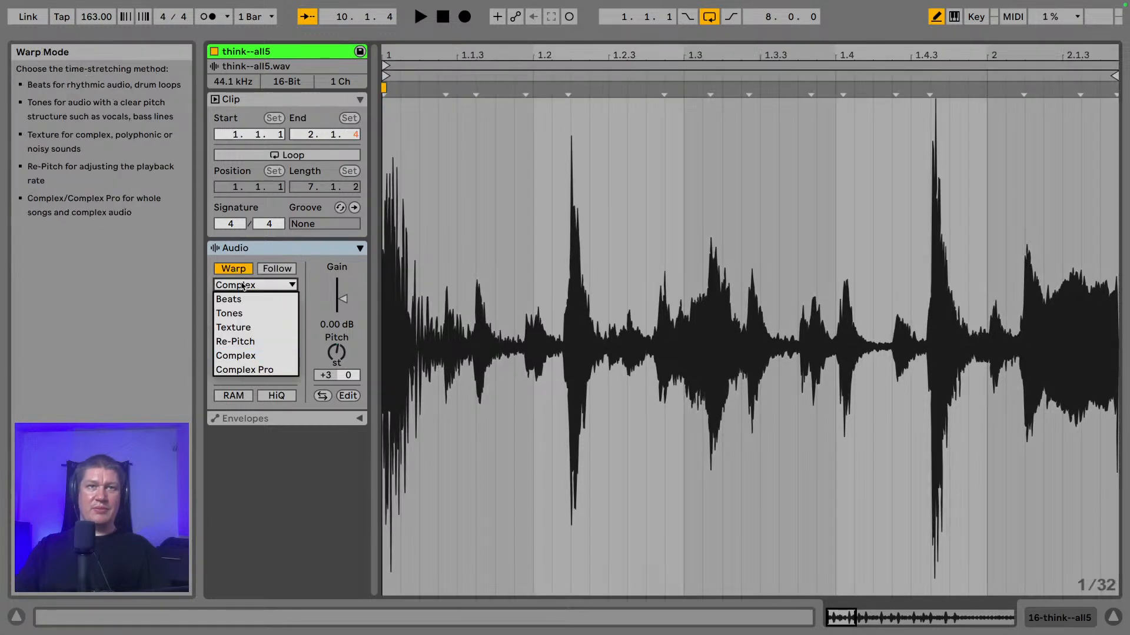
{"action": "left_click", "coordinate": [249, 357]}
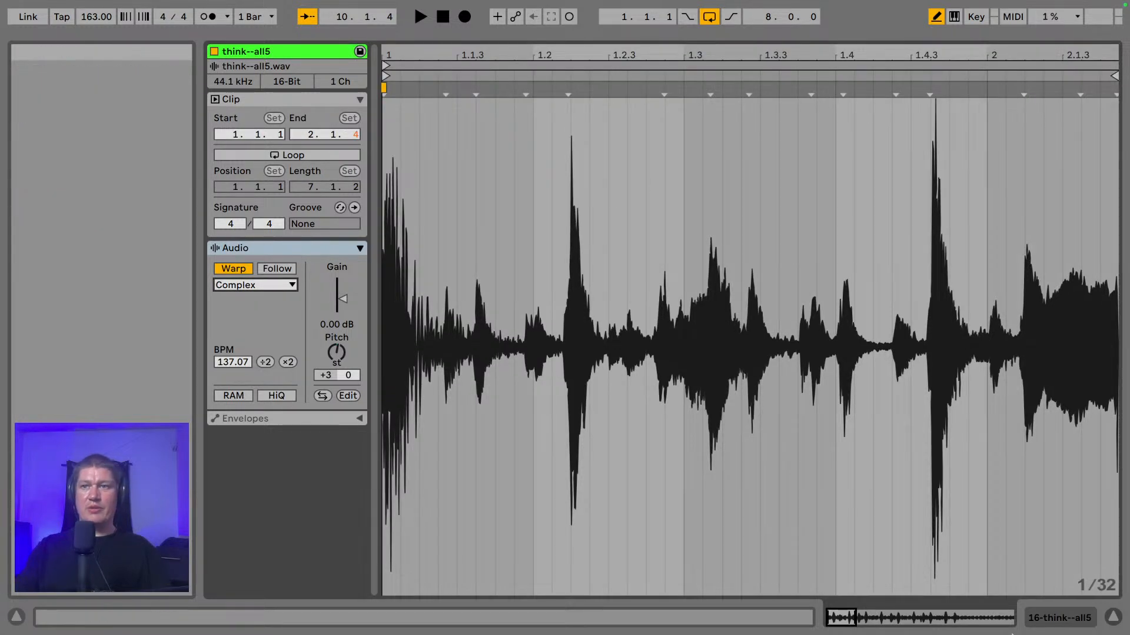
{"action": "left_click", "coordinate": [1111, 617]}
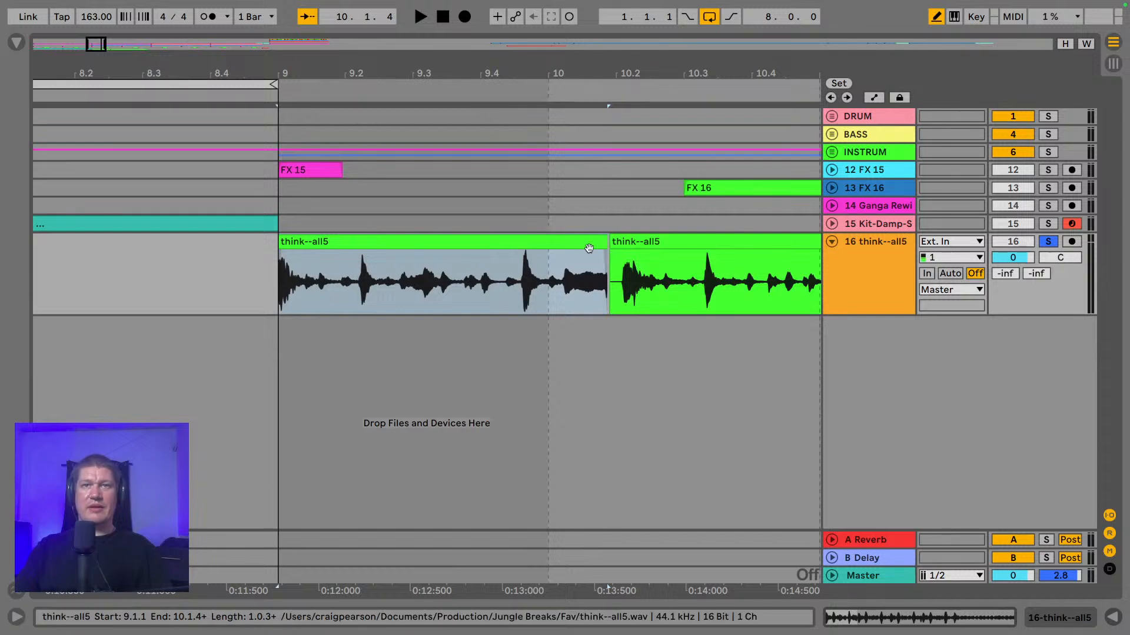
- Set the fixed grid to 1 Bar and time-stretch the first think--all5 slice to end exactly at bar 10
{"action": "right_click", "coordinate": [463, 340]}
{"action": "left_click", "coordinate": [647, 589]}
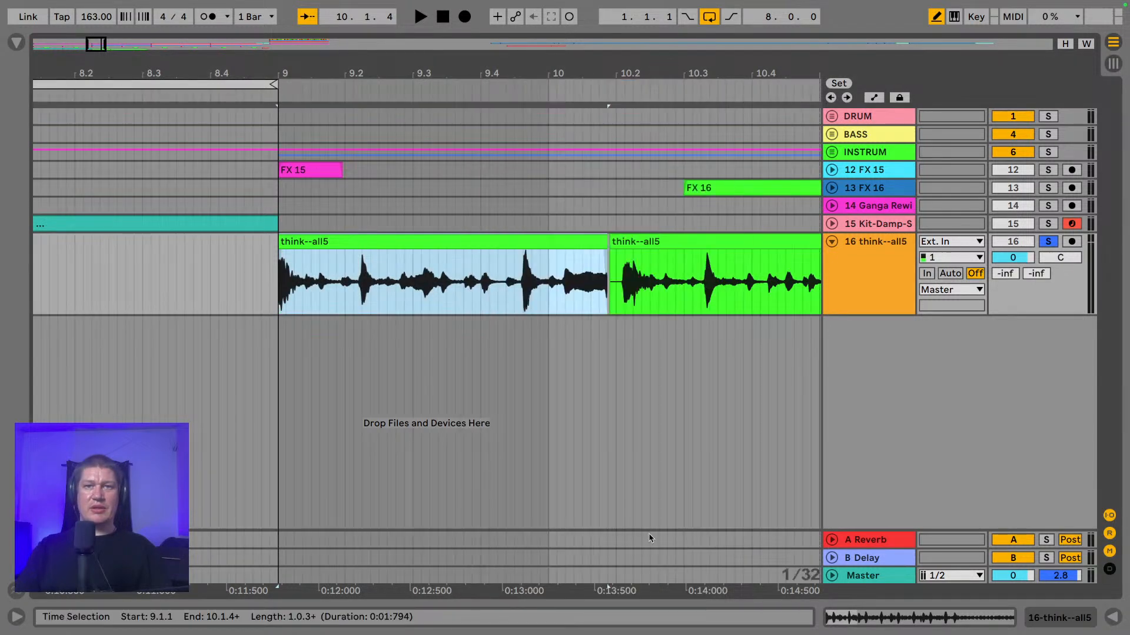
{"action": "right_click", "coordinate": [563, 390]}
{"action": "left_click", "coordinate": [752, 573]}
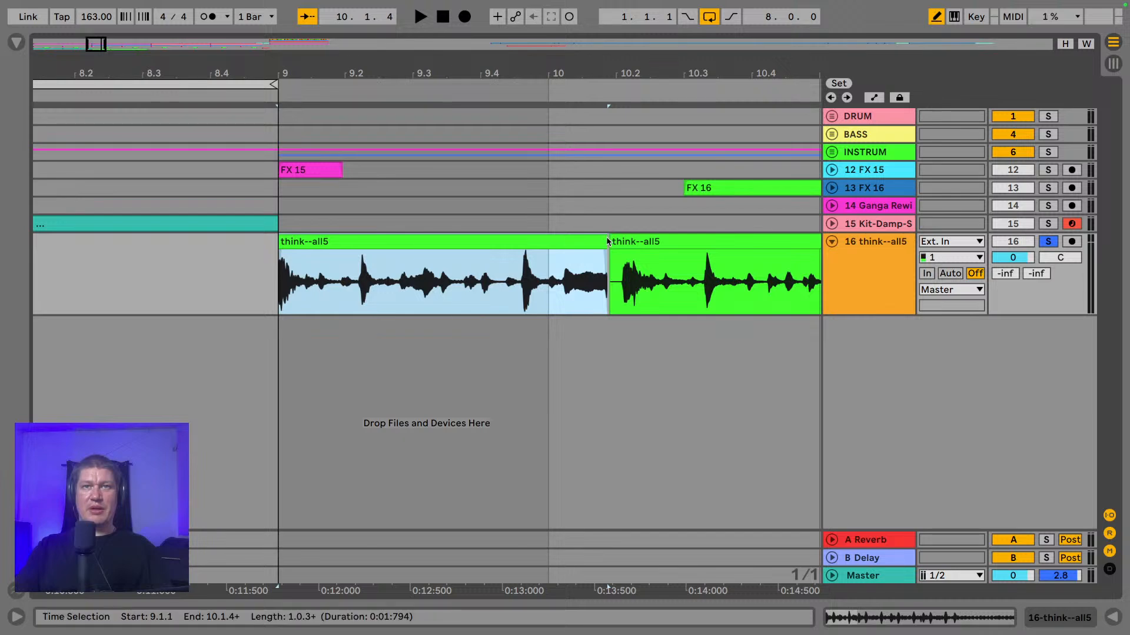
{"action": "left_click_drag", "start_coordinate": [603, 240], "coordinate": [549, 239]}
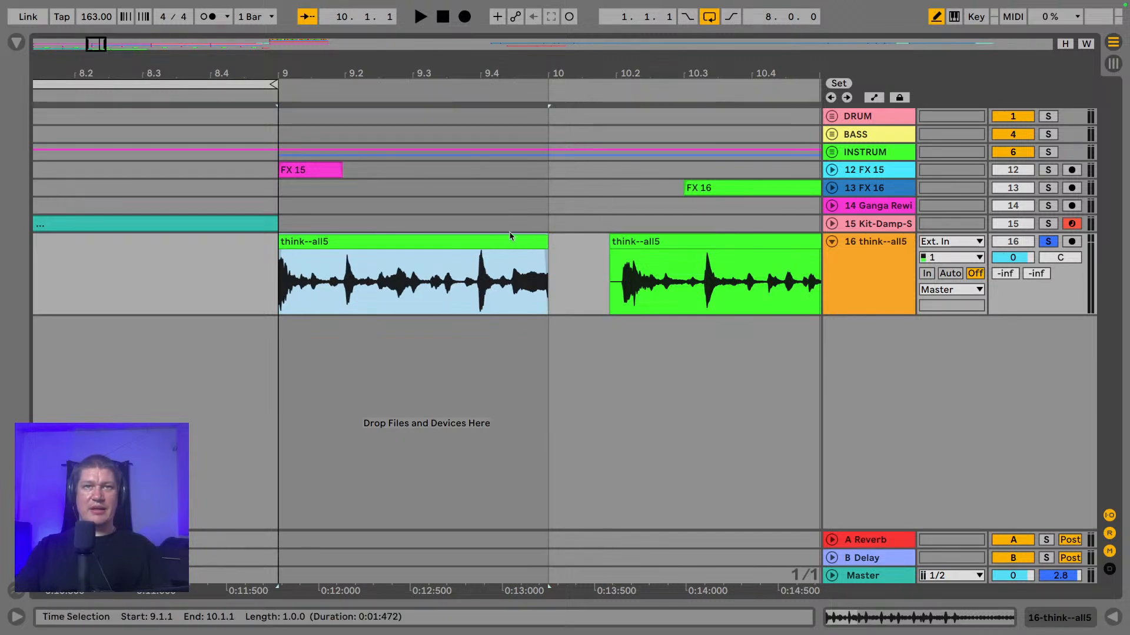
- Loop the first think--all5 clip from bar 9 to bar 10 and audition it
{"action": "key", "text": "super+l"}
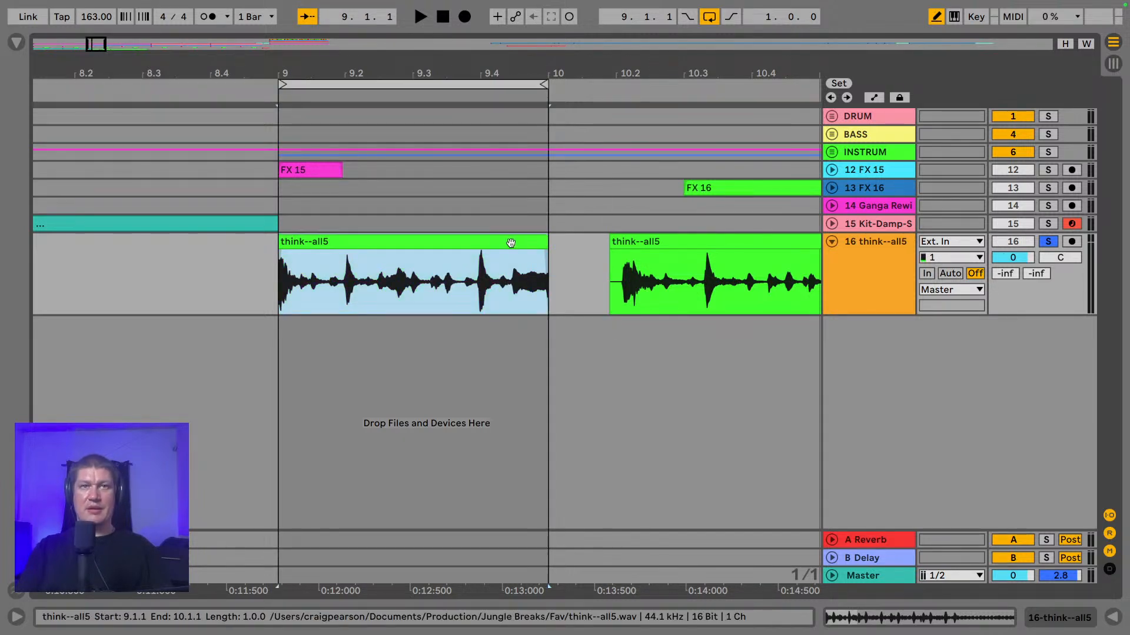
{"action": "key", "text": "space"}
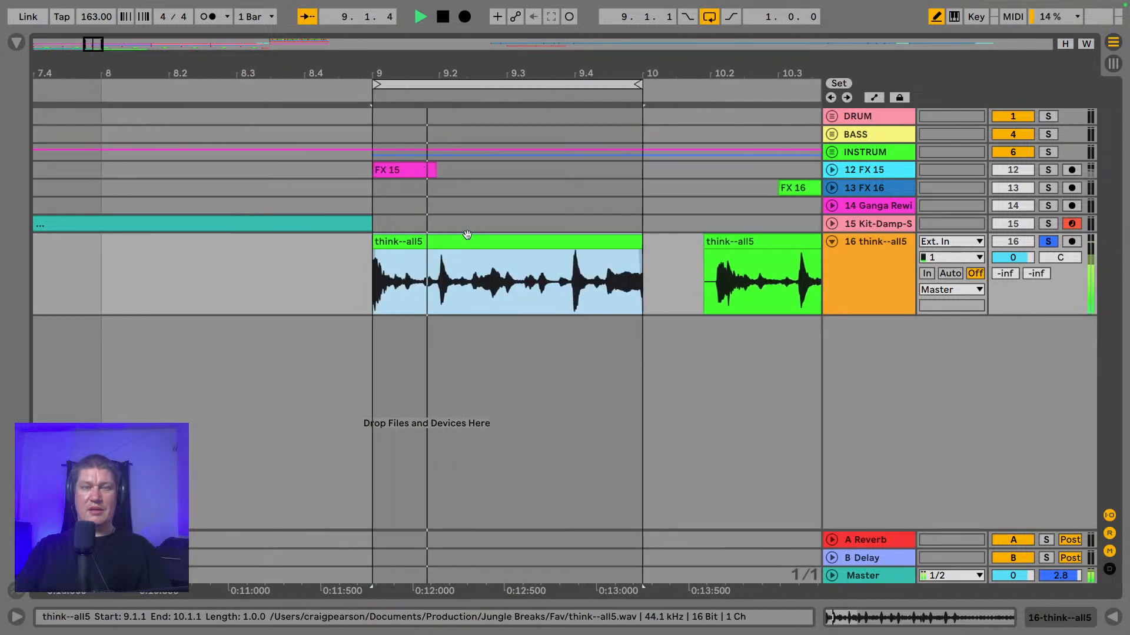
{"action": "key", "text": "space"}
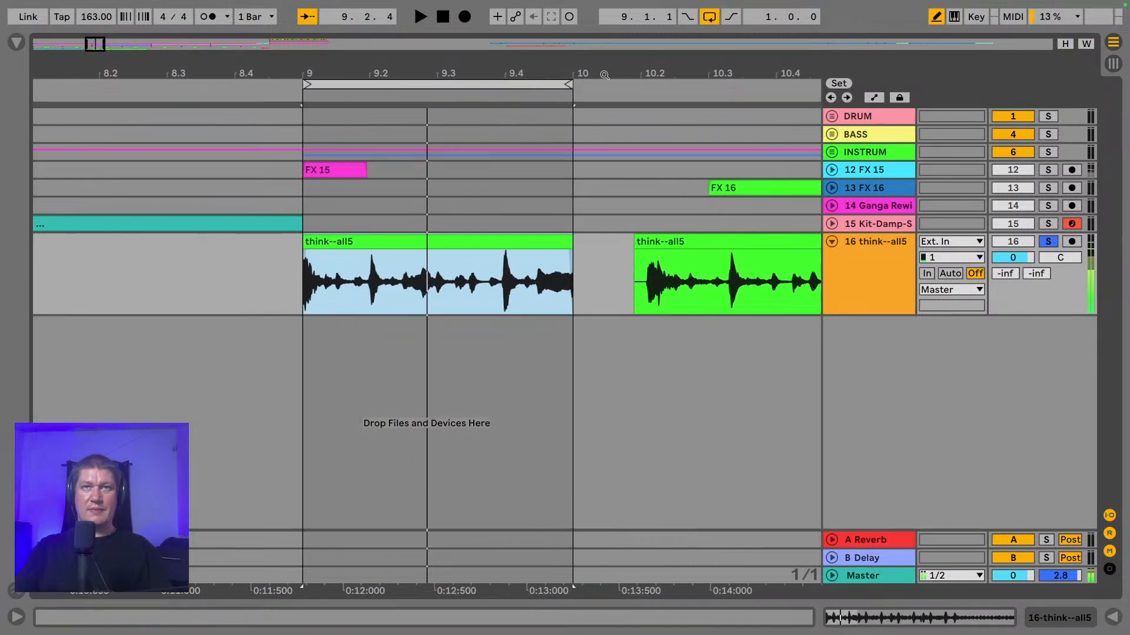
{"action": "left_click_drag", "start_coordinate": [566, 71], "coordinate": [644, 290]}
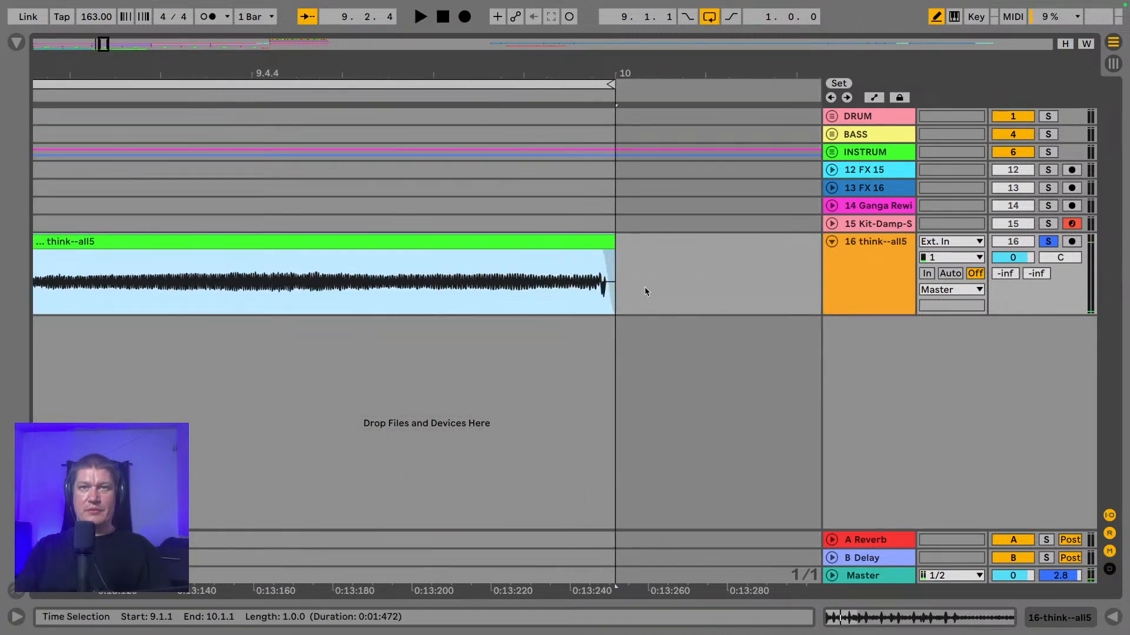
{"action": "left_click_drag", "start_coordinate": [613, 67], "coordinate": [613, 171]}
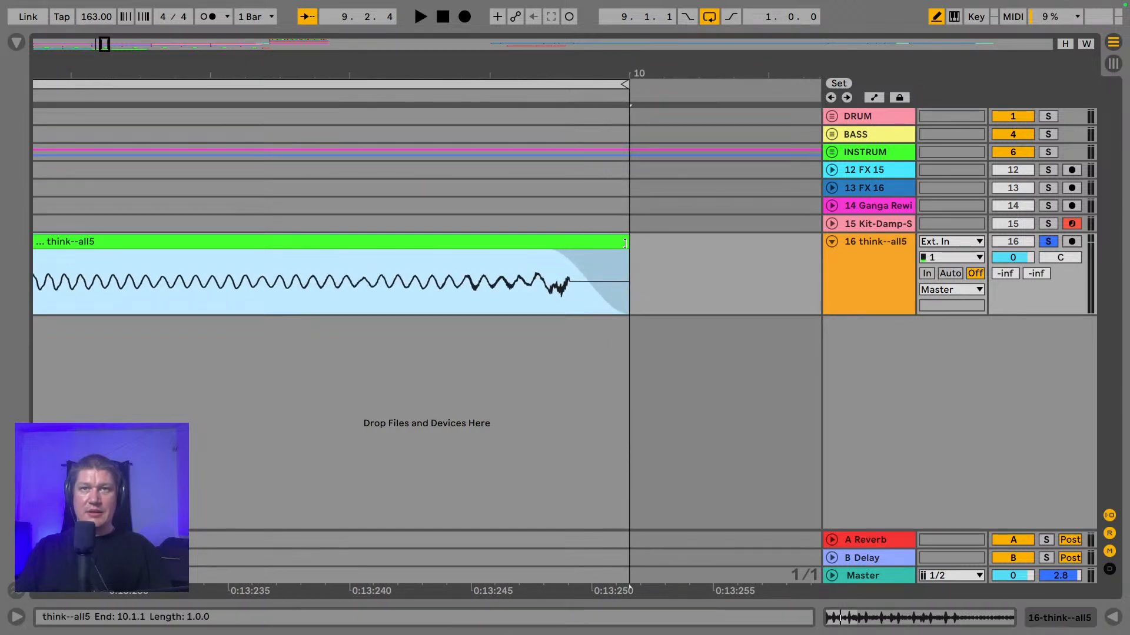
{"action": "left_click_drag", "start_coordinate": [629, 244], "coordinate": [631, 244]}
{"action": "key", "text": "super+z"}
{"action": "key", "text": "super+z"}
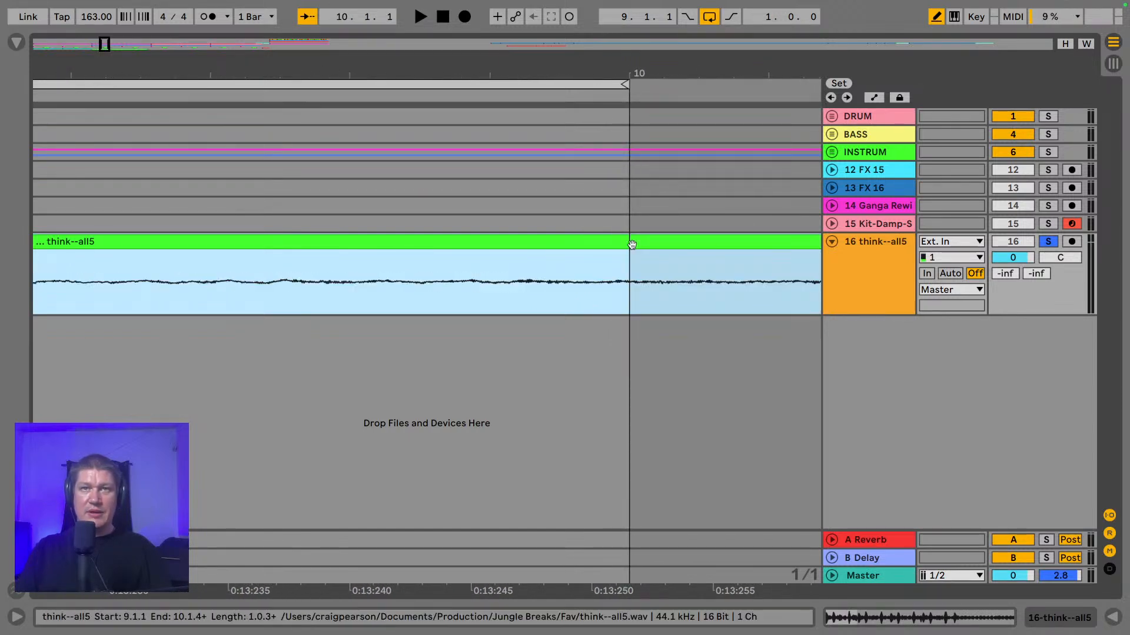
{"action": "mouse_move", "coordinate": [143, 16]}
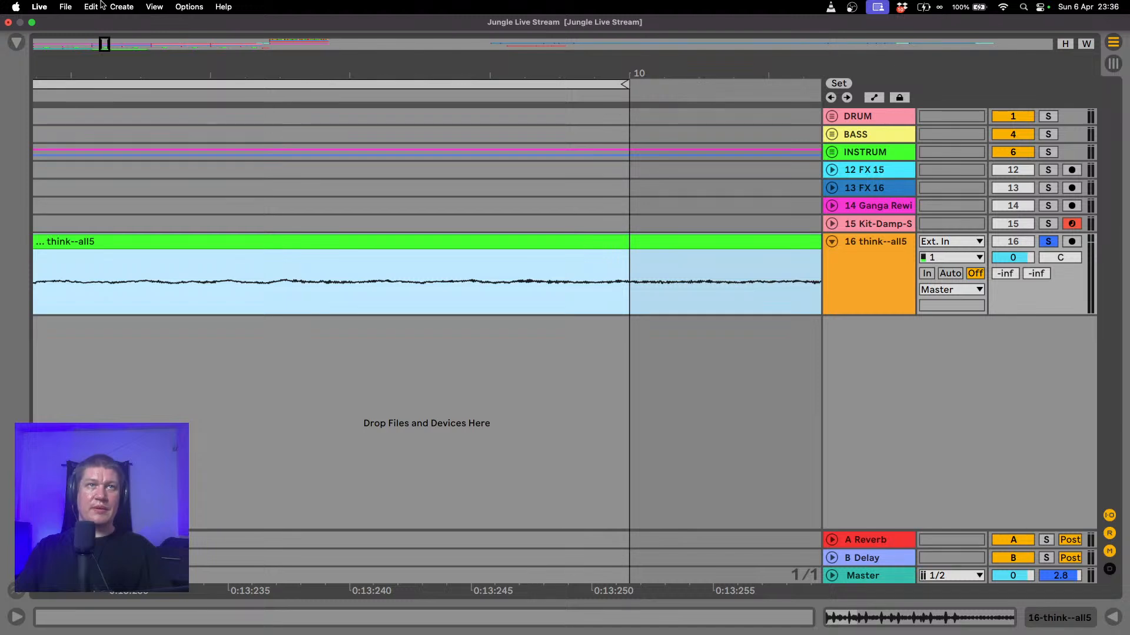
{"action": "left_click", "coordinate": [91, 7]}
{"action": "left_click", "coordinate": [103, 36]}
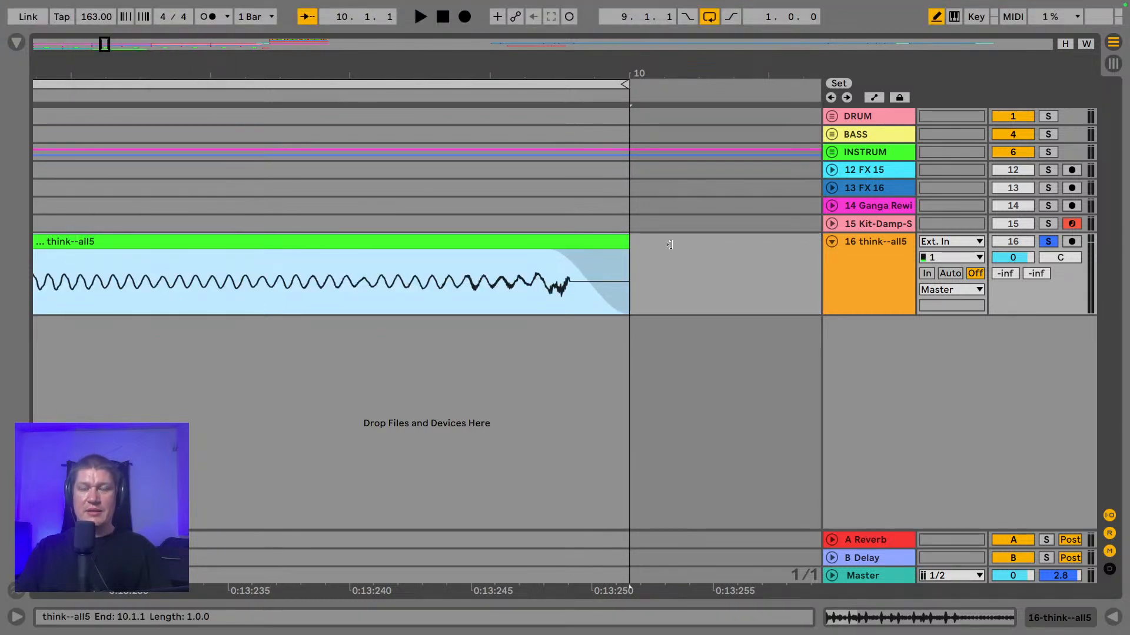
- Stretch the end of the first think--all5 clip to close the silent tail before bar 10, and play it back
{"action": "left_click_drag", "start_coordinate": [670, 244], "coordinate": [620, 250]}
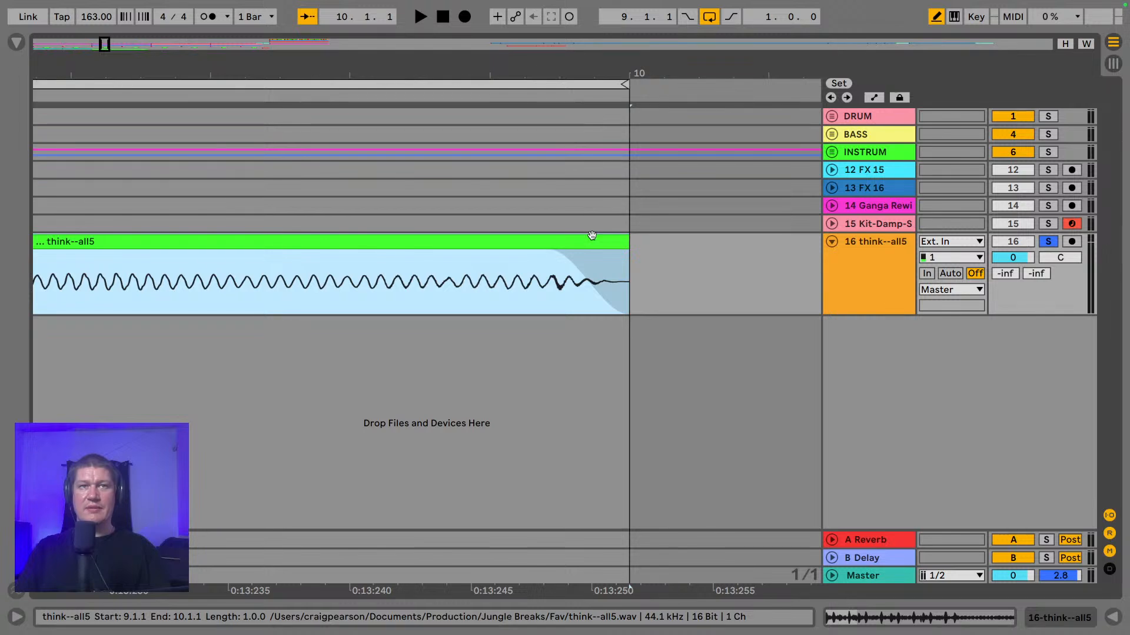
{"action": "key", "text": "space"}
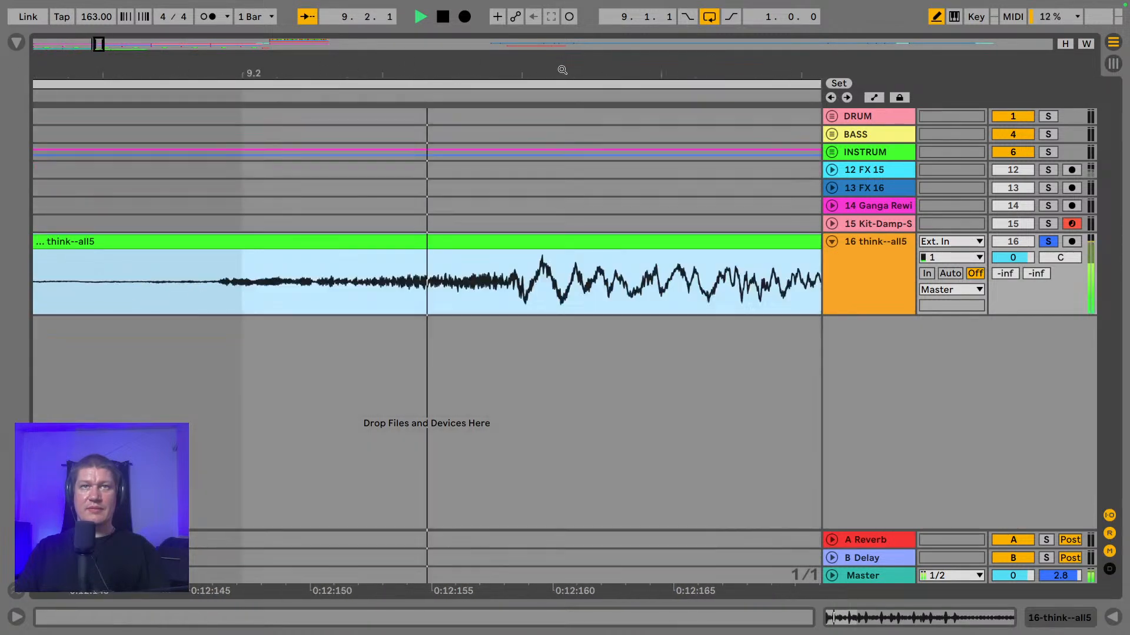
{"action": "left_click_drag", "start_coordinate": [562, 70], "coordinate": [218, 16]}
{"action": "key", "text": "space"}
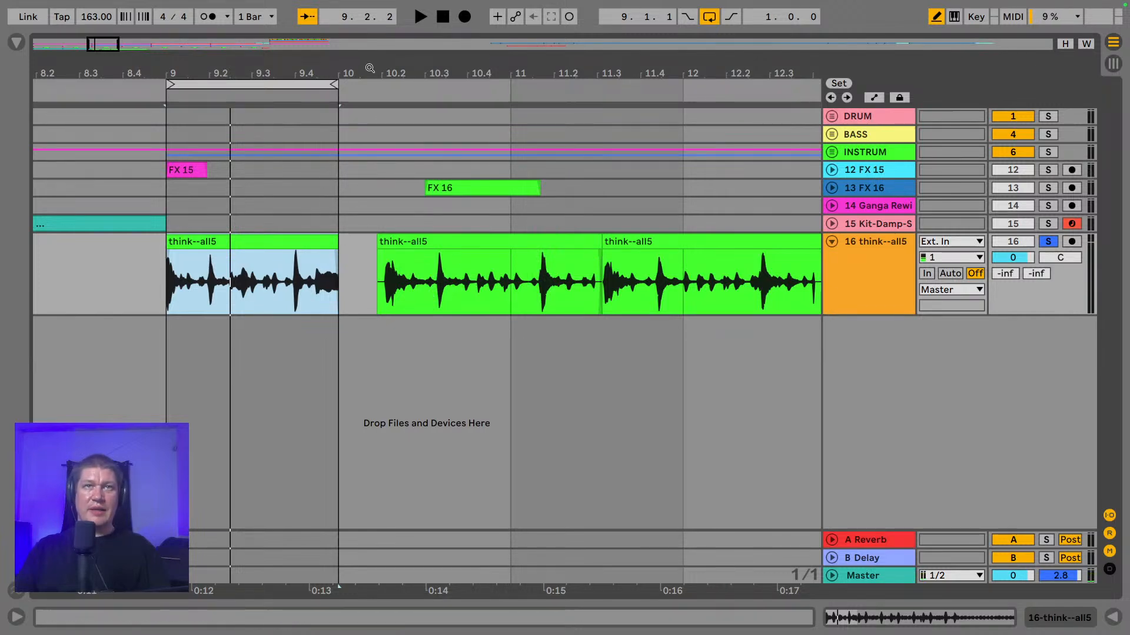
- Trim the silence at the start of the second think--all5 clip and move the clip to begin at bar 10
{"action": "left_click_drag", "start_coordinate": [370, 68], "coordinate": [447, 160]}
{"action": "left_click", "coordinate": [418, 241]}
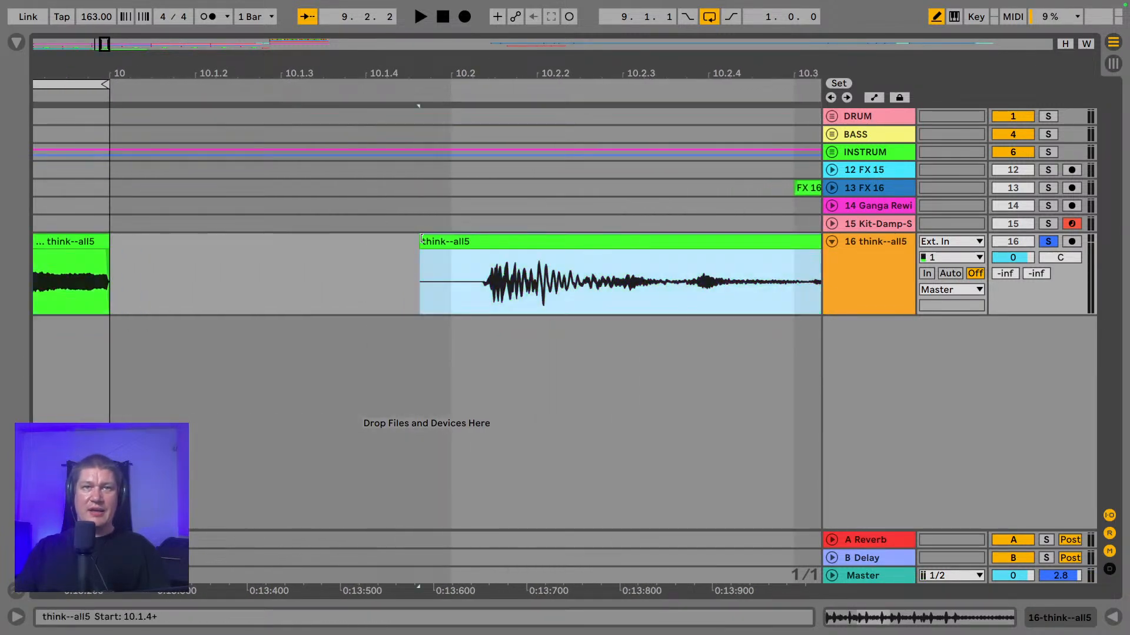
{"action": "left_click_drag", "start_coordinate": [420, 257], "coordinate": [277, 234]}
- Turn on warping for the second think--all5 clip in Complex mode
{"action": "double_click", "coordinate": [277, 246]}
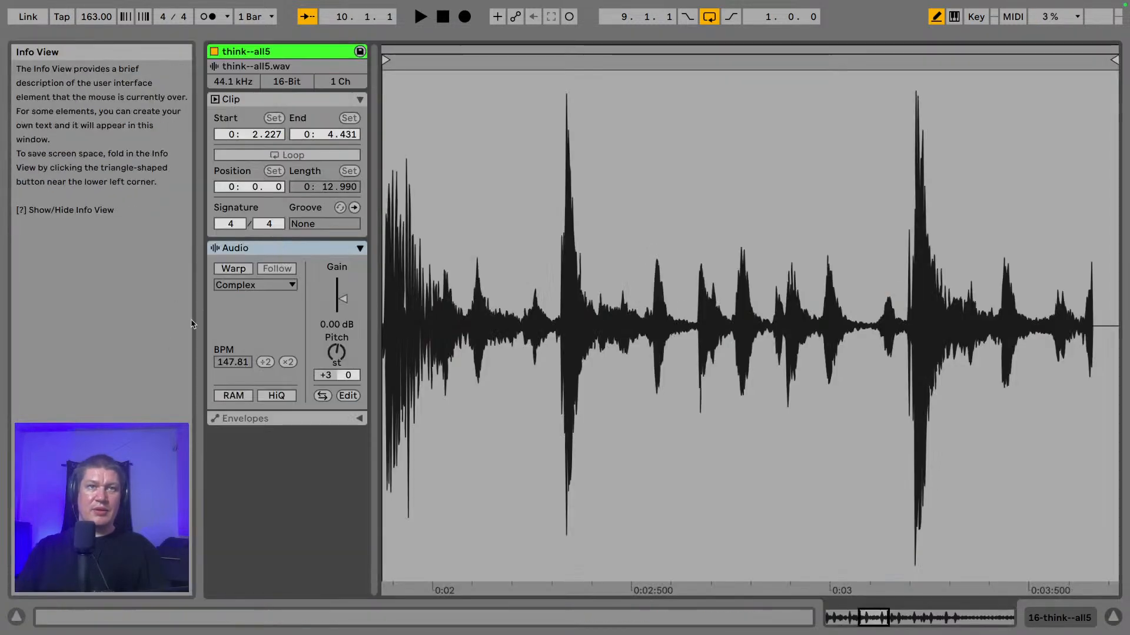
{"action": "left_click", "coordinate": [234, 268]}
{"action": "left_click", "coordinate": [247, 285]}
{"action": "left_click", "coordinate": [248, 286]}
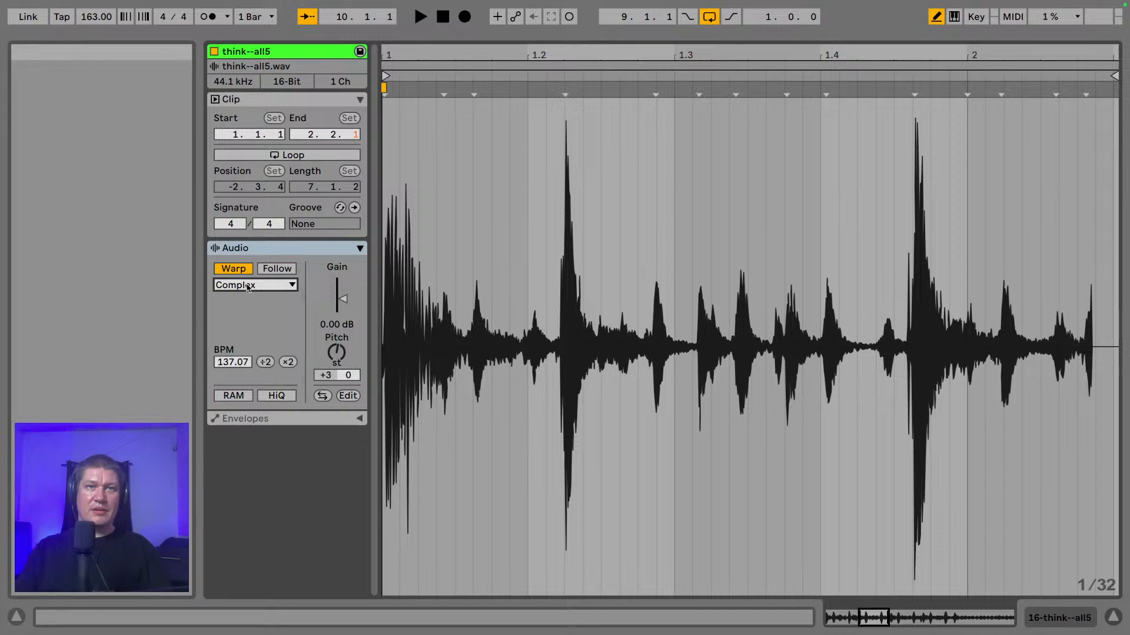
{"action": "left_click", "coordinate": [249, 286]}
{"action": "left_click", "coordinate": [259, 287]}
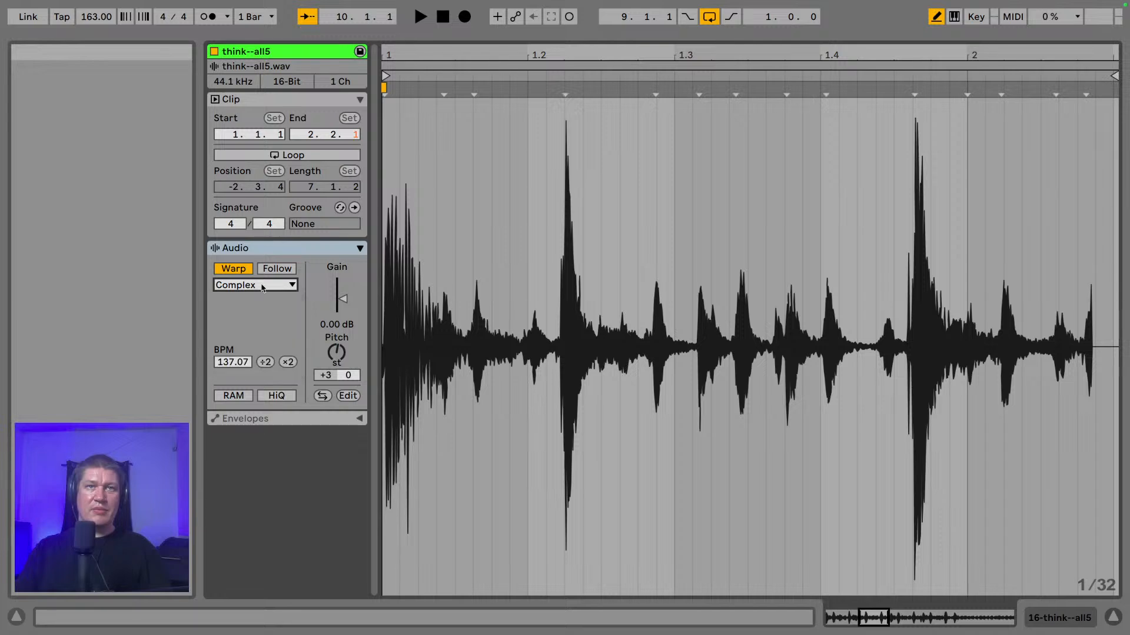
- Trim the silent tail of the second think--all5 clip and stretch its end to bar 11
{"action": "left_click", "coordinate": [1058, 618]}
{"action": "left_click_drag", "start_coordinate": [581, 64], "coordinate": [525, 15]}
{"action": "left_click_drag", "start_coordinate": [691, 67], "coordinate": [706, 127]}
{"action": "left_click_drag", "start_coordinate": [706, 77], "coordinate": [612, 77]}
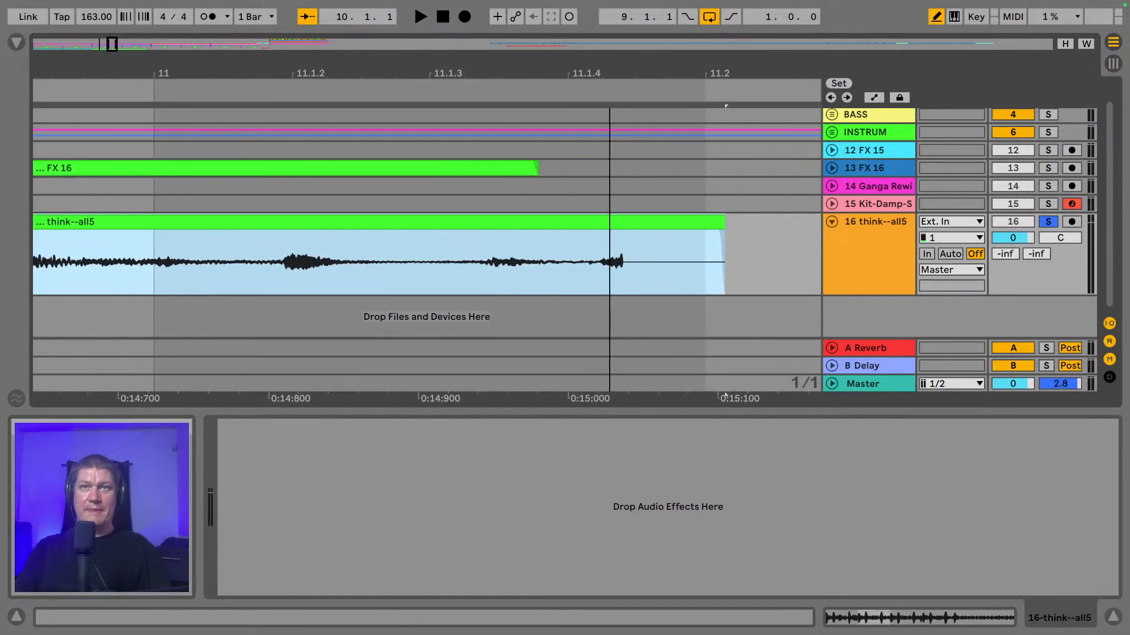
{"action": "left_click_drag", "start_coordinate": [715, 221], "coordinate": [627, 230]}
{"action": "scroll", "coordinate": [783, 184], "scroll_direction": "down", "scroll_amount": 10}
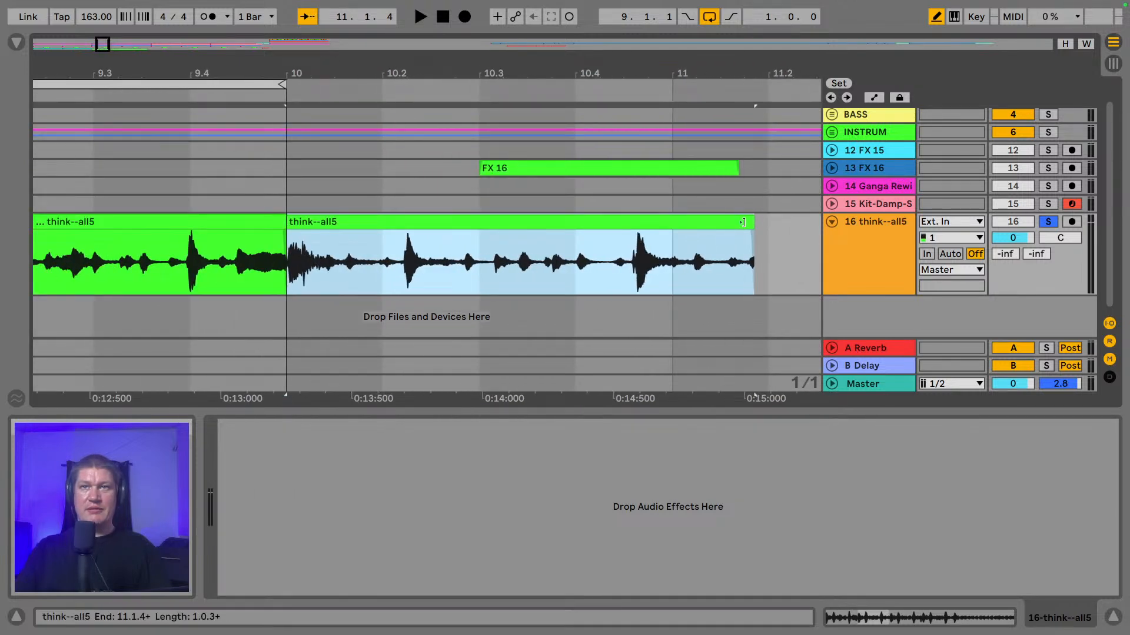
{"action": "left_click_drag", "start_coordinate": [743, 222], "coordinate": [689, 224]}
- Move the third think--all5 clip to start at bar 11 and audition it
{"action": "left_click_drag", "start_coordinate": [520, 73], "coordinate": [275, 69]}
{"action": "left_click_drag", "start_coordinate": [395, 73], "coordinate": [395, 115]}
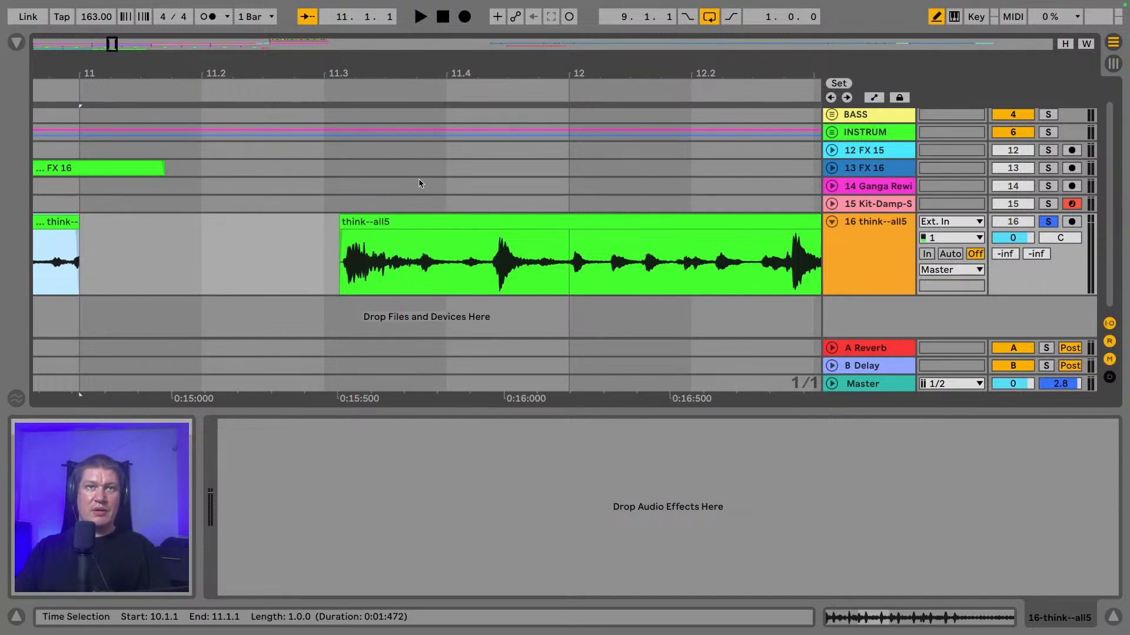
{"action": "left_click_drag", "start_coordinate": [409, 218], "coordinate": [256, 223]}
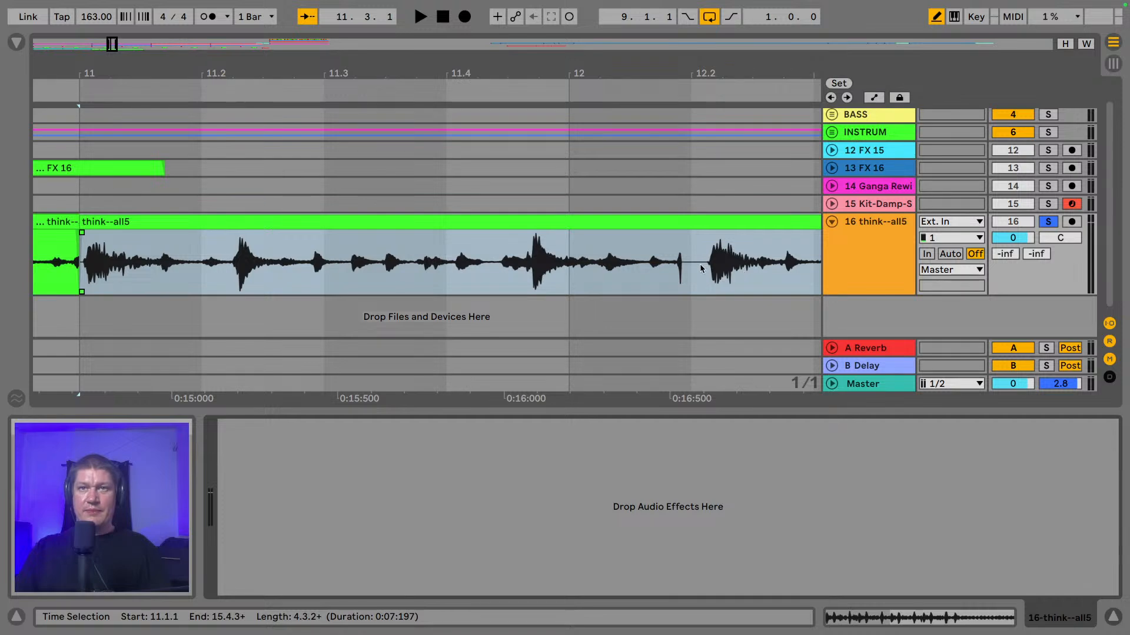
{"action": "key", "text": "space"}
- Turn off the grid and split the third think--all5 clip where the silent gap begins just before 13.3
{"action": "left_click_drag", "start_coordinate": [449, 62], "coordinate": [208, 86]}
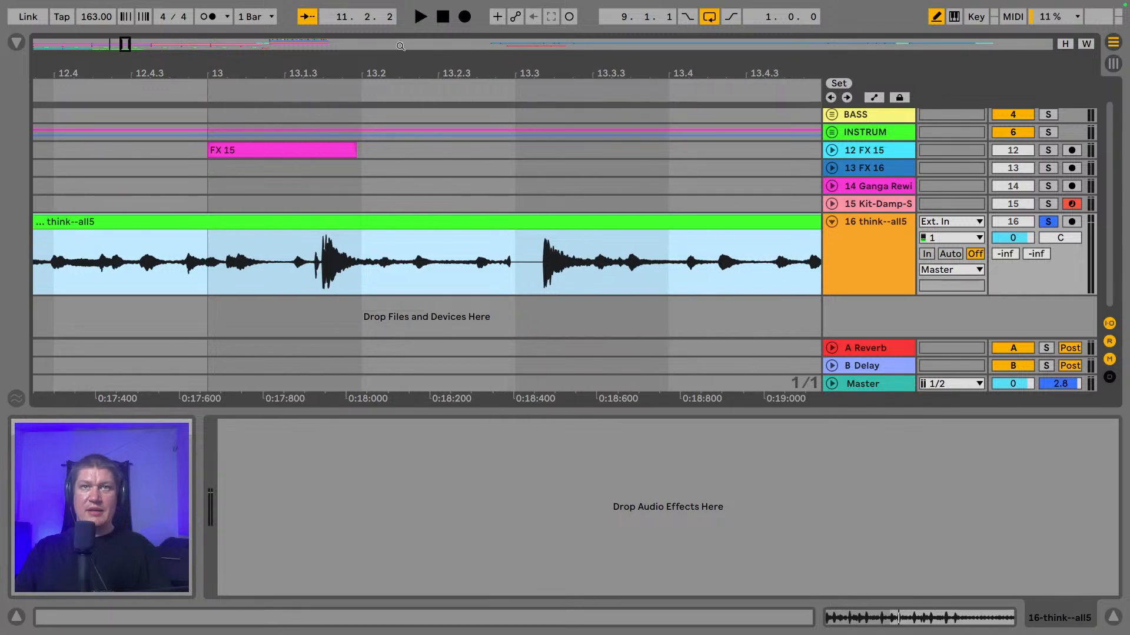
{"action": "left_click_drag", "start_coordinate": [531, 62], "coordinate": [517, 93]}
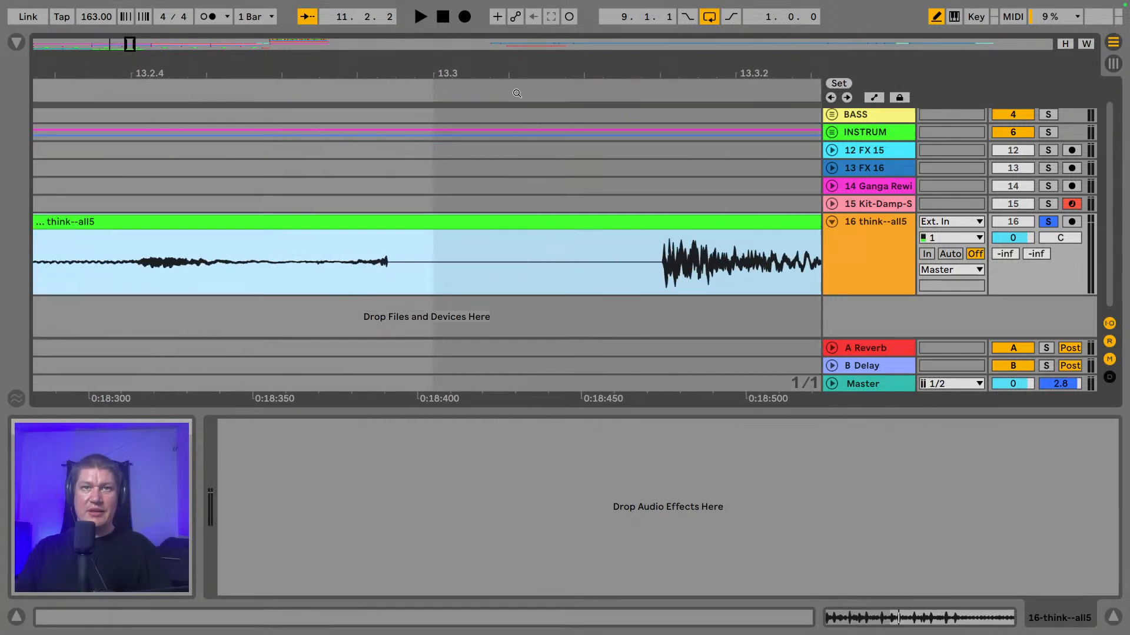
{"action": "right_click", "coordinate": [441, 264]}
{"action": "left_click", "coordinate": [465, 603]}
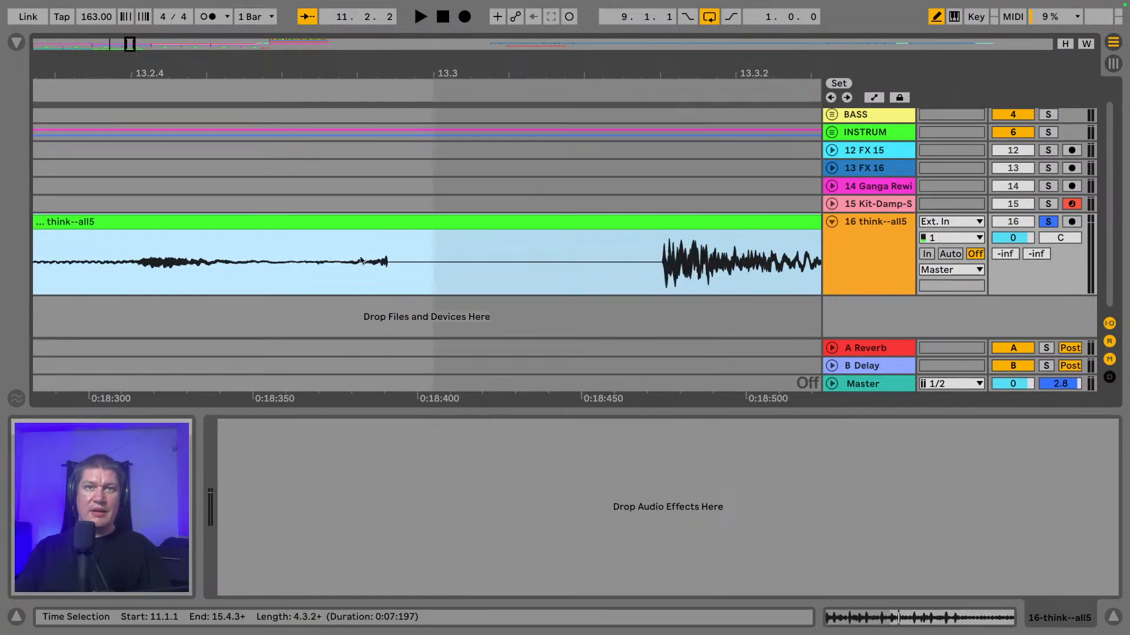
{"action": "left_click", "coordinate": [389, 277]}
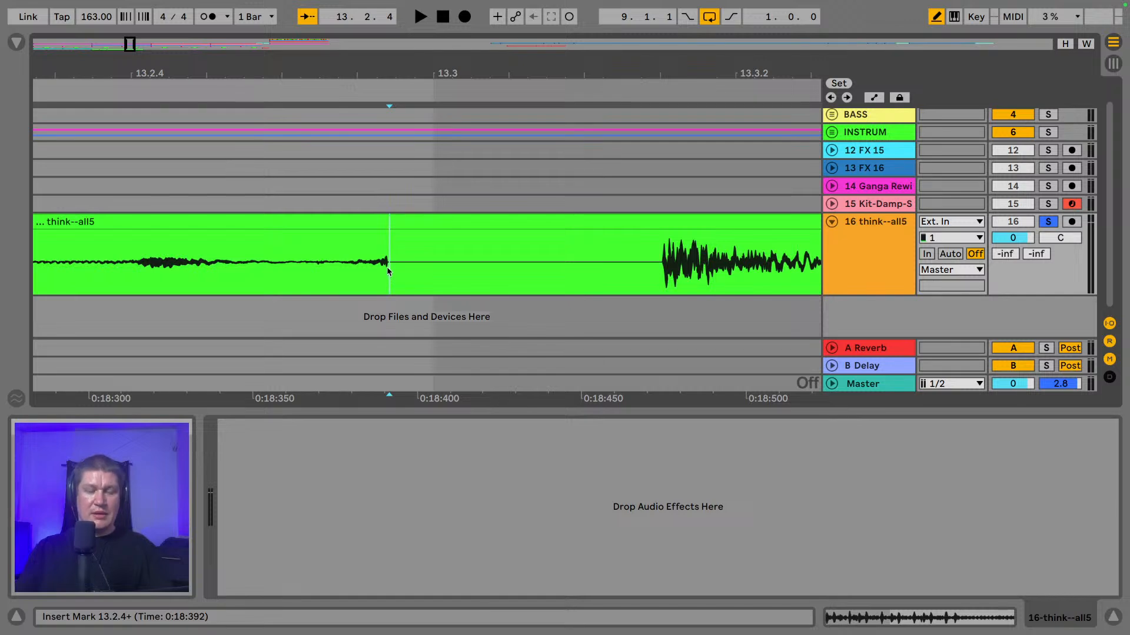
{"action": "key", "text": "ctrl+e"}
{"action": "left_click_drag", "start_coordinate": [362, 69], "coordinate": [674, 22]}
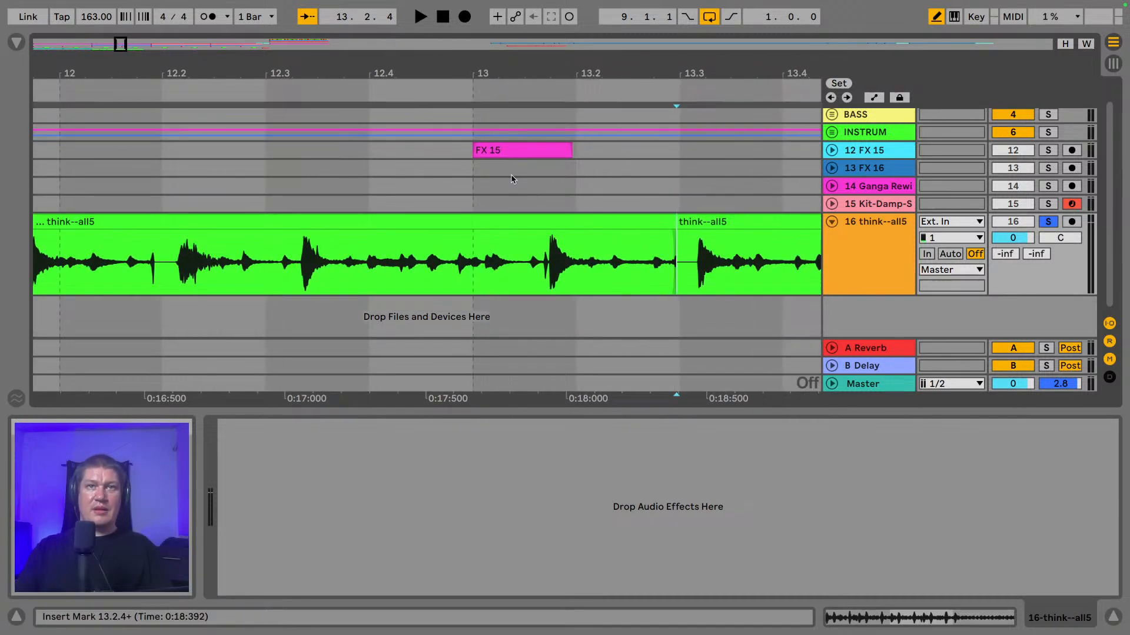
- Turn on warping for the think--all5 clip that starts at bar 11 and shrink its clip view
{"action": "left_click", "coordinate": [454, 222]}
{"action": "left_click", "coordinate": [854, 612]}
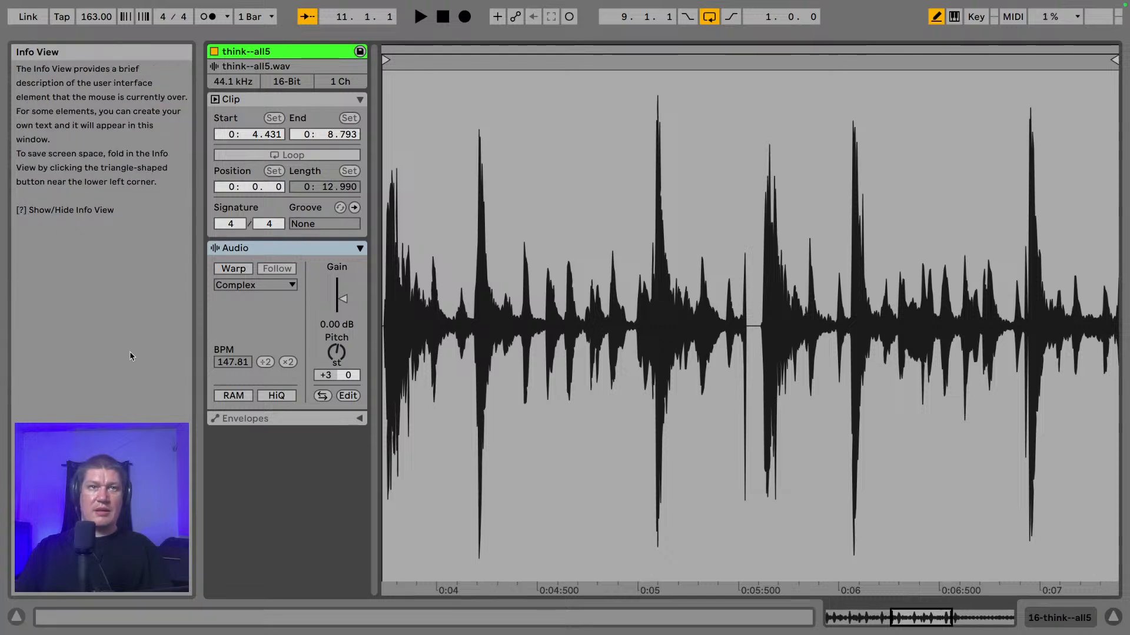
{"action": "left_click", "coordinate": [244, 270]}
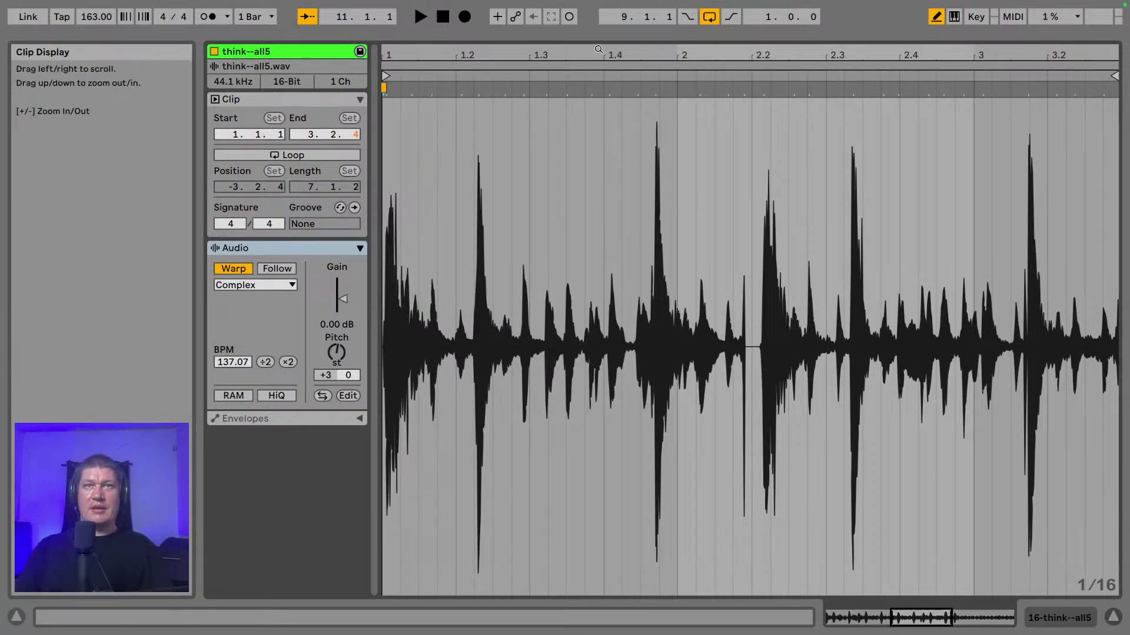
{"action": "left_click_drag", "start_coordinate": [618, 39], "coordinate": [627, 438]}
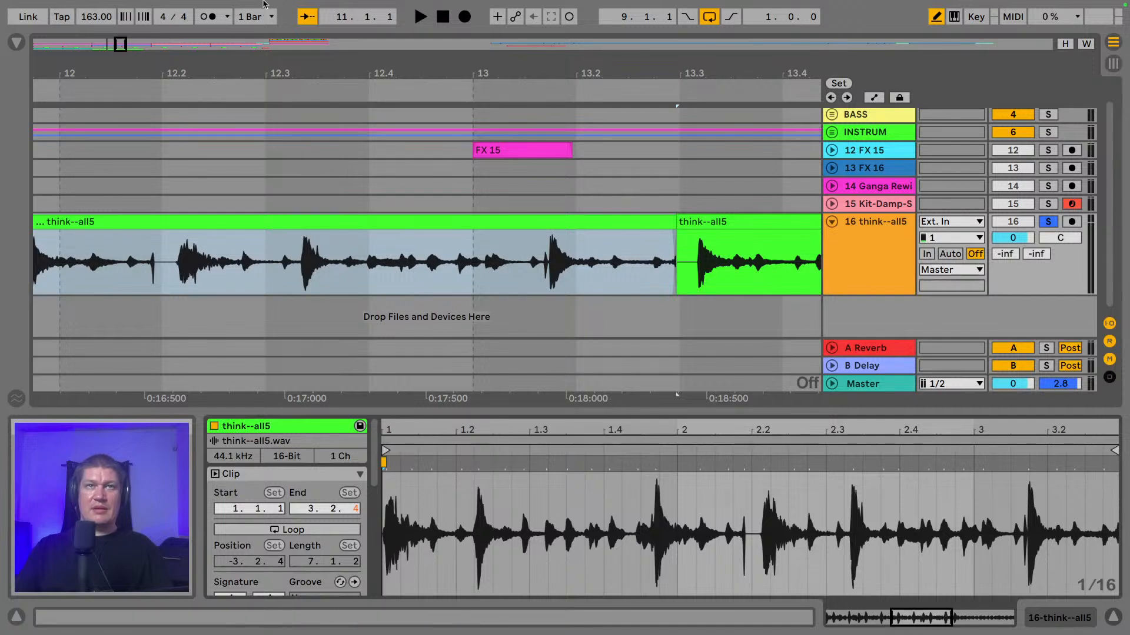
- Set the arrangement grid to 1 bar and stretch the end of the third think--all5 clip to bar 13
{"action": "left_click_drag", "start_coordinate": [267, 68], "coordinate": [544, 22]}
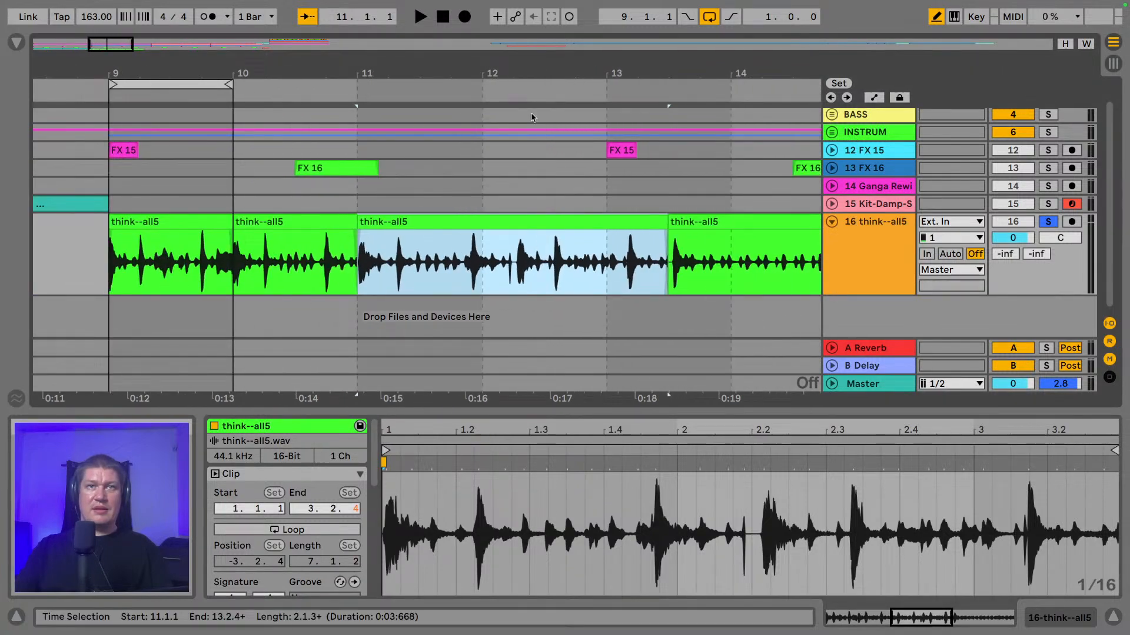
{"action": "right_click", "coordinate": [504, 325]}
{"action": "left_click", "coordinate": [686, 575]}
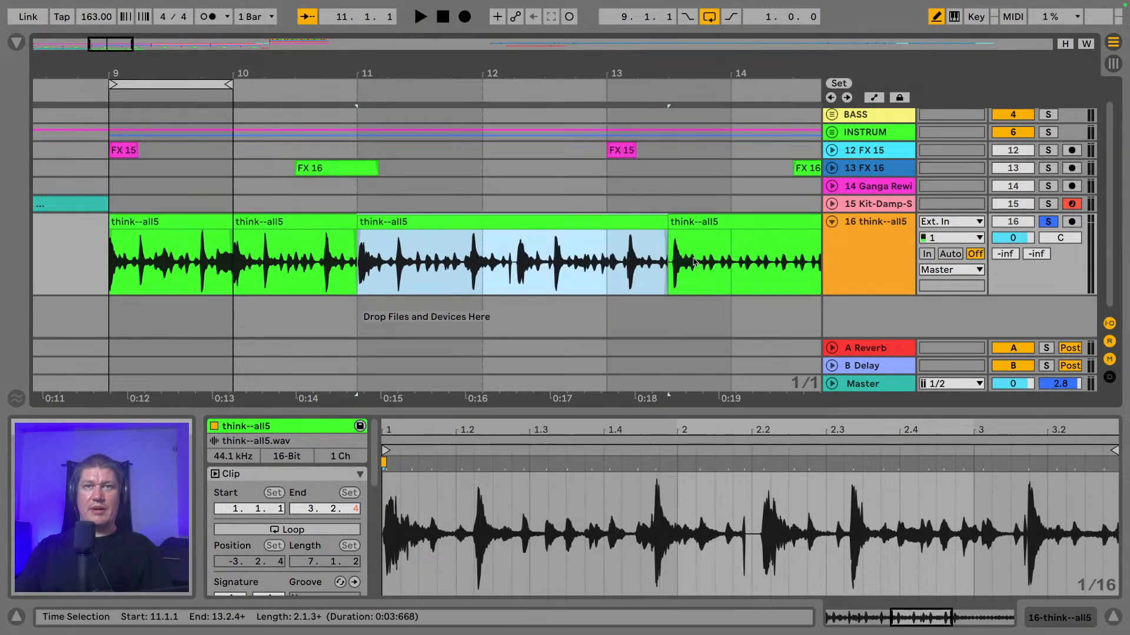
{"action": "left_click_drag", "start_coordinate": [663, 226], "coordinate": [606, 224]}
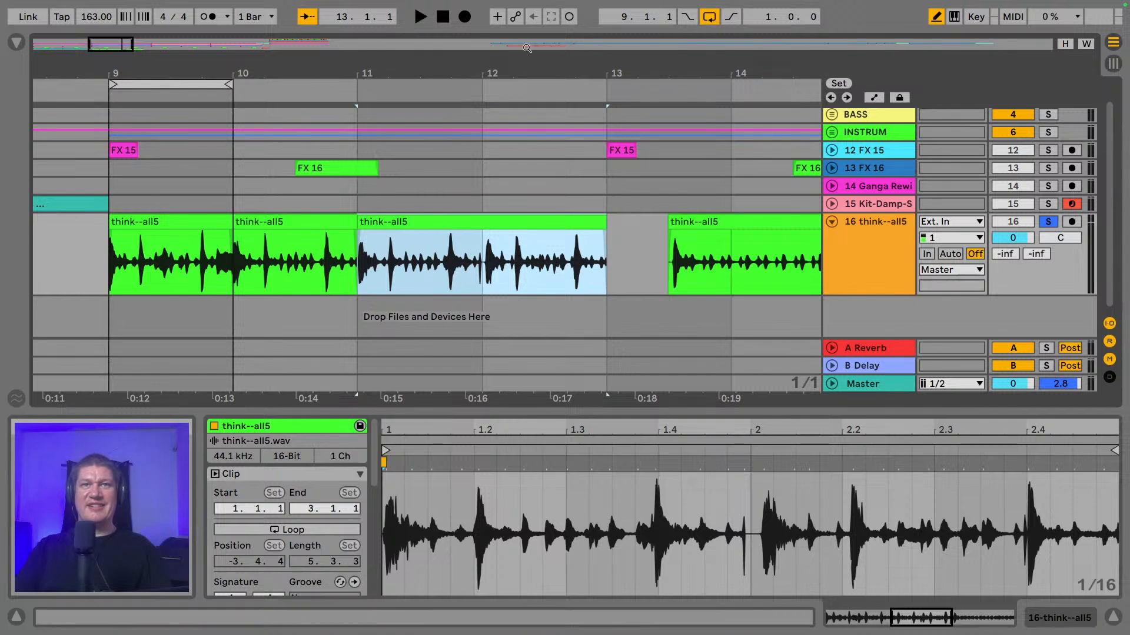
- Trim the start of the leftover think--all5 clip after bar 13 and delete that clip
{"action": "left_click_drag", "start_coordinate": [674, 62], "coordinate": [275, 153]}
{"action": "left_click_drag", "start_coordinate": [304, 228], "coordinate": [422, 239]}
{"action": "left_click_drag", "start_coordinate": [534, 73], "coordinate": [379, 35]}
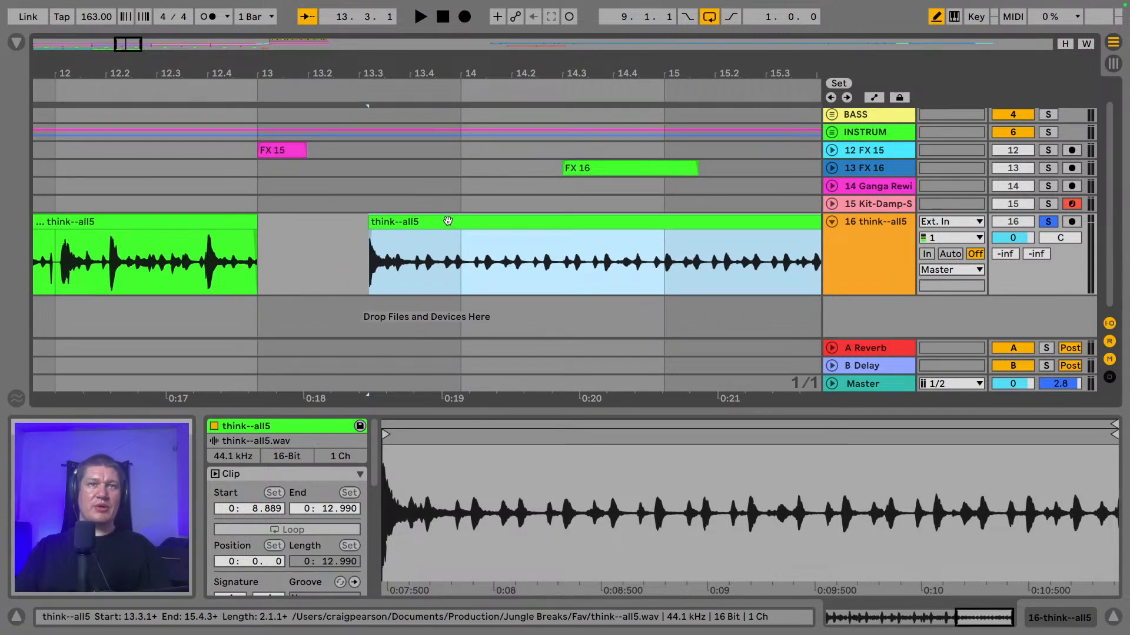
{"action": "key", "text": "Delete"}
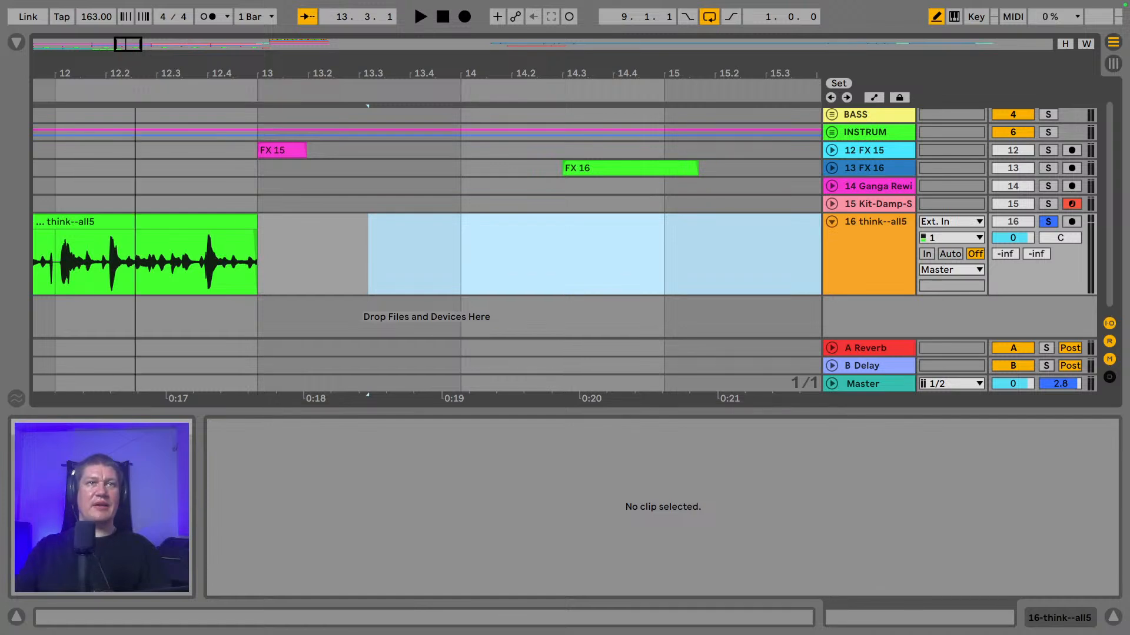
- Select the first think--all5 clip at bar 9 and play the loop from there
{"action": "left_click_drag", "start_coordinate": [135, 73], "coordinate": [630, 73]}
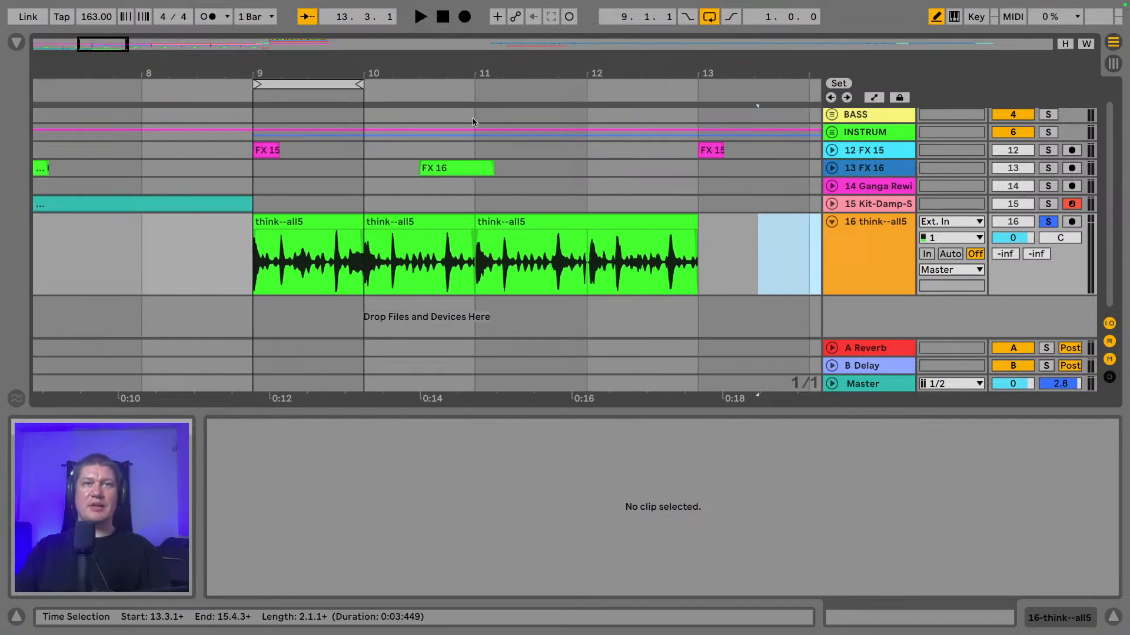
{"action": "left_click", "coordinate": [309, 228]}
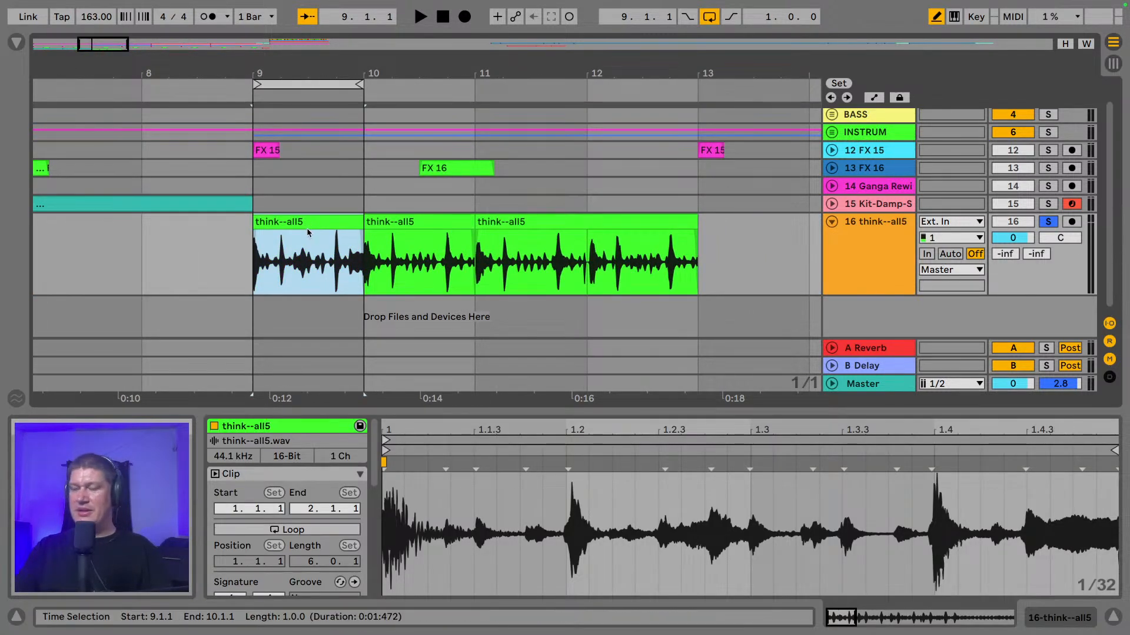
{"action": "key", "text": "space"}
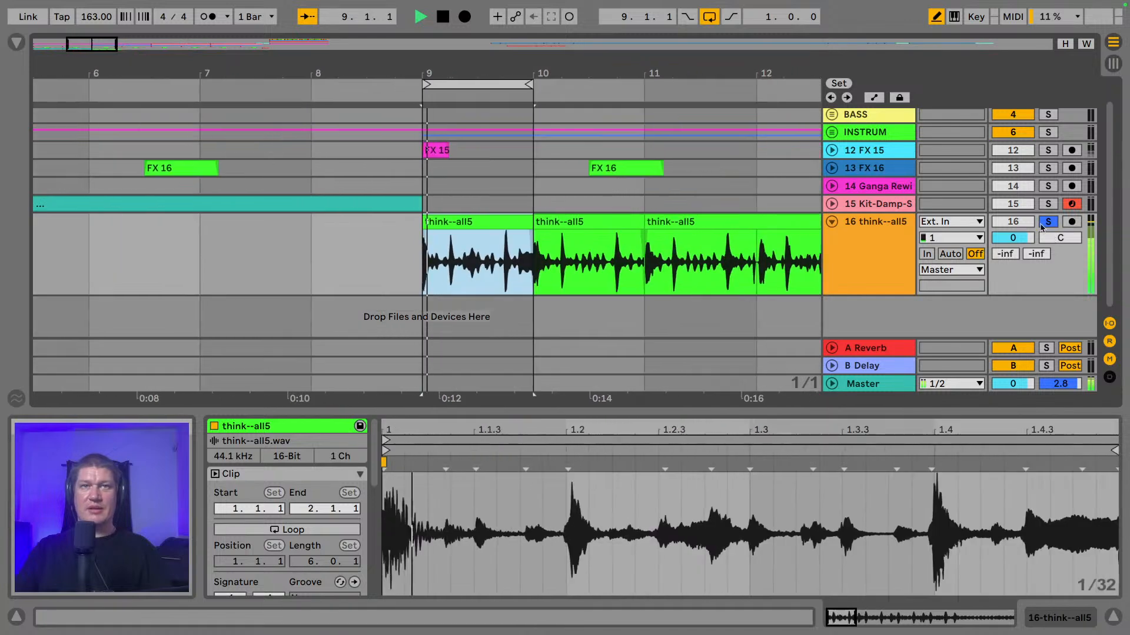
- Stop playback and set the arrangement's fixed grid to 1/8
{"action": "key", "text": "space"}
{"action": "right_click", "coordinate": [324, 253]}
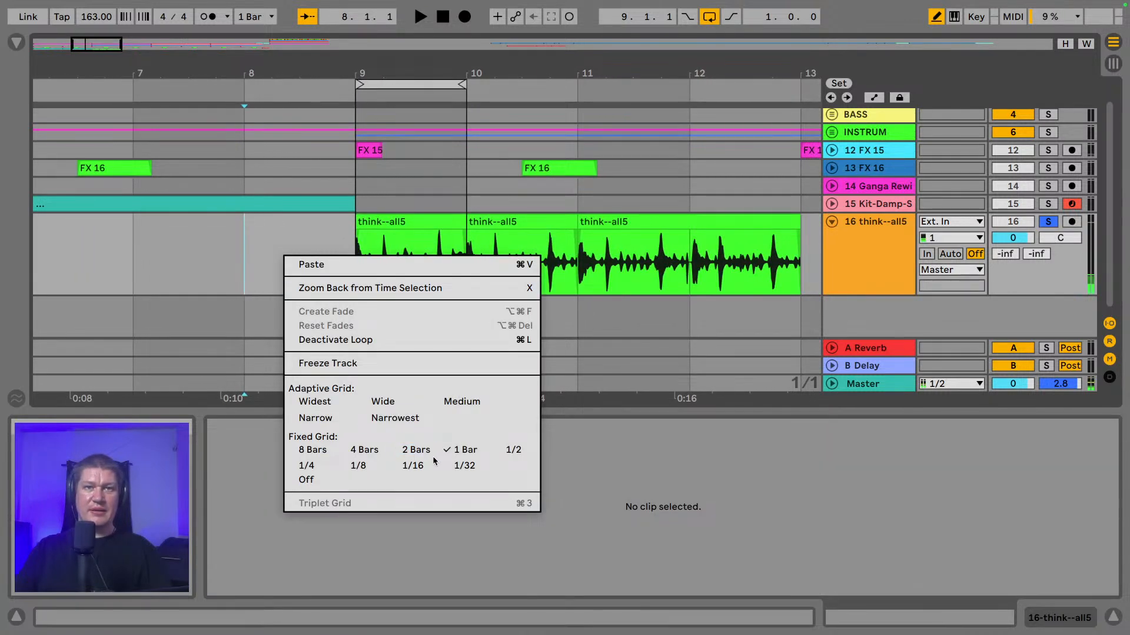
{"action": "left_click", "coordinate": [358, 466]}
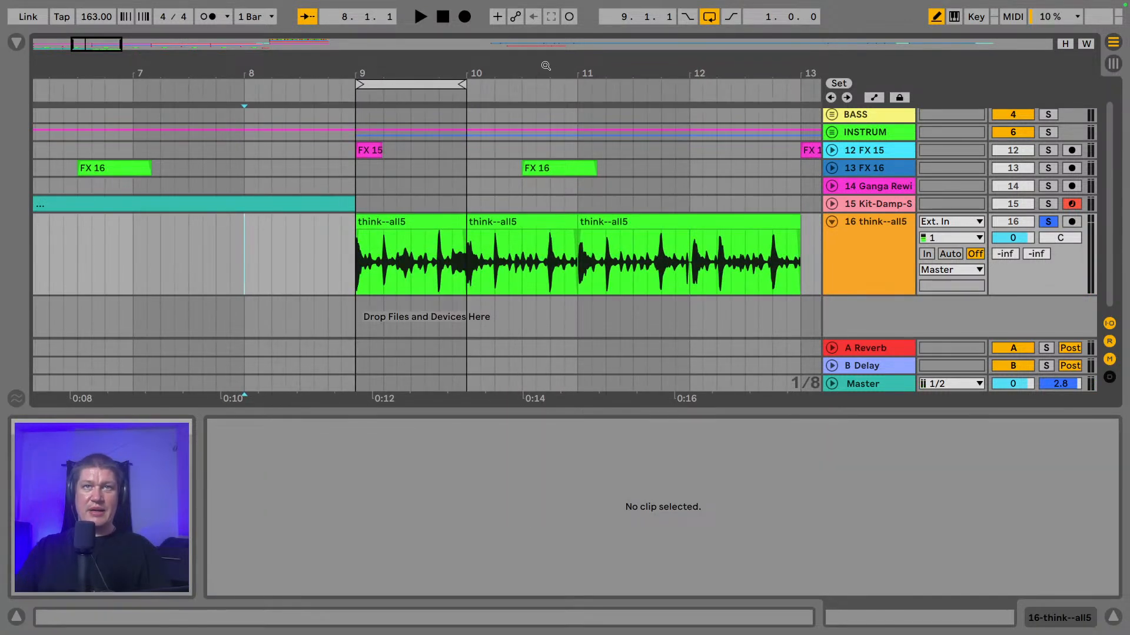
- Audition the second think--all5 clip from bar 10, and the third clip from bar 11
{"action": "left_click_drag", "start_coordinate": [544, 66], "coordinate": [383, 110]}
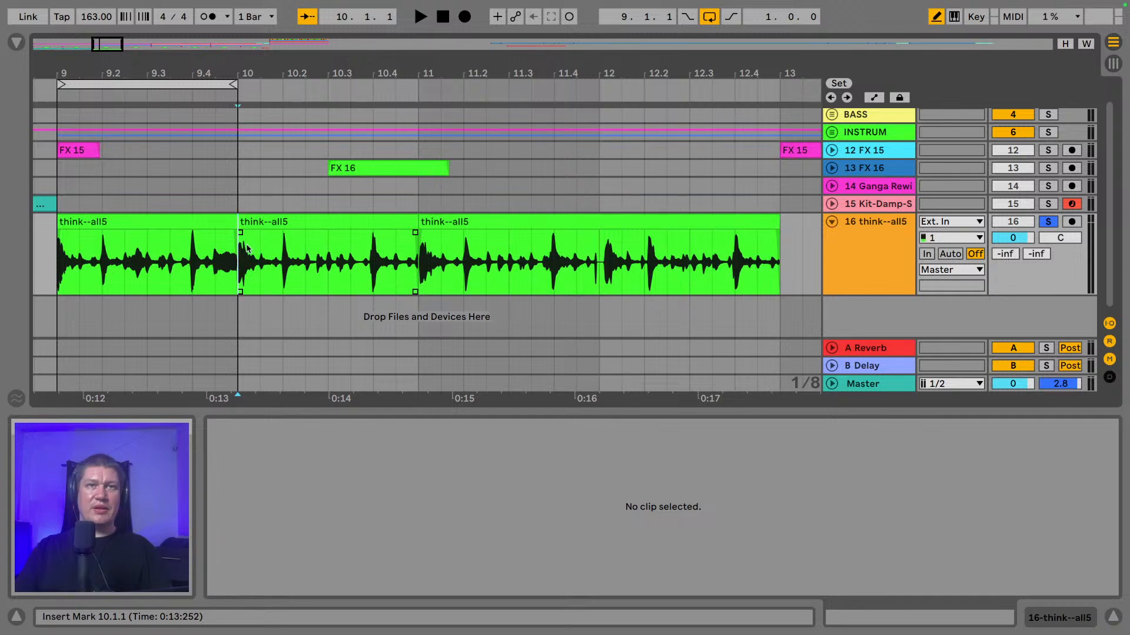
{"action": "key", "text": "space"}
{"action": "key", "text": "space"}
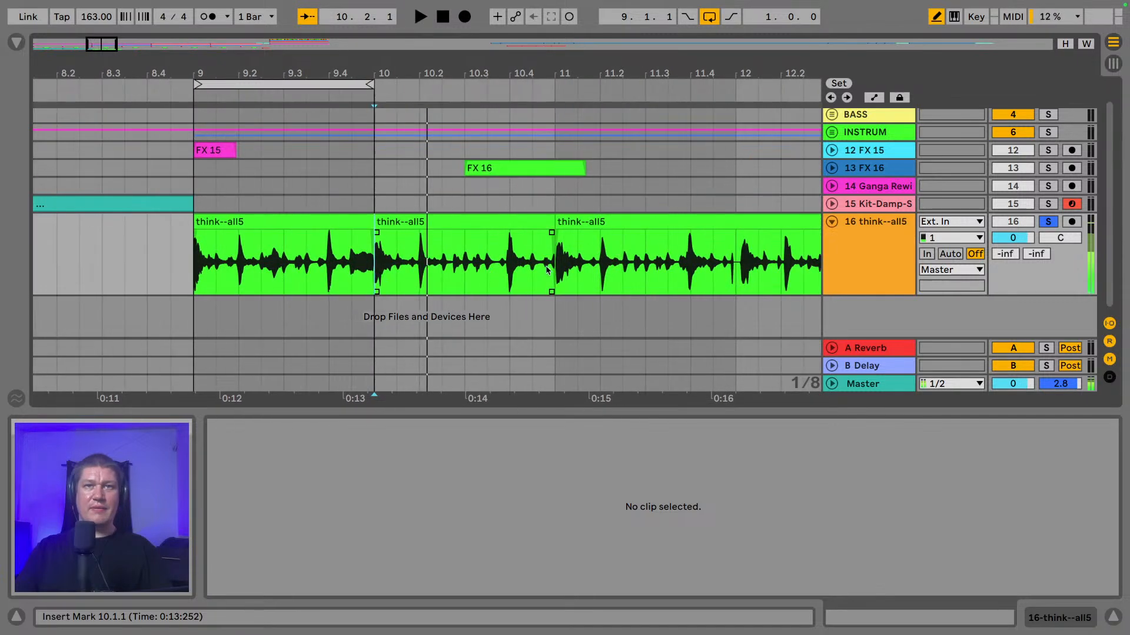
{"action": "left_click", "coordinate": [550, 265]}
{"action": "key", "text": "space"}
{"action": "key", "text": "space"}
- Copy the section from 11.1.1 to 11.3.3 of the third think--all5 clip and paste it at 13.2.3
{"action": "left_click_drag", "start_coordinate": [346, 266], "coordinate": [436, 275]}
{"action": "key", "text": "space"}
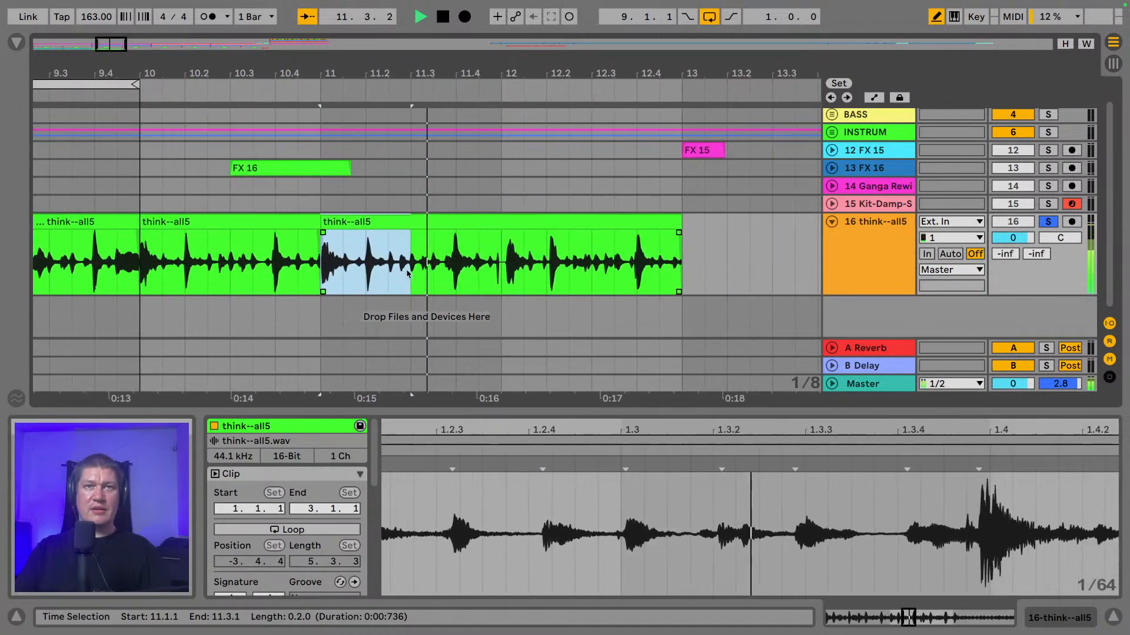
{"action": "key", "text": "space"}
{"action": "left_click", "coordinate": [428, 269], "text": "shift"}
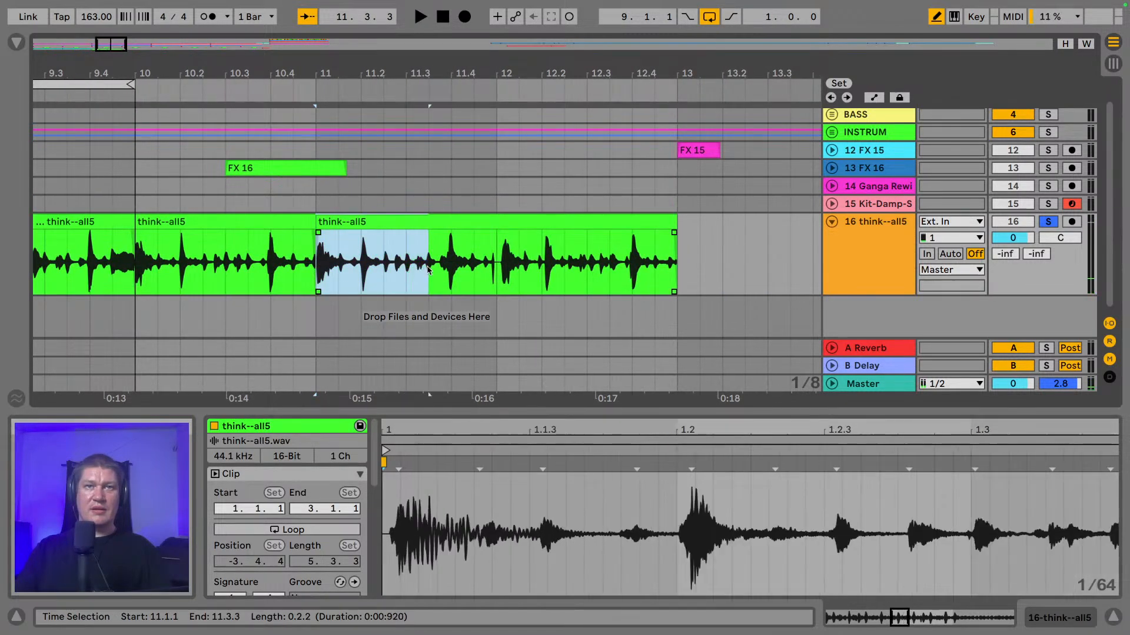
{"action": "key", "text": "space"}
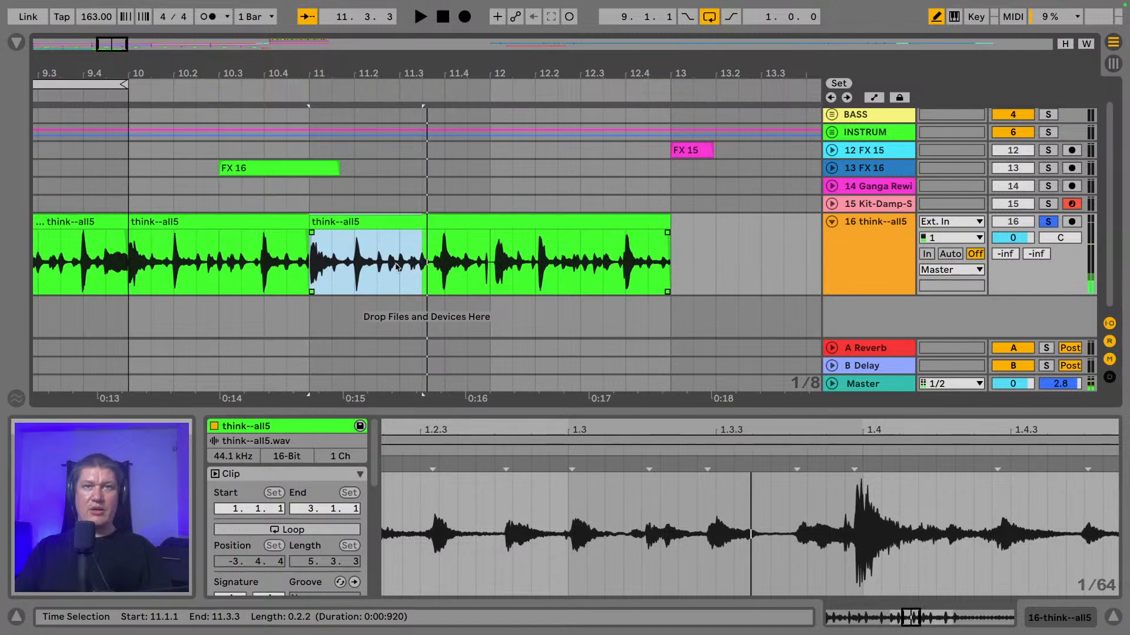
{"action": "left_click", "coordinate": [745, 257]}
{"action": "key", "text": "ctrl+v"}
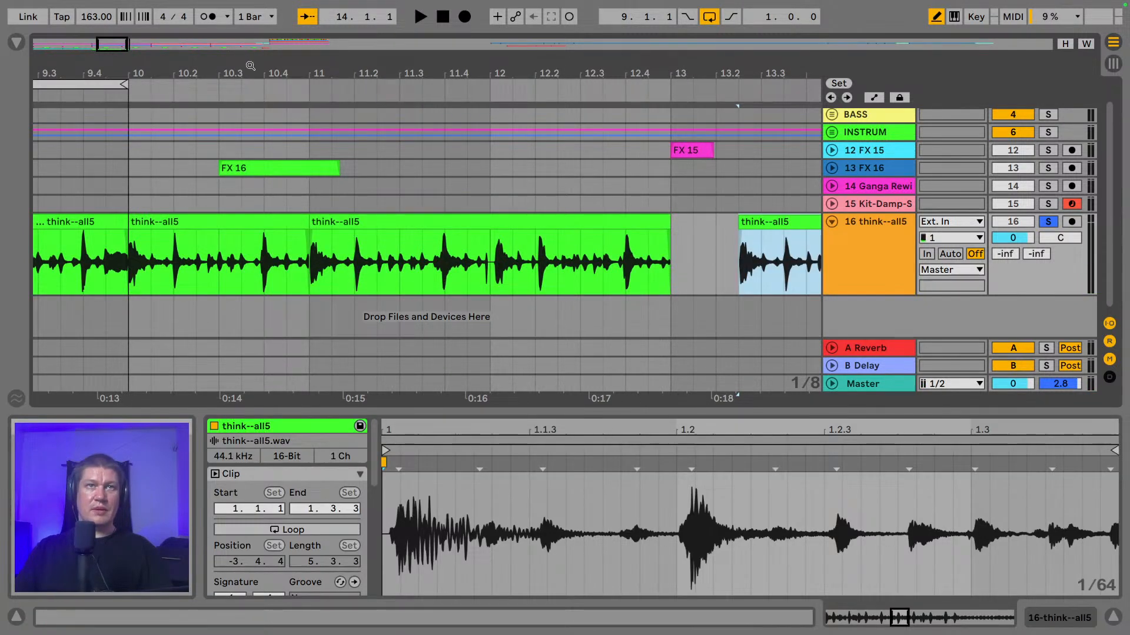
- Play the first think--all5 clip from its hits at 9.2.1 and 9.4.1
{"action": "left_click_drag", "start_coordinate": [251, 65], "coordinate": [383, 55]}
{"action": "left_click", "coordinate": [181, 272]}
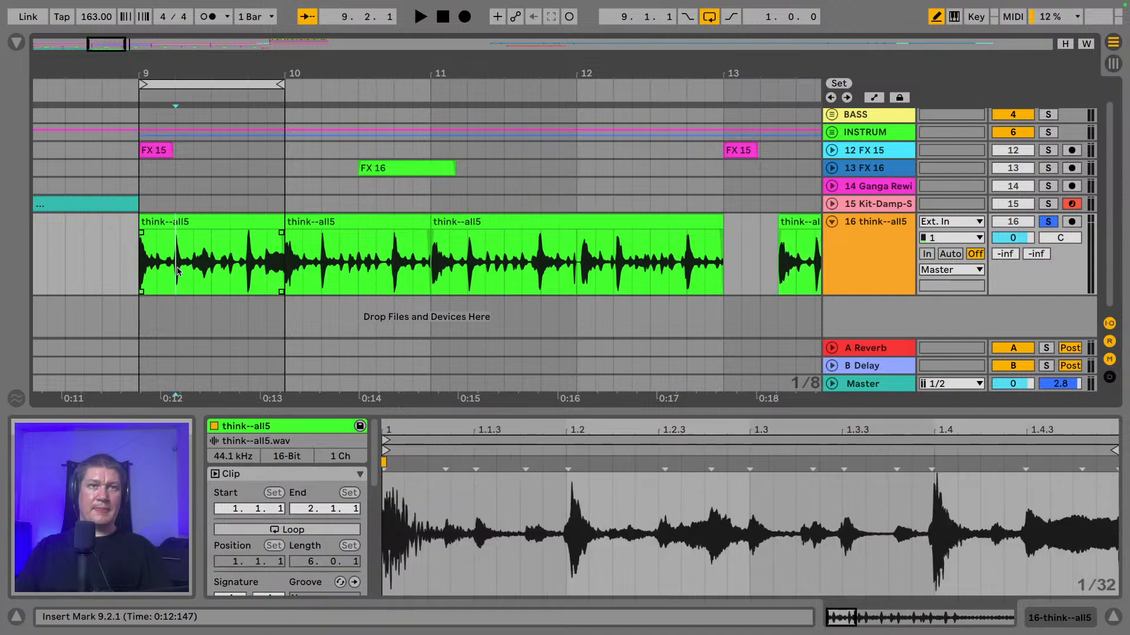
{"action": "key", "text": "space"}
{"action": "left_click", "coordinate": [464, 269]}
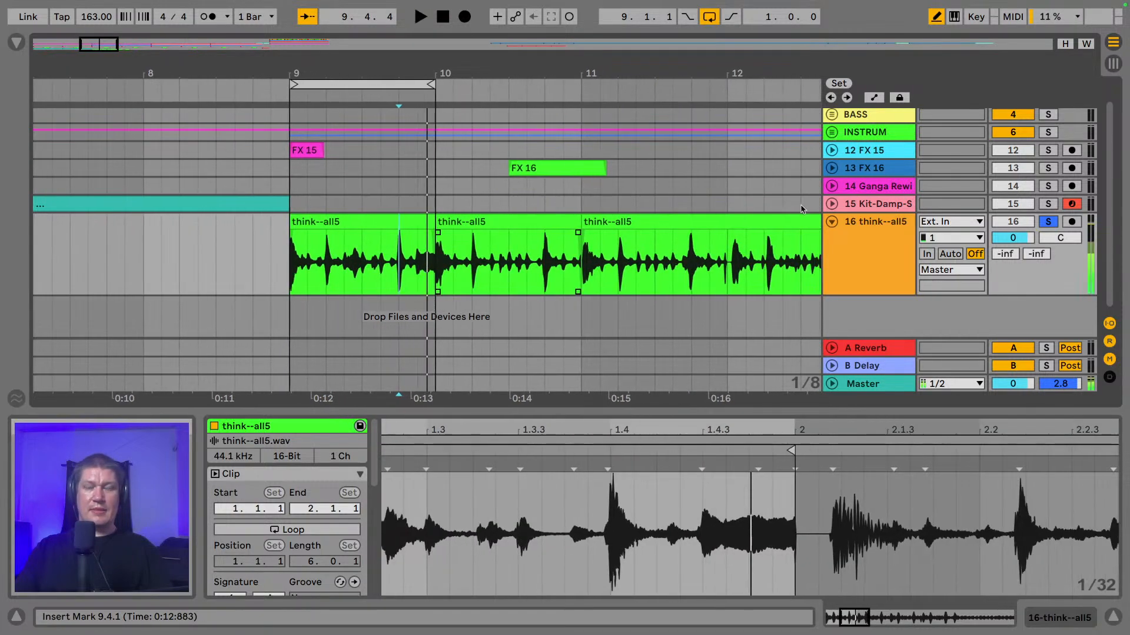
{"action": "left_click_drag", "start_coordinate": [648, 65], "coordinate": [58, 81]}
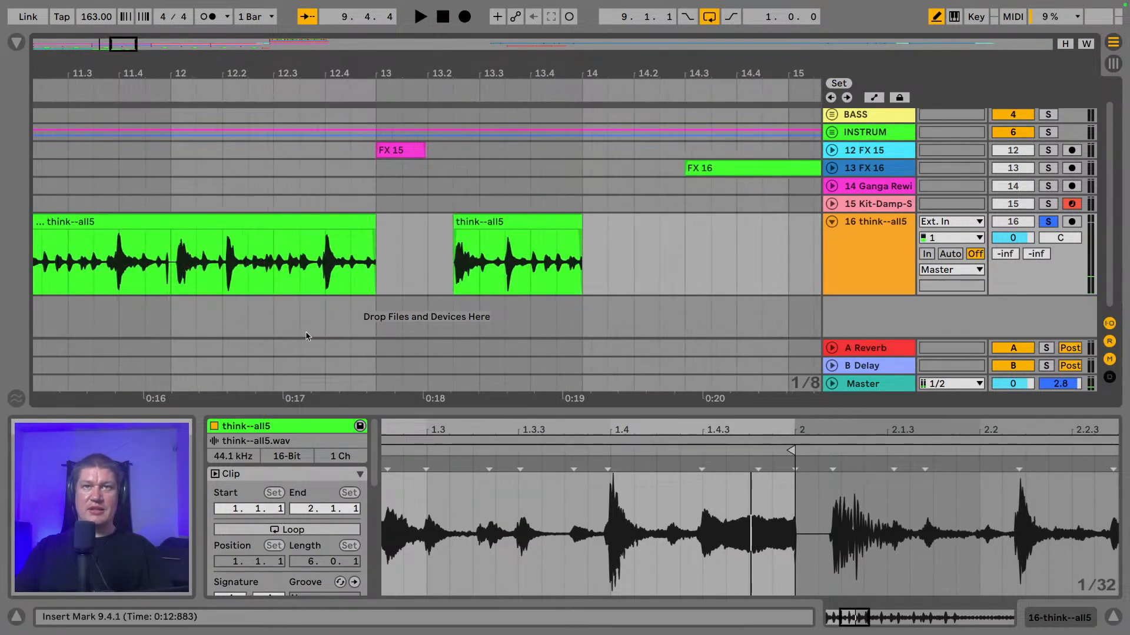
- Audition the pasted think--all5 section from its start at 13.2.3
{"action": "left_click_drag", "start_coordinate": [504, 268], "coordinate": [553, 268]}
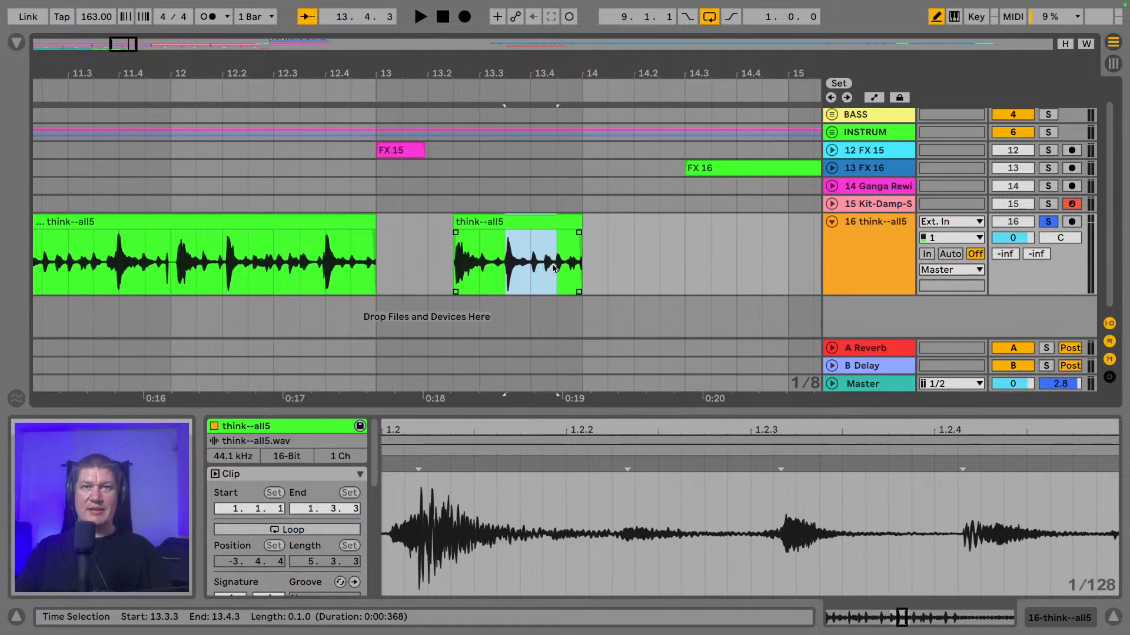
{"action": "left_click", "coordinate": [462, 222]}
{"action": "scroll", "coordinate": [447, 230], "scroll_direction": "right", "scroll_amount": 5}
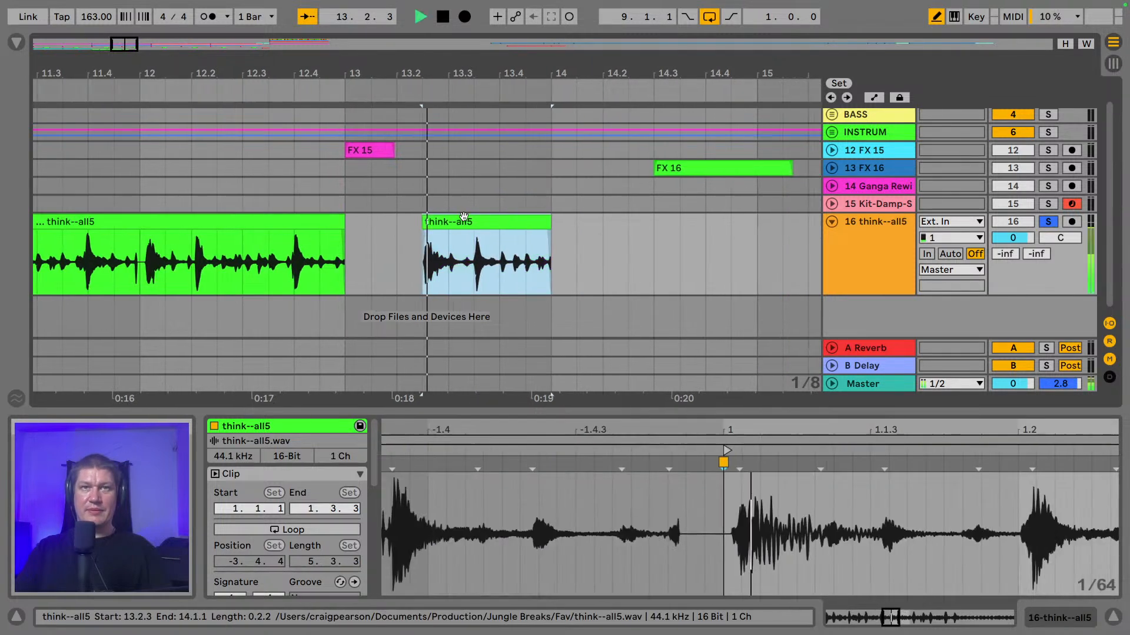
- Copy the opening hit from 13.2.3 to 14.1.1, and the section starting at 13.3.3 to 14.1.3
{"action": "left_click_drag", "start_coordinate": [296, 268], "coordinate": [320, 270]}
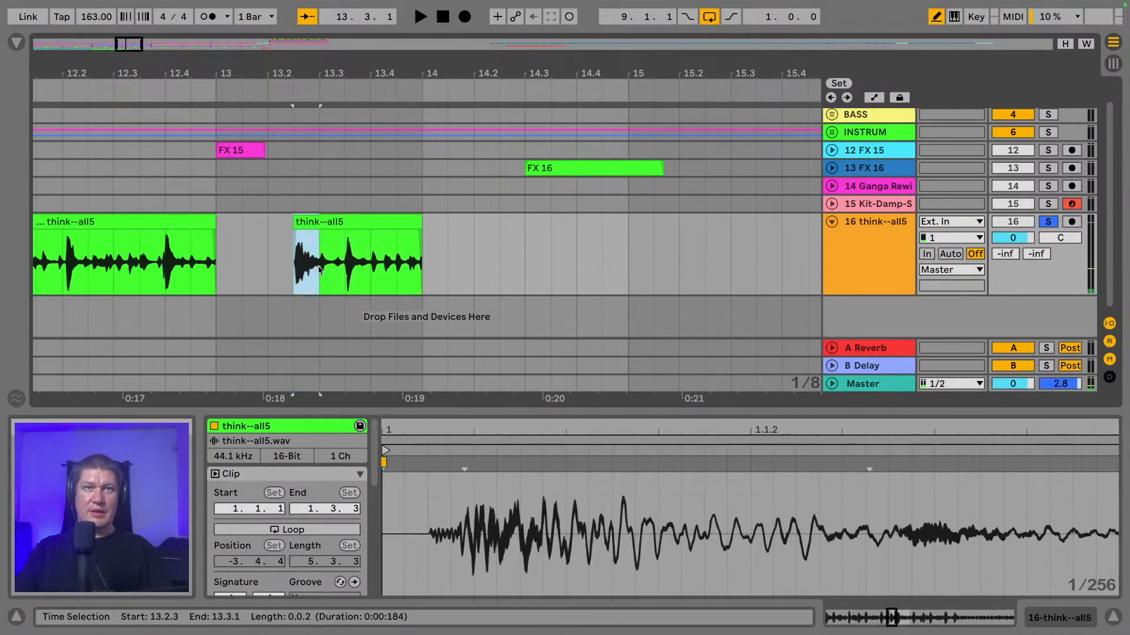
{"action": "left_click", "coordinate": [421, 263]}
{"action": "key", "text": "ctrl+v"}
{"action": "left_click_drag", "start_coordinate": [348, 261], "coordinate": [397, 269]}
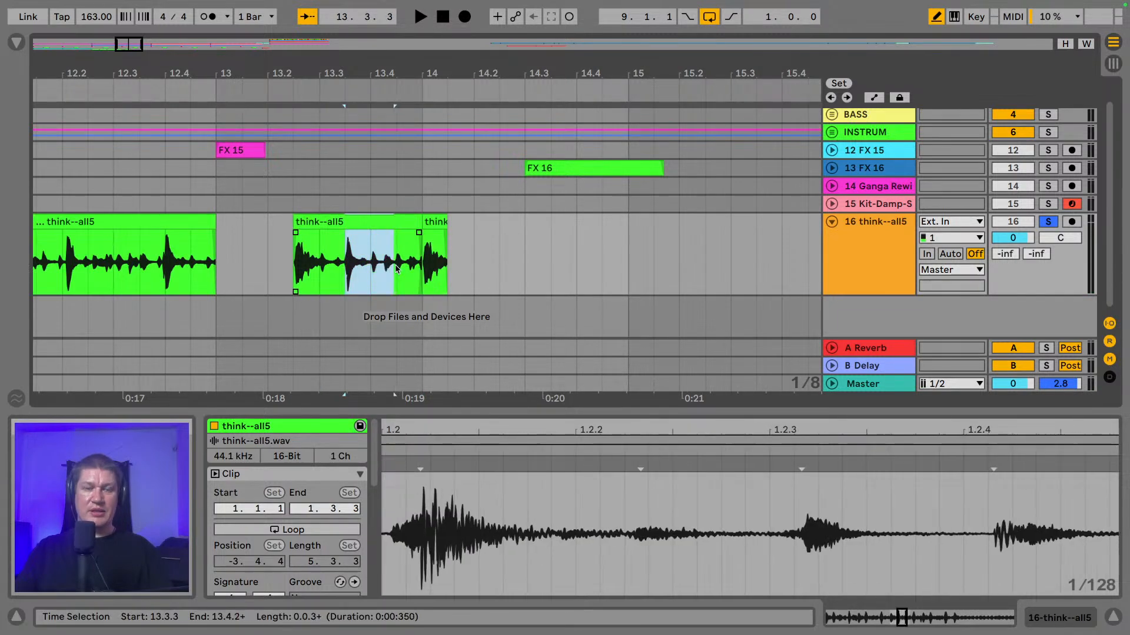
{"action": "left_click", "coordinate": [443, 270]}
{"action": "key", "text": "ctrl+v"}
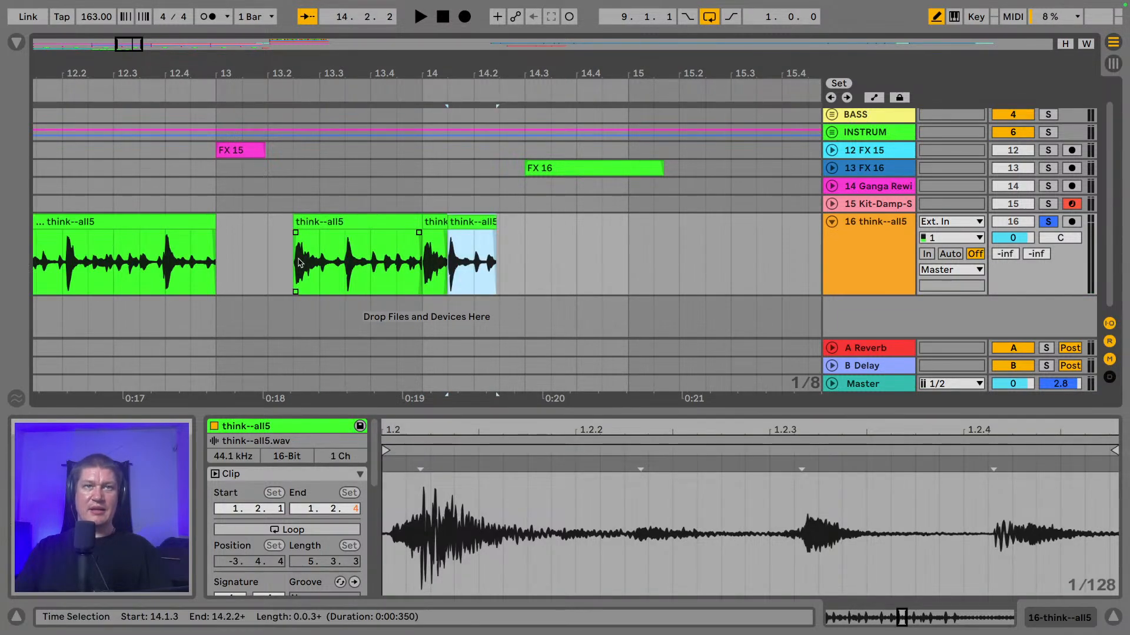
- Loop the three think--all5 slices from 13.2.3 to 14.2.3 and play them
{"action": "left_click_drag", "start_coordinate": [299, 263], "coordinate": [493, 263]}
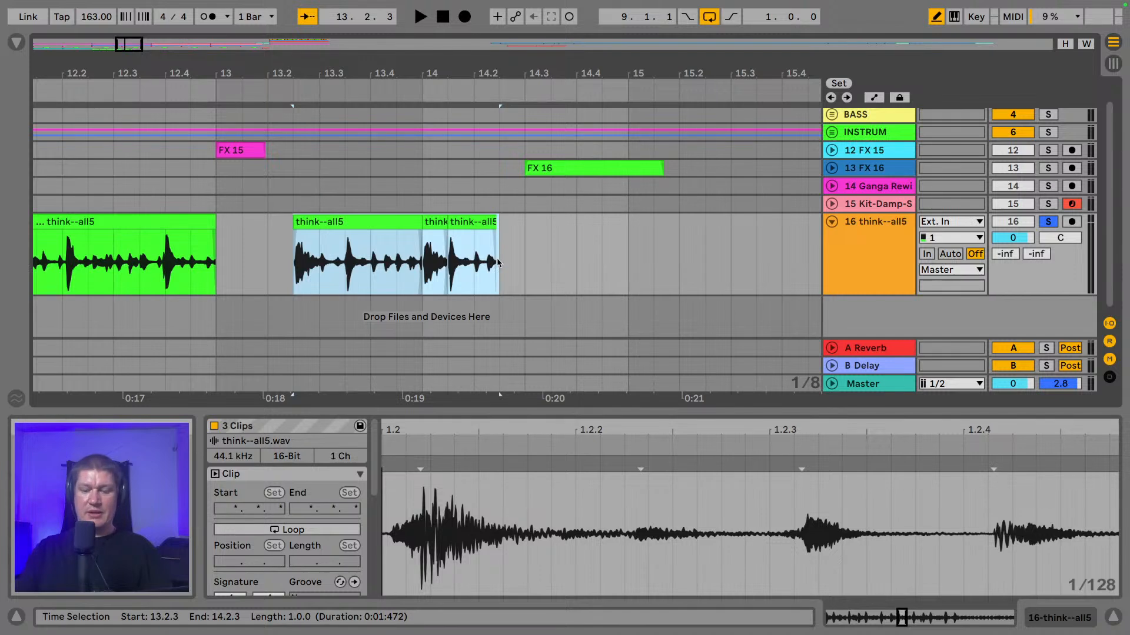
{"action": "key", "text": "ctrl+l"}
{"action": "key", "text": "space"}
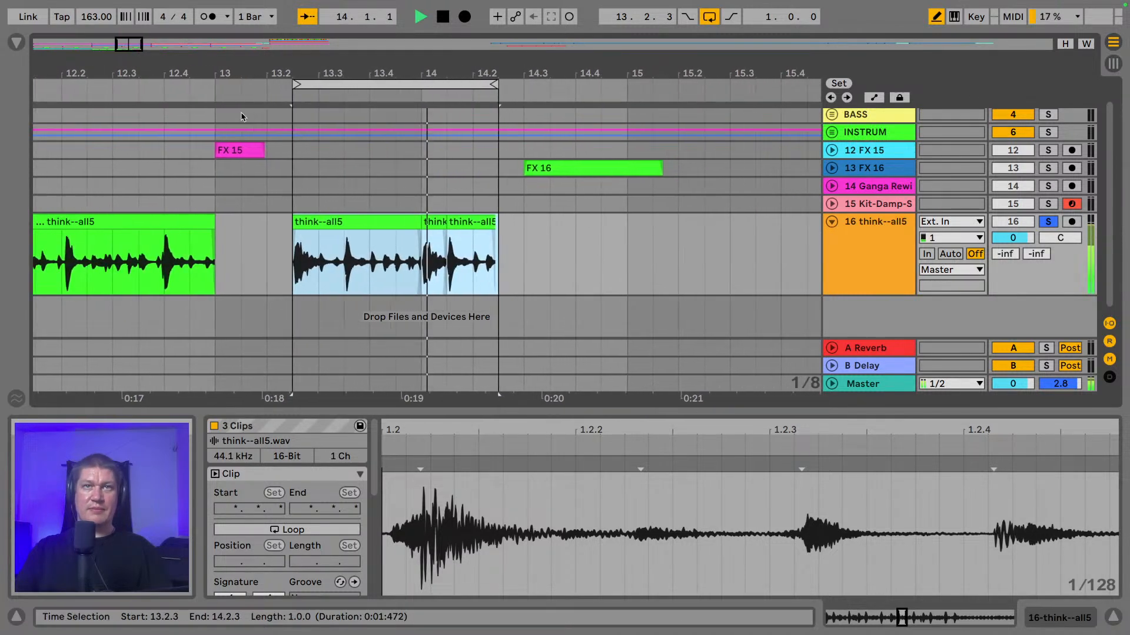
- Remove the silence before the hit in the short slice at bar 14, keeping its start on 14.1.1
{"action": "left_click_drag", "start_coordinate": [338, 72], "coordinate": [213, 186]}
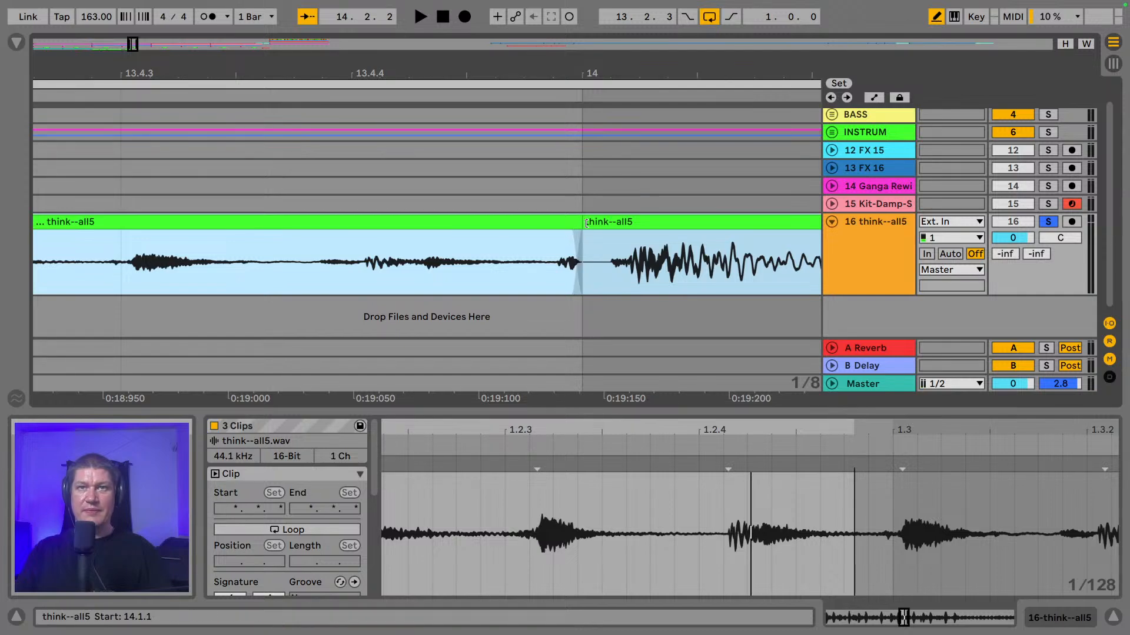
{"action": "left_click_drag", "start_coordinate": [584, 223], "coordinate": [610, 228]}
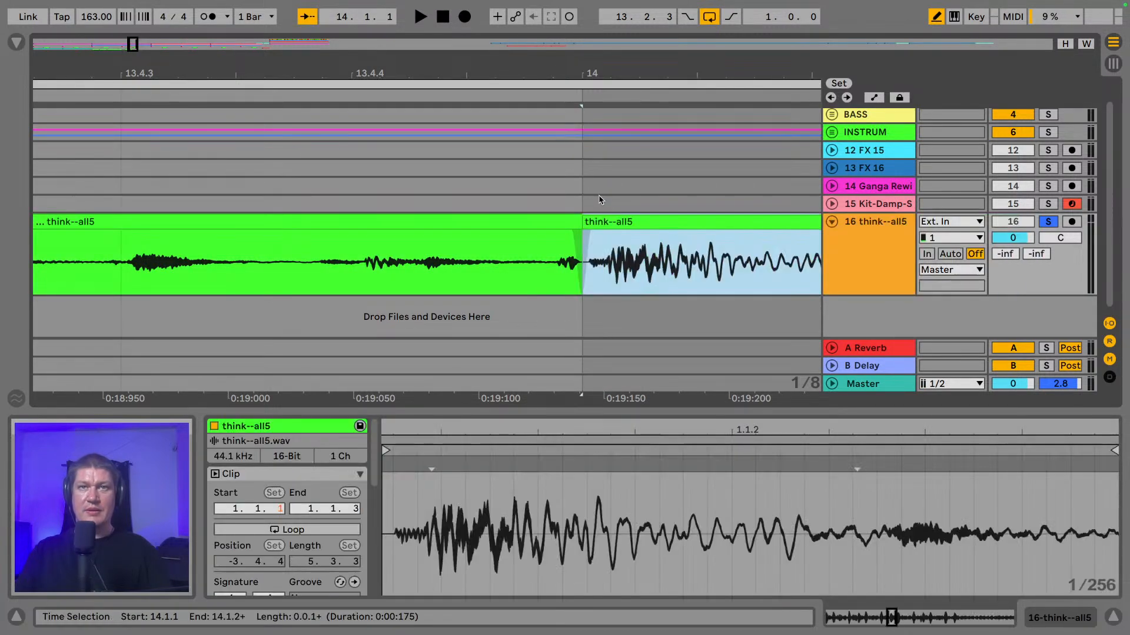
{"action": "key", "text": "space"}
{"action": "key", "text": "space"}
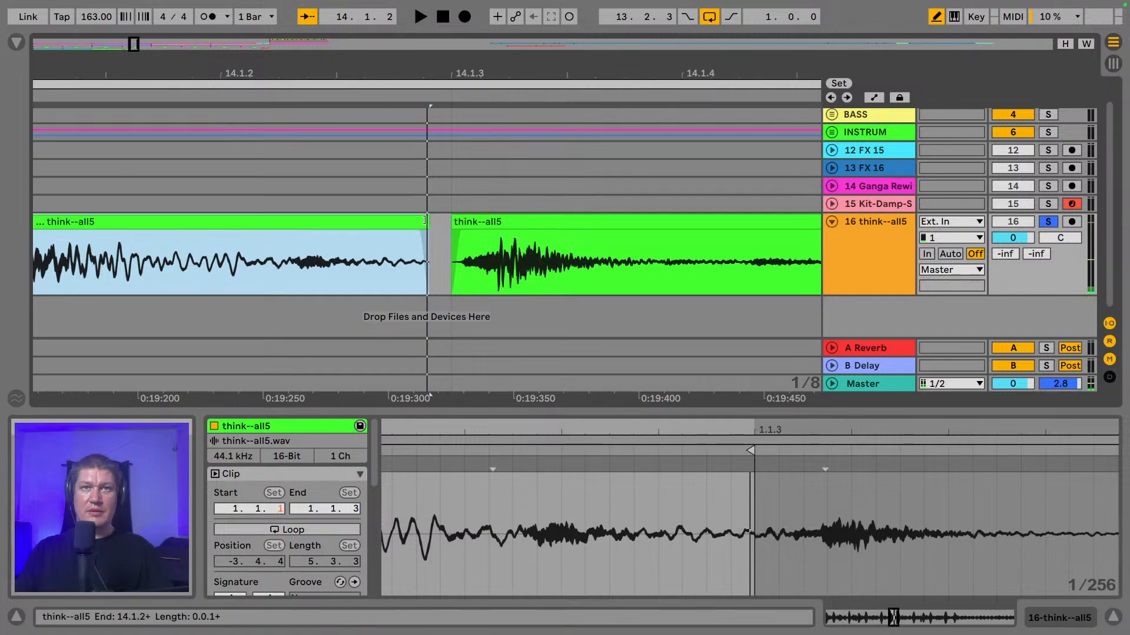
- Extend the end of the short slice at bar 14 to 14.1.3 and check the loop by playing it
{"action": "left_click_drag", "start_coordinate": [428, 223], "coordinate": [450, 222]}
{"action": "key", "text": "space"}
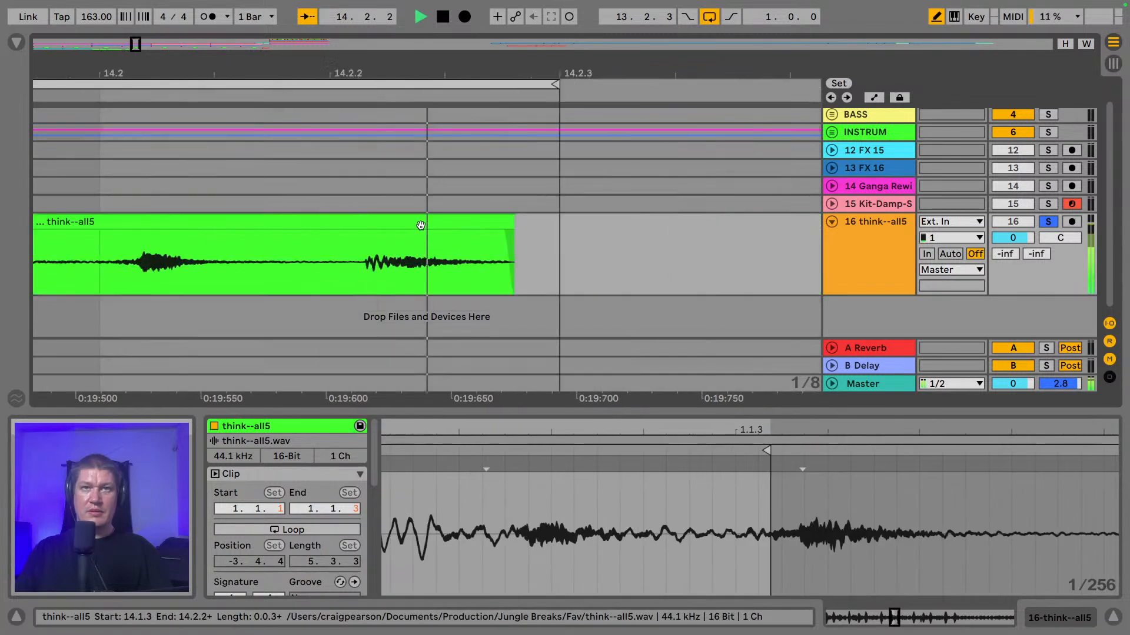
{"action": "left_click_drag", "start_coordinate": [474, 73], "coordinate": [97, 27]}
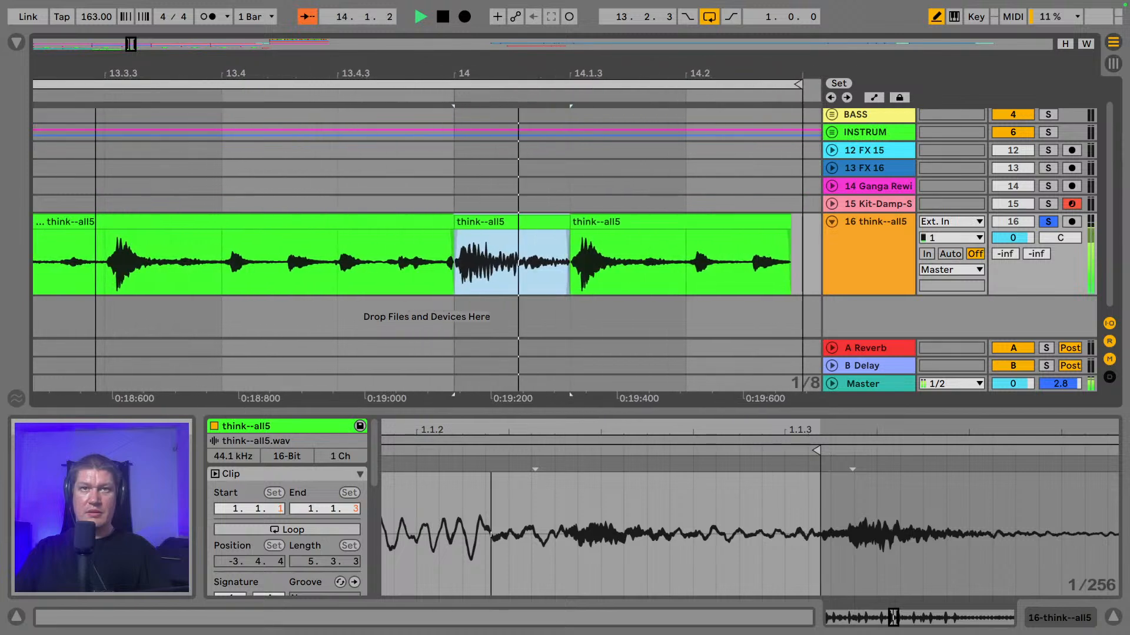
{"action": "key", "text": "space"}
- In the clip at 13.2.3, add a warp marker on the first transient and warp the transient near 1.3.3 onto 1.3.3
{"action": "left_click", "coordinate": [341, 221]}
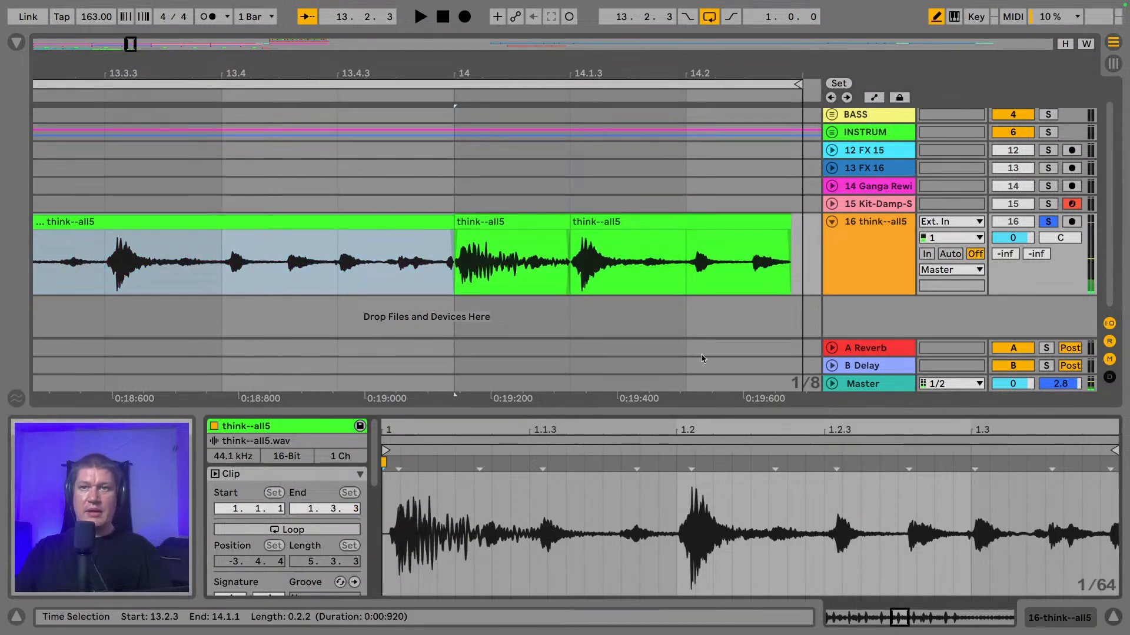
{"action": "double_click", "coordinate": [398, 466]}
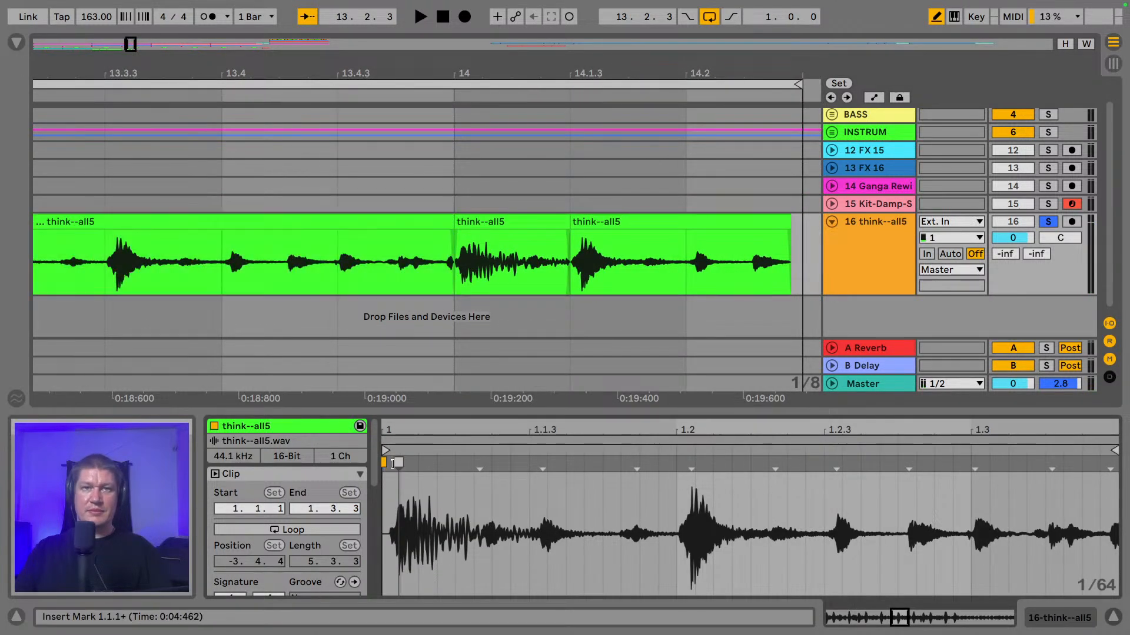
{"action": "left_click_drag", "start_coordinate": [1114, 427], "coordinate": [645, 435]}
{"action": "left_click_drag", "start_coordinate": [700, 463], "coordinate": [706, 468]}
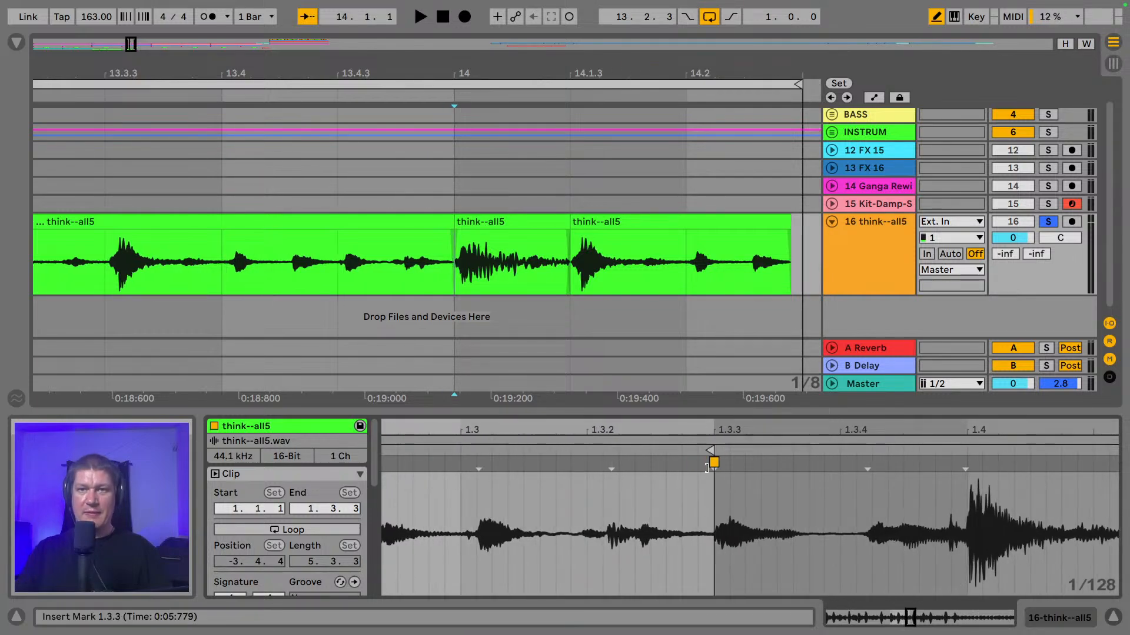
- Play the looped slices from bar 14 and again from 13.2.3
{"action": "key", "text": "space"}
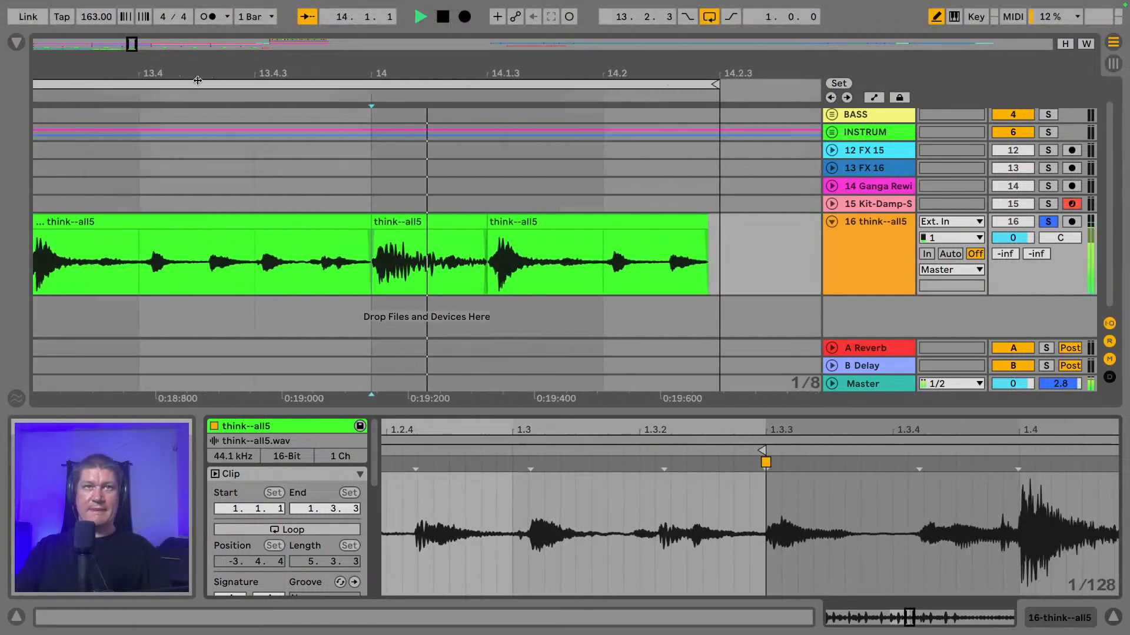
{"action": "left_click_drag", "start_coordinate": [398, 73], "coordinate": [362, 22]}
{"action": "key", "text": "space"}
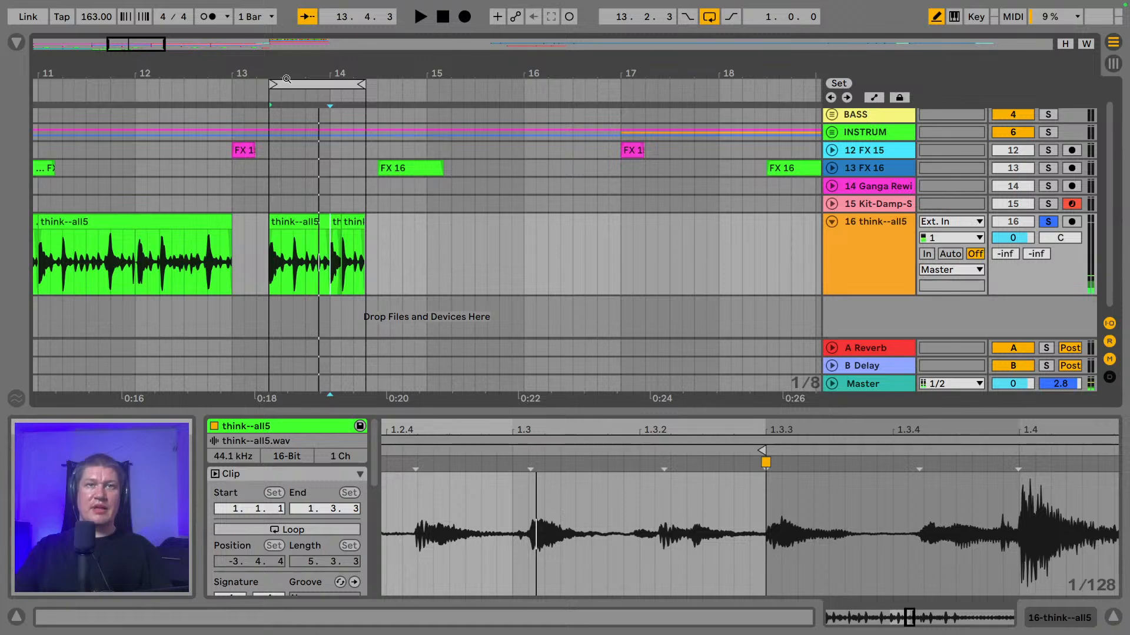
{"action": "left_click_drag", "start_coordinate": [313, 65], "coordinate": [140, 270]}
{"action": "left_click", "coordinate": [141, 270]}
{"action": "key", "text": "space"}
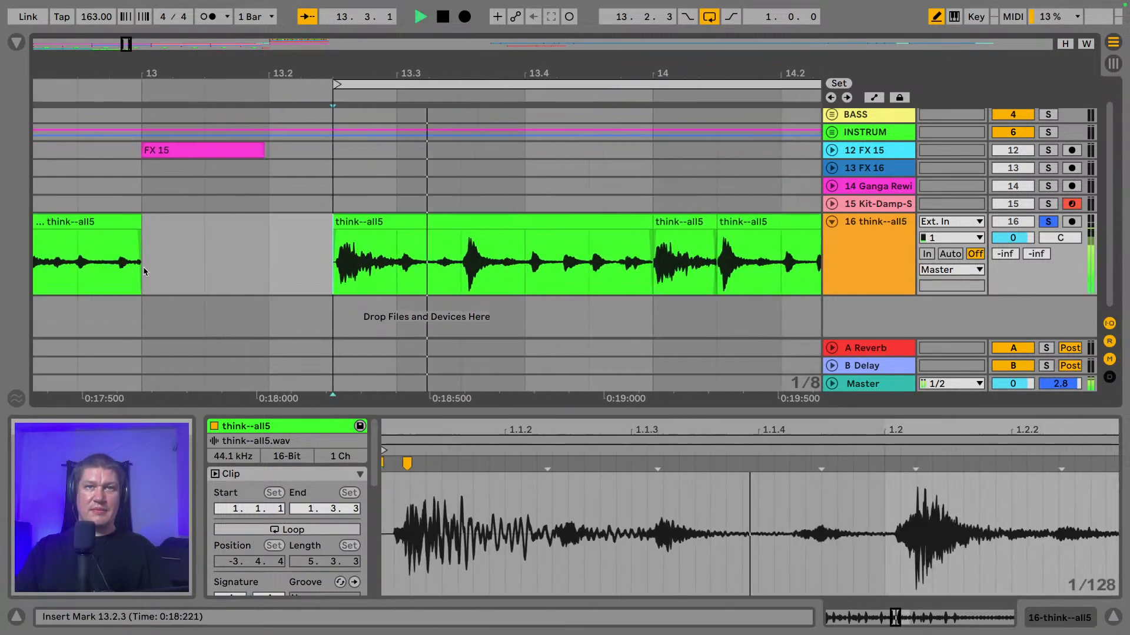
{"action": "key", "text": "space"}
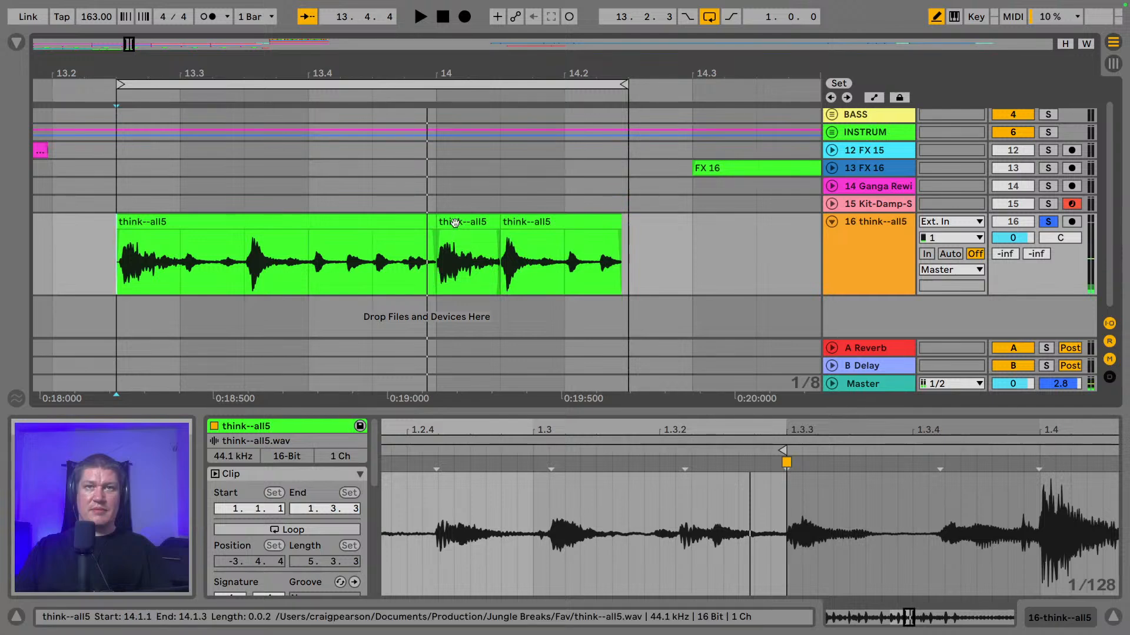
- Try to move the short slice from bar 14 to 13.4.3 and copy the 13.4.1 to 13.4.3 section to 14.1.1
{"action": "left_click_drag", "start_coordinate": [437, 273], "coordinate": [351, 262]}
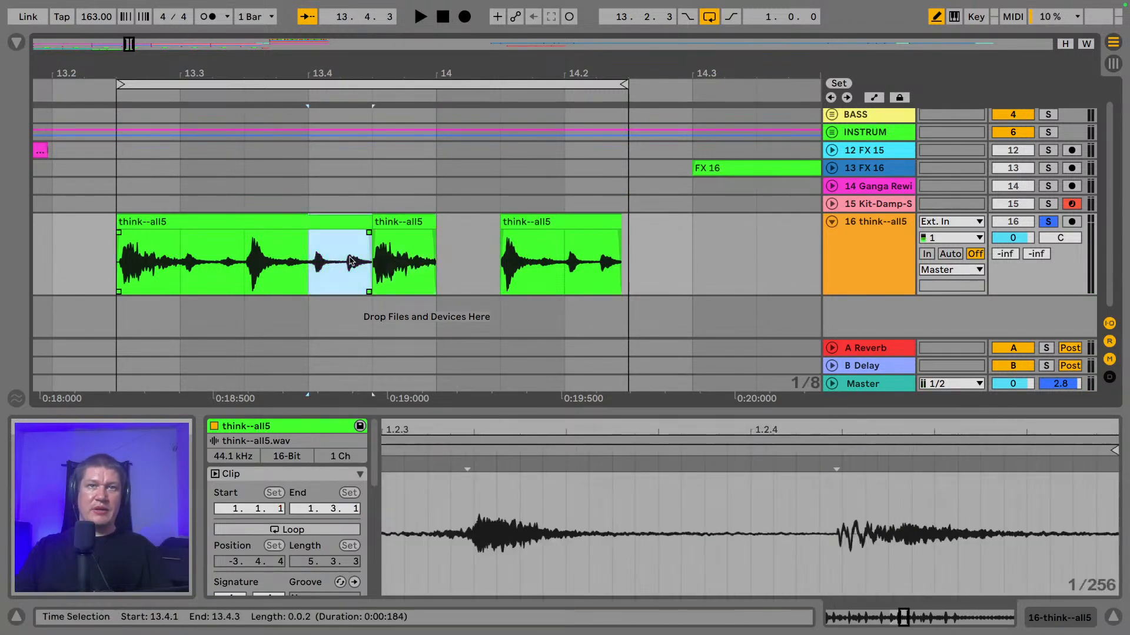
{"action": "left_click", "coordinate": [436, 270]}
{"action": "key", "text": "ctrl+v"}
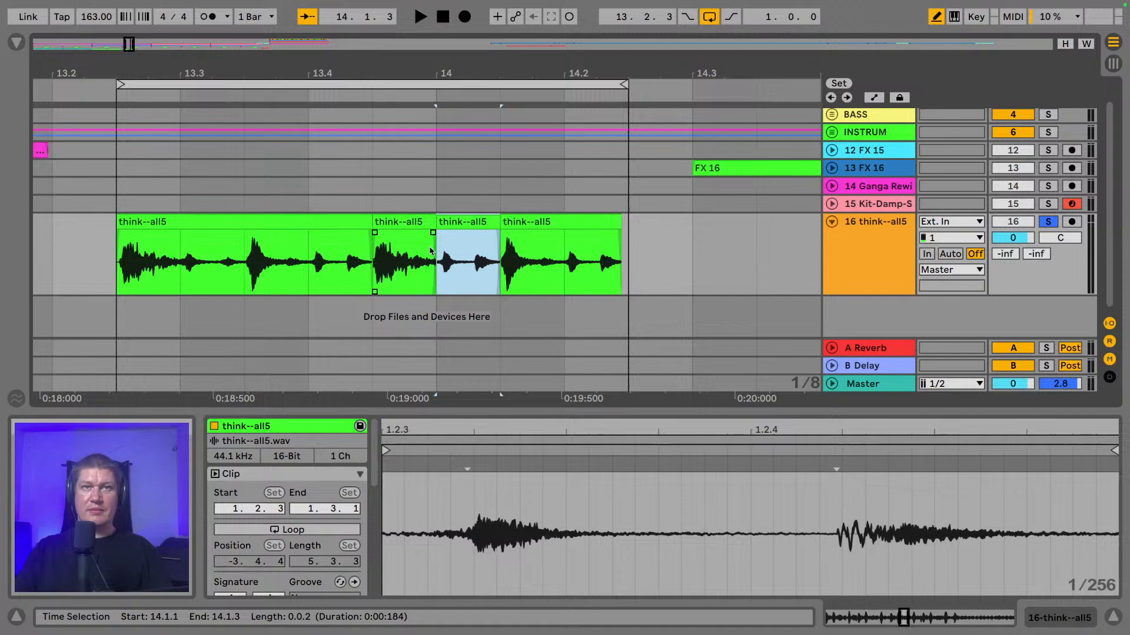
- Select the think--all5 clip at 13.2.3 and listen to the rearranged slices
{"action": "left_click", "coordinate": [199, 215]}
{"action": "key", "text": "space"}
{"action": "key", "text": "space"}
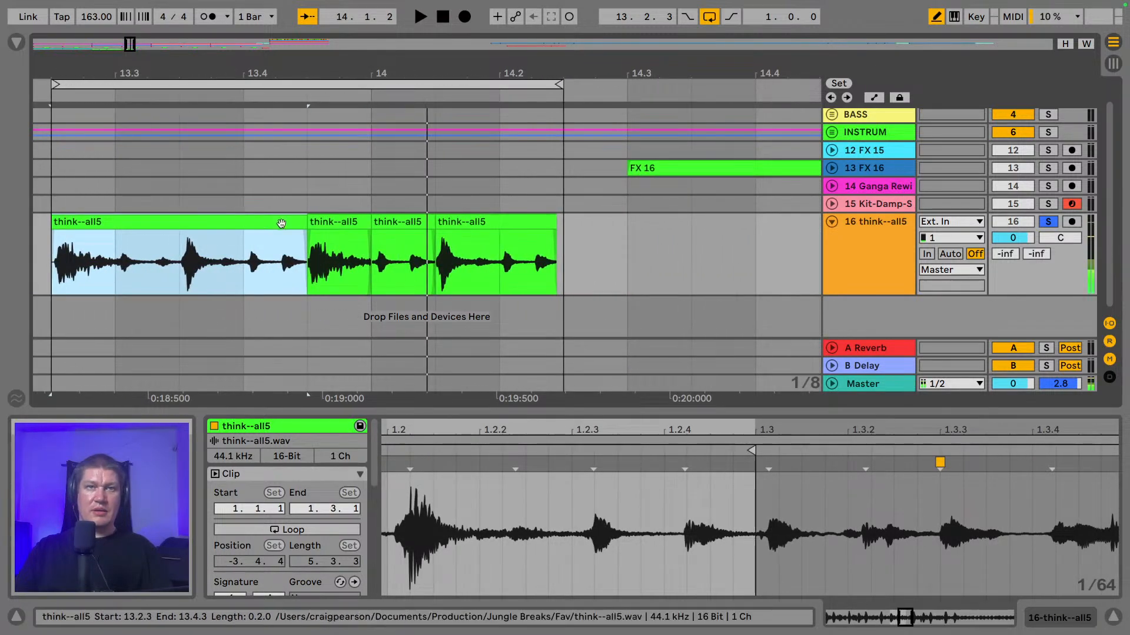
{"action": "key", "text": "space"}
{"action": "scroll", "coordinate": [308, 230], "scroll_direction": "down", "scroll_amount": 3}
{"action": "key", "text": "space"}
- Undo the rearrangement of the slices around bar 14 and play the loop from 13.2.3
{"action": "key", "text": "ctrl+z"}
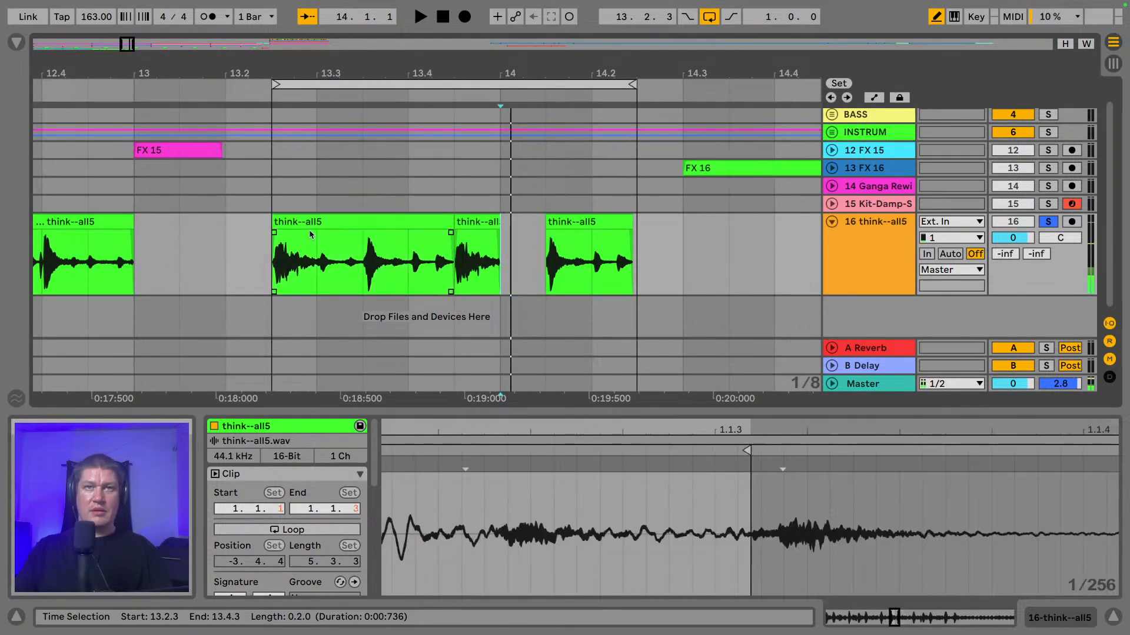
{"action": "key", "text": "ctrl+v"}
{"action": "left_click", "coordinate": [278, 263]}
{"action": "key", "text": "space"}
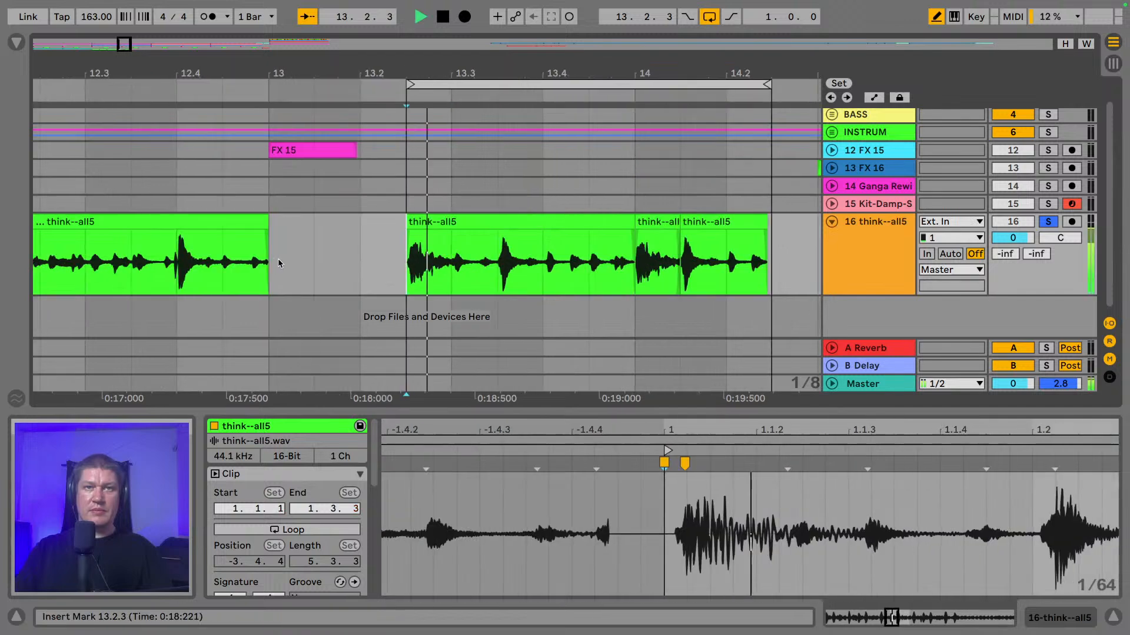
- Duplicate the 13.3.3 to 14.1.1 section of the think--all5 clip to 14.1.1 and play the result from 13.2.3
{"action": "key", "text": "space"}
{"action": "left_click_drag", "start_coordinate": [286, 259], "coordinate": [422, 272]}
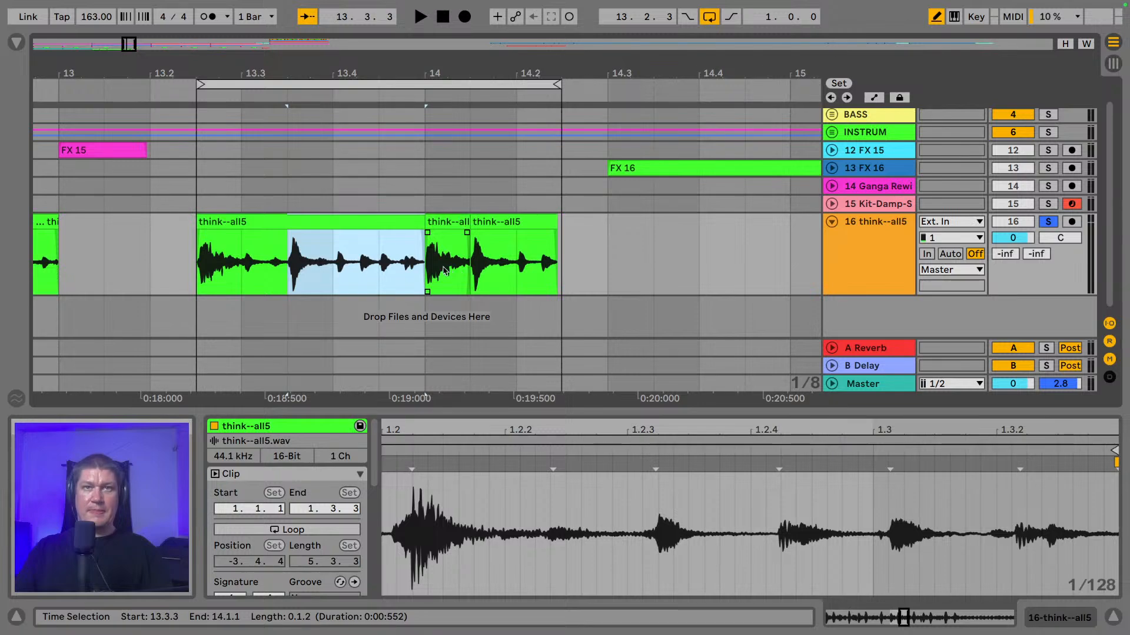
{"action": "key", "text": "ctrl+d"}
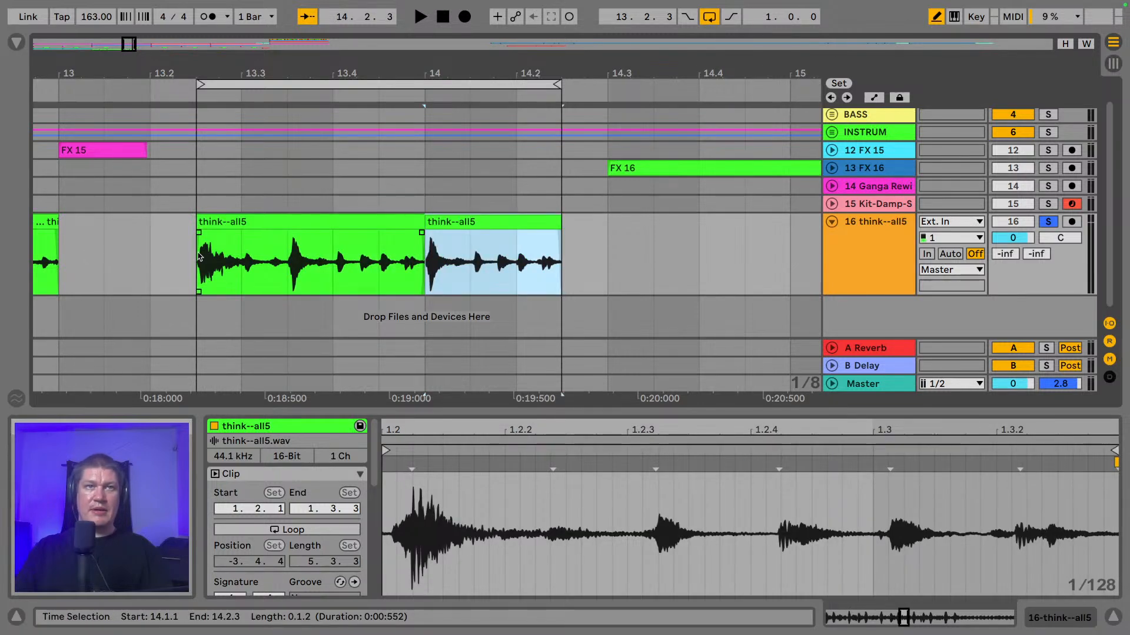
{"action": "left_click", "coordinate": [199, 257]}
{"action": "key", "text": "space"}
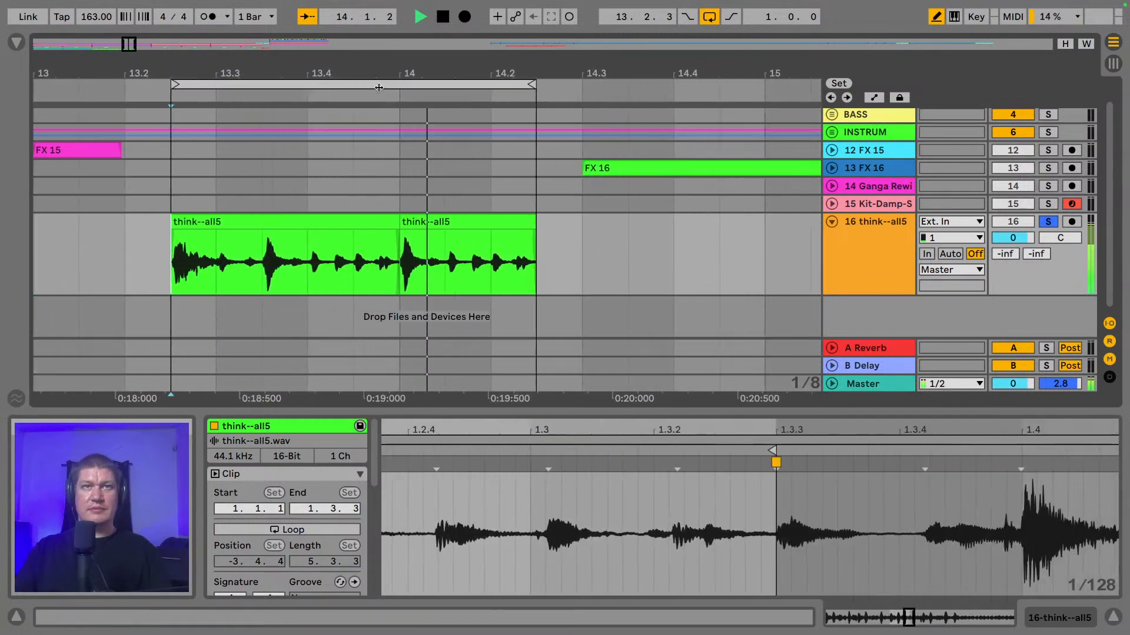
{"action": "key", "text": "space"}
{"action": "left_click_drag", "start_coordinate": [368, 74], "coordinate": [368, 41]}
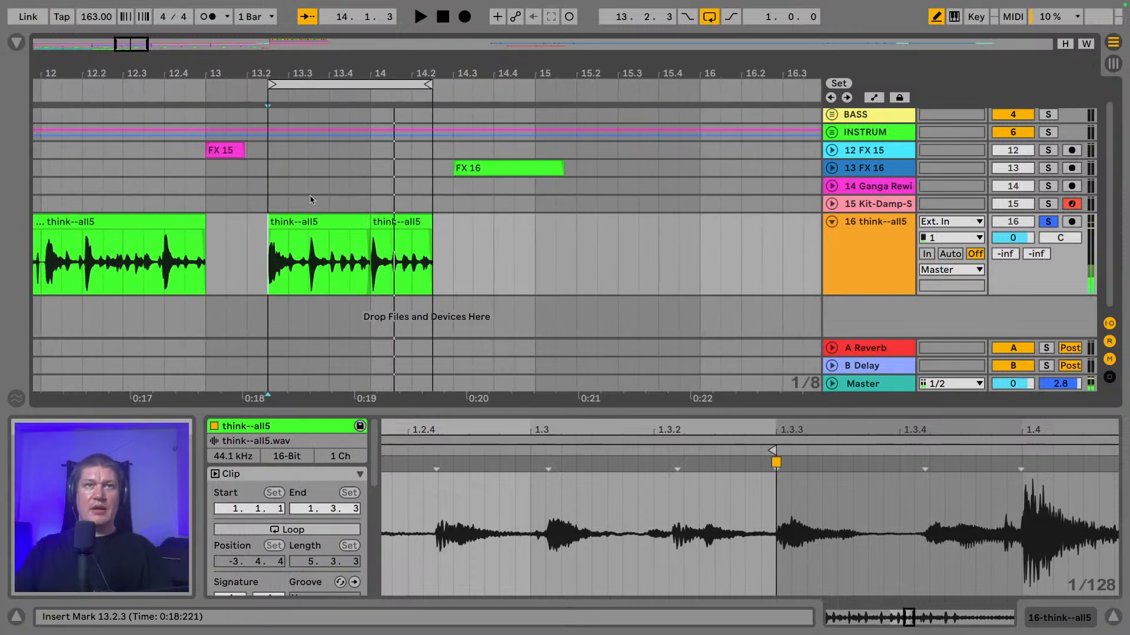
- Move the three think--all5 clips between bars 9 and 13 so they start at 15.1.3
{"action": "left_click_drag", "start_coordinate": [277, 277], "coordinate": [415, 280]}
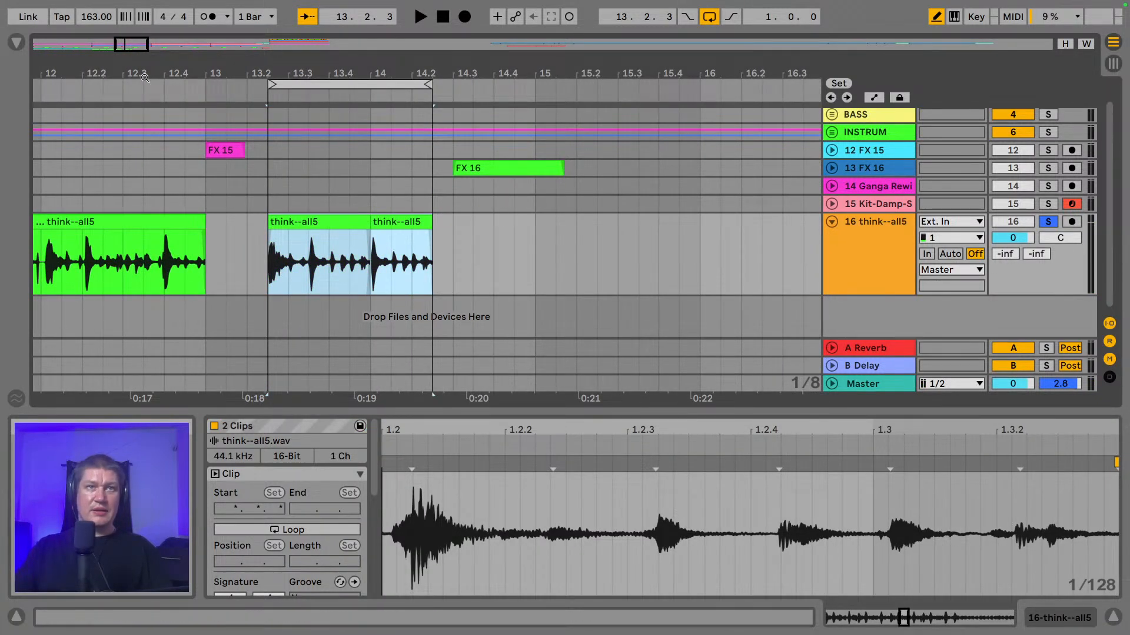
{"action": "left_click_drag", "start_coordinate": [156, 73], "coordinate": [490, 50]}
{"action": "key", "text": "minus"}
{"action": "key", "text": "minus"}
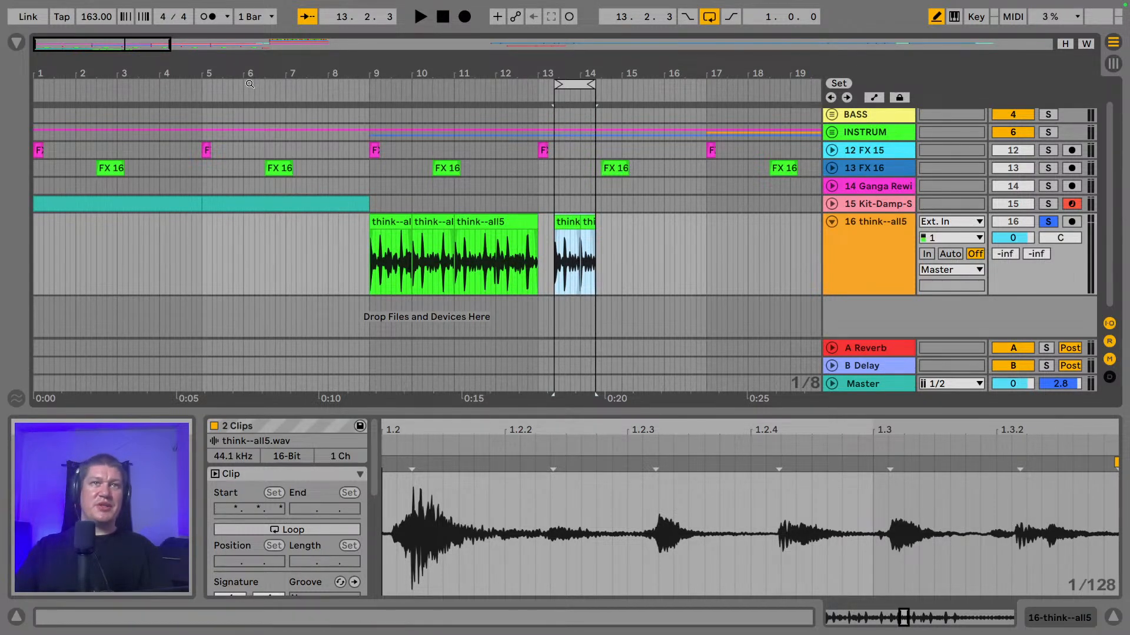
{"action": "left_click_drag", "start_coordinate": [213, 72], "coordinate": [245, 80]}
{"action": "left_click", "coordinate": [457, 222]}
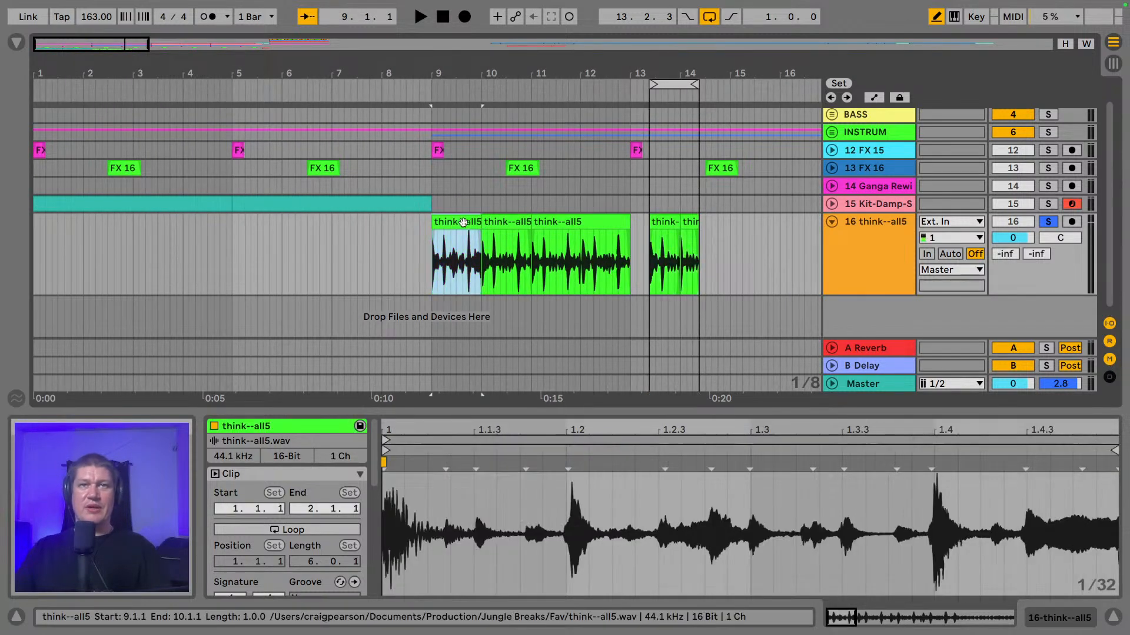
{"action": "left_click", "coordinate": [596, 224], "text": "shift"}
{"action": "left_click_drag", "start_coordinate": [596, 223], "coordinate": [774, 253]}
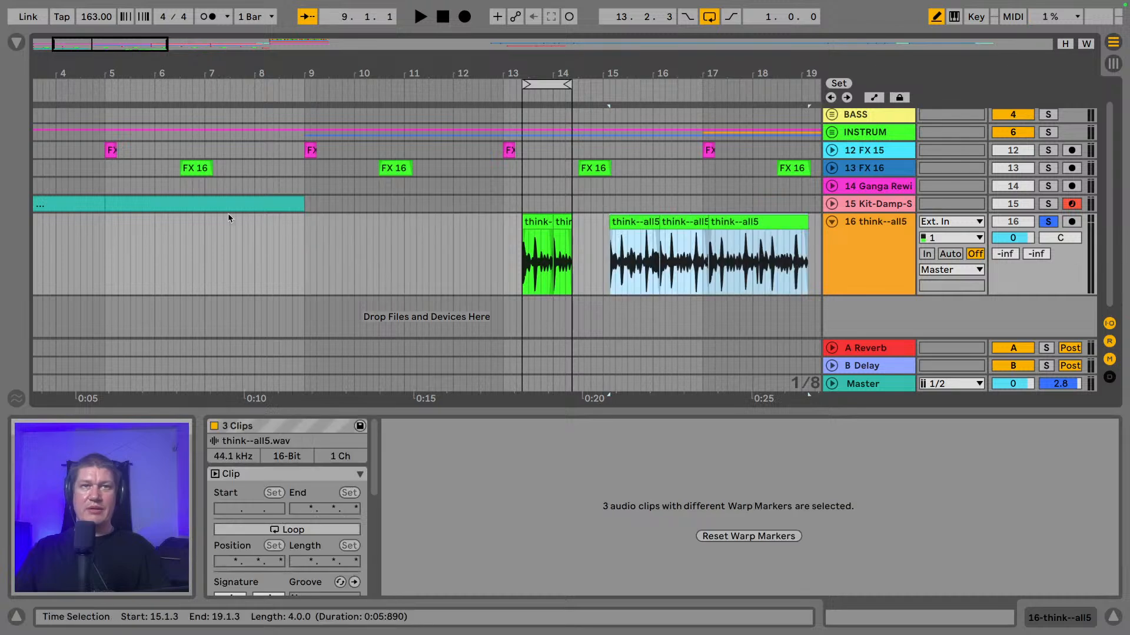
- Take the think--all5 track out of solo and mute it
{"action": "left_click", "coordinate": [104, 246]}
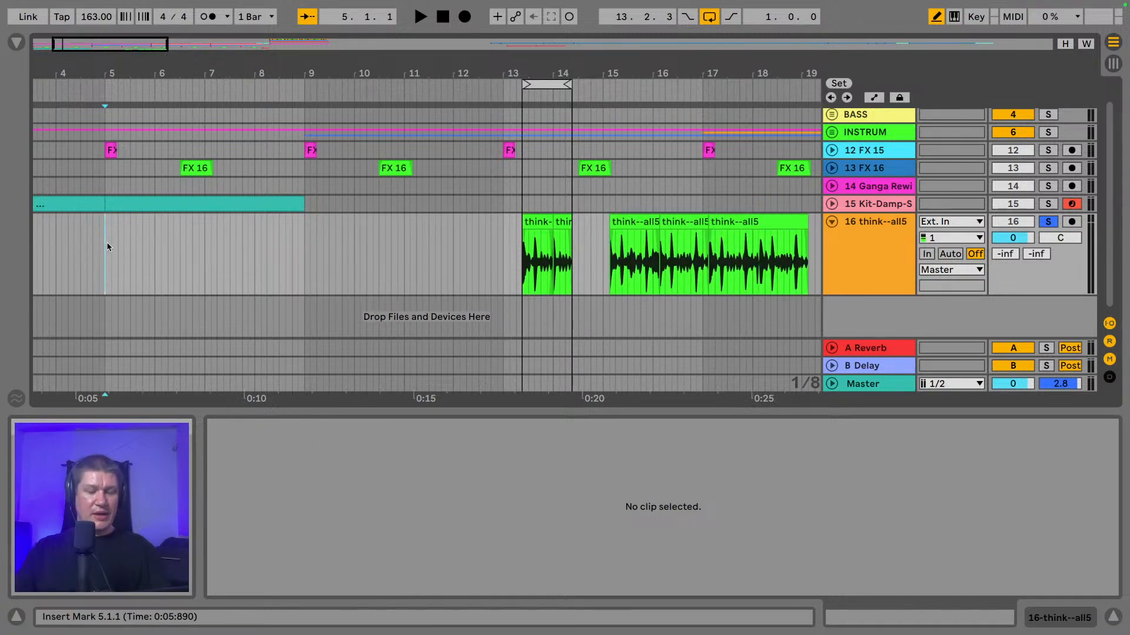
{"action": "scroll", "coordinate": [109, 236], "scroll_direction": "left", "scroll_amount": 3}
{"action": "left_click", "coordinate": [108, 202]}
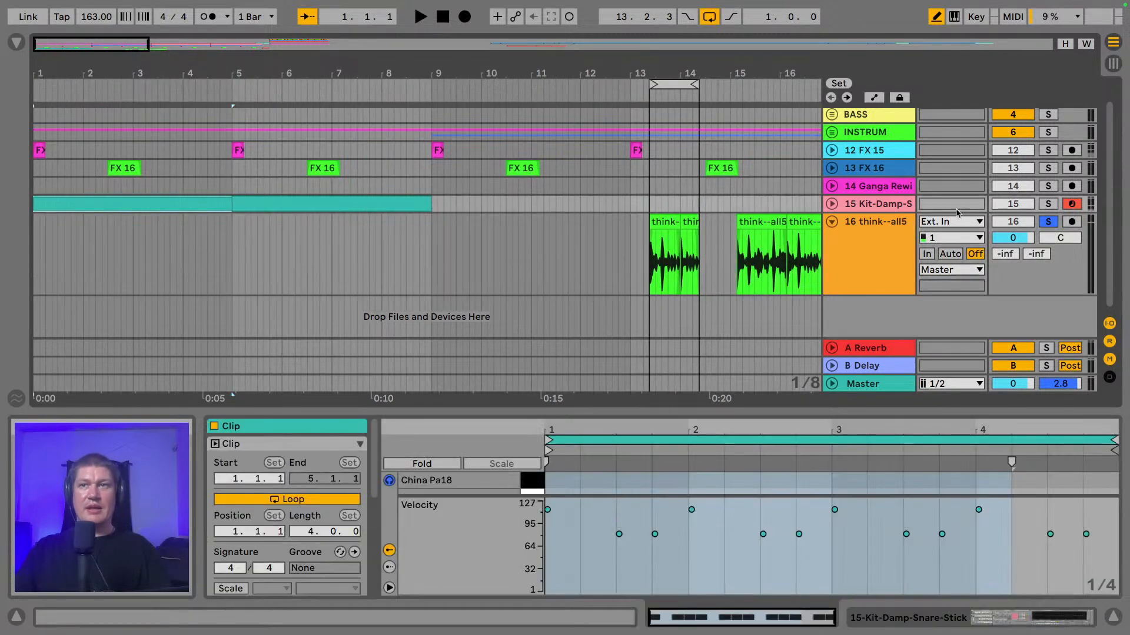
{"action": "left_click", "coordinate": [1049, 222]}
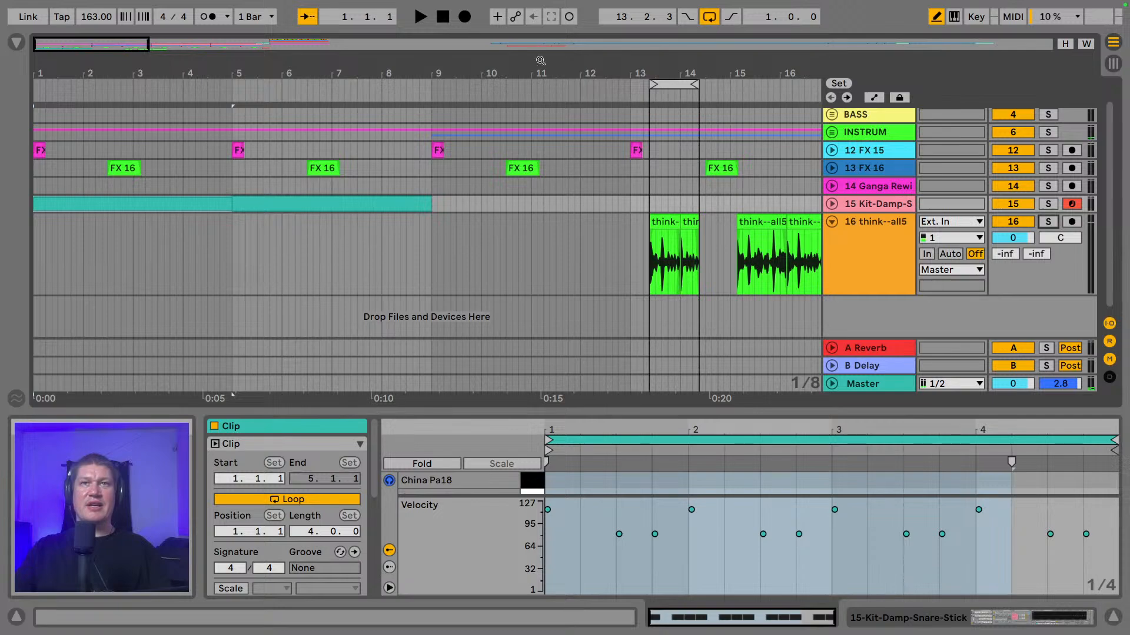
{"action": "left_click_drag", "start_coordinate": [540, 61], "coordinate": [529, 16]}
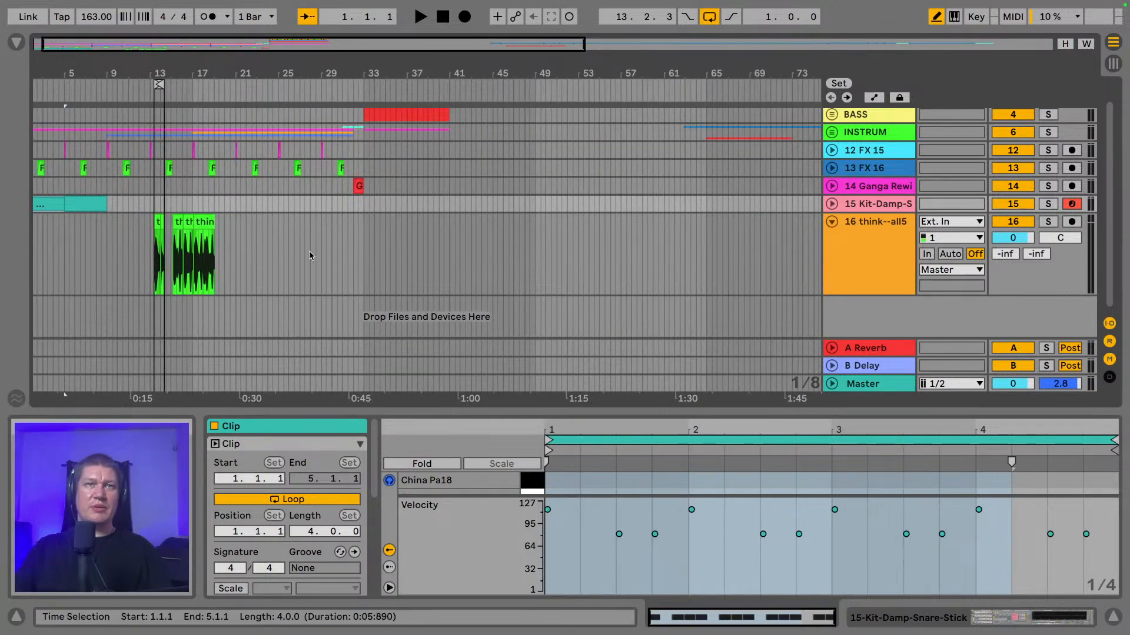
{"action": "scroll", "coordinate": [412, 226], "scroll_direction": "up", "scroll_amount": 1}
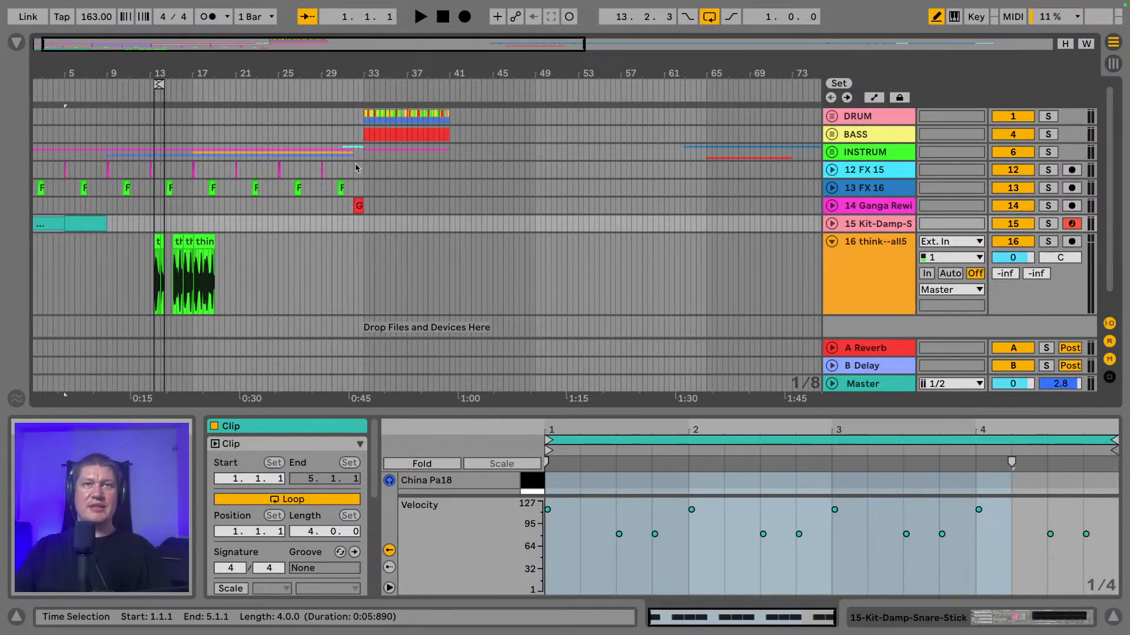
{"action": "right_click", "coordinate": [436, 278]}
{"action": "left_click", "coordinate": [593, 228]}
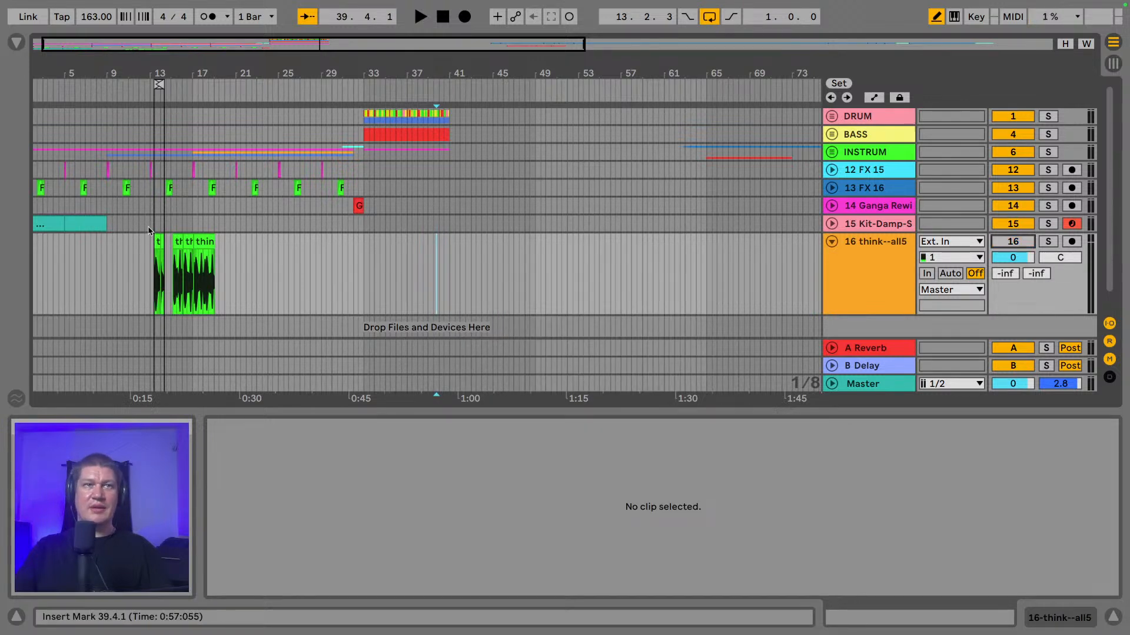
- Play the arrangement from bar 1, set the grid to 2/1 and stretch the loop from 1.1.1 to bar 41
{"action": "left_click", "coordinate": [38, 221]}
{"action": "key", "text": "space"}
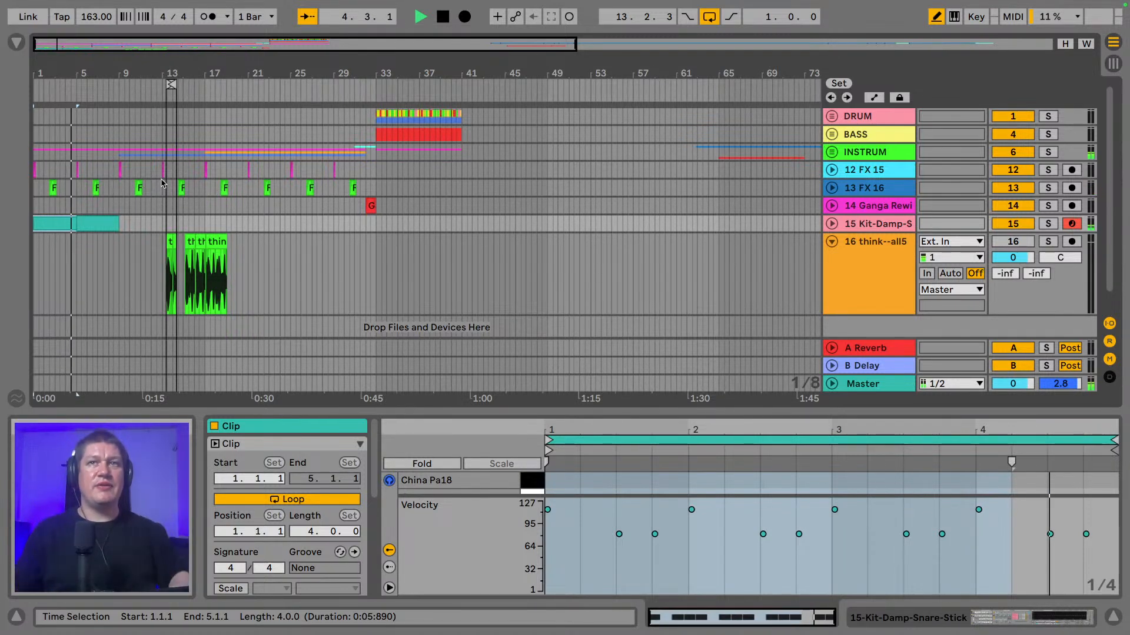
{"action": "left_click_drag", "start_coordinate": [168, 84], "coordinate": [35, 83]}
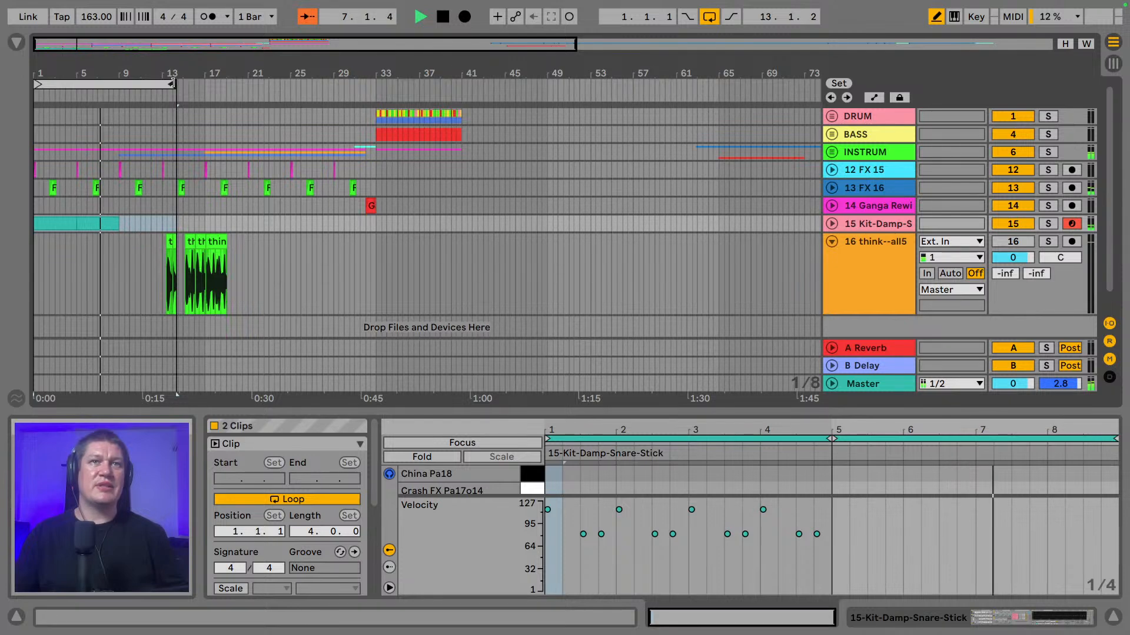
{"action": "left_click_drag", "start_coordinate": [173, 83], "coordinate": [452, 83]}
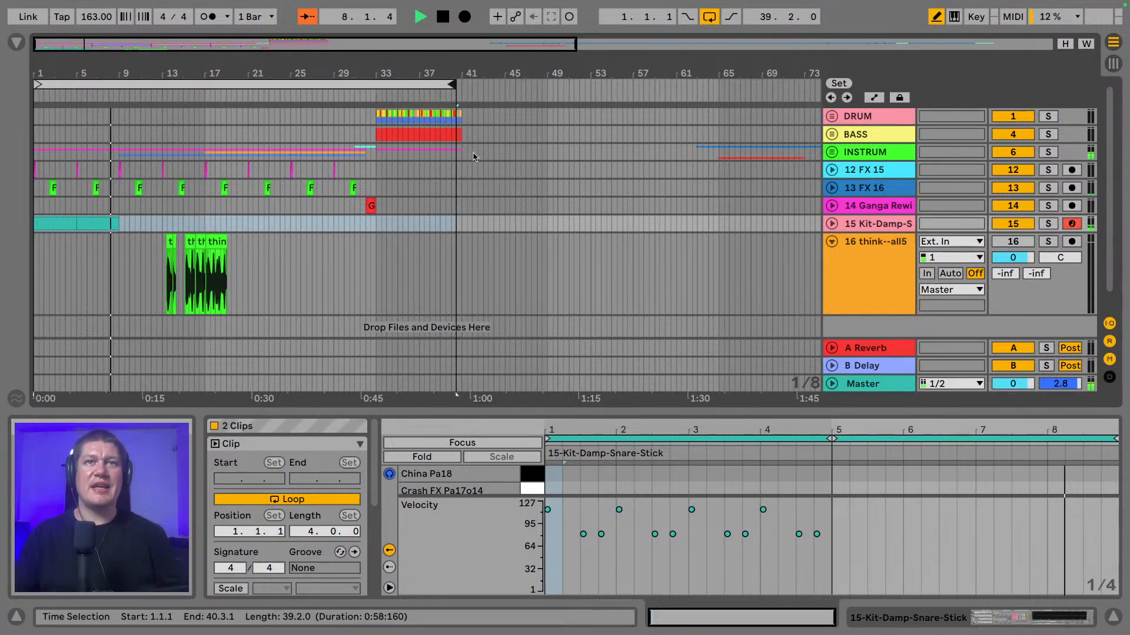
{"action": "right_click", "coordinate": [503, 241]}
{"action": "left_click", "coordinate": [625, 450]}
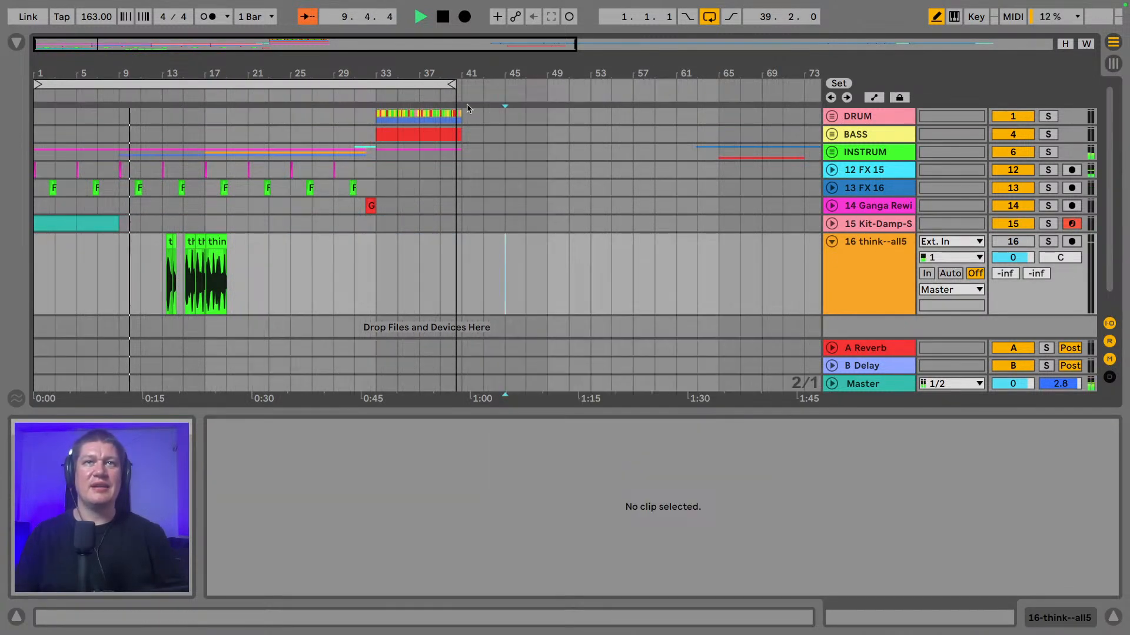
{"action": "left_click_drag", "start_coordinate": [451, 84], "coordinate": [458, 85]}
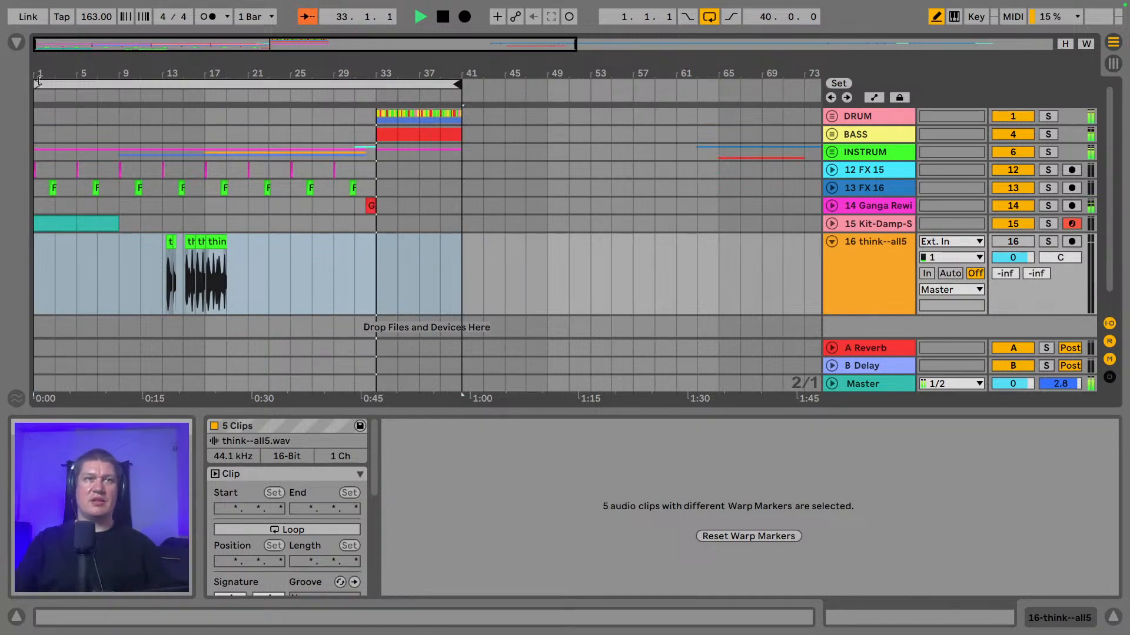
- Shorten the loop to the eight bars starting at 33.1.1 and listen to that section
{"action": "left_click_drag", "start_coordinate": [37, 85], "coordinate": [368, 101]}
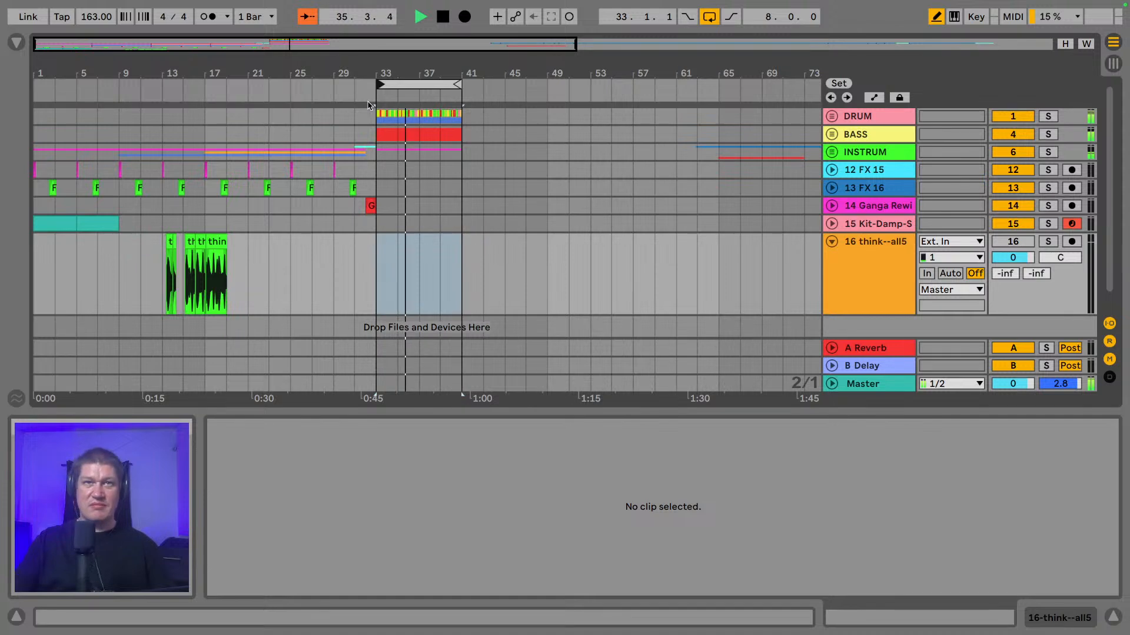
{"action": "left_click_drag", "start_coordinate": [425, 72], "coordinate": [576, 130]}
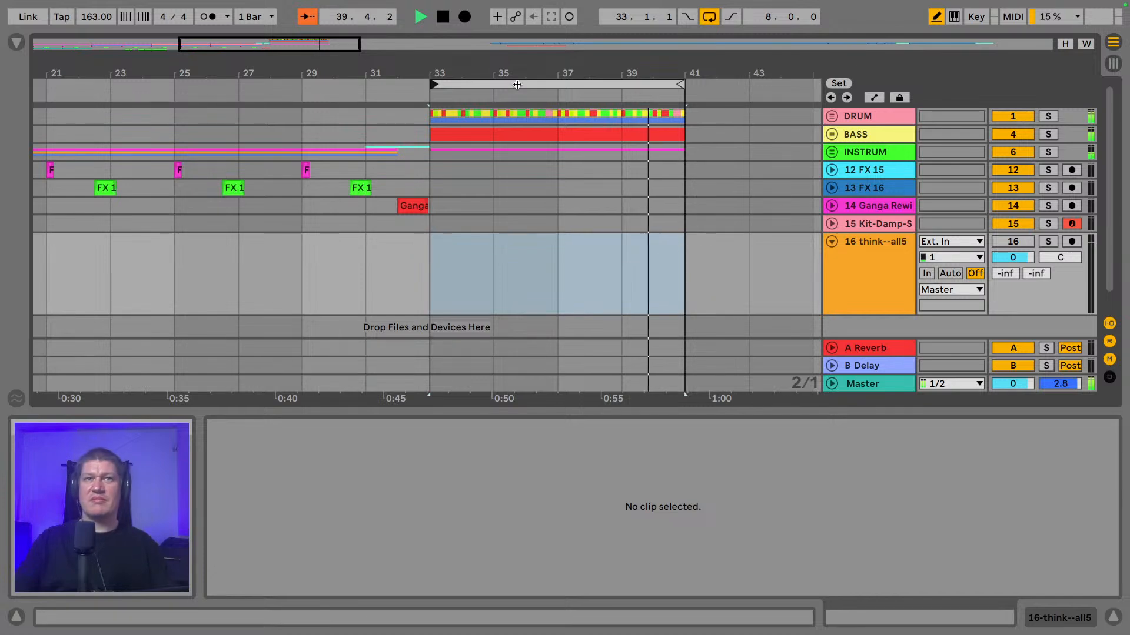
{"action": "left_click_drag", "start_coordinate": [516, 73], "coordinate": [324, 73]}
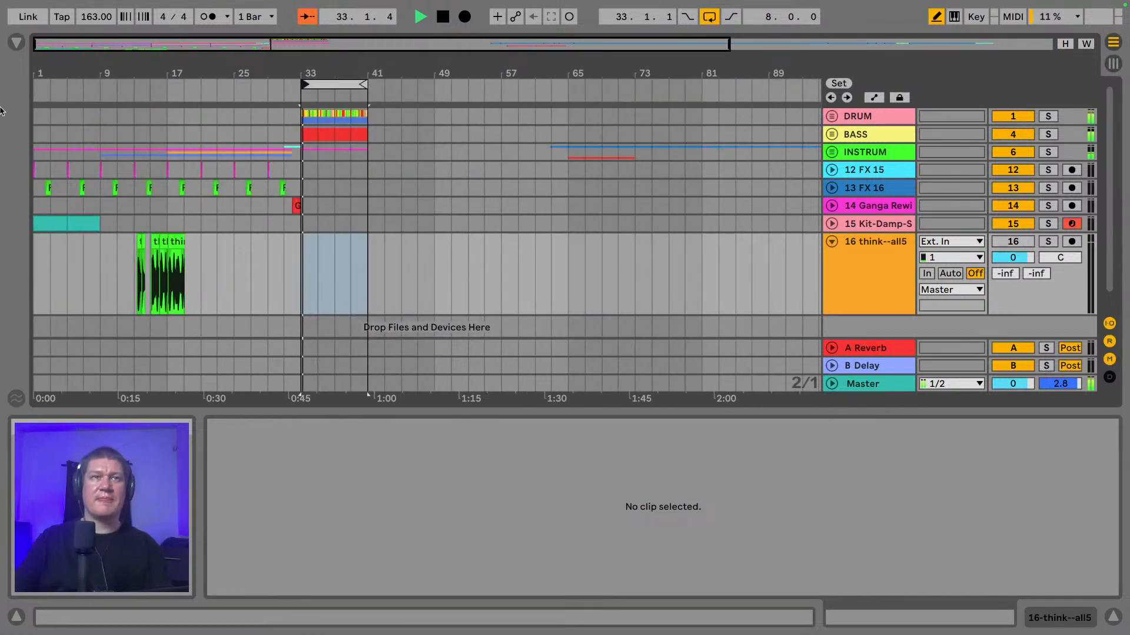
{"action": "left_click_drag", "start_coordinate": [112, 62], "coordinate": [121, 112]}
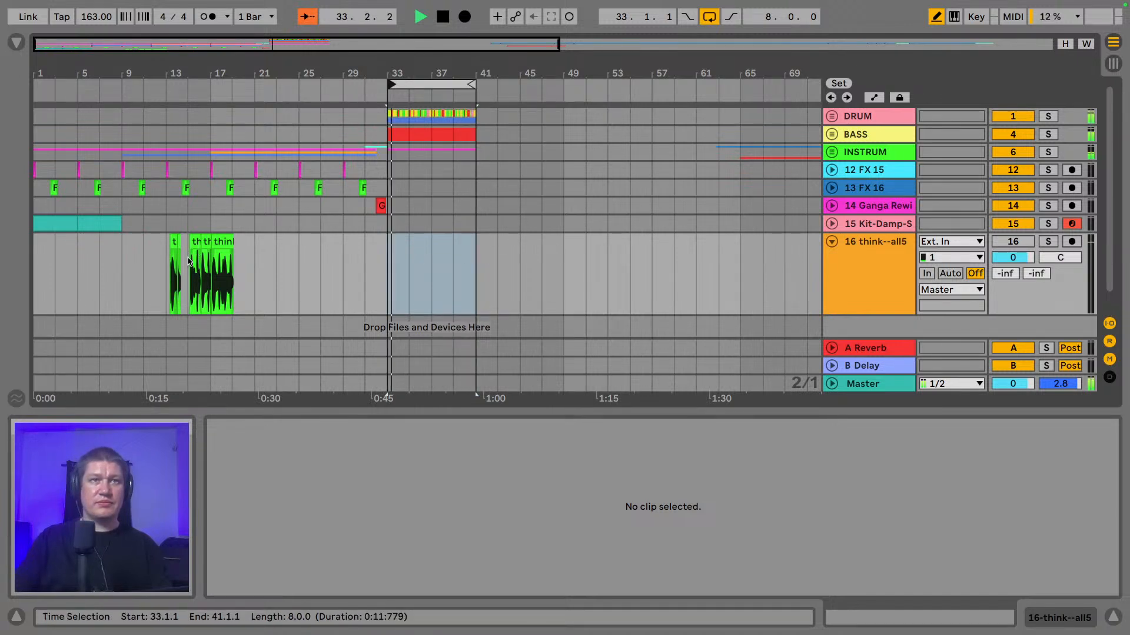
- Move the section holding the three full think--all5 clips, 15.1.1 to 19.1.3, to bar 21
{"action": "left_click_drag", "start_coordinate": [189, 262], "coordinate": [296, 260]}
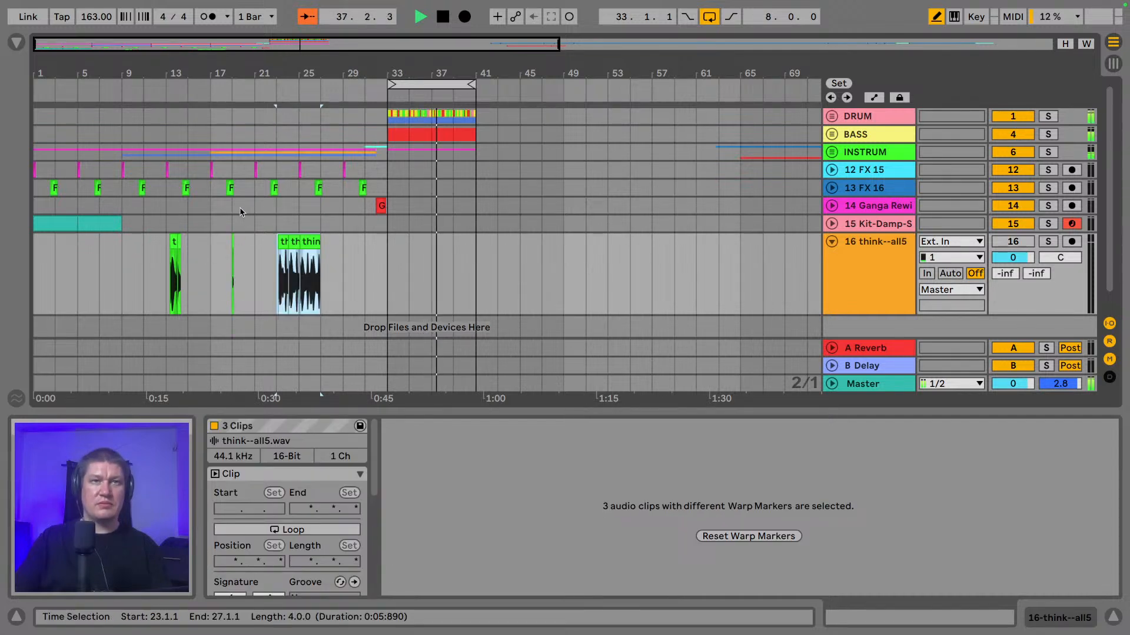
{"action": "key", "text": "super+z"}
{"action": "left_click_drag", "start_coordinate": [204, 74], "coordinate": [207, 132]}
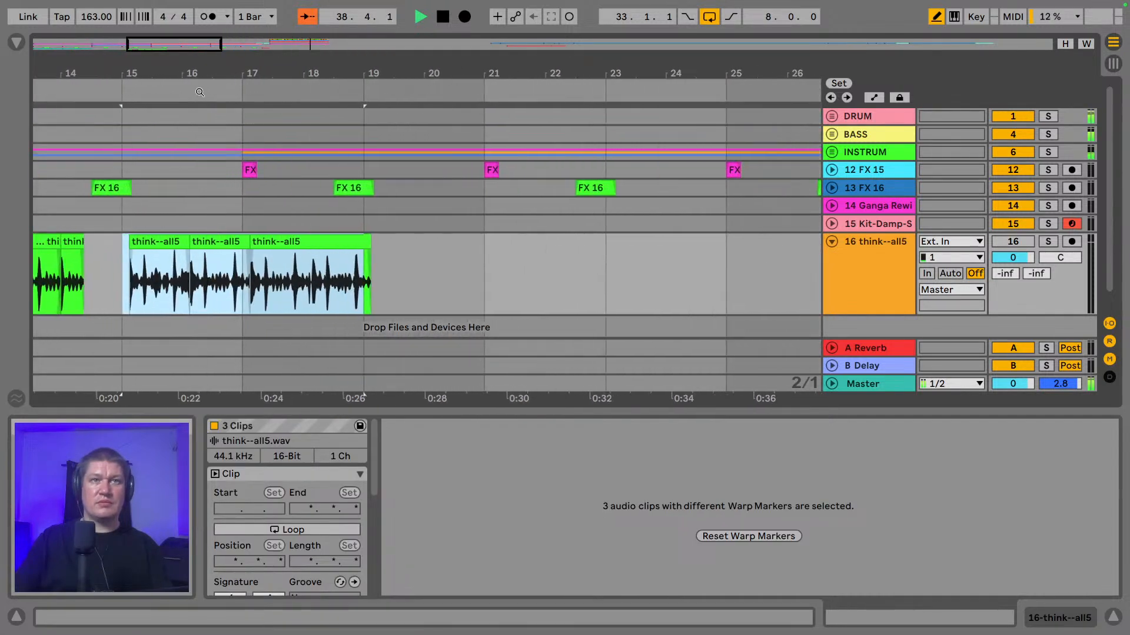
{"action": "left_click_drag", "start_coordinate": [123, 259], "coordinate": [370, 268]}
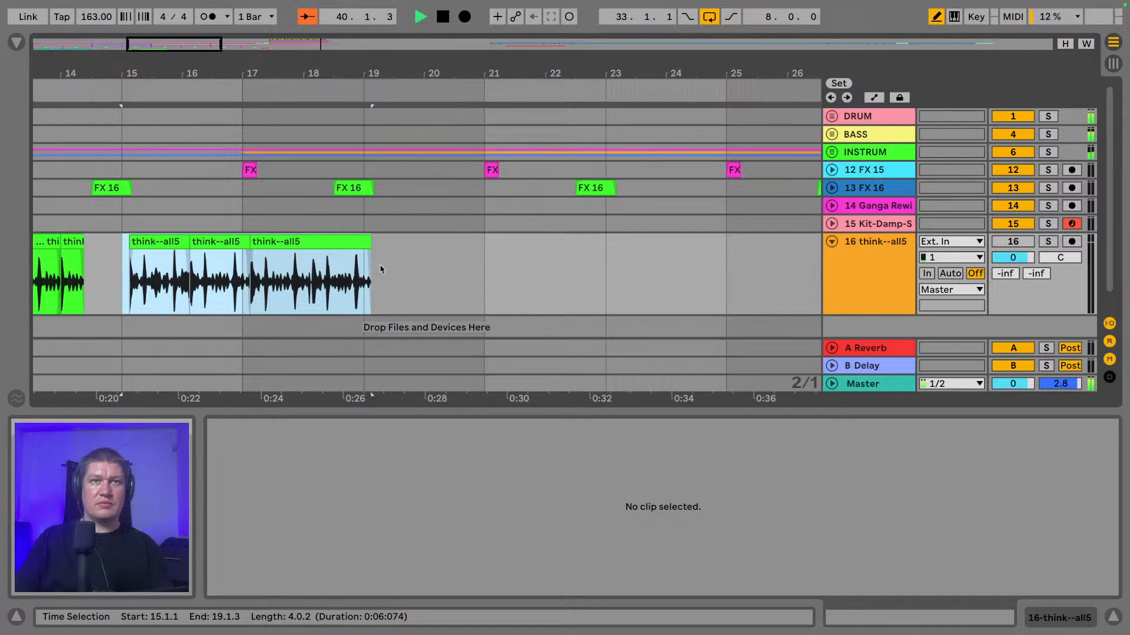
{"action": "left_click_drag", "start_coordinate": [239, 257], "coordinate": [602, 257]}
{"action": "scroll", "coordinate": [83, 154], "scroll_direction": "left", "scroll_amount": 10}
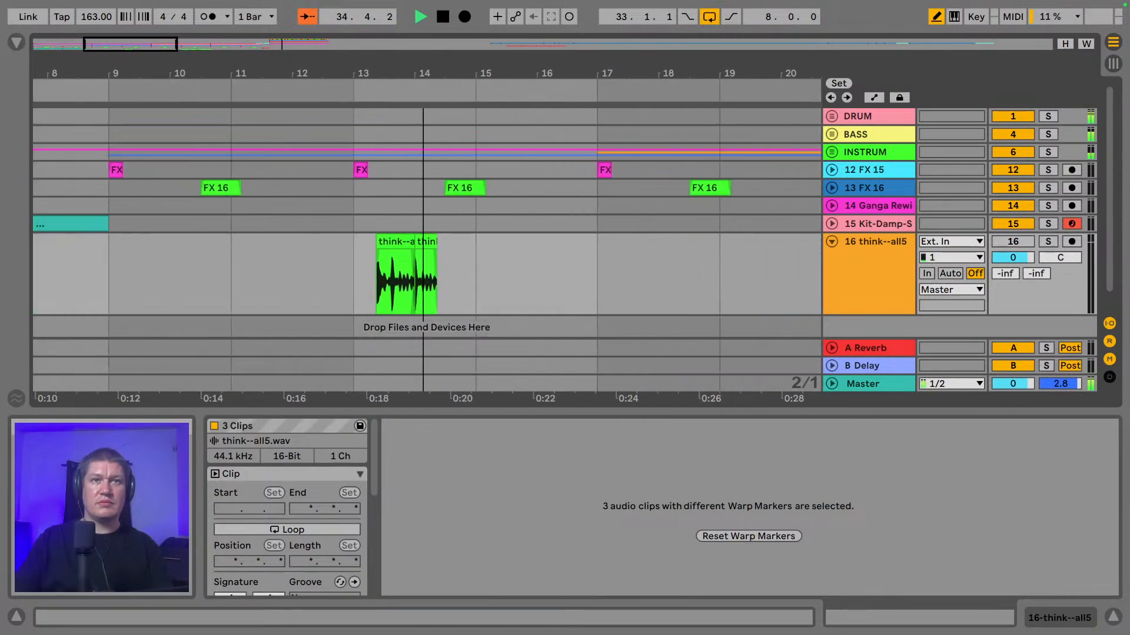
- Move both slices of the one-bar break variation from 13.2.3 to 13.1.1 and stop playback
{"action": "left_click", "coordinate": [392, 239]}
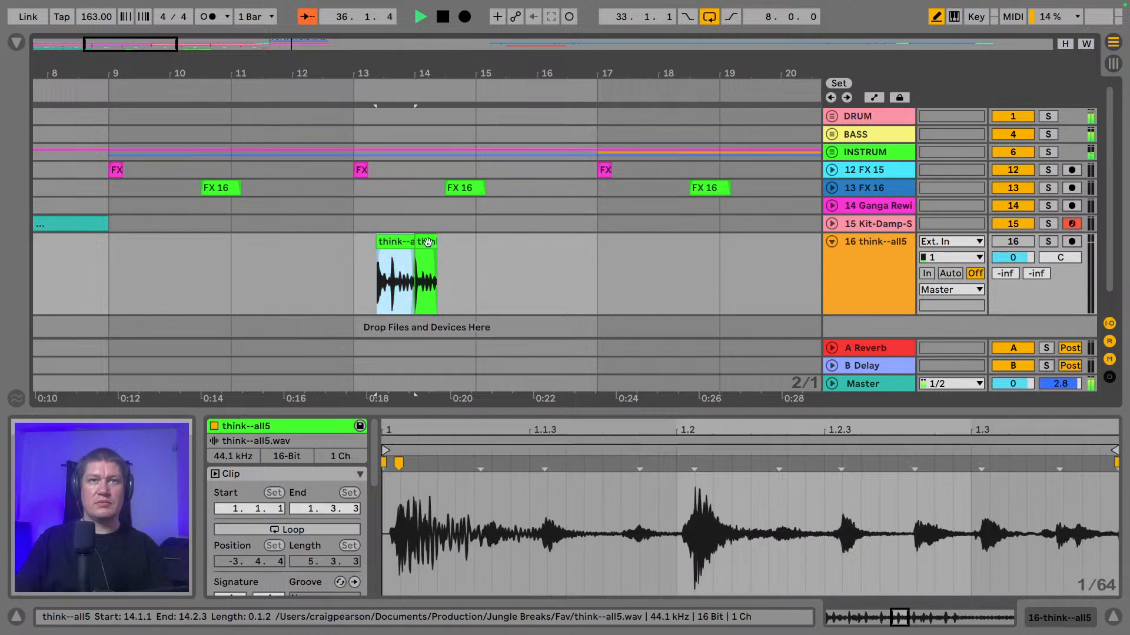
{"action": "left_click", "coordinate": [428, 243], "text": "shift"}
{"action": "left_click_drag", "start_coordinate": [405, 243], "coordinate": [390, 252]}
{"action": "key", "text": "space"}
{"action": "key", "text": "space"}
- Unmute the think--all5 track and play the one-bar variation at bar 13 with the other tracks
{"action": "left_click", "coordinate": [1013, 241]}
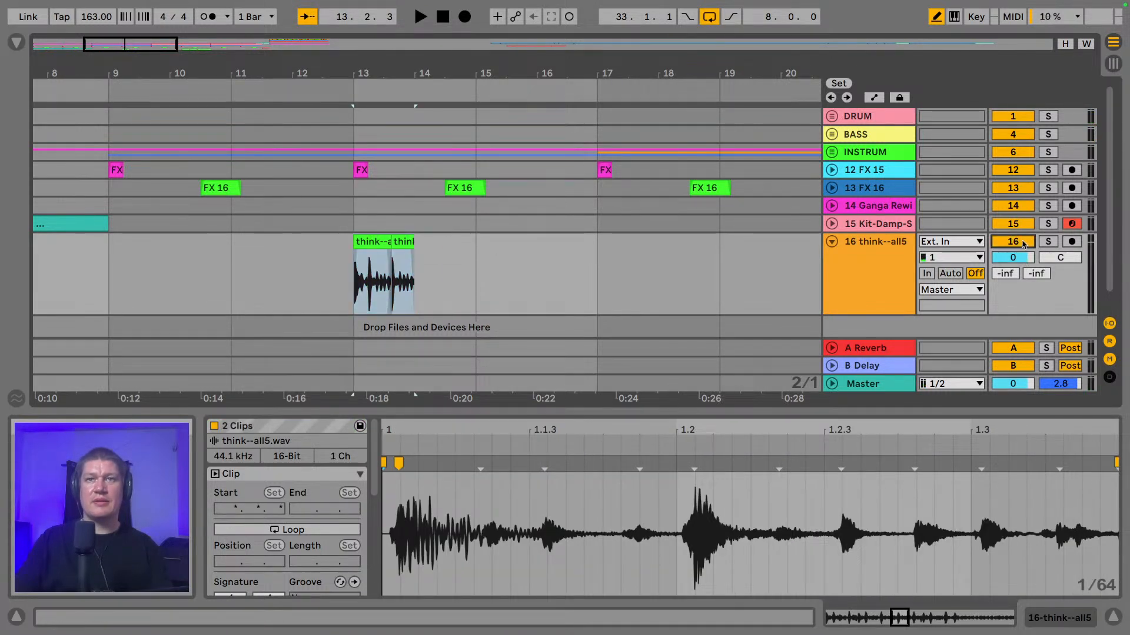
{"action": "key", "text": "space"}
{"action": "key", "text": "space"}
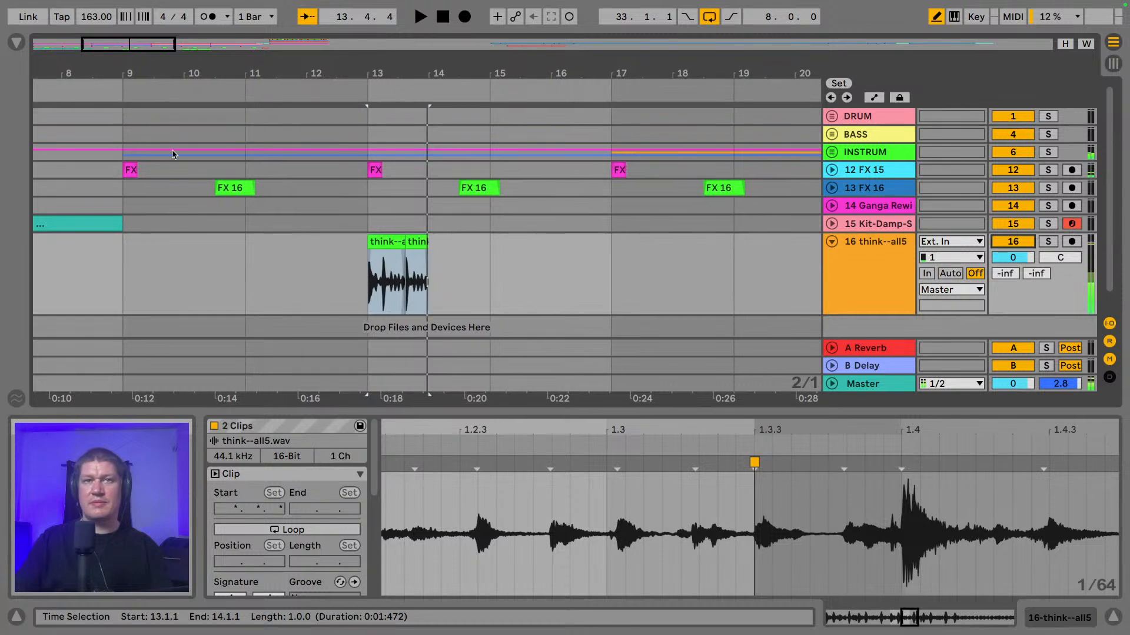
- Set the grid to 1/1 and duplicate the two-slice variation from bar 13 to bar 14
{"action": "left_click", "coordinate": [395, 242]}
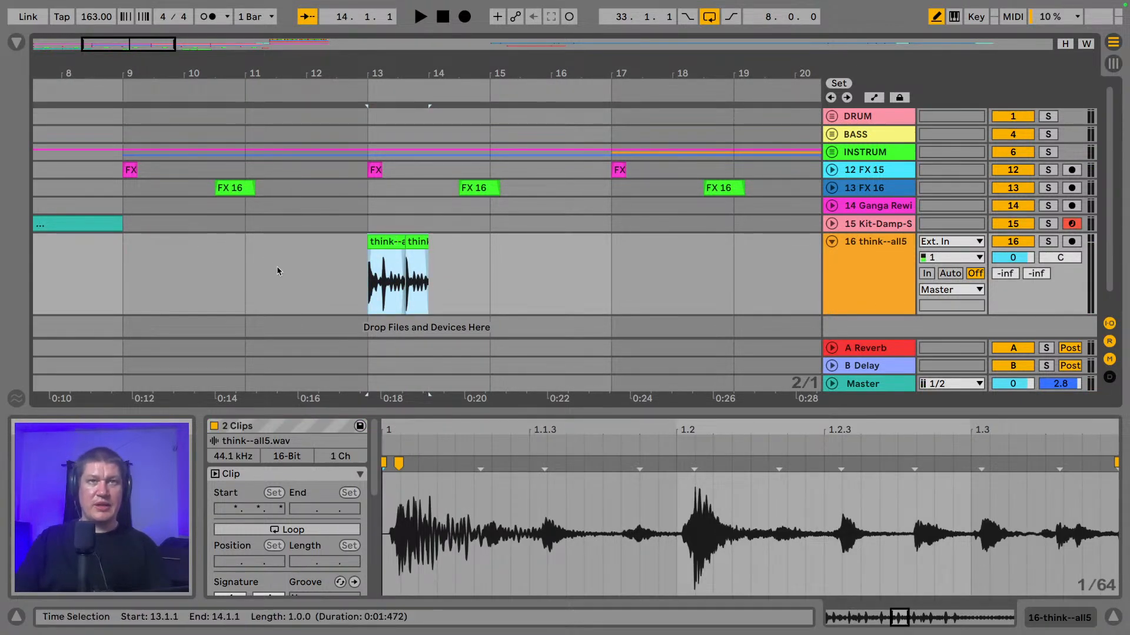
{"action": "right_click", "coordinate": [260, 252]}
{"action": "left_click", "coordinate": [458, 463]}
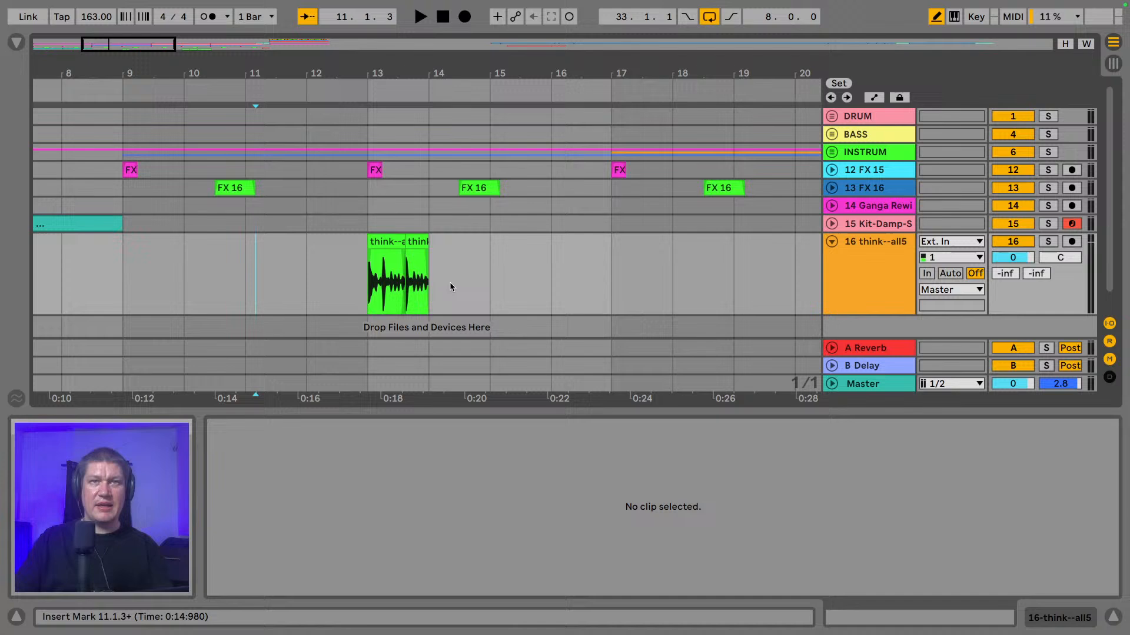
{"action": "left_click", "coordinate": [387, 253]}
{"action": "left_click", "coordinate": [419, 244], "text": "shift"}
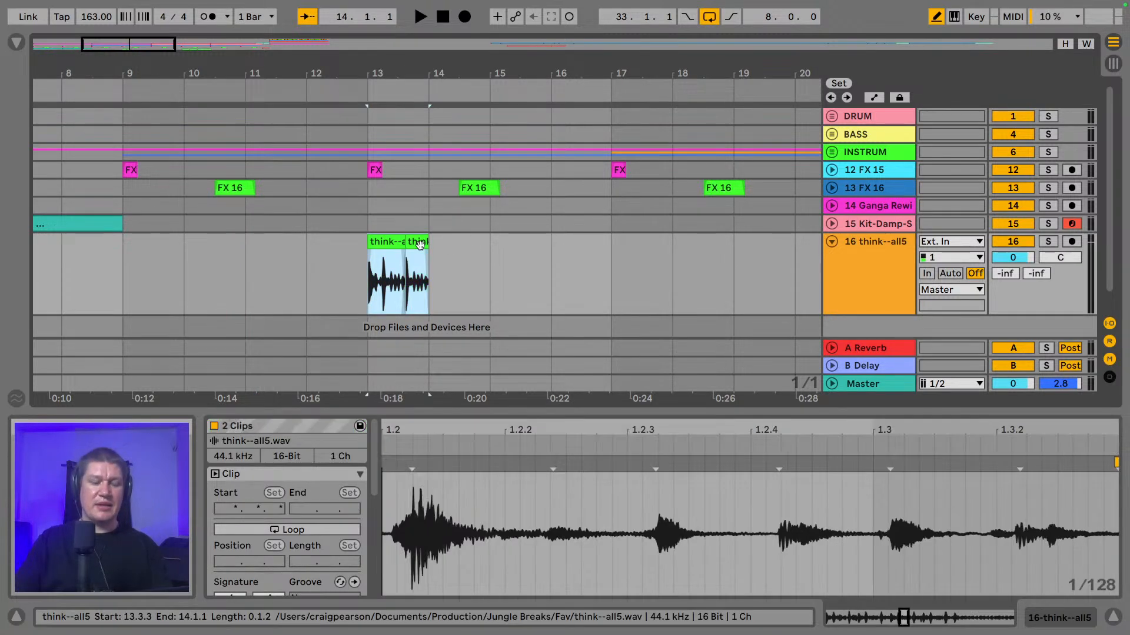
{"action": "key", "text": "super+d"}
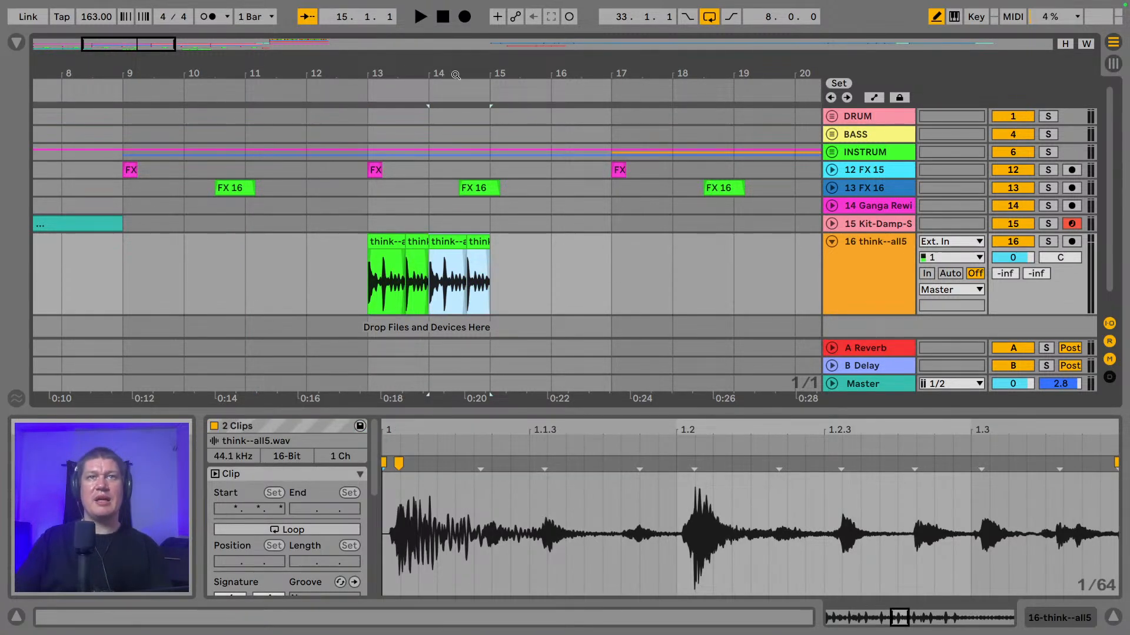
{"action": "left_click_drag", "start_coordinate": [455, 74], "coordinate": [242, 63]}
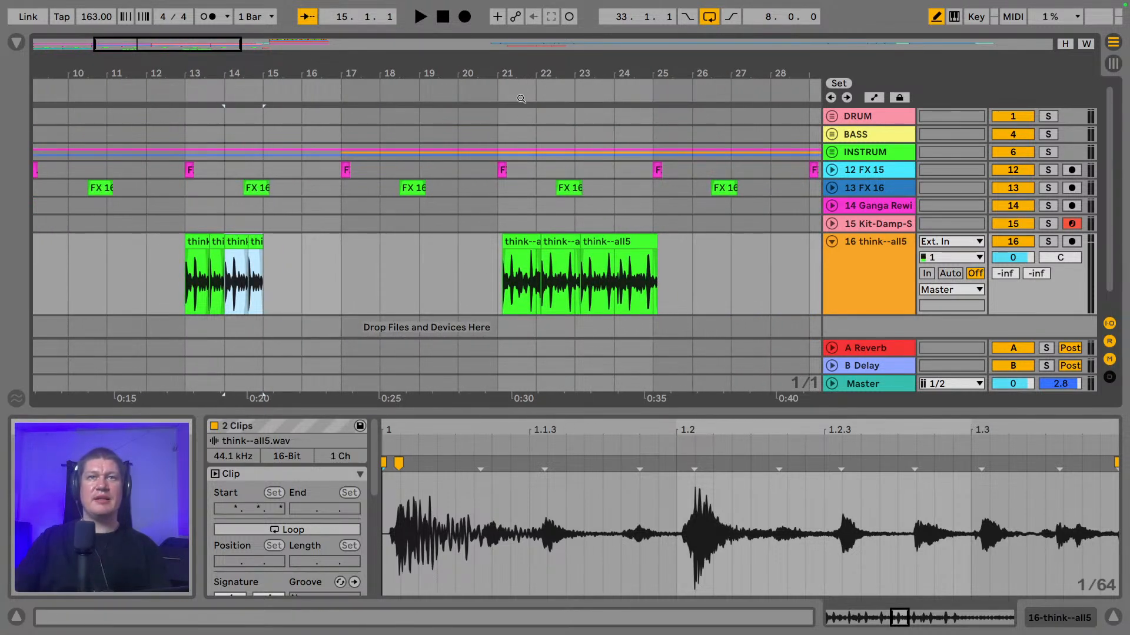
- Select the three full think--all5 clips starting at 21.1.3 and move them to 21.1.1
{"action": "left_click", "coordinate": [522, 241]}
{"action": "left_click", "coordinate": [642, 241], "text": "shift"}
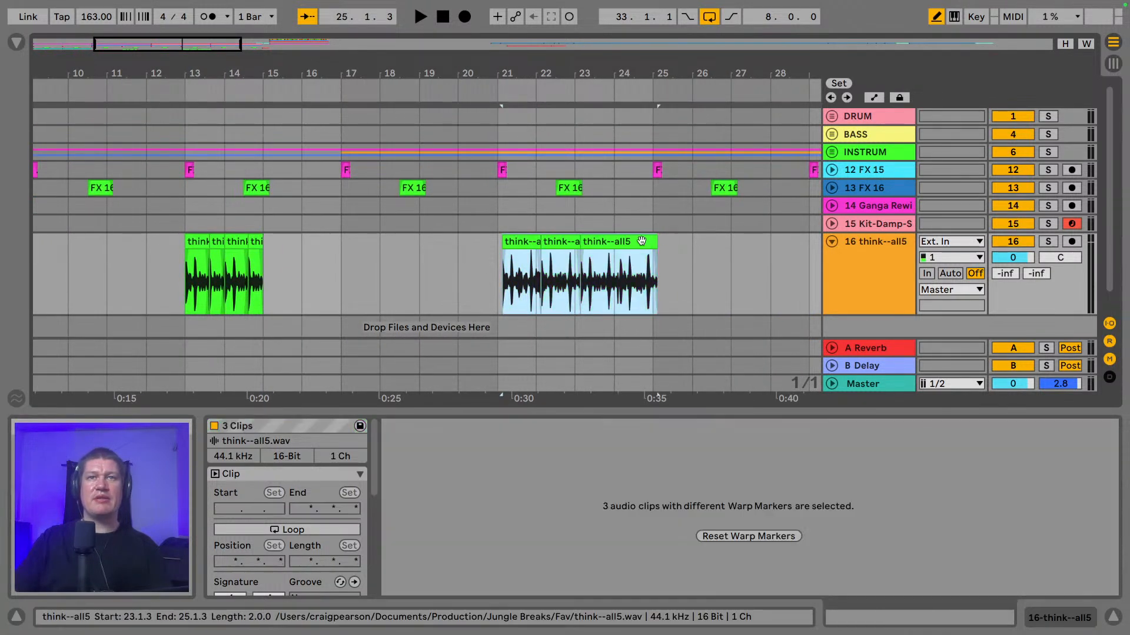
{"action": "left_click_drag", "start_coordinate": [642, 241], "coordinate": [637, 241]}
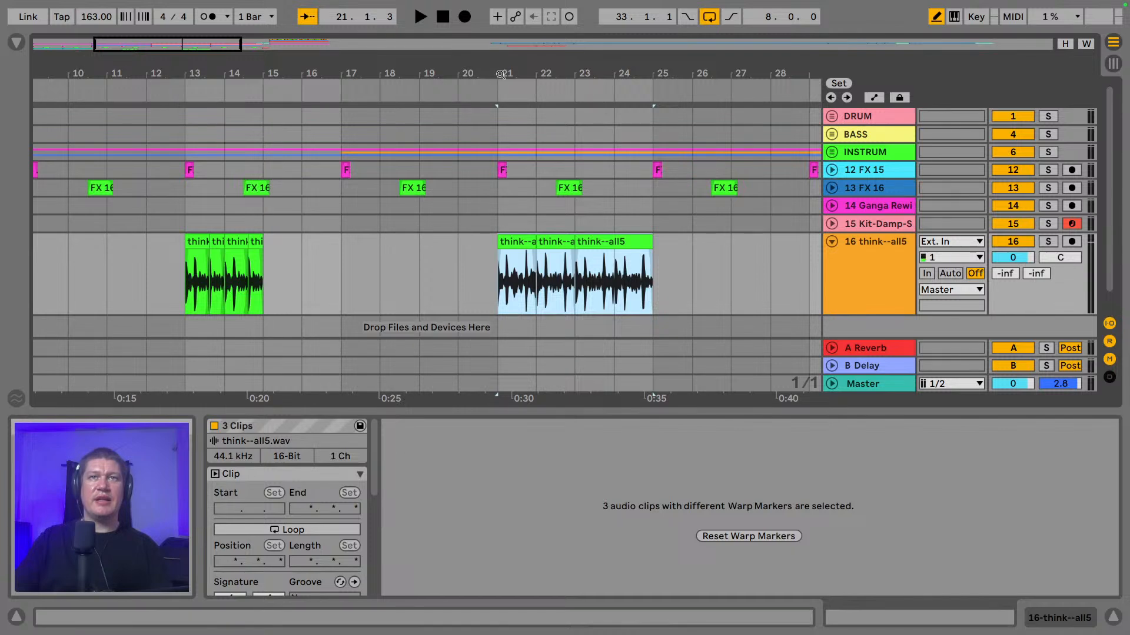
{"action": "left_click_drag", "start_coordinate": [500, 74], "coordinate": [622, 74]}
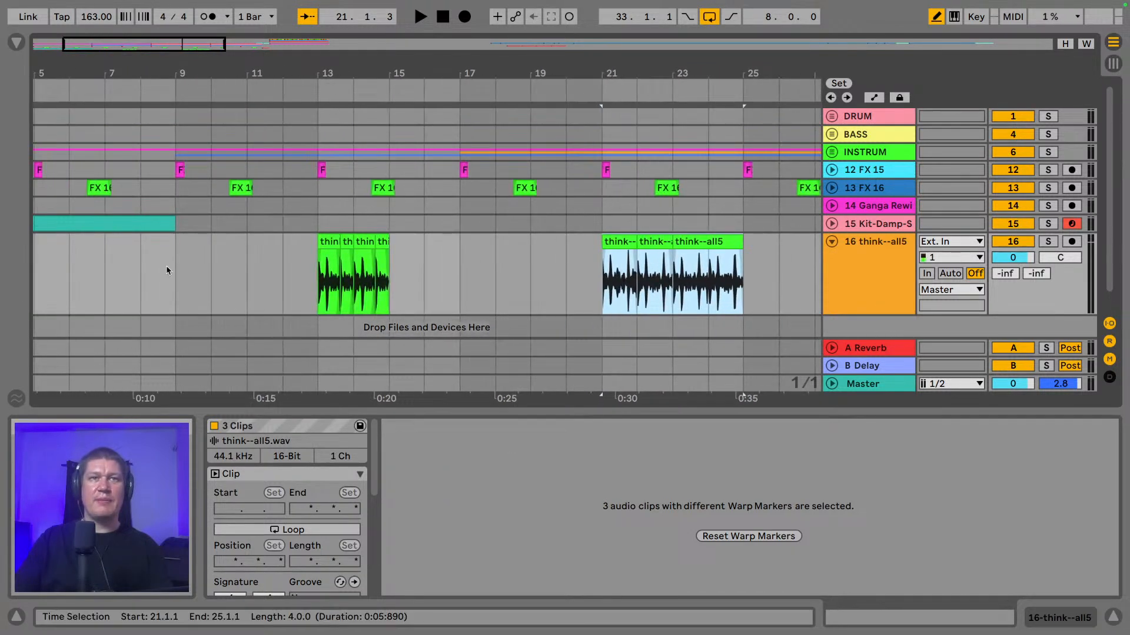
- Solo the think--all5 track, play the duplicated variation from bar 13 and stop playback
{"action": "left_click", "coordinate": [319, 271]}
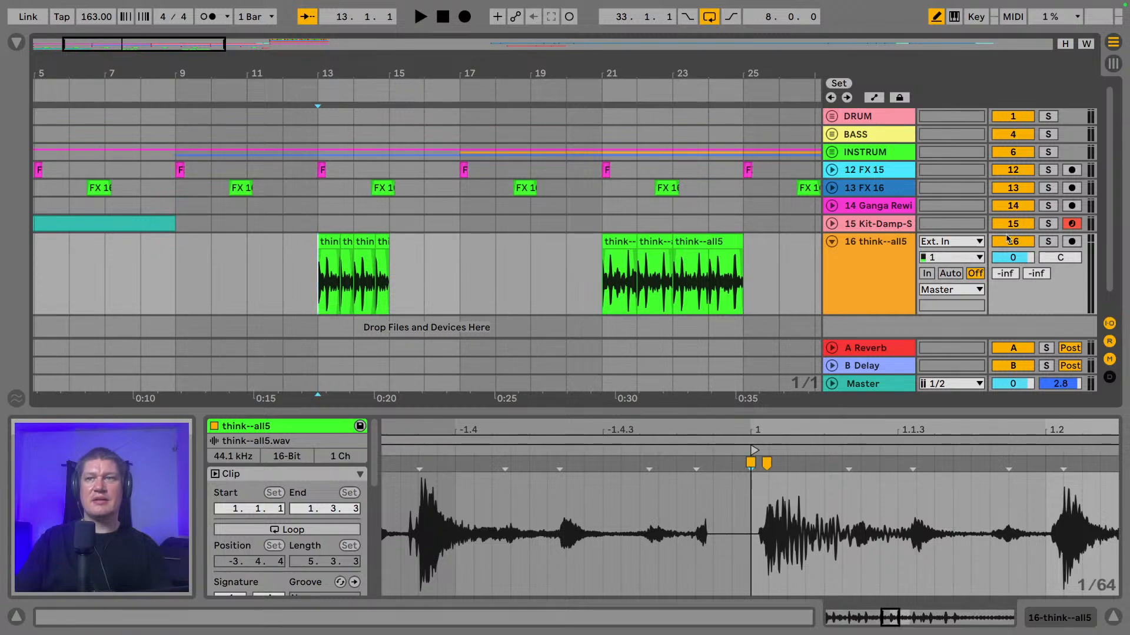
{"action": "left_click", "coordinate": [1037, 241]}
{"action": "key", "text": "space"}
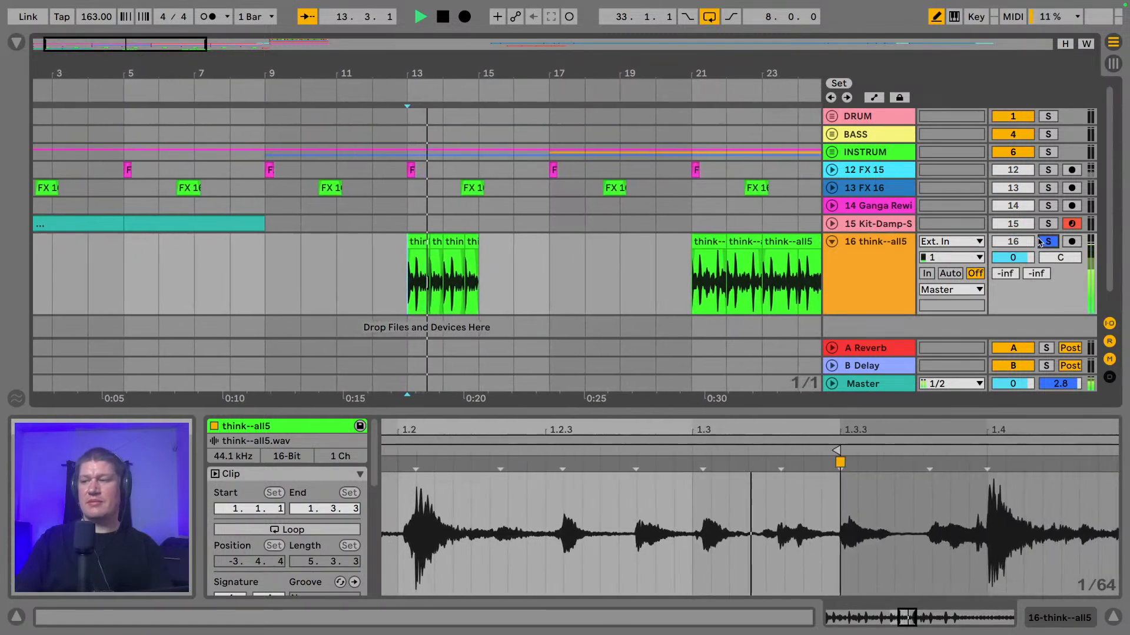
{"action": "left_click_drag", "start_coordinate": [376, 73], "coordinate": [314, 206]}
{"action": "key", "text": "space"}
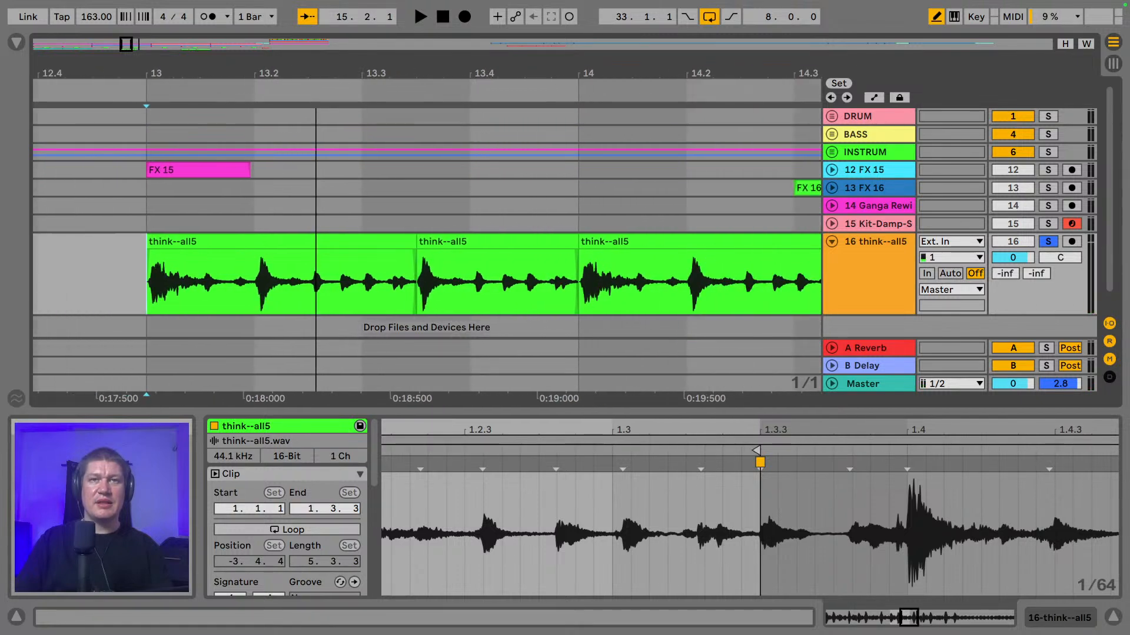
- Set the arrangement grid to 1/8 and audition the first think--all5 slice at bar 13
{"action": "right_click", "coordinate": [97, 270]}
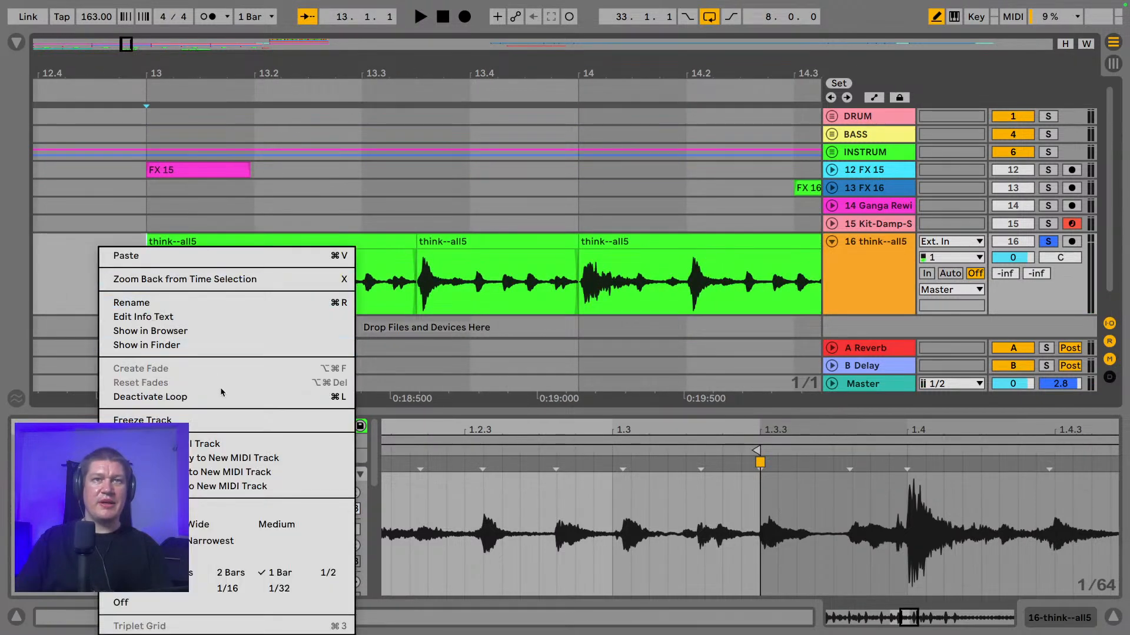
{"action": "left_click", "coordinate": [184, 595]}
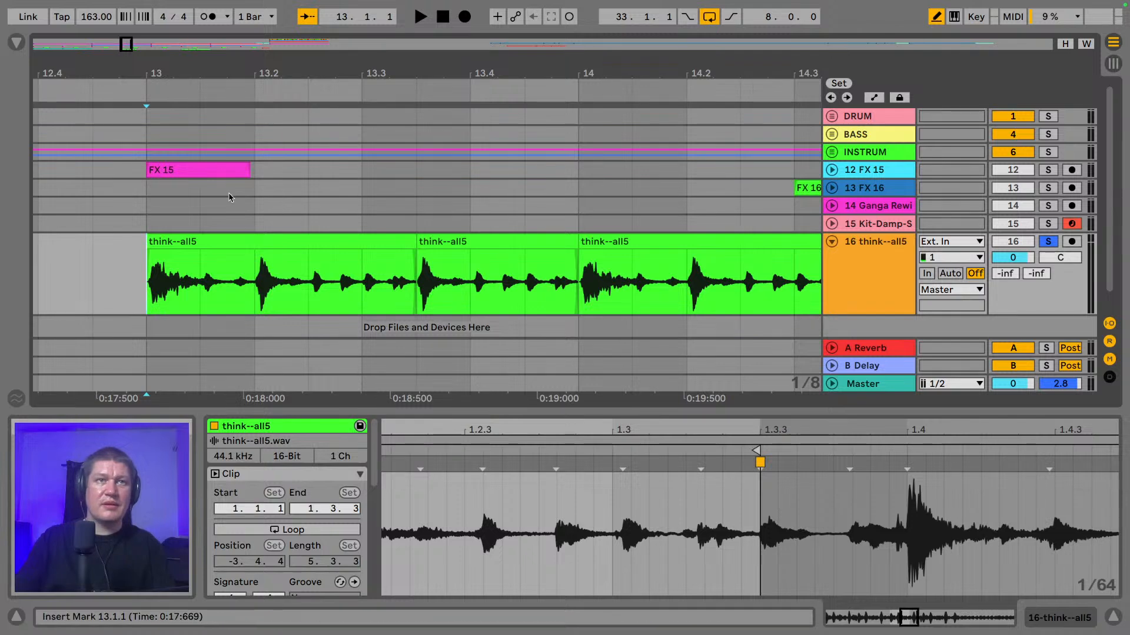
{"action": "left_click", "coordinate": [223, 241]}
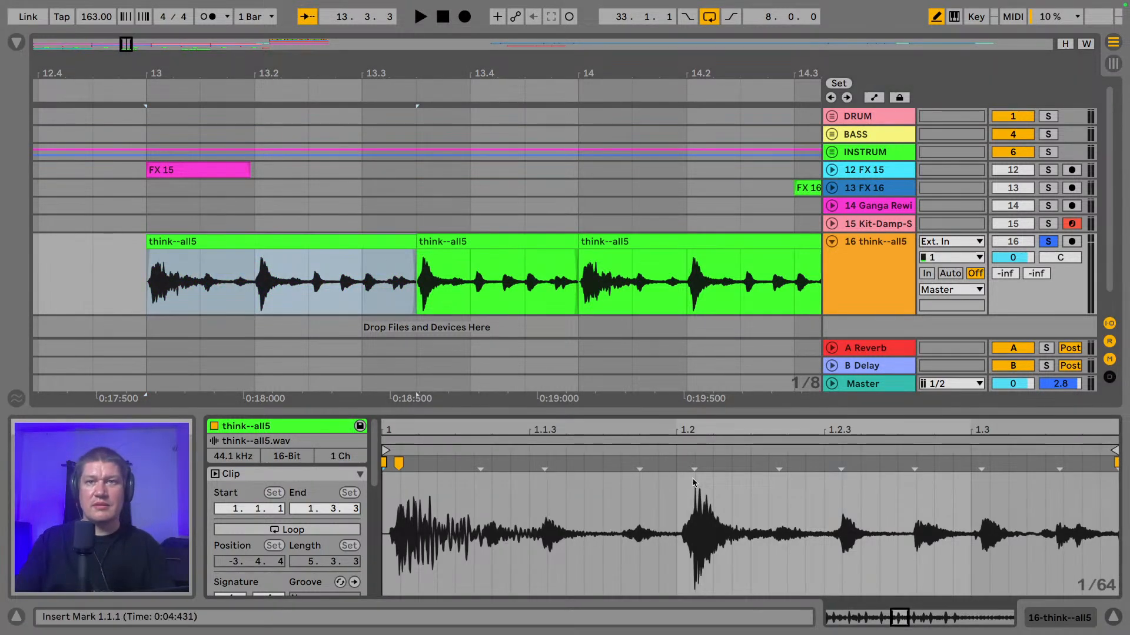
{"action": "key", "text": "space"}
{"action": "key", "text": "space"}
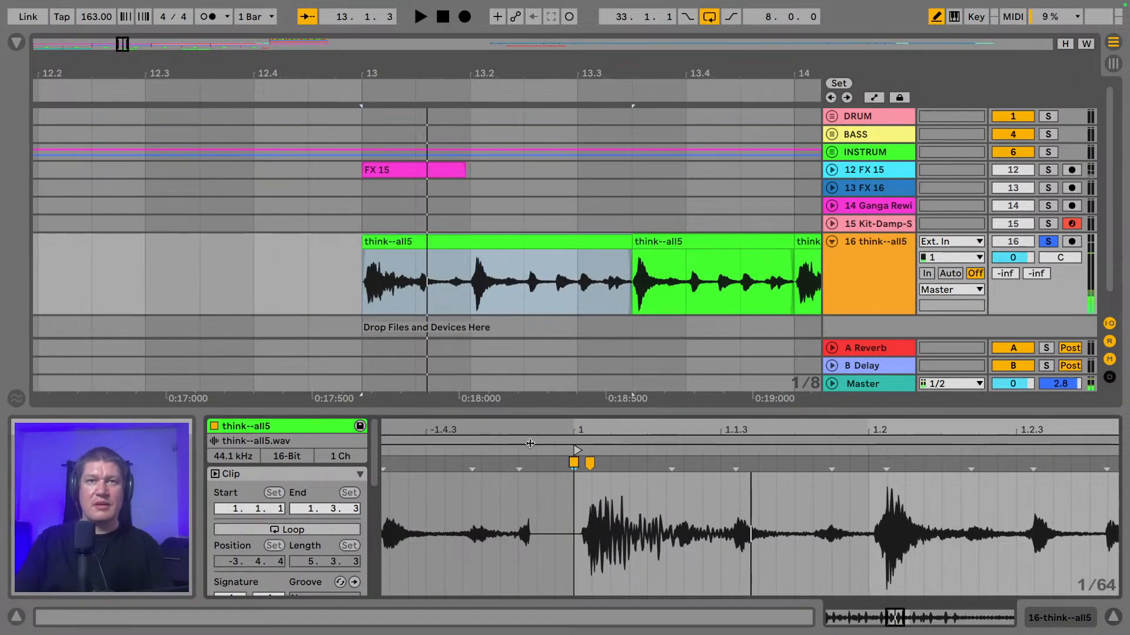
- Warp the first slice at bar 13 so its first kick lands on 1.1.1 and its snare on 1.2, and play it
{"action": "left_click", "coordinate": [574, 469]}
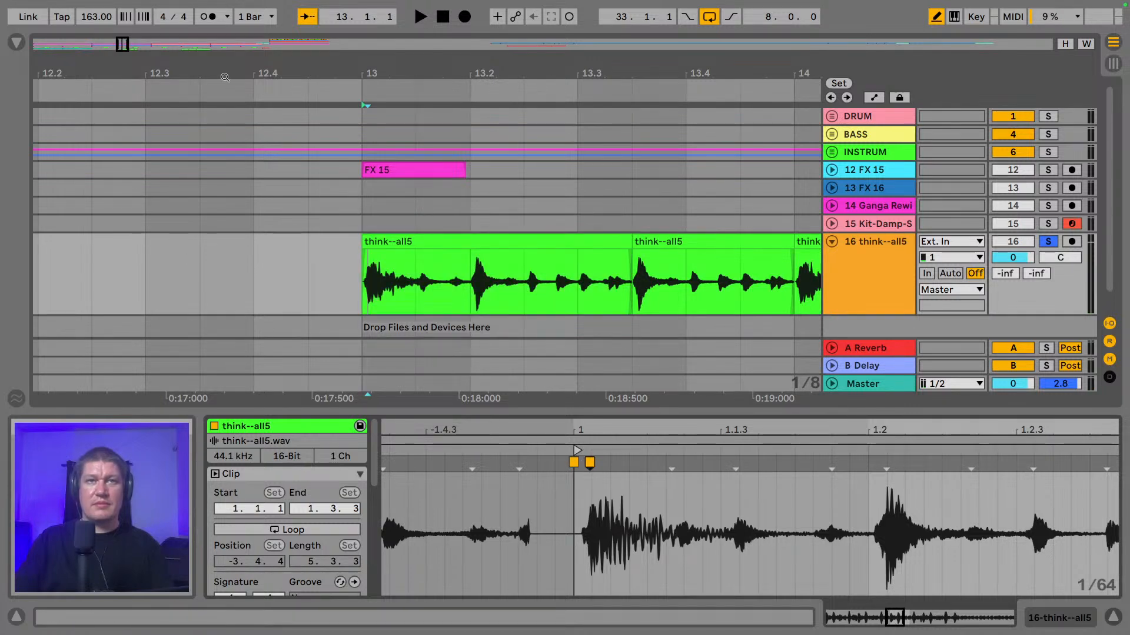
{"action": "left_click_drag", "start_coordinate": [368, 72], "coordinate": [338, 207]}
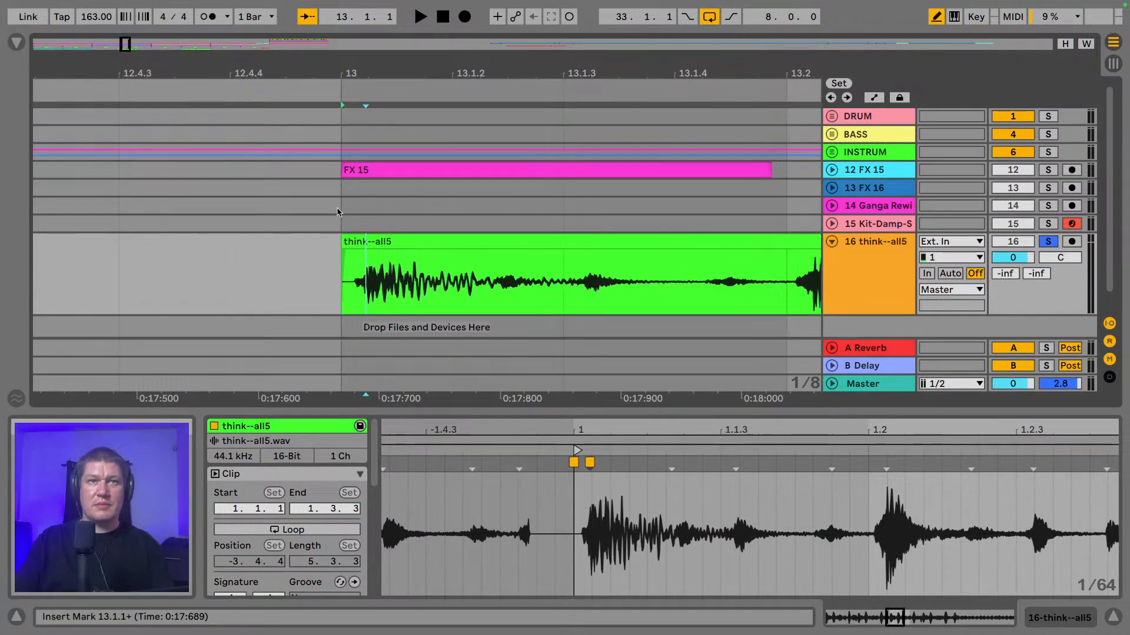
{"action": "left_click", "coordinate": [343, 241]}
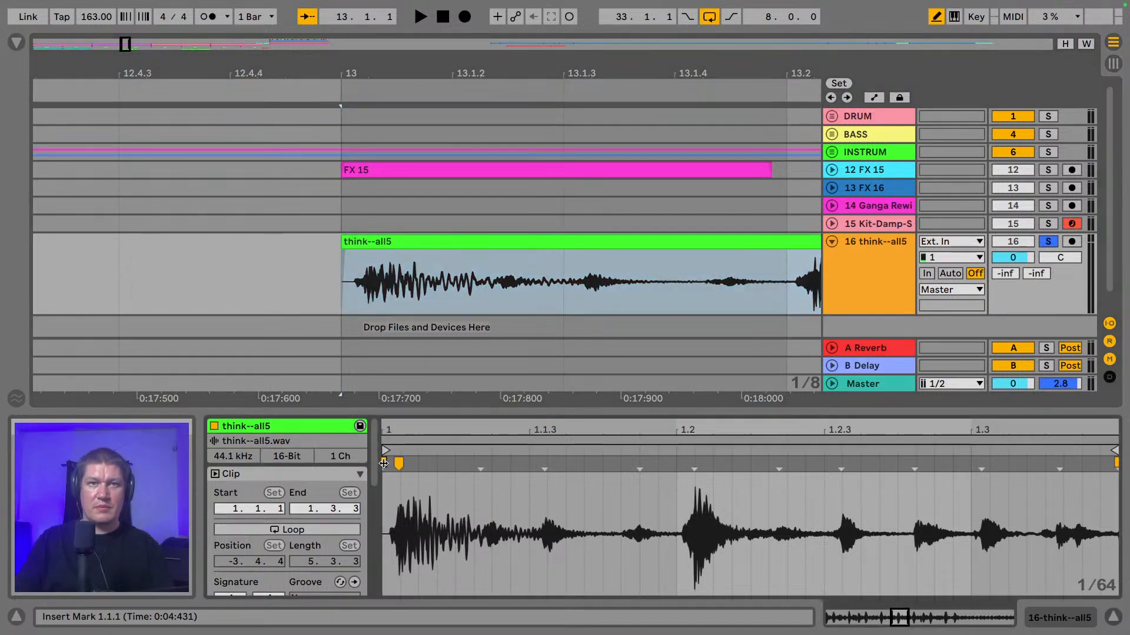
{"action": "left_click", "coordinate": [397, 463]}
{"action": "mouse_move", "coordinate": [393, 464]}
{"action": "left_mouse_down"}
{"action": "mouse_move", "coordinate": [383, 465]}
{"action": "mouse_move", "coordinate": [389, 450]}
{"action": "mouse_move", "coordinate": [574, 474]}
{"action": "mouse_move", "coordinate": [312, 432]}
{"action": "mouse_move", "coordinate": [353, 406]}
{"action": "mouse_move", "coordinate": [317, 406]}
{"action": "mouse_move", "coordinate": [333, 406]}
{"action": "left_mouse_up"}
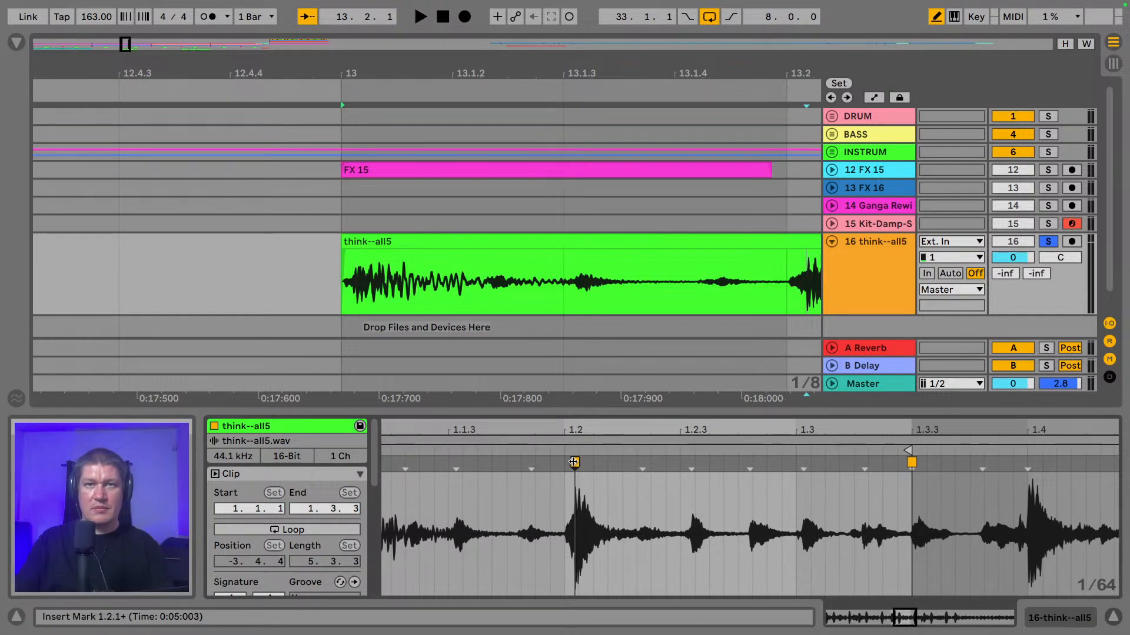
{"action": "key", "text": "space"}
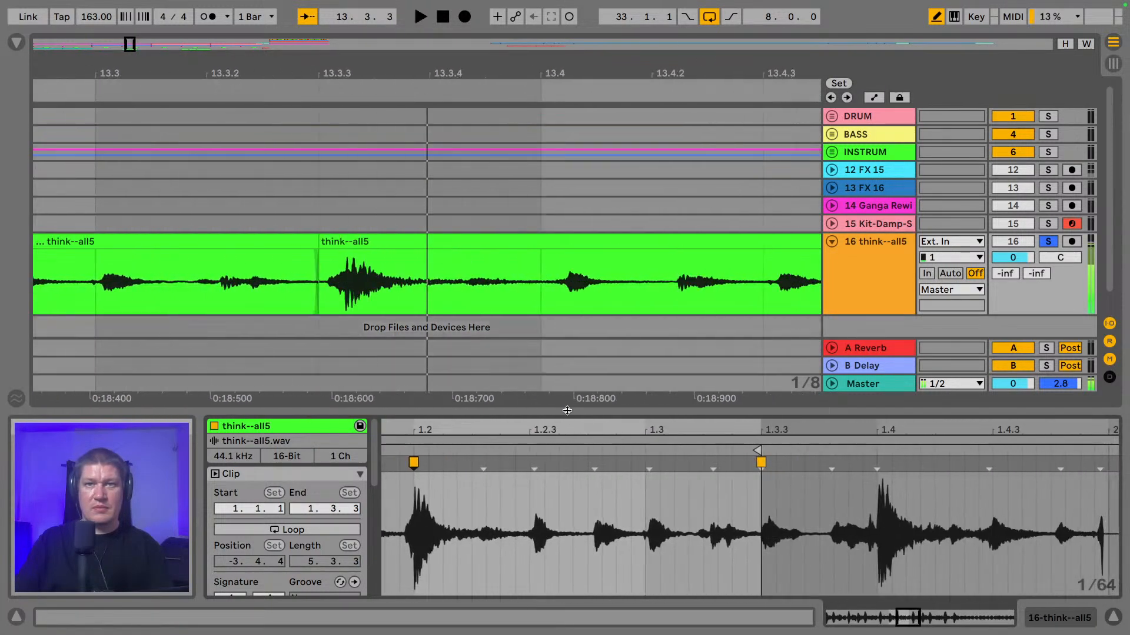
- Warp the second slice, at 13.3.3, so its opening snare lands on 1.2.1, and play the variation from bar 13
{"action": "left_click_drag", "start_coordinate": [369, 94], "coordinate": [370, 50]}
{"action": "left_click", "coordinate": [254, 240]}
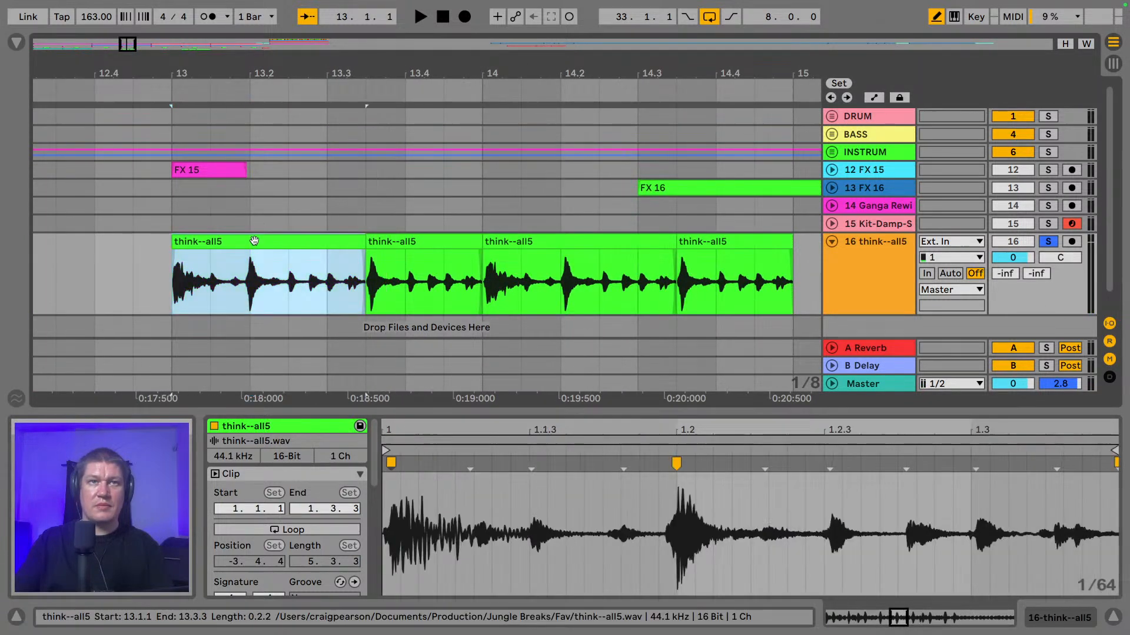
{"action": "left_click_drag", "start_coordinate": [251, 279], "coordinate": [371, 288]}
{"action": "left_click", "coordinate": [428, 242]}
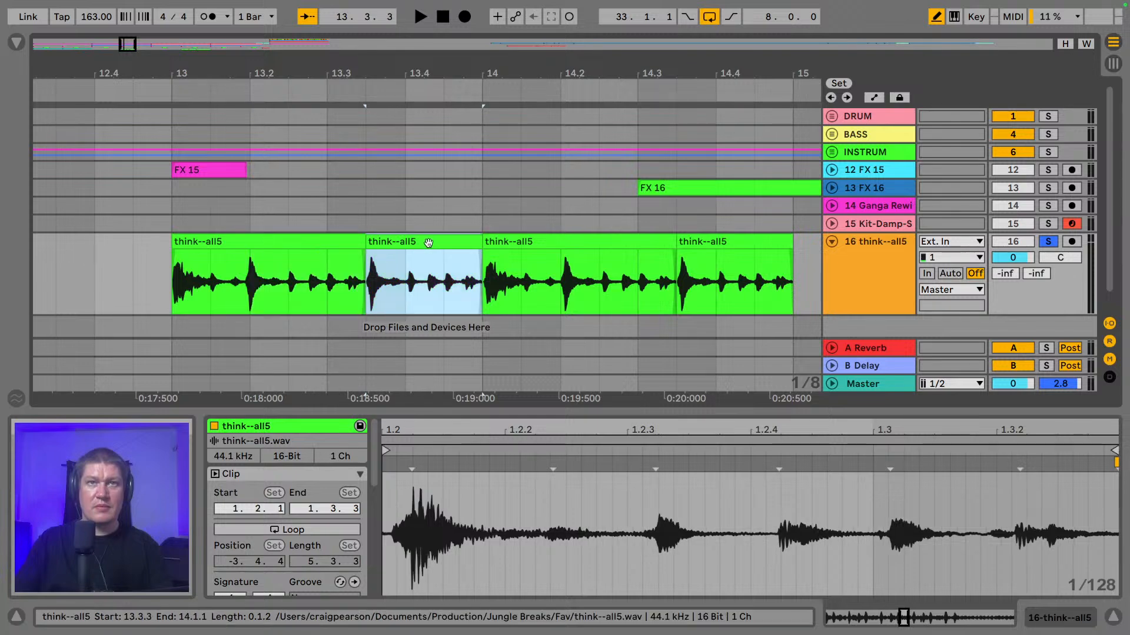
{"action": "left_click", "coordinate": [210, 241]}
{"action": "key", "text": "space"}
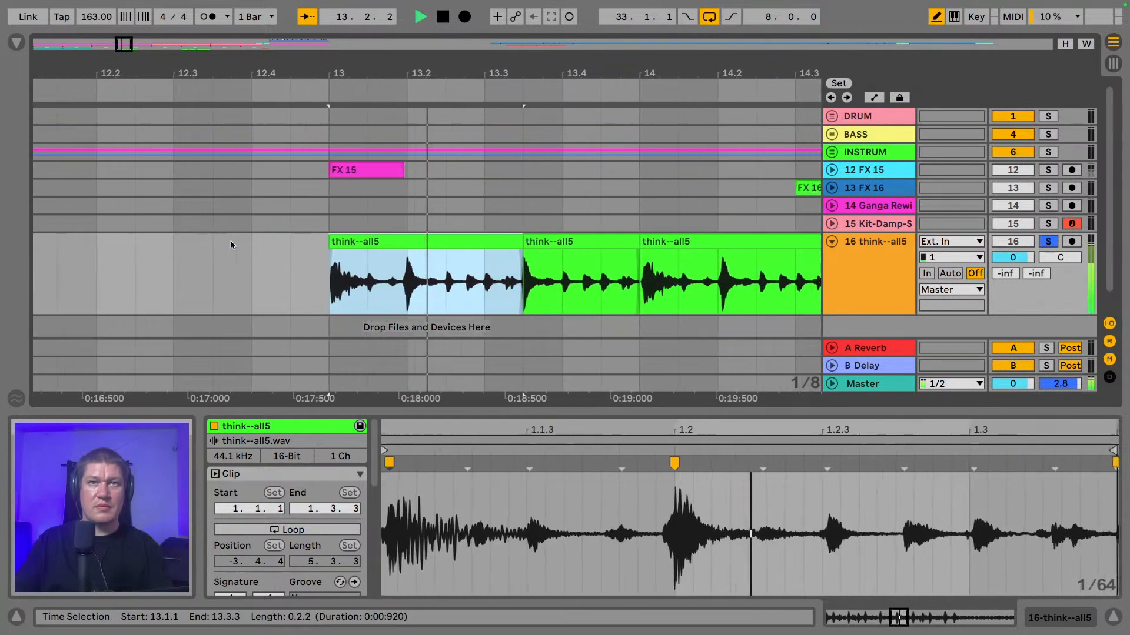
- Duplicate both rewarped slices of bar 13 over the old copy in bar 14
{"action": "left_click", "coordinate": [333, 242], "text": "shift"}
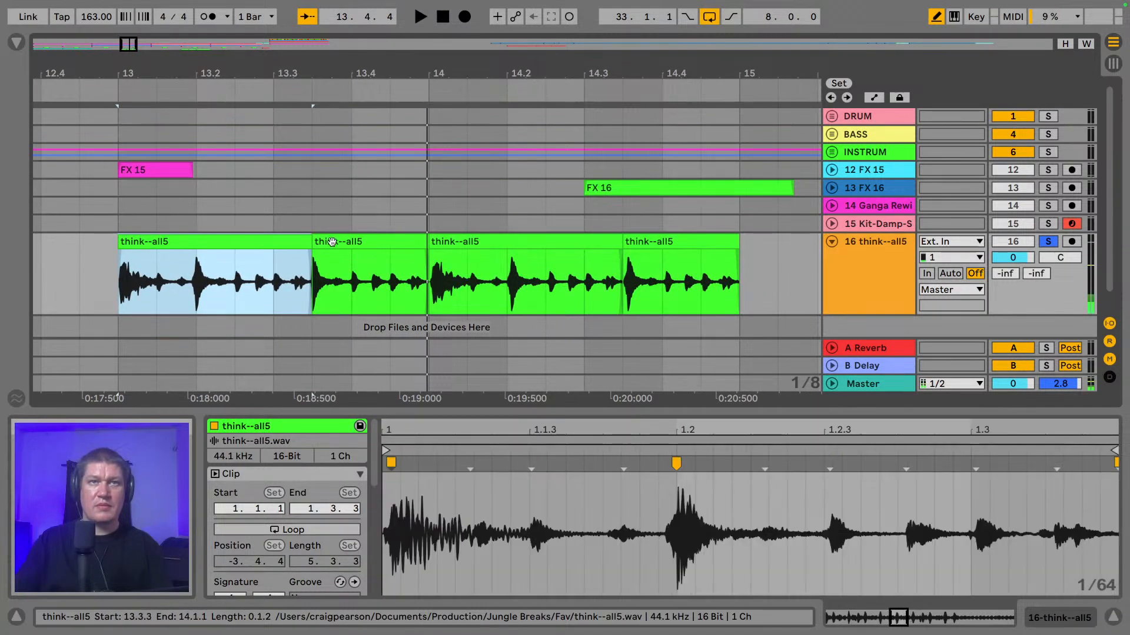
{"action": "key", "text": "space"}
{"action": "key", "text": "super+d"}
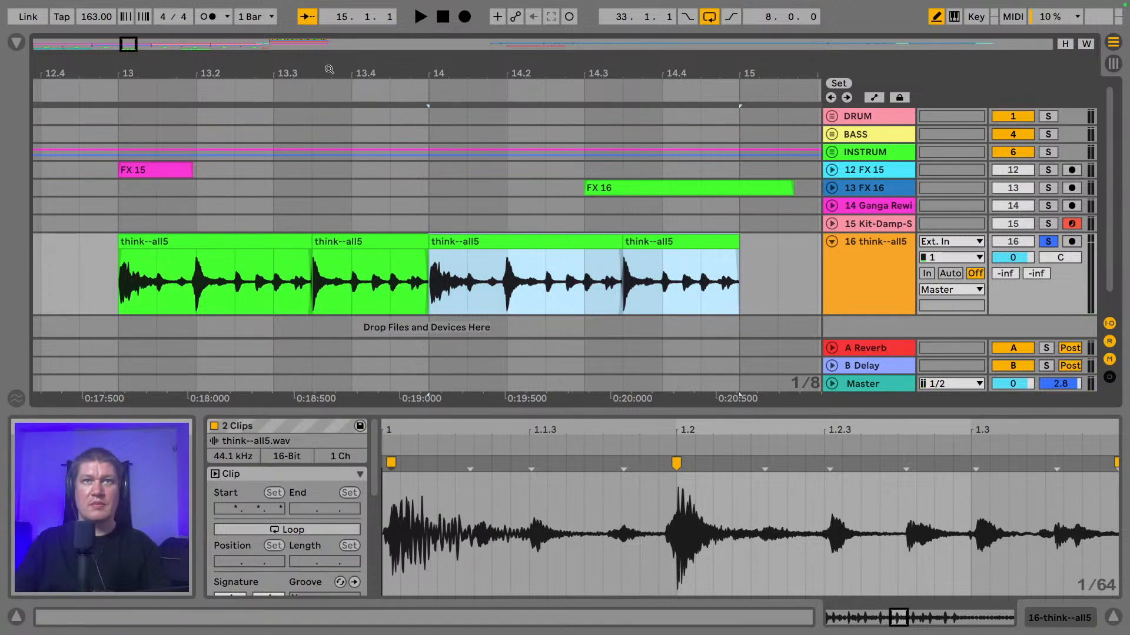
- Set the grid to 2 bars and duplicate the pattern in bars 13 and 14 three times, up to bar 21
{"action": "left_click_drag", "start_coordinate": [329, 72], "coordinate": [265, 13]}
{"action": "right_click", "coordinate": [404, 286]}
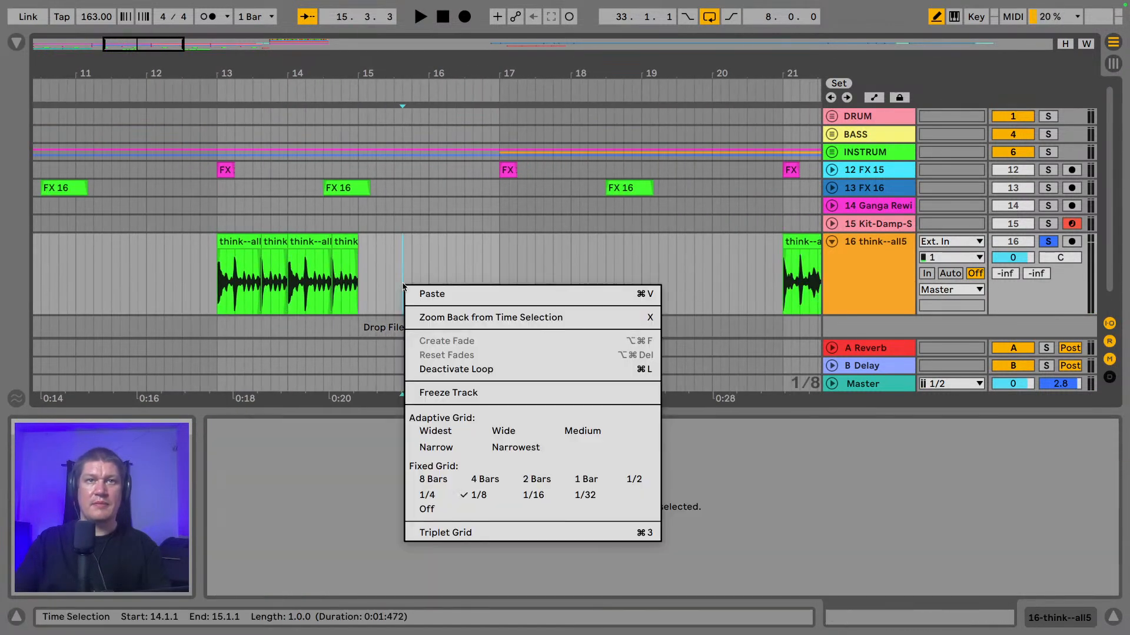
{"action": "left_click", "coordinate": [537, 480]}
{"action": "left_click_drag", "start_coordinate": [360, 303], "coordinate": [262, 294]}
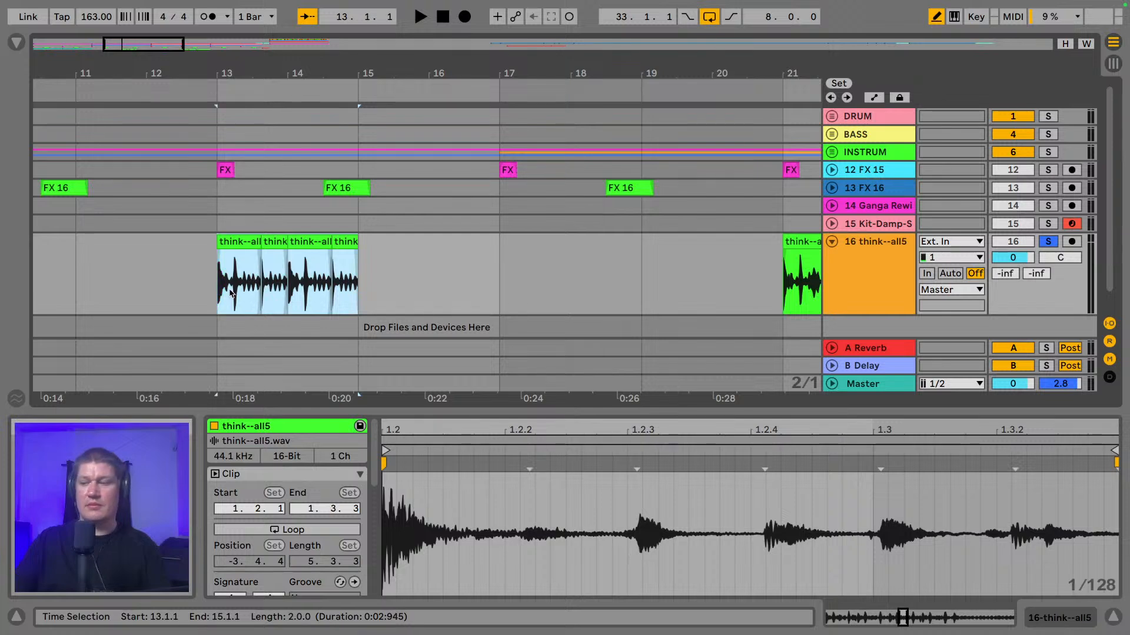
{"action": "key", "text": "ctrl+d"}
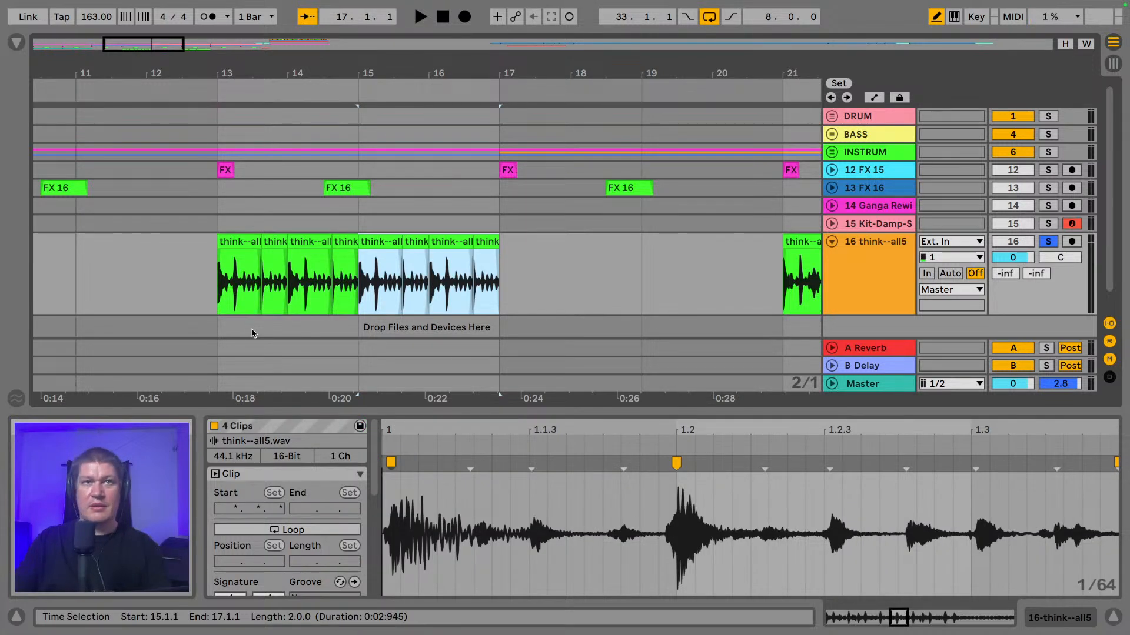
{"action": "key", "text": "ctrl+d"}
{"action": "key", "text": "ctrl+d"}
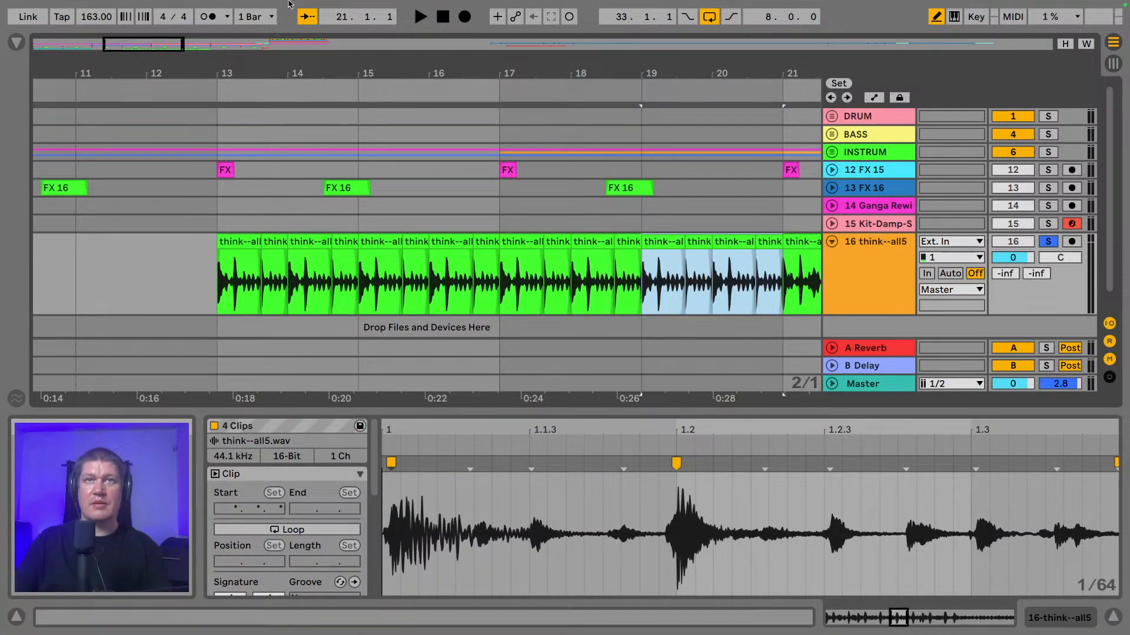
- Delete the three full think--all5 clips between bars 21 and 25
{"action": "left_click_drag", "start_coordinate": [280, 73], "coordinate": [74, 85]}
{"action": "left_click", "coordinate": [322, 242]}
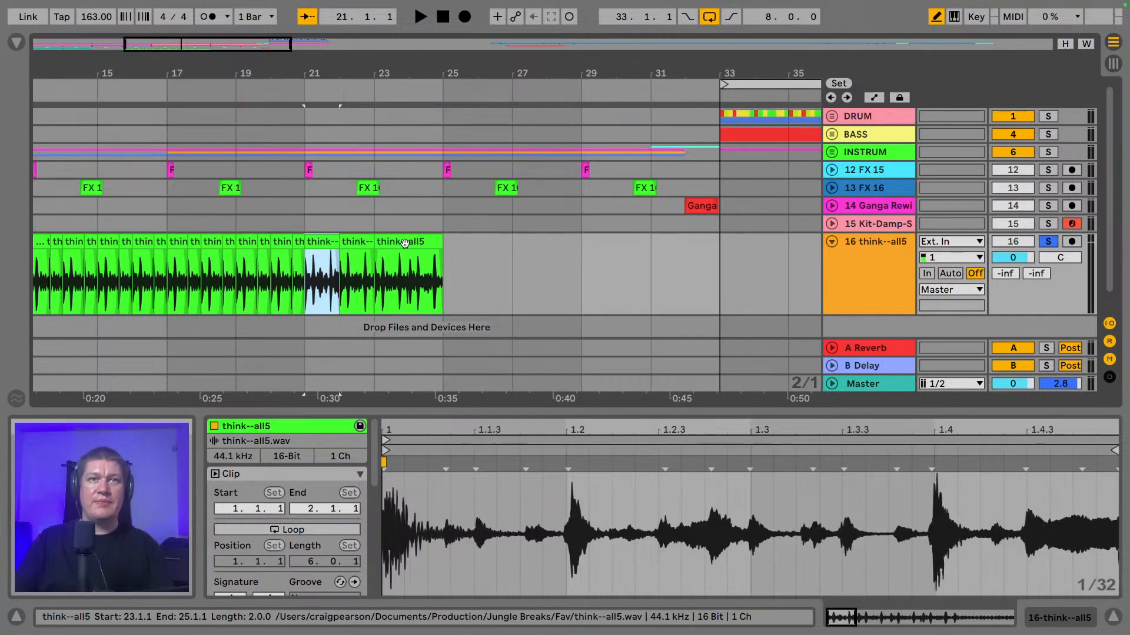
{"action": "left_click", "coordinate": [405, 243], "text": "shift"}
{"action": "key", "text": "Delete"}
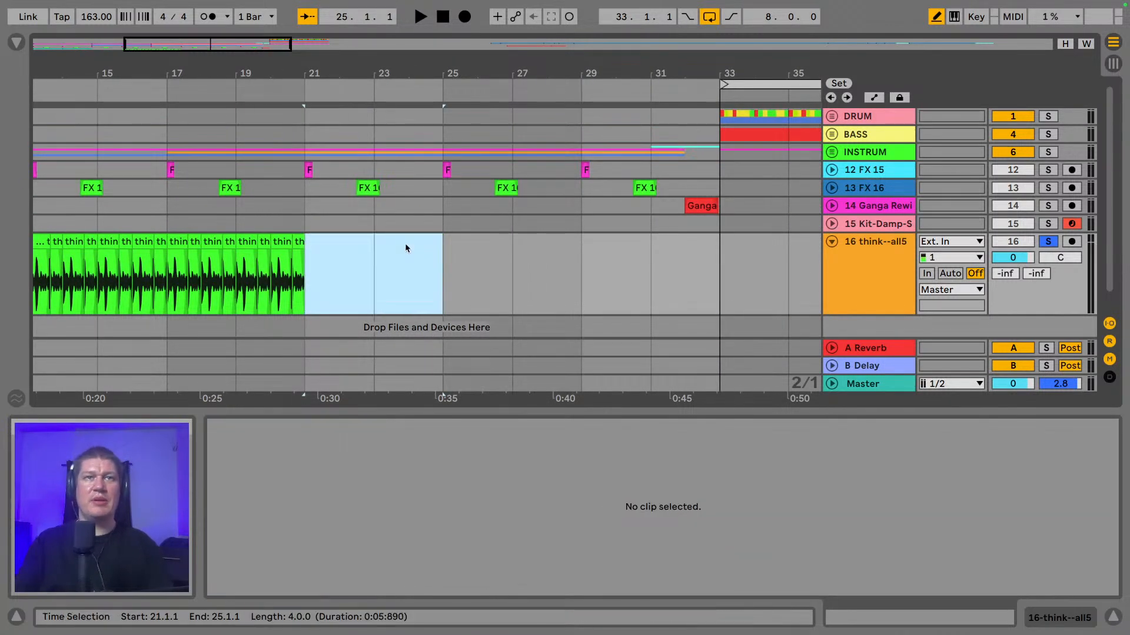
- Duplicate the eight-bar slice pattern from 13.1.1 to 21.1.1 so it also fills 21.1.1 to 29.1.1
{"action": "scroll", "coordinate": [332, 235], "scroll_direction": "left", "scroll_amount": 3}
{"action": "left_click_drag", "start_coordinate": [333, 73], "coordinate": [393, 53]}
{"action": "left_click_drag", "start_coordinate": [444, 287], "coordinate": [235, 284]}
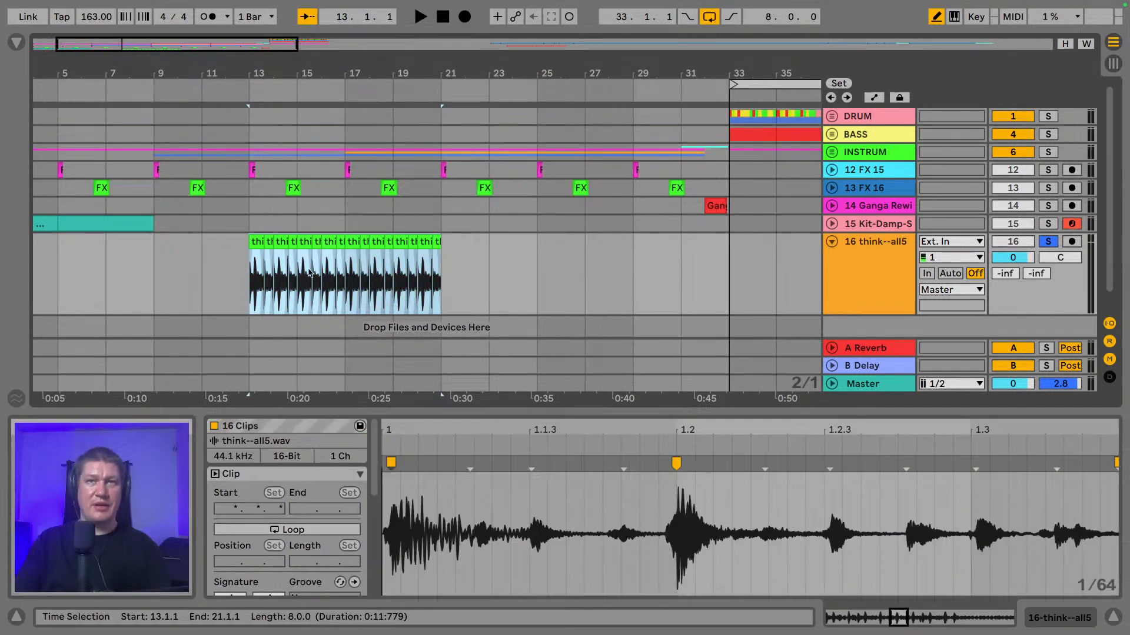
{"action": "key", "text": "ctrl+d"}
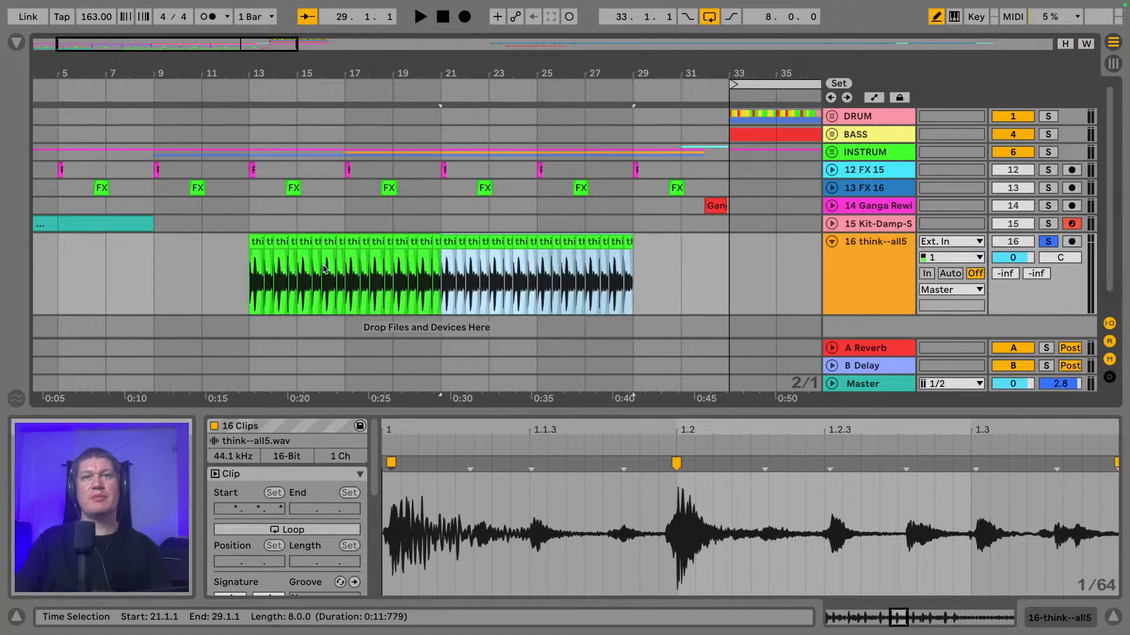
- Undo an extra eight-bar copy at bar 29 and duplicate only the four bars from 25.1.1 to 29.1.1 up to bar 33
{"action": "key", "text": "ctrl+d"}
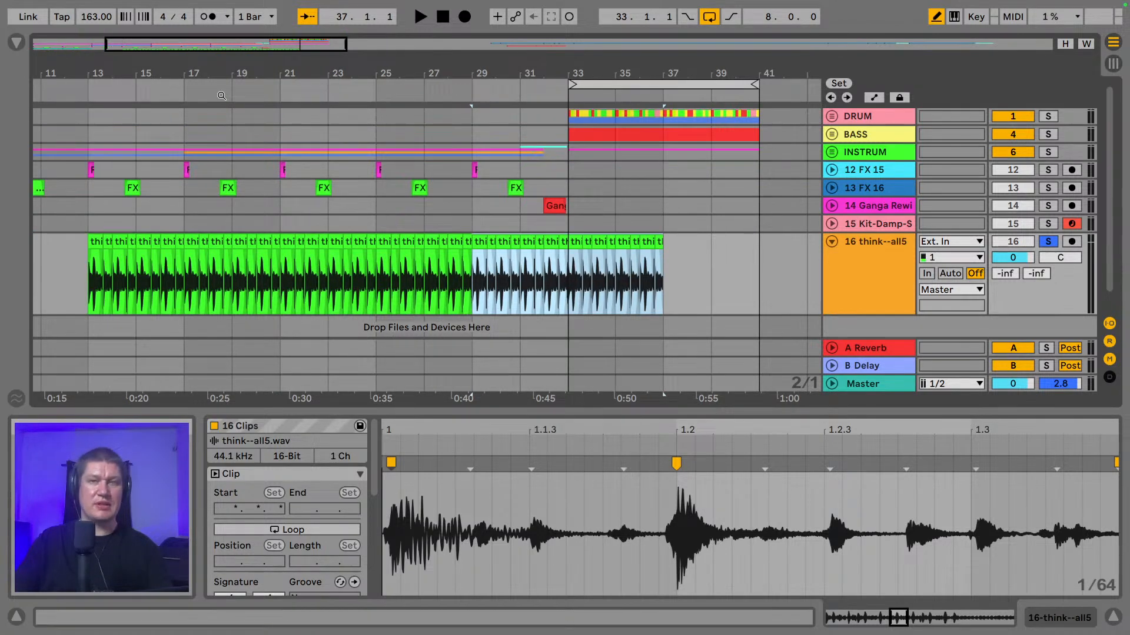
{"action": "key", "text": "ctrl+z"}
{"action": "left_click", "coordinate": [376, 271], "text": "shift"}
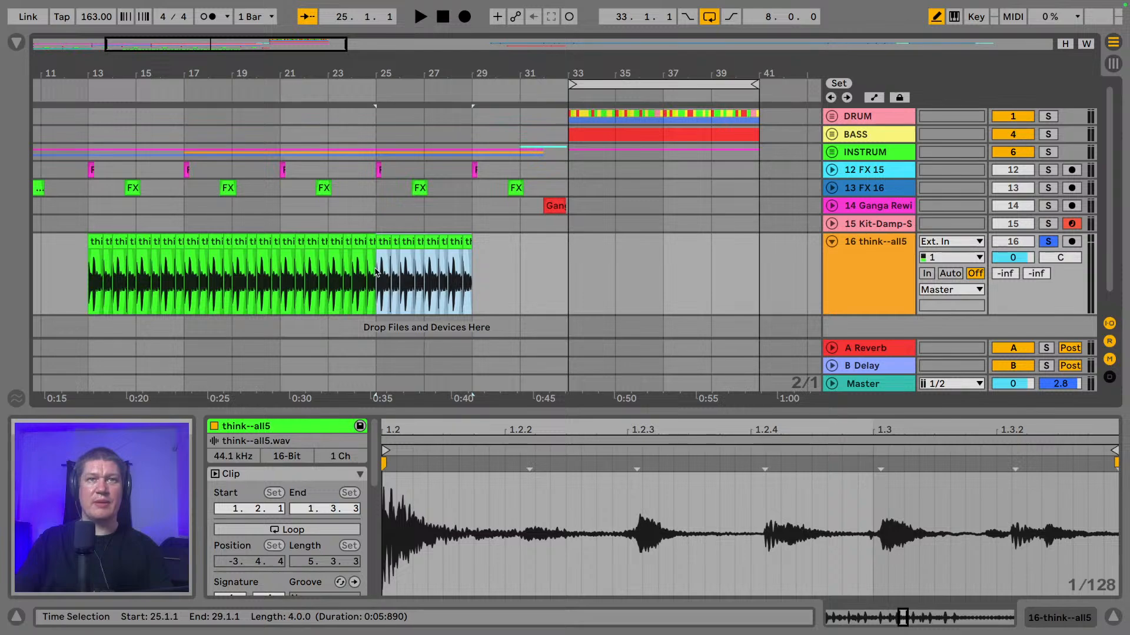
{"action": "key", "text": "ctrl+d"}
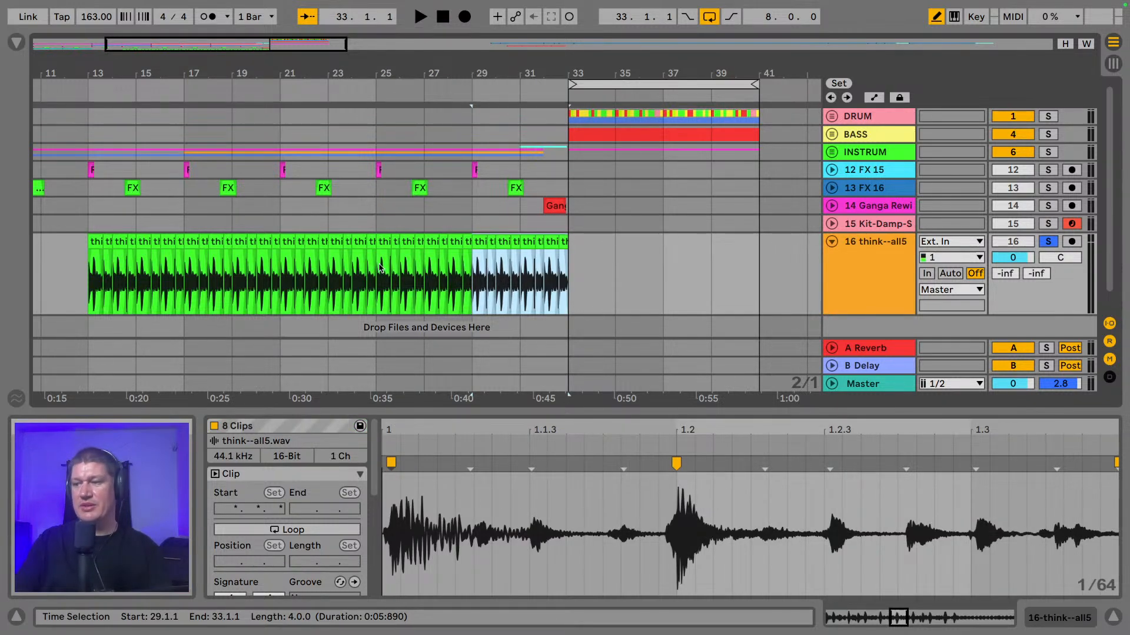
- Delete the think--all5 slices before bar 17 and play the start of the remaining break from 17.1.1
{"action": "left_click_drag", "start_coordinate": [122, 75], "coordinate": [206, 41]}
{"action": "left_click_drag", "start_coordinate": [162, 264], "coordinate": [230, 268]}
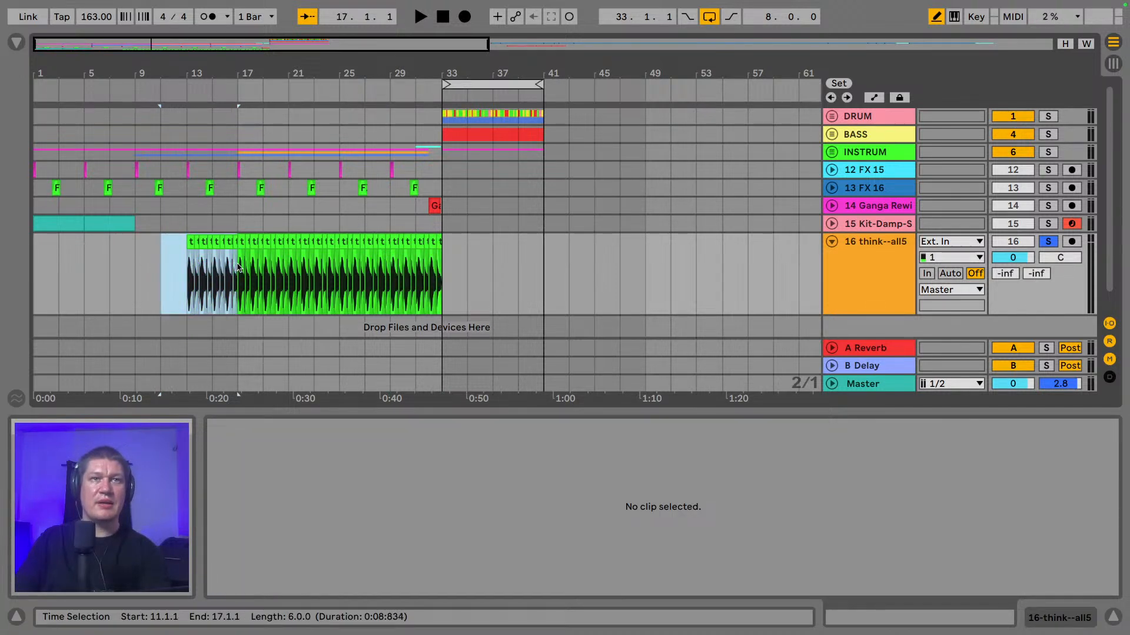
{"action": "key", "text": "Delete"}
{"action": "key", "text": "space"}
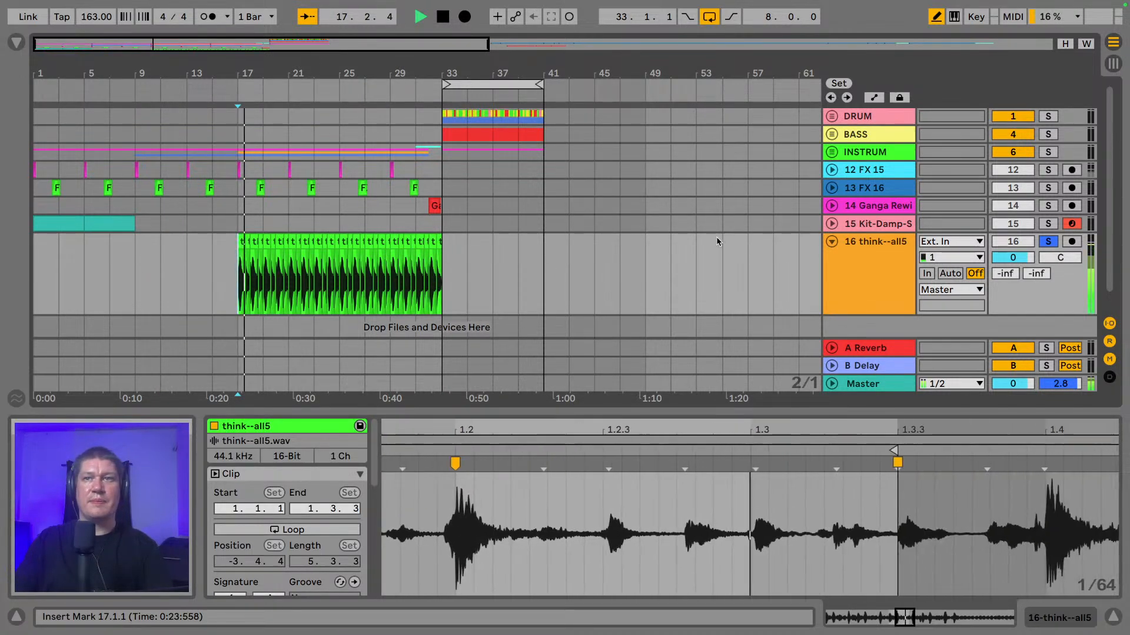
{"action": "key", "text": "space"}
- Add an Auto Filter from the audio effects library to the 16 think--all5 track
{"action": "left_click", "coordinate": [1051, 614]}
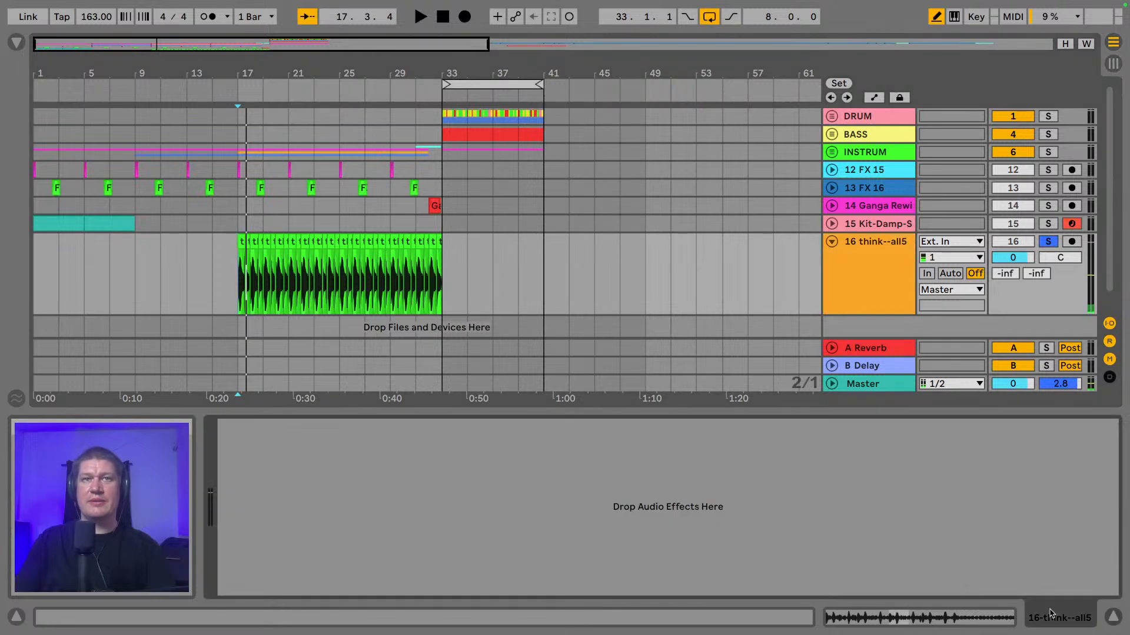
{"action": "left_click", "coordinate": [861, 245]}
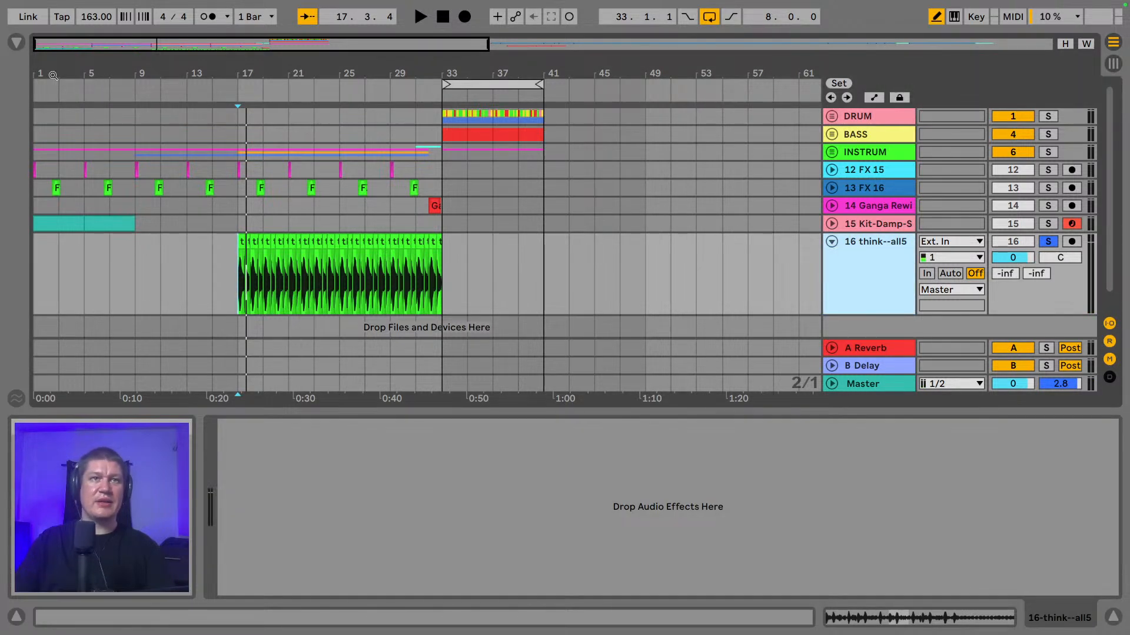
{"action": "left_click", "coordinate": [237, 271]}
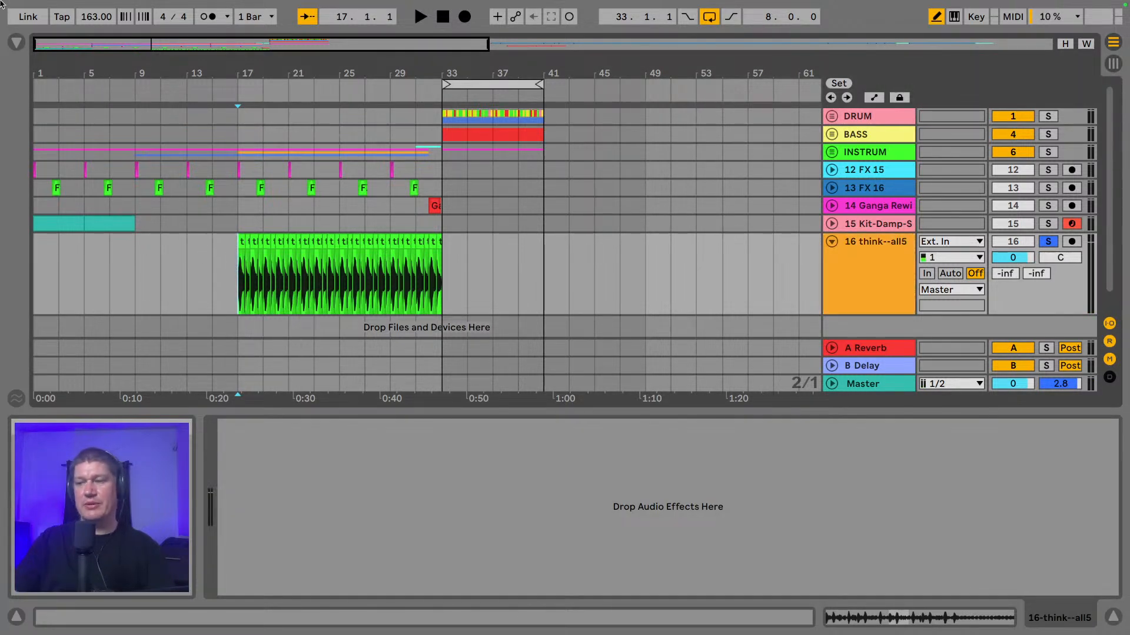
{"action": "left_click", "coordinate": [16, 42]}
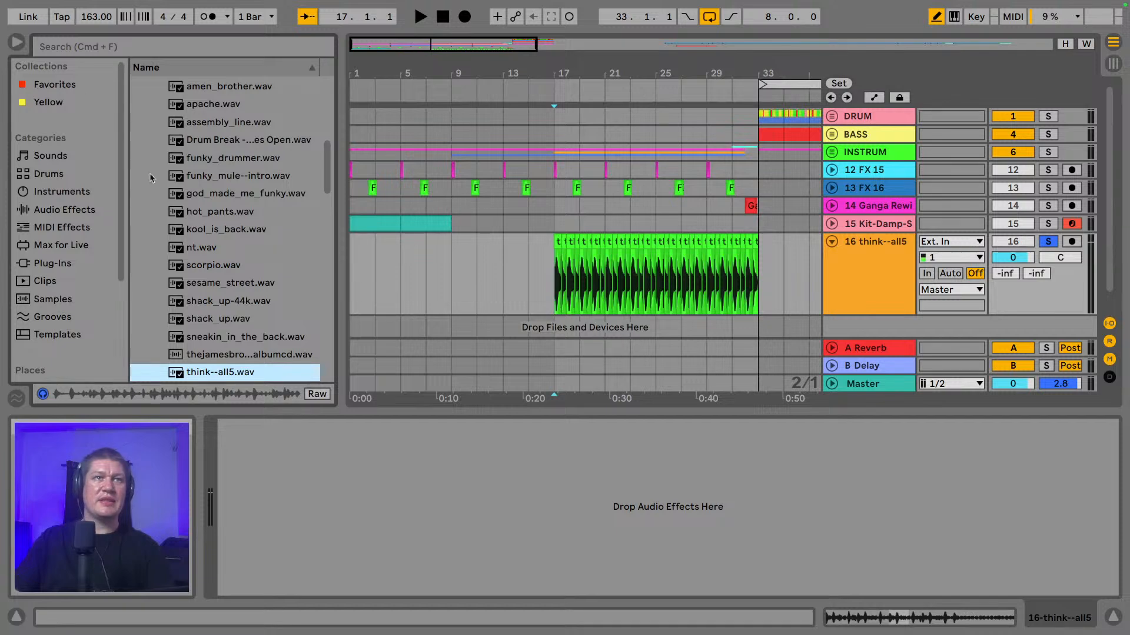
{"action": "left_click", "coordinate": [57, 211]}
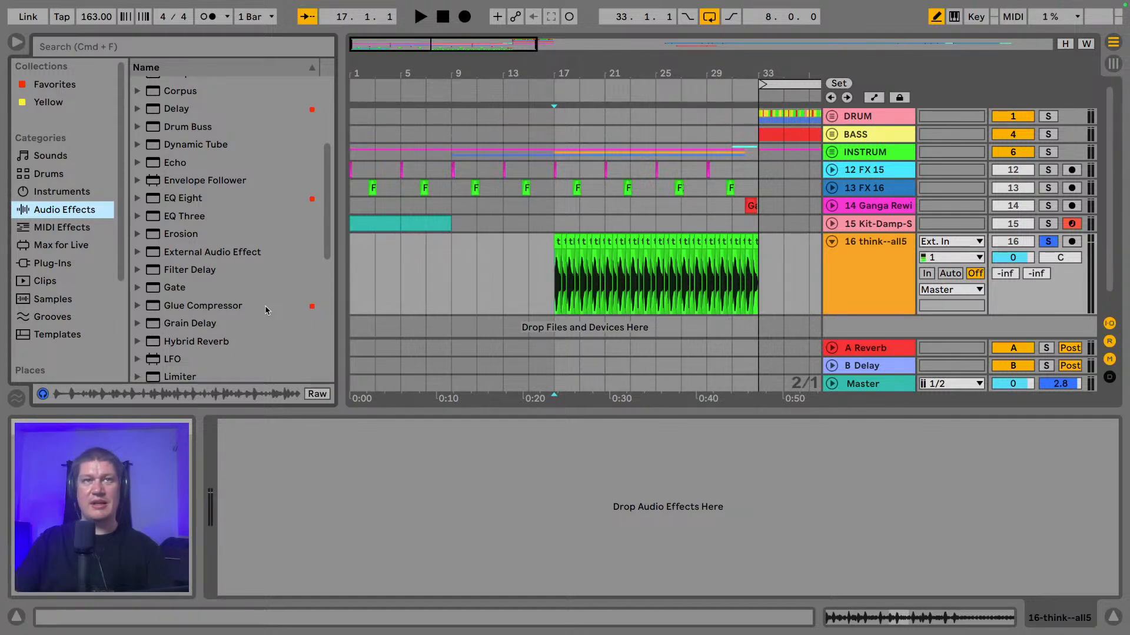
{"action": "scroll", "coordinate": [265, 305], "scroll_direction": "up", "scroll_amount": 6}
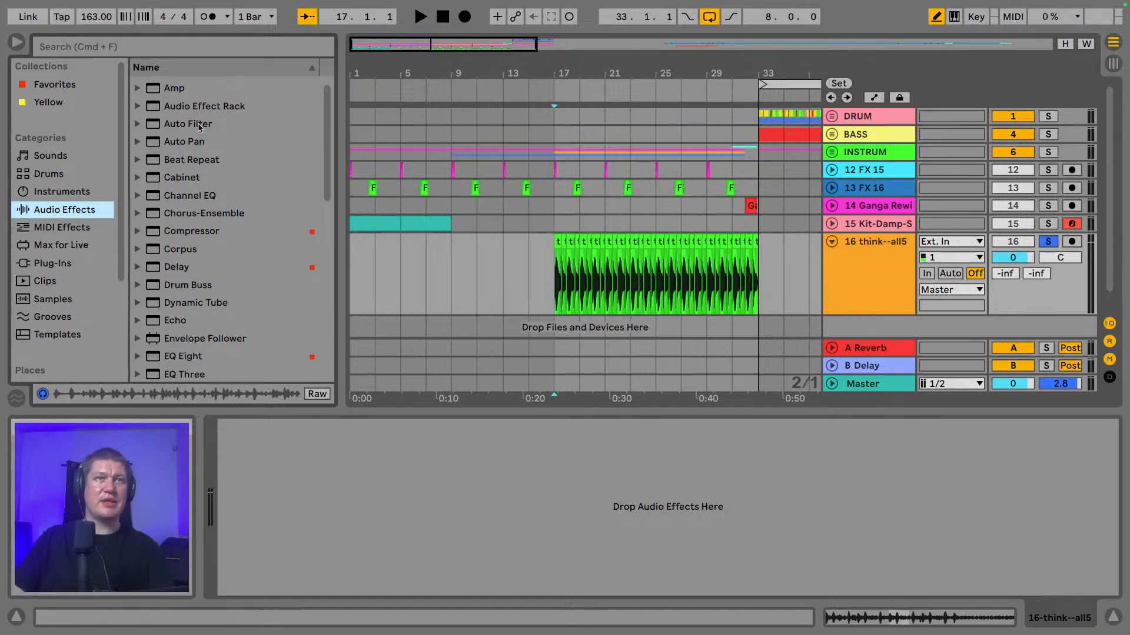
{"action": "left_click_drag", "start_coordinate": [200, 126], "coordinate": [348, 219]}
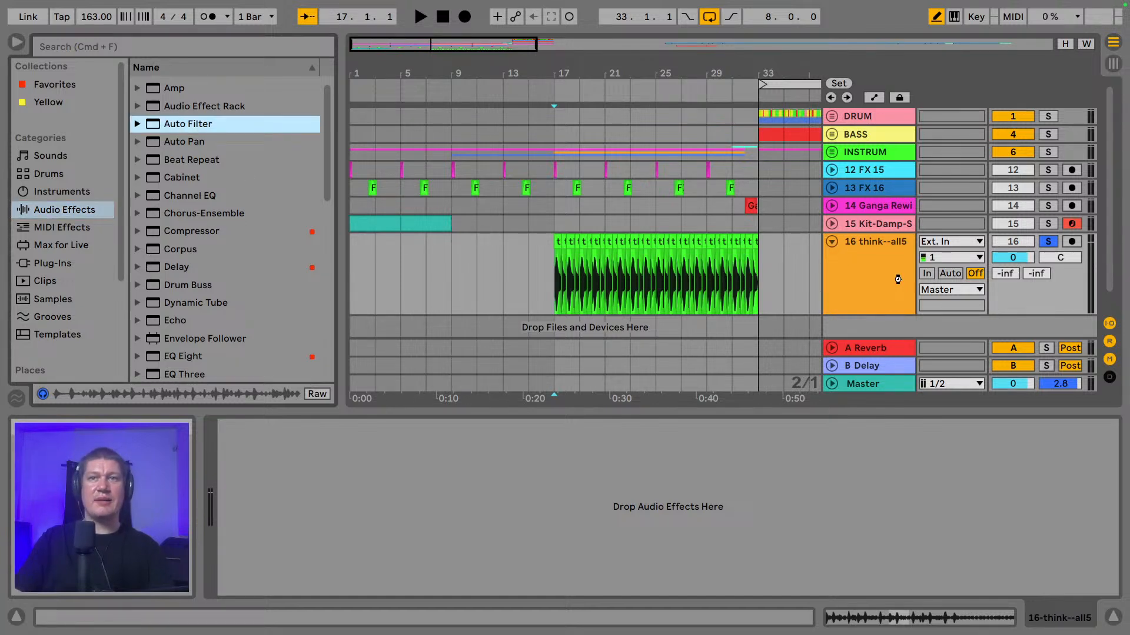
{"action": "left_click_drag", "start_coordinate": [897, 279], "coordinate": [813, 291]}
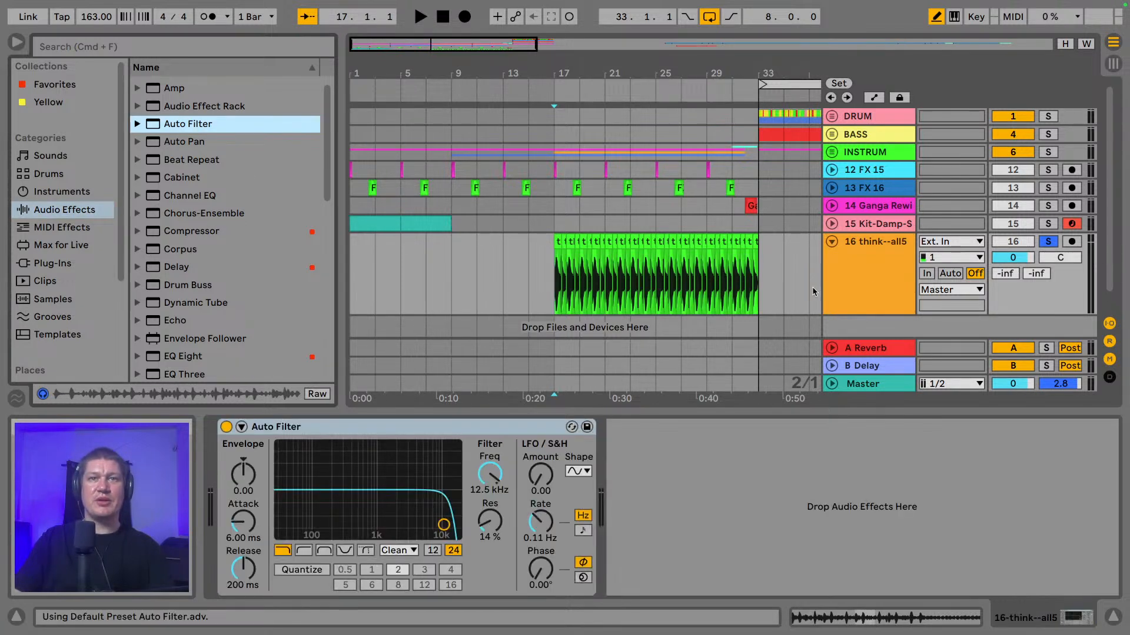
- Switch the Auto Filter to band-pass at about 1.20 kHz with 27% resonance and audition the filtered break
{"action": "left_click", "coordinate": [325, 551]}
{"action": "left_click_drag", "start_coordinate": [439, 529], "coordinate": [381, 515]}
{"action": "key", "text": "space"}
{"action": "scroll", "coordinate": [202, 322], "scroll_direction": "down", "scroll_amount": 10}
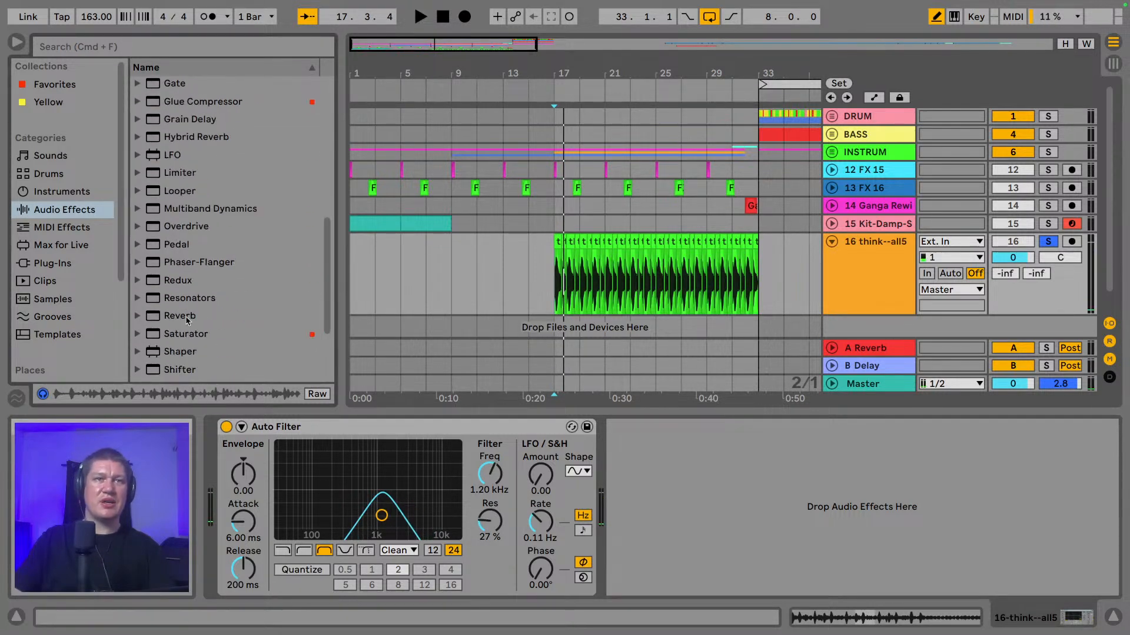
{"action": "left_click", "coordinate": [185, 318]}
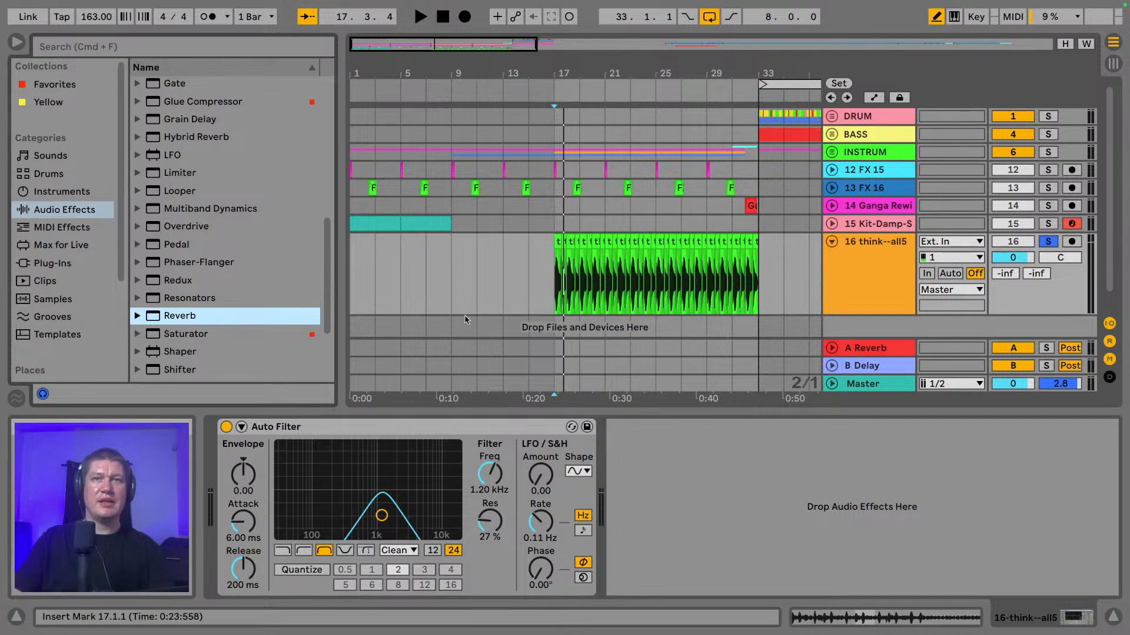
- Audition the break from 17.1.1 and lower the Auto Filter frequency to about 842 Hz
{"action": "left_click", "coordinate": [547, 263]}
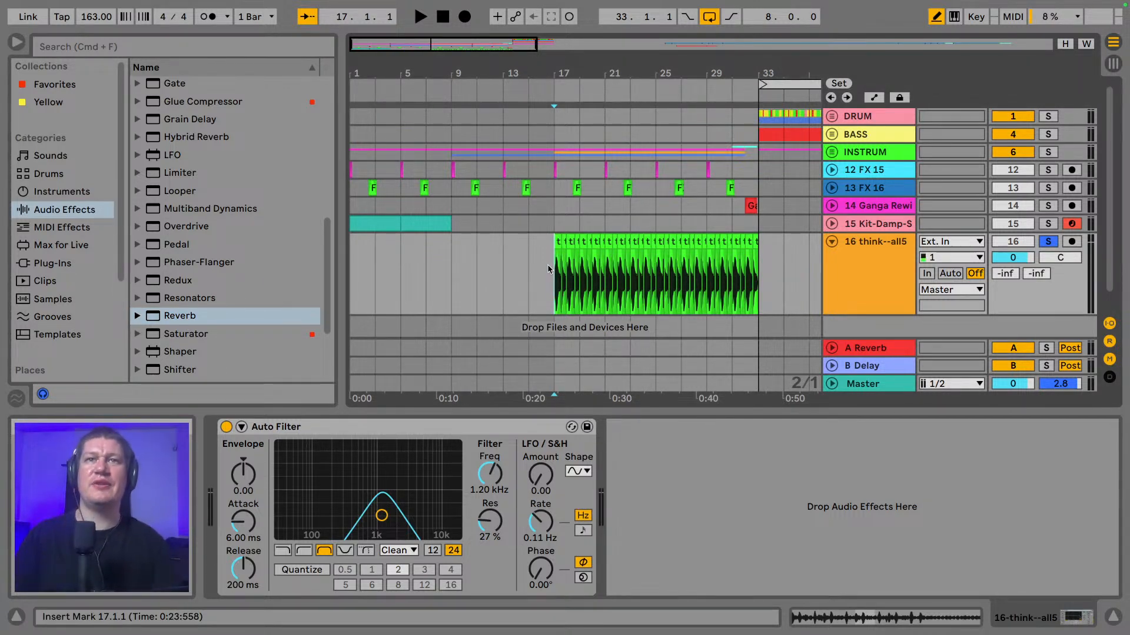
{"action": "left_click_drag", "start_coordinate": [506, 45], "coordinate": [503, 82]}
{"action": "key", "text": "space"}
{"action": "mouse_move", "coordinate": [489, 474]}
{"action": "left_mouse_down"}
{"action": "mouse_move", "coordinate": [489, 463]}
{"action": "mouse_move", "coordinate": [489, 491]}
{"action": "left_mouse_up"}
{"action": "key", "text": "space"}
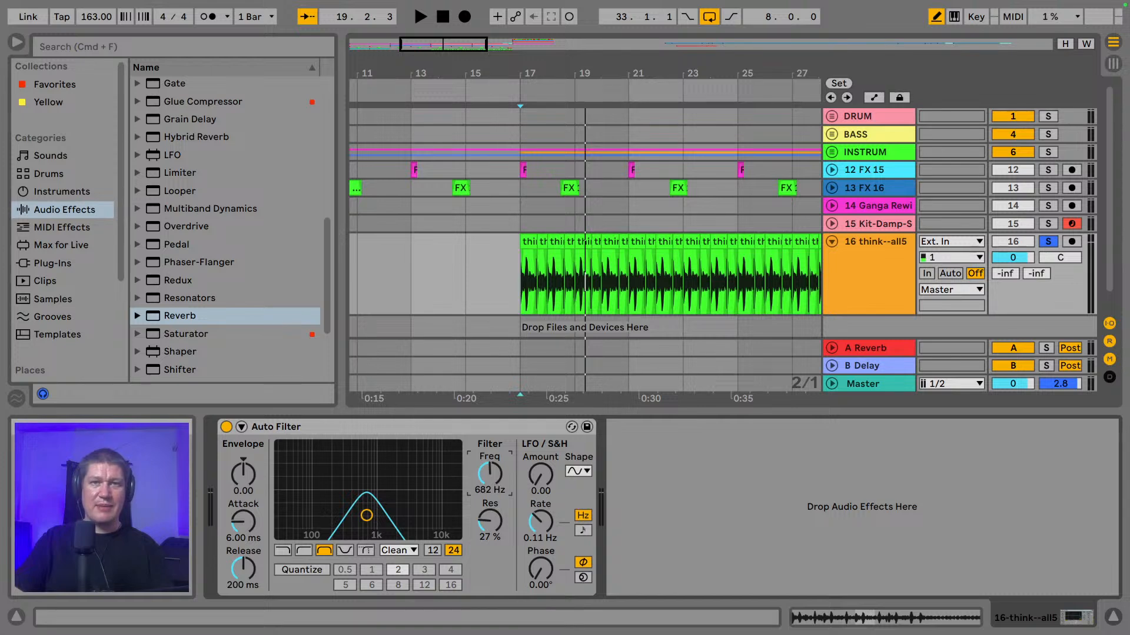
{"action": "mouse_move", "coordinate": [490, 474]}
{"action": "left_mouse_down"}
{"action": "mouse_move", "coordinate": [489, 456]}
{"action": "mouse_move", "coordinate": [490, 487]}
{"action": "mouse_move", "coordinate": [489, 469]}
{"action": "left_mouse_up"}
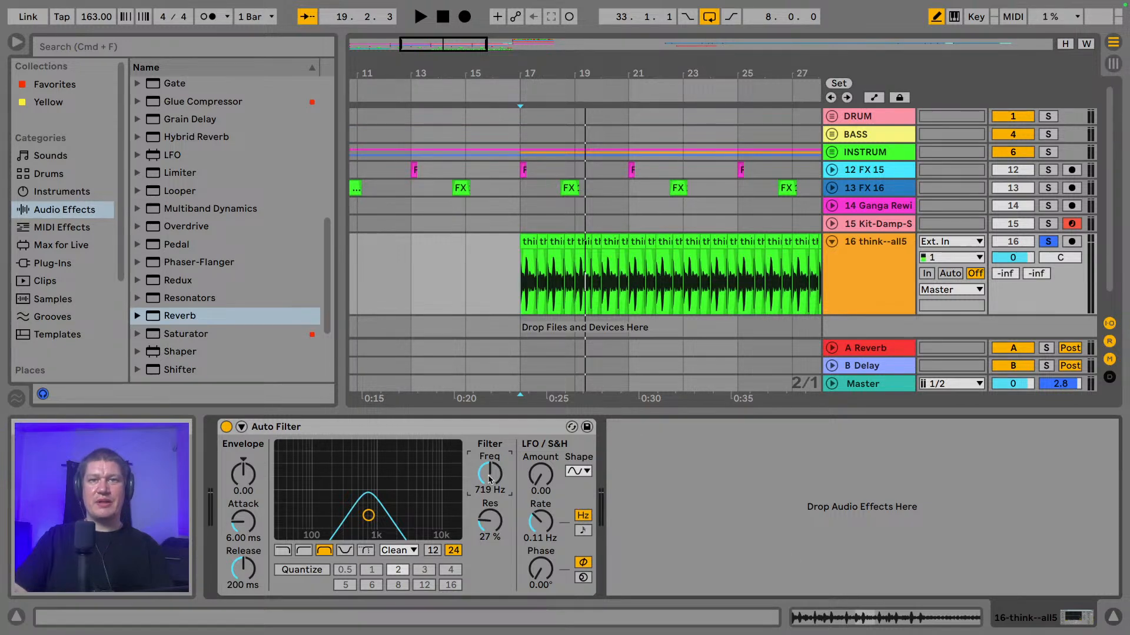
{"action": "left_click_drag", "start_coordinate": [490, 479], "coordinate": [489, 482]}
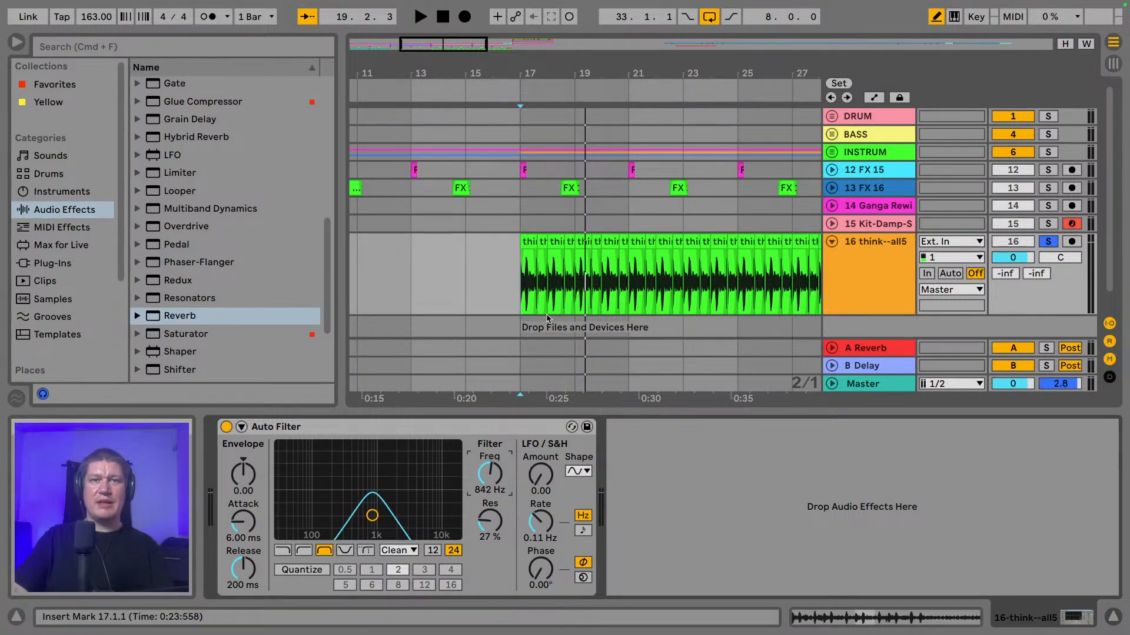
- Show the Auto Filter frequency automation on think--all5 and add 842 Hz breakpoints at bars 17, 21, 25, 29 and 33
{"action": "key", "text": "a"}
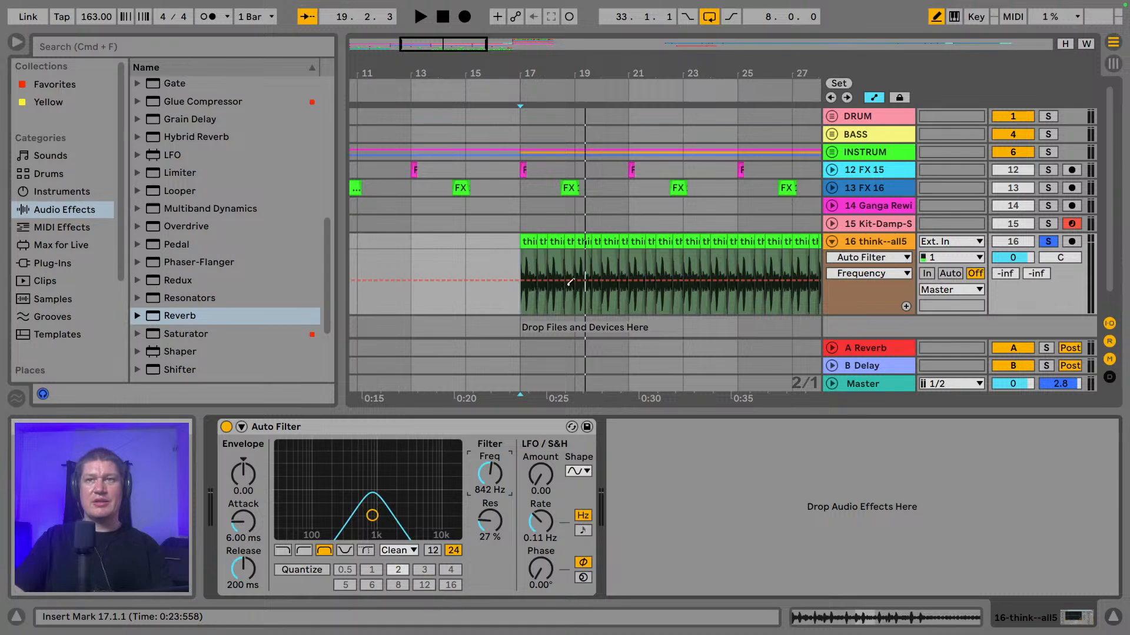
{"action": "left_click", "coordinate": [16, 42]}
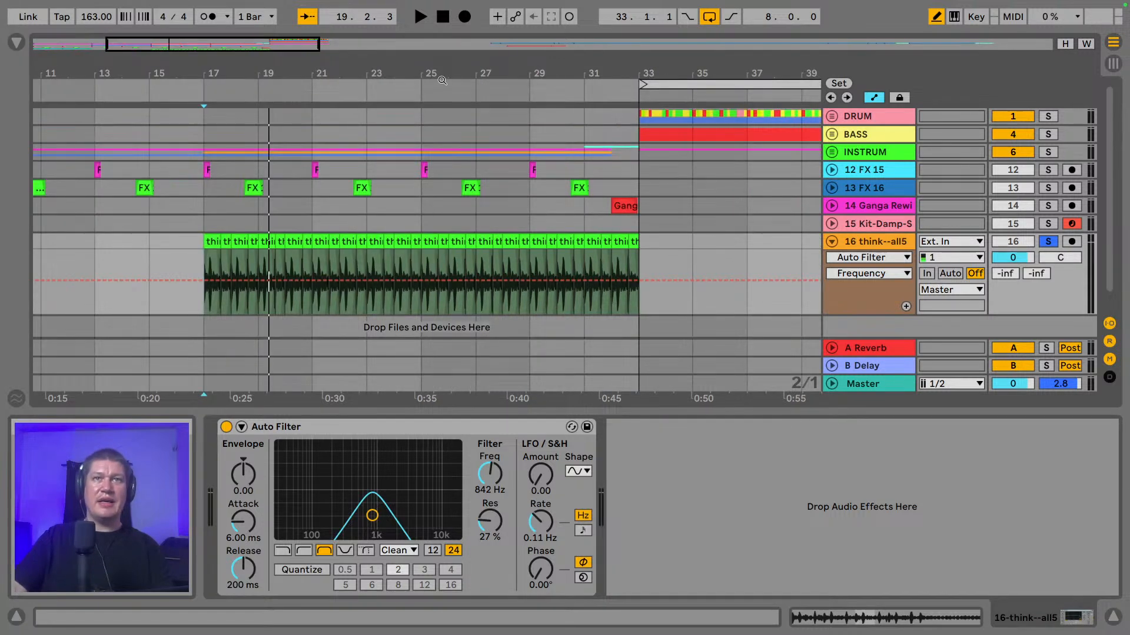
{"action": "left_click_drag", "start_coordinate": [442, 80], "coordinate": [444, 95]}
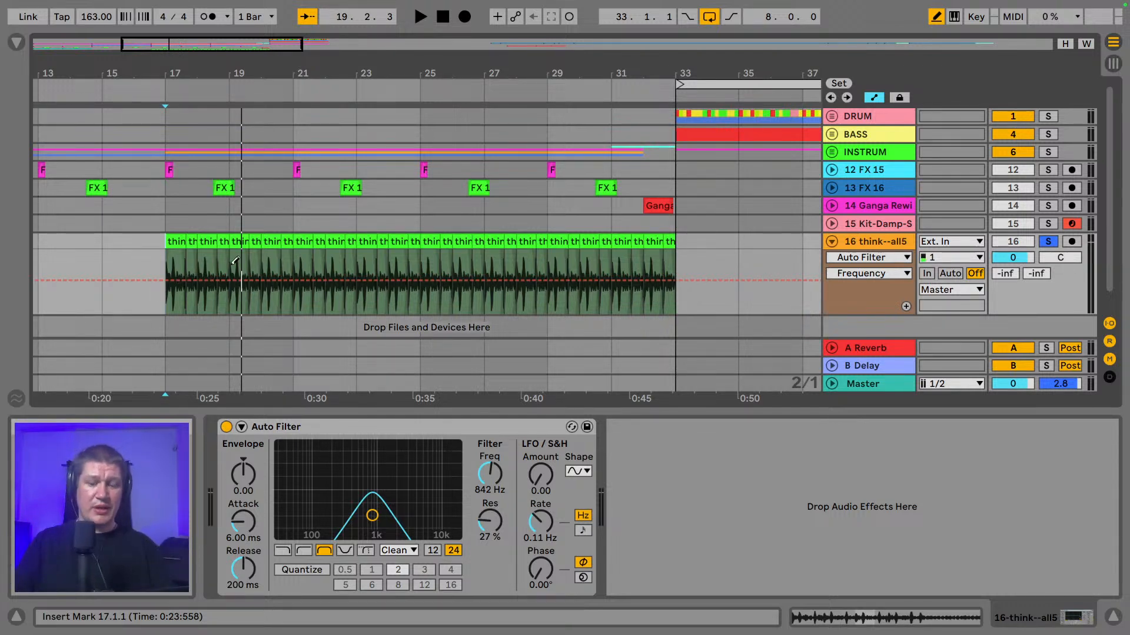
{"action": "left_click", "coordinate": [167, 281]}
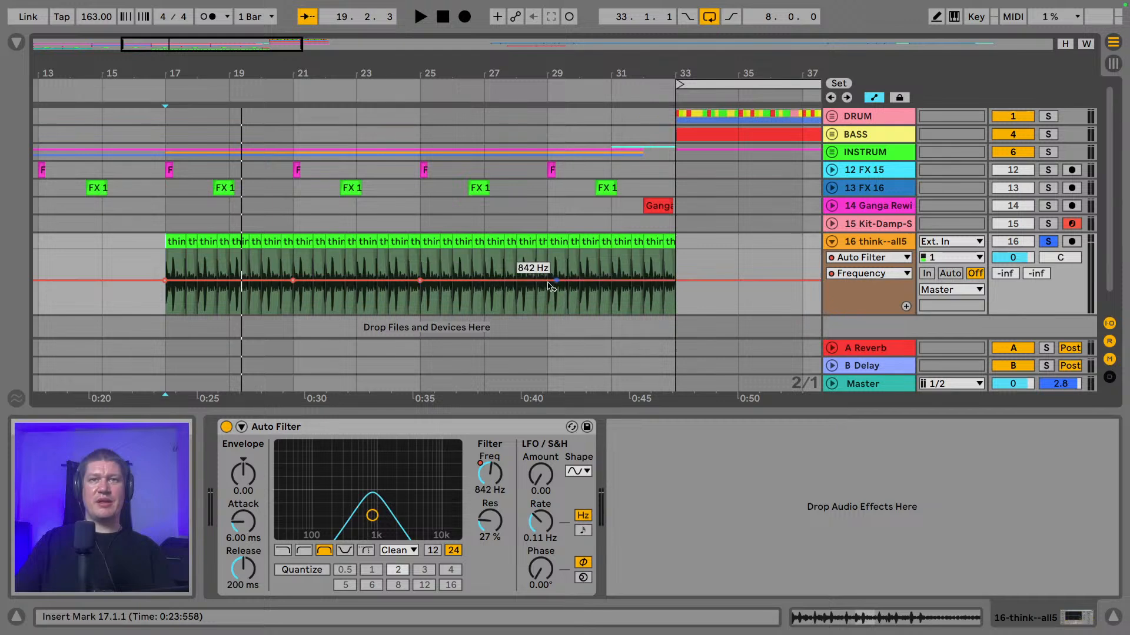
{"action": "left_click", "coordinate": [675, 283]}
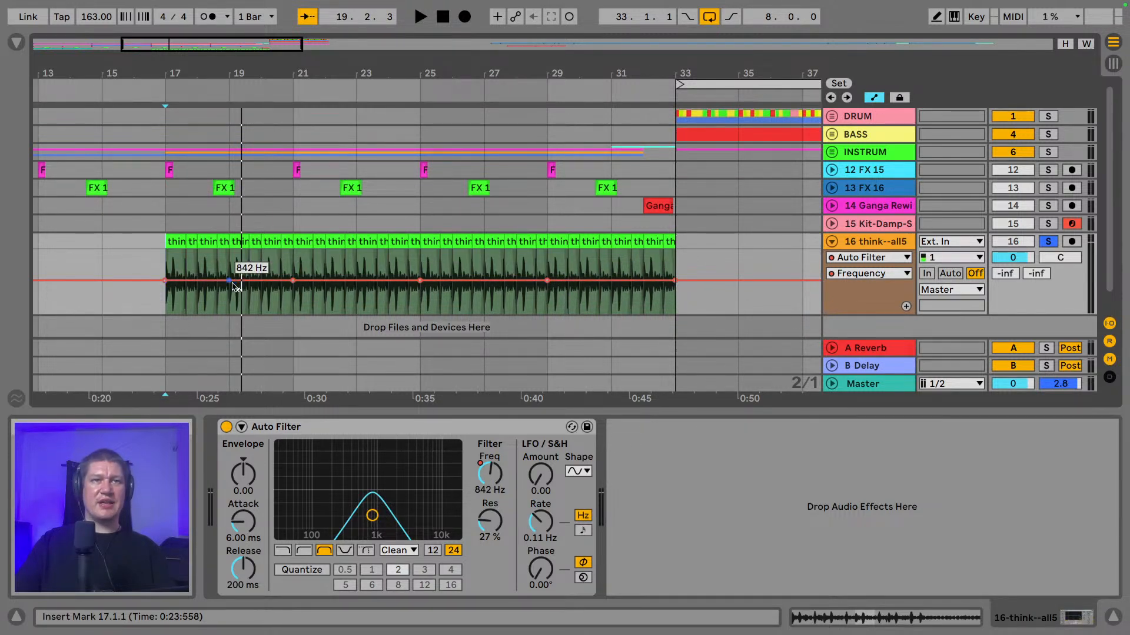
- Enlarge the think--all5 track, raise a frequency breakpoint at bar 19 to about 1.14 kHz and play it from 17.1.1
{"action": "left_click_drag", "start_coordinate": [233, 283], "coordinate": [233, 280]}
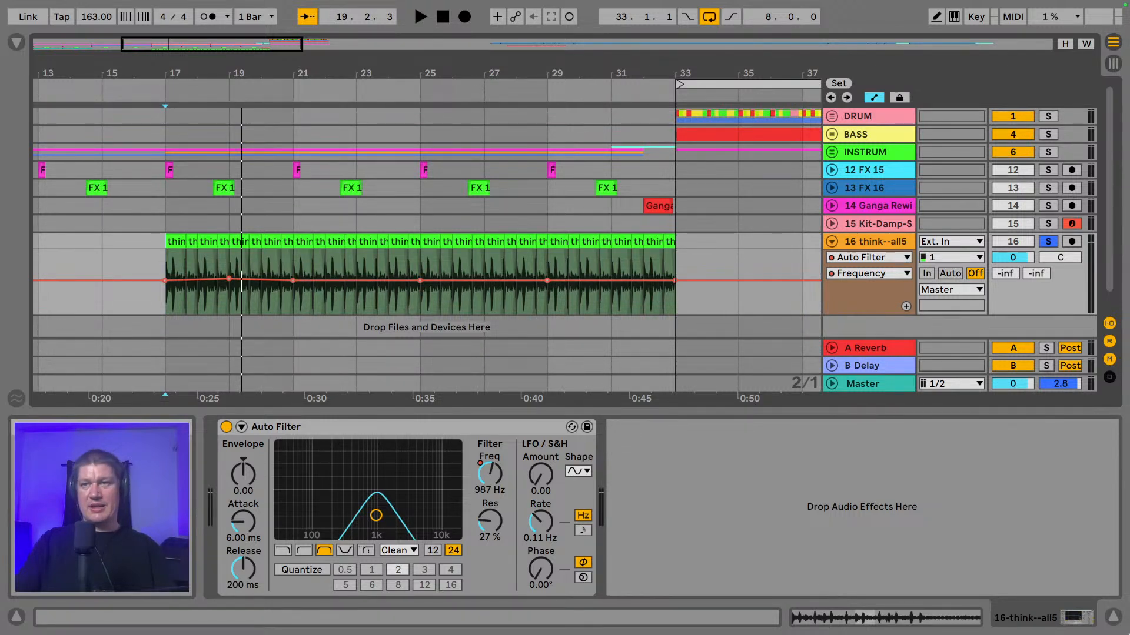
{"action": "left_click", "coordinate": [1112, 617]}
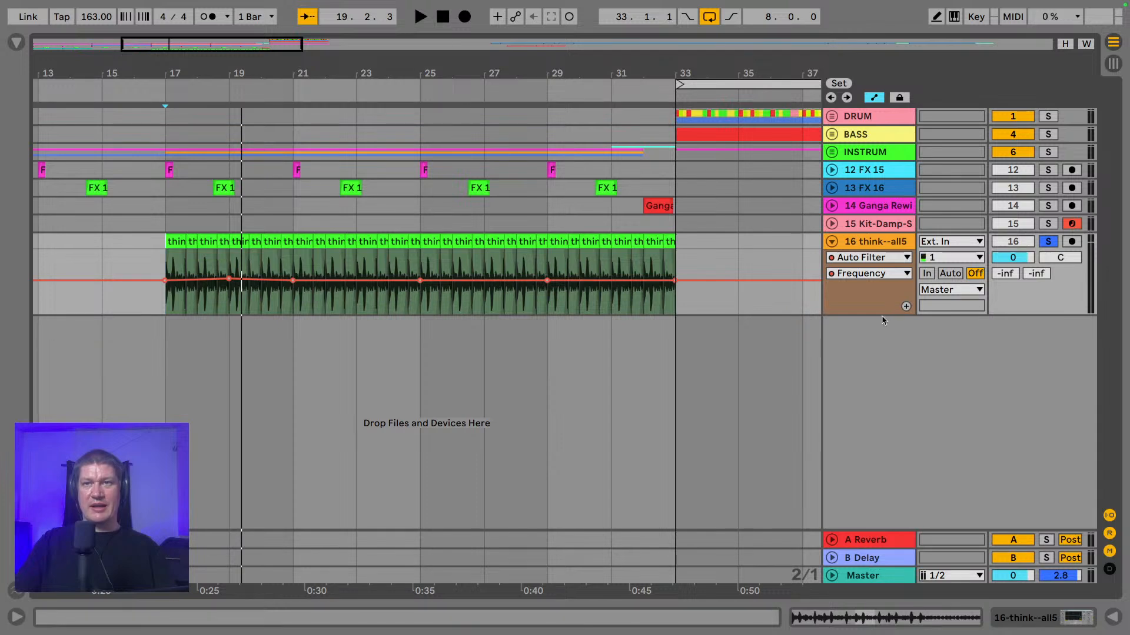
{"action": "left_click_drag", "start_coordinate": [882, 317], "coordinate": [874, 484]}
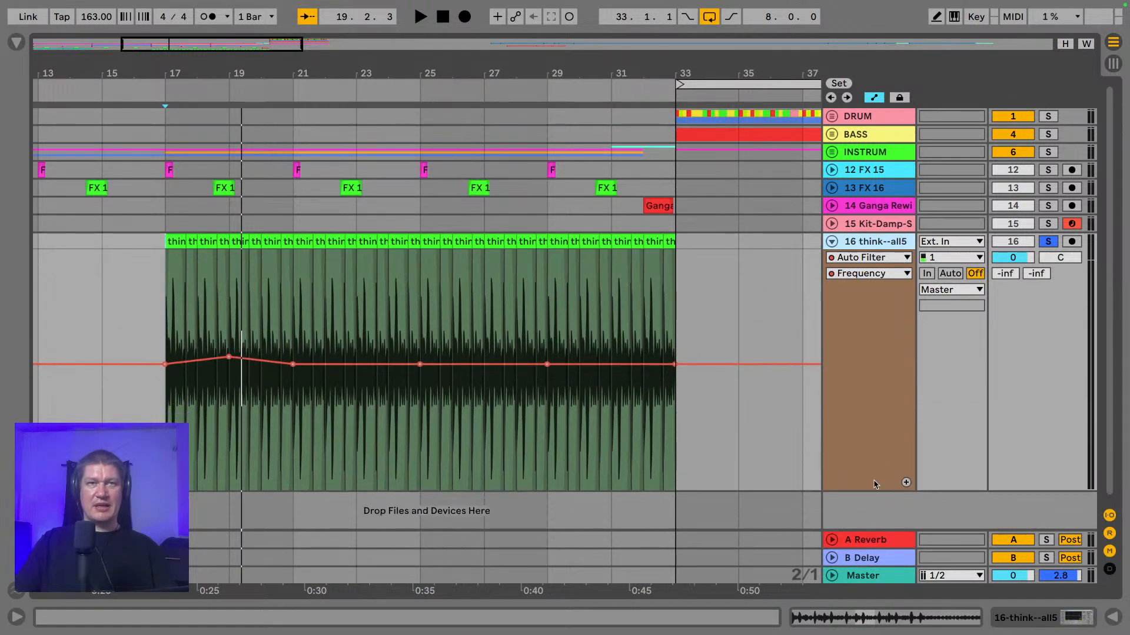
{"action": "left_click_drag", "start_coordinate": [228, 357], "coordinate": [229, 354]}
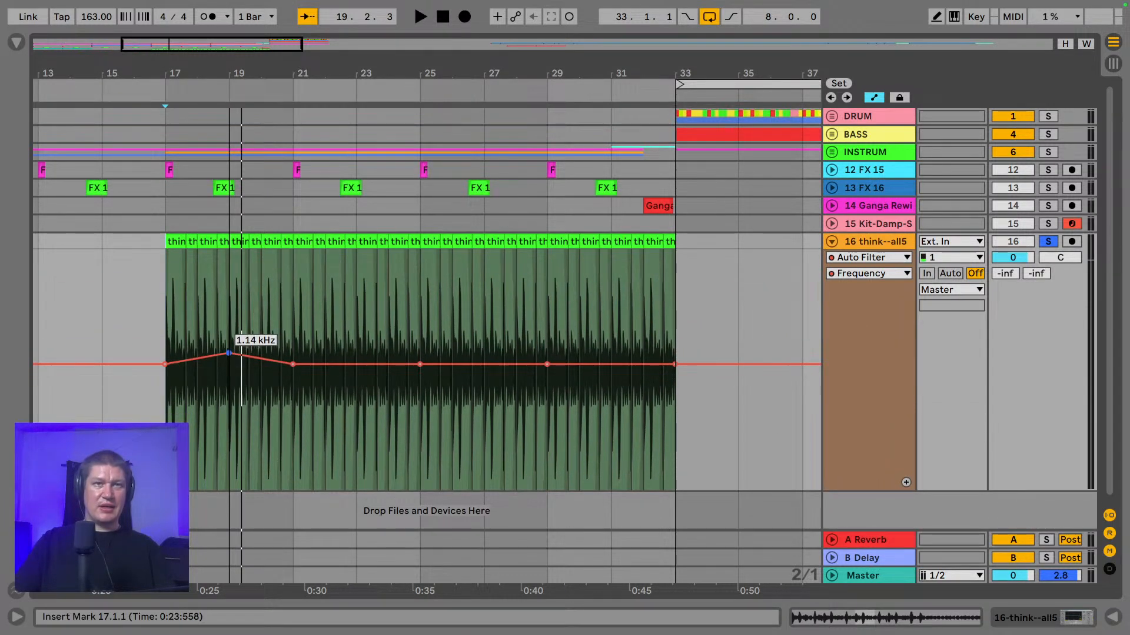
{"action": "left_click", "coordinate": [172, 336]}
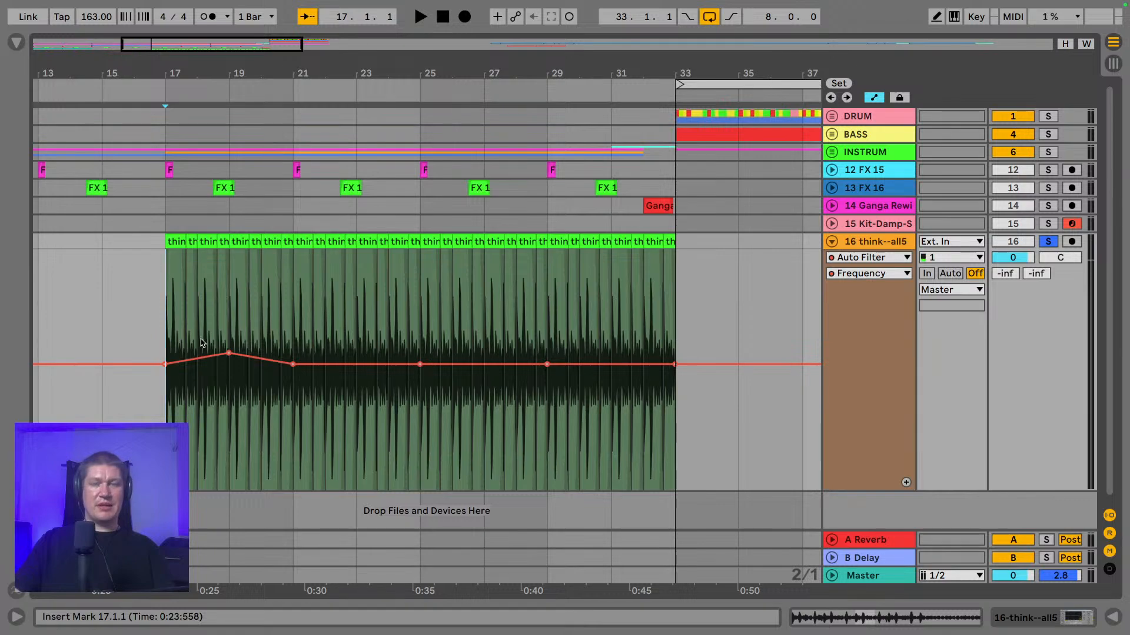
{"action": "key", "text": "space"}
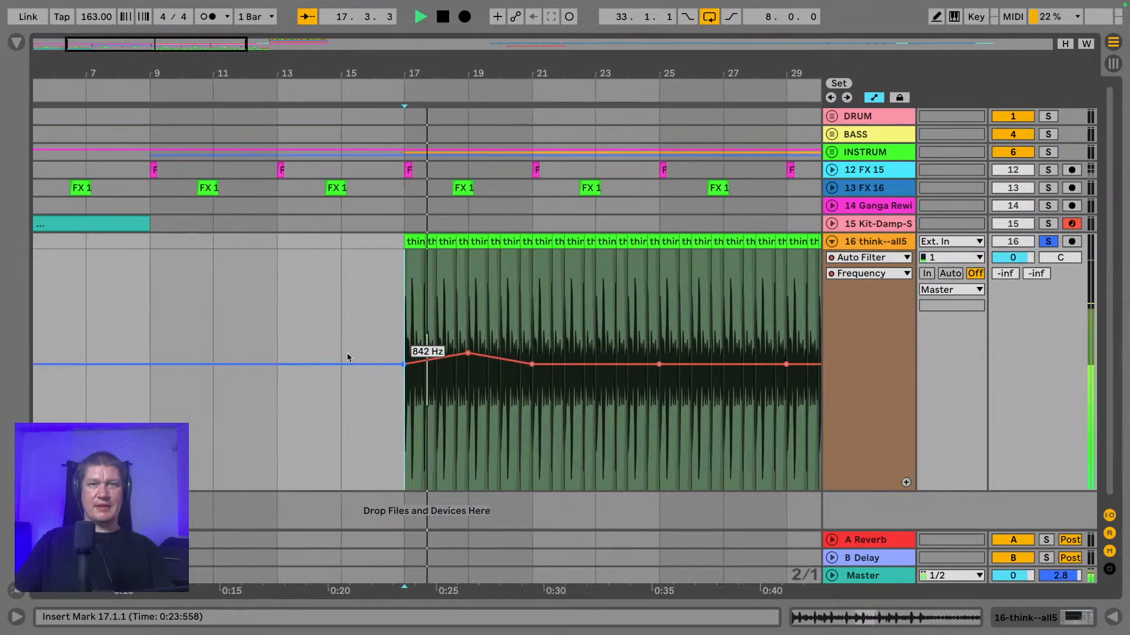
{"action": "key", "text": "space"}
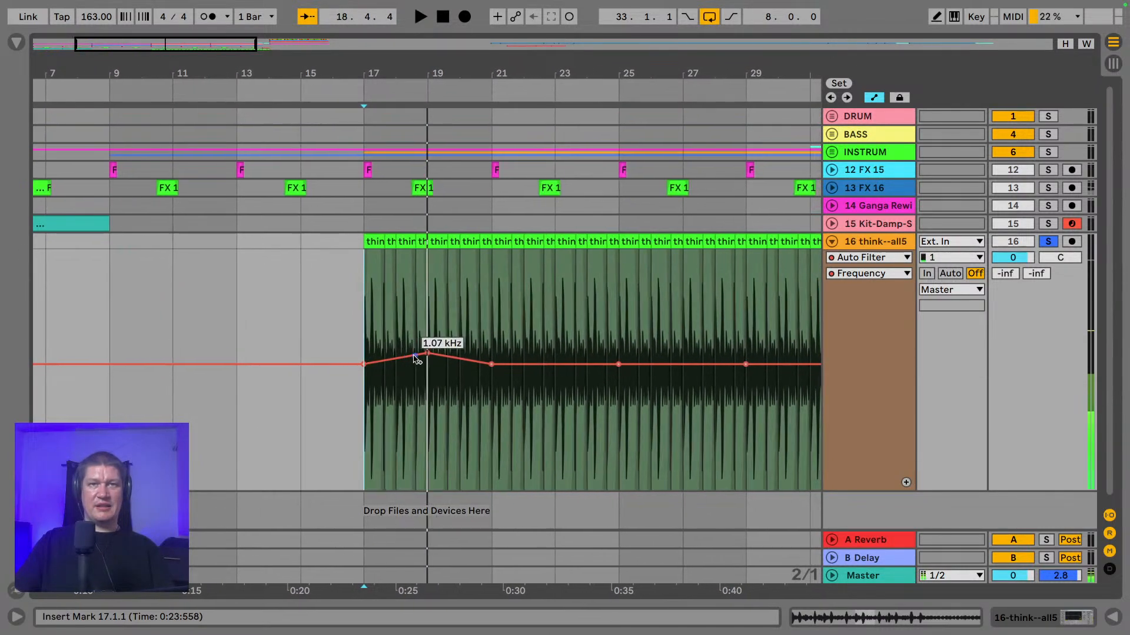
- Shape the frequency automation with peaks at bars 19, 23 and 27, a 166 Hz dip at bar 29, and a steep rise to bar 35
{"action": "left_click_drag", "start_coordinate": [428, 353], "coordinate": [428, 342]}
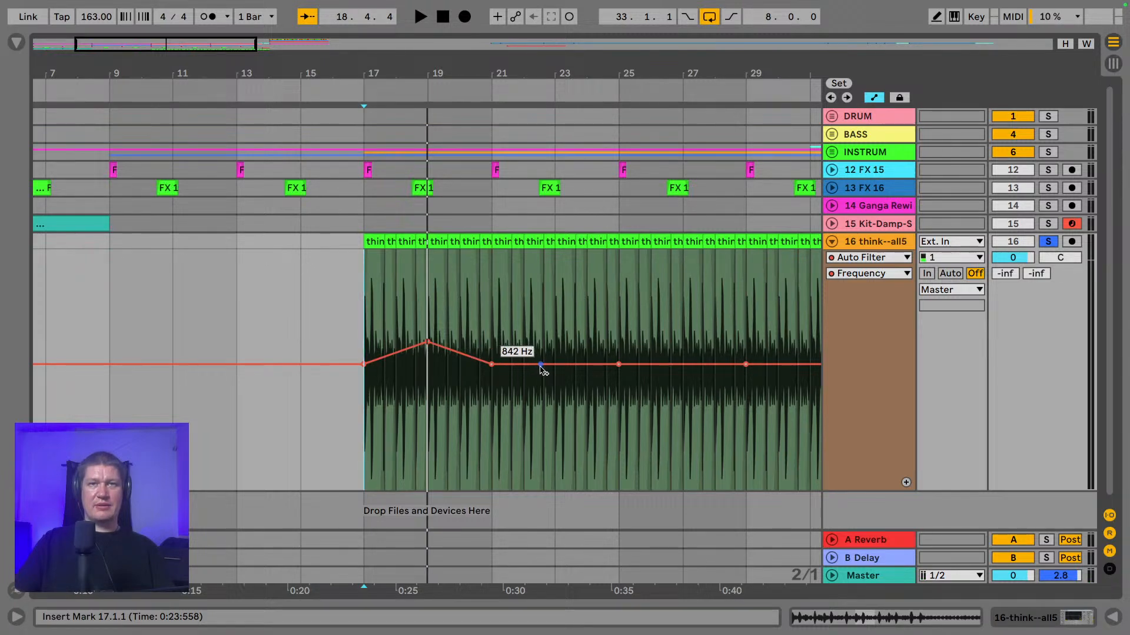
{"action": "left_click_drag", "start_coordinate": [555, 365], "coordinate": [555, 324]}
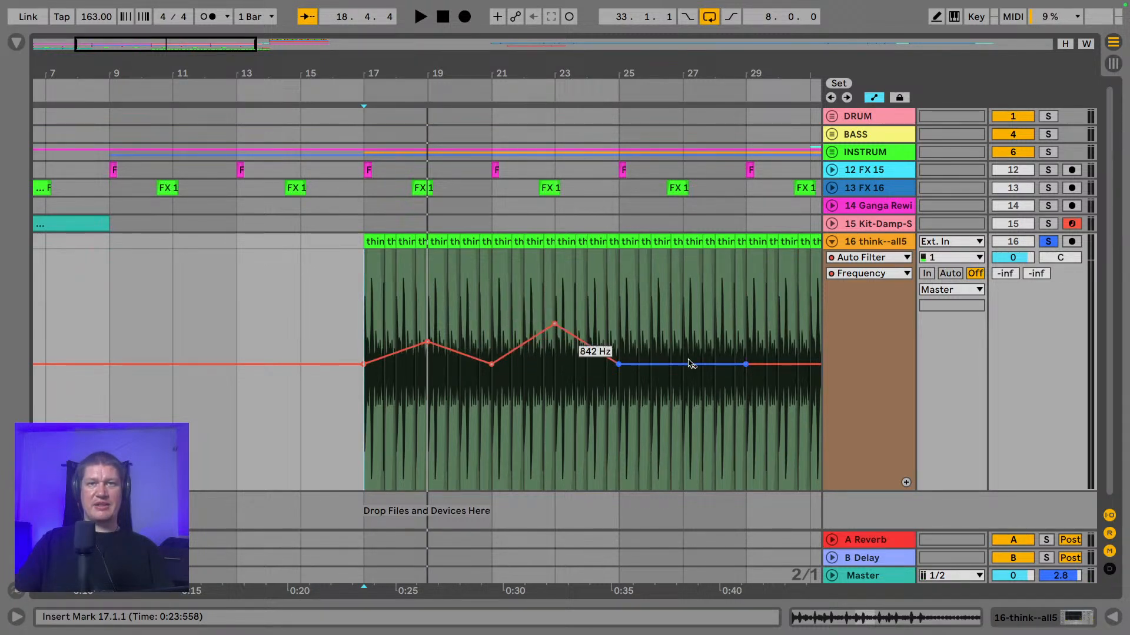
{"action": "left_click_drag", "start_coordinate": [683, 366], "coordinate": [683, 337]}
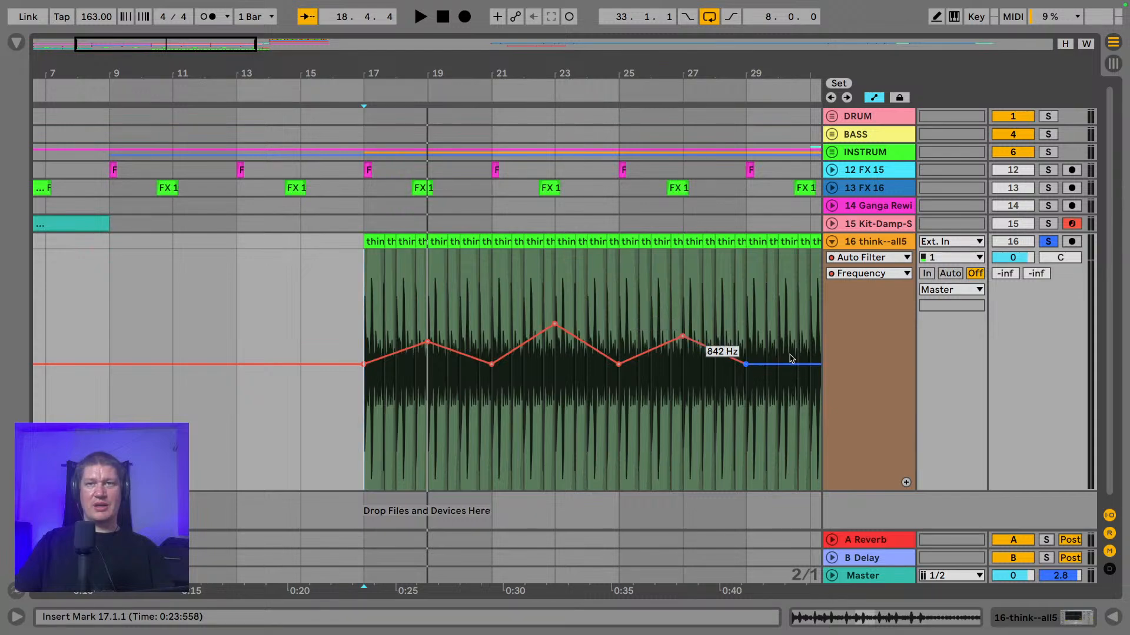
{"action": "left_click_drag", "start_coordinate": [569, 67], "coordinate": [270, 54]}
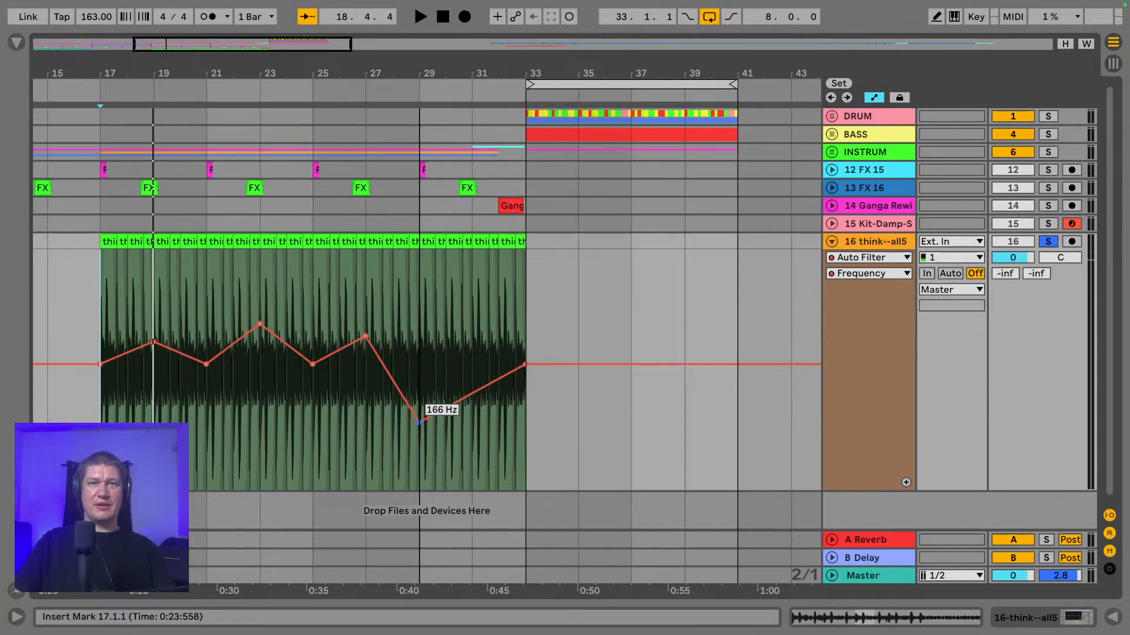
{"action": "left_click_drag", "start_coordinate": [523, 252], "coordinate": [577, 258]}
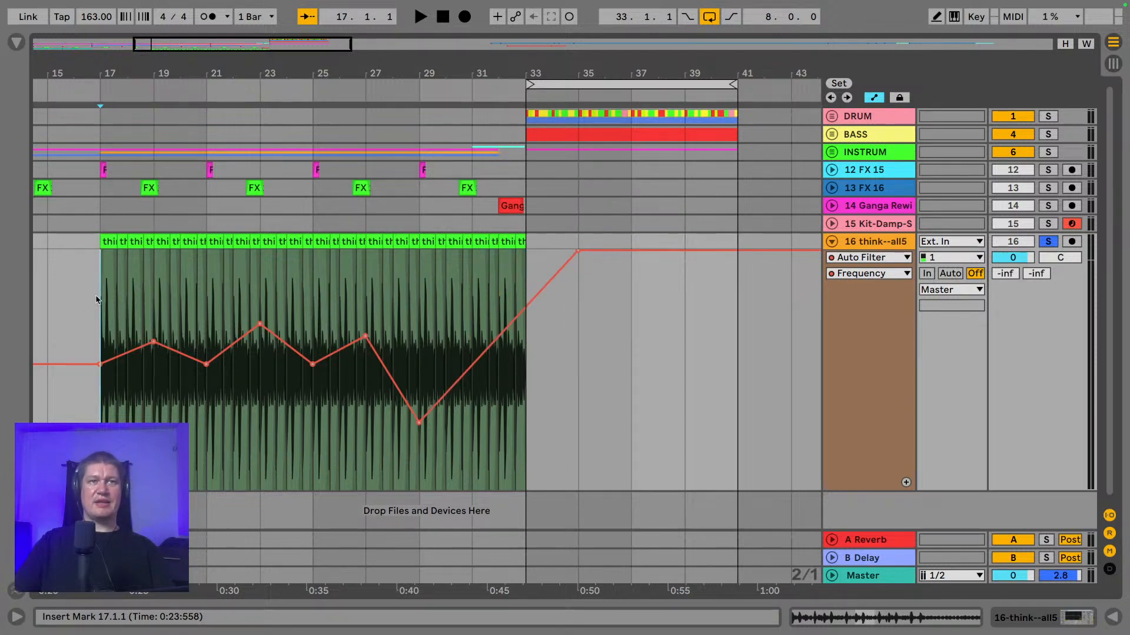
- Unsolo the think--all5 track and play the automated break from 17.1.1 within the full mix
{"action": "key", "text": "space"}
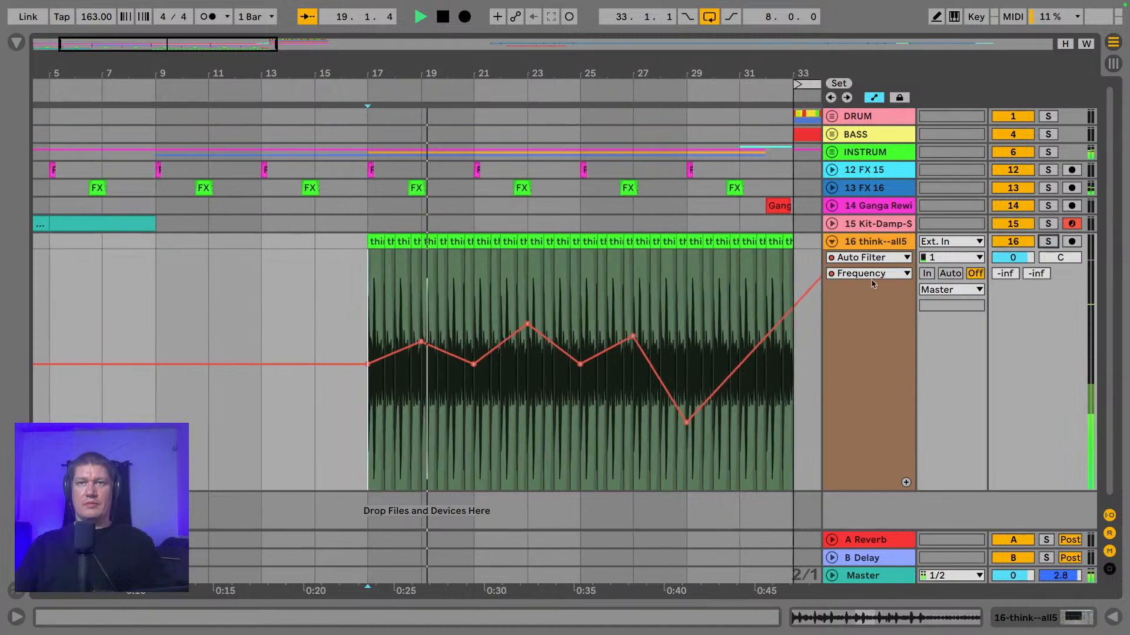
{"action": "left_click", "coordinate": [1026, 618]}
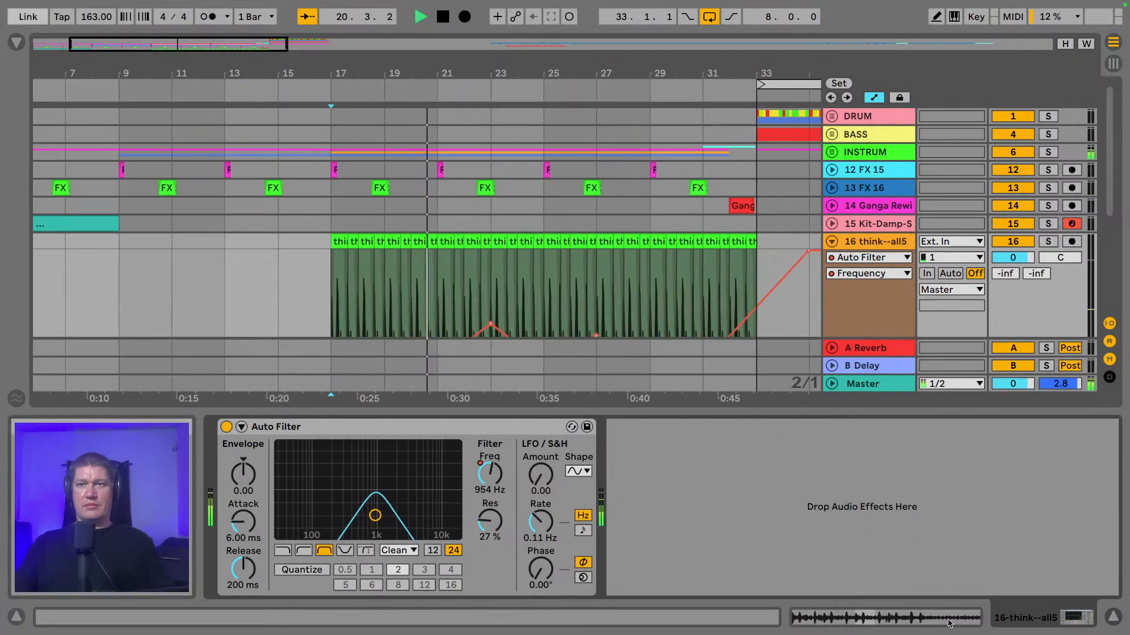
{"action": "left_click", "coordinate": [1112, 617]}
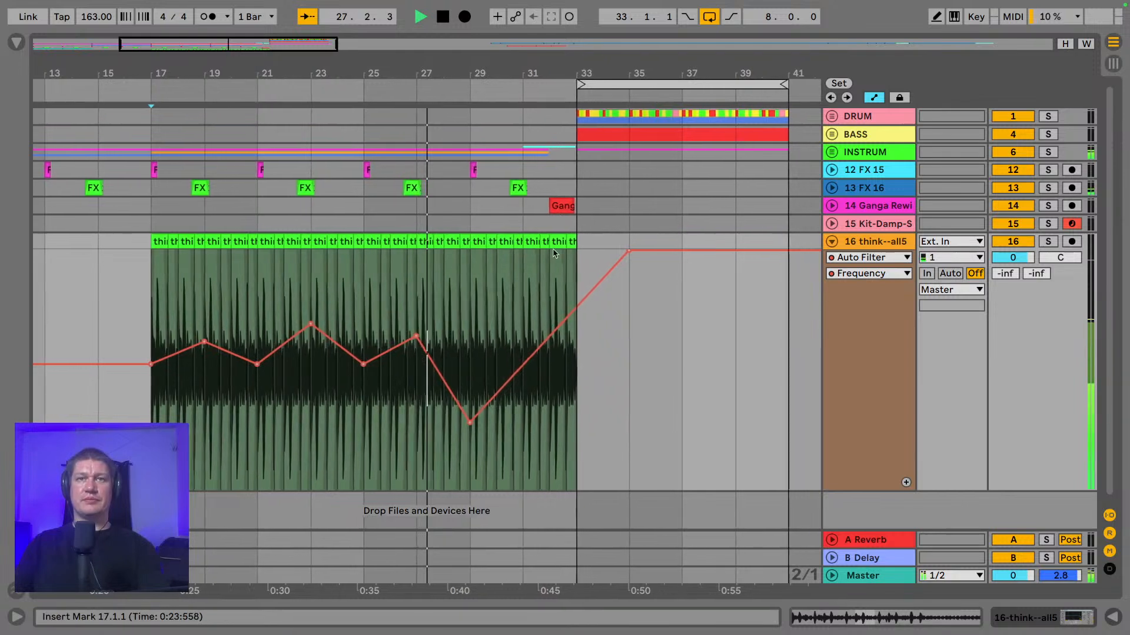
- Delete the last two think--all5 slices between bars 32 and 33, just before the drop
{"action": "left_click", "coordinate": [553, 242]}
{"action": "key", "text": "Delete"}
{"action": "left_click", "coordinate": [564, 242]}
{"action": "key", "text": "Delete"}
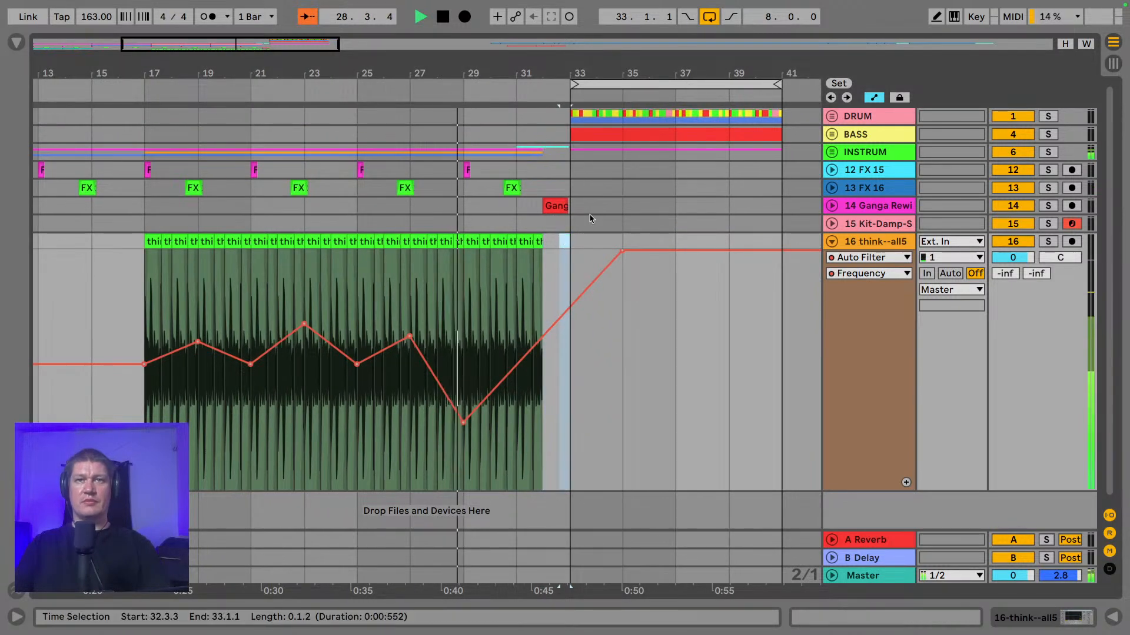
- Fold the think--all5 track in the arrangement and stop playback
{"action": "left_click", "coordinate": [642, 236]}
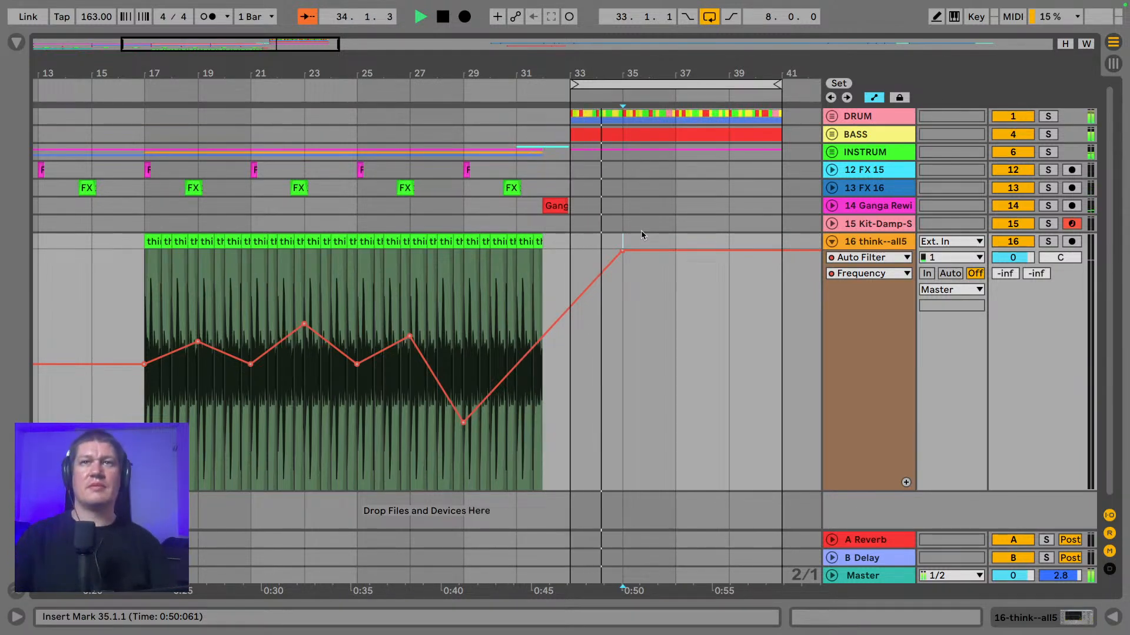
{"action": "left_click", "coordinate": [833, 243]}
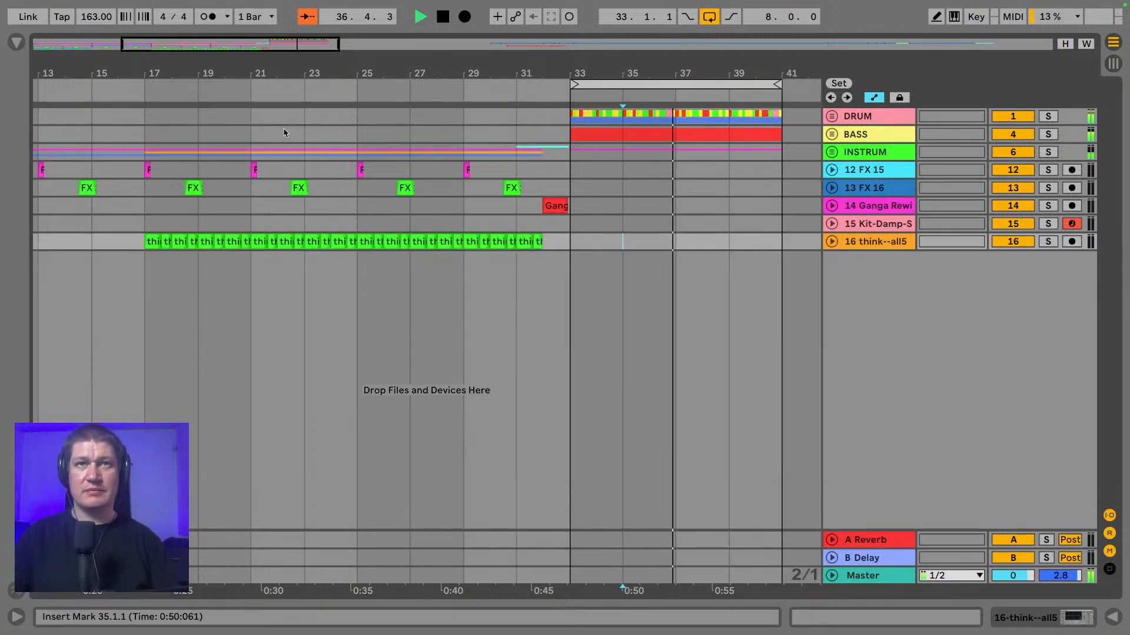
{"action": "left_click_drag", "start_coordinate": [245, 76], "coordinate": [225, 50]}
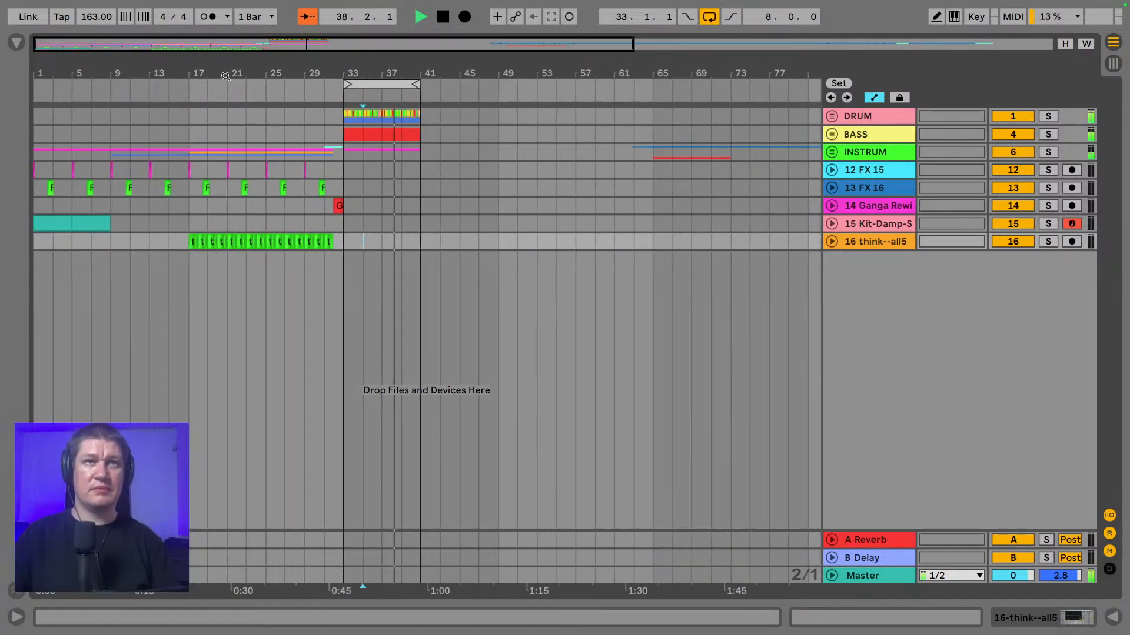
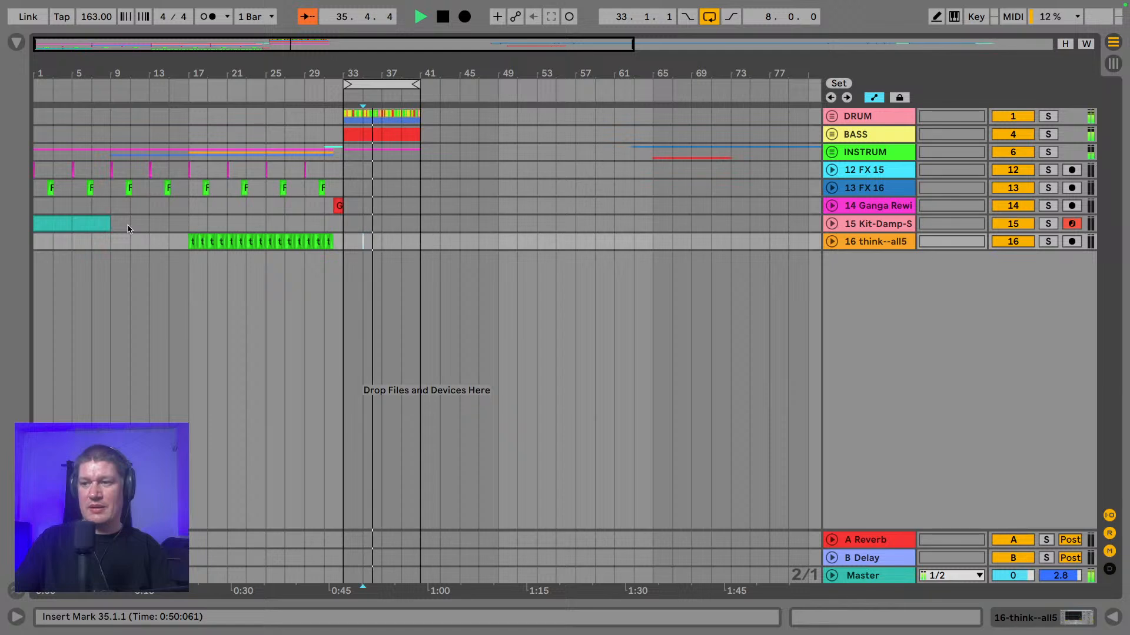
{"action": "key", "text": "space"}
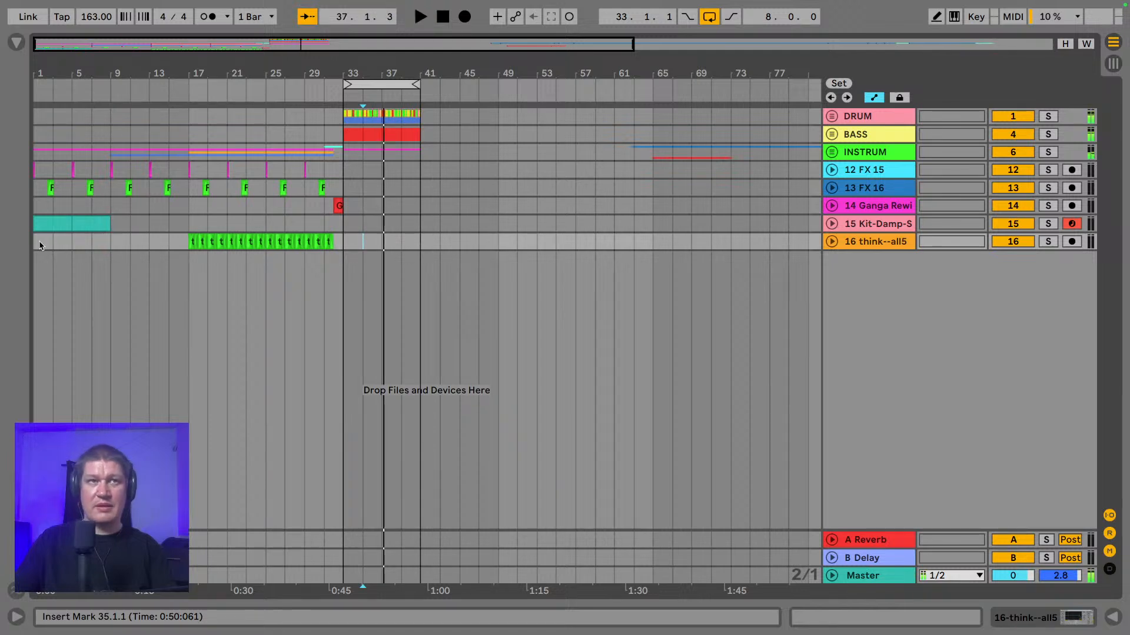
- Play the arrangement briefly from 1.1.1, and start it again from 17.1.1 to hear the break section
{"action": "key", "text": "space"}
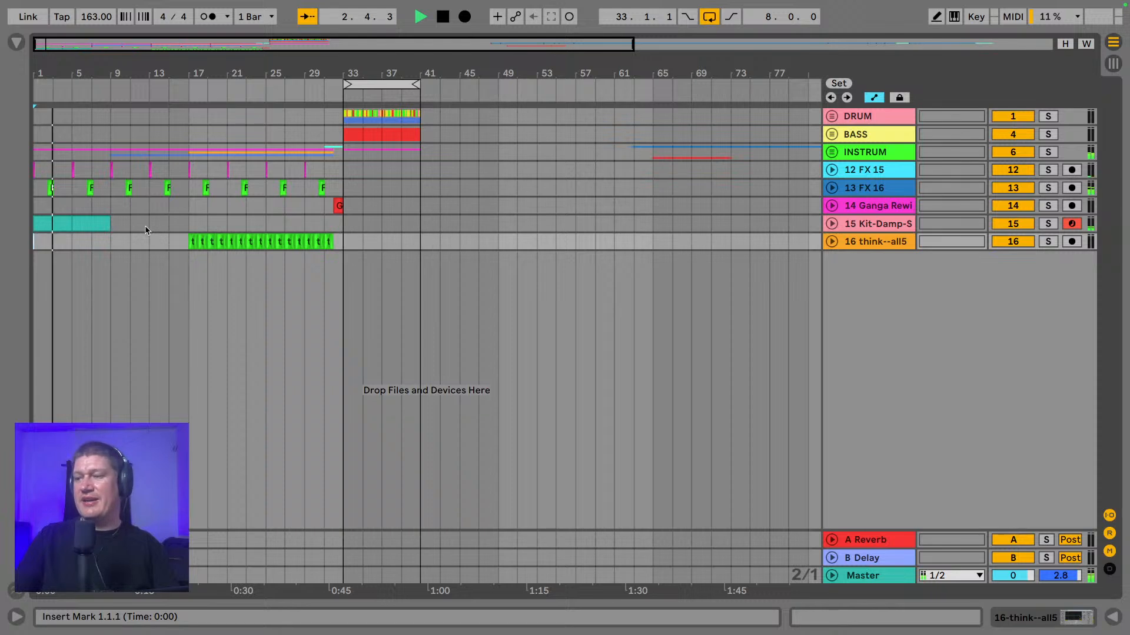
{"action": "key", "text": "space"}
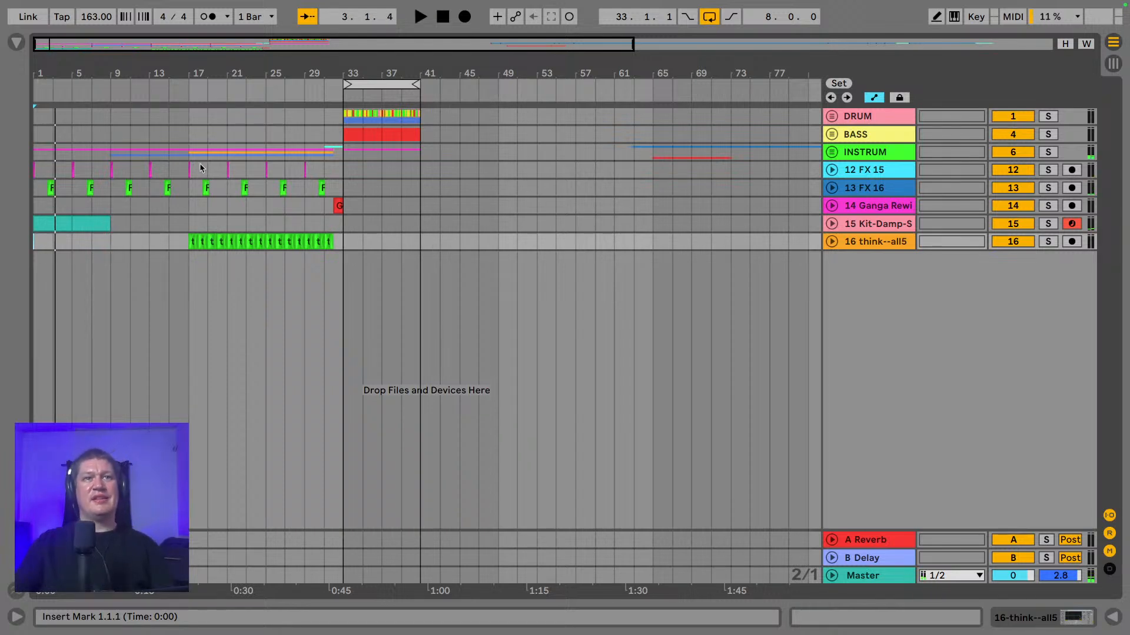
{"action": "left_click", "coordinate": [192, 224]}
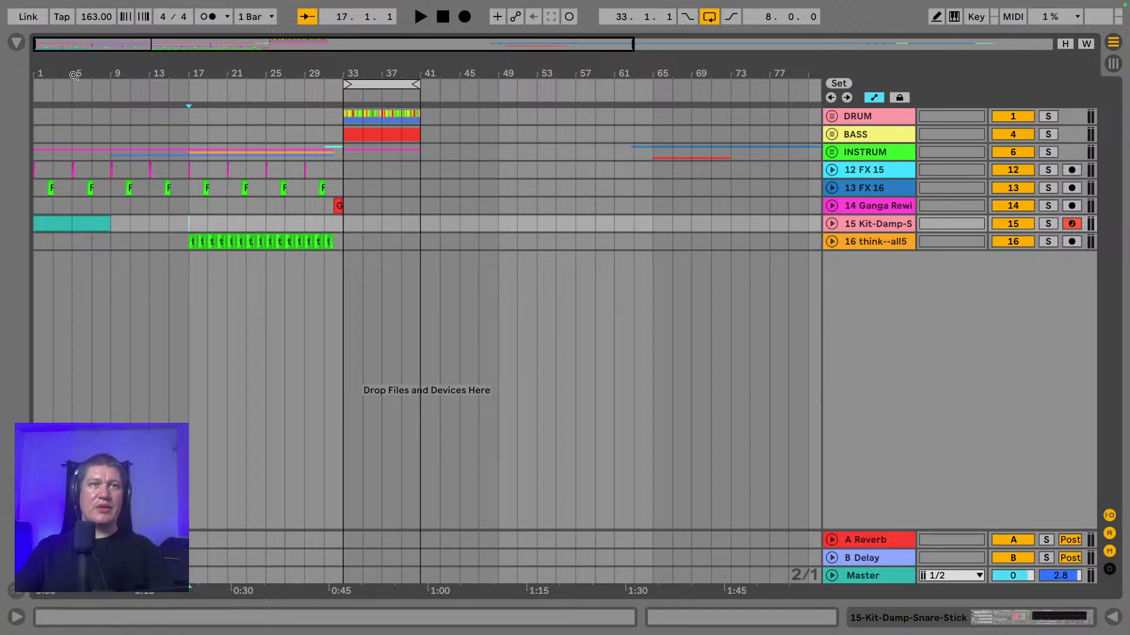
{"action": "left_click_drag", "start_coordinate": [74, 75], "coordinate": [97, 71]}
{"action": "key", "text": "space"}
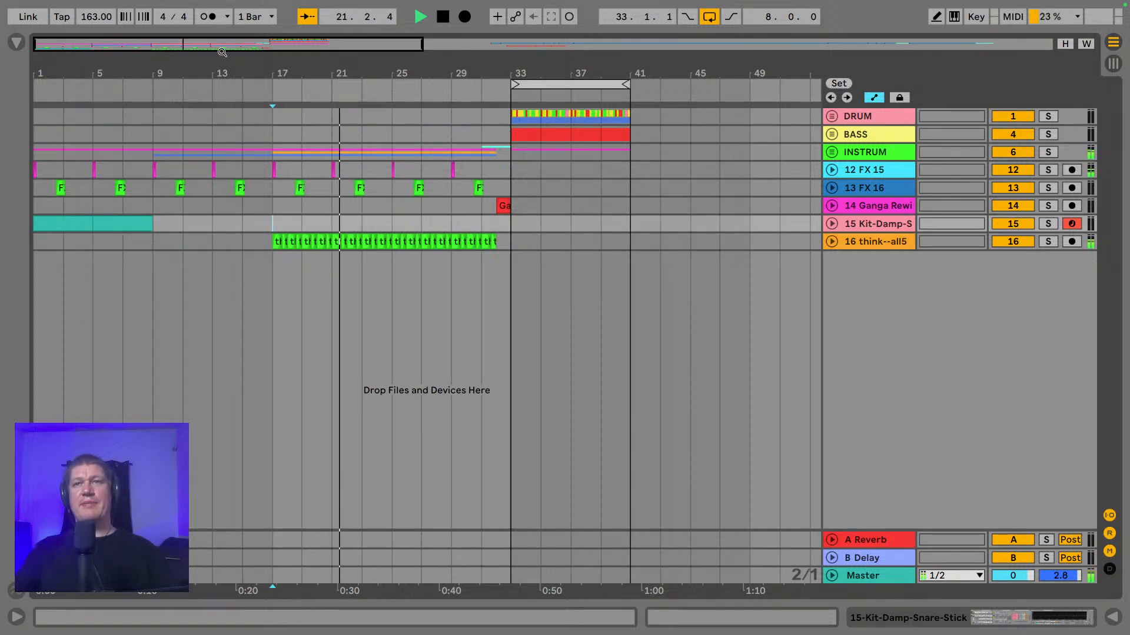
{"action": "left_click", "coordinate": [892, 247]}
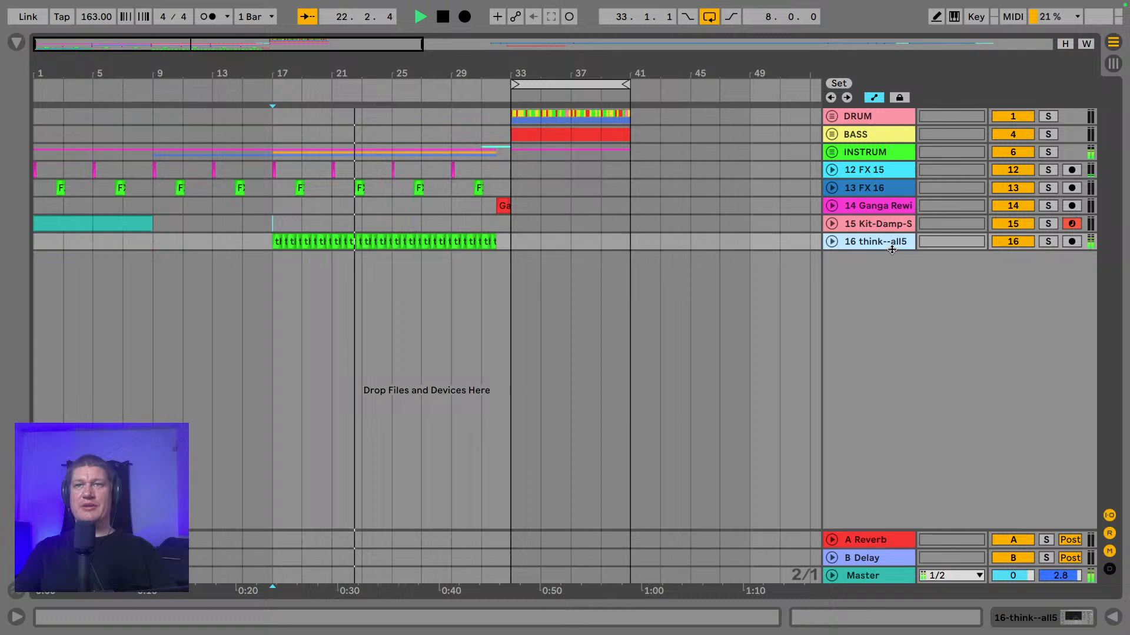
{"action": "left_click", "coordinate": [886, 211]}
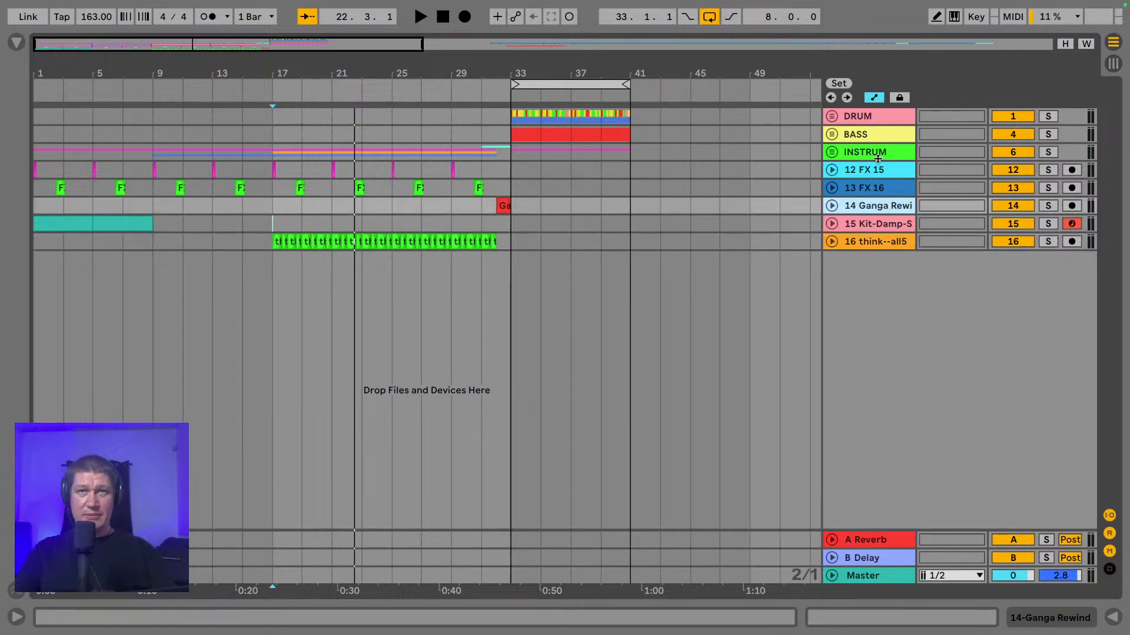
{"action": "left_click", "coordinate": [882, 119]}
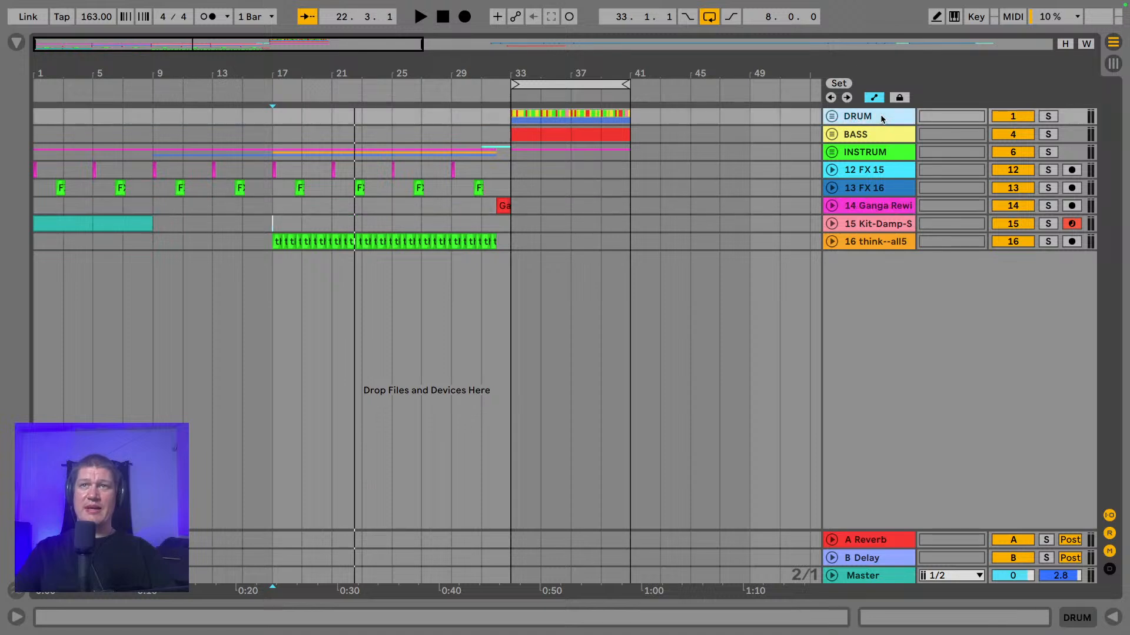
{"action": "left_click", "coordinate": [879, 135]}
{"action": "left_click", "coordinate": [878, 154]}
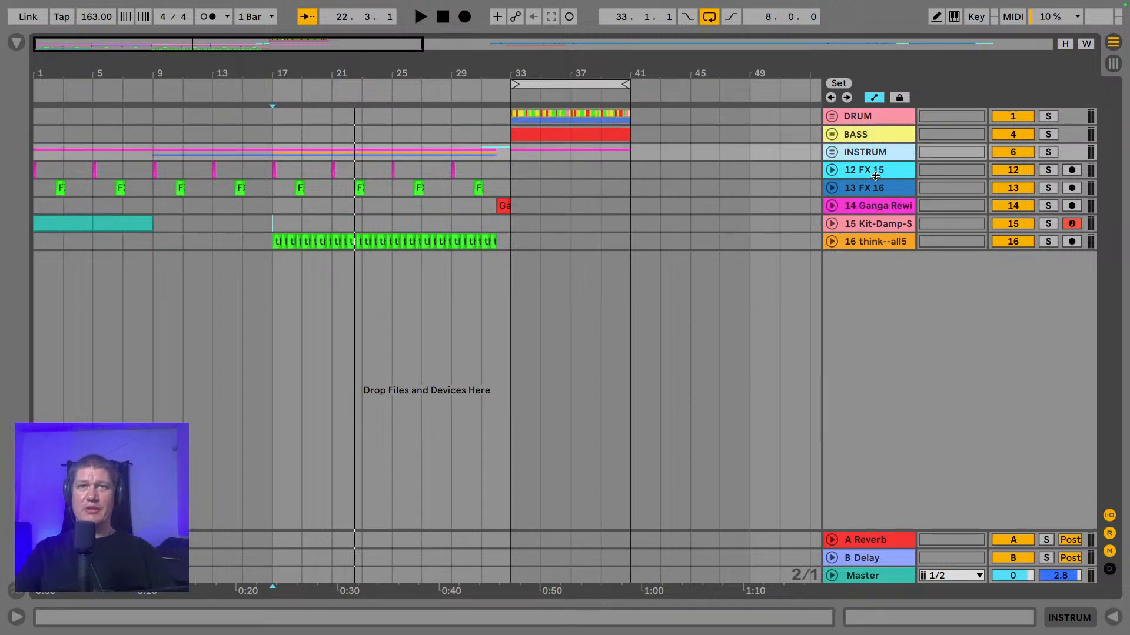
- Move the FX 15, FX 16 and Ganga Rewind tracks into the INSTRUM group
{"action": "left_click", "coordinate": [875, 176]}
{"action": "left_click", "coordinate": [877, 190]}
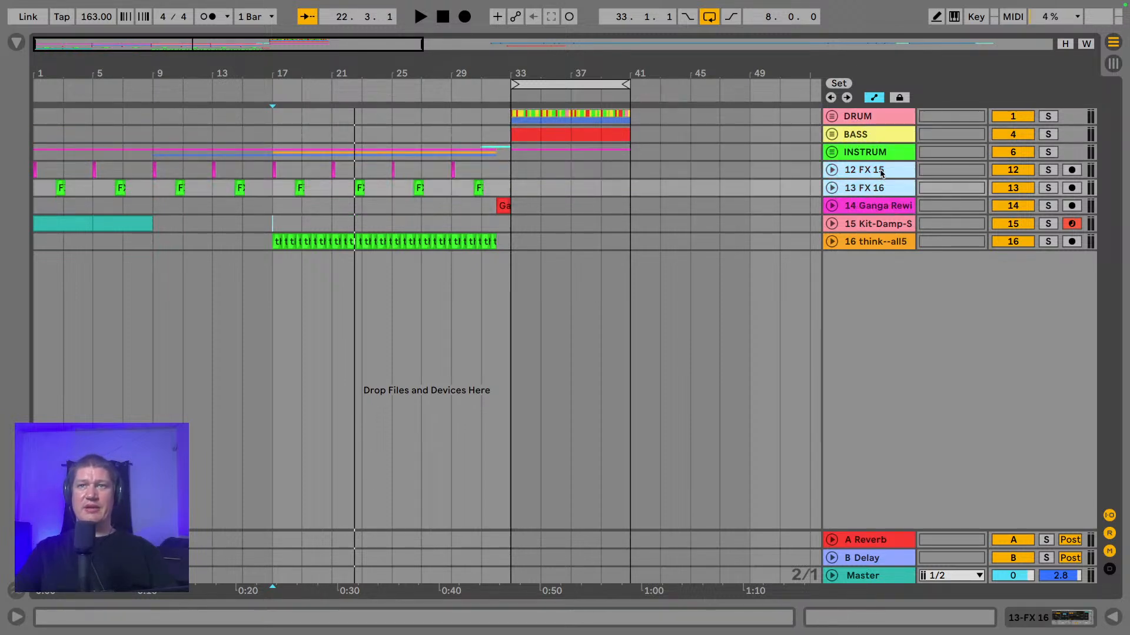
{"action": "left_click", "coordinate": [880, 172]}
{"action": "left_click", "coordinate": [881, 154]}
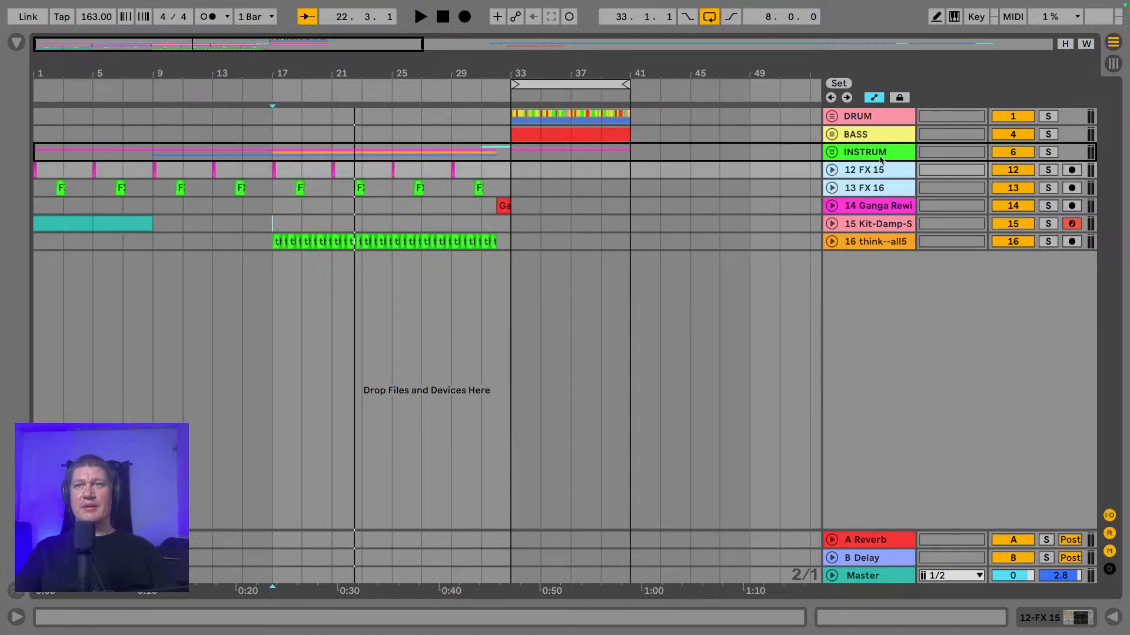
{"action": "left_click_drag", "start_coordinate": [880, 157], "coordinate": [880, 157]}
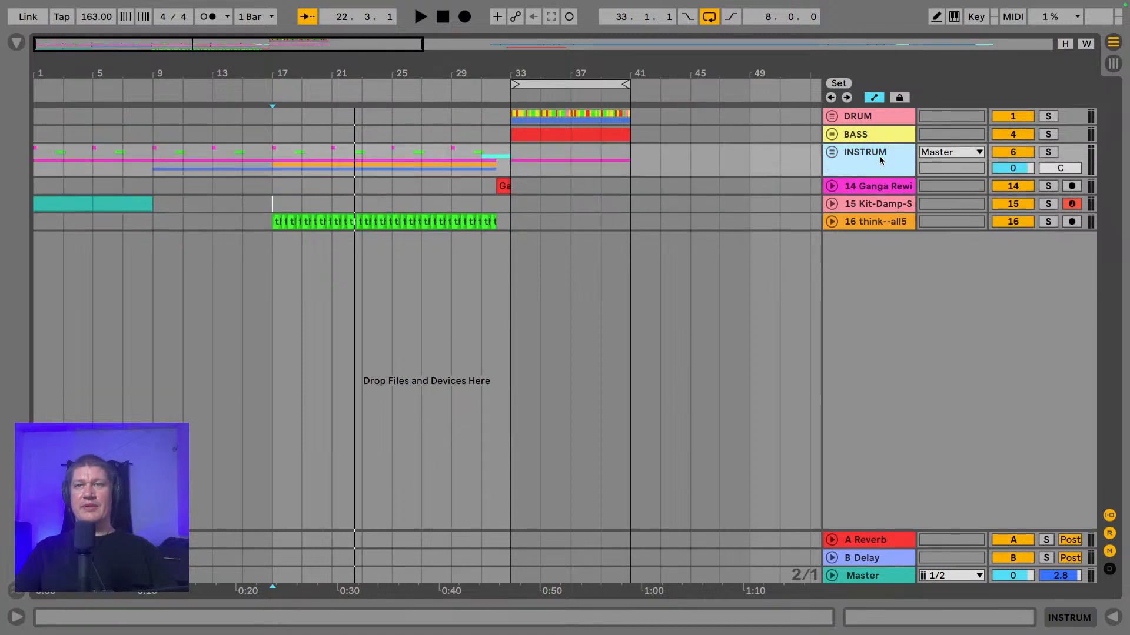
{"action": "left_click", "coordinate": [878, 187]}
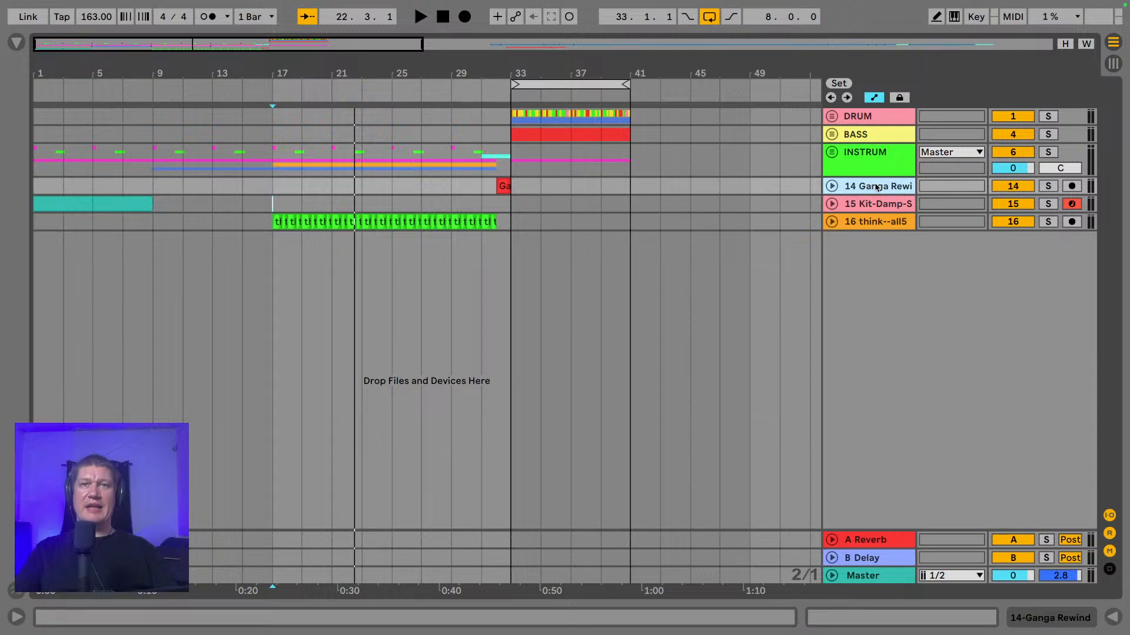
{"action": "left_click_drag", "start_coordinate": [876, 190], "coordinate": [881, 172]}
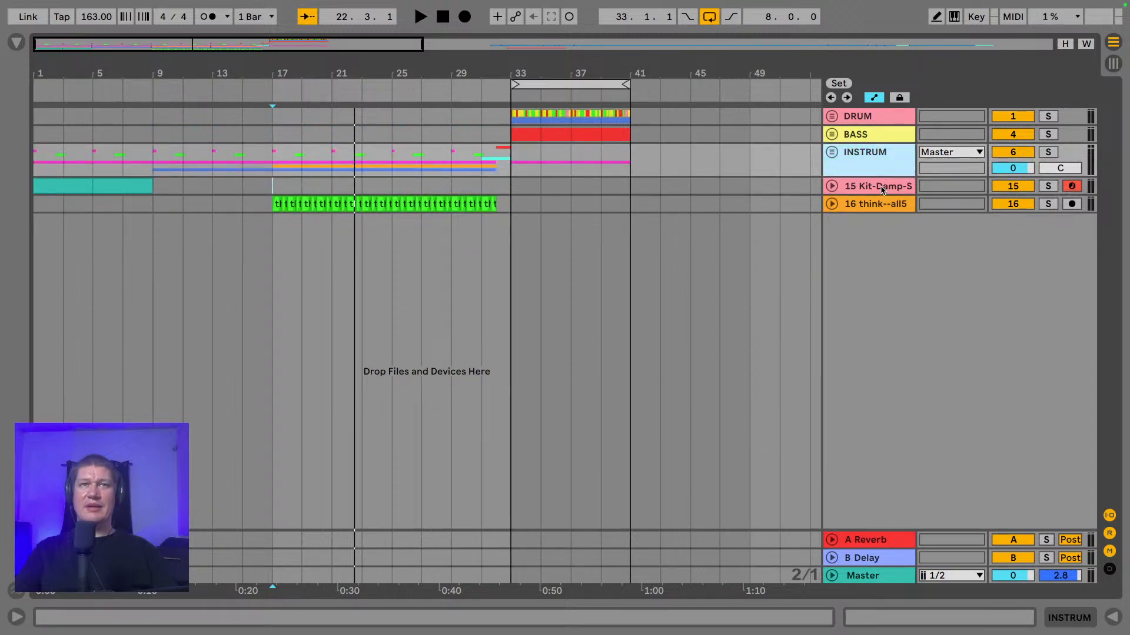
- Solo the Kit-Damp-Snare-Stick track and audition its first clip from bar 1
{"action": "left_click", "coordinate": [883, 190]}
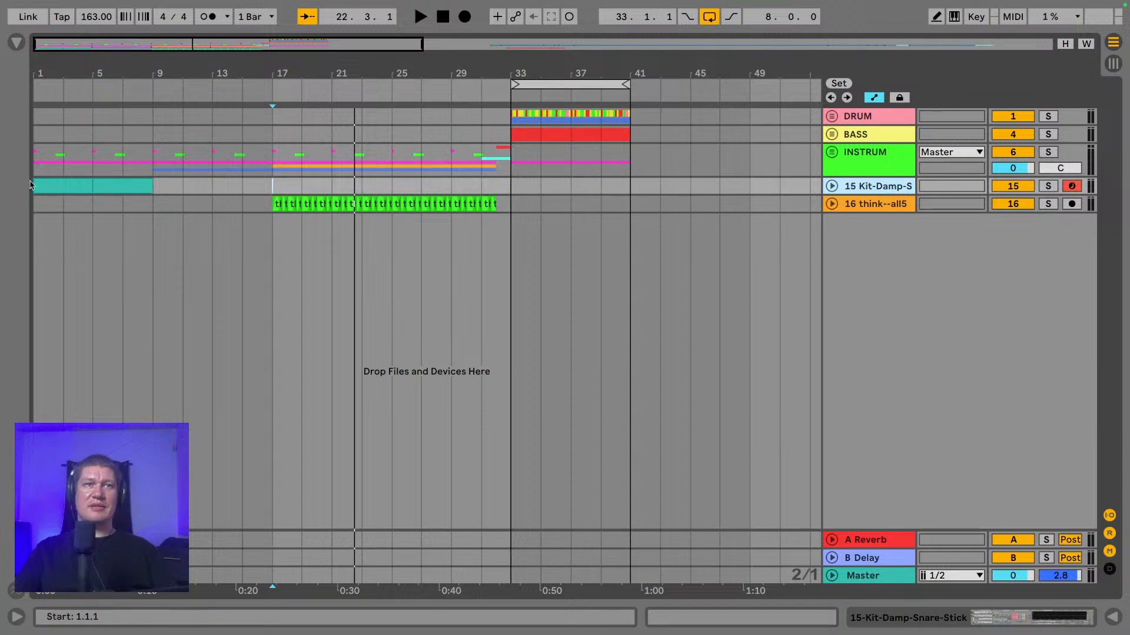
{"action": "left_click", "coordinate": [60, 182]}
{"action": "key", "text": "space"}
{"action": "key", "text": "space"}
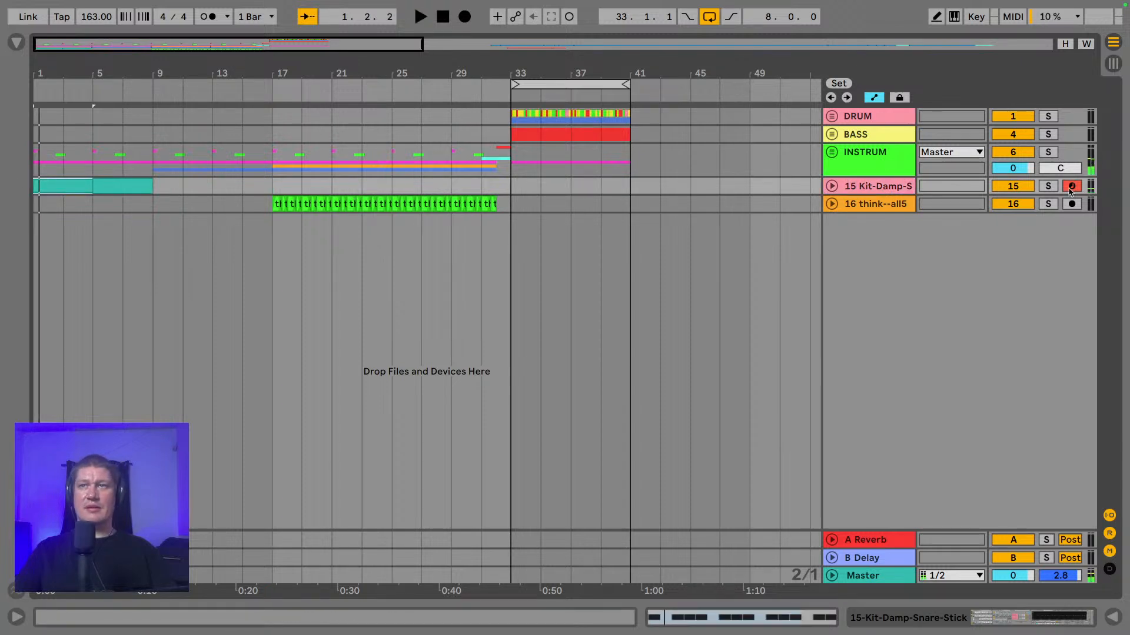
{"action": "left_click", "coordinate": [1048, 186]}
{"action": "key", "text": "space"}
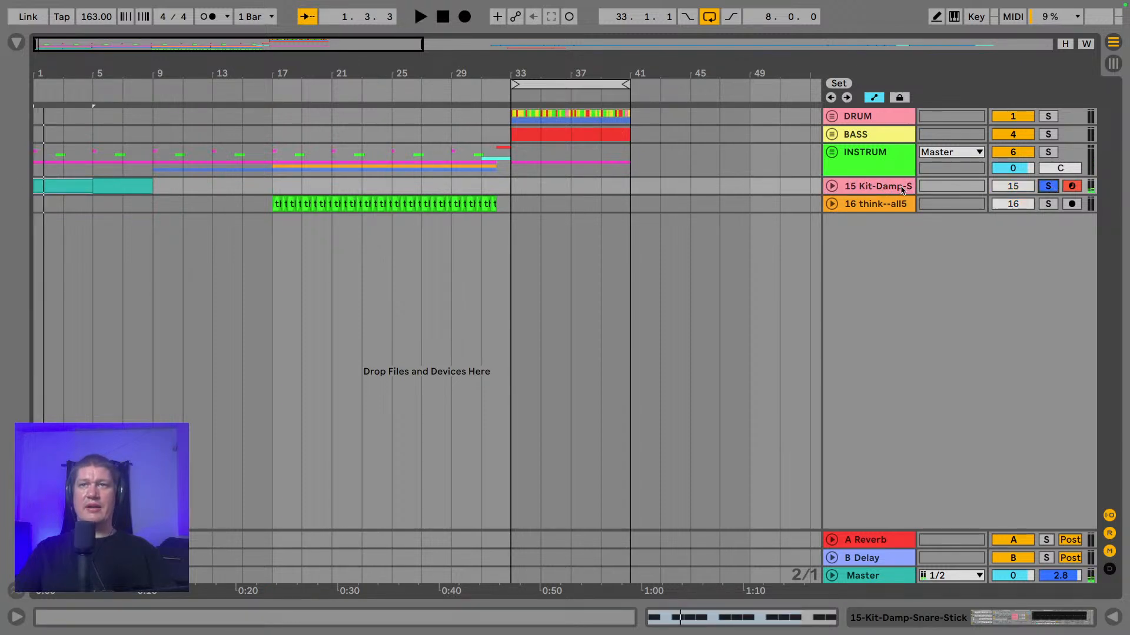
- Rename the Kit-Damp-Snare-Stick track to "hihats" and the think--all5 track to "intro think break"
{"action": "left_click", "coordinate": [868, 190]}
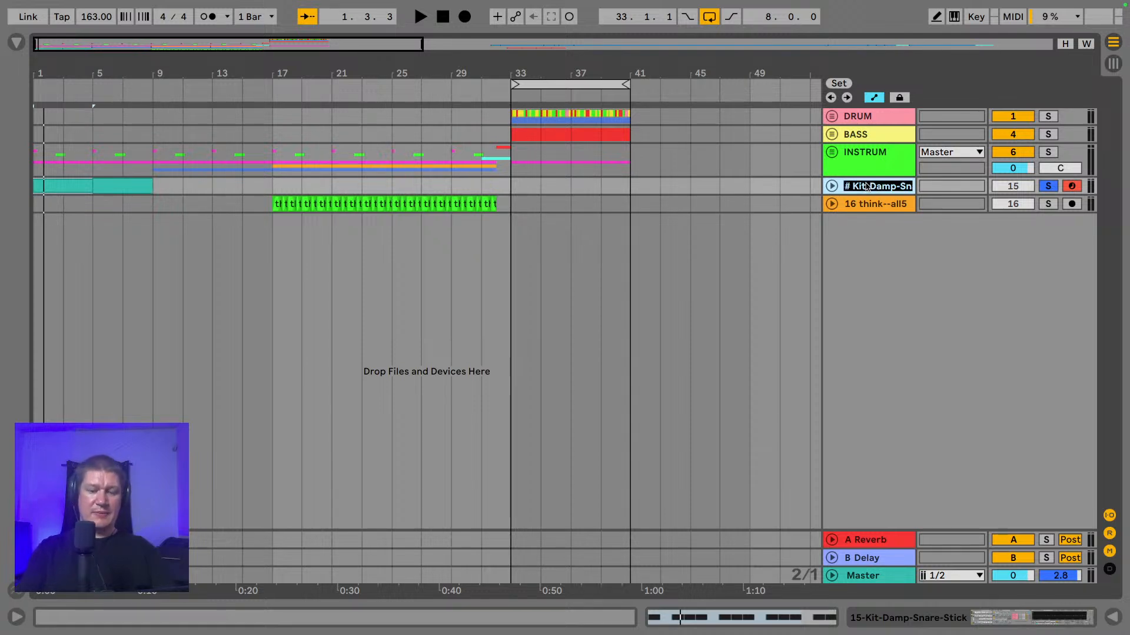
{"action": "type", "text": "HI"}
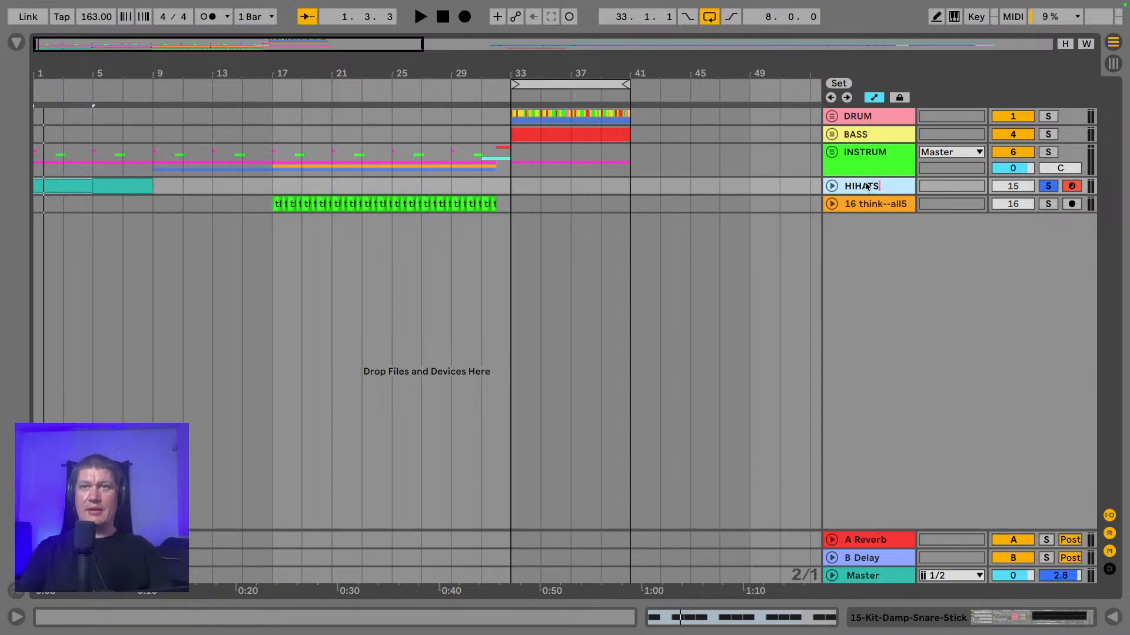
{"action": "left_click", "coordinate": [888, 206]}
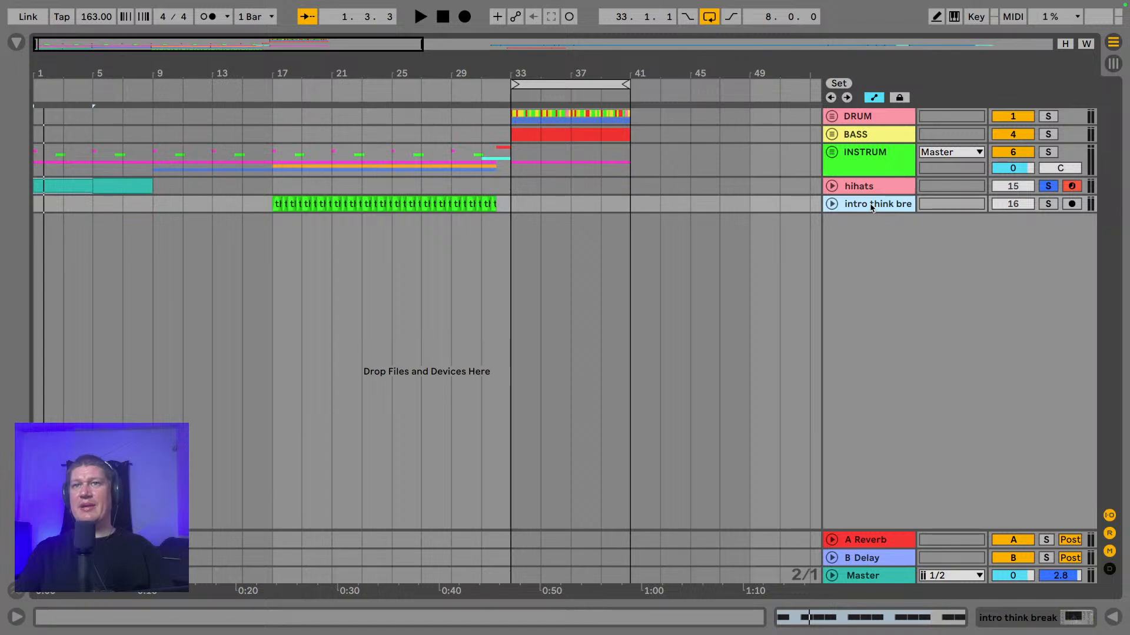
- Move the hihats and intro think break tracks together into the DRUM group
{"action": "left_click", "coordinate": [883, 191]}
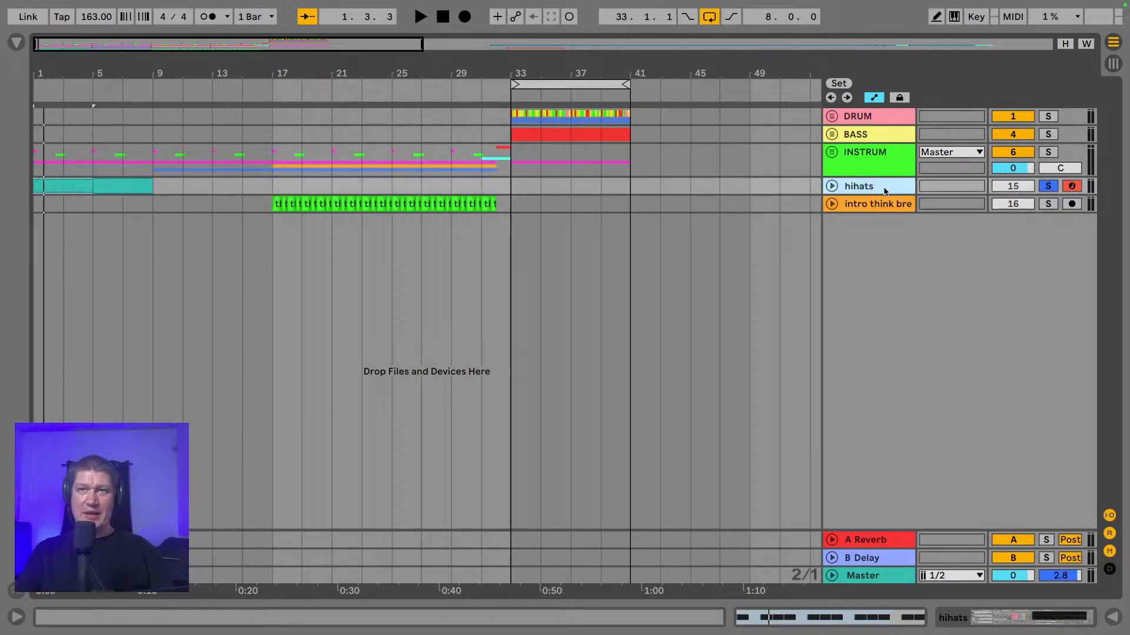
{"action": "left_click", "coordinate": [881, 205]}
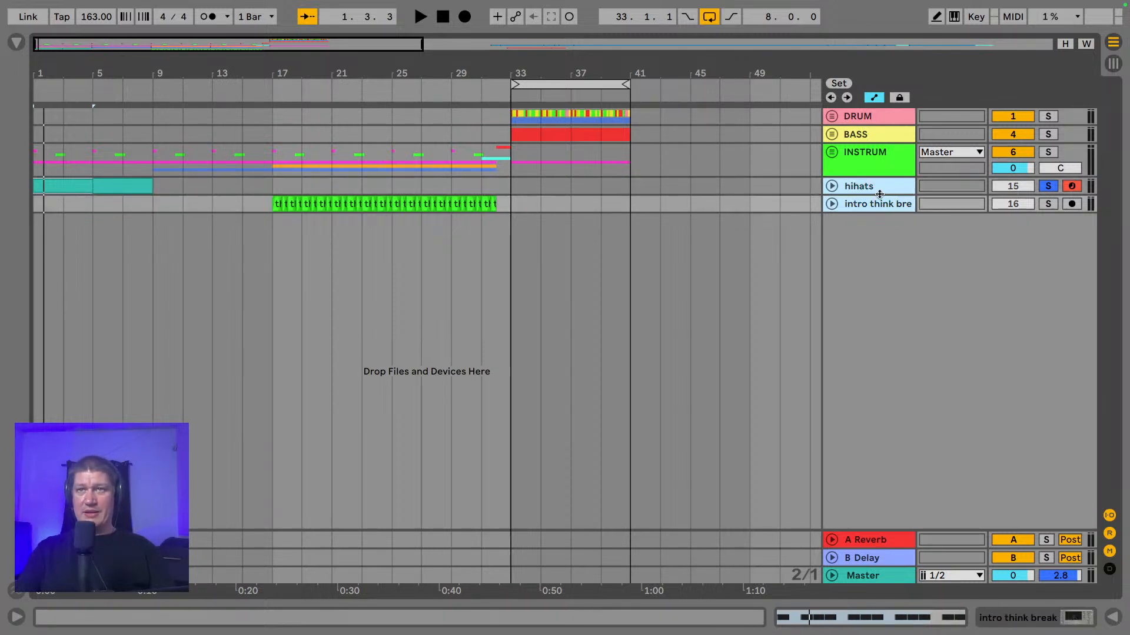
{"action": "left_click_drag", "start_coordinate": [869, 190], "coordinate": [863, 122]}
- Solo the DRUM group and play it briefly from bar 33
{"action": "left_click", "coordinate": [1053, 115]}
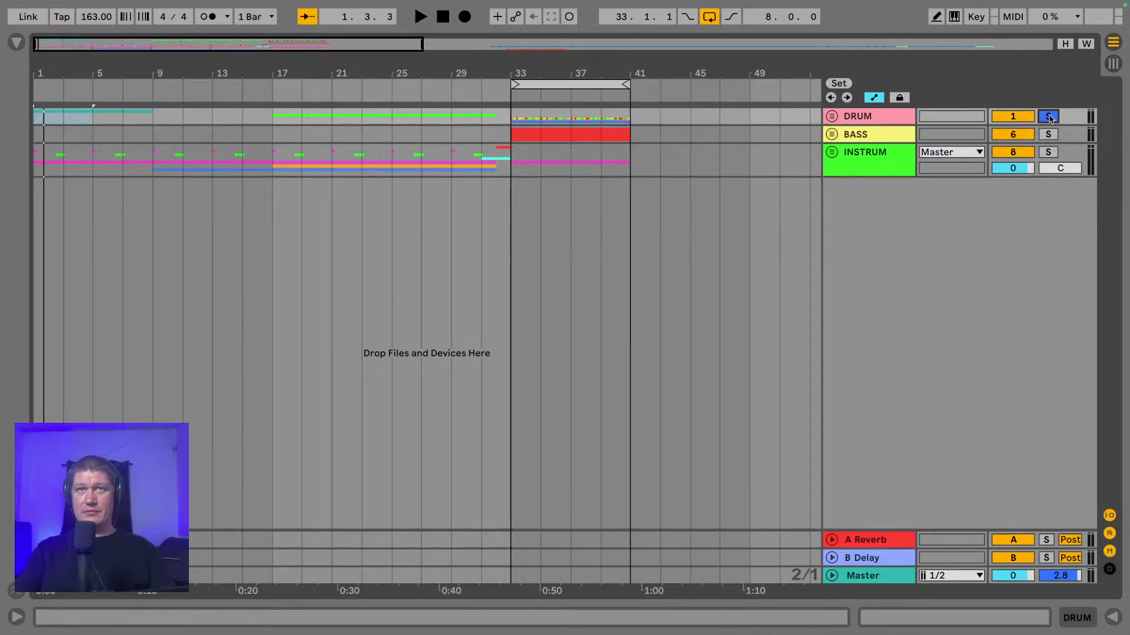
{"action": "left_click", "coordinate": [510, 174]}
{"action": "key", "text": "space"}
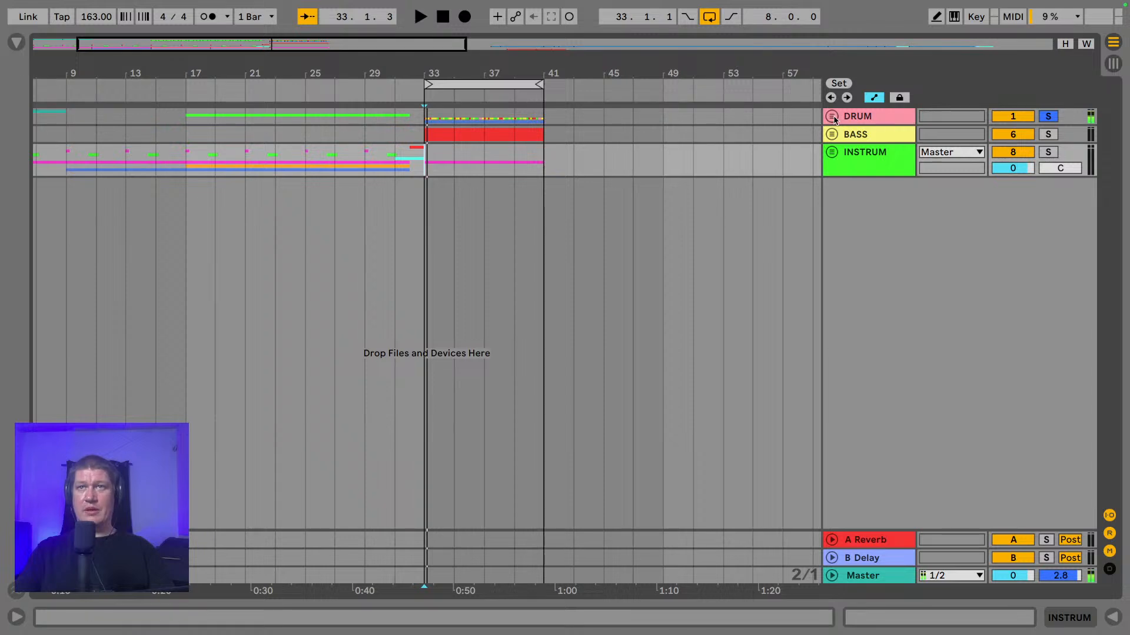
- Unfold the DRUM group and solo the hihats track inside it
{"action": "left_click", "coordinate": [832, 117]}
{"action": "left_click_drag", "start_coordinate": [697, 66], "coordinate": [374, 66]}
{"action": "left_click", "coordinate": [865, 187]}
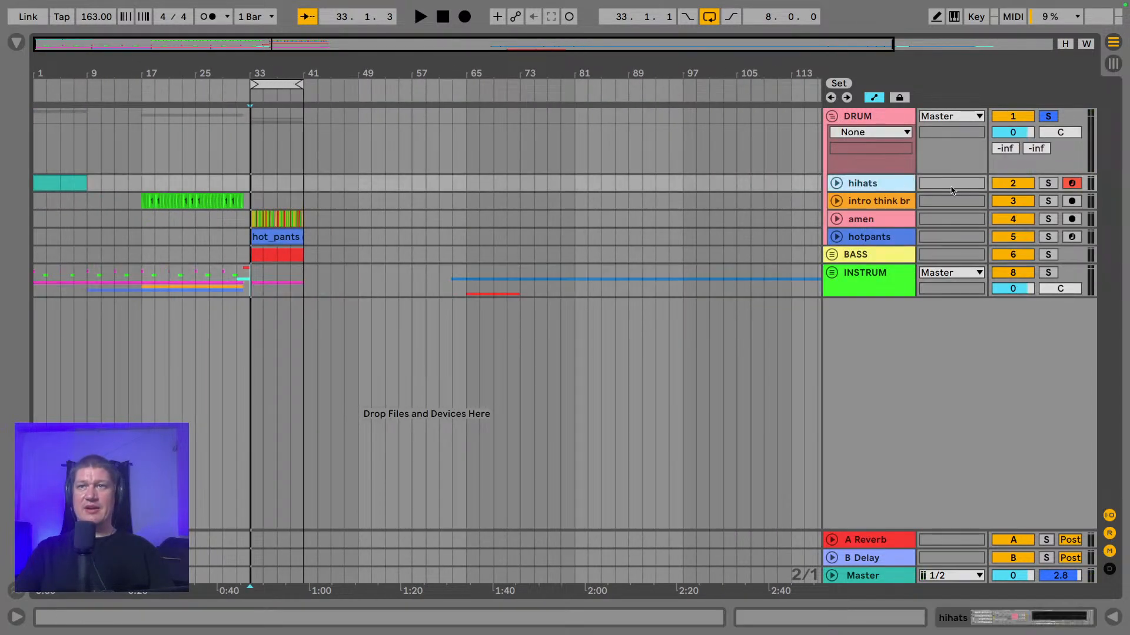
{"action": "key", "text": "s"}
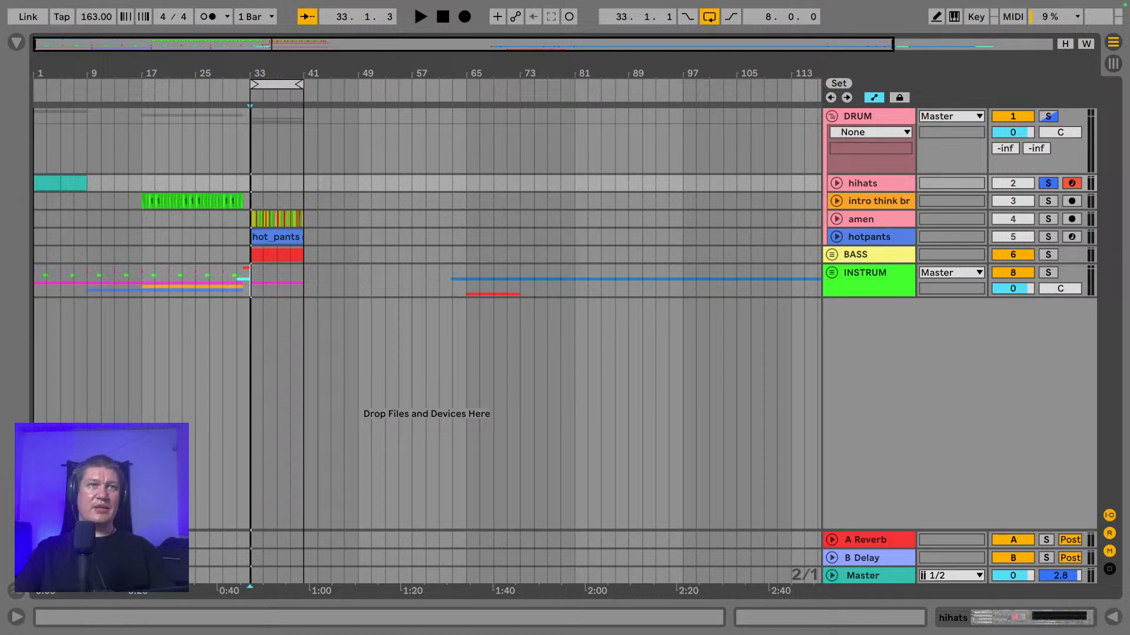
- Select the first hihats clip, add an EQ Eight to the hihats track and expand its frequency display
{"action": "left_click_drag", "start_coordinate": [36, 65], "coordinate": [59, 139]}
{"action": "left_click", "coordinate": [71, 181]}
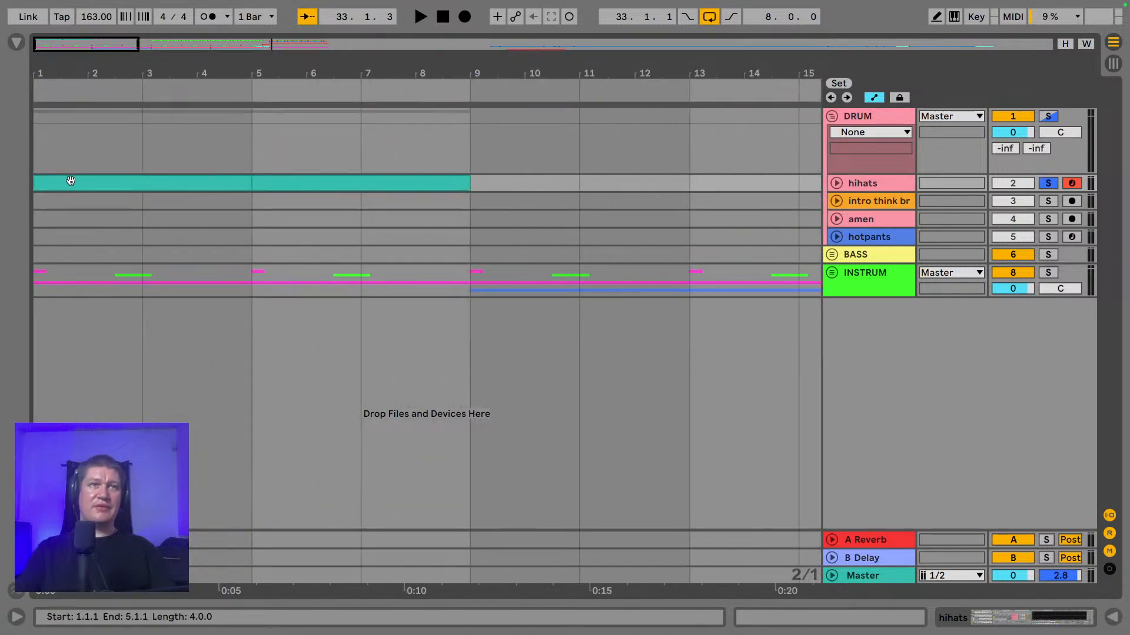
{"action": "left_click", "coordinate": [14, 41]}
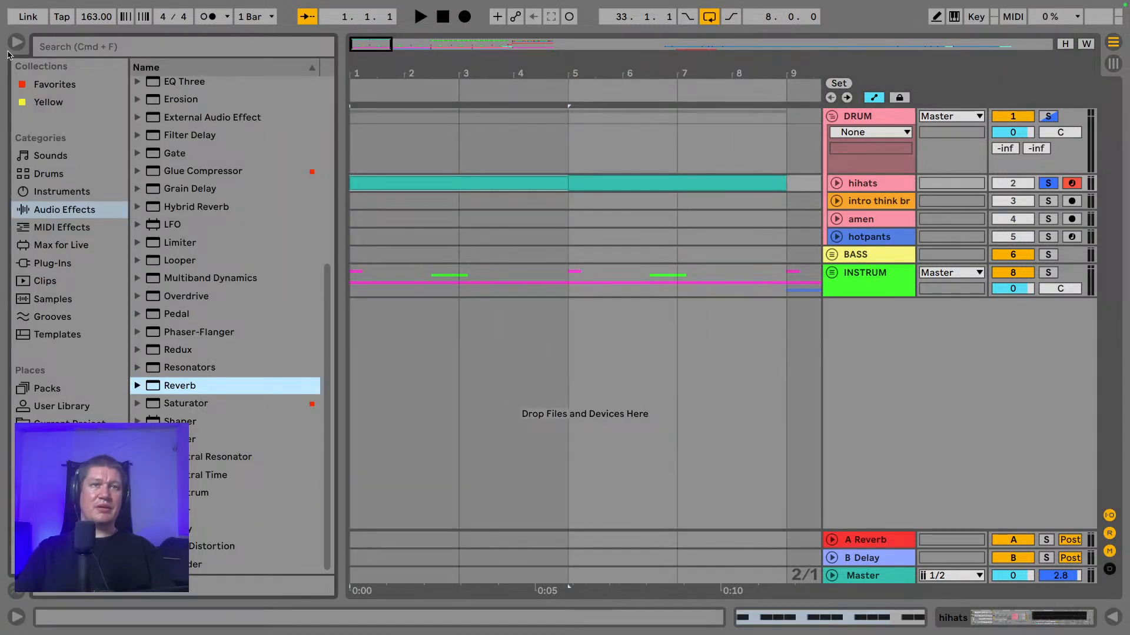
{"action": "scroll", "coordinate": [217, 300], "scroll_direction": "up", "scroll_amount": 10}
{"action": "left_click_drag", "start_coordinate": [183, 259], "coordinate": [714, 200]}
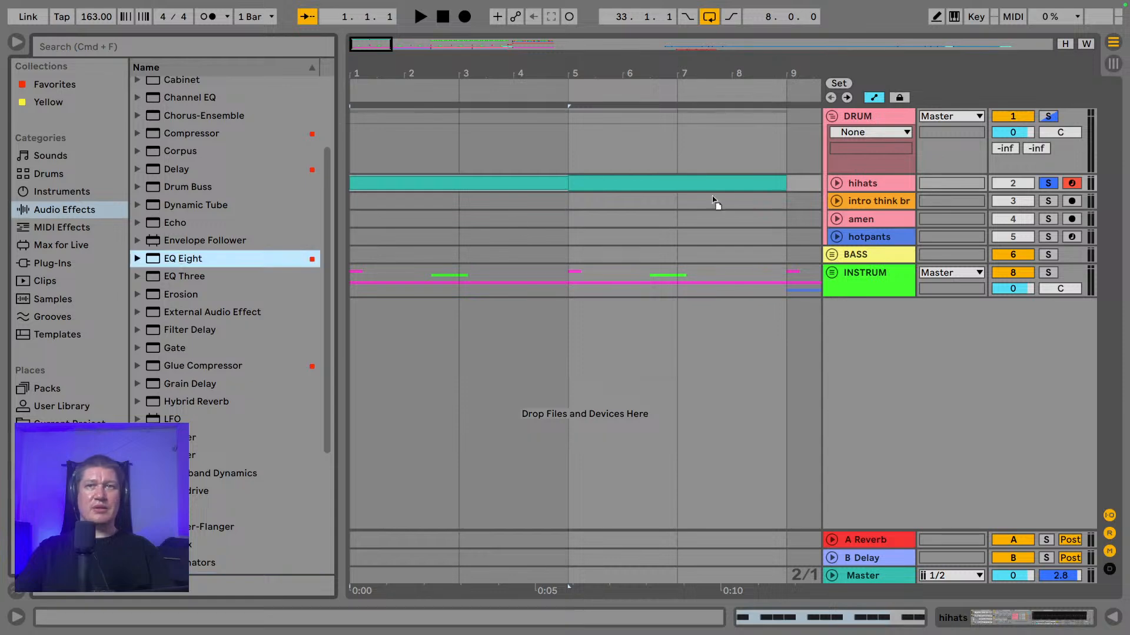
{"action": "left_click_drag", "start_coordinate": [842, 189], "coordinate": [842, 191]}
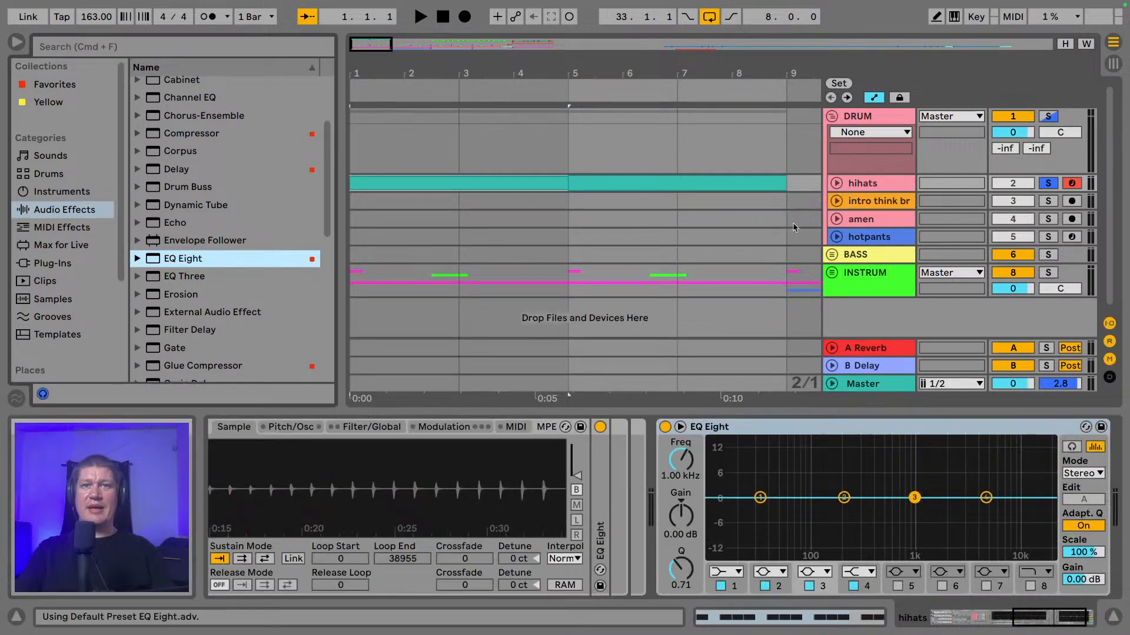
{"action": "left_click", "coordinate": [680, 427]}
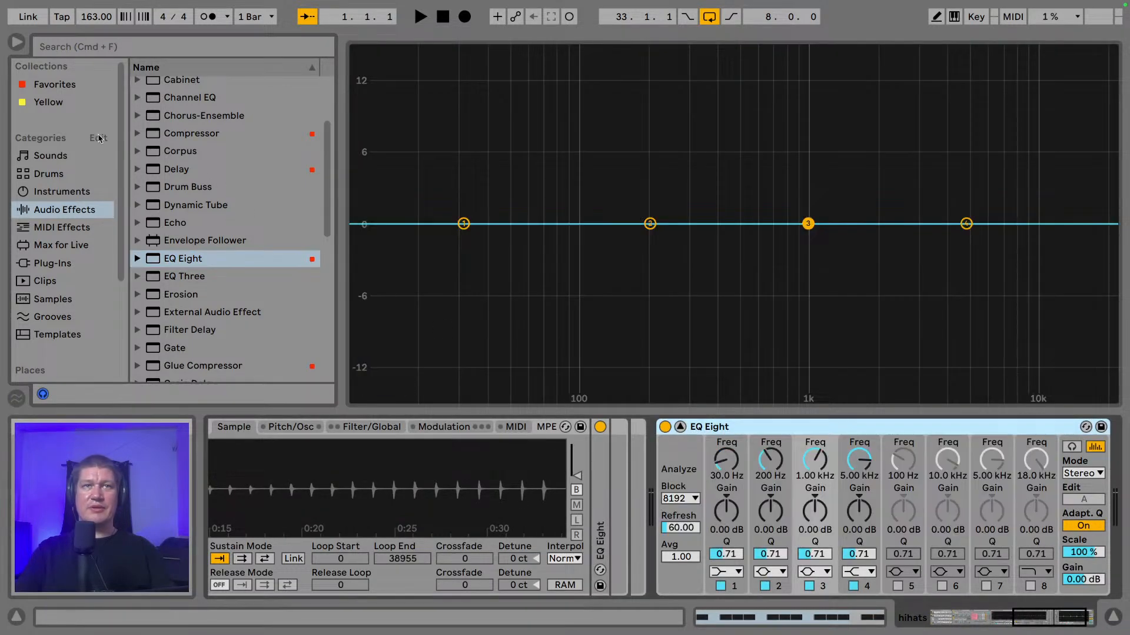
- Turn band 2 of the hihats' EQ Eight into a low cut at 599 Hz and play the hihats to hear it
{"action": "left_click", "coordinate": [16, 42]}
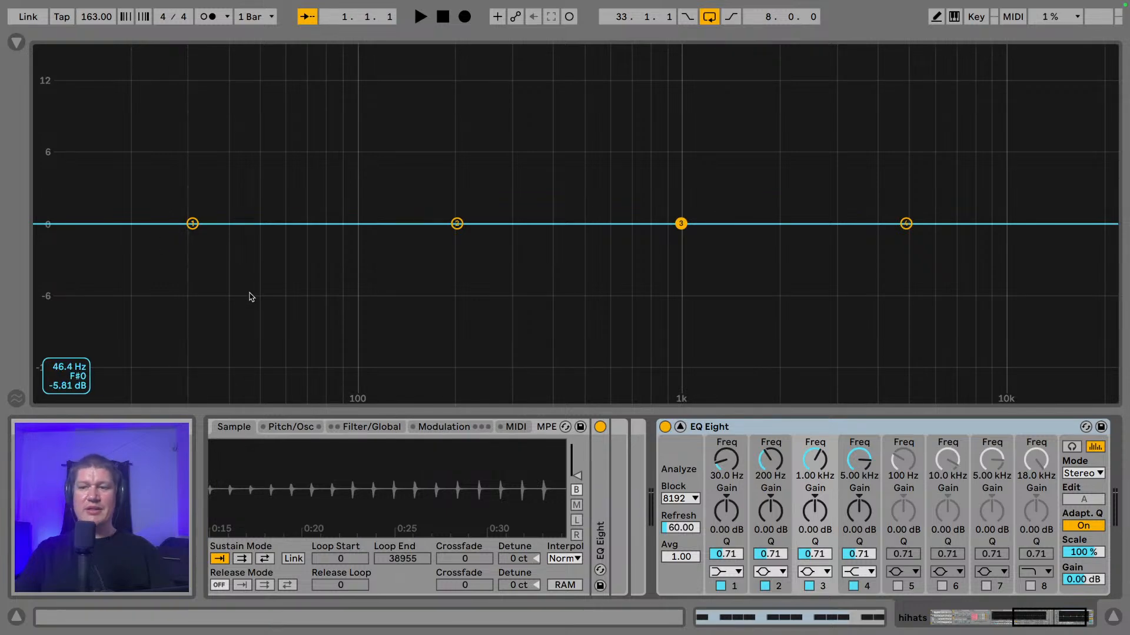
{"action": "key", "text": "space"}
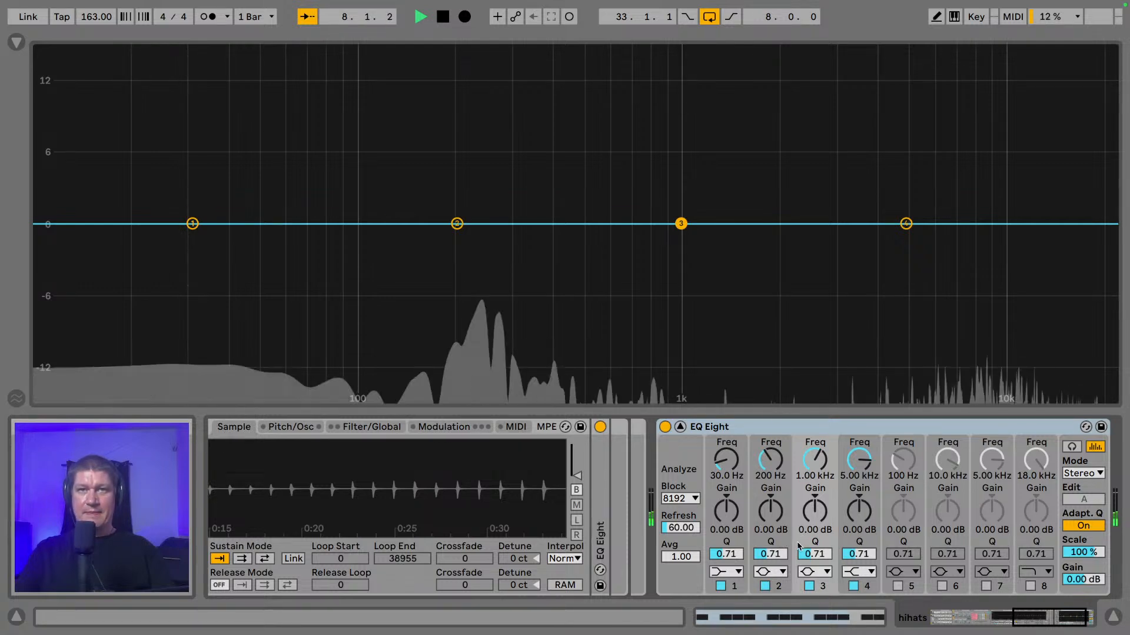
{"action": "left_click", "coordinate": [783, 571]}
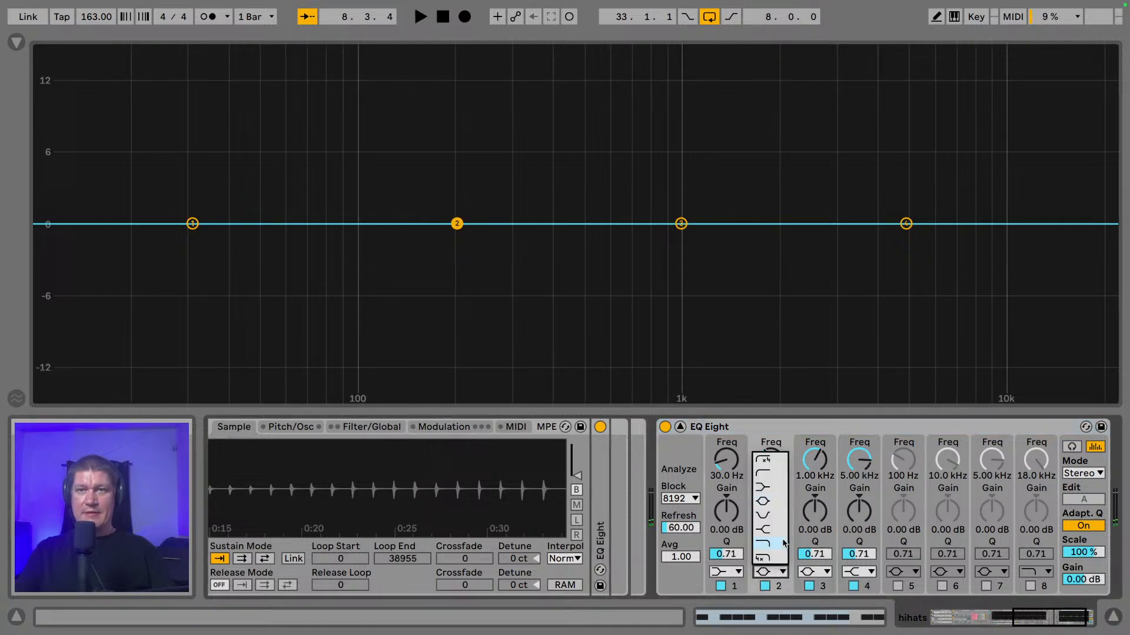
{"action": "left_click", "coordinate": [774, 476]}
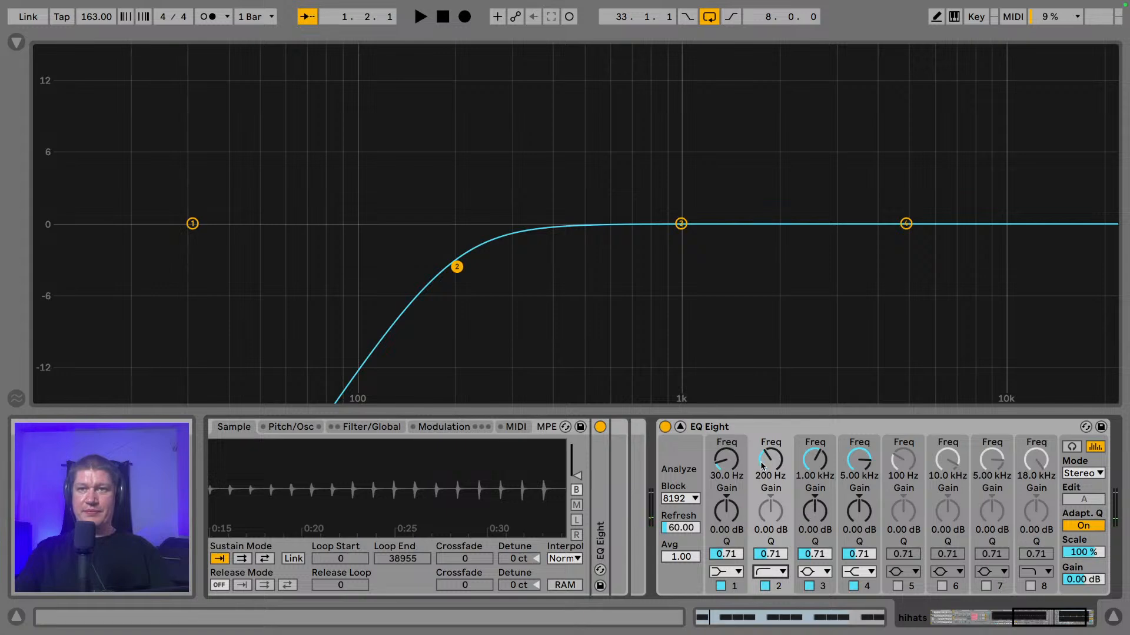
{"action": "mouse_move", "coordinate": [762, 465]}
{"action": "left_mouse_down"}
{"action": "mouse_move", "coordinate": [762, 444]}
{"action": "mouse_move", "coordinate": [768, 460]}
{"action": "left_mouse_up"}
{"action": "key", "text": "space"}
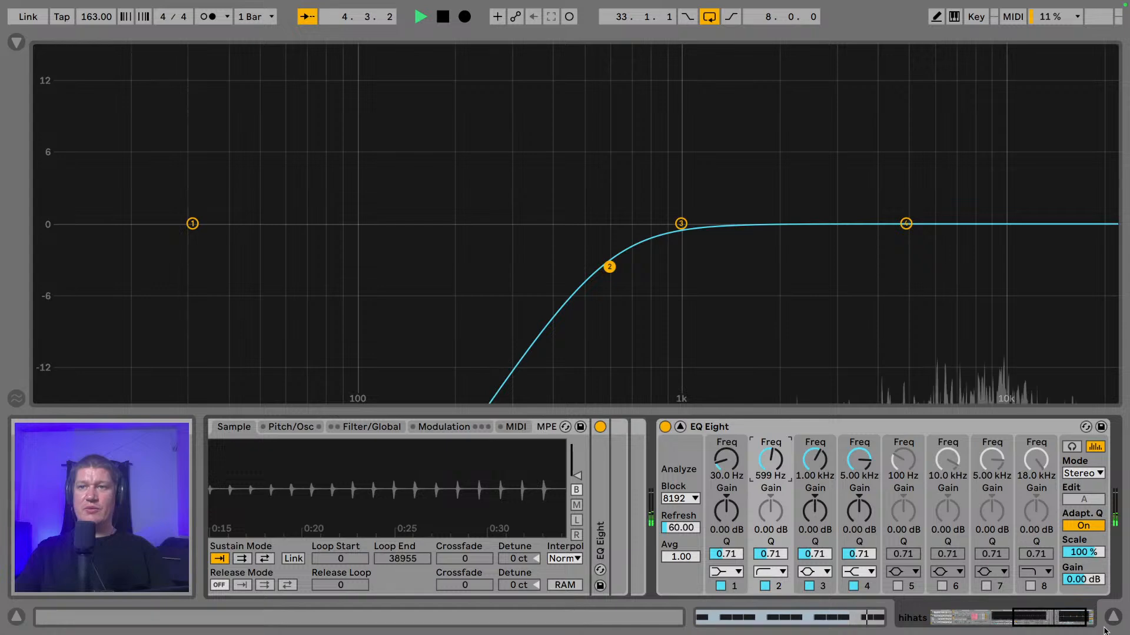
- Return the hihats' EQ Eight to its compact display and add a Reverb after it in the device chain
{"action": "key", "text": "super+alt+l"}
{"action": "key", "text": "space"}
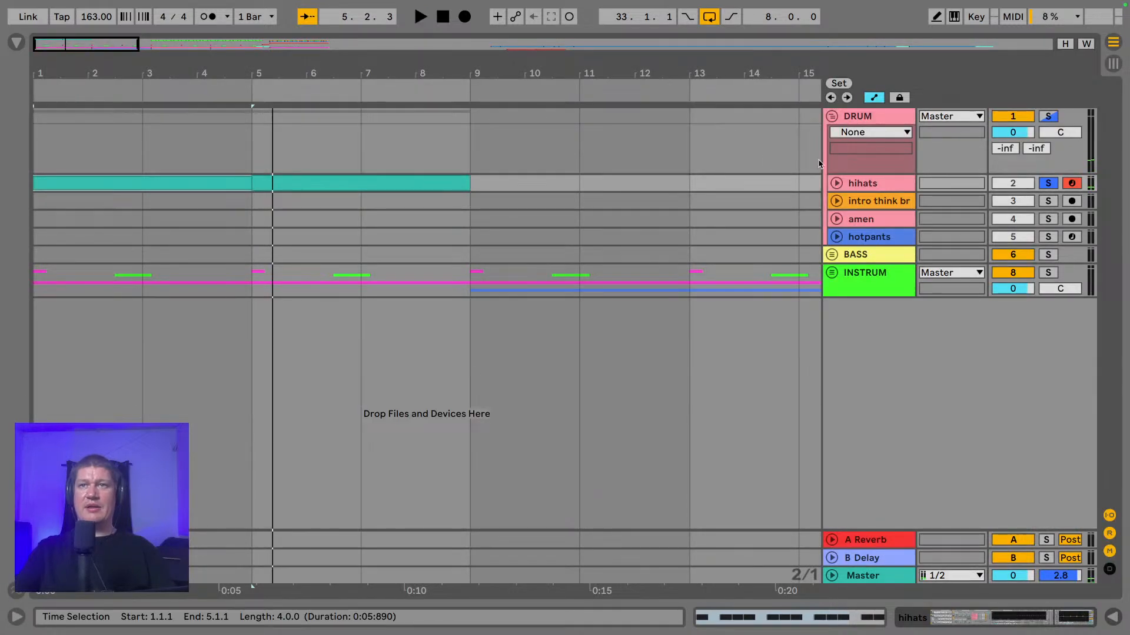
{"action": "left_click", "coordinate": [865, 183]}
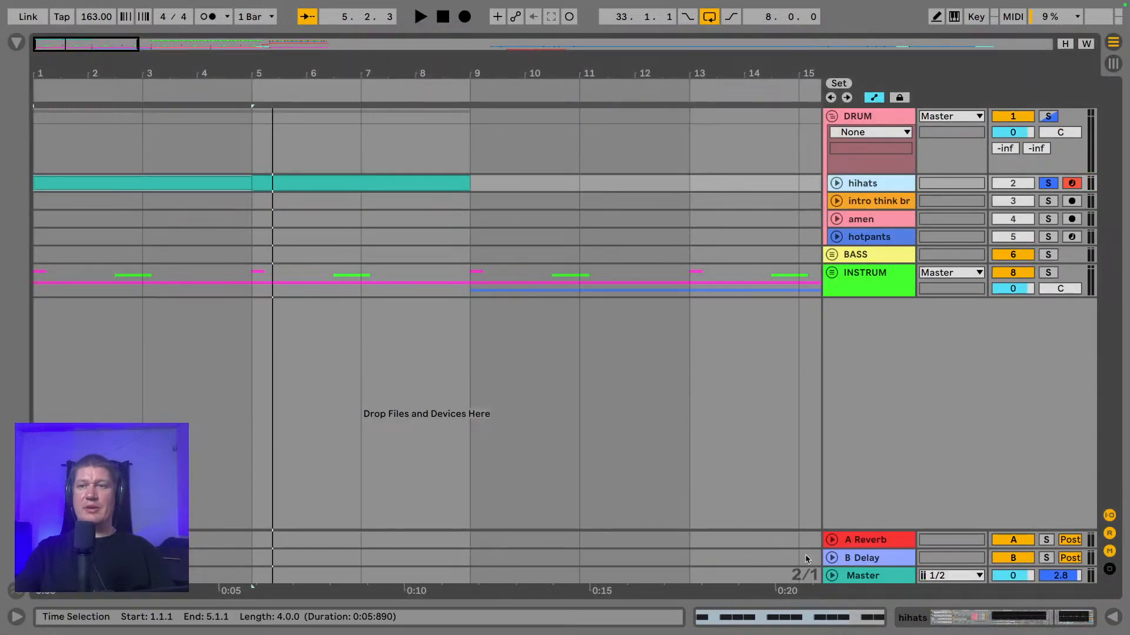
{"action": "left_click", "coordinate": [922, 613]}
{"action": "left_click", "coordinate": [1013, 625]}
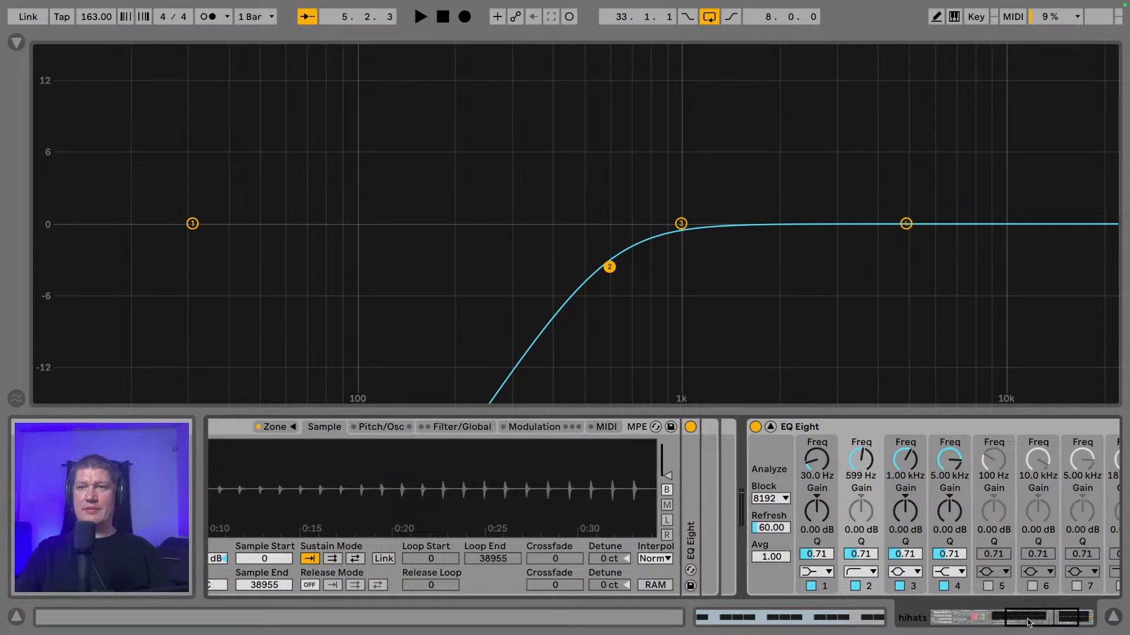
{"action": "left_click", "coordinate": [19, 44]}
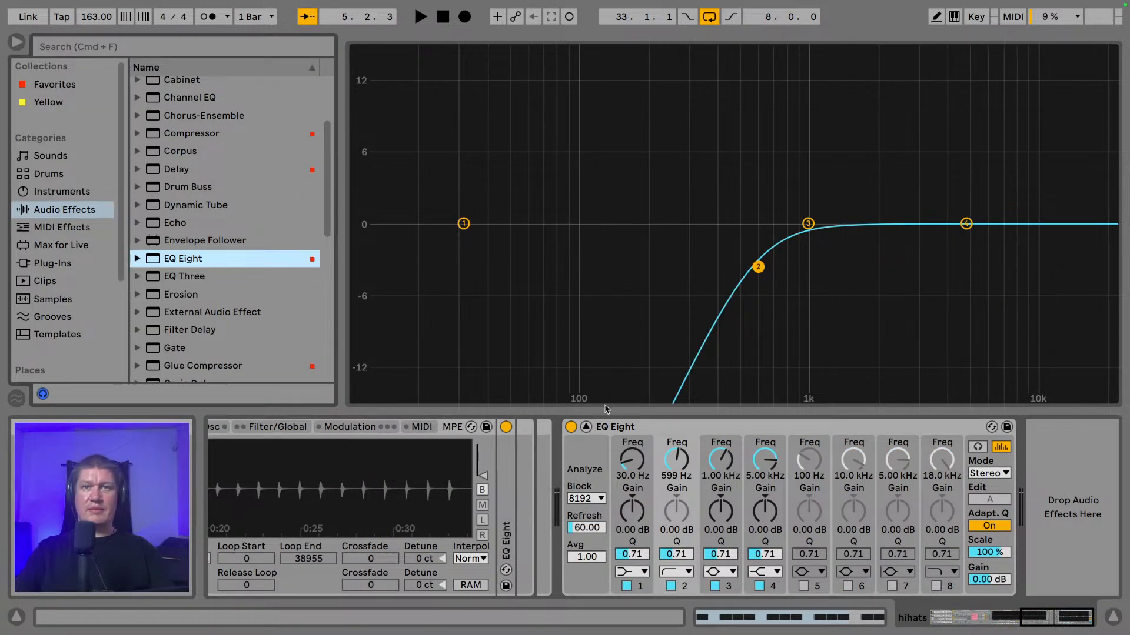
{"action": "left_click", "coordinate": [586, 426]}
{"action": "scroll", "coordinate": [179, 303], "scroll_direction": "down", "scroll_amount": 3}
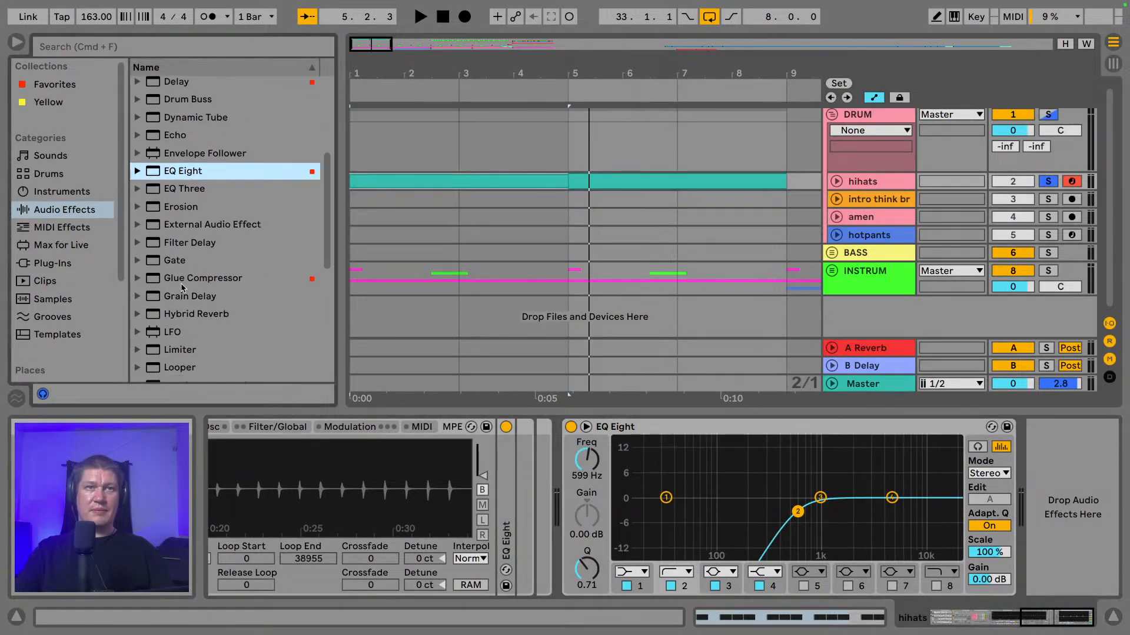
{"action": "scroll", "coordinate": [180, 303], "scroll_direction": "down", "scroll_amount": 3}
{"action": "left_click_drag", "start_coordinate": [179, 344], "coordinate": [1037, 483]}
- During playback, set the Reverb to 28 % dry/wet and its input filter to low cut only, at 1.43 kHz with width 4.35
{"action": "key", "text": "space"}
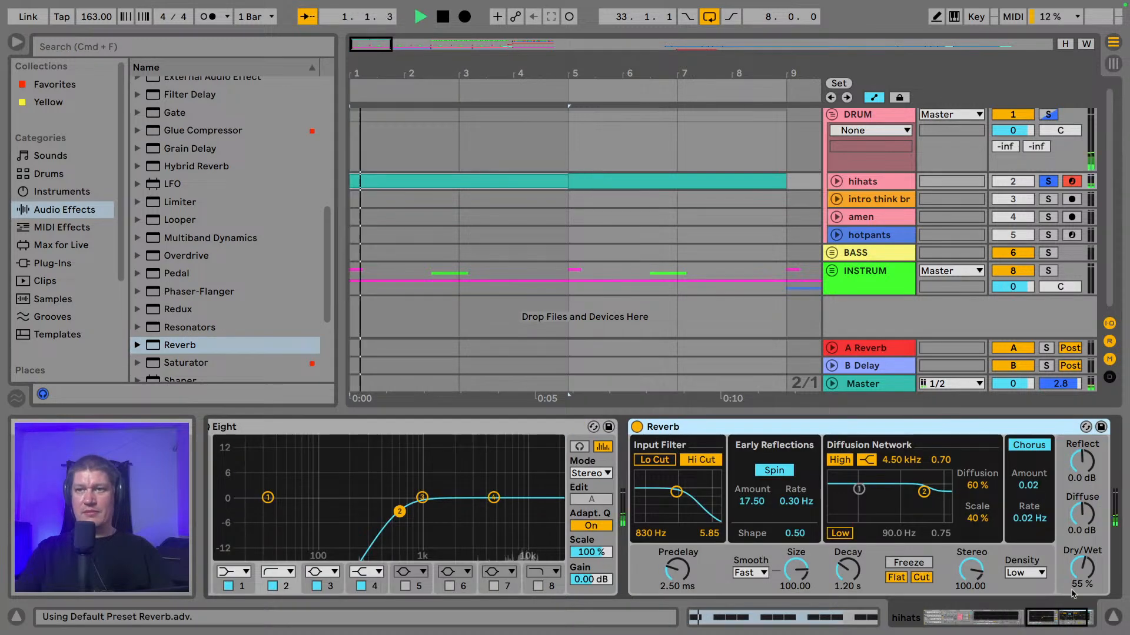
{"action": "left_click_drag", "start_coordinate": [1081, 568], "coordinate": [1082, 577]}
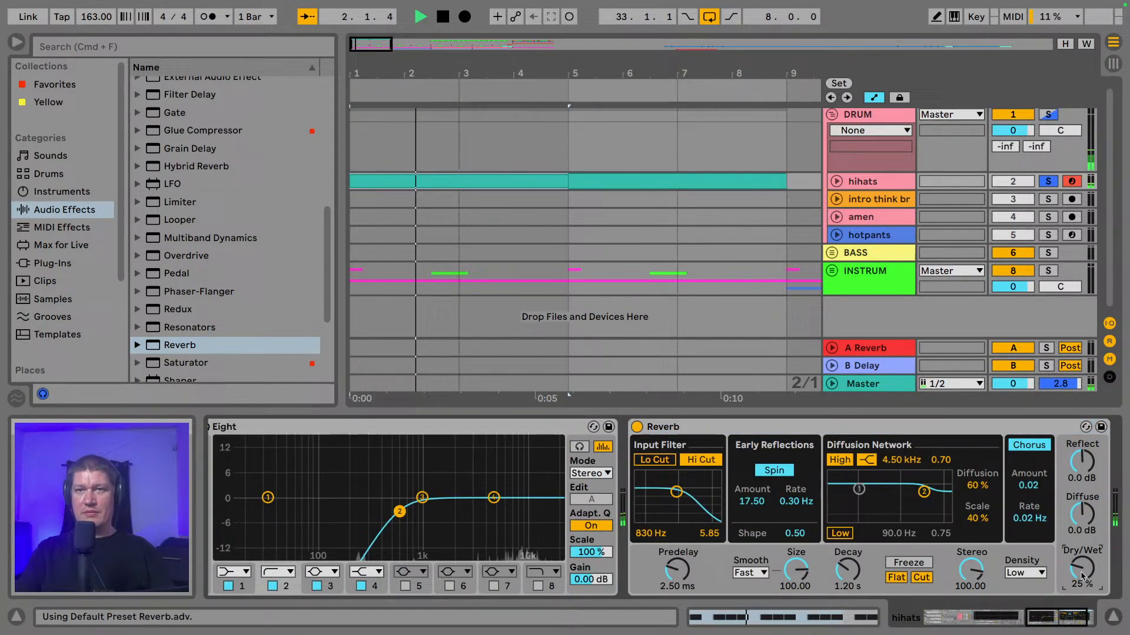
{"action": "left_click", "coordinate": [655, 460]}
{"action": "left_click", "coordinate": [690, 460]}
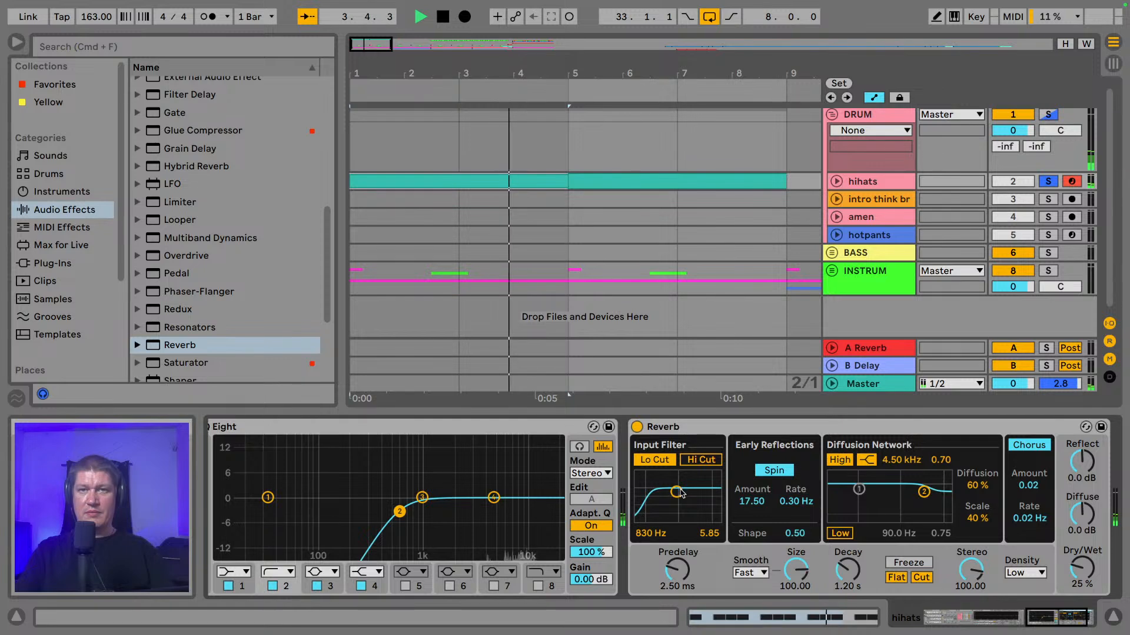
{"action": "left_click_drag", "start_coordinate": [676, 491], "coordinate": [685, 501]}
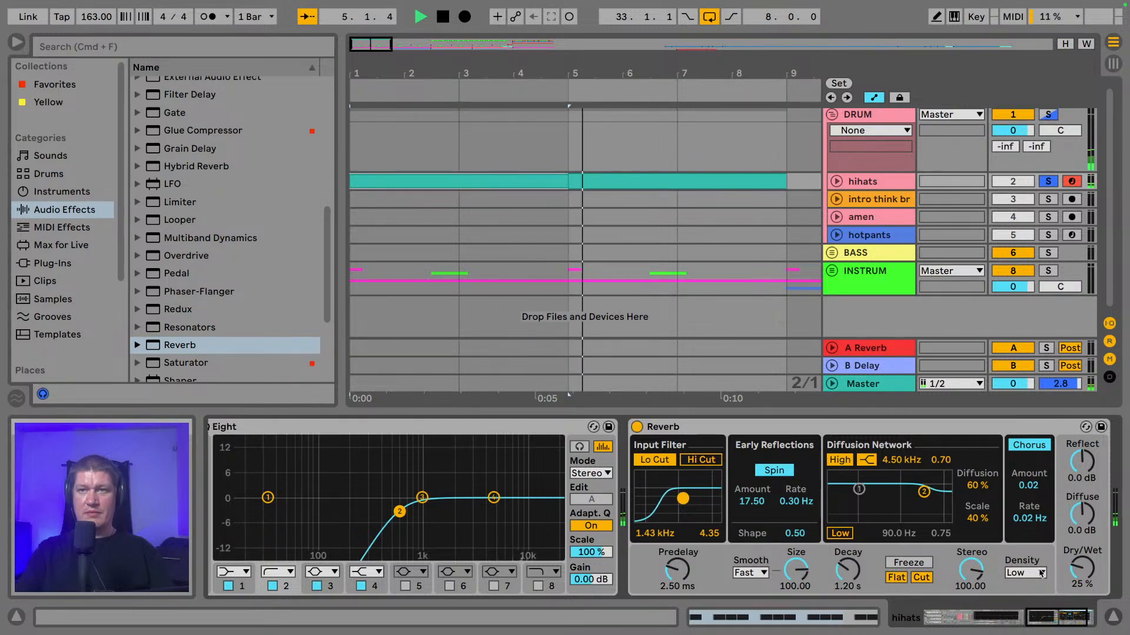
{"action": "left_click_drag", "start_coordinate": [1077, 574], "coordinate": [1075, 571]}
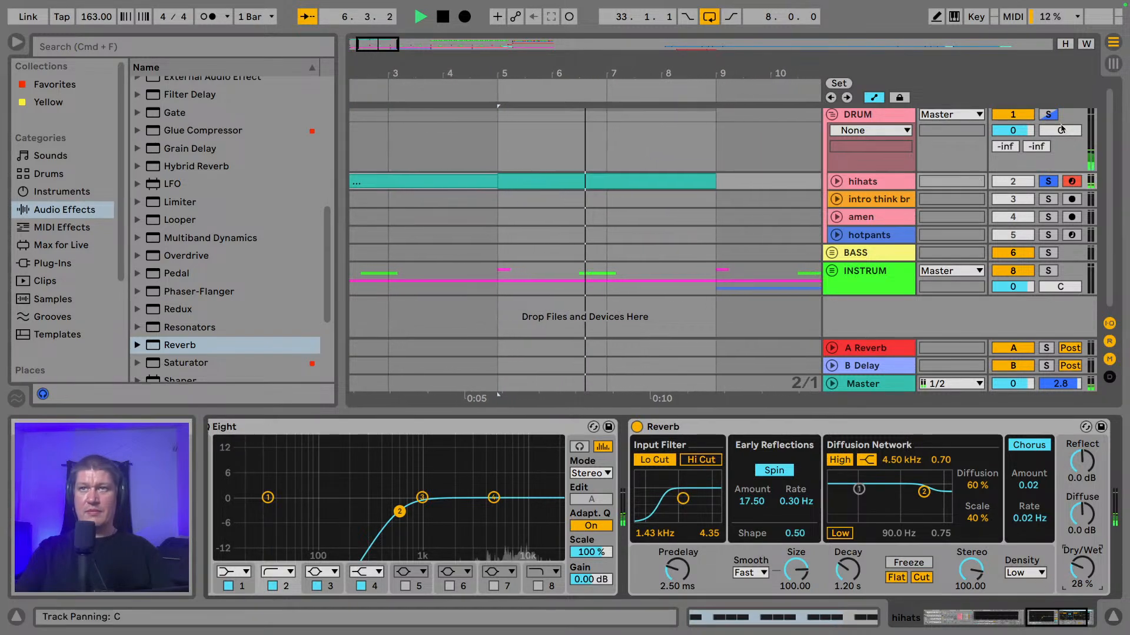
- Clear the solos on the hihats track and the DRUM group to hear the hihats in the full mix
{"action": "left_click", "coordinate": [1048, 115]}
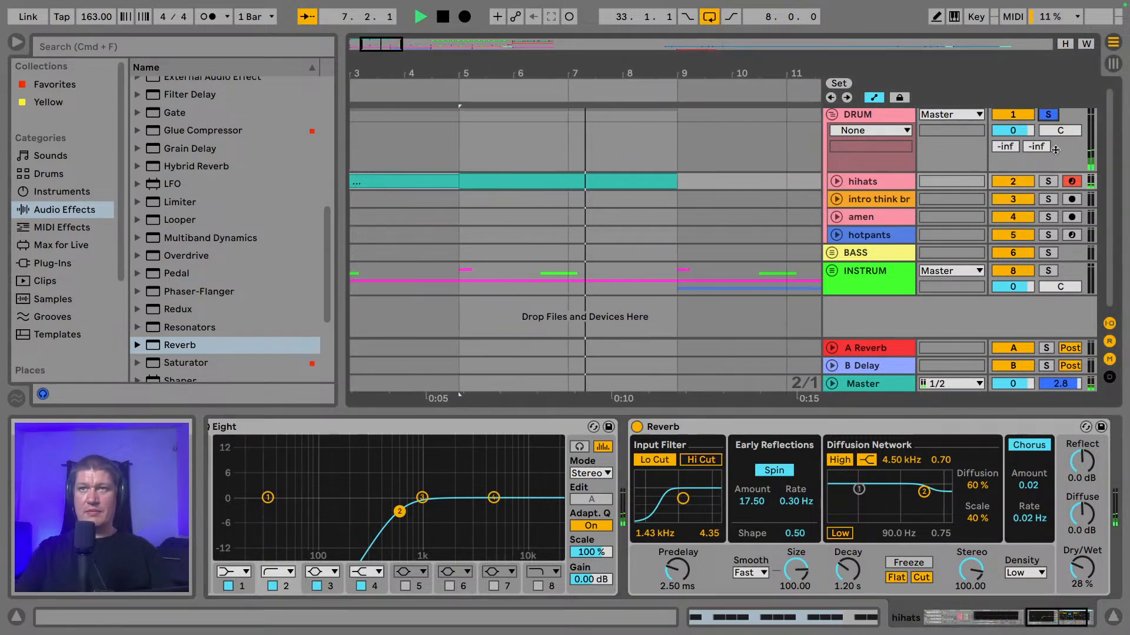
{"action": "left_click", "coordinate": [1047, 114]}
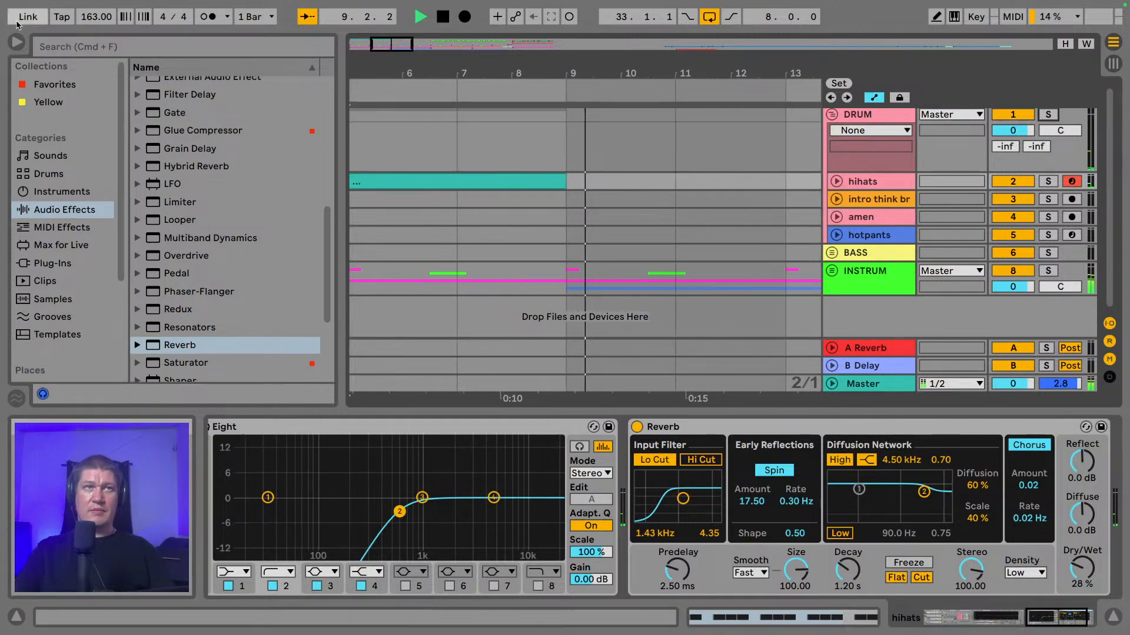
- Duplicate the last four-bar hihats clip three times to extend the hihats up to bar 21
{"action": "left_click_drag", "start_coordinate": [546, 80], "coordinate": [408, 26]}
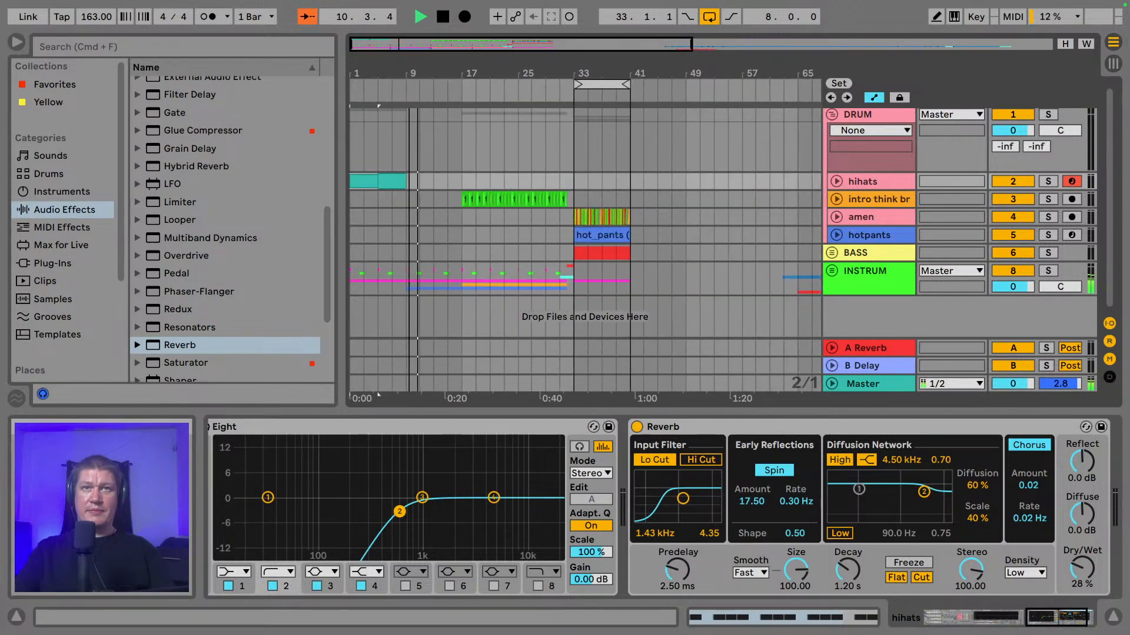
{"action": "left_click", "coordinate": [399, 179]}
{"action": "key", "text": "super+d"}
{"action": "key", "text": "super+d"}
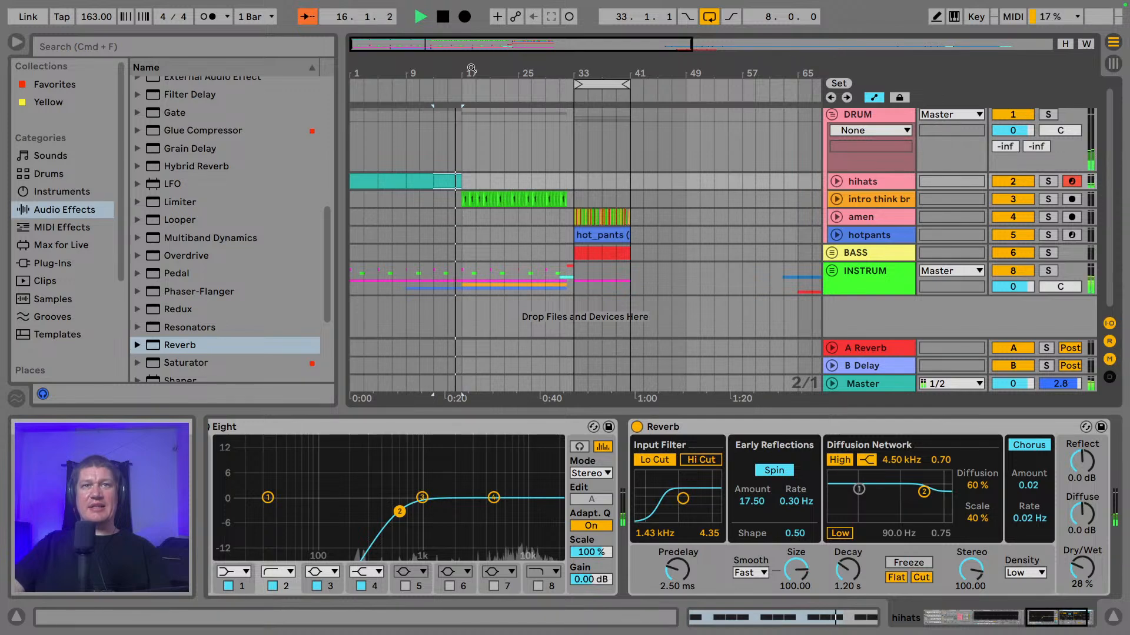
{"action": "key", "text": "super+d"}
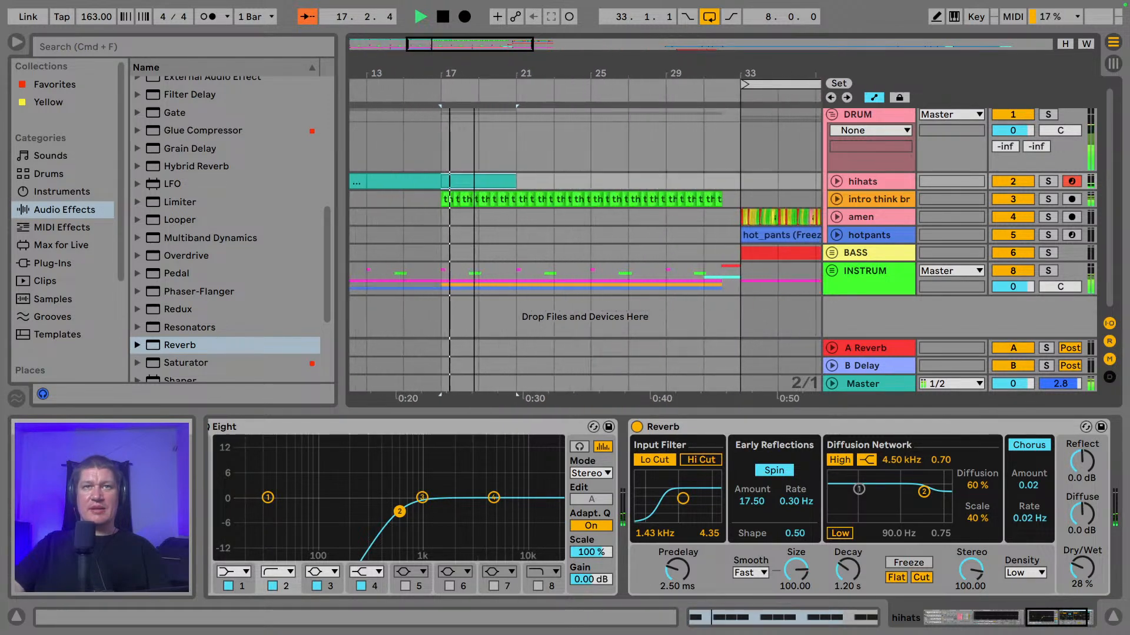
- Duplicate the hihats clip onward to bar 33 and shorten the last one to end with the think break at bar 32
{"action": "left_click_drag", "start_coordinate": [474, 70], "coordinate": [467, 75]}
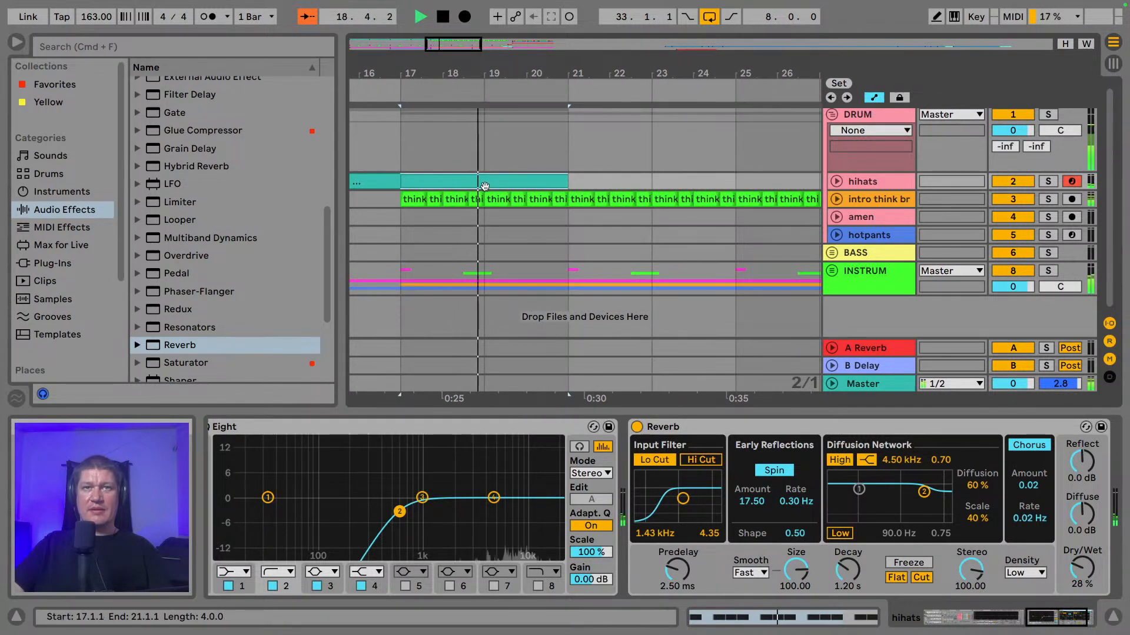
{"action": "left_click_drag", "start_coordinate": [493, 73], "coordinate": [442, 89]}
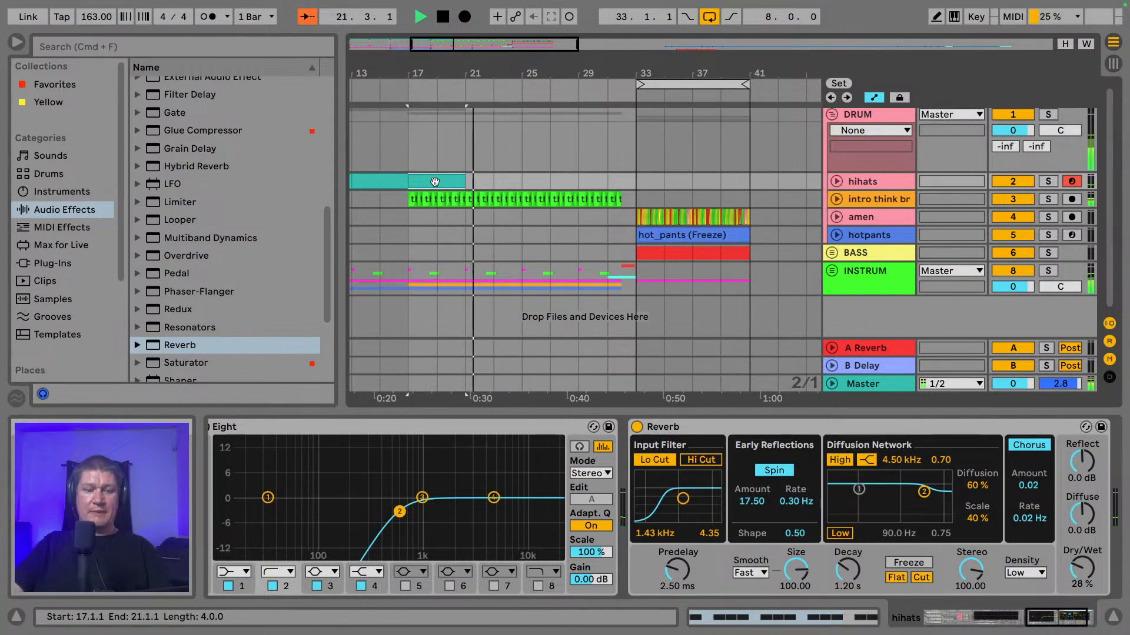
{"action": "left_click", "coordinate": [523, 155]}
{"action": "key", "text": "super+d"}
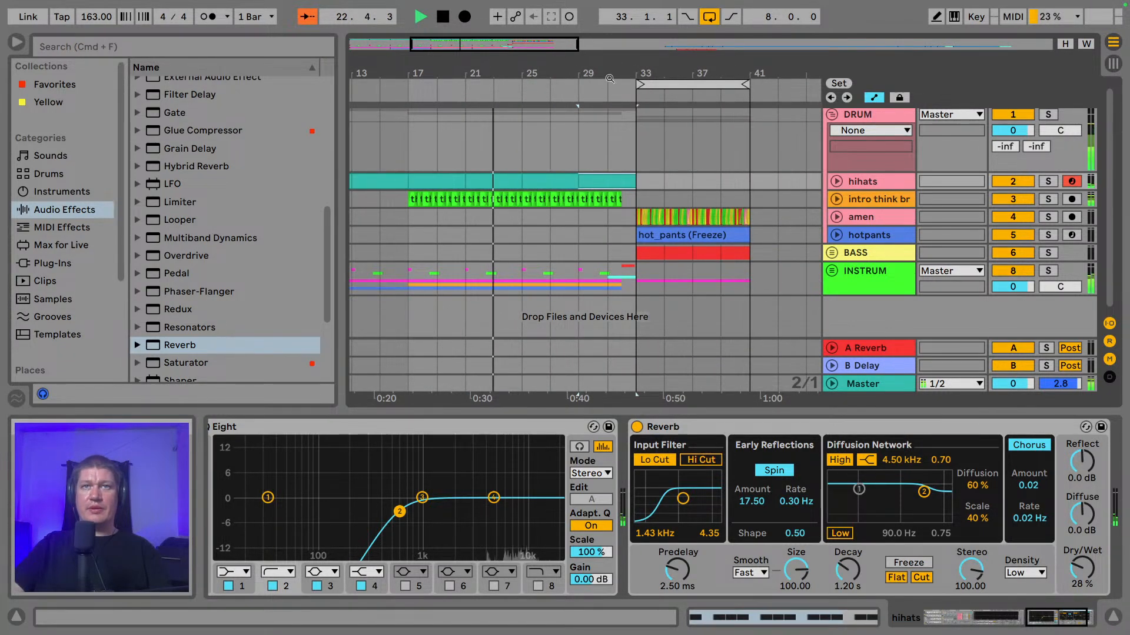
{"action": "left_click_drag", "start_coordinate": [618, 68], "coordinate": [569, 181]}
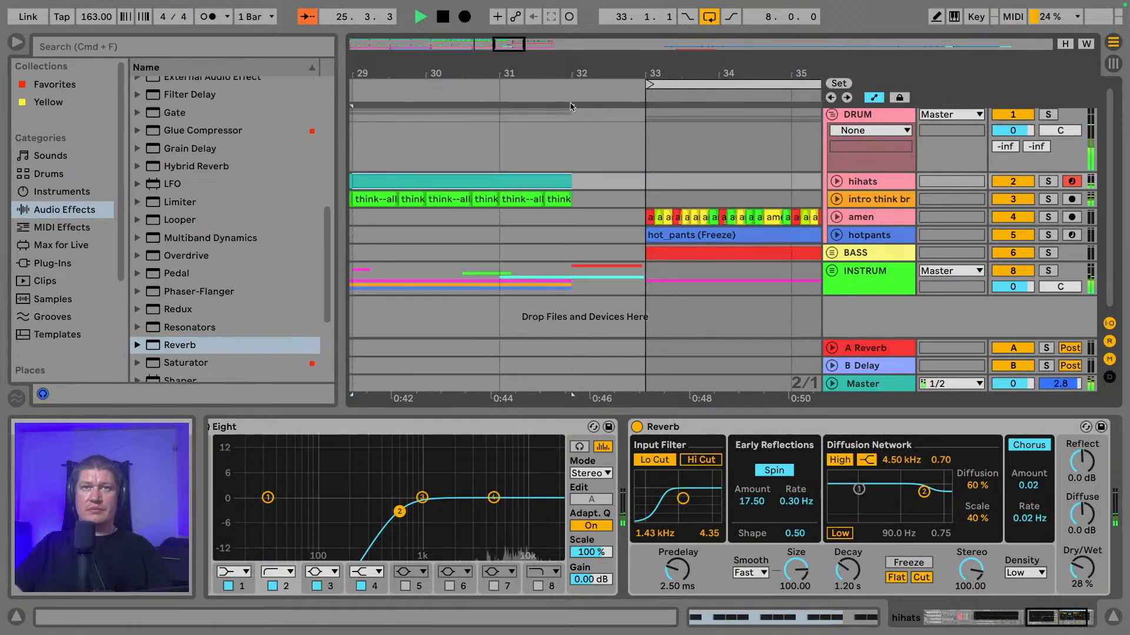
- Fold the DRUM group and hide the browser to get a wider view of the arrangement
{"action": "left_click_drag", "start_coordinate": [533, 81], "coordinate": [507, 71]}
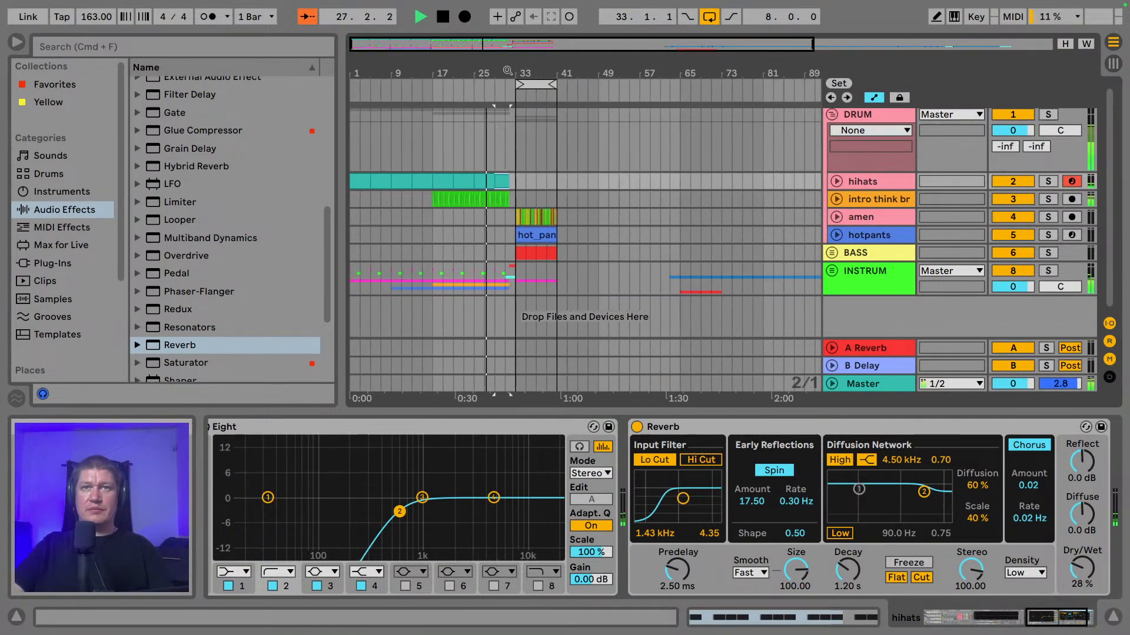
{"action": "left_click", "coordinate": [831, 115]}
{"action": "left_click", "coordinate": [16, 41]}
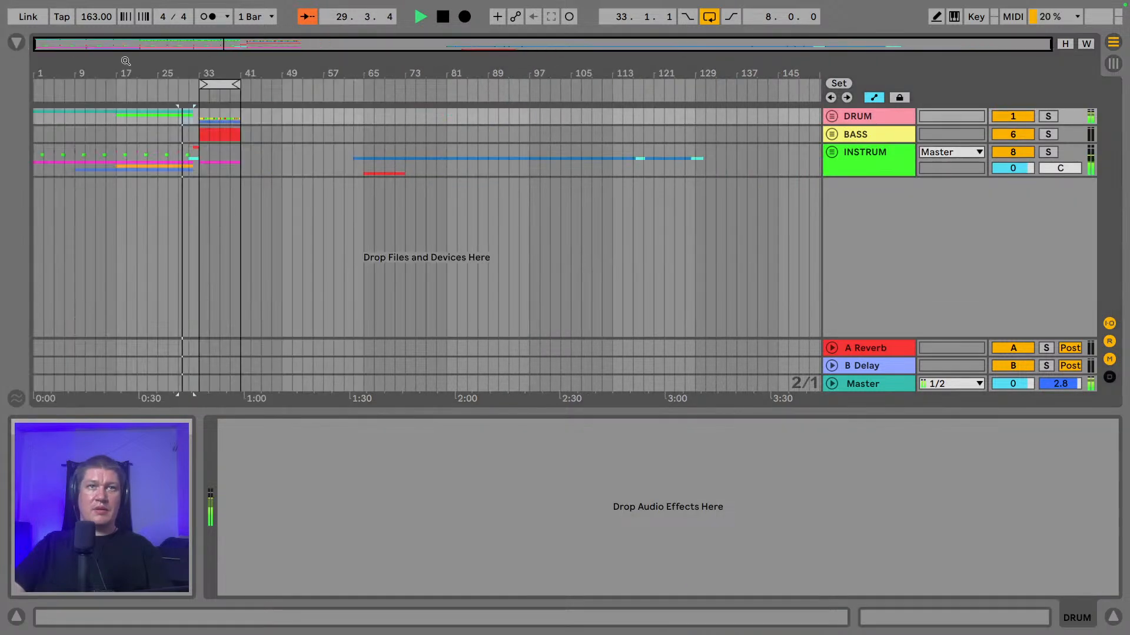
{"action": "left_click_drag", "start_coordinate": [134, 65], "coordinate": [317, 86]}
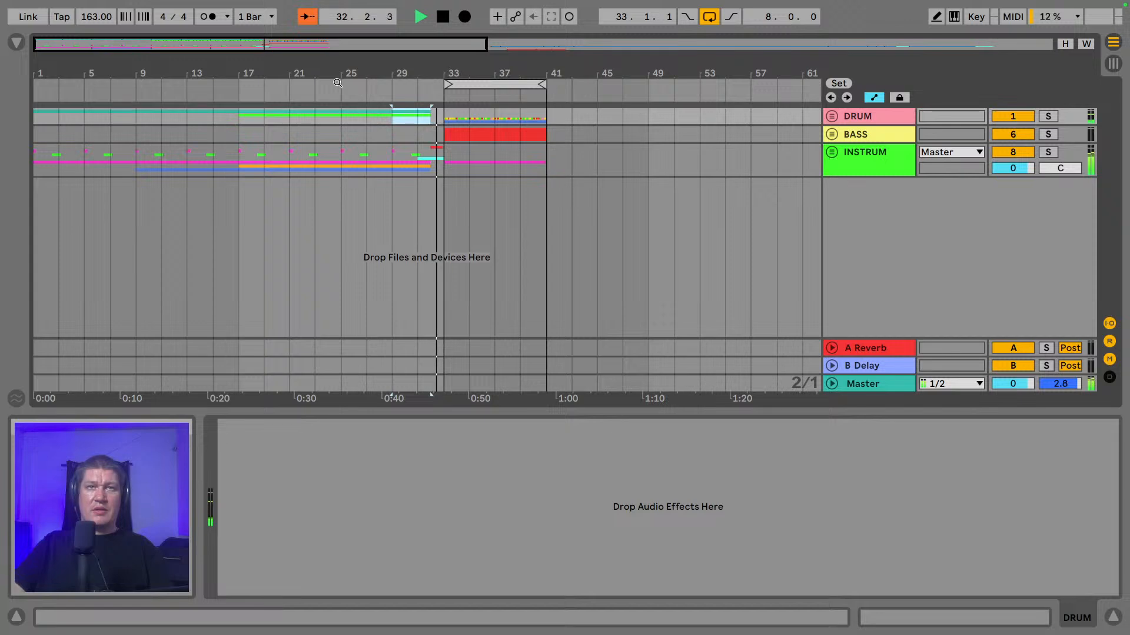
- Unfold the INSTRUM group and inspect the device chains of the vocal and Ganga Rewind tracks
{"action": "left_click", "coordinate": [832, 153]}
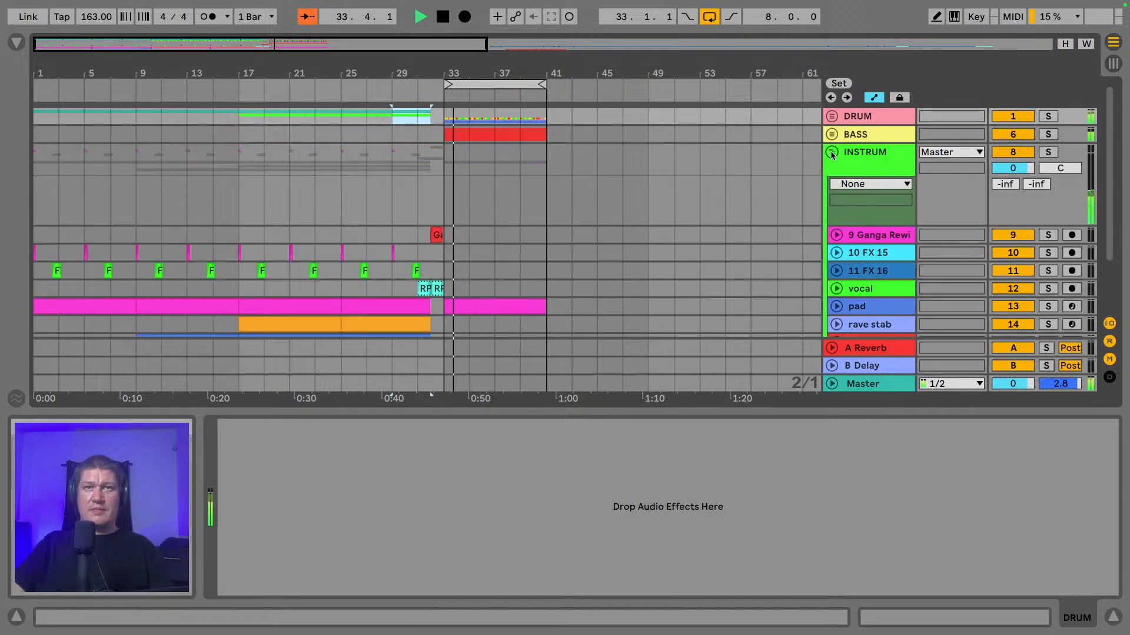
{"action": "scroll", "coordinate": [765, 208], "scroll_direction": "down", "scroll_amount": 3}
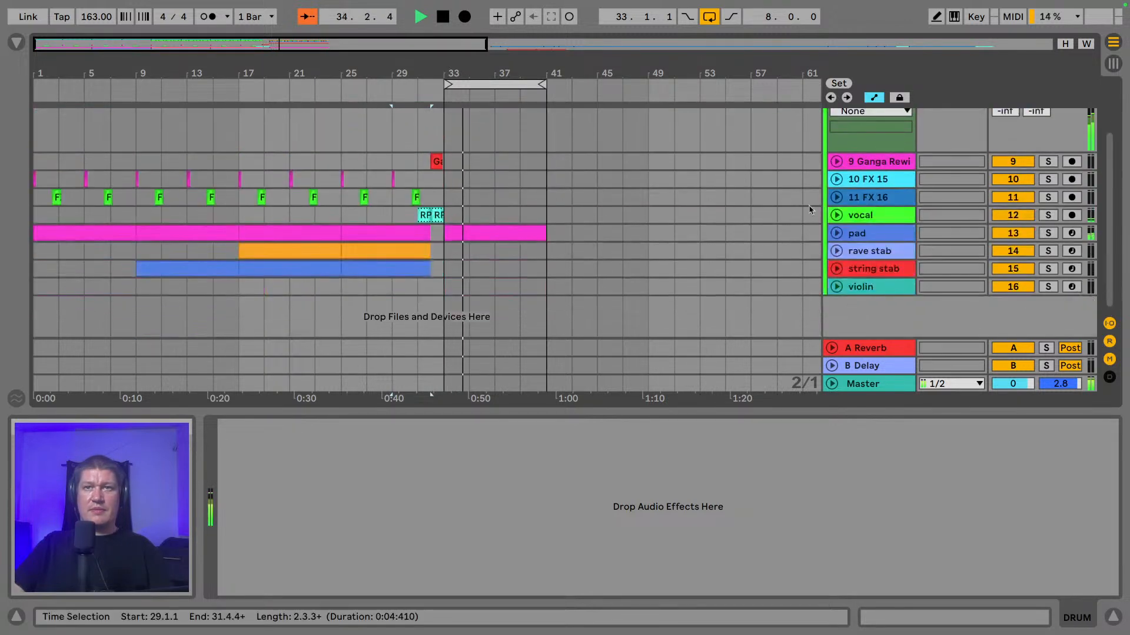
{"action": "left_click", "coordinate": [860, 216]}
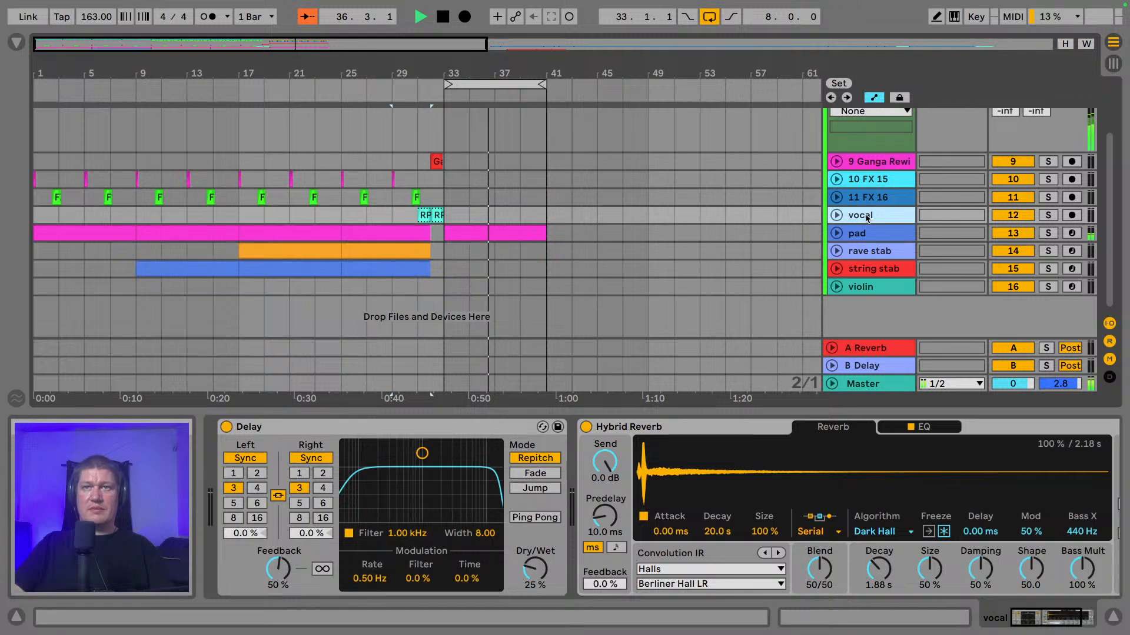
{"action": "left_click", "coordinate": [861, 162]}
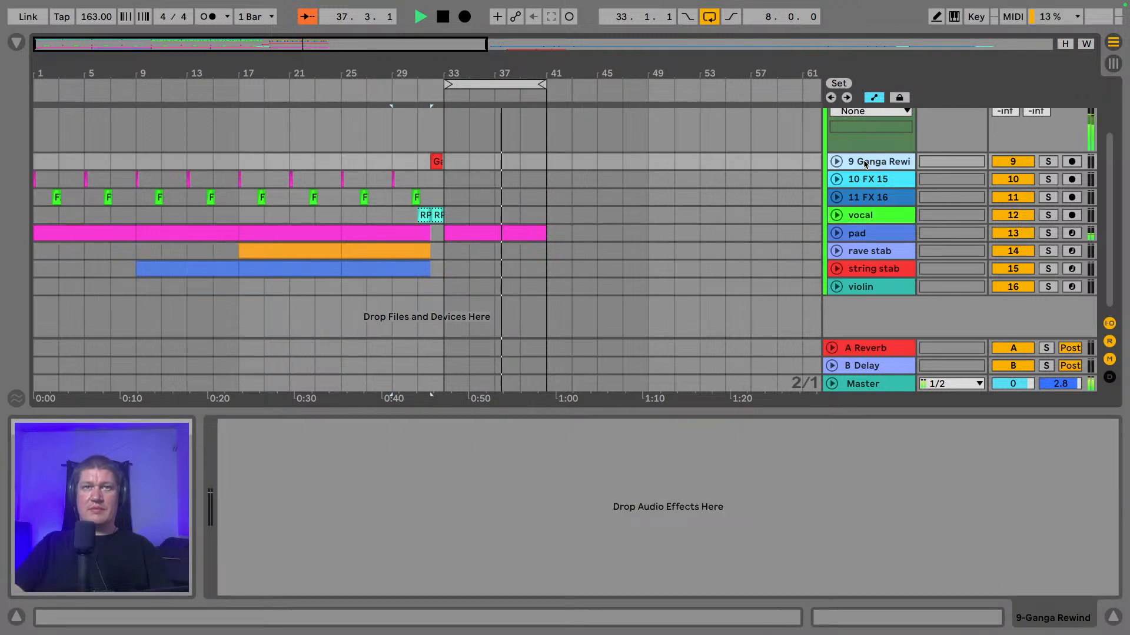
- Show the browser, add an EQ Eight to the Ganga Rewind track and stop playback
{"action": "left_click", "coordinate": [16, 40]}
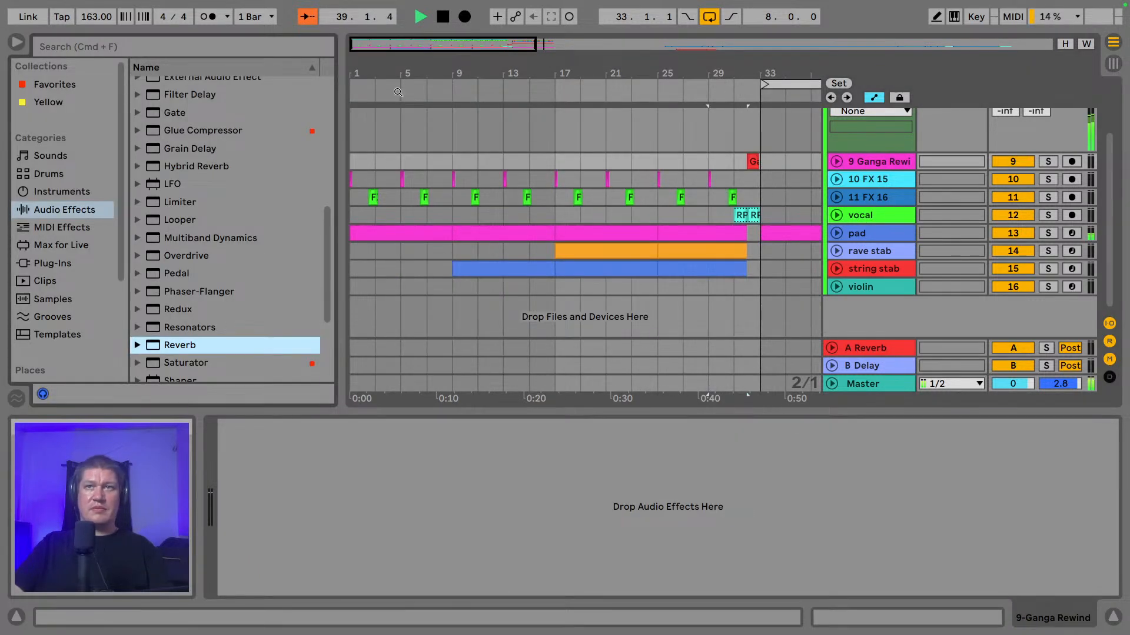
{"action": "scroll", "coordinate": [169, 214], "scroll_direction": "up", "scroll_amount": 5}
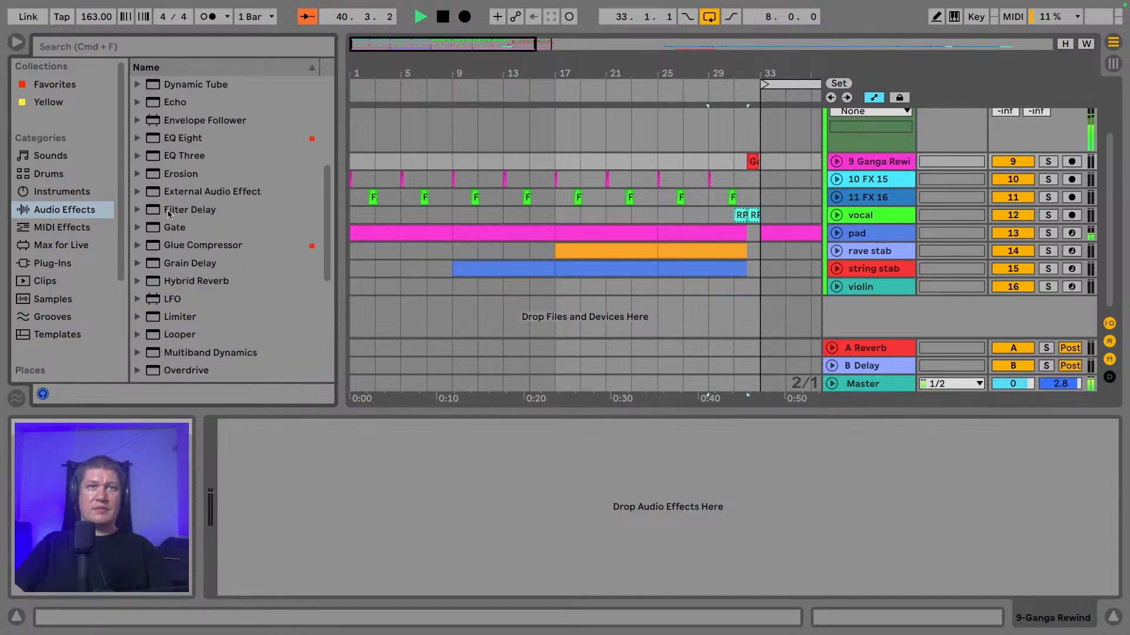
{"action": "left_click", "coordinate": [194, 139]}
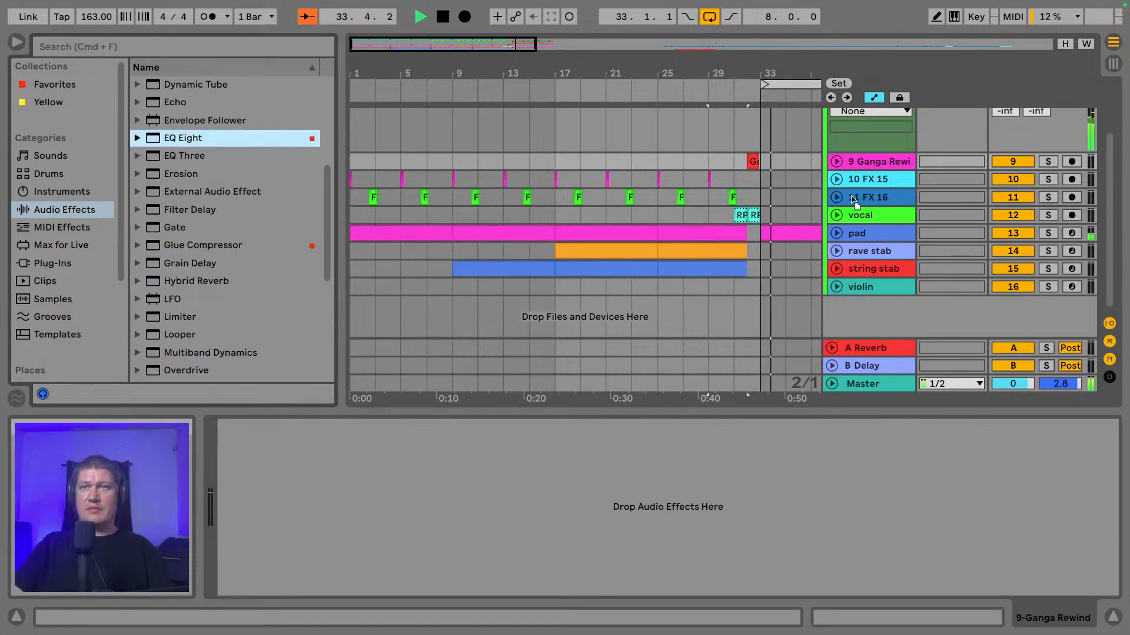
{"action": "left_click_drag", "start_coordinate": [194, 139], "coordinate": [865, 159]}
{"action": "key", "text": "space"}
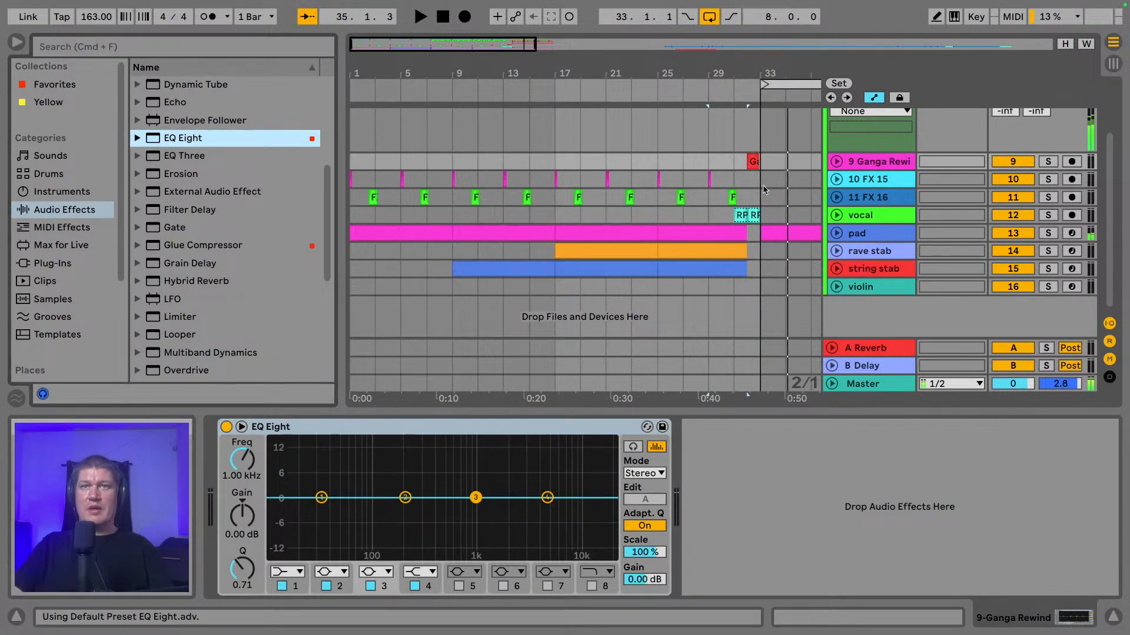
- Audition the Ganga Rewind track in solo, change its EQ Eight band 2 to a low-cut filter at 255 Hz, and unsolo it
{"action": "left_click", "coordinate": [753, 158]}
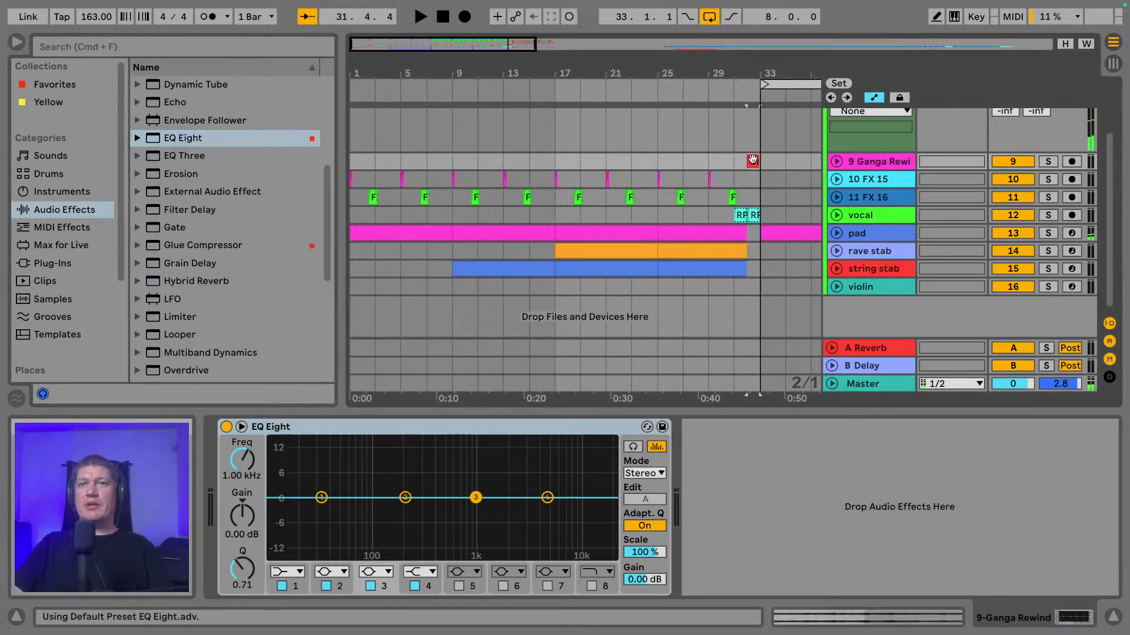
{"action": "left_click", "coordinate": [1048, 162]}
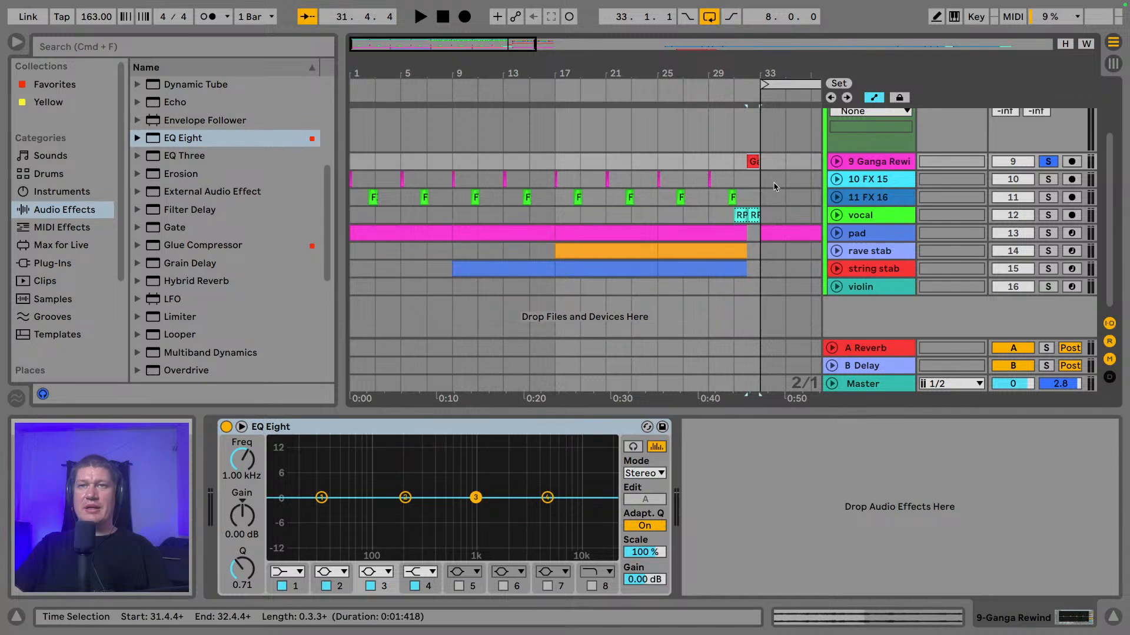
{"action": "key", "text": "space"}
{"action": "key", "text": "space"}
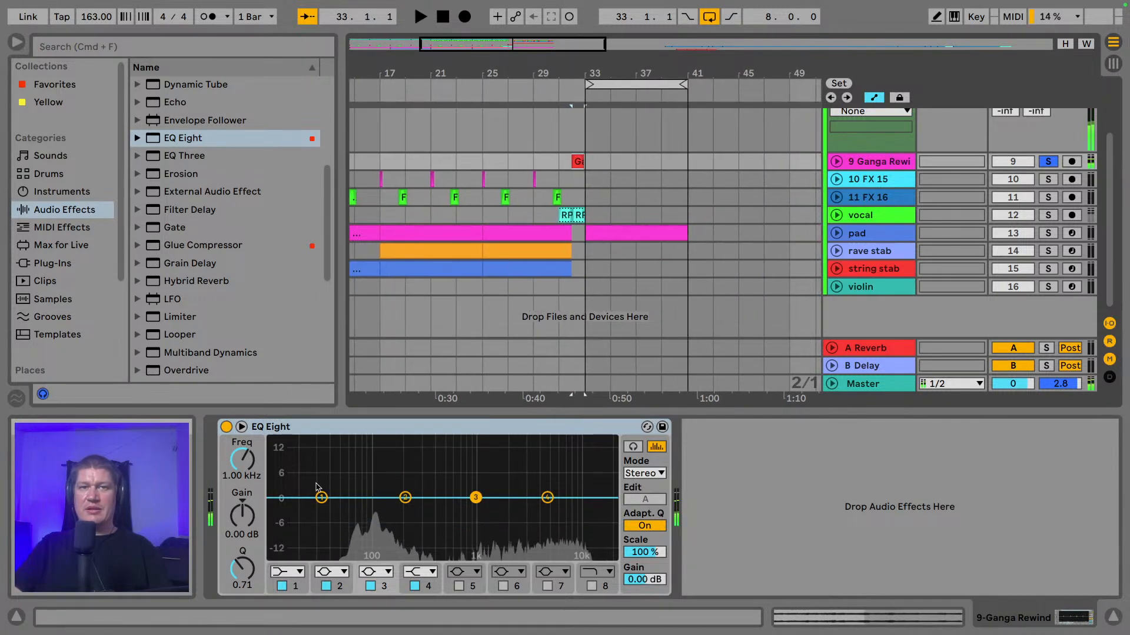
{"action": "left_click", "coordinate": [337, 576]}
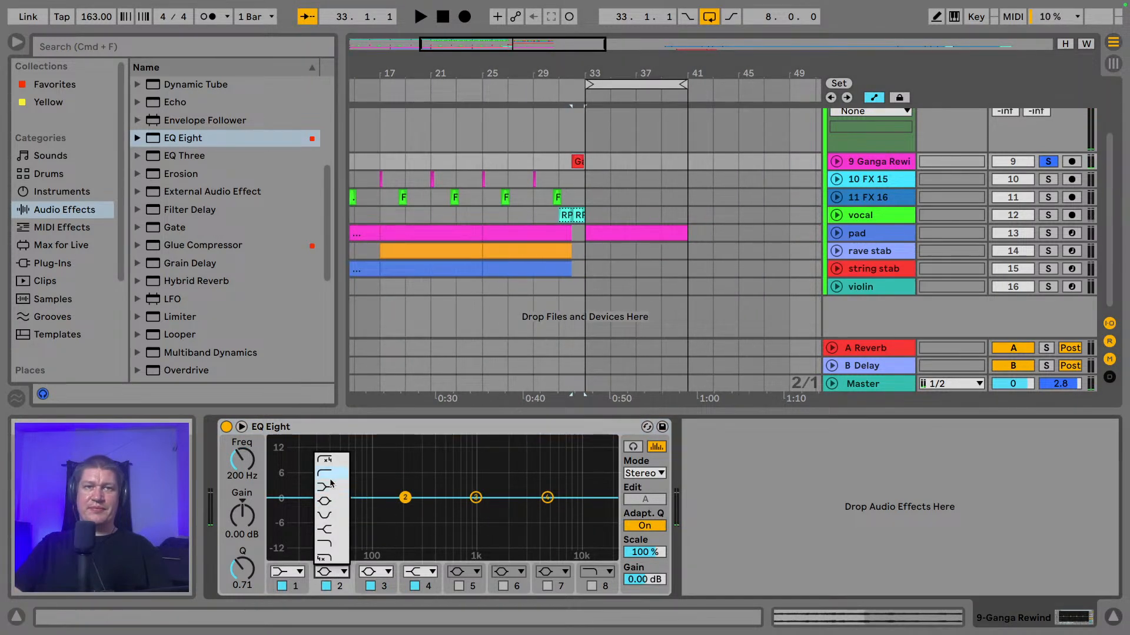
{"action": "left_click", "coordinate": [330, 477]}
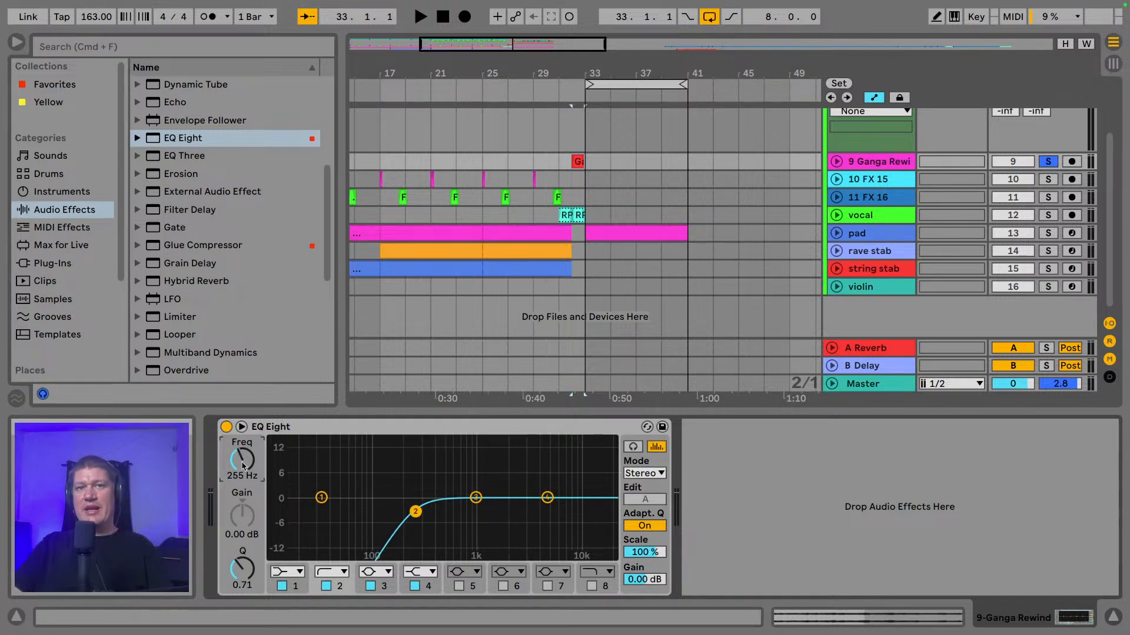
{"action": "key", "text": "space"}
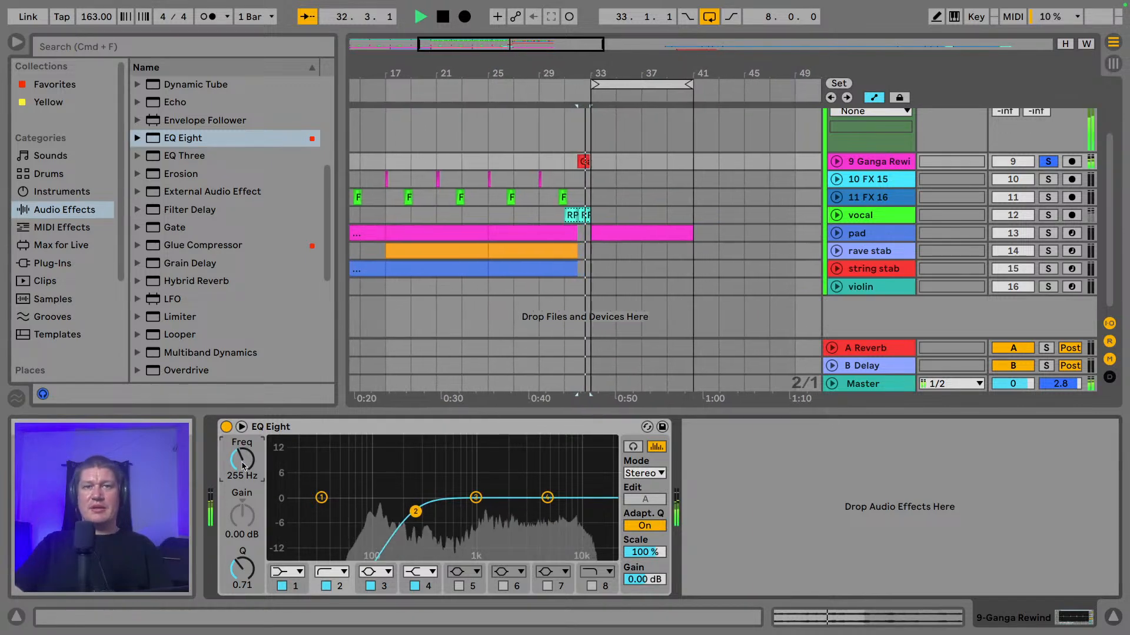
{"action": "left_click", "coordinate": [1053, 162]}
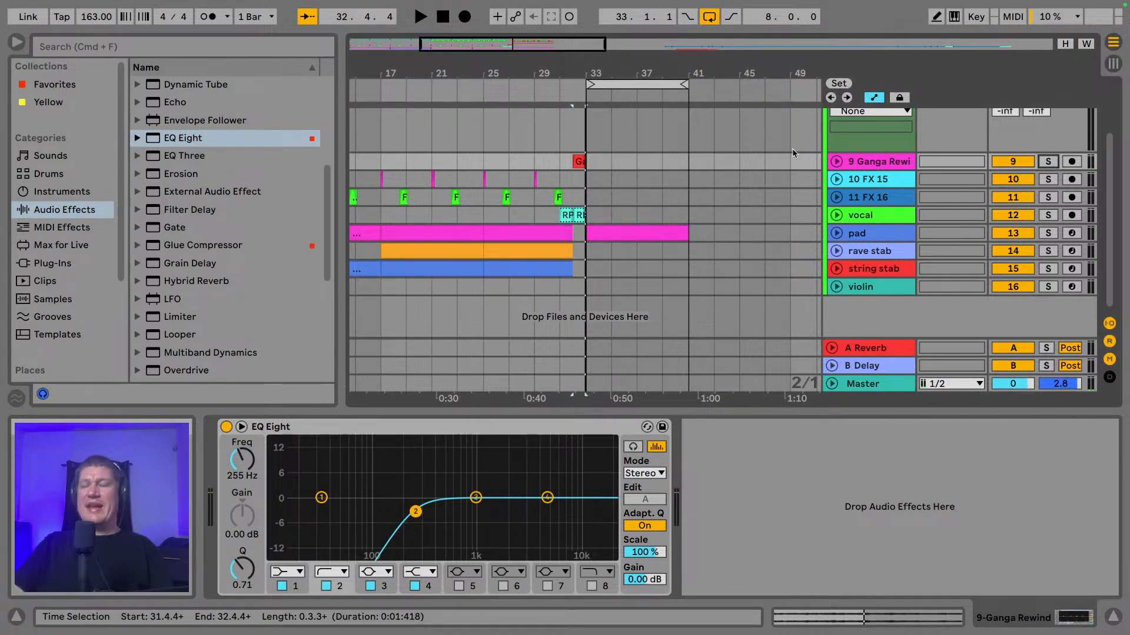
- Play the mix from bar 31 and lower the Ganga Rewind EQ's band 2 low-cut frequency to 133 Hz
{"action": "left_click", "coordinate": [562, 176]}
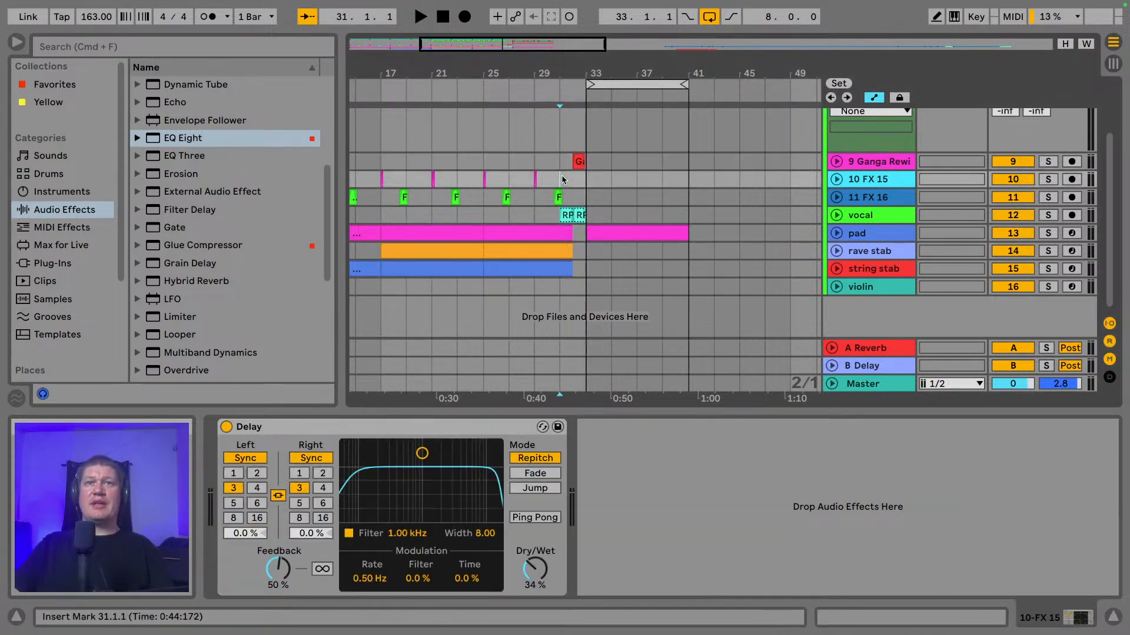
{"action": "left_click", "coordinate": [856, 162]}
{"action": "key", "text": "space"}
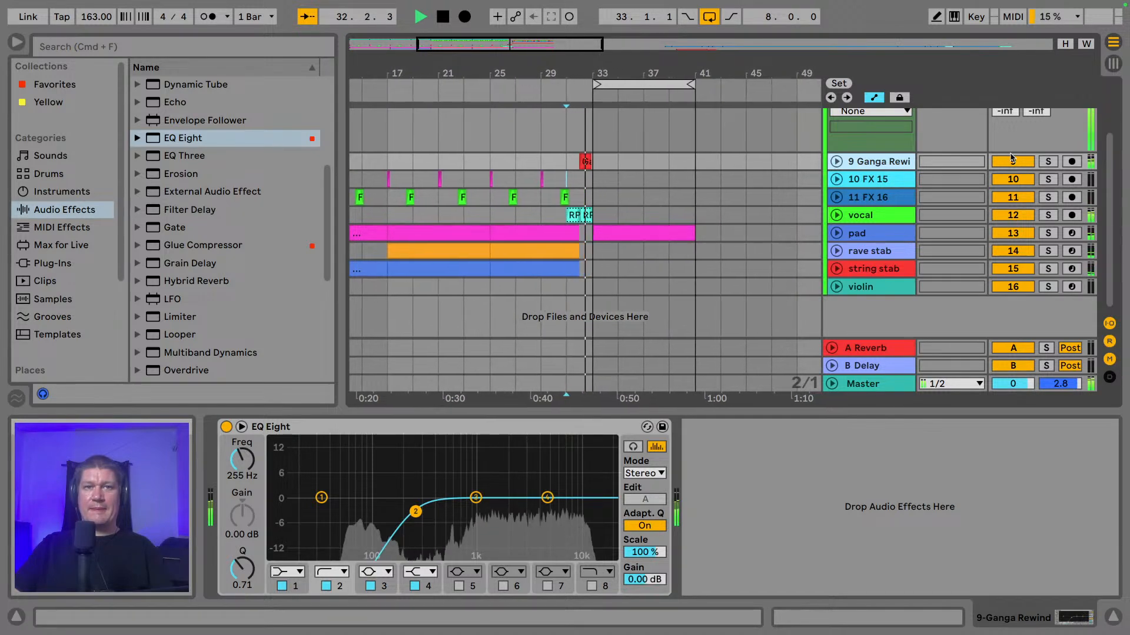
{"action": "key", "text": "space"}
{"action": "left_click_drag", "start_coordinate": [415, 512], "coordinate": [389, 512]}
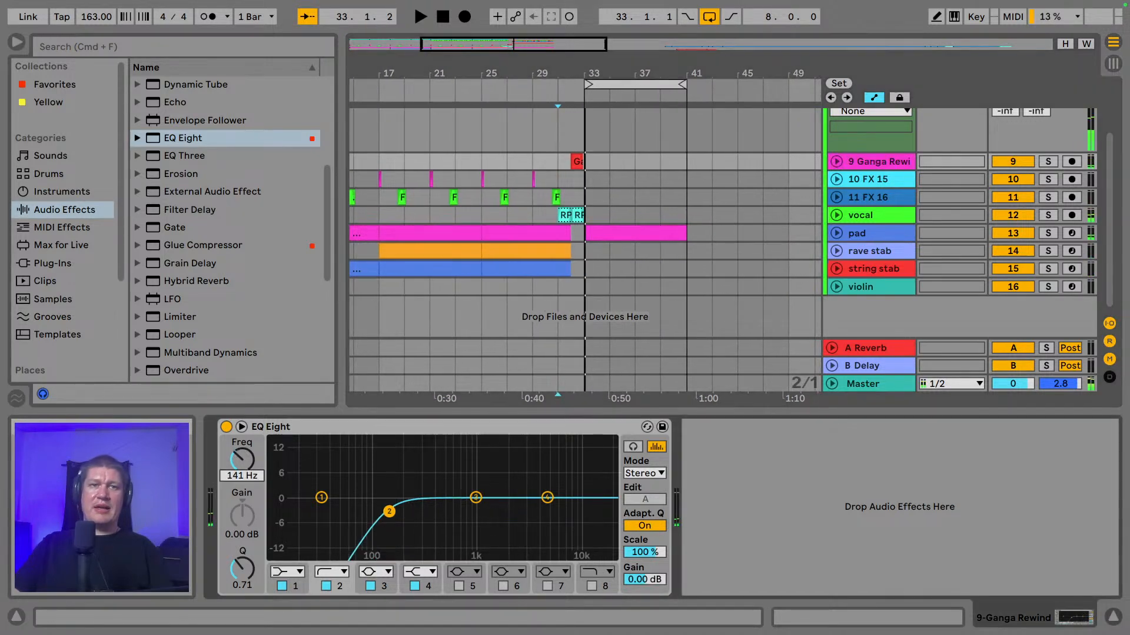
{"action": "key", "text": "space"}
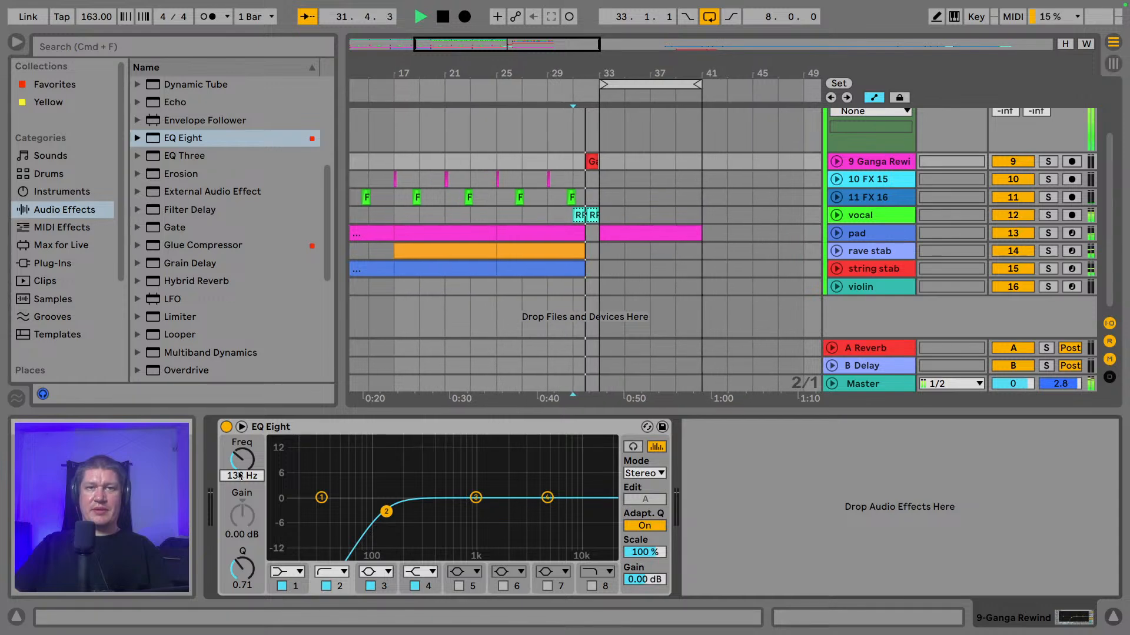
{"action": "key", "text": "space"}
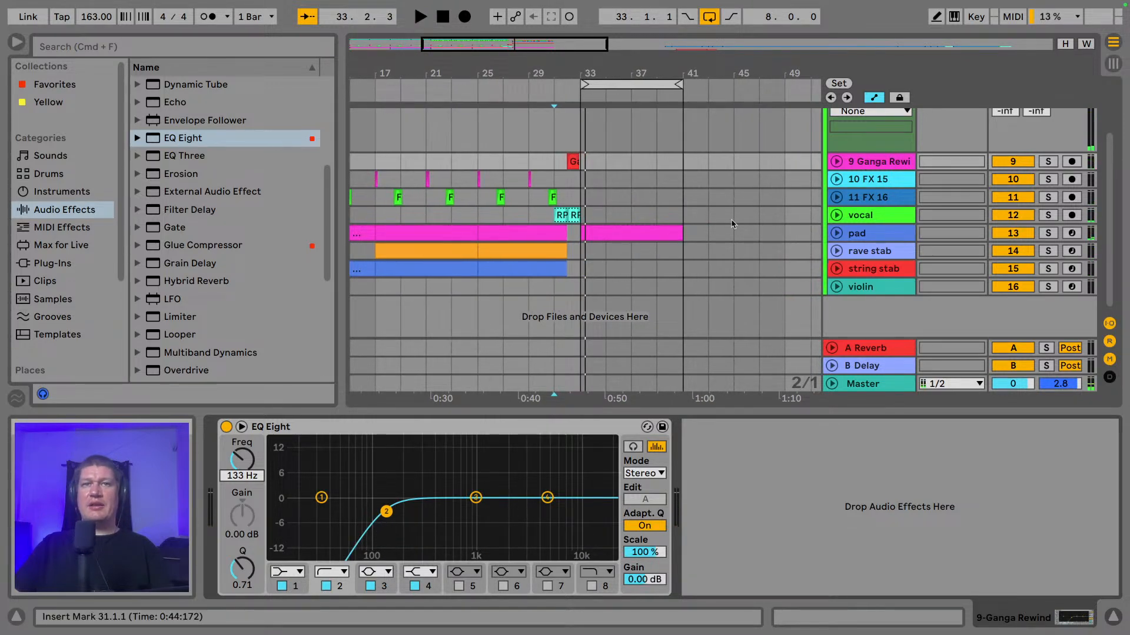
- Raise the intro think break's Auto Filter frequency automation point at bar 29 roughly level with the earlier dips, and play from bar 27
{"action": "scroll", "coordinate": [851, 184], "scroll_direction": "up", "scroll_amount": 3}
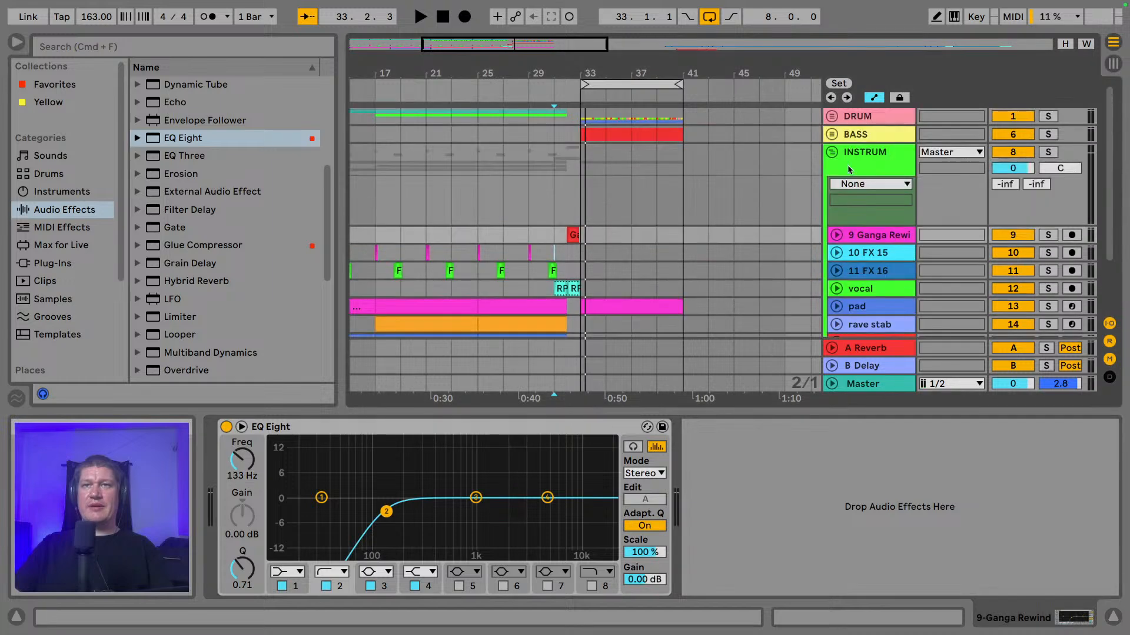
{"action": "left_click", "coordinate": [832, 152]}
{"action": "left_click", "coordinate": [833, 116]}
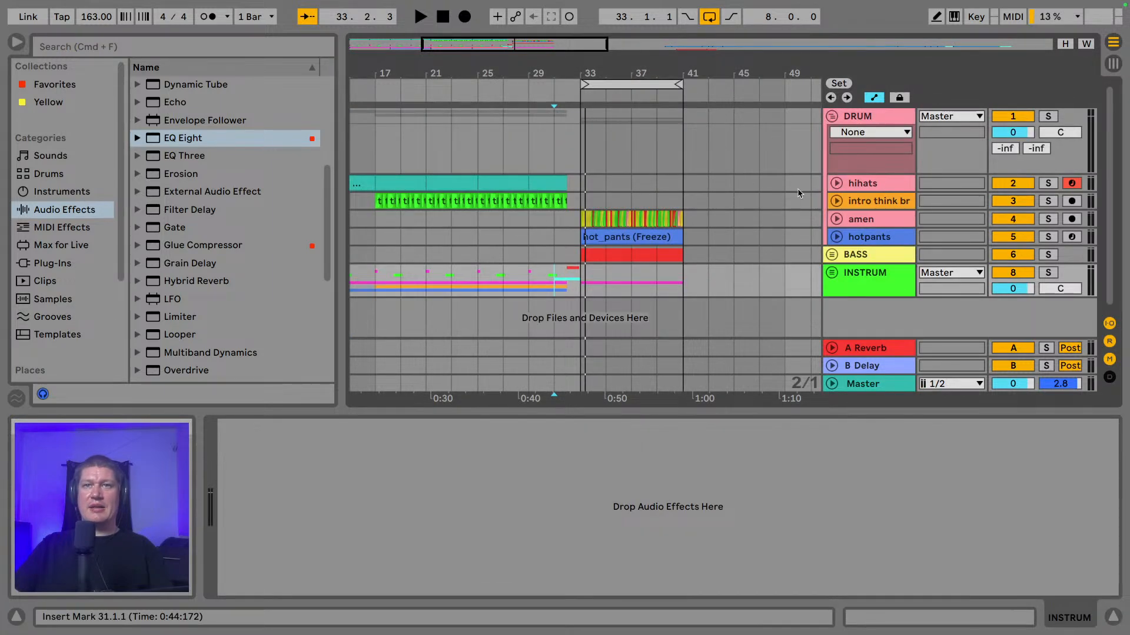
{"action": "left_click", "coordinate": [836, 201]}
{"action": "scroll", "coordinate": [568, 235], "scroll_direction": "down", "scroll_amount": 3}
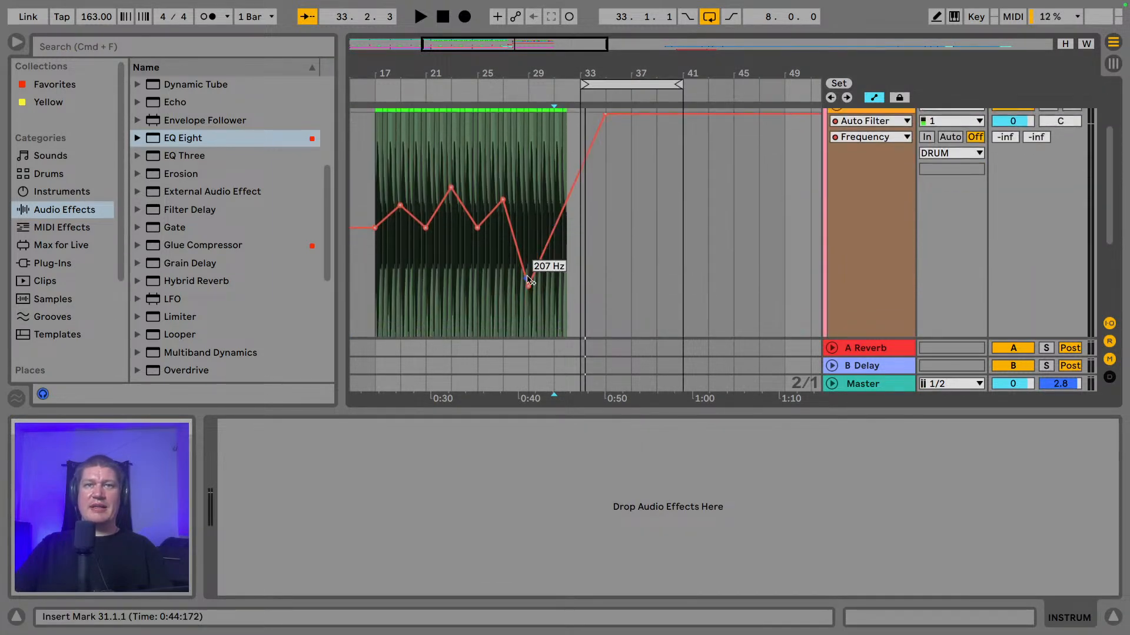
{"action": "left_click", "coordinate": [531, 288]}
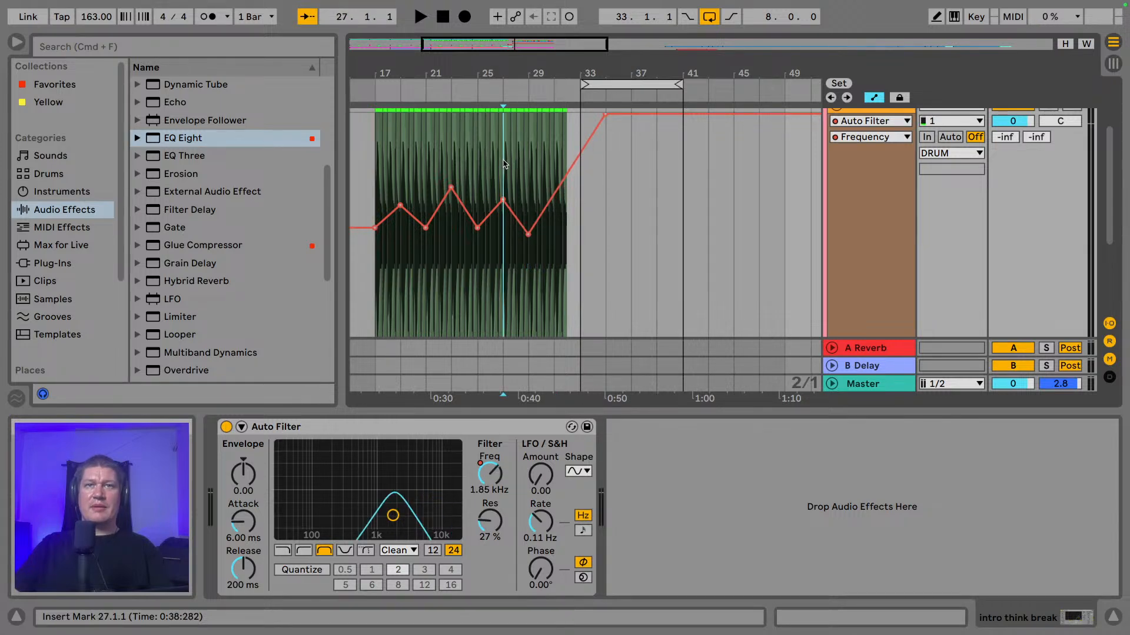
{"action": "key", "text": "space"}
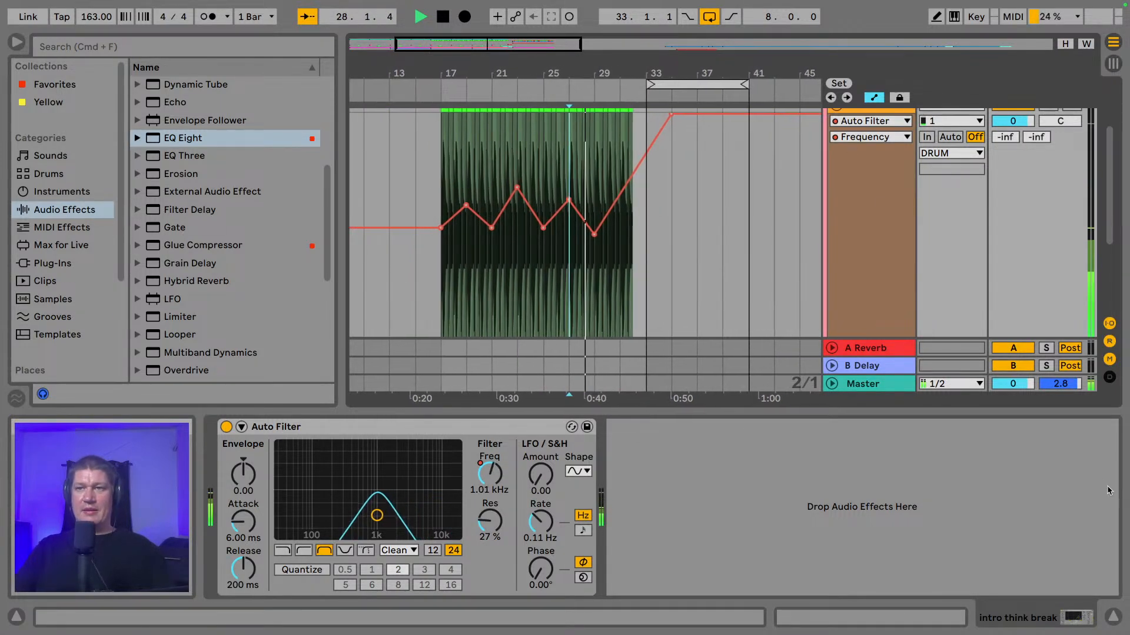
- Hide the device view and browser, fold the think break track and DRUM group, select the bar 33 to 41 loop and stop playback
{"action": "left_click", "coordinate": [1113, 616]}
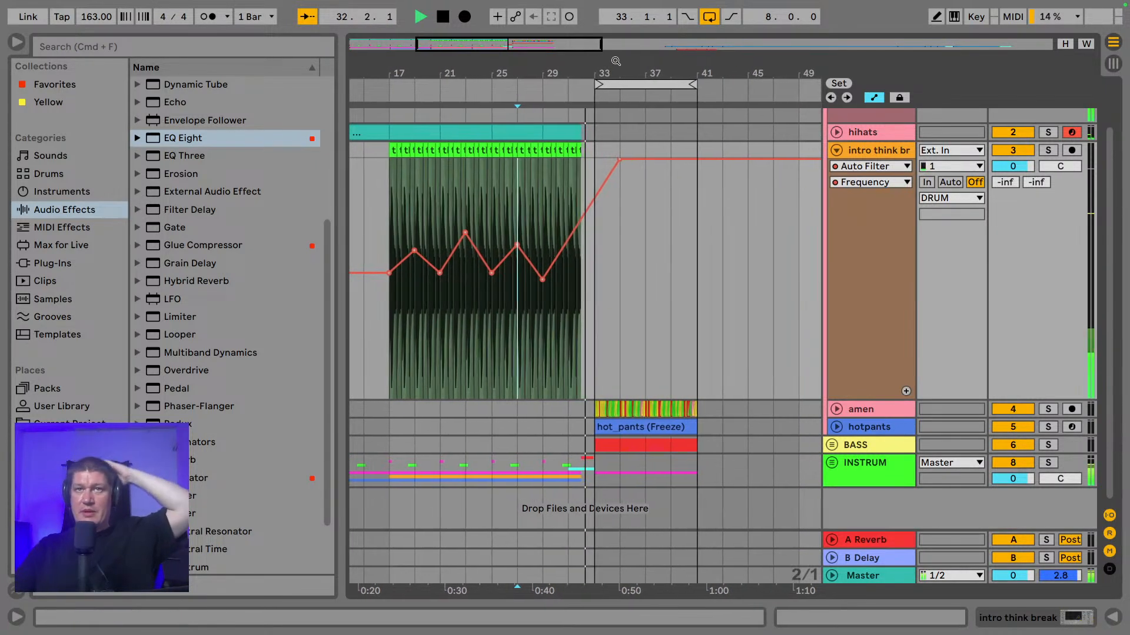
{"action": "left_click_drag", "start_coordinate": [616, 61], "coordinate": [615, 18]}
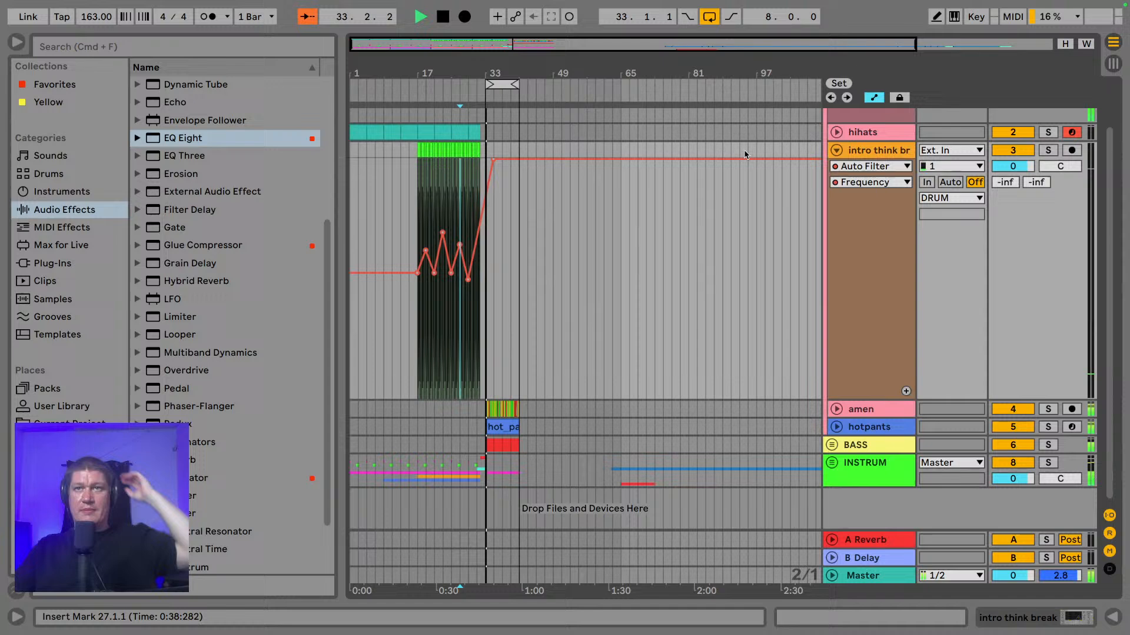
{"action": "left_click", "coordinate": [837, 152]}
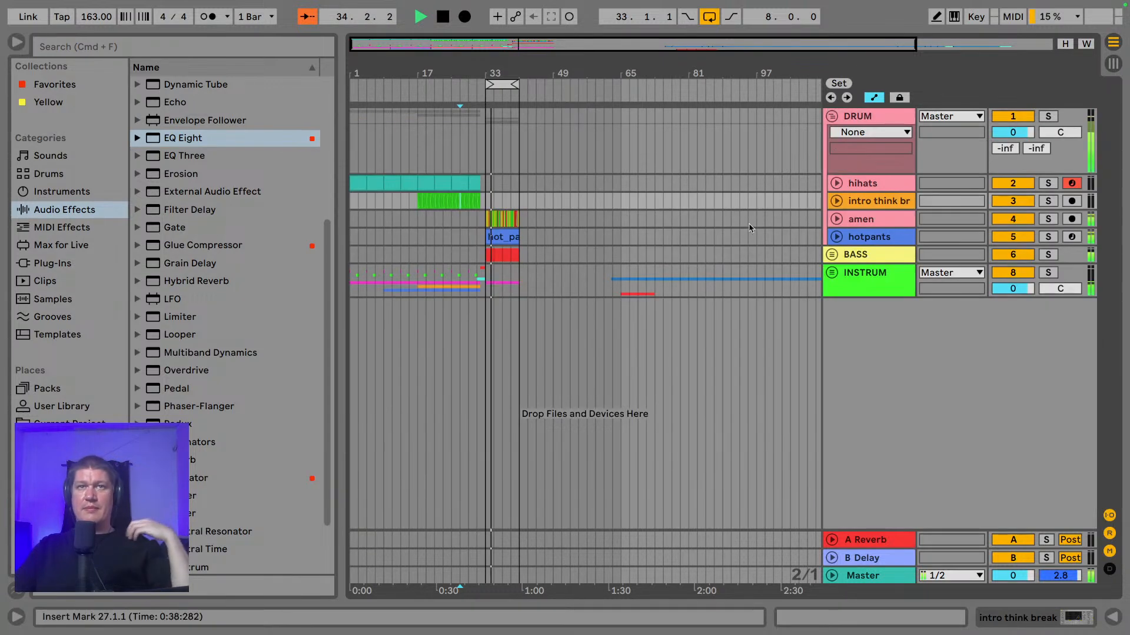
{"action": "left_click", "coordinate": [833, 116]}
{"action": "left_click_drag", "start_coordinate": [371, 74], "coordinate": [353, 58]}
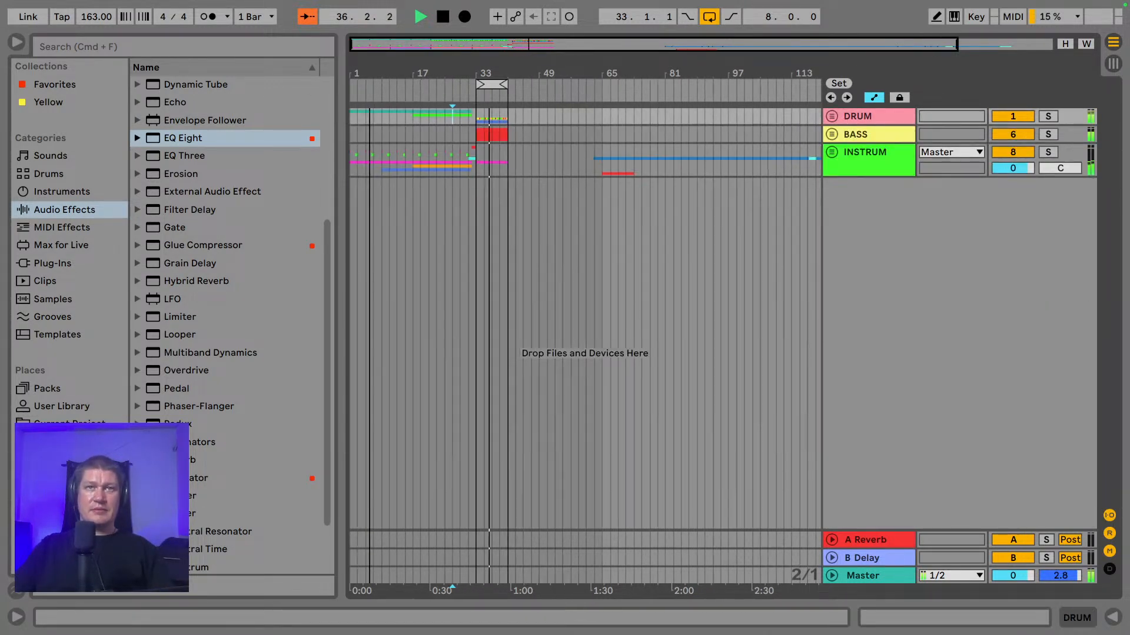
{"action": "left_click", "coordinate": [16, 42]}
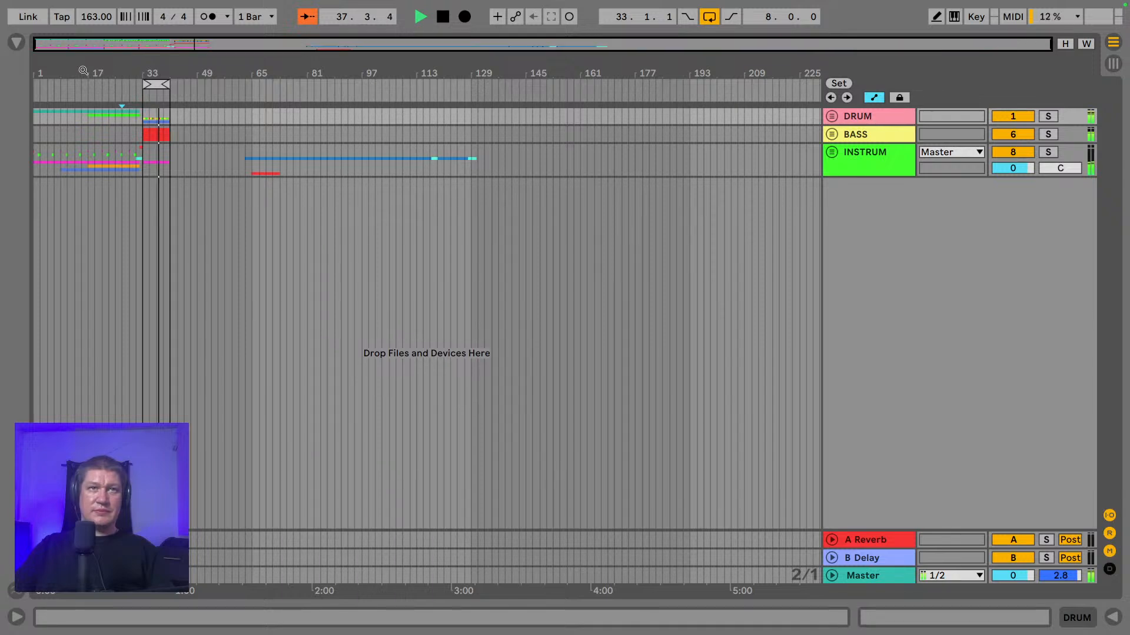
{"action": "left_click_drag", "start_coordinate": [115, 72], "coordinate": [260, 71]}
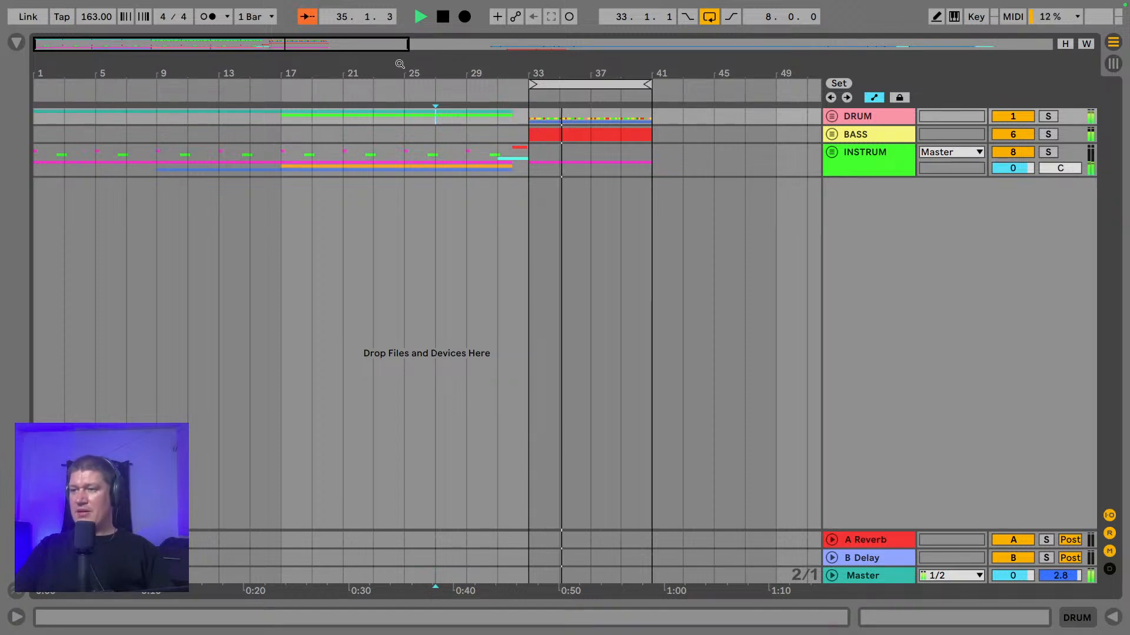
{"action": "left_click", "coordinate": [533, 82]}
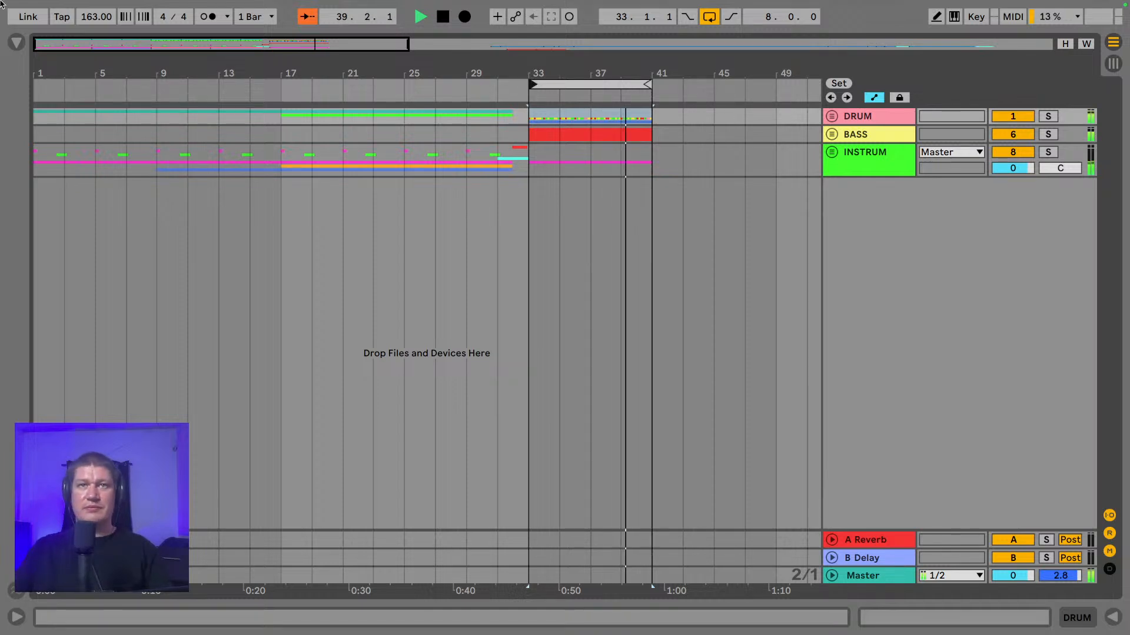
{"action": "key", "text": "space"}
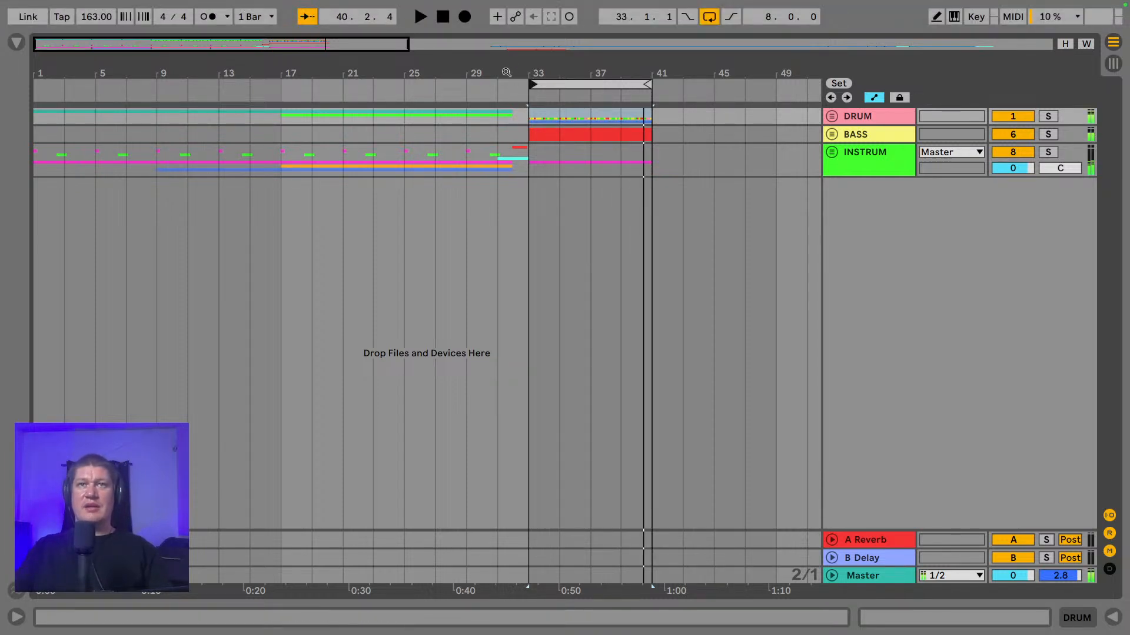
- Unfold the INSTRUM group and all its tracks to view the raw vocal clips from about bar 63 onward
{"action": "left_click_drag", "start_coordinate": [507, 71], "coordinate": [507, 24]}
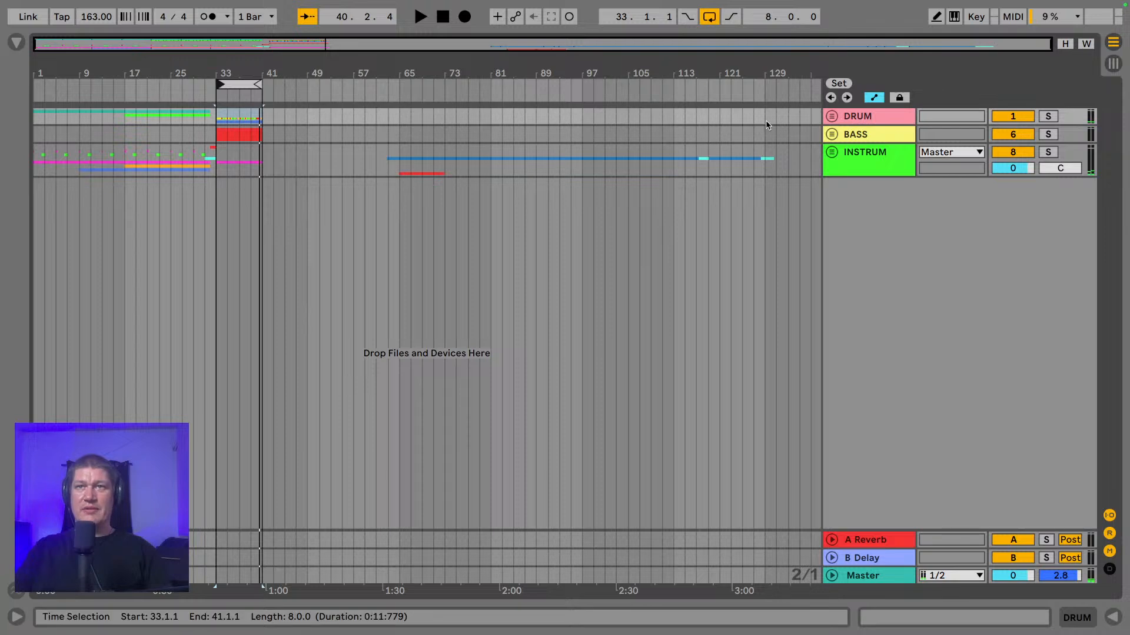
{"action": "left_click", "coordinate": [831, 152]}
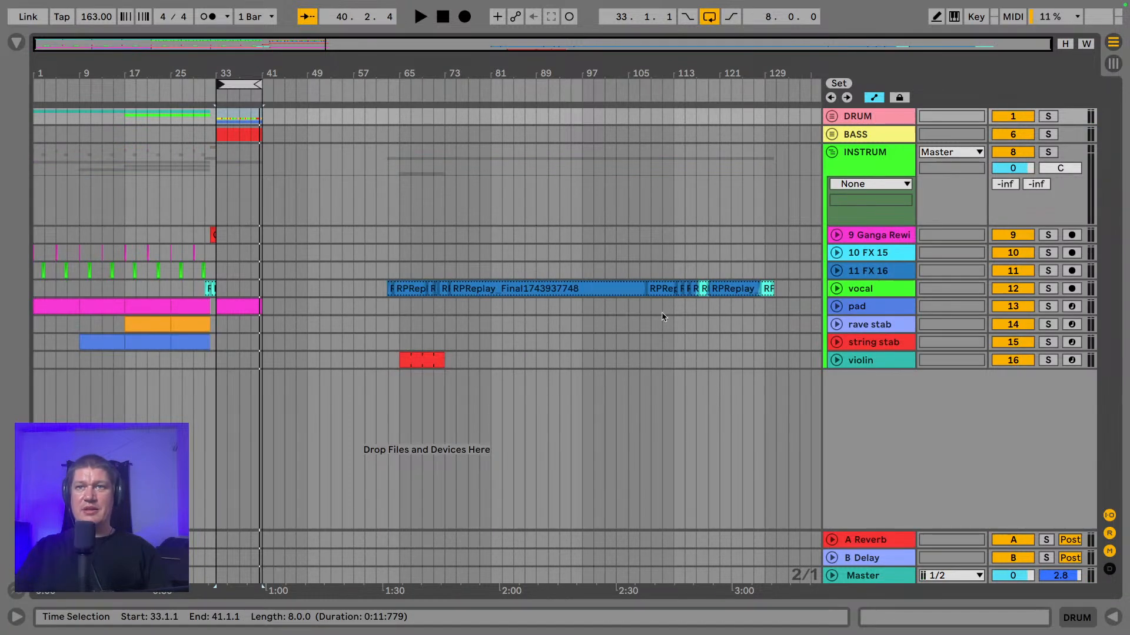
{"action": "left_click", "coordinate": [837, 291], "text": "alt"}
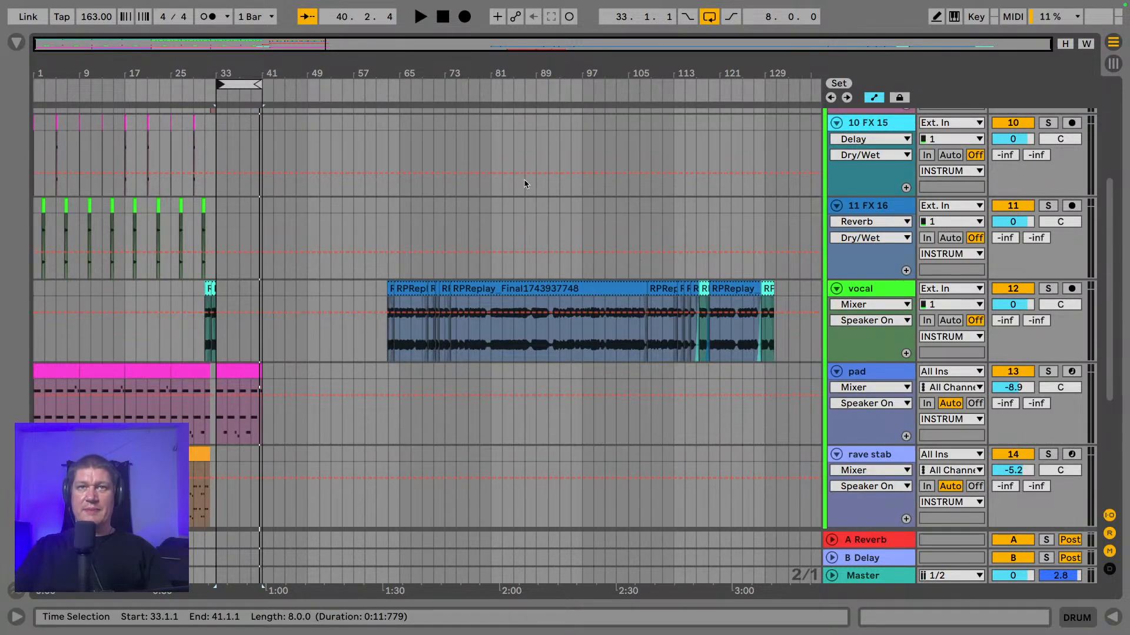
{"action": "left_click_drag", "start_coordinate": [529, 56], "coordinate": [476, 21]}
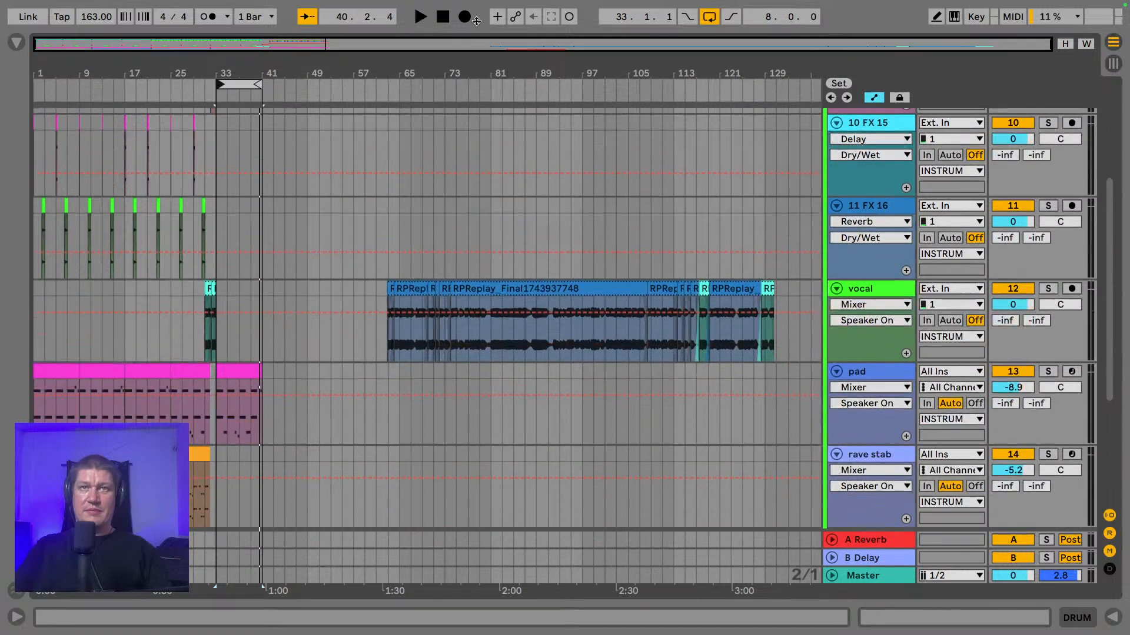
{"action": "left_click_drag", "start_coordinate": [544, 62], "coordinate": [207, 251]}
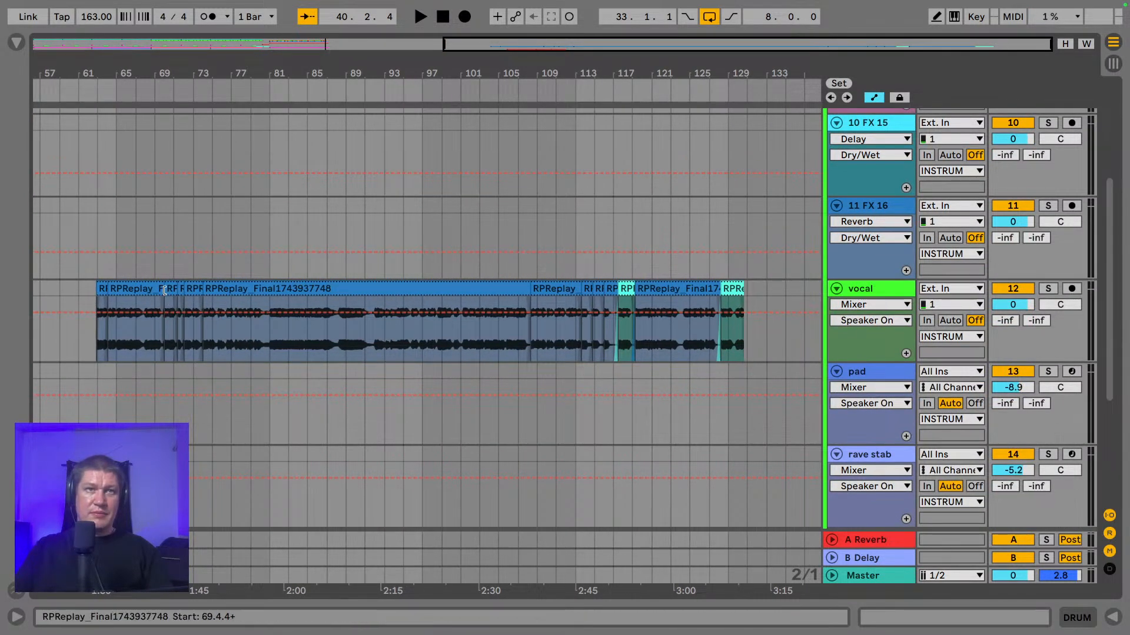
- Play the raw vocal clip that starts just before bar 70 on the vocal track
{"action": "left_click", "coordinate": [169, 288]}
{"action": "key", "text": "space"}
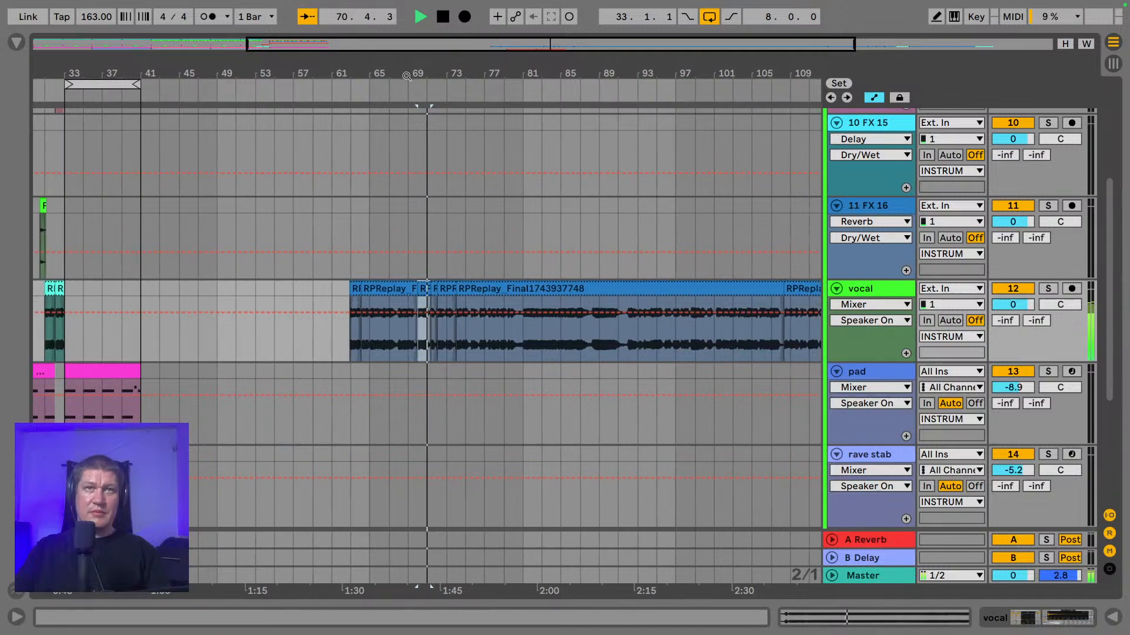
{"action": "left_click_drag", "start_coordinate": [417, 73], "coordinate": [344, 136]}
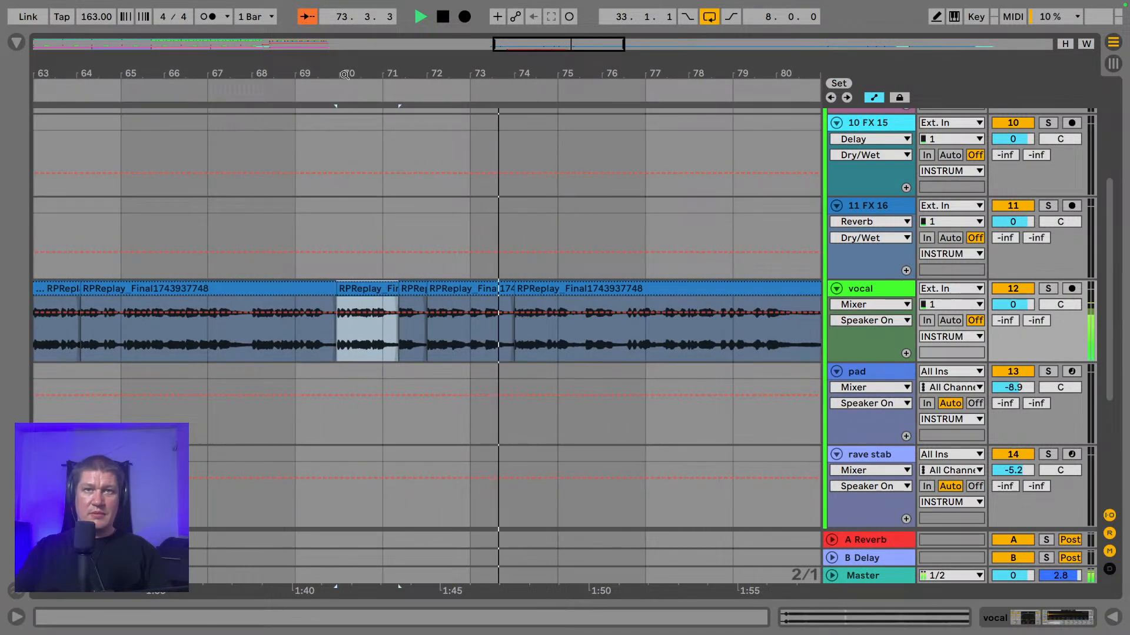
{"action": "key", "text": "space"}
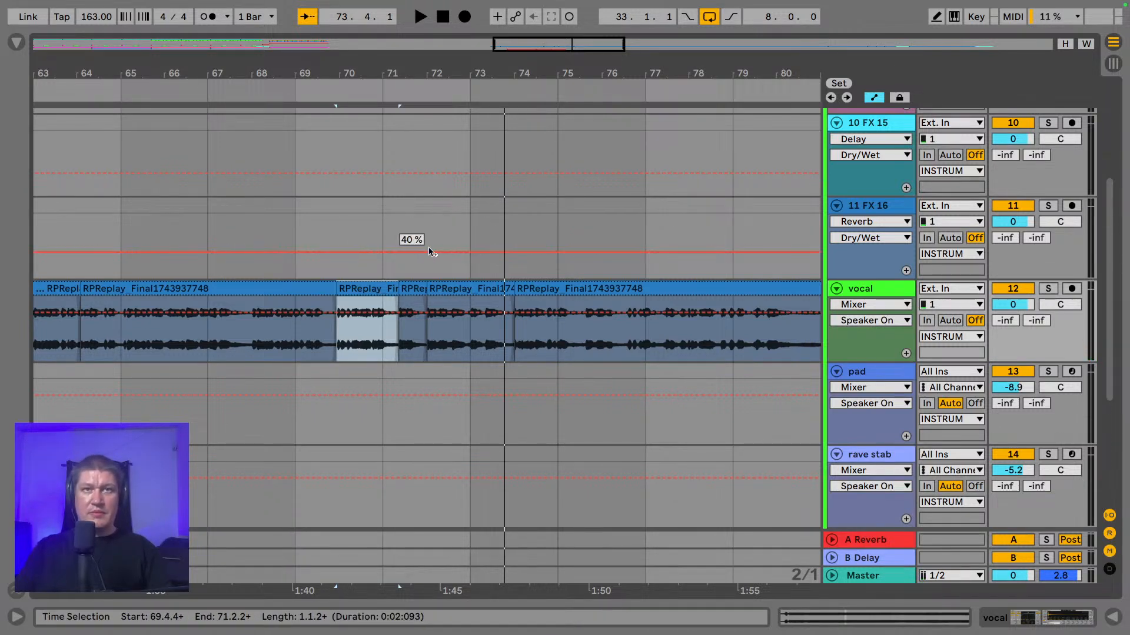
- Play the first raw vocal clip, which starts just before bar 63
{"action": "left_click", "coordinate": [91, 291]}
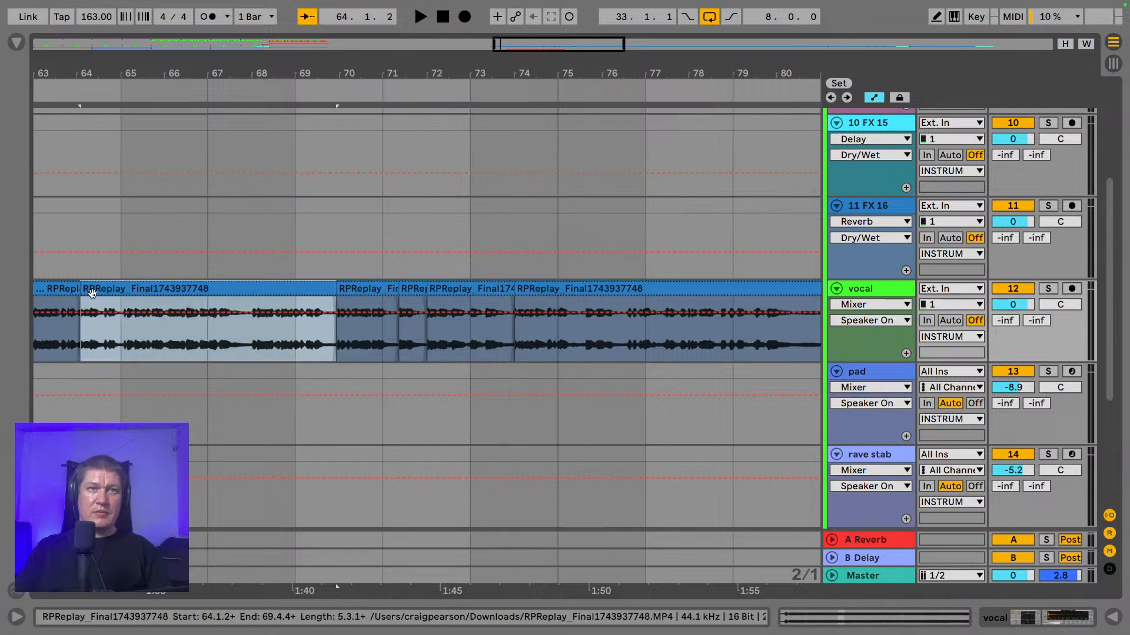
{"action": "scroll", "coordinate": [207, 227], "scroll_direction": "left", "scroll_amount": 5}
{"action": "left_click", "coordinate": [373, 286]}
{"action": "key", "text": "space"}
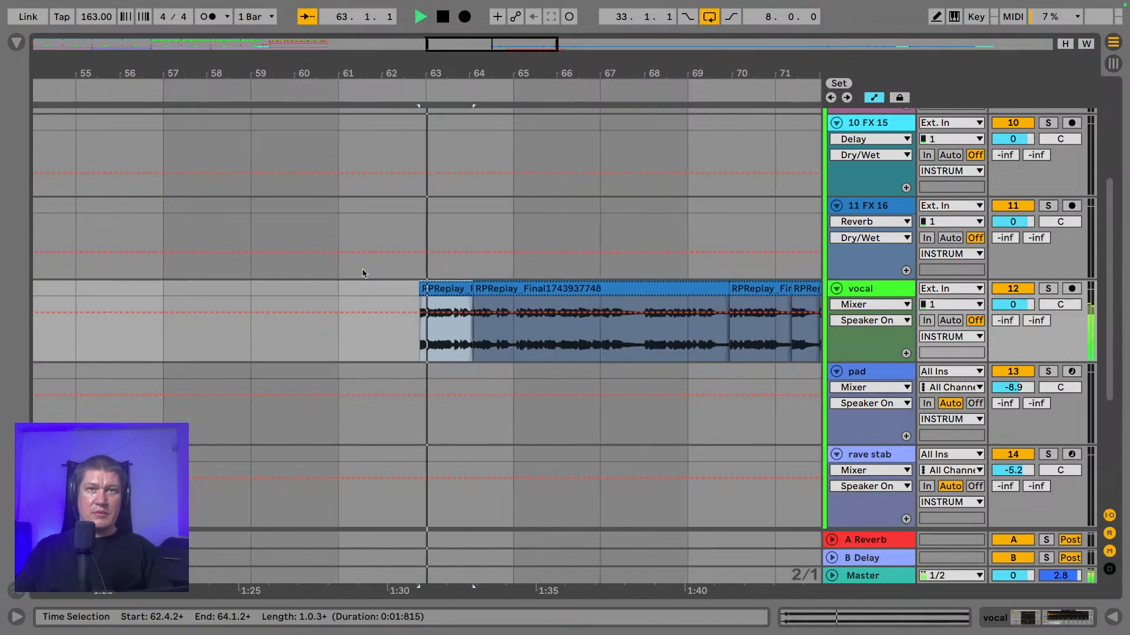
{"action": "left_click_drag", "start_coordinate": [427, 74], "coordinate": [428, 115]}
{"action": "key", "text": "space"}
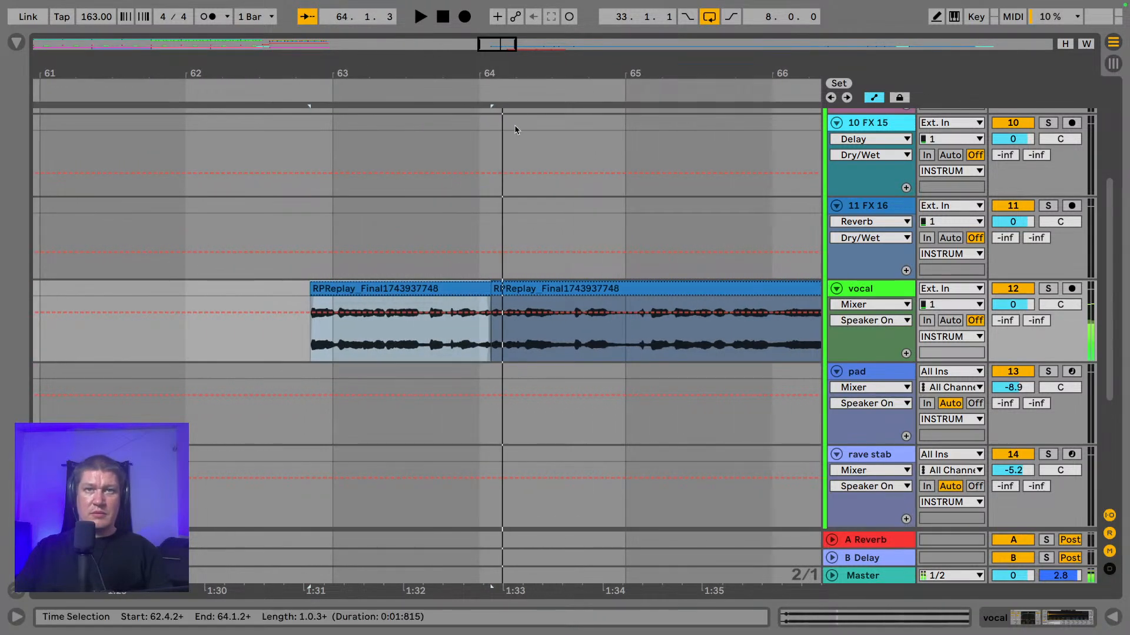
- Paste the first raw vocal clip at bar 39 of the vocal track and play it against the pad
{"action": "left_click_drag", "start_coordinate": [366, 67], "coordinate": [481, 30]}
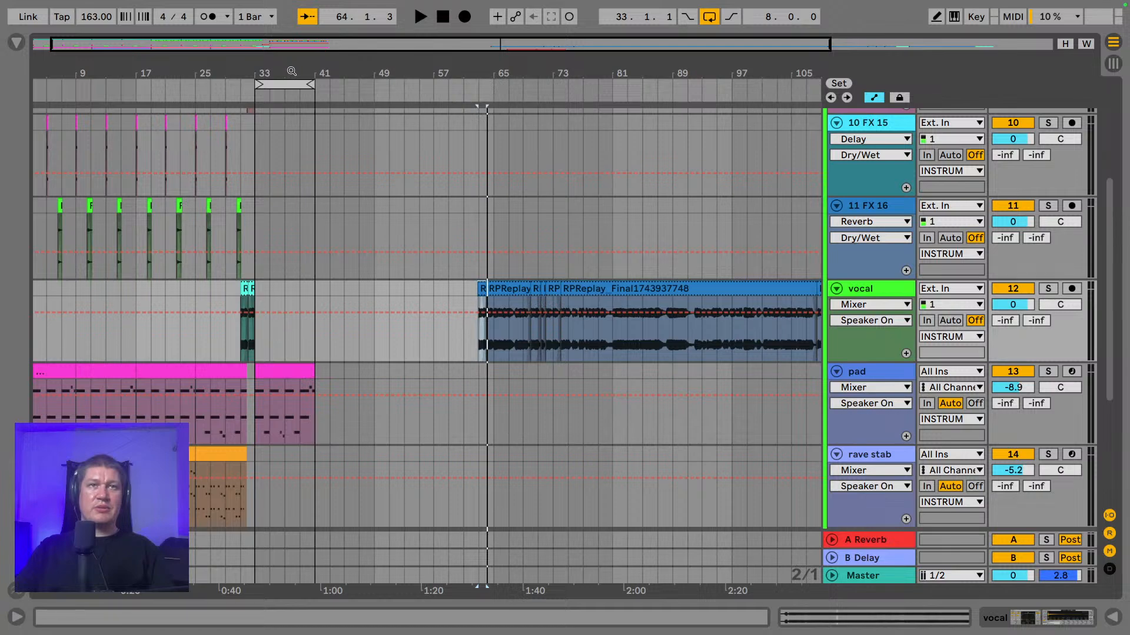
{"action": "left_click_drag", "start_coordinate": [293, 71], "coordinate": [479, 105]}
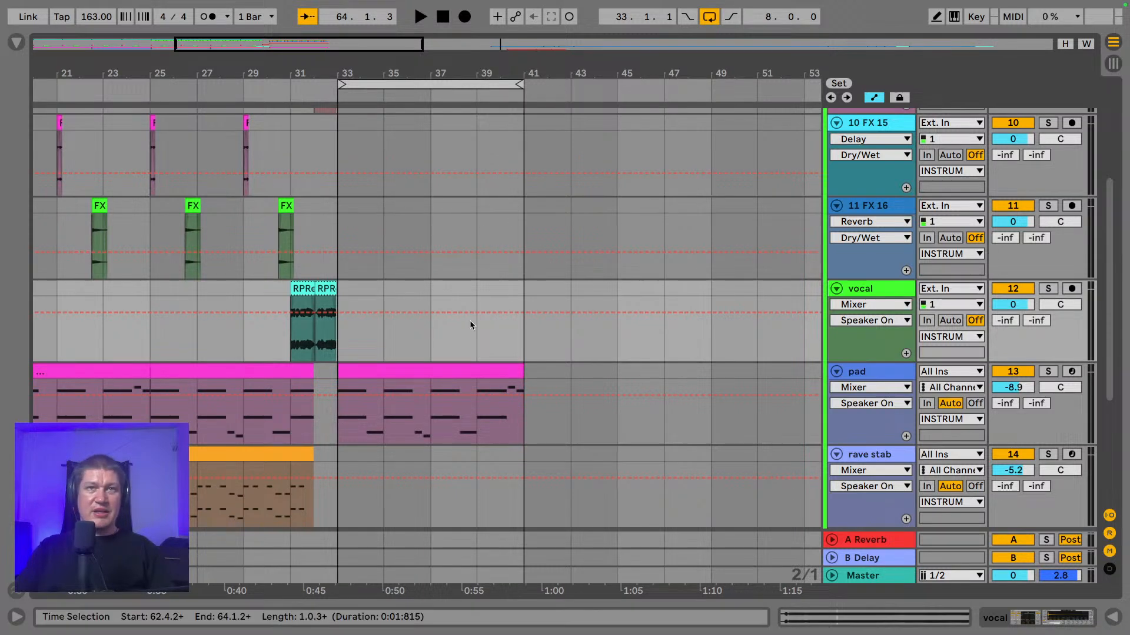
{"action": "left_click", "coordinate": [480, 289]}
{"action": "key", "text": "ctrl+v"}
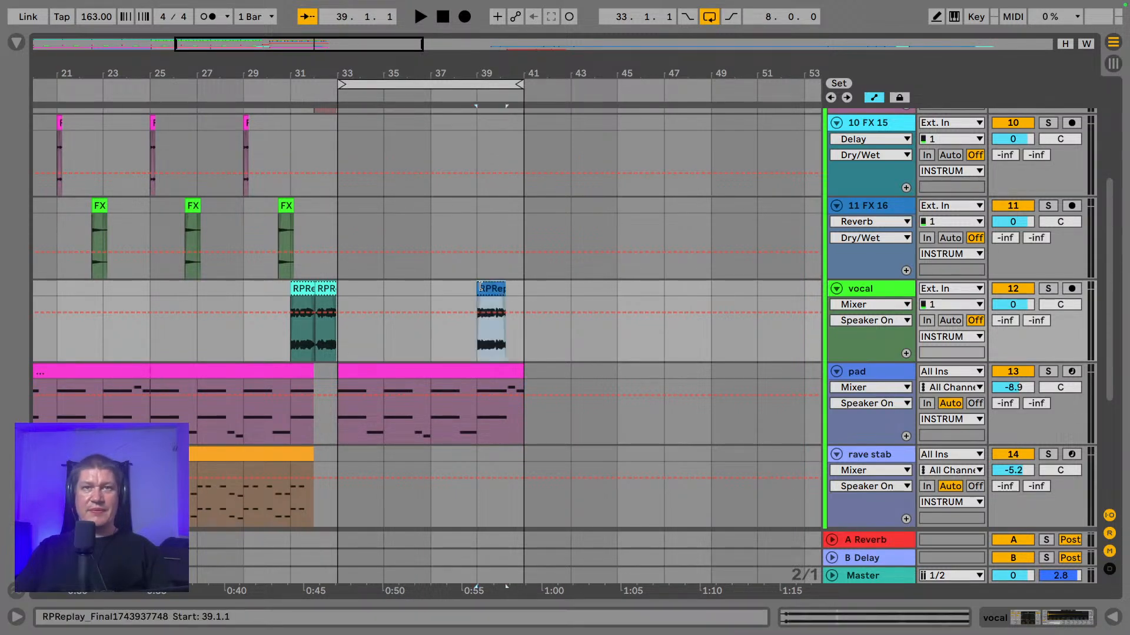
{"action": "key", "text": "space"}
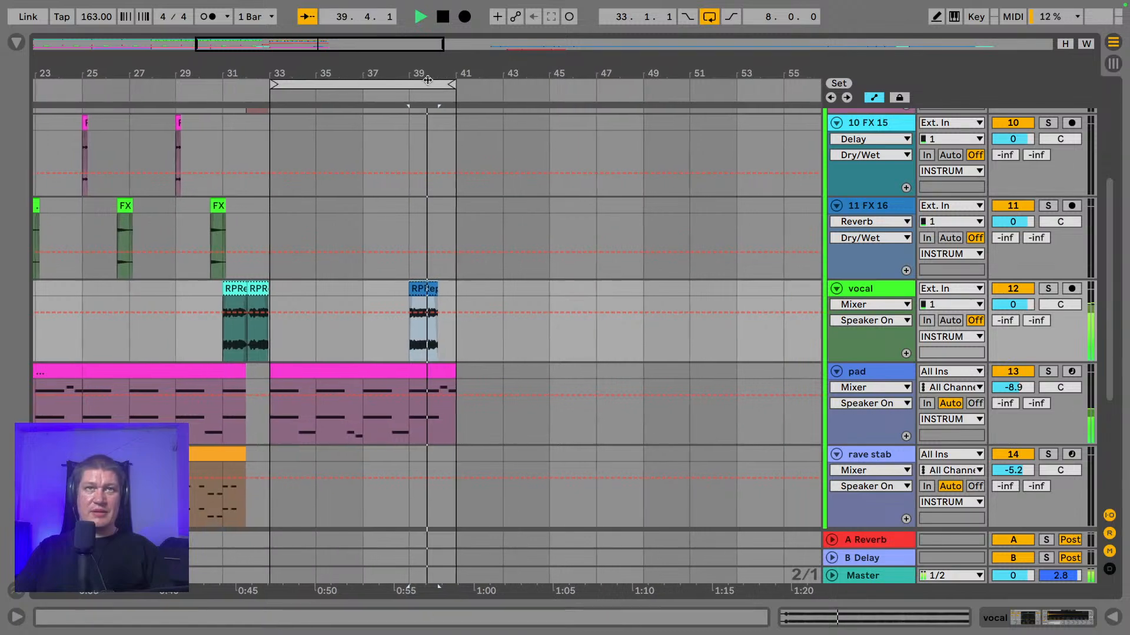
{"action": "key", "text": "space"}
- Fold the FX 15 and FX 16 tracks so the Ganga Rewind and vocal tracks sit closer together
{"action": "left_click_drag", "start_coordinate": [420, 73], "coordinate": [399, 32]}
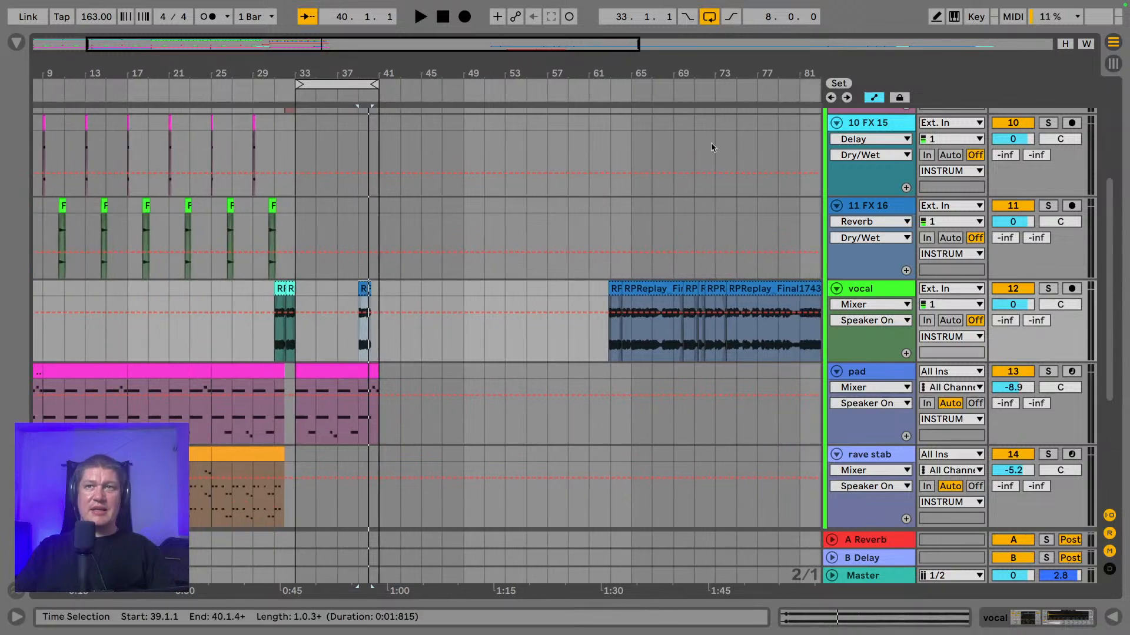
{"action": "left_click", "coordinate": [836, 124]}
{"action": "left_click", "coordinate": [835, 142]}
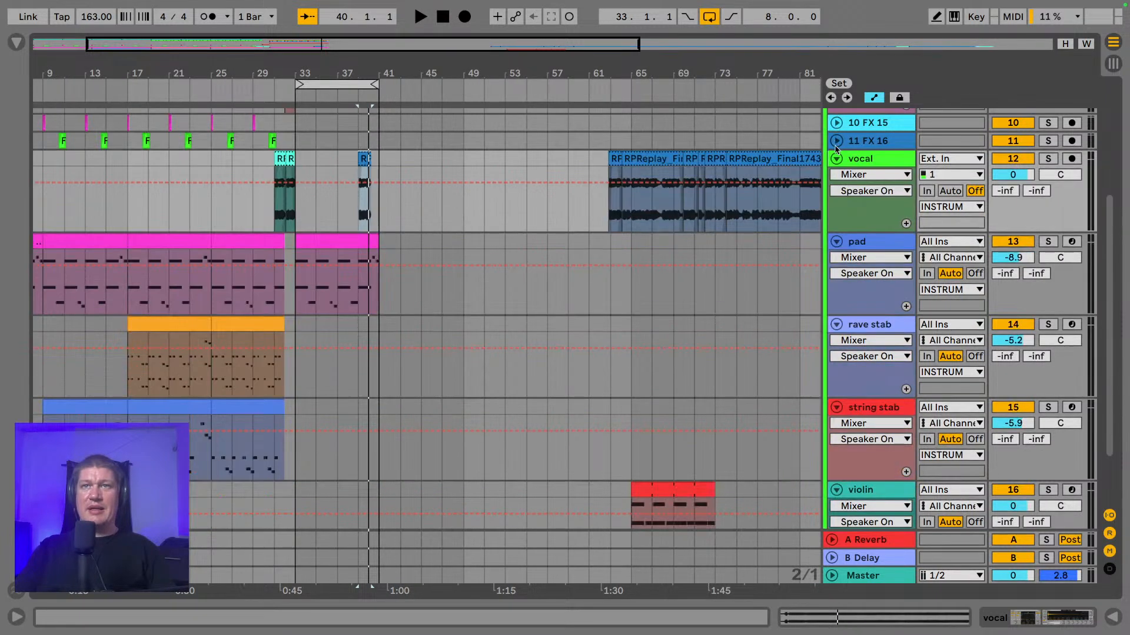
{"action": "scroll", "coordinate": [471, 247], "scroll_direction": "up", "scroll_amount": 3}
{"action": "scroll", "coordinate": [377, 294], "scroll_direction": "up", "scroll_amount": 1}
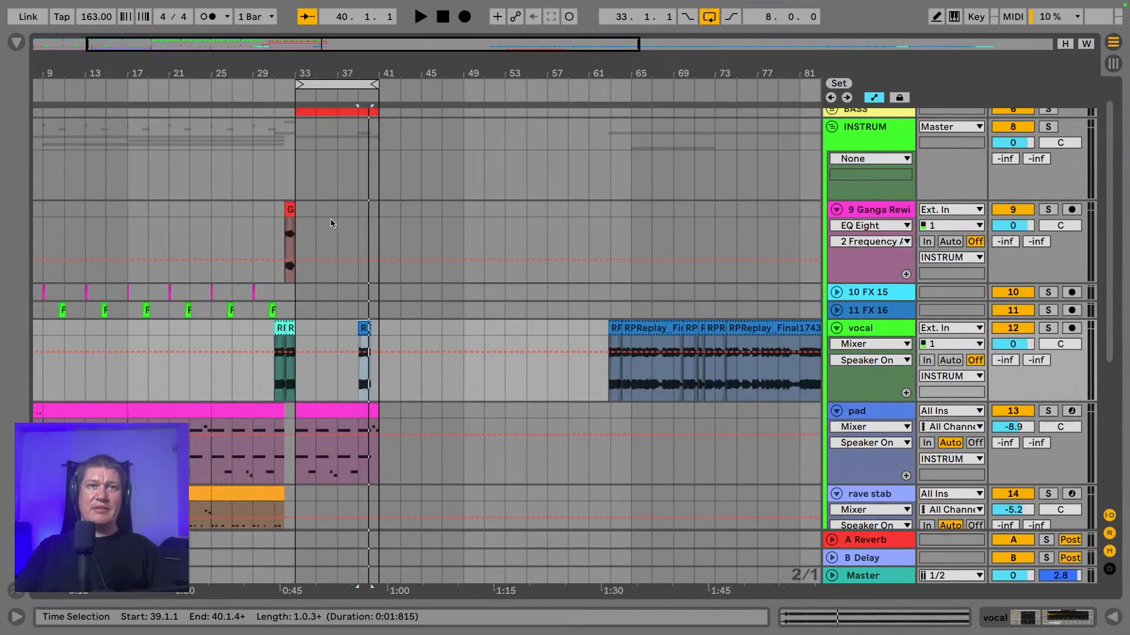
{"action": "scroll", "coordinate": [397, 278], "scroll_direction": "up", "scroll_amount": 2}
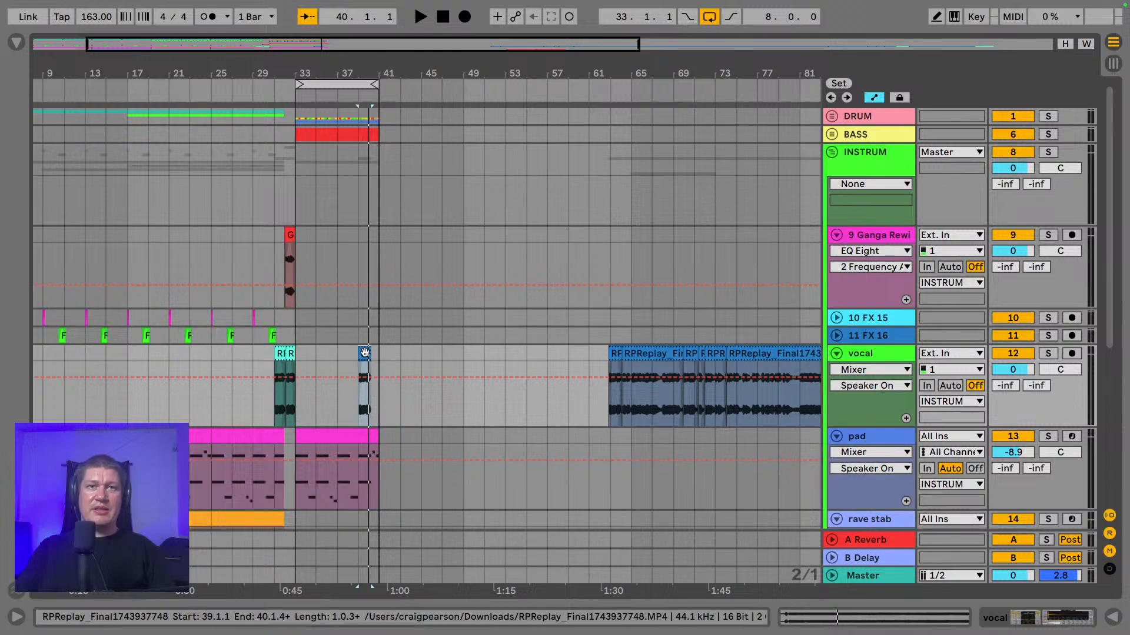
- Copy bars 31 to 33 of the Ganga Rewind track to bar 39
{"action": "left_click_drag", "start_coordinate": [367, 76], "coordinate": [456, 99]}
{"action": "left_click_drag", "start_coordinate": [122, 229], "coordinate": [207, 237]}
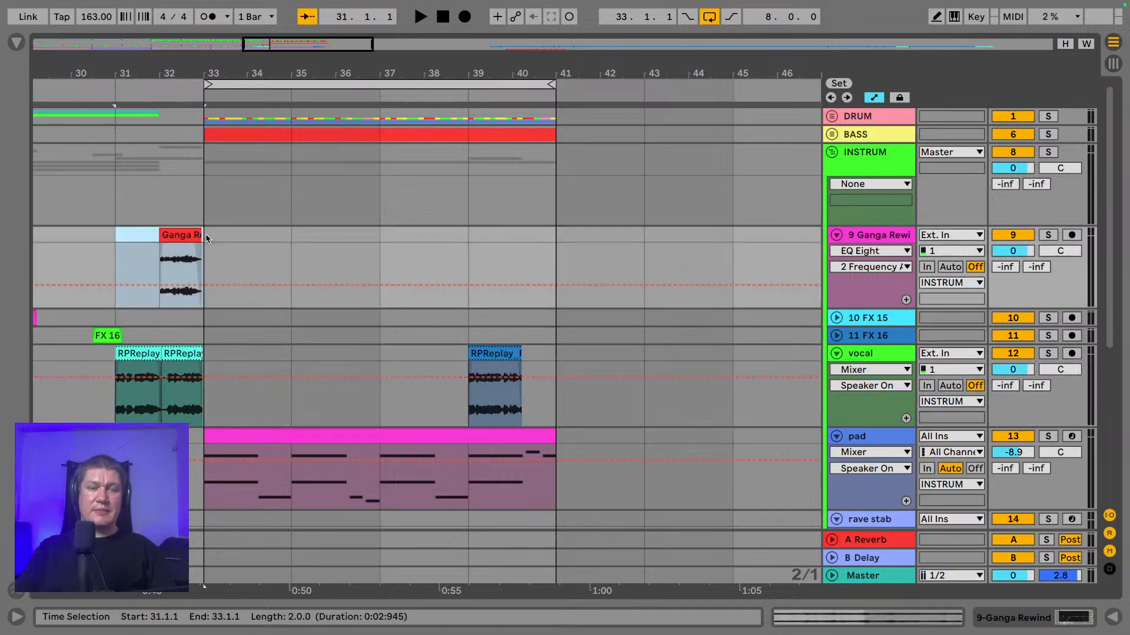
{"action": "left_click", "coordinate": [458, 237]}
{"action": "key", "text": "ctrl+v"}
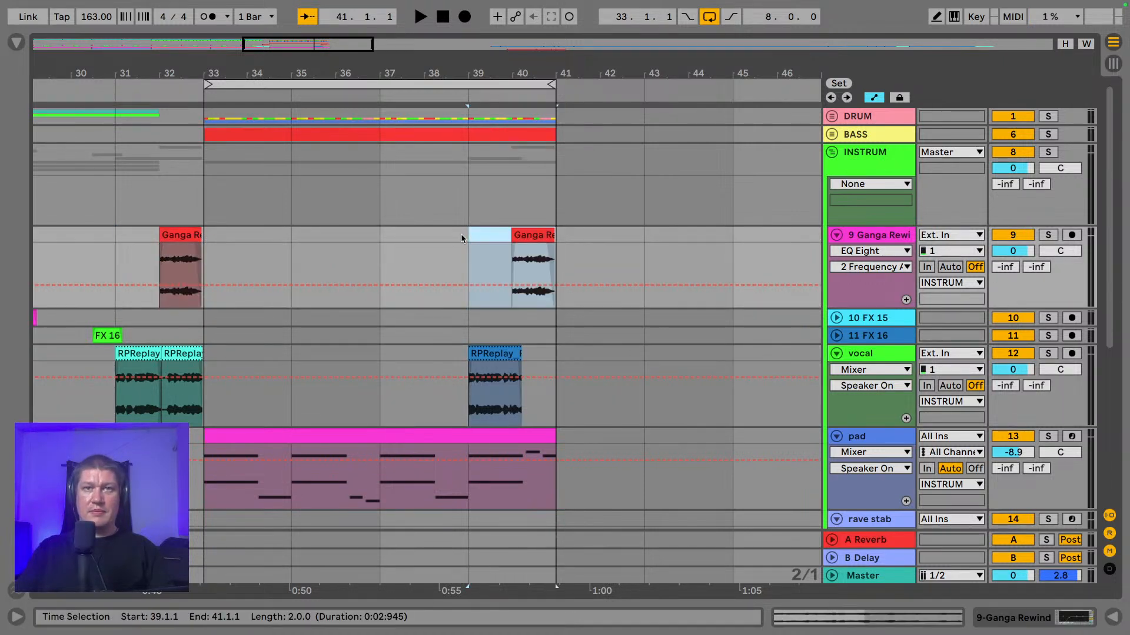
- Play the mix from bar 39 and set the arrangement's fixed grid to 1 Bar
{"action": "key", "text": "space"}
{"action": "left_click_drag", "start_coordinate": [434, 70], "coordinate": [430, 74]}
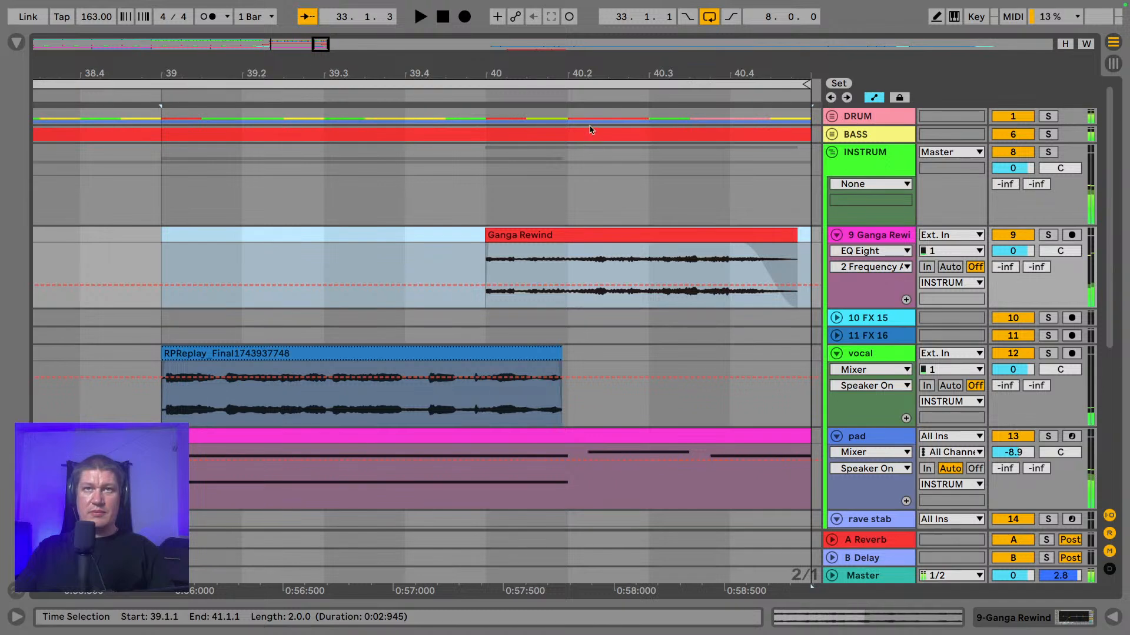
{"action": "right_click", "coordinate": [728, 191]}
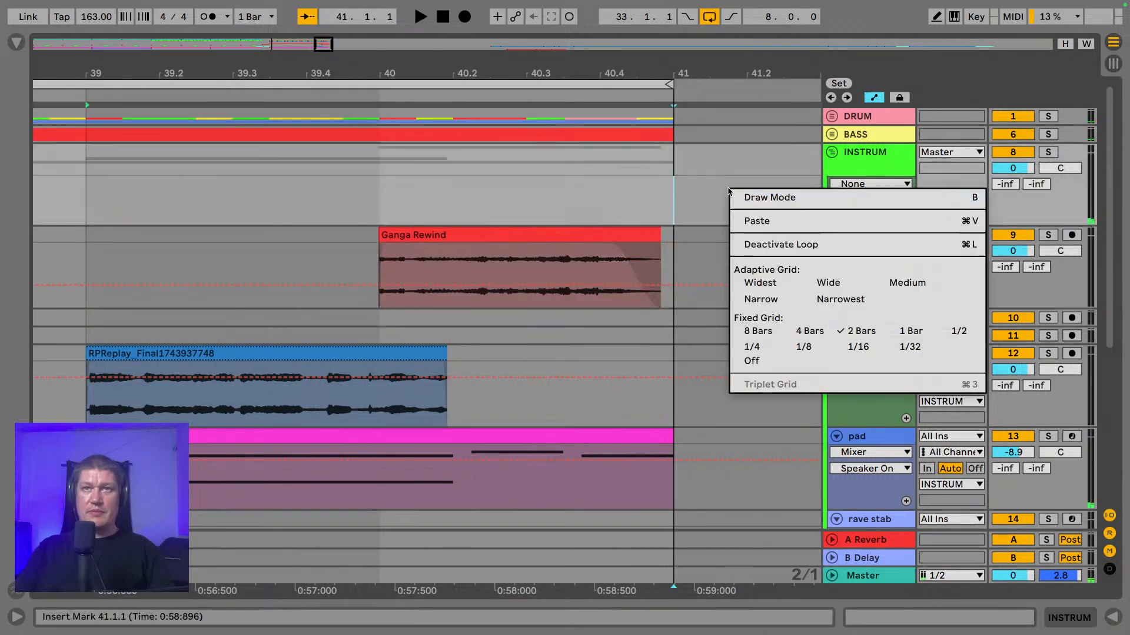
{"action": "left_click", "coordinate": [914, 331]}
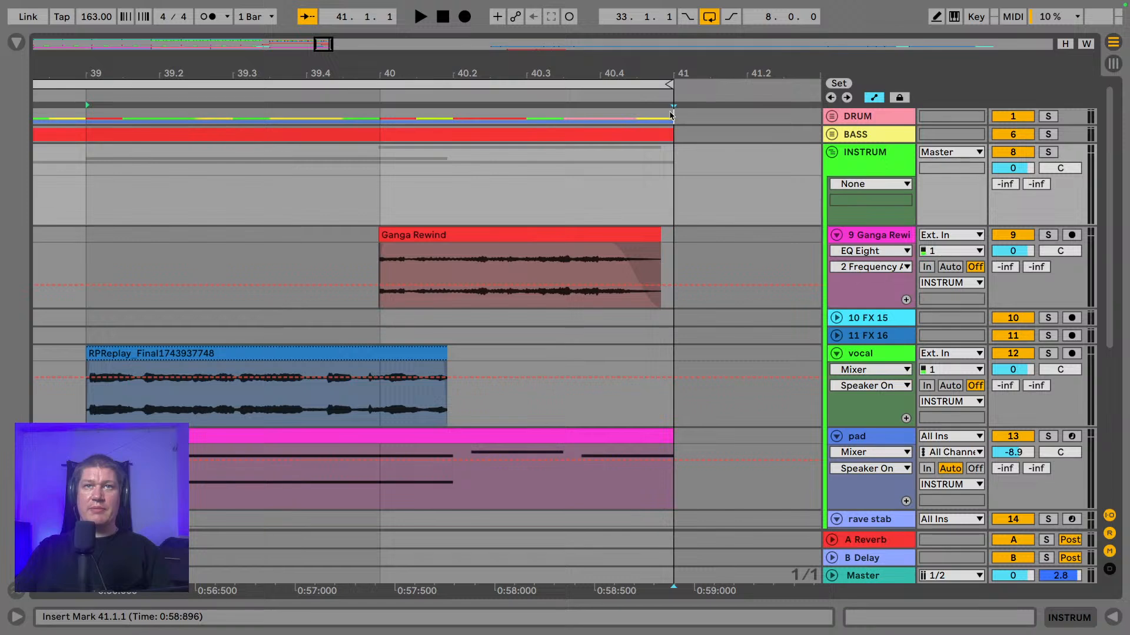
- Delete the section from bar 40 to 41 in the DRUM and BASS groups
{"action": "left_click_drag", "start_coordinate": [671, 115], "coordinate": [494, 121]}
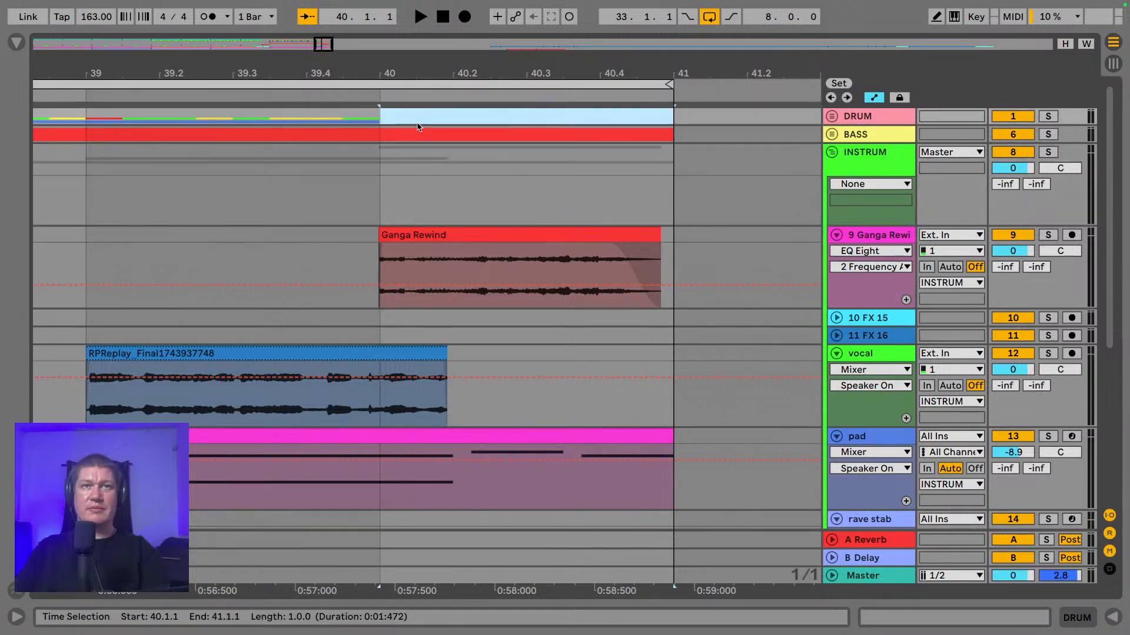
{"action": "left_click", "coordinate": [419, 135]}
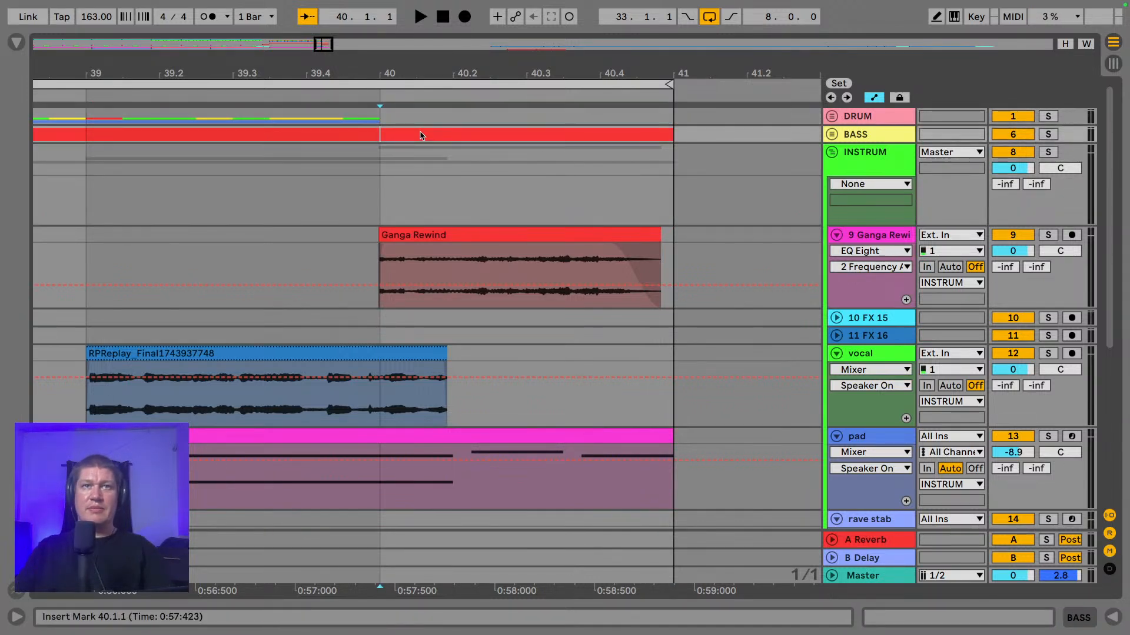
{"action": "left_click_drag", "start_coordinate": [391, 120], "coordinate": [601, 126]}
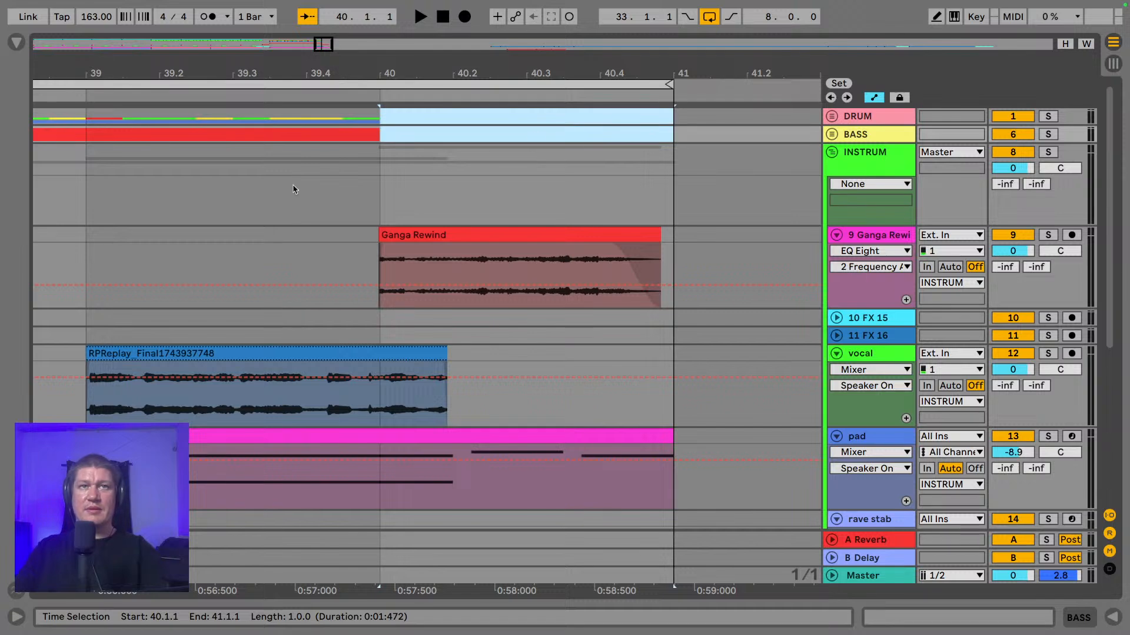
- Play the mix from bar 39 around the loop and fold the INSTRUM group
{"action": "left_click", "coordinate": [122, 212]}
{"action": "key", "text": "space"}
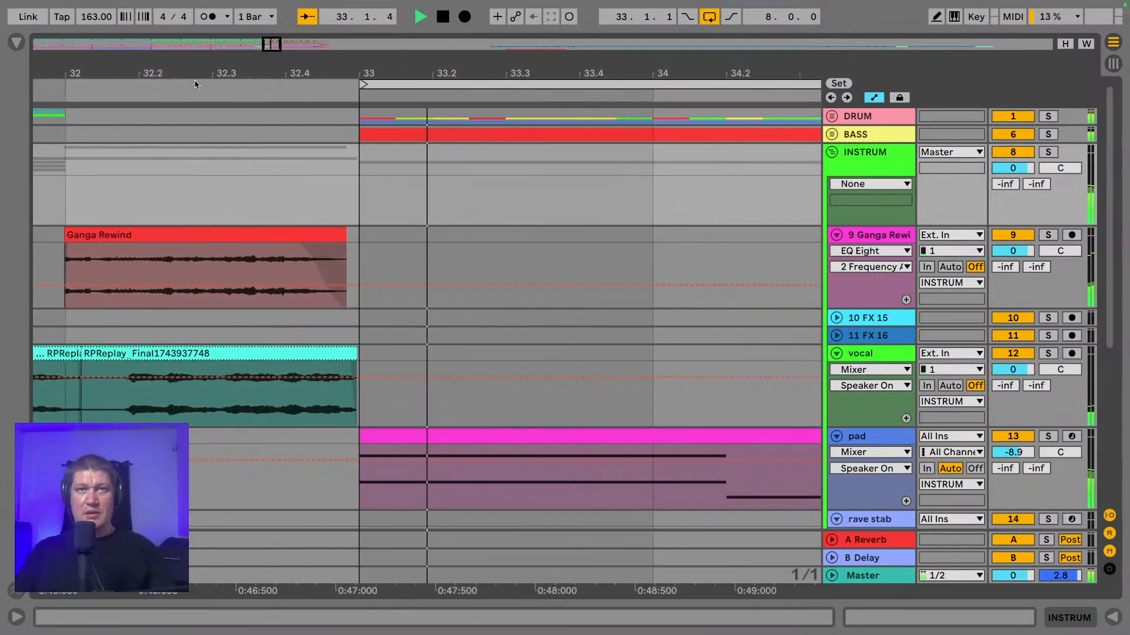
{"action": "left_click_drag", "start_coordinate": [492, 67], "coordinate": [522, 13]}
{"action": "left_click", "coordinate": [833, 155]}
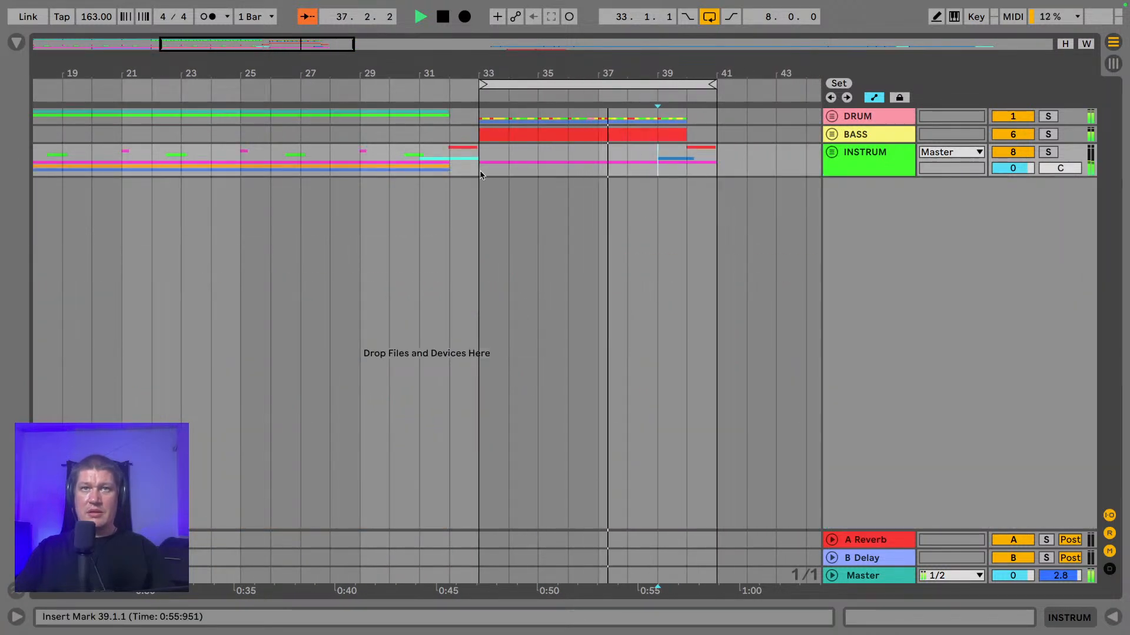
- Duplicate bars 33 to 41 of all three groups, extend the loop to bar 49 and stop playback
{"action": "left_click_drag", "start_coordinate": [481, 170], "coordinate": [725, 115]}
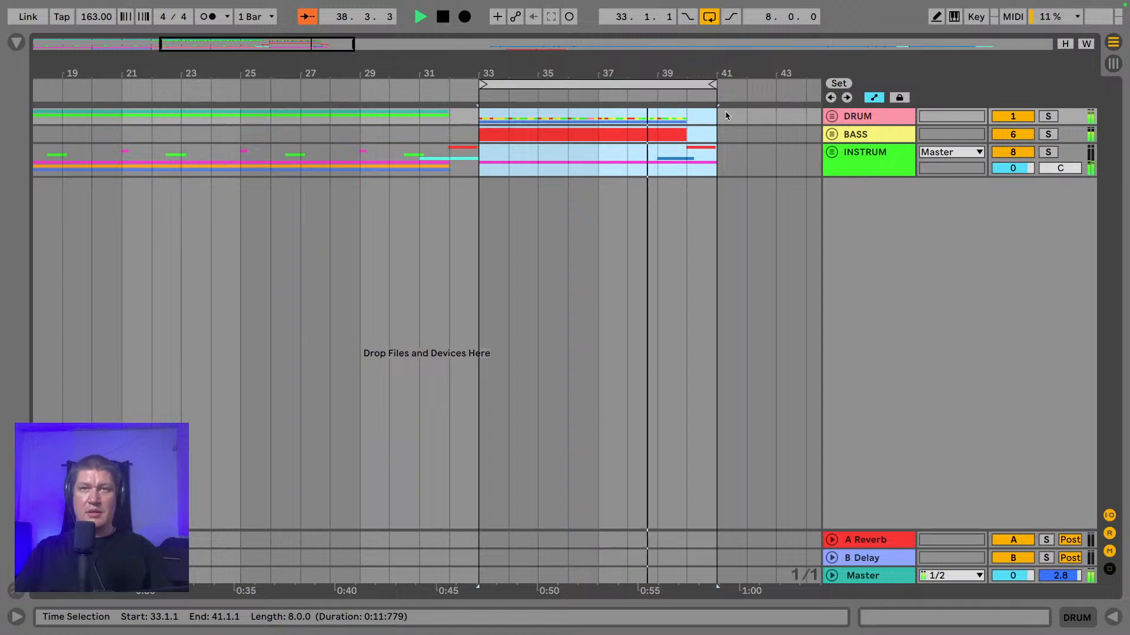
{"action": "key", "text": "ctrl+d"}
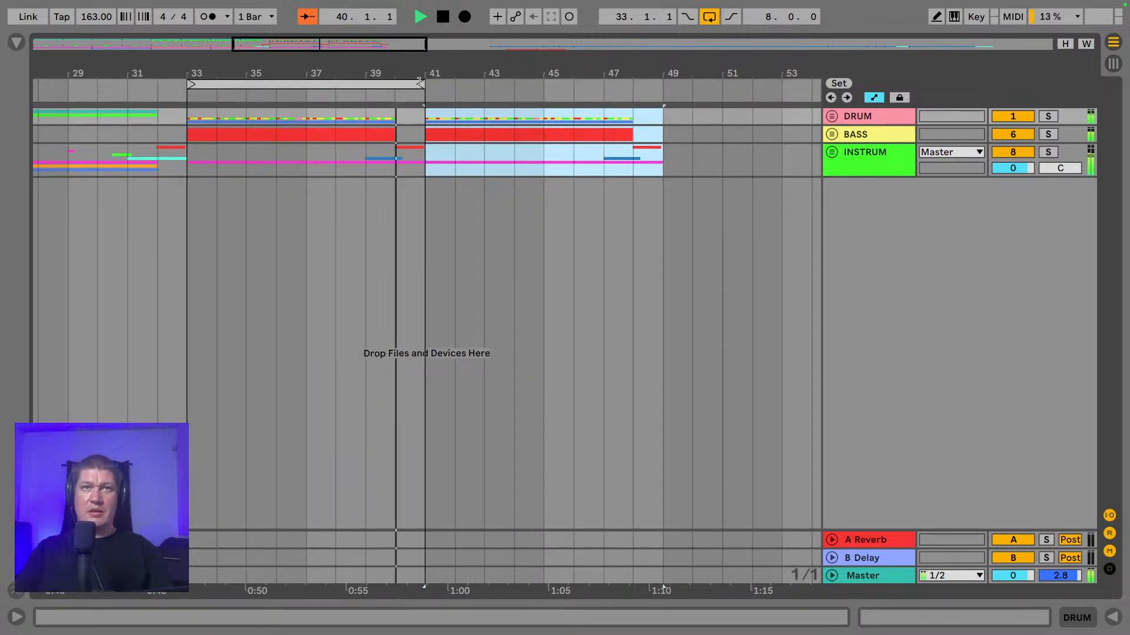
{"action": "left_click_drag", "start_coordinate": [422, 85], "coordinate": [652, 90]}
{"action": "key", "text": "space"}
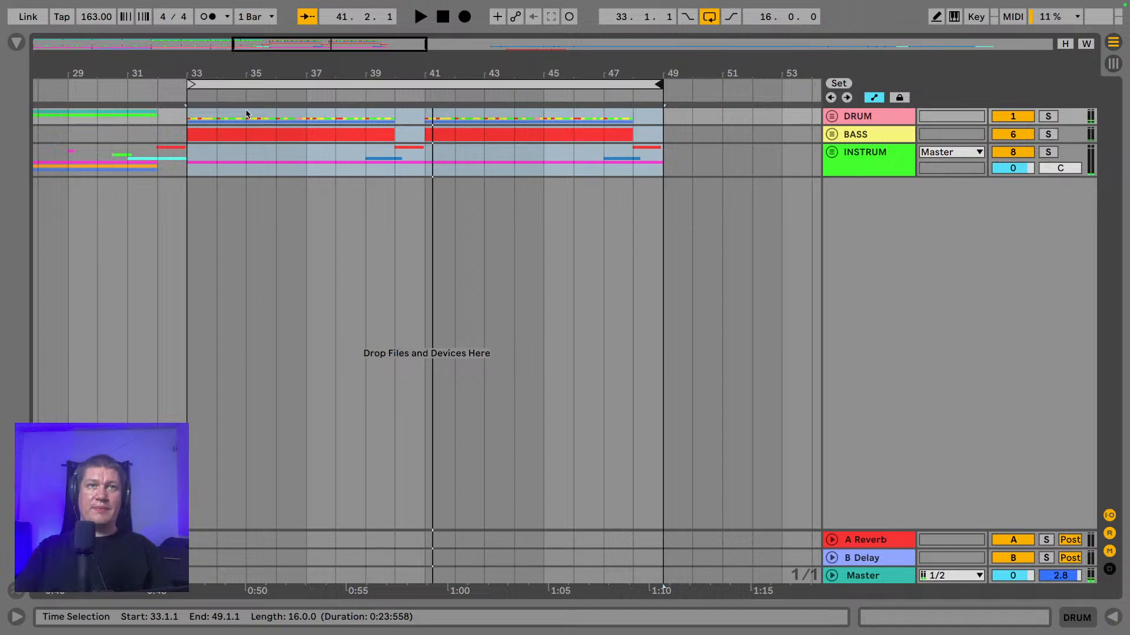
- Undo the duplication and the bar 40 deletions in the DRUM and BASS groups
{"action": "key", "text": "ctrl+z"}
{"action": "key", "text": "ctrl+z"}
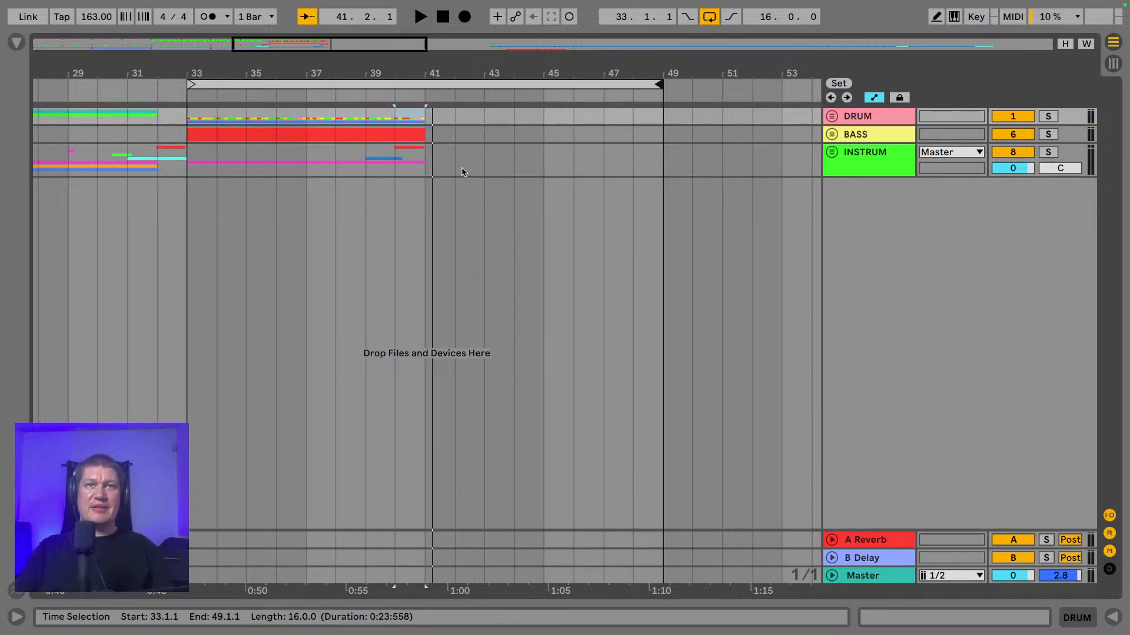
- Duplicate the uncut bars 33 to 41 of the DRUM, BASS and INSTRUM groups to bar 41
{"action": "left_click", "coordinate": [420, 172]}
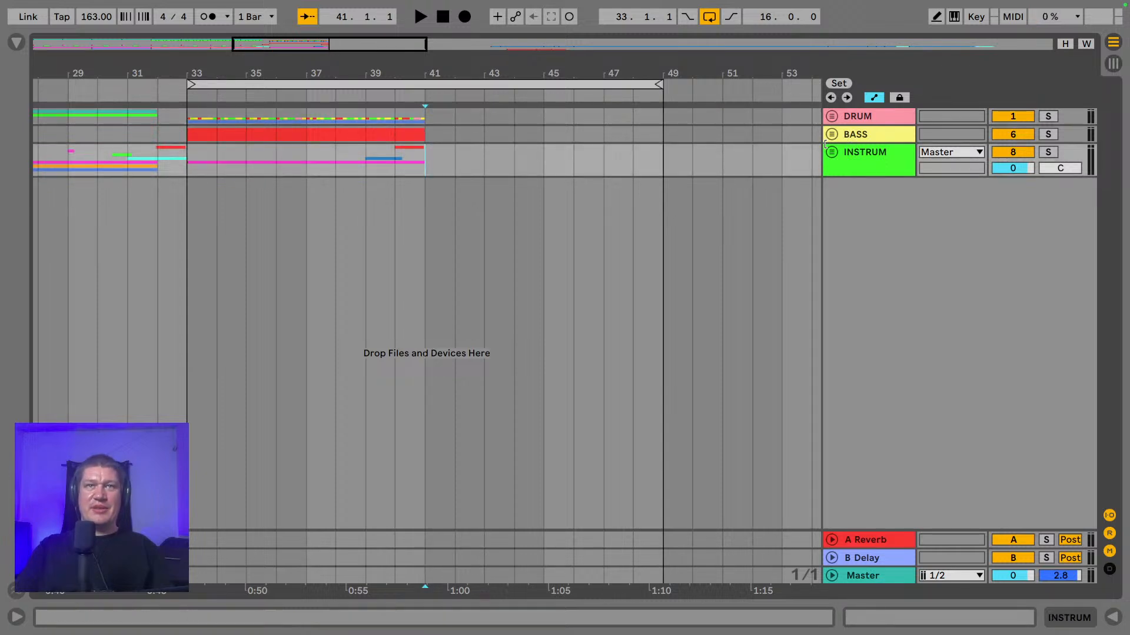
{"action": "left_click_drag", "start_coordinate": [421, 172], "coordinate": [168, 104]}
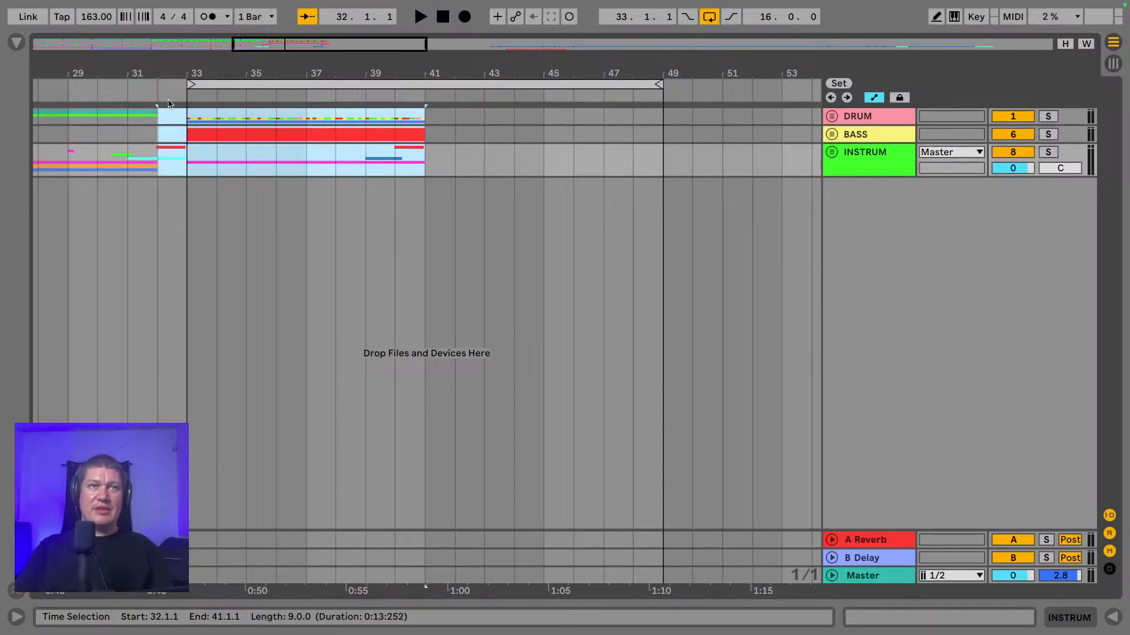
{"action": "key", "text": "ctrl+d"}
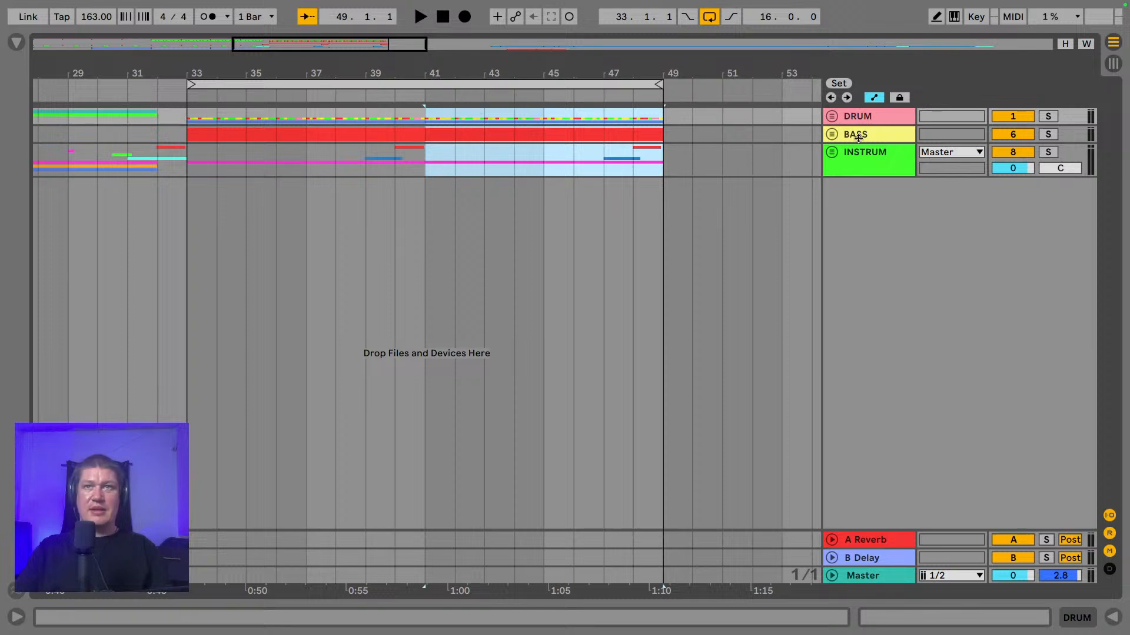
- Unfold the BASS and INSTRUM groups and delete the vocal clip at bar 39 and the Ganga Rewind clip at bar 40
{"action": "left_click", "coordinate": [832, 135]}
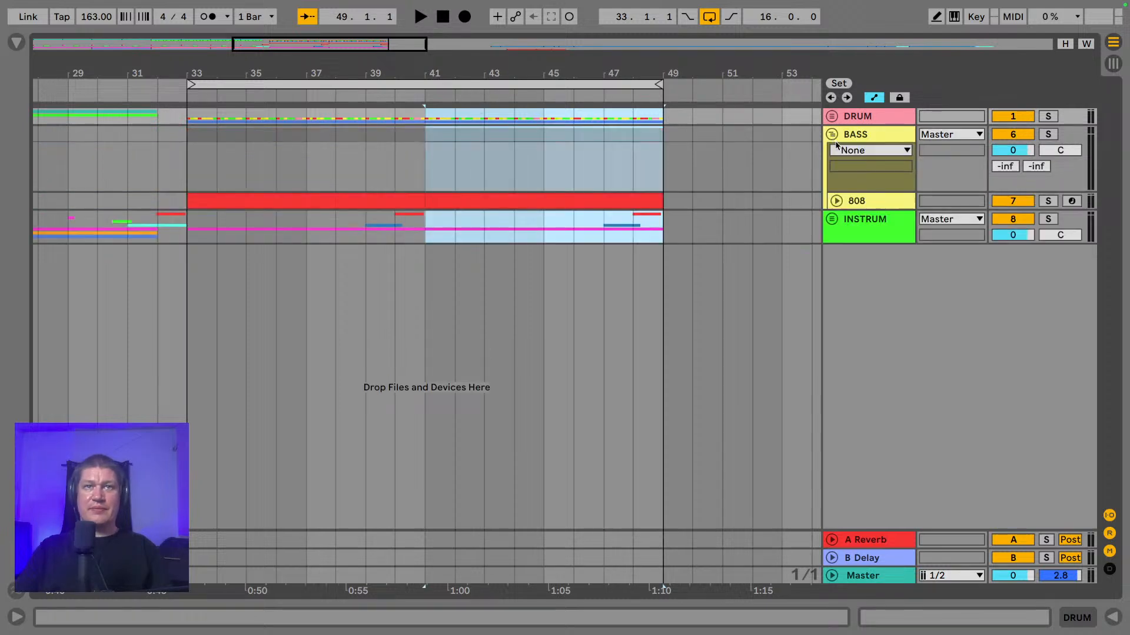
{"action": "left_click", "coordinate": [832, 219]}
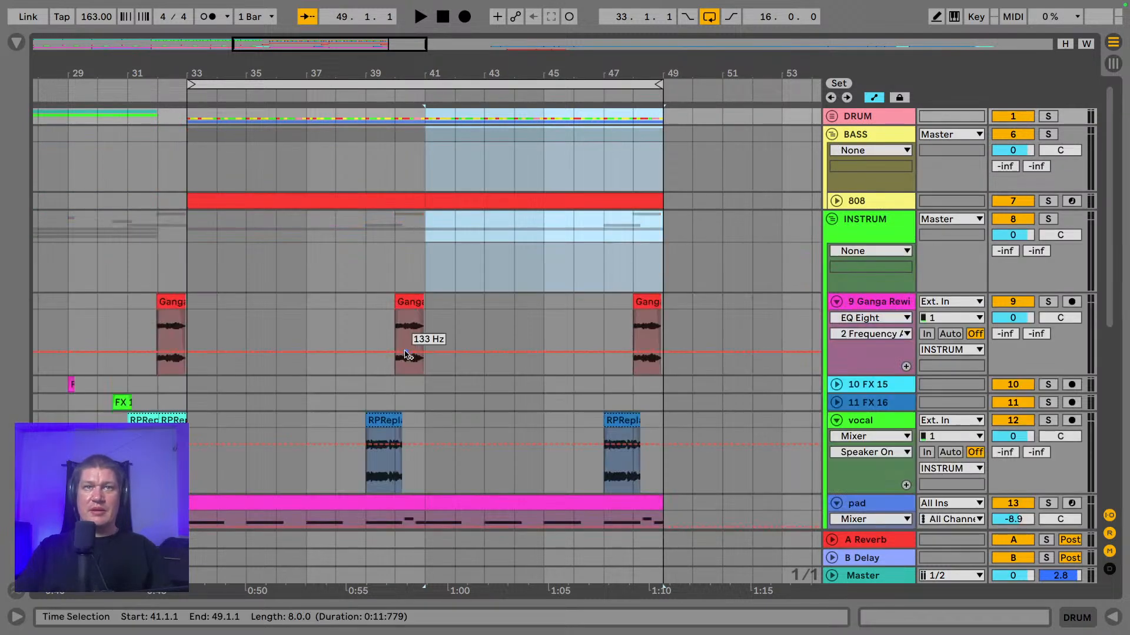
{"action": "left_click", "coordinate": [388, 431]}
{"action": "key", "text": "Delete"}
{"action": "left_click", "coordinate": [408, 303]}
{"action": "key", "text": "Delete"}
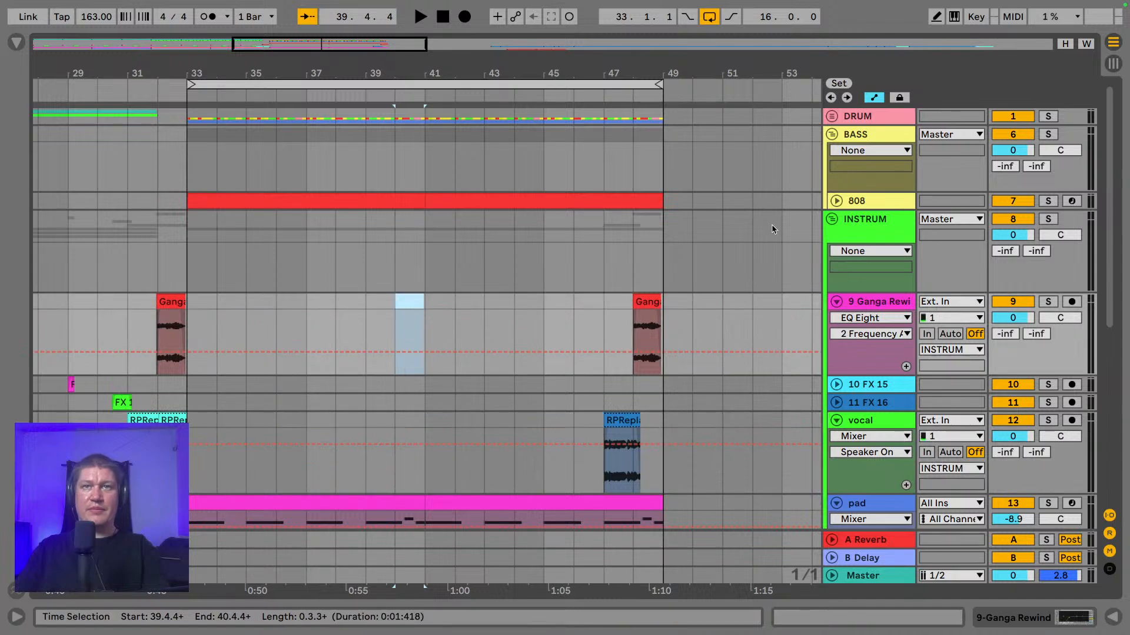
- Delete bar 48 from the DRUM and BASS groups and start playback from bar 46
{"action": "left_click_drag", "start_coordinate": [665, 199], "coordinate": [645, 147]}
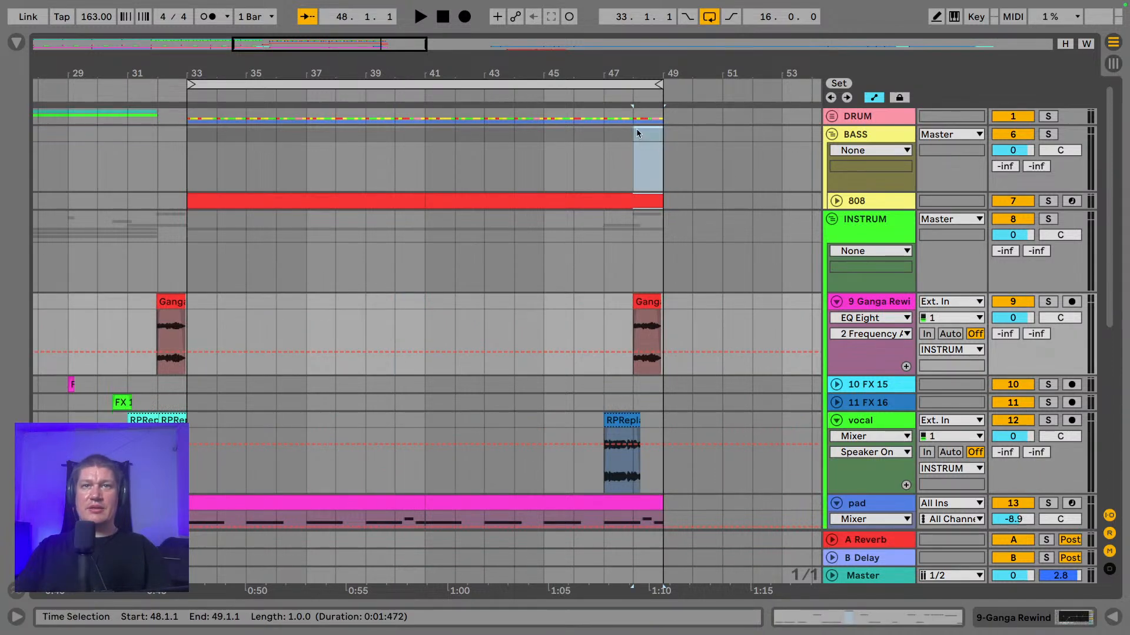
{"action": "left_click", "coordinate": [634, 118]}
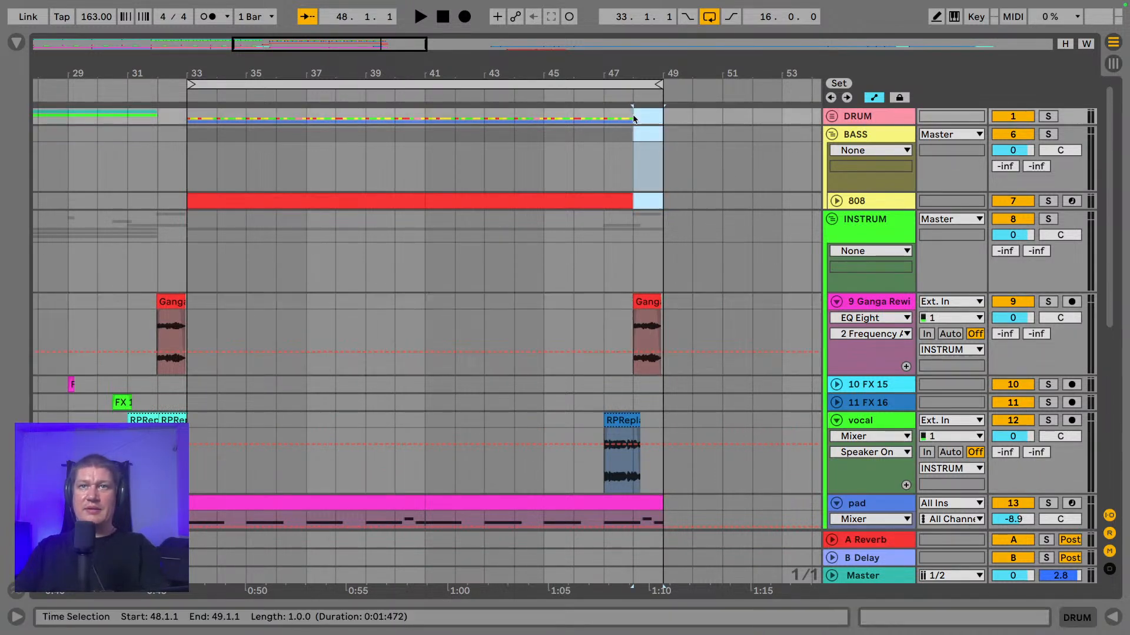
{"action": "left_click", "coordinate": [582, 152]}
{"action": "key", "text": "space"}
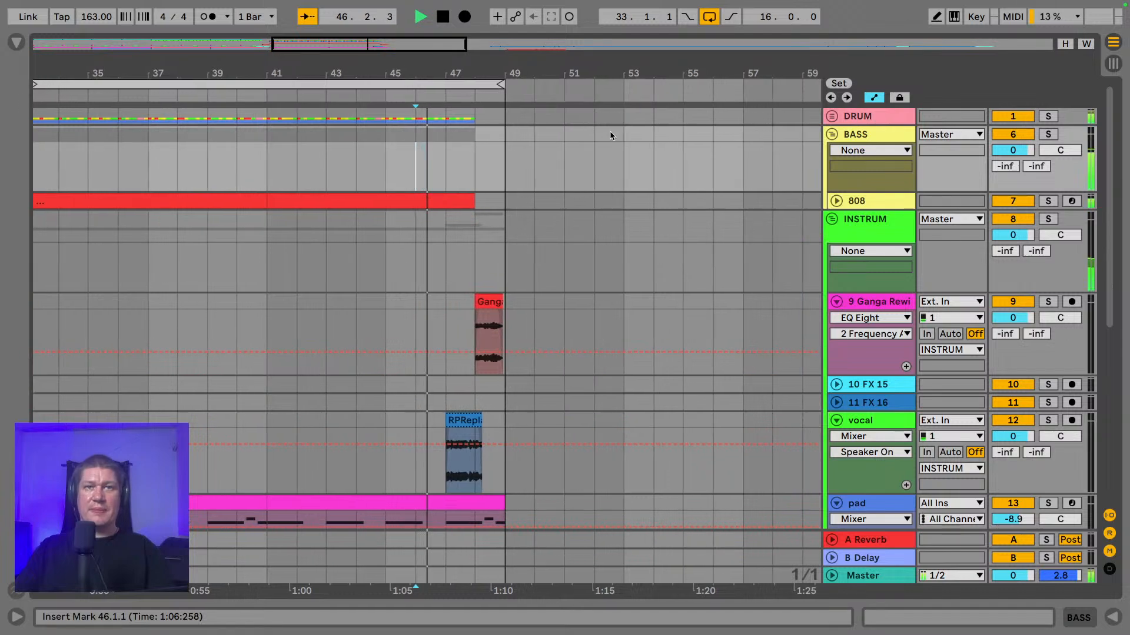
- Play the end of the vocal clip against the Ganga Rewind clip from bar 48
{"action": "left_click_drag", "start_coordinate": [393, 70], "coordinate": [283, 119]}
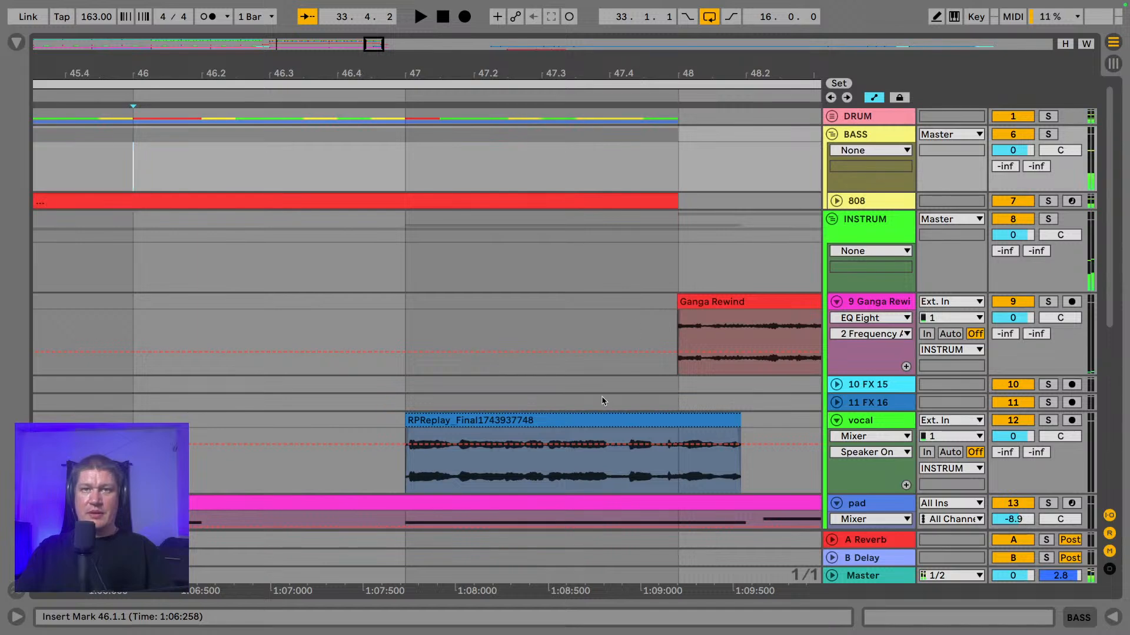
{"action": "left_click_drag", "start_coordinate": [762, 69], "coordinate": [510, 208]}
{"action": "left_click", "coordinate": [441, 464]}
{"action": "key", "text": "space"}
{"action": "key", "text": "space"}
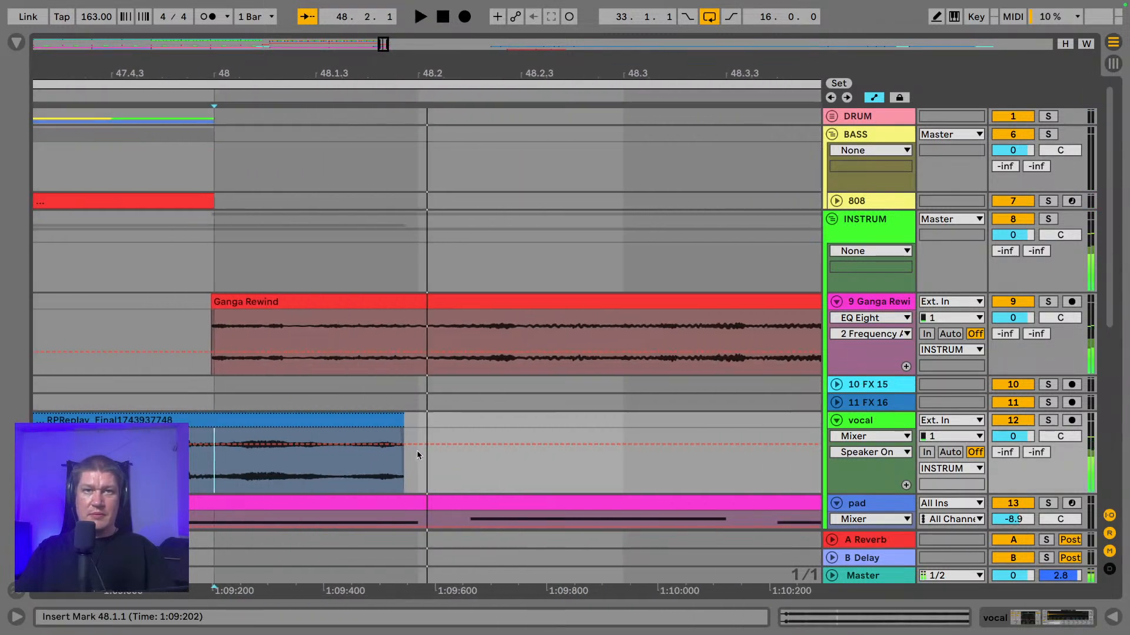
- Try to extend the vocal clip's end past beat 48.2 and listen to it from bar 48
{"action": "left_click", "coordinate": [403, 419]}
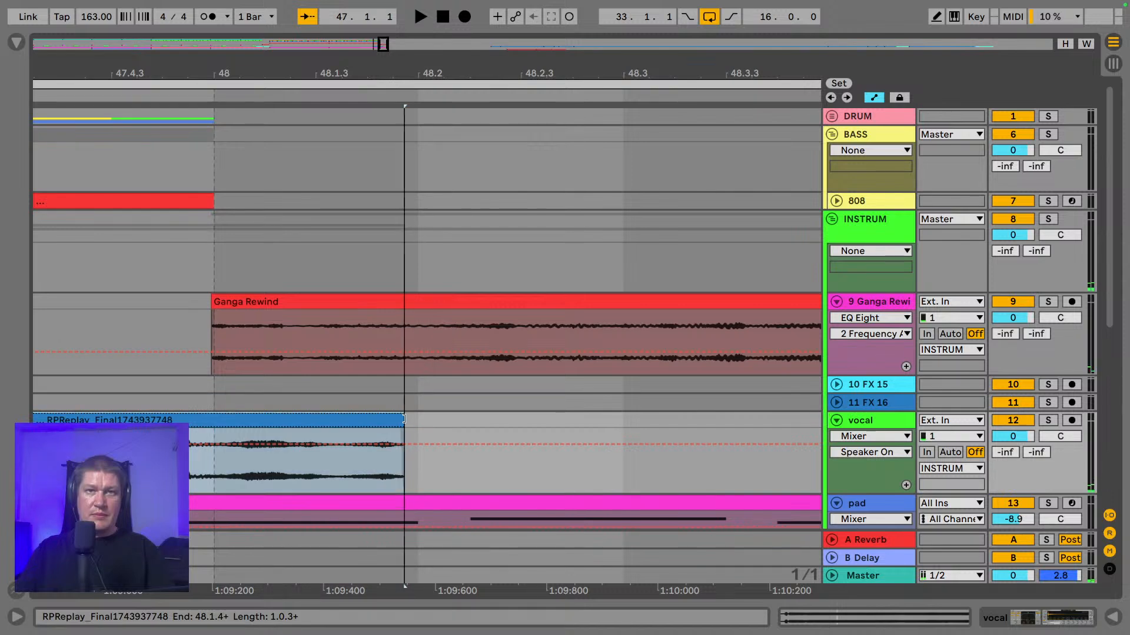
{"action": "left_click_drag", "start_coordinate": [424, 421], "coordinate": [465, 429]}
{"action": "left_click", "coordinate": [211, 474]}
{"action": "key", "text": "space"}
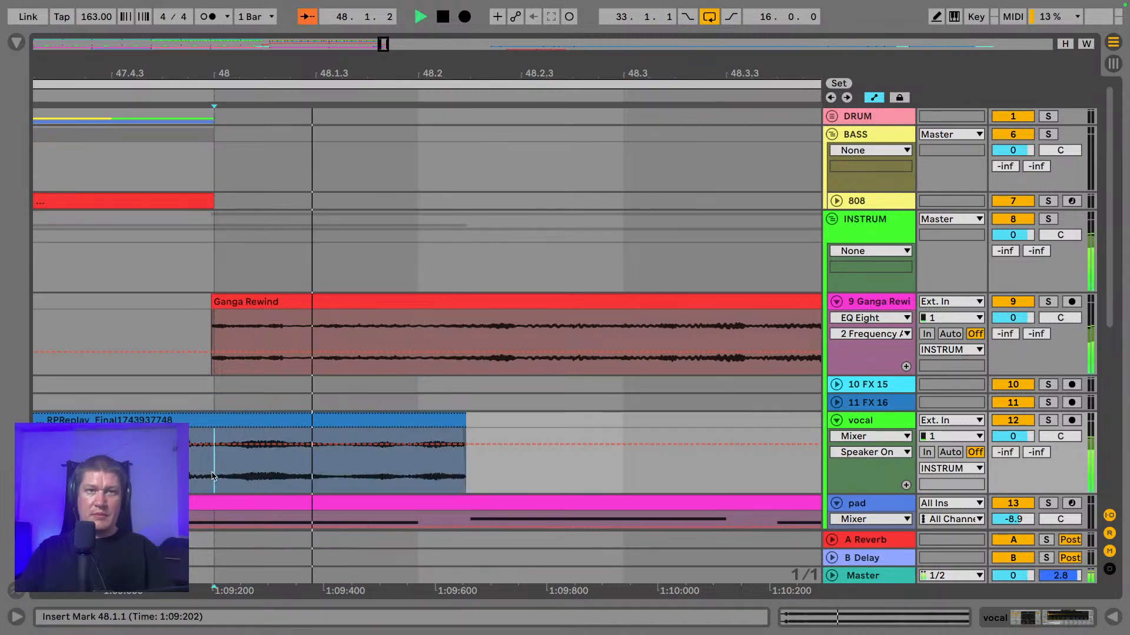
{"action": "key", "text": "space"}
{"action": "key", "text": "super+z"}
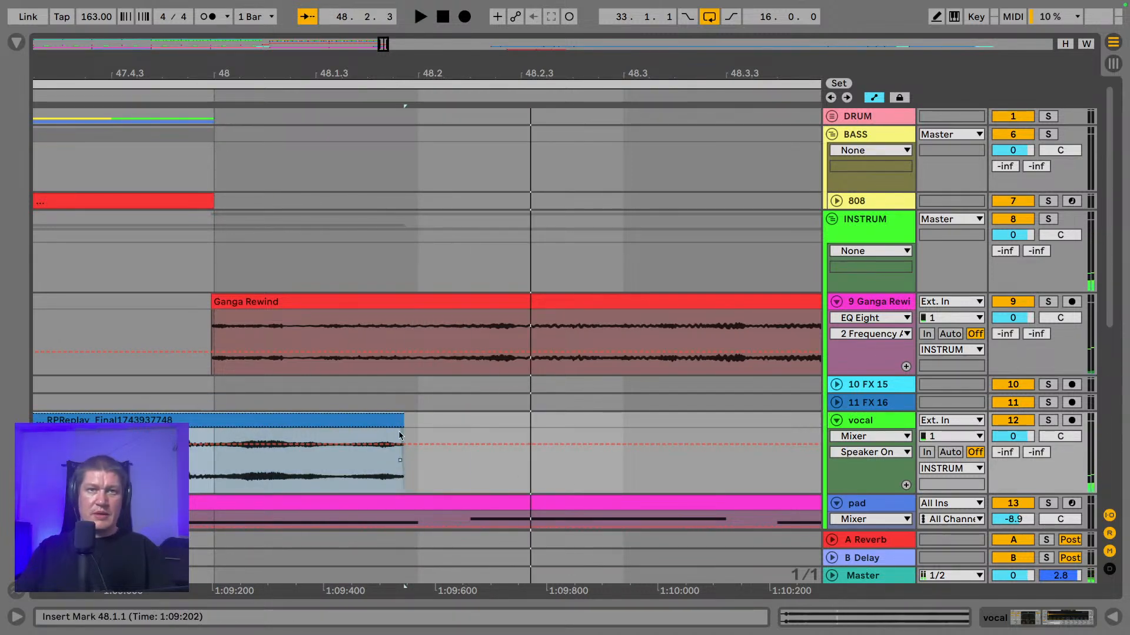
- Extend the vocal clip's end to beat 48.2 with a short fade-out and check it by playing from bar 48
{"action": "left_click_drag", "start_coordinate": [404, 427], "coordinate": [415, 428]}
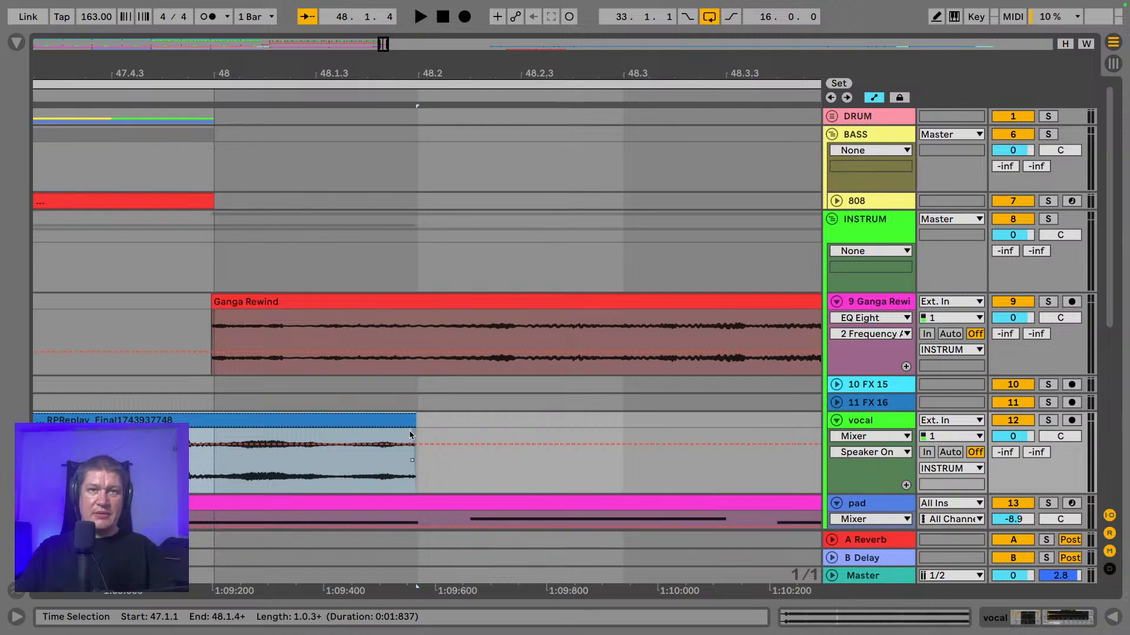
{"action": "key", "text": "a"}
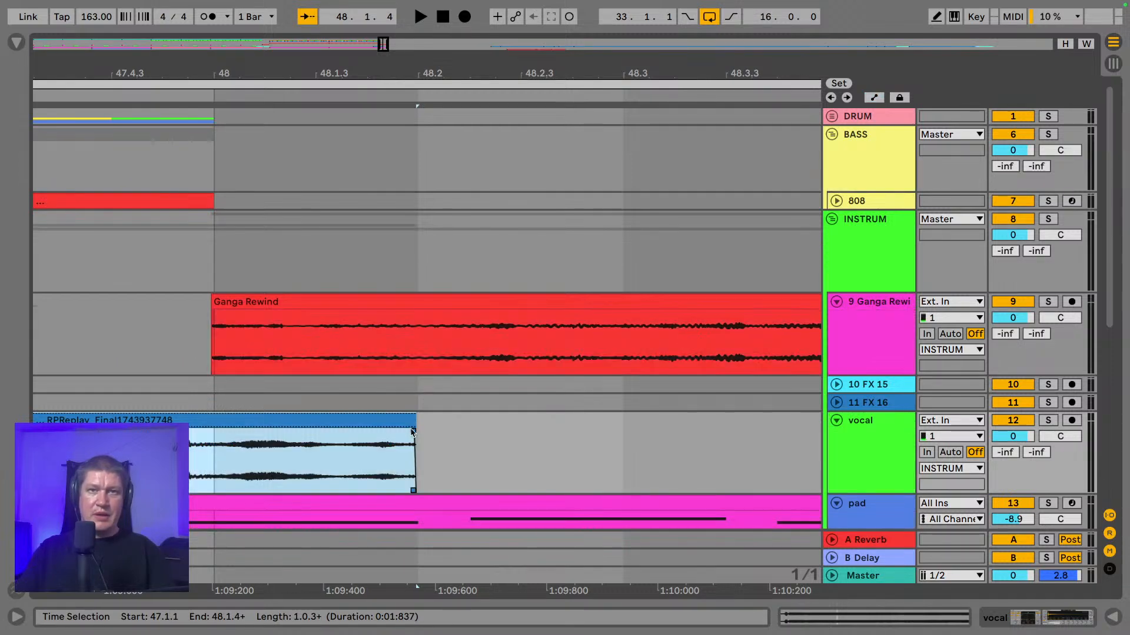
{"action": "left_click", "coordinate": [230, 465]}
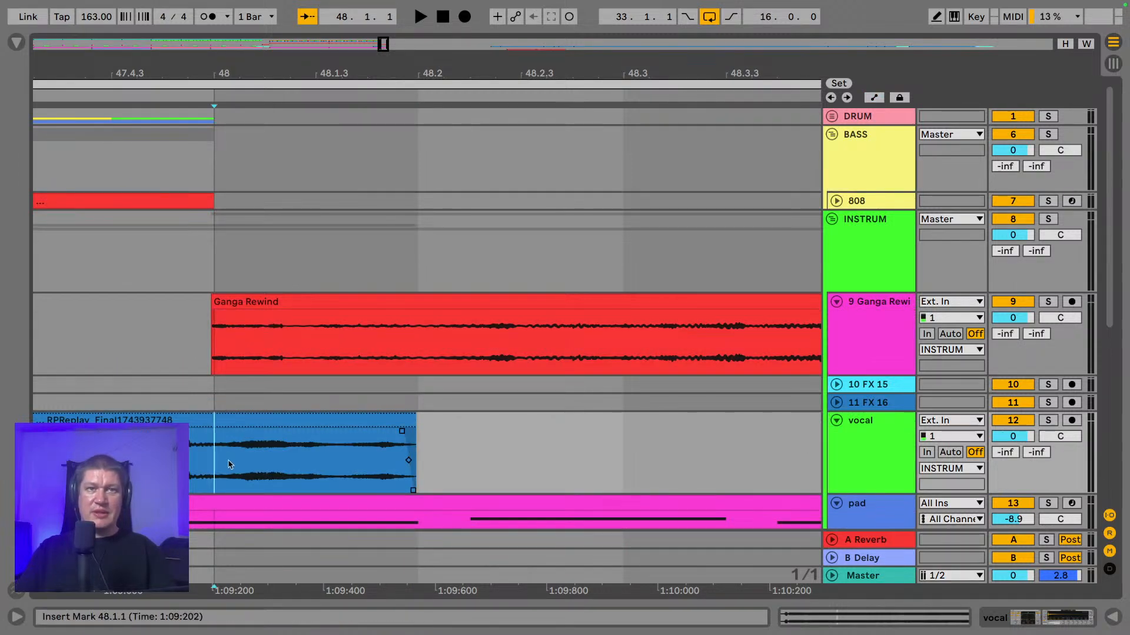
{"action": "key", "text": "space"}
{"action": "key", "text": "space"}
{"action": "key", "text": "space"}
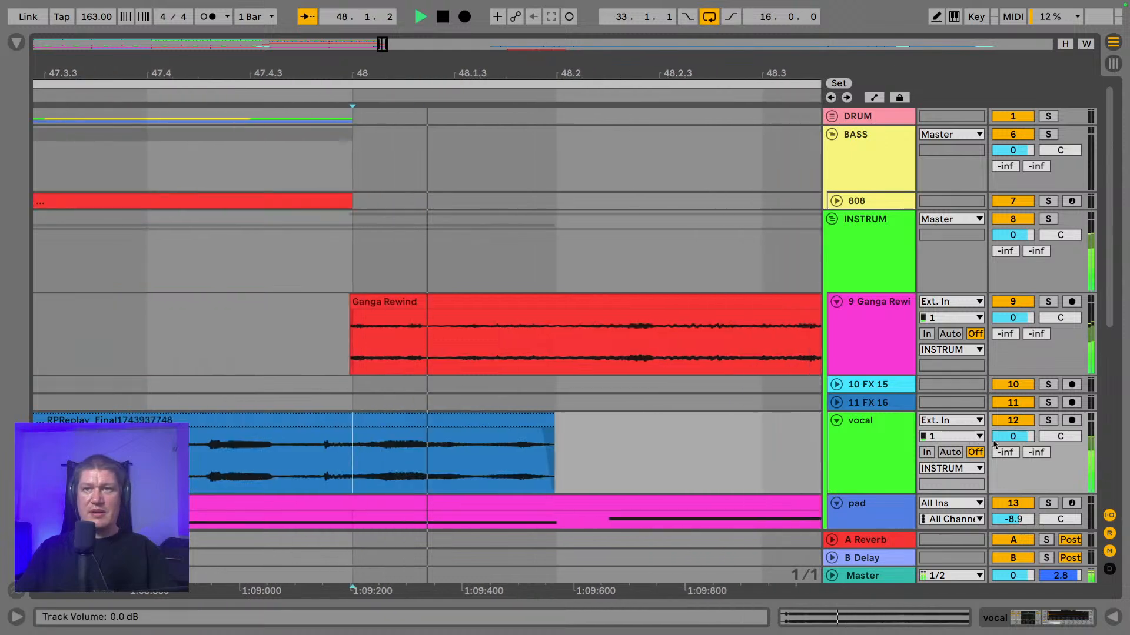
{"action": "key", "text": "space"}
{"action": "key", "text": "space"}
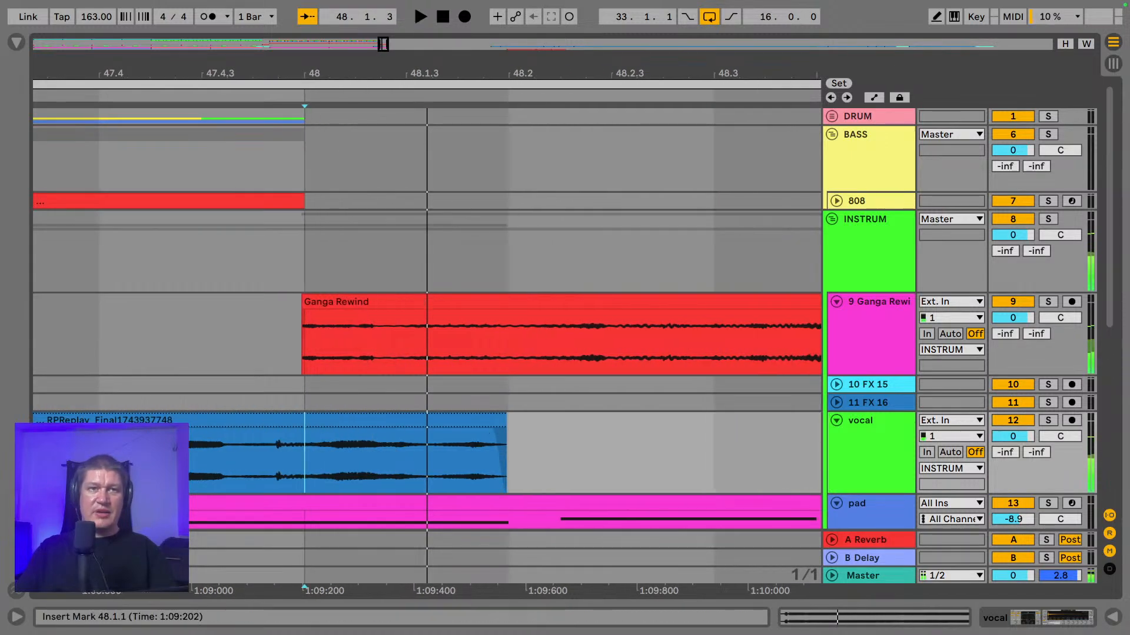
- With the arrangement grid off, split the vocal clip at about 47.4.2 and play the split-off ending
{"action": "right_click", "coordinate": [191, 347]}
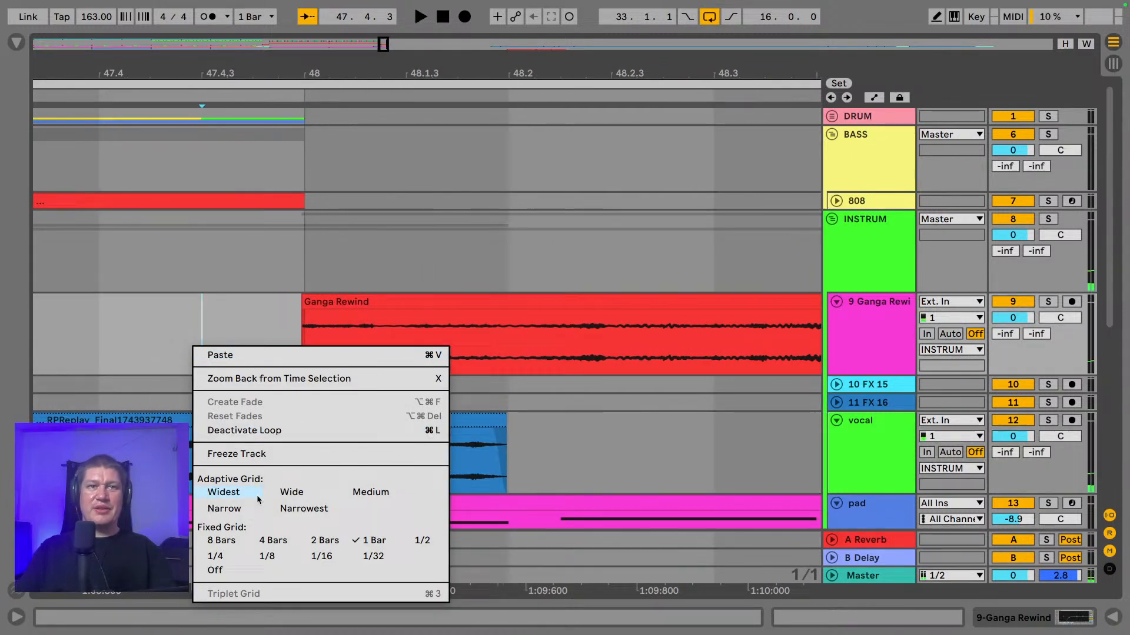
{"action": "left_click", "coordinate": [215, 569]}
{"action": "left_click", "coordinate": [153, 460]}
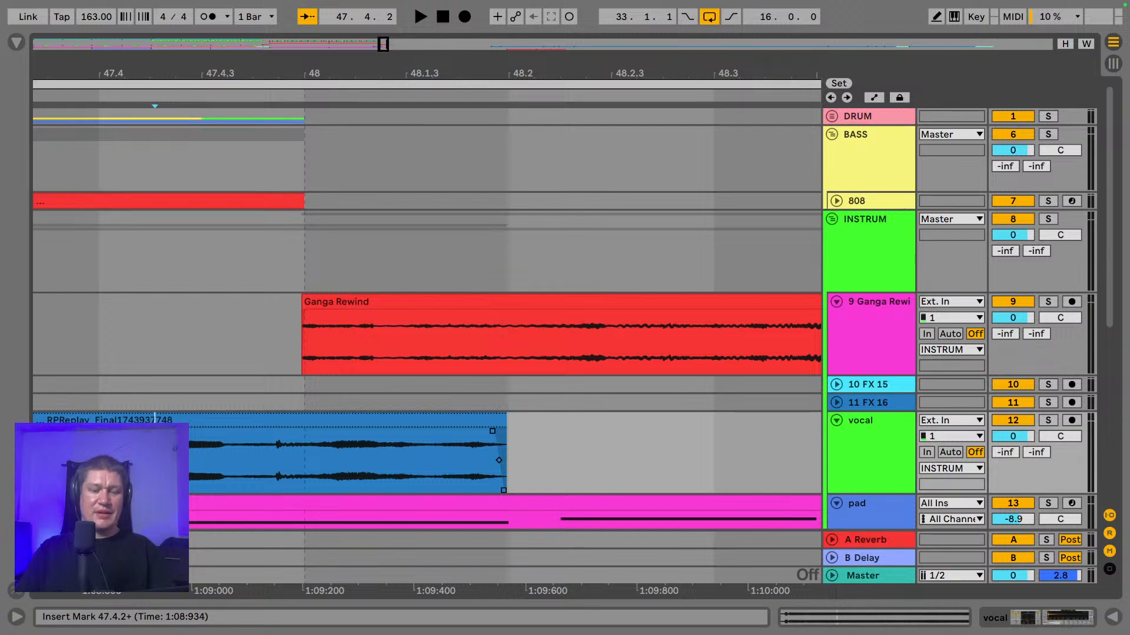
{"action": "left_click", "coordinate": [216, 419]}
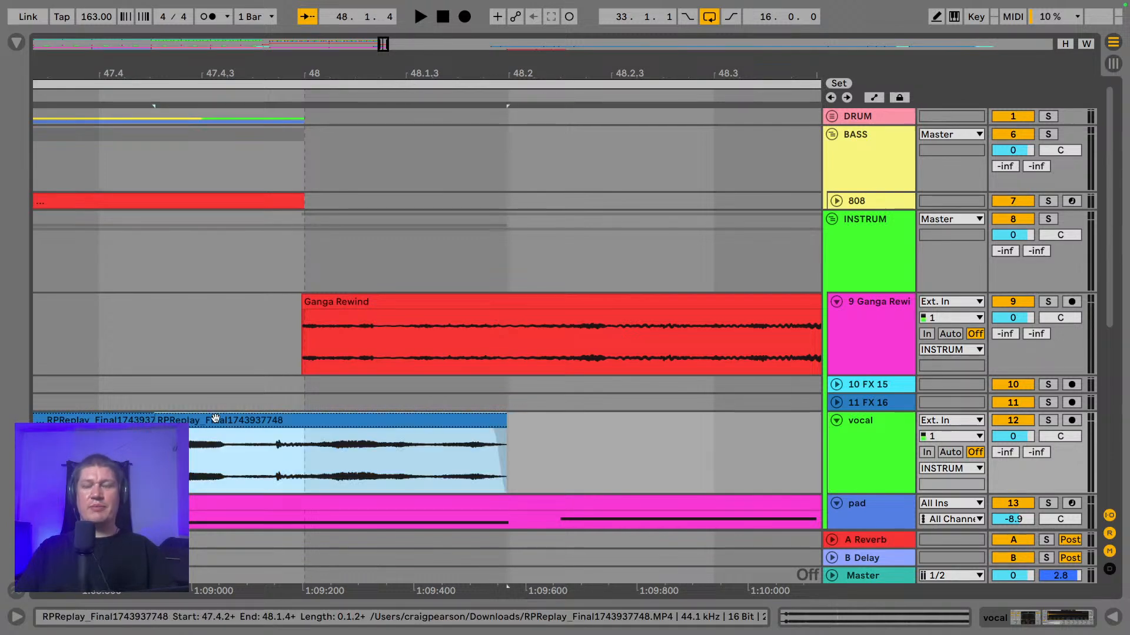
{"action": "key", "text": "space"}
{"action": "key", "text": "space"}
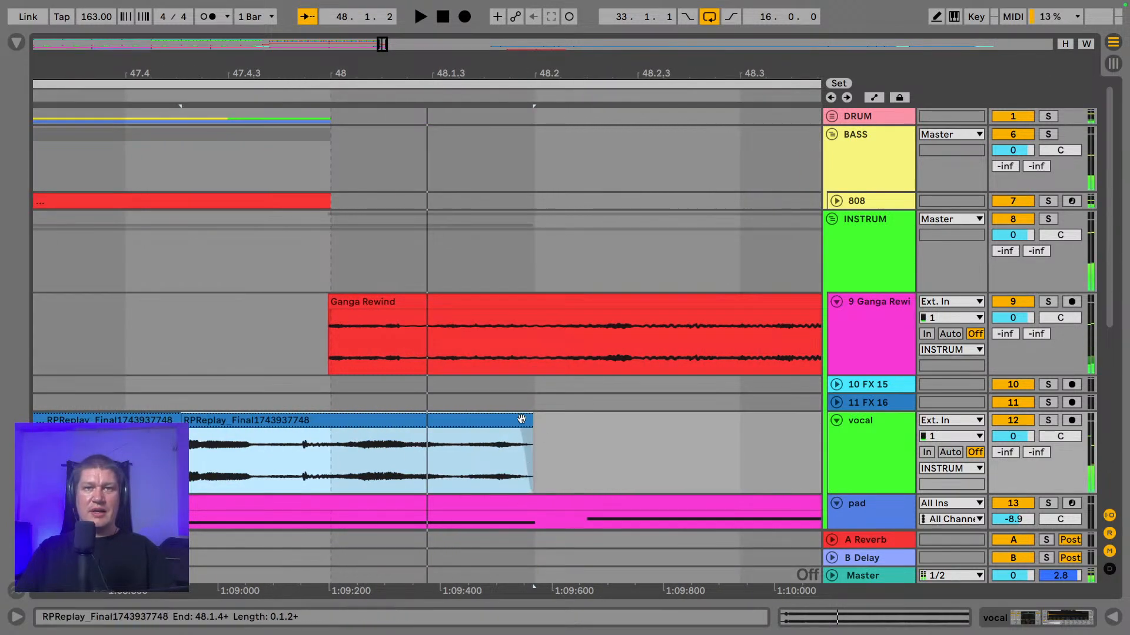
- Enable warping in Texture mode for the split-off vocal ending and close its clip settings
{"action": "double_click", "coordinate": [521, 419]}
{"action": "scroll", "coordinate": [255, 512], "scroll_direction": "down", "scroll_amount": 3}
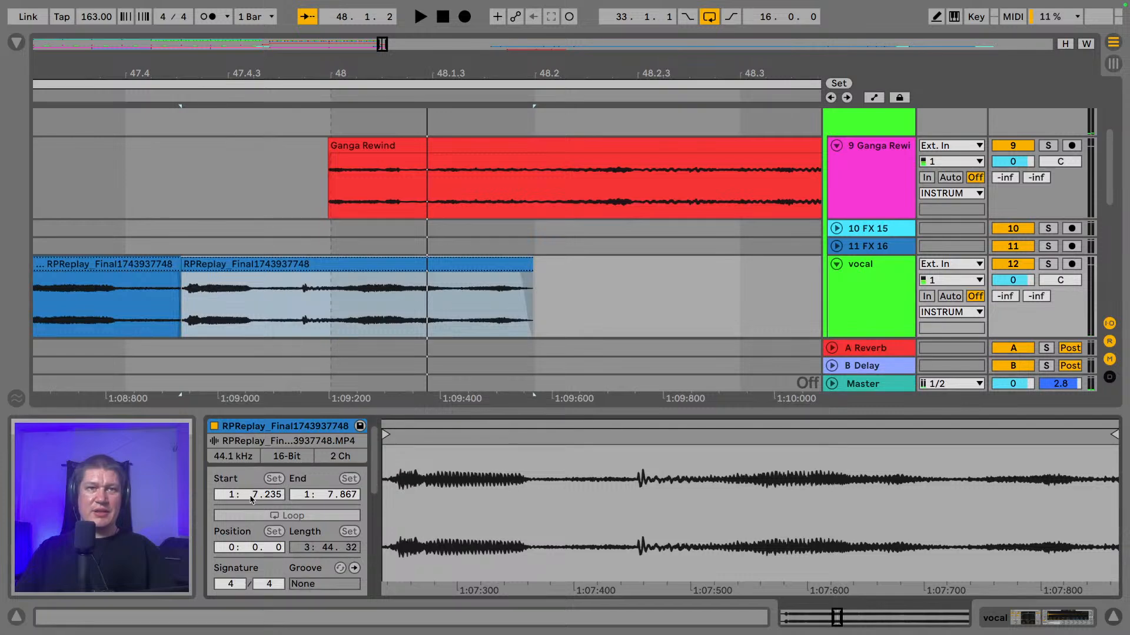
{"action": "scroll", "coordinate": [255, 511], "scroll_direction": "down", "scroll_amount": 5}
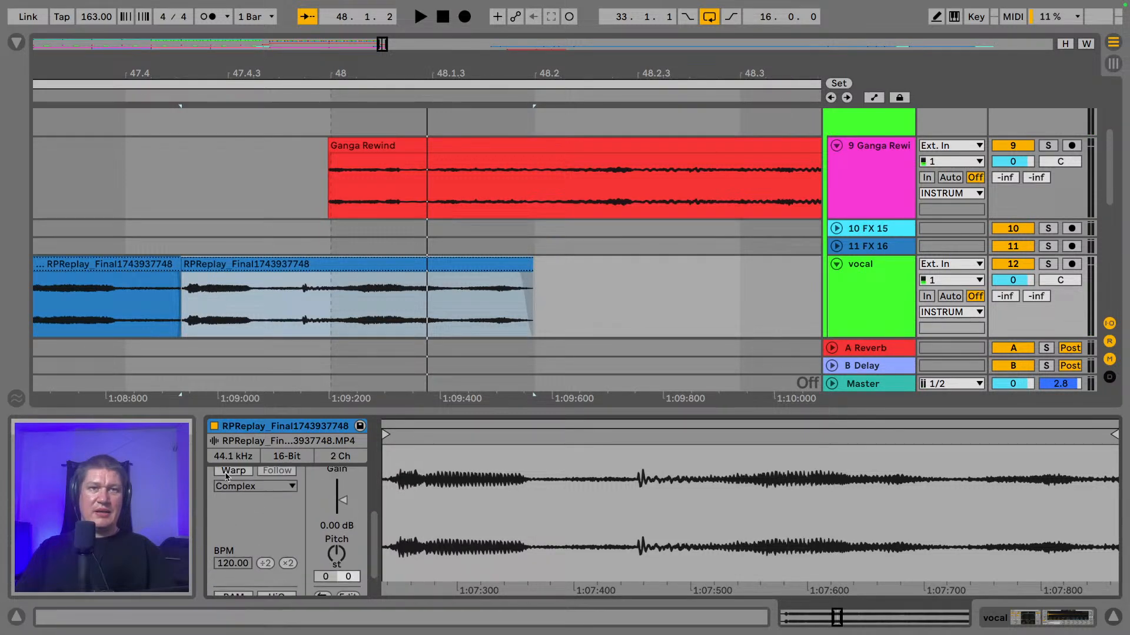
{"action": "left_click", "coordinate": [233, 470]}
{"action": "left_click", "coordinate": [238, 486]}
{"action": "left_click", "coordinate": [252, 529]}
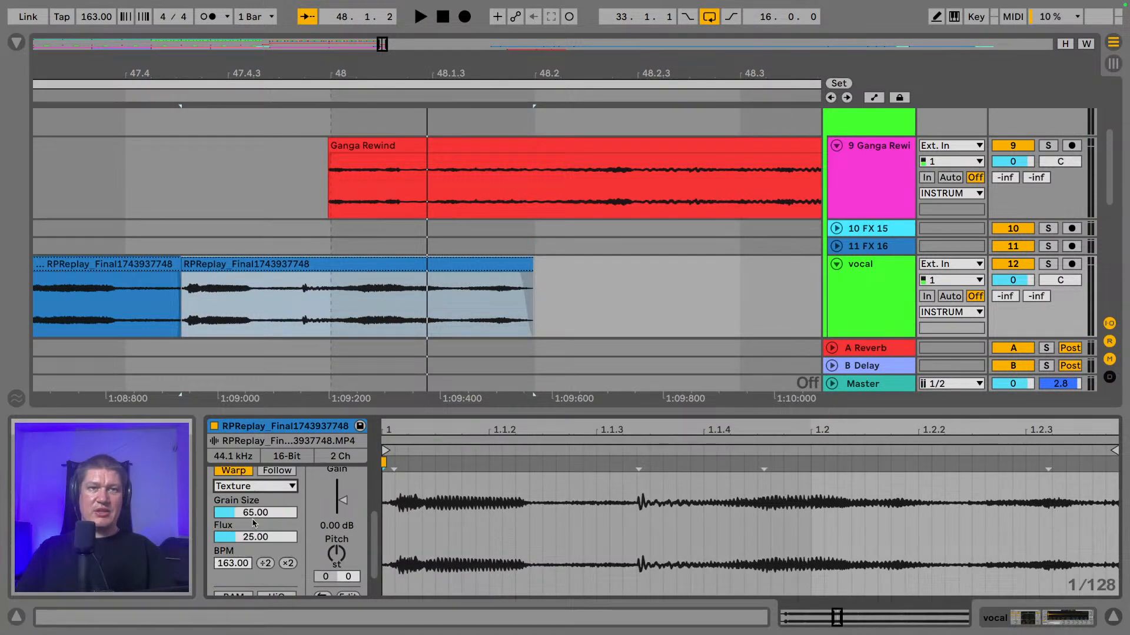
{"action": "left_click", "coordinate": [1112, 616]}
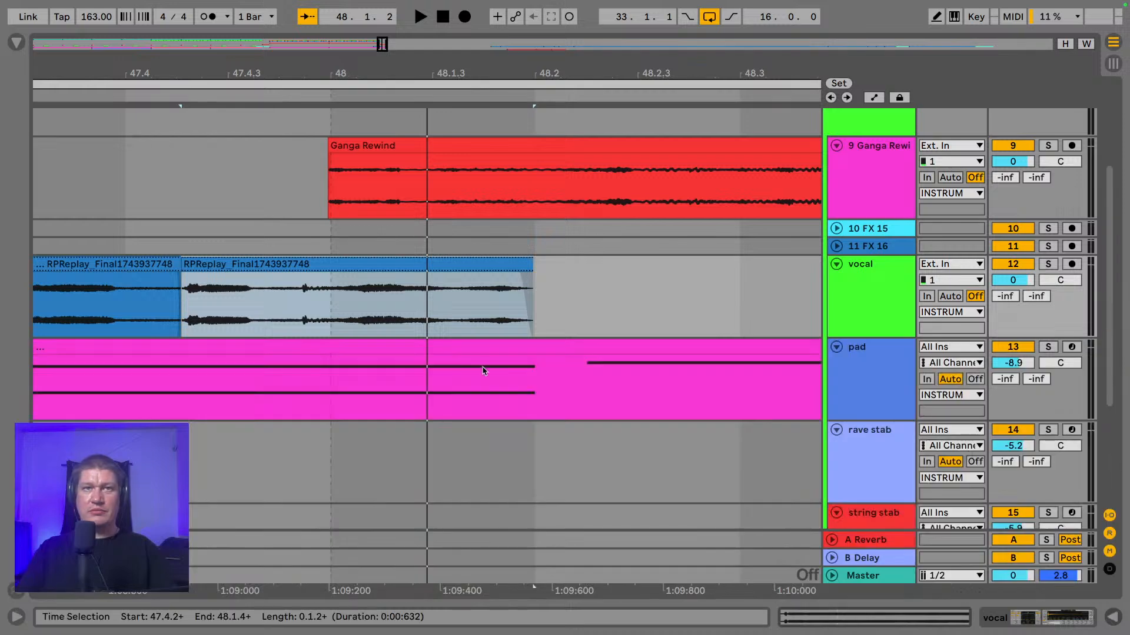
- Listen to the vocal from bar 47 and time-stretch its second clip to end at about beat 48.3
{"action": "left_click_drag", "start_coordinate": [442, 70], "coordinate": [441, 33]}
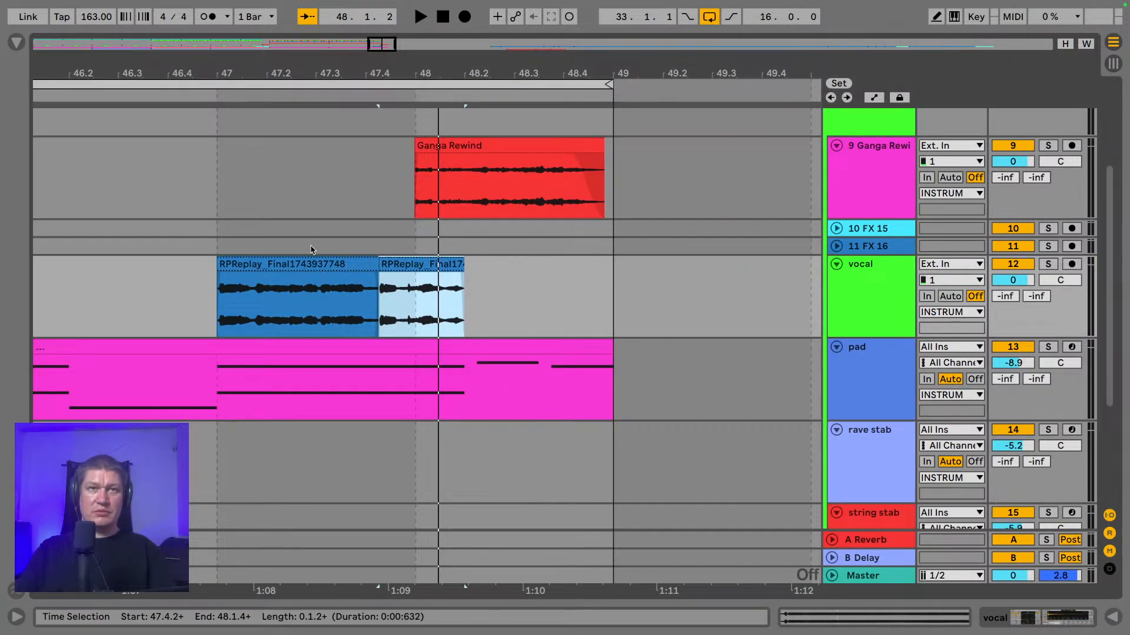
{"action": "left_click", "coordinate": [304, 262]}
{"action": "scroll", "coordinate": [303, 260], "scroll_direction": "left", "scroll_amount": 3}
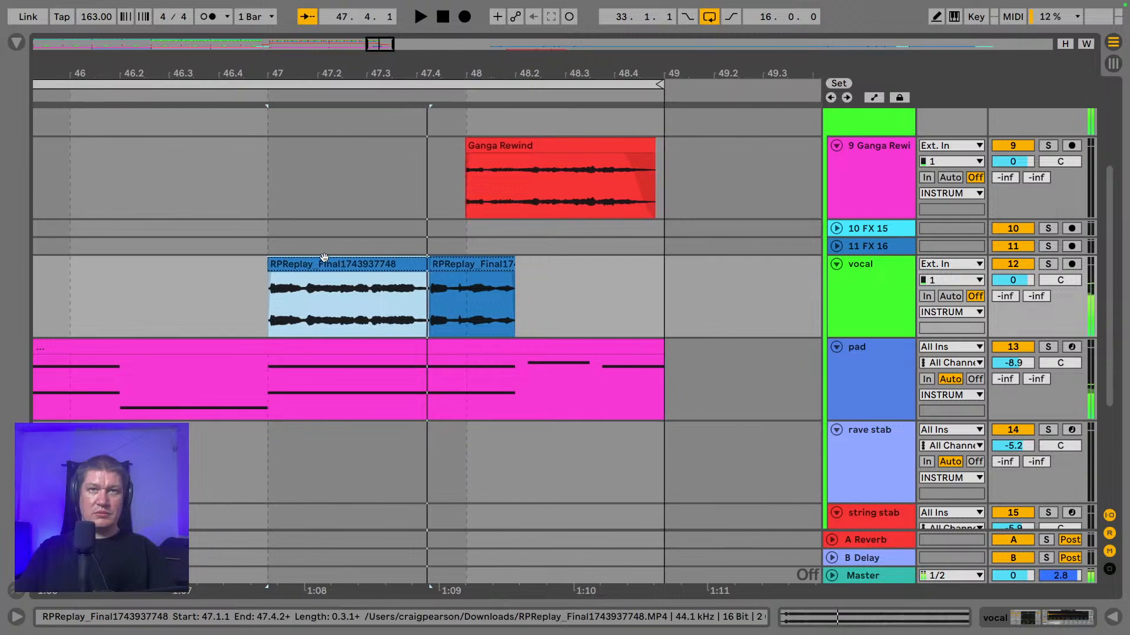
{"action": "left_click_drag", "start_coordinate": [420, 73], "coordinate": [183, 118]}
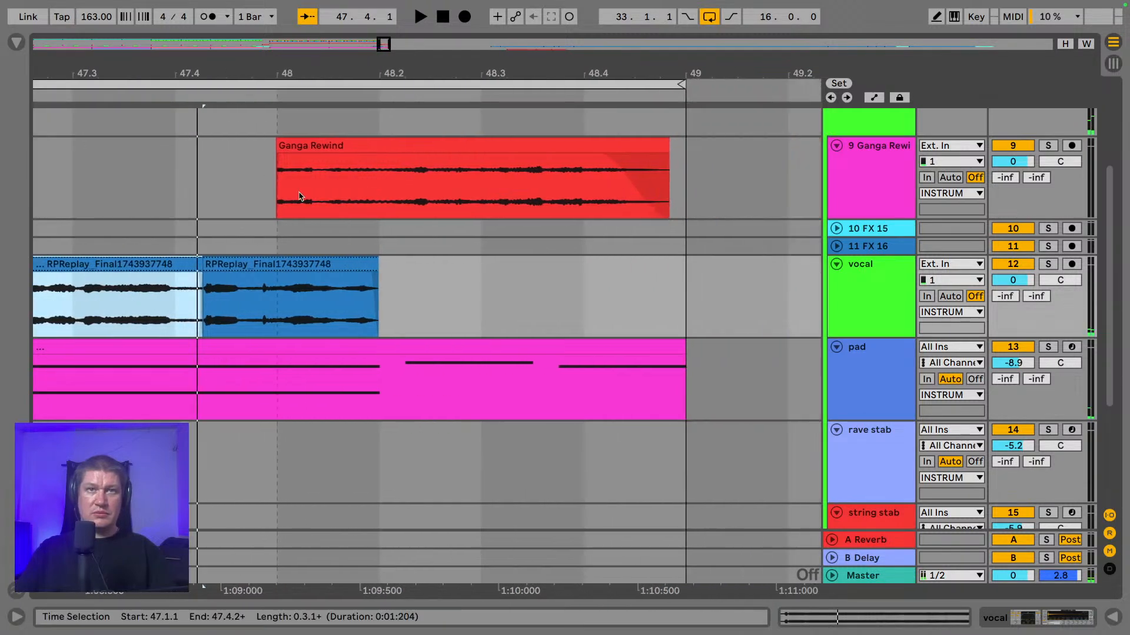
{"action": "left_click_drag", "start_coordinate": [377, 276], "coordinate": [503, 282]}
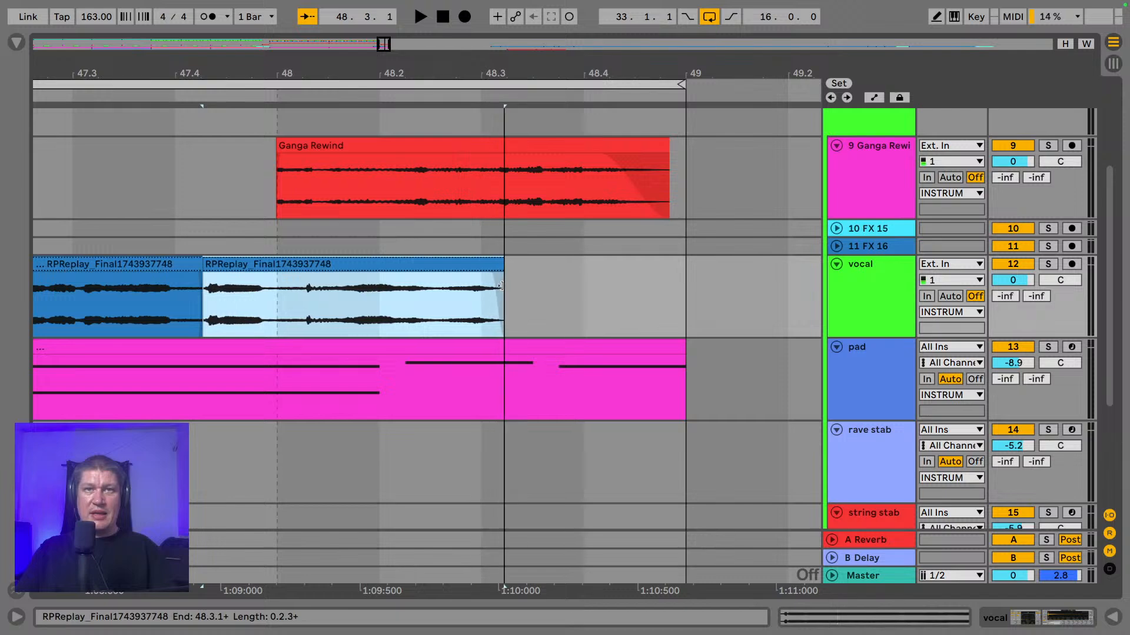
- Mute the Ganga Rewind track and play the stretched vocal on its own from bar 47
{"action": "left_click", "coordinate": [414, 147]}
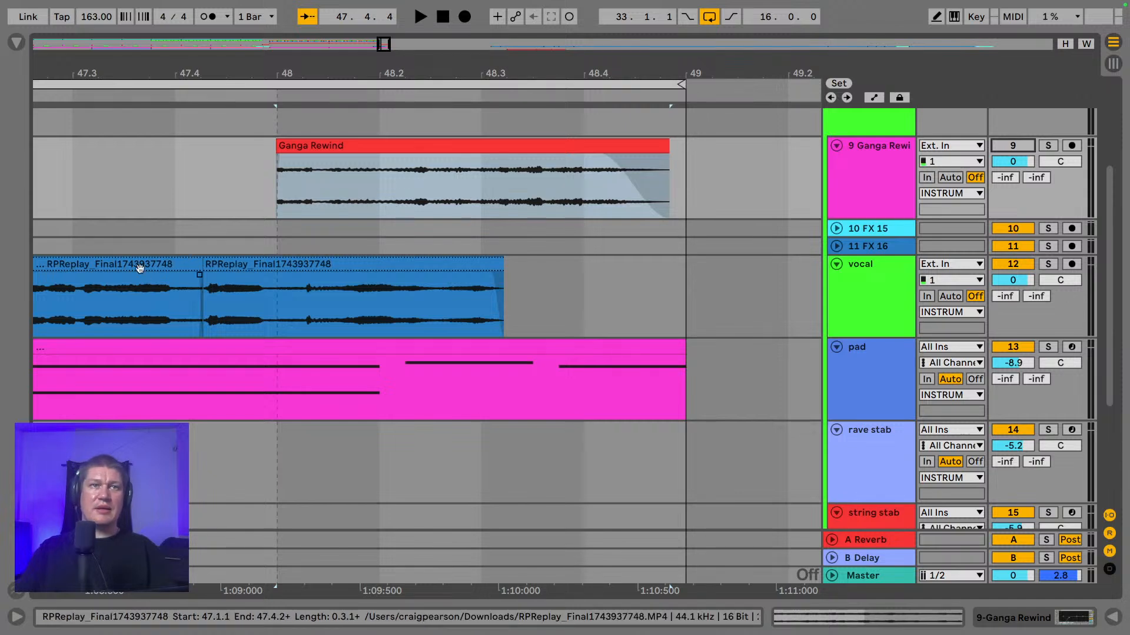
{"action": "left_click", "coordinate": [138, 266]}
{"action": "key", "text": "space"}
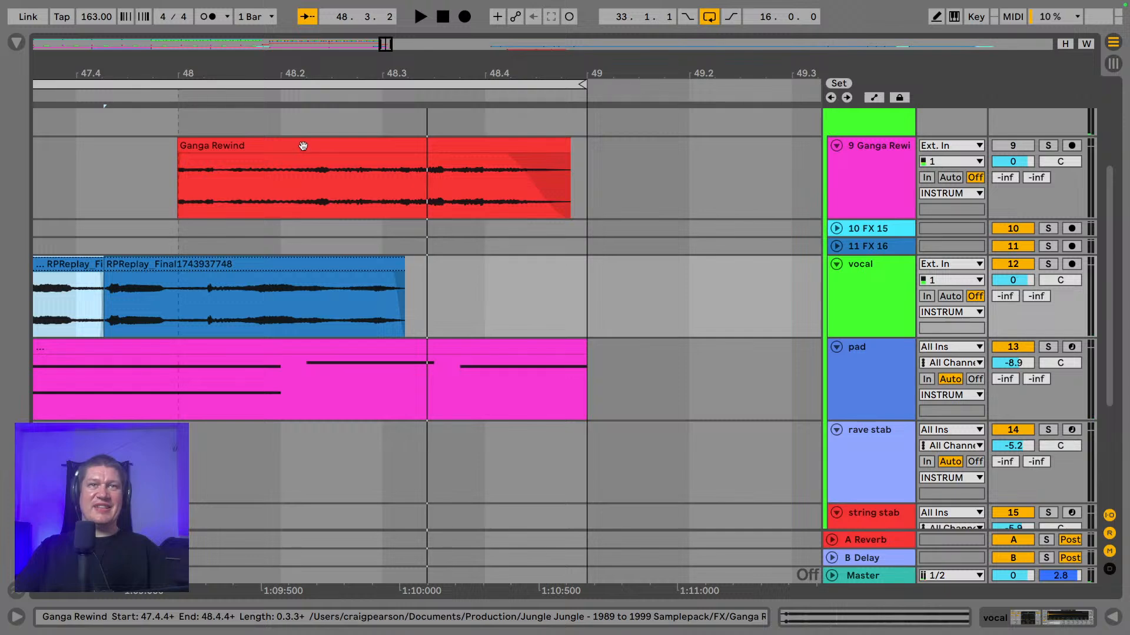
- Move the Ganga Rewind clip to start at about beat 48.3 and shorten it to end at about 49.1.2
{"action": "left_click_drag", "start_coordinate": [303, 146], "coordinate": [511, 164]}
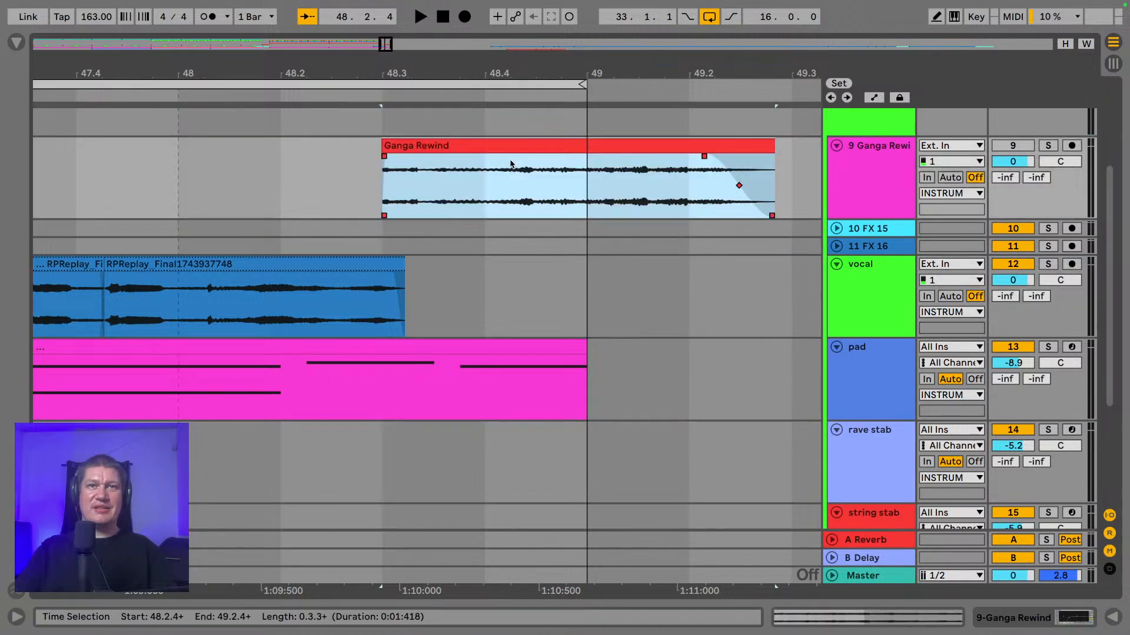
{"action": "left_click_drag", "start_coordinate": [773, 146], "coordinate": [613, 158]}
{"action": "key", "text": "space"}
{"action": "key", "text": "space"}
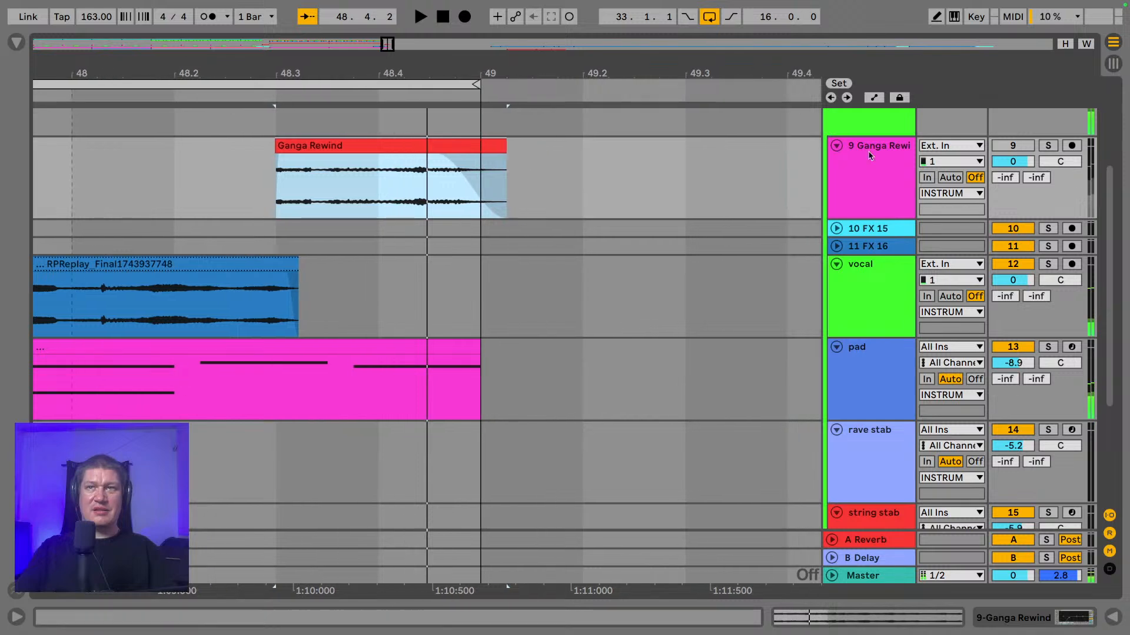
- Reactivate the Ganga Rewind track and play the new ending through the return to bar 33
{"action": "left_click", "coordinate": [1013, 146]}
{"action": "key", "text": "space"}
{"action": "key", "text": "space"}
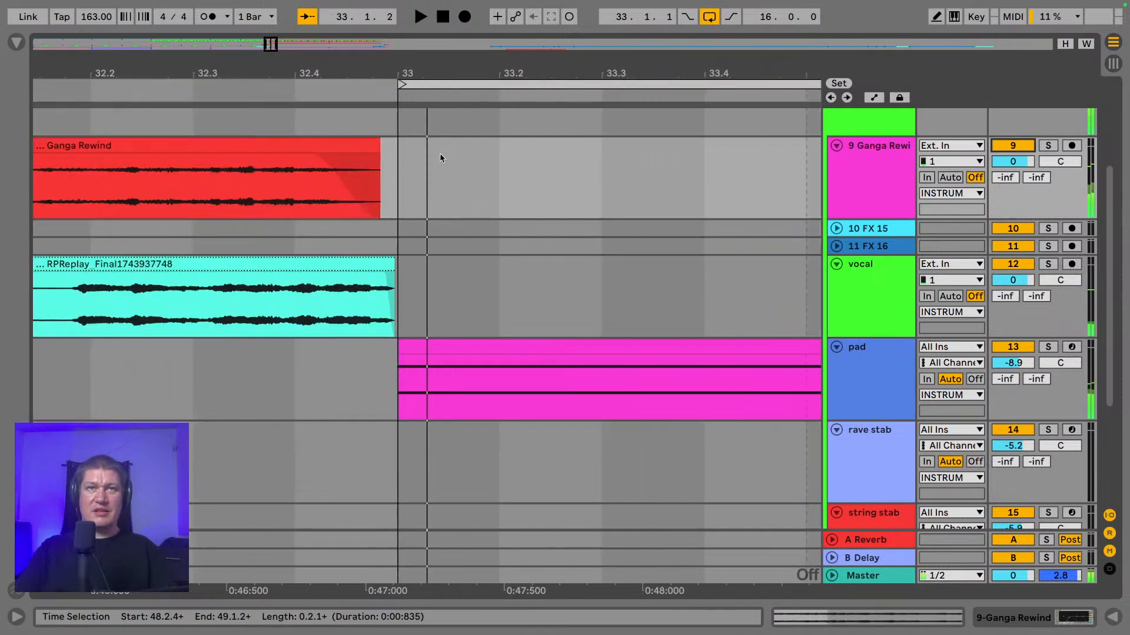
{"action": "key", "text": "space"}
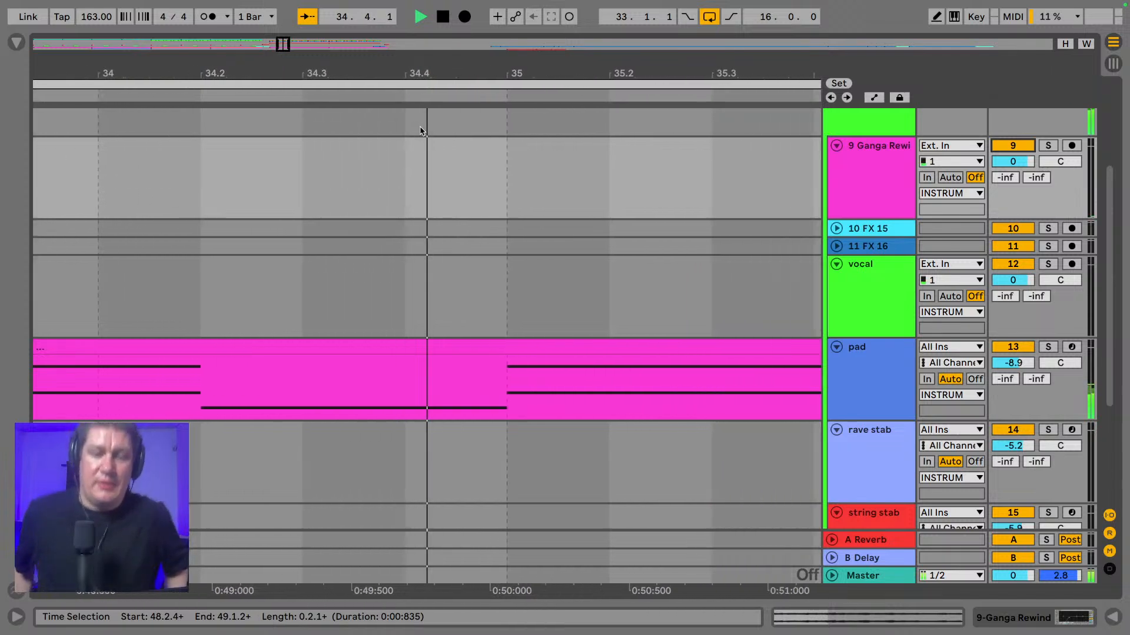
- Set the arrangement's fixed grid to 4 bars while the loop from bar 33 to 49 plays
{"action": "left_click_drag", "start_coordinate": [427, 69], "coordinate": [427, 9]}
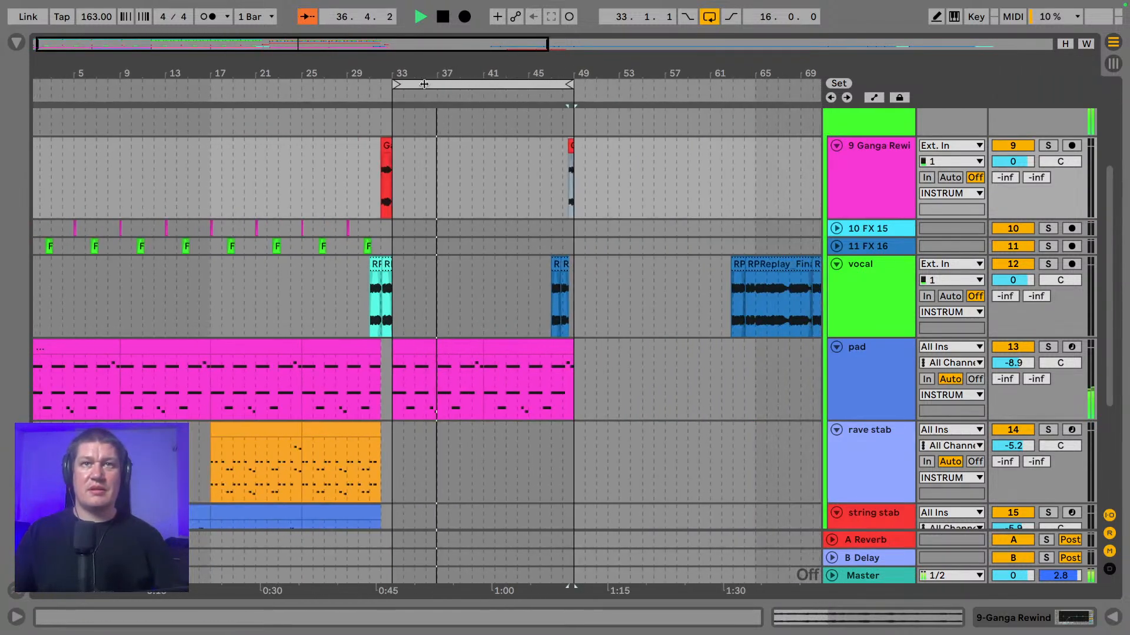
{"action": "right_click", "coordinate": [729, 386]}
{"action": "left_click", "coordinate": [810, 550]}
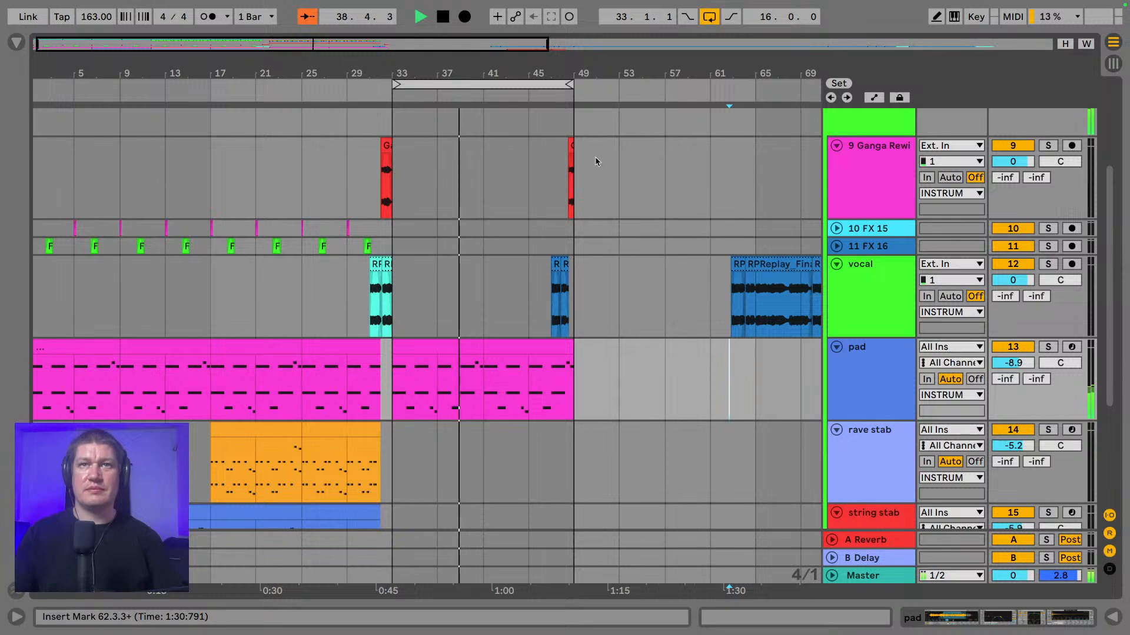
{"action": "left_click_drag", "start_coordinate": [497, 78], "coordinate": [160, 152]}
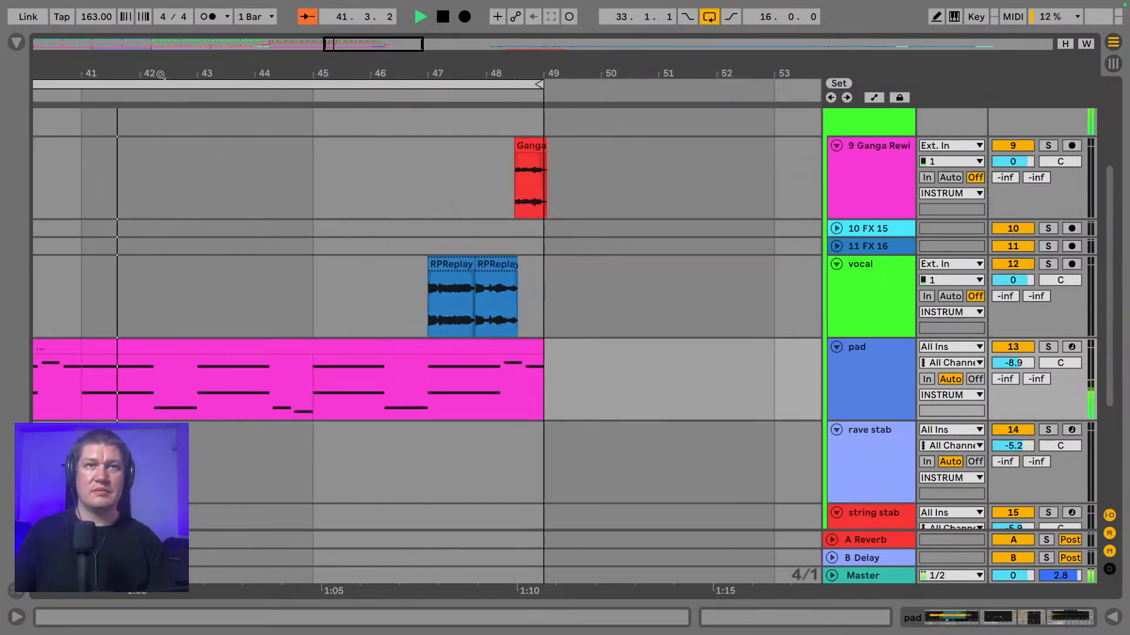
{"action": "left_click_drag", "start_coordinate": [417, 69], "coordinate": [363, 99]}
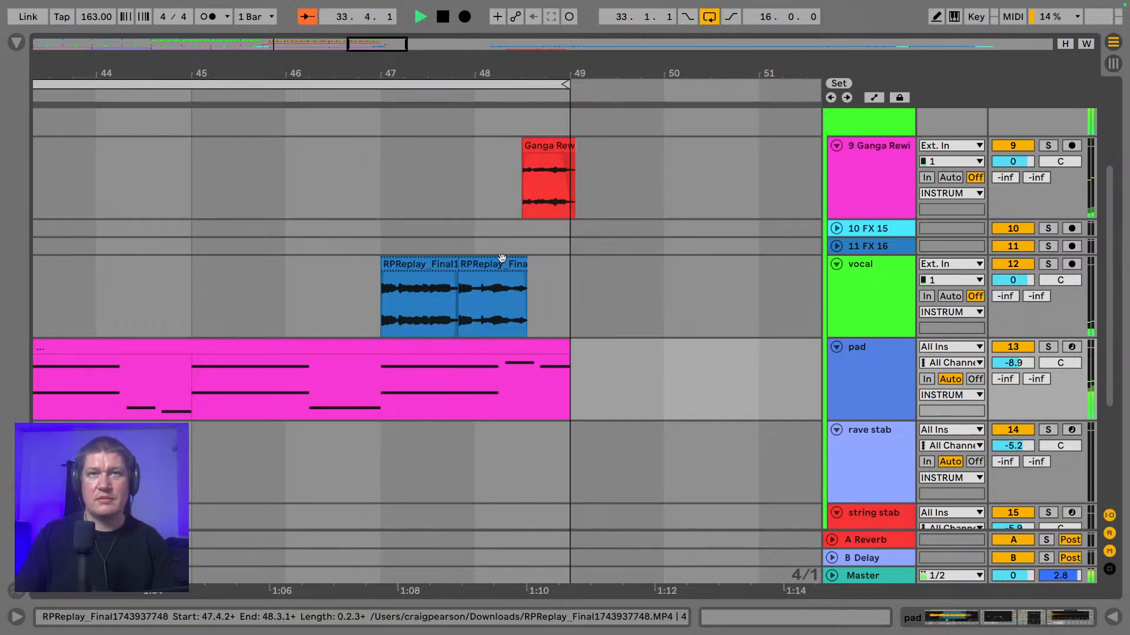
- Audition the second stretched vocal piece and undo its stretching and splitting together with the Ganga Rewind clip's move
{"action": "left_click", "coordinate": [484, 266]}
{"action": "key", "text": "space"}
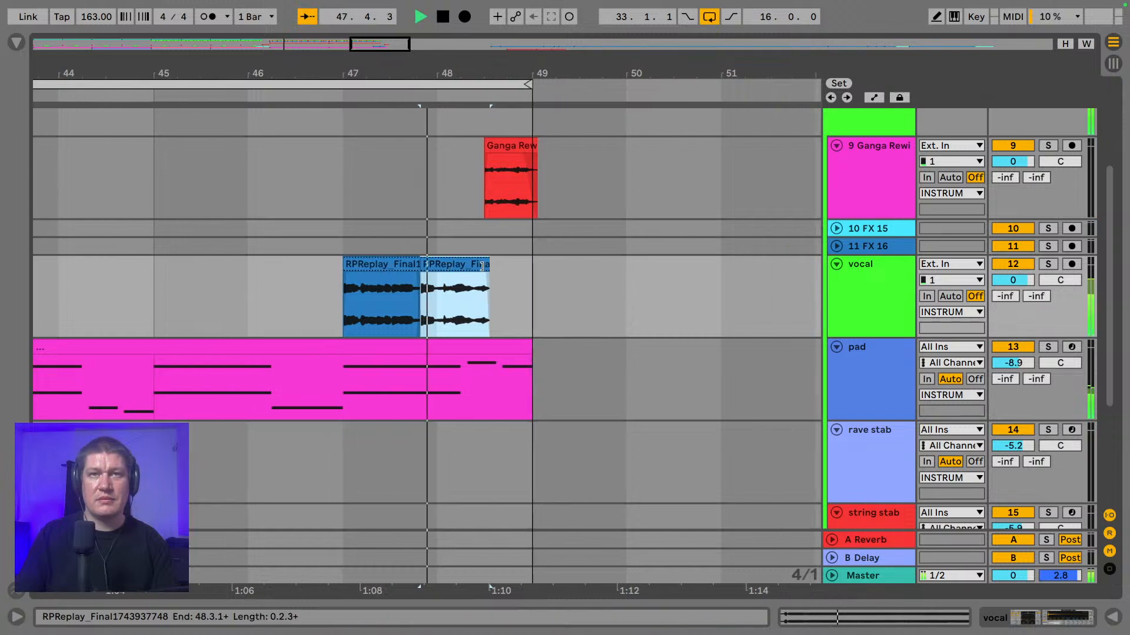
{"action": "key", "text": "super+z"}
{"action": "key", "text": "super+z"}
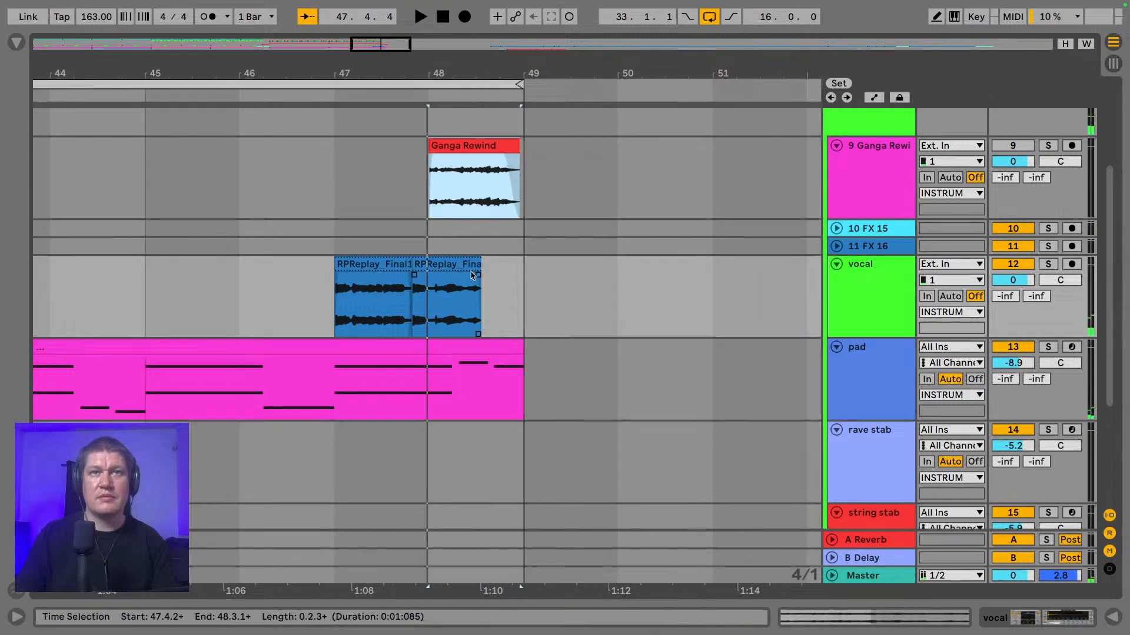
{"action": "key", "text": "super+z"}
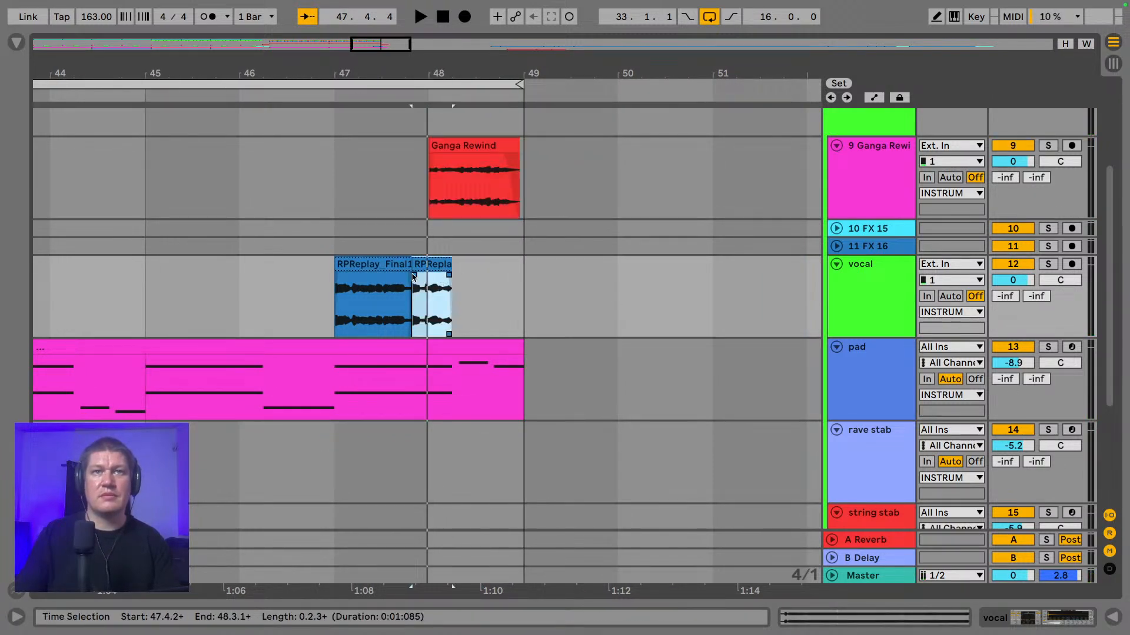
{"action": "left_click", "coordinate": [408, 267]}
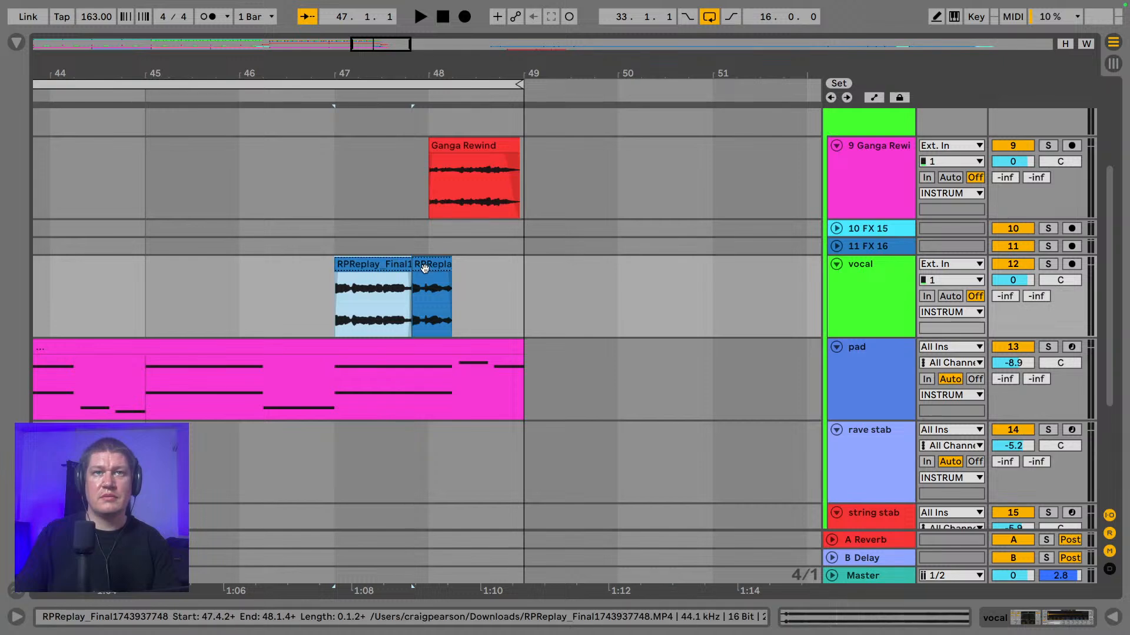
{"action": "key", "text": "super+z"}
- Play the unsplit vocal clip from bar 47 through the return to bar 33
{"action": "left_click", "coordinate": [397, 266]}
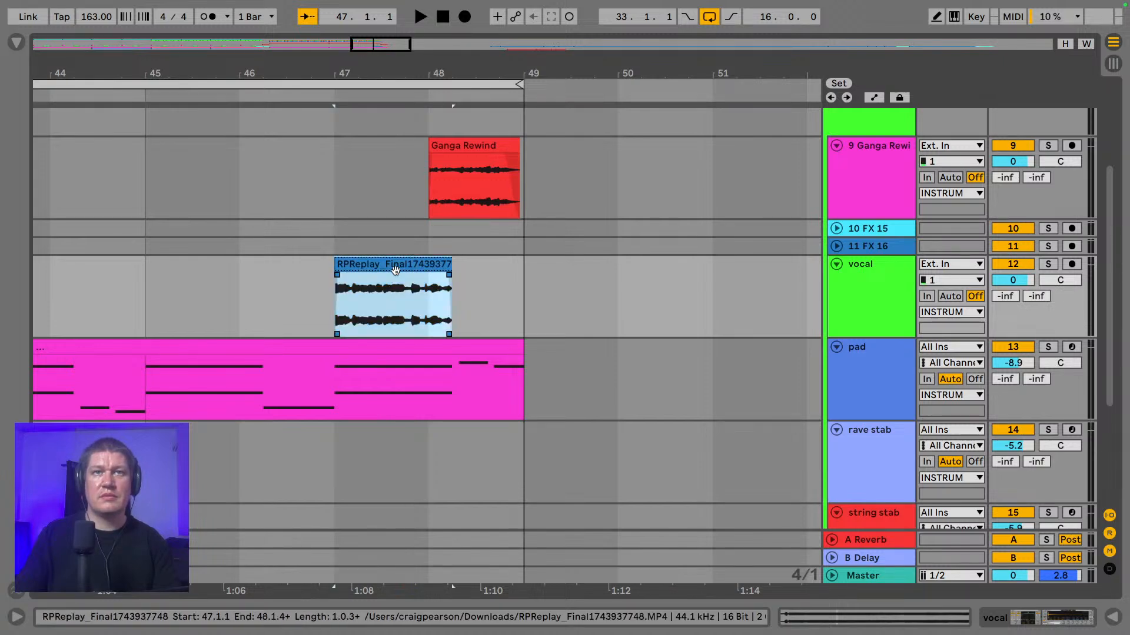
{"action": "key", "text": "space"}
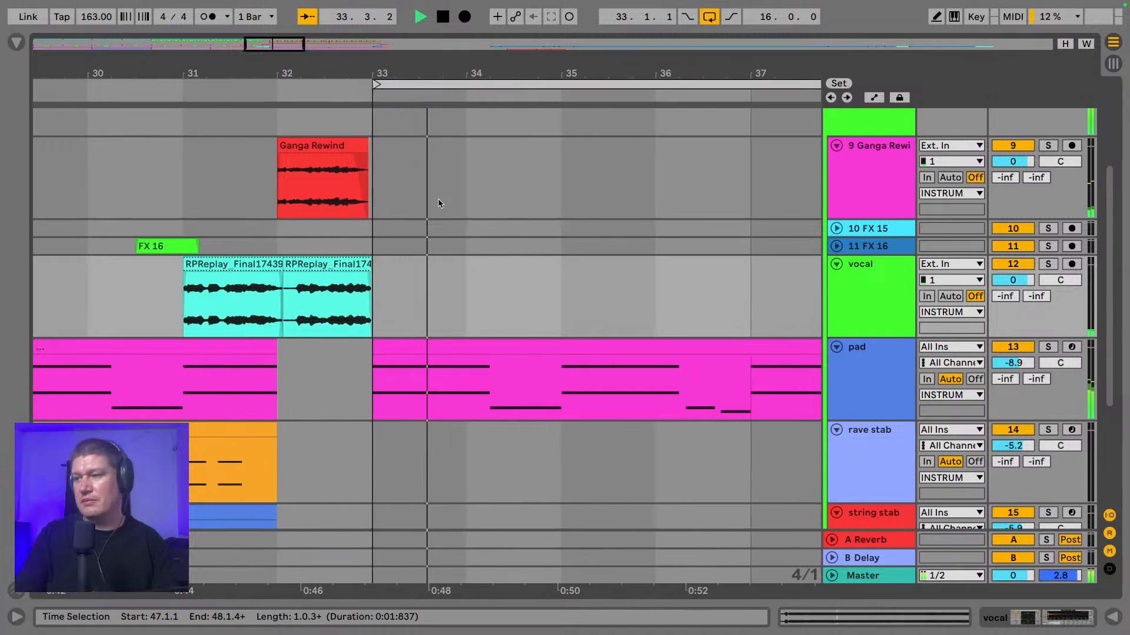
{"action": "key", "text": "space"}
- Fold the Ganga Rewind, vocal, pad, rave stab, string stab and violin tracks to compact the arrangement
{"action": "left_click_drag", "start_coordinate": [359, 66], "coordinate": [378, 6]}
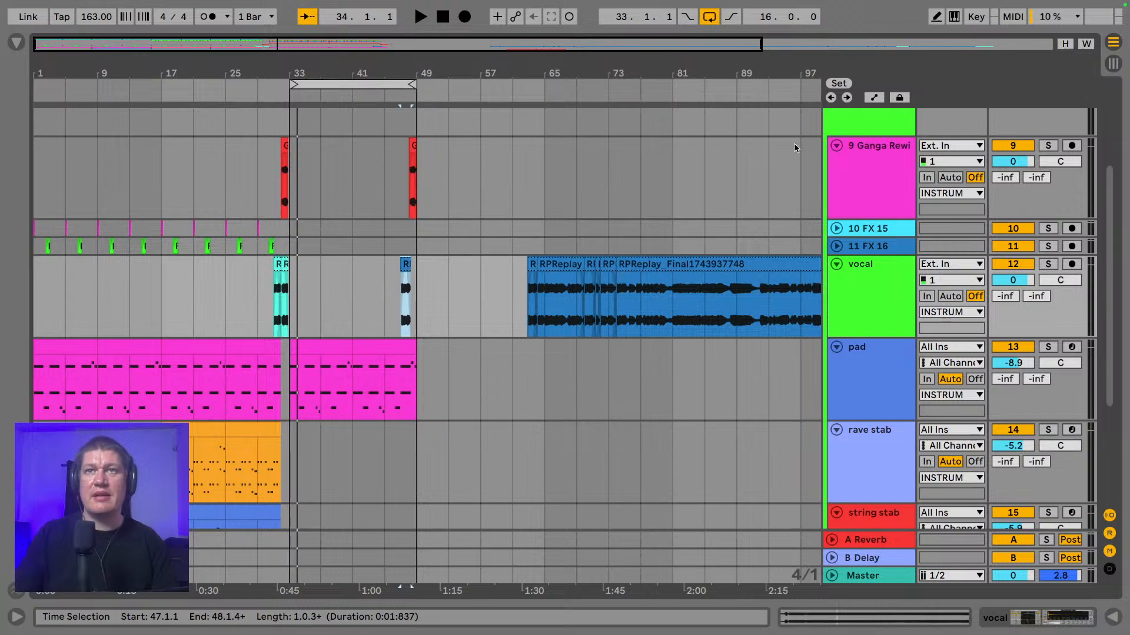
{"action": "left_click", "coordinate": [836, 146]}
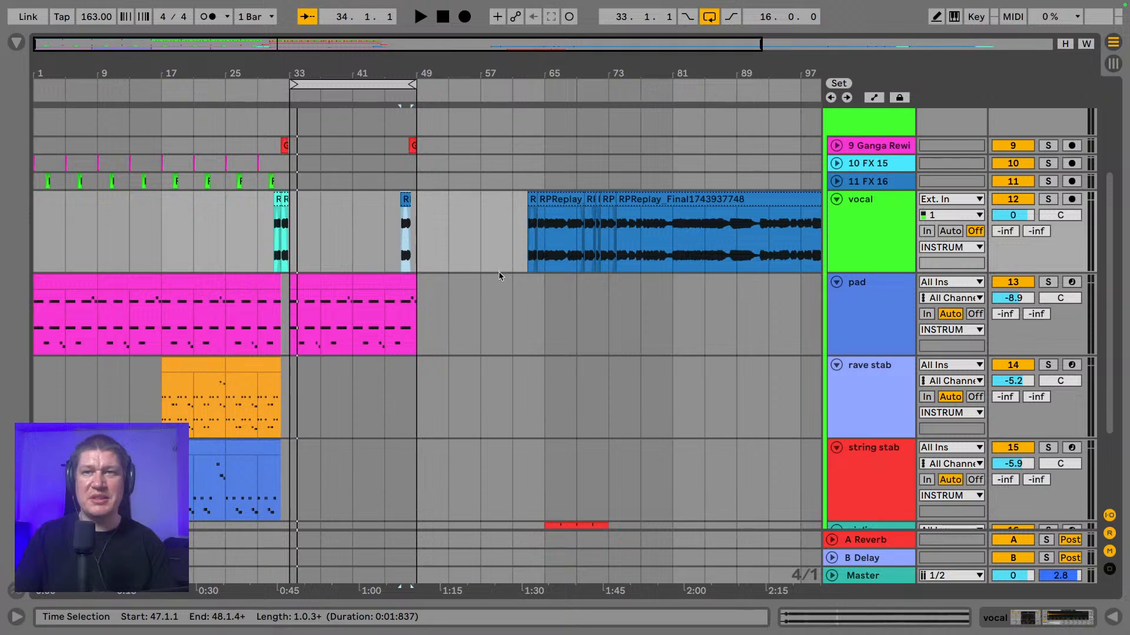
{"action": "left_click", "coordinate": [834, 284]}
{"action": "left_click", "coordinate": [836, 200]}
{"action": "left_click", "coordinate": [836, 235]}
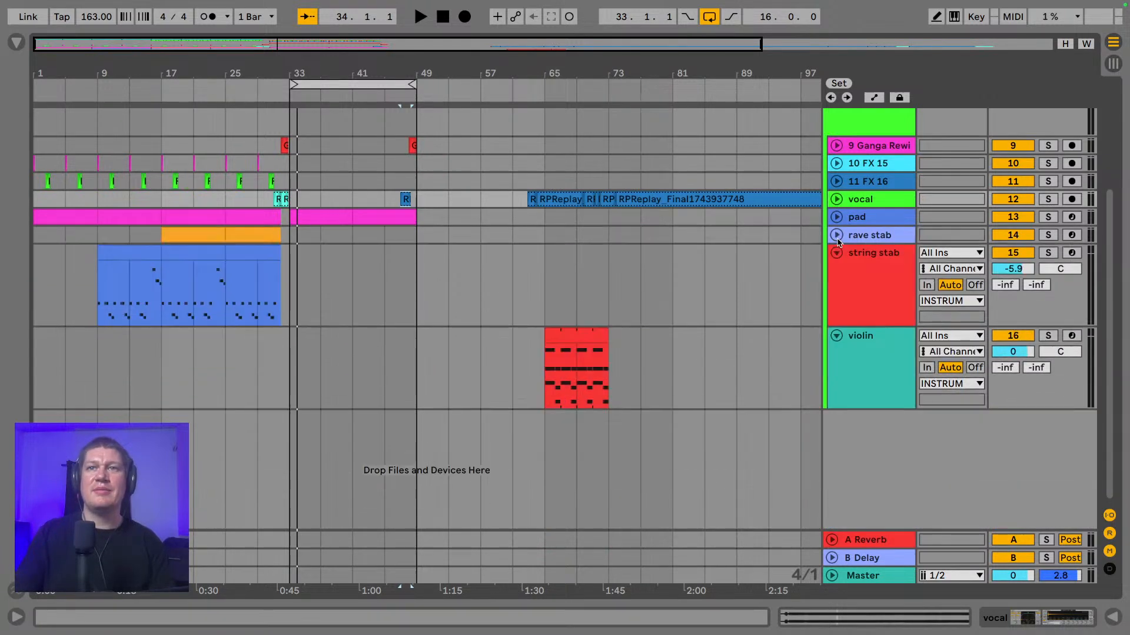
{"action": "left_click", "coordinate": [834, 257]}
{"action": "left_click", "coordinate": [836, 270]}
{"action": "scroll", "coordinate": [715, 270], "scroll_direction": "up", "scroll_amount": 3}
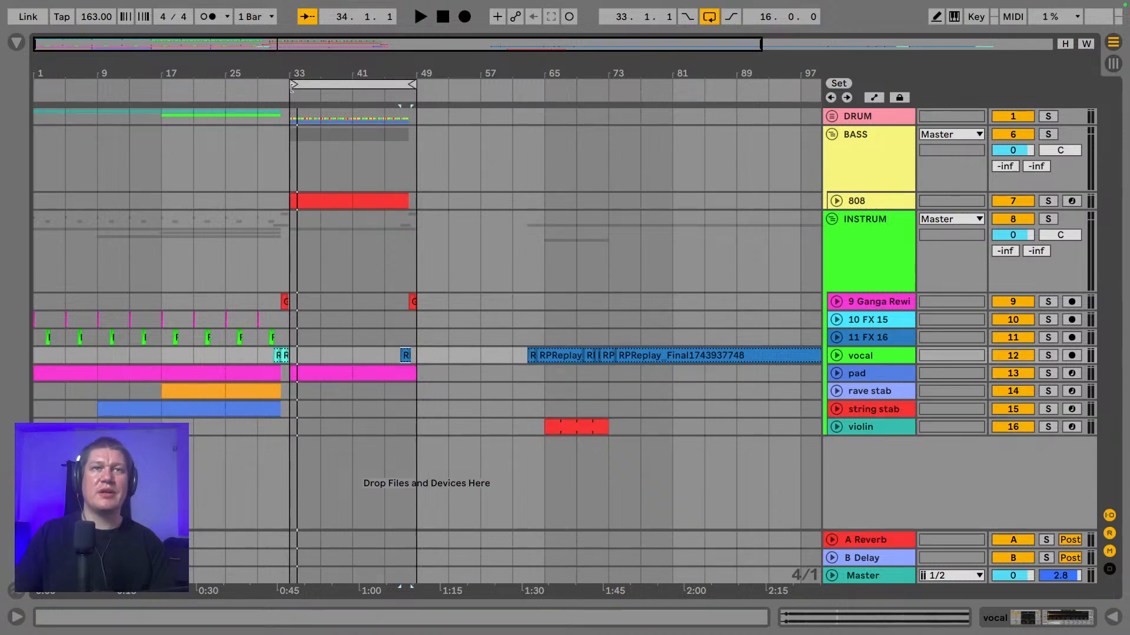
- Play the arrangement from bar 1, folding and unfolding the INSTRUM group to get an overview
{"action": "left_click", "coordinate": [34, 178]}
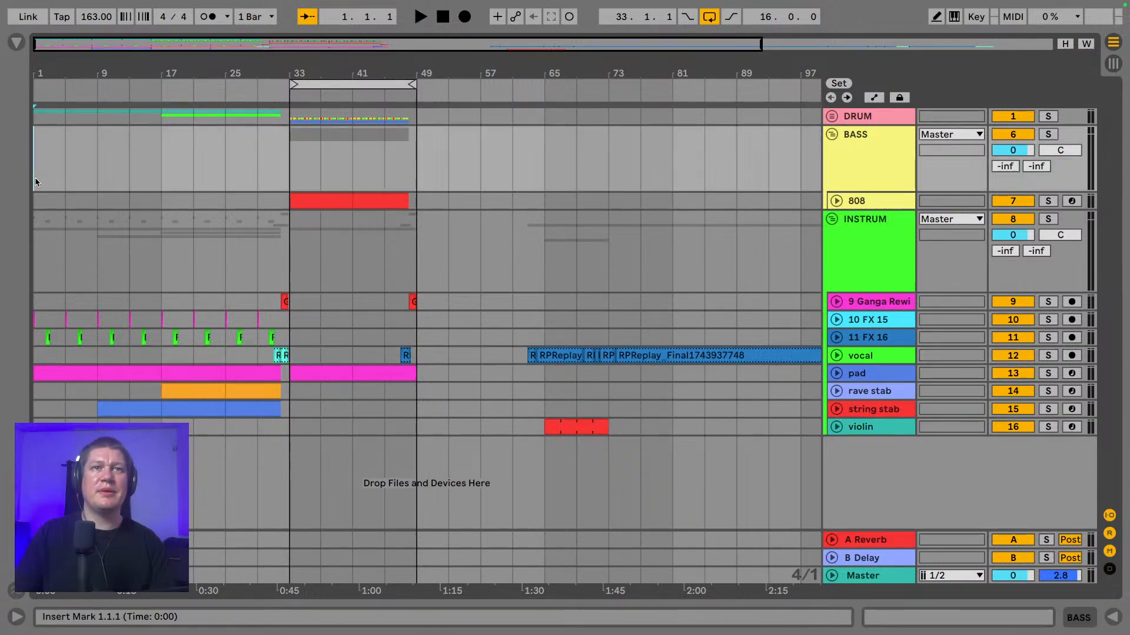
{"action": "key", "text": "space"}
{"action": "left_click", "coordinate": [831, 219]}
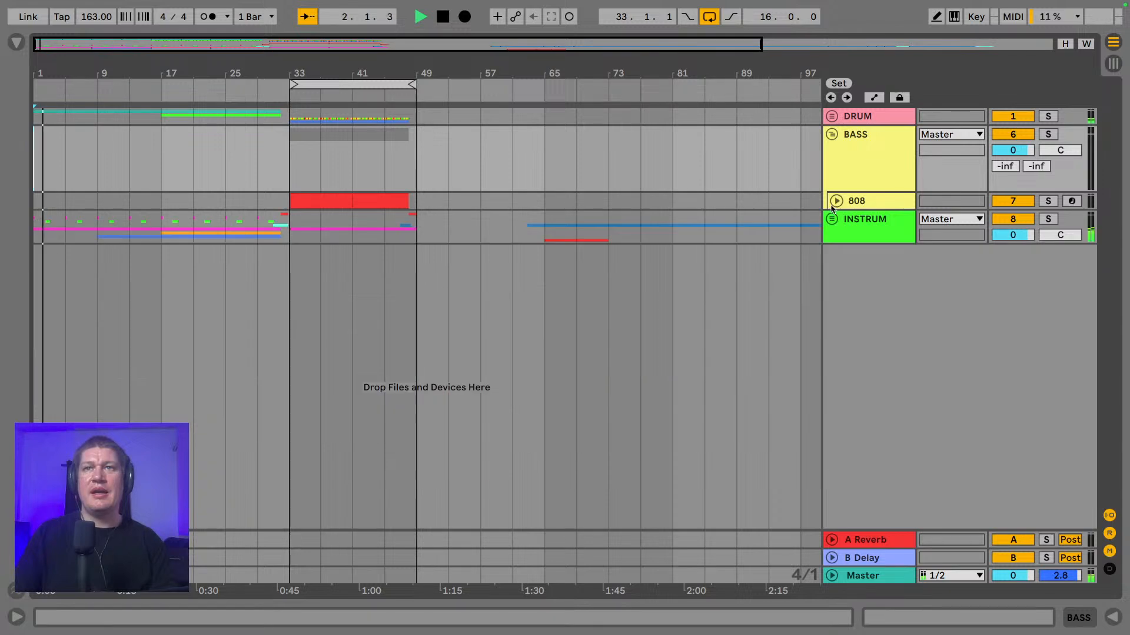
{"action": "left_click_drag", "start_coordinate": [605, 66], "coordinate": [442, 45]}
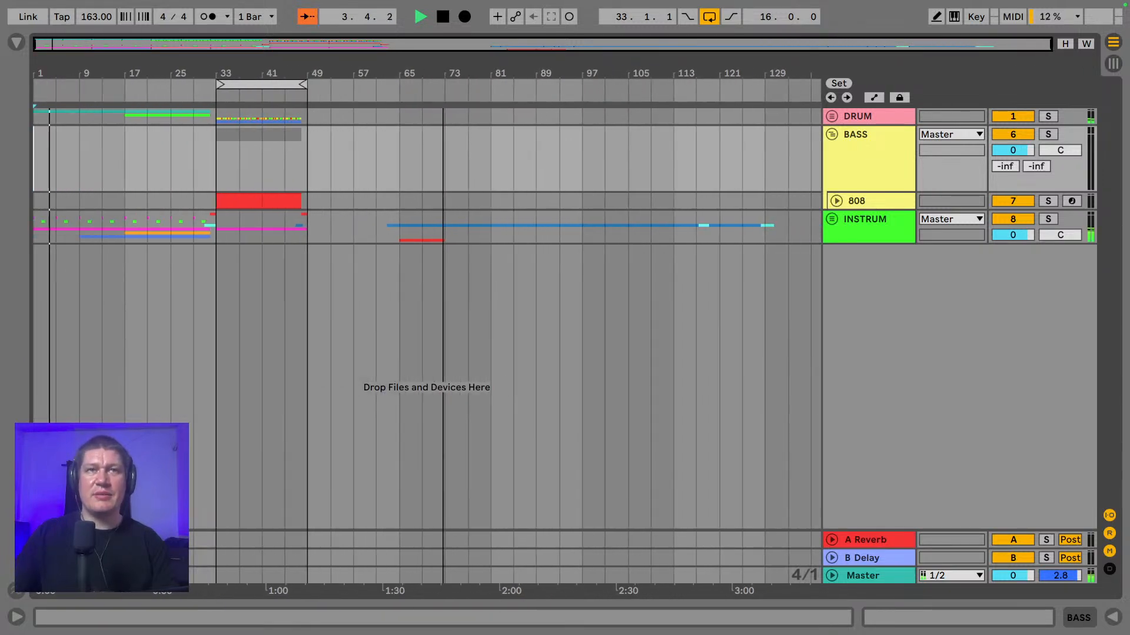
{"action": "left_click", "coordinate": [831, 220]}
- Audition the cyan vocal clip at about bar 117 on the vocal track
{"action": "left_click_drag", "start_coordinate": [760, 73], "coordinate": [645, 106]}
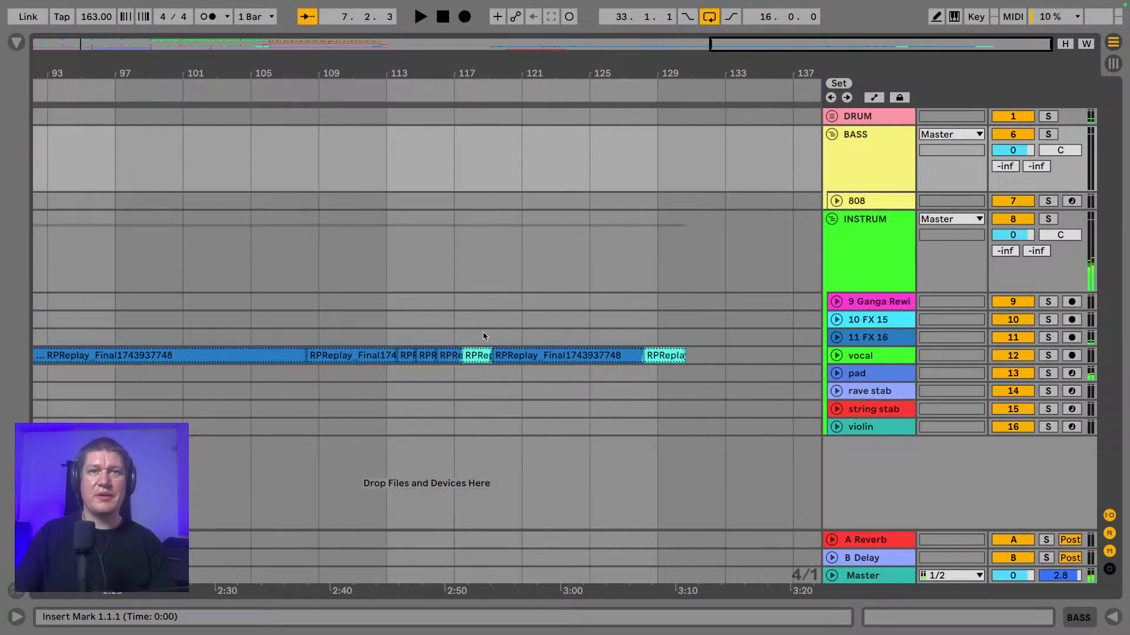
{"action": "left_click", "coordinate": [476, 355]}
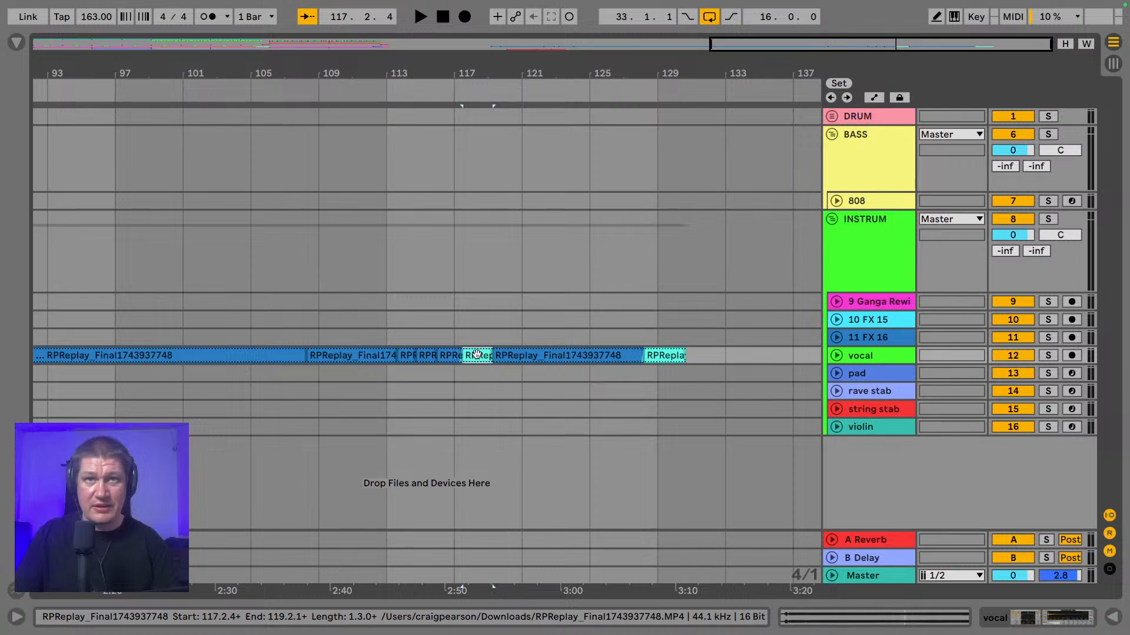
{"action": "left_click_drag", "start_coordinate": [399, 75], "coordinate": [581, 46]}
{"action": "key", "text": "space"}
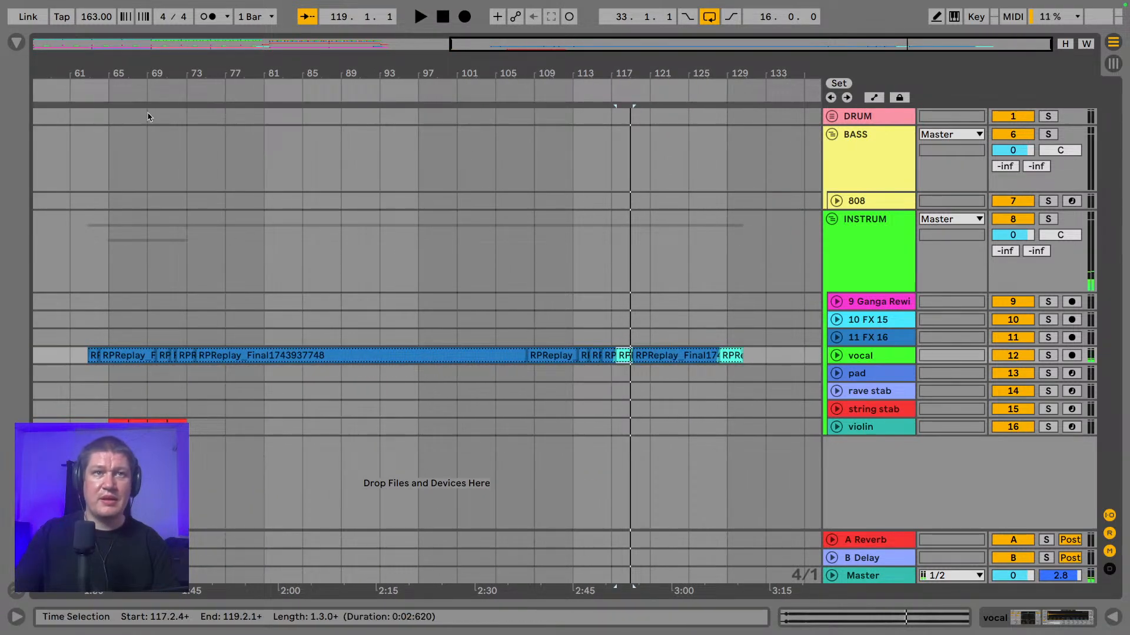
- Audition the consecutive vocal clips between about bars 70 and 74 on the vocal track
{"action": "left_click_drag", "start_coordinate": [177, 70], "coordinate": [279, 303]}
{"action": "left_click", "coordinate": [306, 356]}
{"action": "key", "text": "space"}
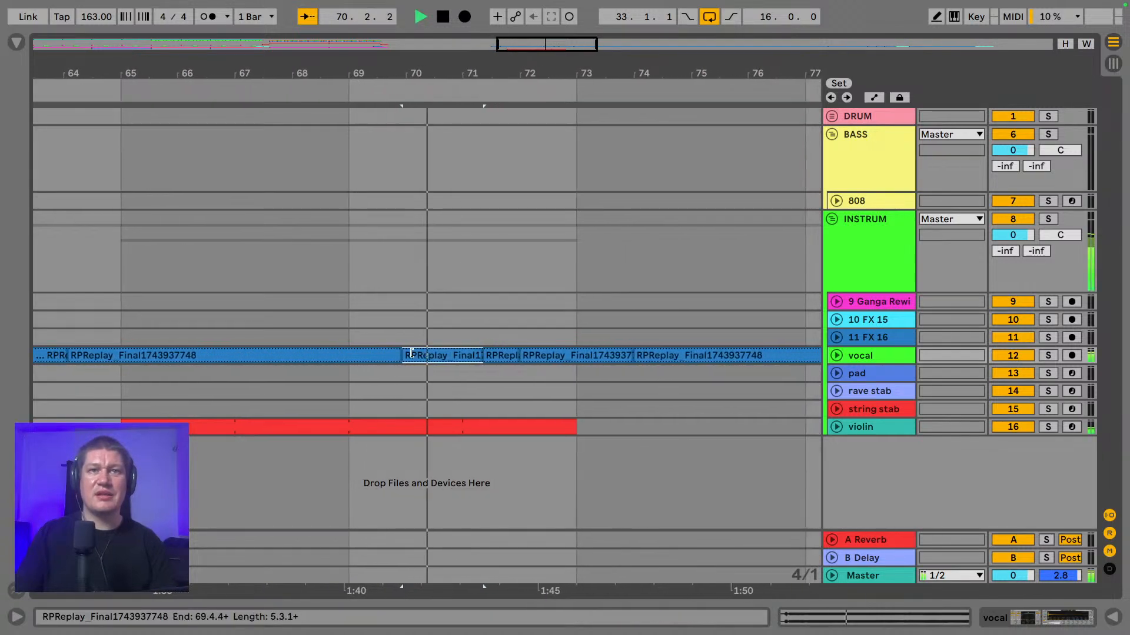
{"action": "key", "text": "space"}
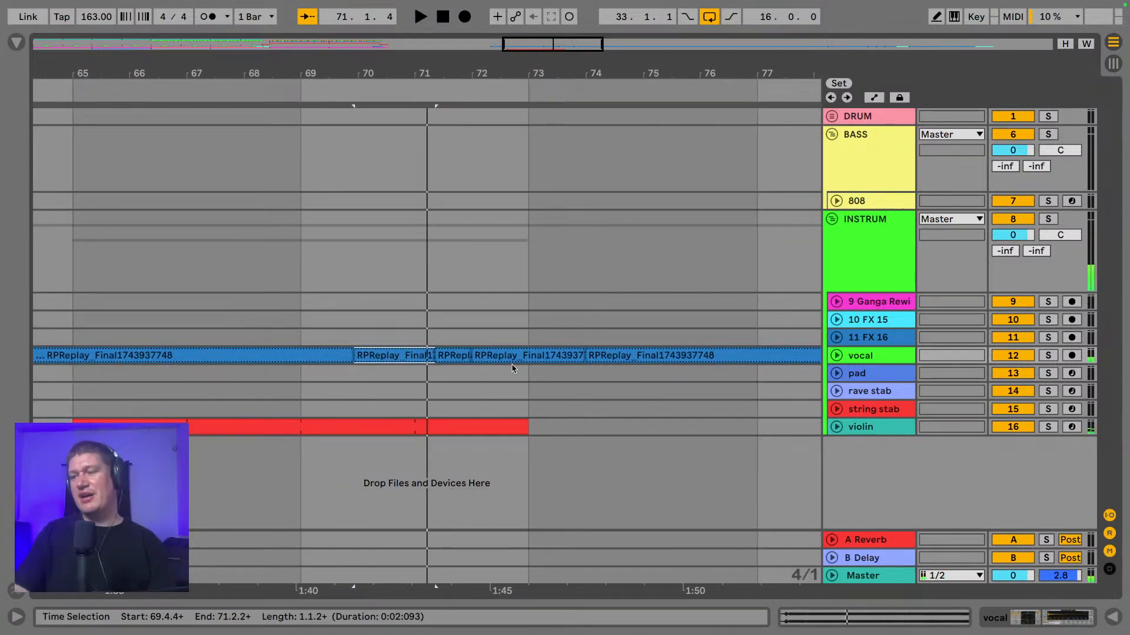
{"action": "left_click", "coordinate": [456, 355]}
{"action": "key", "text": "space"}
{"action": "key", "text": "space"}
{"action": "left_click", "coordinate": [464, 355]}
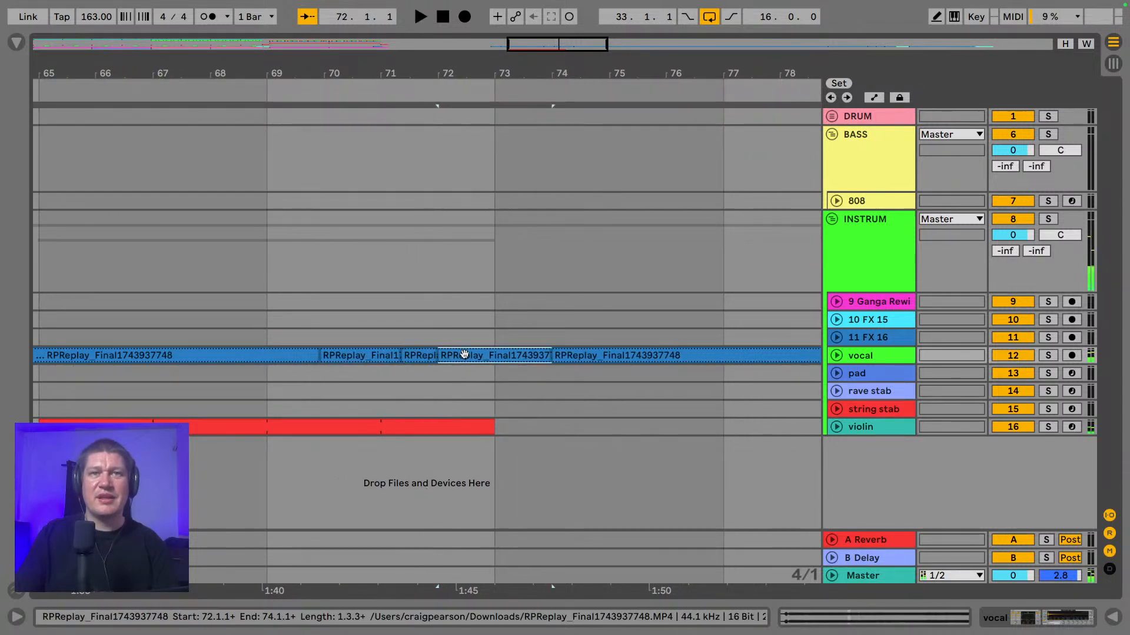
{"action": "key", "text": "space"}
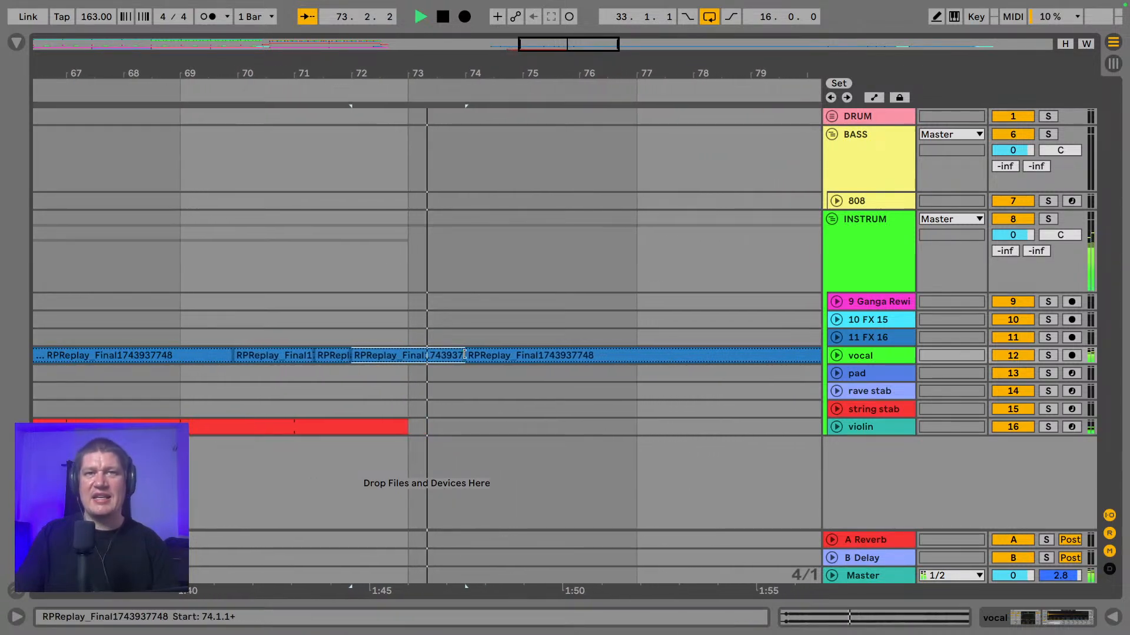
{"action": "key", "text": "space"}
- Play the whole arrangement from bar 1 and fold the BASS group
{"action": "left_click_drag", "start_coordinate": [418, 70], "coordinate": [449, 11]}
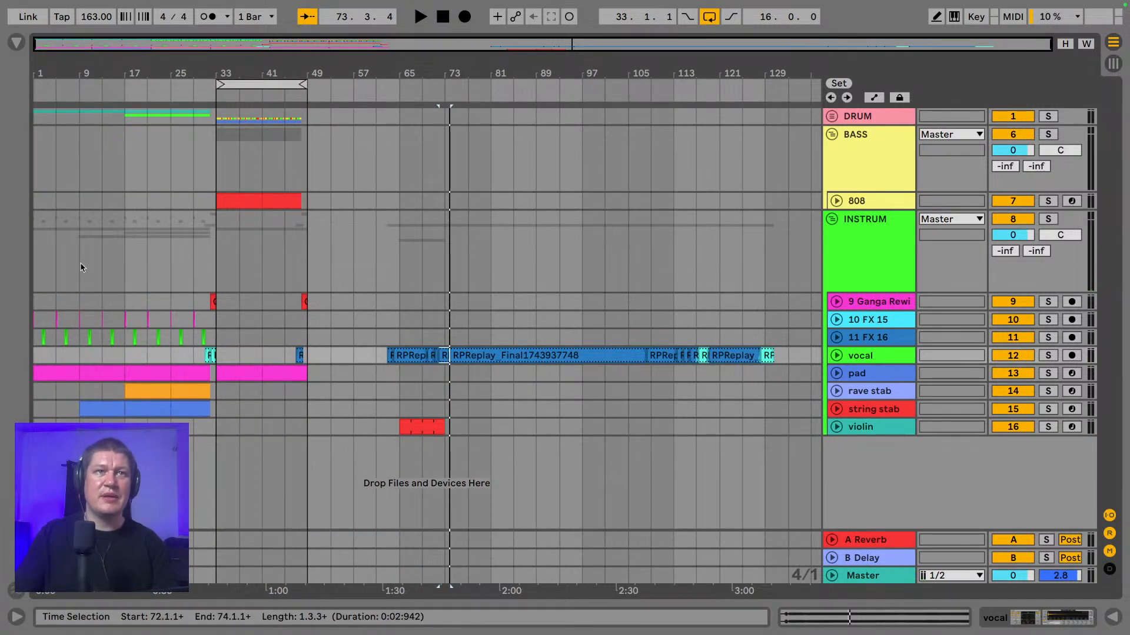
{"action": "left_click", "coordinate": [39, 266]}
{"action": "key", "text": "space"}
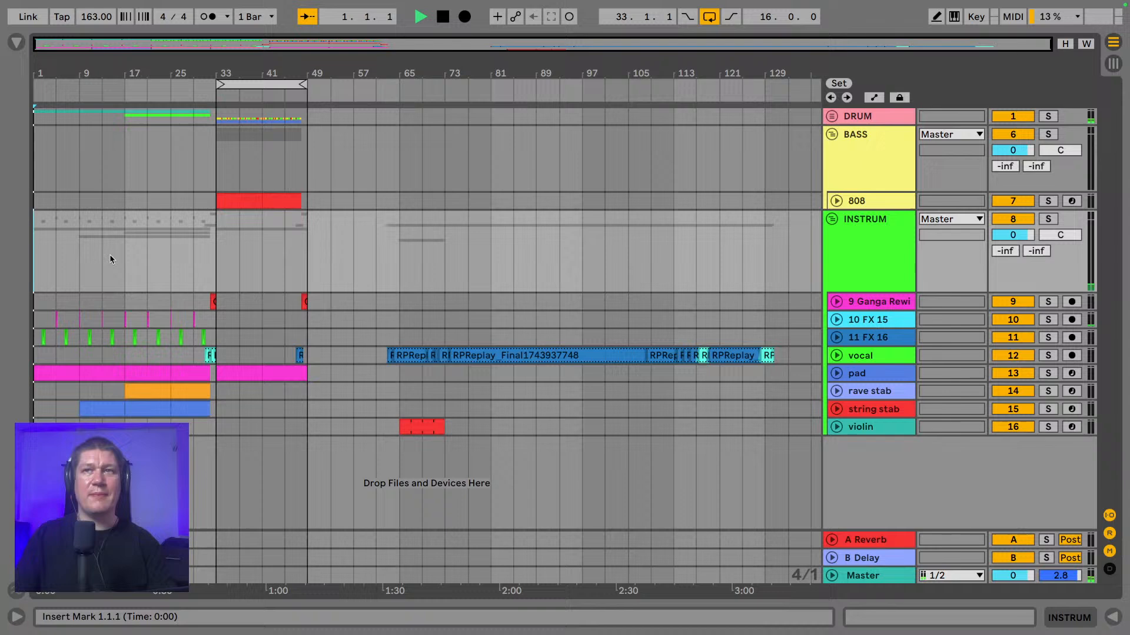
{"action": "left_click", "coordinate": [833, 135]}
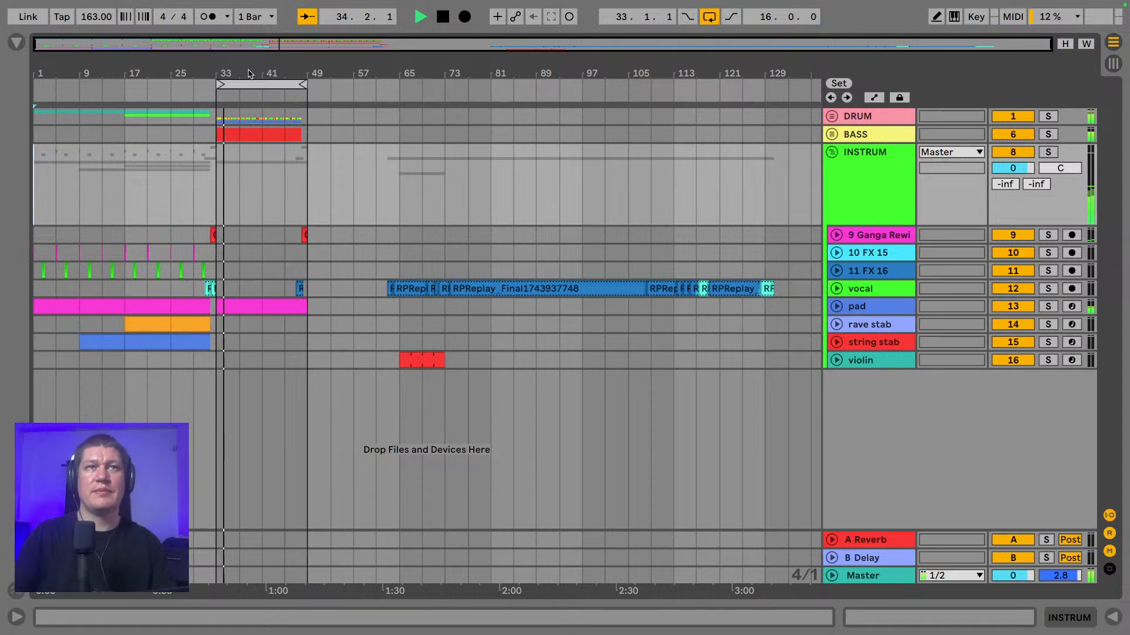
- Listen to the arrangement with the loop extended back to bar 1, and return the loop start to bar 33
{"action": "mouse_move", "coordinate": [248, 74]}
{"action": "left_mouse_down"}
{"action": "mouse_move", "coordinate": [311, 93]}
{"action": "mouse_move", "coordinate": [1, 66]}
{"action": "left_mouse_up"}
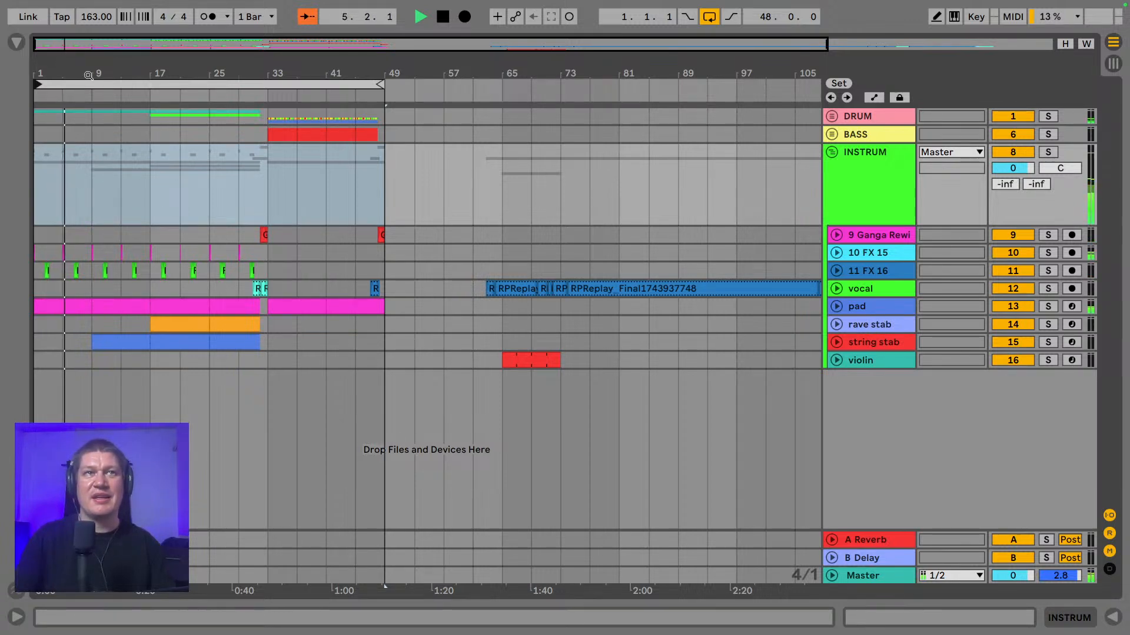
{"action": "left_click_drag", "start_coordinate": [88, 75], "coordinate": [89, 101]}
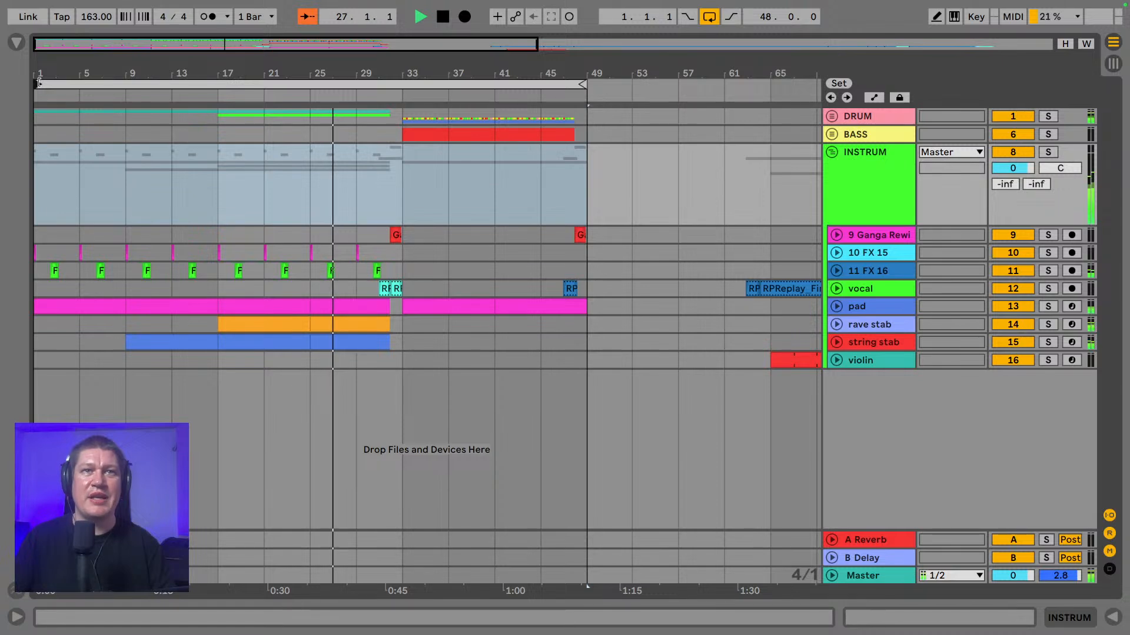
{"action": "left_click_drag", "start_coordinate": [38, 82], "coordinate": [404, 83]}
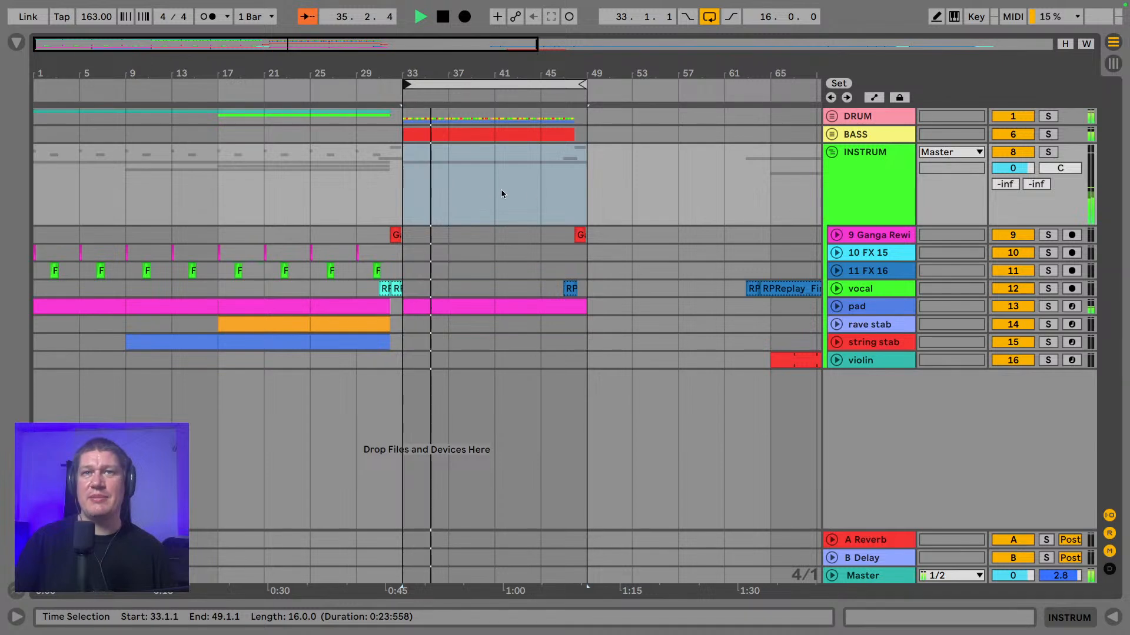
- Fold the INSTRUM group and extend the loop back to bar 1 for a length of 48 bars
{"action": "left_click", "coordinate": [832, 153]}
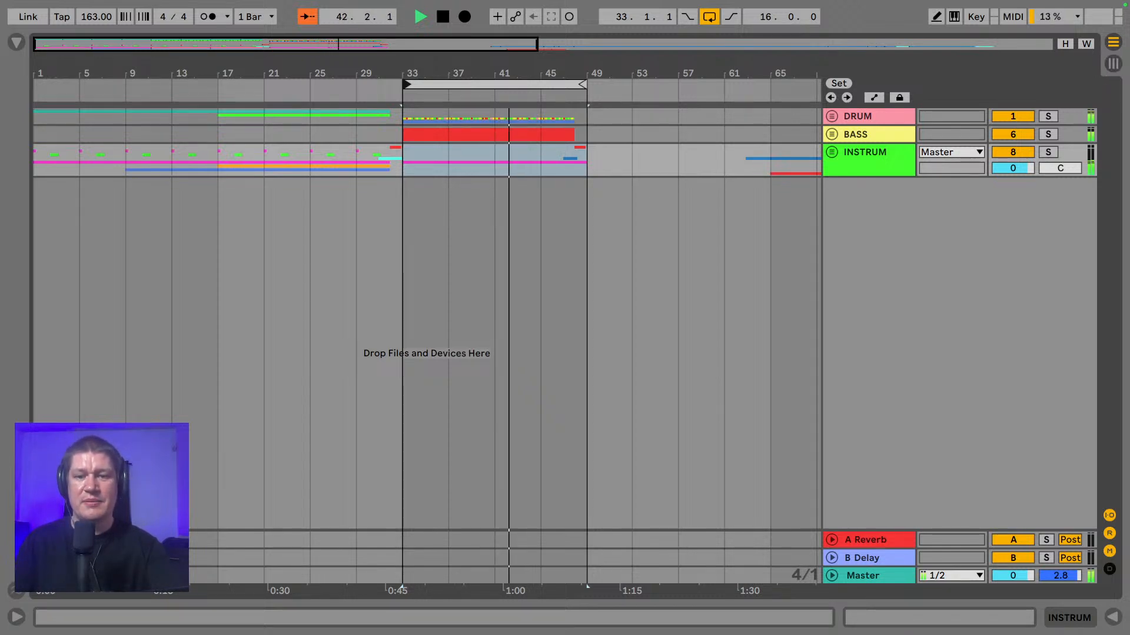
{"action": "right_click", "coordinate": [197, 586]}
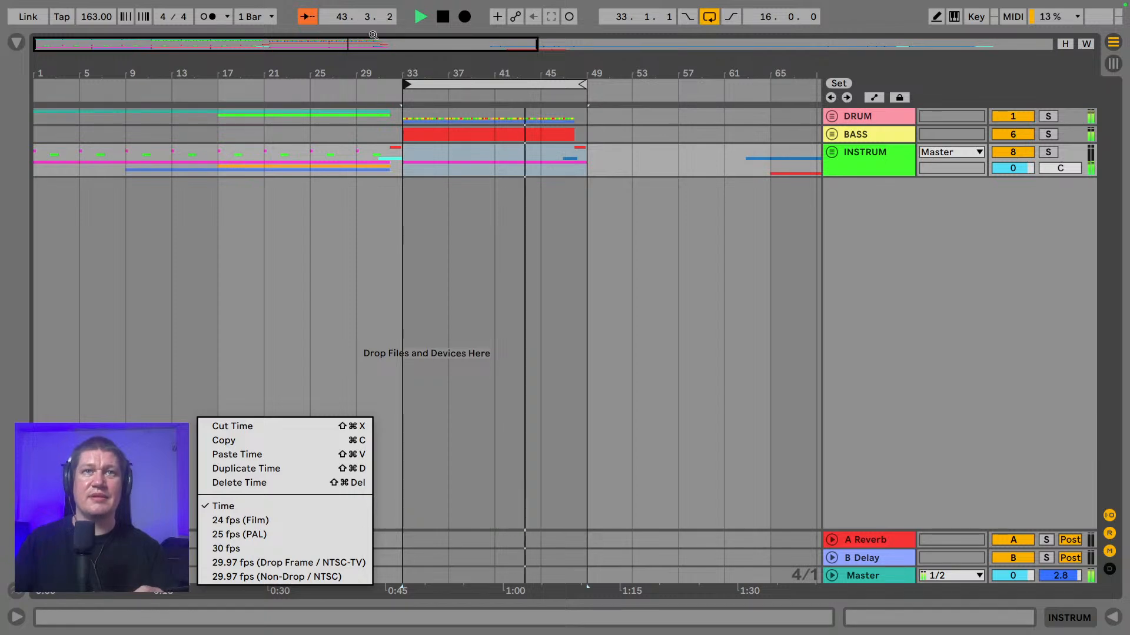
{"action": "left_click", "coordinate": [395, 91]}
{"action": "left_click_drag", "start_coordinate": [405, 84], "coordinate": [1, 96]}
- Show the Session View mixer while the arrangement plays
{"action": "key", "text": "Tab"}
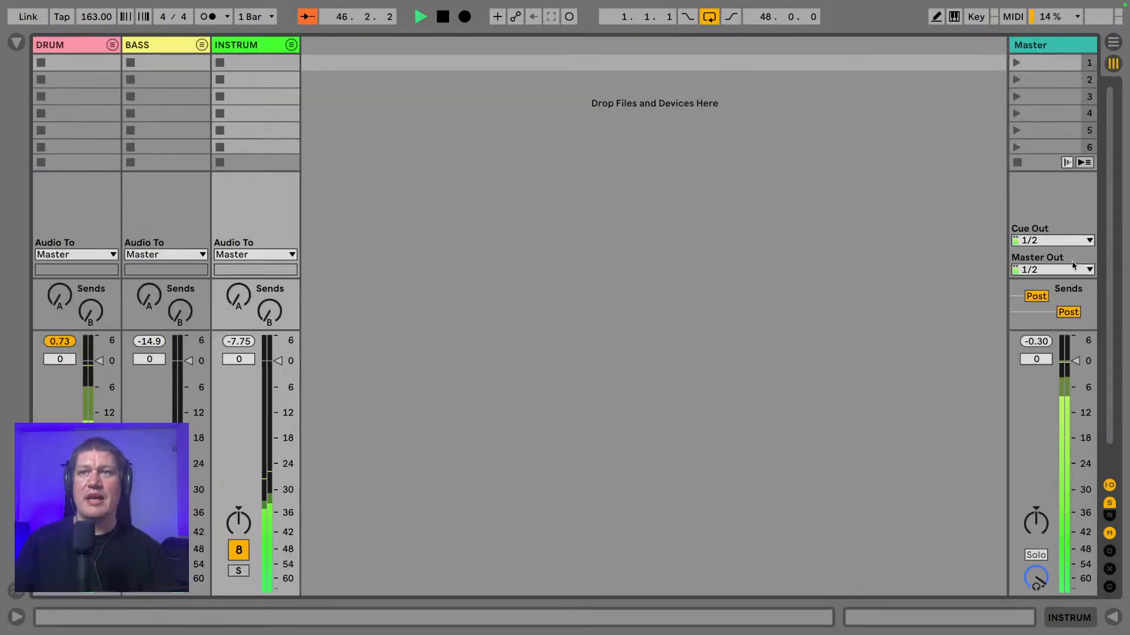